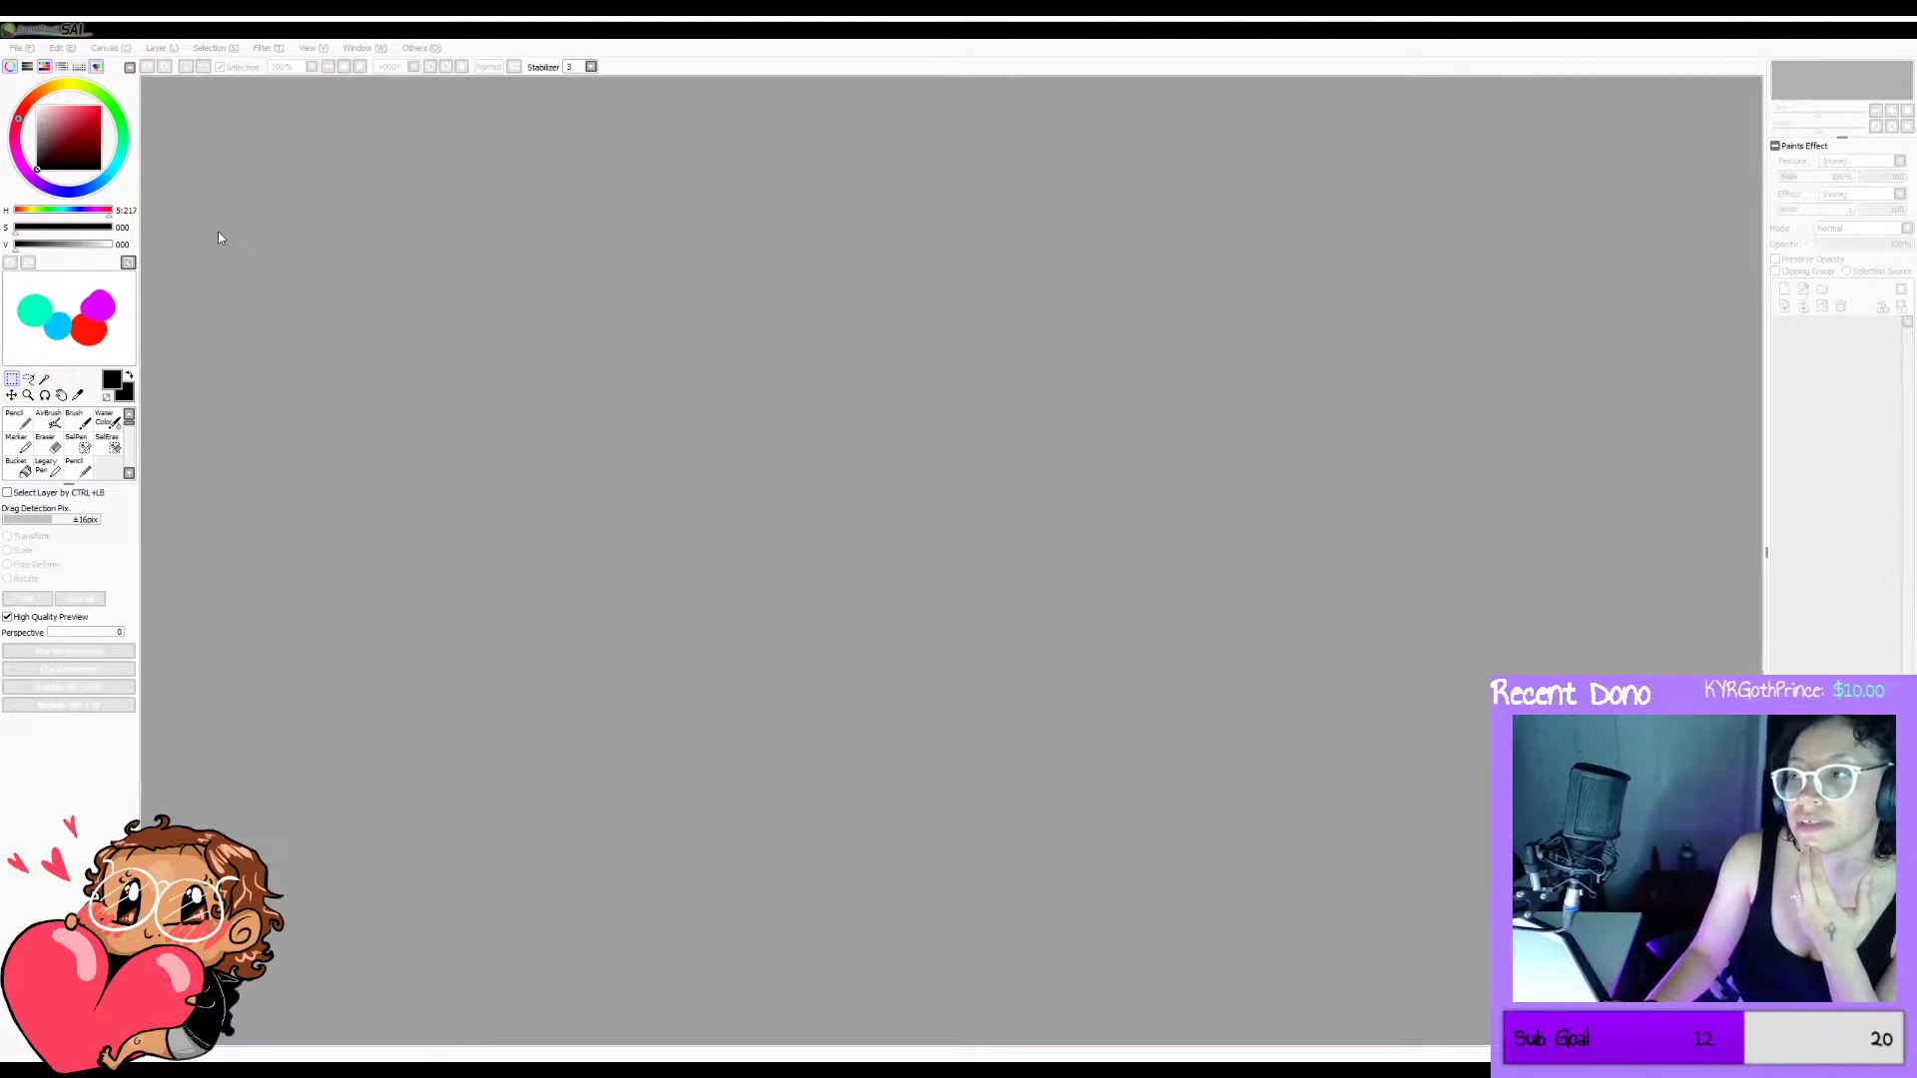
click(288, 262)
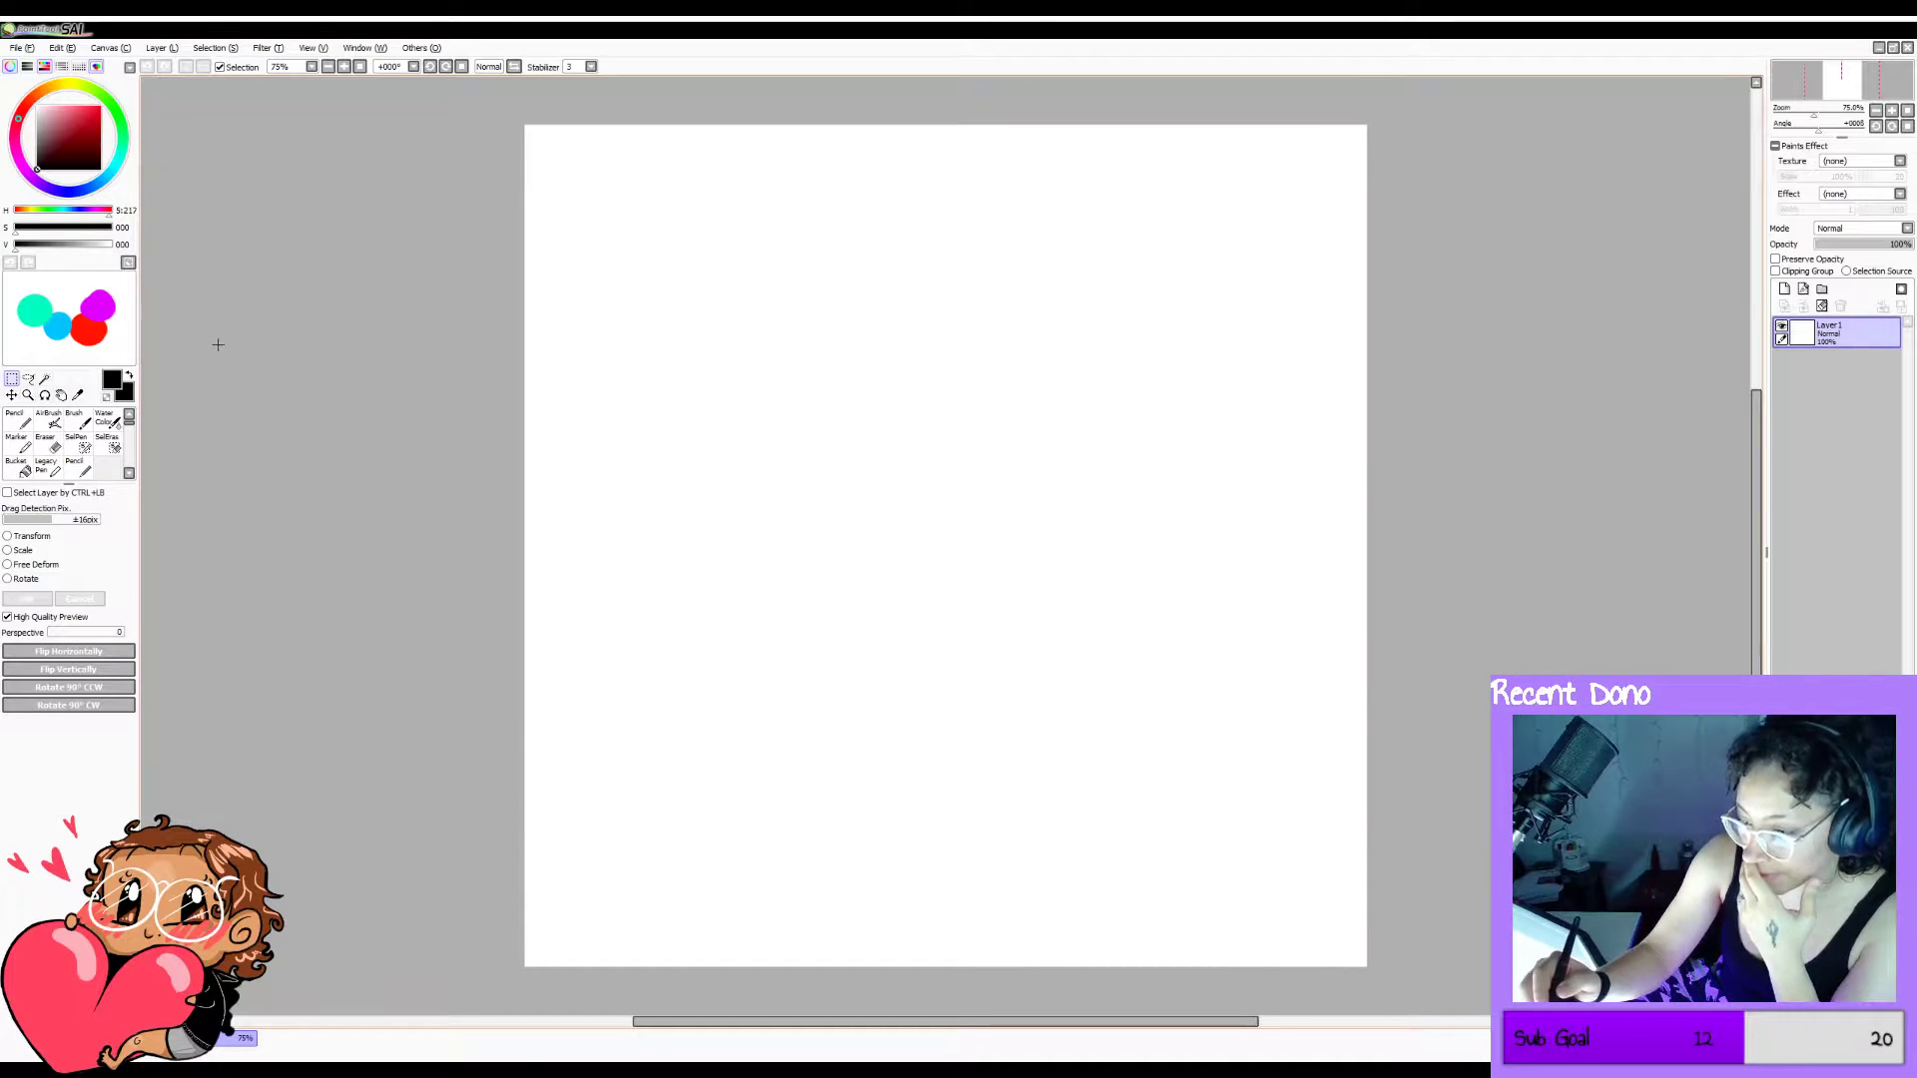
Test the AirBrush with a freehand scribble on the blank canvas, then undo it.
click(20, 420)
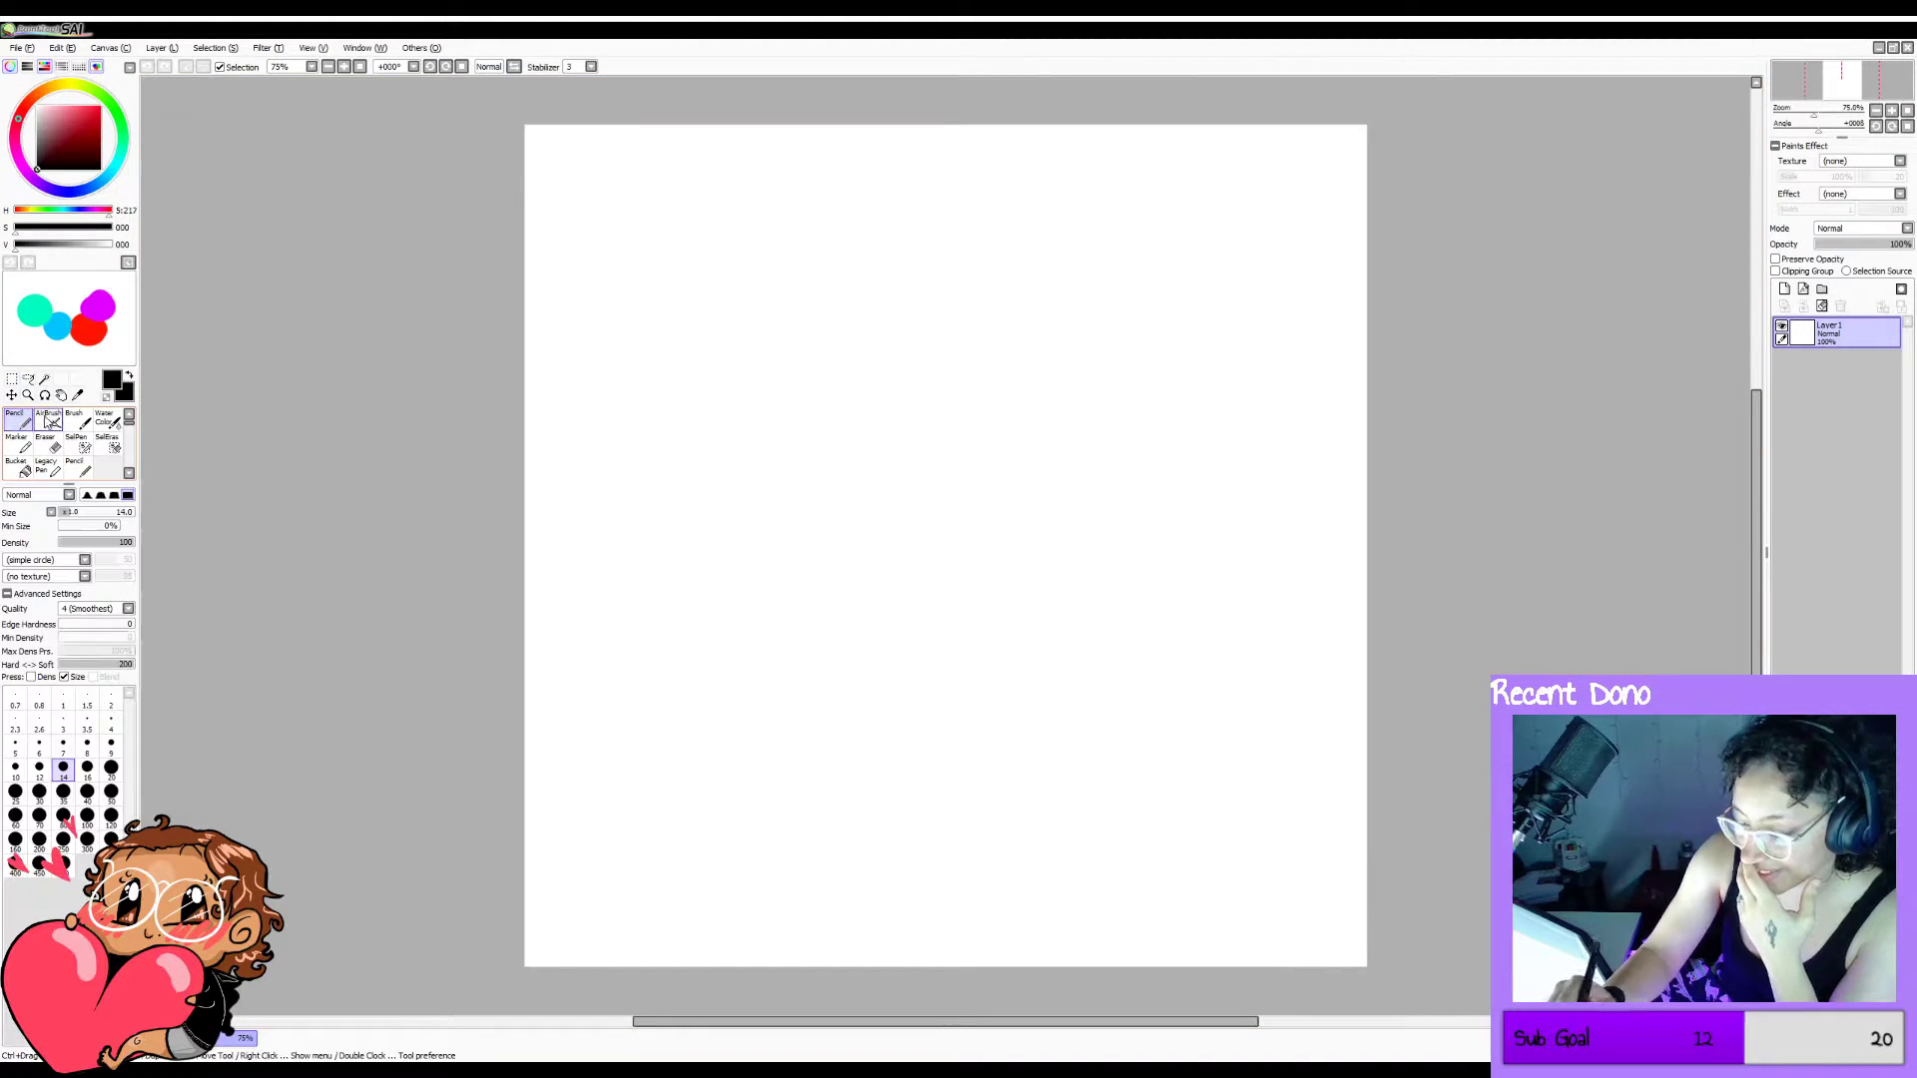
click(48, 420)
drag(761, 368, 949, 567)
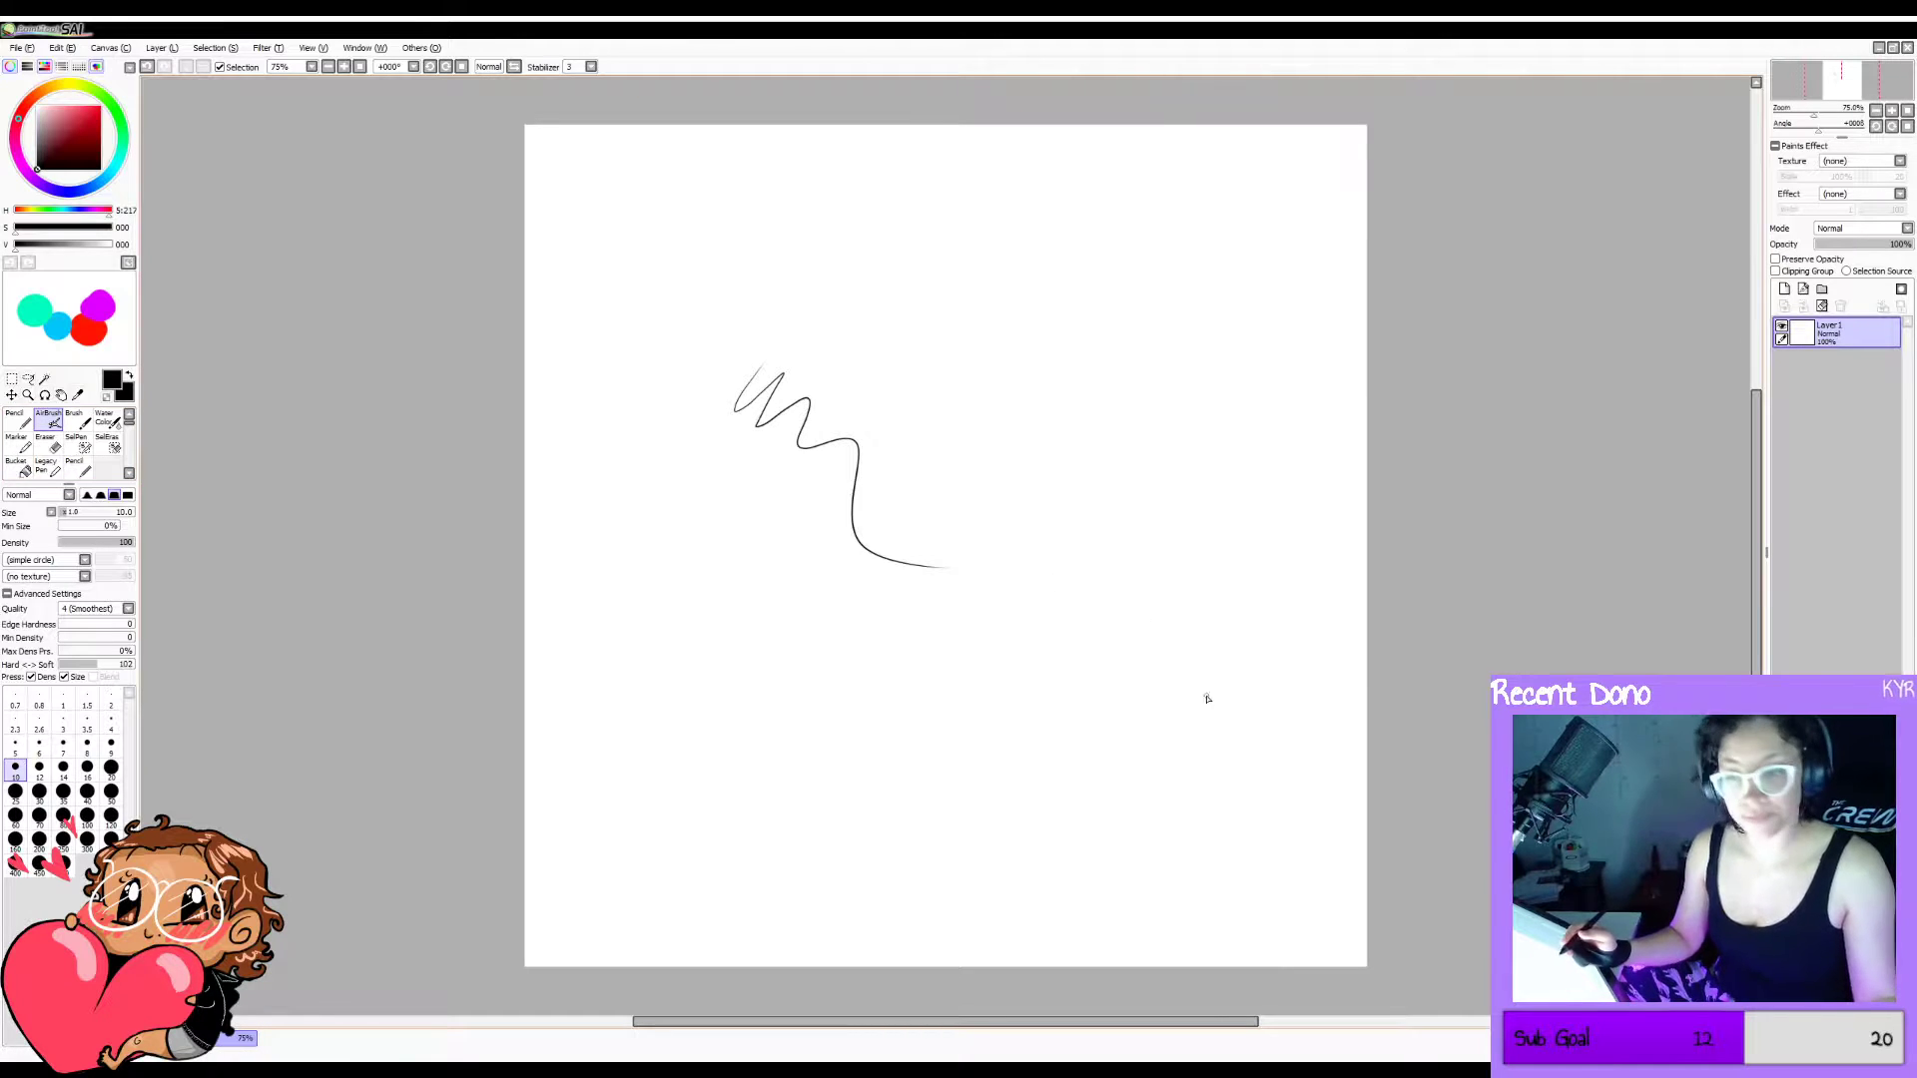
key(ctrl+z)
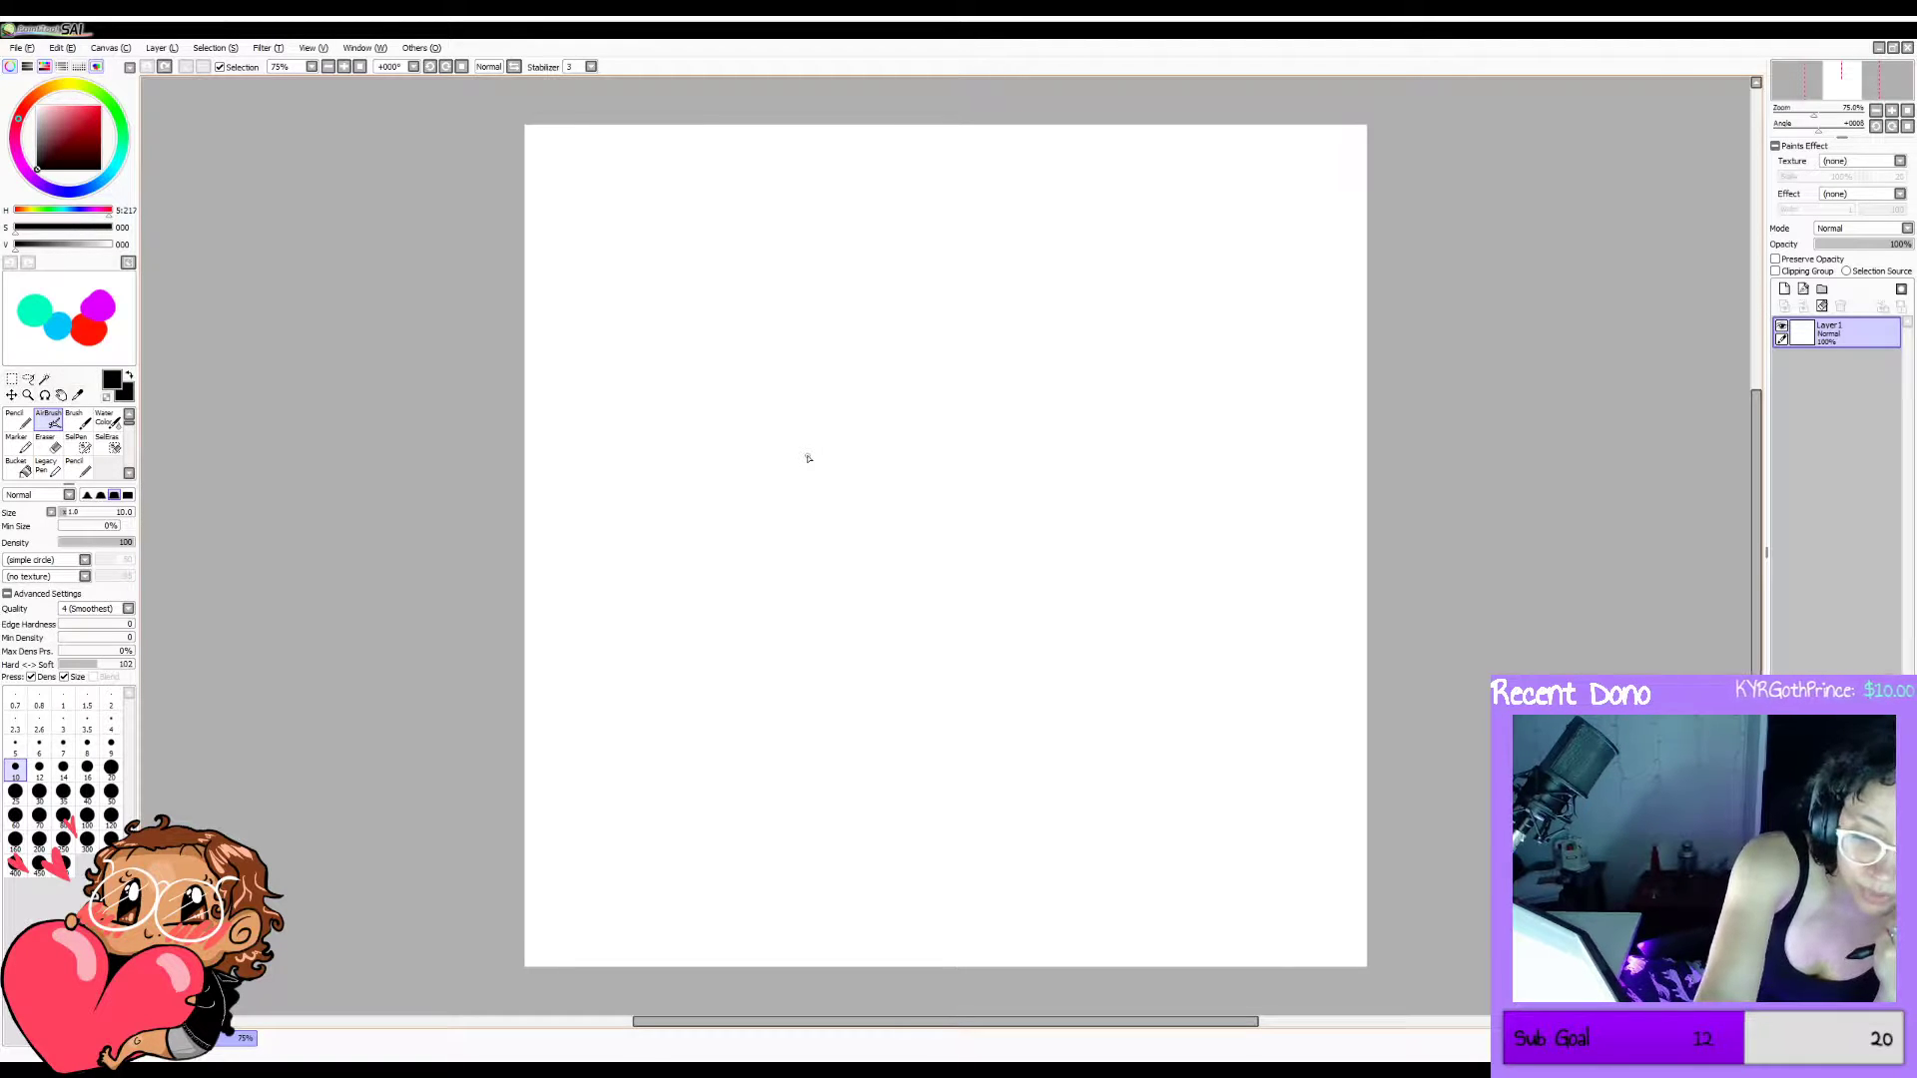
scroll(569, 253, down, 1)
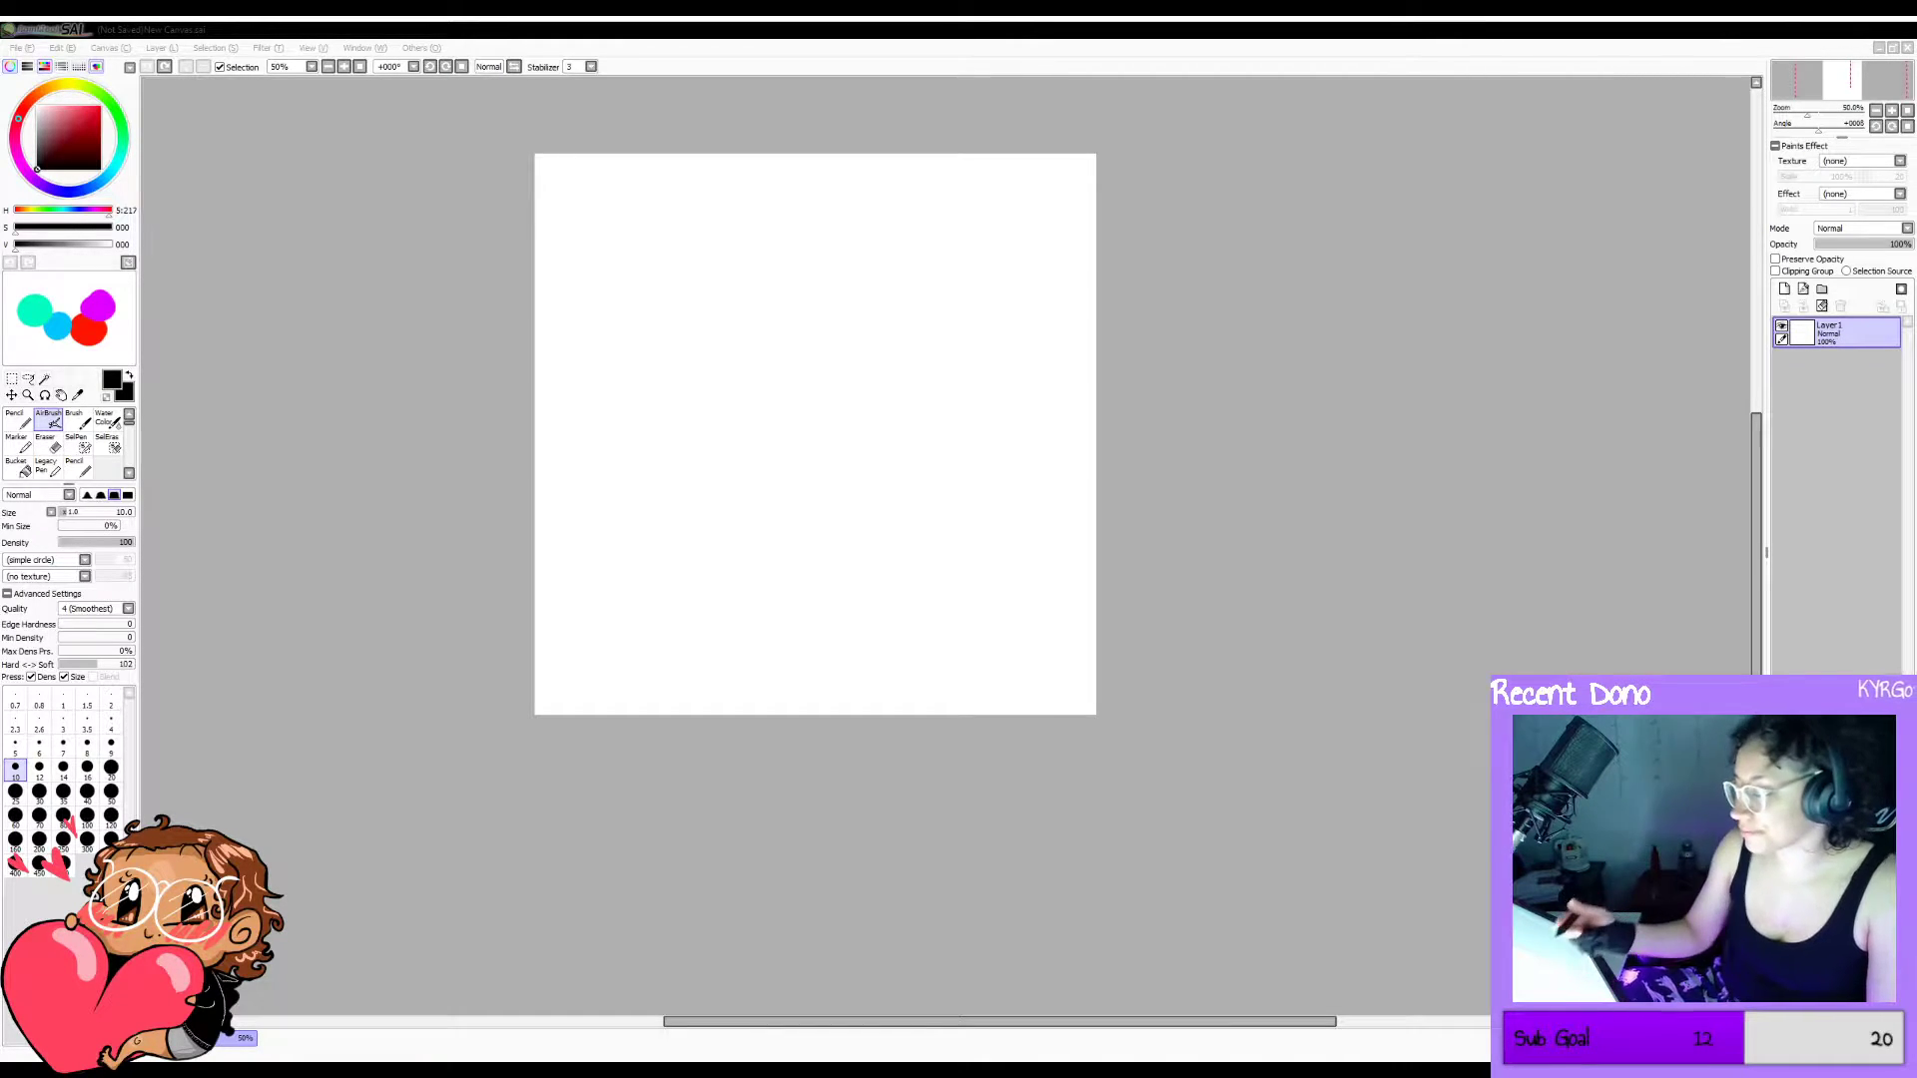
click(360, 67)
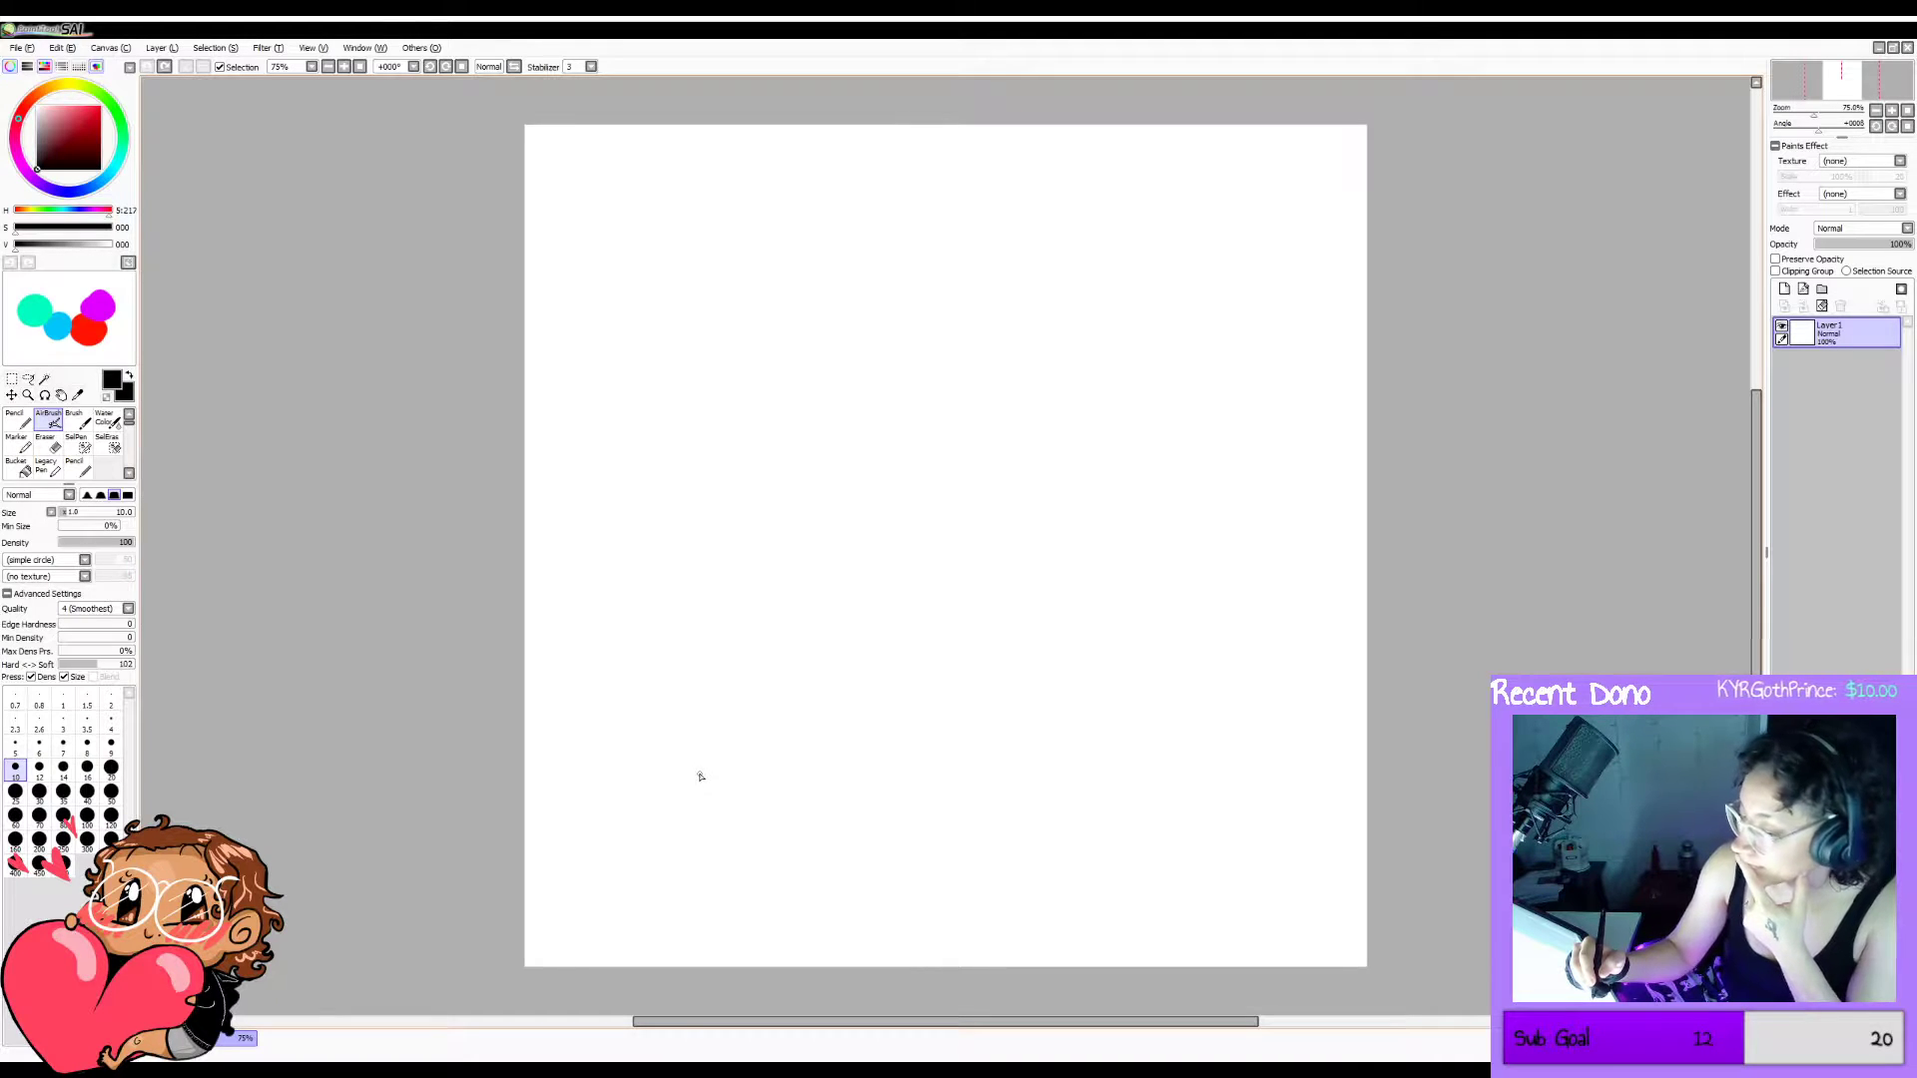
Set the Water Color brush's Blending, Dilution and Persistence all to 0.
click(106, 418)
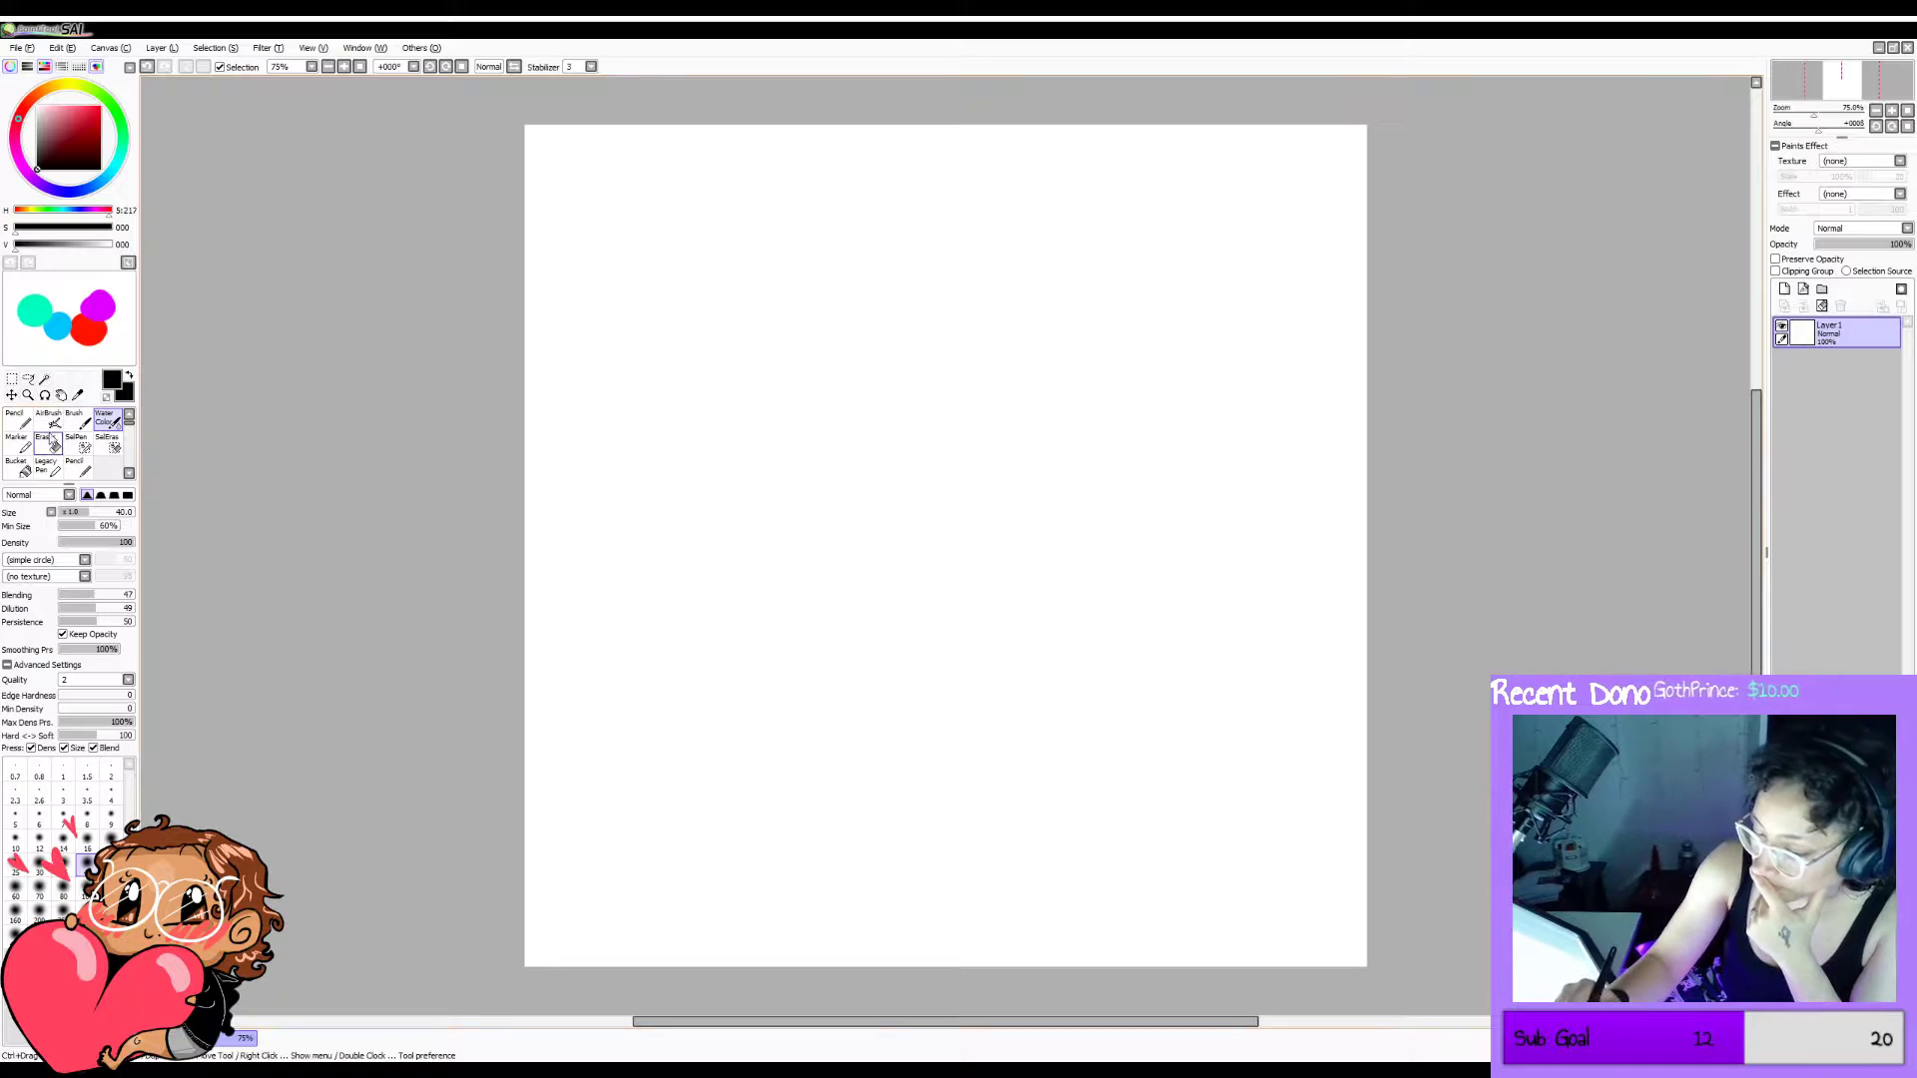
click(74, 595)
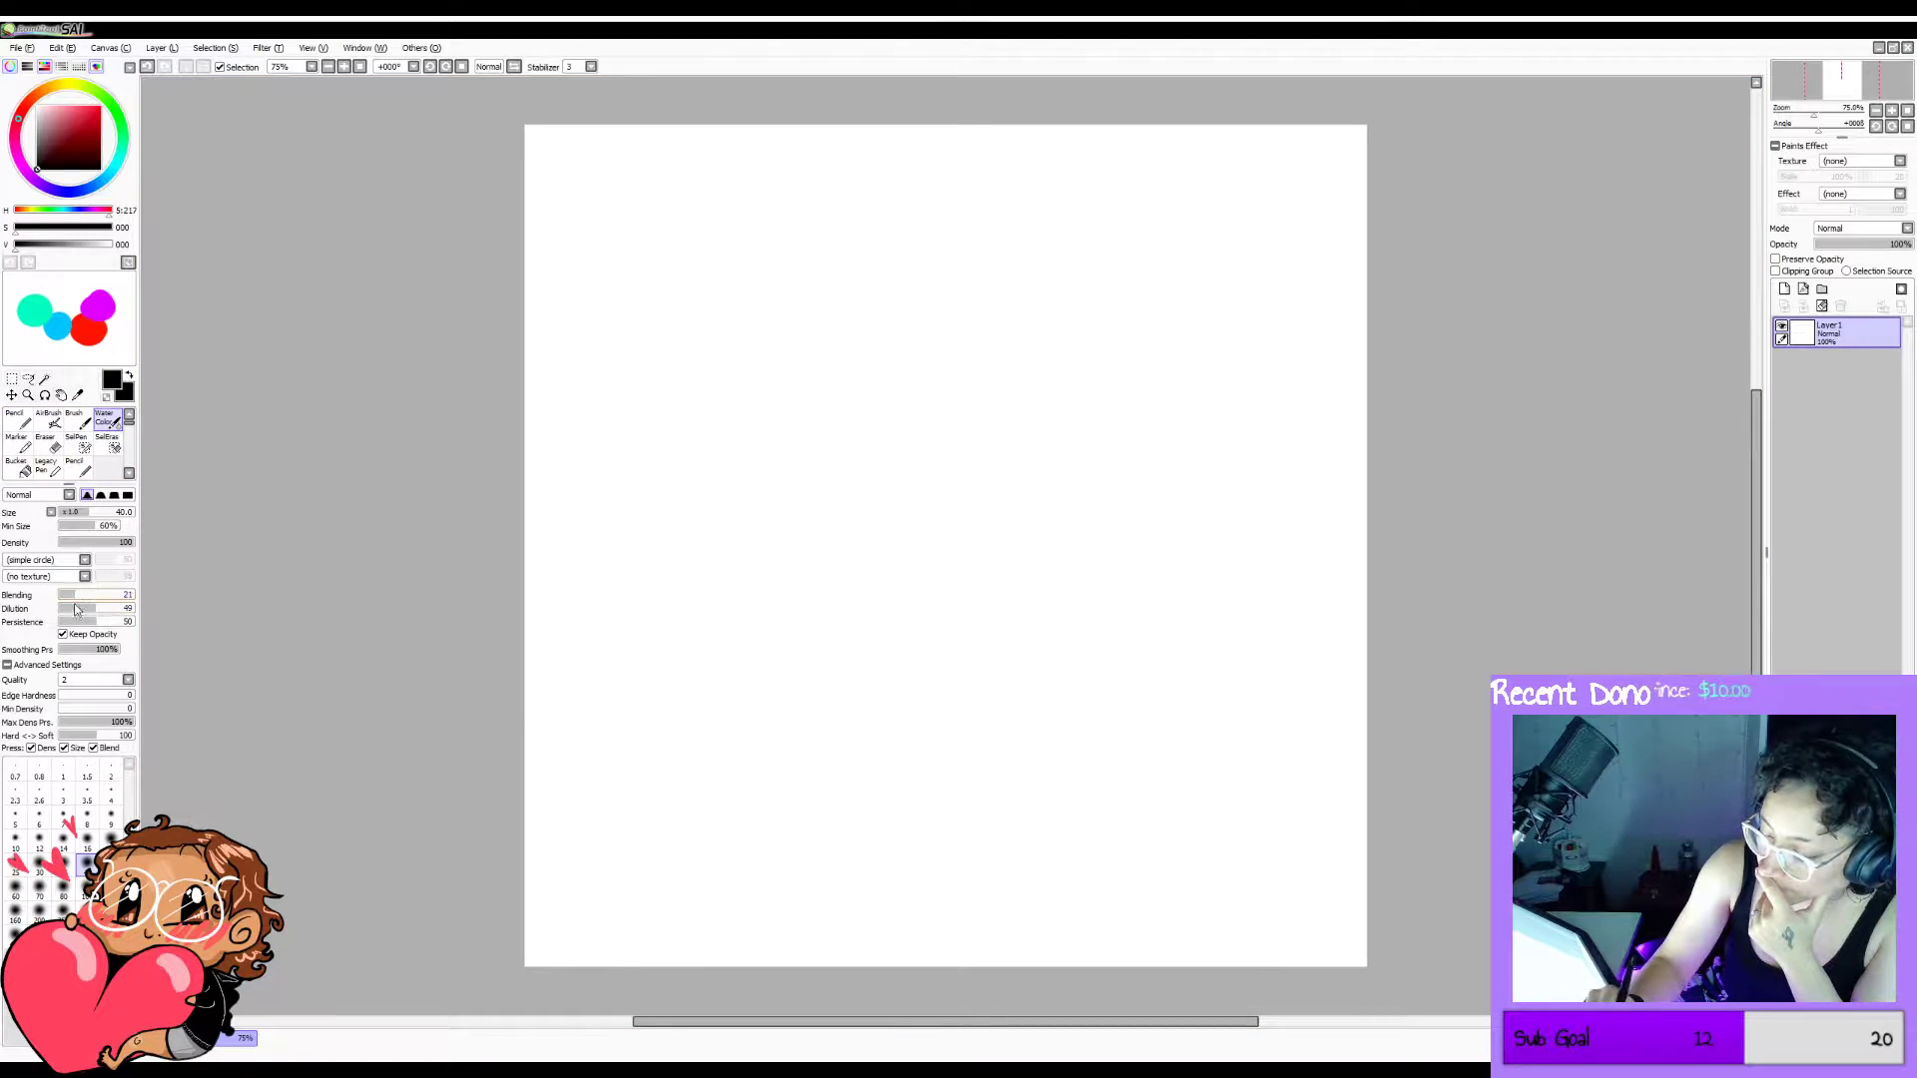
click(74, 608)
click(74, 621)
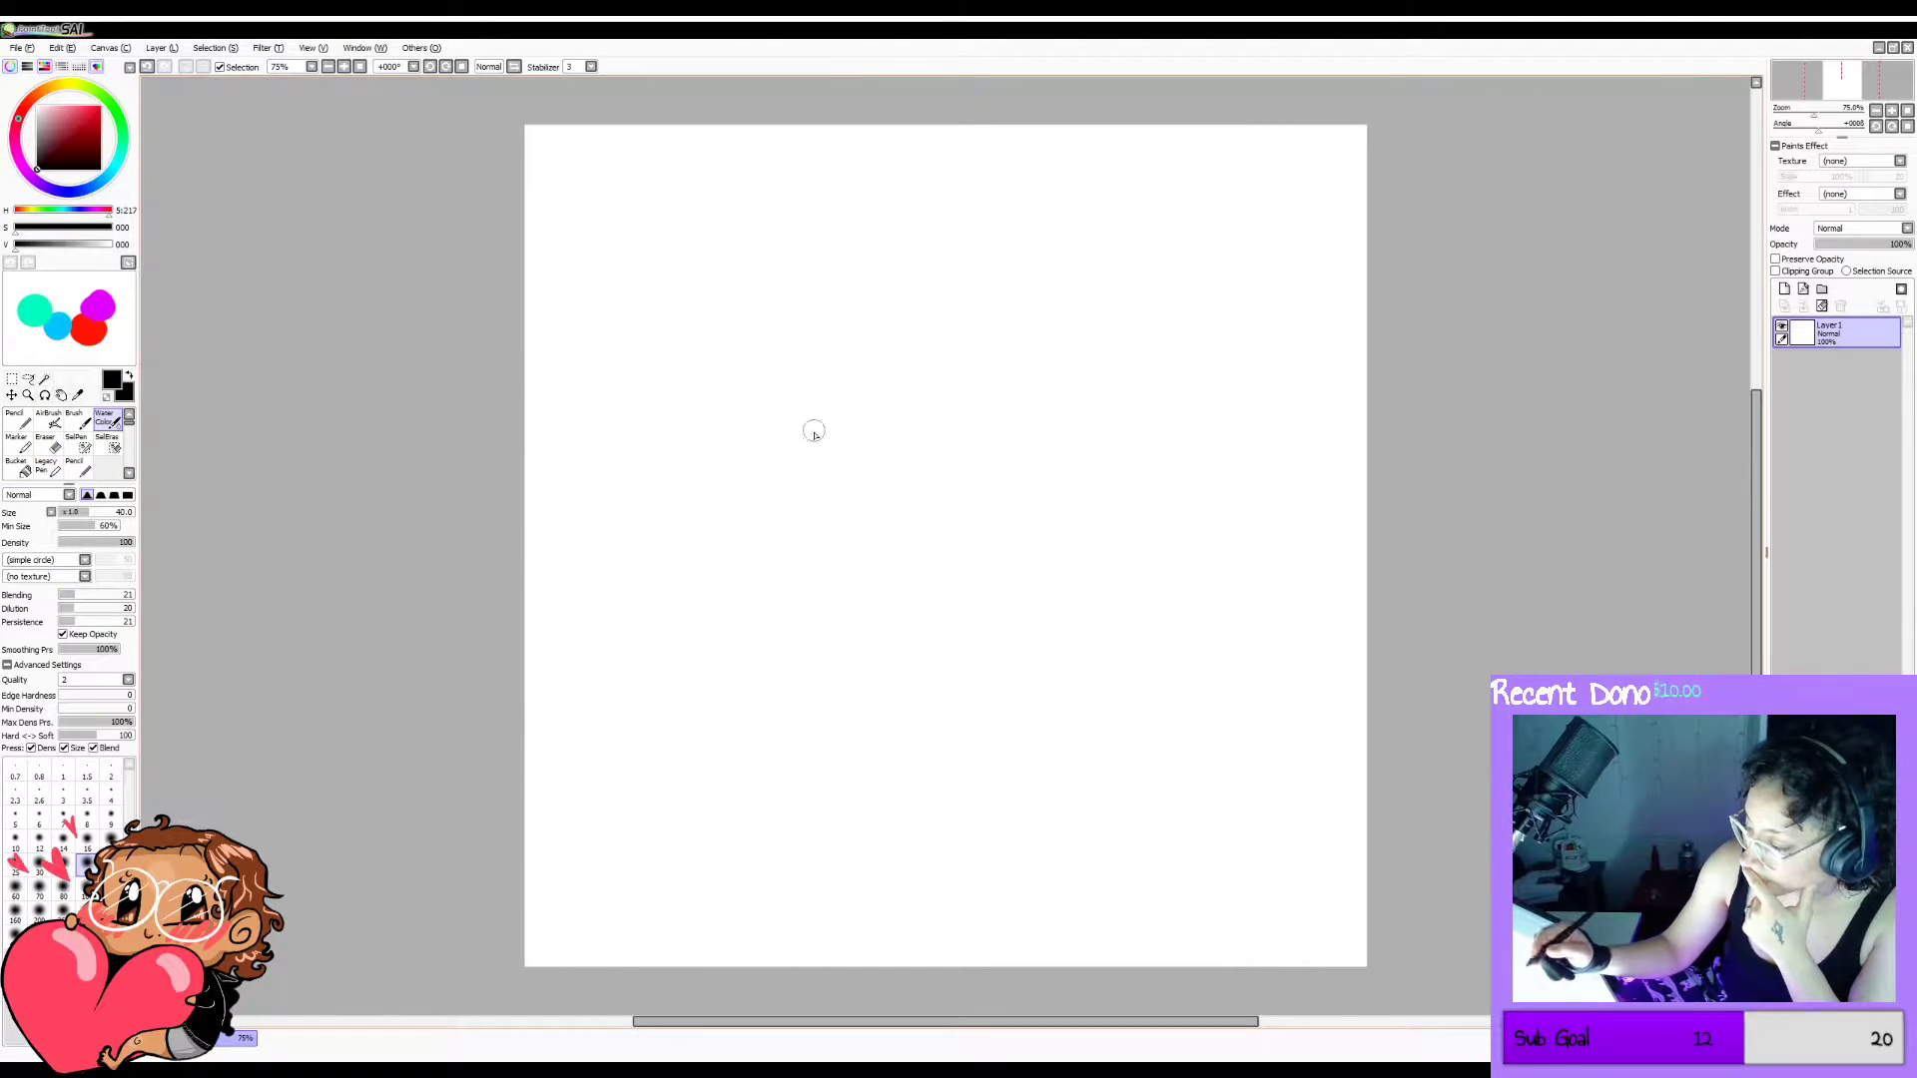
click(52, 596)
click(57, 608)
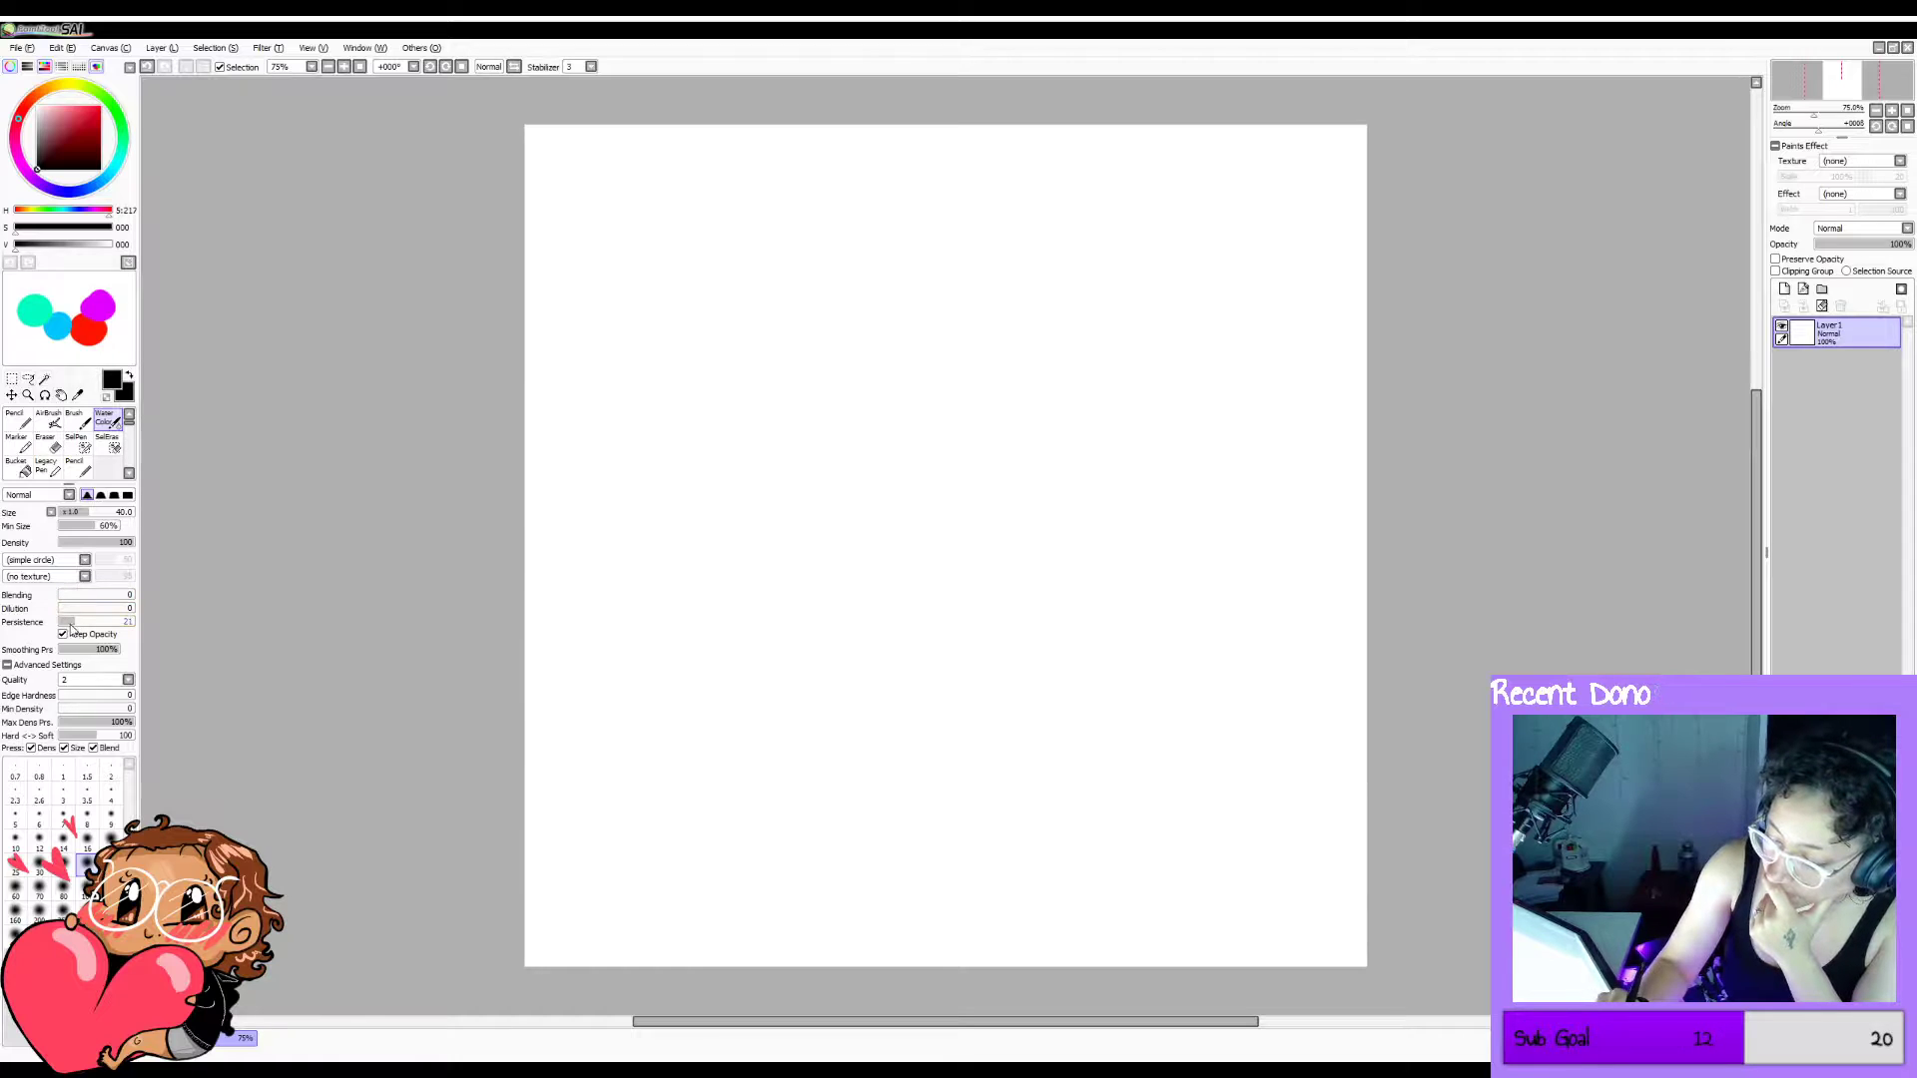
click(68, 622)
click(58, 622)
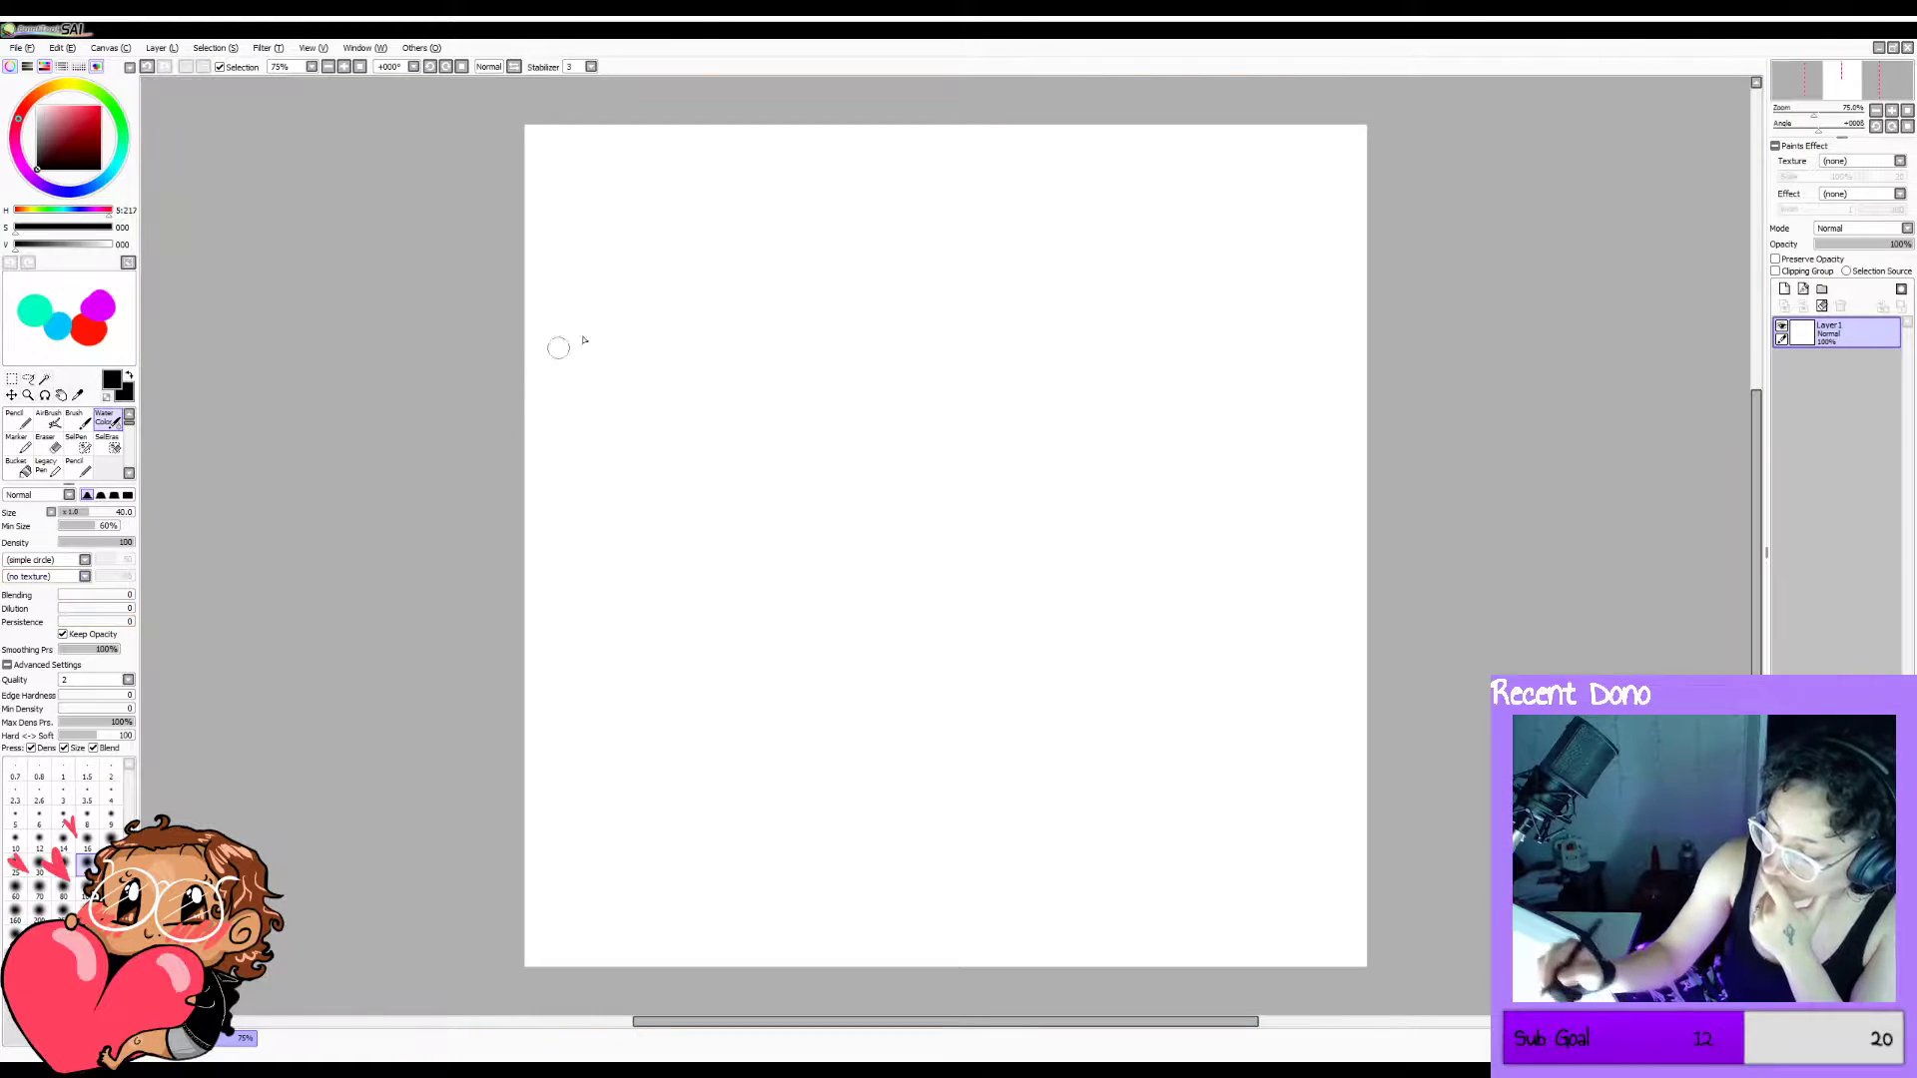
Test the Water Color brush with two scribbles on the canvas, undoing each one.
mouse_move(769, 210)
mouse_down()
mouse_move(737, 300)
mouse_move(857, 385)
mouse_move(924, 392)
mouse_up()
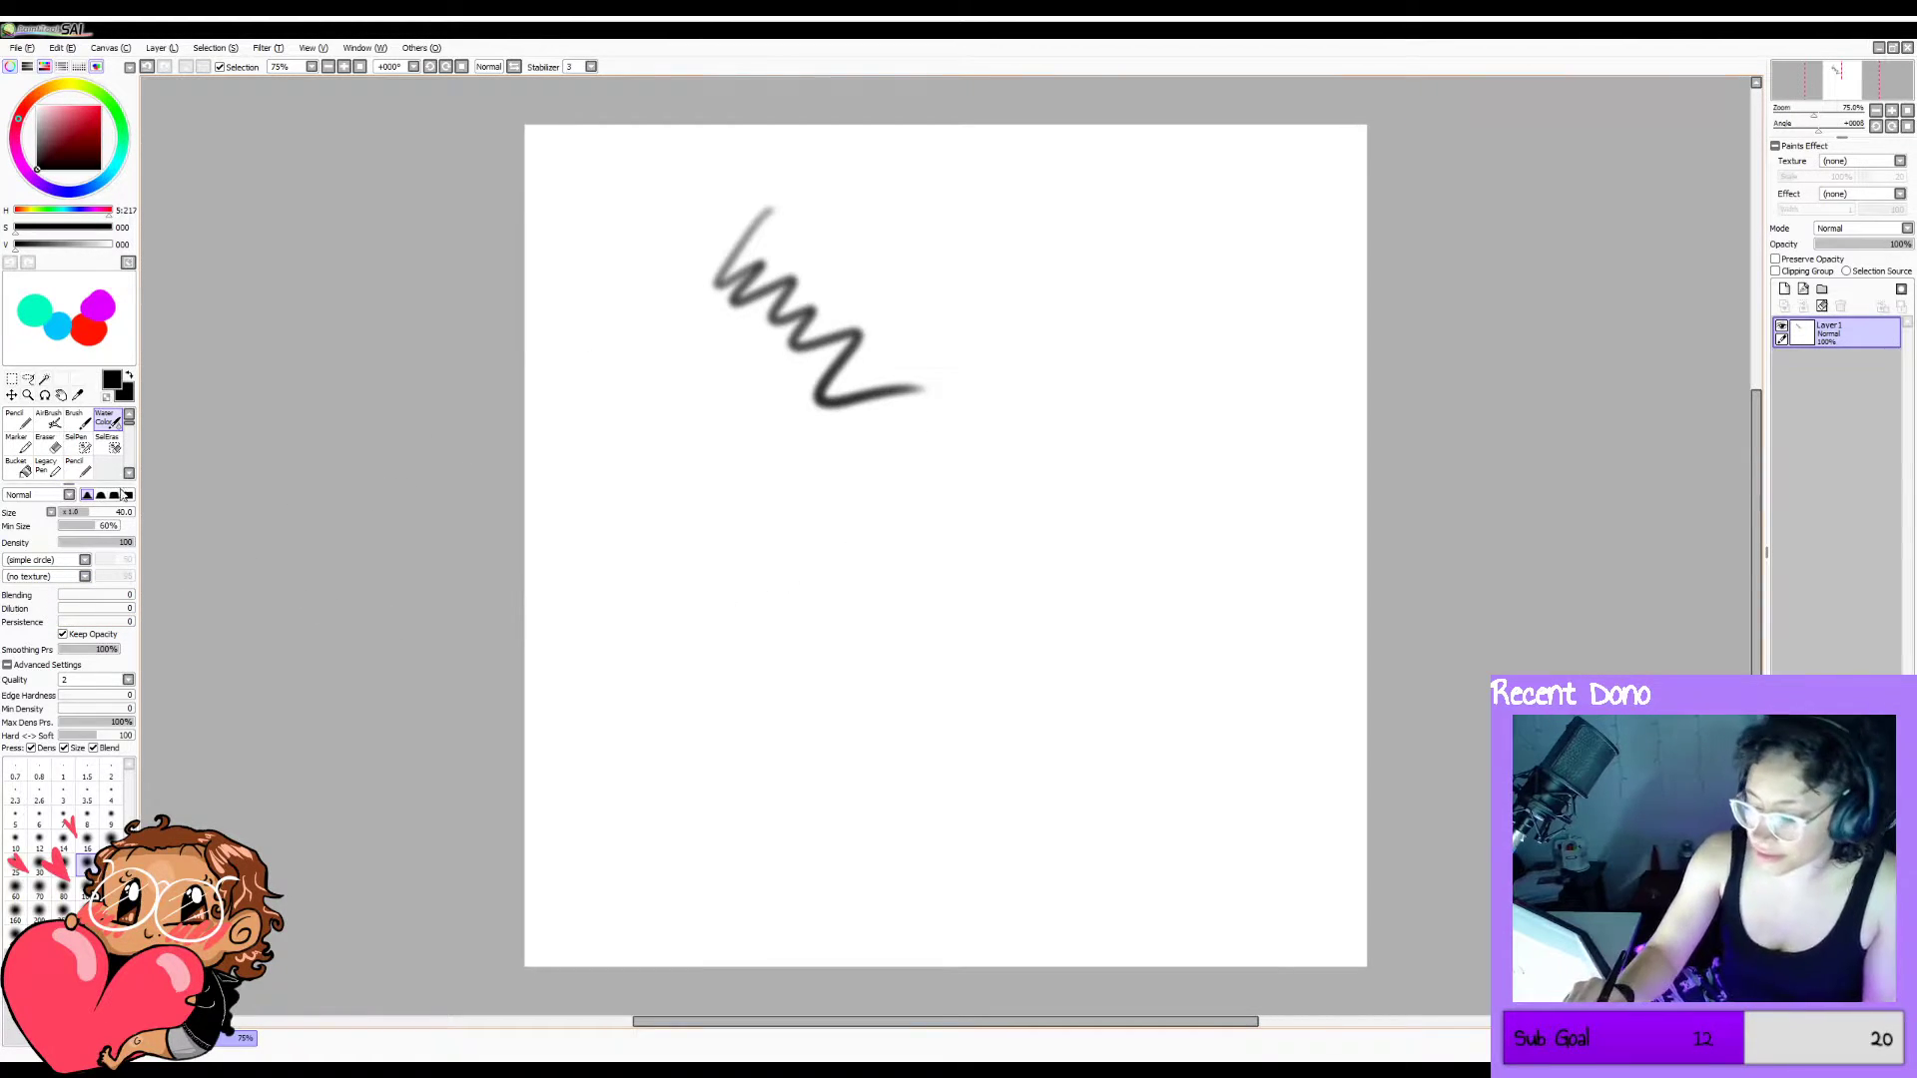
key(ctrl+z)
mouse_move(782, 372)
mouse_down()
mouse_move(740, 455)
mouse_move(847, 470)
mouse_move(849, 599)
mouse_up()
key(ctrl+z)
Reduce the Water Color brush size to 10.
key(bracketleft)
key(bracketleft)
key(bracketleft)
key(bracketleft)
key(bracketleft)
key(bracketleft)
key(bracketleft)
key(bracketleft)
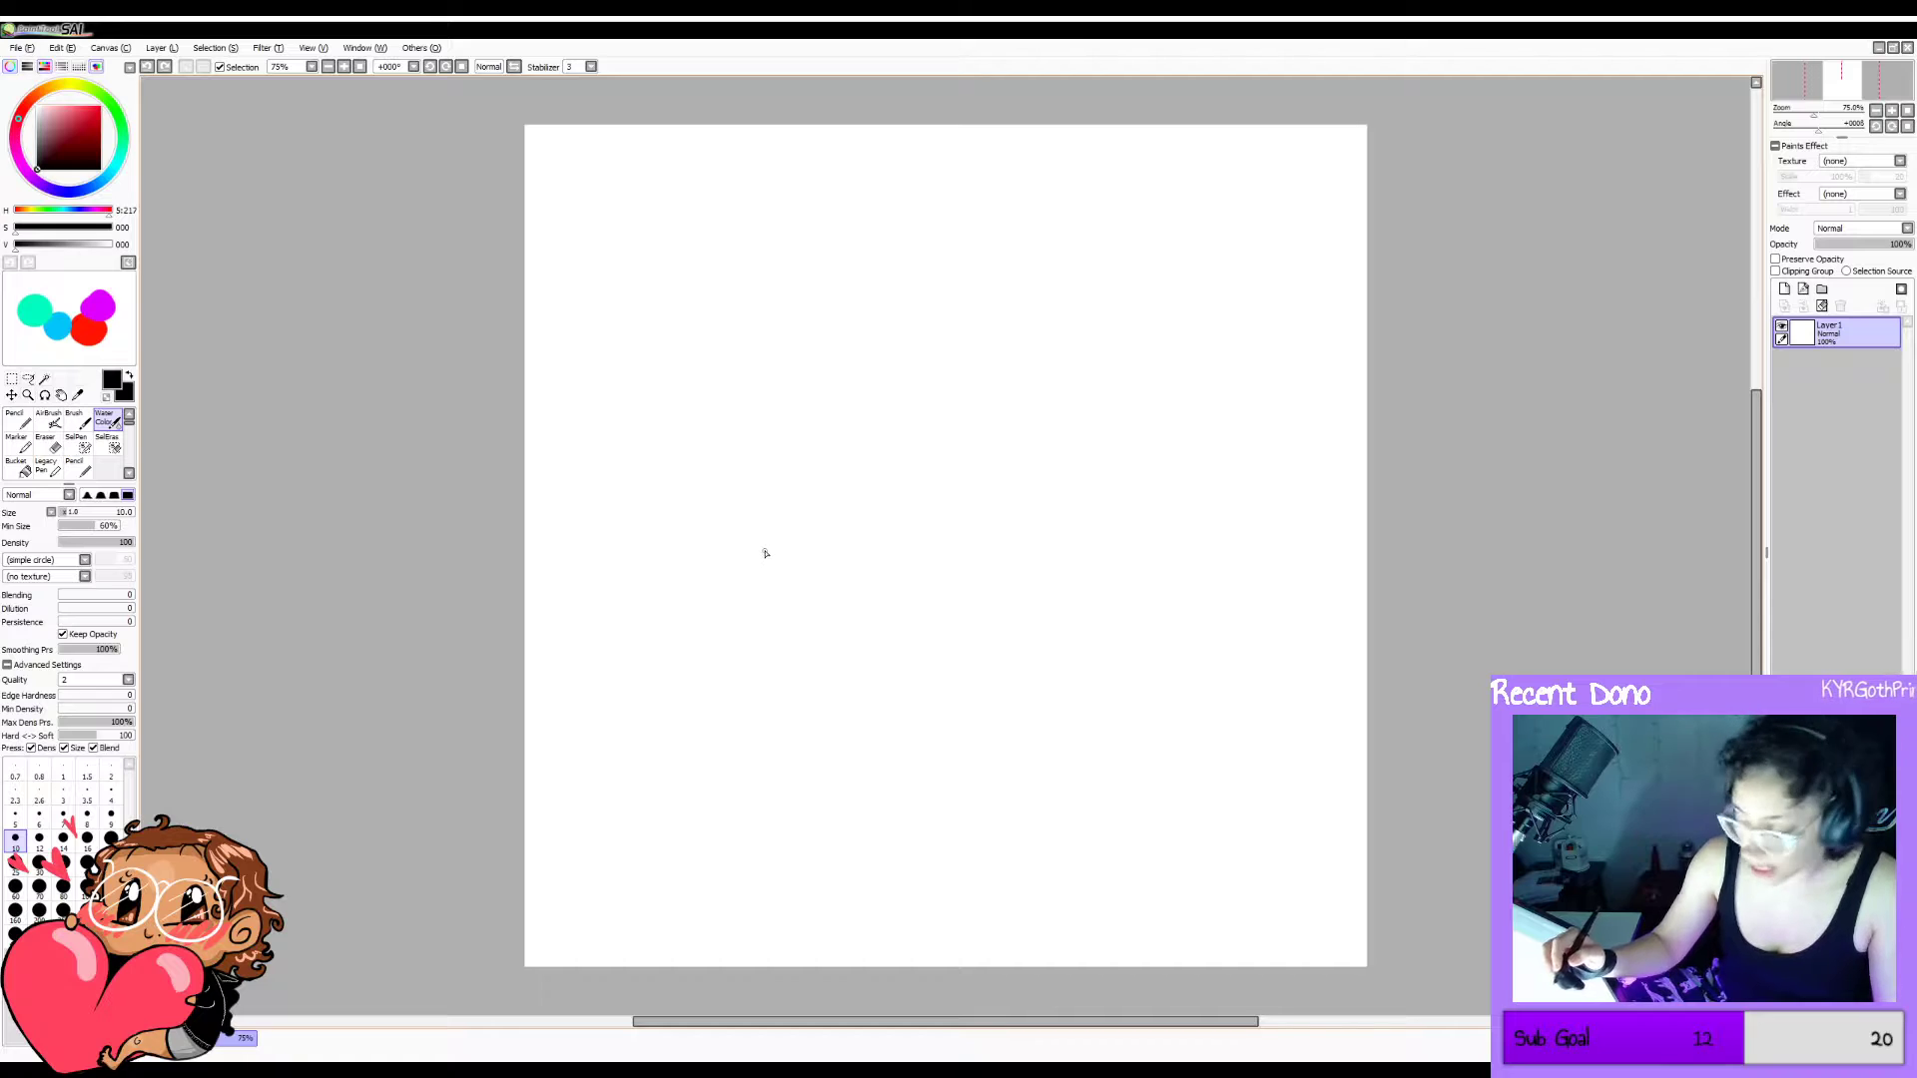
Test the size 10 Water Color brush with several scribbles, undoing each one.
mouse_move(765, 552)
mouse_down()
mouse_move(799, 543)
mouse_move(994, 617)
mouse_move(1060, 593)
mouse_up()
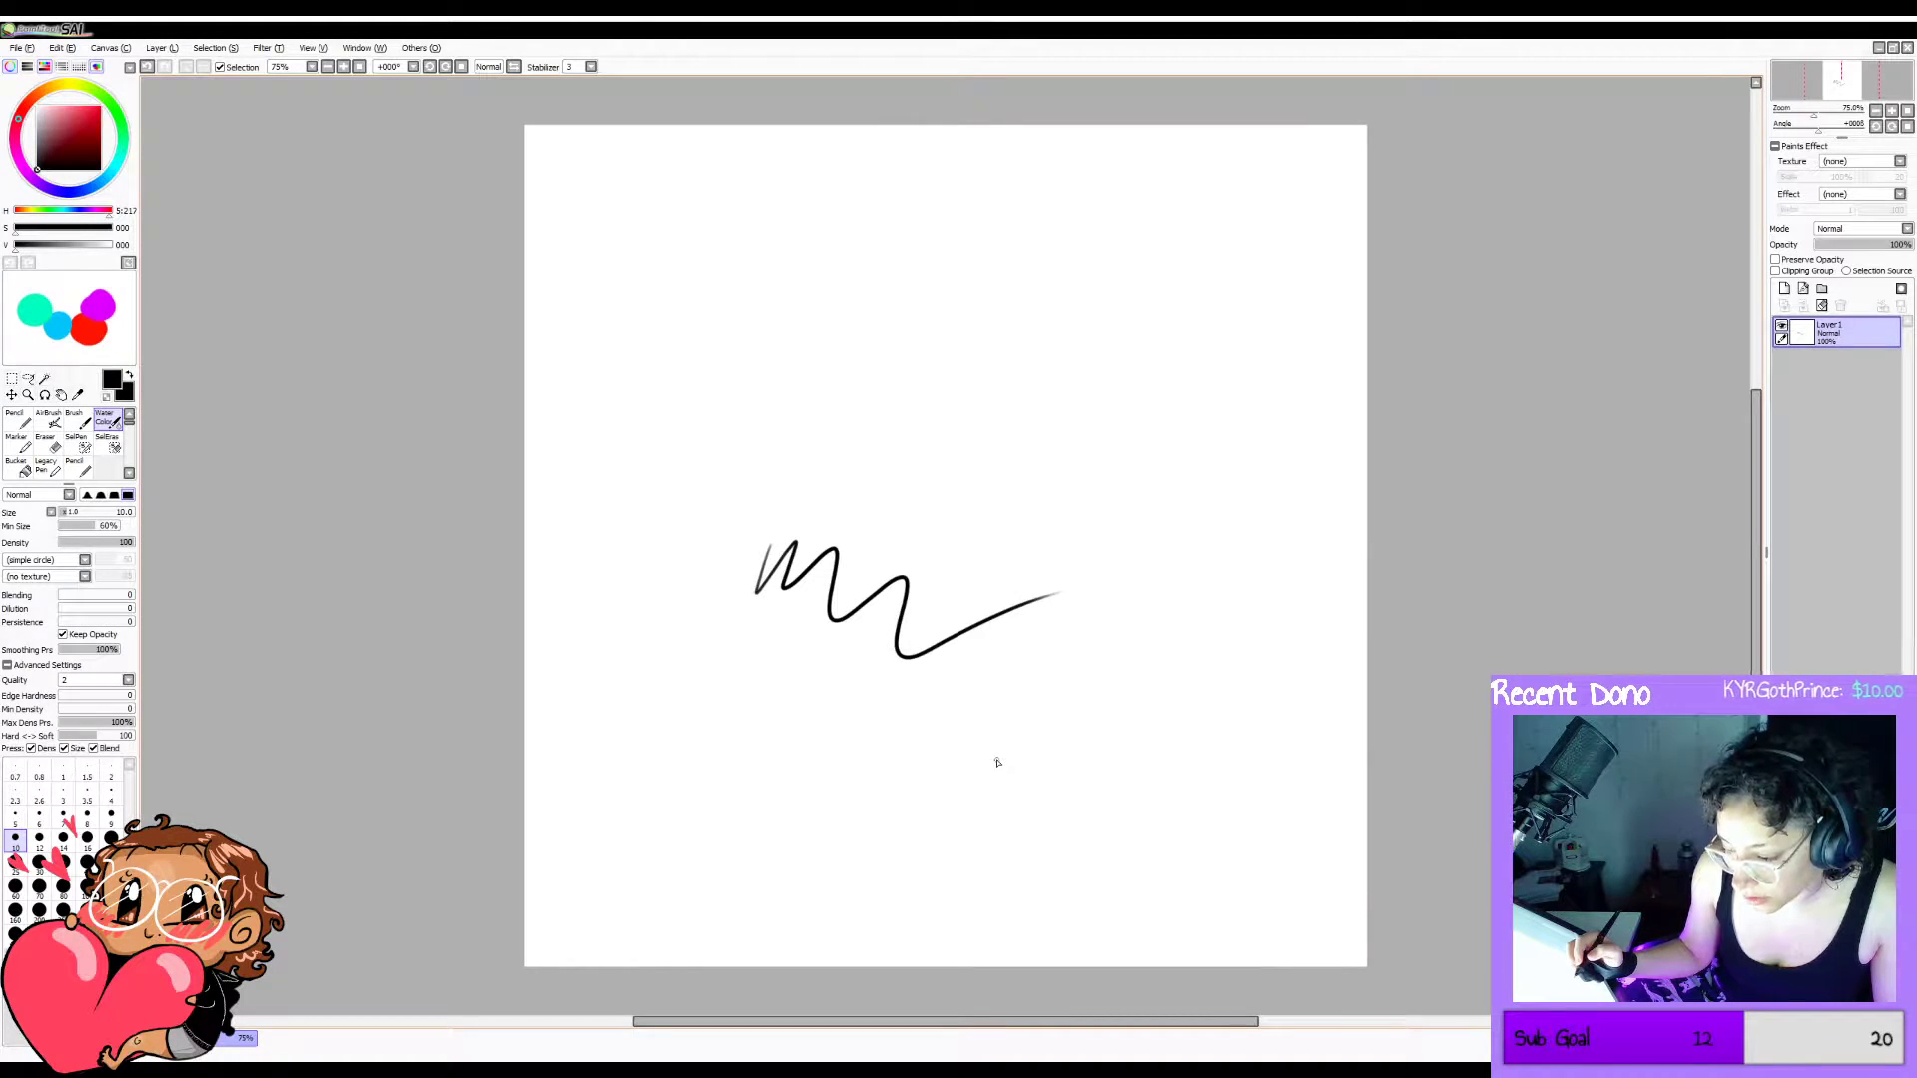
key(ctrl+z)
mouse_move(737, 482)
mouse_down()
mouse_move(760, 545)
mouse_move(848, 471)
mouse_up()
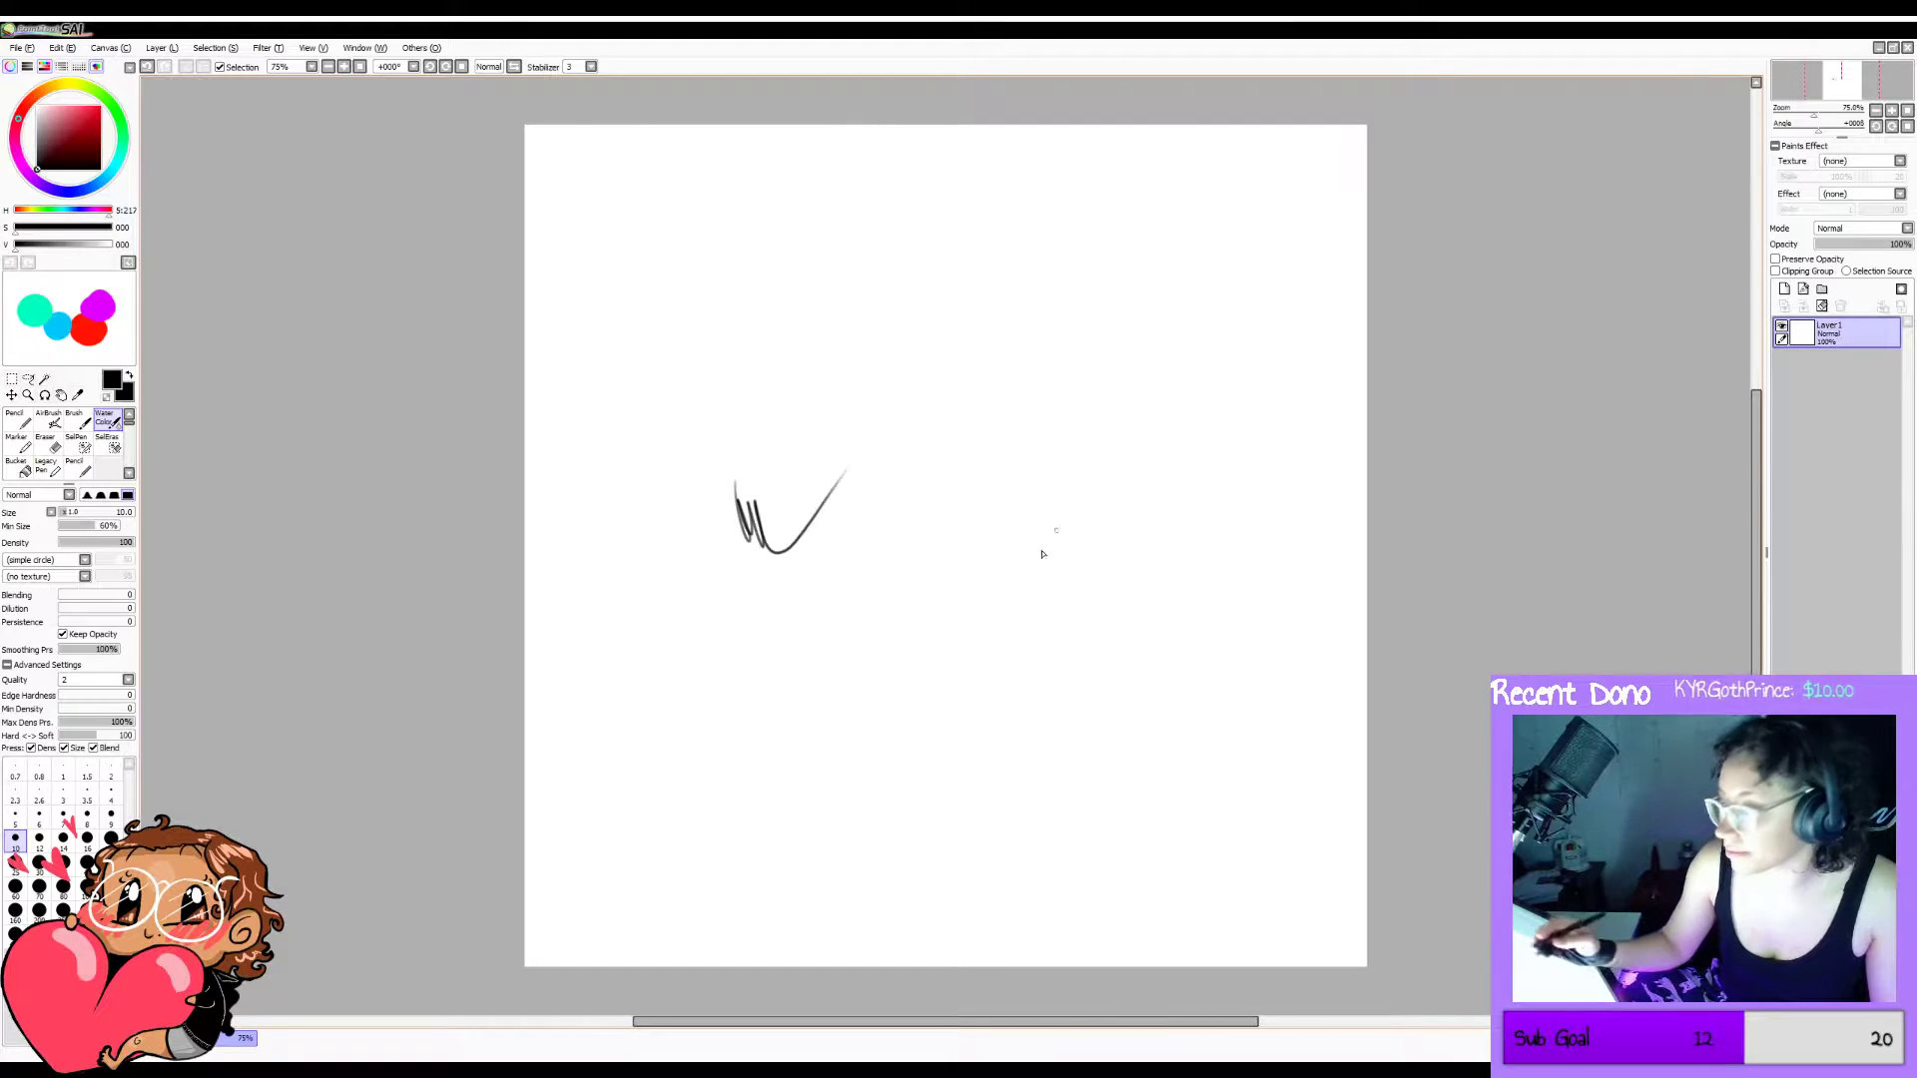
key(ctrl+z)
mouse_move(716, 436)
mouse_down()
mouse_move(727, 424)
mouse_move(759, 562)
mouse_move(826, 599)
mouse_move(894, 679)
mouse_up()
key(ctrl+z)
Lower the brush density slightly and try it with trial strokes that are undone.
click(123, 543)
key(ctrl+z)
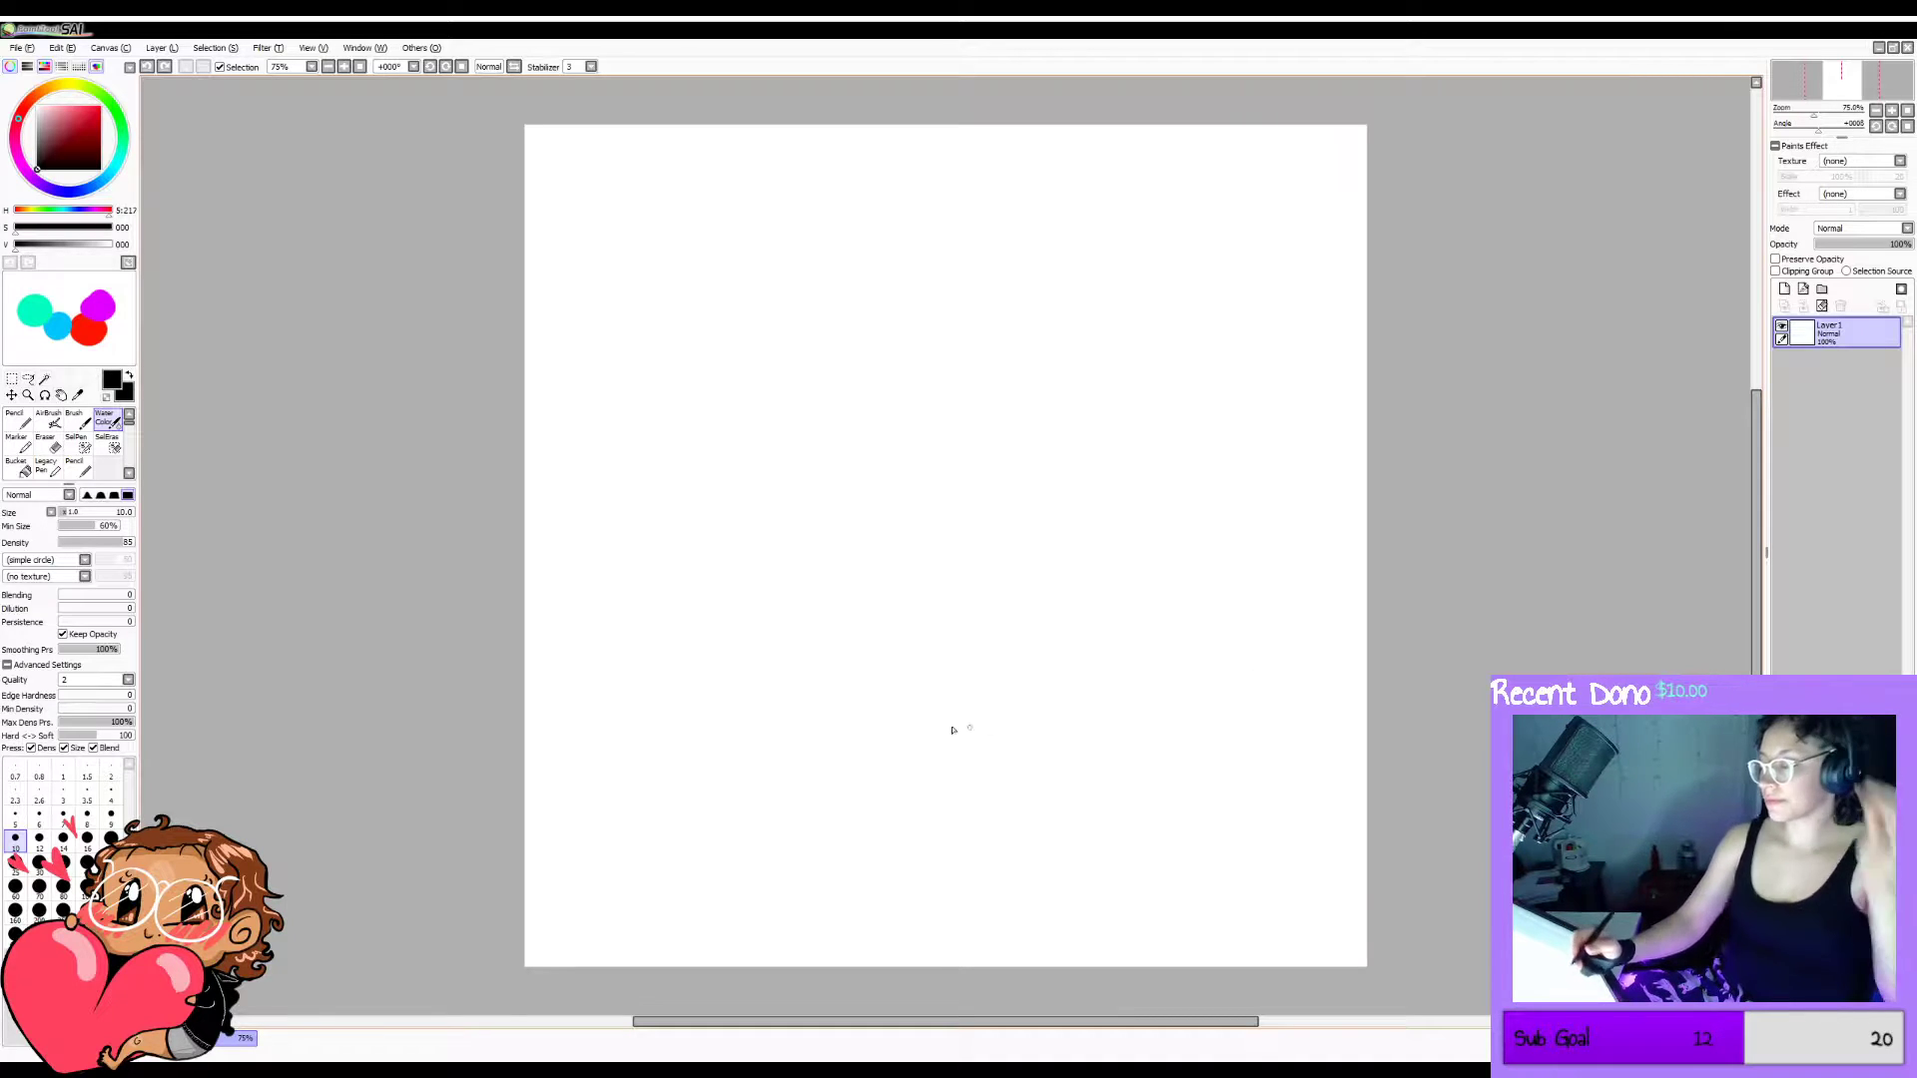
mouse_move(883, 351)
mouse_down()
mouse_move(920, 493)
mouse_move(984, 614)
mouse_up()
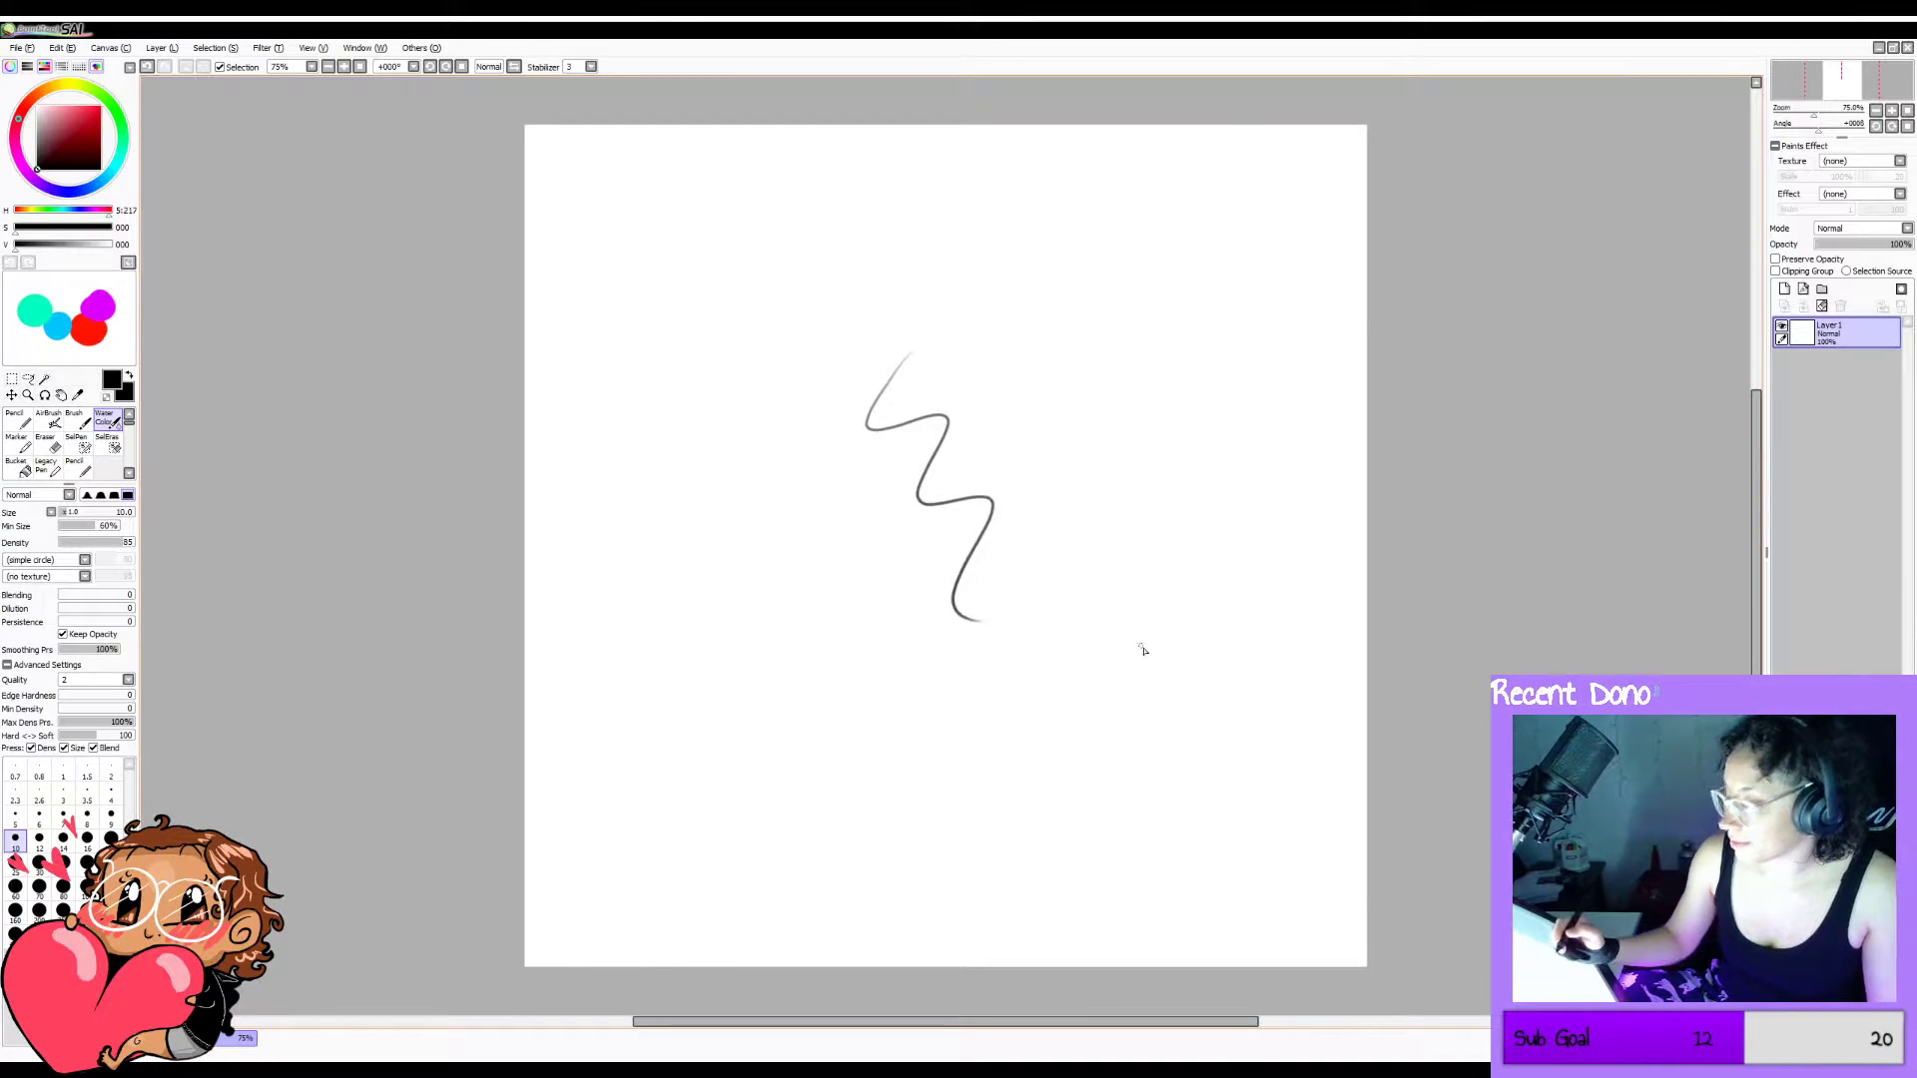
key(ctrl+z)
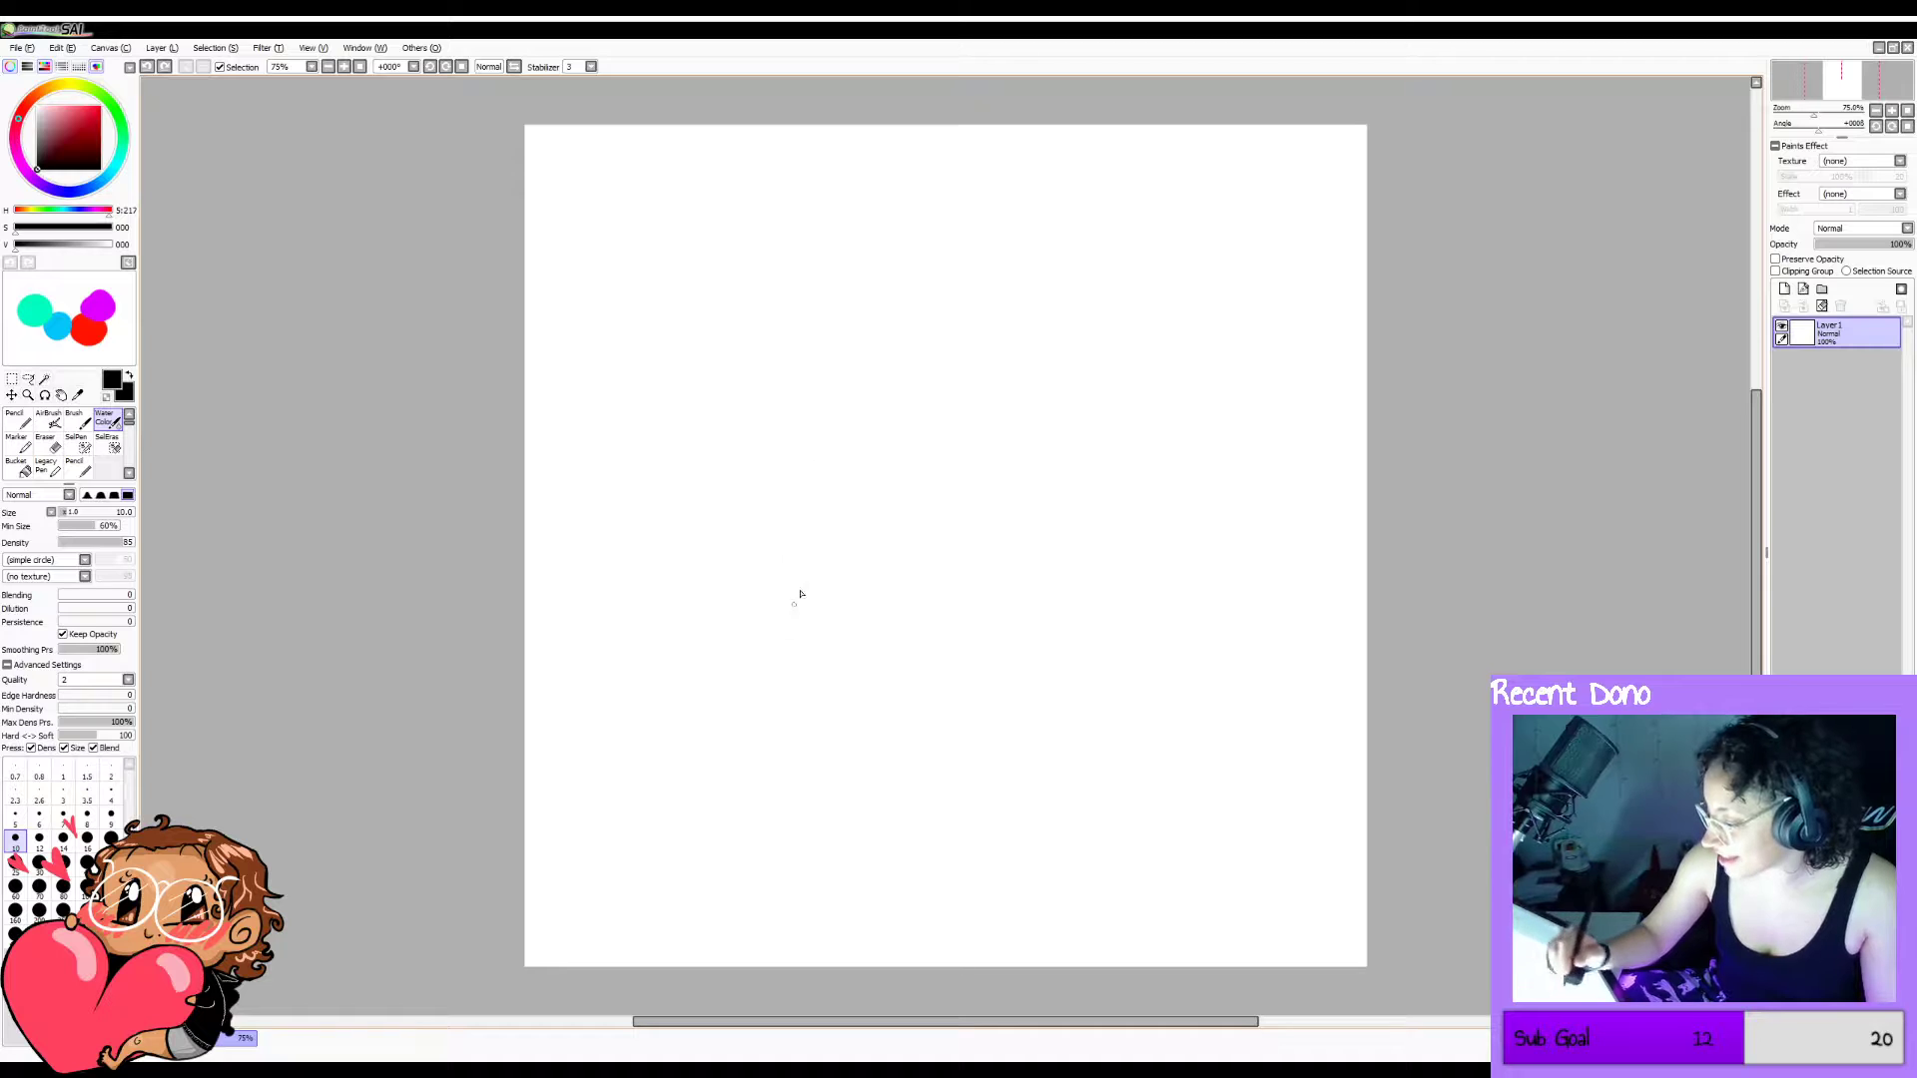
mouse_move(965, 430)
mouse_down()
mouse_move(984, 385)
mouse_move(1084, 301)
mouse_up()
key(ctrl+z)
Sketch an elongated diamond outline with a rounded top in the upper right part of the canvas, reinforcing its edges.
mouse_move(994, 458)
mouse_down()
mouse_move(1042, 312)
mouse_move(1091, 349)
mouse_move(1137, 438)
mouse_move(1101, 486)
mouse_up()
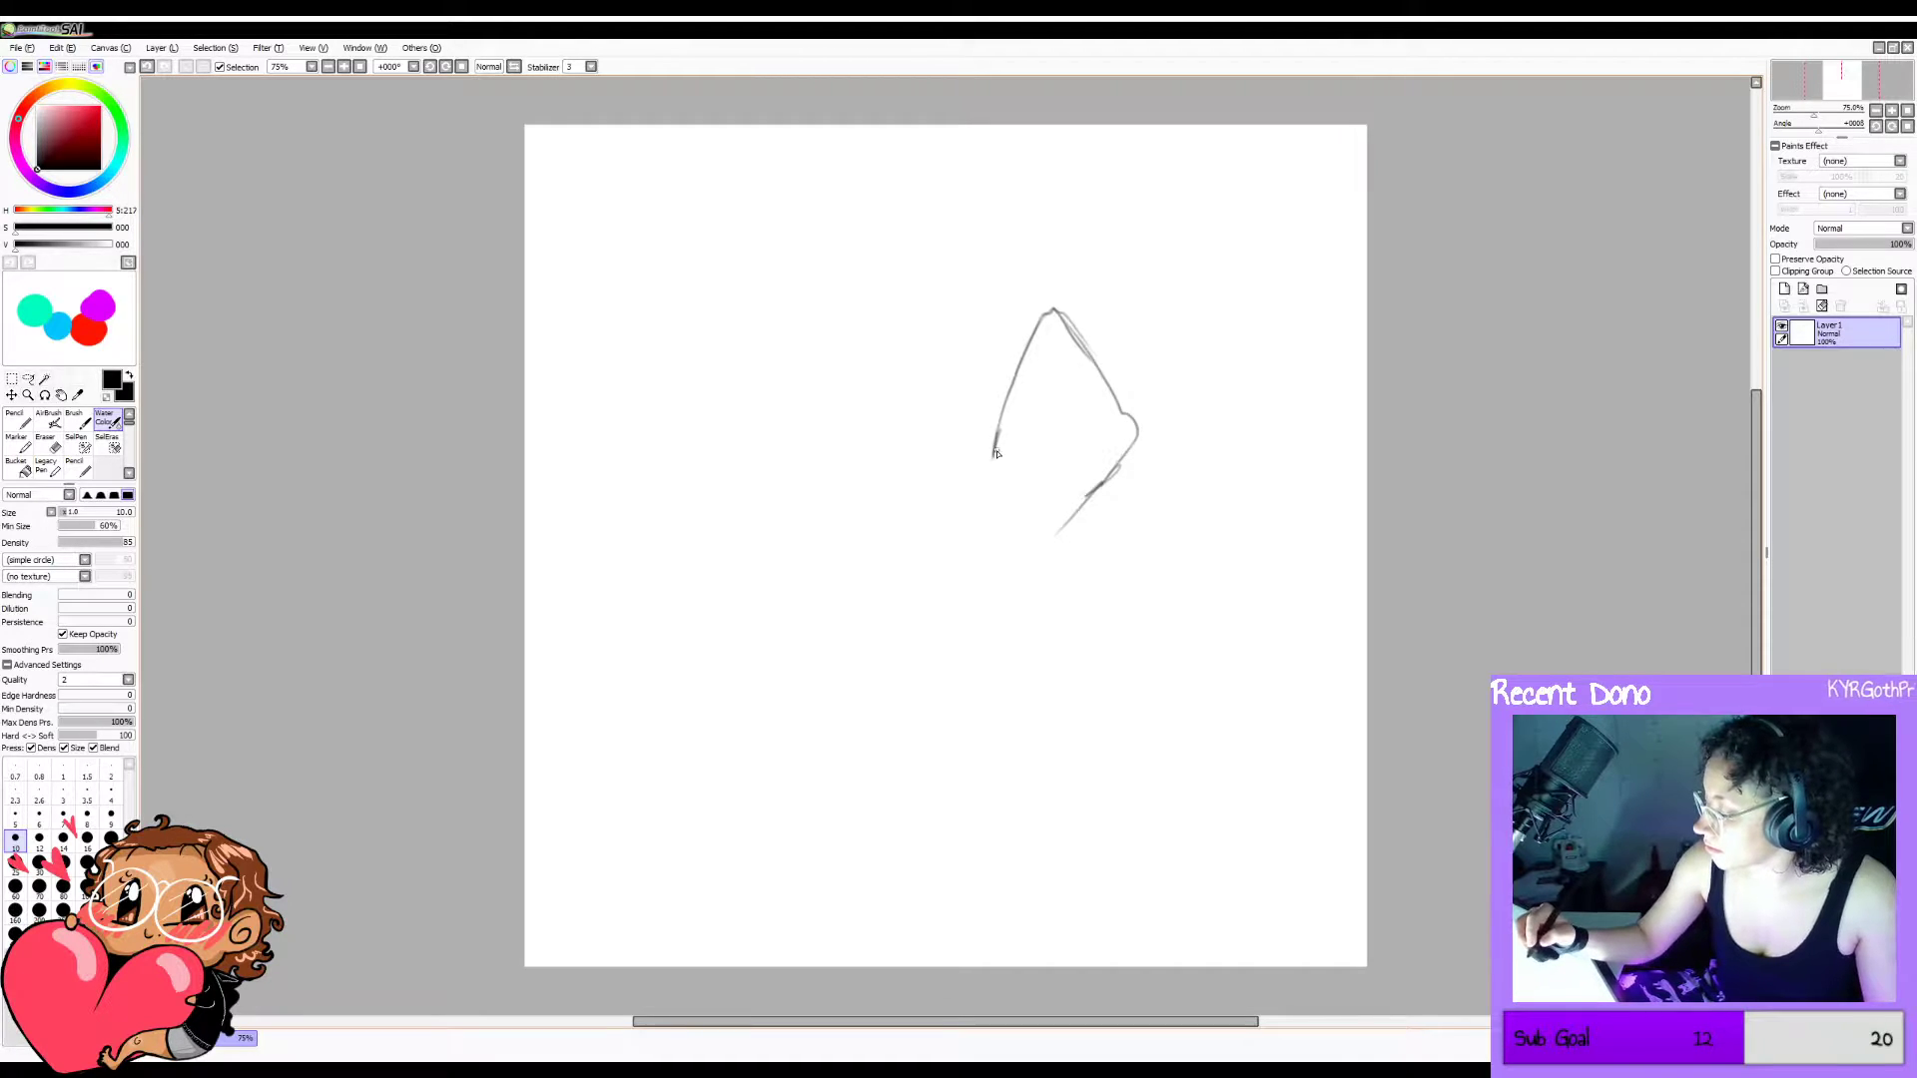
mouse_move(997, 453)
mouse_down()
mouse_move(1027, 327)
mouse_move(987, 454)
mouse_move(1020, 350)
mouse_move(1007, 381)
mouse_move(1028, 333)
mouse_up()
mouse_move(1013, 373)
mouse_down()
mouse_move(1040, 309)
mouse_move(1060, 320)
mouse_move(1044, 305)
mouse_move(1099, 385)
mouse_move(1064, 323)
mouse_move(1084, 335)
mouse_move(1081, 319)
mouse_move(1120, 396)
mouse_up()
mouse_move(1078, 313)
mouse_down()
mouse_move(1133, 431)
mouse_move(1052, 543)
mouse_move(1114, 456)
mouse_move(1058, 528)
mouse_up()
drag(1002, 464, 1046, 521)
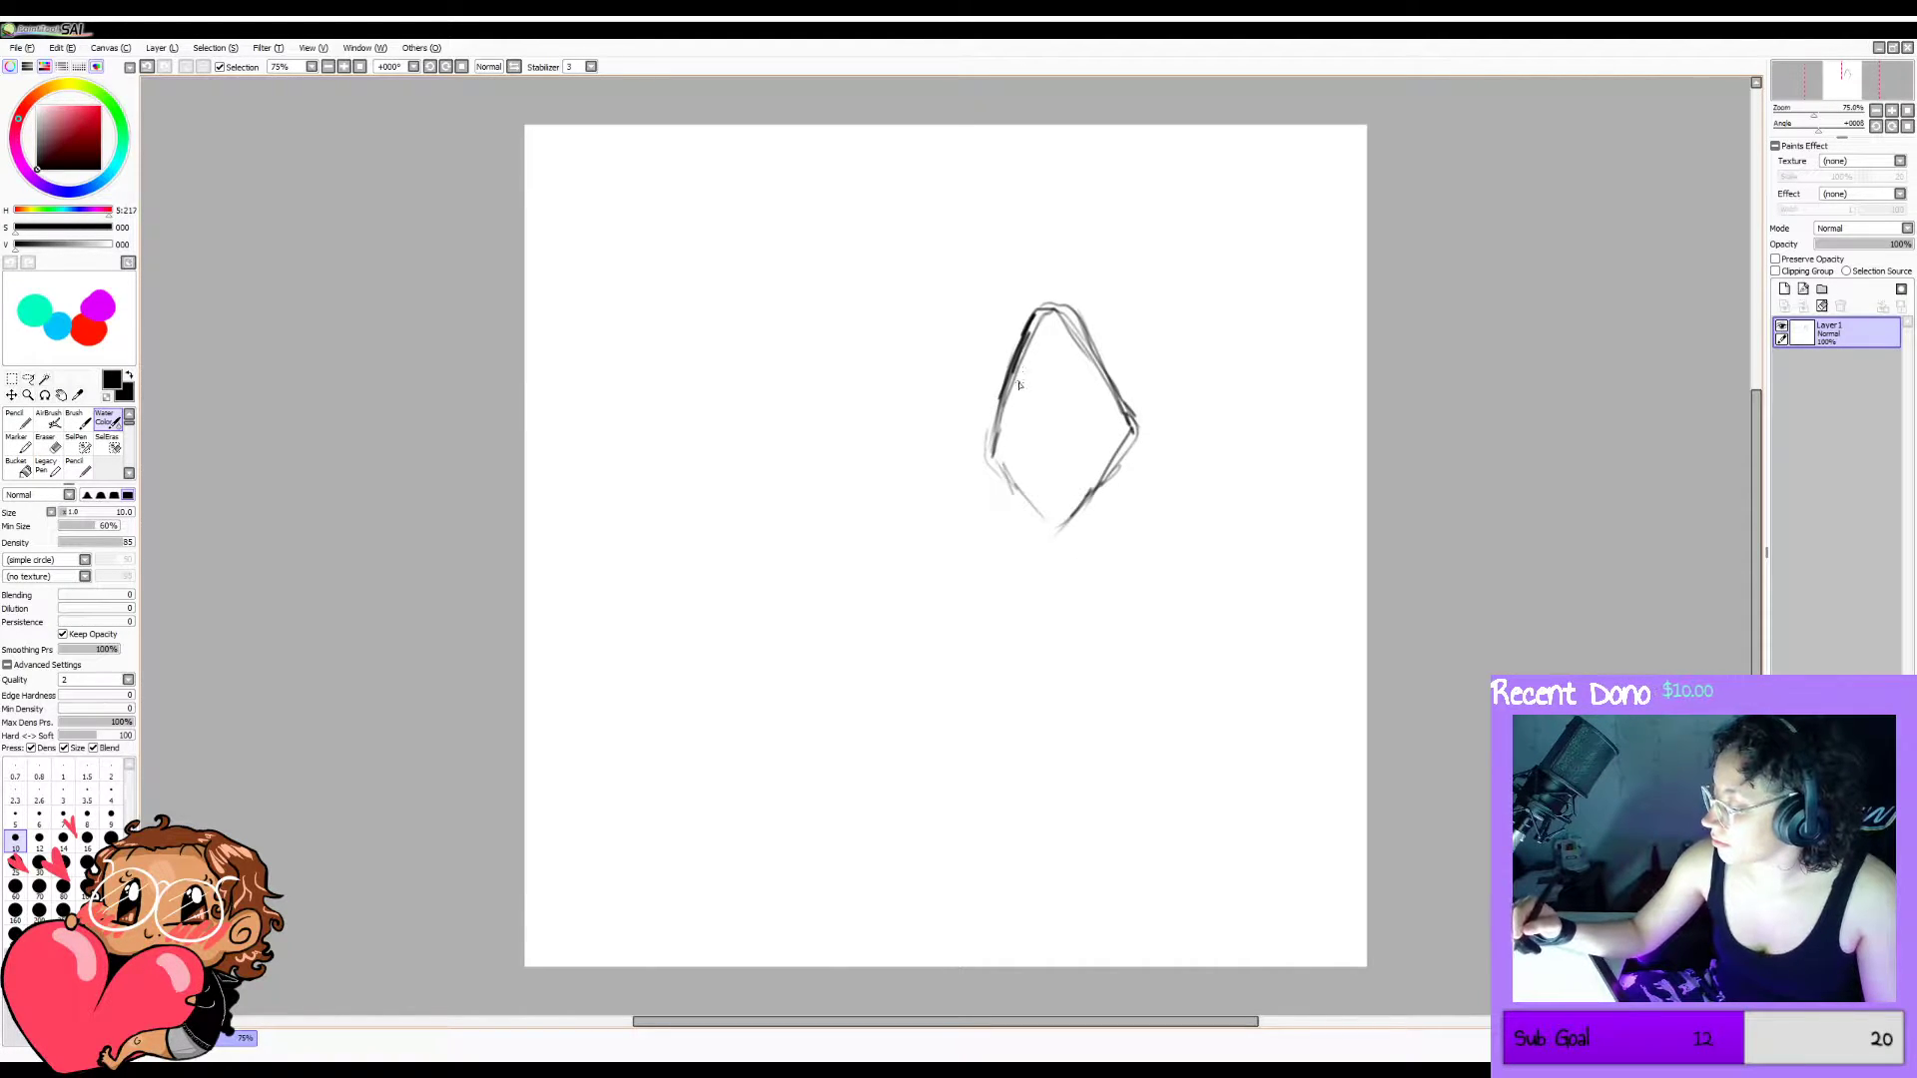
Sketch a tall oval inside the diamond outline and reinforce its sides.
mouse_move(1021, 365)
mouse_down()
mouse_move(1076, 467)
mouse_move(1098, 405)
mouse_up()
mouse_move(1076, 334)
mouse_down()
mouse_move(1097, 424)
mouse_move(1081, 460)
mouse_up()
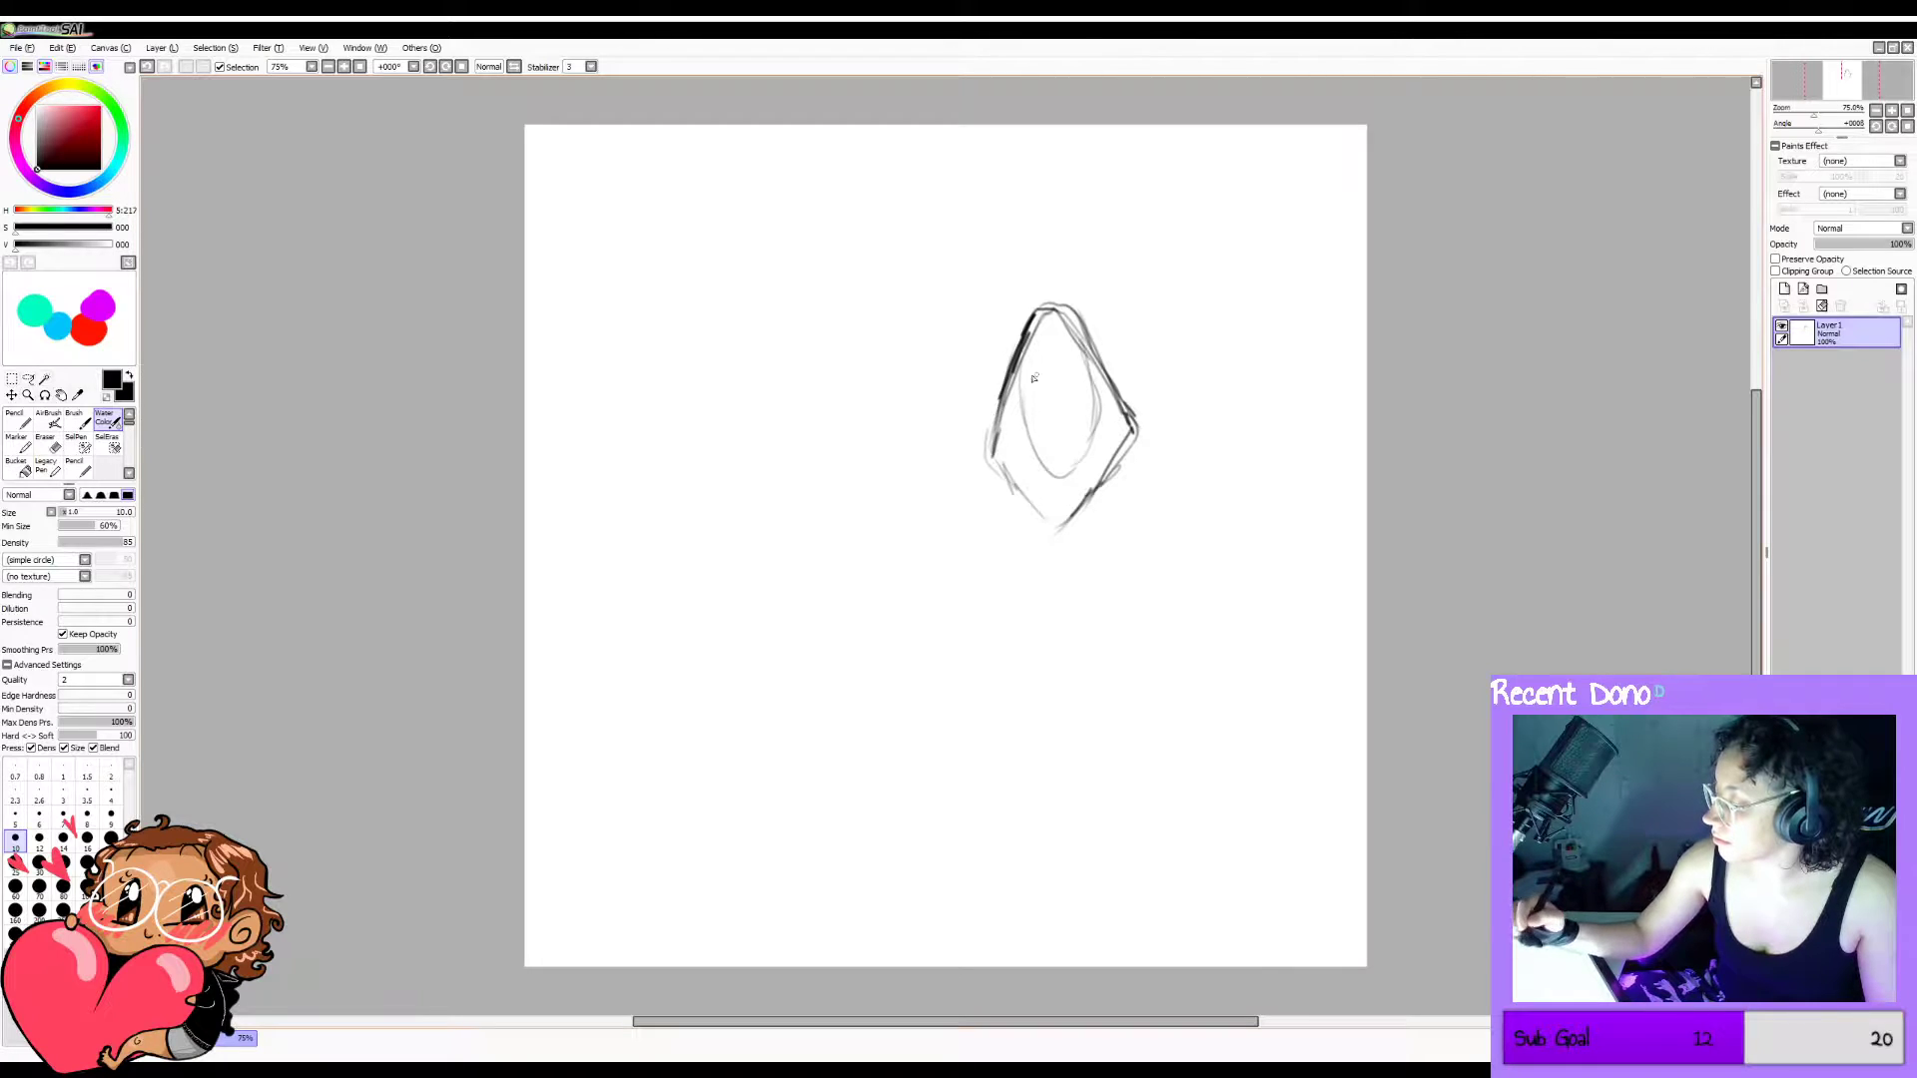
mouse_move(1019, 370)
mouse_down()
mouse_move(1060, 491)
mouse_move(1086, 452)
mouse_up()
key(ctrl+z)
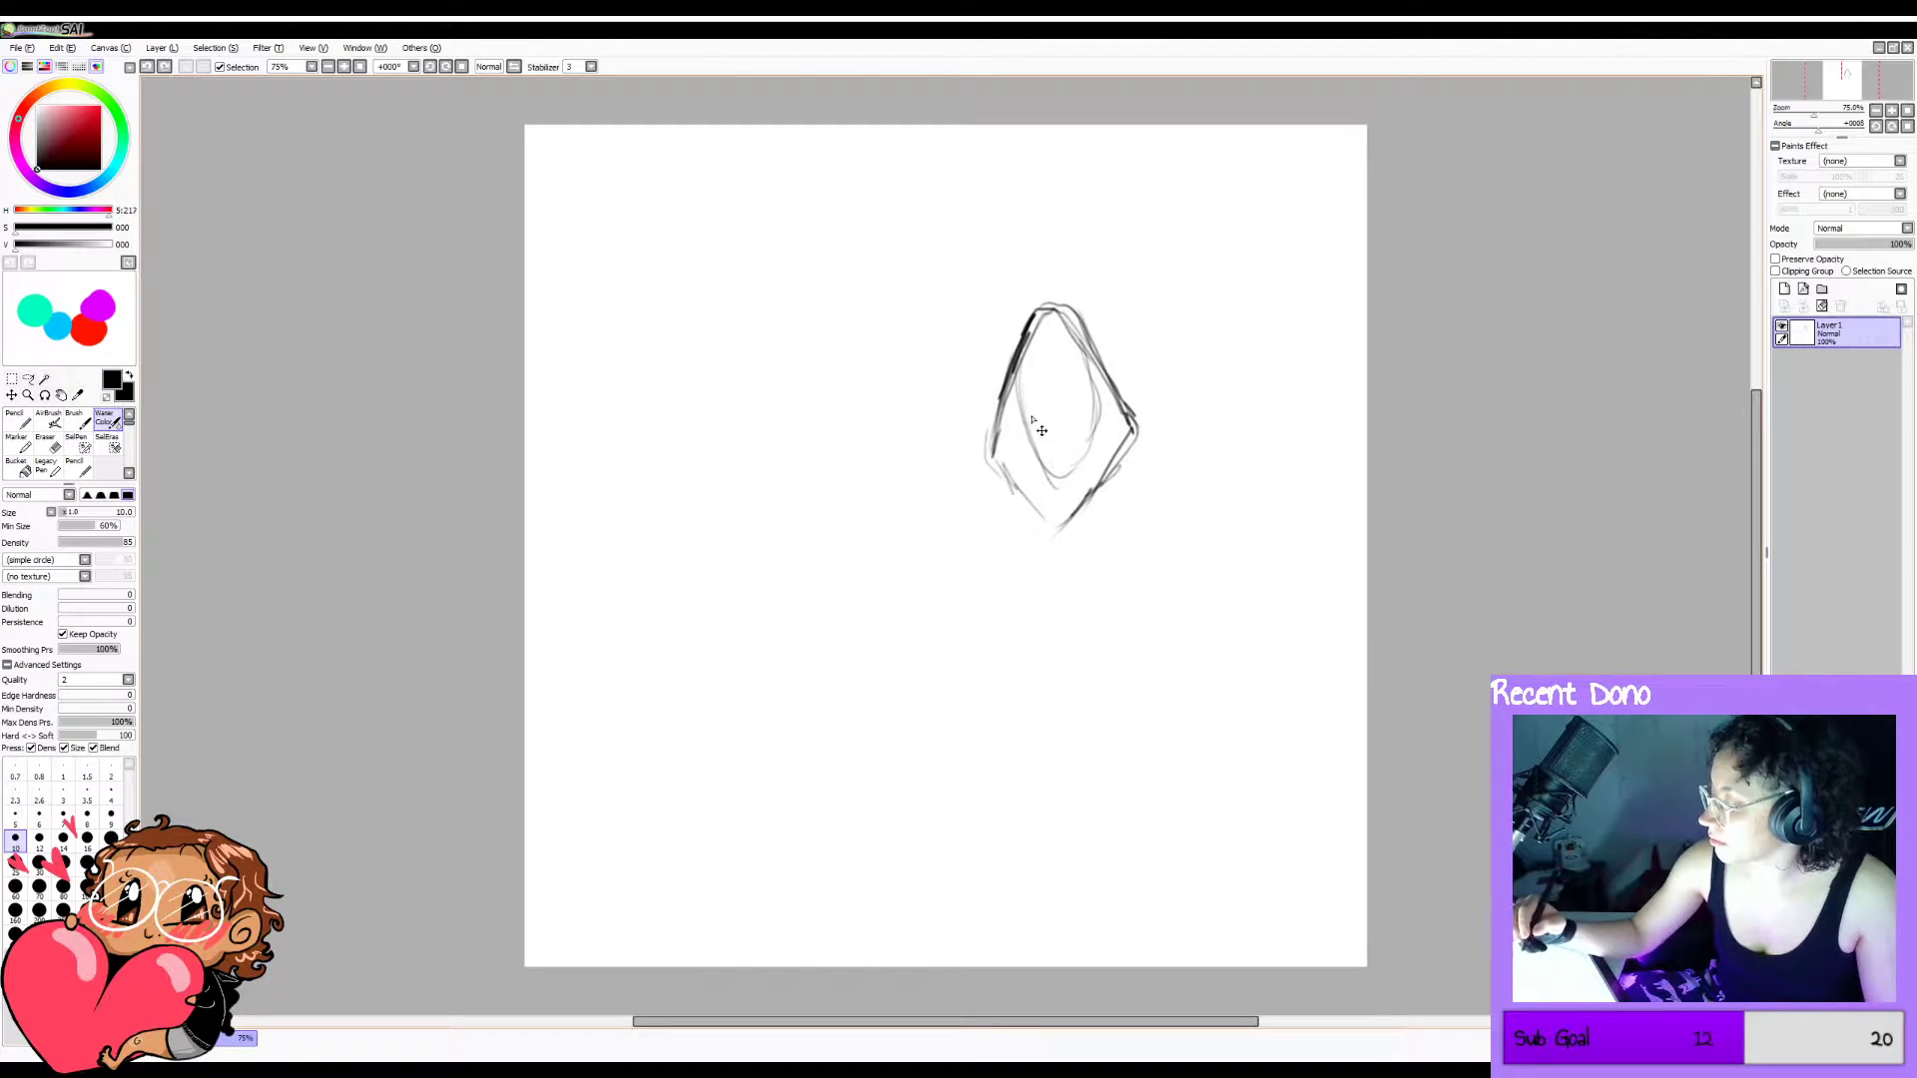
mouse_move(1017, 369)
mouse_down()
mouse_move(1047, 465)
mouse_move(1096, 417)
mouse_up()
drag(1091, 343, 1084, 453)
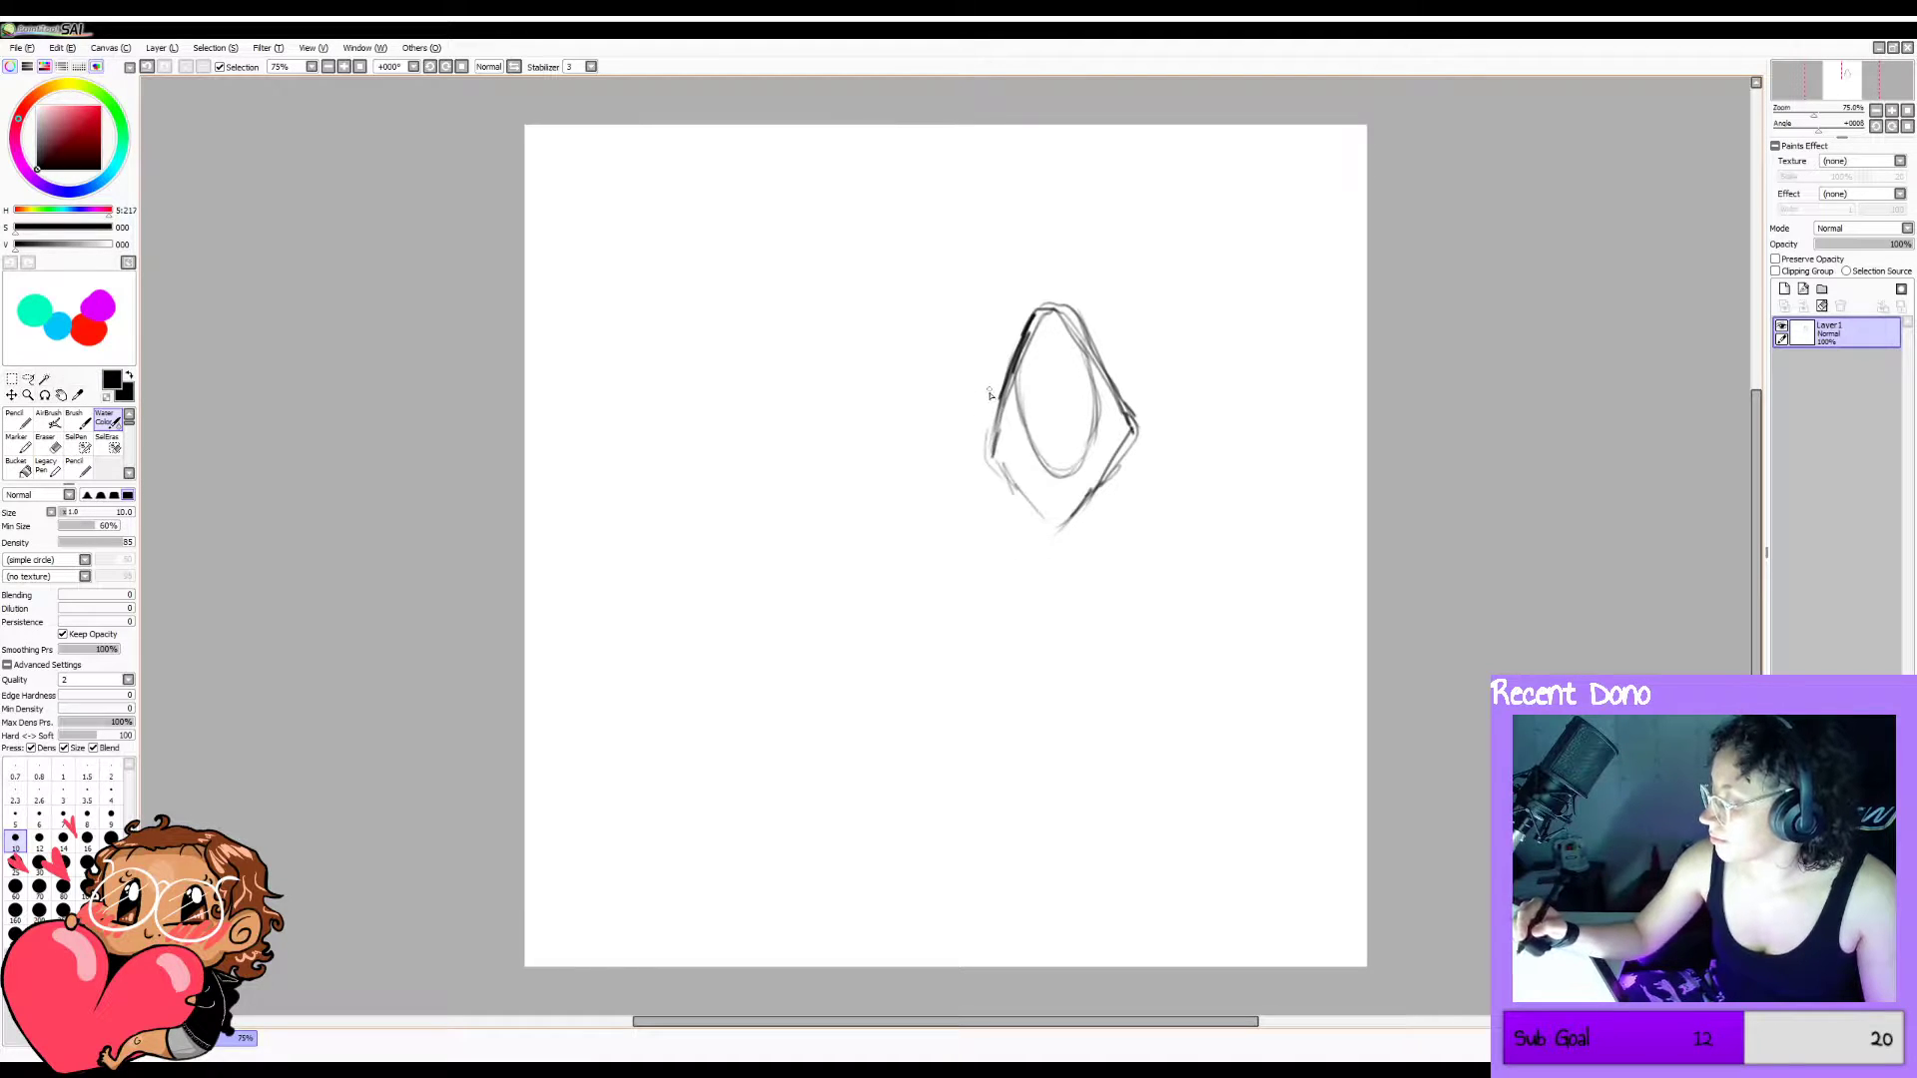
Sketch light concentric arcs over the top of the diamond, with the band ending in a rounded tip at its left.
mouse_move(990, 395)
mouse_down()
mouse_move(1026, 282)
mouse_move(1021, 309)
mouse_move(1041, 282)
mouse_move(1116, 331)
mouse_move(1110, 258)
mouse_move(1078, 271)
mouse_move(1131, 392)
mouse_up()
drag(985, 348, 1005, 294)
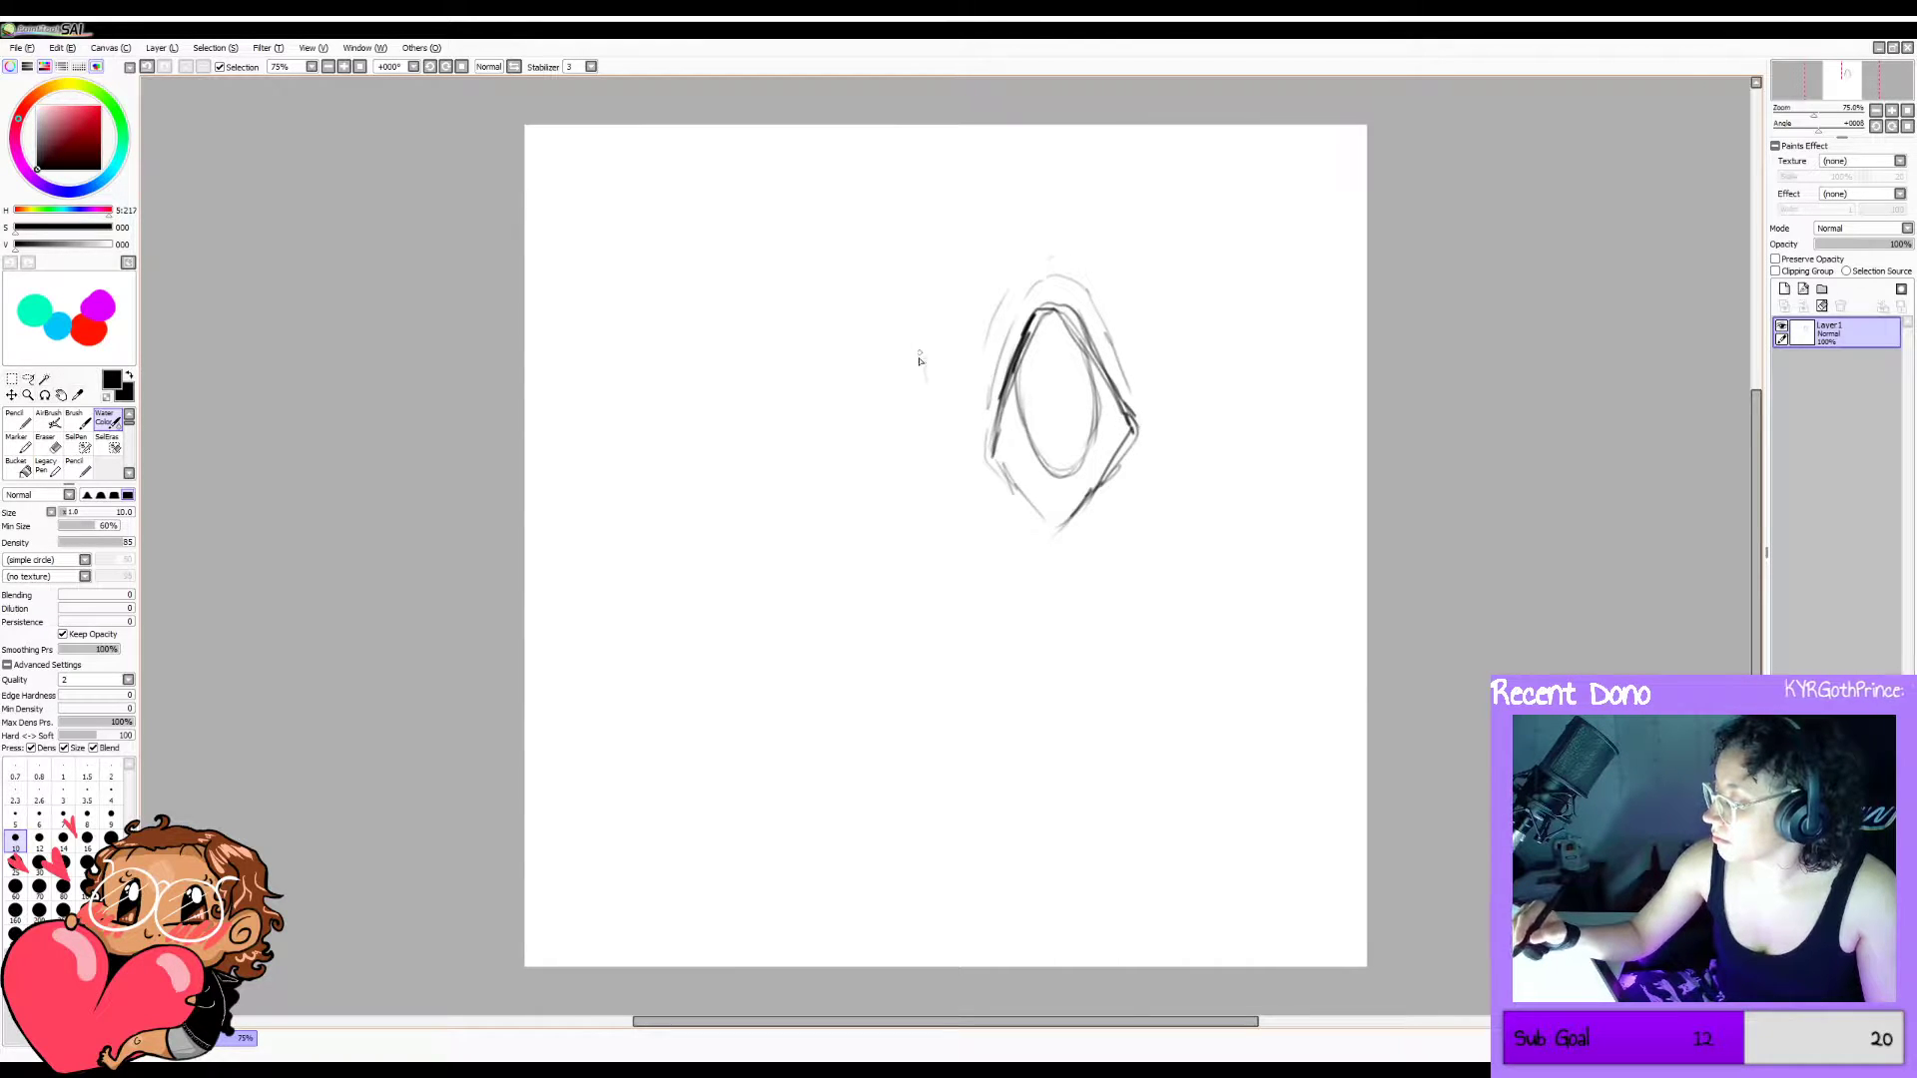
mouse_move(923, 352)
mouse_down()
mouse_move(939, 393)
mouse_move(965, 376)
mouse_up()
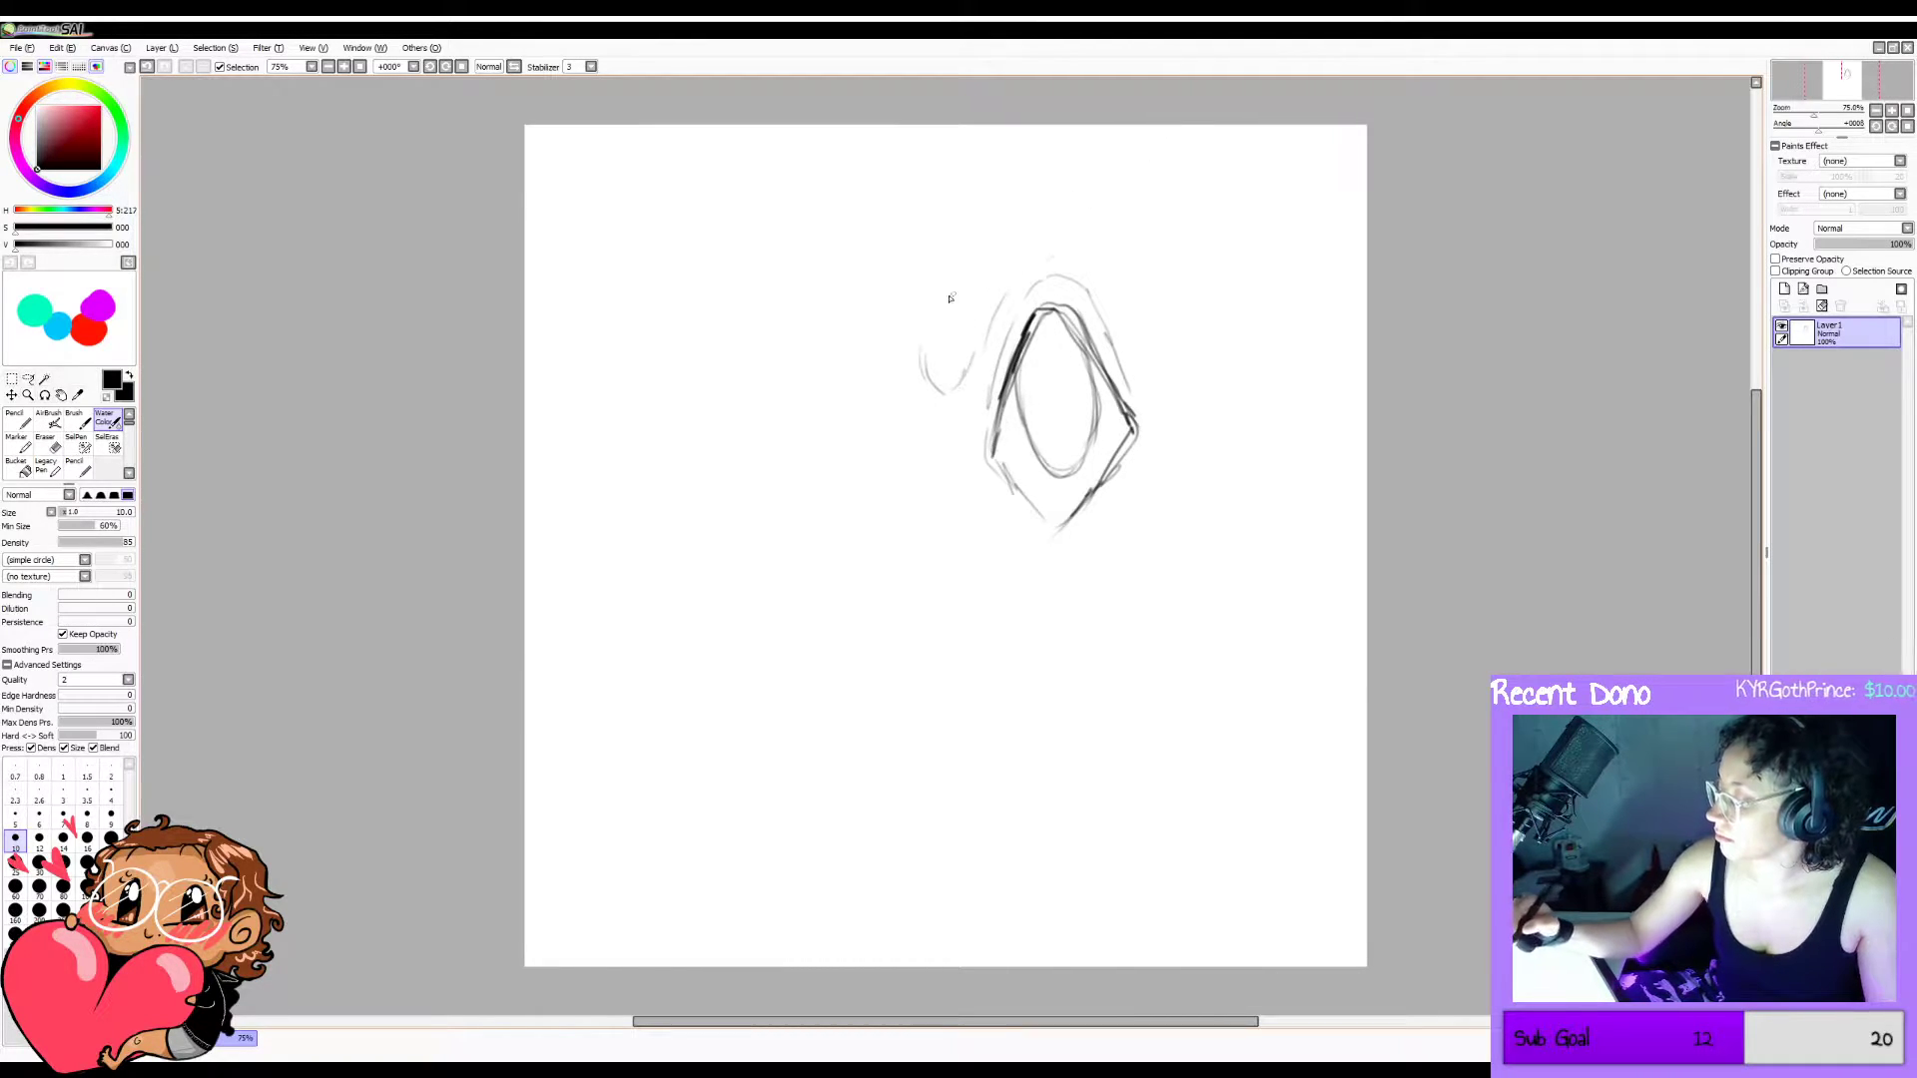
mouse_move(943, 305)
mouse_down()
mouse_move(958, 262)
mouse_move(1043, 195)
mouse_up()
drag(985, 338, 1000, 264)
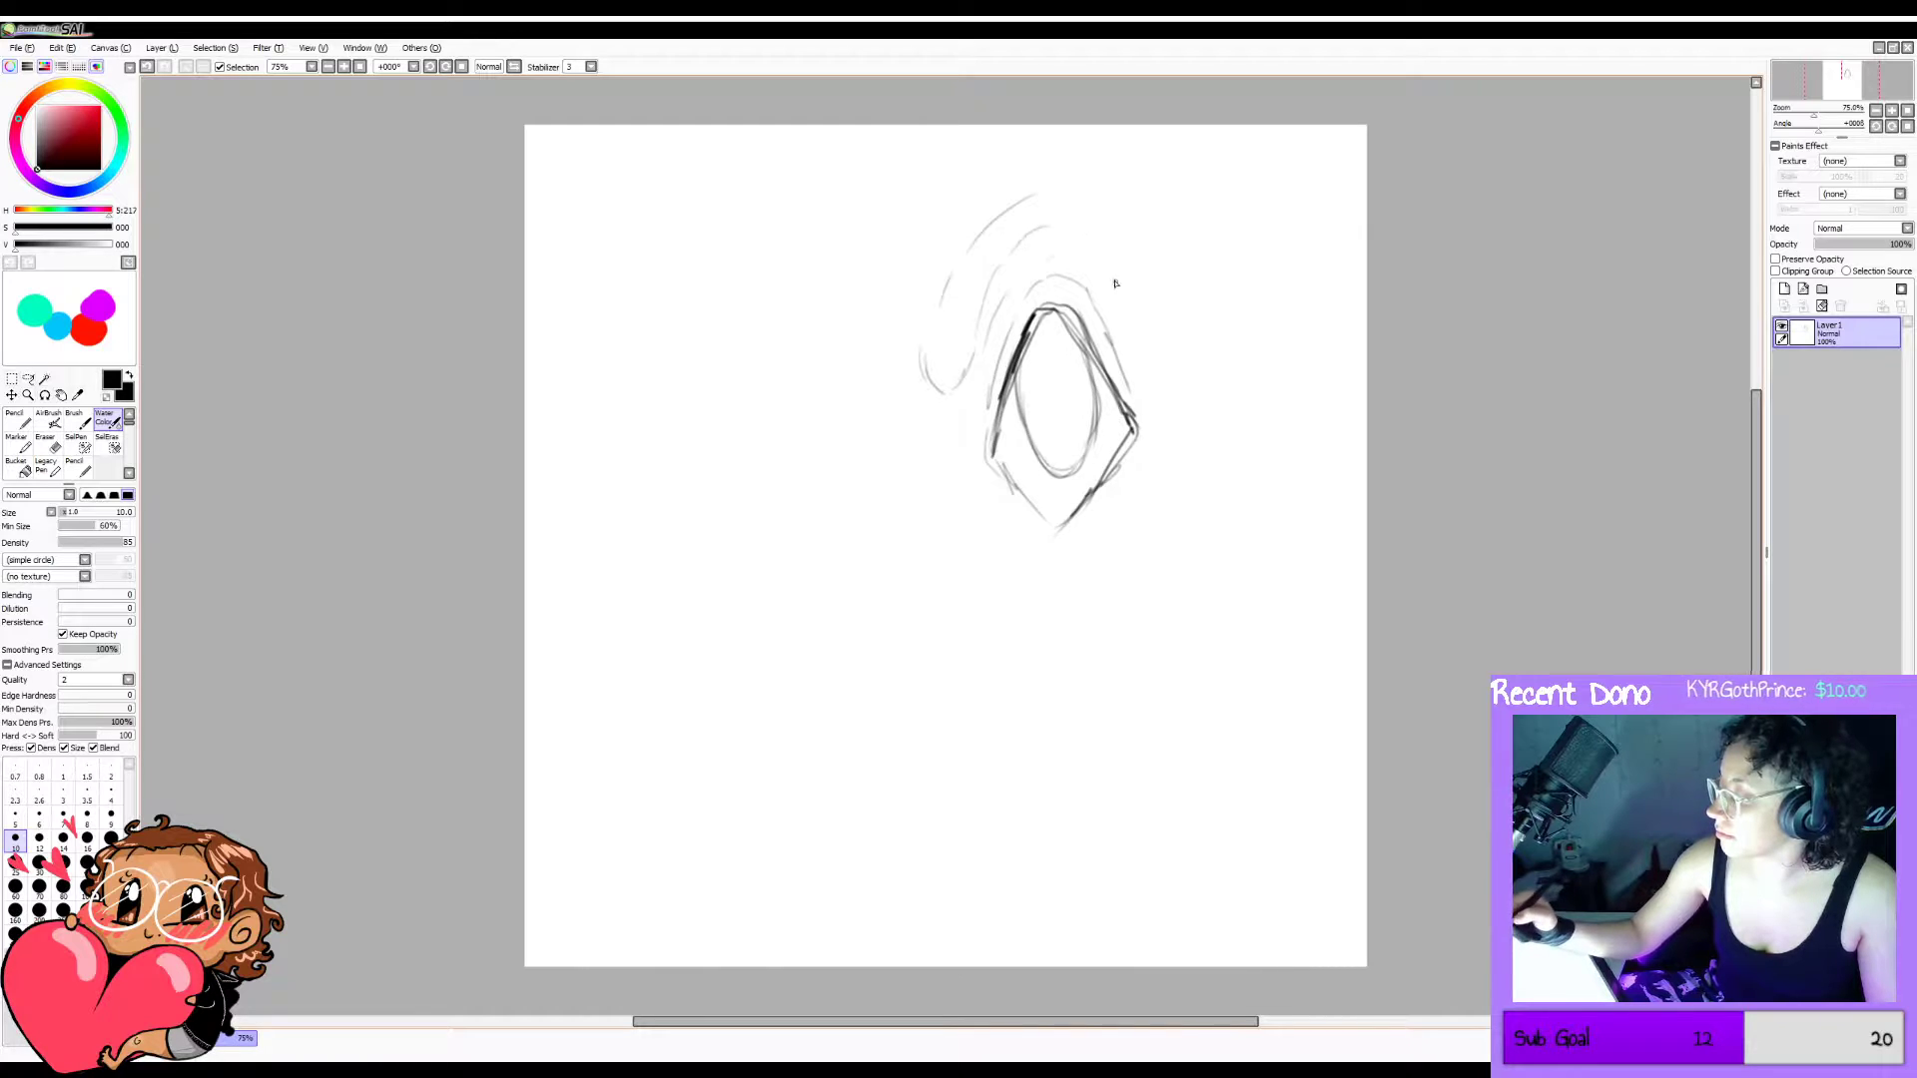
drag(1060, 186, 1103, 260)
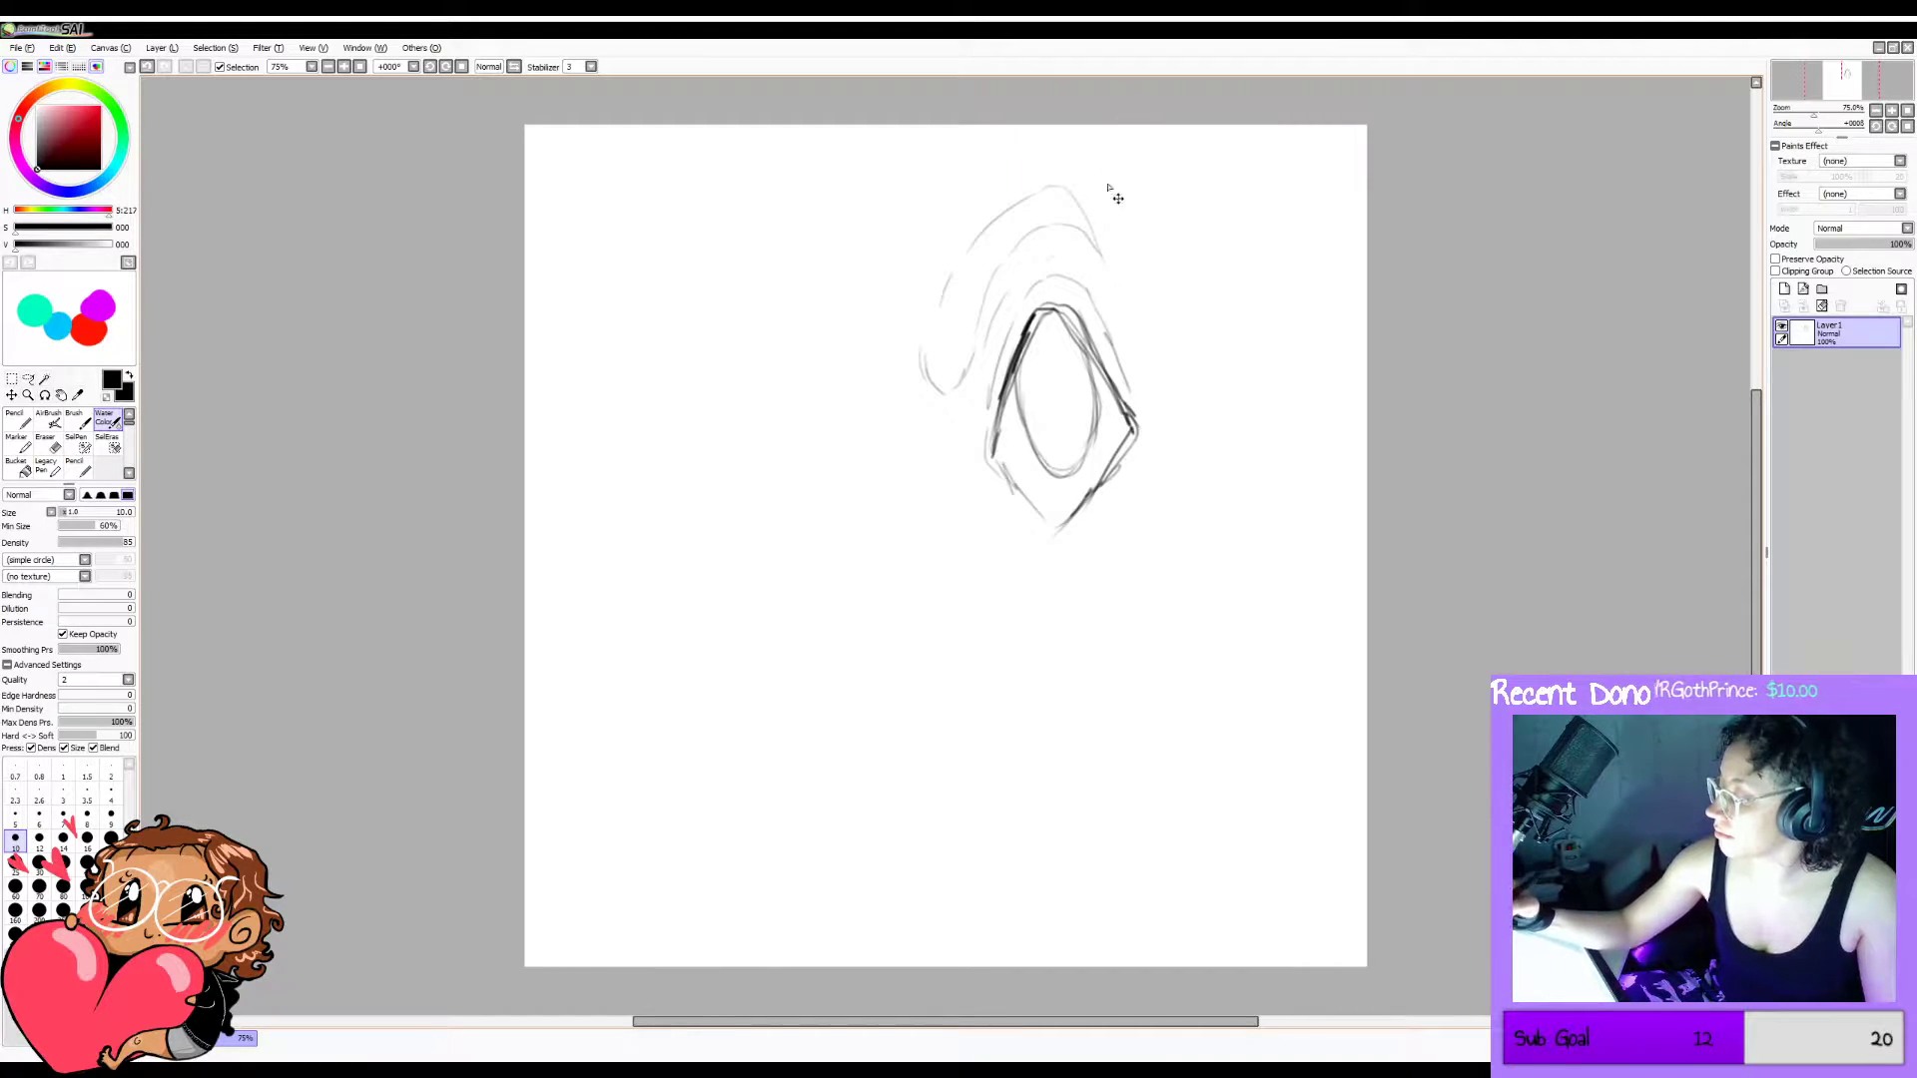
key(ctrl+z)
key(ctrl+z)
drag(1068, 183, 1104, 218)
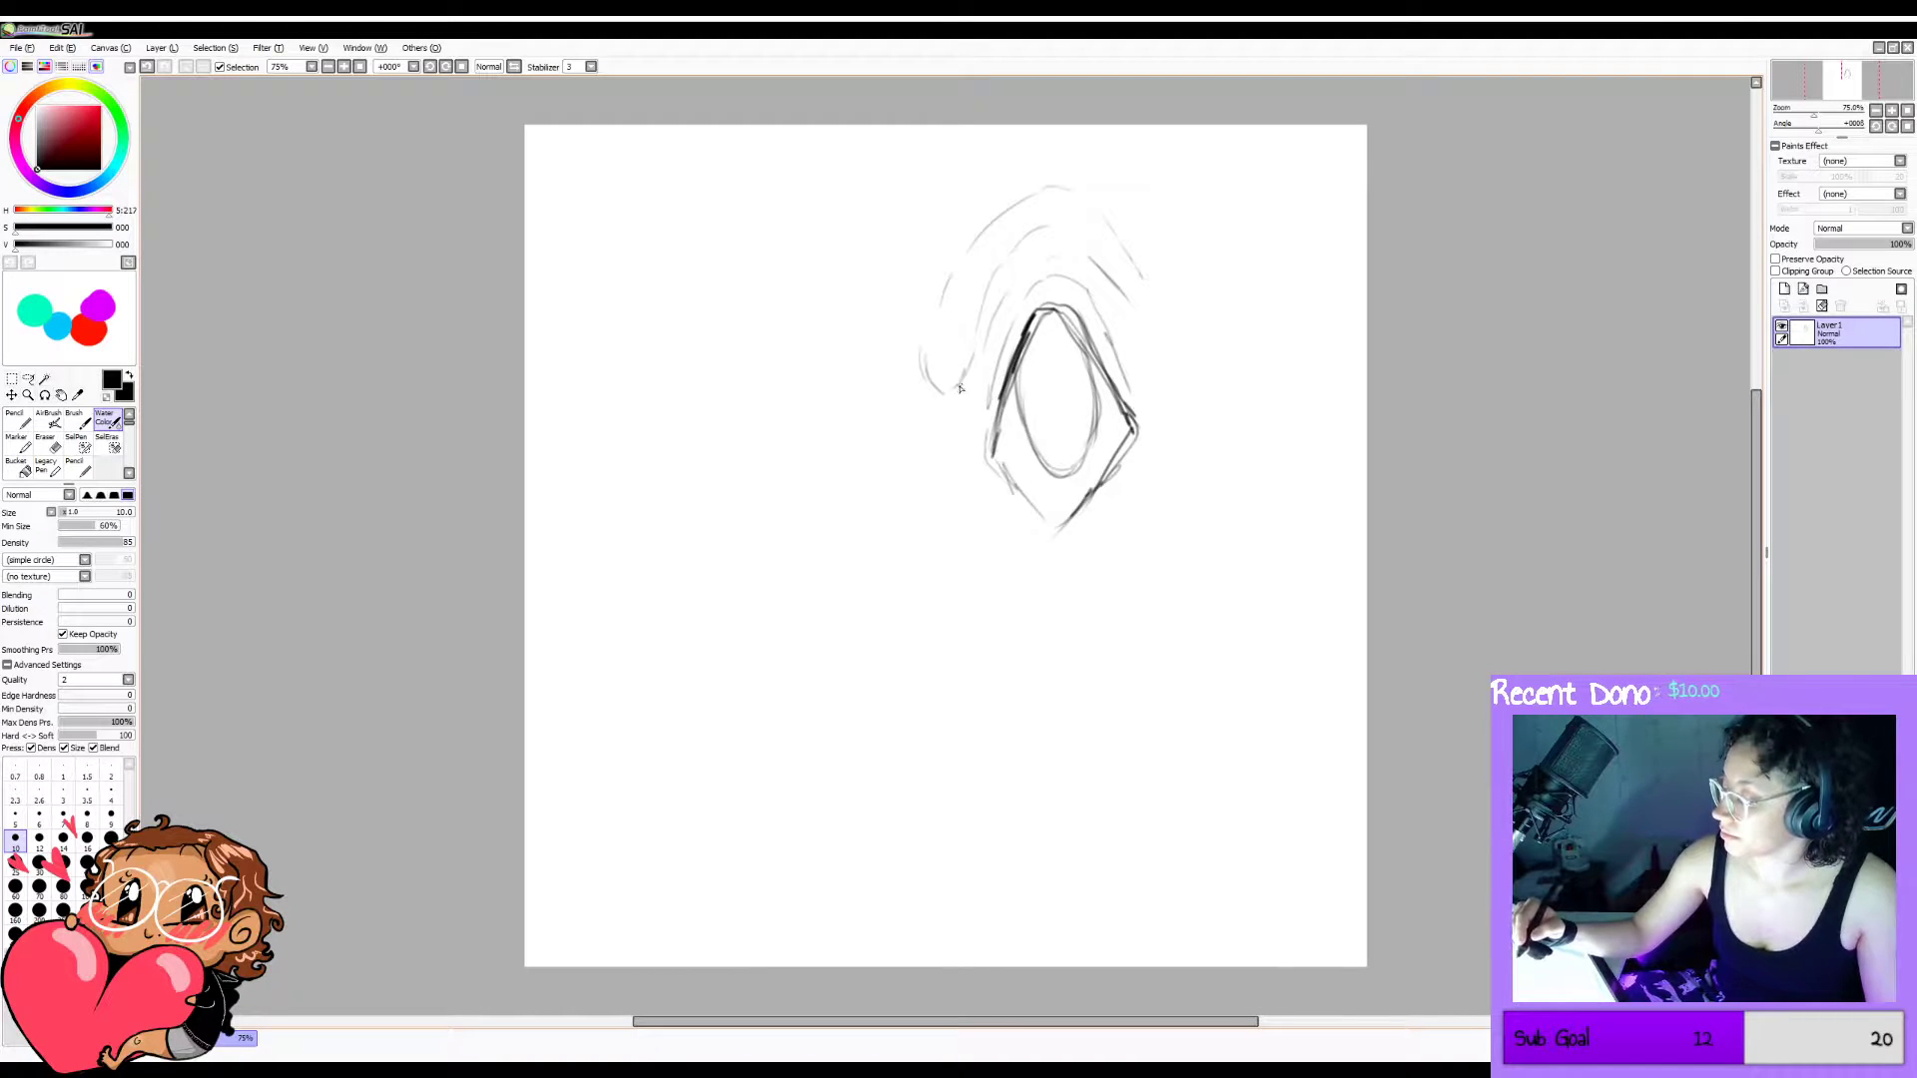
Shade the inner band between the arcs above the diamond with short hatching strokes from the left tip to the right side.
mouse_move(959, 389)
mouse_down()
mouse_move(981, 363)
mouse_move(960, 386)
mouse_up()
key(ctrl+z)
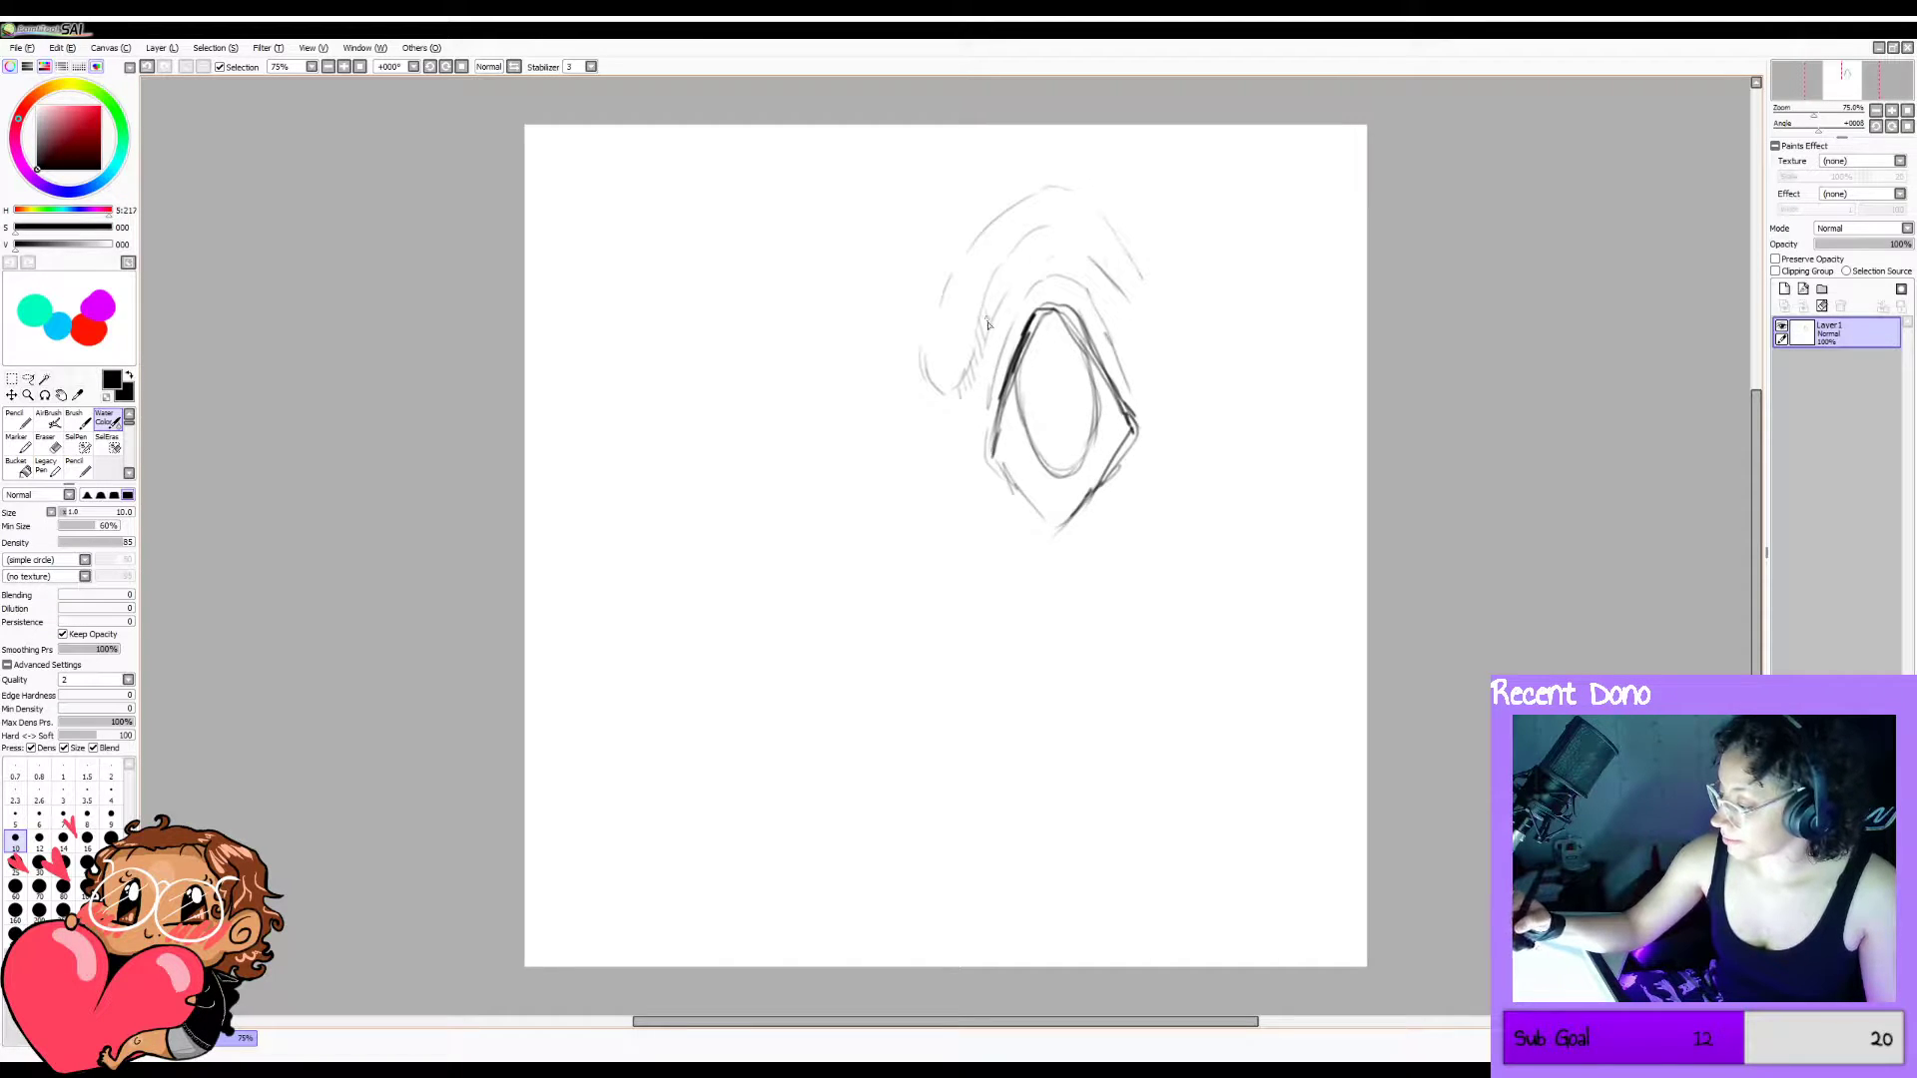
drag(1014, 275, 998, 321)
drag(1019, 266, 1010, 307)
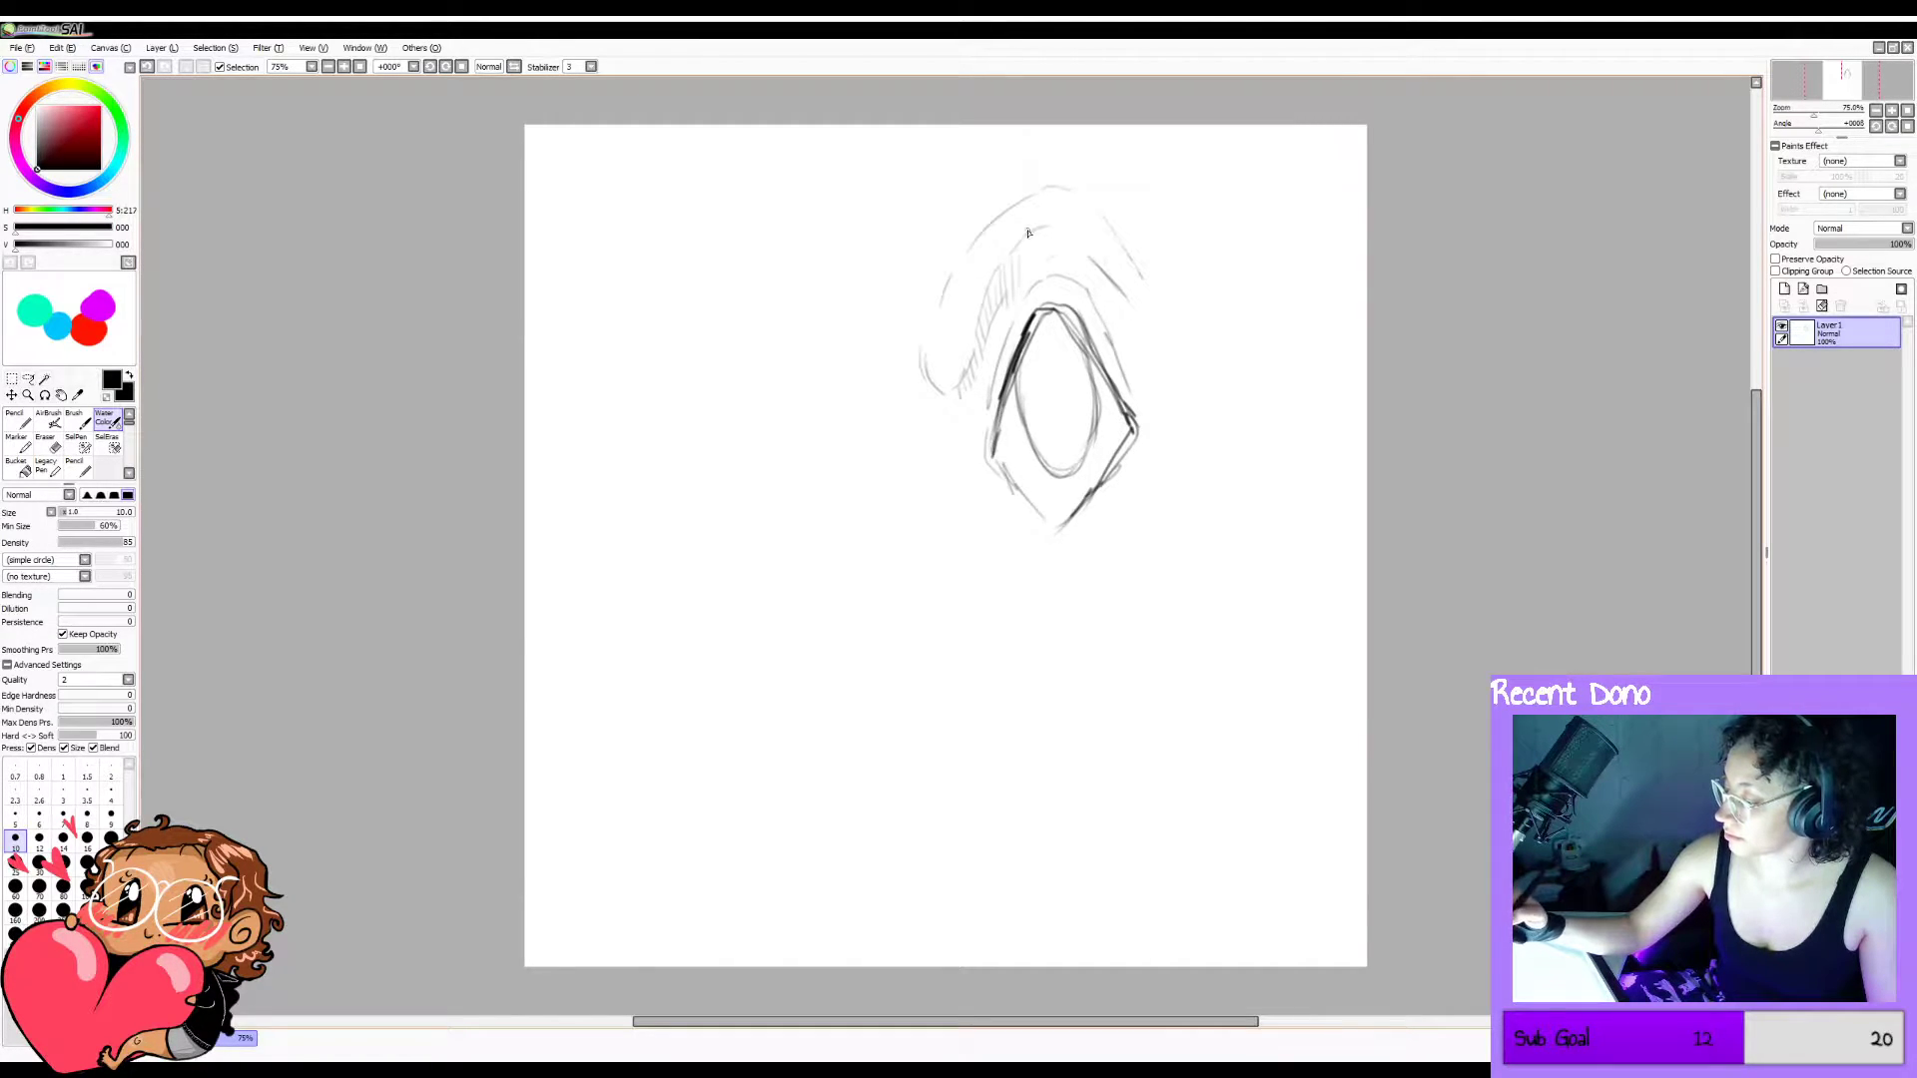
drag(1038, 230, 1022, 280)
mouse_move(1042, 236)
mouse_down()
mouse_move(1032, 268)
mouse_move(1086, 272)
mouse_move(1100, 313)
mouse_up()
drag(1118, 296, 1112, 320)
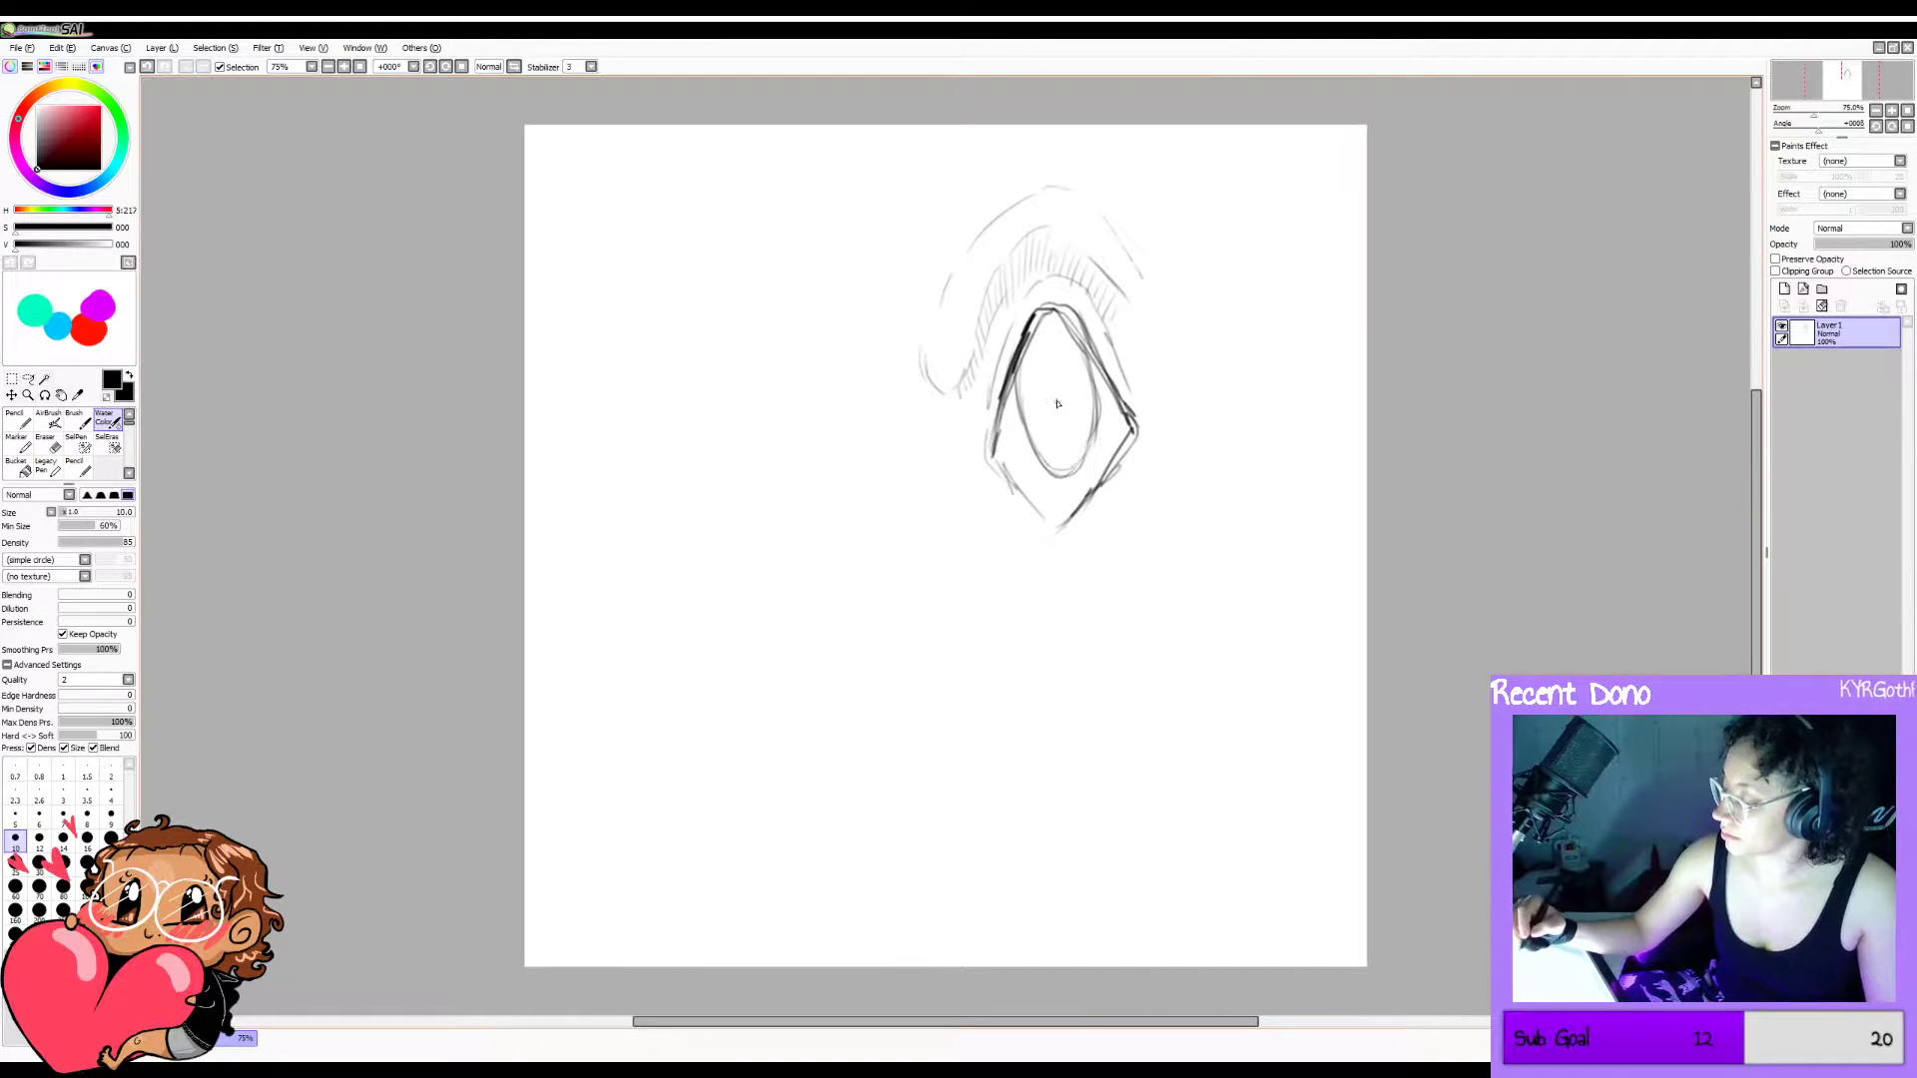
Sketch a small narrow oval in the centre of the tall oval, undoing the unwanted strokes.
mouse_move(1052, 392)
mouse_down()
mouse_move(1060, 415)
mouse_move(1050, 371)
mouse_move(1052, 447)
mouse_up()
mouse_move(1061, 418)
mouse_down()
mouse_move(1065, 474)
mouse_move(1069, 415)
mouse_move(1024, 383)
mouse_move(1046, 453)
mouse_up()
key(ctrl+z)
key(ctrl+z)
key(ctrl+z)
Shade the upper part of the tall oval with light hatching around the small oval, undoing the misplaced strokes.
drag(1021, 362, 1040, 432)
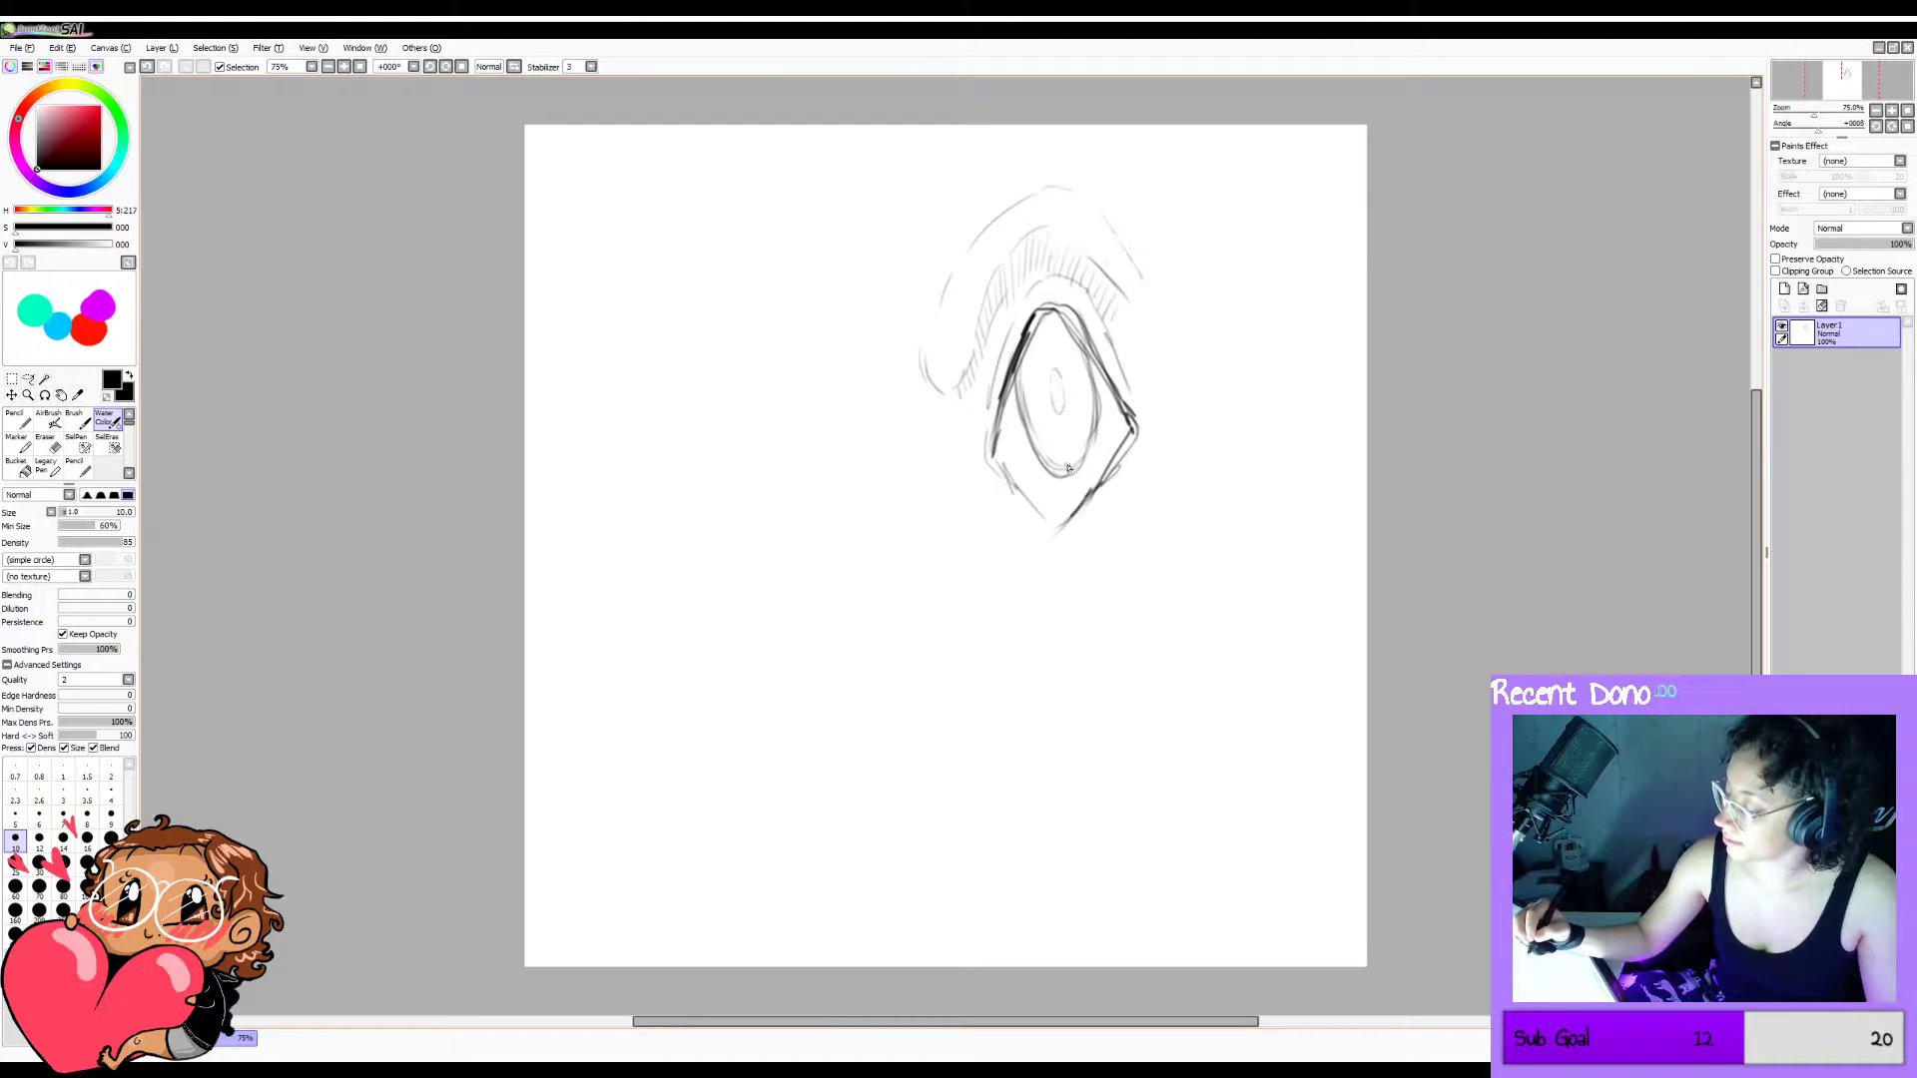
key(ctrl+z)
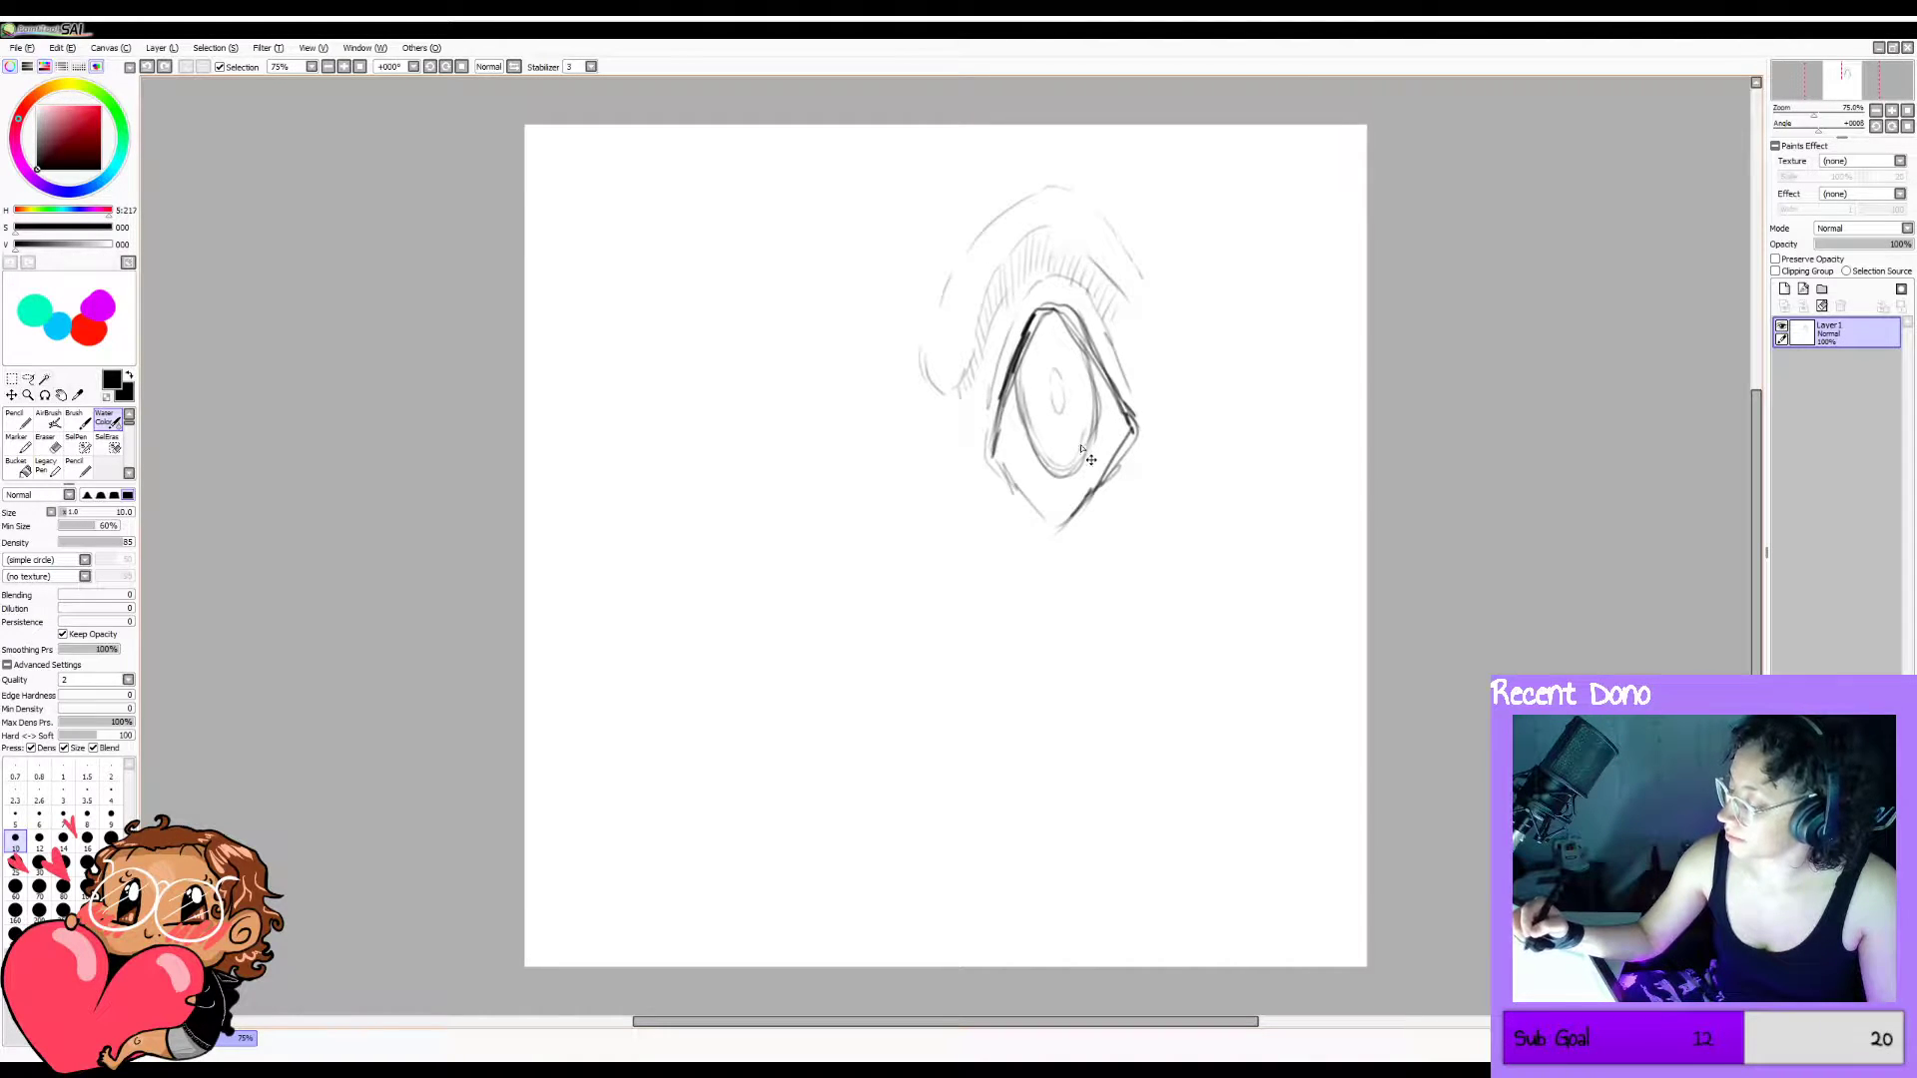
drag(1075, 454, 1085, 434)
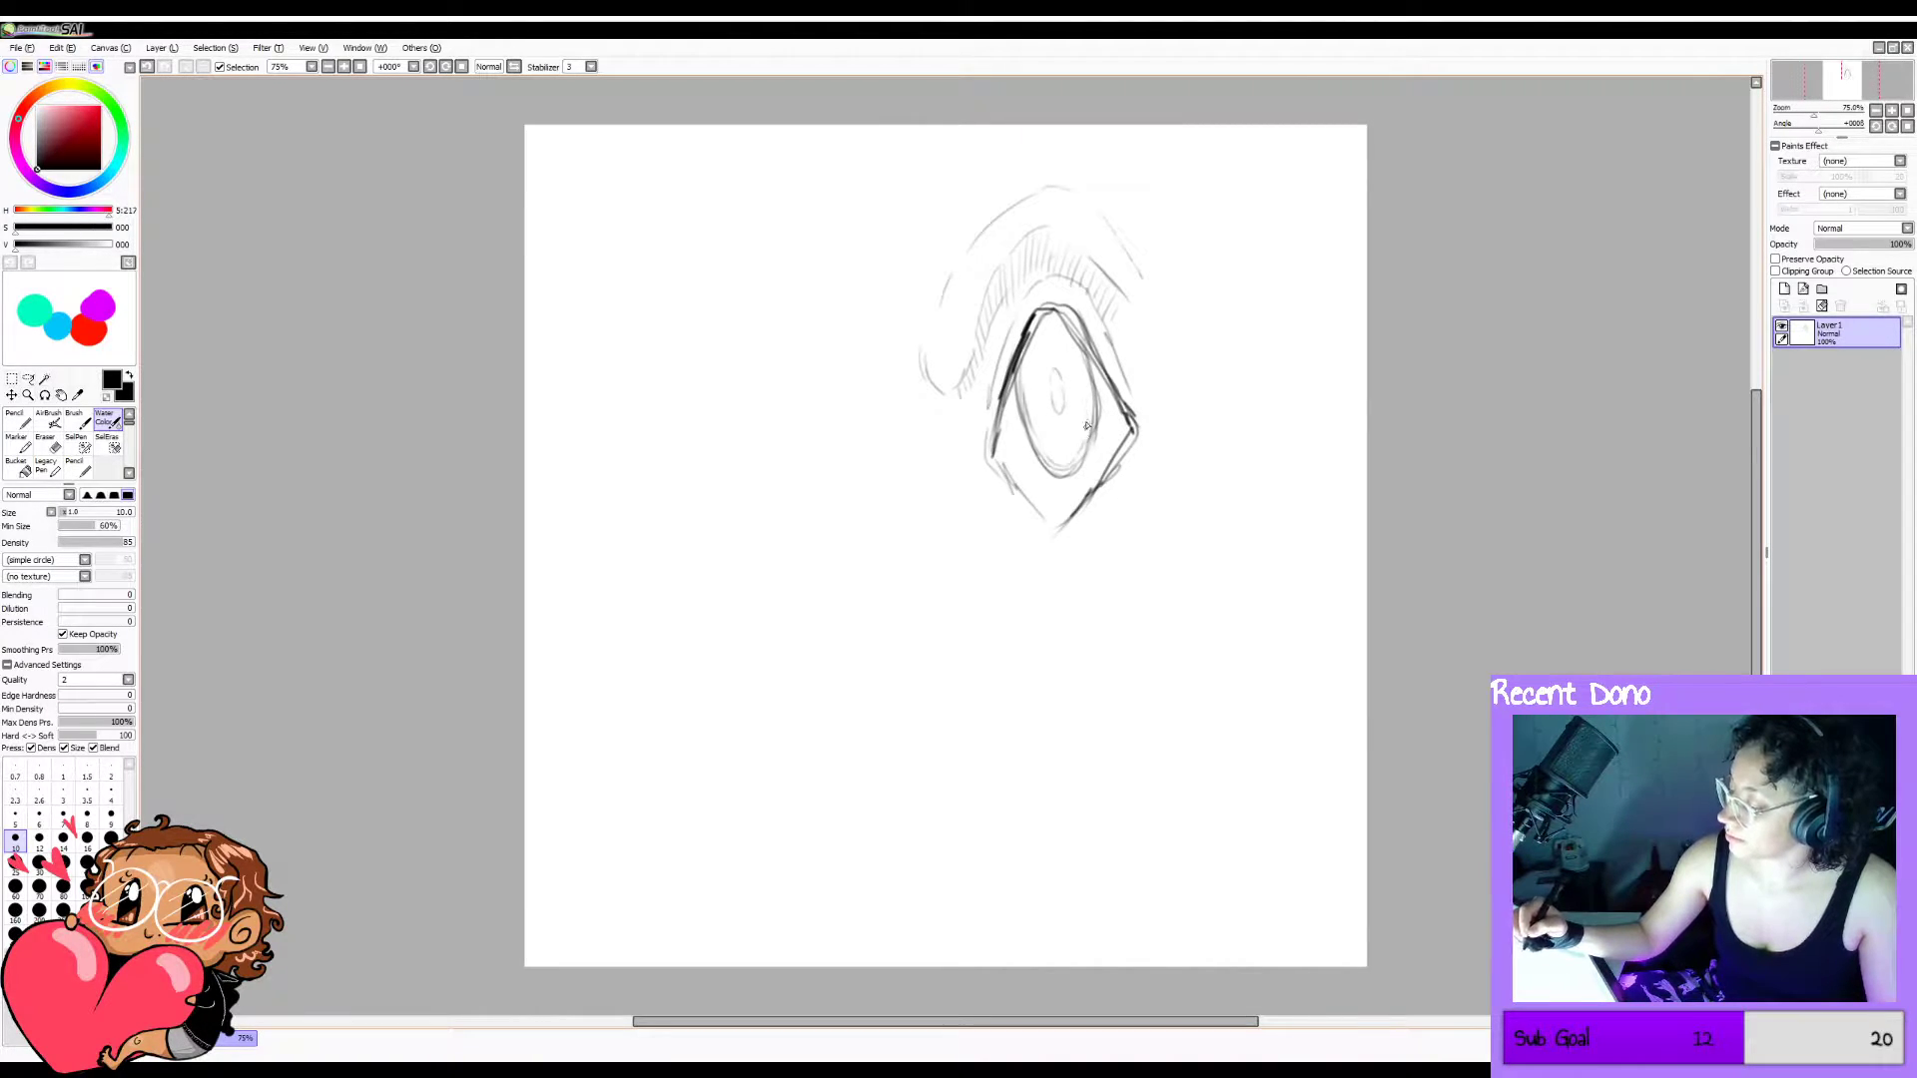
key(ctrl+z)
mouse_move(1087, 383)
mouse_down()
mouse_move(1022, 370)
mouse_move(1029, 396)
mouse_move(1067, 332)
mouse_up()
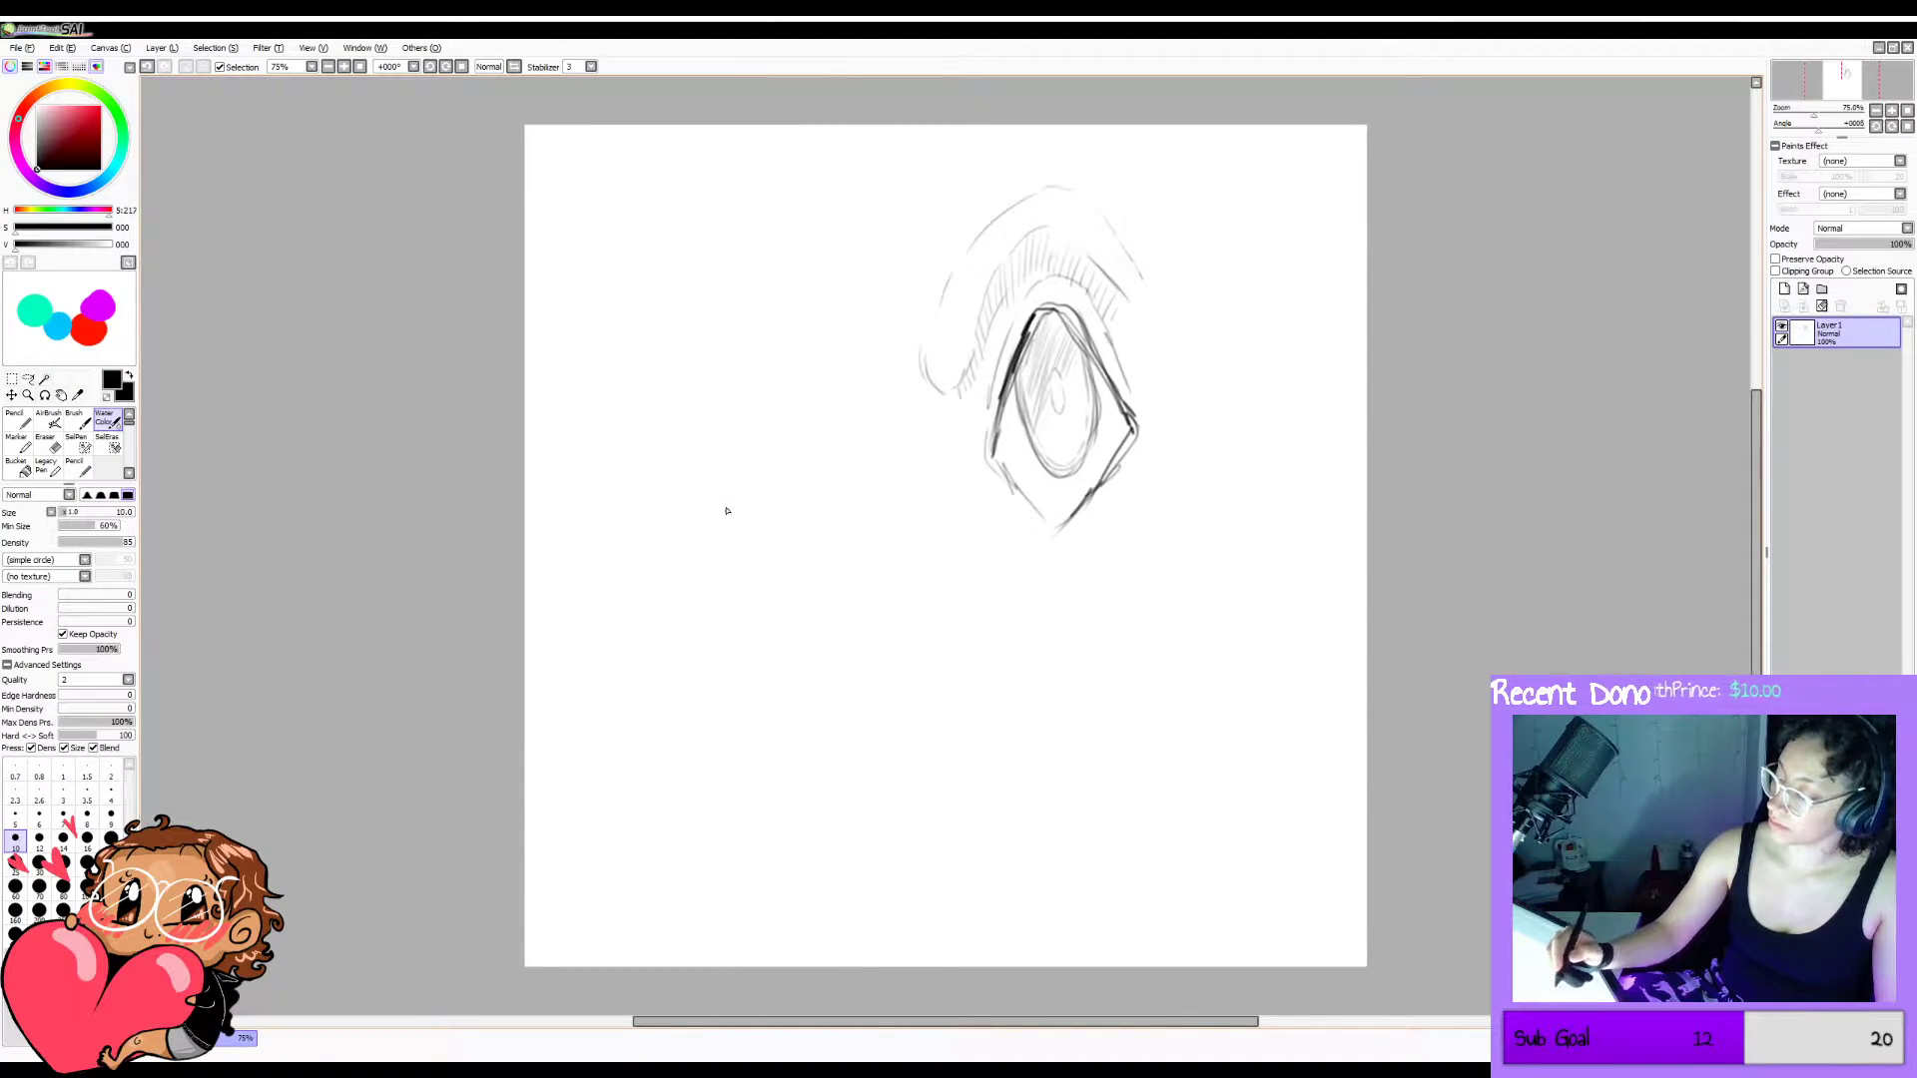
Sketch a light descending arc with a short side line in the blank area left of the diamond form, undoing unwanted strokes.
drag(777, 603, 705, 514)
drag(696, 502, 697, 632)
key(ctrl+z)
drag(724, 529, 669, 507)
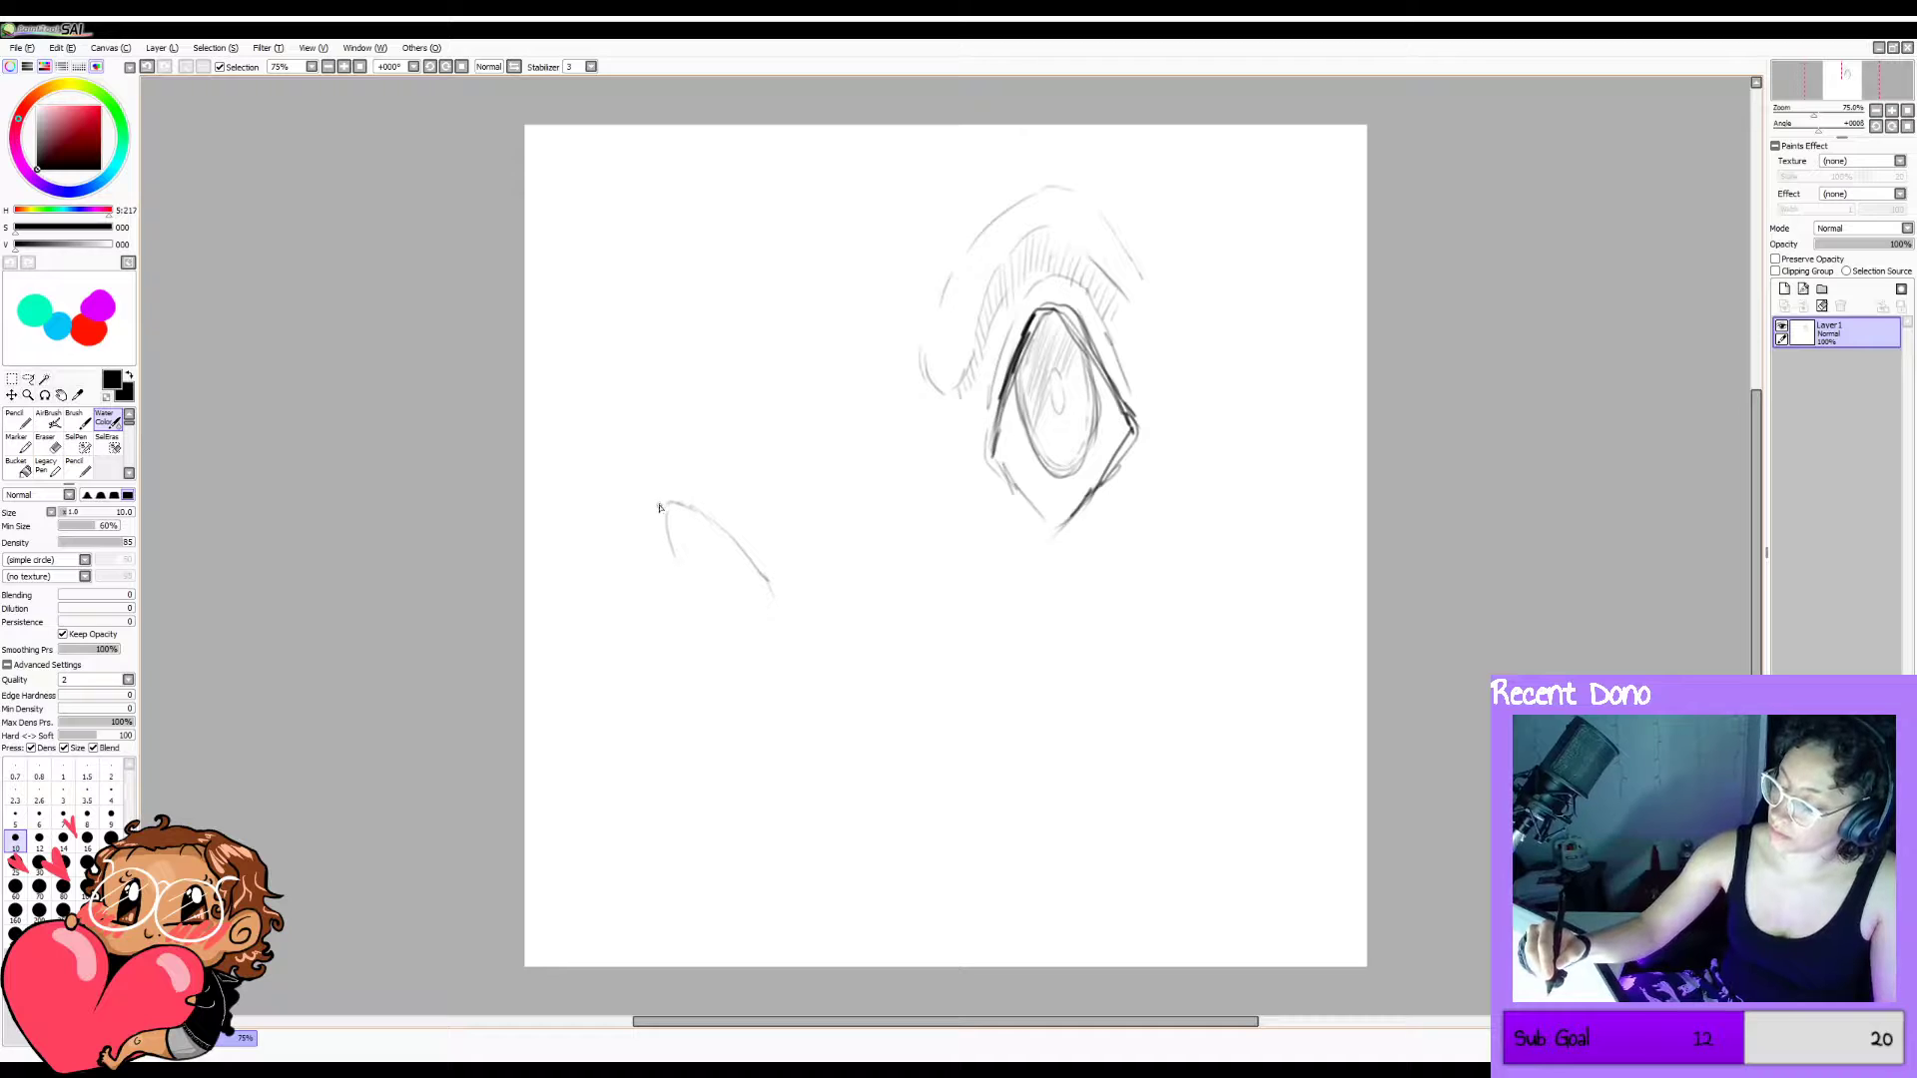
key(ctrl+z)
Add a small blunt tip at the new arc's left end and a parallel line above the arc, undoing misplaced strokes.
drag(658, 502, 653, 488)
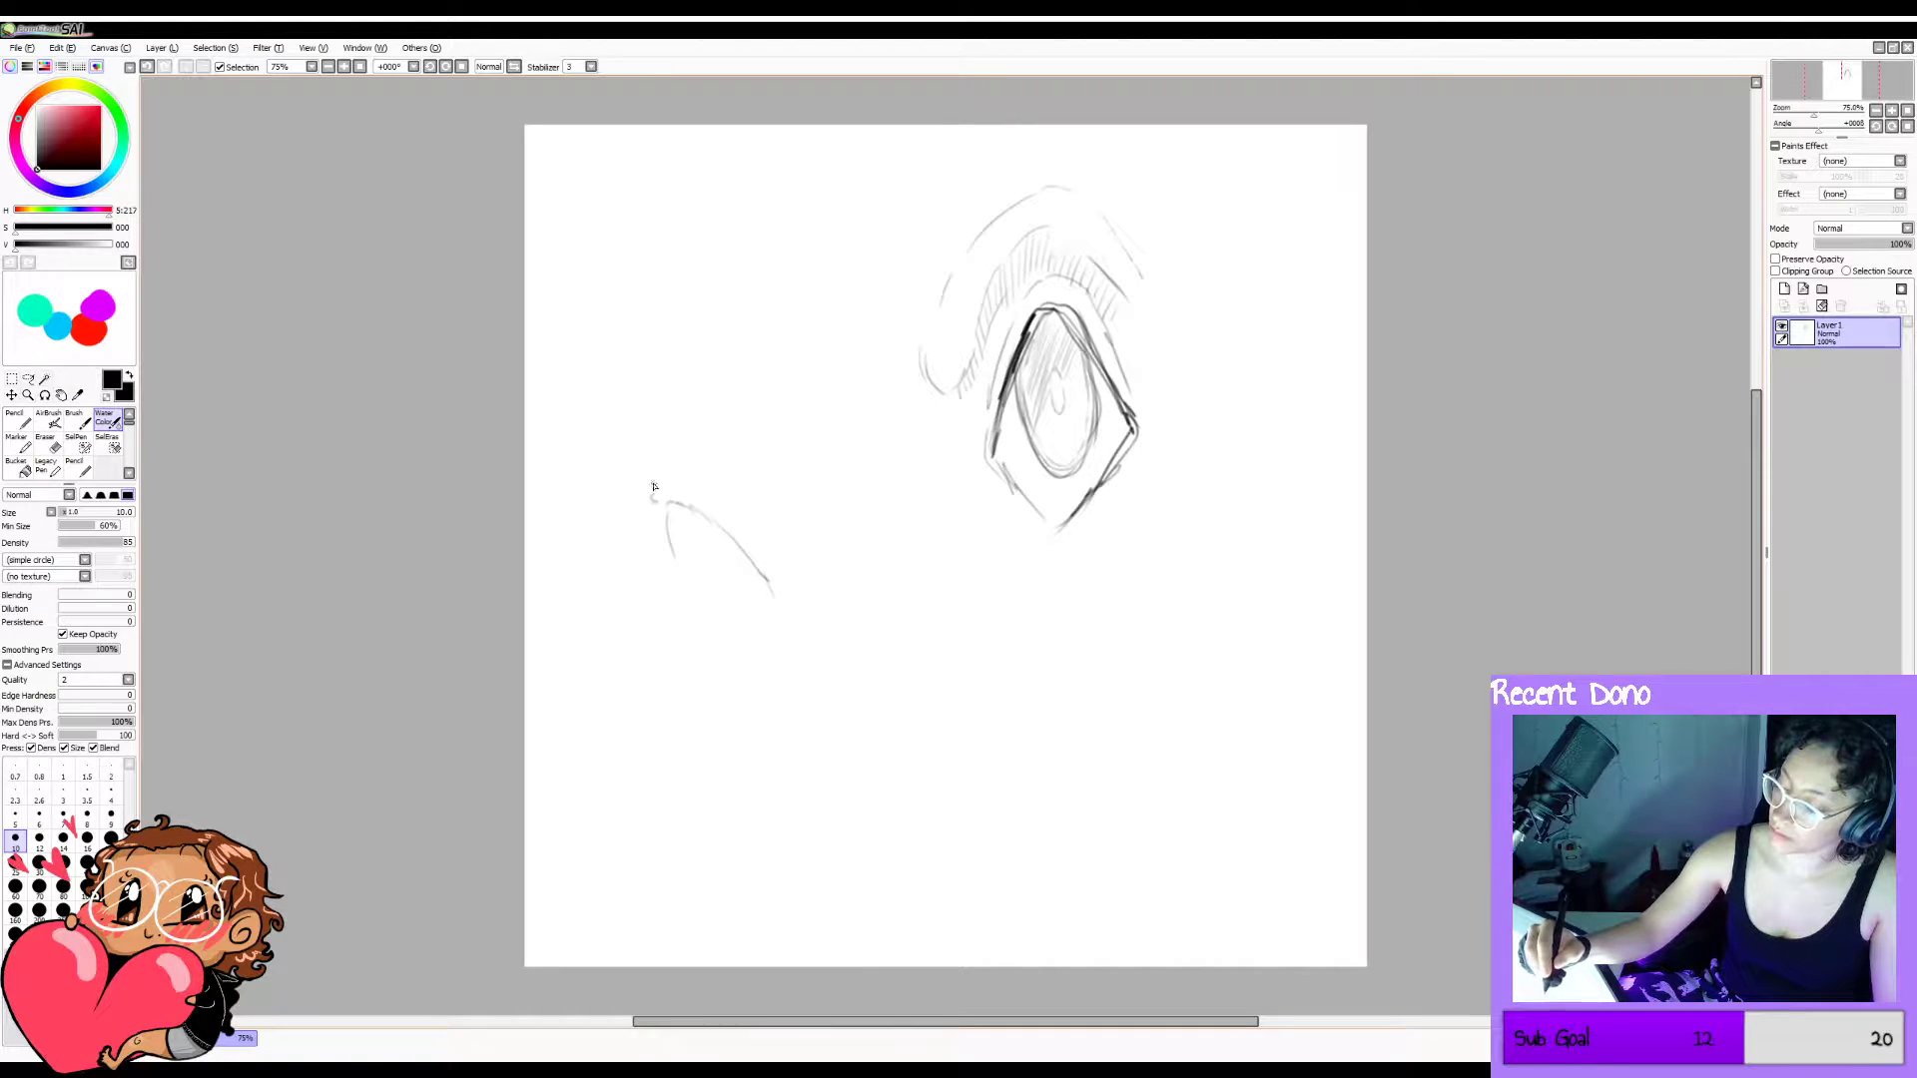
key(ctrl+z)
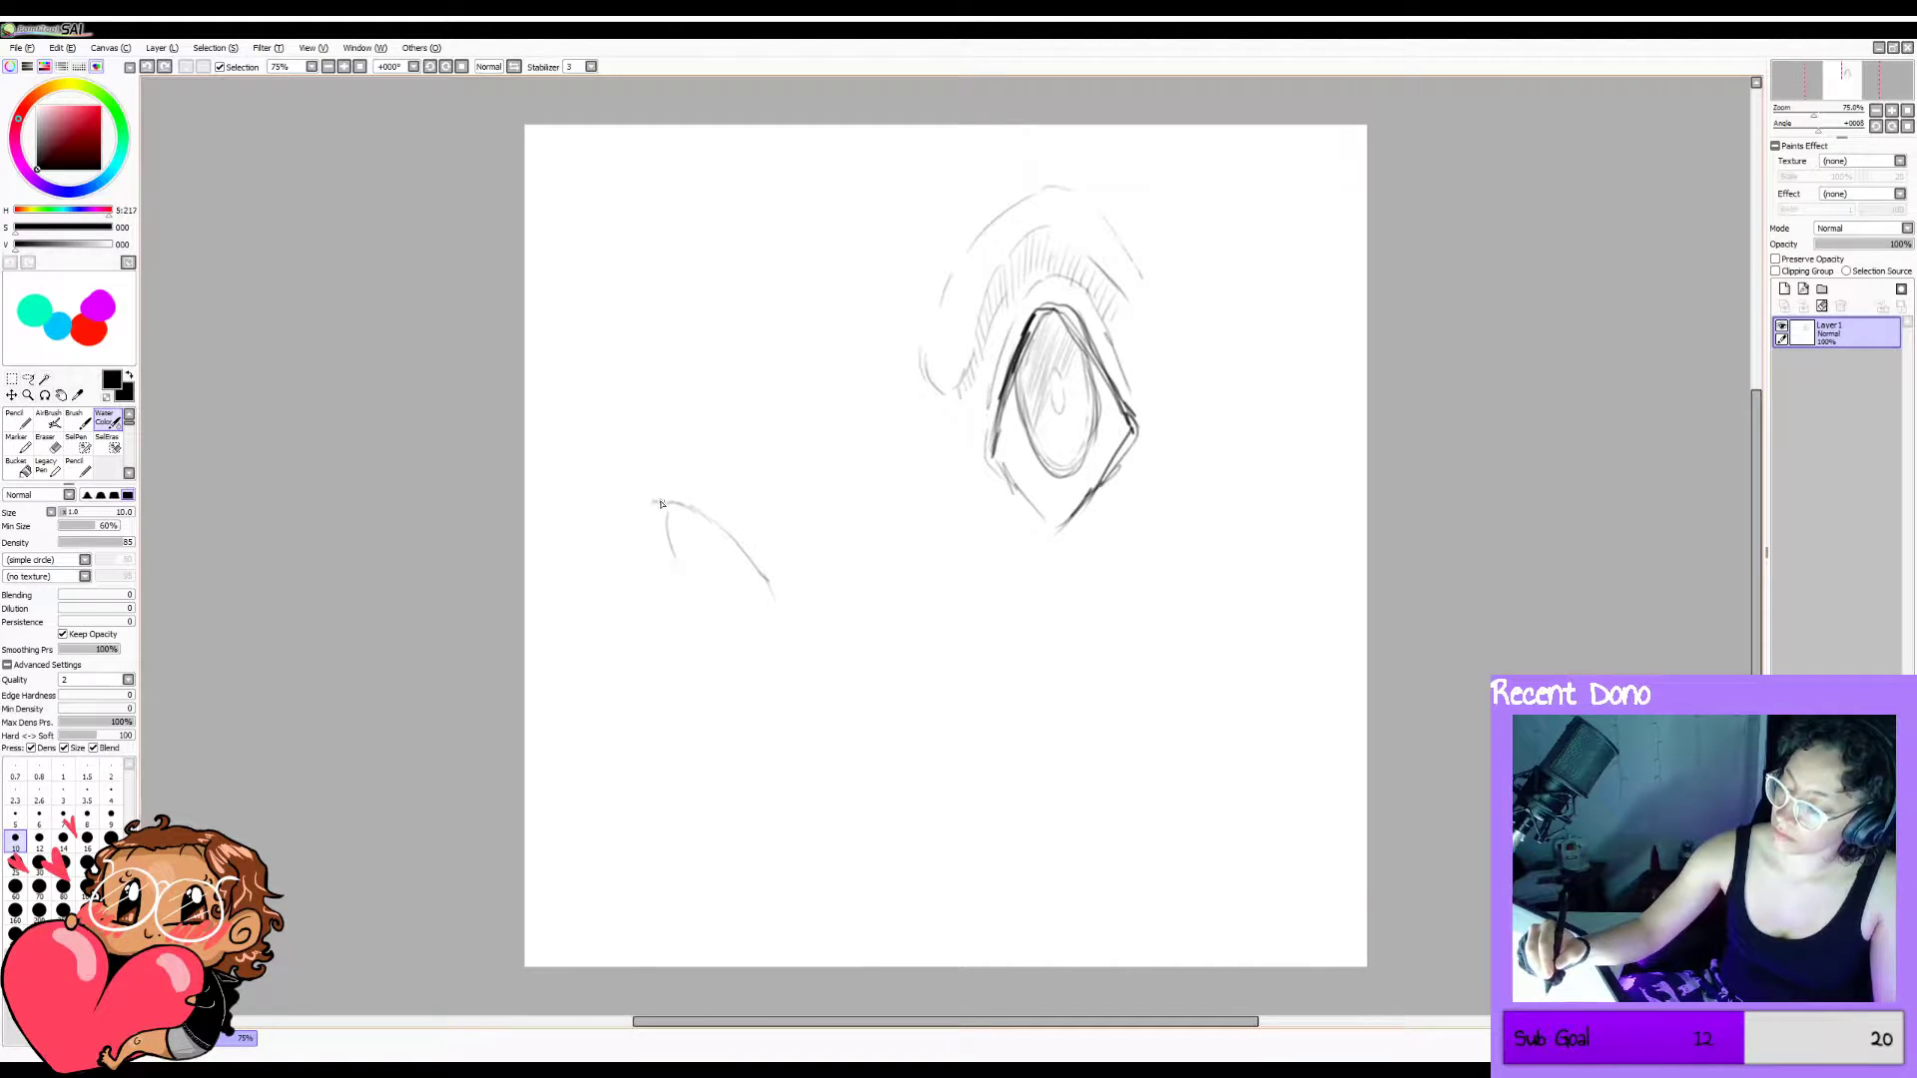
drag(656, 501, 661, 506)
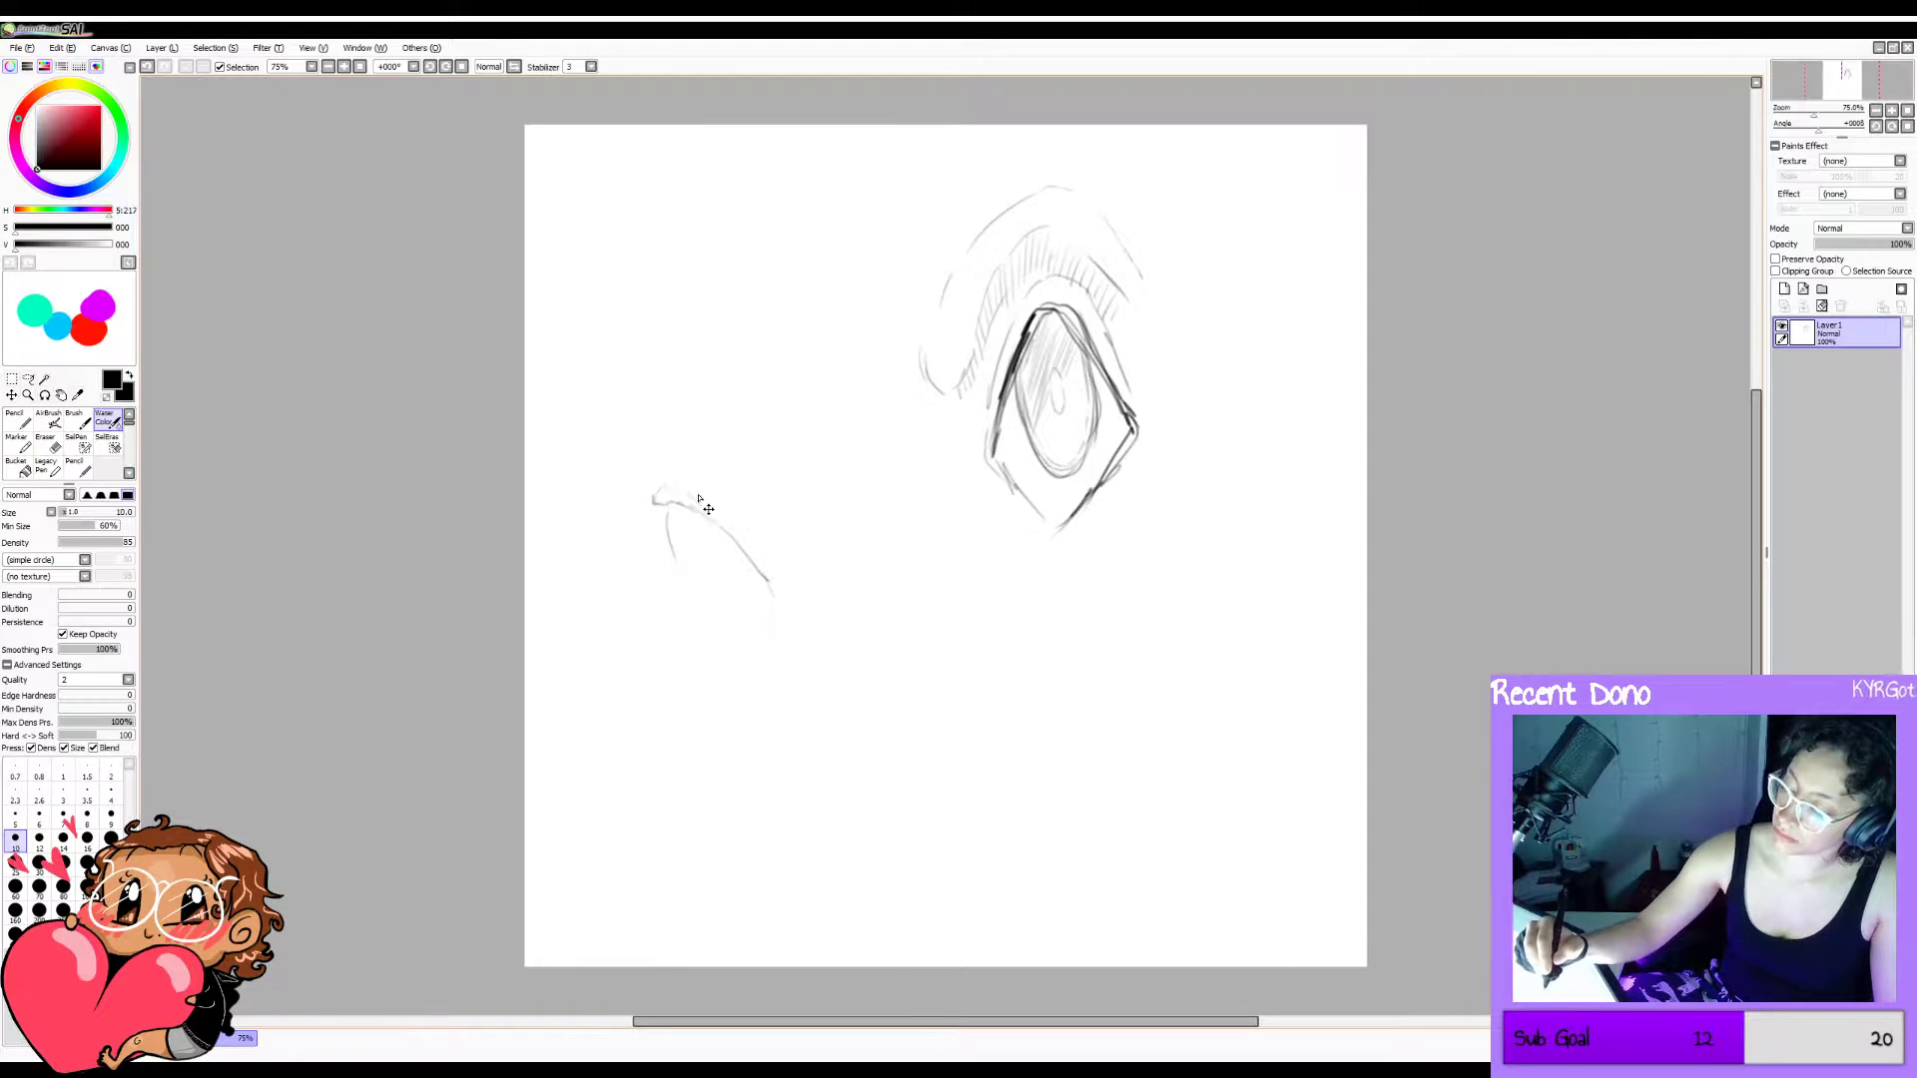
key(ctrl+z)
drag(662, 500, 655, 498)
key(ctrl+z)
key(ctrl+z)
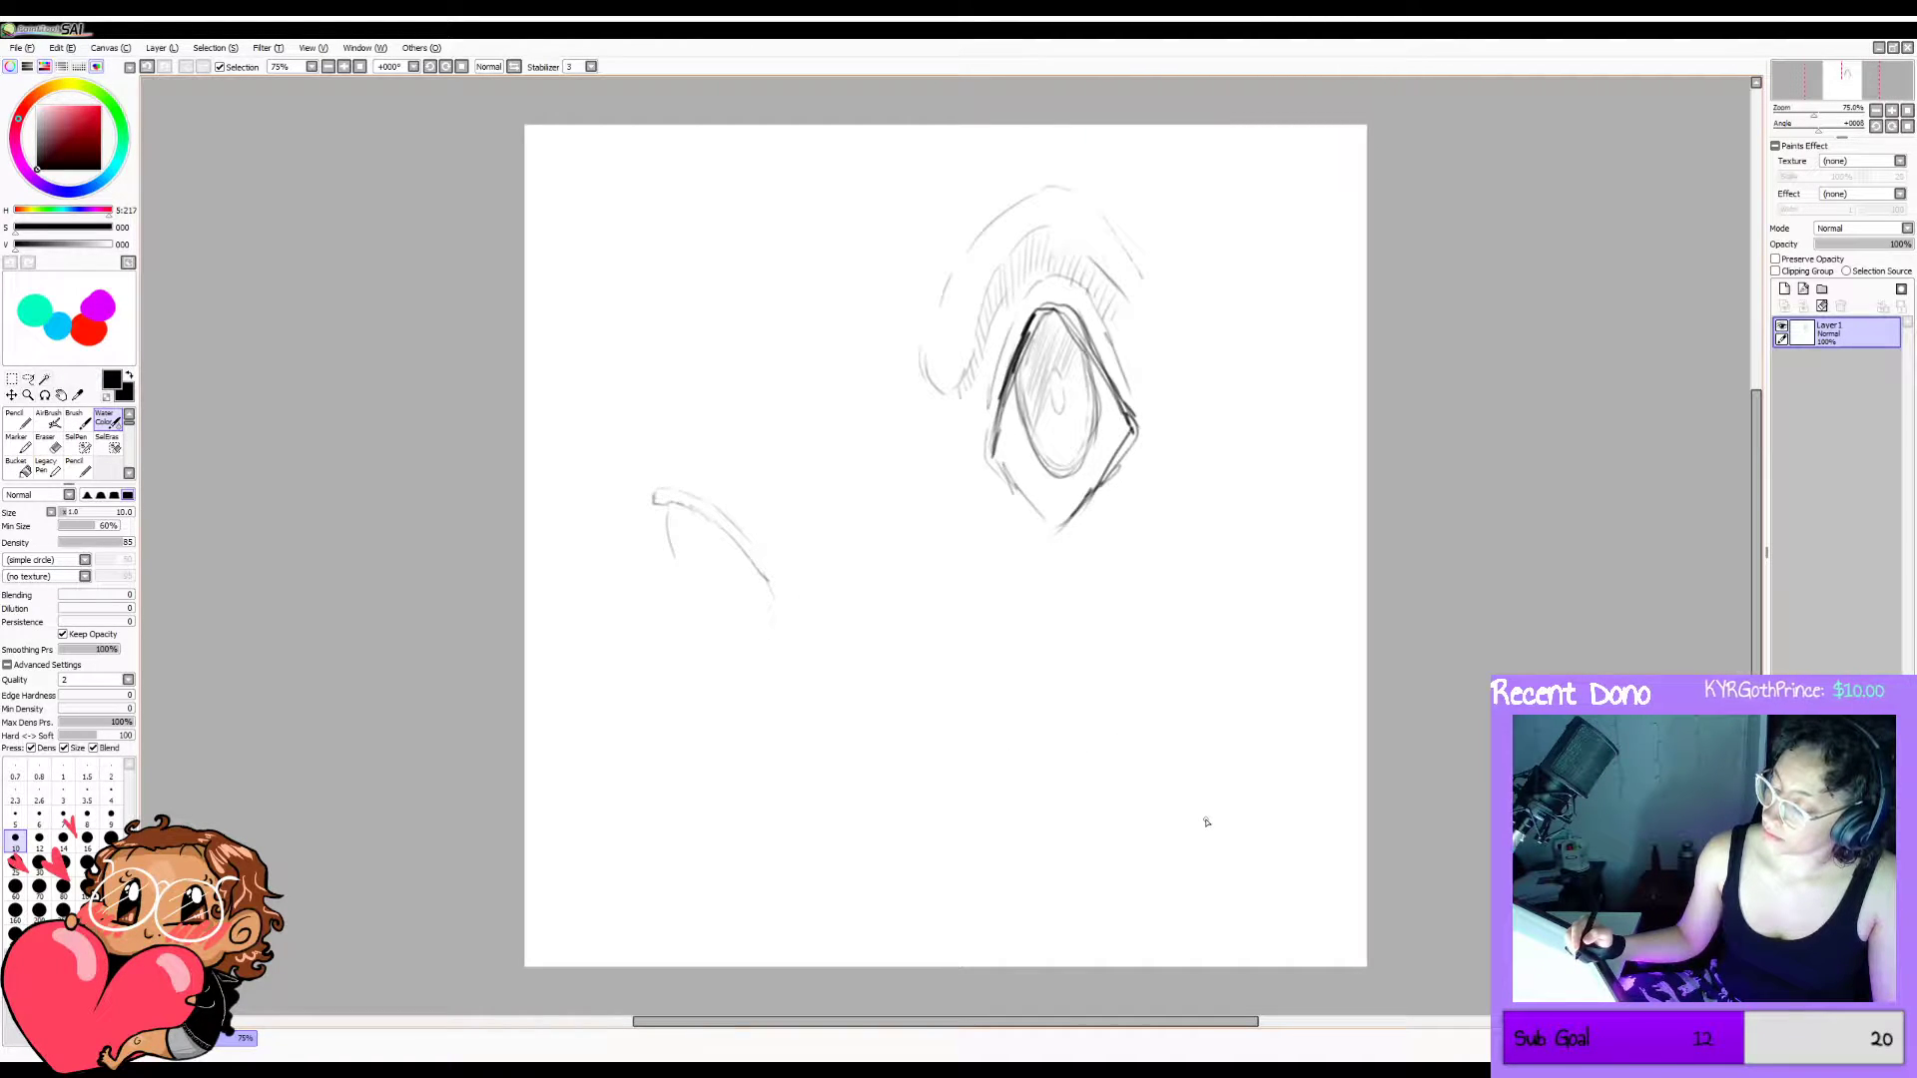
Lasso the new arc, move it slightly up and to the left, deselect it and return to the Water Color brush.
click(28, 379)
mouse_move(674, 380)
mouse_down()
mouse_move(595, 445)
mouse_move(837, 441)
mouse_up()
drag(788, 647, 761, 601)
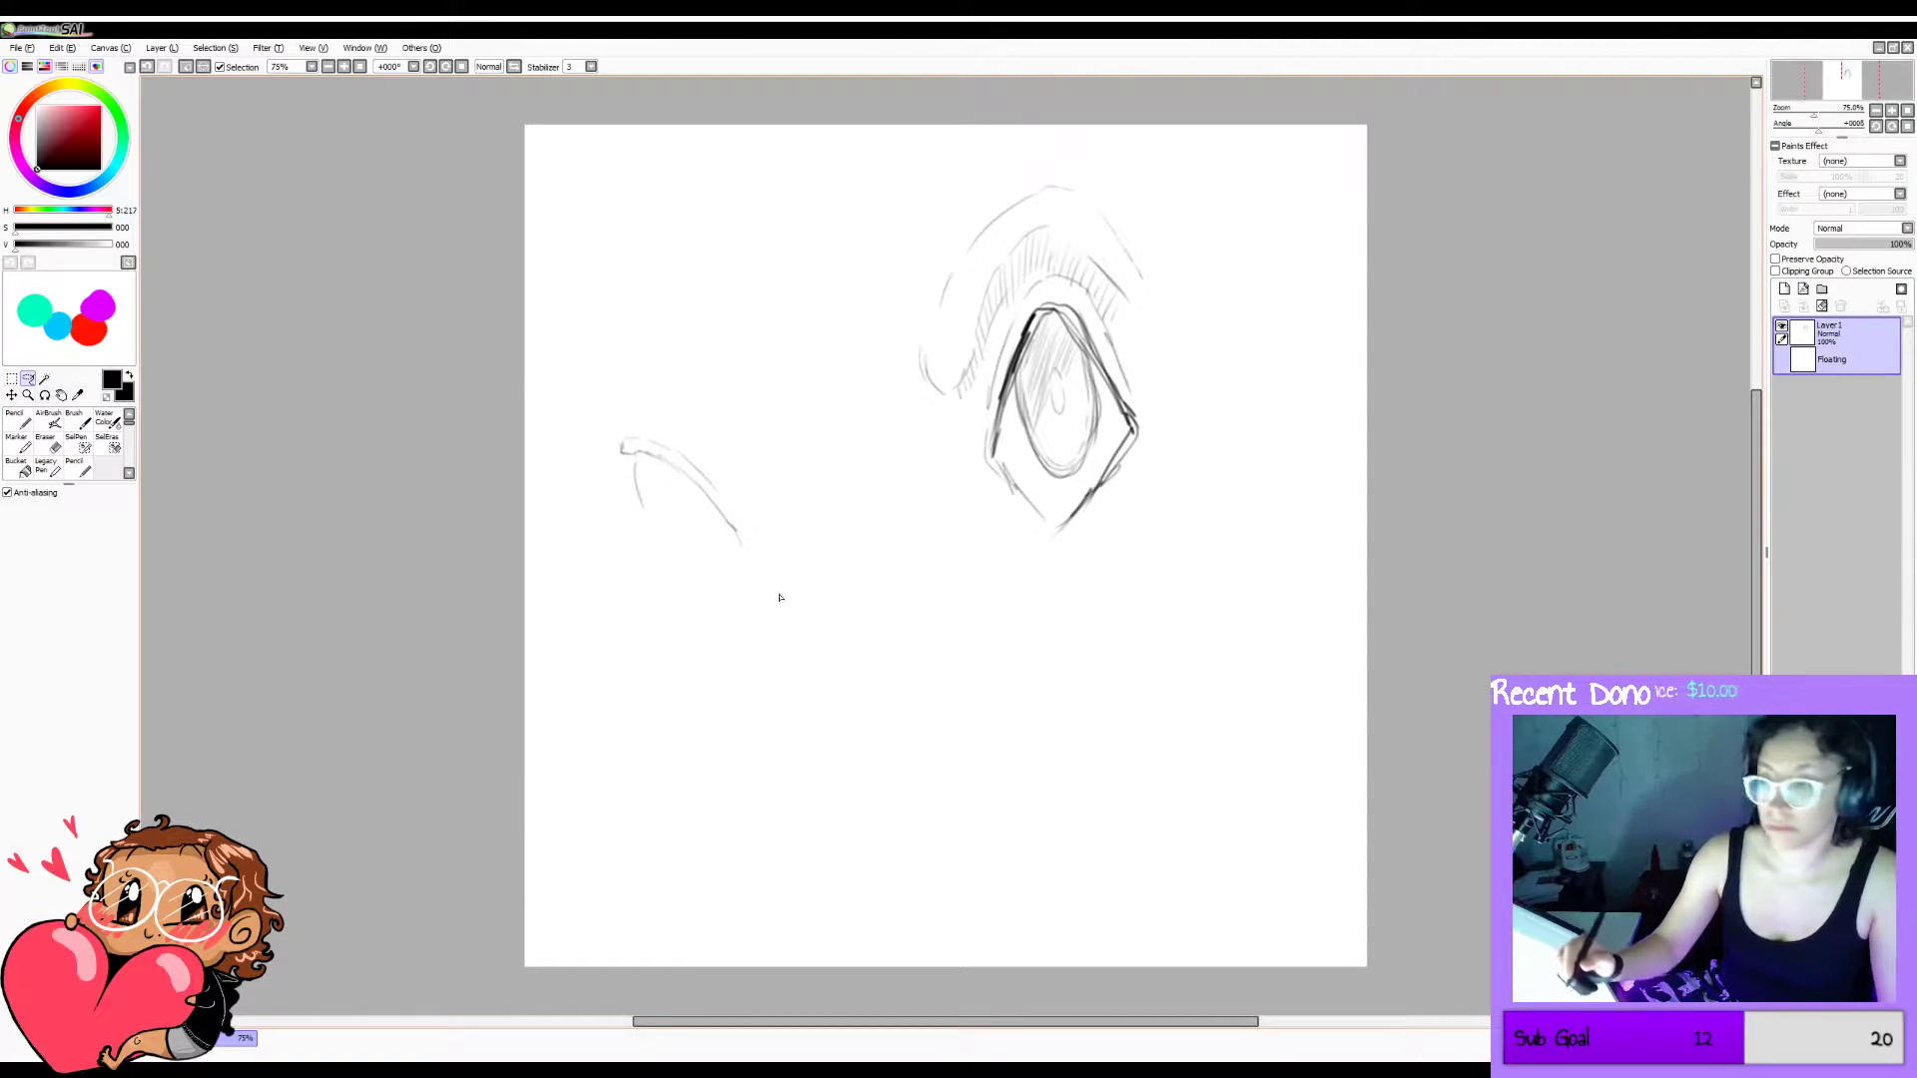
key(b)
key(ctrl+d)
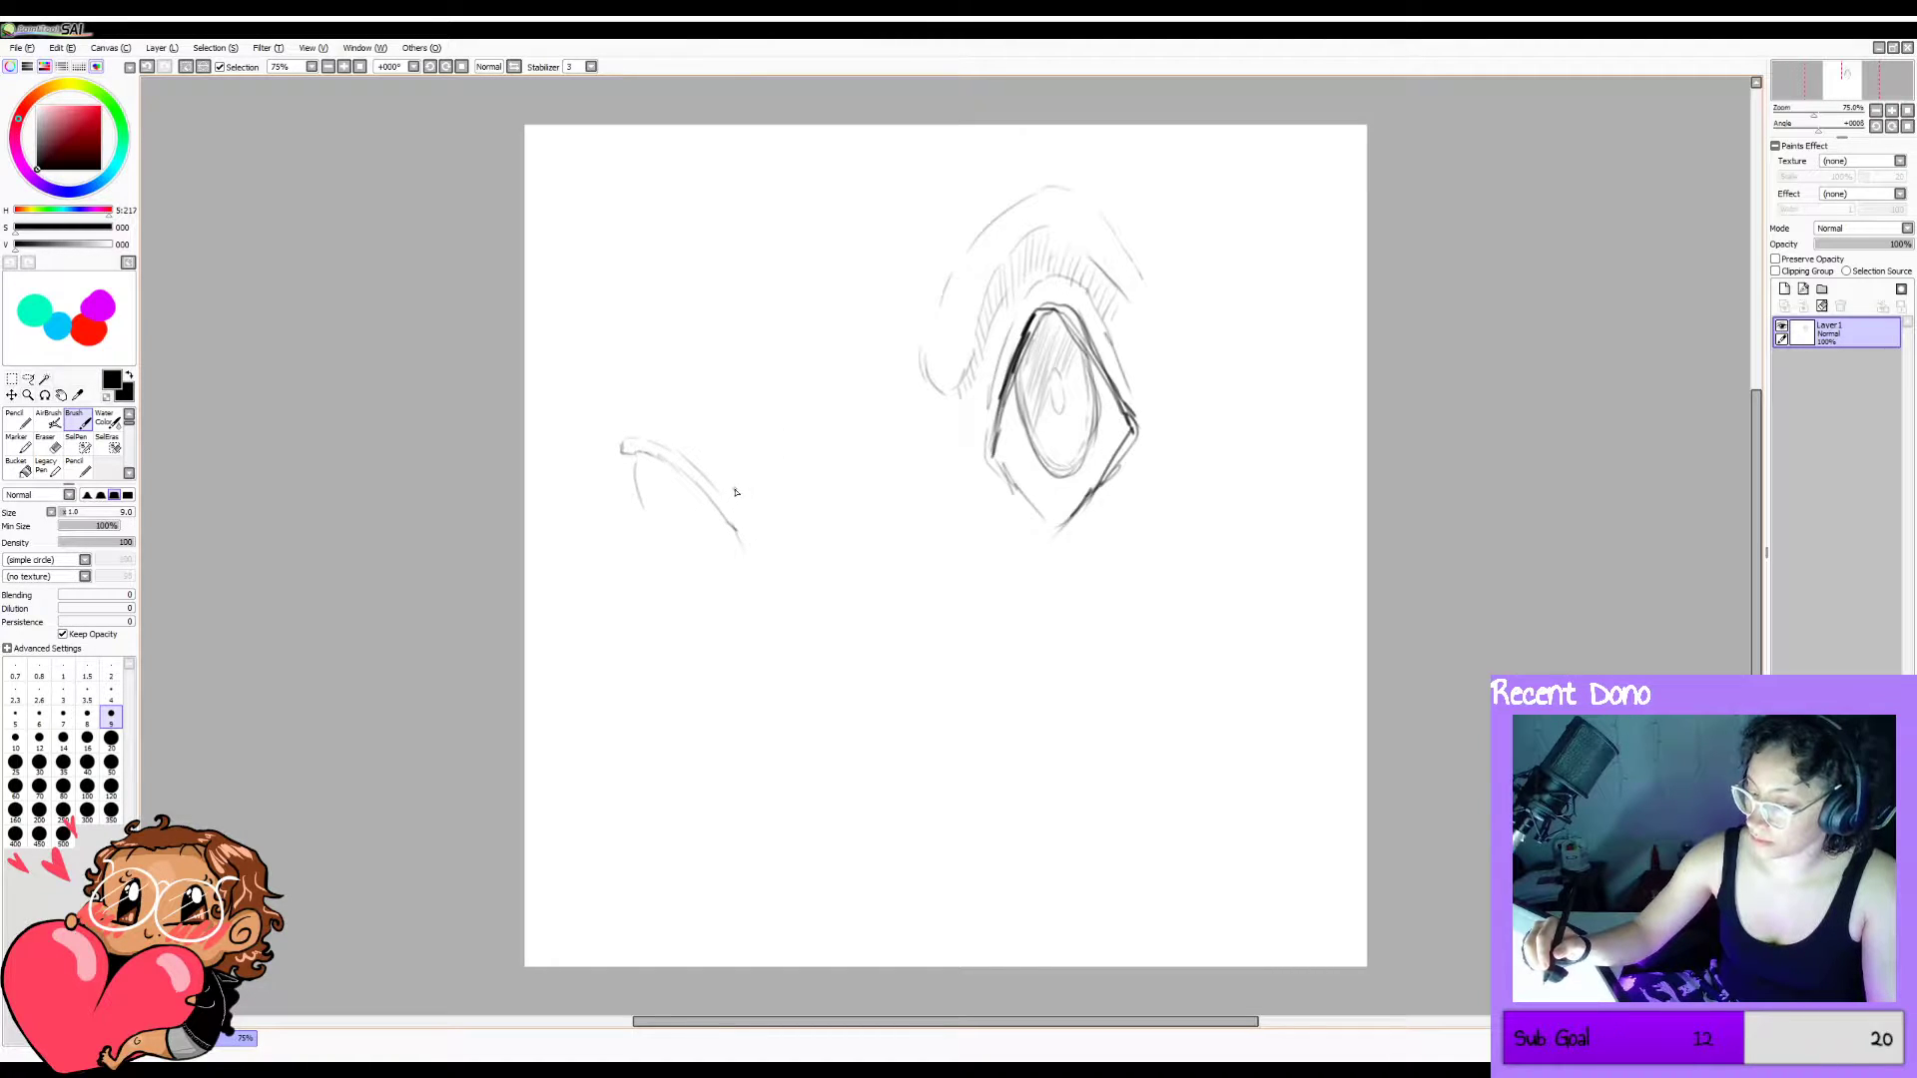
click(116, 422)
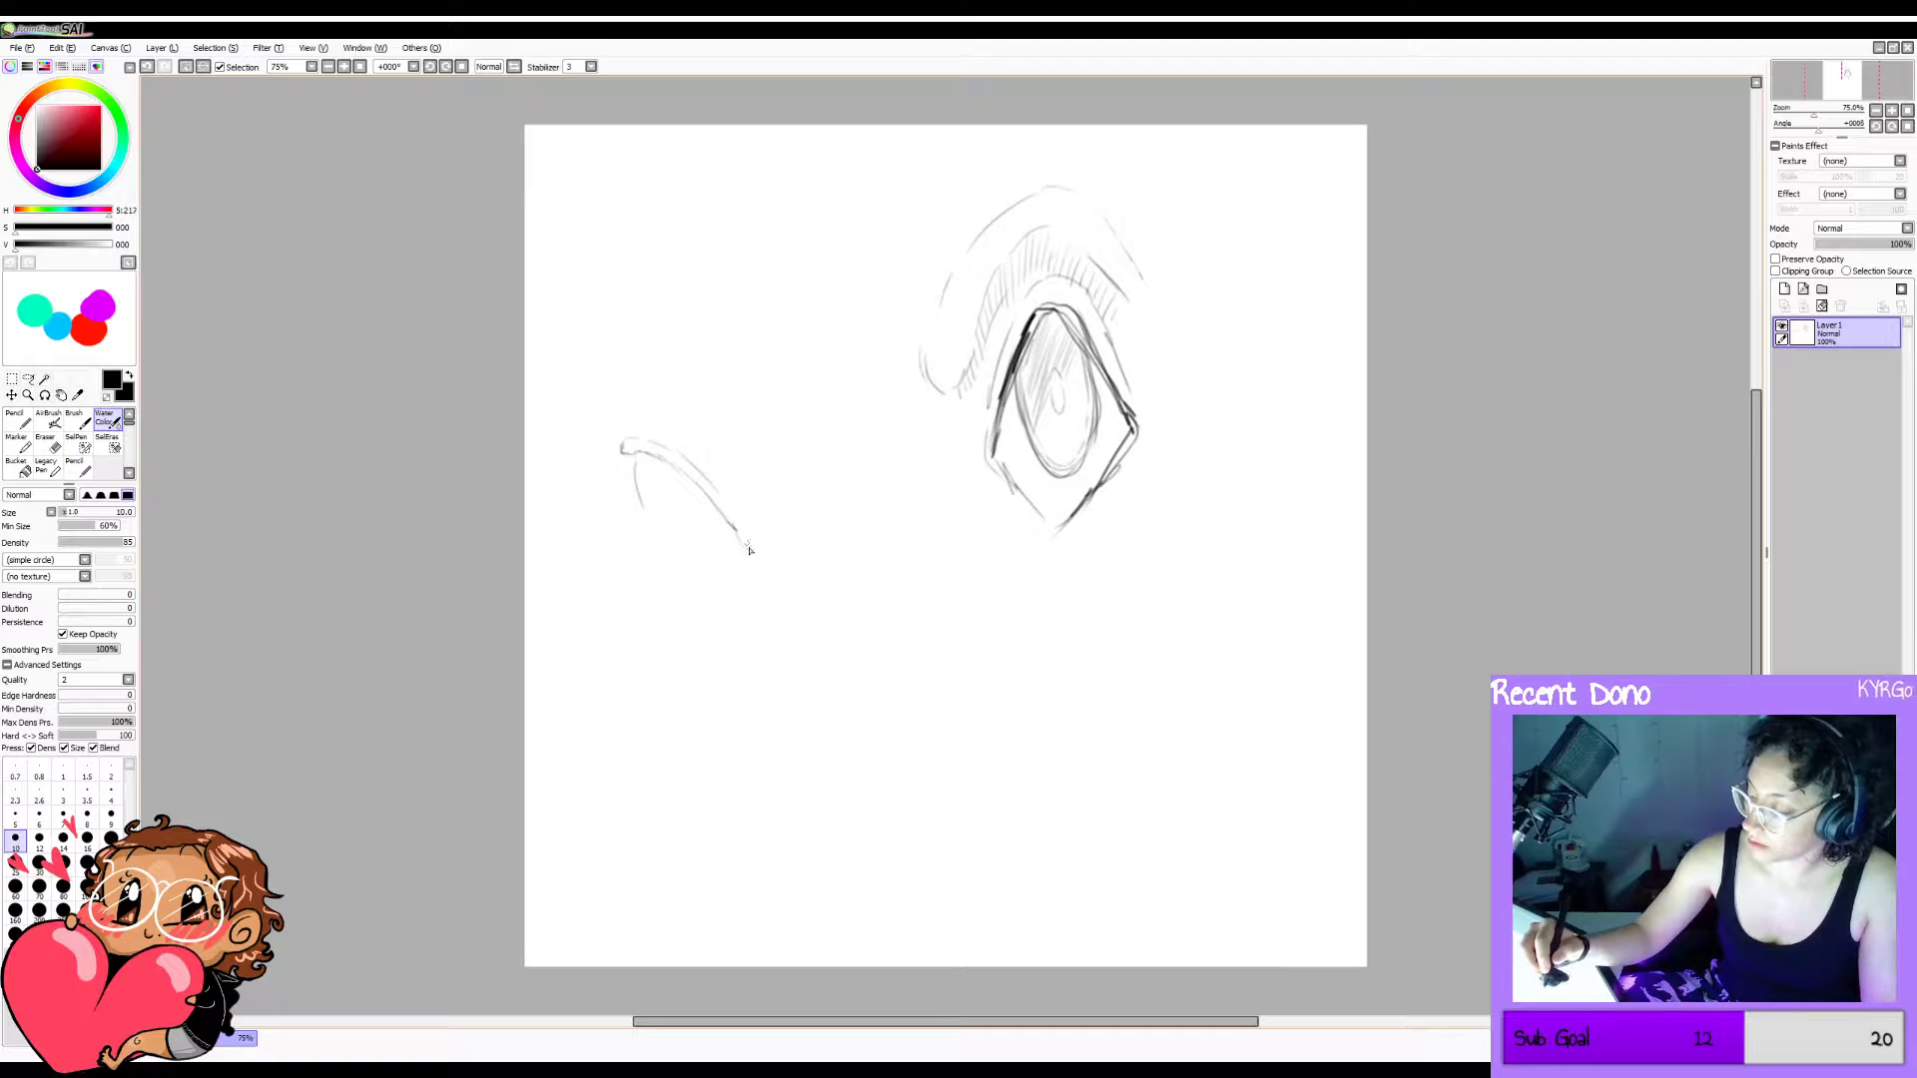
click(28, 379)
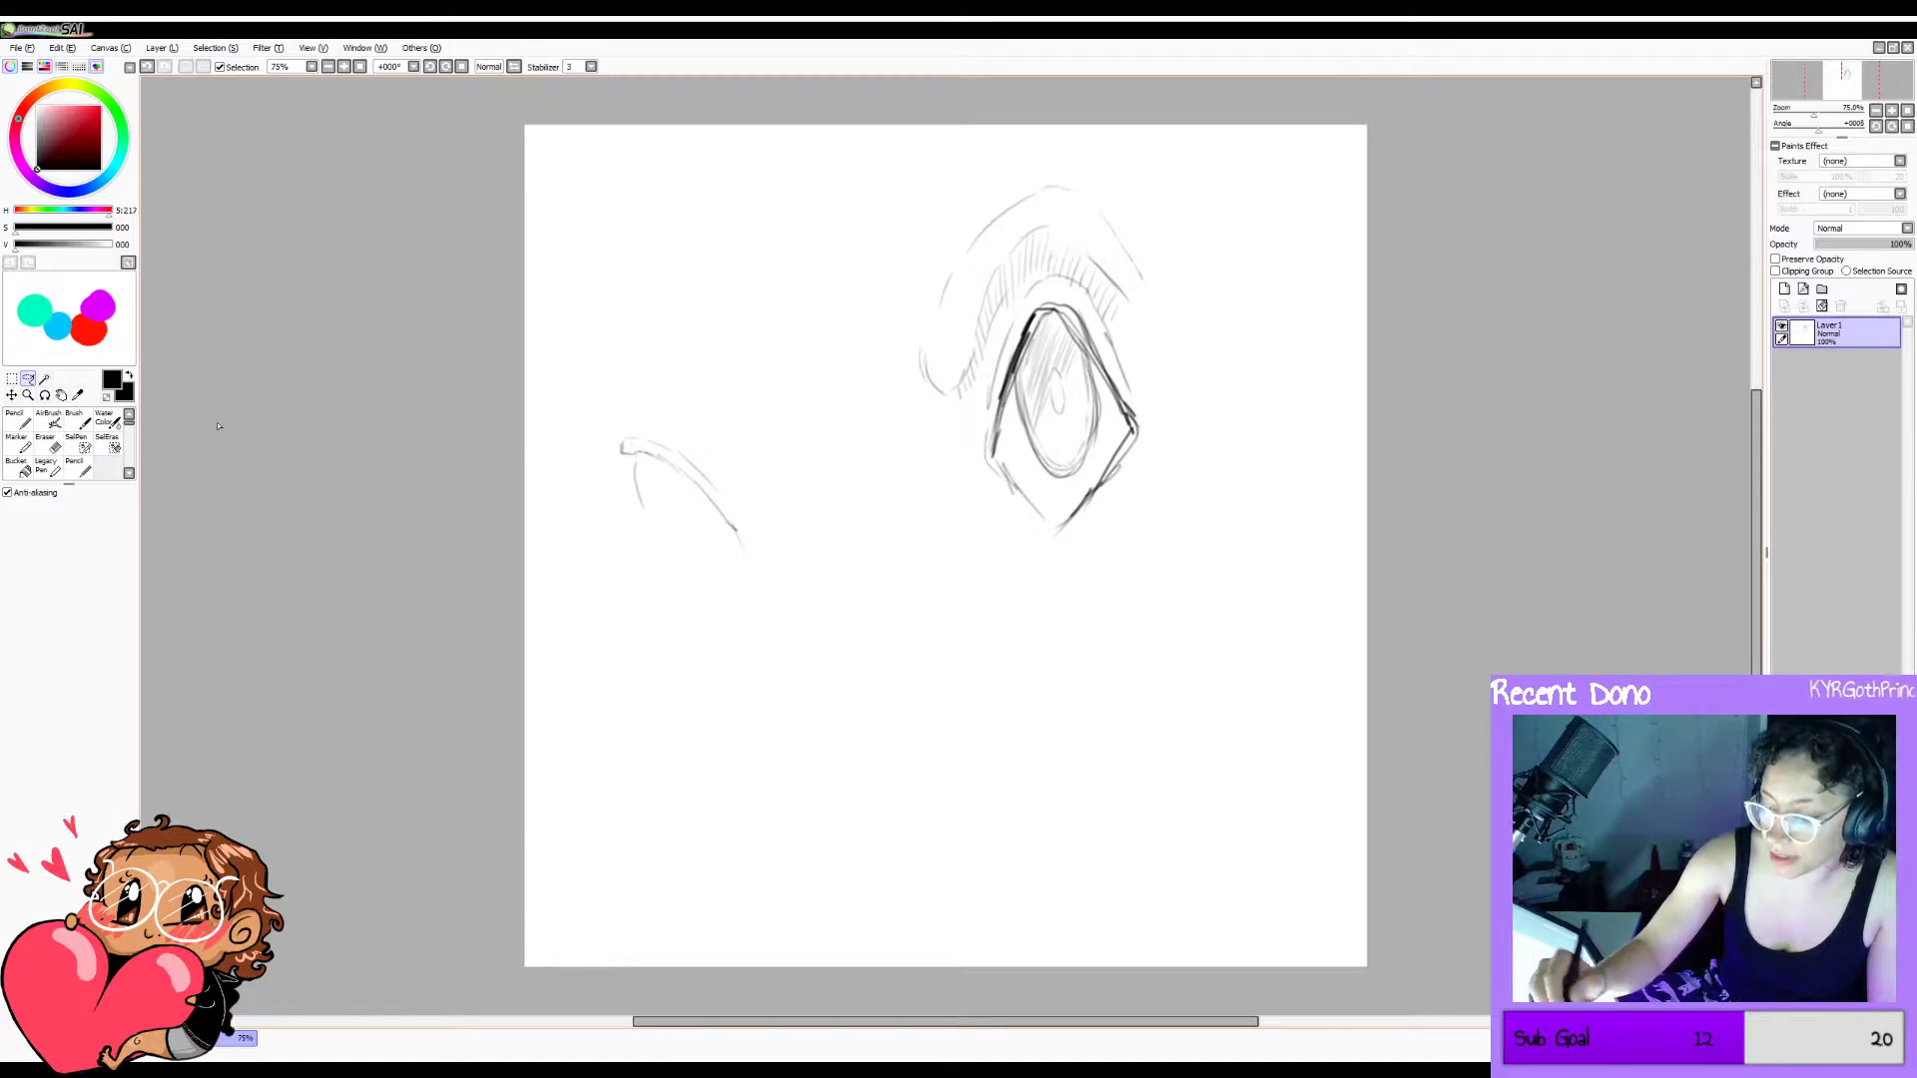
click(108, 420)
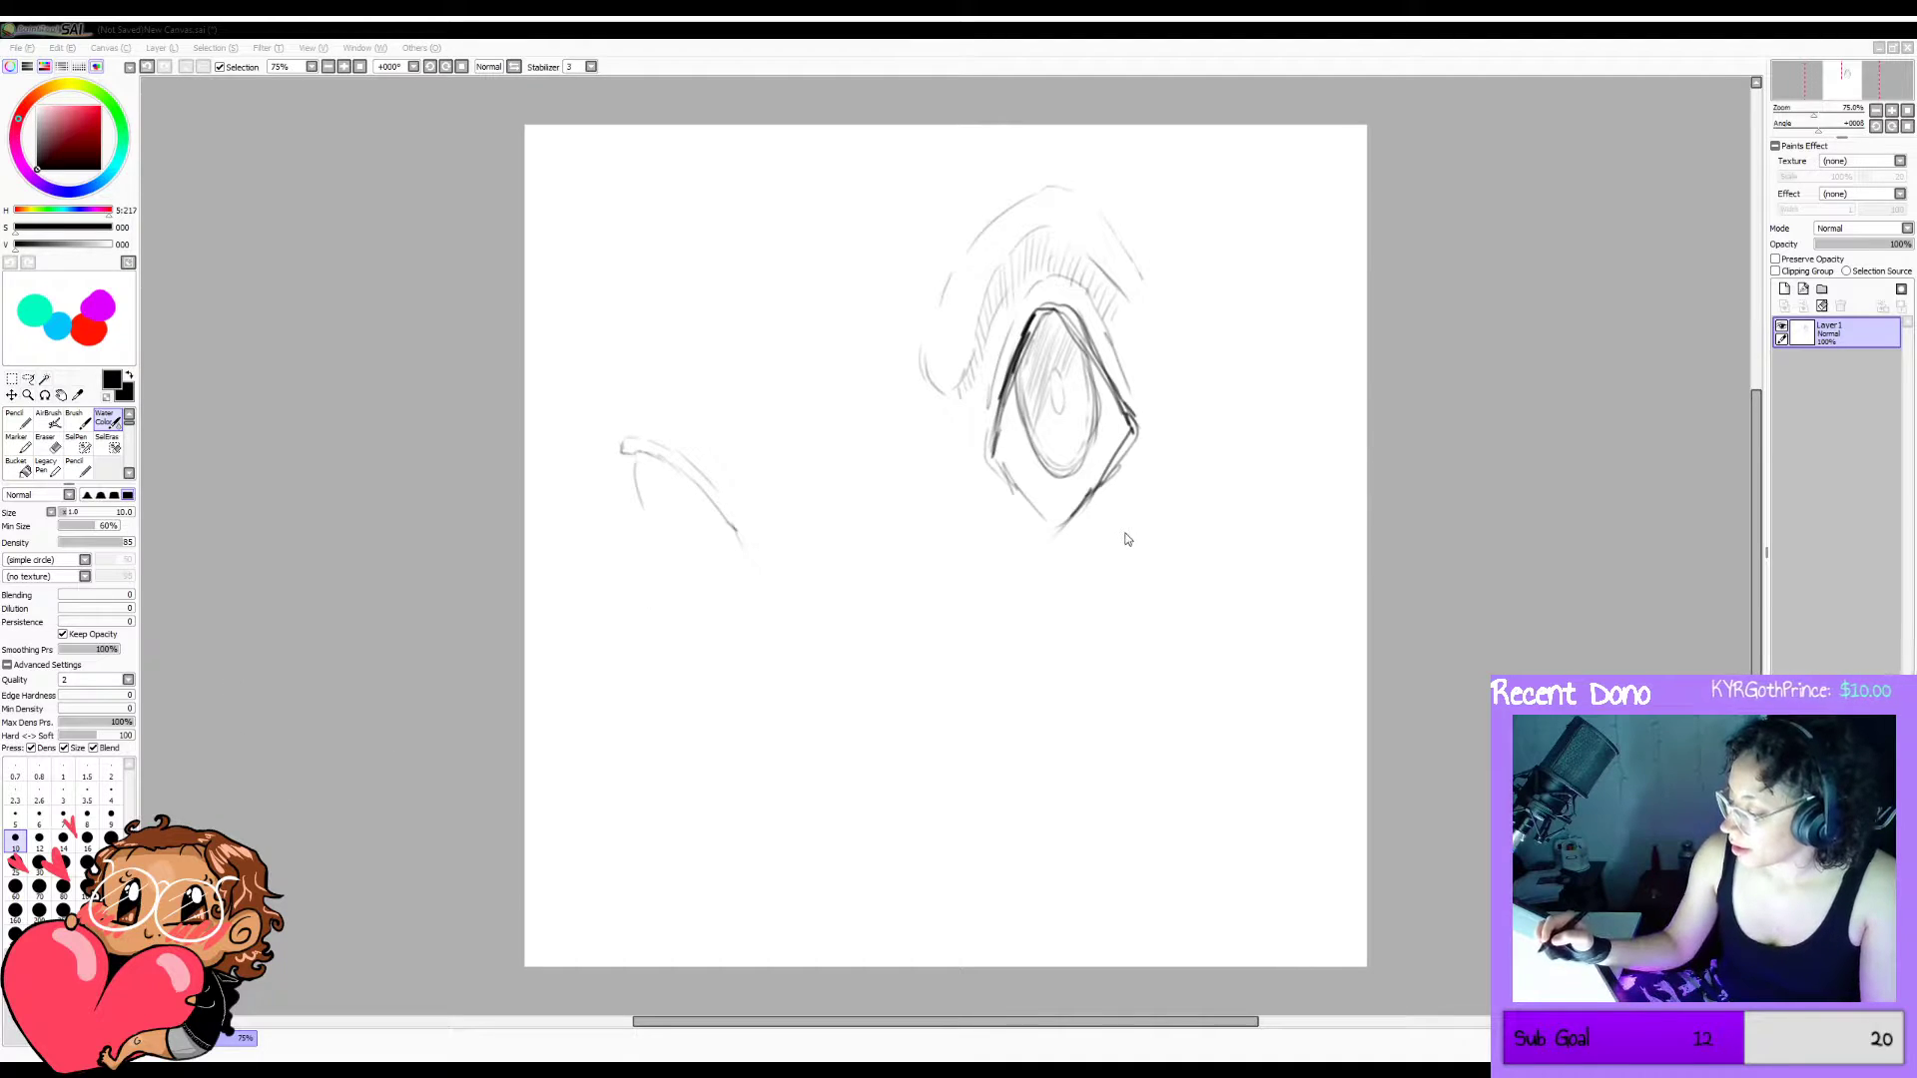
click(1069, 535)
Sketch the left side, bottom curve and right edge below the arc to close it into a slanted leaf-shaped eye outline.
drag(721, 496, 747, 545)
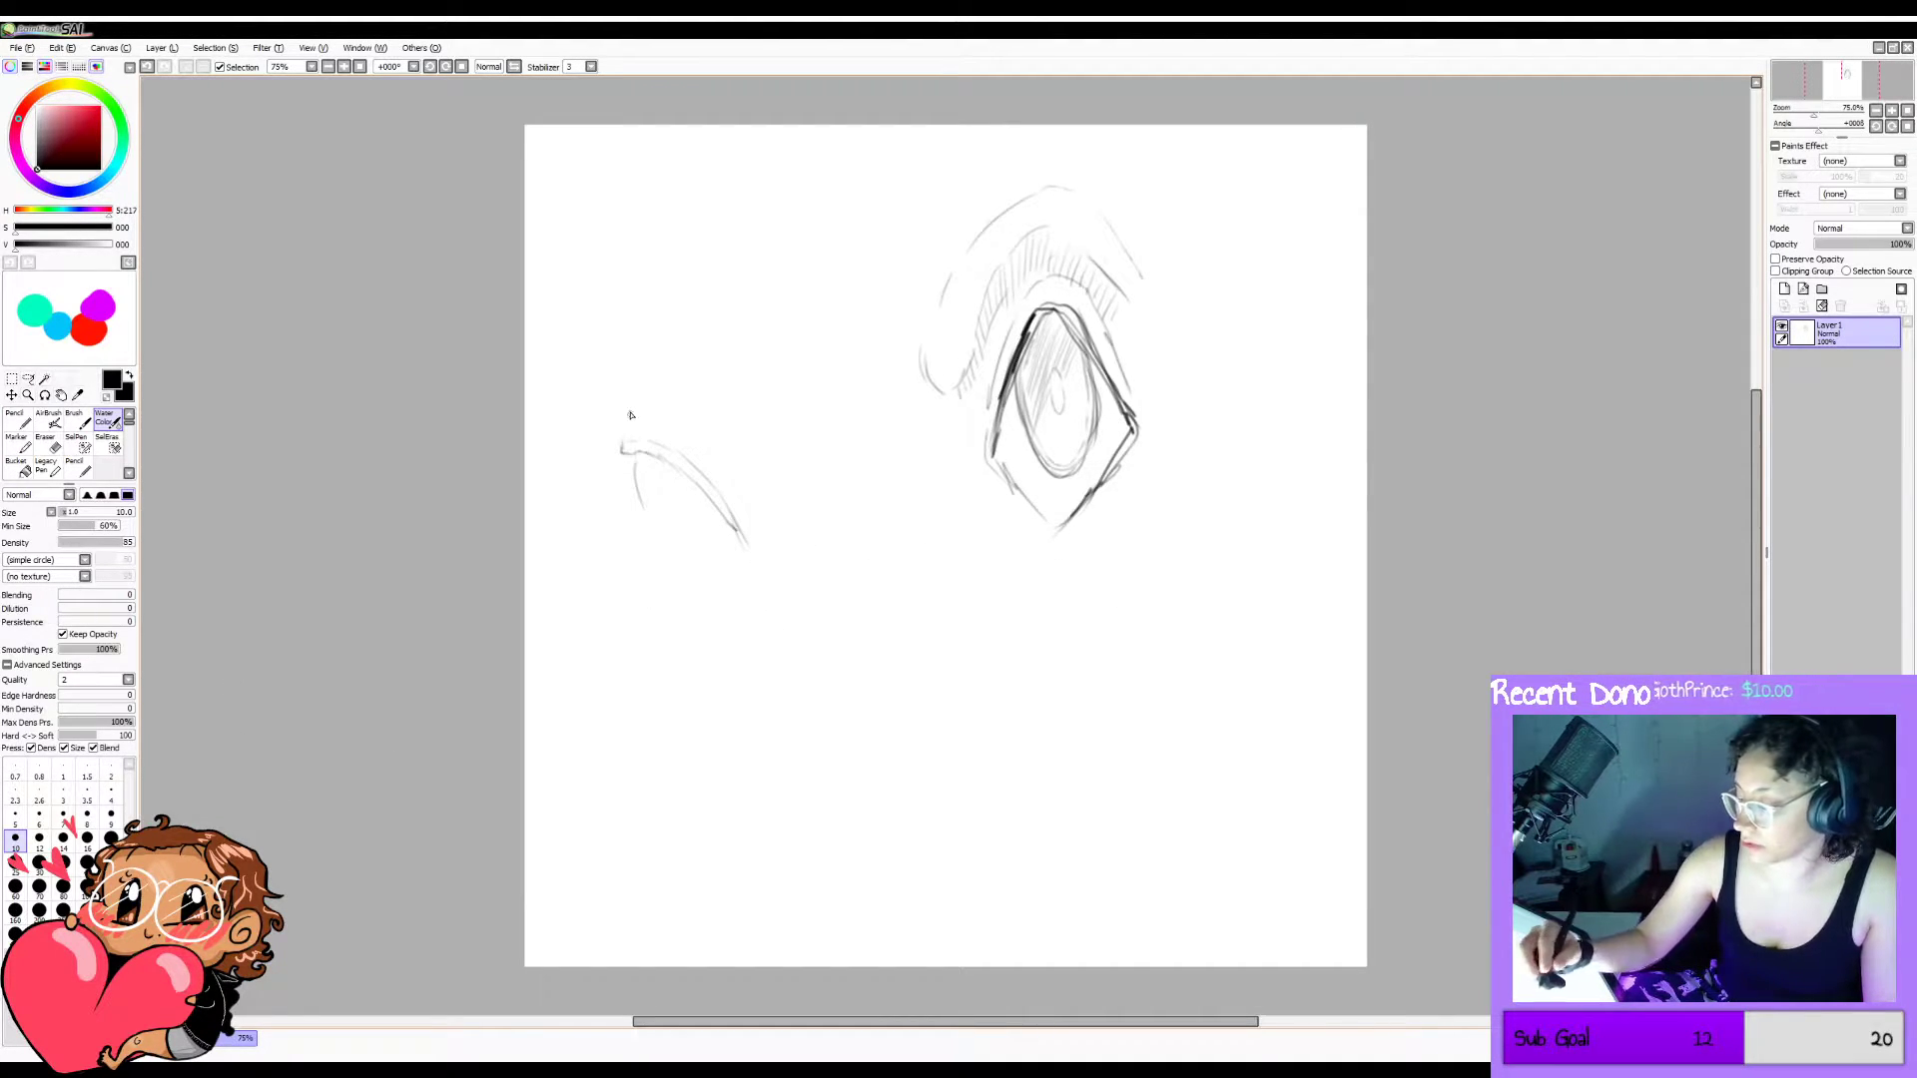
drag(639, 497, 651, 539)
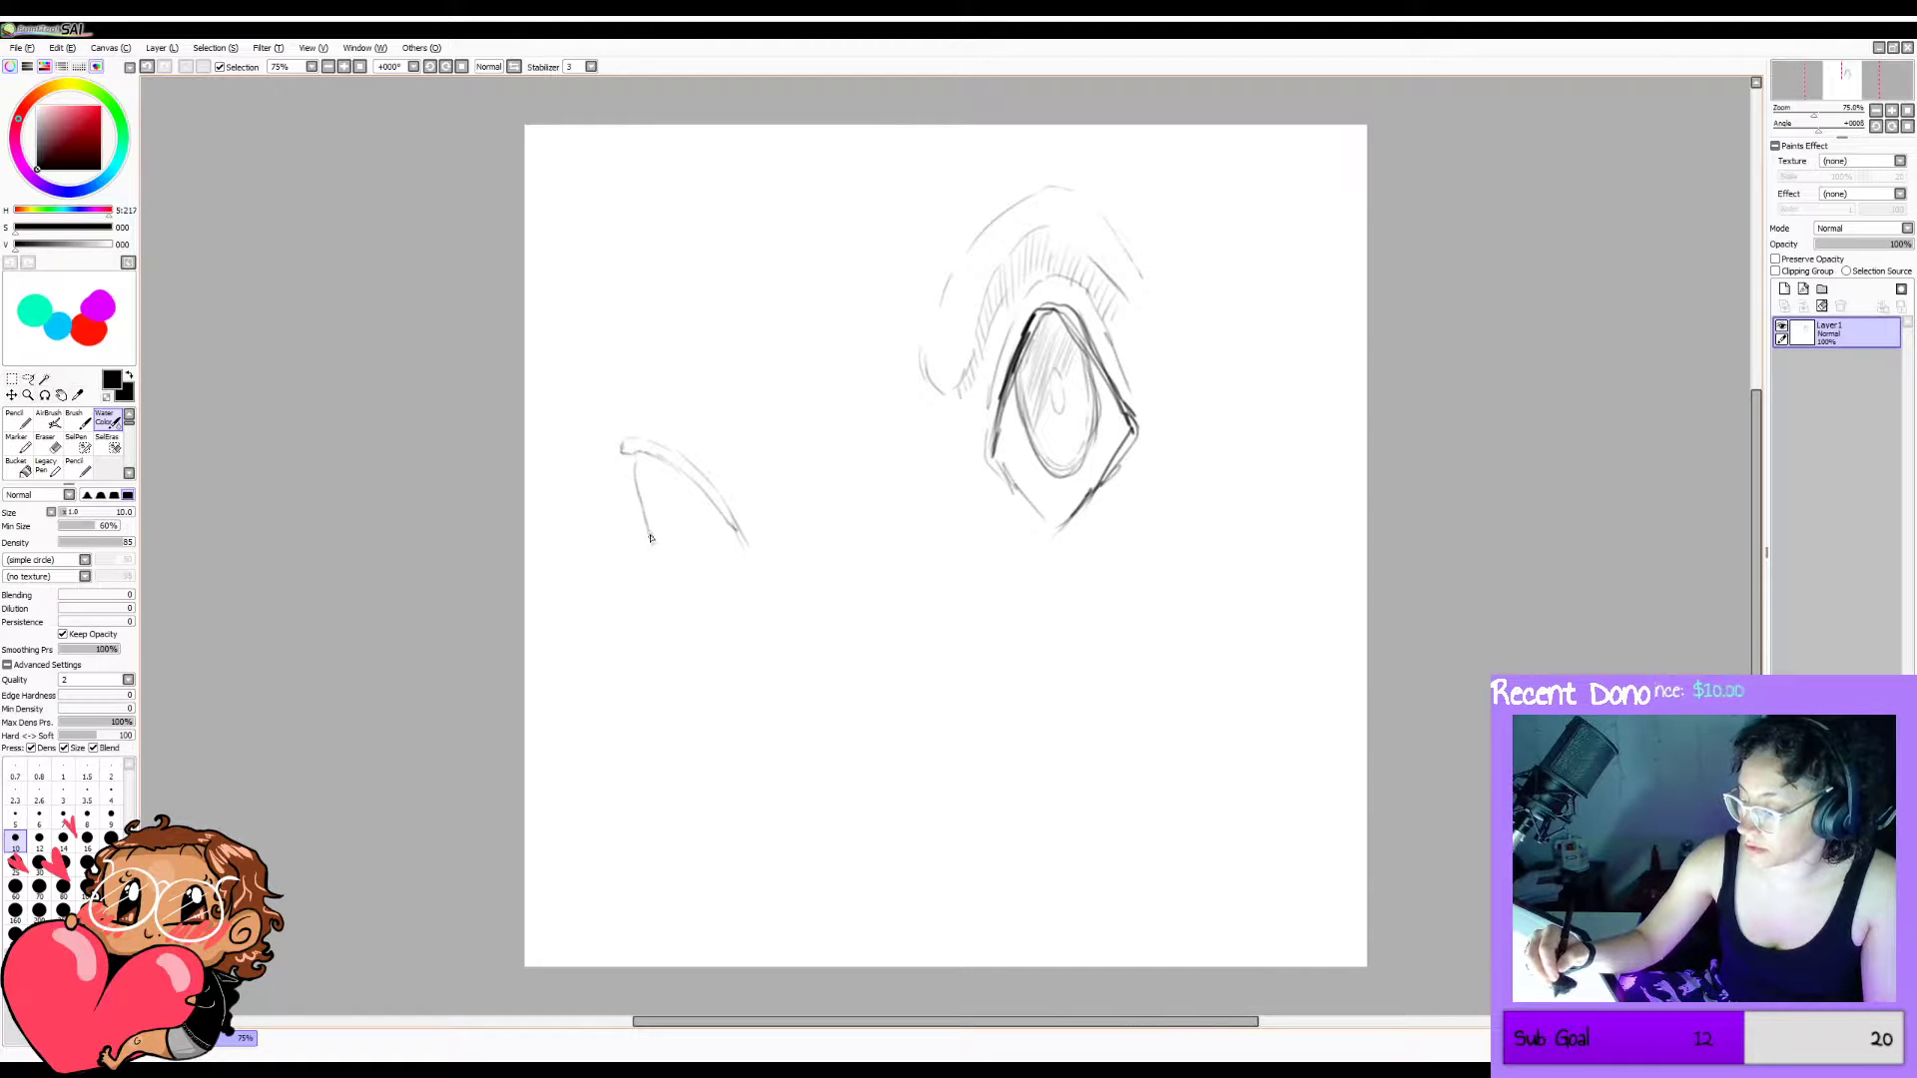
key(ctrl+z)
drag(636, 456, 661, 569)
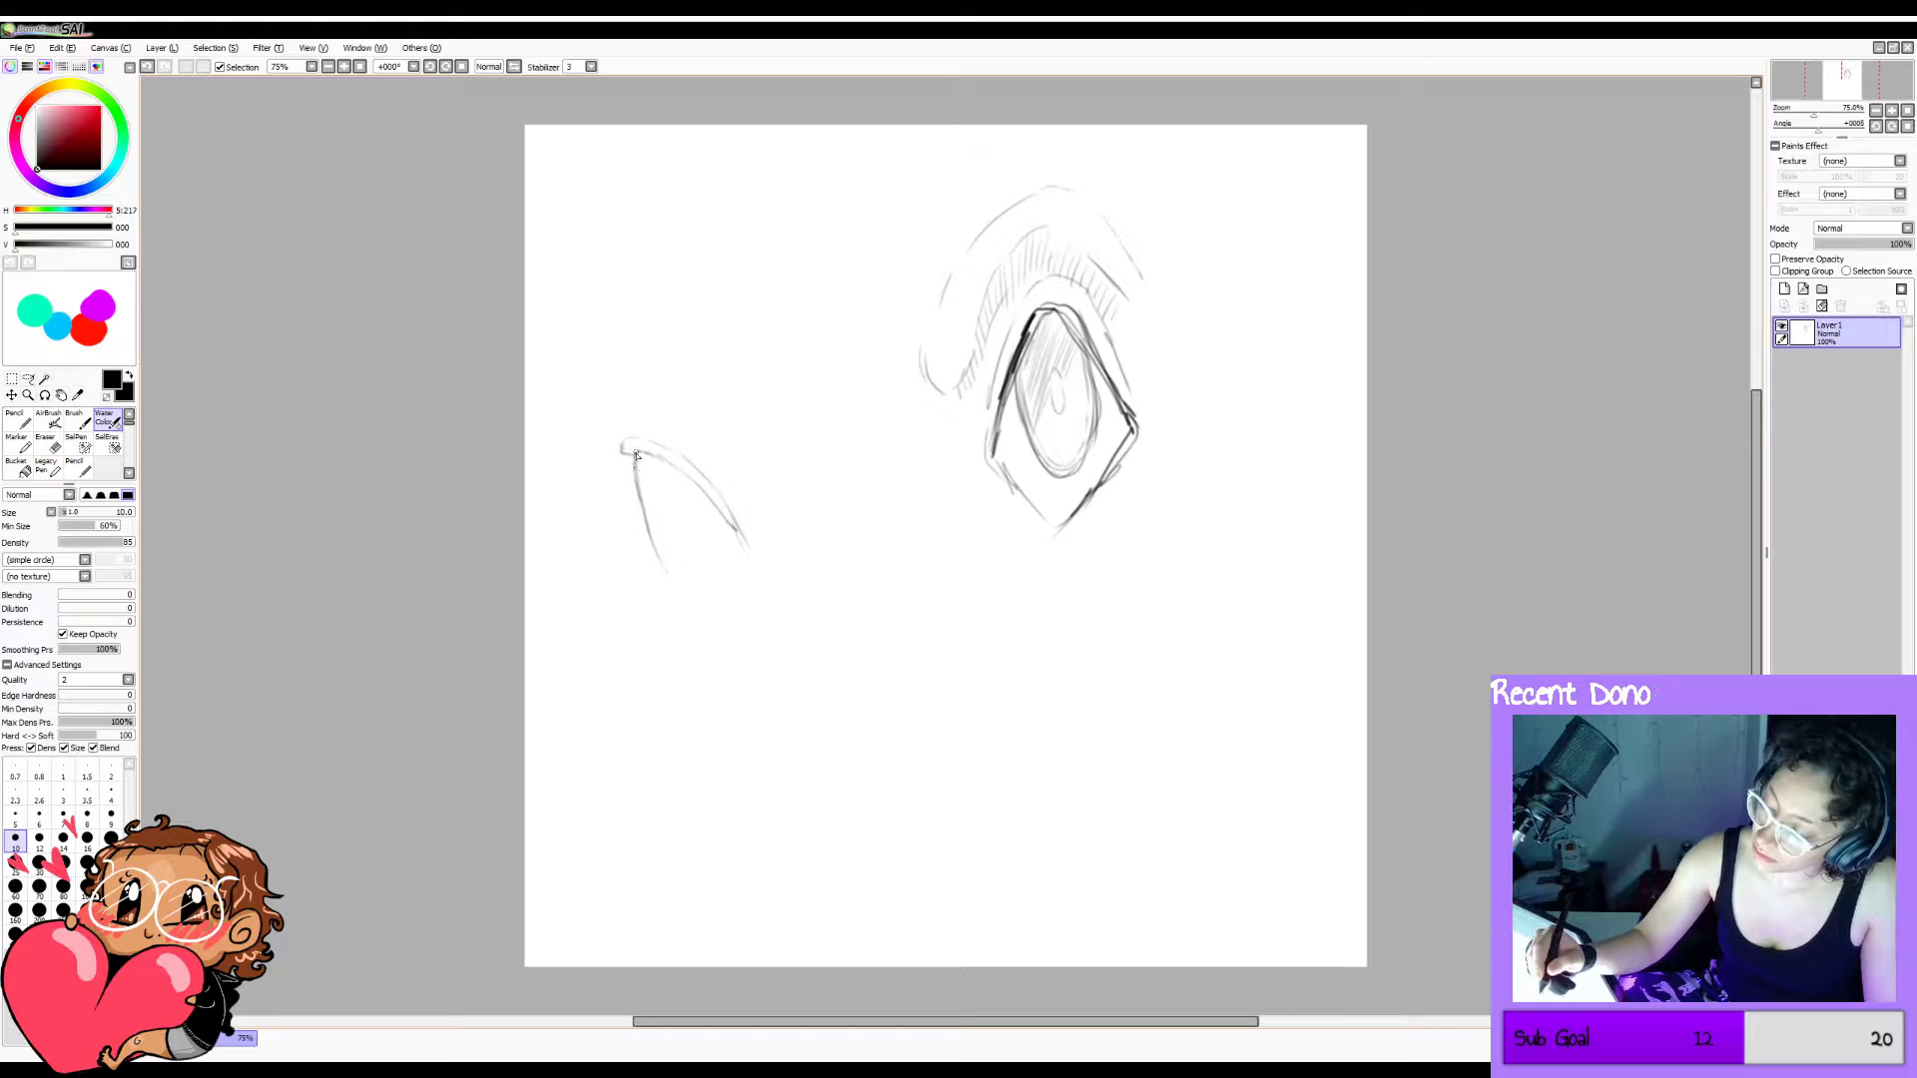
mouse_move(637, 469)
mouse_down()
mouse_move(663, 579)
mouse_move(721, 600)
mouse_up()
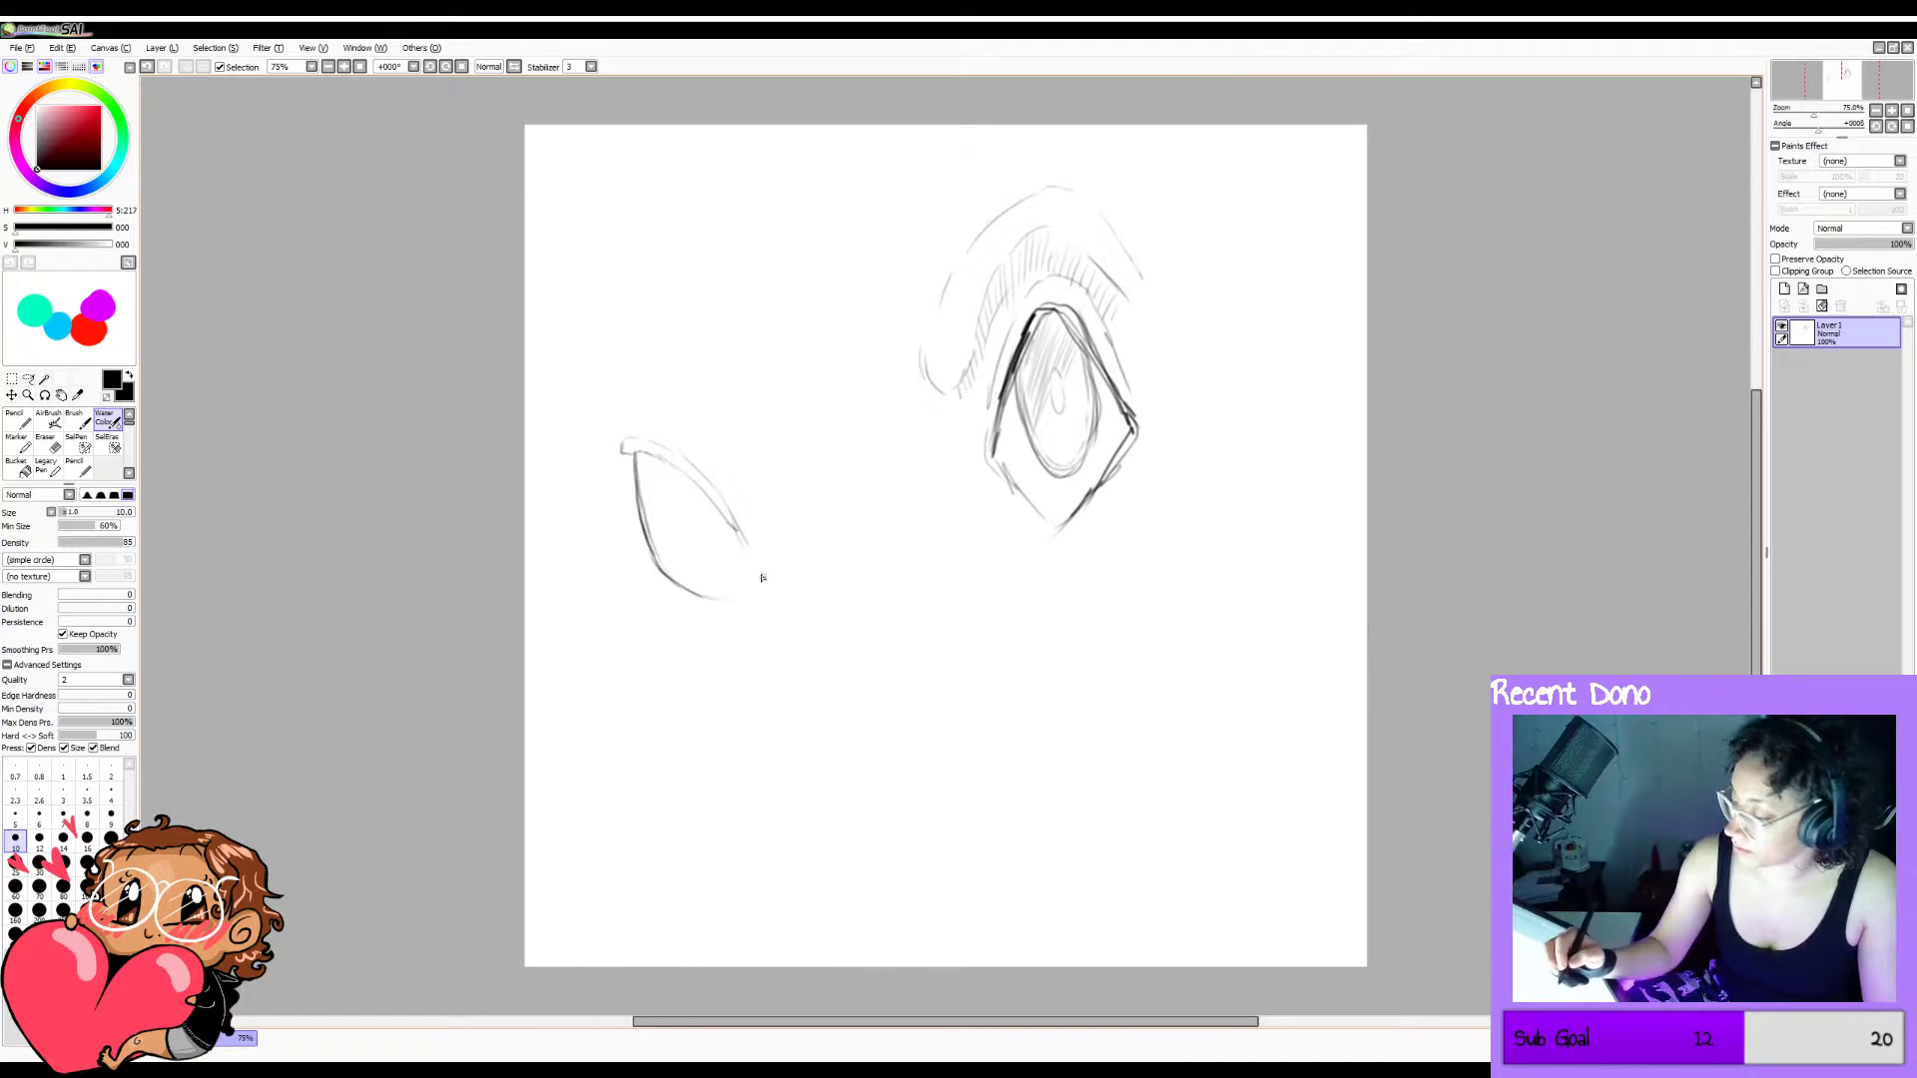
key(ctrl+z)
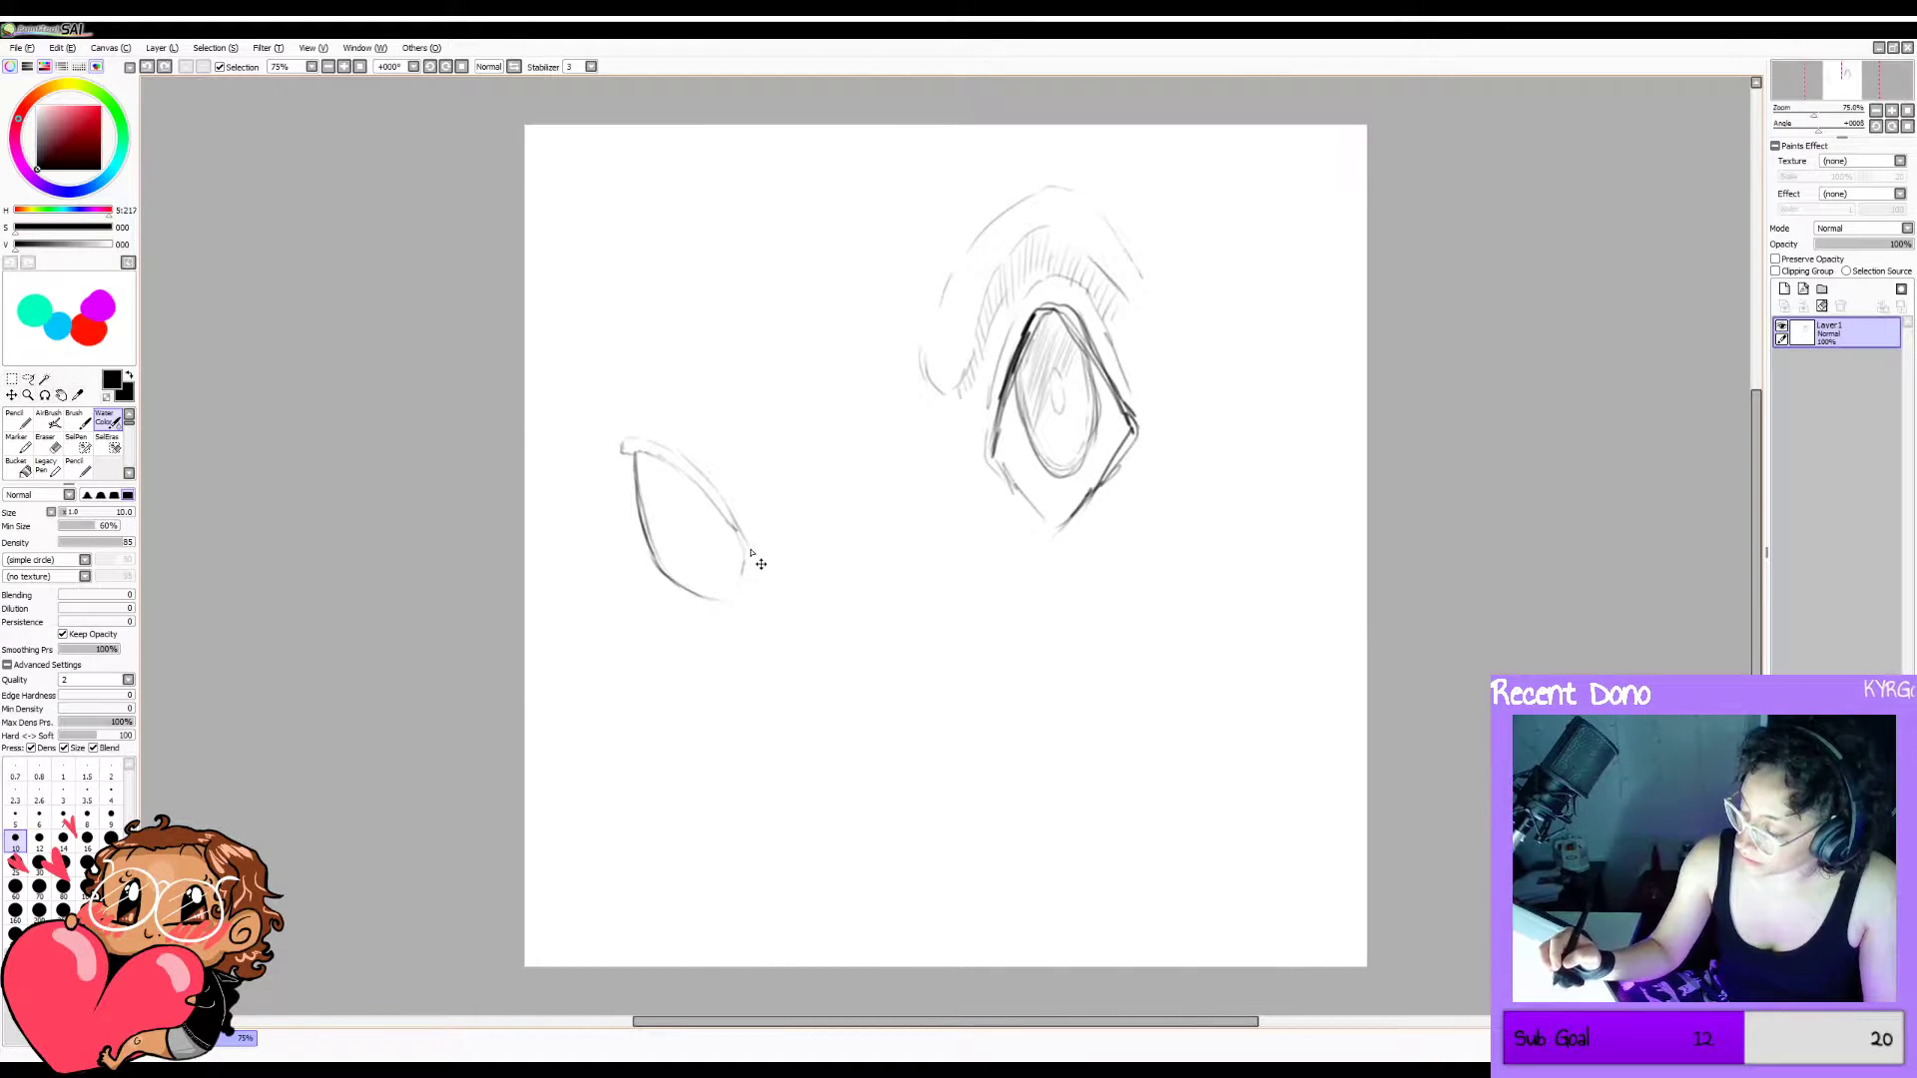
mouse_move(745, 547)
mouse_down()
mouse_move(745, 601)
mouse_move(720, 605)
mouse_move(744, 593)
mouse_up()
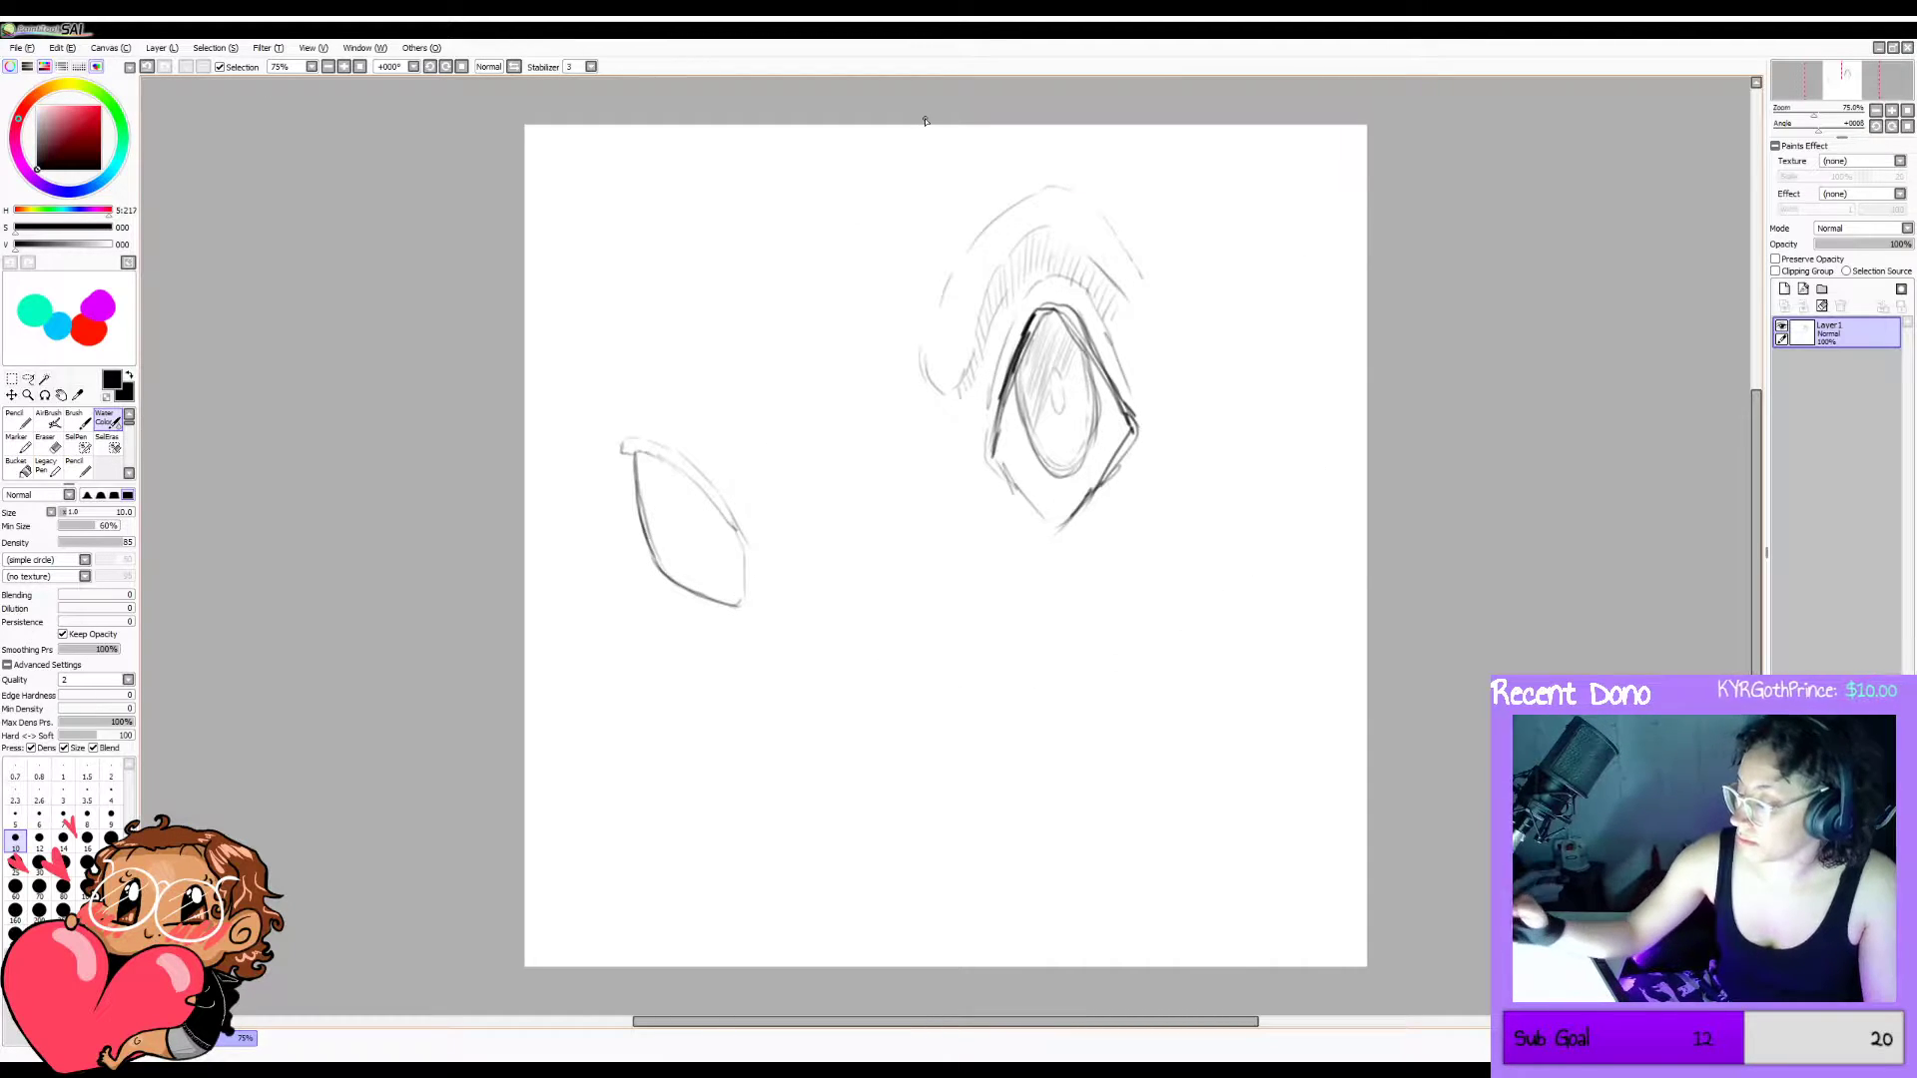
Sketch a slanted brow band with rounded ends above the leaf-shaped eye, undoing the unwanted strokes.
mouse_move(619, 436)
mouse_down()
mouse_move(592, 419)
mouse_move(620, 385)
mouse_move(592, 399)
mouse_move(634, 383)
mouse_move(764, 487)
mouse_up()
key(ctrl+z)
key(ctrl+z)
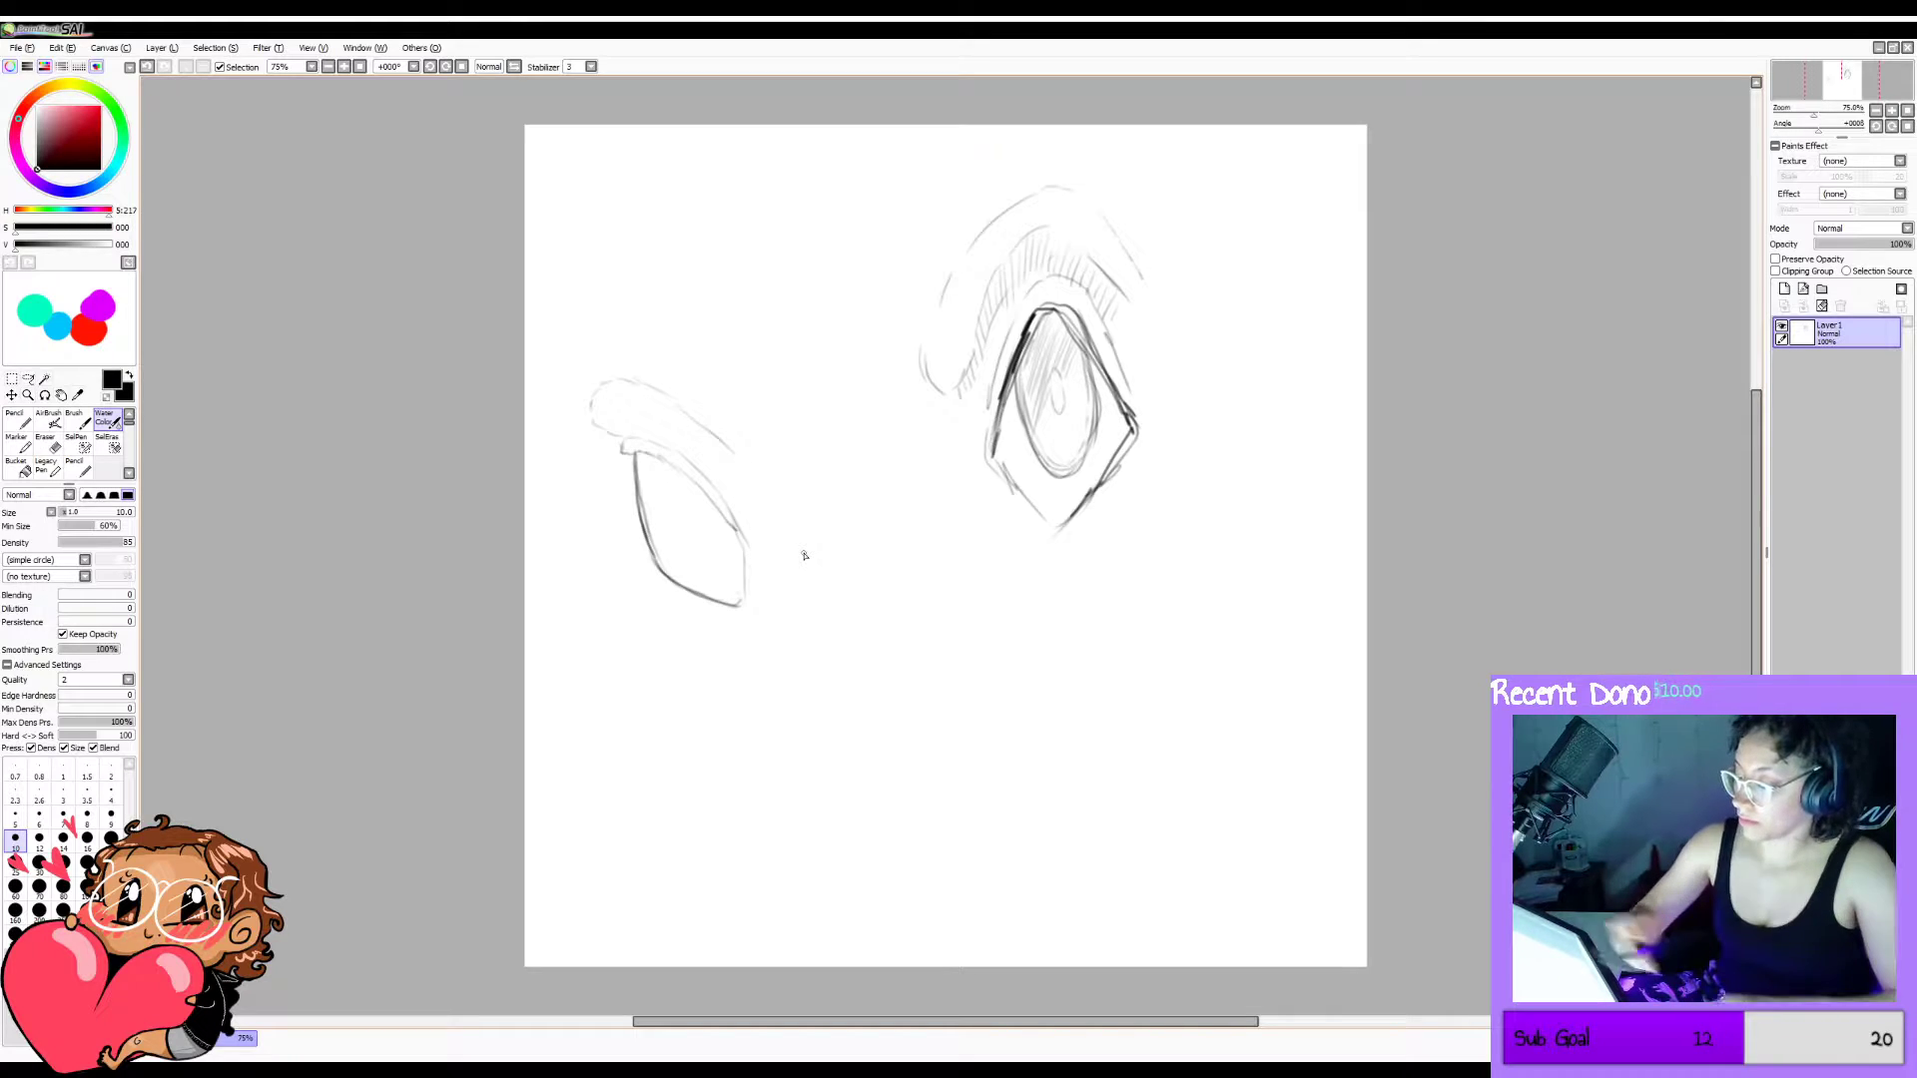
key(ctrl+z)
mouse_move(620, 380)
mouse_down()
mouse_move(766, 450)
mouse_move(761, 488)
mouse_move(738, 496)
mouse_up()
key(ctrl+z)
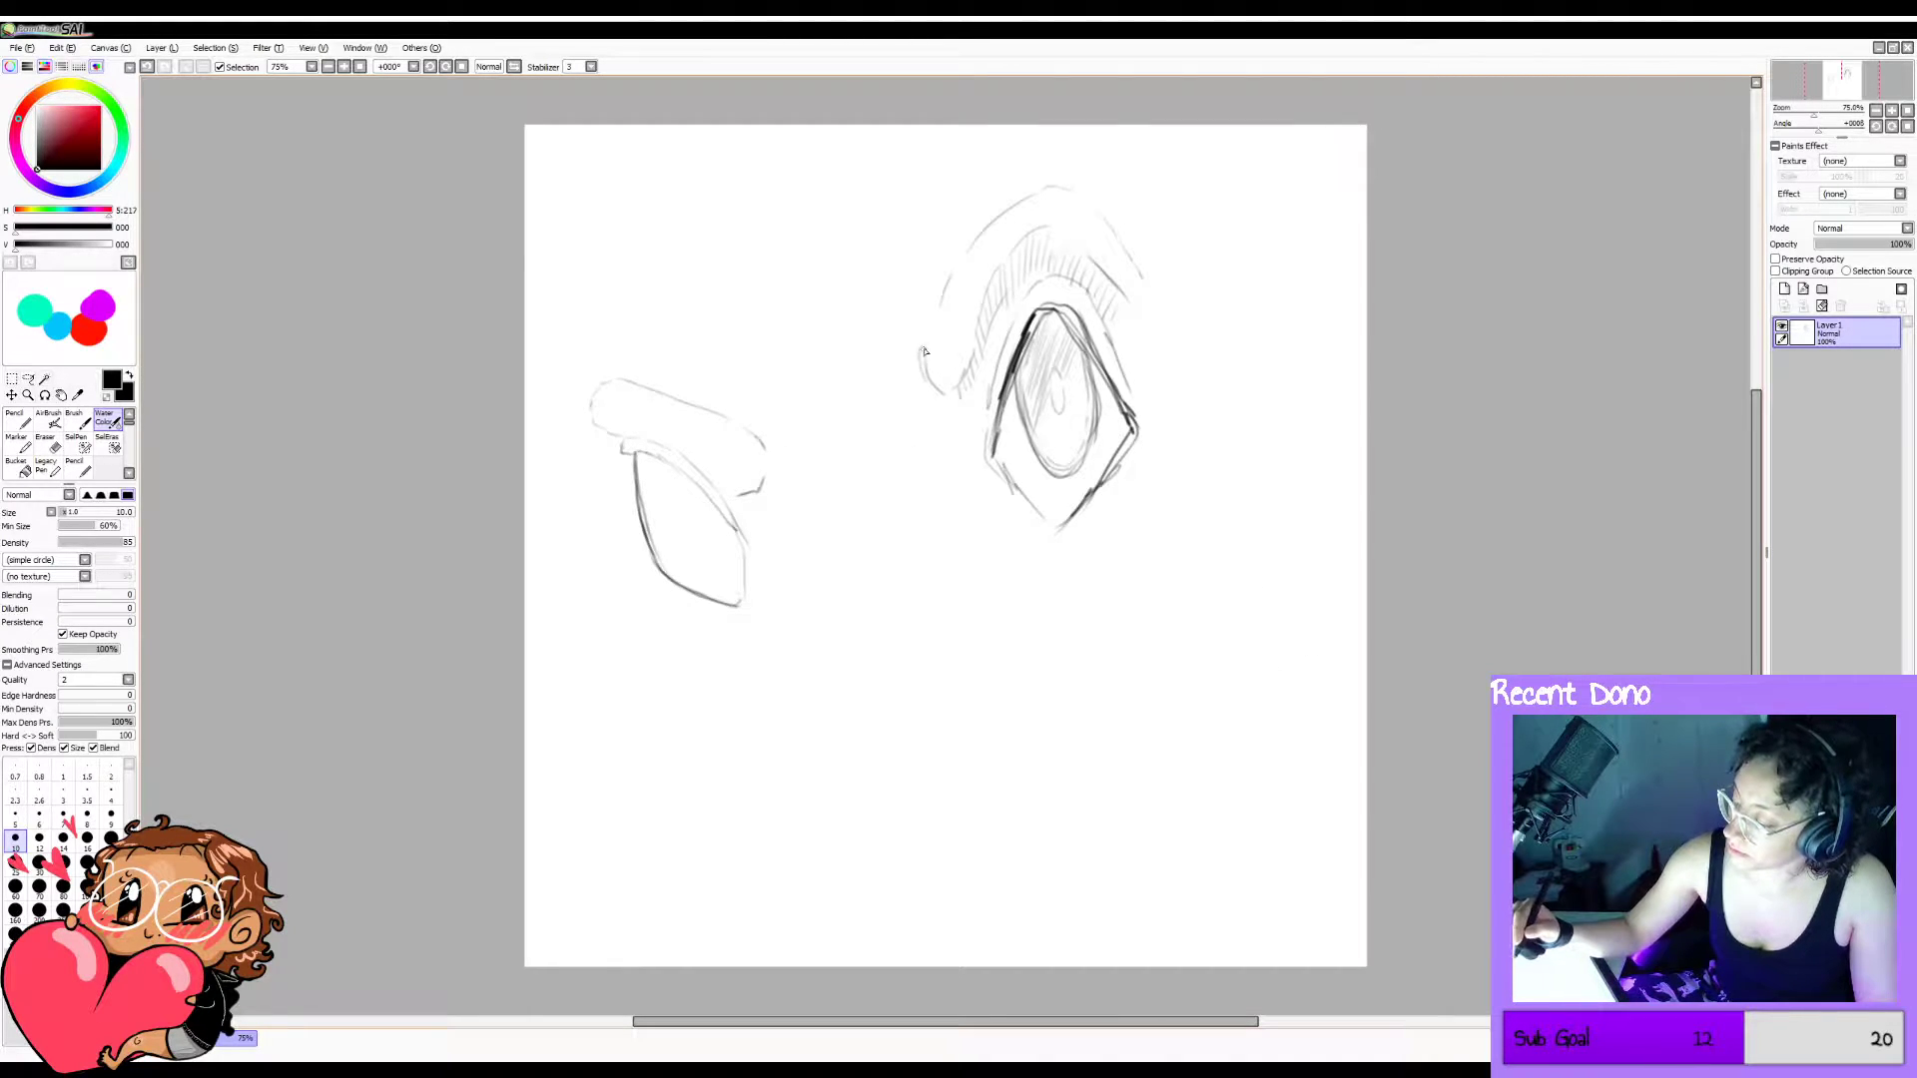
Darken the rounded left tip of the band above the diamond form and check the drawing in mirrored view.
mouse_move(925, 352)
mouse_down()
mouse_move(934, 390)
mouse_move(969, 372)
mouse_move(975, 337)
mouse_up()
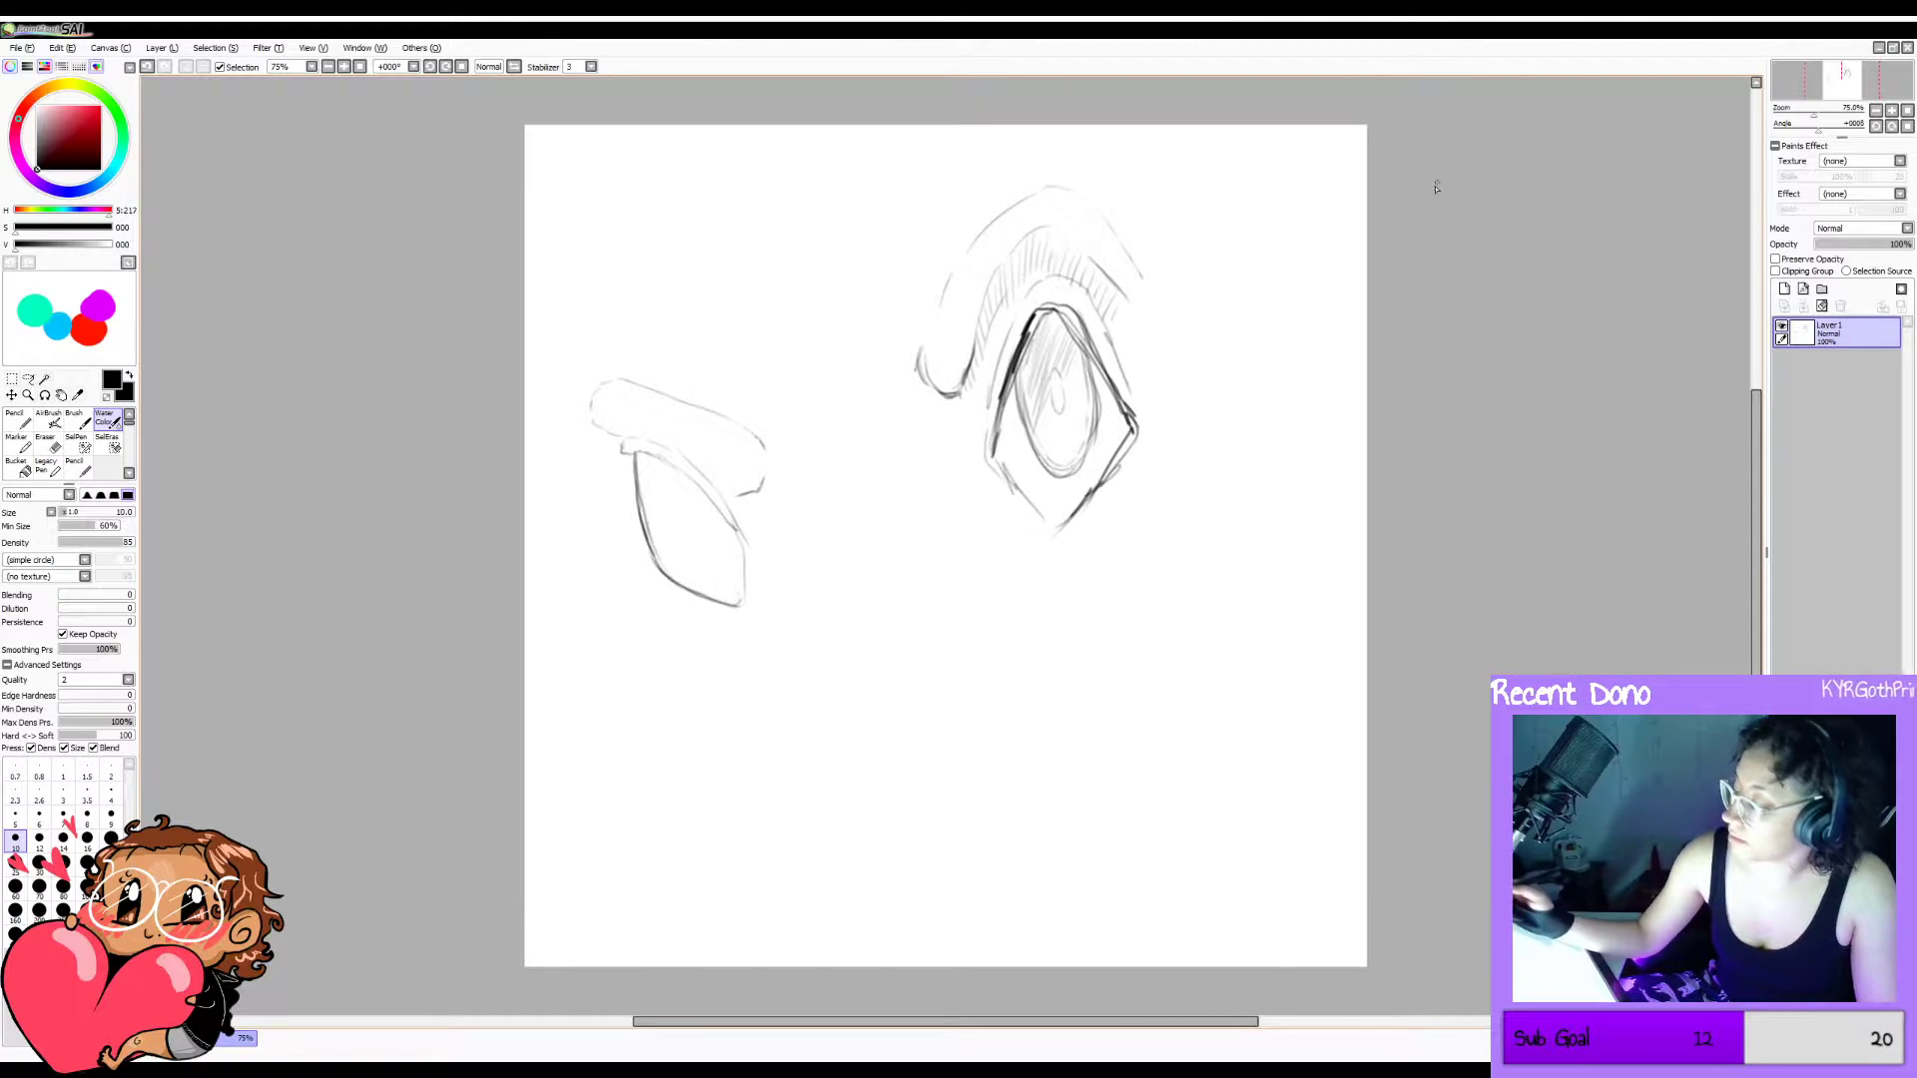
key(h)
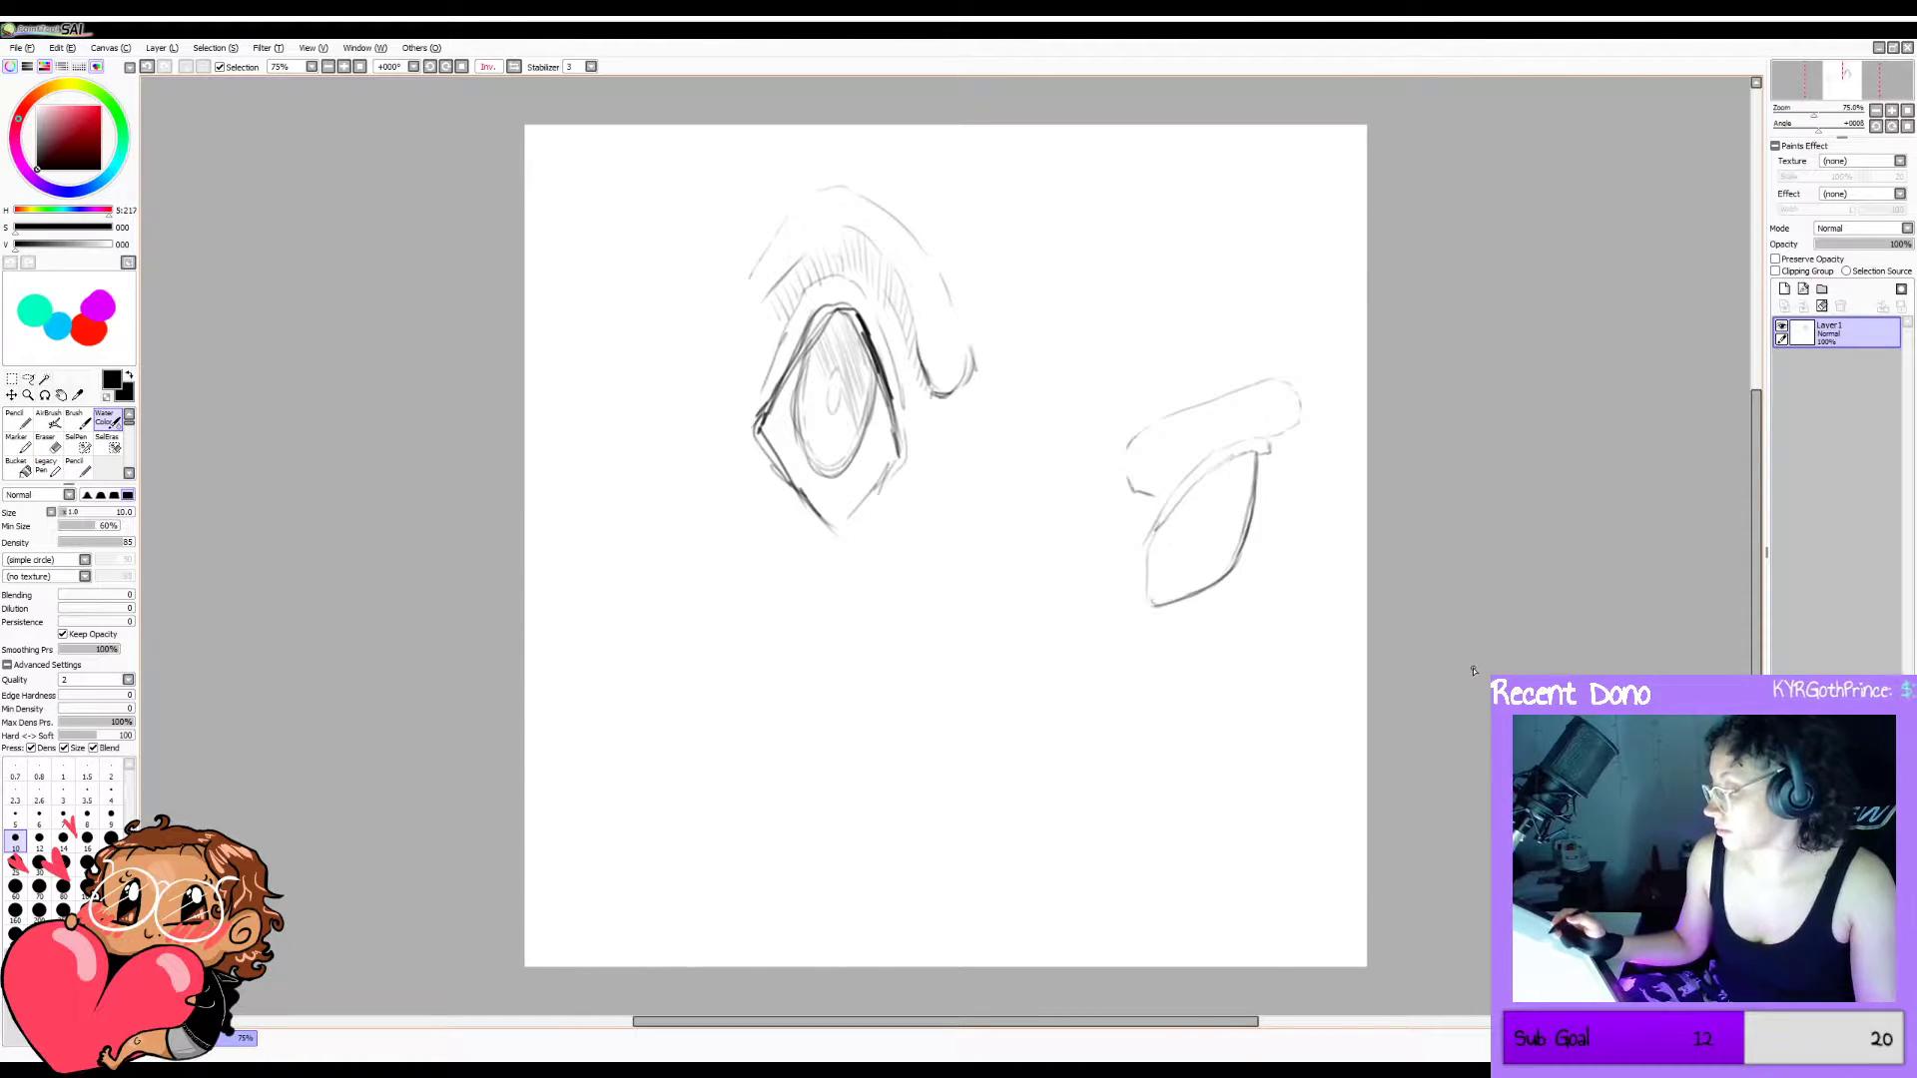
key(h)
Erase the heavy bottom of the band's rounded tip and redraw it with a thinner Water Color line, undoing misplaced strokes.
key(e)
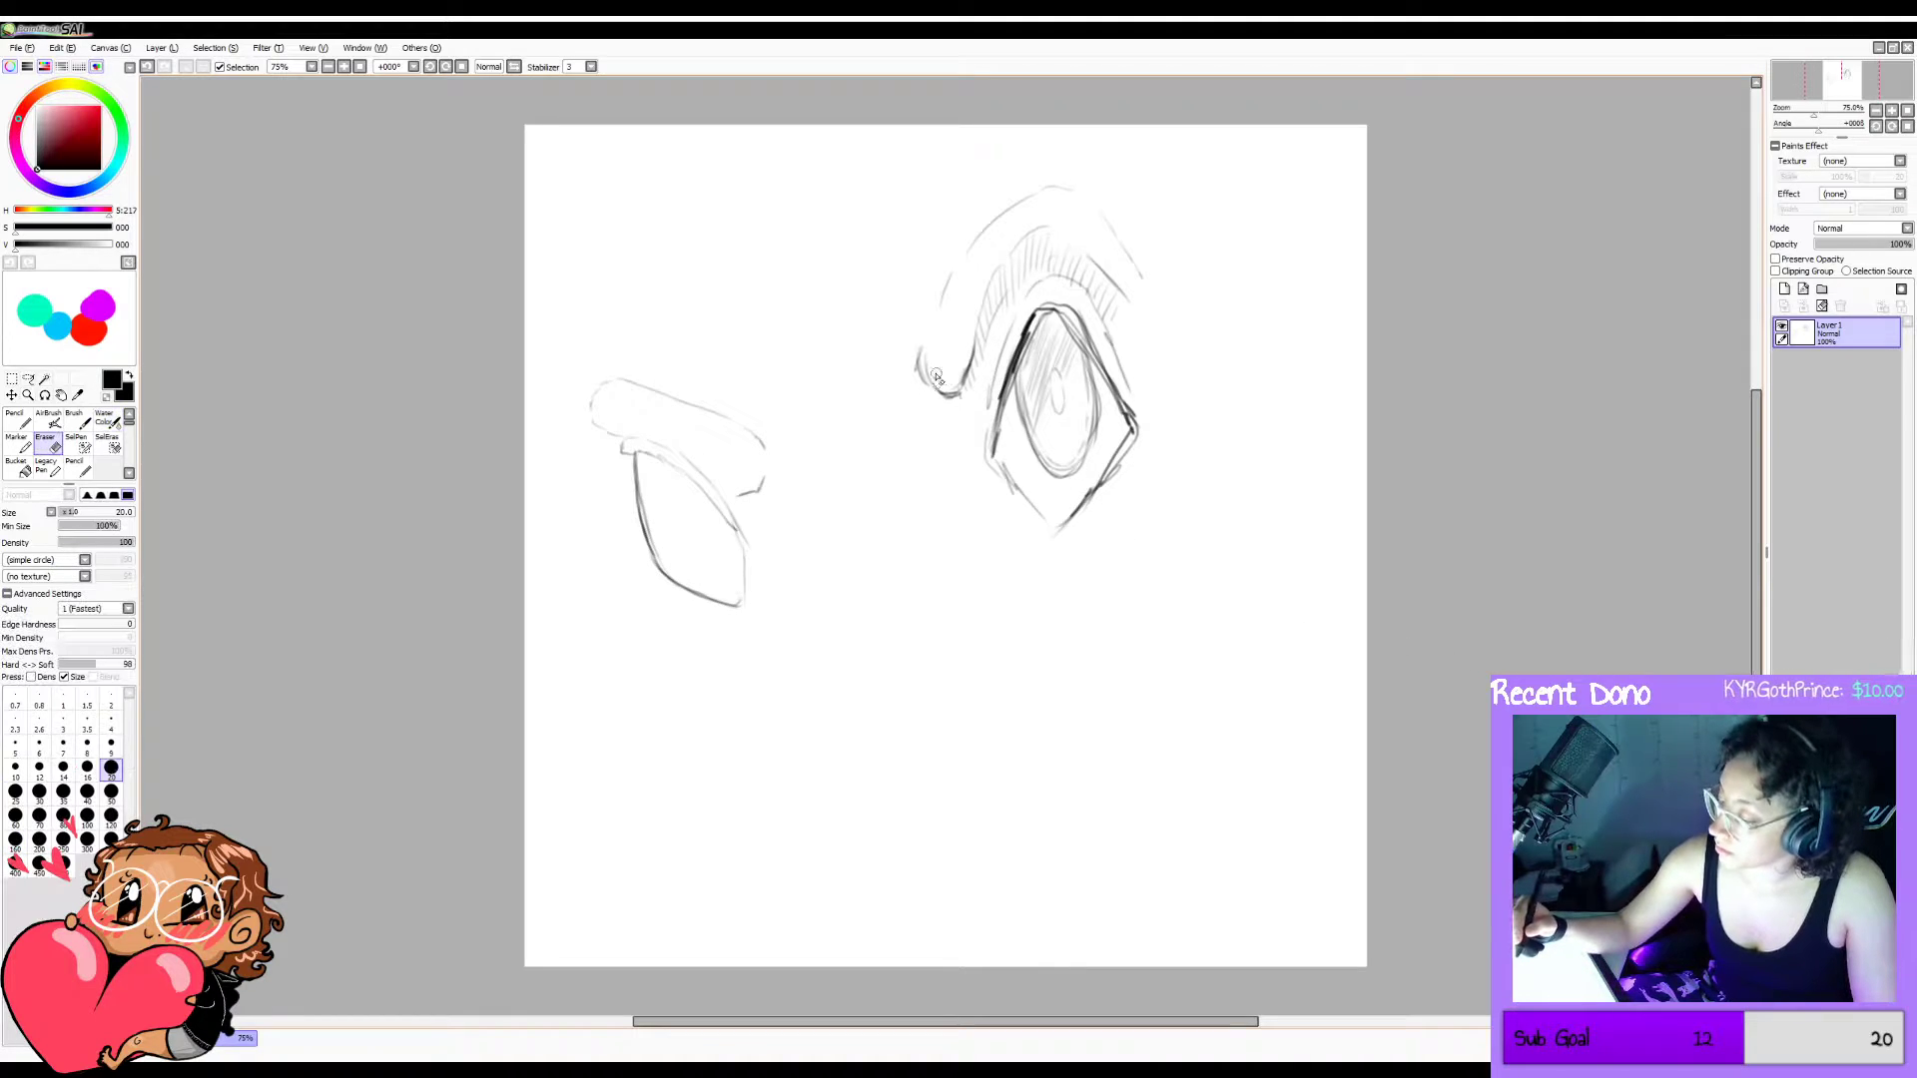
drag(927, 364, 961, 406)
key(b)
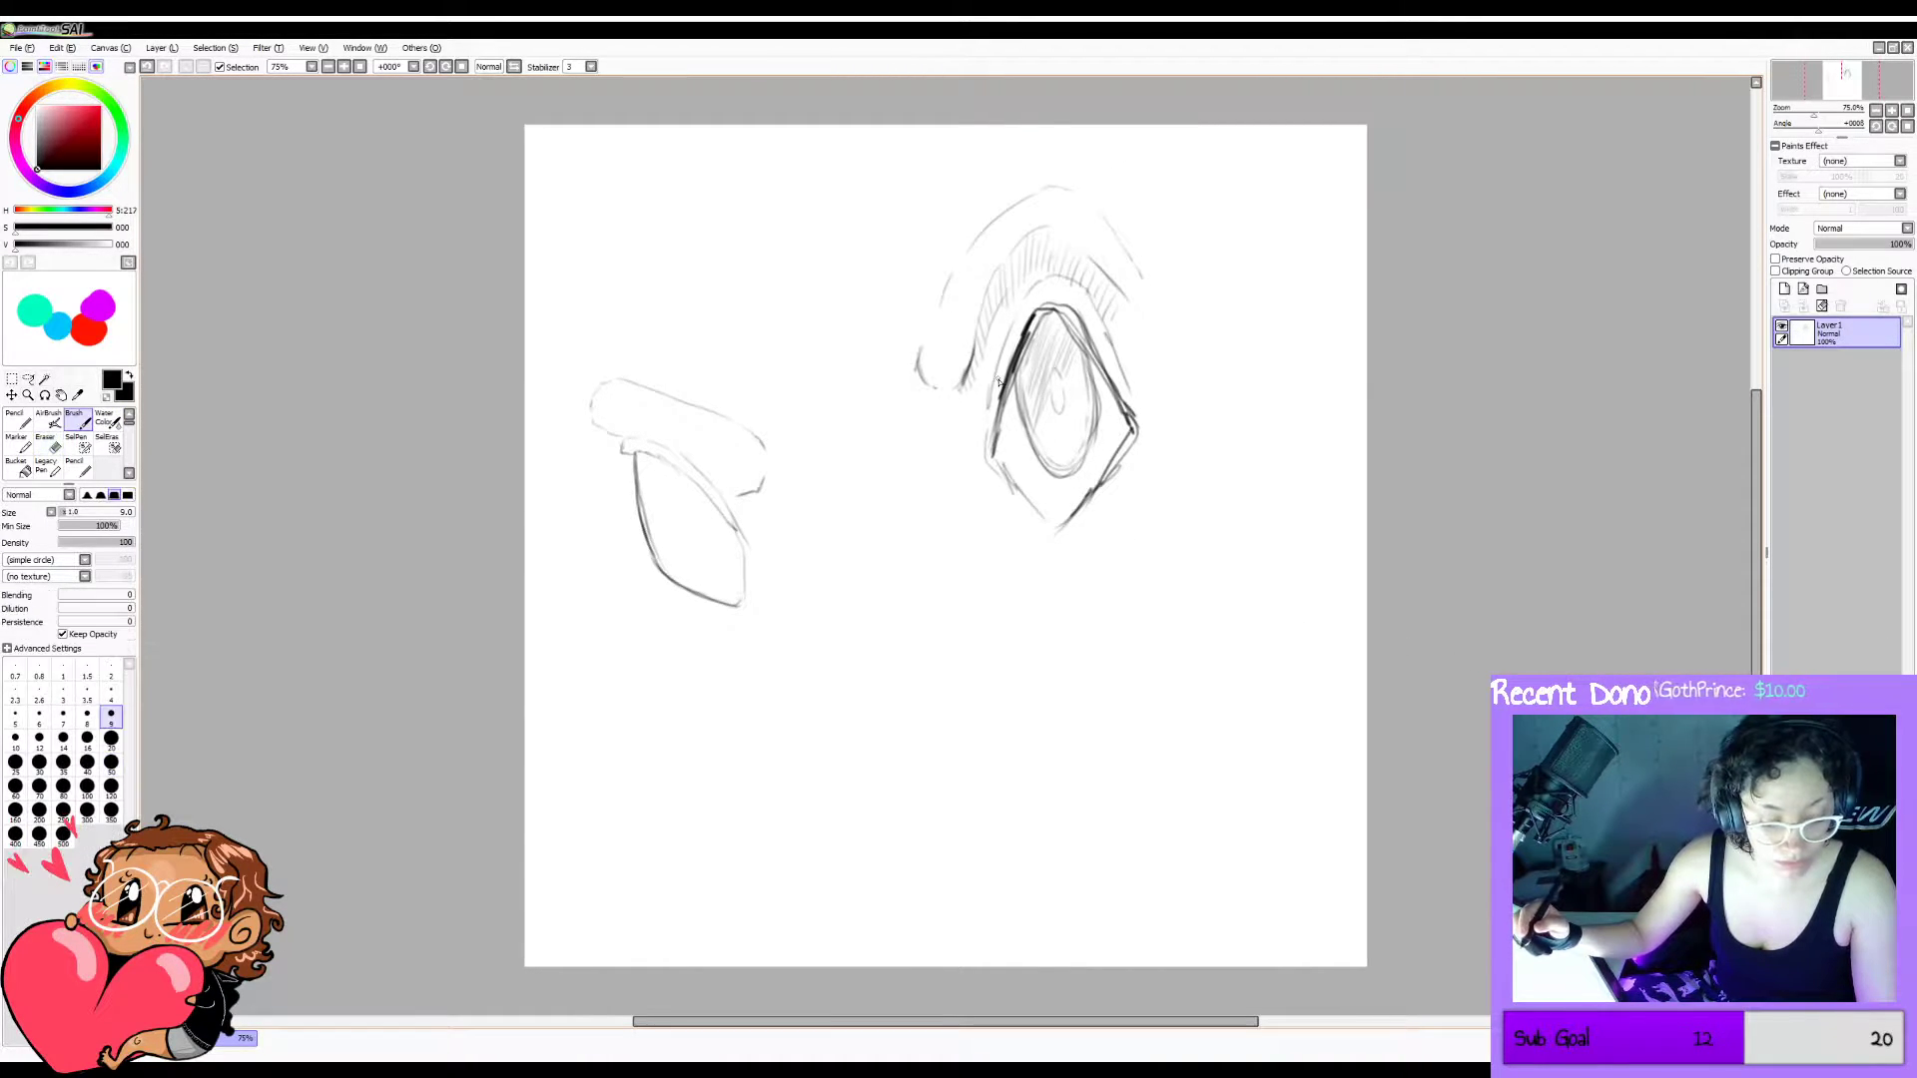
key(c)
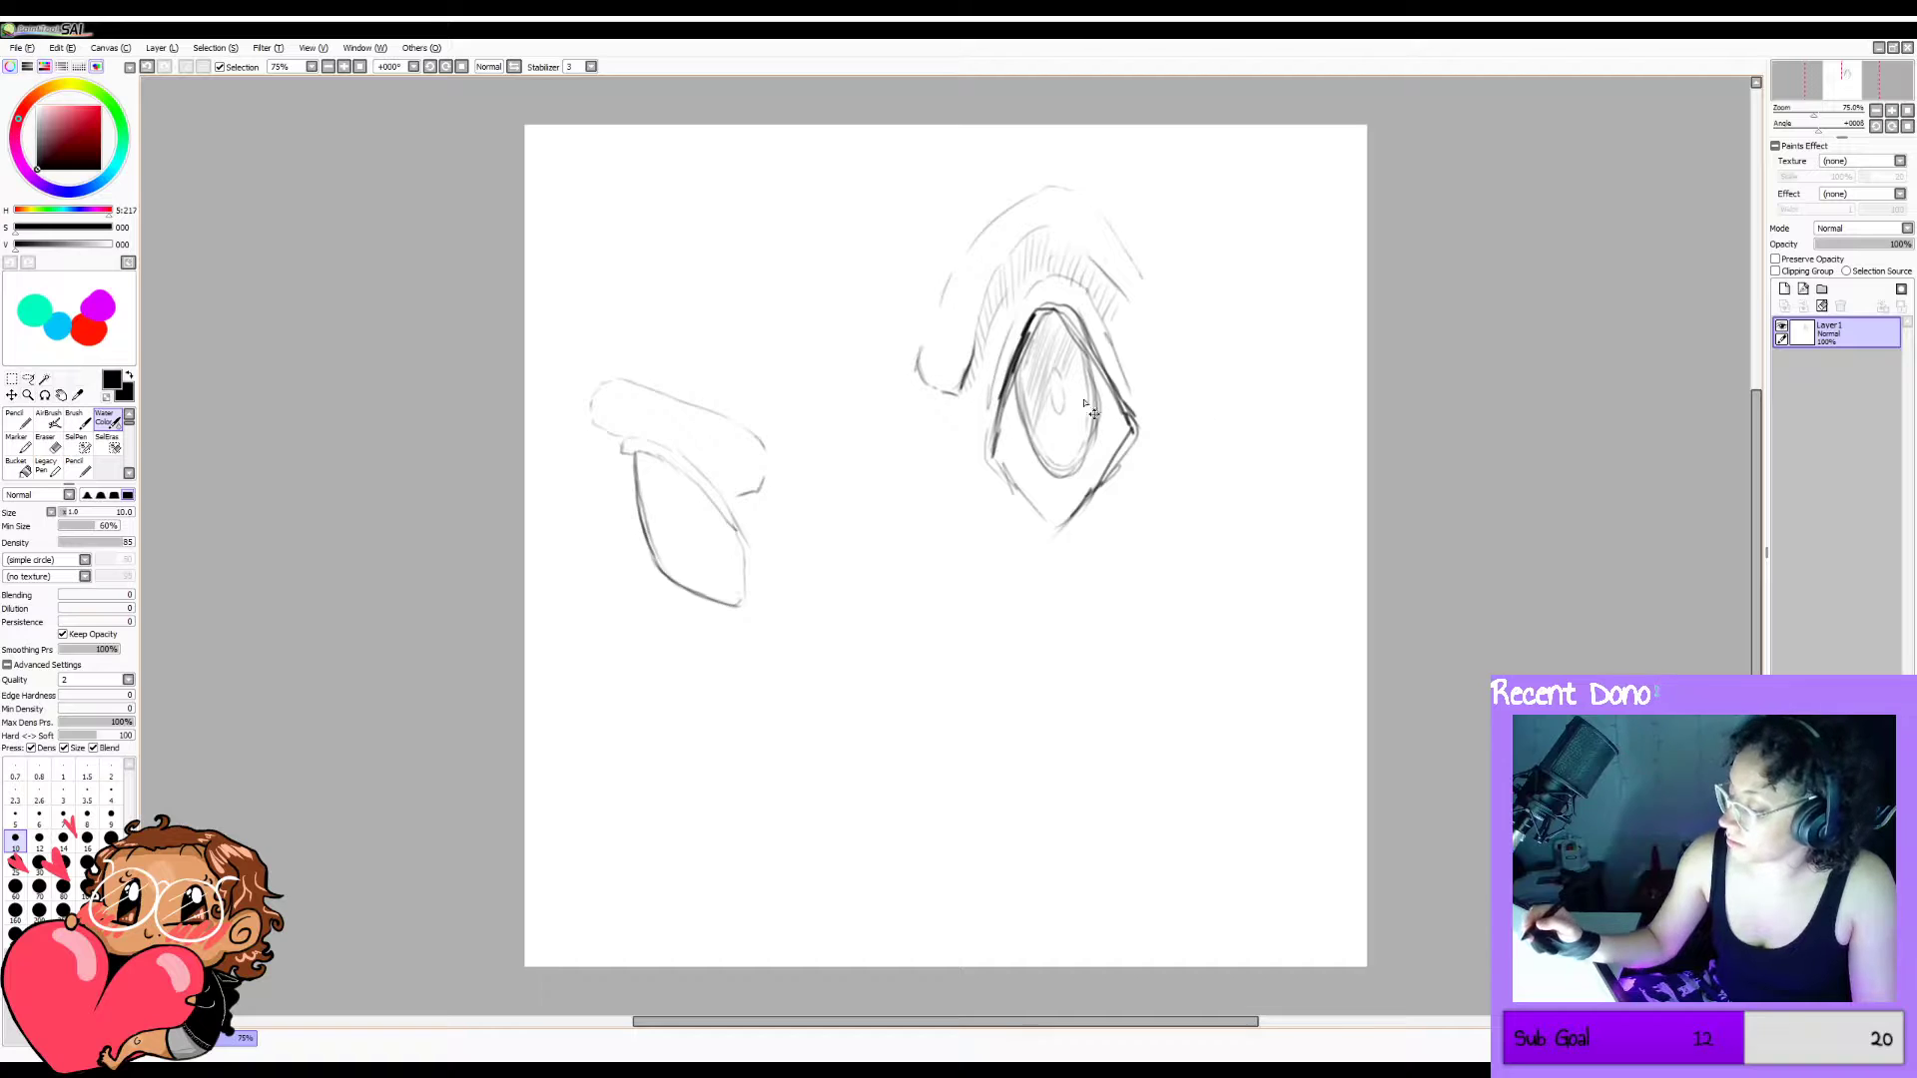
key(ctrl+z)
drag(940, 393, 961, 389)
key(ctrl+z)
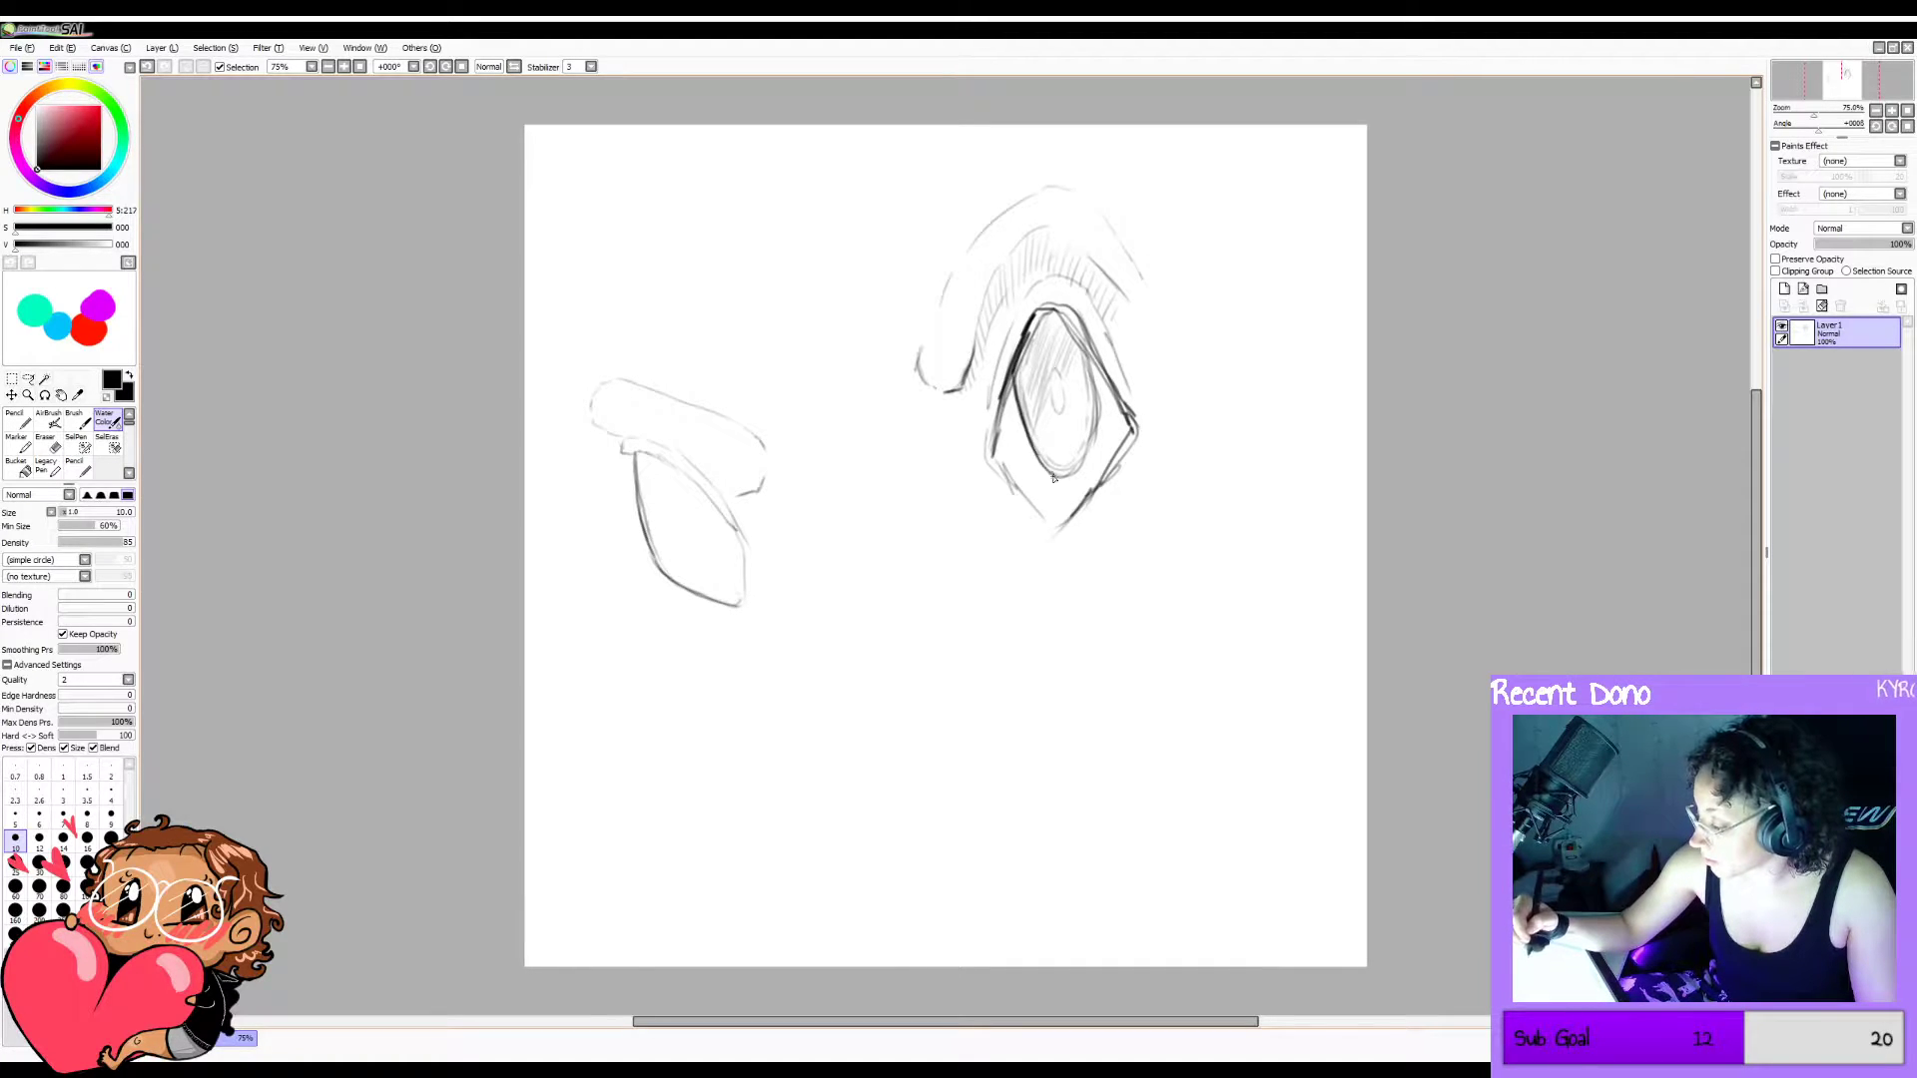
Darken the right side and bottom of the tall oval inside the diamond, redoing the side stroke until it fits.
drag(1089, 353, 1097, 434)
key(ctrl+z)
drag(1091, 355, 1087, 463)
key(ctrl+z)
drag(1092, 430, 1086, 453)
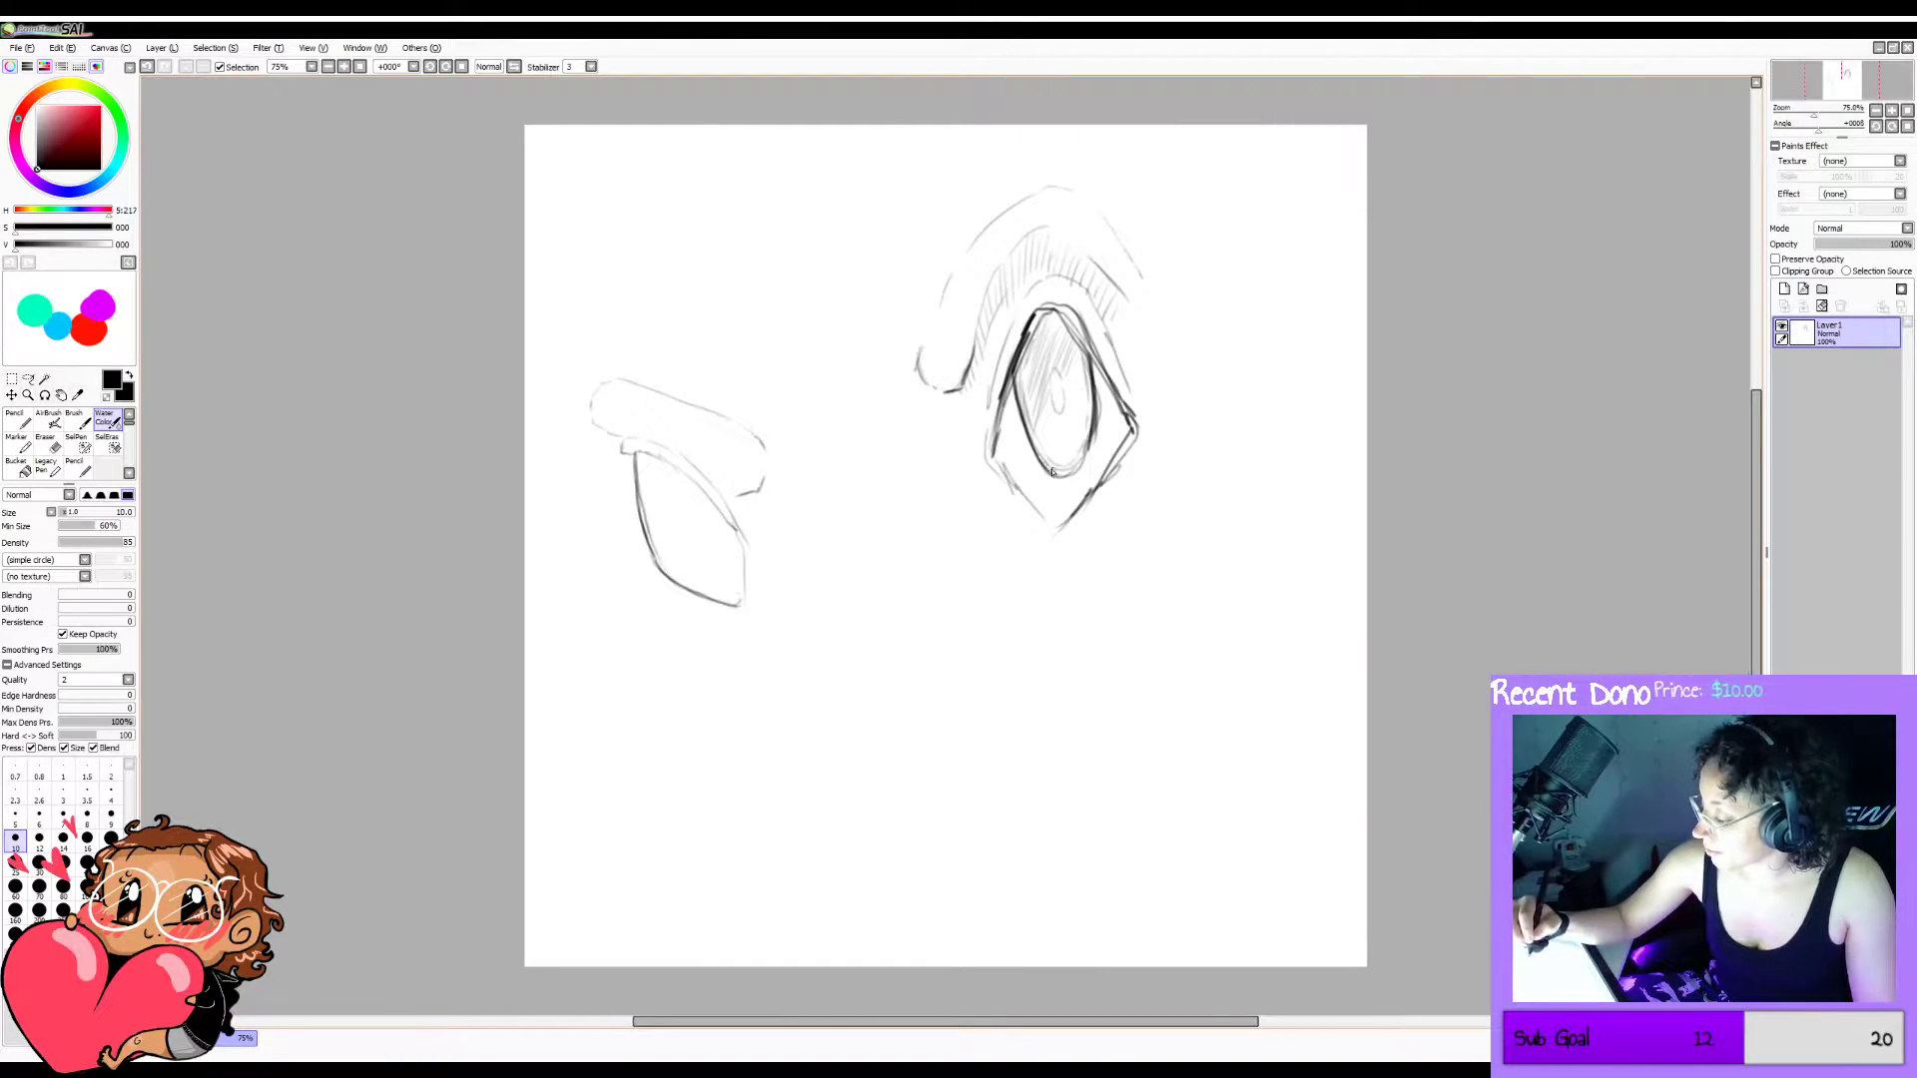
drag(1049, 474, 1080, 470)
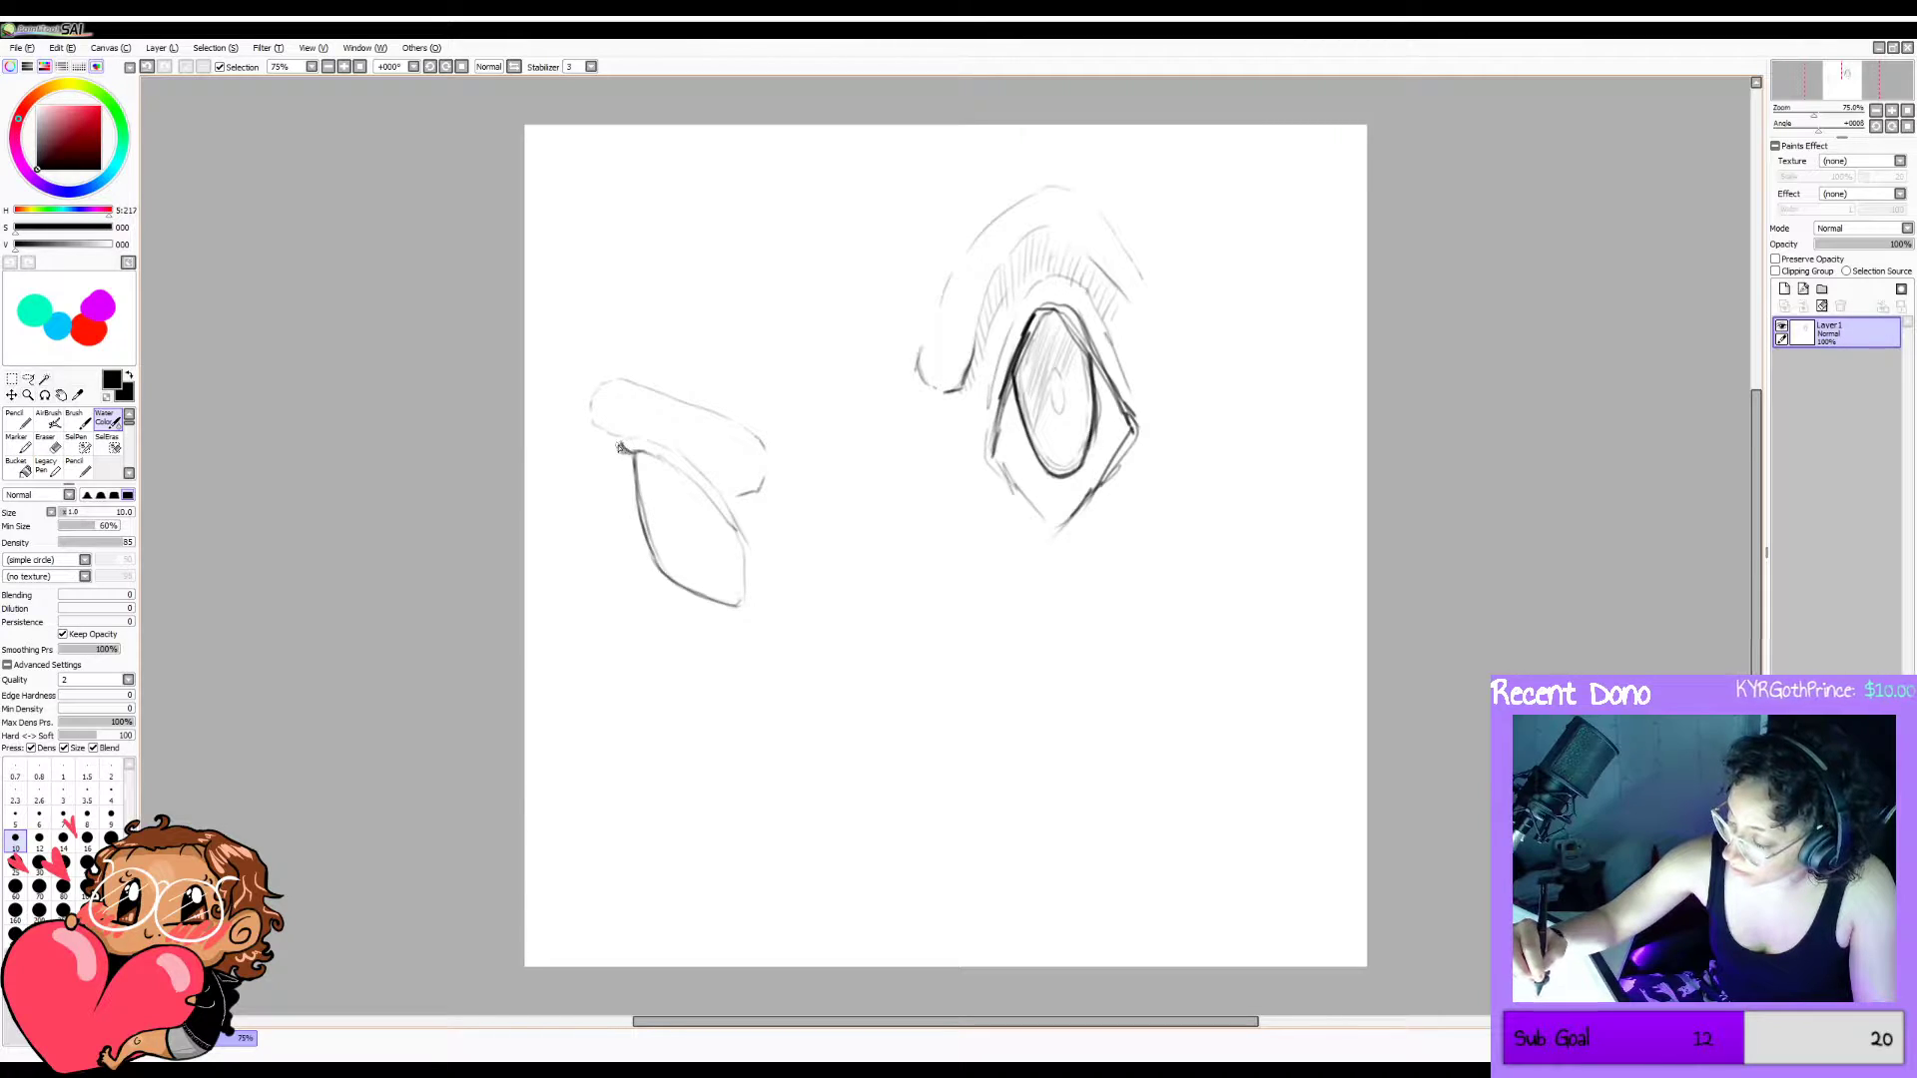
Darken the left corner, upper lid line and right edge of the leaf-shaped eye.
drag(619, 447, 651, 450)
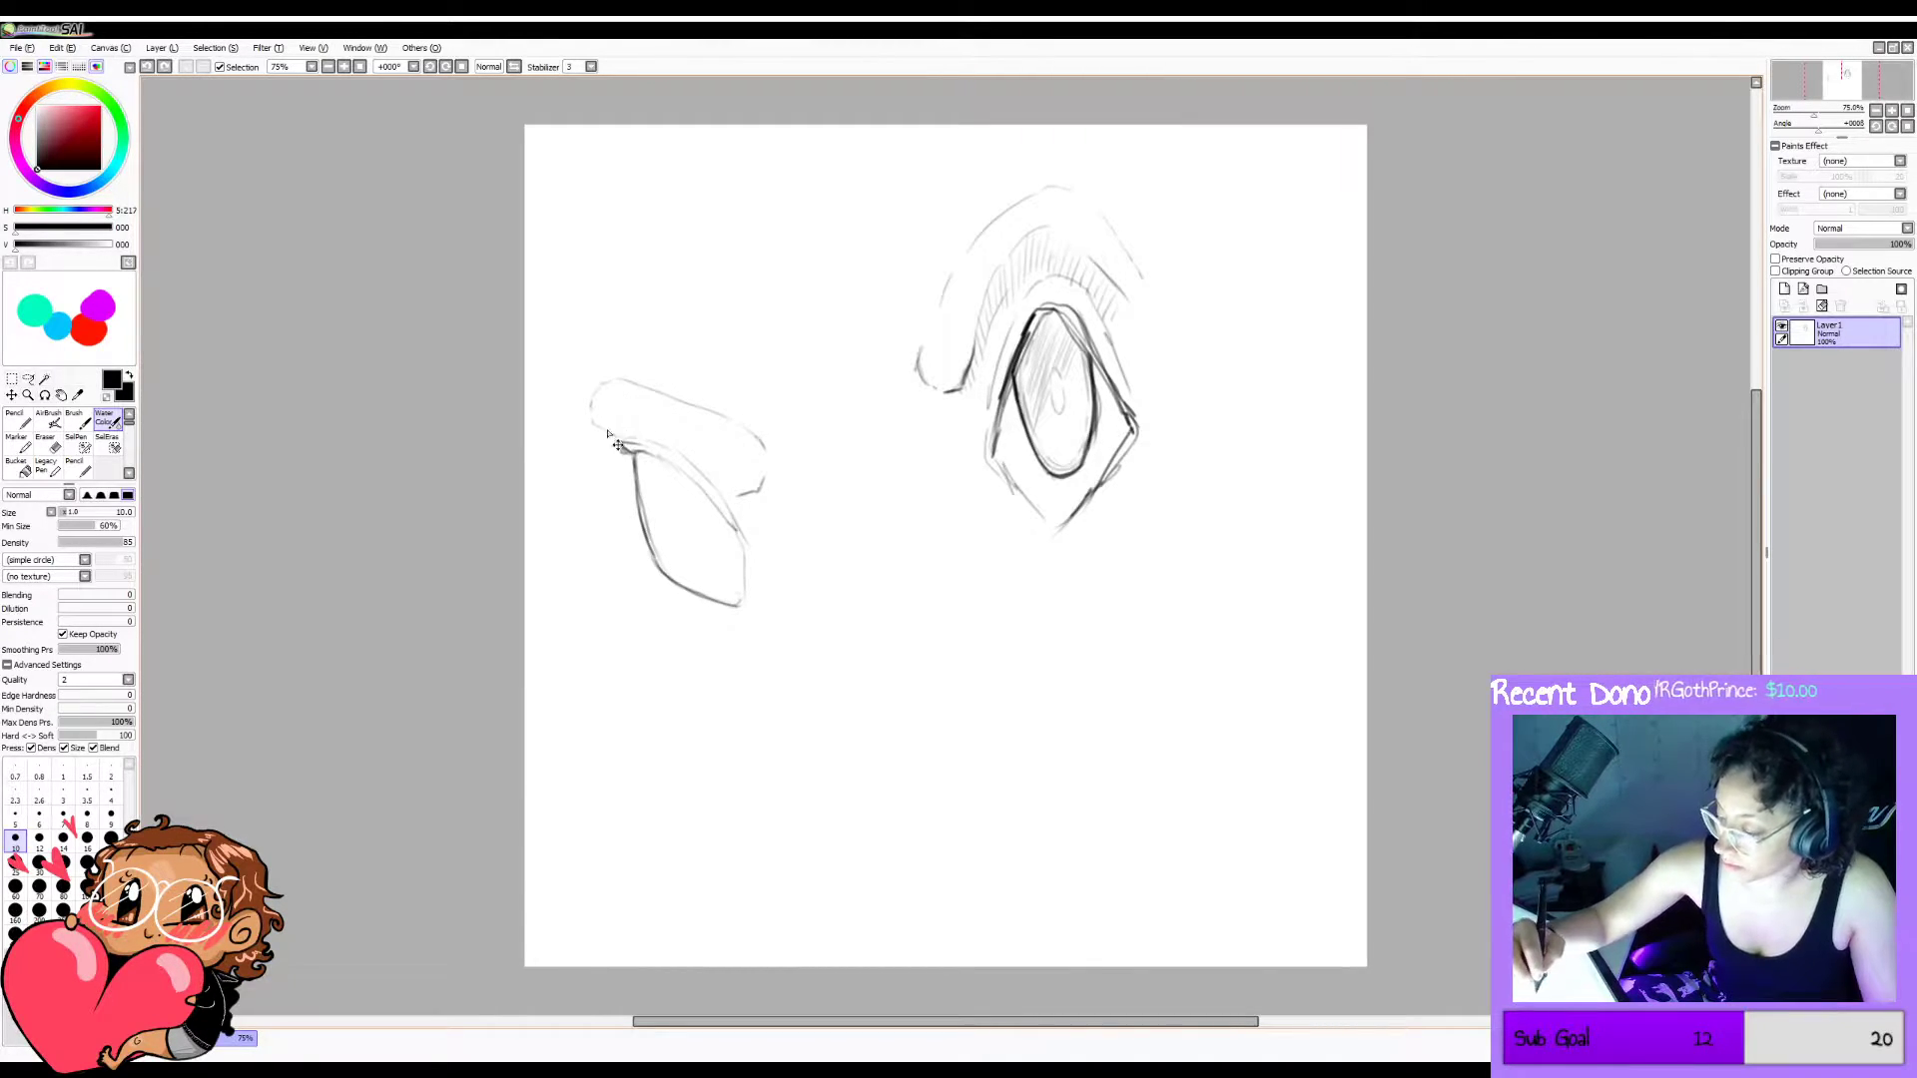
mouse_move(606, 429)
mouse_down()
mouse_move(695, 470)
mouse_move(640, 453)
mouse_move(699, 489)
mouse_move(675, 472)
mouse_move(746, 562)
mouse_move(744, 539)
mouse_move(741, 607)
mouse_up()
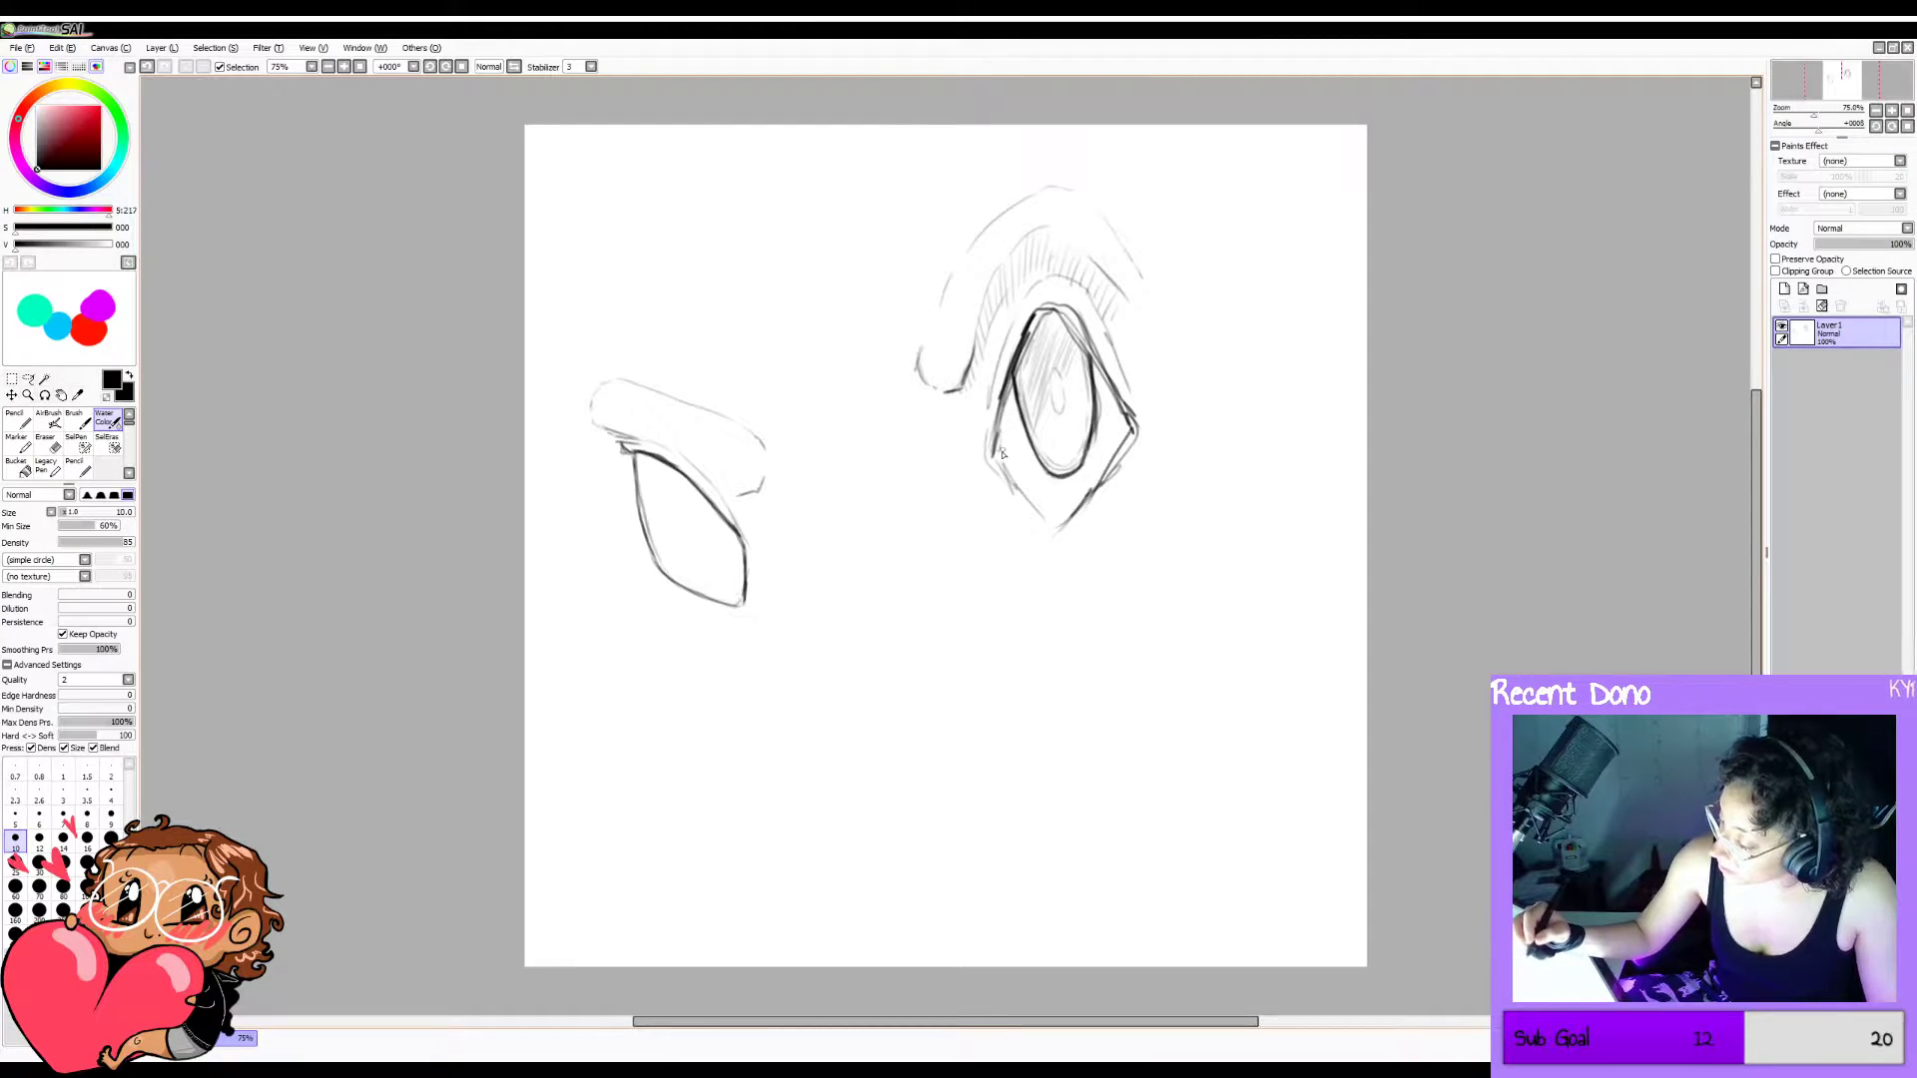
Mark short strokes inside the diamond's two side corners and the leaf-shaped eye's right corner.
key(ctrl+z)
mouse_move(996, 455)
mouse_down()
mouse_move(1024, 398)
mouse_move(1019, 469)
mouse_up()
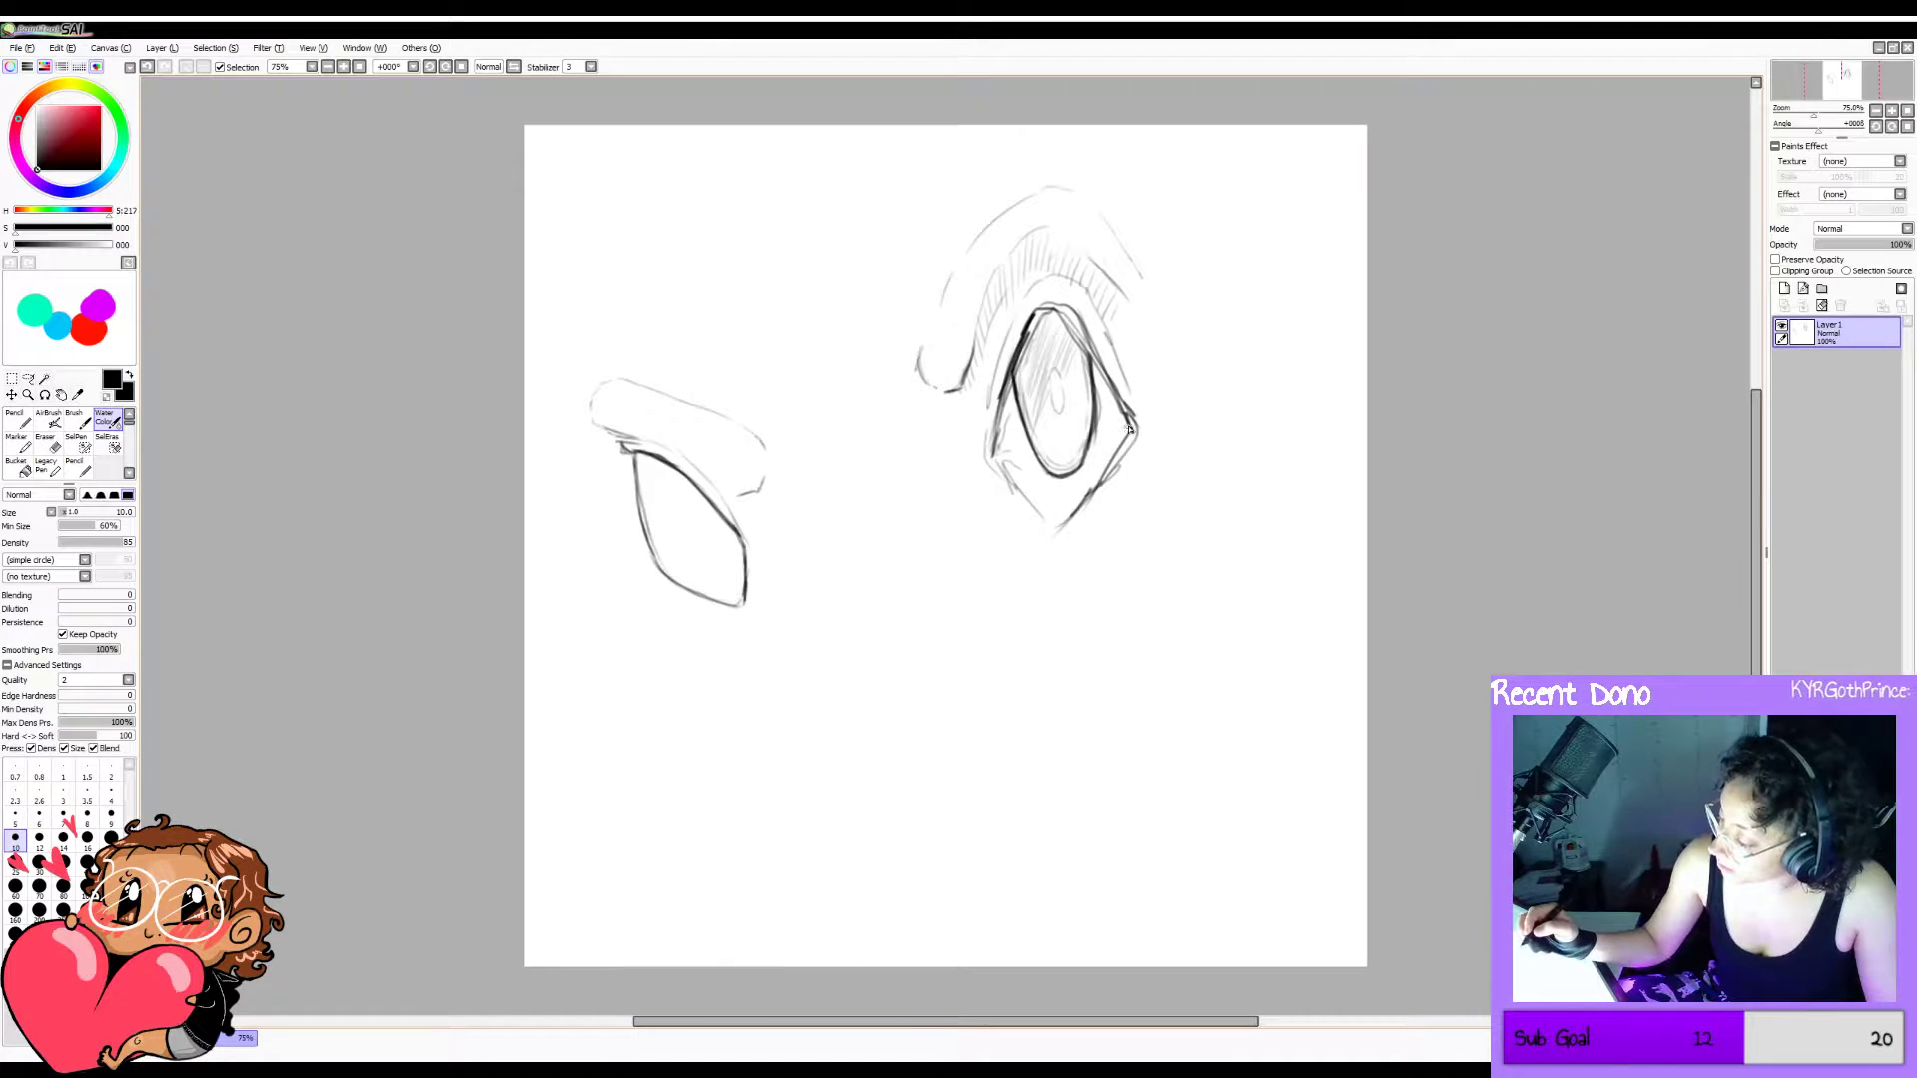
mouse_move(1132, 432)
mouse_down()
mouse_move(1120, 415)
mouse_move(1124, 432)
mouse_up()
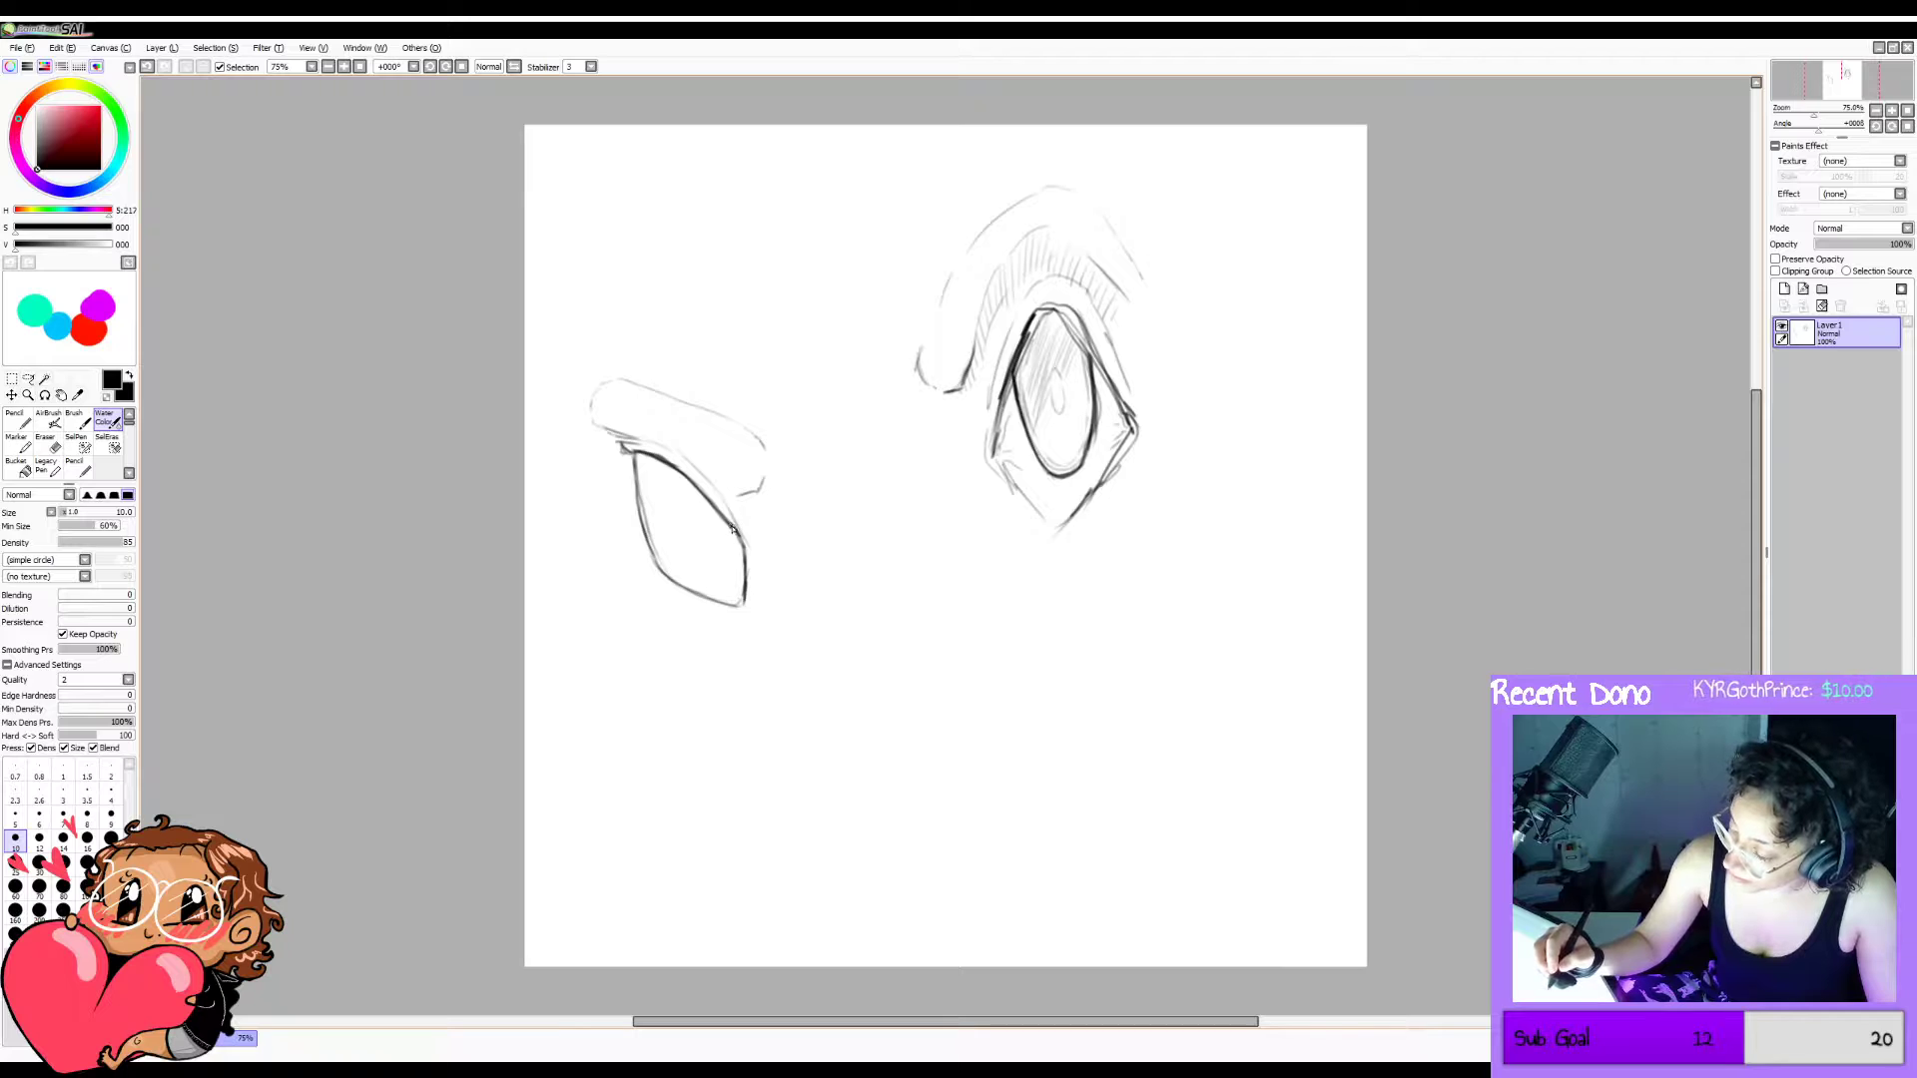
drag(733, 531, 720, 527)
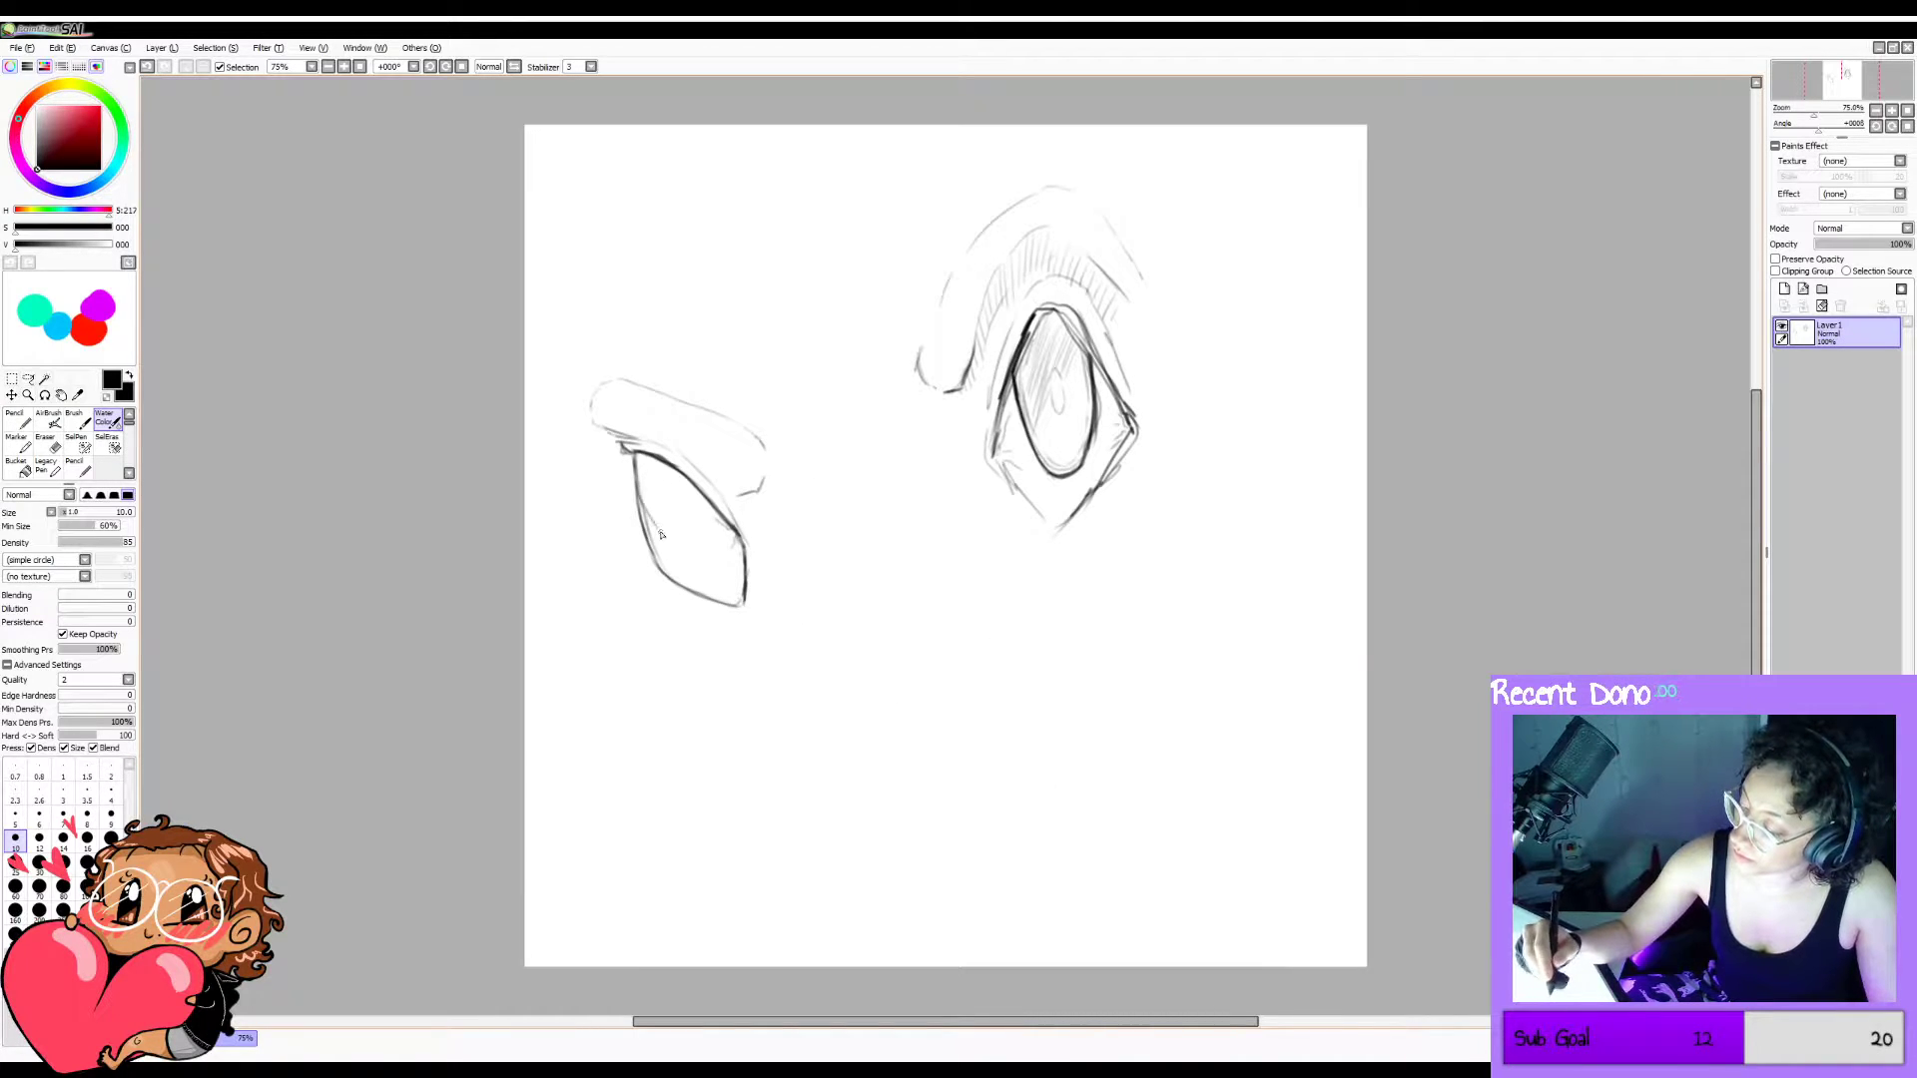
Sketch and darken a U-shaped iris curve inside the leaf-shaped eye, from its left edge to its right corner.
mouse_move(639, 492)
mouse_down()
mouse_move(702, 559)
mouse_move(683, 552)
mouse_move(732, 523)
mouse_up()
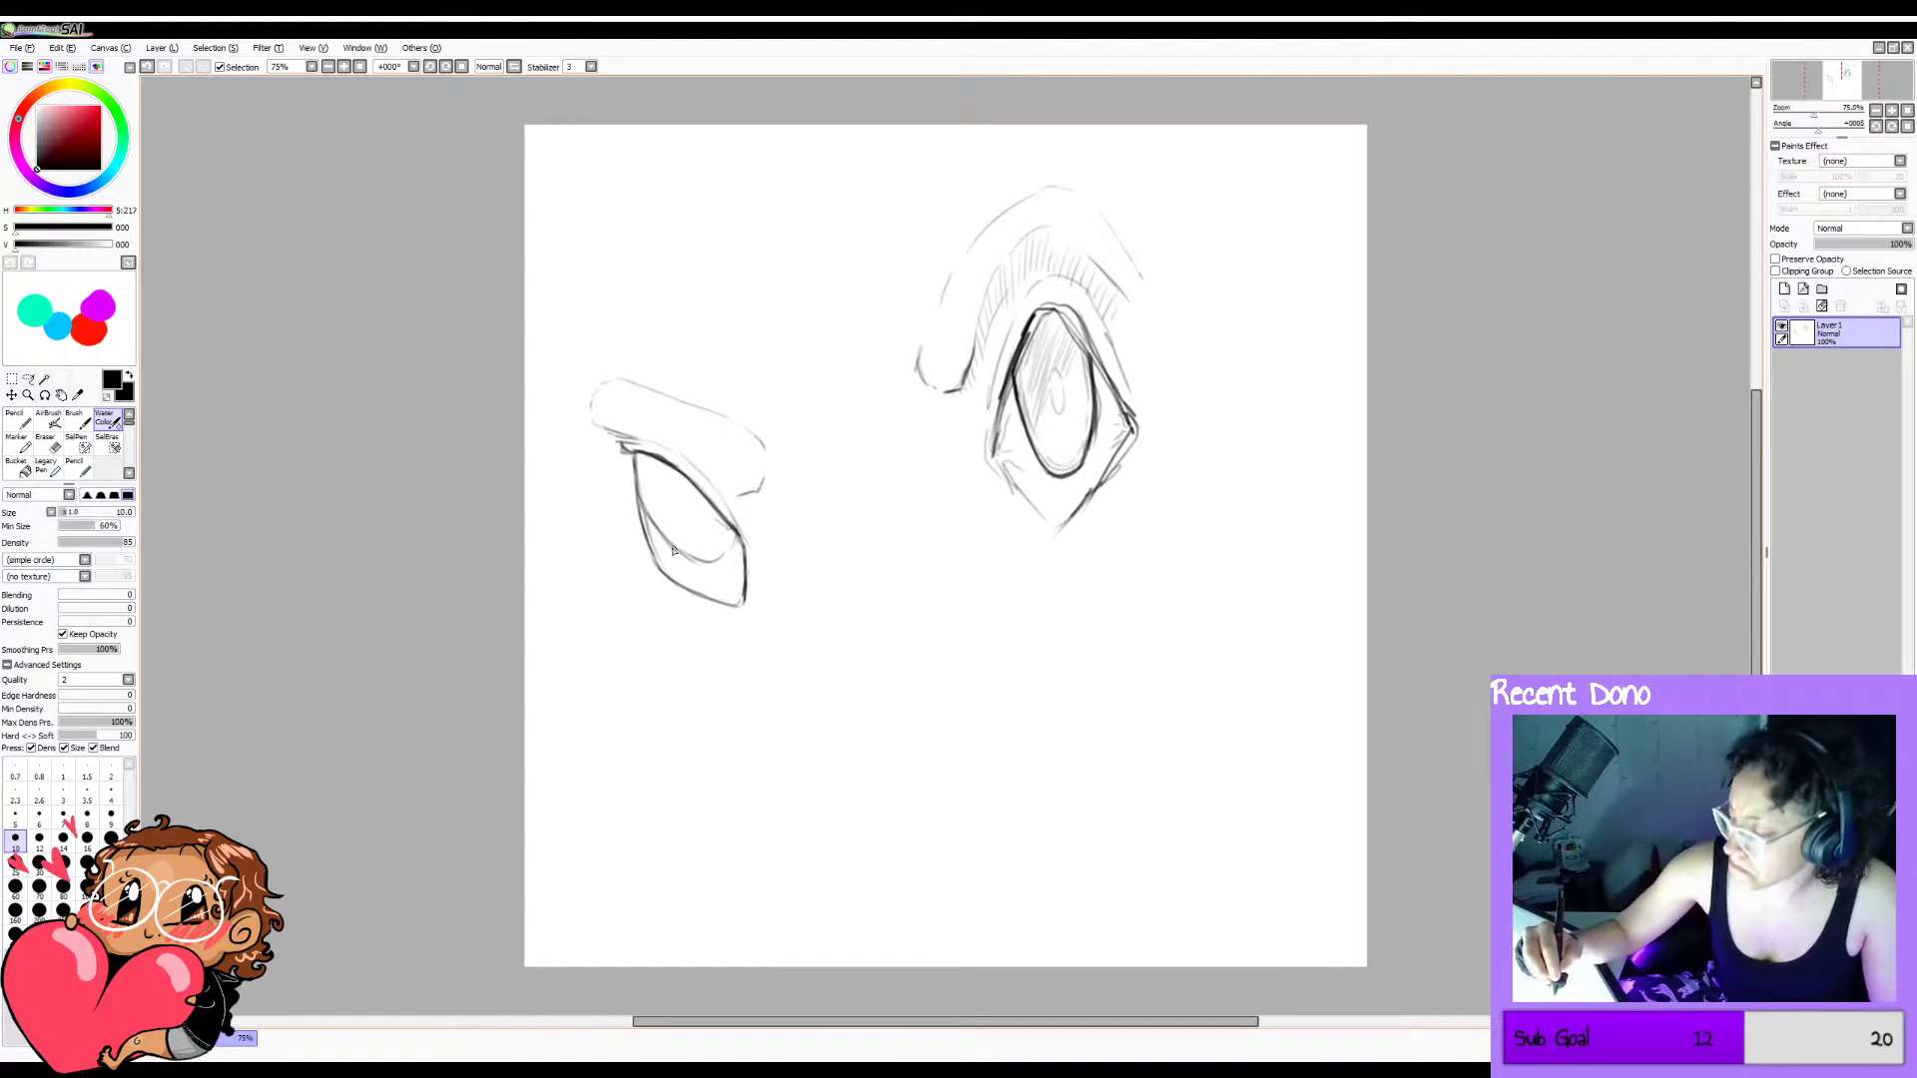
mouse_move(675, 549)
mouse_down()
mouse_move(695, 562)
mouse_move(730, 536)
mouse_up()
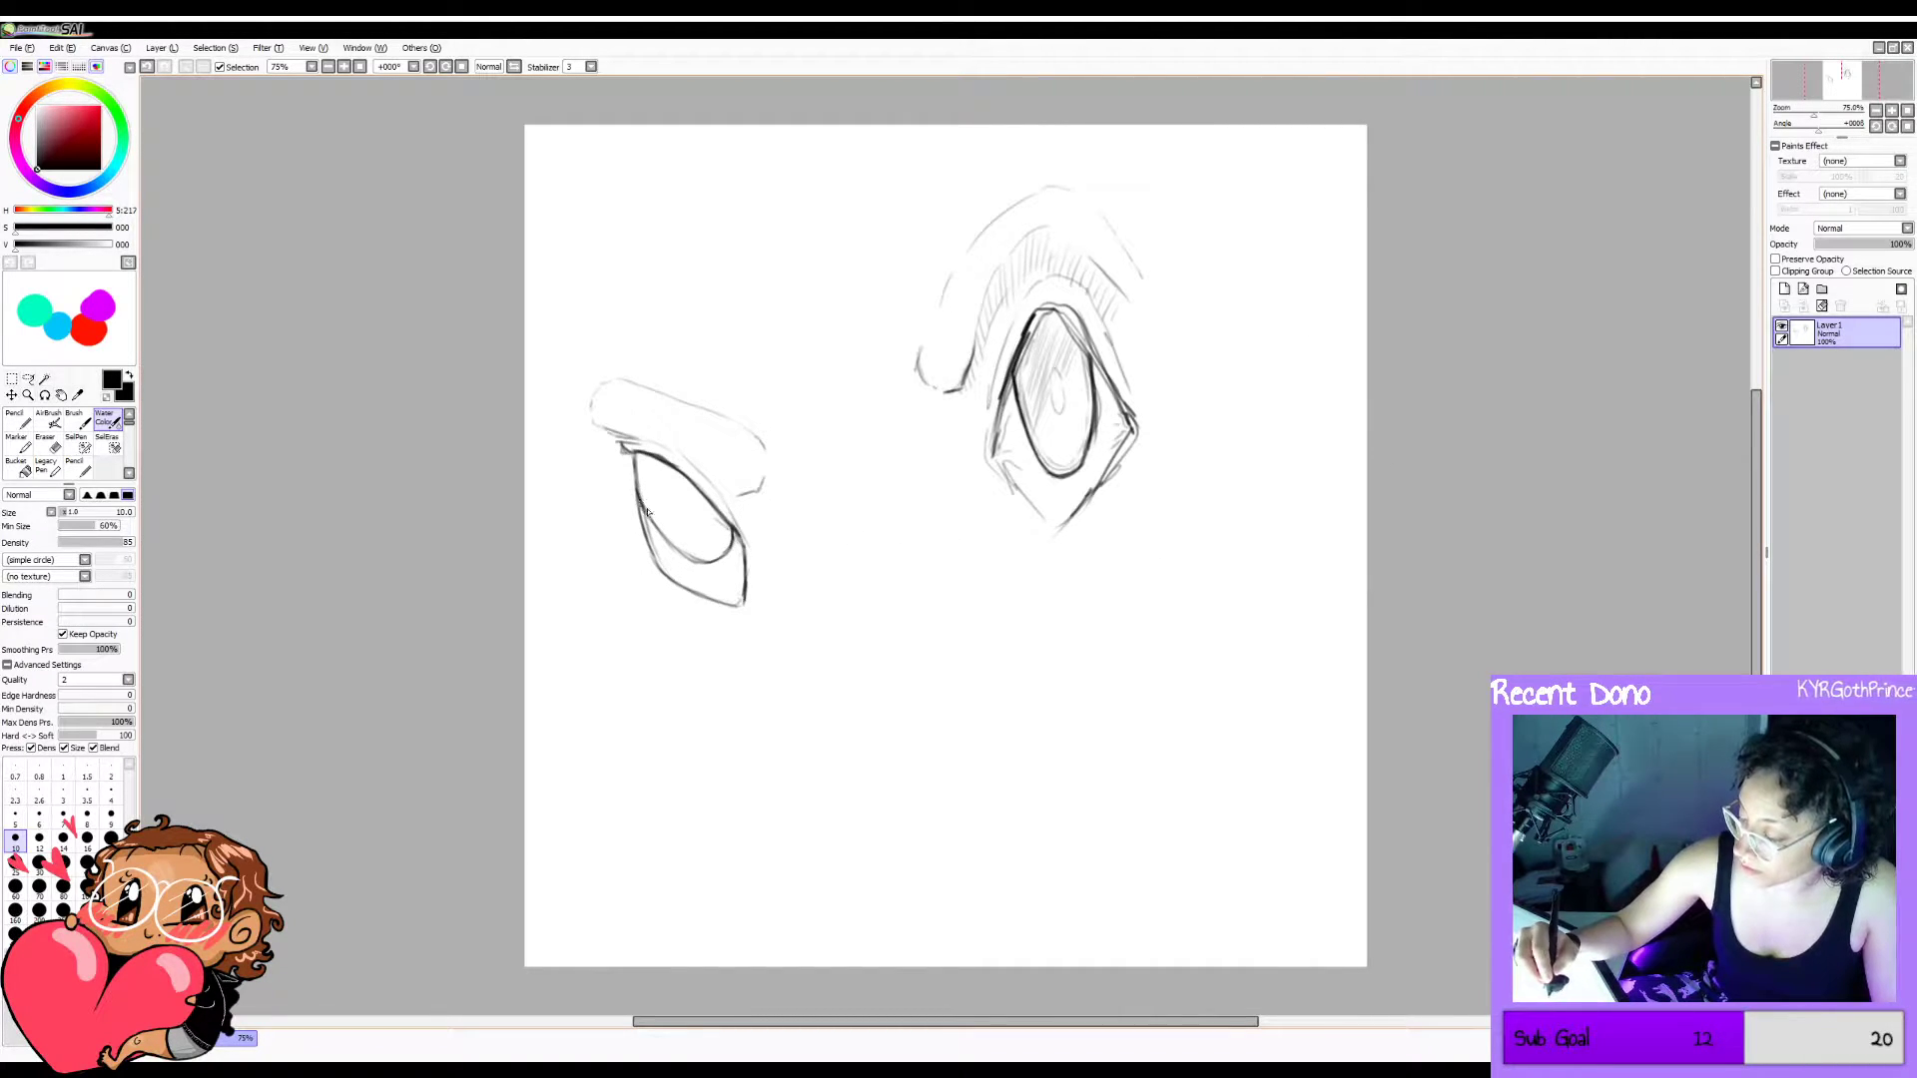
drag(640, 496, 707, 563)
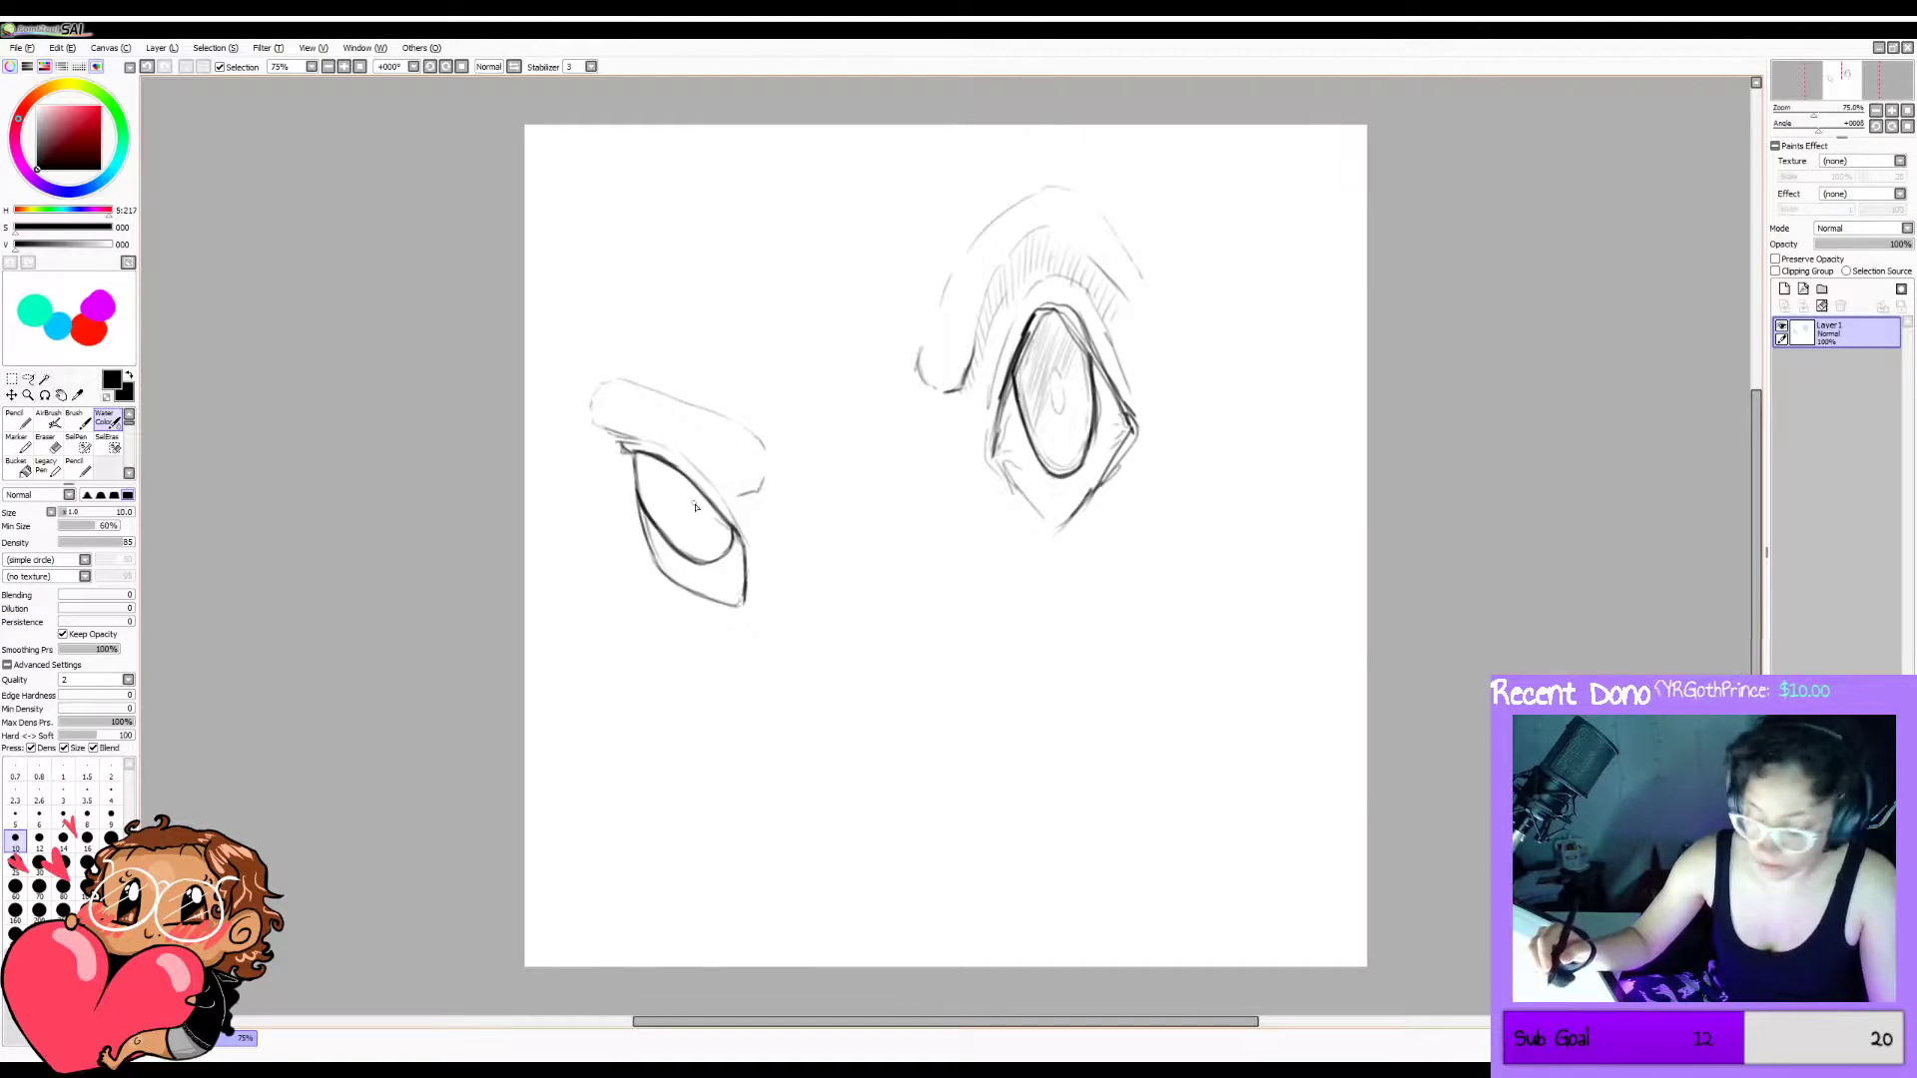
Erase the lower right end of the leaf-shaped eye's iris curve and redraw it deeper, joining the lid's right edge.
key(e)
mouse_move(725, 556)
mouse_down()
mouse_move(716, 570)
mouse_move(732, 540)
mouse_move(695, 562)
mouse_up()
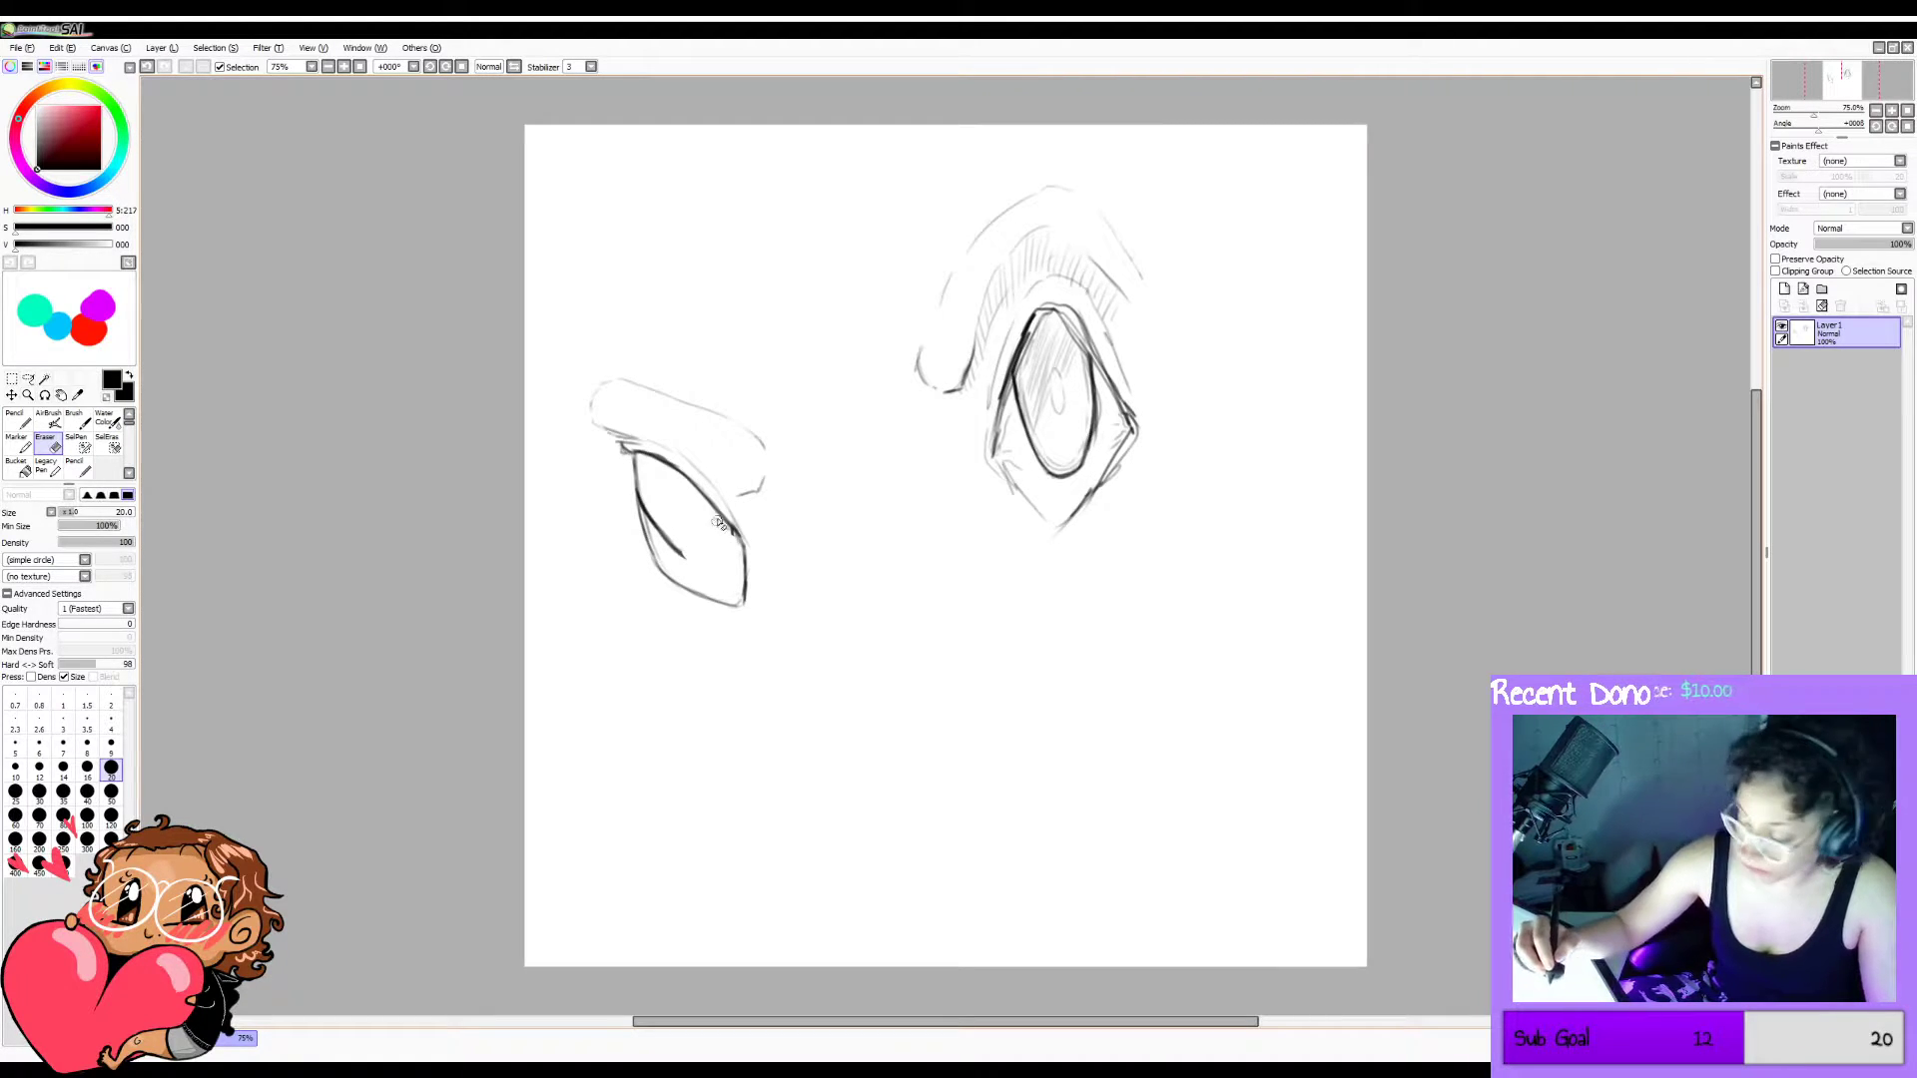
key(b)
key(c)
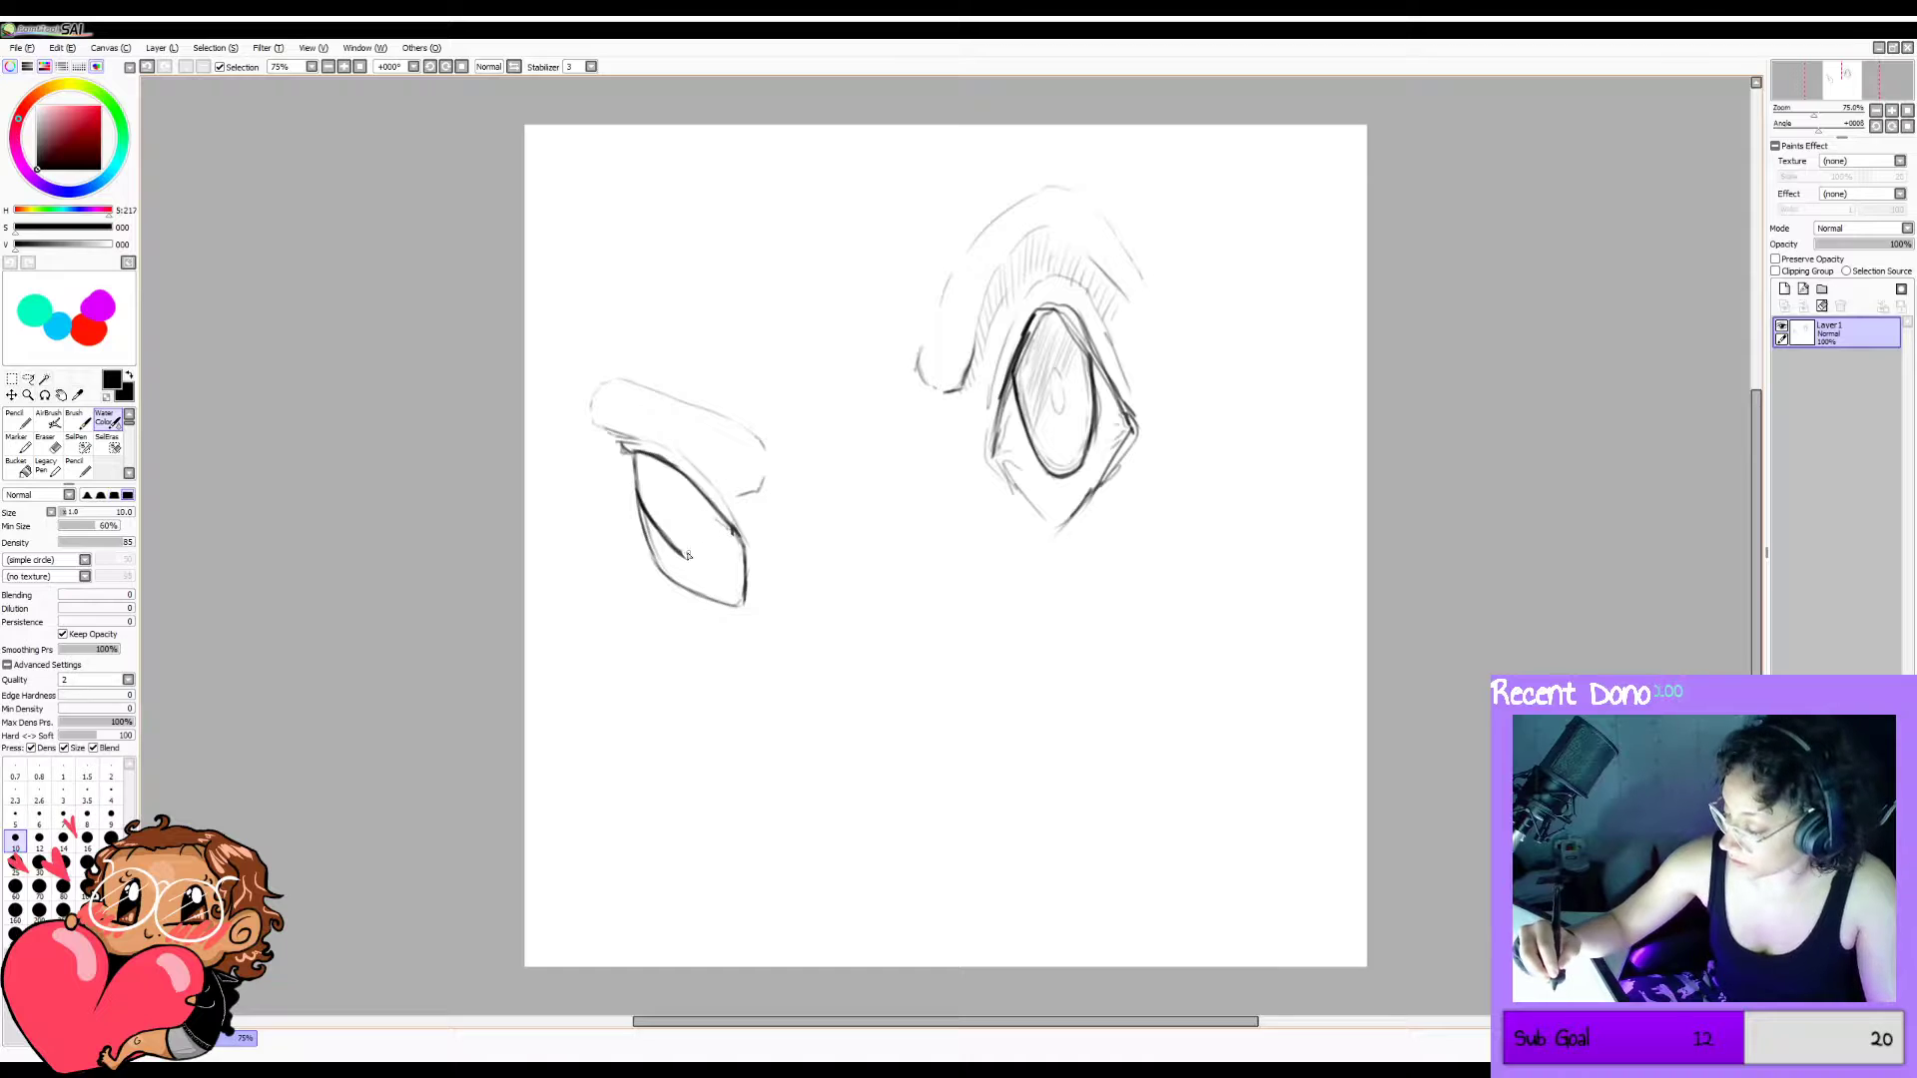
drag(679, 552, 719, 570)
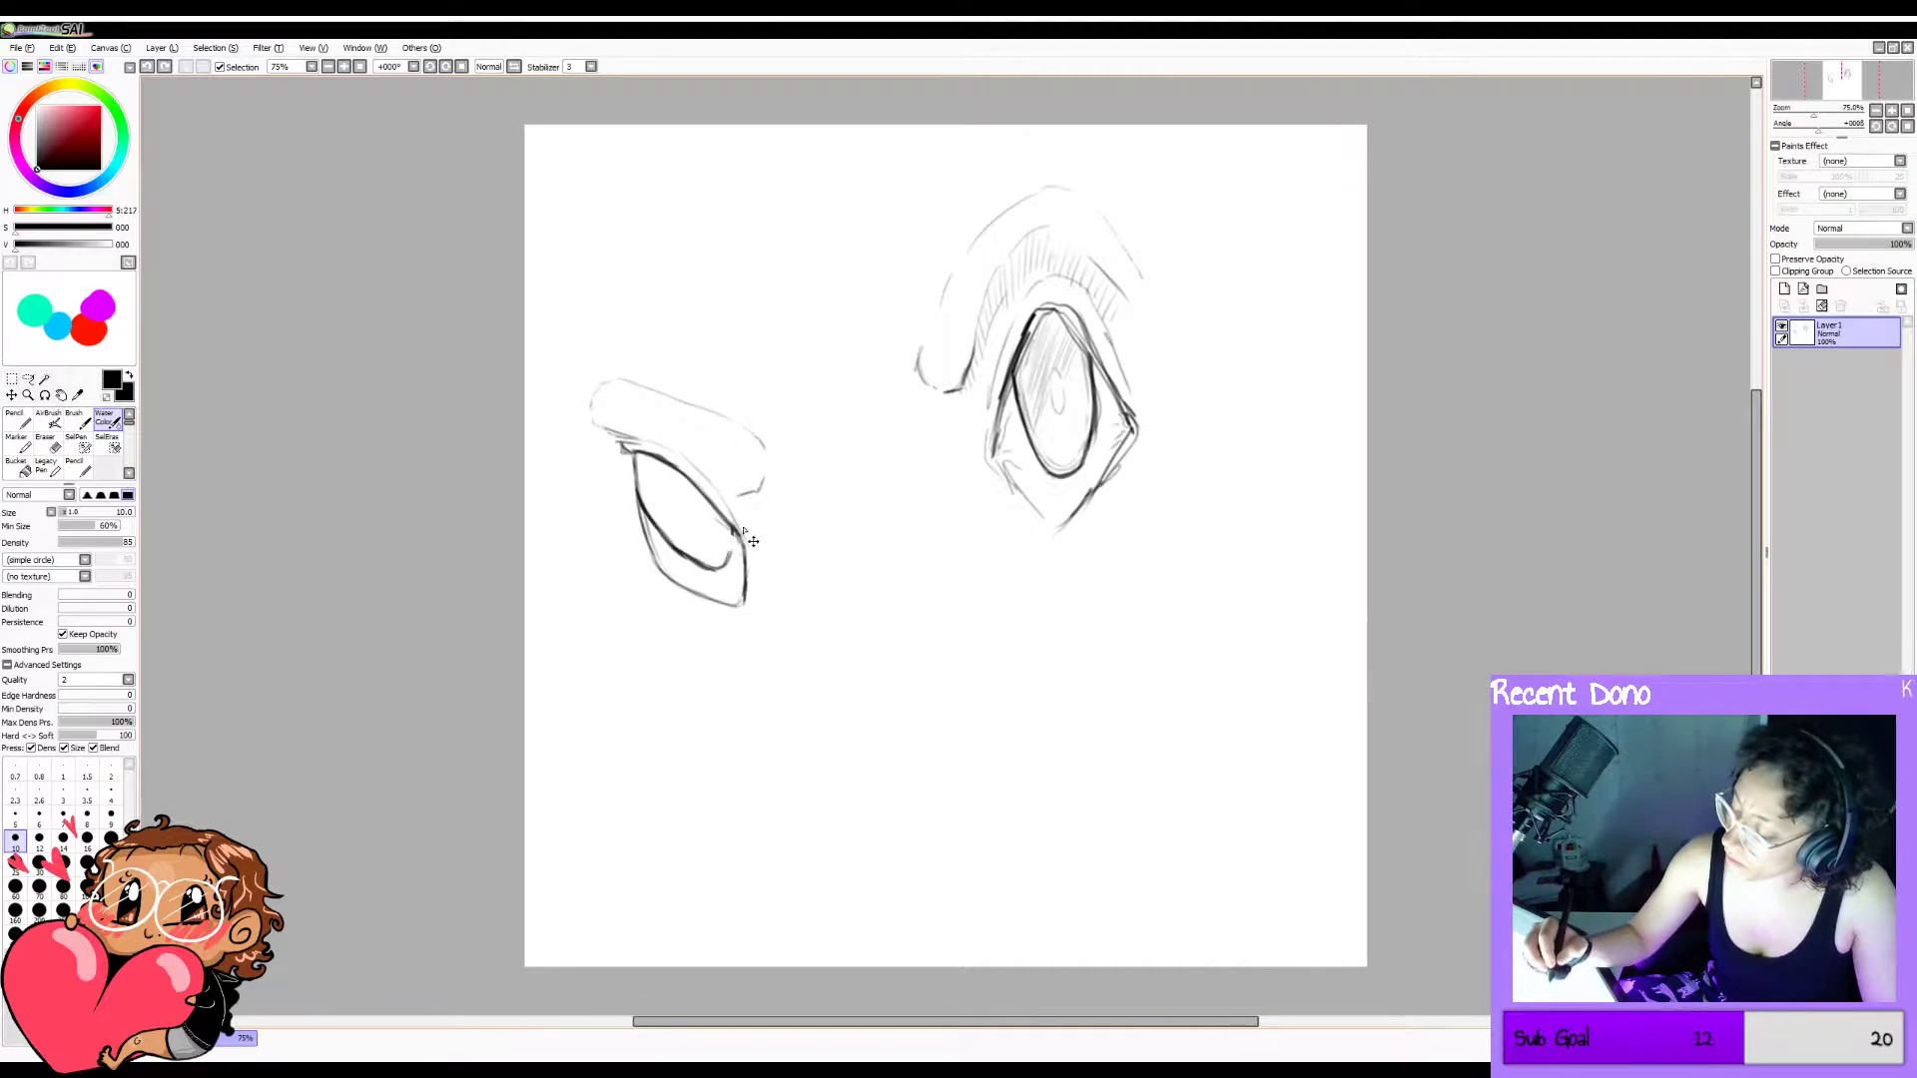
drag(728, 559, 731, 551)
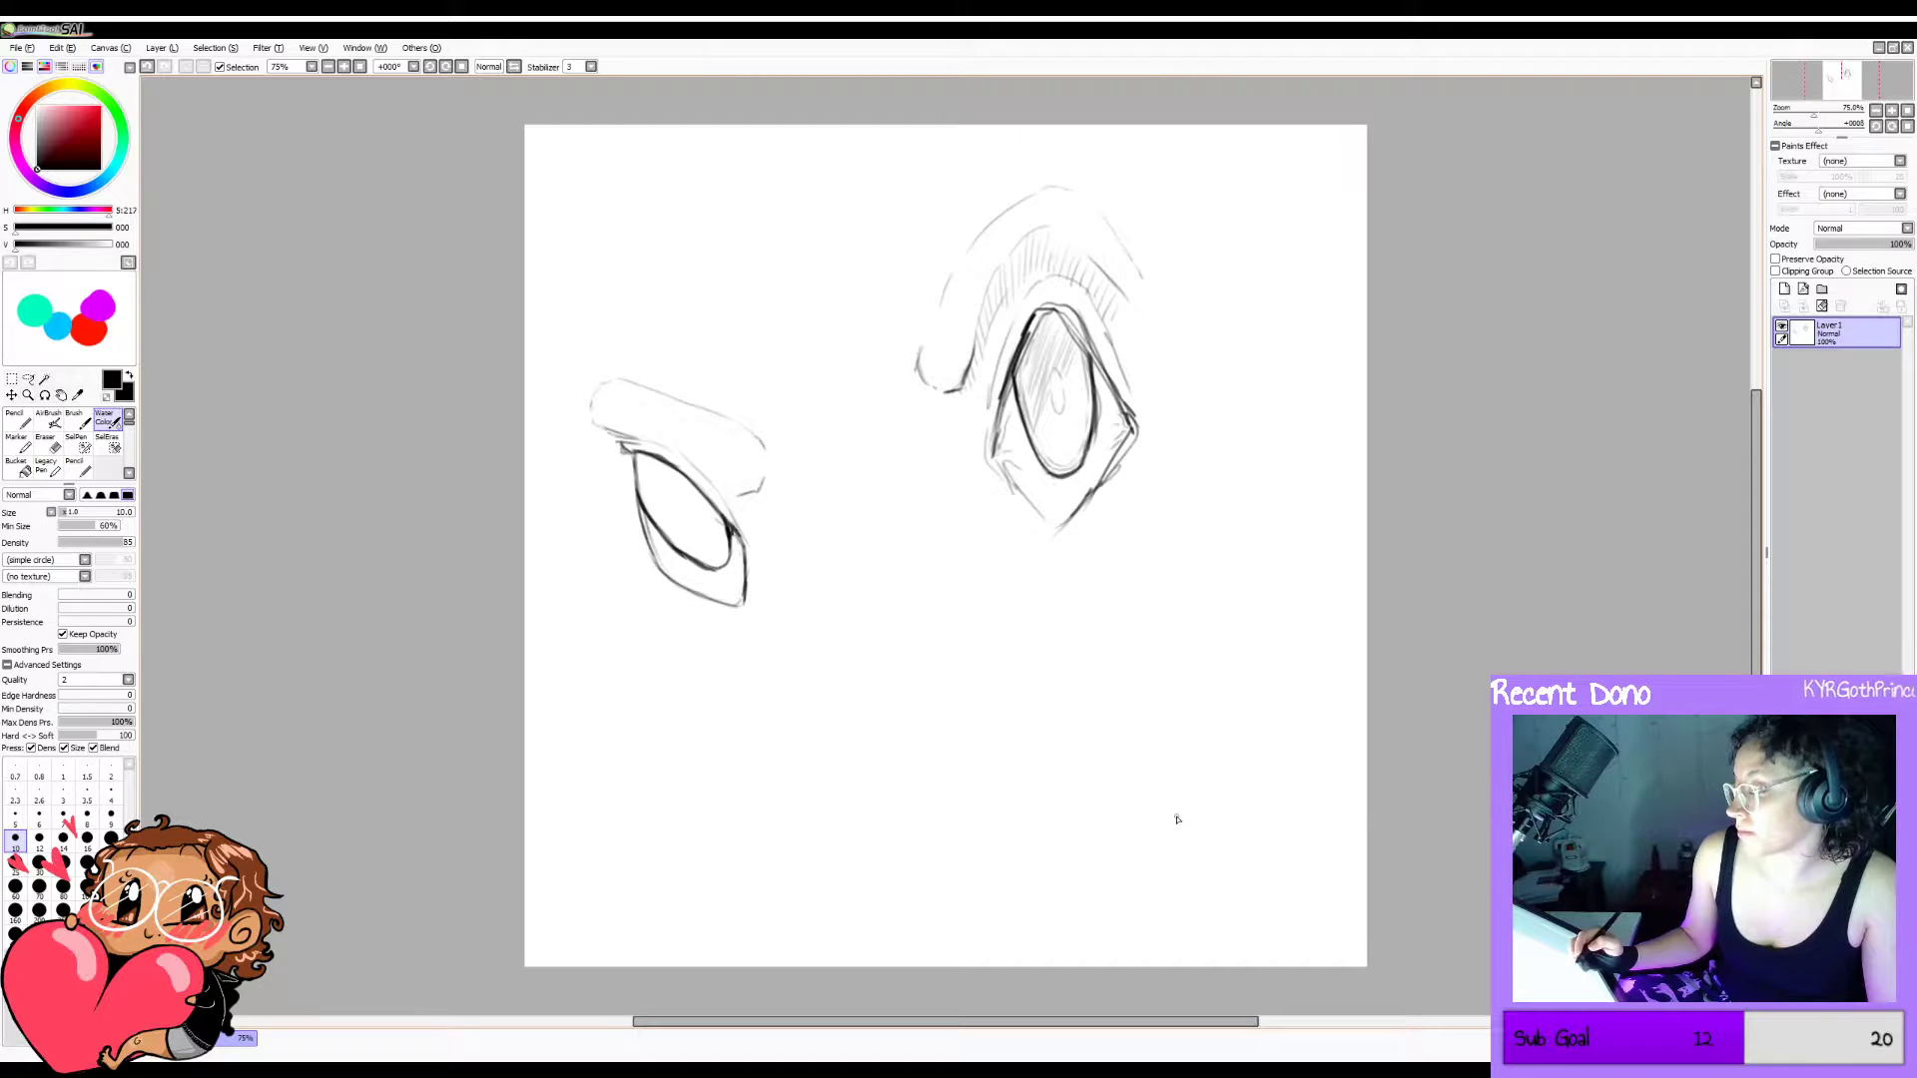
key(ctrl+z)
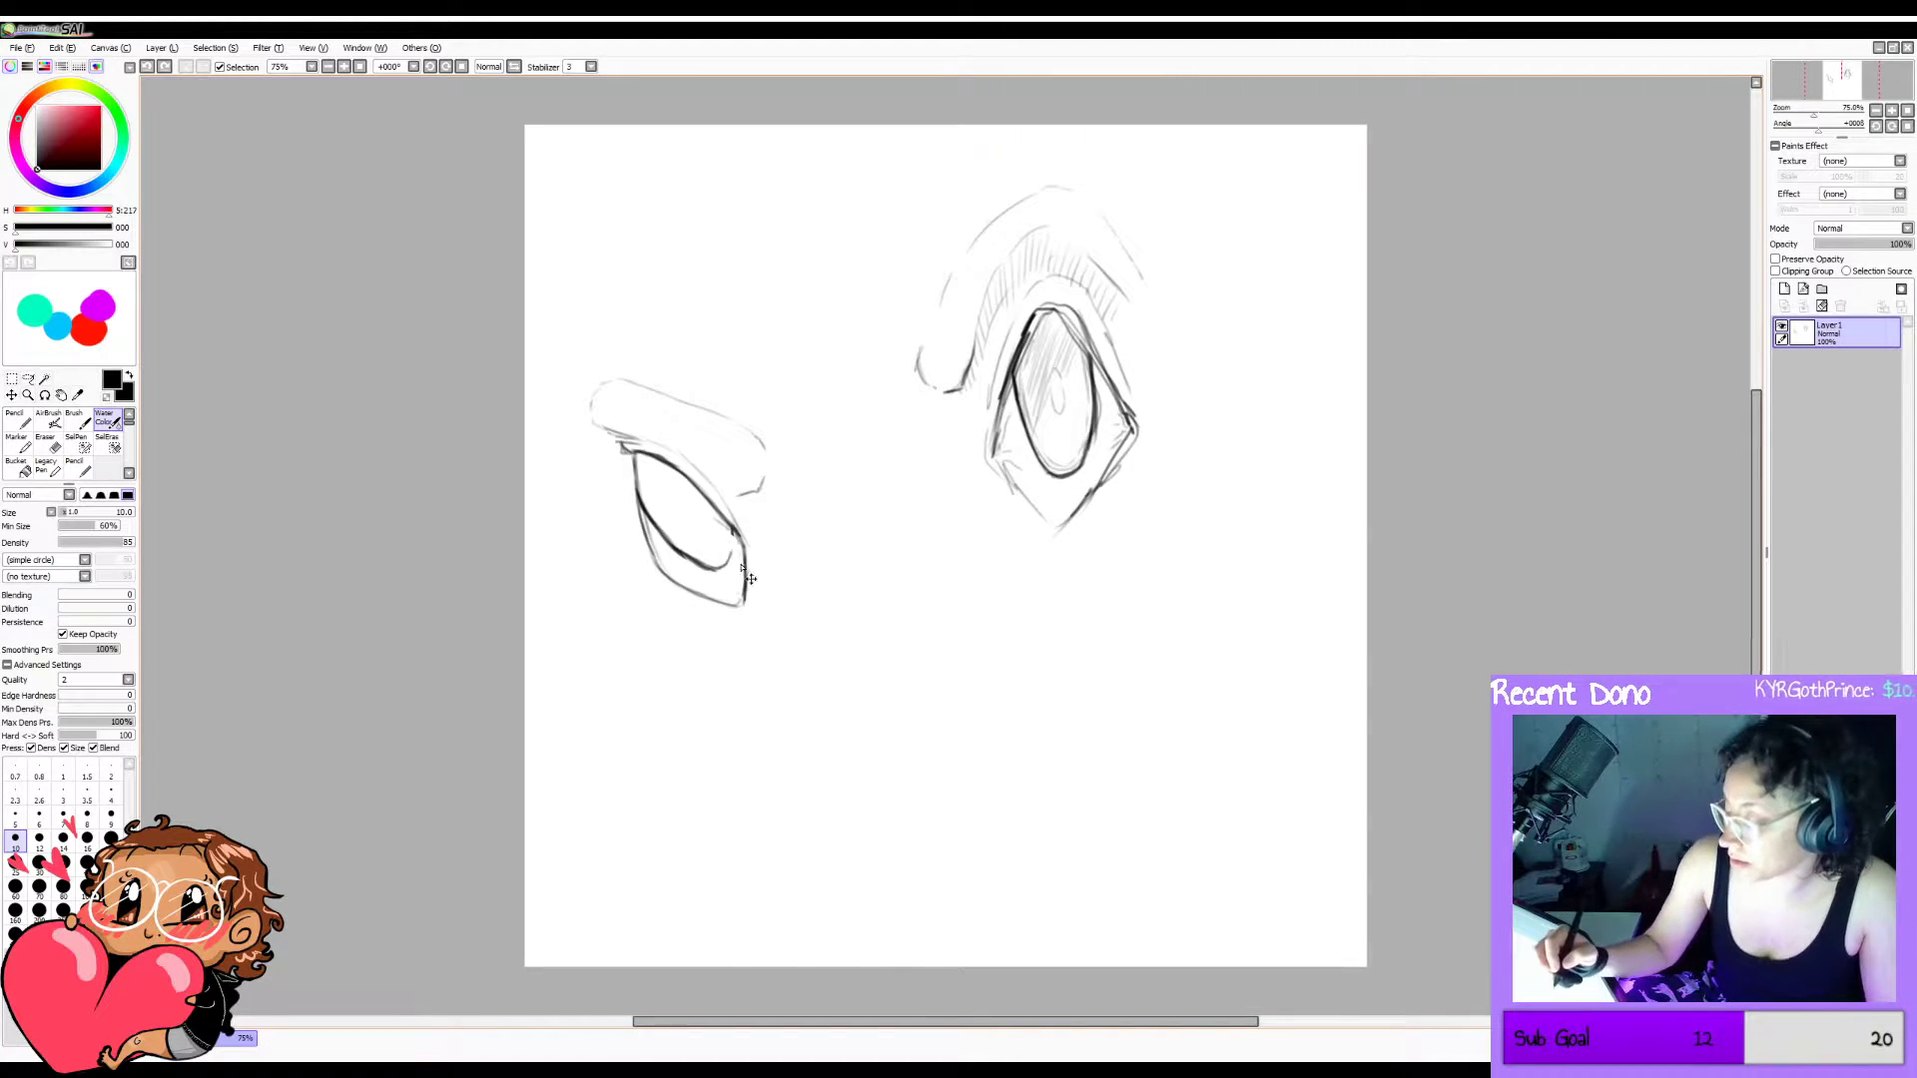
key(e)
mouse_move(711, 554)
mouse_down()
mouse_move(704, 572)
mouse_move(680, 539)
mouse_move(712, 578)
mouse_move(738, 562)
mouse_up()
key(b)
key(c)
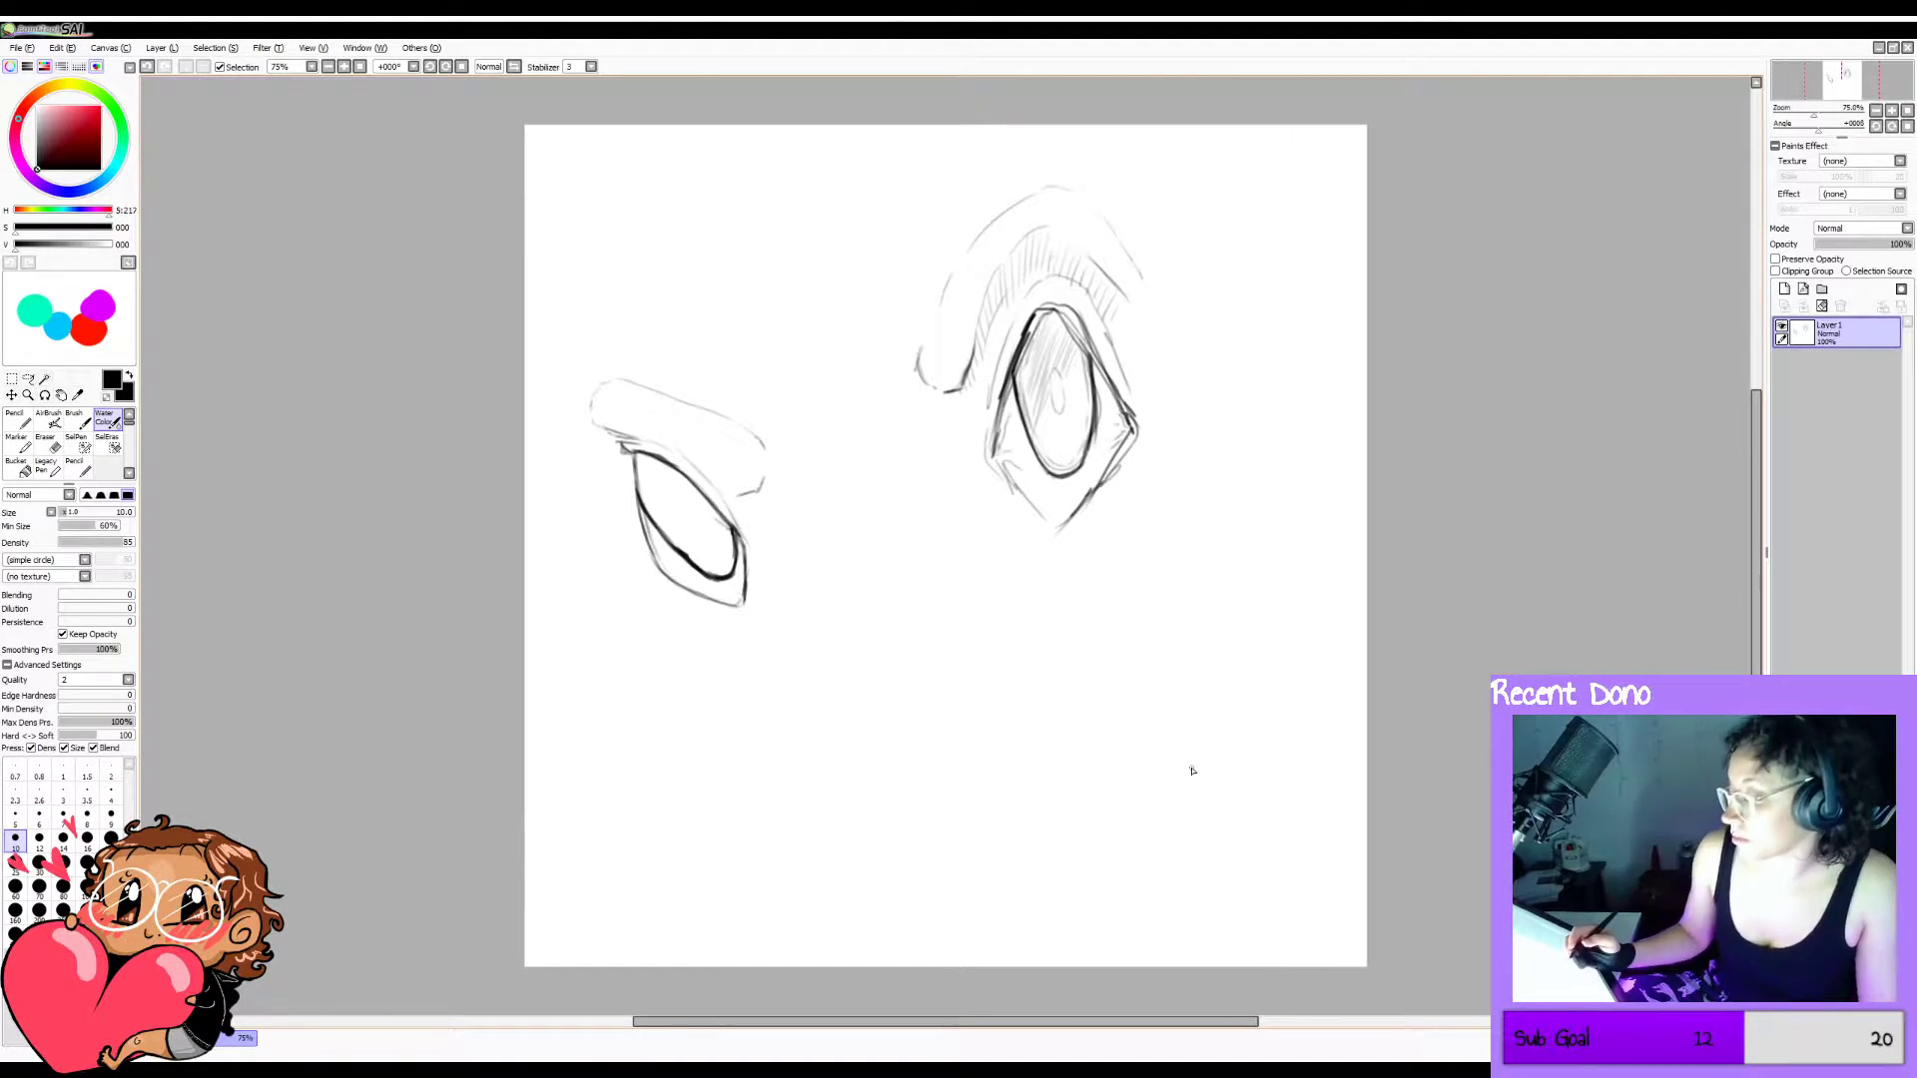
Erase the small faint oval in the middle of the diamond-shaped eye's iris.
key(e)
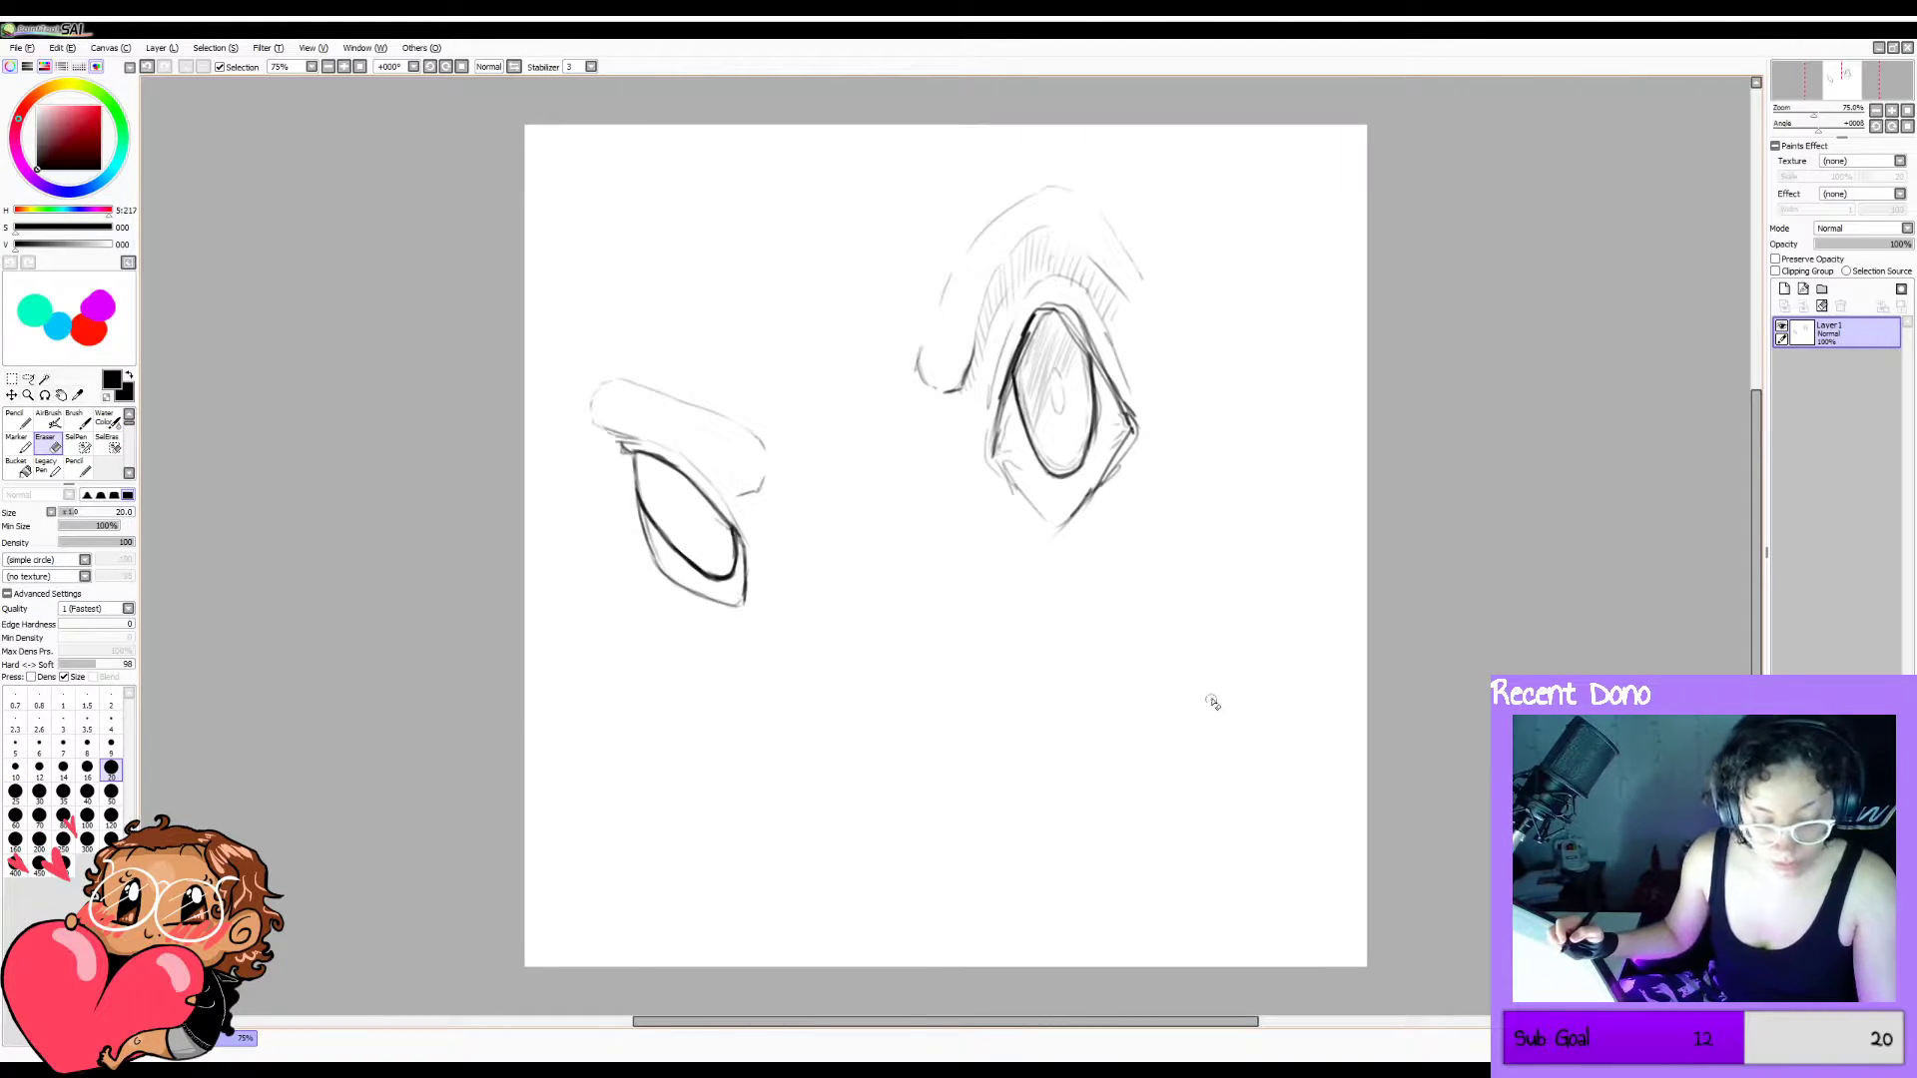
key(b)
key(w)
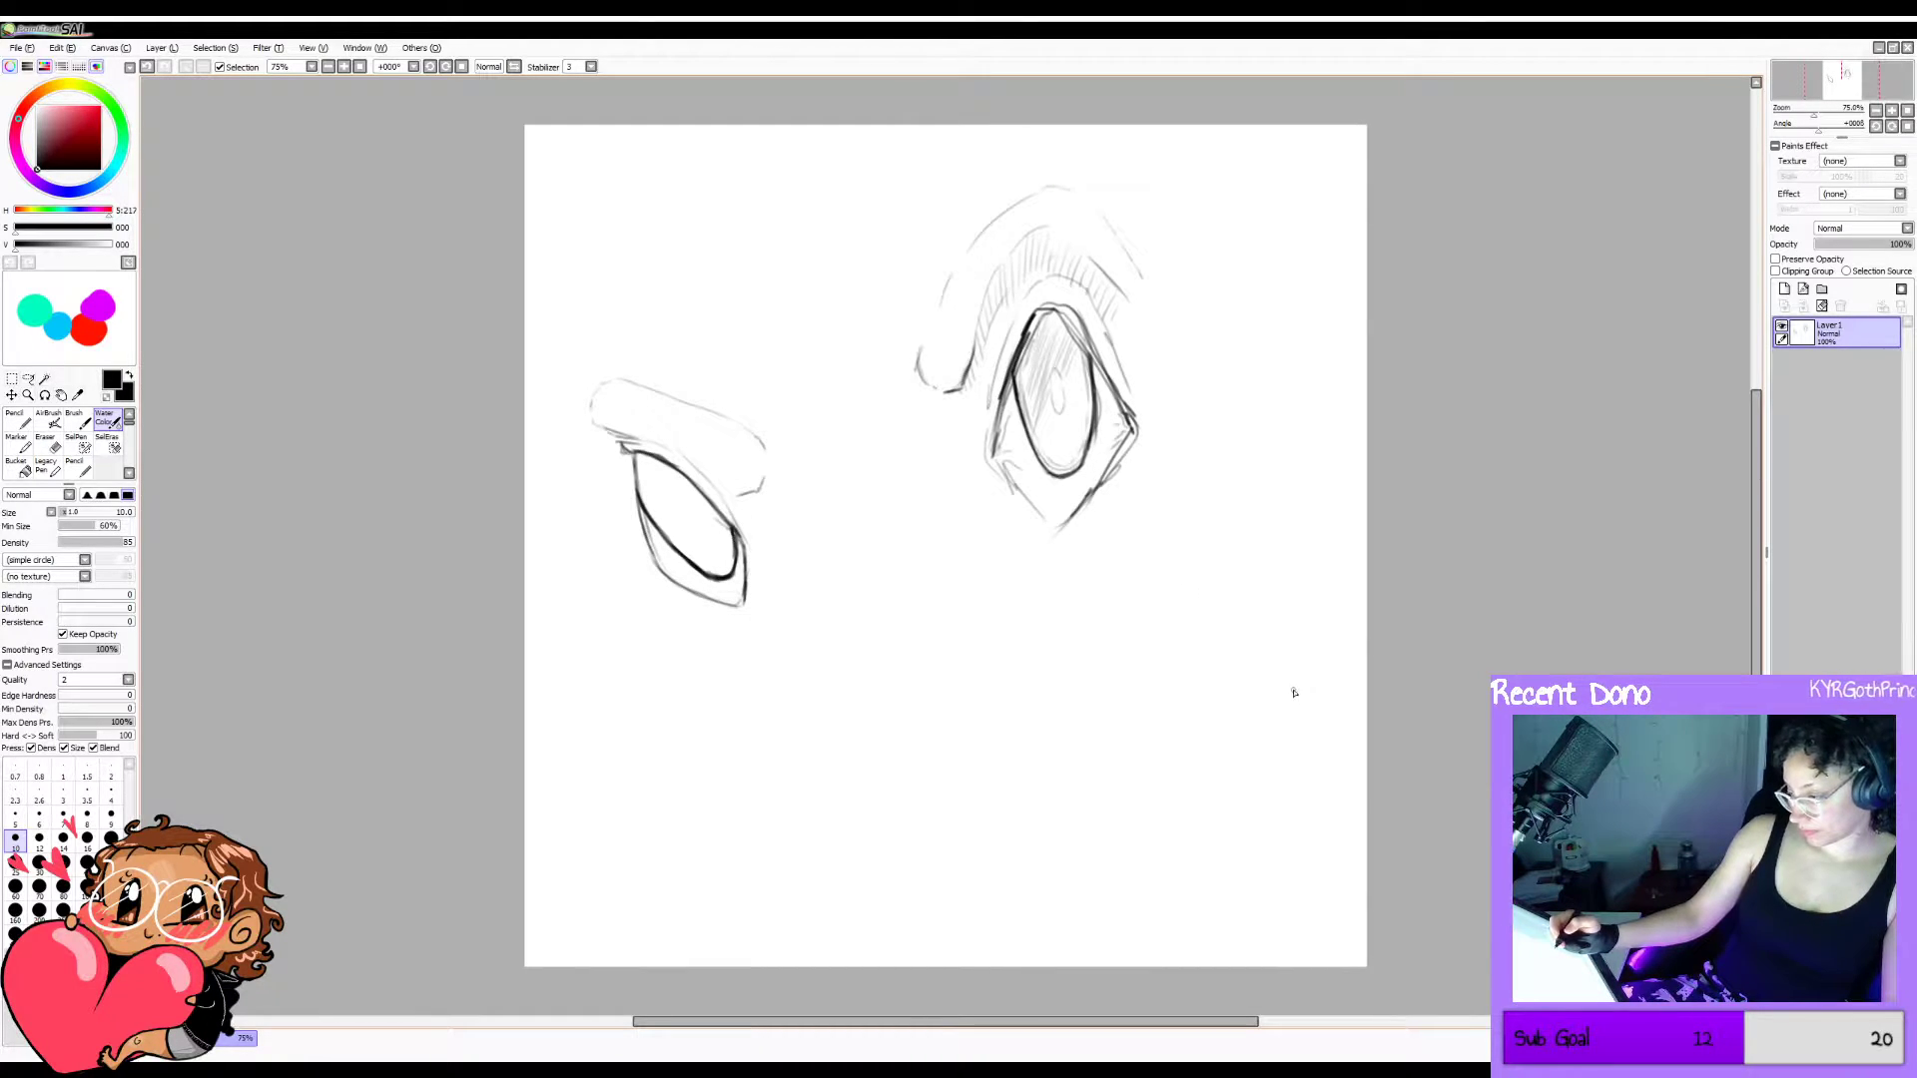
key(e)
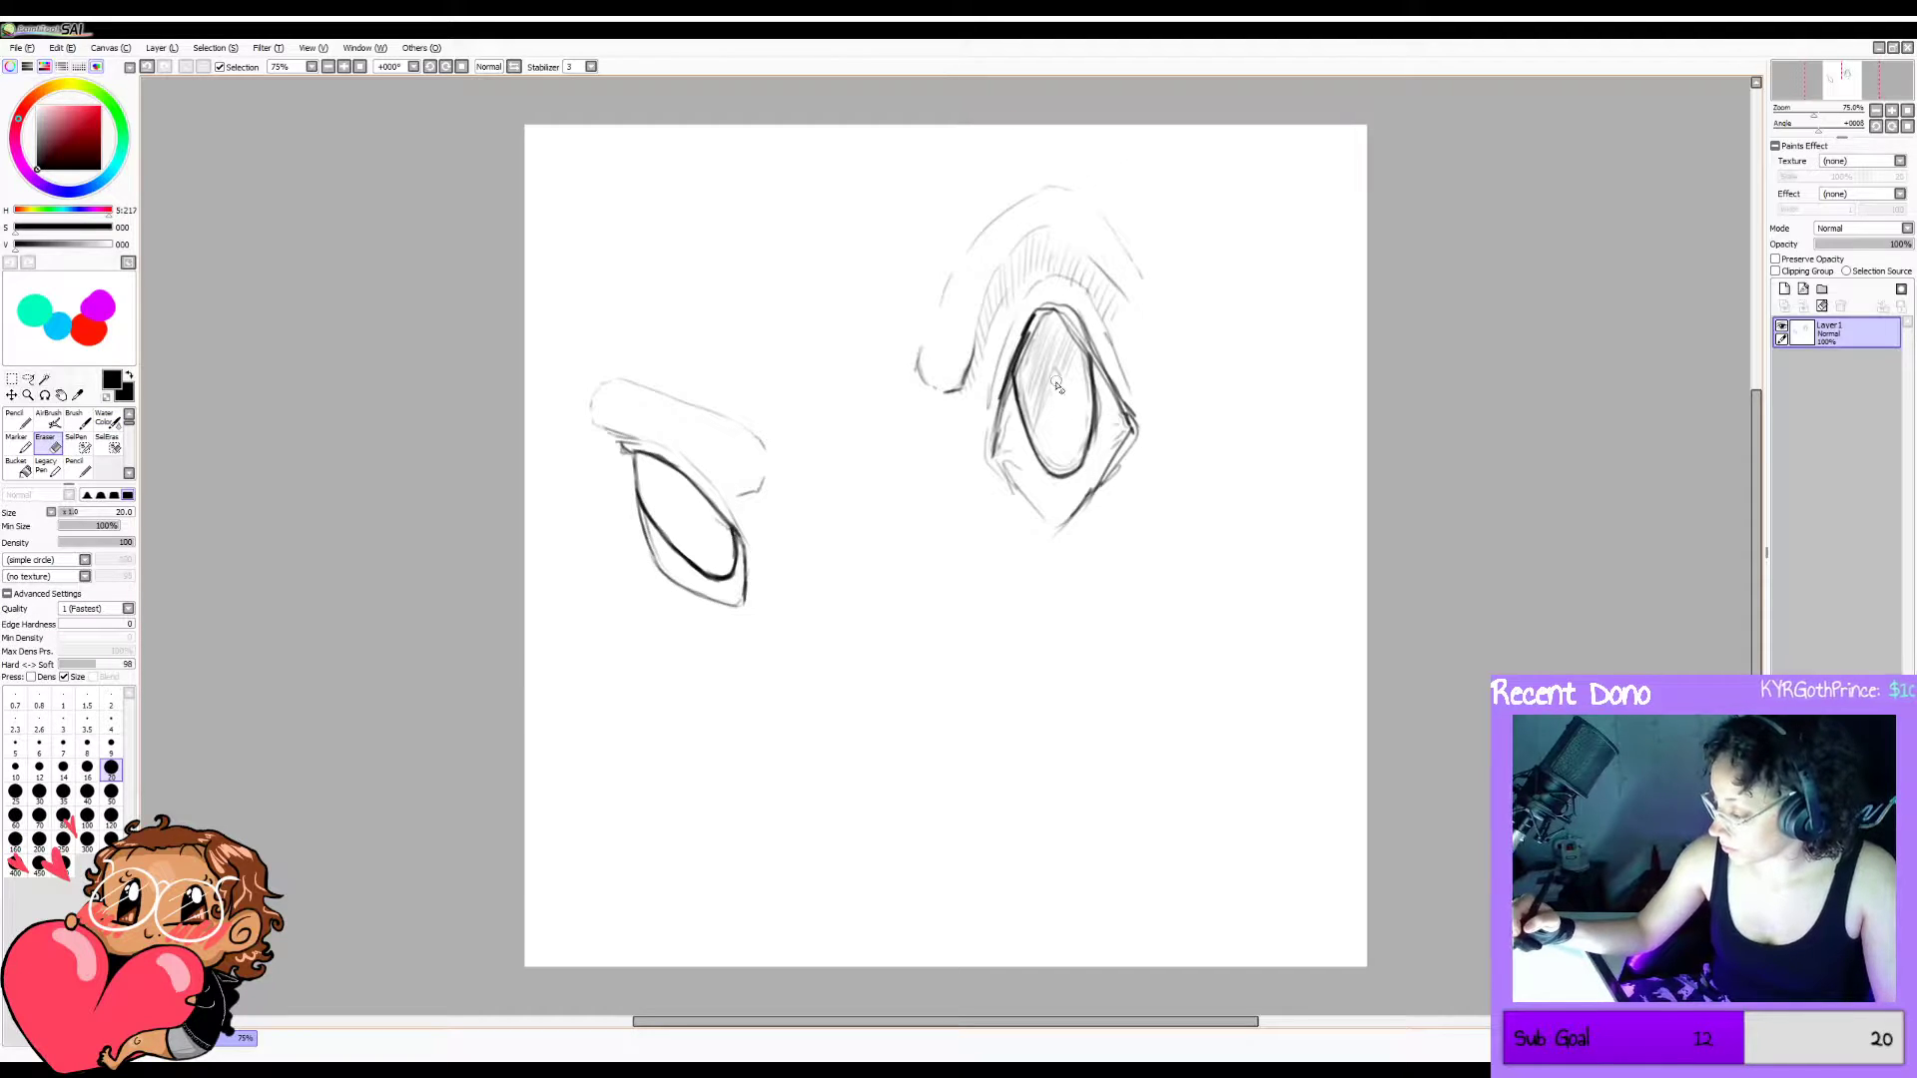
key(b)
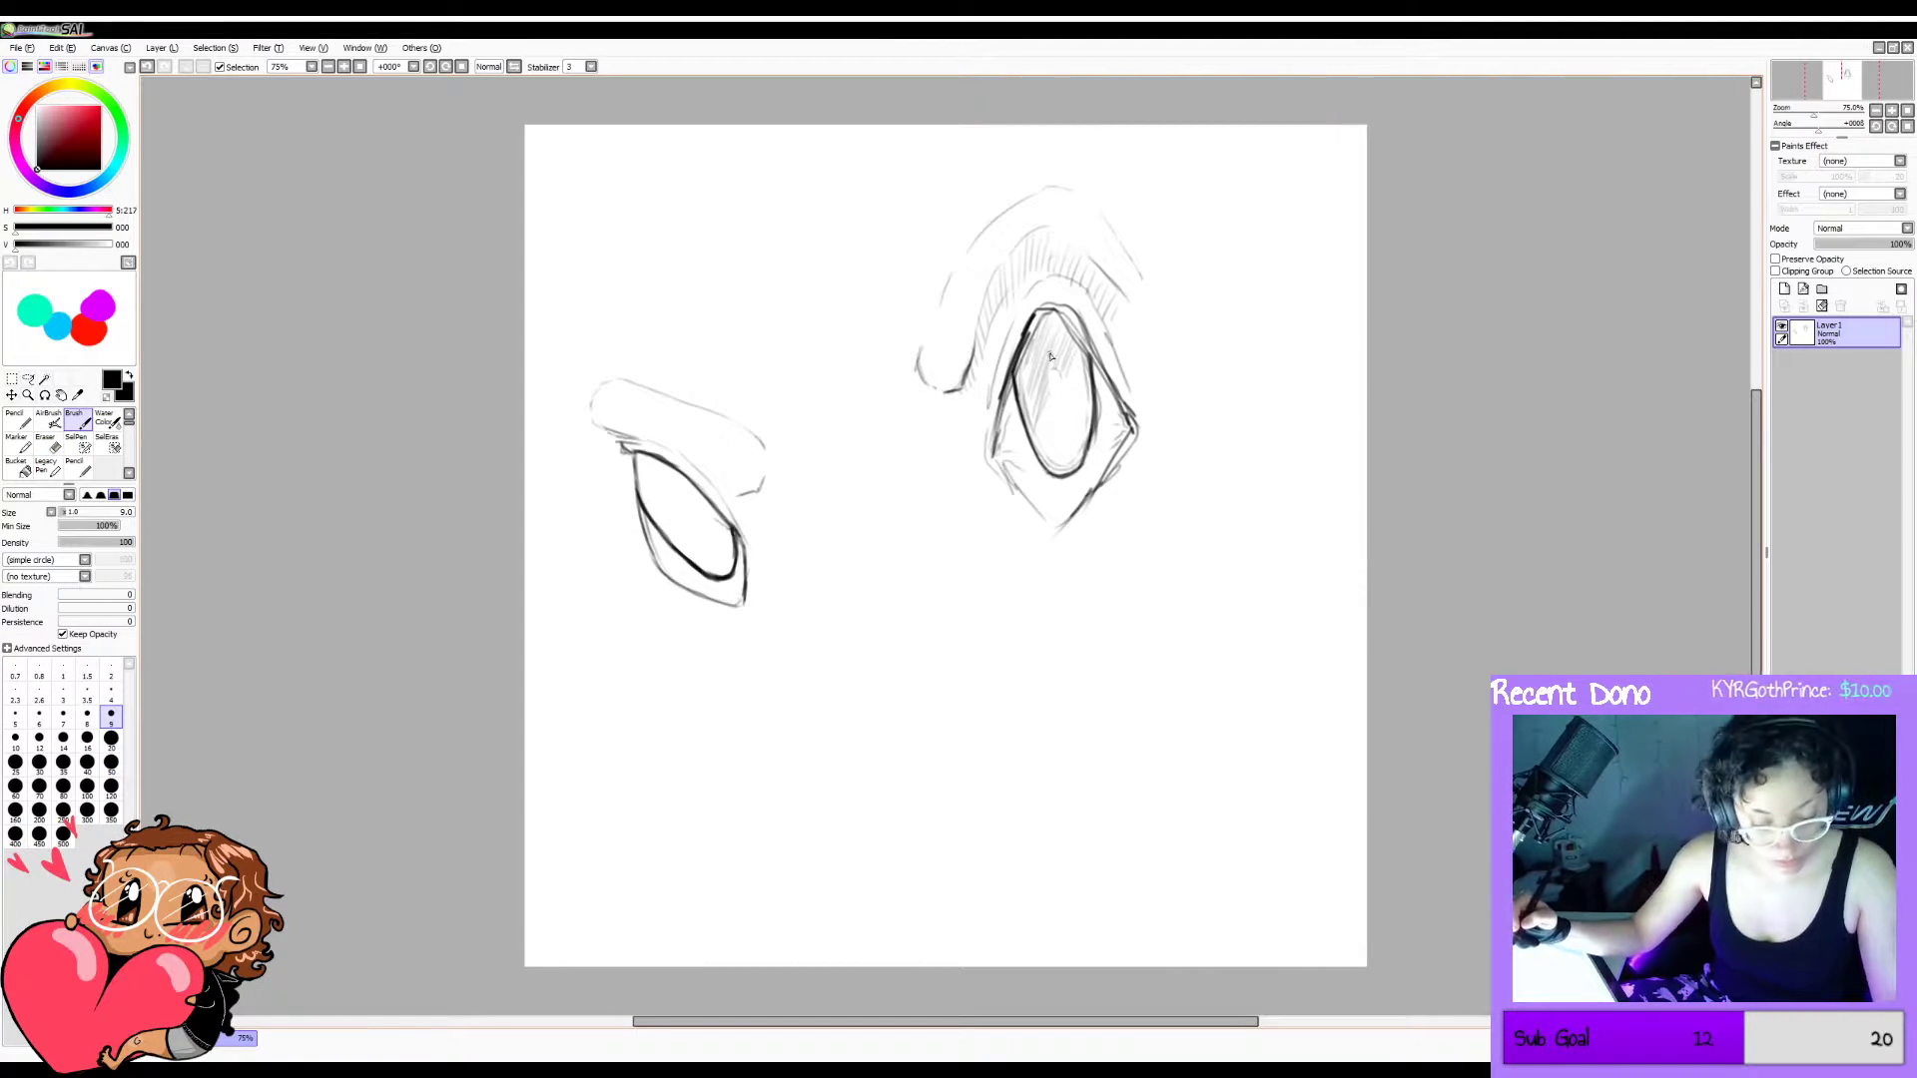
key(w)
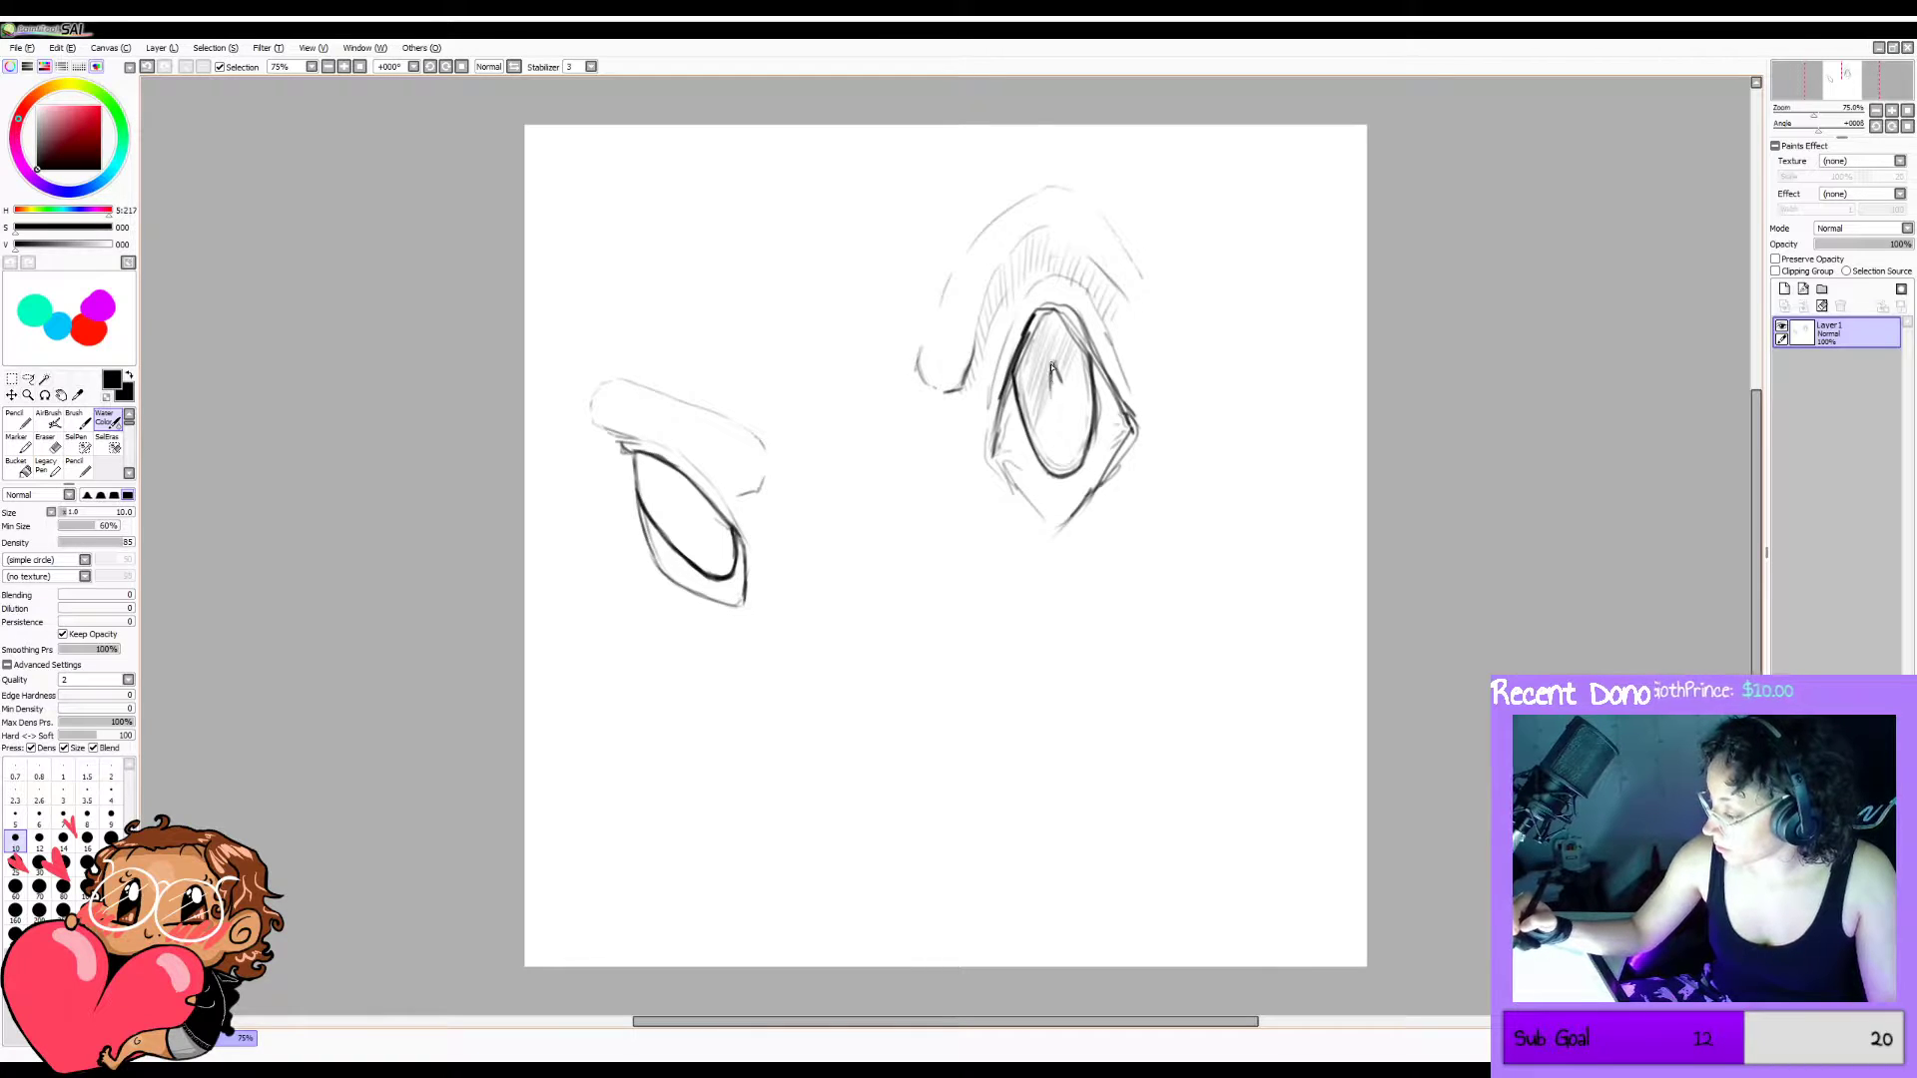
Sketch a pointed pupil tip inside the diamond eye's iris, erase it and redraw it longer, starting near the iris top.
drag(1053, 368, 1051, 391)
key(e)
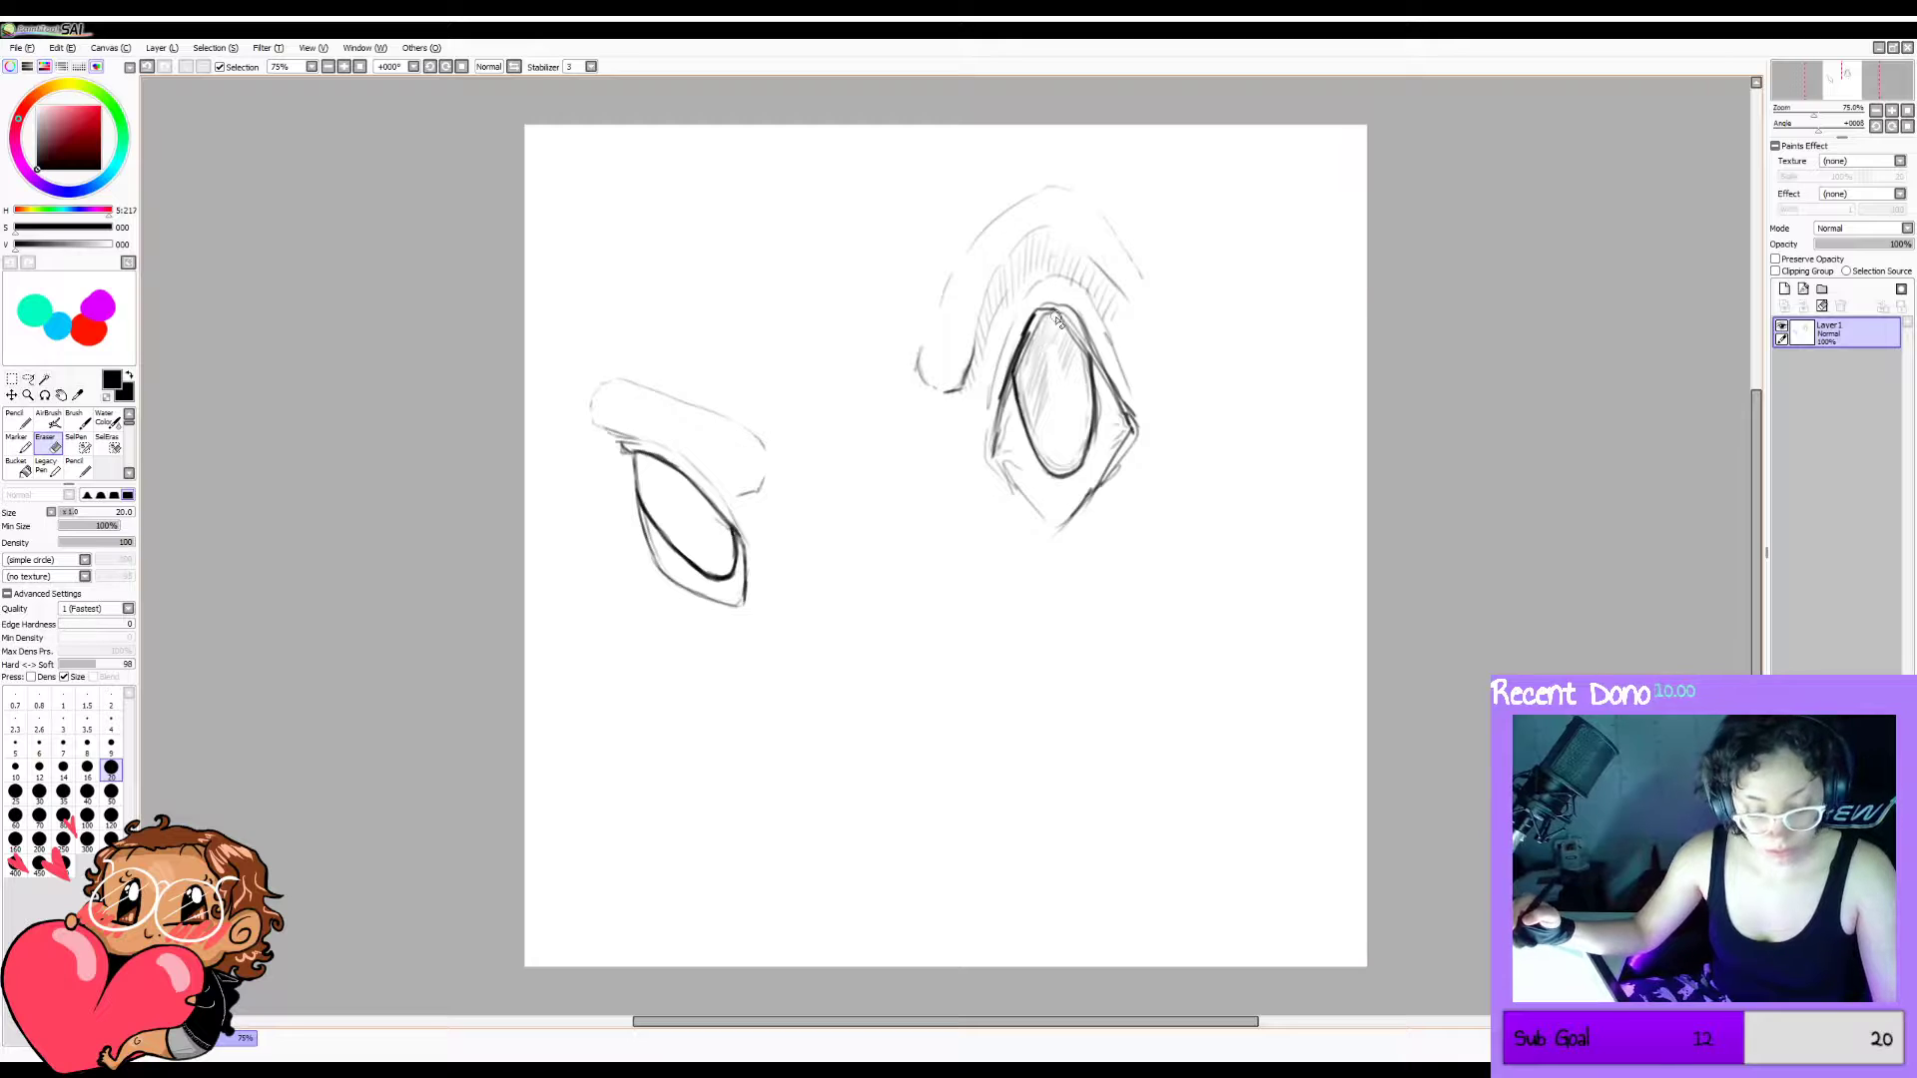
key(e)
drag(1049, 331, 1050, 378)
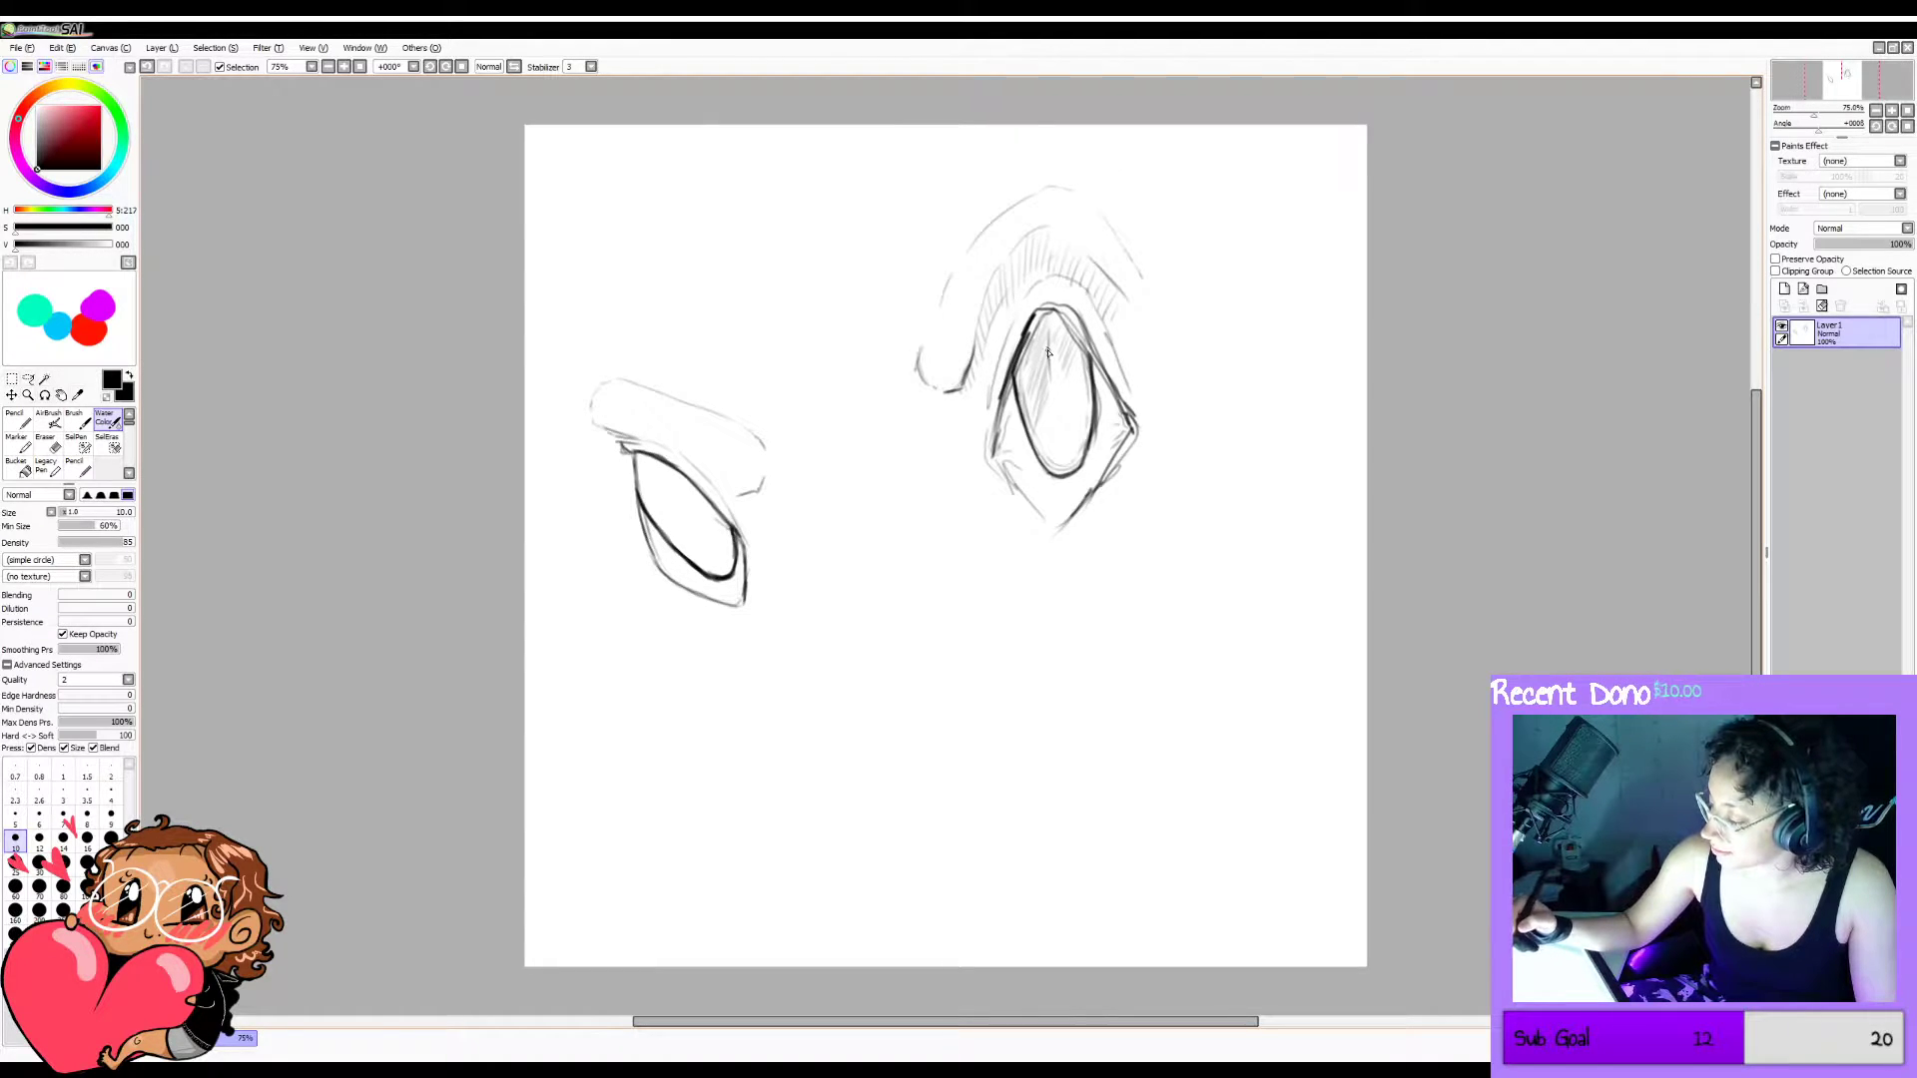
drag(1047, 352, 1064, 389)
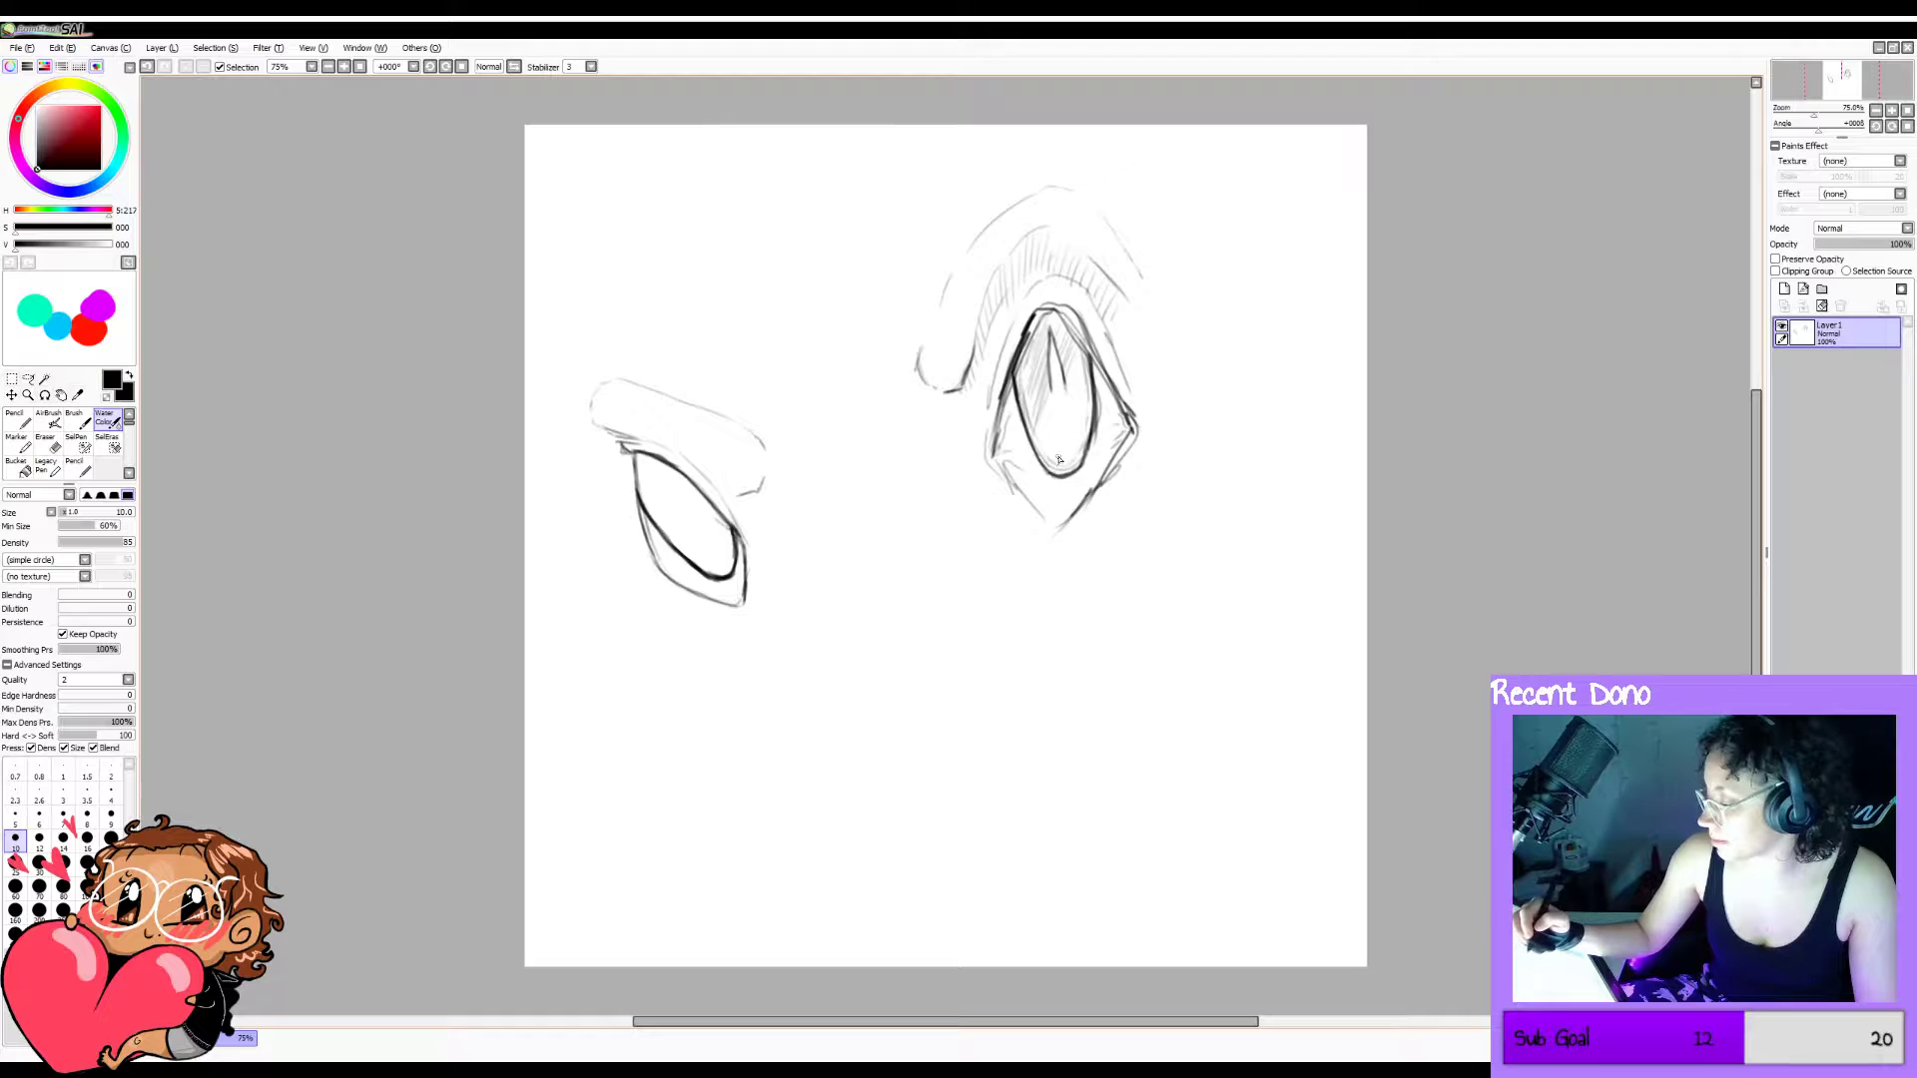
Thin the pupil tip's left line with the Eraser, undo the excess erasing, and set the eraser's minimum size to 38%.
key(e)
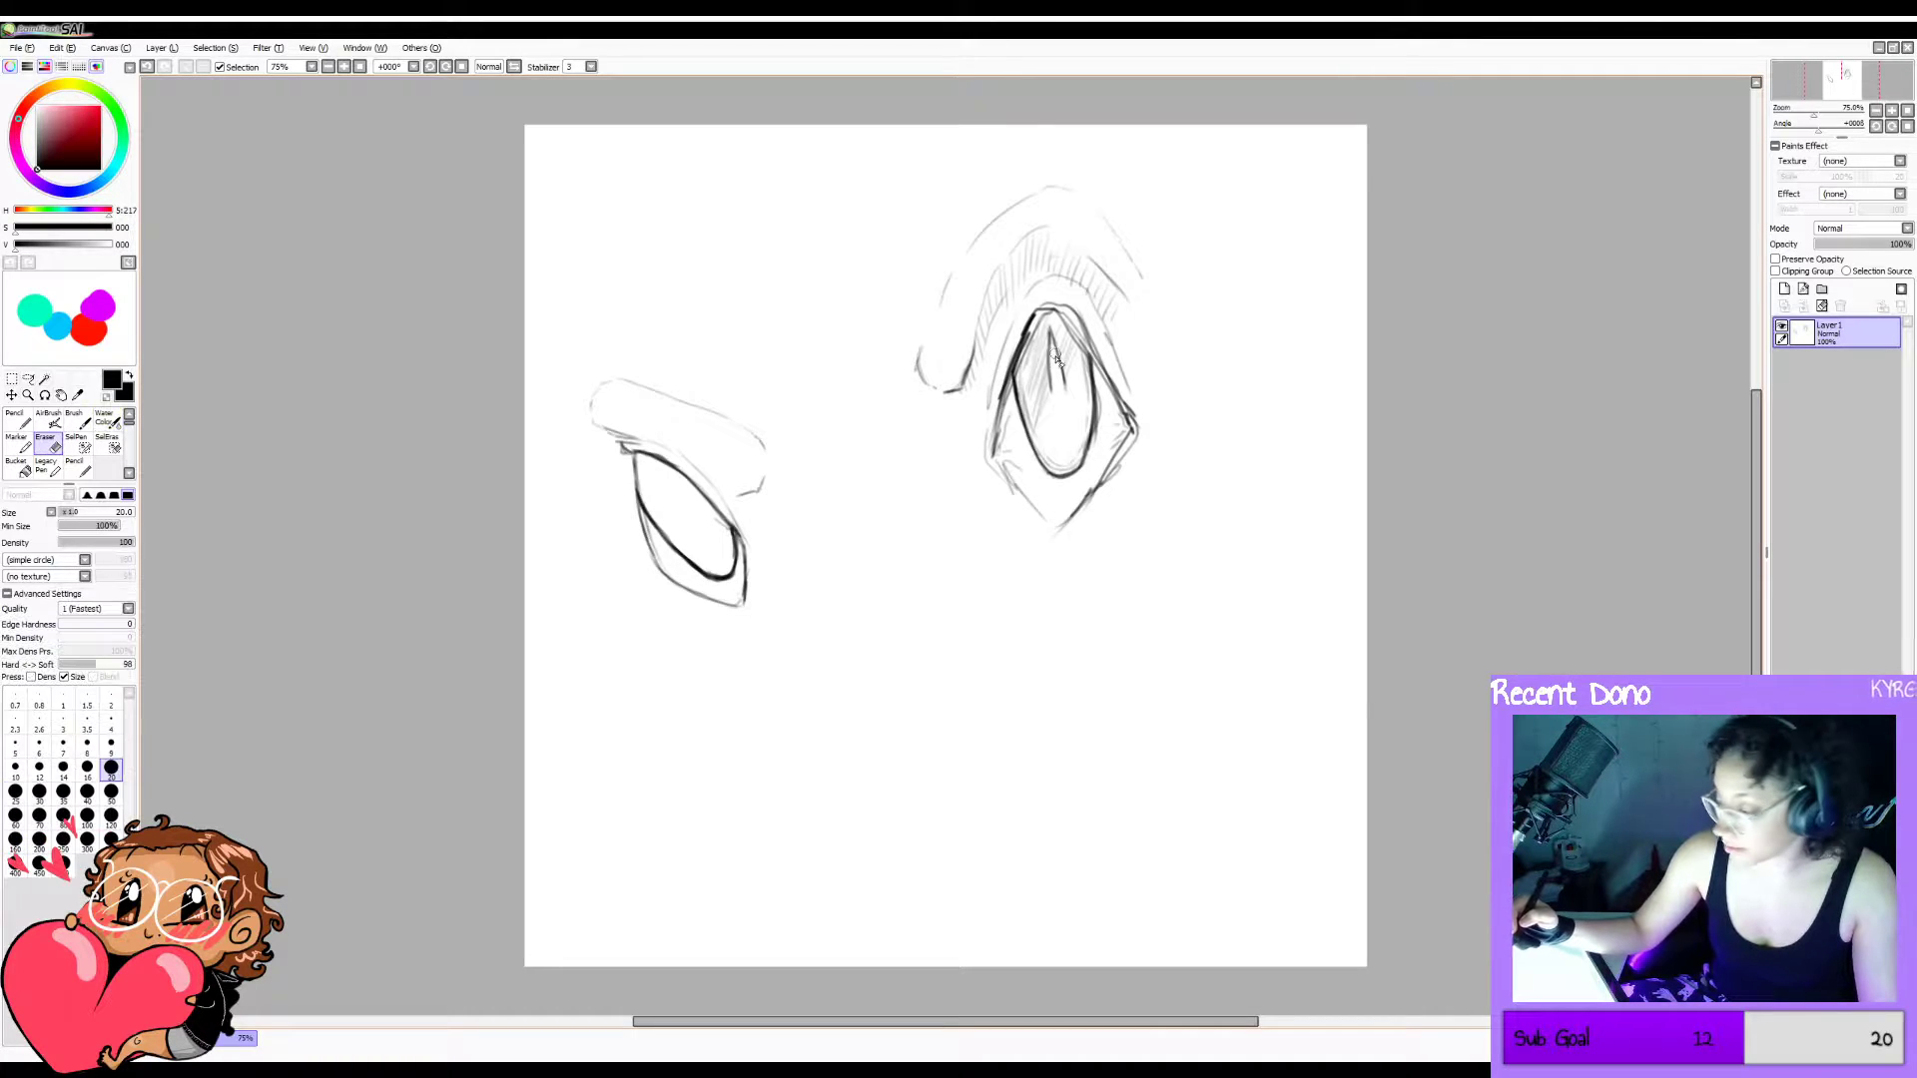
mouse_move(1053, 356)
mouse_down()
mouse_move(1052, 377)
mouse_move(1049, 345)
mouse_up()
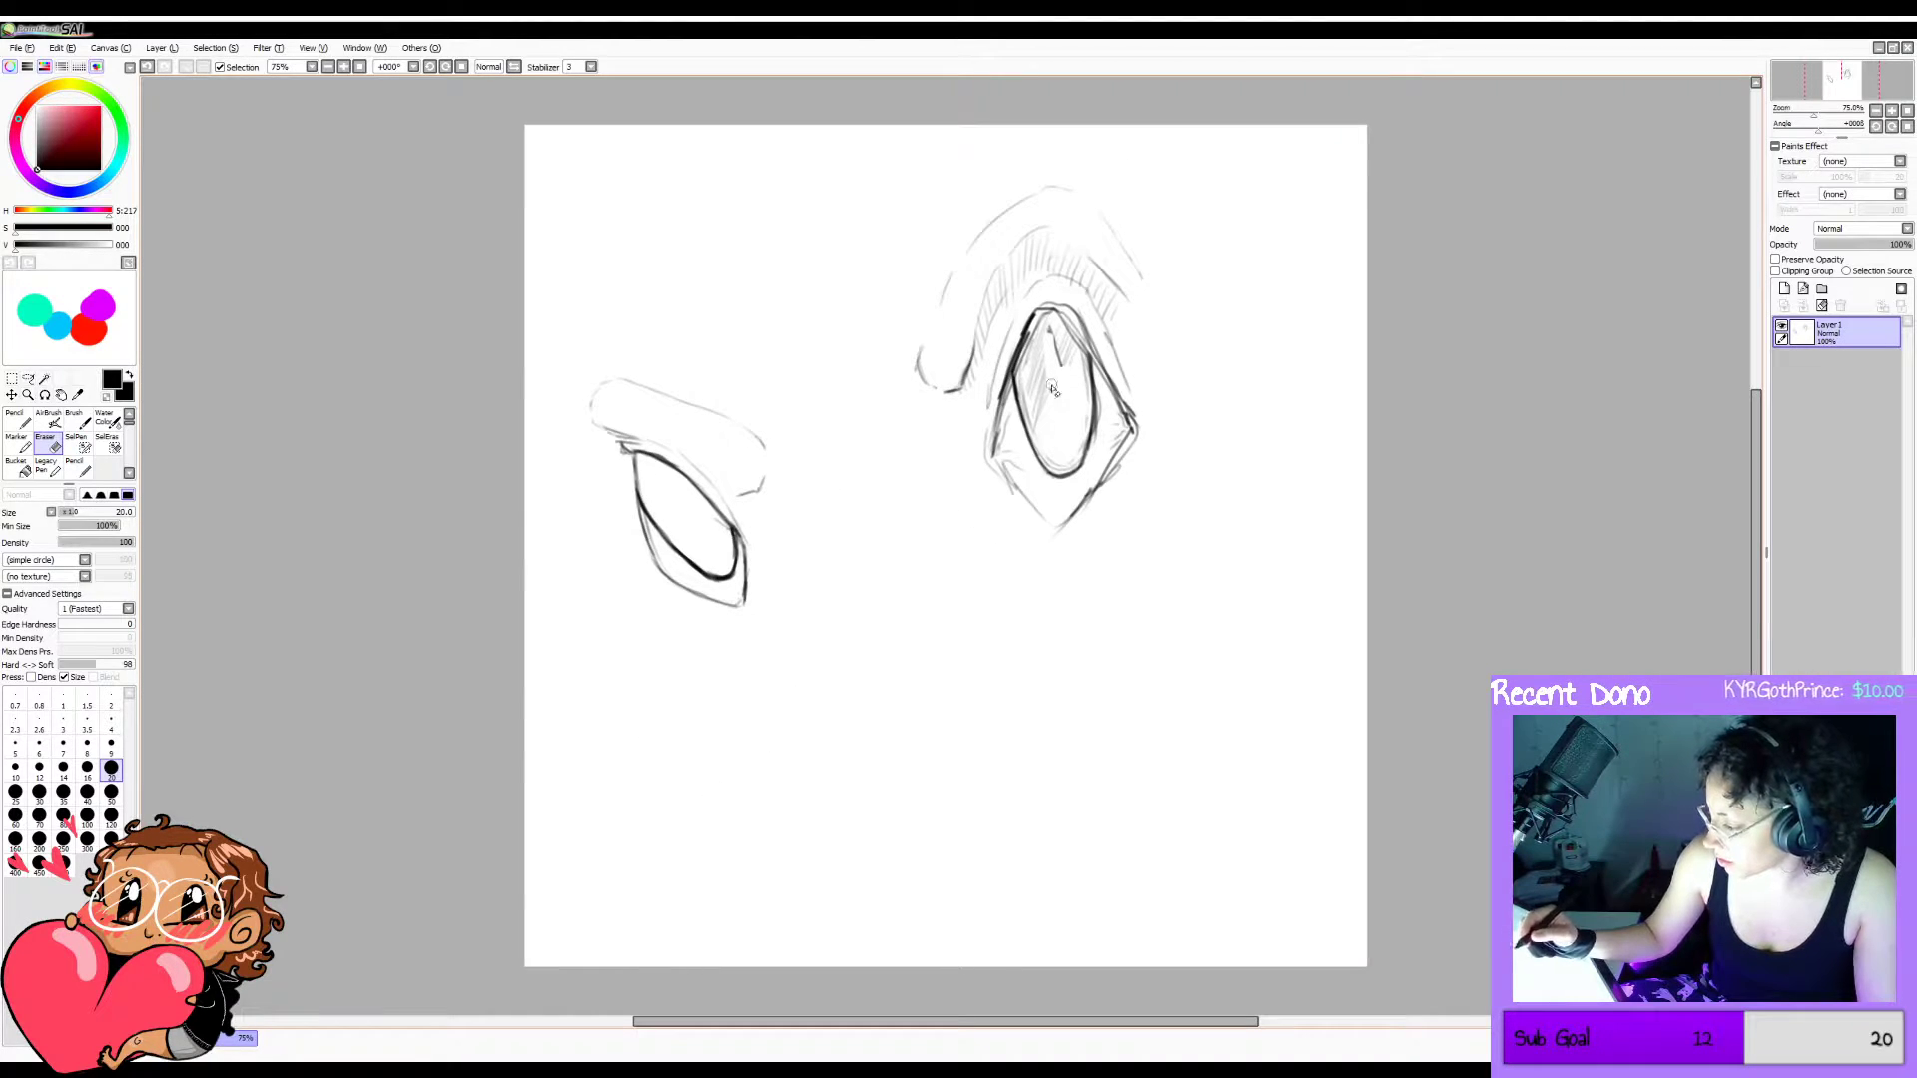
key(ctrl+z)
drag(1093, 385, 1093, 439)
key(ctrl+z)
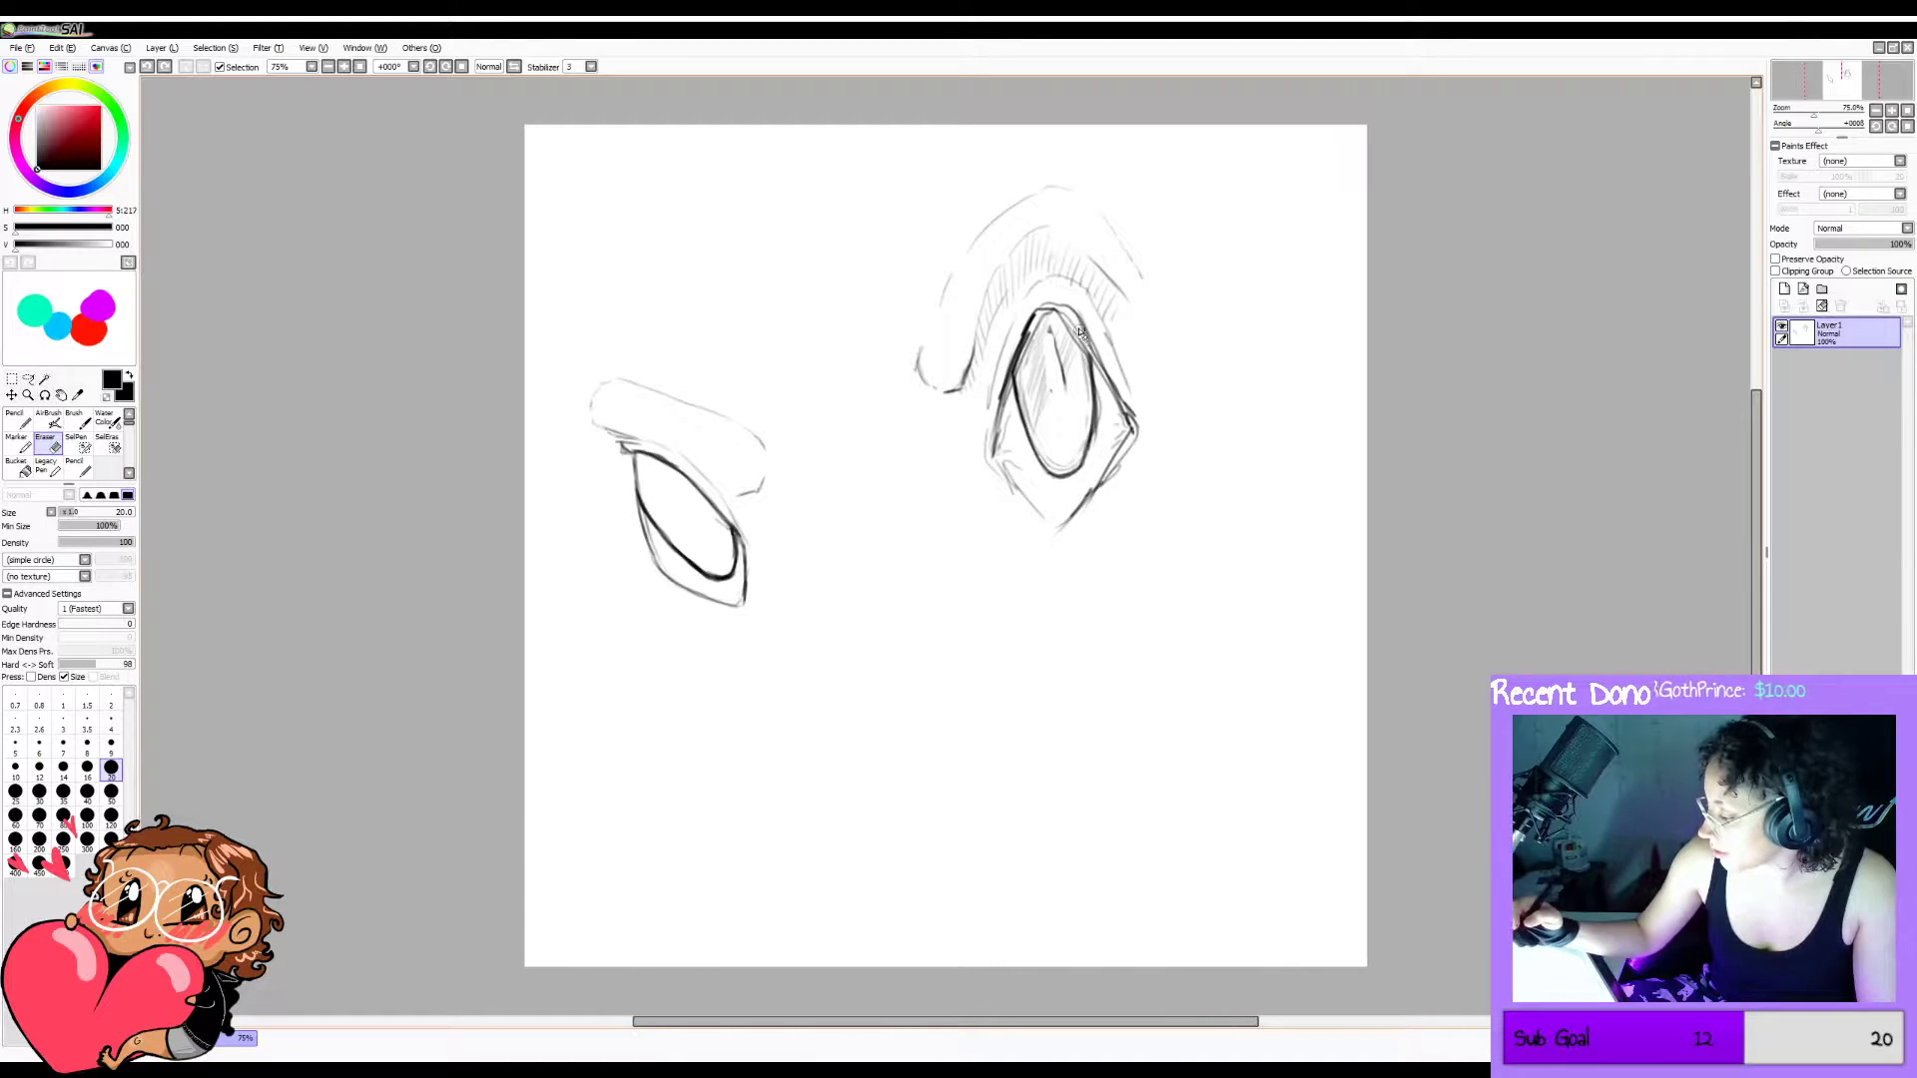
drag(92, 535, 85, 534)
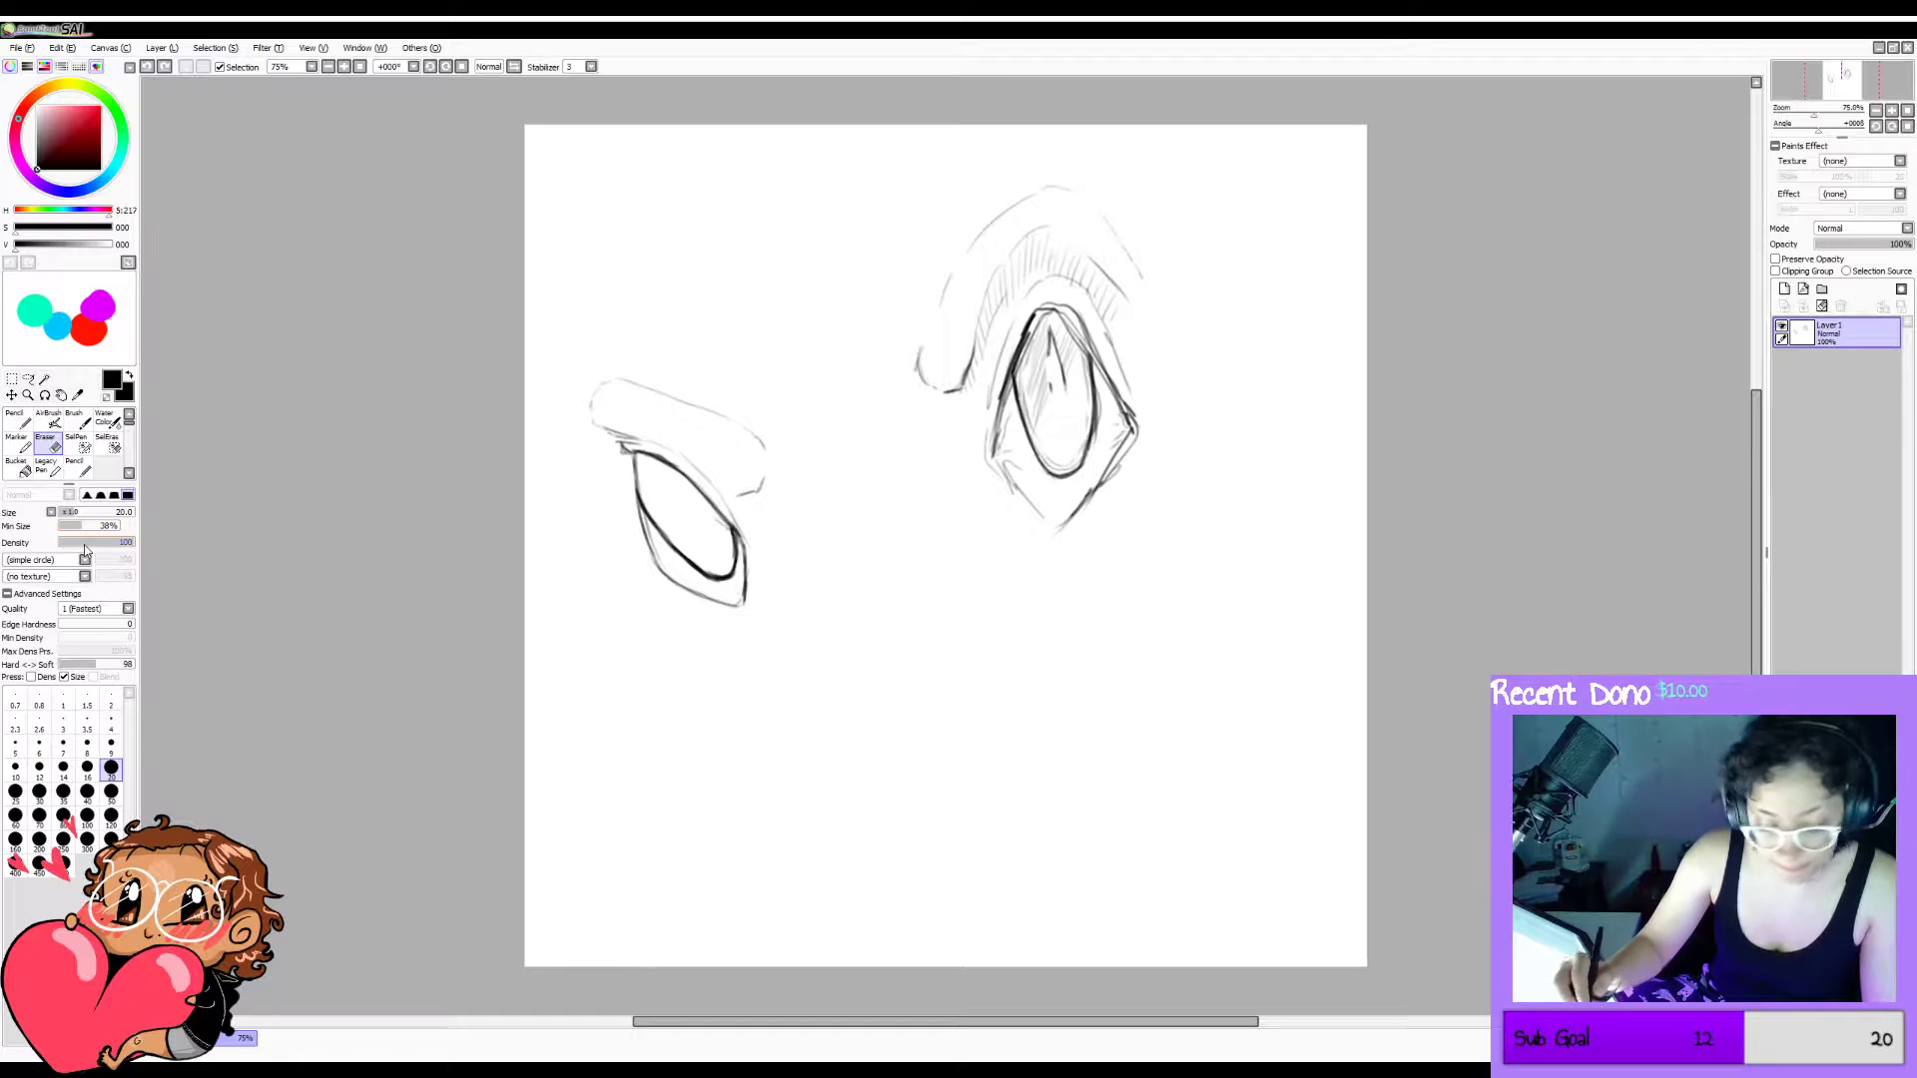
key(b)
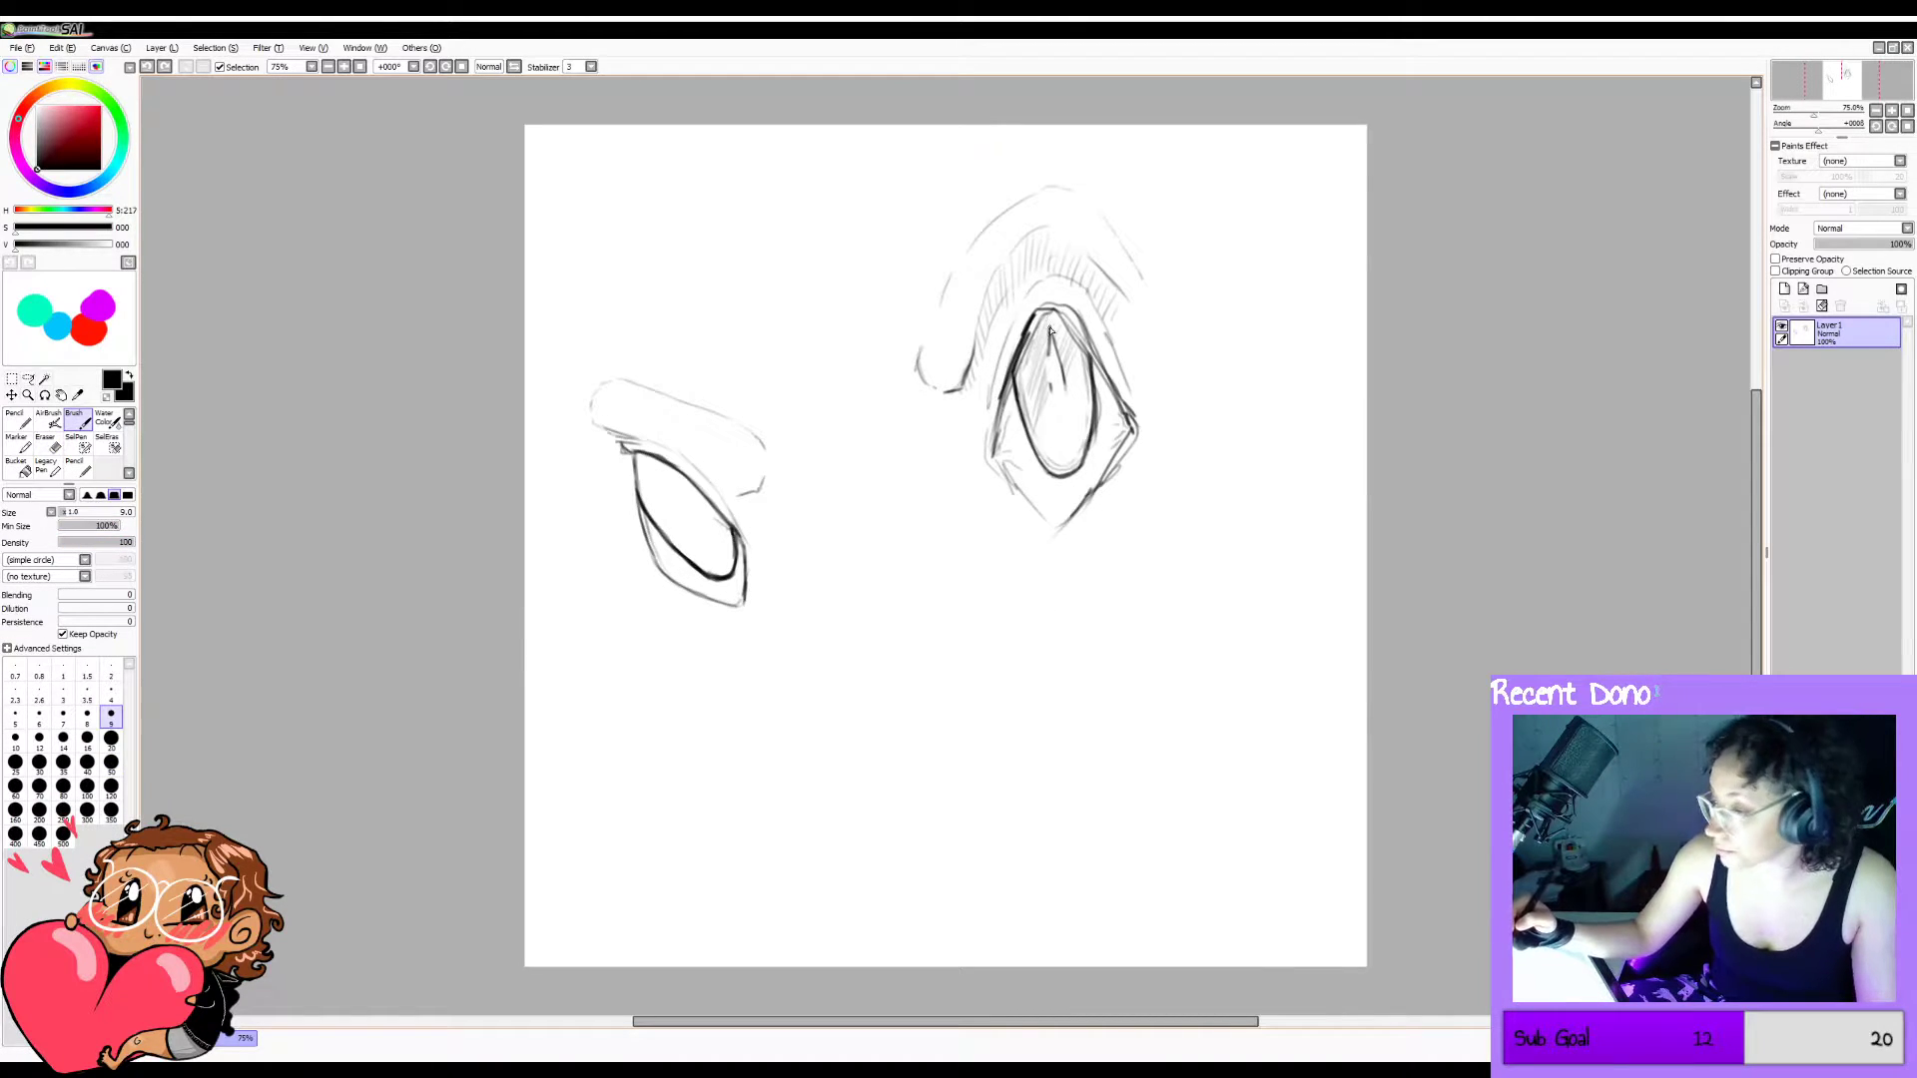
drag(1049, 331, 1050, 388)
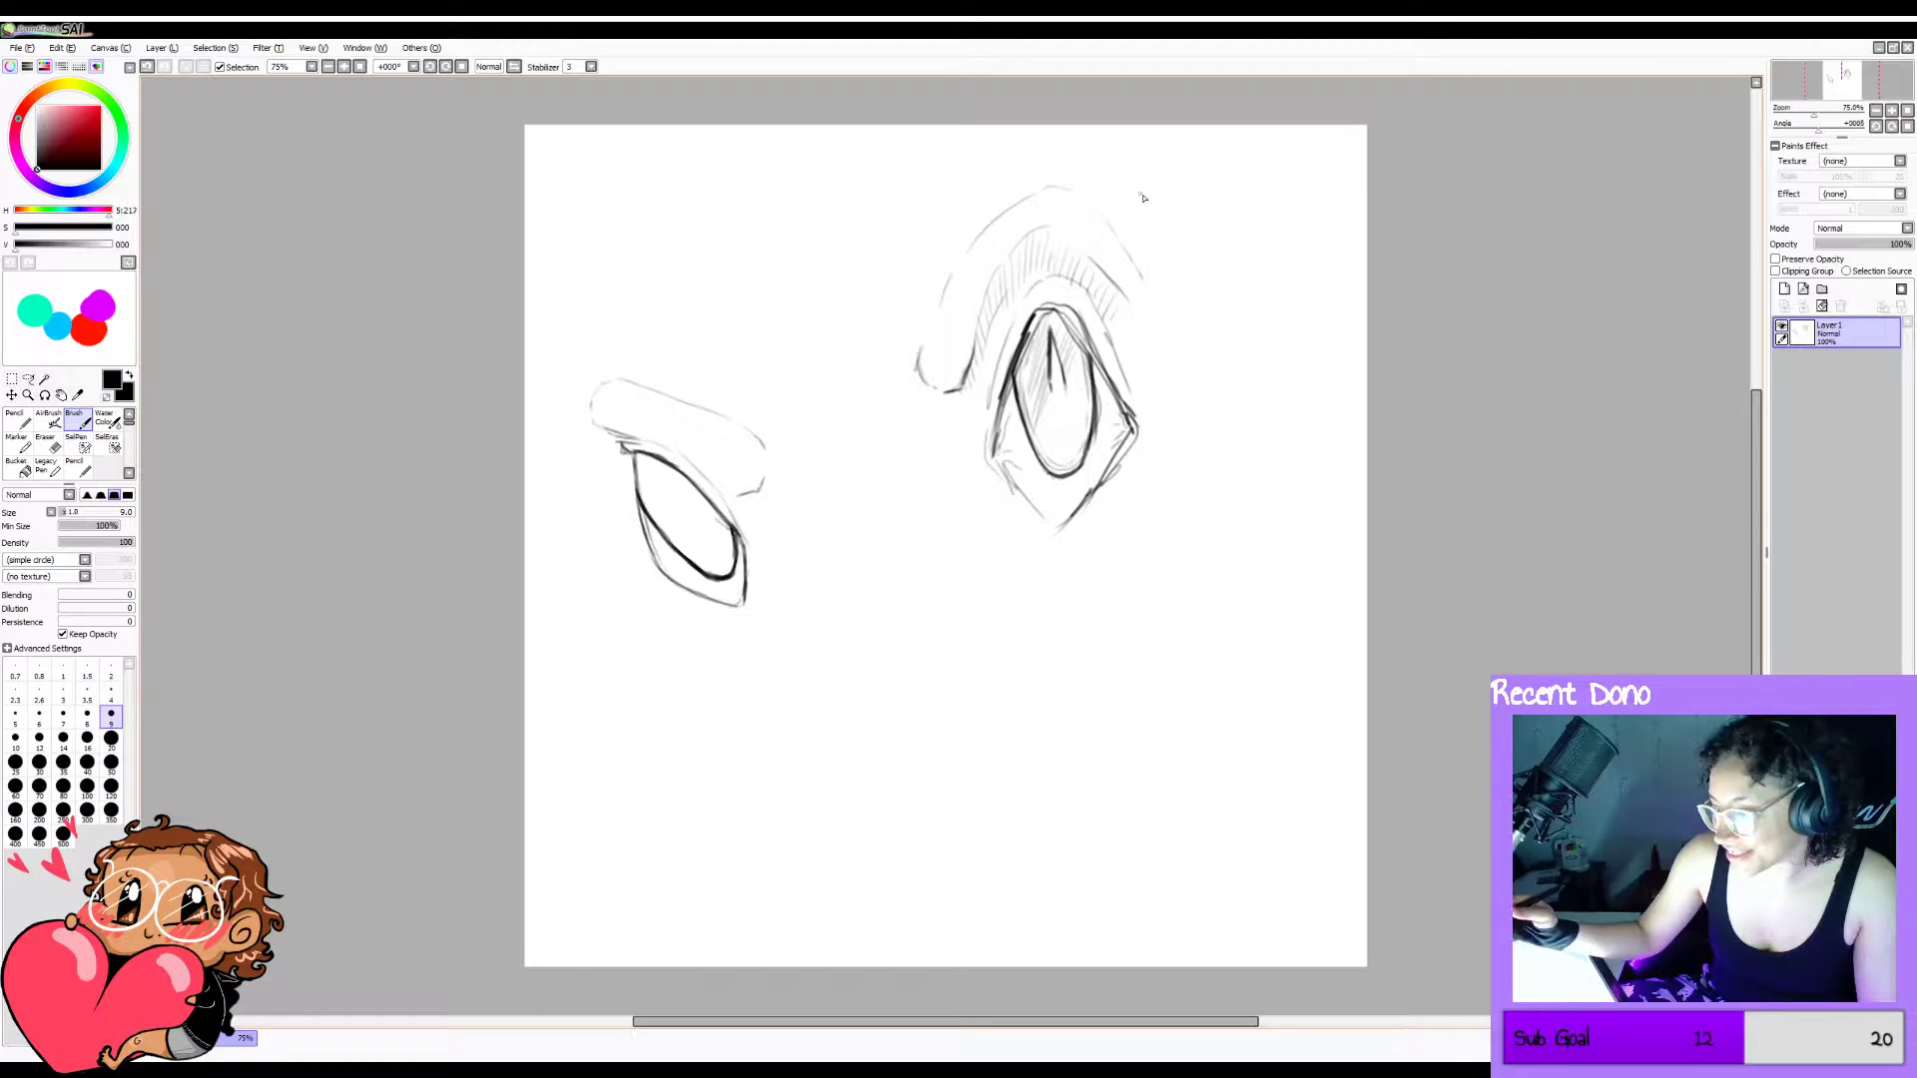
key(ctrl+z)
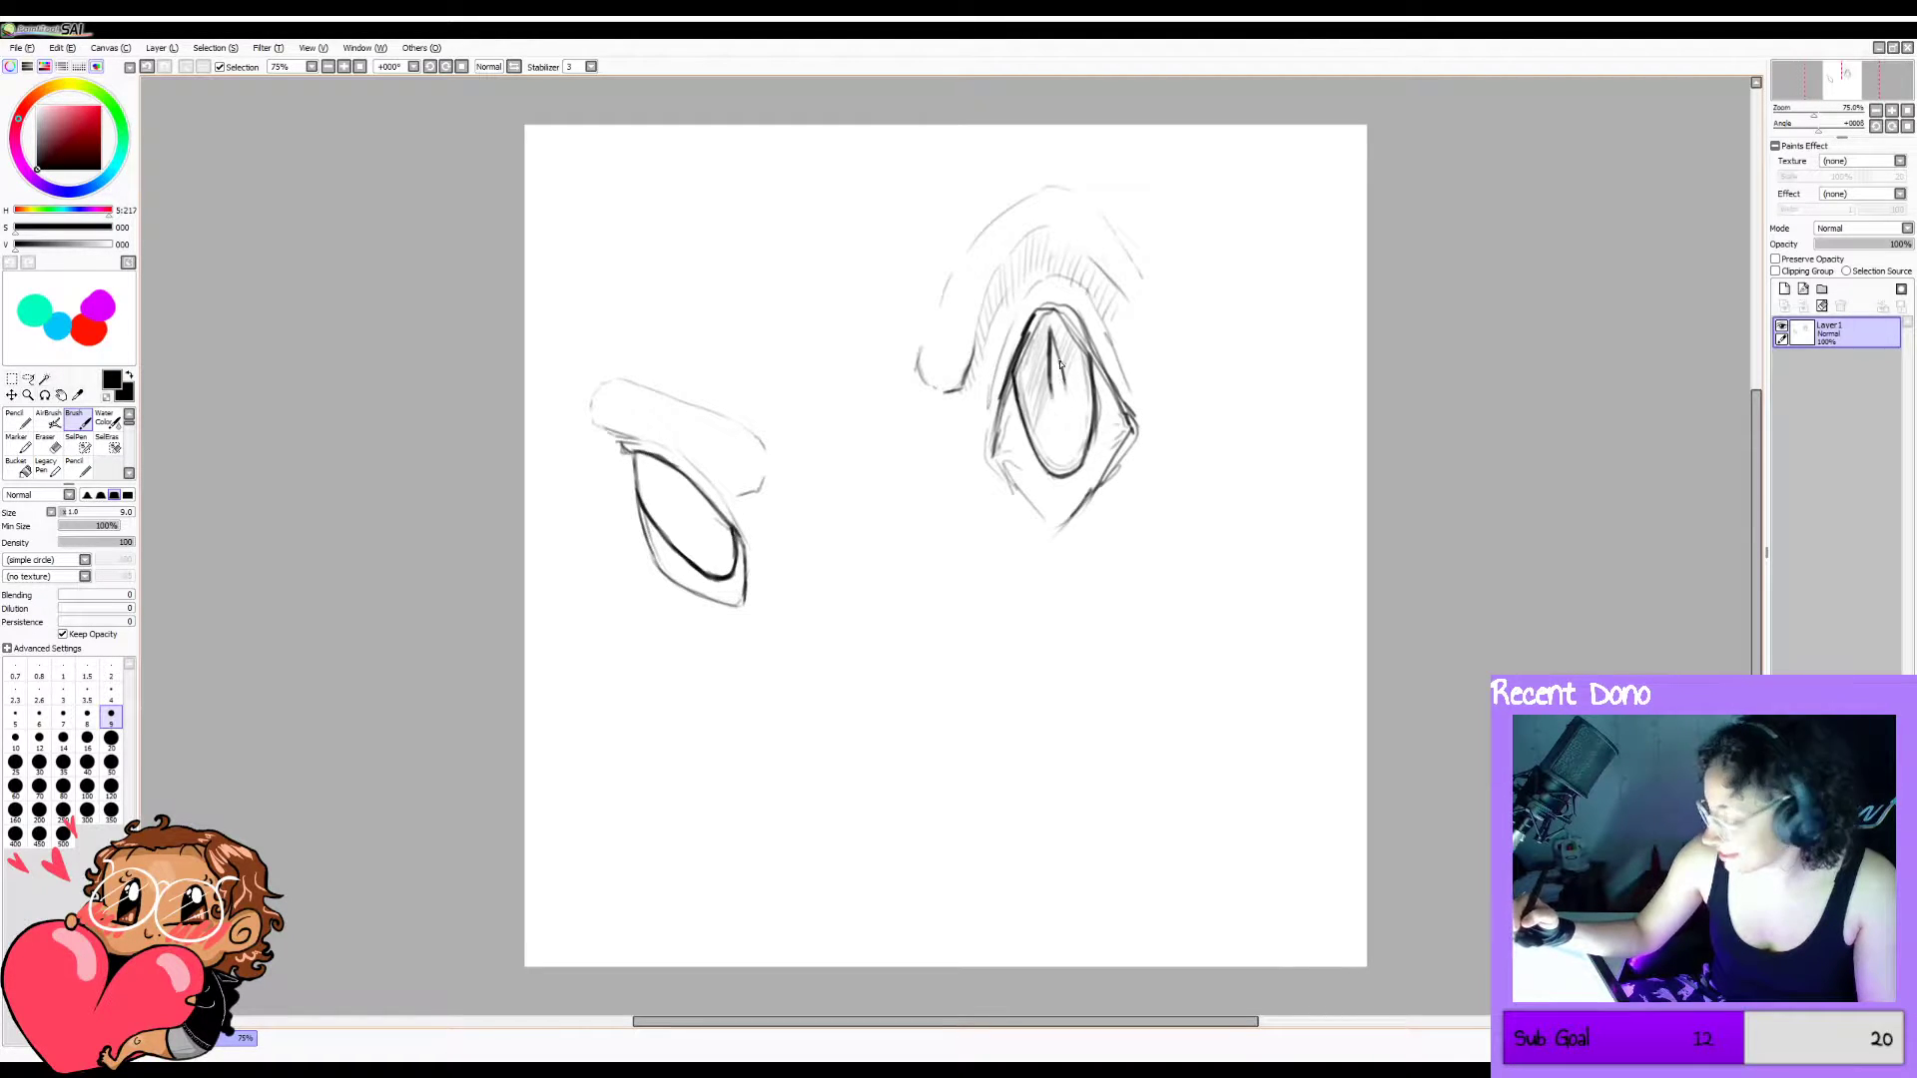
key(ctrl+z)
Complete the narrow vertical slit pupil in the diamond-shaped eye with the Water Color brush and fill it with hatching.
key(c)
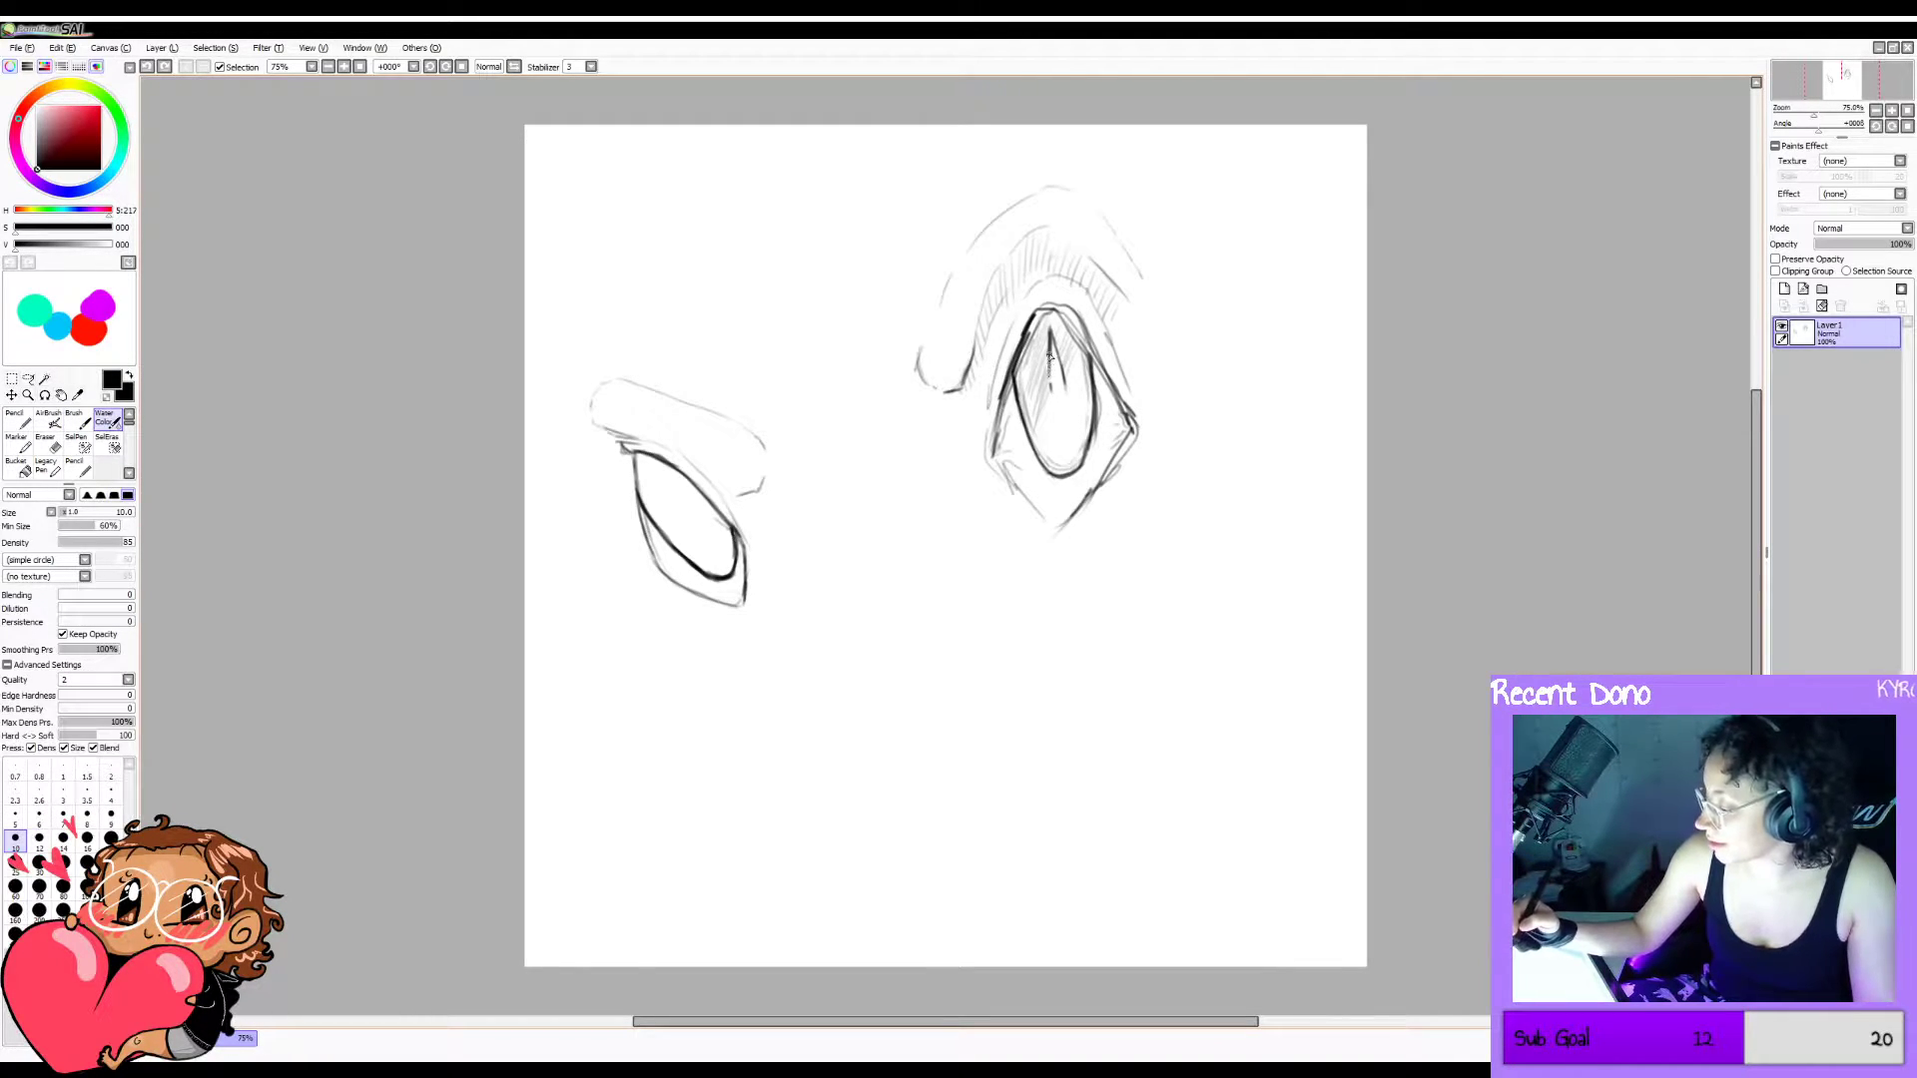
mouse_move(1049, 344)
mouse_down()
mouse_move(1053, 452)
mouse_move(1066, 393)
mouse_up()
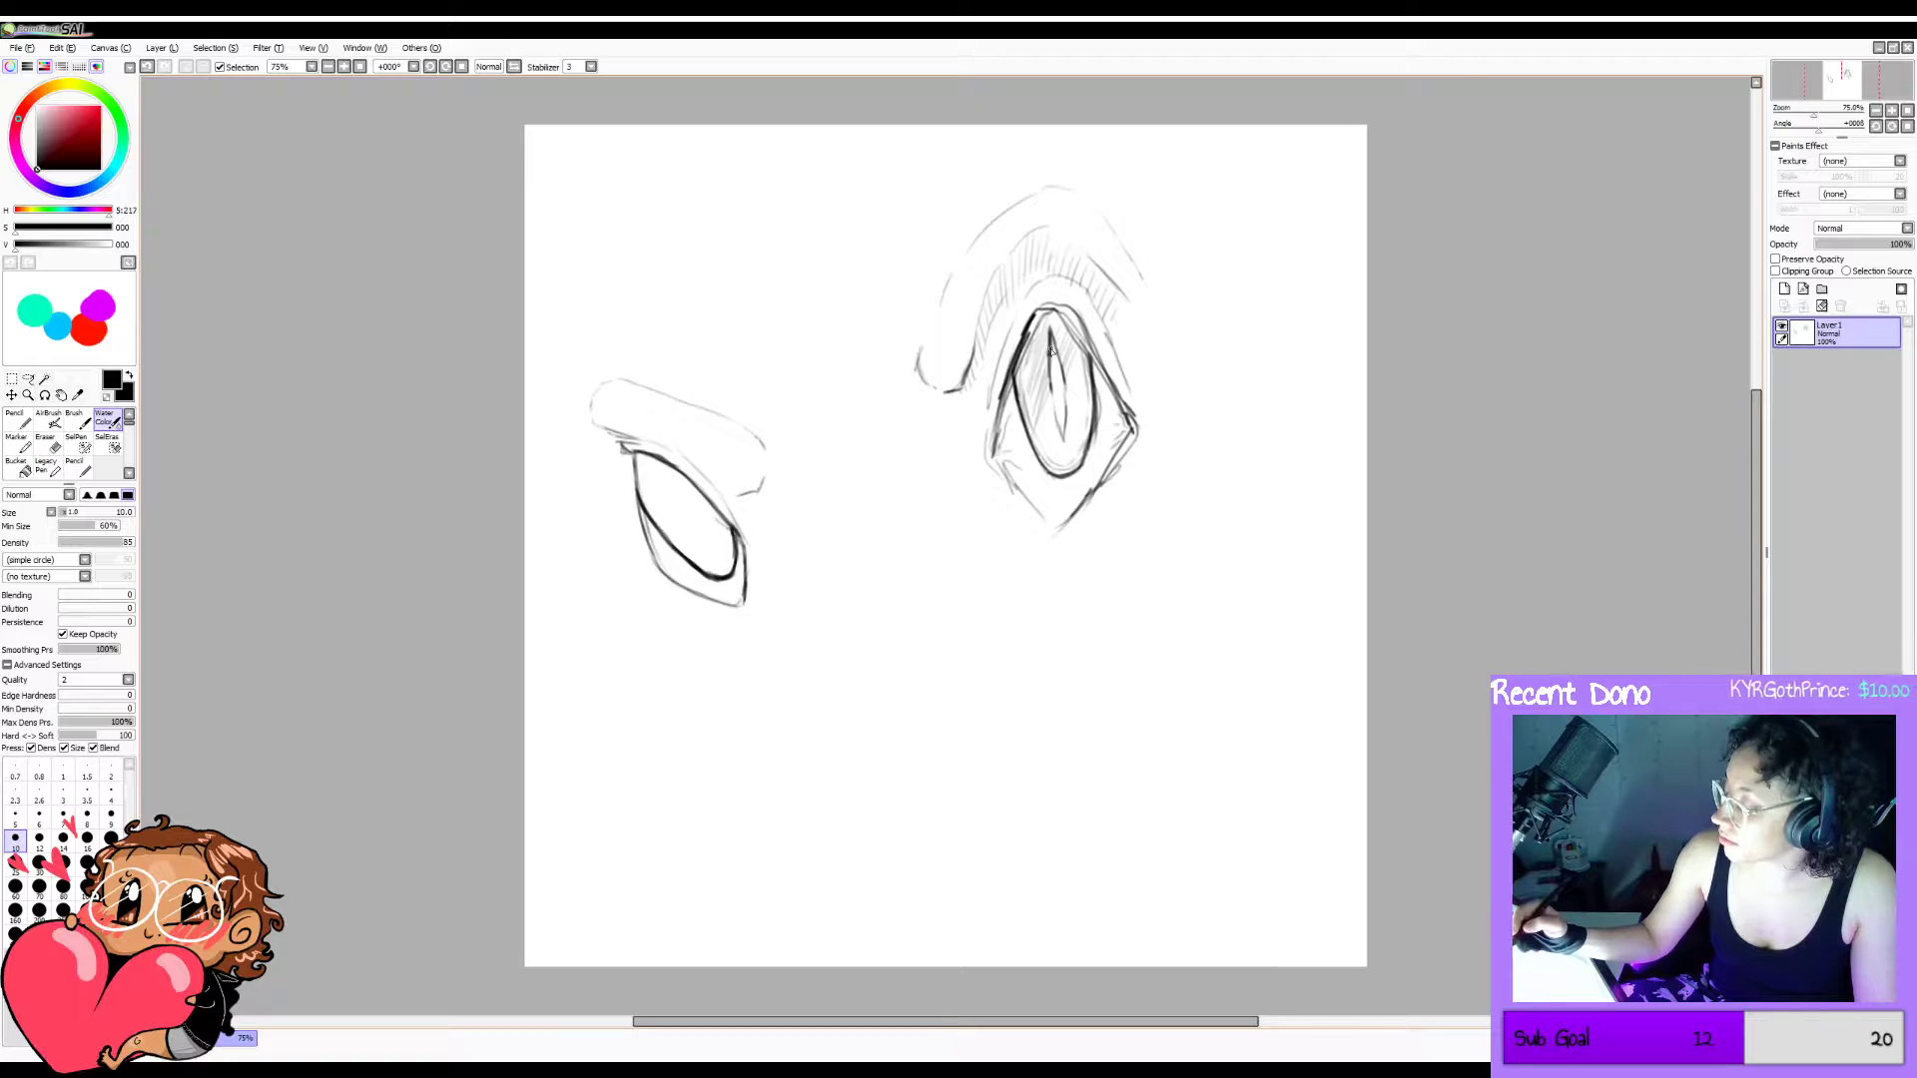
drag(1049, 342, 1064, 449)
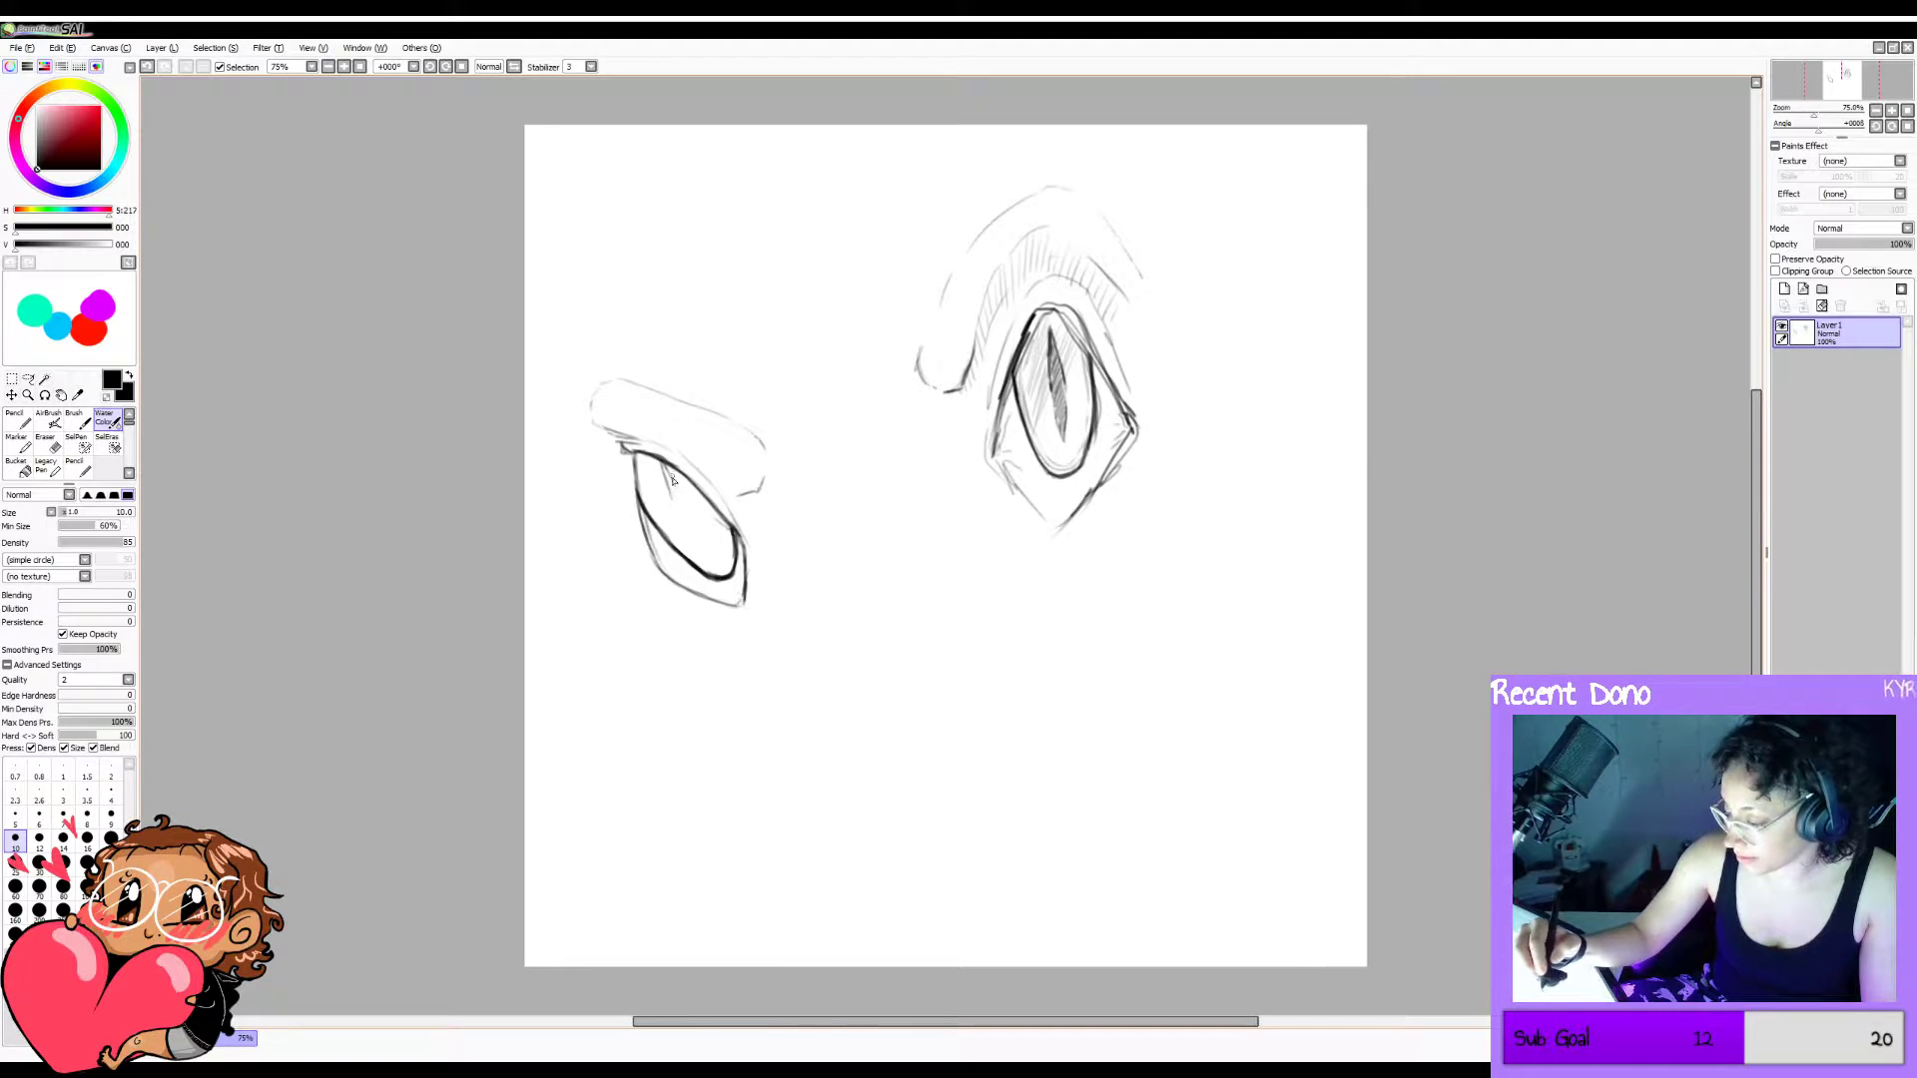
Sketch a slanted slit pupil inside the leaf-shaped eye's iris and darken its outline.
mouse_move(668, 472)
mouse_down()
mouse_move(705, 557)
mouse_move(697, 536)
mouse_up()
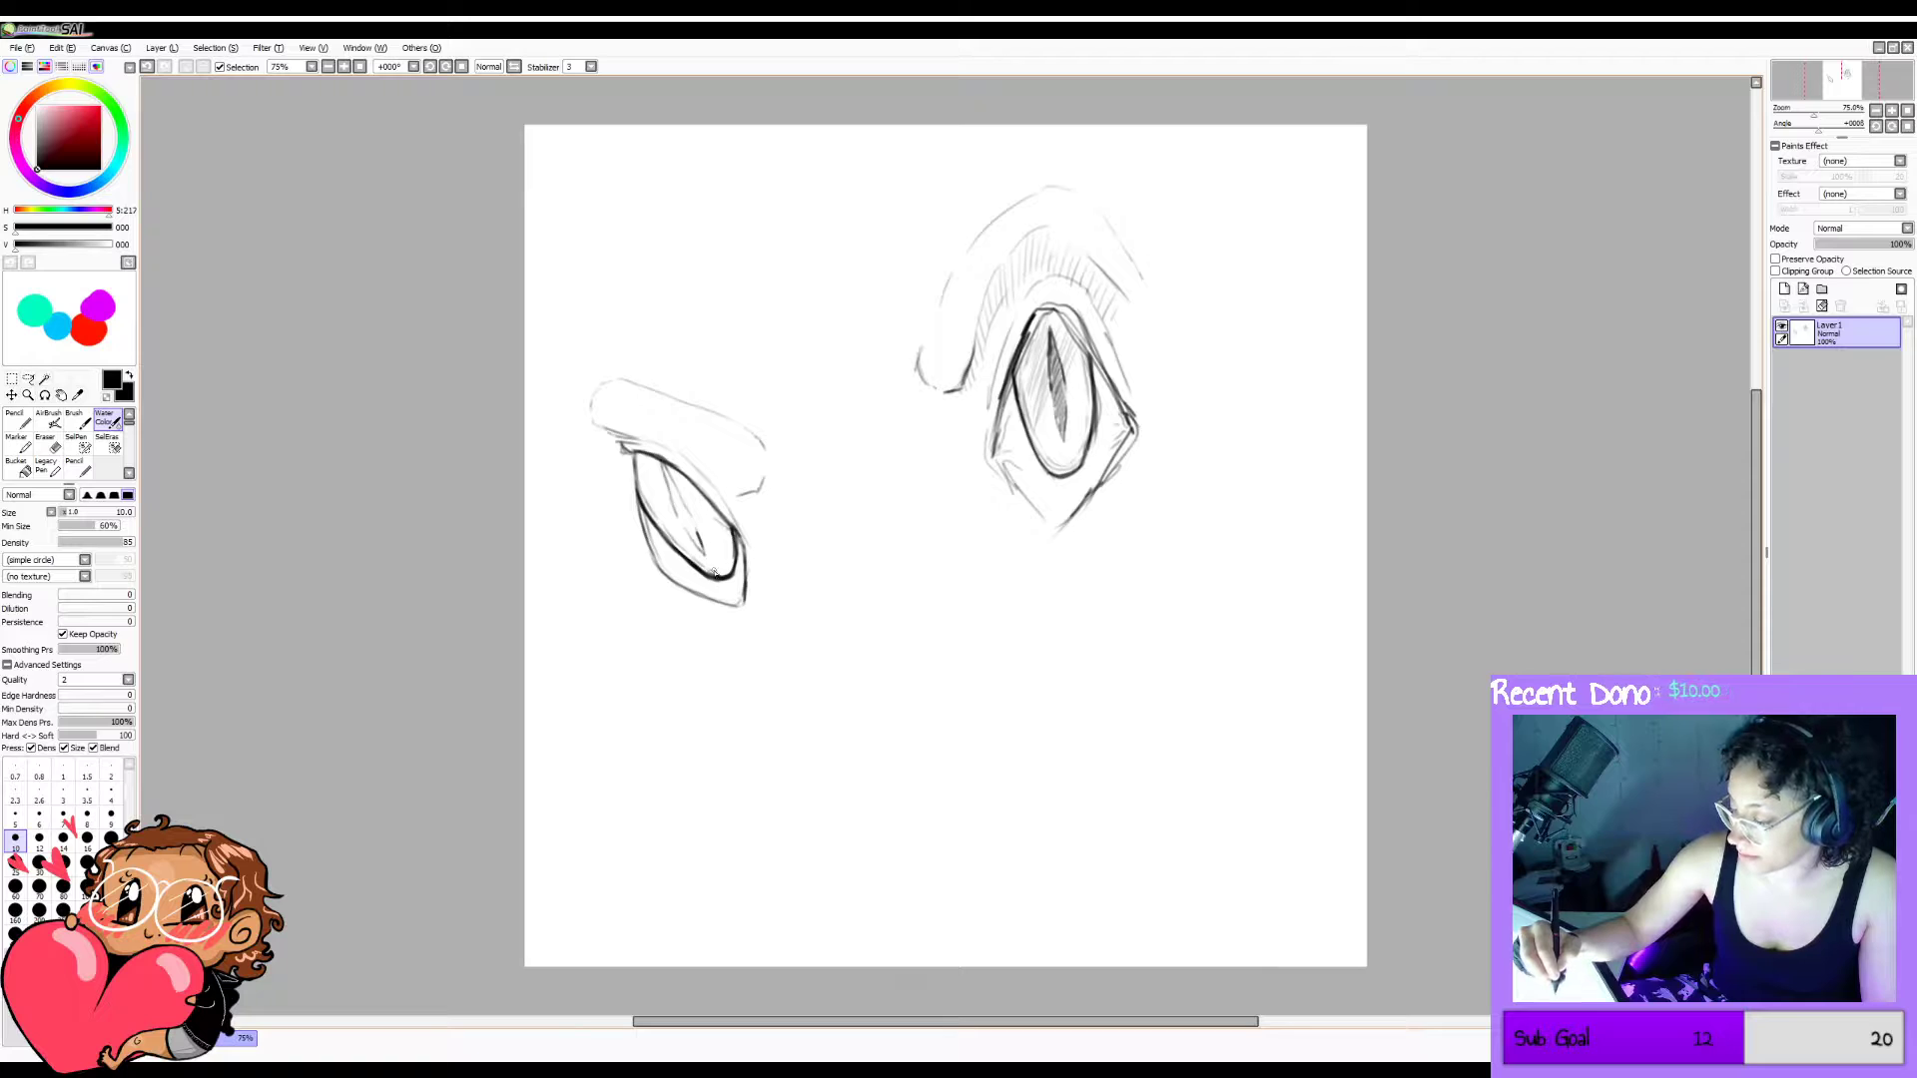
key(ctrl+z)
mouse_move(729, 570)
mouse_down()
mouse_move(741, 582)
mouse_move(728, 542)
mouse_up()
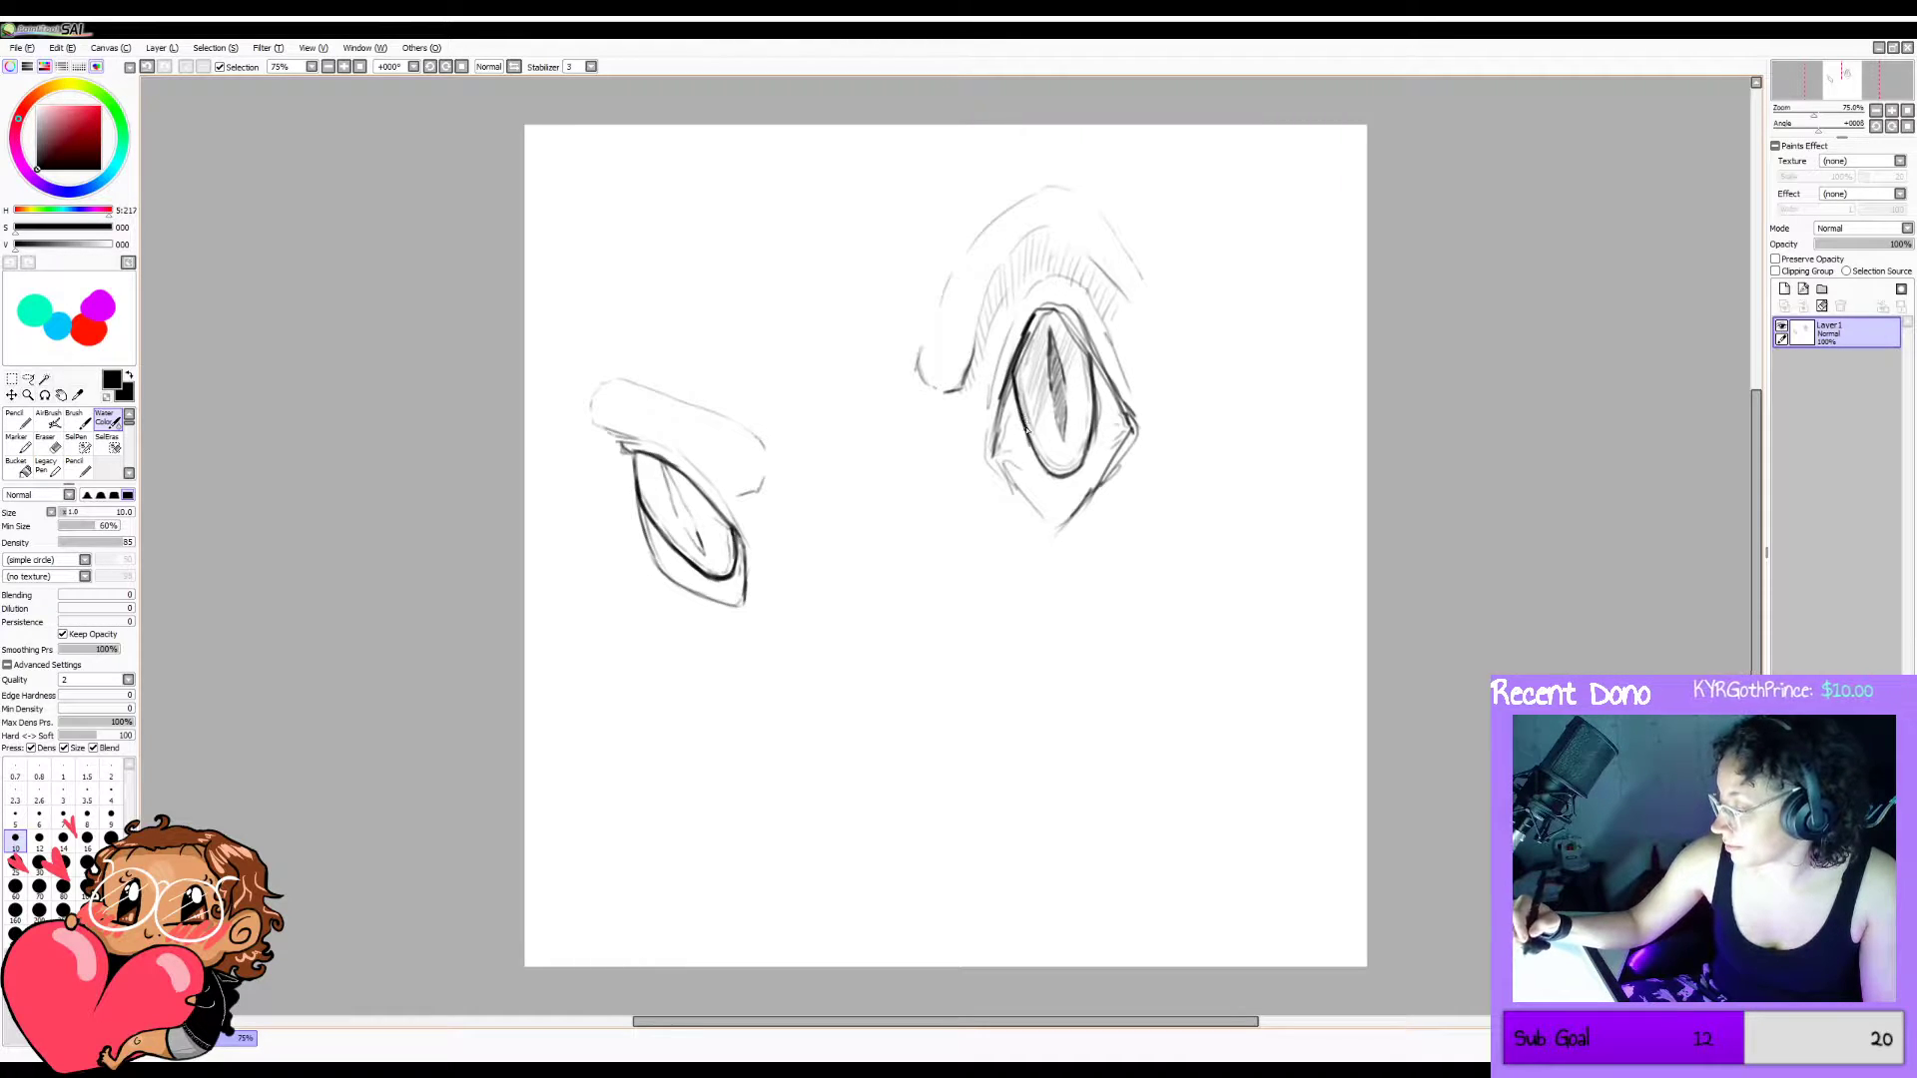
drag(1027, 429, 1034, 454)
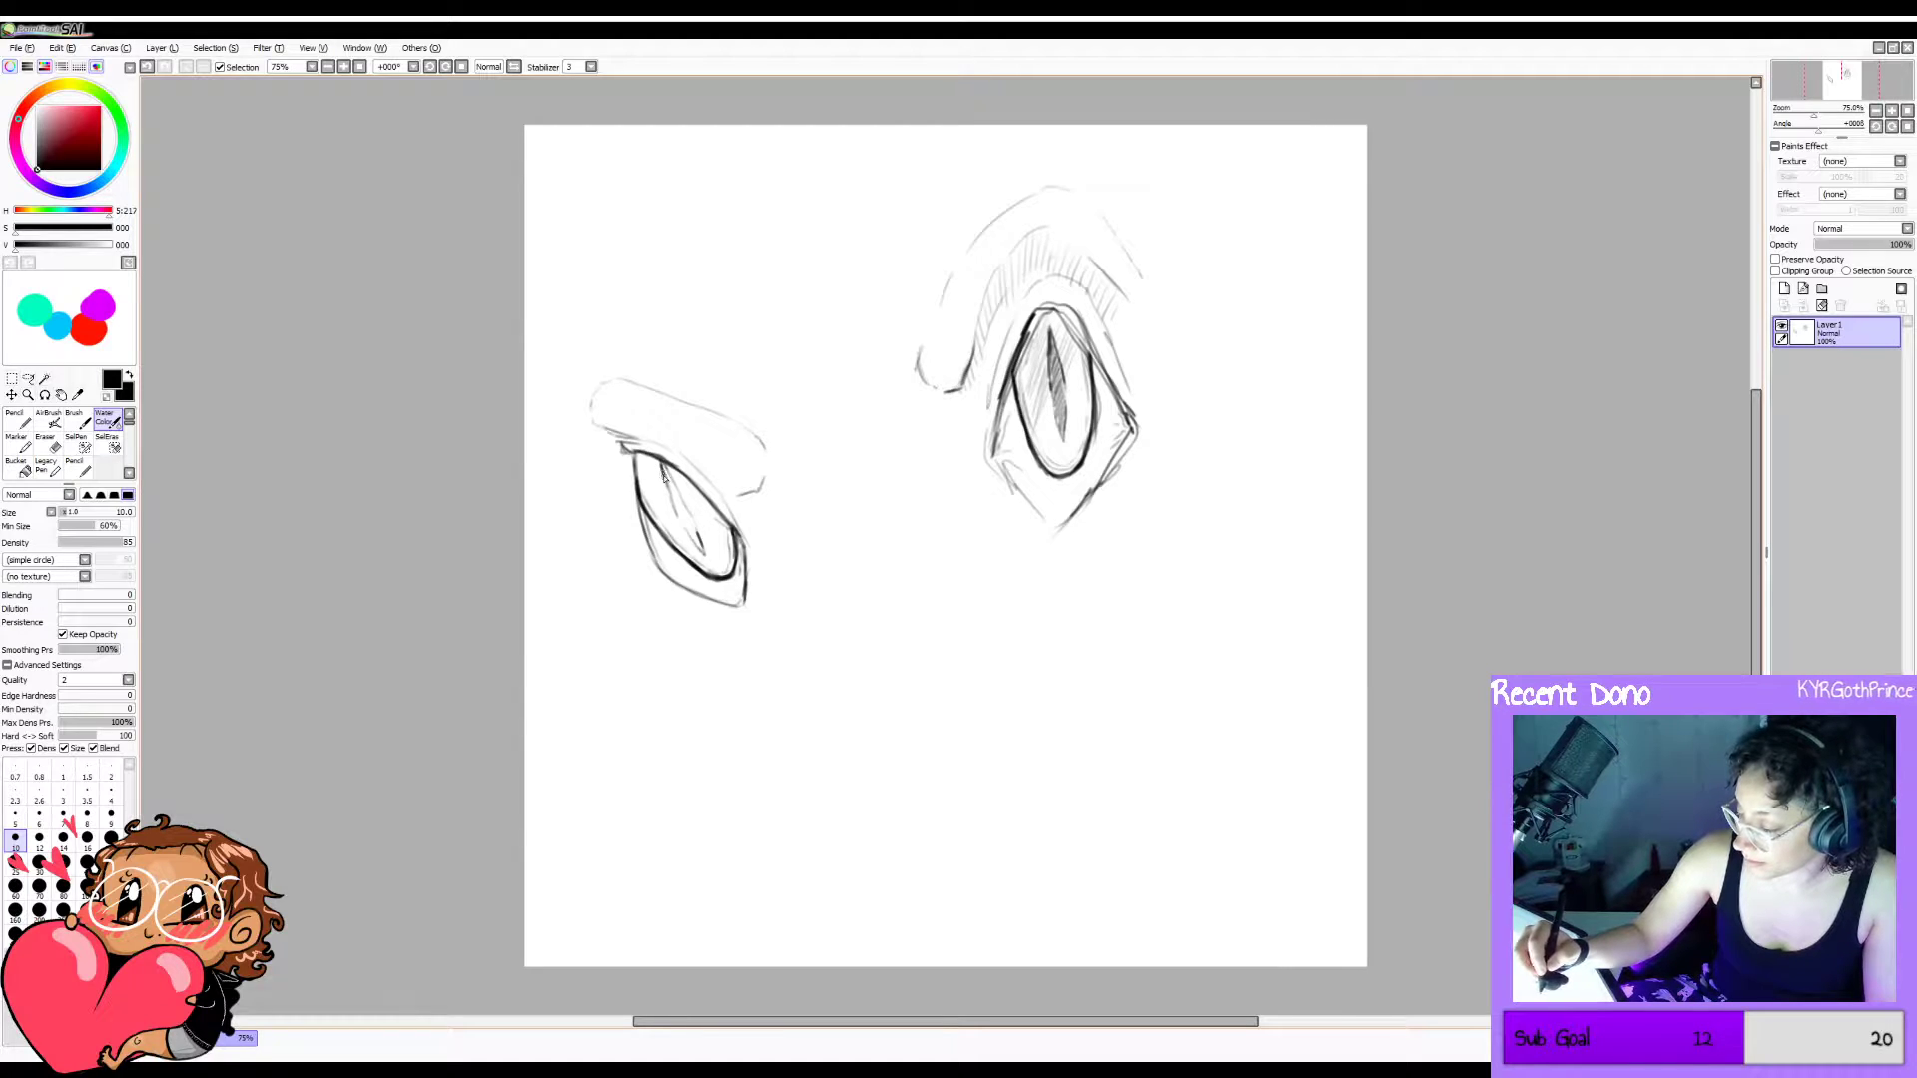
drag(662, 465, 707, 559)
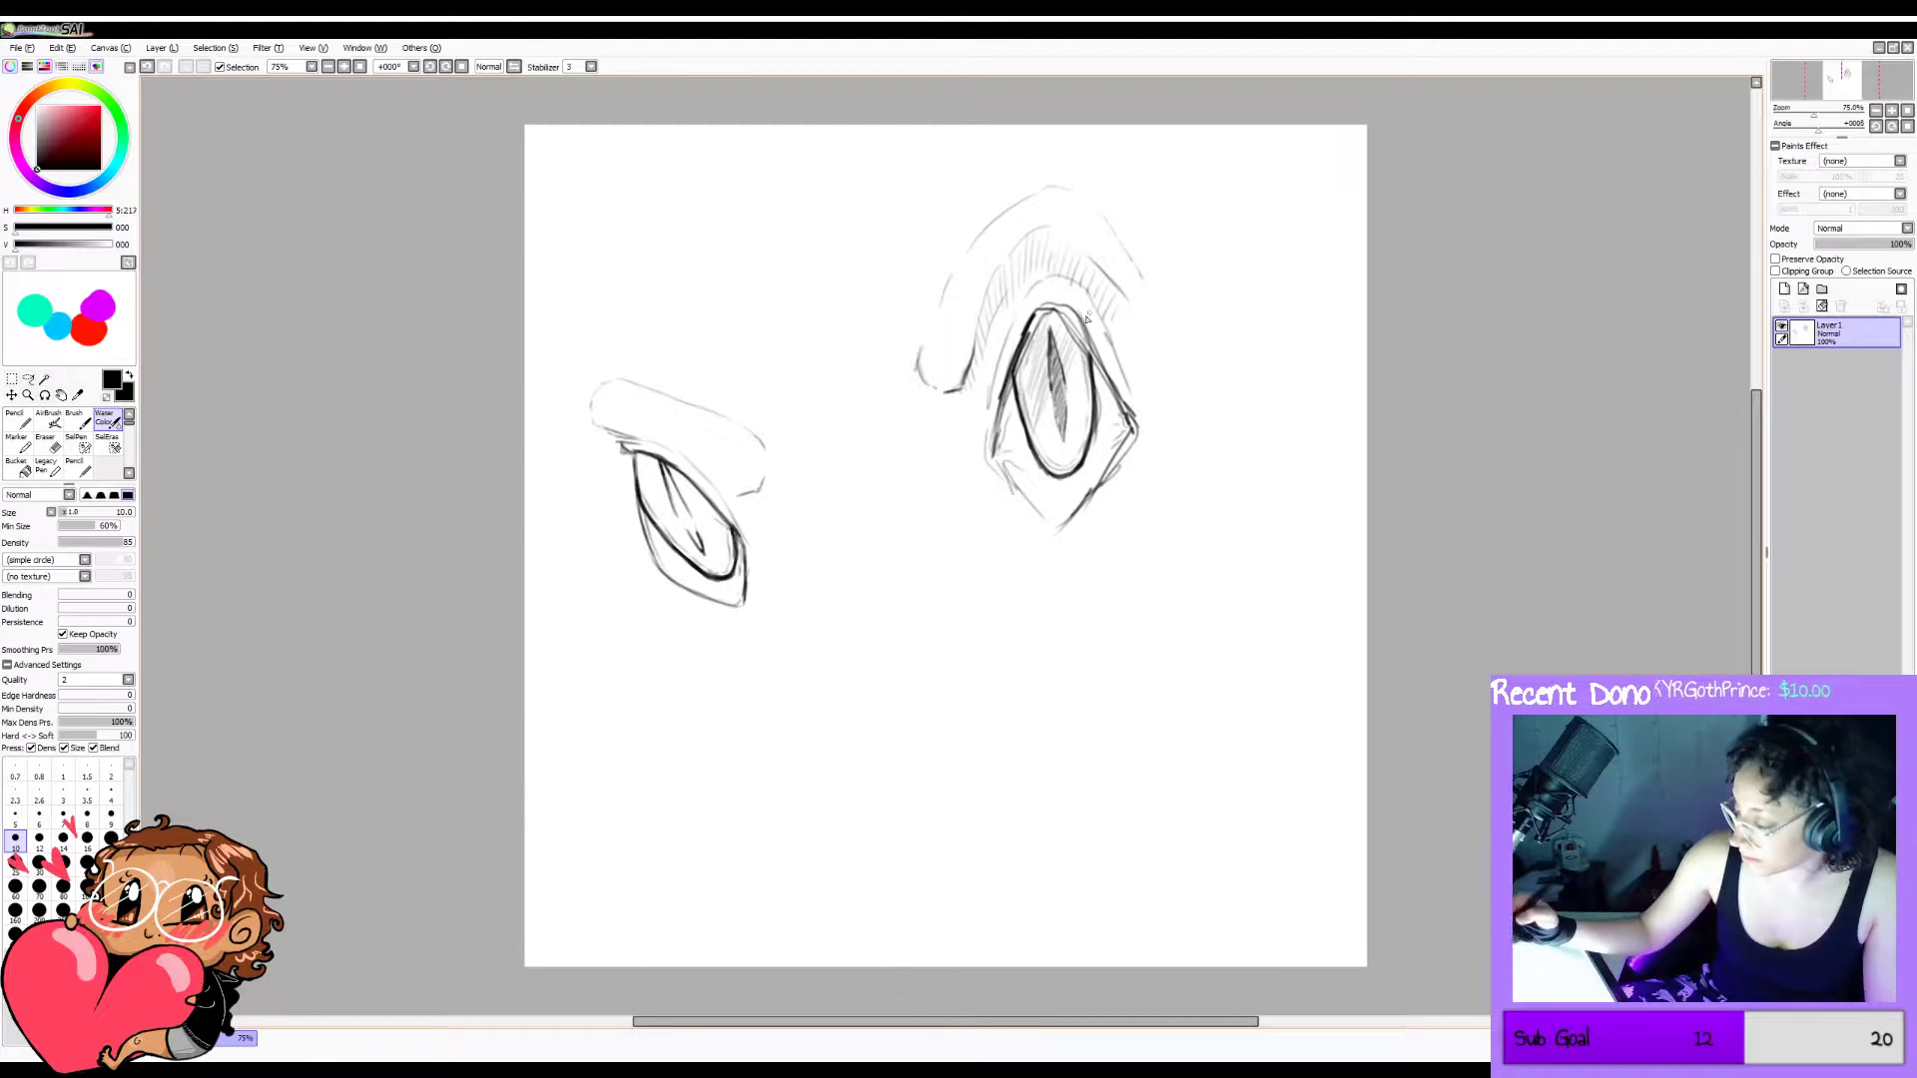
Retrace the edges of the diamond eye's slit pupil, undoing the strokes that do not fit.
drag(1051, 335, 1064, 441)
key(ctrl+z)
key(ctrl+z)
key(ctrl+z)
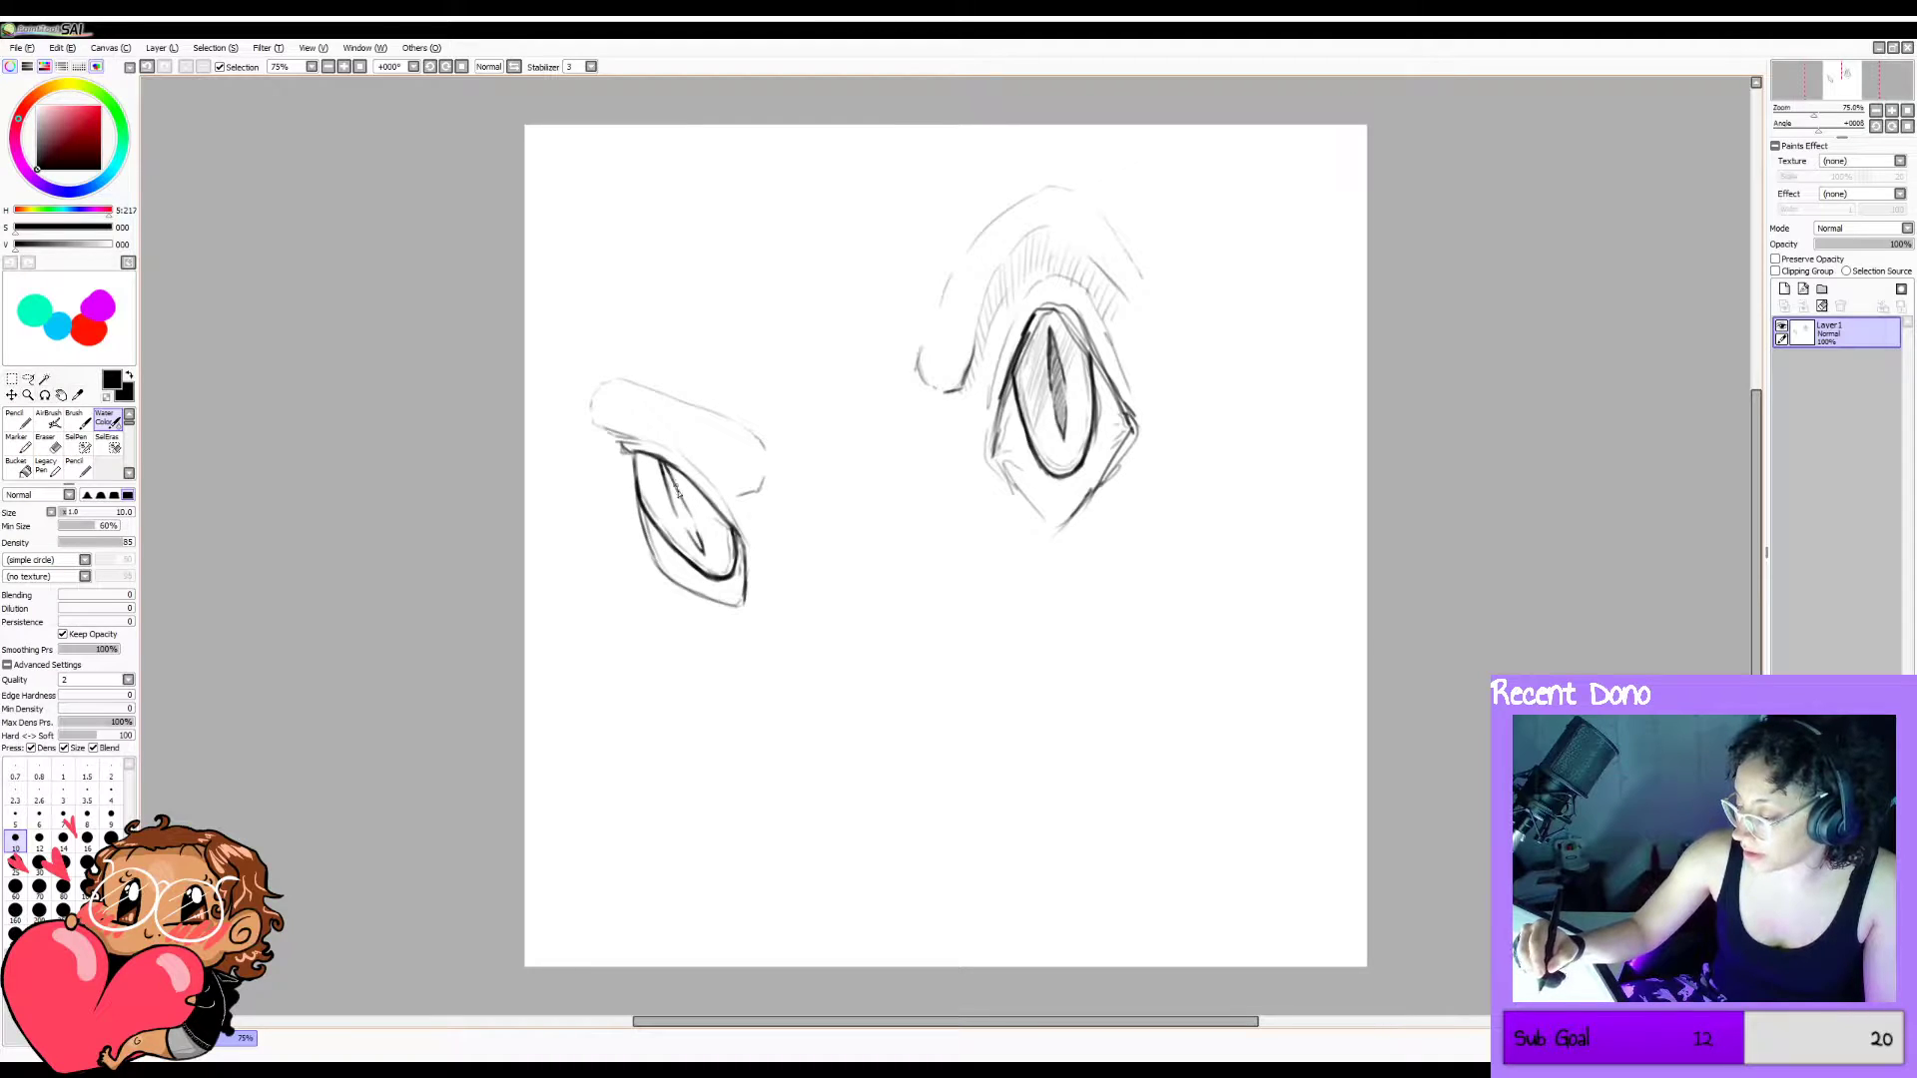
Fill the leaf-shaped eye's slanted slit pupil with dark hatching down to its lower tip, undoing stray strokes.
mouse_move(672, 483)
mouse_down()
mouse_move(691, 520)
mouse_move(666, 483)
mouse_move(678, 511)
mouse_up()
key(ctrl+z)
key(ctrl+z)
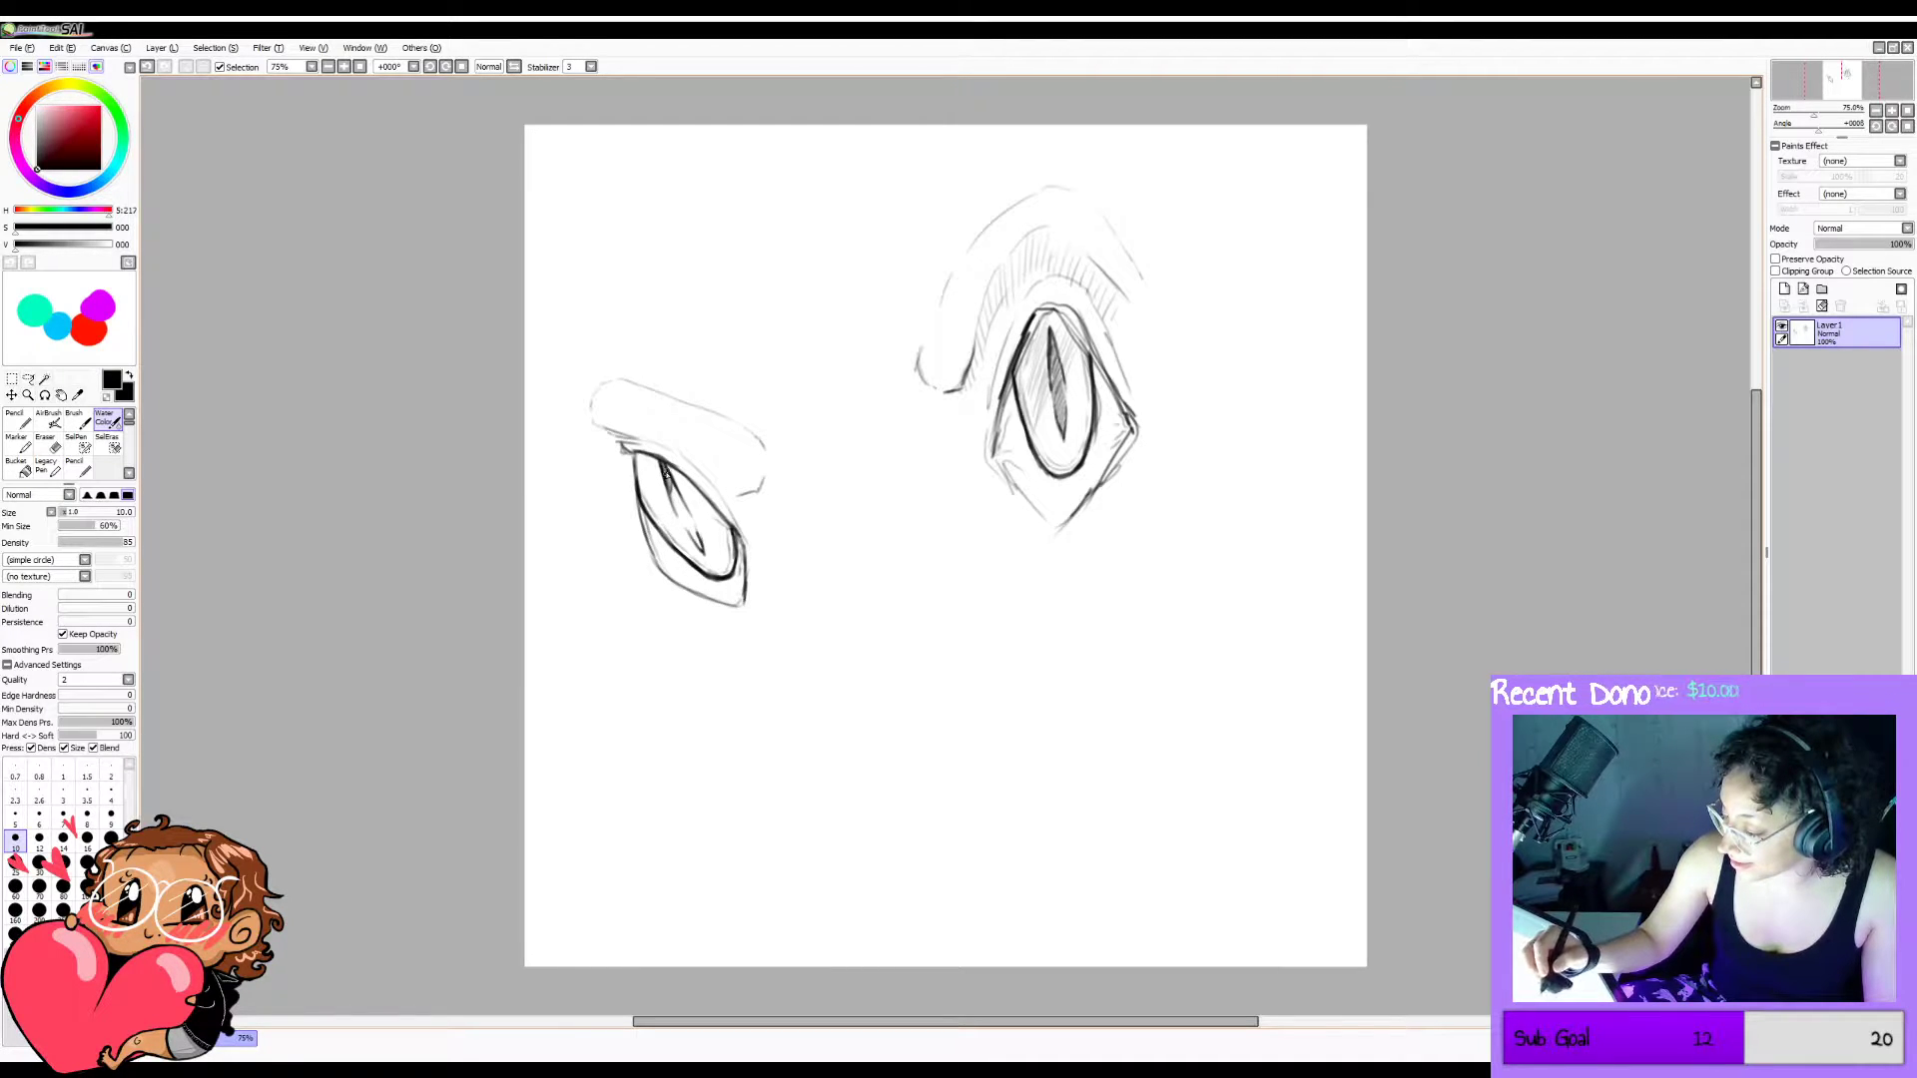
drag(667, 469, 693, 541)
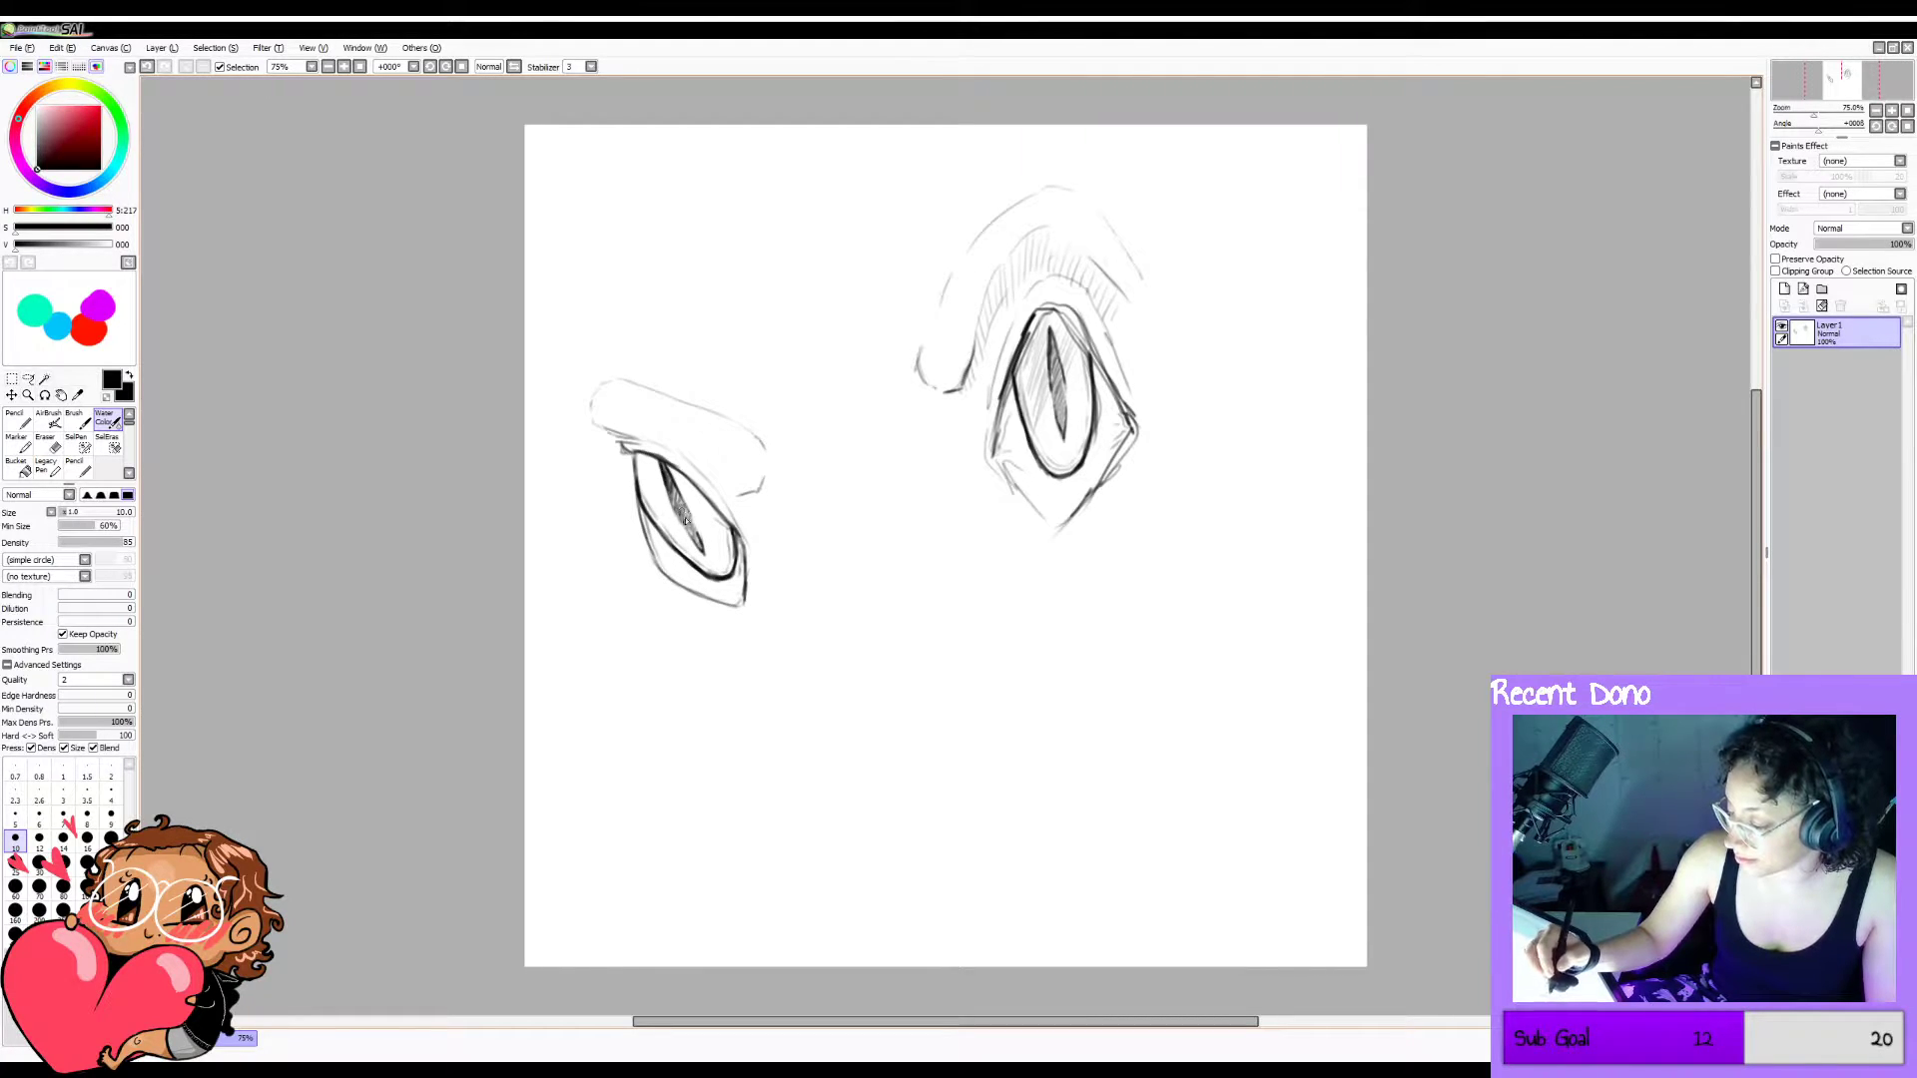
drag(687, 520, 702, 550)
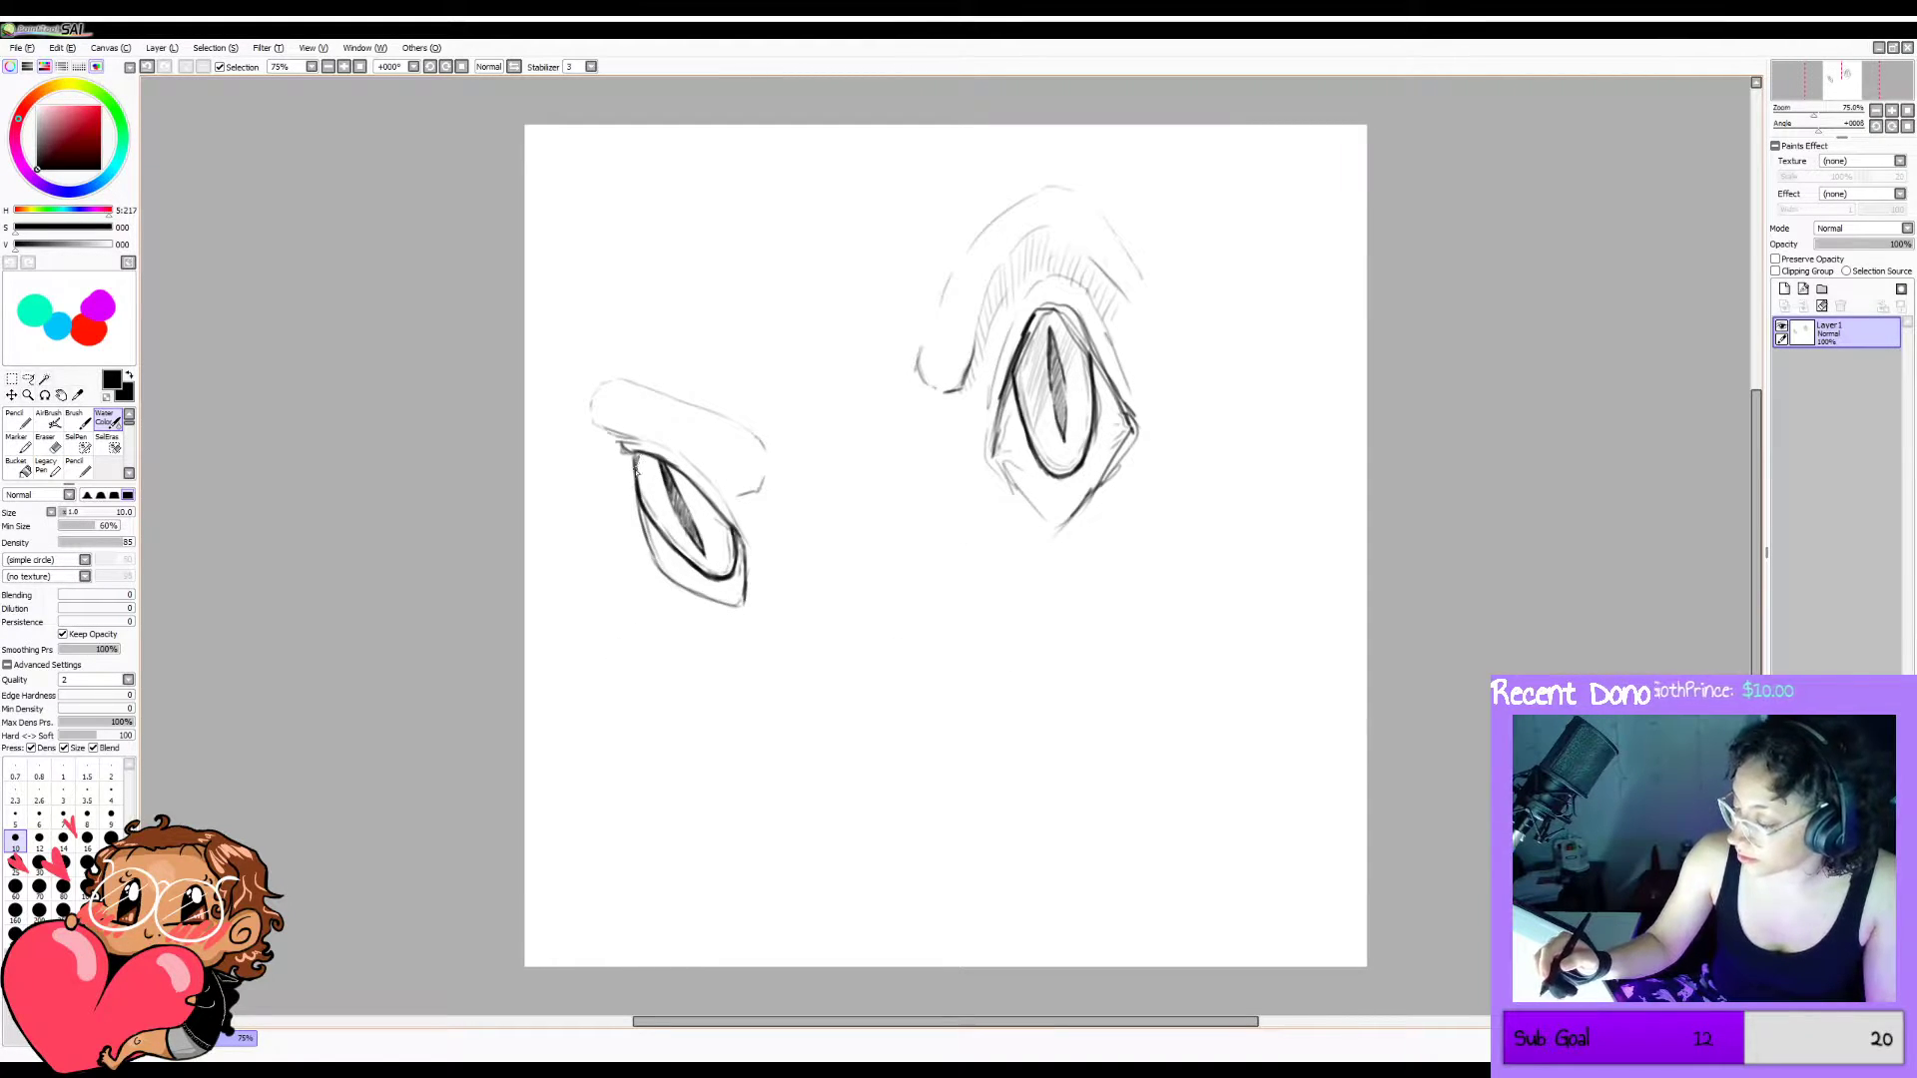
Hatch the upper part of the leaf-shaped eye's iris around the pupil and try a stroke above the eye's left corner.
mouse_move(647, 456)
mouse_down()
mouse_move(656, 525)
mouse_move(687, 464)
mouse_move(668, 467)
mouse_move(699, 514)
mouse_up()
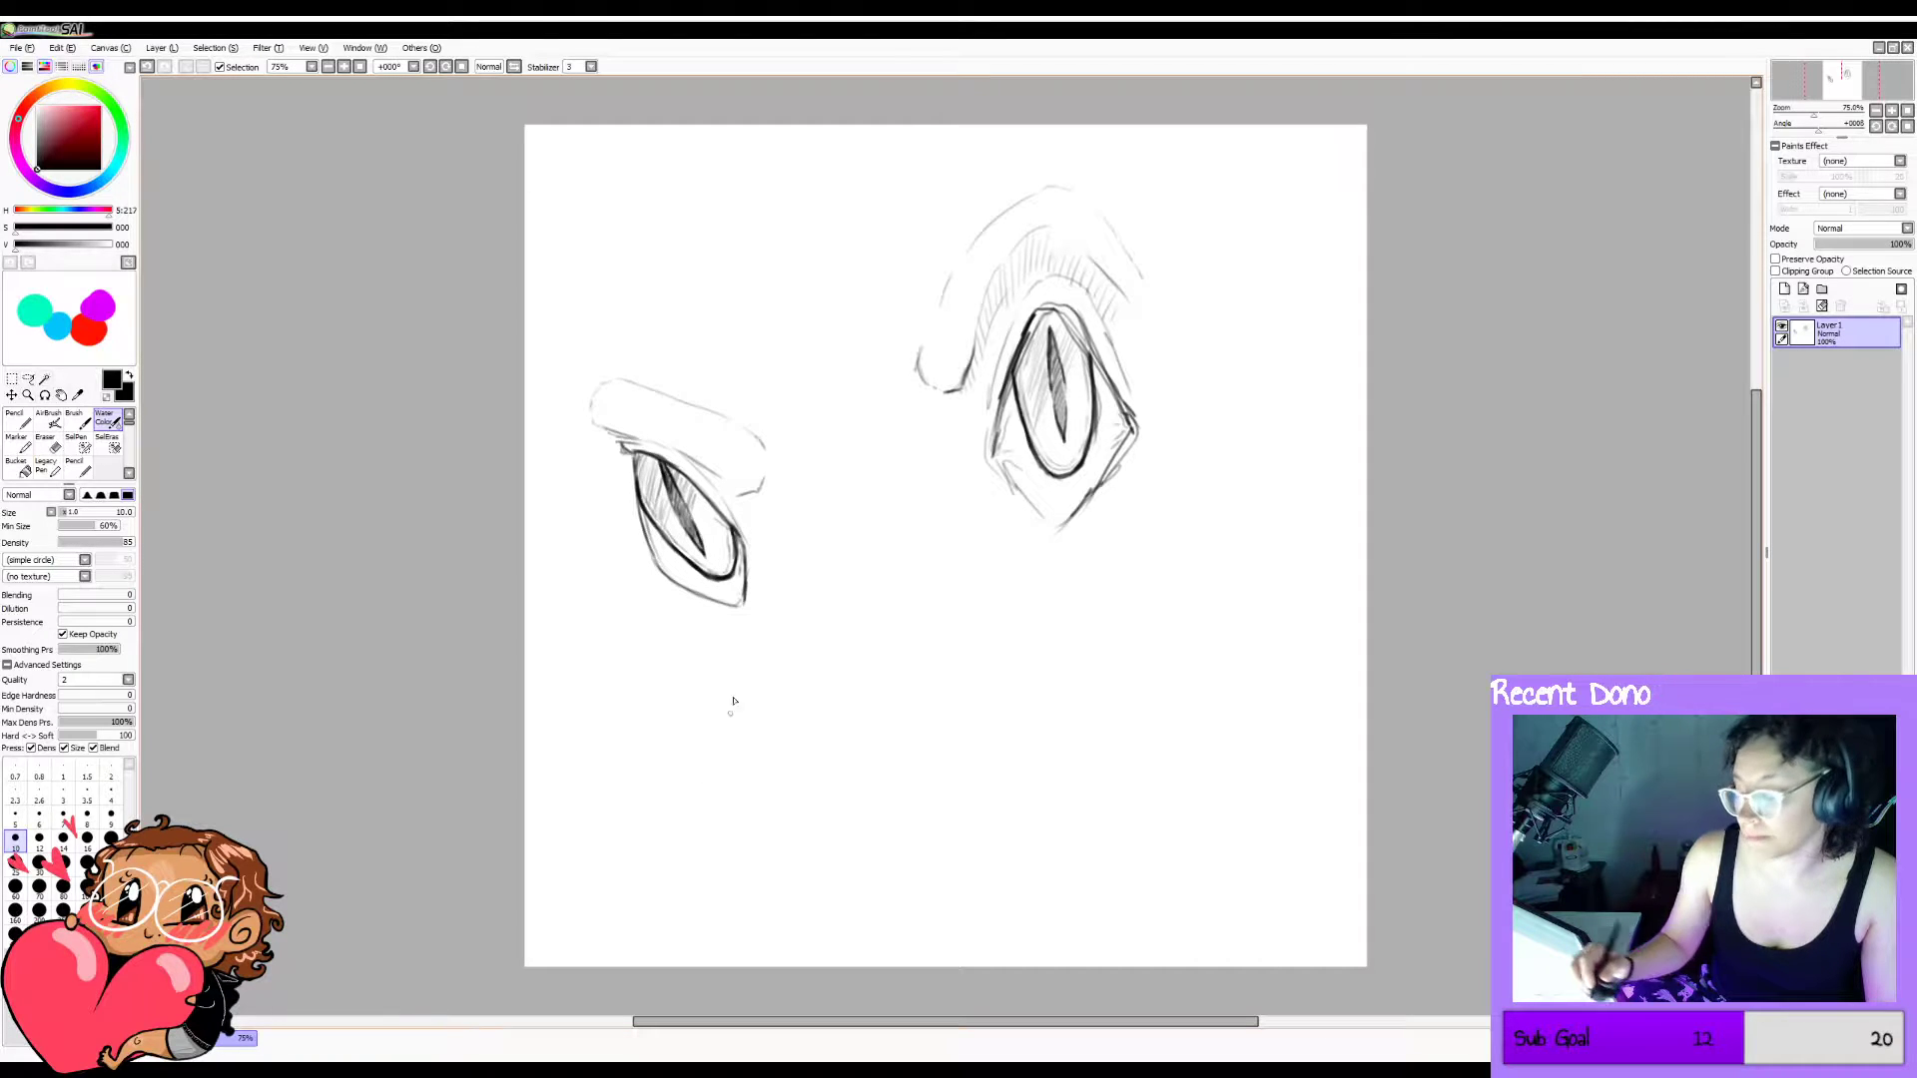
drag(615, 432, 656, 443)
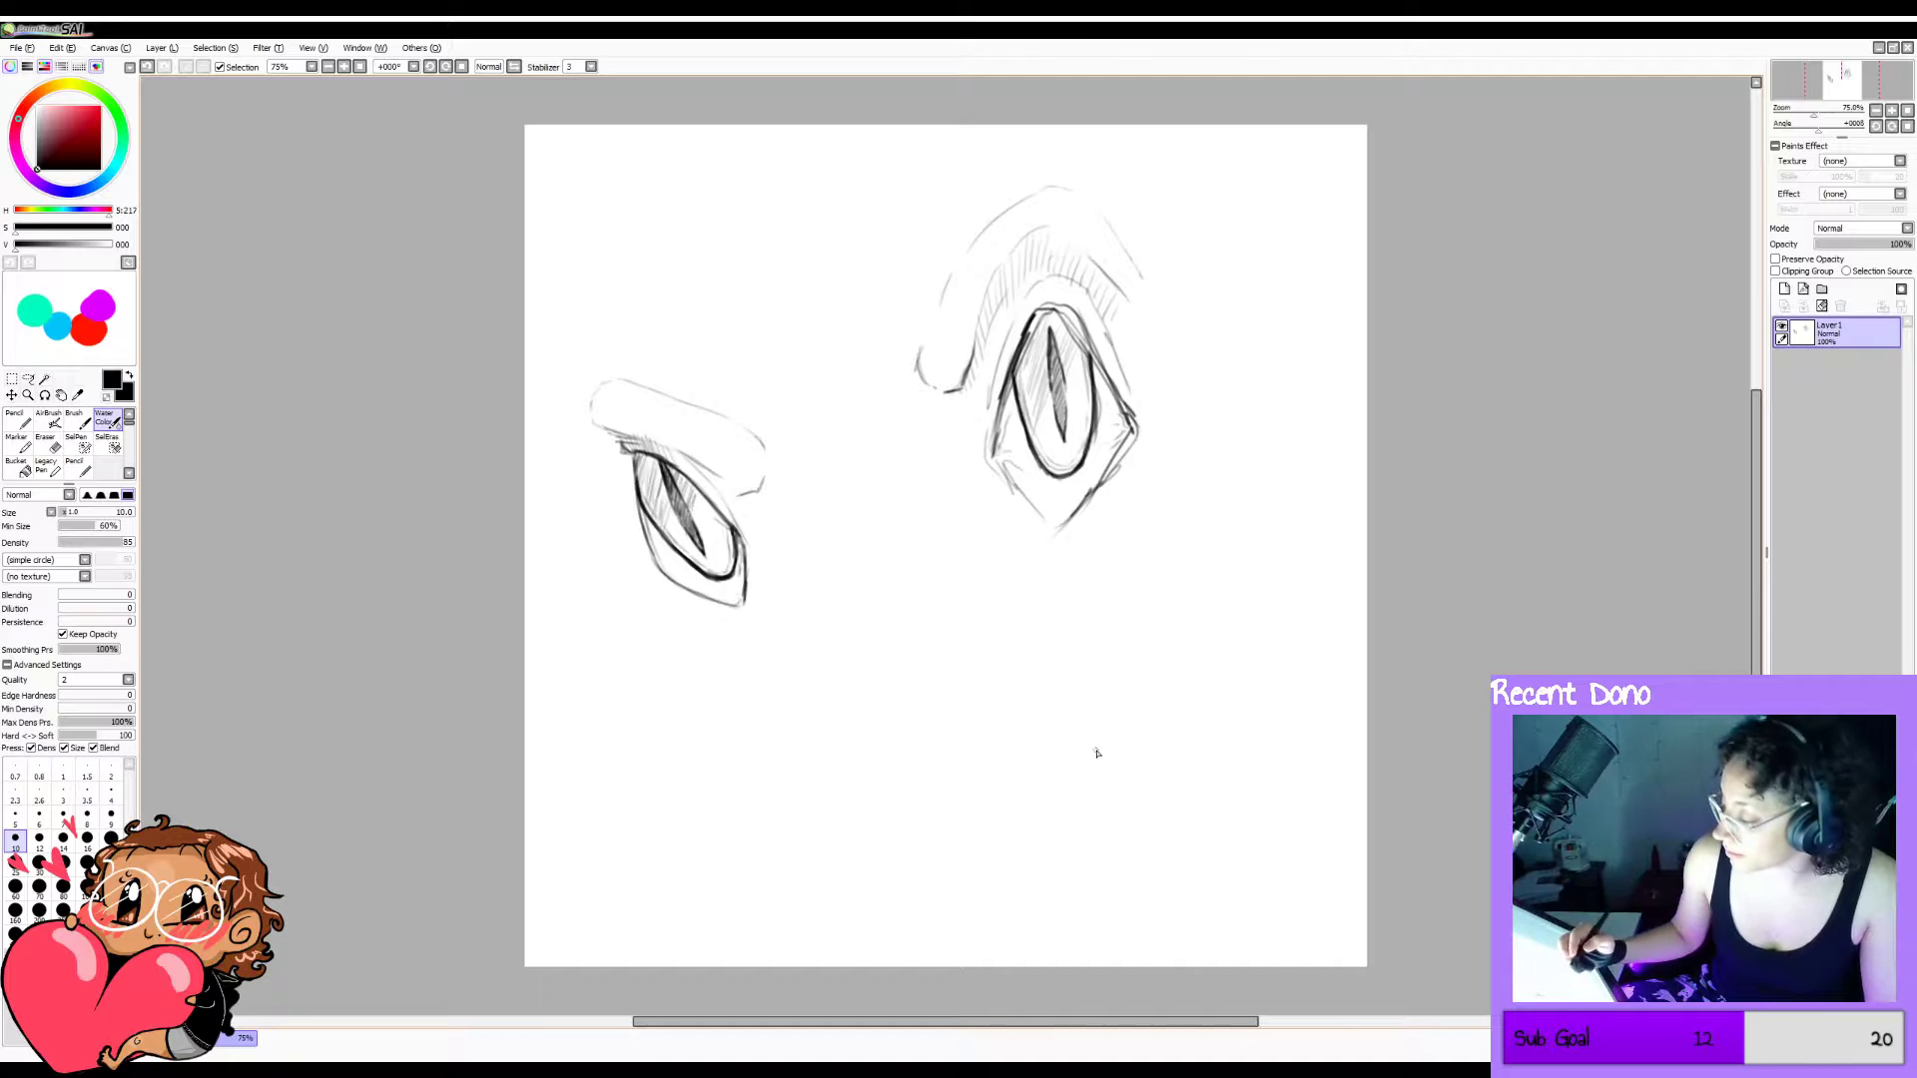
key(ctrl+z)
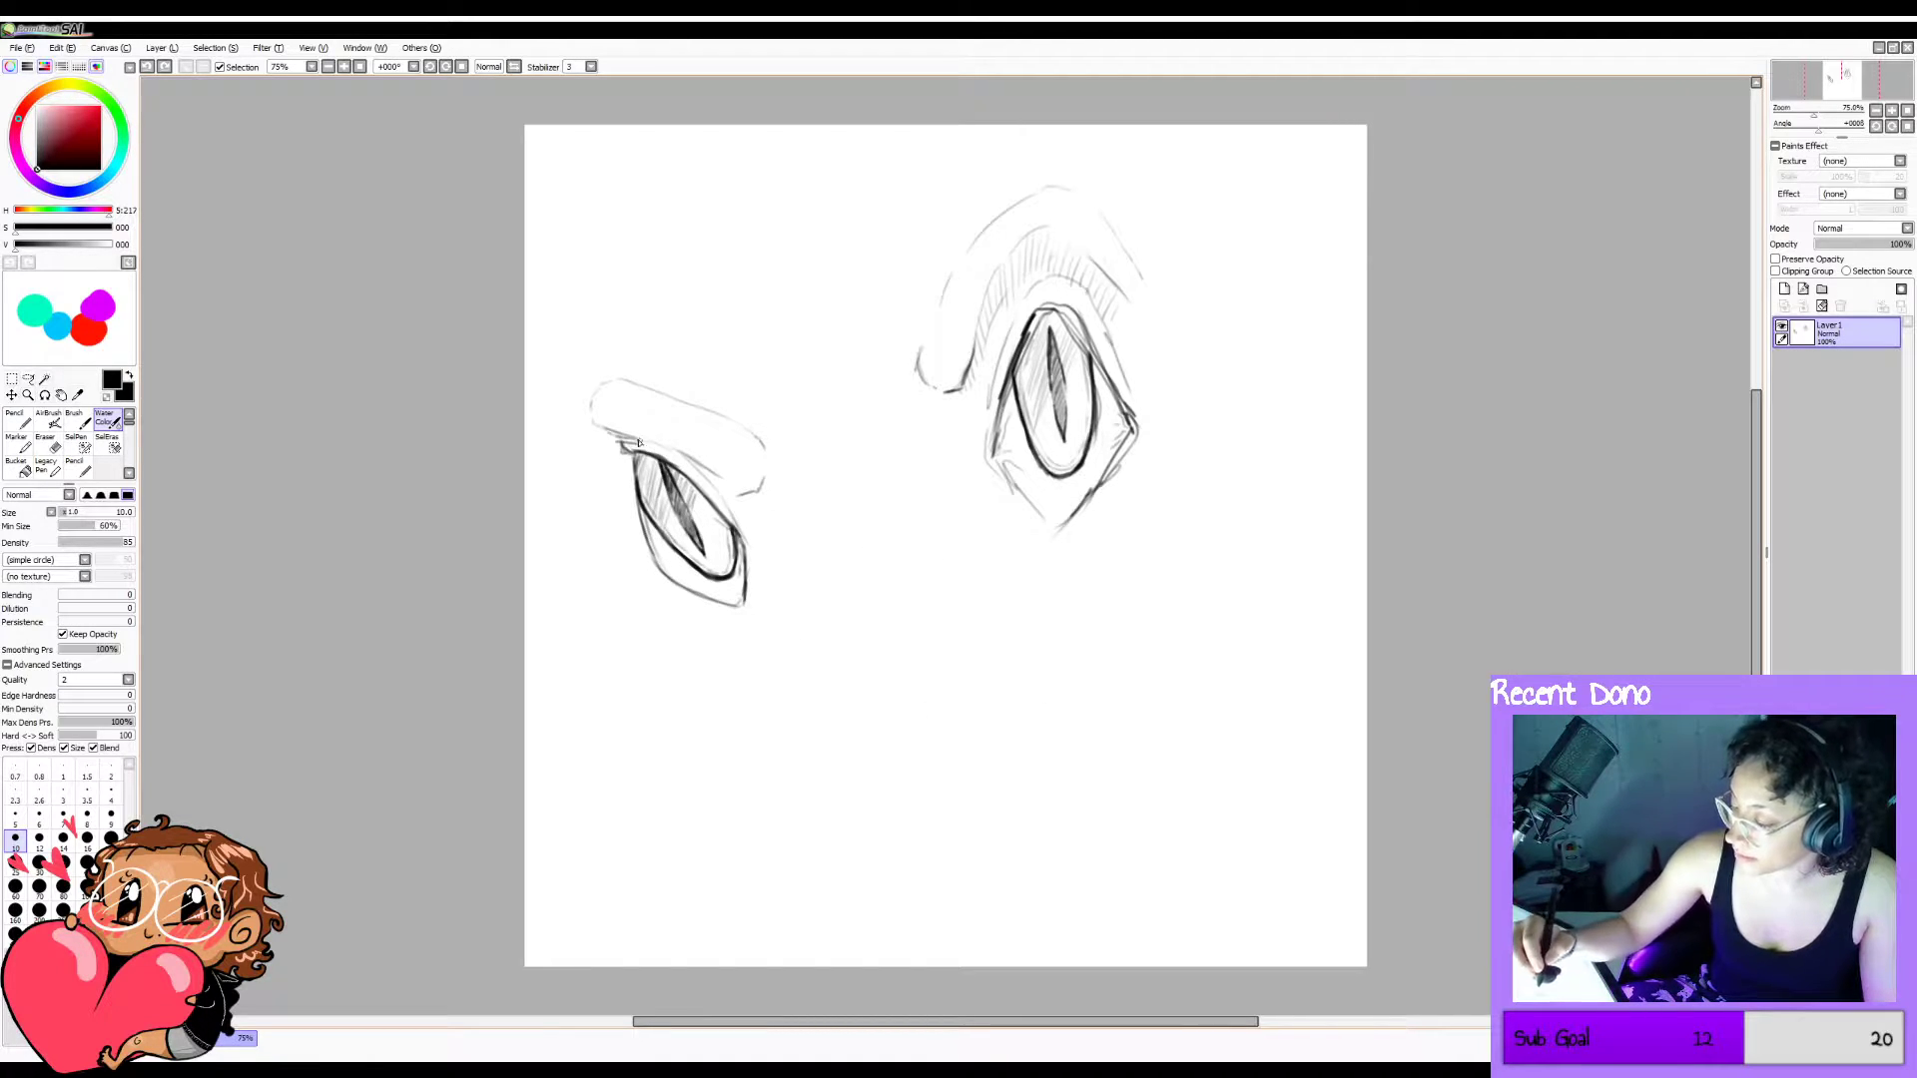
Hatch the strip between the leaf-shaped eye's upper edge and its brow band.
mouse_move(617, 439)
mouse_down()
mouse_move(695, 484)
mouse_move(689, 459)
mouse_move(713, 507)
mouse_move(697, 465)
mouse_move(710, 500)
mouse_move(729, 497)
mouse_up()
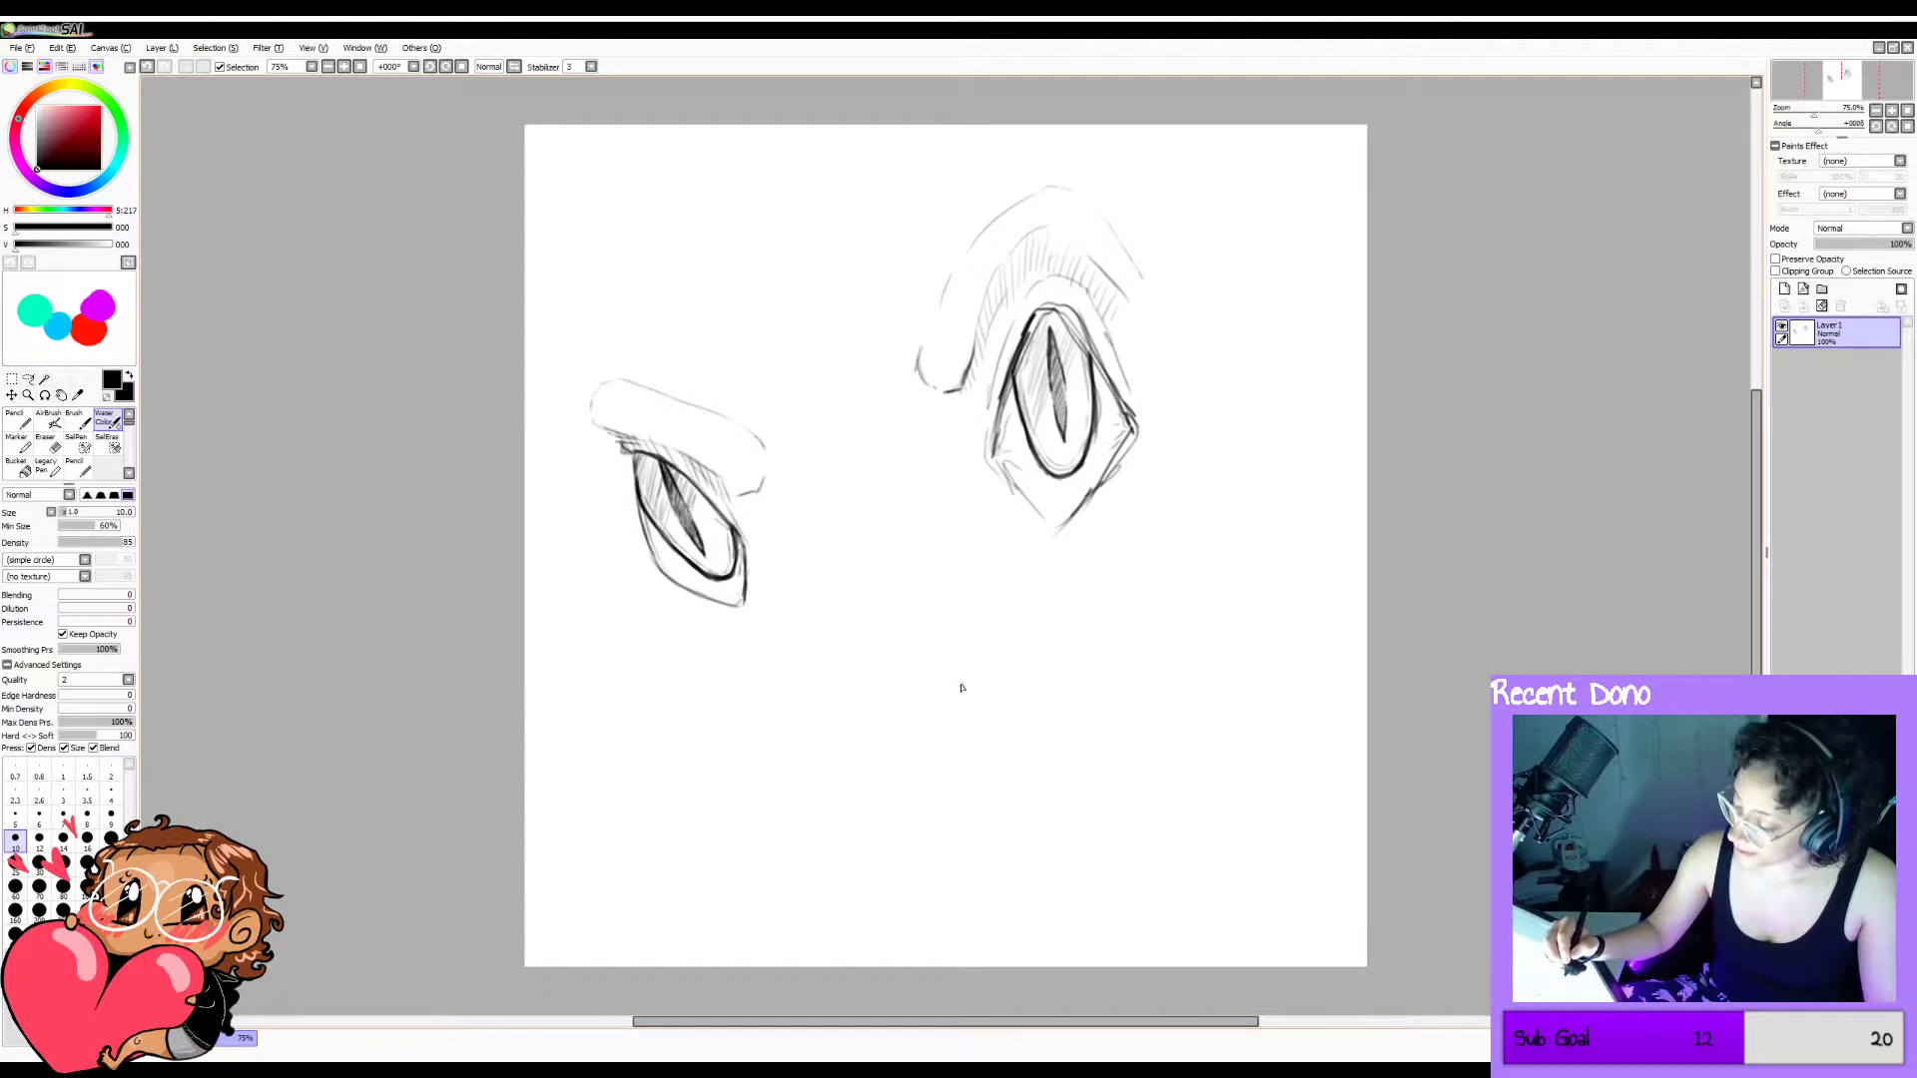
Sketch a small pointed nostril outline below and between the two eyes, undoing strokes that do not fit.
mouse_move(961, 653)
mouse_down()
mouse_move(965, 685)
mouse_move(976, 671)
mouse_up()
key(ctrl+z)
key(ctrl+z)
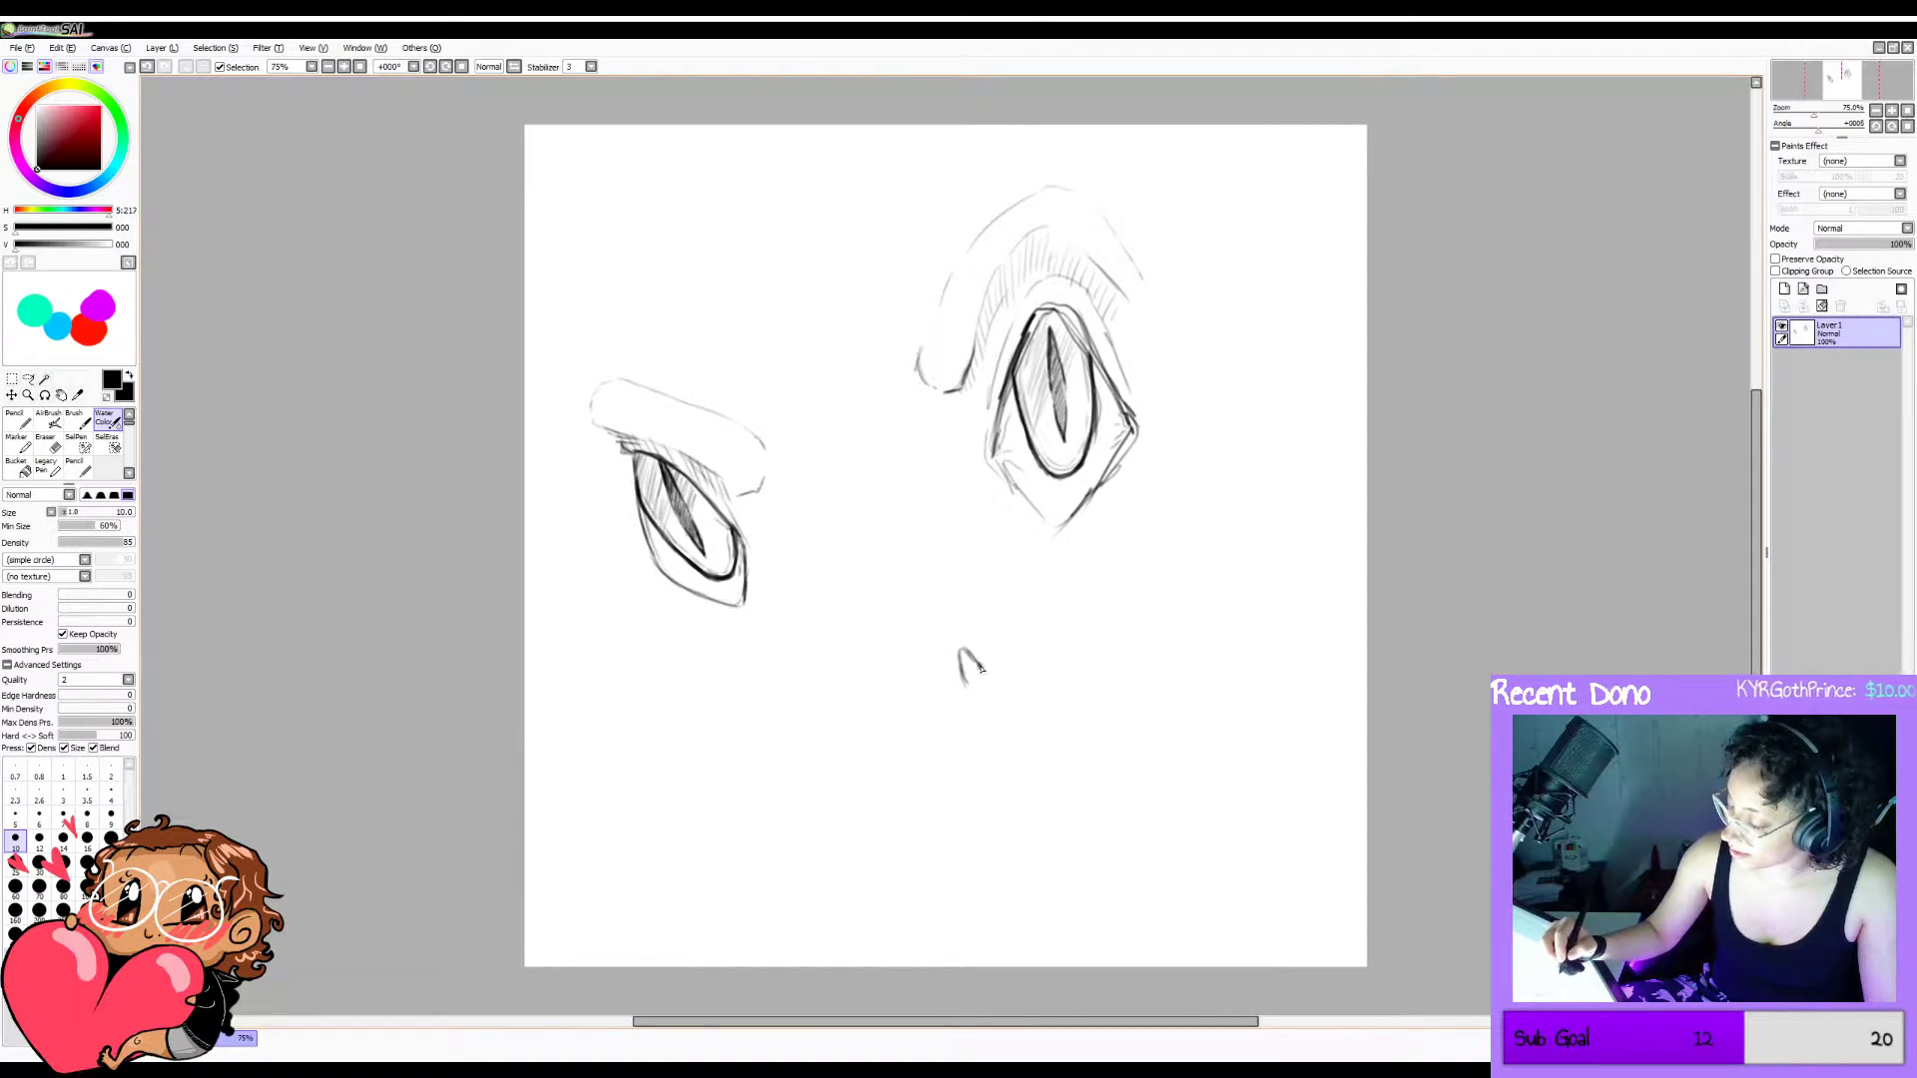
key(ctrl+z)
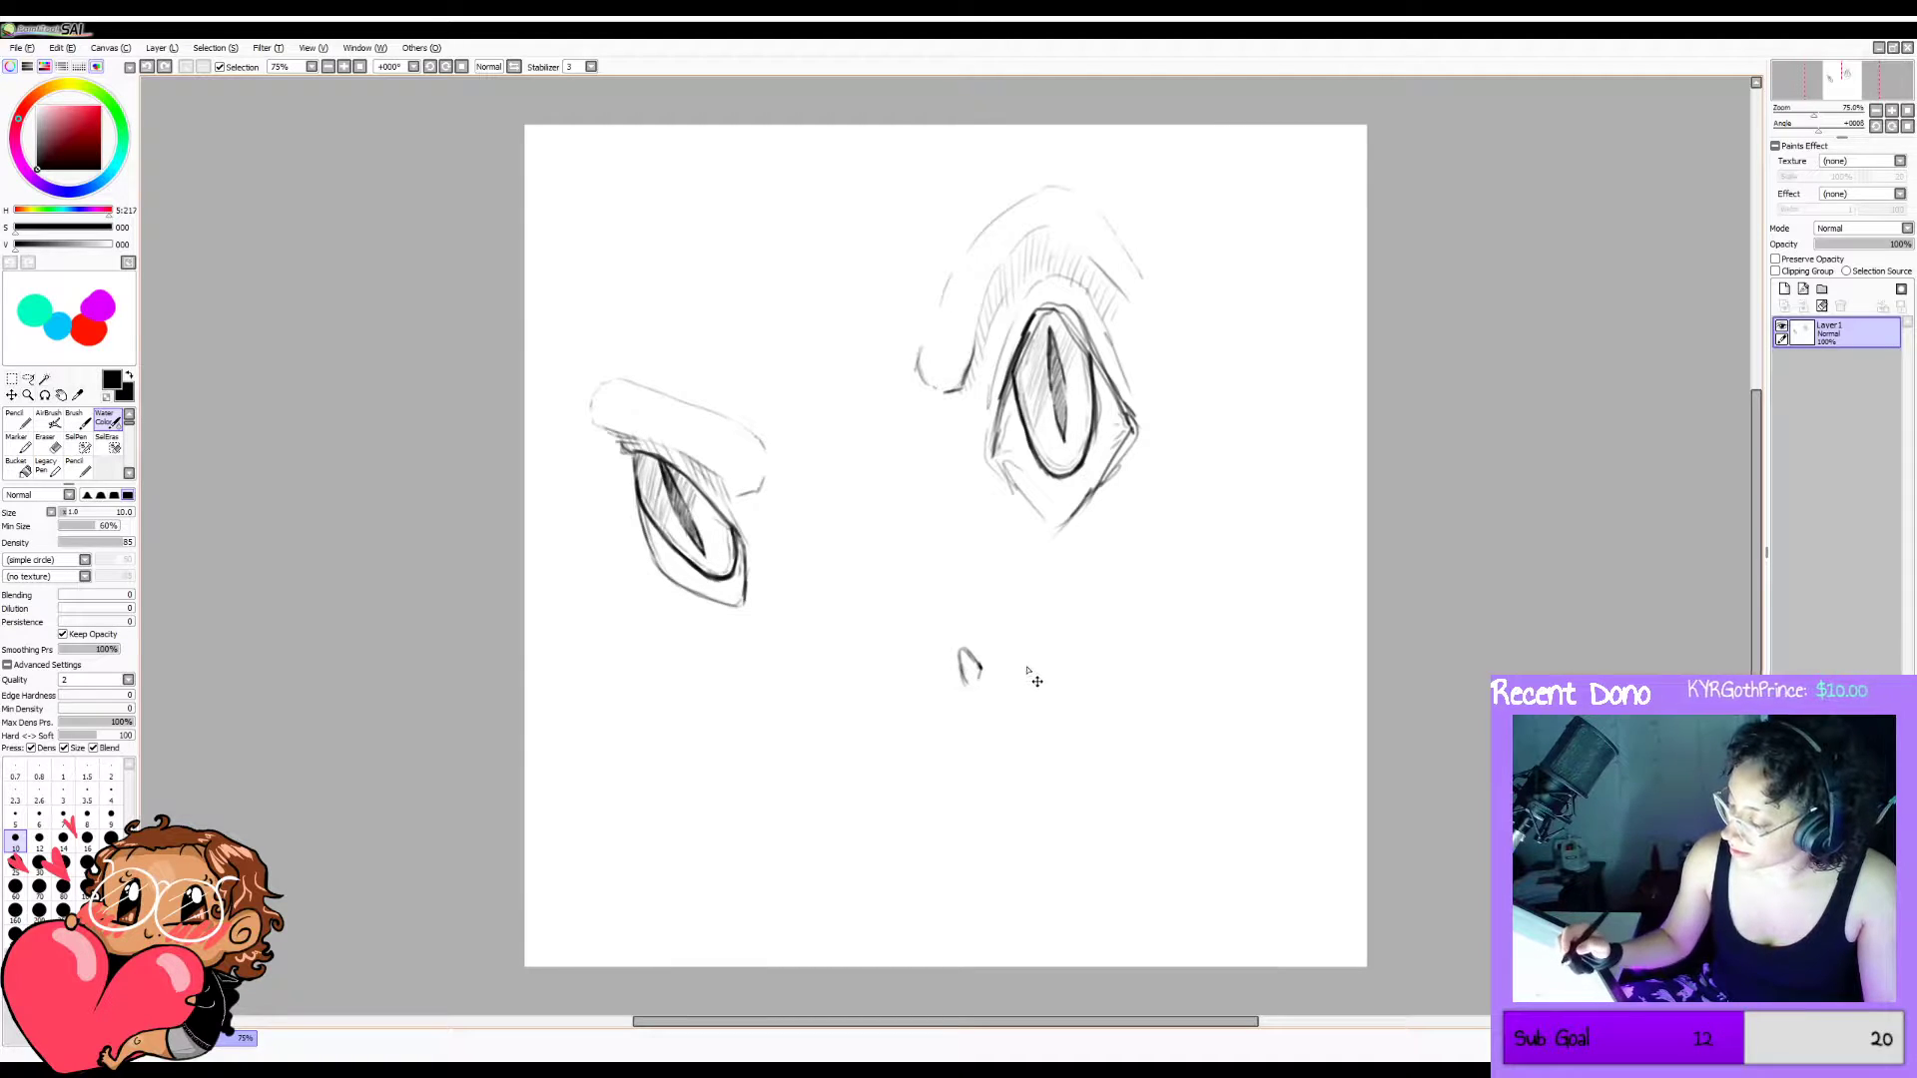
mouse_move(964, 651)
mouse_down()
mouse_move(977, 683)
mouse_move(977, 666)
mouse_up()
key(ctrl+z)
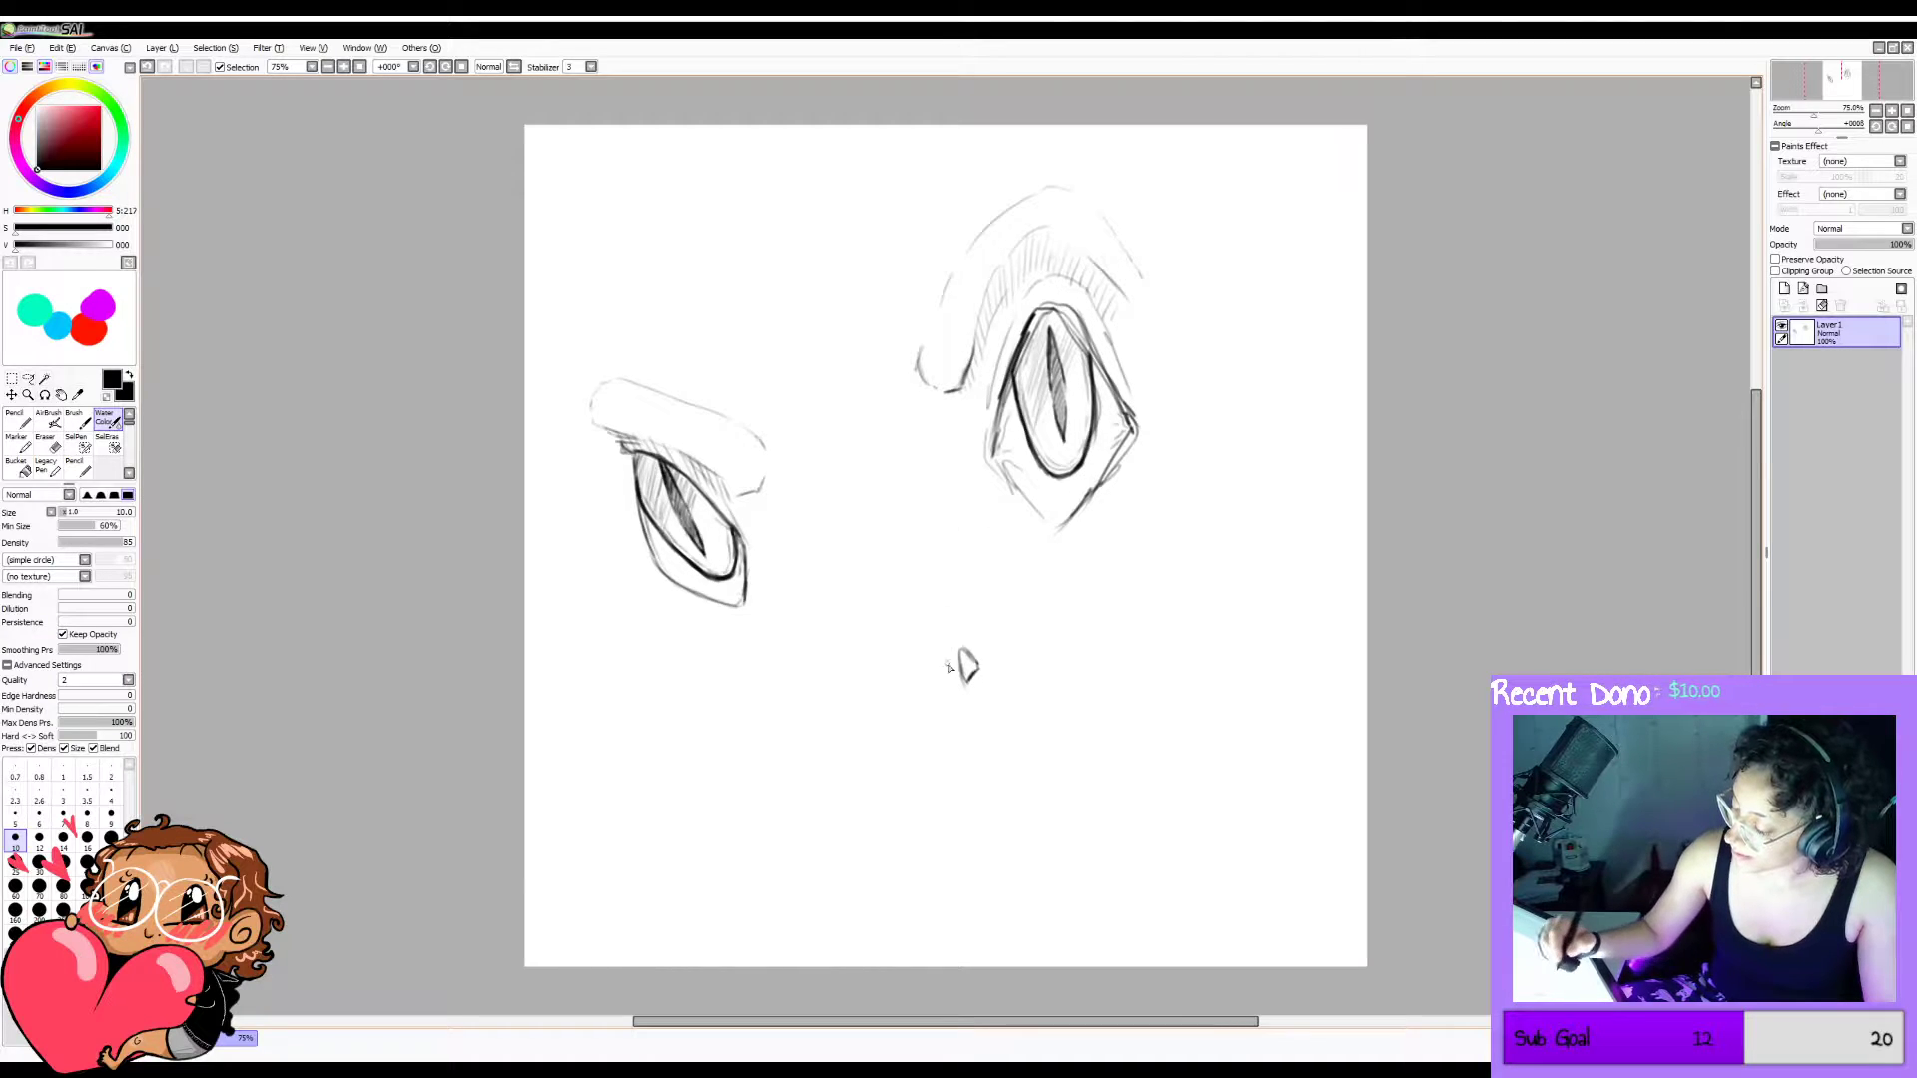
Try curved rim strokes around the small nostril and darken its lower tip, undoing the arcs that do not fit.
drag(955, 689, 947, 645)
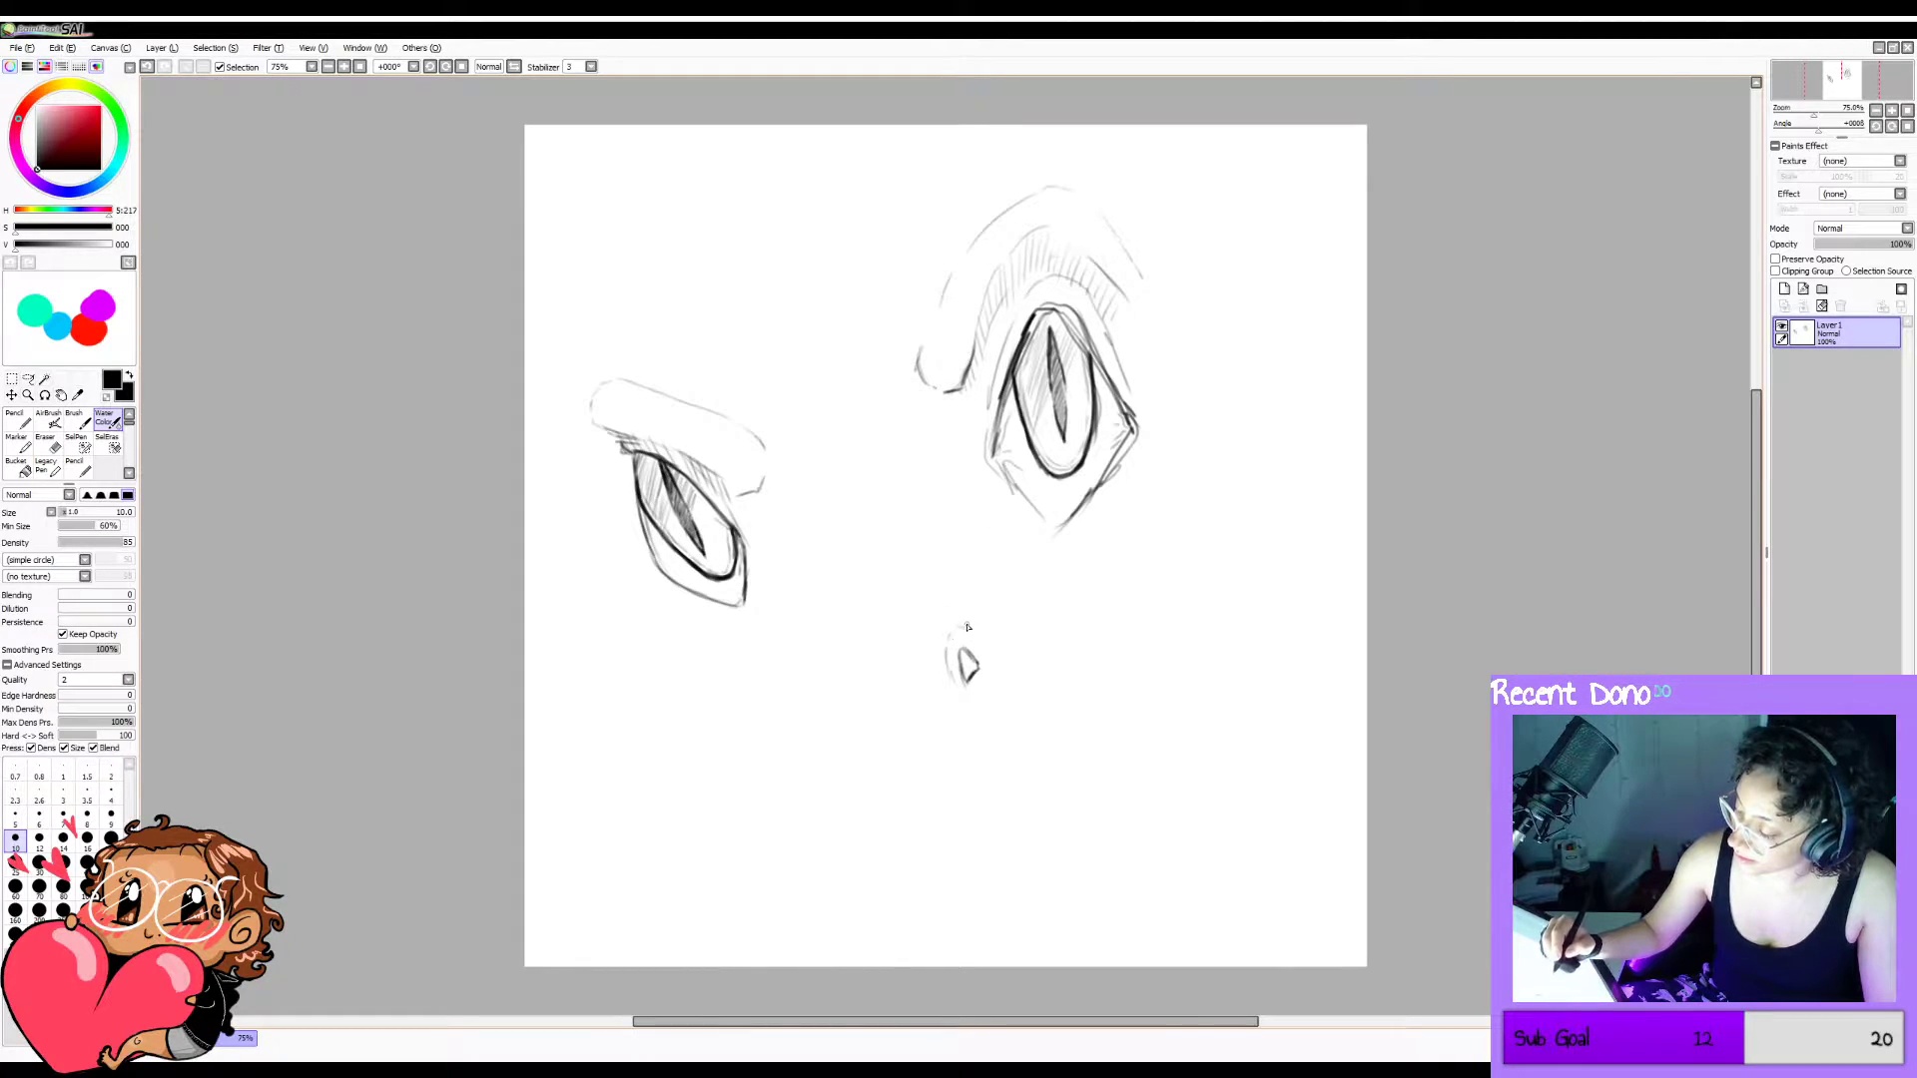
key(ctrl+z)
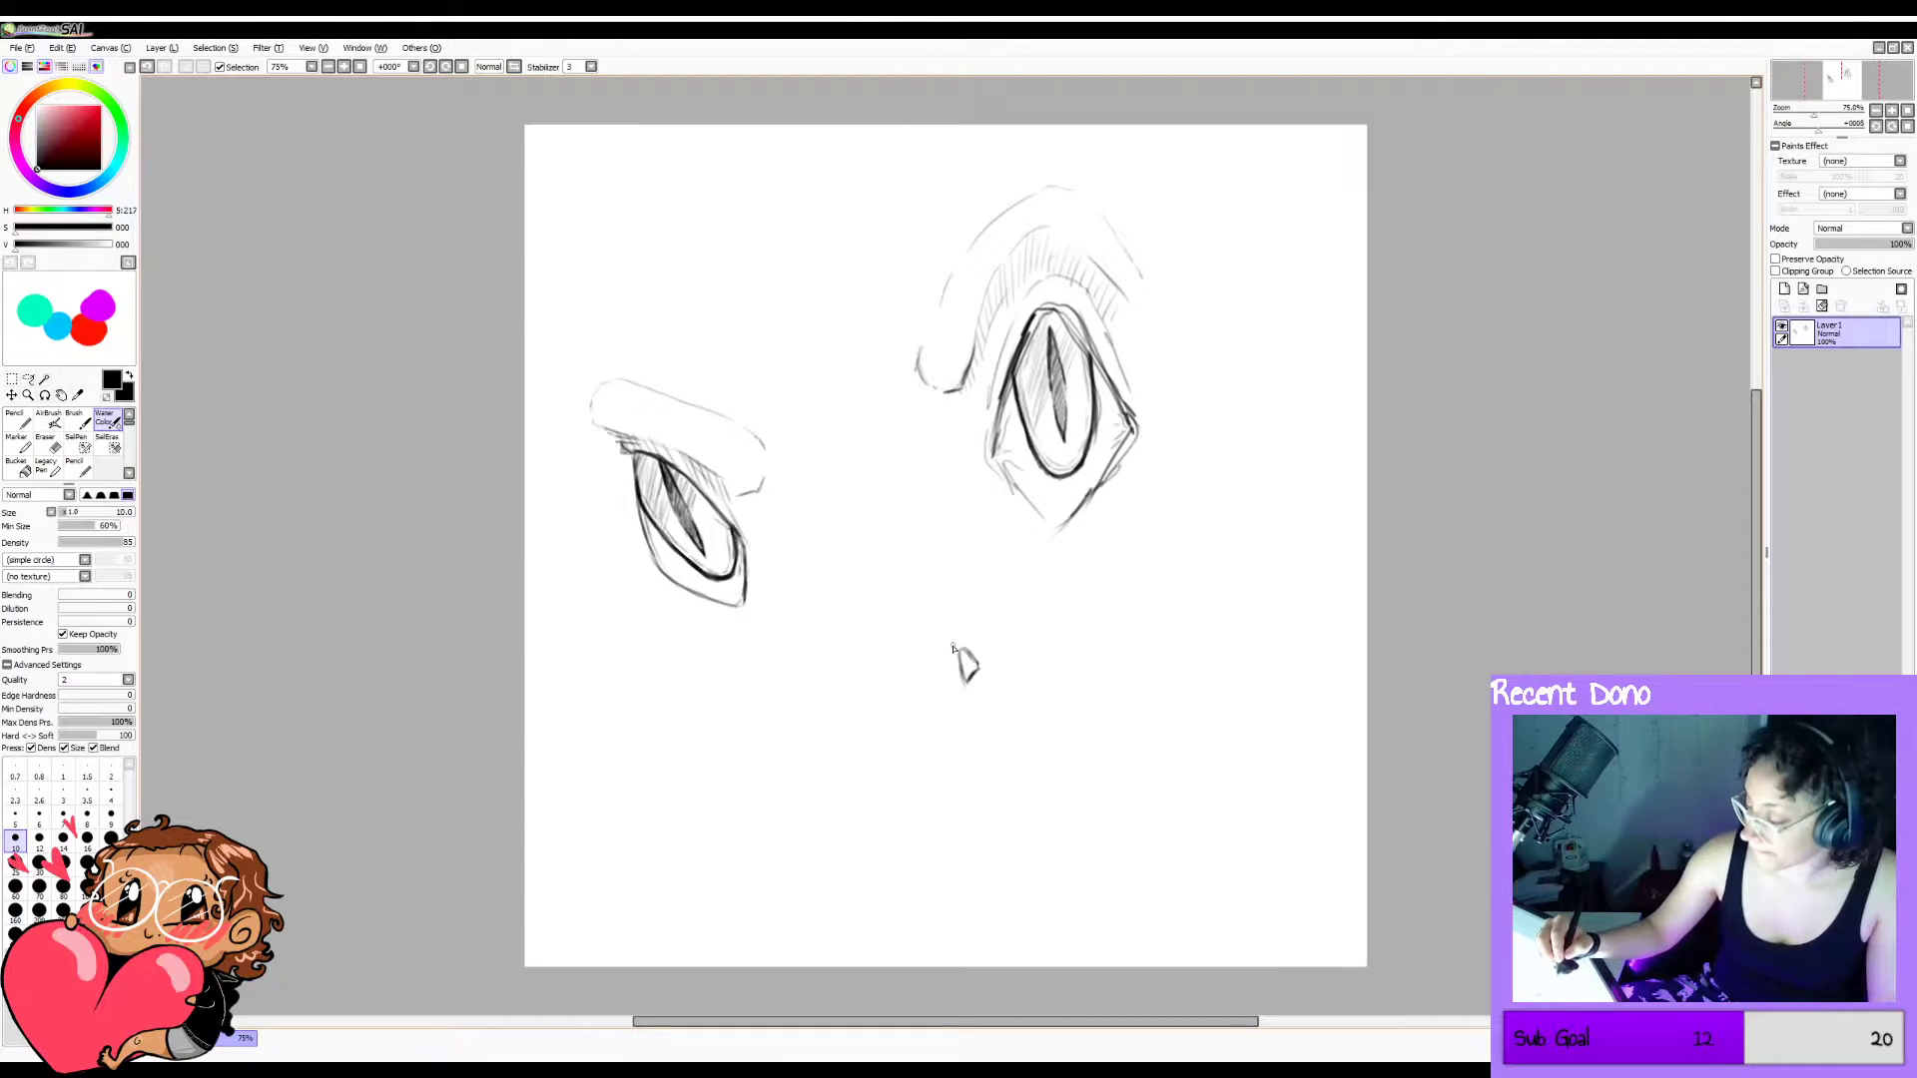
mouse_move(953, 651)
mouse_down()
mouse_move(962, 629)
mouse_move(989, 659)
mouse_up()
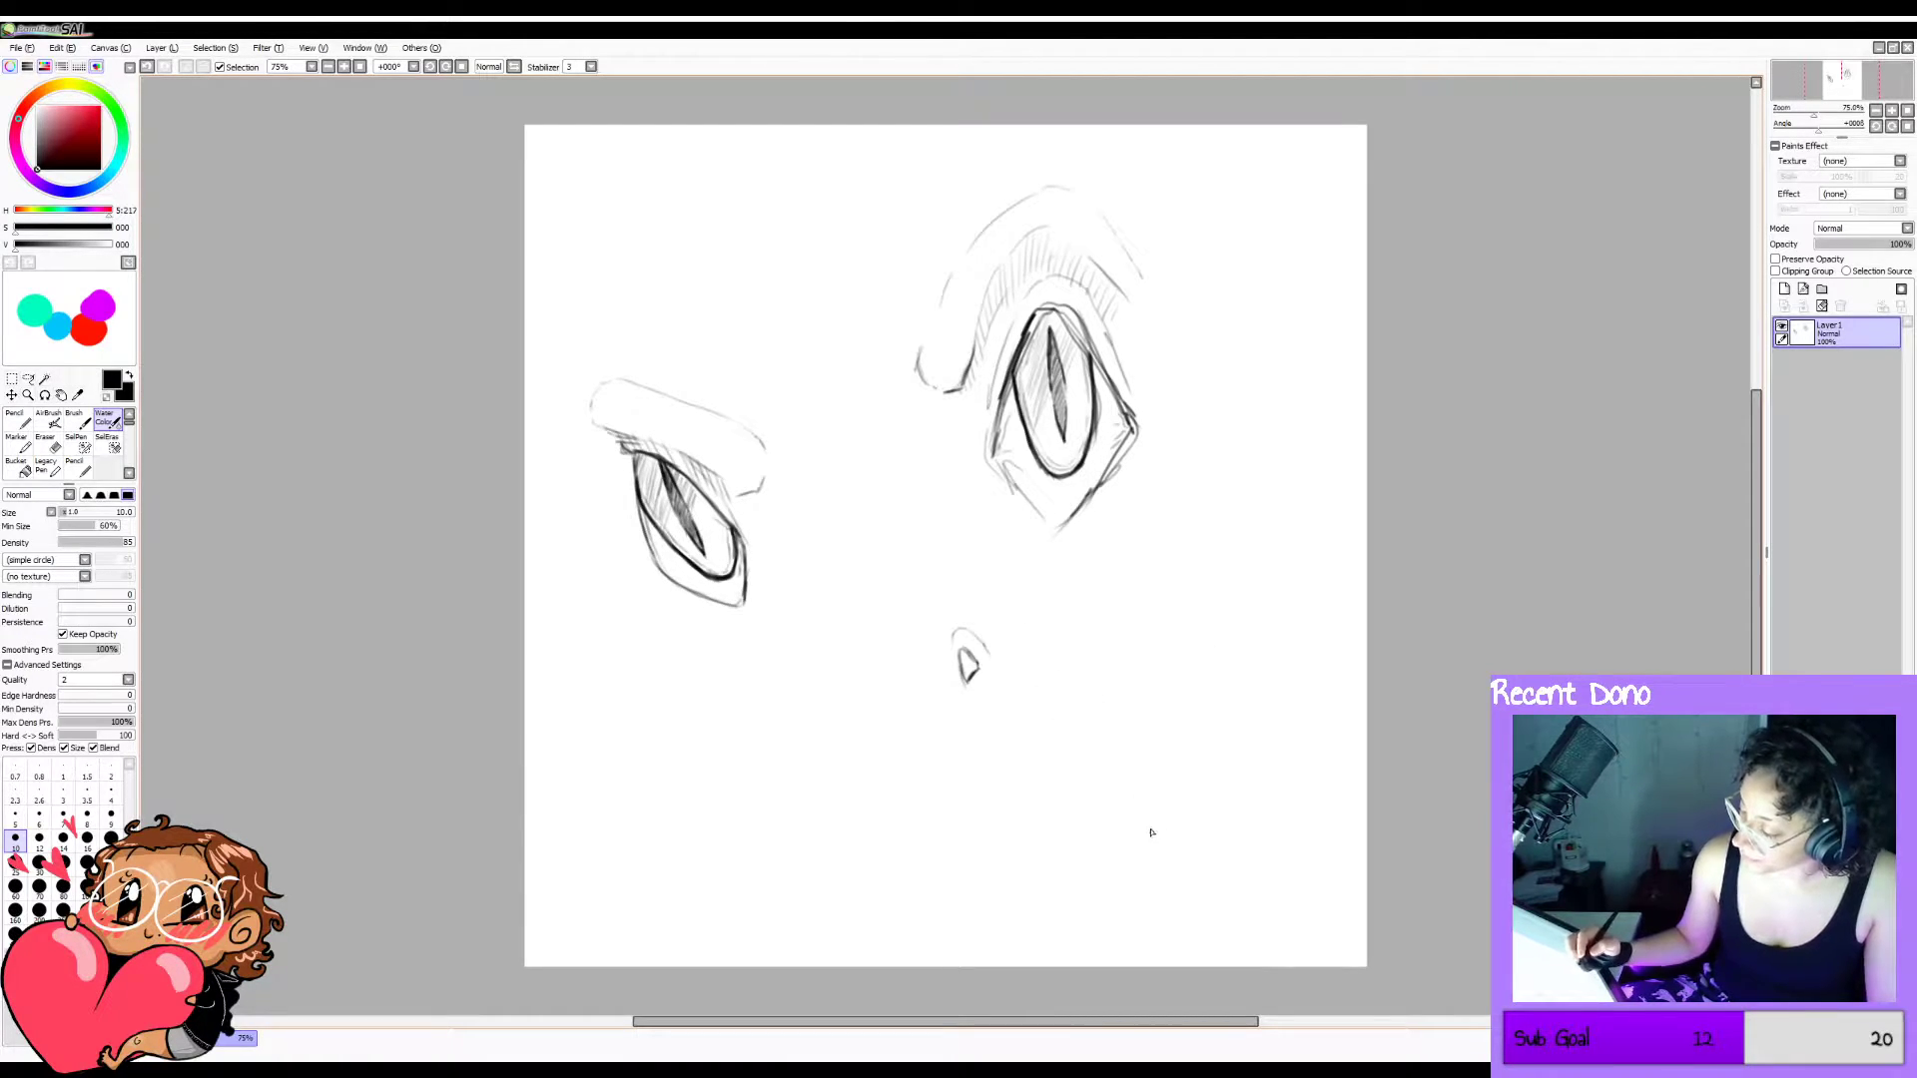
key(ctrl+z)
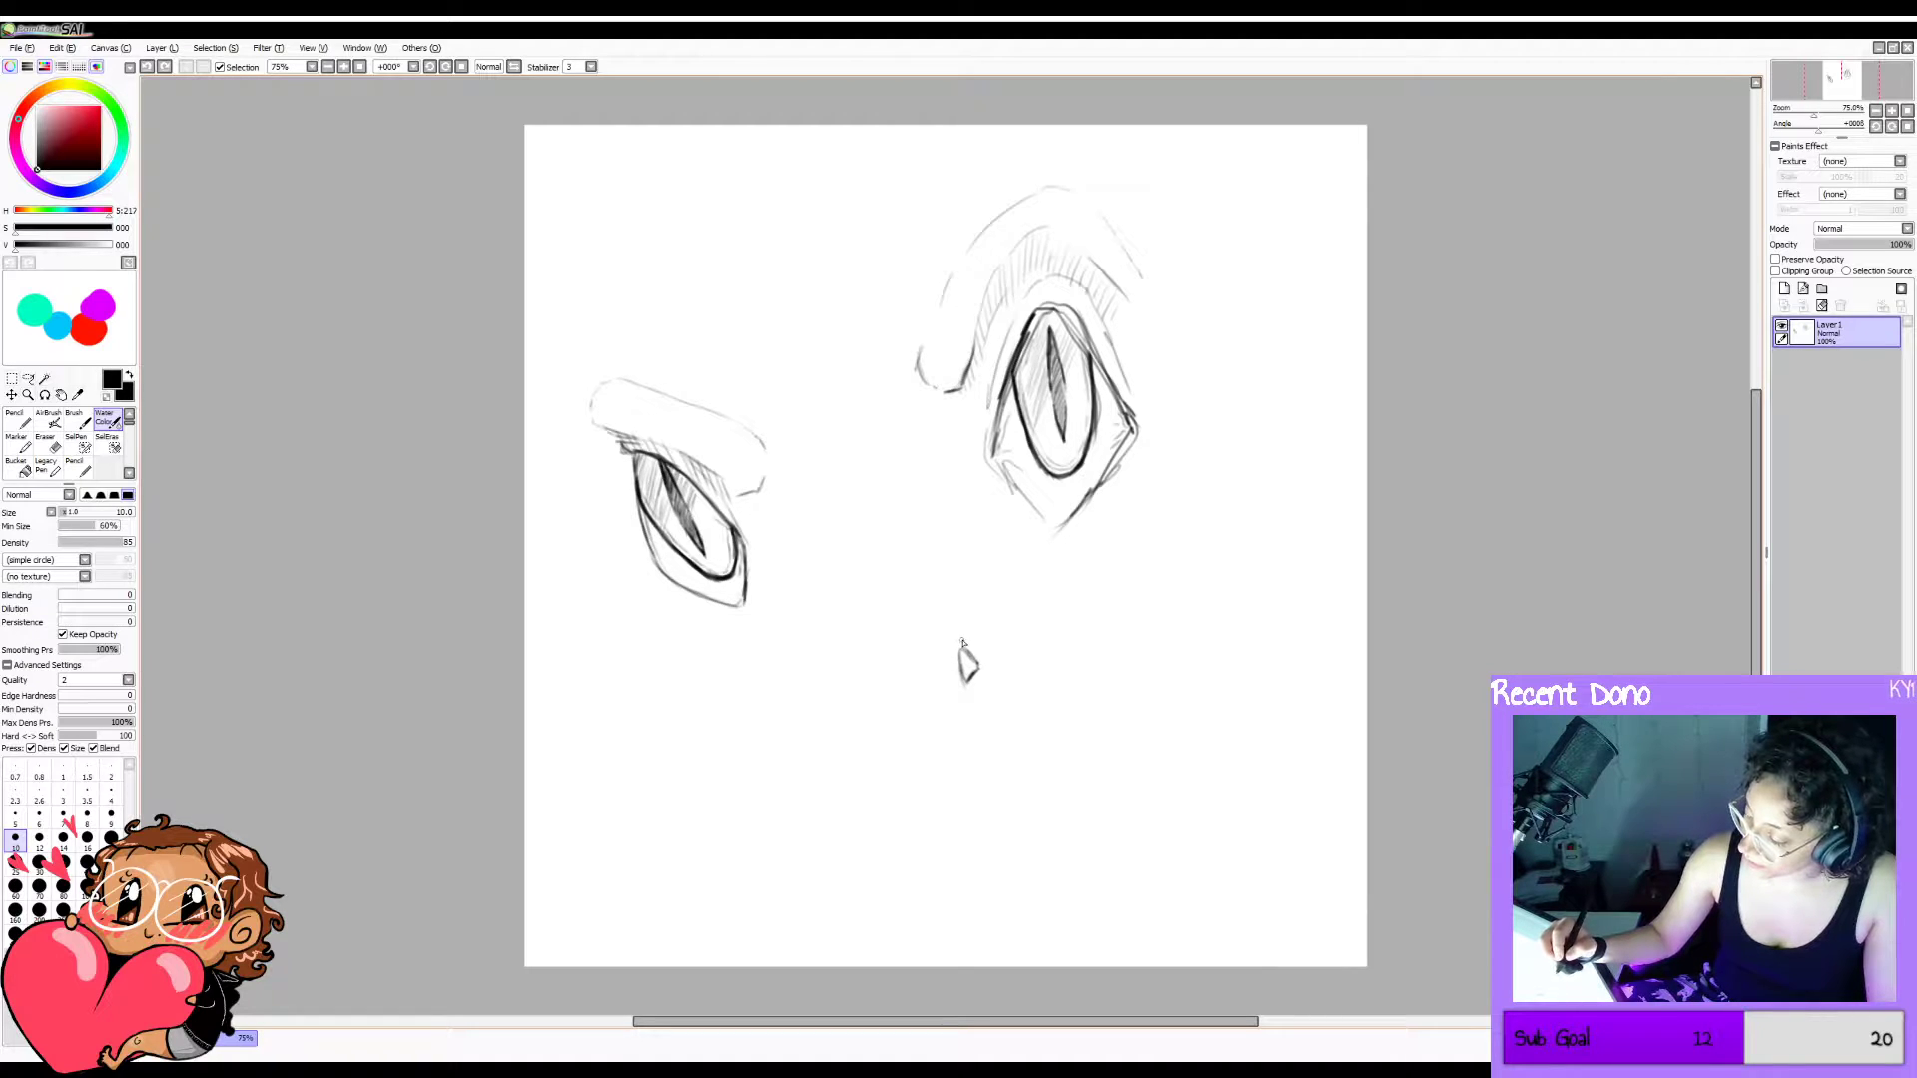
drag(963, 640, 955, 667)
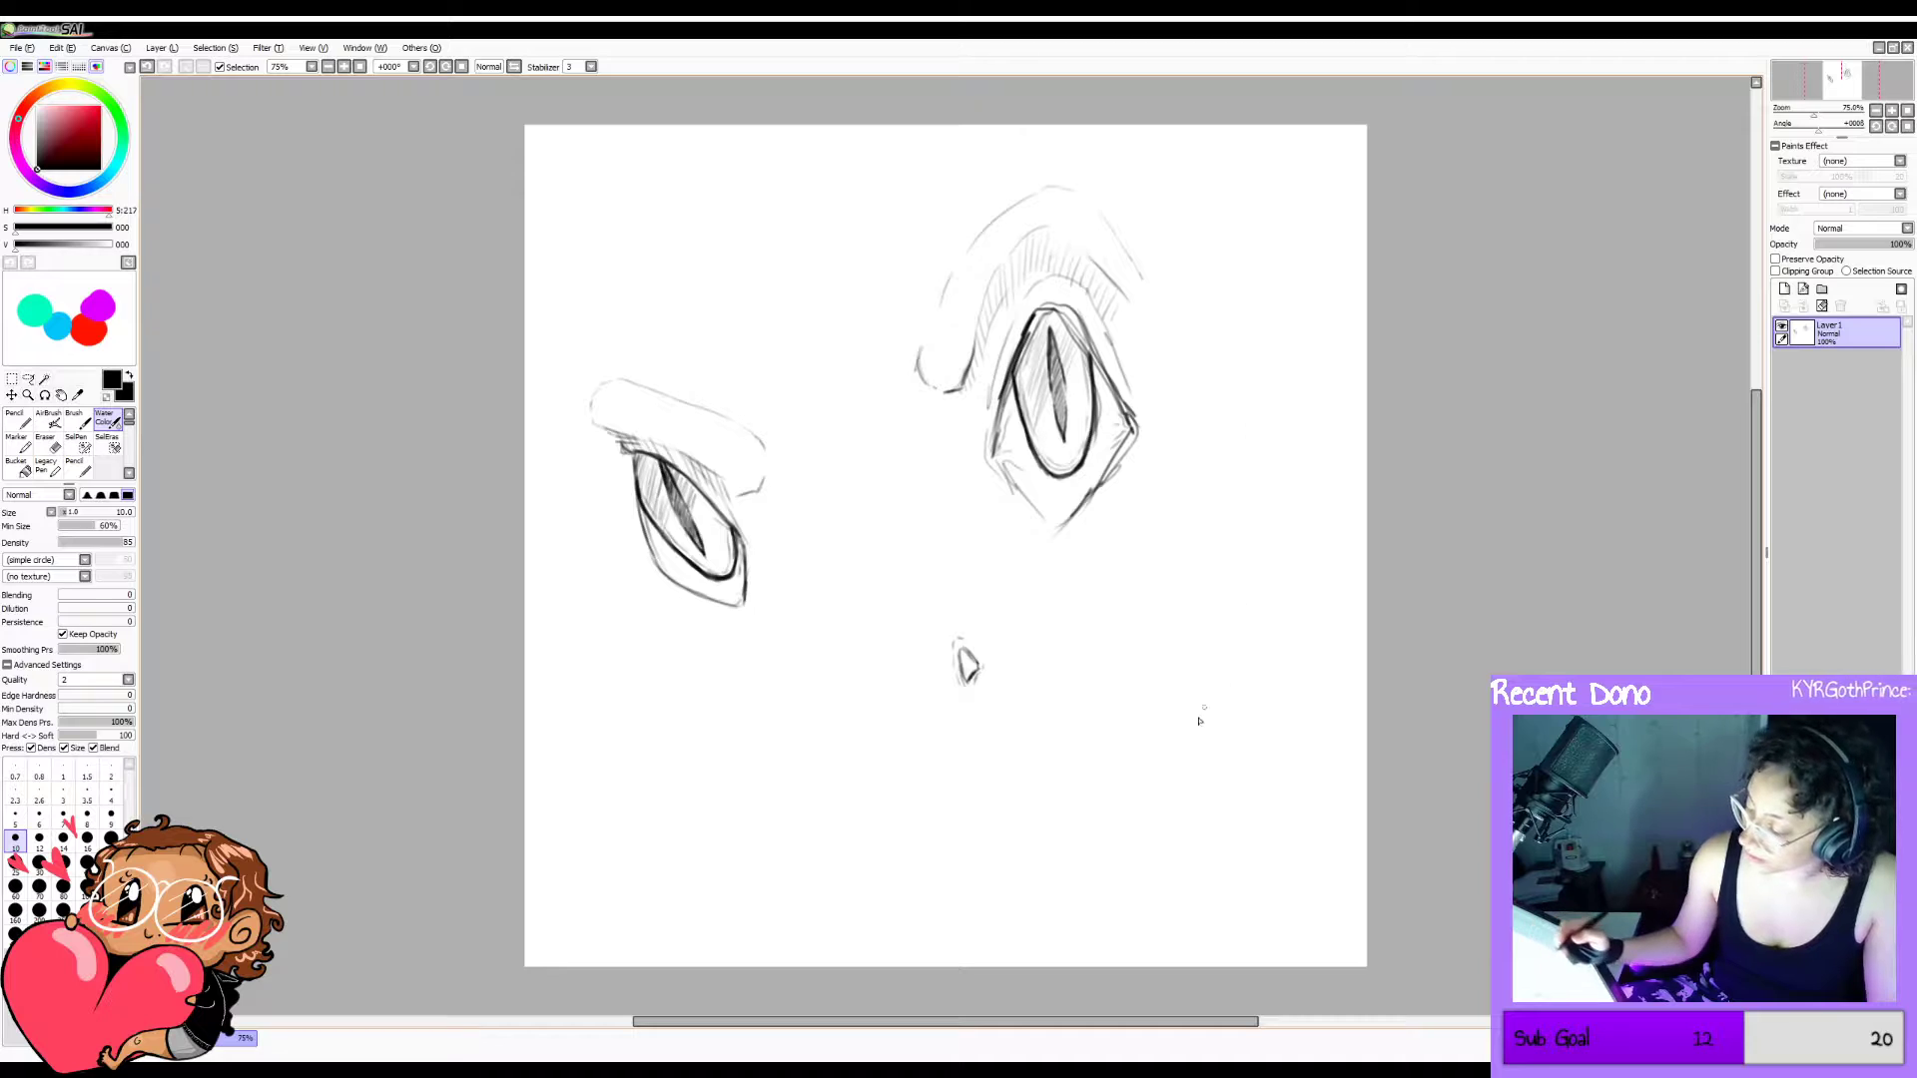
key(ctrl+z)
drag(979, 677, 968, 687)
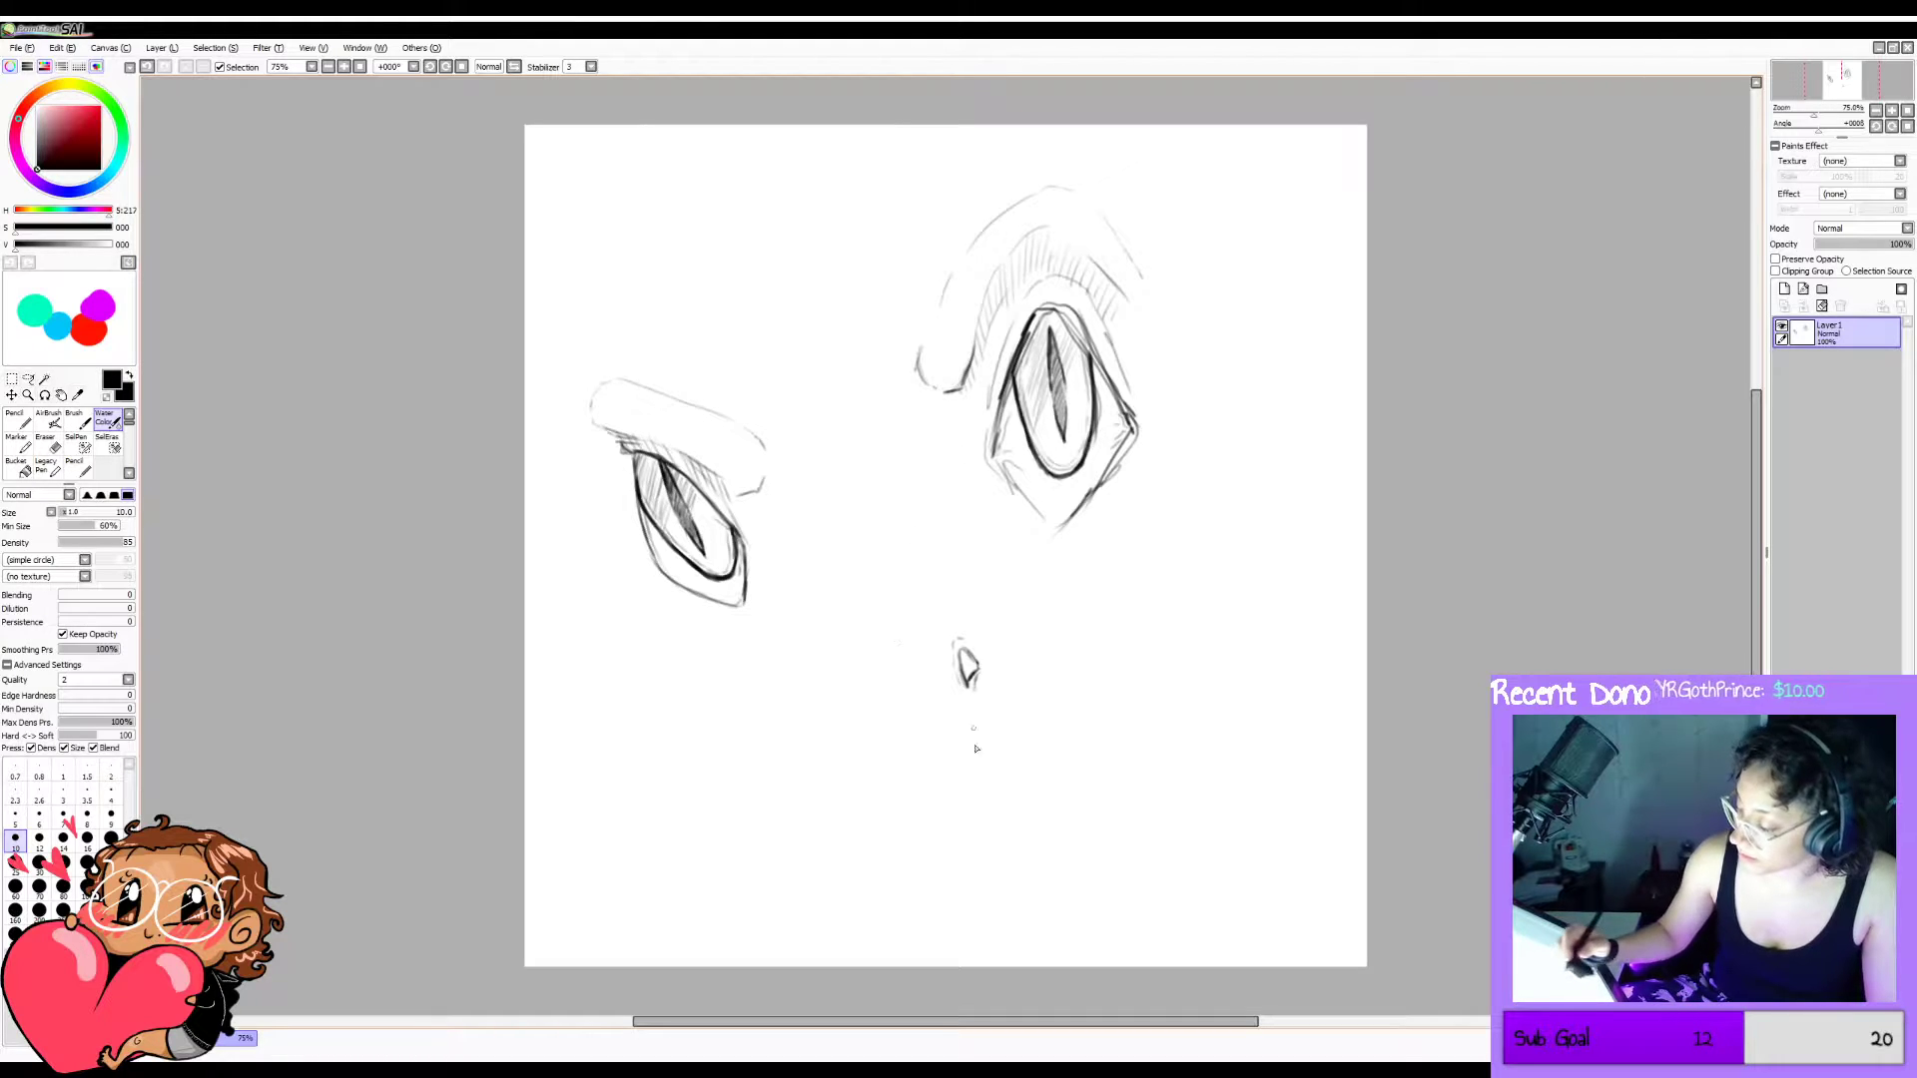
Sketch a short slanted stroke for the far nostril beside the first one, undoing extra strokes.
mouse_move(893, 691)
mouse_down()
mouse_move(905, 715)
mouse_move(885, 732)
mouse_move(912, 716)
mouse_up()
key(ctrl+z)
key(ctrl+z)
key(ctrl+z)
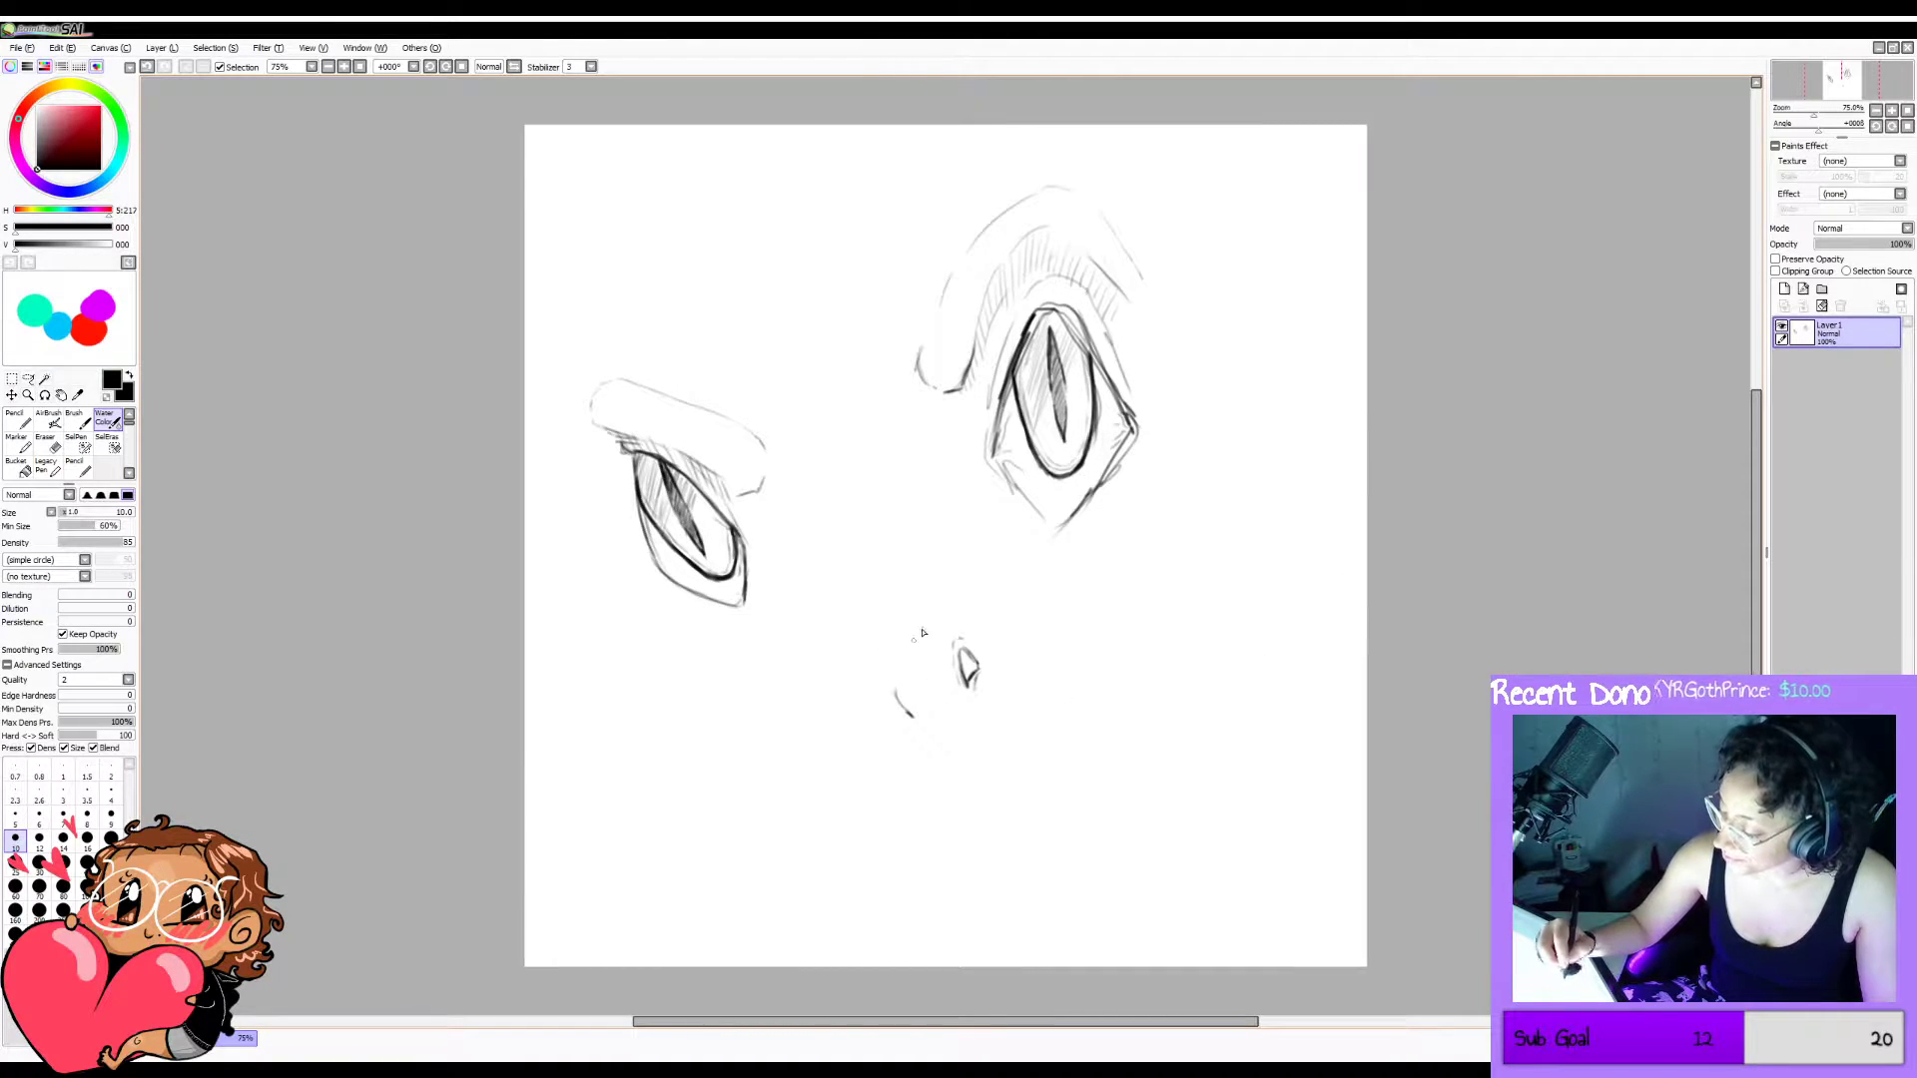
Try to sketch a nose bridge line from beside the leaf-shaped eye toward the far nostril stroke.
mouse_move(792, 564)
mouse_down()
mouse_move(820, 615)
mouse_move(920, 582)
mouse_move(976, 603)
mouse_up()
key(ctrl+z)
drag(780, 540, 836, 634)
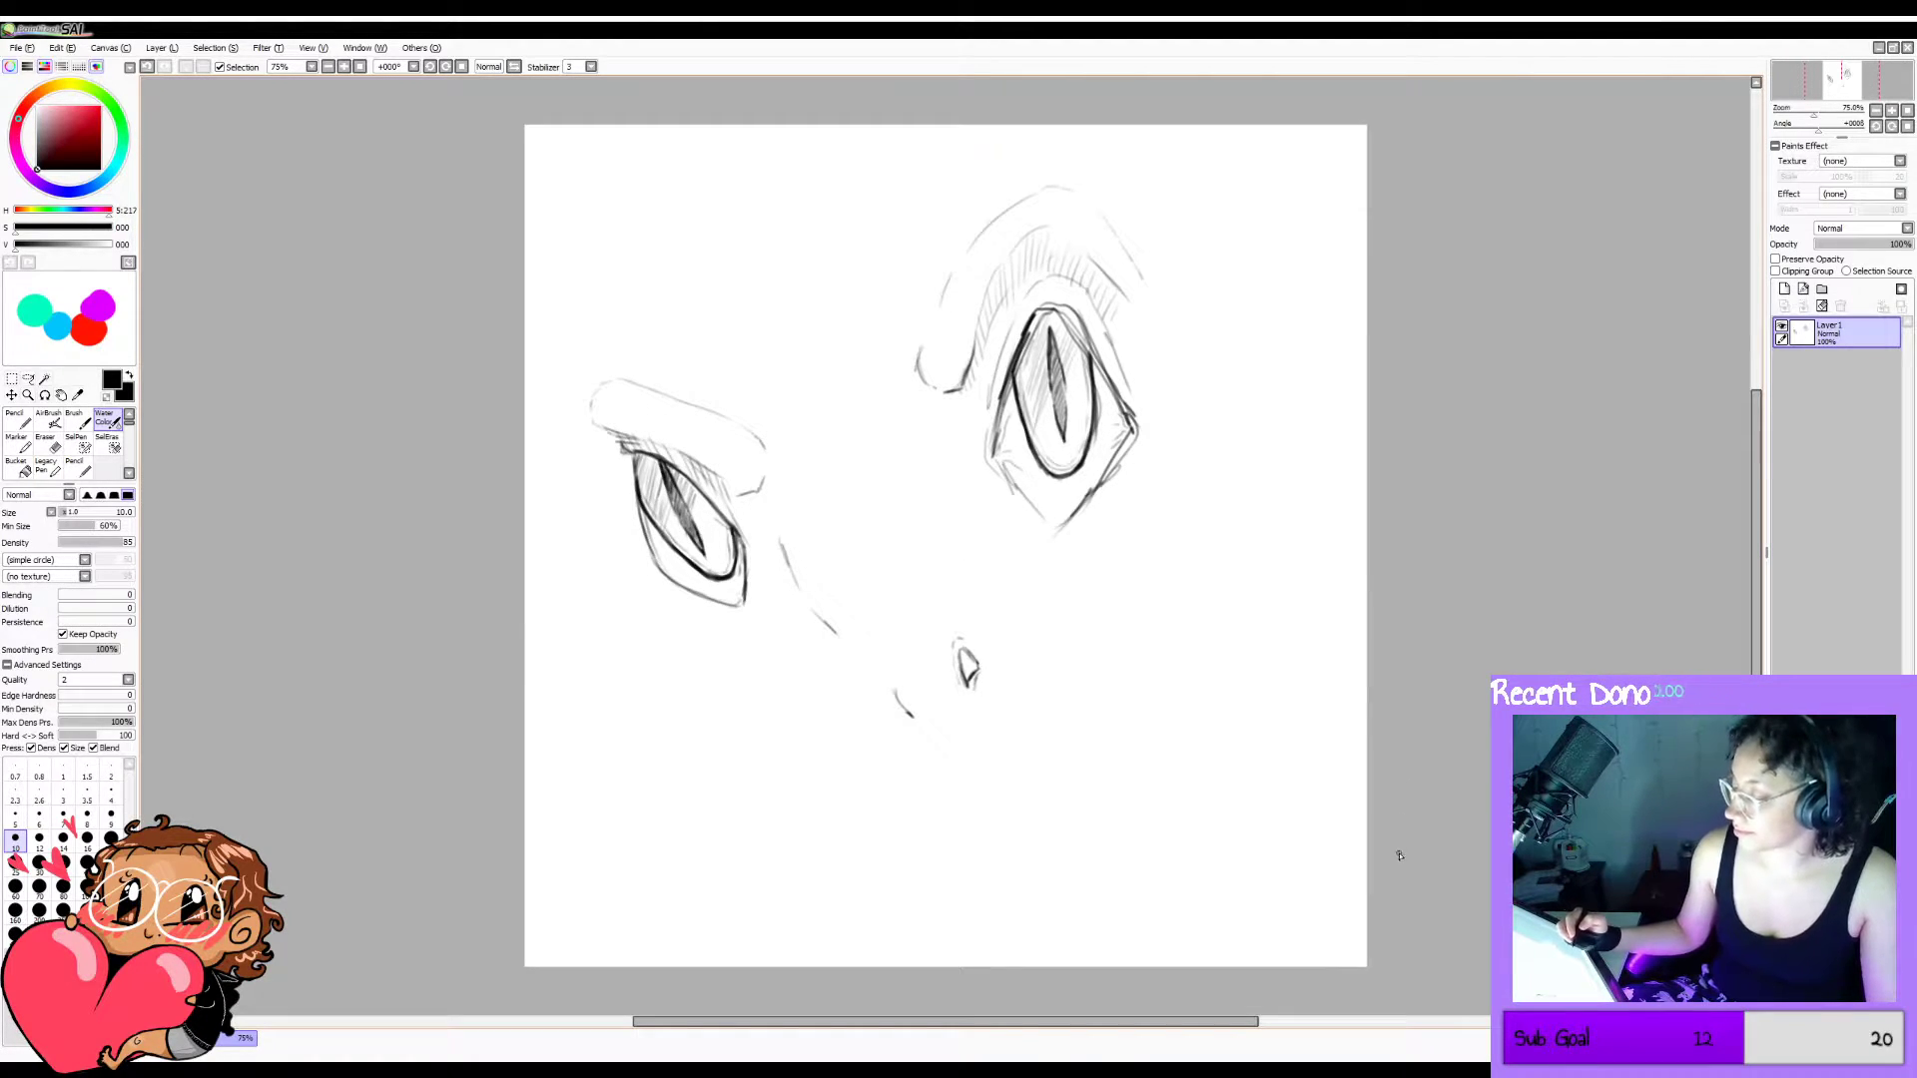
key(ctrl+z)
key(ctrl+z)
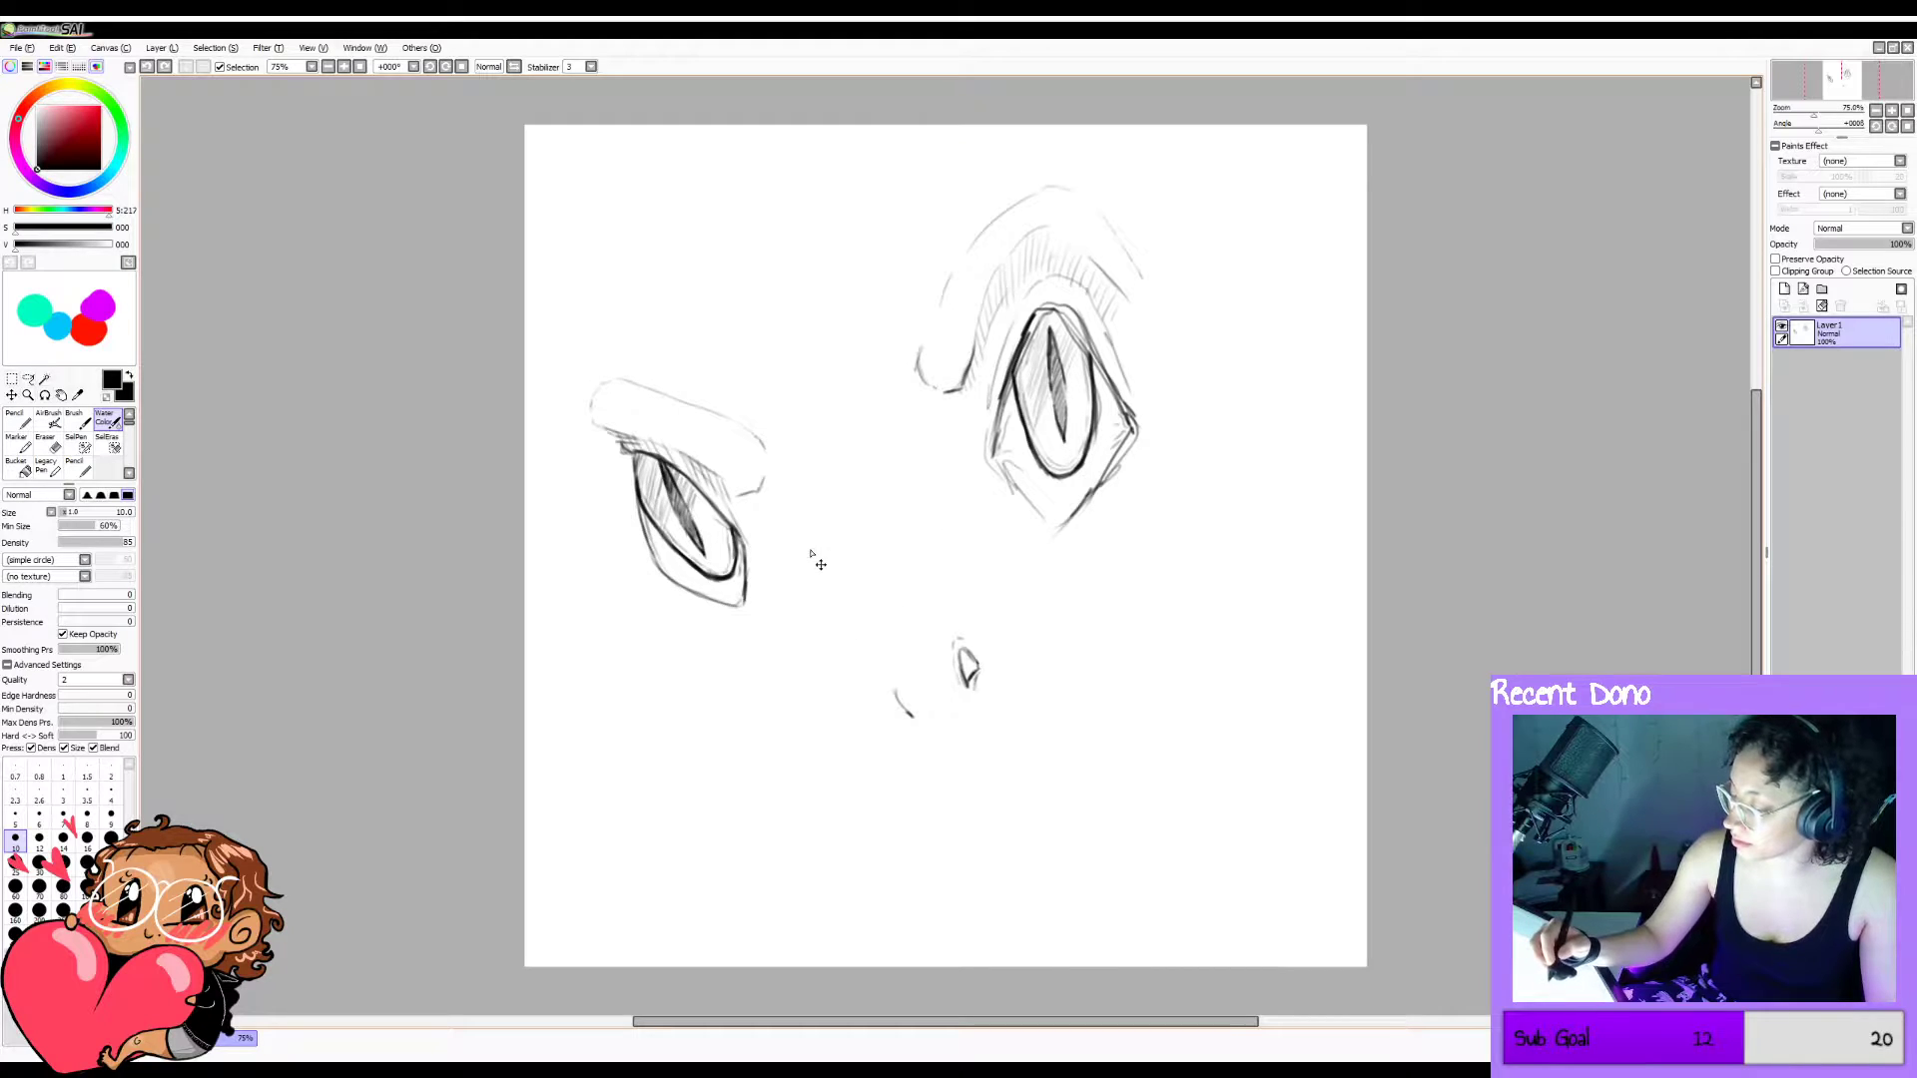
Try a longer nose contour curving down from the leaf-shaped eye's brow band to the far nostril stroke.
mouse_move(808, 527)
mouse_down()
mouse_move(845, 650)
mouse_move(848, 633)
mouse_move(1022, 743)
mouse_move(844, 625)
mouse_move(897, 690)
mouse_up()
key(ctrl+z)
key(ctrl+z)
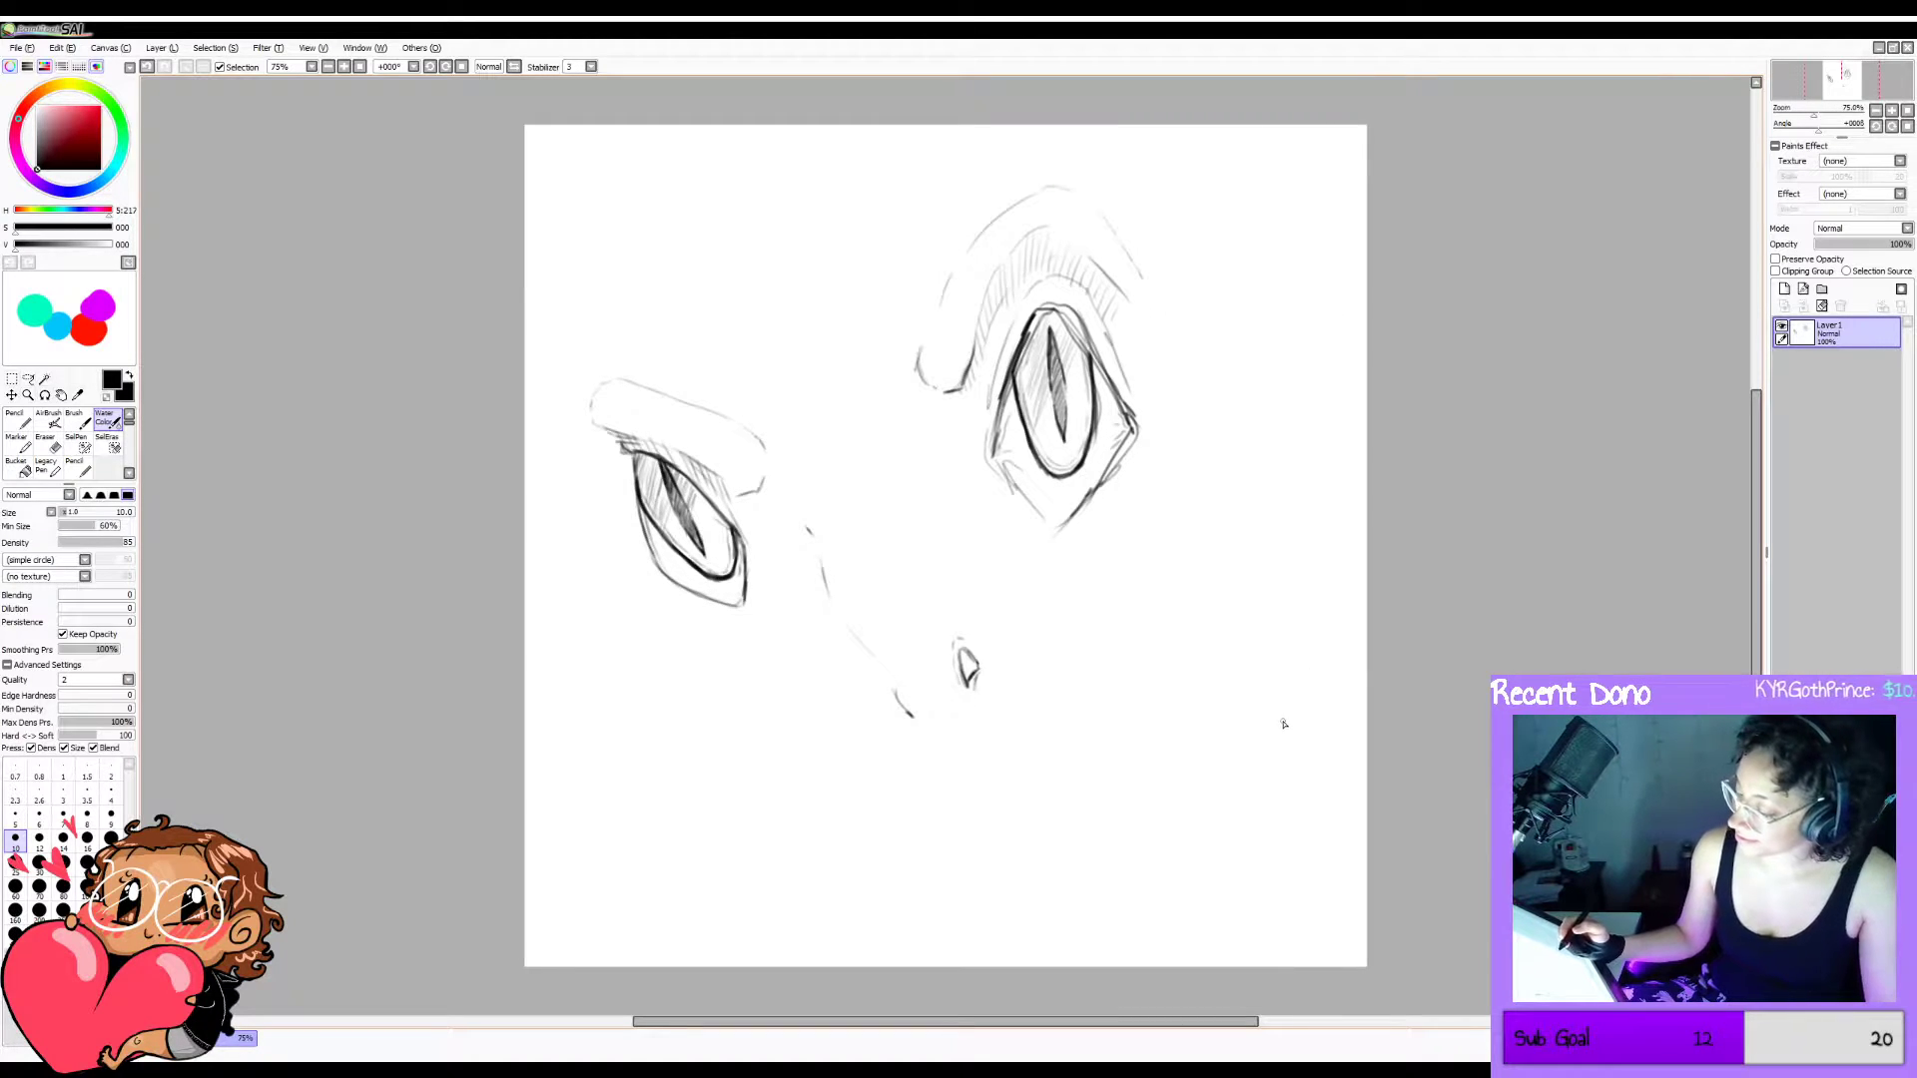
key(ctrl+z)
key(ctrl+z)
key(ctrl+z)
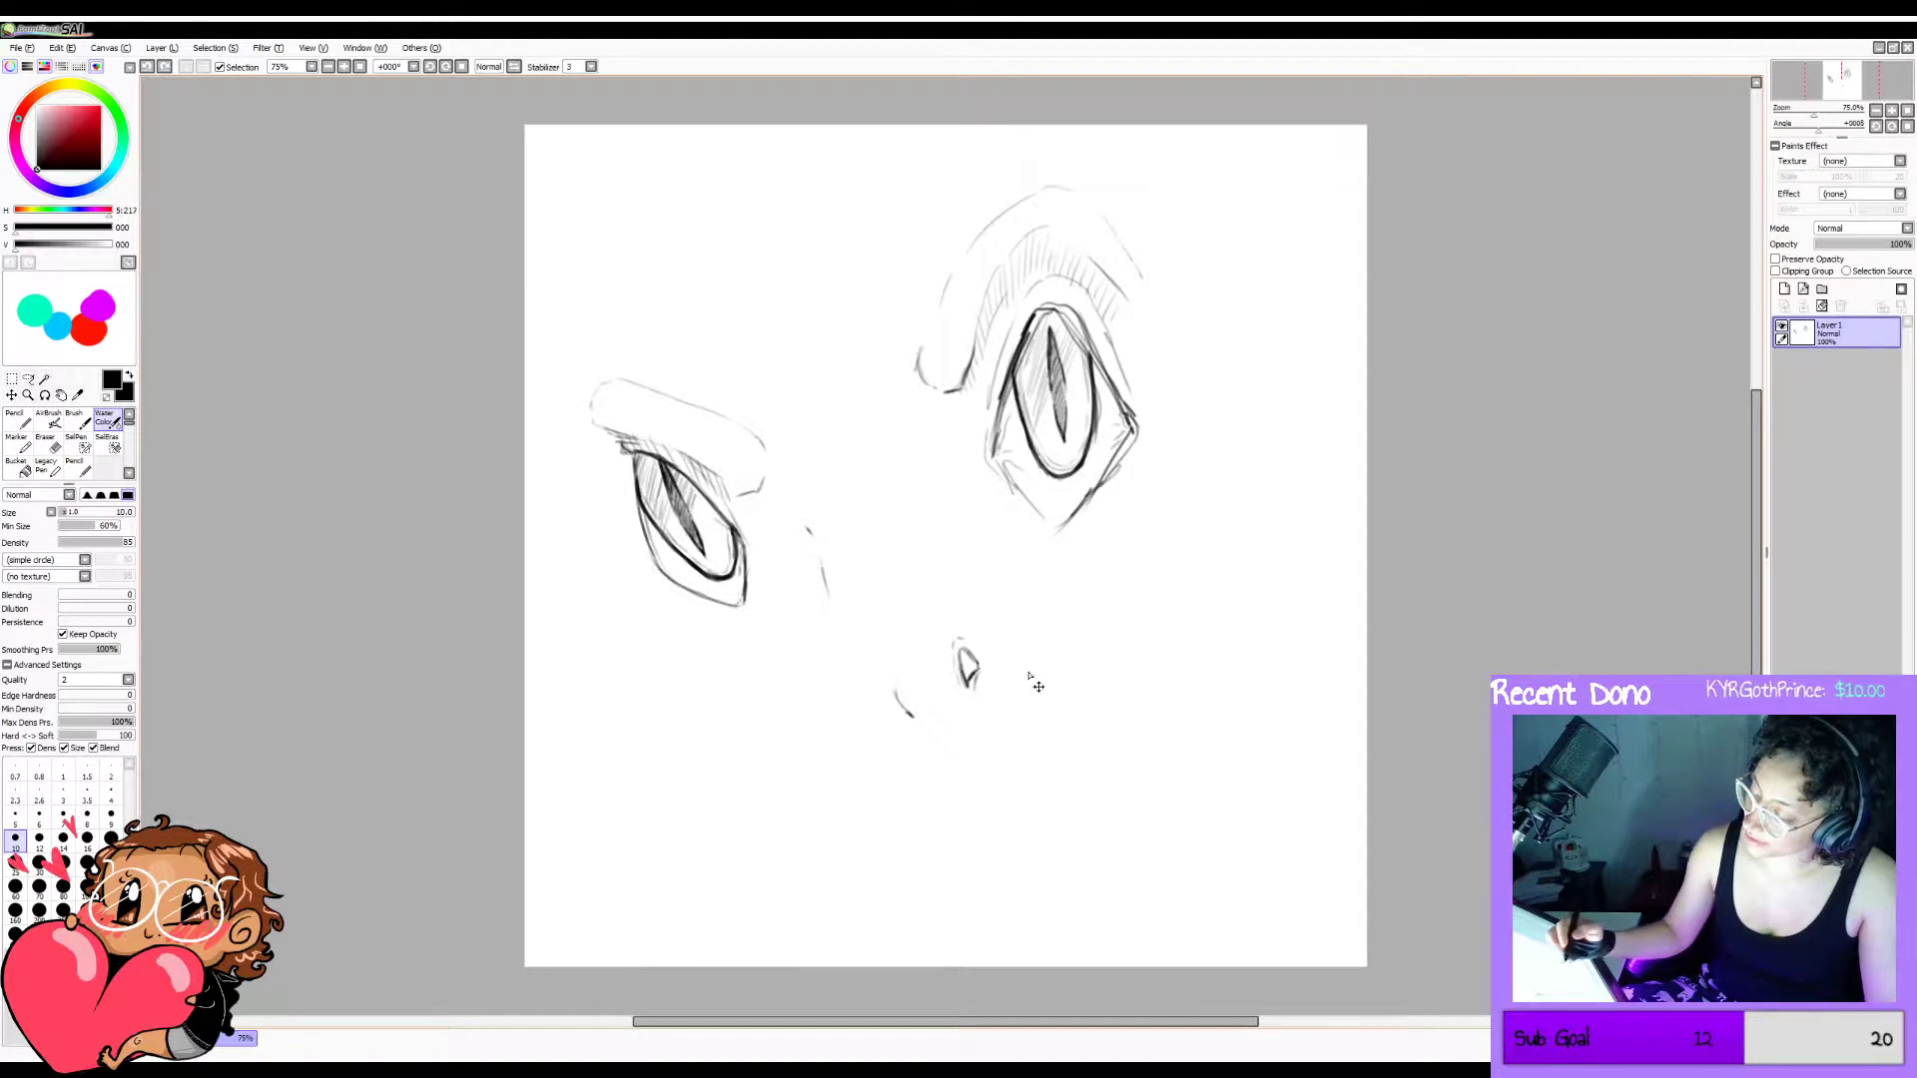
Sketch a short curved contour stroke between the leaf-shaped eye's lower corner and the far nostril, undoing misplaced versions.
drag(806, 641, 823, 666)
key(ctrl+z)
key(ctrl+z)
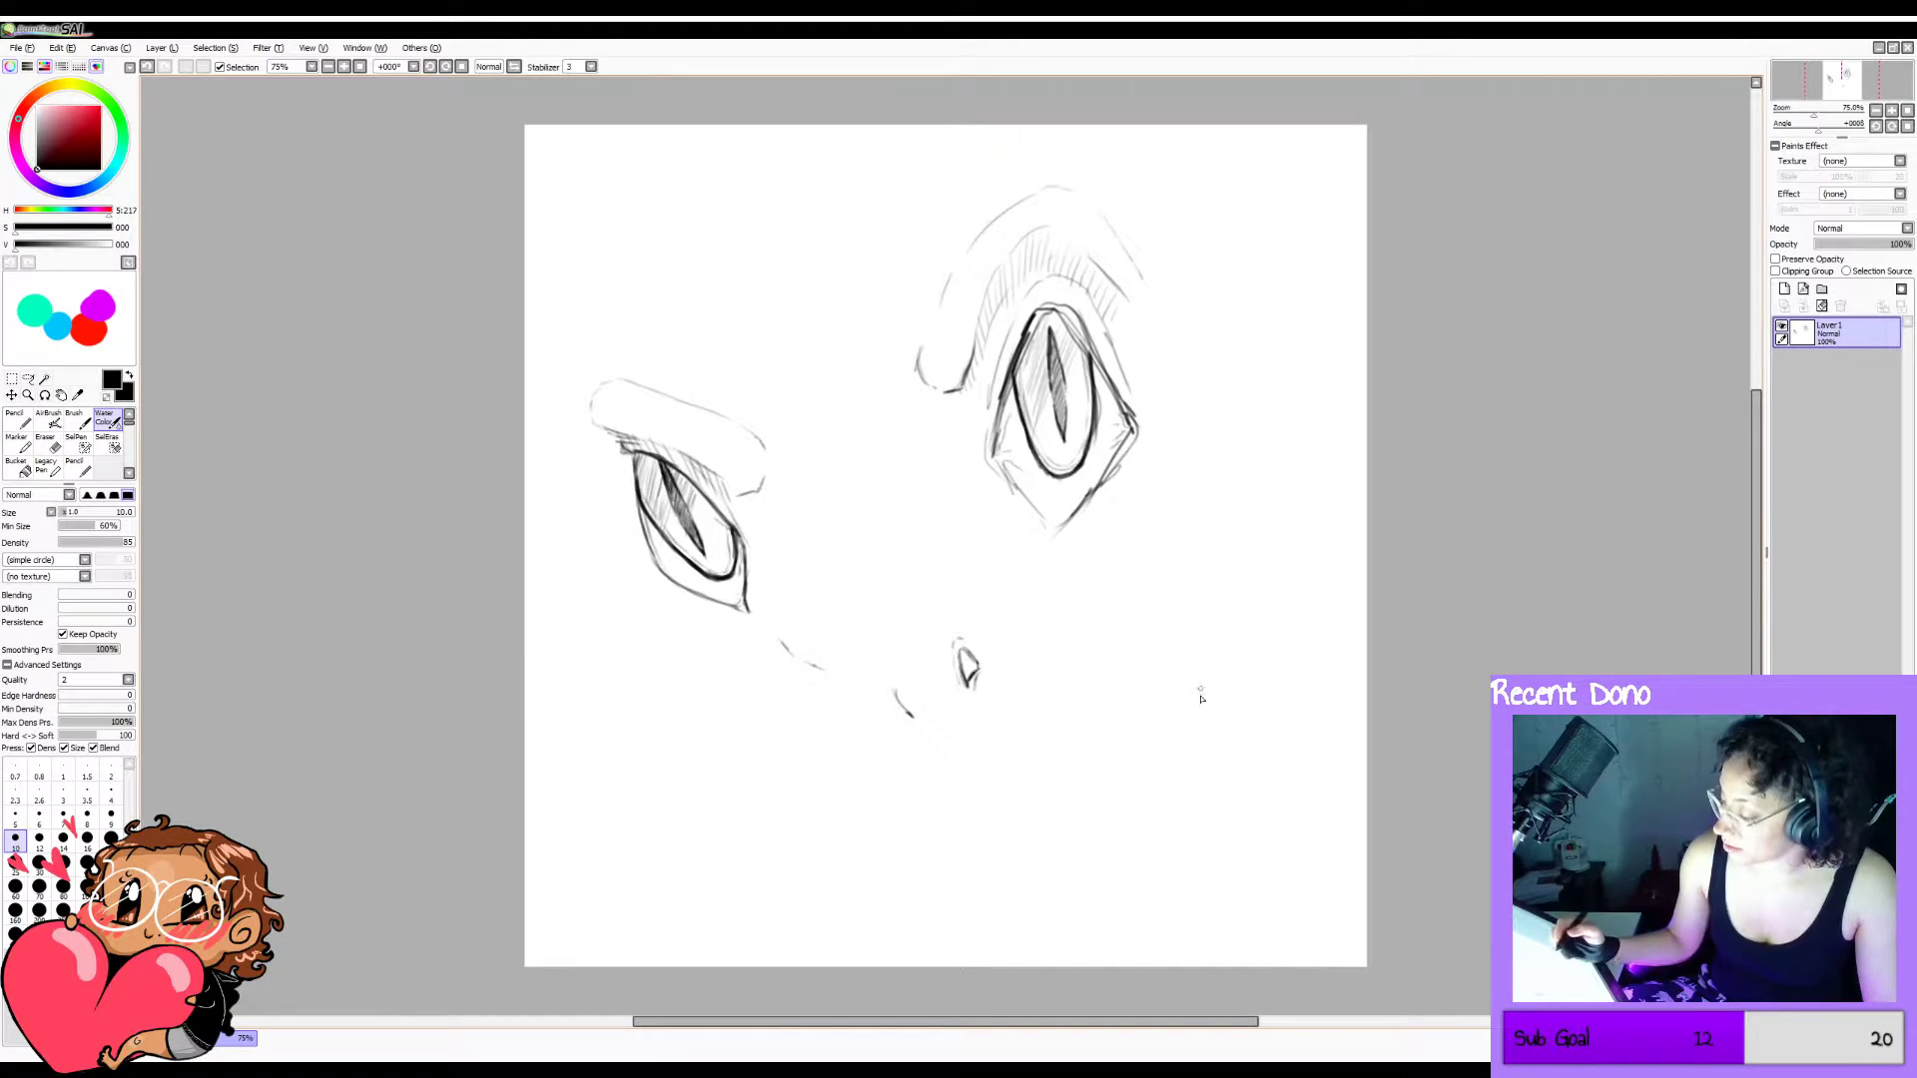
key(ctrl+z)
key(ctrl+z)
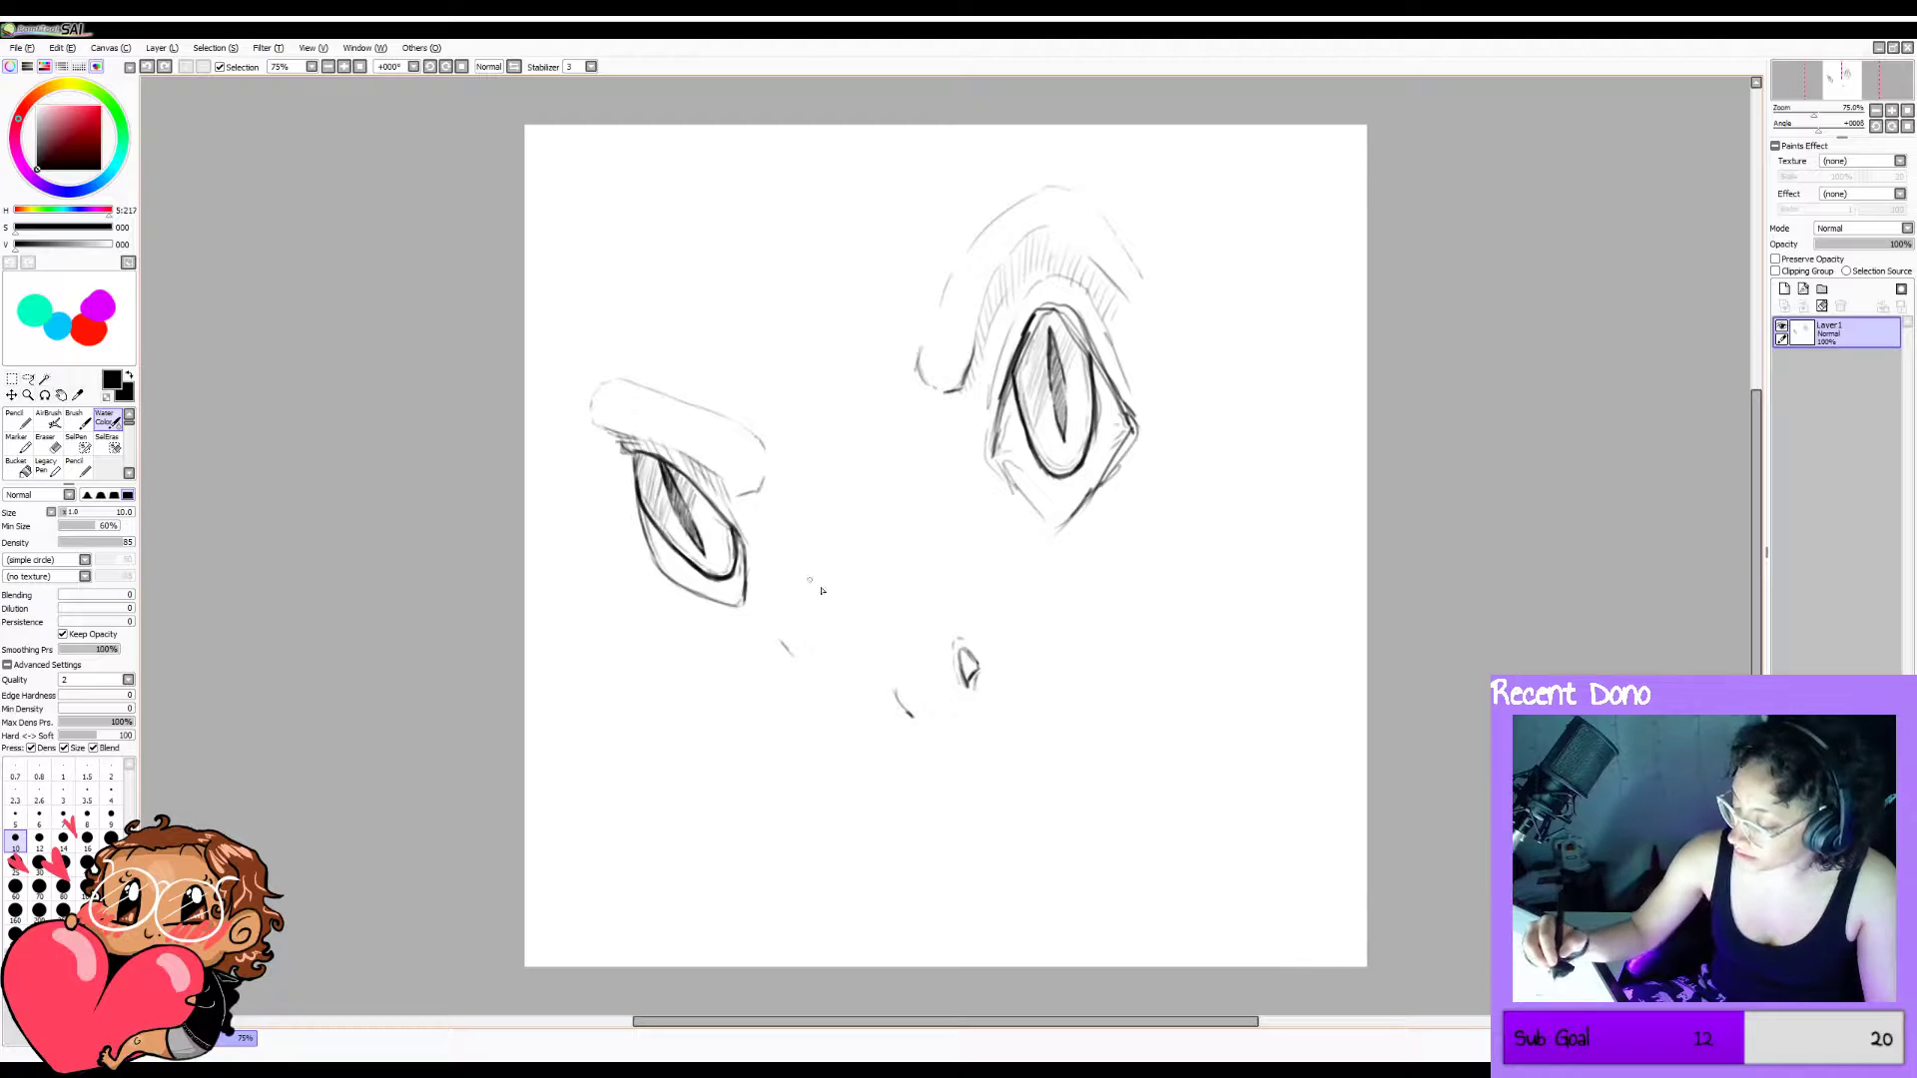
drag(791, 653, 825, 669)
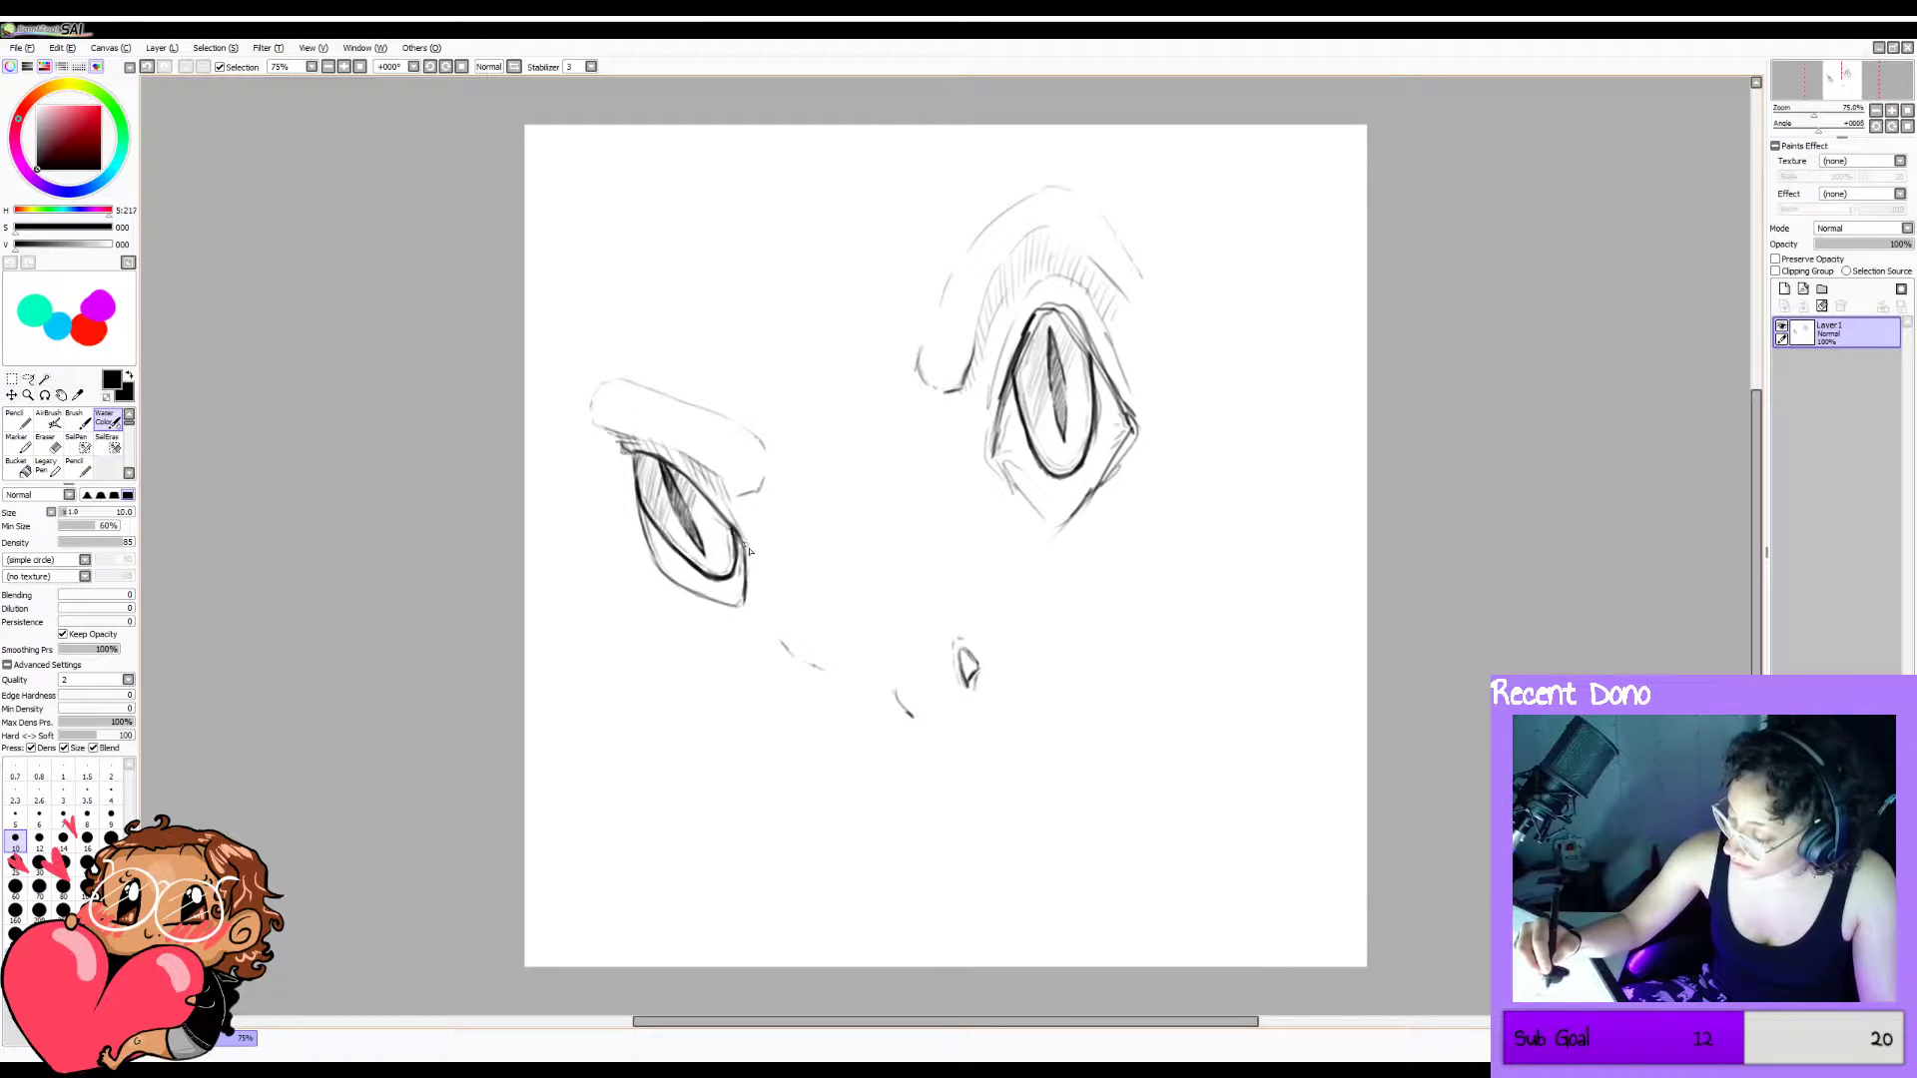
Darken the leaf-shaped eye's inner edge with short strokes and touch up the diamond eye's left corner, undoing poor strokes.
drag(744, 542, 748, 546)
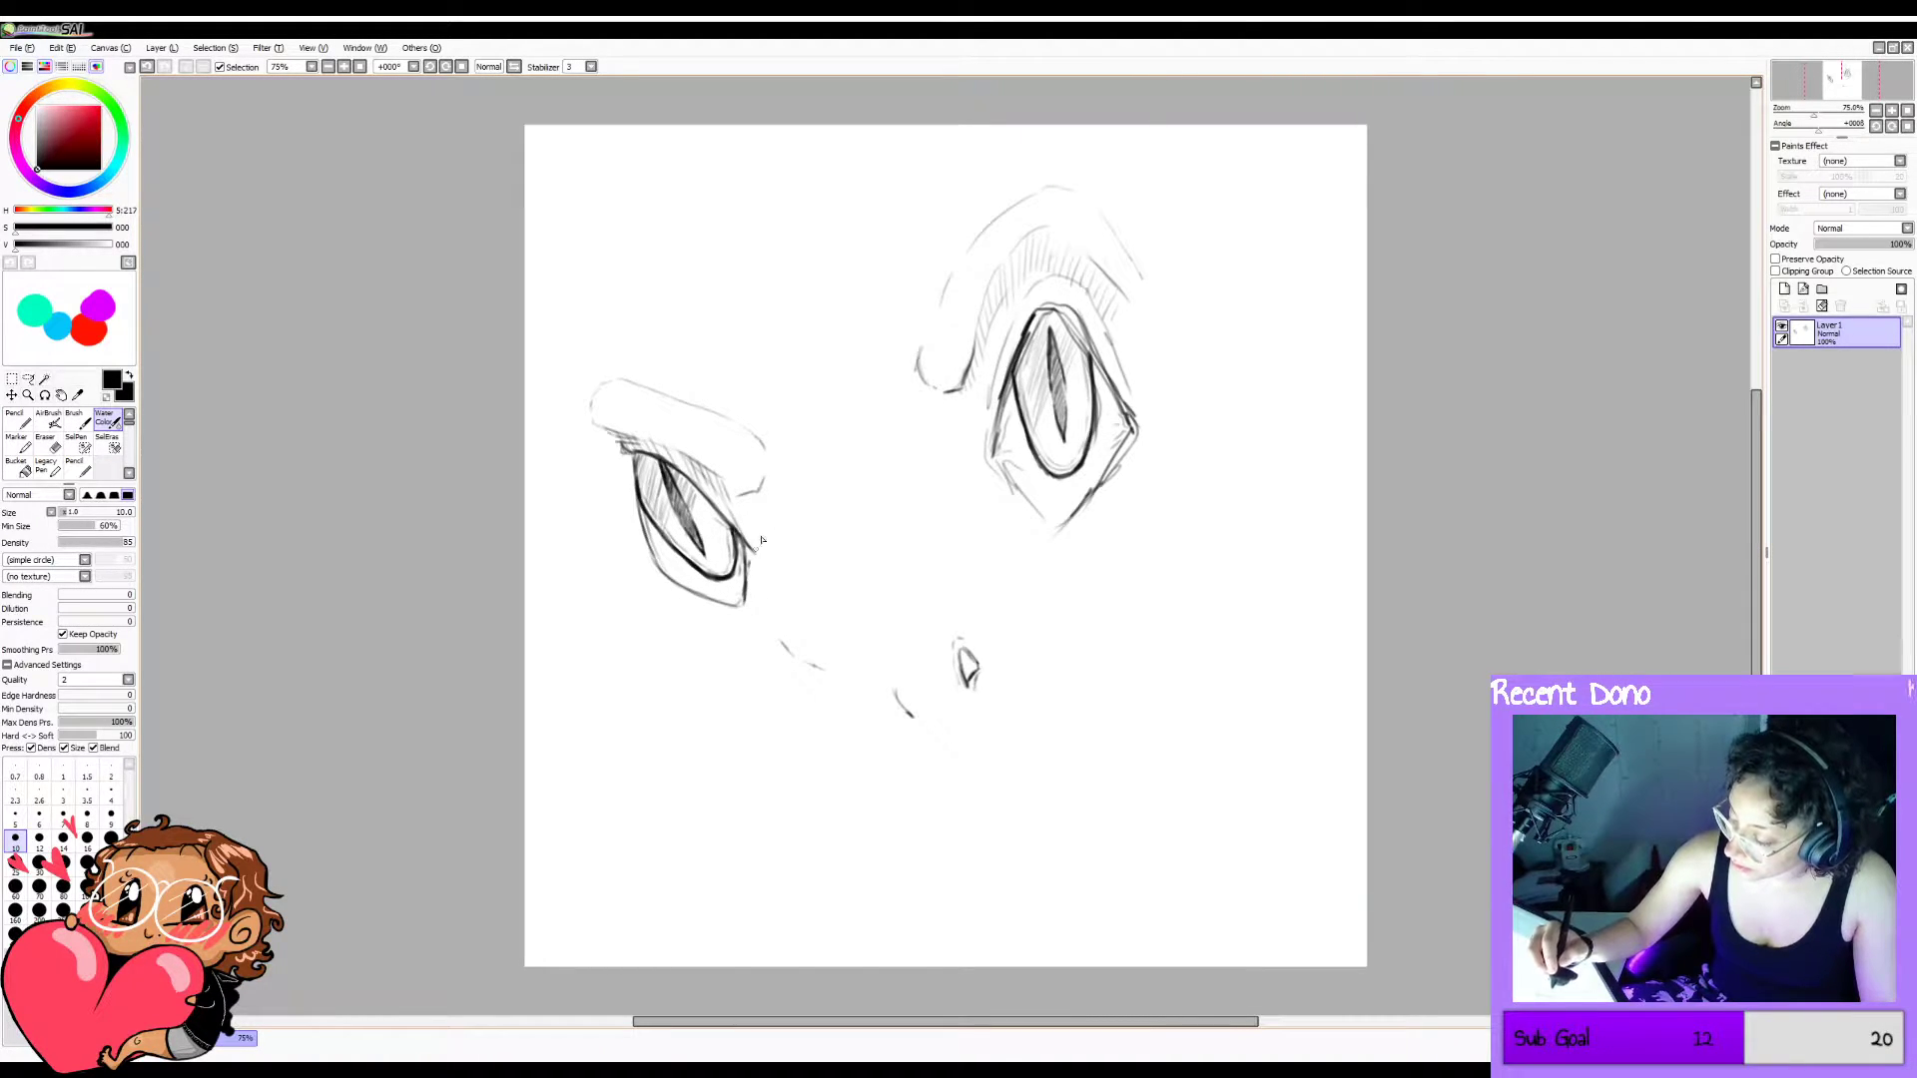
key(ctrl+z)
mouse_move(747, 579)
mouse_down()
mouse_move(756, 554)
mouse_move(747, 596)
mouse_up()
key(ctrl+z)
key(ctrl+z)
key(ctrl+z)
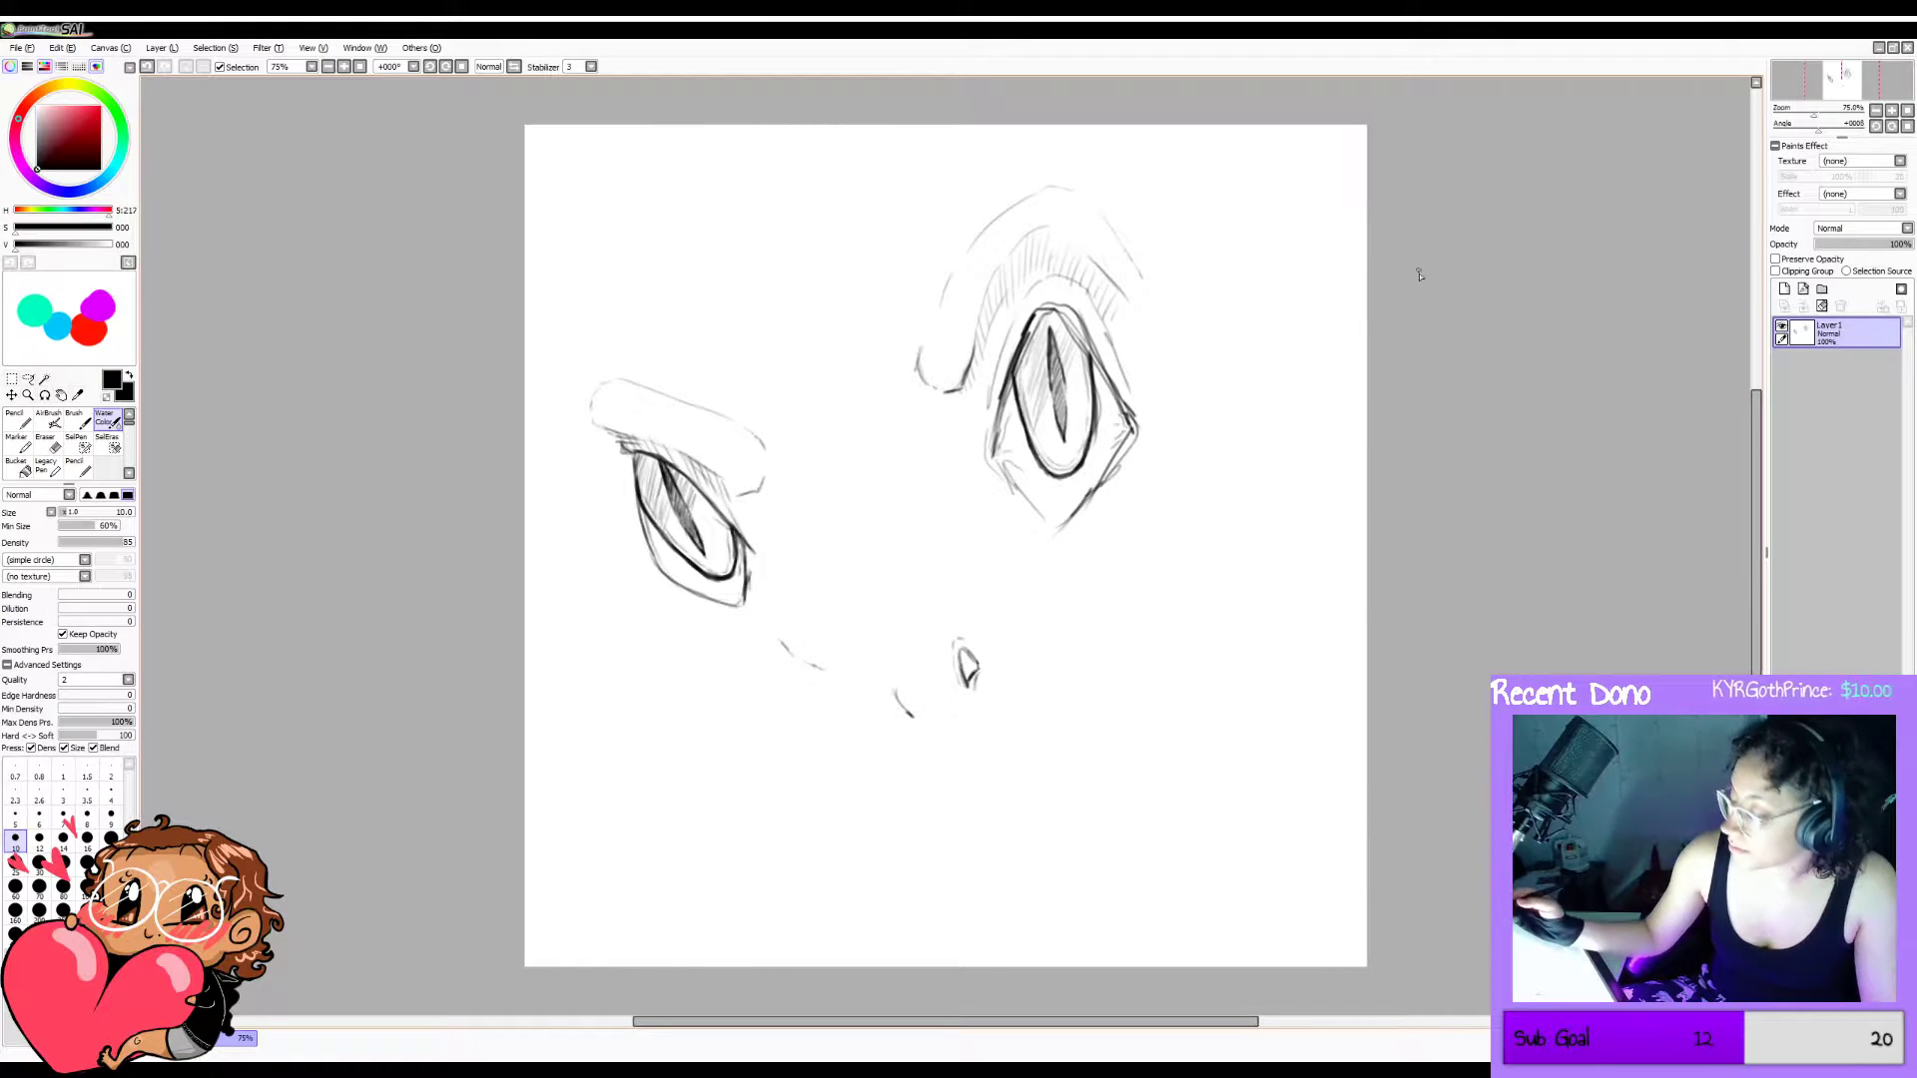
key(ctrl+z)
drag(994, 439, 992, 474)
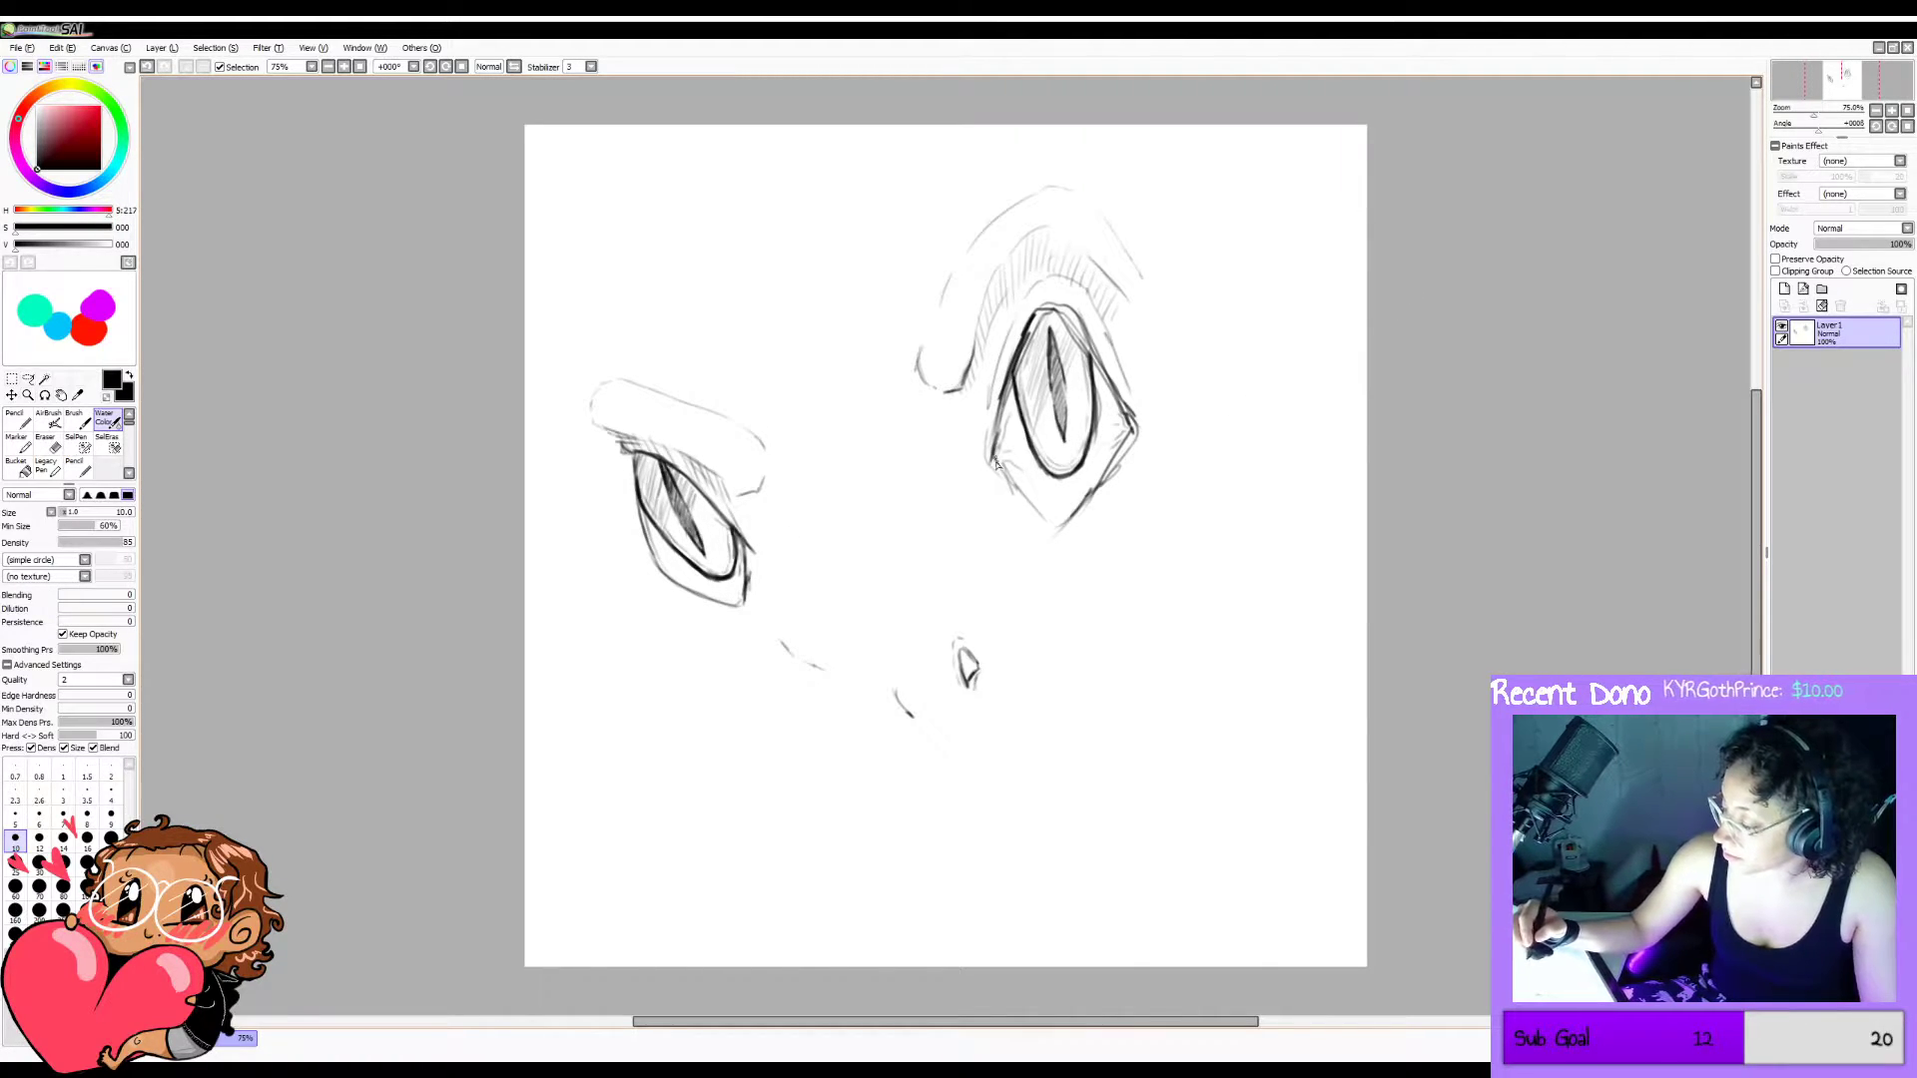
mouse_move(747, 547)
mouse_down()
mouse_move(748, 571)
mouse_move(752, 547)
mouse_up()
key(ctrl+z)
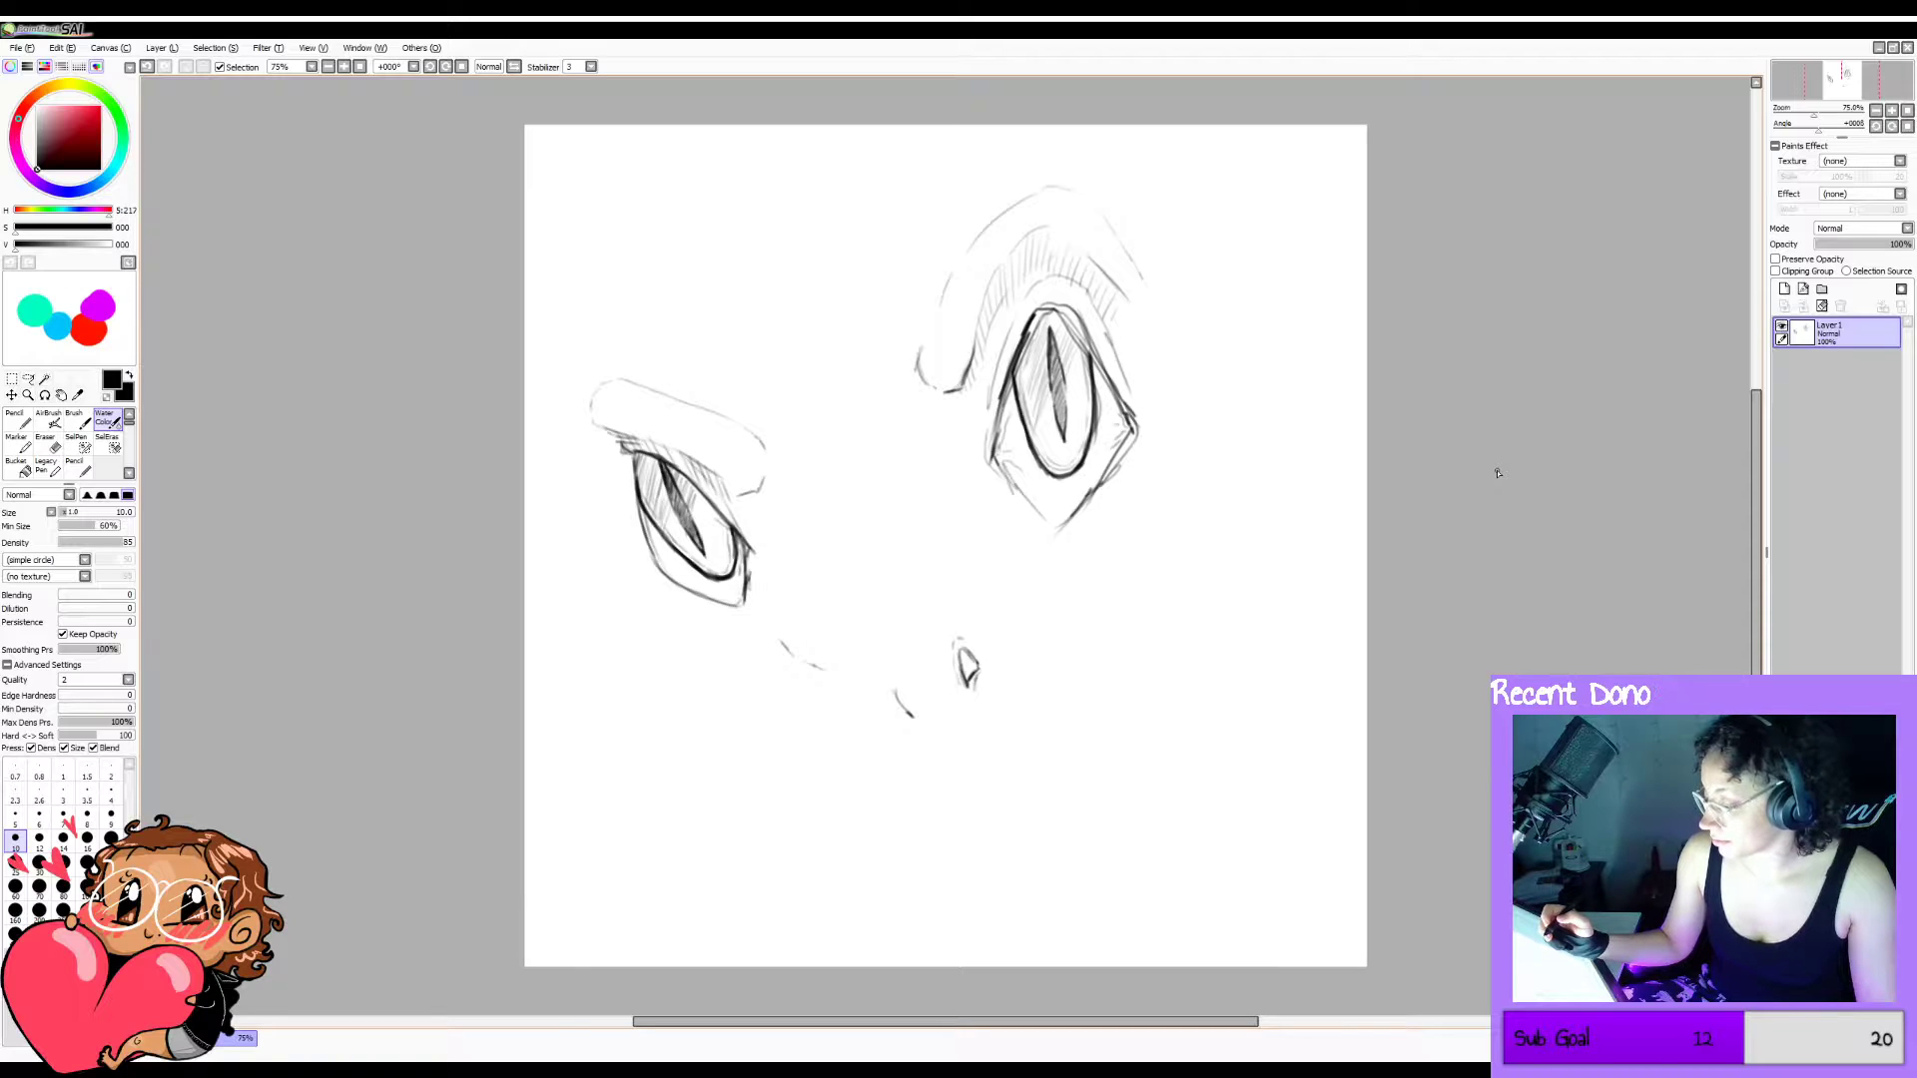
Erase the contour stroke below the leaf-shaped eye and the small pointed nostril.
key(e)
drag(784, 644, 826, 670)
key(b)
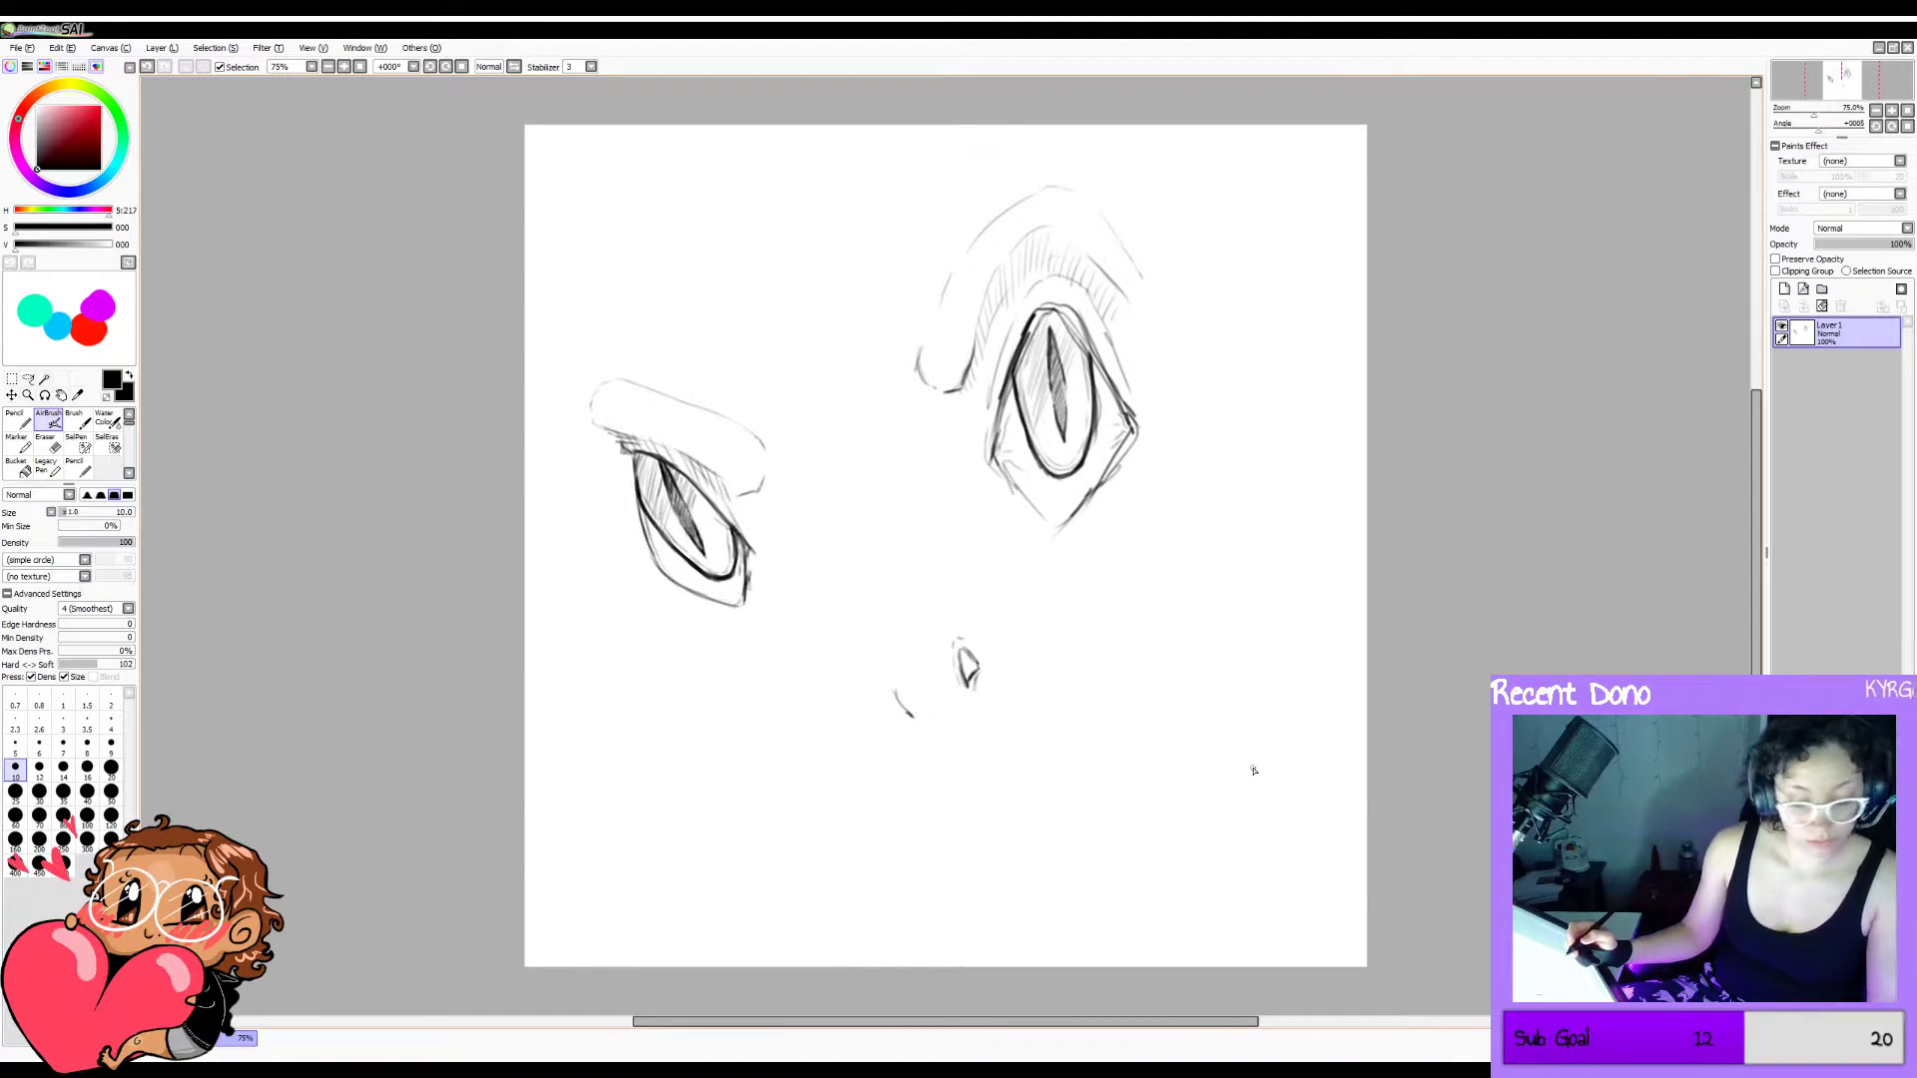
key(e)
drag(959, 644, 982, 680)
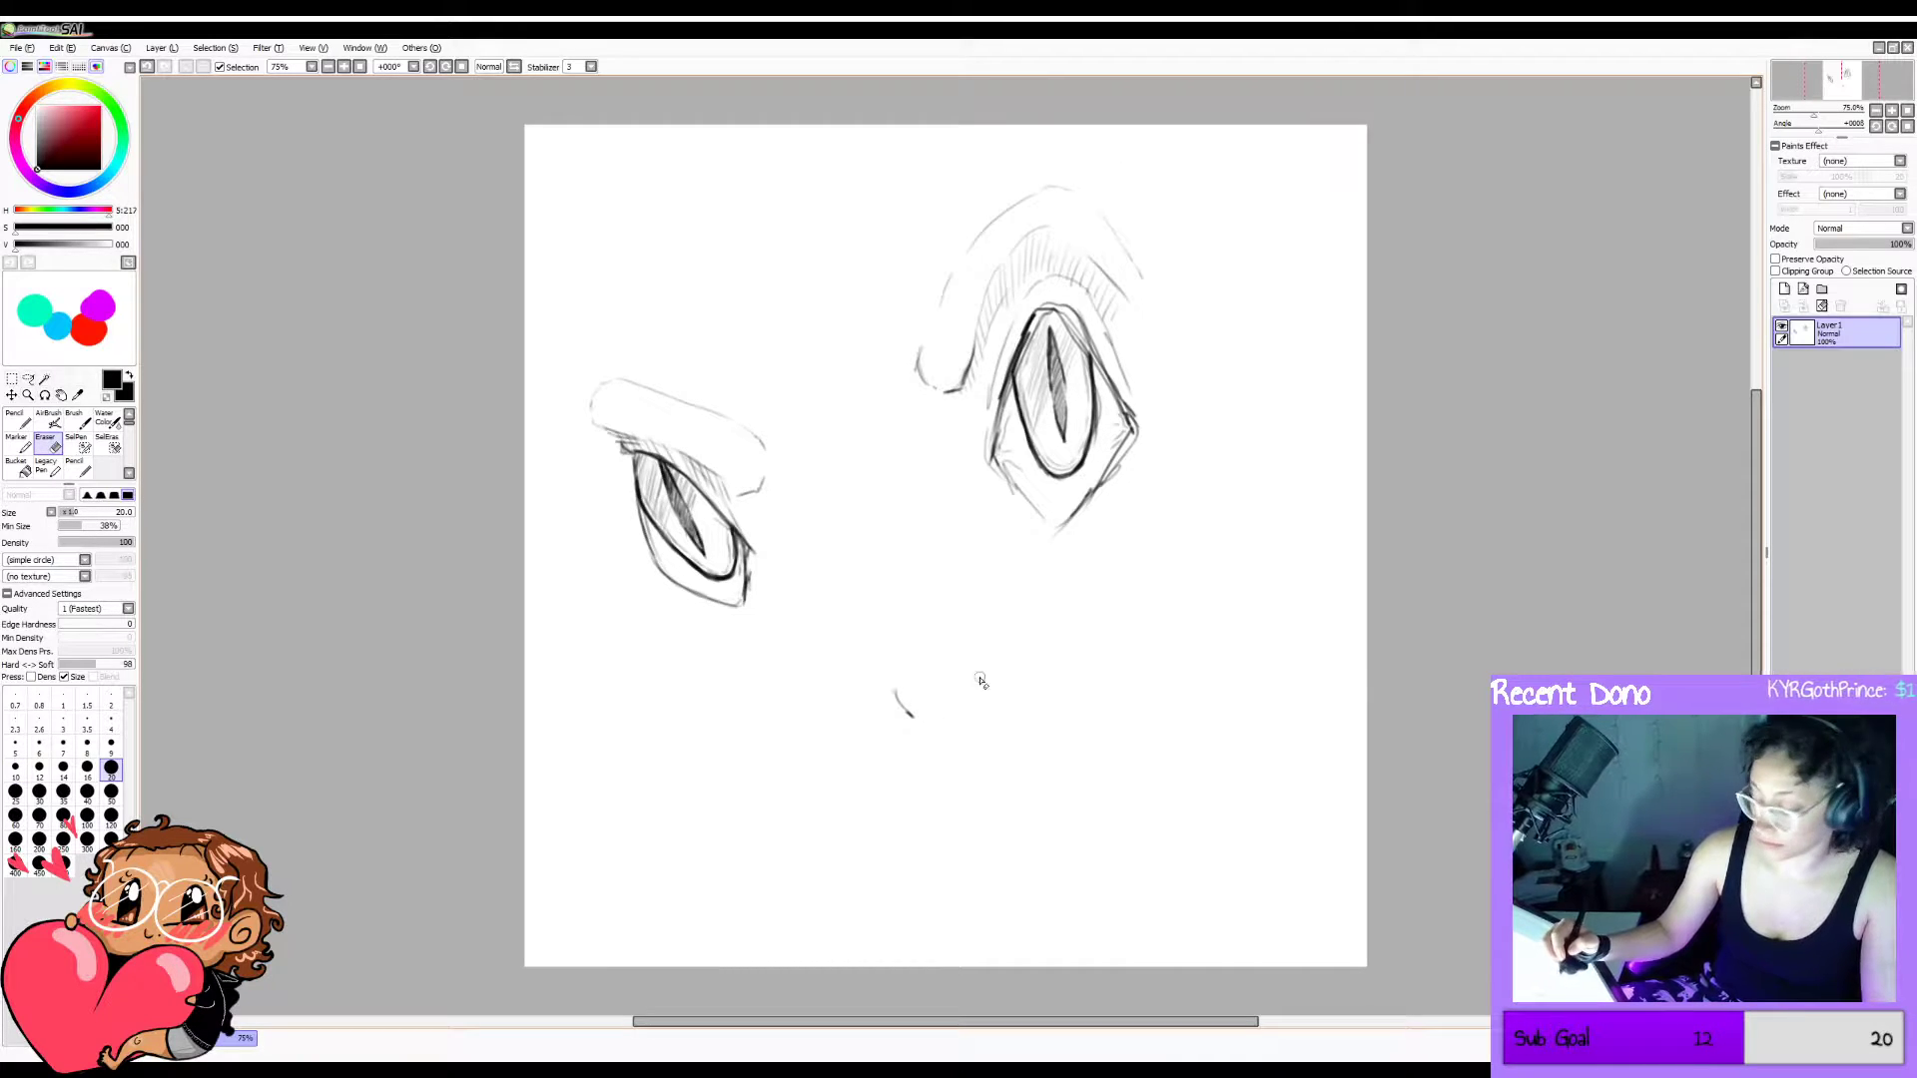
Sketch a new slanted, hooked nostril below the eyes with the Water Color brush, undoing the extra arcs.
key(b)
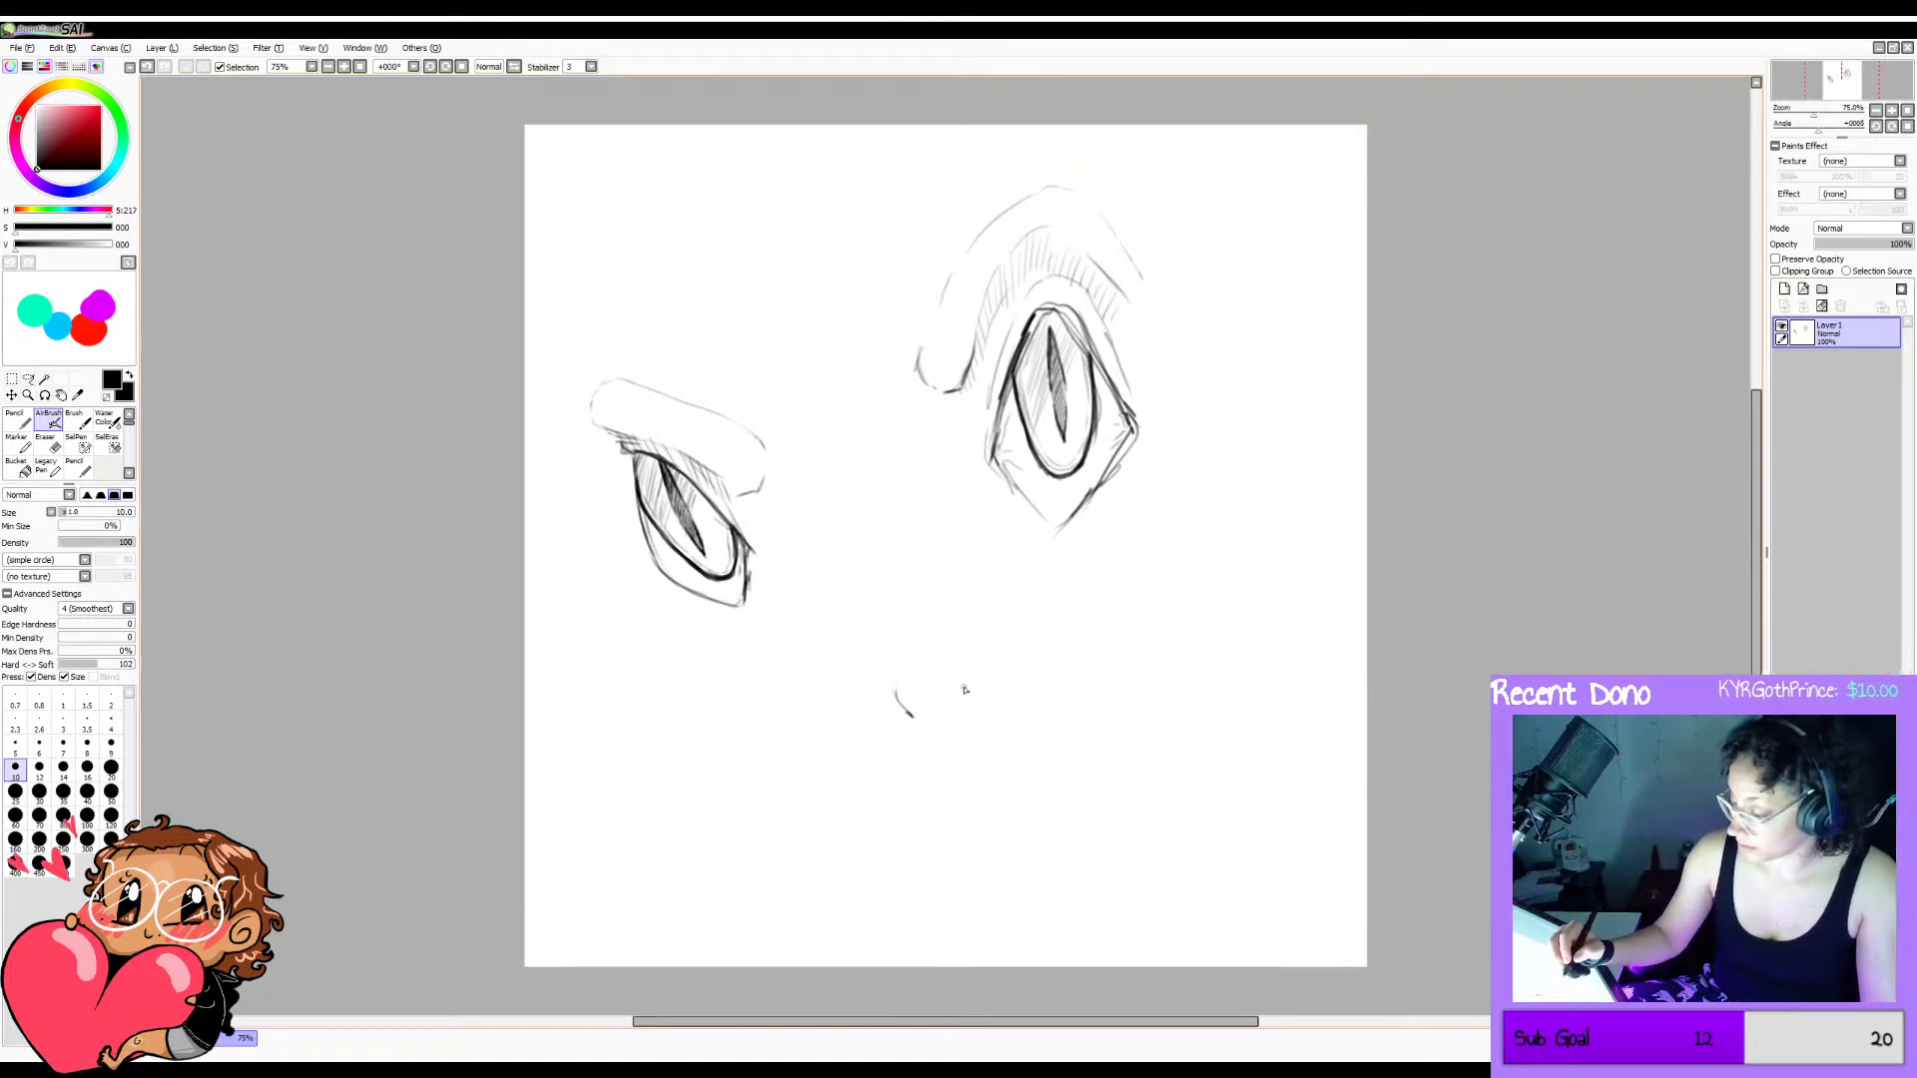
key(c)
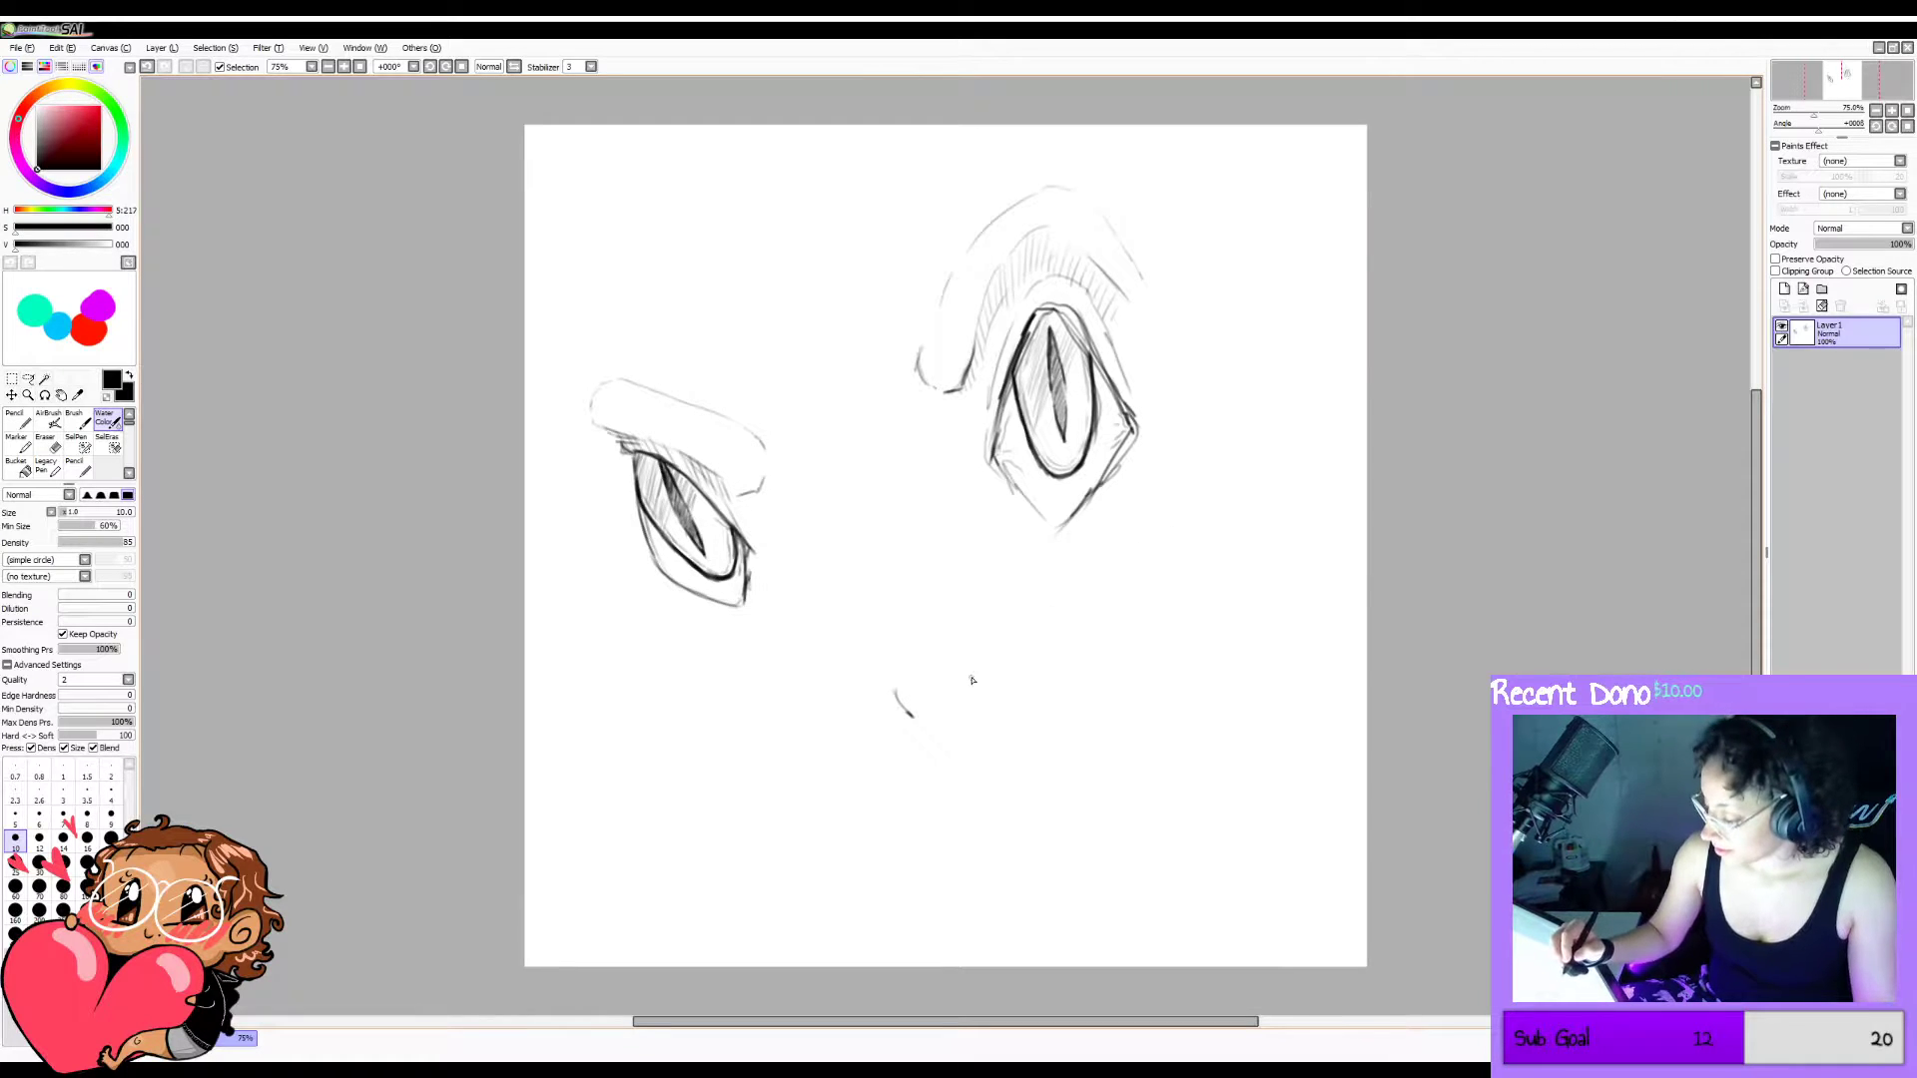
drag(975, 683, 1011, 631)
key(ctrl+z)
key(ctrl+z)
key(ctrl+z)
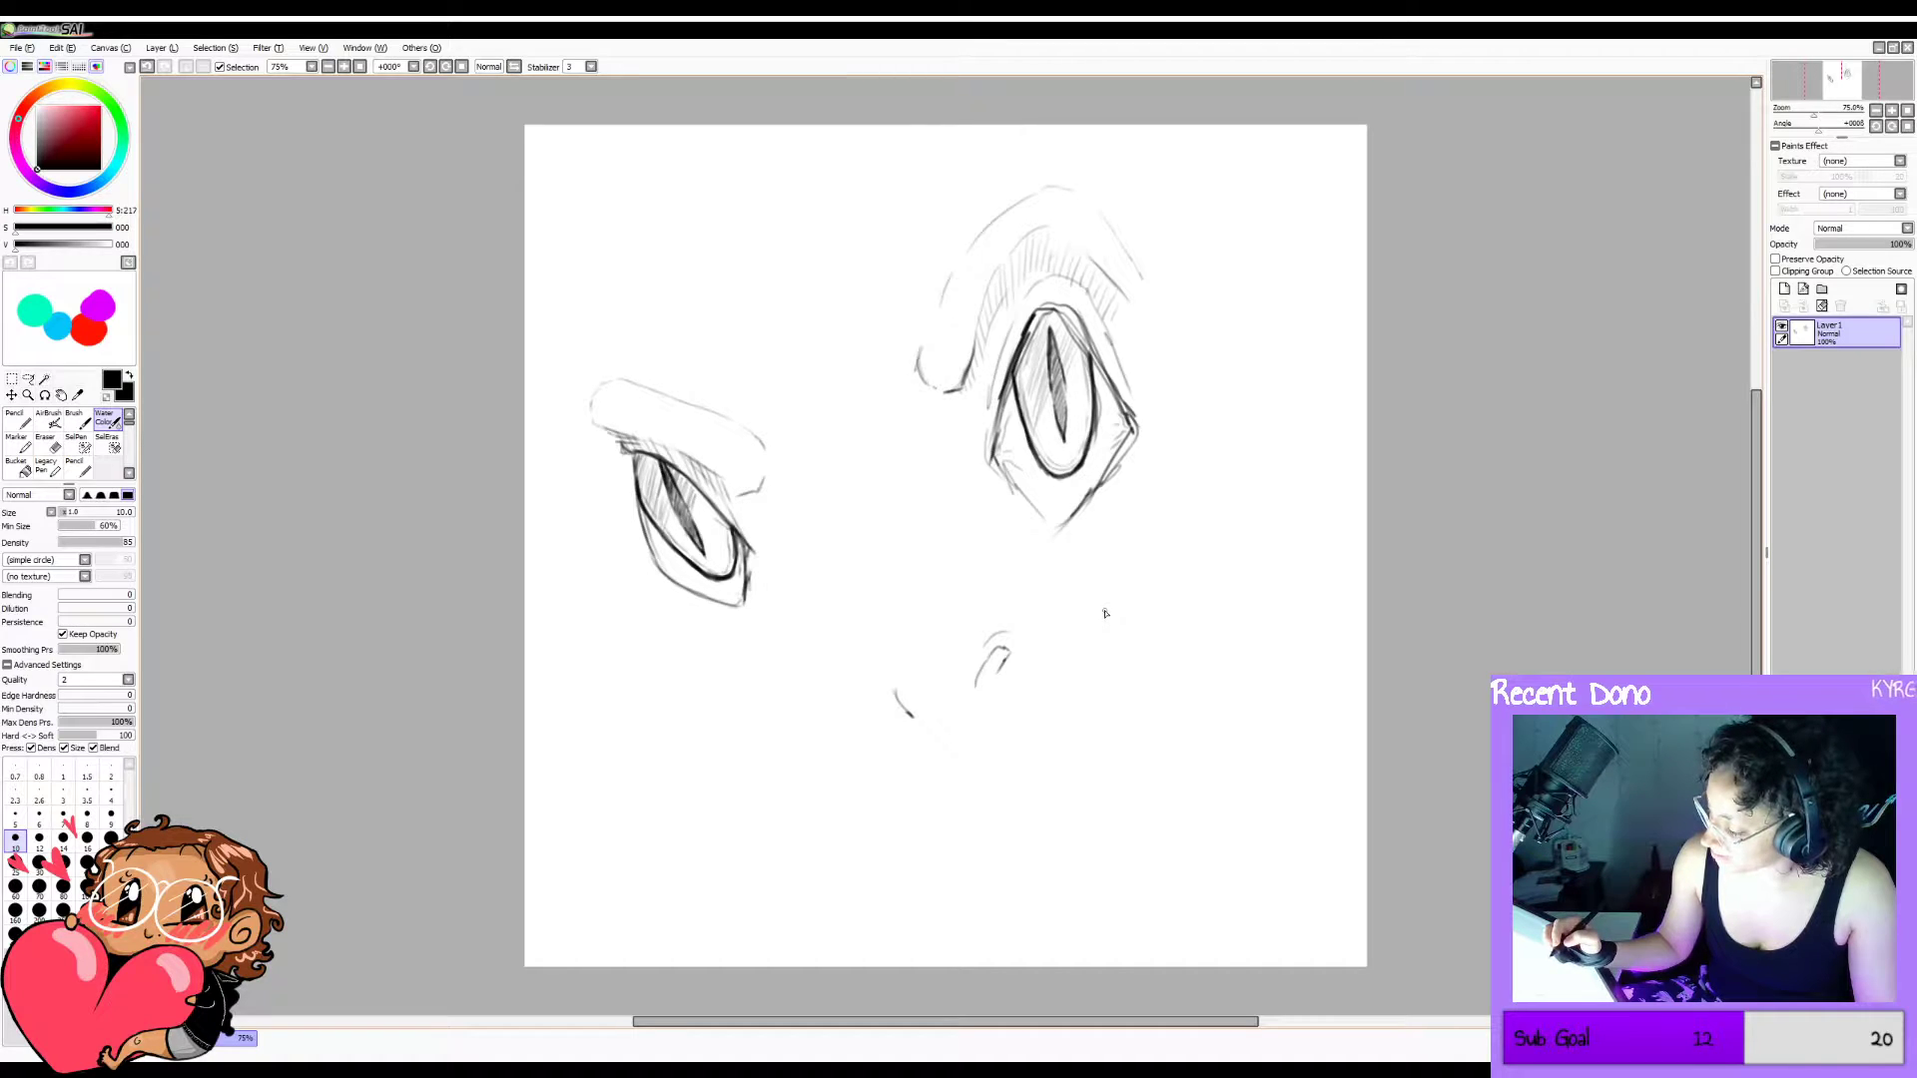
key(ctrl+z)
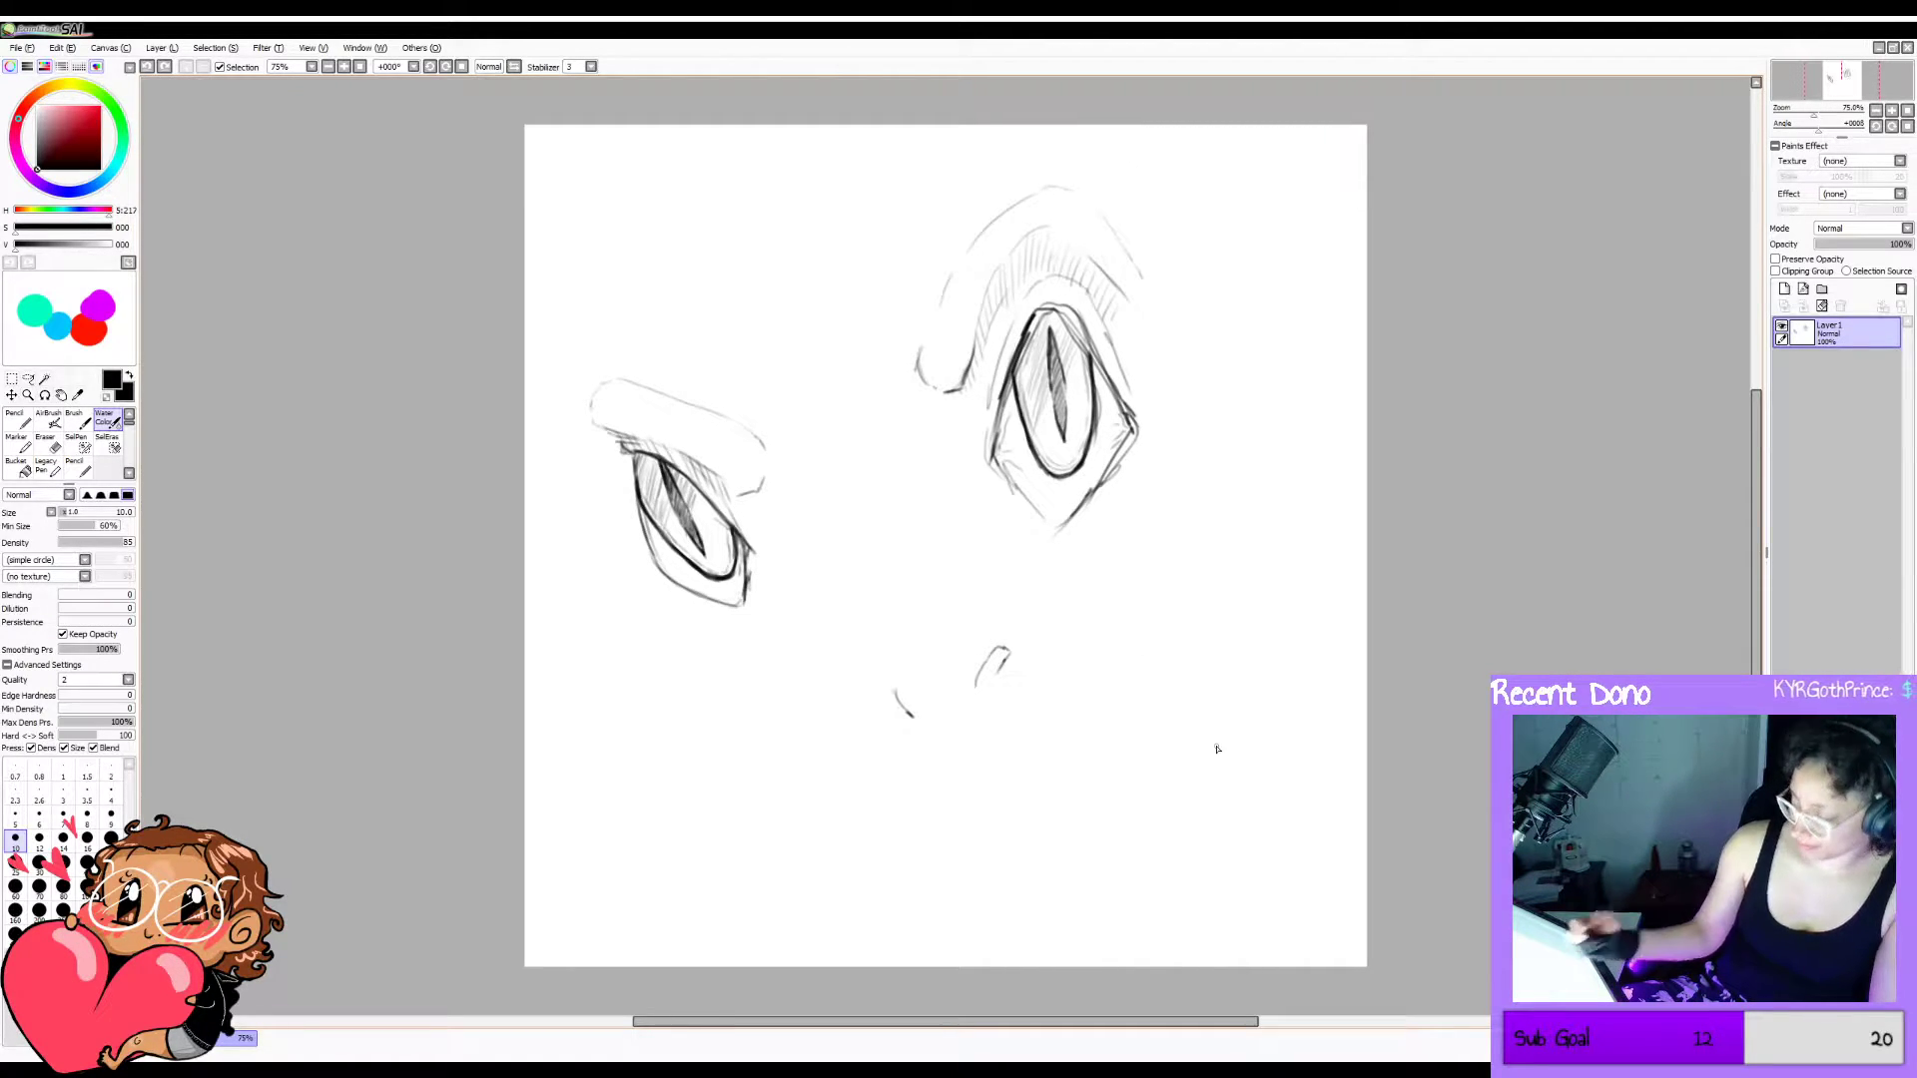
Erase the far nostril stroke, try it again slightly lower, and erase the hooked nostril as well.
key(e)
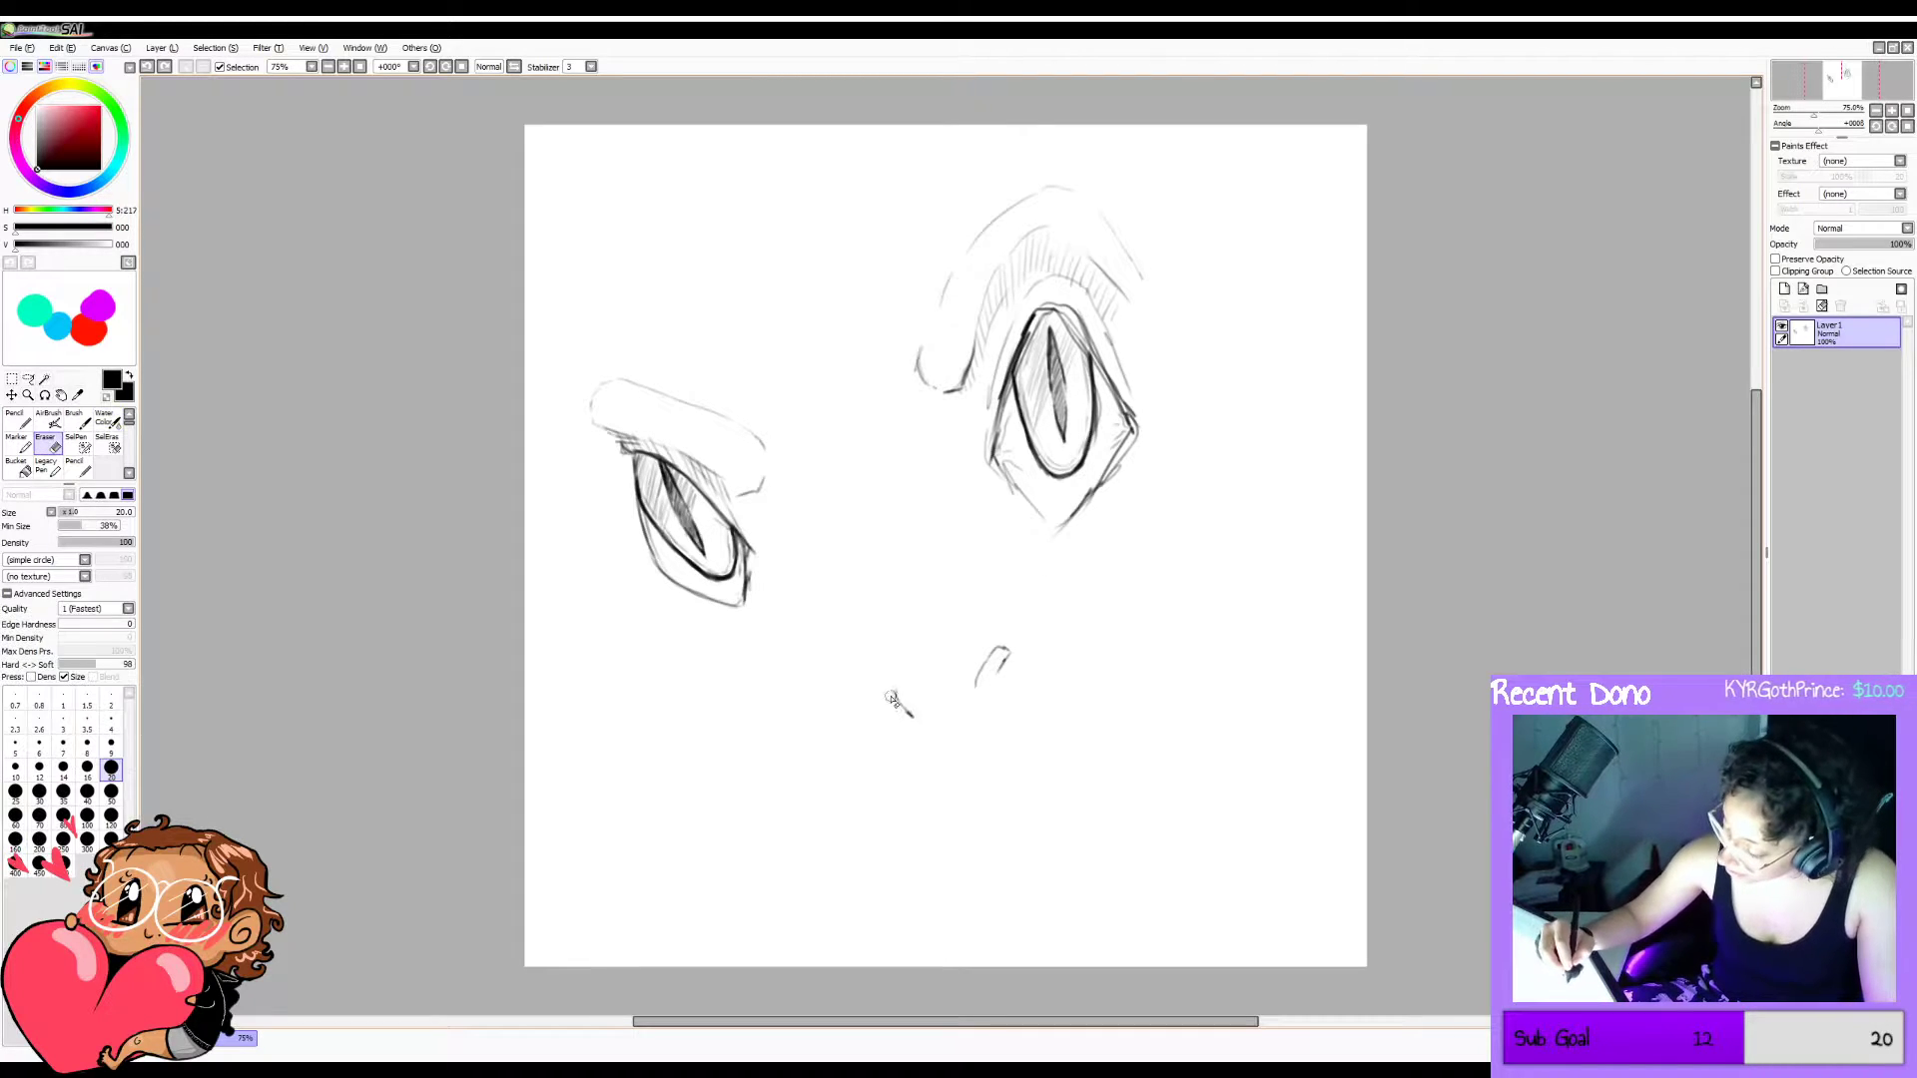
mouse_move(892, 691)
mouse_down()
mouse_move(929, 737)
mouse_move(884, 706)
mouse_up()
key(v)
key(c)
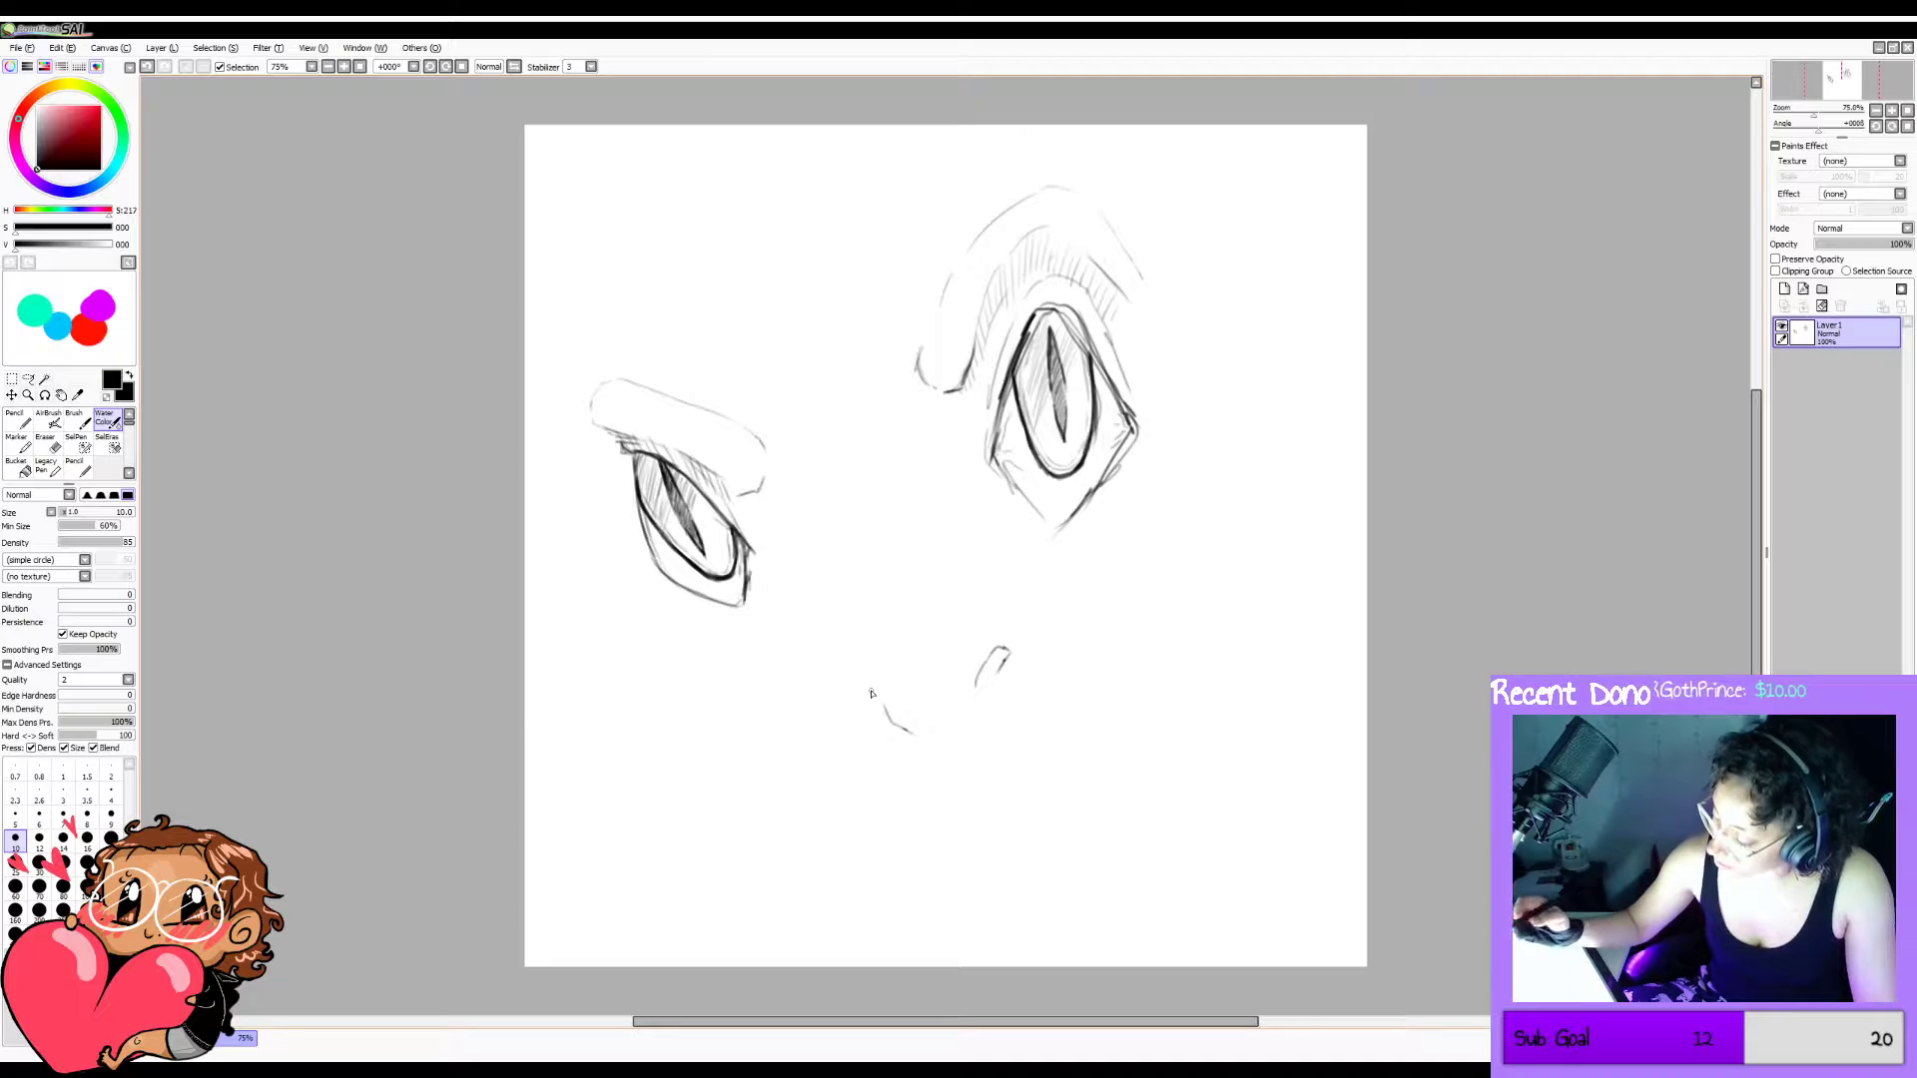
key(ctrl+z)
key(e)
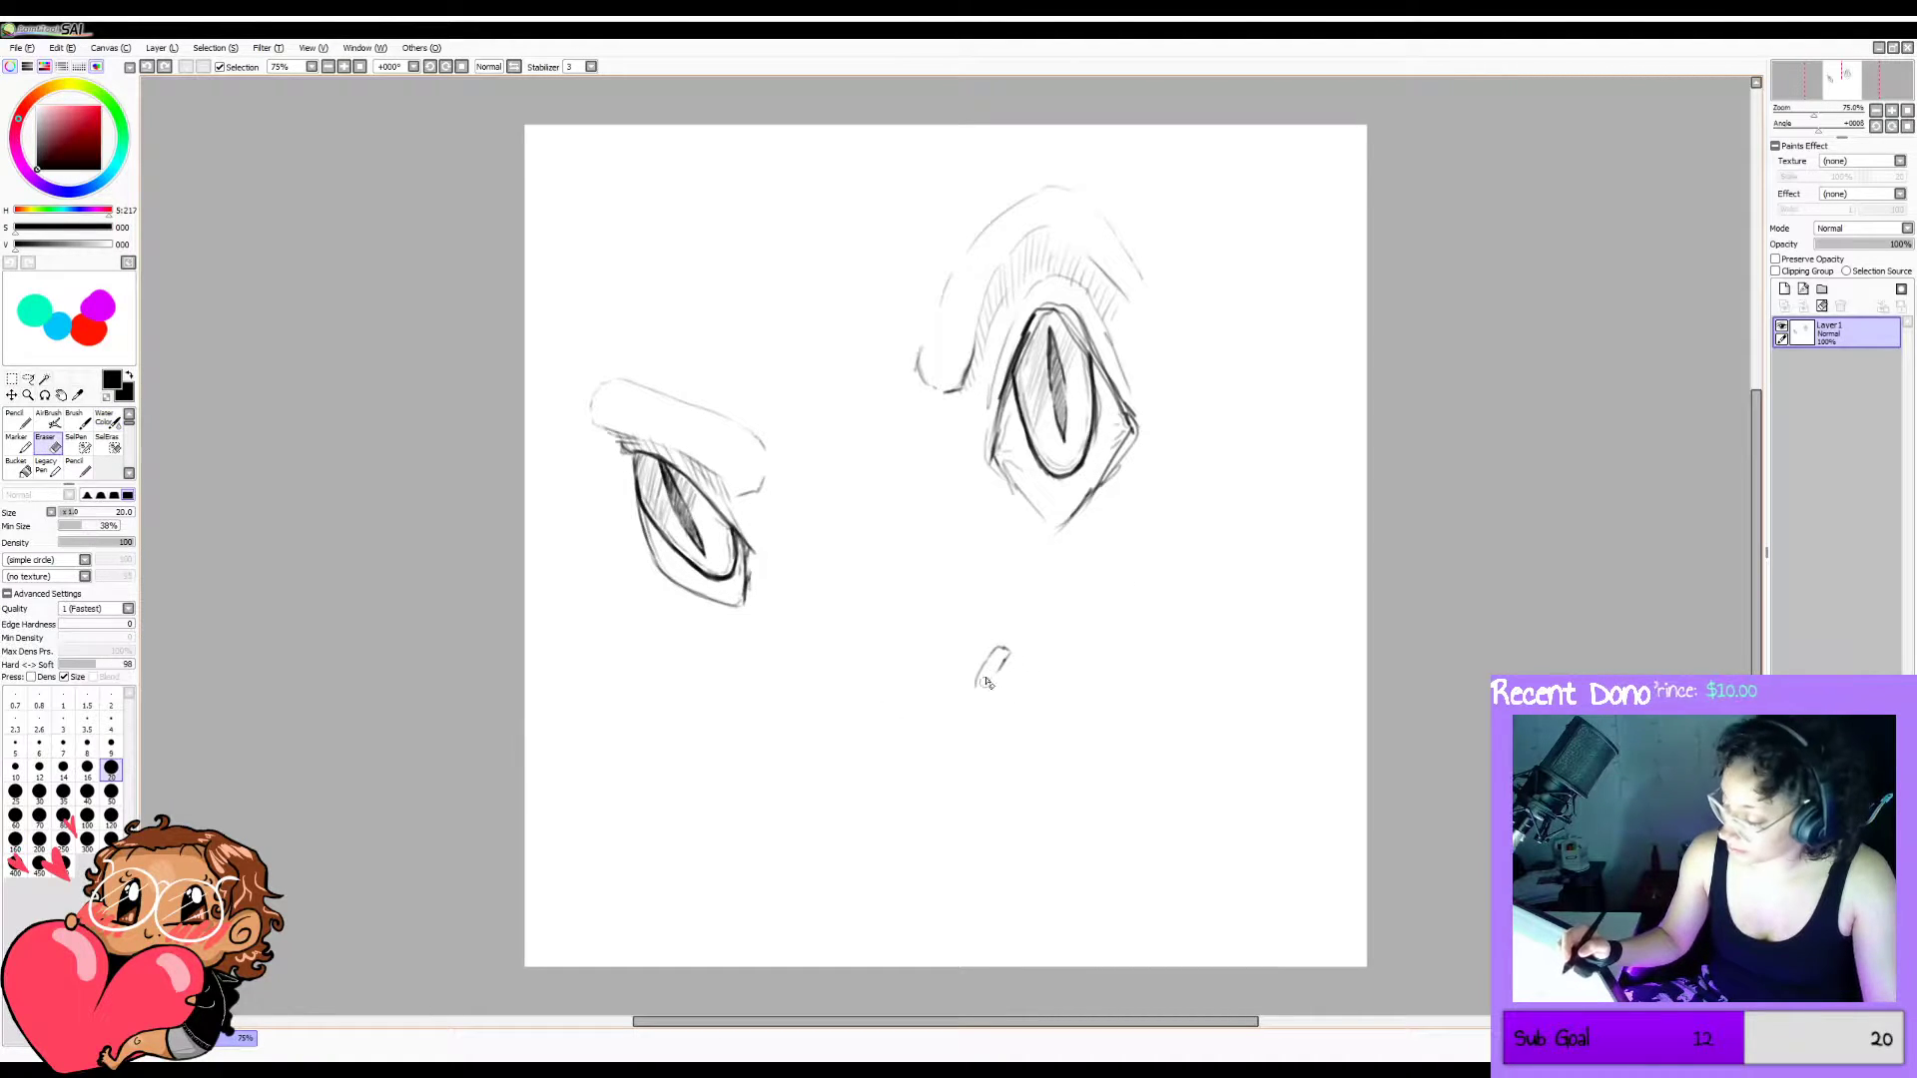
mouse_move(1009, 649)
mouse_down()
mouse_move(984, 674)
mouse_move(1001, 674)
mouse_up()
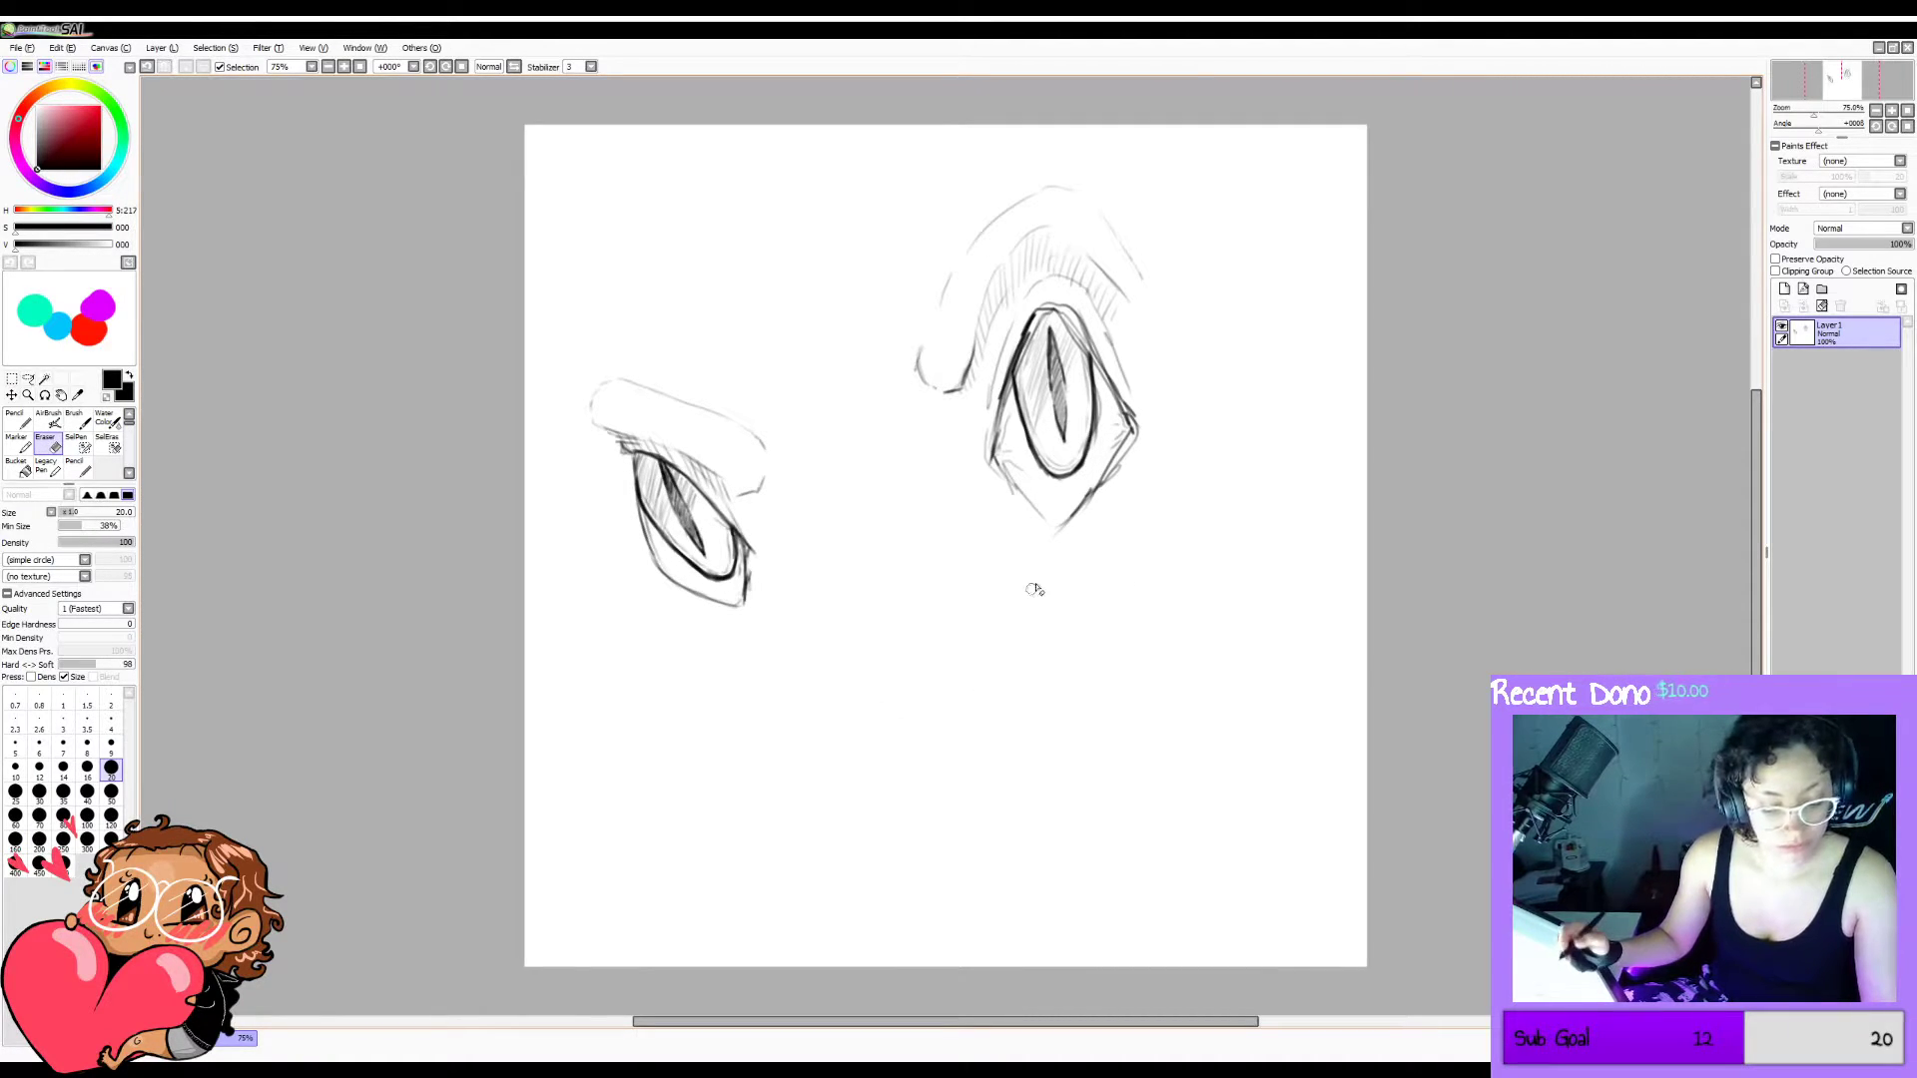
Sketch two short nostril strokes below the eyes with the Water Color brush, spaced further apart, undoing the strokes that do not fit.
key(v)
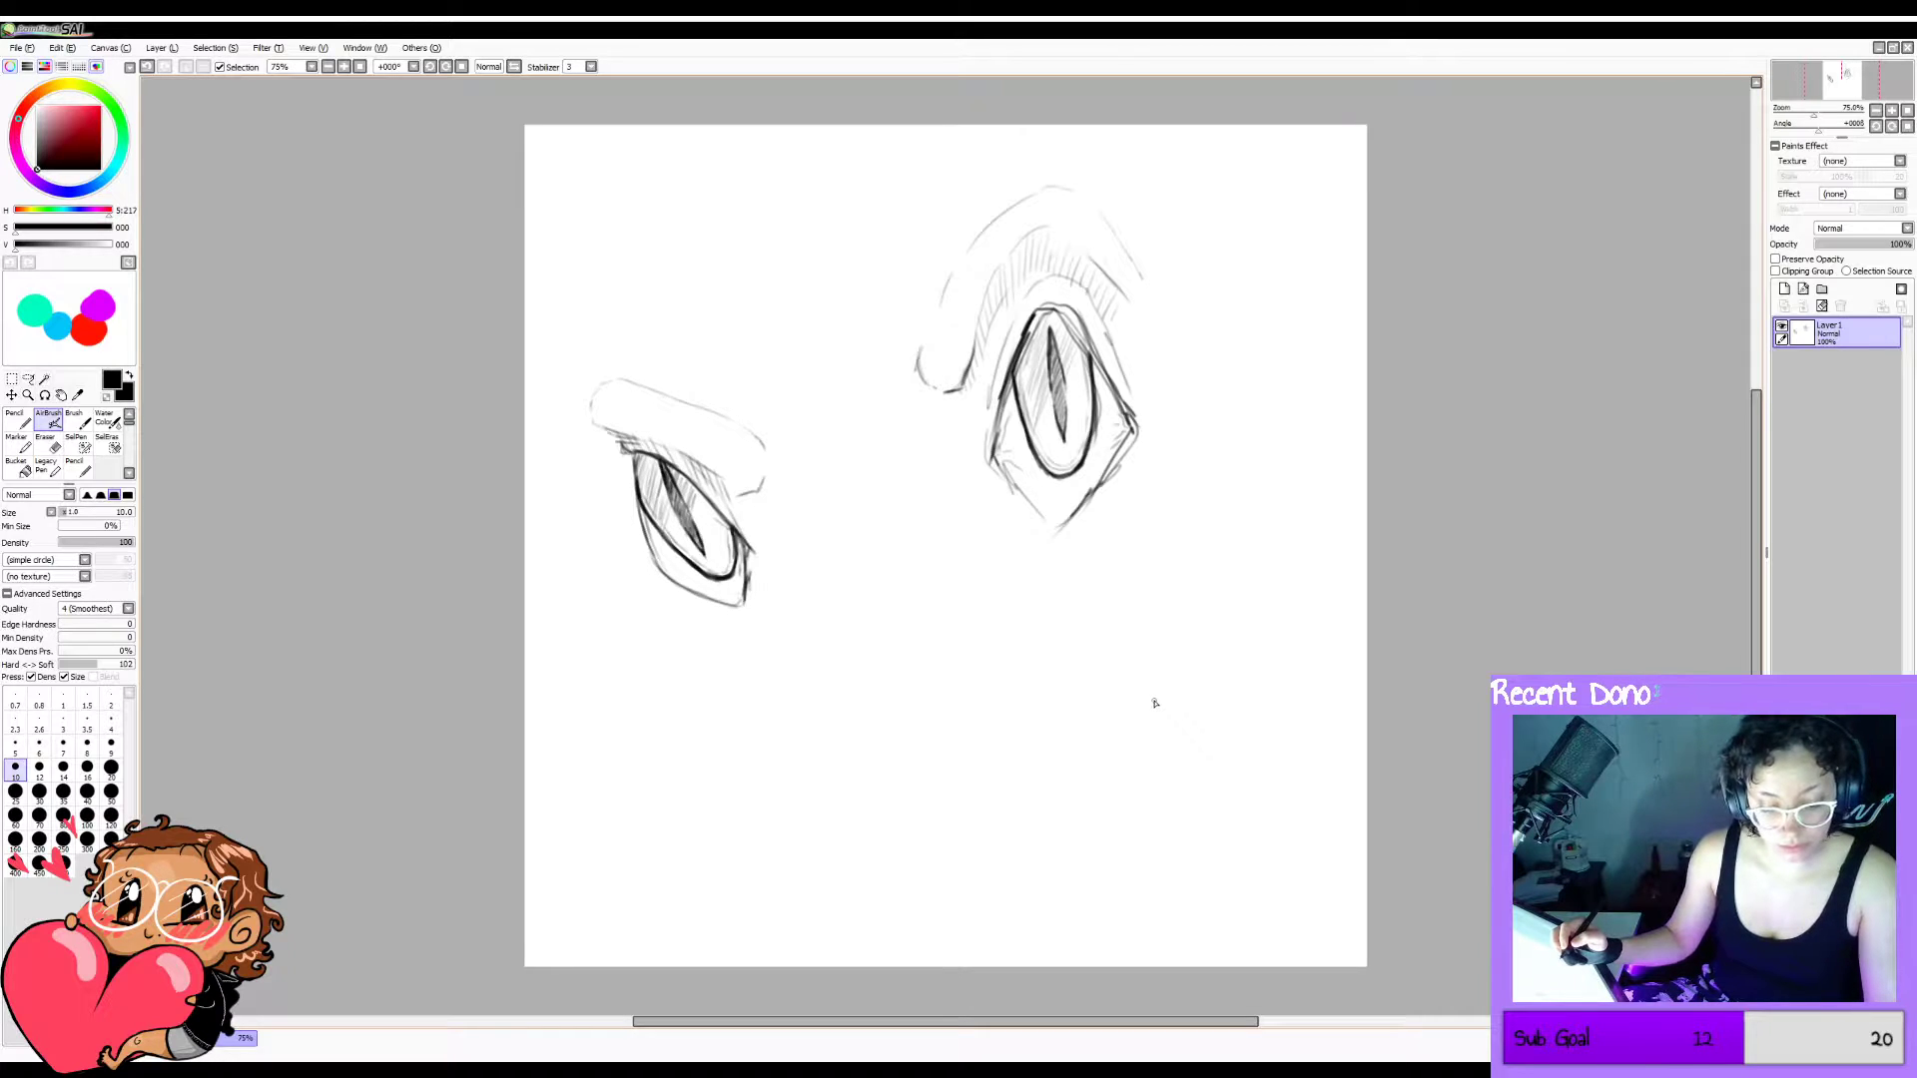
key(c)
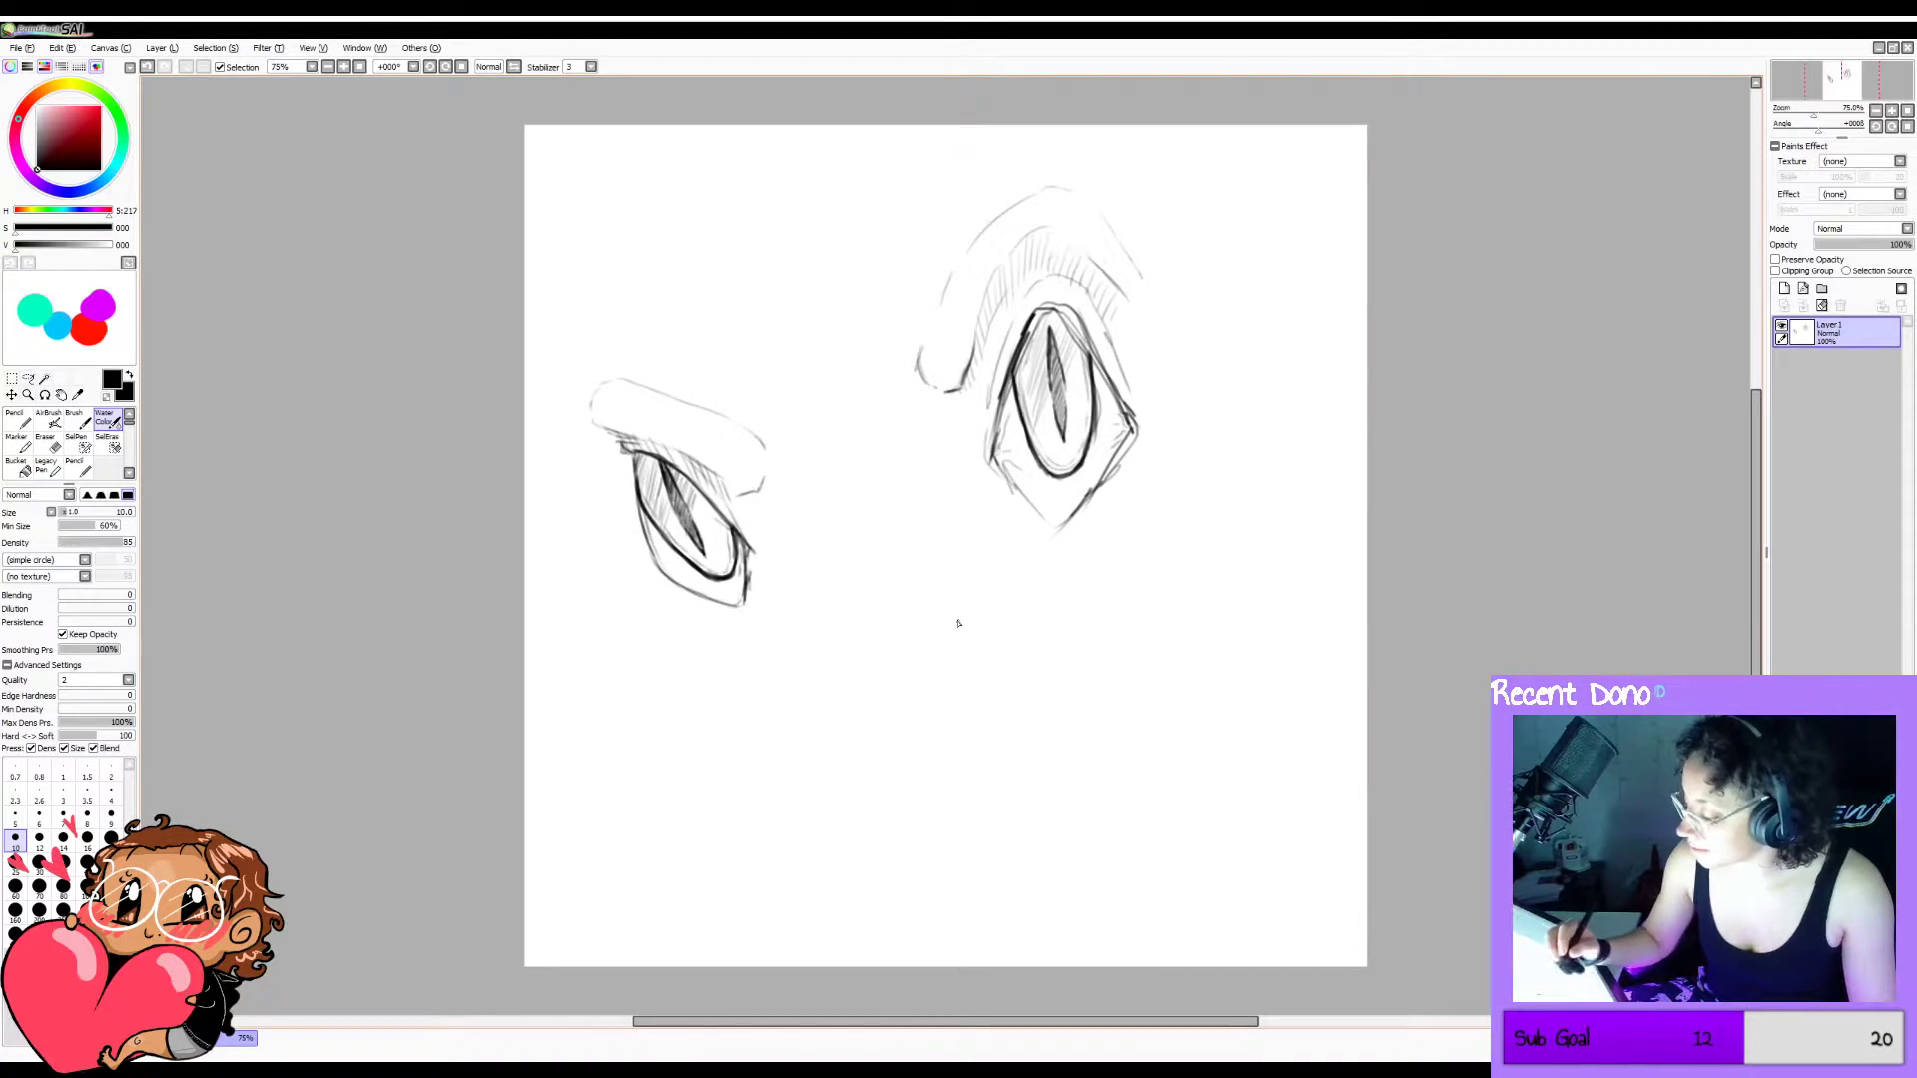
mouse_move(958, 696)
mouse_down()
mouse_move(965, 655)
mouse_move(883, 705)
mouse_move(896, 732)
mouse_up()
key(ctrl+z)
key(ctrl+z)
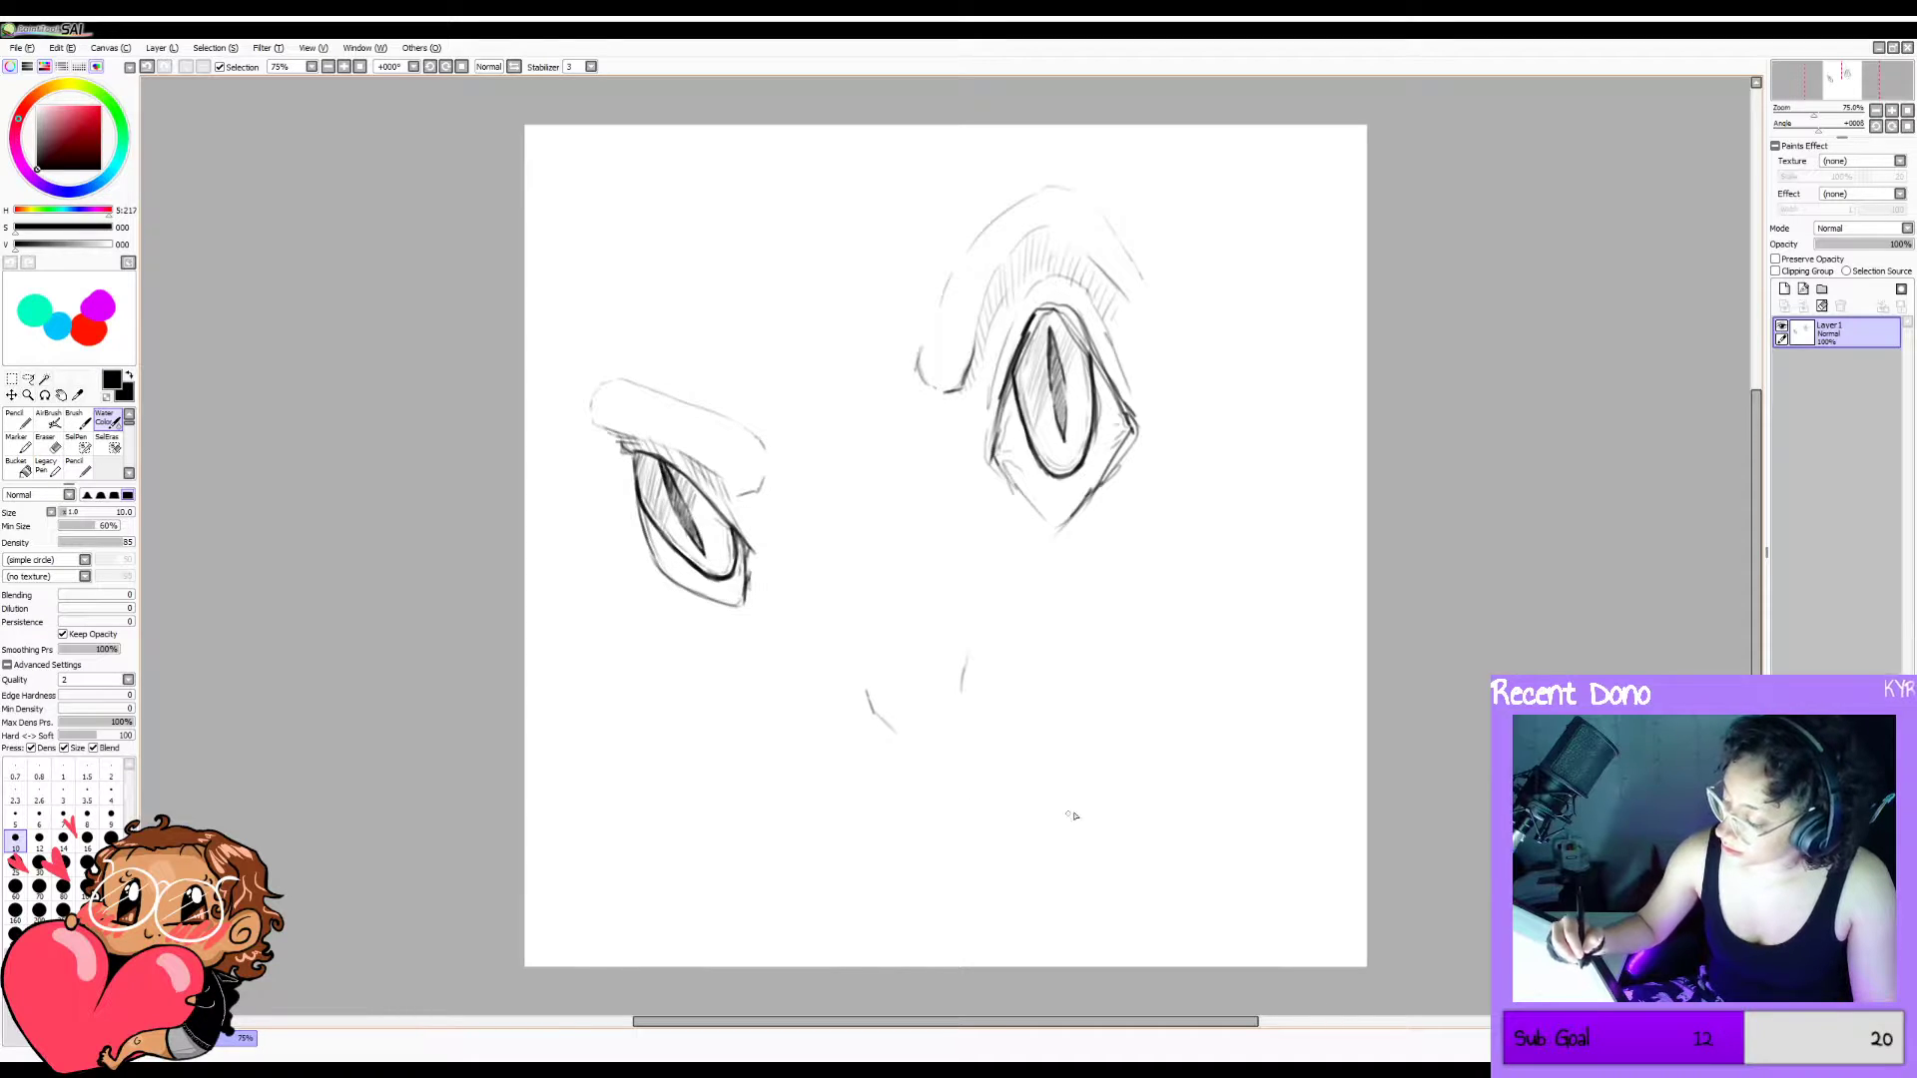
Redo the slanted nostril stroke below the eyes as a shorter curve, and erase both nostril strokes.
key(ctrl+z)
drag(881, 696, 946, 761)
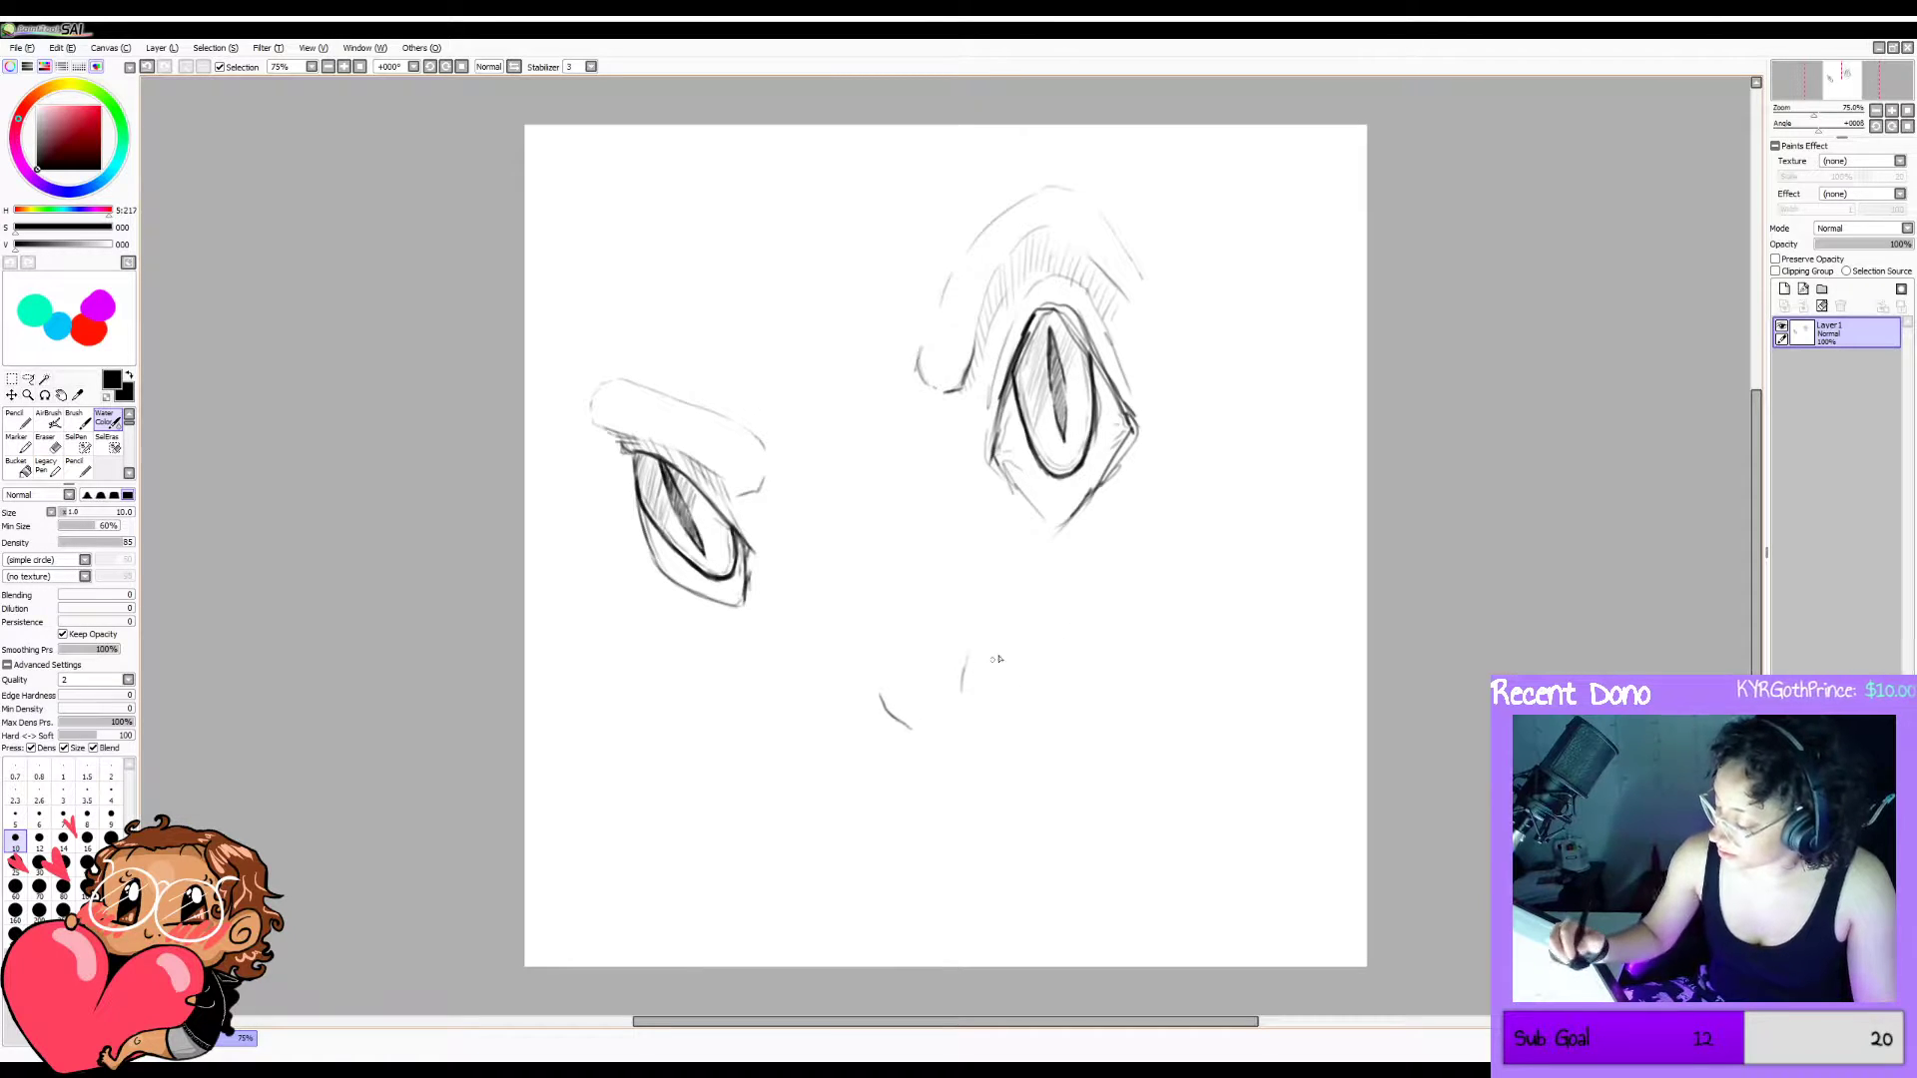
key(ctrl+z)
drag(901, 717, 910, 728)
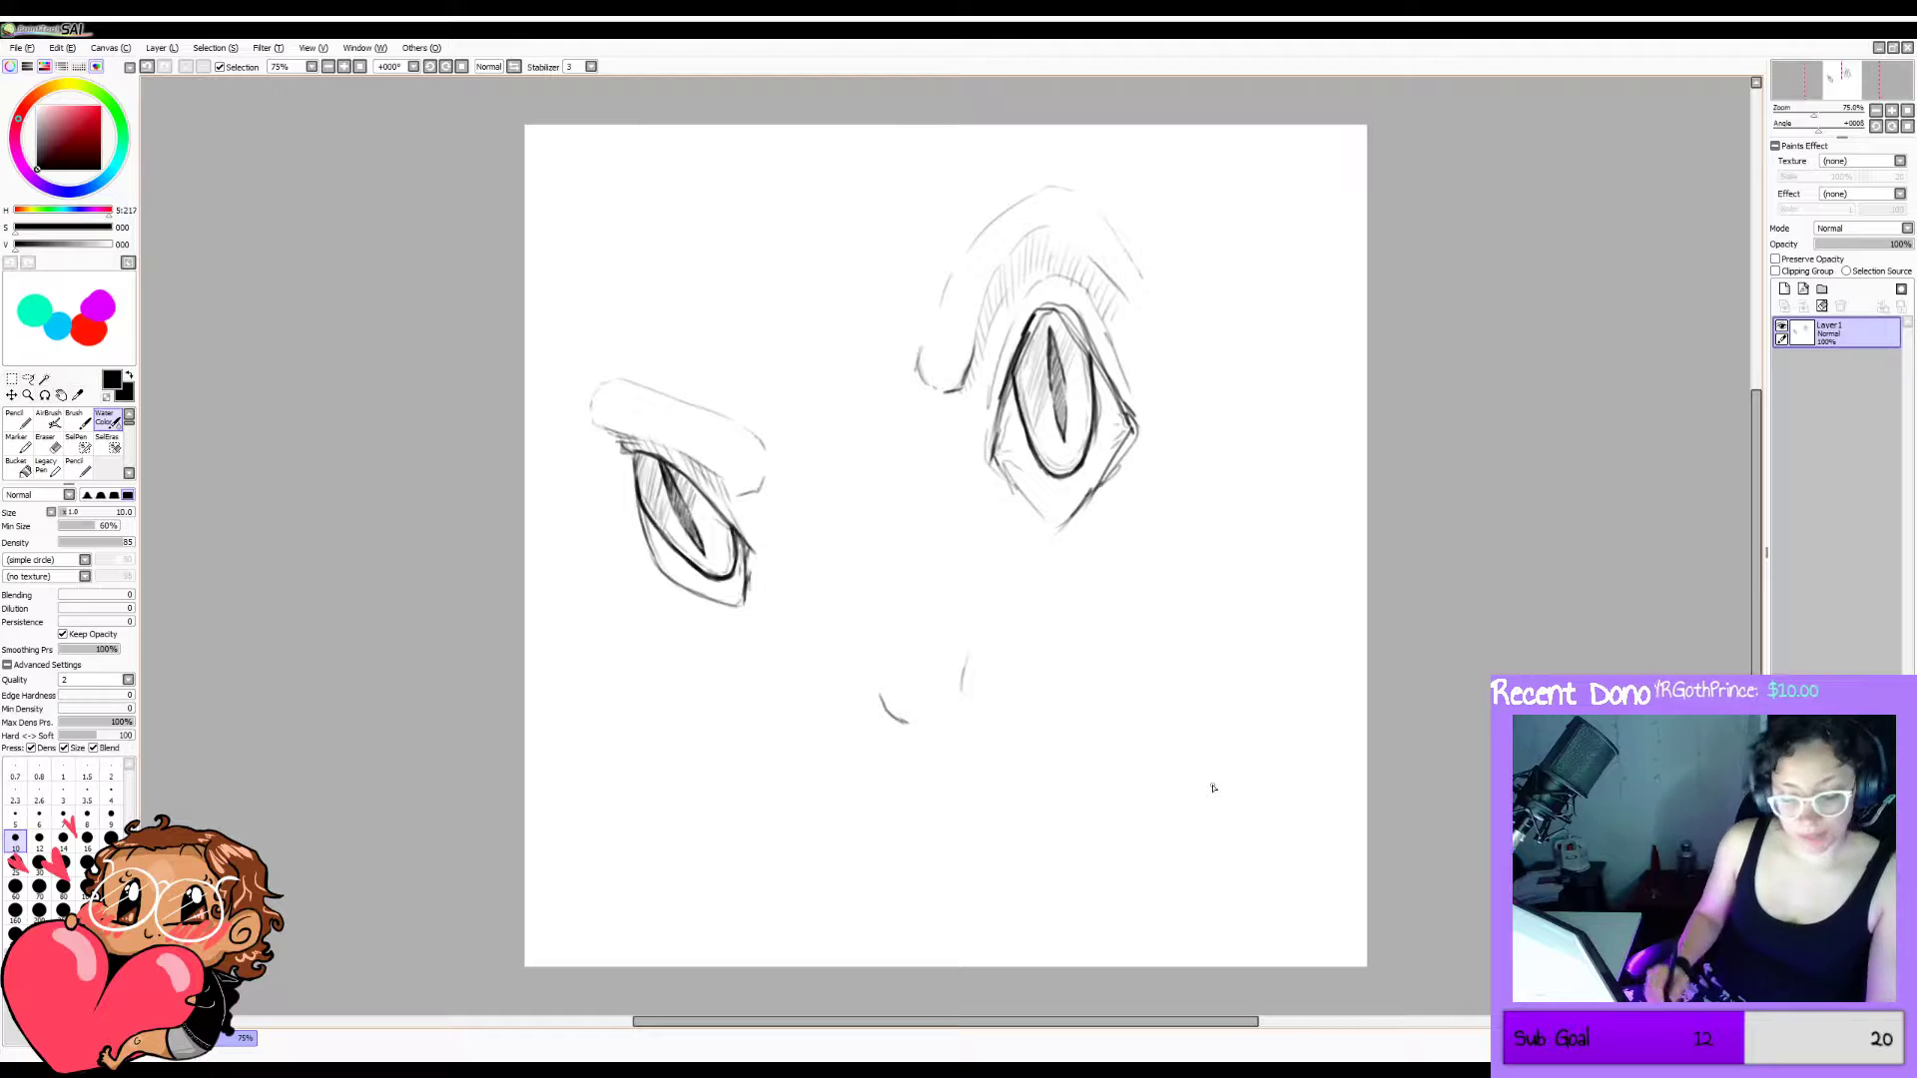
key(e)
mouse_move(967, 653)
mouse_down()
mouse_move(955, 695)
mouse_move(903, 721)
mouse_up()
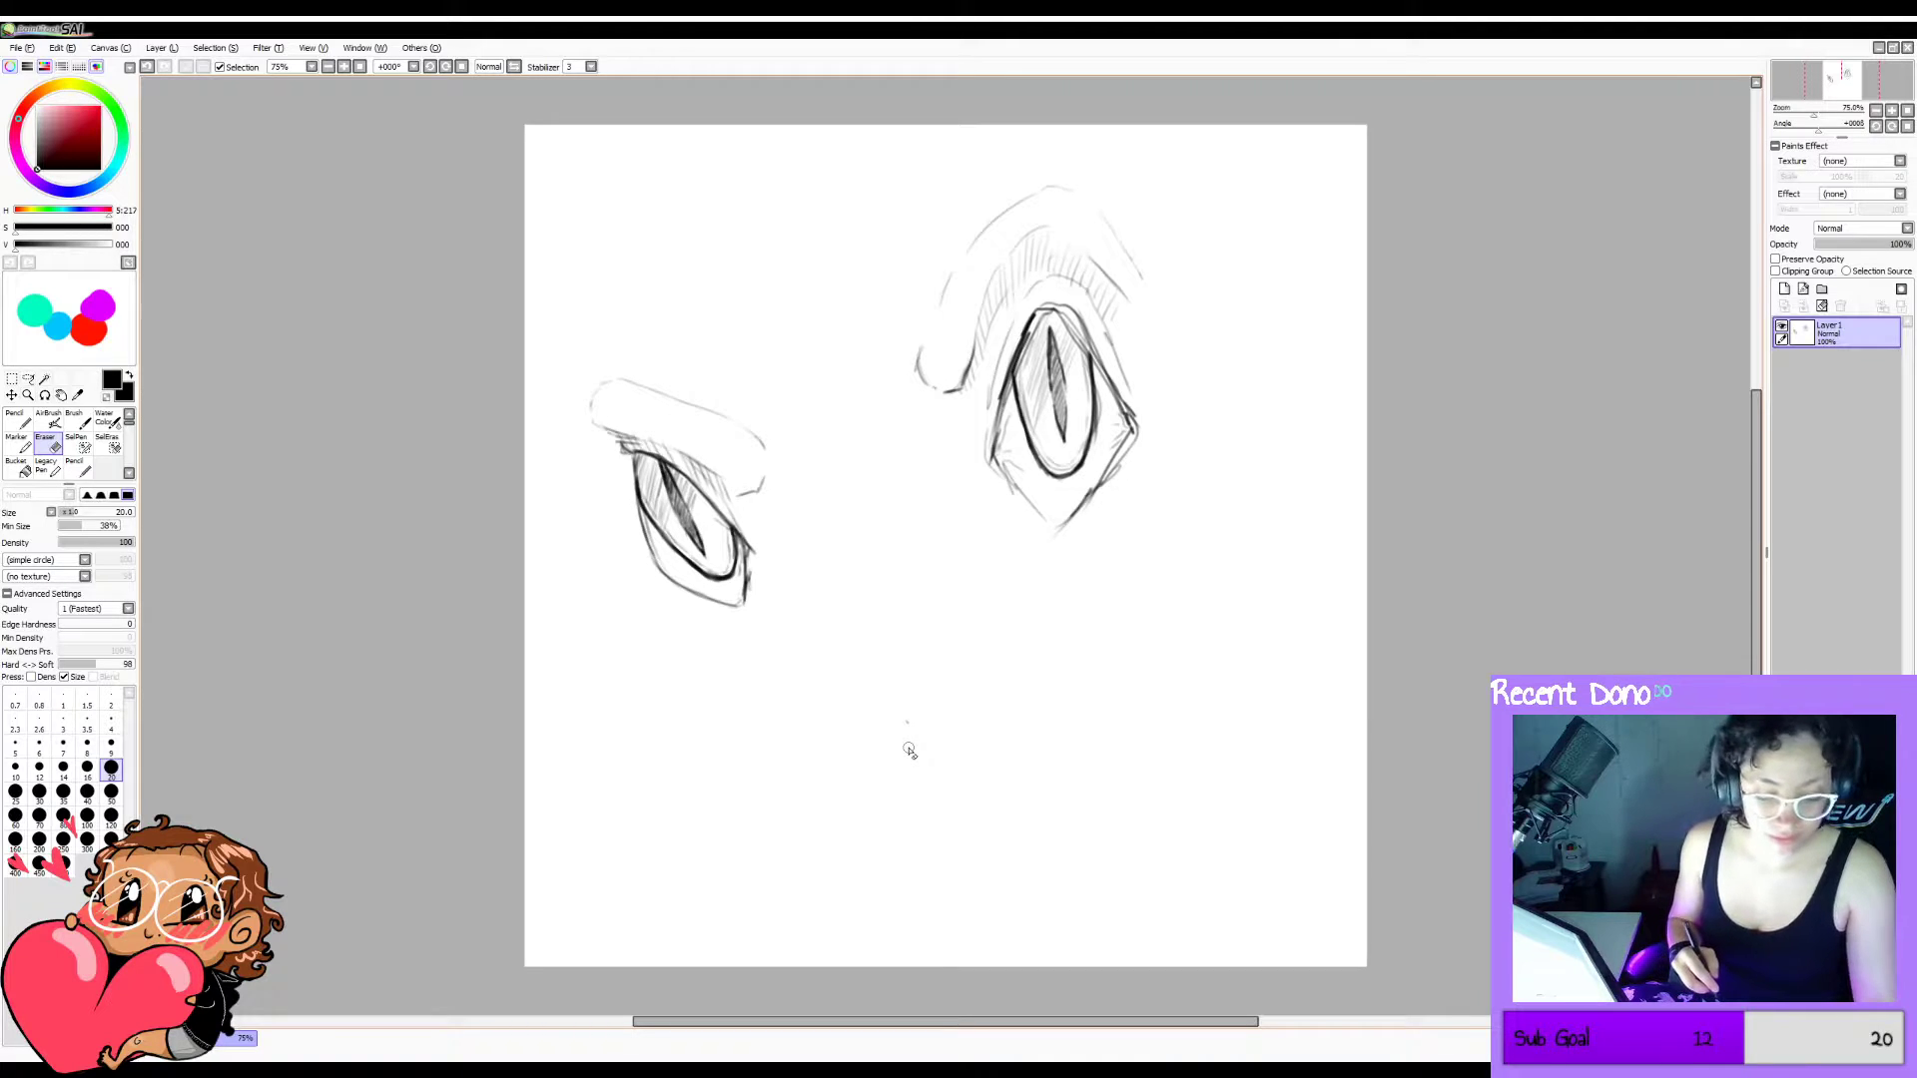
Sketch the two muzzle sides and the angular cheek beside the taller eye with the Water Color brush, and move the drawing lower on the canvas.
key(b)
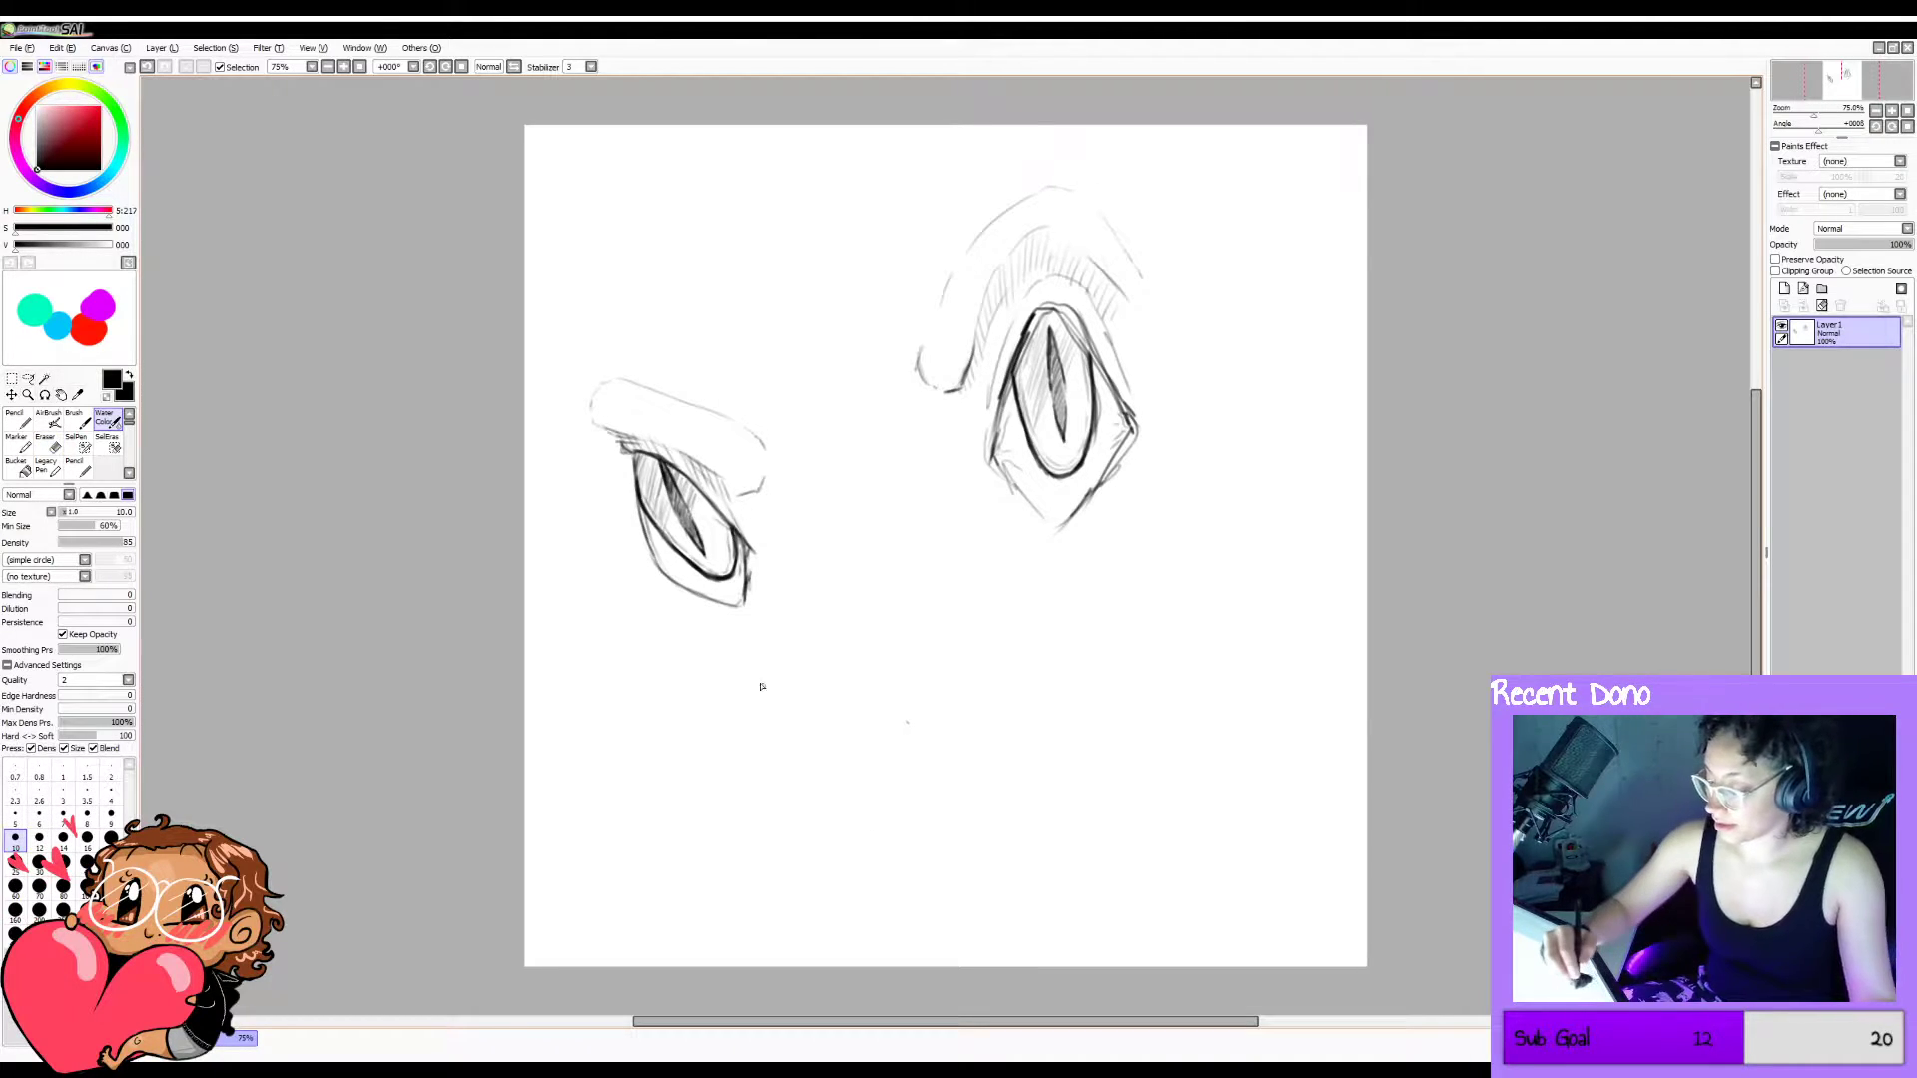
drag(734, 689, 878, 782)
drag(1135, 559, 1067, 709)
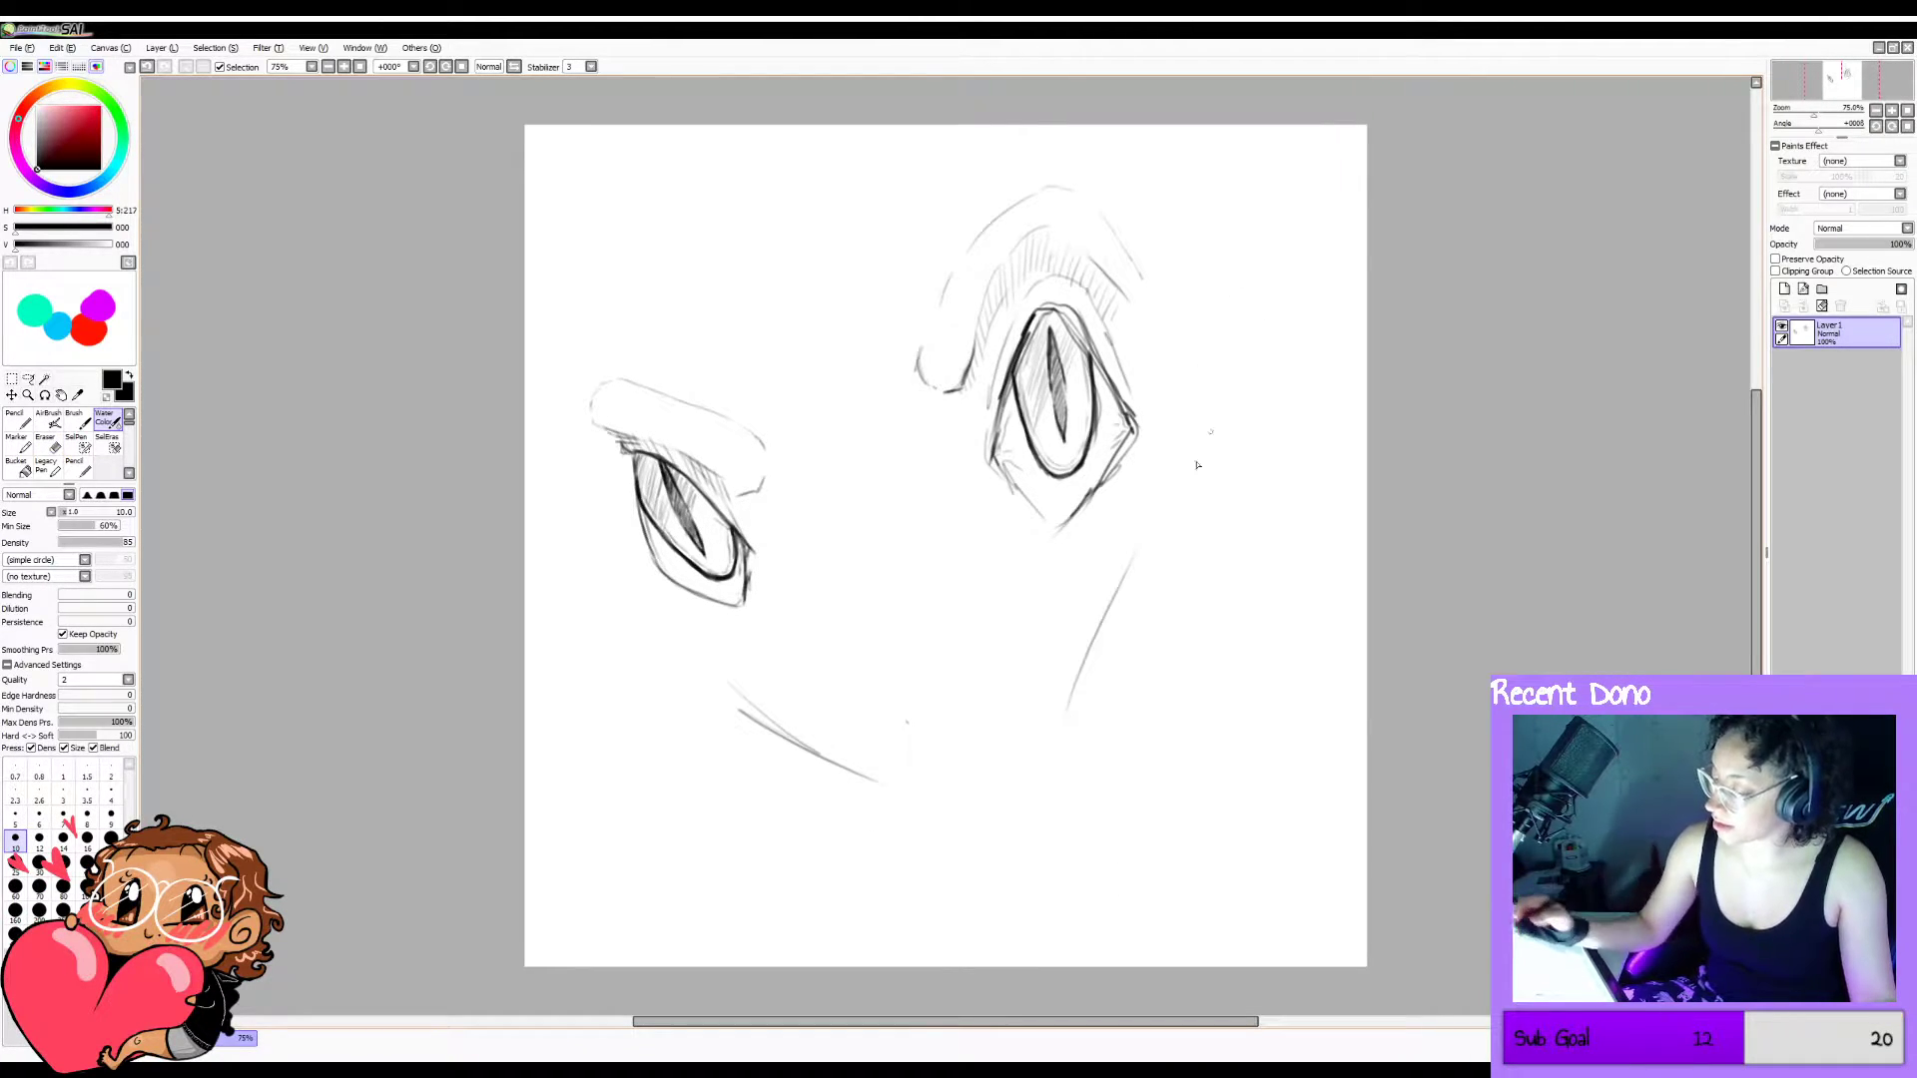
key(ctrl+z)
drag(1139, 599, 1056, 734)
mouse_move(1121, 566)
mouse_down()
mouse_move(1117, 630)
mouse_move(1268, 496)
mouse_move(1248, 388)
mouse_up()
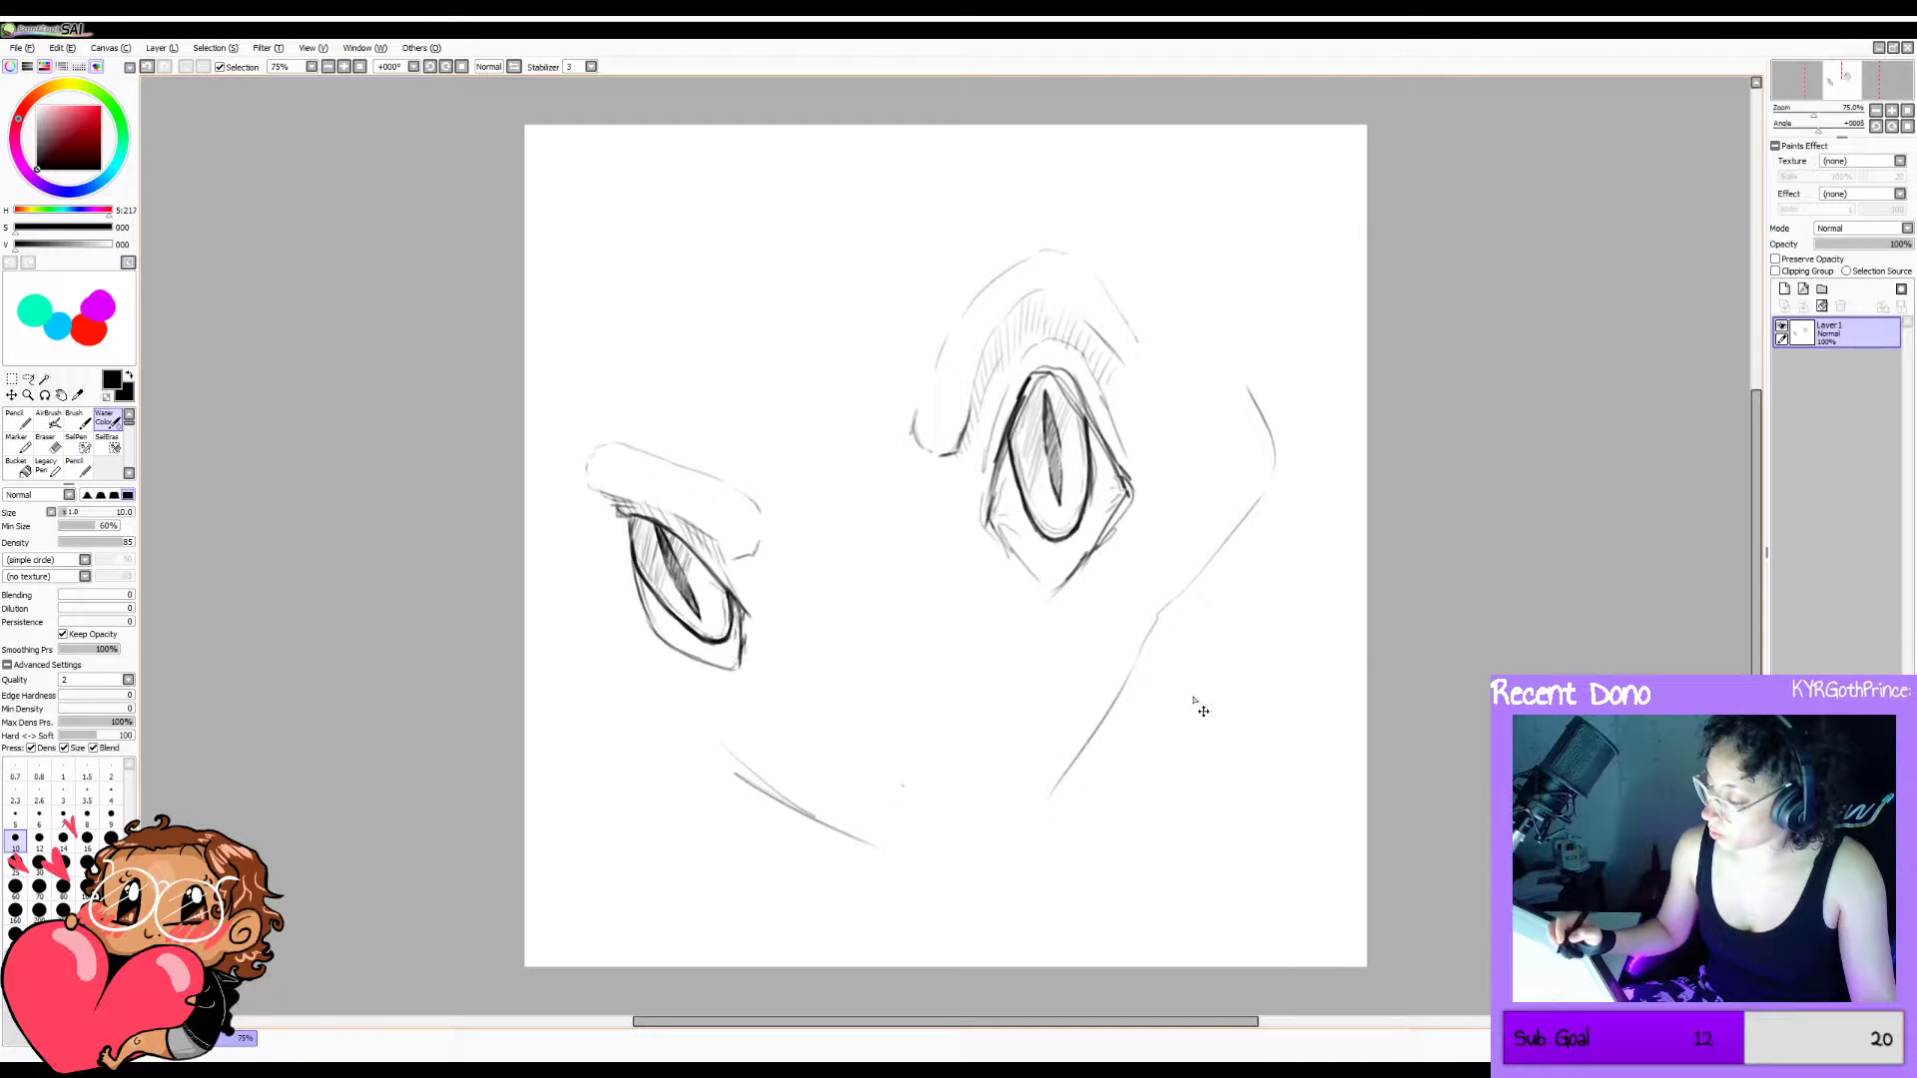
ctrl+drag(1198, 706, 1167, 734)
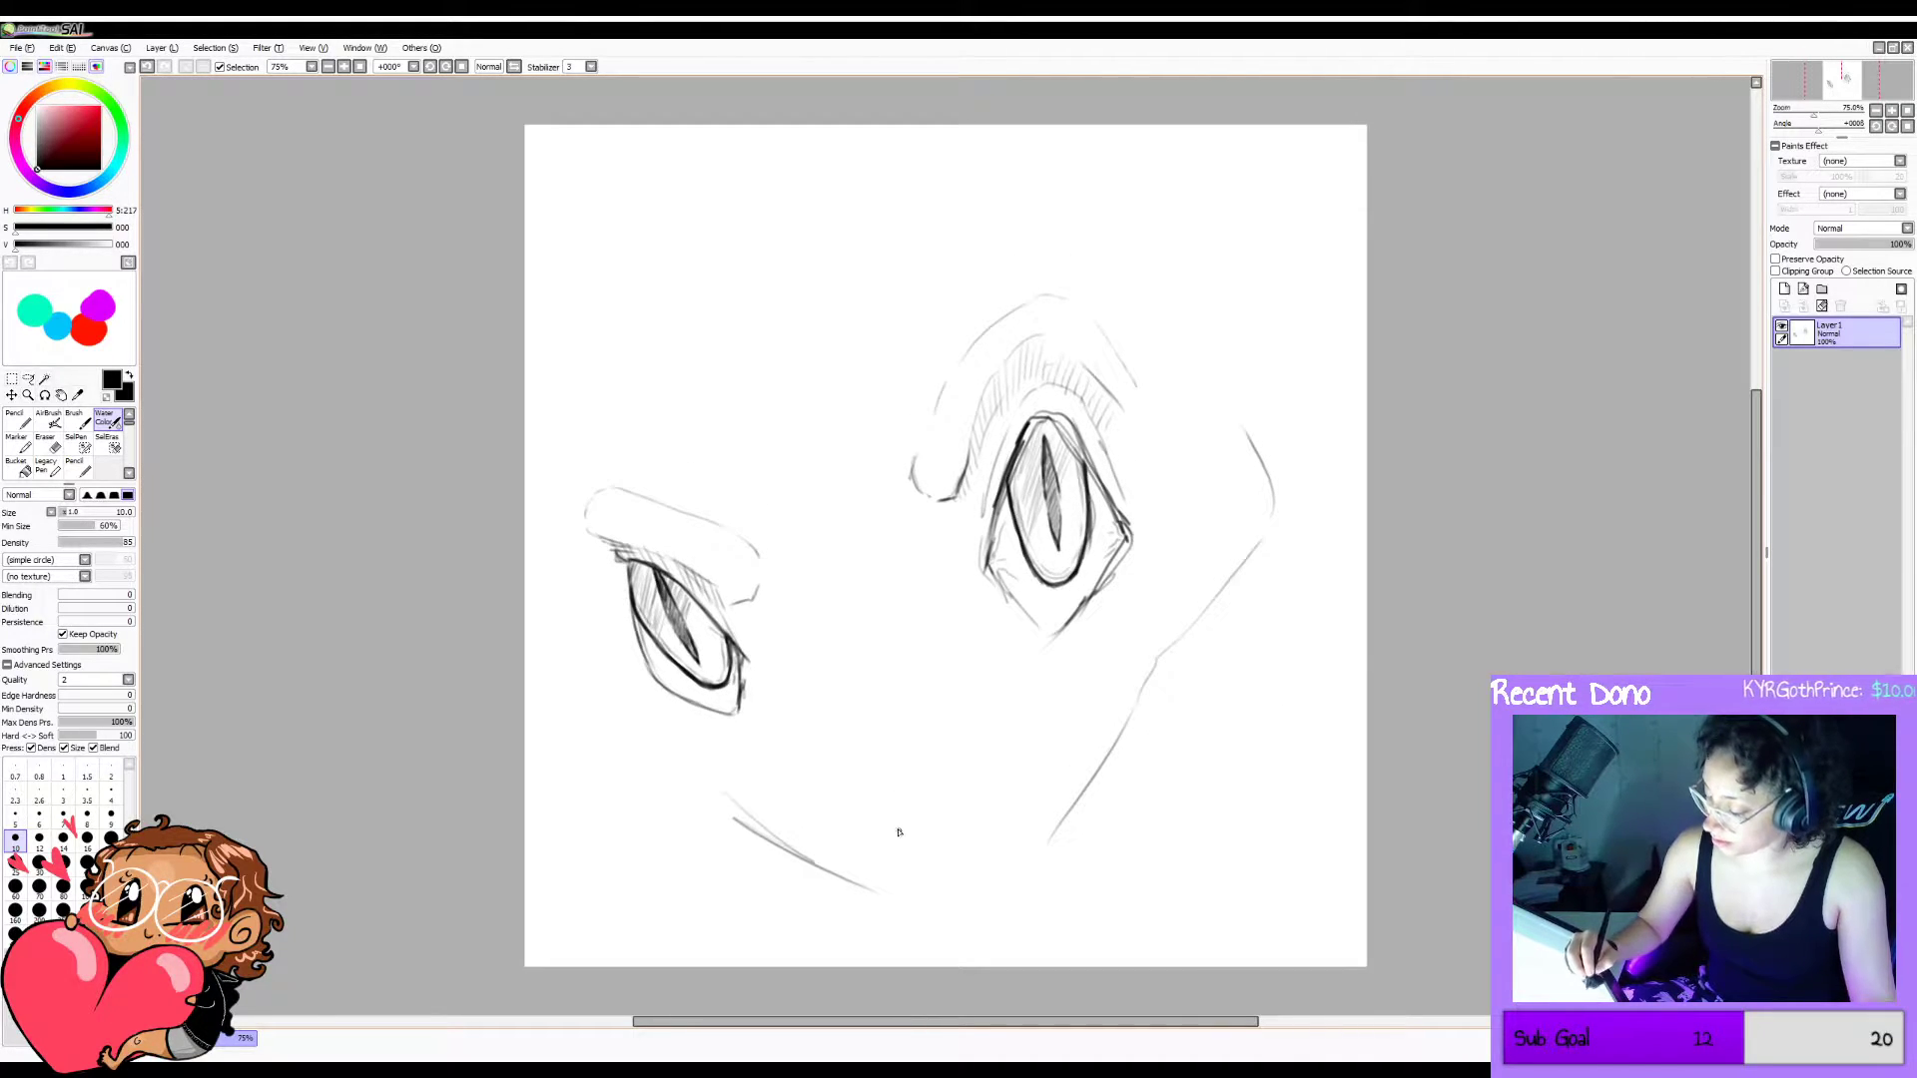
Close the muzzle tip with a curved line joining both side contours, and erase the two small trial nostril marks.
drag(899, 828, 980, 799)
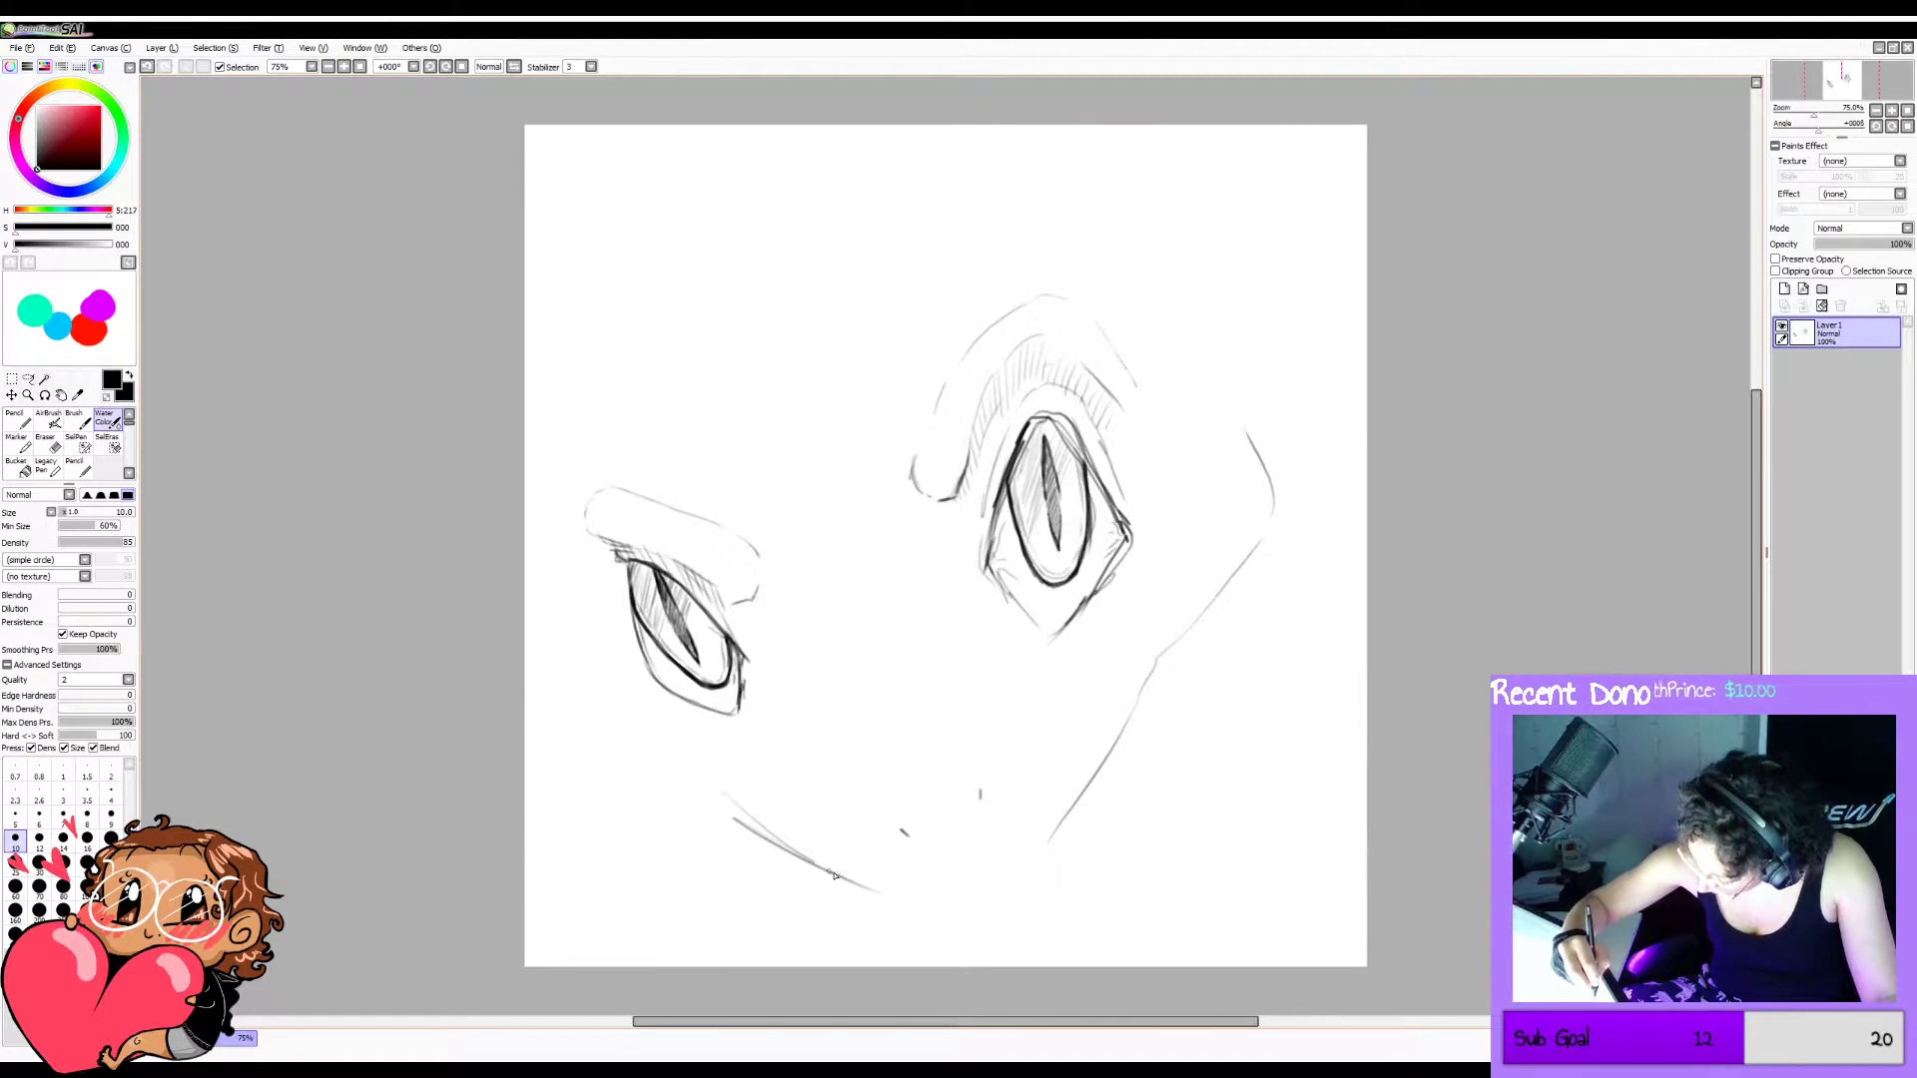
mouse_move(828, 871)
mouse_down()
mouse_move(1003, 924)
mouse_move(1048, 851)
mouse_up()
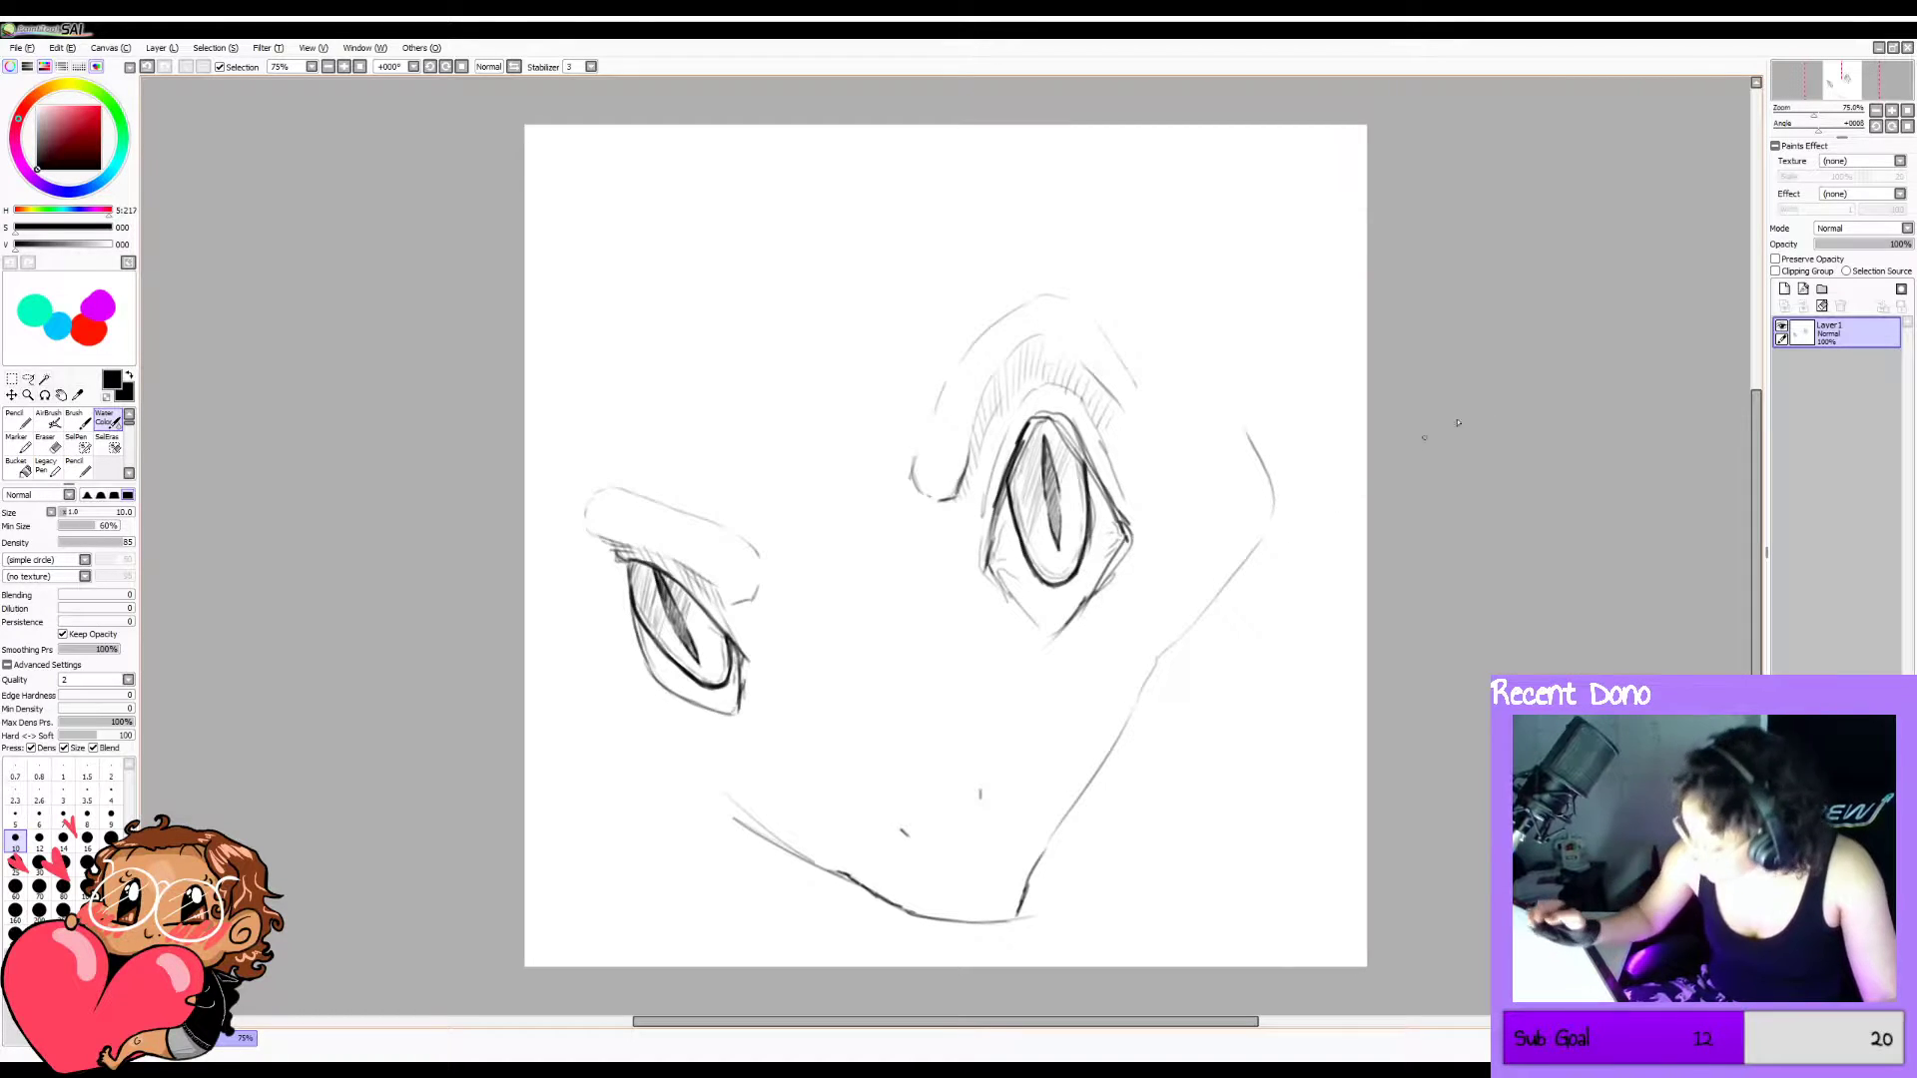
key(e)
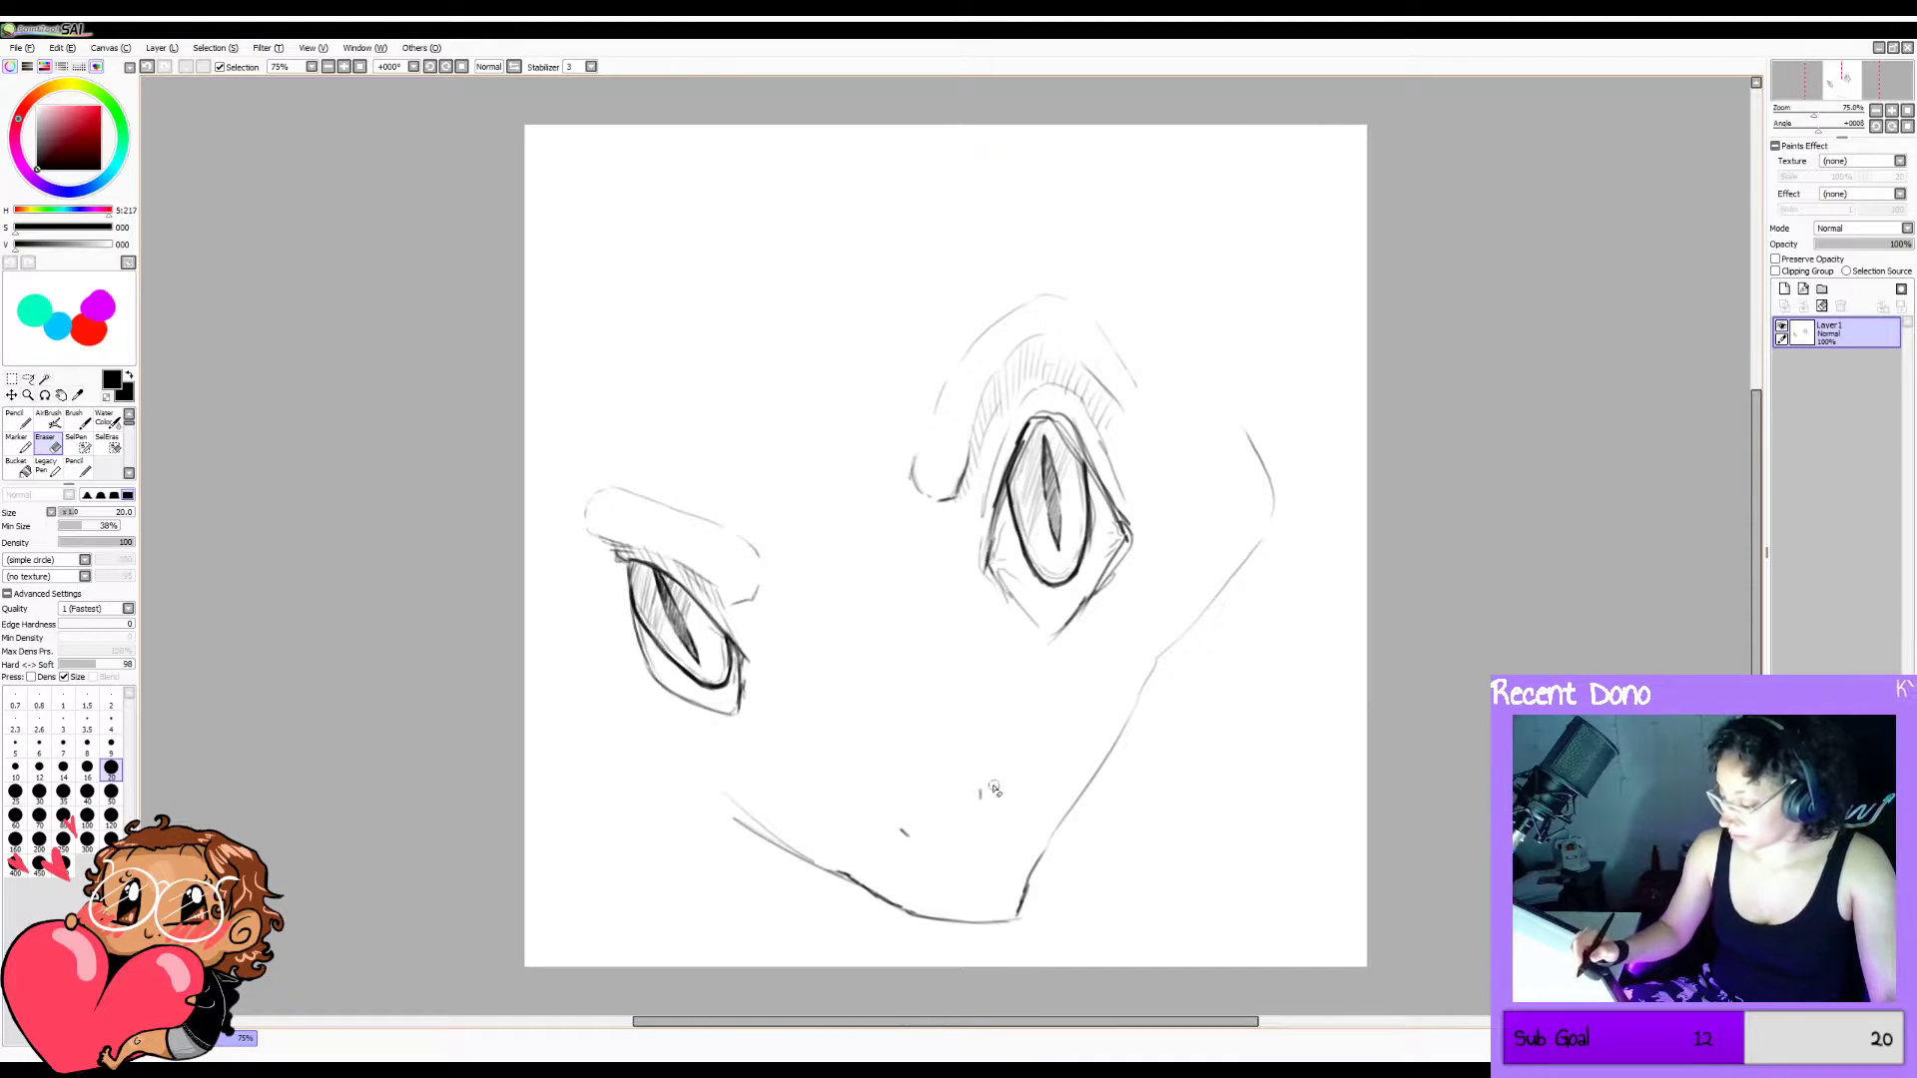
drag(991, 789, 969, 804)
key(a)
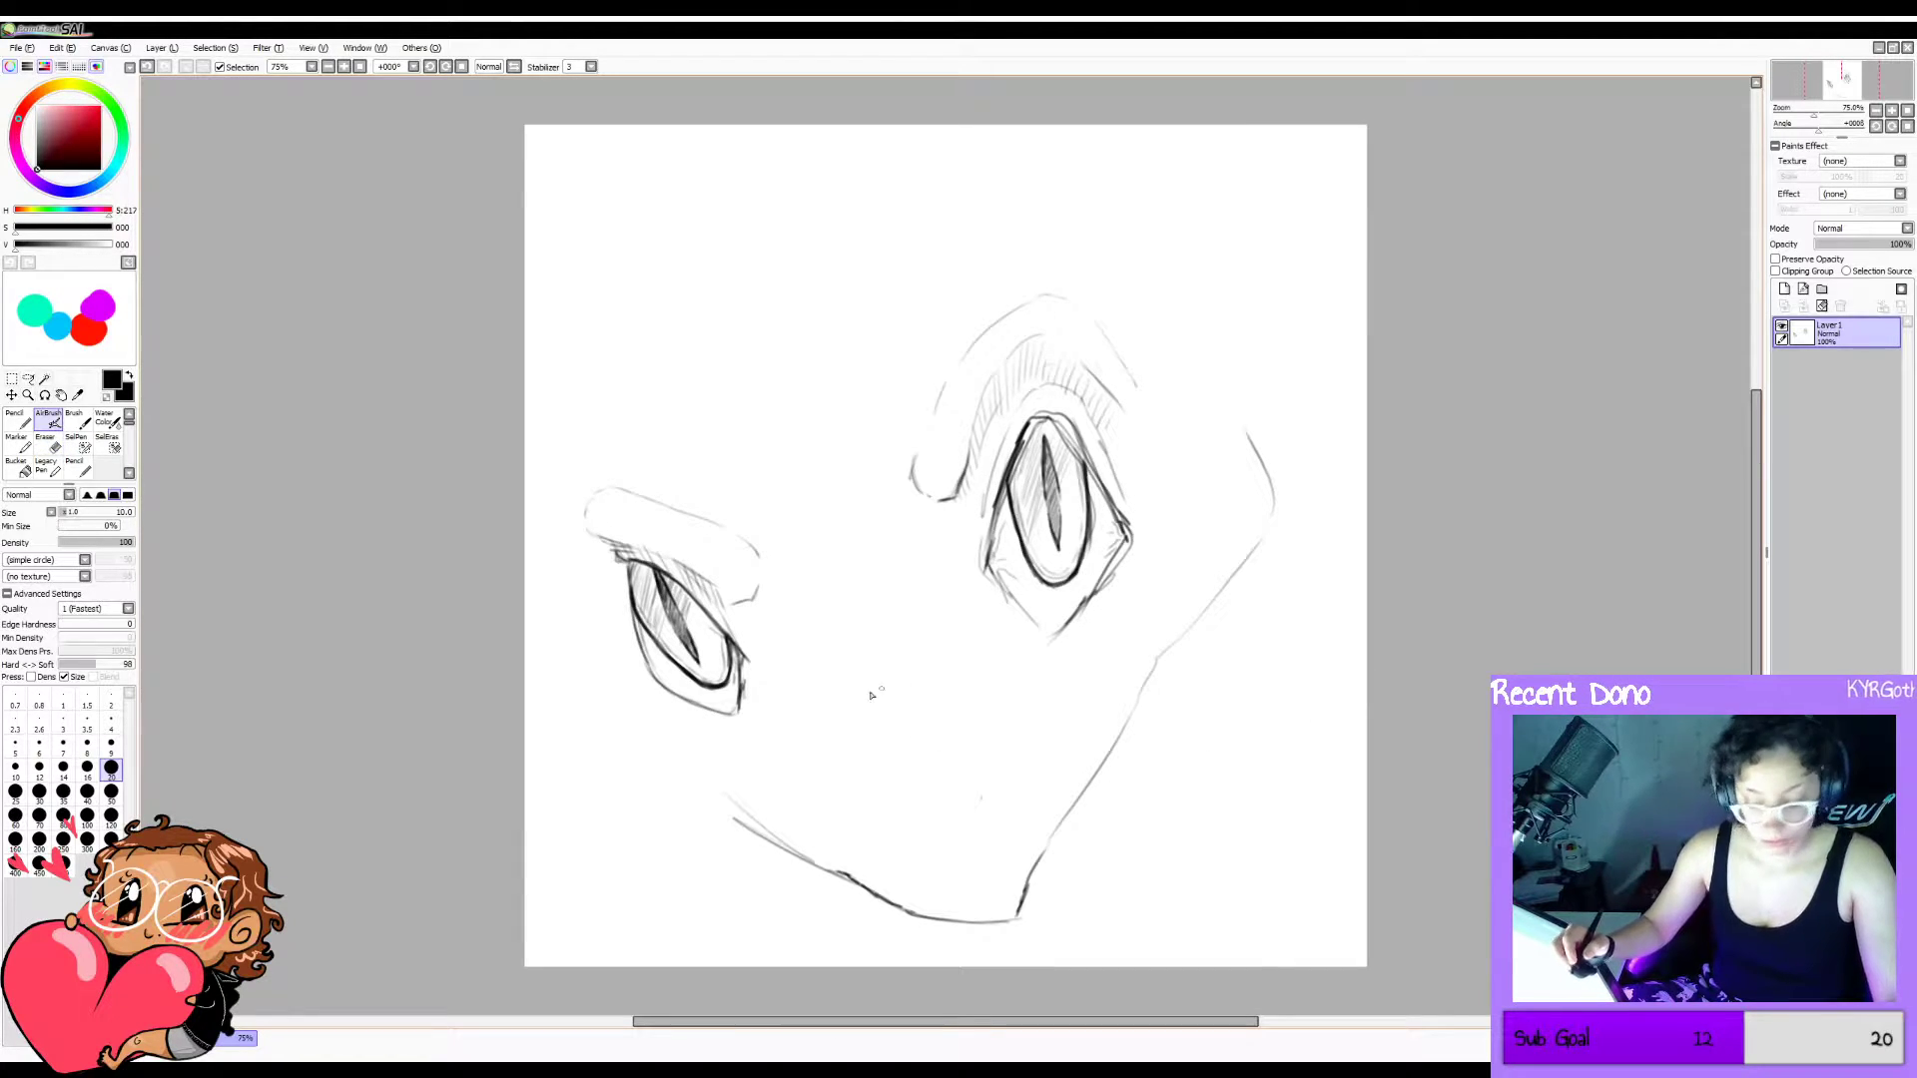
drag(562, 593, 583, 709)
key(ctrl+z)
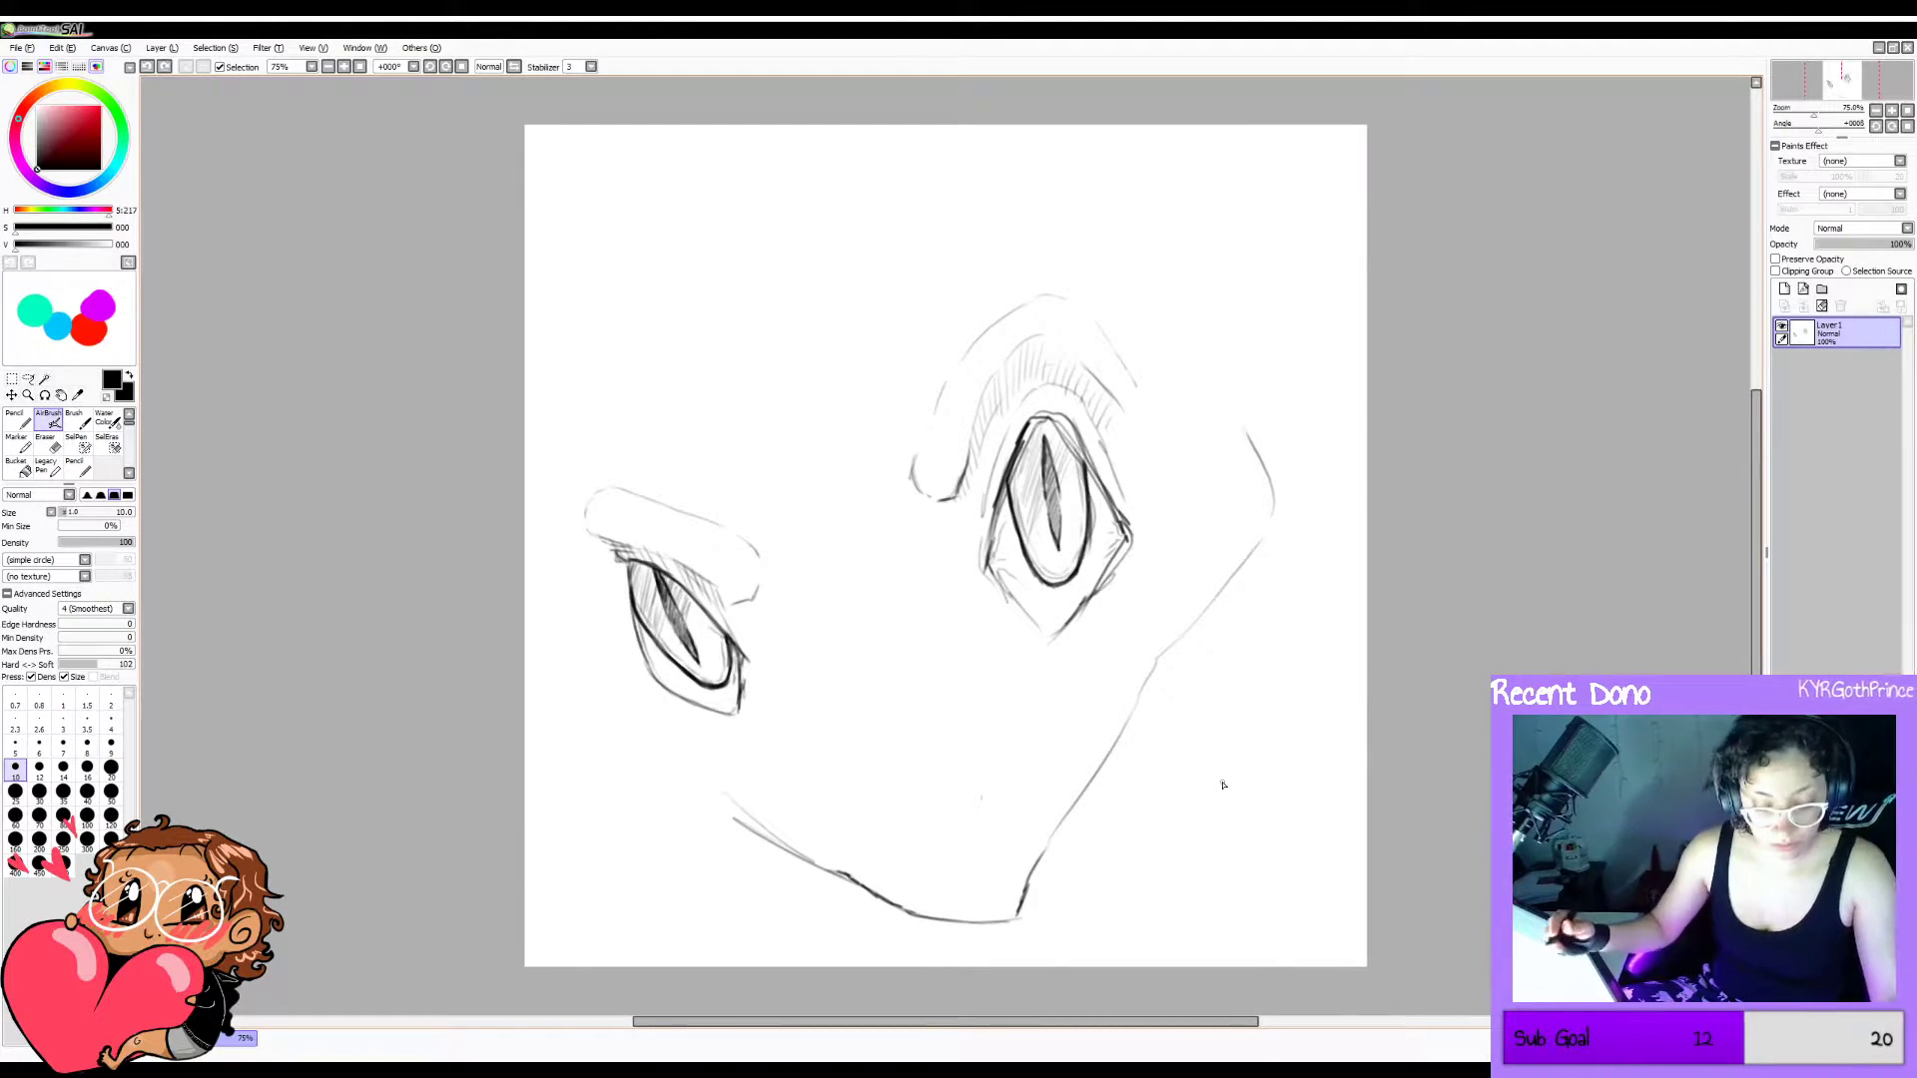
Sketch the outer cheek contour around the smaller slanted eye down to the muzzle with the Water Color brush, undoing the strokes that do not fit.
key(w)
drag(594, 612, 588, 723)
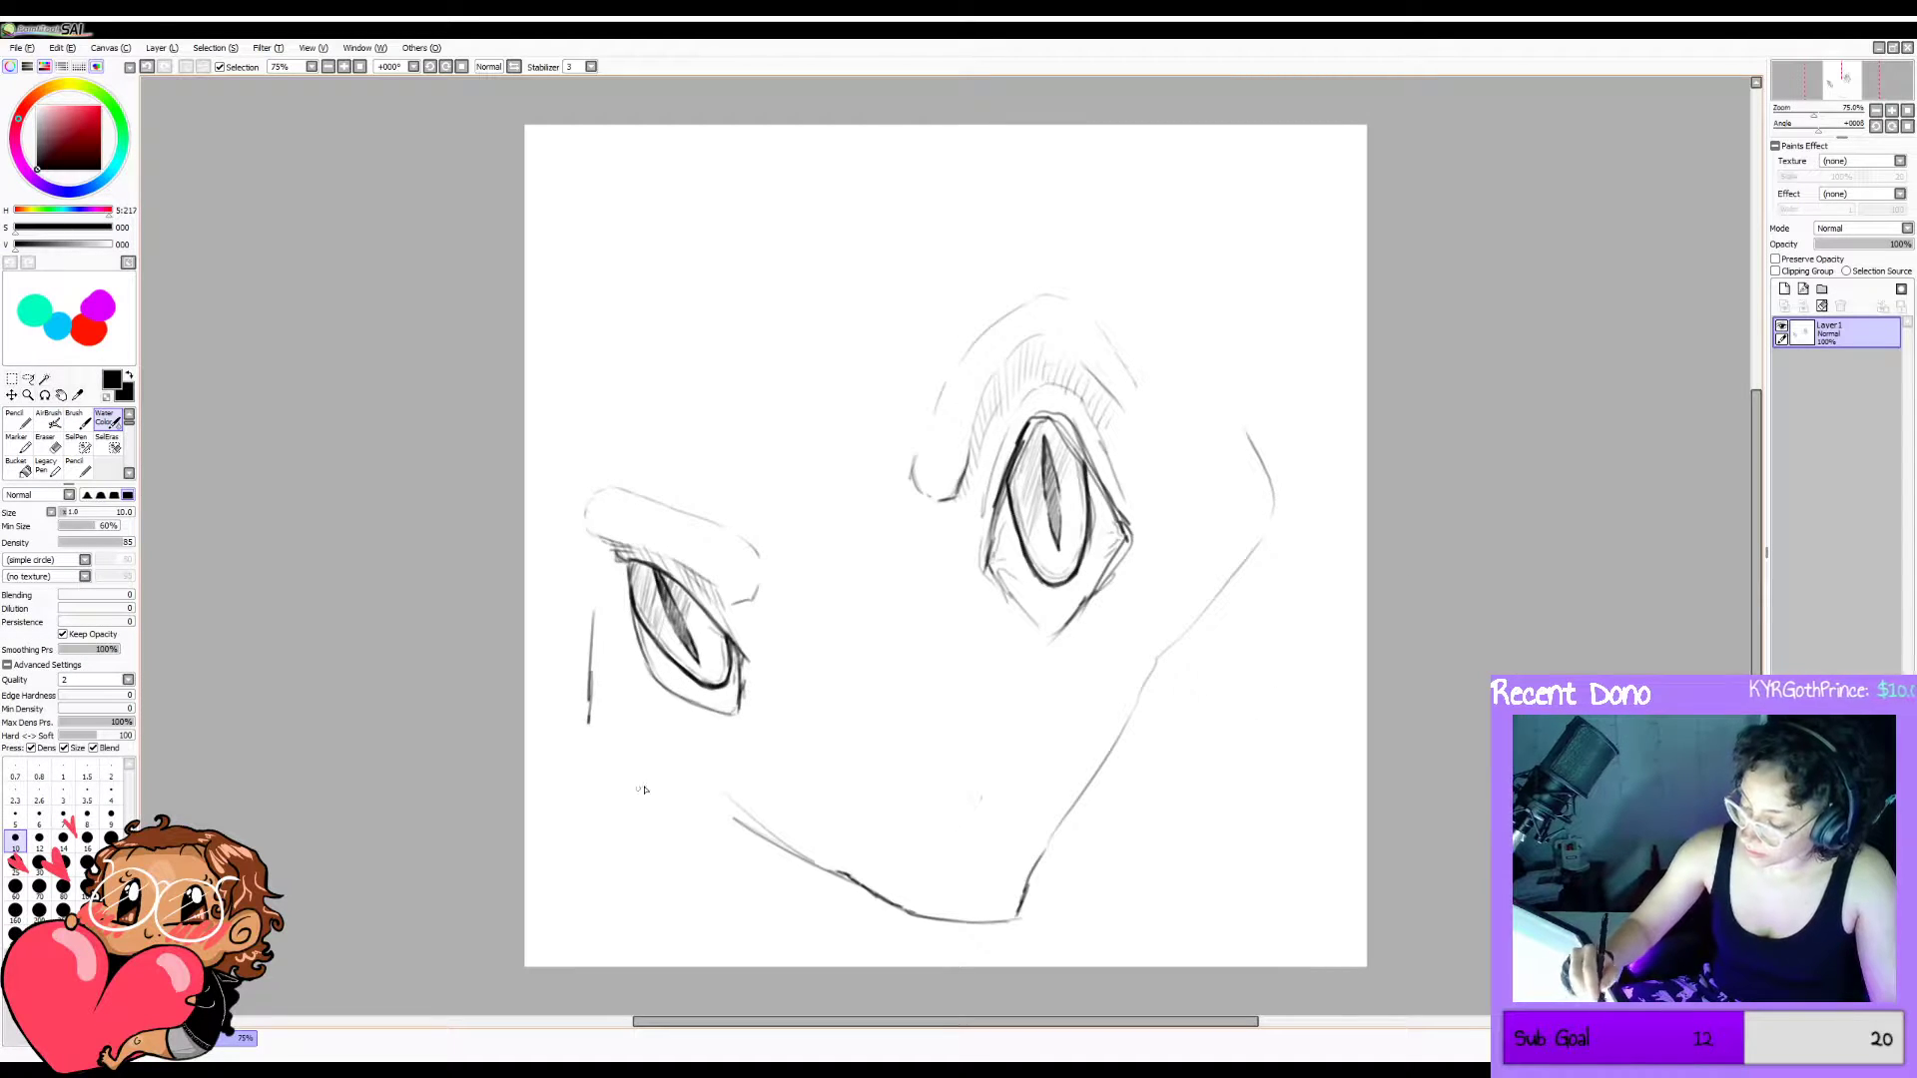
key(ctrl+z)
mouse_move(557, 540)
mouse_down()
mouse_move(545, 701)
mouse_move(761, 834)
mouse_up()
key(ctrl+z)
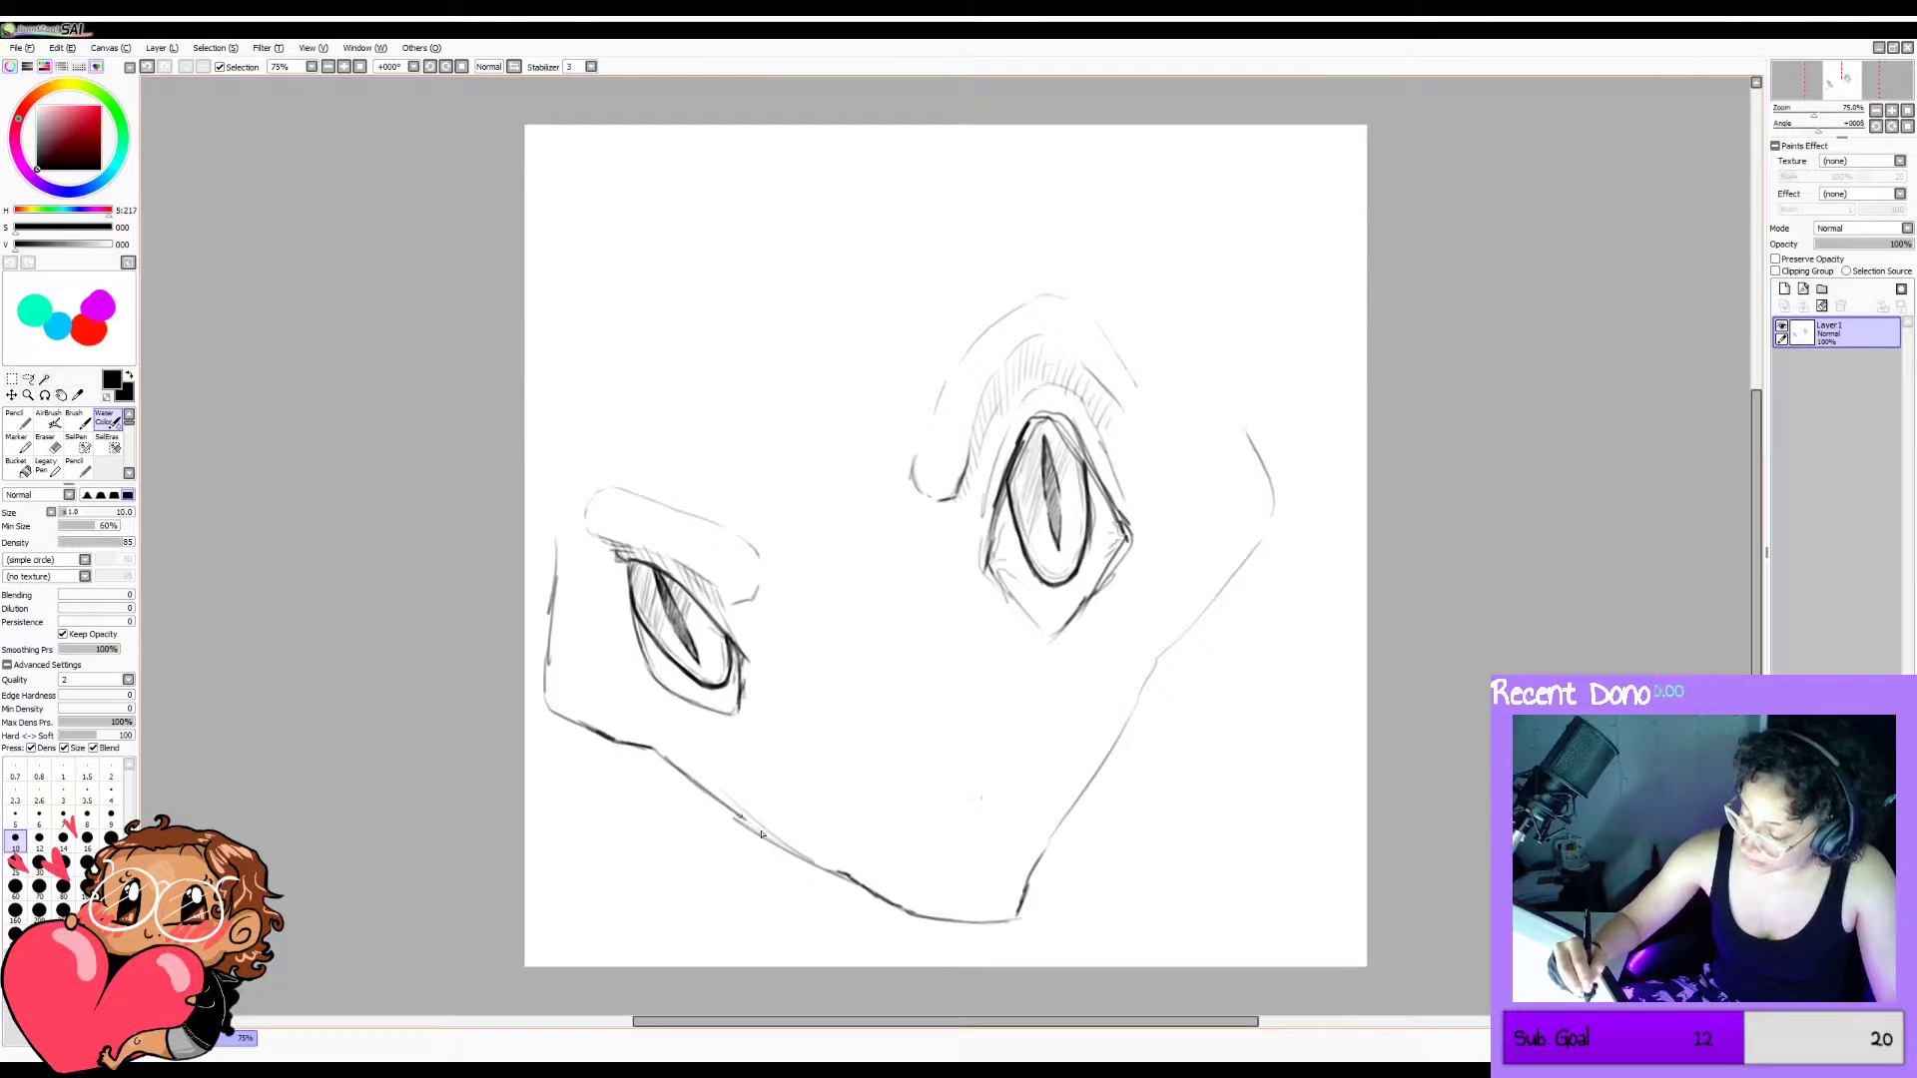
key(ctrl+z)
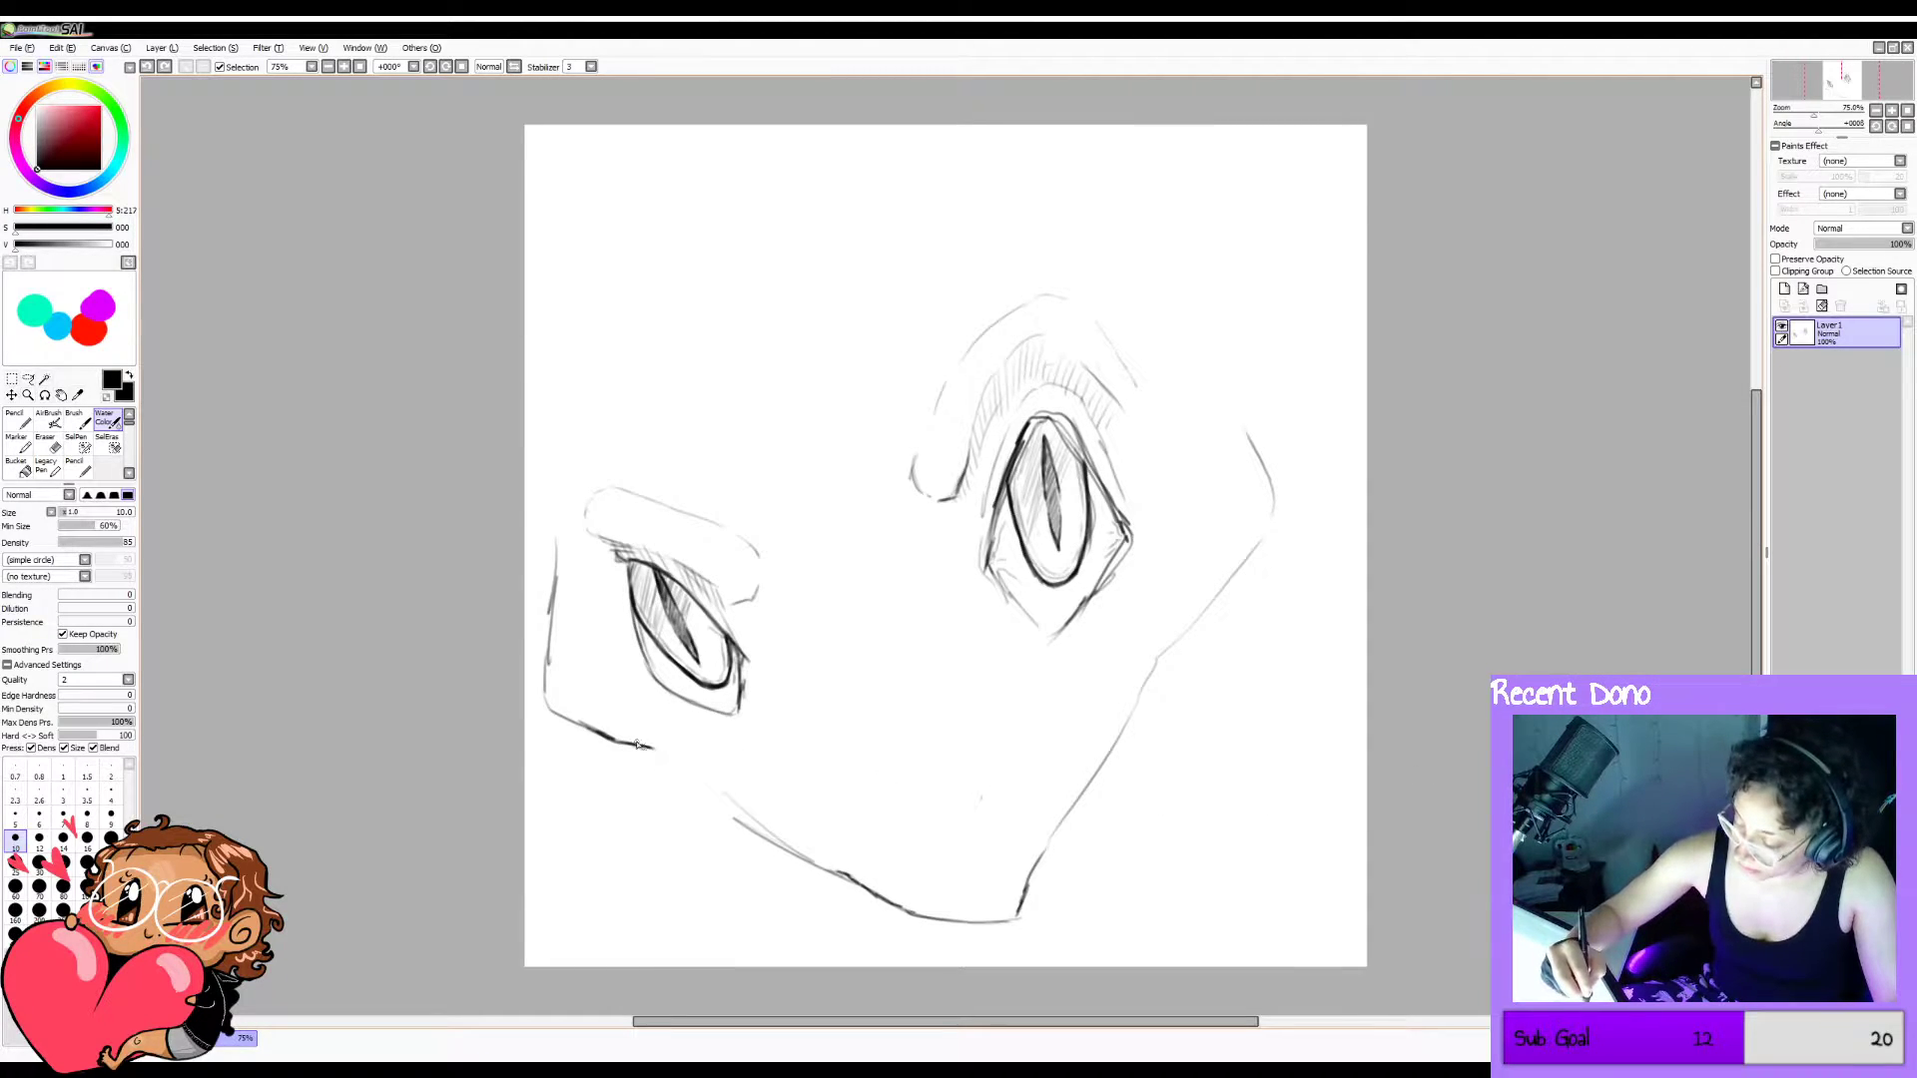
mouse_move(640, 747)
mouse_down()
mouse_move(683, 756)
mouse_move(817, 869)
mouse_up()
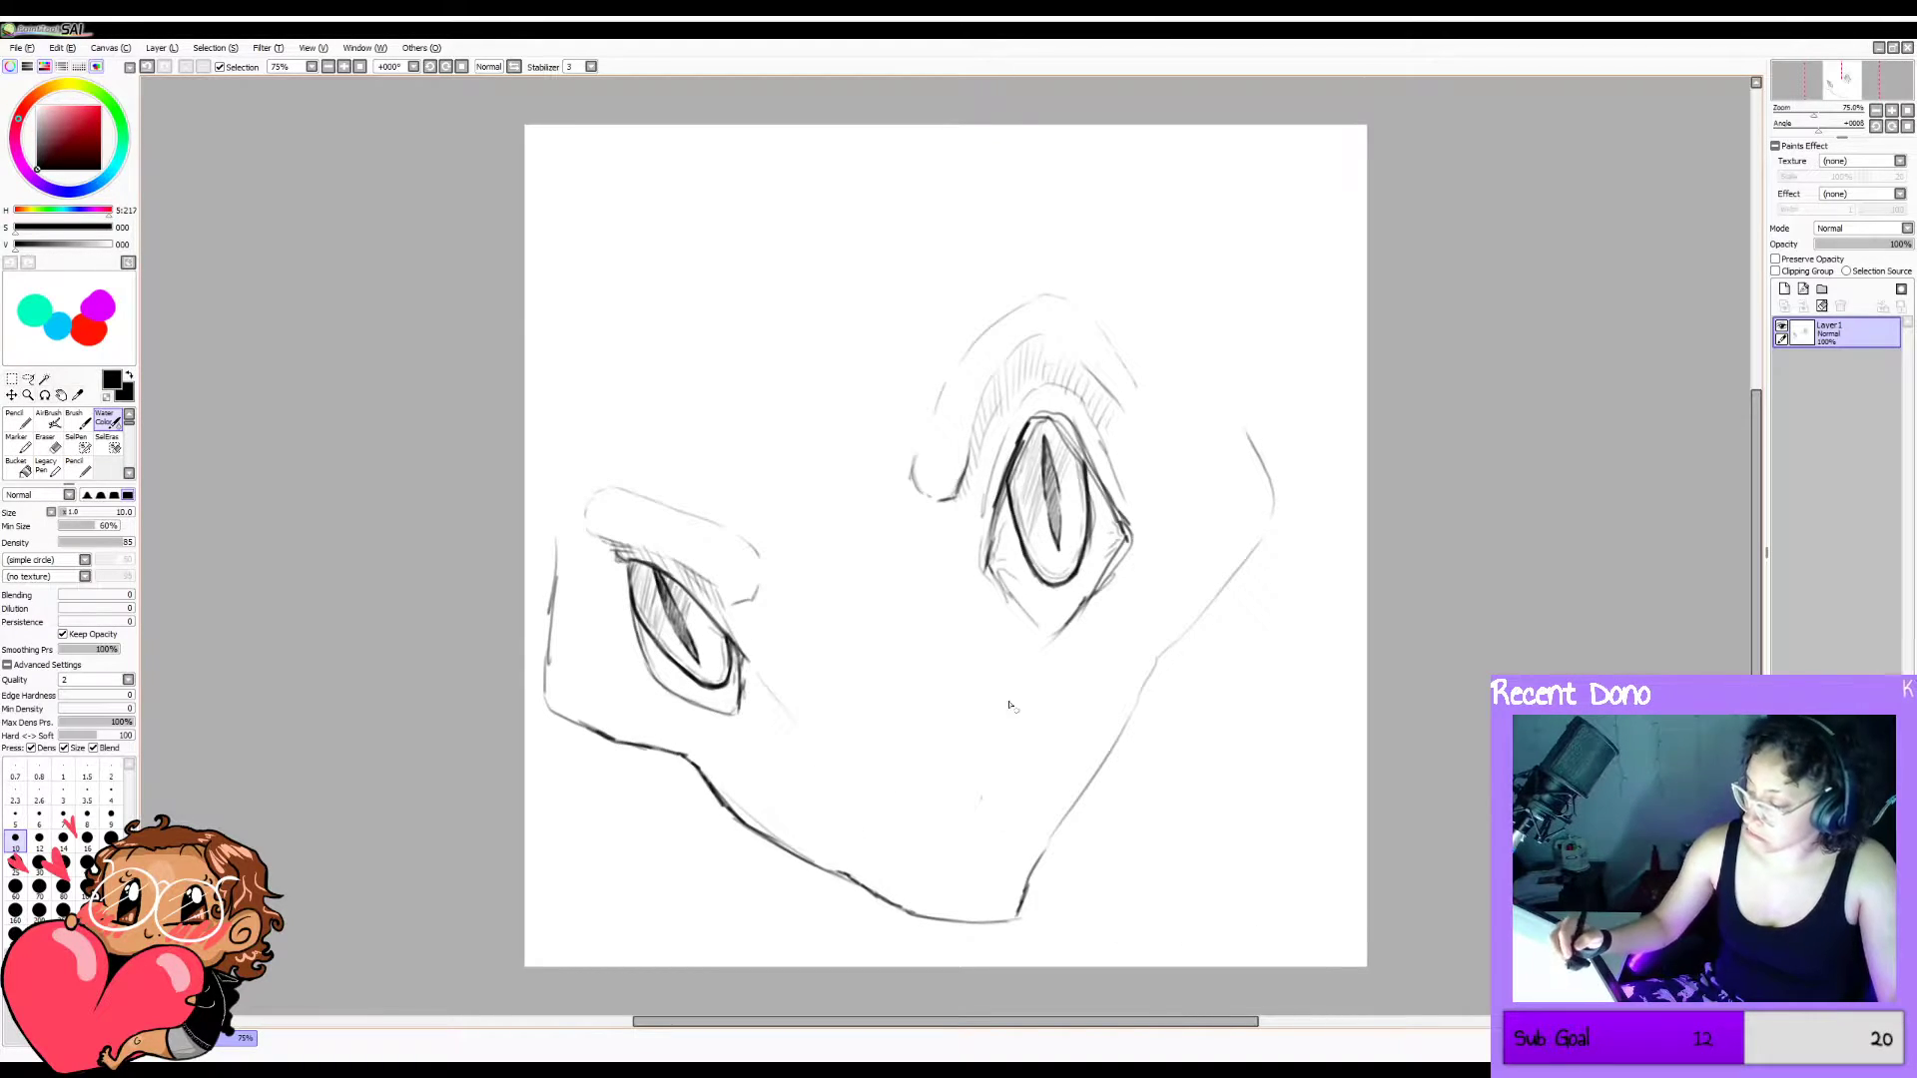
Sketch a faint nose-bridge stroke below the taller eye and two nostrils above the muzzle tip, redoing the slanted nostril.
drag(977, 606, 975, 649)
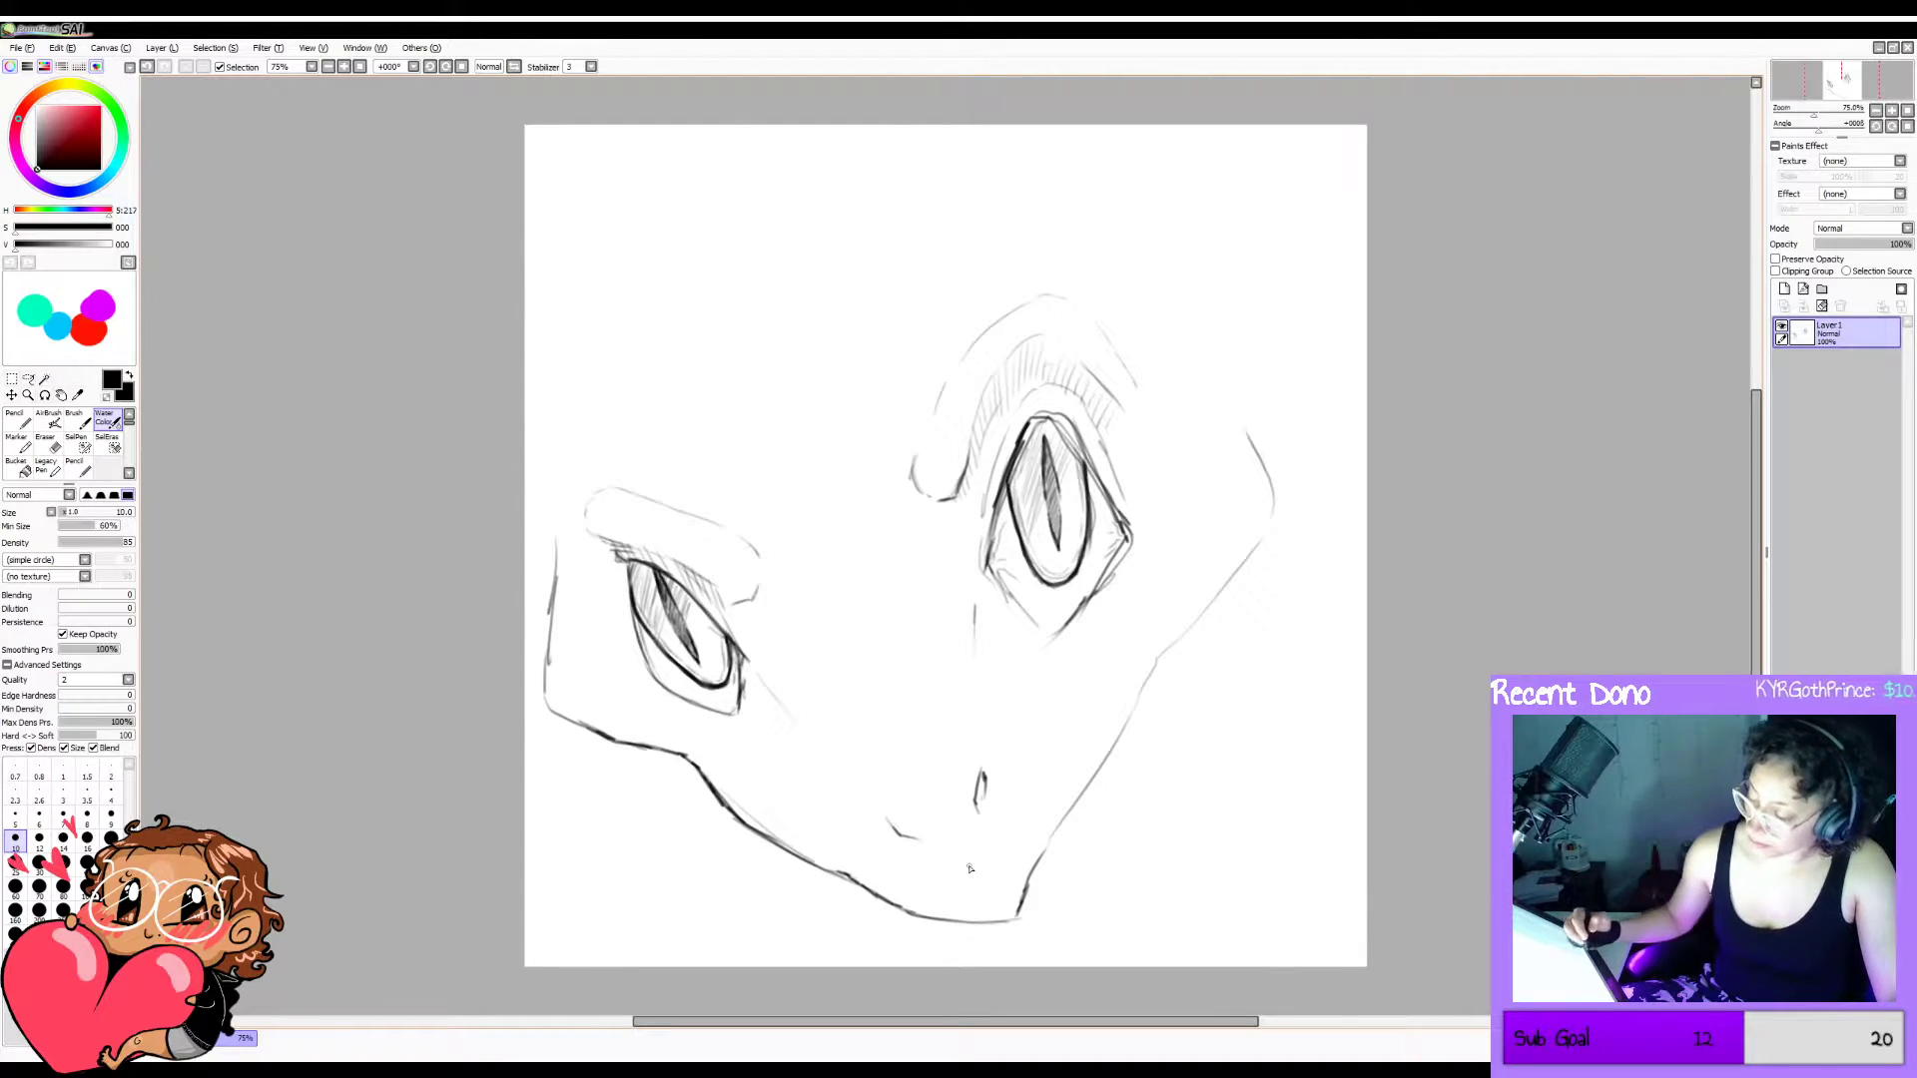
key(ctrl+z)
drag(874, 801, 941, 841)
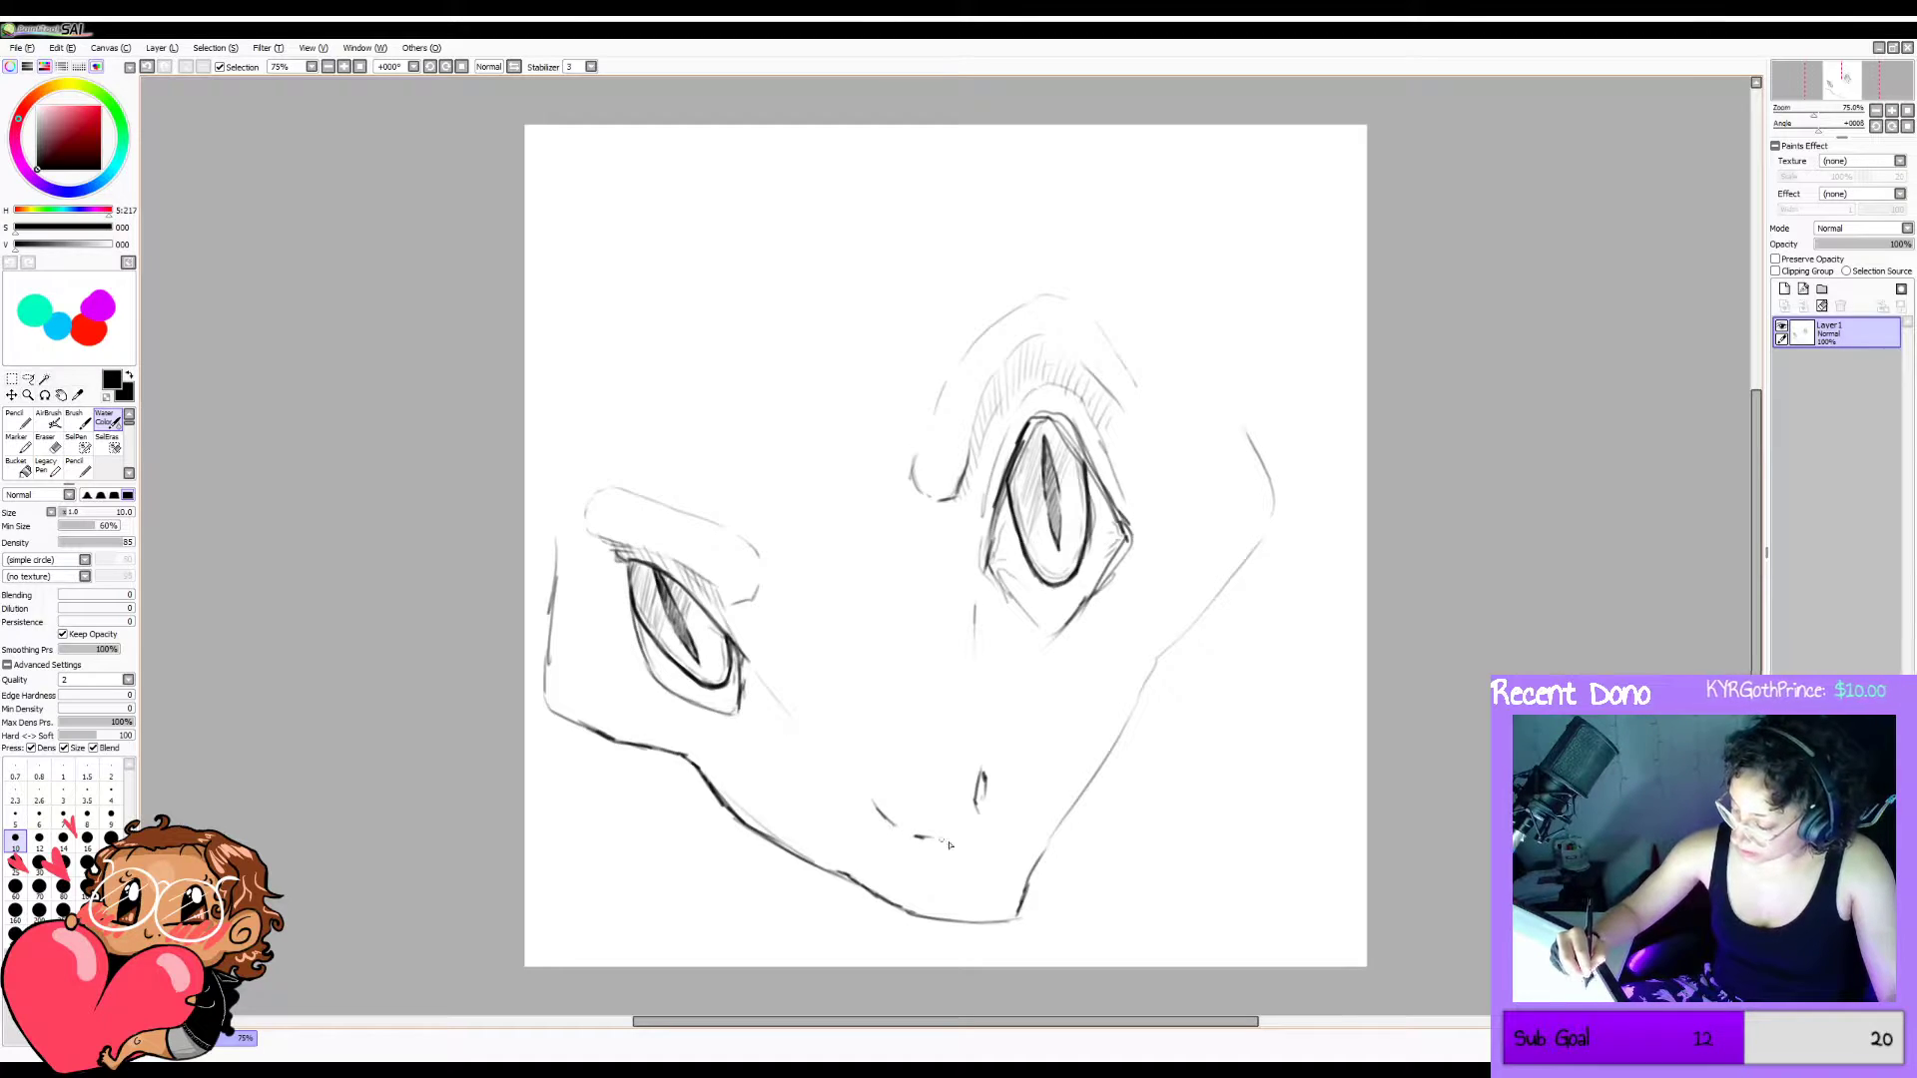
Check the face's proportions by flipping the view horizontally back and forth.
key(h)
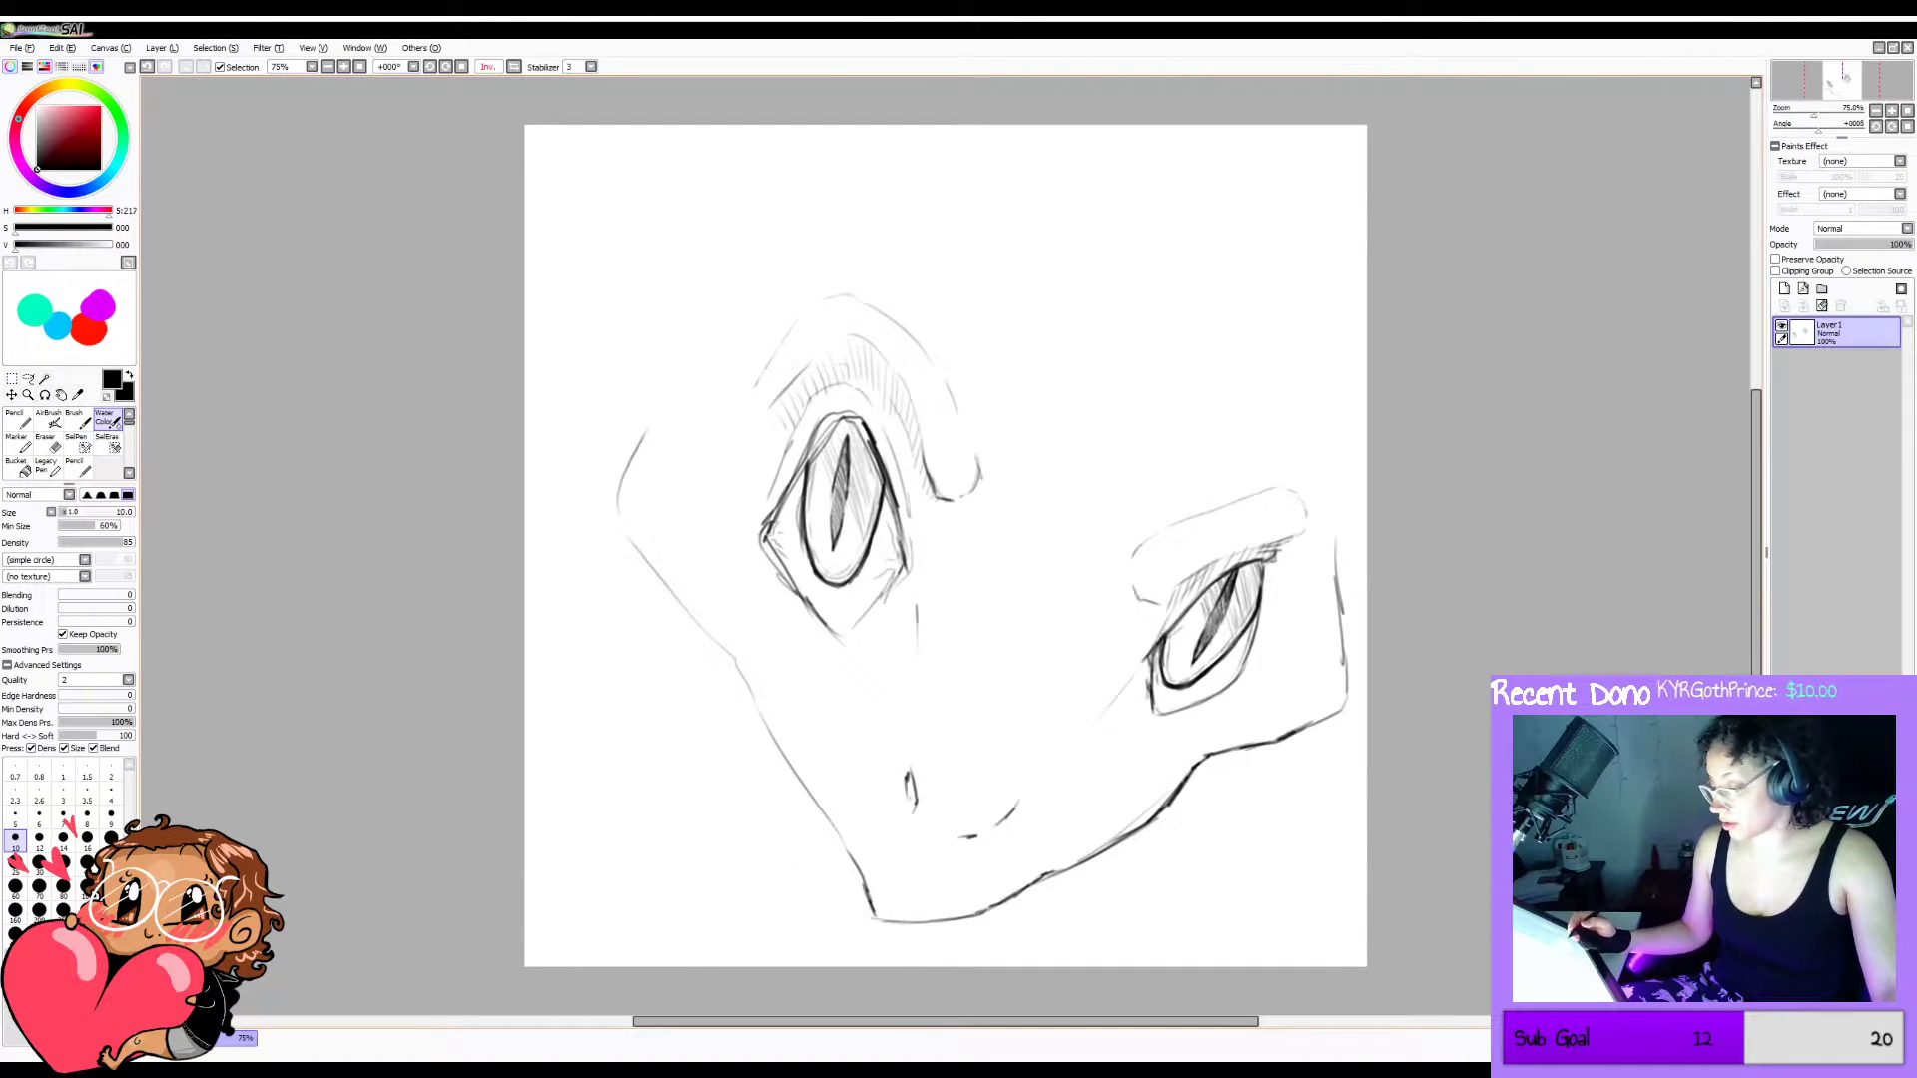
key(h)
key(h)
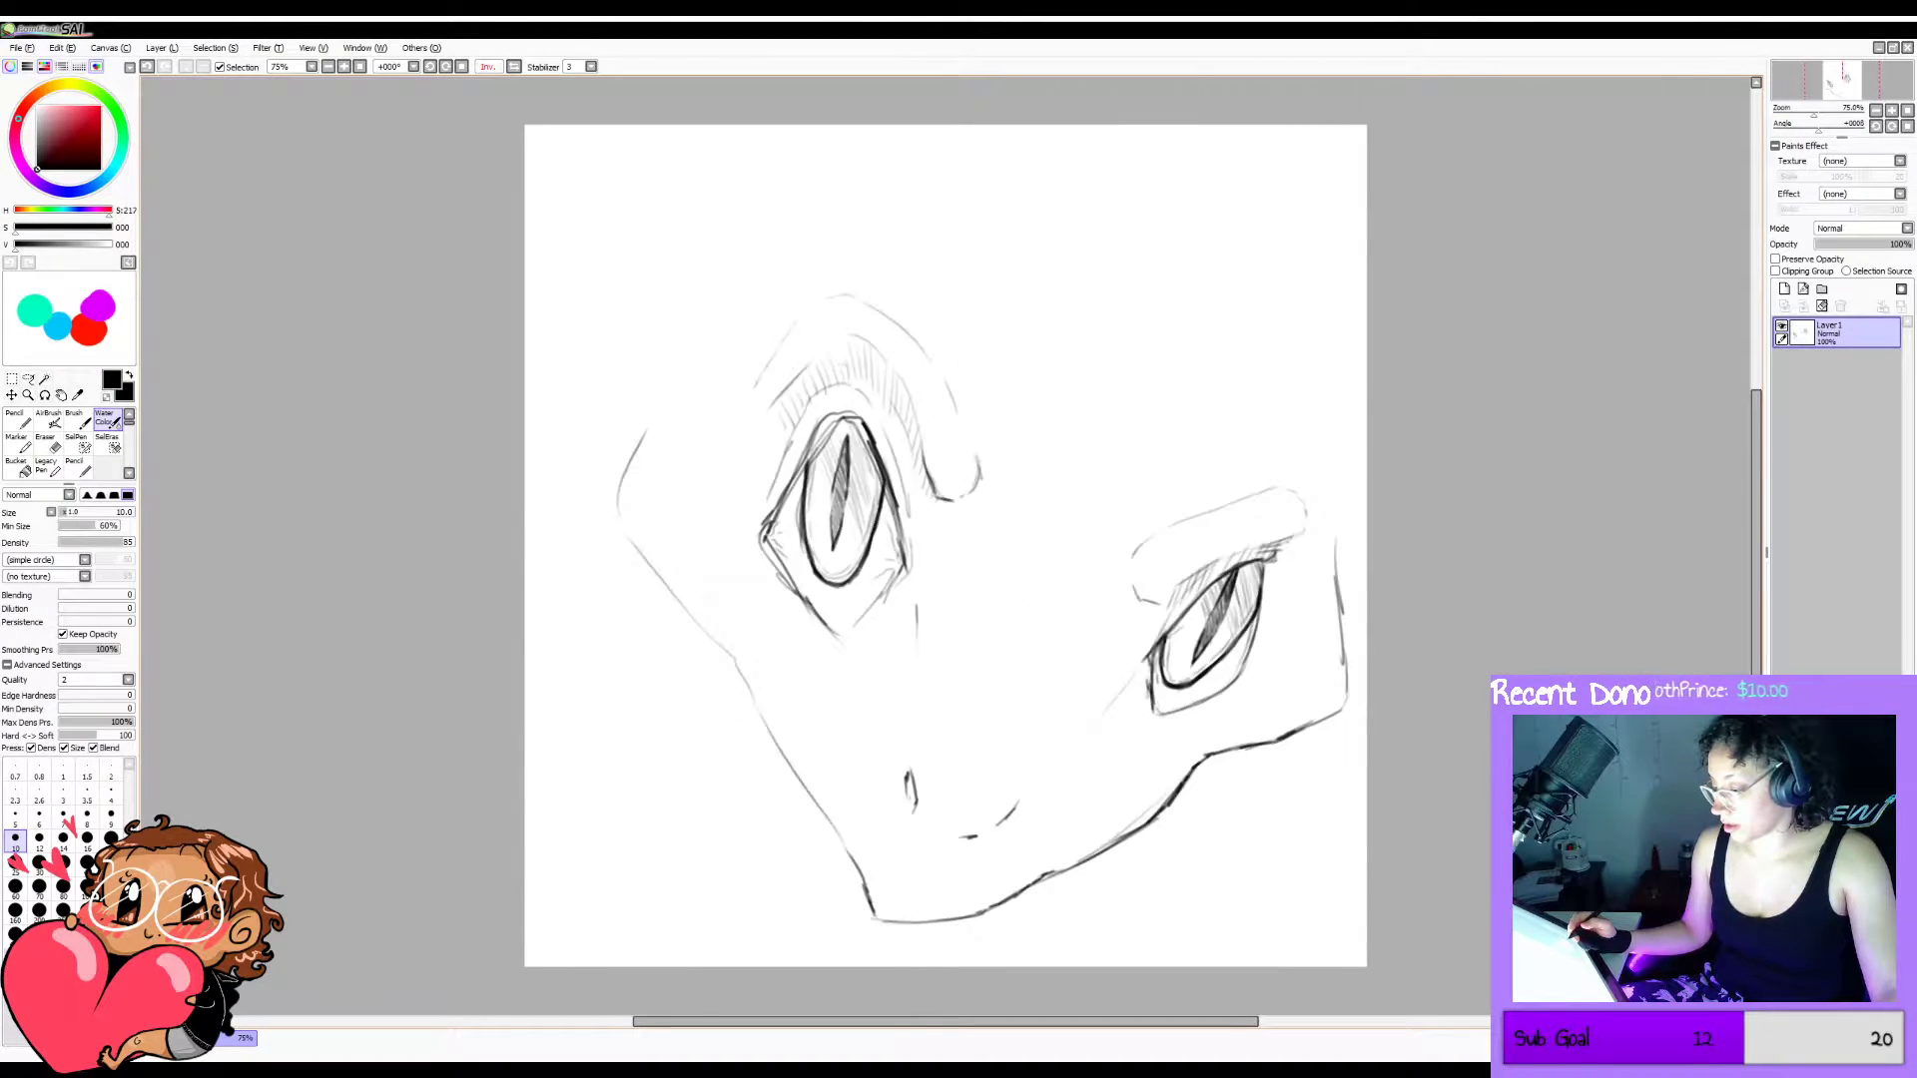
key(h)
key(h)
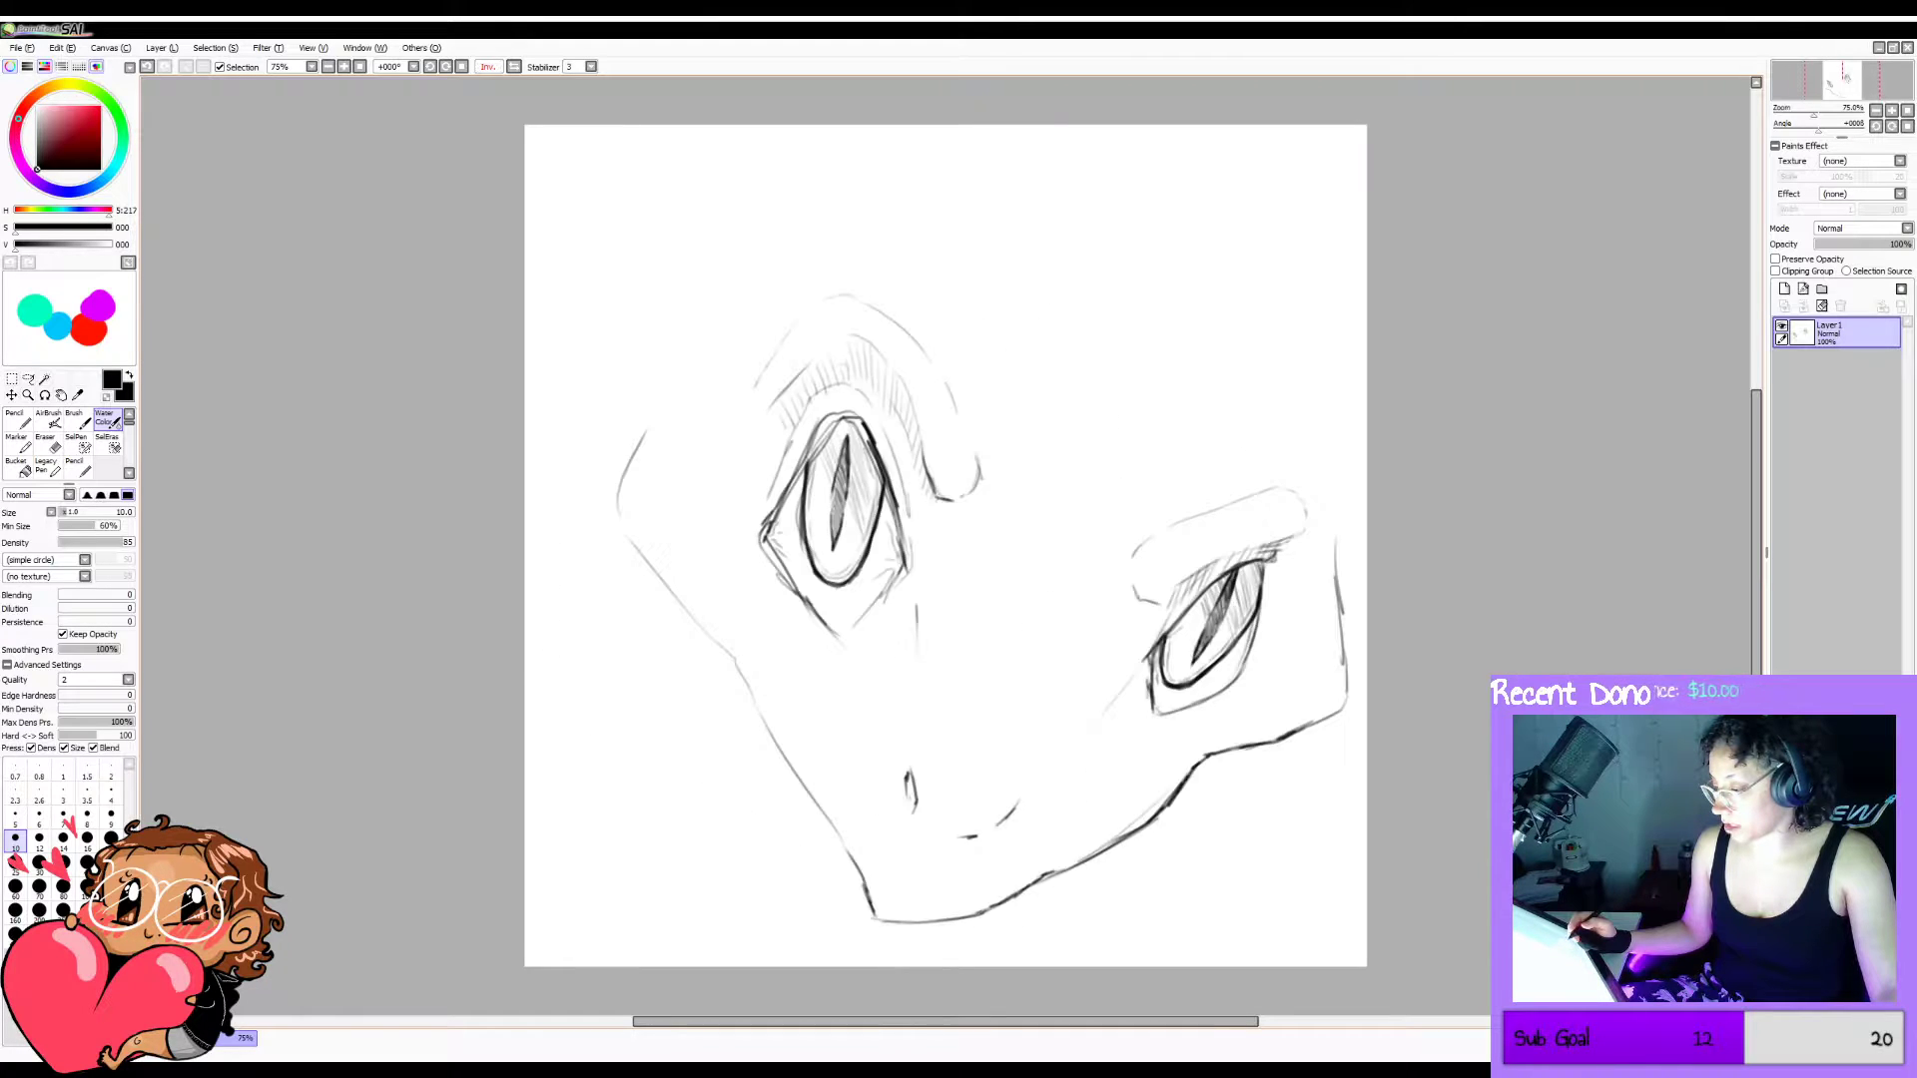
key(h)
Erase the lower outer end of the brow band above the smaller slanted eye, and redraw short strokes at that eye's upper outer corner.
key(e)
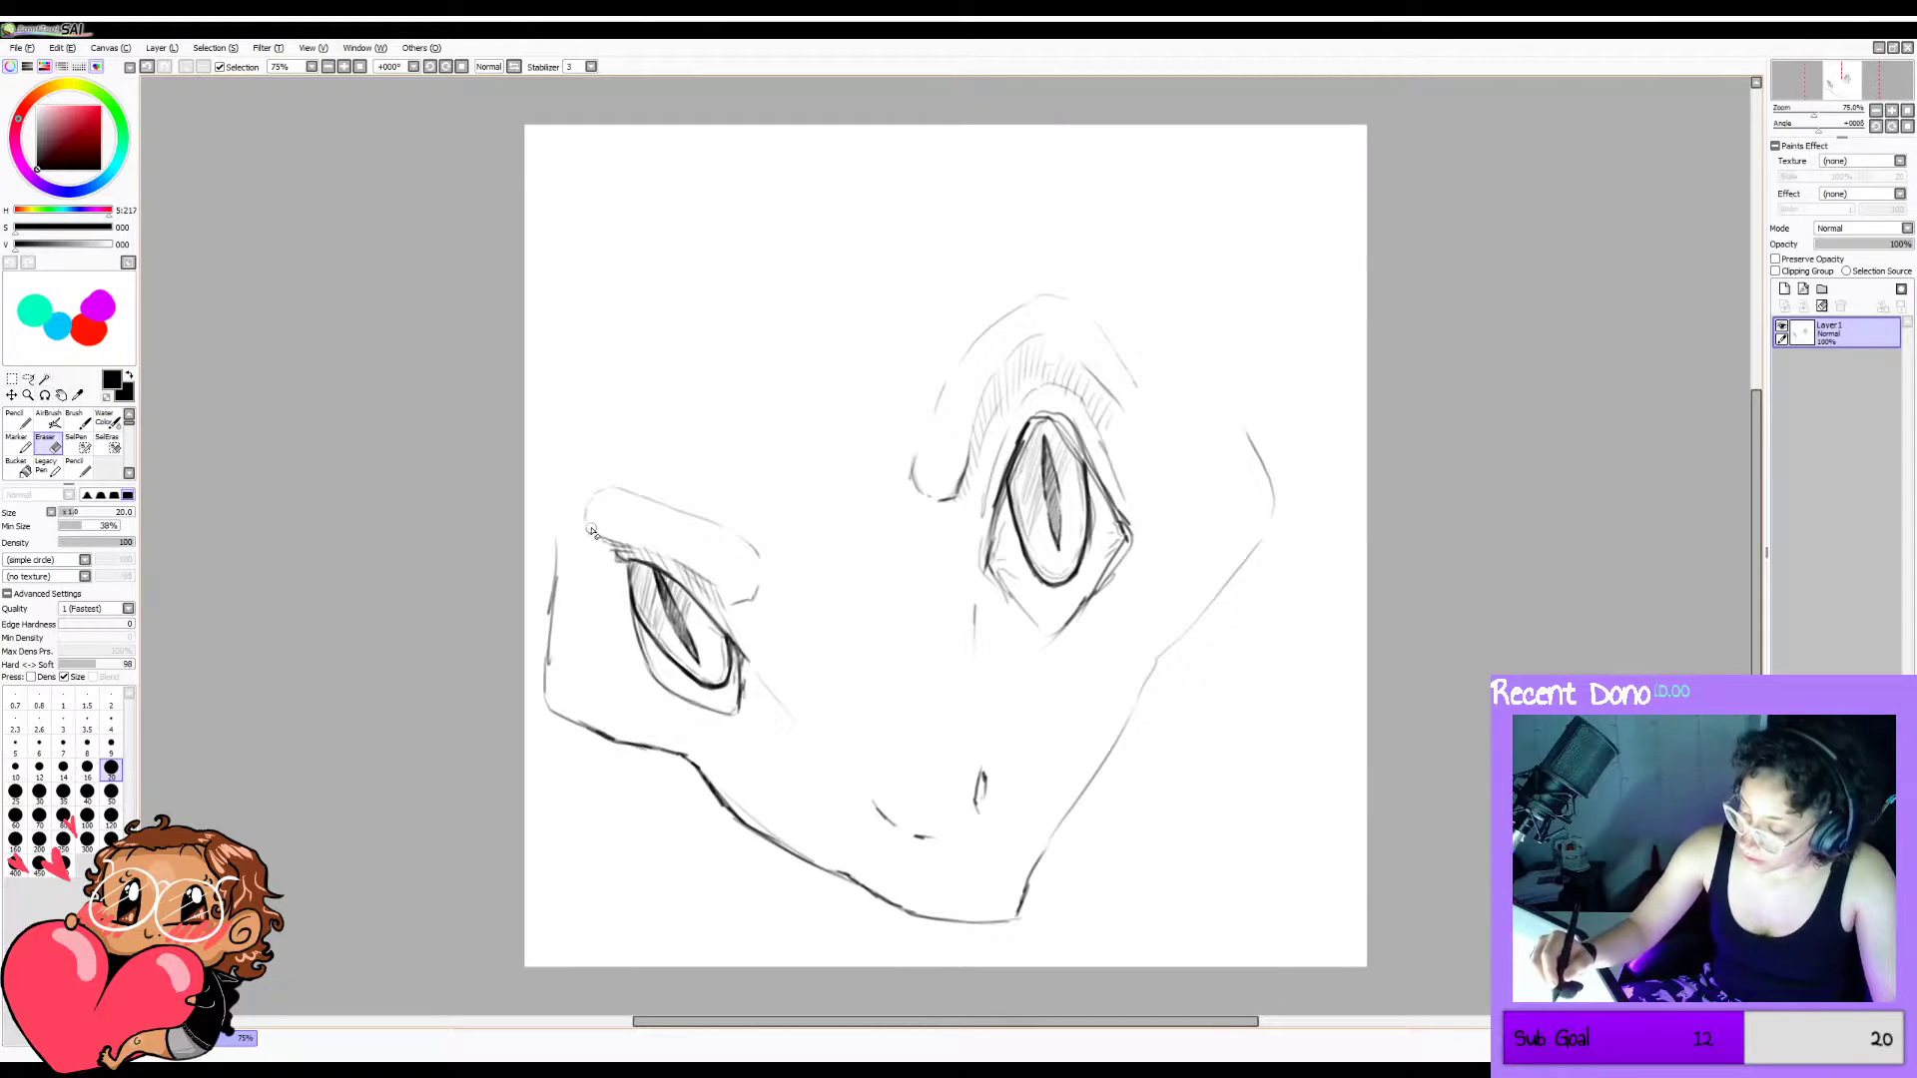
mouse_move(619, 525)
mouse_down()
mouse_move(596, 542)
mouse_move(593, 499)
mouse_up()
key(c)
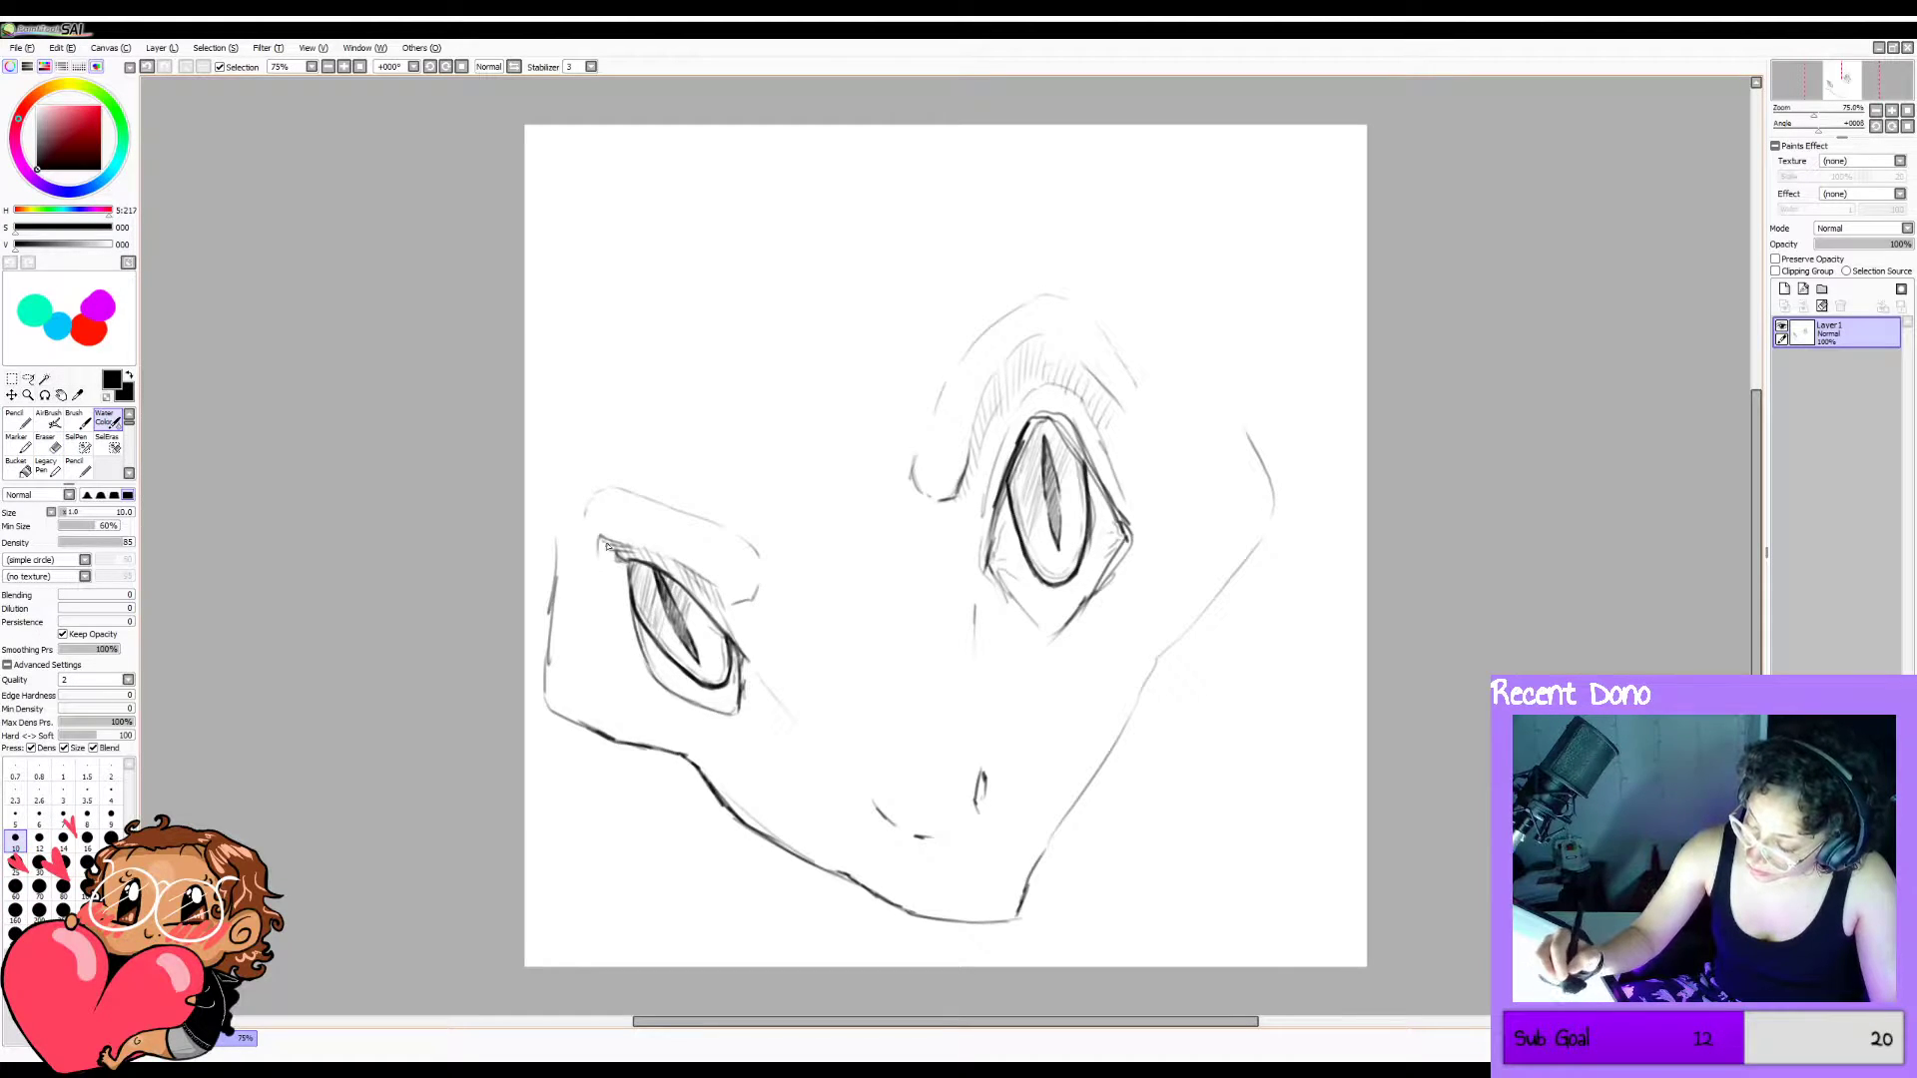
key(ctrl+z)
key(e)
mouse_move(599, 528)
mouse_down()
mouse_move(682, 490)
mouse_move(591, 561)
mouse_up()
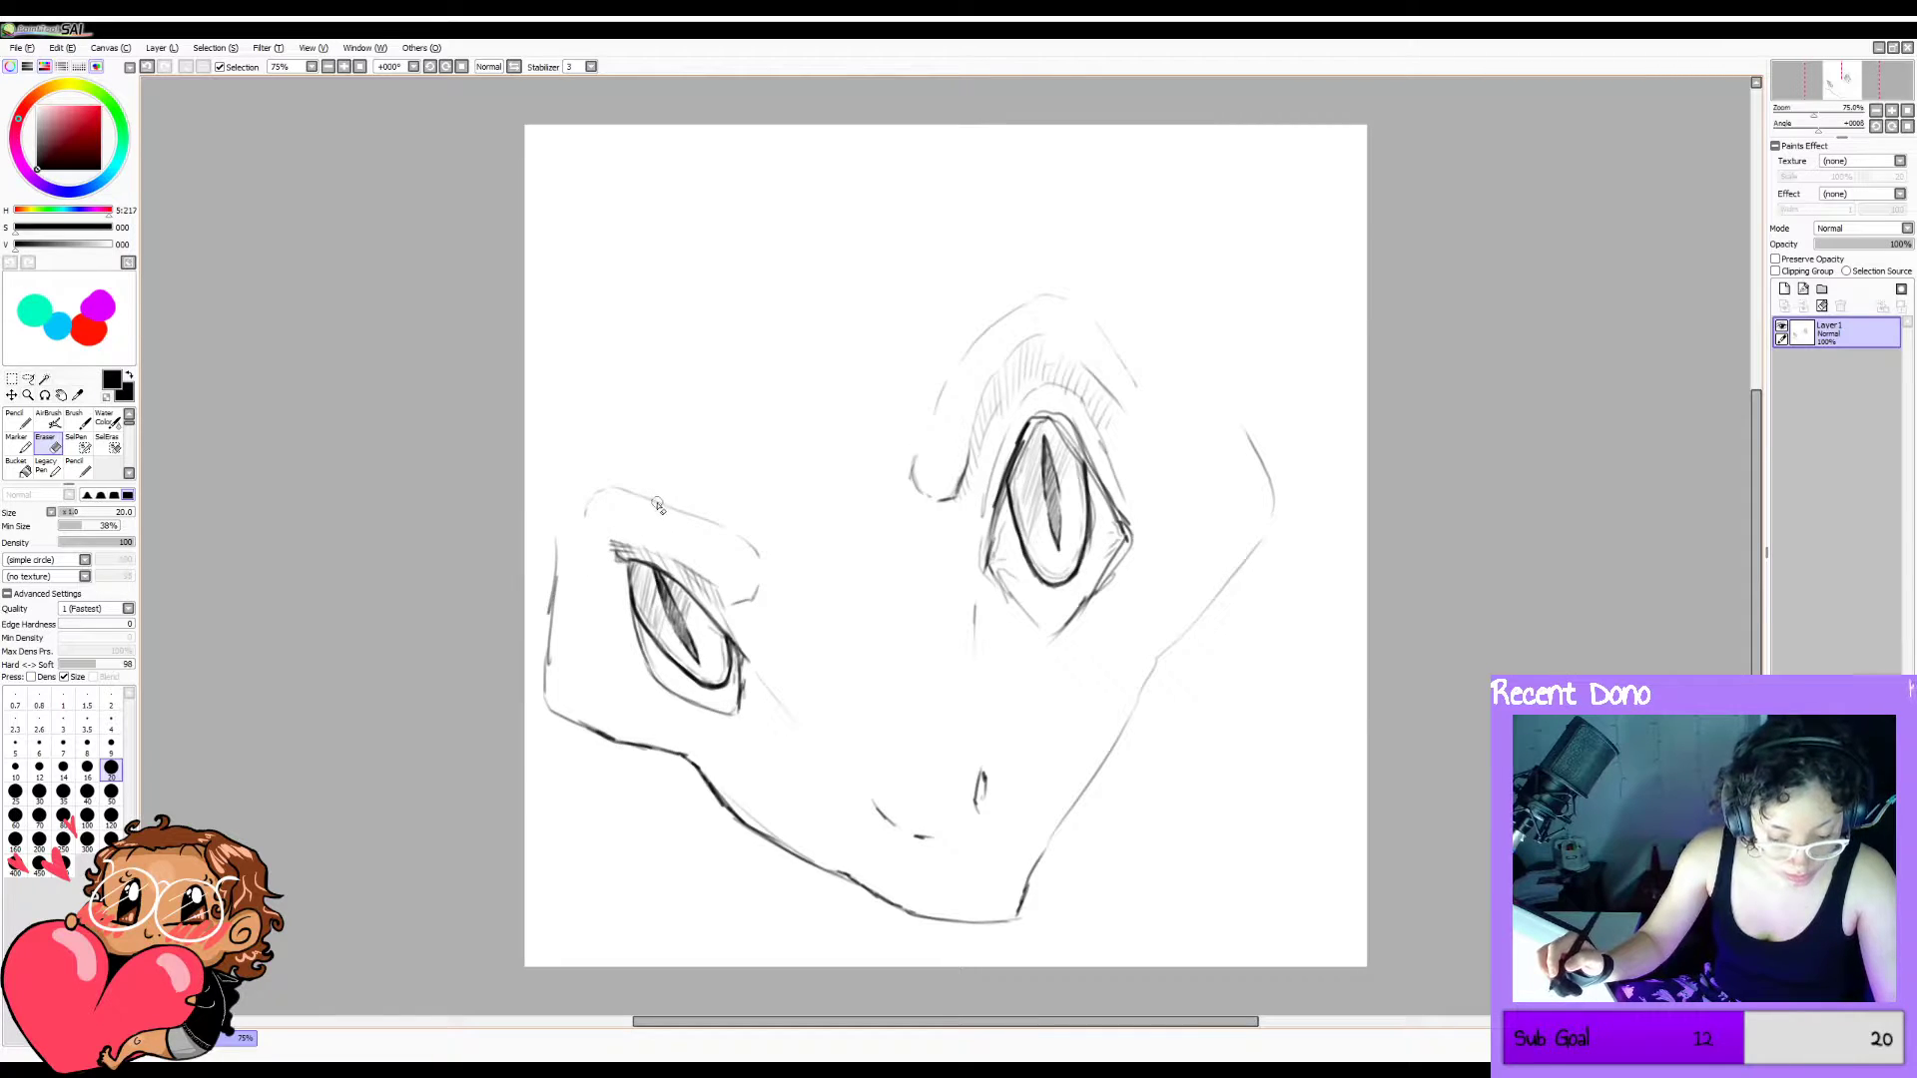
key(c)
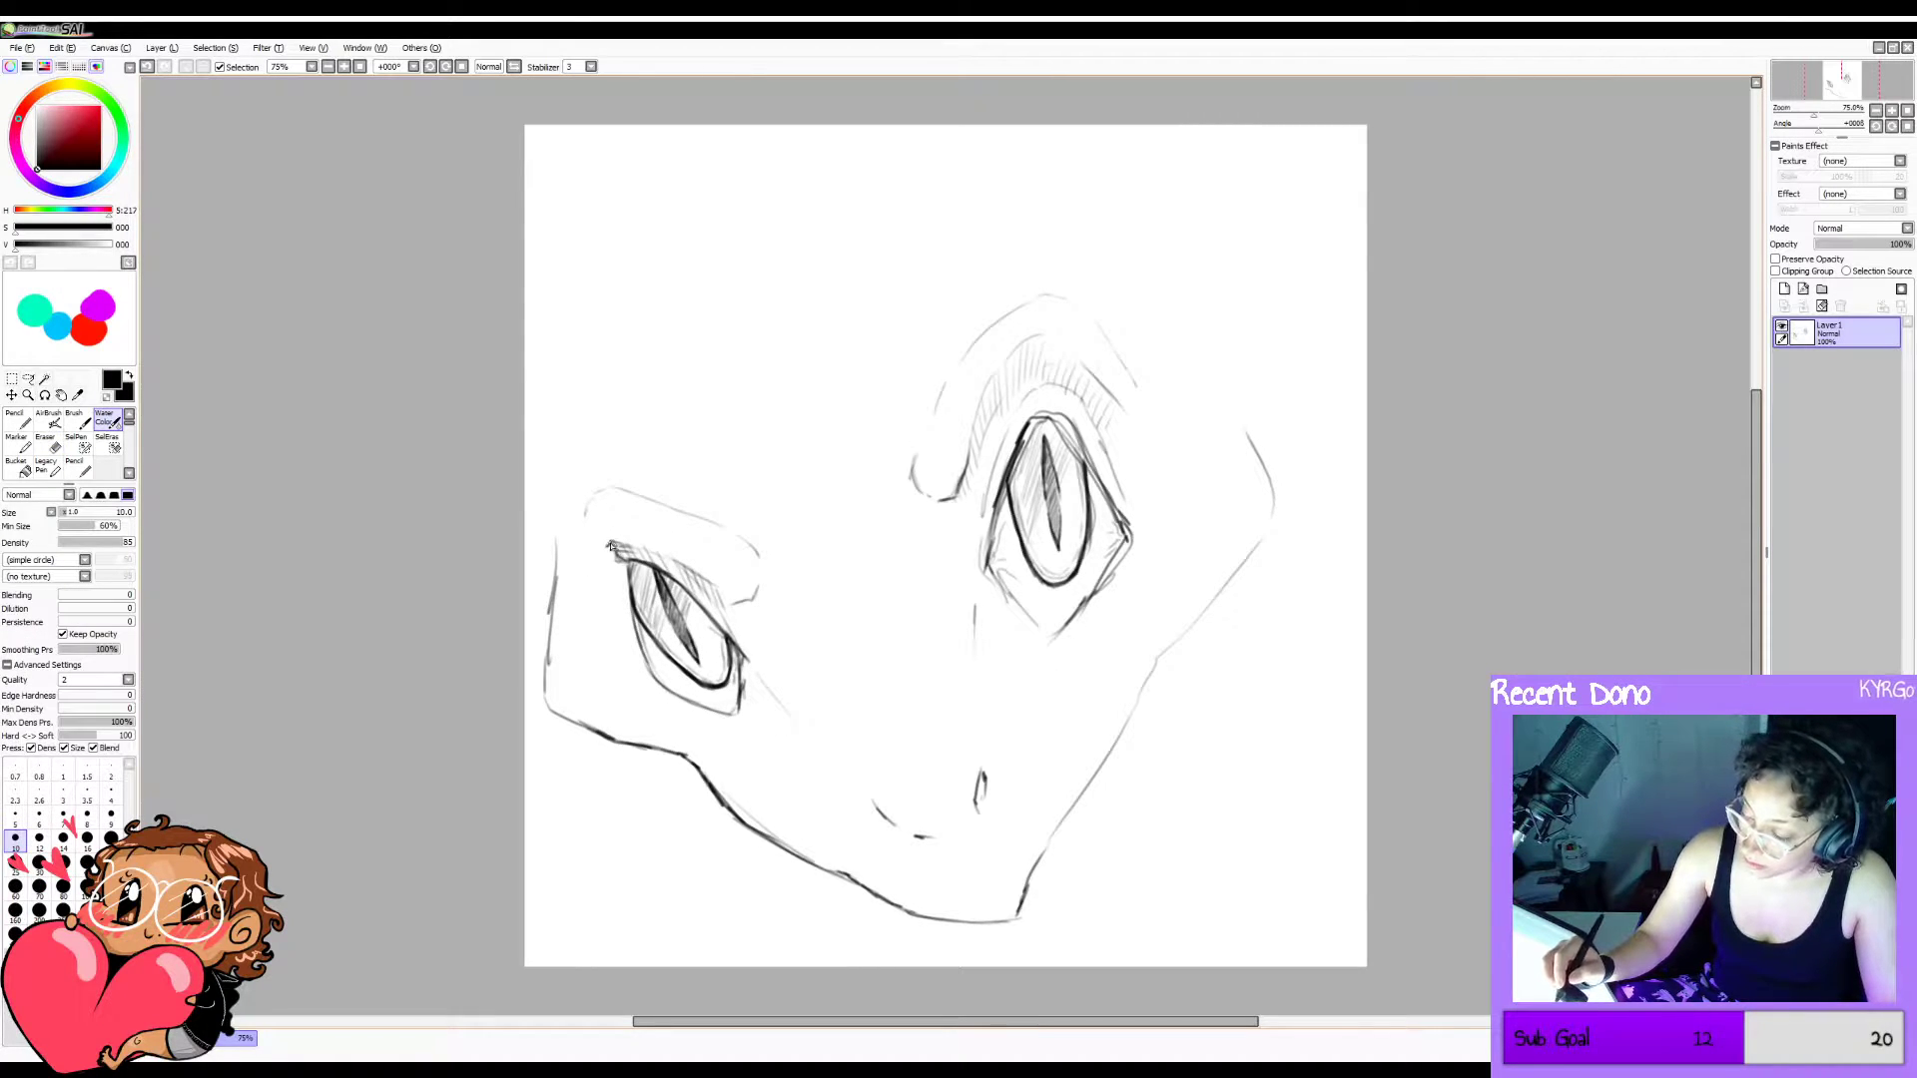
key(ctrl+z)
drag(615, 542, 599, 559)
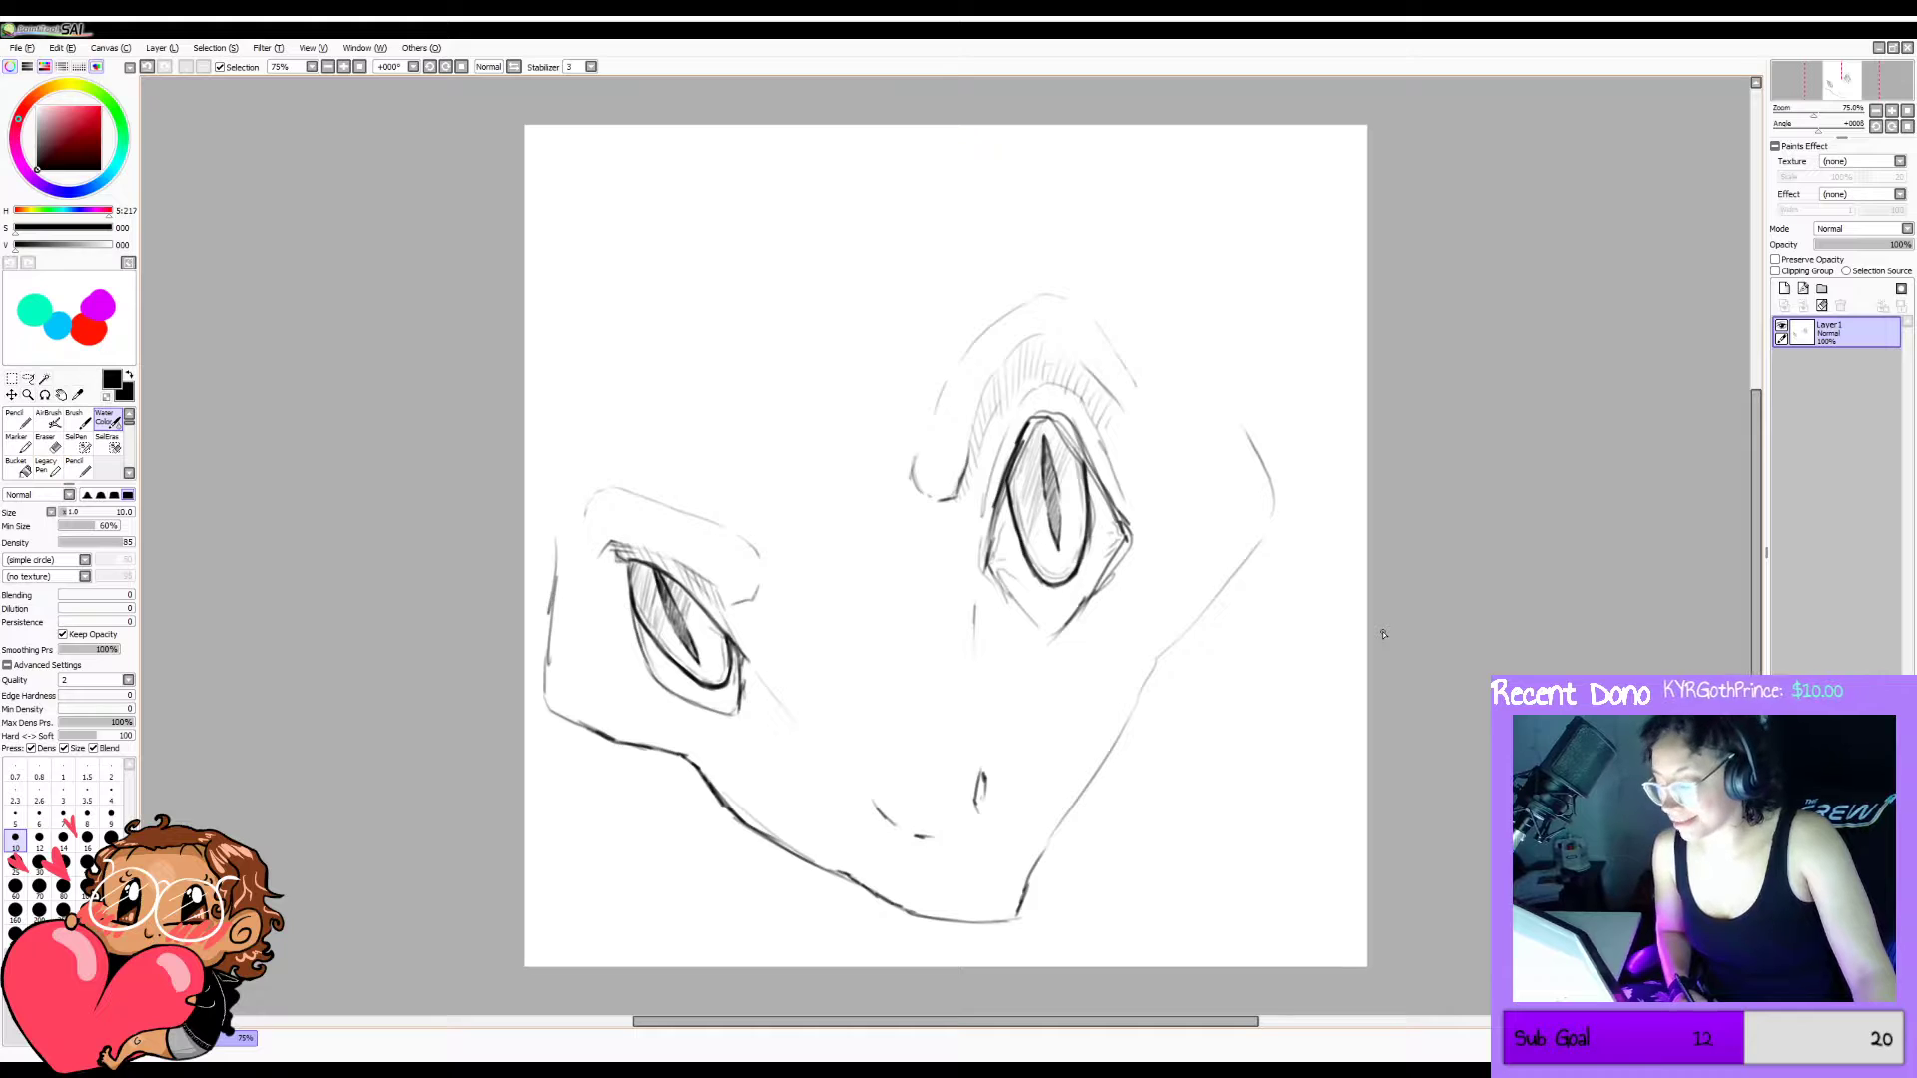
Compare the mirrored and normal views of the whole sketch to examine the eye placement, muzzle and cheek symmetry.
key(h)
key(h)
key(h)
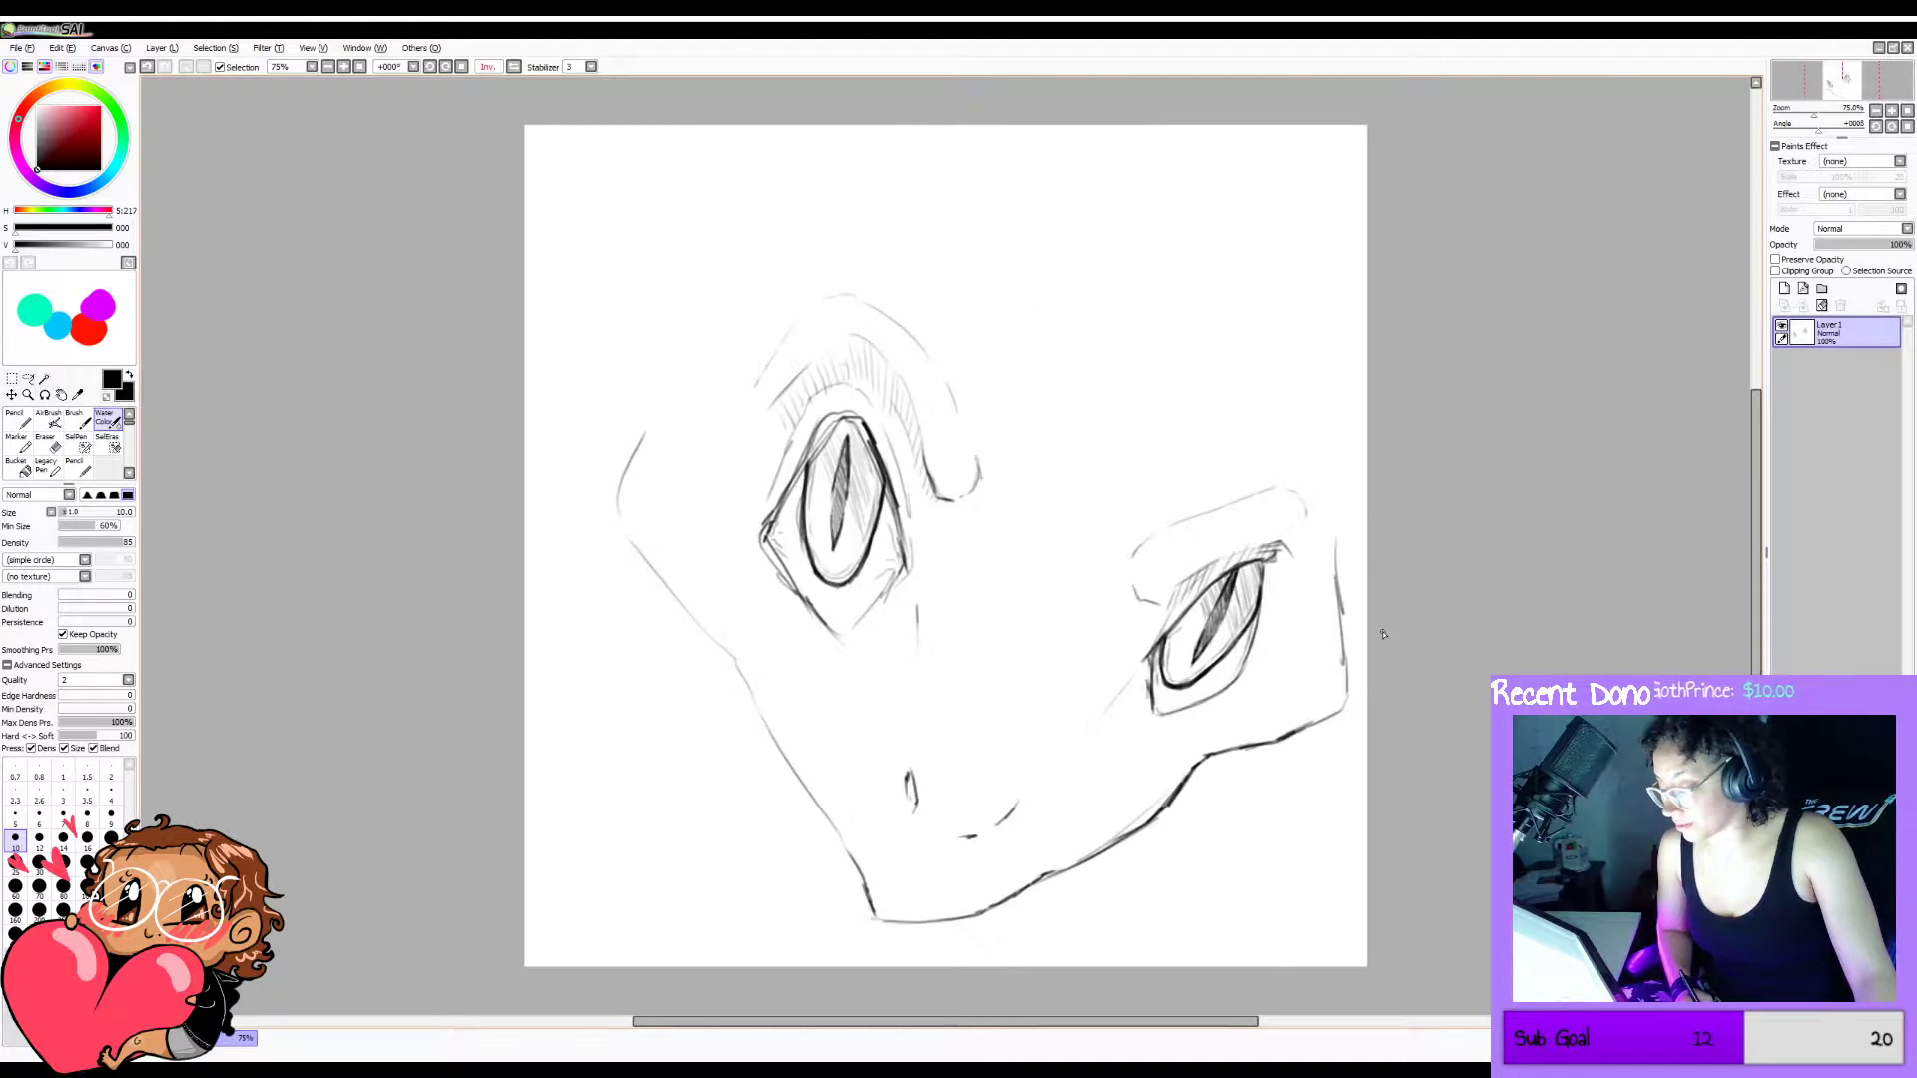
key(h)
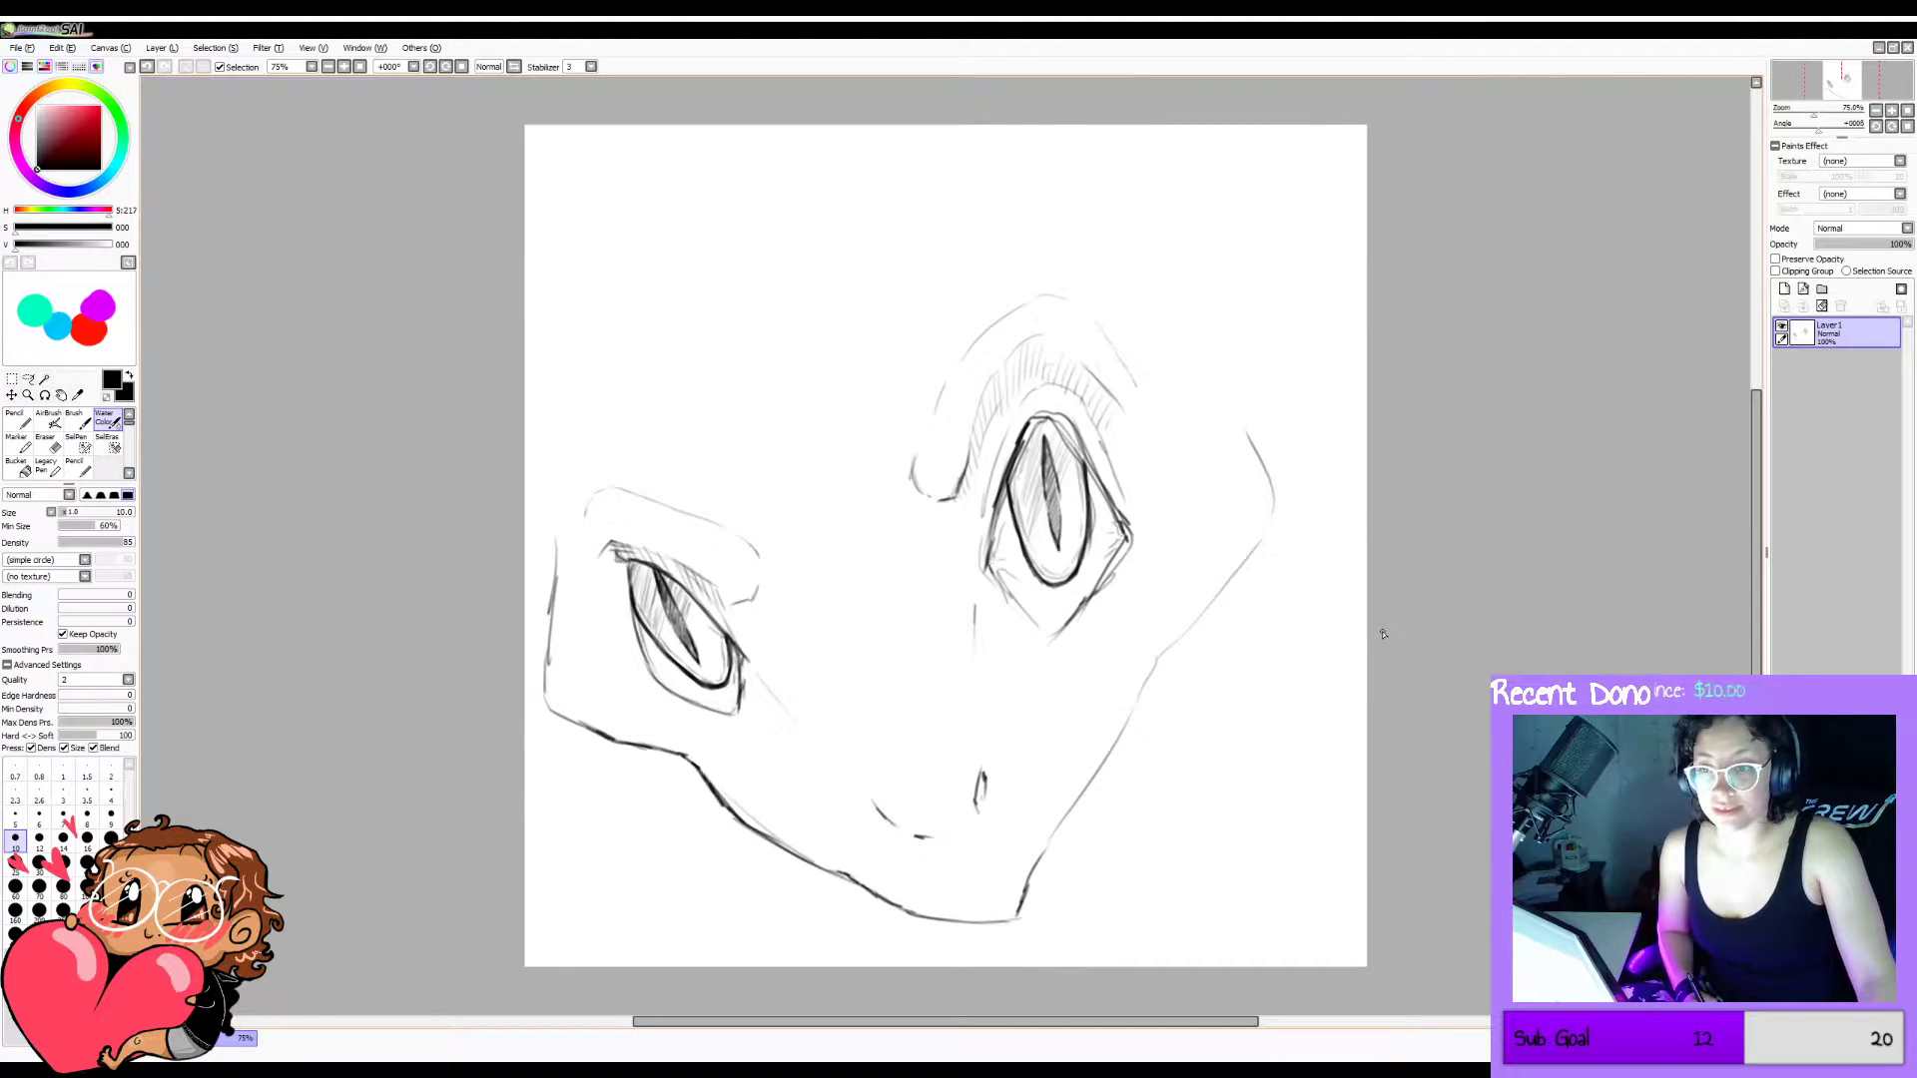
key(h)
key(h)
key(h)
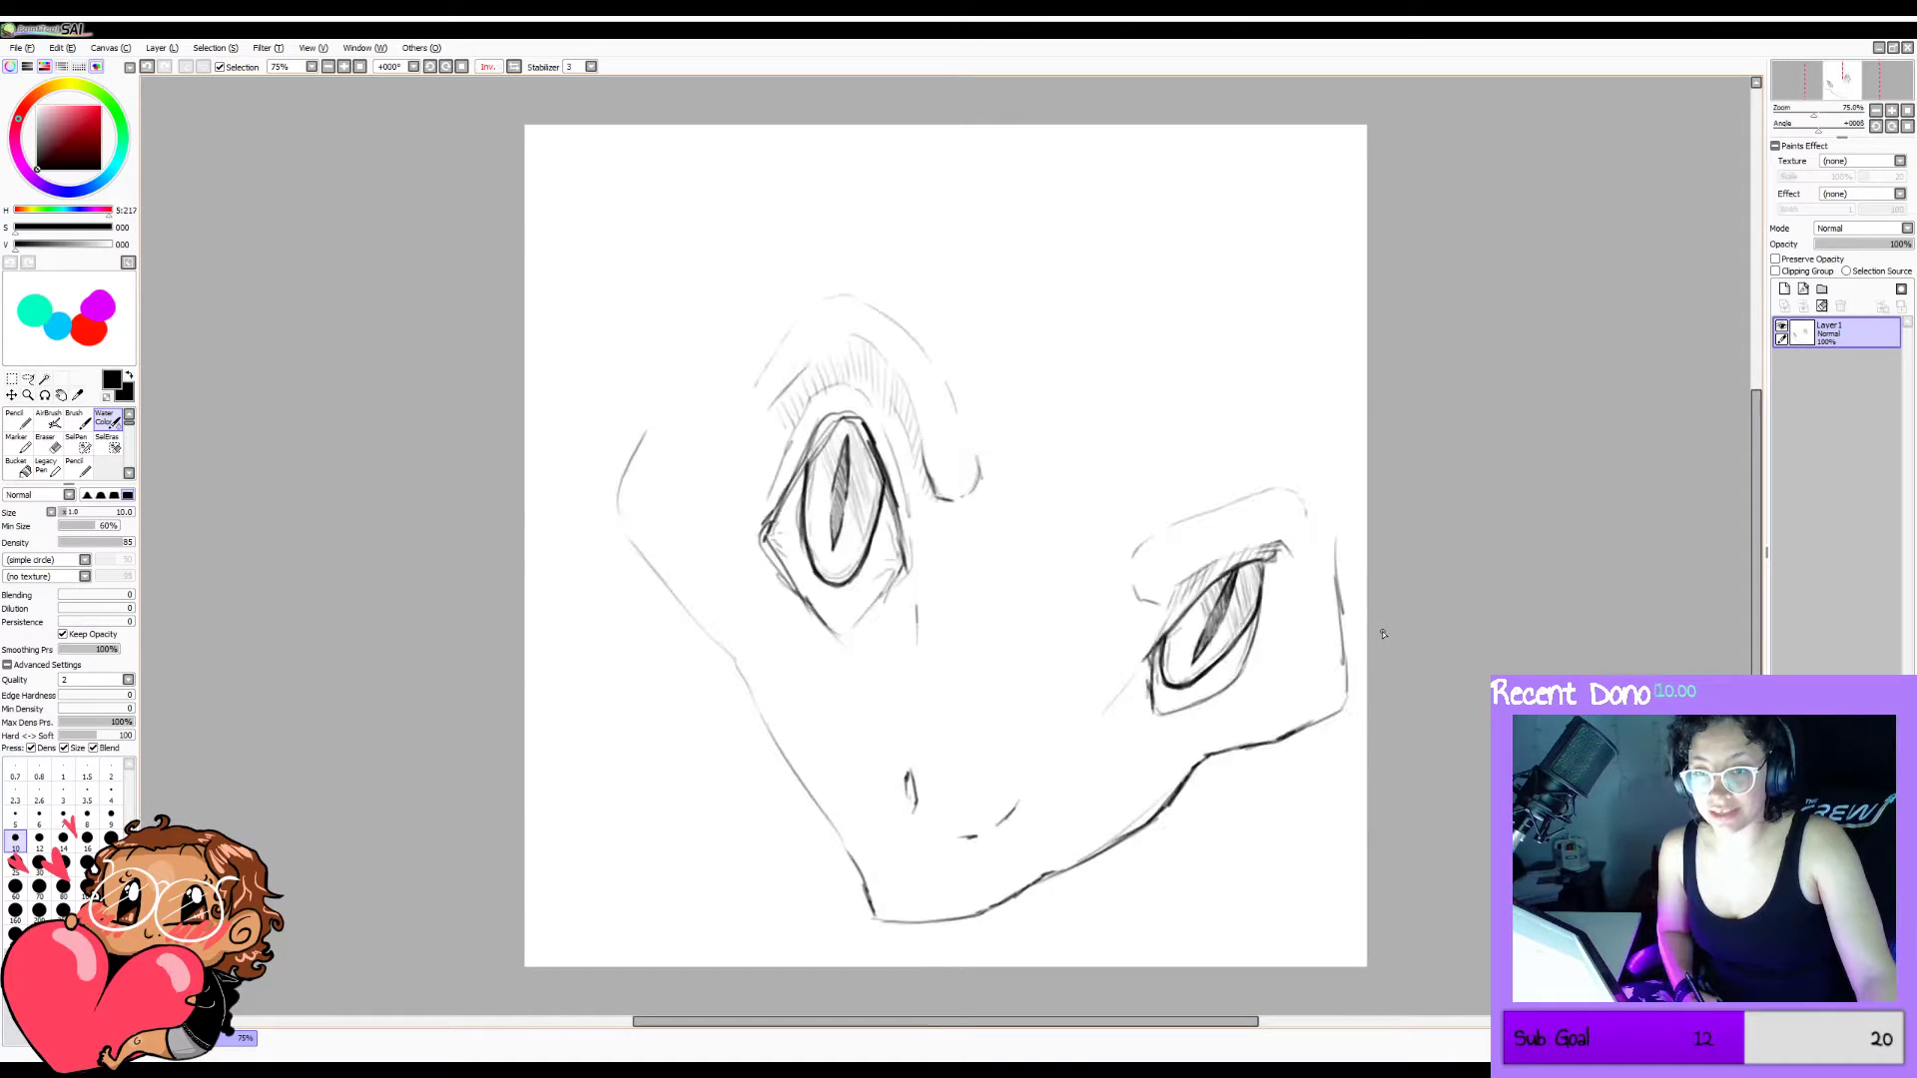
key(h)
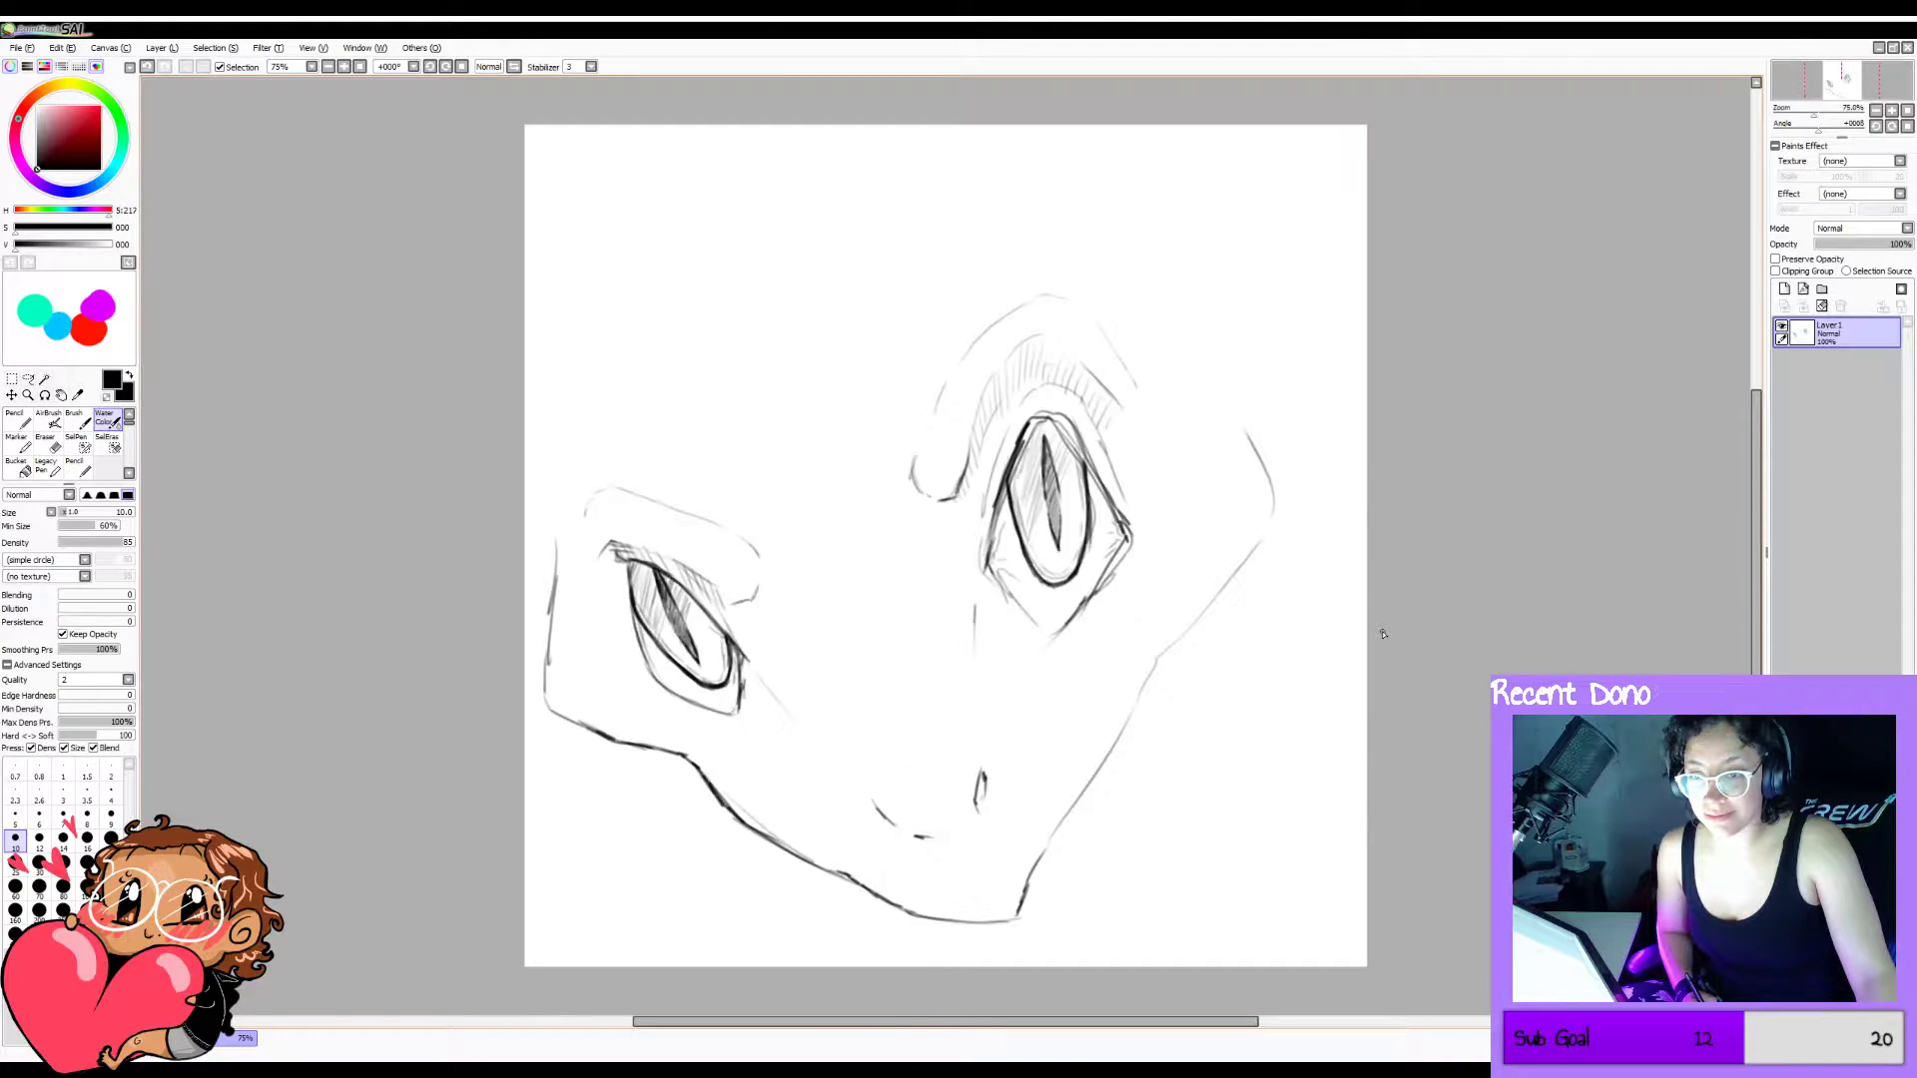
key(h)
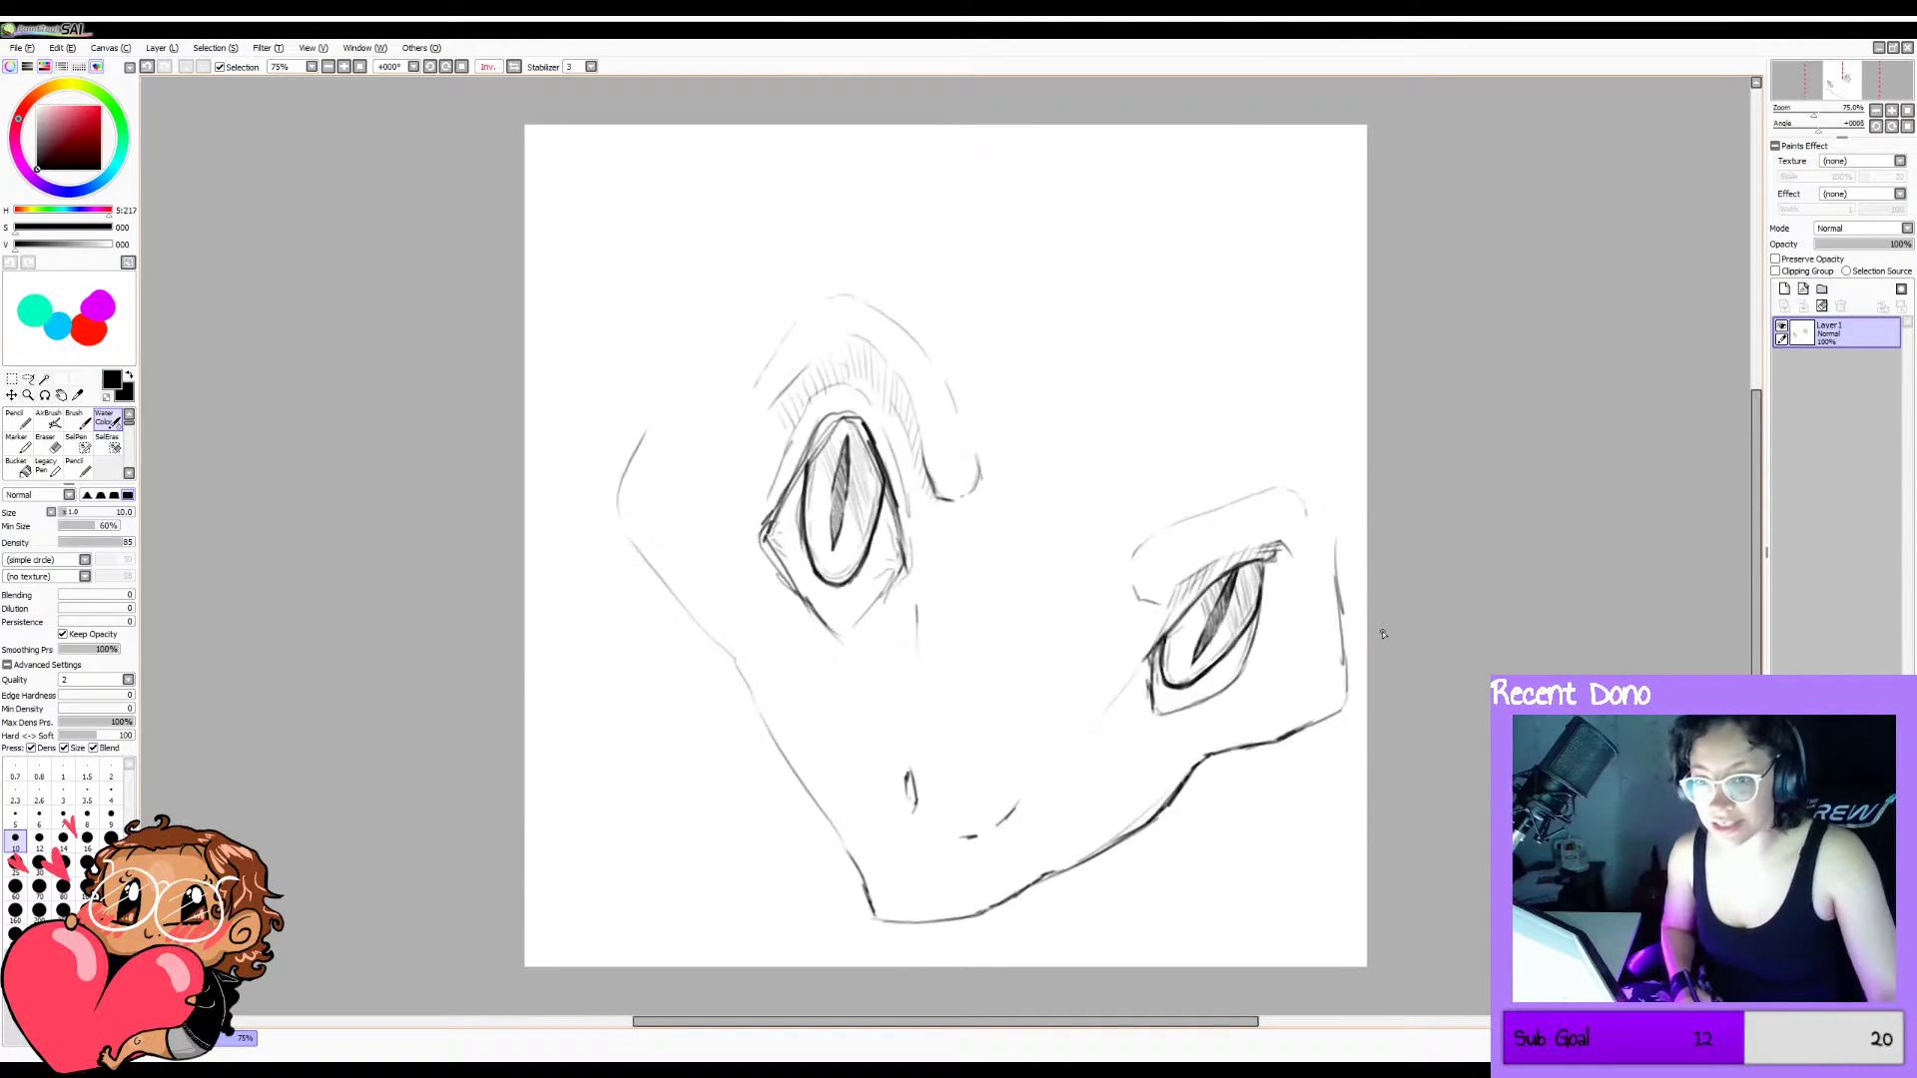
key(h)
key(h)
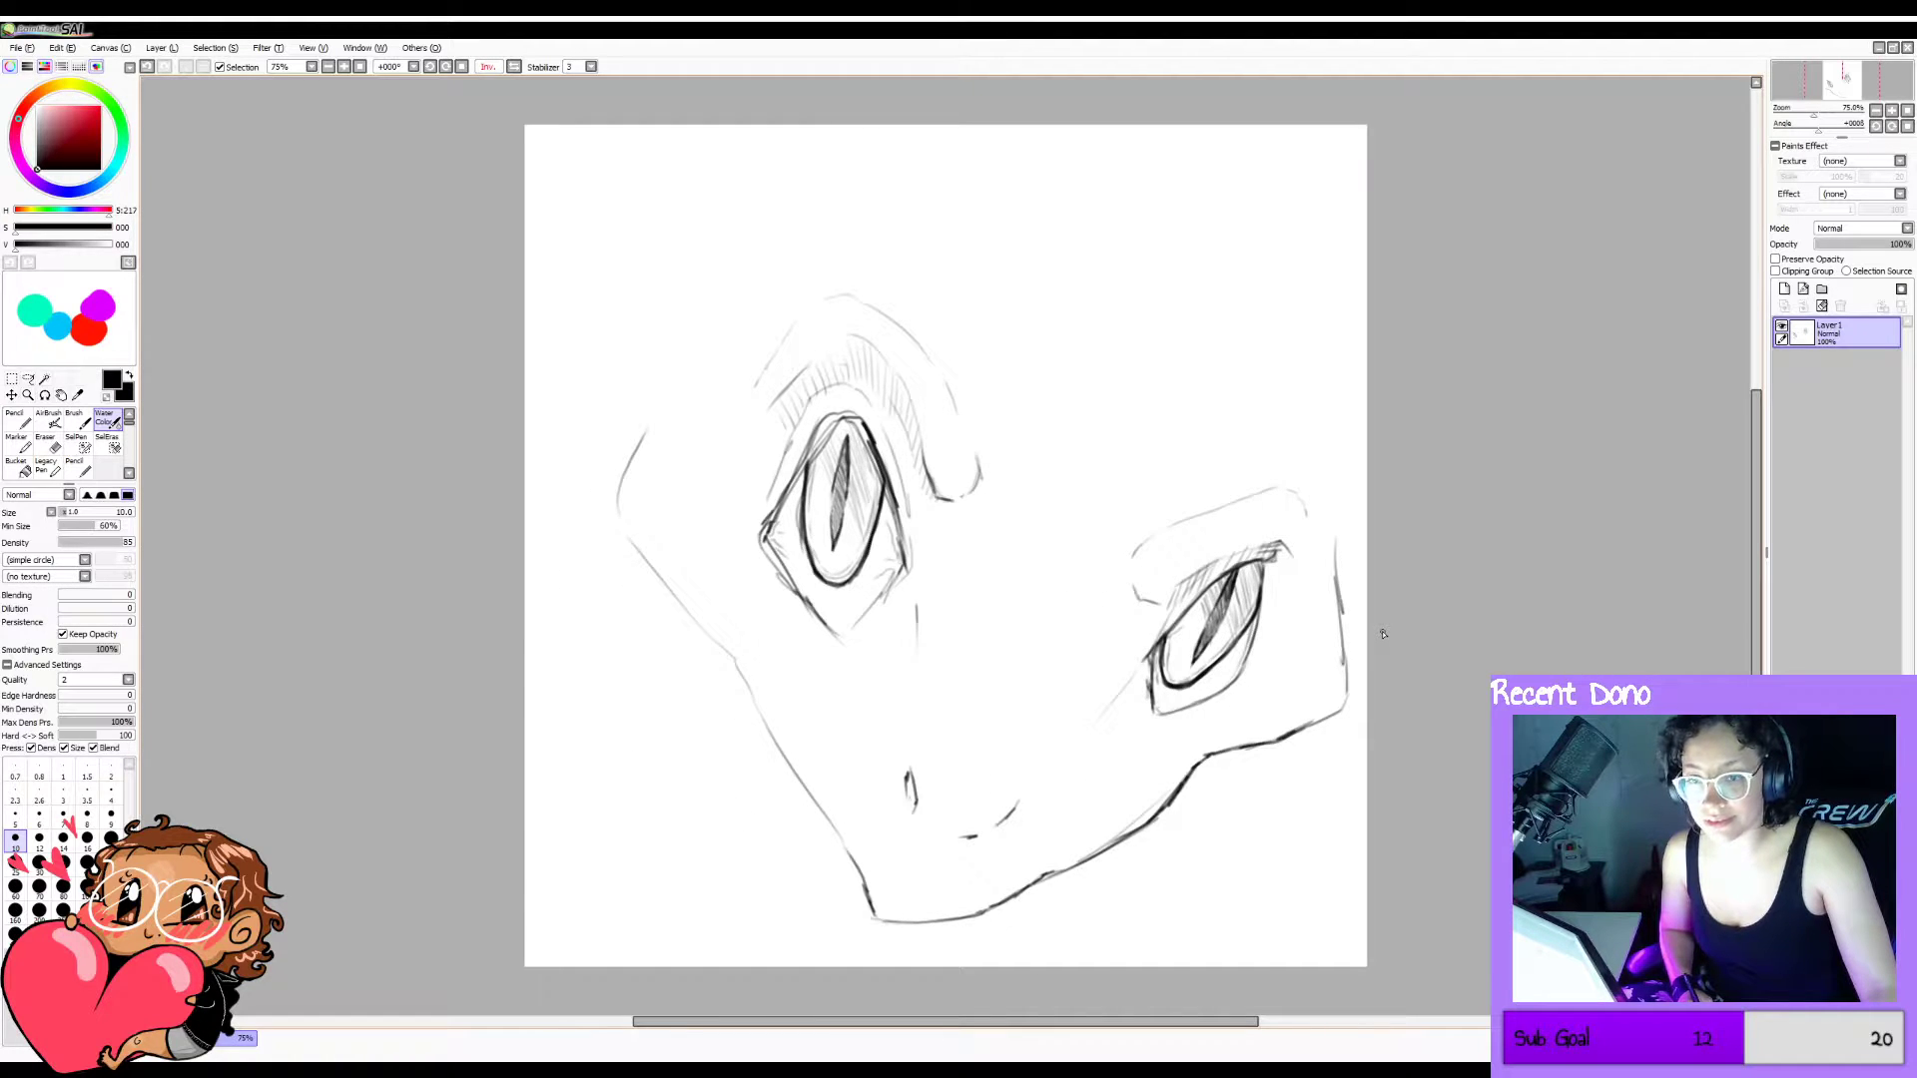
key(h)
key(h)
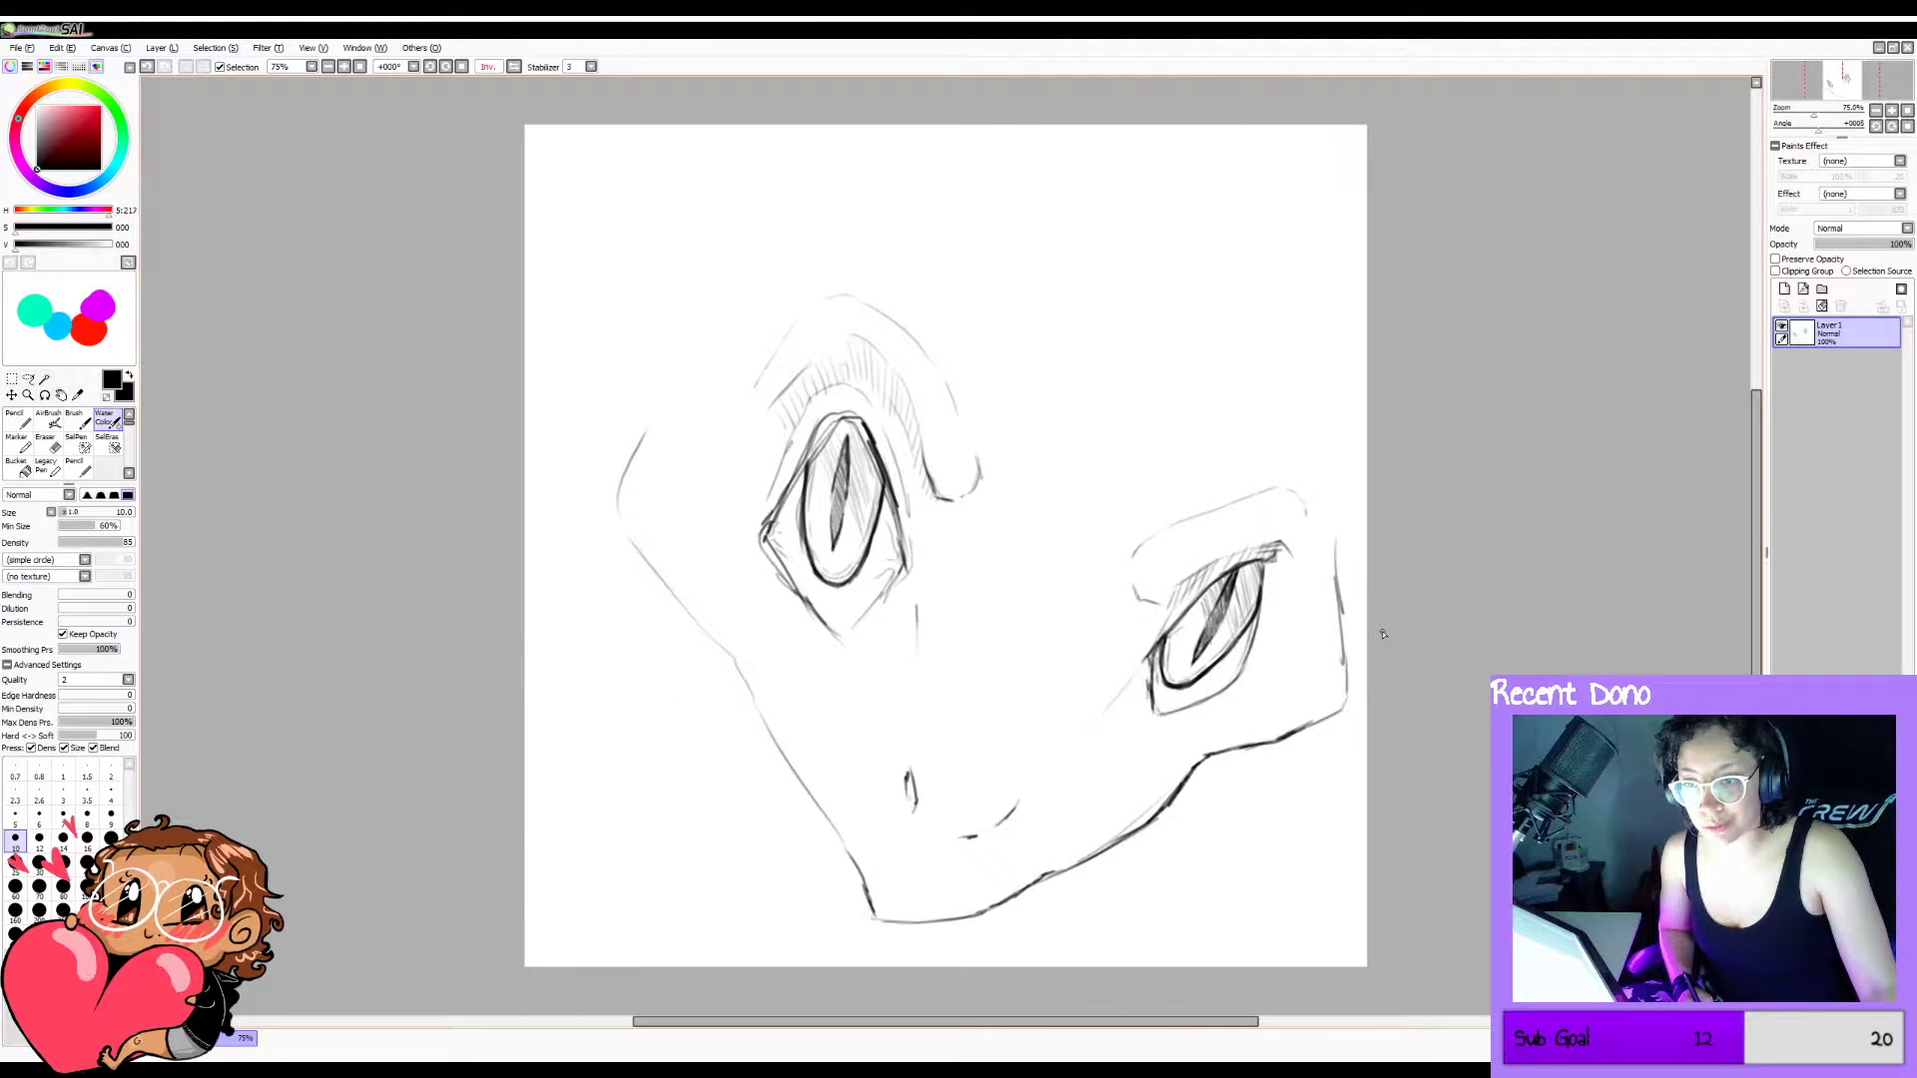
key(h)
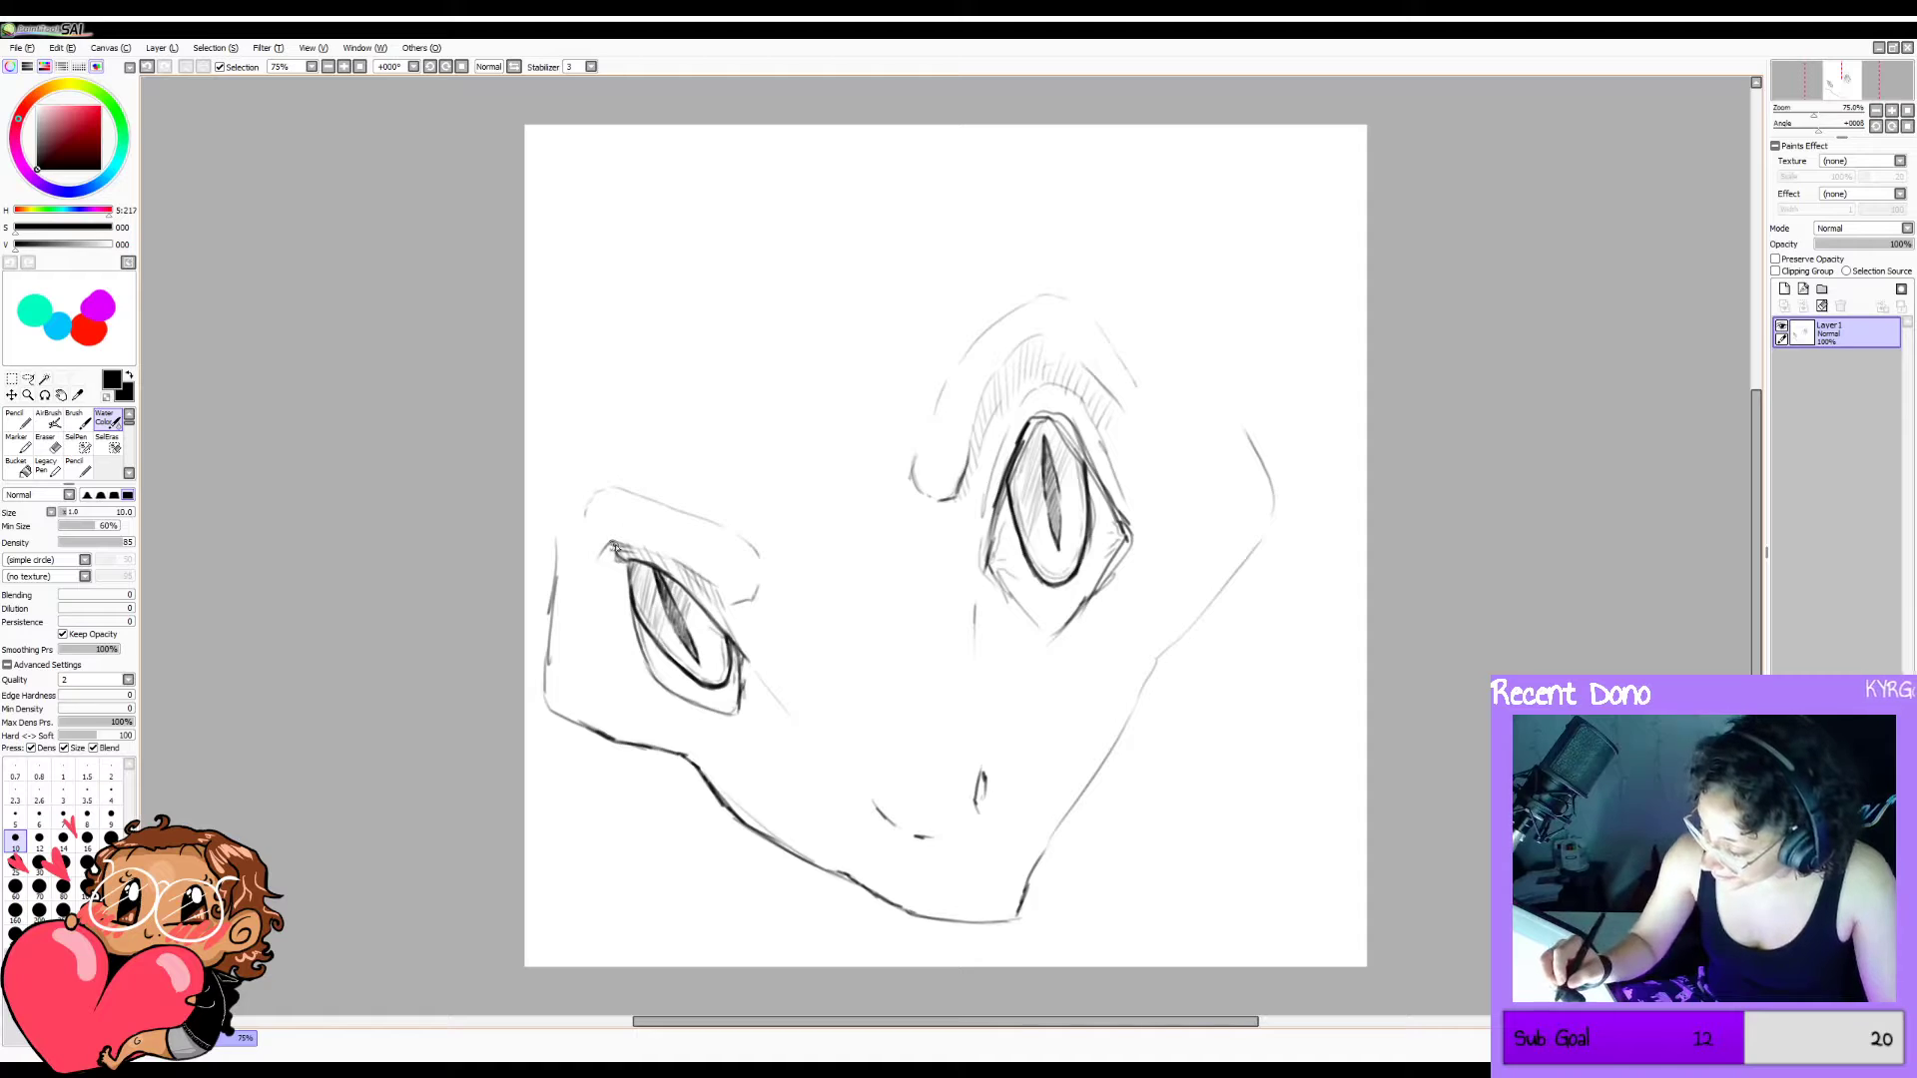
key(h)
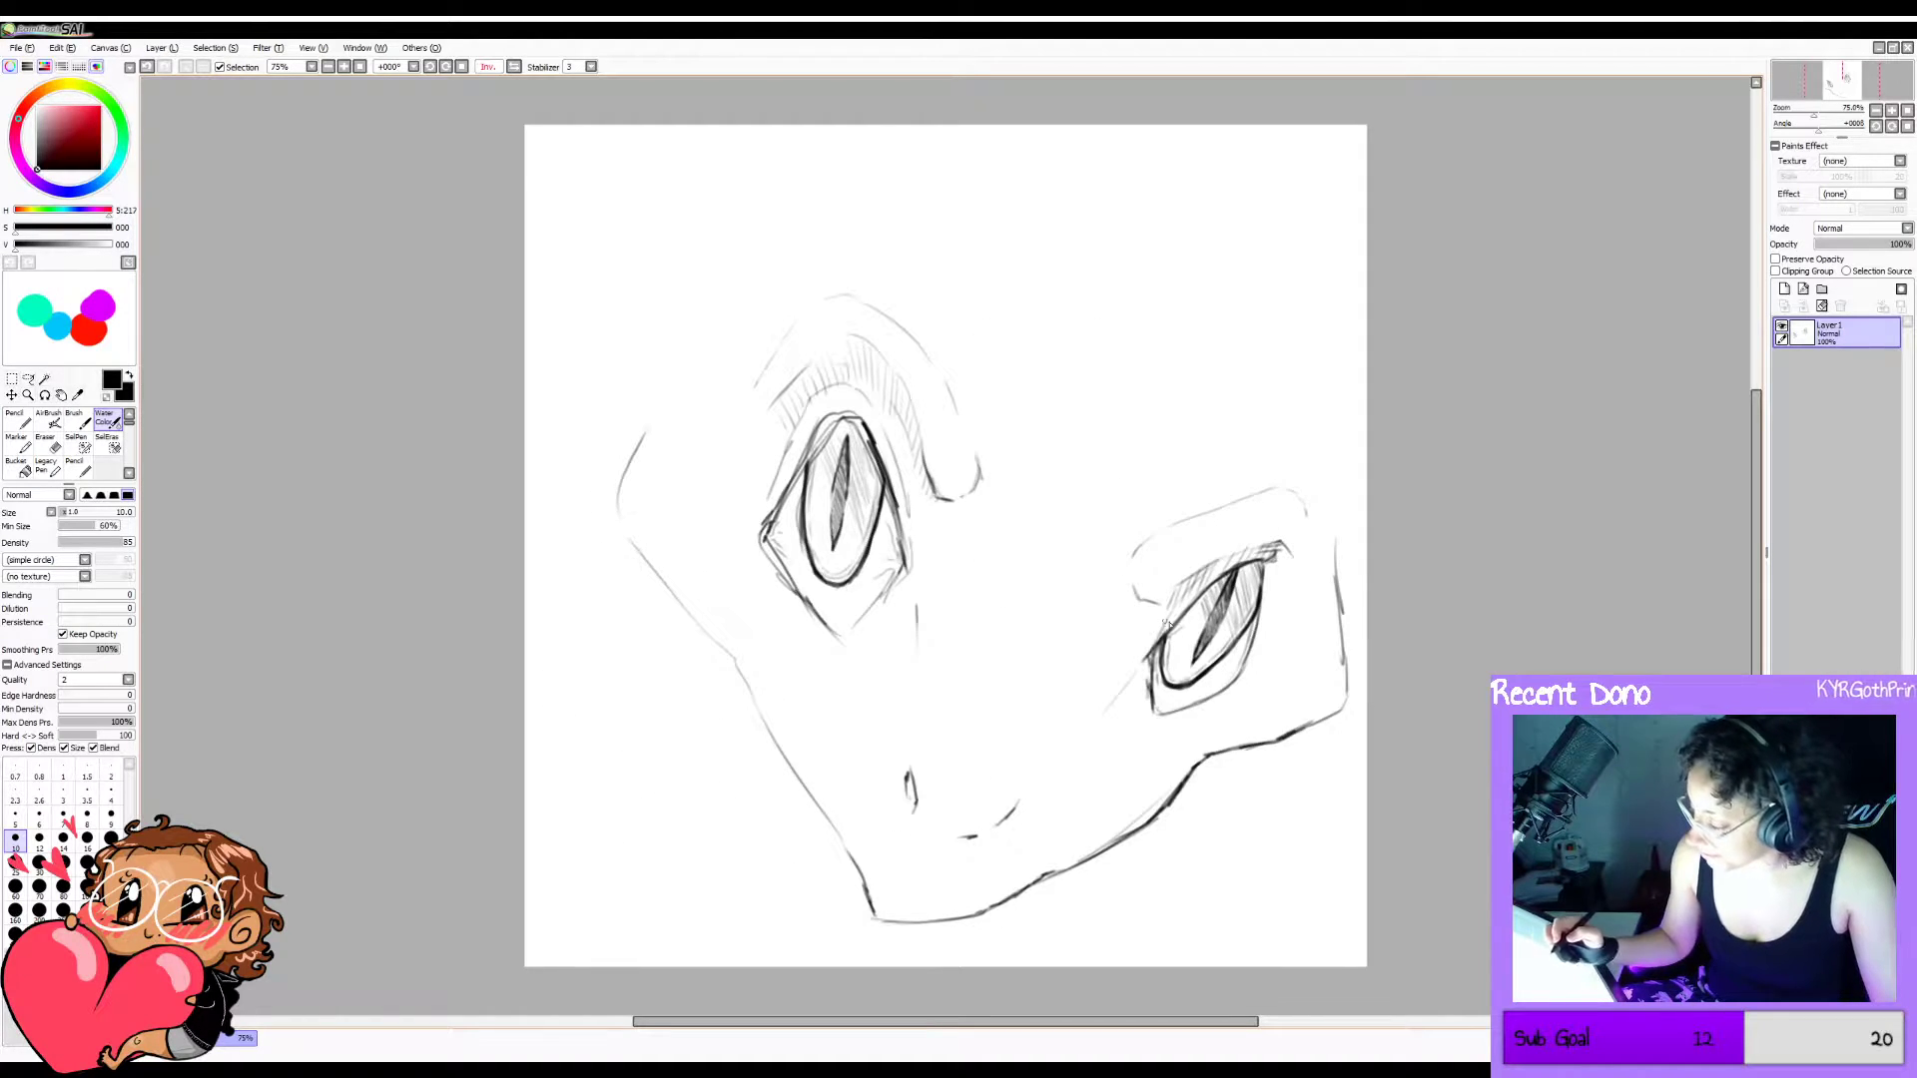
Set the eraser's minimum size to 70% and lightly erase along the lower edge of the brow band above the taller eye, undoing the last pass.
key(h)
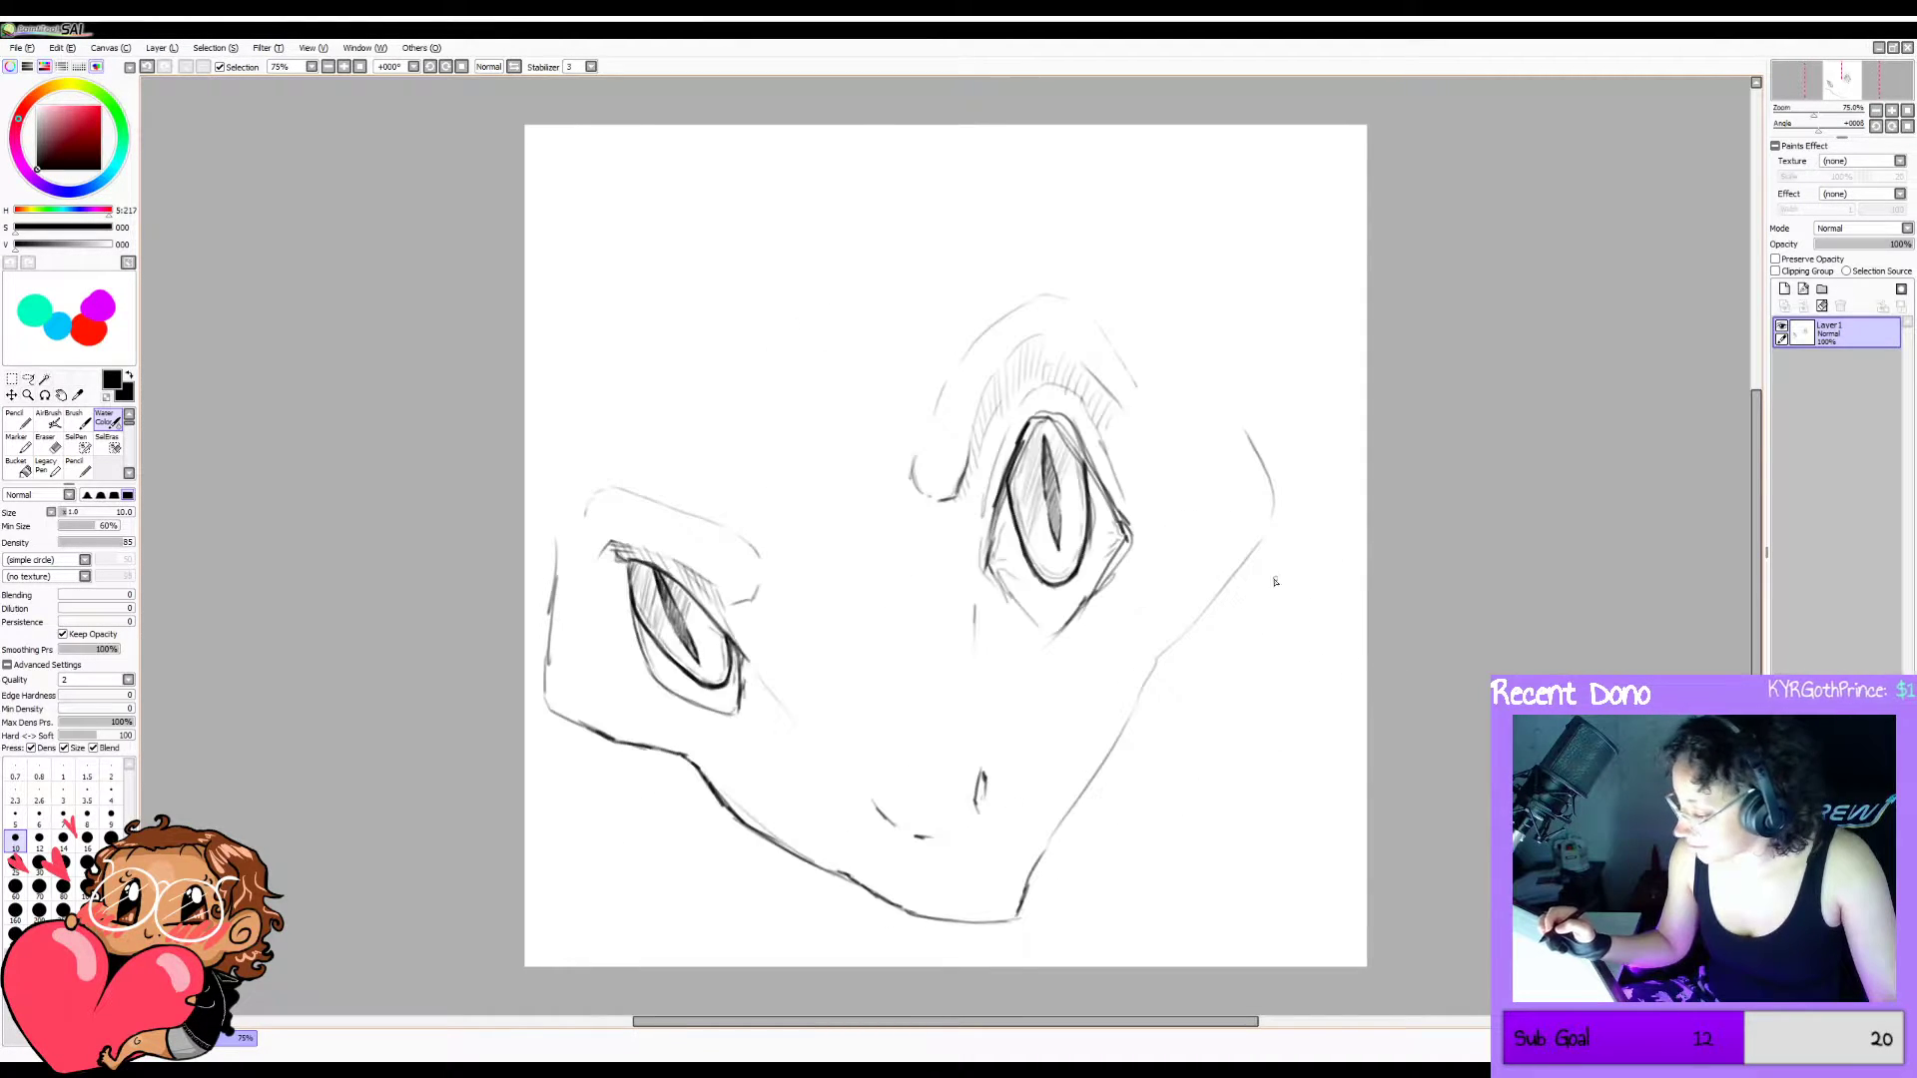
key(e)
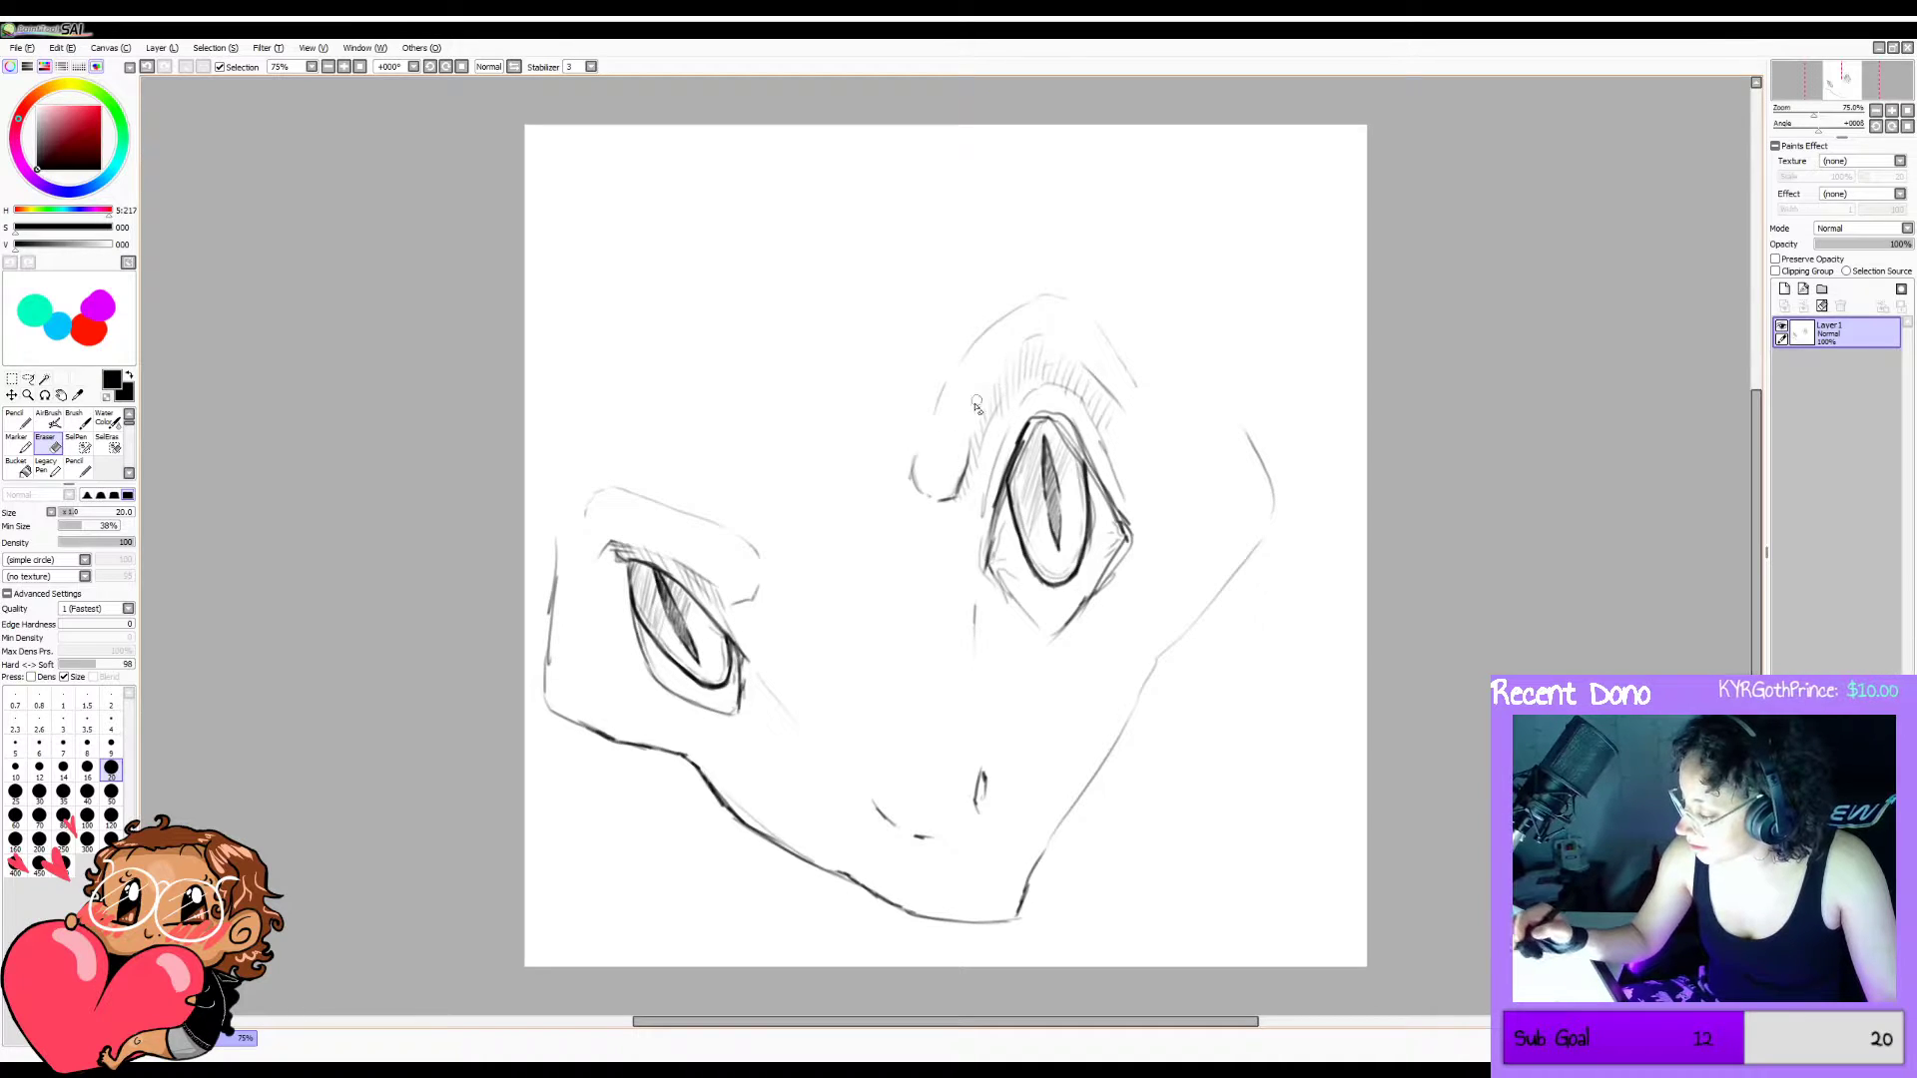
click(103, 526)
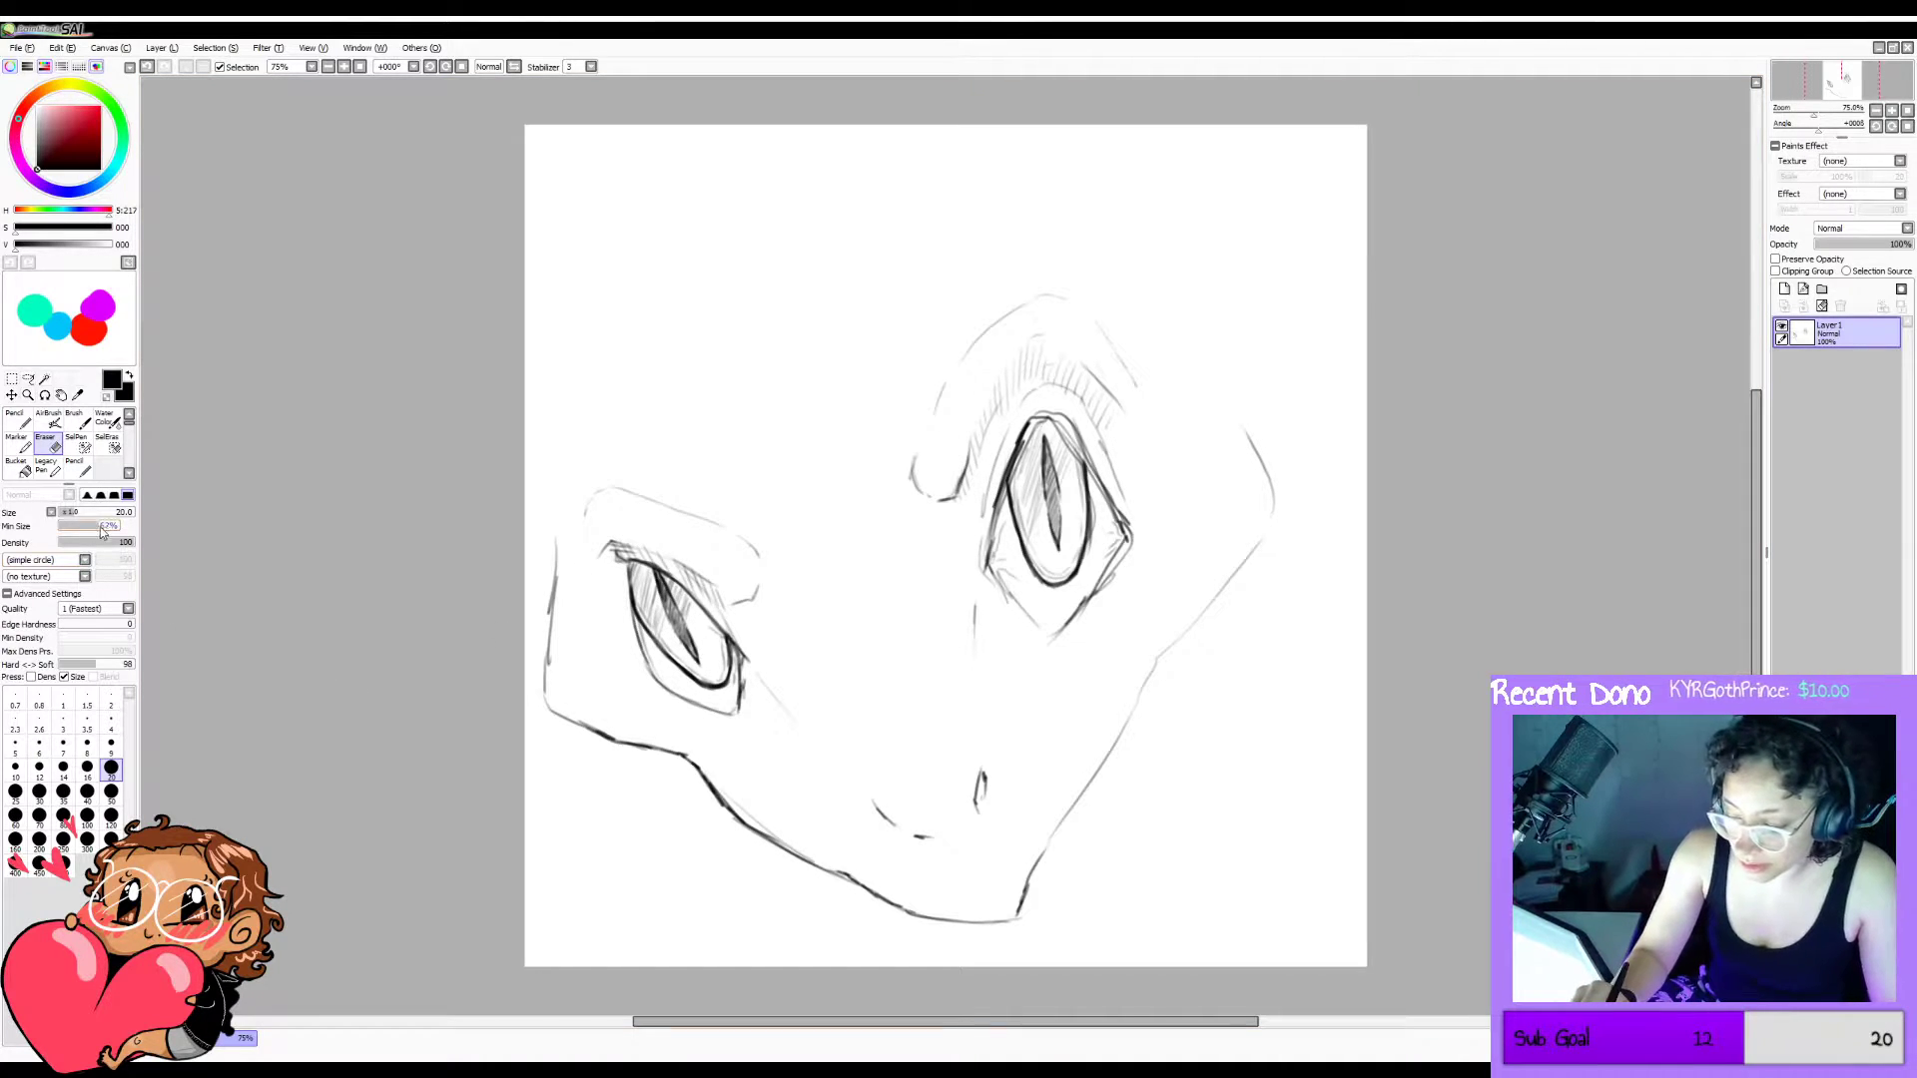
drag(101, 529, 106, 528)
drag(1044, 327, 970, 434)
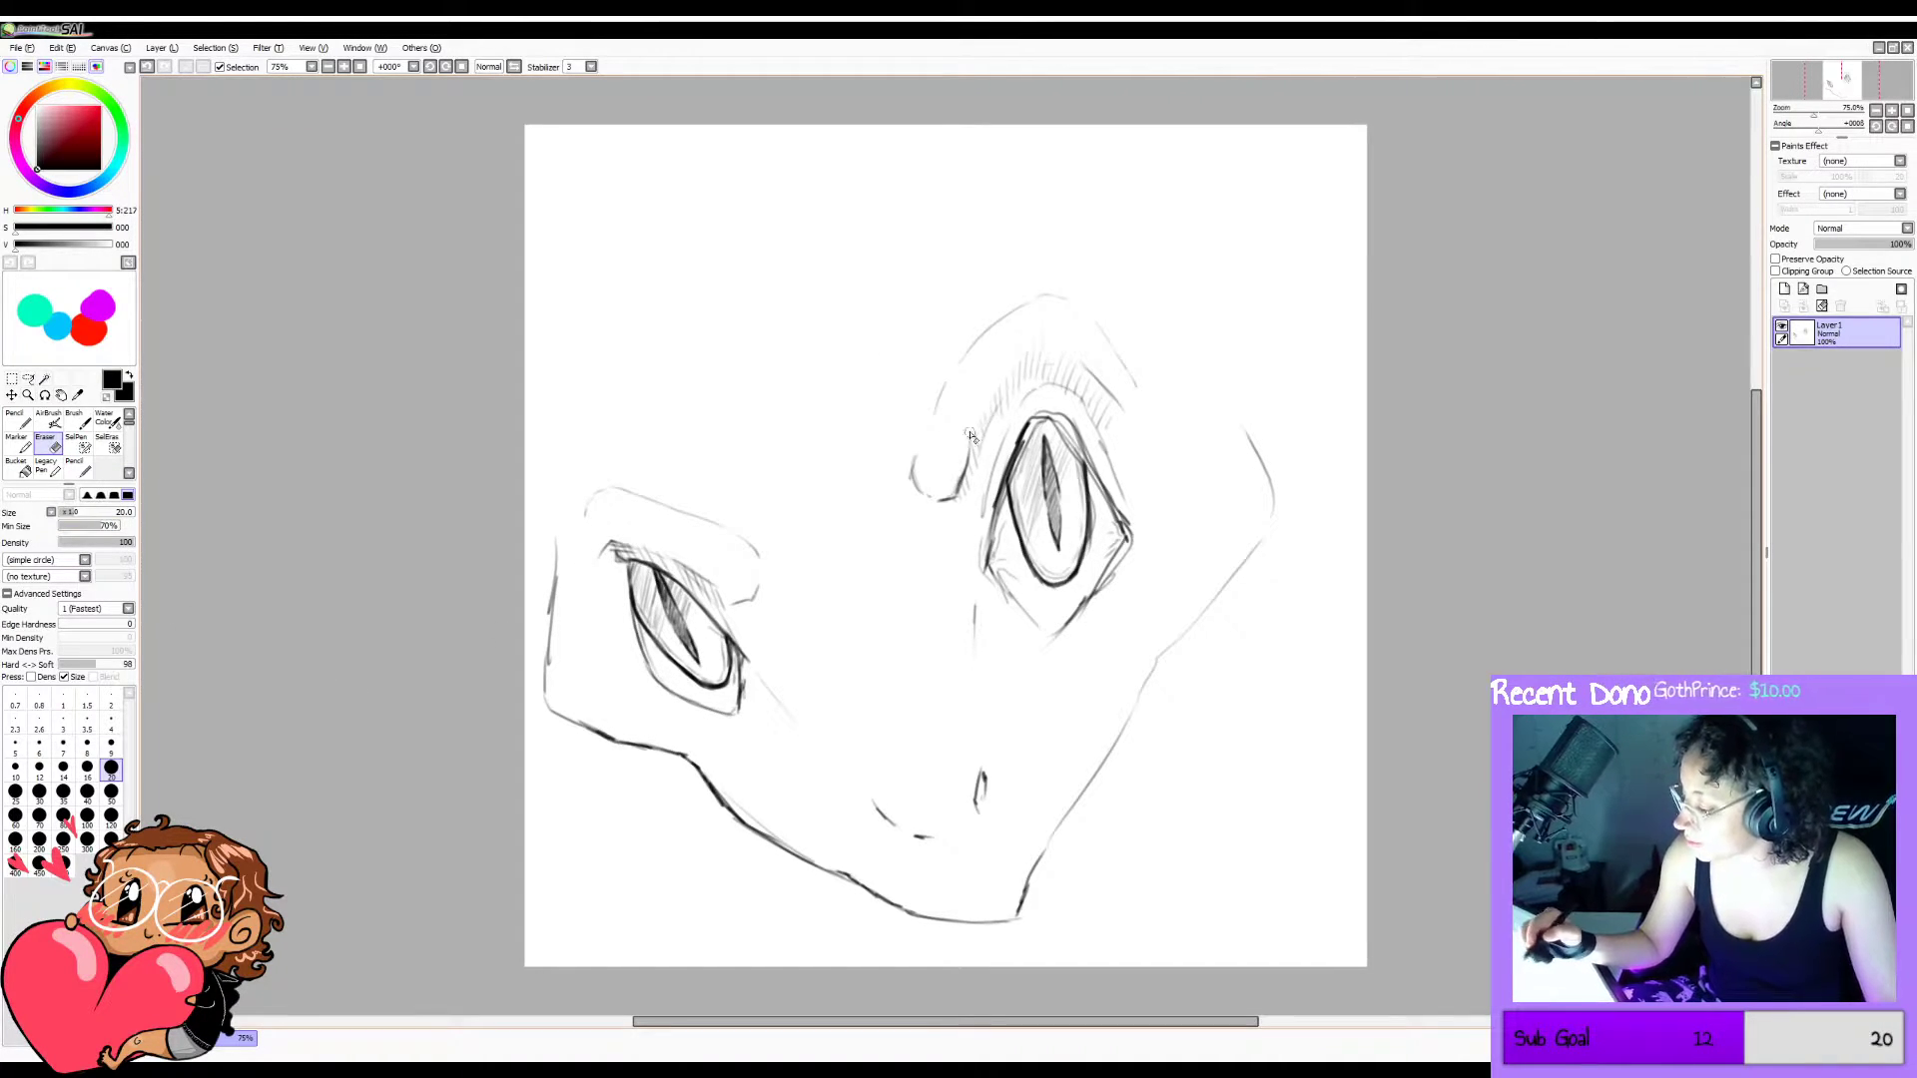
mouse_move(1030, 350)
mouse_down()
mouse_move(973, 458)
mouse_move(1055, 313)
mouse_up()
key(ctrl+z)
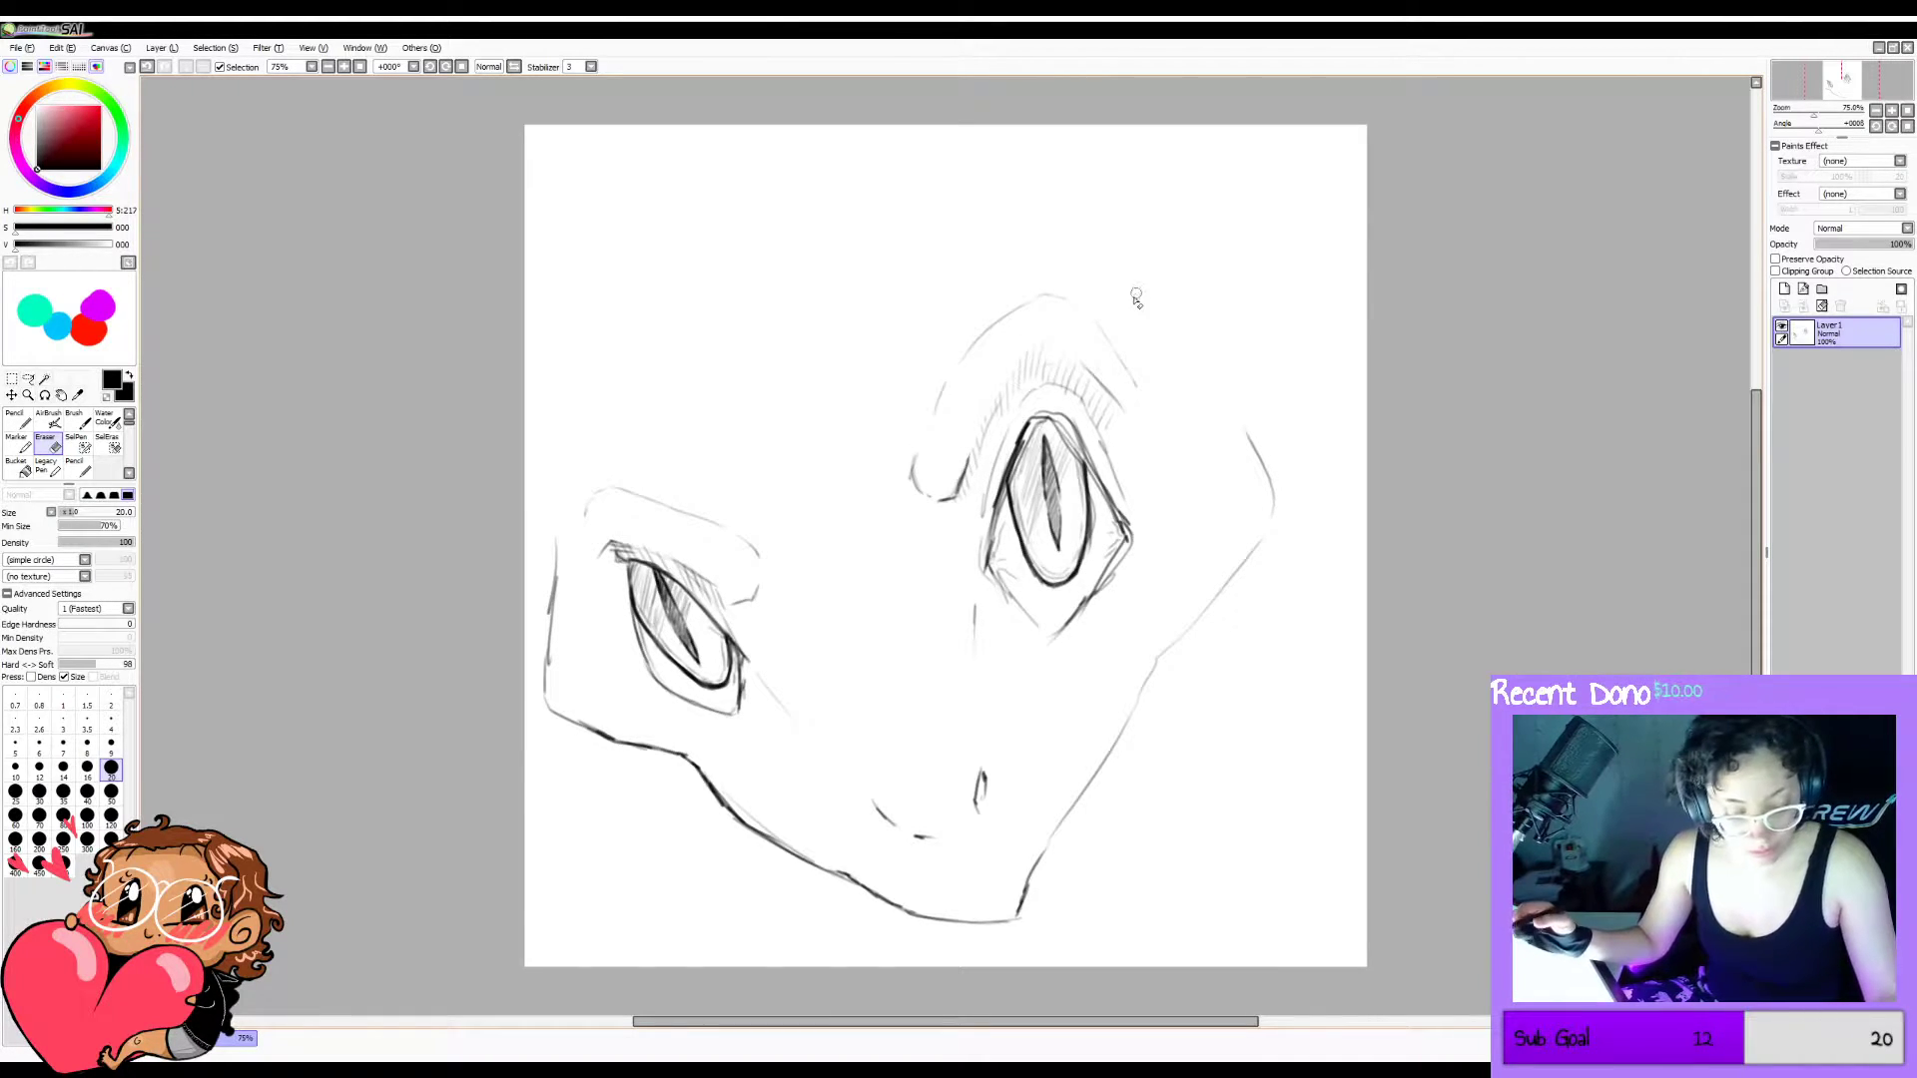
Redraw the inner lower edge of the taller eye's brow band as one clean slanted Water Color stroke, and check it mirrored.
key(b)
key(c)
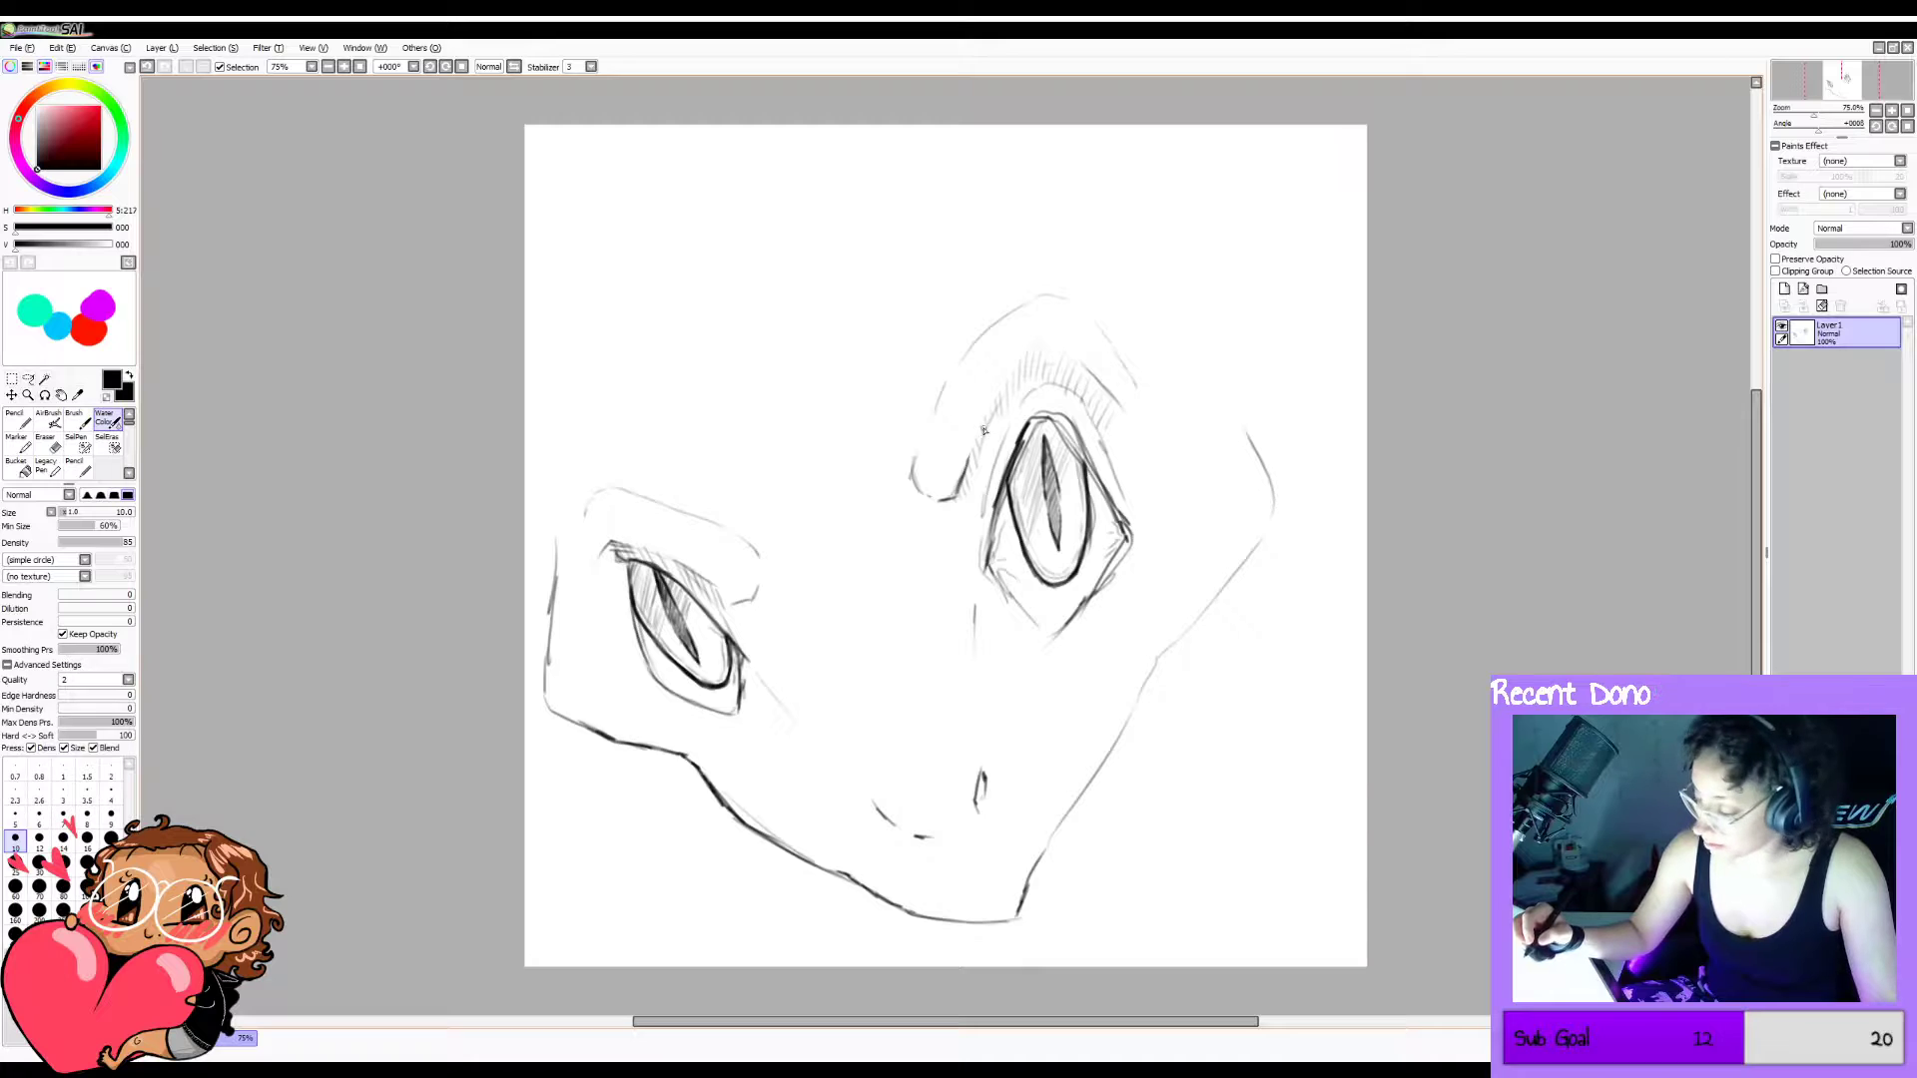
drag(973, 452, 998, 379)
key(ctrl+z)
drag(969, 468, 1037, 342)
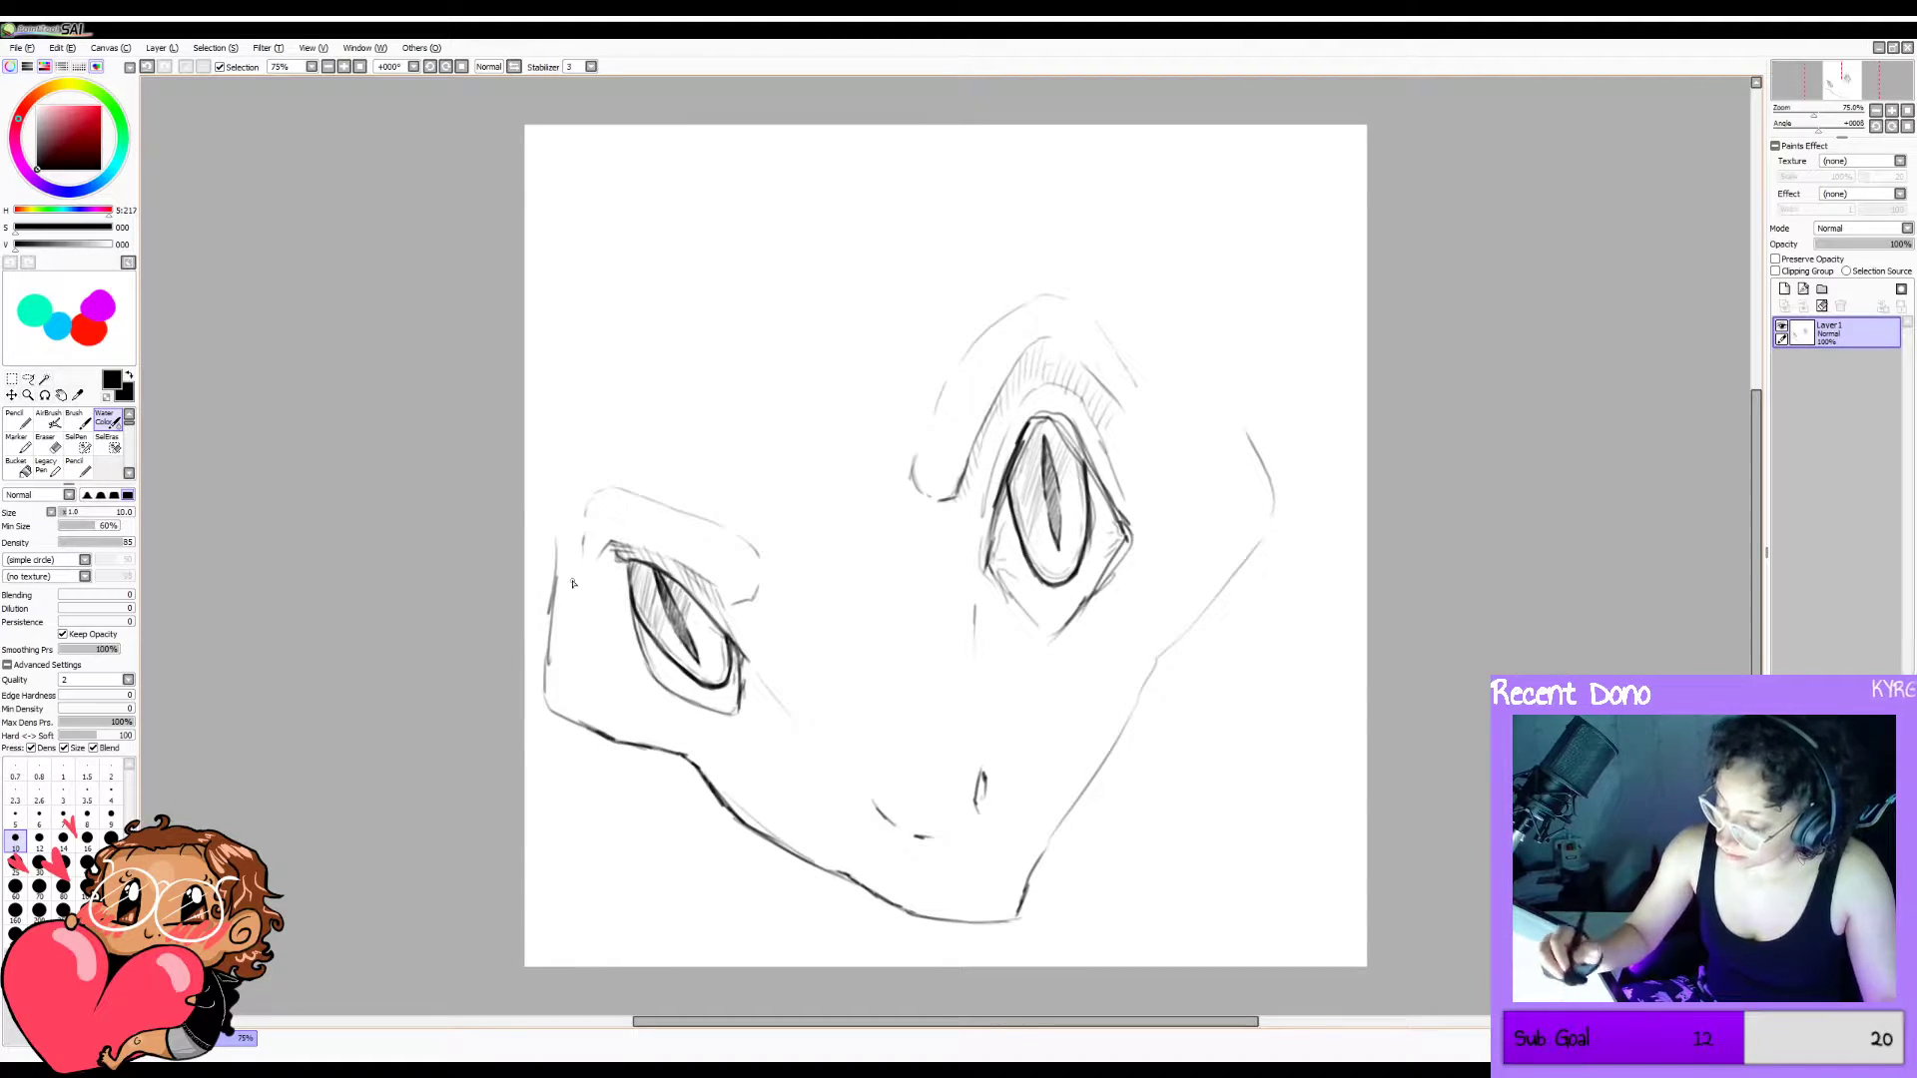
key(h)
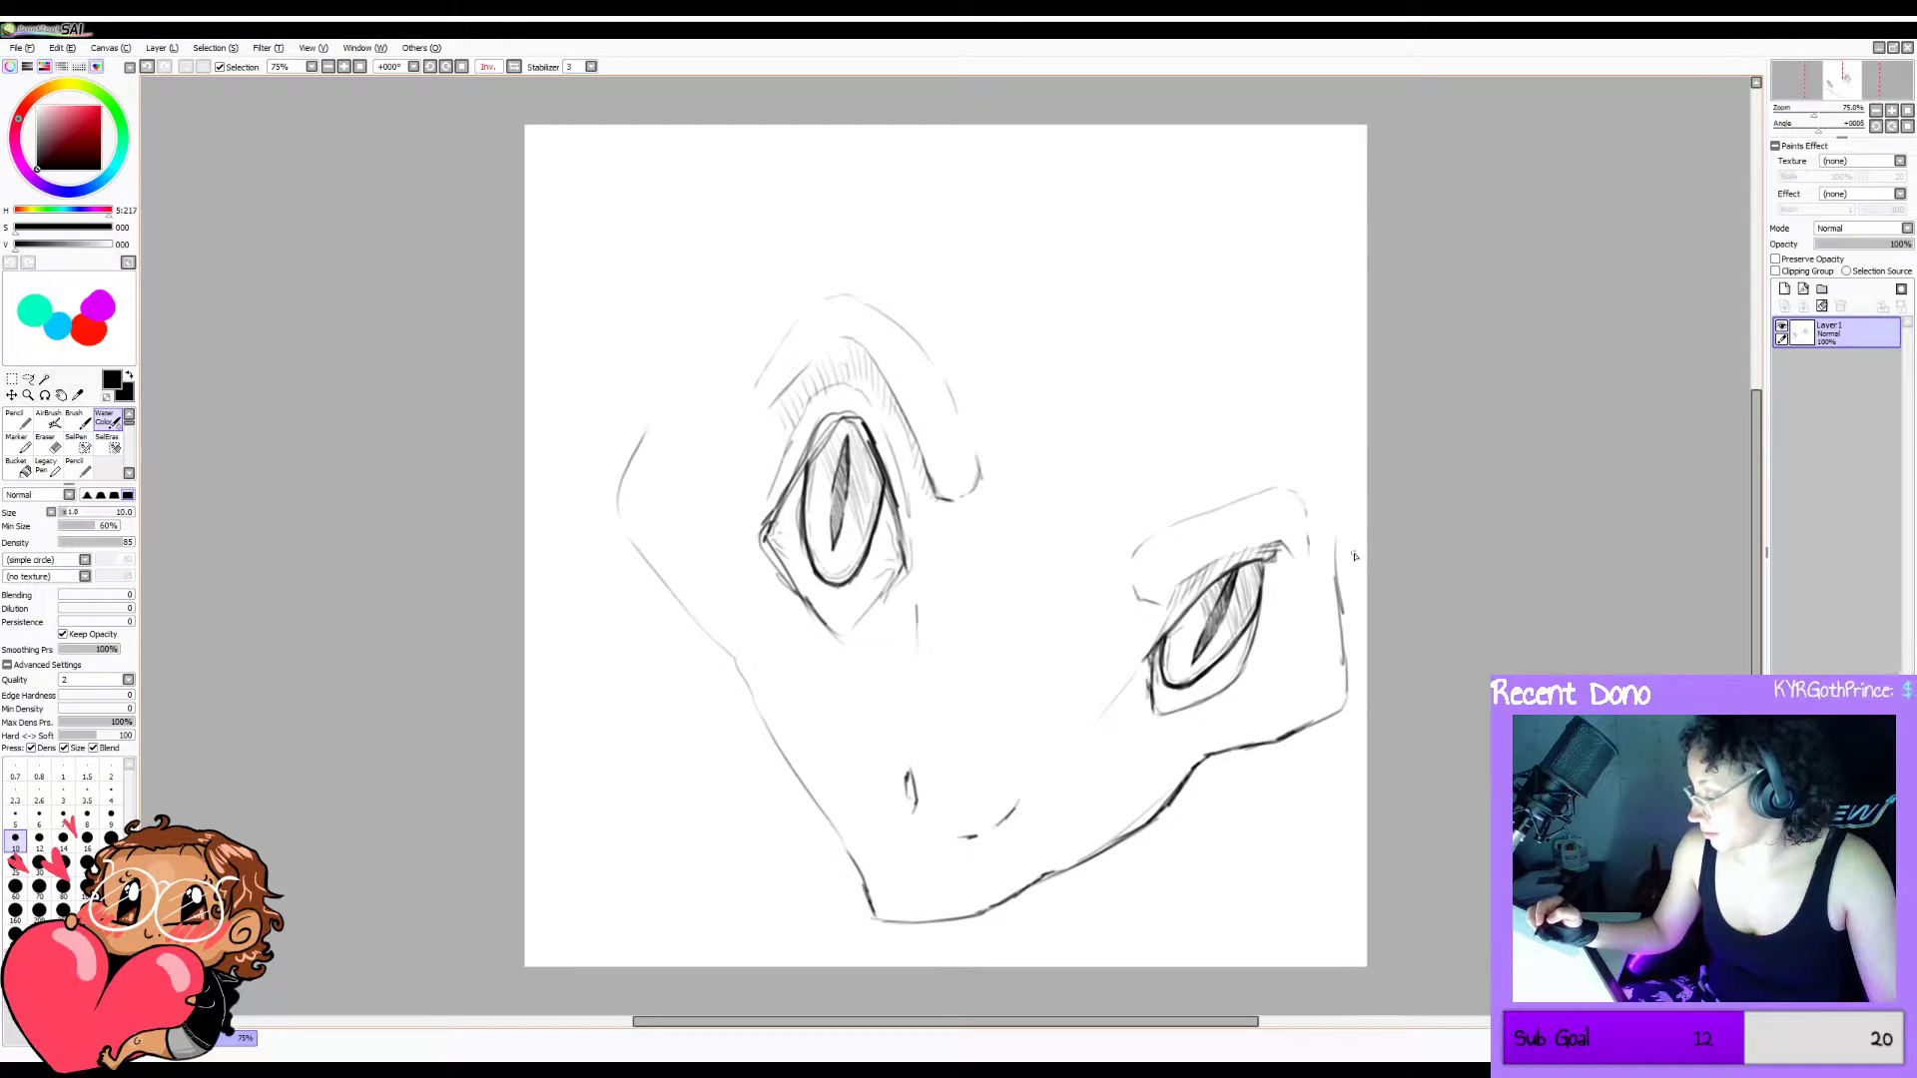
key(h)
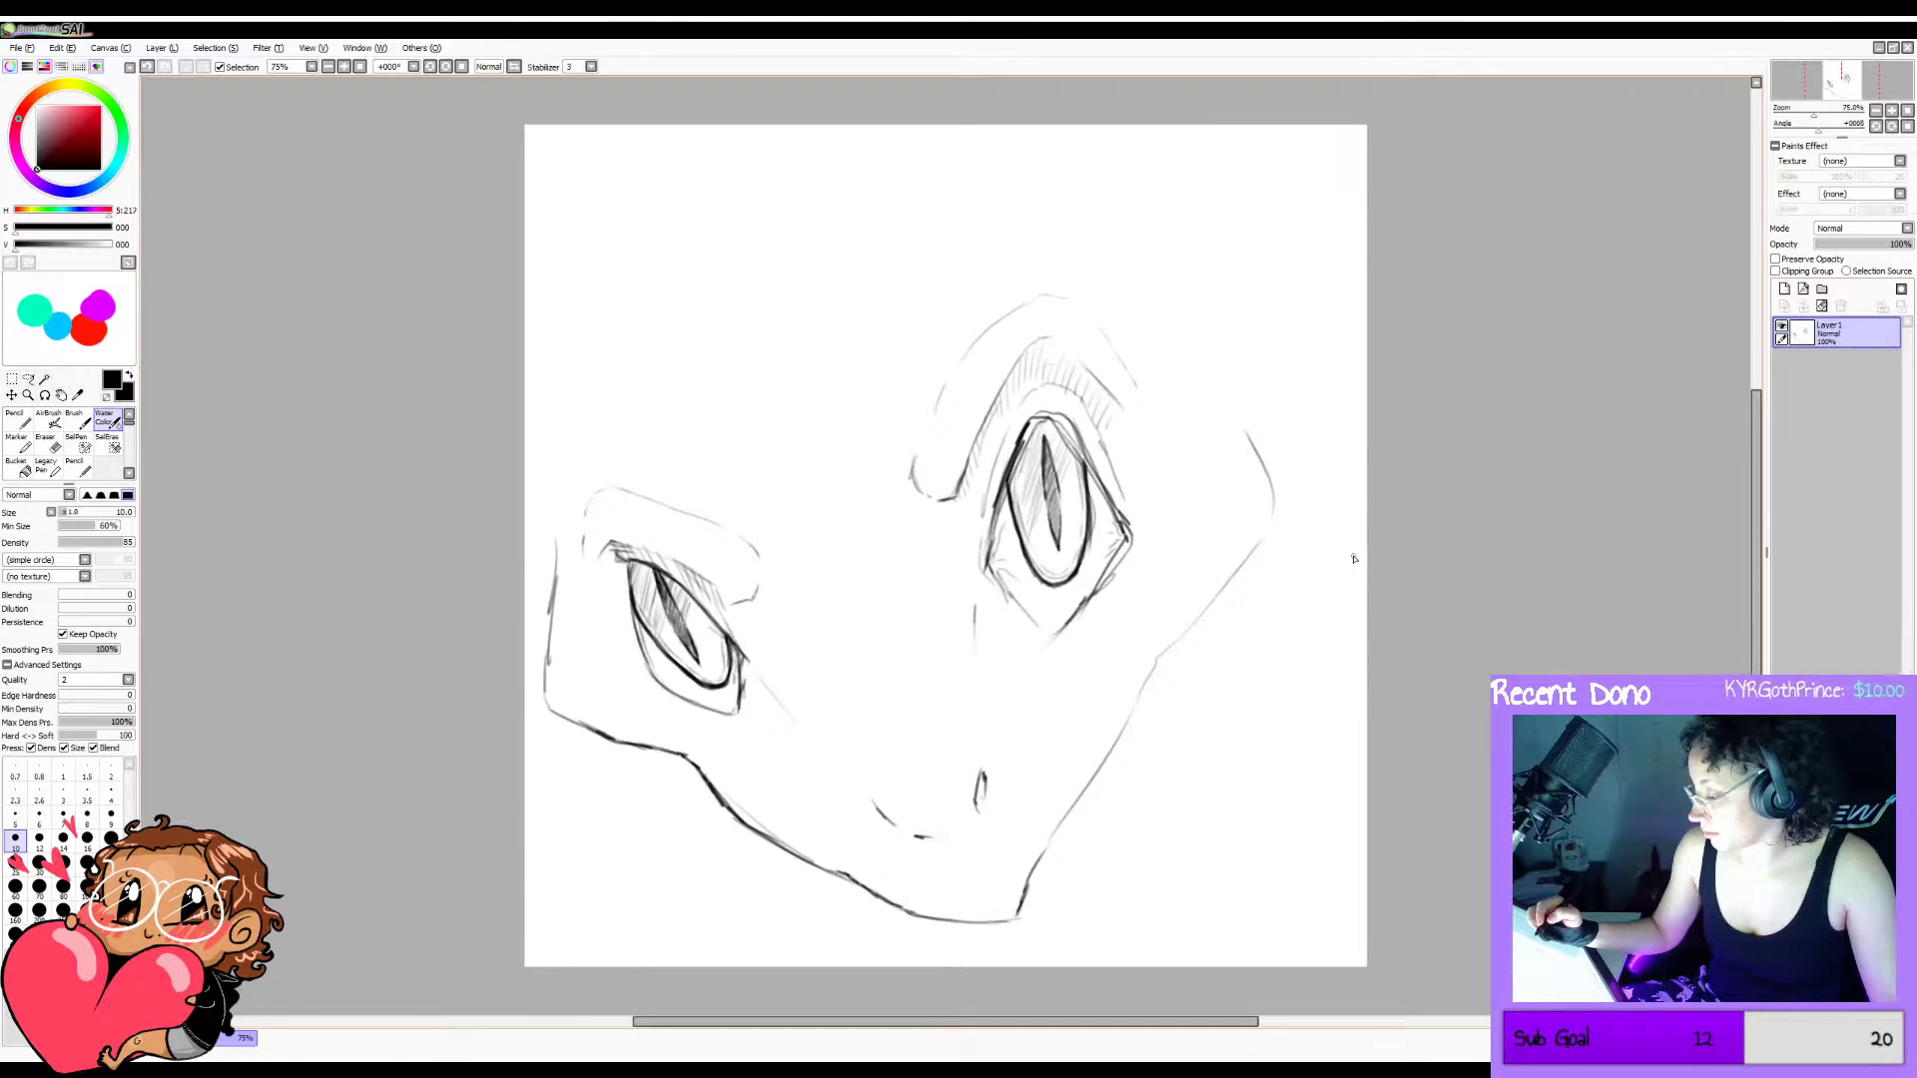
Erase the inner upper edge of the taller eye's brow band and redraw it as a straighter slanted line, retrying strokes and checking it mirrored.
key(e)
mouse_move(929, 422)
mouse_down()
mouse_move(989, 323)
mouse_move(1032, 300)
mouse_up()
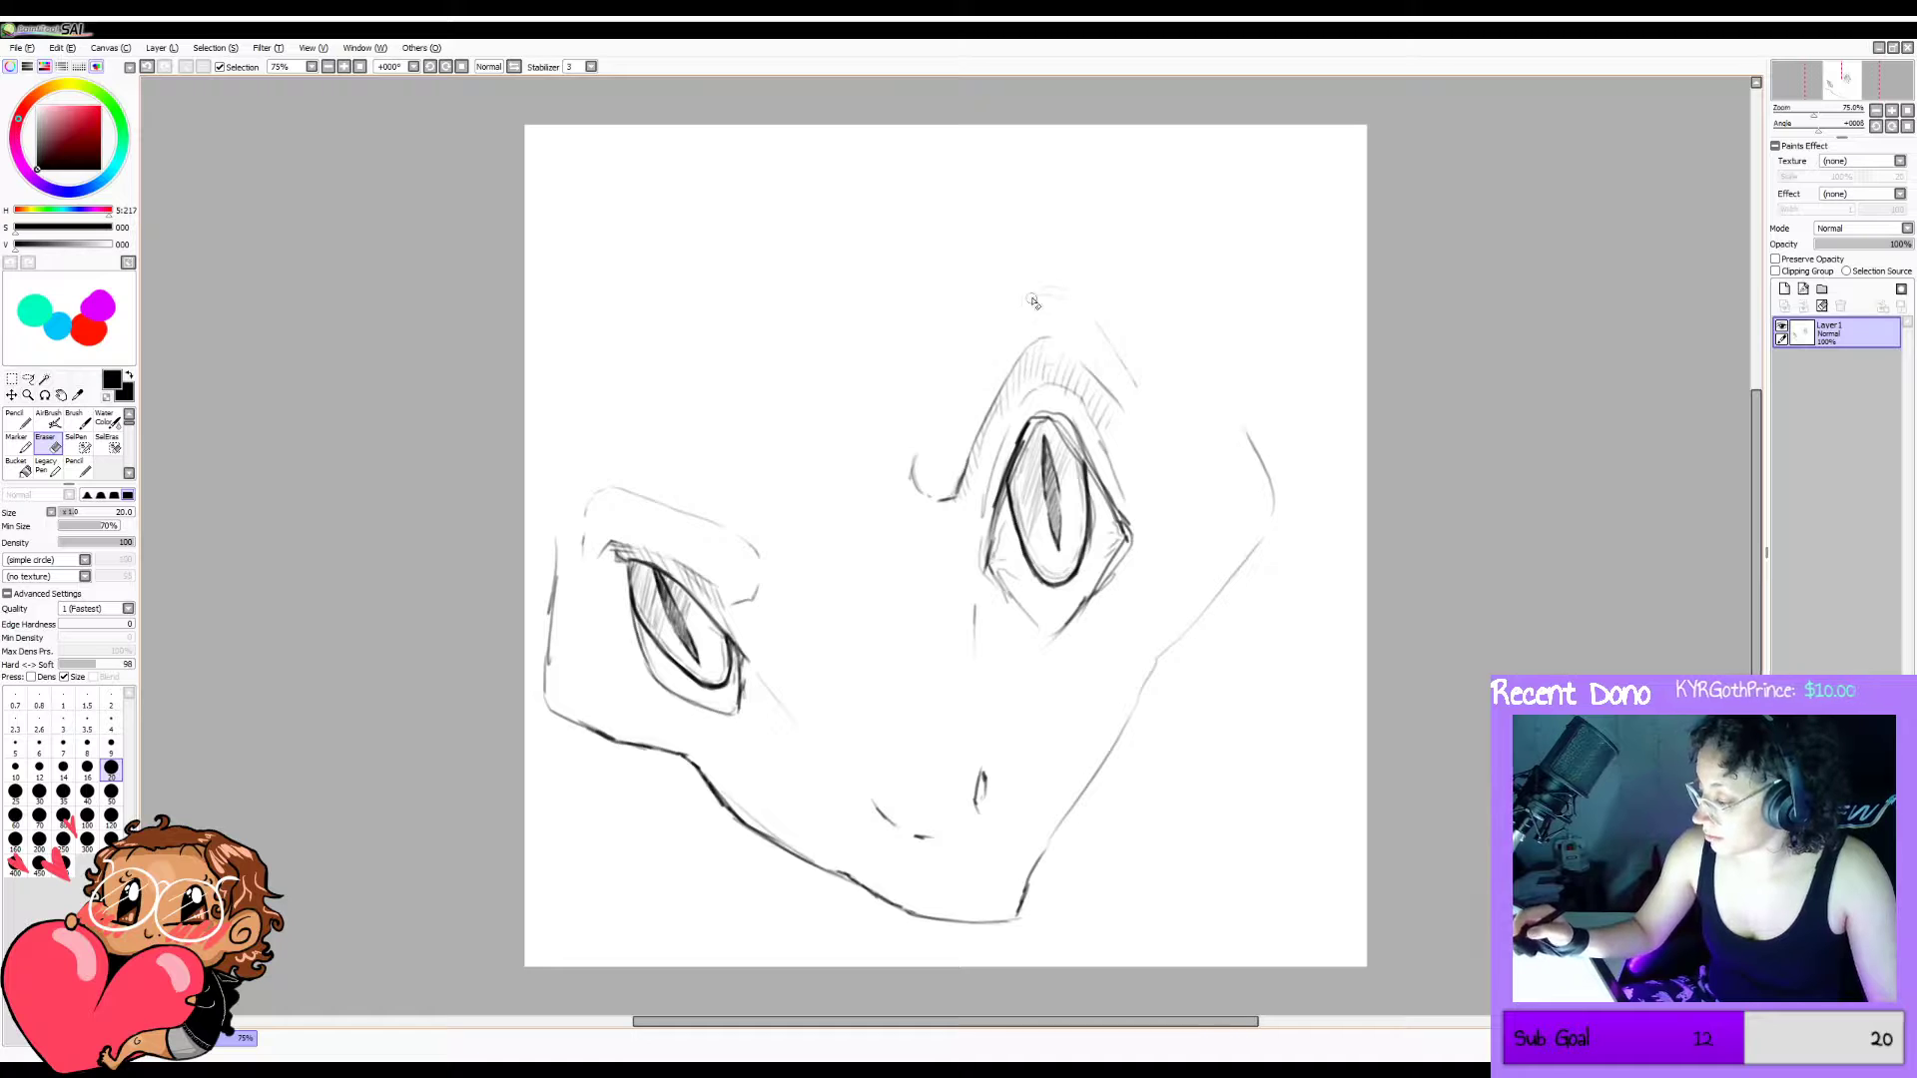
key(b)
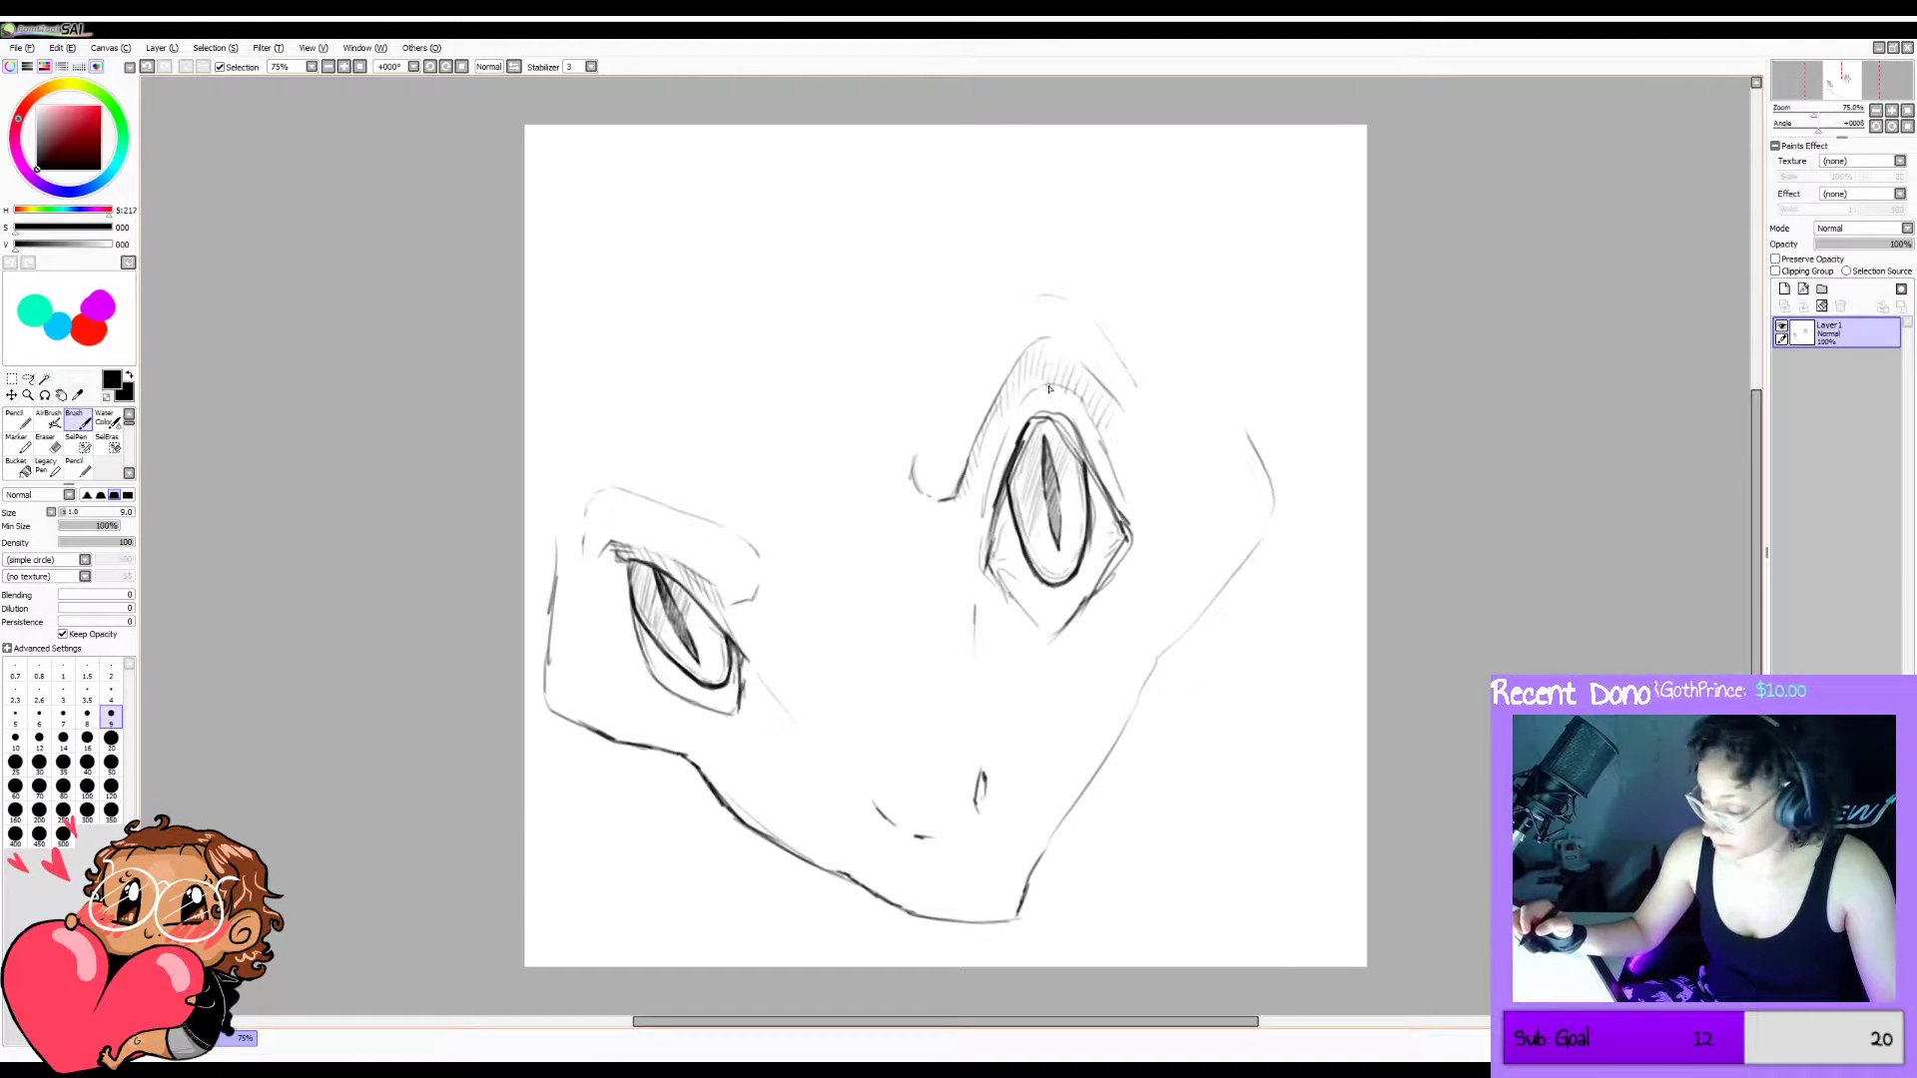
drag(920, 457, 949, 372)
key(ctrl+z)
key(c)
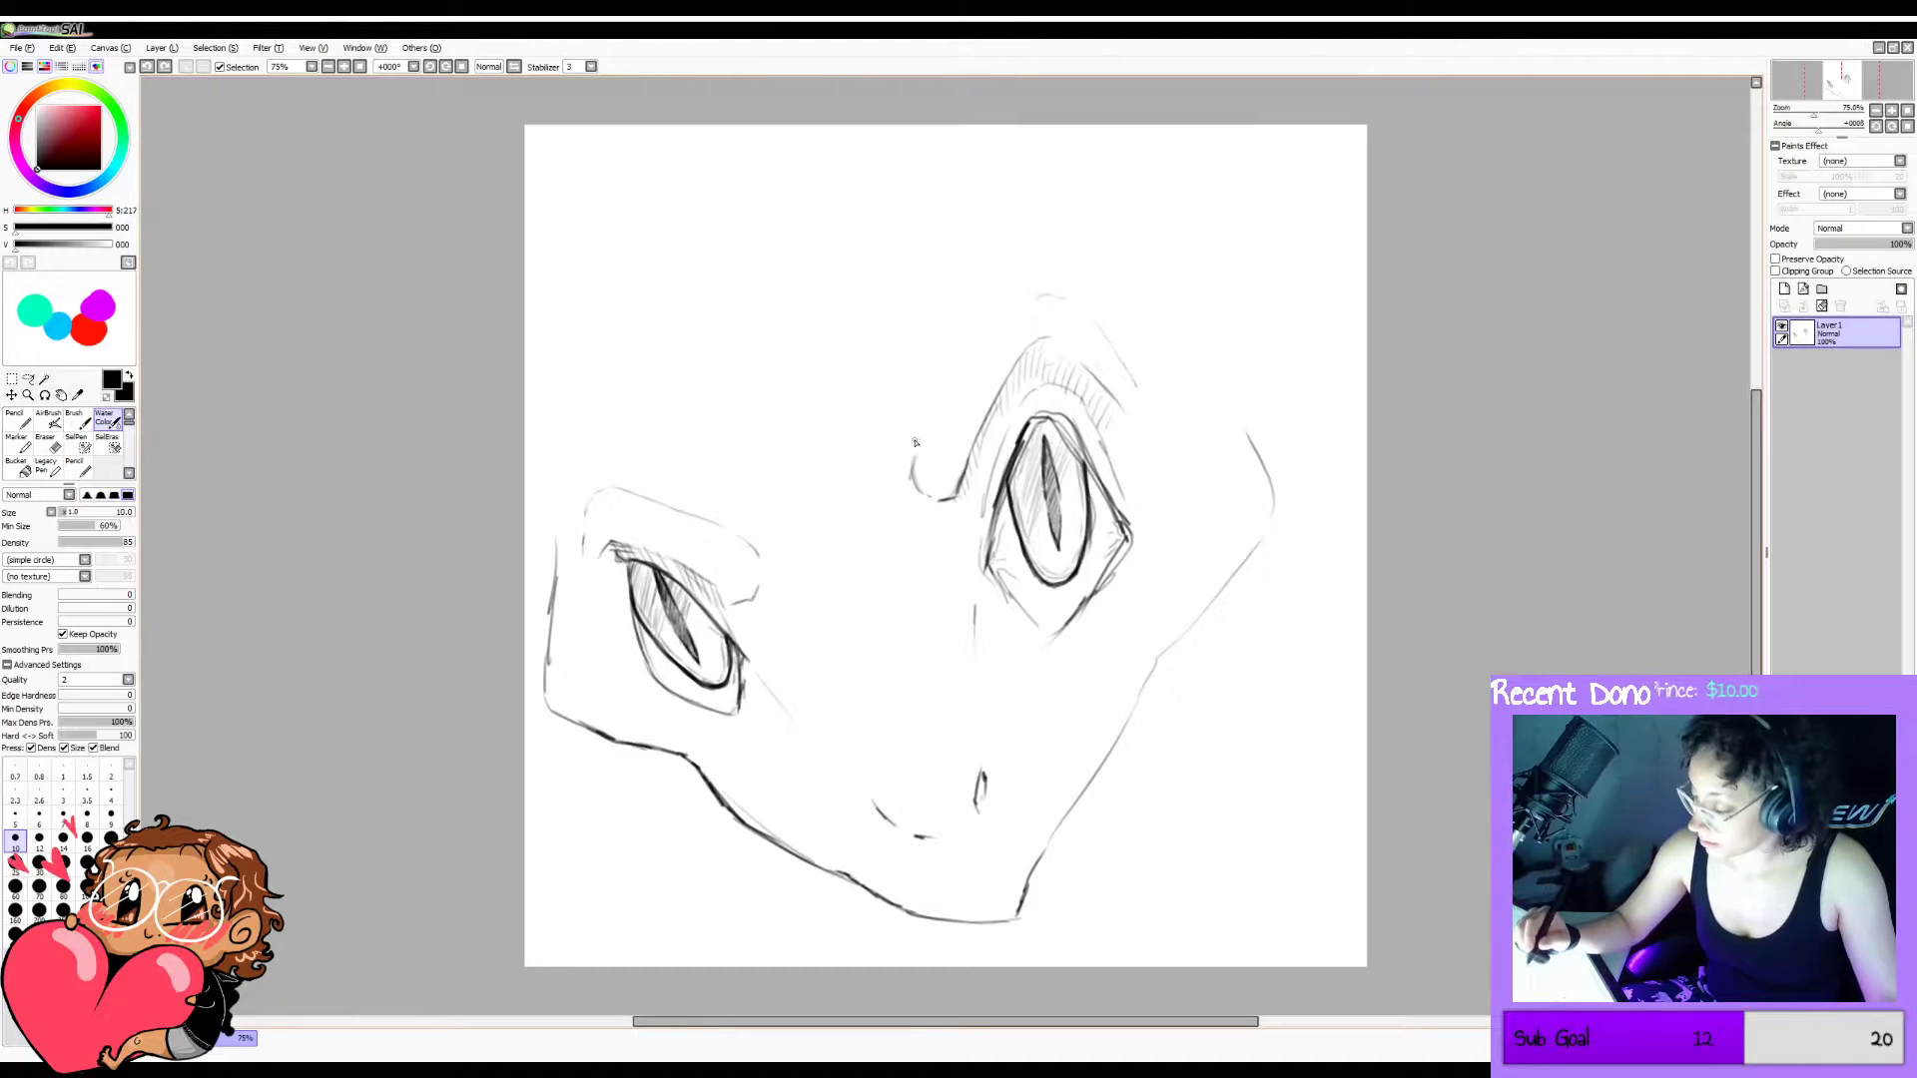
drag(922, 446, 949, 387)
key(ctrl+z)
drag(917, 456, 957, 362)
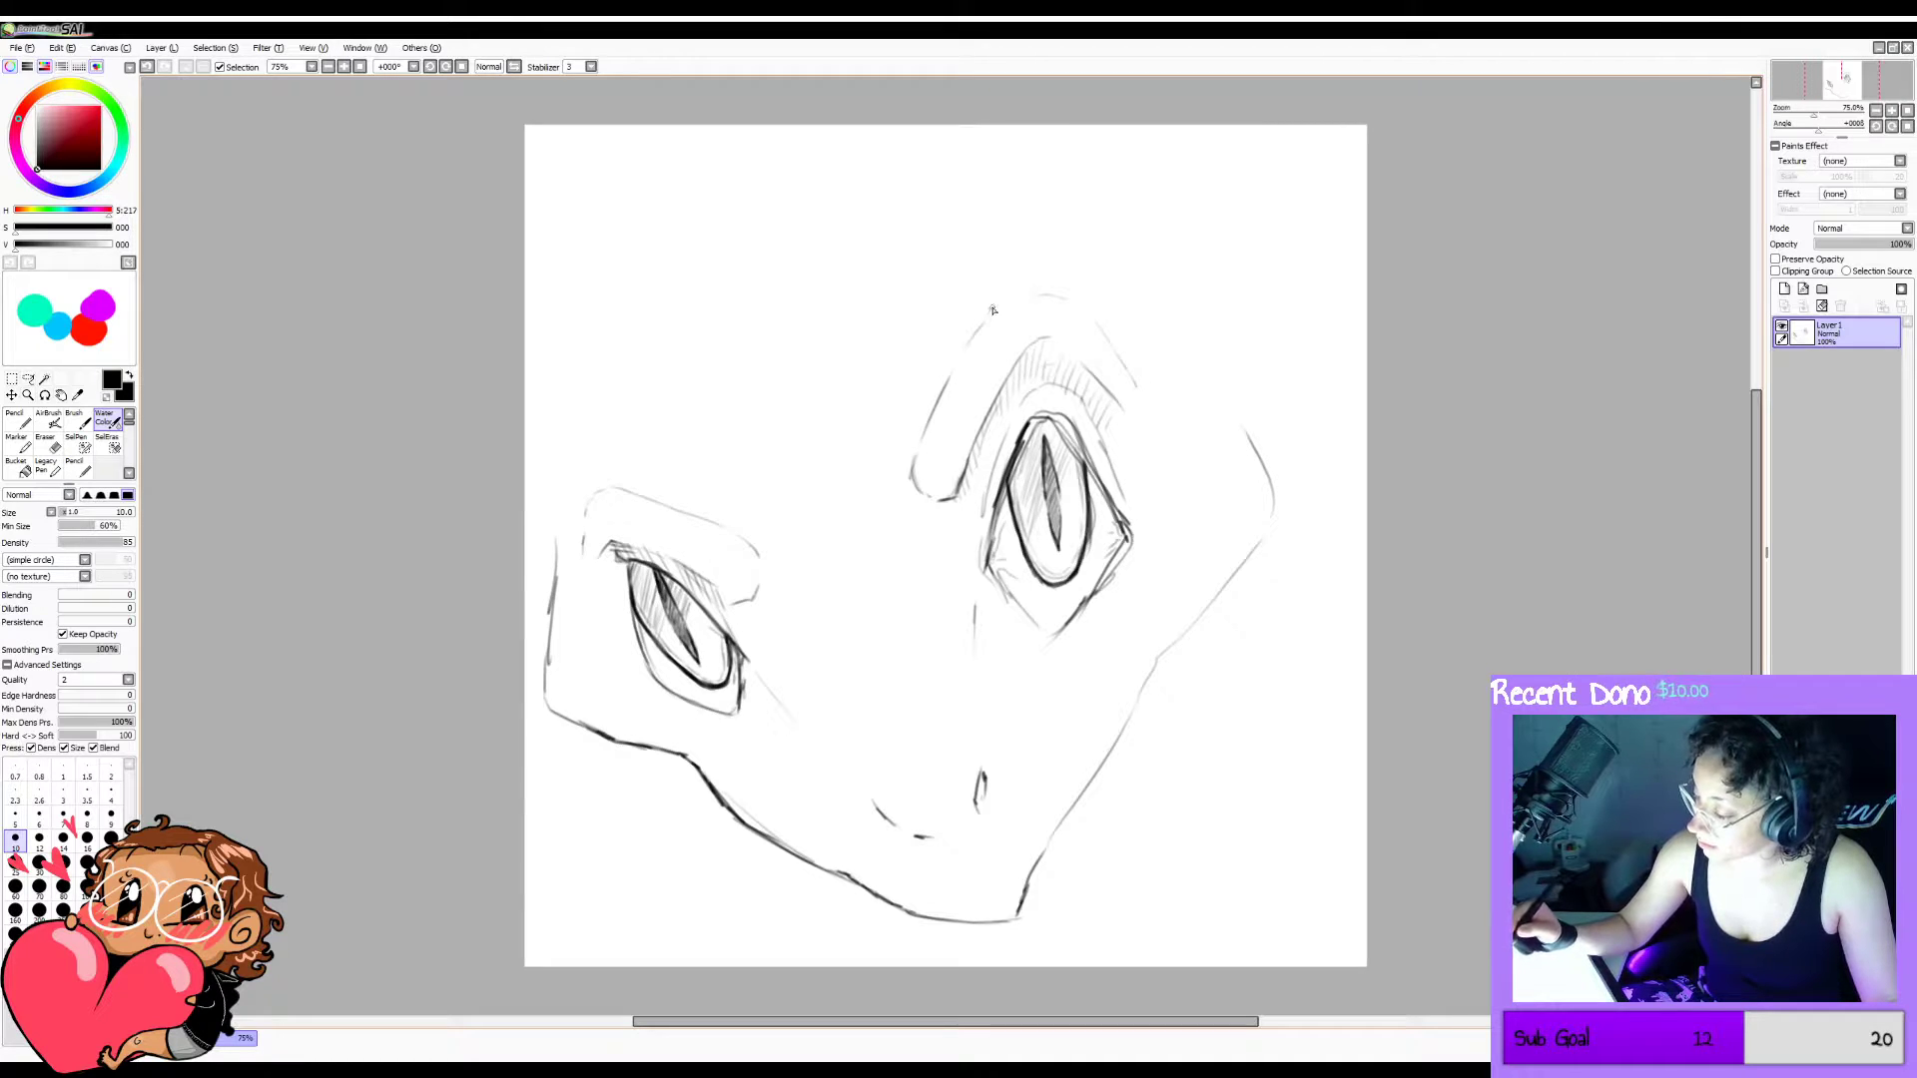
key(h)
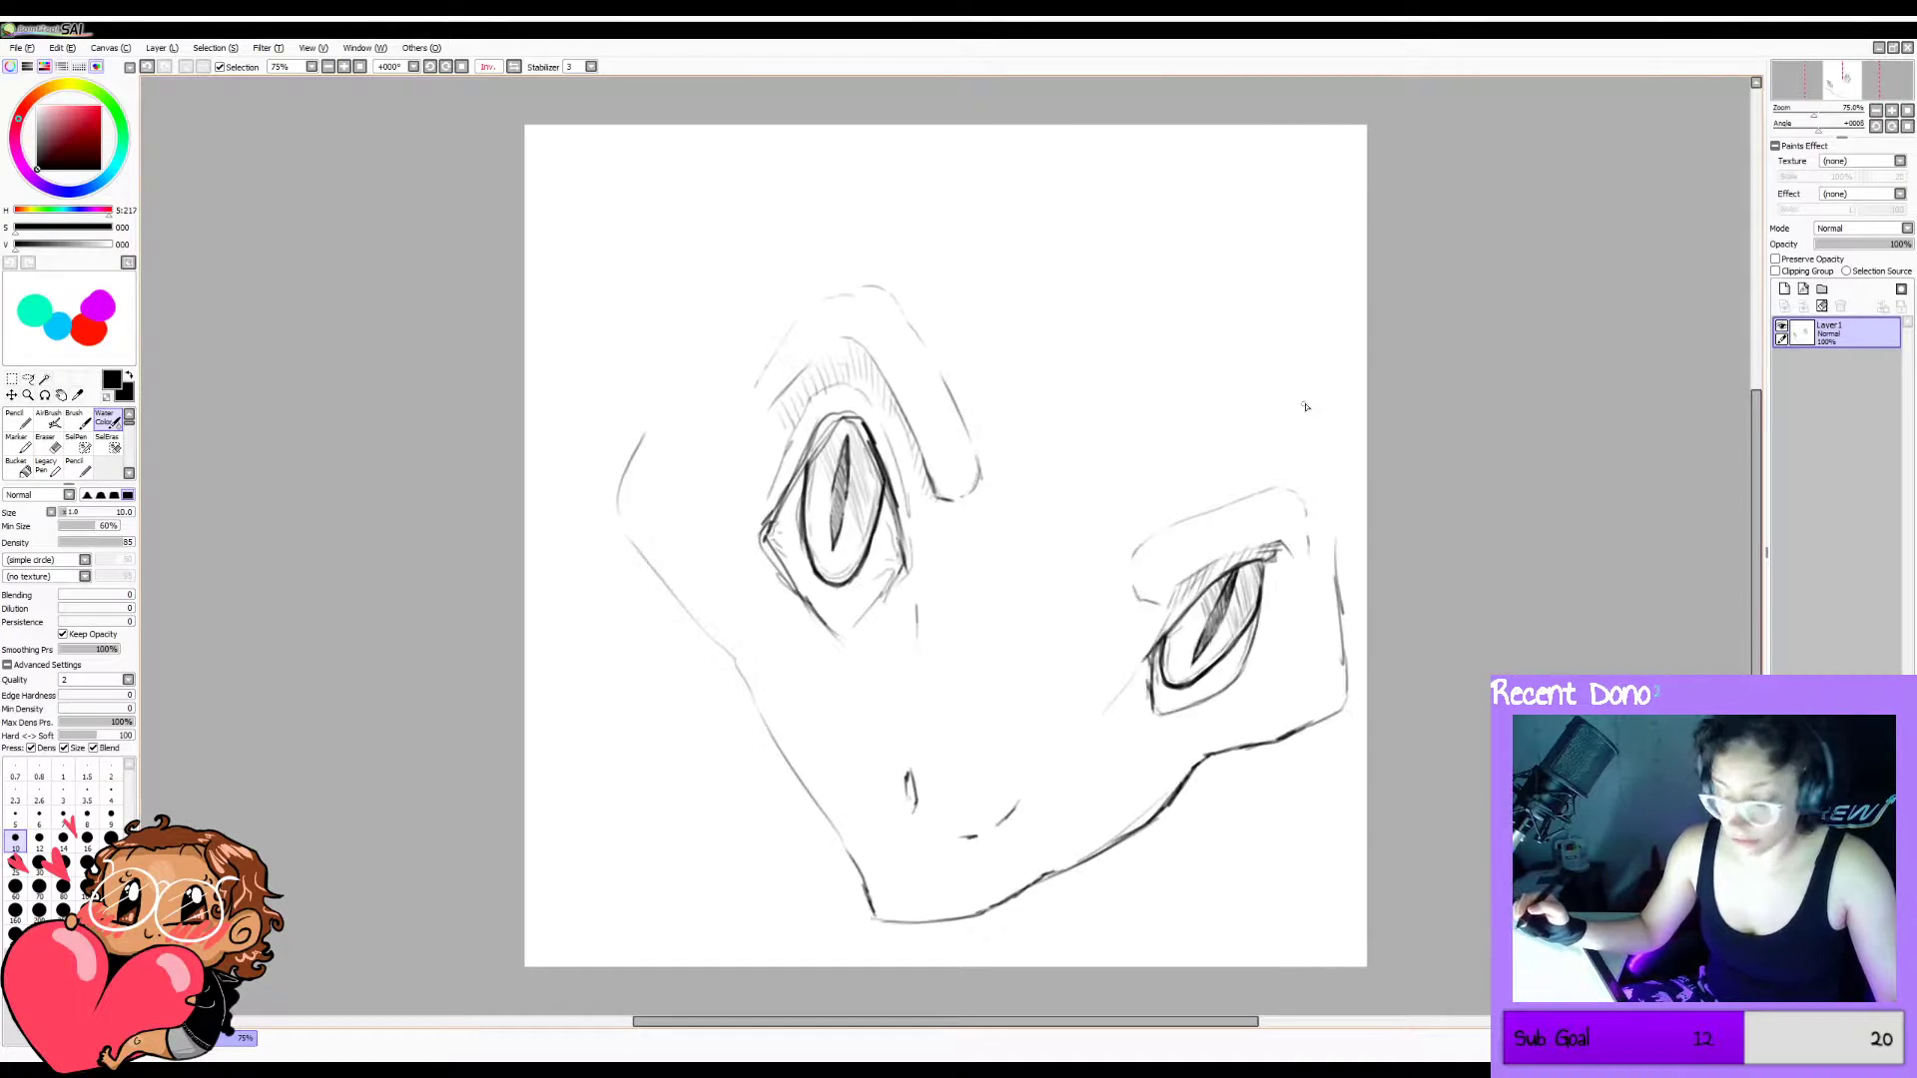
key(h)
Erase the rough peak of the taller eye's brow band, redraw it as an angular top, and compare the mirrored view.
key(e)
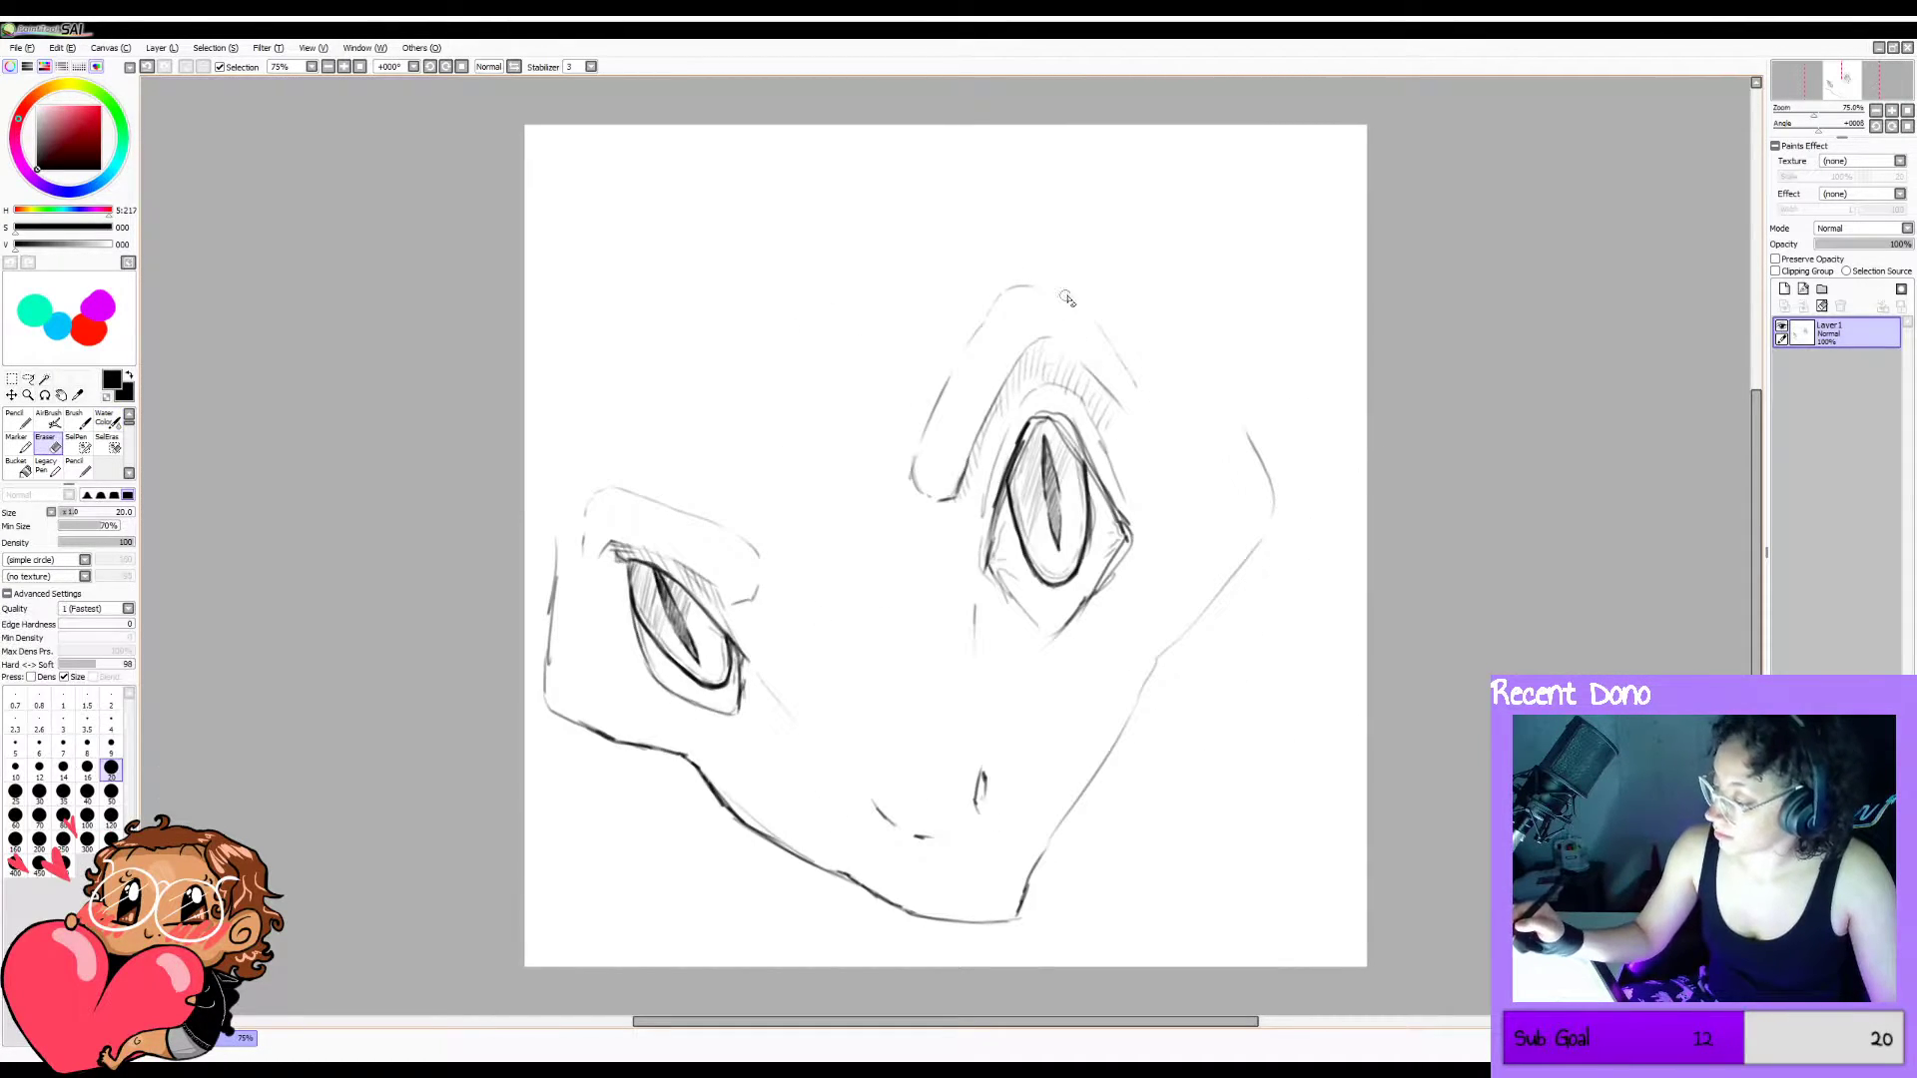
drag(1014, 289, 998, 303)
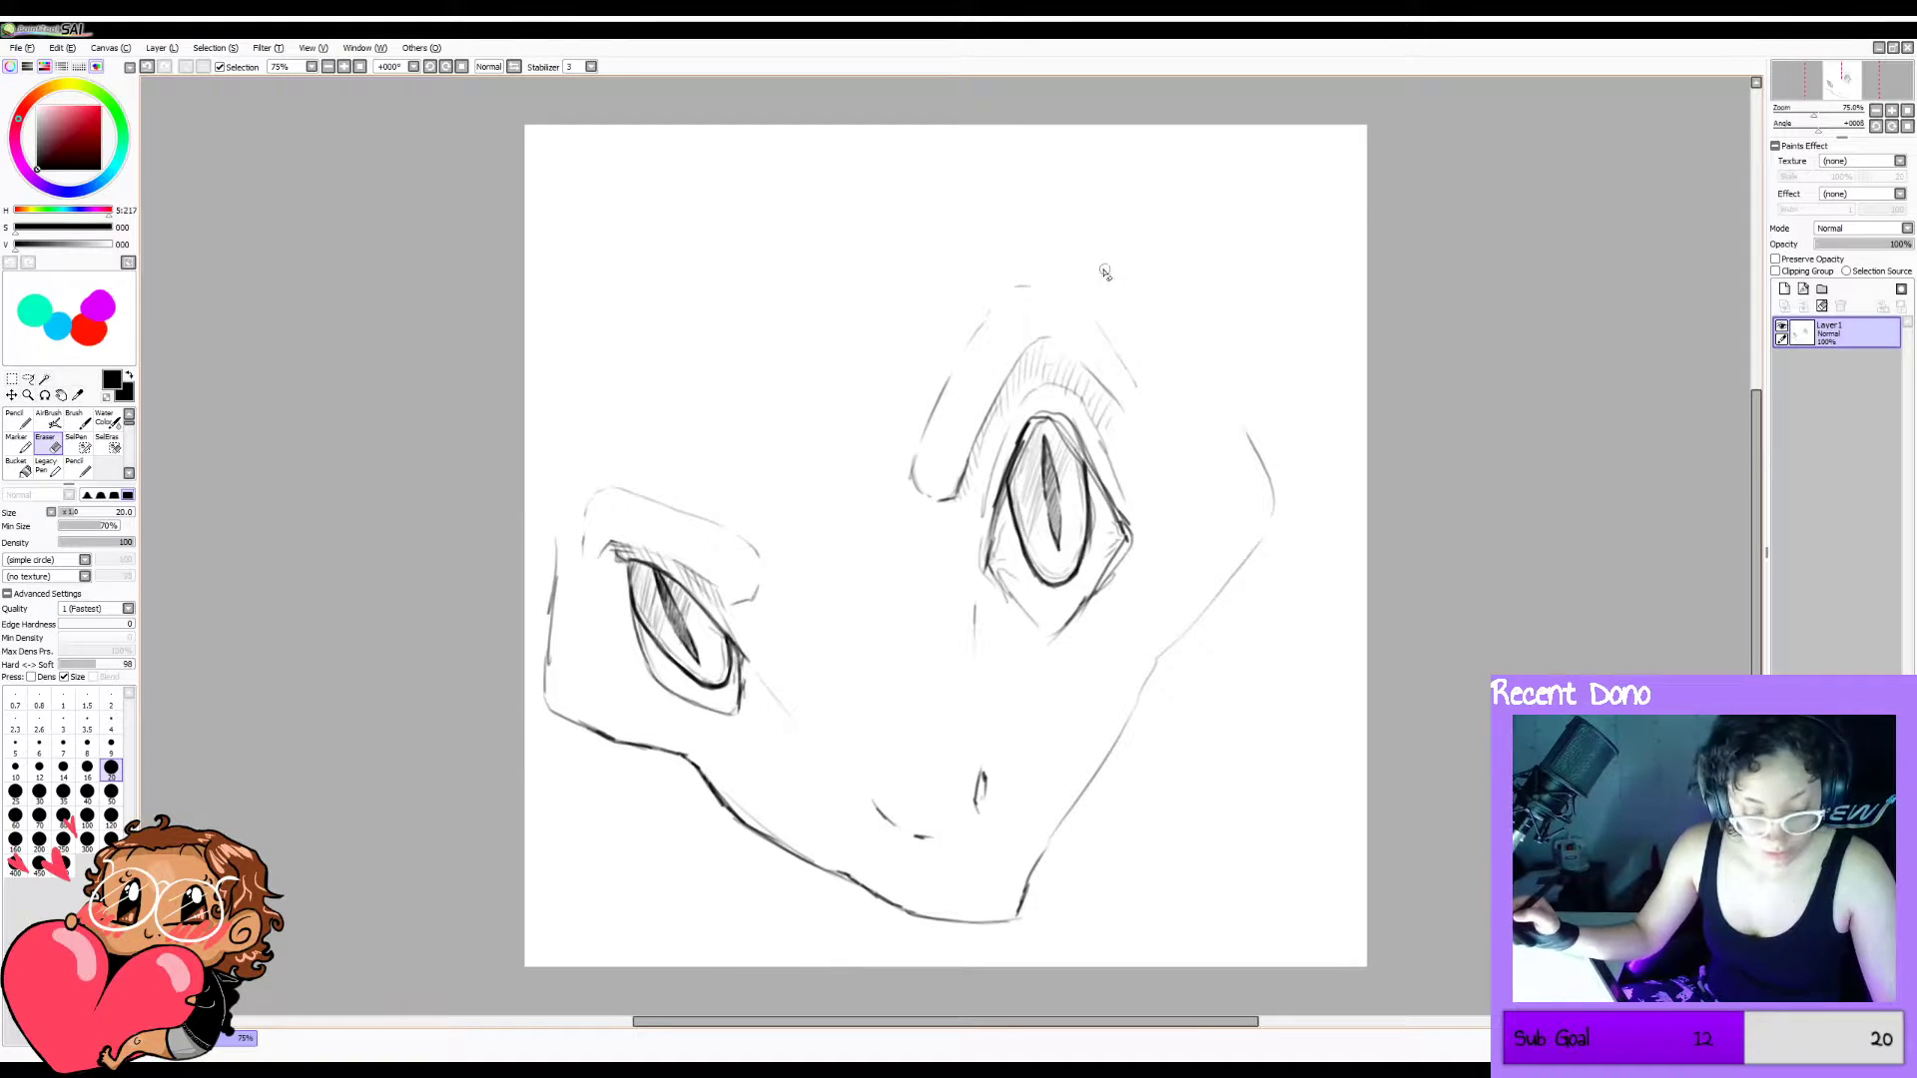
key(c)
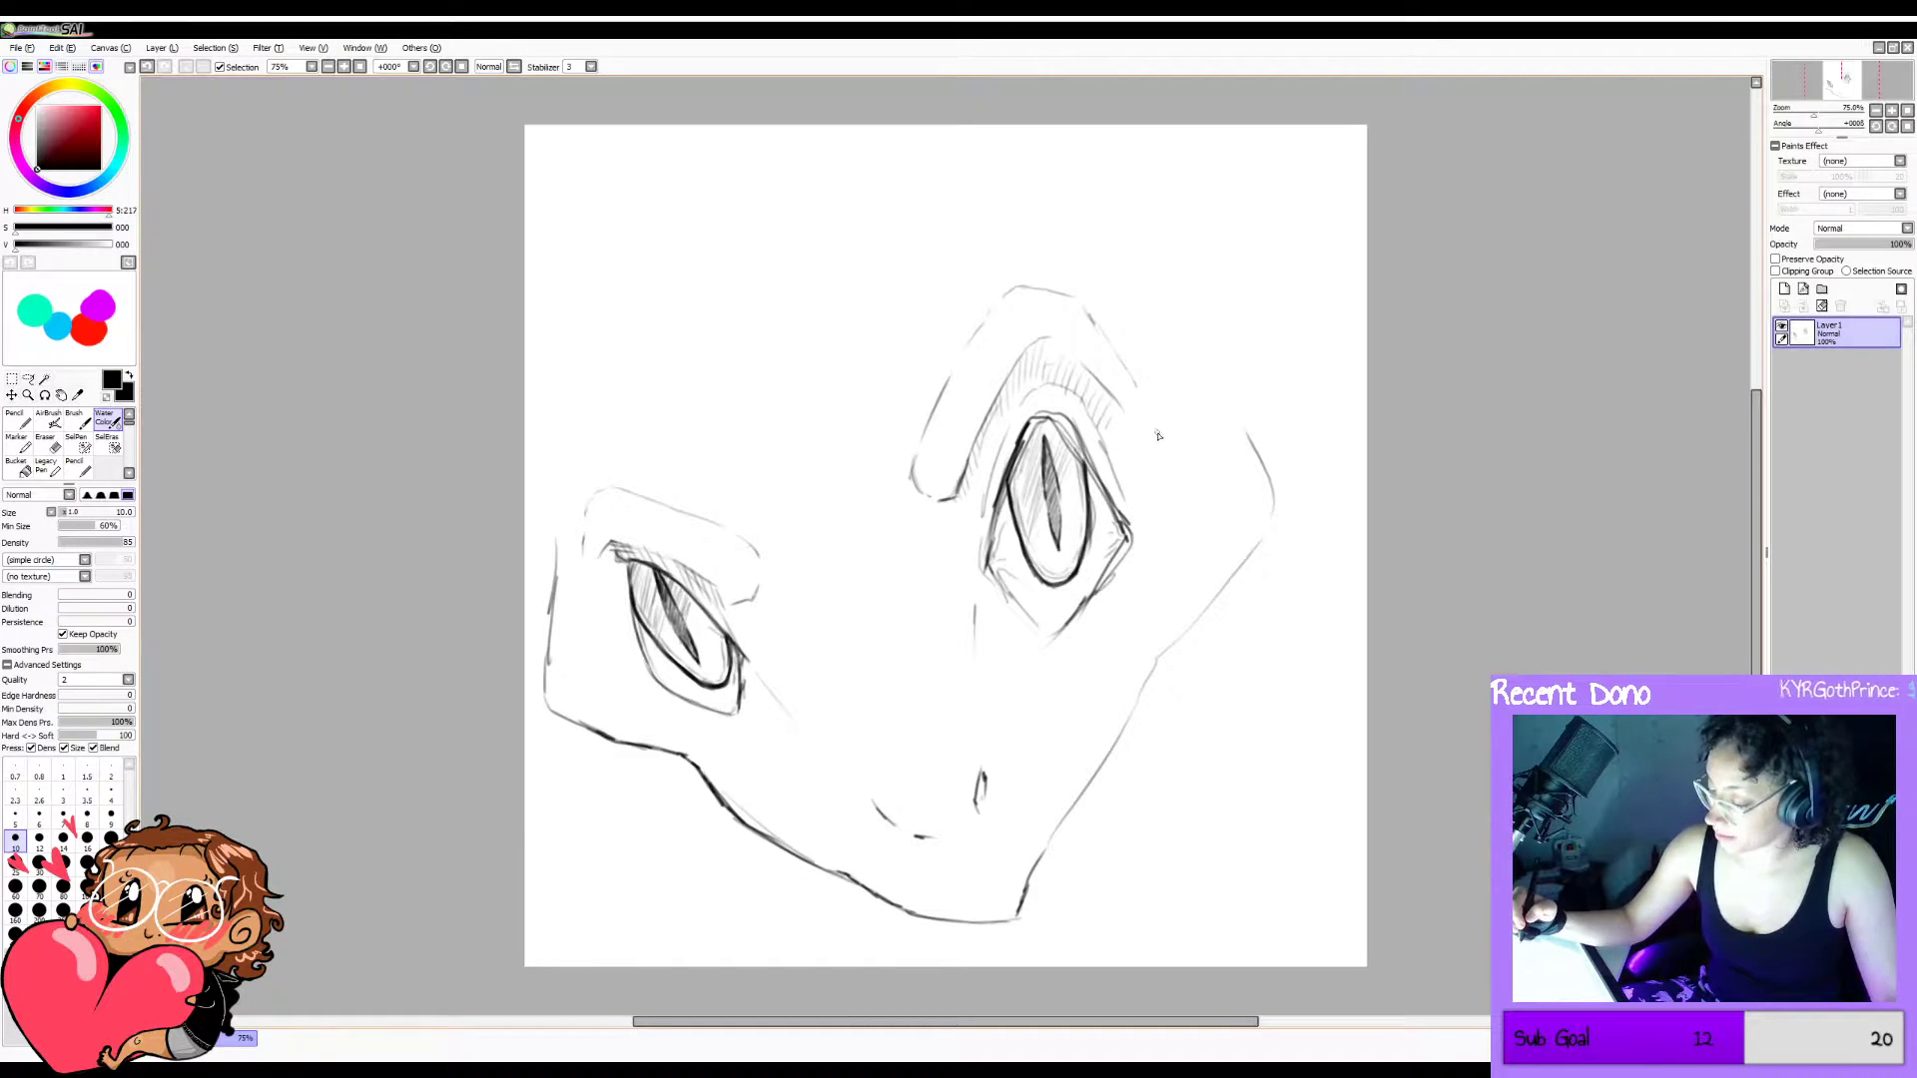
key(h)
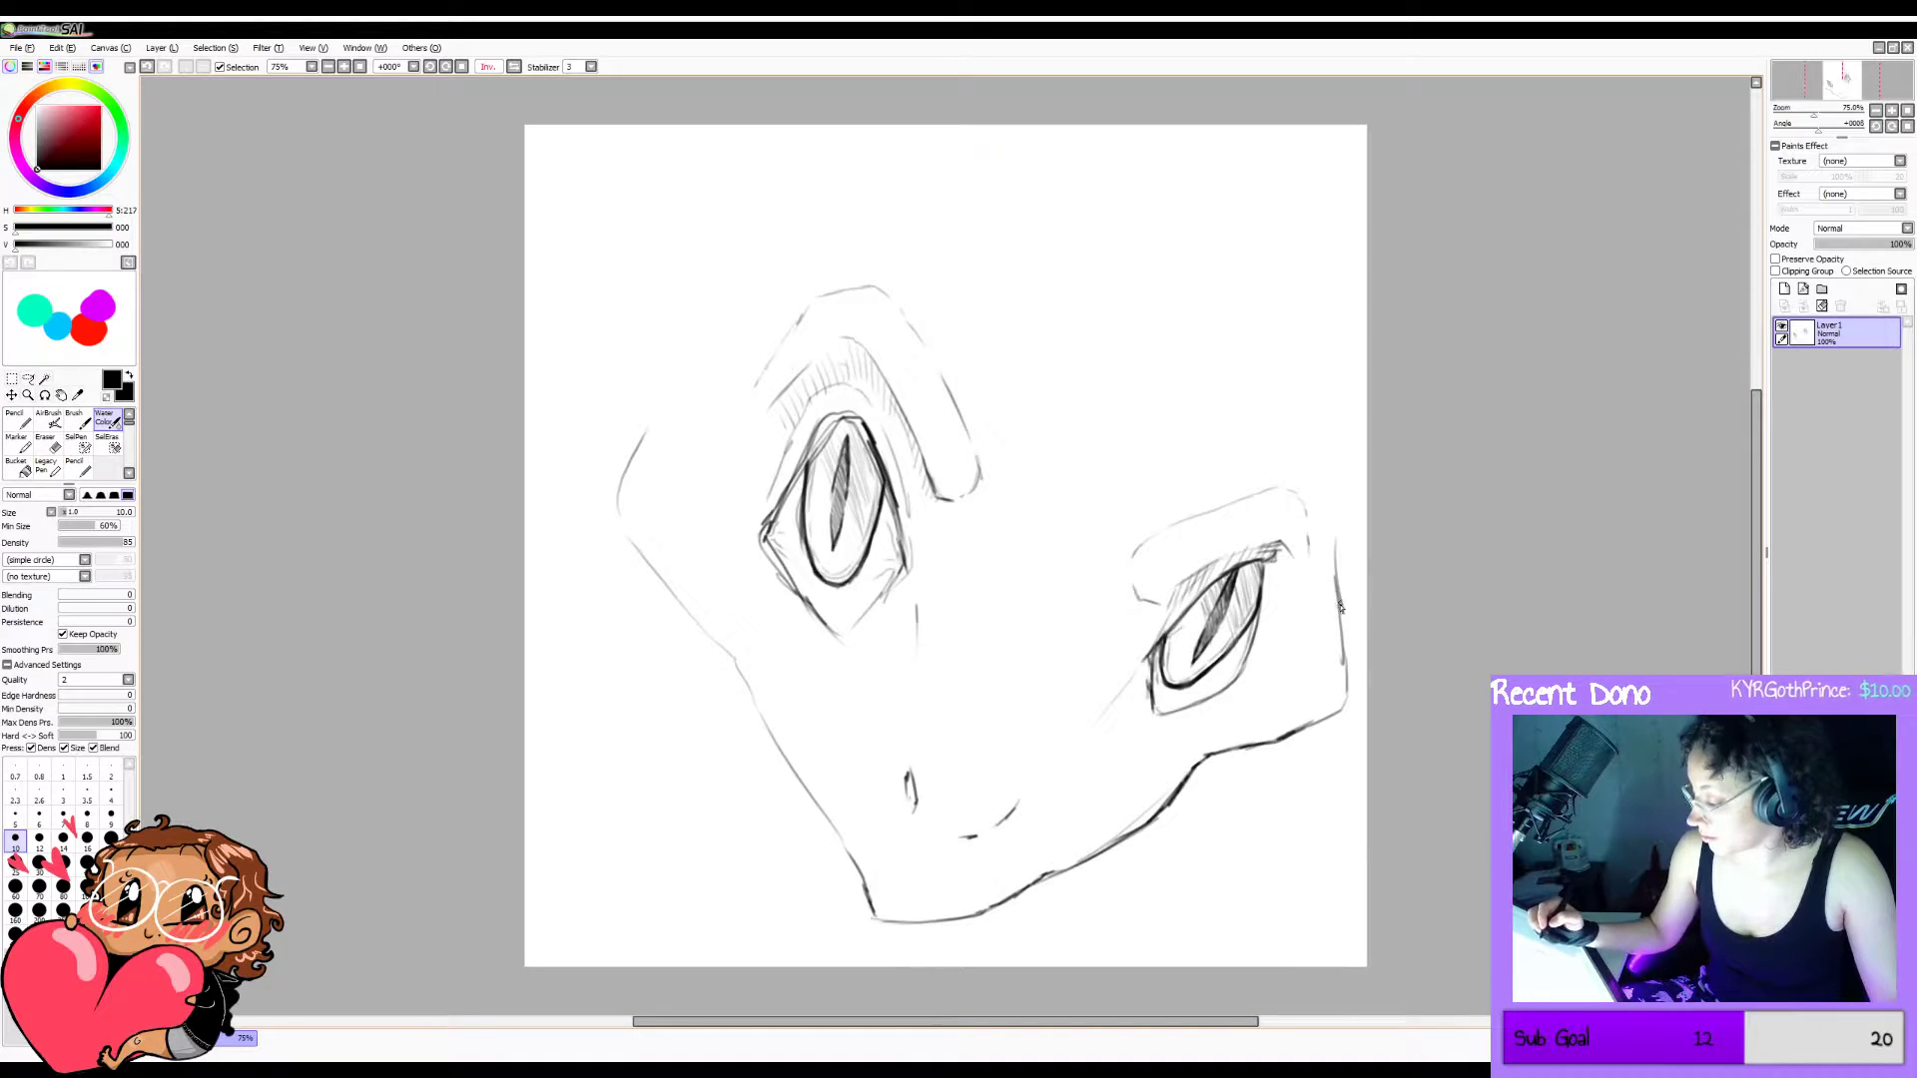
key(h)
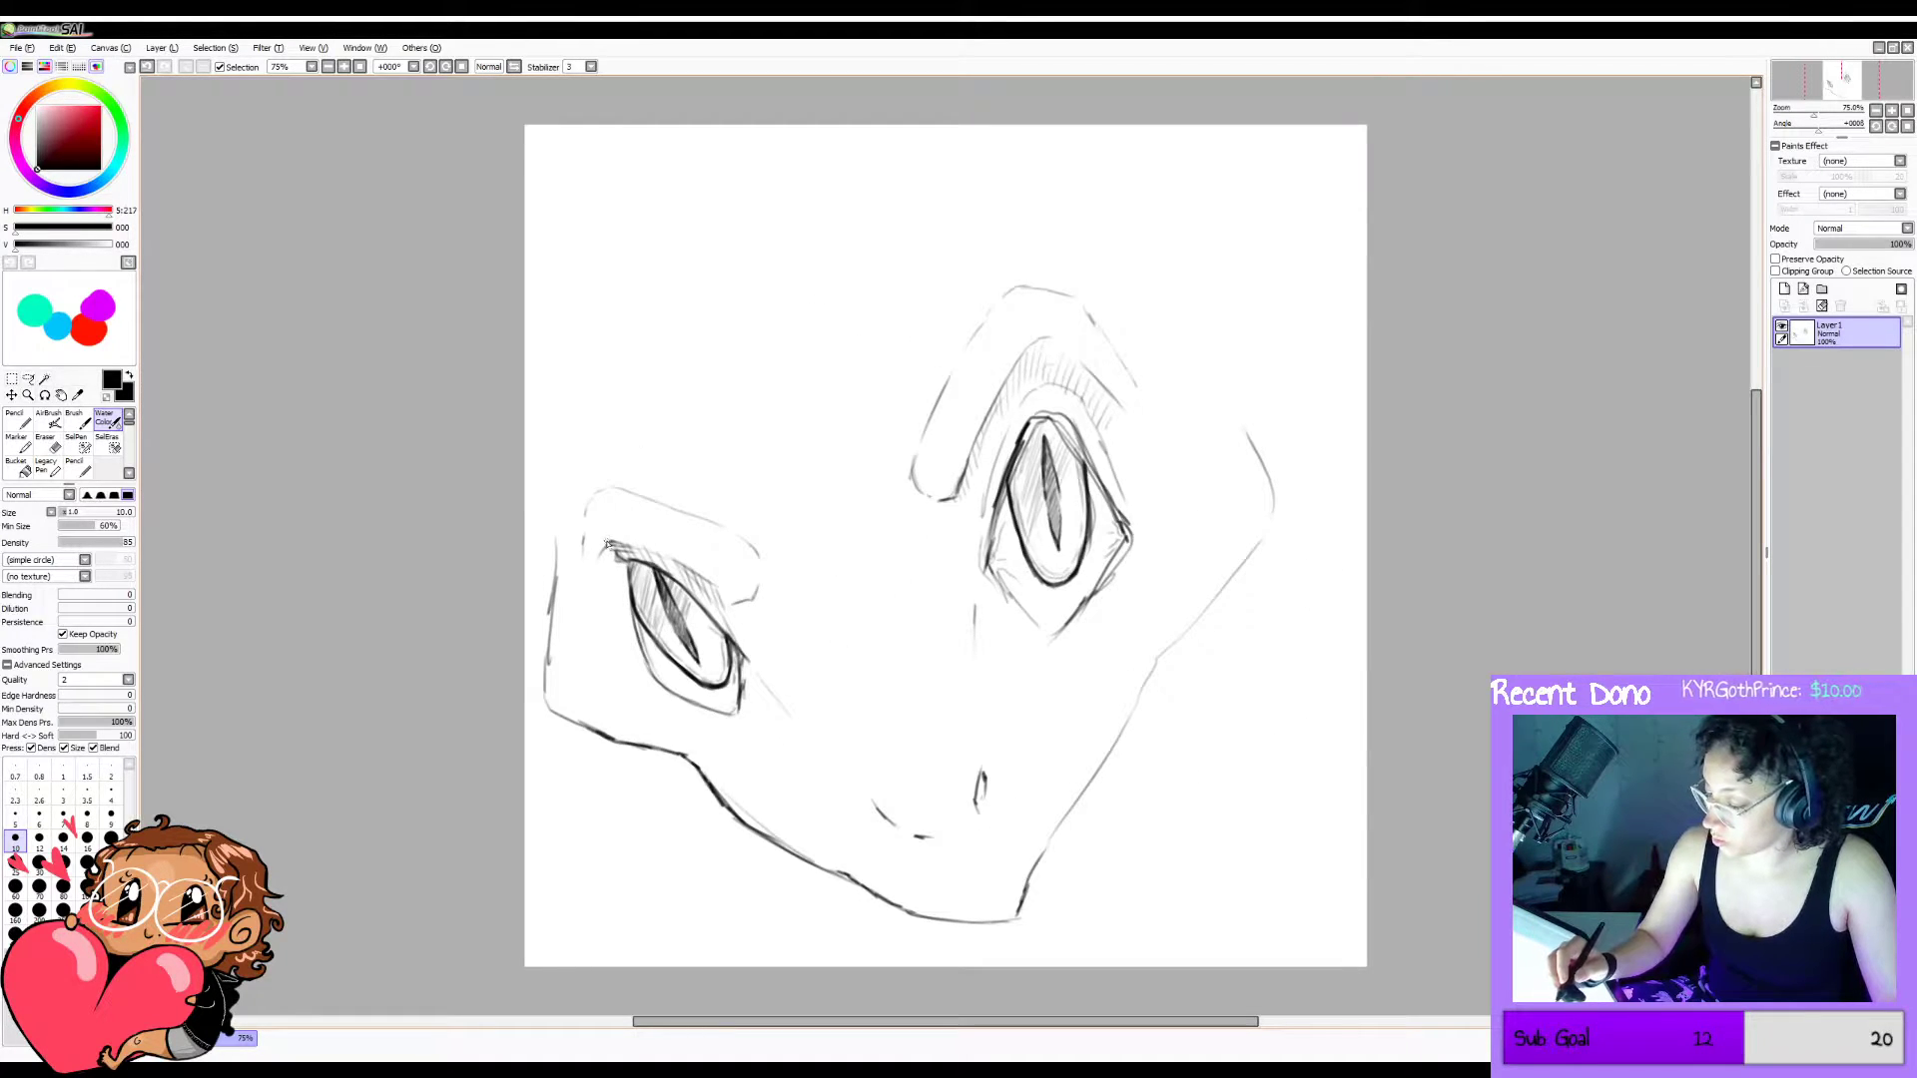
Clean up the stray marks at the smaller eye's upper outer corner and sketch a faint socket line down from it inside the cheek outline.
key(ctrl+z)
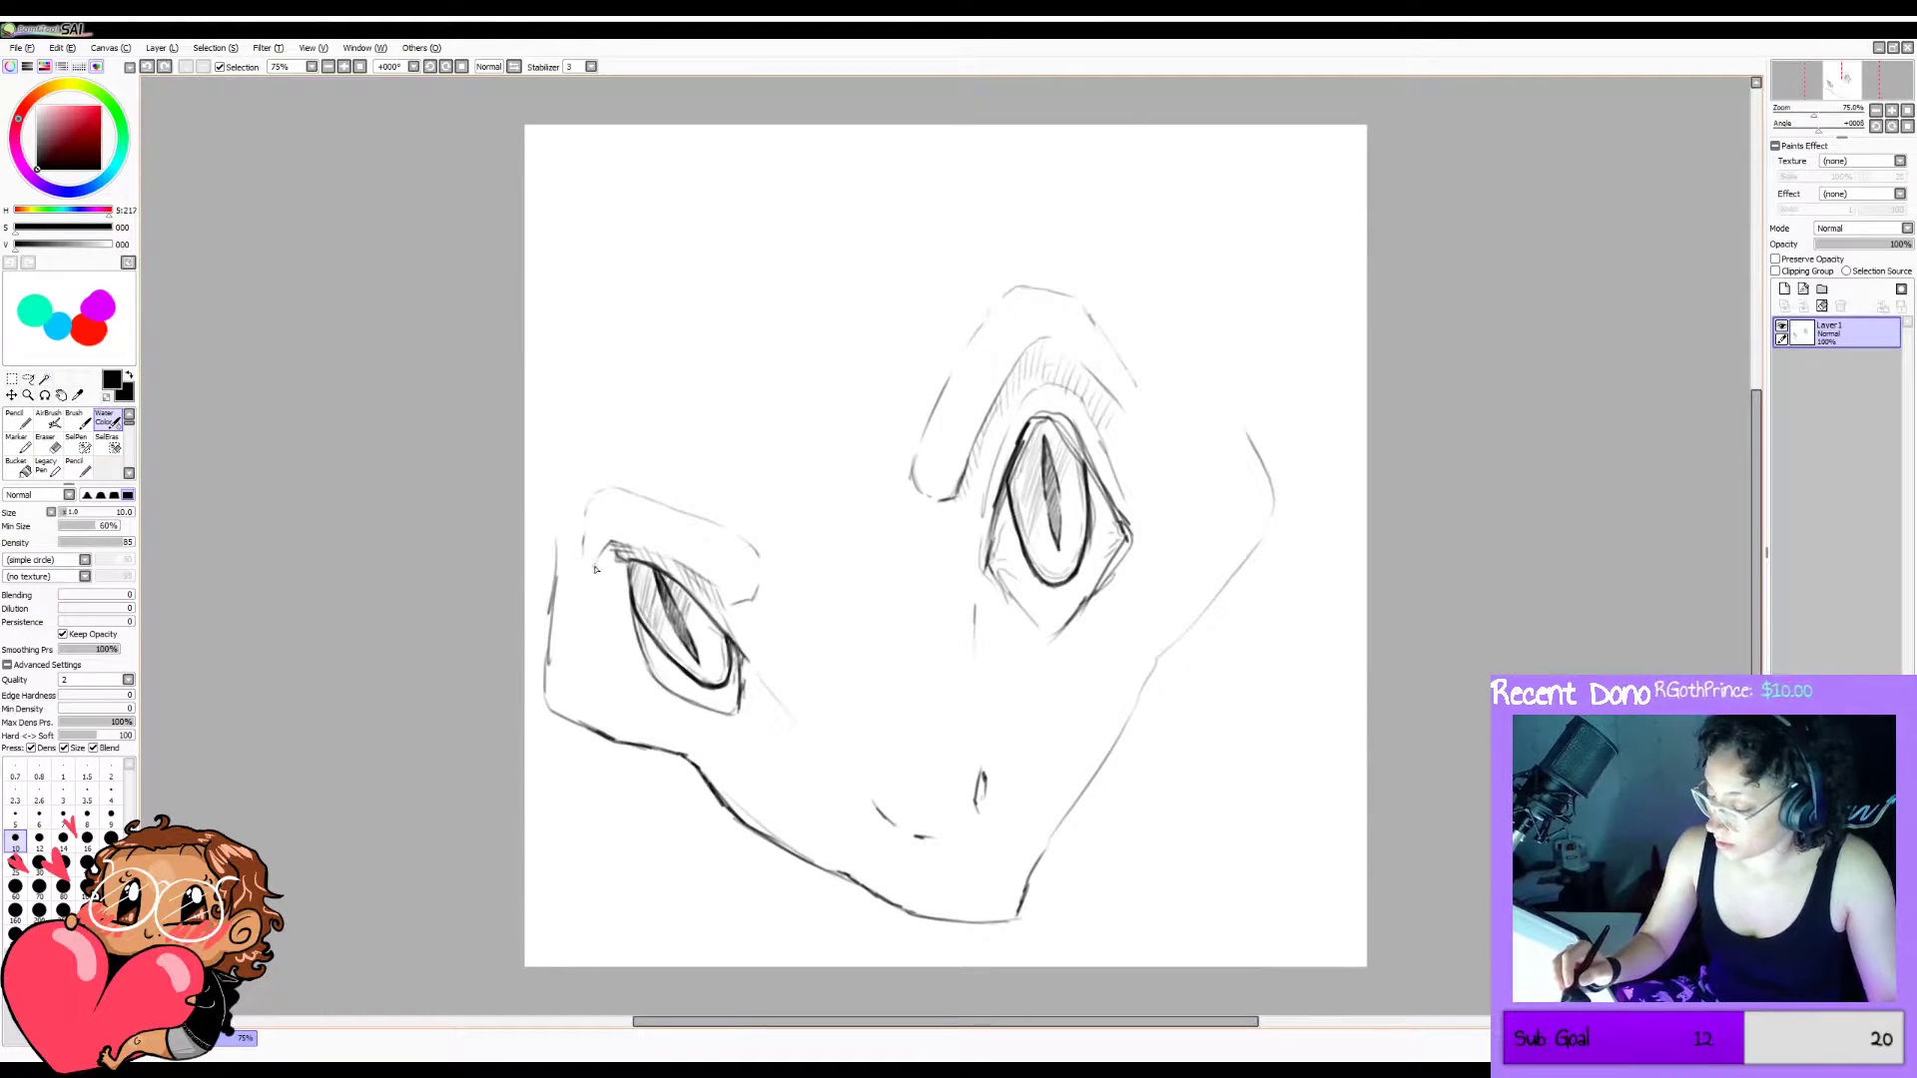
key(e)
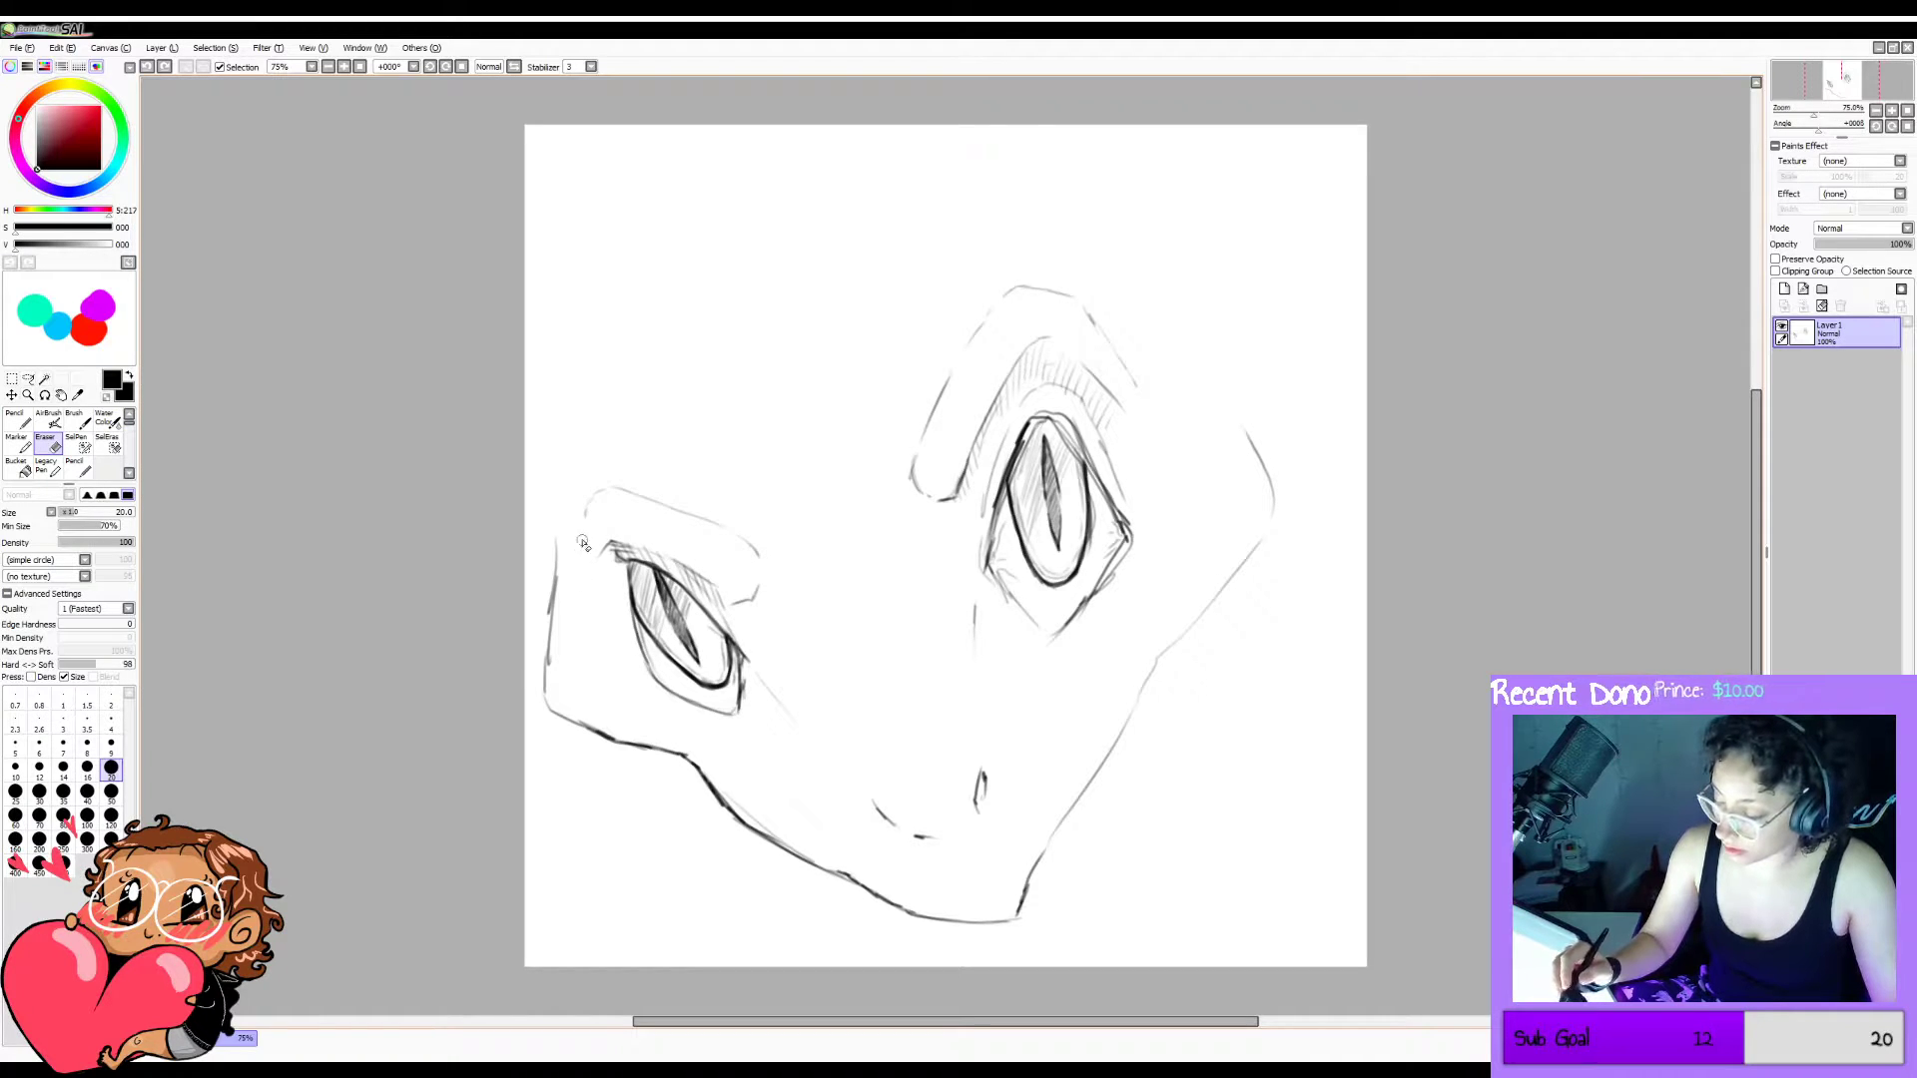
drag(583, 539, 585, 551)
key(e)
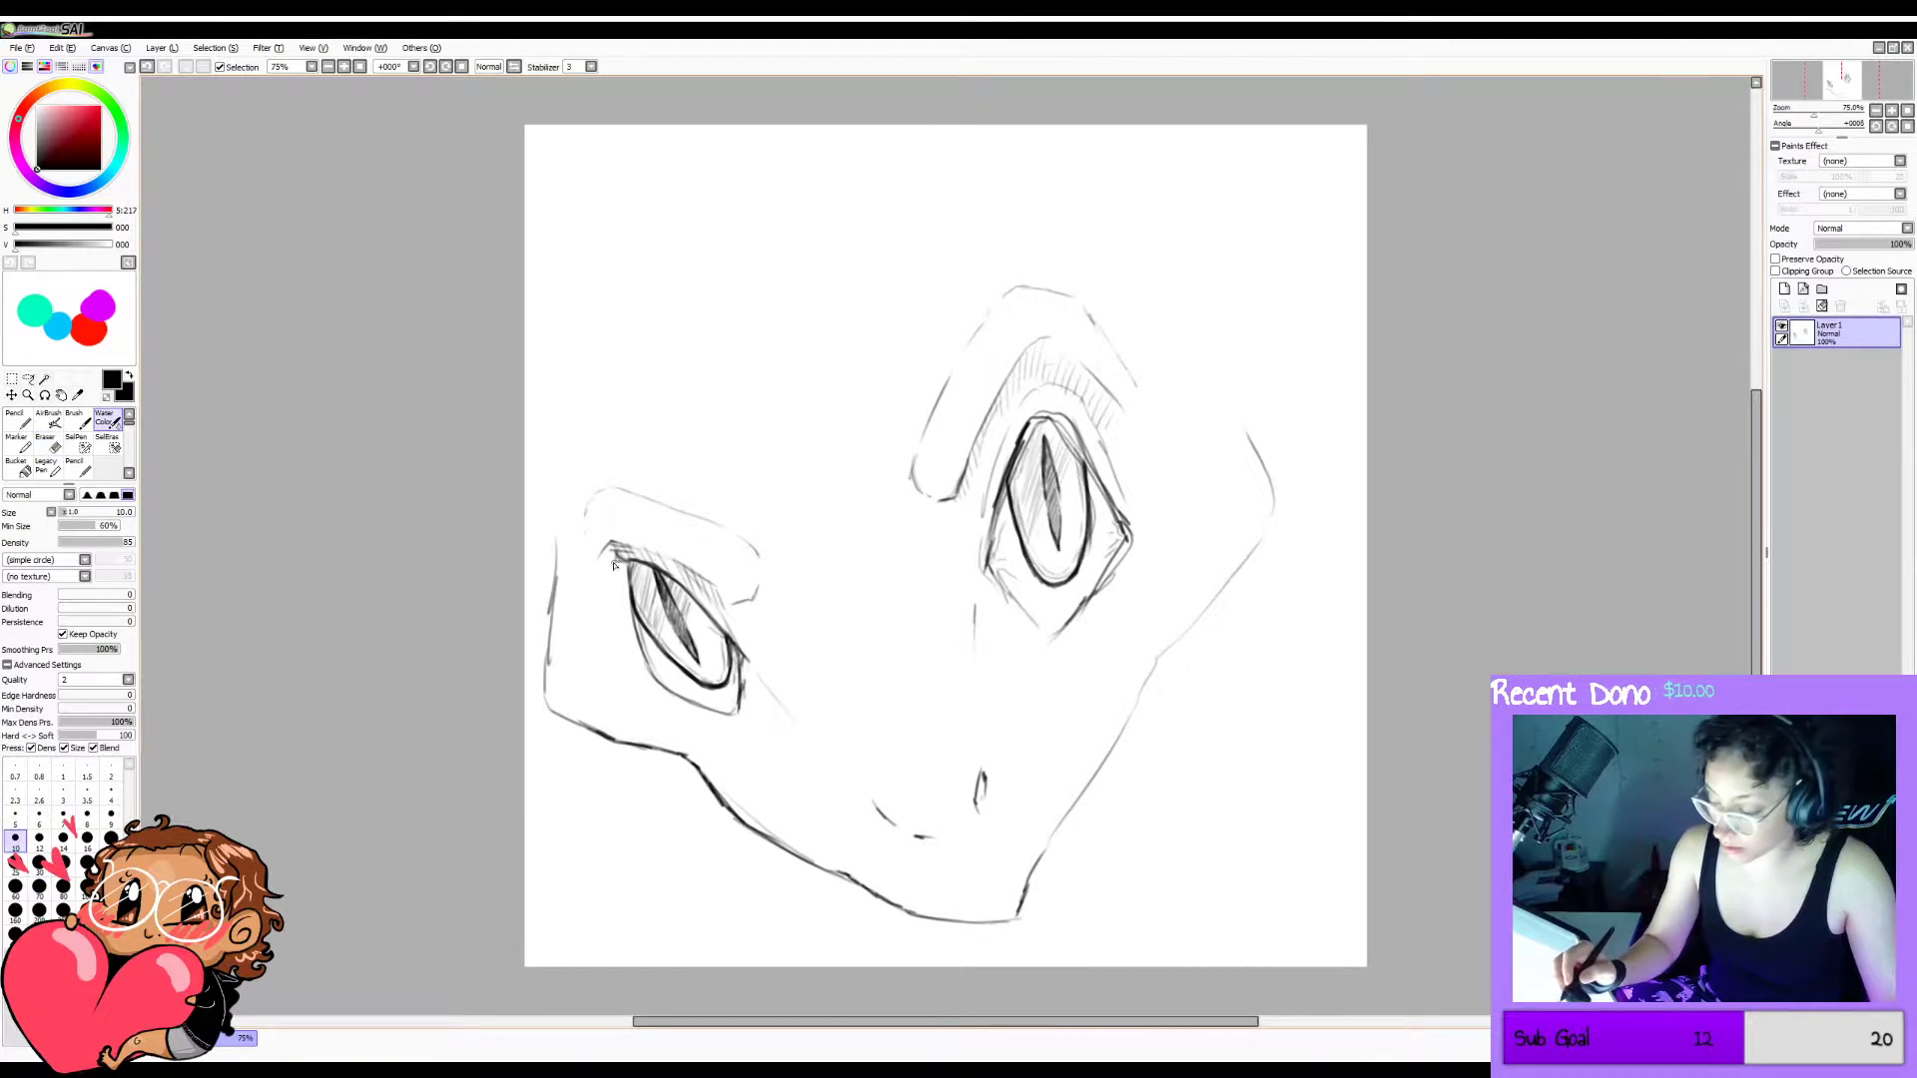
key(ctrl+z)
drag(603, 559, 584, 595)
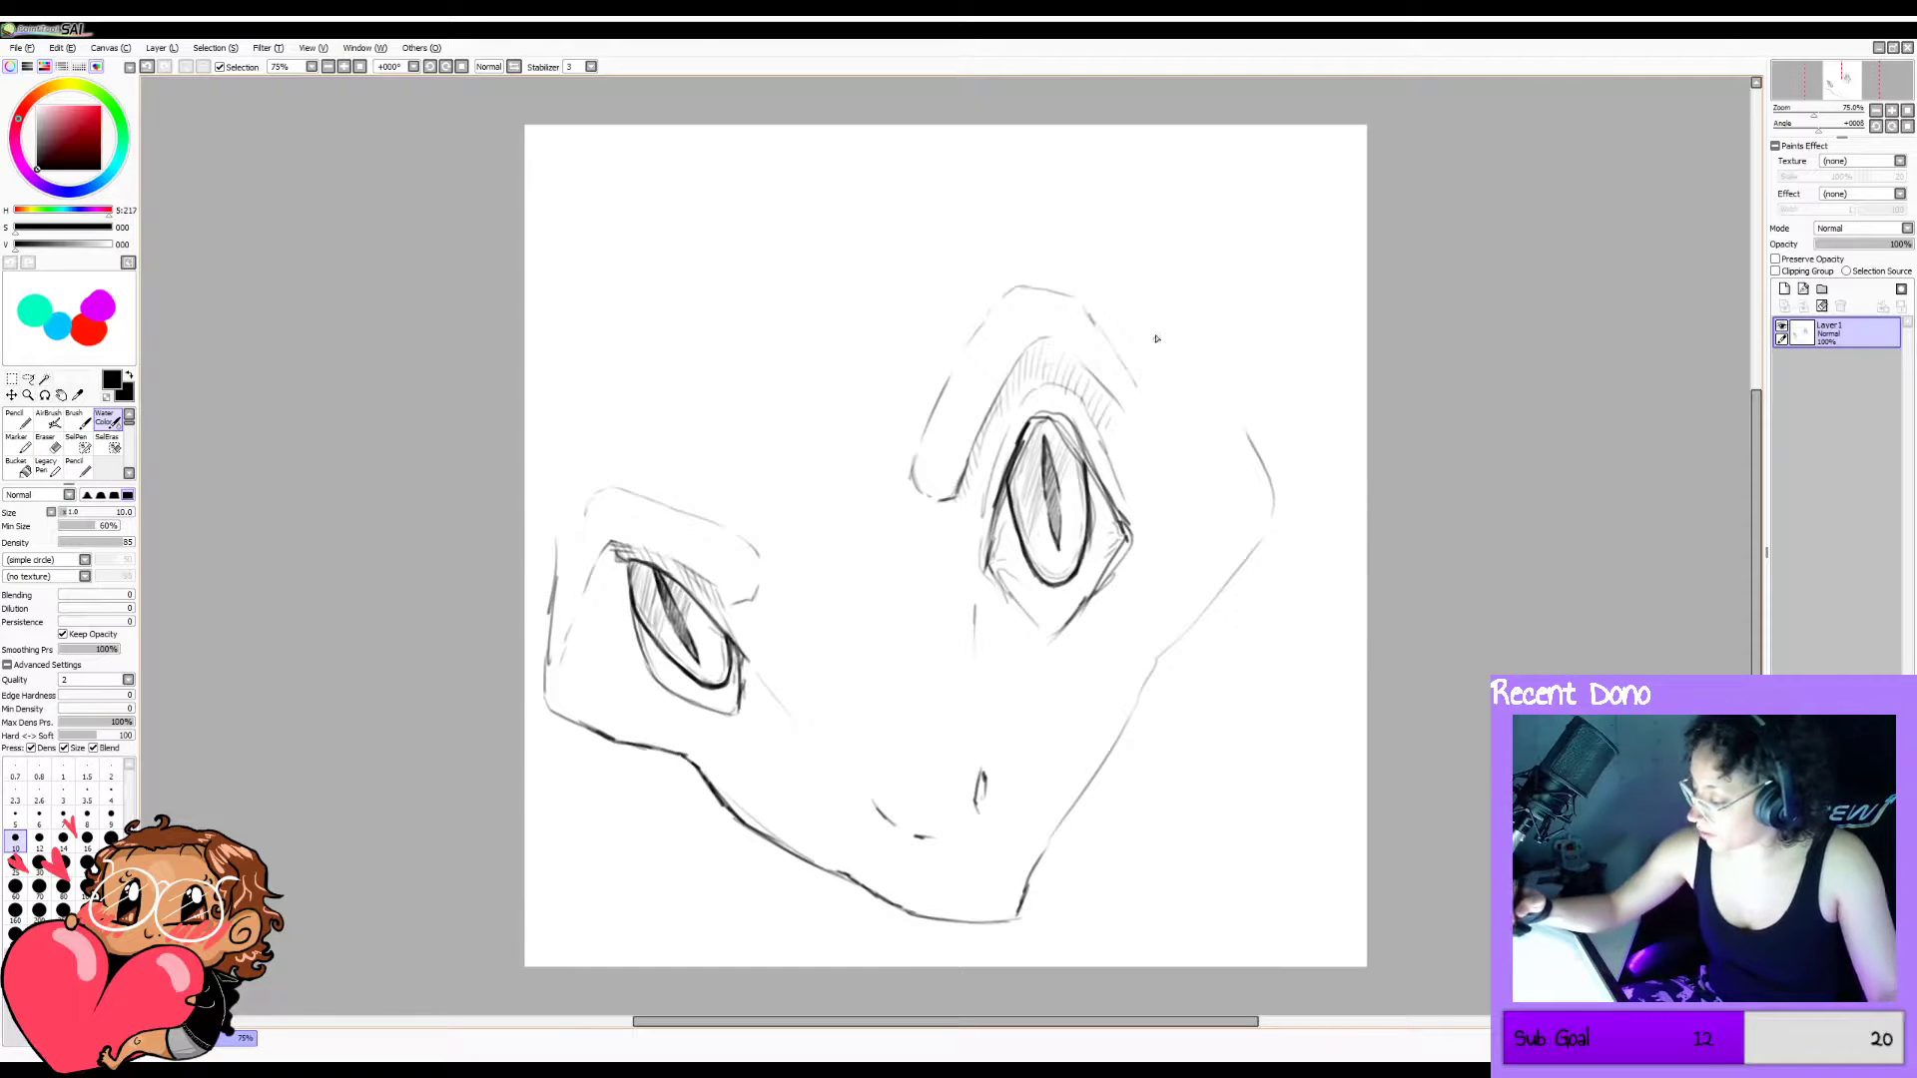
Erase the outer end of the taller eye's brow band and redraw its edges slanting down towards the cheek.
key(e)
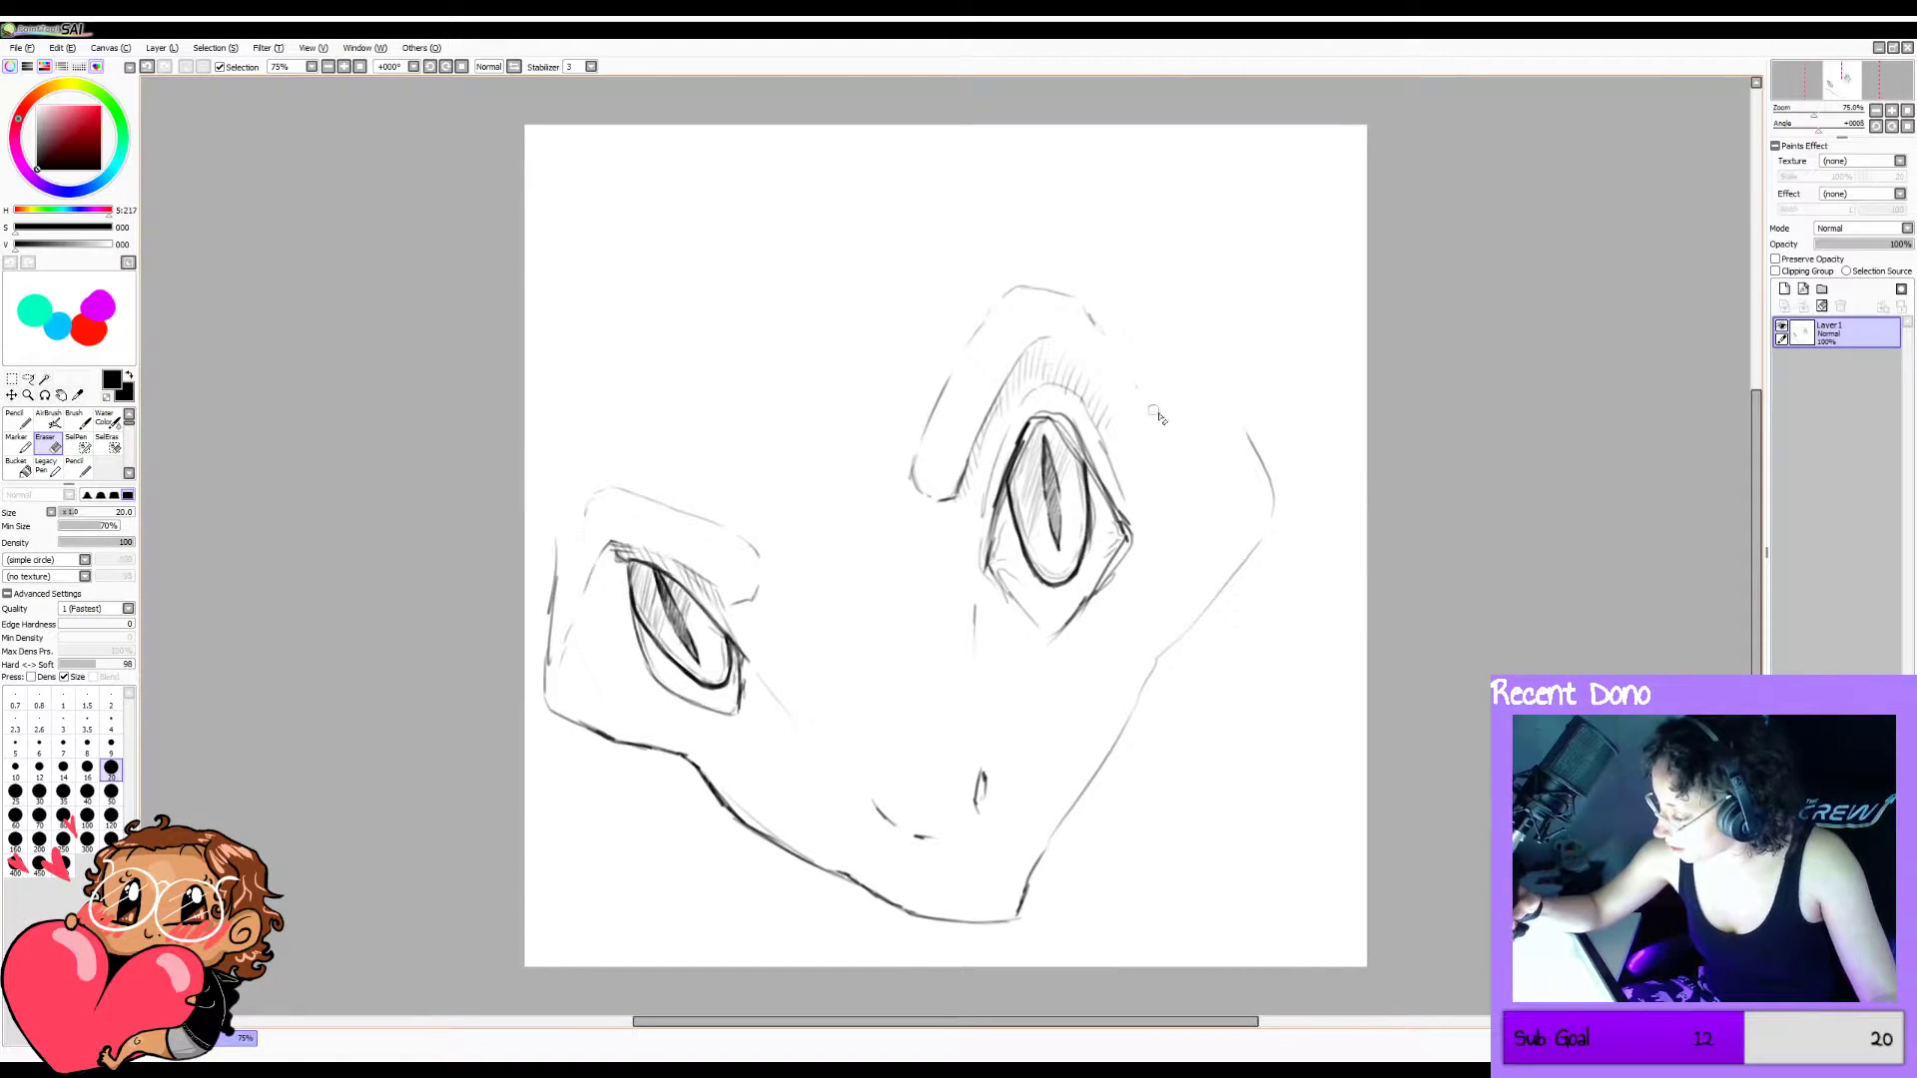
key(e)
drag(1091, 312, 1122, 353)
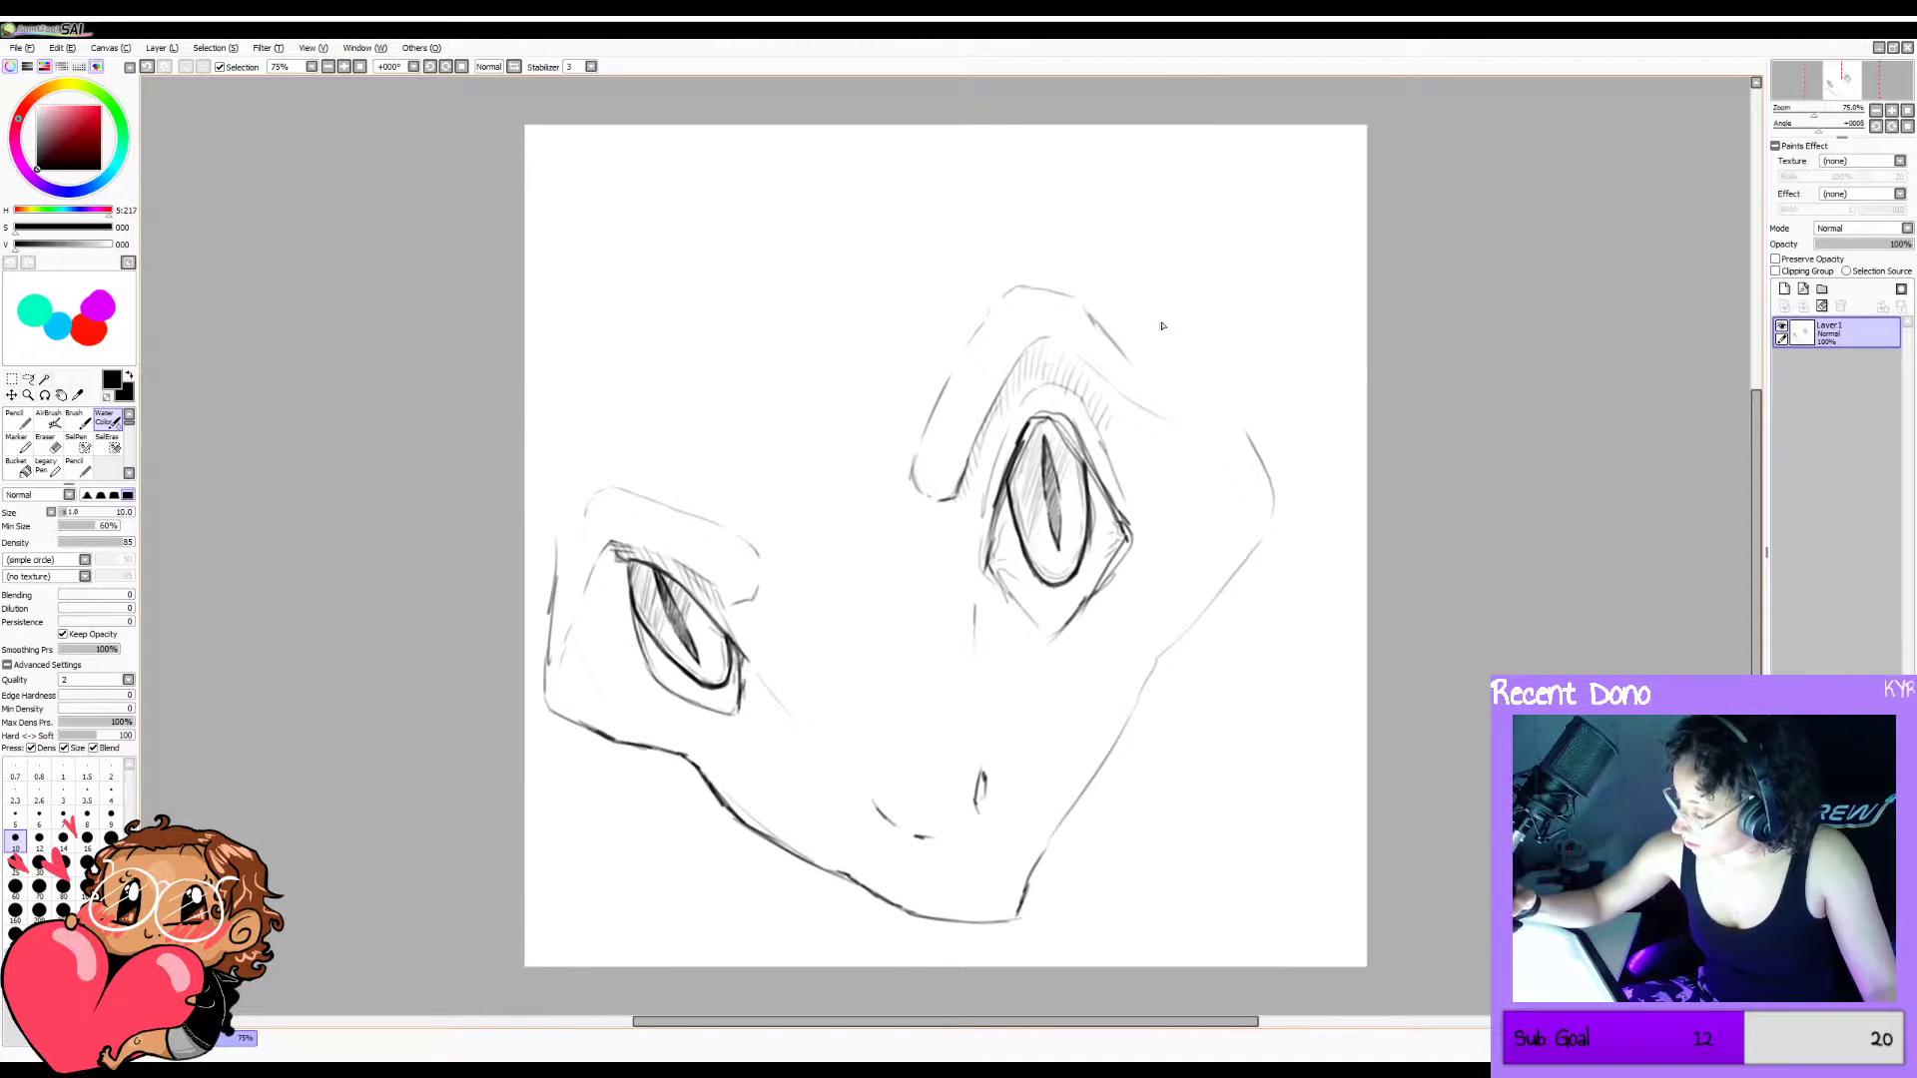
Erase the upper end of the cheek outline beside the taller eye and redraw it extending further upward.
mouse_move(1226, 412)
mouse_down()
mouse_move(1272, 484)
mouse_move(1260, 459)
mouse_up()
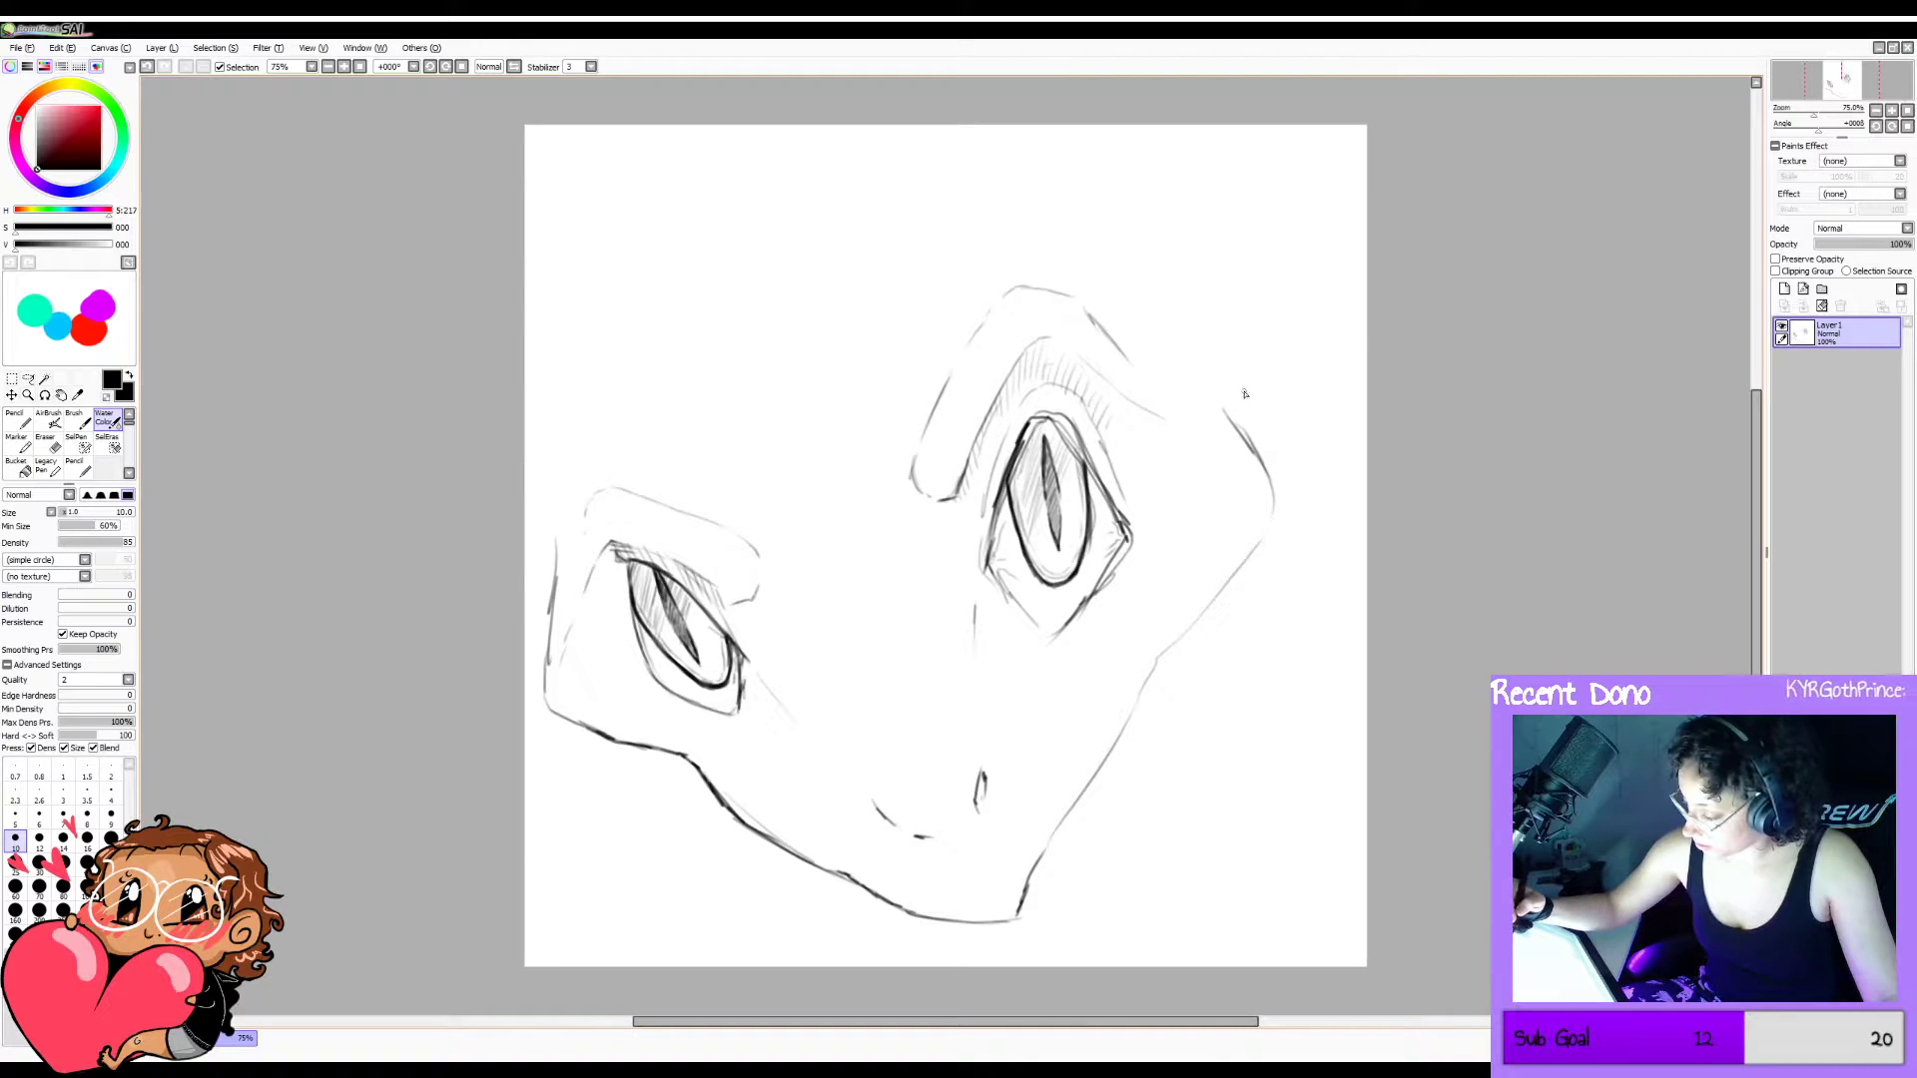
key(e)
mouse_move(1243, 429)
mouse_down()
mouse_move(1255, 452)
mouse_move(1218, 400)
mouse_up()
drag(1251, 445, 1210, 362)
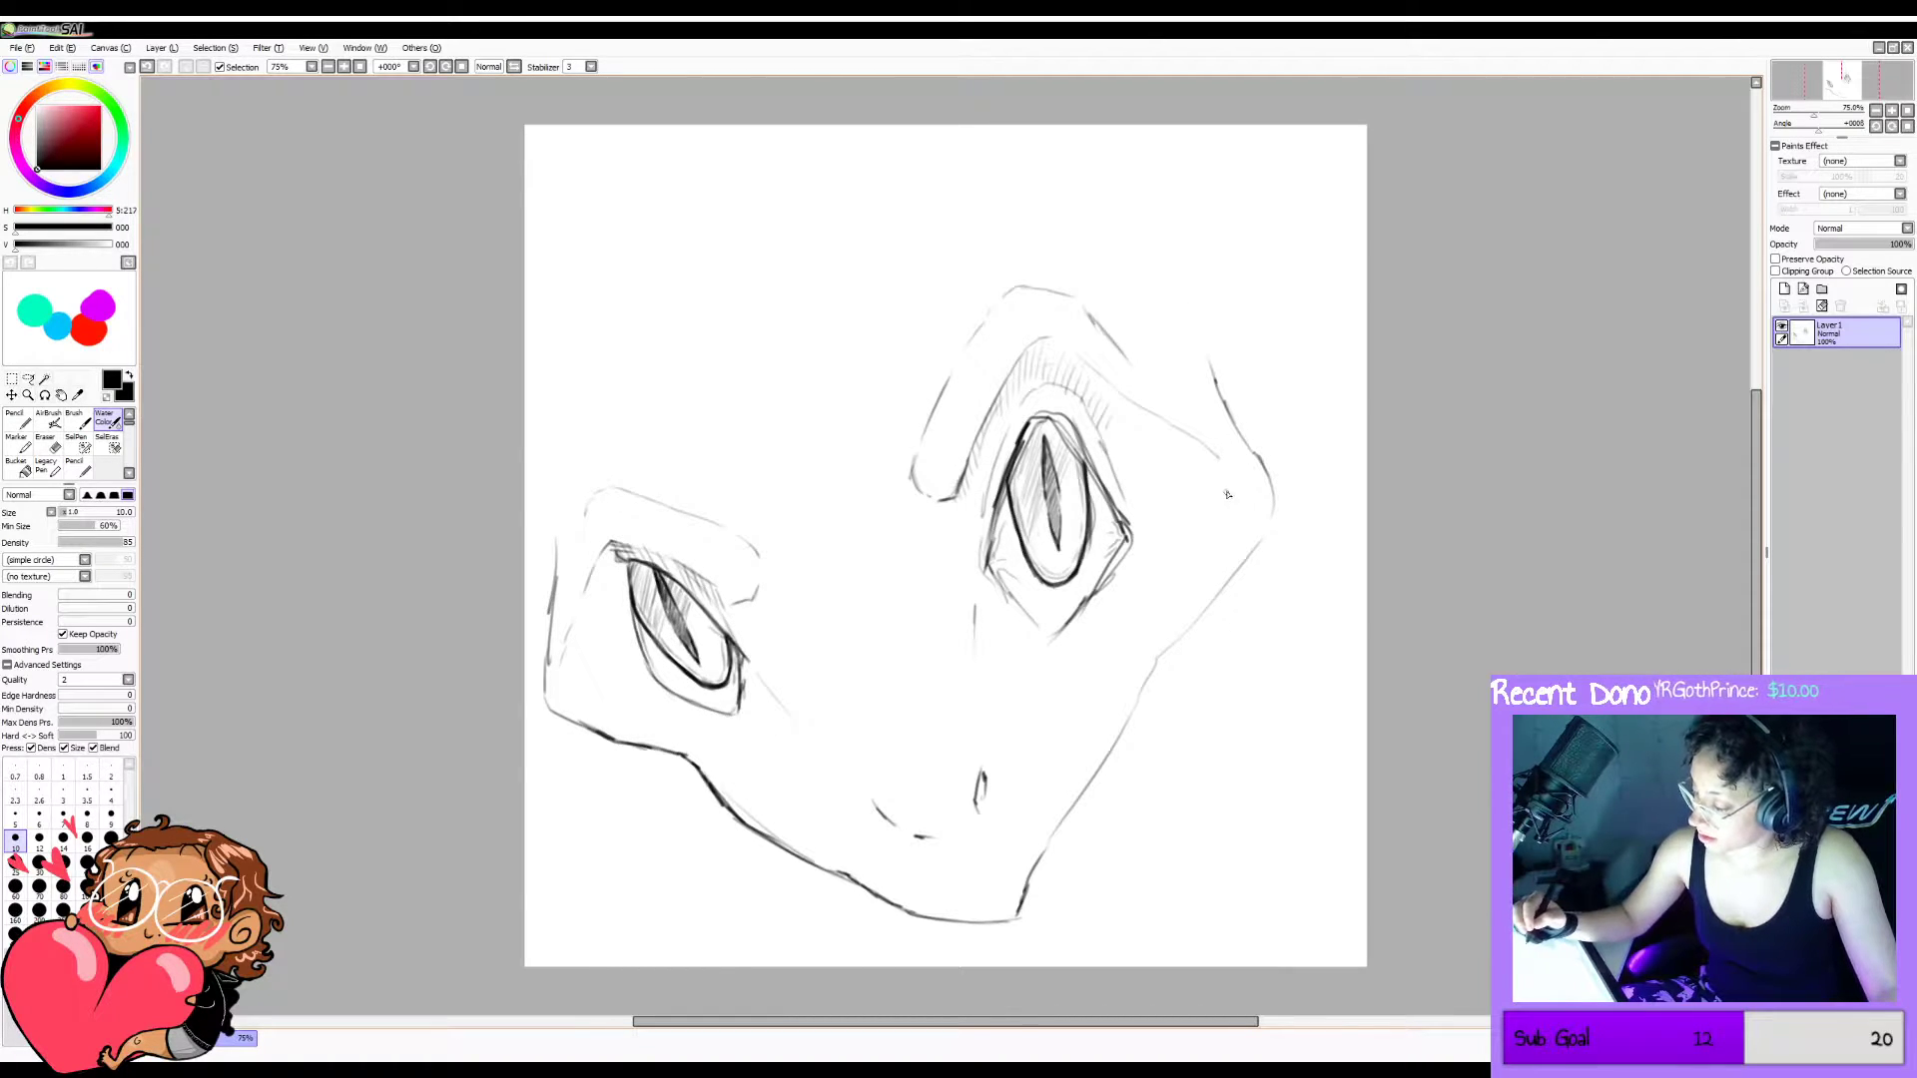
Finish the taller eye's socket line in an angular corner inside the cheek outline, and hatch along the corner and the brow band's underside.
key(ctrl+z)
mouse_move(1235, 471)
mouse_down()
mouse_move(1249, 492)
mouse_move(1230, 548)
mouse_up()
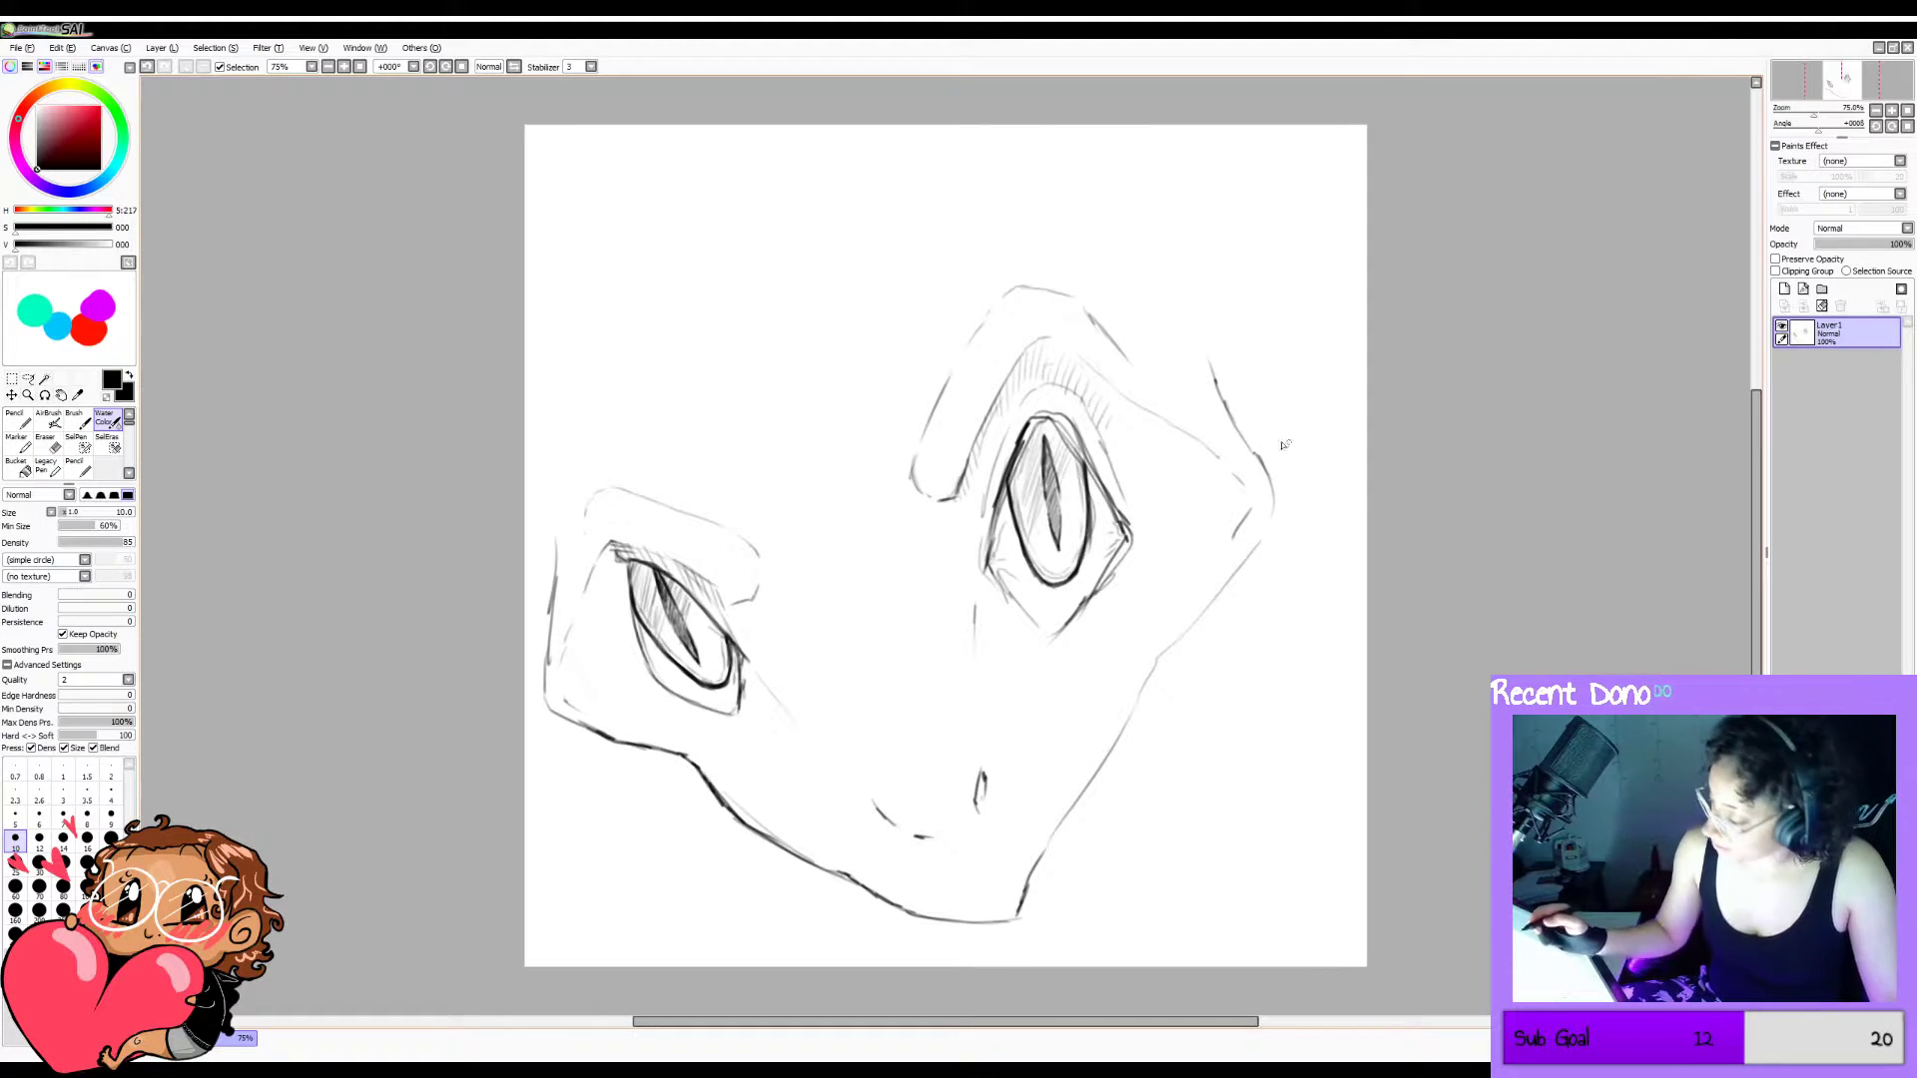
key(h)
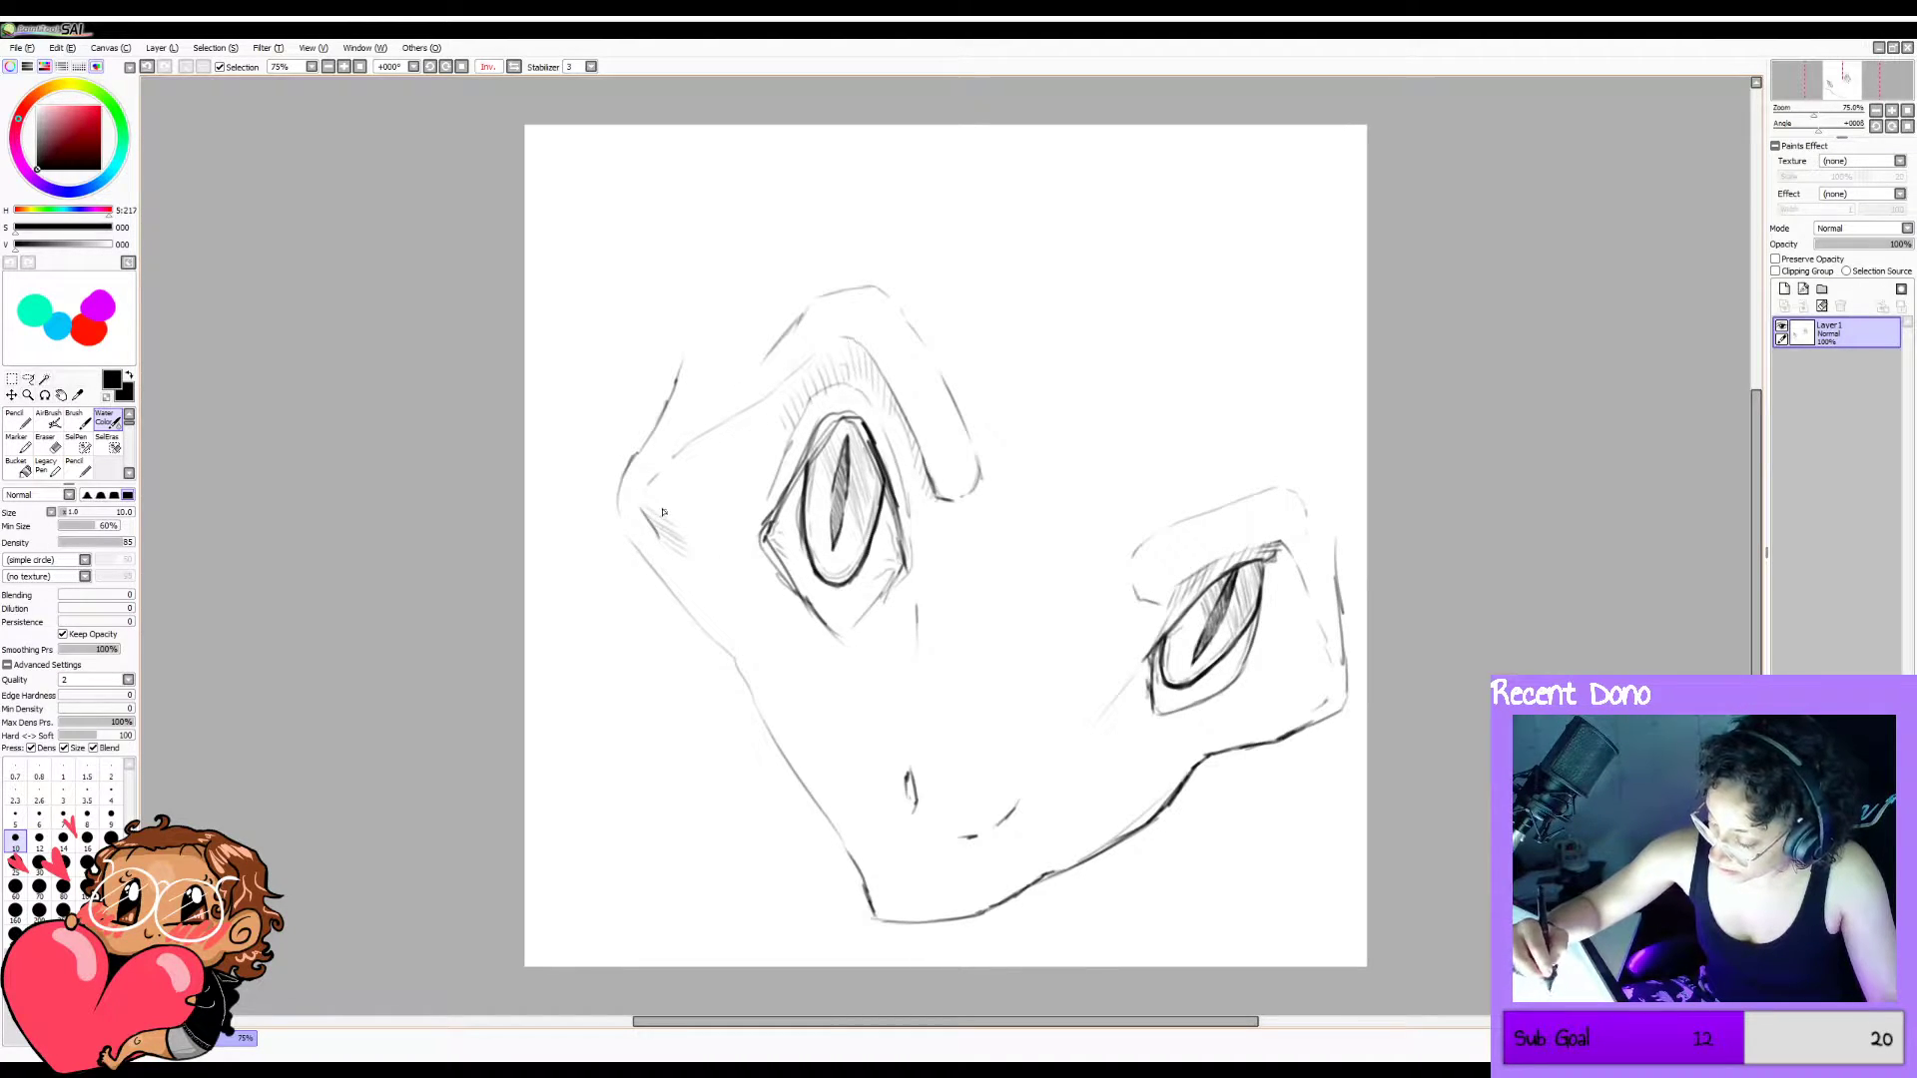
mouse_move(662, 488)
mouse_down()
mouse_move(712, 505)
mouse_move(664, 471)
mouse_move(711, 458)
mouse_up()
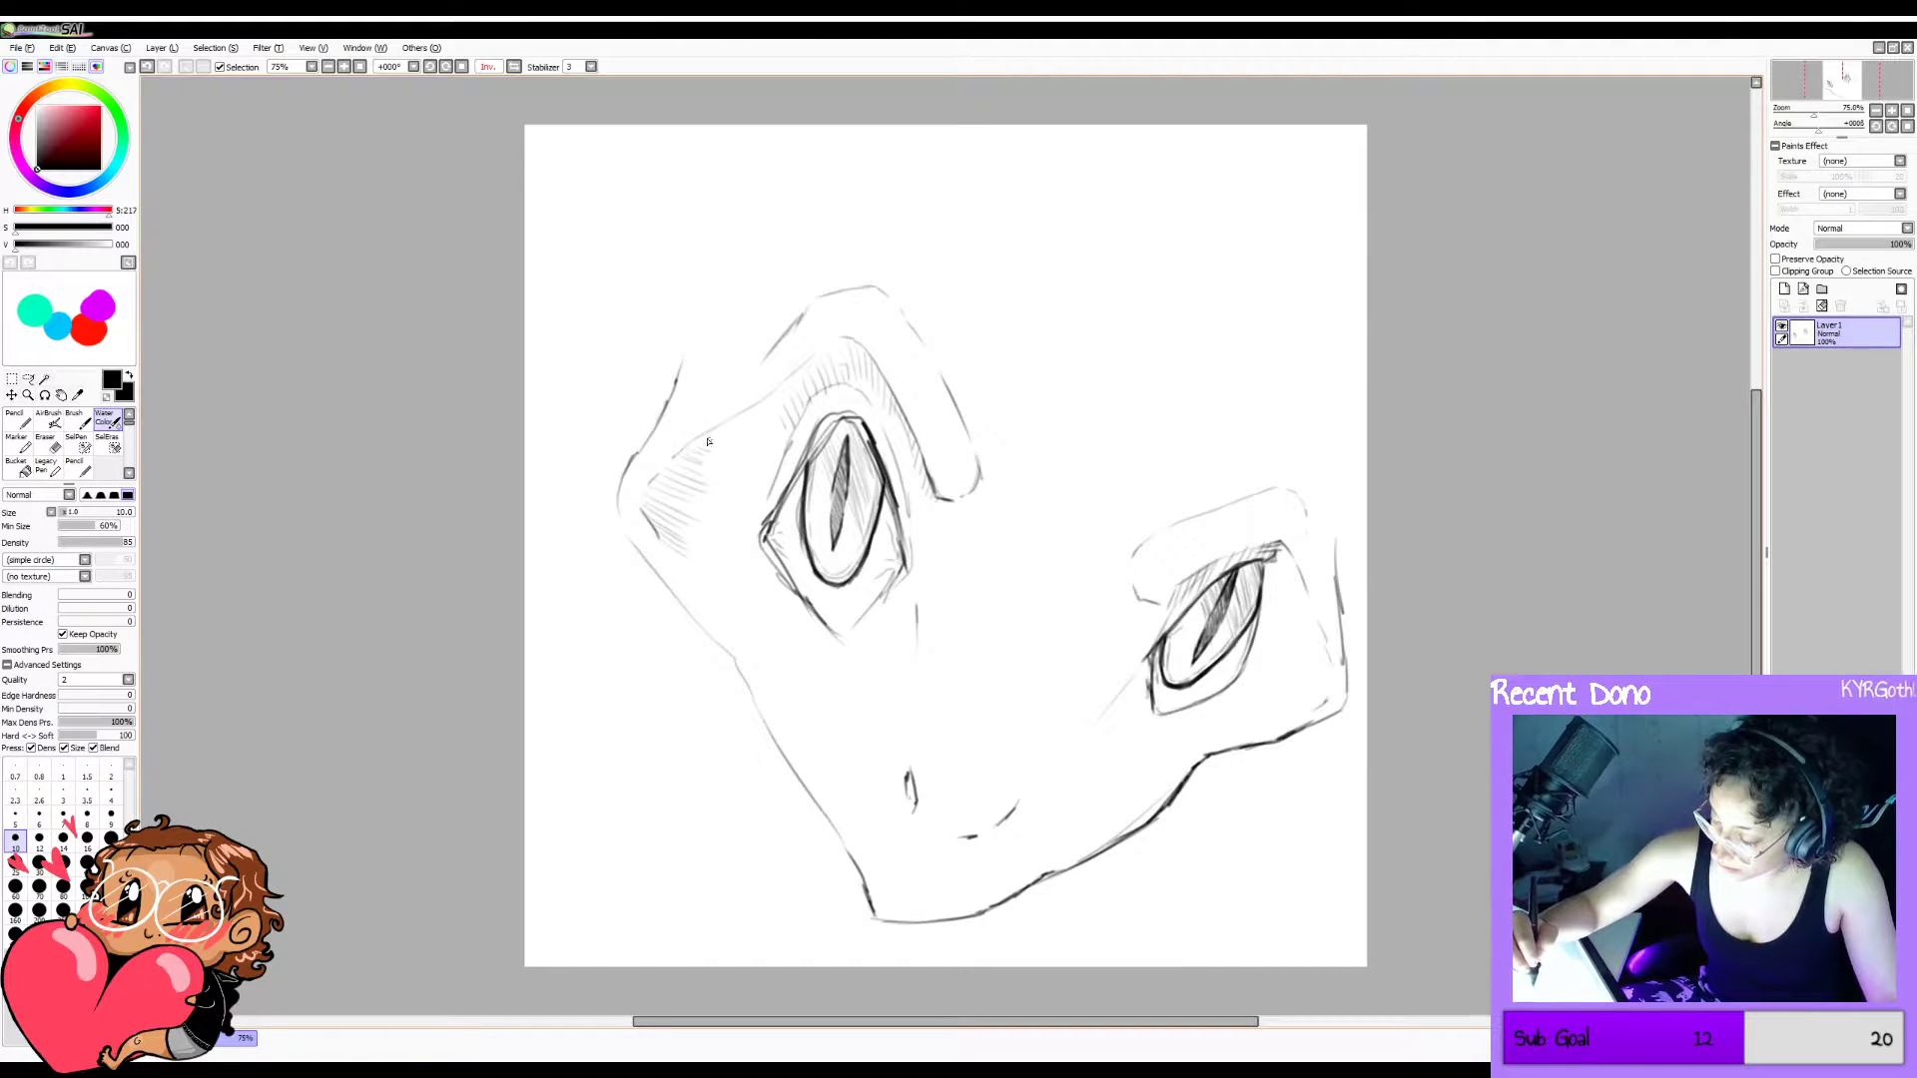
key(h)
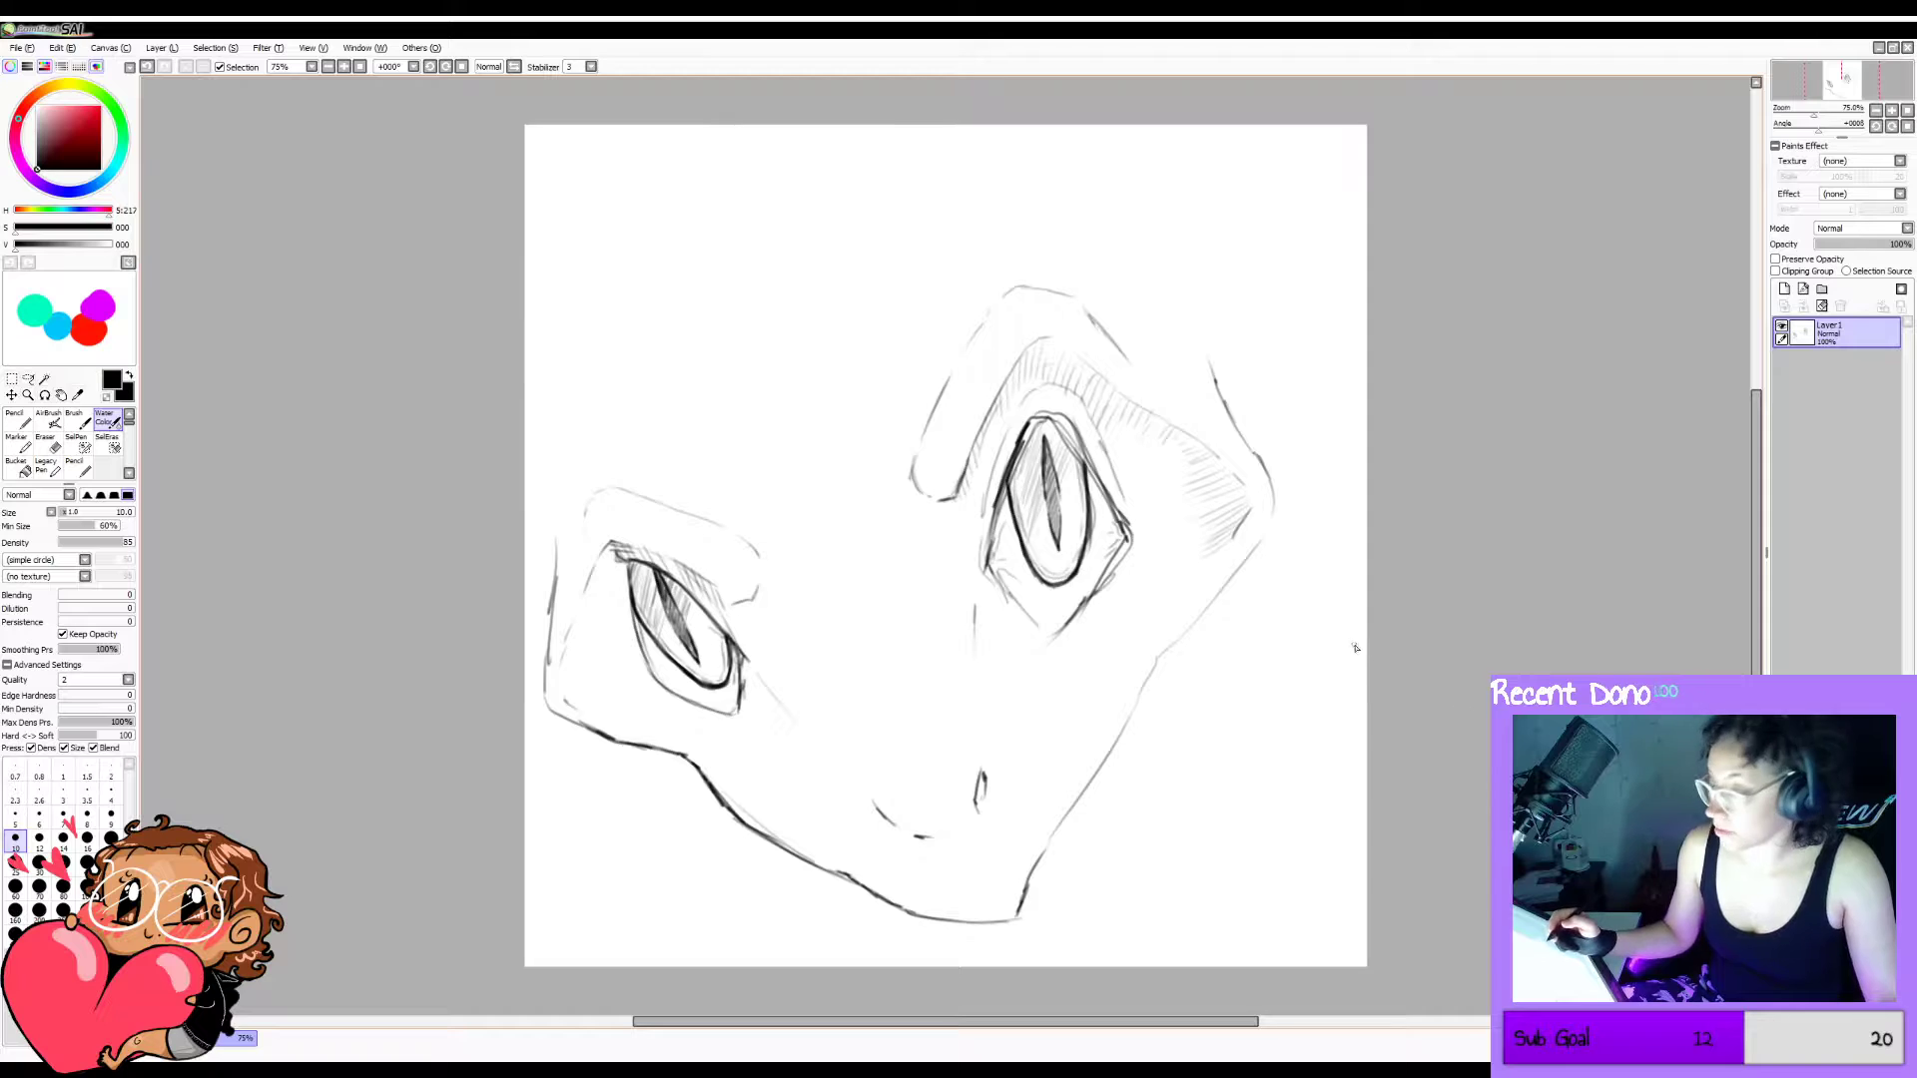
Hatch the socket area between the smaller eye and the cheek outline in the mirrored view, and compare the sketch in both orientations.
key(h)
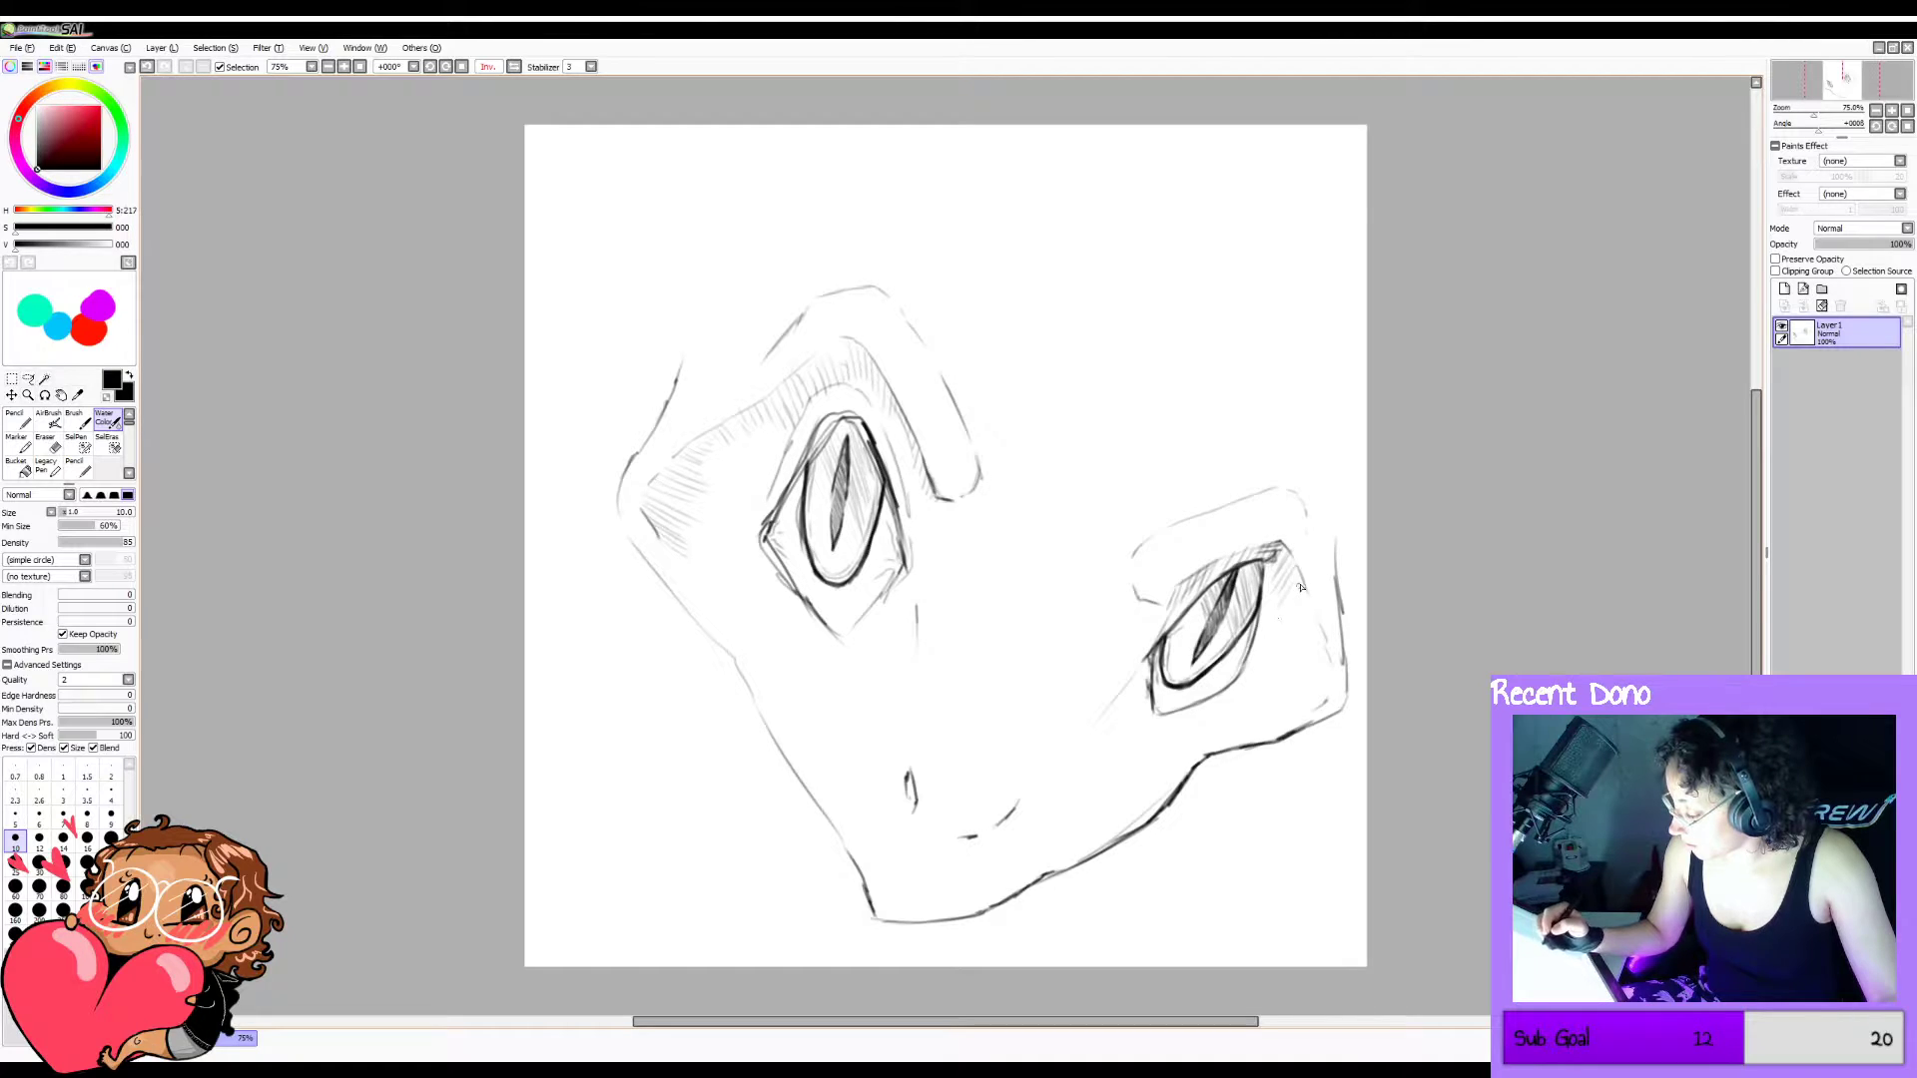
drag(1307, 644, 1279, 671)
mouse_move(1308, 657)
mouse_down()
mouse_move(1255, 729)
mouse_move(1276, 719)
mouse_up()
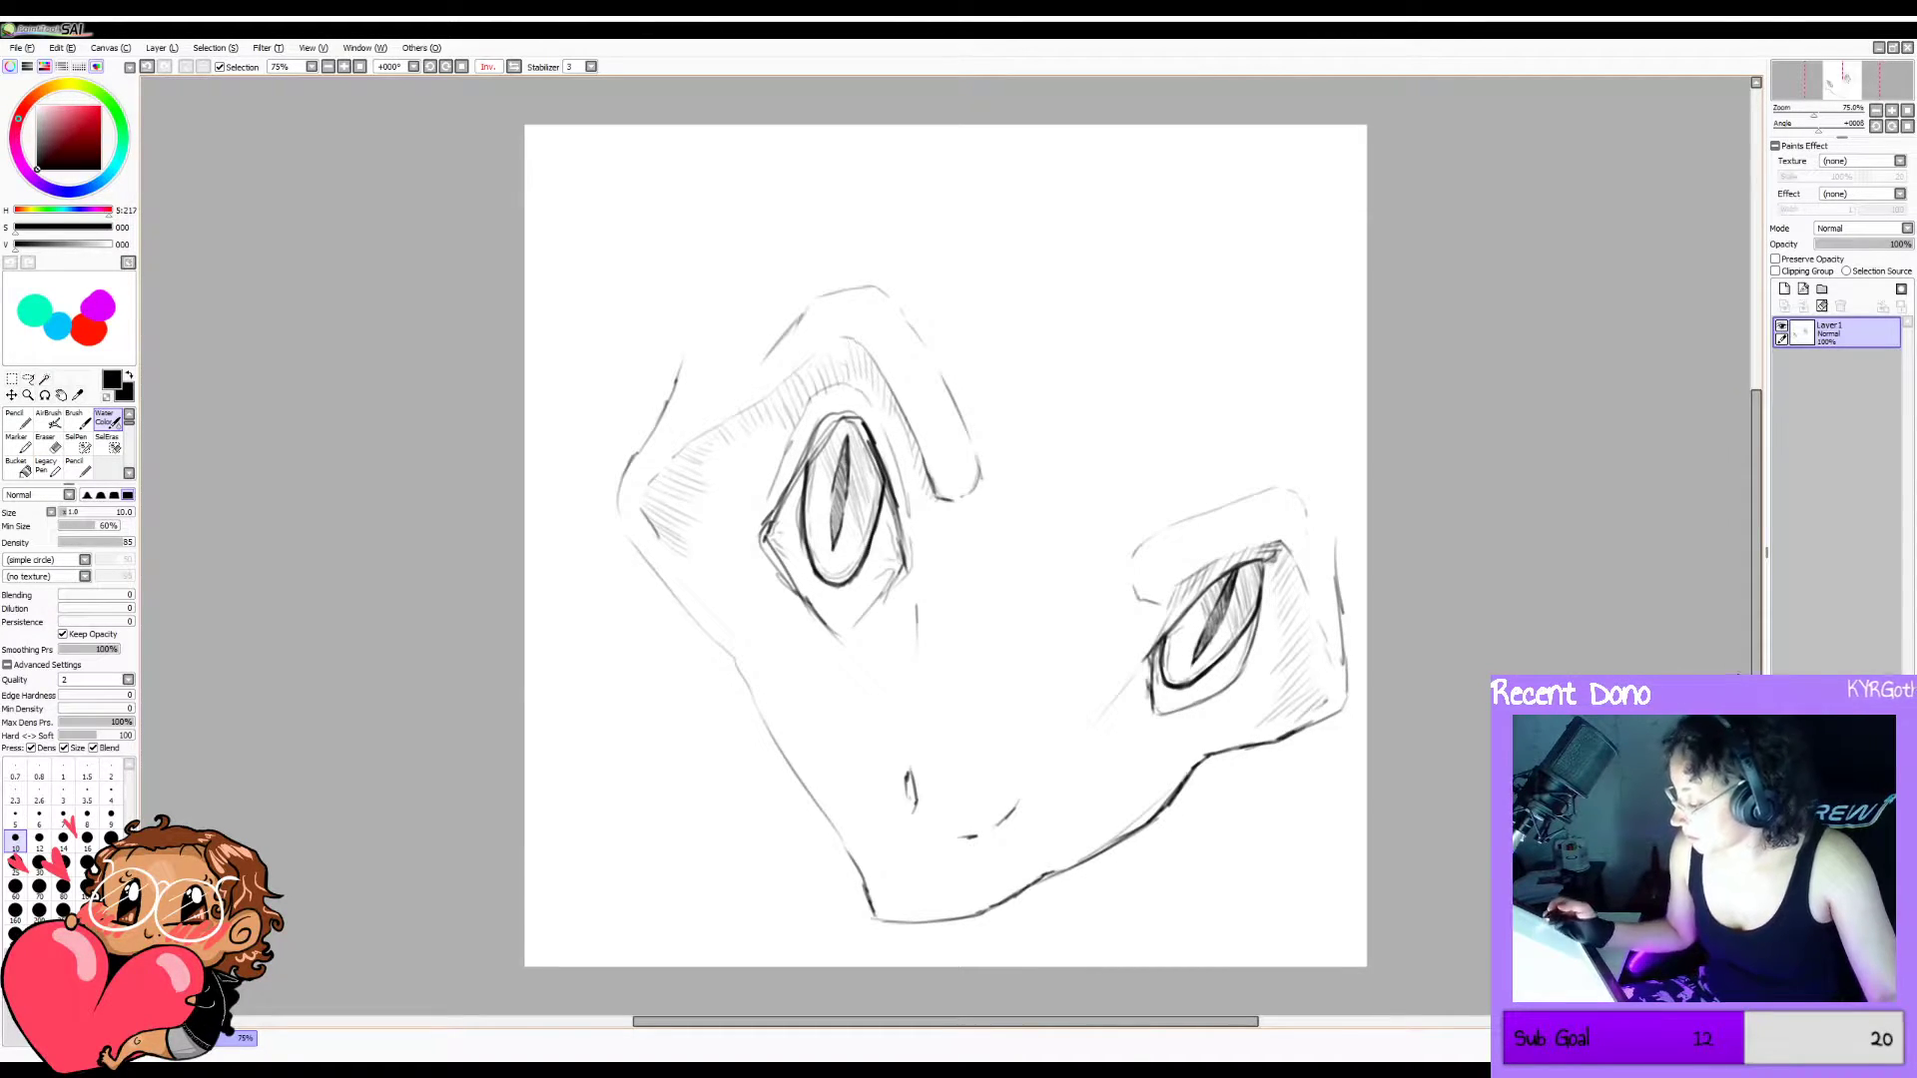
key(h)
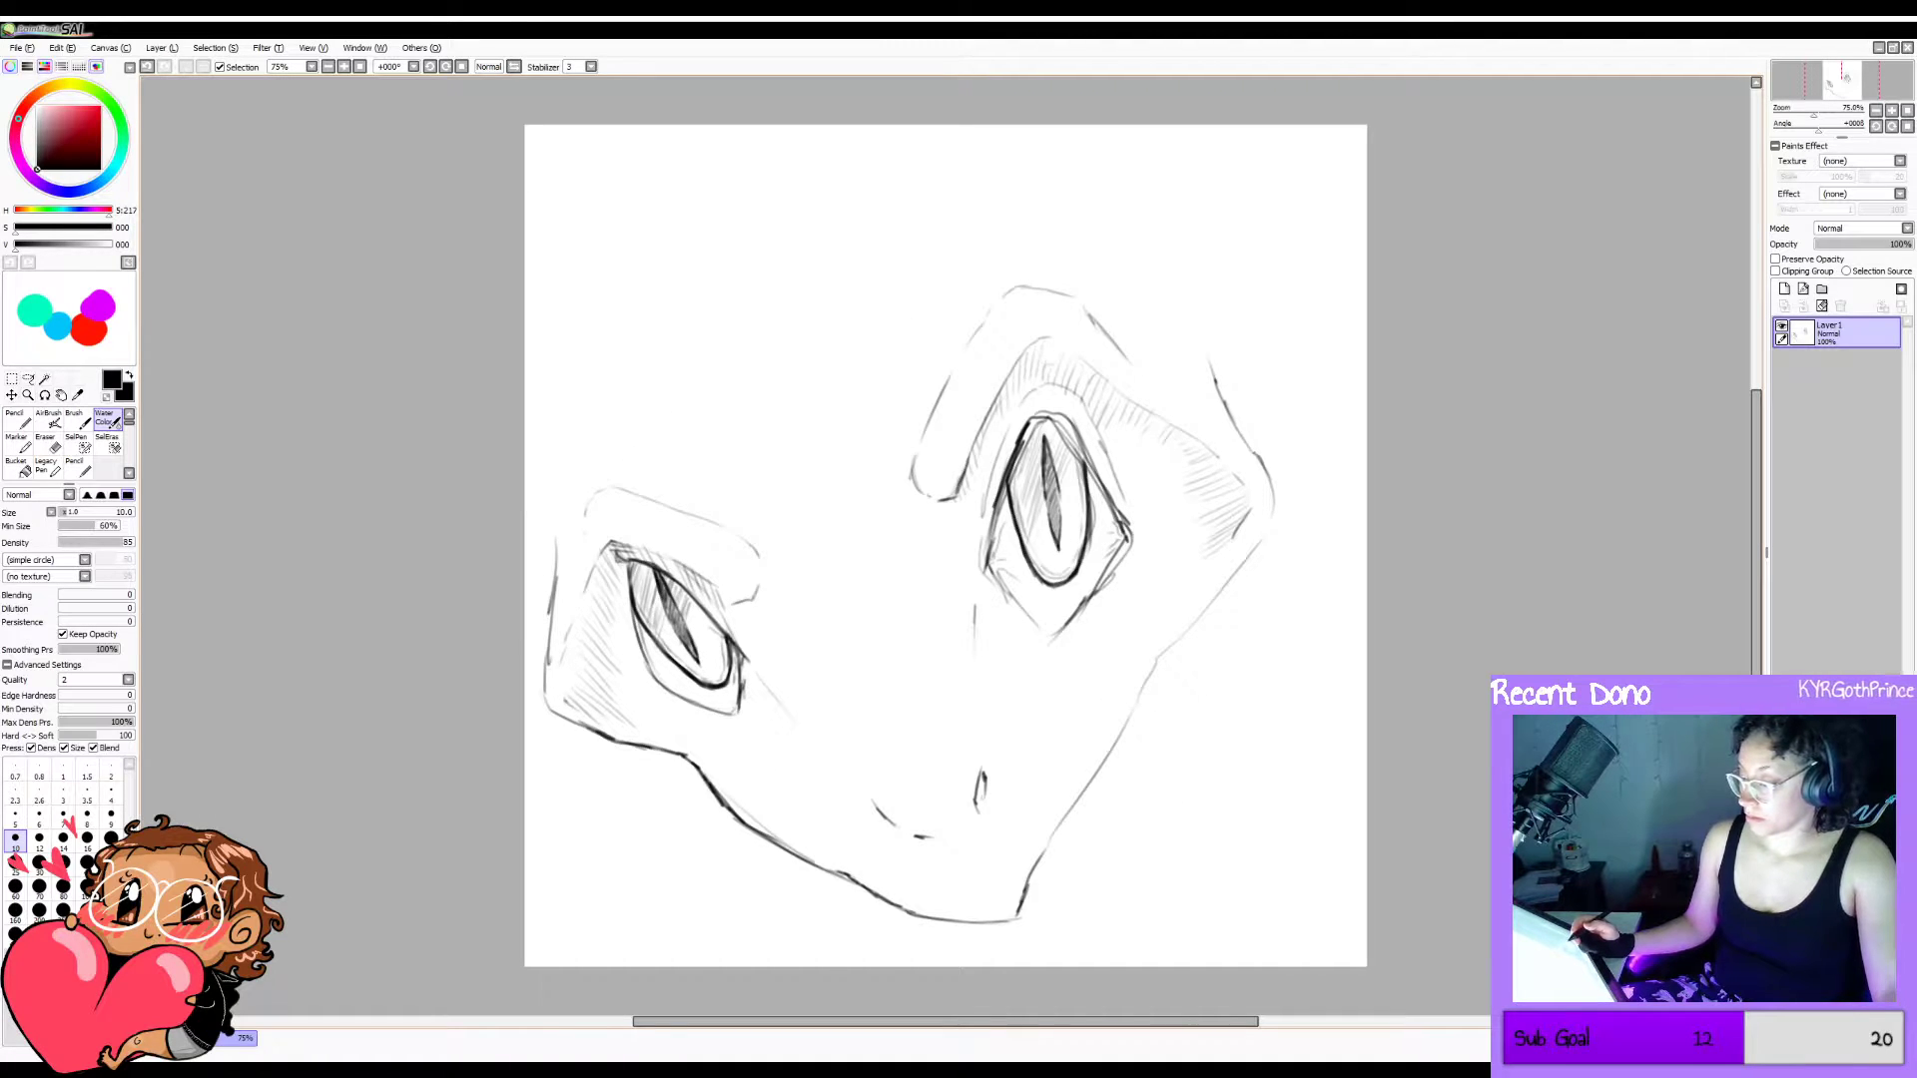
key(h)
key(h)
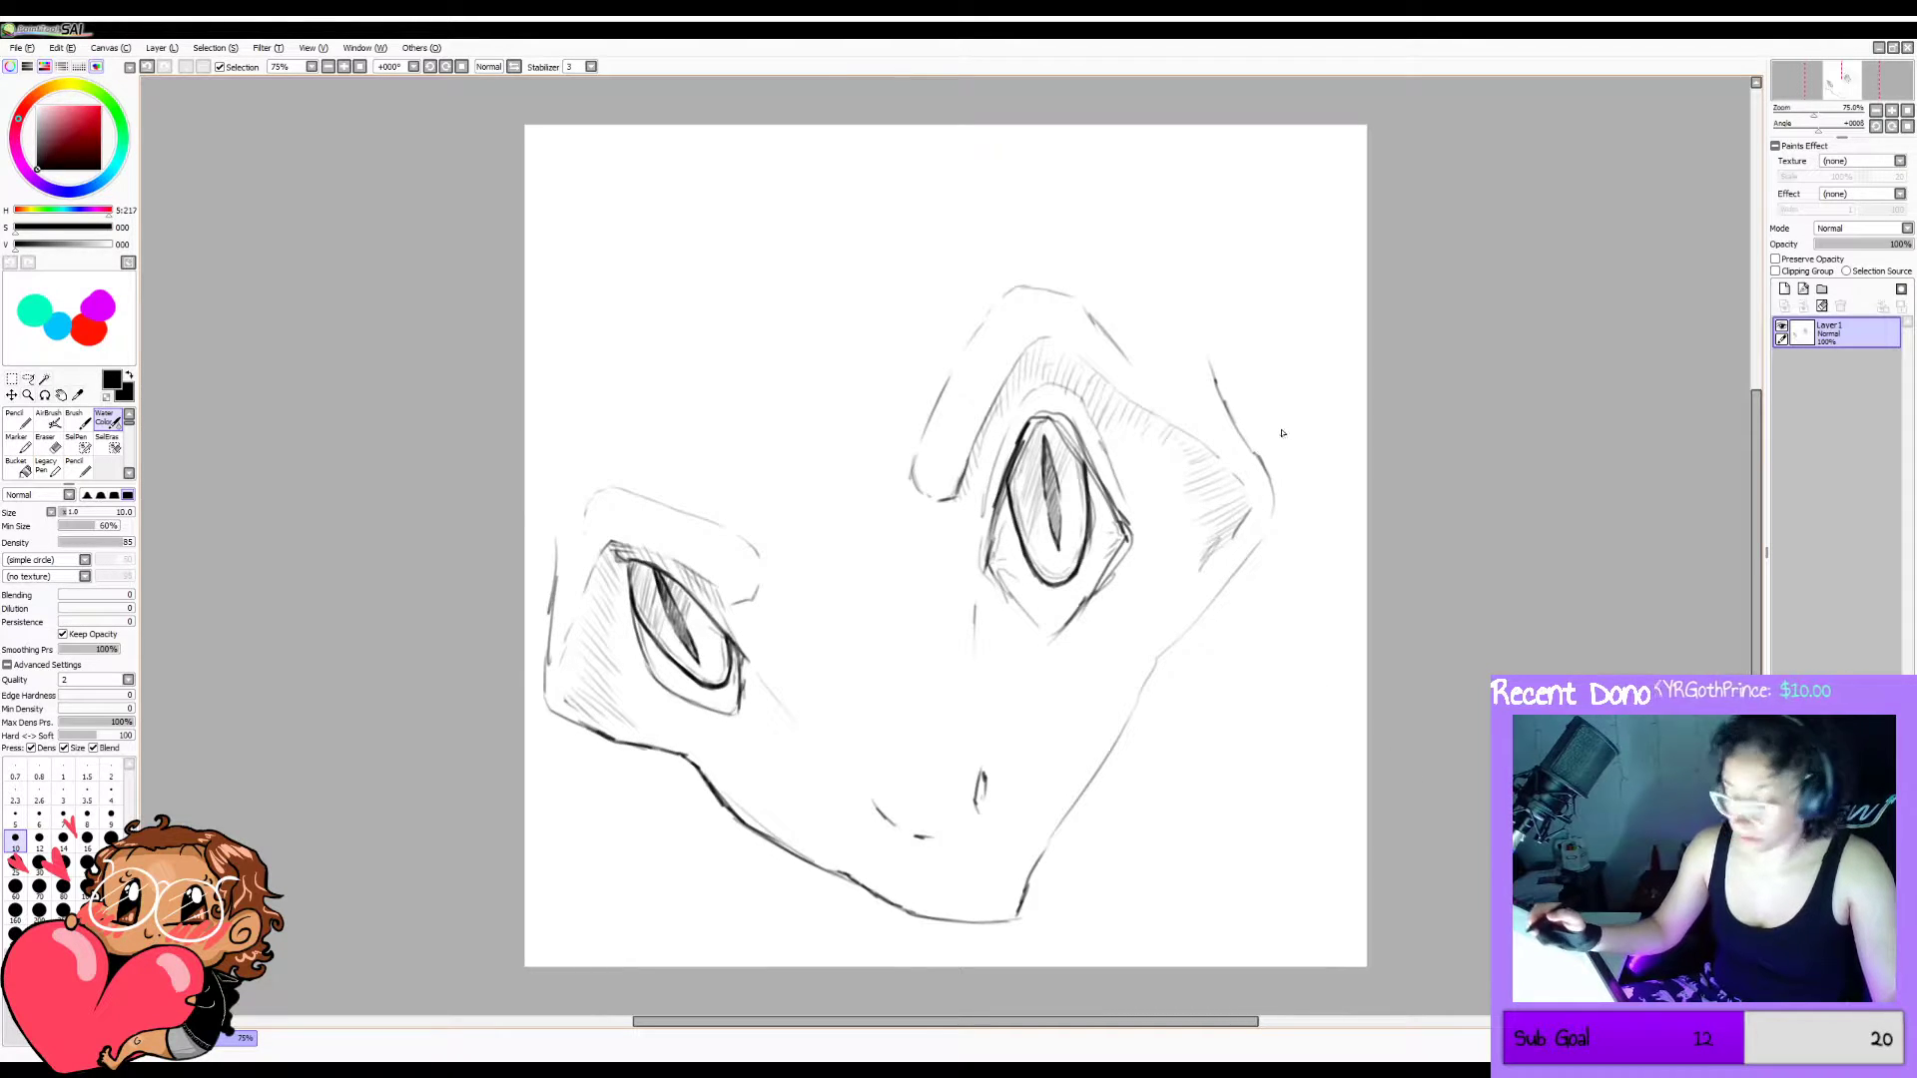
Erase the hatching in the cheek corner beside the taller eye with the Eraser at size 60.
key(e)
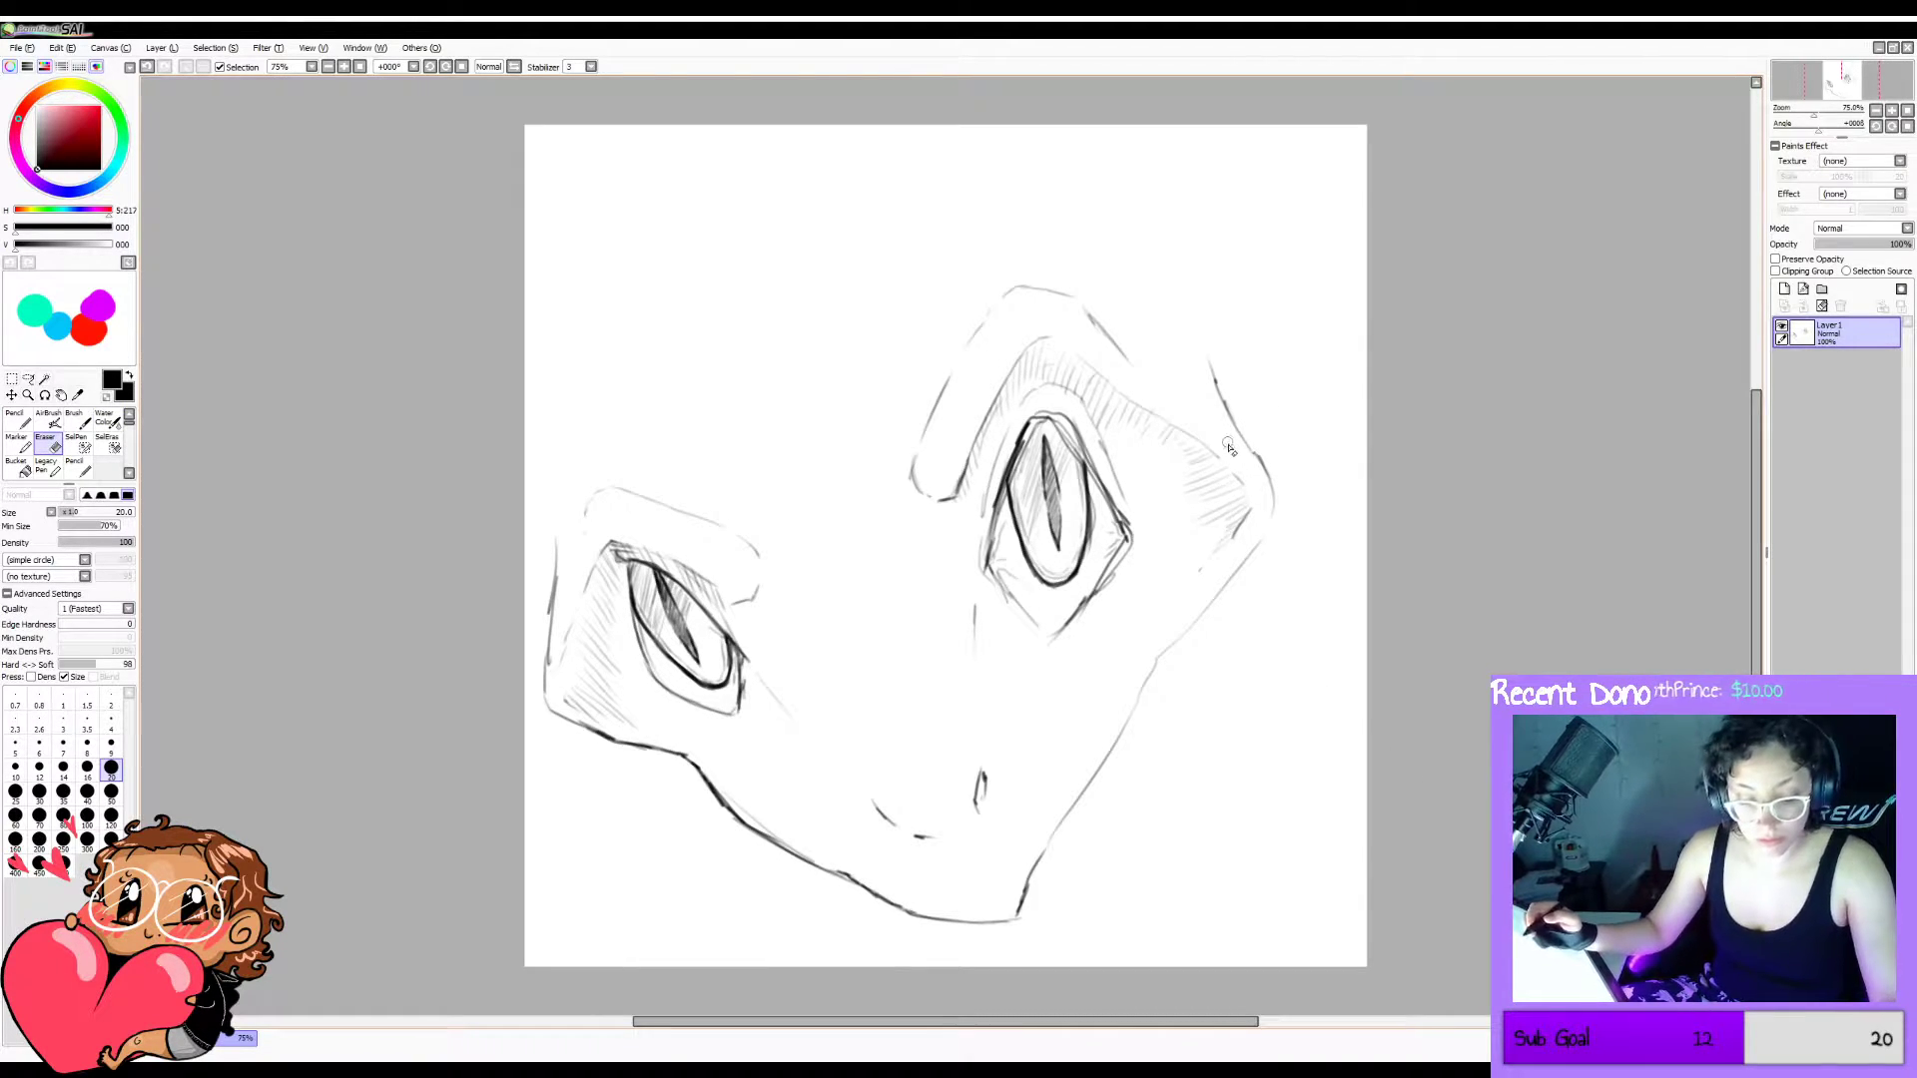
key(bracketright)
key(bracketright)
key(bracketright)
key(bracketright)
key(bracketright)
key(bracketright)
mouse_move(1206, 486)
mouse_down()
mouse_move(1220, 482)
mouse_move(1207, 544)
mouse_move(1232, 501)
mouse_move(1212, 495)
mouse_up()
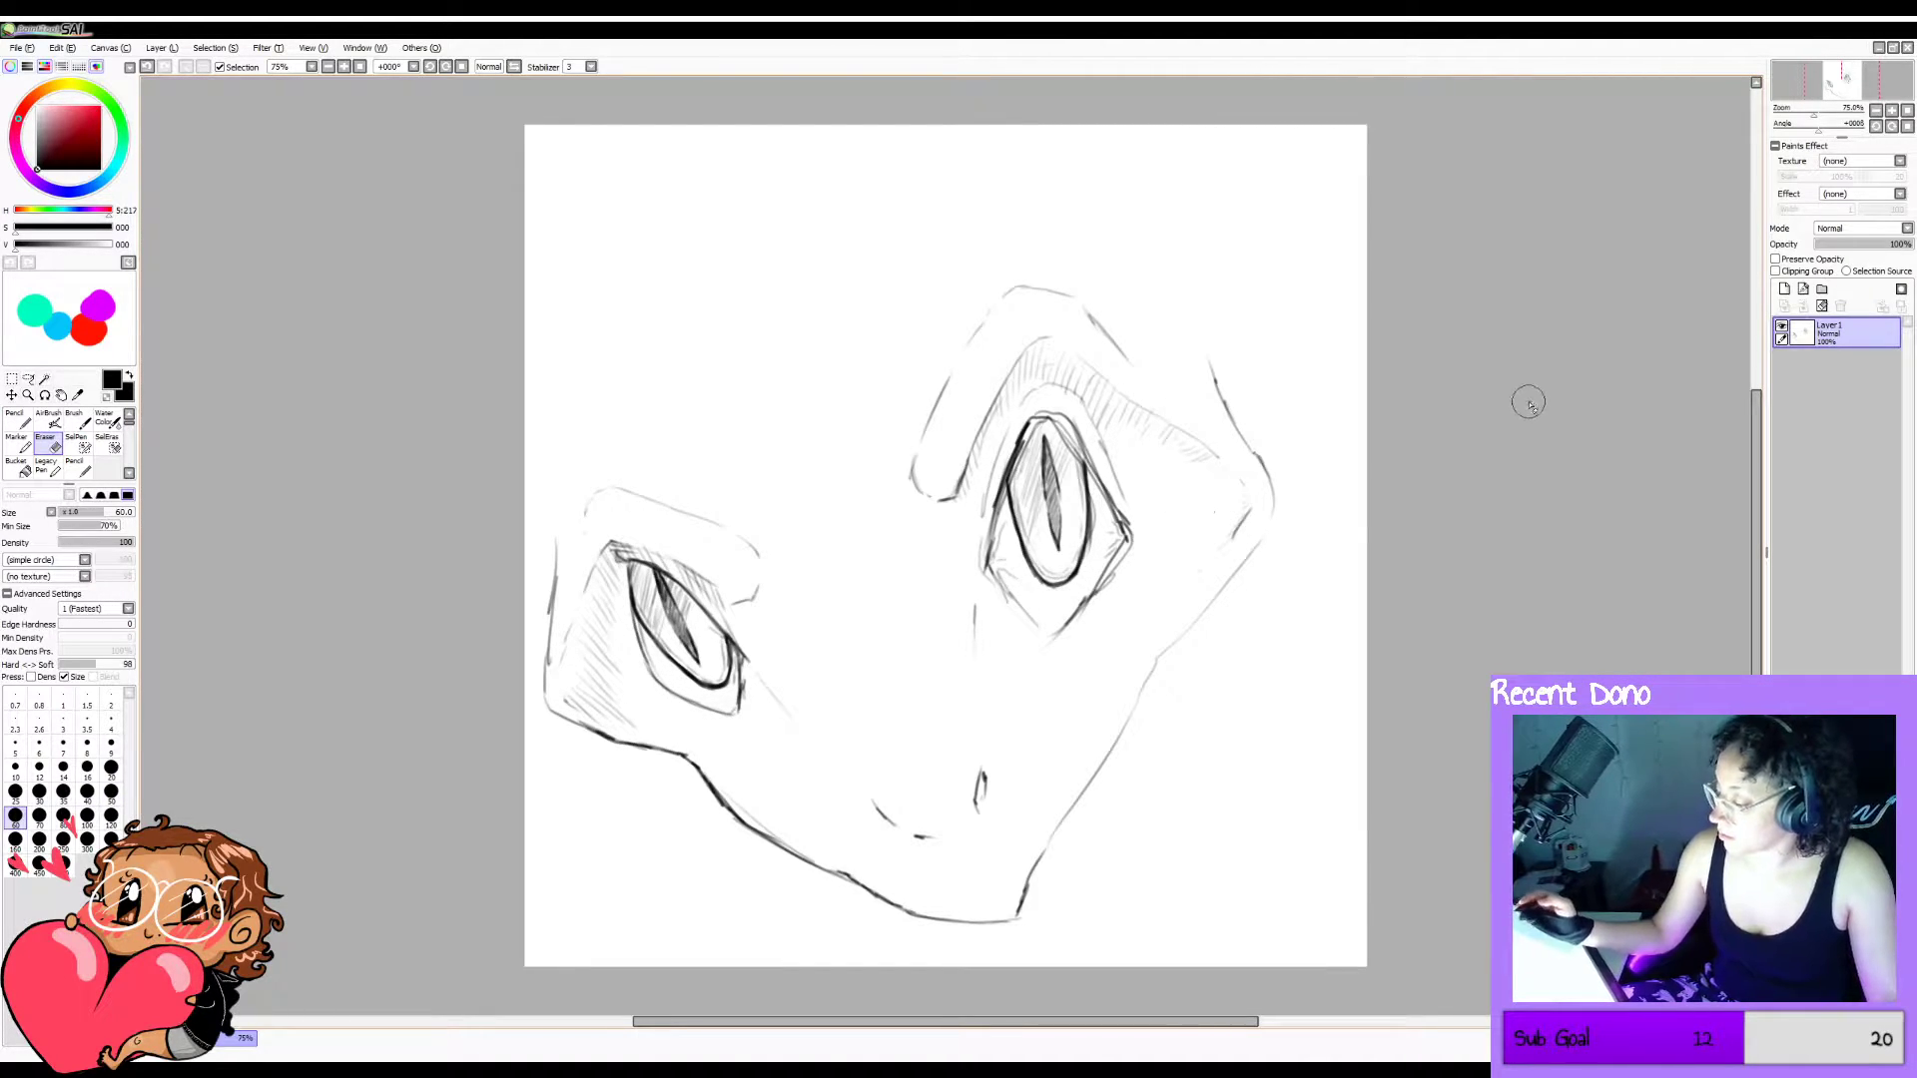
Erase the outer hatching under the taller eye's brow band in the mirrored view, with the Eraser's minimum size set to 100%.
key(h)
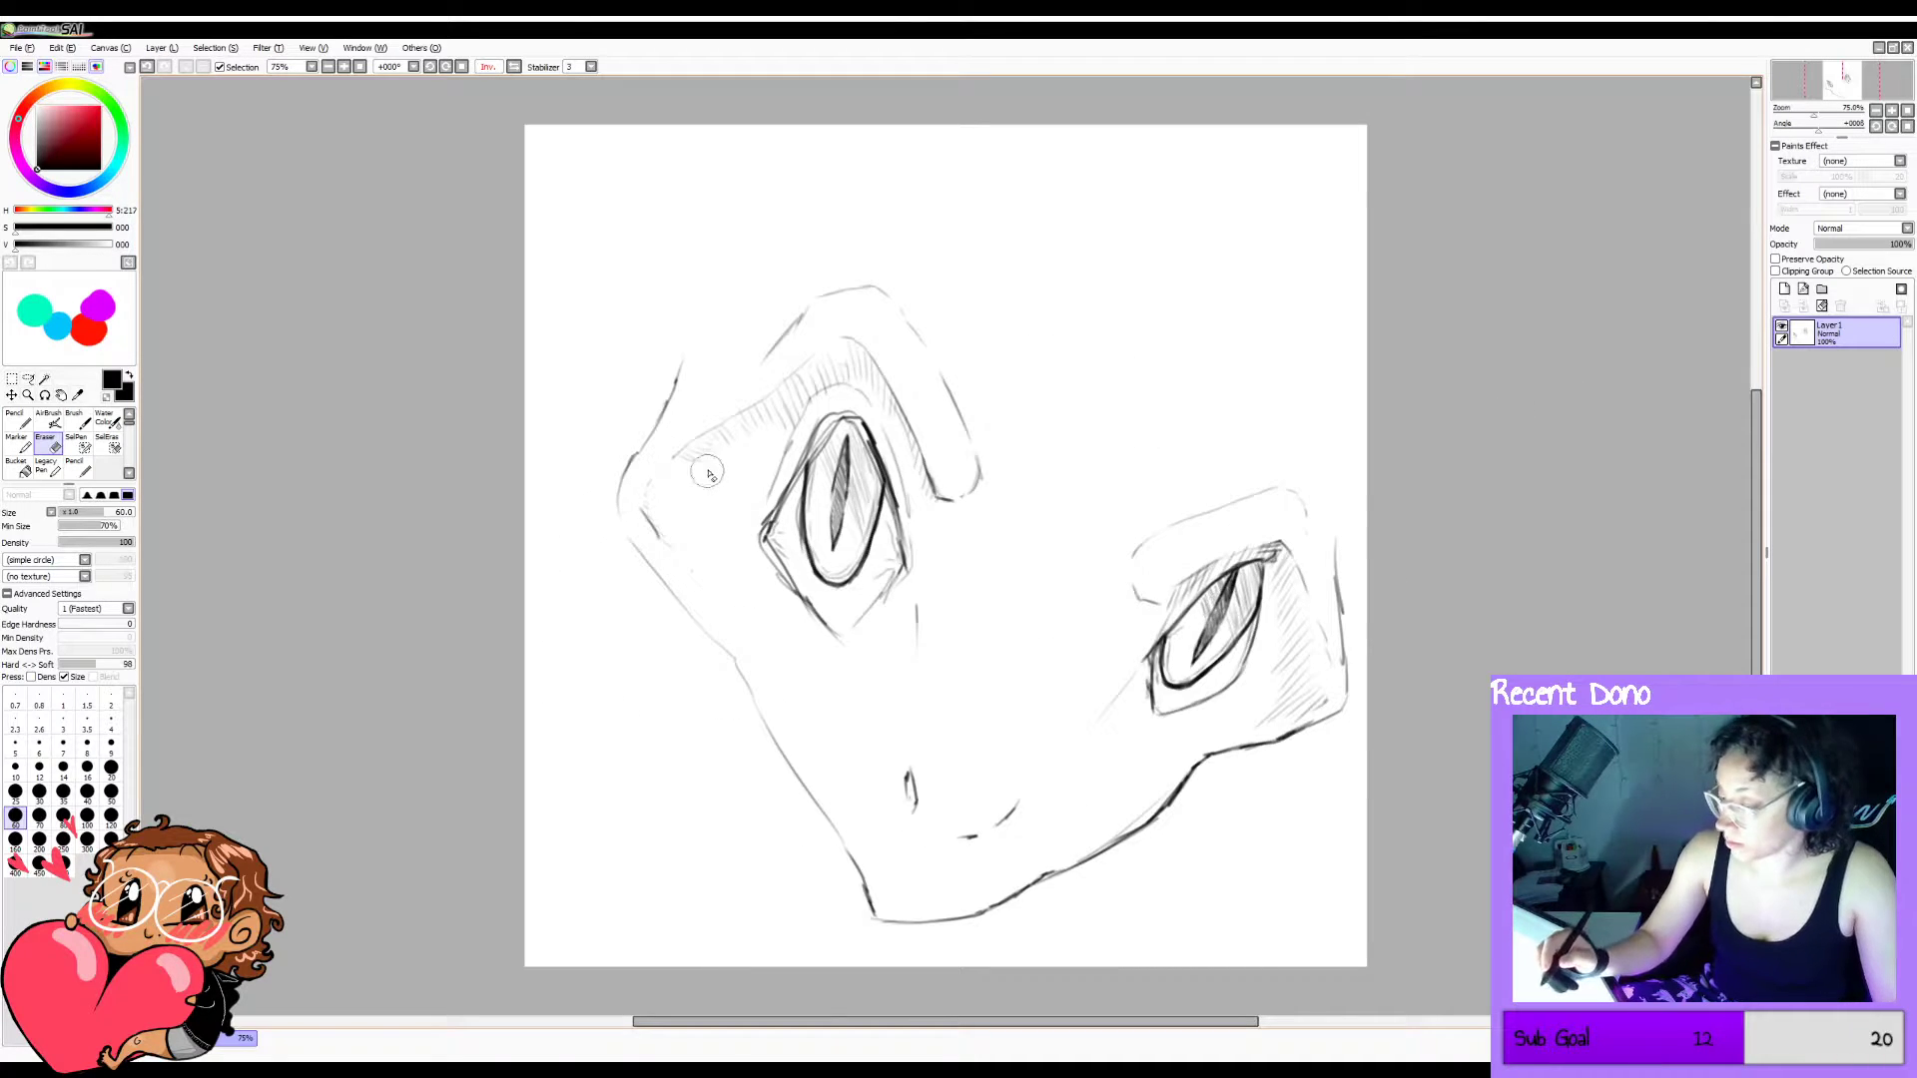
mouse_move(708, 469)
mouse_down()
mouse_move(677, 476)
mouse_move(749, 430)
mouse_up()
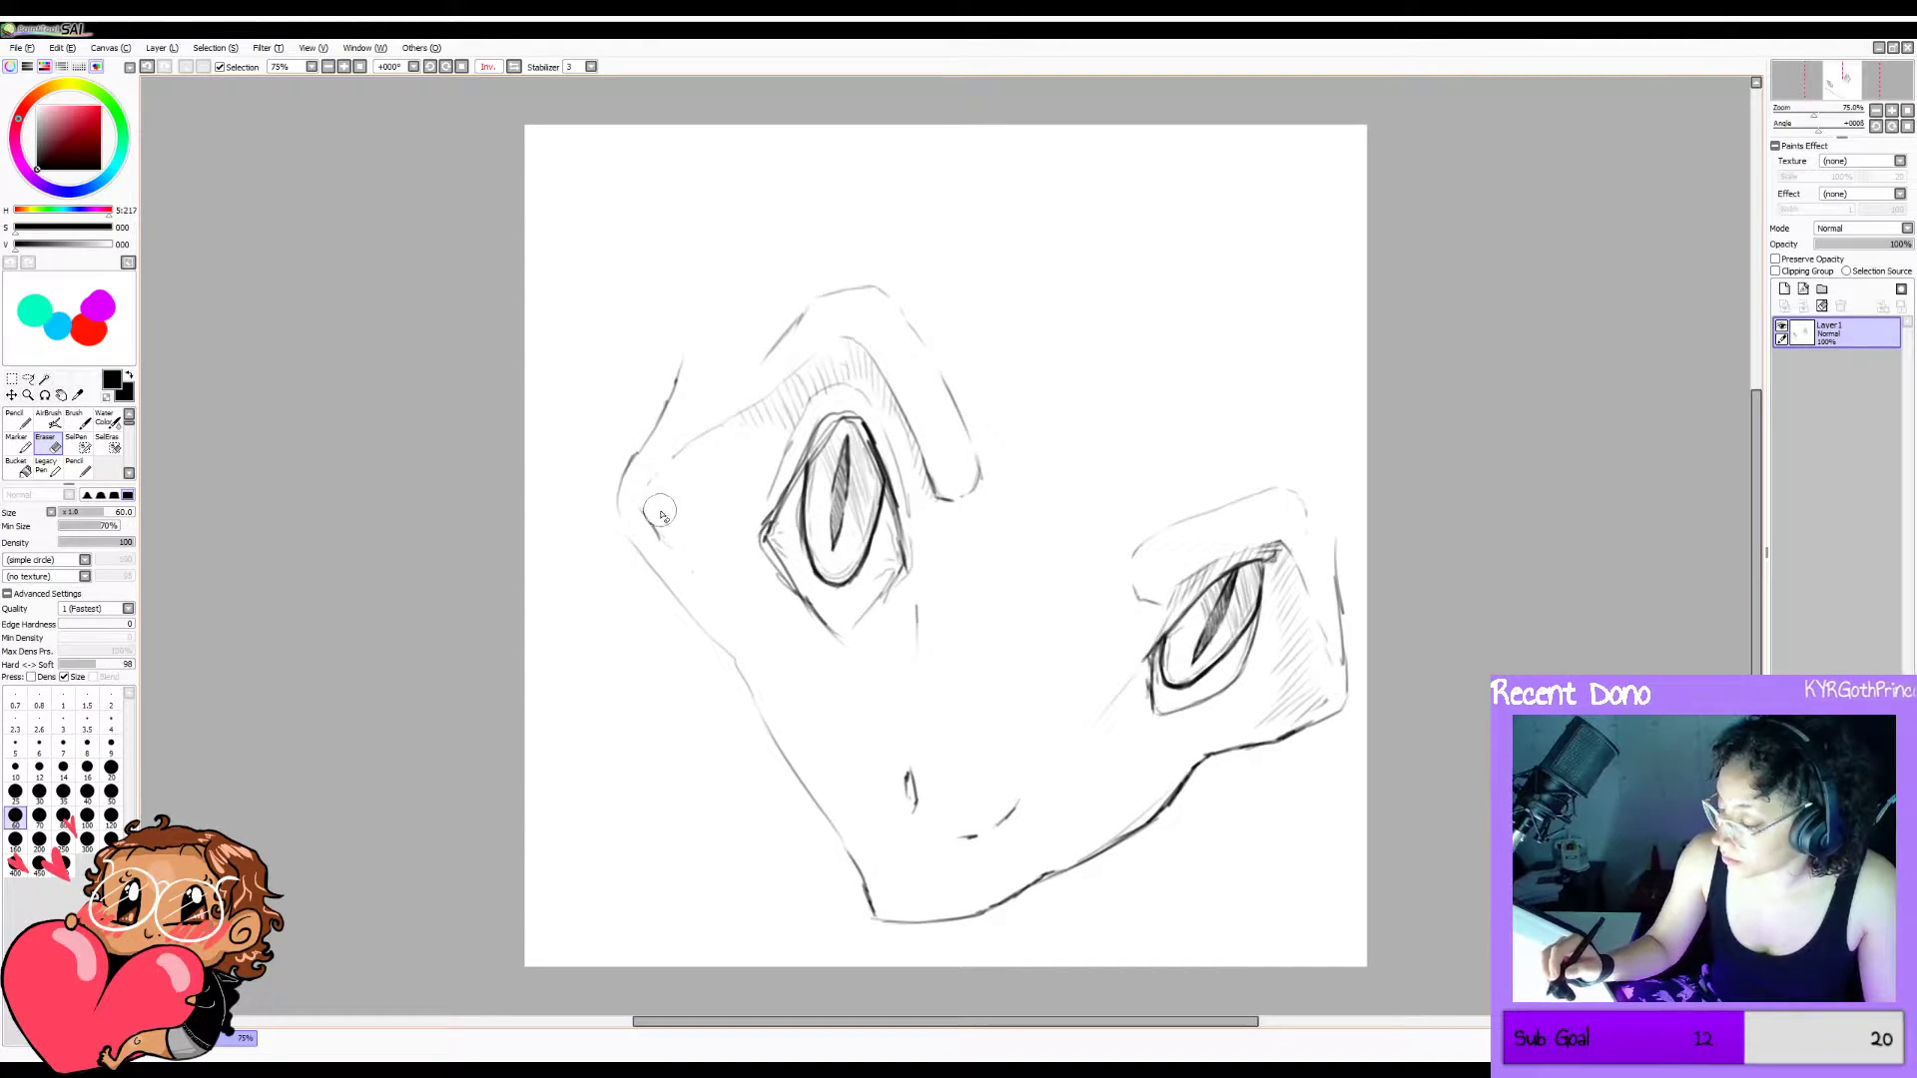
click(118, 527)
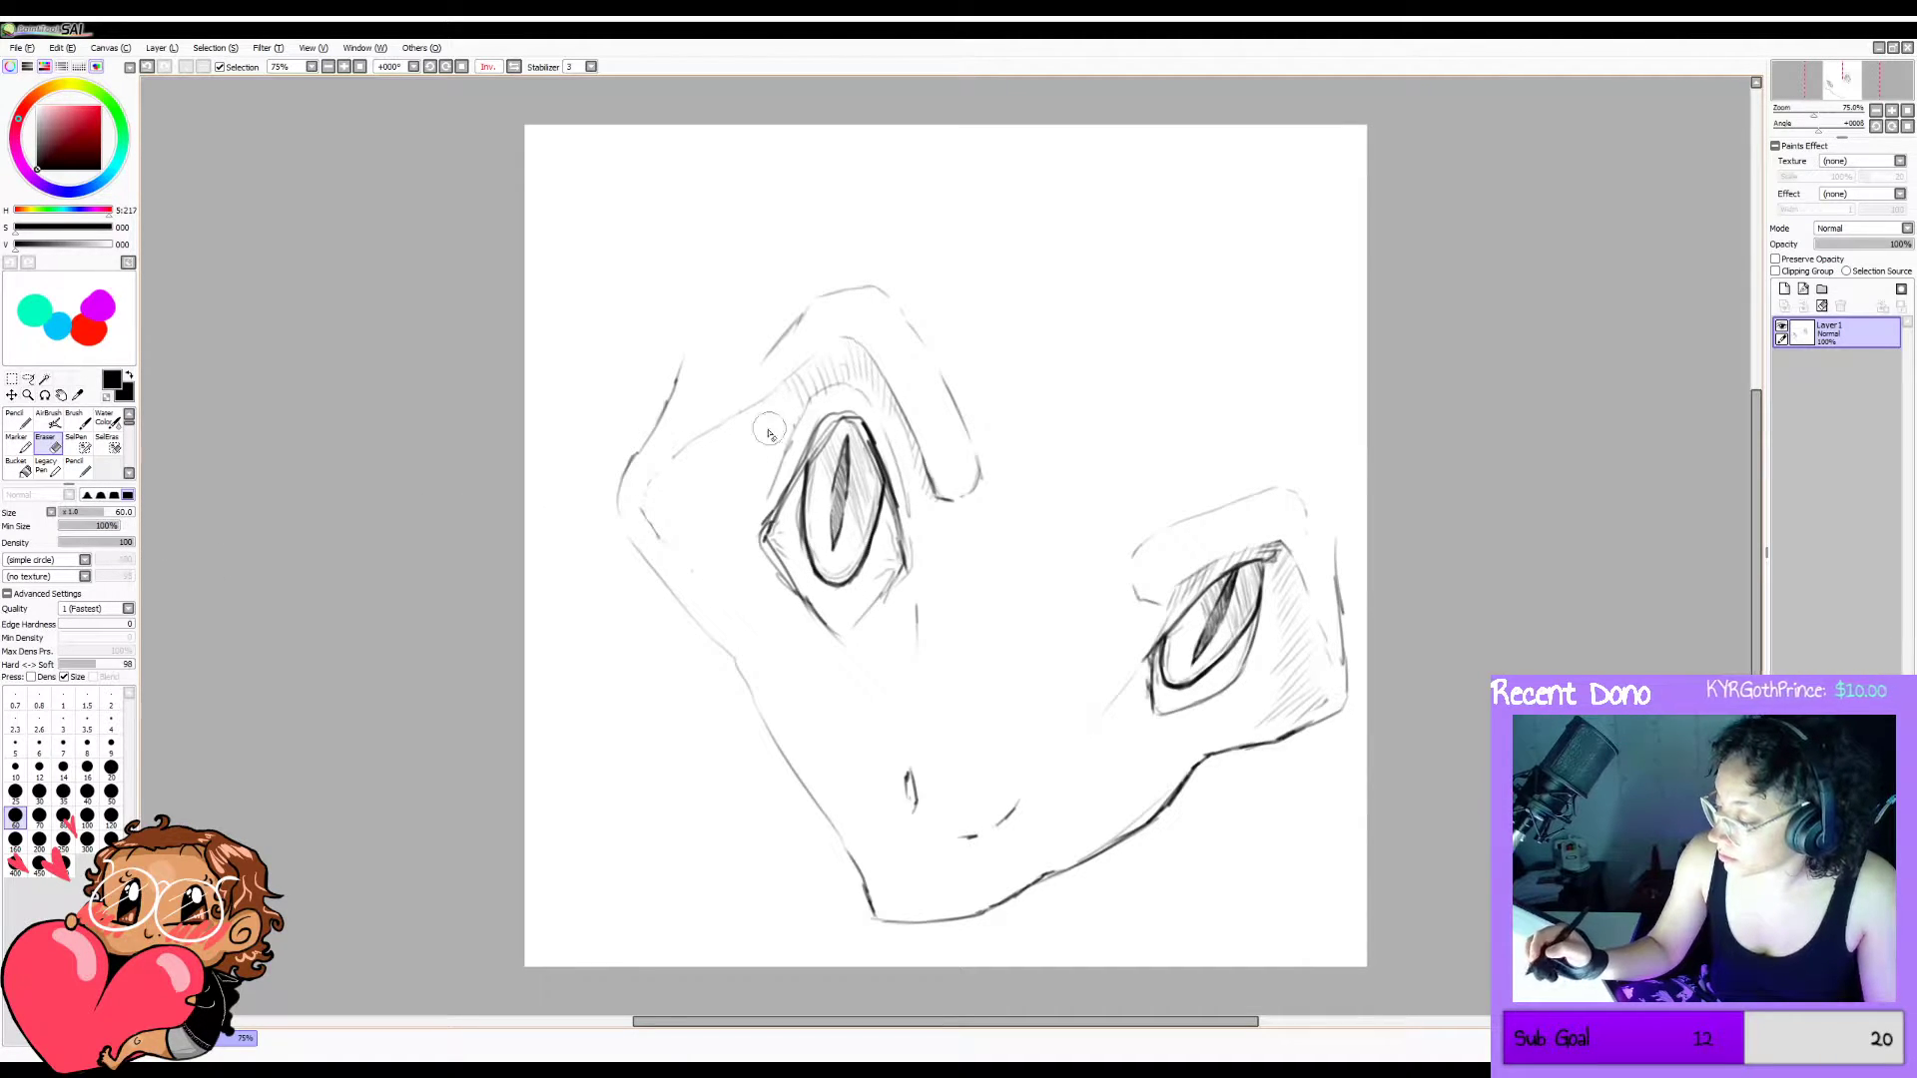
Reduce the Eraser to size 10, clear the hatching close to the brow band's edge, and return to the unmirrored view.
key(bracketleft)
key(bracketleft)
key(bracketleft)
key(bracketleft)
key(bracketleft)
key(bracketleft)
key(bracketleft)
key(bracketleft)
key(bracketleft)
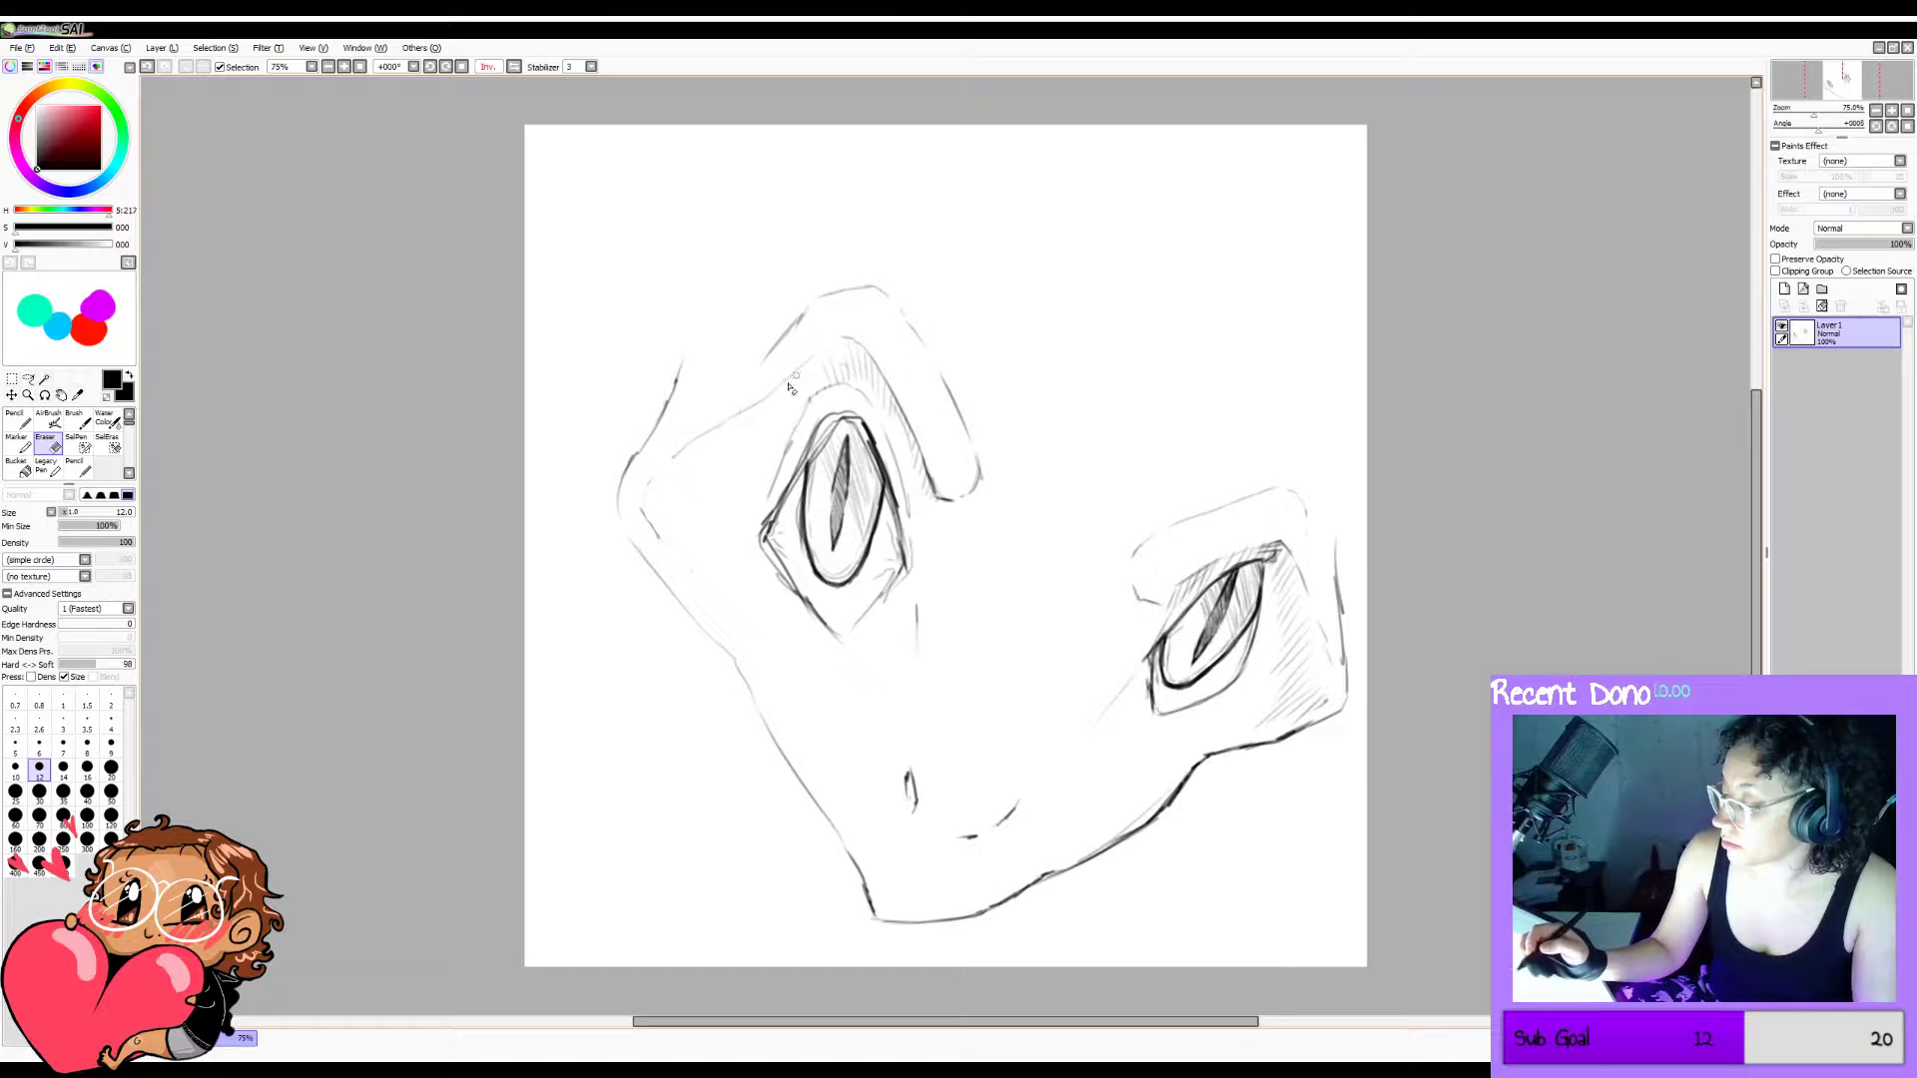
key(bracketleft)
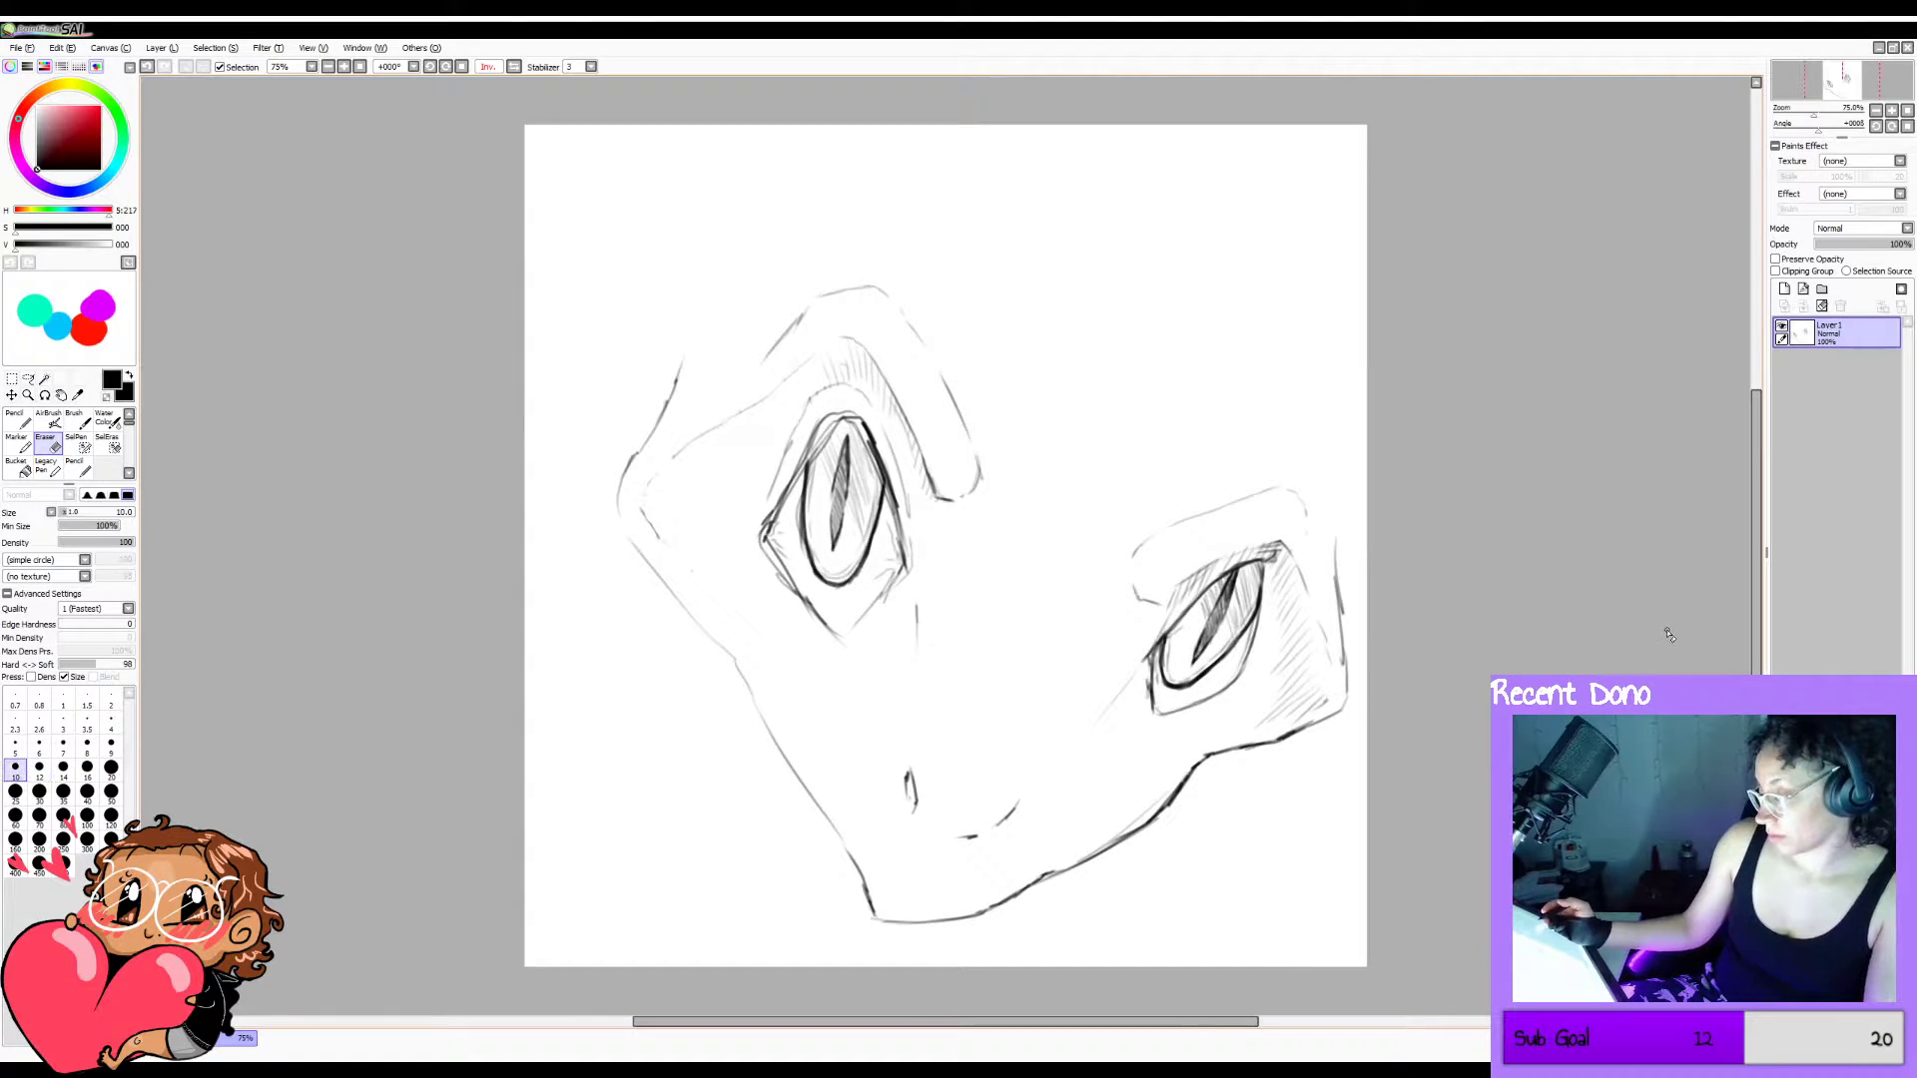
key(h)
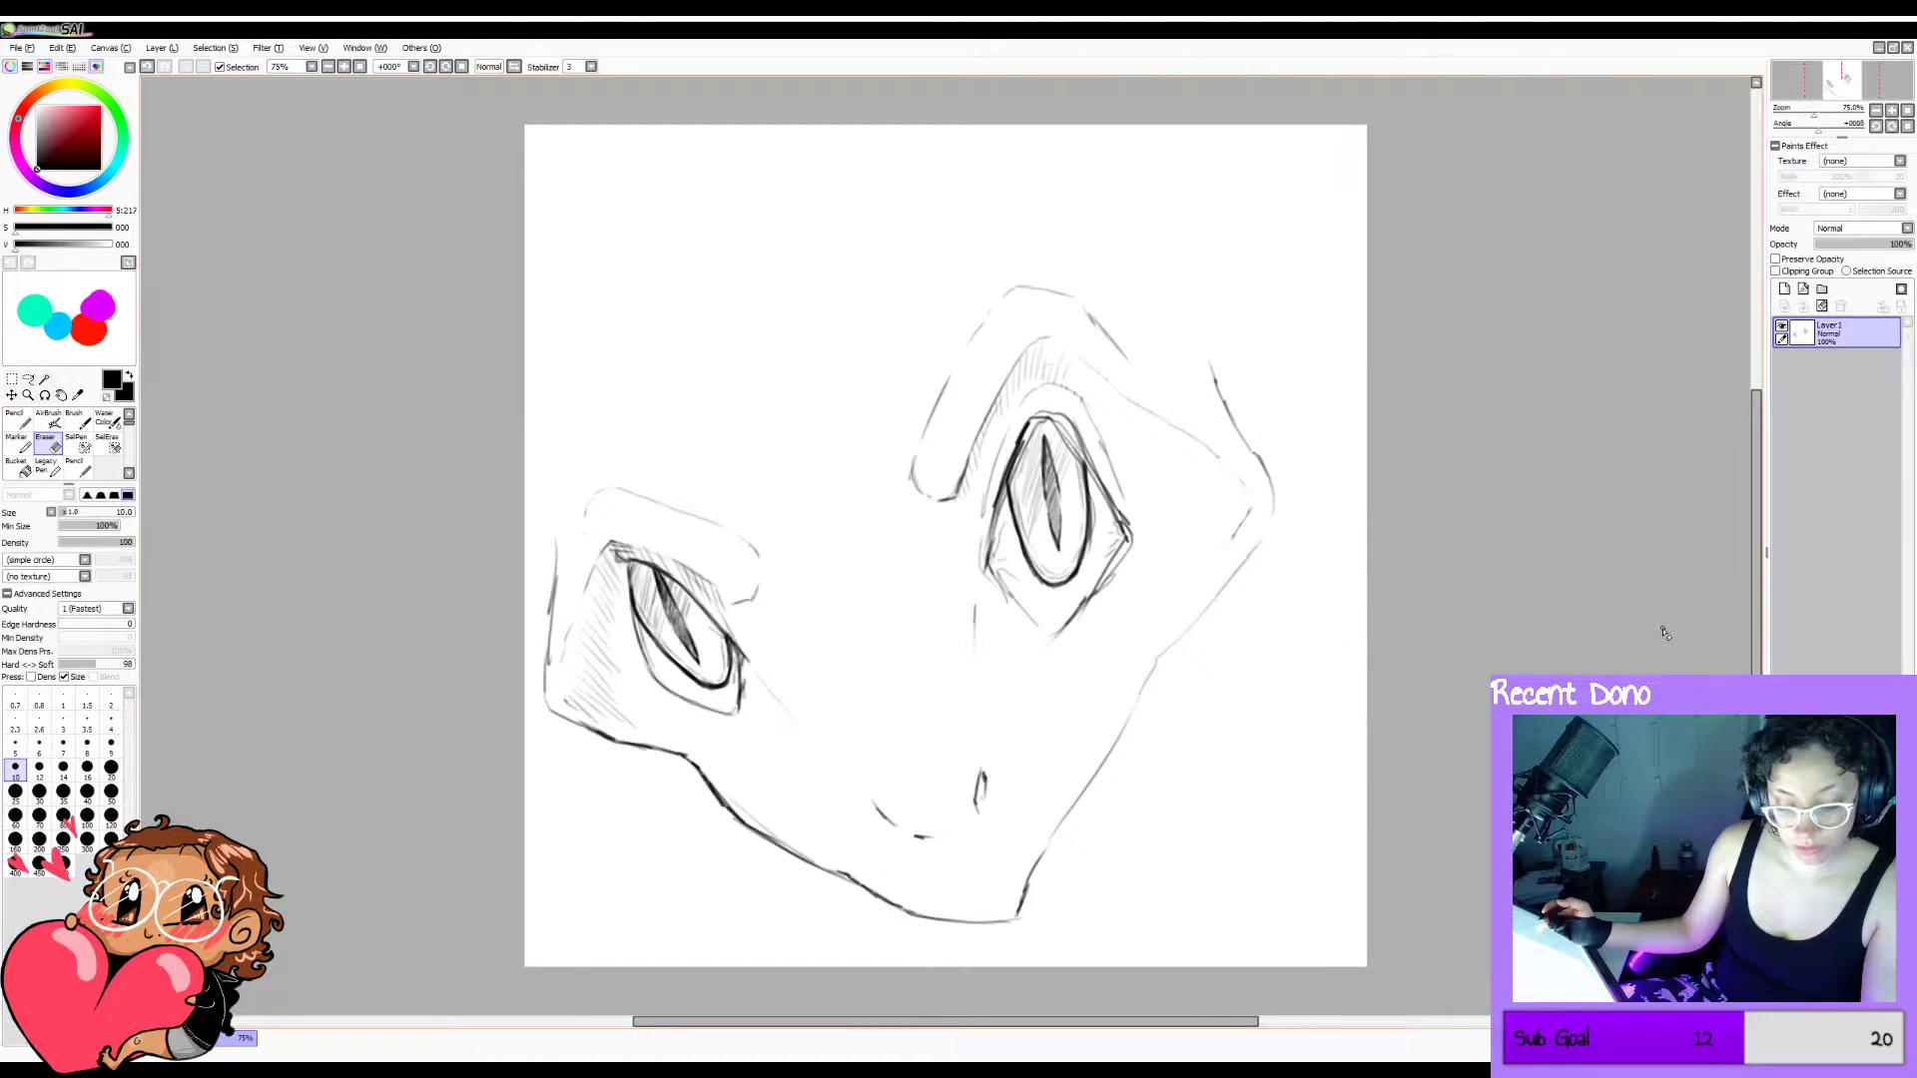
Add hatching strokes above the taller eye and at the outer edge of the smaller eye's socket with the Water Color brush.
key(c)
mouse_move(1052, 344)
mouse_down()
mouse_move(1045, 384)
mouse_move(1061, 379)
mouse_up()
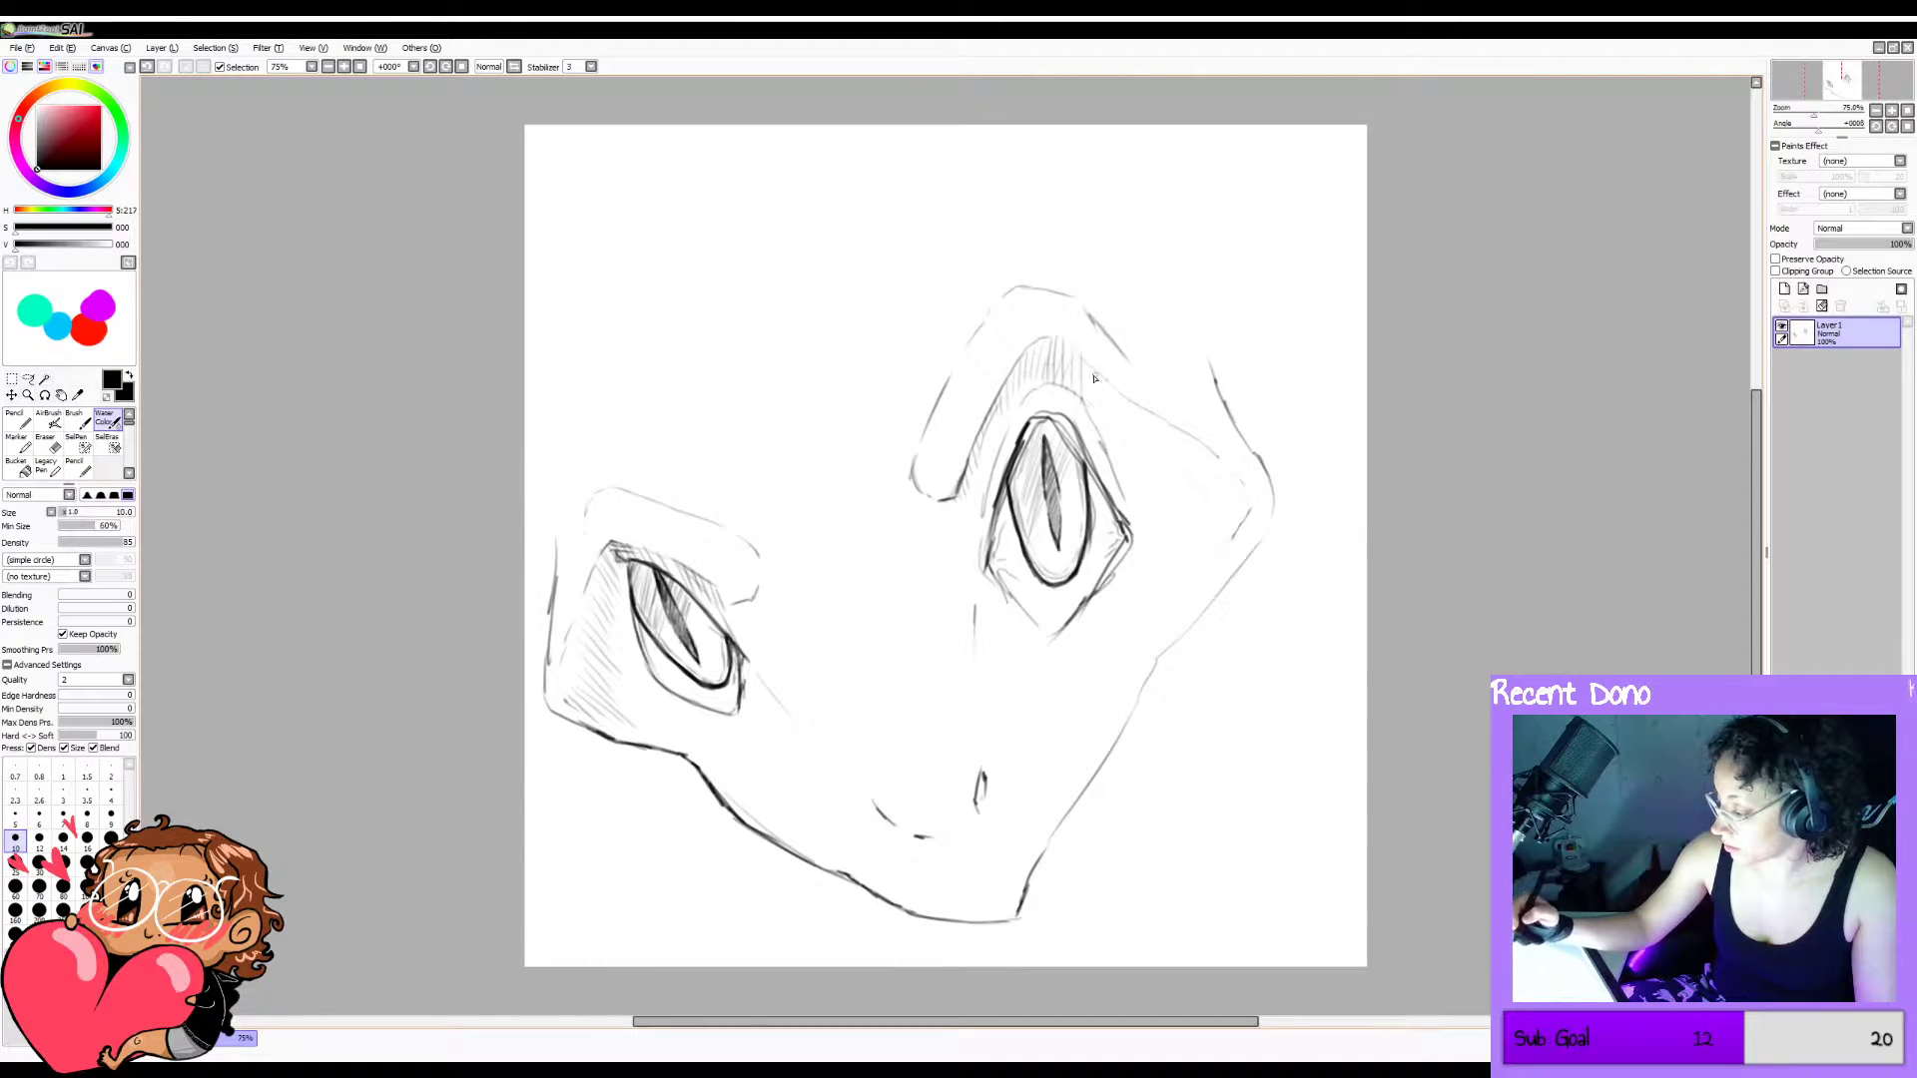
key(ctrl+z)
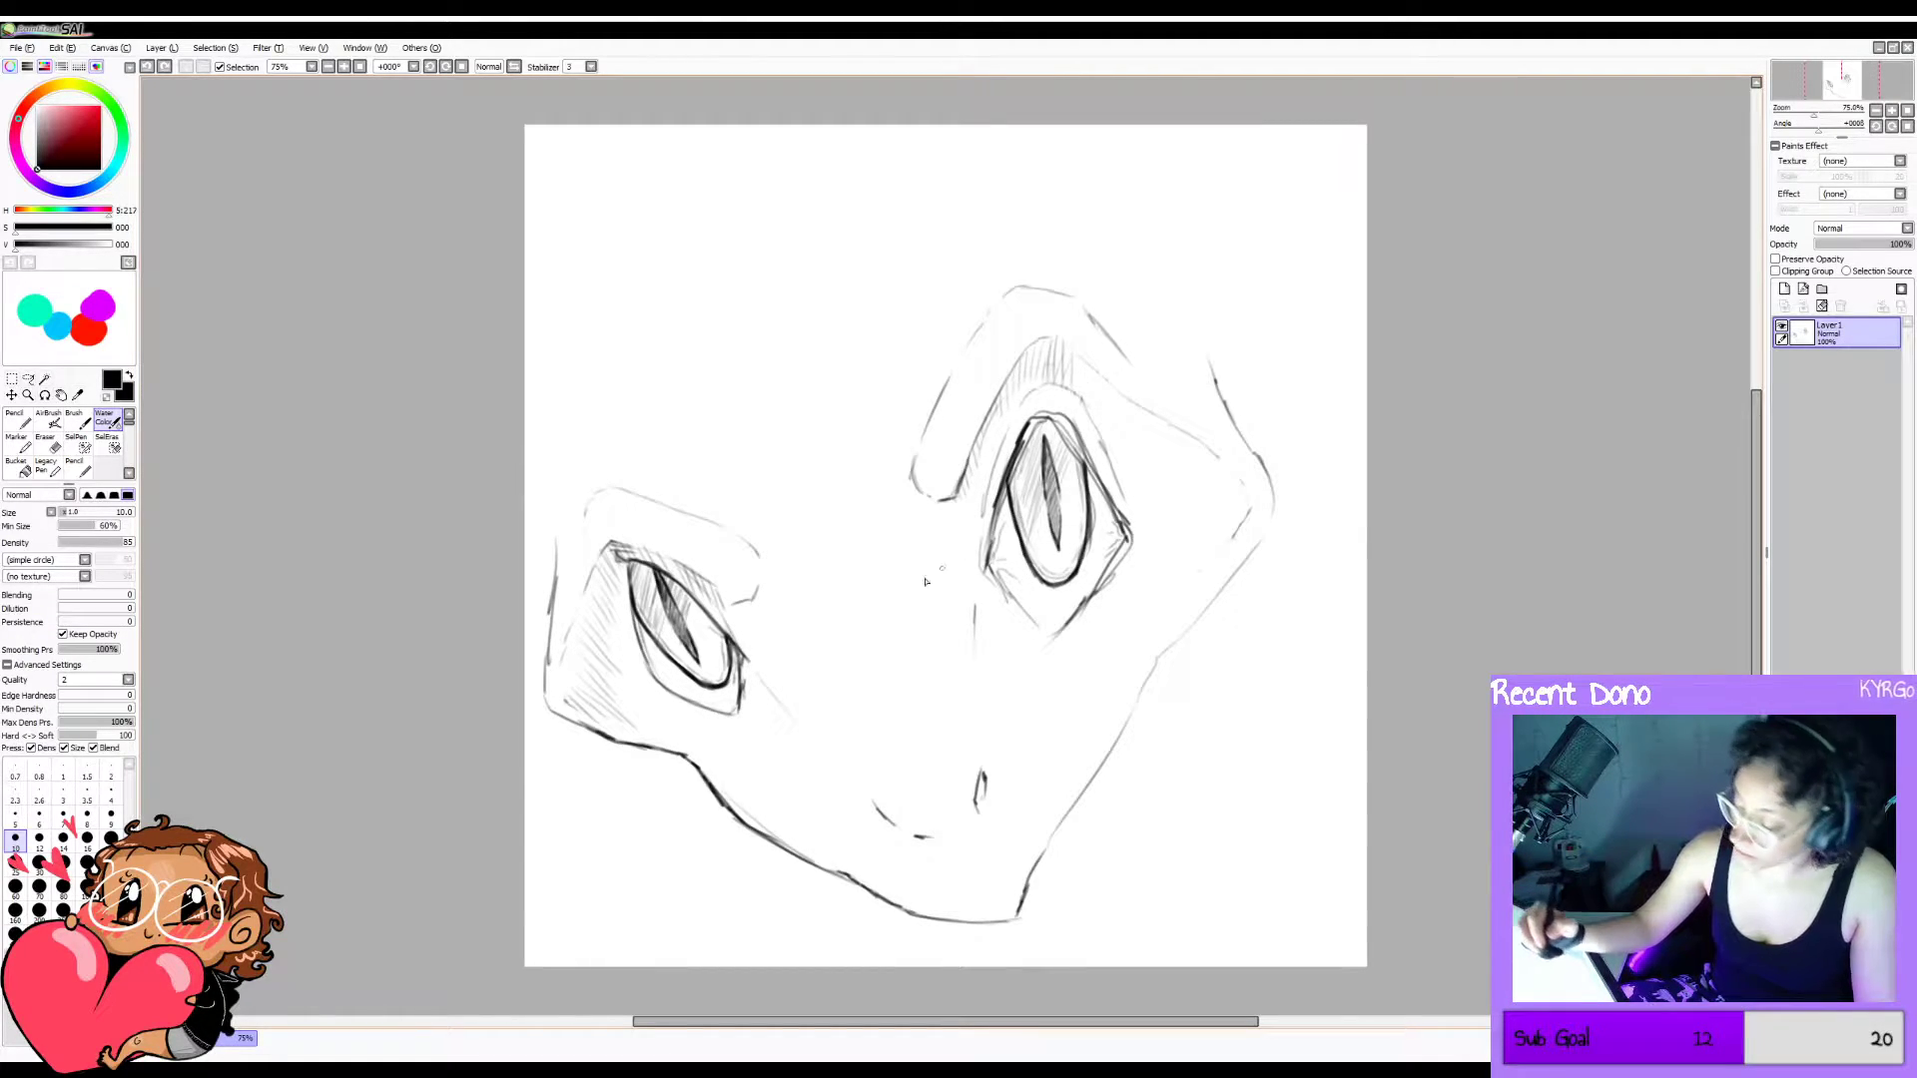
drag(561, 656, 584, 675)
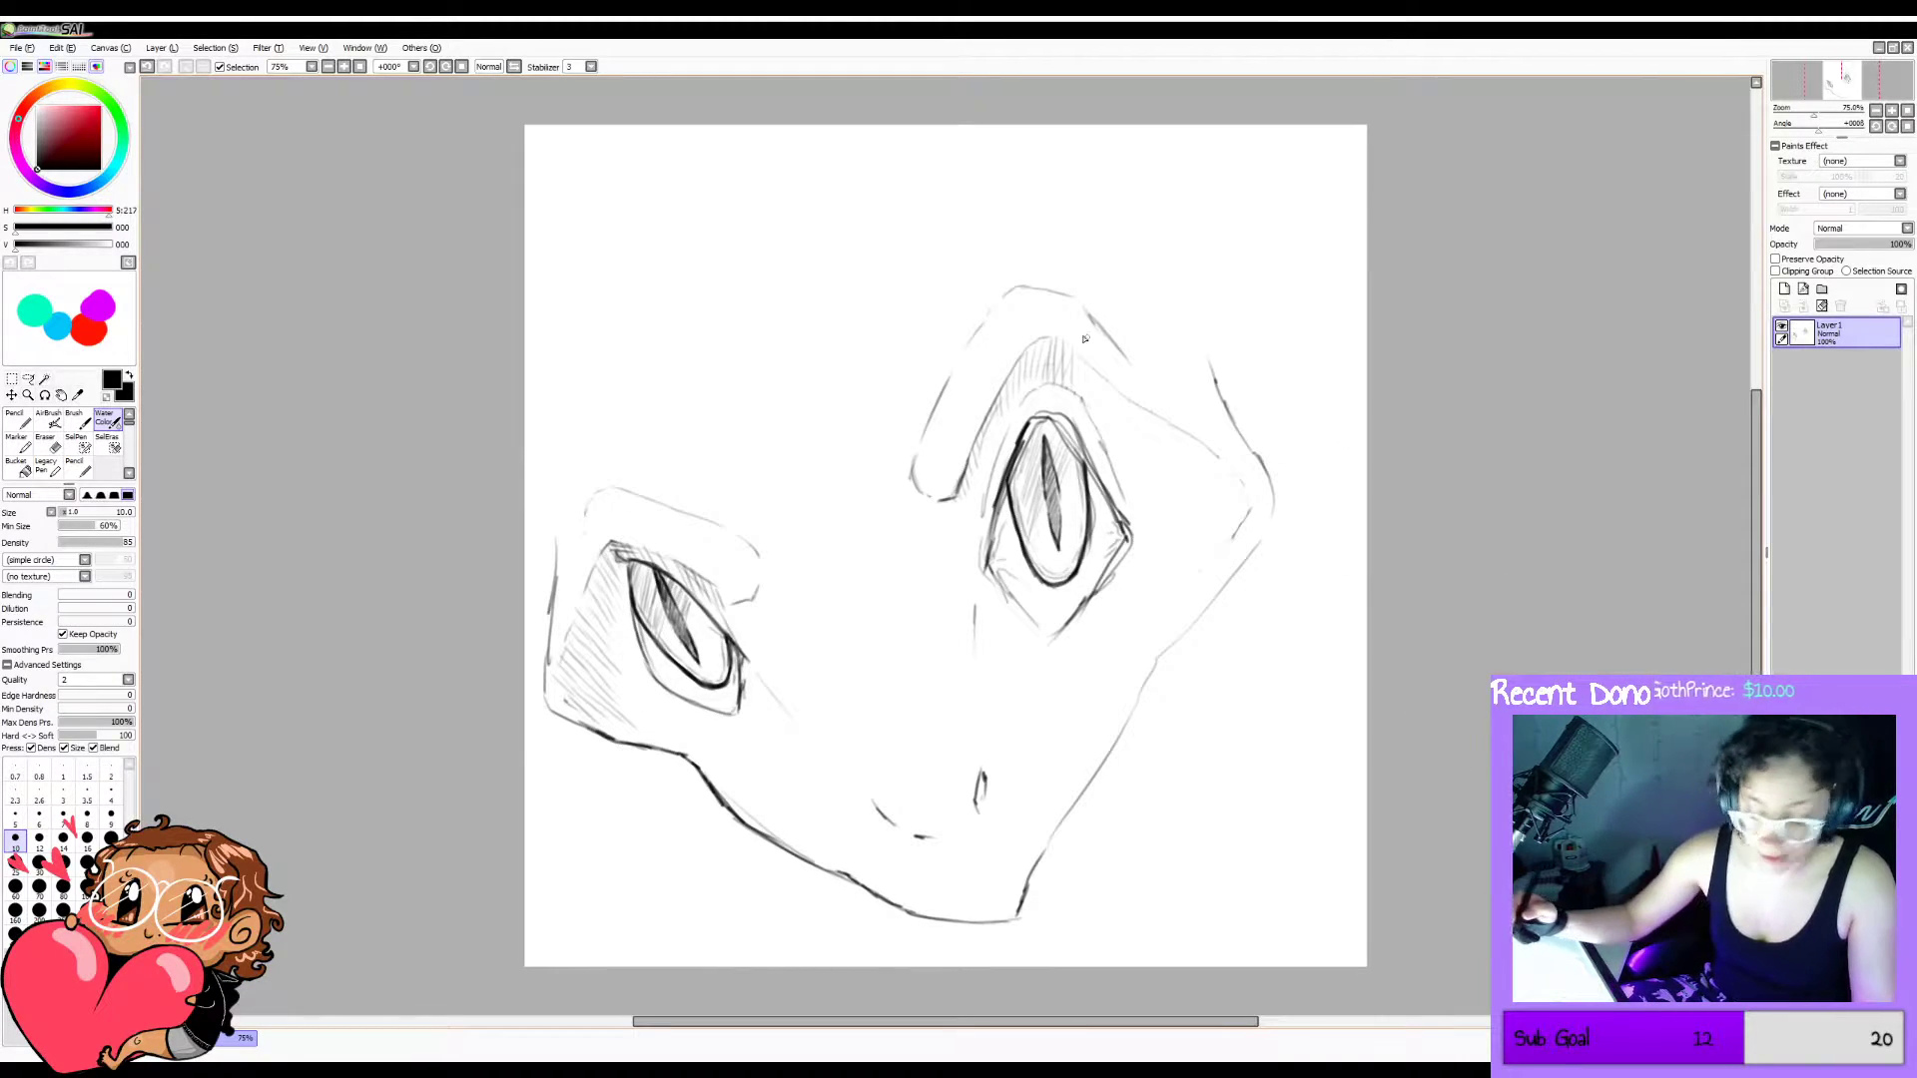
Erase all the remaining hatching between the taller eye and its brow band with the Eraser at size 25.
key(e)
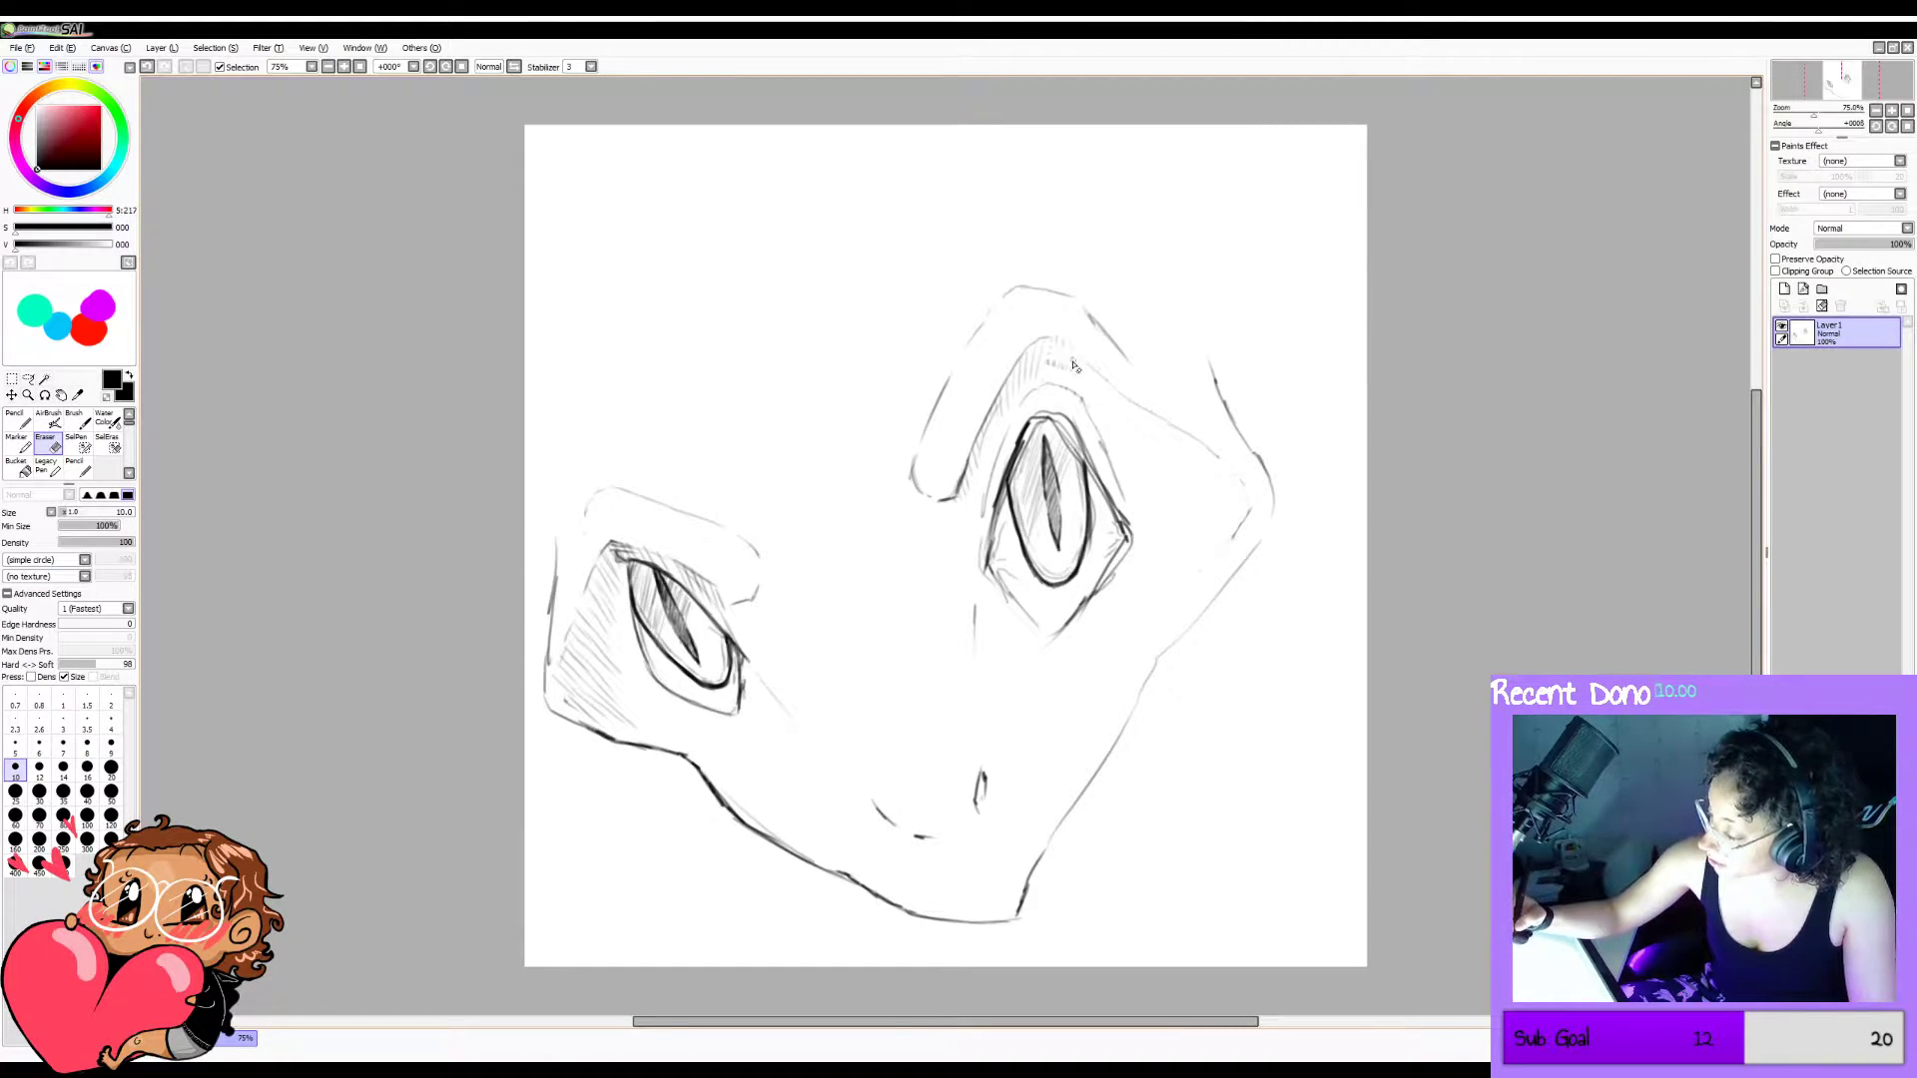
key(bracketright)
key(bracketright)
key(bracketright)
key(bracketright)
key(bracketright)
key(bracketright)
key(bracketright)
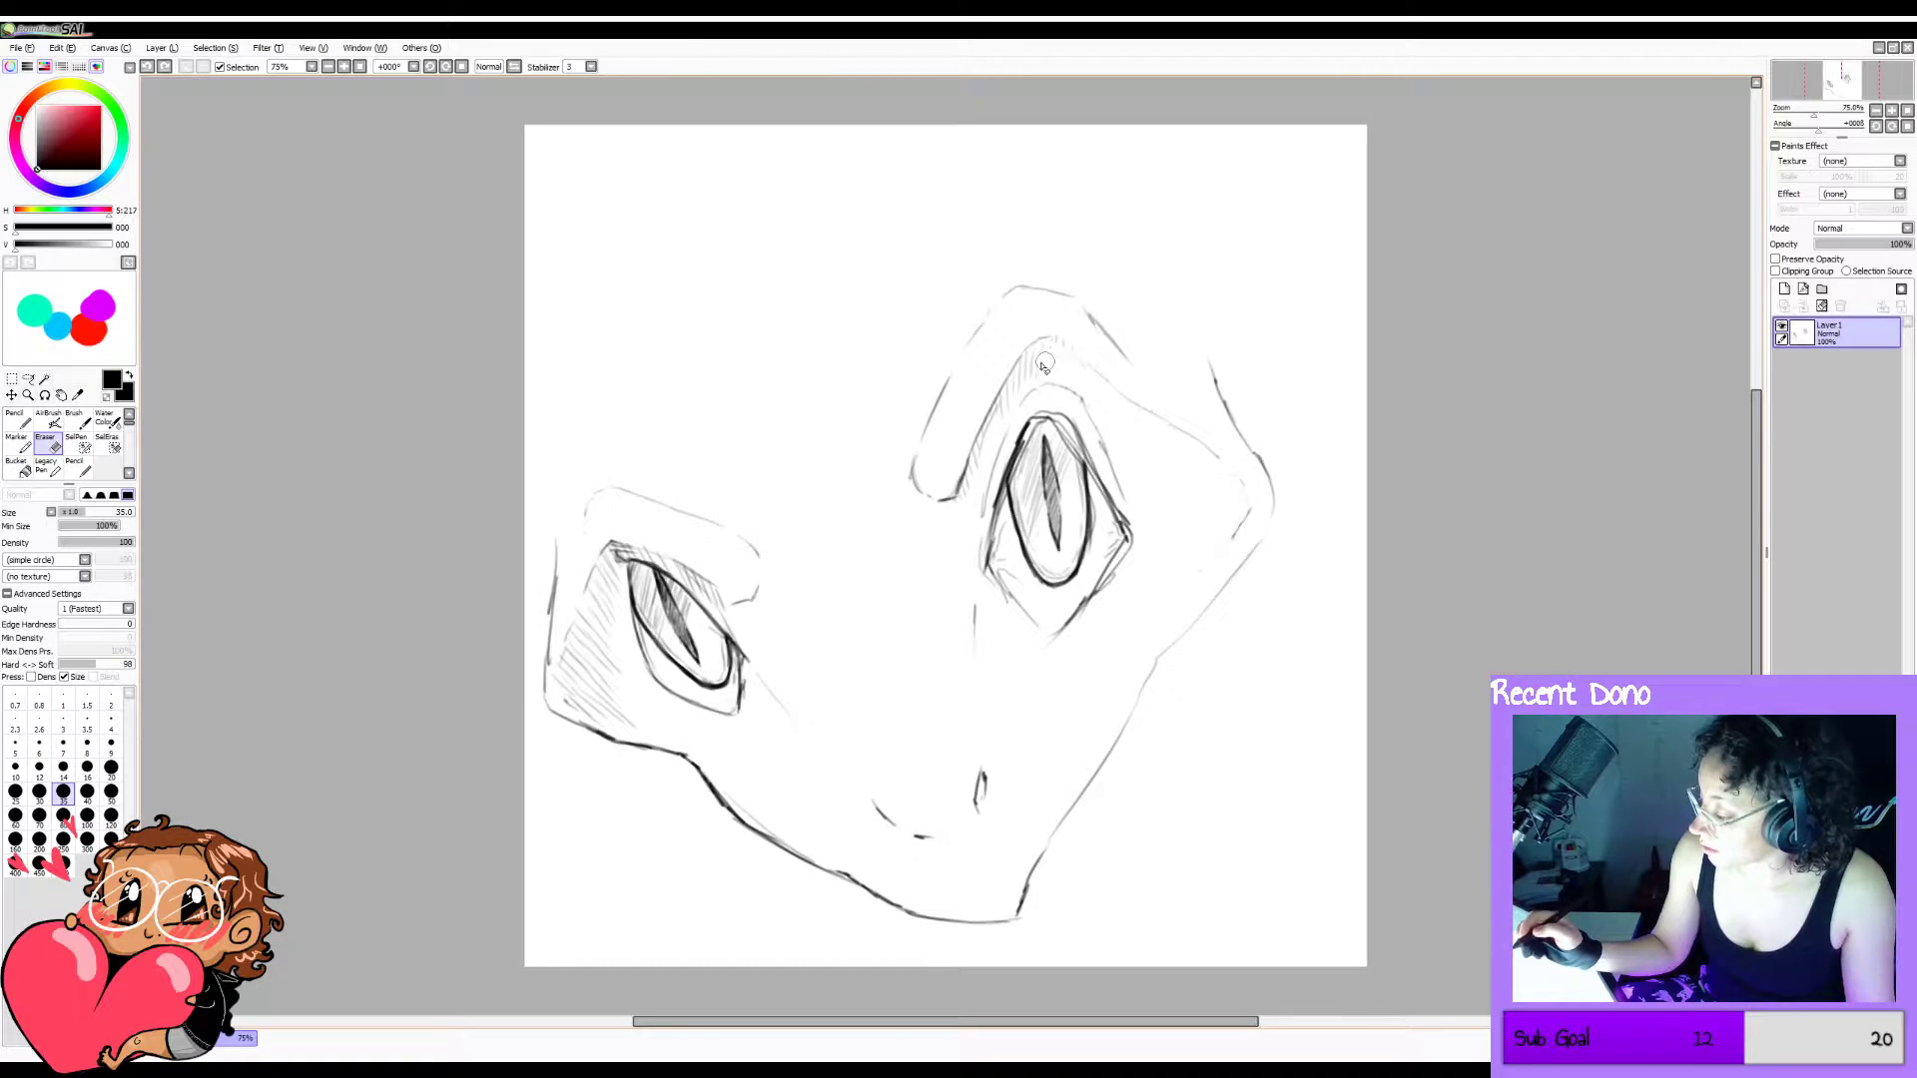
drag(1039, 361, 961, 497)
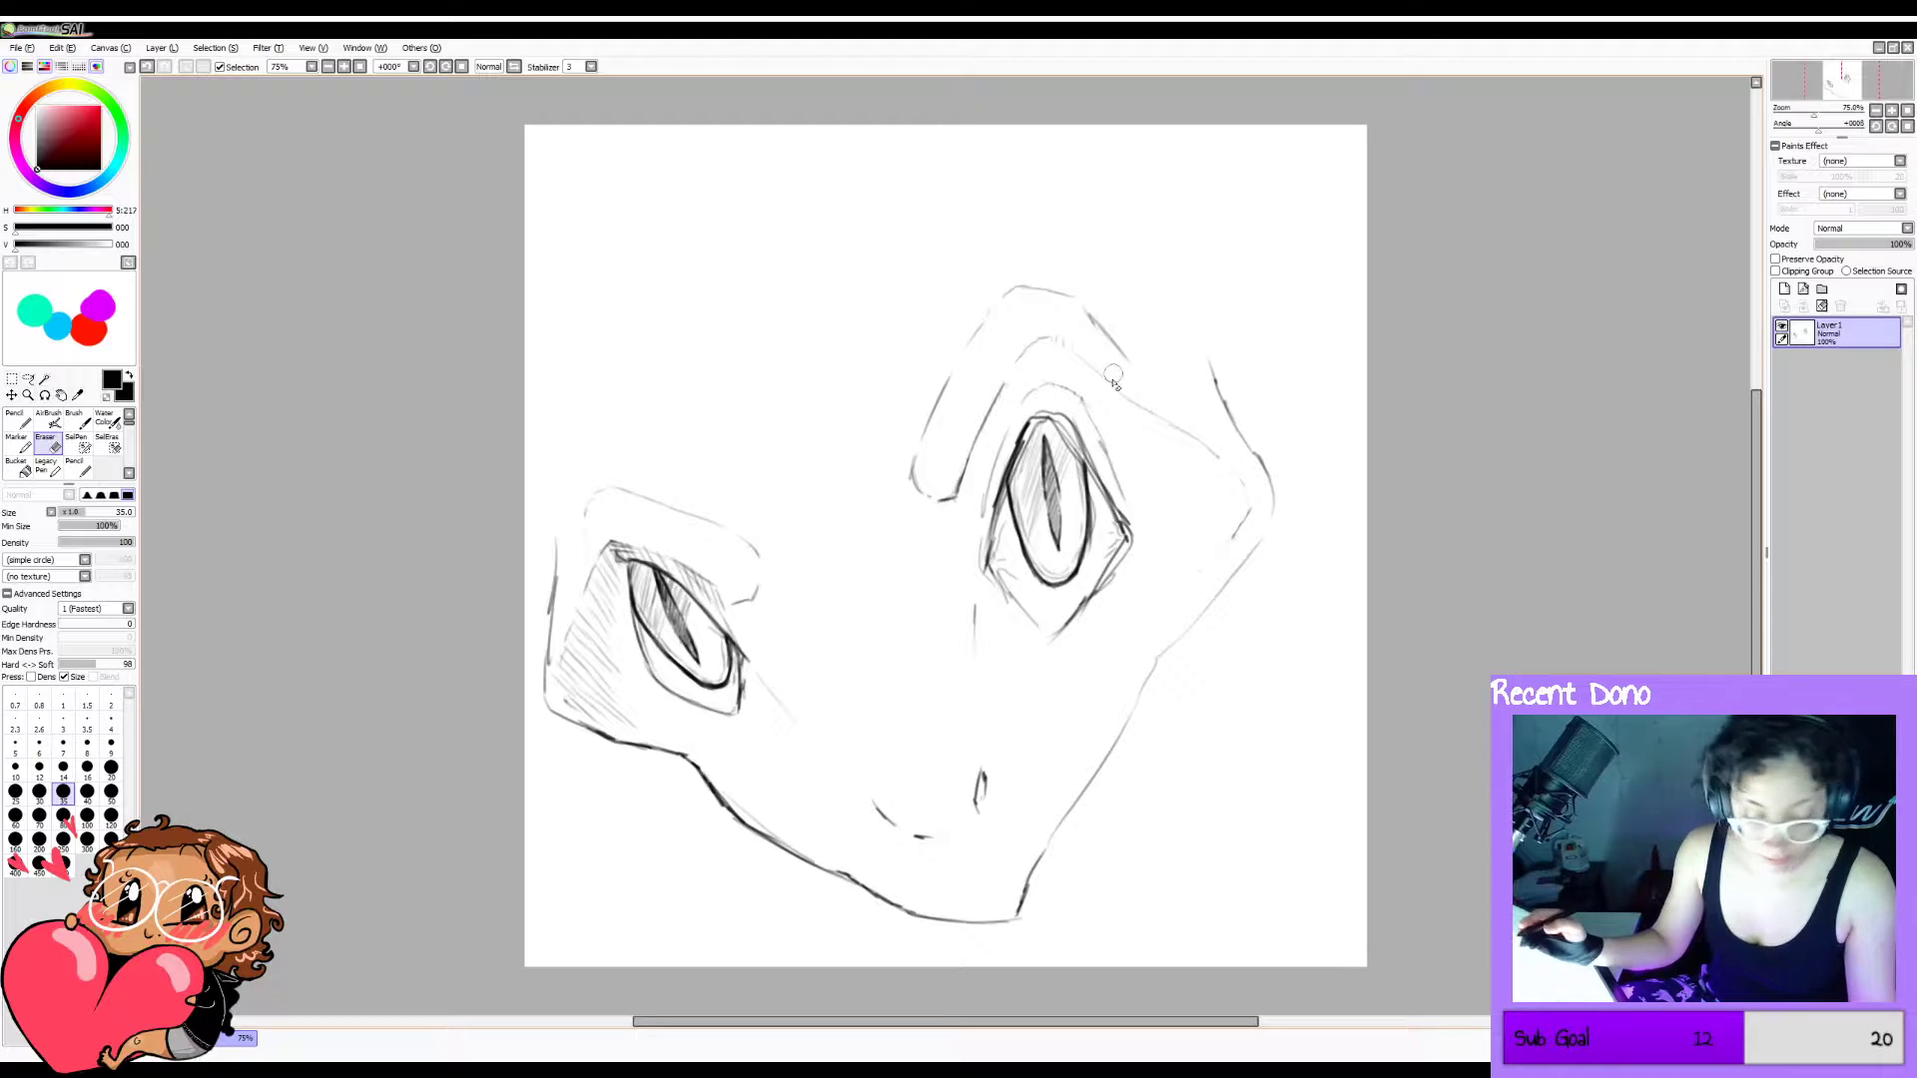
Hatch the inner side of the taller eye's socket with the Water Color brush, undoing stray strokes.
key(c)
drag(1010, 401, 979, 472)
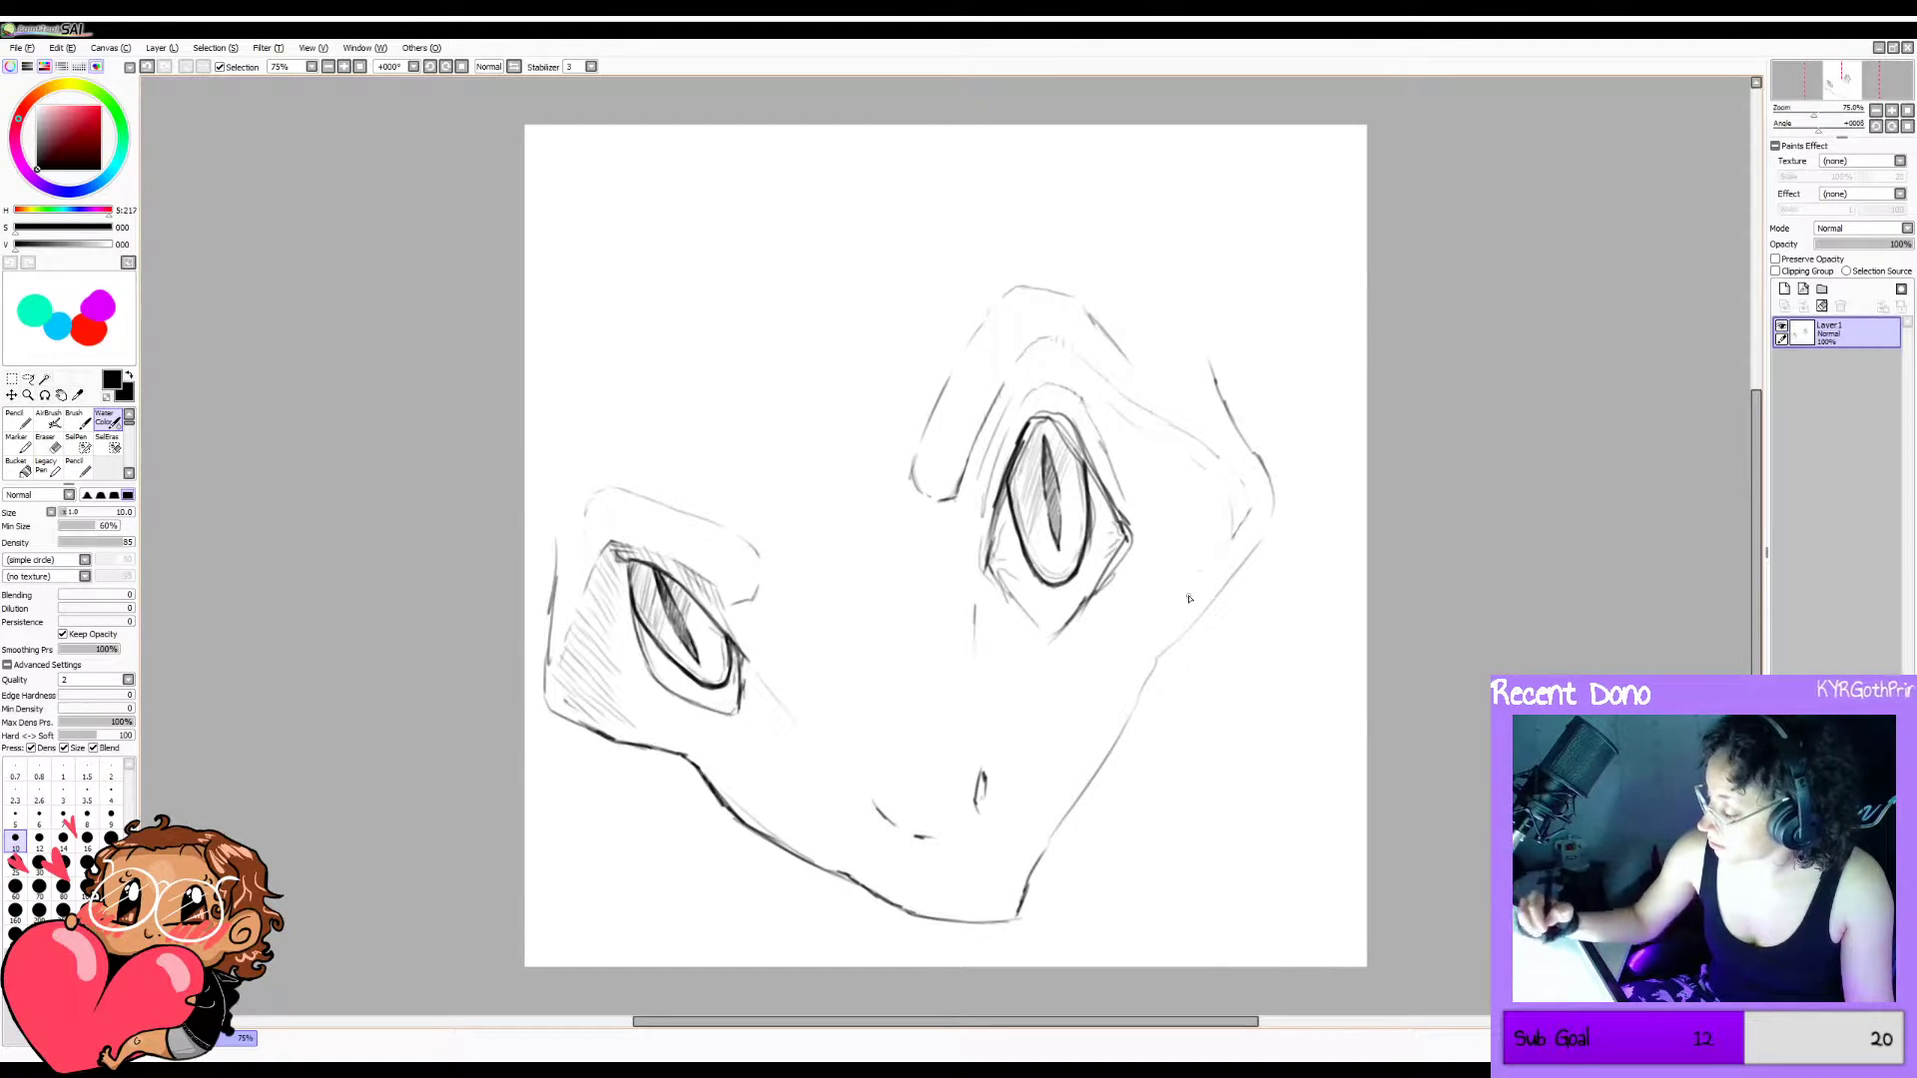
key(ctrl+z)
drag(1120, 405, 1148, 433)
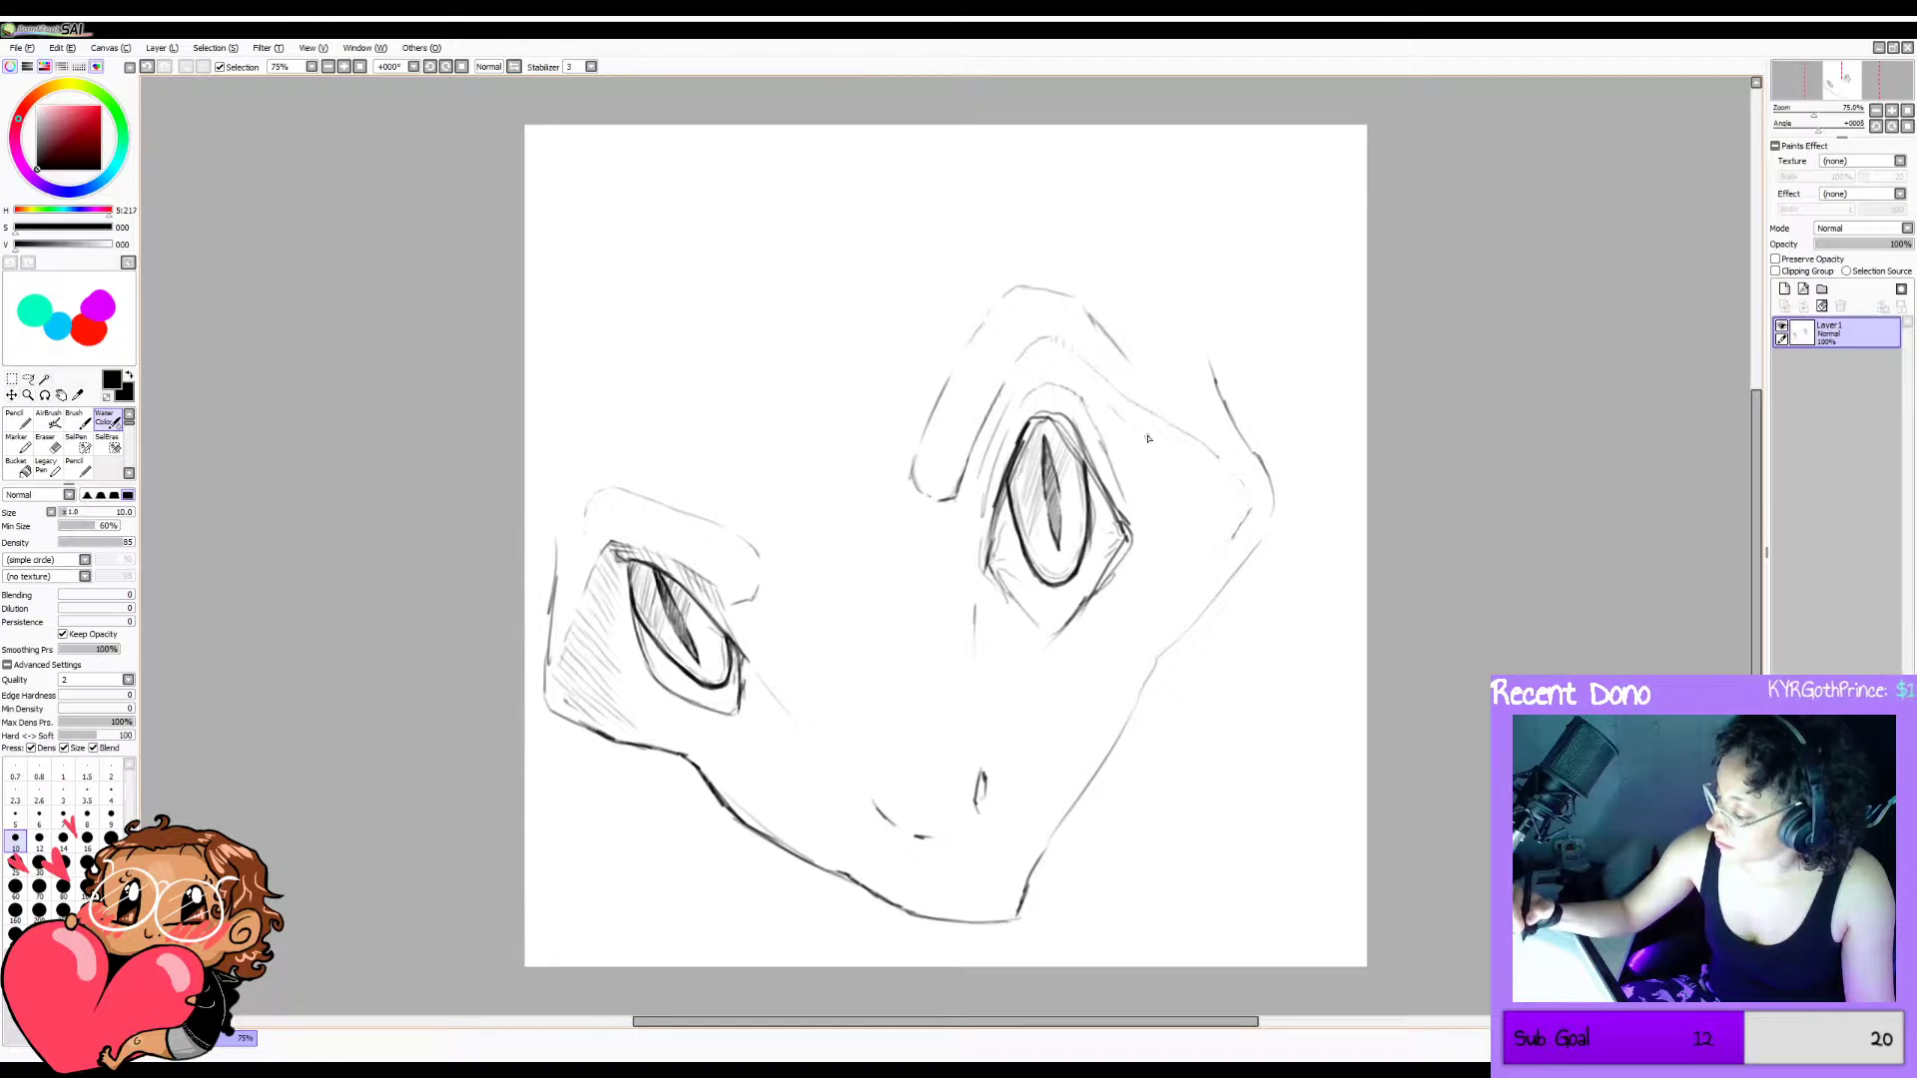
key(ctrl+z)
mouse_move(1035, 374)
mouse_down()
mouse_move(1076, 372)
mouse_move(1102, 400)
mouse_up()
key(ctrl+z)
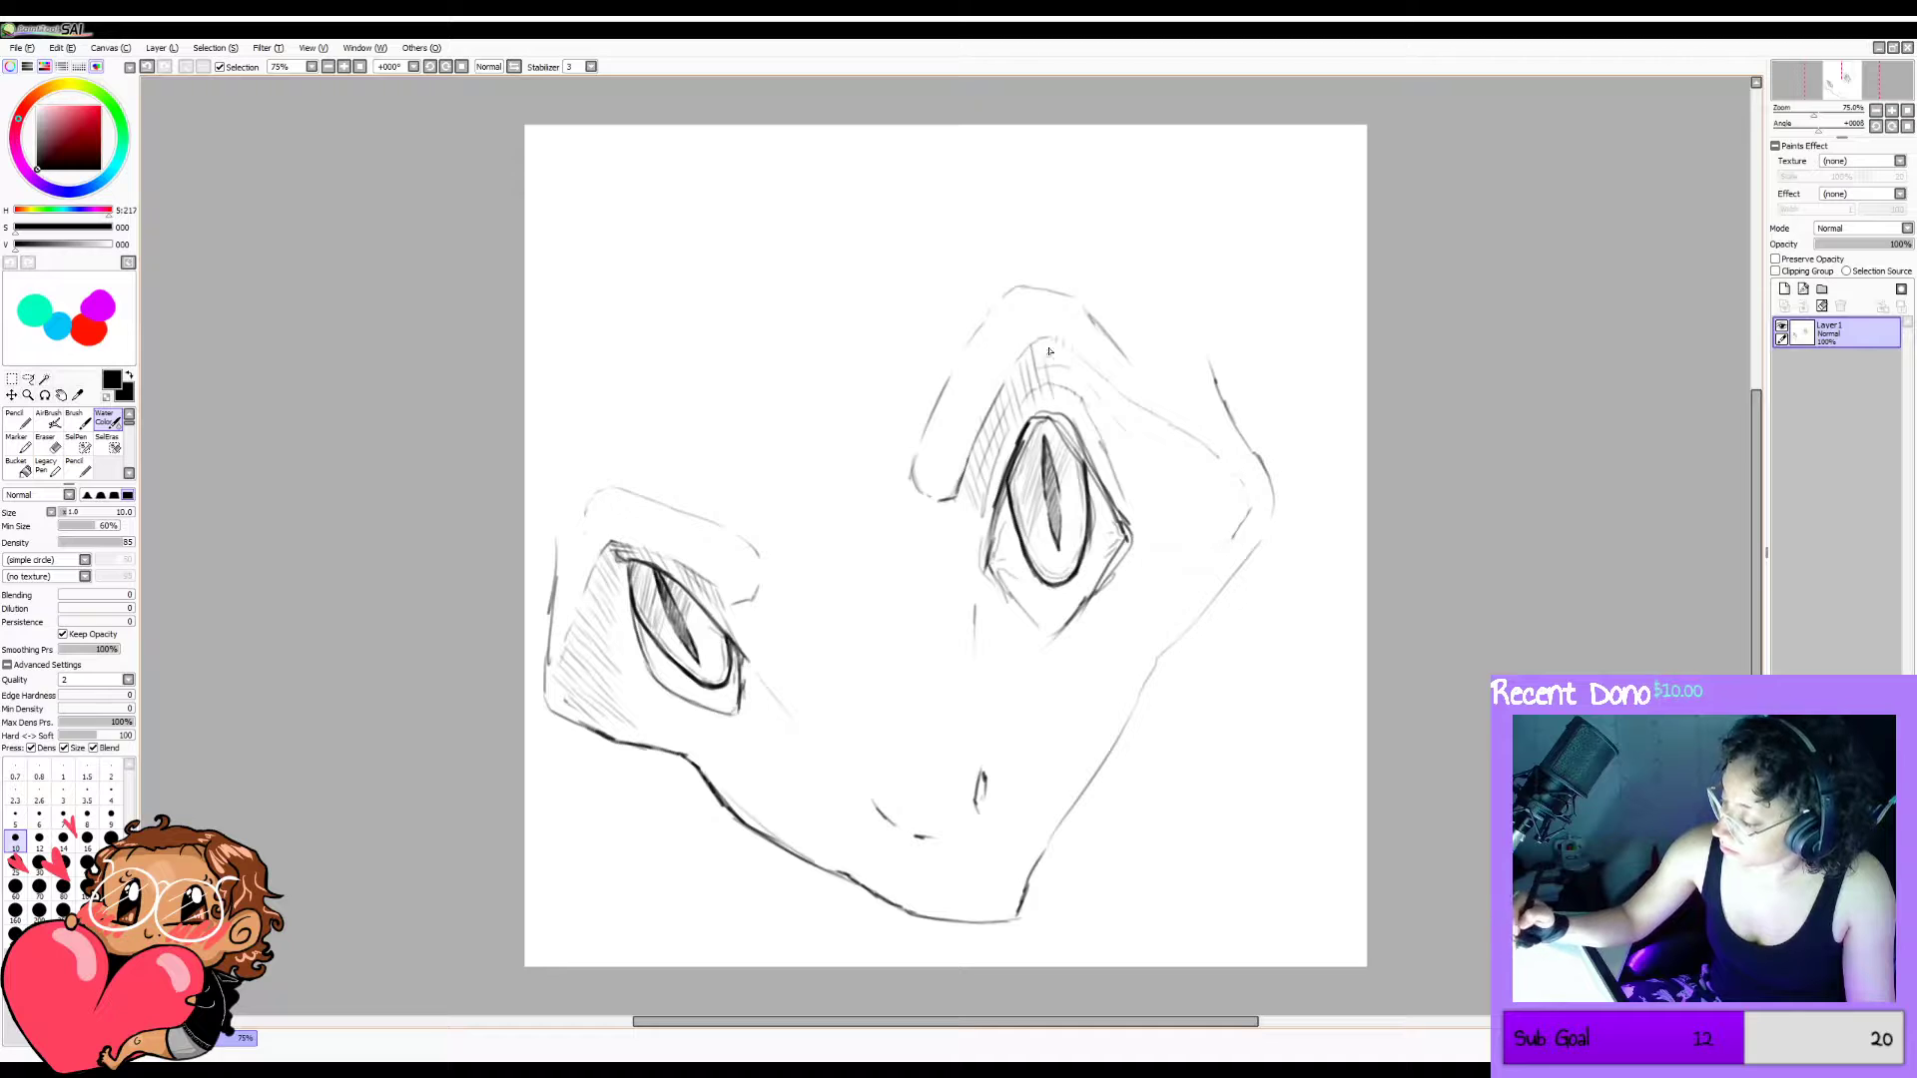
Hatch above the taller eye and along the start of the brow band's outer slope, undoing uneven strokes.
mouse_move(1088, 356)
mouse_down()
mouse_move(1088, 413)
mouse_move(1168, 477)
mouse_up()
key(ctrl+z)
key(ctrl+z)
mouse_move(1149, 412)
mouse_down()
mouse_move(1156, 469)
mouse_move(1185, 499)
mouse_up()
key(ctrl+z)
key(ctrl+z)
key(ctrl+z)
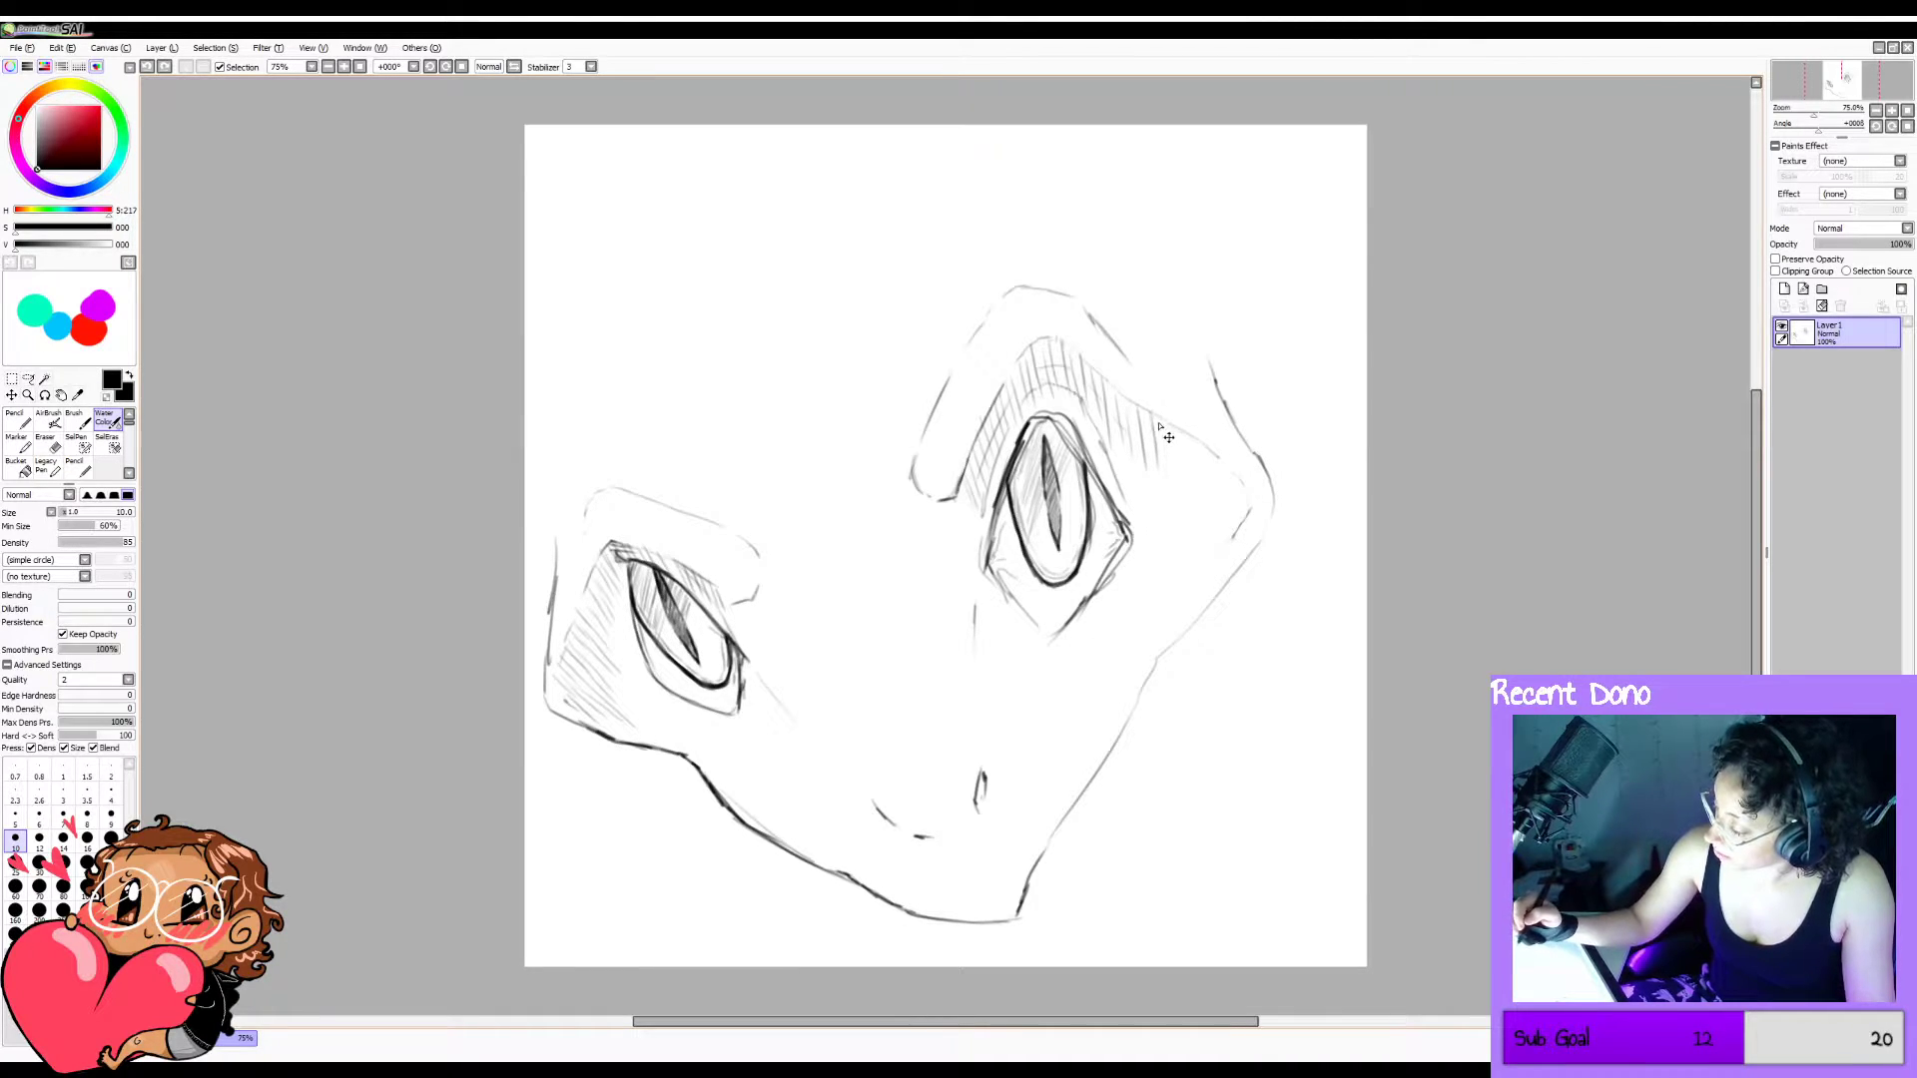
Extend the parallel hatching along the brow band's underside down into the cheek corner beside the taller eye.
mouse_move(1147, 412)
mouse_down()
mouse_move(1157, 478)
mouse_move(1187, 509)
mouse_up()
mouse_move(1184, 431)
mouse_down()
mouse_move(1196, 539)
mouse_move(1202, 499)
mouse_move(1211, 521)
mouse_up()
key(ctrl+z)
key(ctrl+z)
drag(1192, 446, 1205, 540)
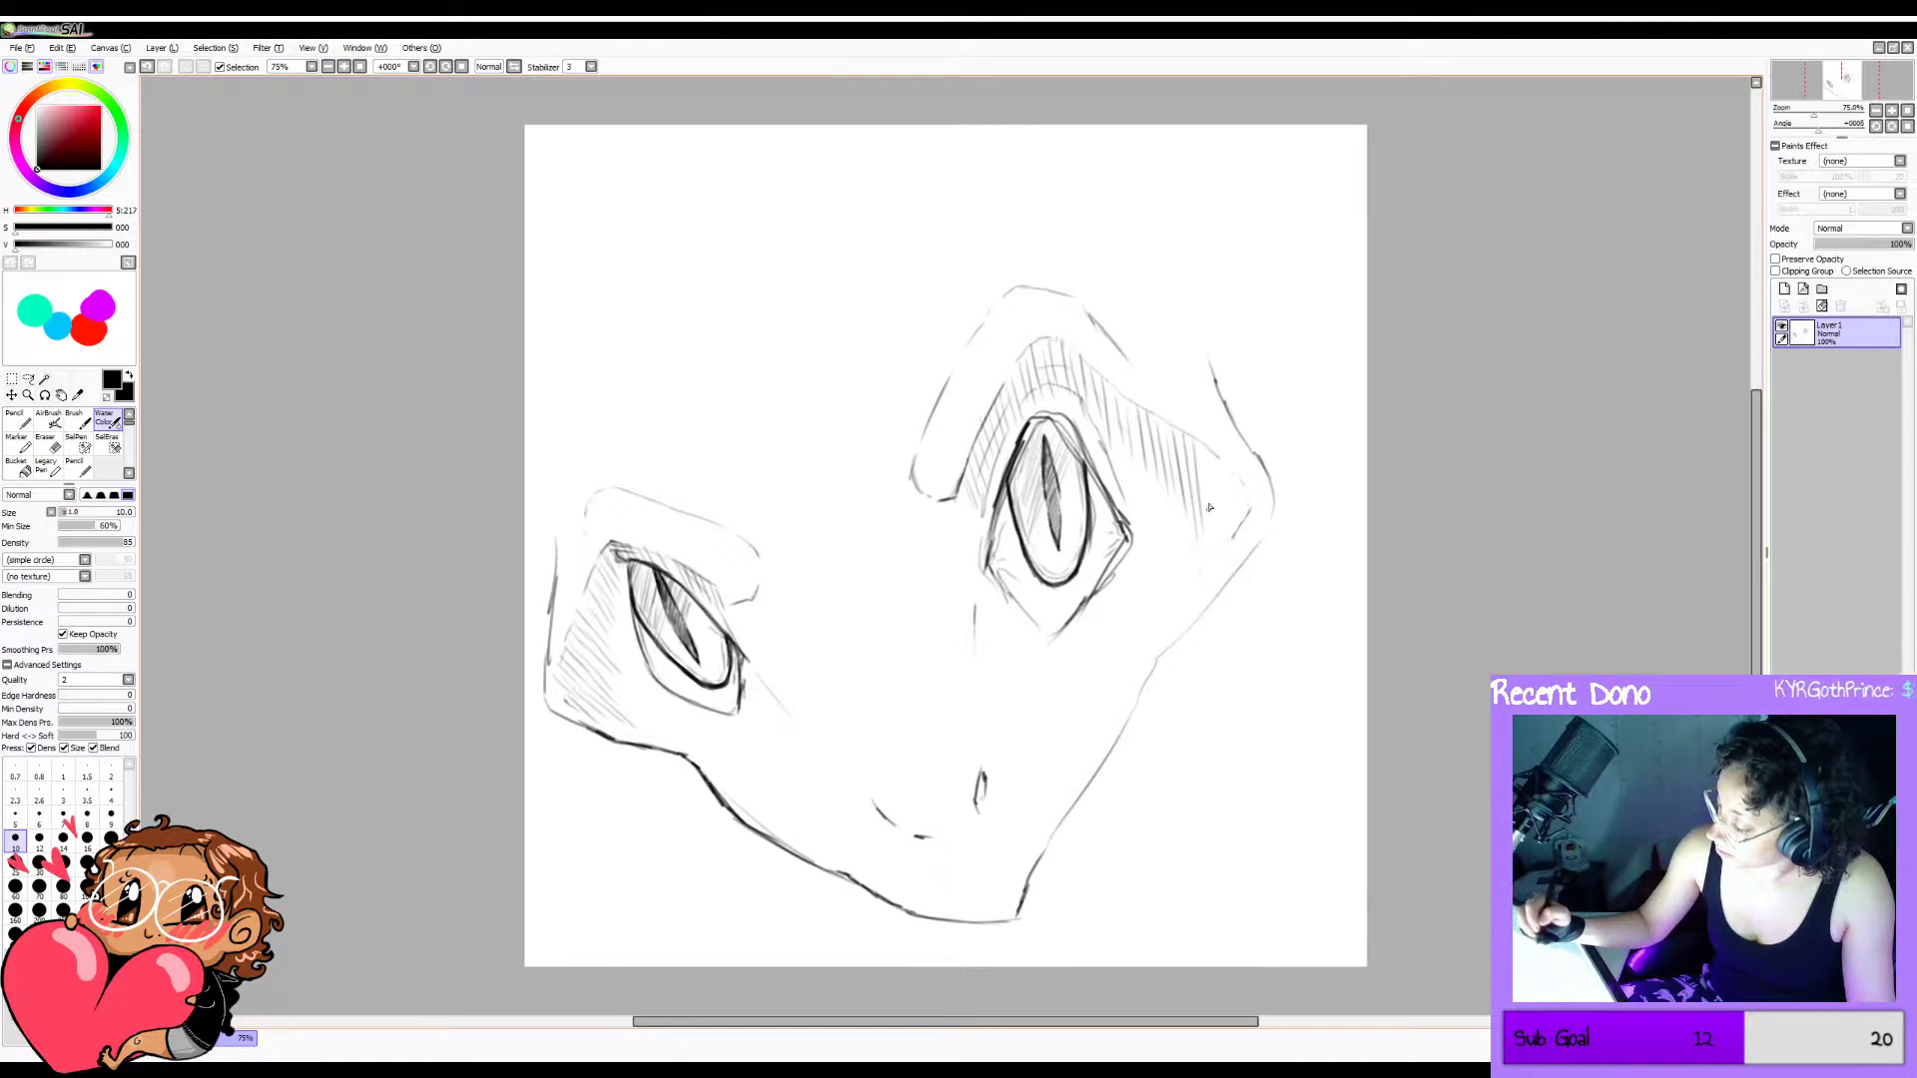
mouse_move(1201, 445)
mouse_down()
mouse_move(1219, 537)
mouse_move(1230, 485)
mouse_up()
drag(1228, 475, 1240, 538)
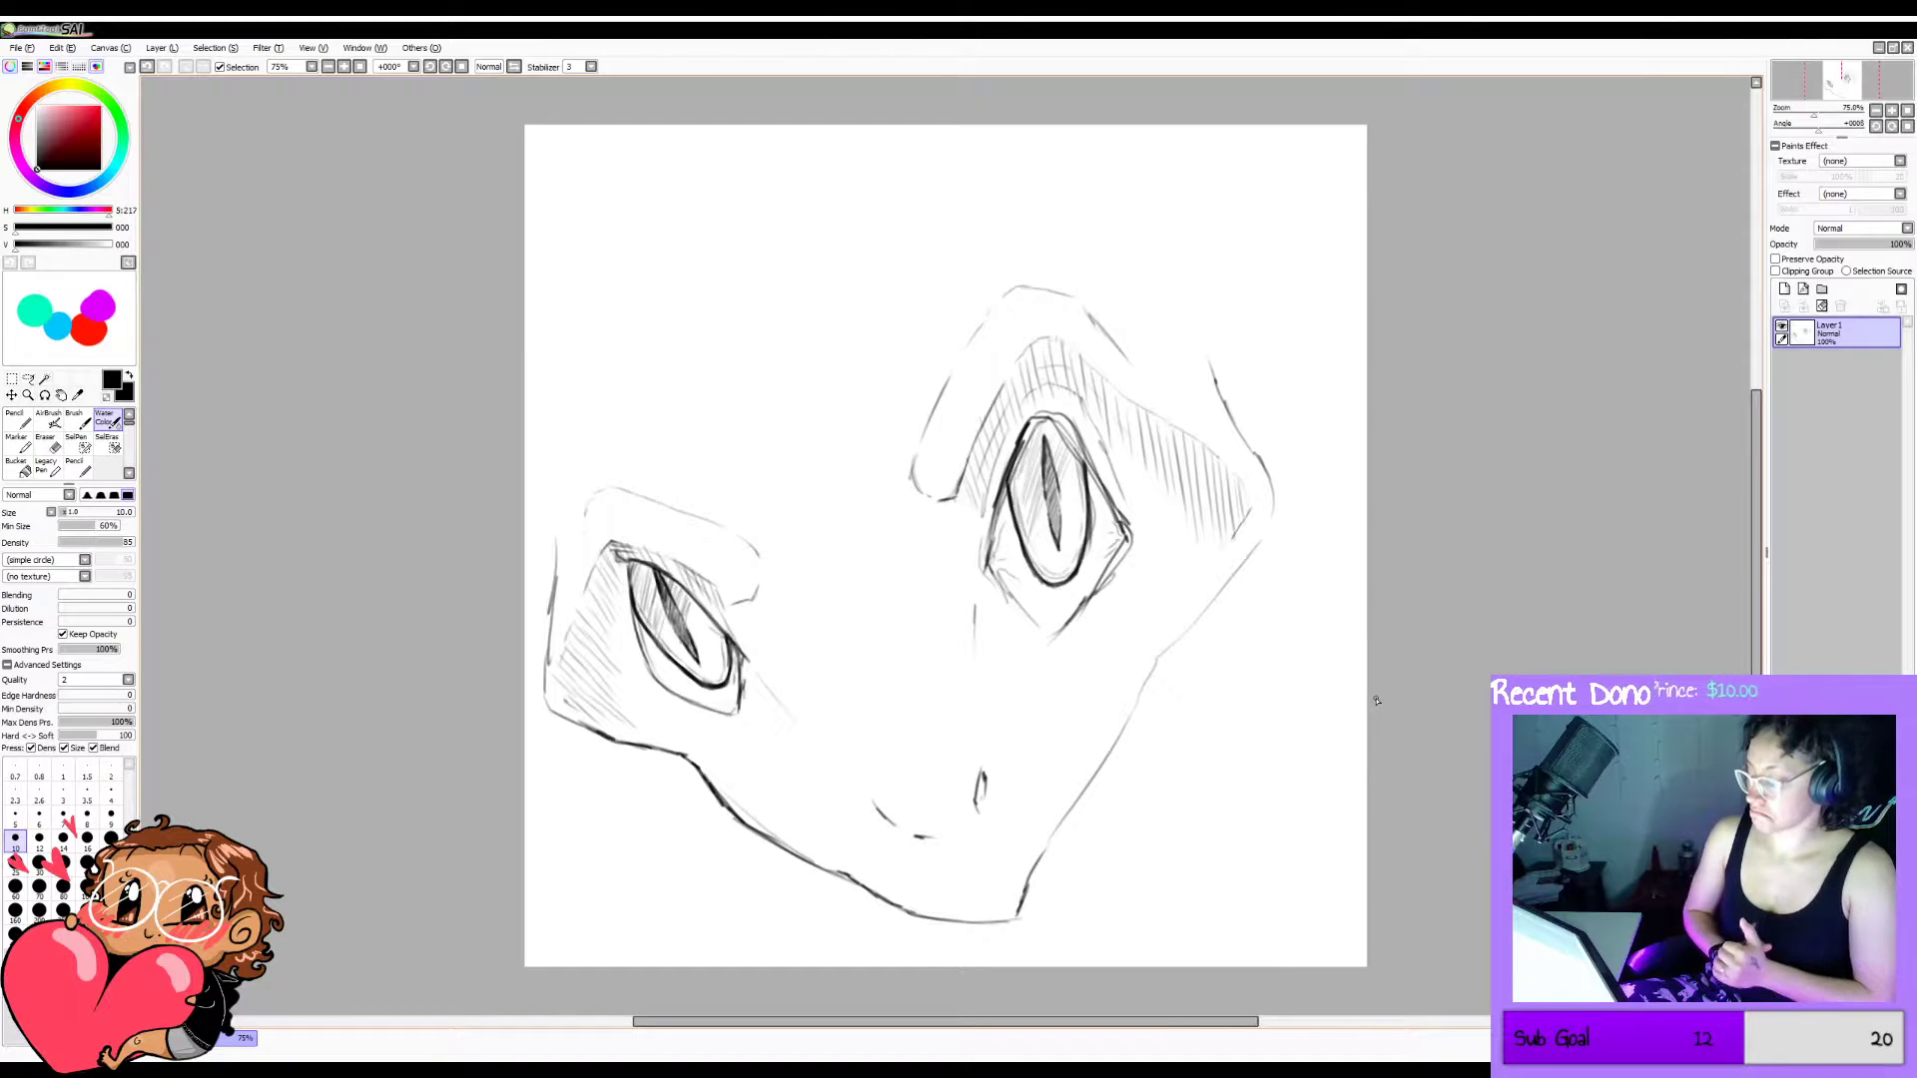
Draw light snout contour lines from beneath both eyes down to the nostrils, and compare the sketch in the mirrored view.
drag(1041, 660, 1008, 747)
key(ctrl+z)
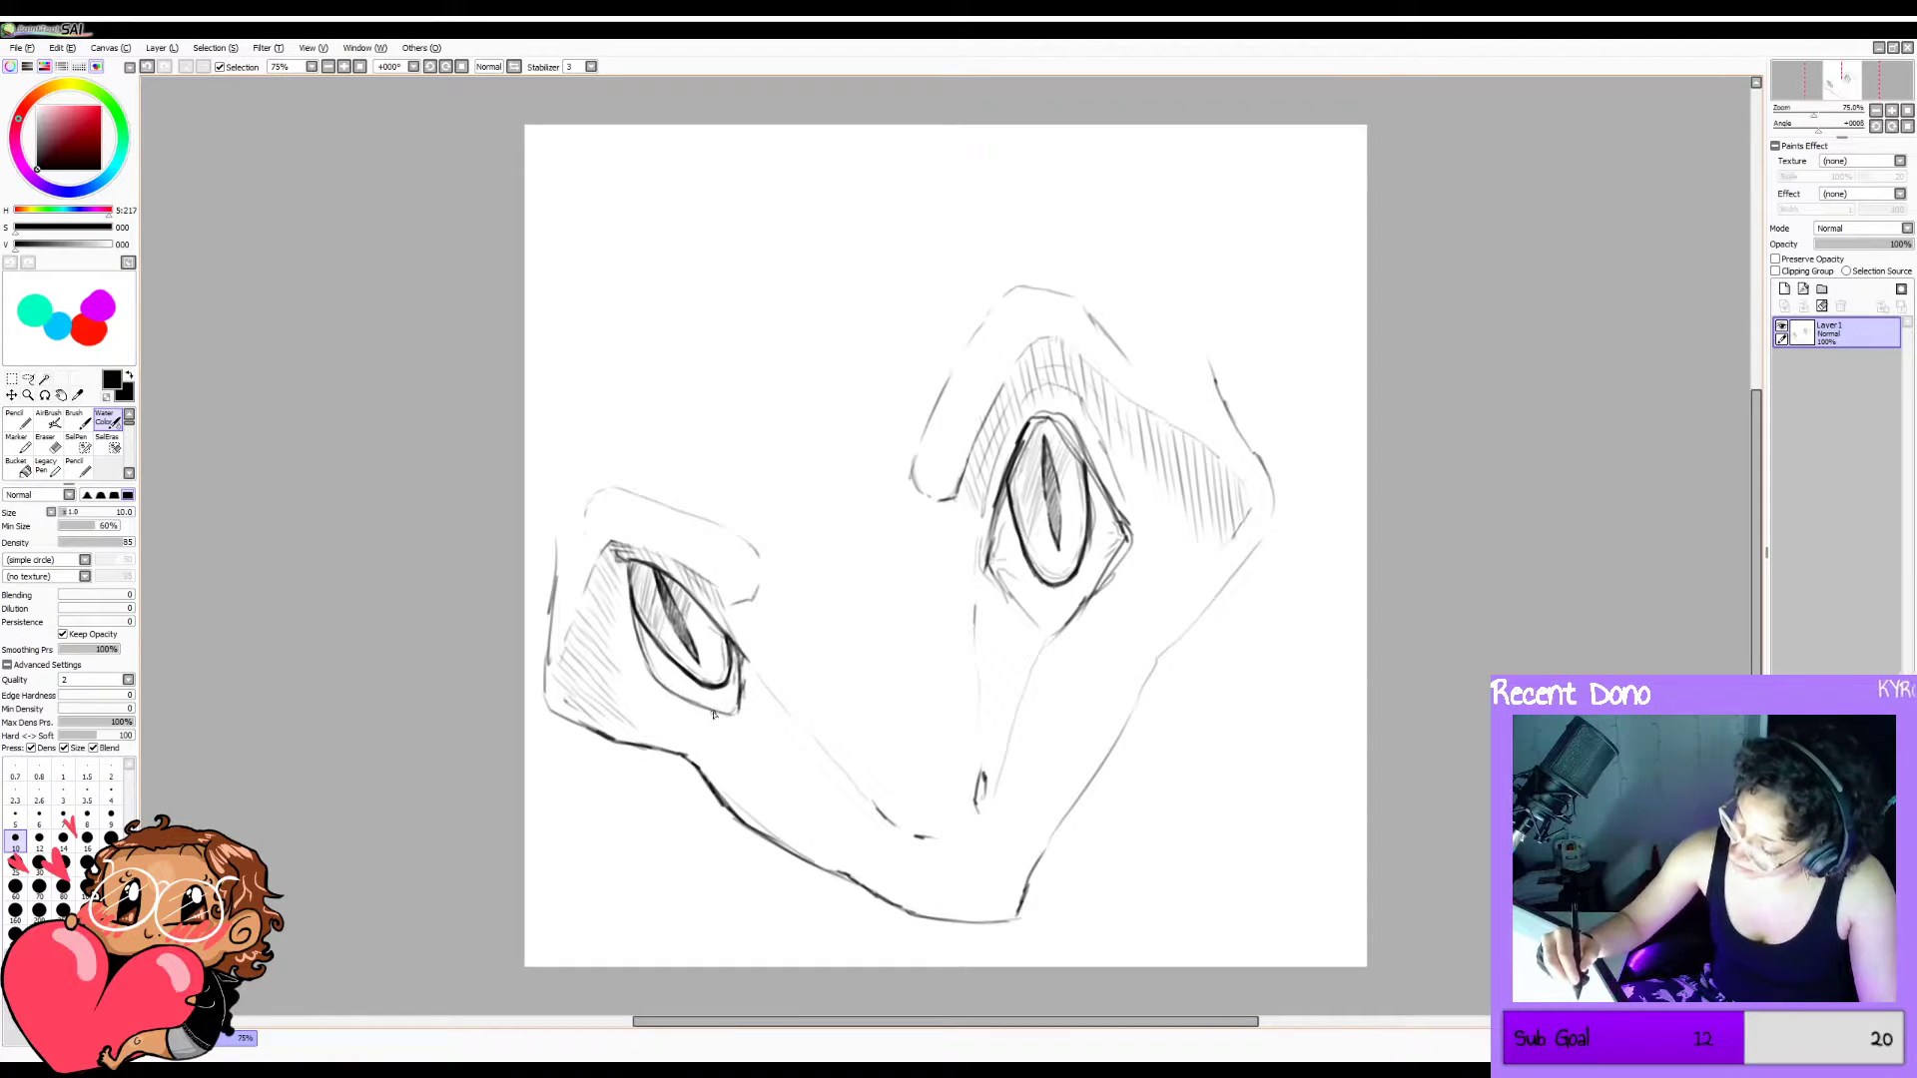
drag(747, 741, 891, 841)
key(ctrl+z)
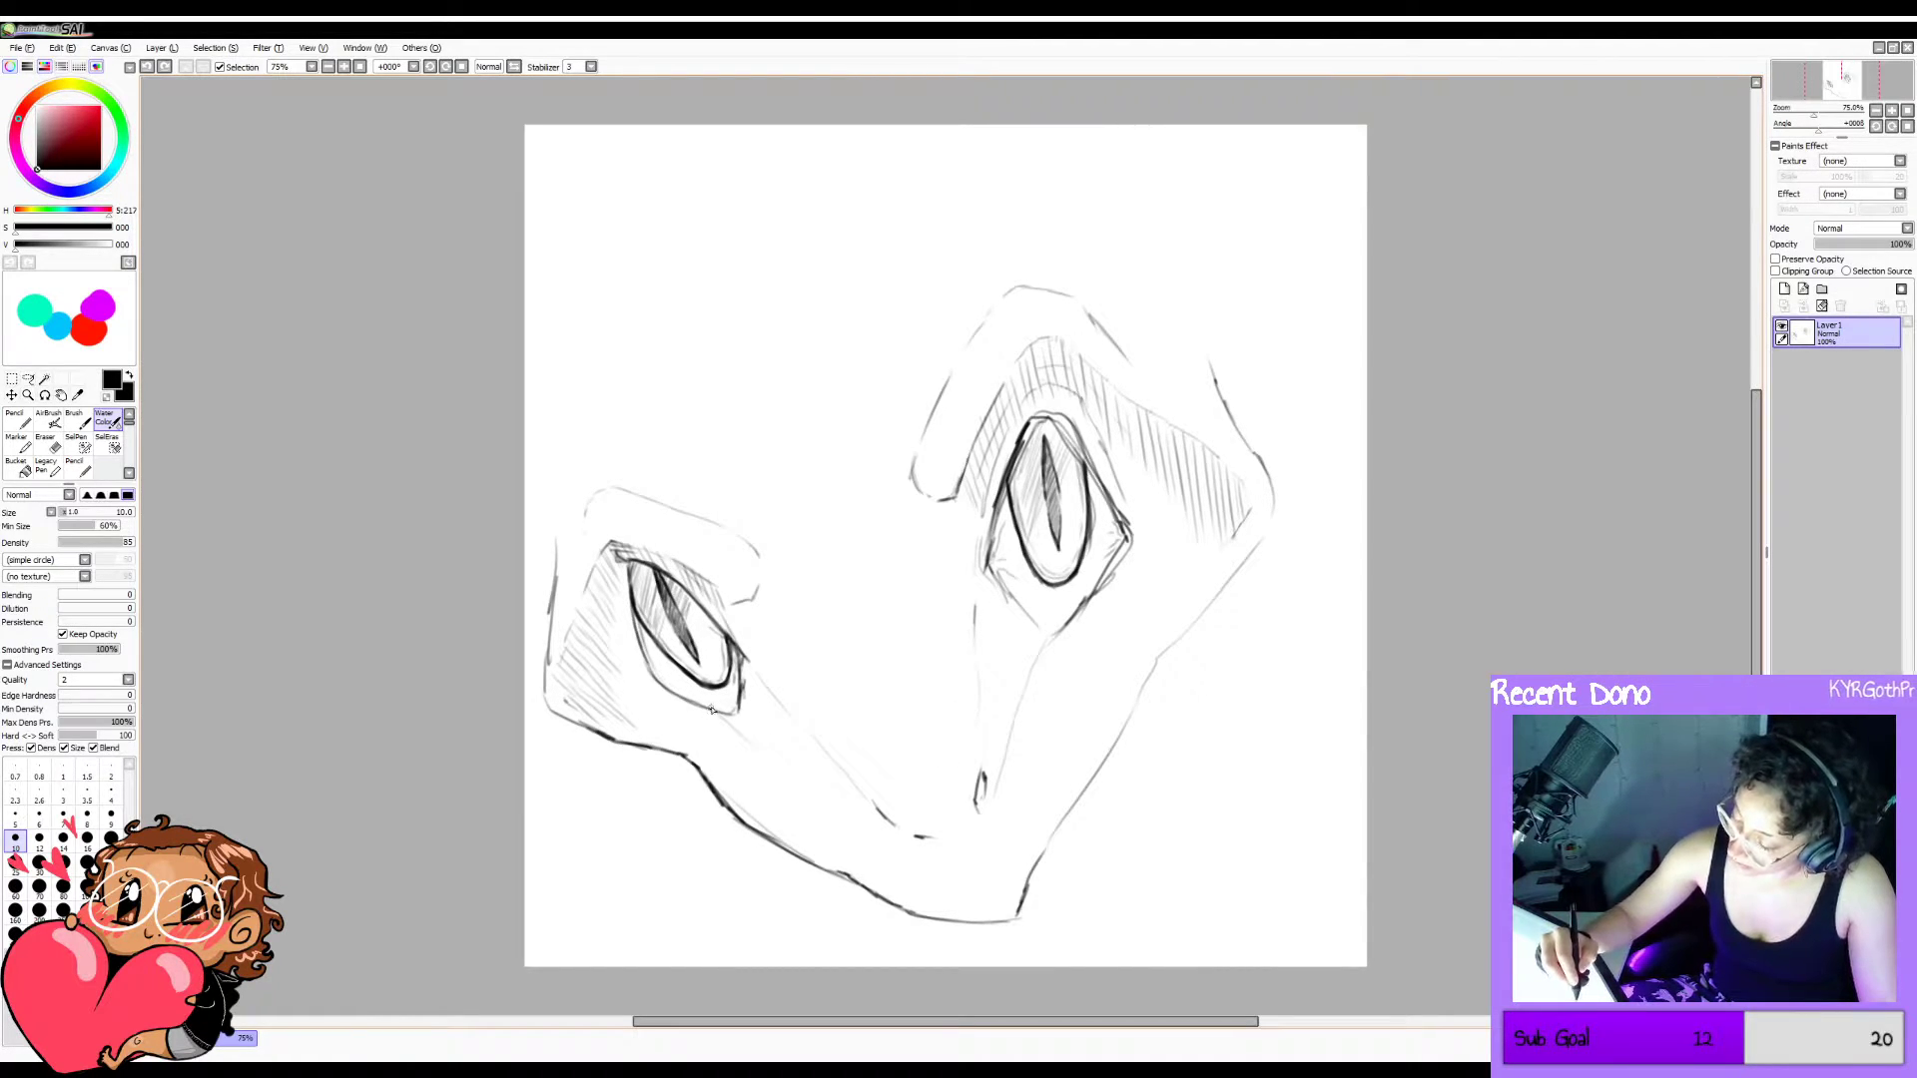
drag(770, 761, 827, 800)
key(ctrl+z)
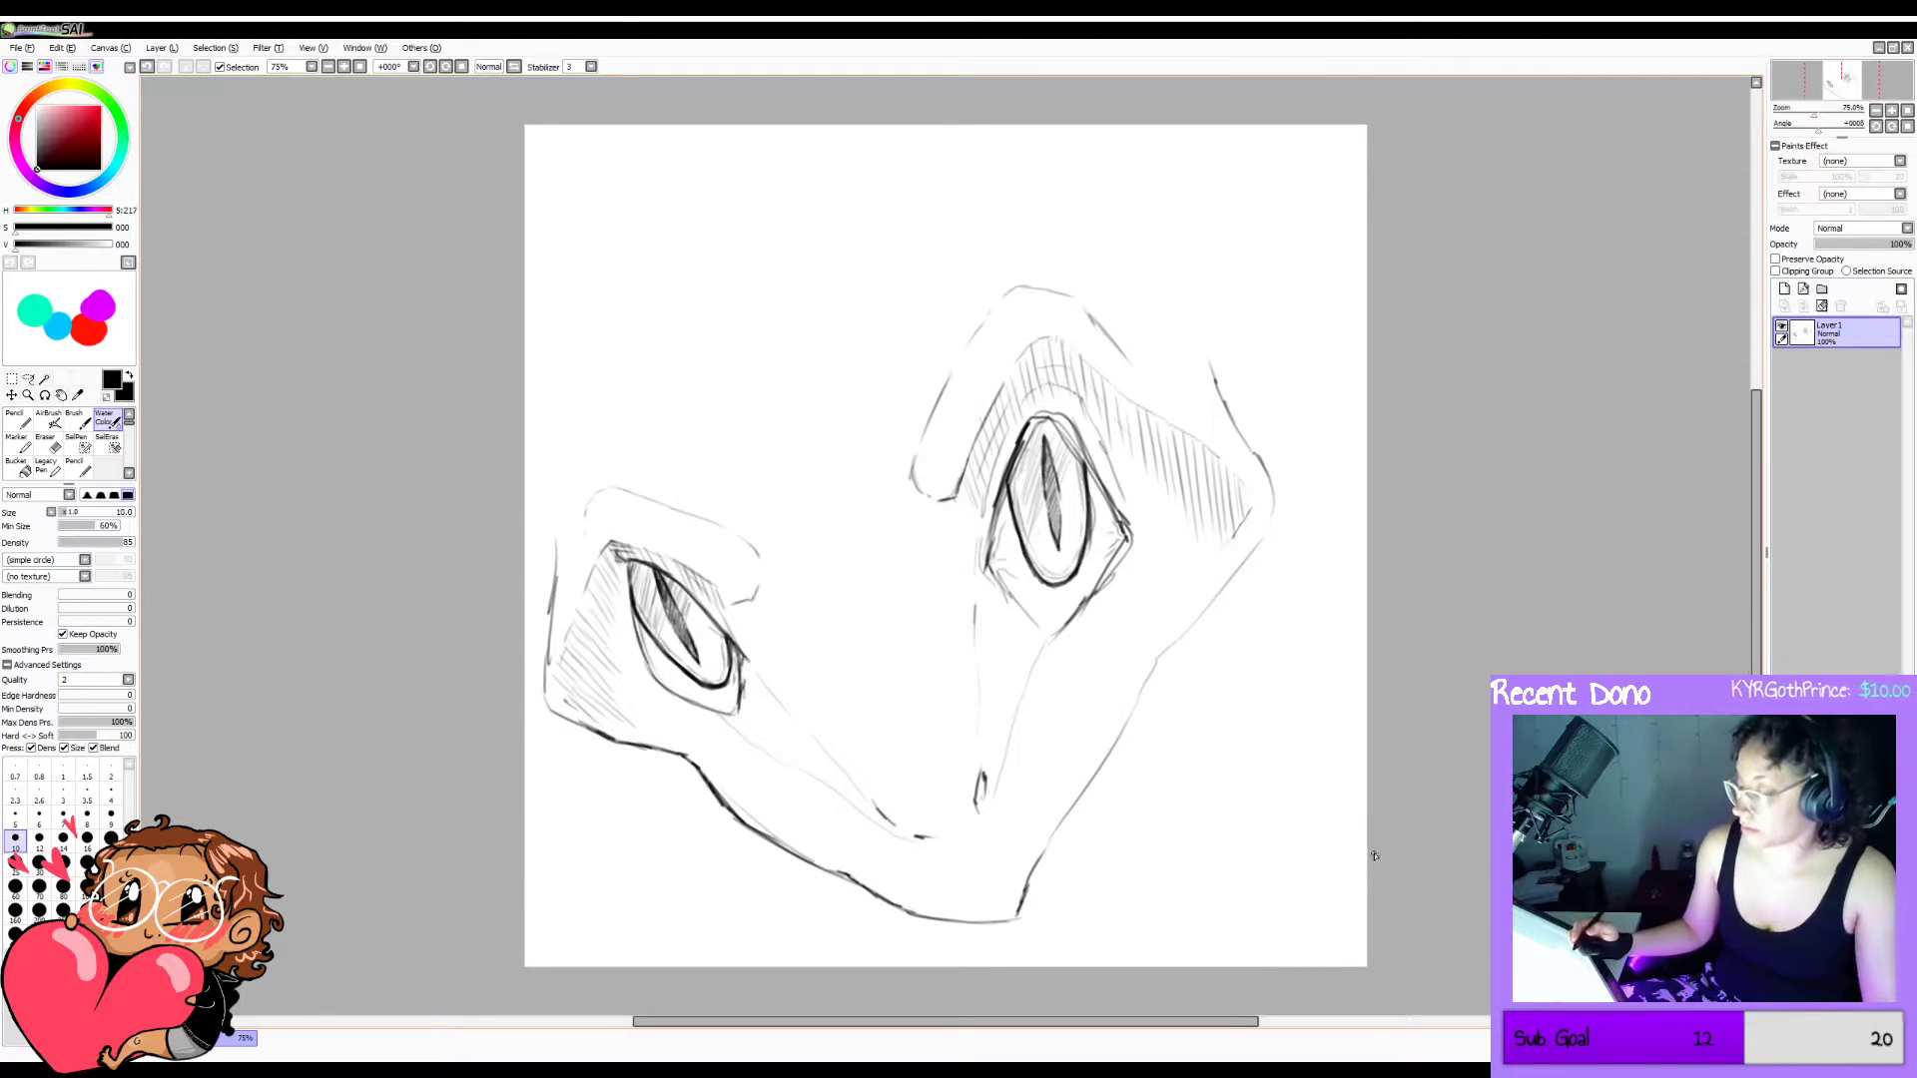
key(h)
key(h)
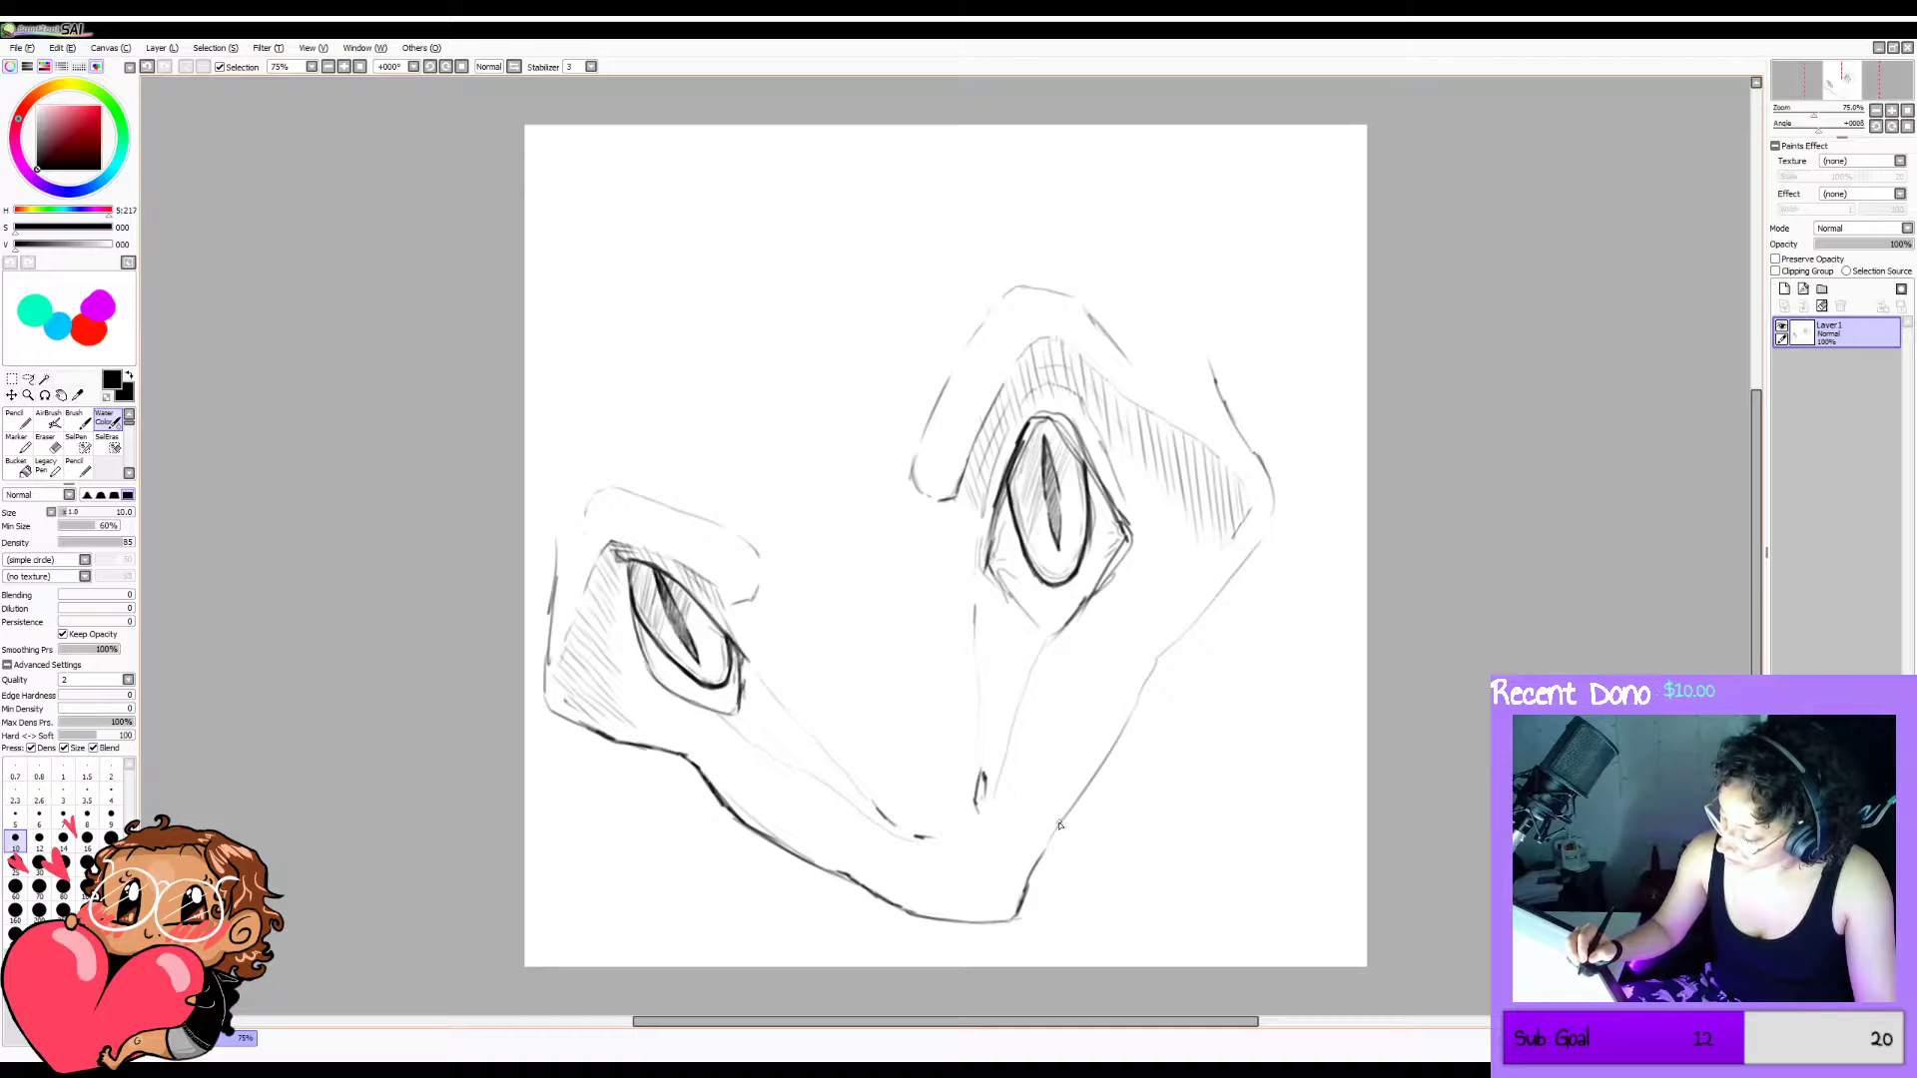
Rework the muzzle outline below the taller eye with a small notch, erasing the old line there.
key(ctrl+z)
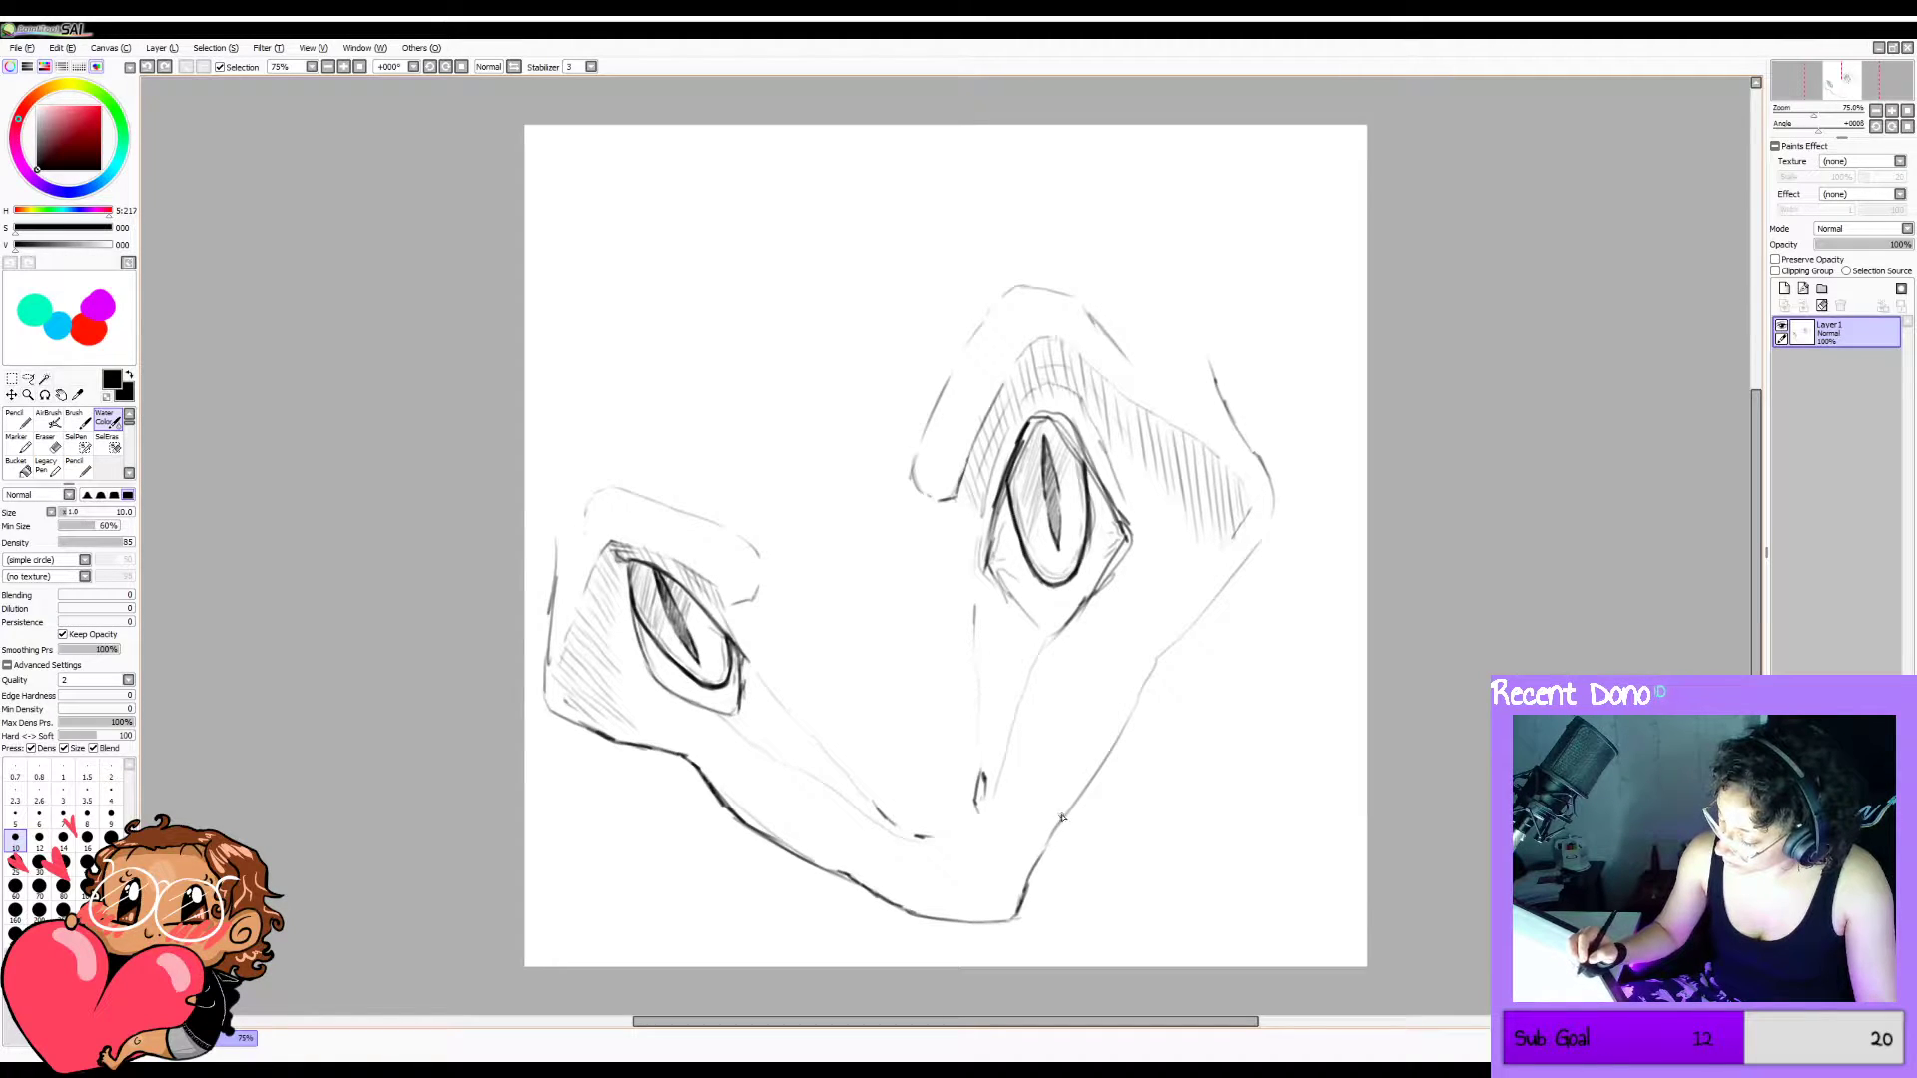
drag(1071, 799, 1091, 782)
key(e)
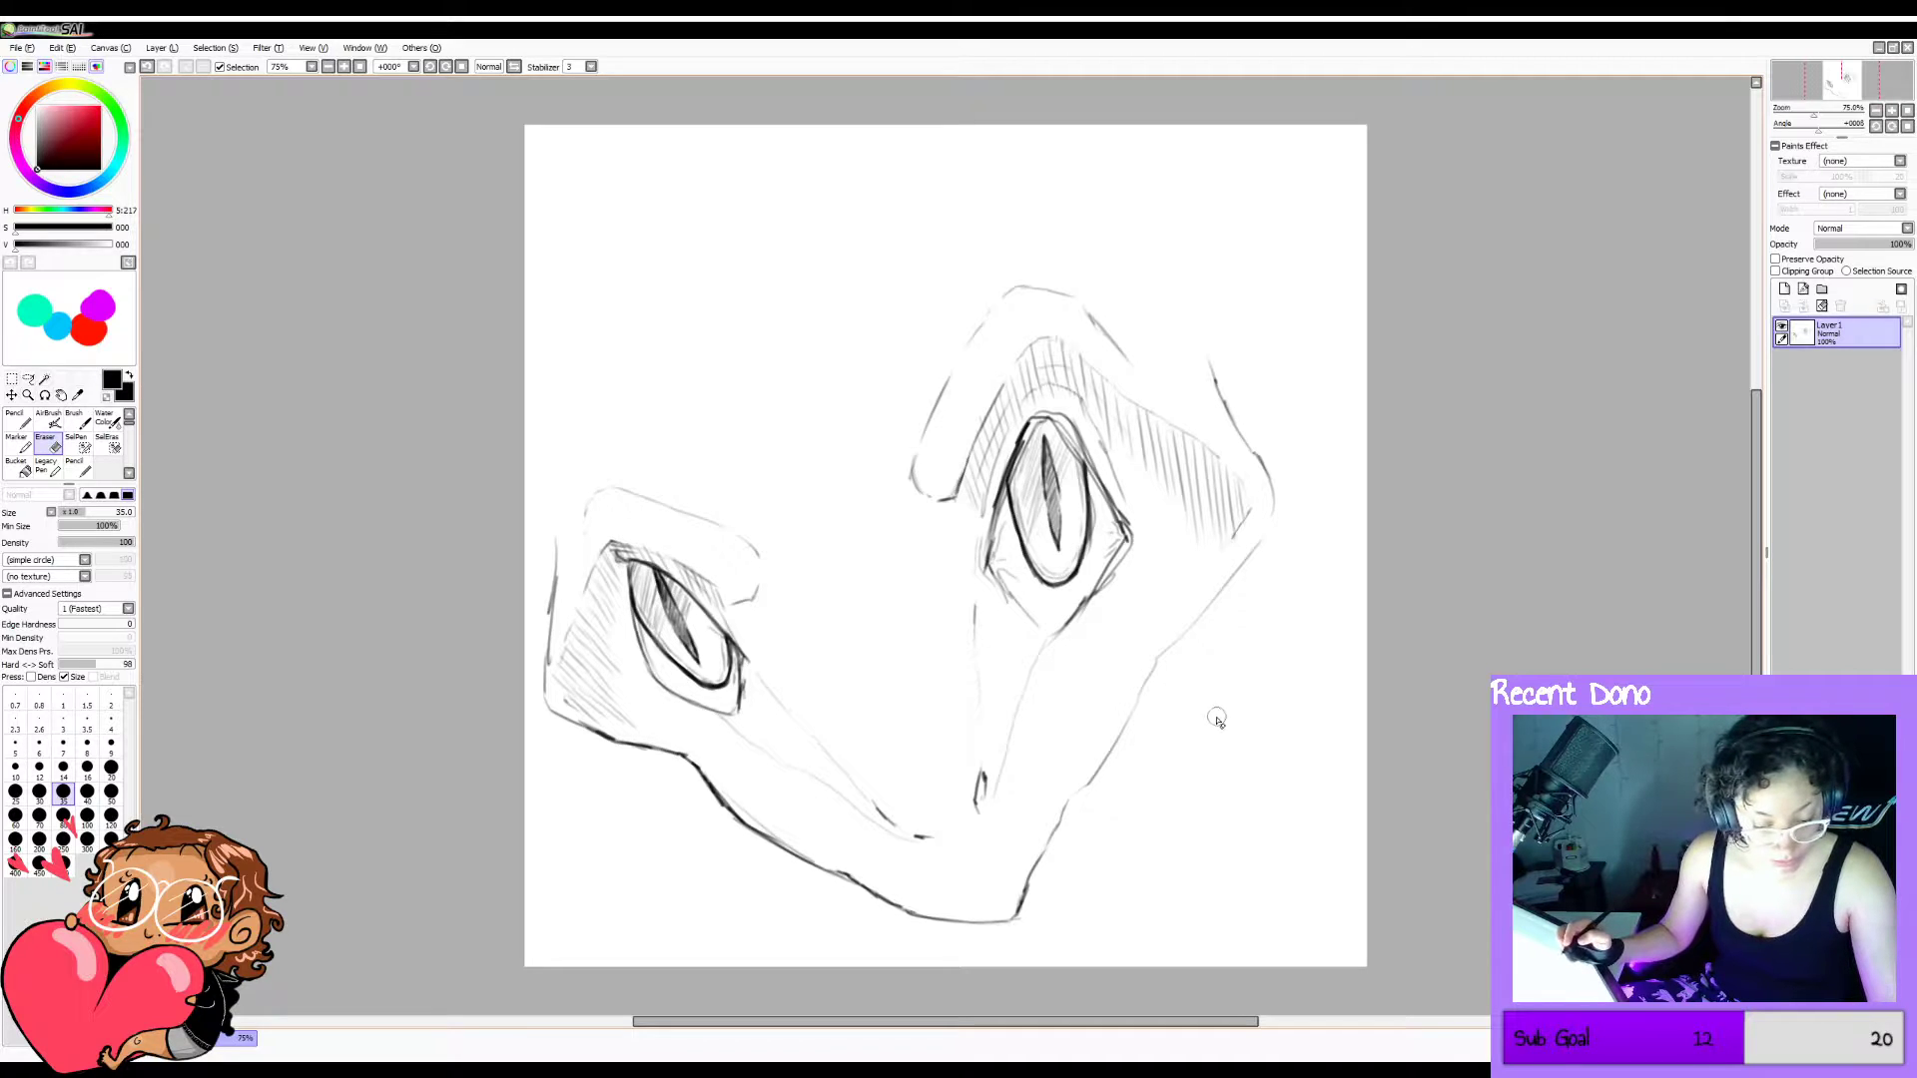
key(e)
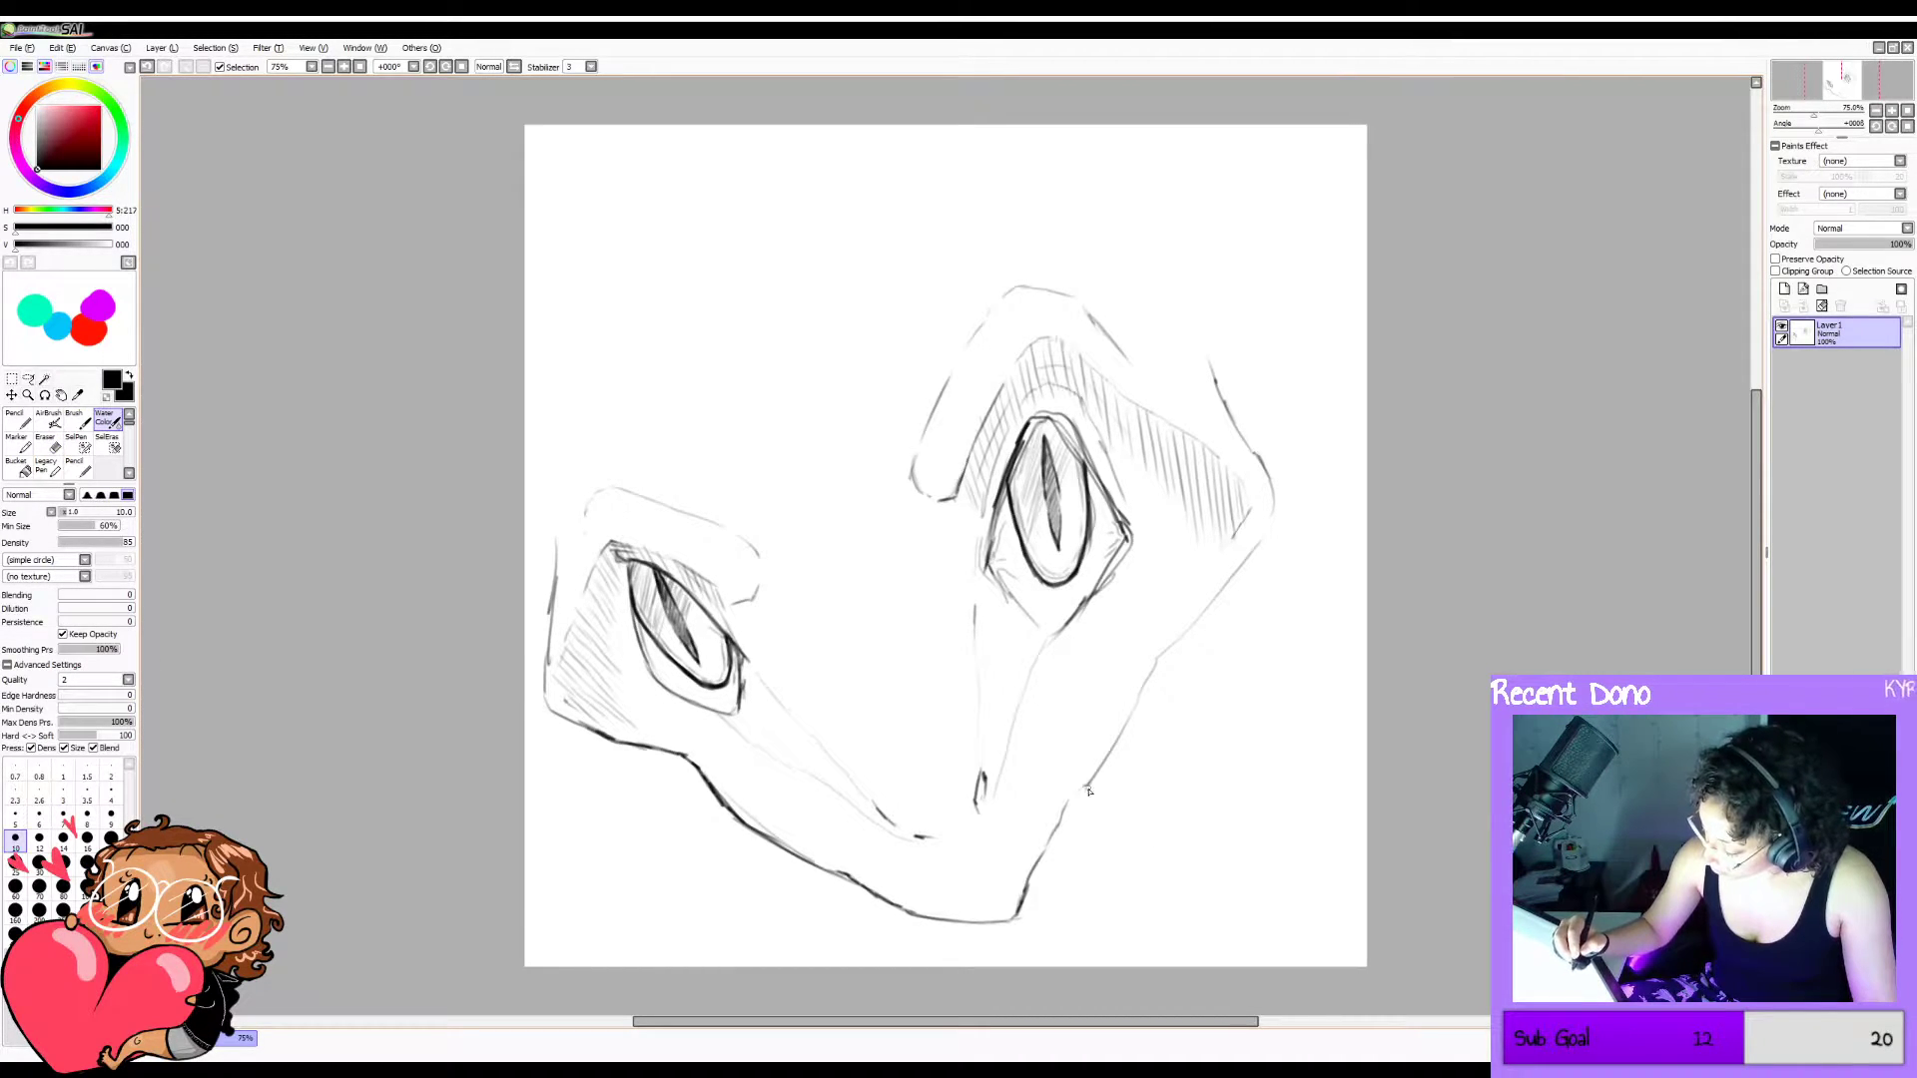
Draw a small pointed bump projecting from the notch in the muzzle outline, and check it in the mirrored view.
mouse_move(1094, 791)
mouse_down()
mouse_move(1057, 826)
mouse_move(1096, 827)
mouse_move(1067, 820)
mouse_move(1112, 825)
mouse_up()
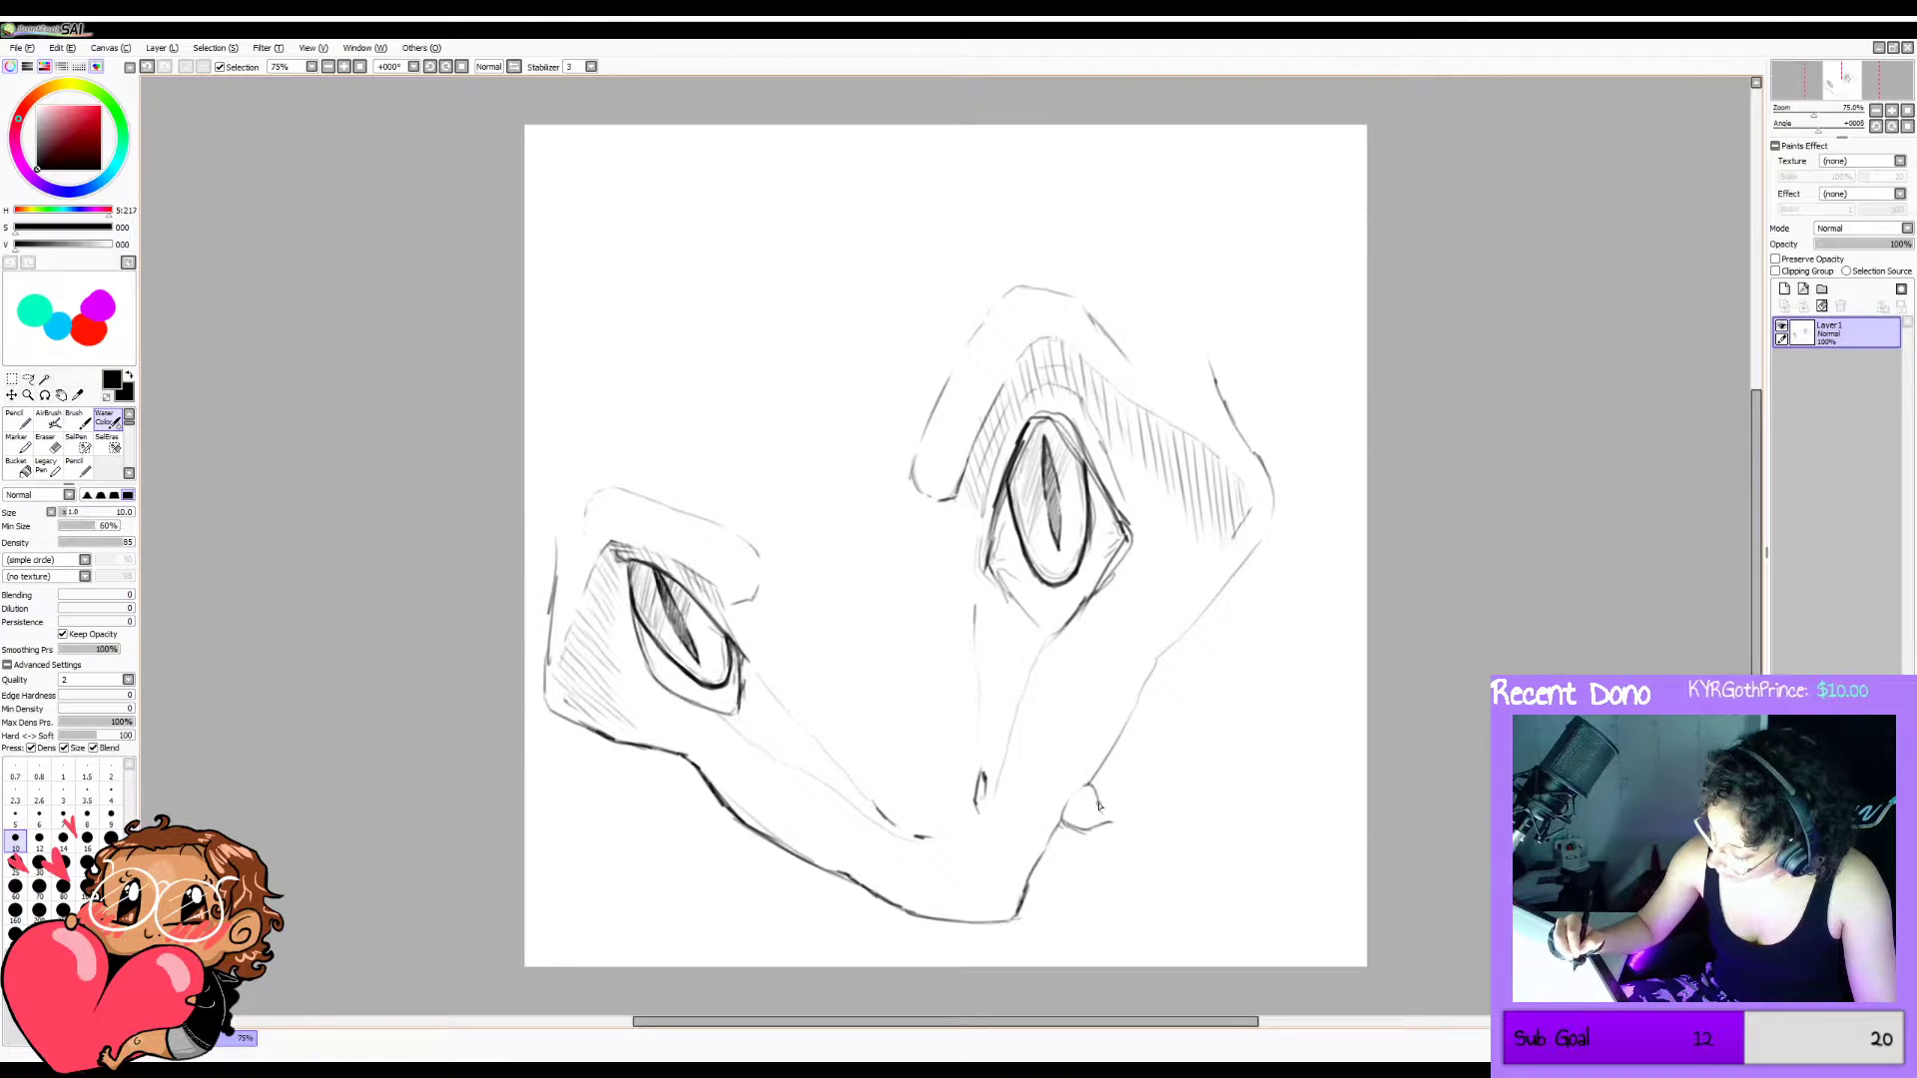
key(ctrl+z)
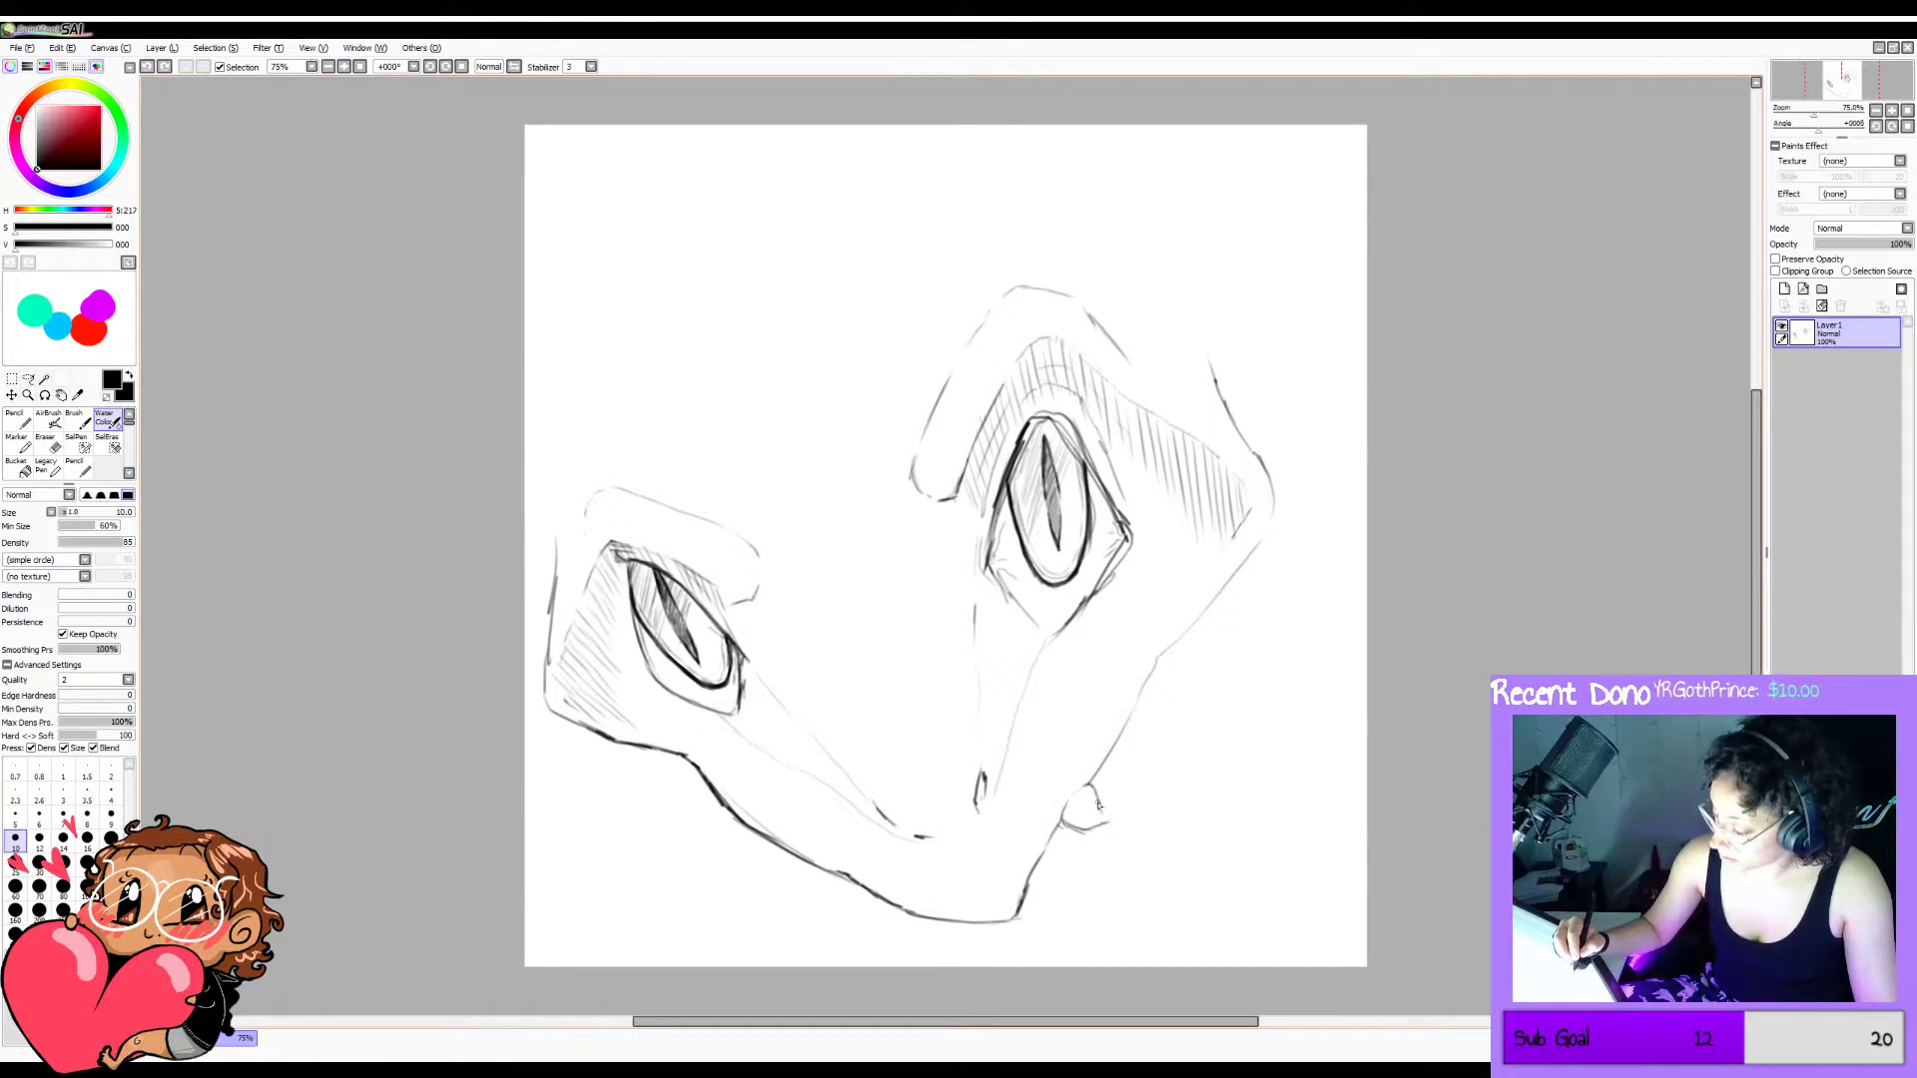
drag(1098, 805, 1104, 819)
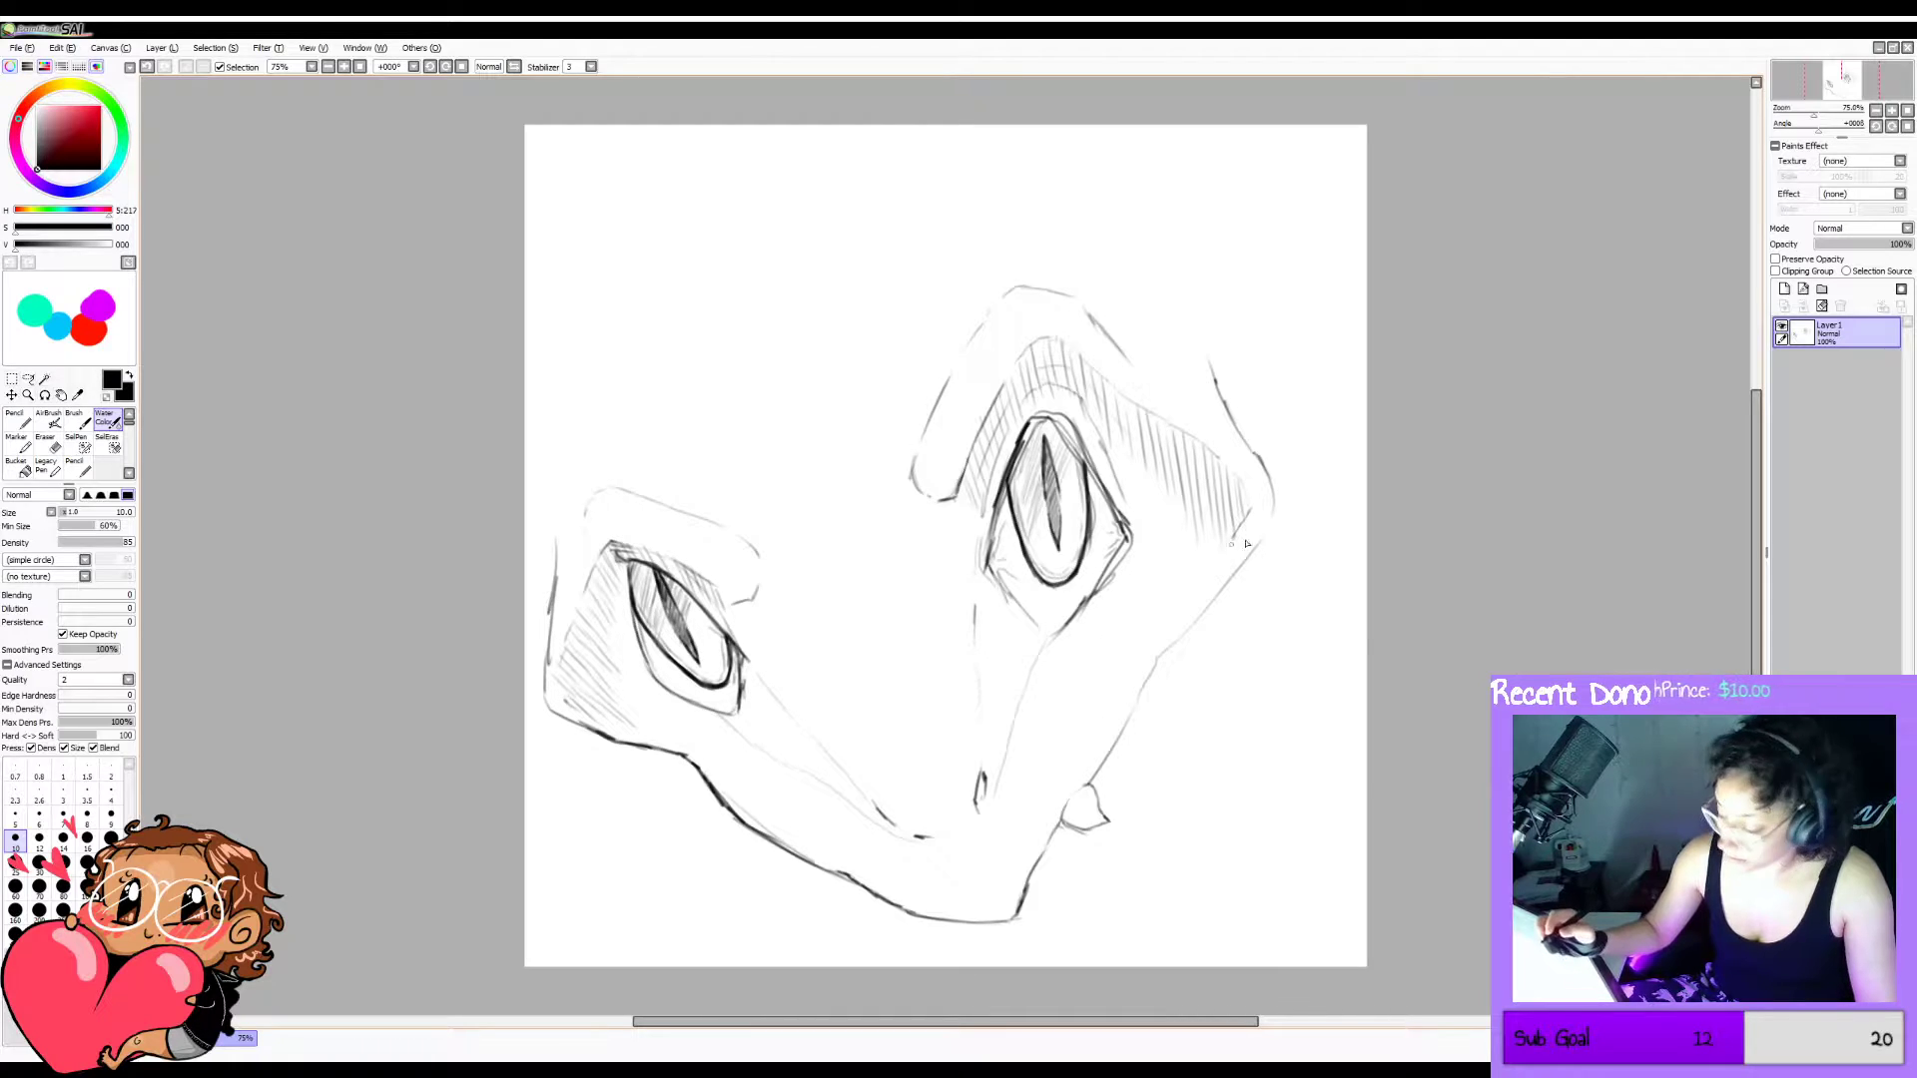
key(h)
key(h)
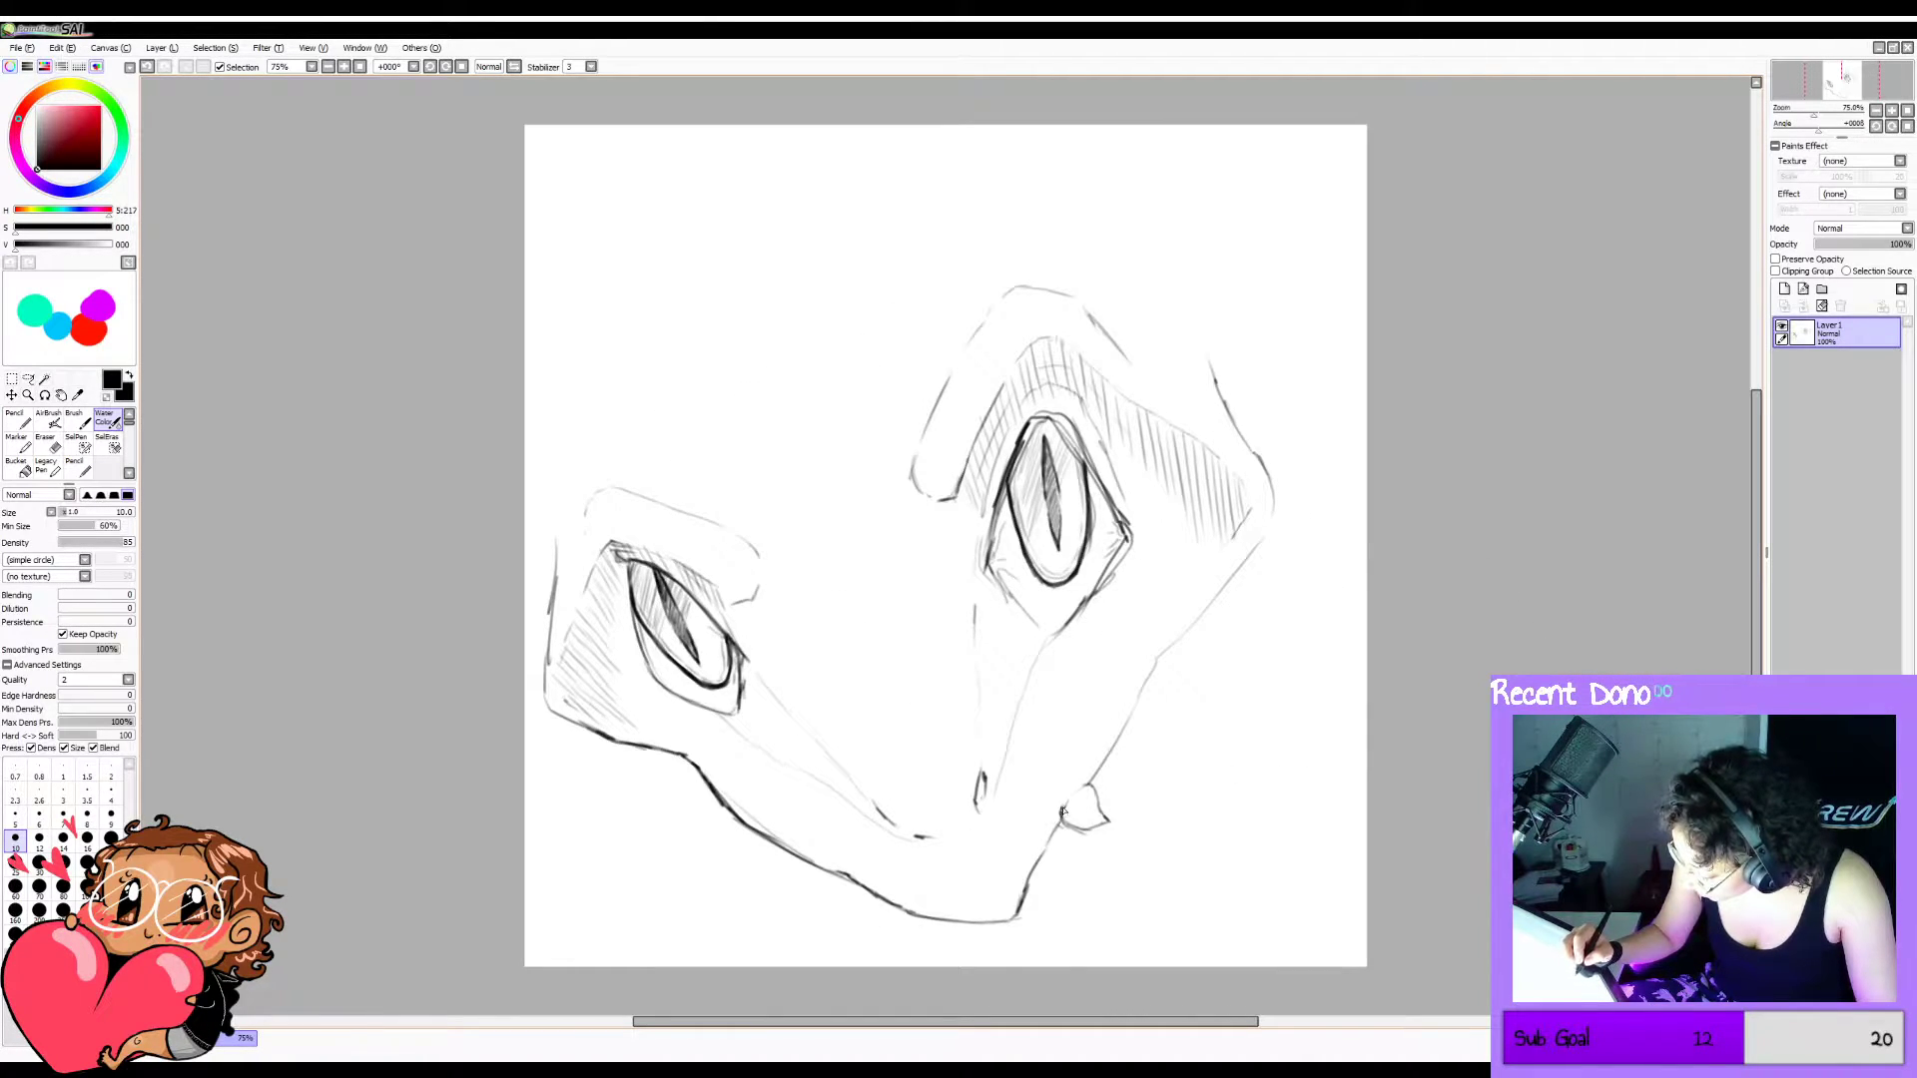
Redraw the bump's inner edge to close the muzzle outline, erase its pointed outer part, and switch to the Brush tool.
key(ctrl+z)
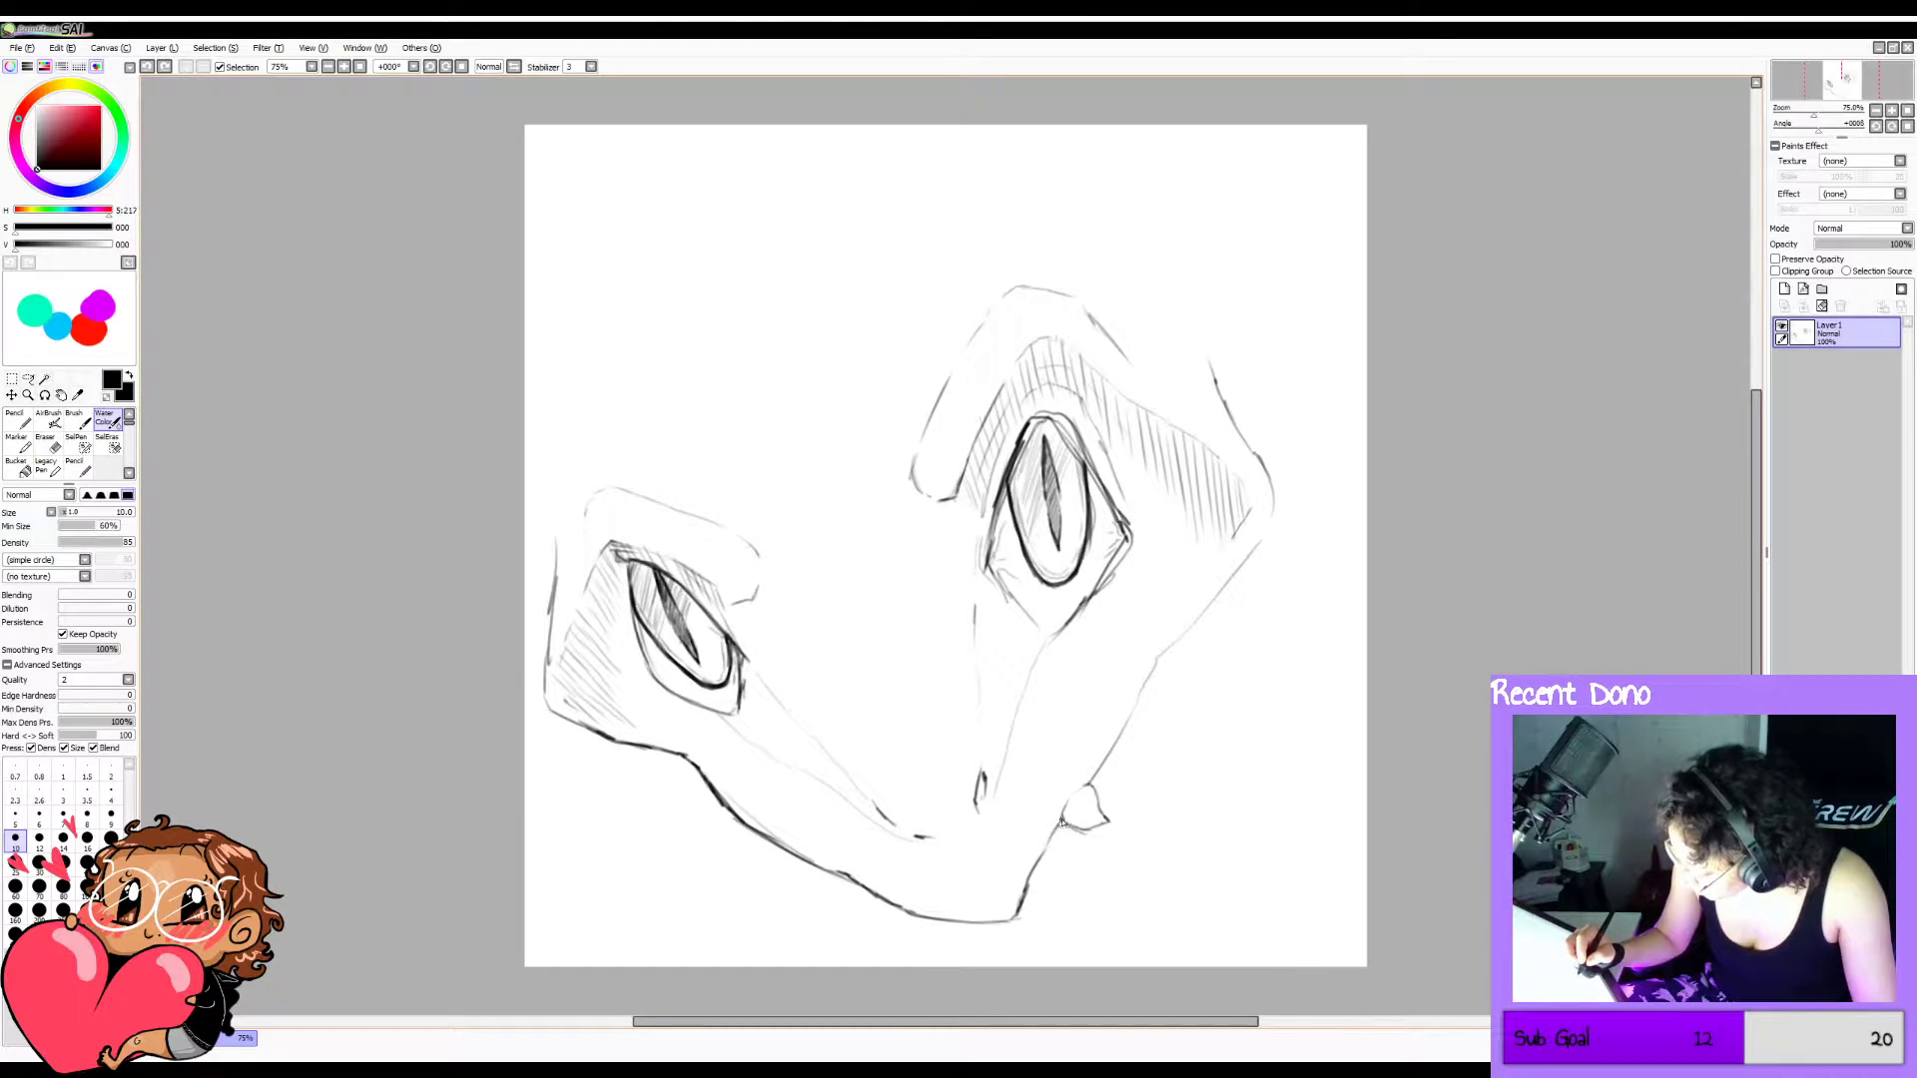
drag(1061, 819, 1064, 807)
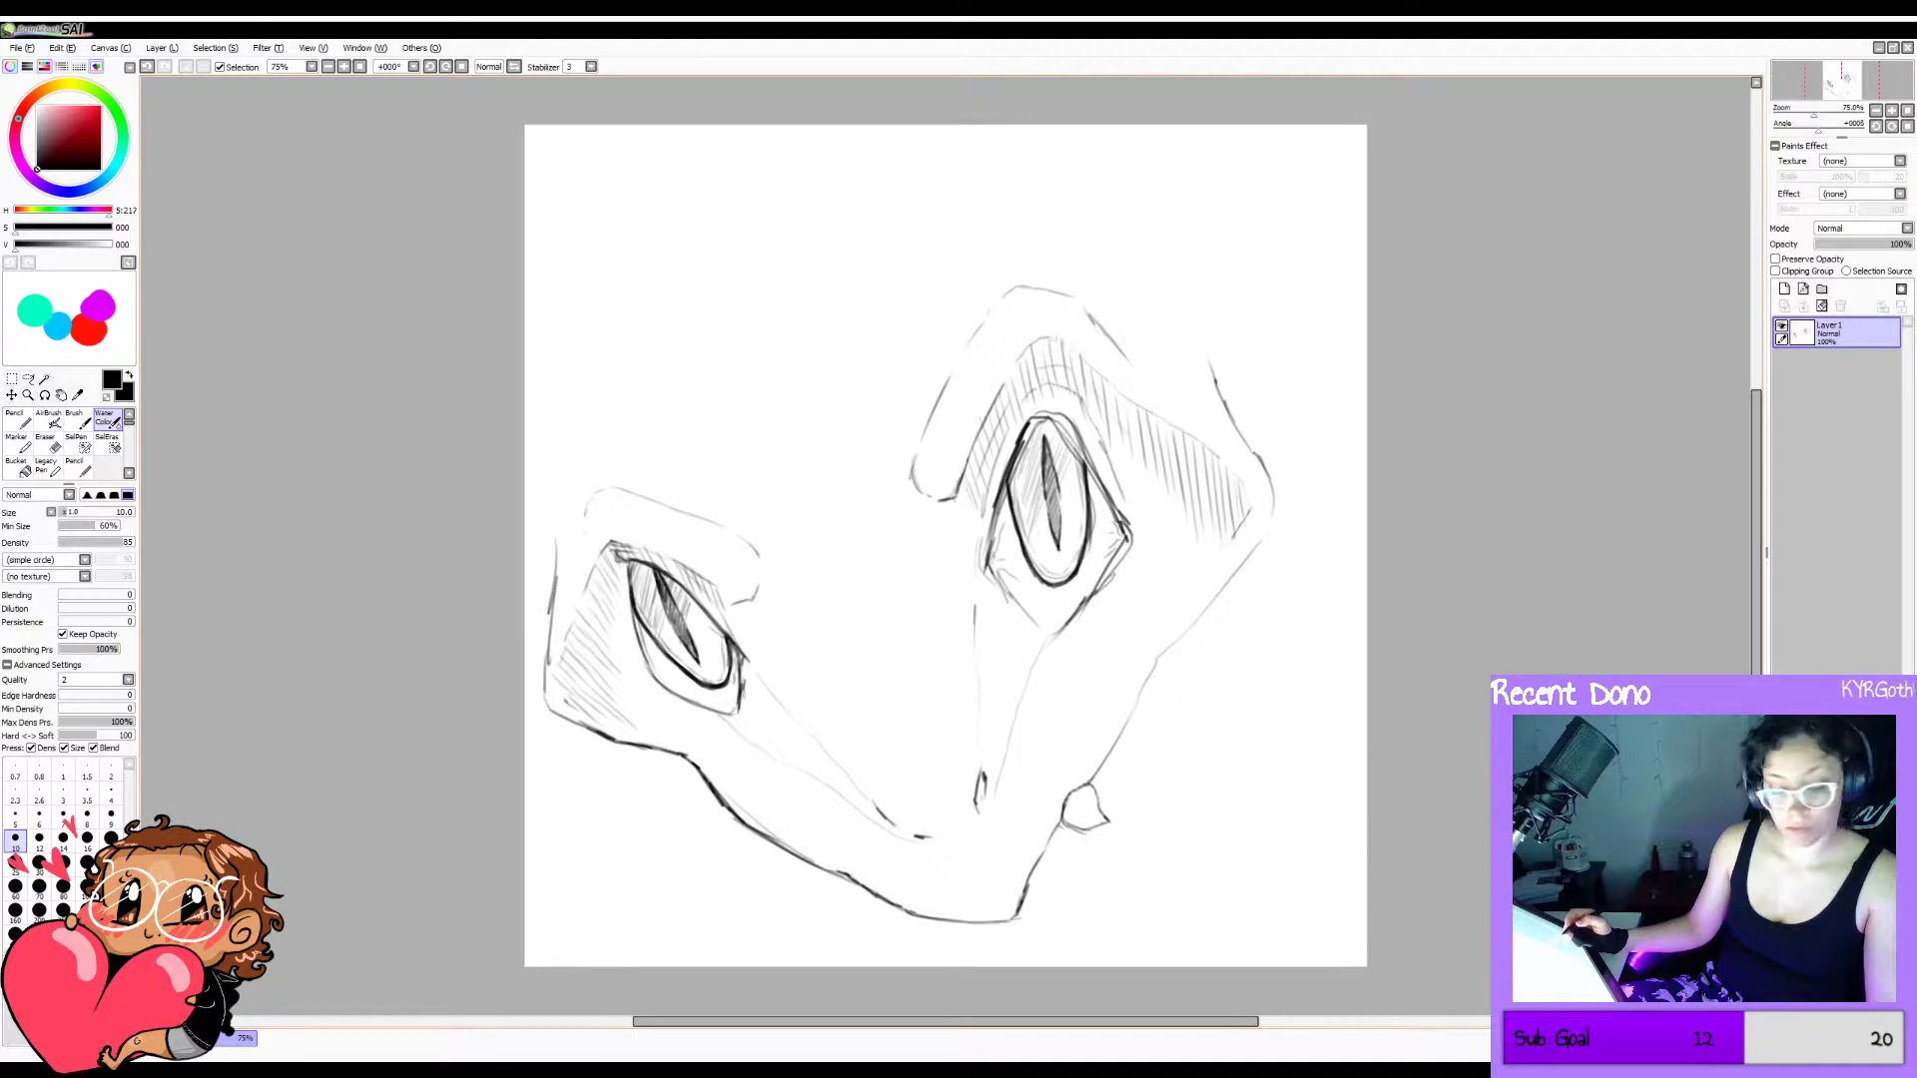
key(h)
key(h)
key(e)
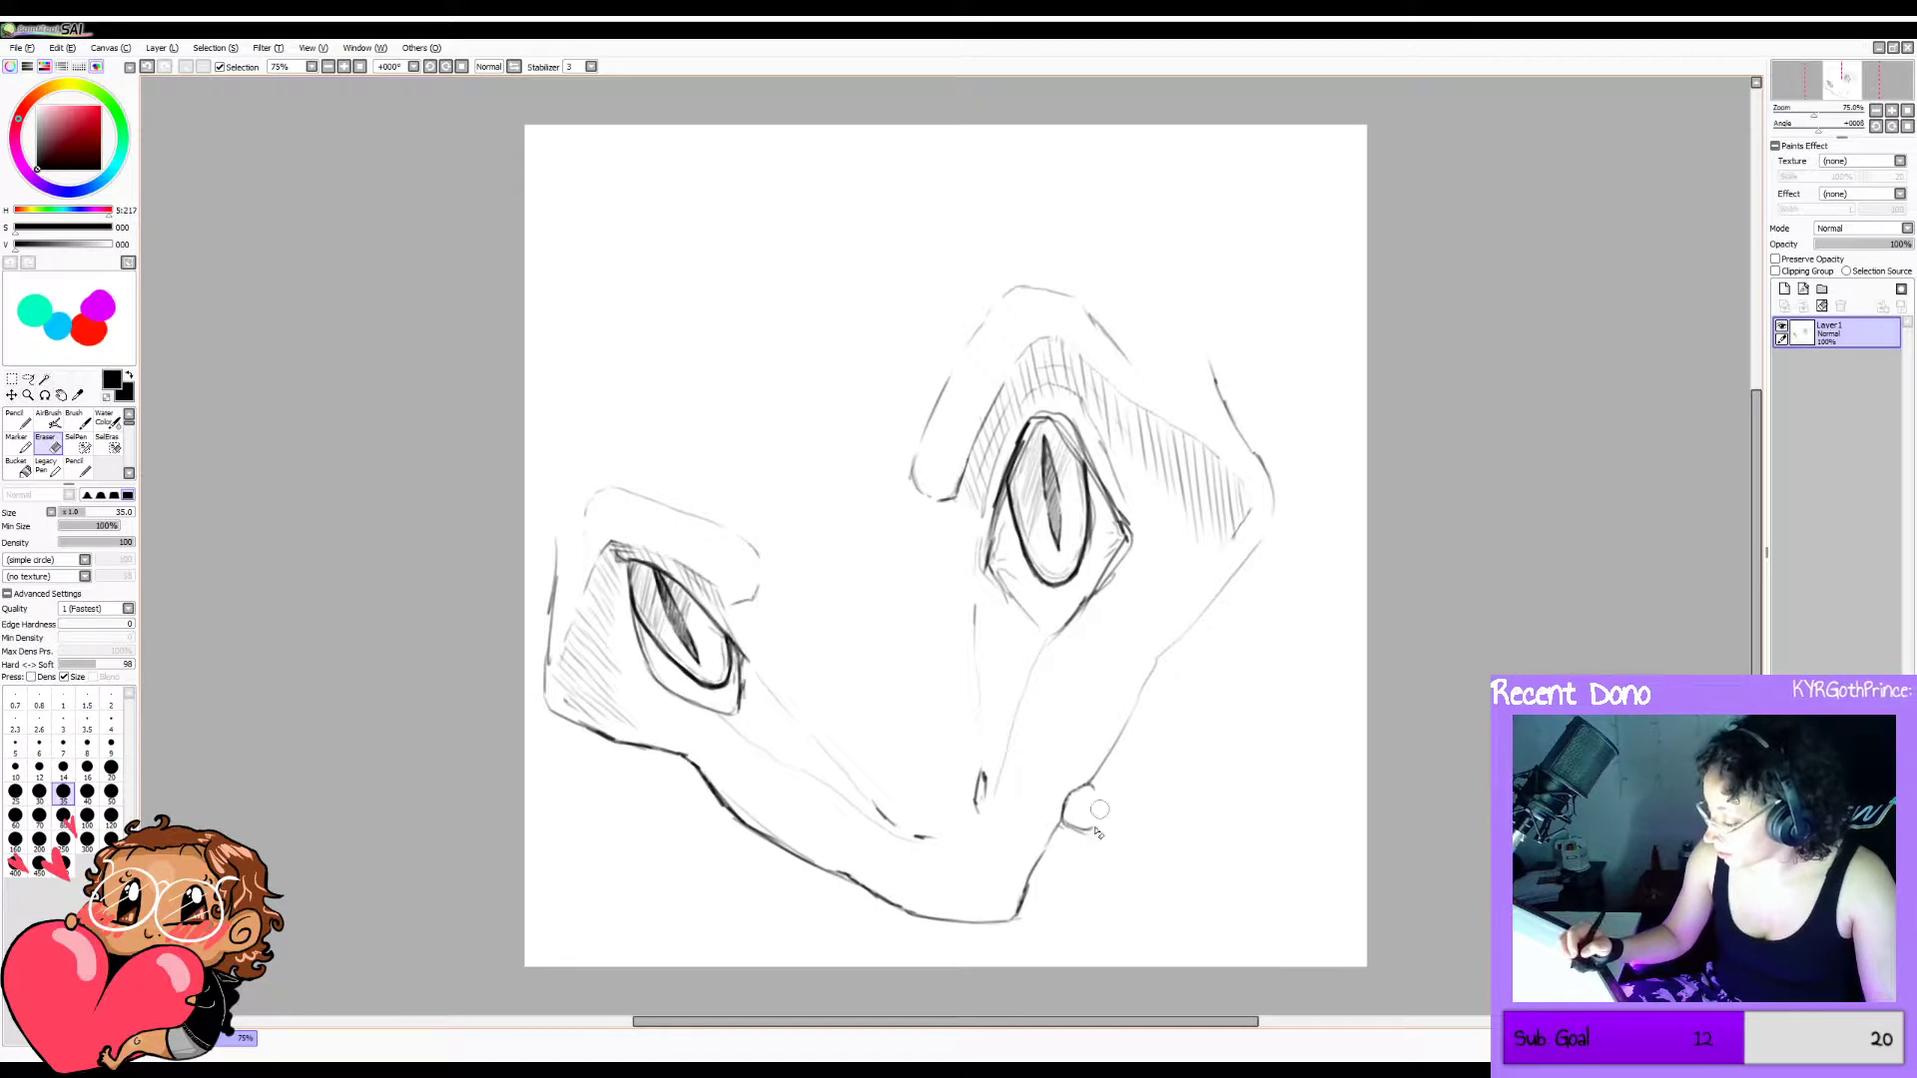
key(n)
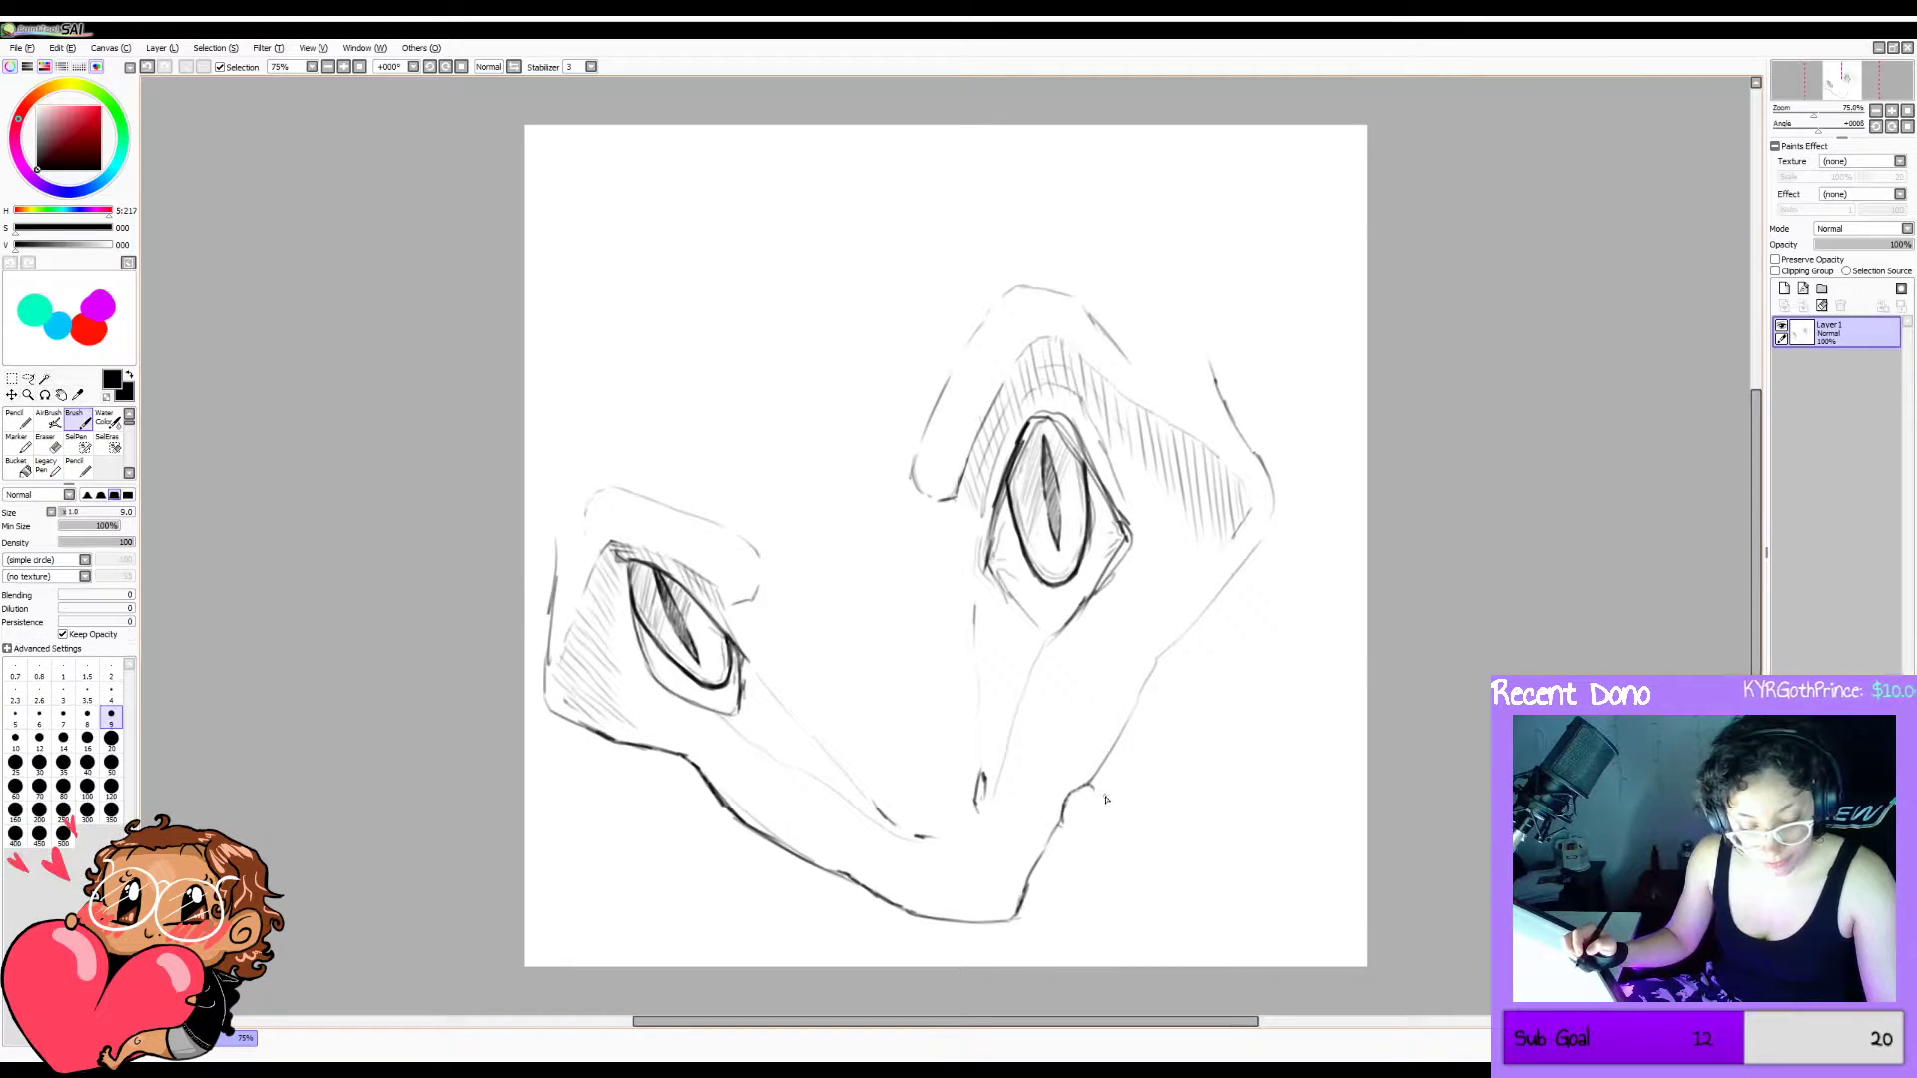
Switch to the Water Color brush and try a small rounded tooth in the muzzle notch, comparing it in the mirrored view.
key(b)
key(c)
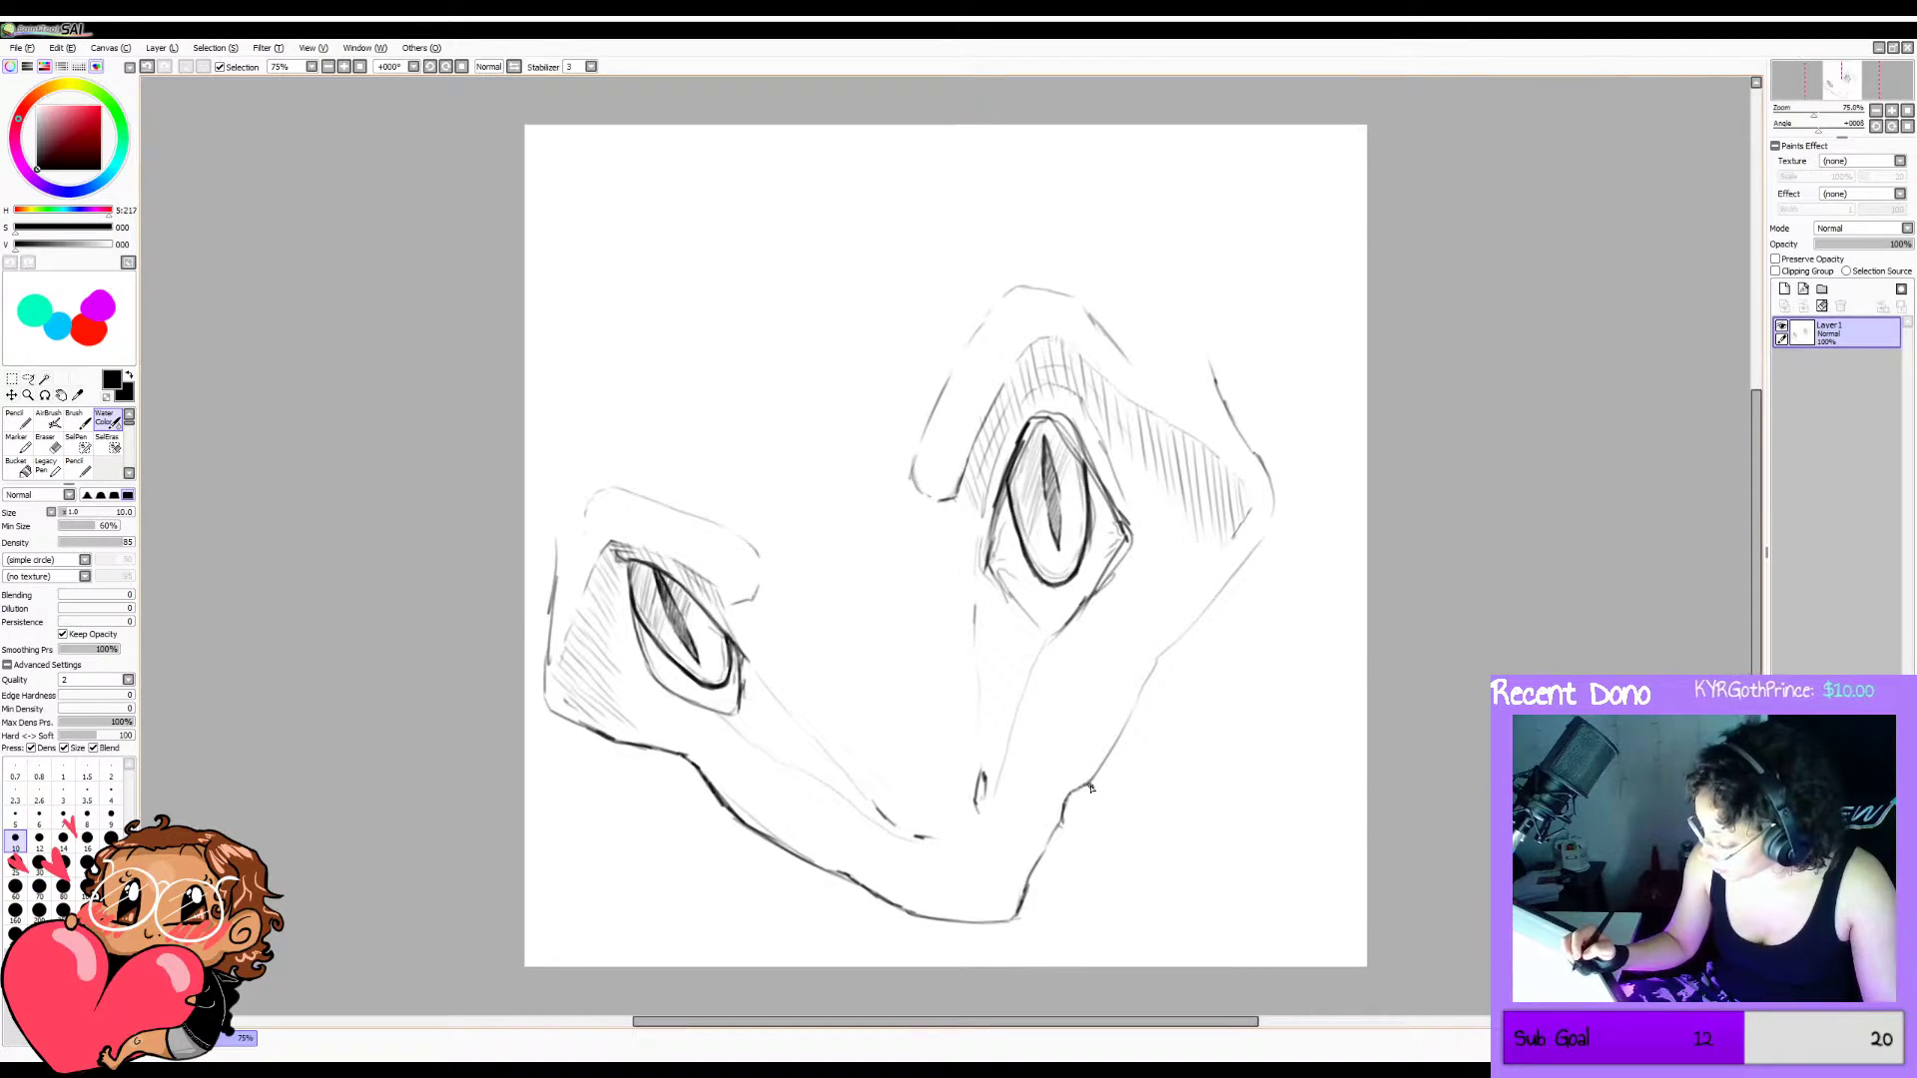
key(ctrl+z)
key(ctrl+y)
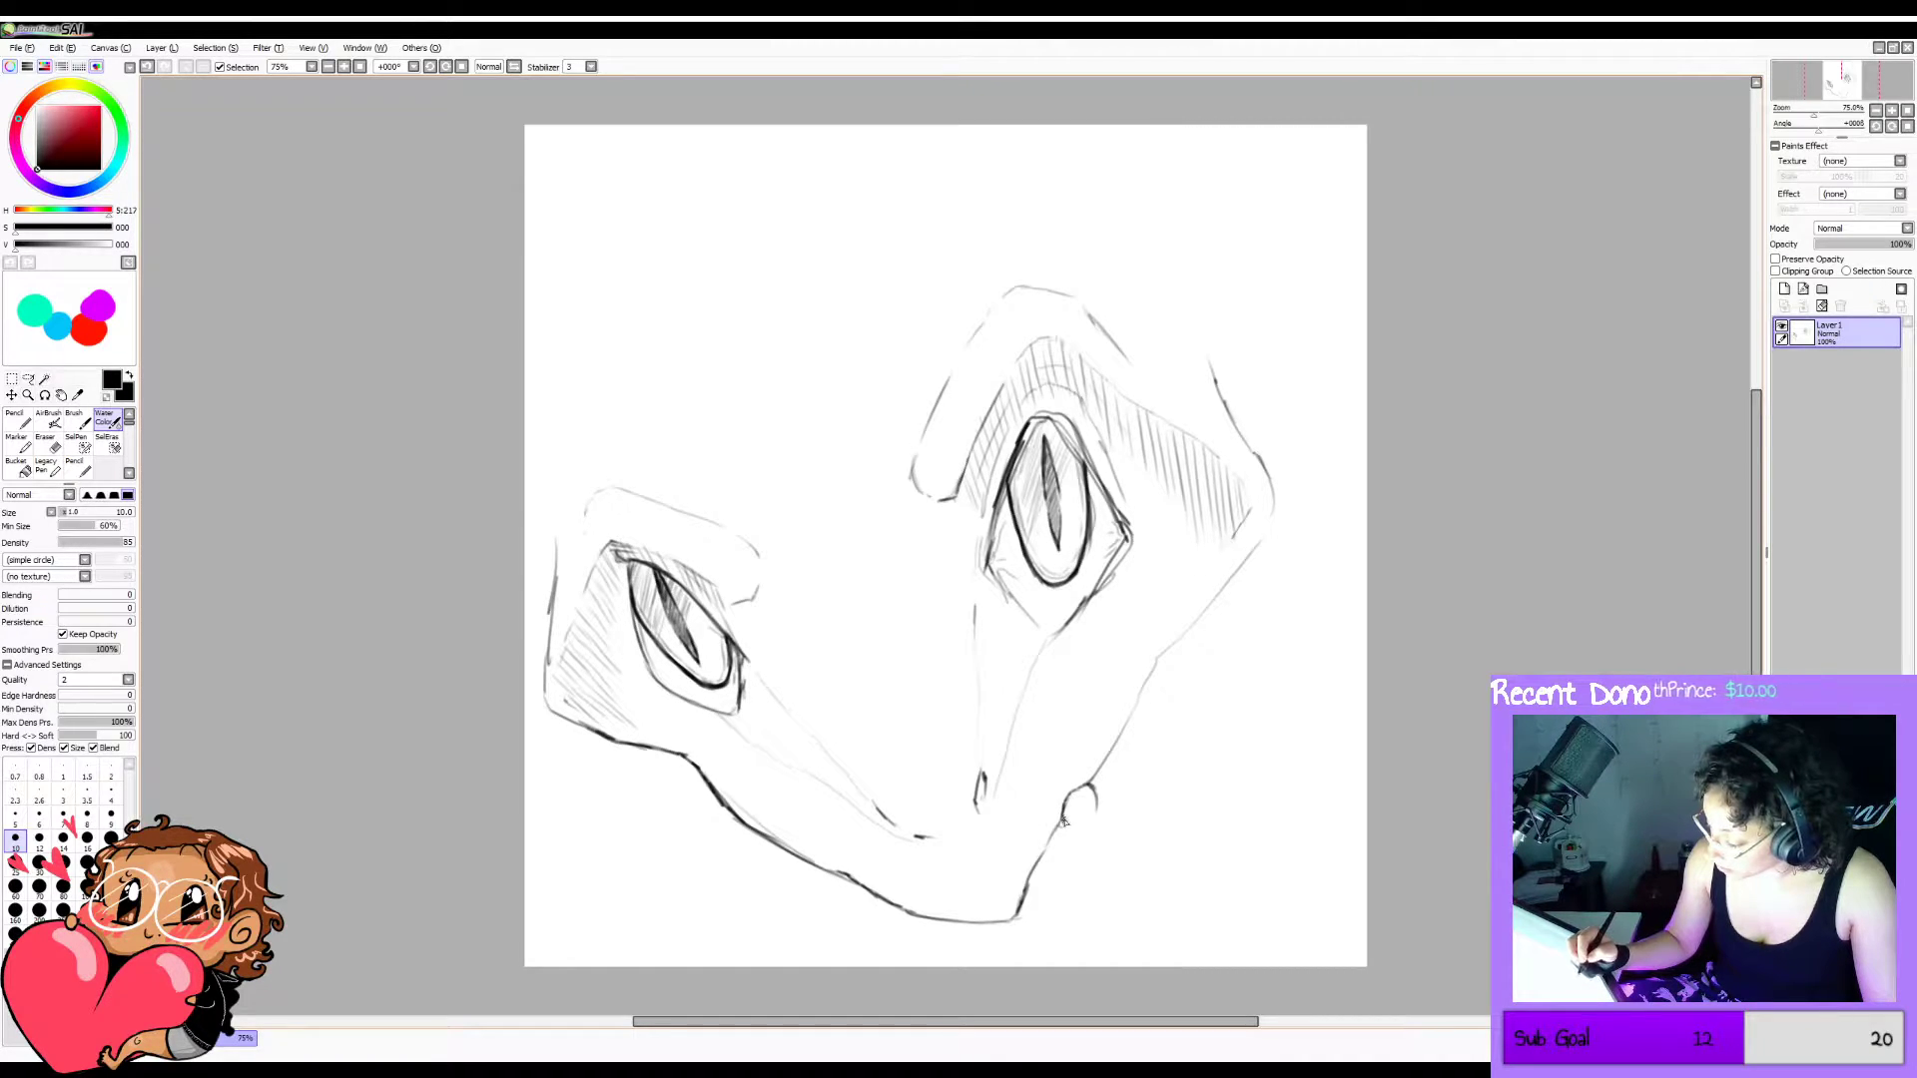
key(ctrl+z)
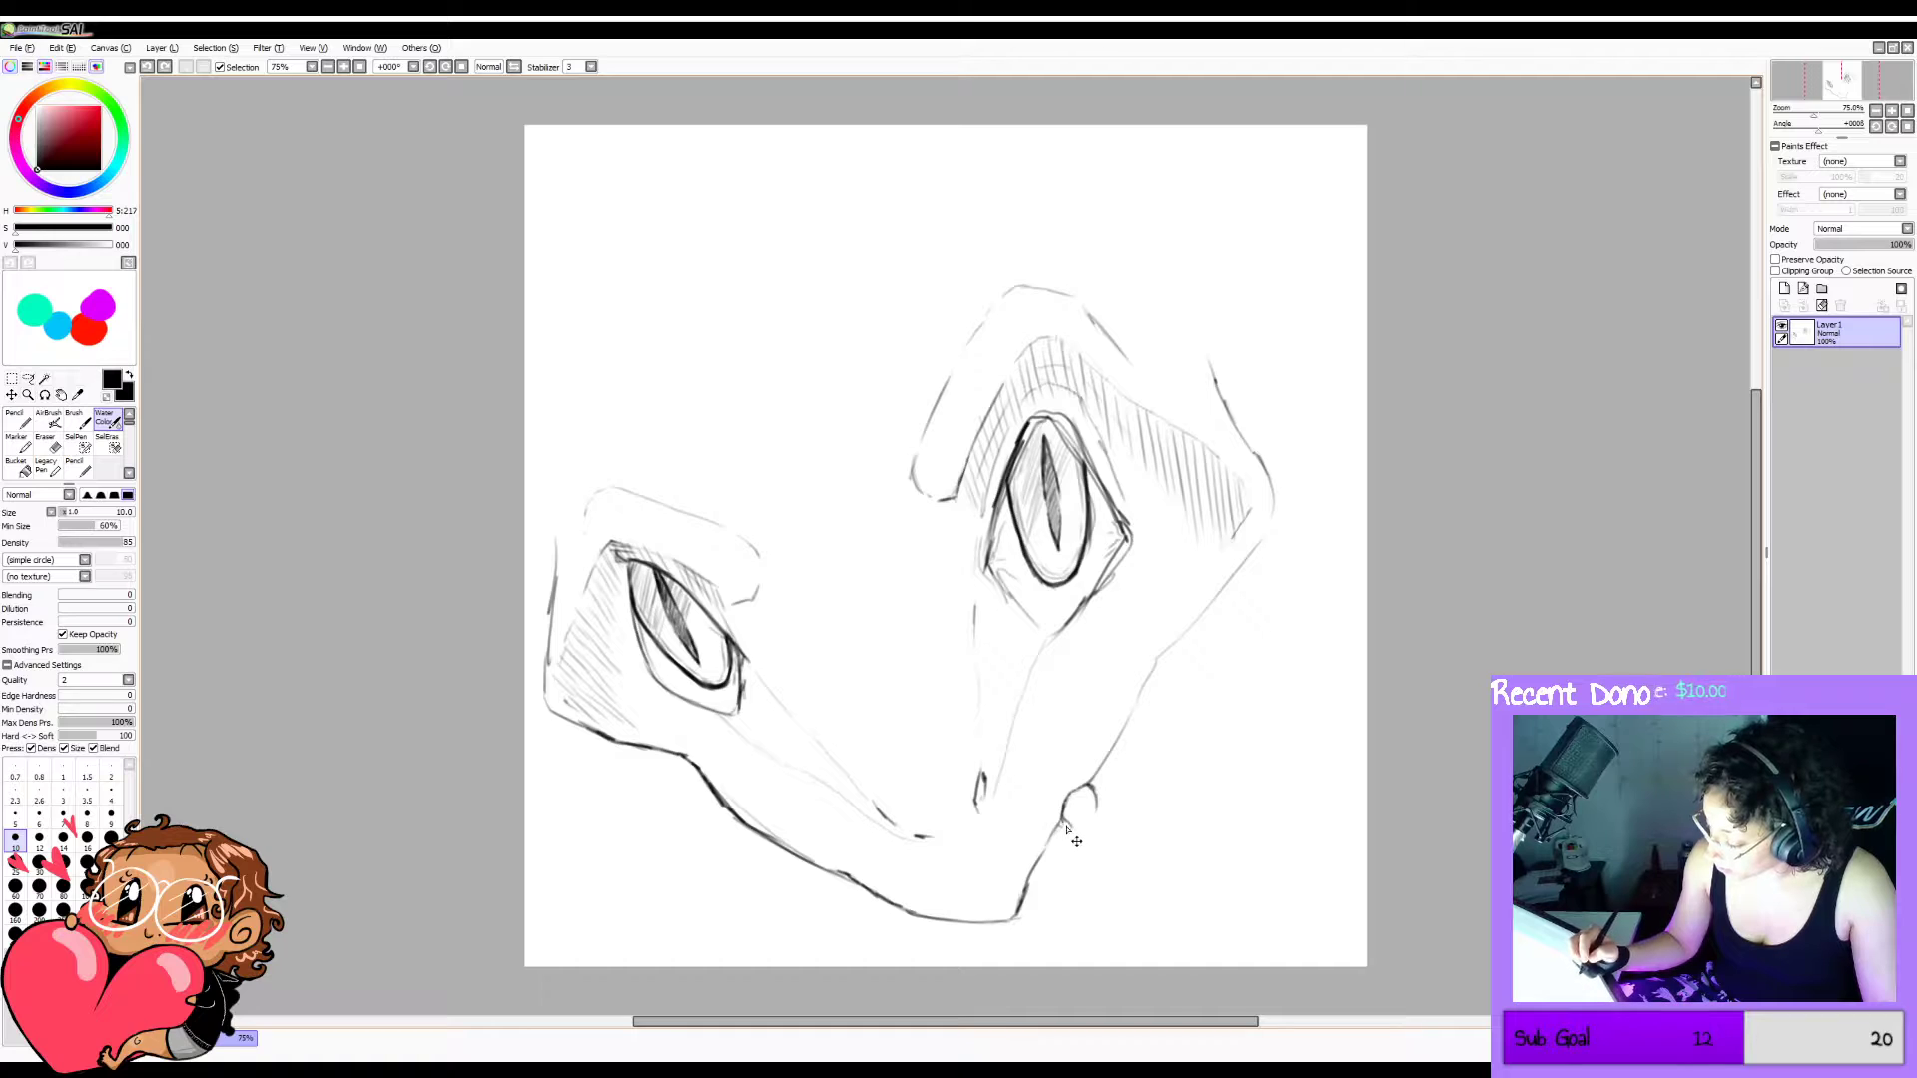
key(ctrl+y)
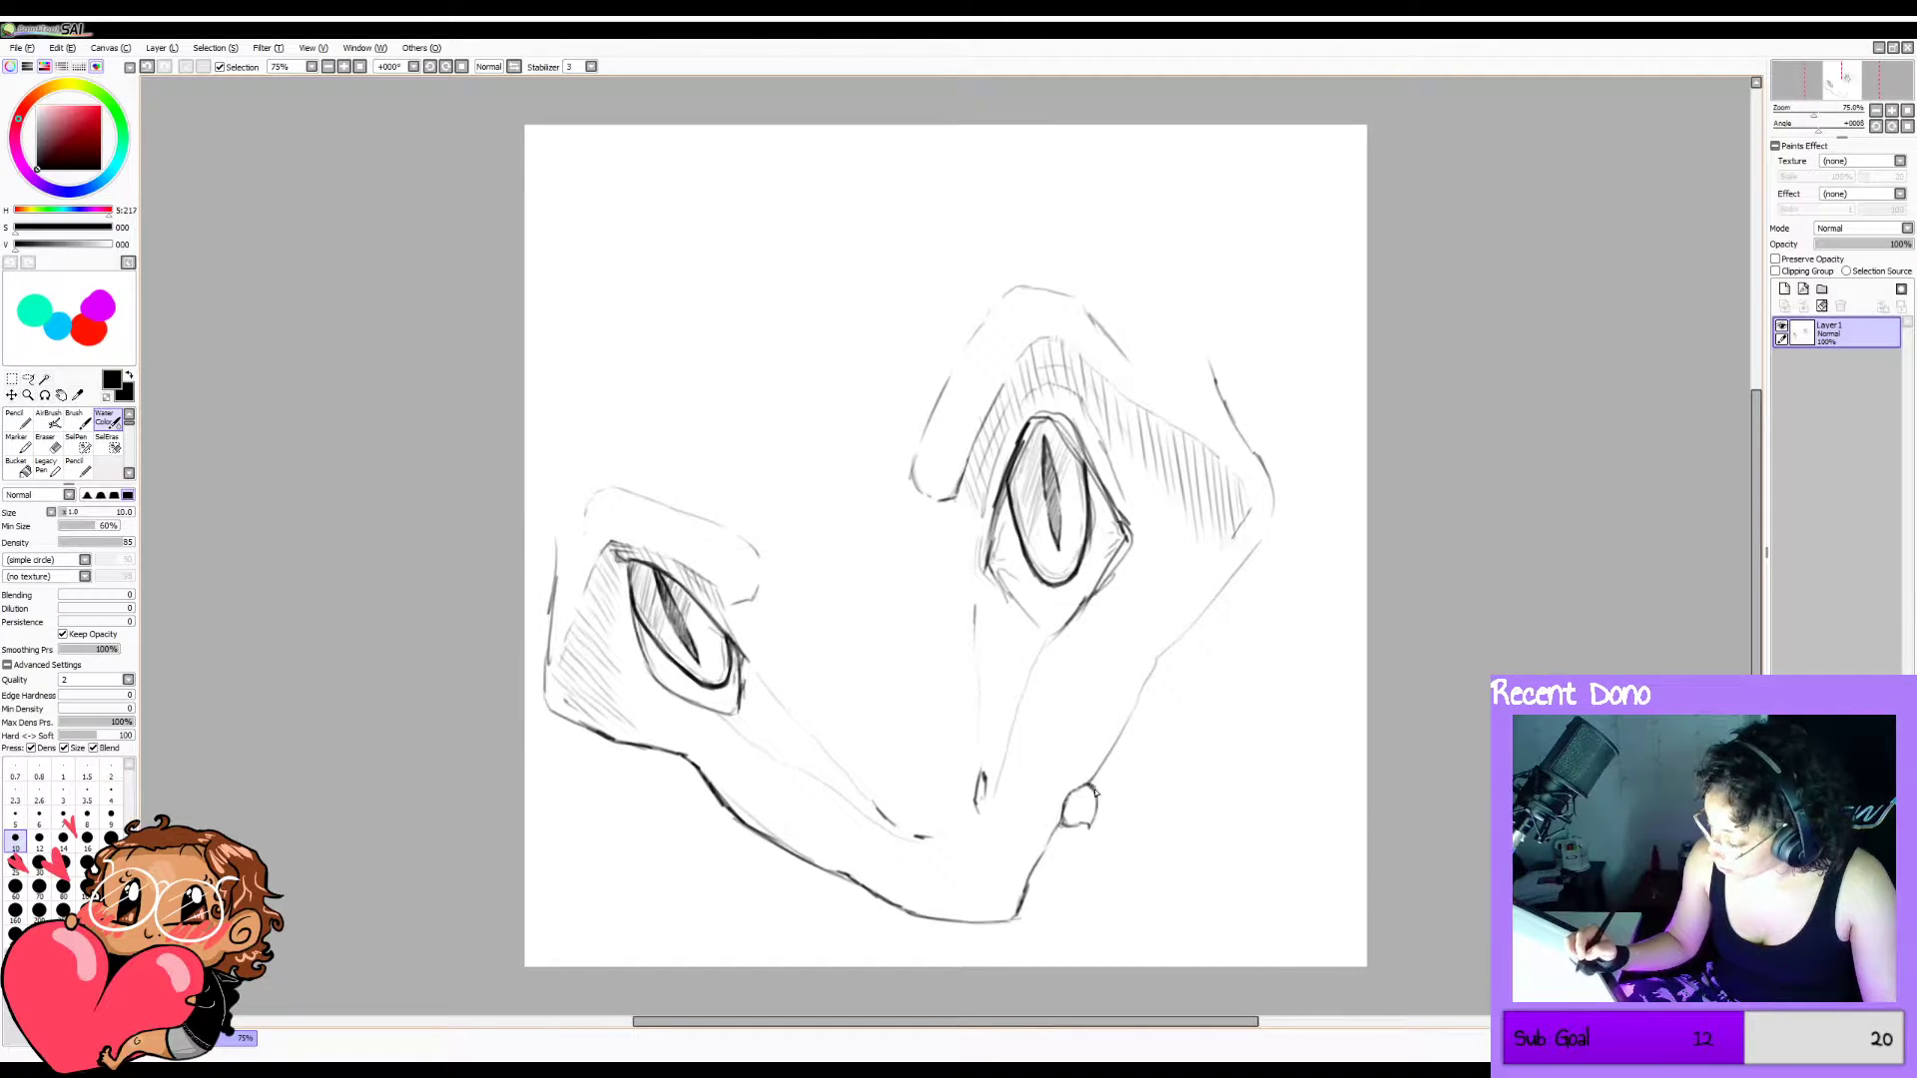
key(h)
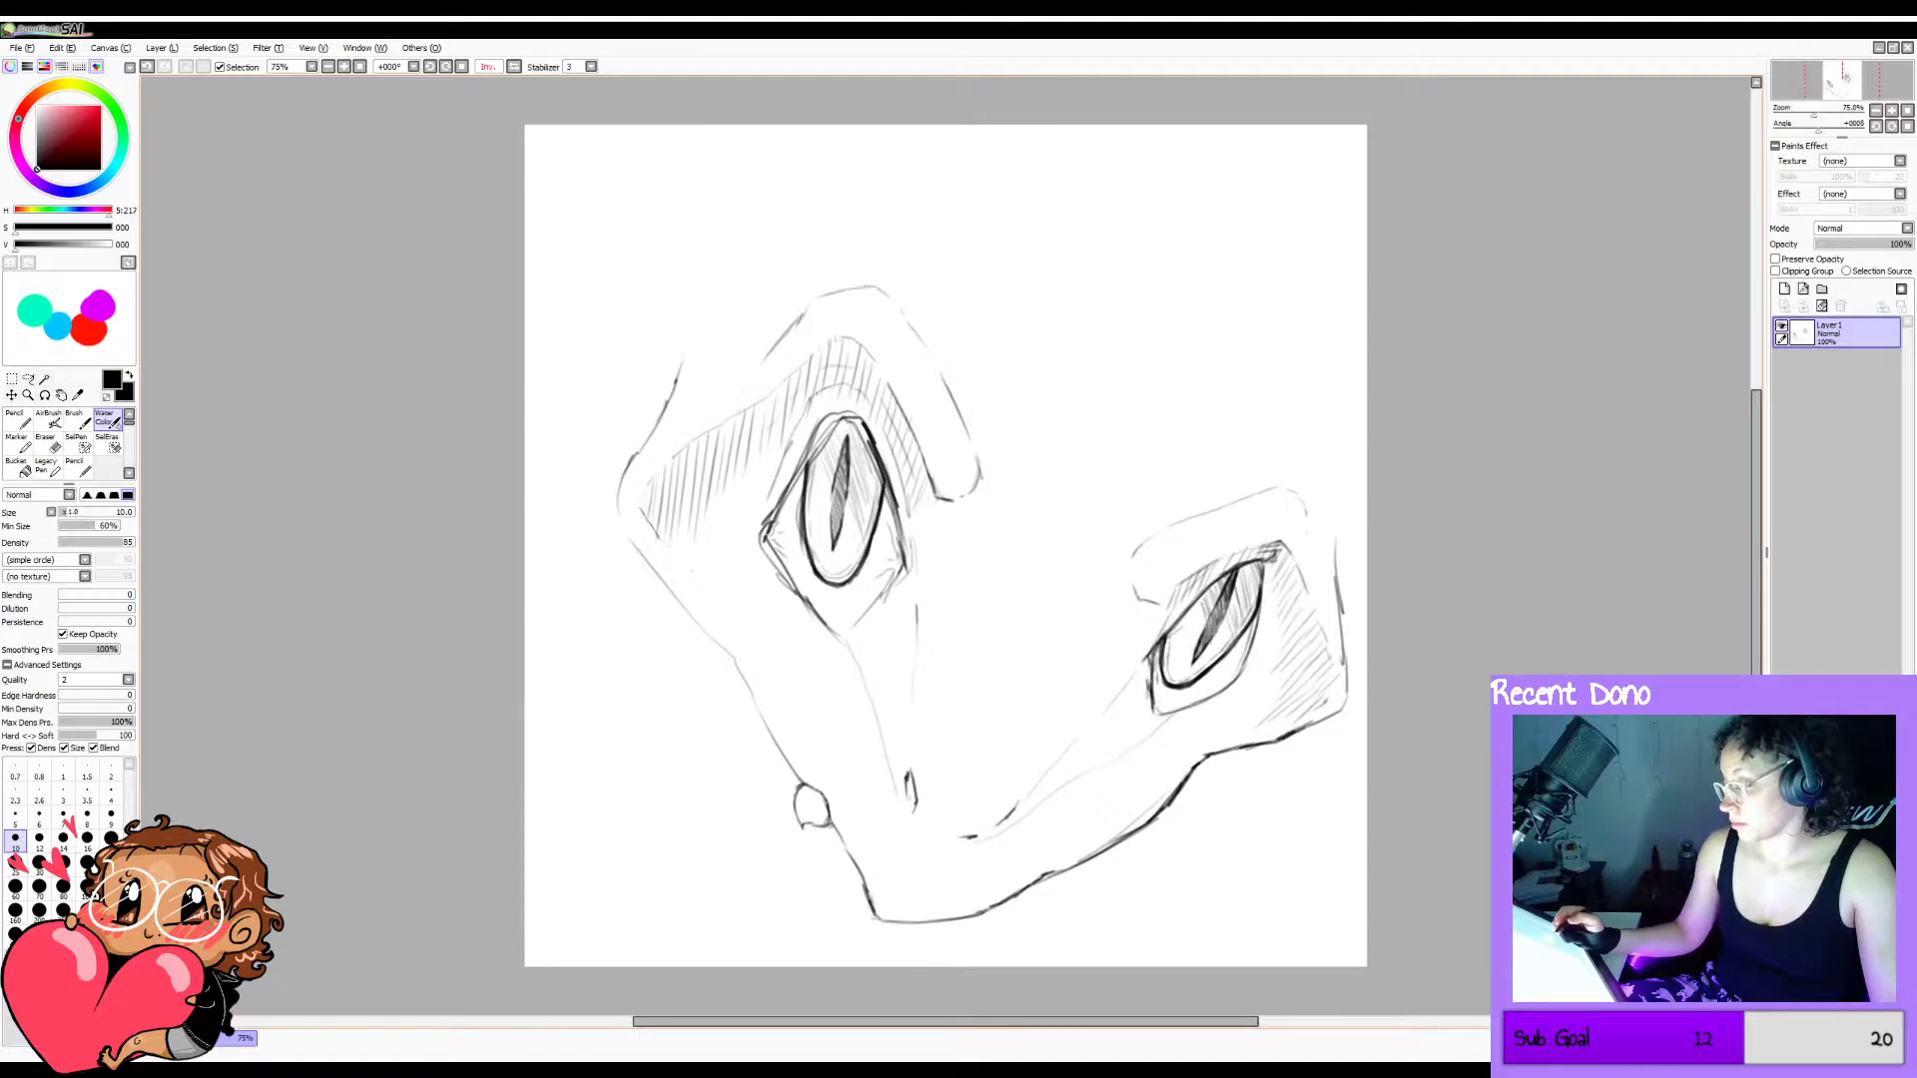
key(h)
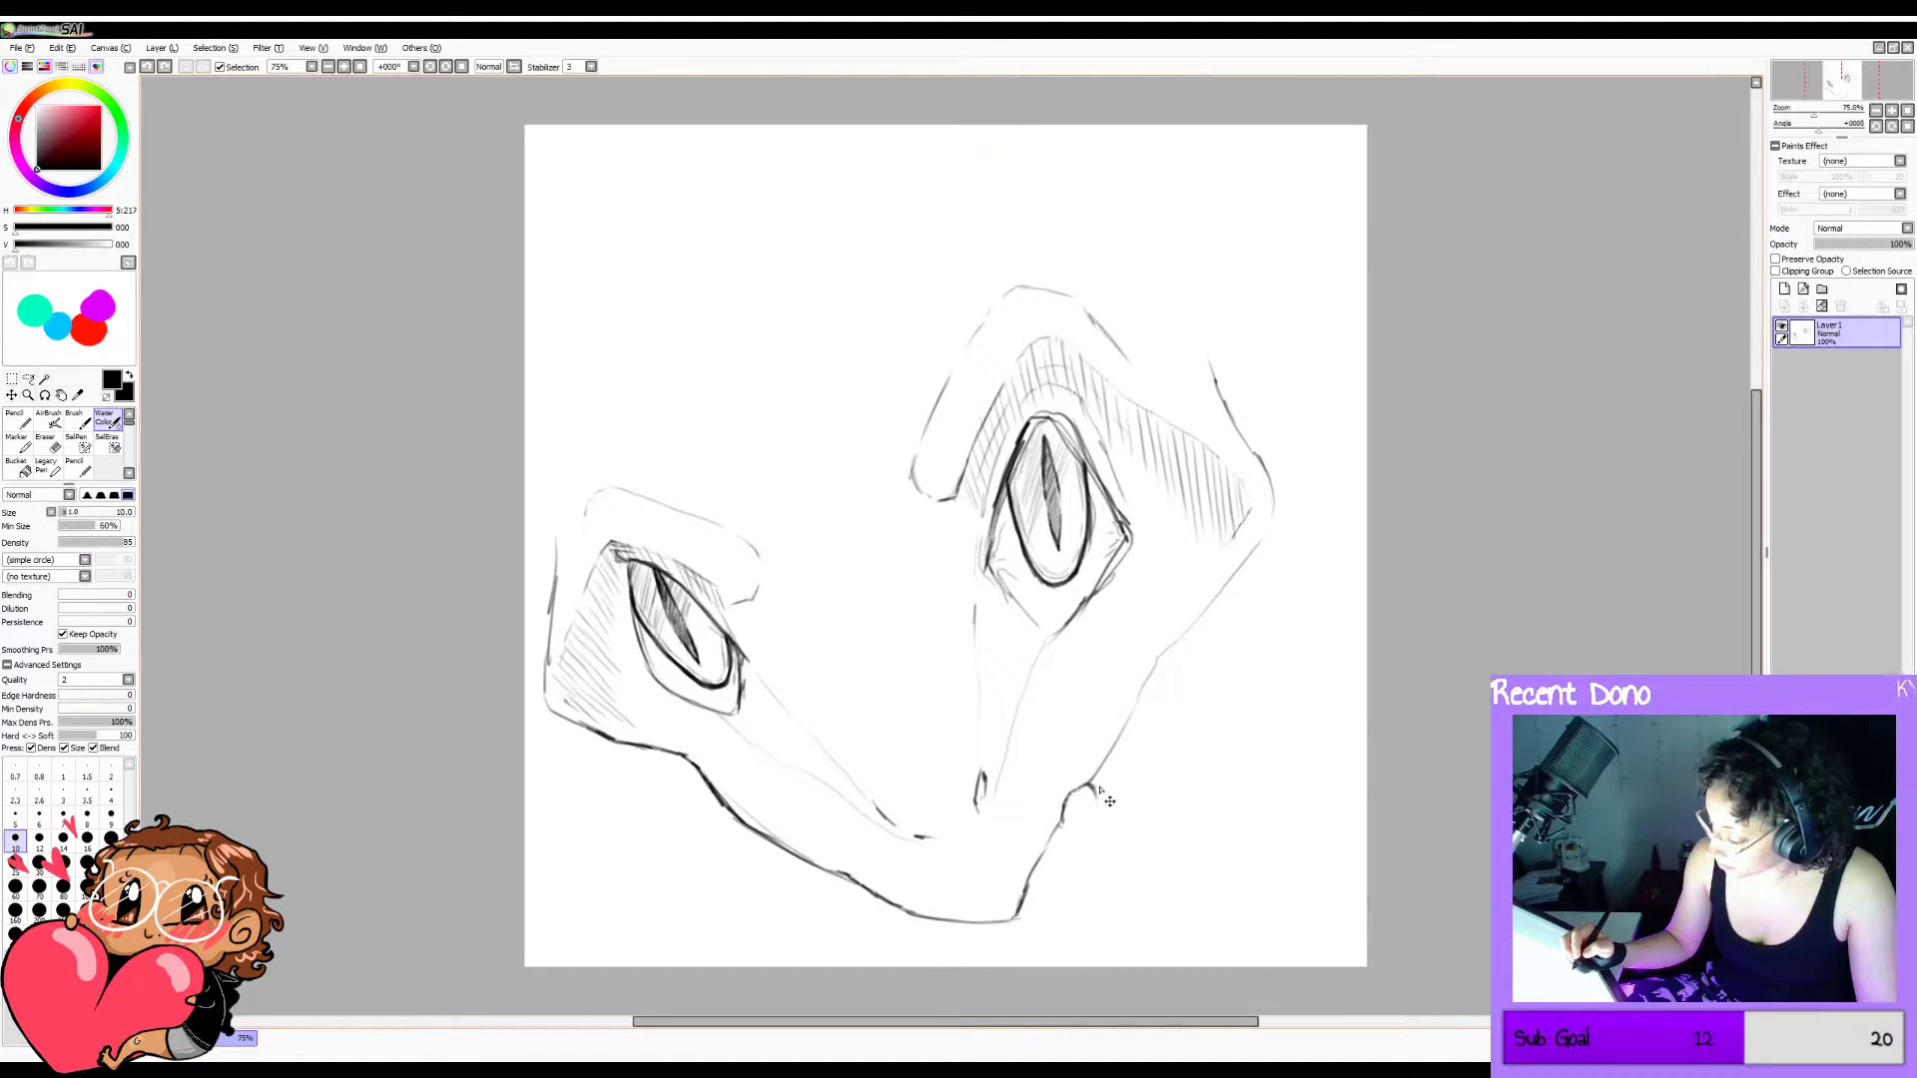
Draw a long pointed fang hanging down from the muzzle notch, retrying its inner edge until both edges meet at the tip.
drag(1091, 785, 1108, 913)
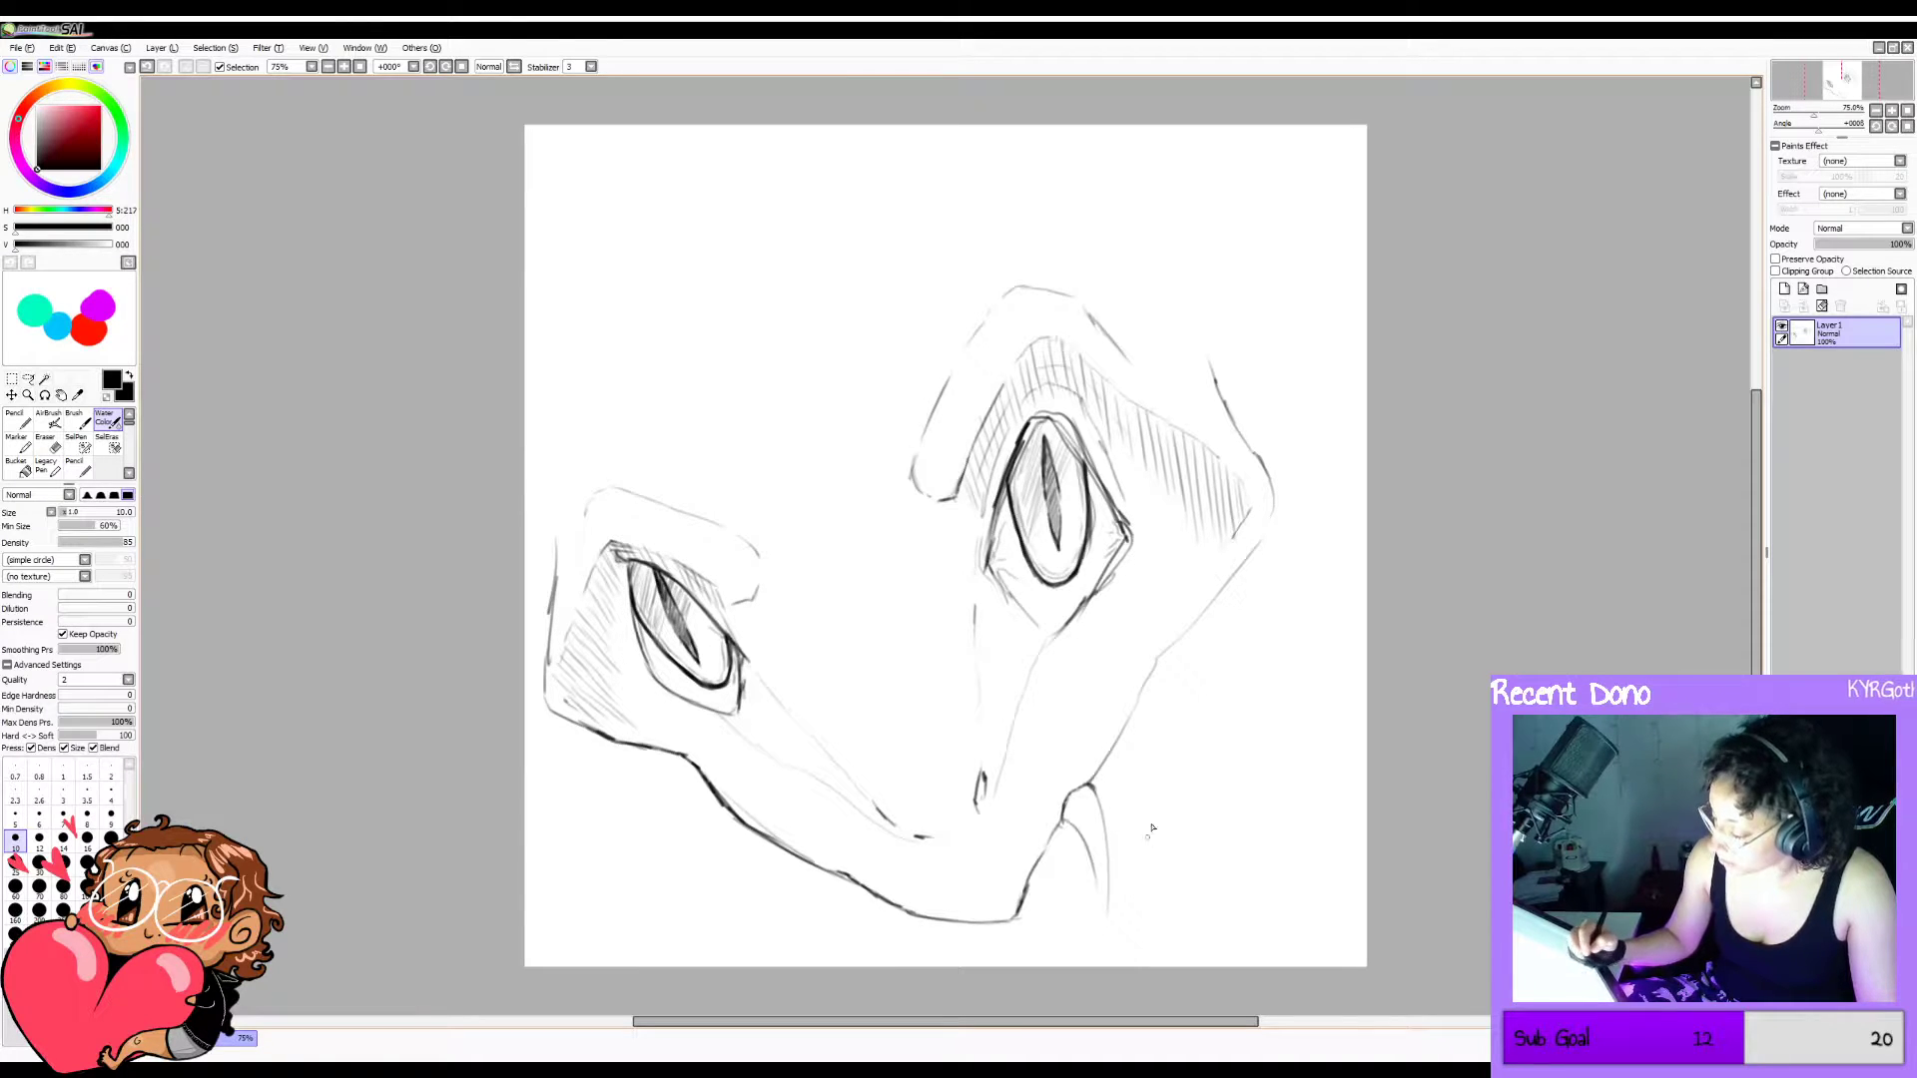
drag(1062, 820, 1097, 891)
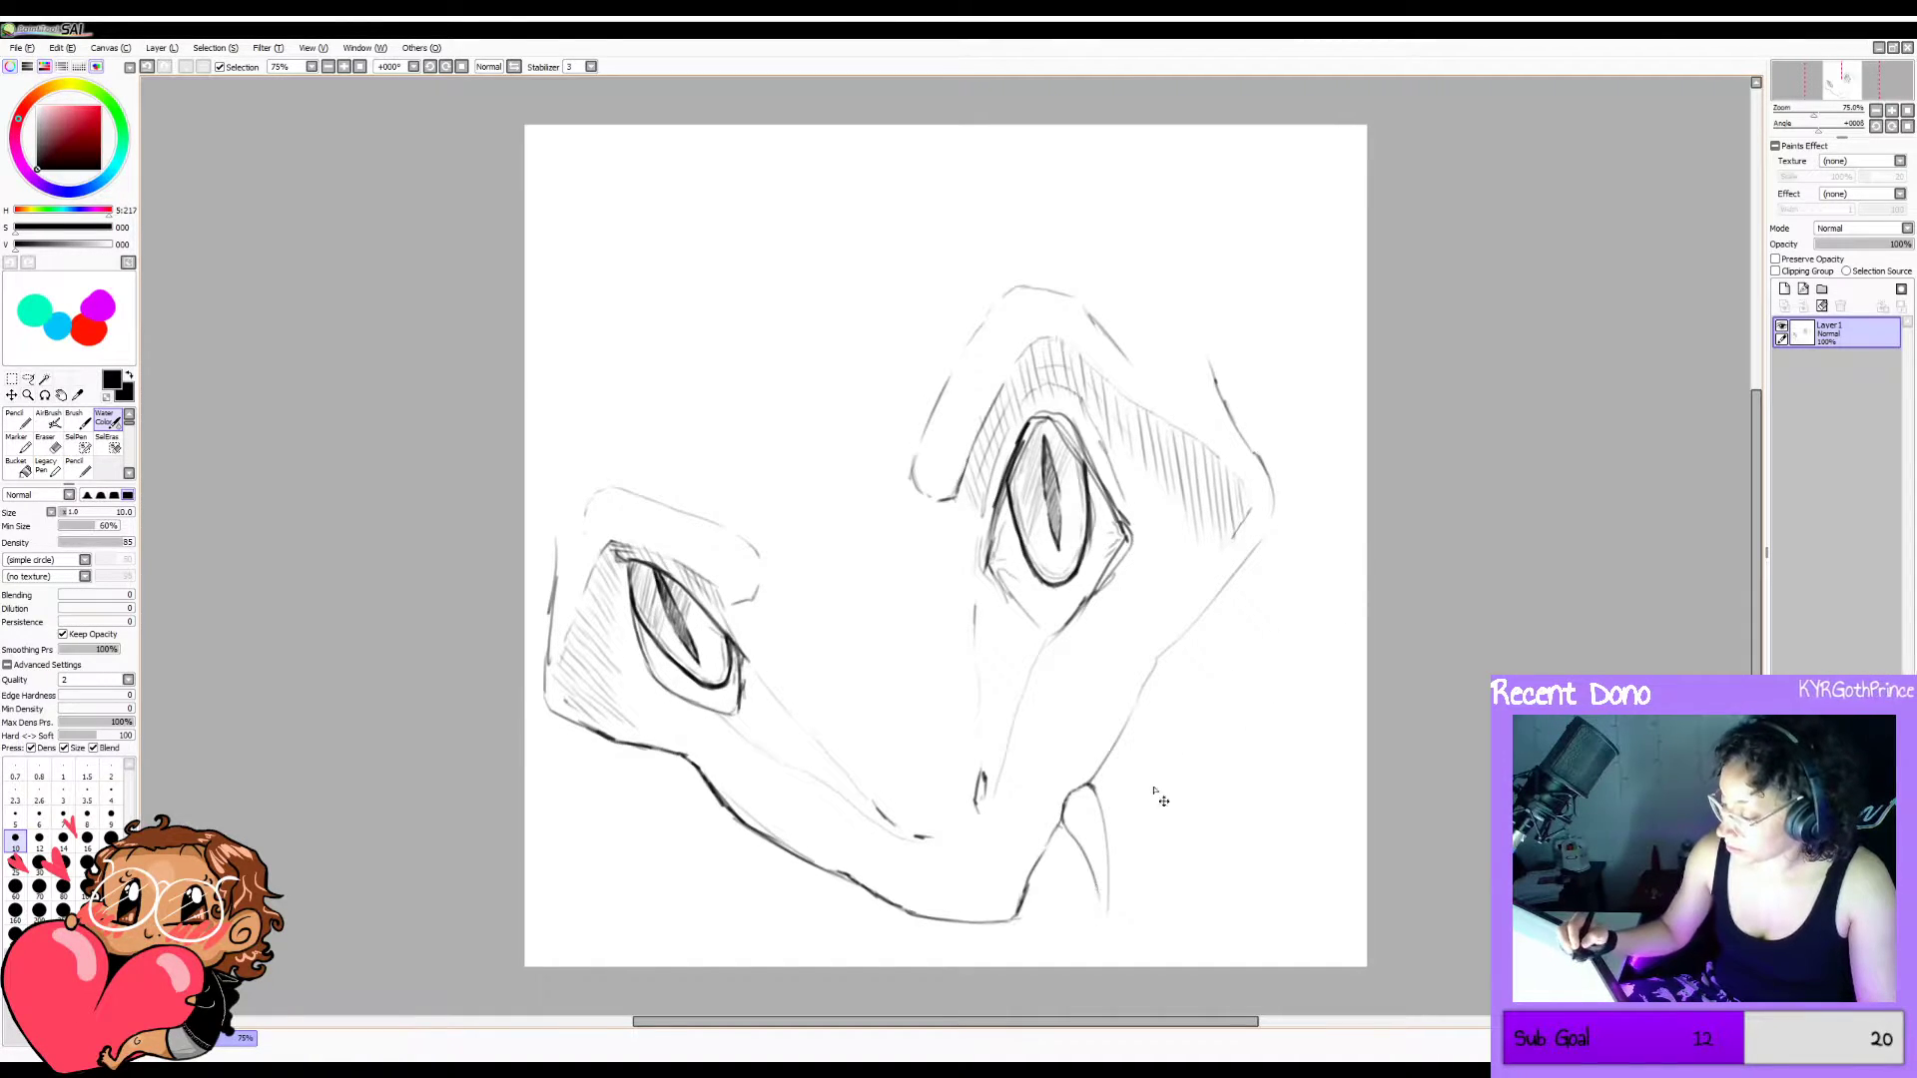
key(ctrl+z)
drag(1064, 821, 1111, 909)
key(ctrl+z)
drag(1063, 818, 1108, 894)
key(ctrl+z)
drag(1062, 821, 1113, 916)
key(ctrl+z)
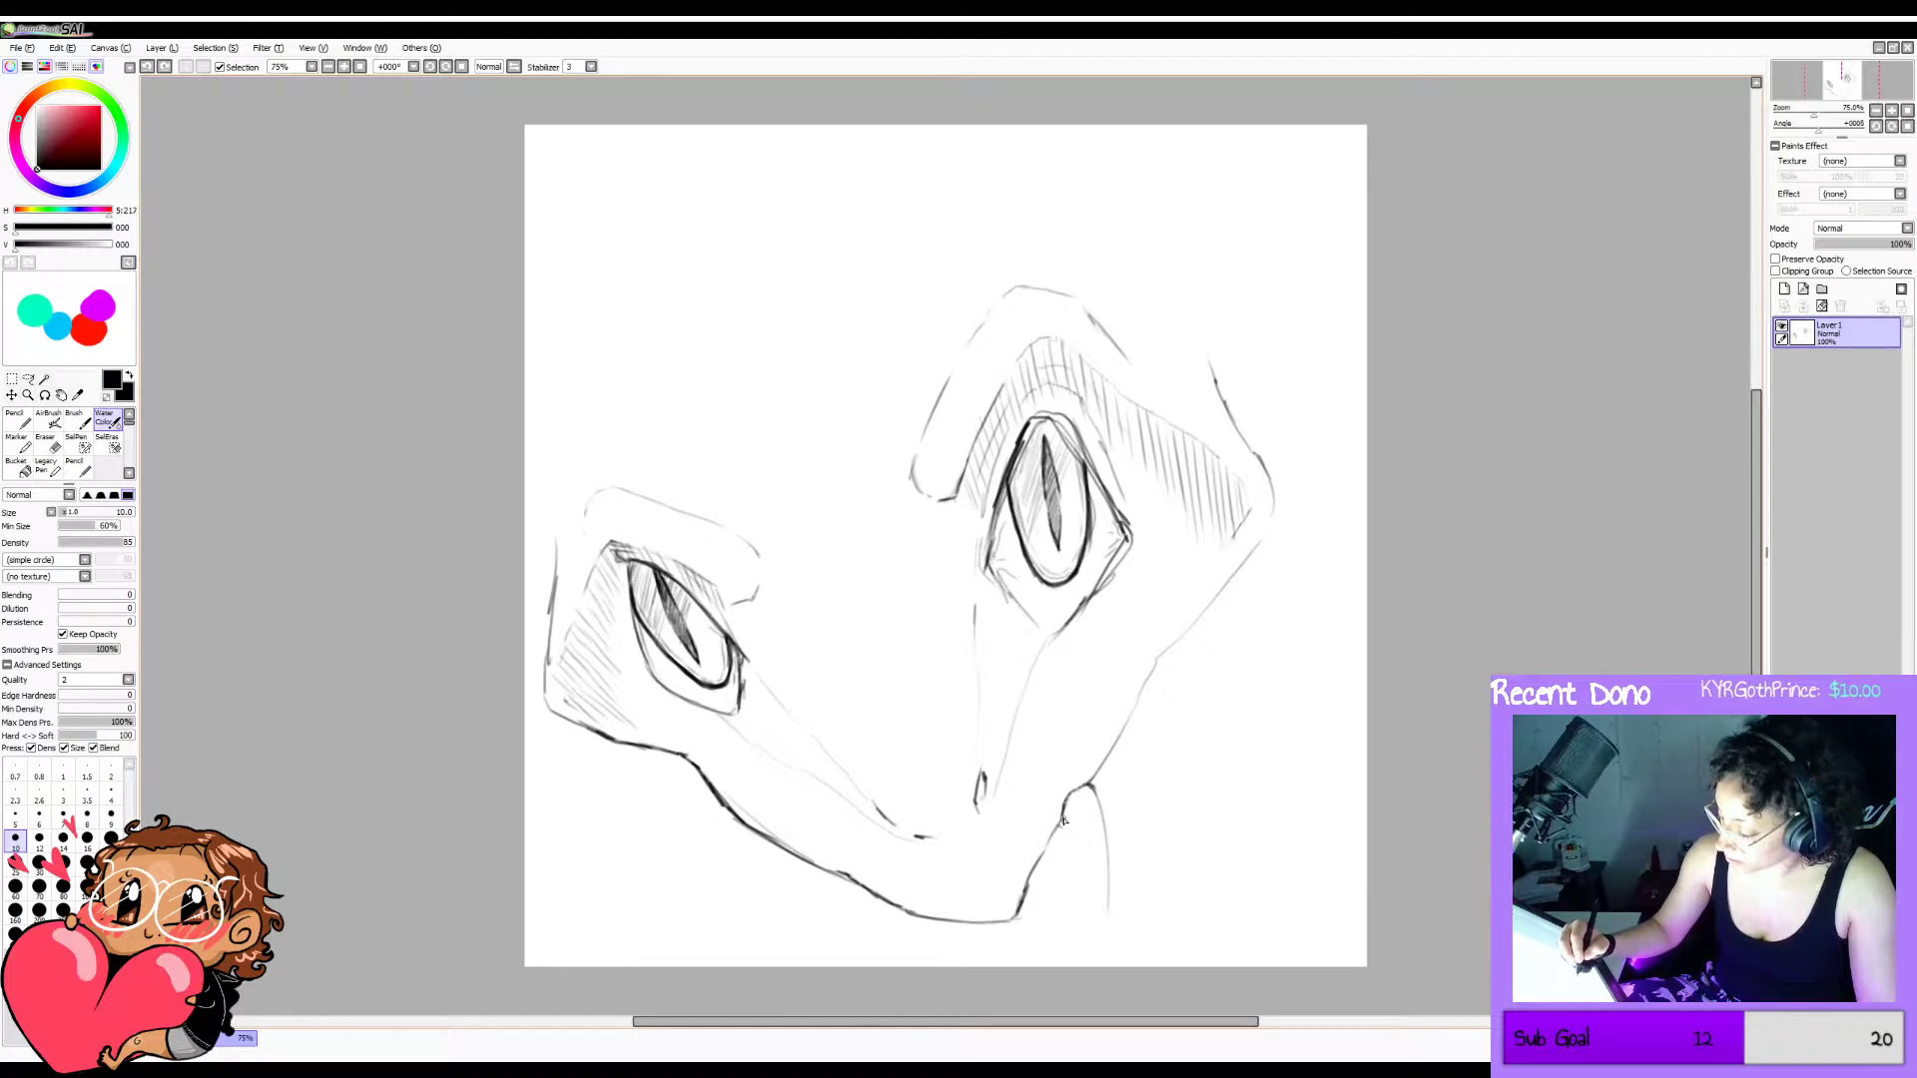
drag(1064, 824, 1098, 877)
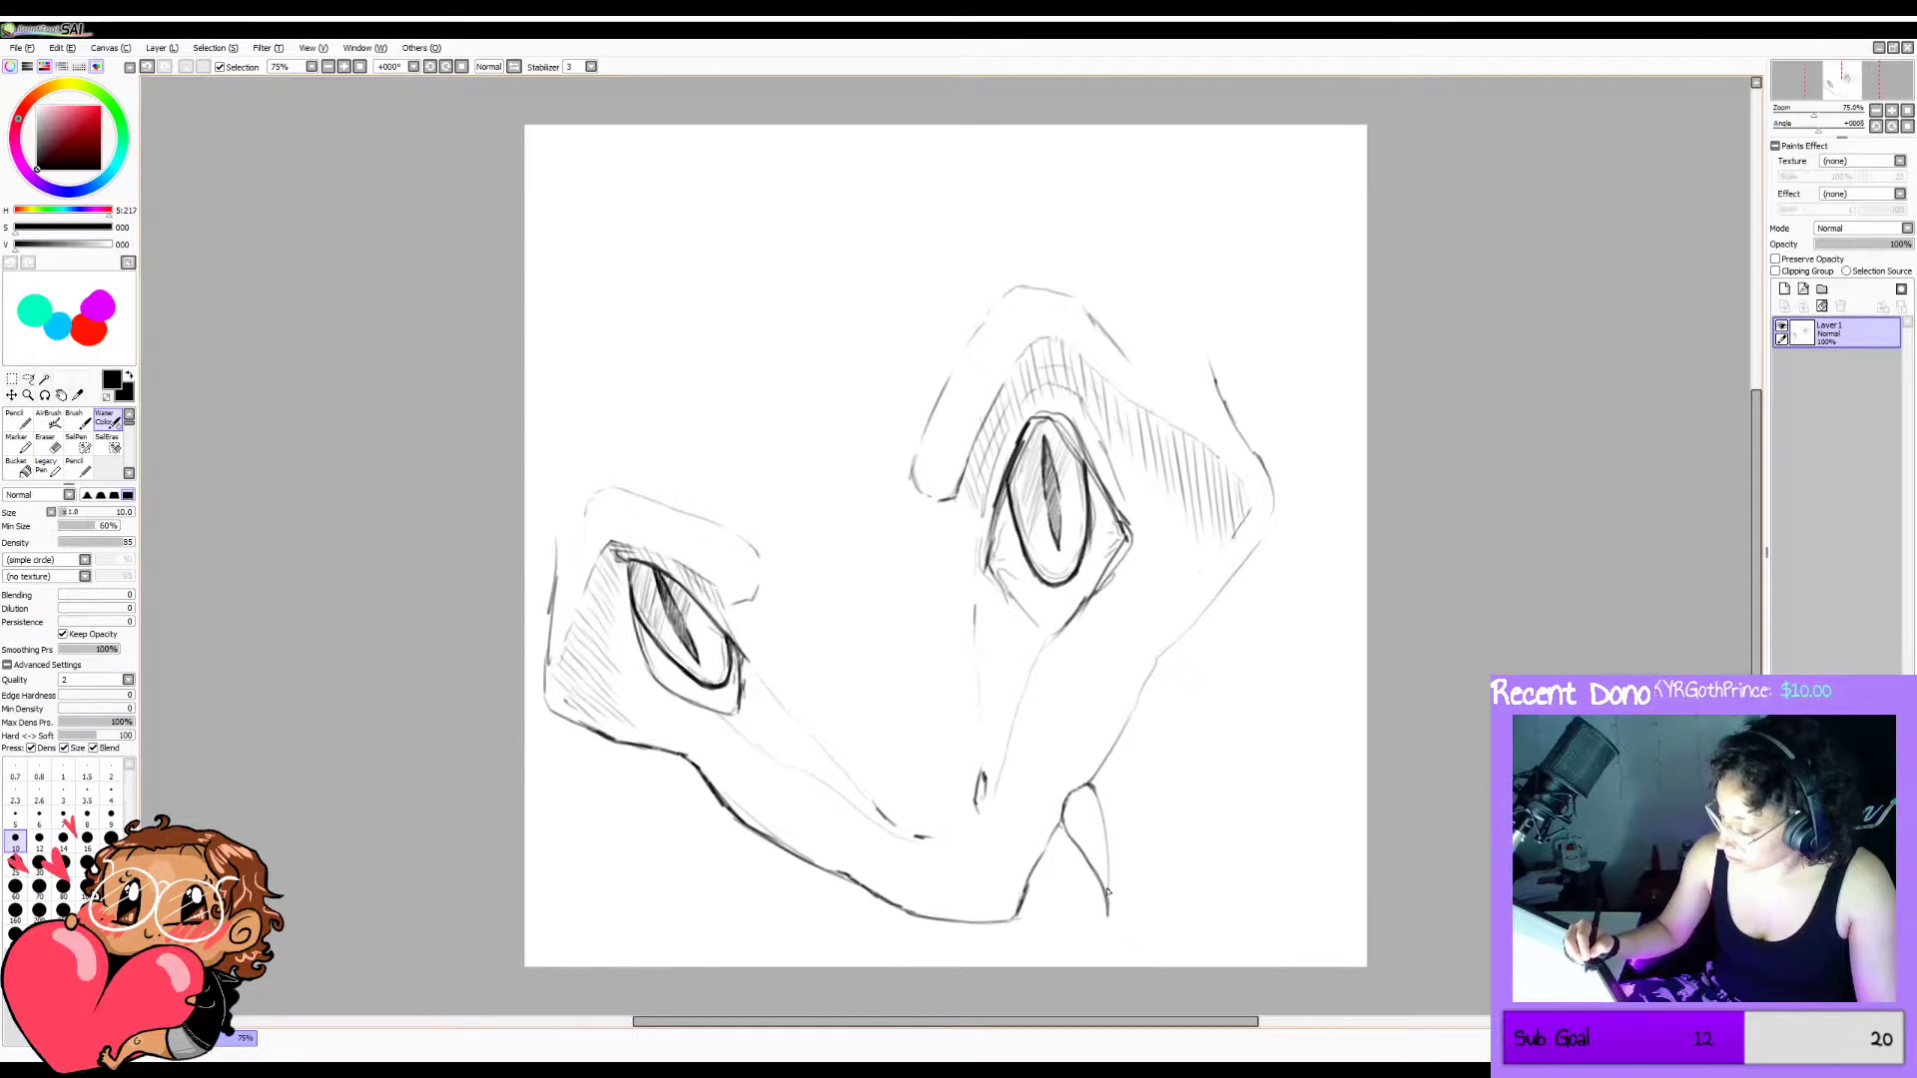
Darken the fang's outer edge in the mirrored view, and return to the normal view.
key(h)
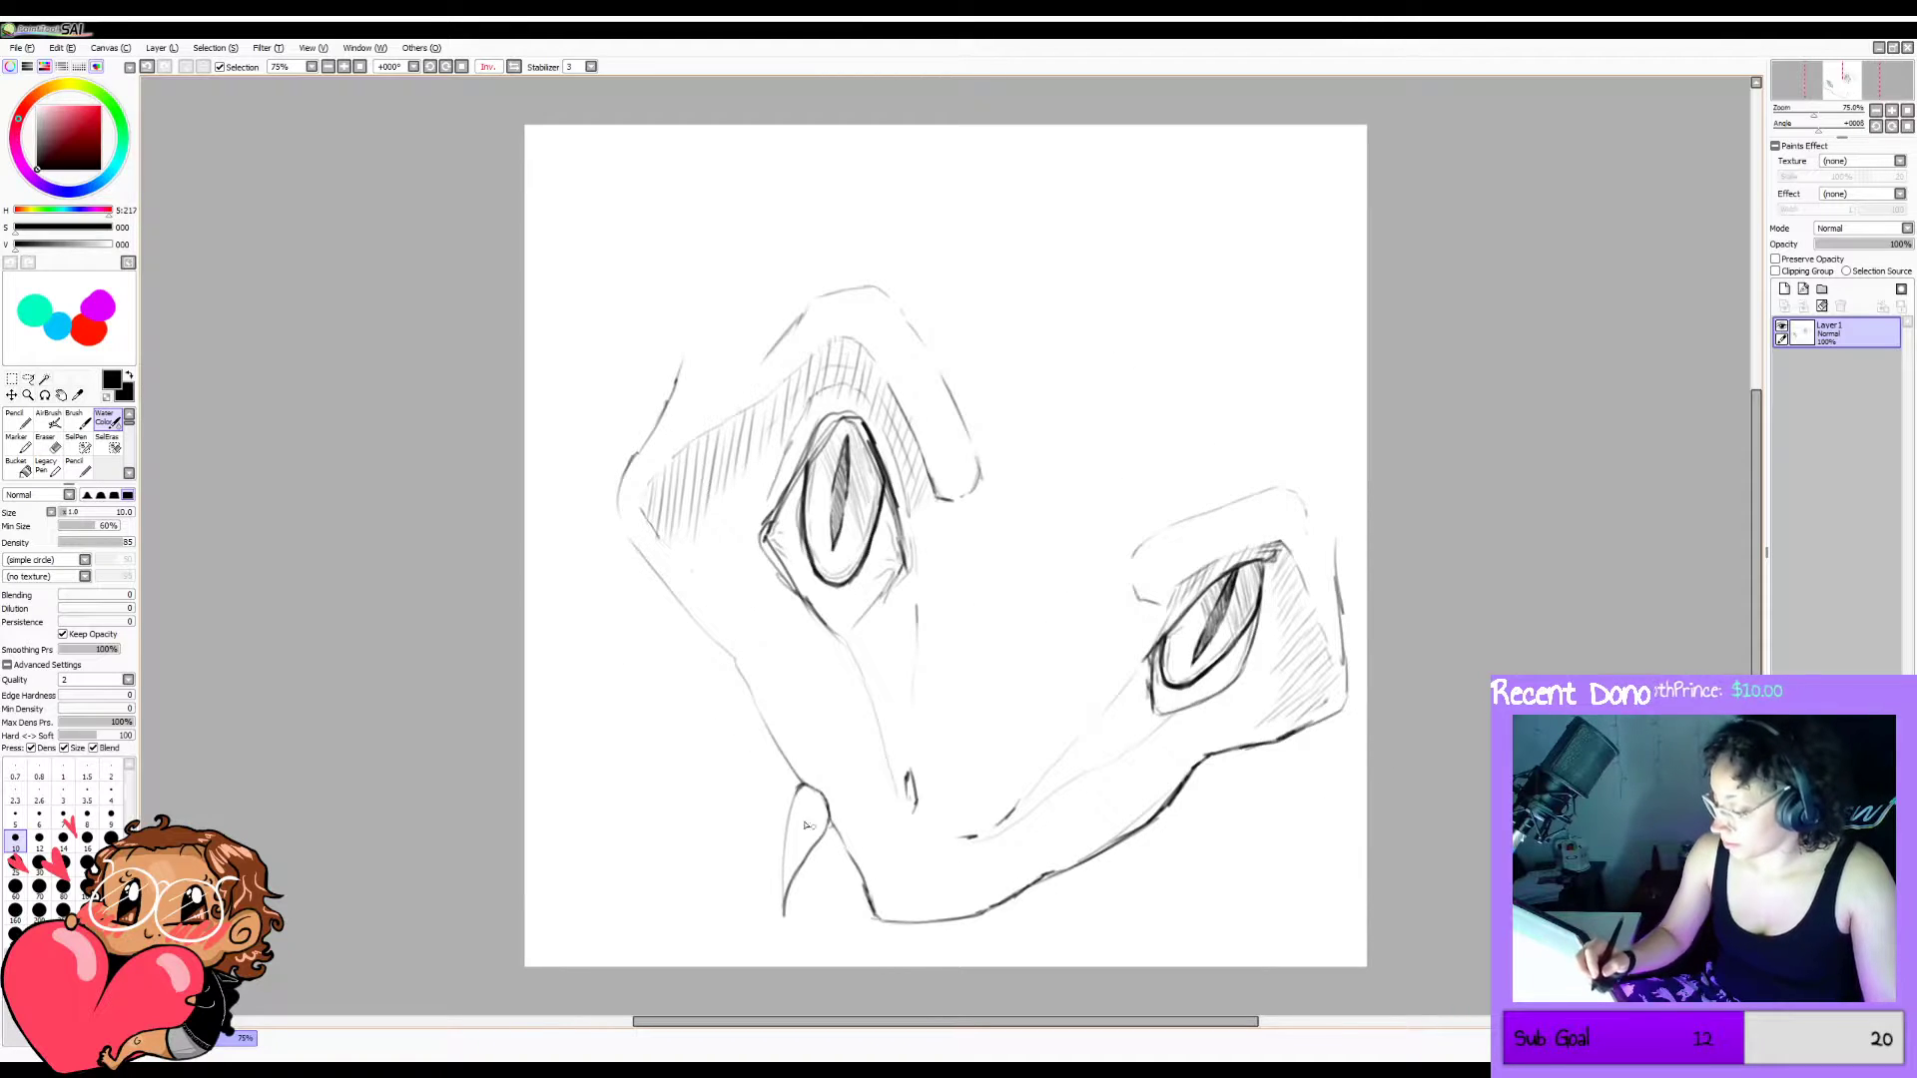
drag(800, 789, 785, 886)
key(ctrl+z)
drag(794, 820, 785, 898)
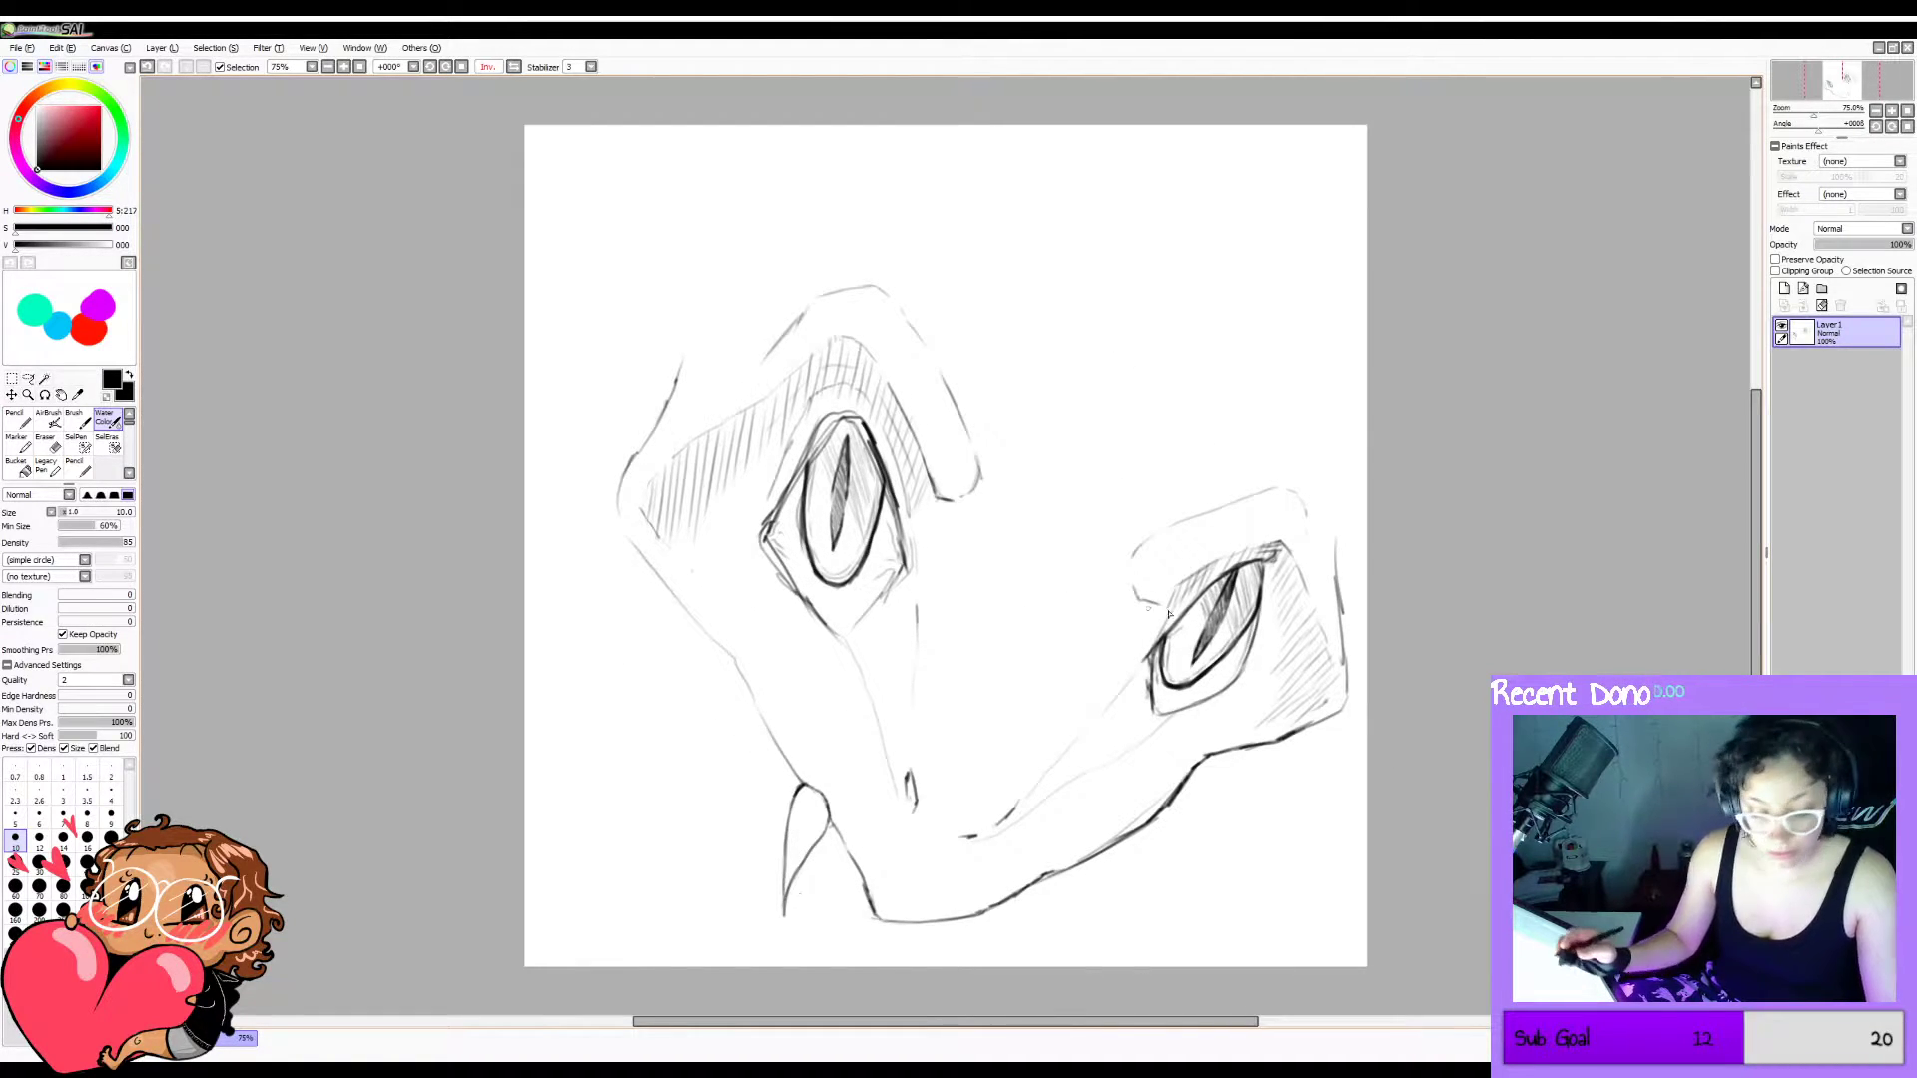
key(h)
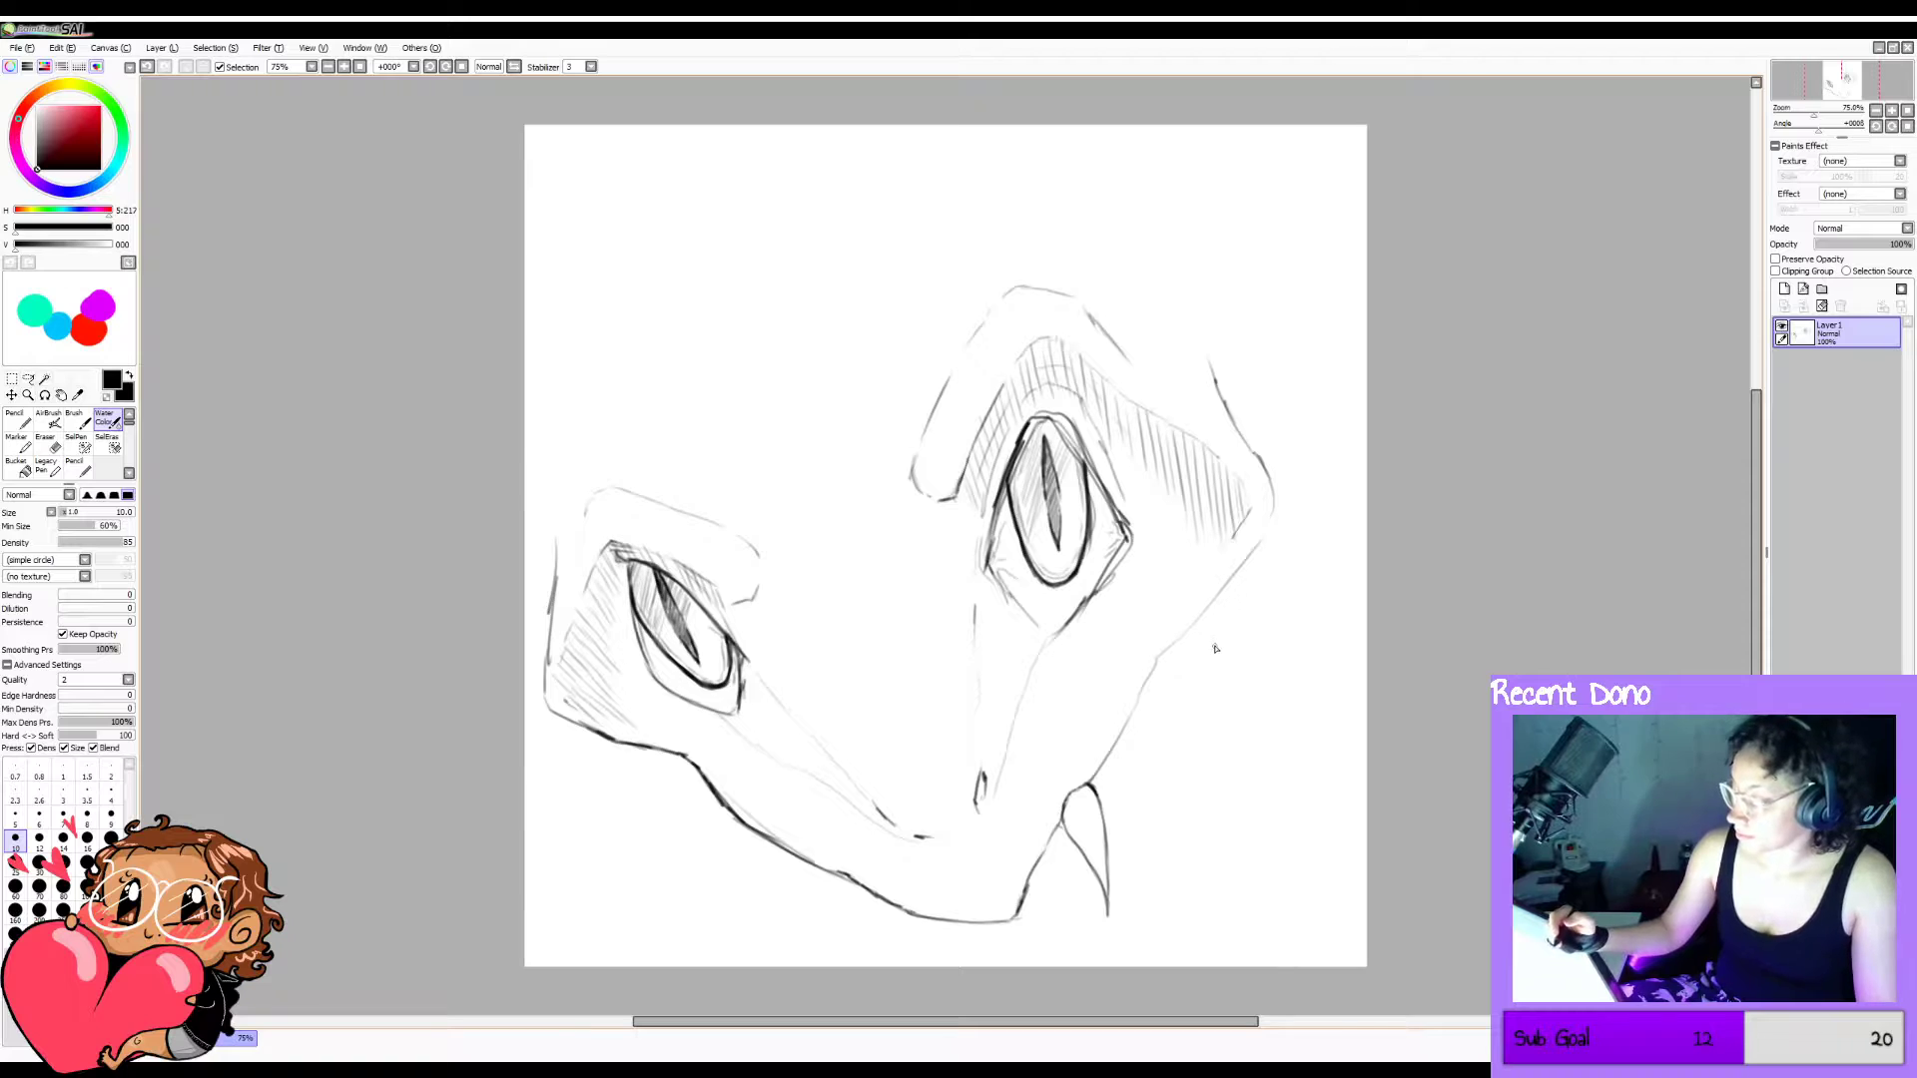
Try a lower jaw line running behind the fang, with a stepped corner near the chin, and check it in the mirrored view.
drag(1166, 657, 1152, 799)
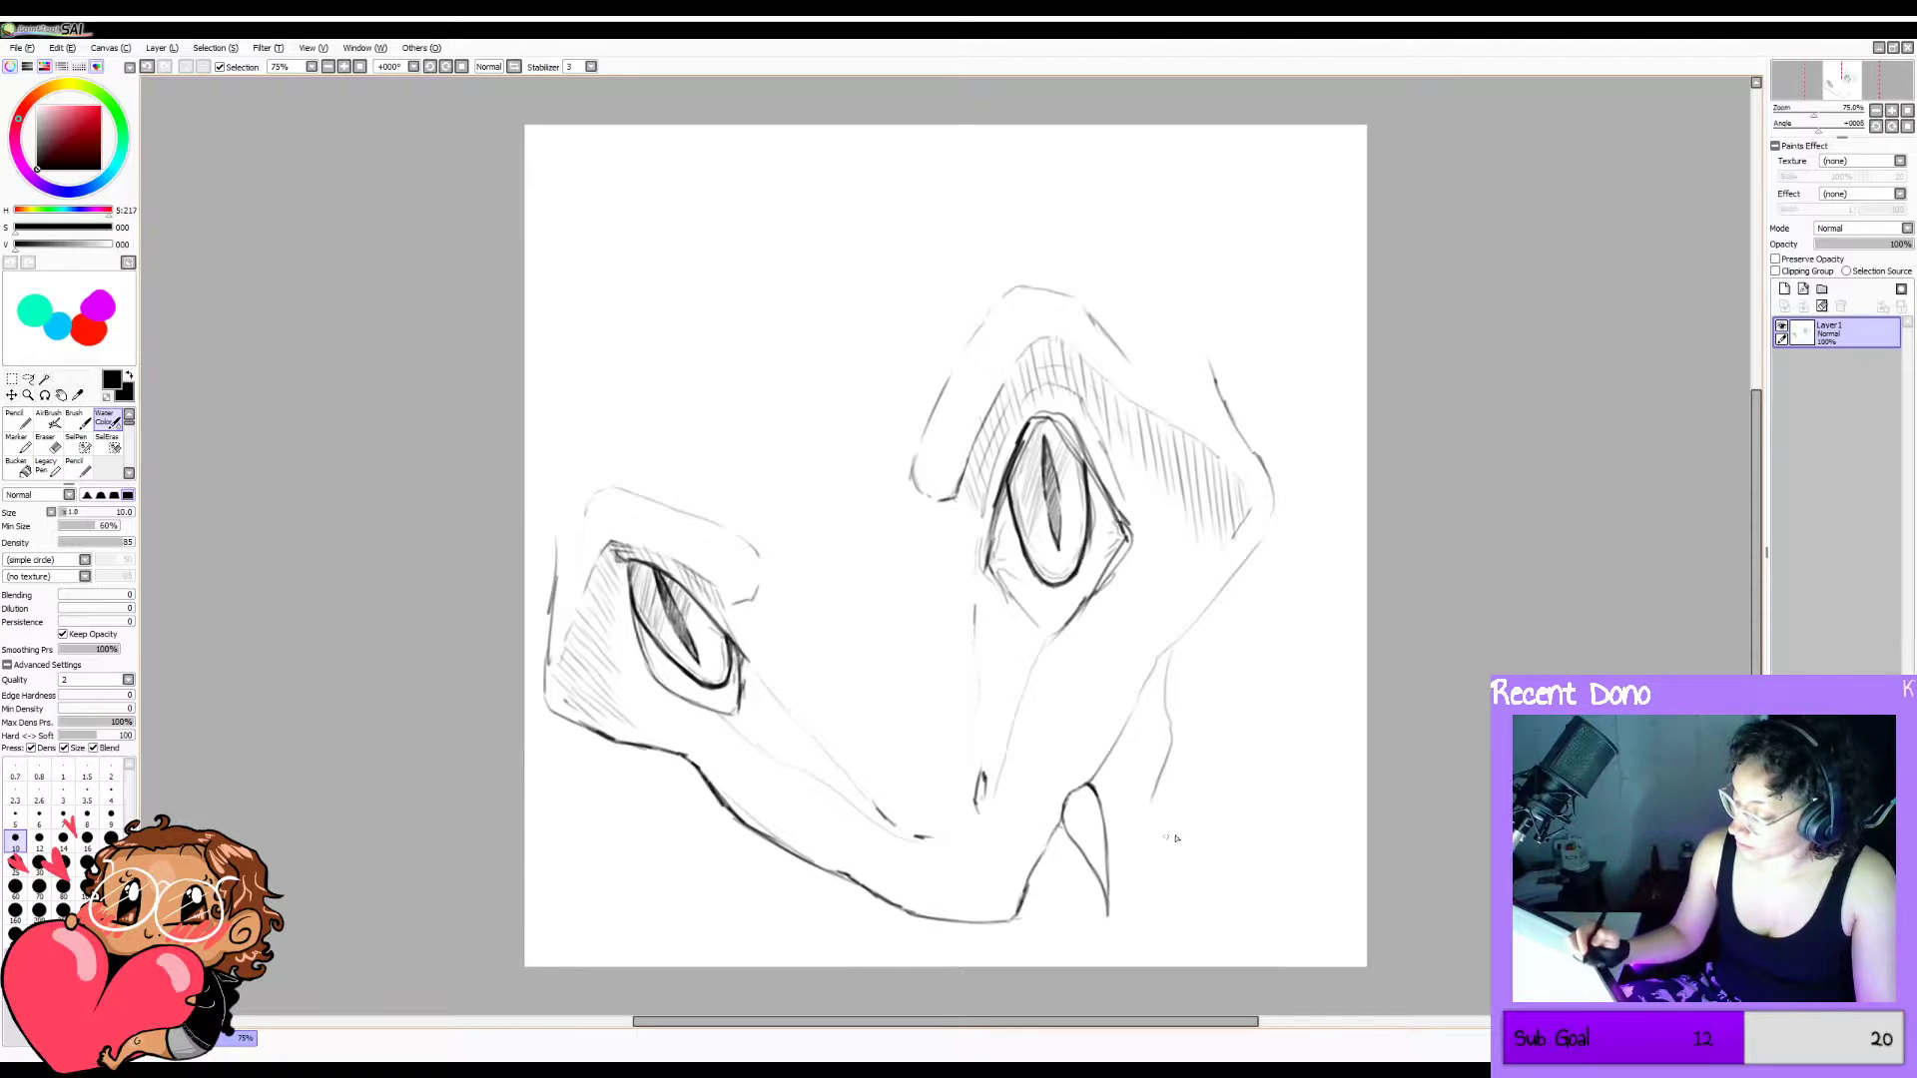
key(ctrl+z)
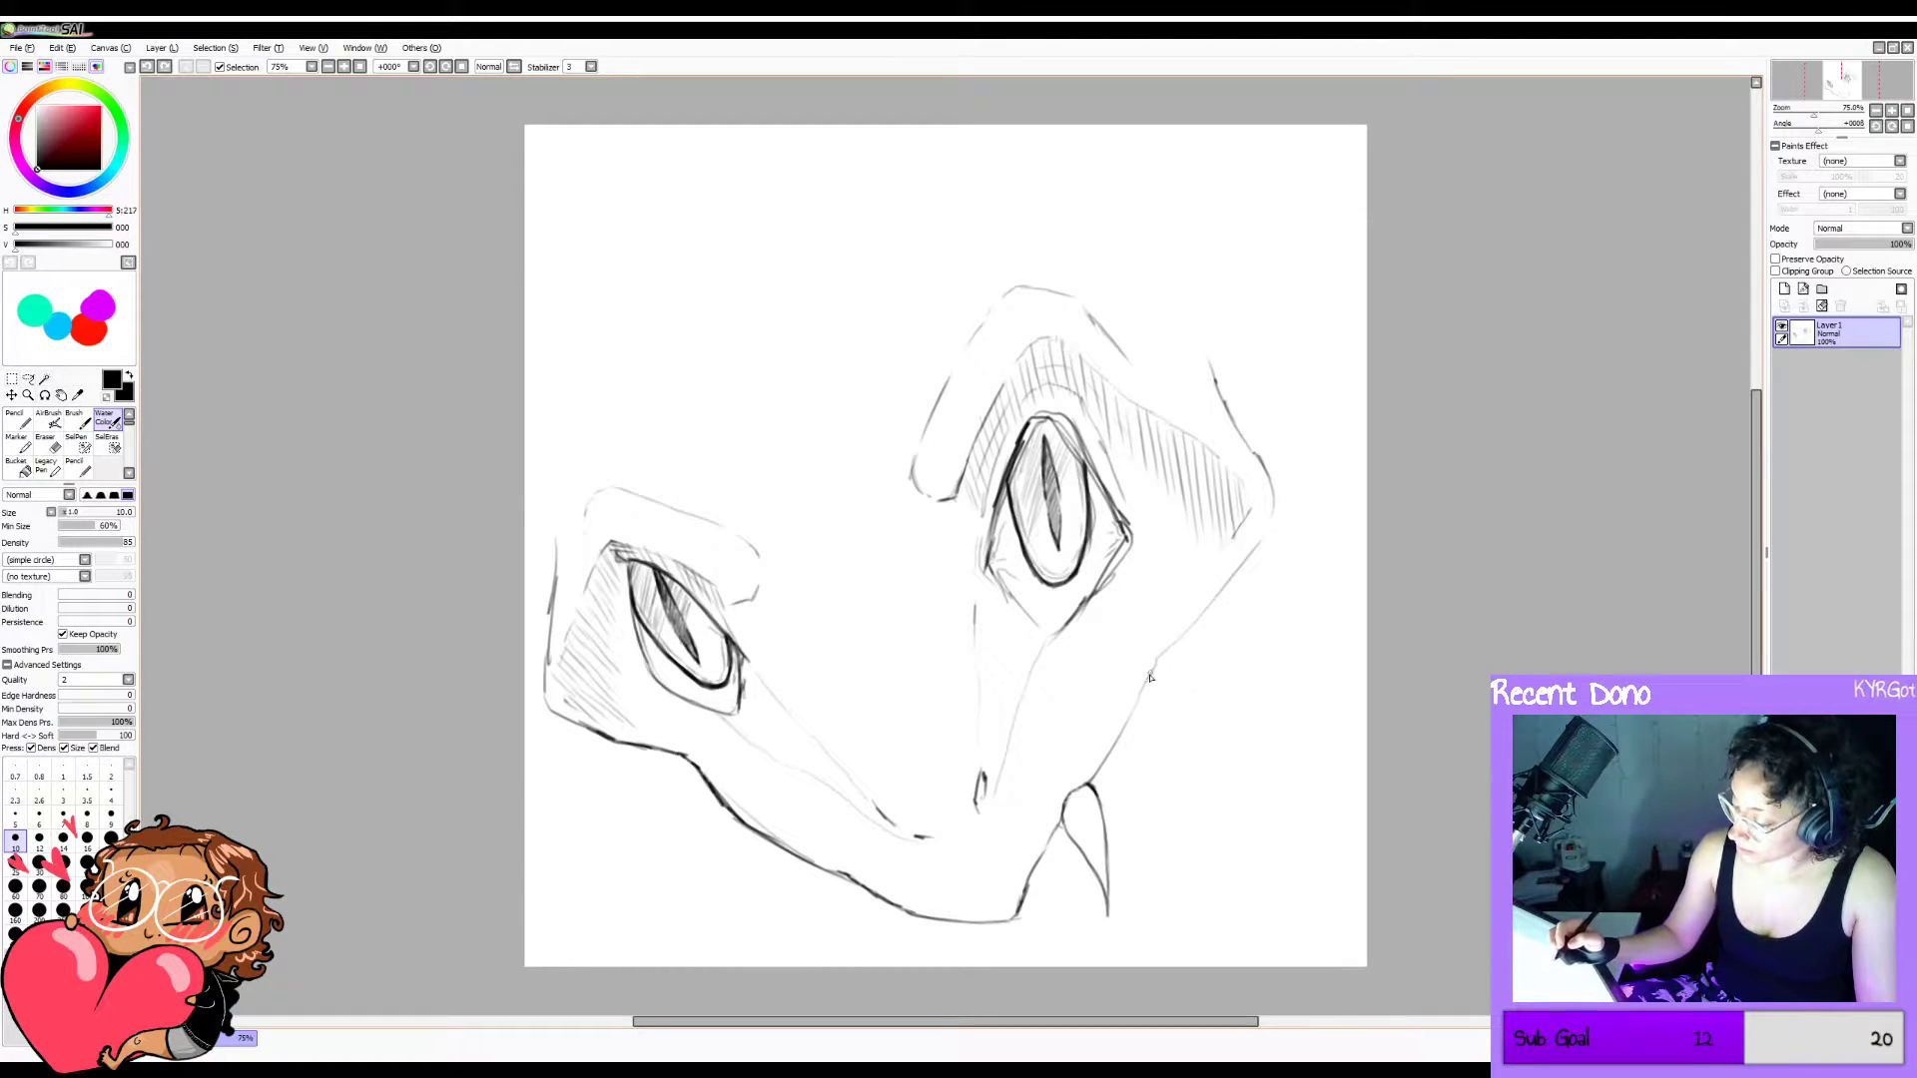
drag(1158, 661, 1116, 831)
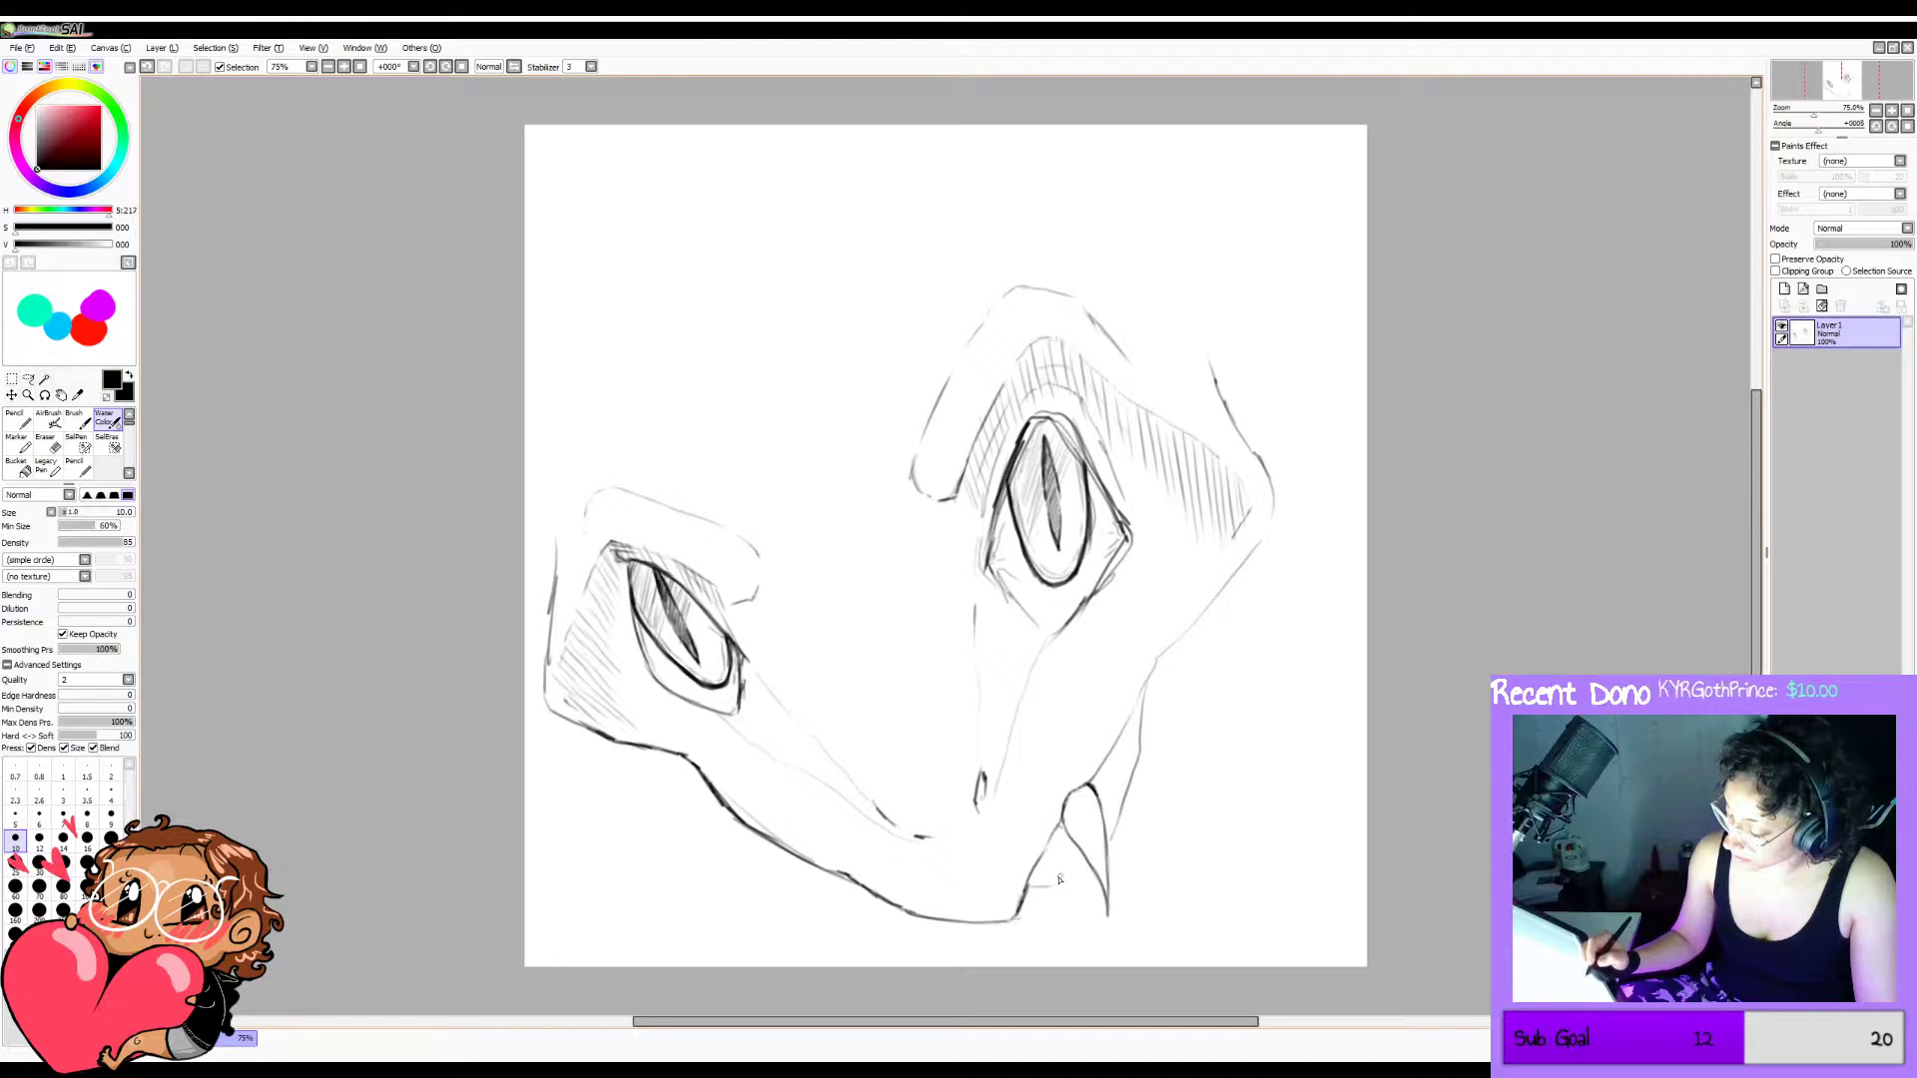
drag(1032, 889, 1081, 873)
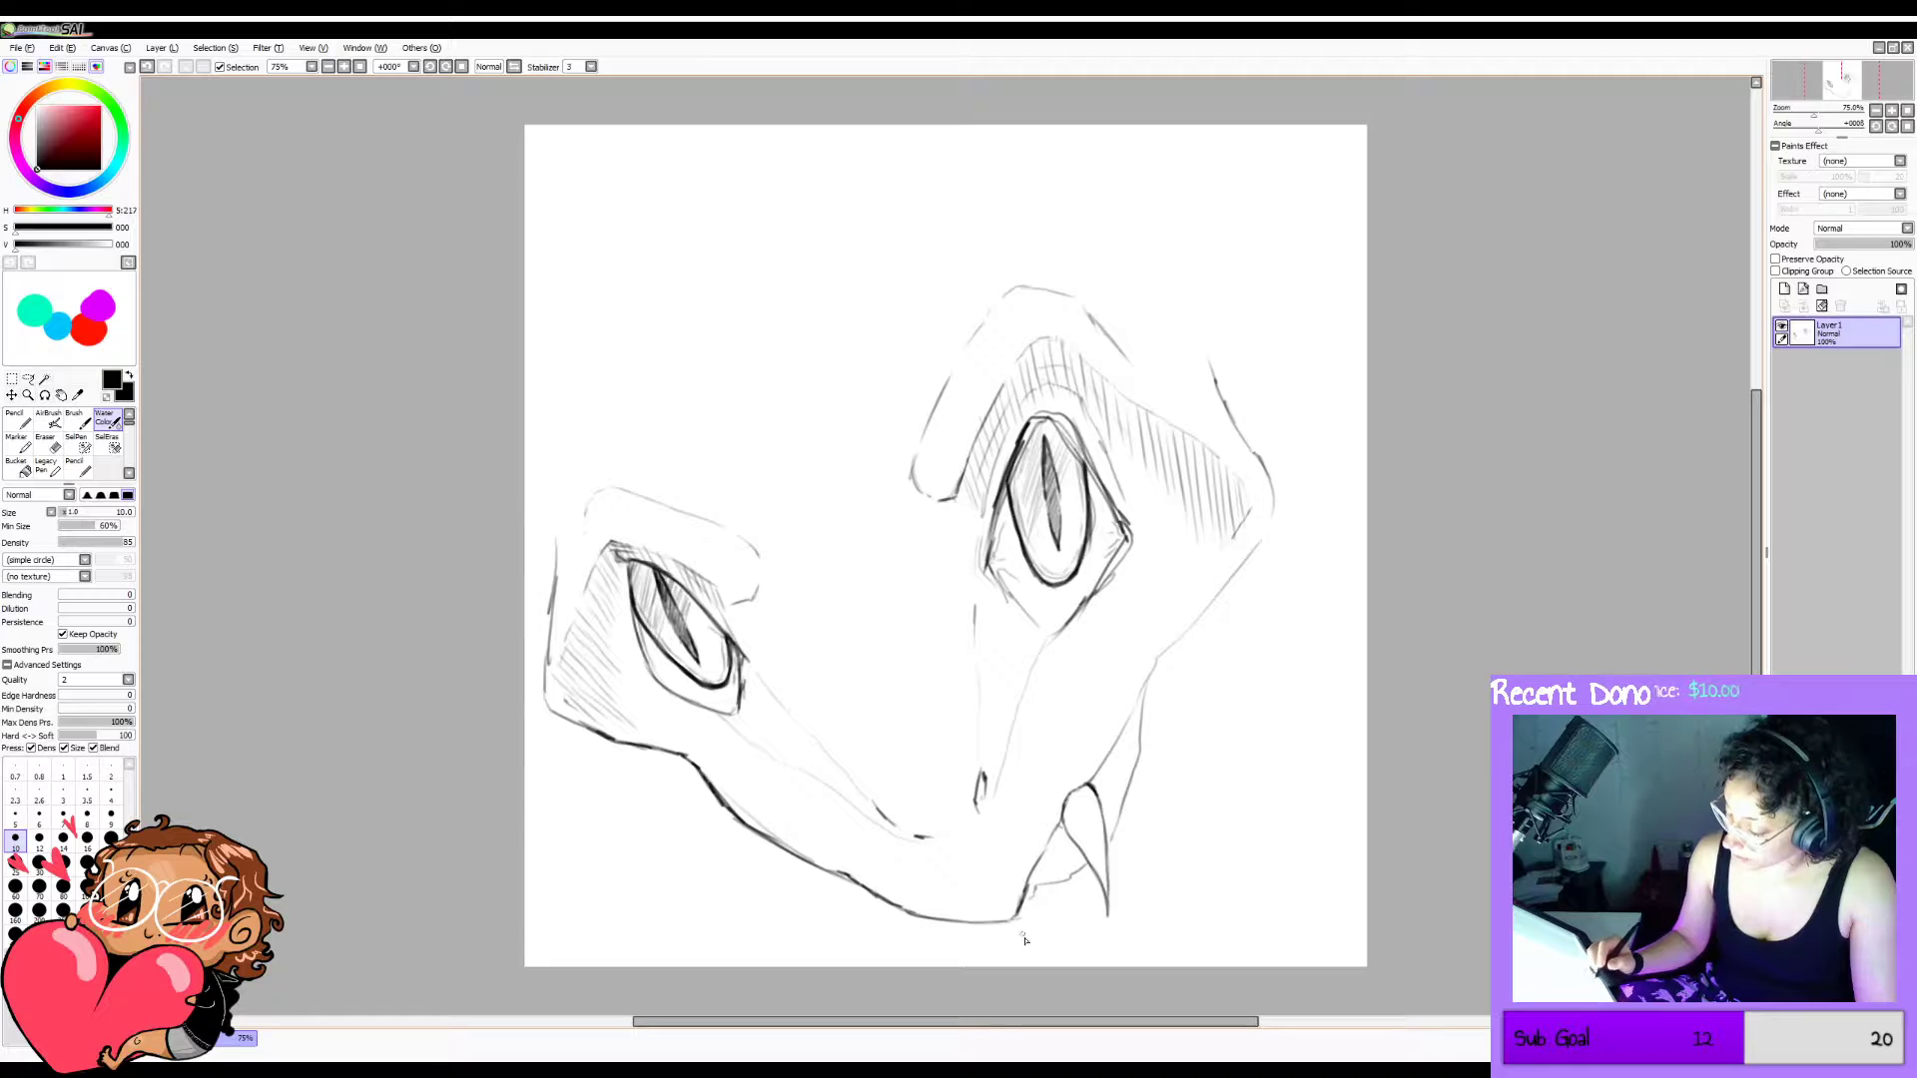
key(ctrl+z)
drag(1036, 885, 1037, 912)
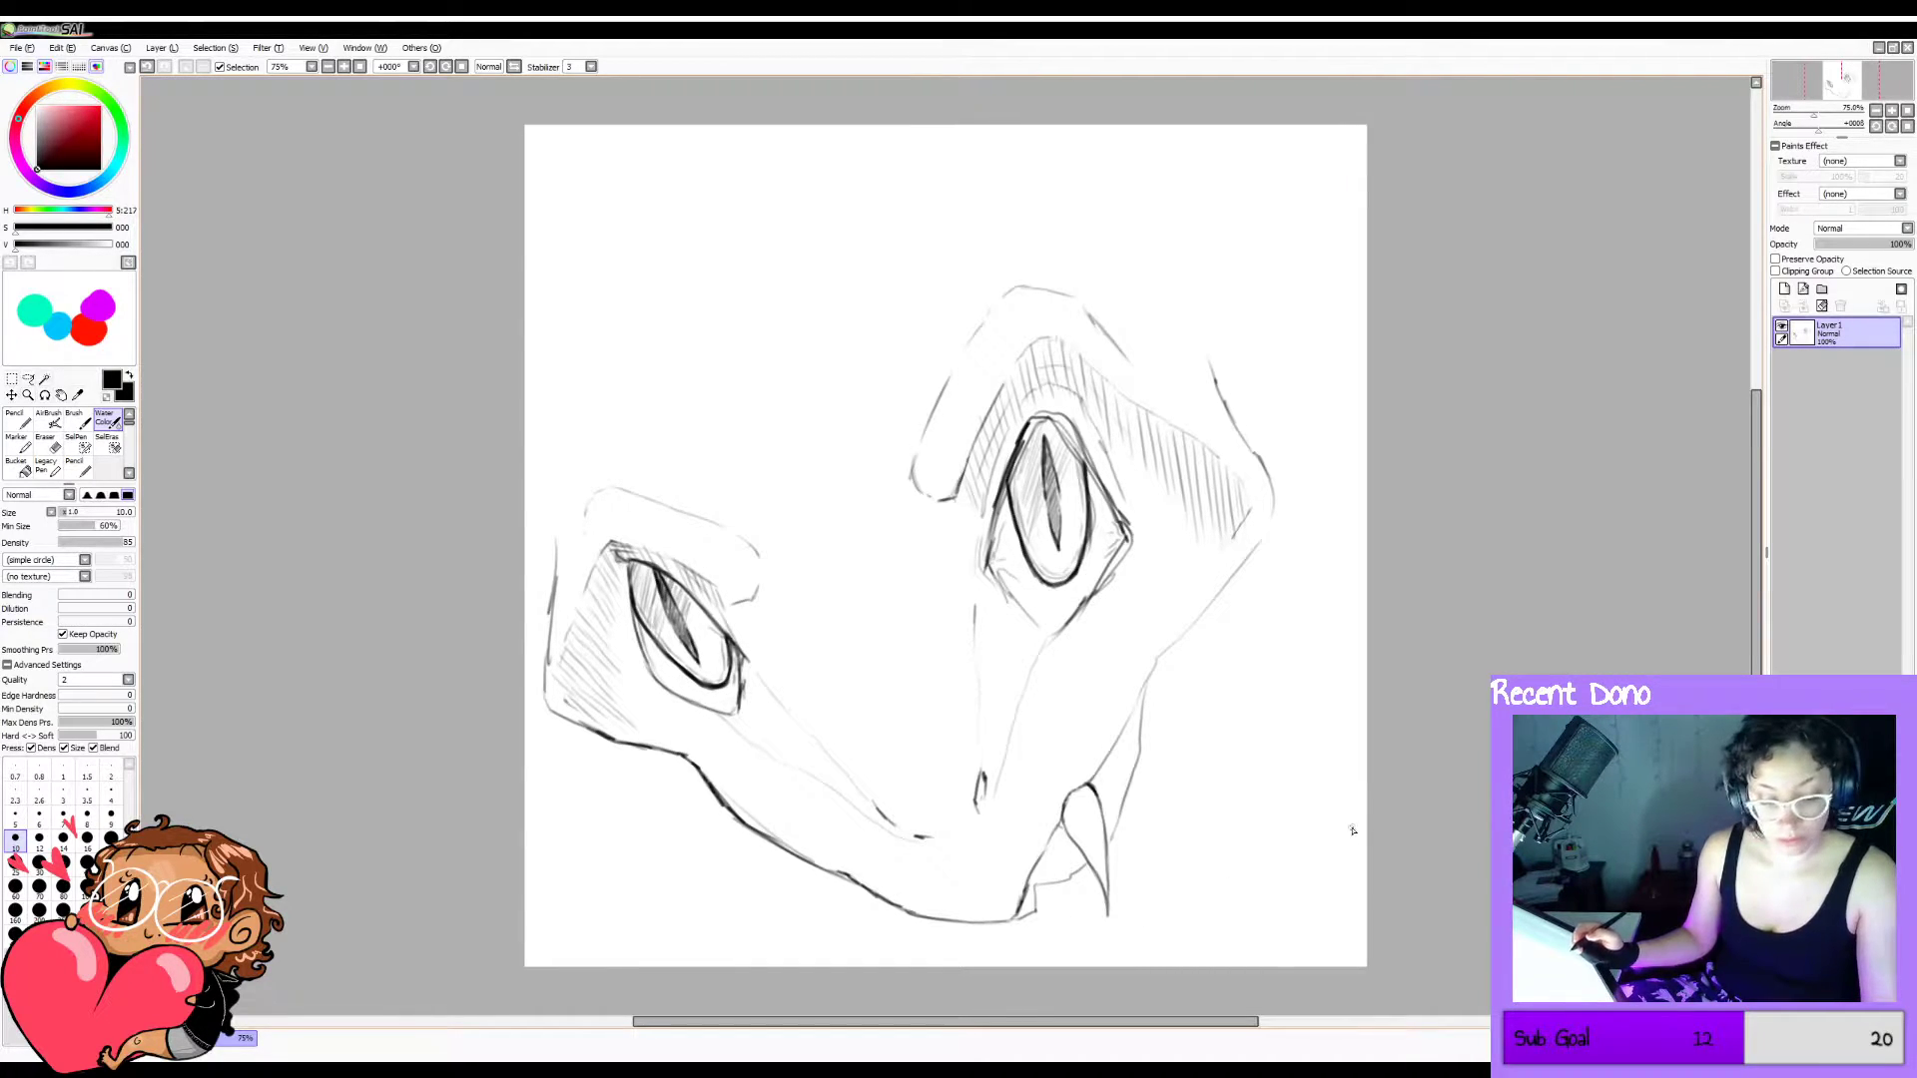
key(h)
key(h)
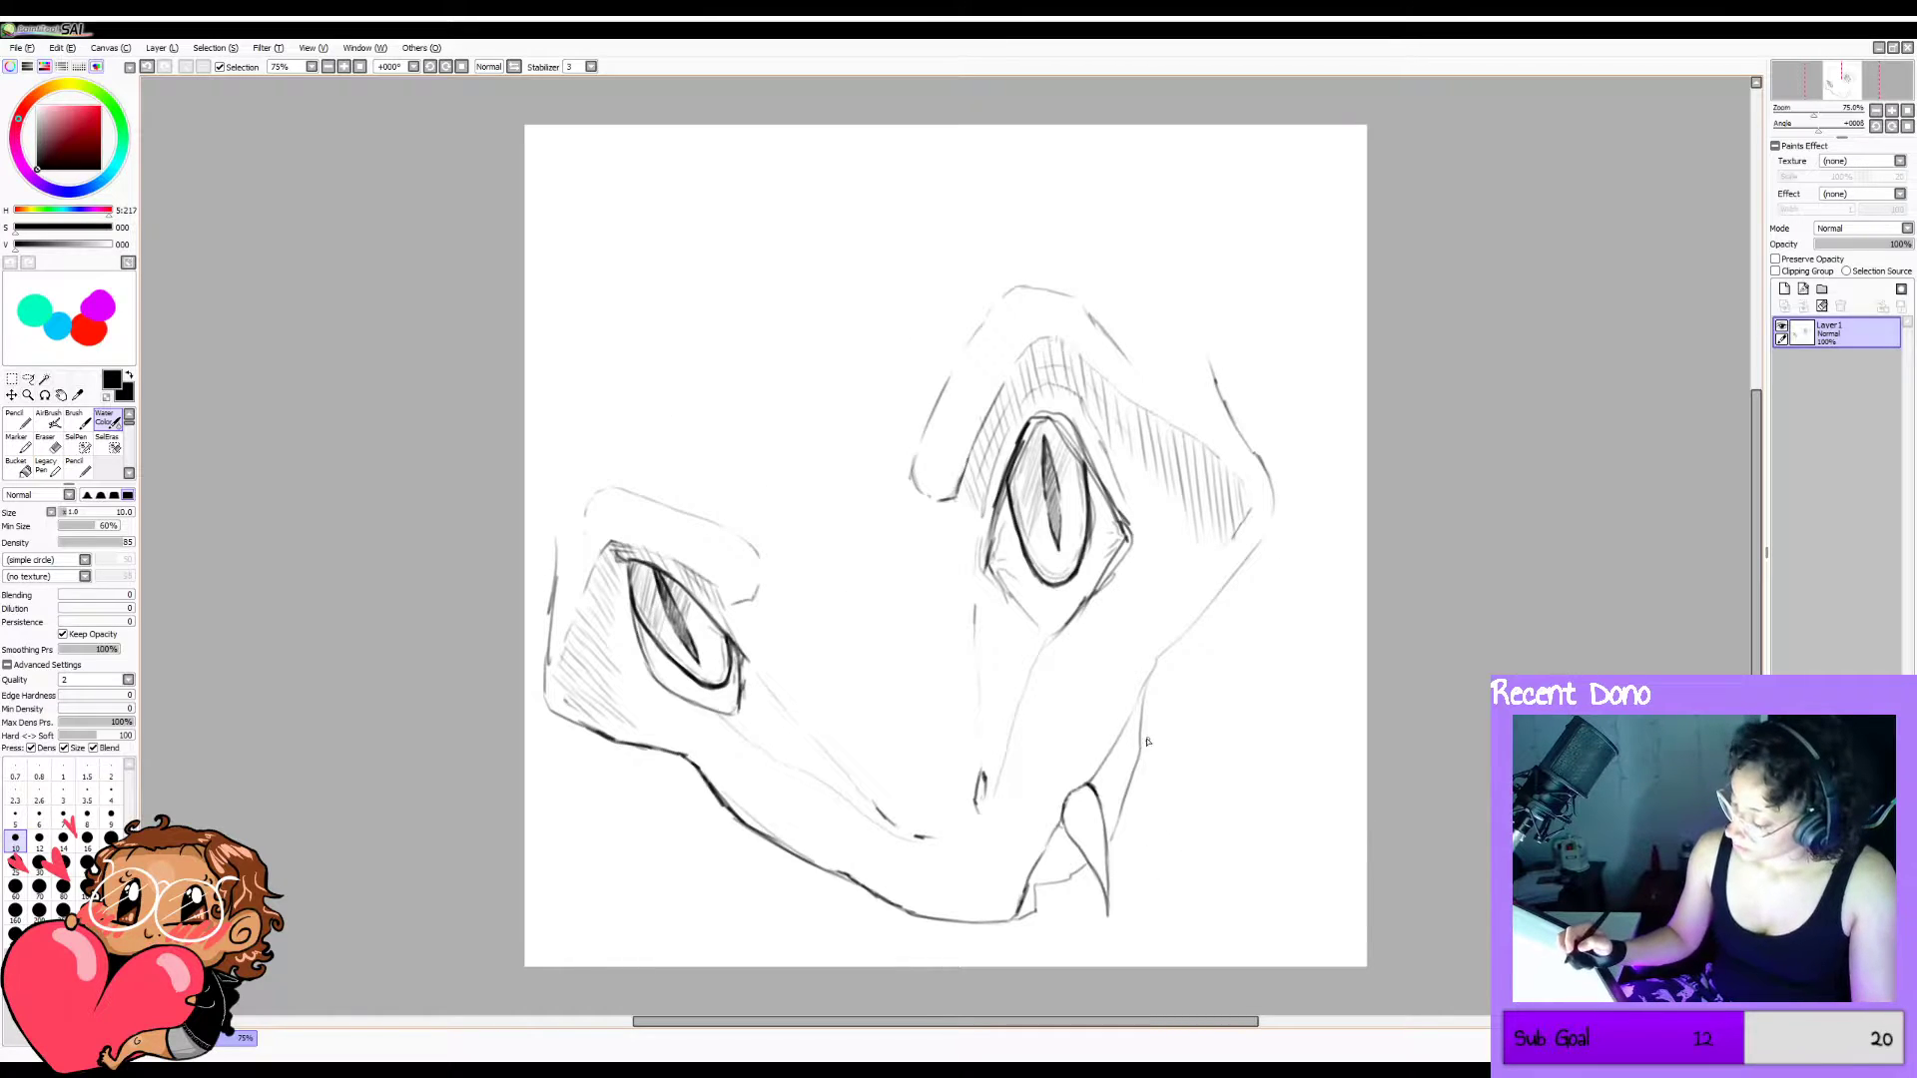
Try a smoother curved jaw line from behind the fang to the chin, compare it mirrored, and undo the jaw lines.
mouse_move(1141, 747)
mouse_down()
mouse_move(1115, 838)
mouse_move(1026, 917)
mouse_up()
key(ctrl+z)
key(h)
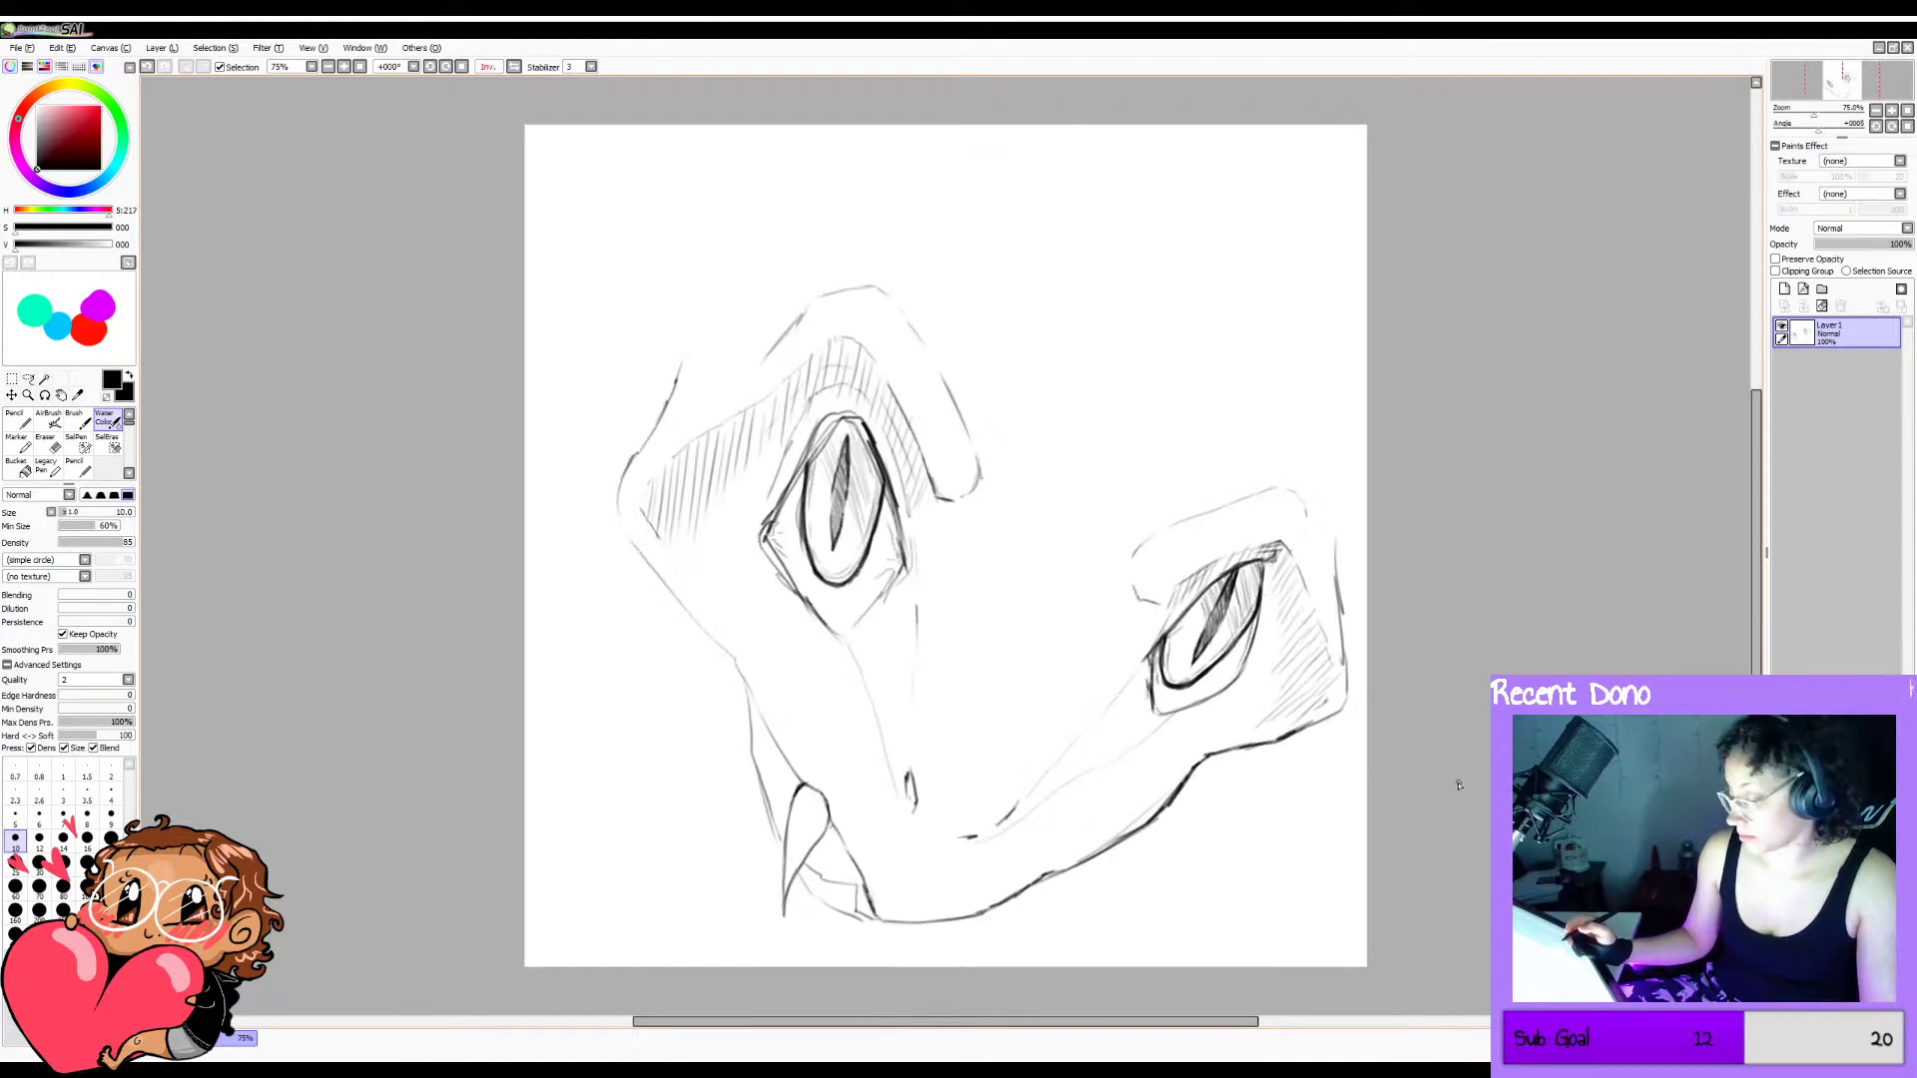
key(h)
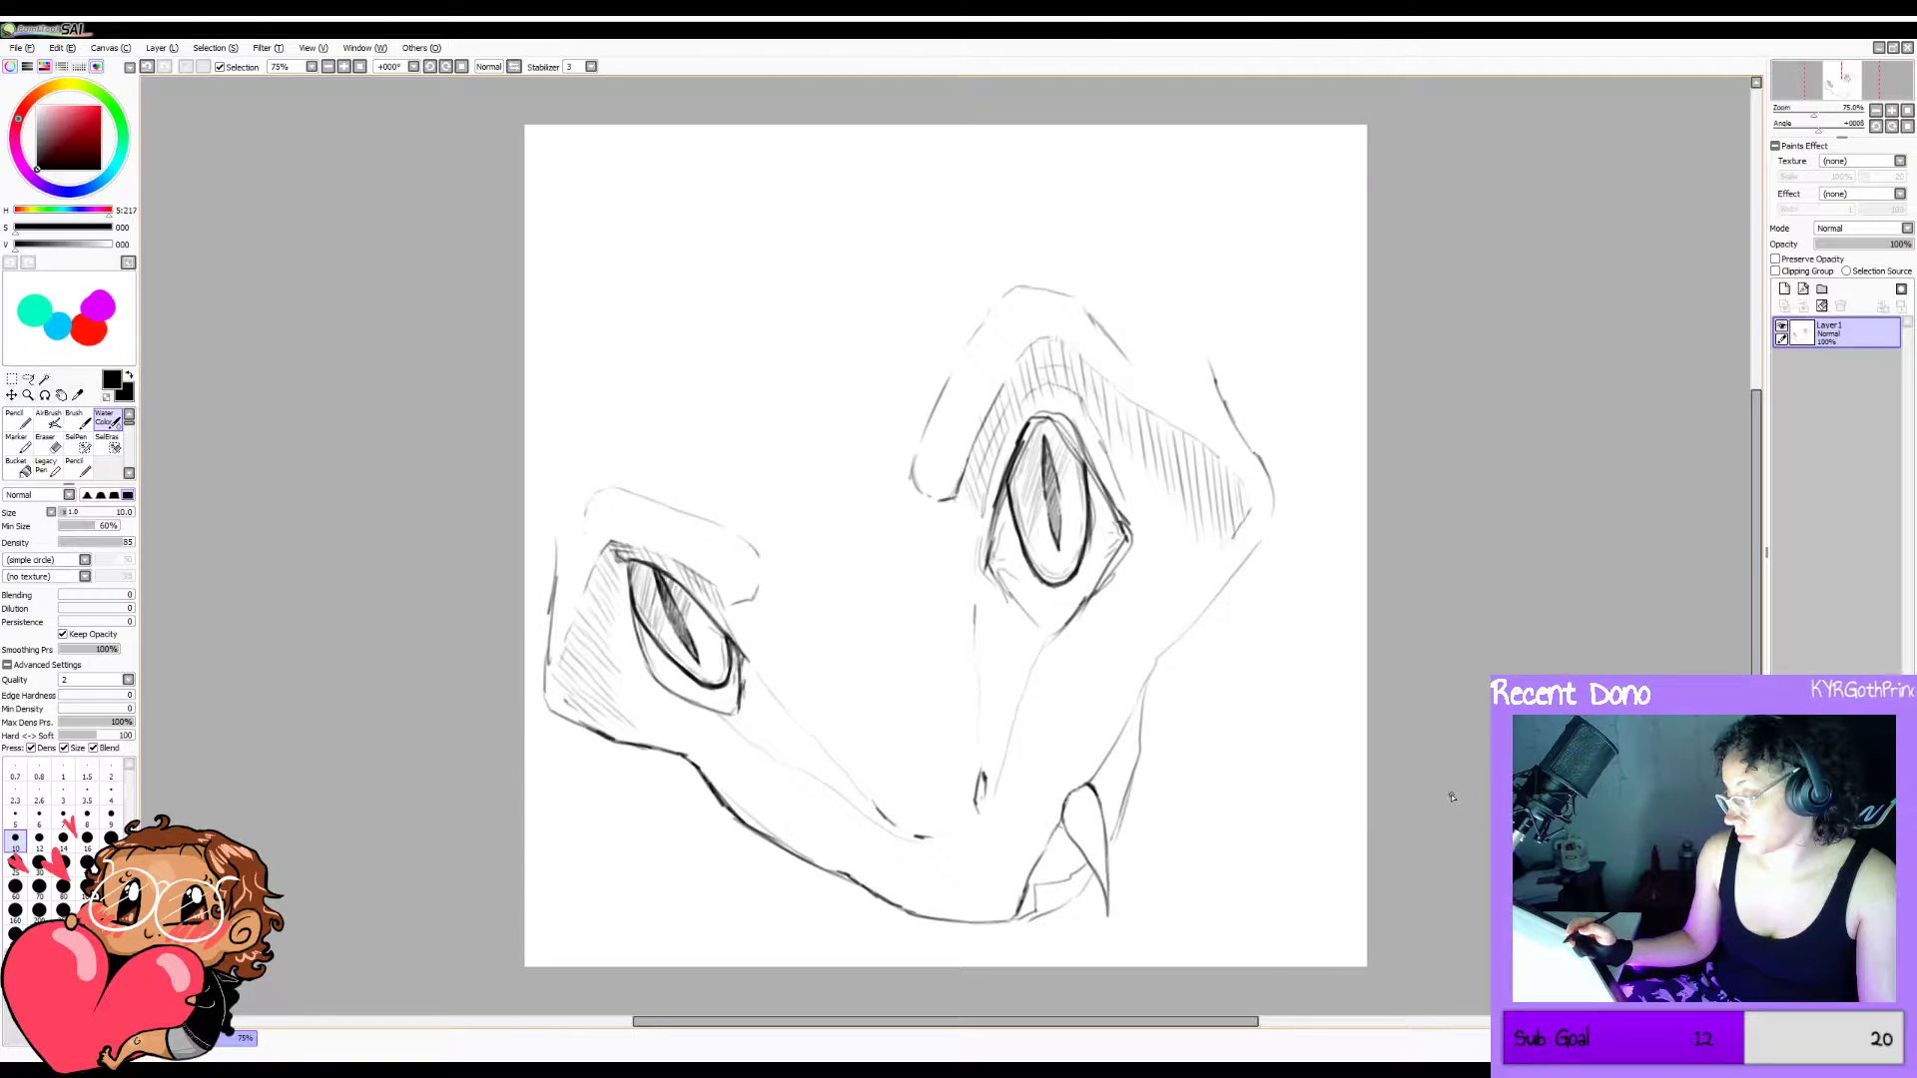
key(h)
key(h)
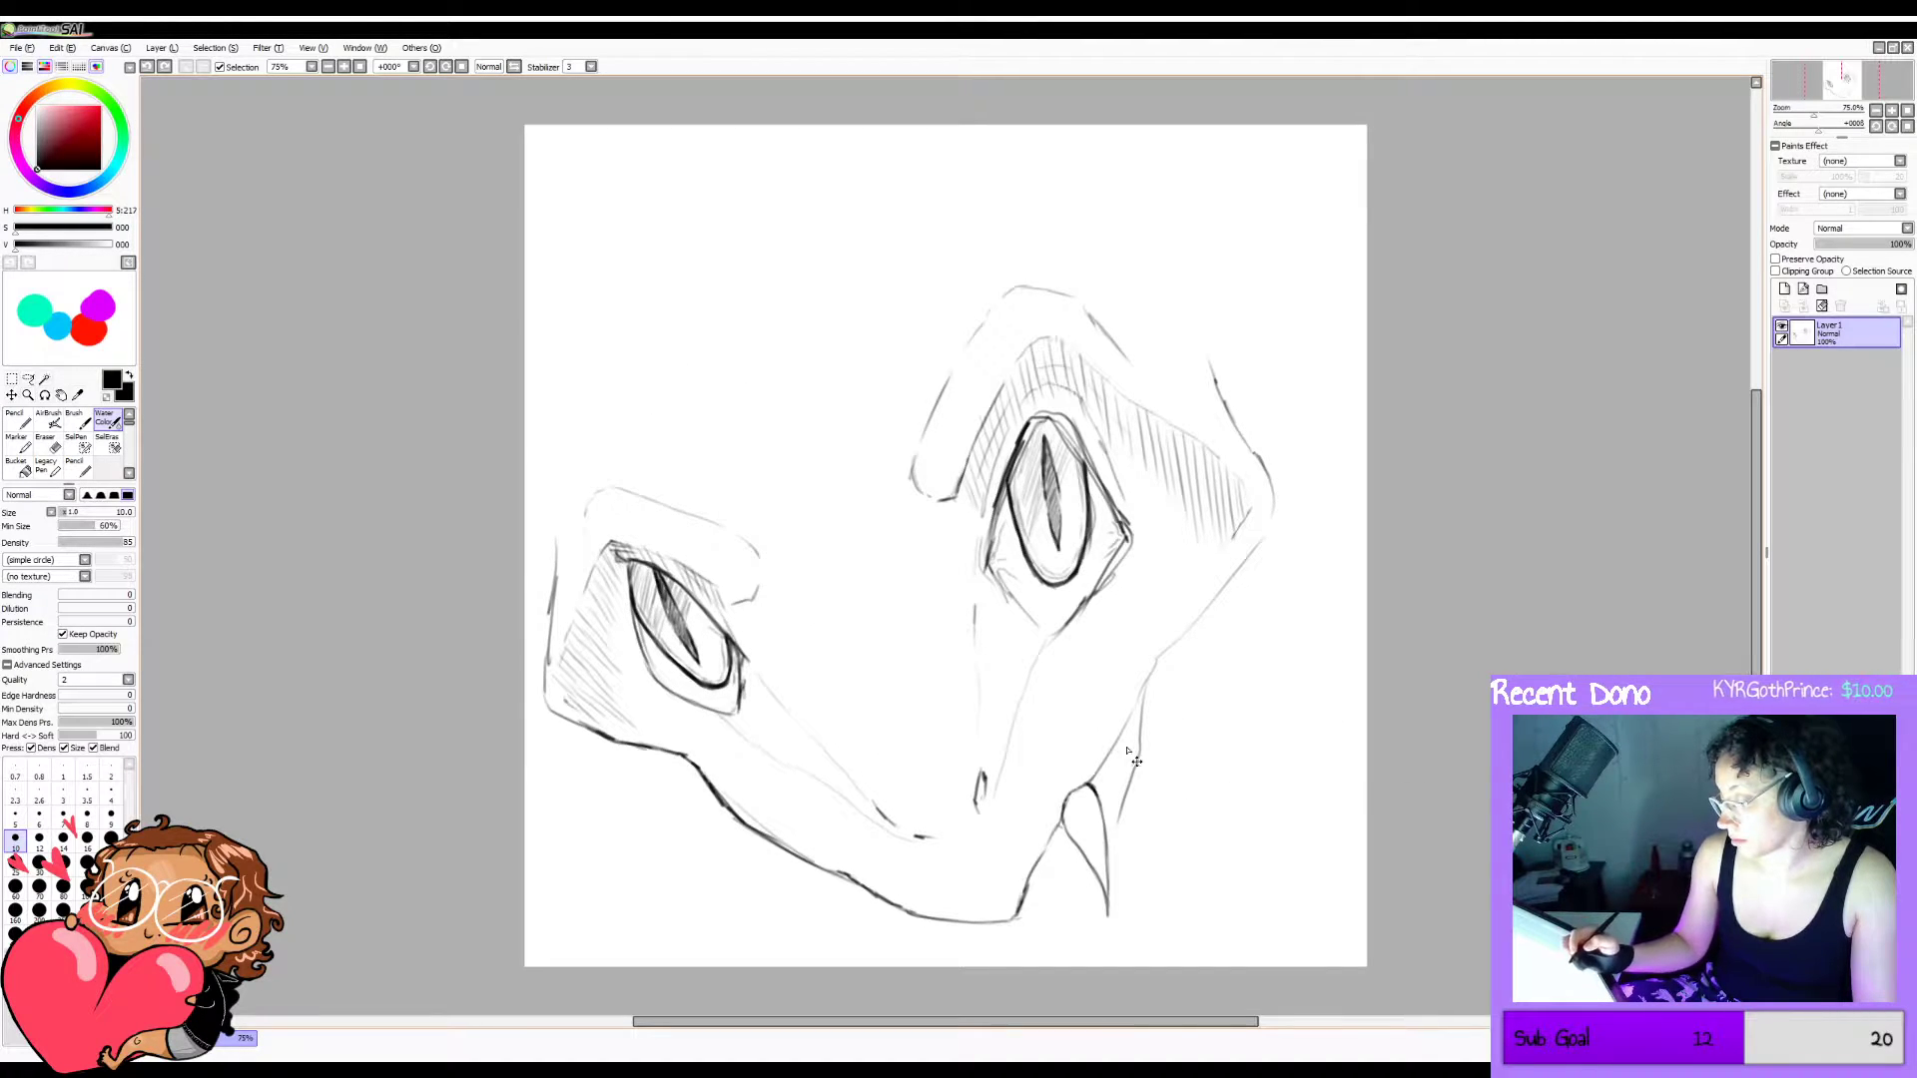
key(ctrl+z)
Draw a tighter lower jaw line close to the muzzle, passing behind the fang and joining the chin tip.
mouse_move(1122, 735)
mouse_down()
mouse_move(1104, 809)
mouse_move(1034, 901)
mouse_up()
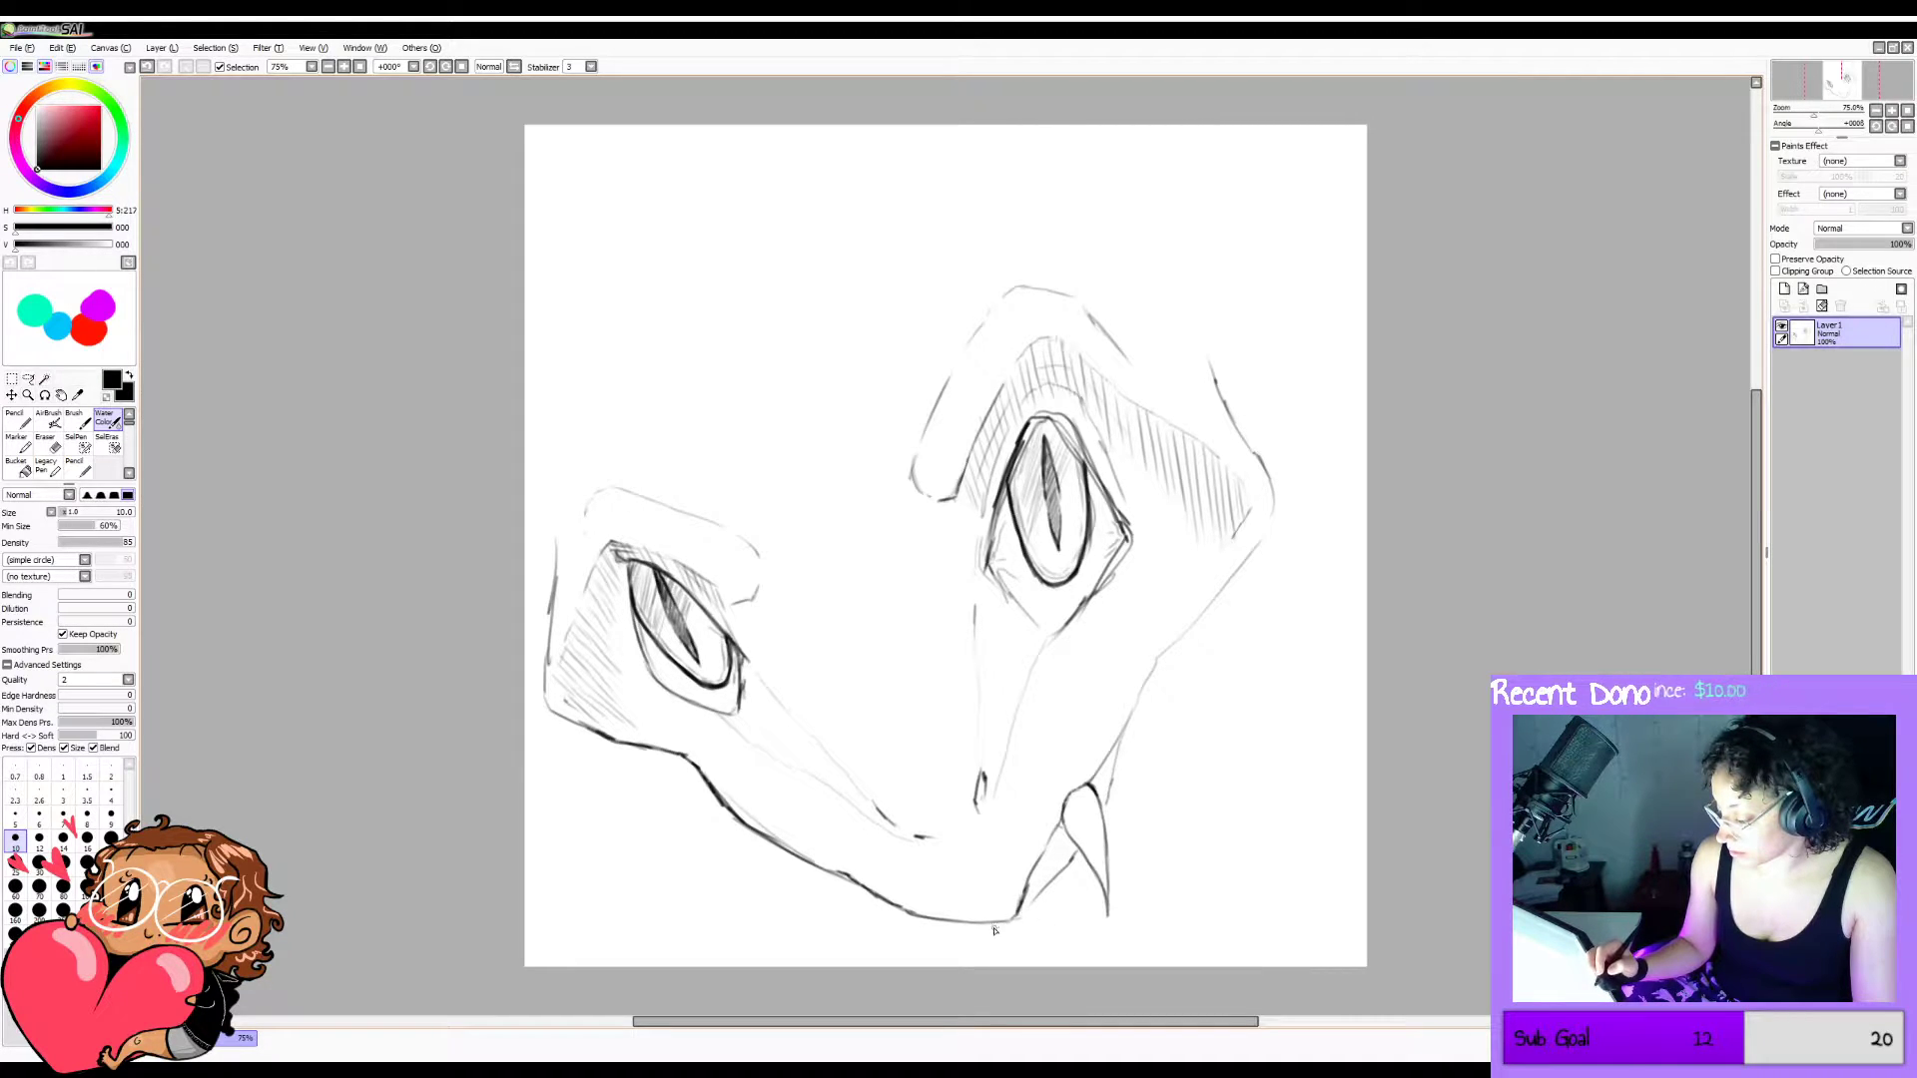
drag(997, 926, 1044, 892)
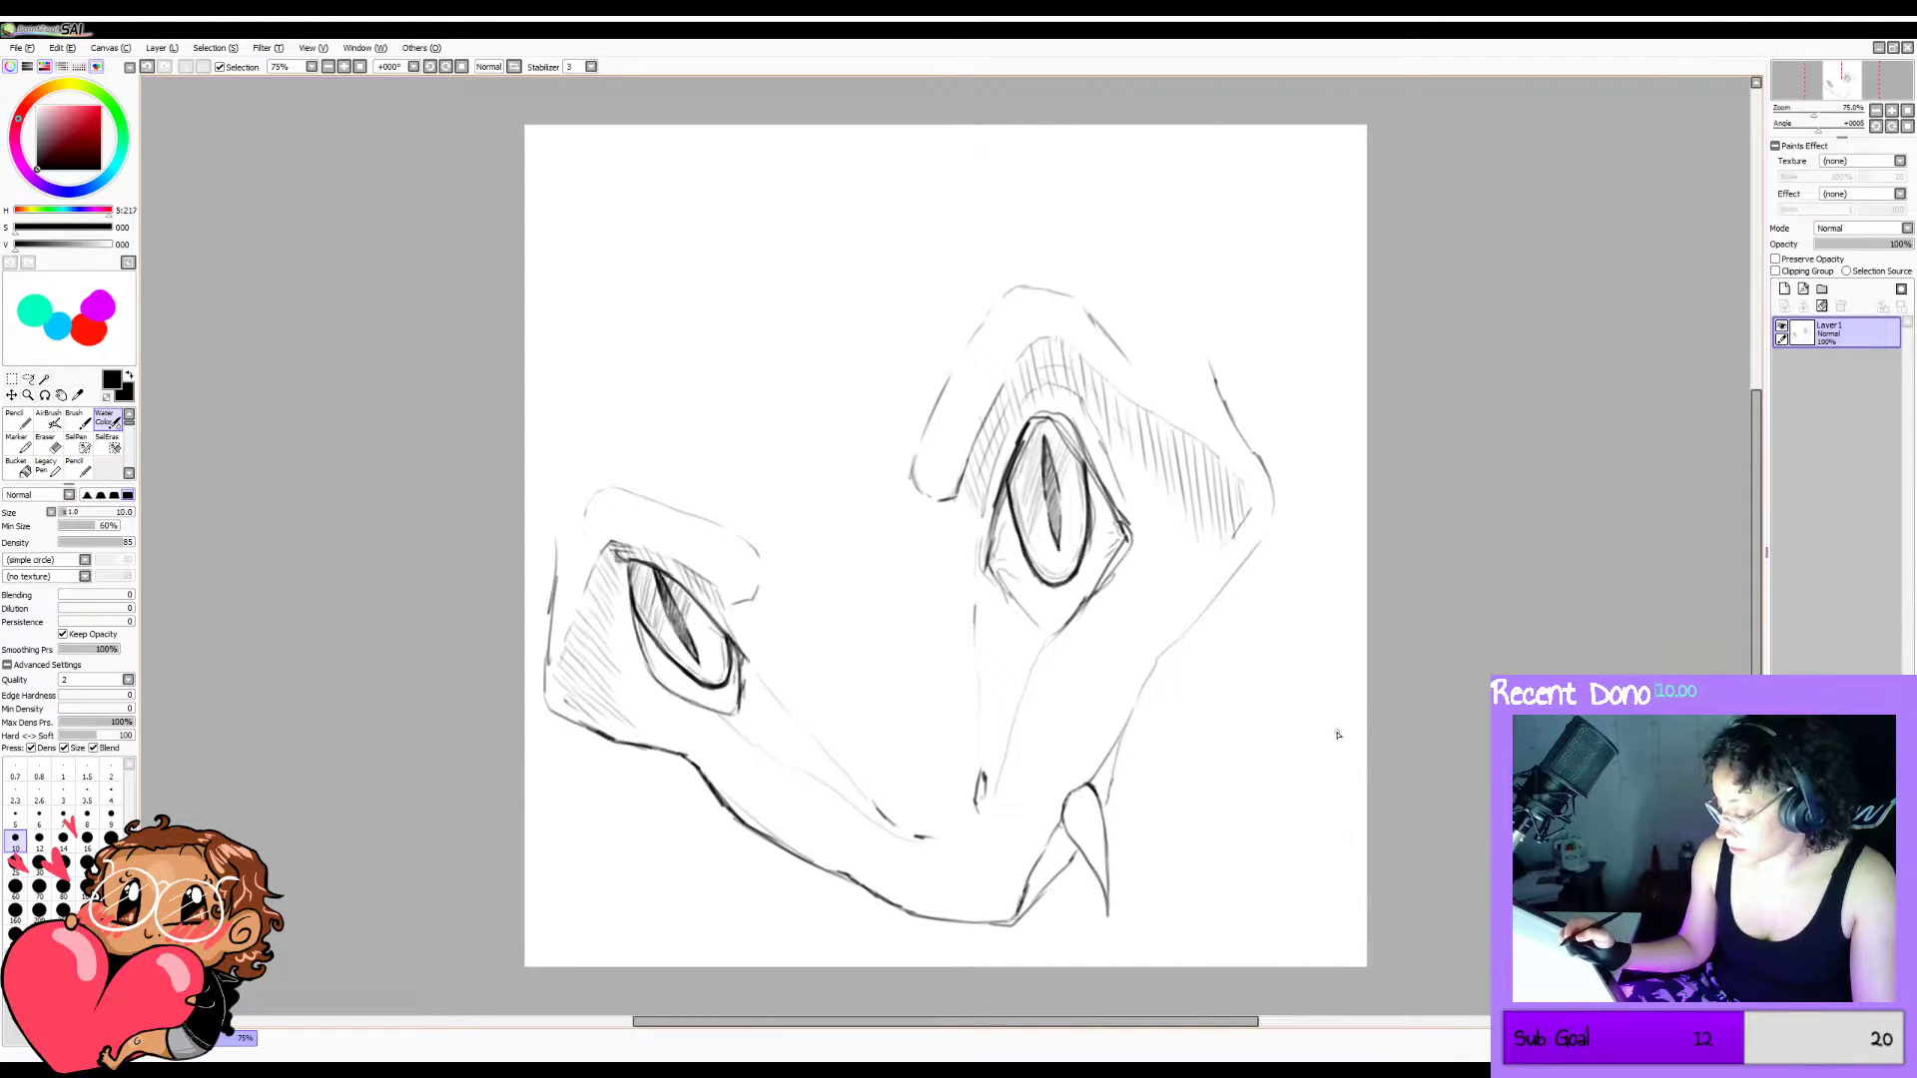
key(ctrl+z)
mouse_move(989, 923)
mouse_down()
mouse_move(1046, 905)
mouse_move(1078, 852)
mouse_up()
key(ctrl+z)
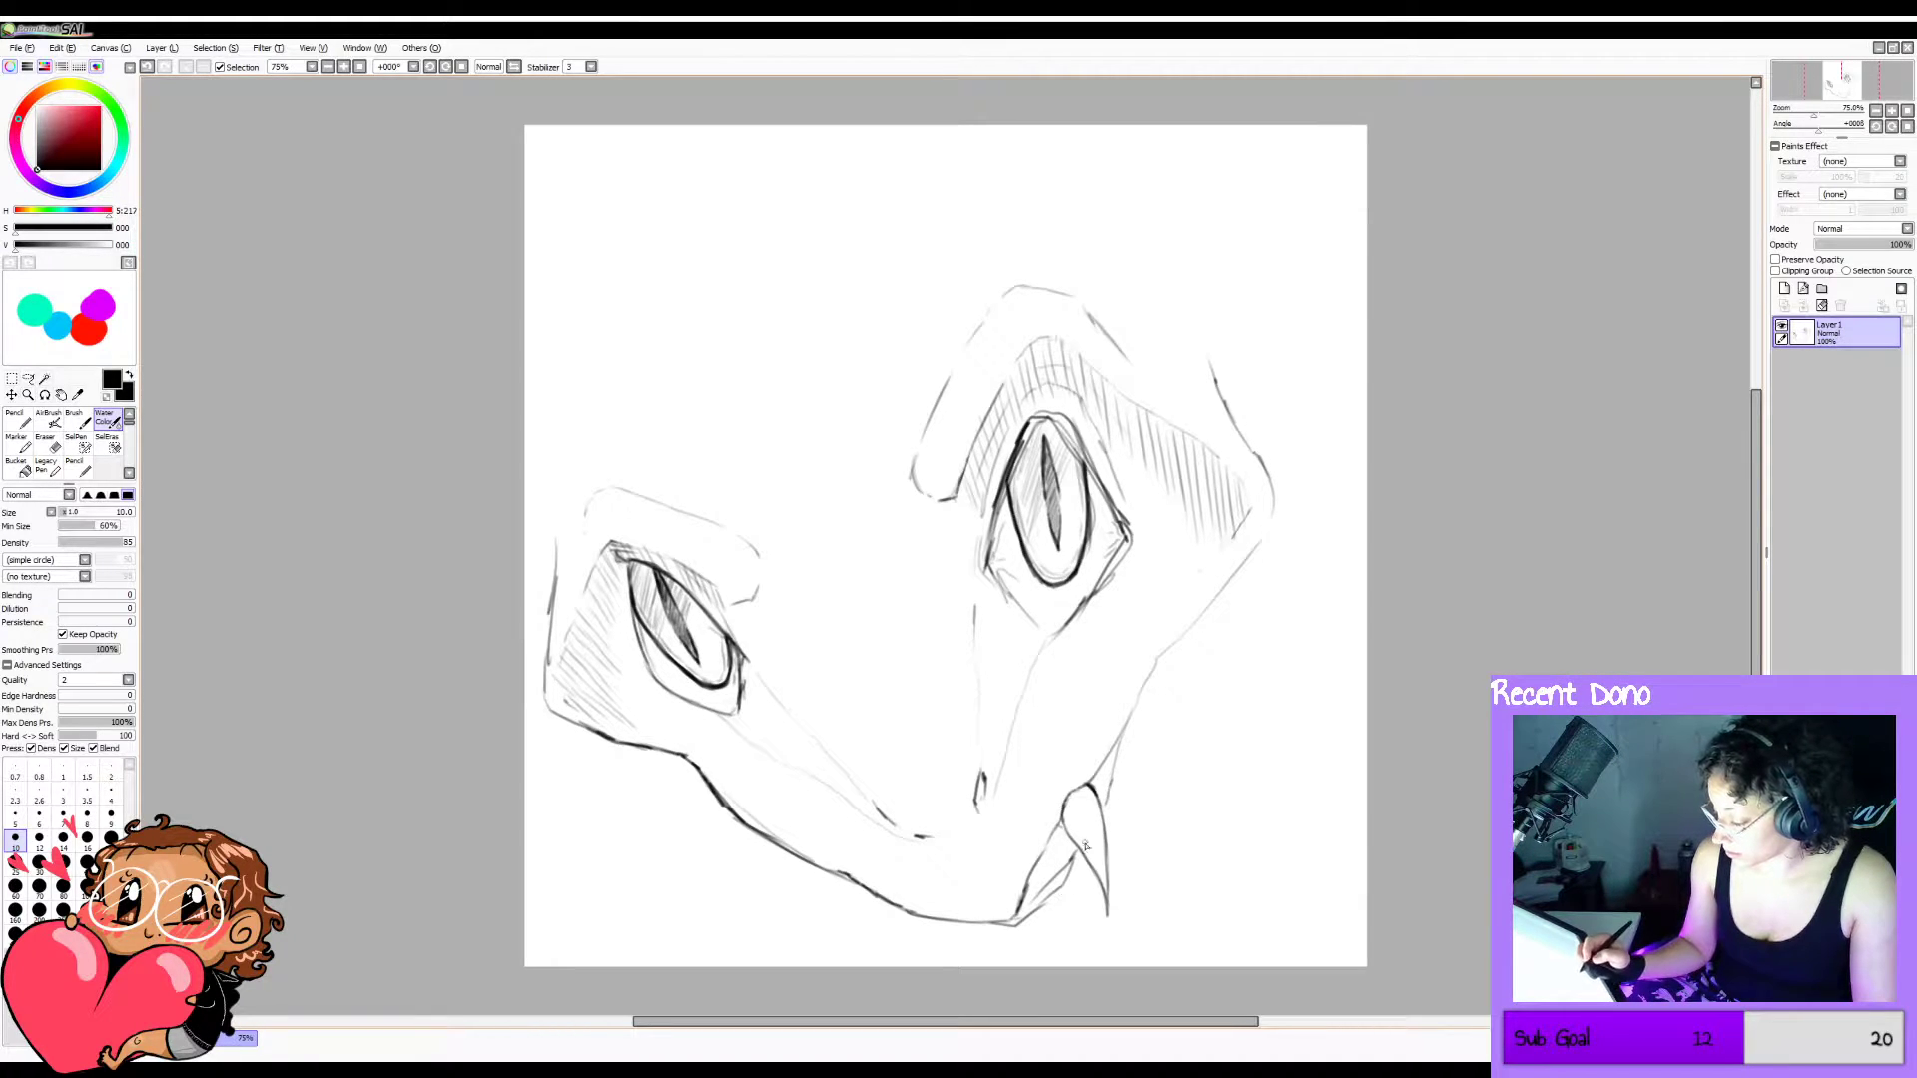
key(ctrl+z)
drag(1029, 911, 1057, 889)
Erase the stray lines between the jaw line and muzzle with the Eraser at size 12, and check the mirrored view.
key(e)
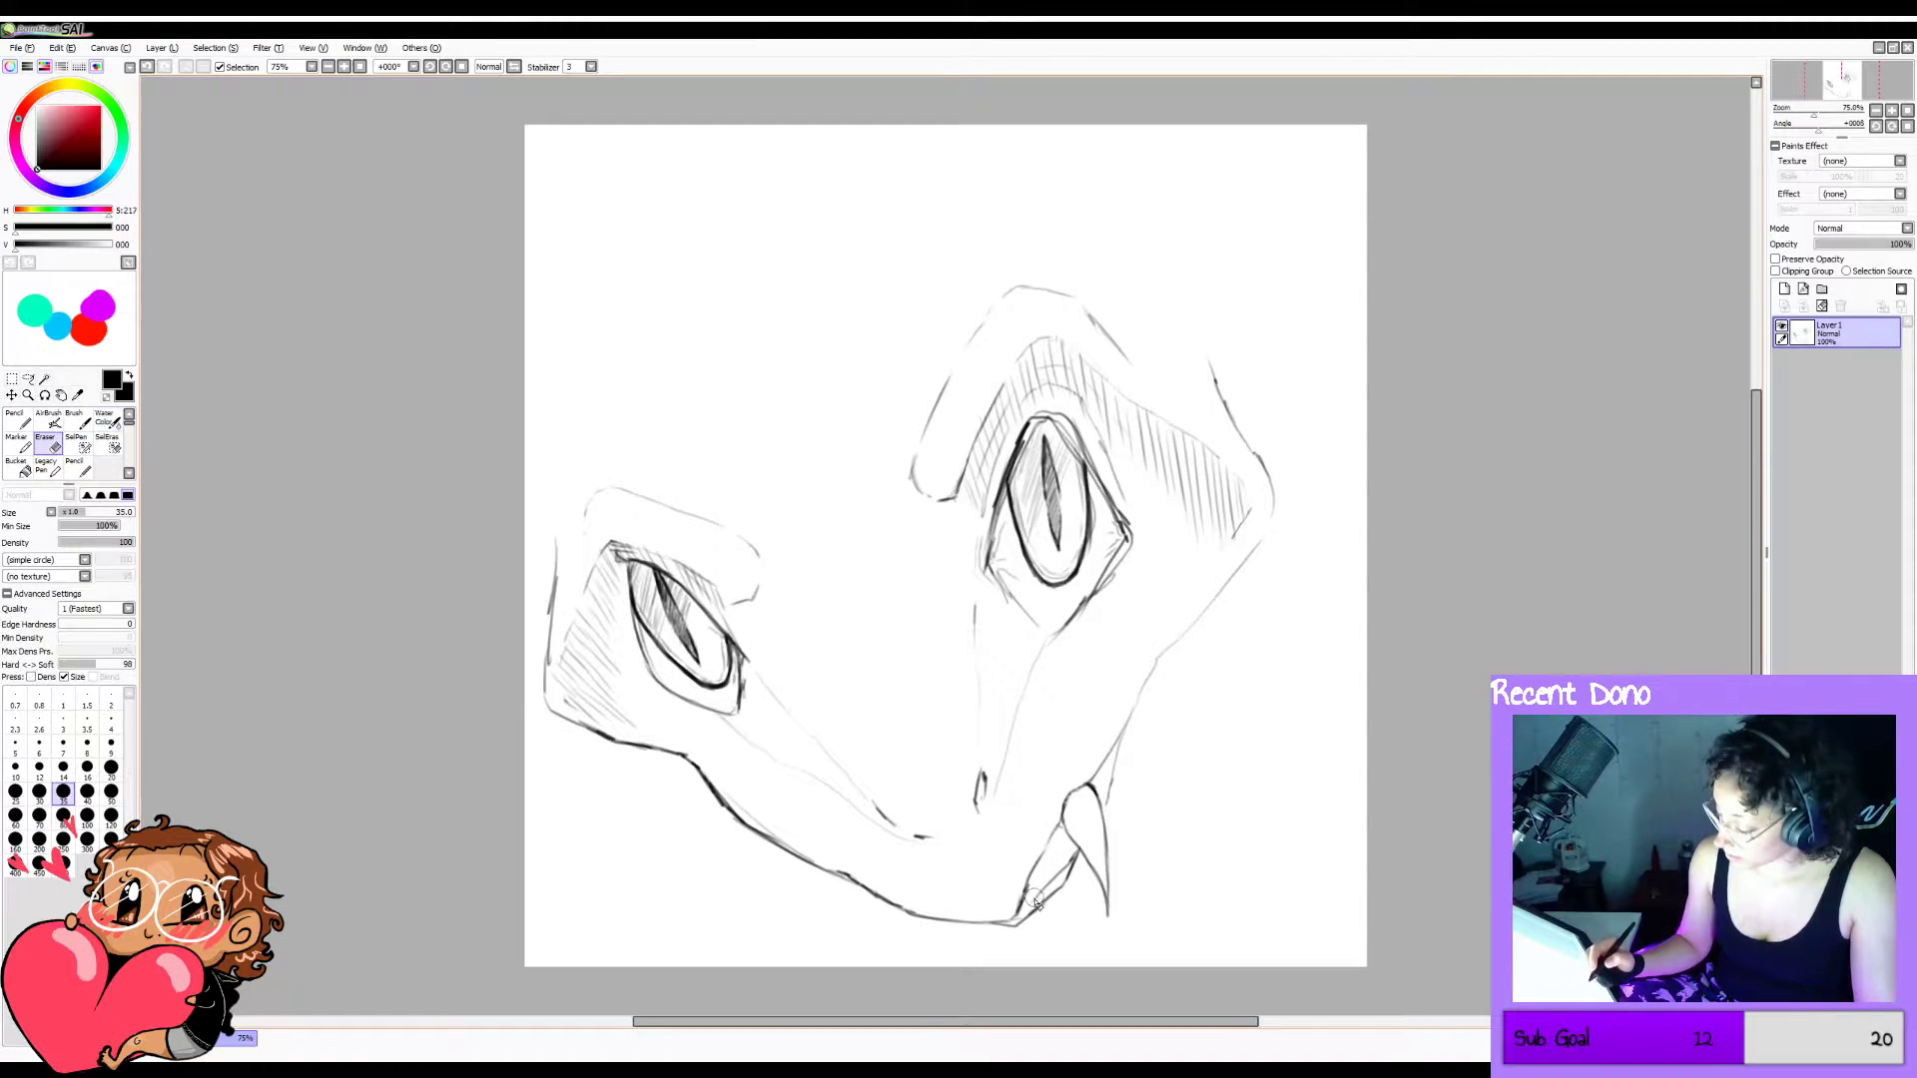
key(bracketleft)
key(bracketleft)
key(bracketleft)
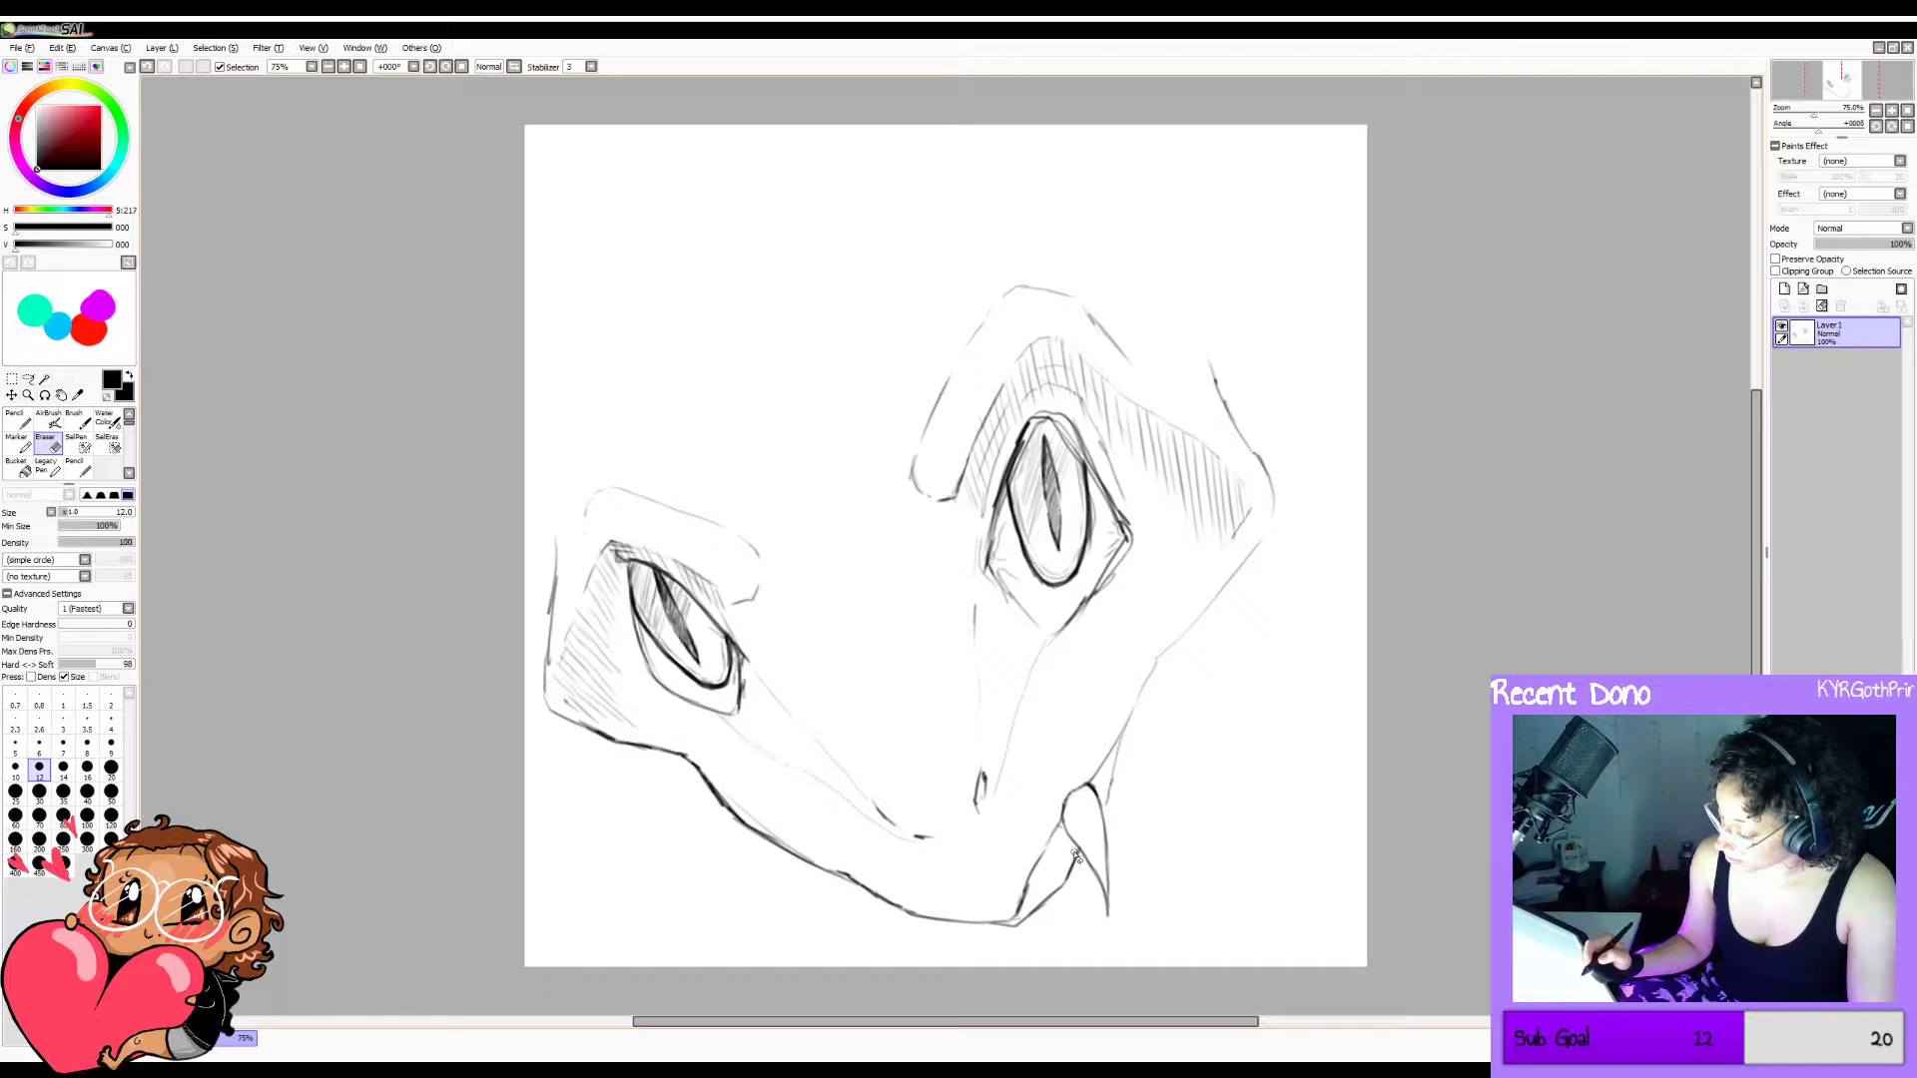
key(h)
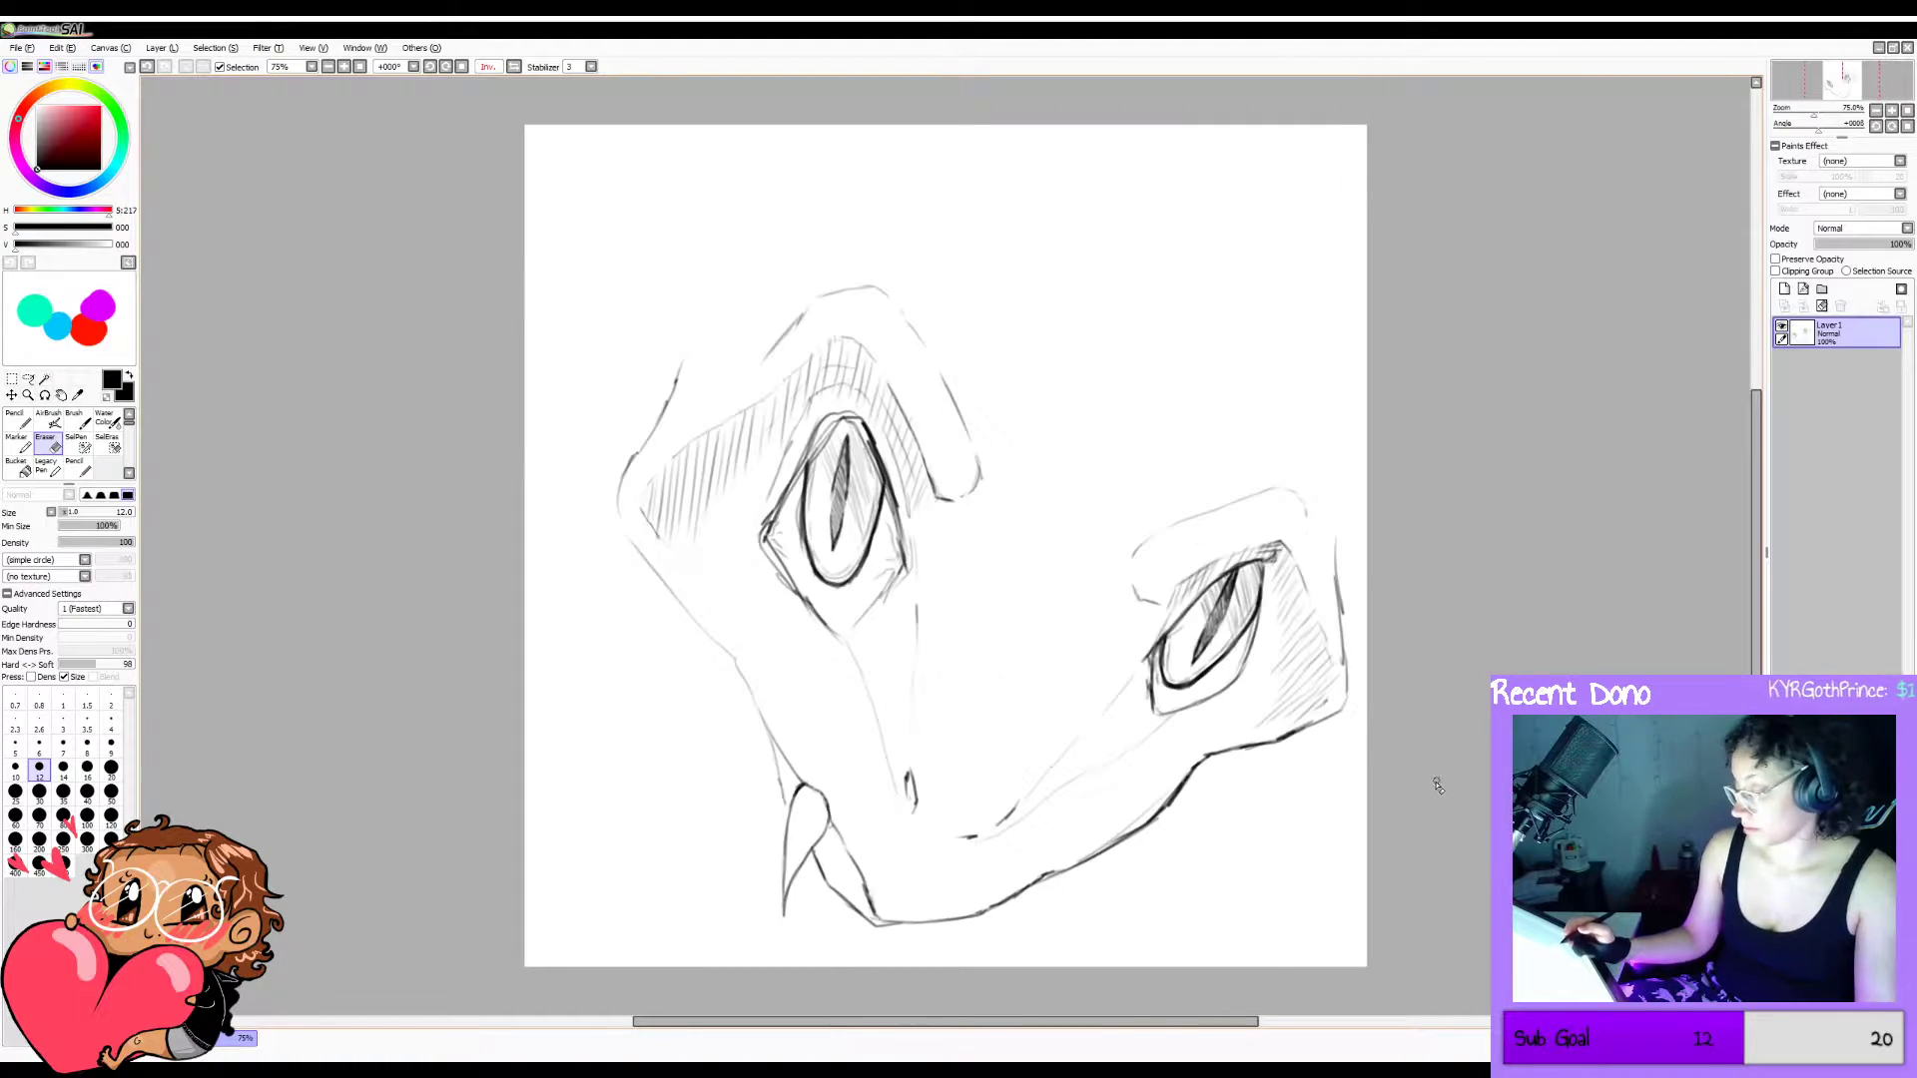
key(h)
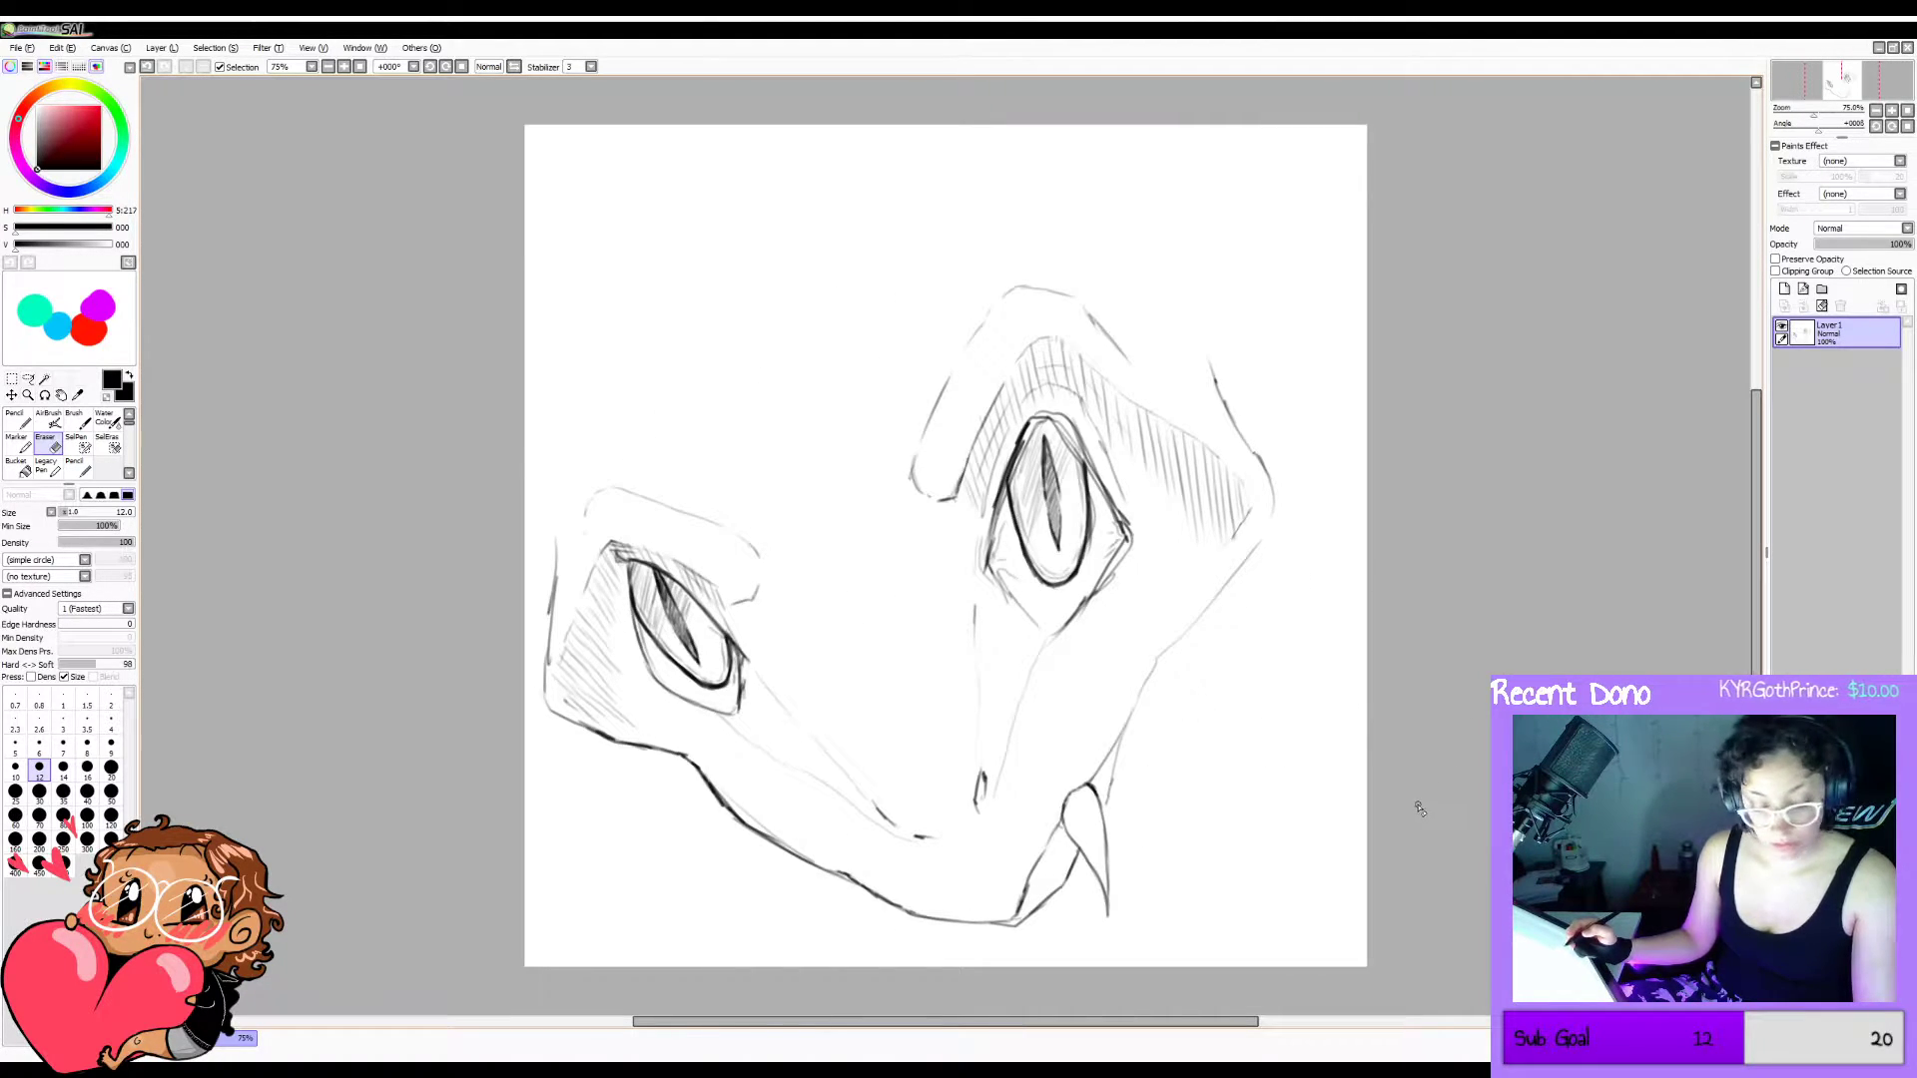
Draw a small curved bump beneath the long lower muzzle outline with the Water Color brush, and check it in the mirrored view.
key(b)
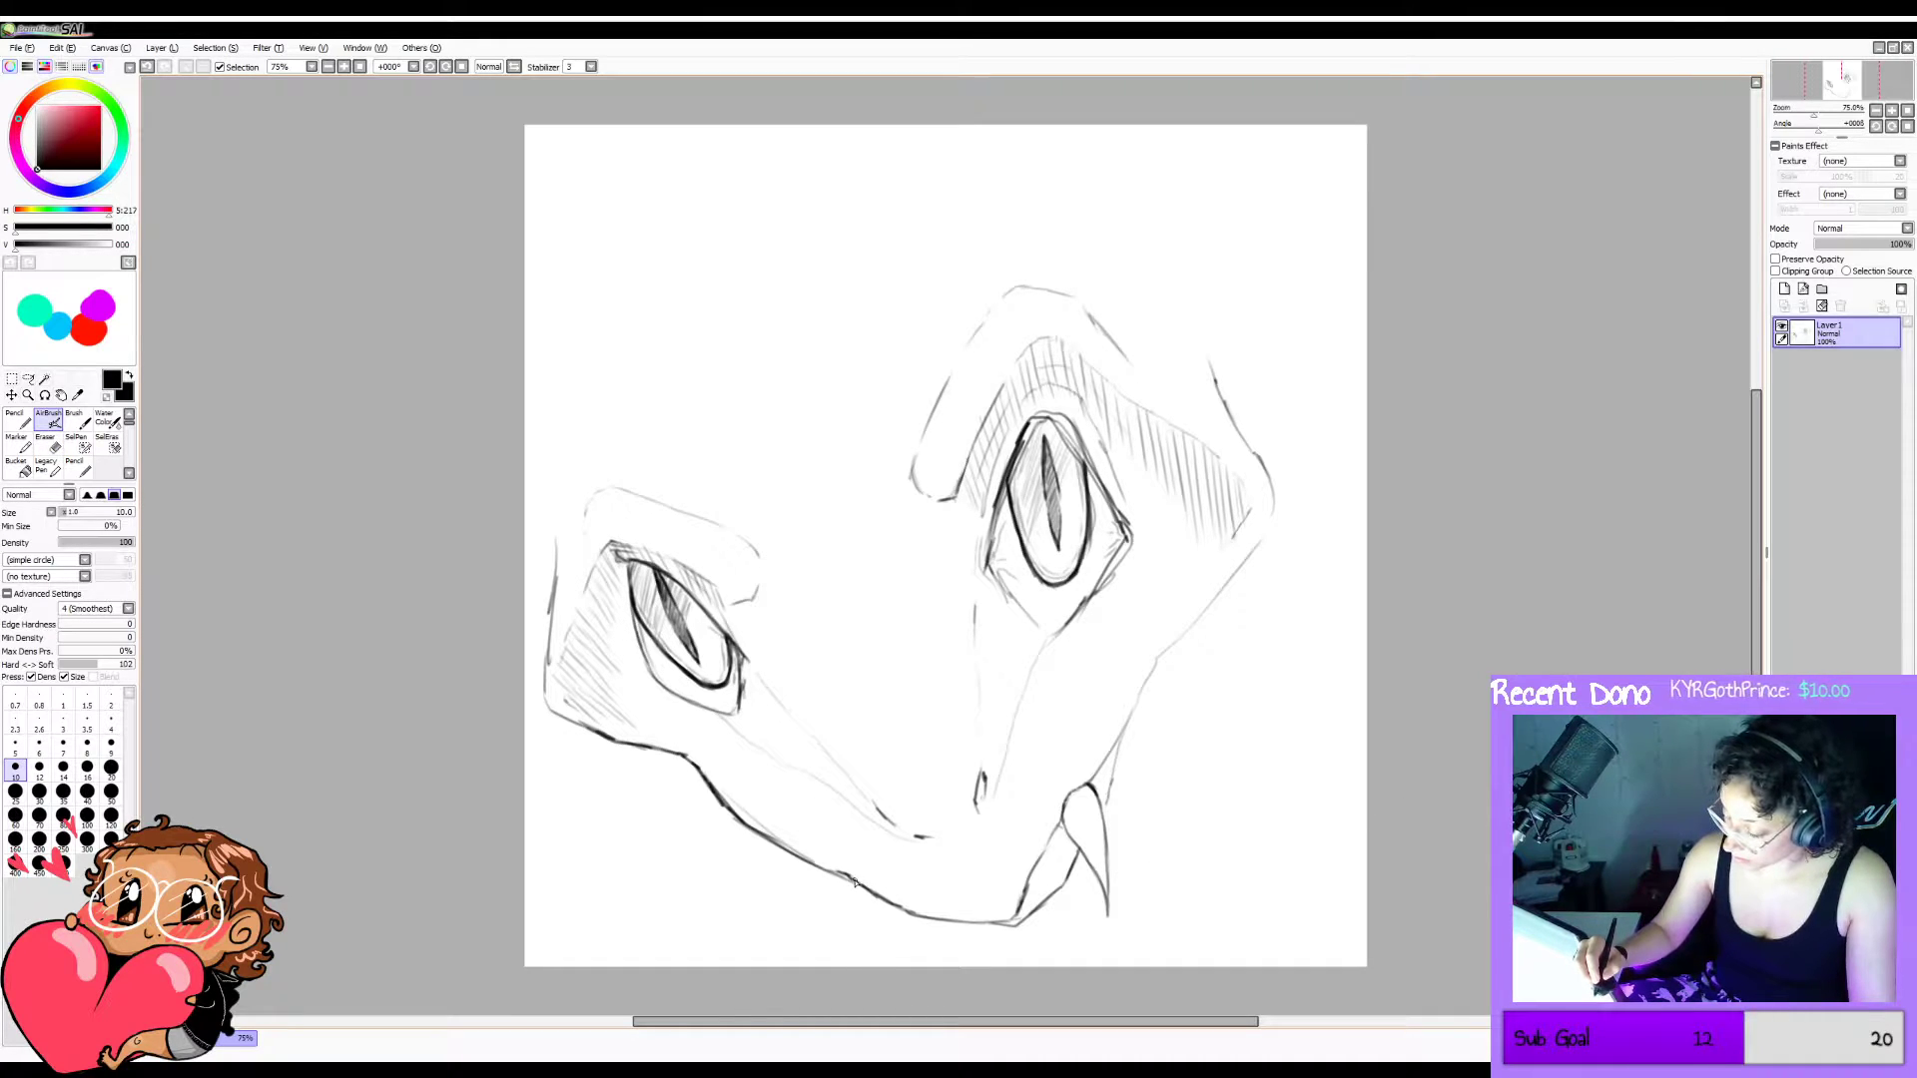
key(c)
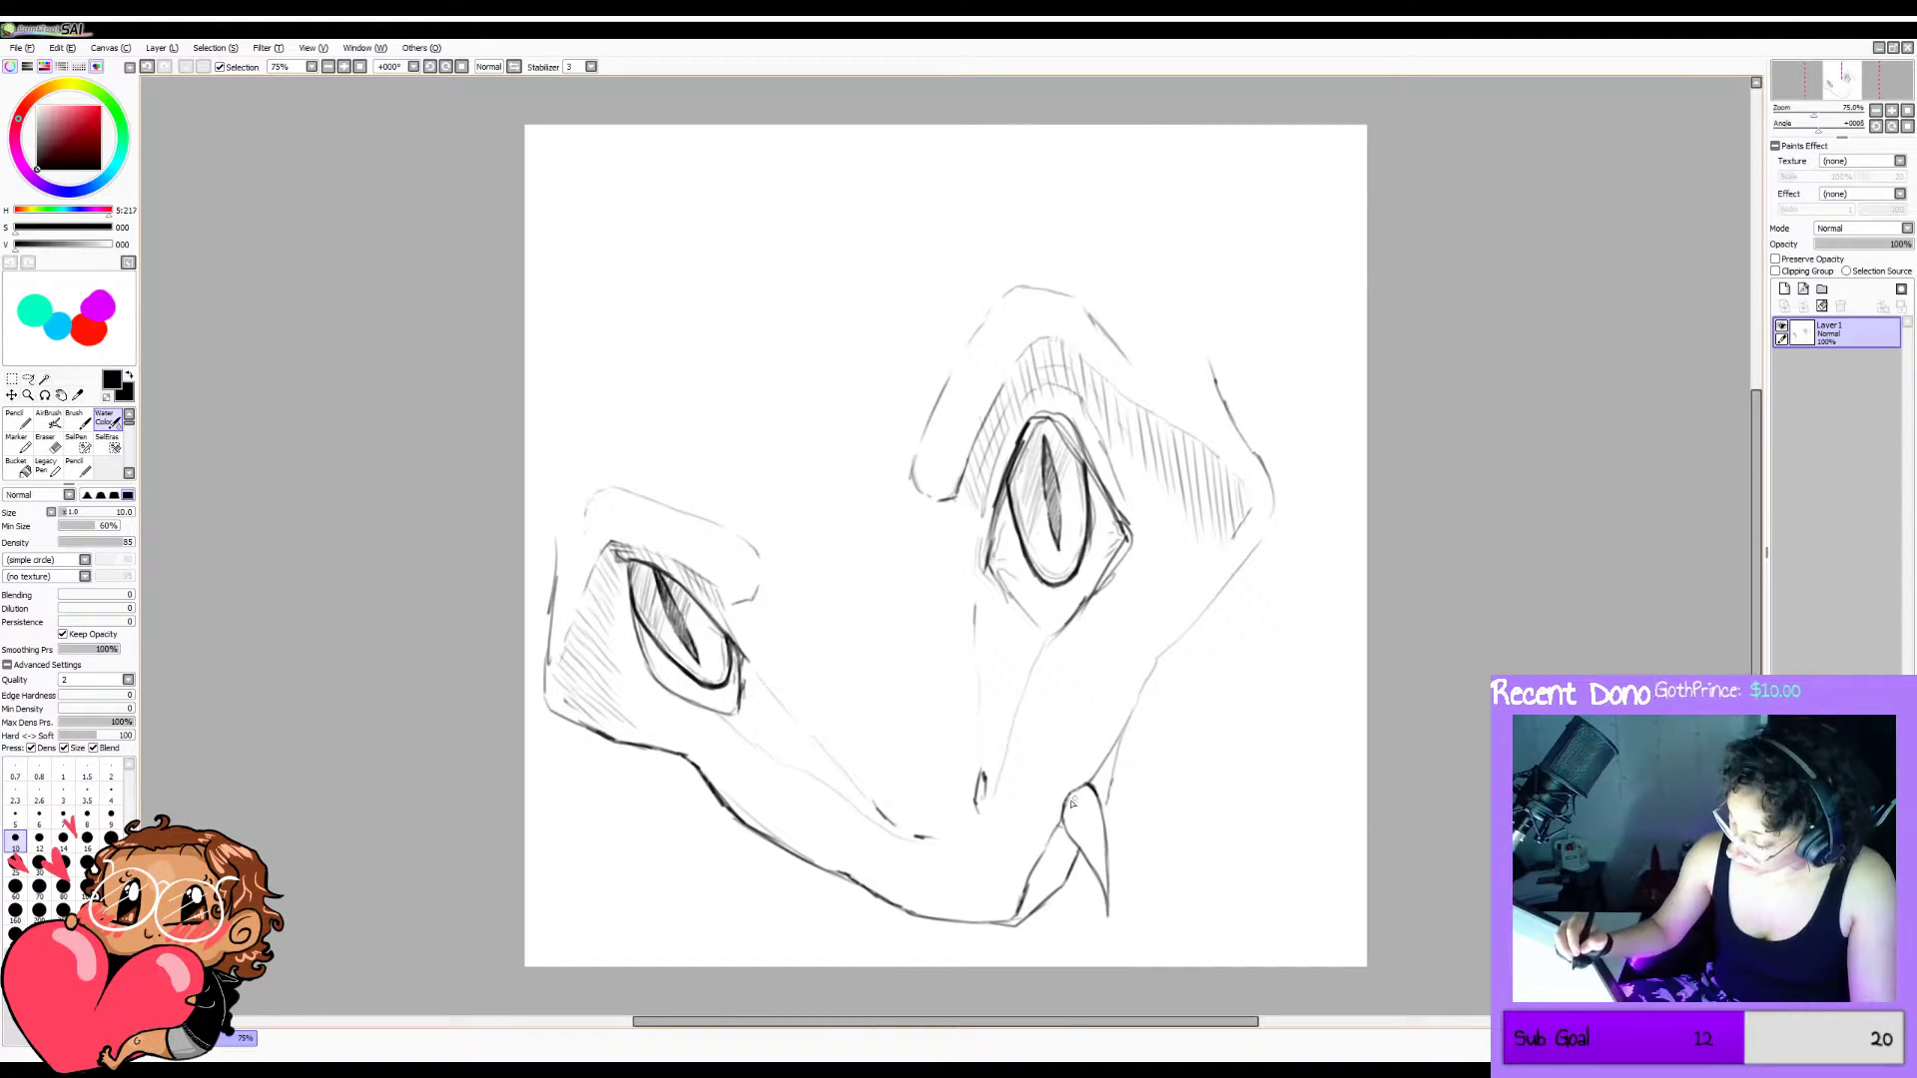
drag(872, 901, 888, 905)
key(ctrl+z)
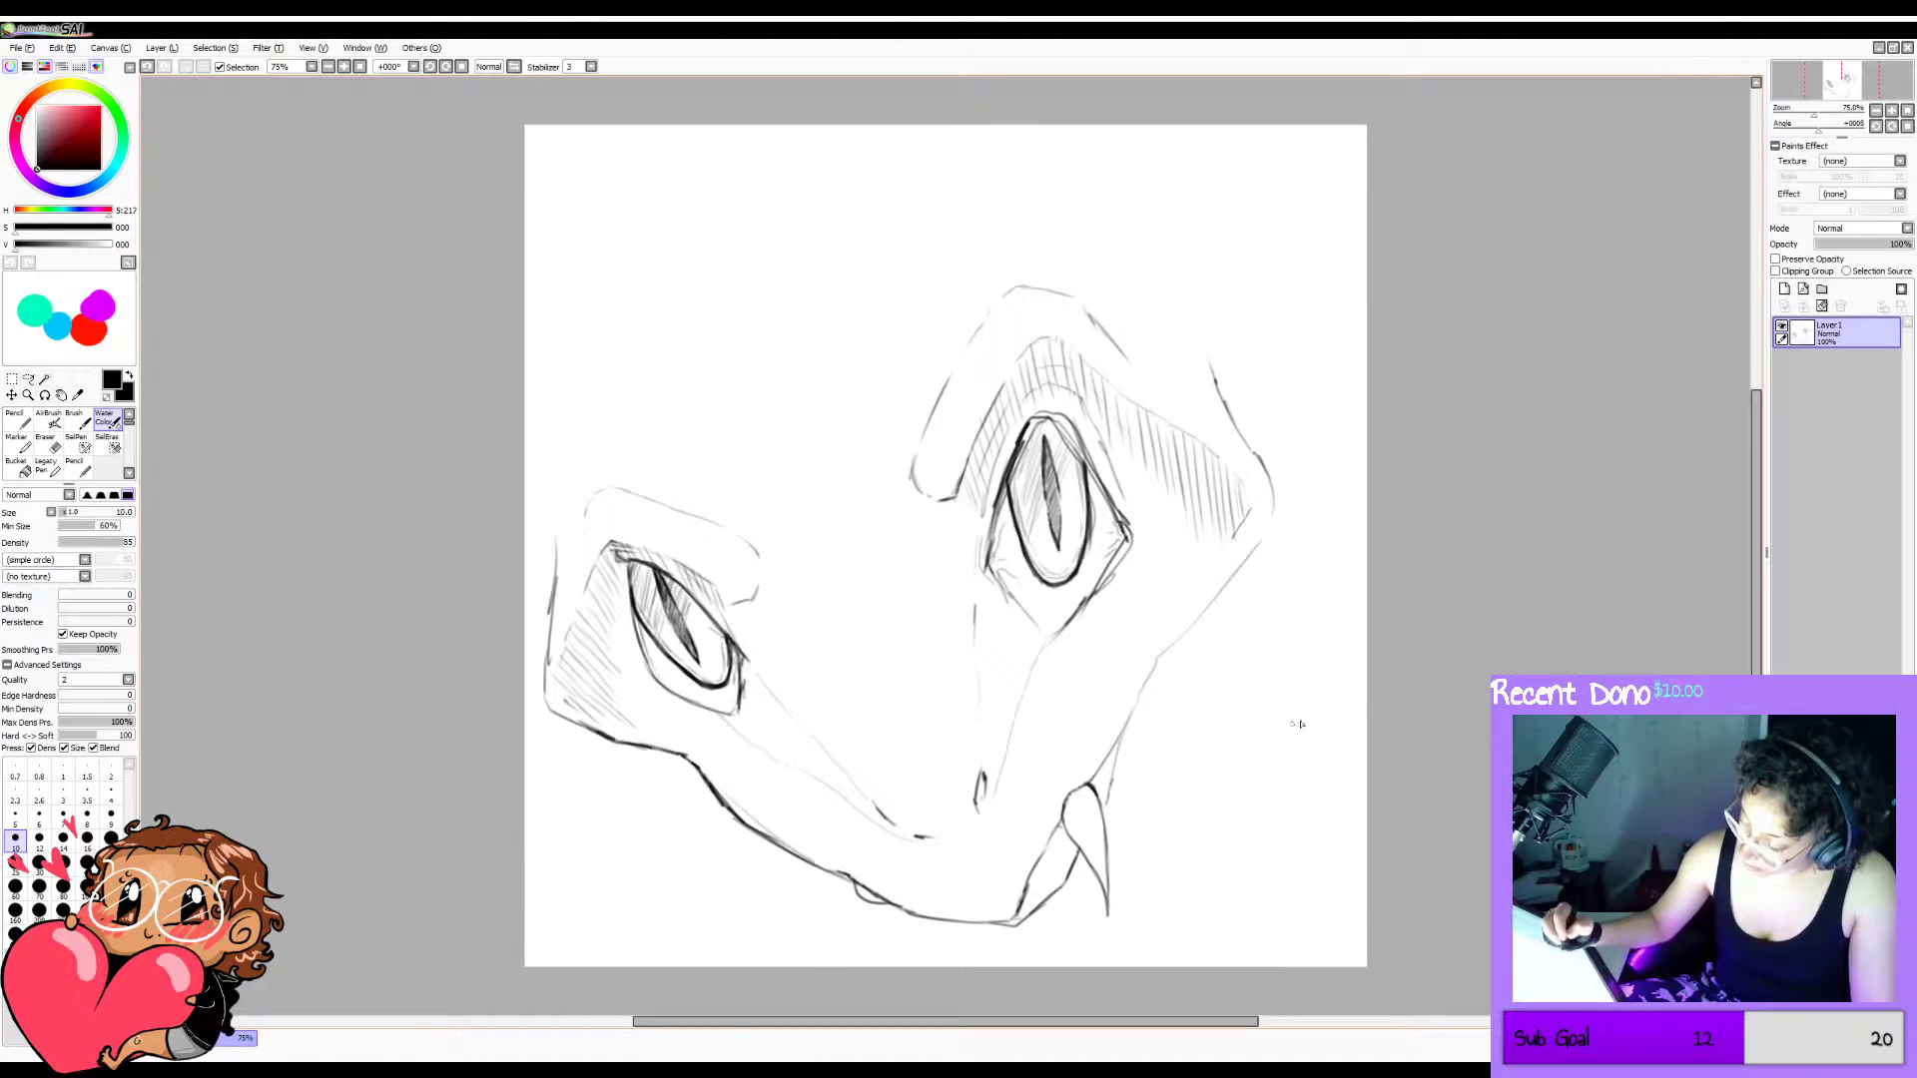
key(h)
key(h)
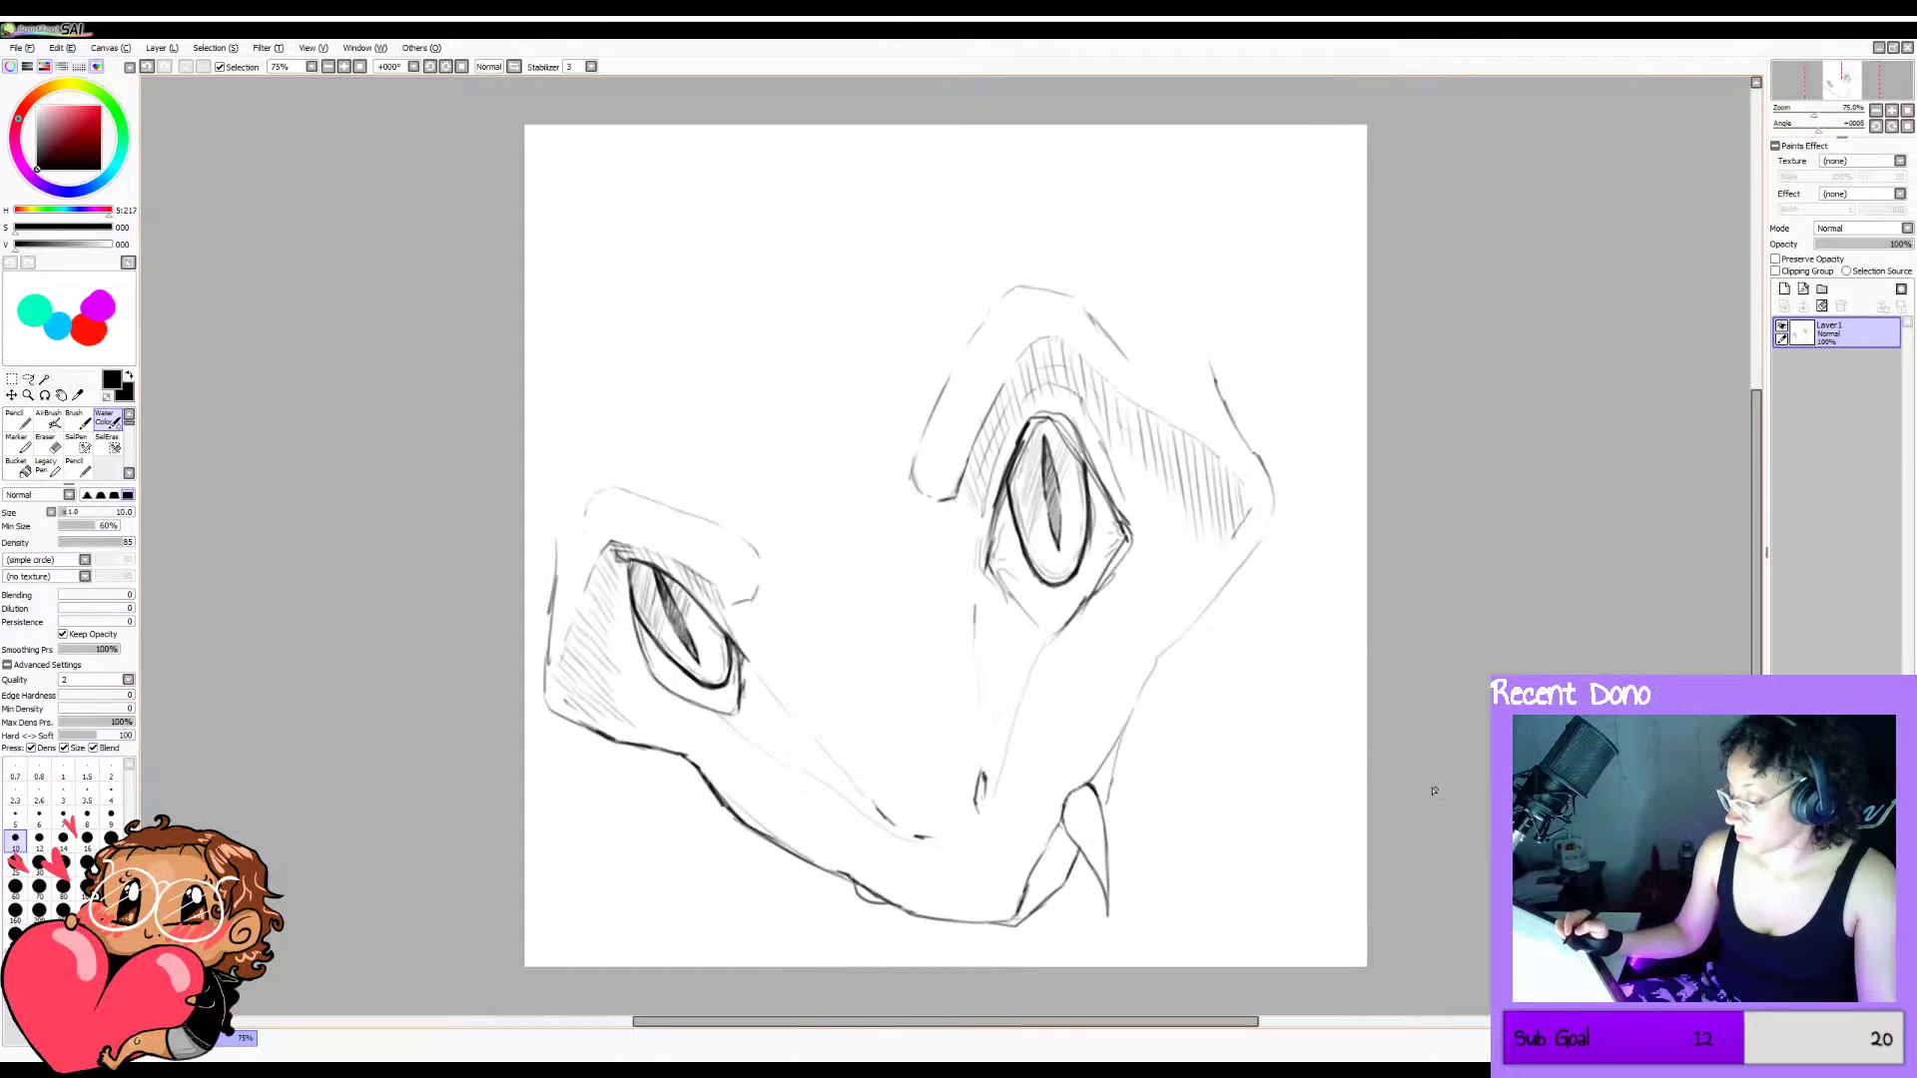
Erase the long fang below the muzzle notch and switch back to the Water Color brush.
key(e)
mouse_move(1091, 873)
mouse_down()
mouse_move(1106, 901)
mouse_move(1104, 851)
mouse_move(1071, 831)
mouse_up()
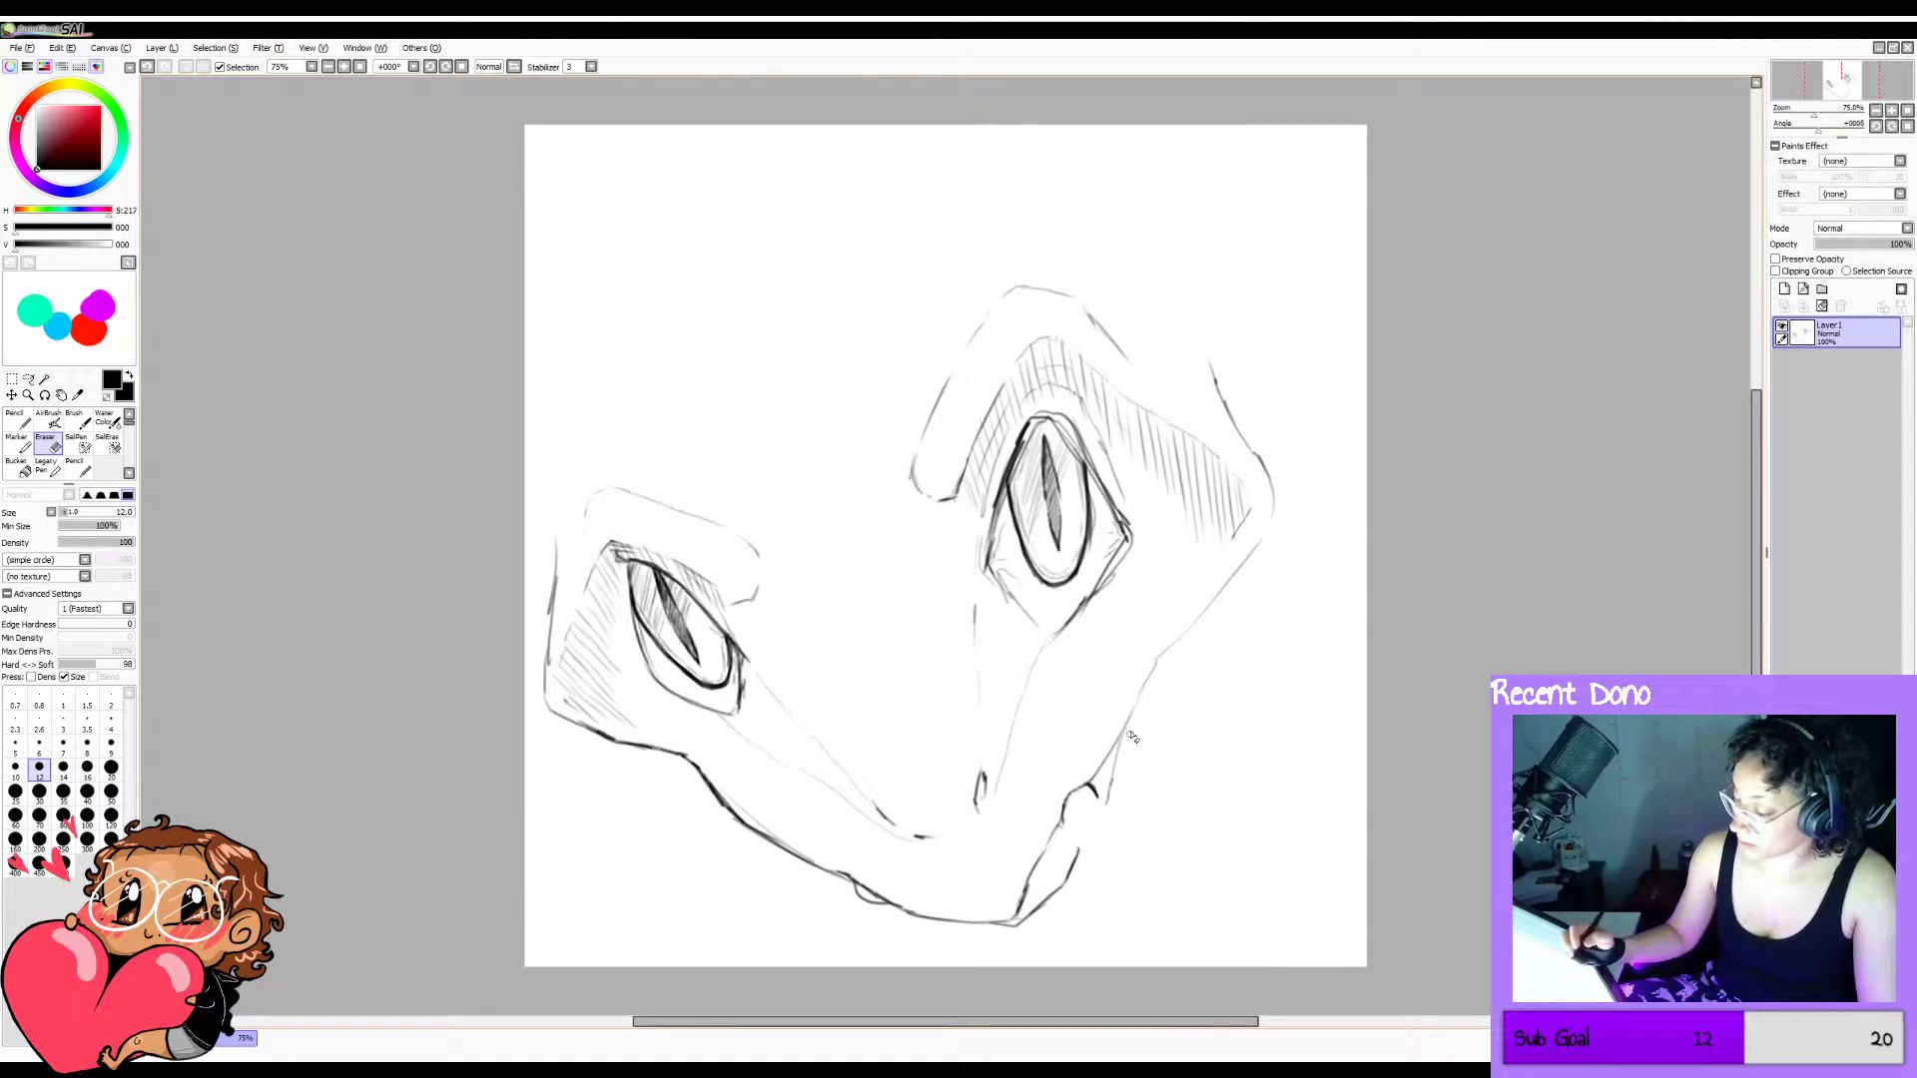
key(c)
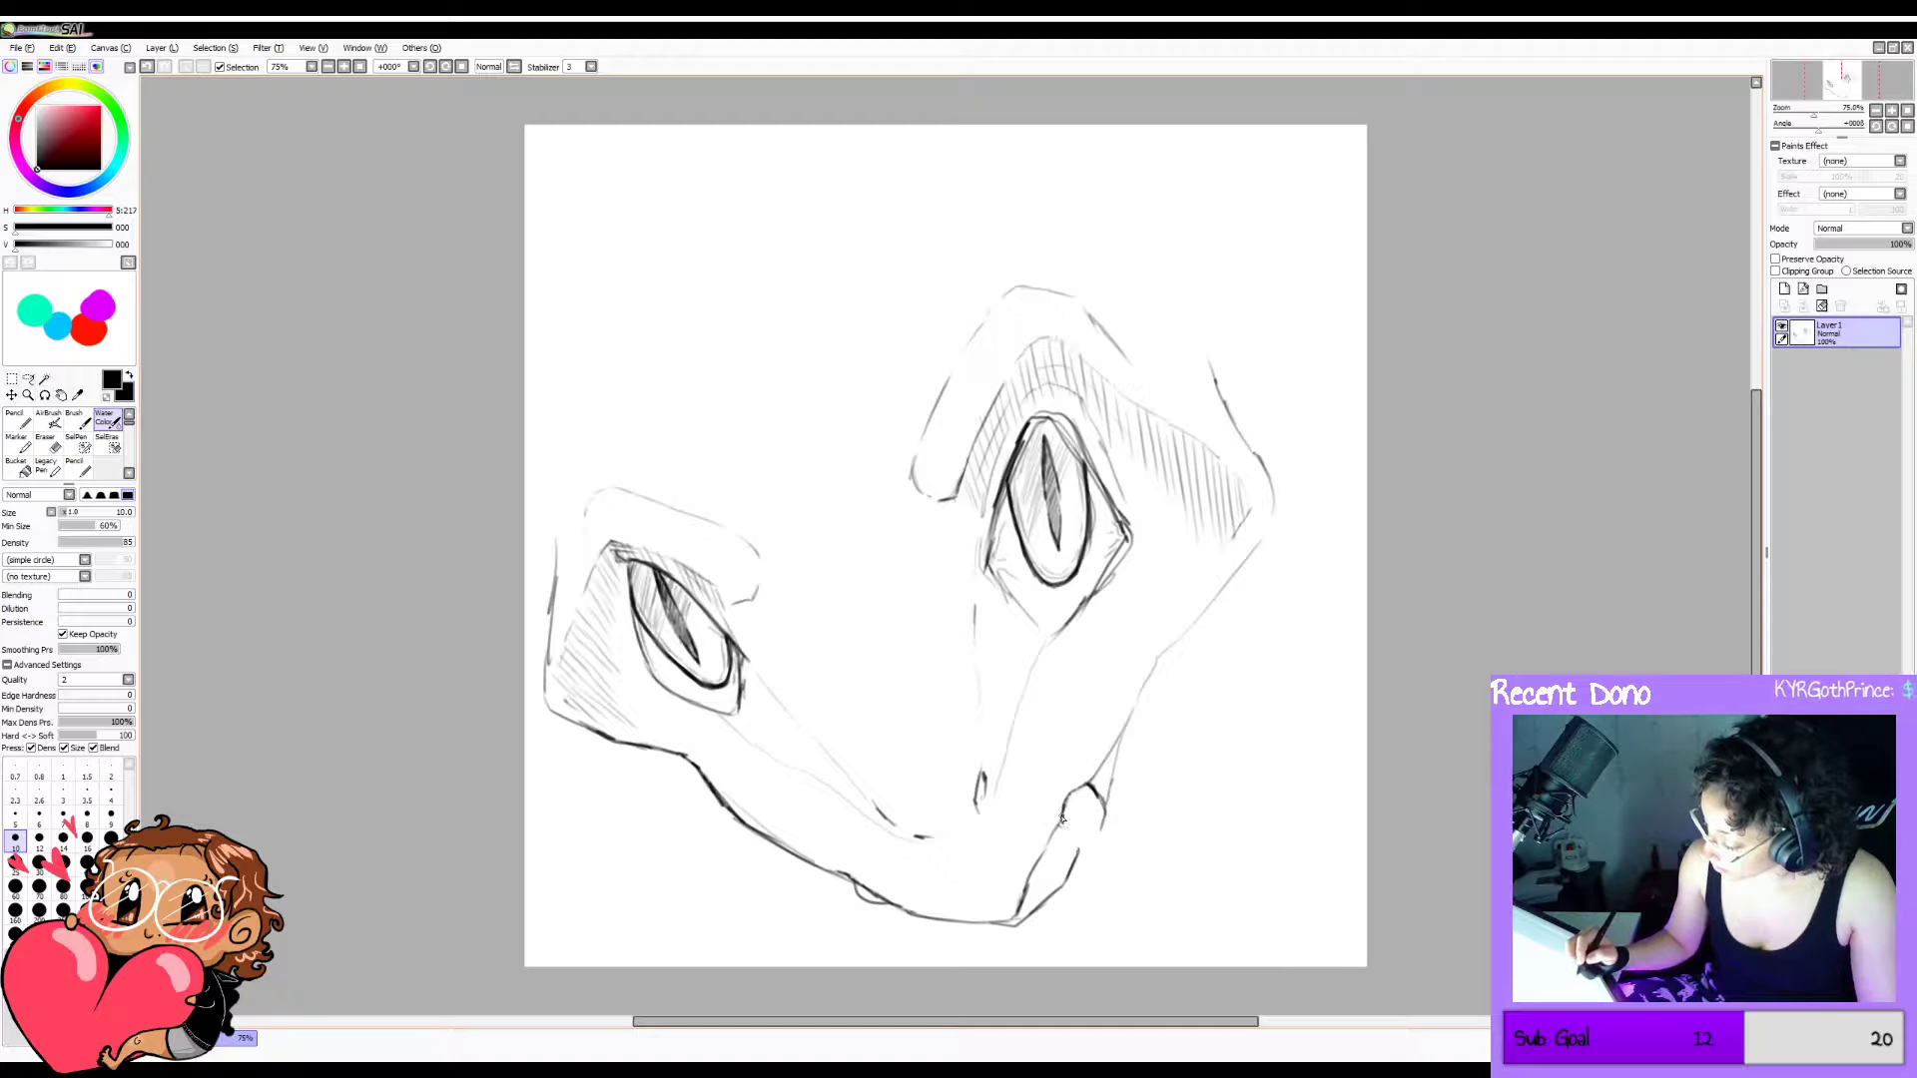
drag(1061, 817, 1090, 846)
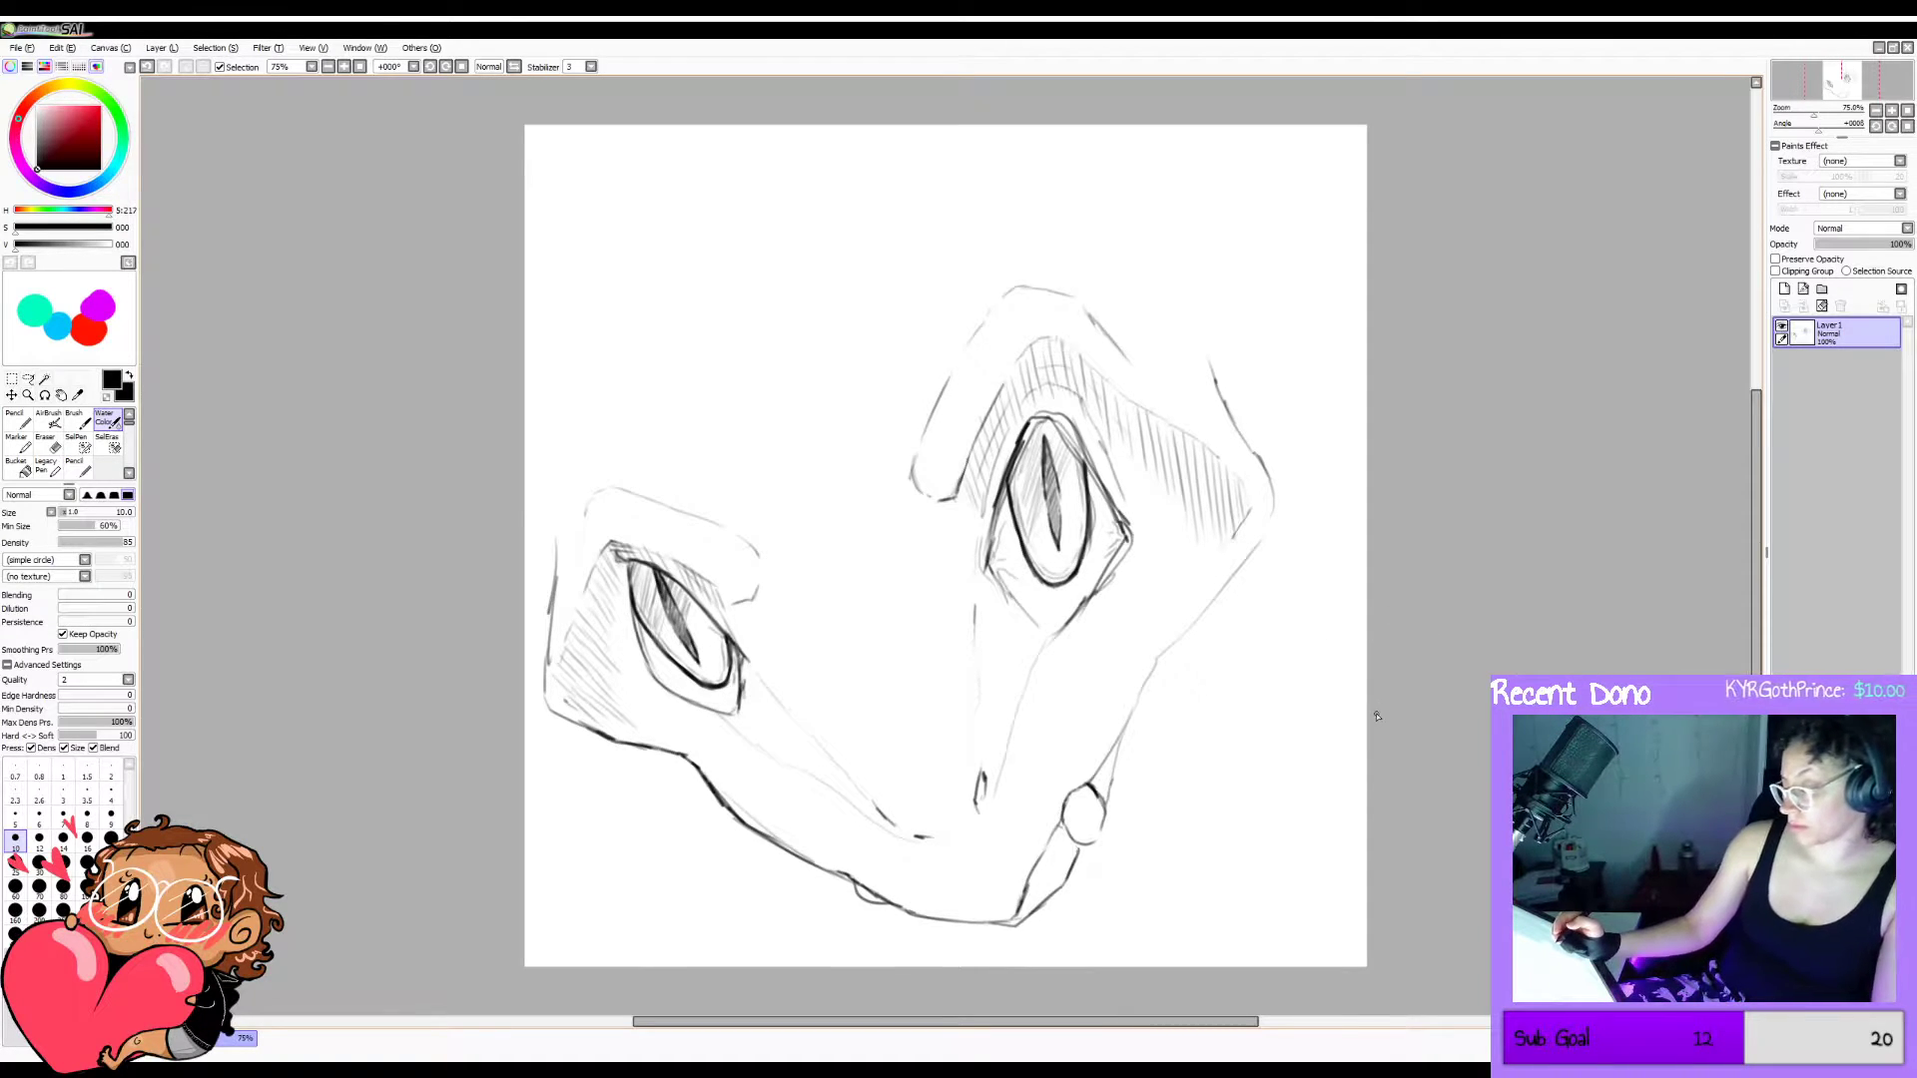
key(ctrl+z)
key(ctrl+z)
key(ctrl+z)
Draw a short rounded fang in the muzzle notch with the Water Color brush, checking the notch in the mirrored view.
drag(1091, 788, 1103, 812)
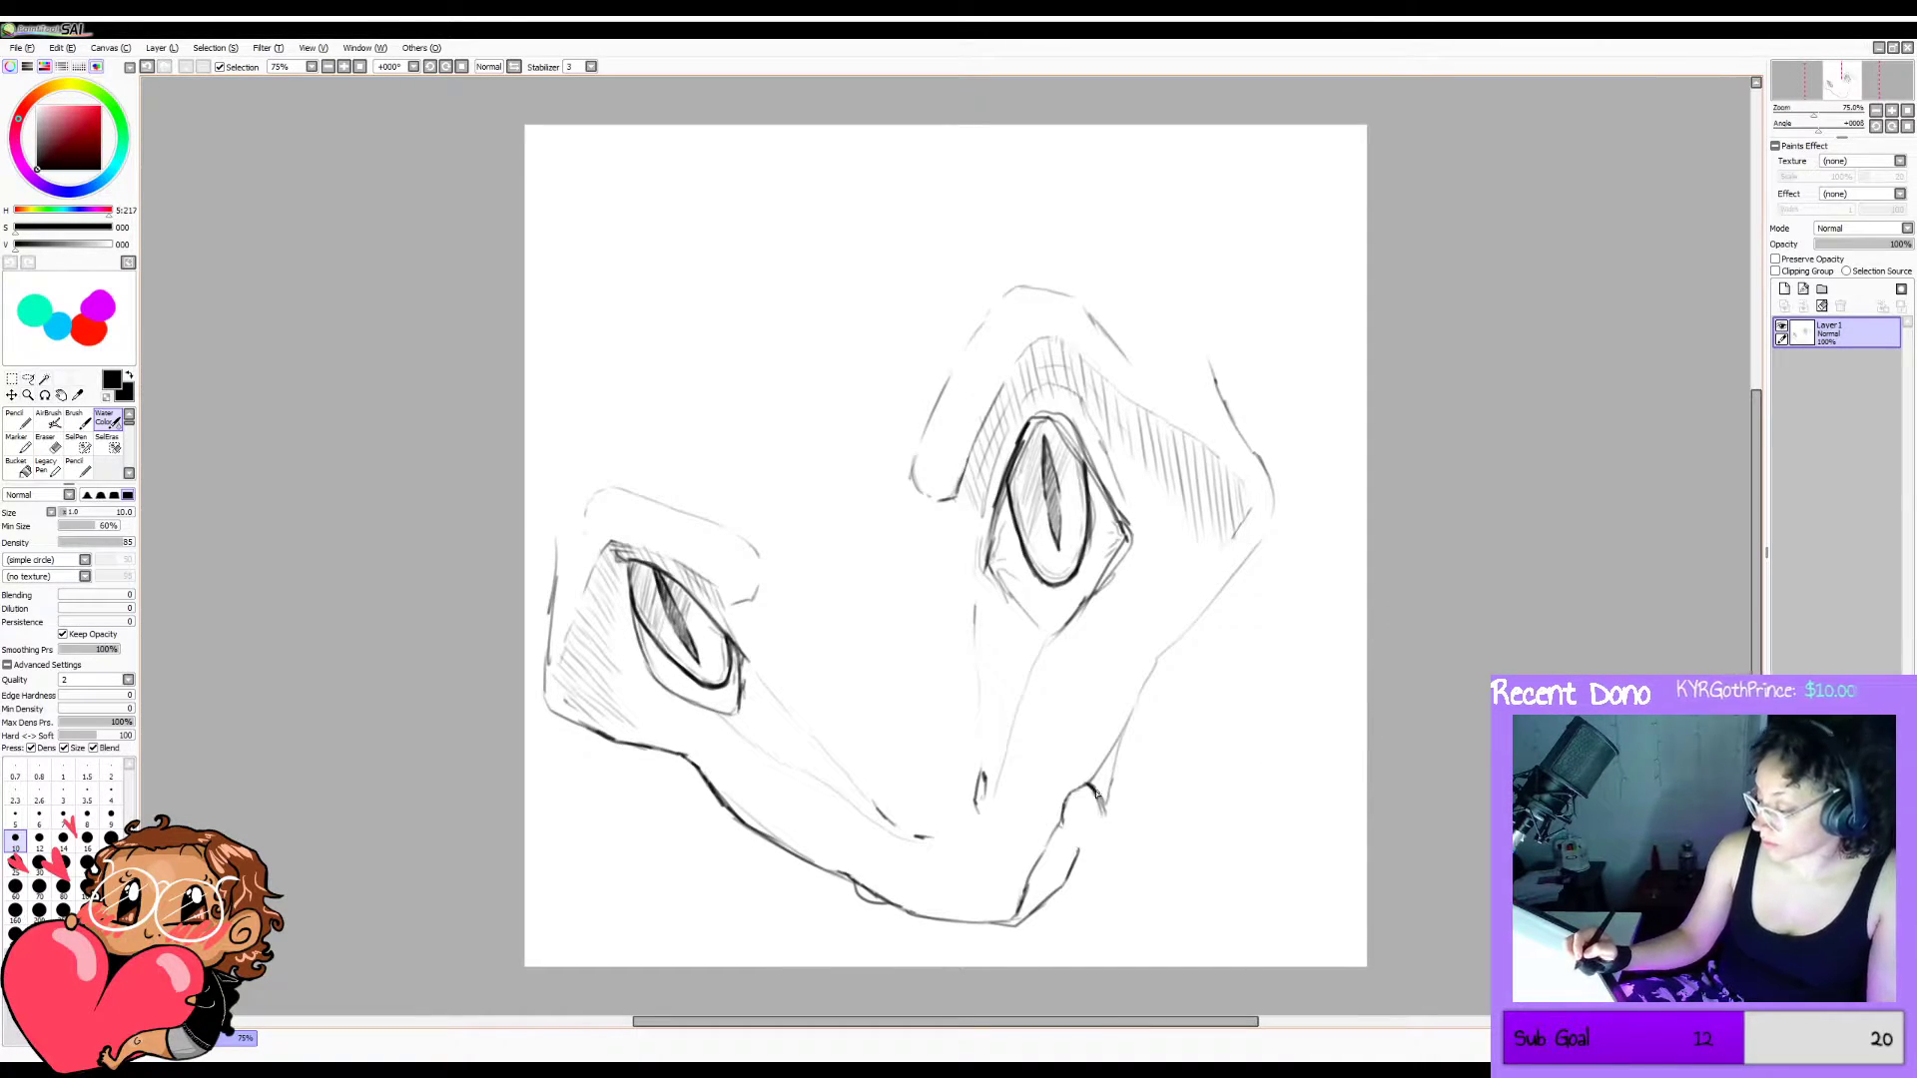
key(e)
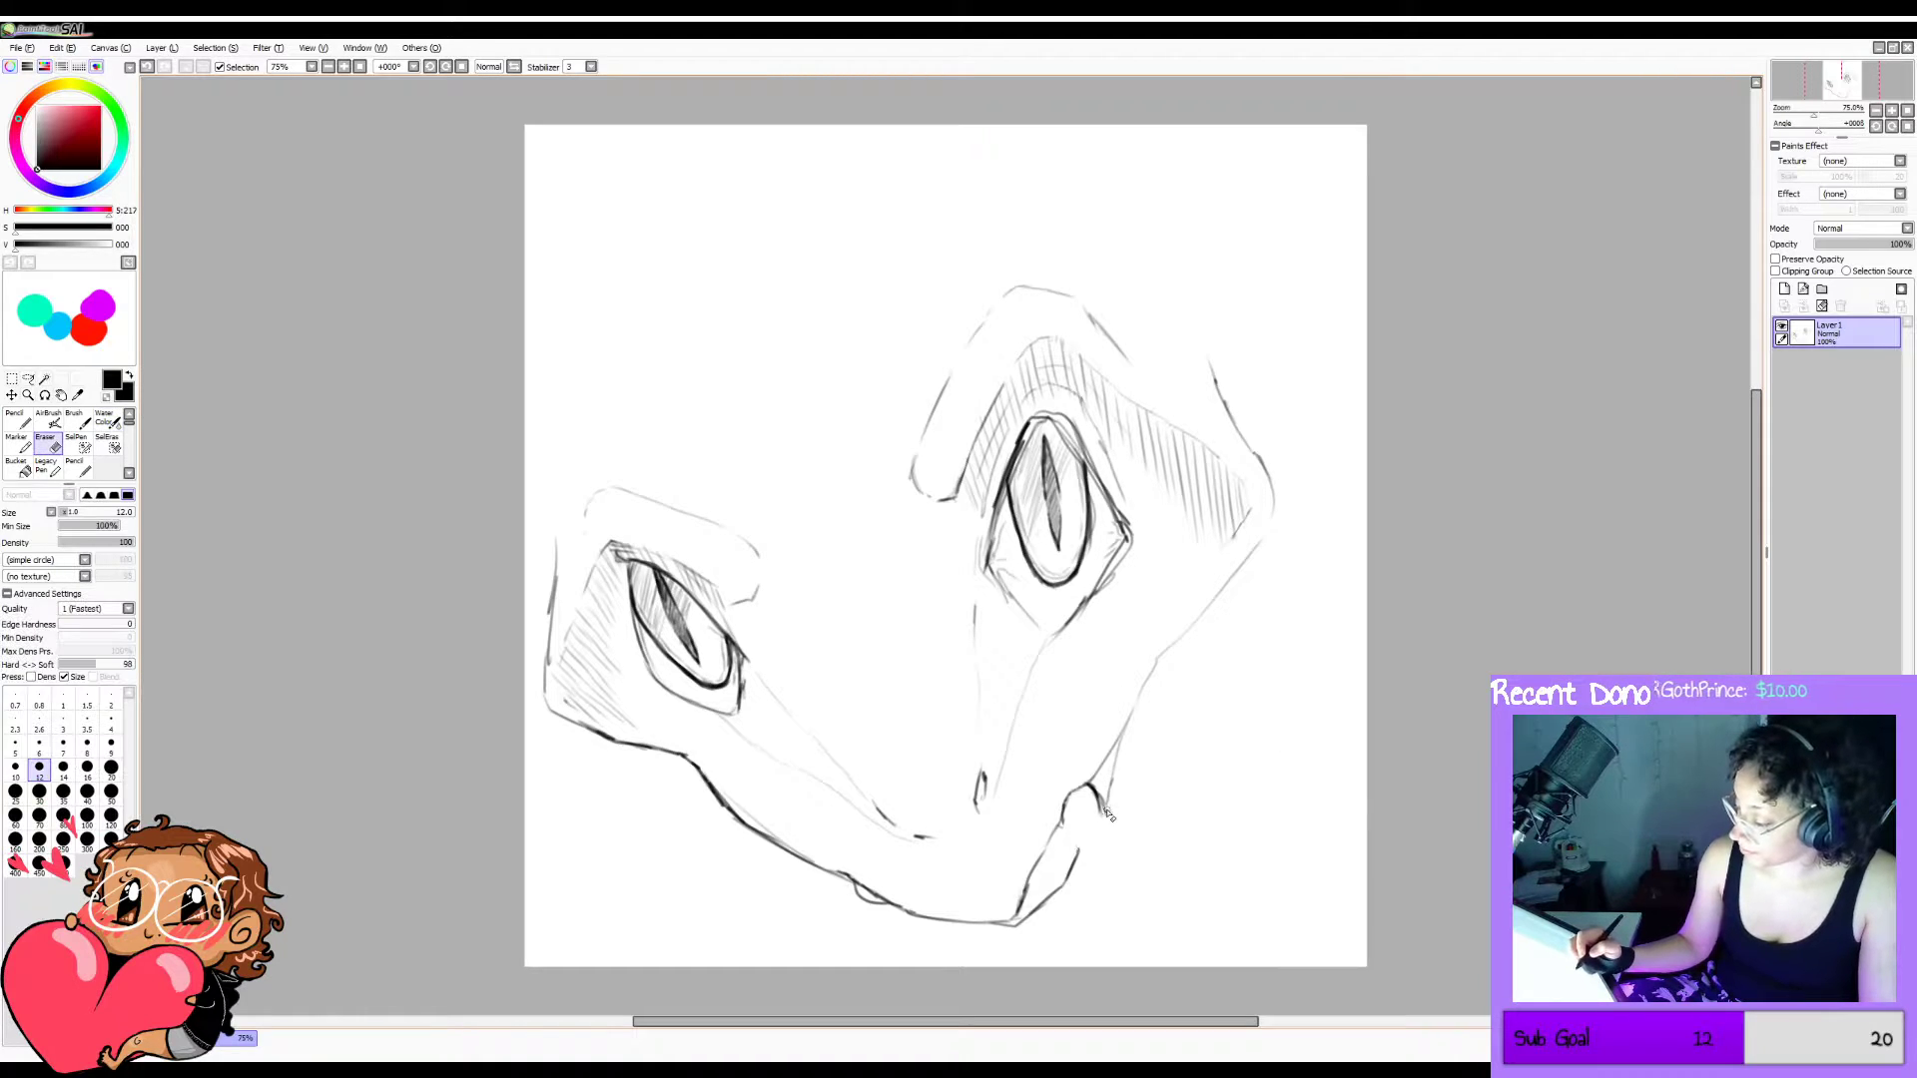
key(h)
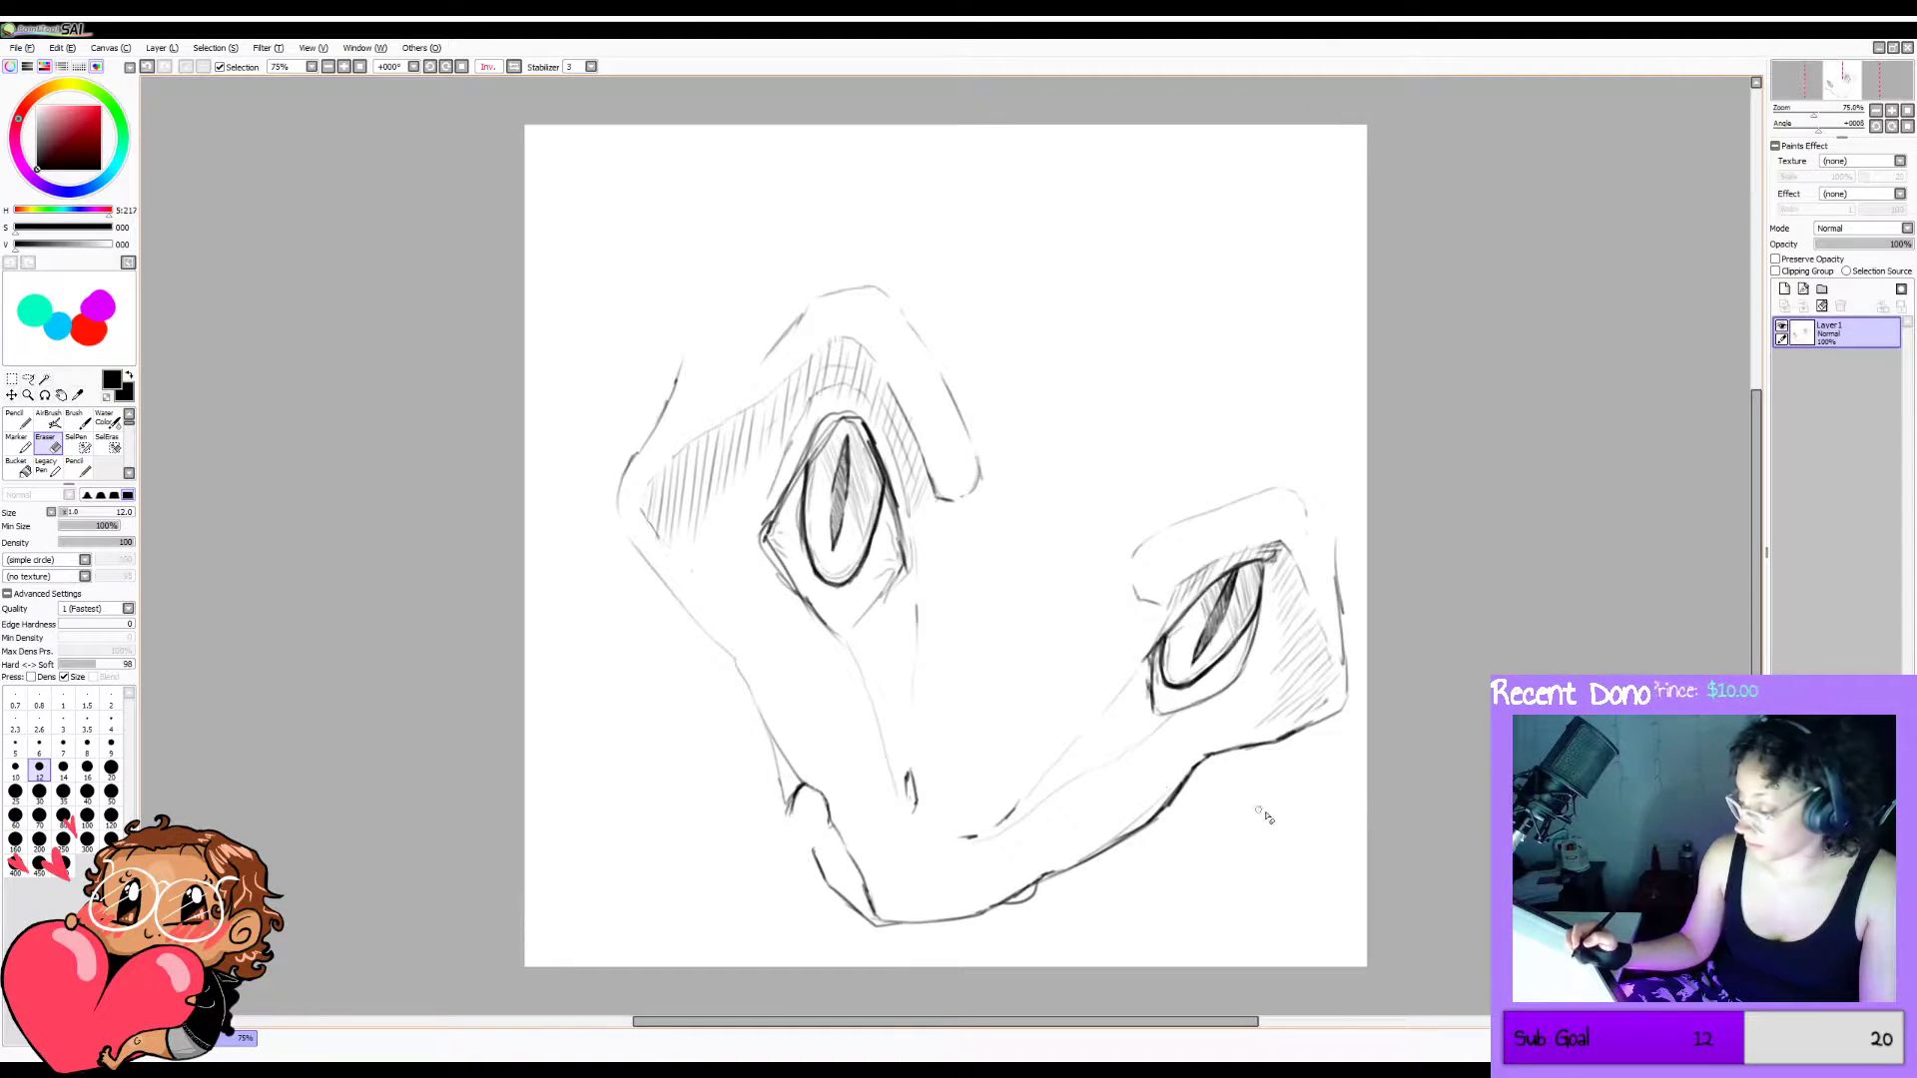
key(h)
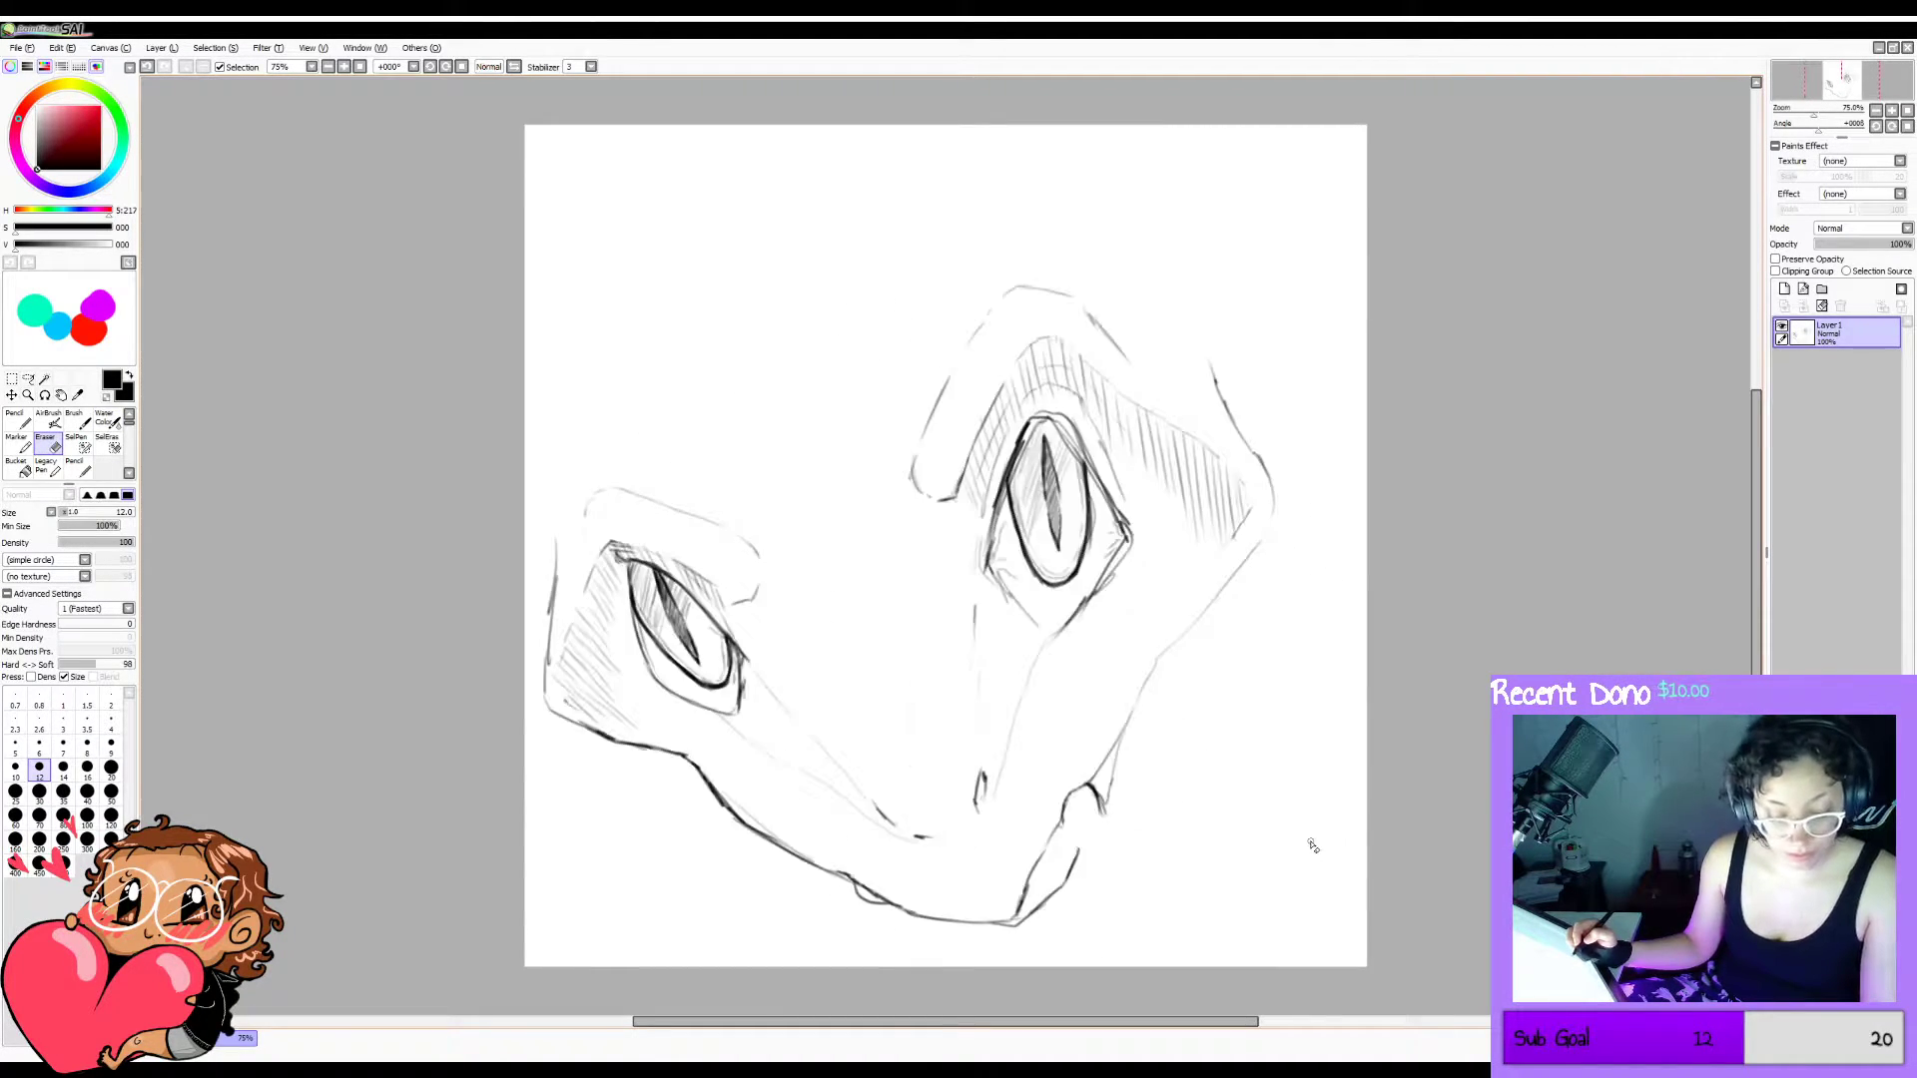
key(c)
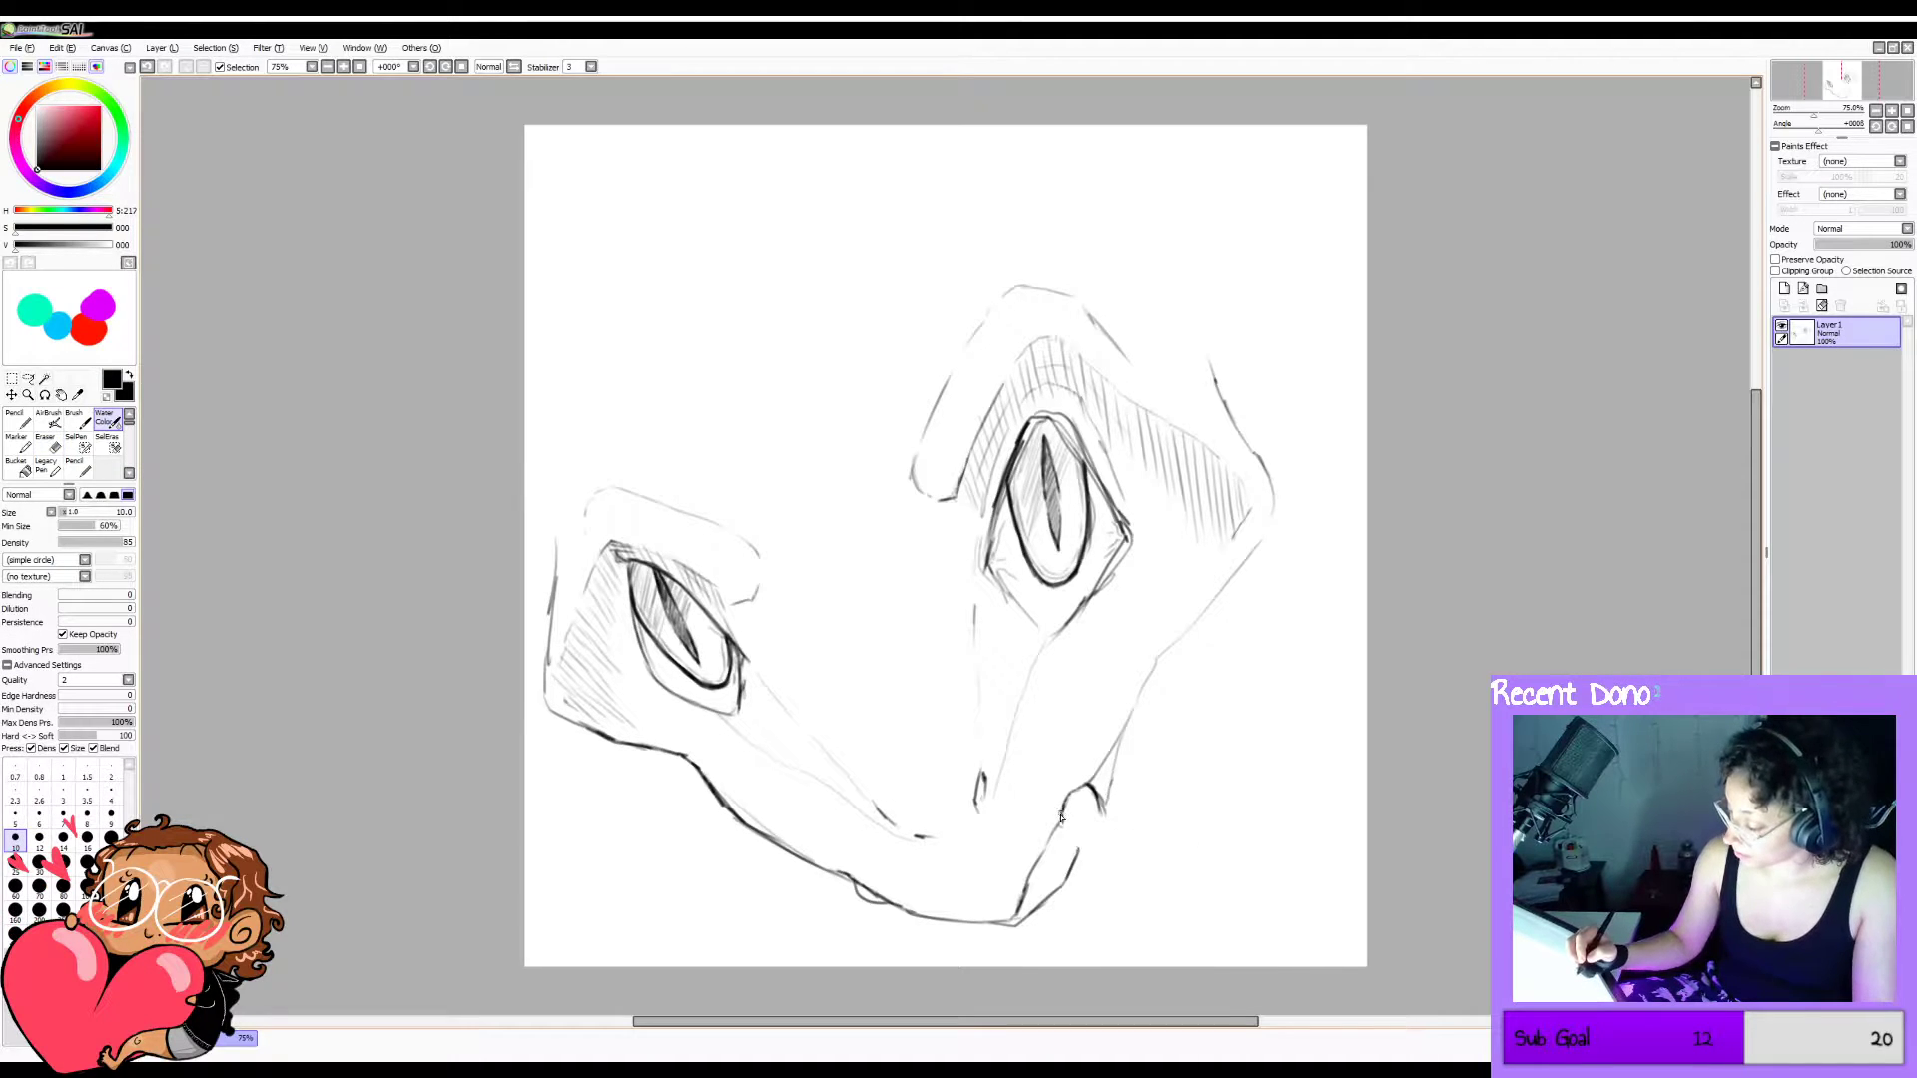
drag(1062, 813, 1078, 835)
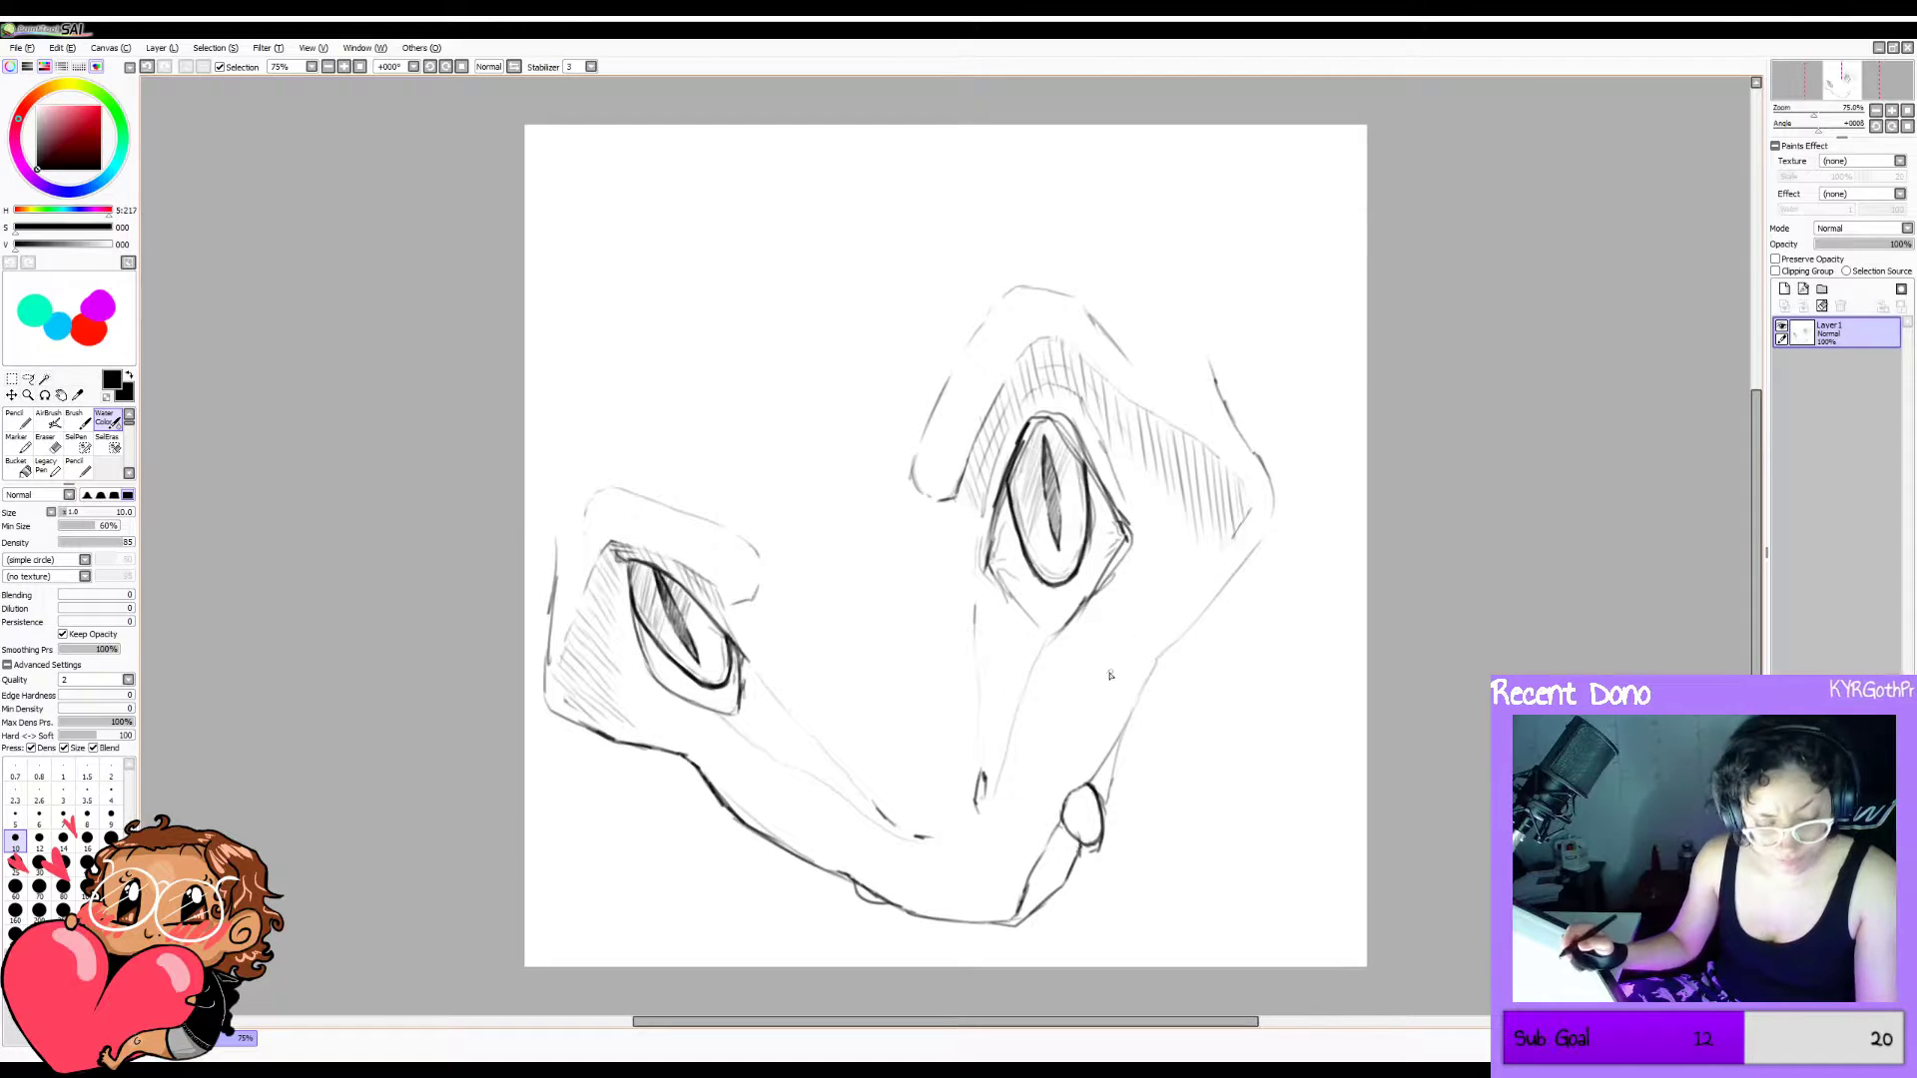
Erase the fang's upper inner edge and redraw its top as a narrow point against the muzzle, checking the mirrored view.
key(e)
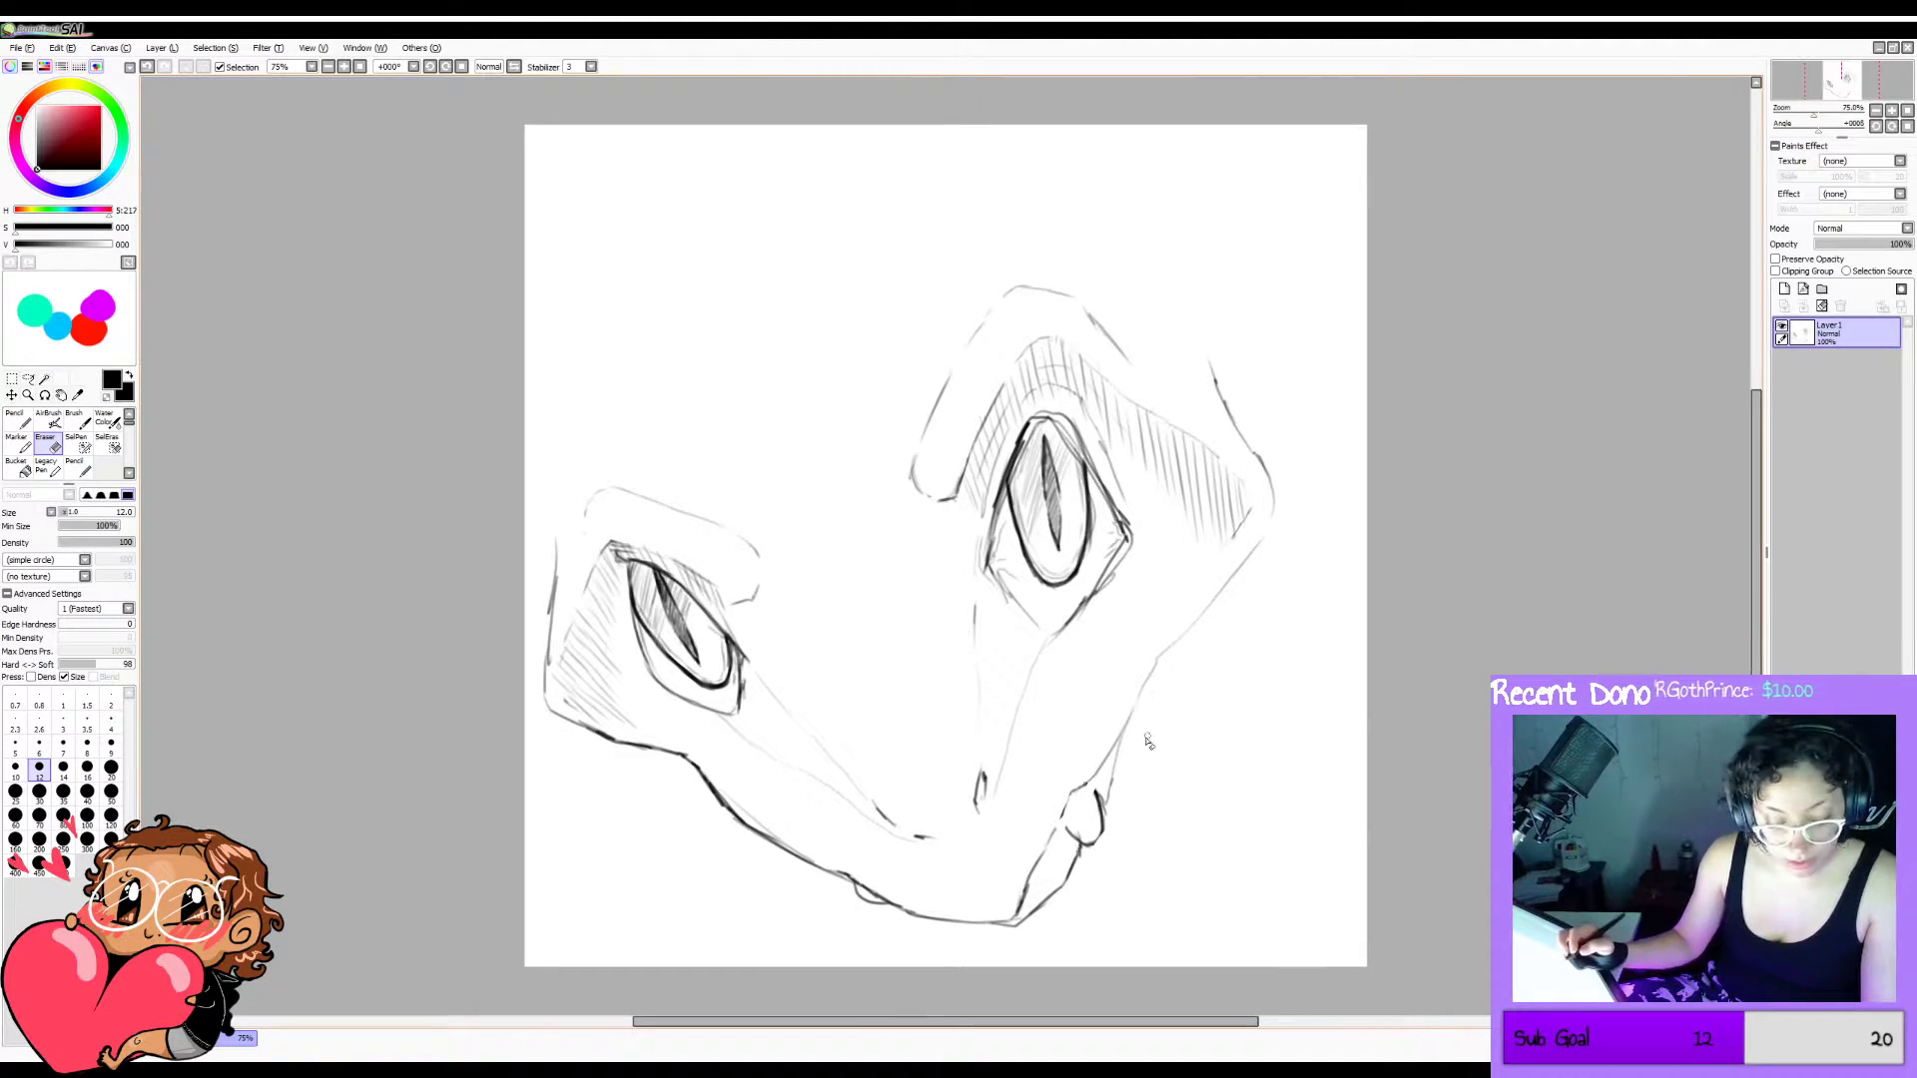
key(b)
key(c)
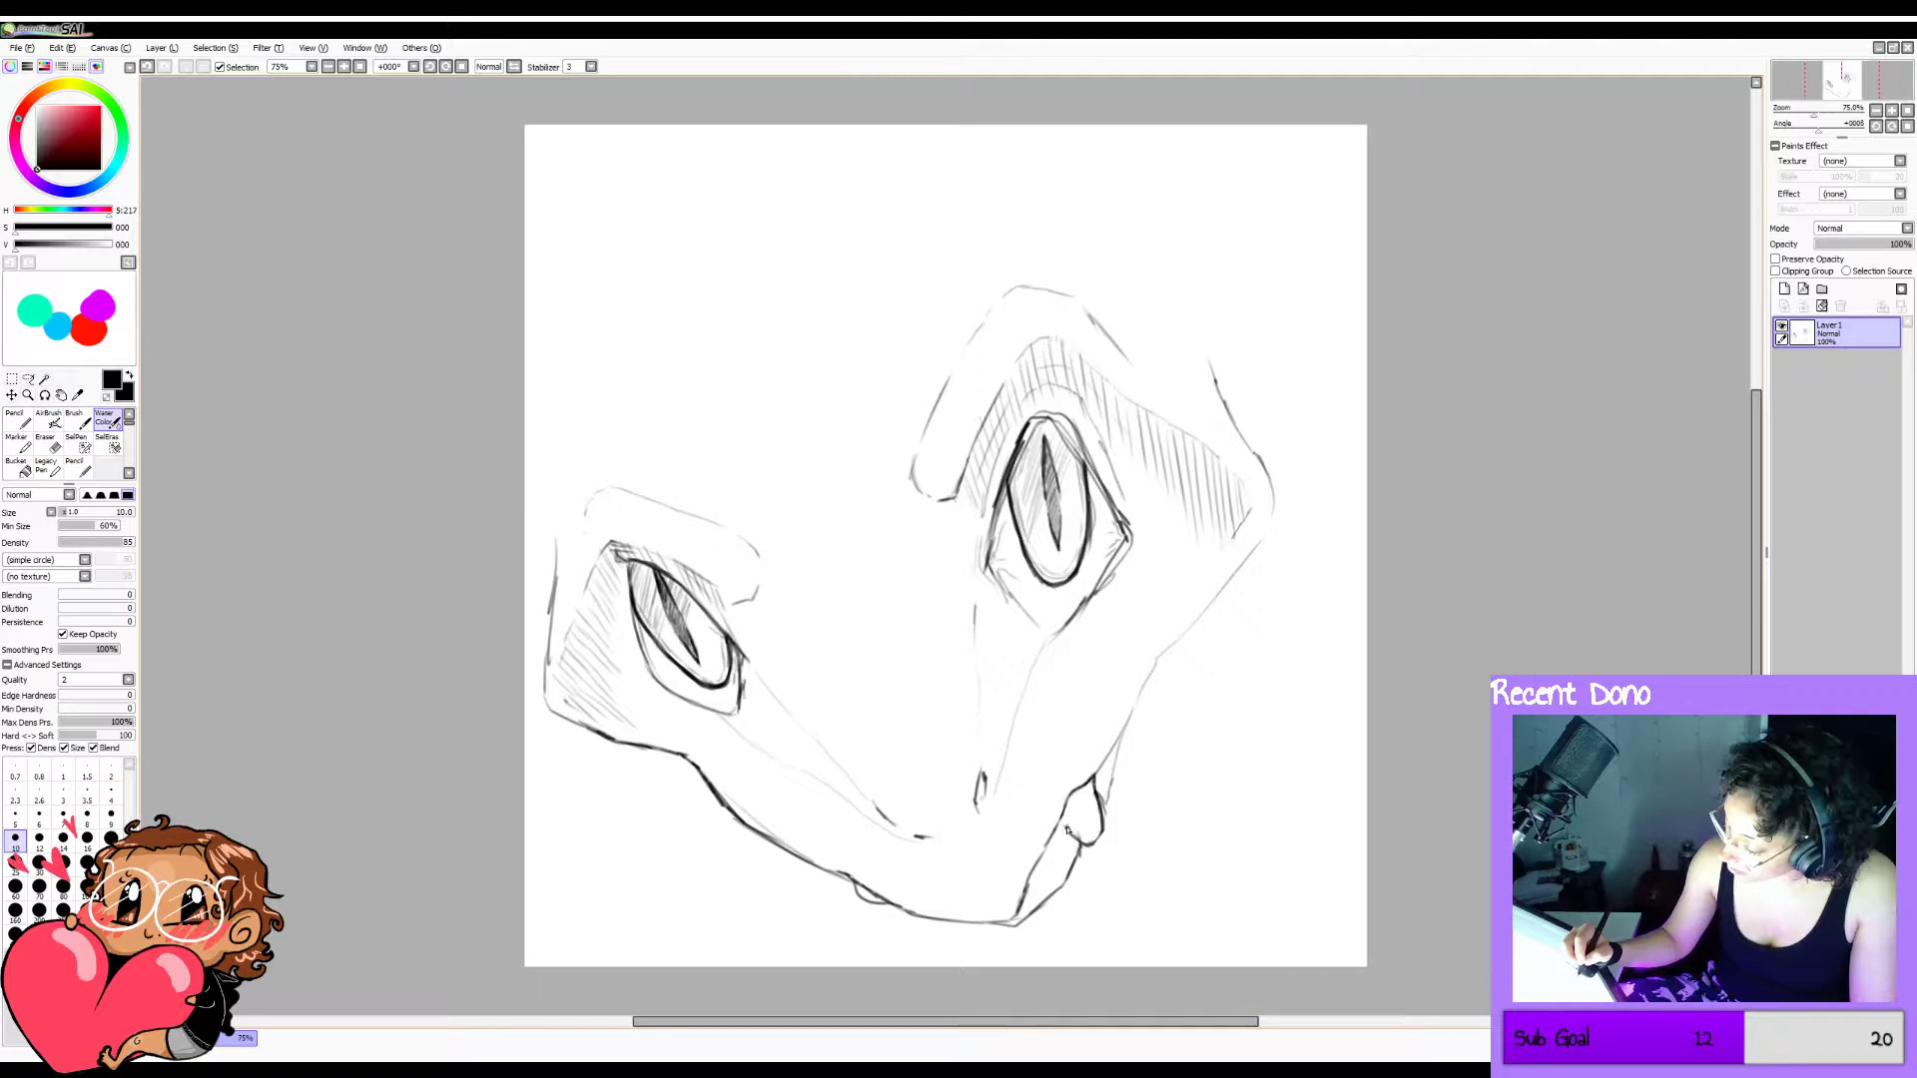
key(h)
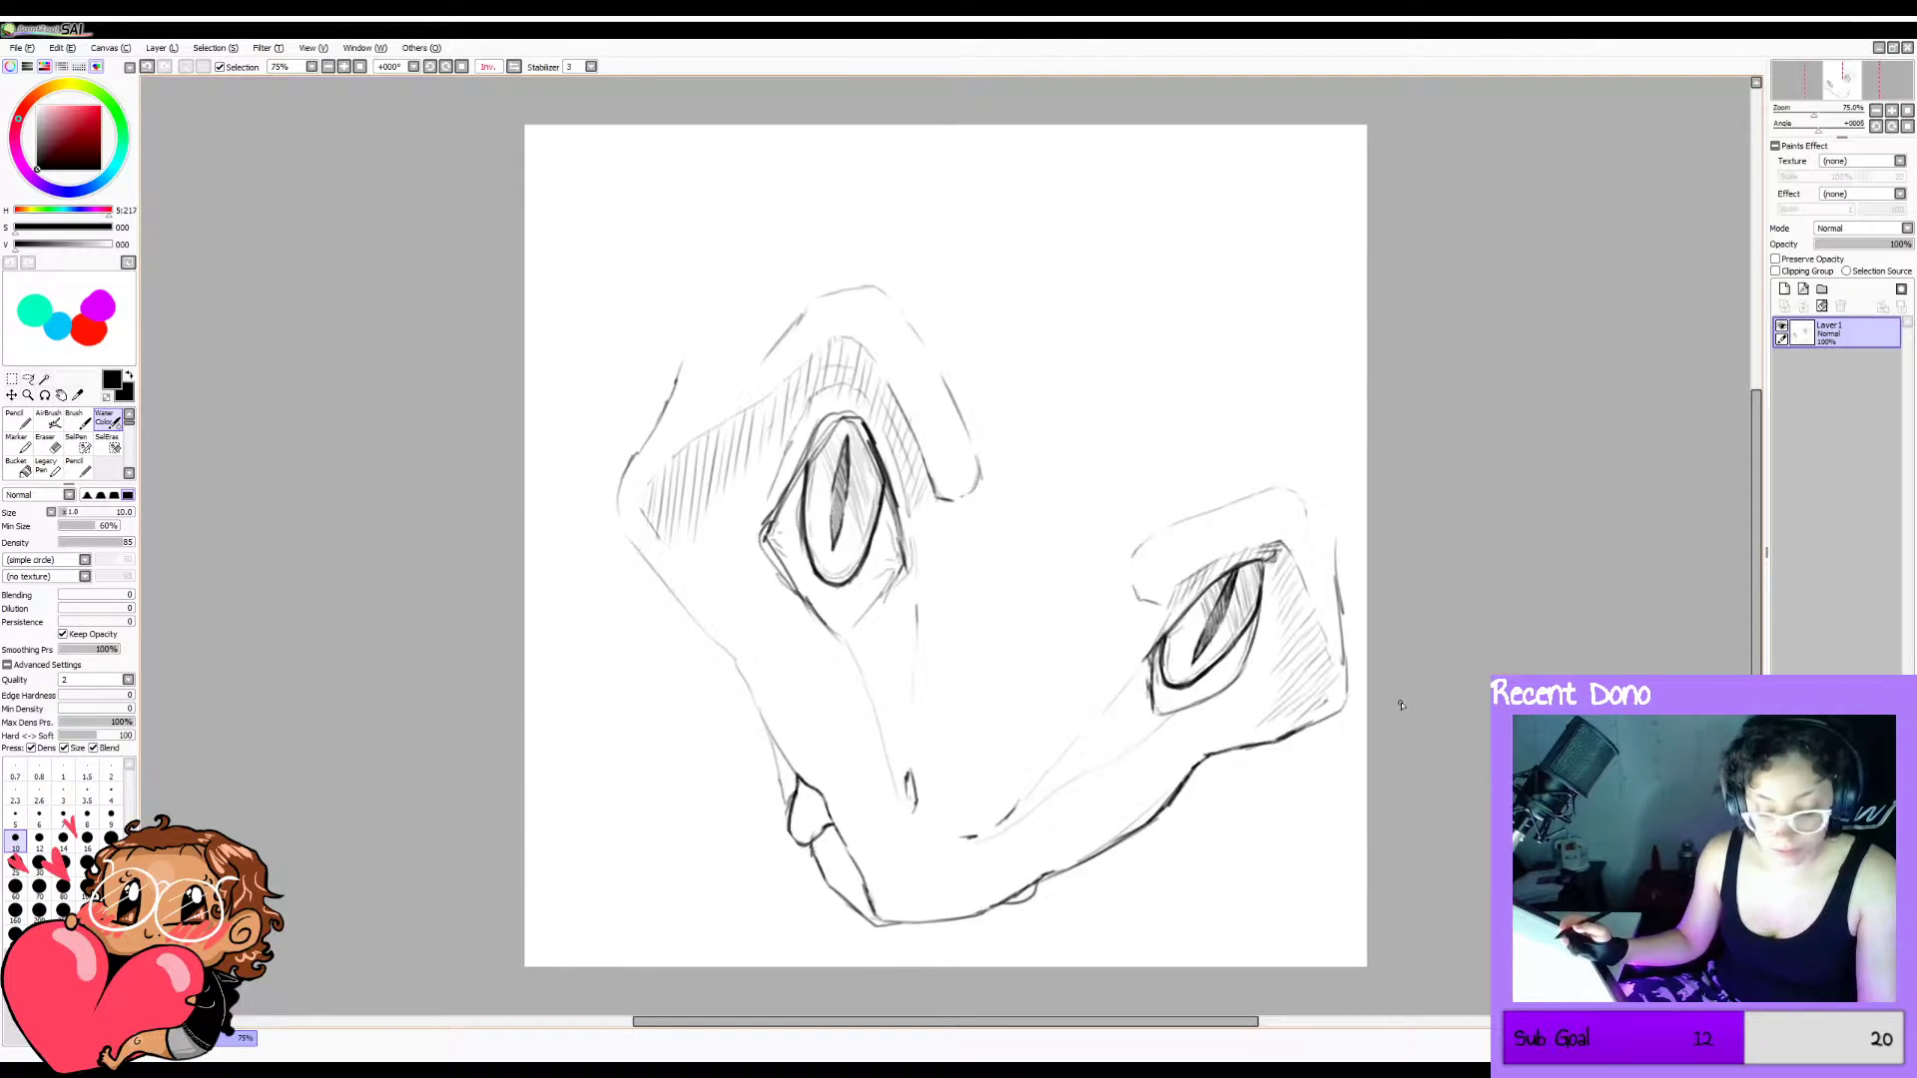
Darken the muzzle edge at the fang's inner base with the Water Color brush and check it in the mirrored view.
key(e)
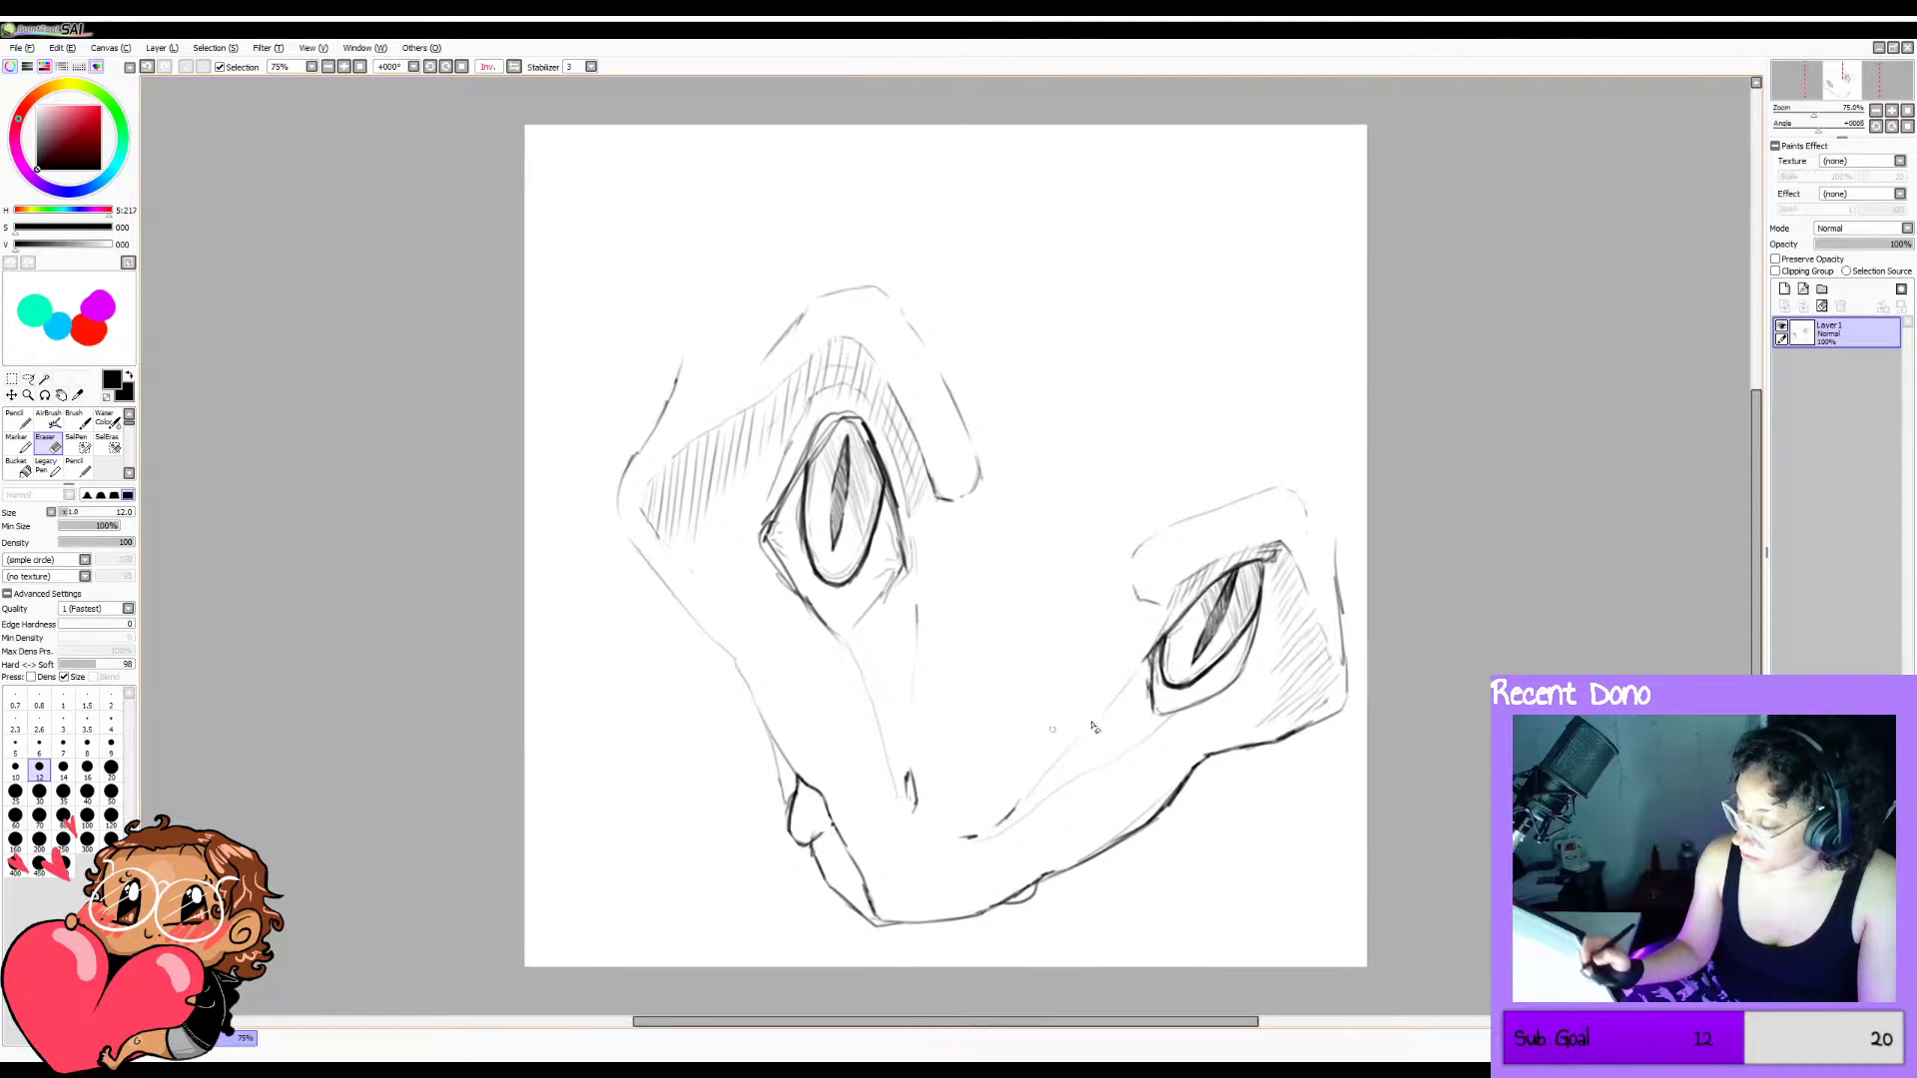
key(h)
key(c)
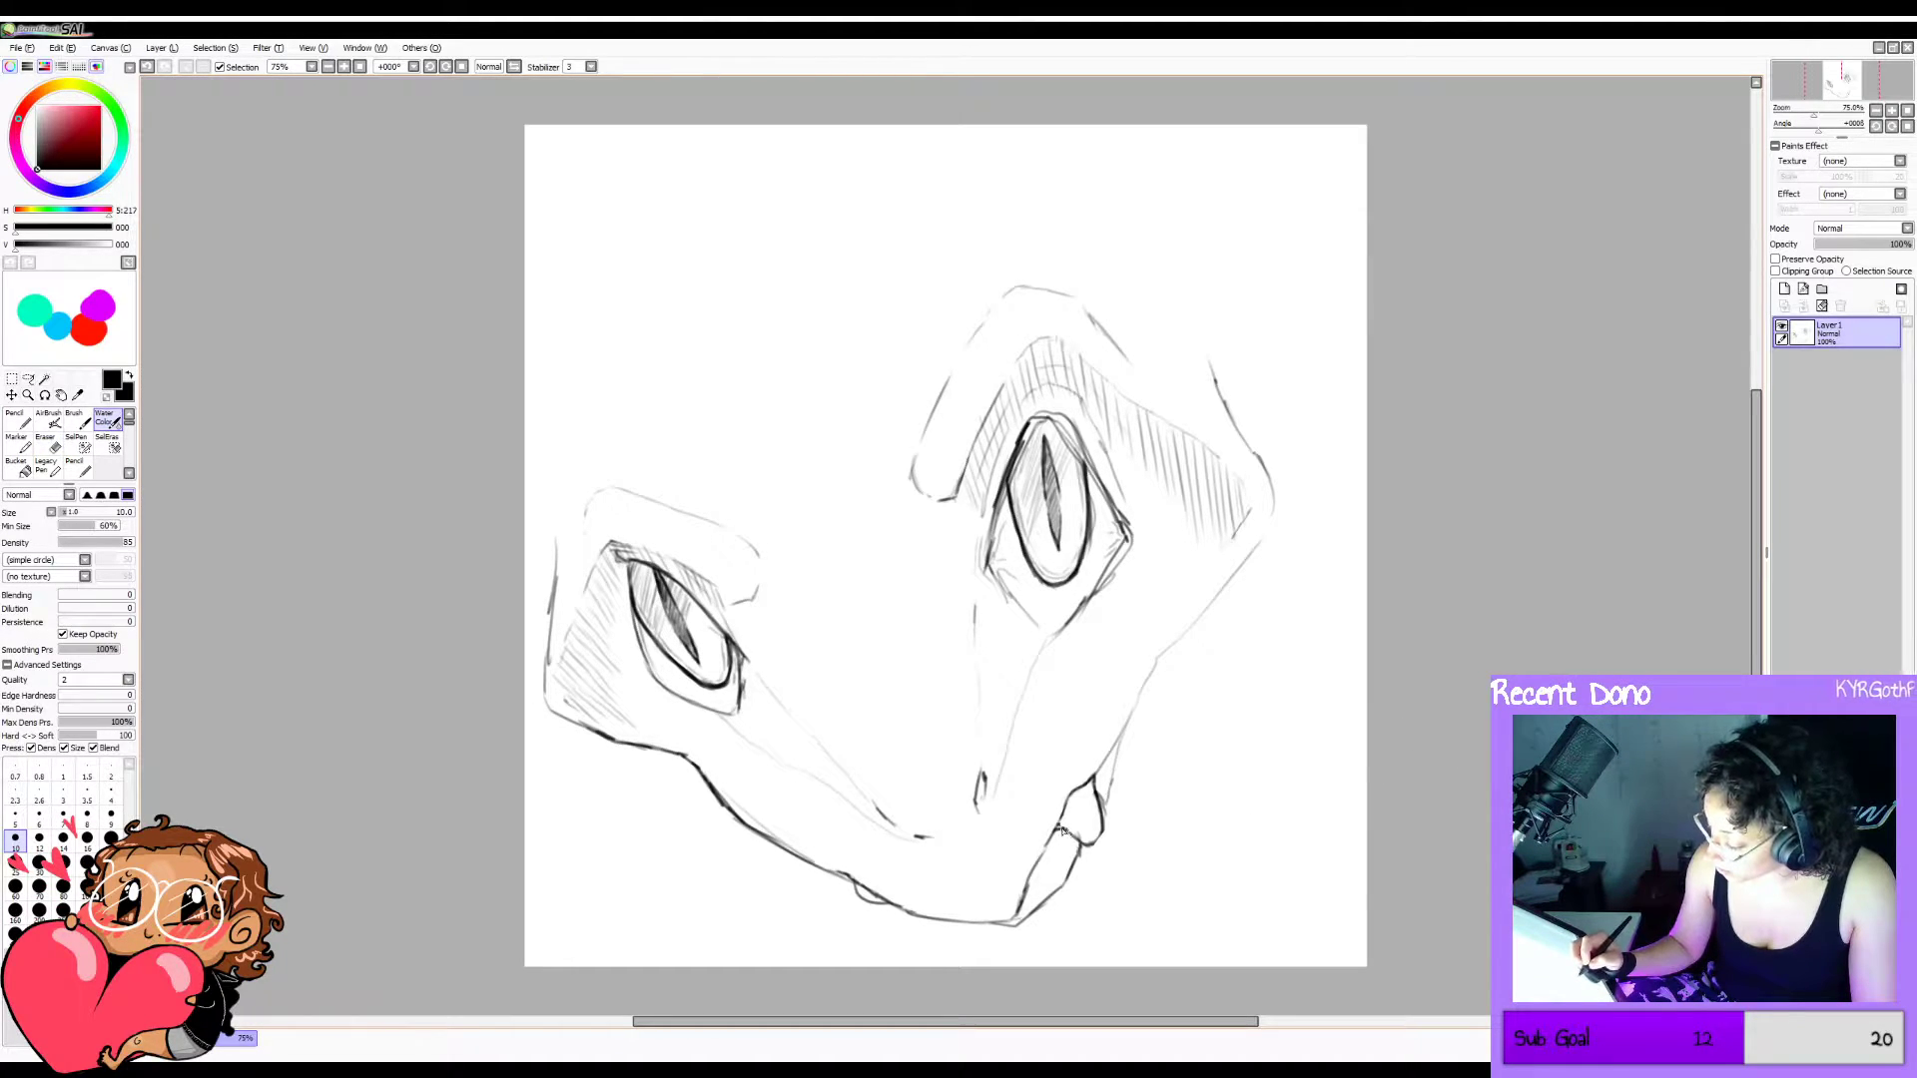
key(h)
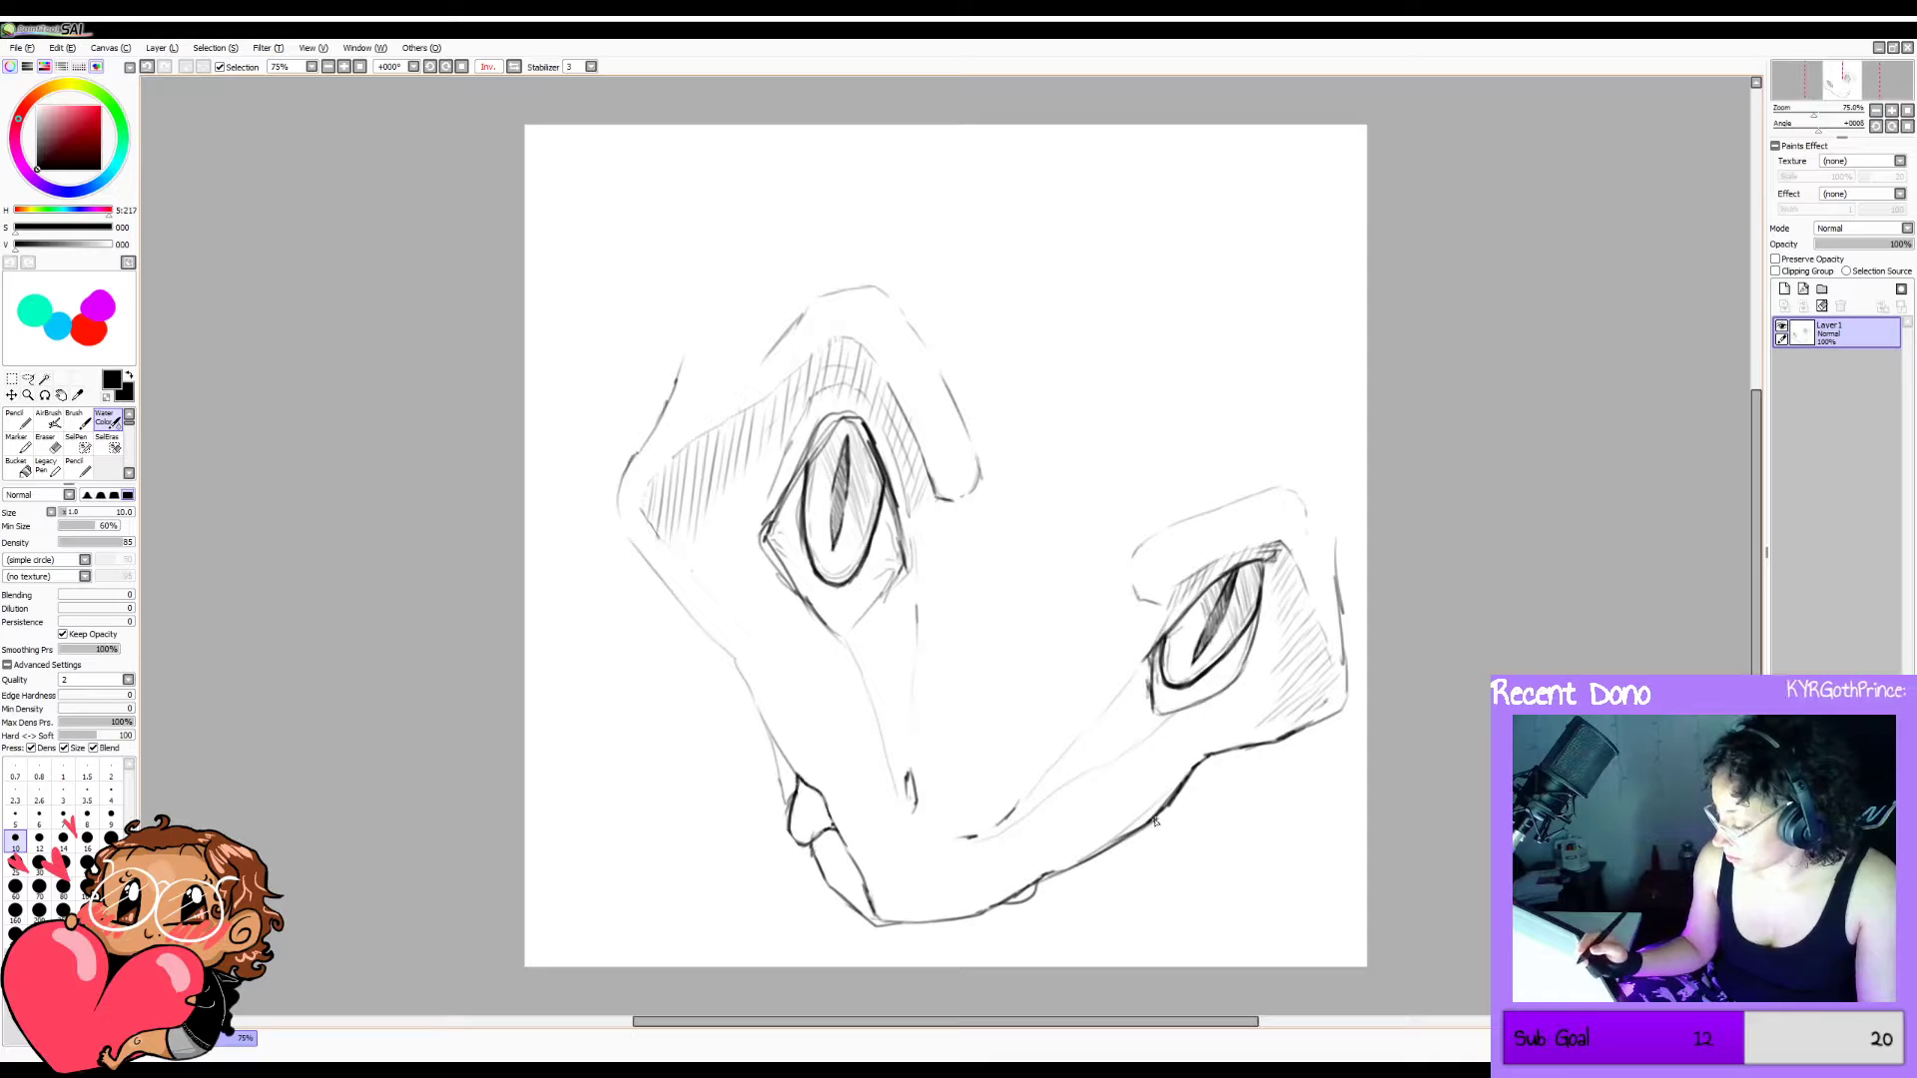
key(h)
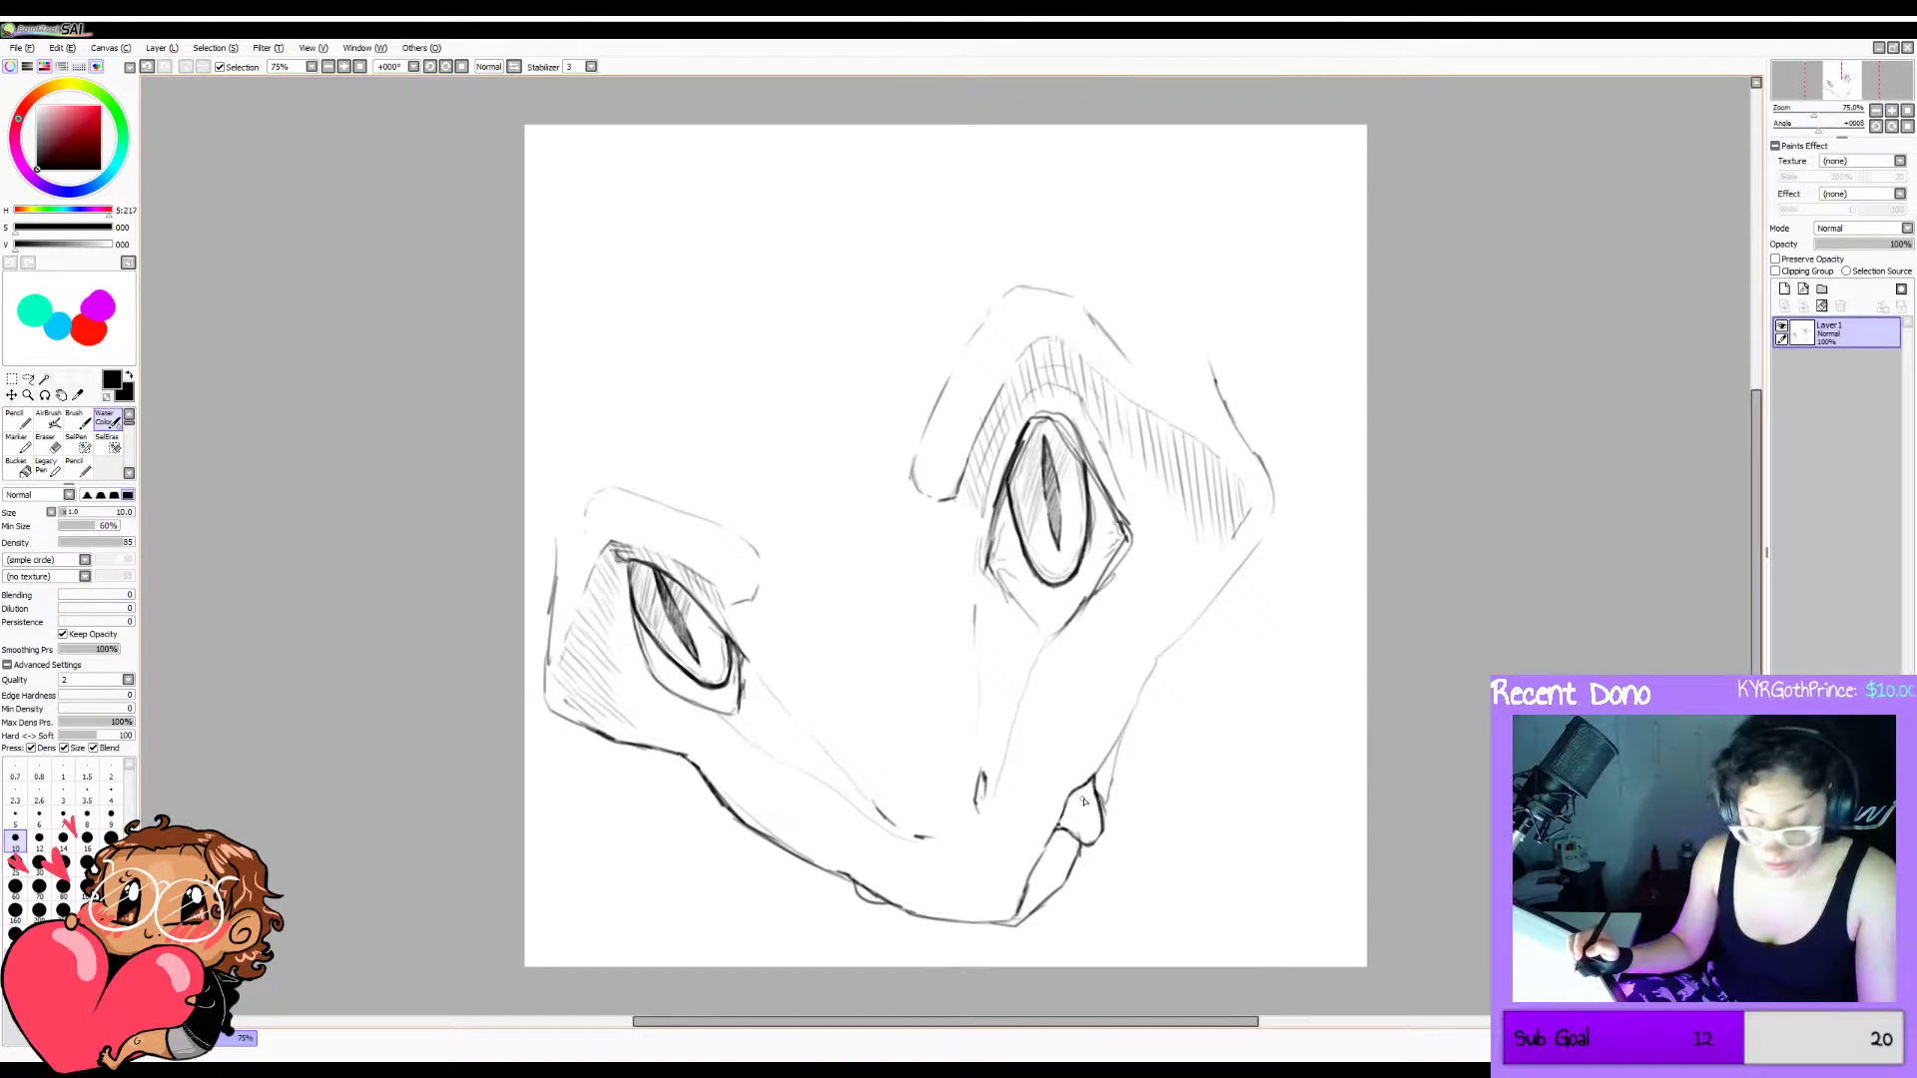
Erase the fang's rounded outer edge and redraw it as a straighter line running down to the tip.
key(e)
drag(1102, 845, 1105, 815)
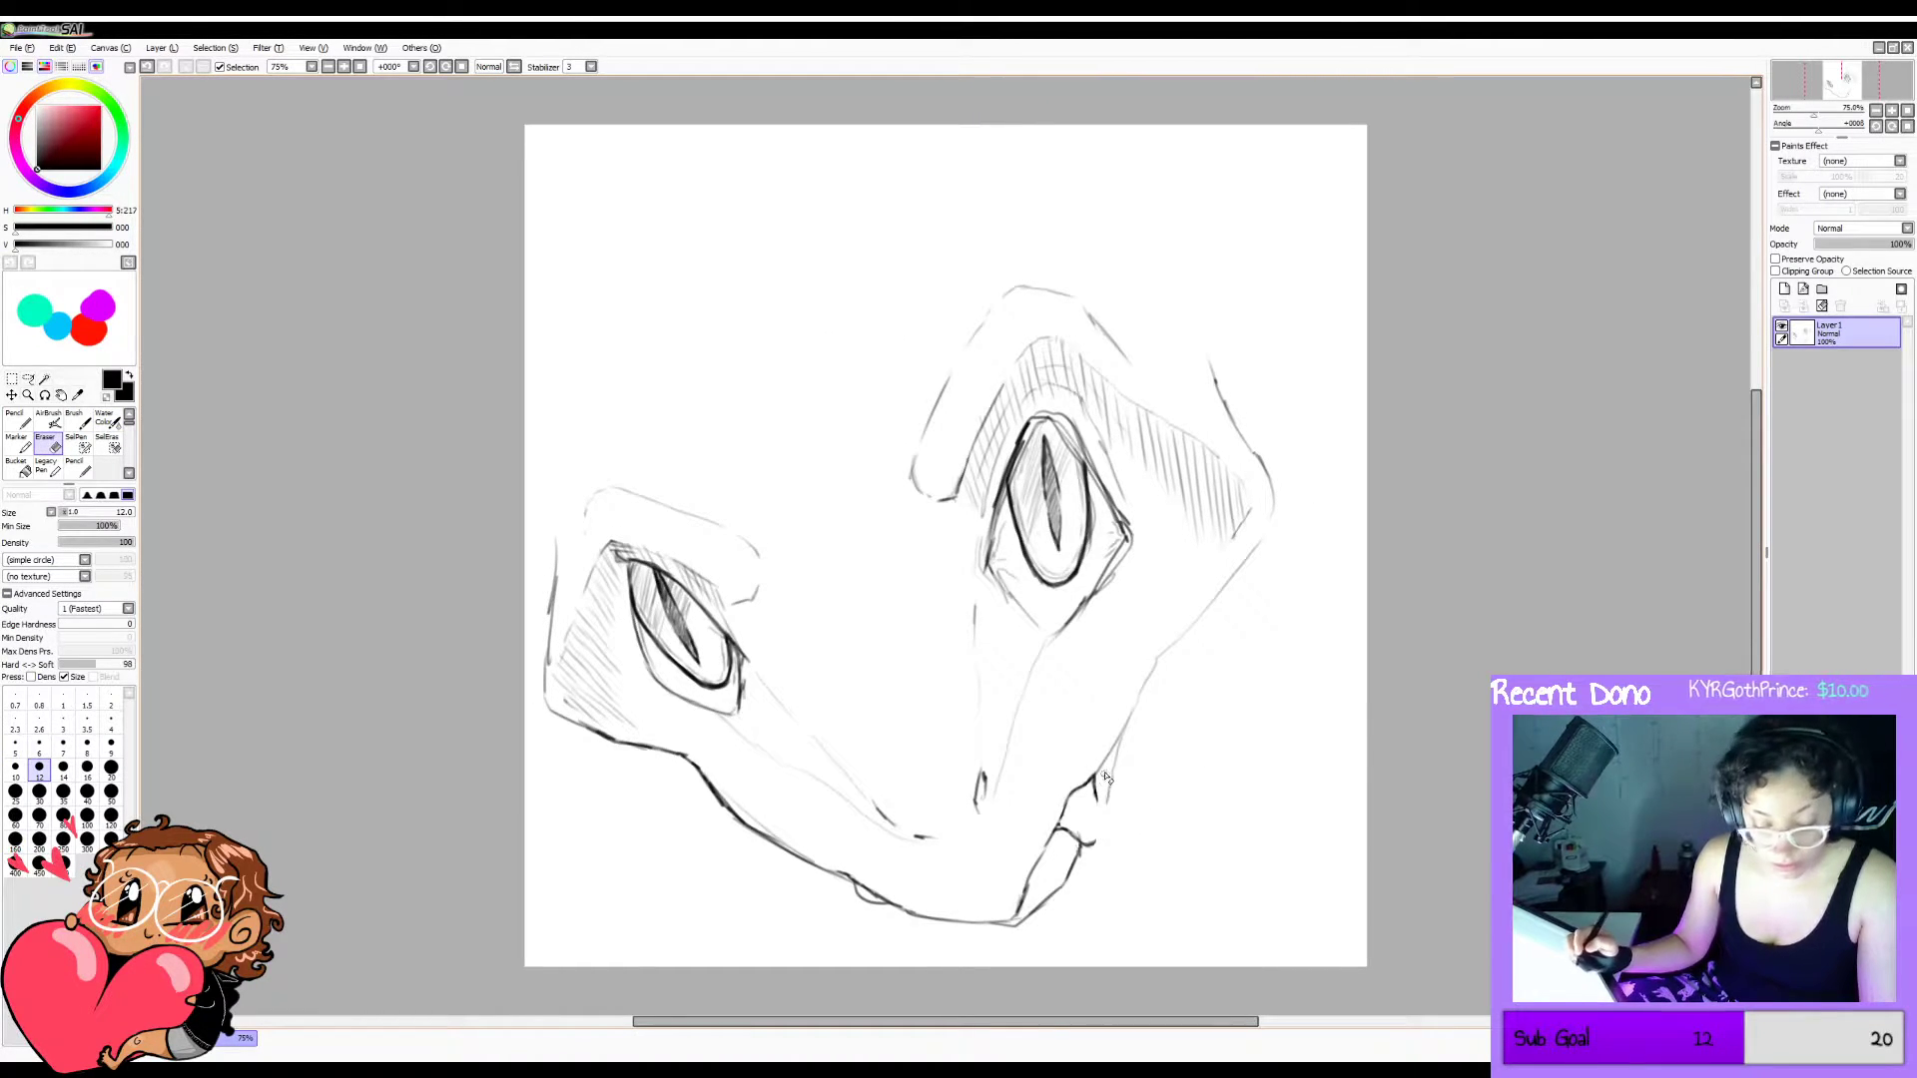
key(c)
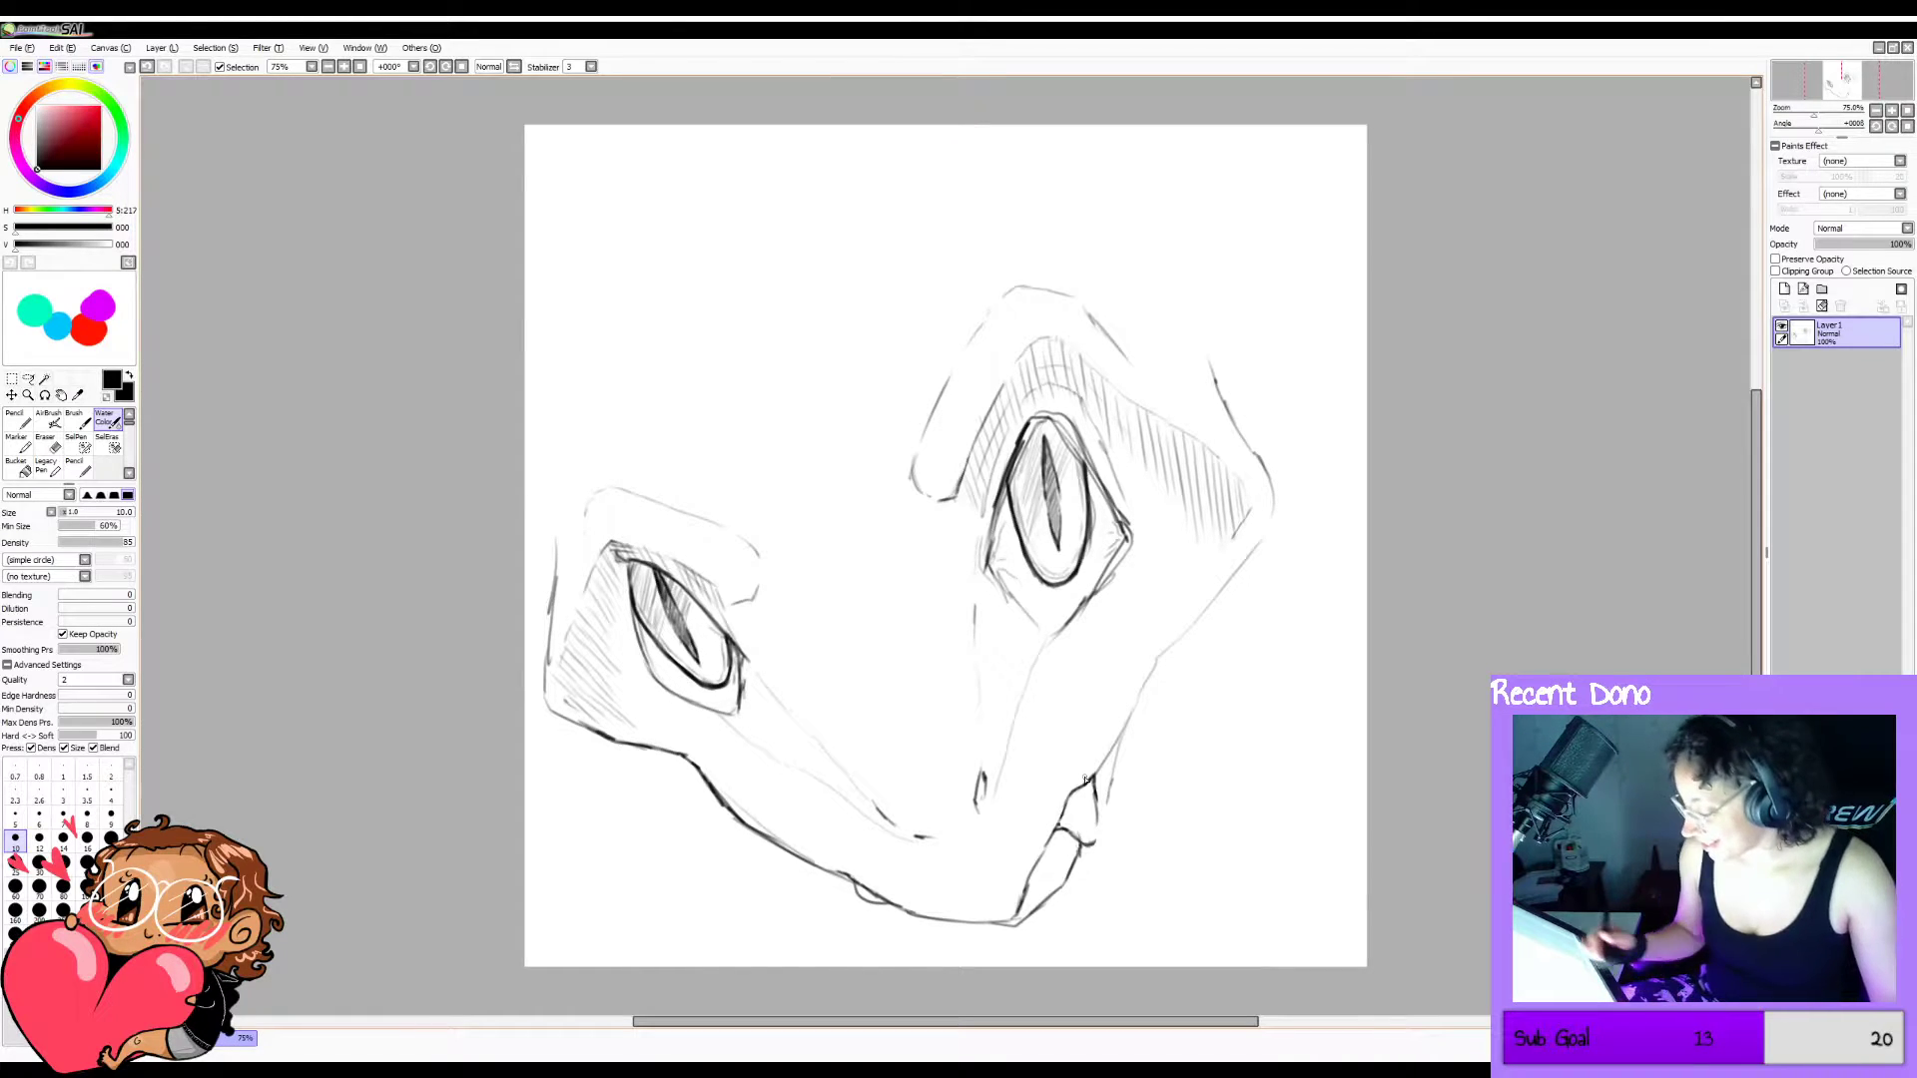
drag(1095, 789, 1097, 841)
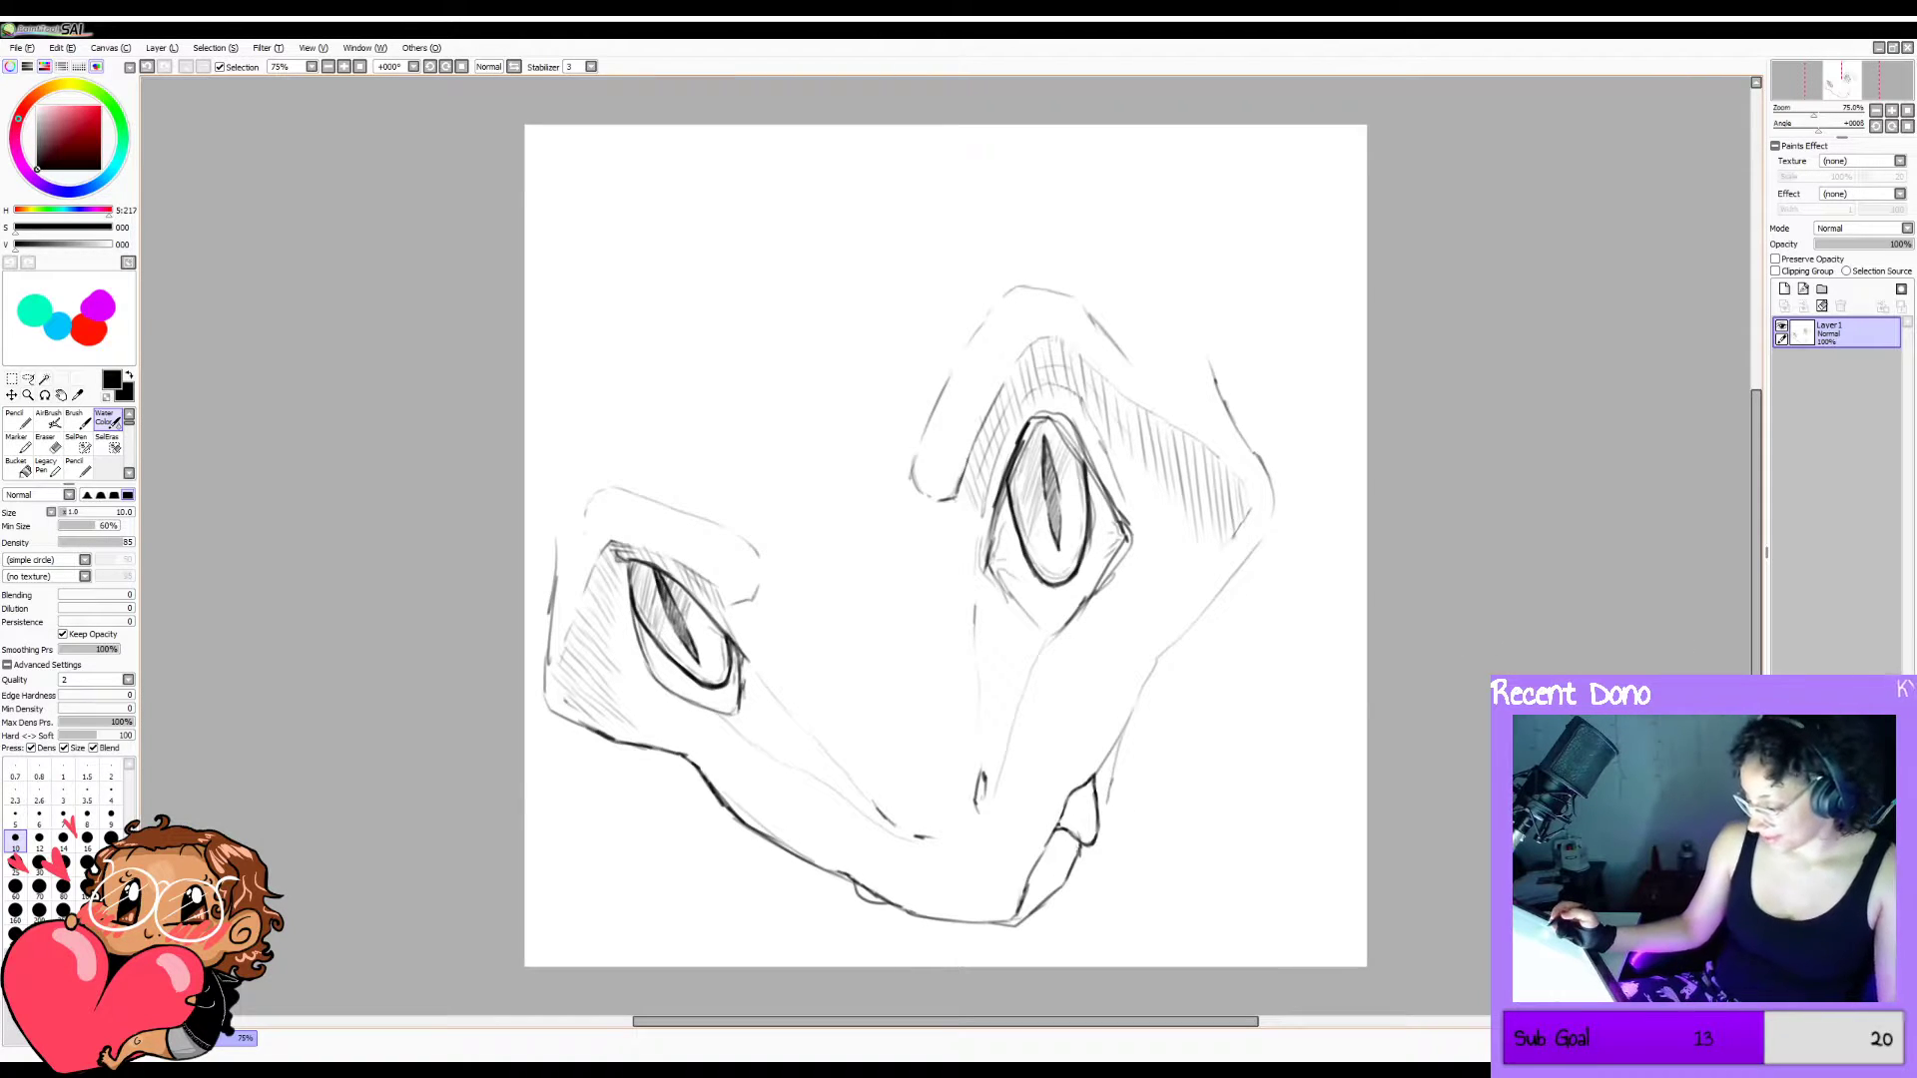
Erase the faint jaw line beside the fang and redraw it passing behind the fang toward the chin.
key(e)
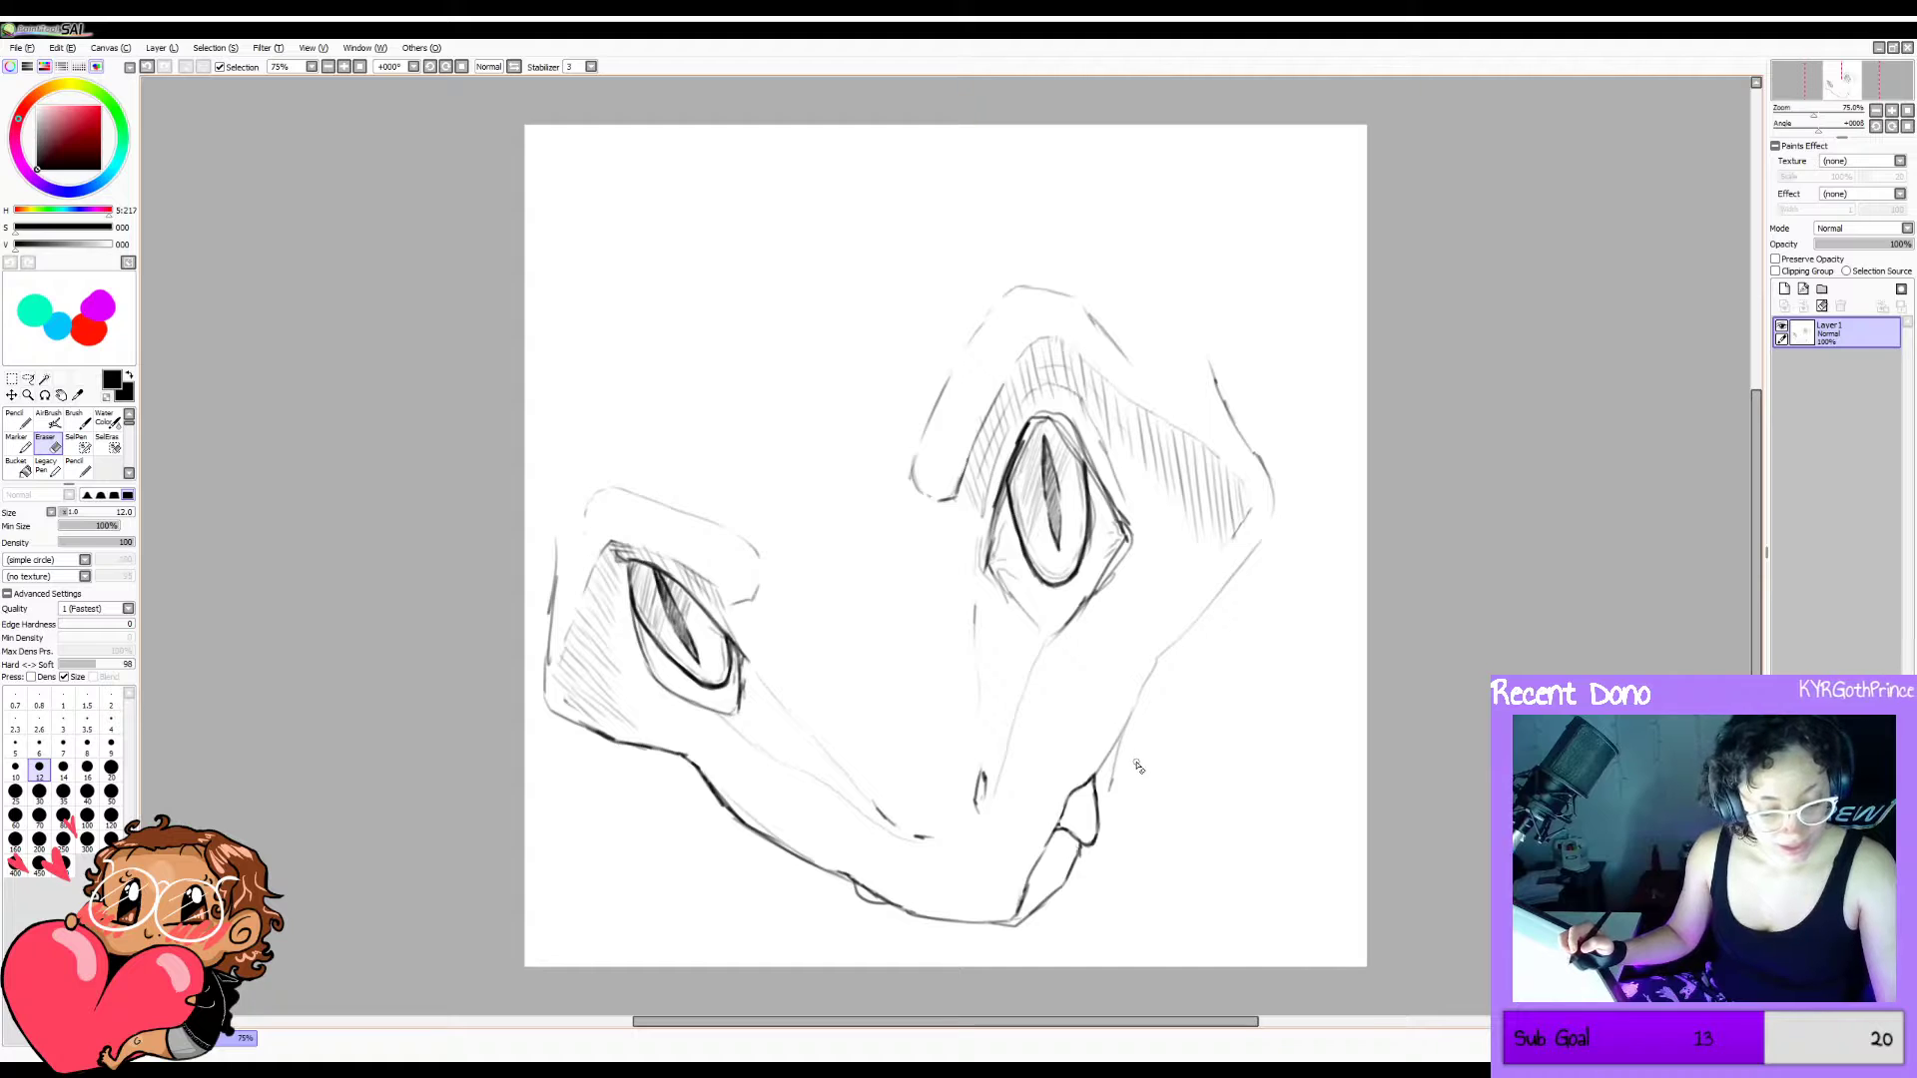
key(c)
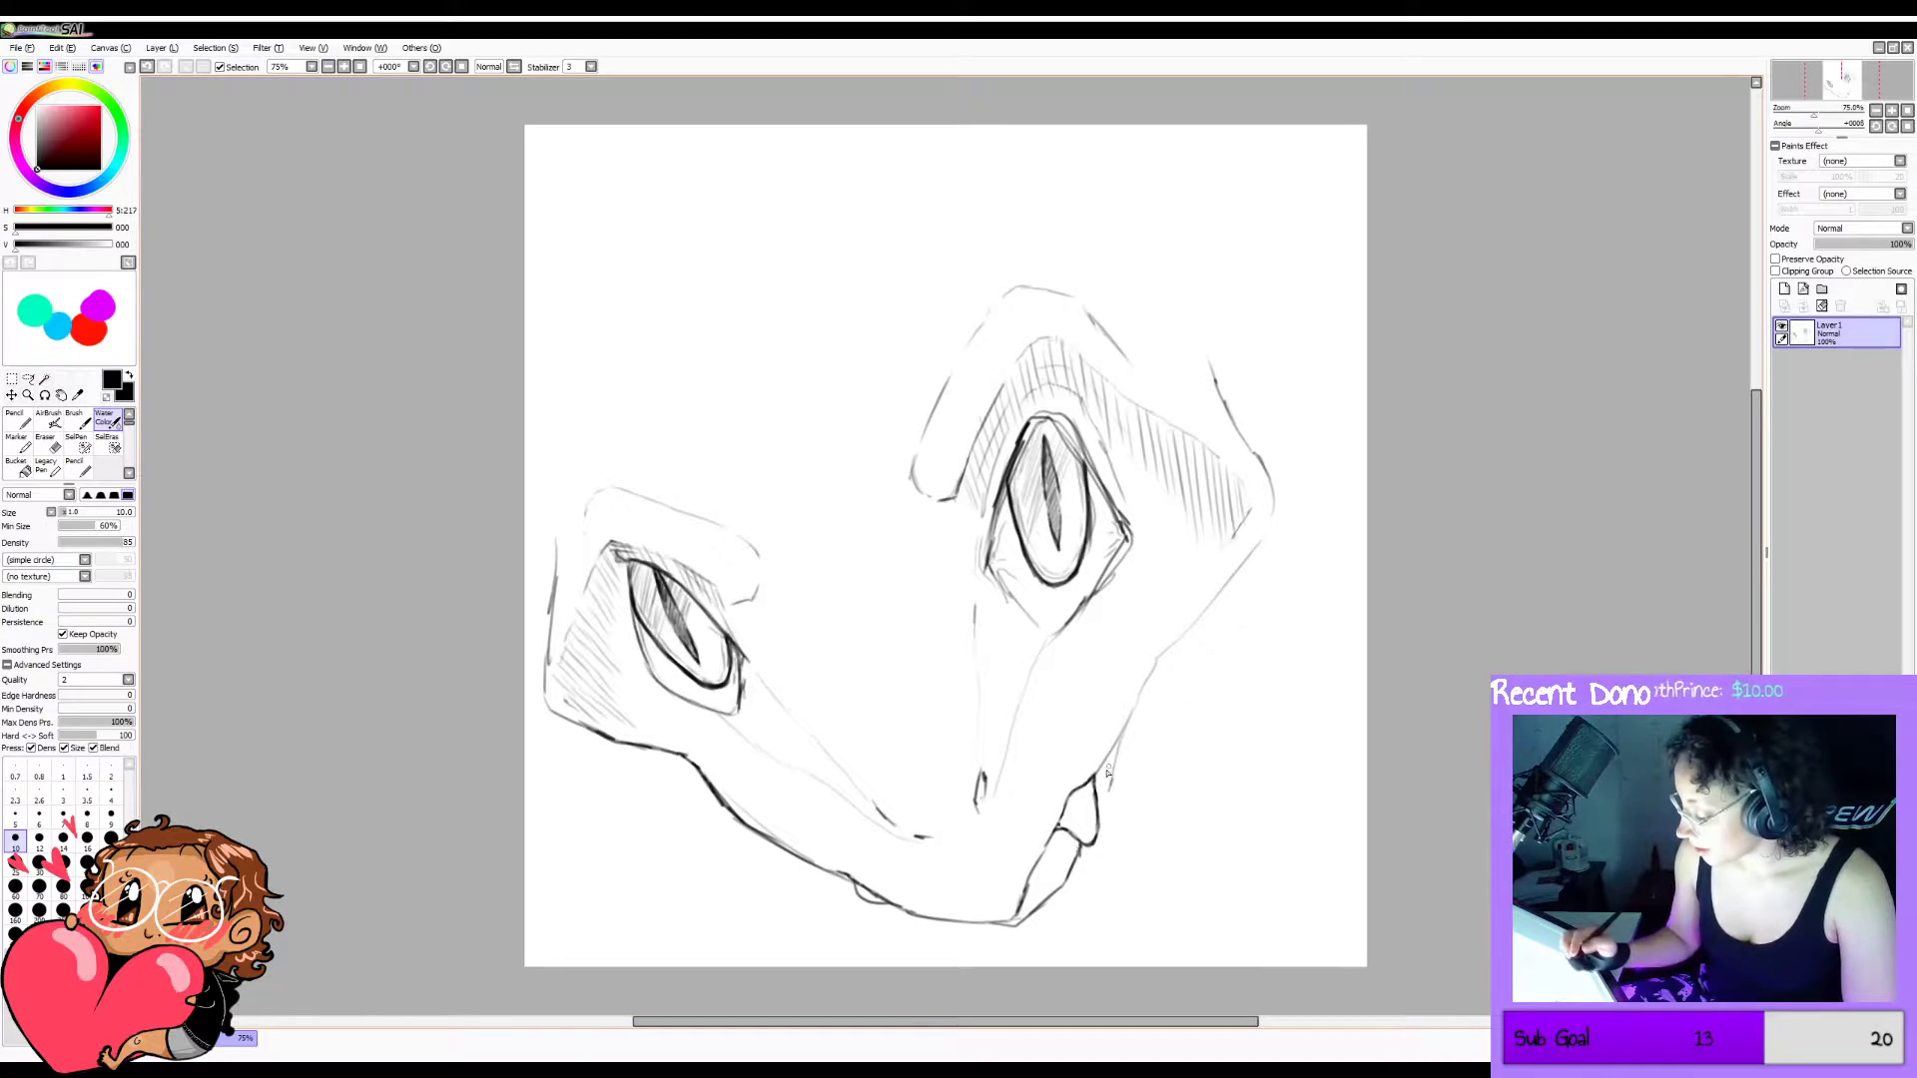
drag(1115, 769, 1064, 889)
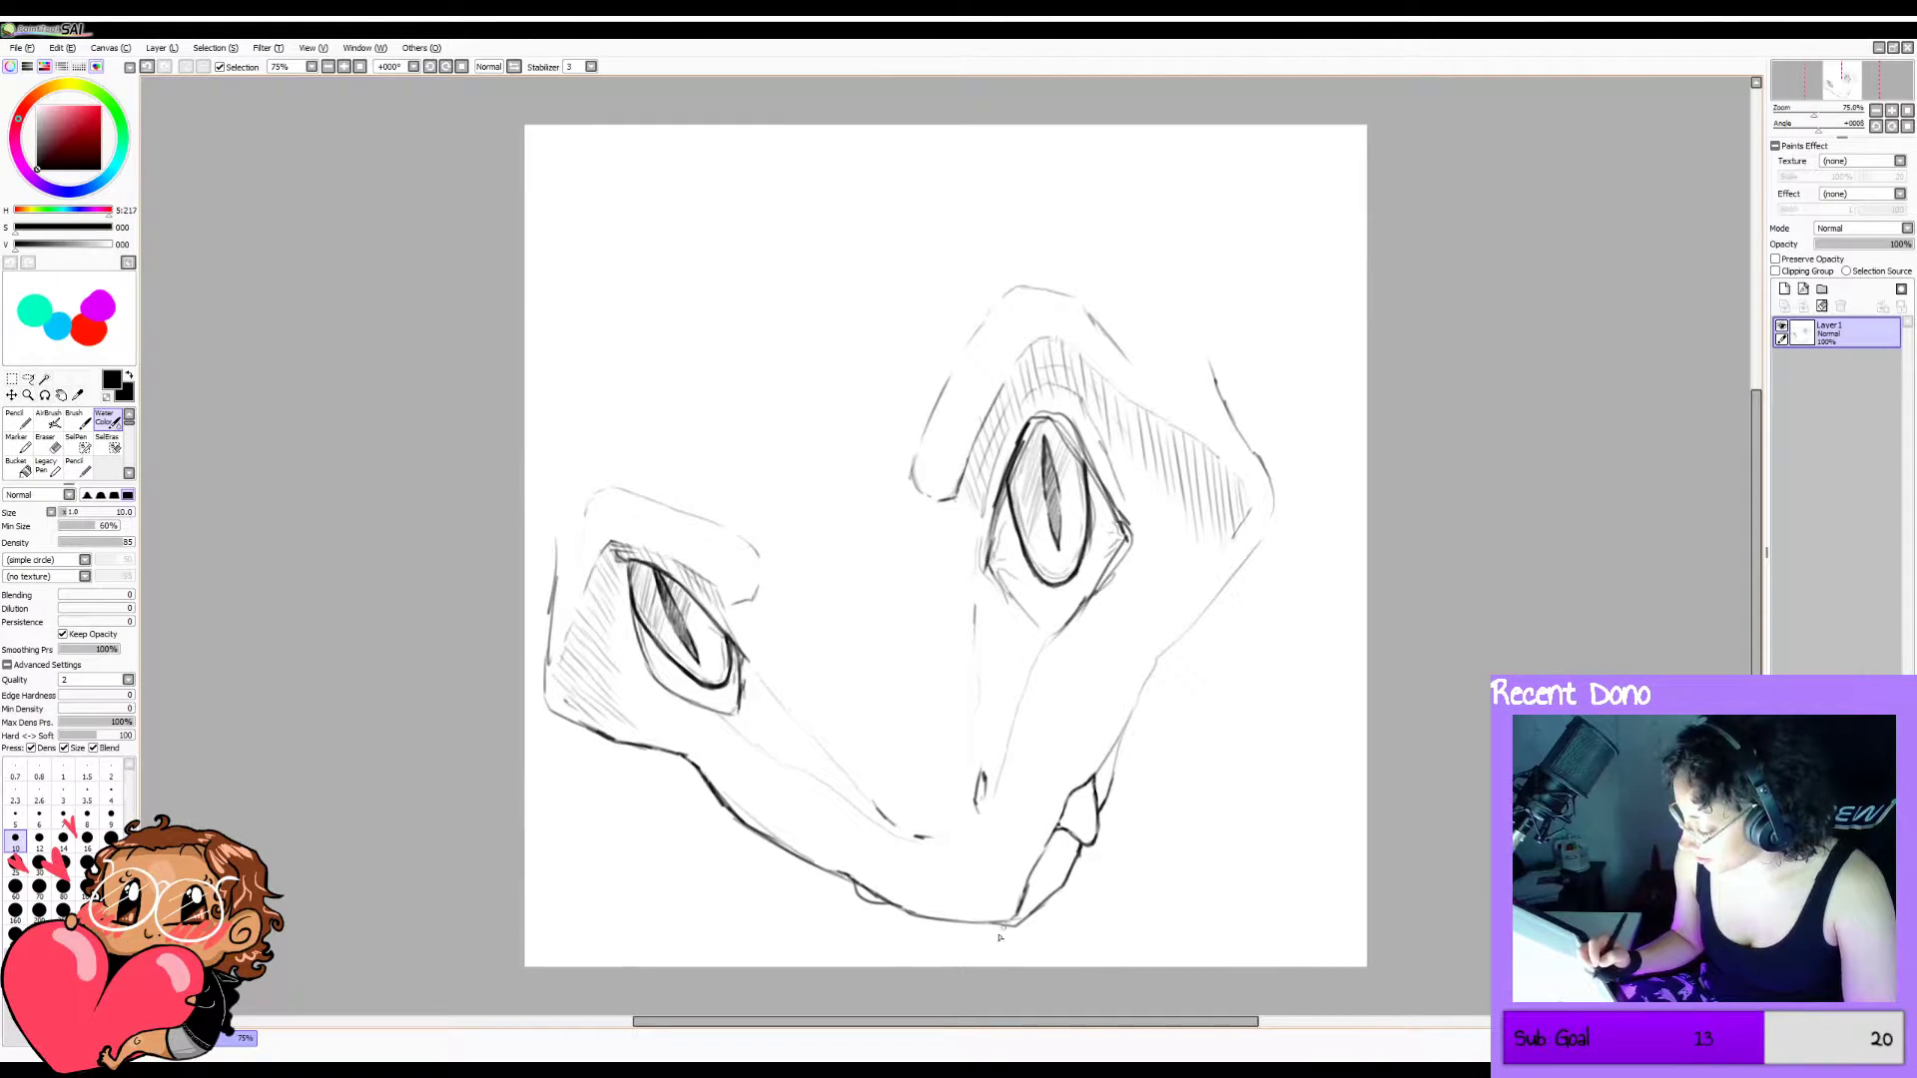
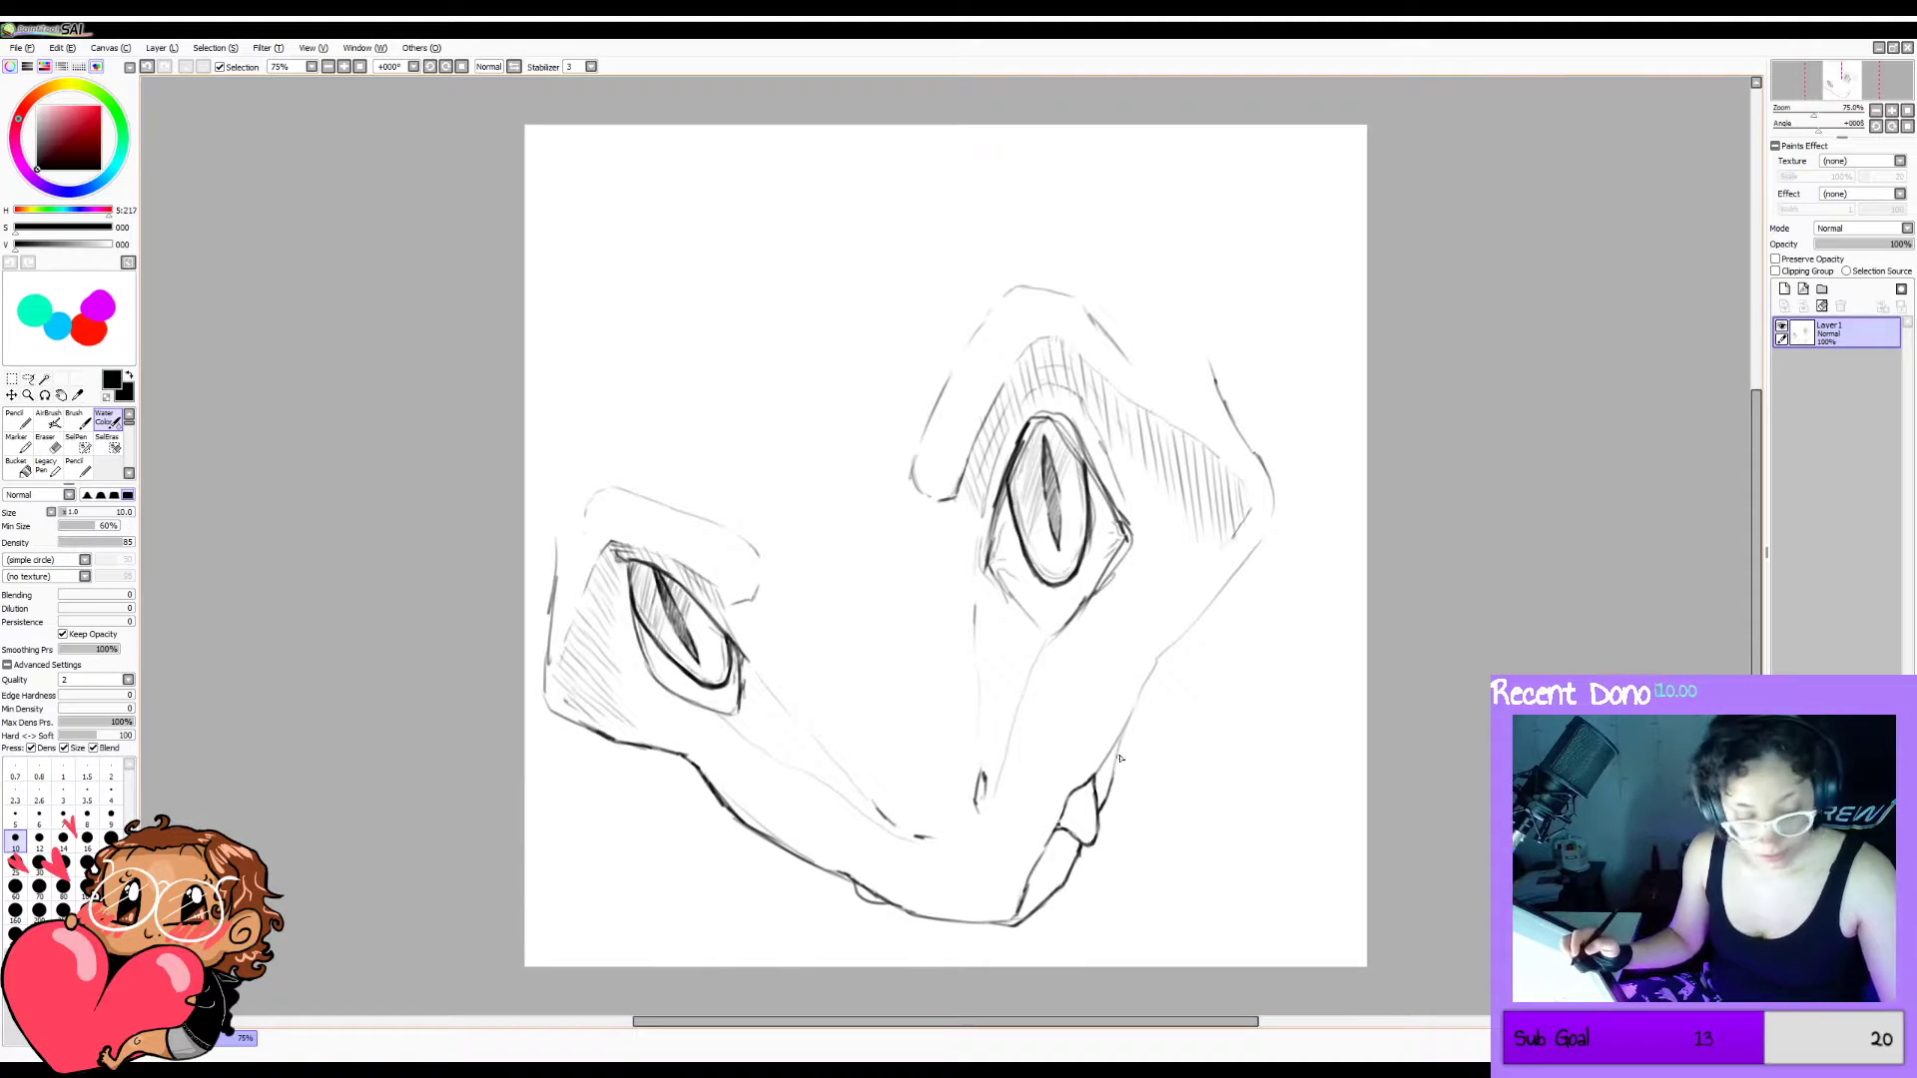
Erase the jaw line above and below the fang with the Eraser, then return to the Water Color brush.
key(e)
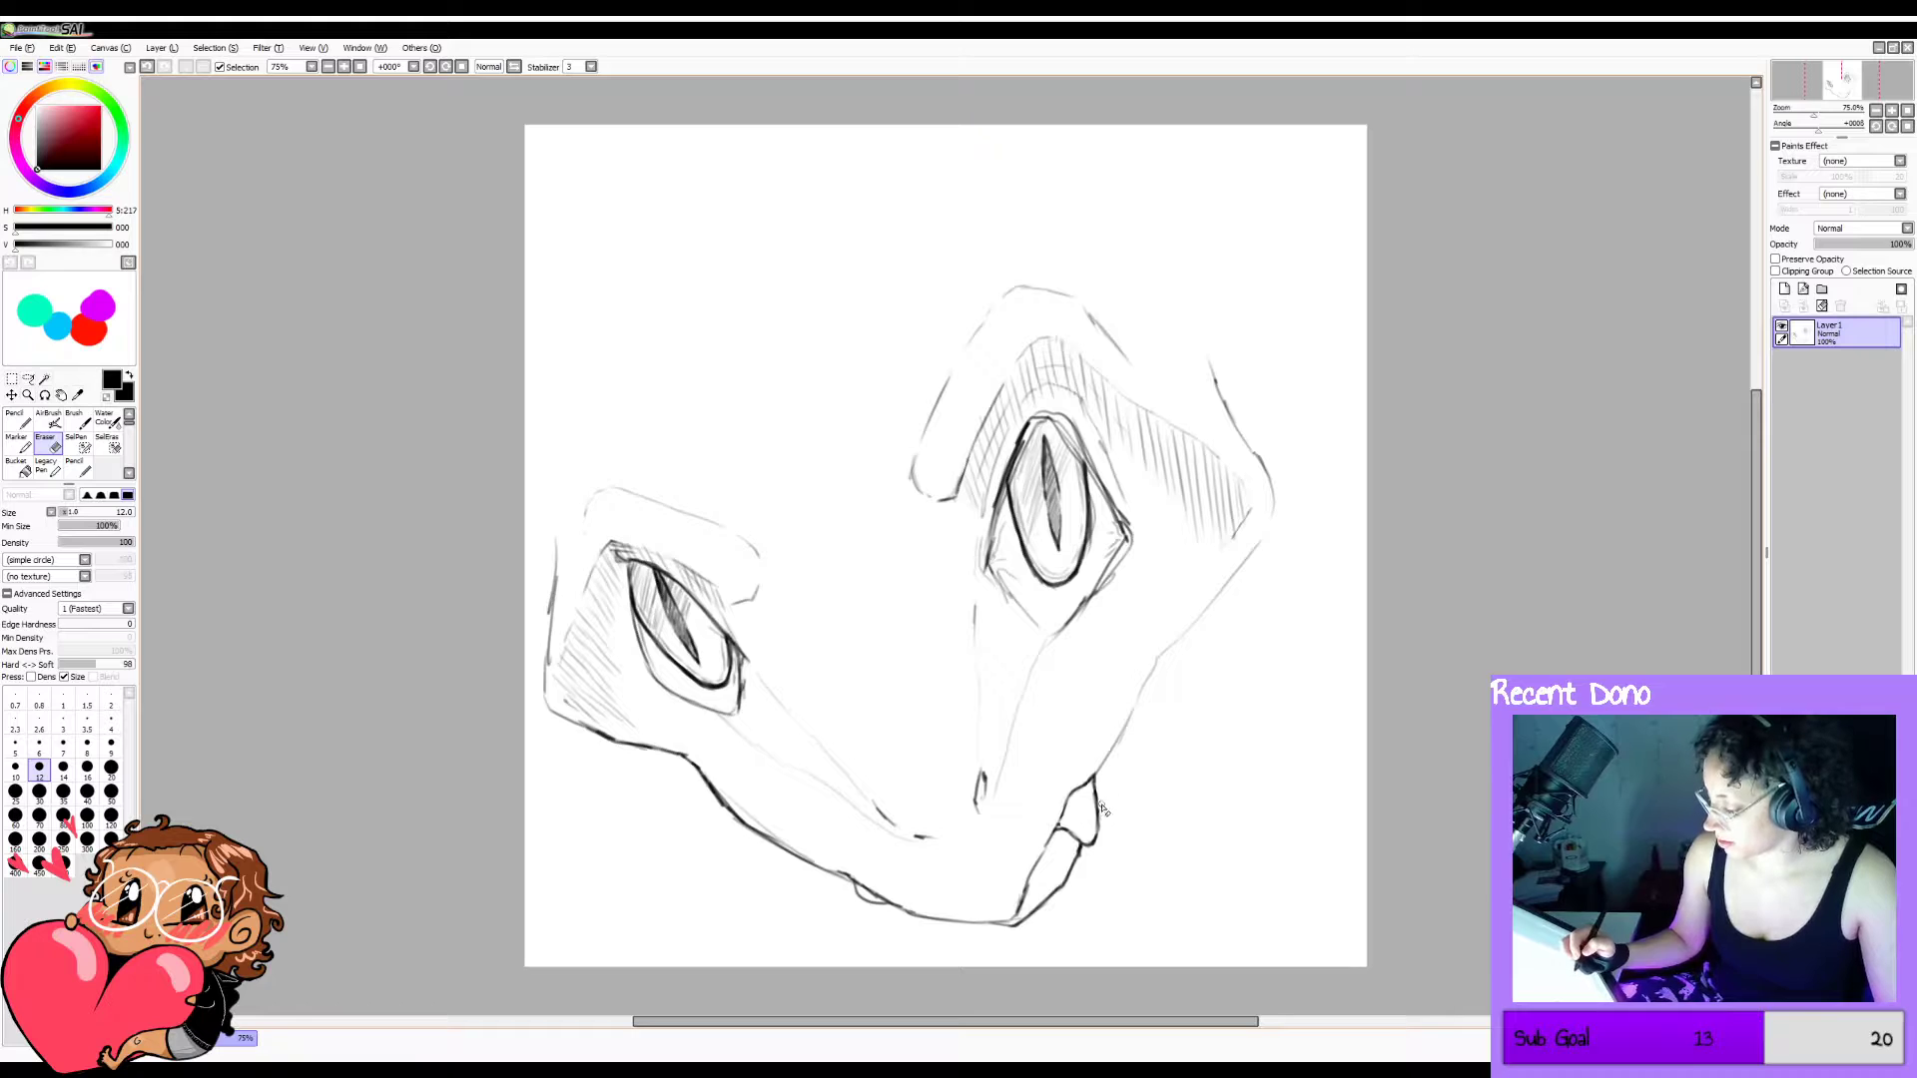
mouse_move(1074, 848)
mouse_down()
mouse_move(1061, 901)
mouse_move(1072, 889)
mouse_up()
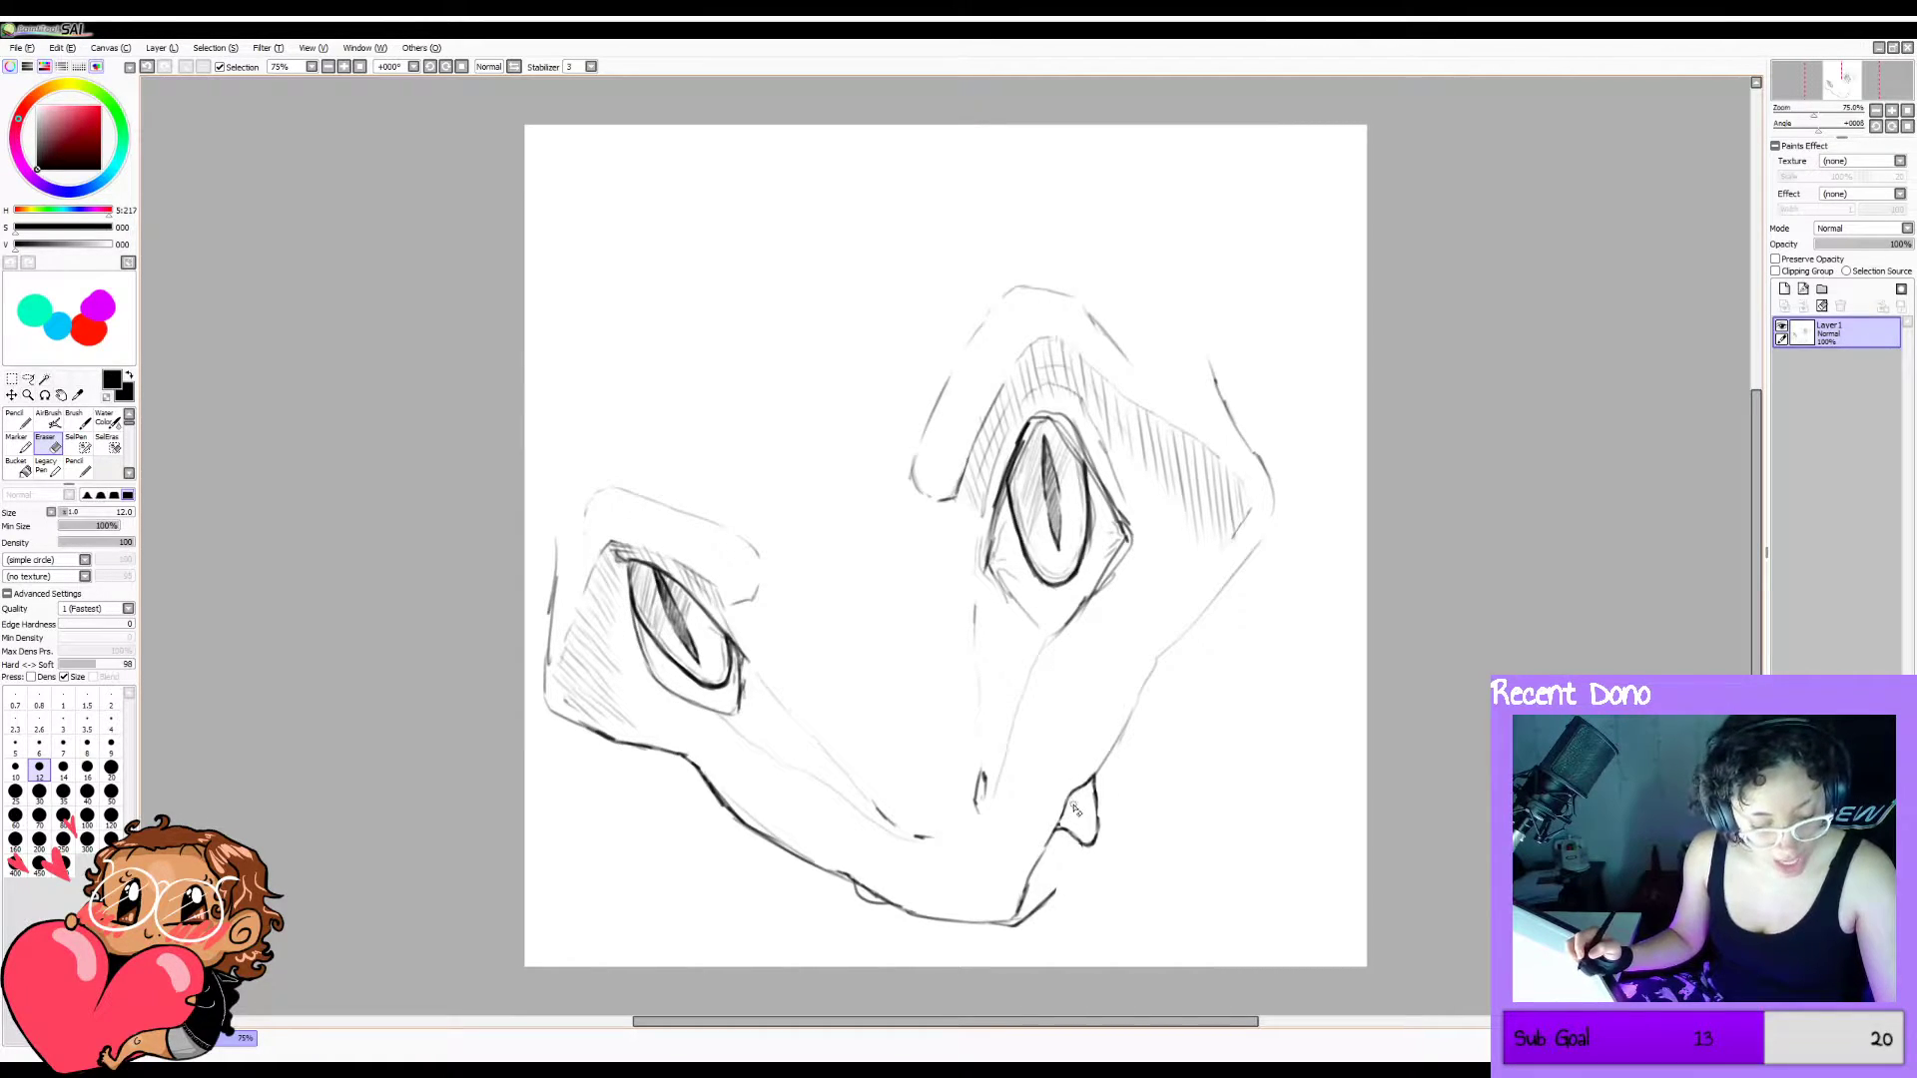
key(b)
key(c)
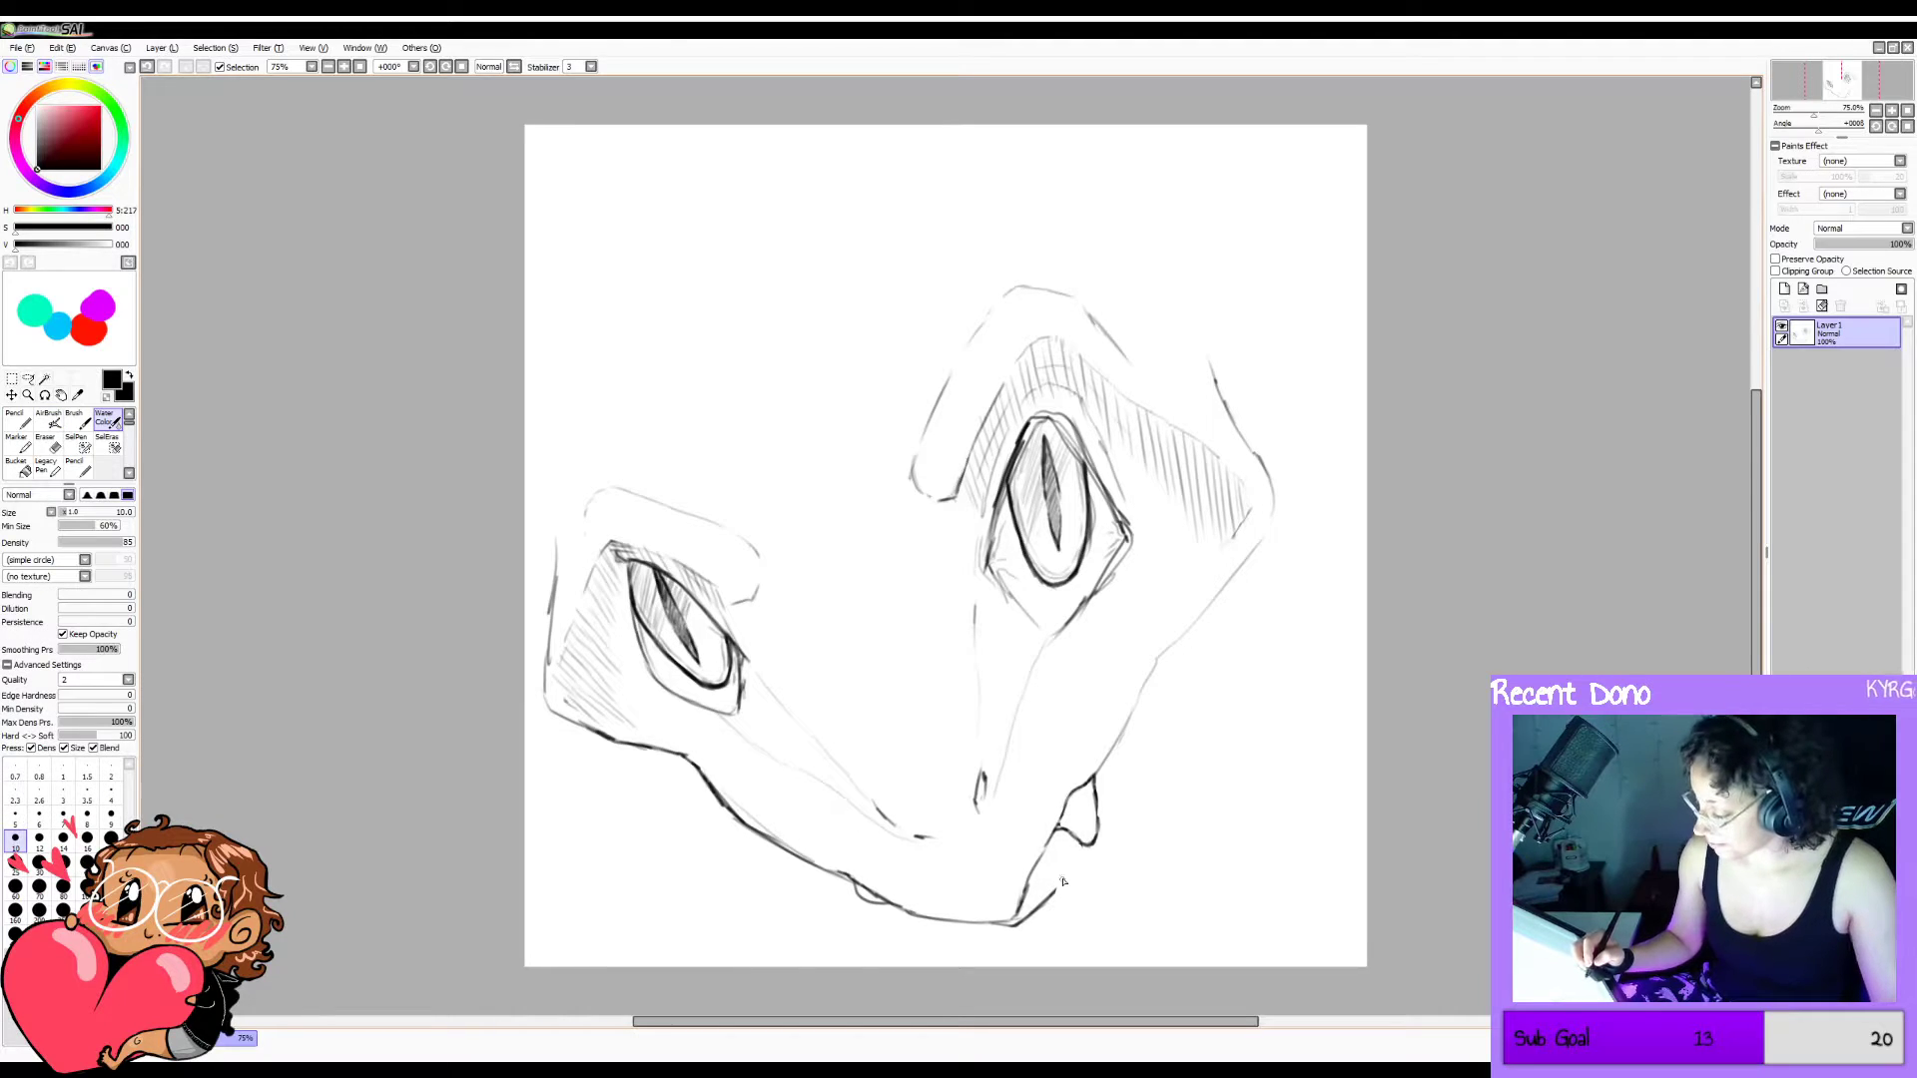
Redraw the jaw line closer to the muzzle, from the chin up behind the fang, and compare the mirrored and normal views.
drag(1060, 899, 1108, 761)
key(ctrl+z)
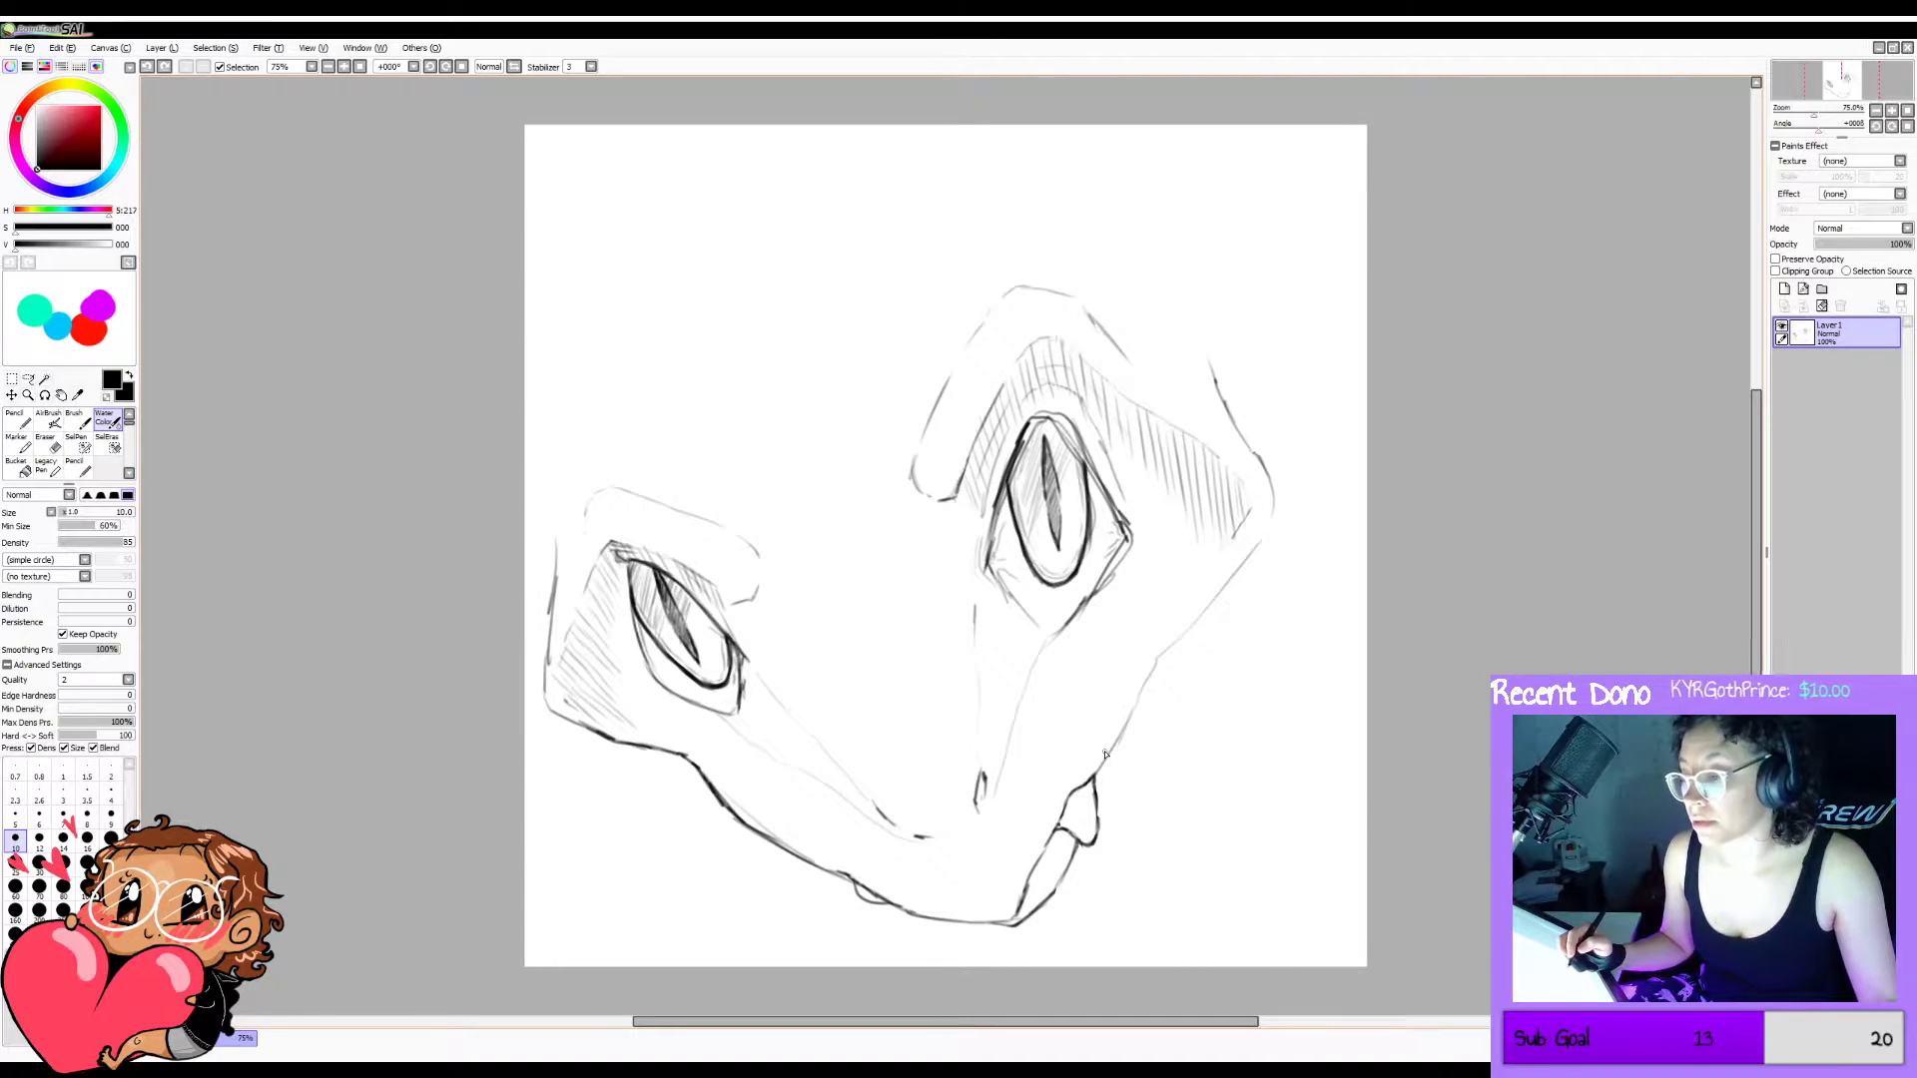
drag(1099, 779, 1115, 751)
key(ctrl+z)
key(ctrl+z)
key(ctrl+z)
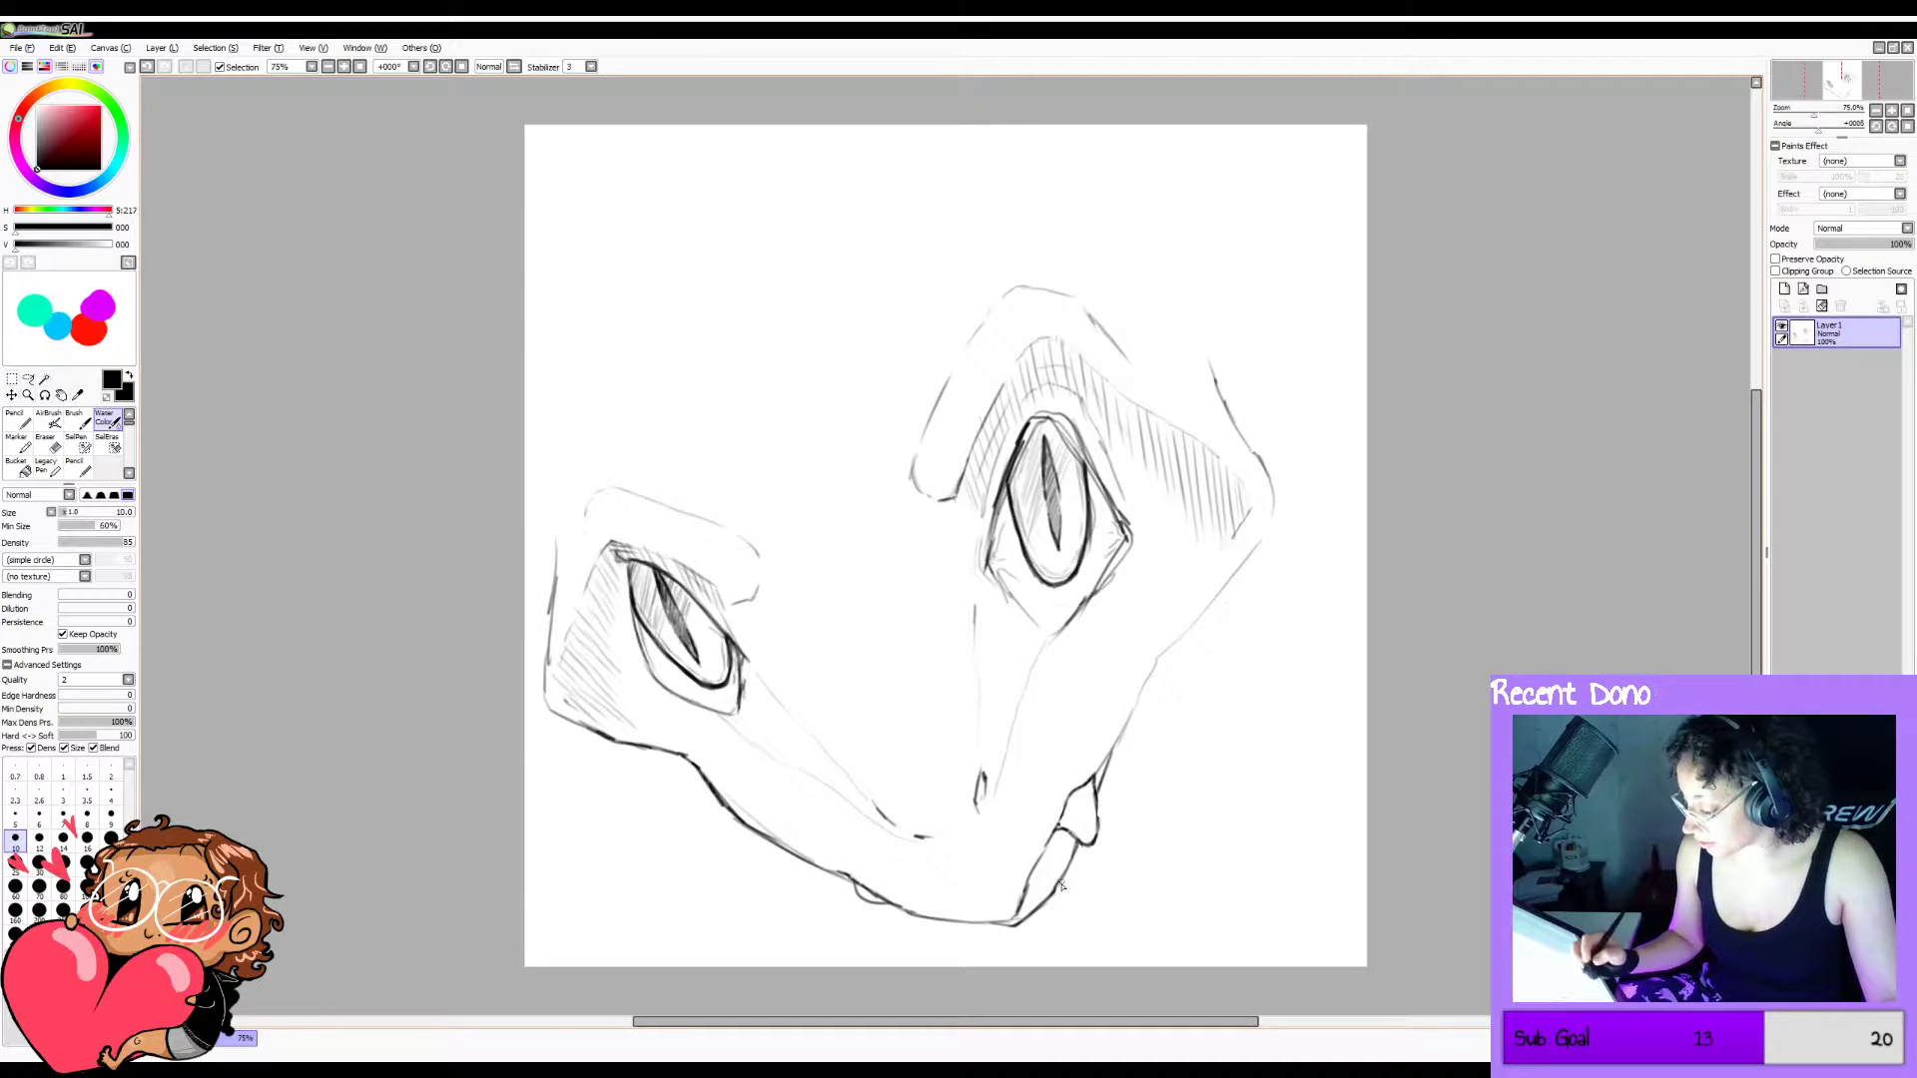
key(ctrl+z)
drag(1053, 897, 1077, 854)
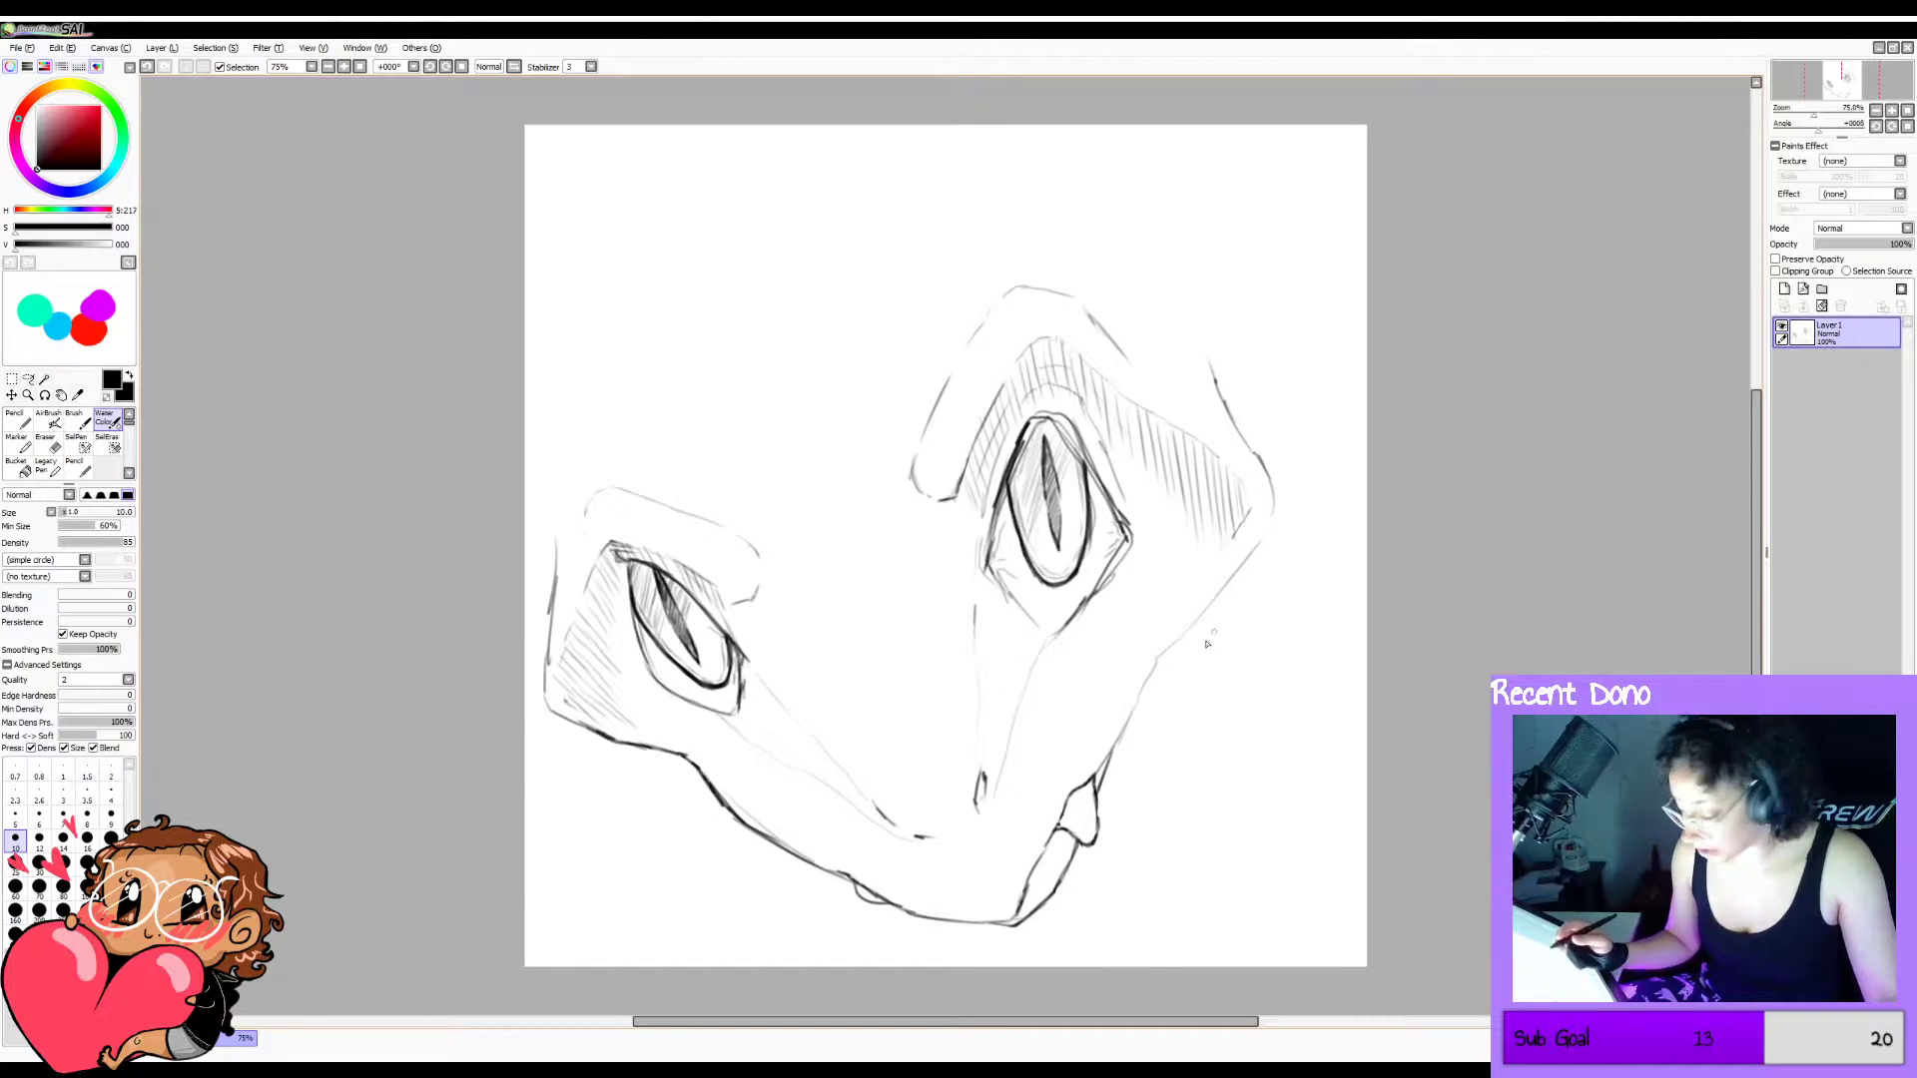
key(h)
key(h)
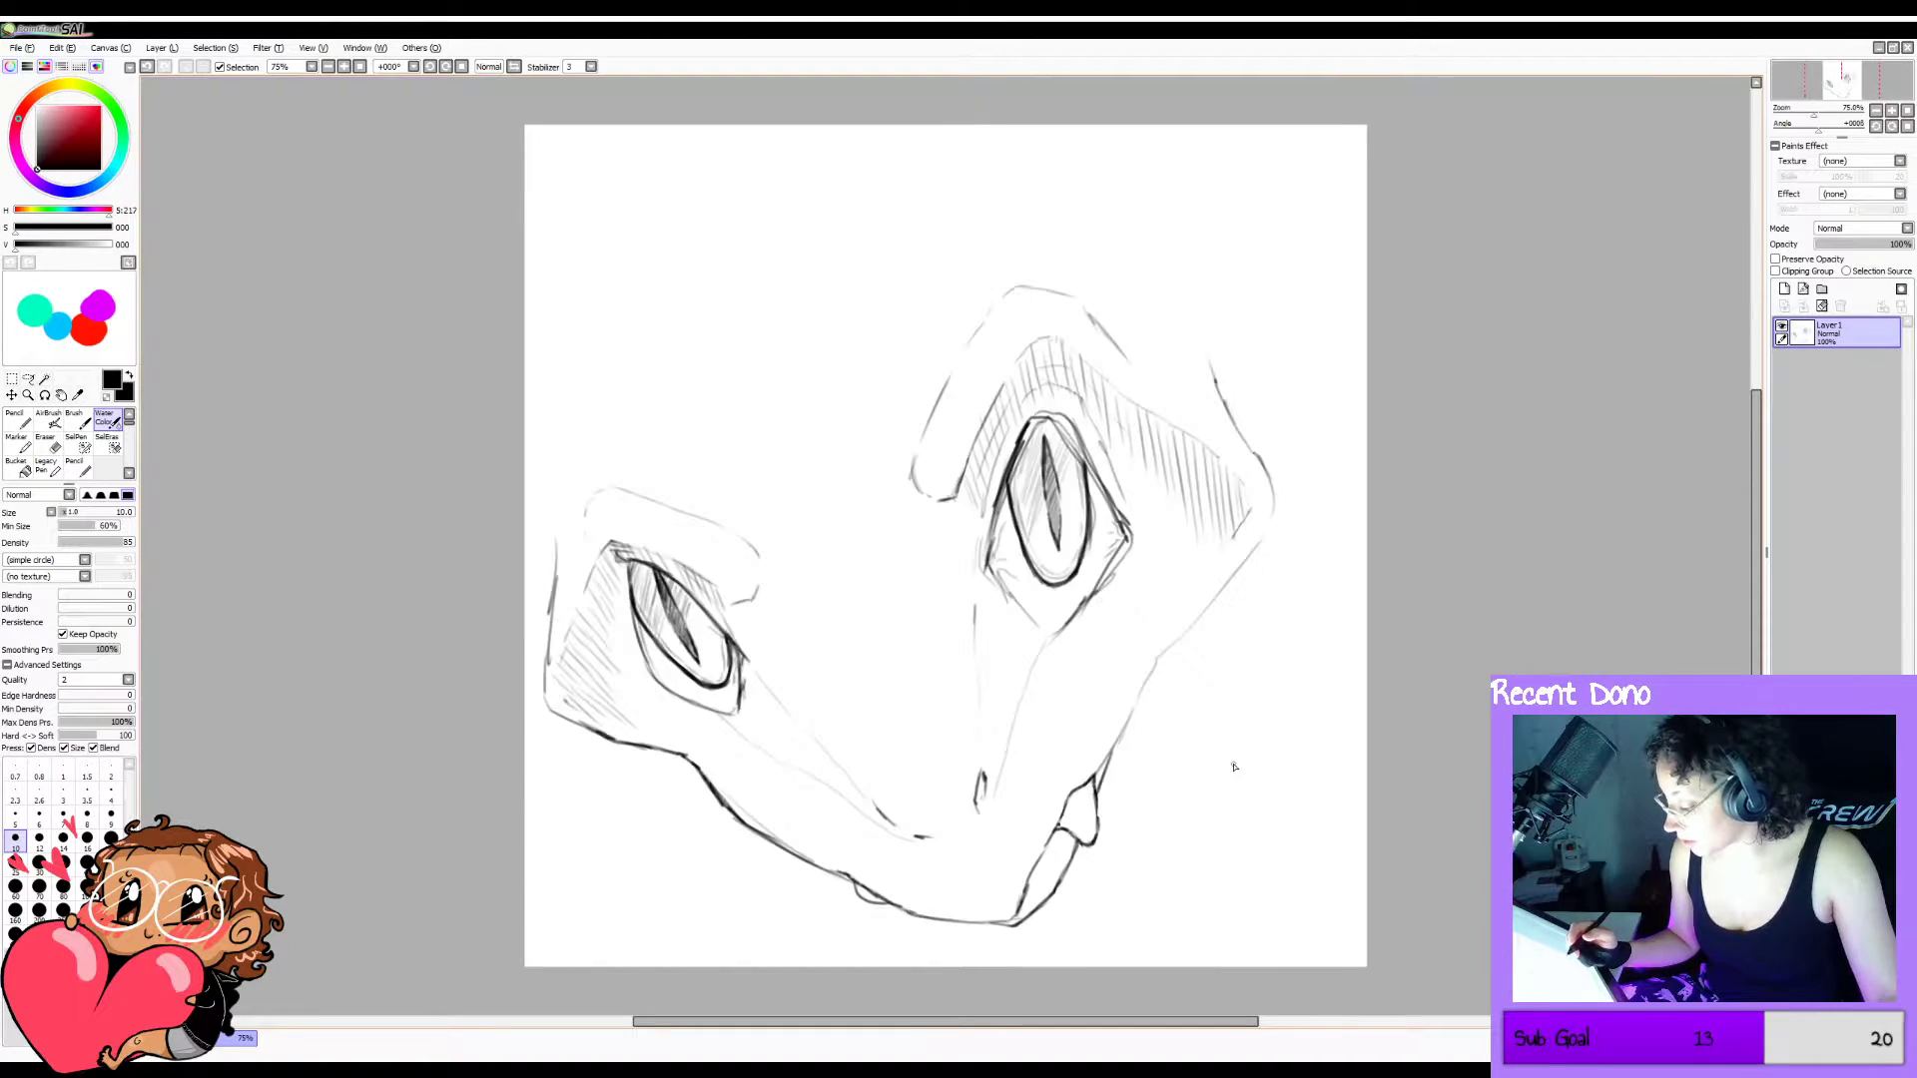
key(h)
key(h)
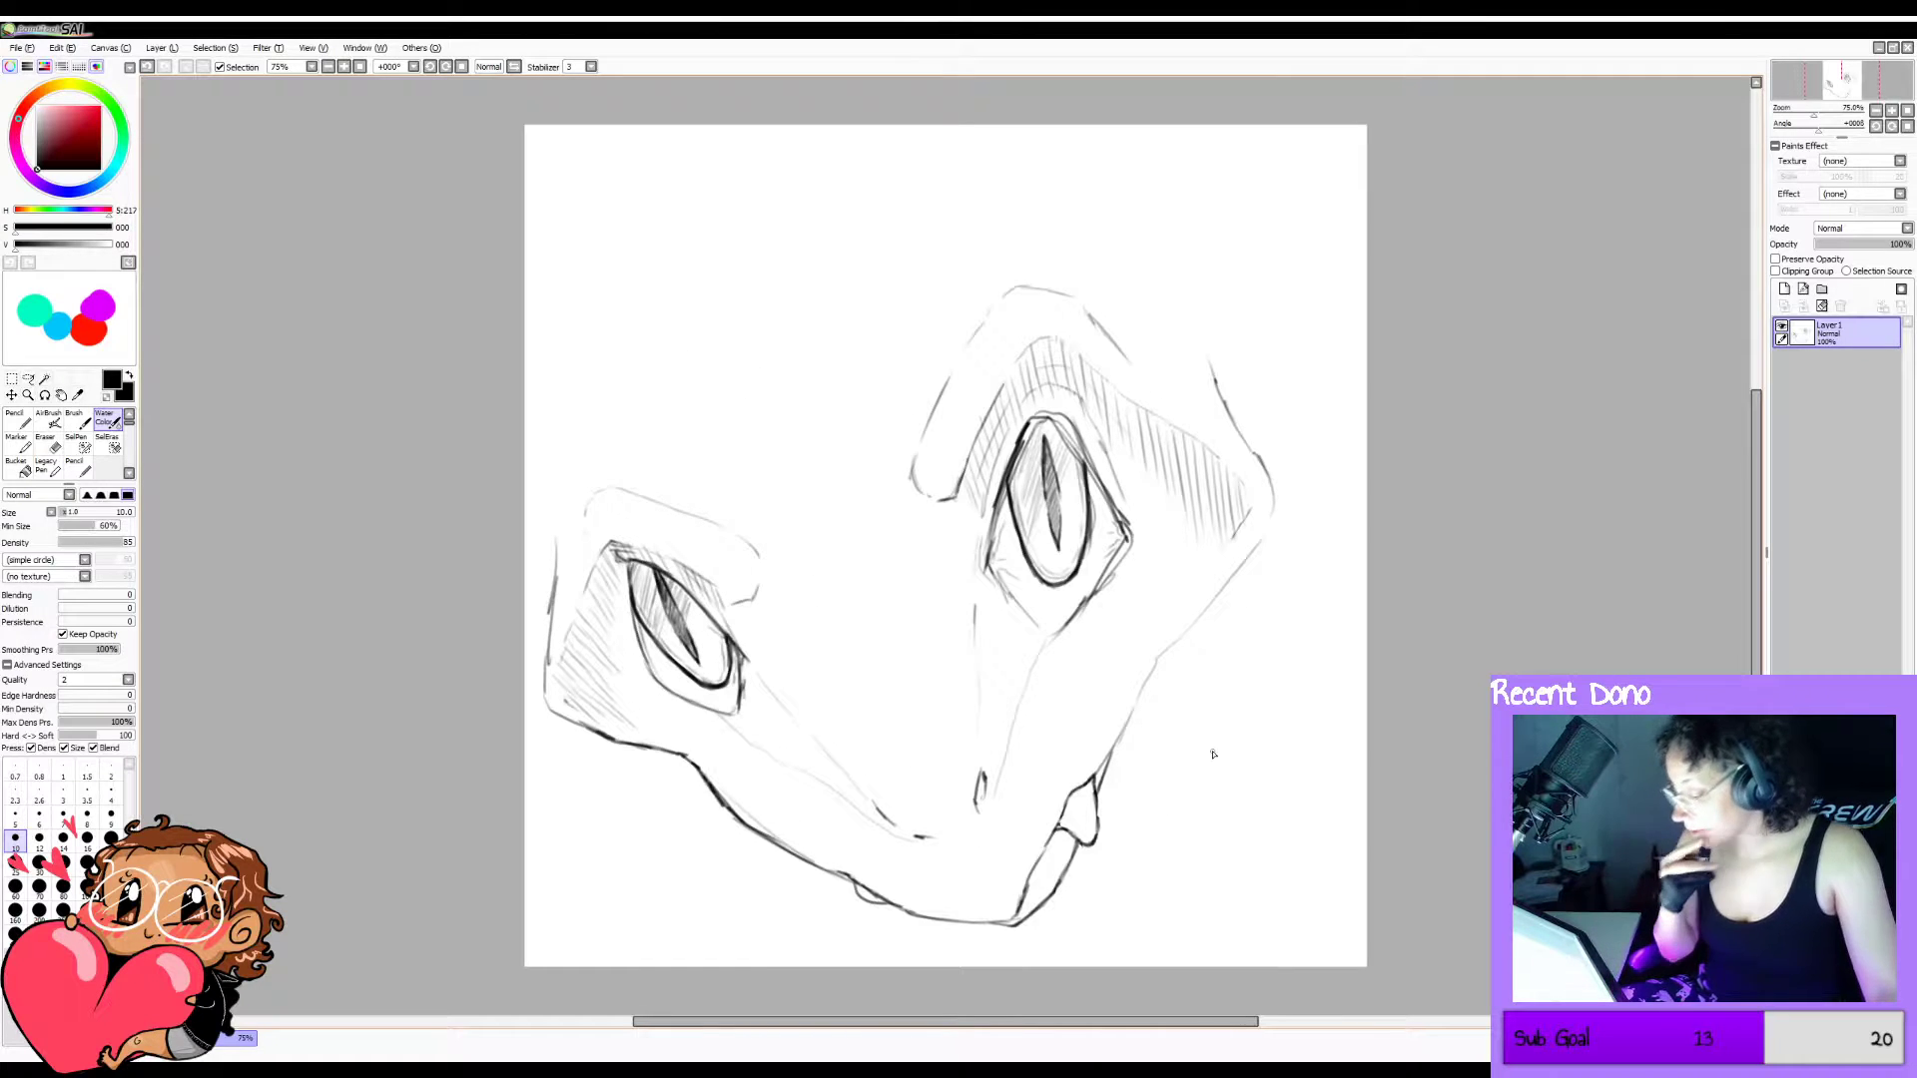
key(h)
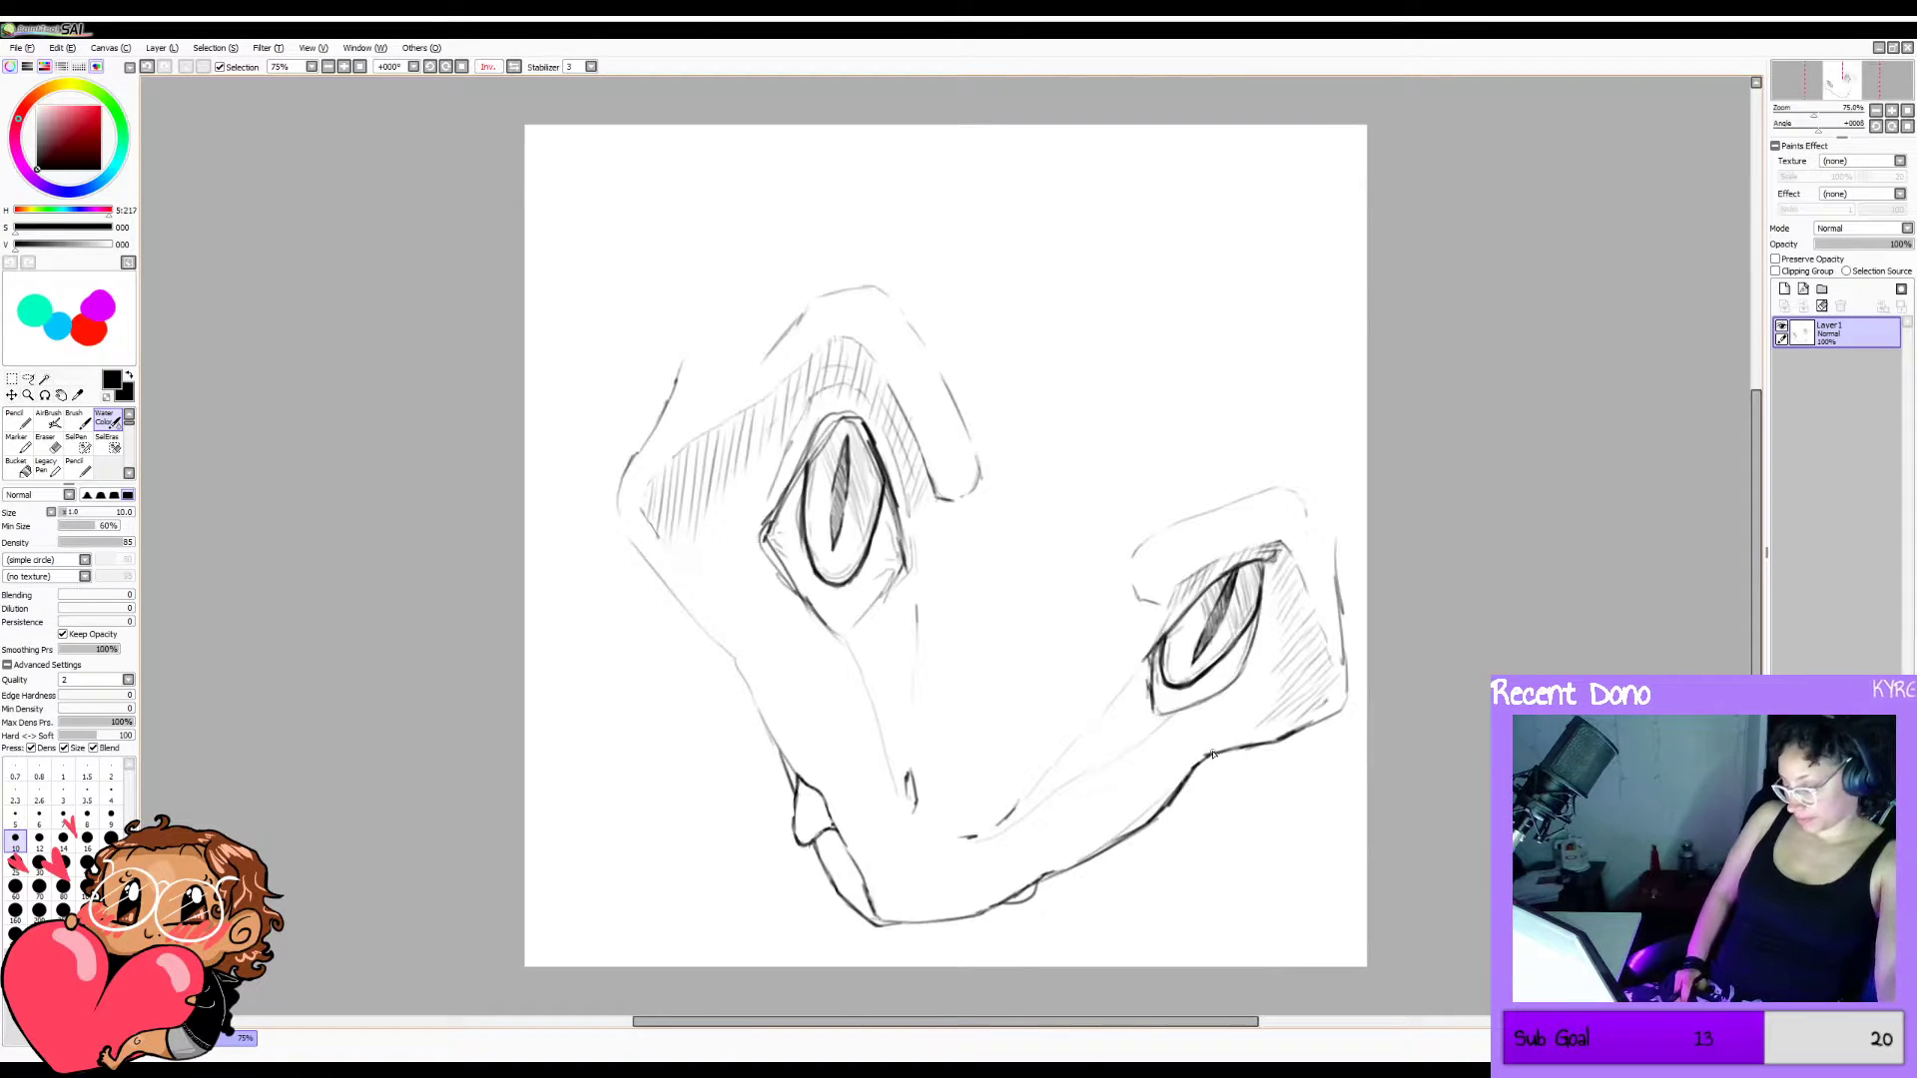
key(h)
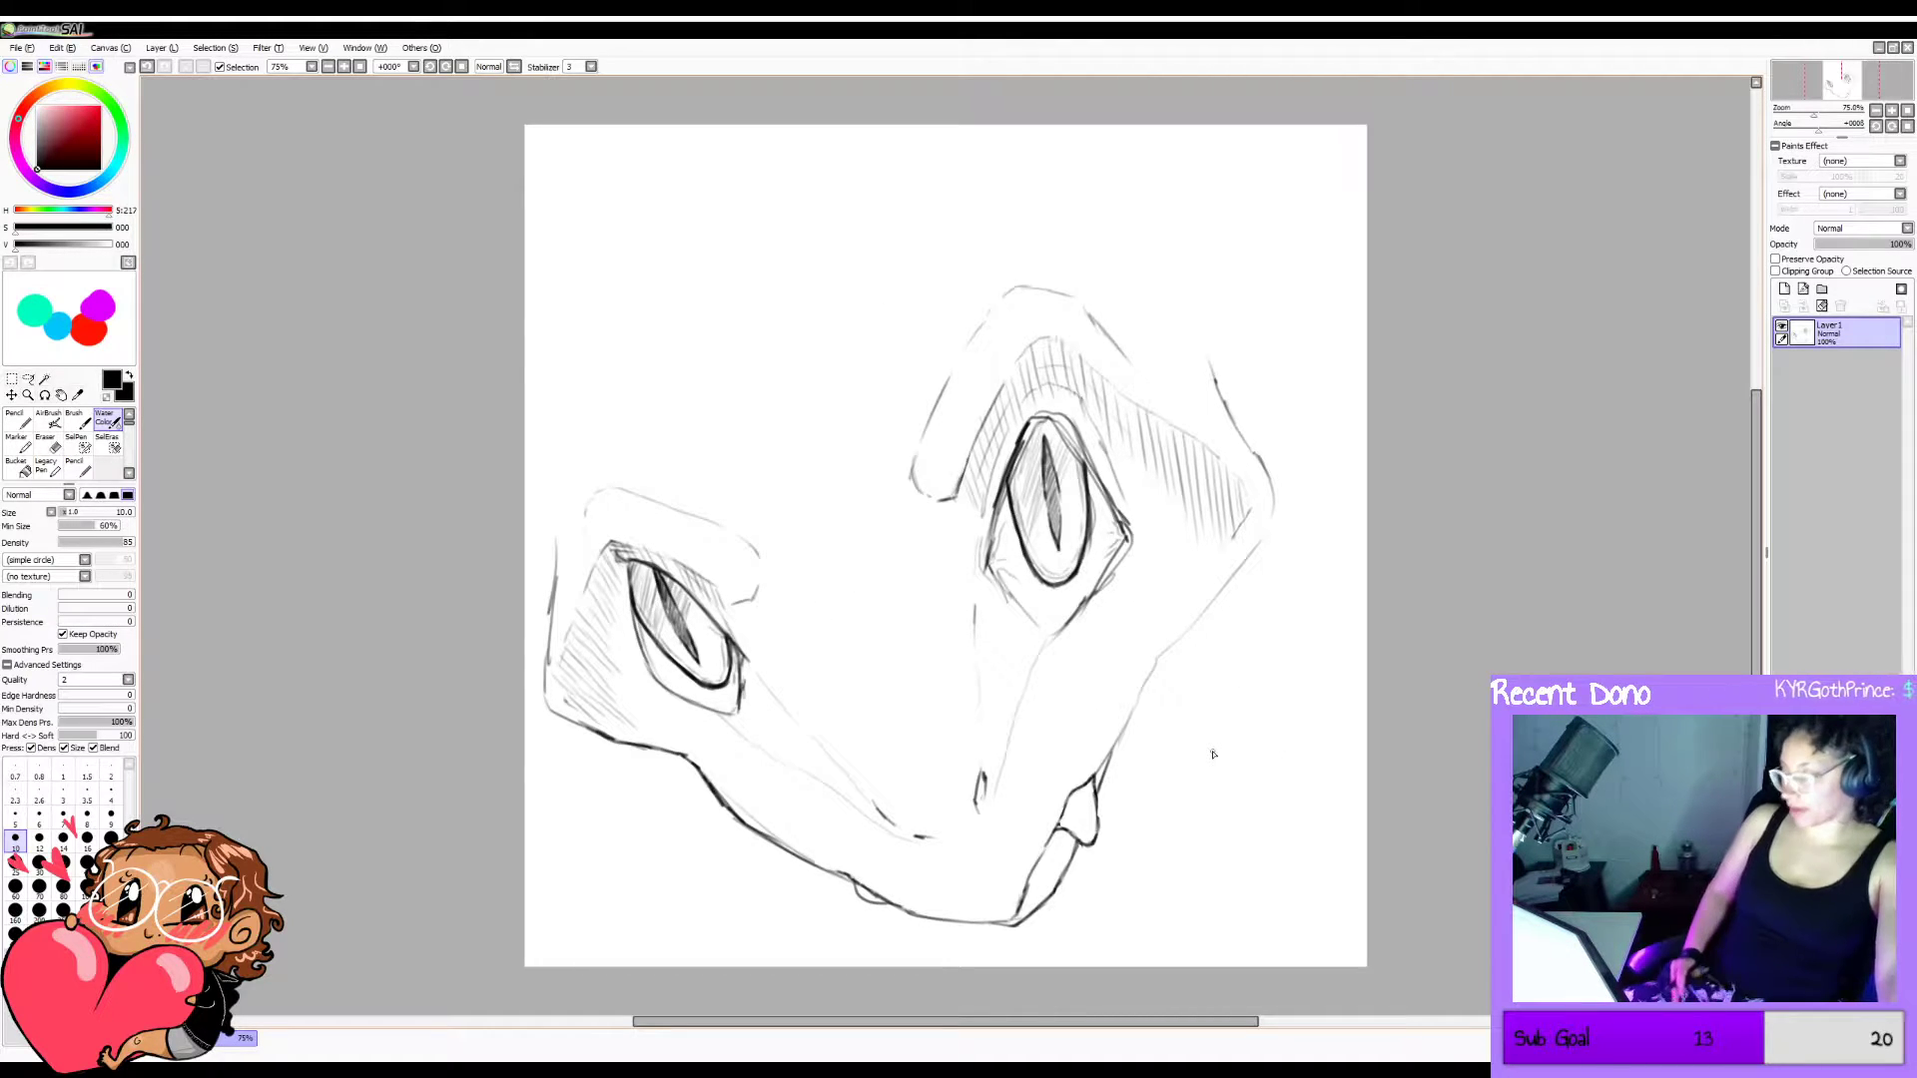
Erase the fang's rounded tip, redraw it as a sharp point with the Water Color brush, and check the mirrored view.
key(e)
mouse_move(1097, 839)
mouse_down()
mouse_move(1105, 790)
mouse_move(1098, 838)
mouse_up()
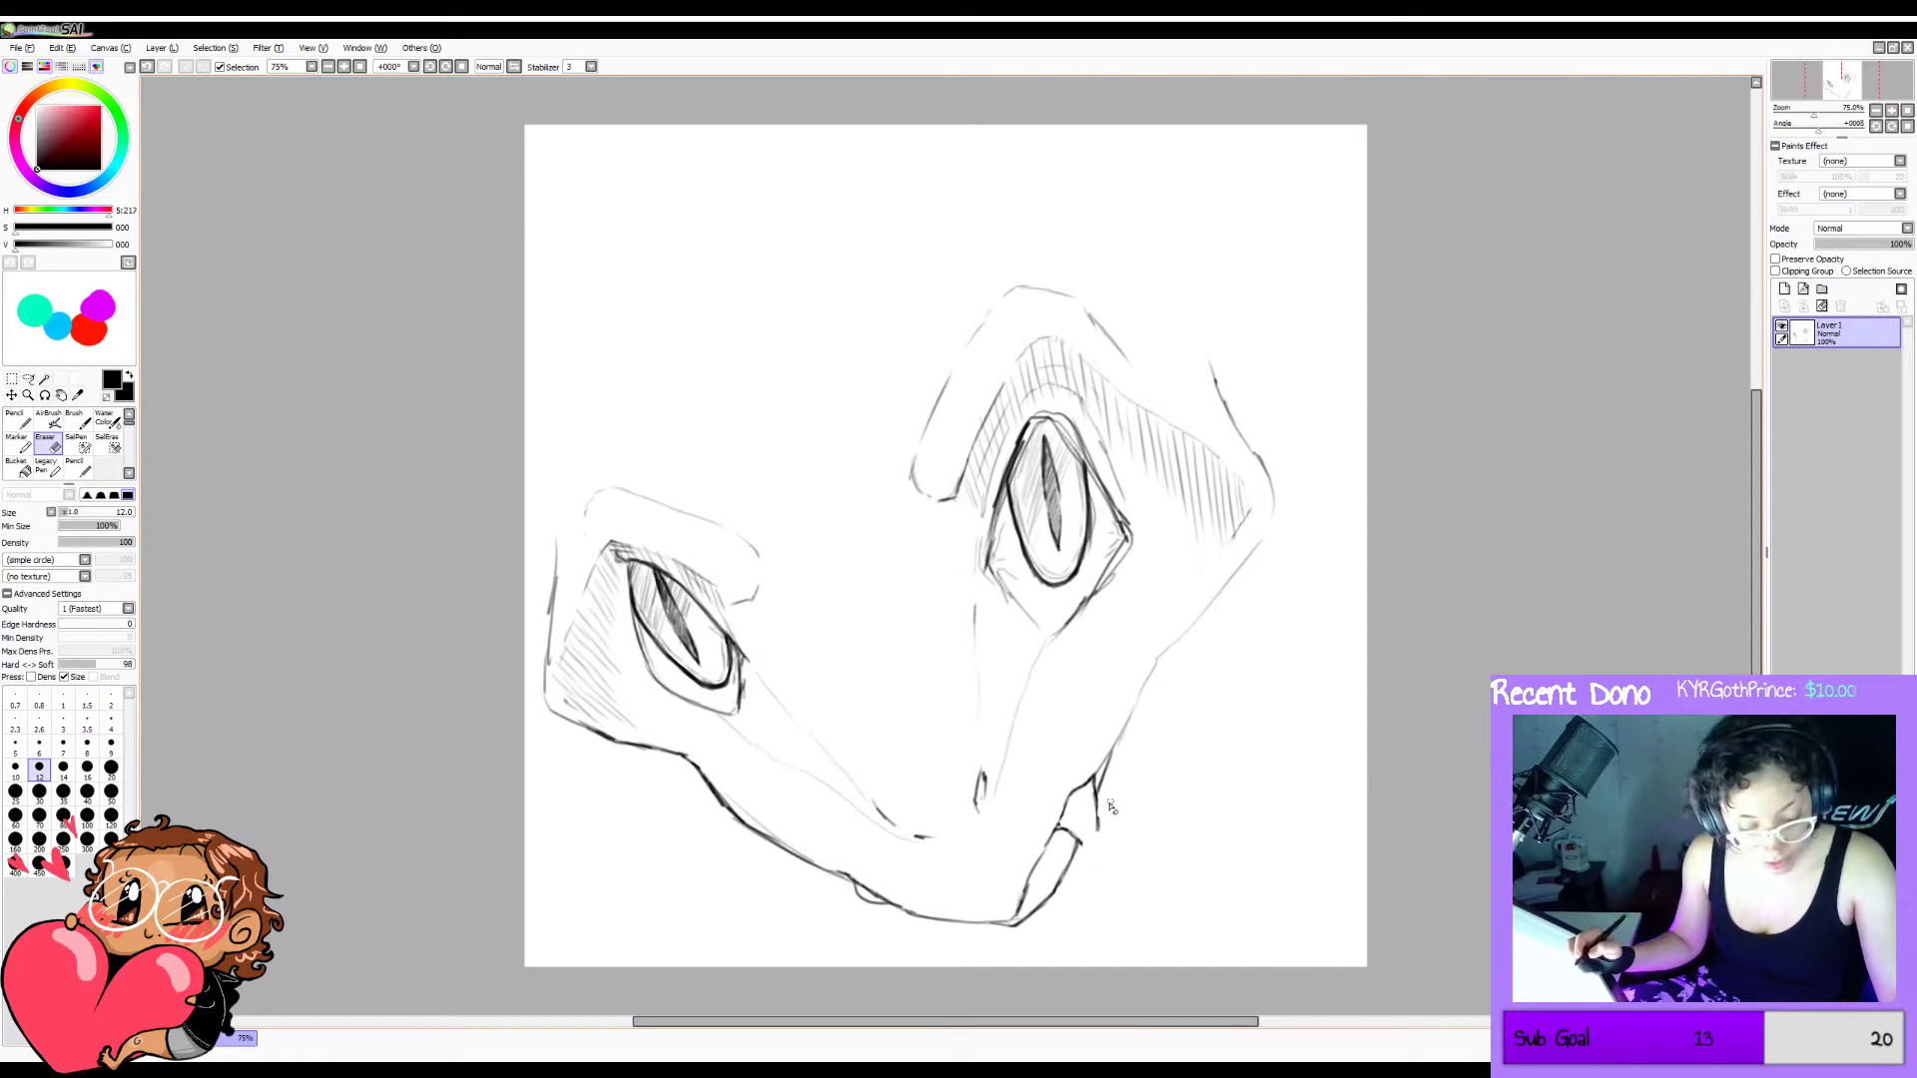
key(c)
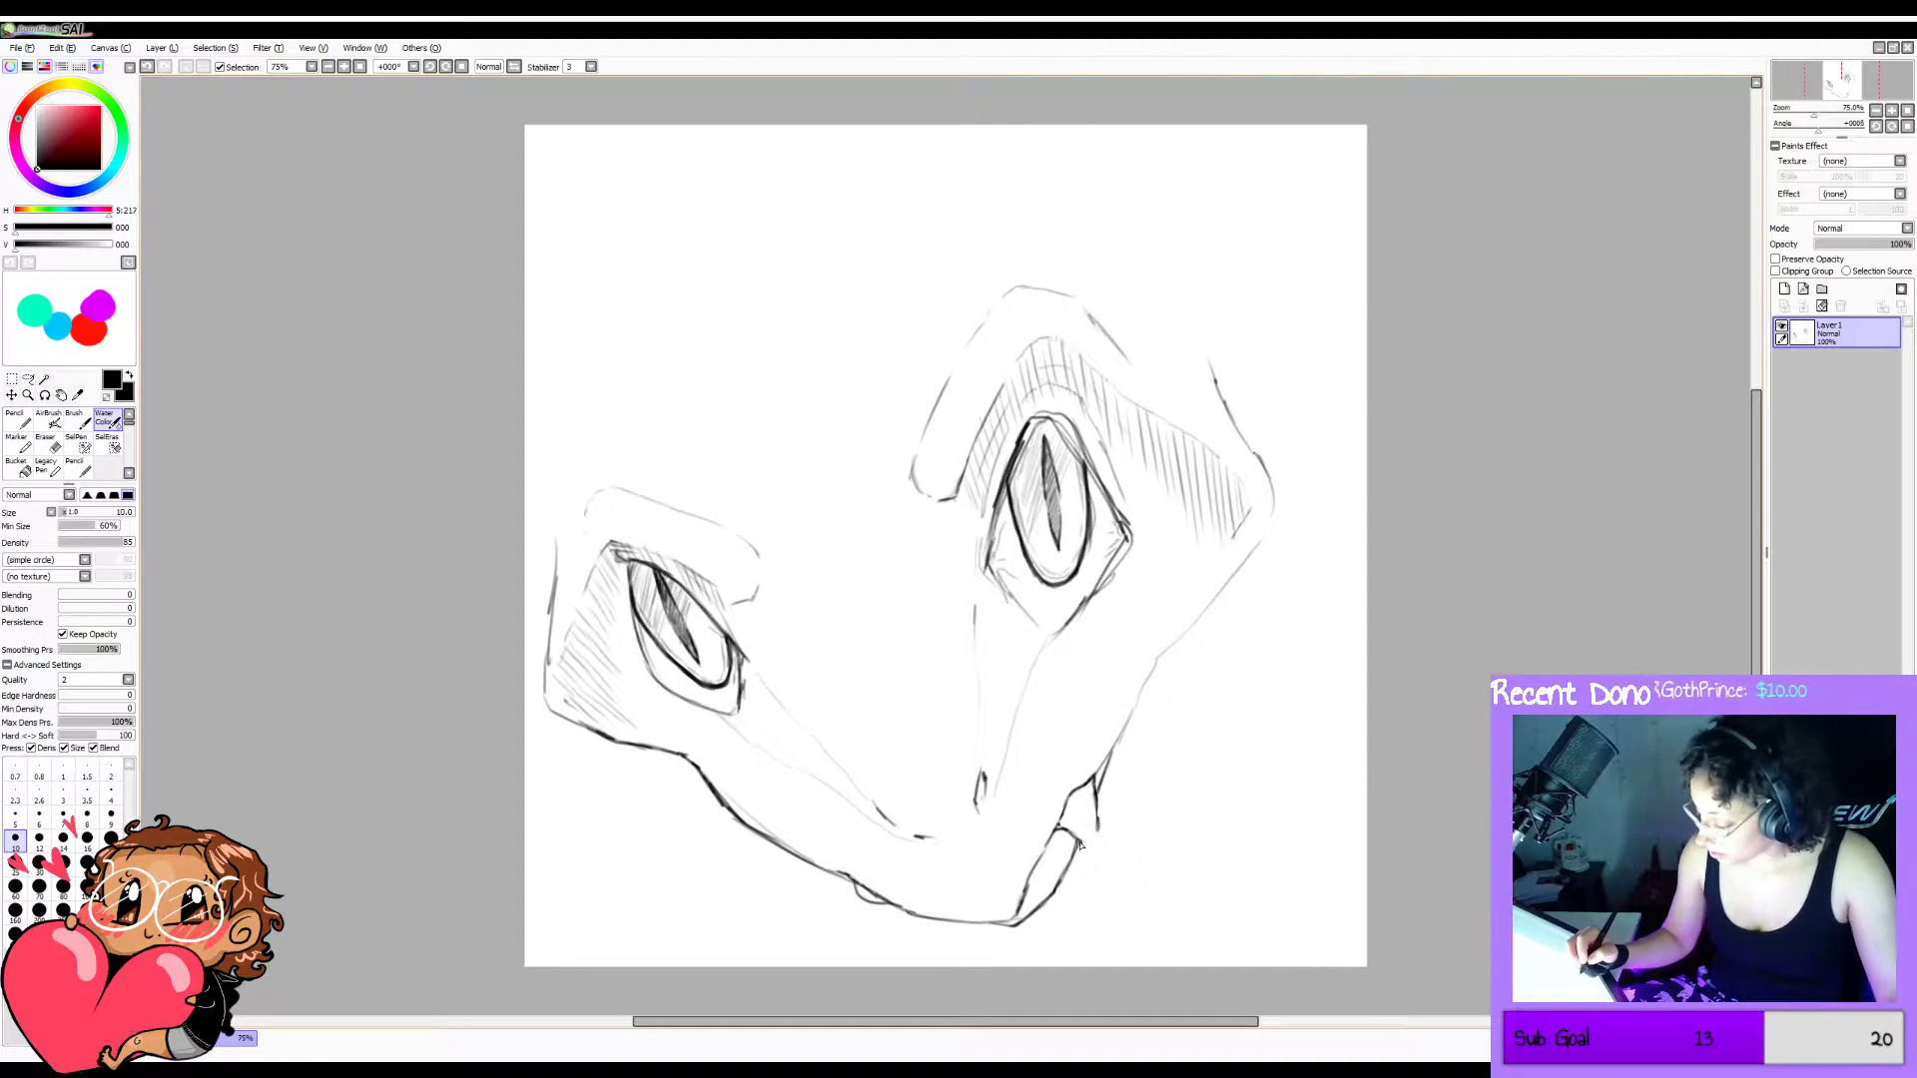
mouse_move(1081, 844)
mouse_down()
mouse_move(1100, 827)
mouse_move(1089, 853)
mouse_up()
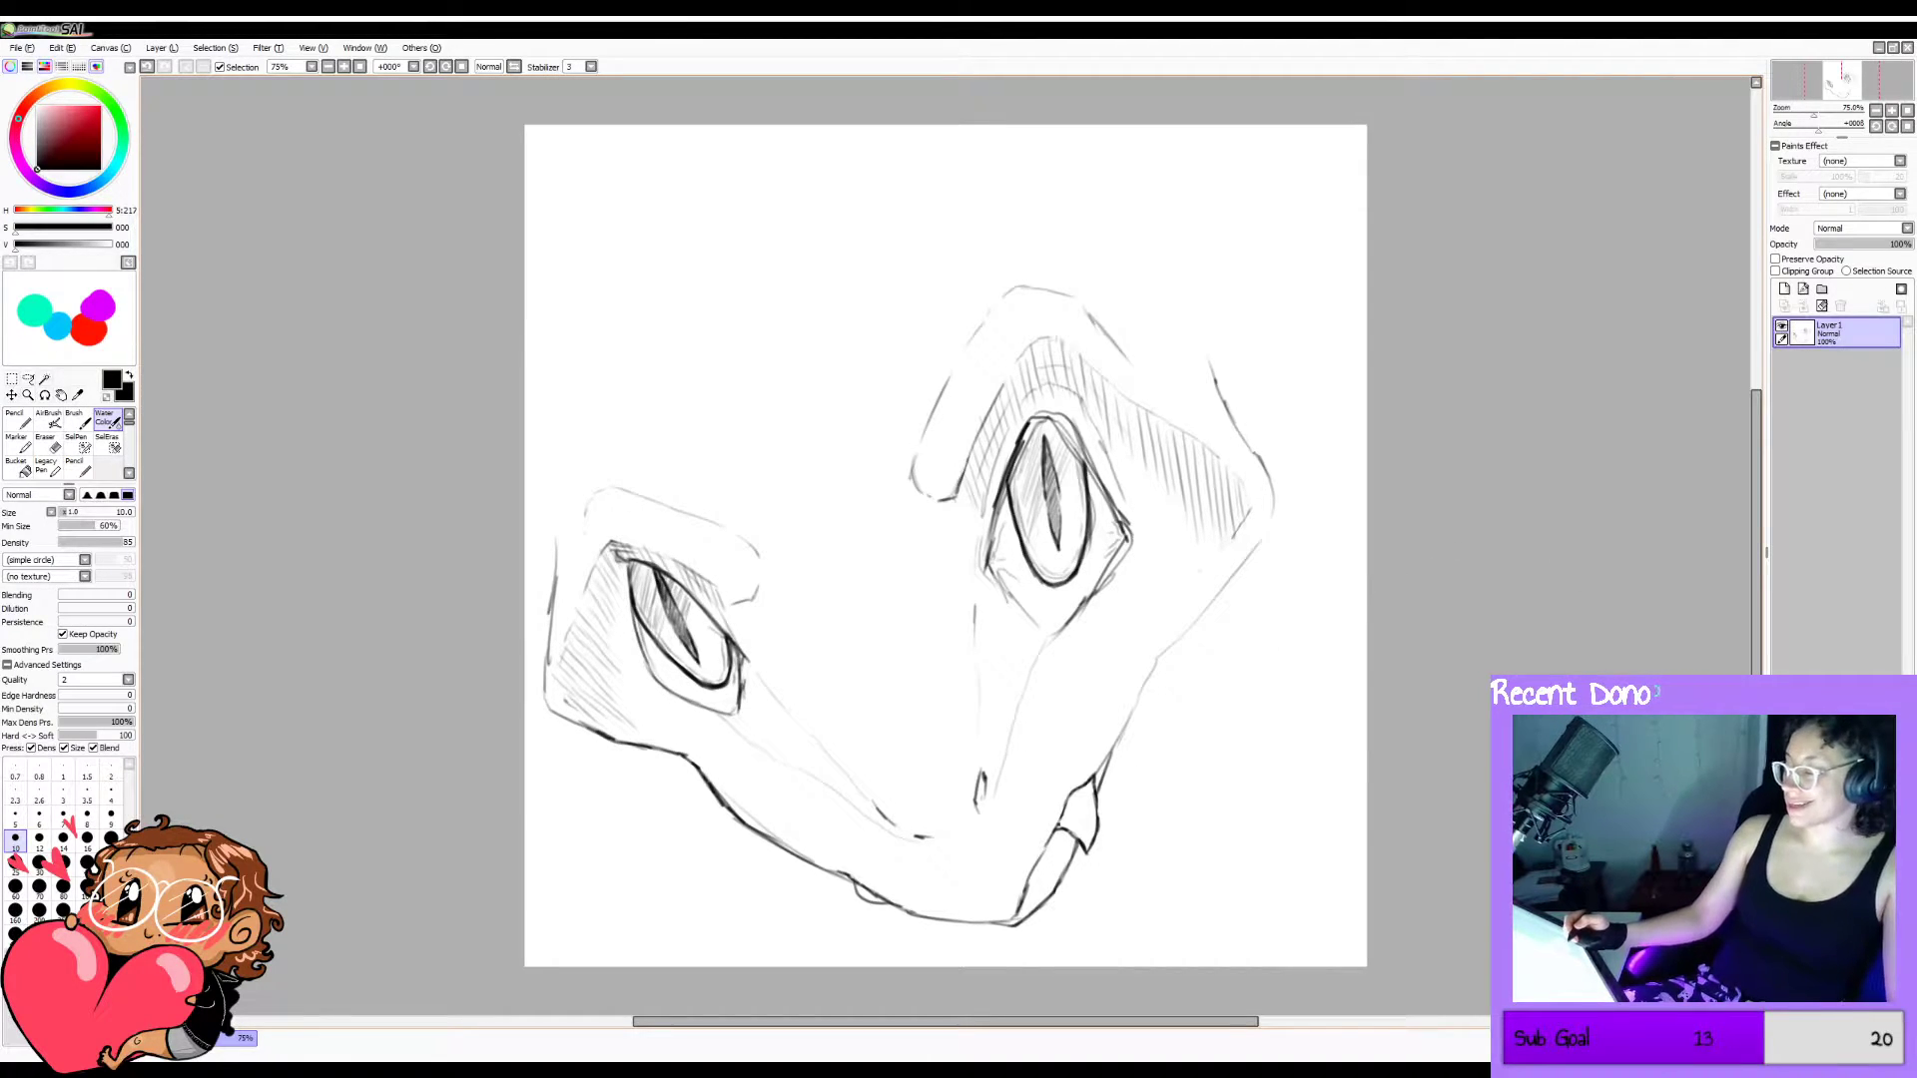
key(h)
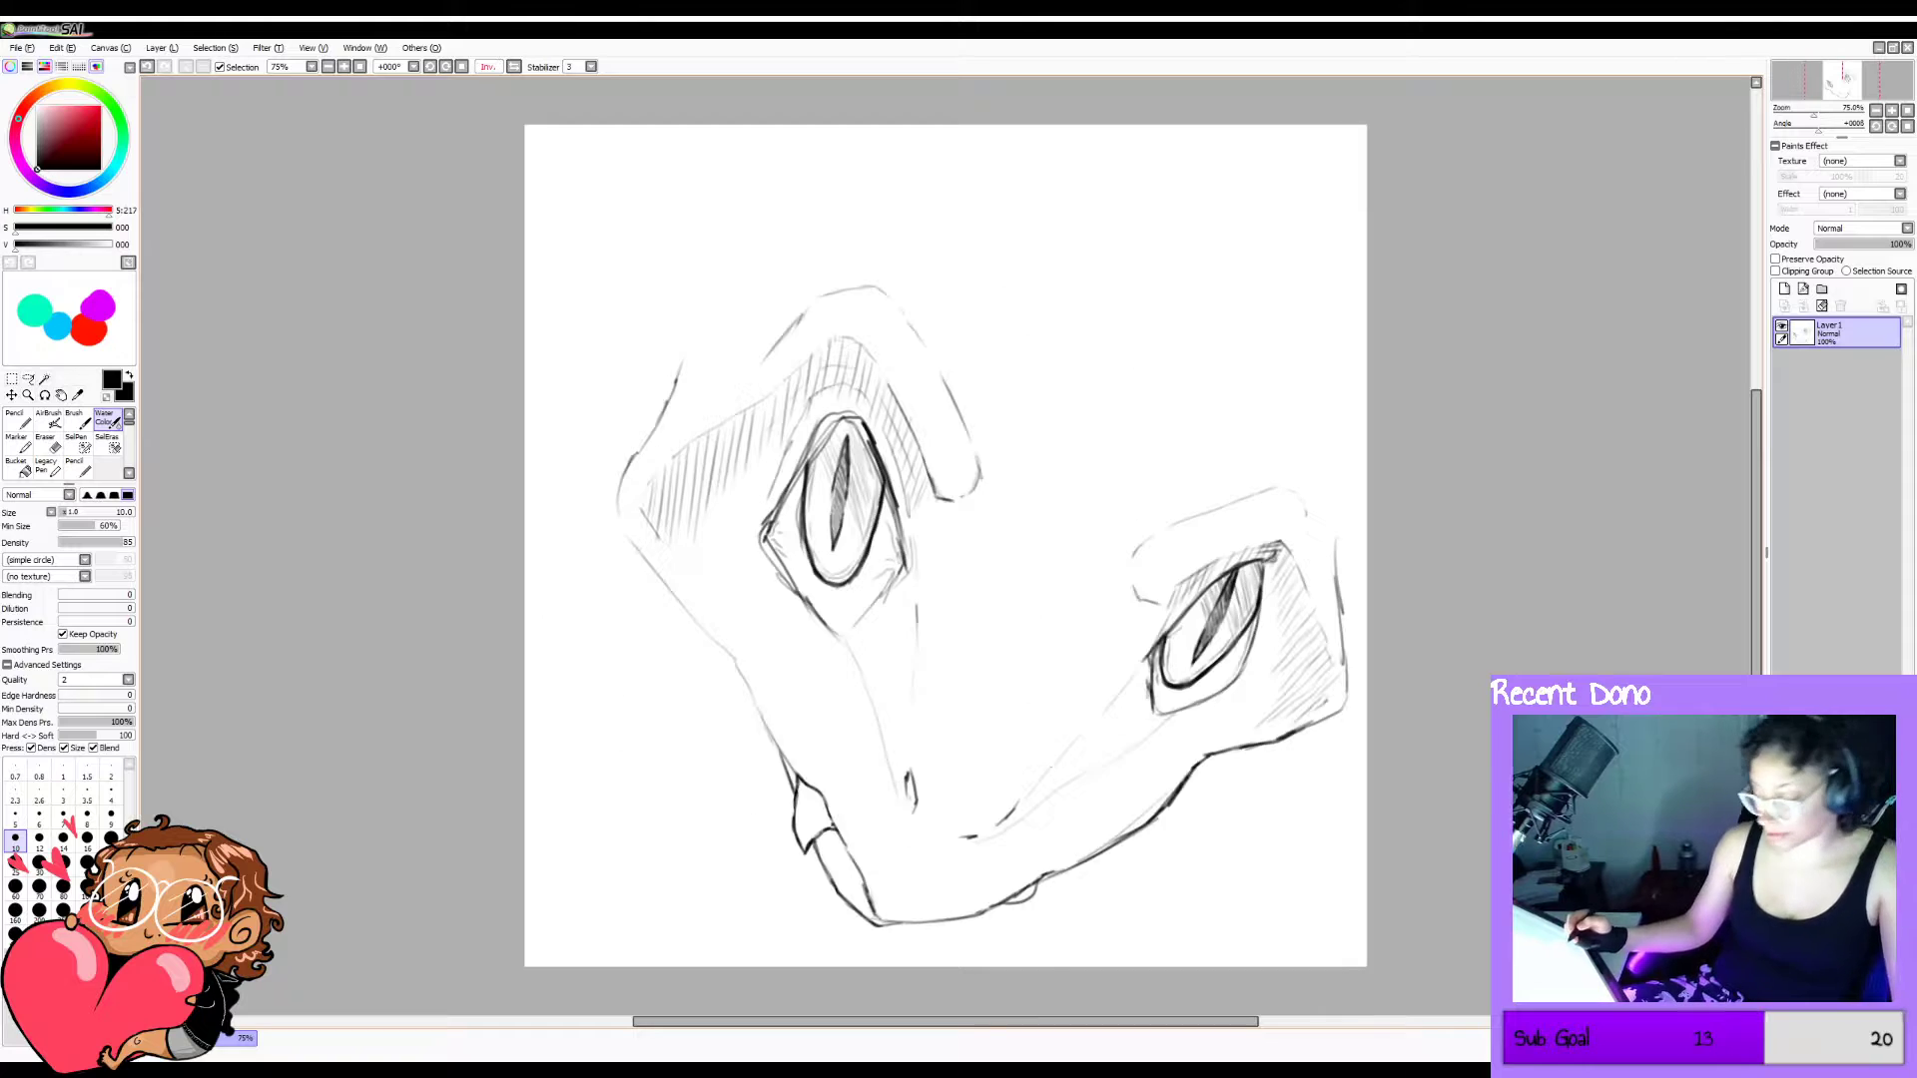
Erase and redraw the muzzle line at the small notch on the side opposite the fang, in the normal view.
key(h)
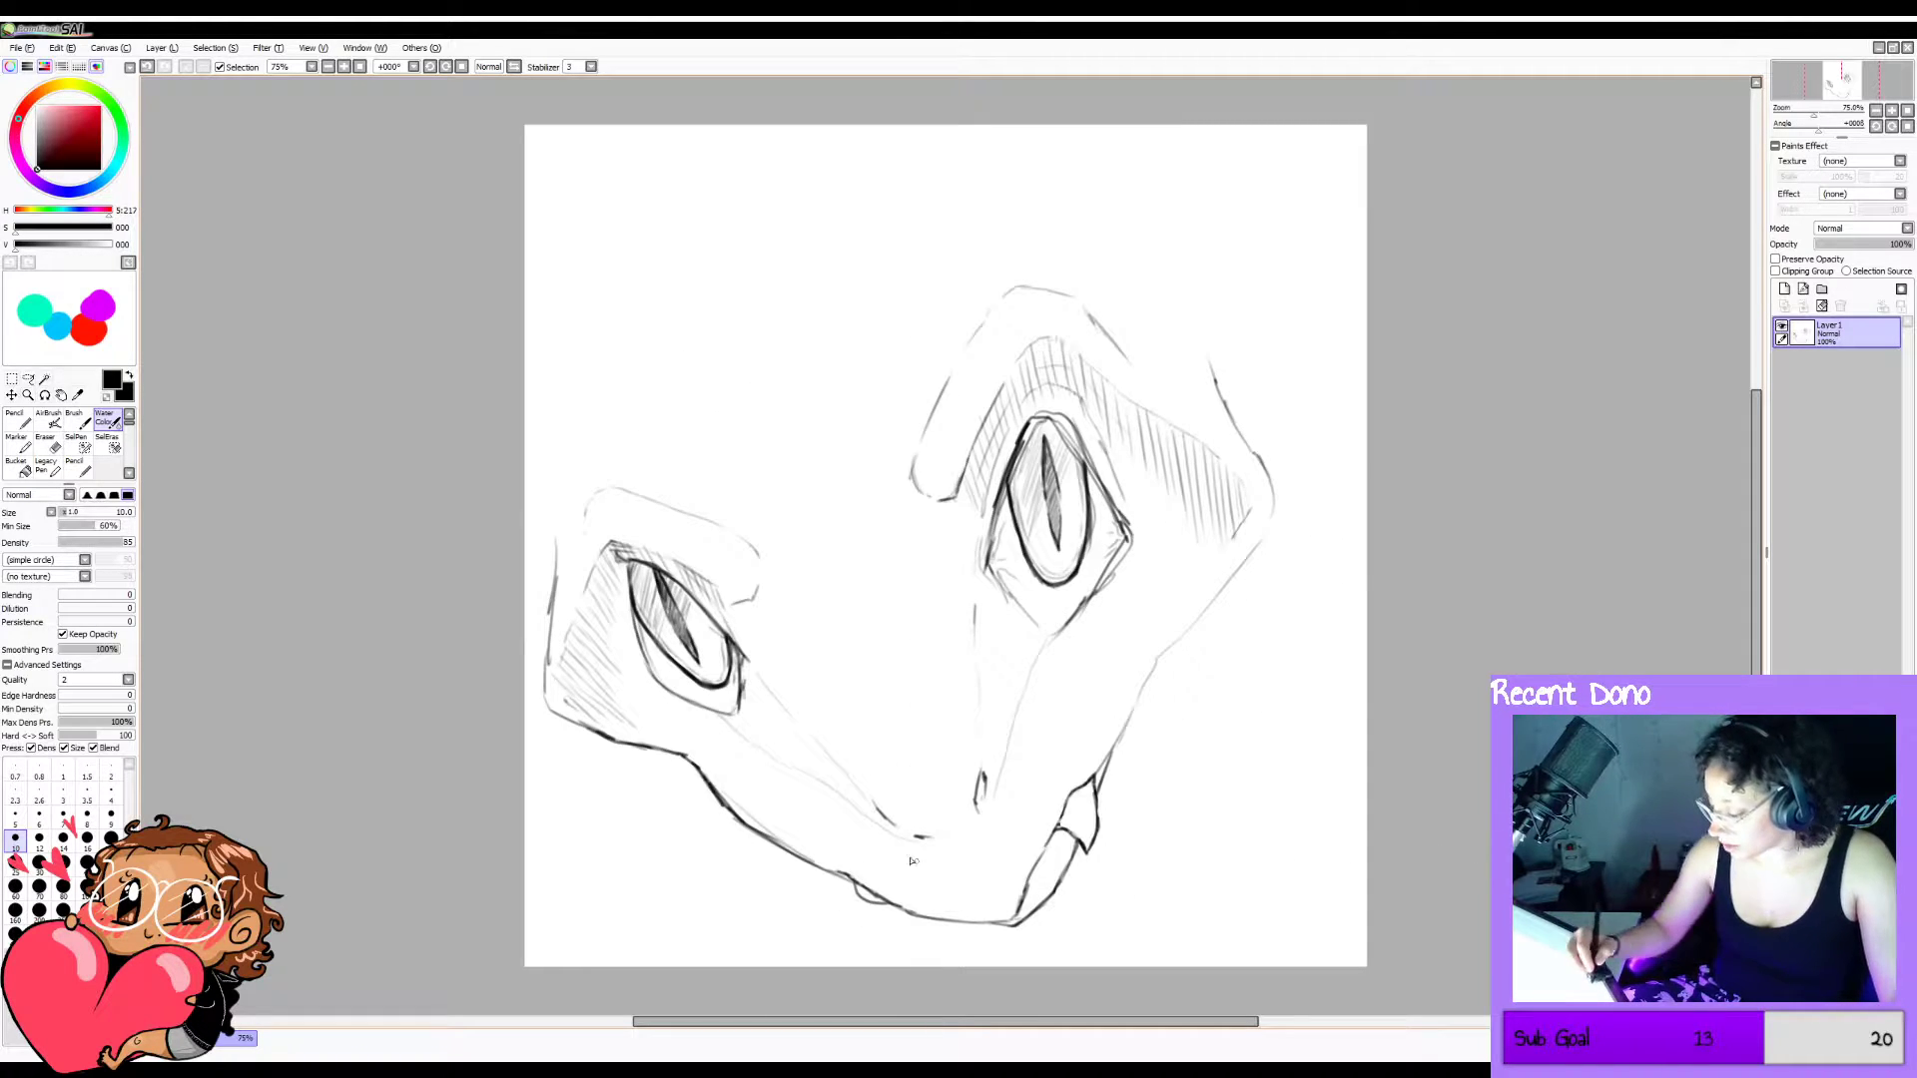
key(e)
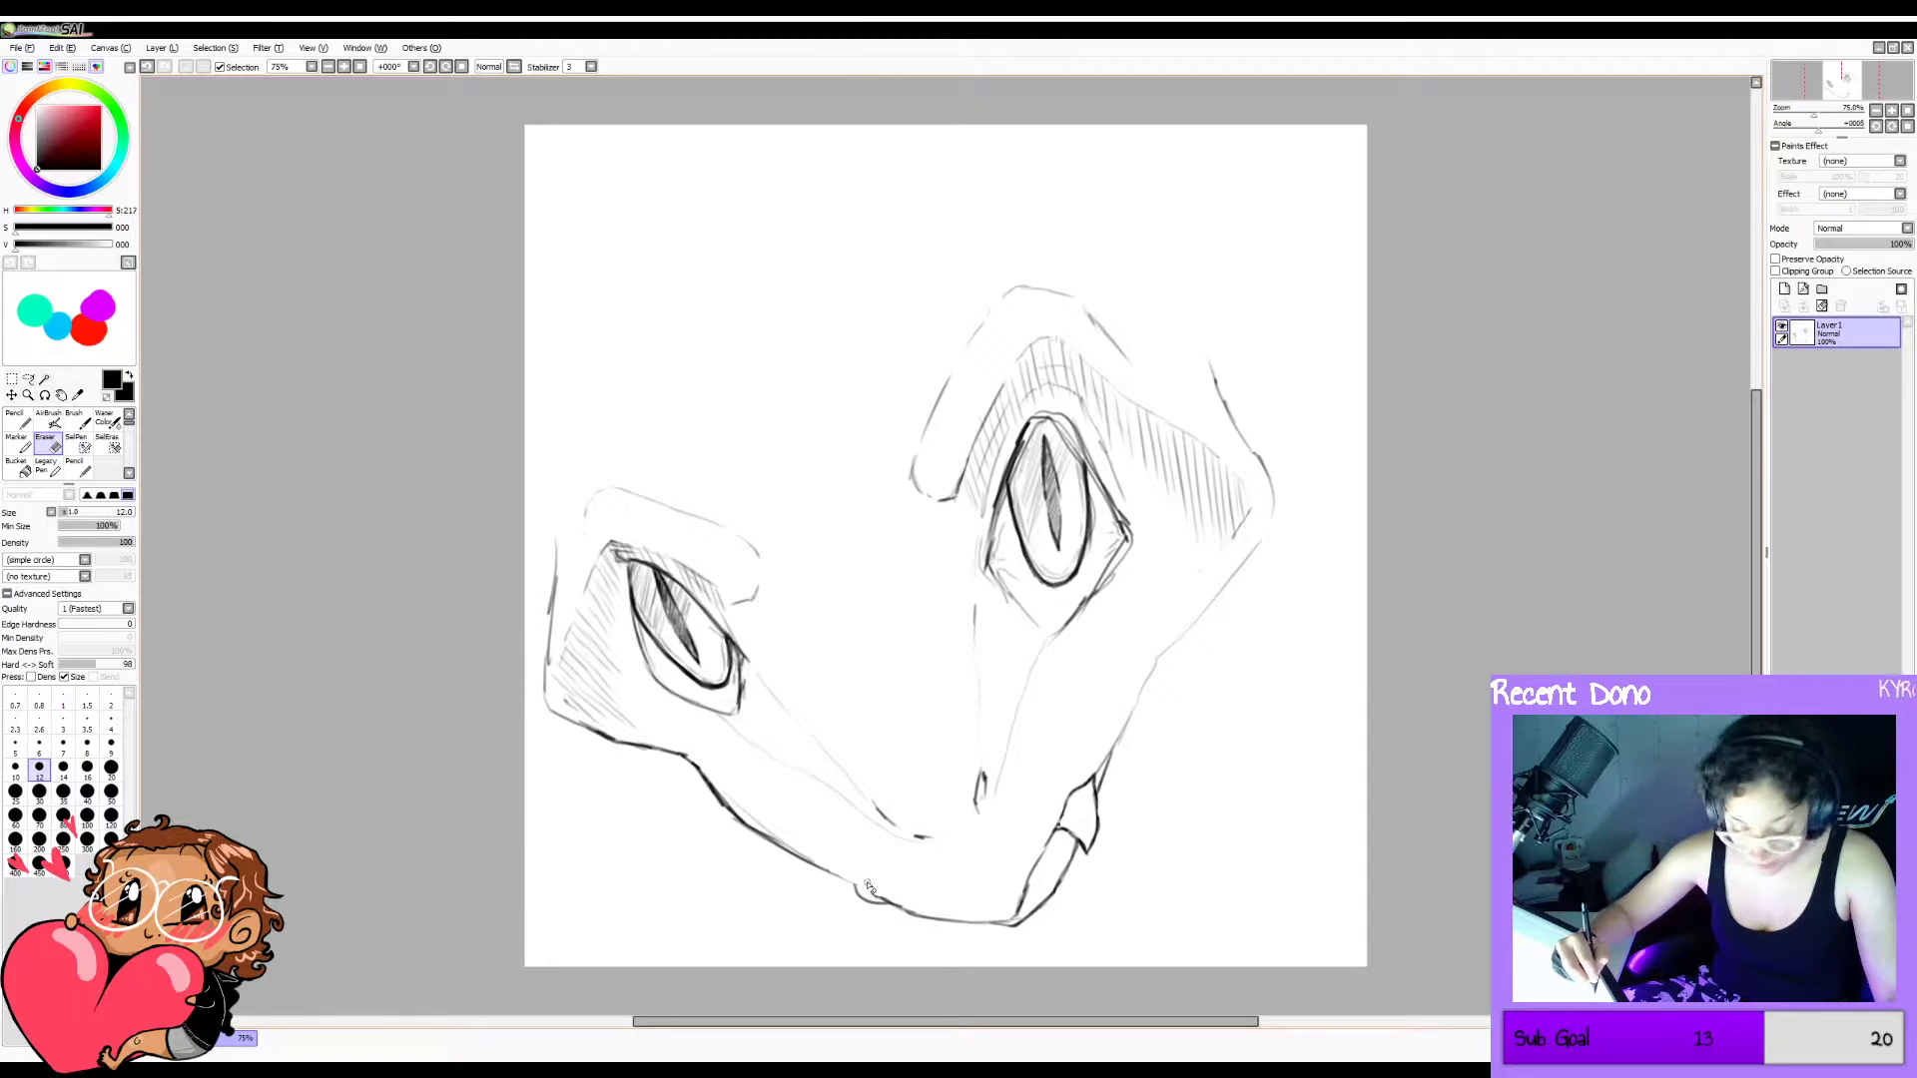
key(e)
drag(846, 880, 896, 903)
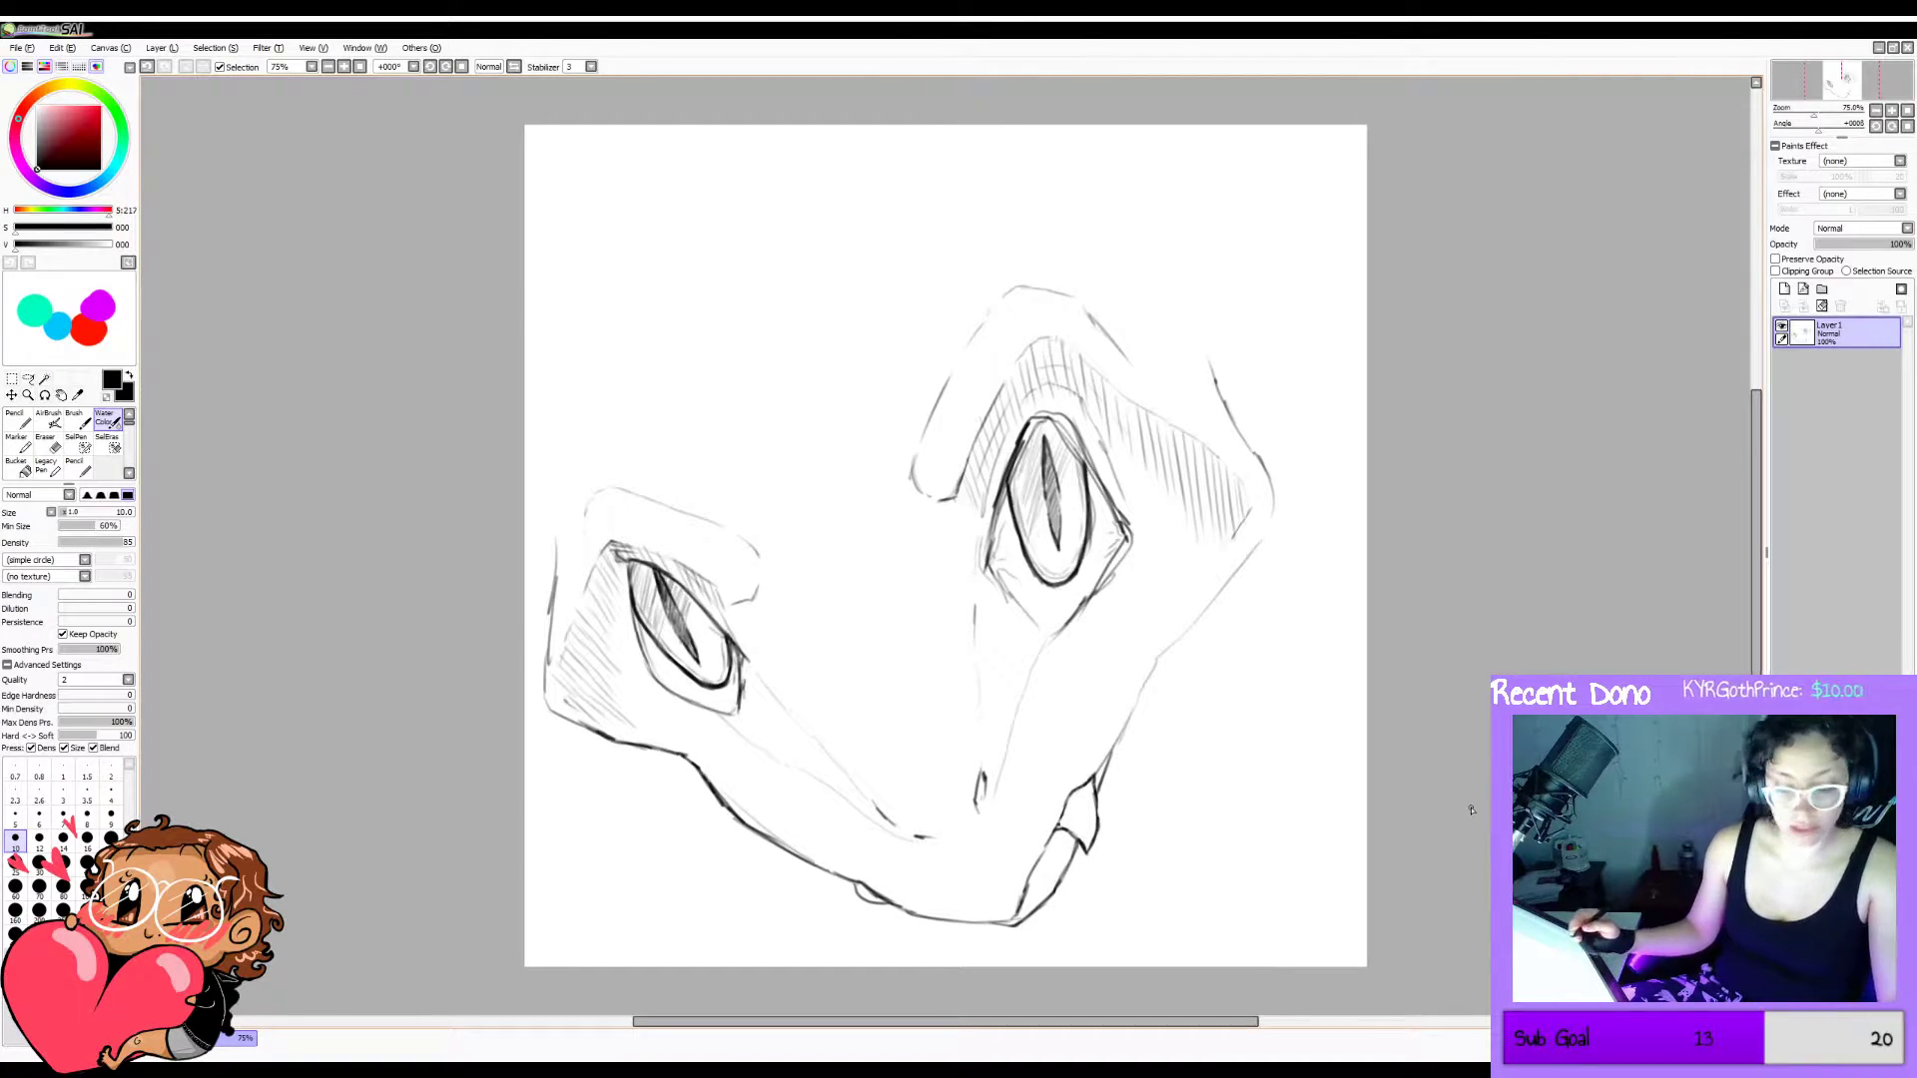
Compare the mirrored and normal views, and shift the whole face sketch slightly down on the canvas.
key(h)
key(h)
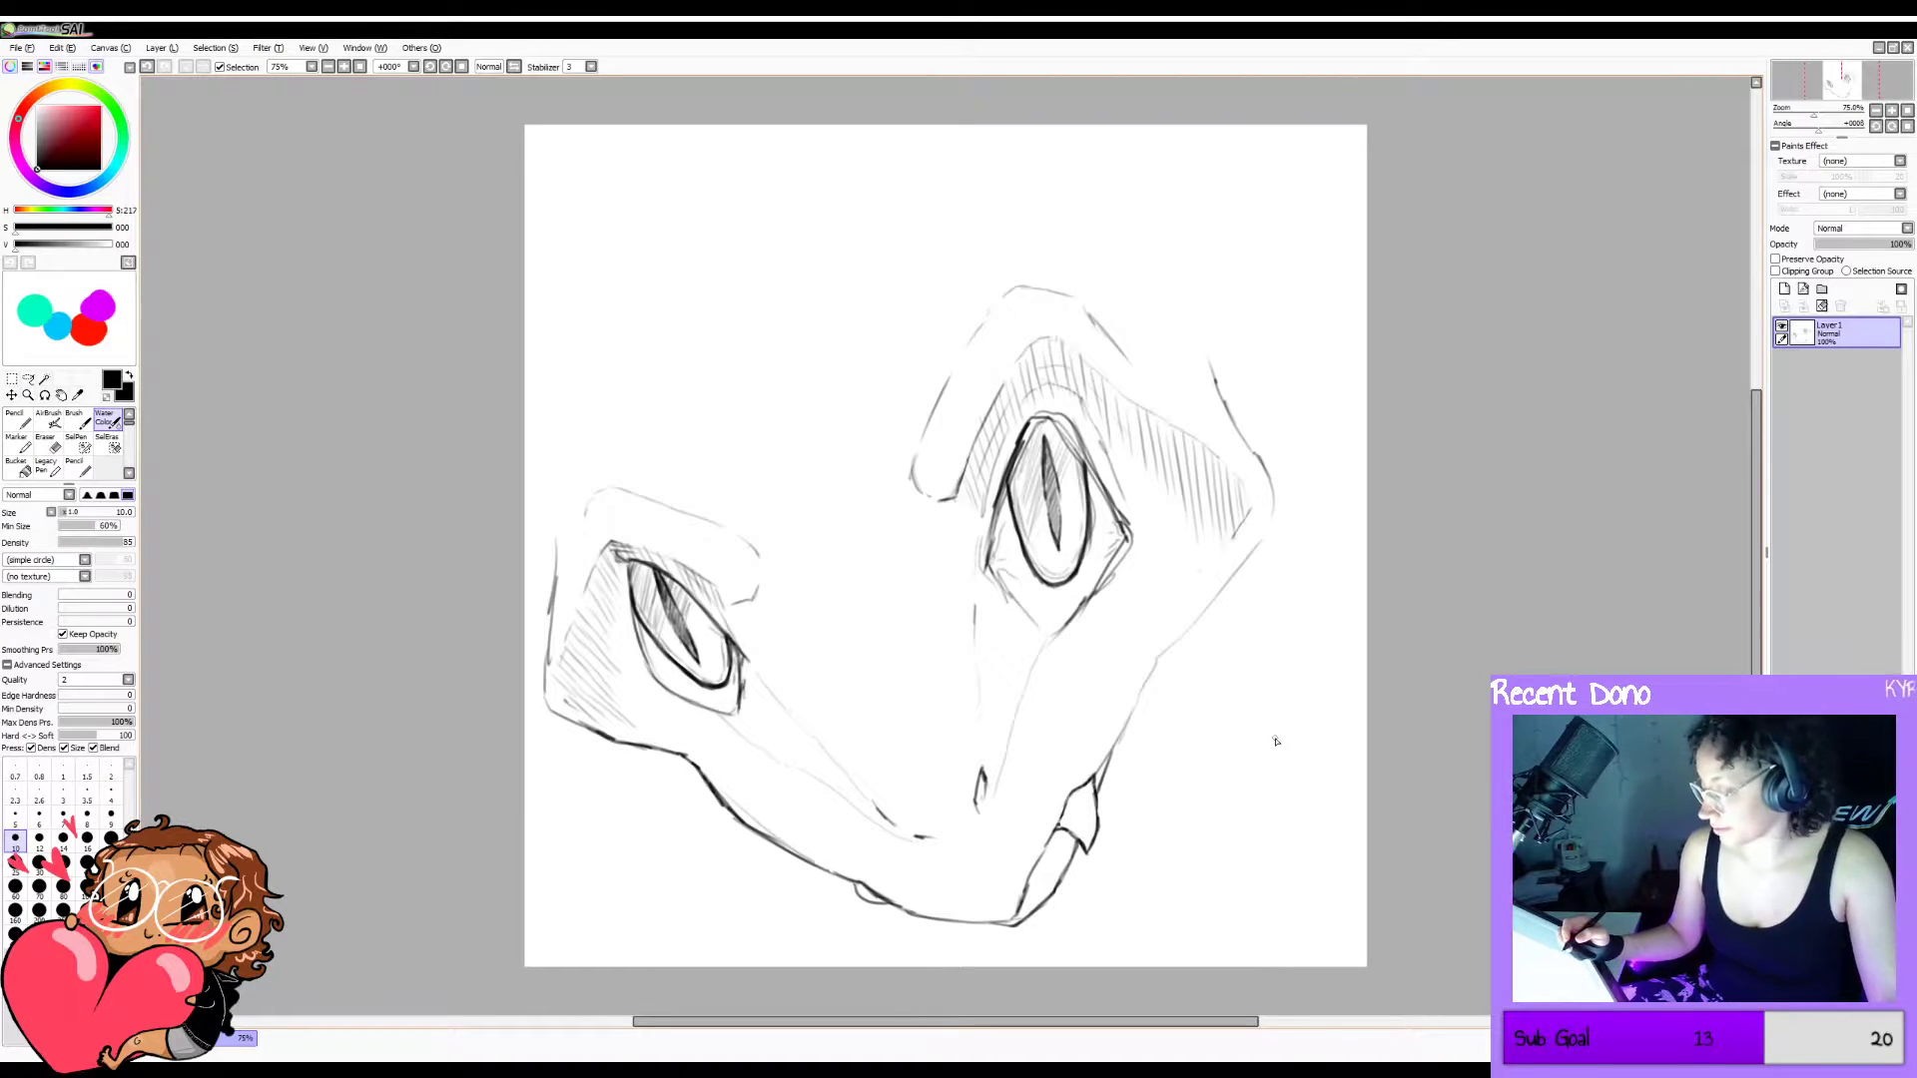
key(h)
key(h)
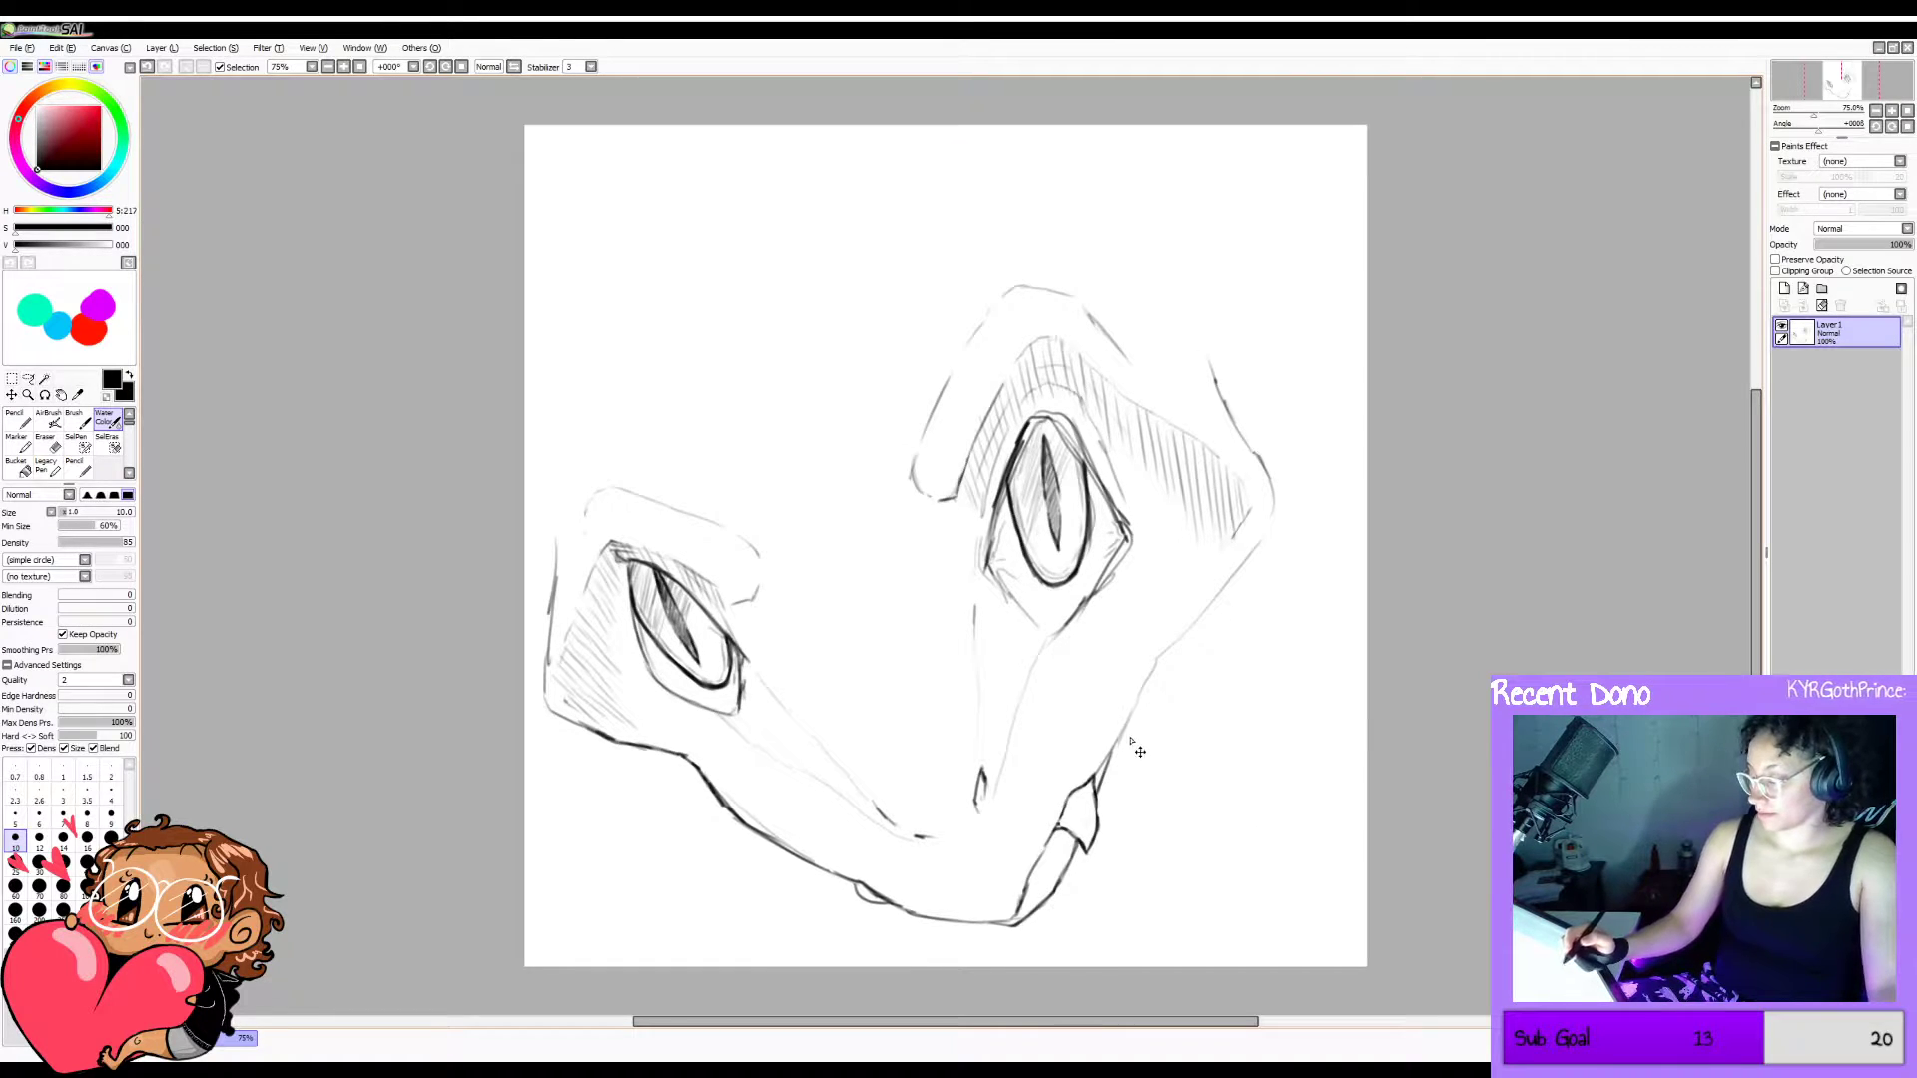
mouse_move(1135, 746)
mouse_down()
mouse_move(1147, 784)
mouse_move(1144, 754)
mouse_up()
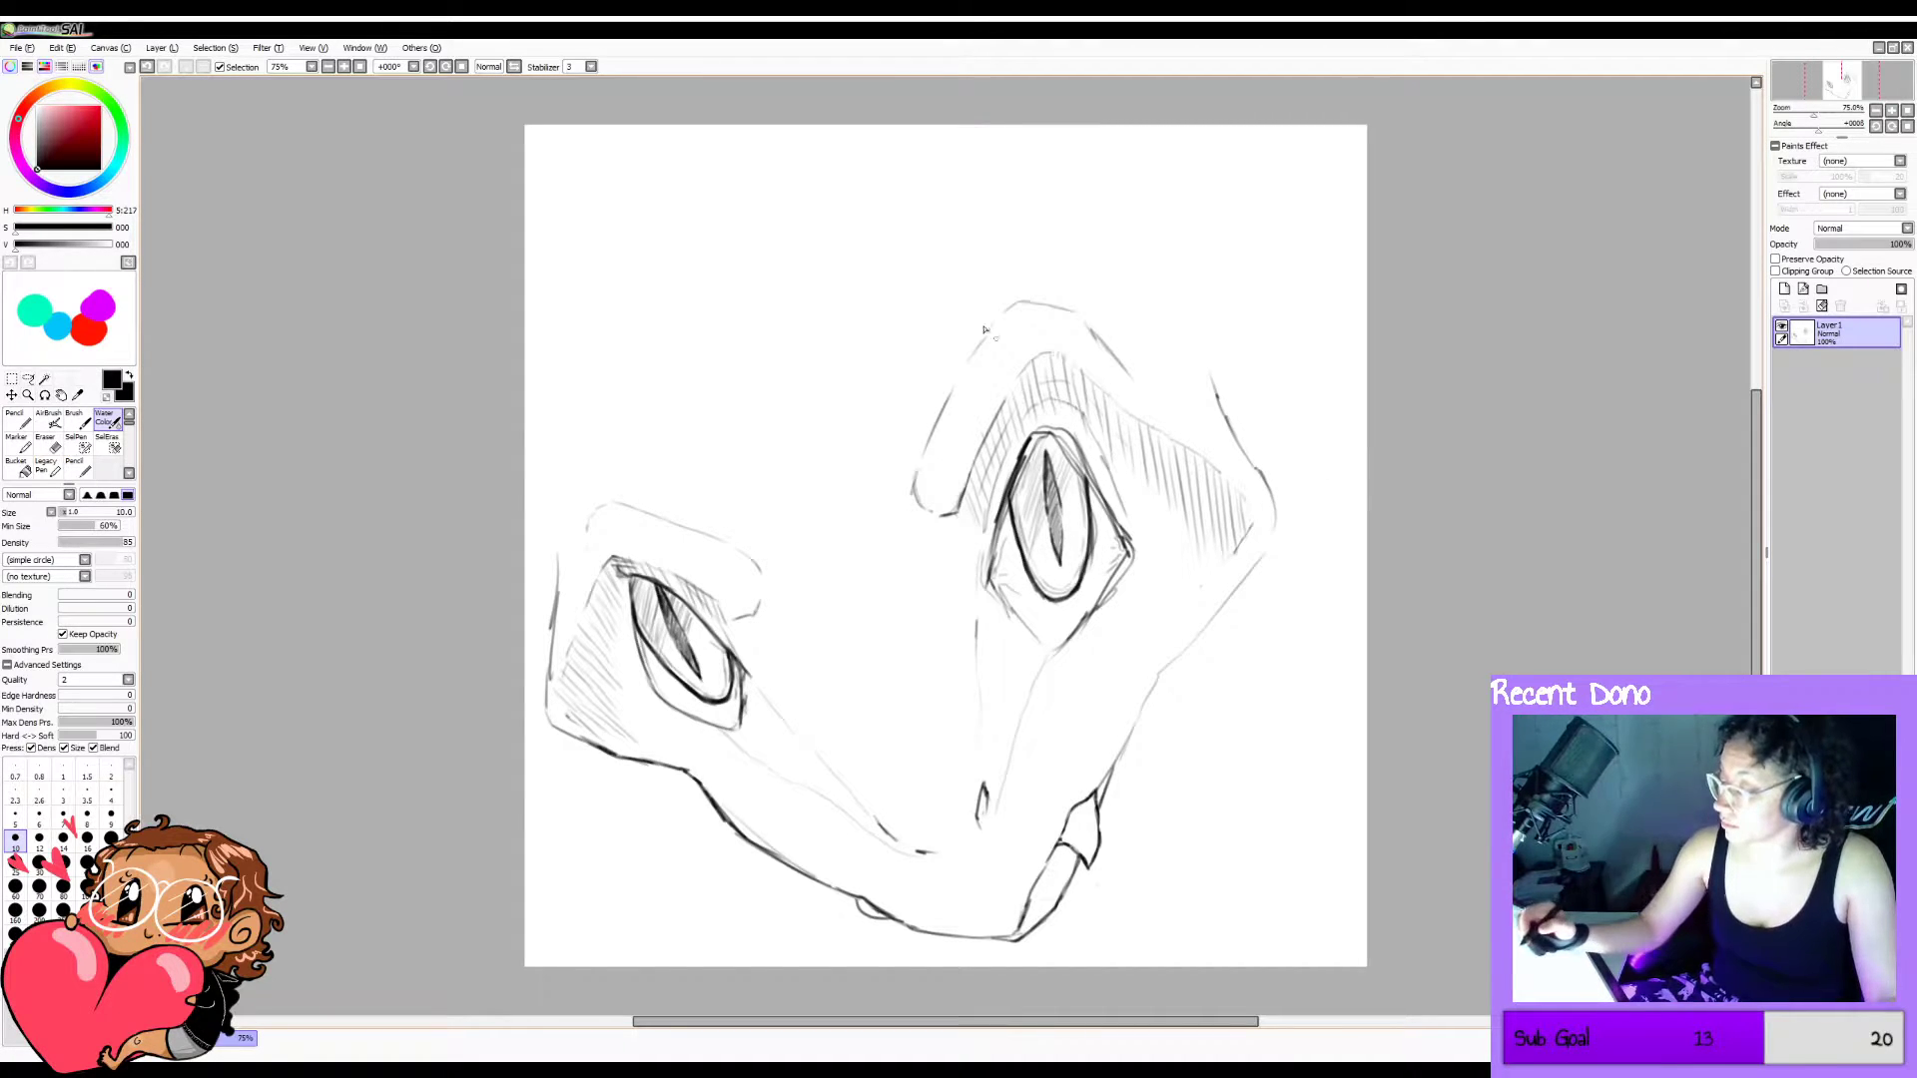
drag(921, 285, 954, 138)
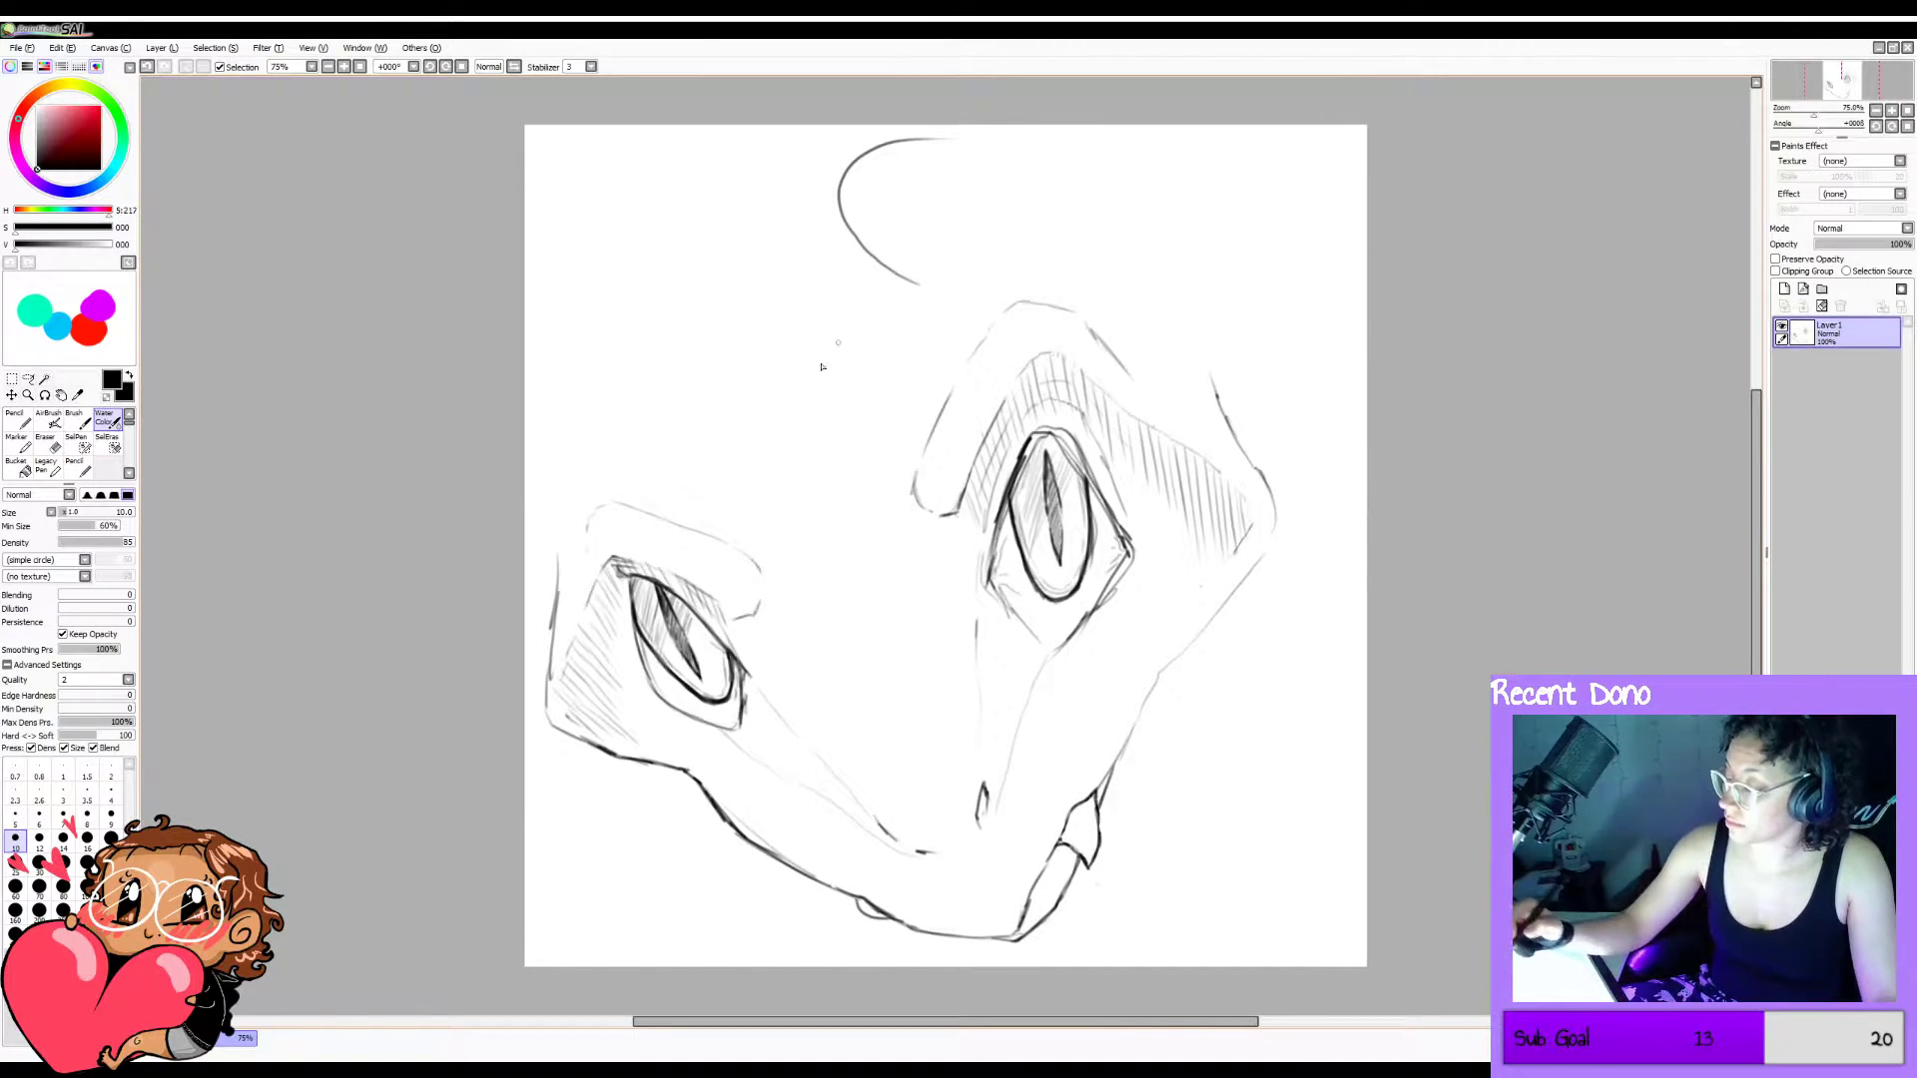
key(ctrl+z)
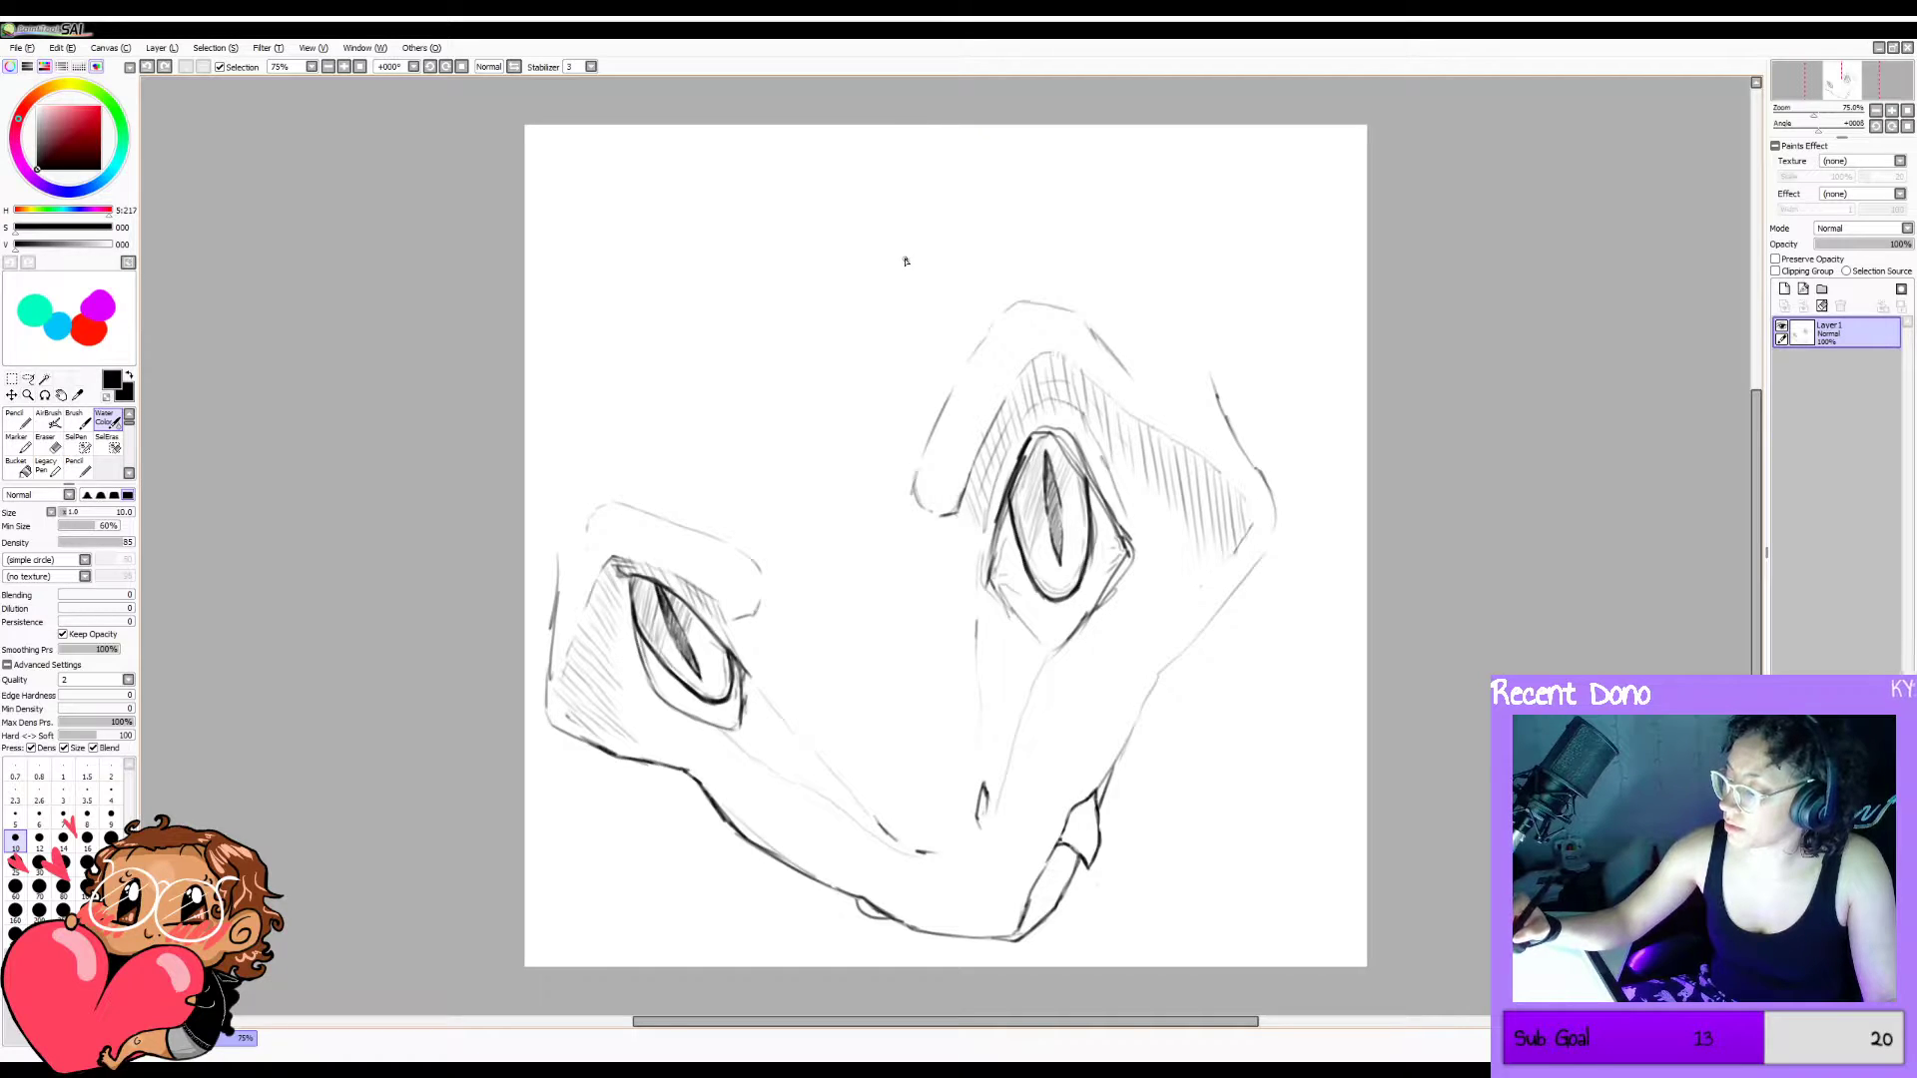
mouse_move(907, 258)
mouse_down()
mouse_move(870, 236)
mouse_move(854, 149)
mouse_up()
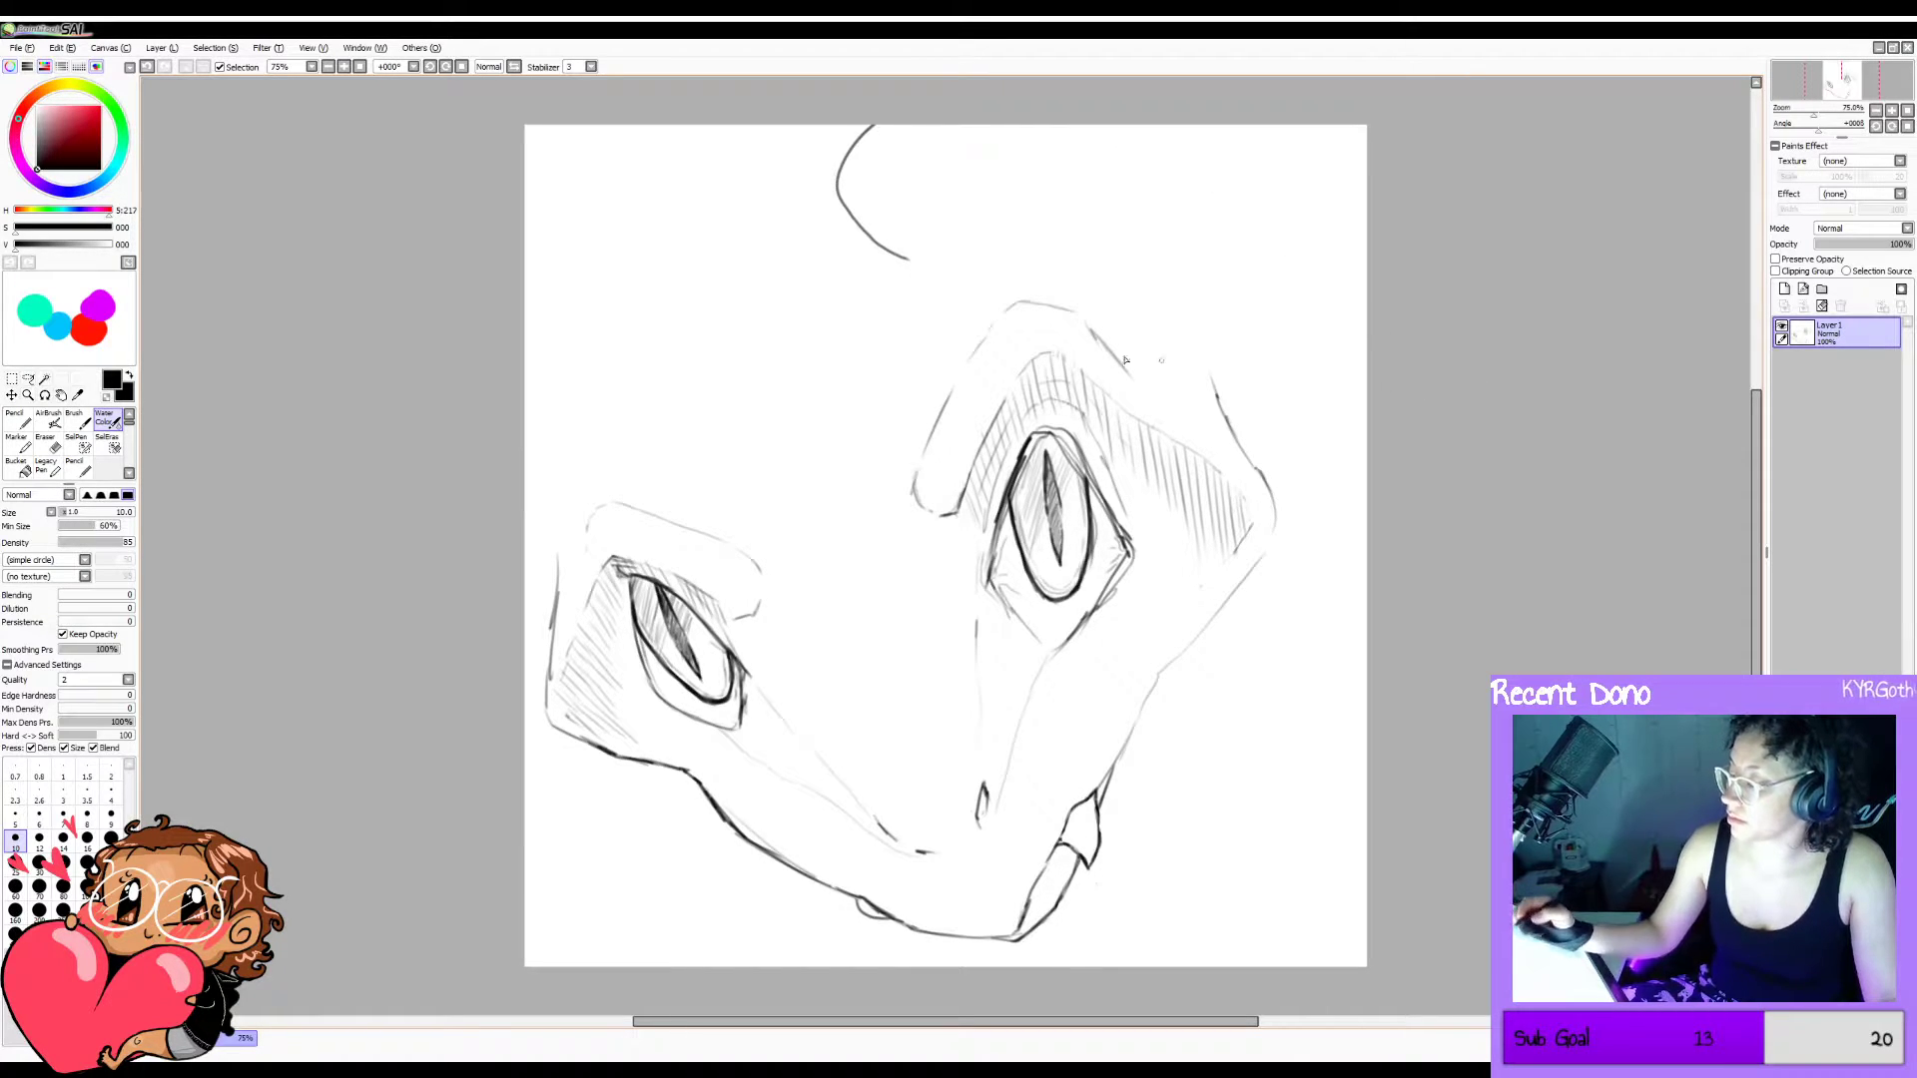
key(ctrl+z)
drag(908, 249, 911, 125)
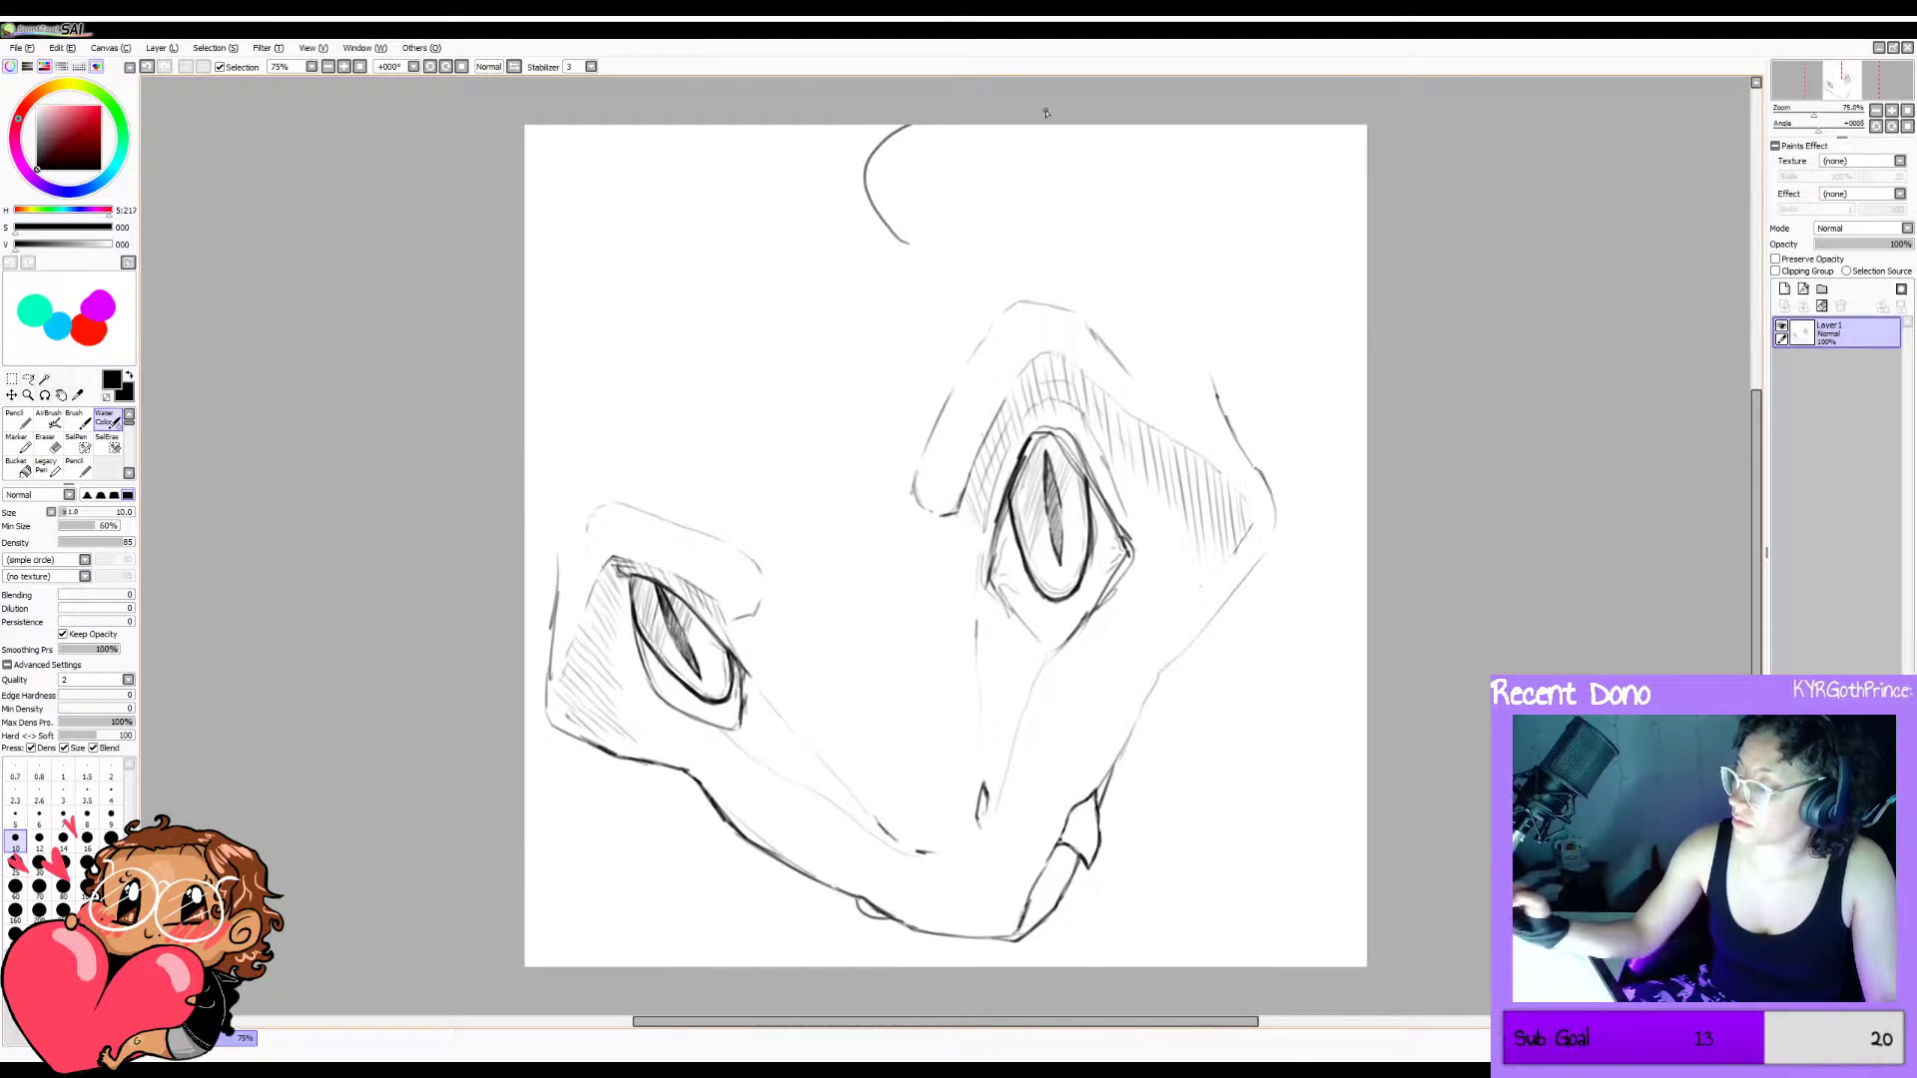
mouse_move(661, 374)
mouse_down()
mouse_move(634, 160)
mouse_move(727, 131)
mouse_up()
key(ctrl+z)
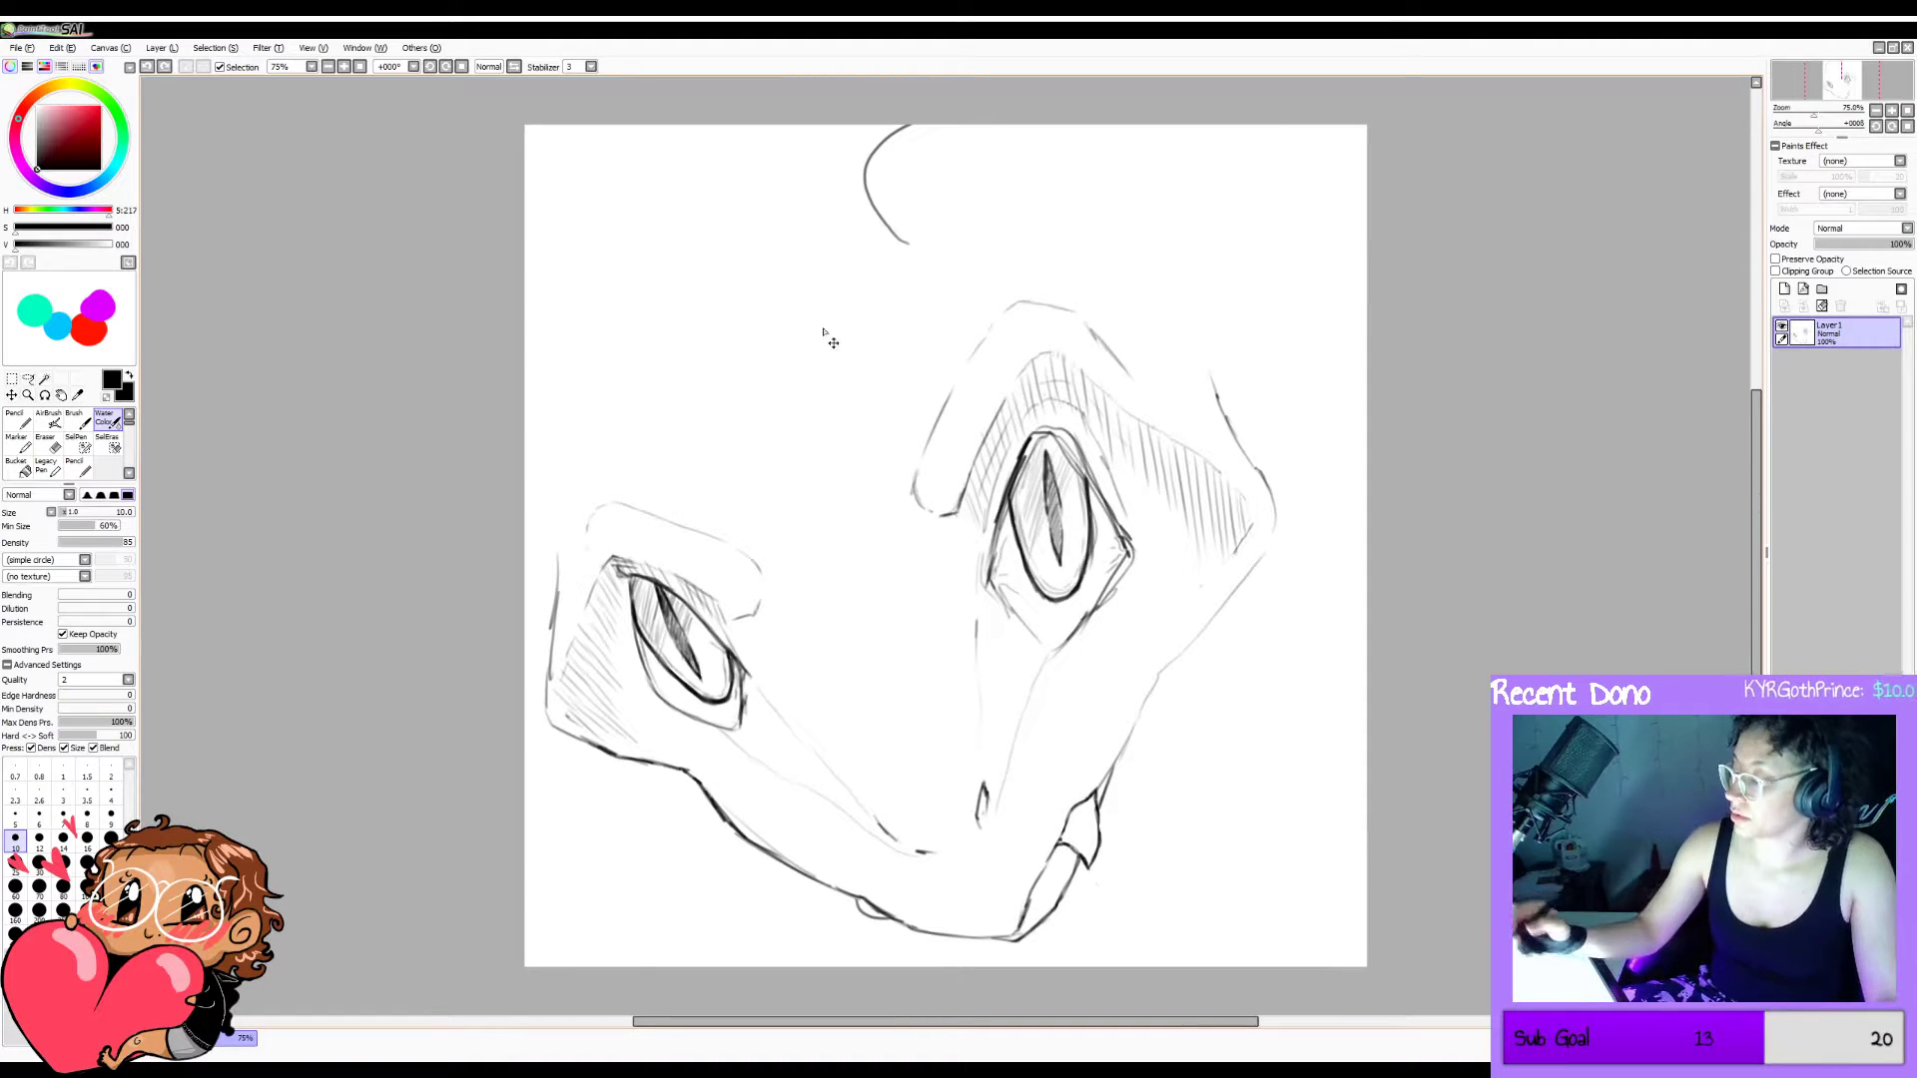
mouse_move(684, 373)
mouse_down()
mouse_move(640, 351)
mouse_move(625, 126)
mouse_up()
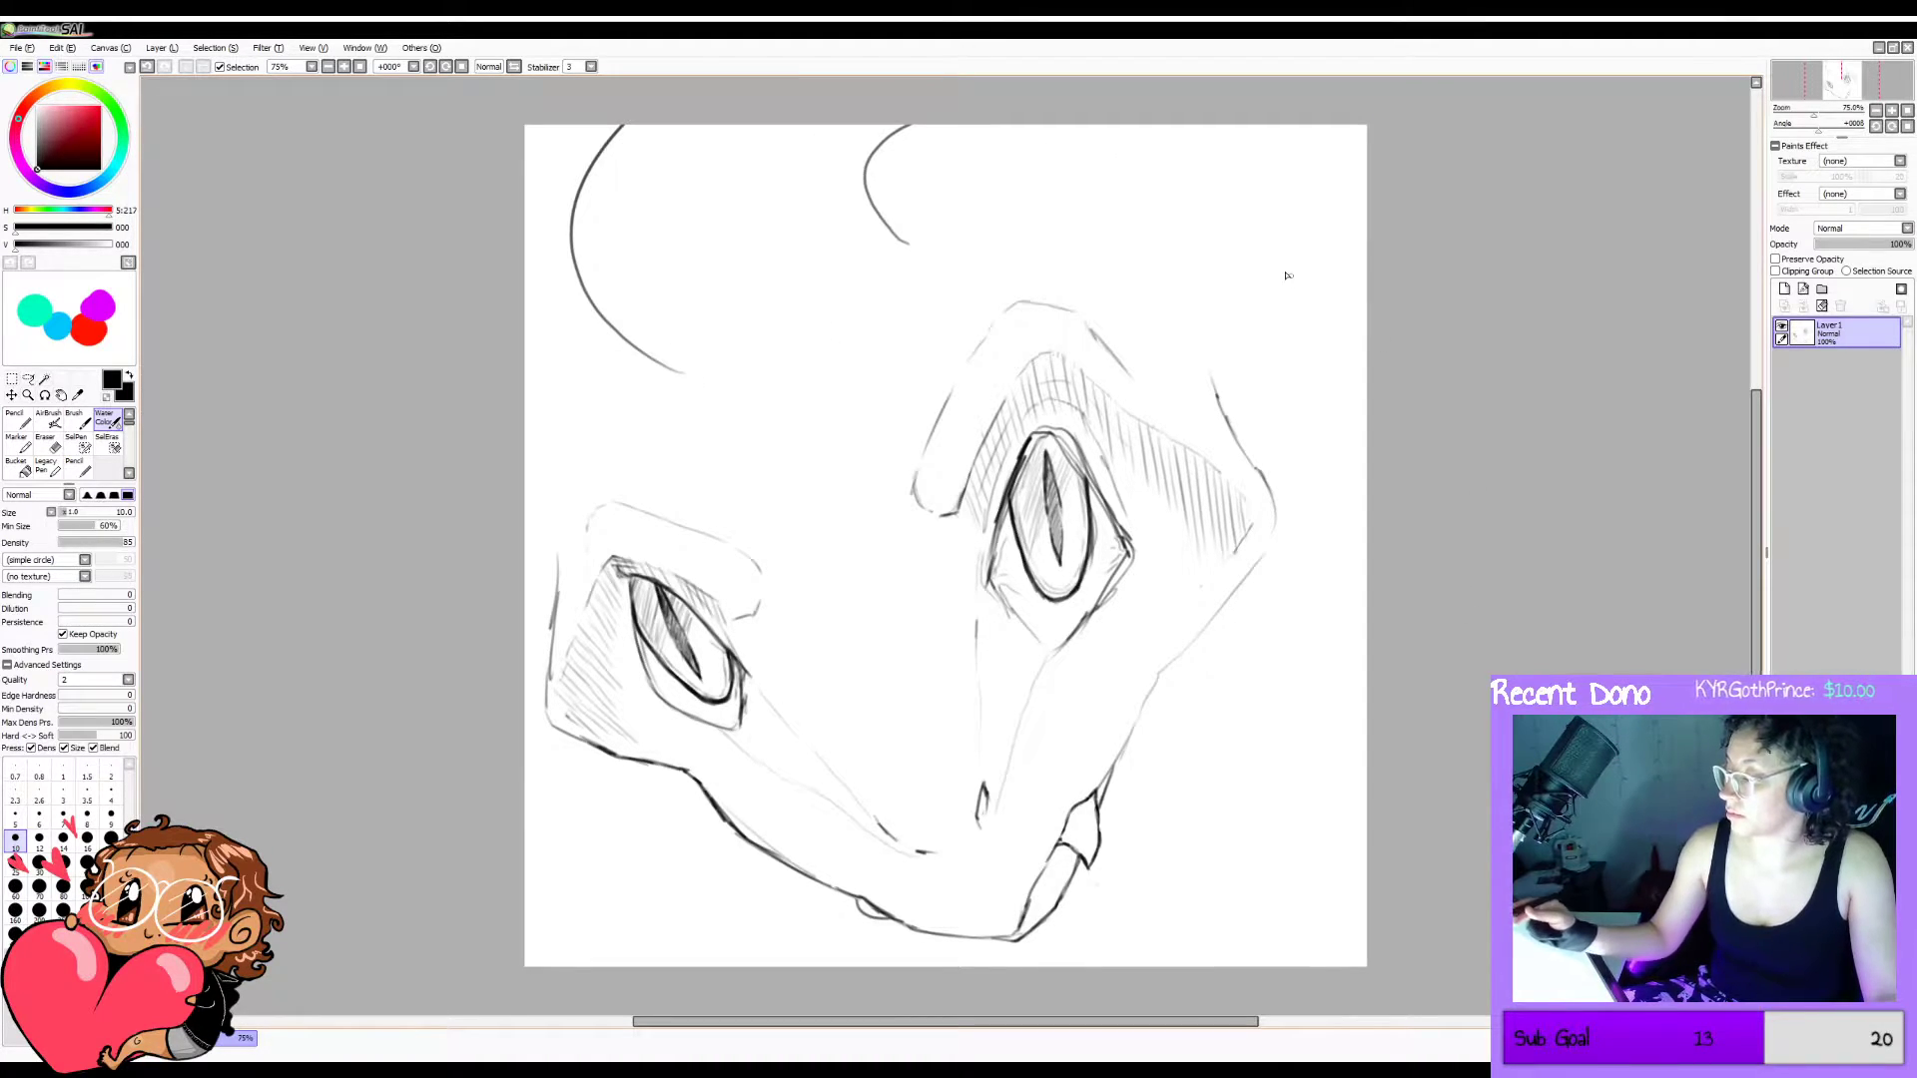
key(ctrl+z)
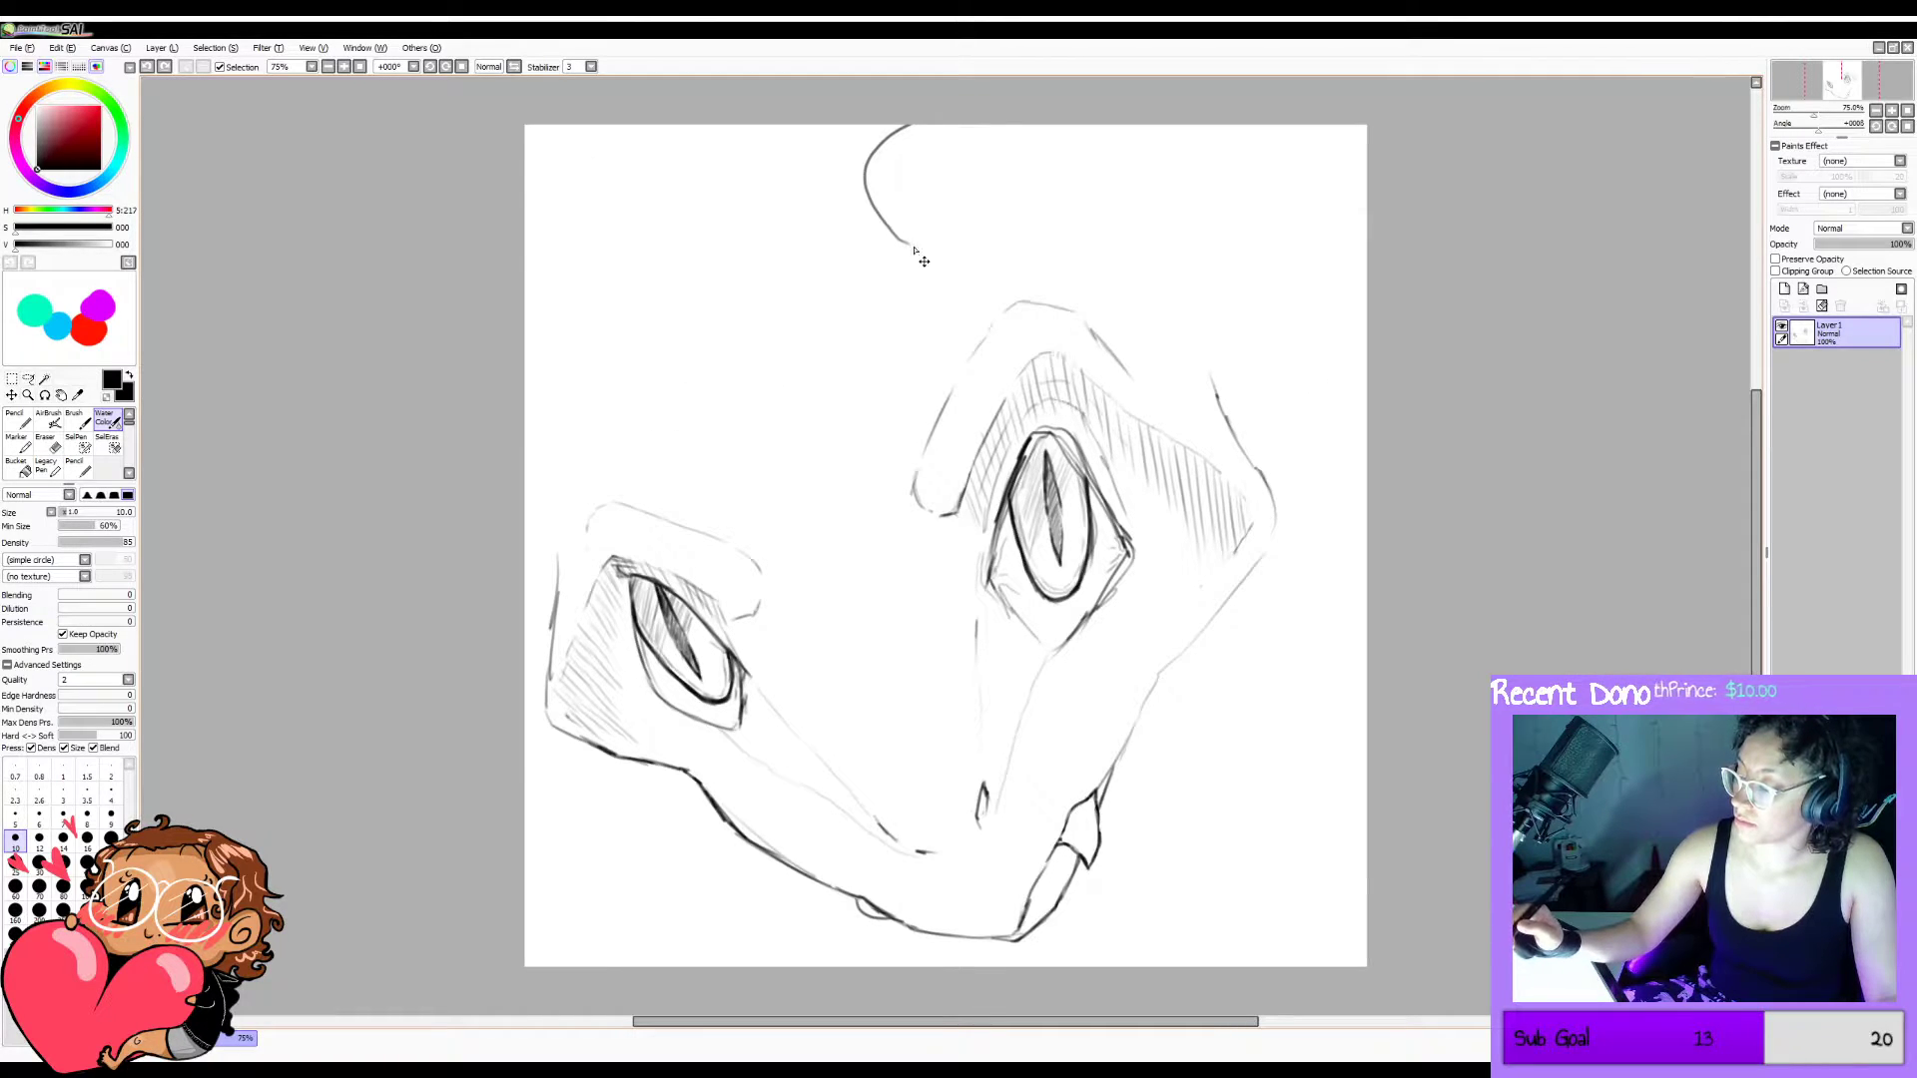
key(ctrl+z)
Draw an angular plate outline on the forehead above the smaller eye, with a jagged lower-left corner and a side running to the canvas edge.
mouse_move(909, 255)
mouse_down()
mouse_move(828, 403)
mouse_move(767, 431)
mouse_move(631, 441)
mouse_move(595, 425)
mouse_move(524, 263)
mouse_up()
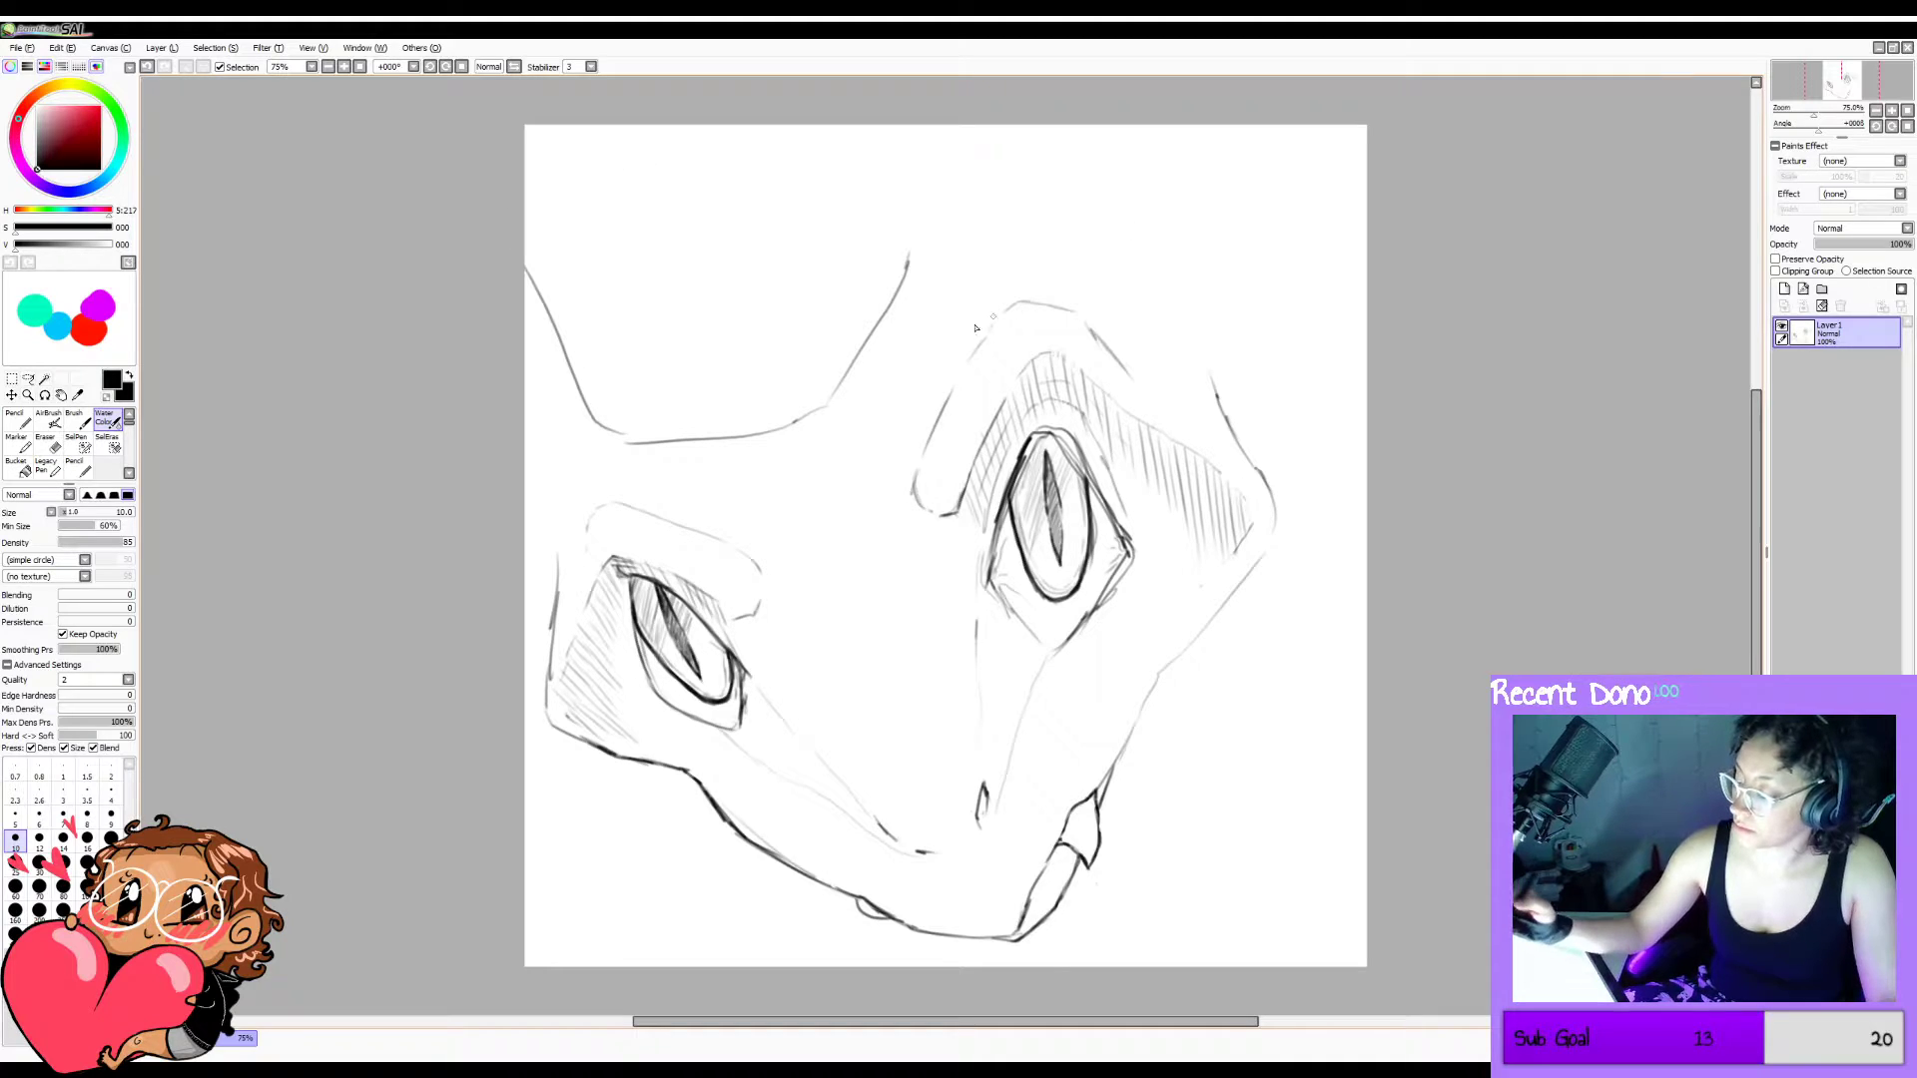
key(ctrl+z)
mouse_move(626, 443)
mouse_down()
mouse_move(601, 429)
mouse_move(545, 290)
mouse_up()
key(ctrl+z)
mouse_move(599, 405)
mouse_down()
mouse_move(509, 206)
mouse_move(518, 141)
mouse_up()
key(ctrl+z)
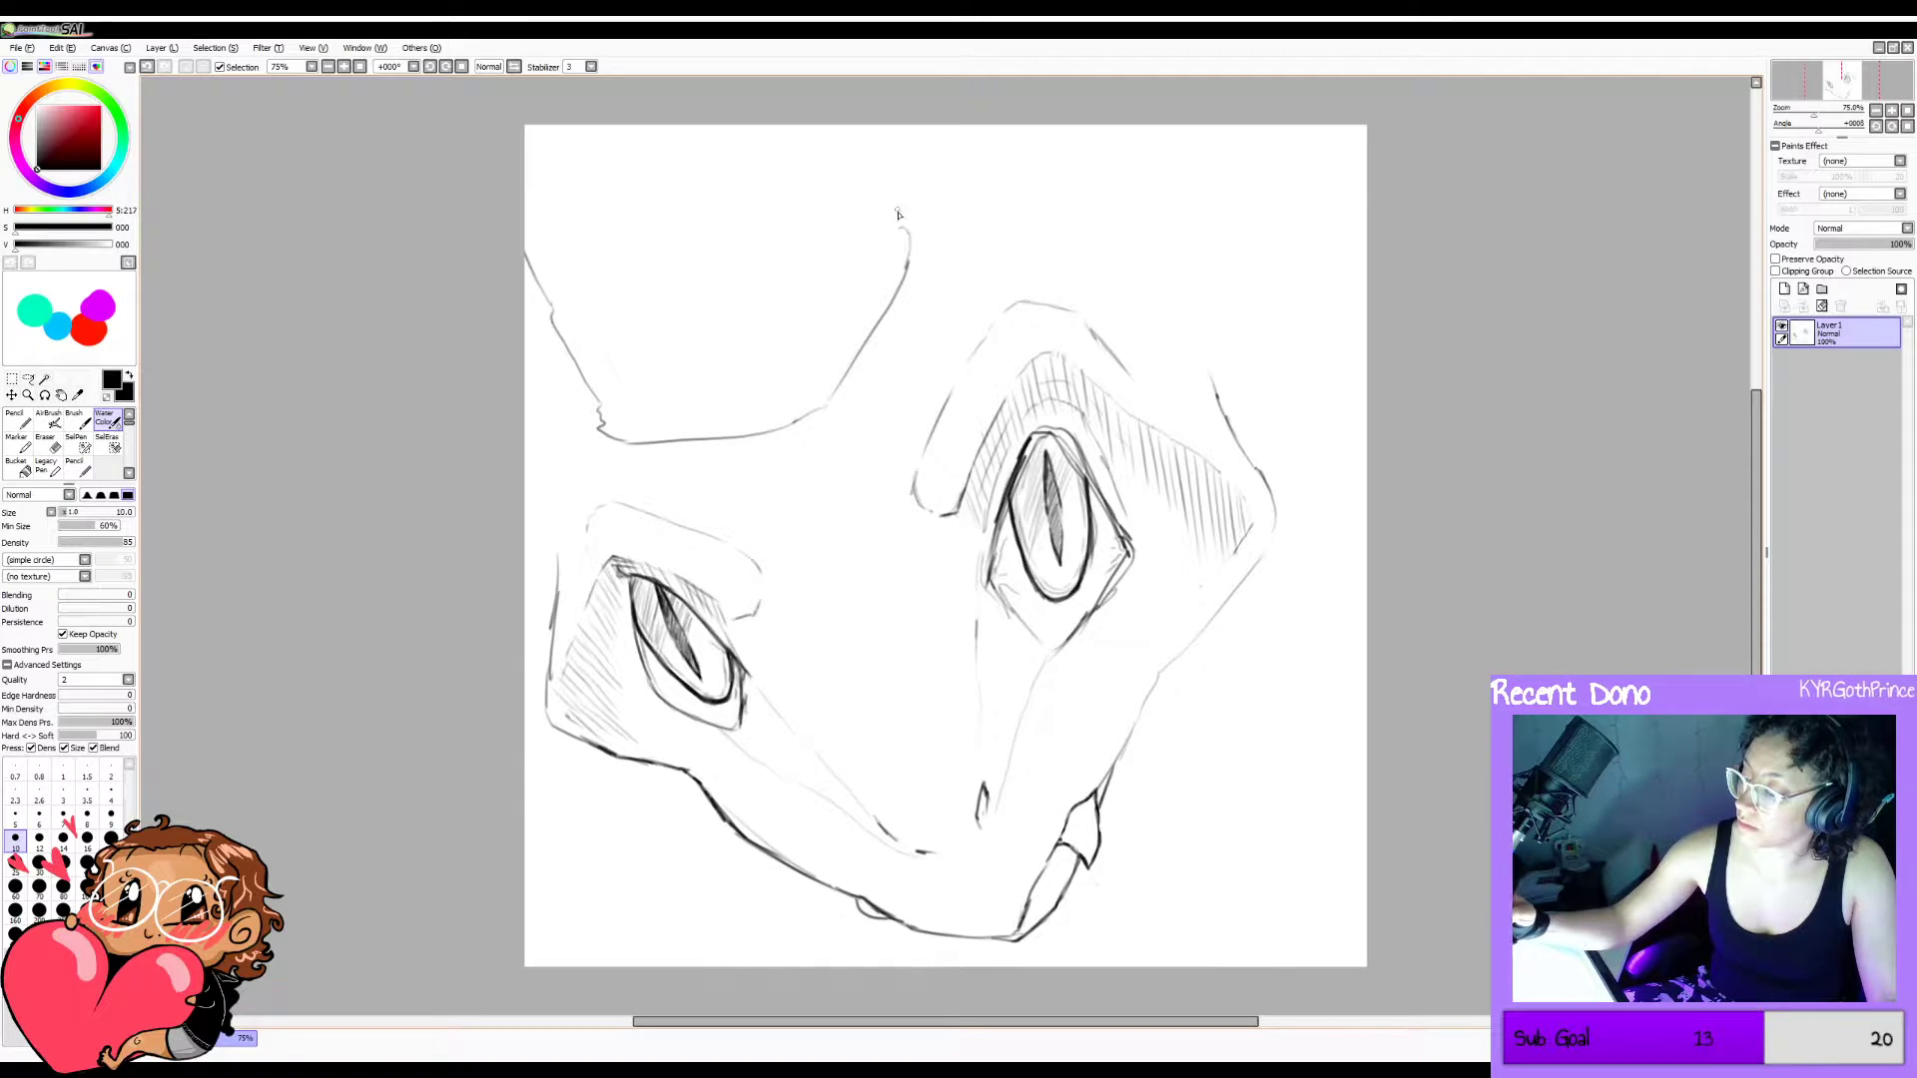
Add jagged nicks at the forehead plate's lower-left and right corners, and extend its right side up to the canvas's upper edge.
key(ctrl+z)
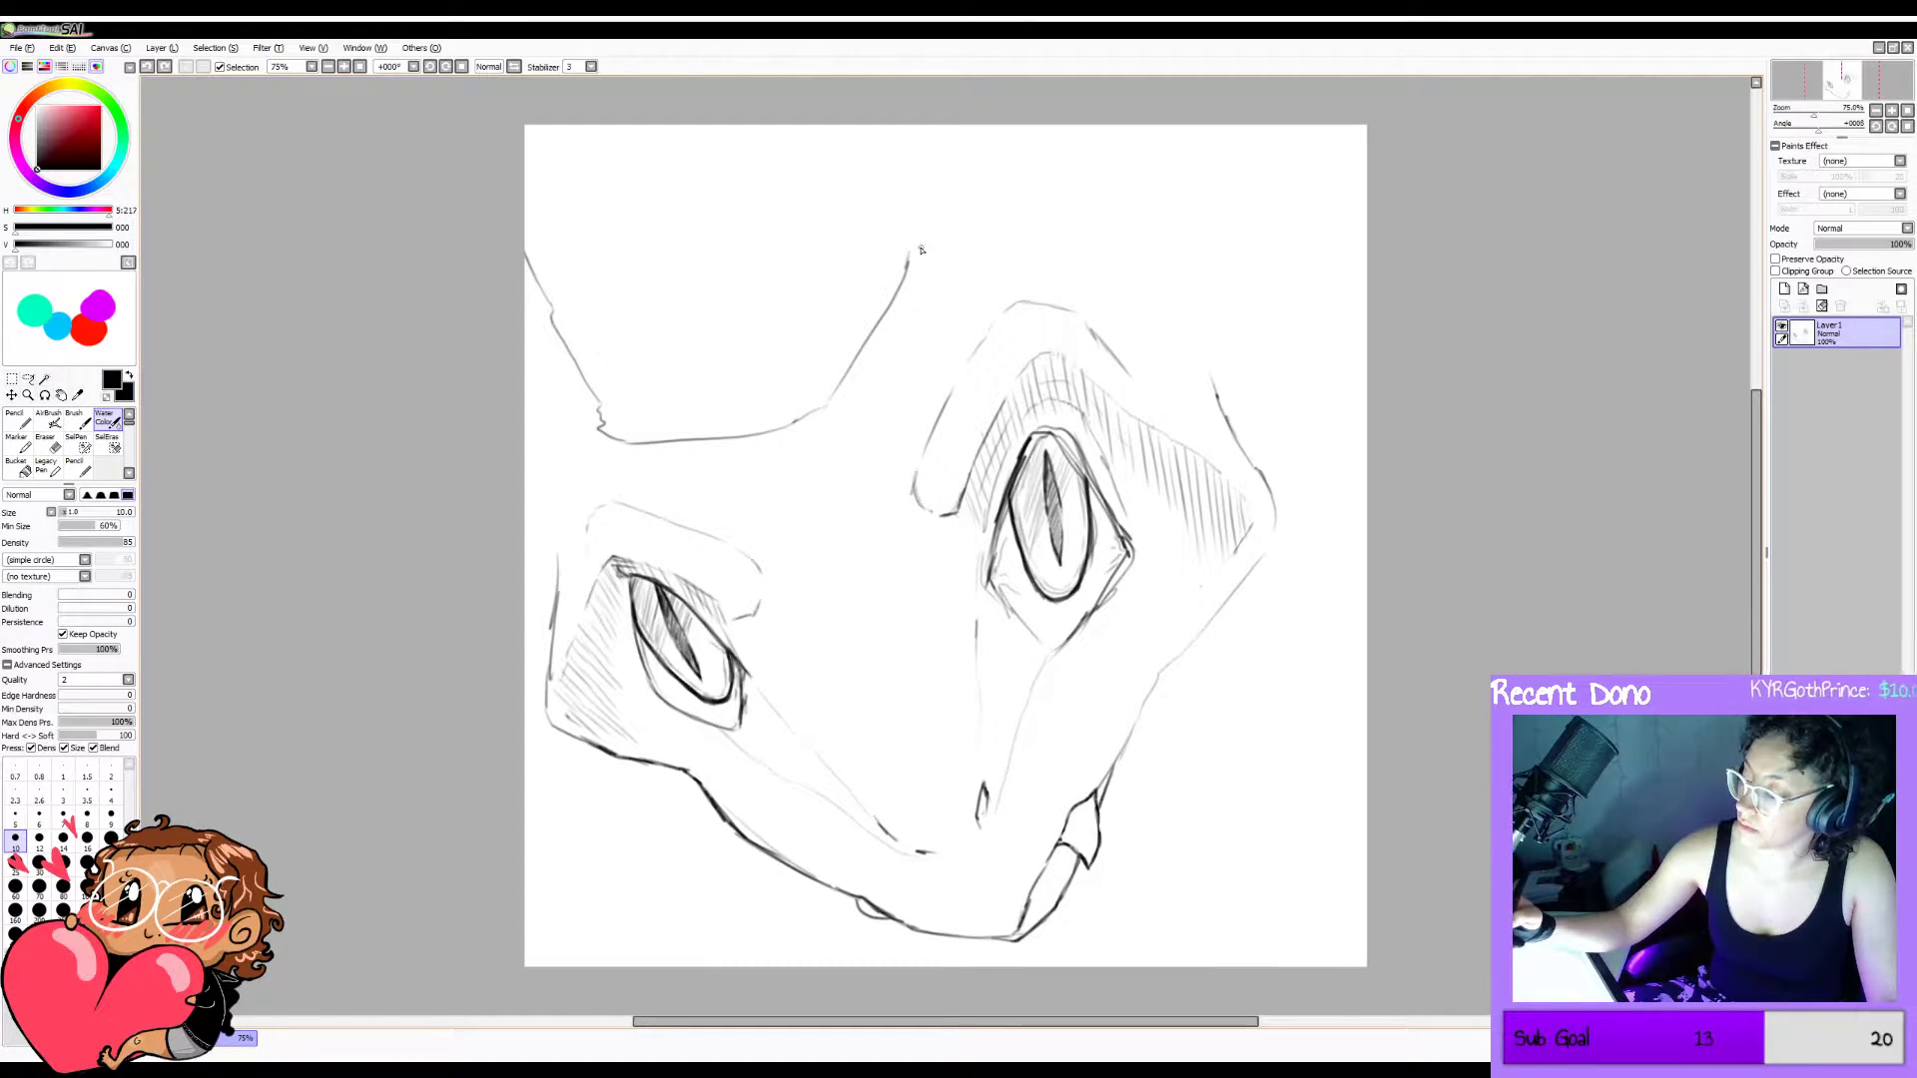
drag(921, 248, 913, 241)
mouse_move(598, 438)
mouse_down()
mouse_move(594, 461)
mouse_move(593, 439)
mouse_up()
key(ctrl+z)
key(ctrl+z)
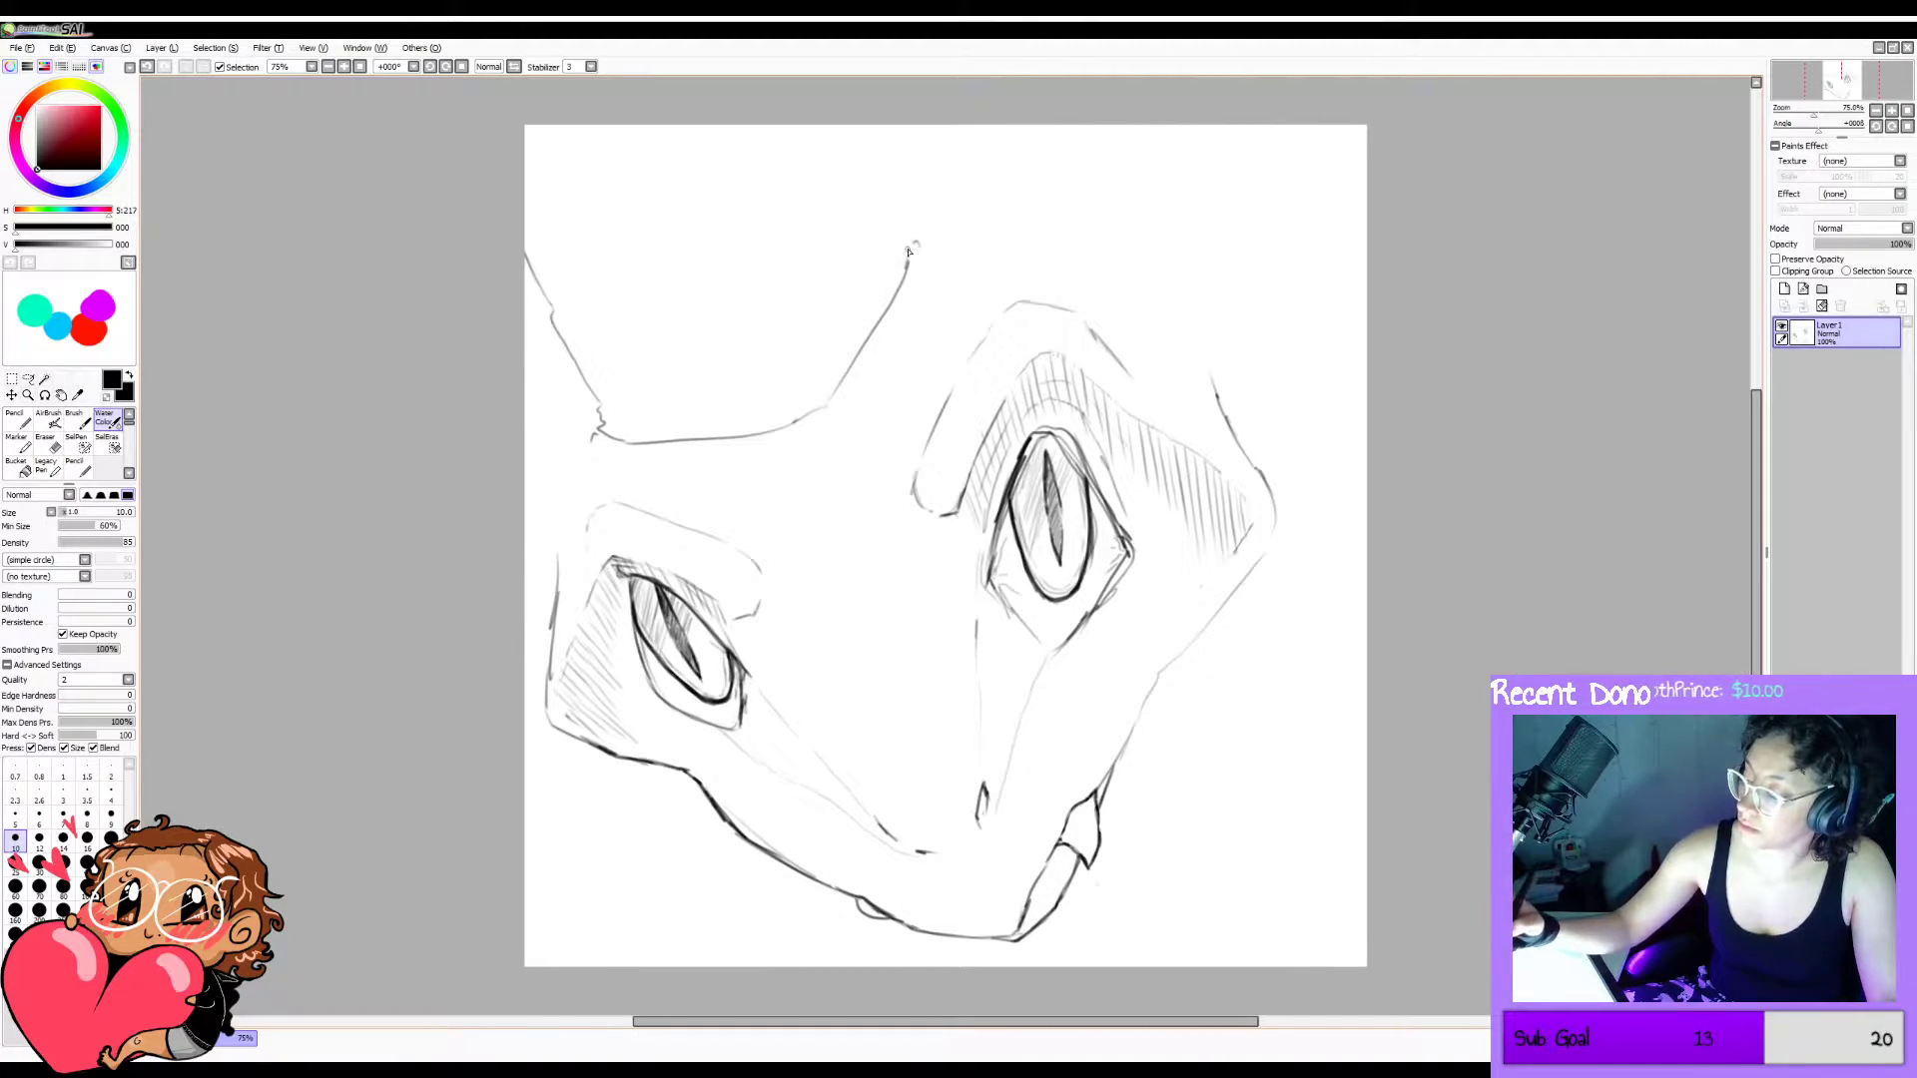
drag(902, 238, 834, 120)
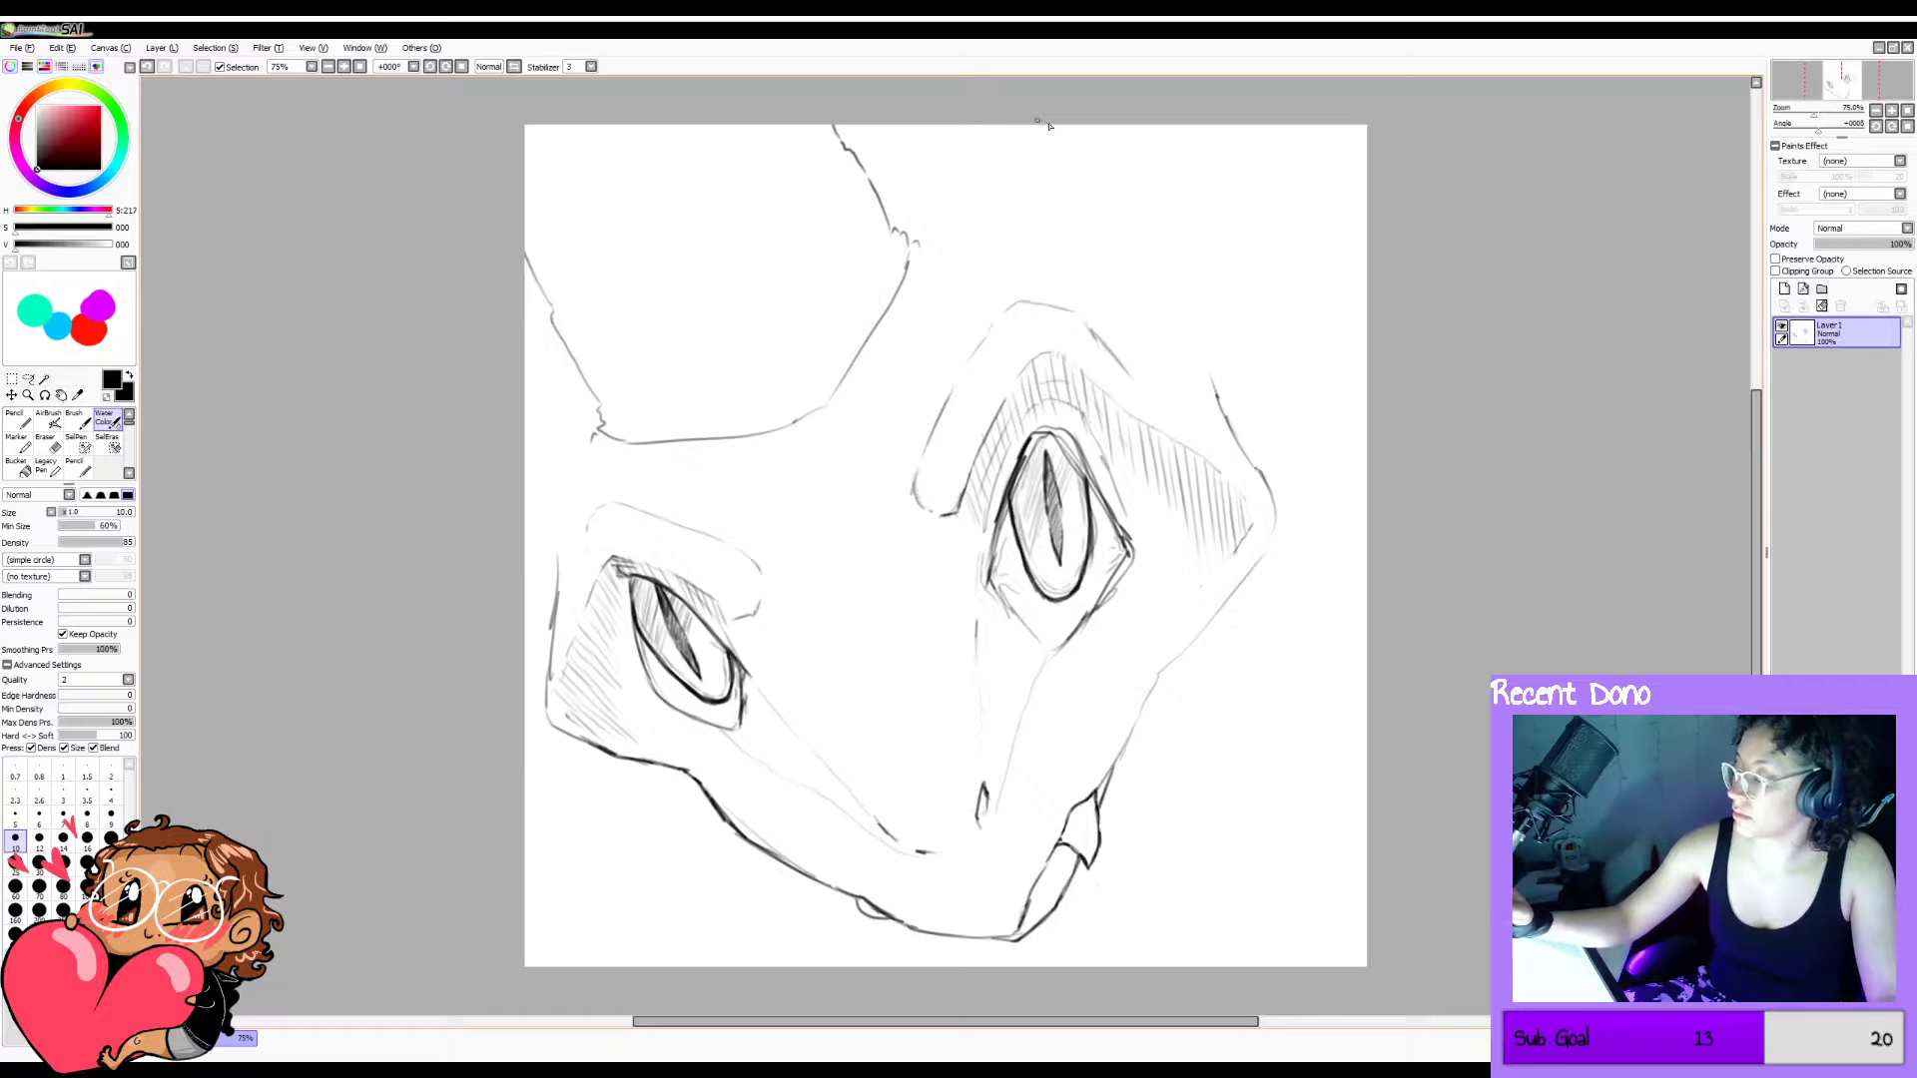
Draw a curved spike above the larger eye, coming down from the canvas's upper edge and tapering to a point.
mouse_move(1050, 124)
mouse_down()
mouse_move(1159, 180)
mouse_move(1238, 267)
mouse_up()
key(ctrl+z)
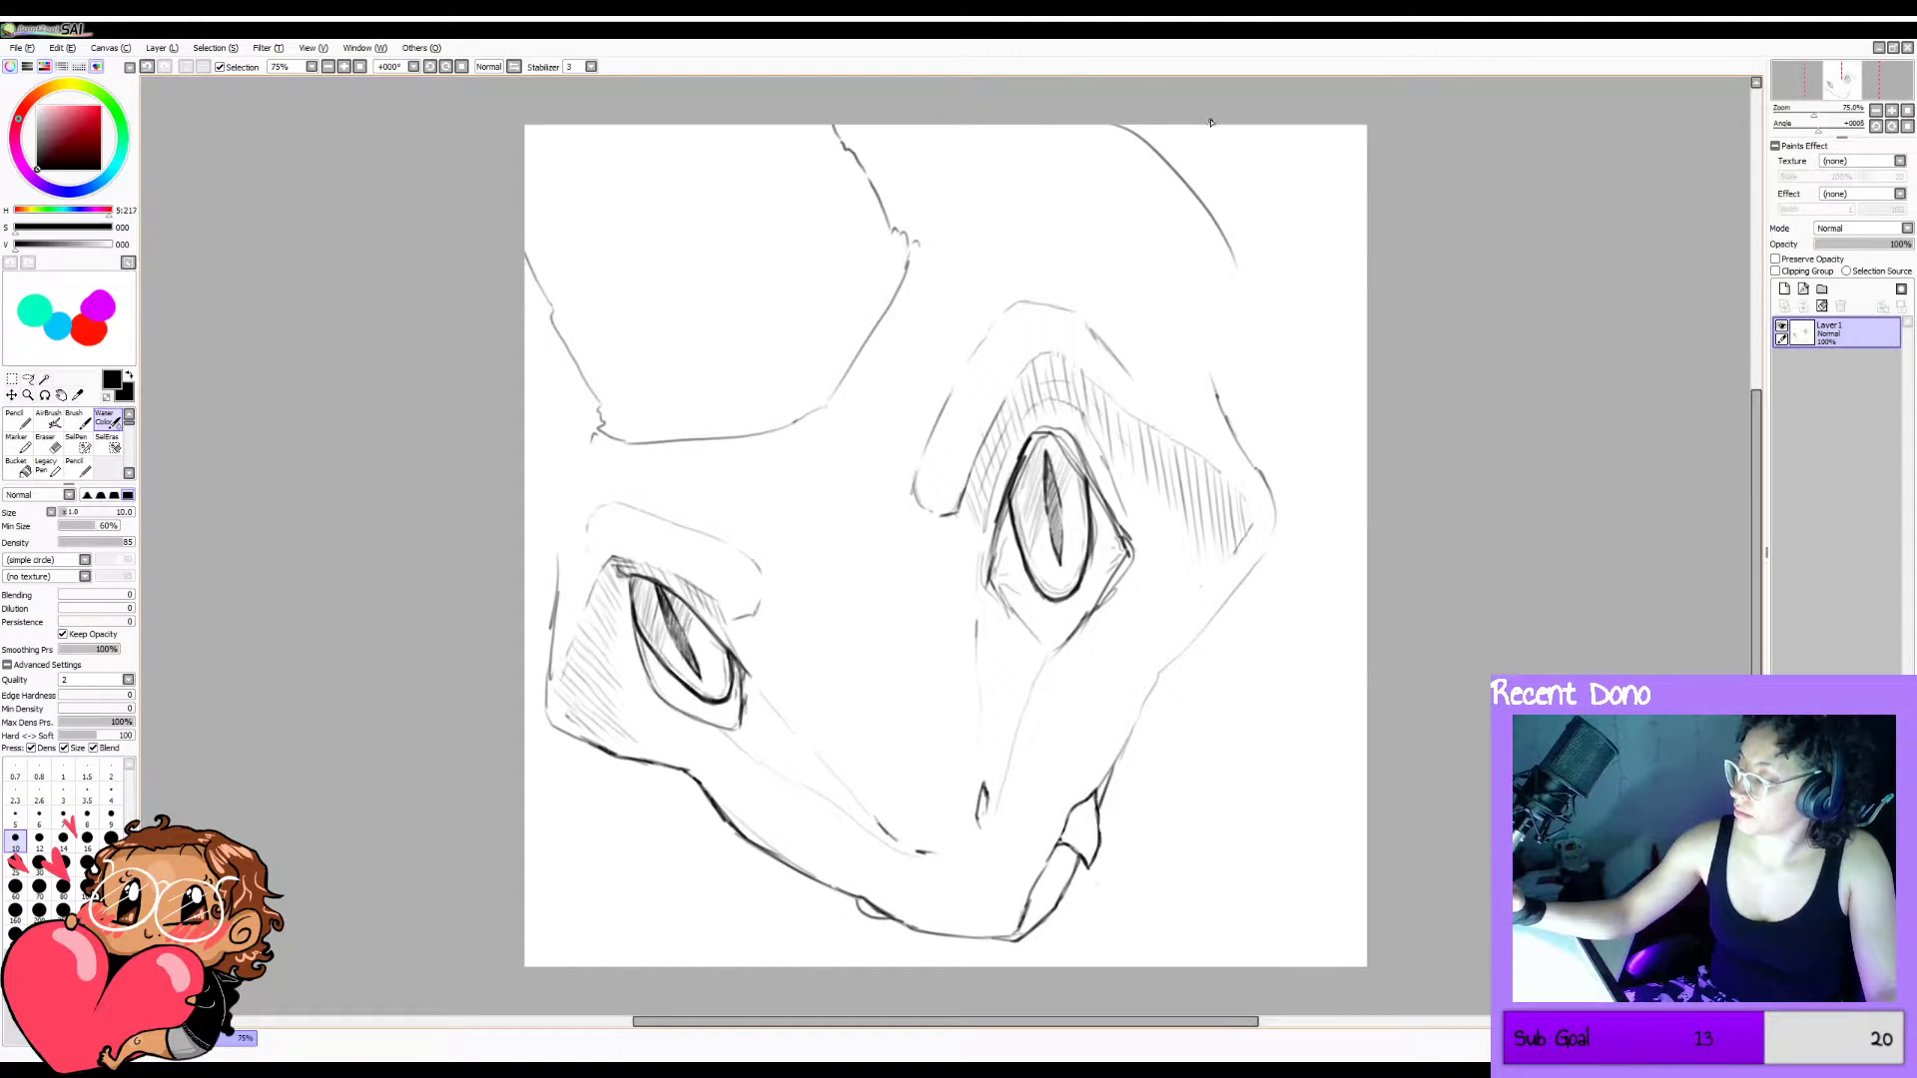
mouse_move(1210, 122)
mouse_down()
mouse_move(1243, 250)
mouse_move(1236, 153)
mouse_move(1242, 238)
mouse_up()
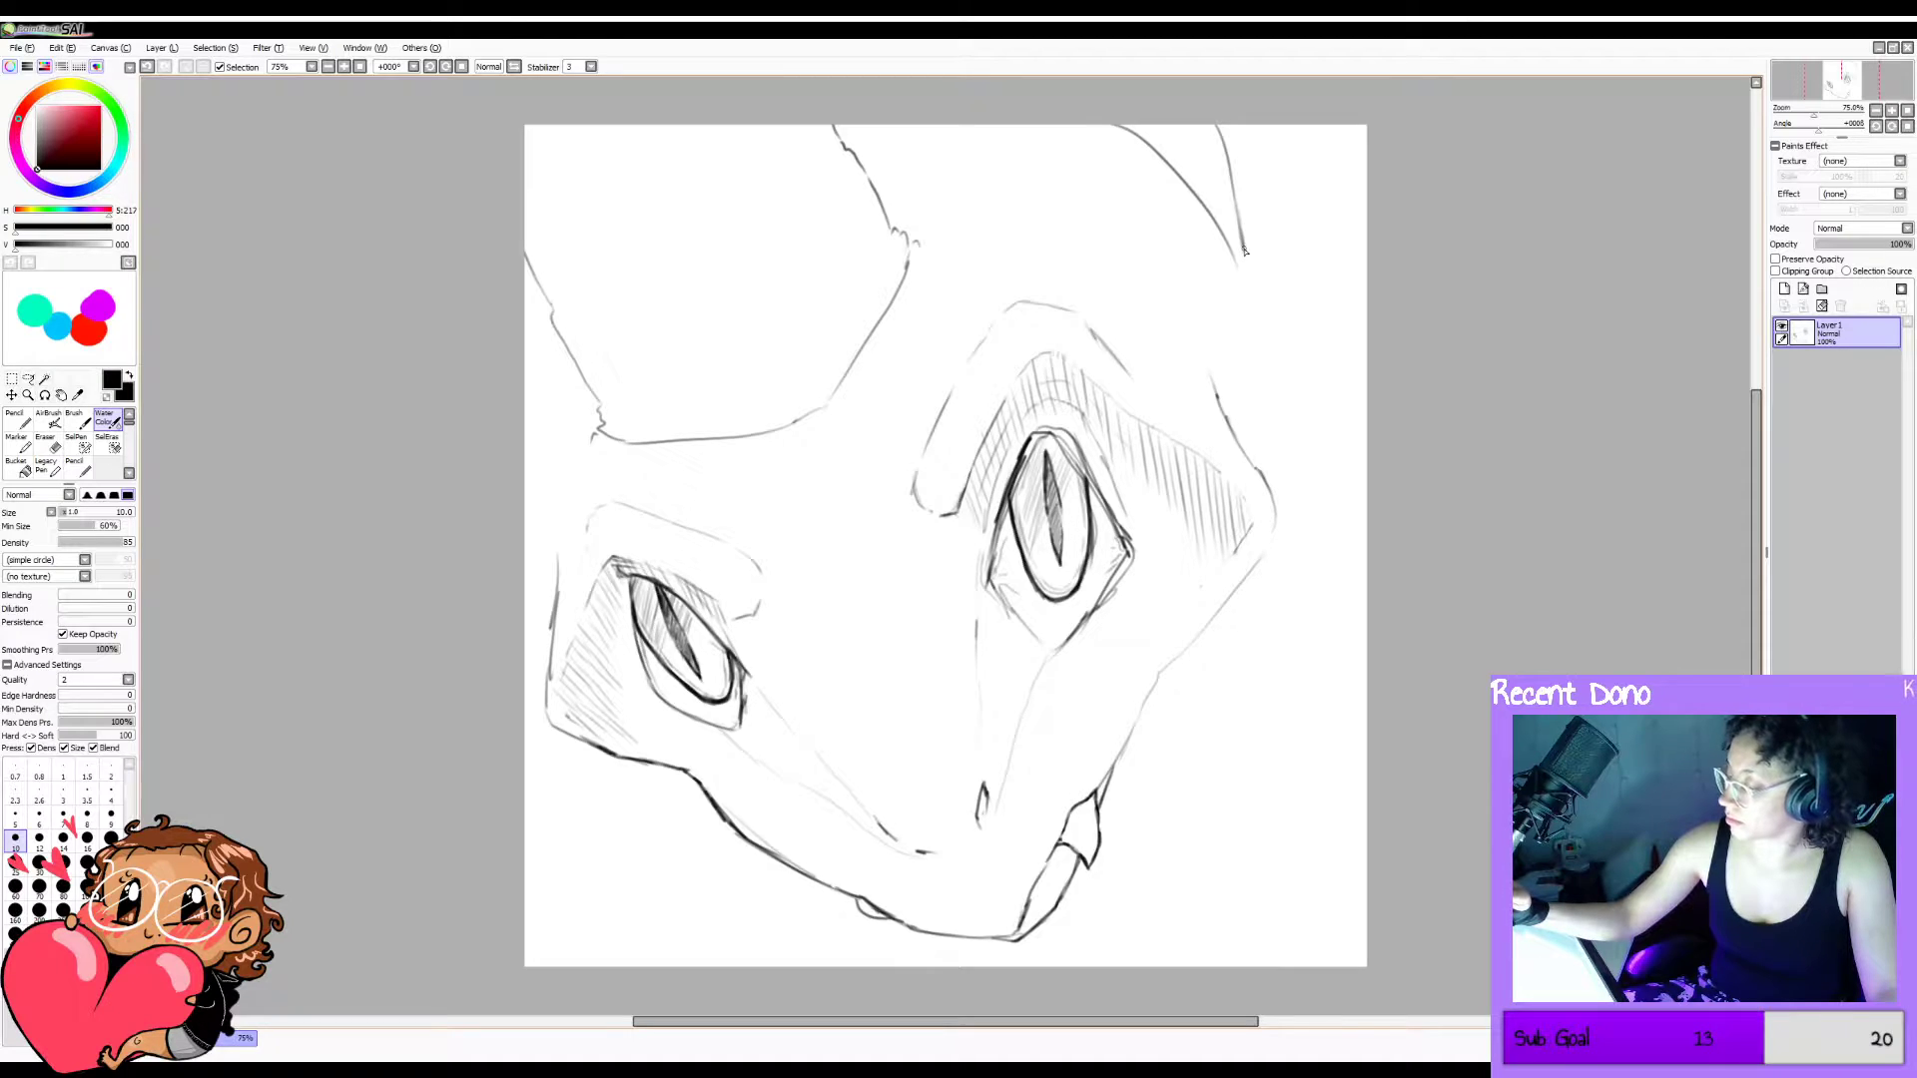
key(ctrl+z)
key(ctrl+z)
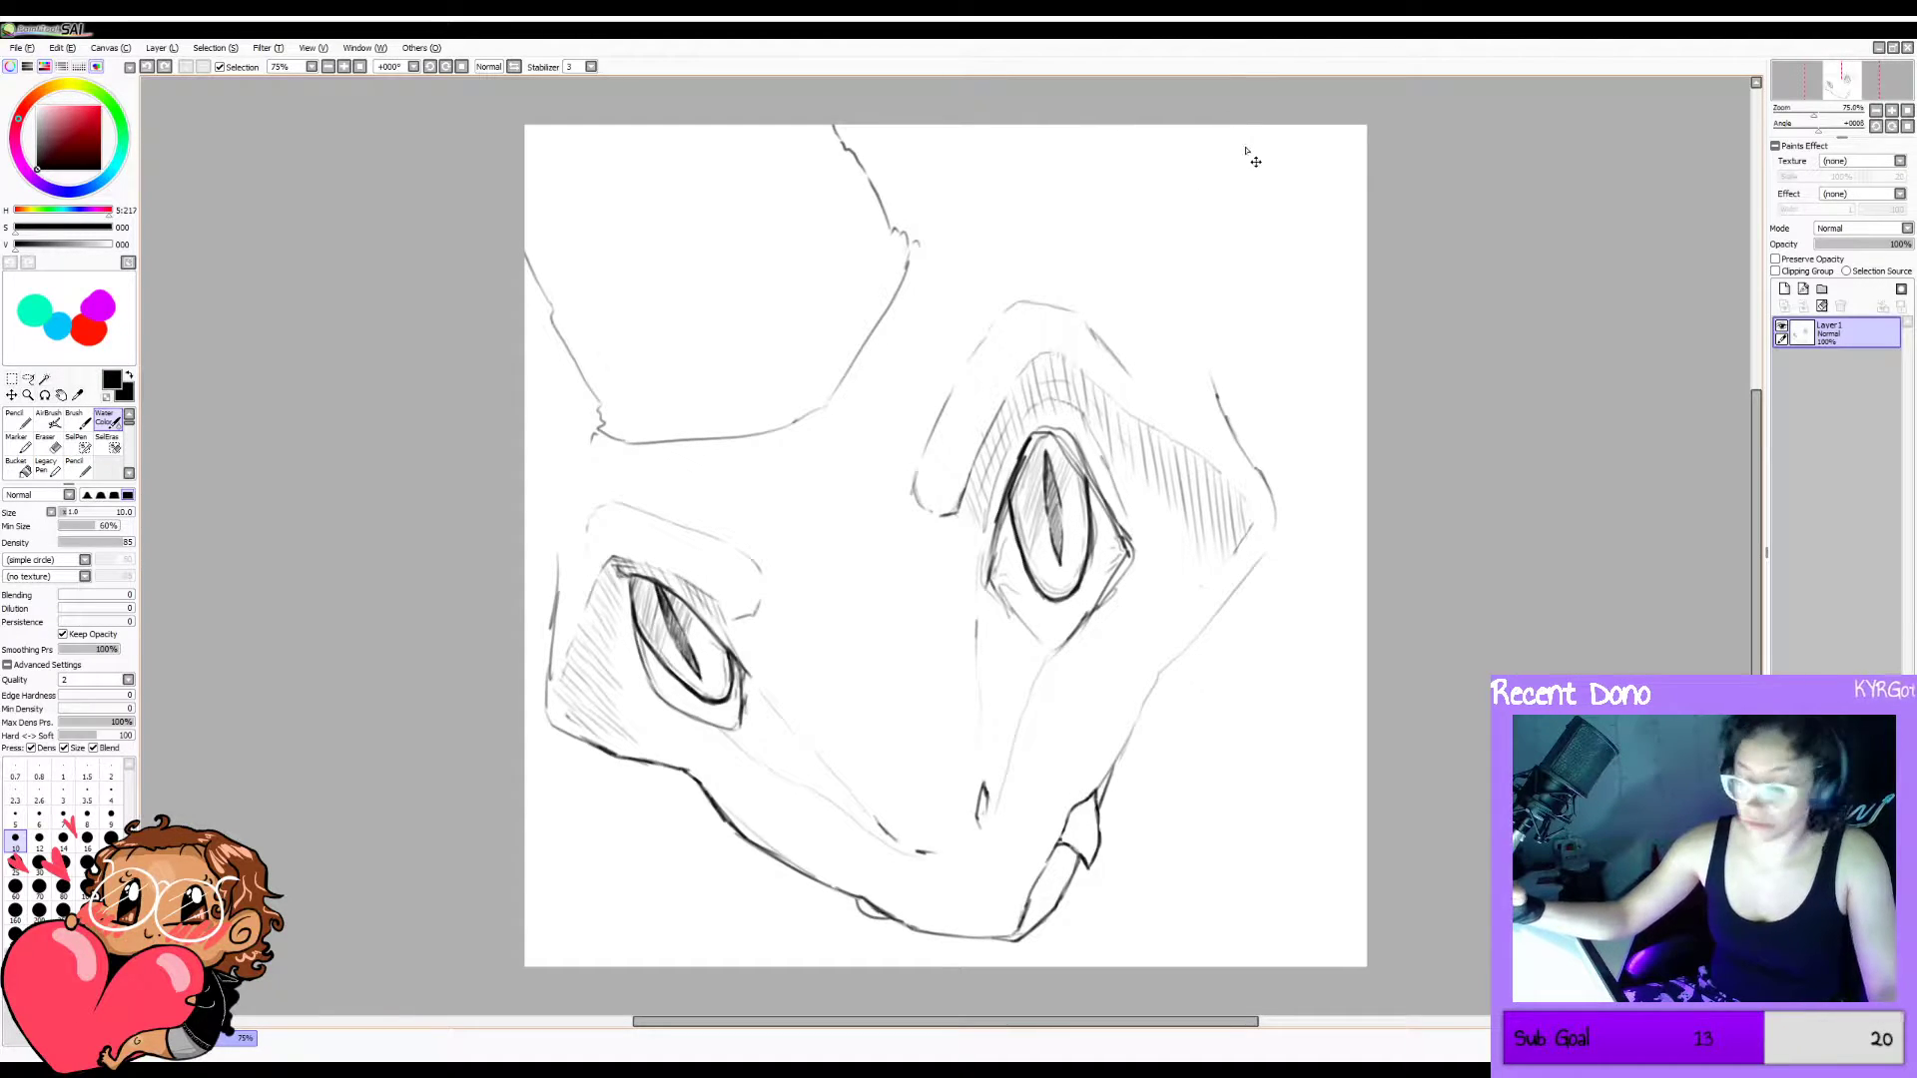
key(ctrl+y)
mouse_move(1245, 121)
mouse_down()
mouse_move(1254, 265)
mouse_move(1234, 251)
mouse_up()
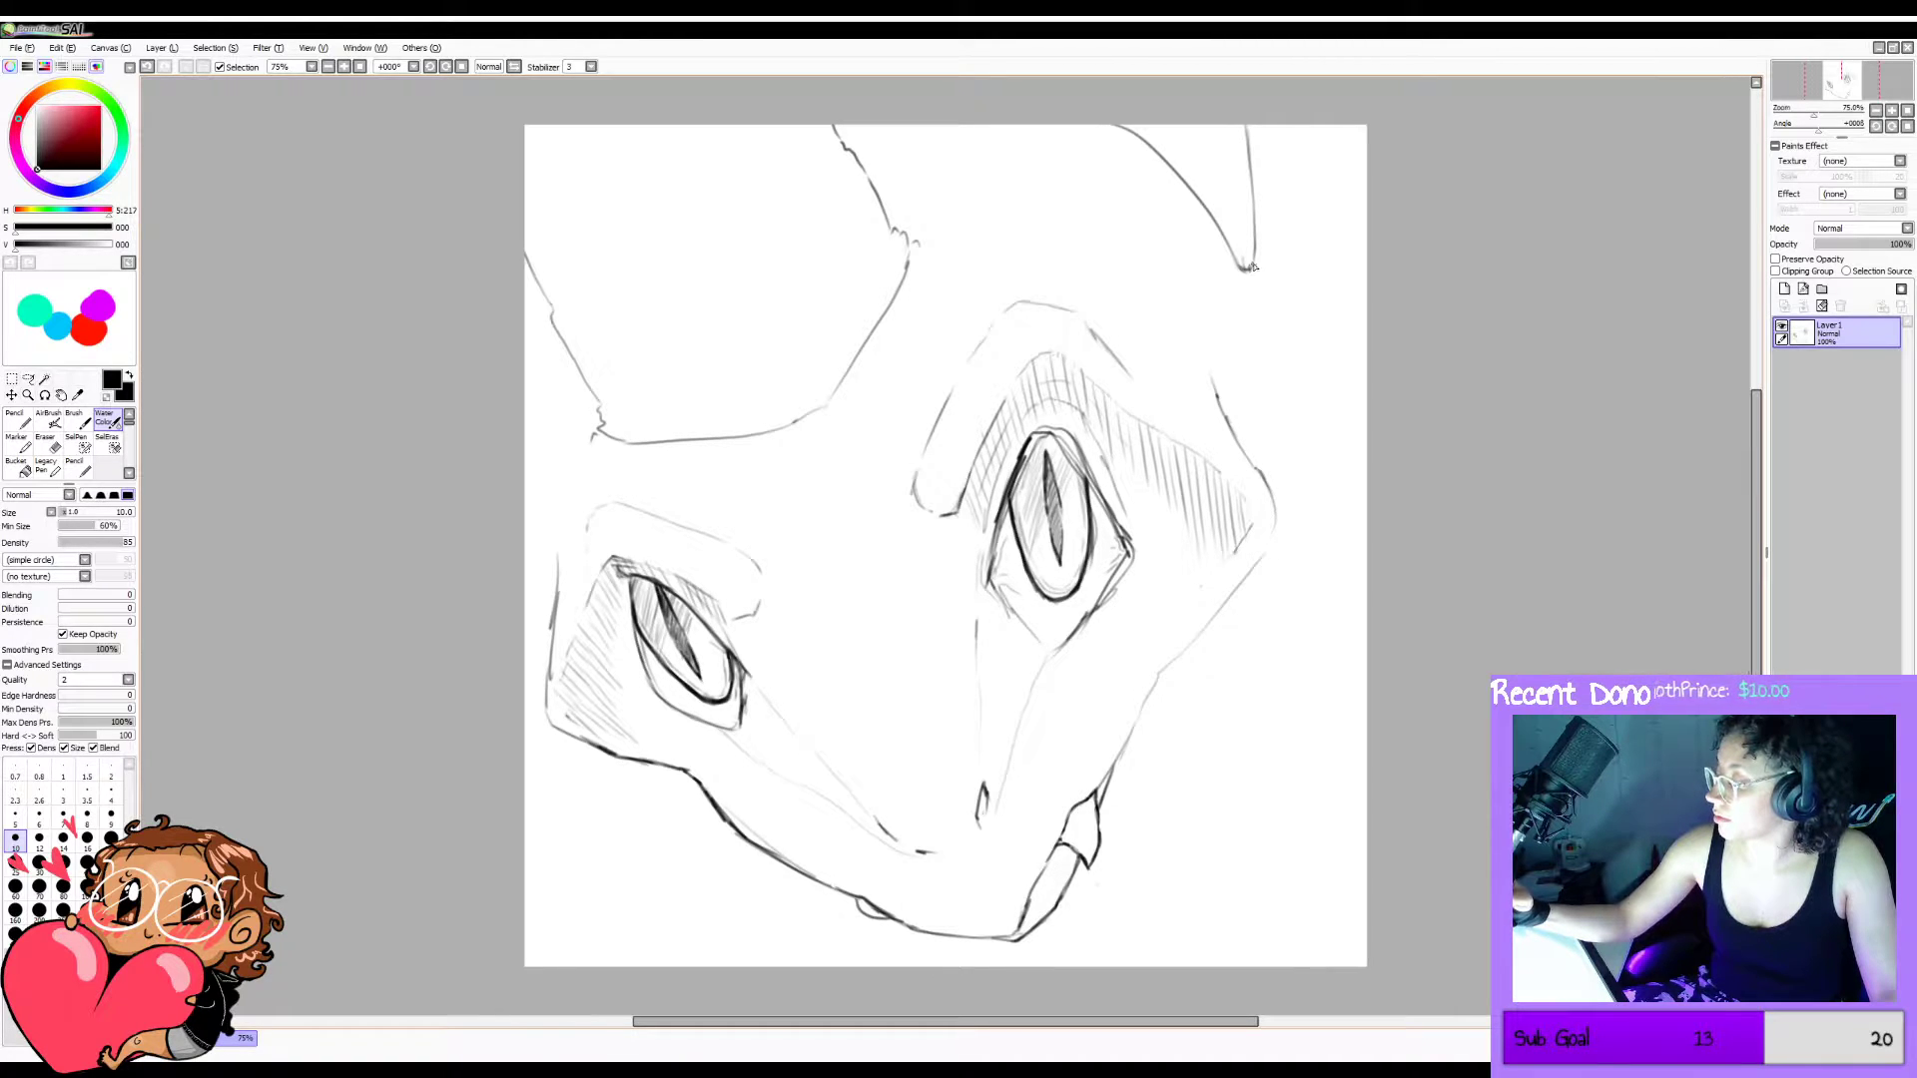
Refine the spike's tip and outer edge, add a faint line across it, and check the mirrored view.
drag(1248, 269, 1250, 228)
key(ctrl+z)
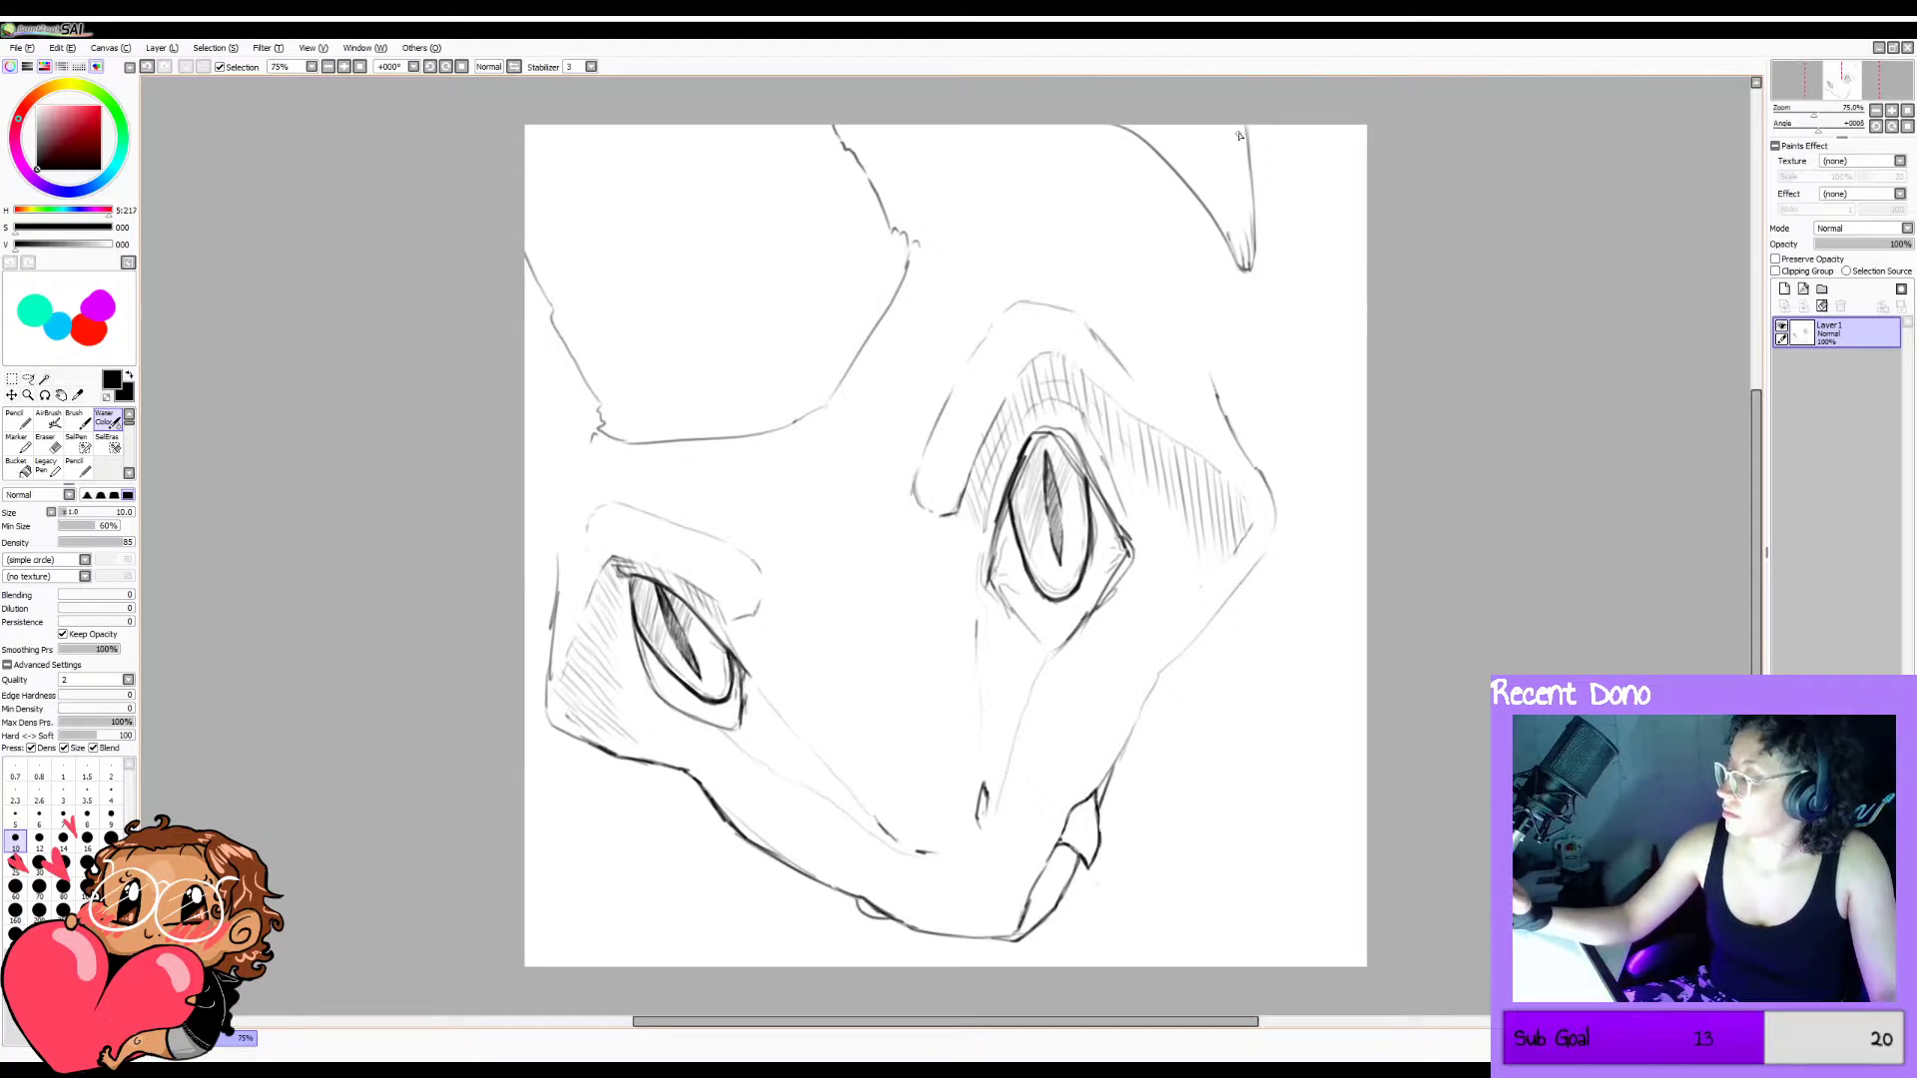
key(ctrl+z)
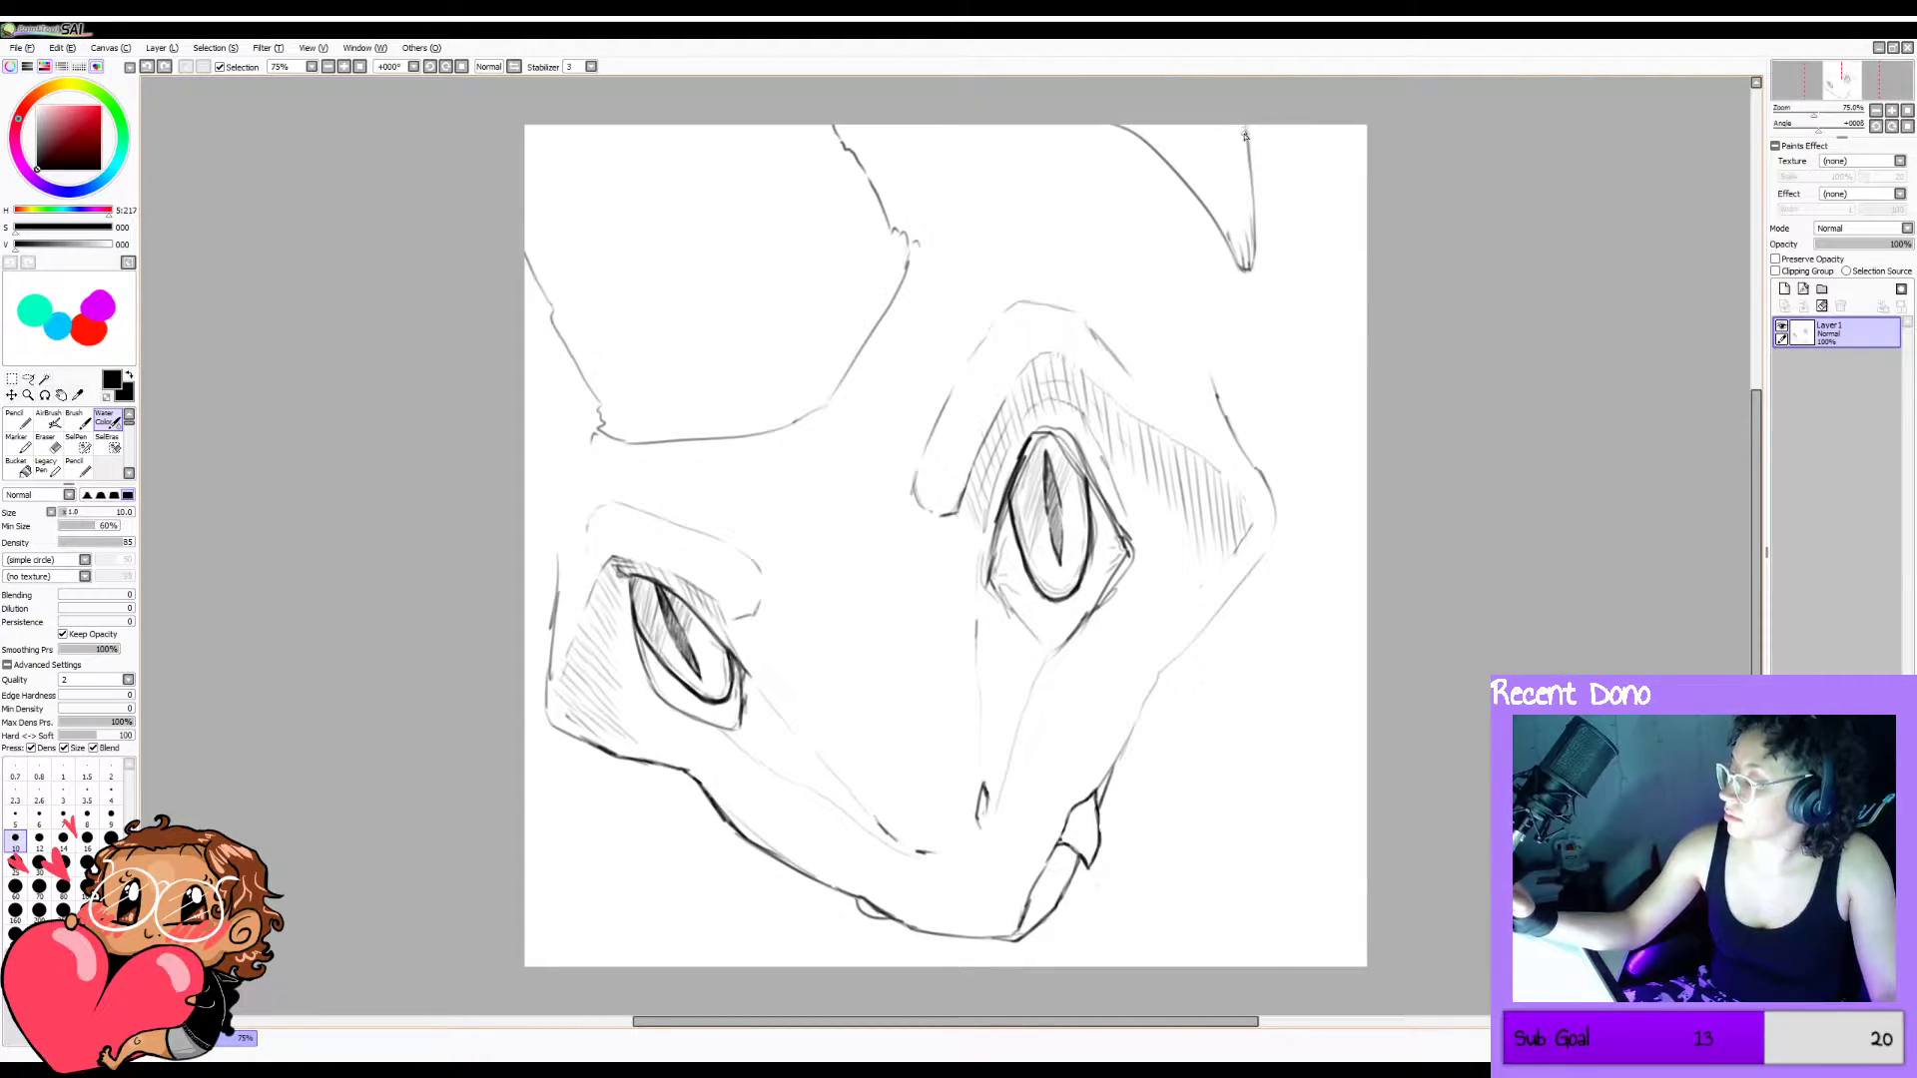
drag(1245, 126, 1249, 150)
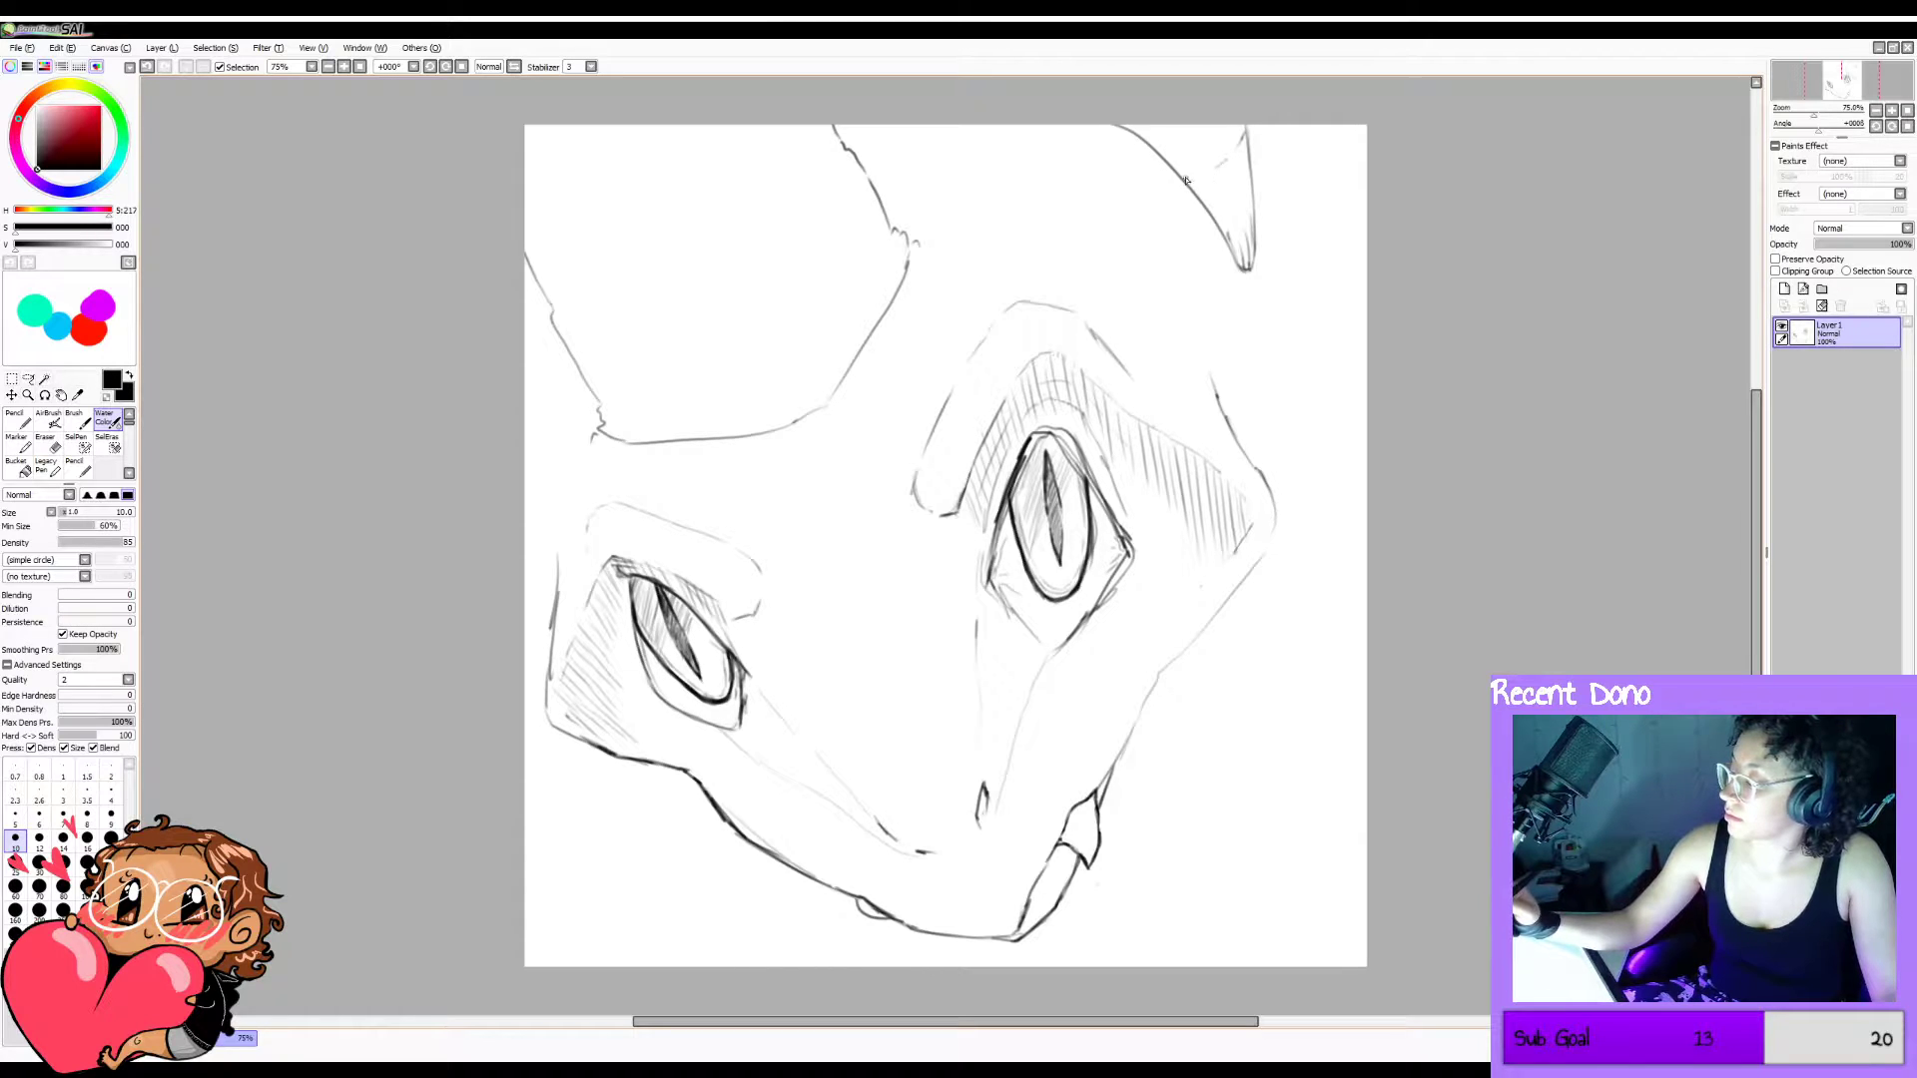
key(ctrl+z)
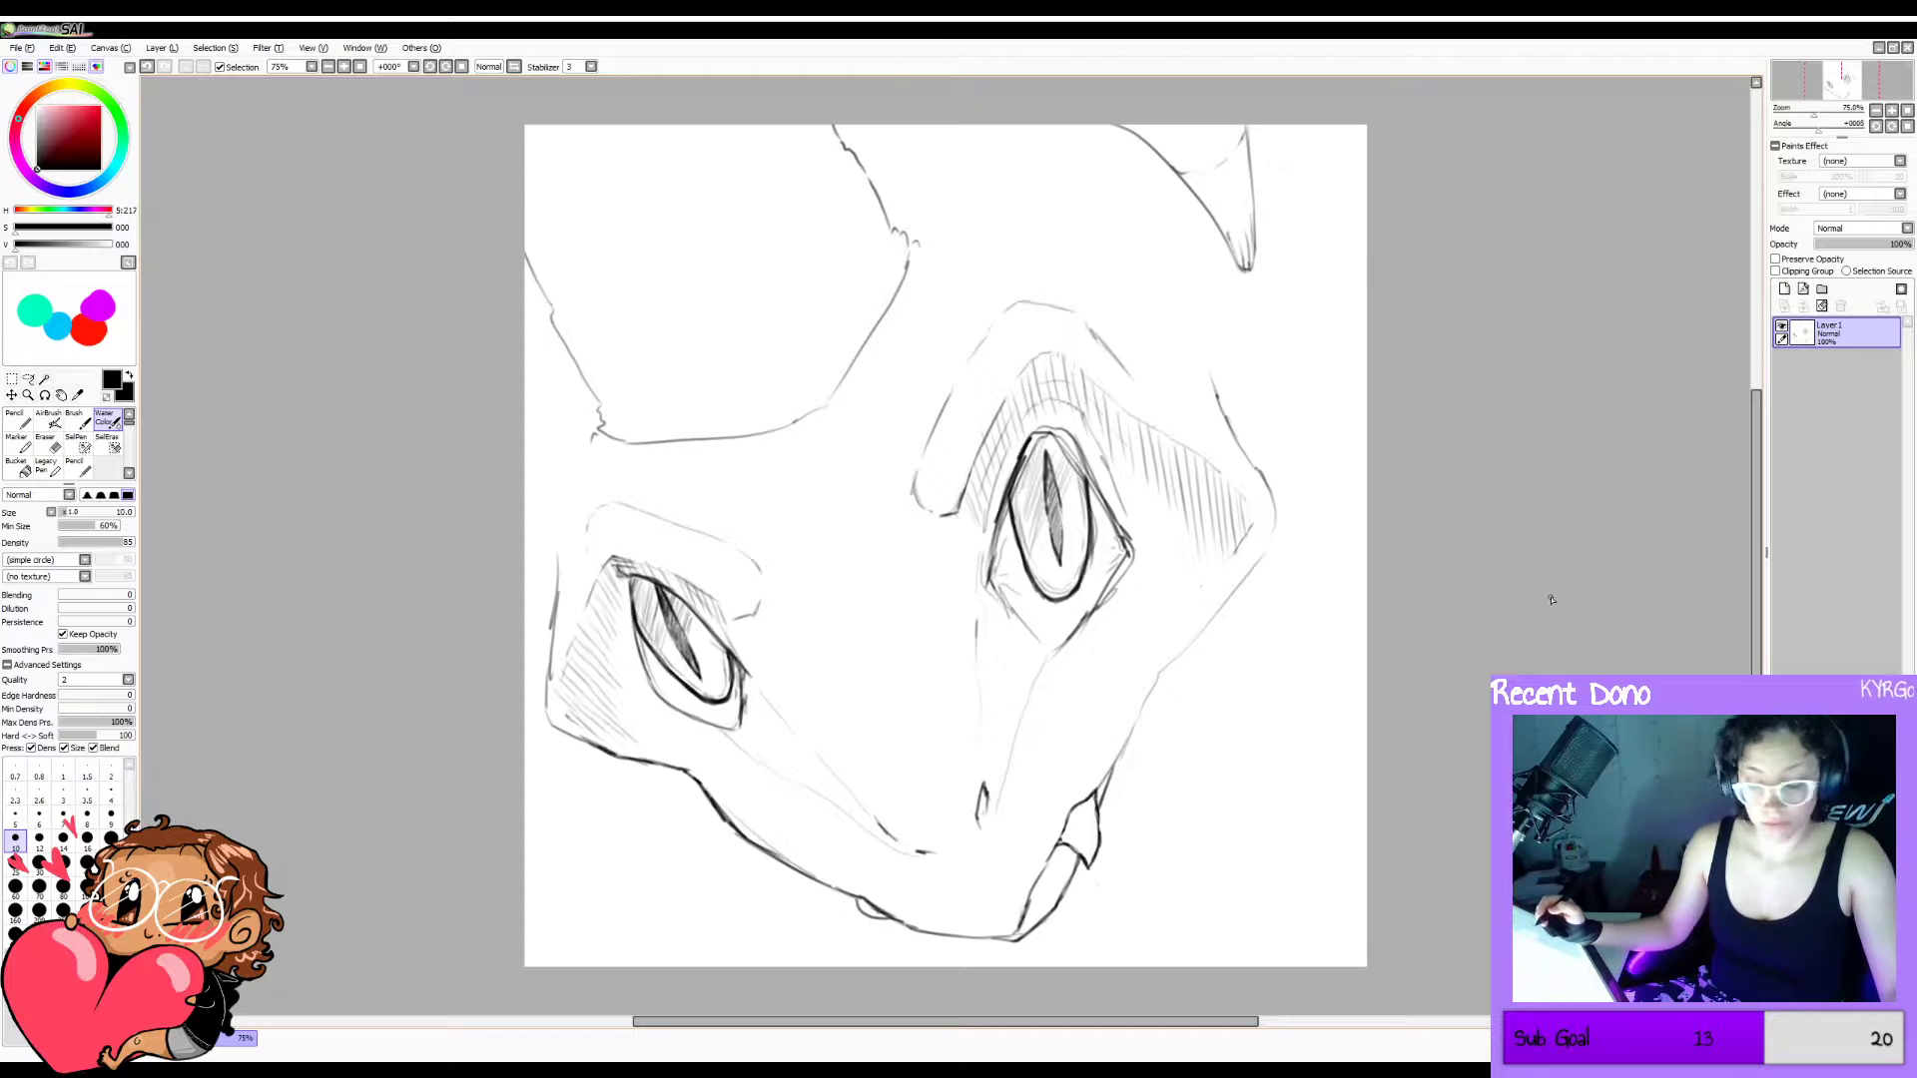
key(h)
key(h)
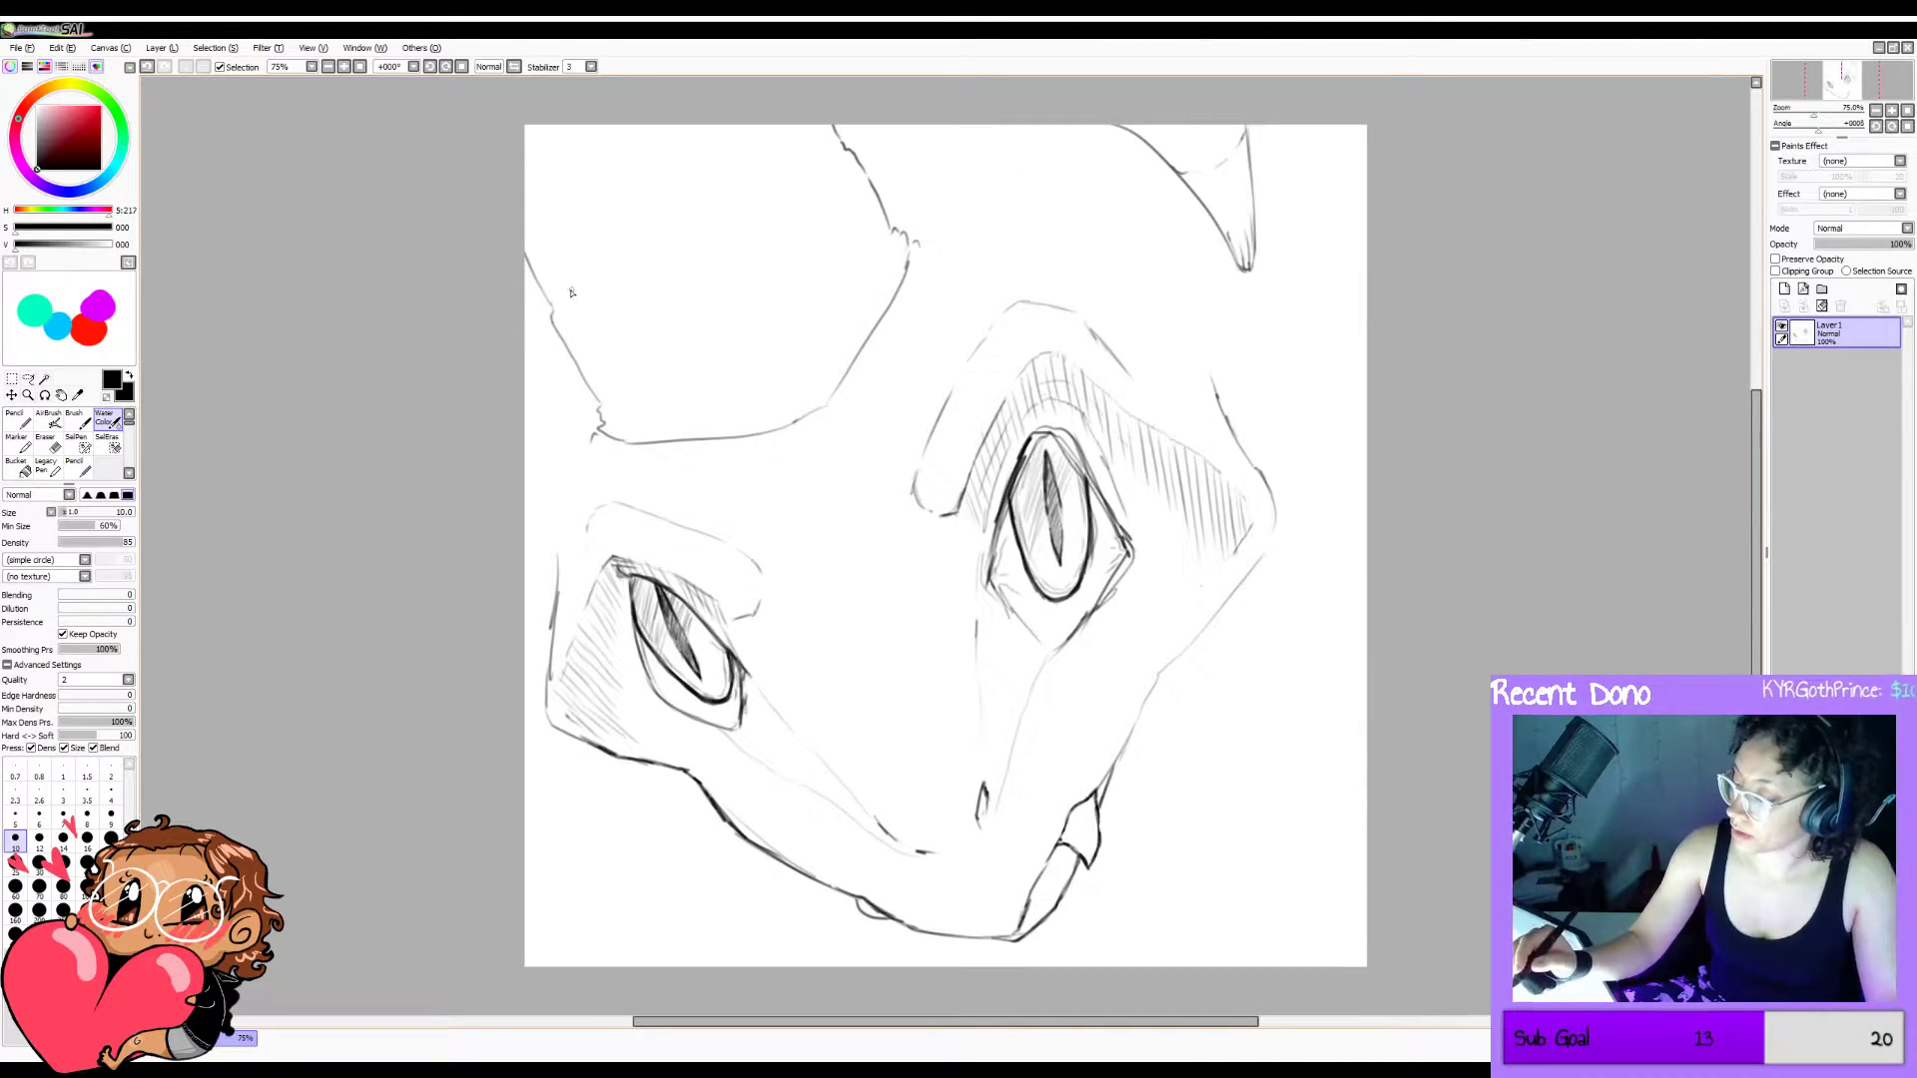
mouse_move(567, 286)
mouse_down()
mouse_move(630, 261)
mouse_move(627, 227)
mouse_up()
key(ctrl+z)
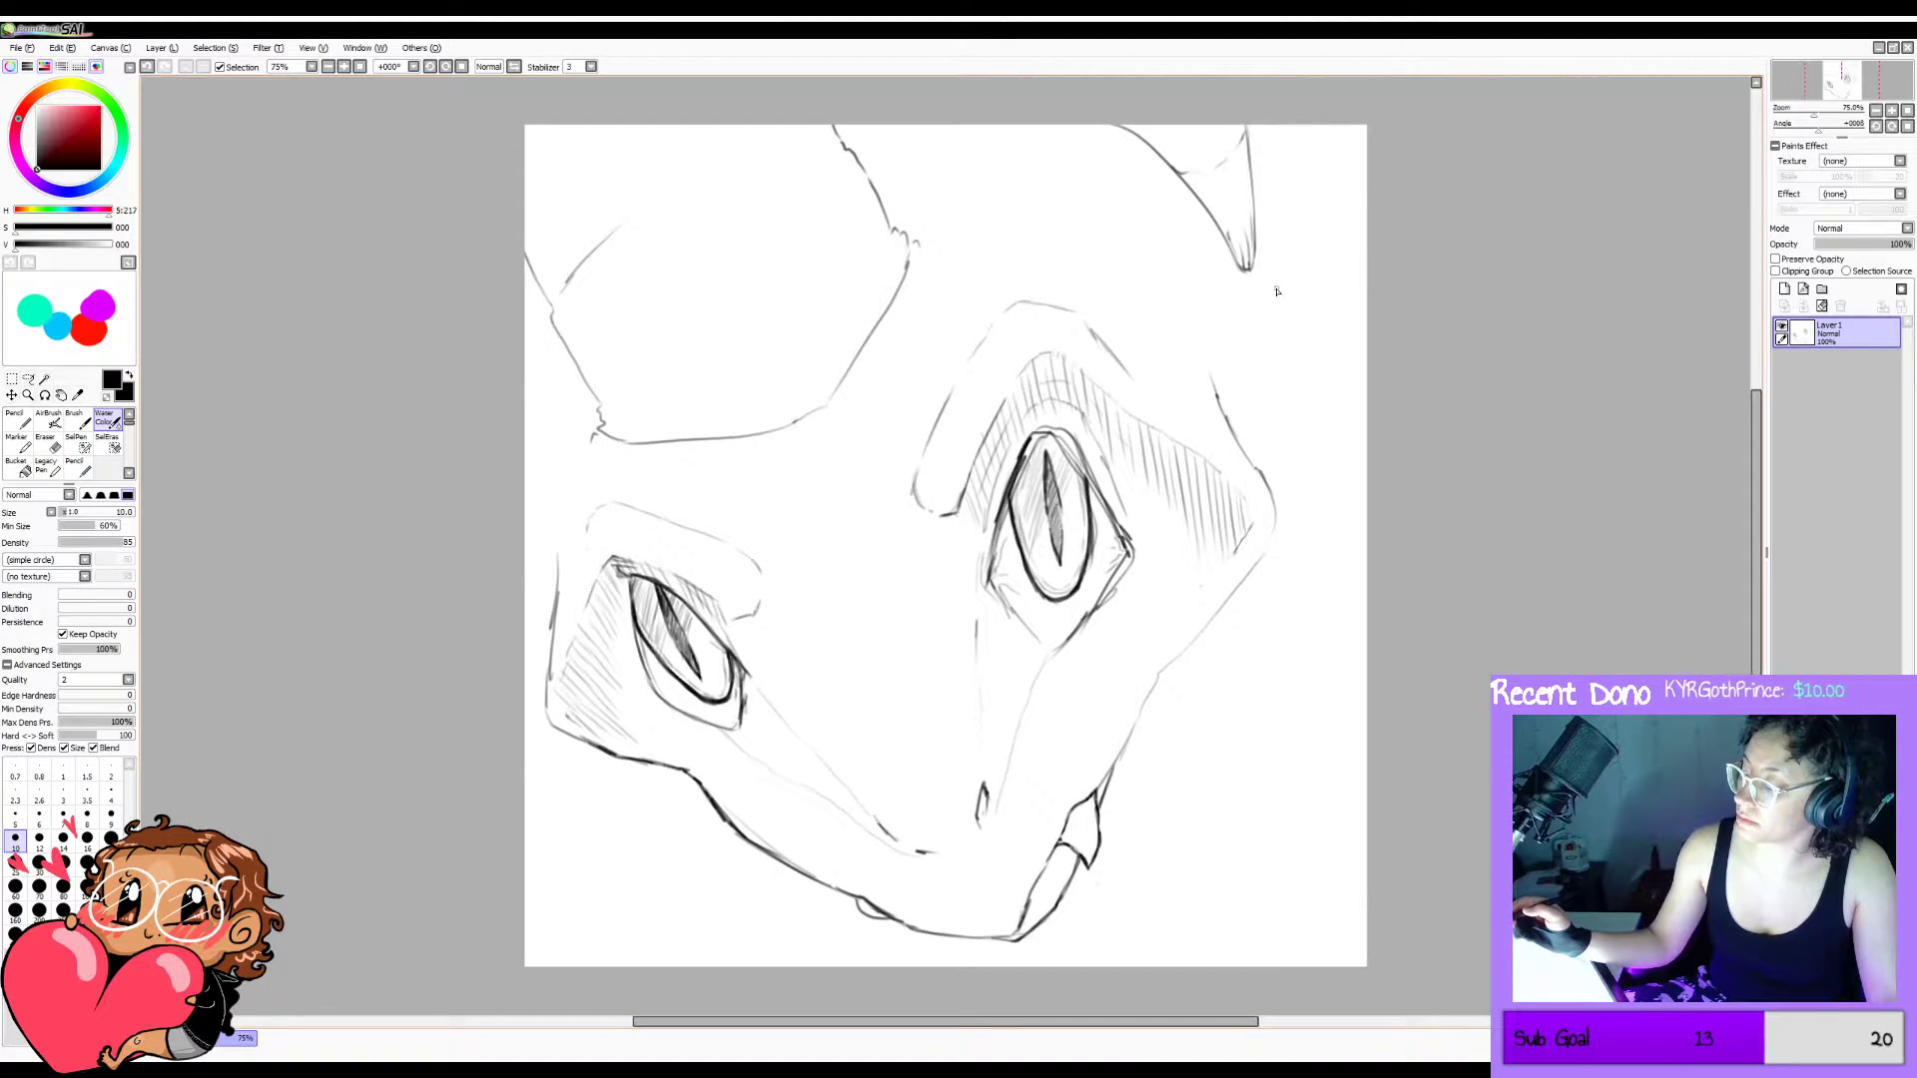
key(ctrl+z)
drag(557, 301, 654, 263)
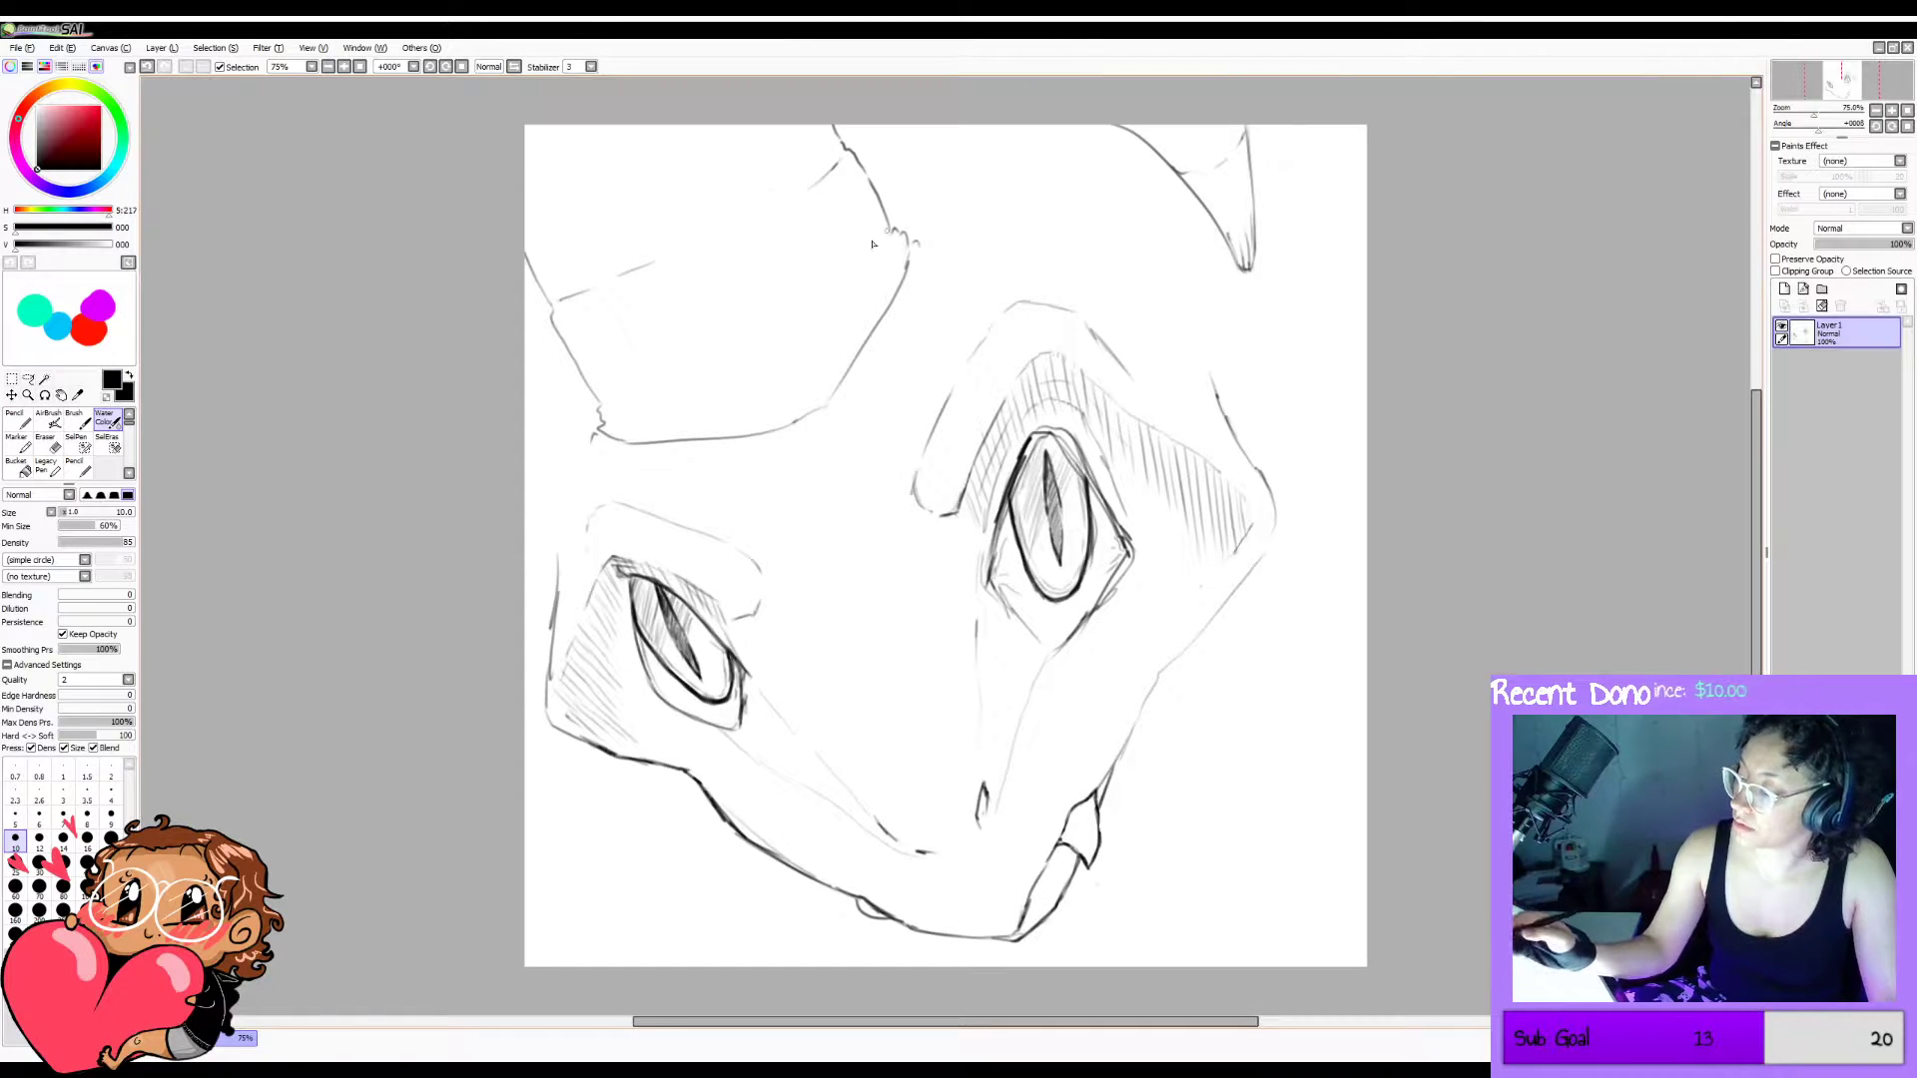
key(ctrl+z)
drag(565, 303, 759, 206)
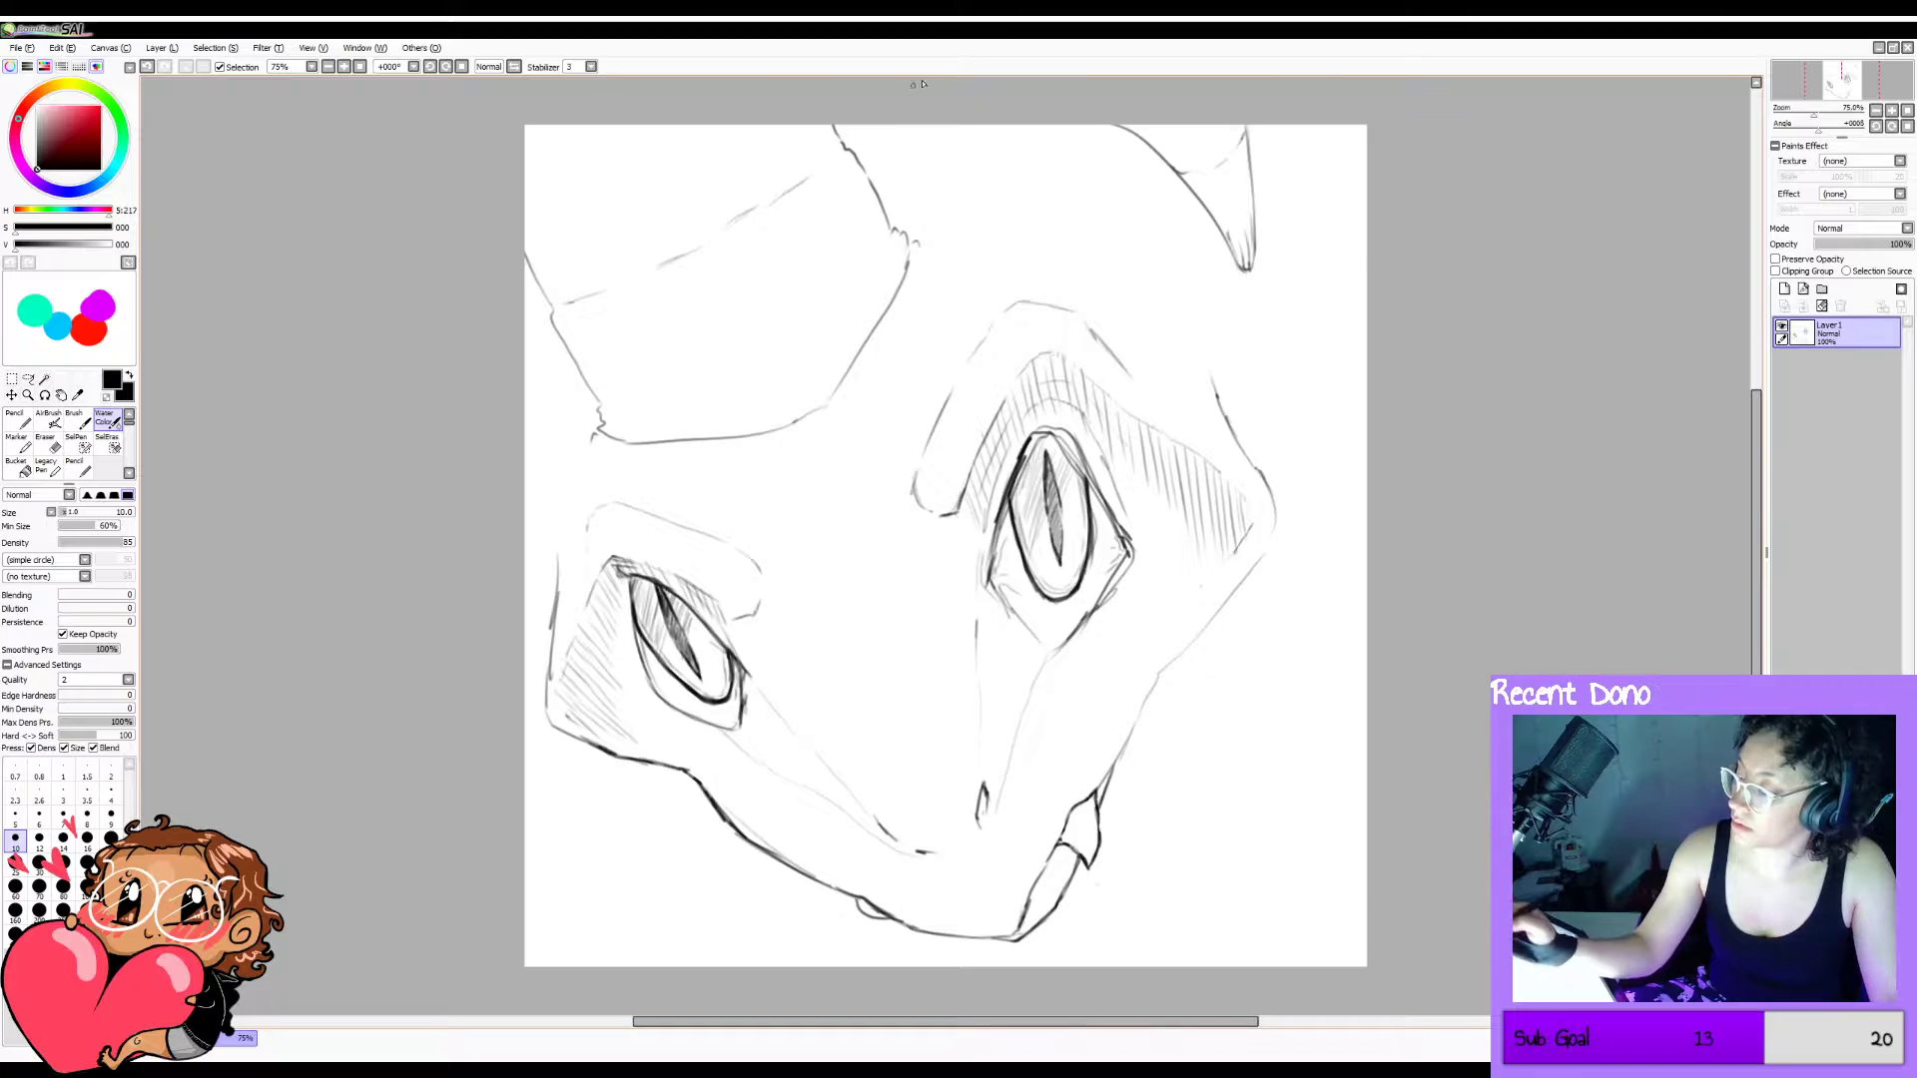
key(ctrl+z)
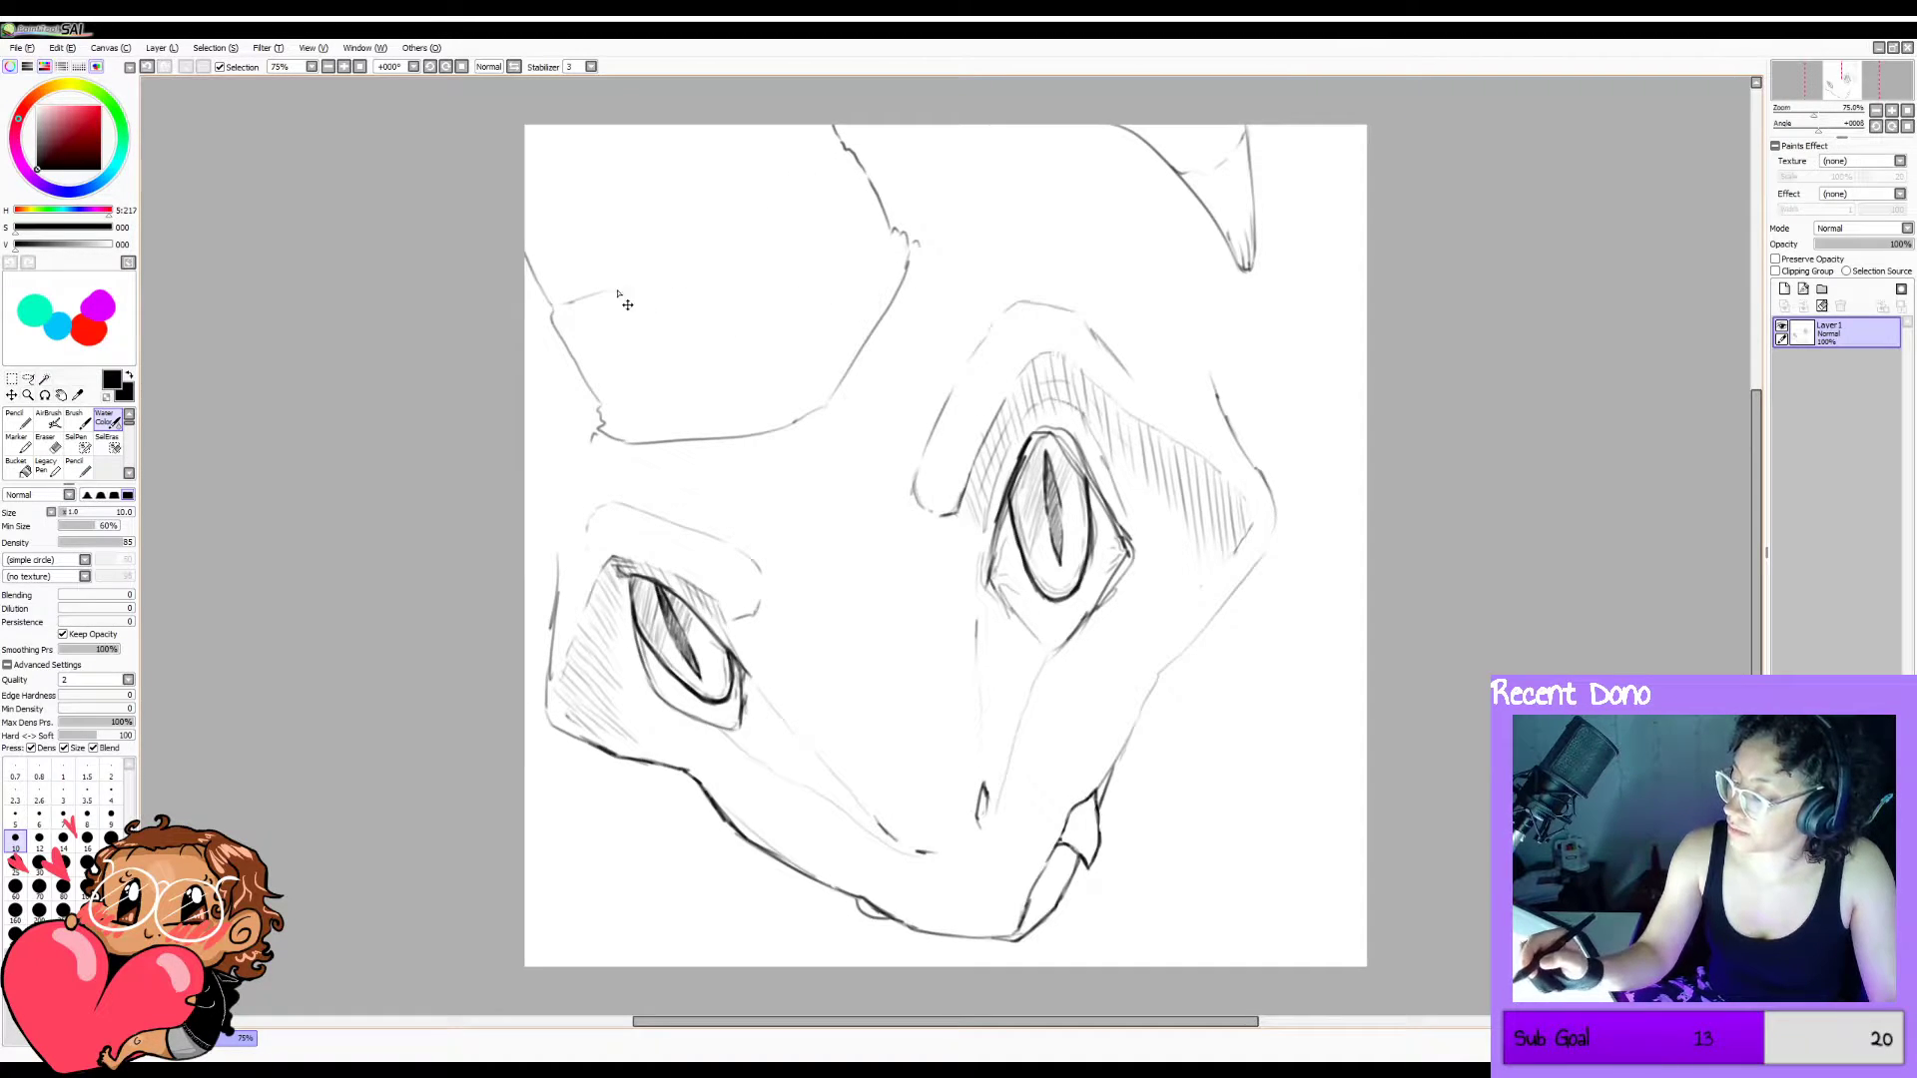
key(ctrl+z)
Sketch a broken curved line across the forehead plate, from its left side up to the nick on its upper right side.
mouse_move(554, 316)
mouse_down()
mouse_move(625, 319)
mouse_move(593, 320)
mouse_move(787, 250)
mouse_move(675, 315)
mouse_up()
key(ctrl+z)
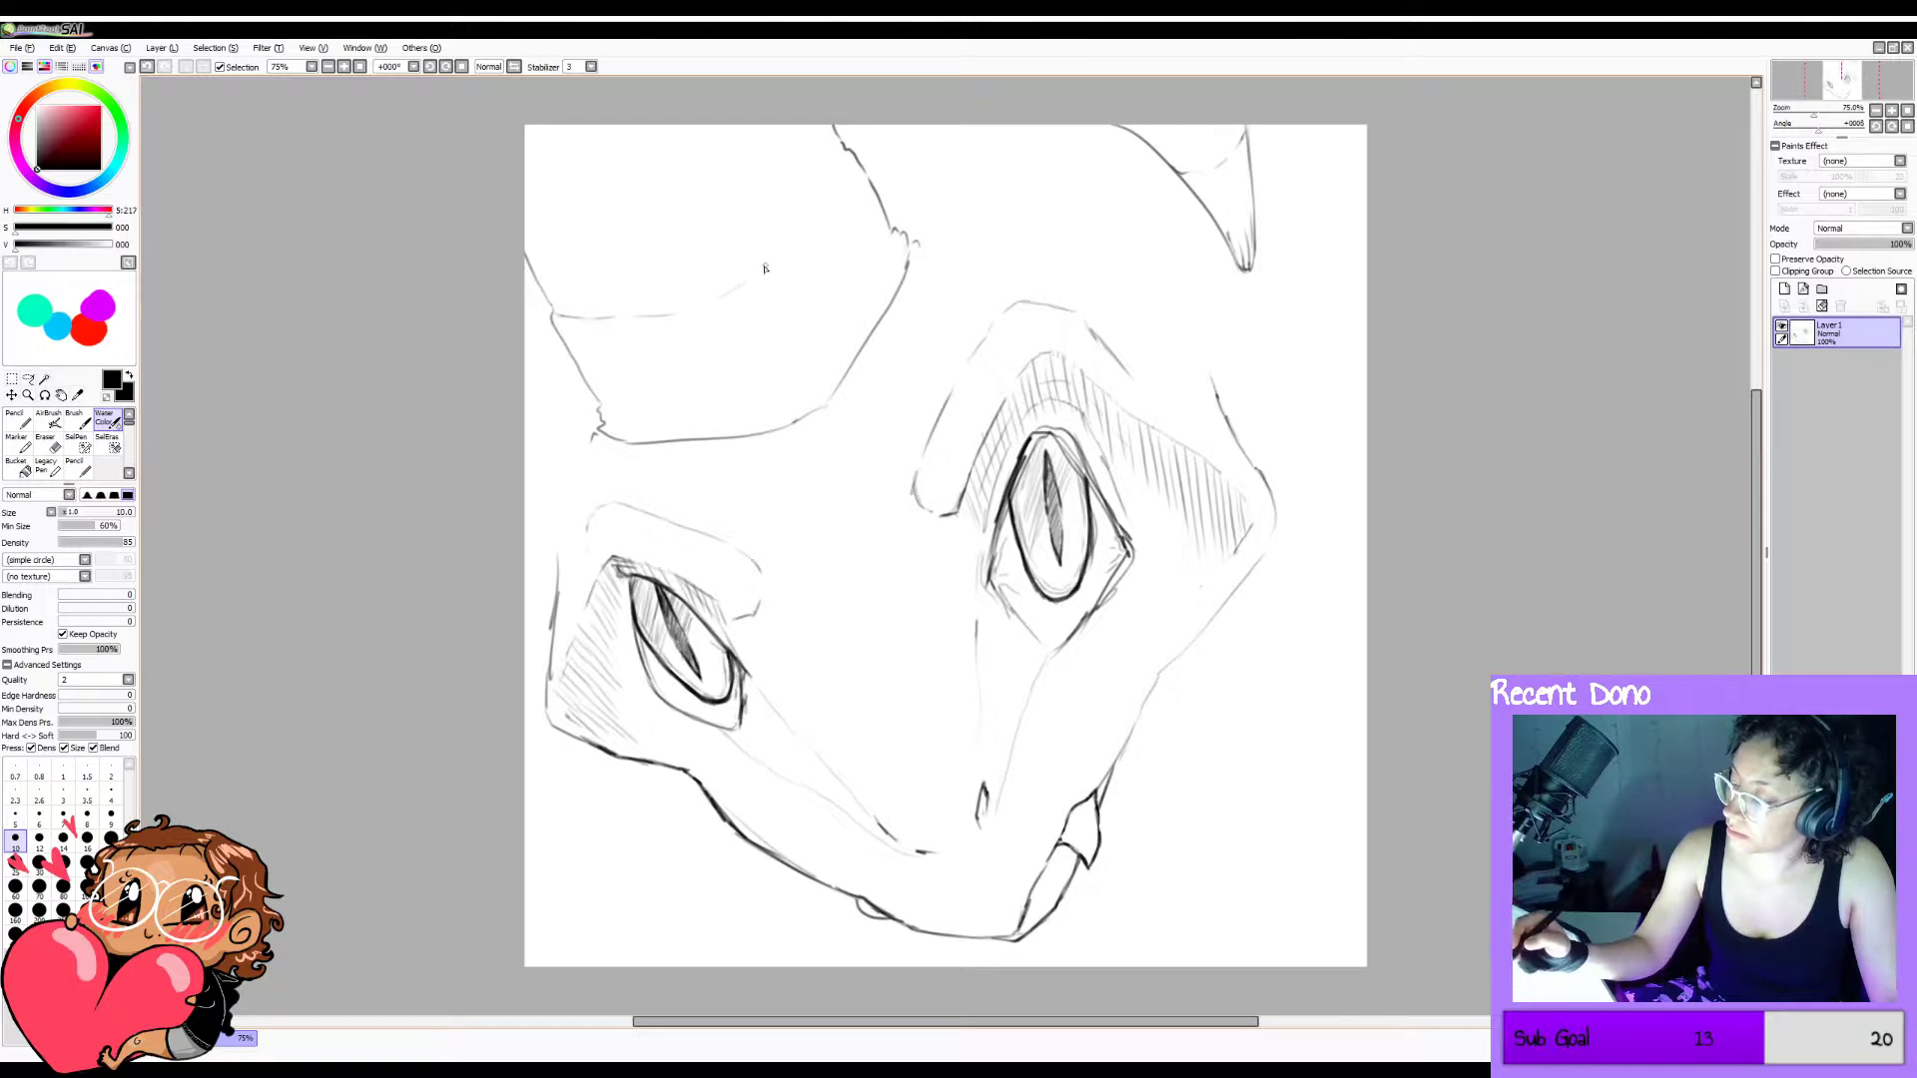
drag(794, 242, 819, 204)
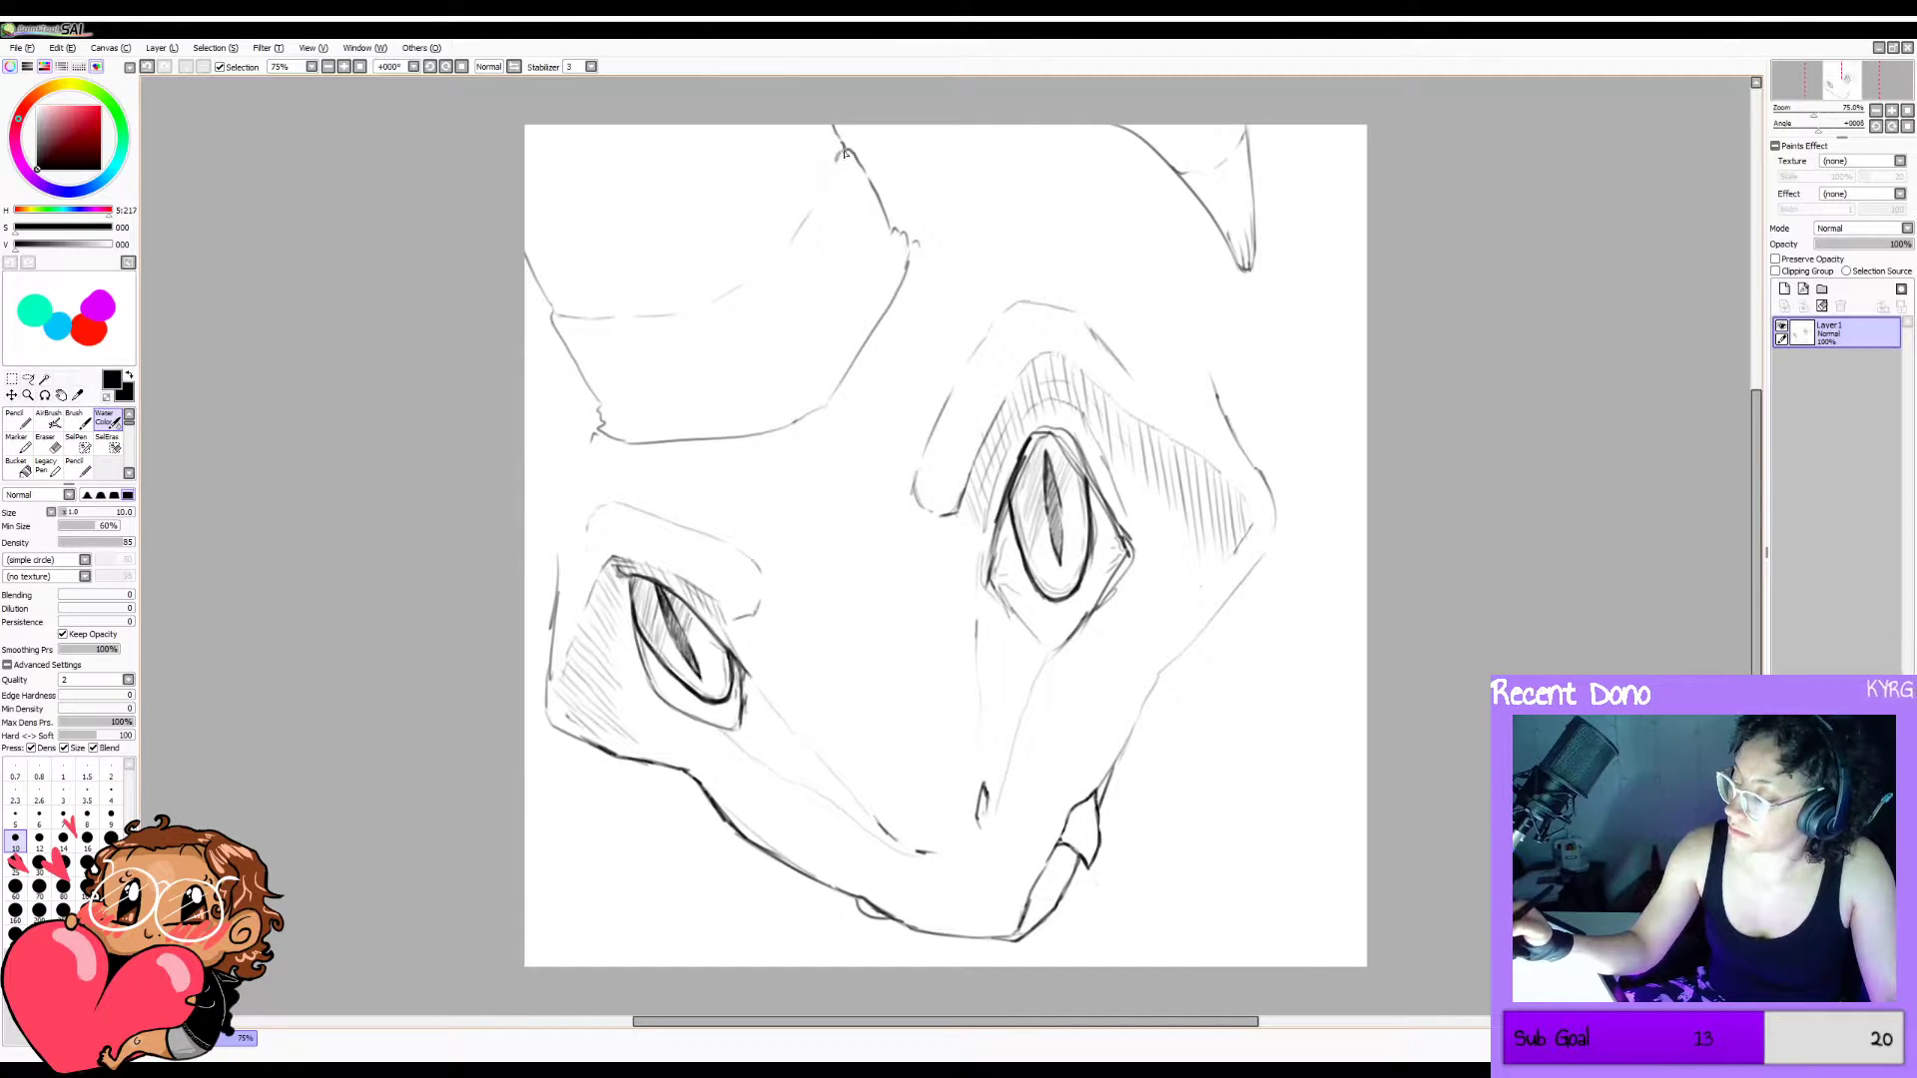
drag(841, 154, 859, 157)
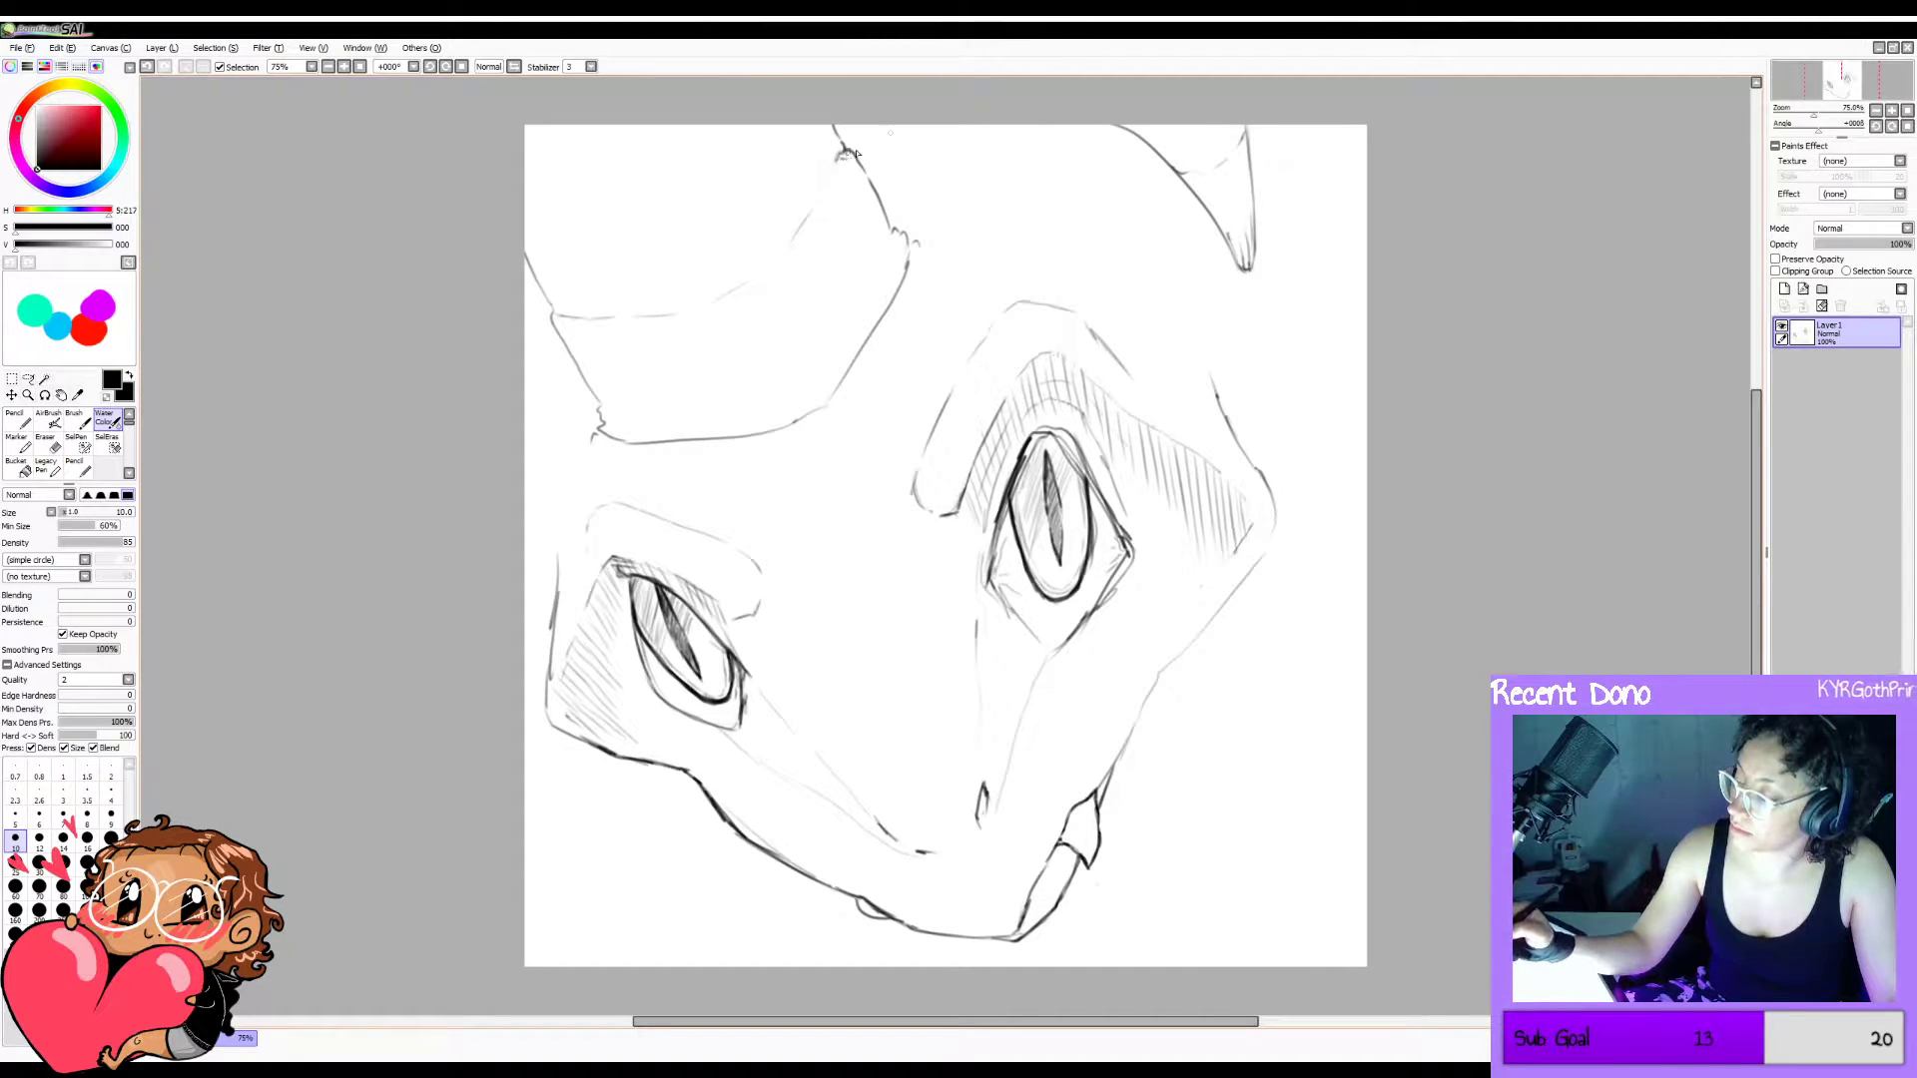
key(ctrl+z)
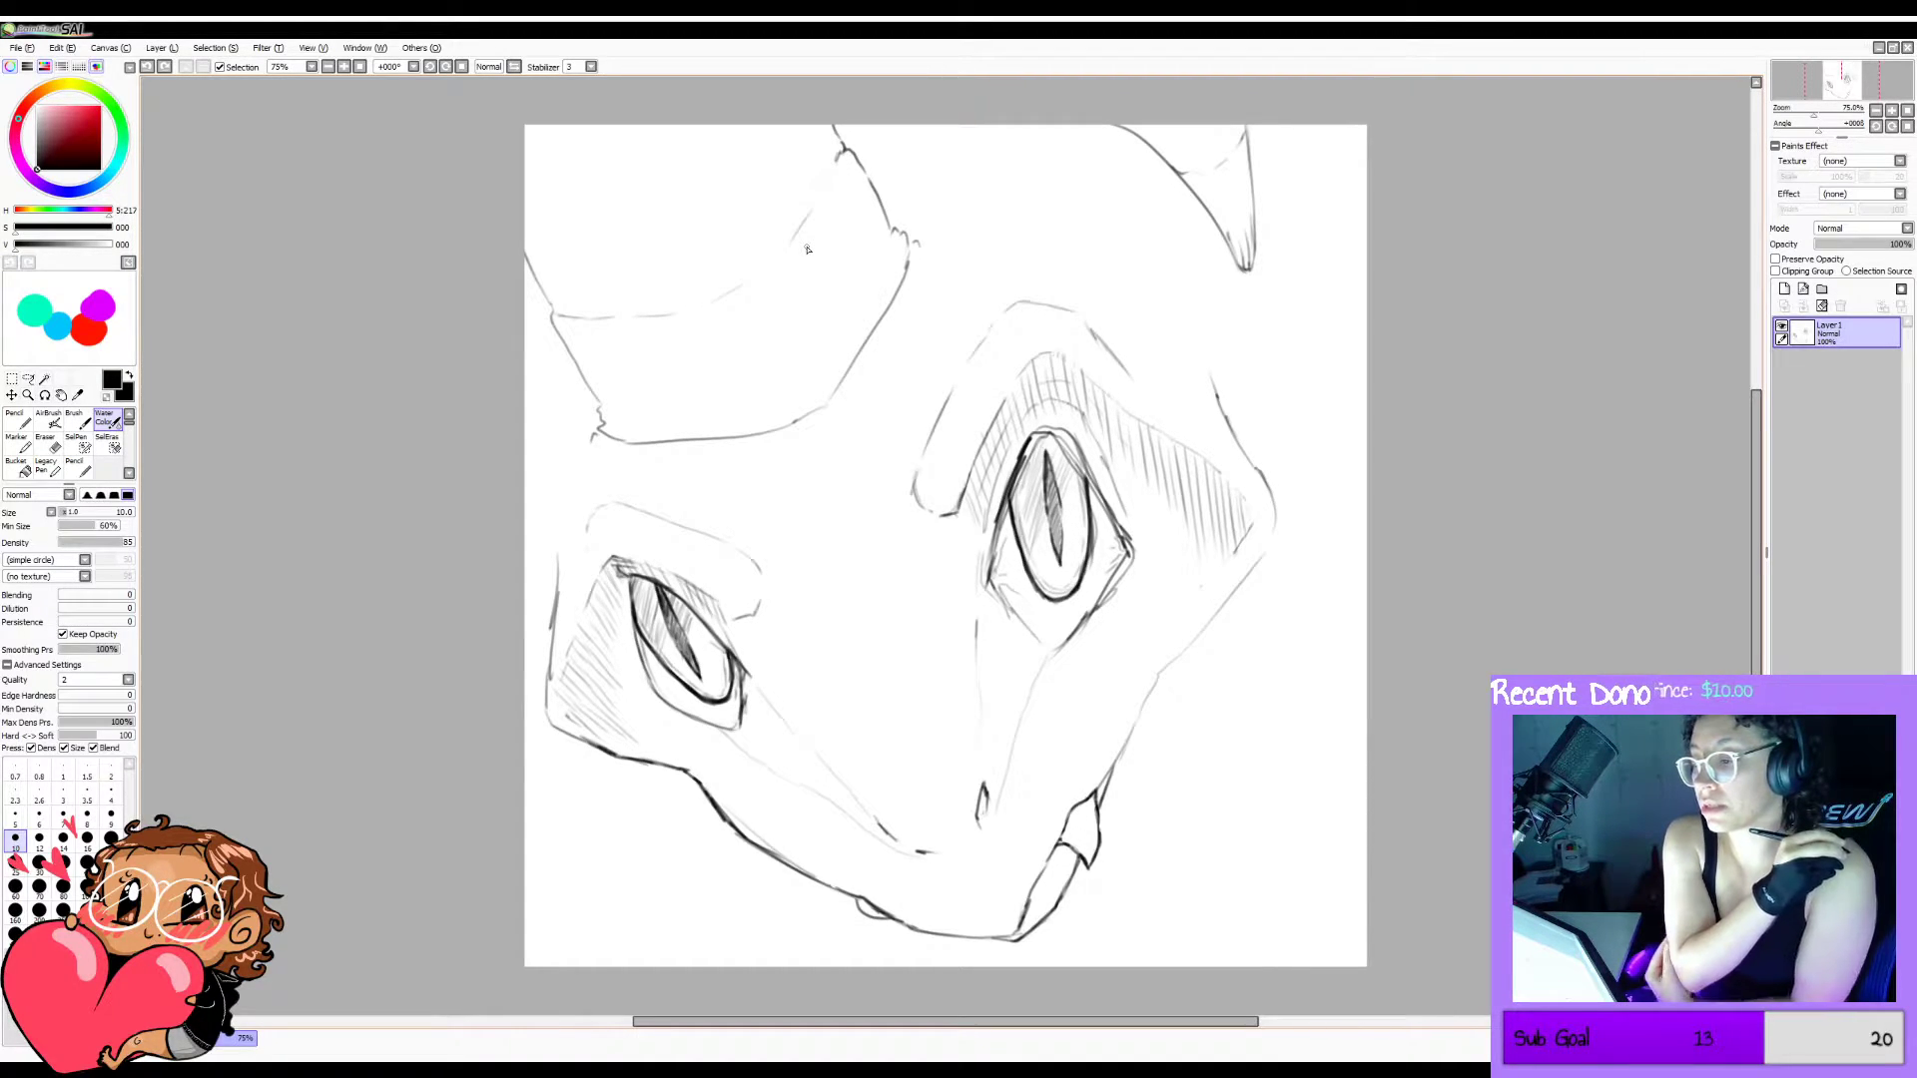
Add small marks at the forehead plate's upper-right nick and left edge, and close gaps in the curved line across the plate.
drag(844, 153, 845, 161)
key(ctrl+z)
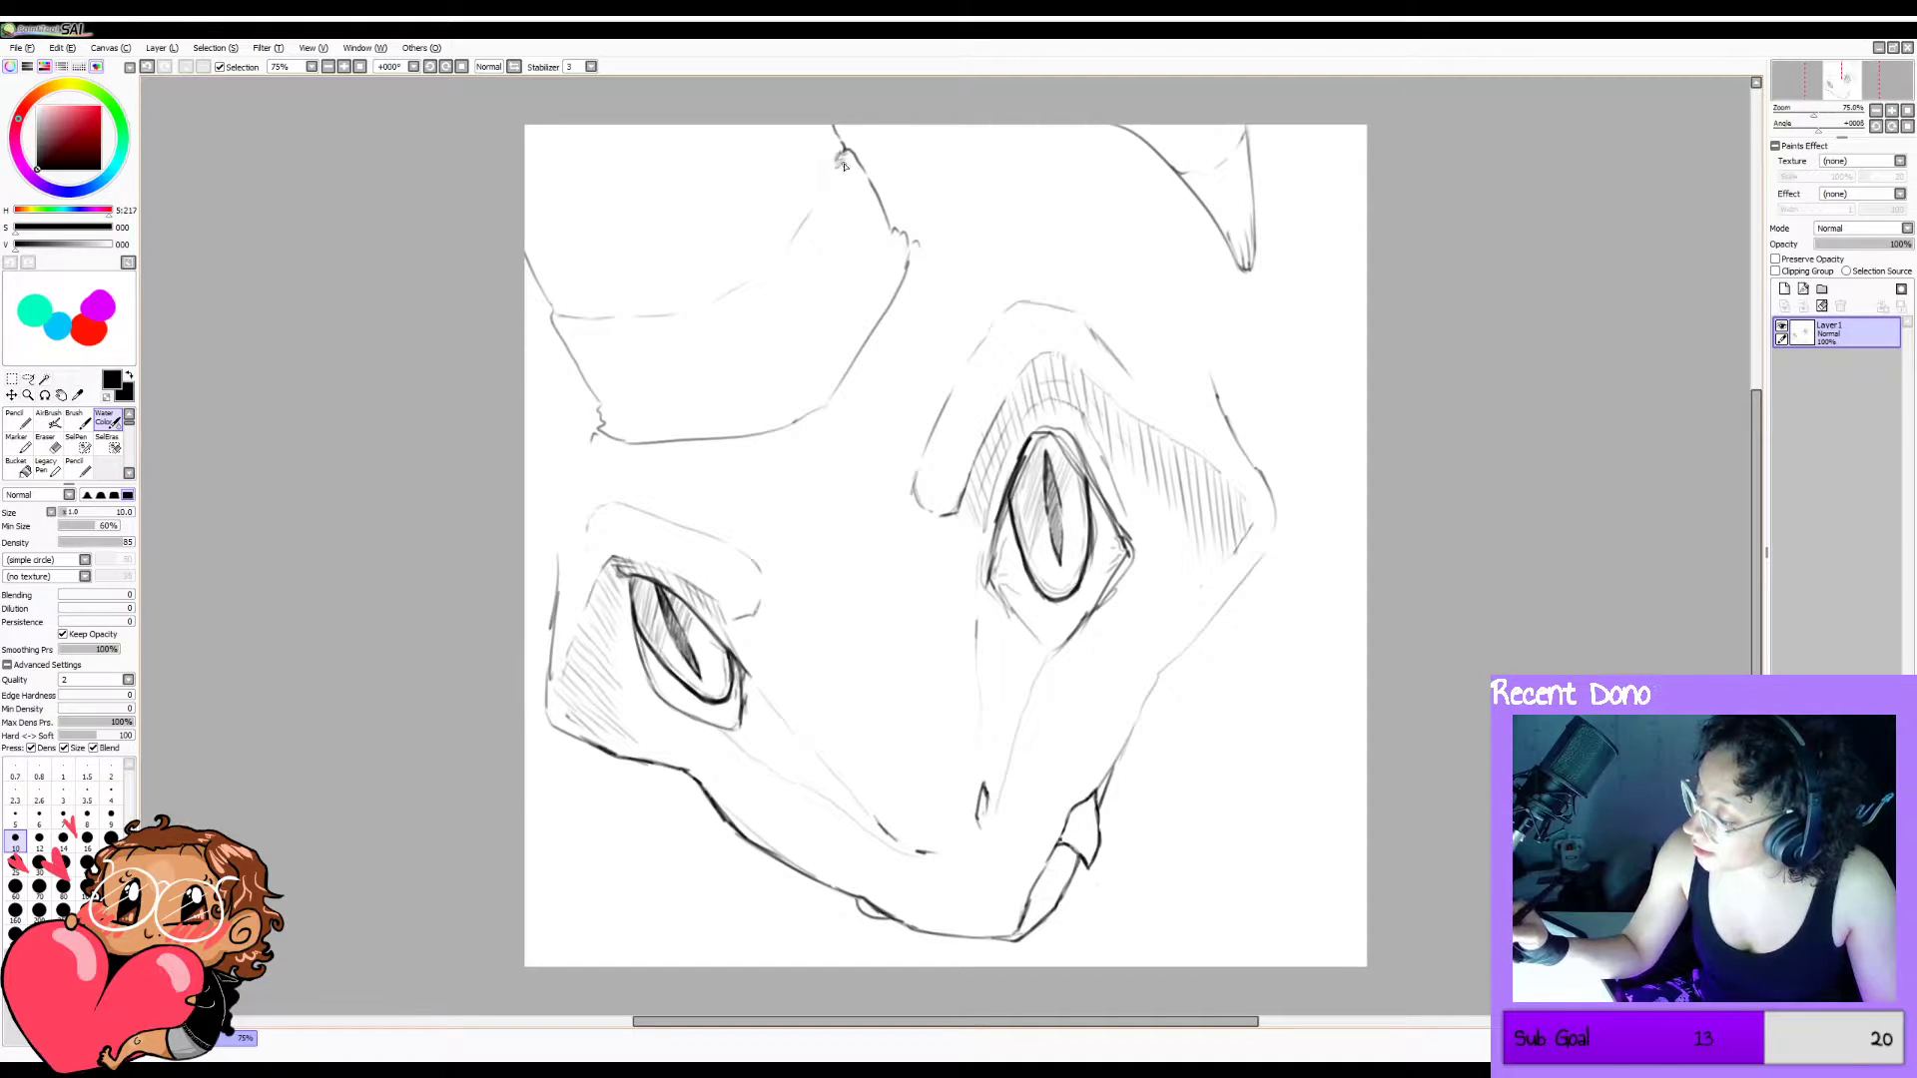
drag(553, 317, 575, 321)
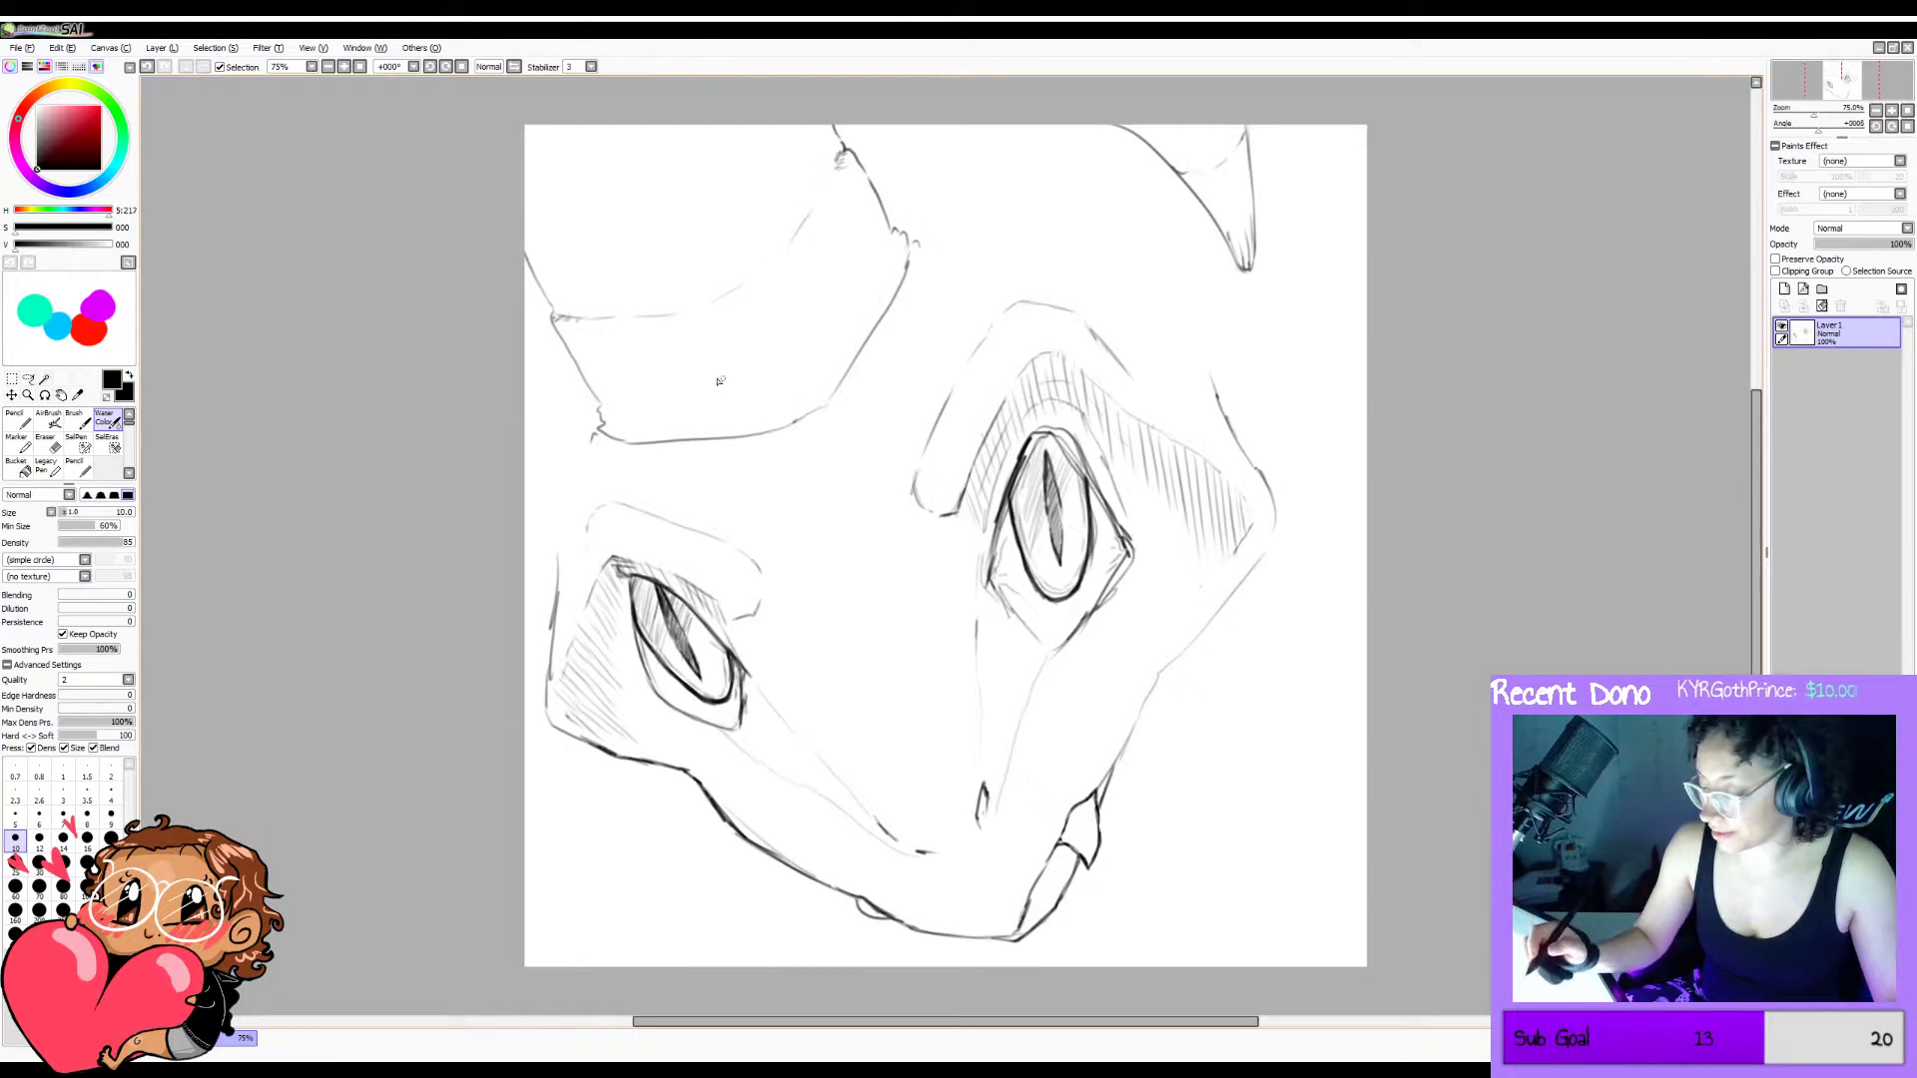
key(ctrl+z)
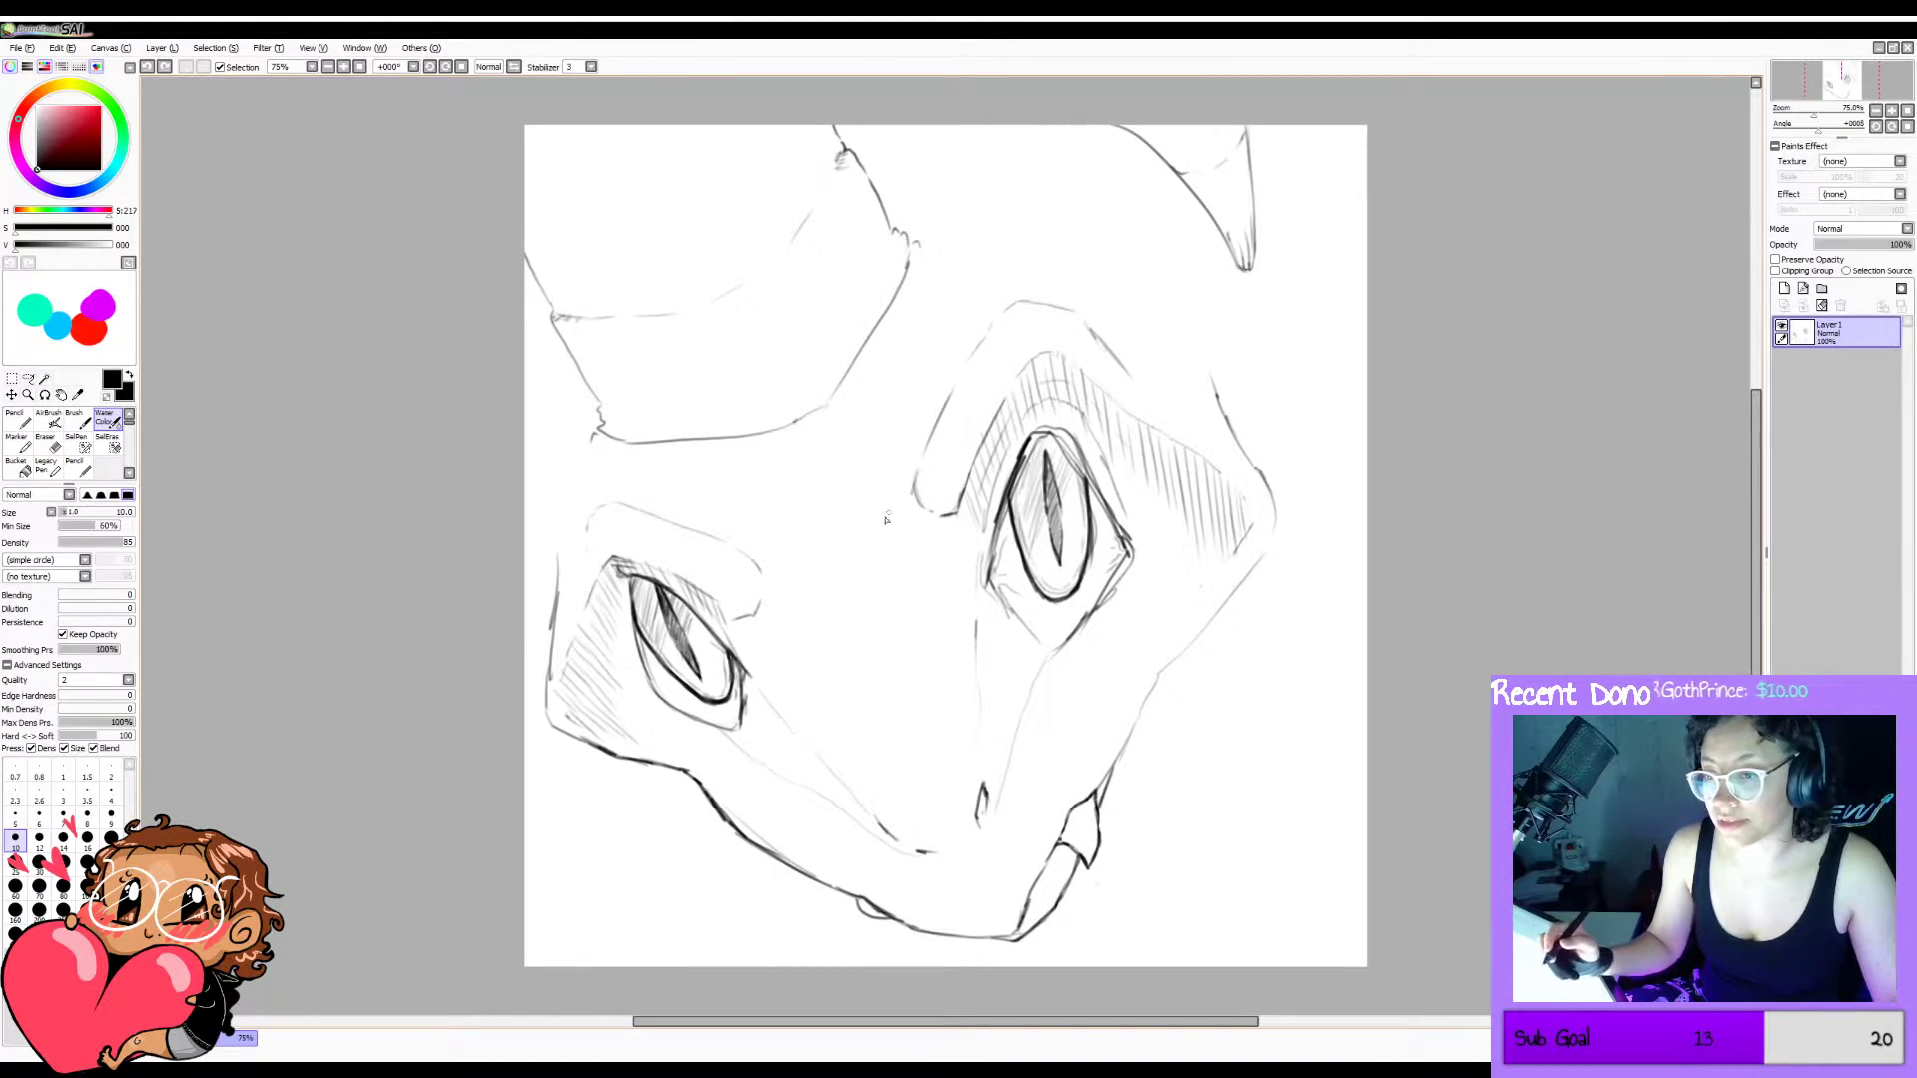
mouse_move(669, 315)
mouse_down()
mouse_move(785, 273)
mouse_move(657, 316)
mouse_move(831, 252)
mouse_move(630, 320)
mouse_move(677, 311)
mouse_up()
key(ctrl+z)
key(ctrl+z)
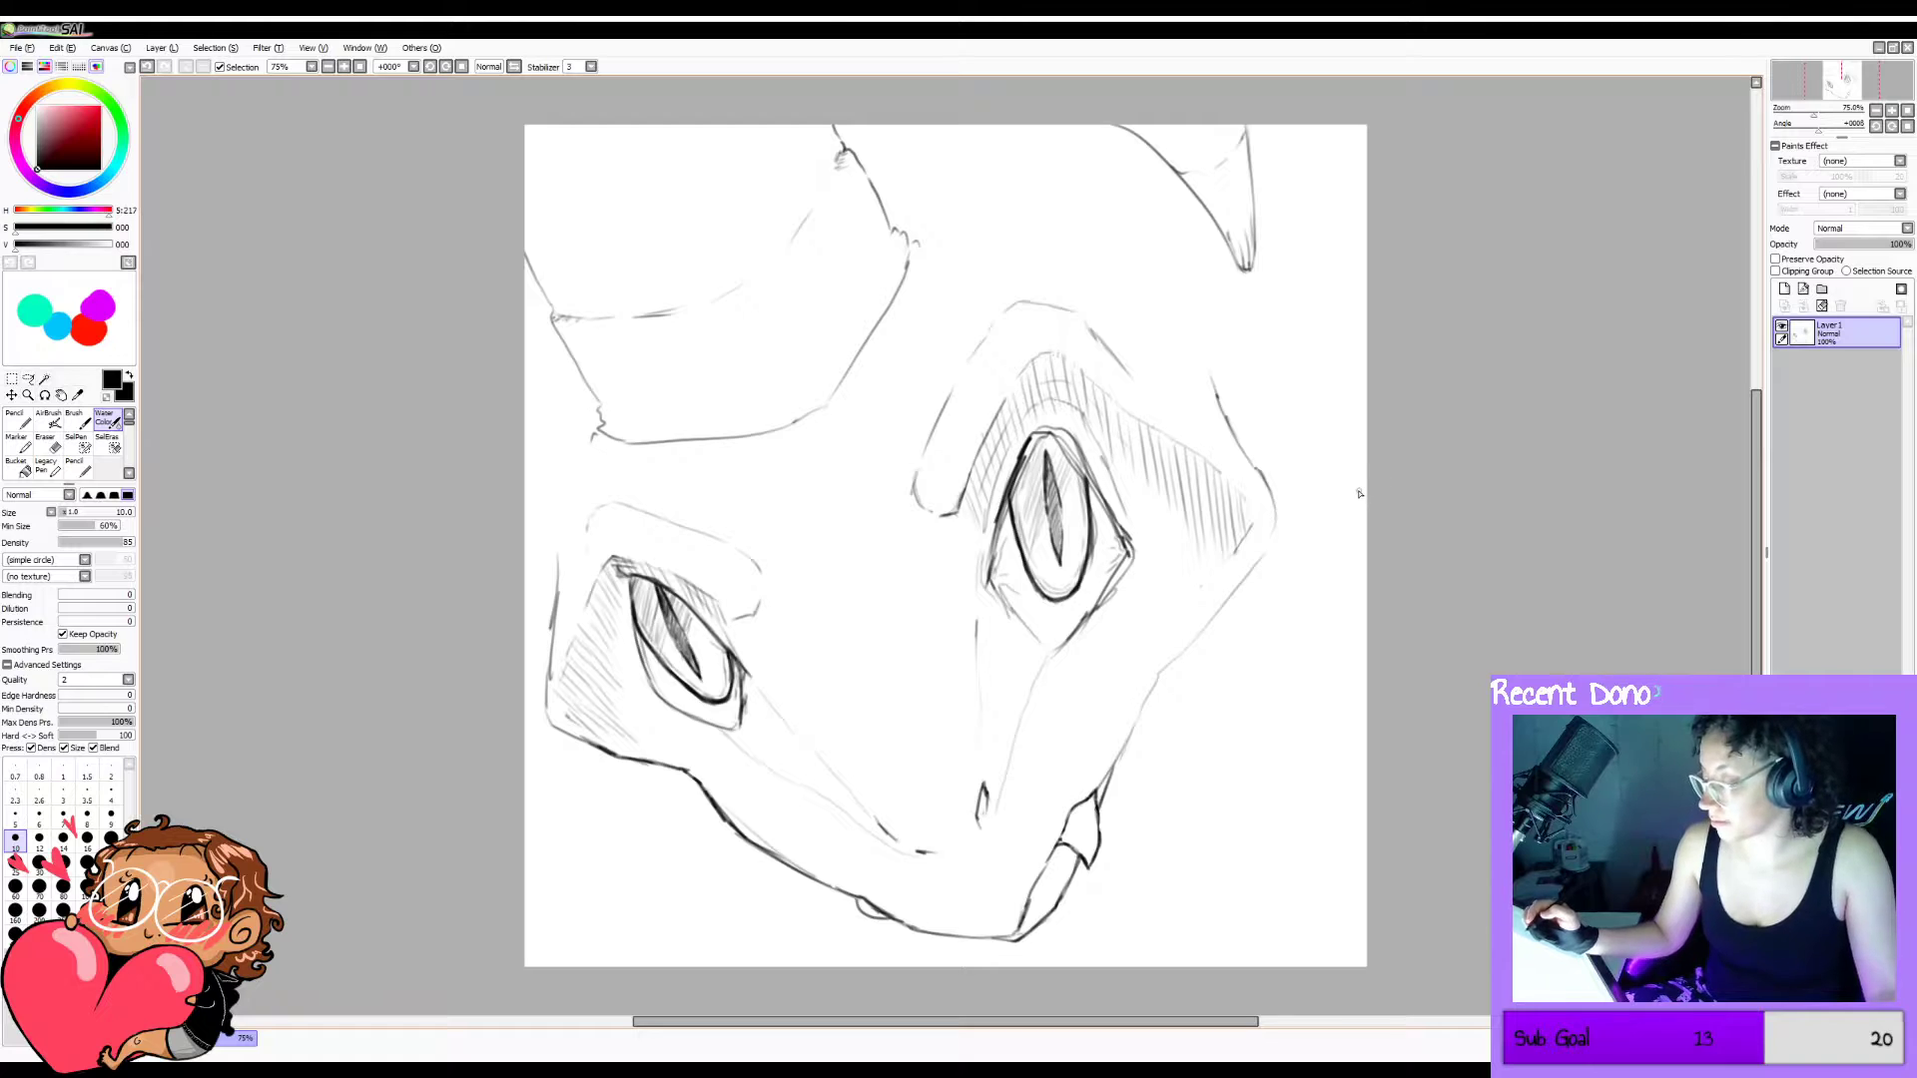
Sketch a faint second line along the forehead plate's lower and right edges, and check the mirrored view.
mouse_move(612, 447)
mouse_down()
mouse_move(814, 430)
mouse_move(659, 452)
mouse_move(778, 439)
mouse_move(862, 390)
mouse_move(832, 414)
mouse_move(916, 264)
mouse_up()
key(ctrl+z)
key(ctrl+z)
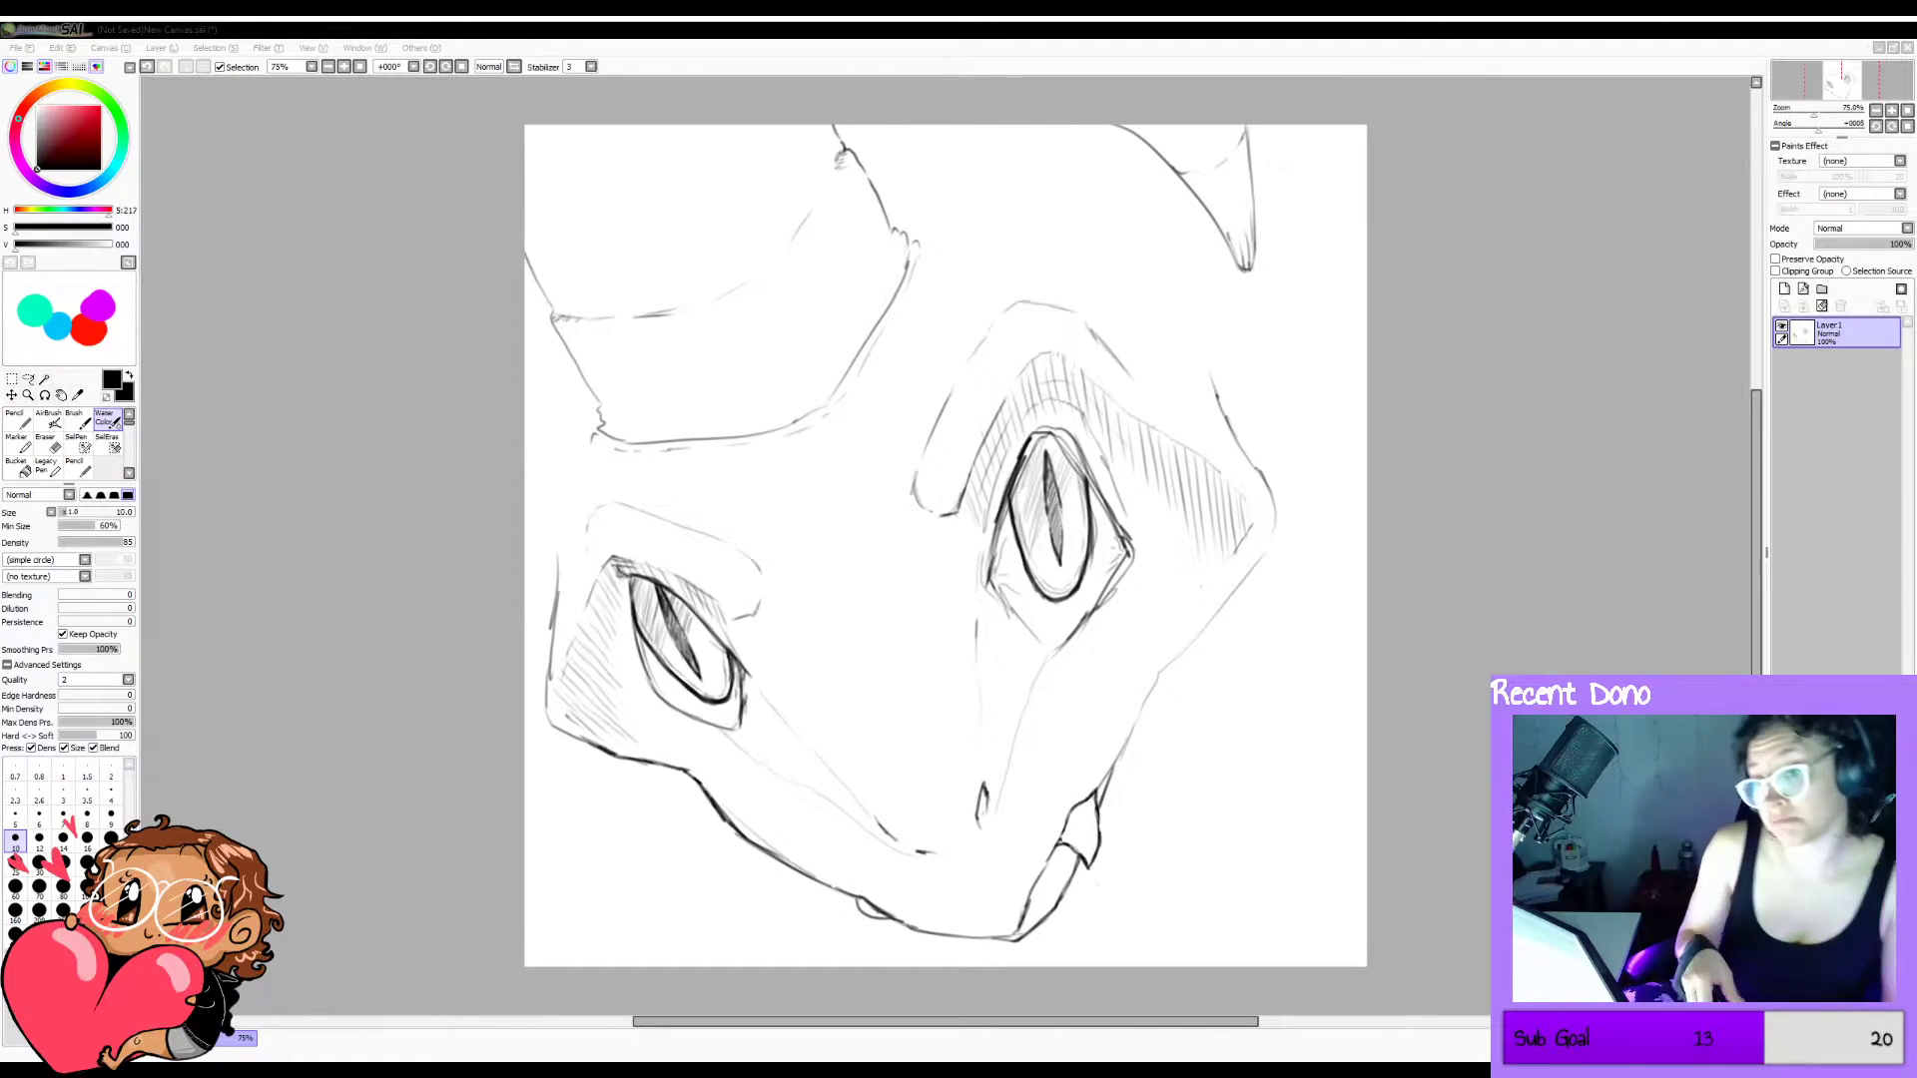
click(1468, 446)
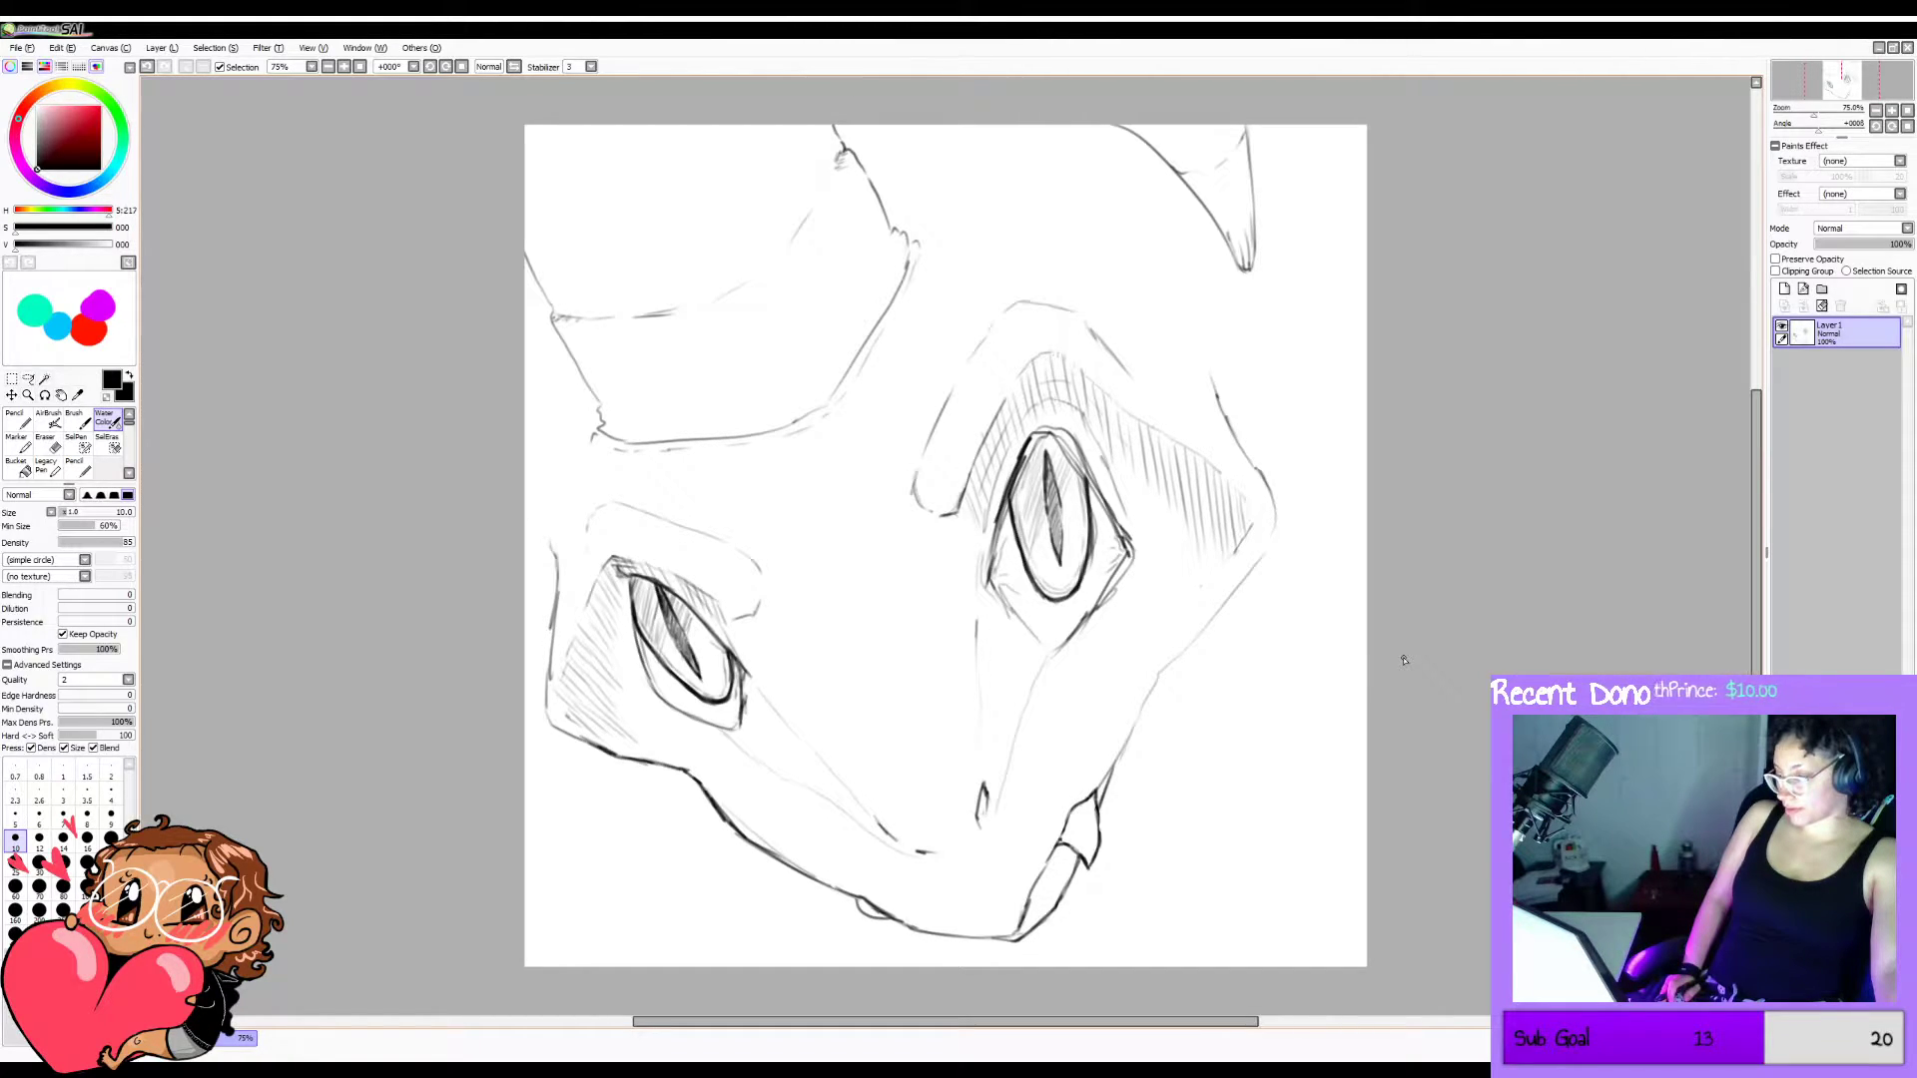
key(h)
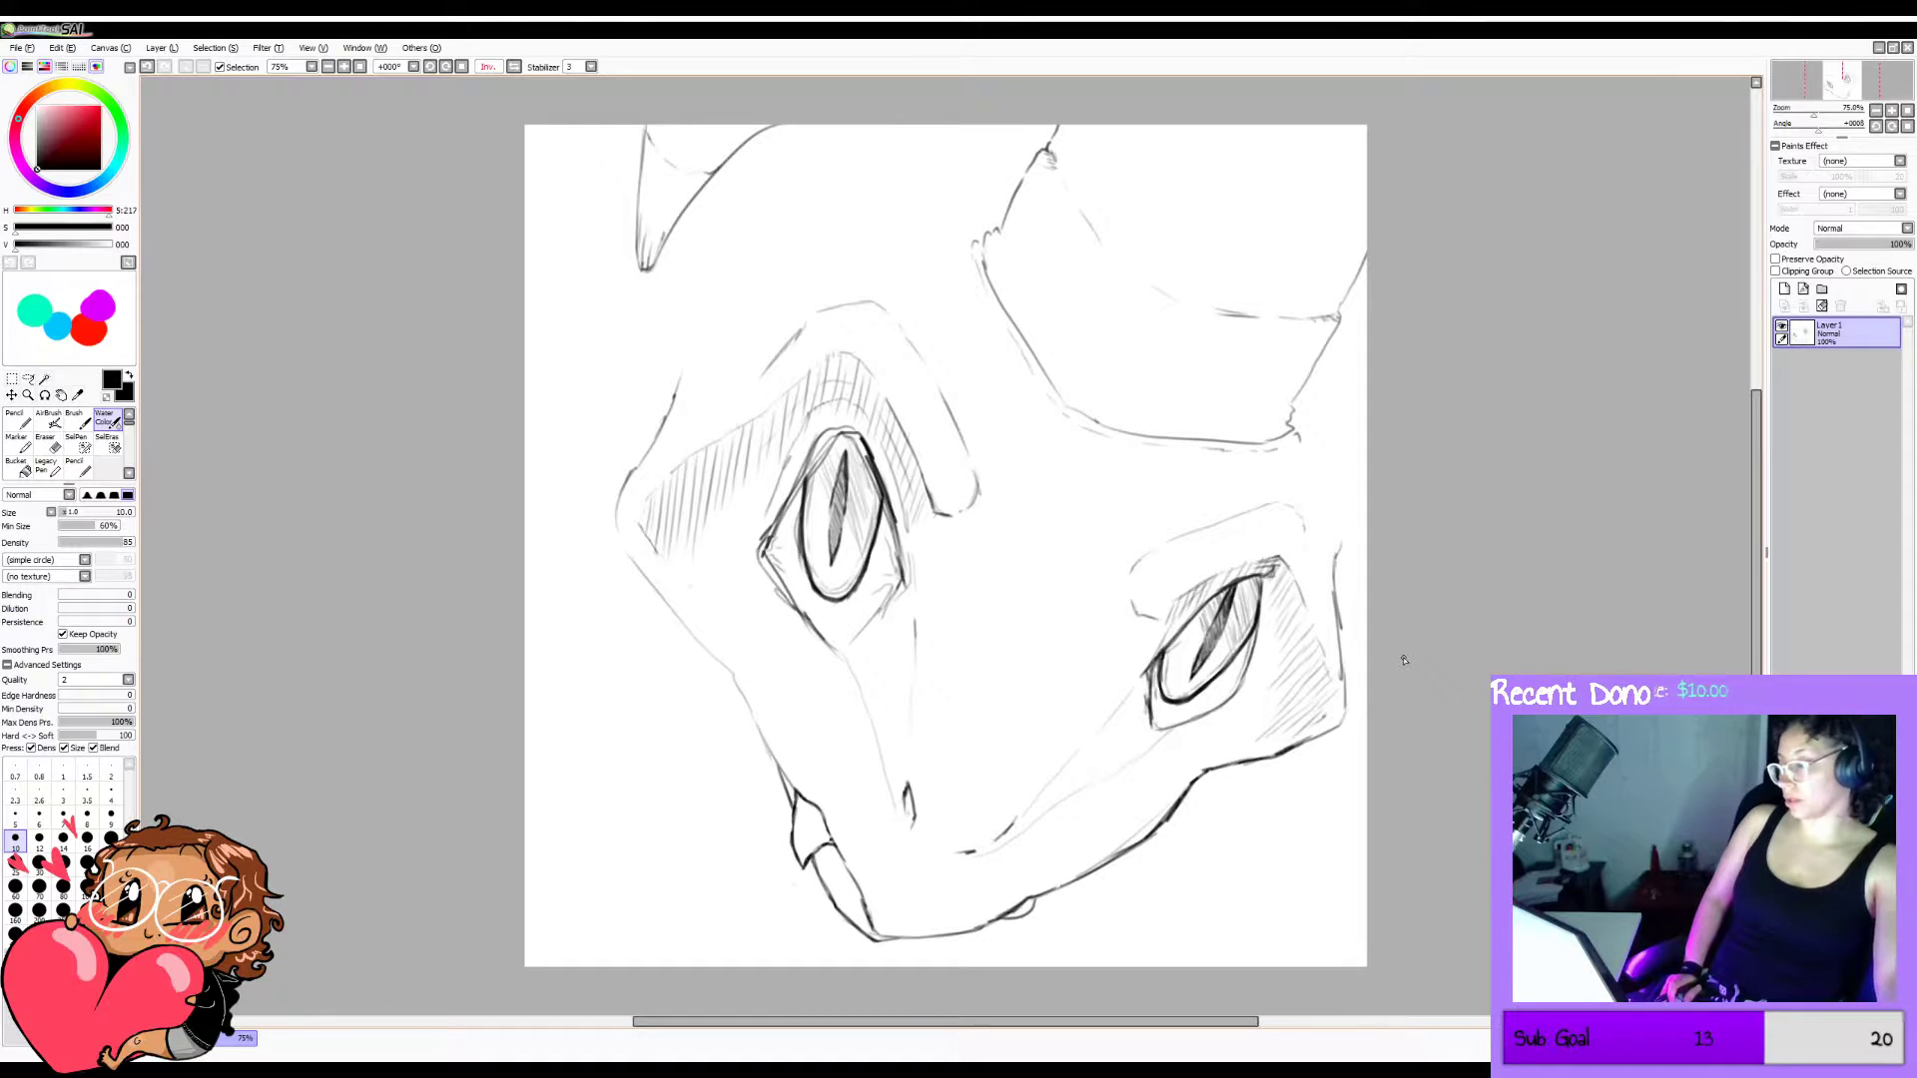
key(h)
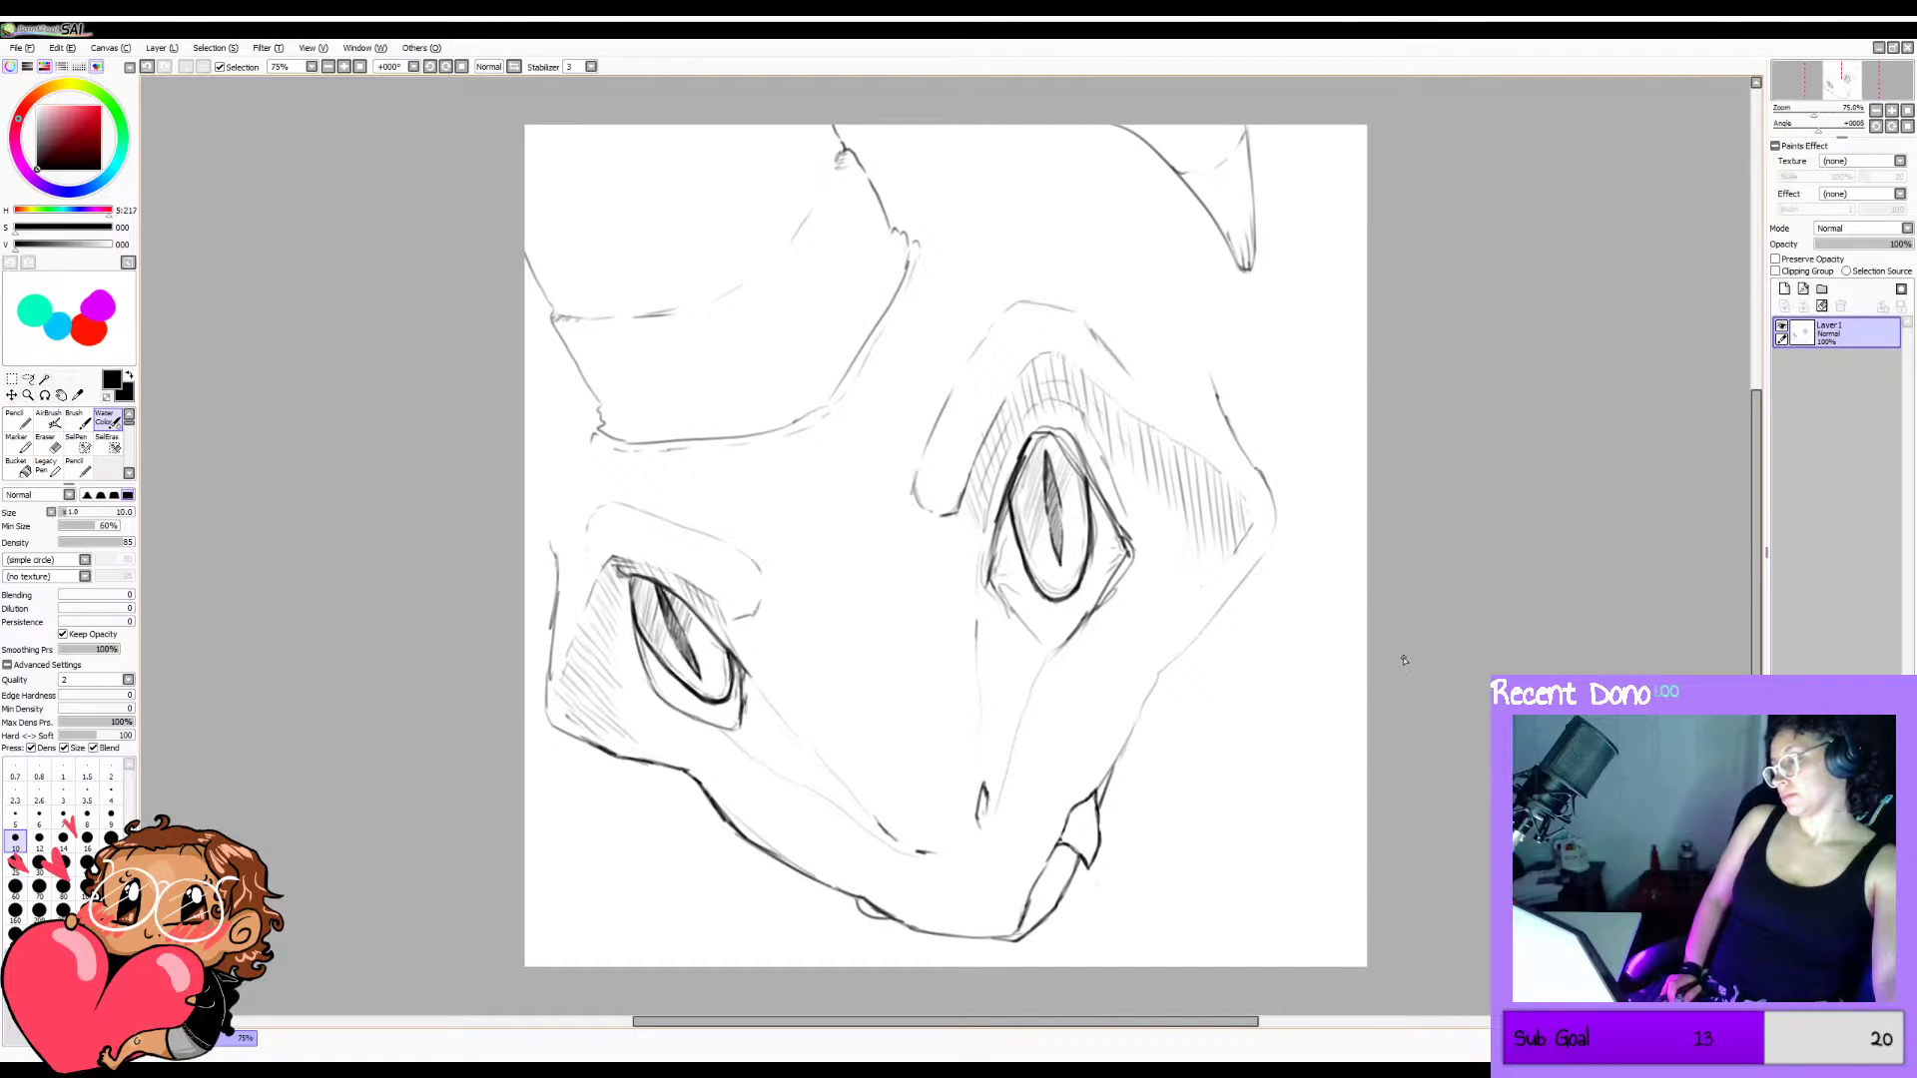
Sketch two angular scales, one right of the forehead plate and one by its lower-left corner, reworking the larger one's lower edge.
mouse_move(960, 210)
mouse_down()
mouse_move(1013, 139)
mouse_move(1036, 191)
mouse_move(1018, 229)
mouse_up()
mouse_move(587, 432)
mouse_down()
mouse_move(539, 433)
mouse_move(533, 453)
mouse_move(559, 481)
mouse_move(579, 432)
mouse_up()
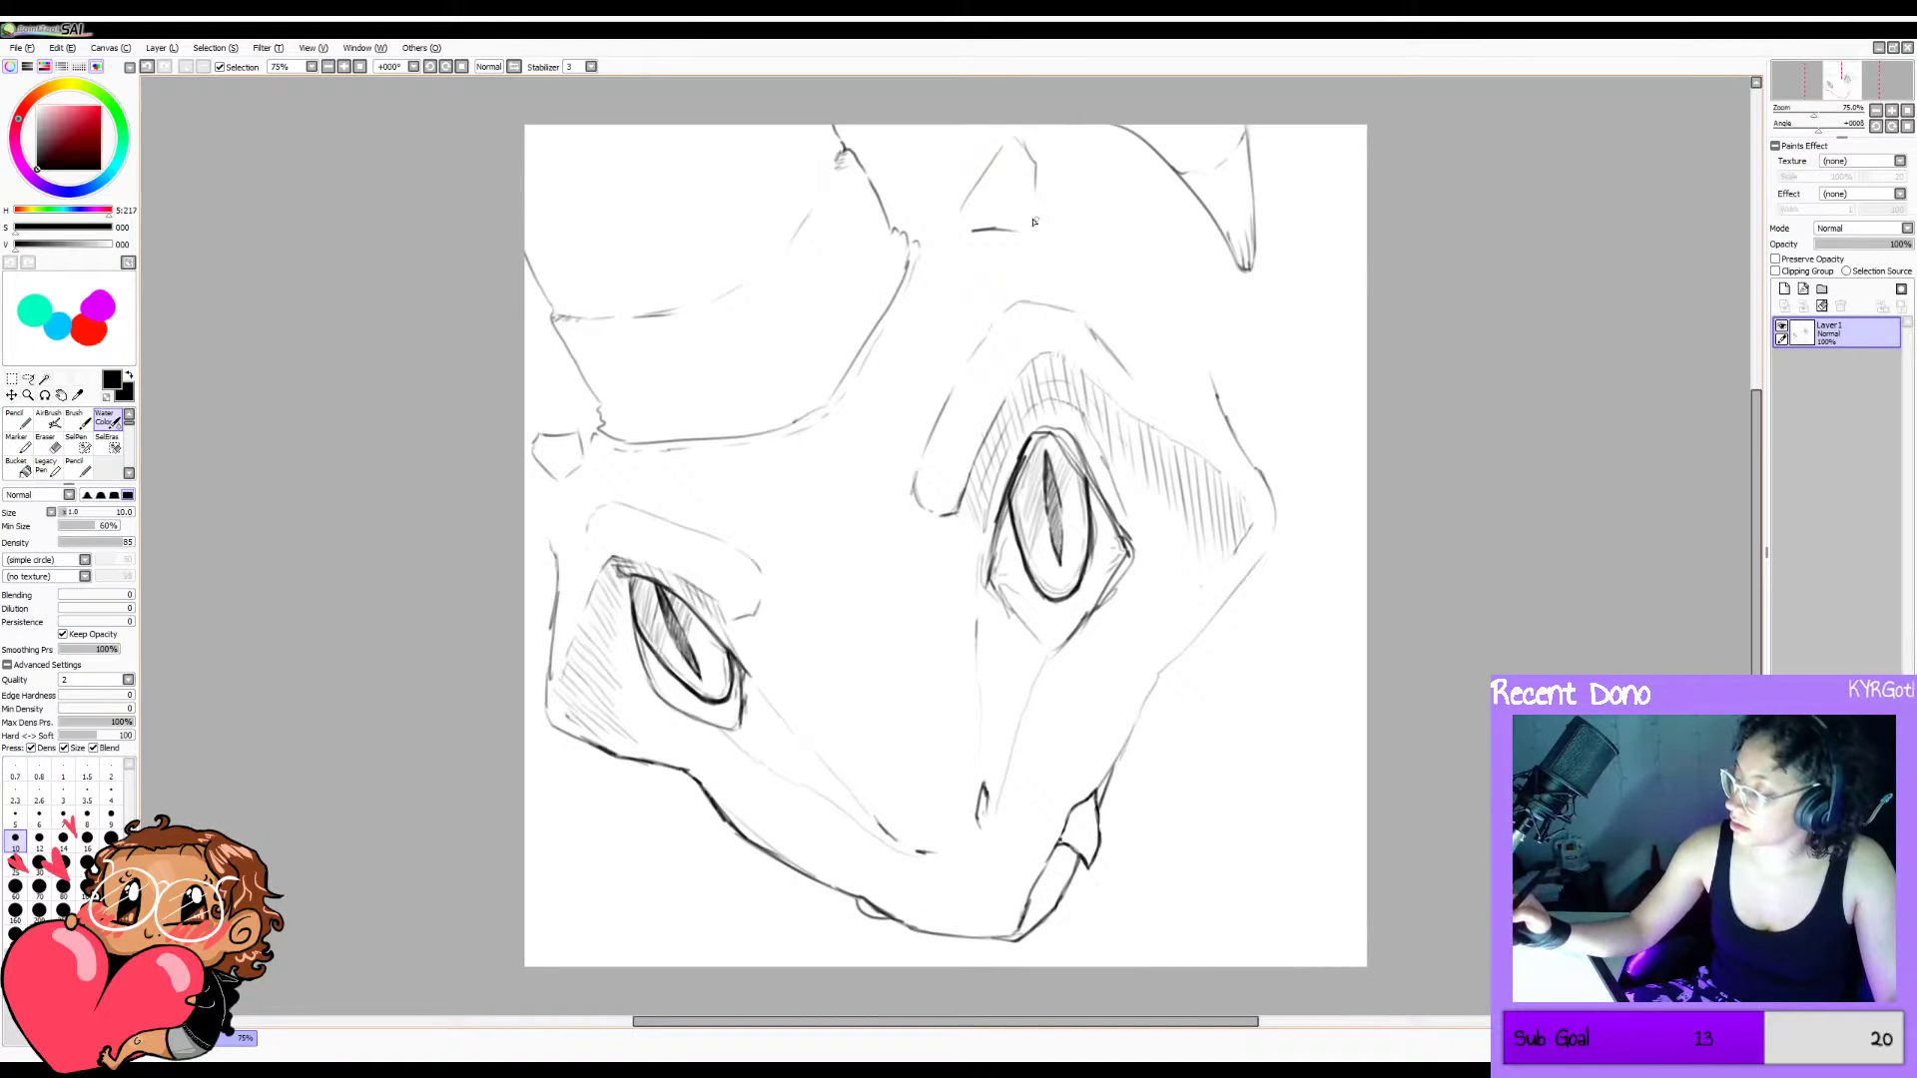
key(e)
mouse_move(1011, 228)
mouse_down()
mouse_move(966, 232)
mouse_move(1019, 247)
mouse_up()
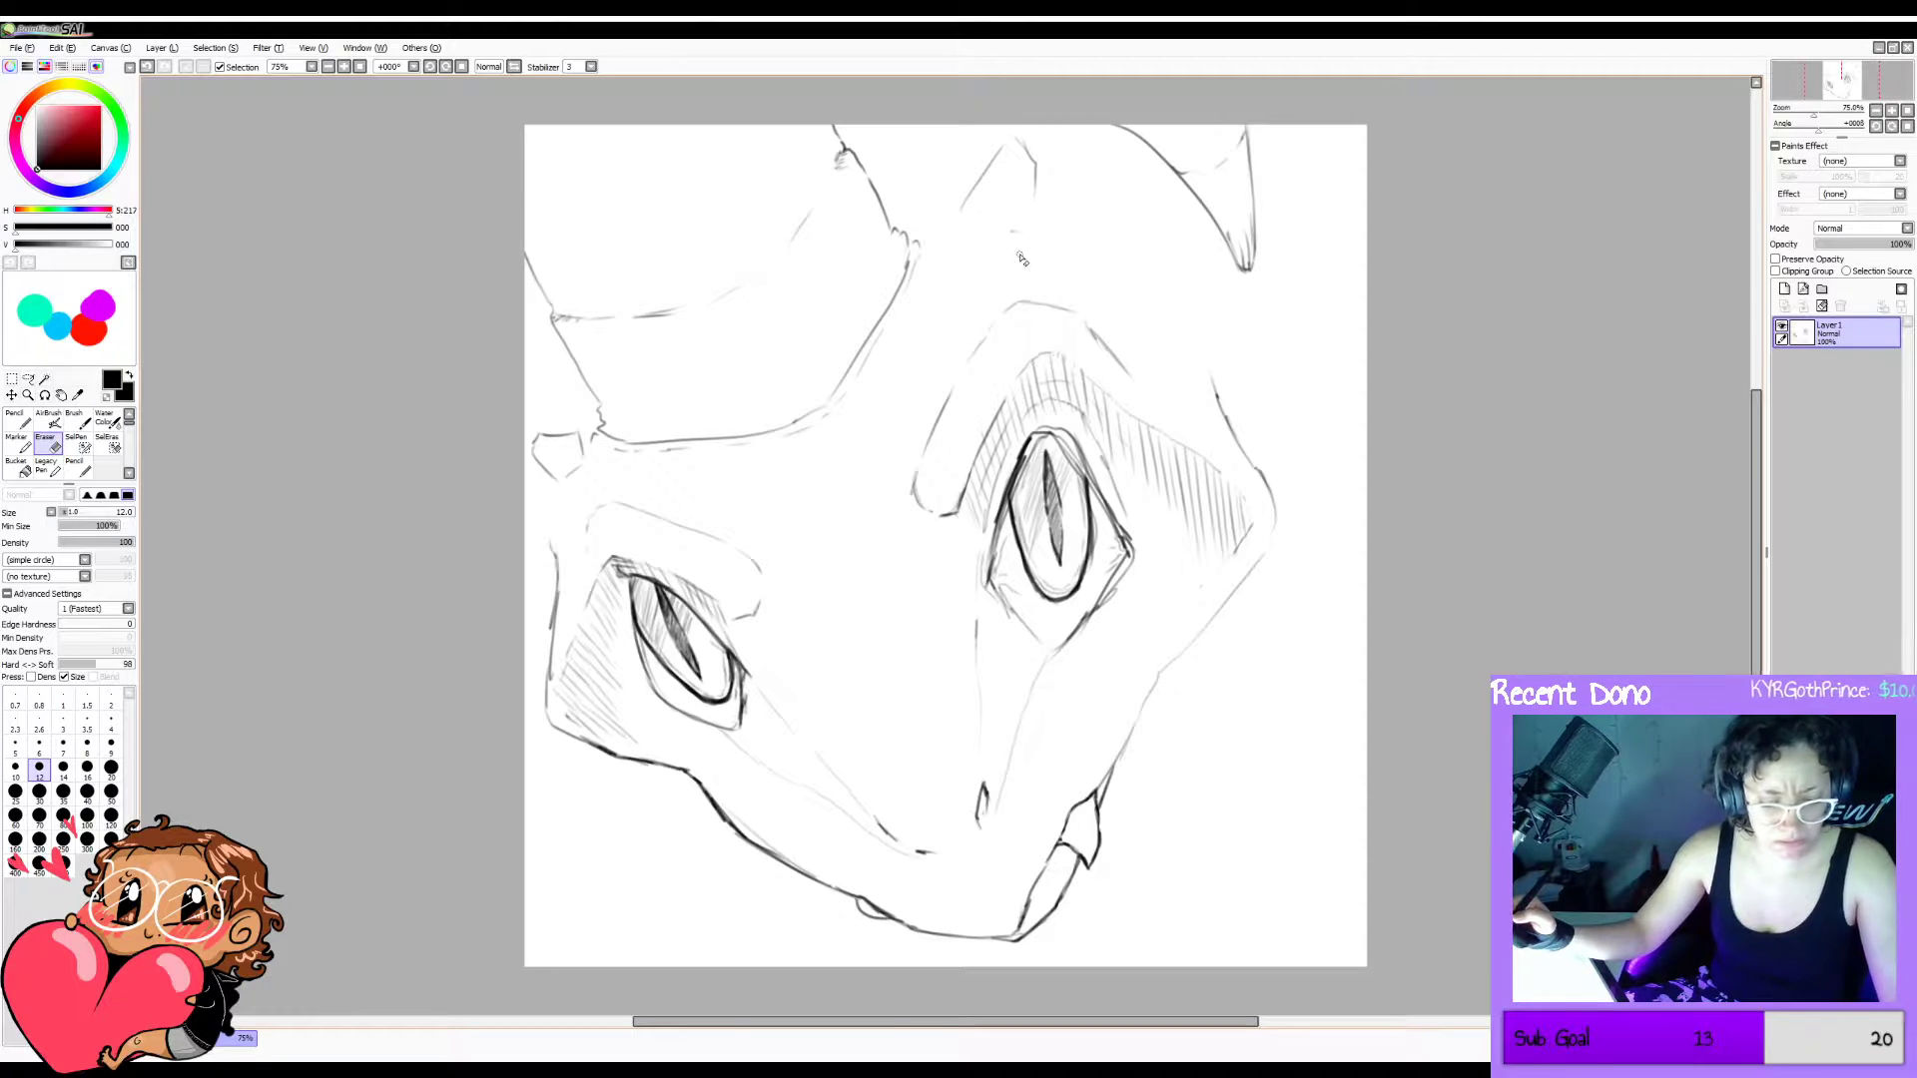
key(c)
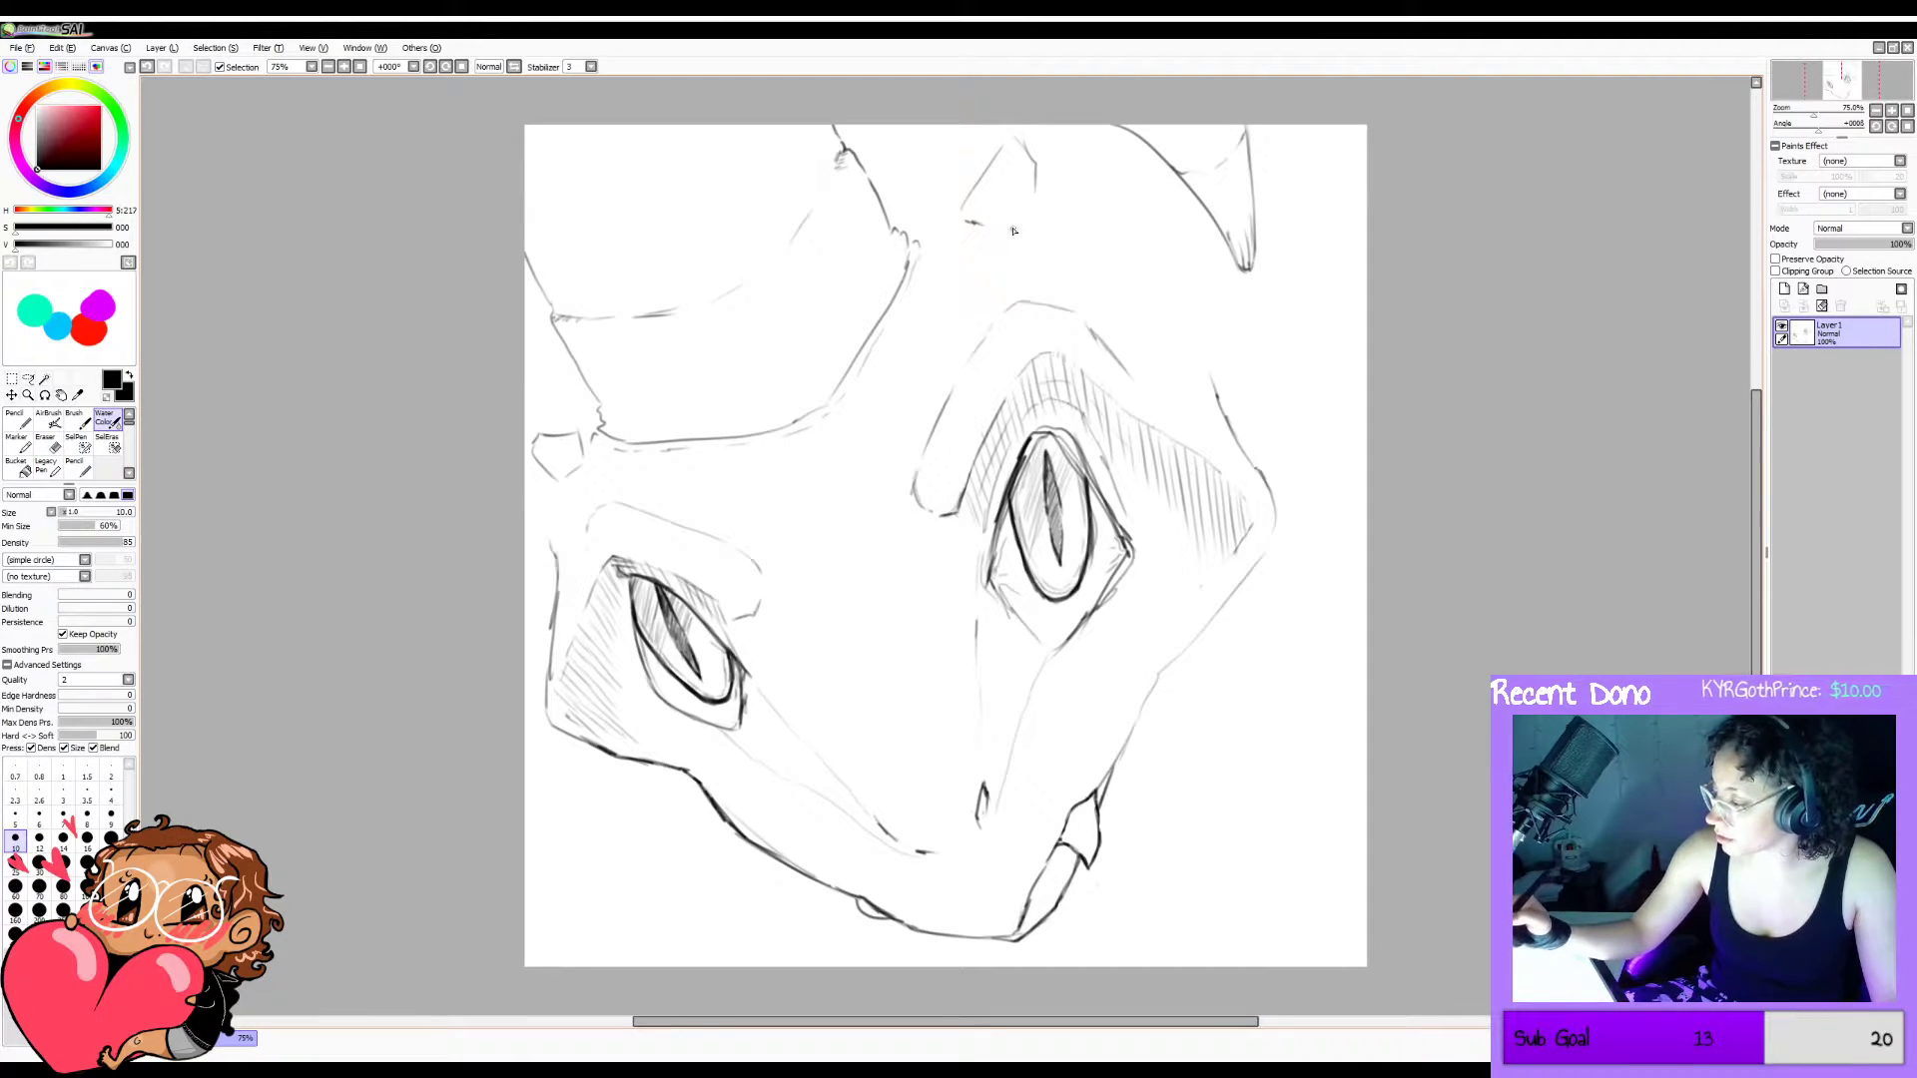
drag(997, 225, 1032, 209)
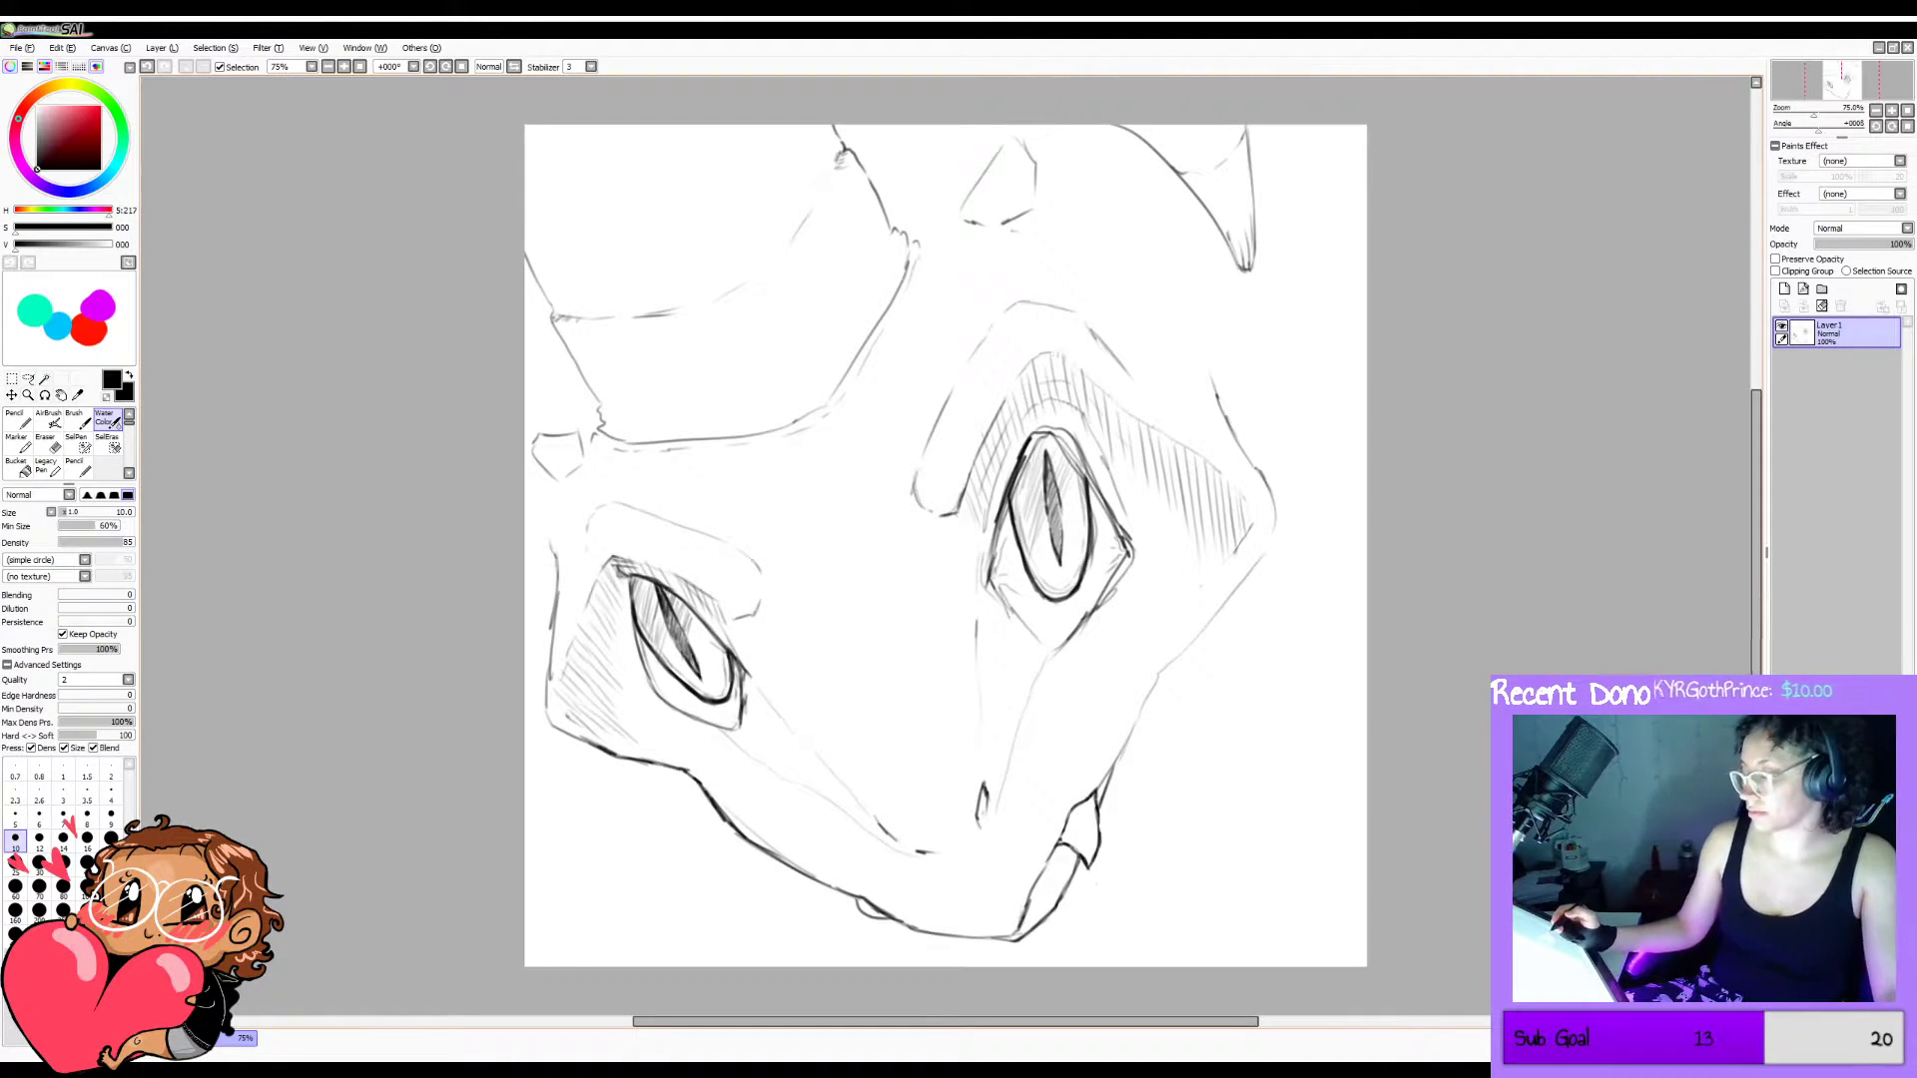
key(ctrl+z)
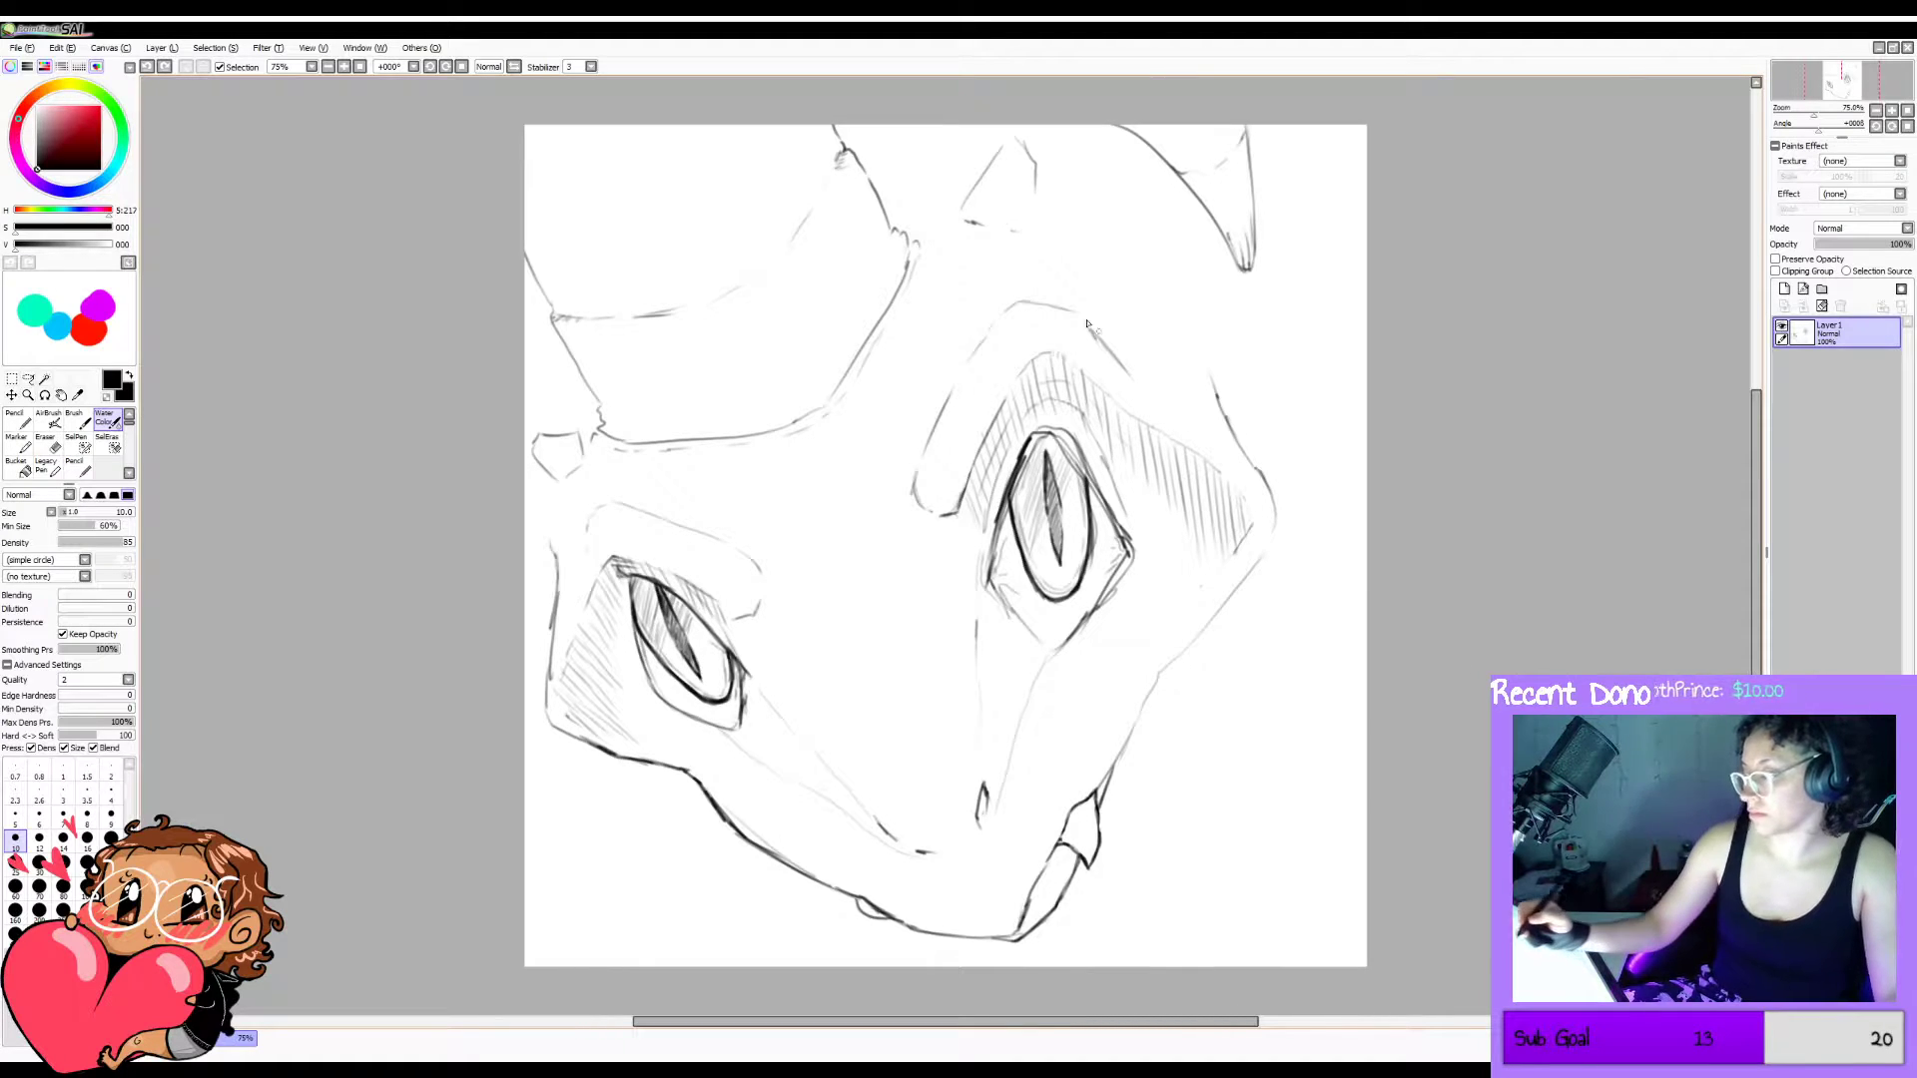
drag(976, 228, 1033, 210)
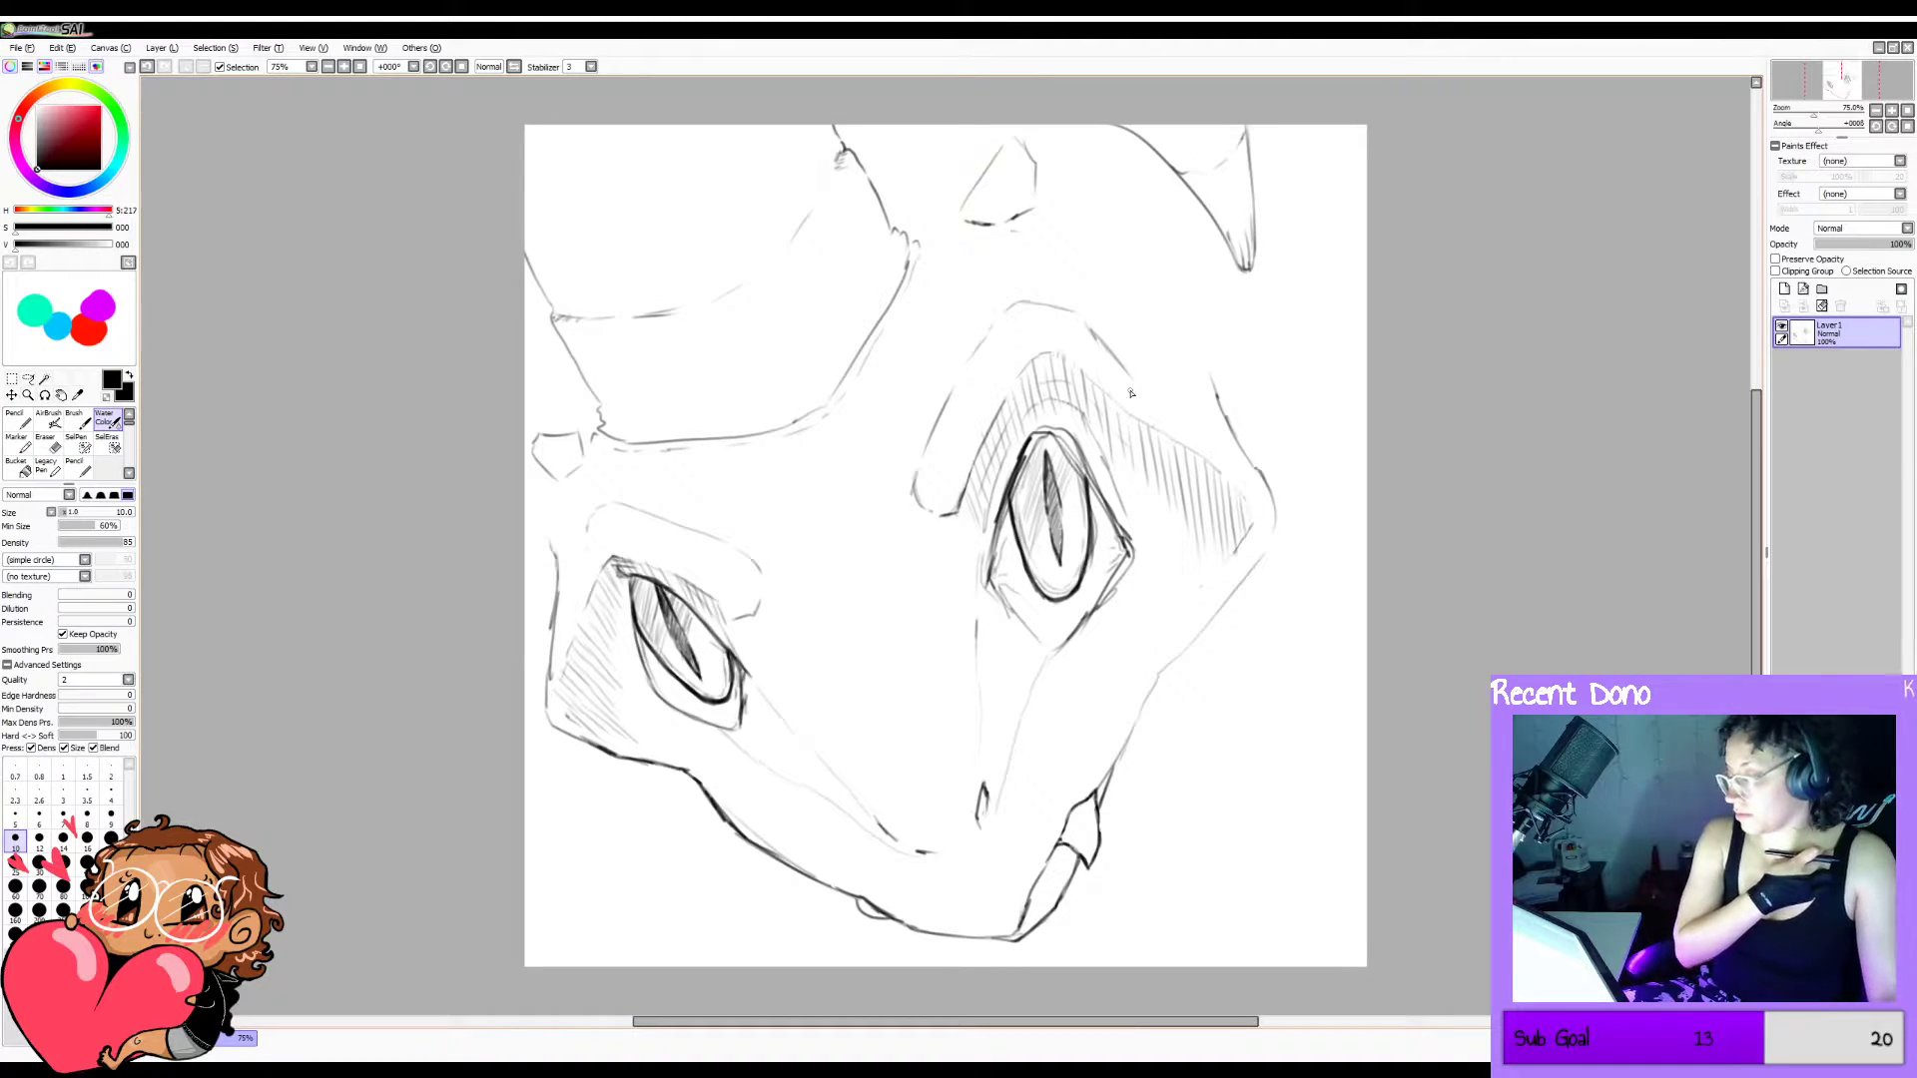
Lasso the larger scale right of the forehead plate and move it slightly closer to the plate.
click(28, 378)
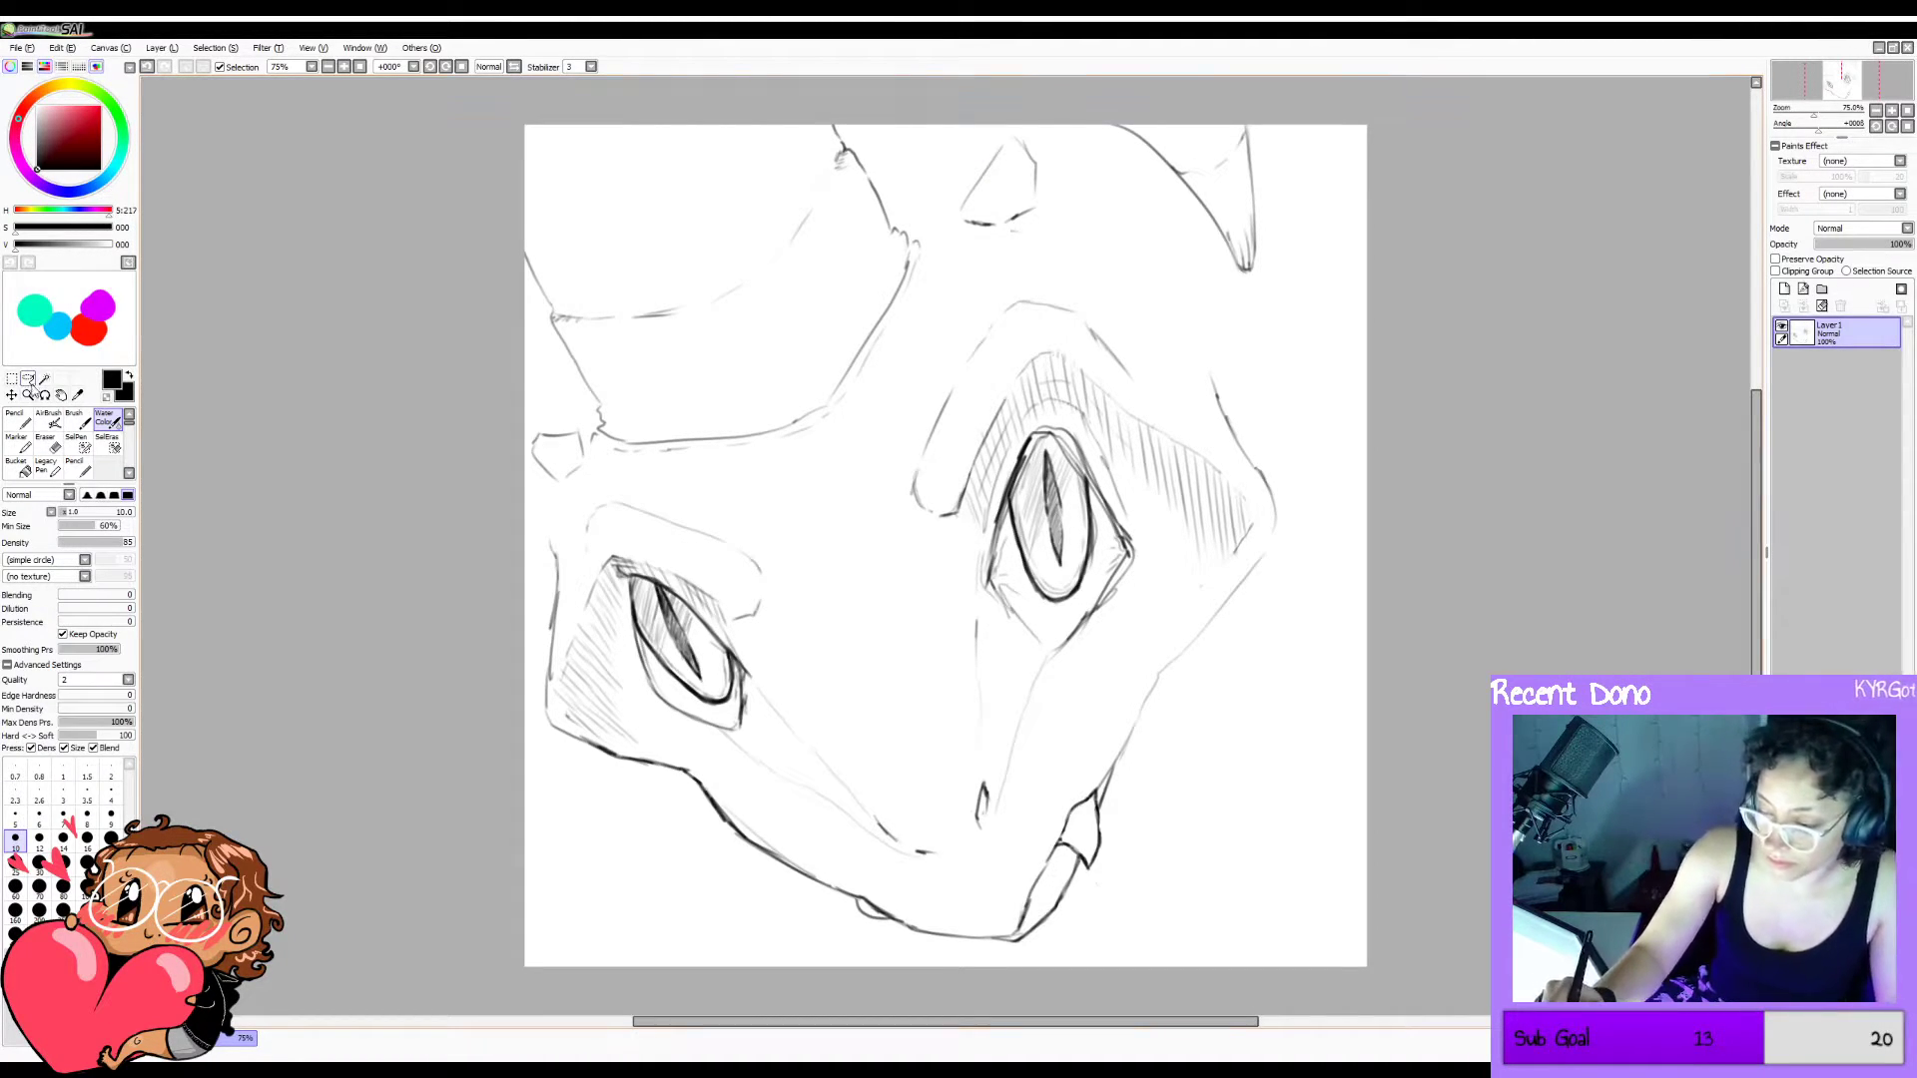
mouse_move(976, 254)
mouse_down()
mouse_move(1061, 226)
mouse_move(1068, 164)
mouse_move(1008, 110)
mouse_move(907, 232)
mouse_move(1033, 248)
mouse_up()
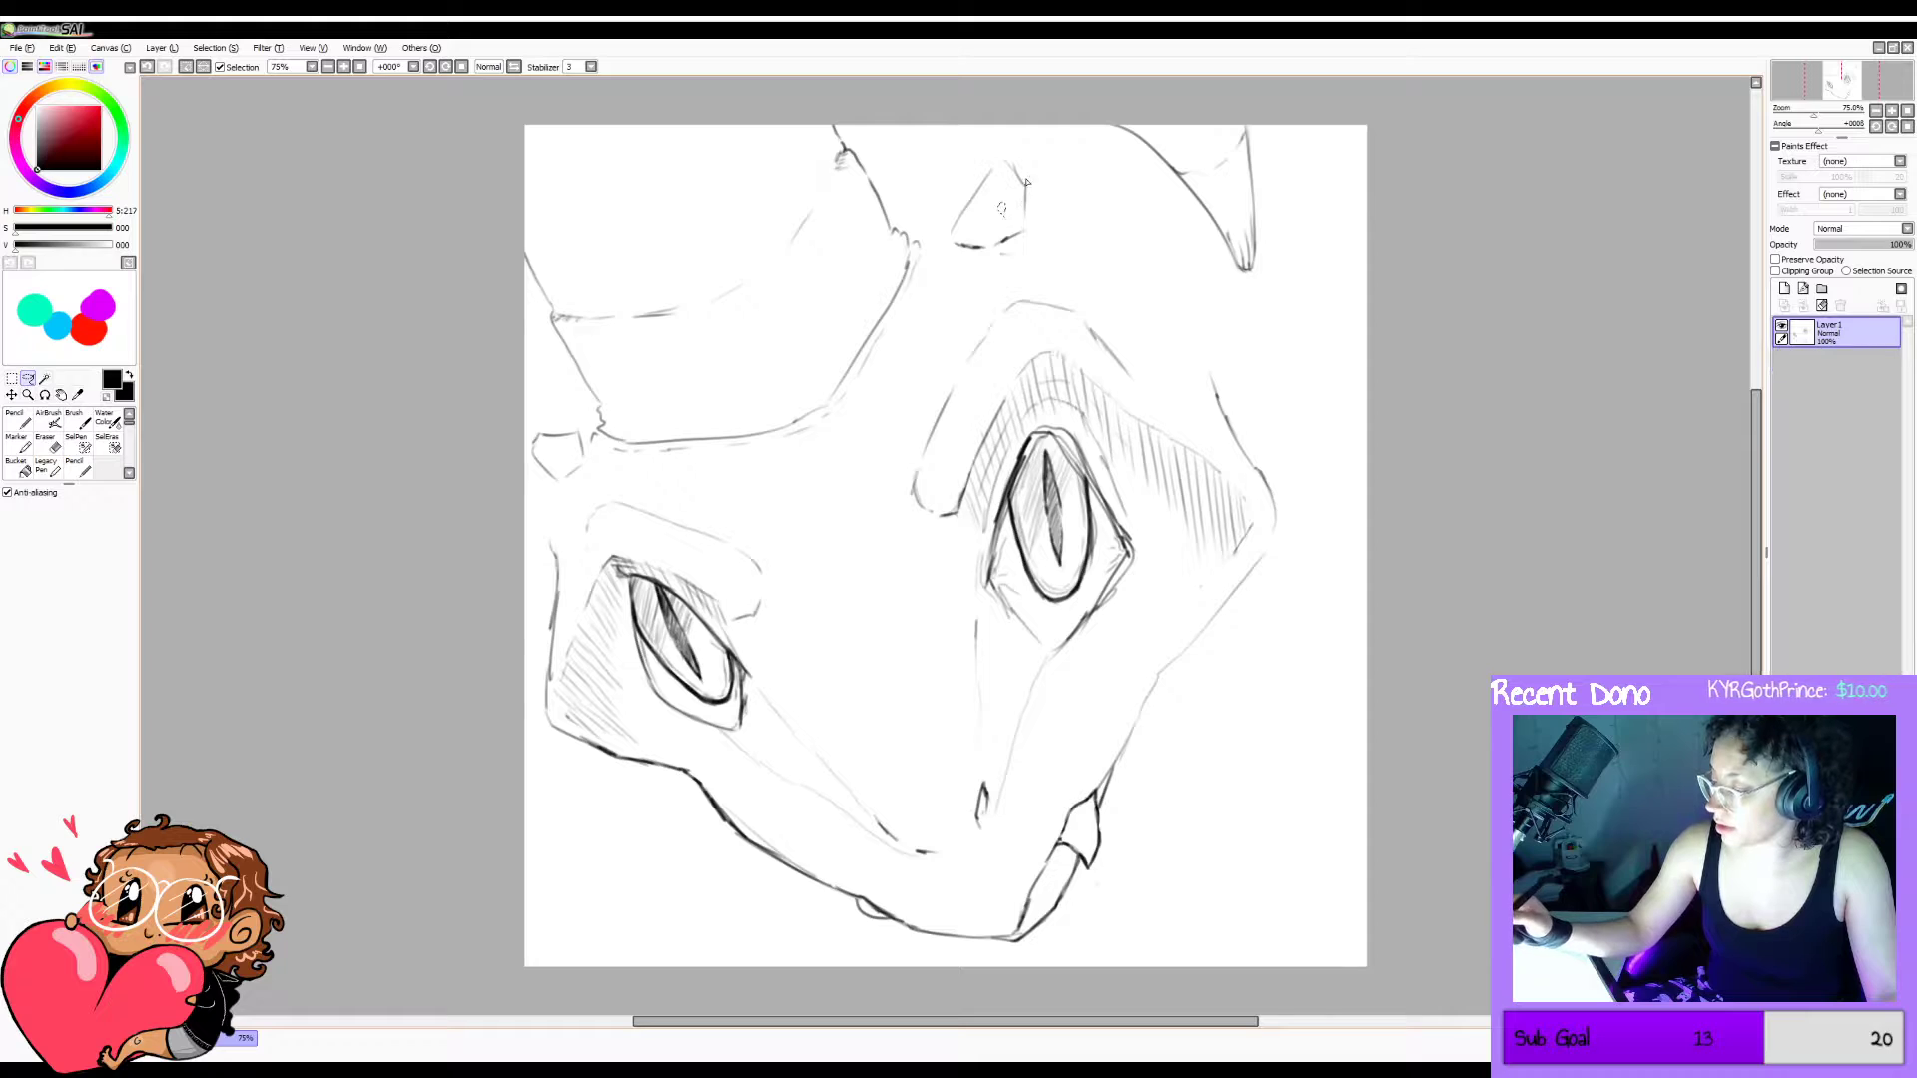
key(ctrl+d)
mouse_move(980, 158)
mouse_down()
mouse_move(945, 251)
mouse_move(1008, 146)
mouse_up()
drag(1005, 227, 996, 212)
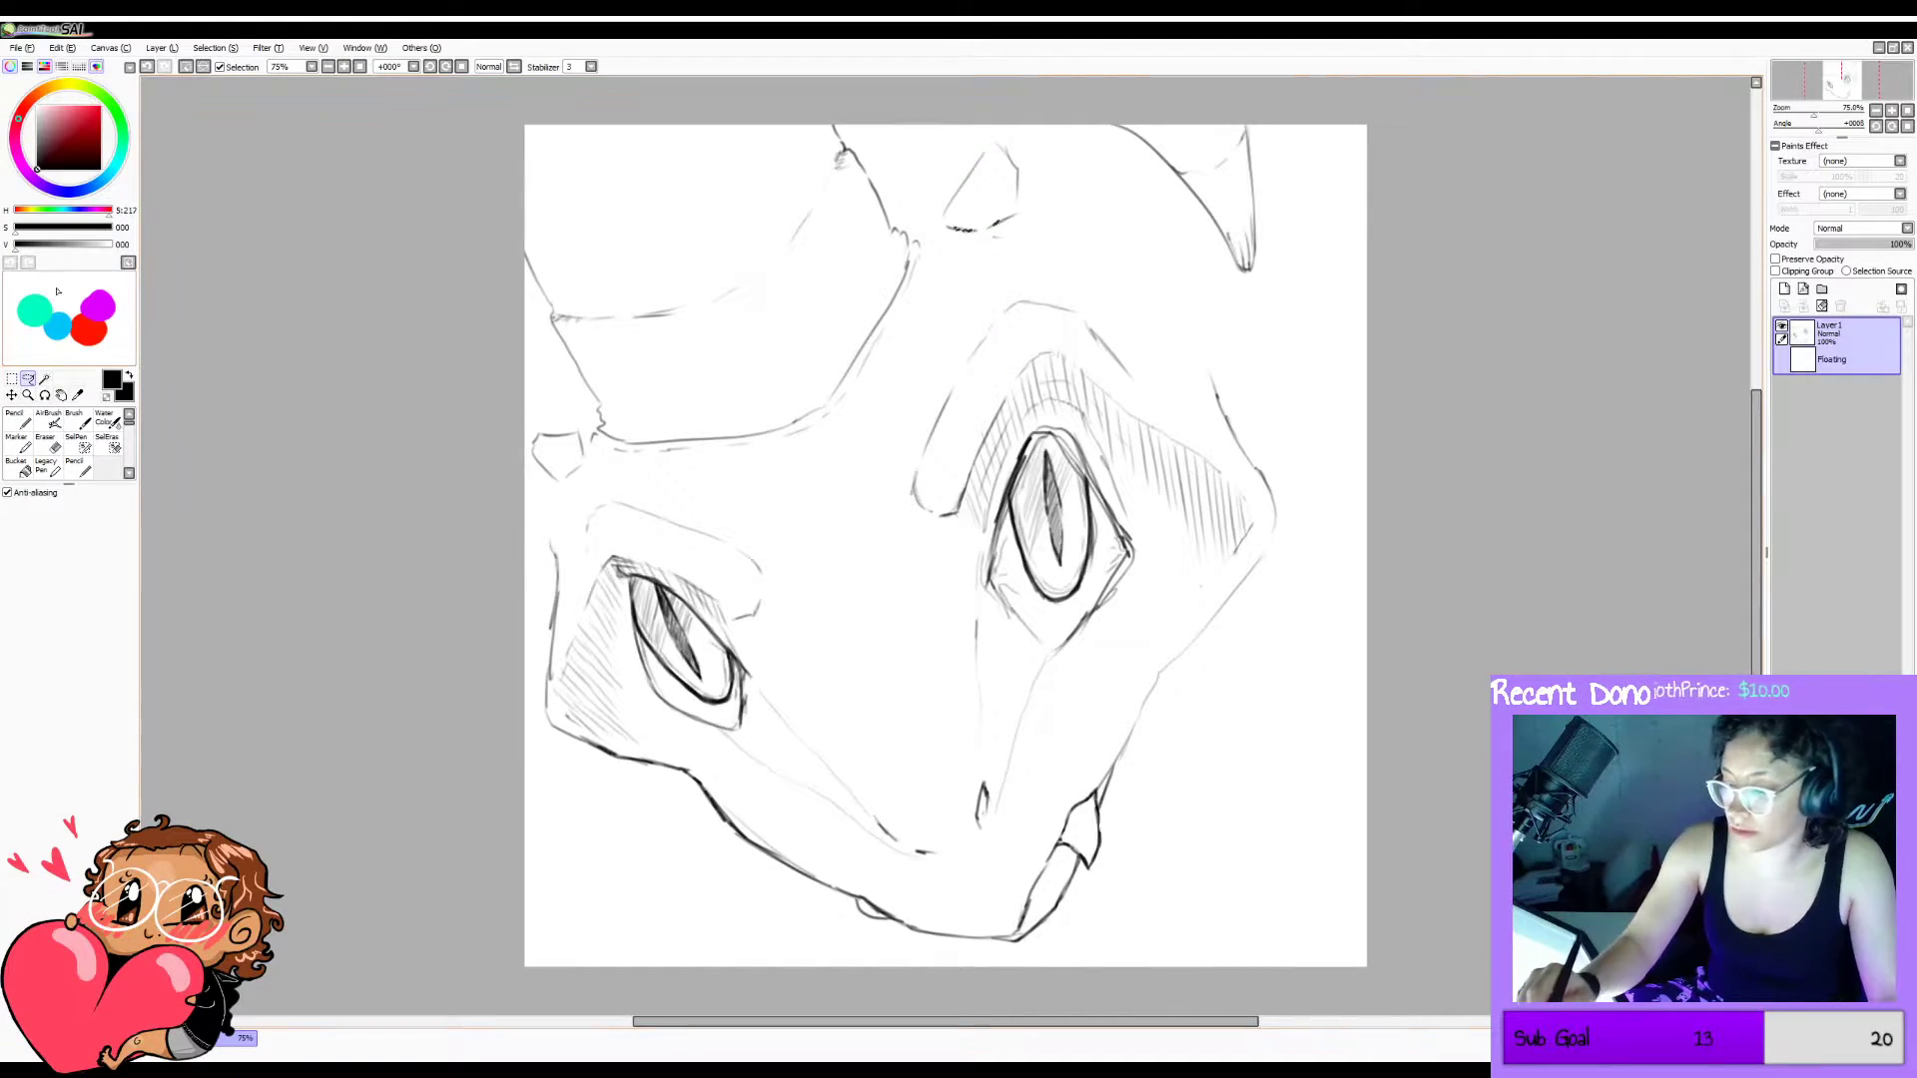
Try to rotate the larger scale clockwise beside the forehead plate, then undo the transform after a mirrored check.
key(ctrl+t)
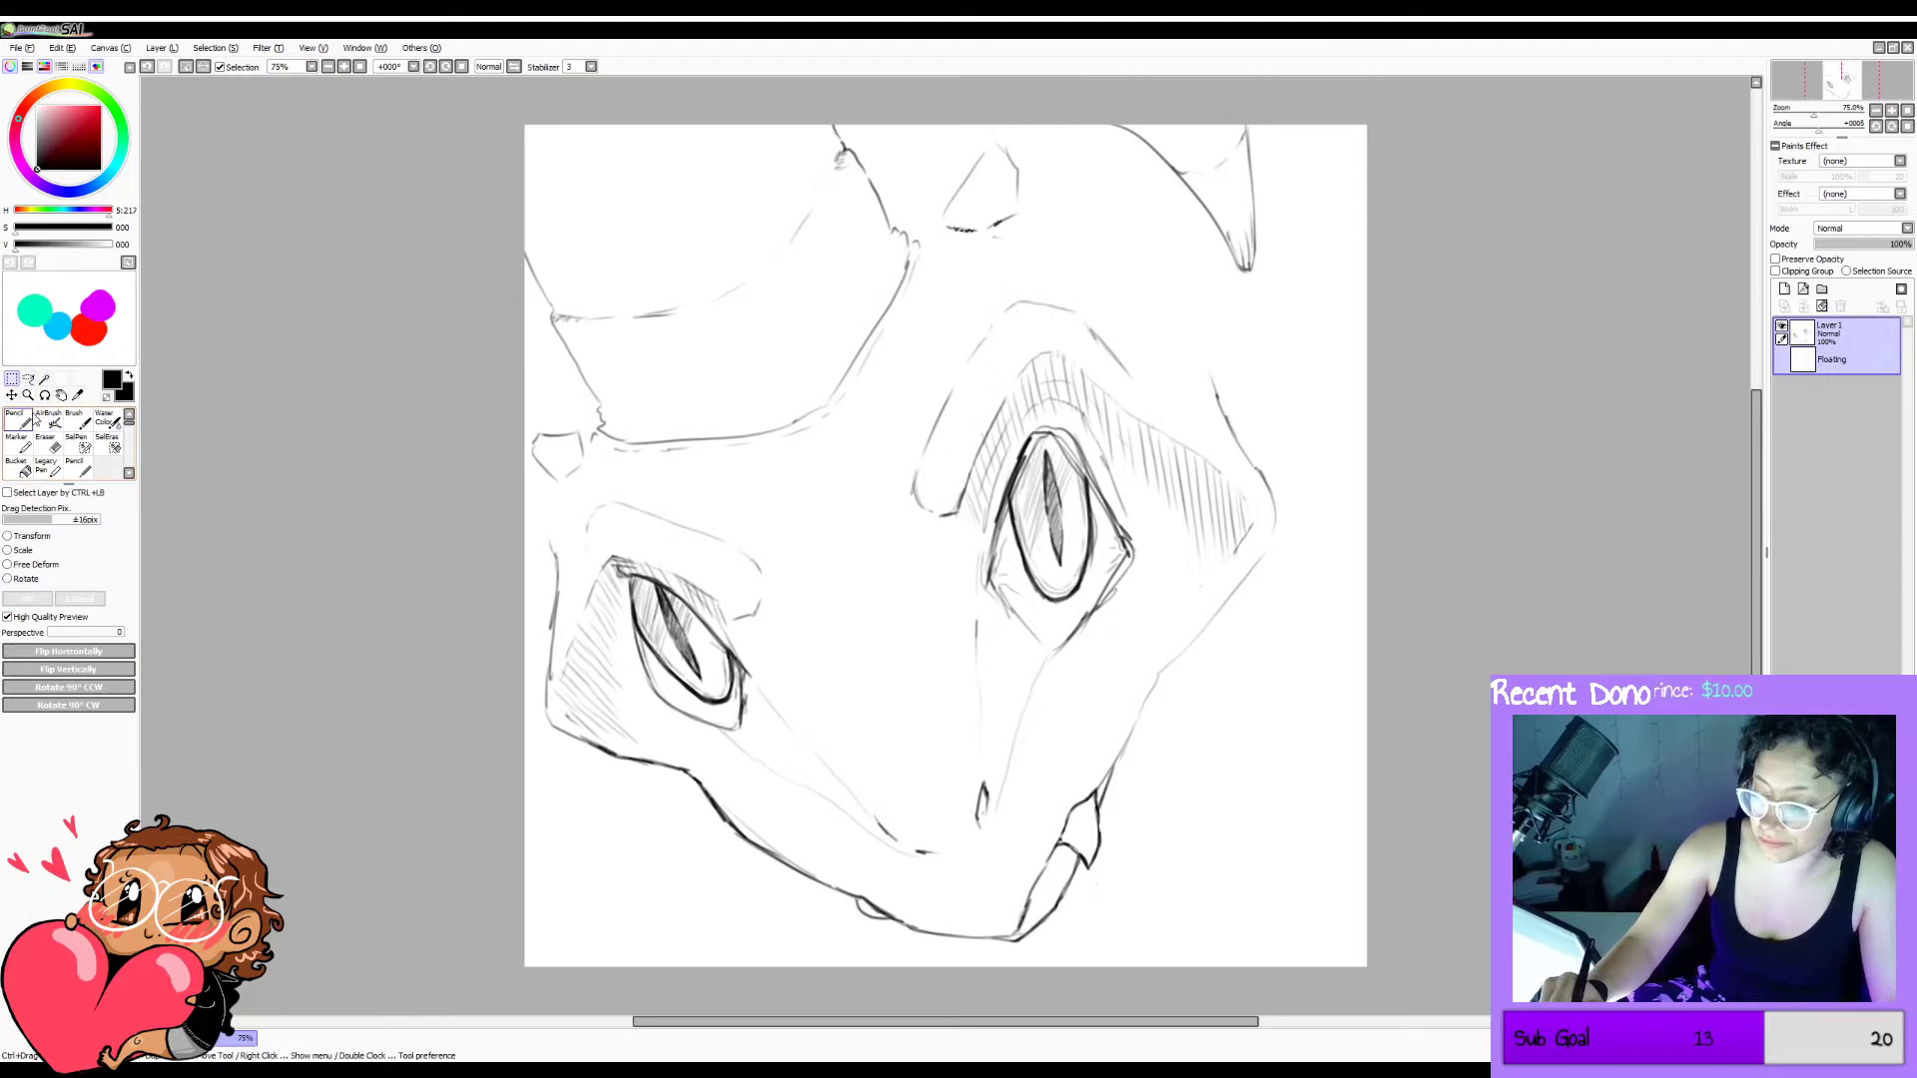
click(40, 537)
drag(1046, 91, 1070, 122)
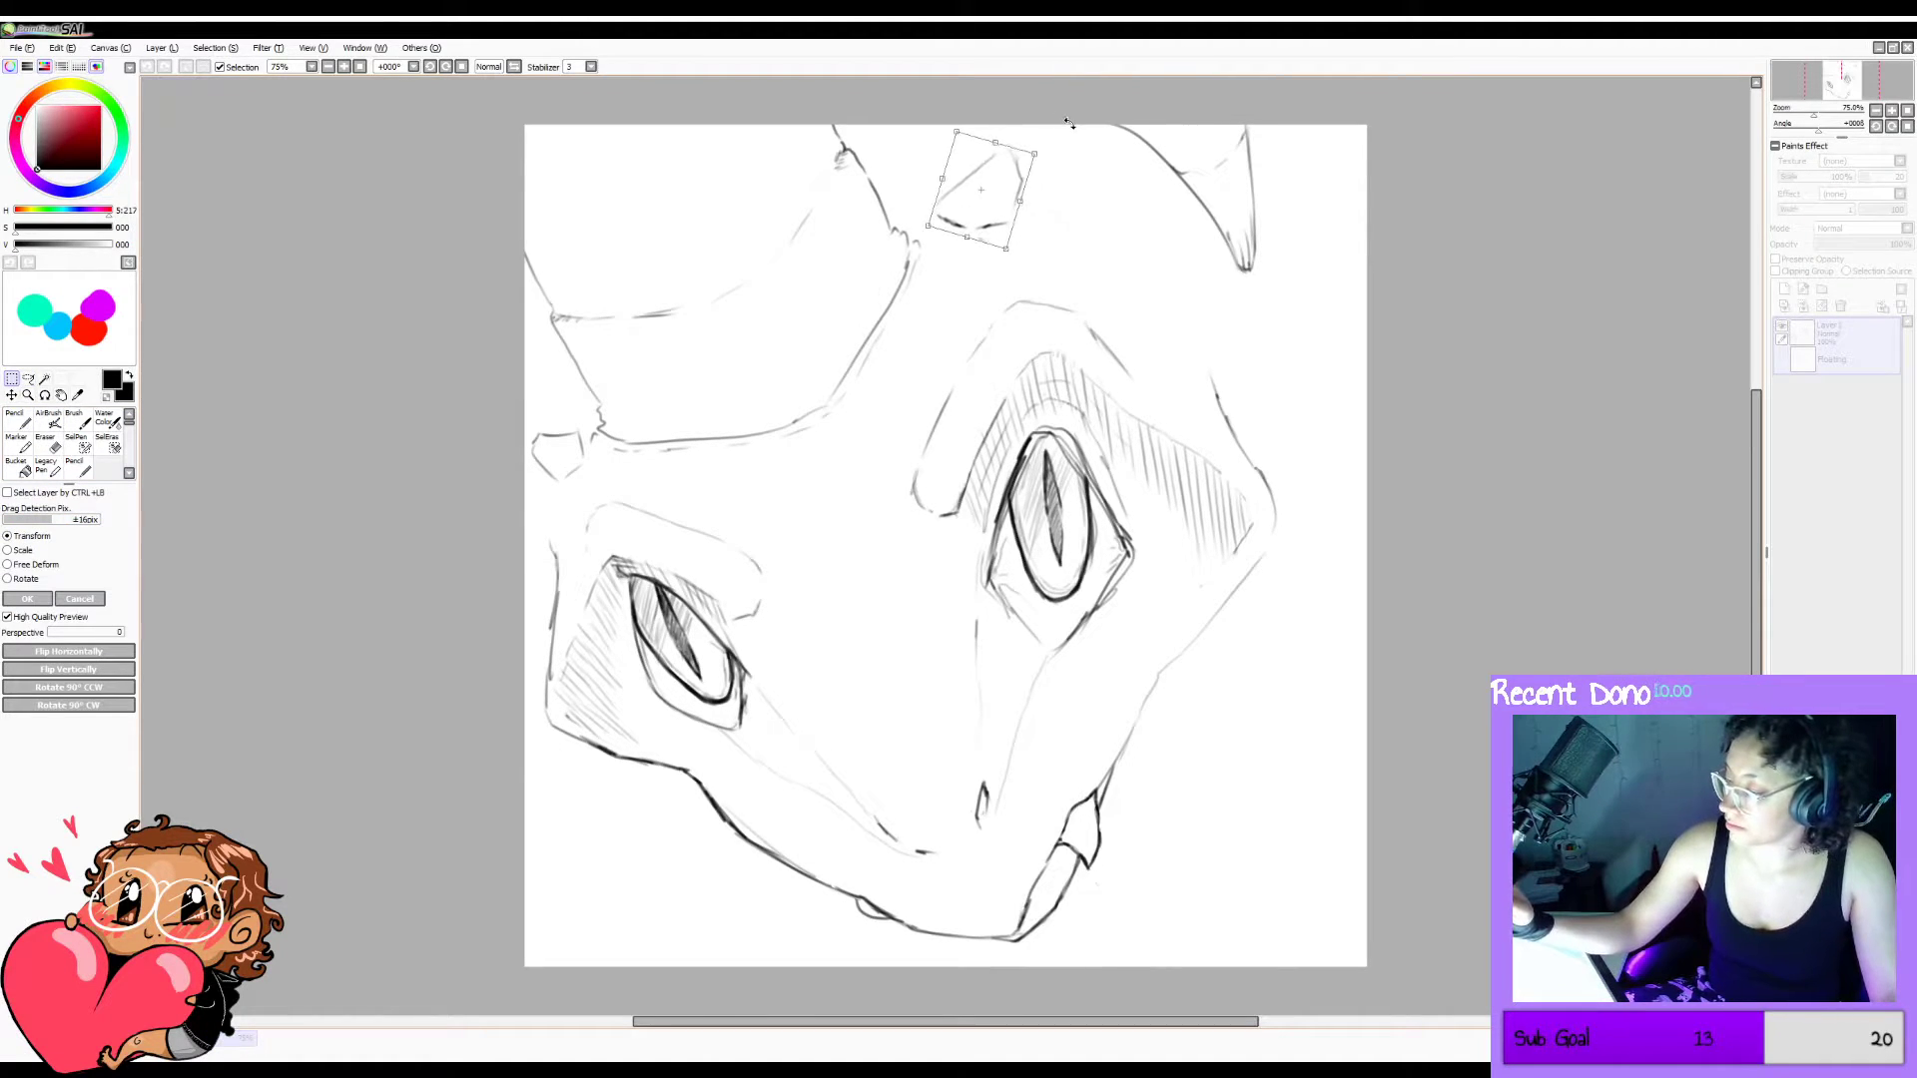
drag(1011, 206, 1008, 212)
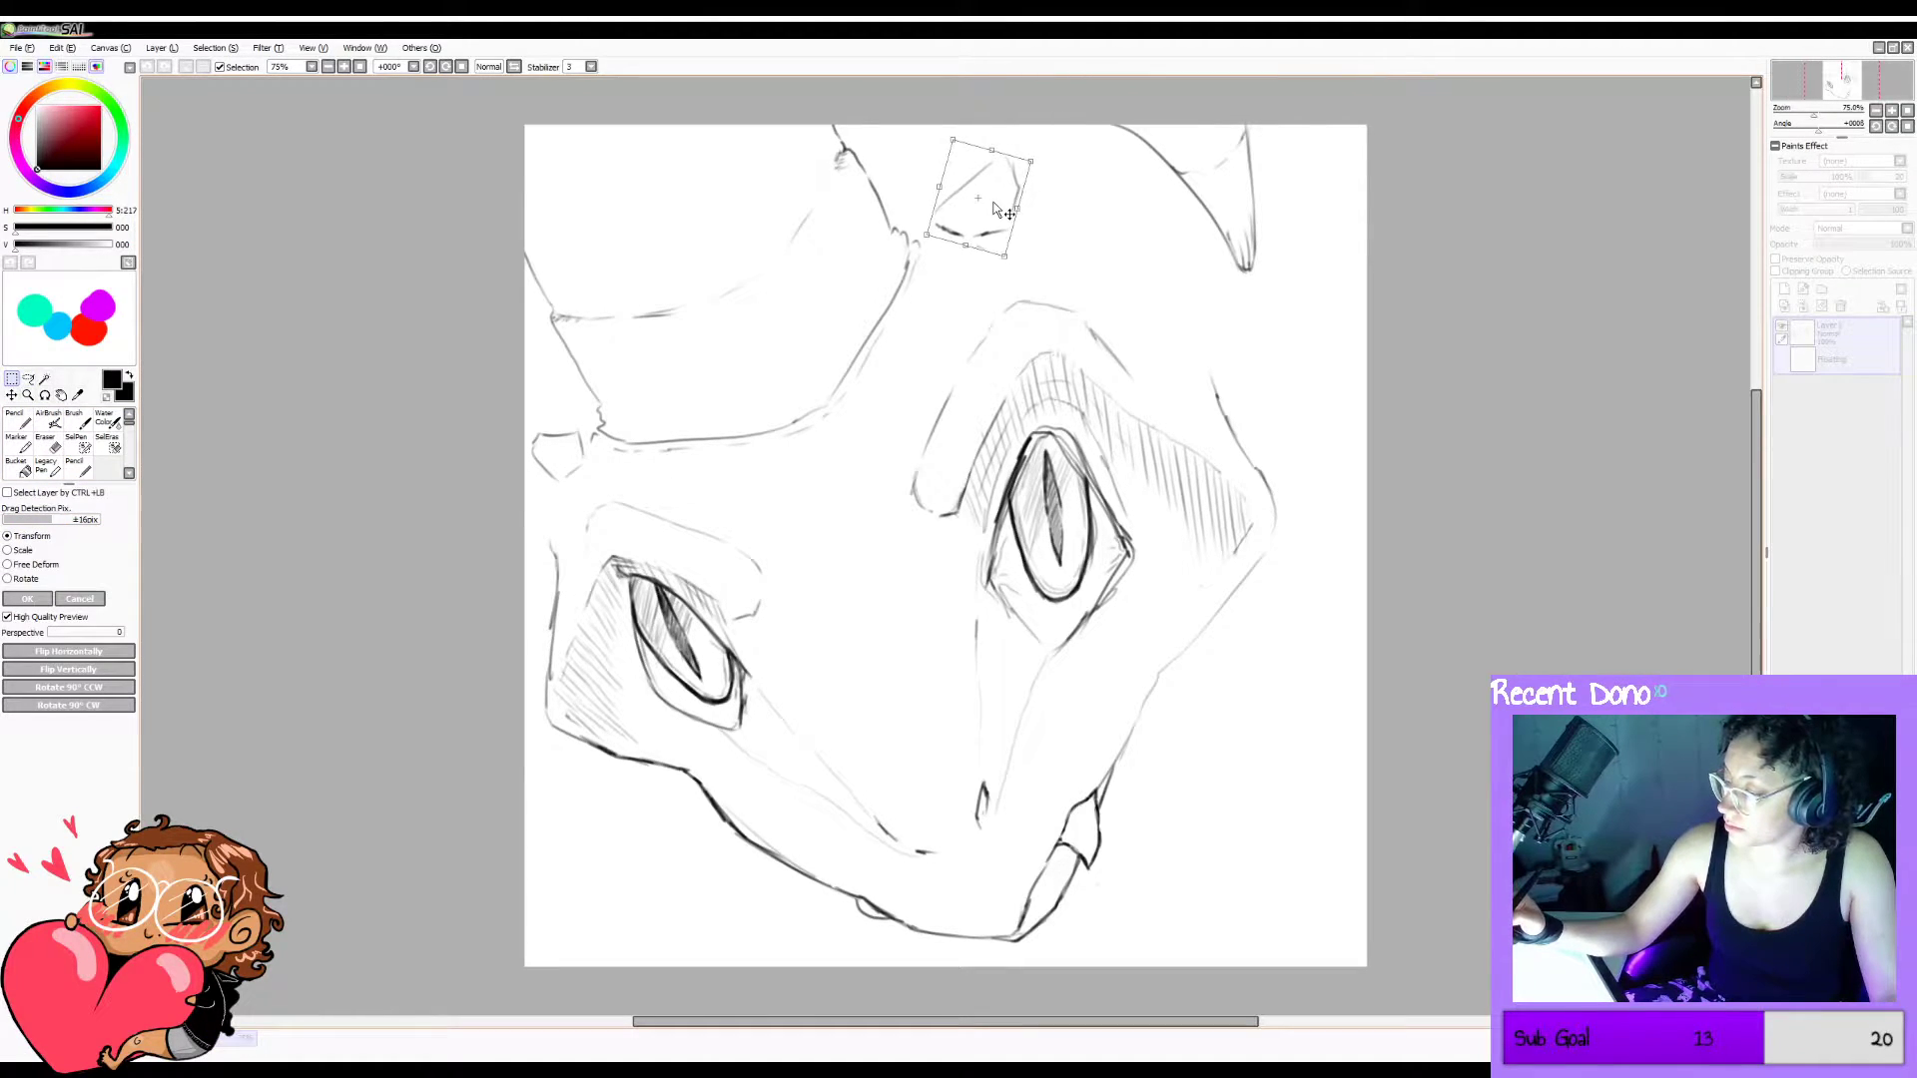
click(27, 600)
key(ctrl+d)
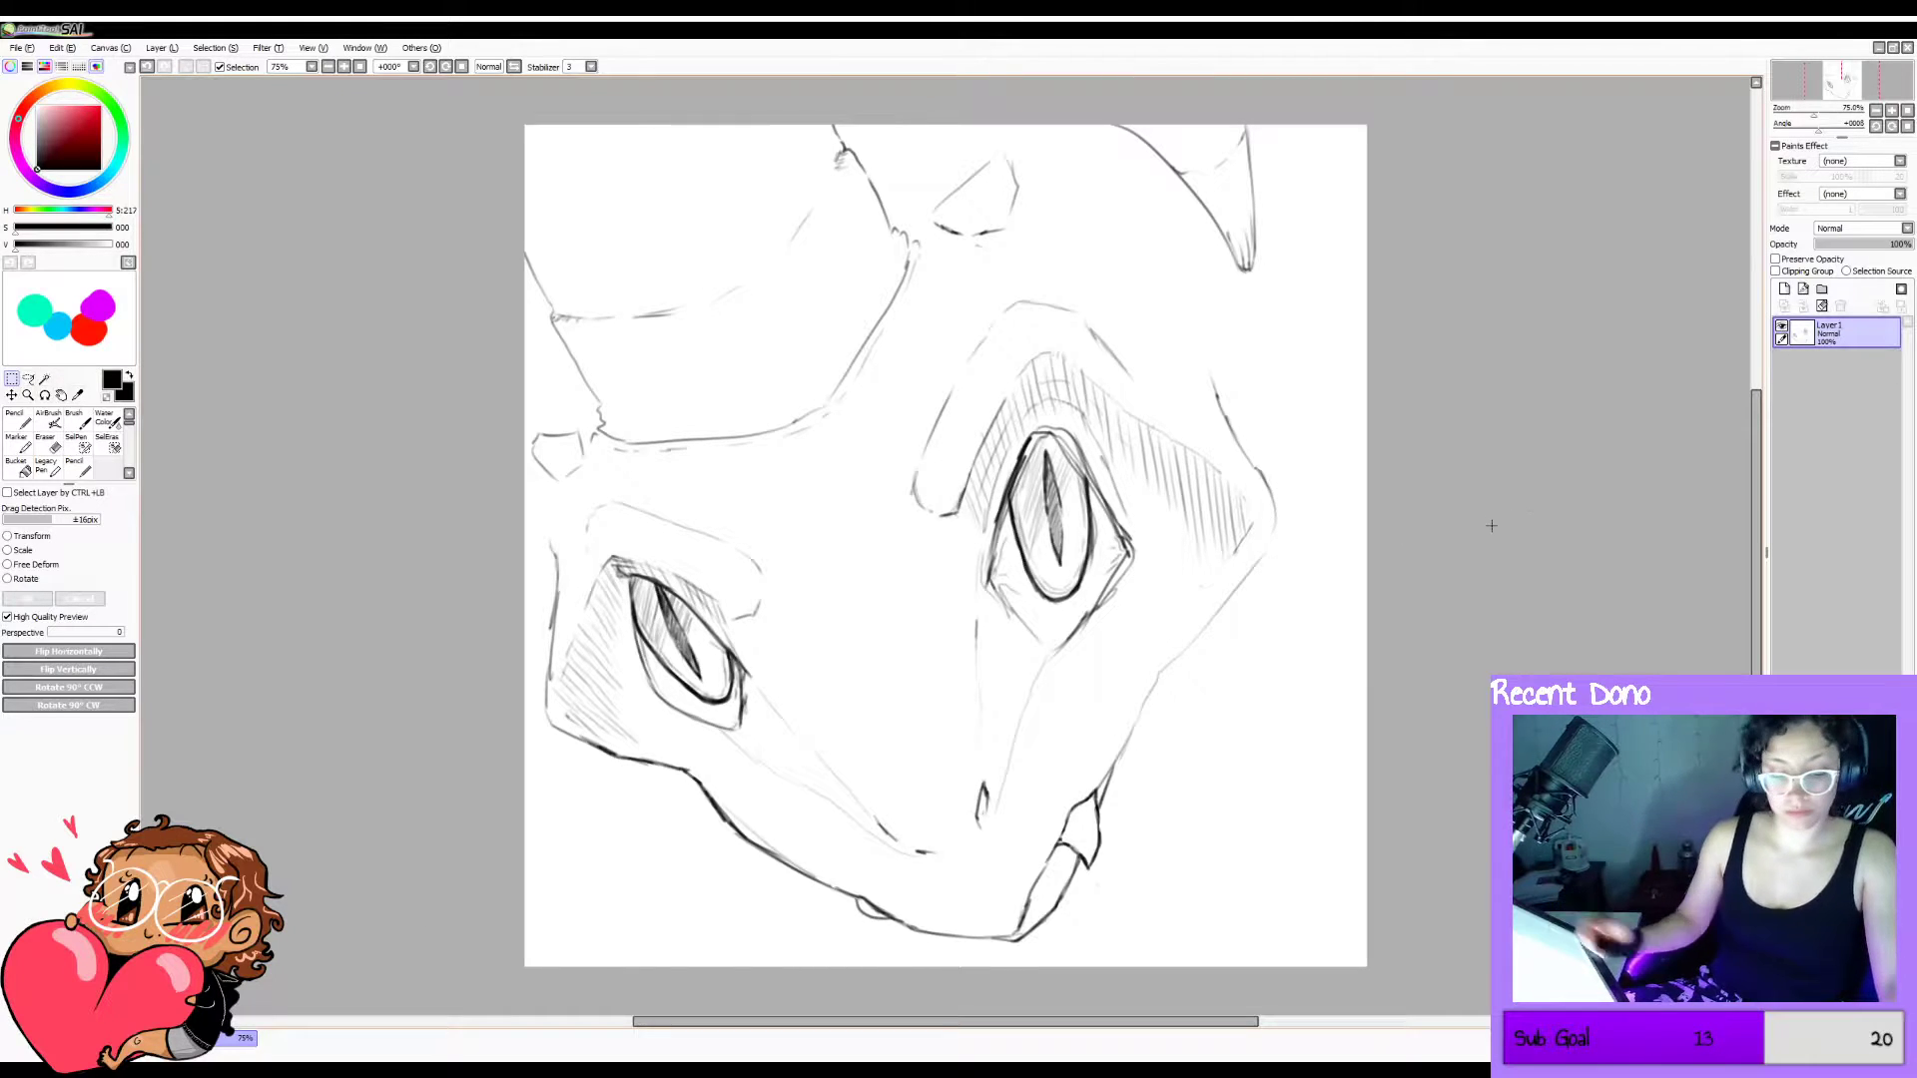
key(h)
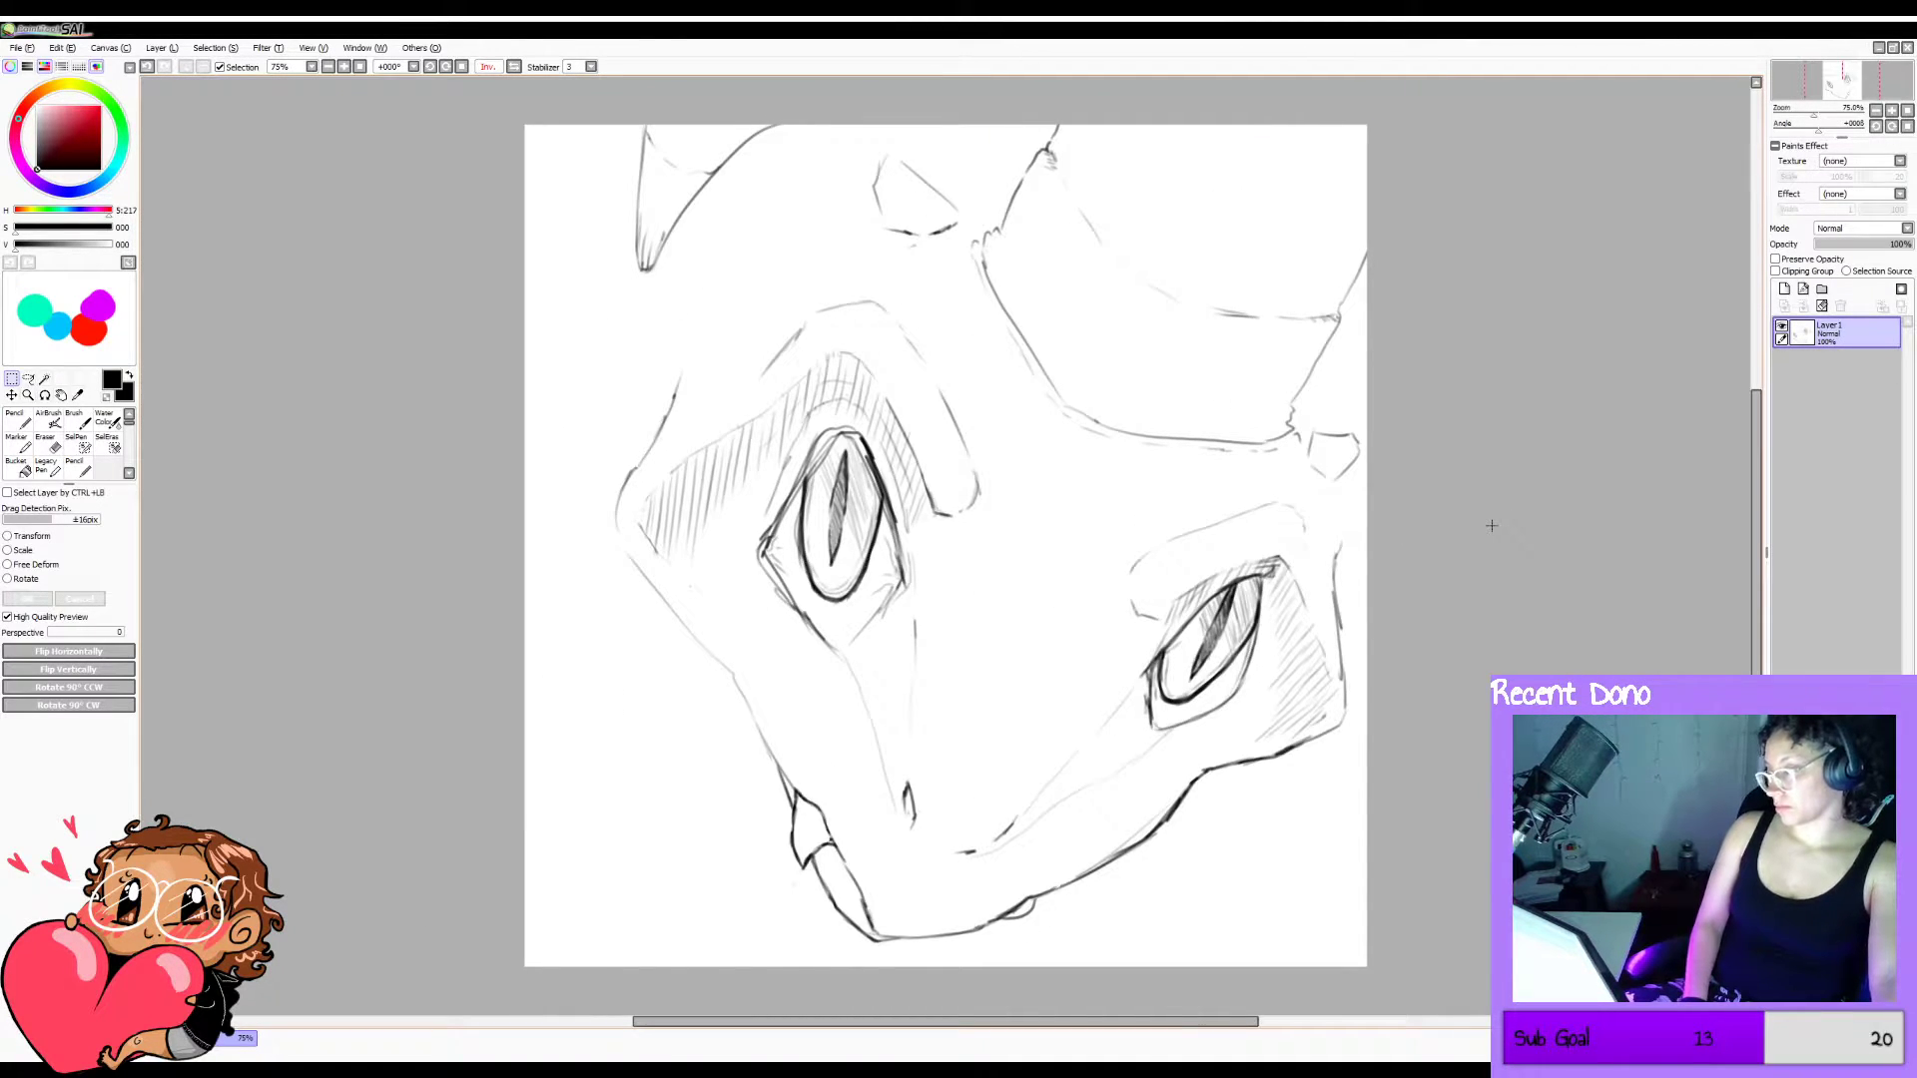
key(h)
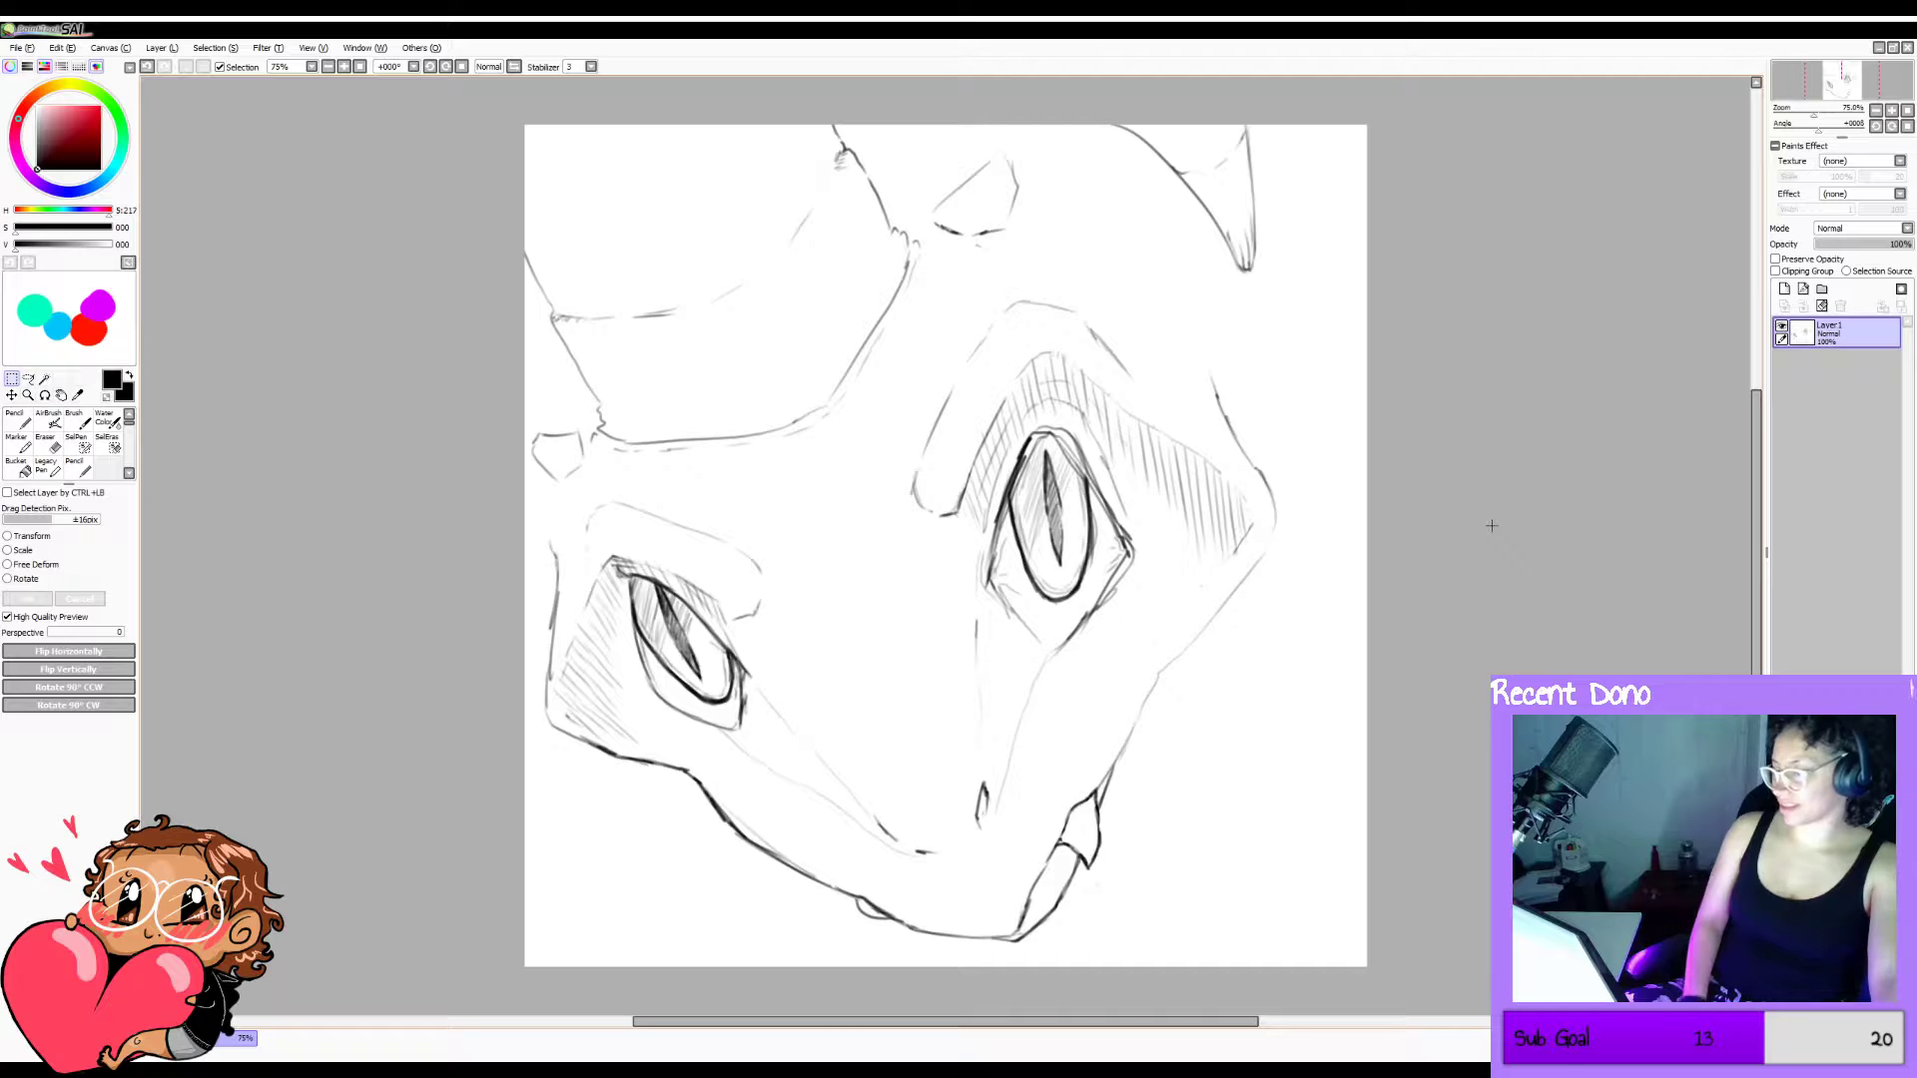
key(ctrl+z)
key(ctrl+z)
key(ctrl+z)
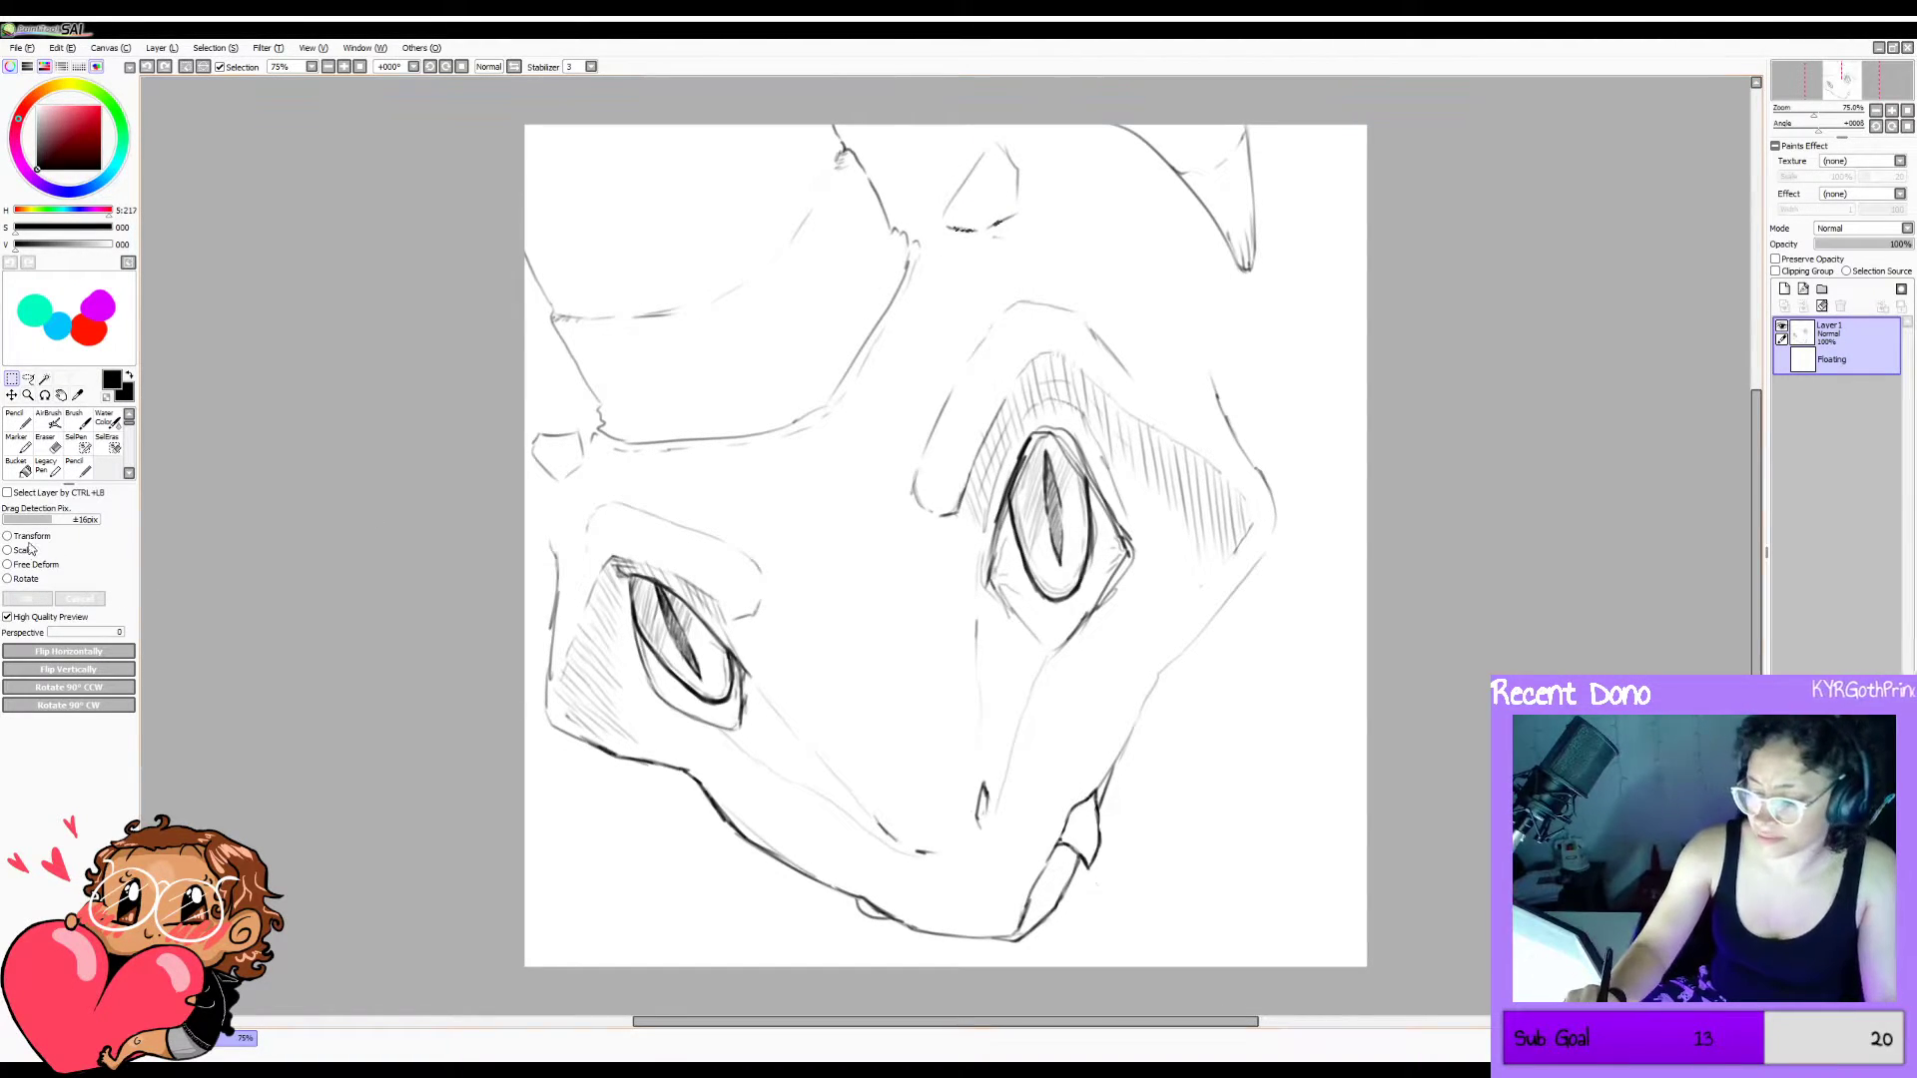
Transform the larger scale, adjusting its rotation and placing it just above the forehead plate's right corner.
key(ctrl+t)
drag(1051, 117, 1027, 115)
drag(997, 192, 969, 185)
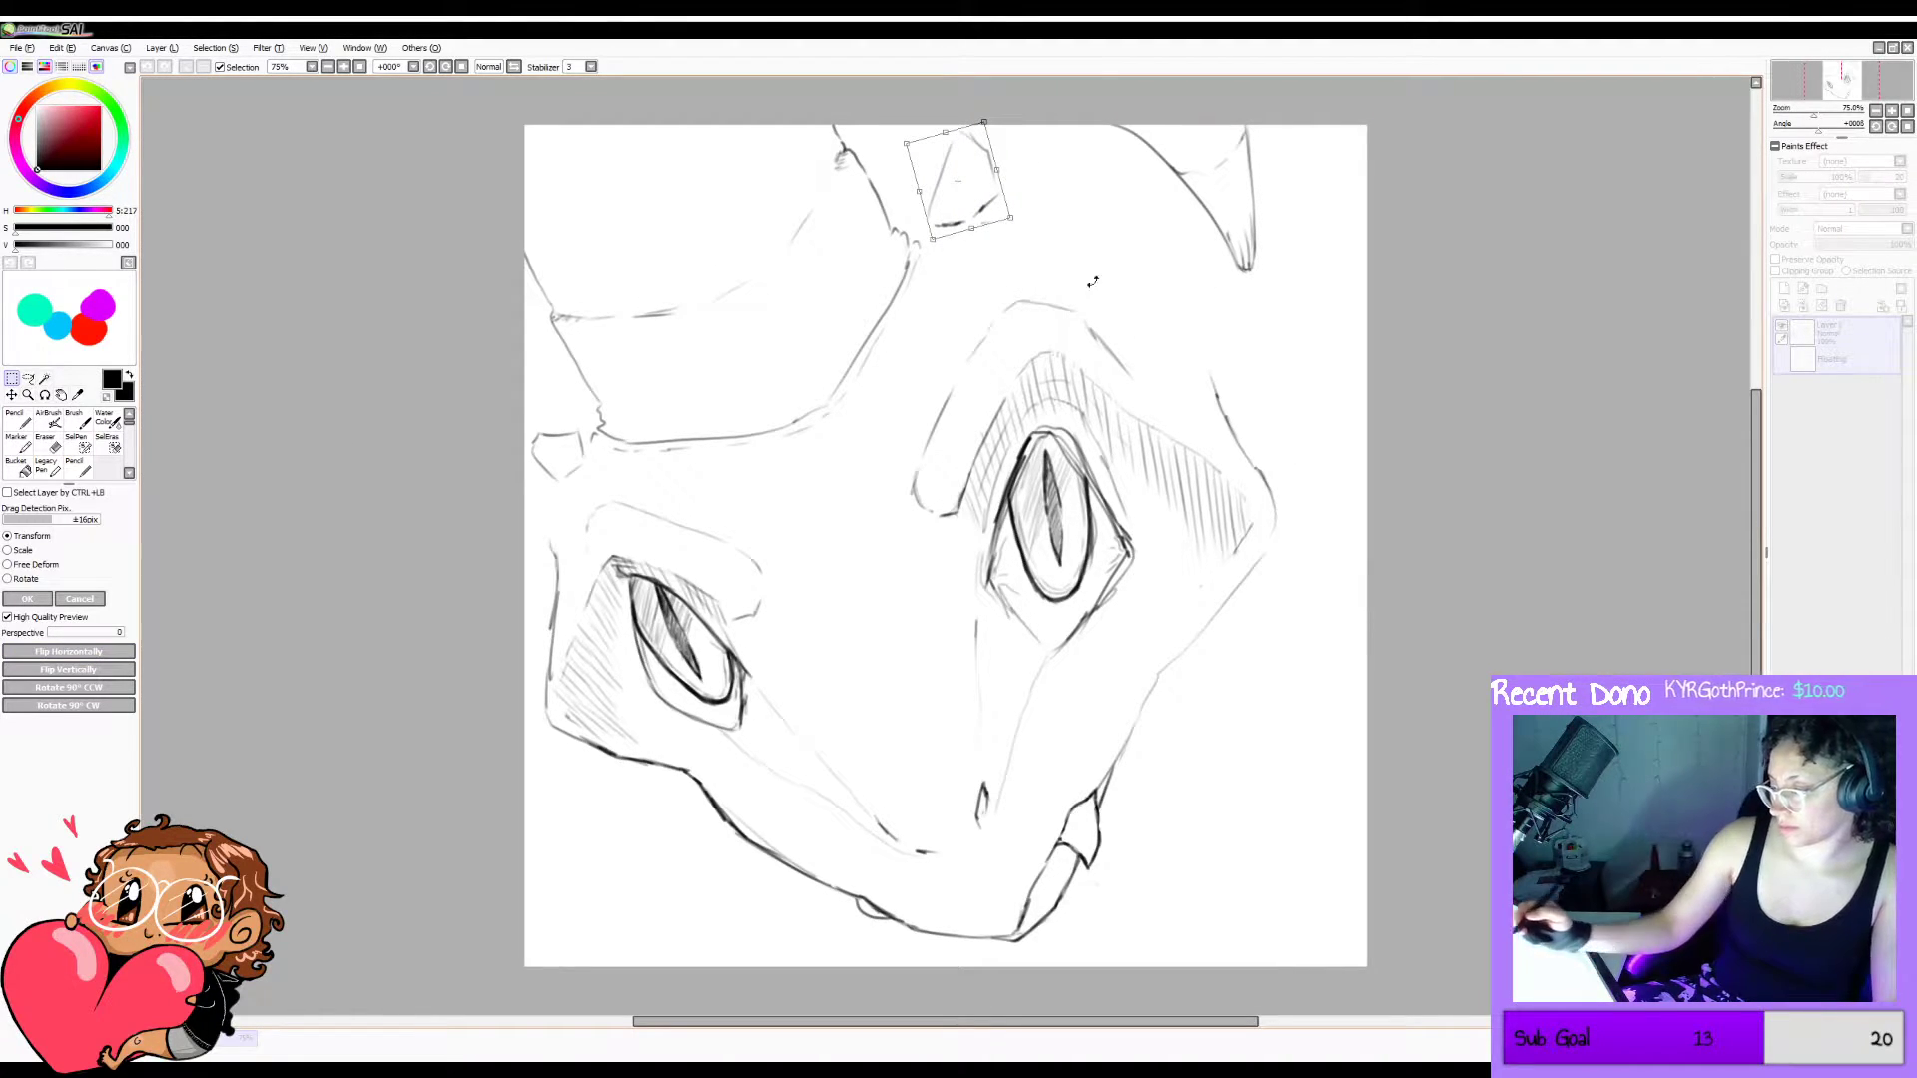
drag(1039, 115, 1053, 137)
drag(959, 179, 979, 201)
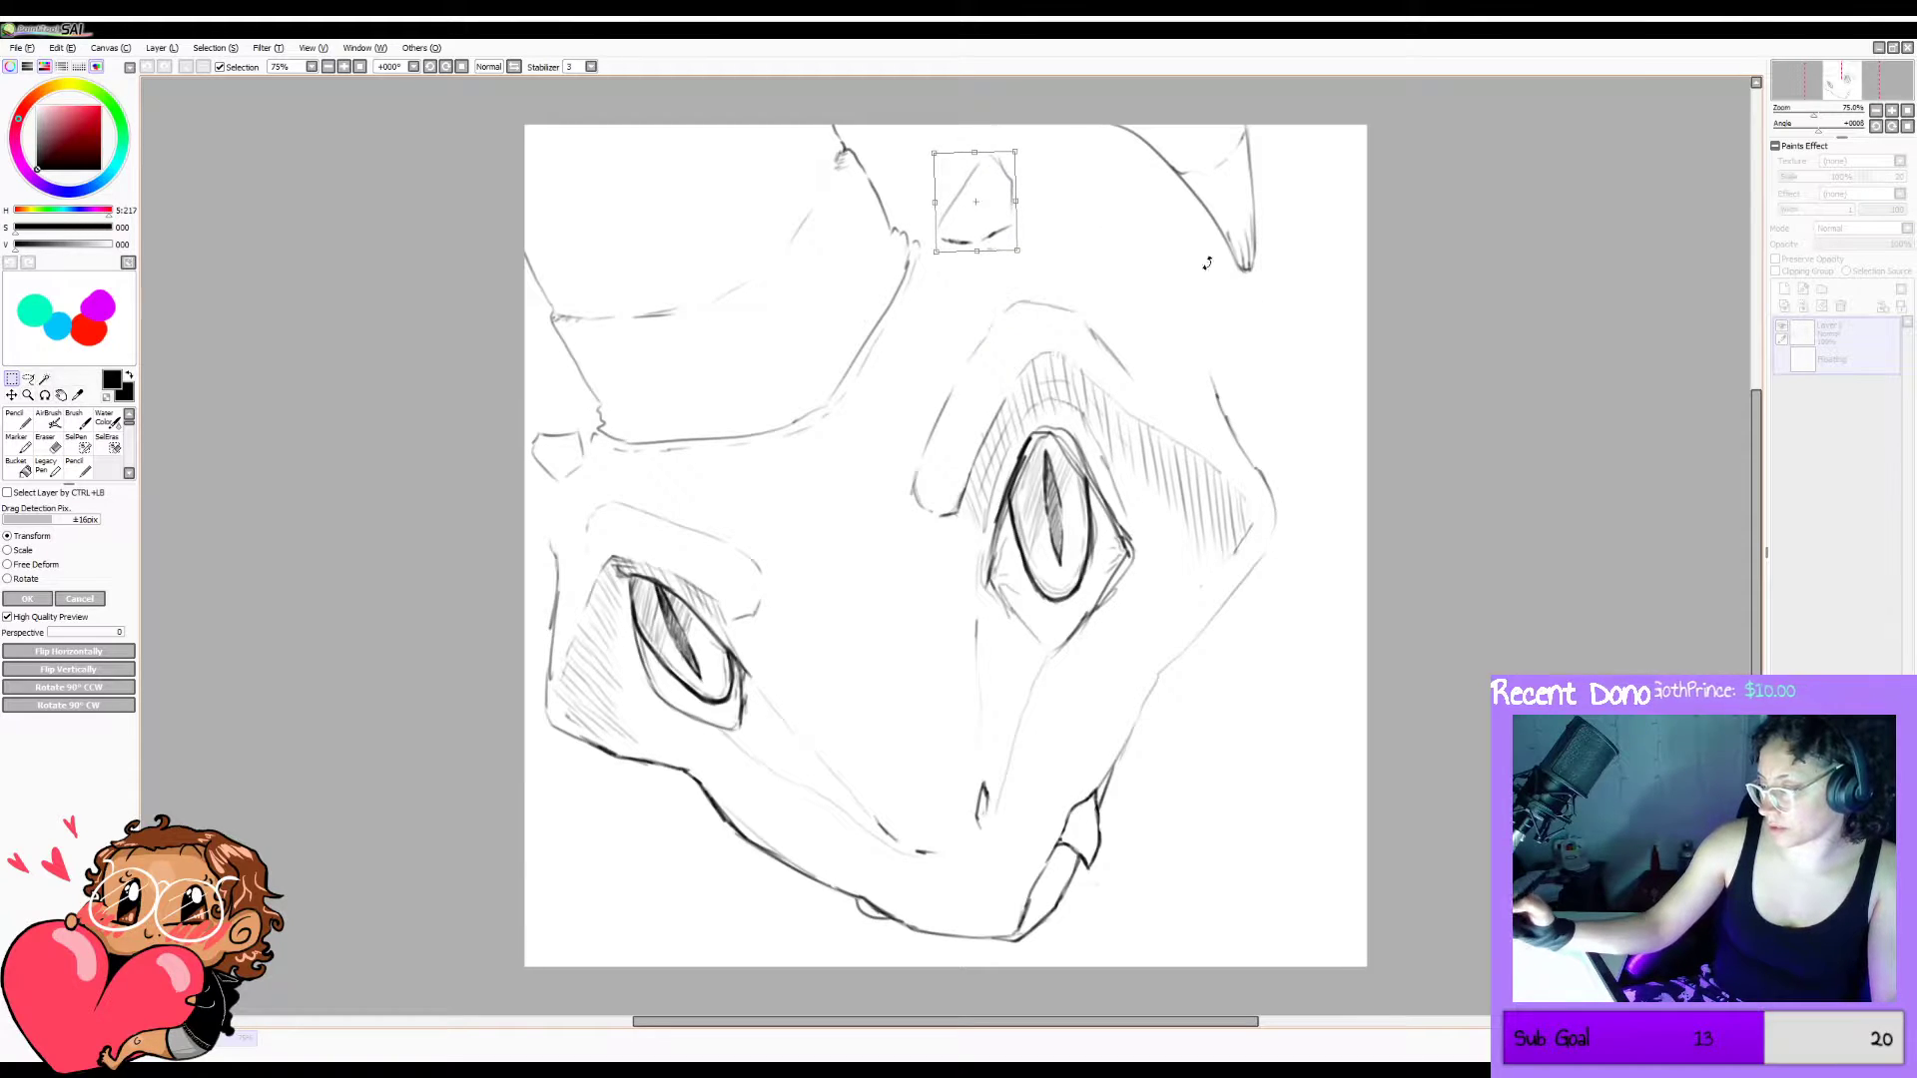
click(28, 600)
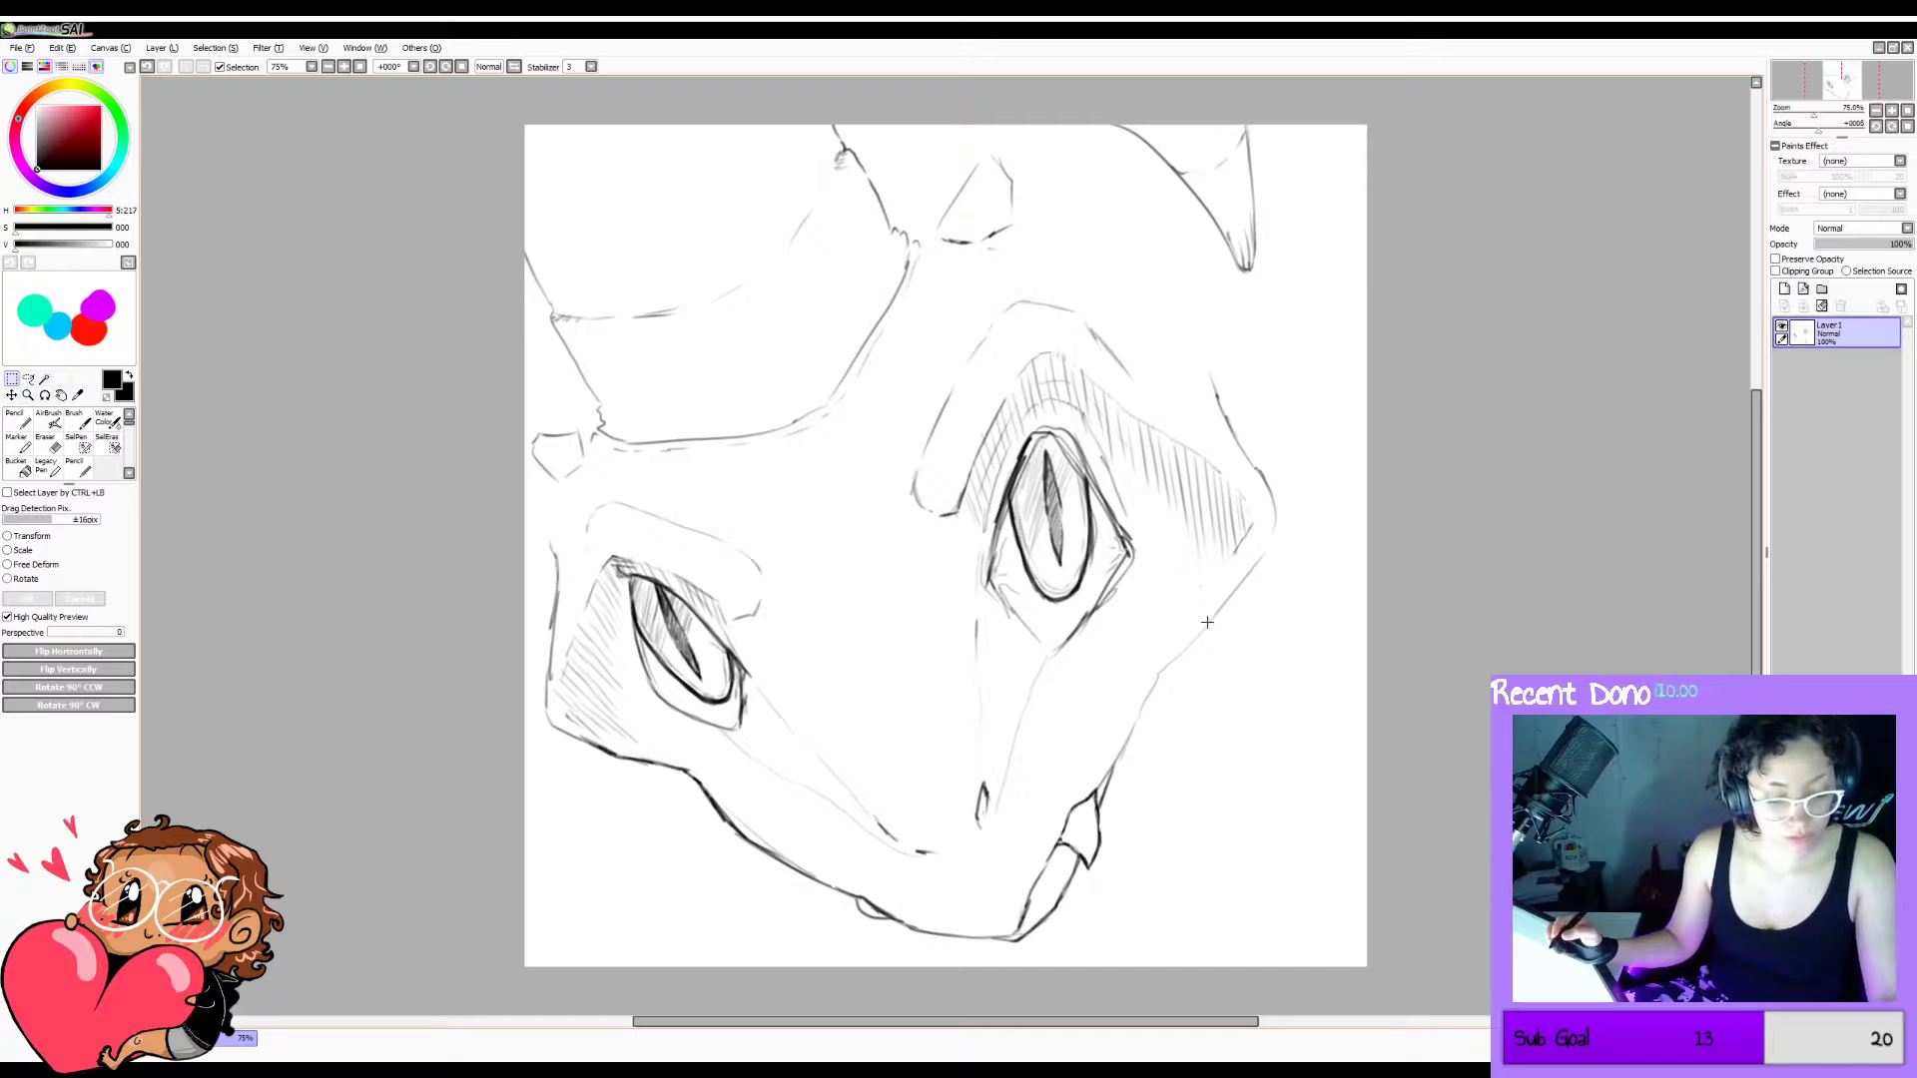
Reinforce the outlines of both angular scales with the Water Color brush, and check the mirrored view.
key(b)
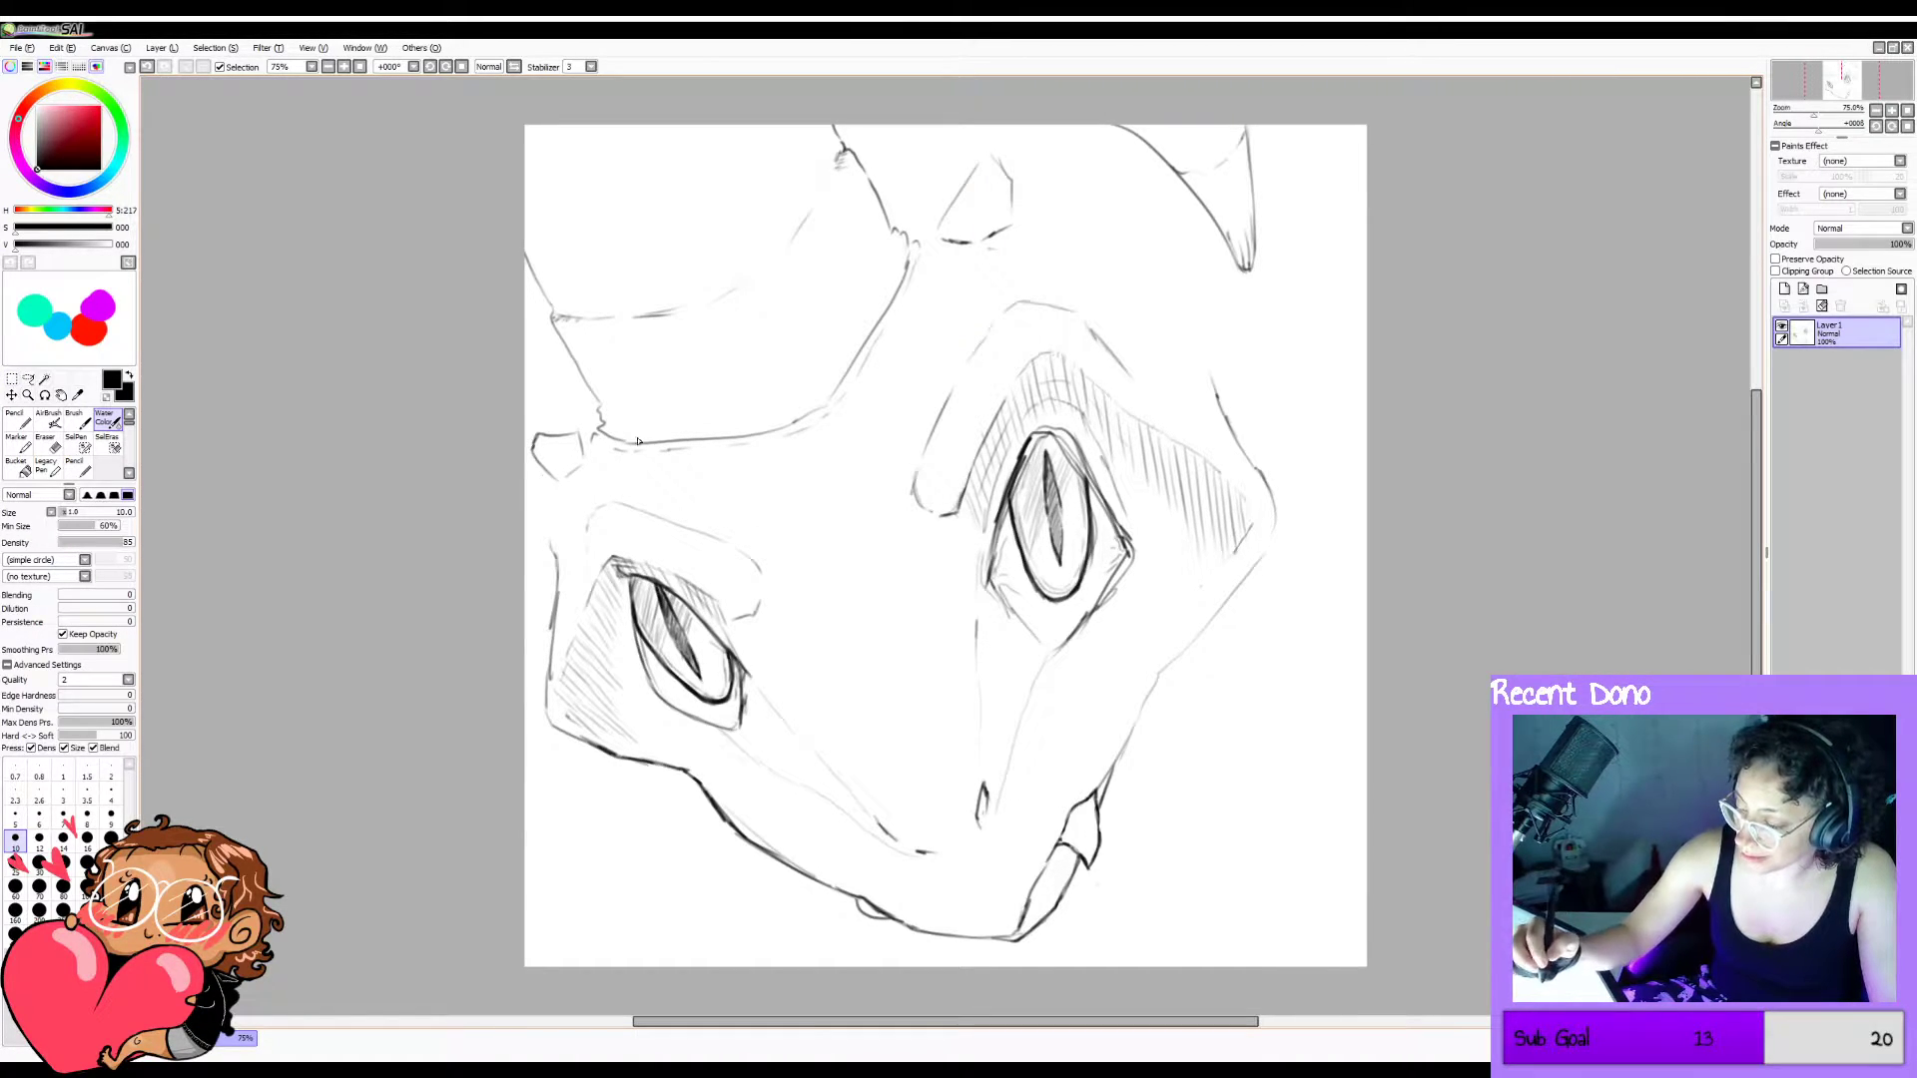
mouse_move(977, 174)
mouse_down()
mouse_move(985, 156)
mouse_move(1004, 170)
mouse_up()
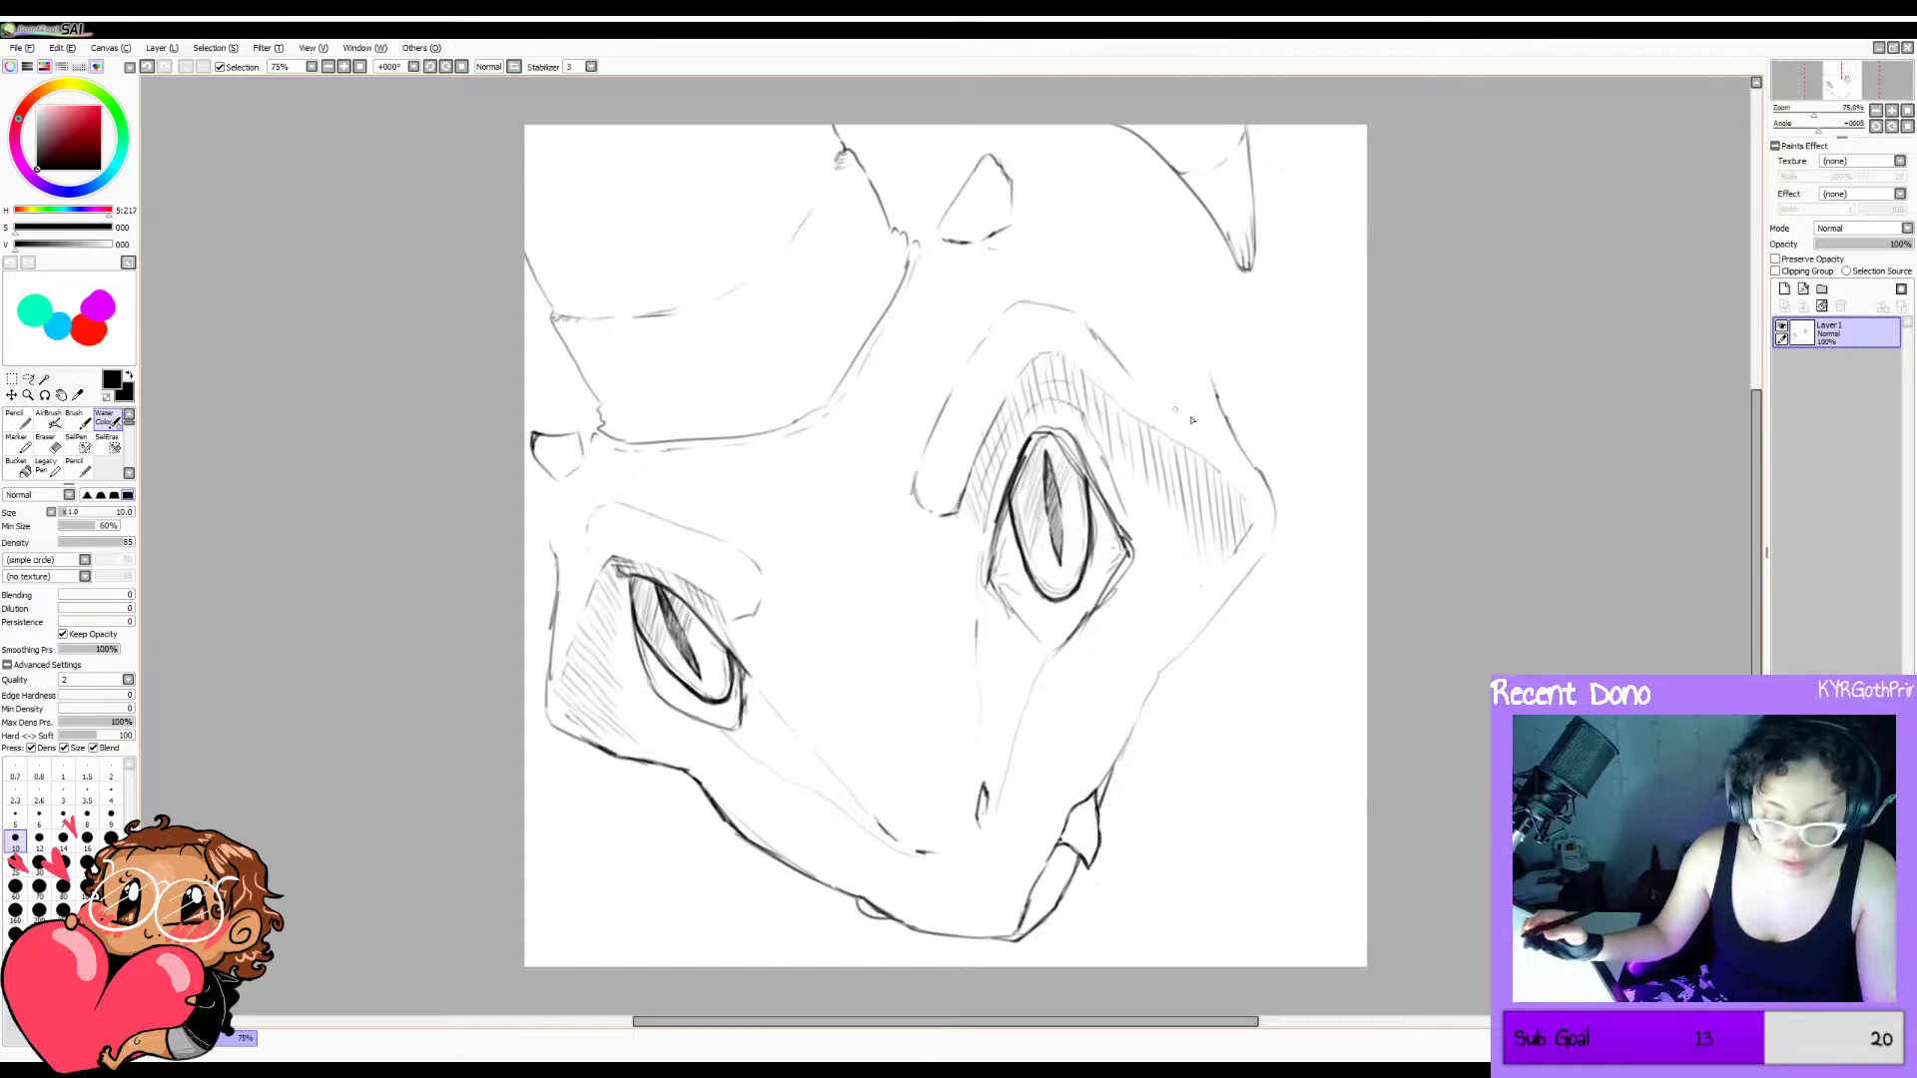
key(h)
key(e)
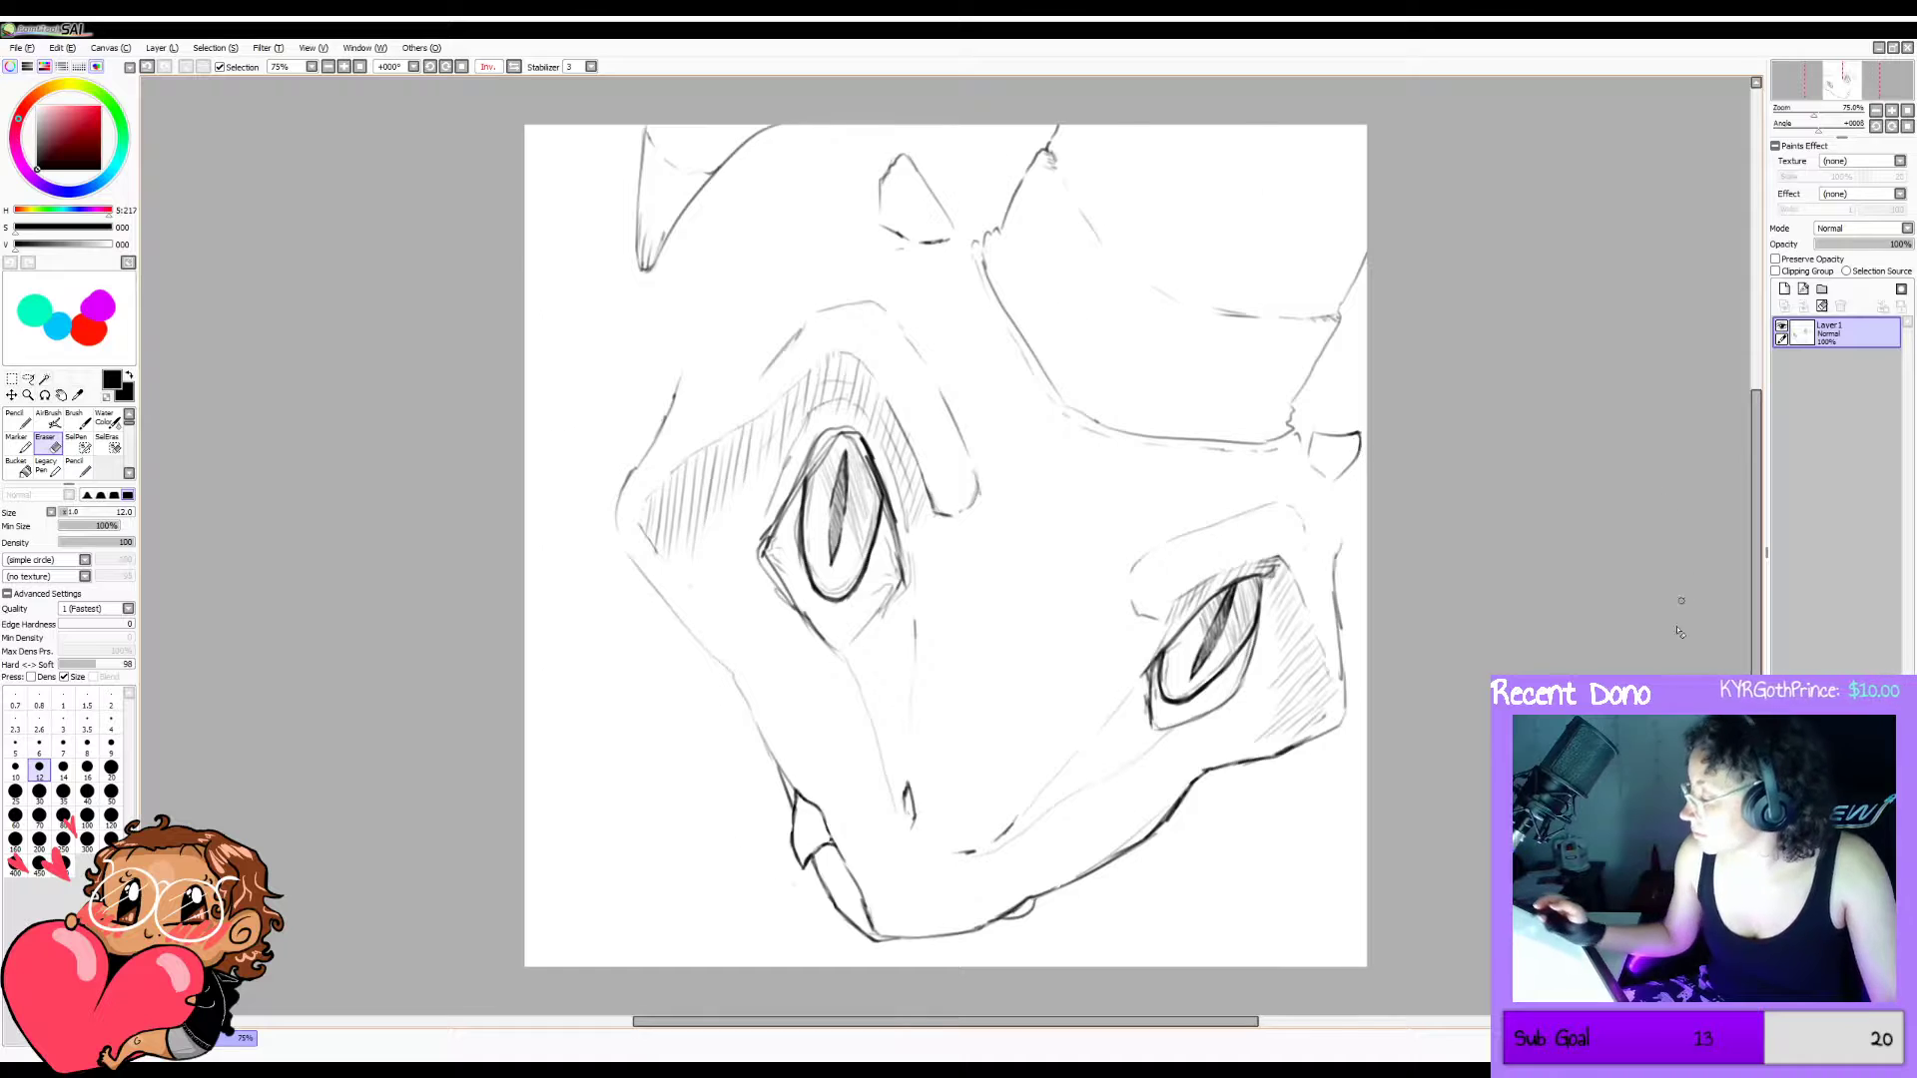
key(h)
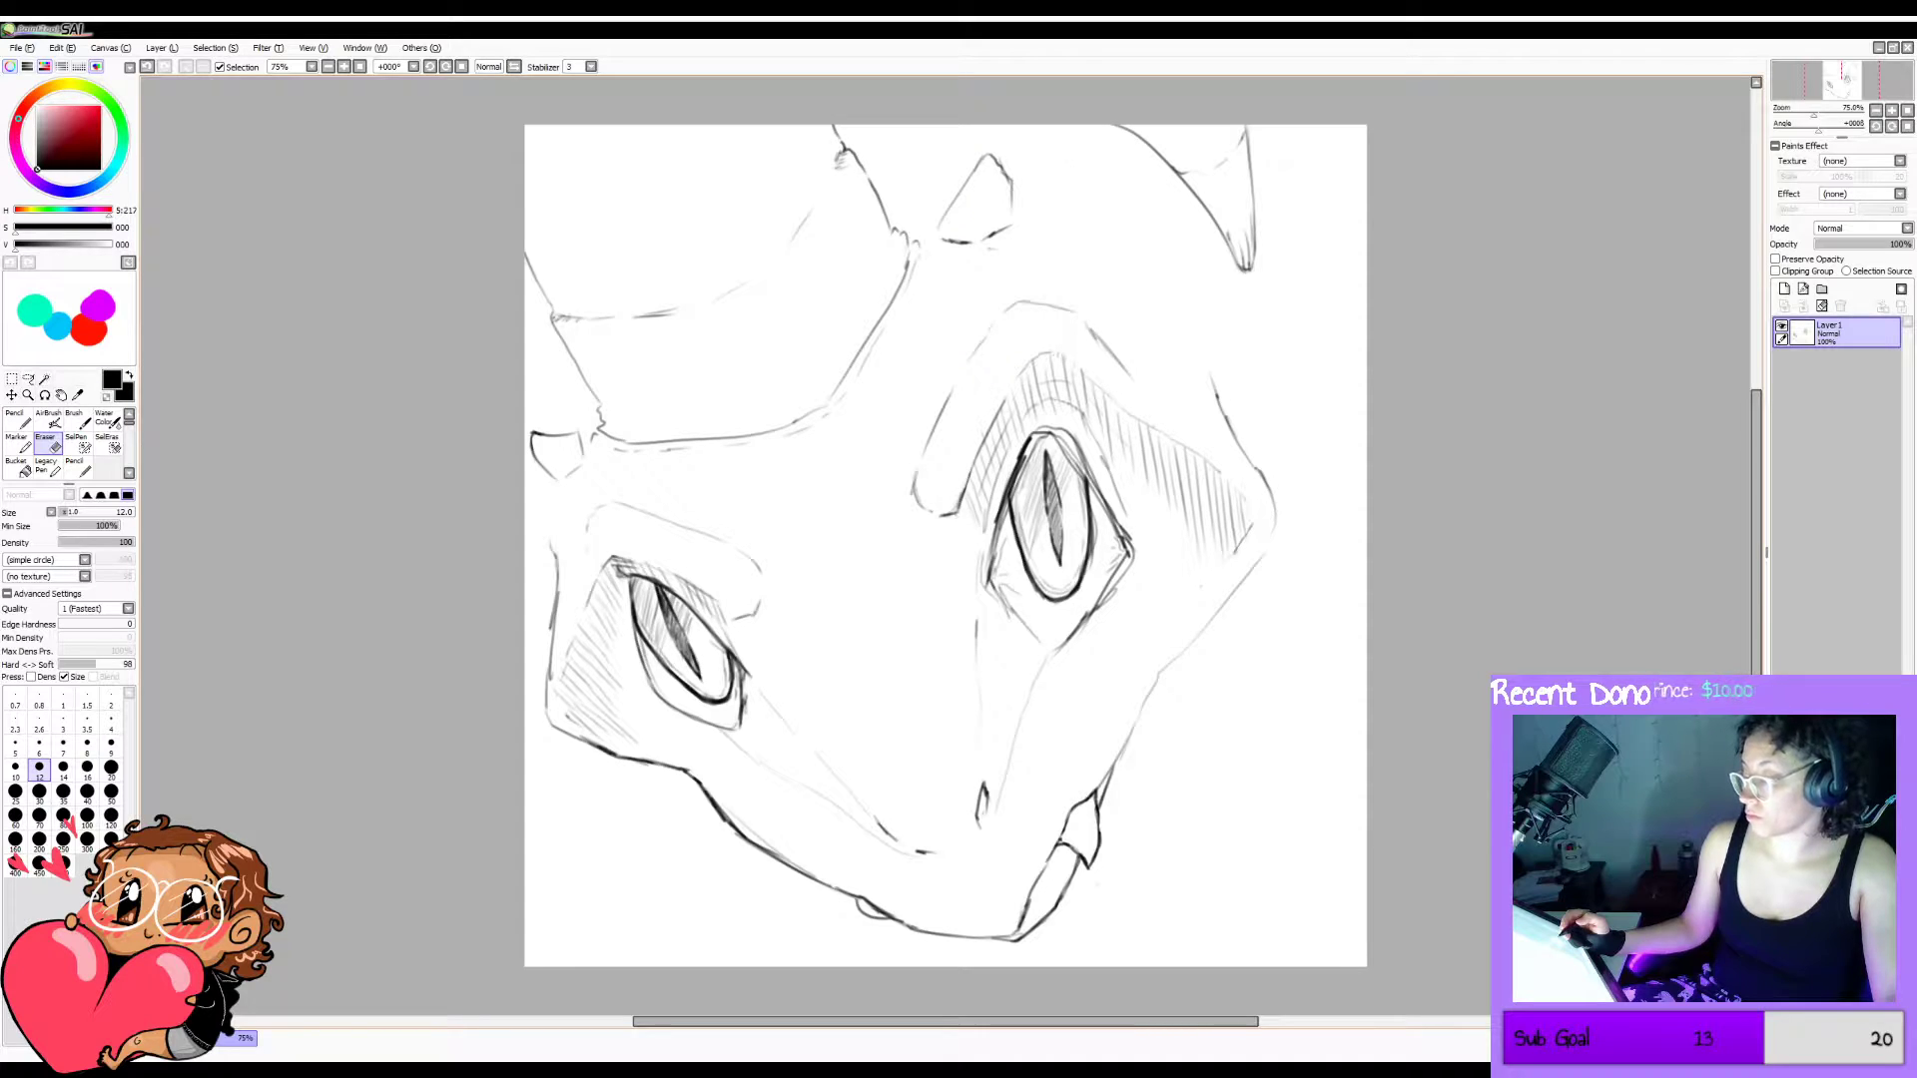
Sketch two tiny square scales, one beside the forehead plate's right corner and one below its lower-left corner.
click(48, 419)
drag(933, 277, 944, 261)
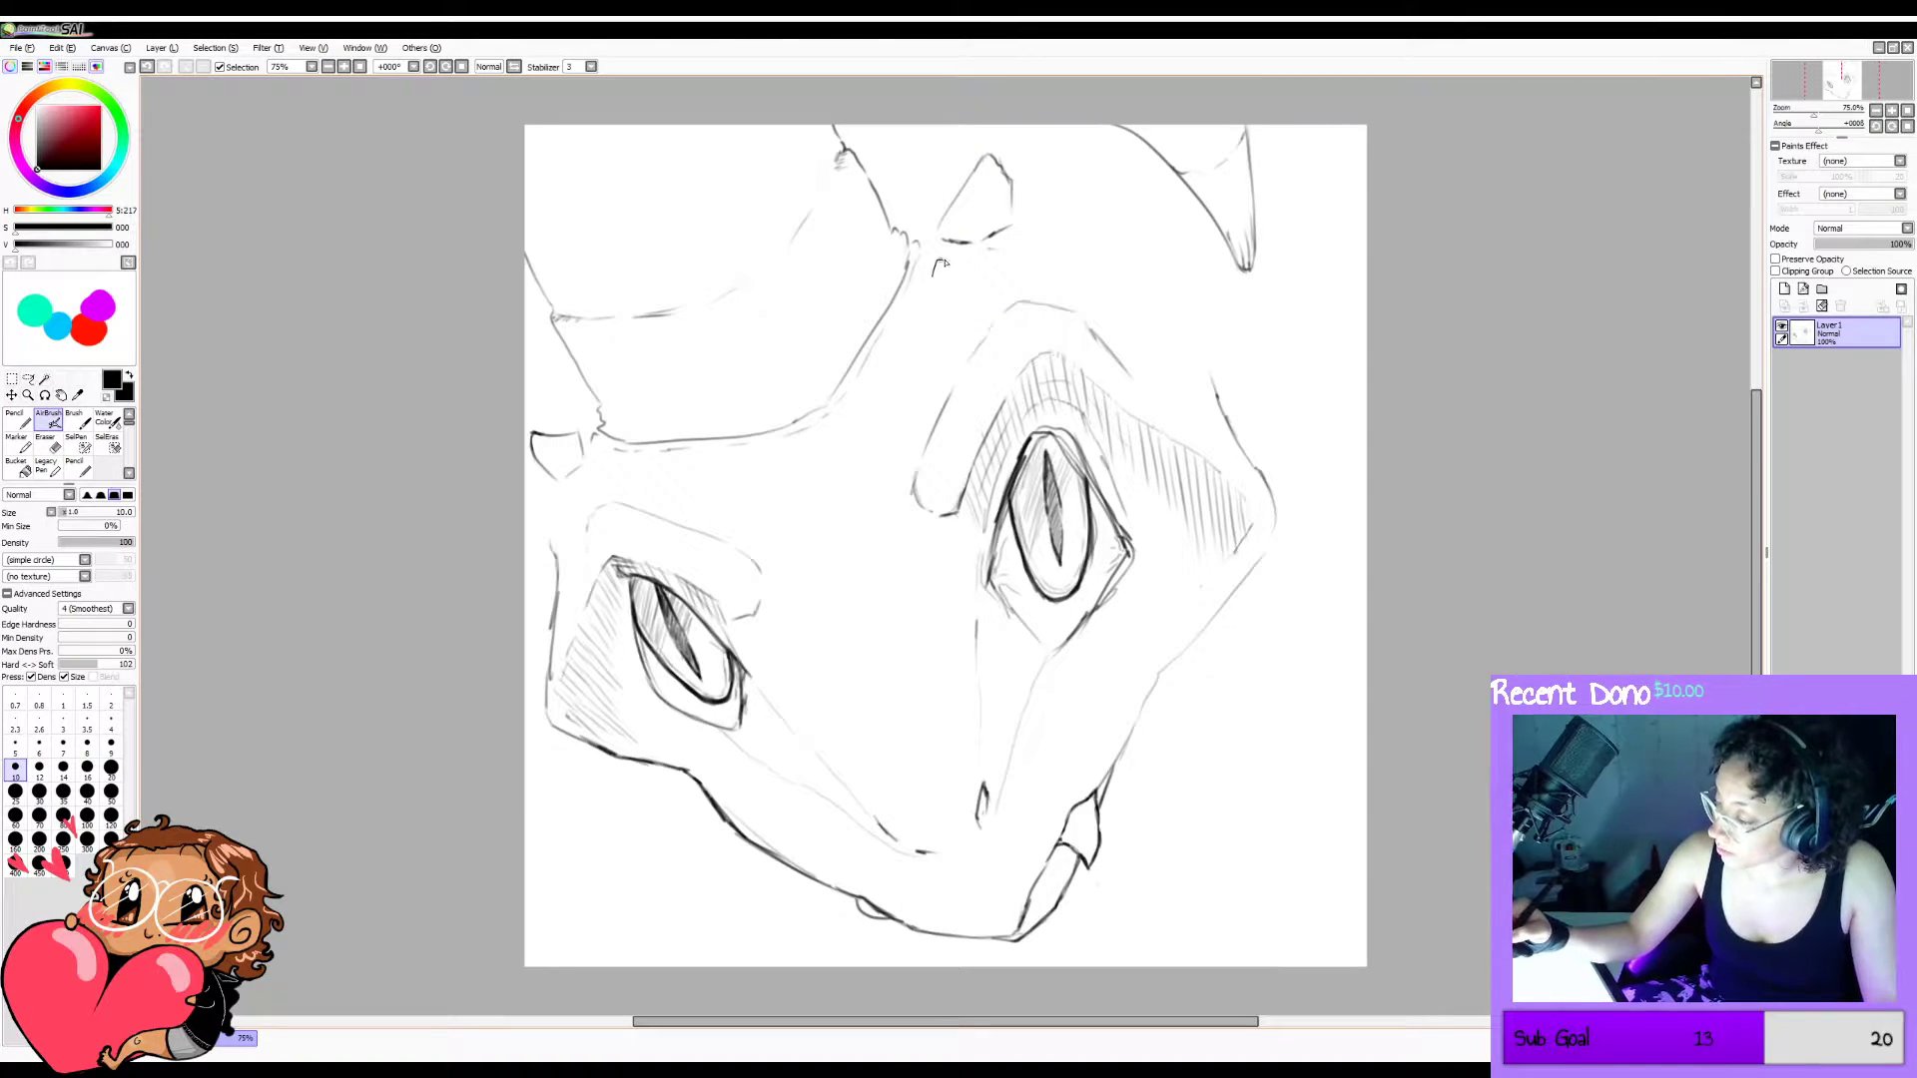
key(c)
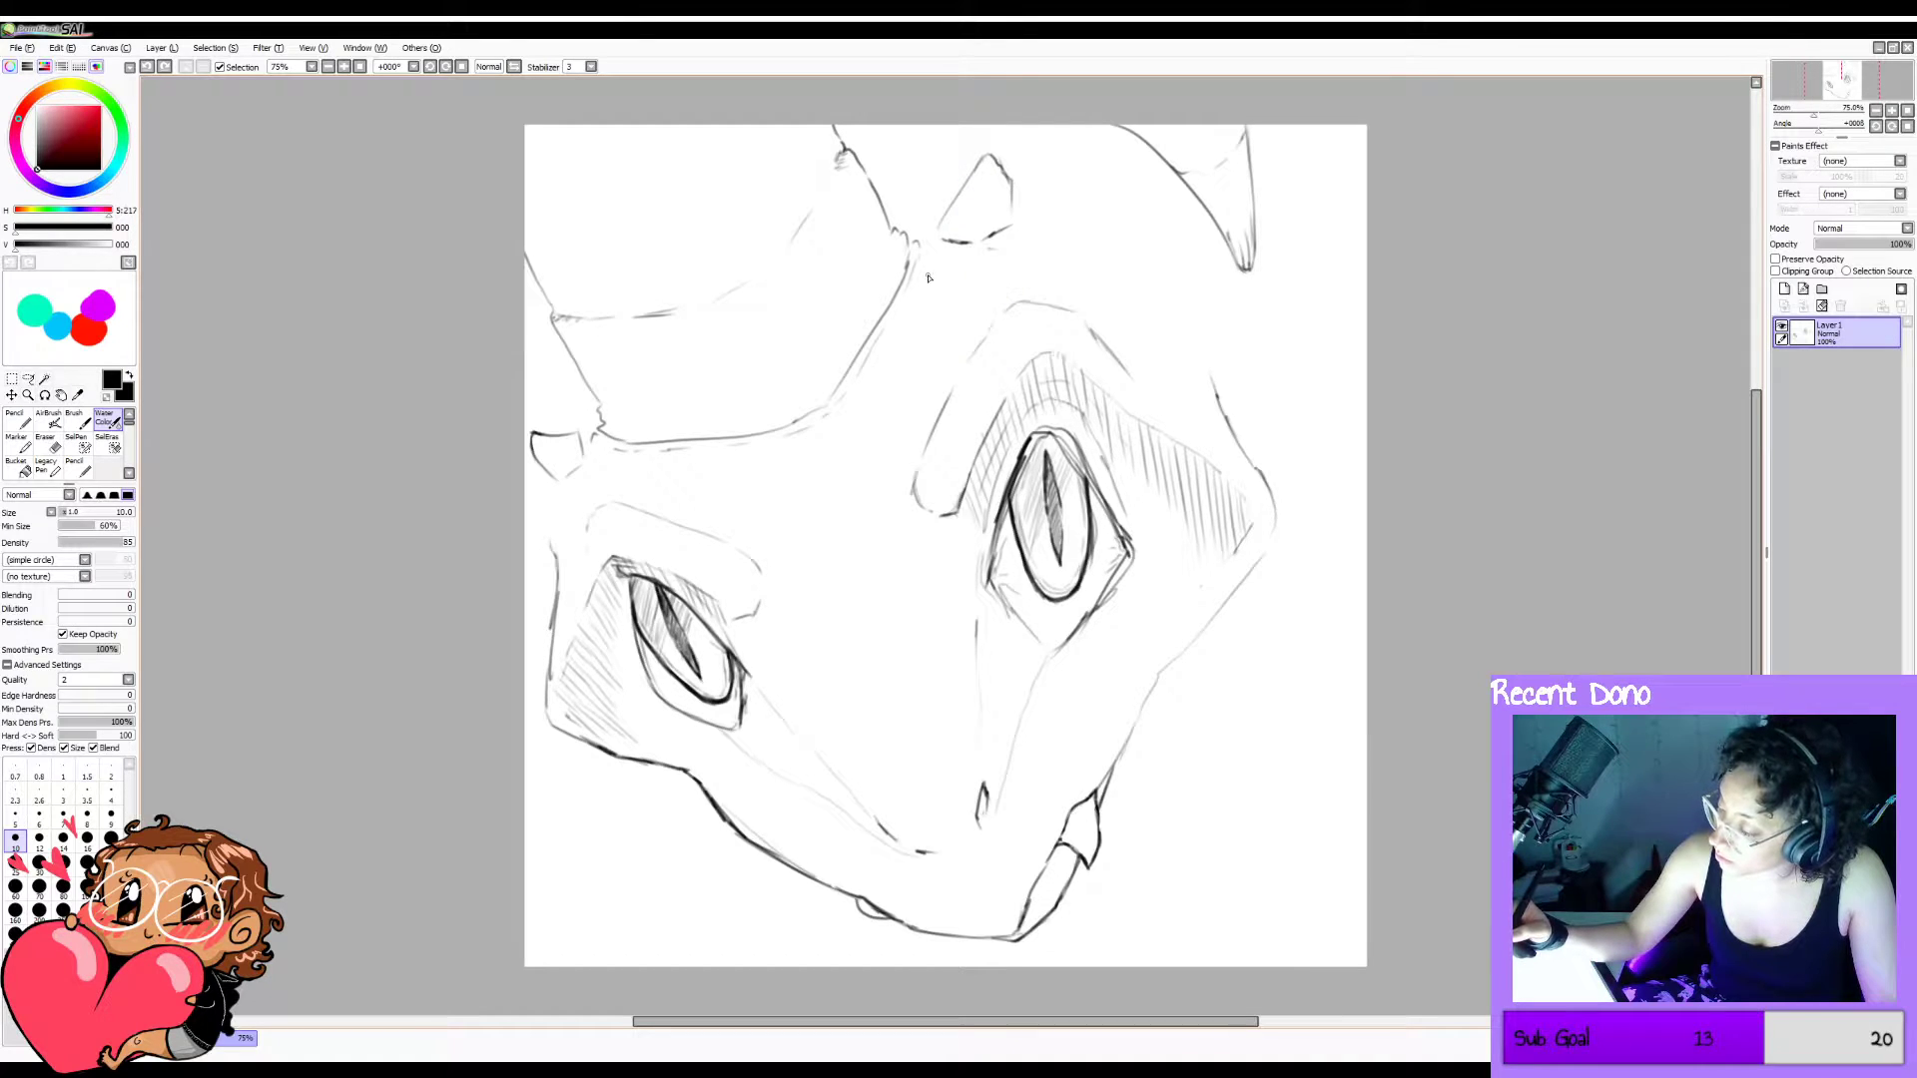
mouse_move(929, 277)
mouse_down()
mouse_move(949, 260)
mouse_move(930, 281)
mouse_up()
key(ctrl+z)
mouse_move(593, 468)
mouse_down()
mouse_move(612, 457)
mouse_move(598, 469)
mouse_up()
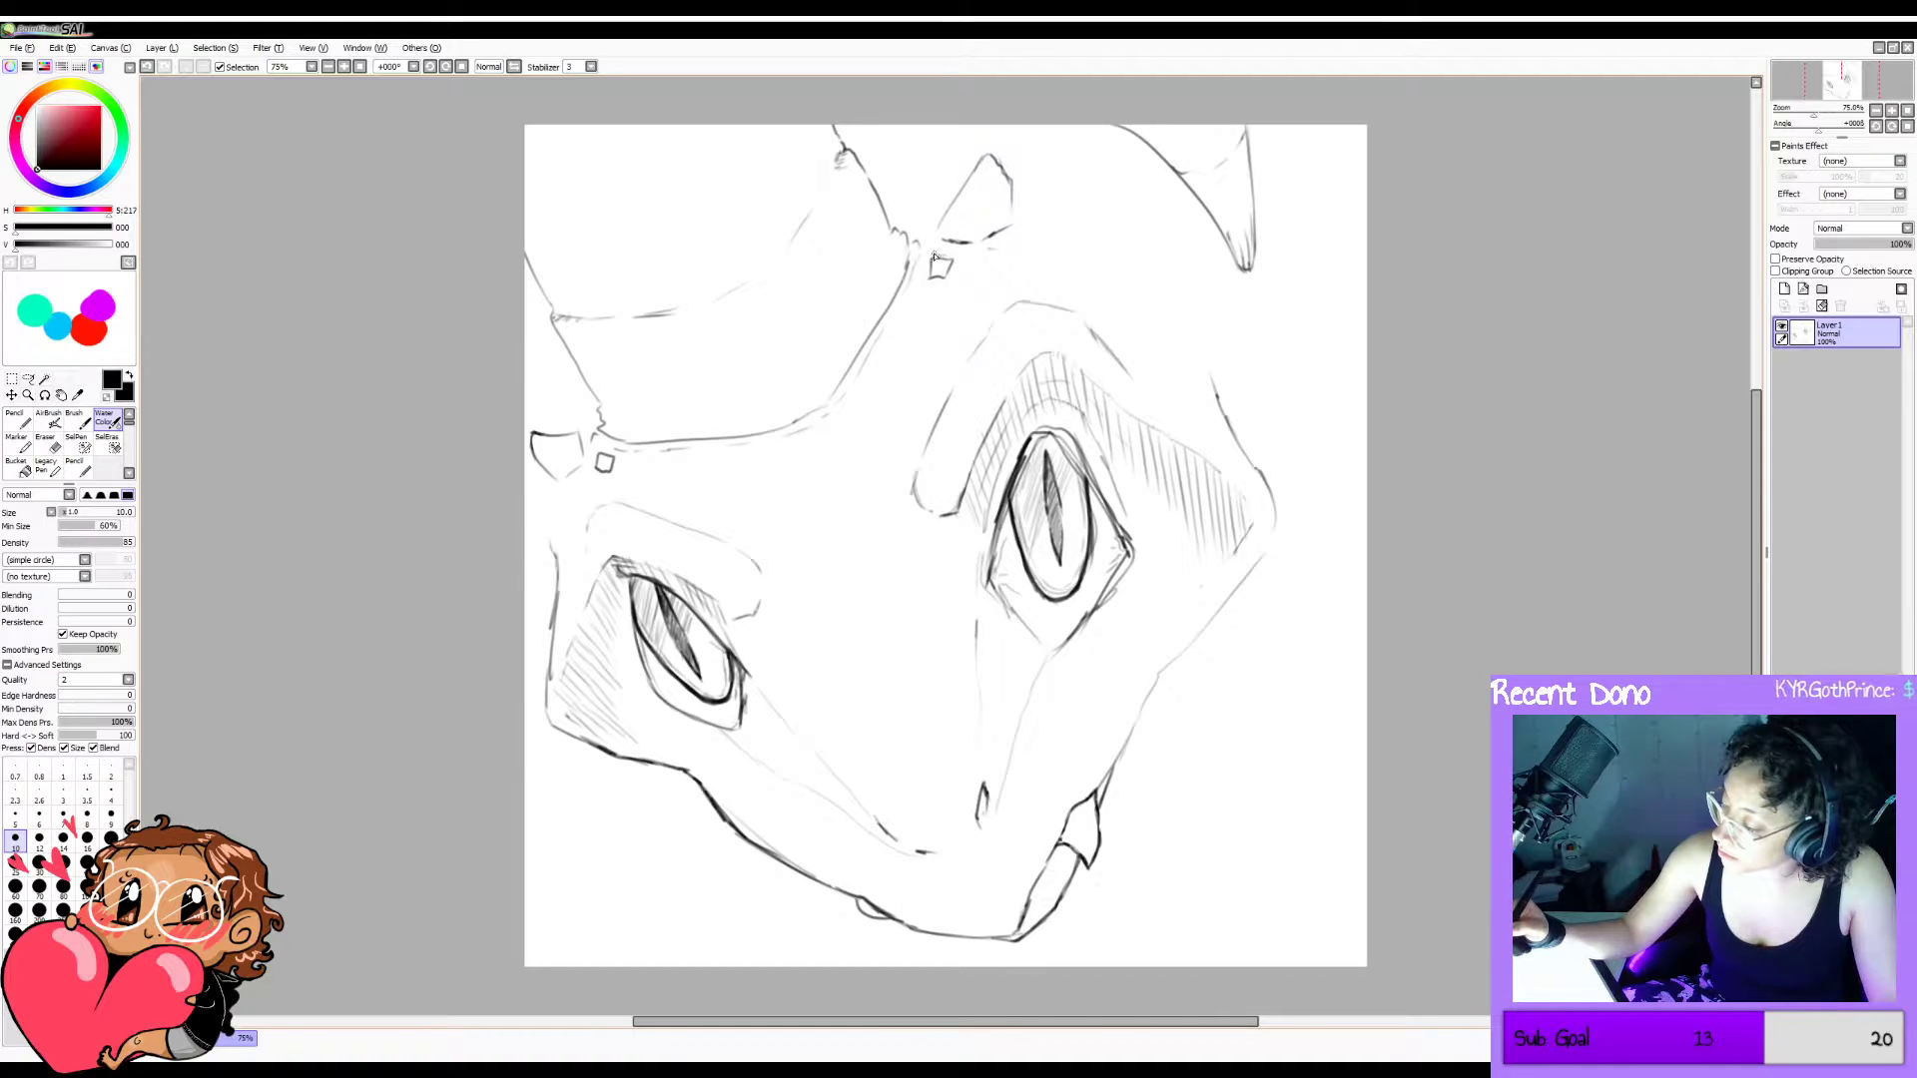
drag(955, 259, 929, 283)
key(ctrl+z)
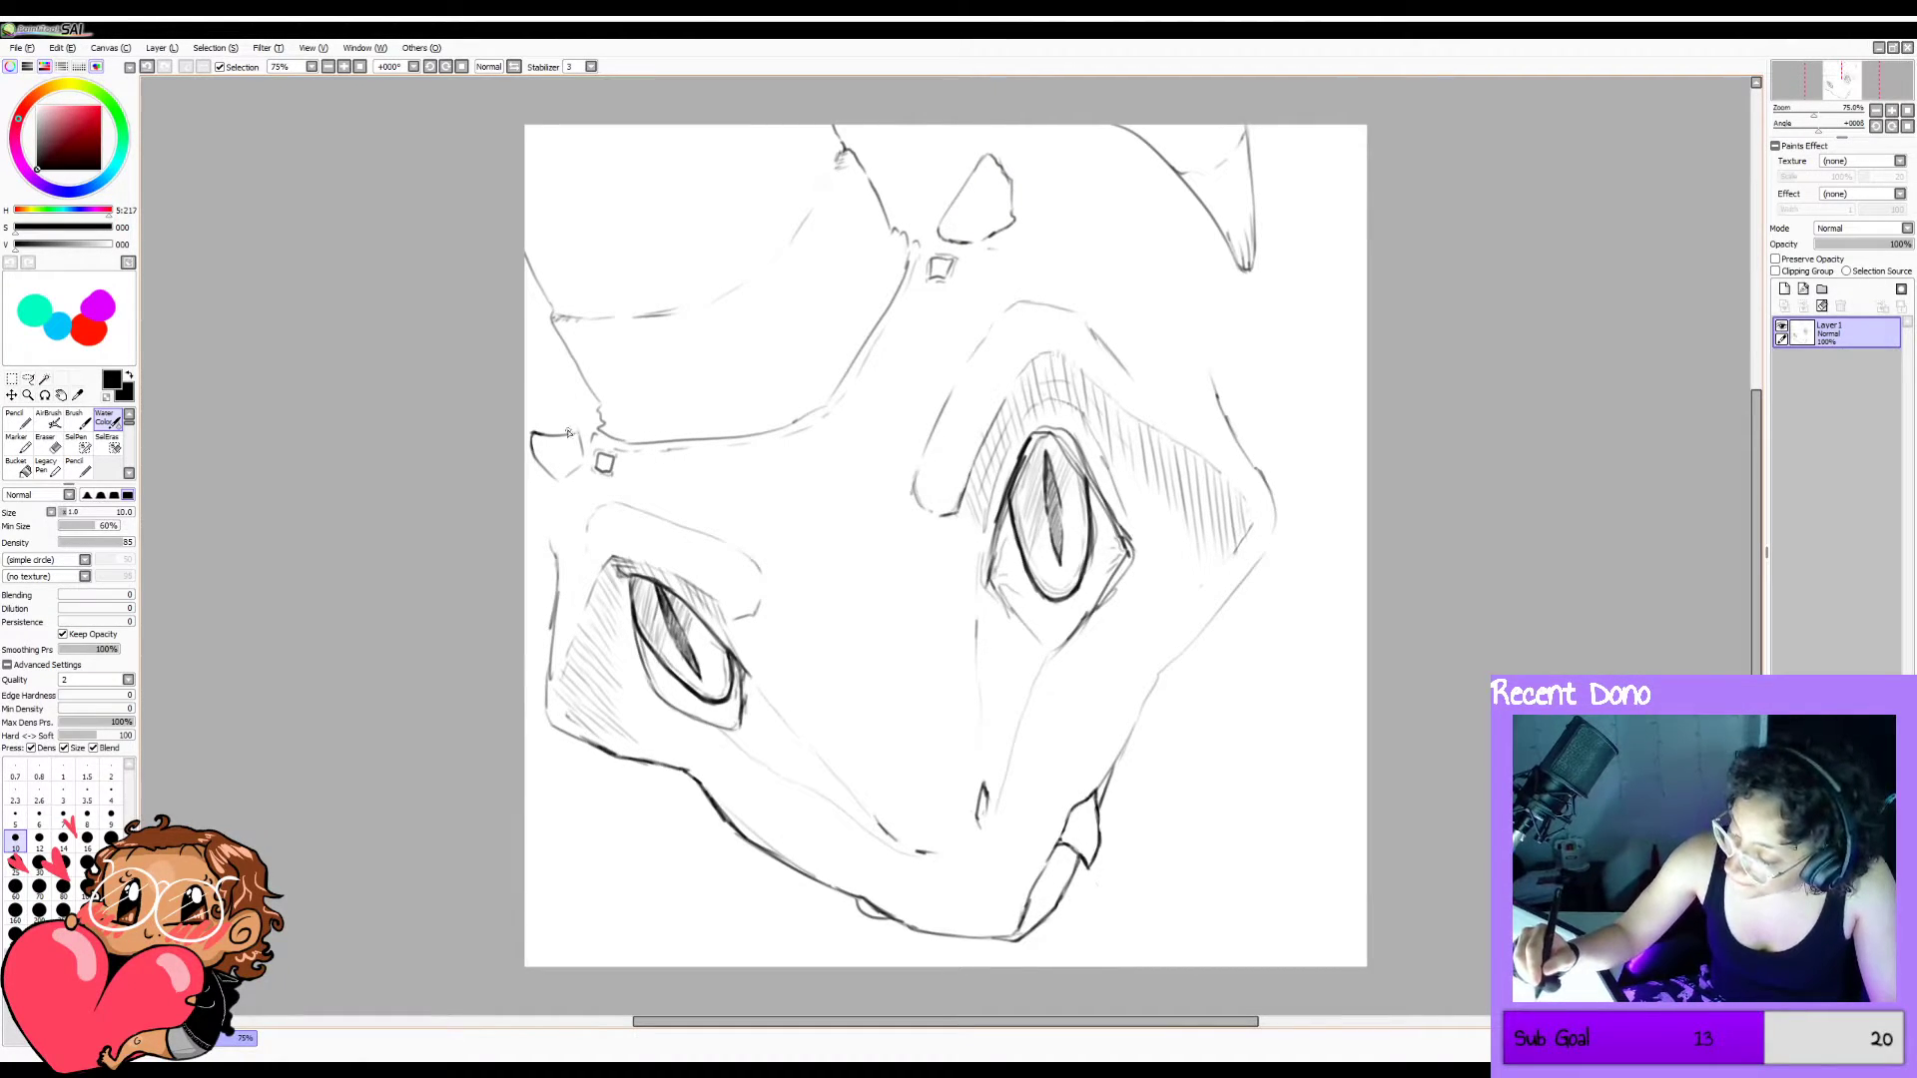
Touch up the angular scale below the forehead plate's lower-left corner, and clean the tiny square scale beside it with a size 7 Eraser.
drag(572, 433, 561, 485)
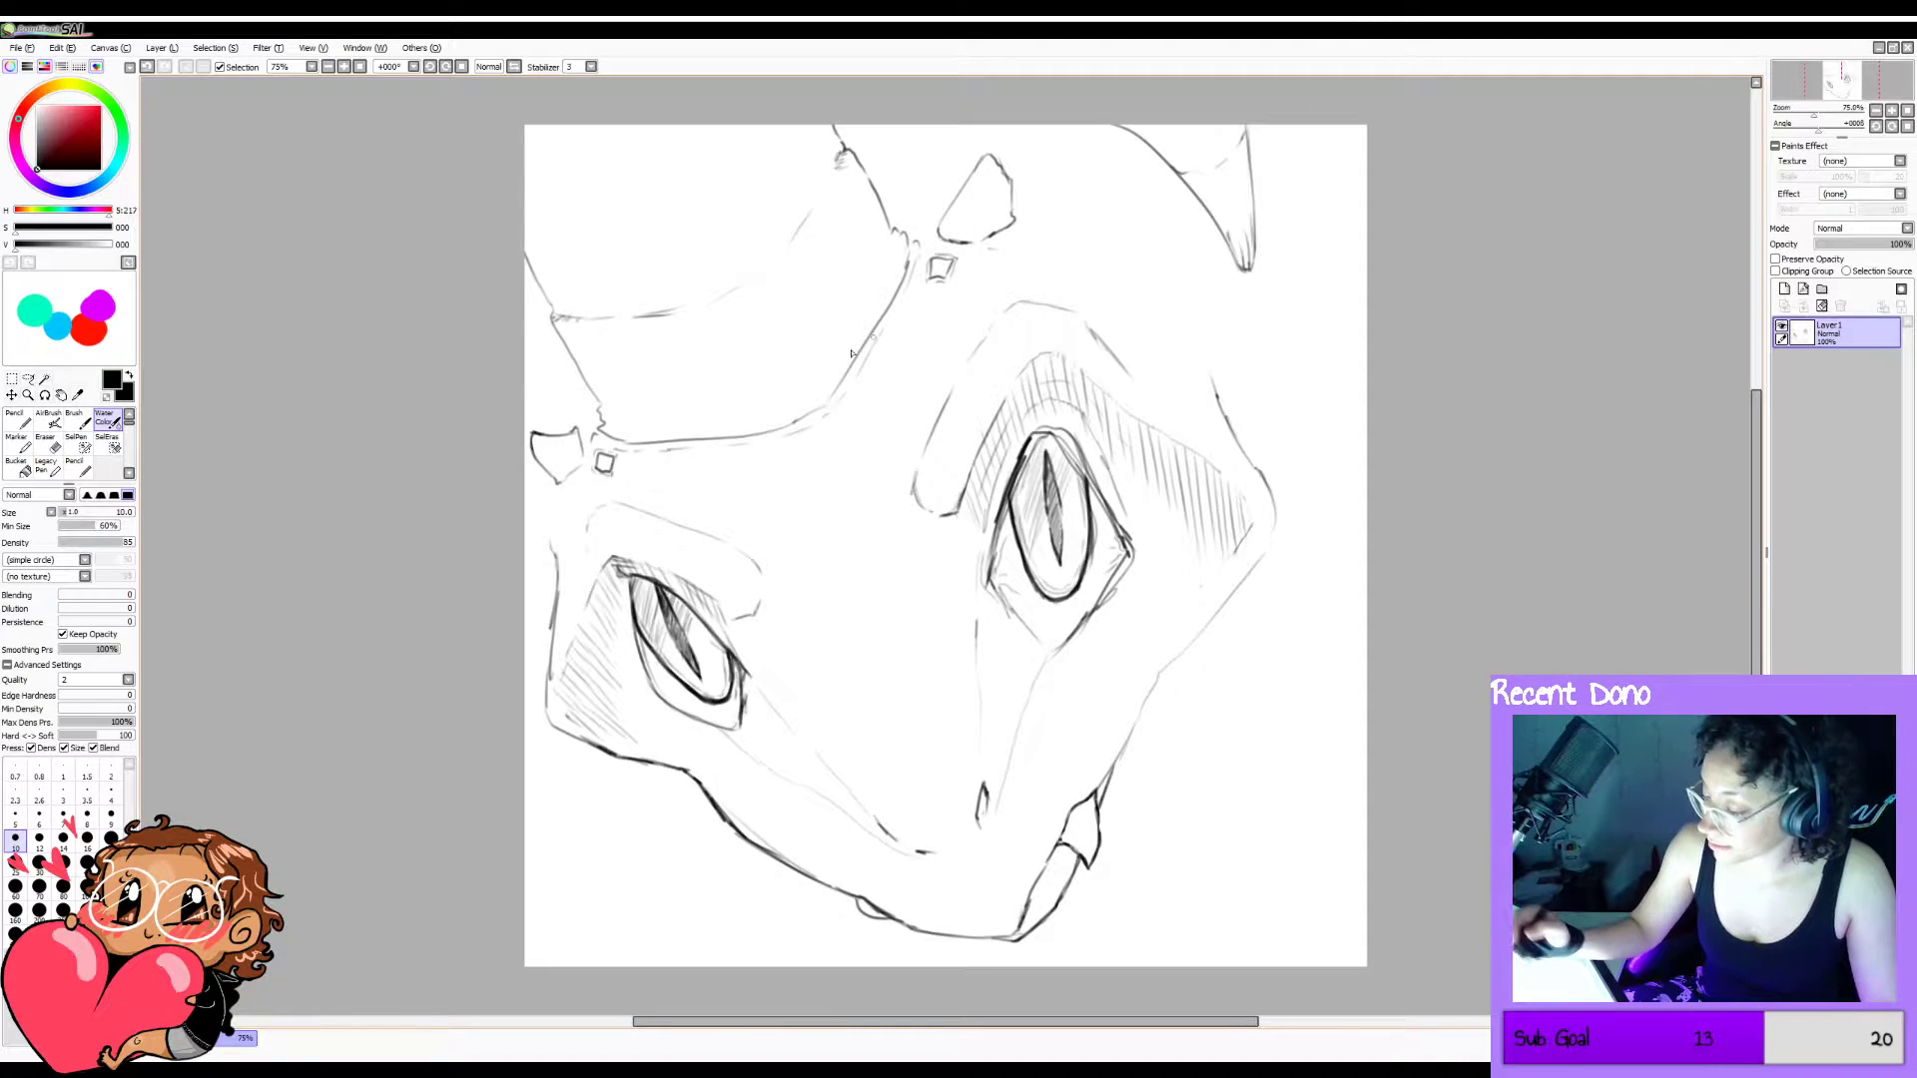
key(e)
key(bracketleft)
key(bracketleft)
key(bracketleft)
key(bracketleft)
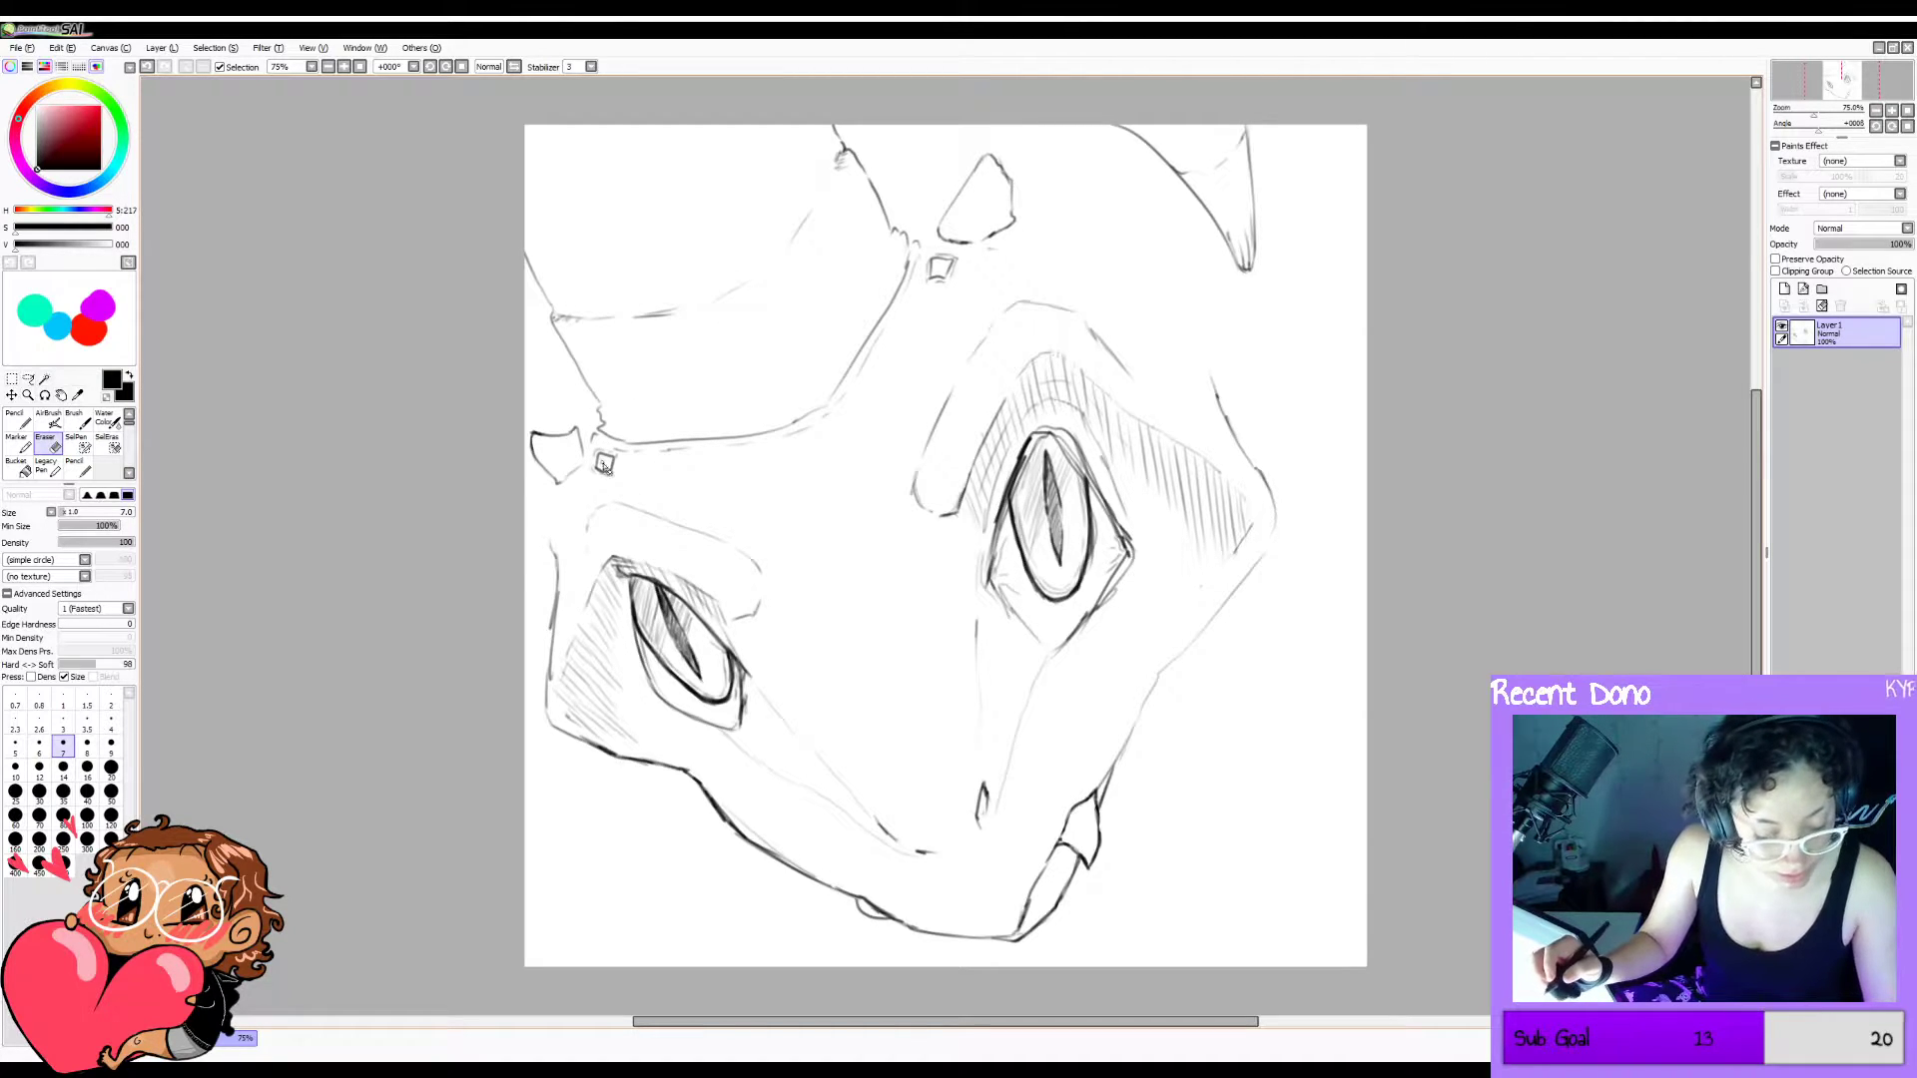
key(e)
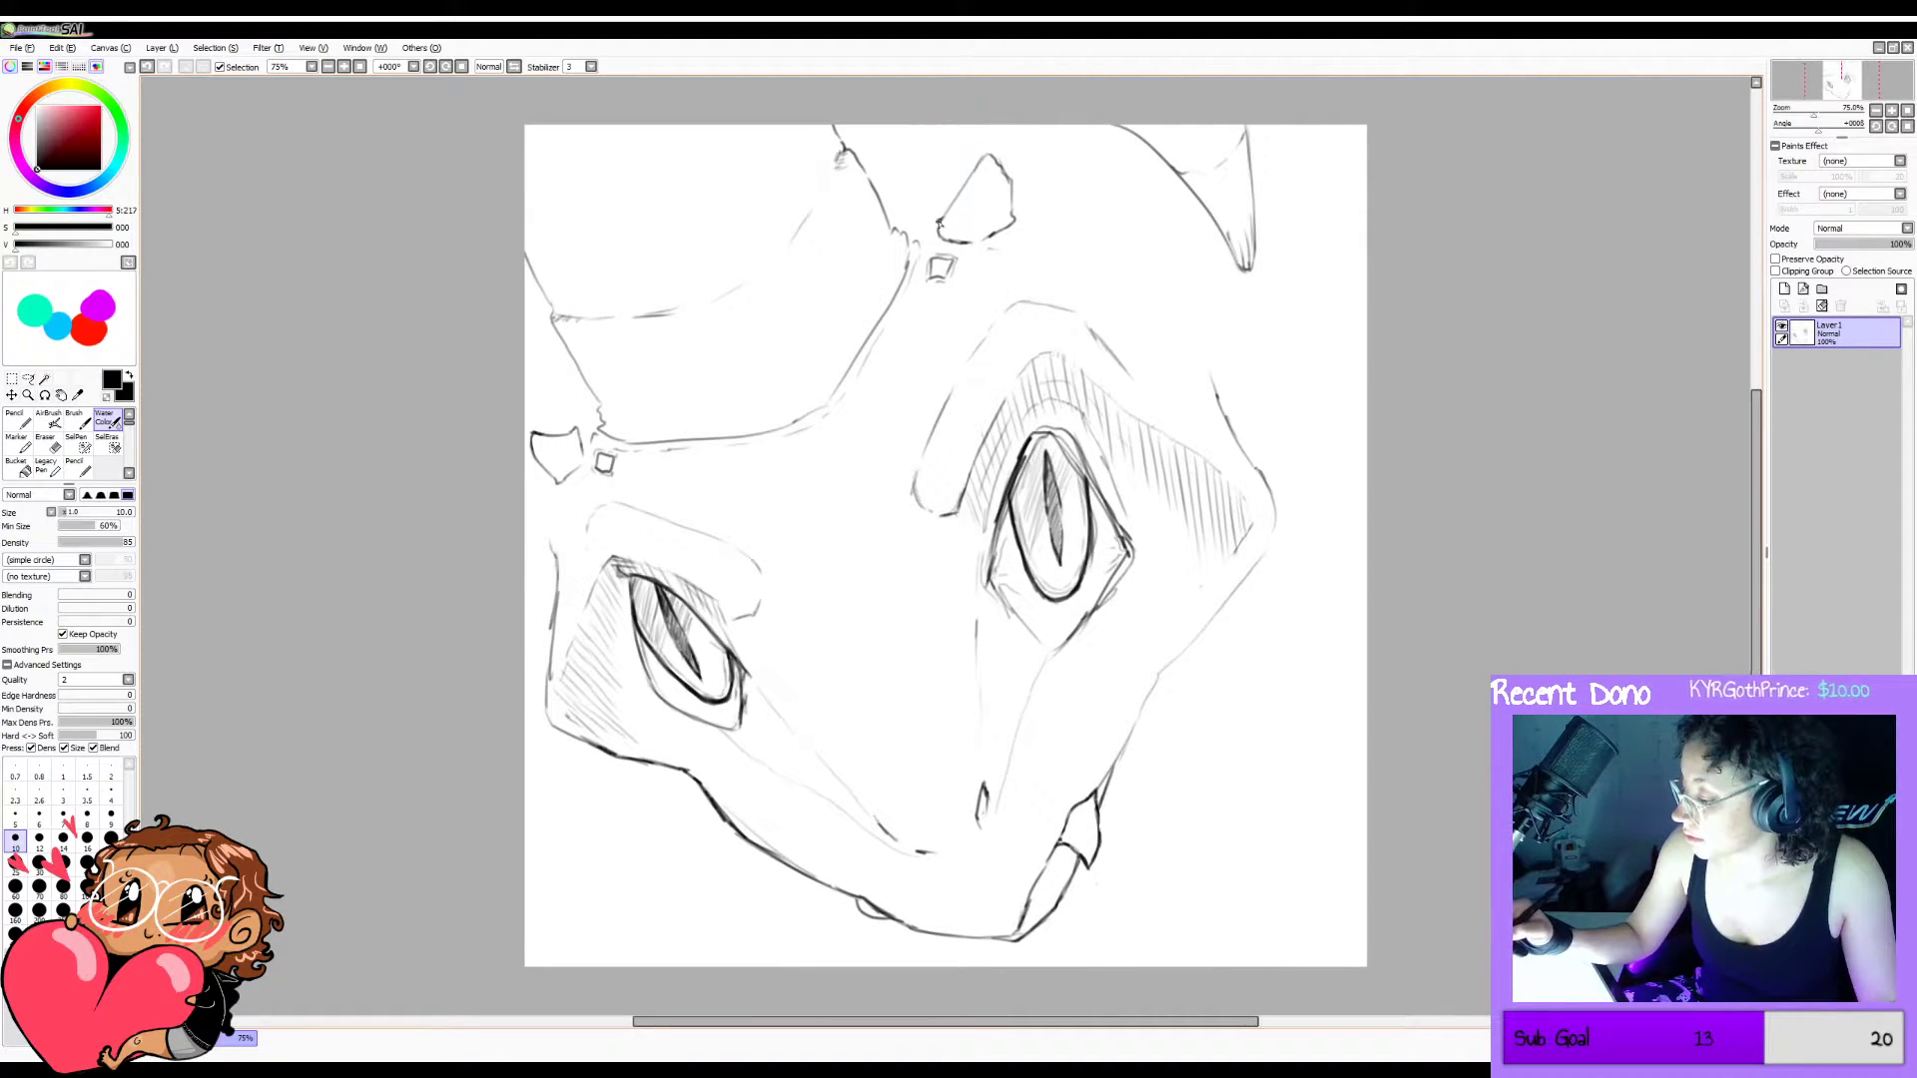
key(ctrl+z)
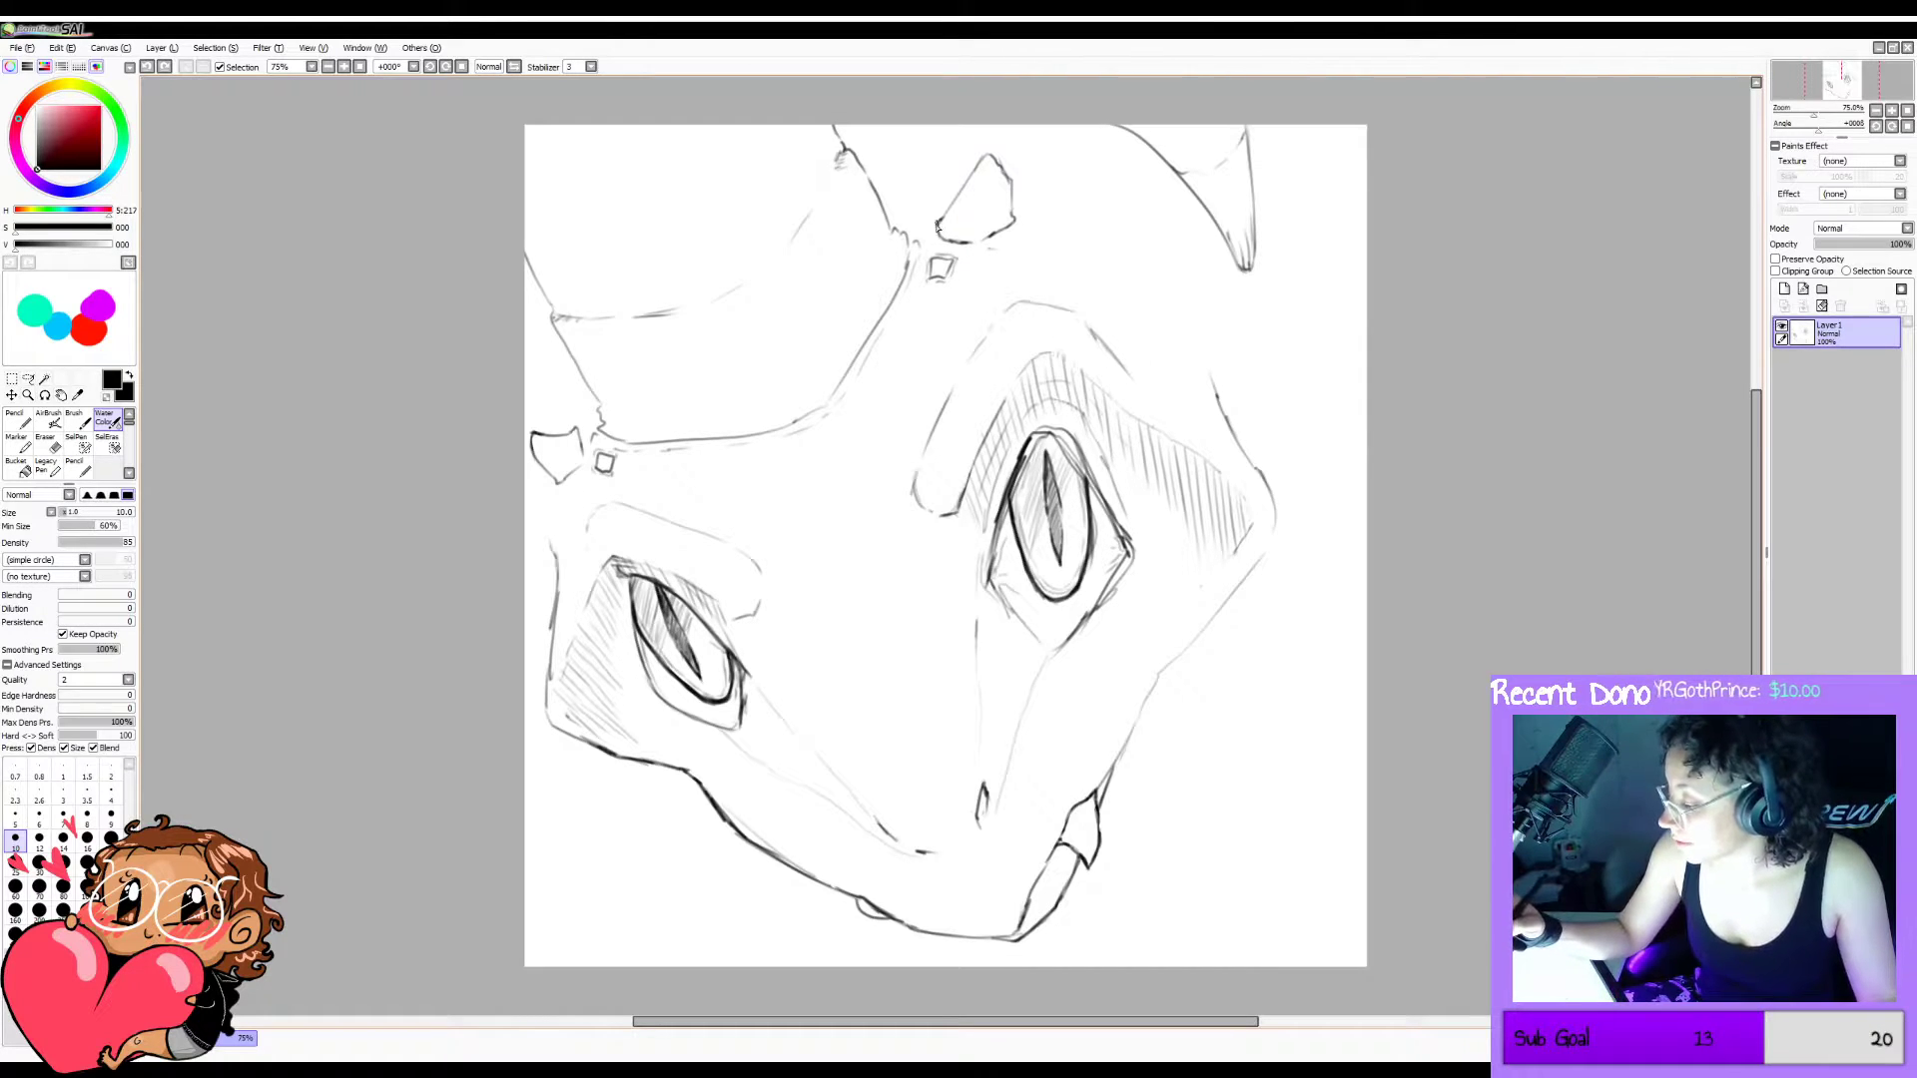
Add short broken texture strokes inside the lower edges of the two larger angular scales with the Water Color brush.
drag(938, 227, 941, 222)
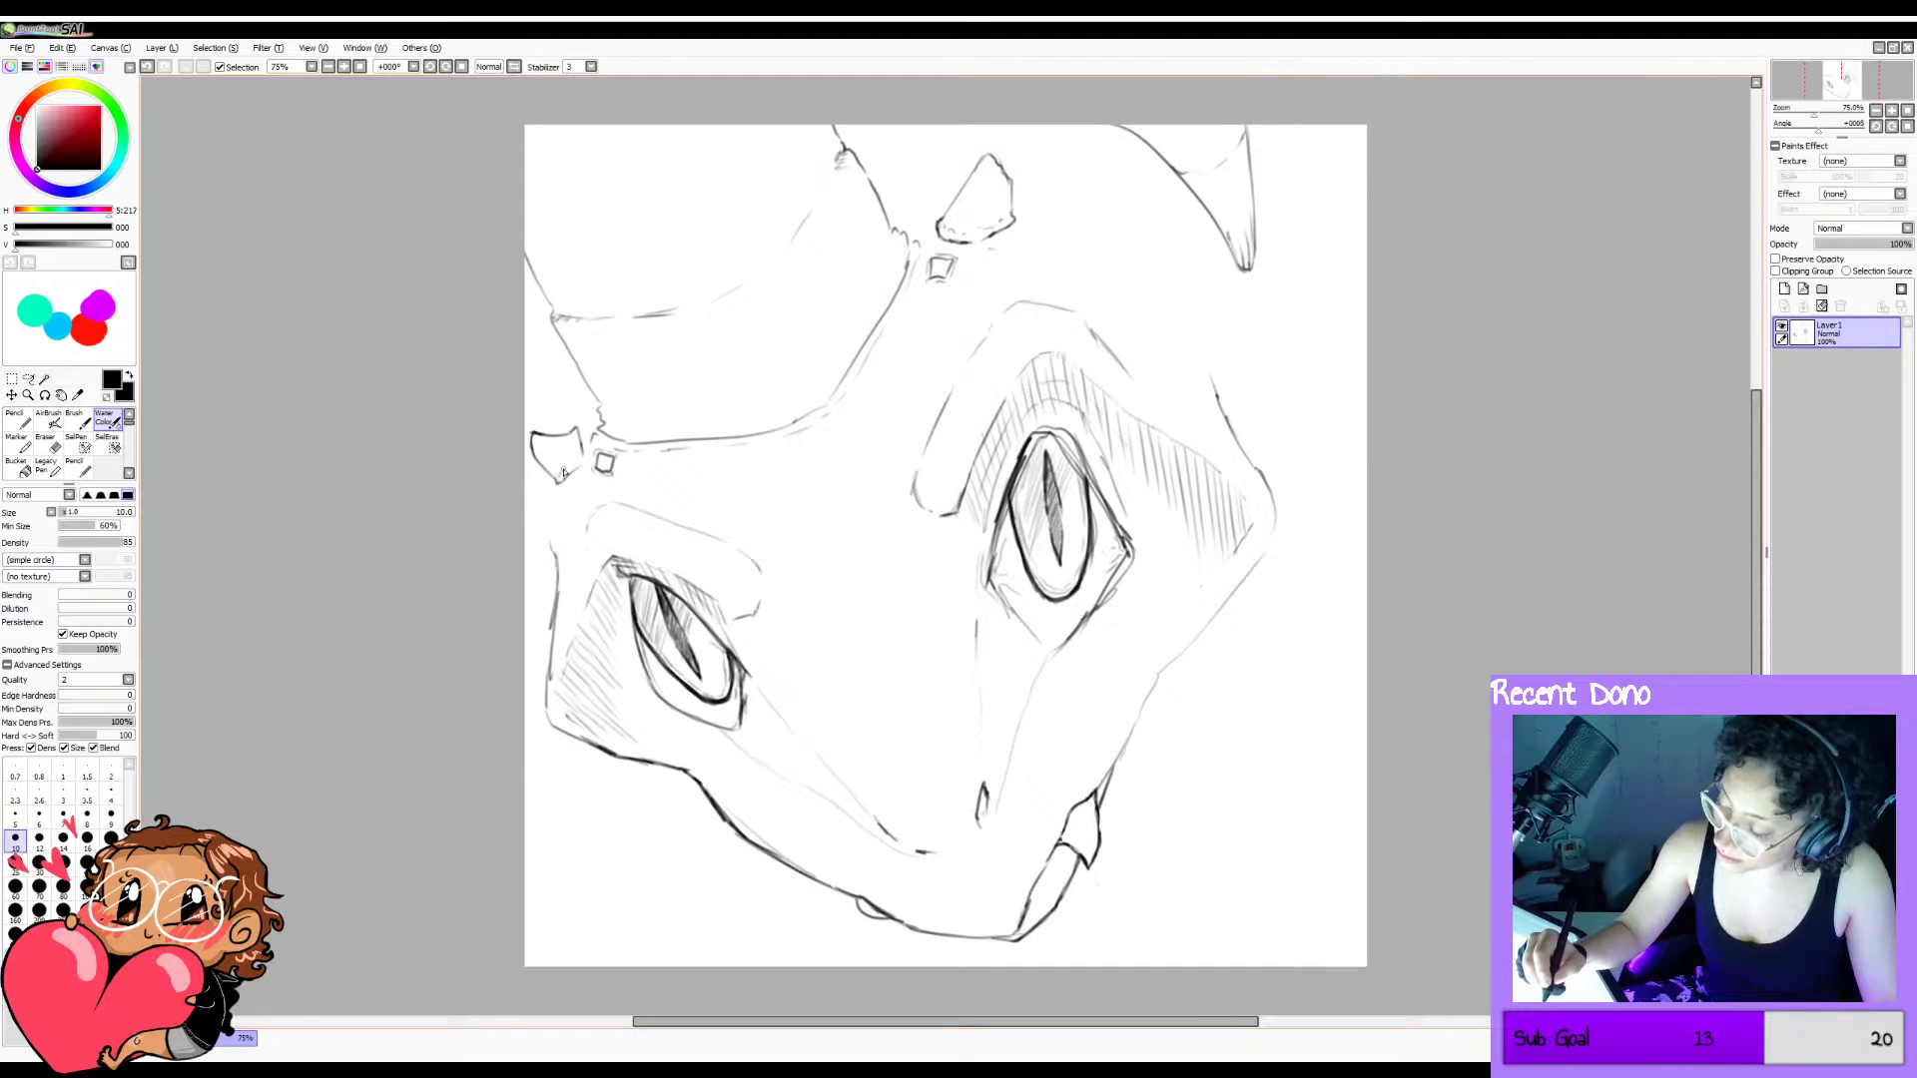
drag(563, 472, 567, 469)
key(ctrl+z)
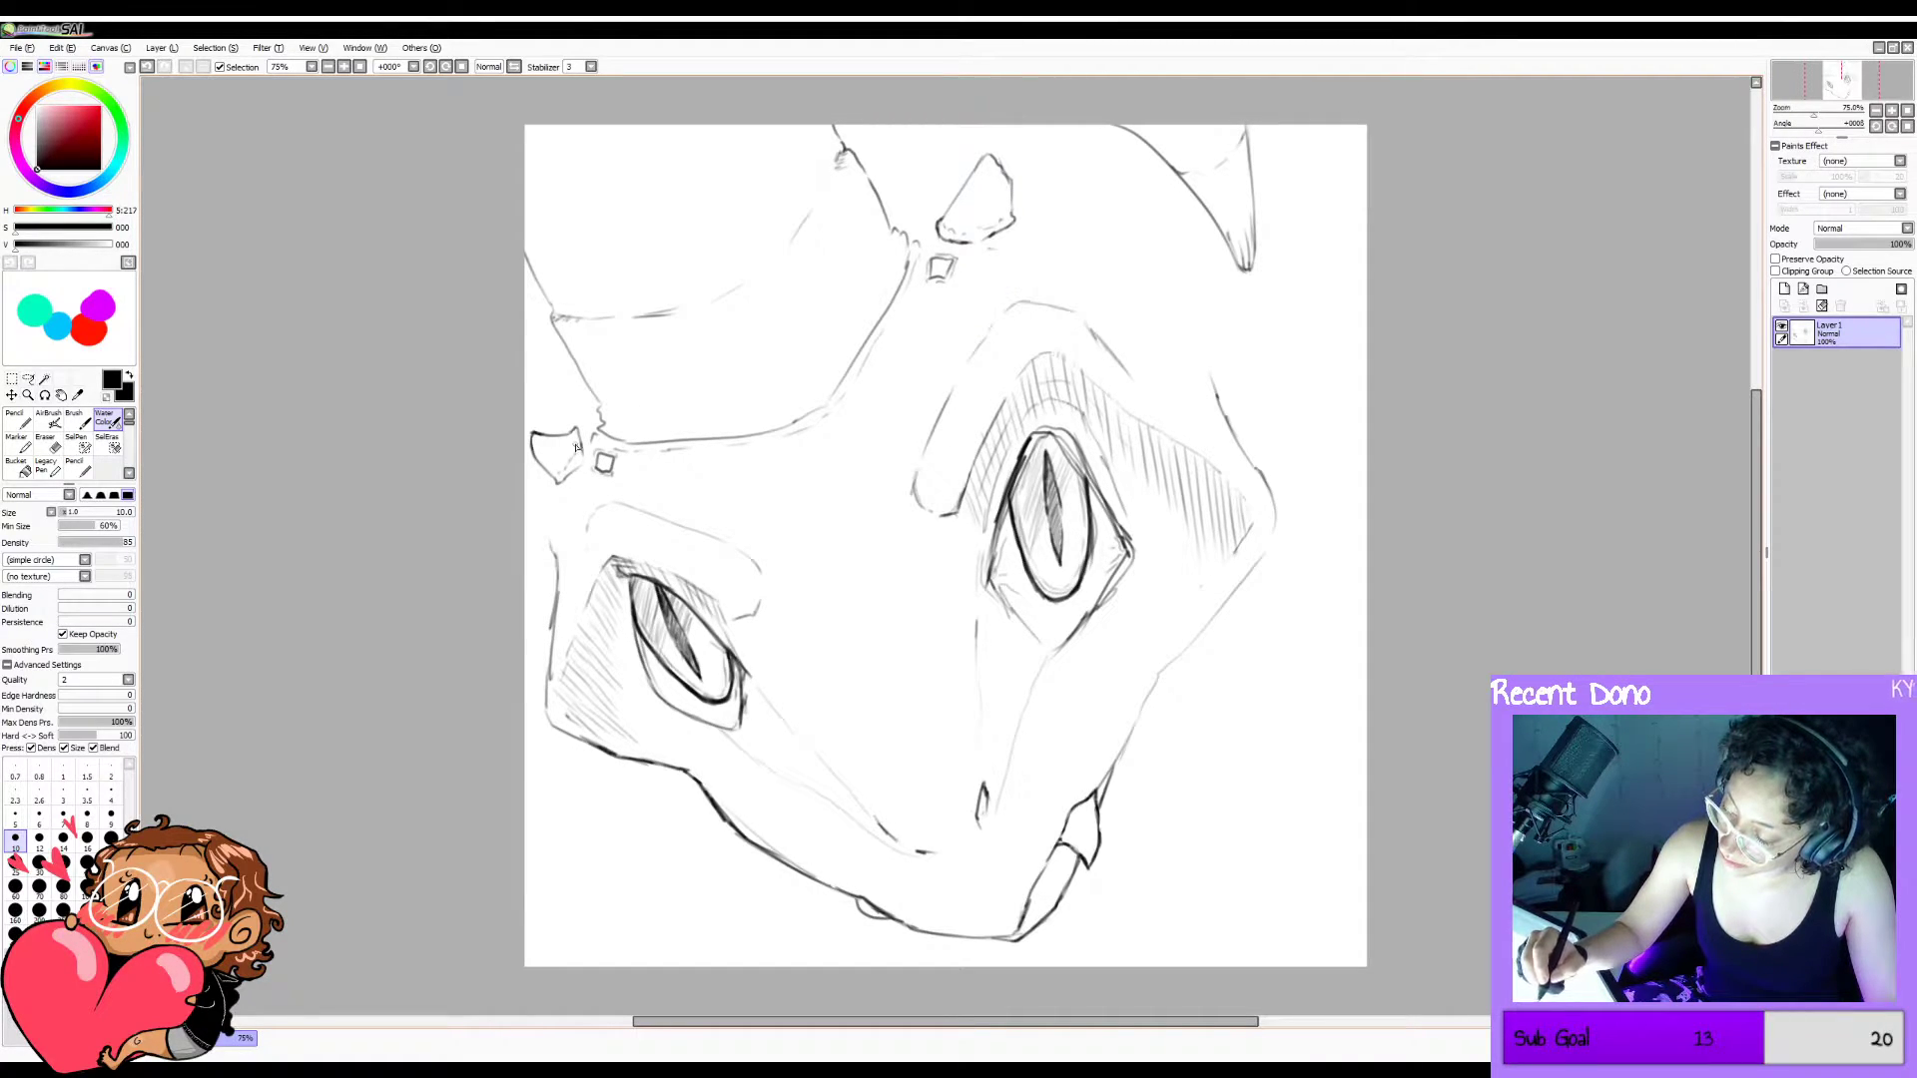
Draw a broken, jagged texture line just inside the forehead plate's lower and right edges, and check the mirrored view.
mouse_move(614, 419)
mouse_down()
mouse_move(788, 393)
mouse_move(888, 257)
mouse_up()
key(ctrl+z)
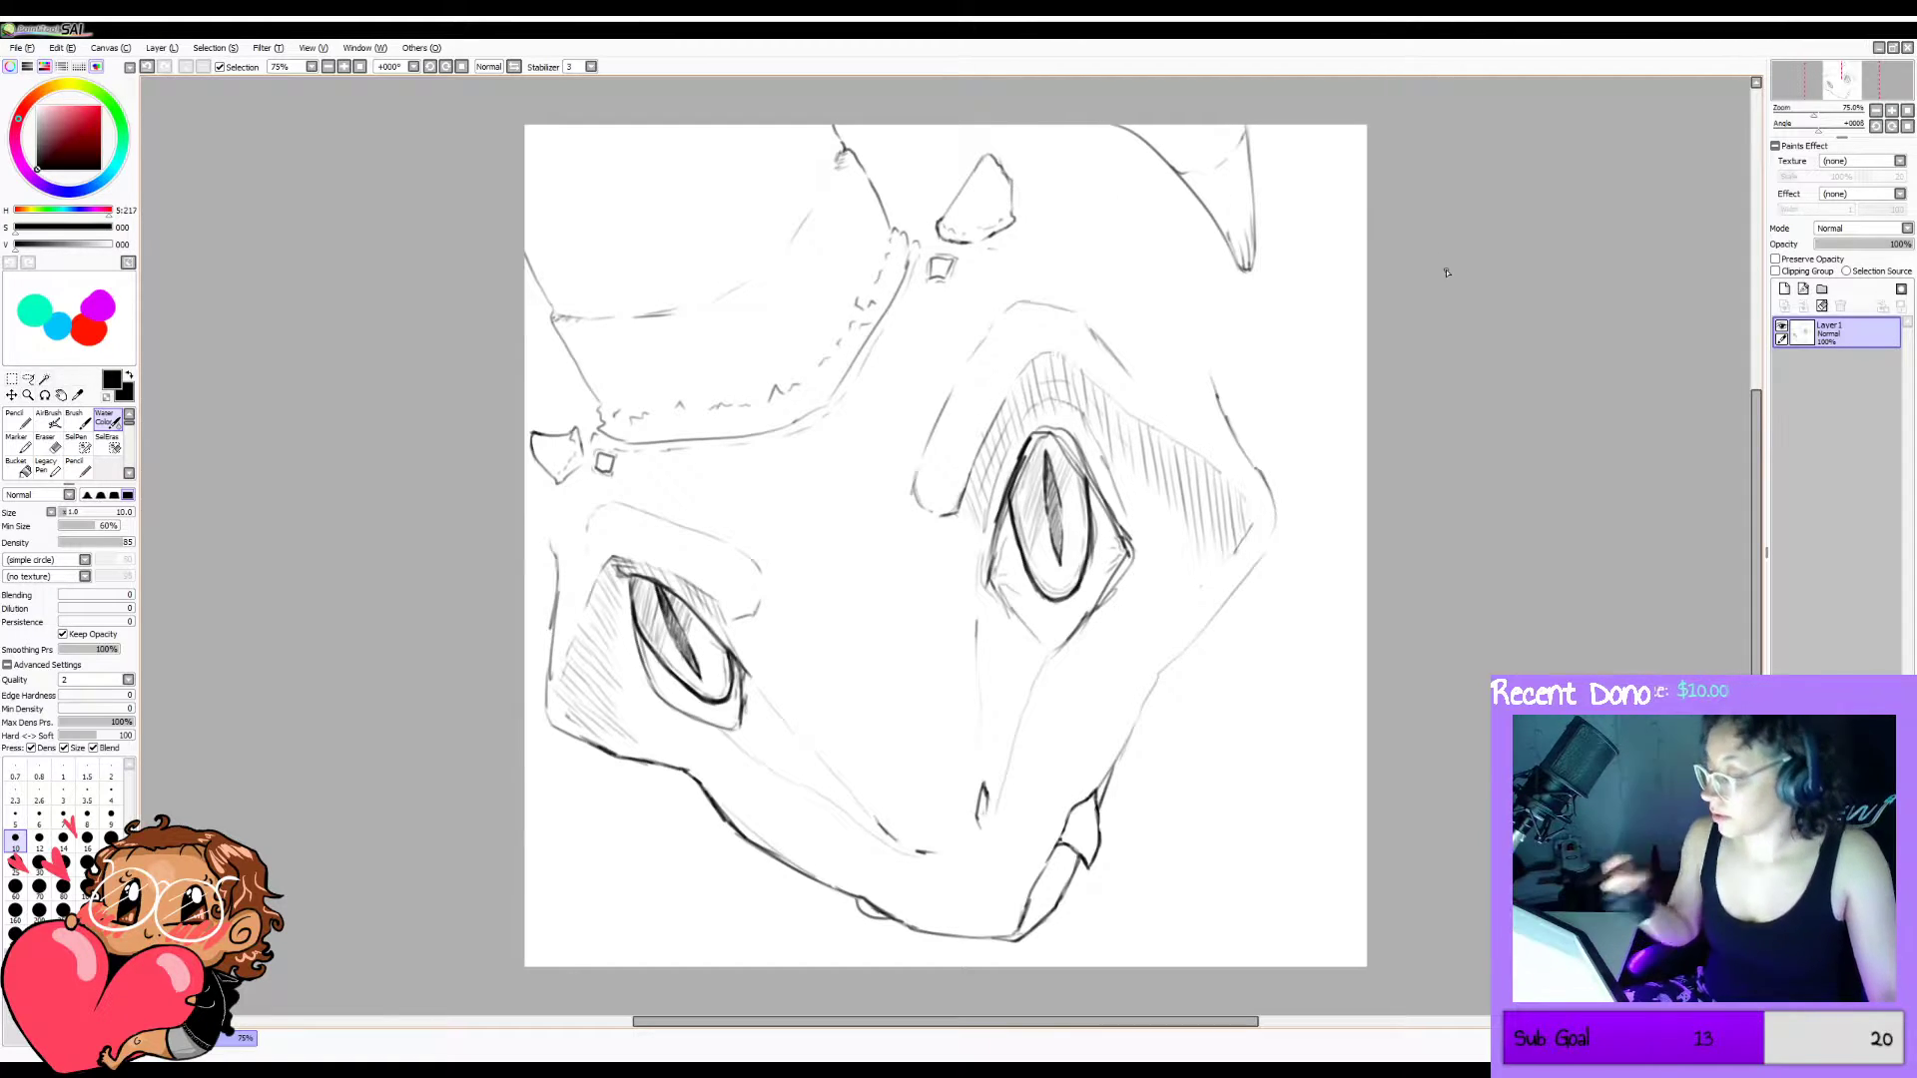
key(h)
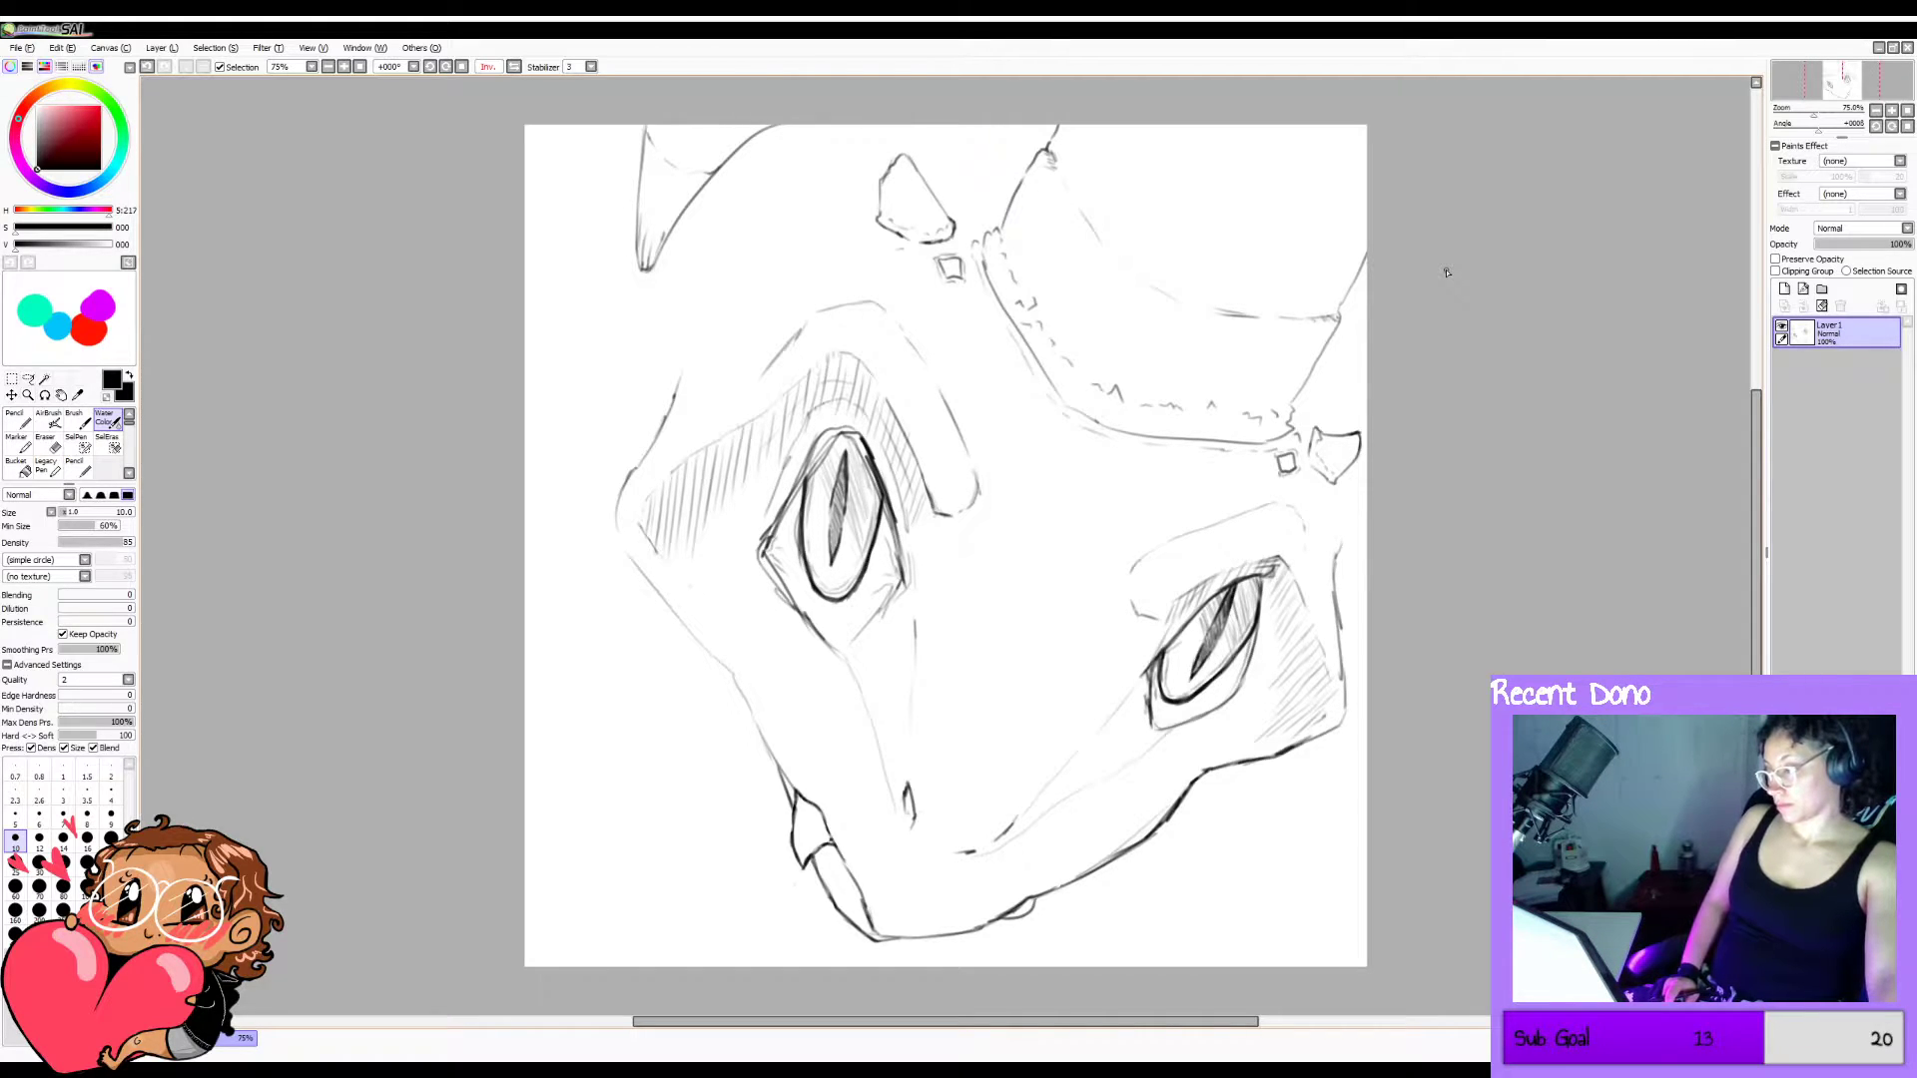
key(h)
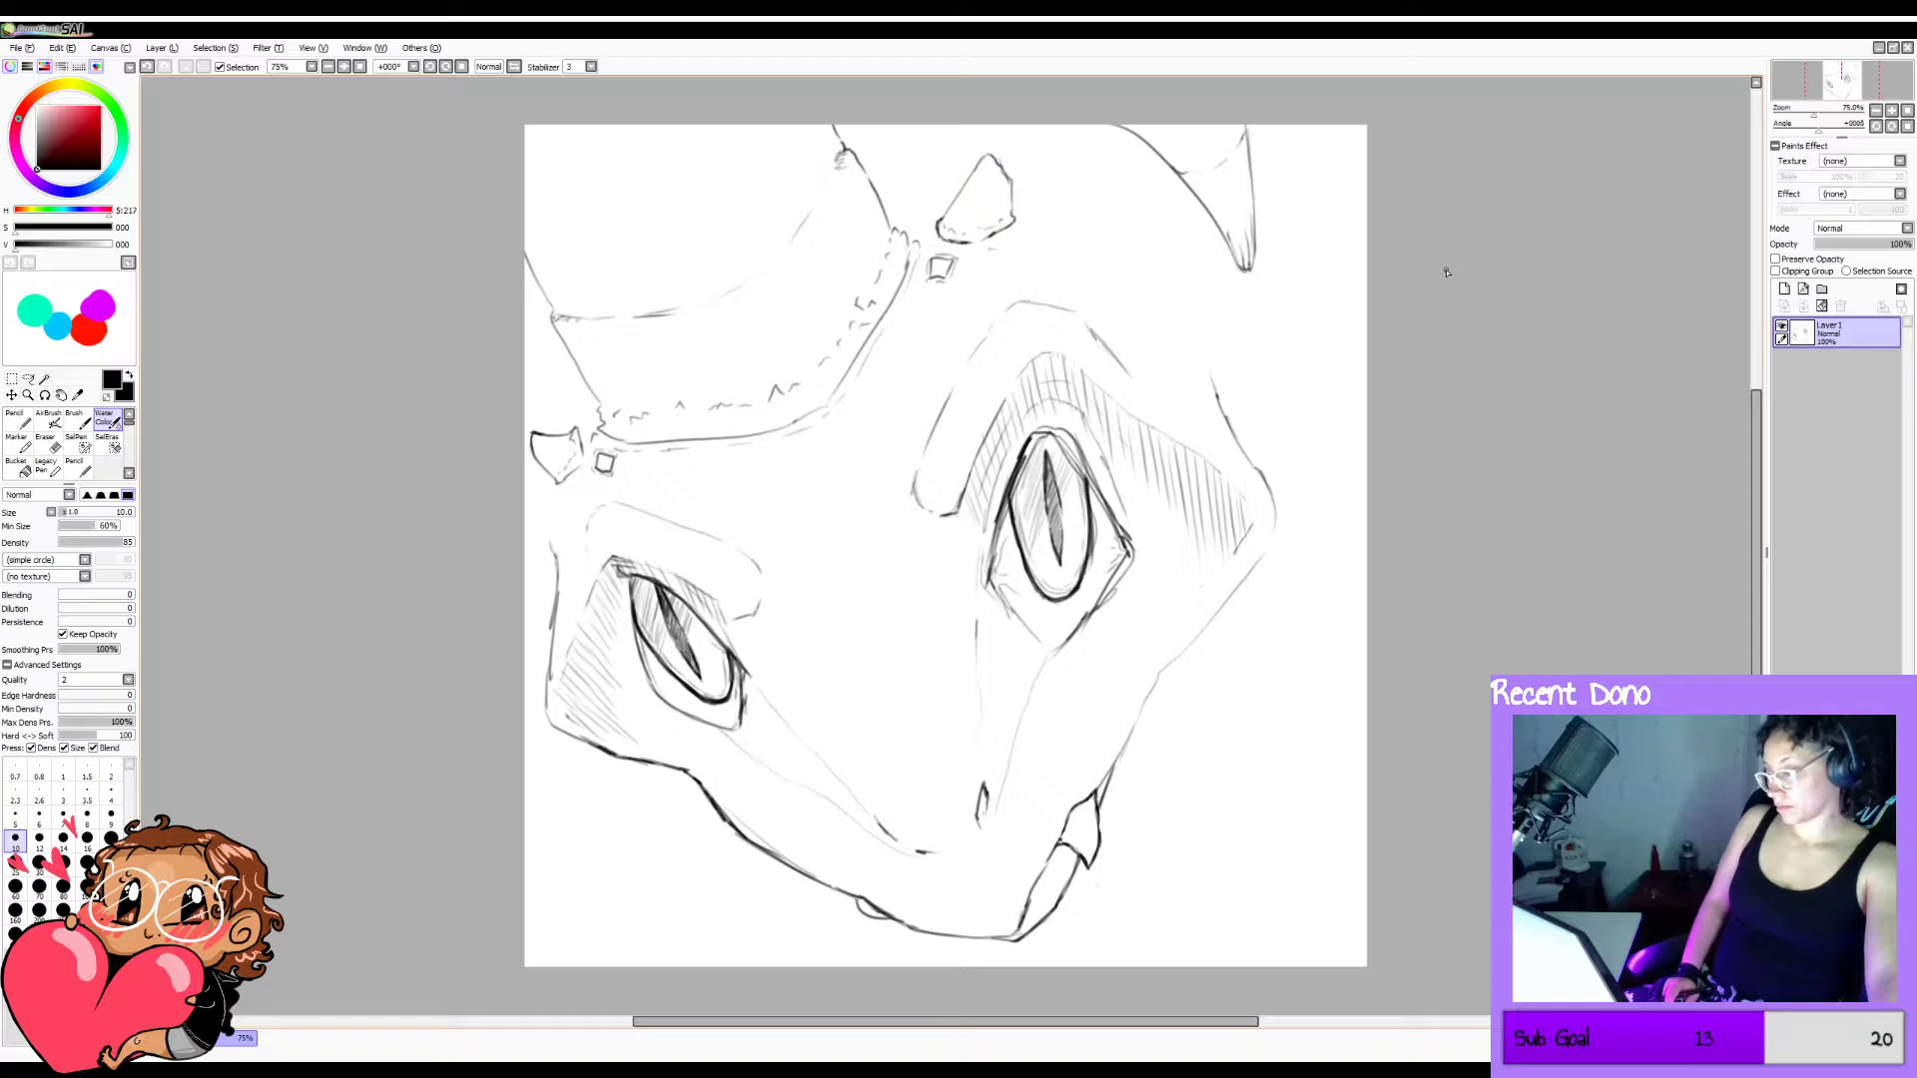
key(h)
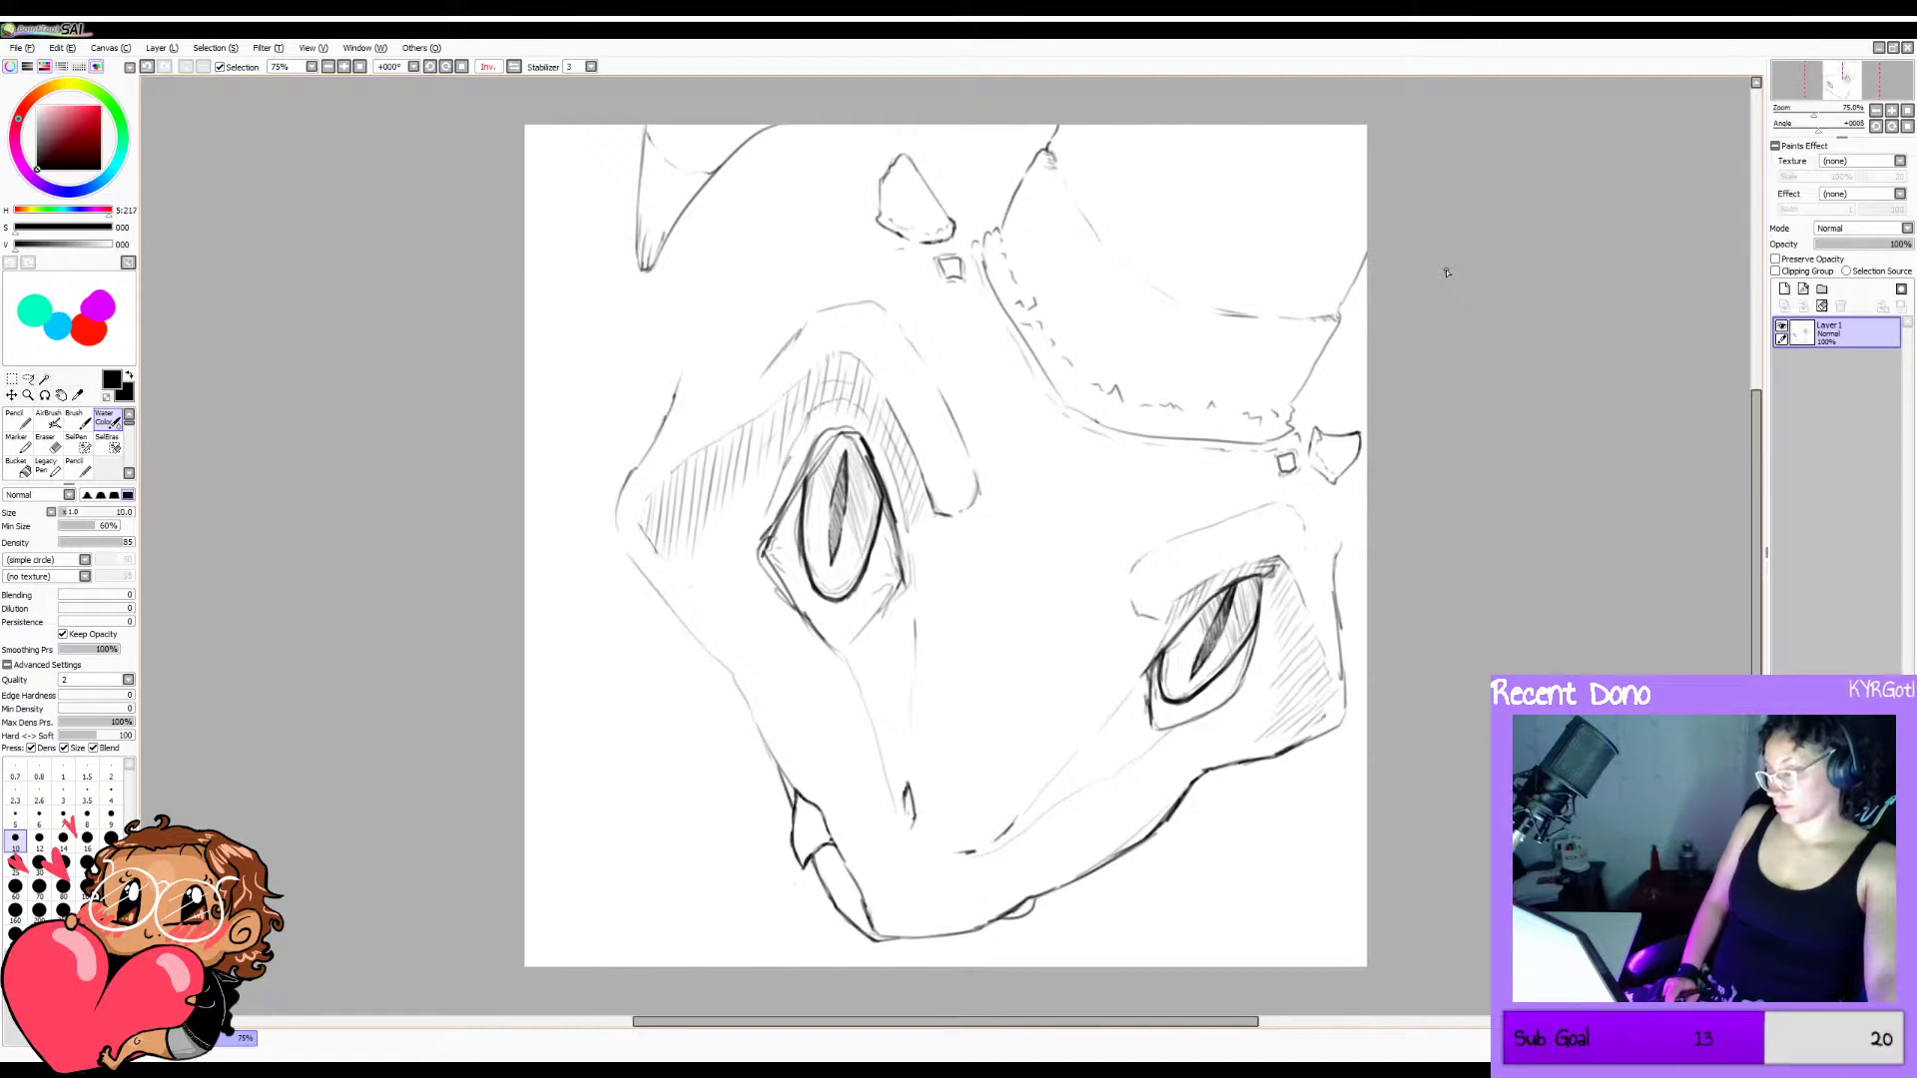
key(h)
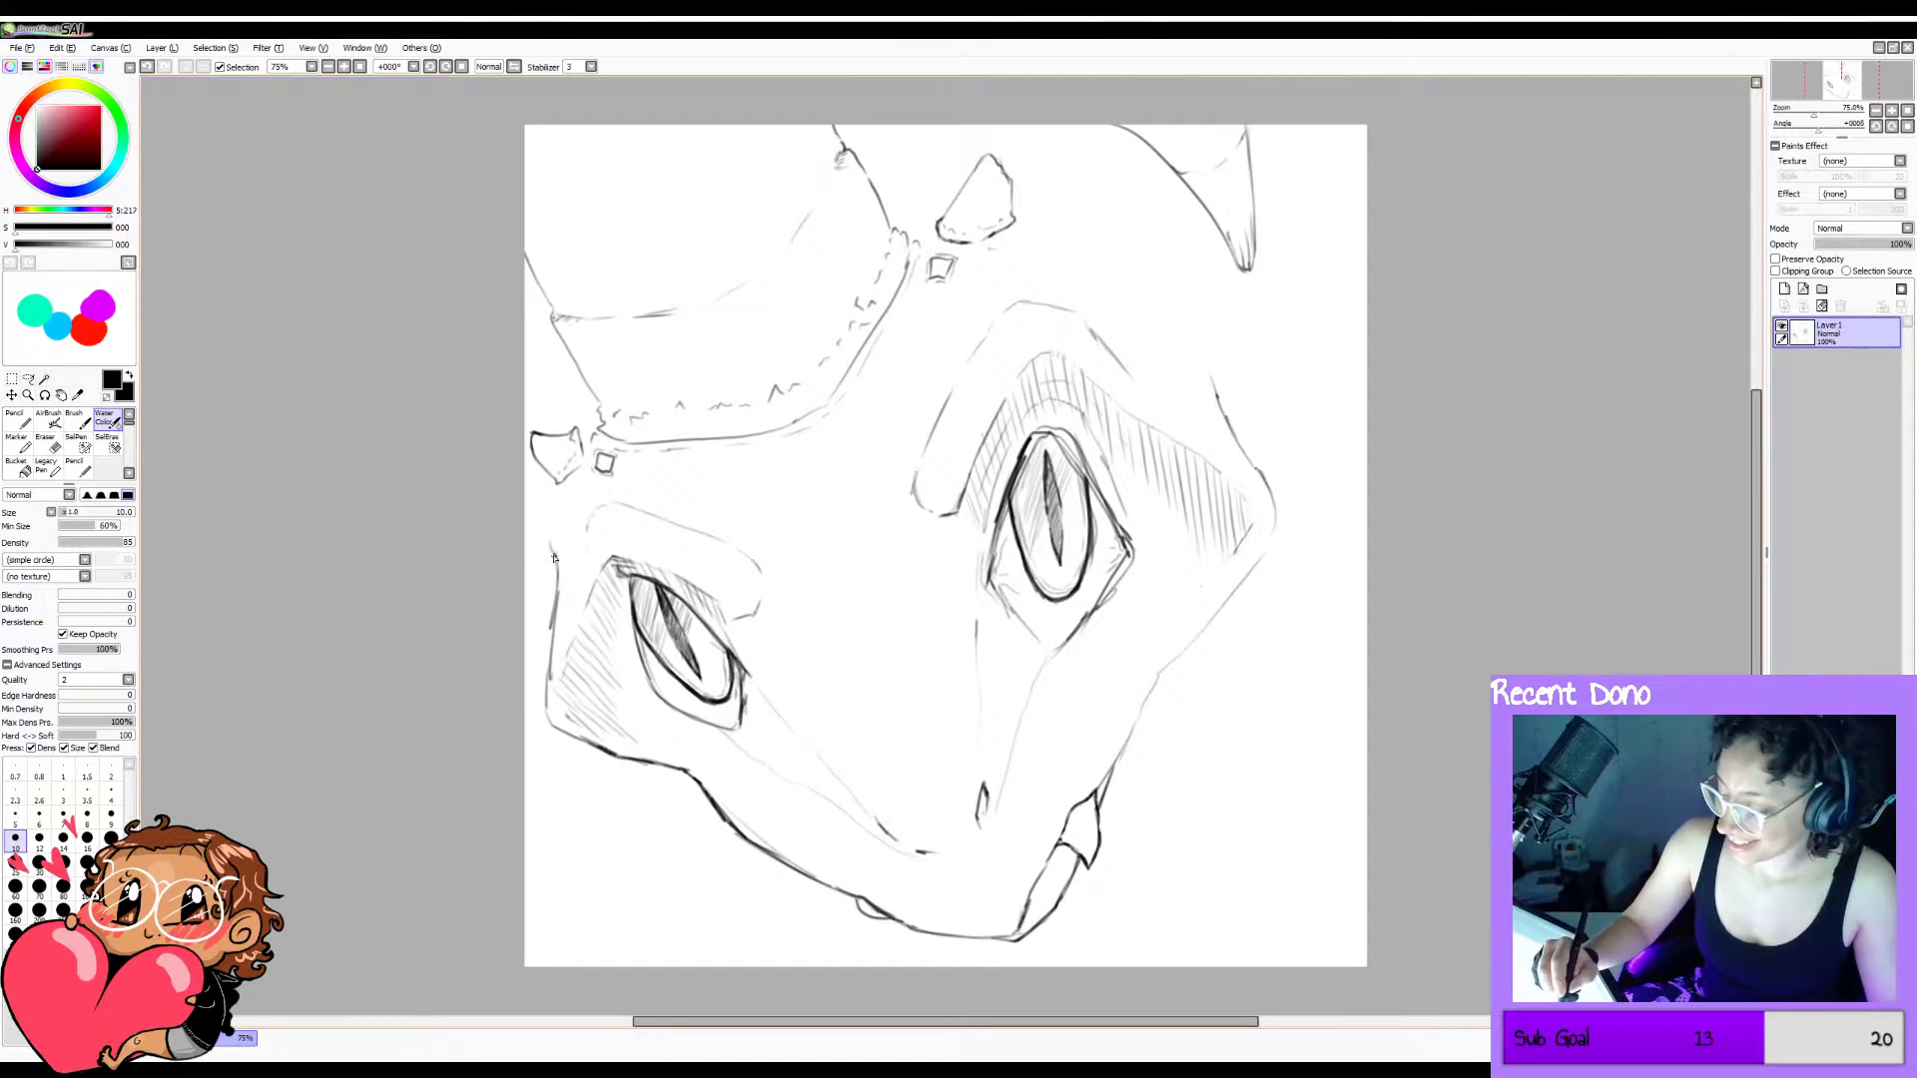
Try extending the face outline from above the left eye up to the angular scale, then undo the stroke.
drag(555, 559, 537, 511)
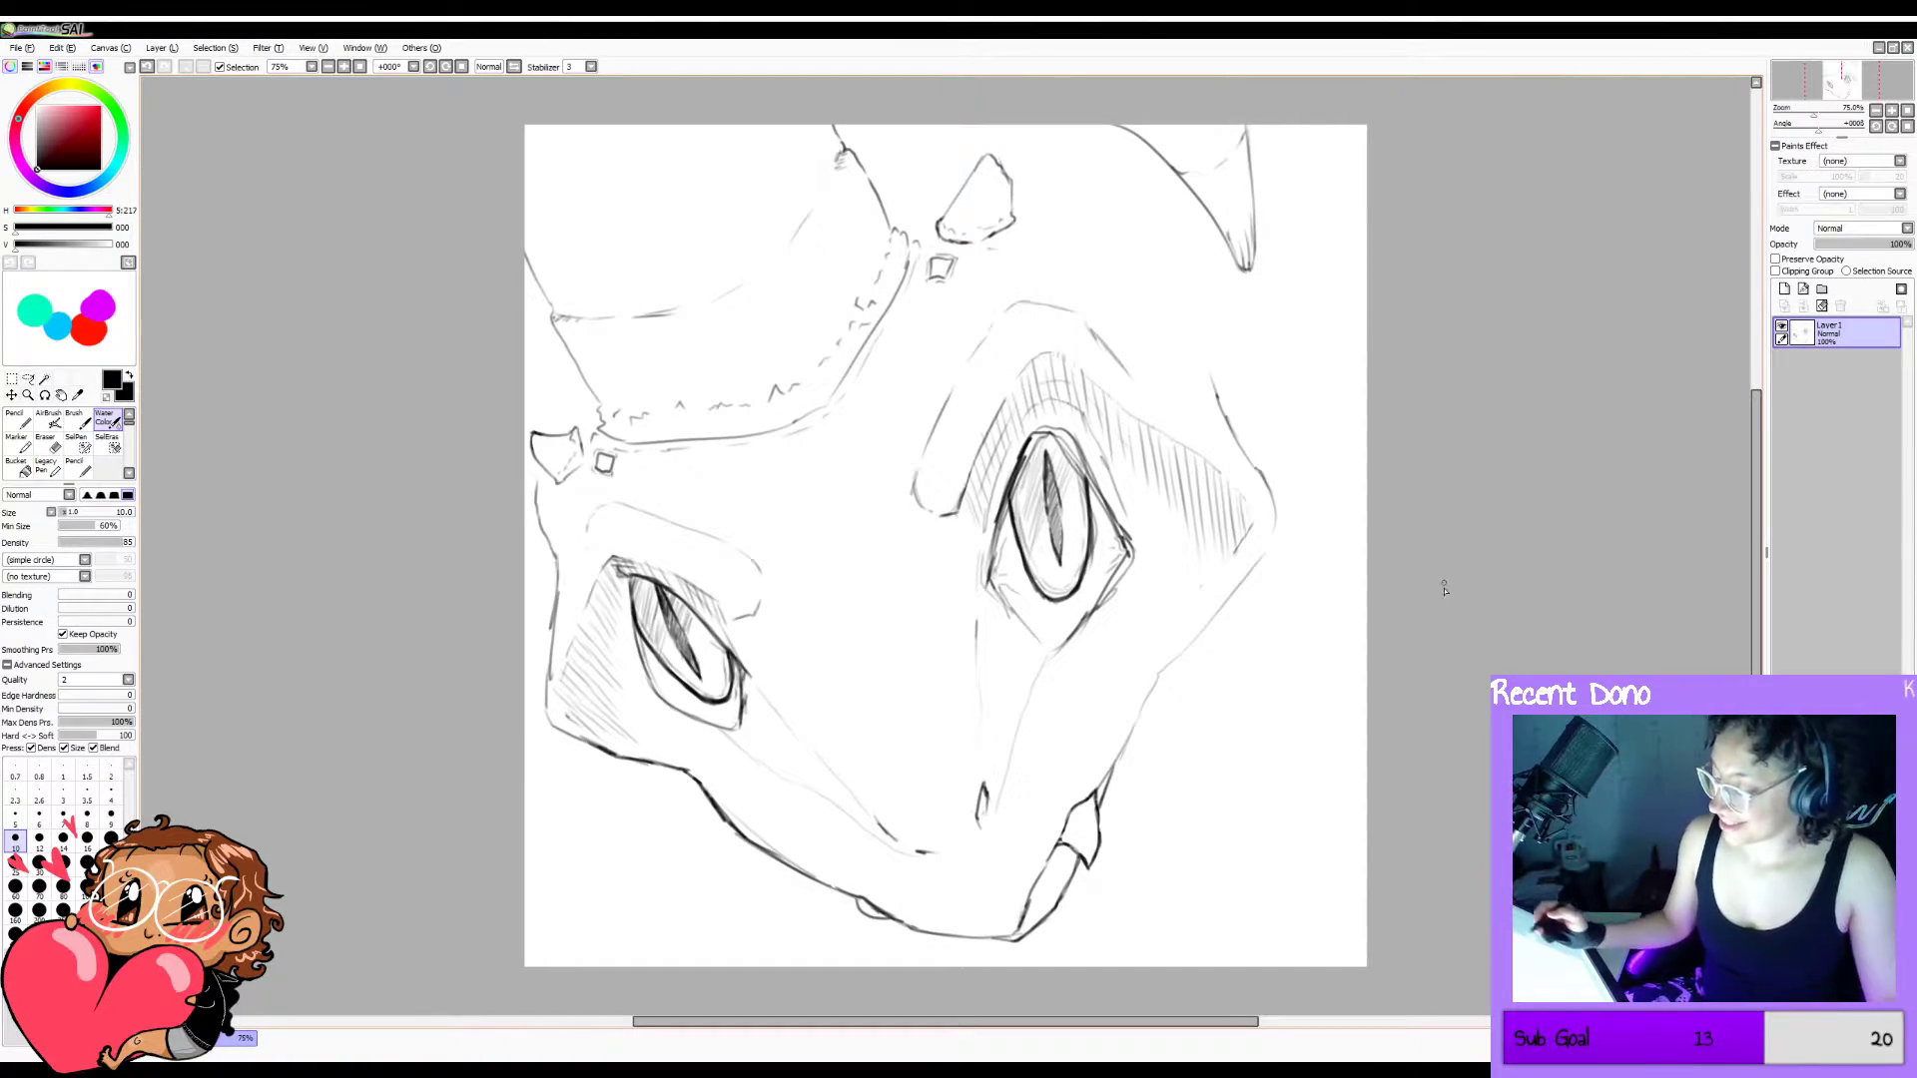
key(ctrl+z)
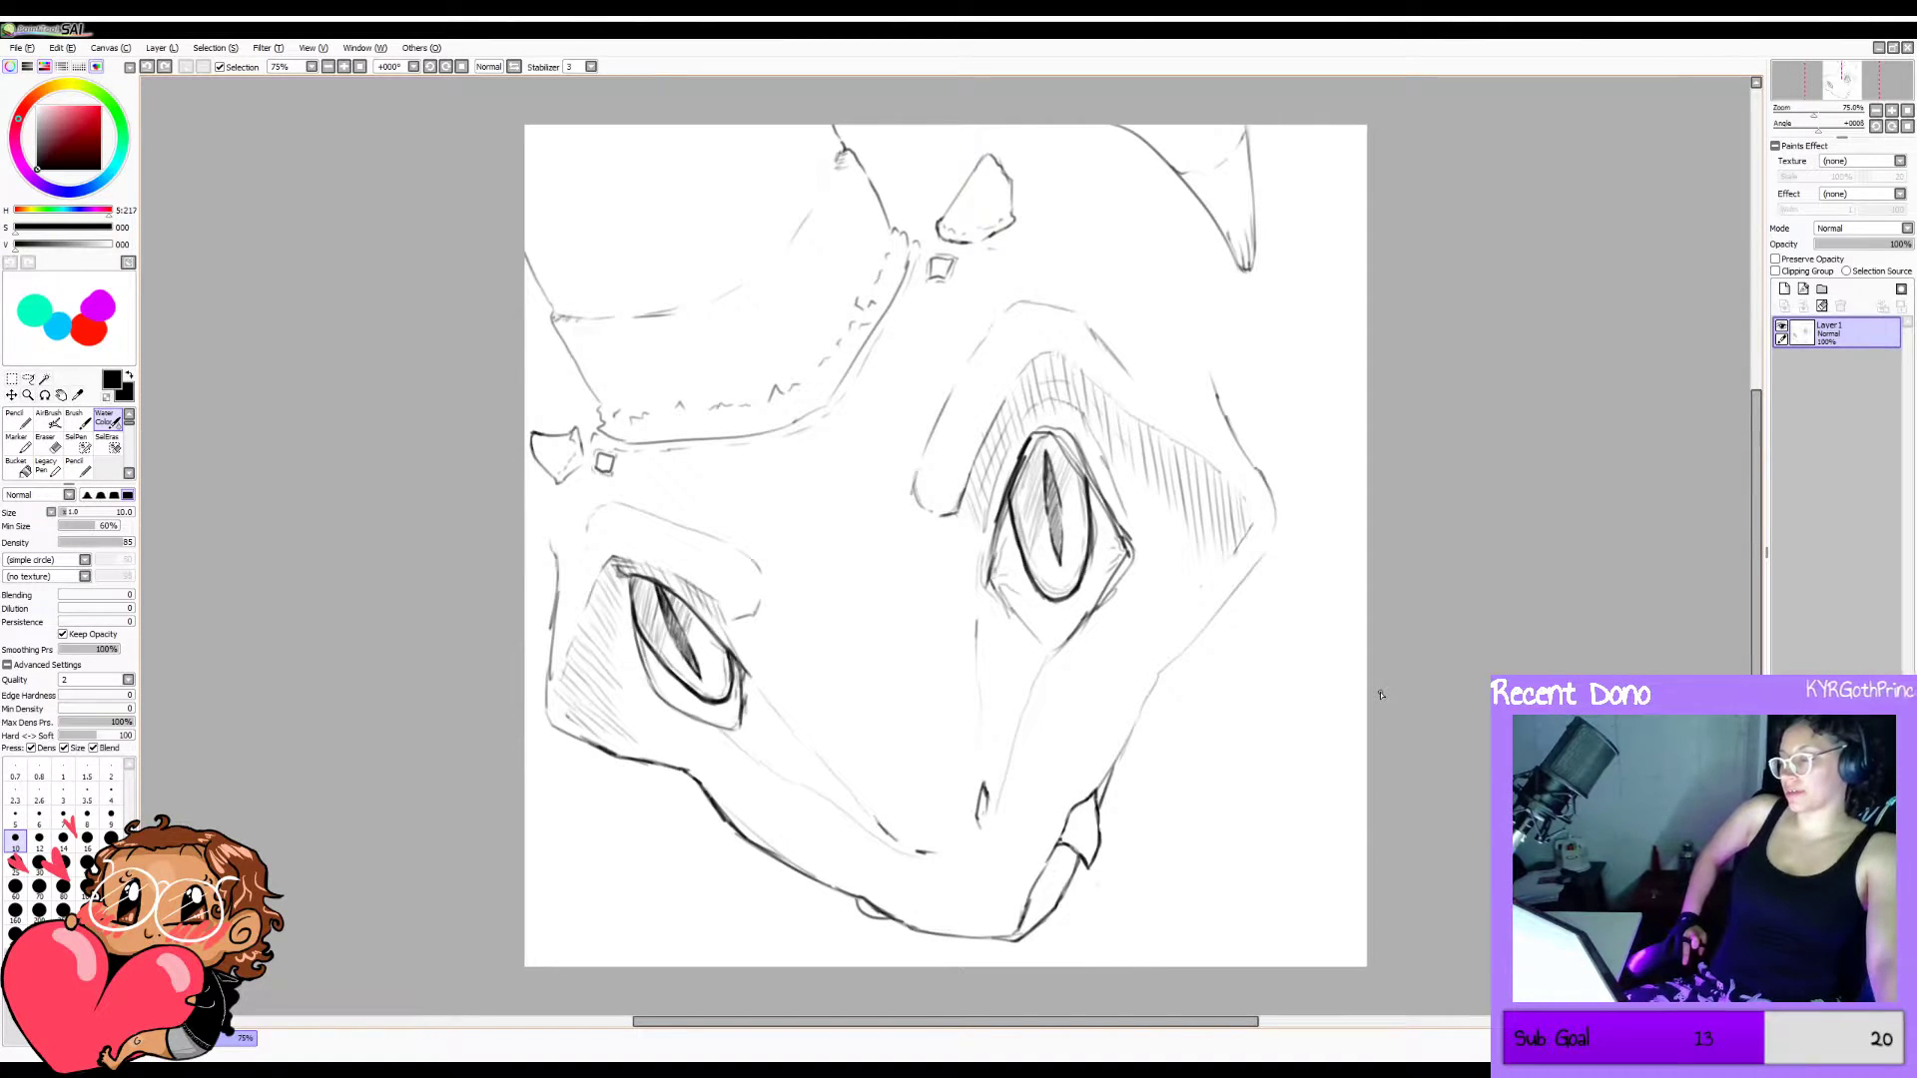
Sketch short black contour strokes along the head's left edge, above and below the small left spike.
right_click(546, 311)
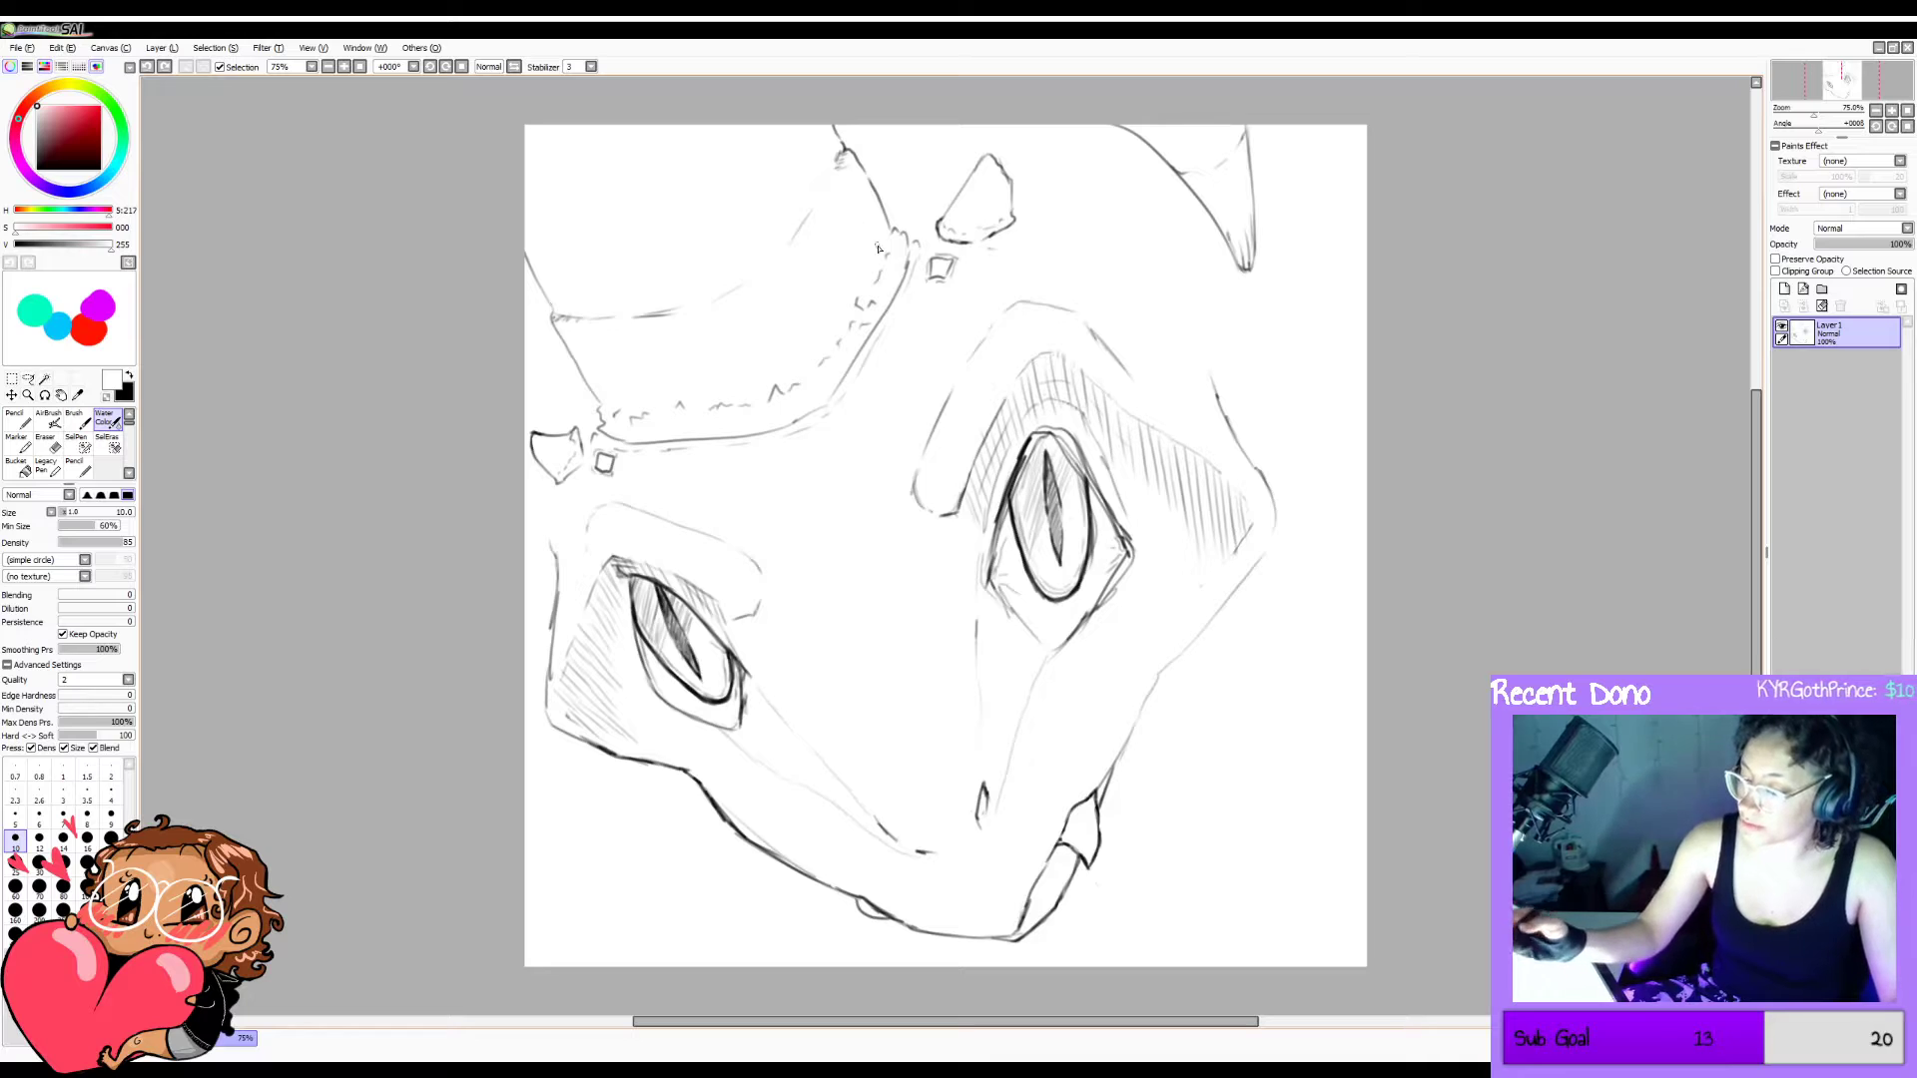
click(38, 172)
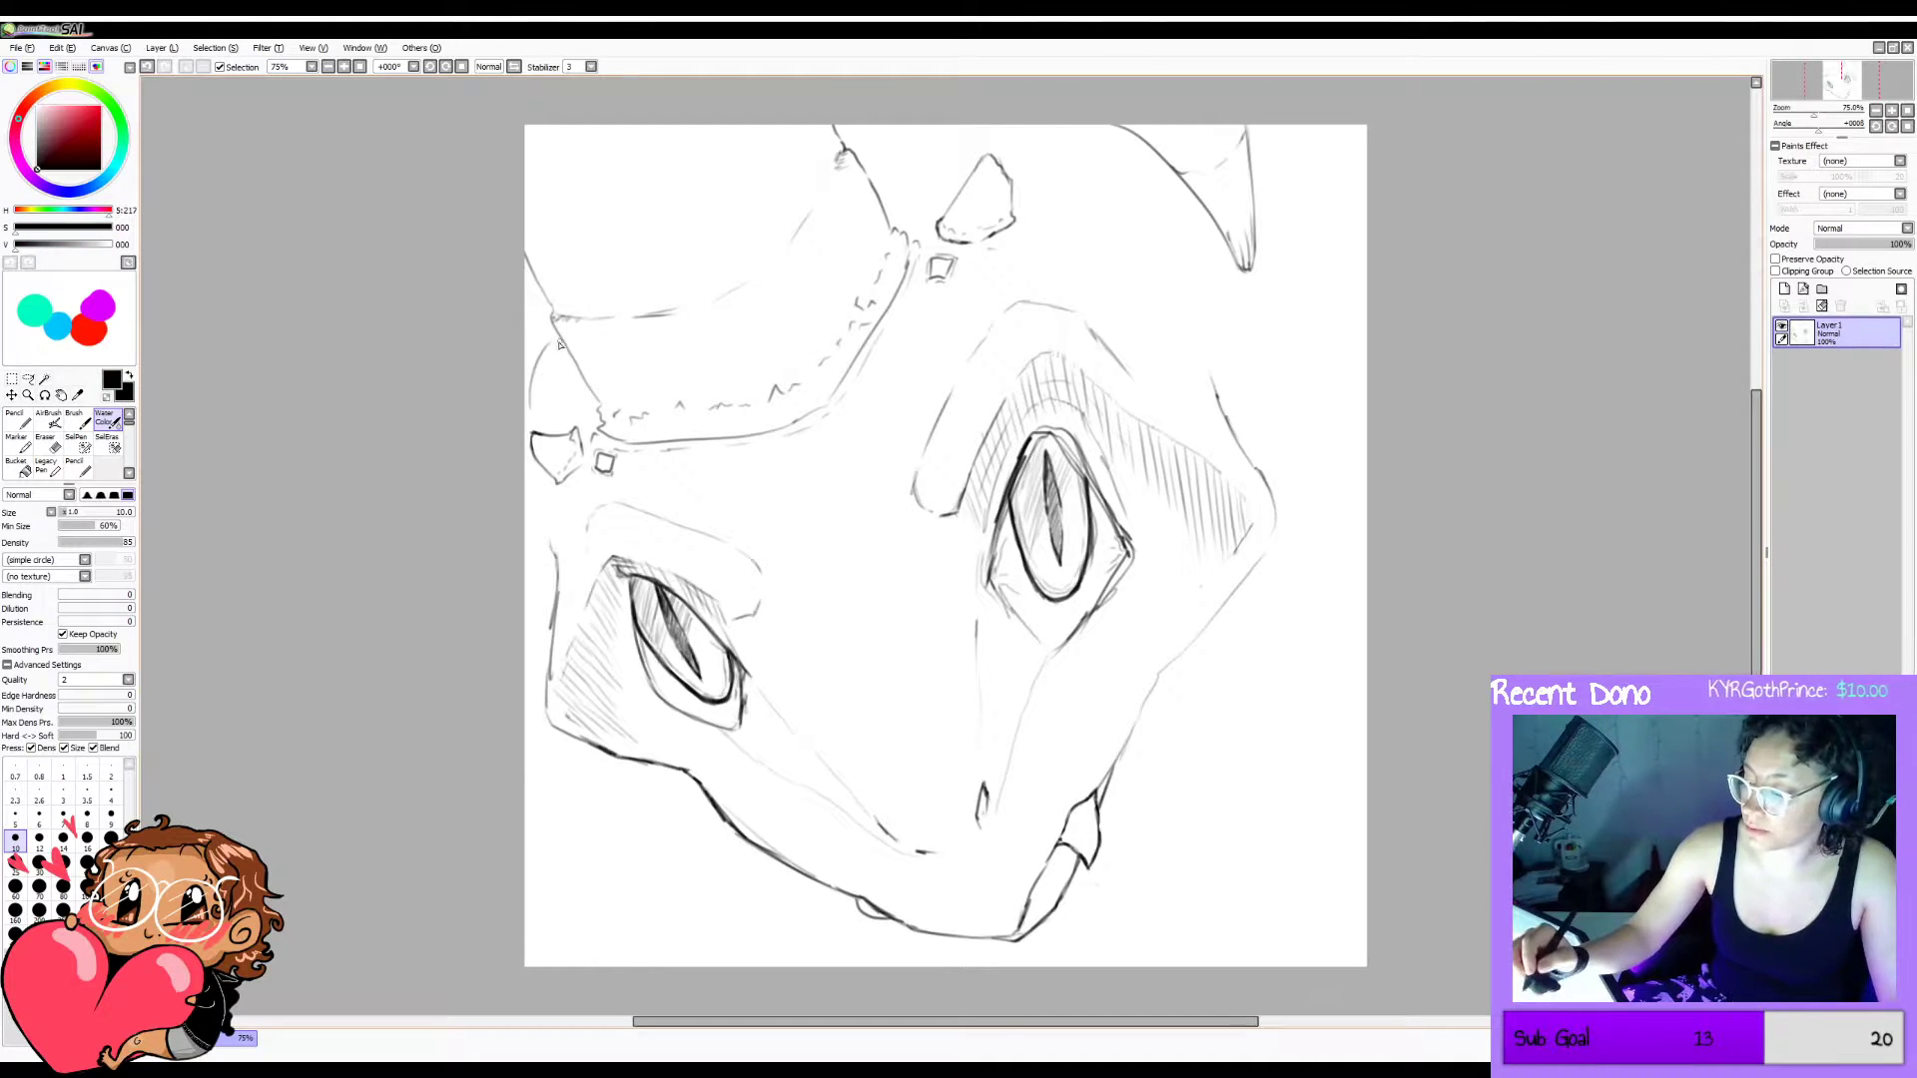
drag(549, 305, 526, 366)
drag(532, 514, 552, 550)
mouse_move(532, 480)
mouse_down()
mouse_move(552, 408)
mouse_move(555, 556)
mouse_up()
key(ctrl+z)
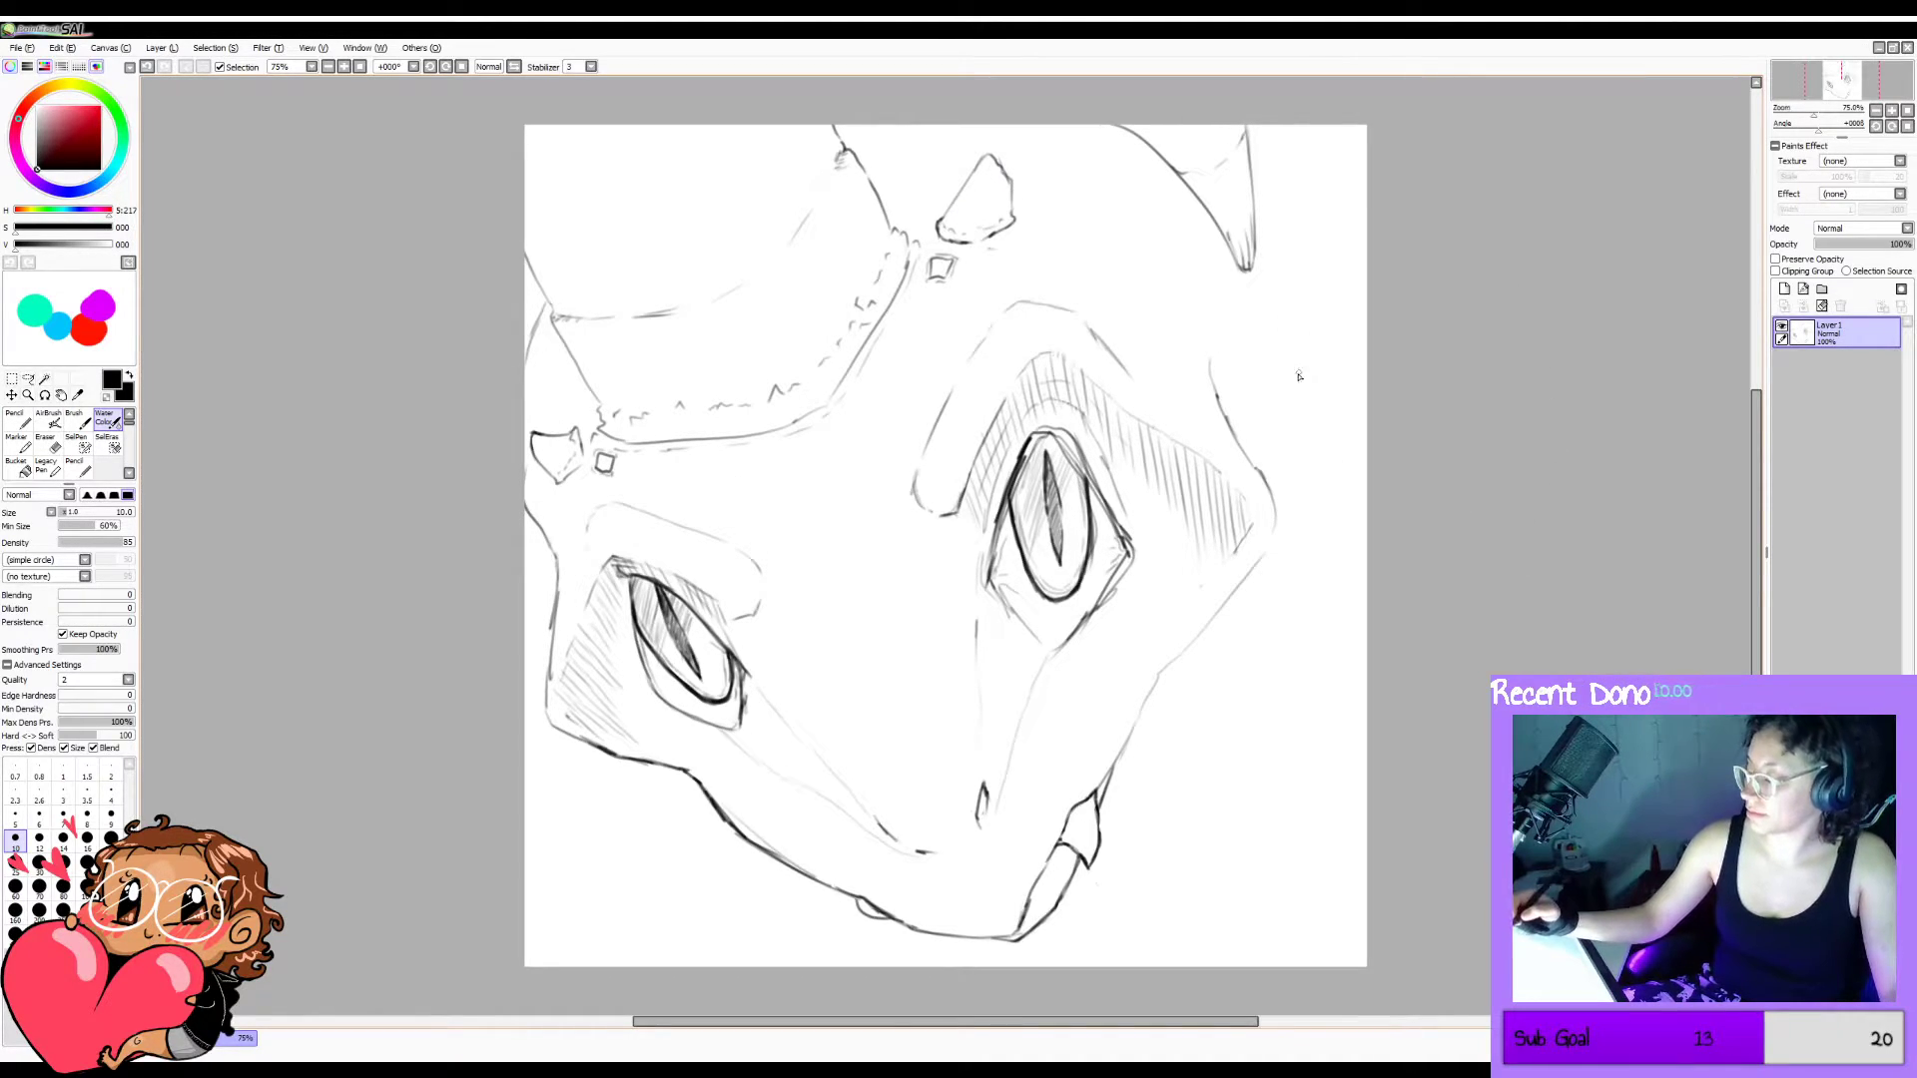
Sketch two short contour strokes outside the right brow, just above the pointed cheek corner.
mouse_move(1245, 372)
mouse_down()
mouse_move(1257, 466)
mouse_move(1273, 389)
mouse_move(1253, 355)
mouse_up()
key(ctrl+z)
key(ctrl+z)
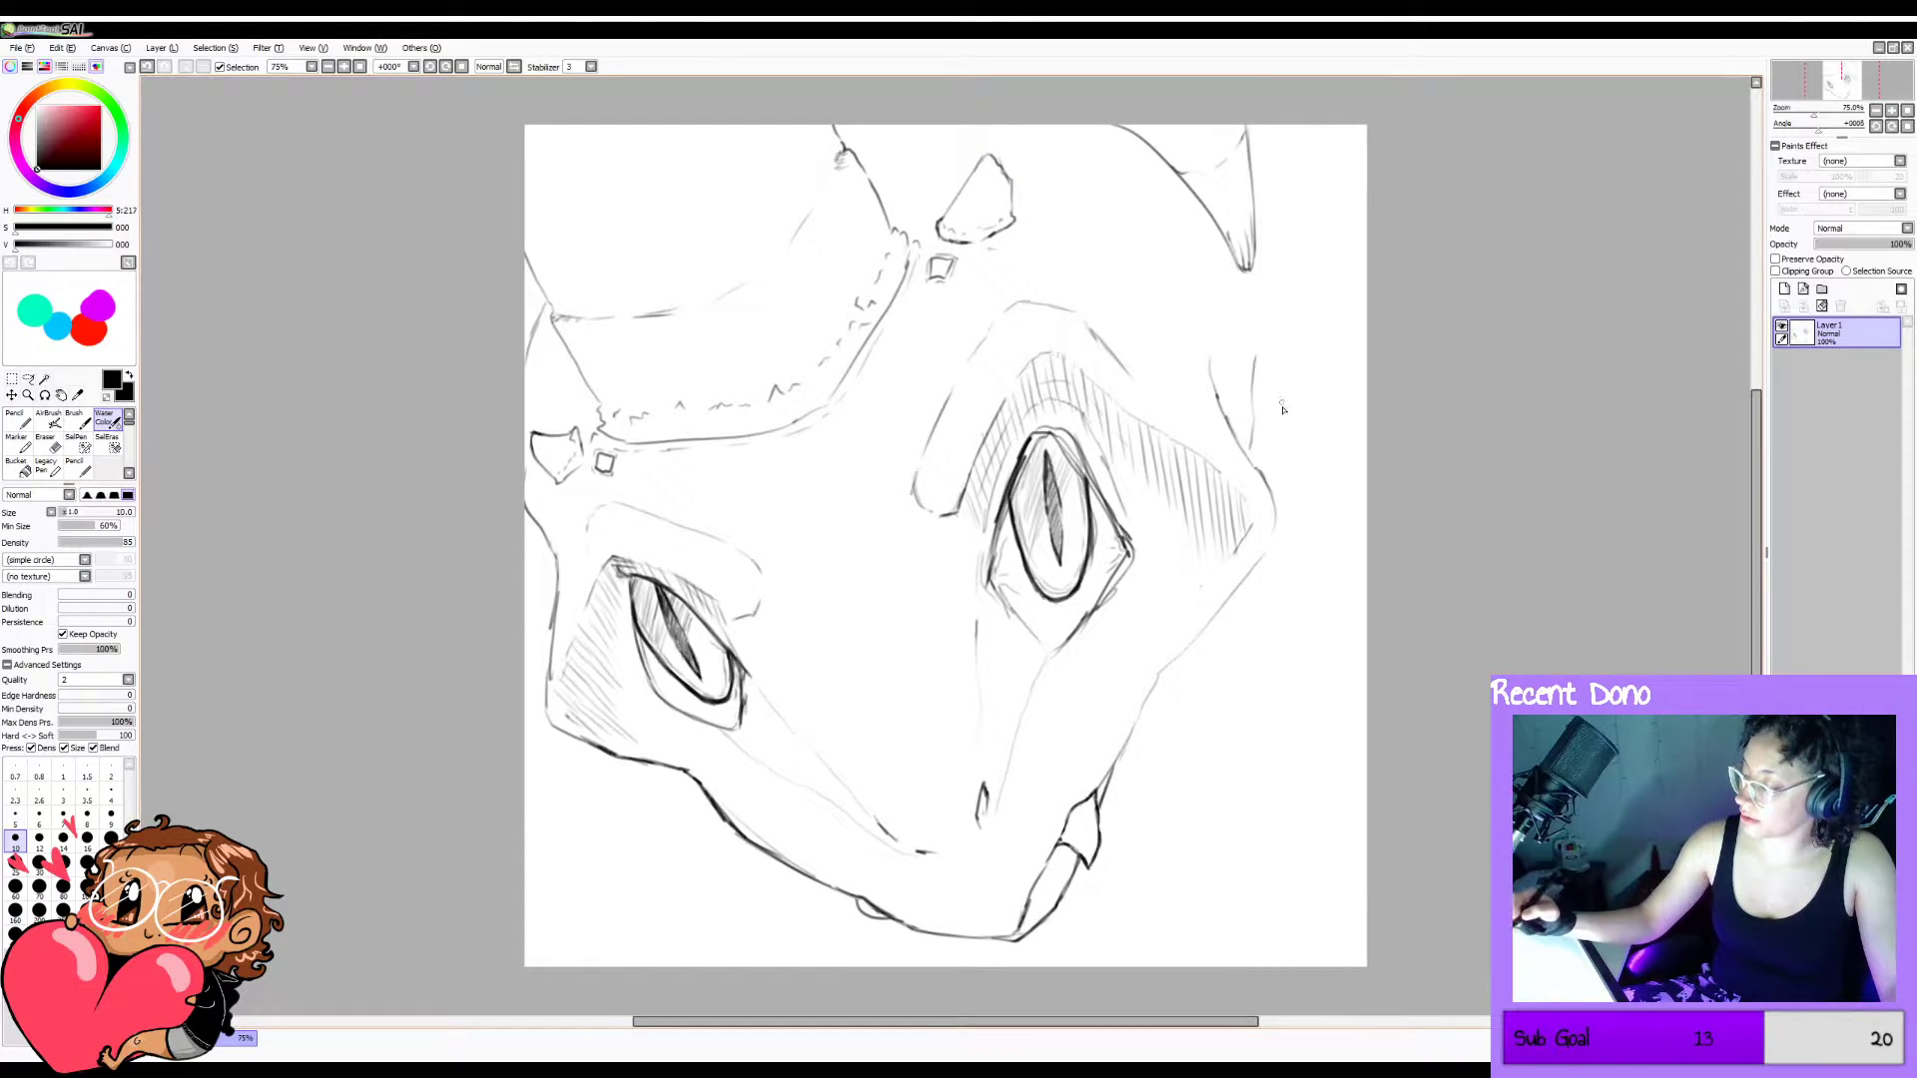
drag(1273, 467, 1286, 383)
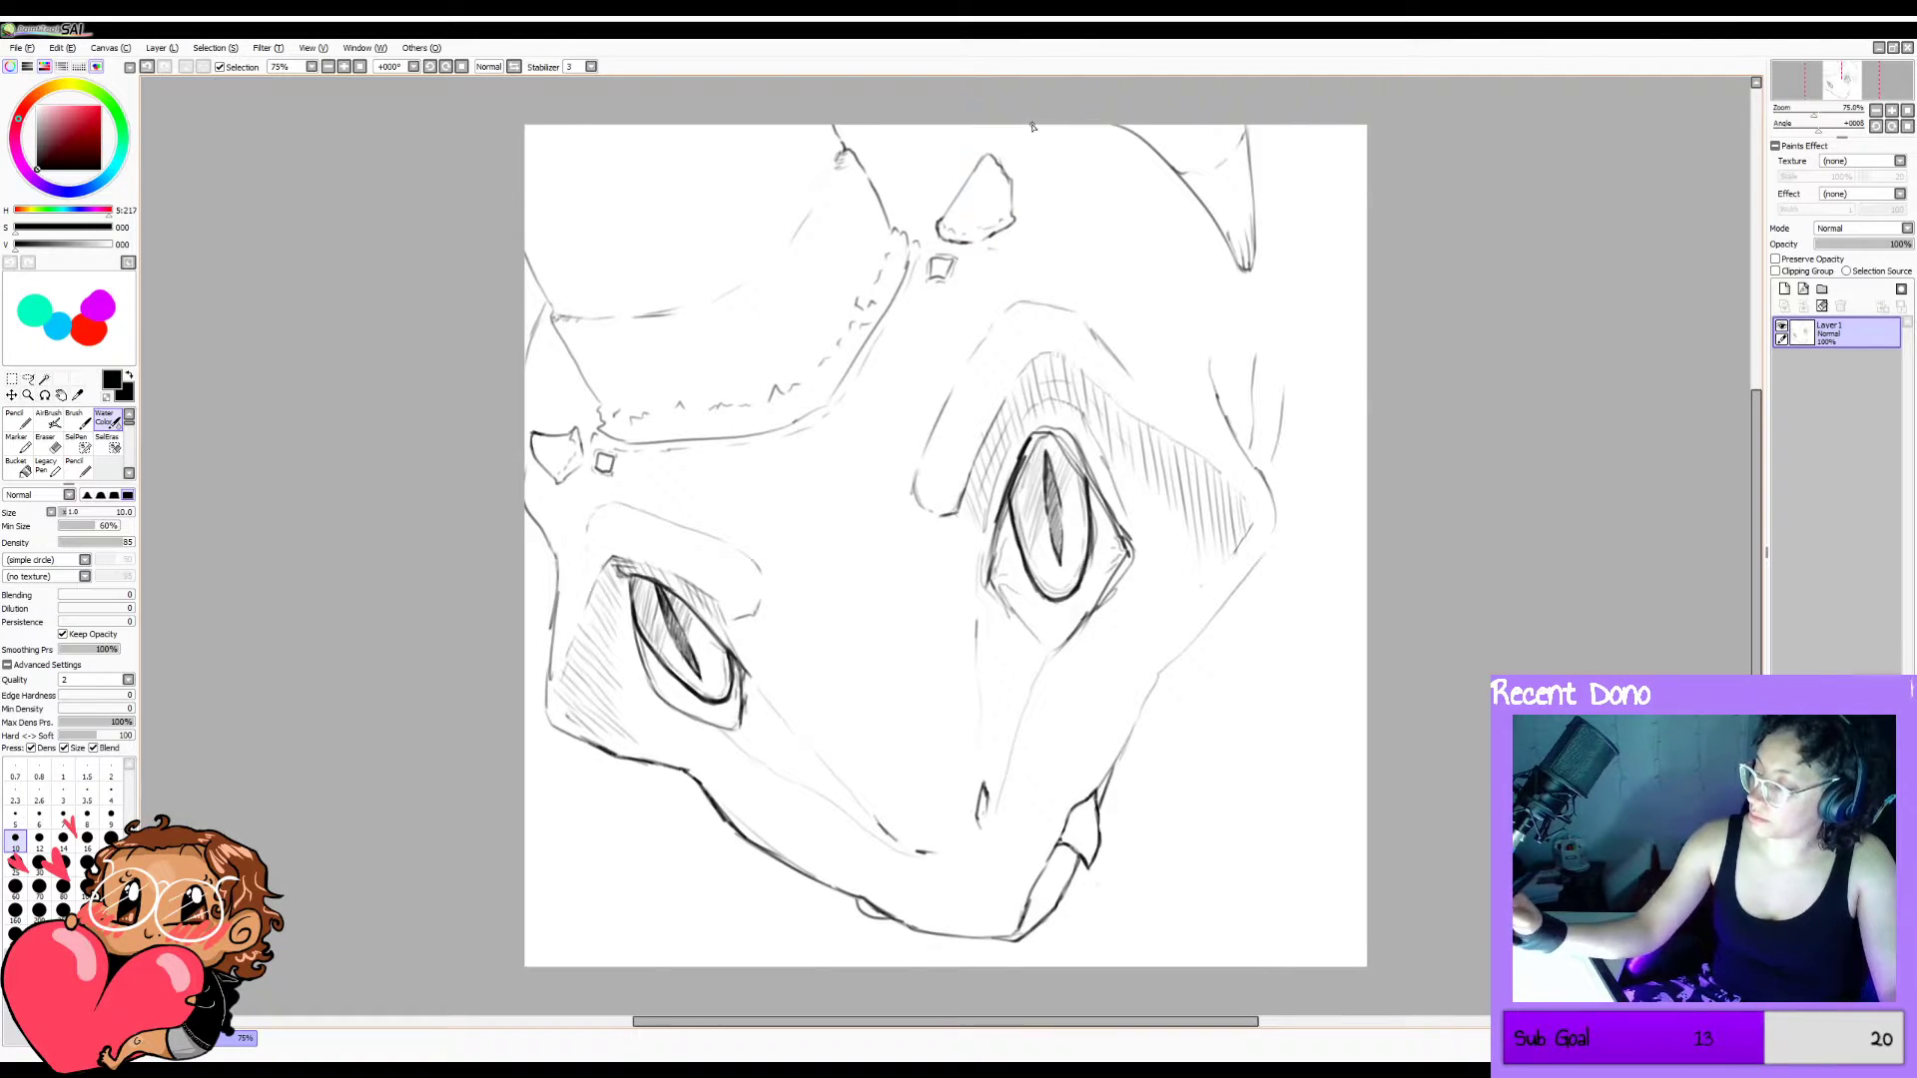
Sketch a contour line across the head's top from the forehead plate and a sloping line right of the horn.
key(ctrl+z)
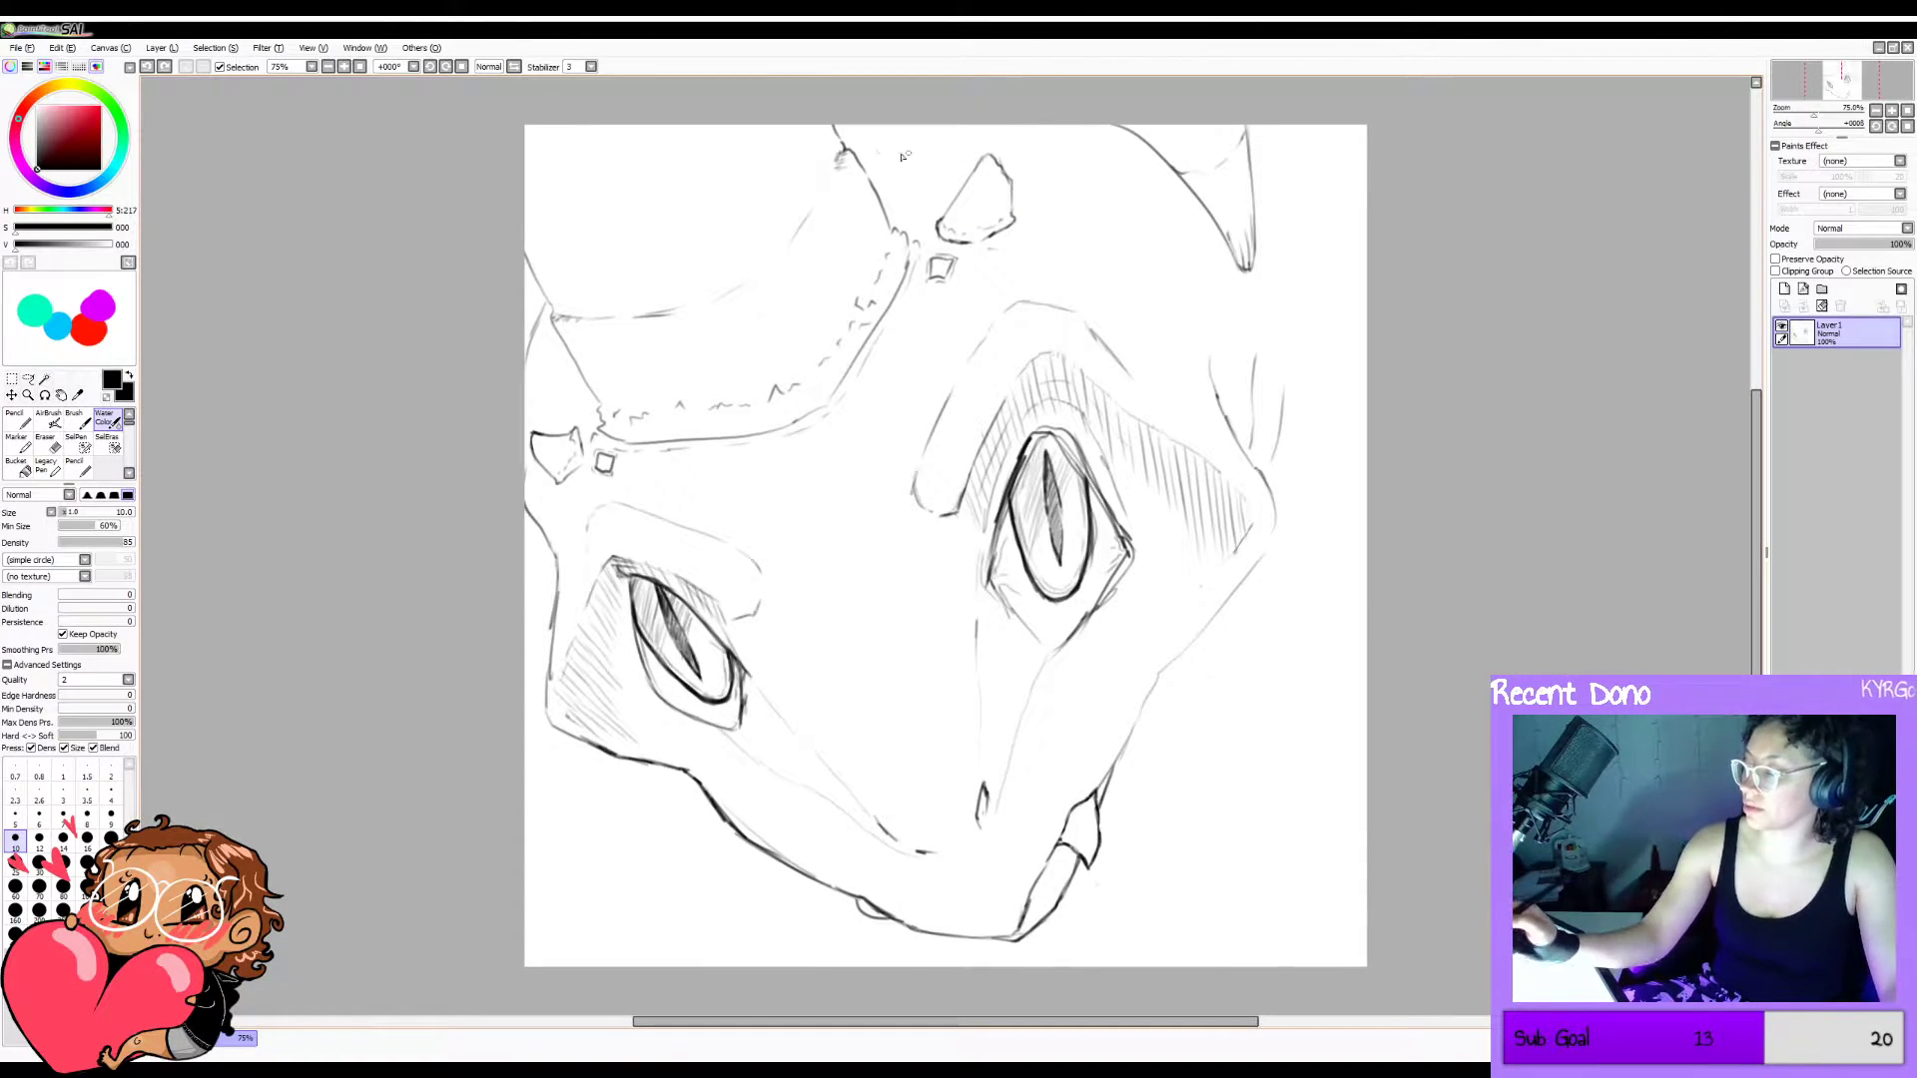
drag(852, 152, 917, 127)
key(ctrl+z)
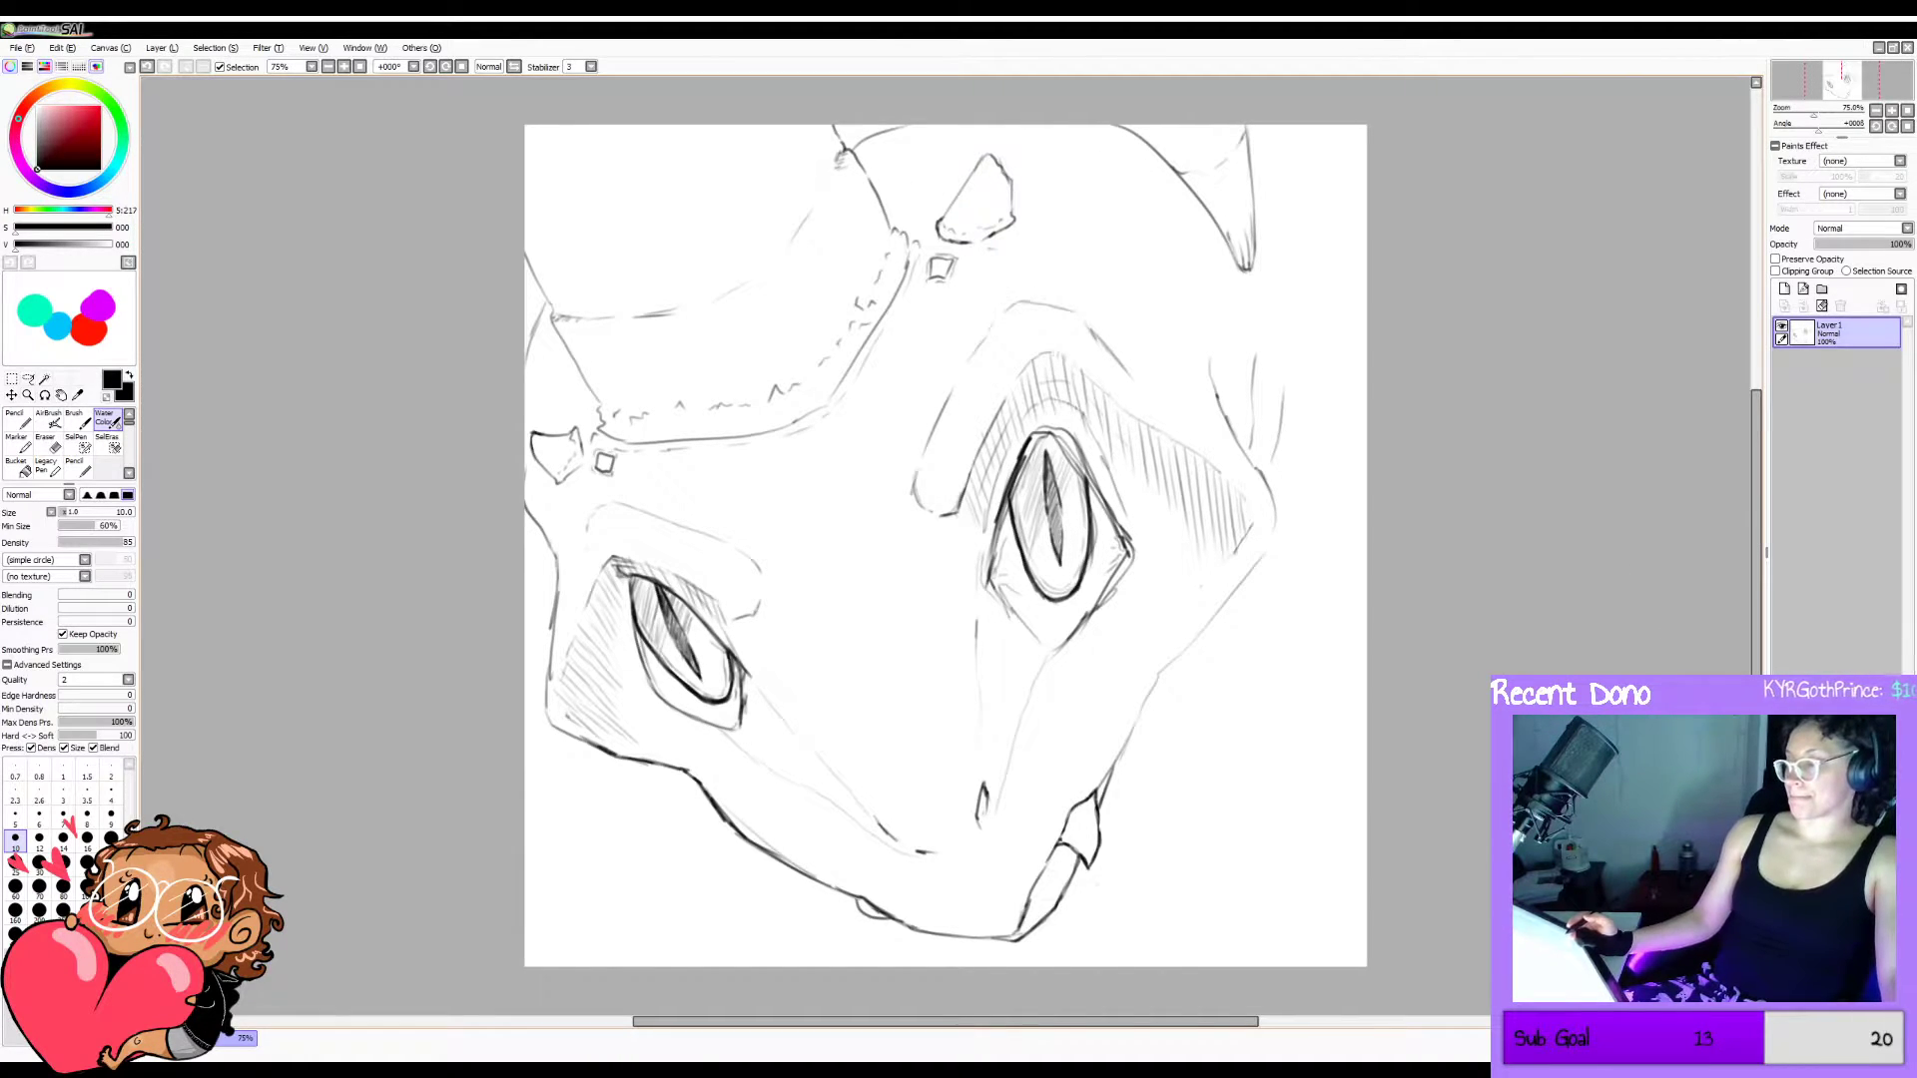
key(ctrl+z)
drag(838, 138, 1049, 132)
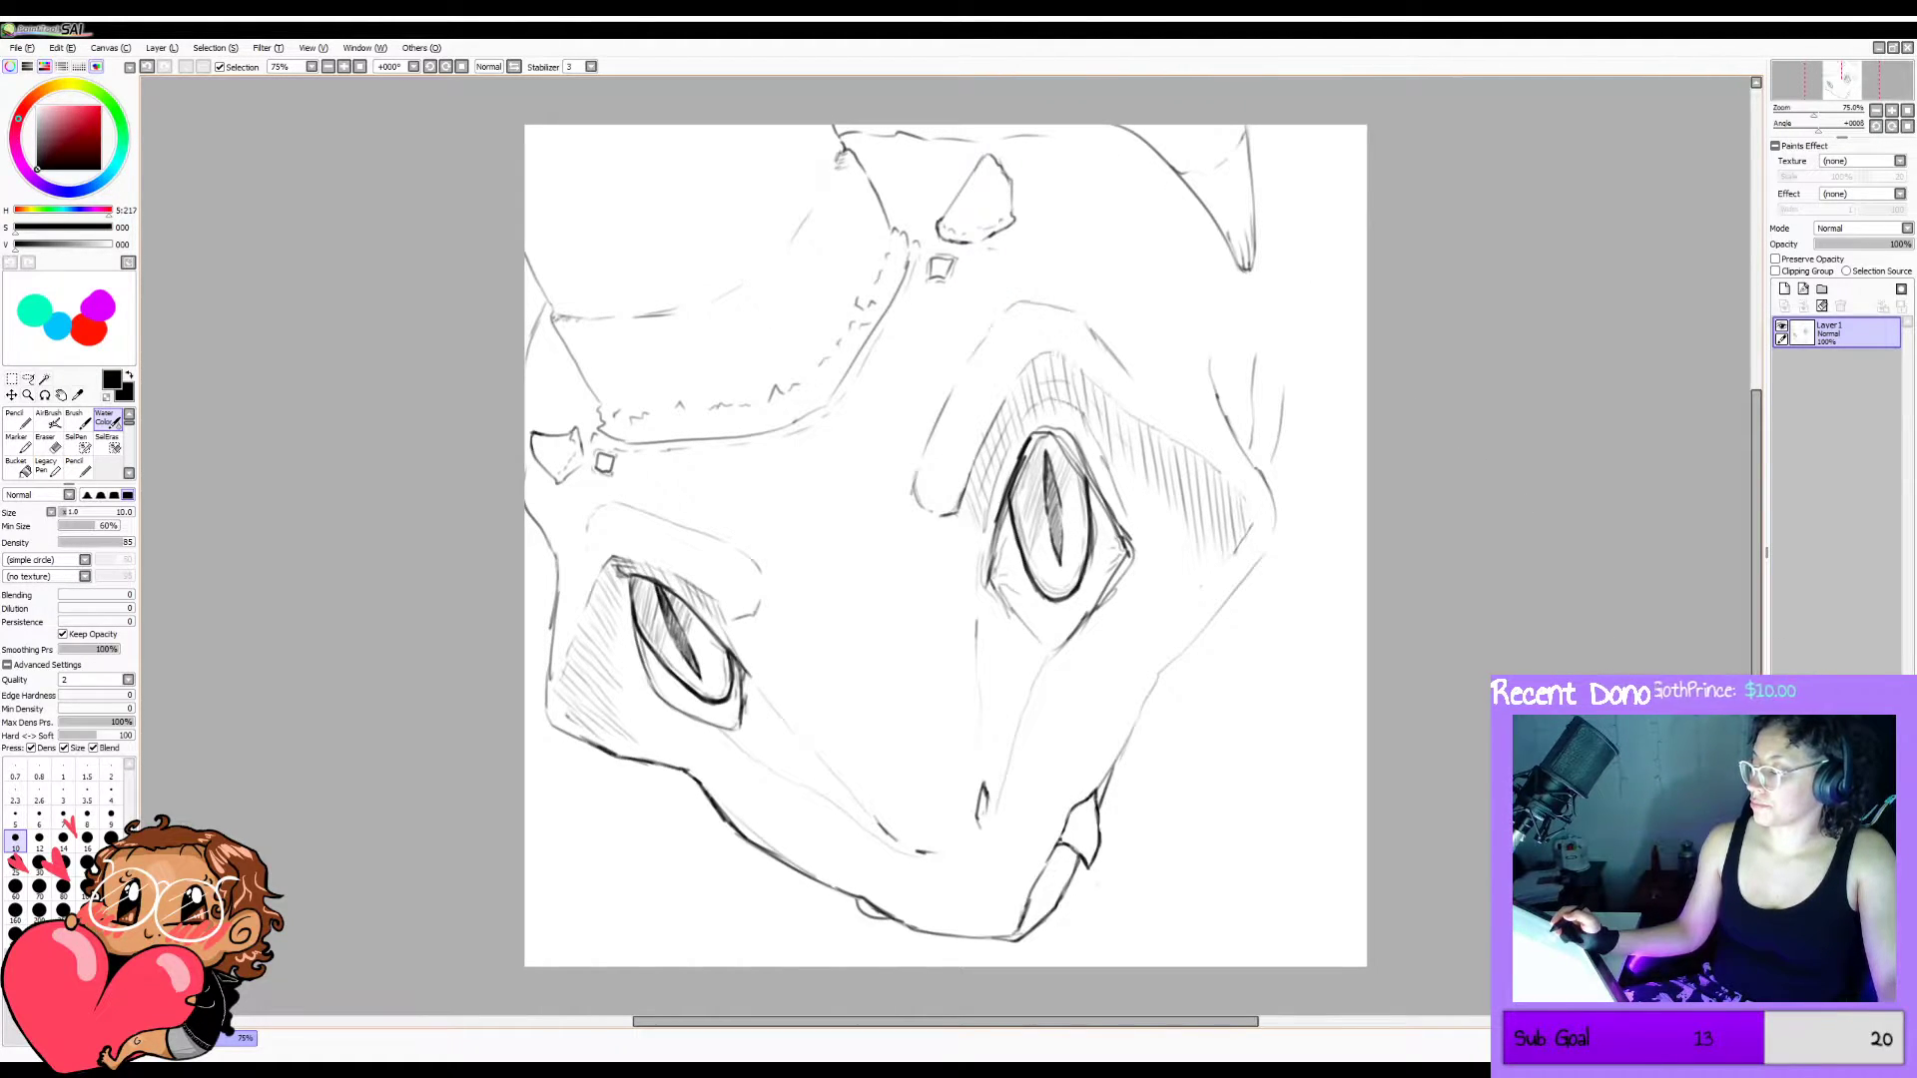
drag(1279, 165, 1369, 200)
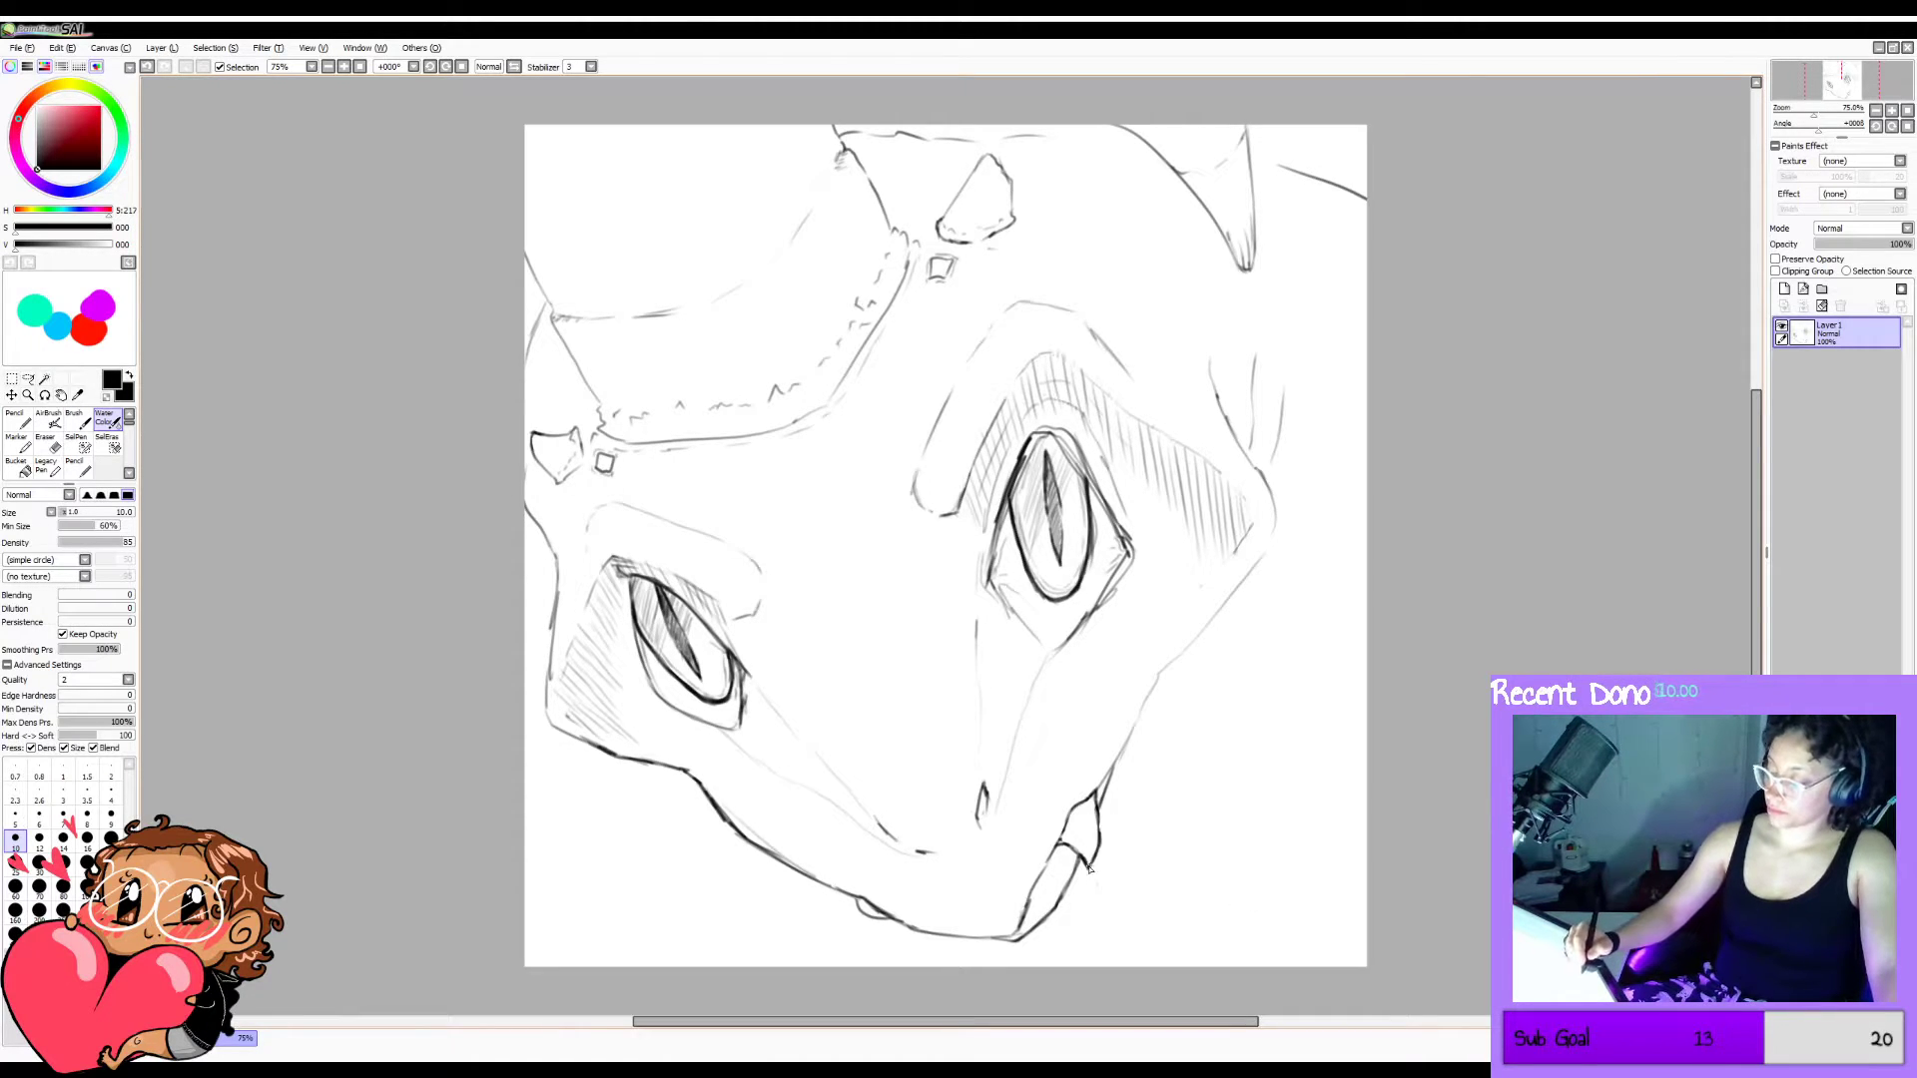
Sketch loose contour strokes curving from beside the lower right tooth up around the right cheek.
mouse_move(1074, 879)
mouse_down()
mouse_move(1127, 840)
mouse_move(1068, 891)
mouse_move(1121, 894)
mouse_move(1154, 938)
mouse_up()
key(ctrl+z)
mouse_move(1164, 816)
mouse_down()
mouse_move(1131, 872)
mouse_move(1242, 771)
mouse_up()
key(ctrl+z)
key(ctrl+z)
drag(1121, 890, 1206, 831)
drag(1235, 823, 1326, 587)
drag(1344, 479, 1327, 433)
drag(1164, 918, 1182, 908)
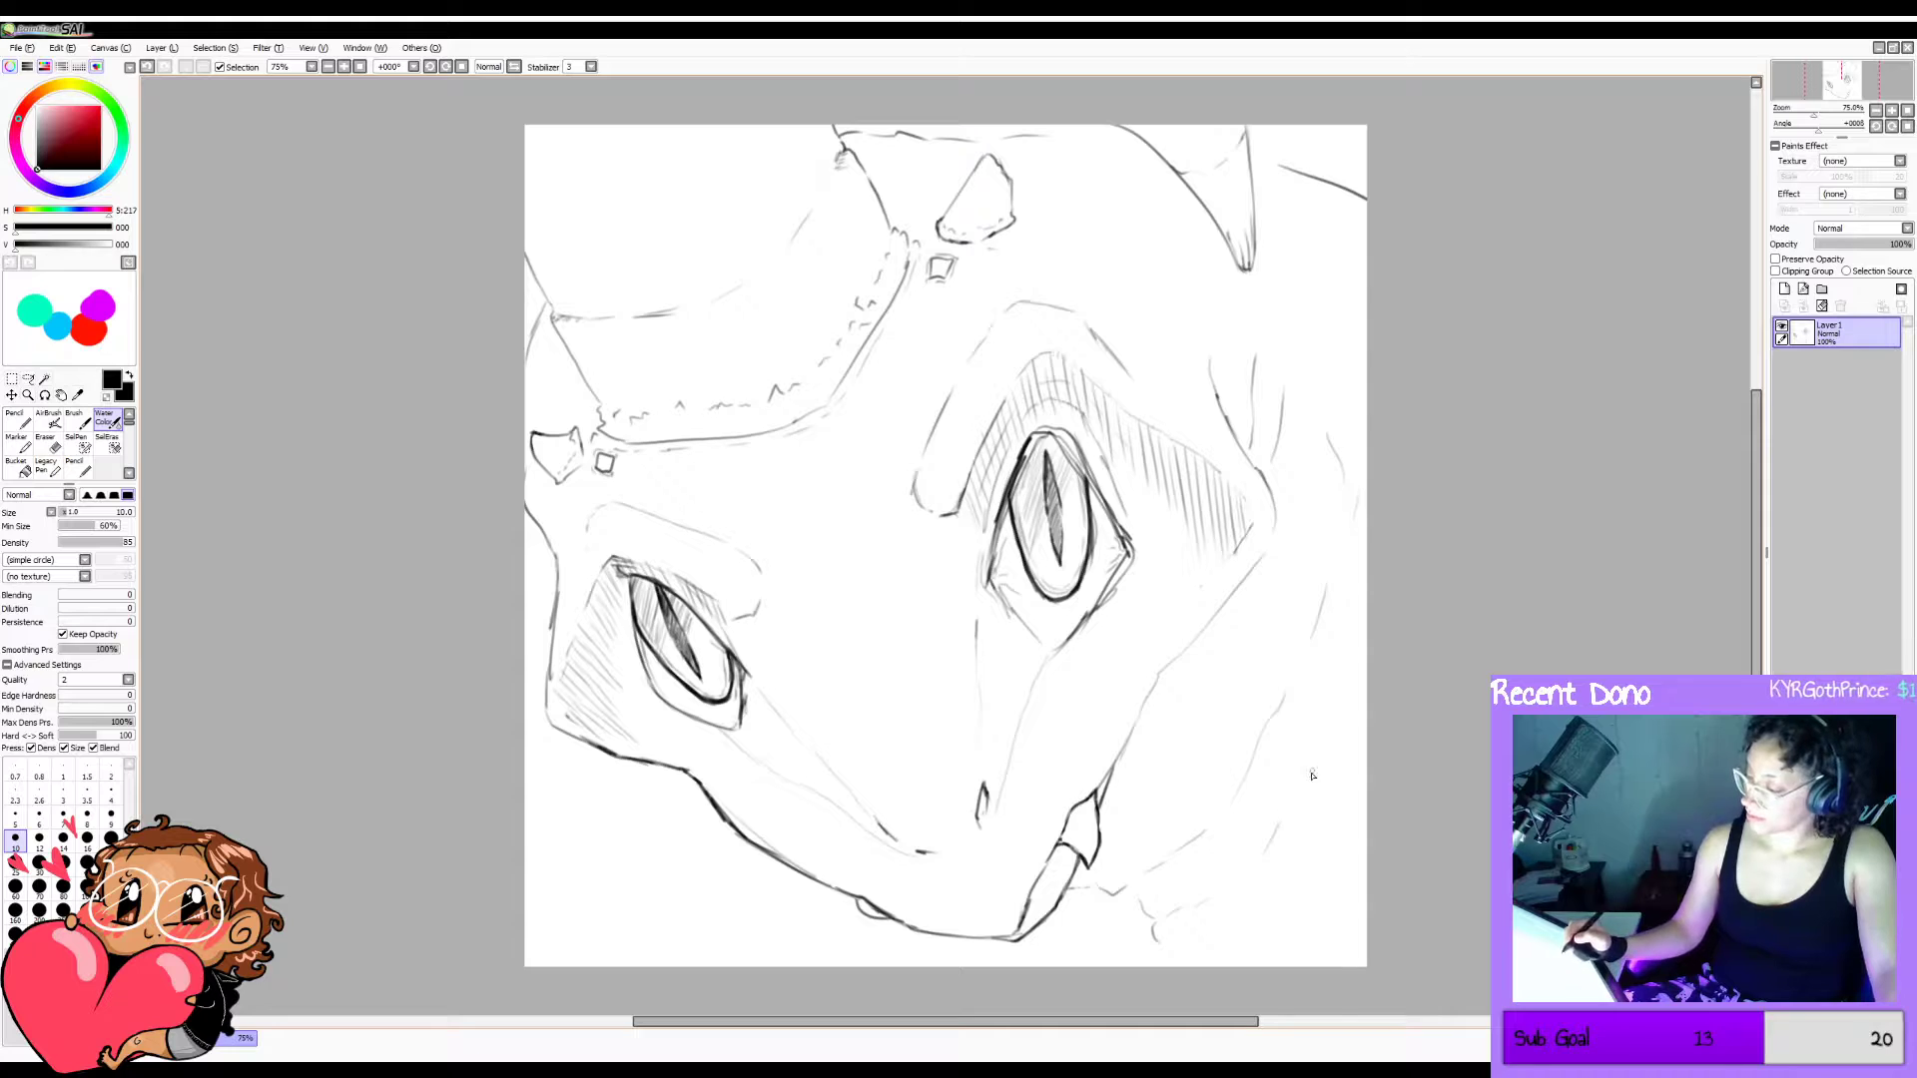
Check the sketch mirrored, draw a jagged contour from the right cheek down to the canvas edge, and retrace the cheek corner.
key(h)
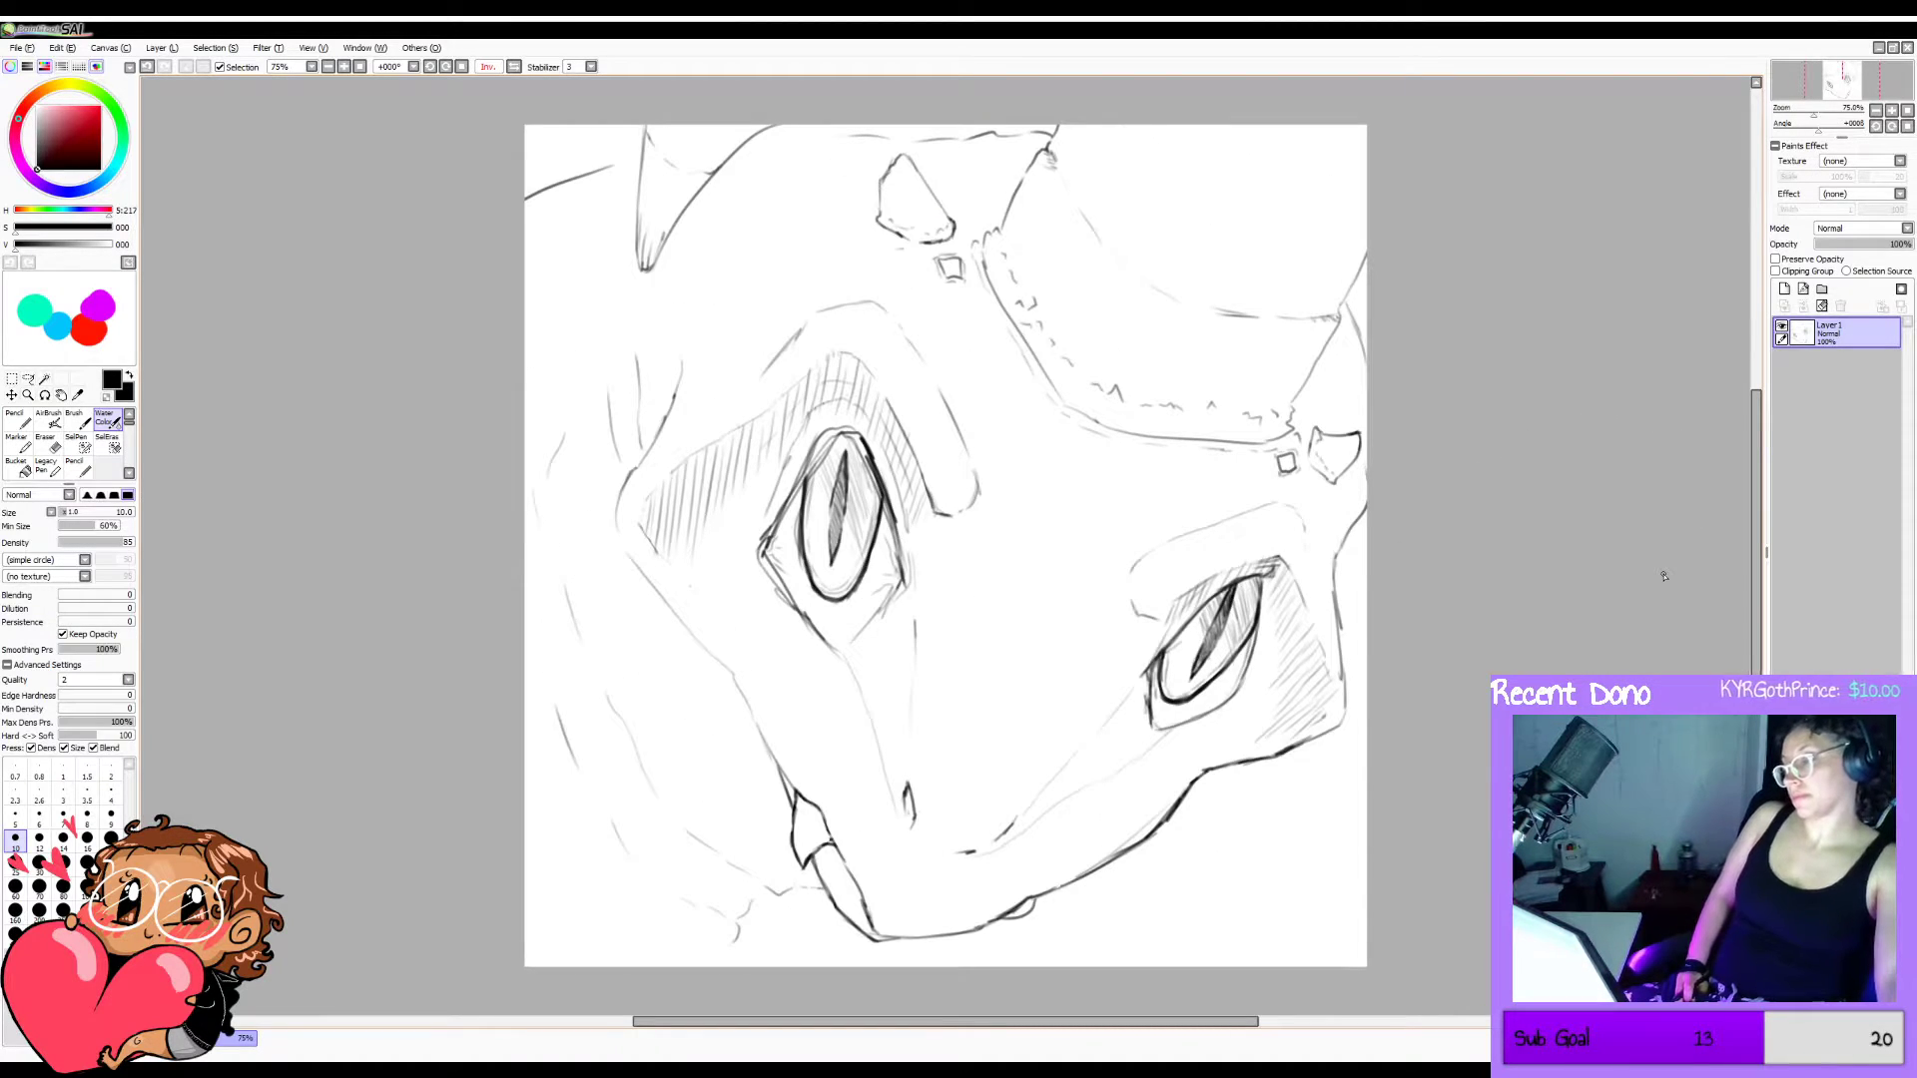
key(h)
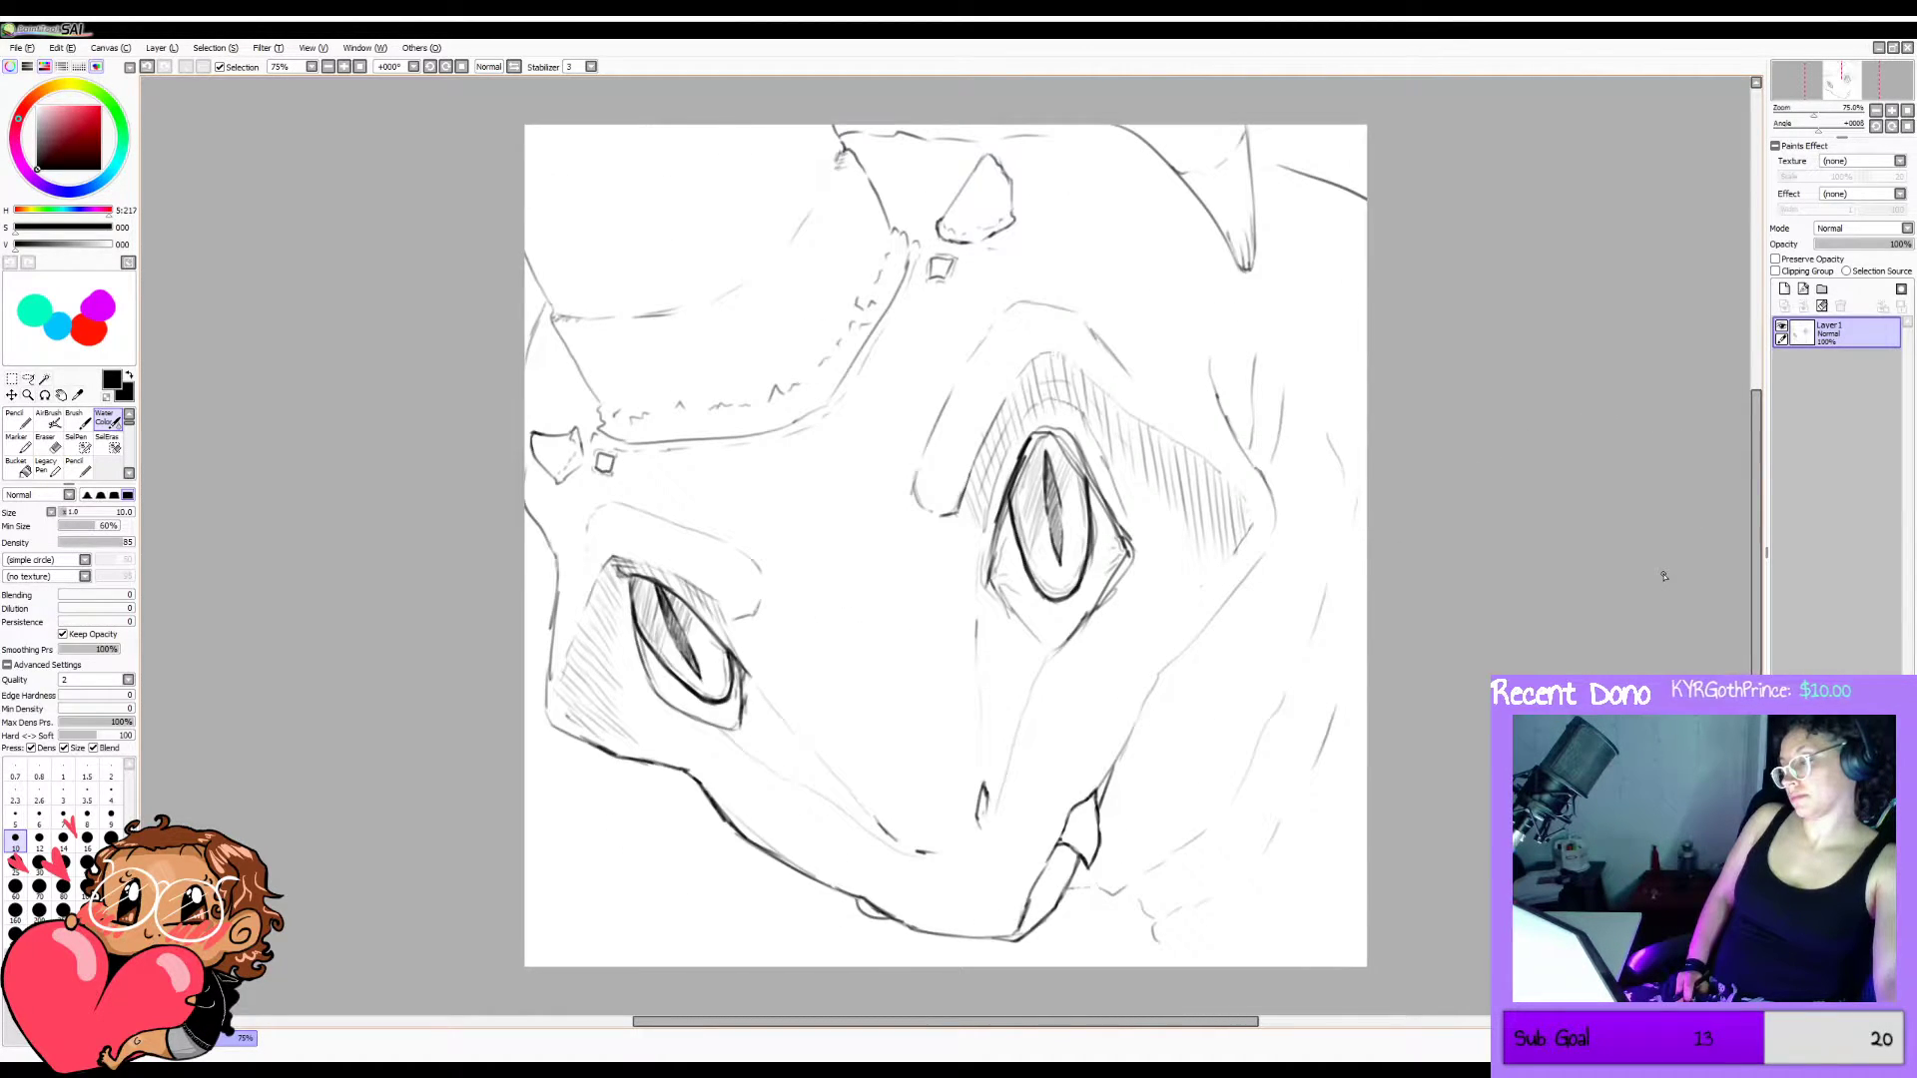
key(h)
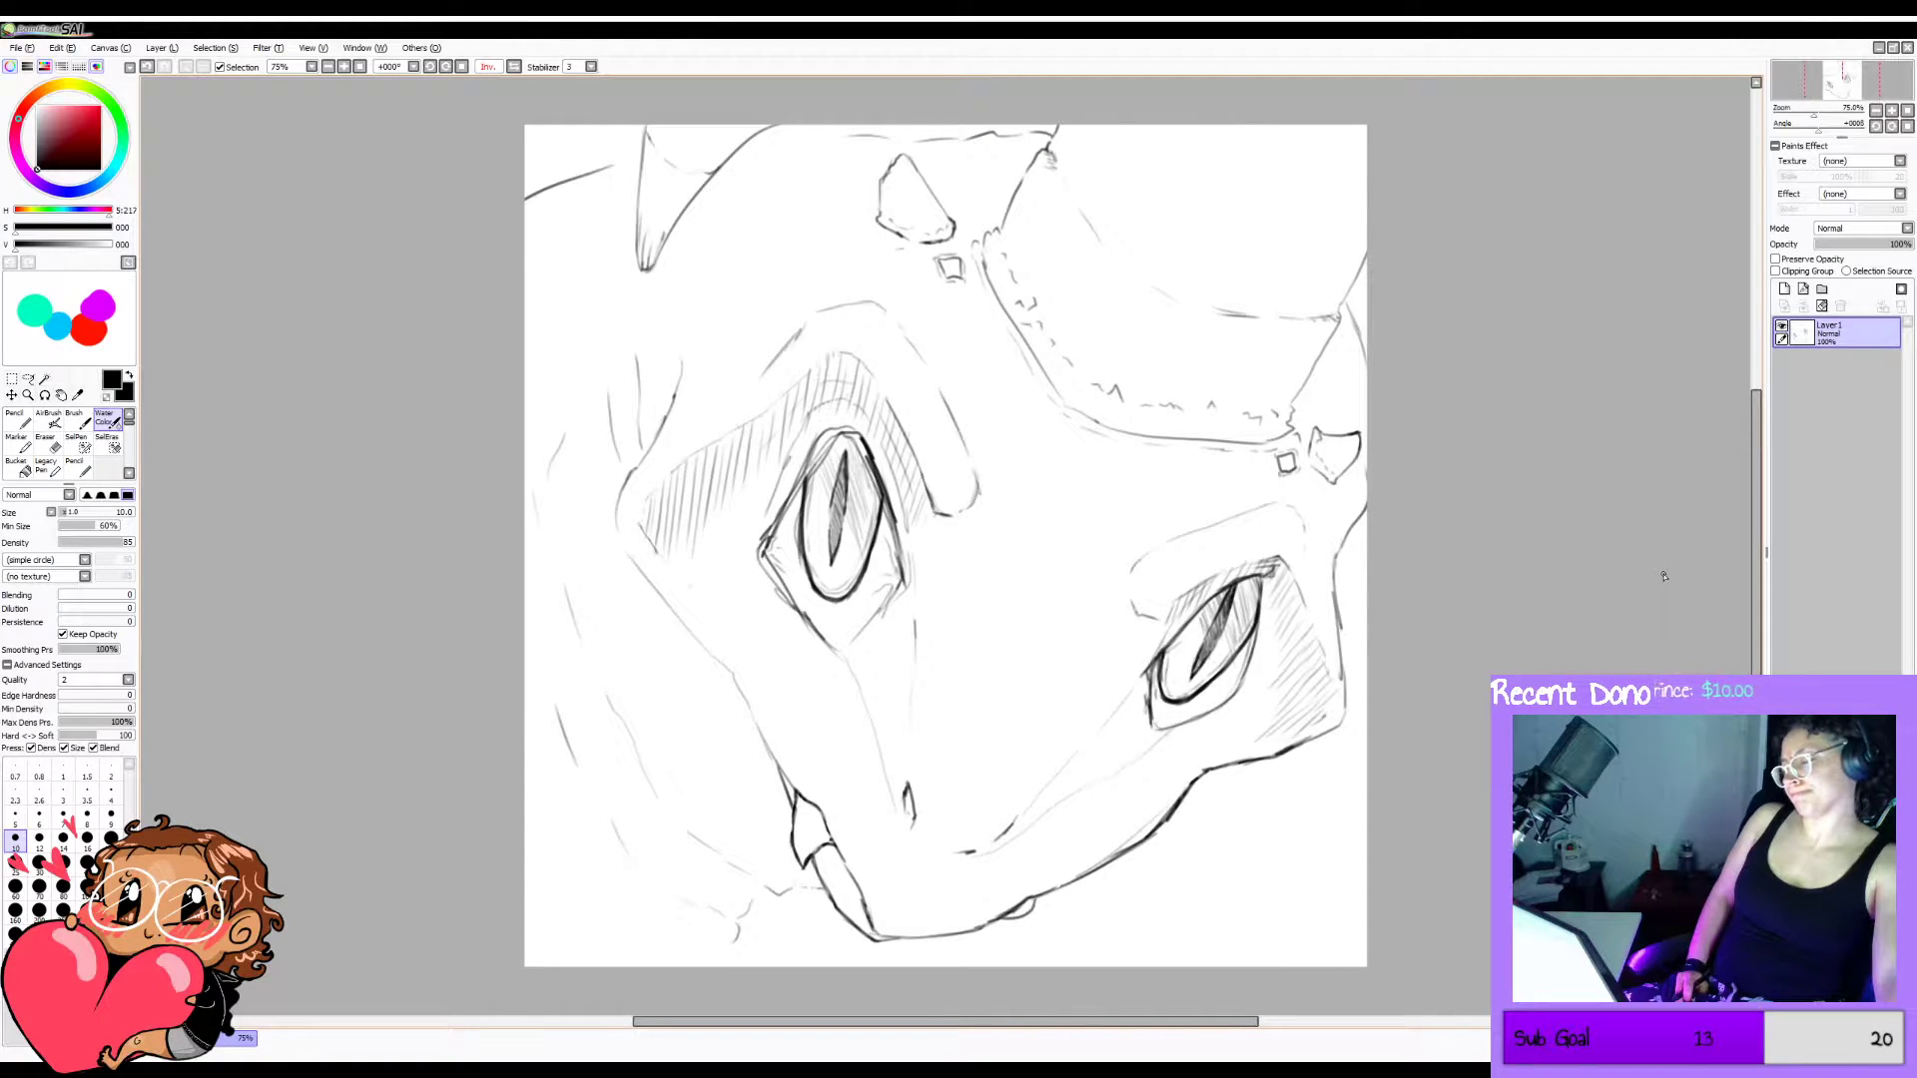
key(h)
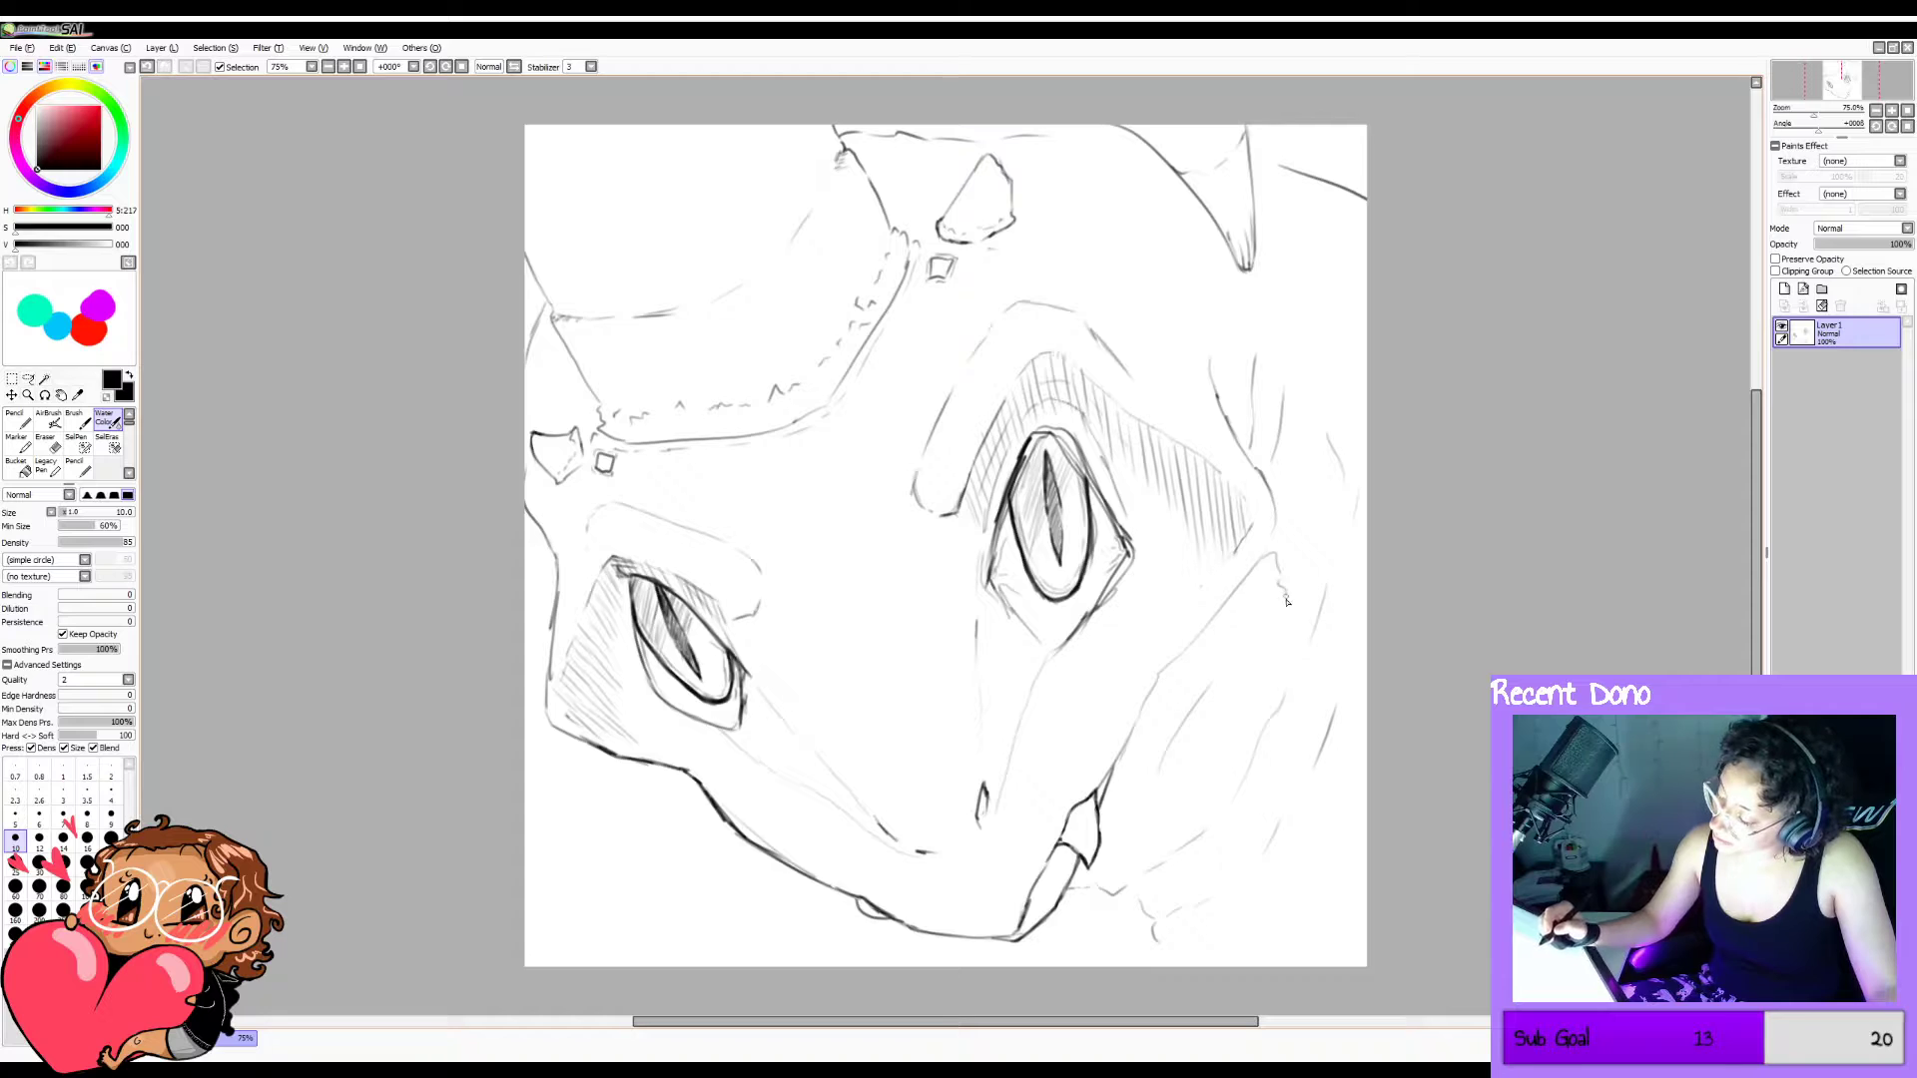
drag(1287, 600, 1364, 754)
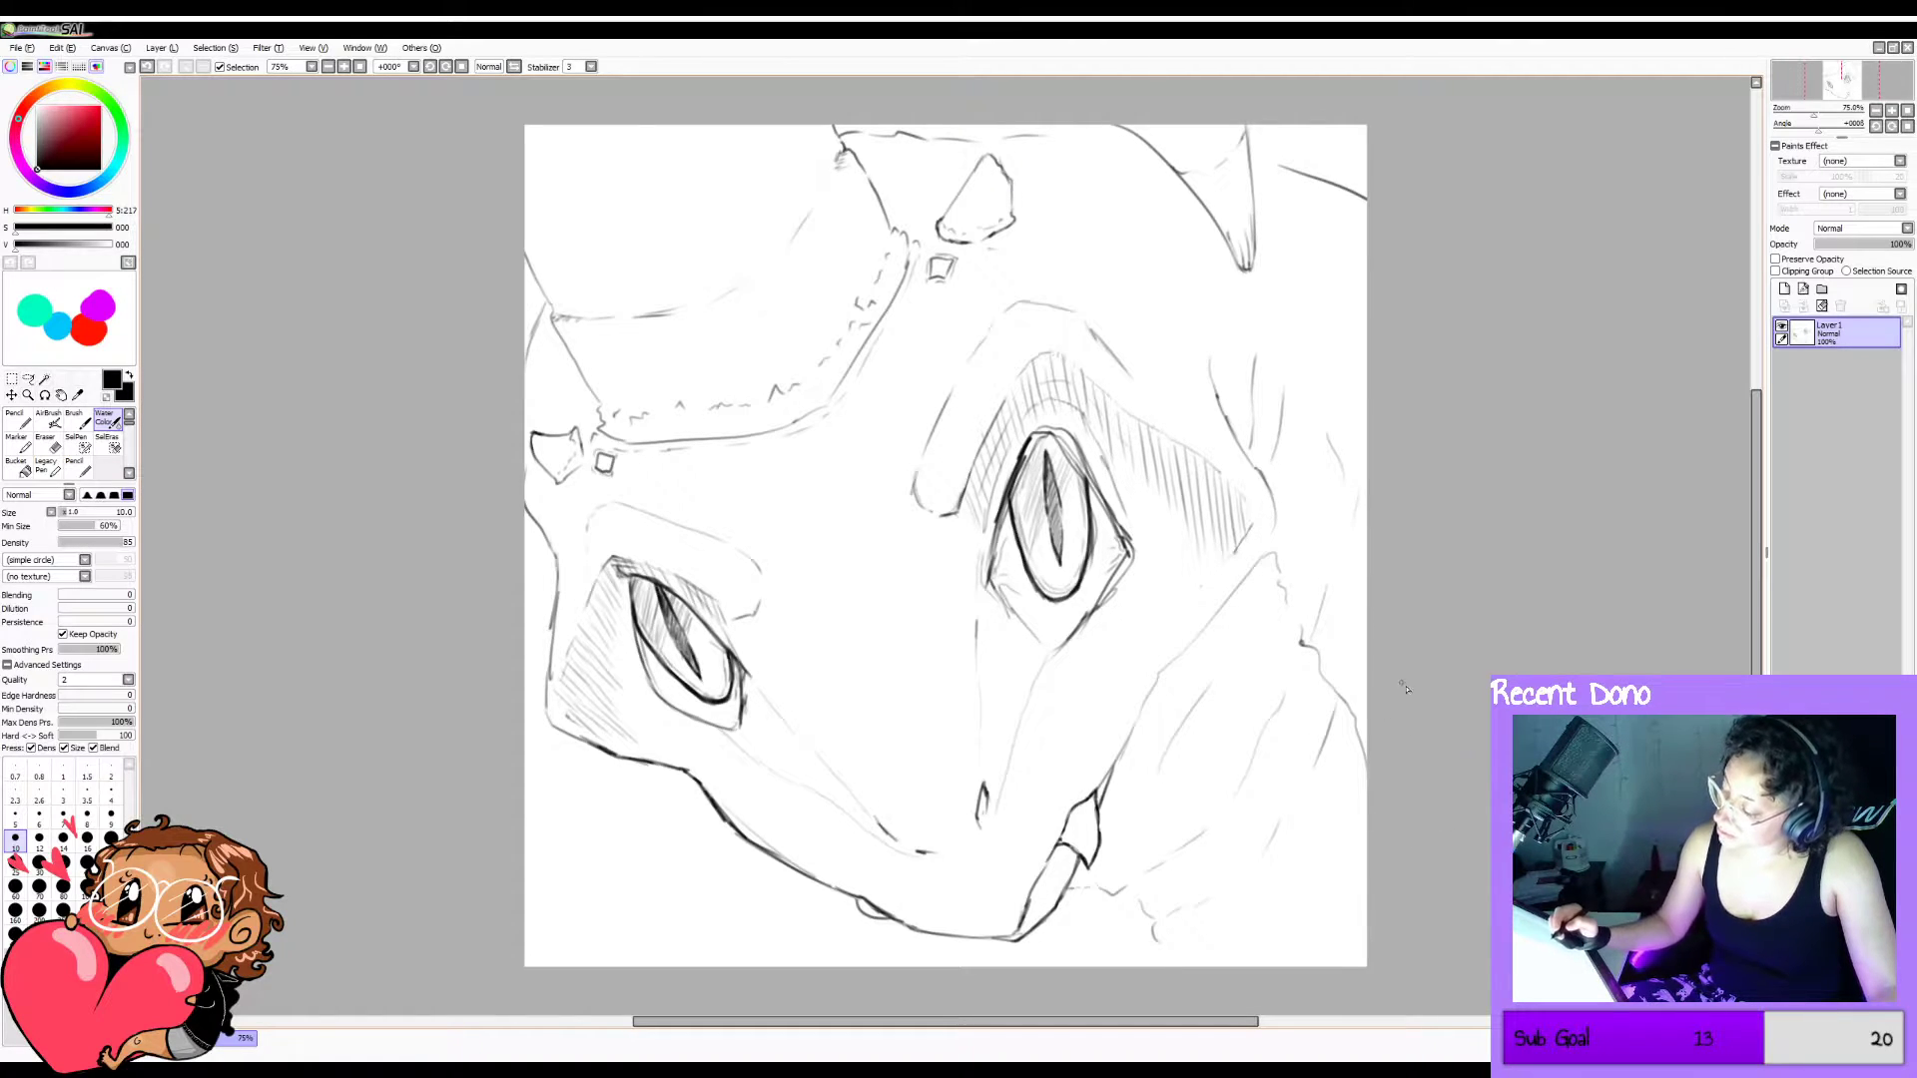
drag(1255, 572, 1272, 492)
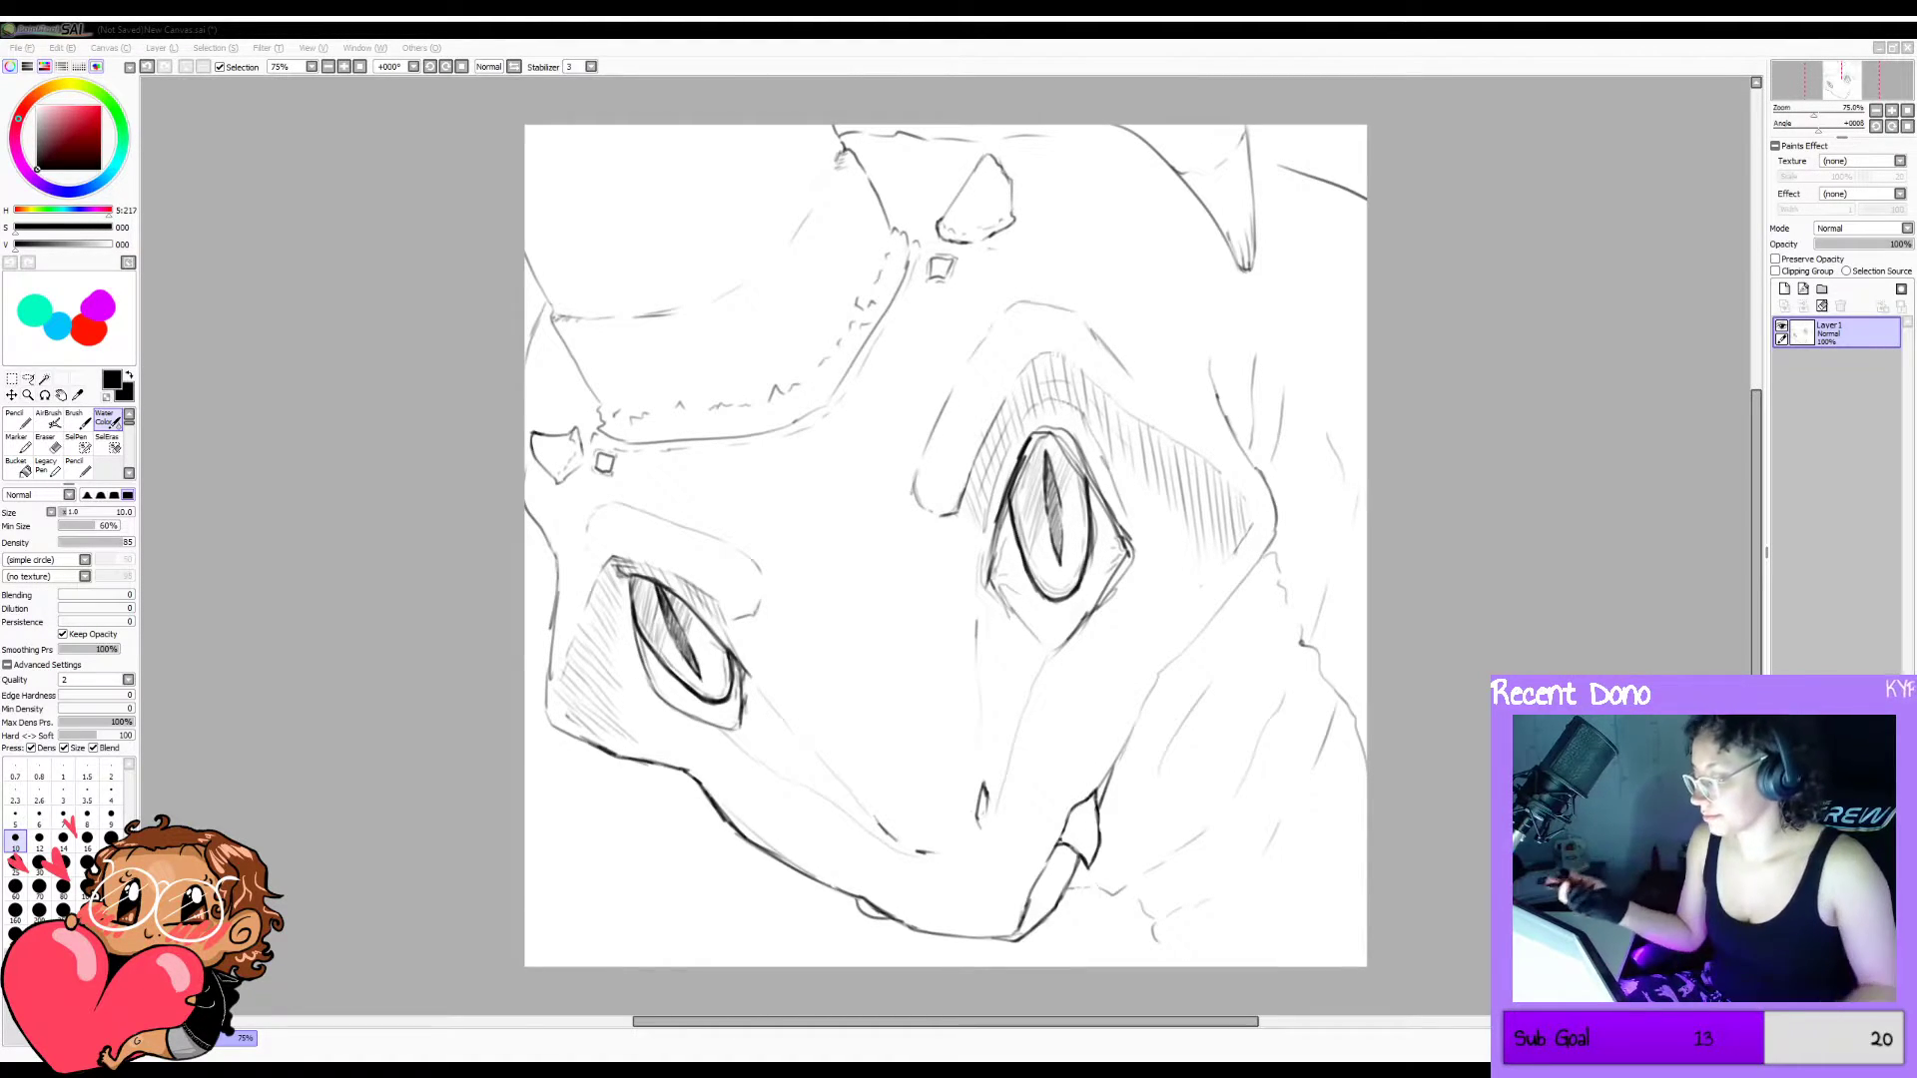
Compare the sketch mirrored and unmirrored, and erase the loose contour lines right of the head with a large eraser.
click(1468, 703)
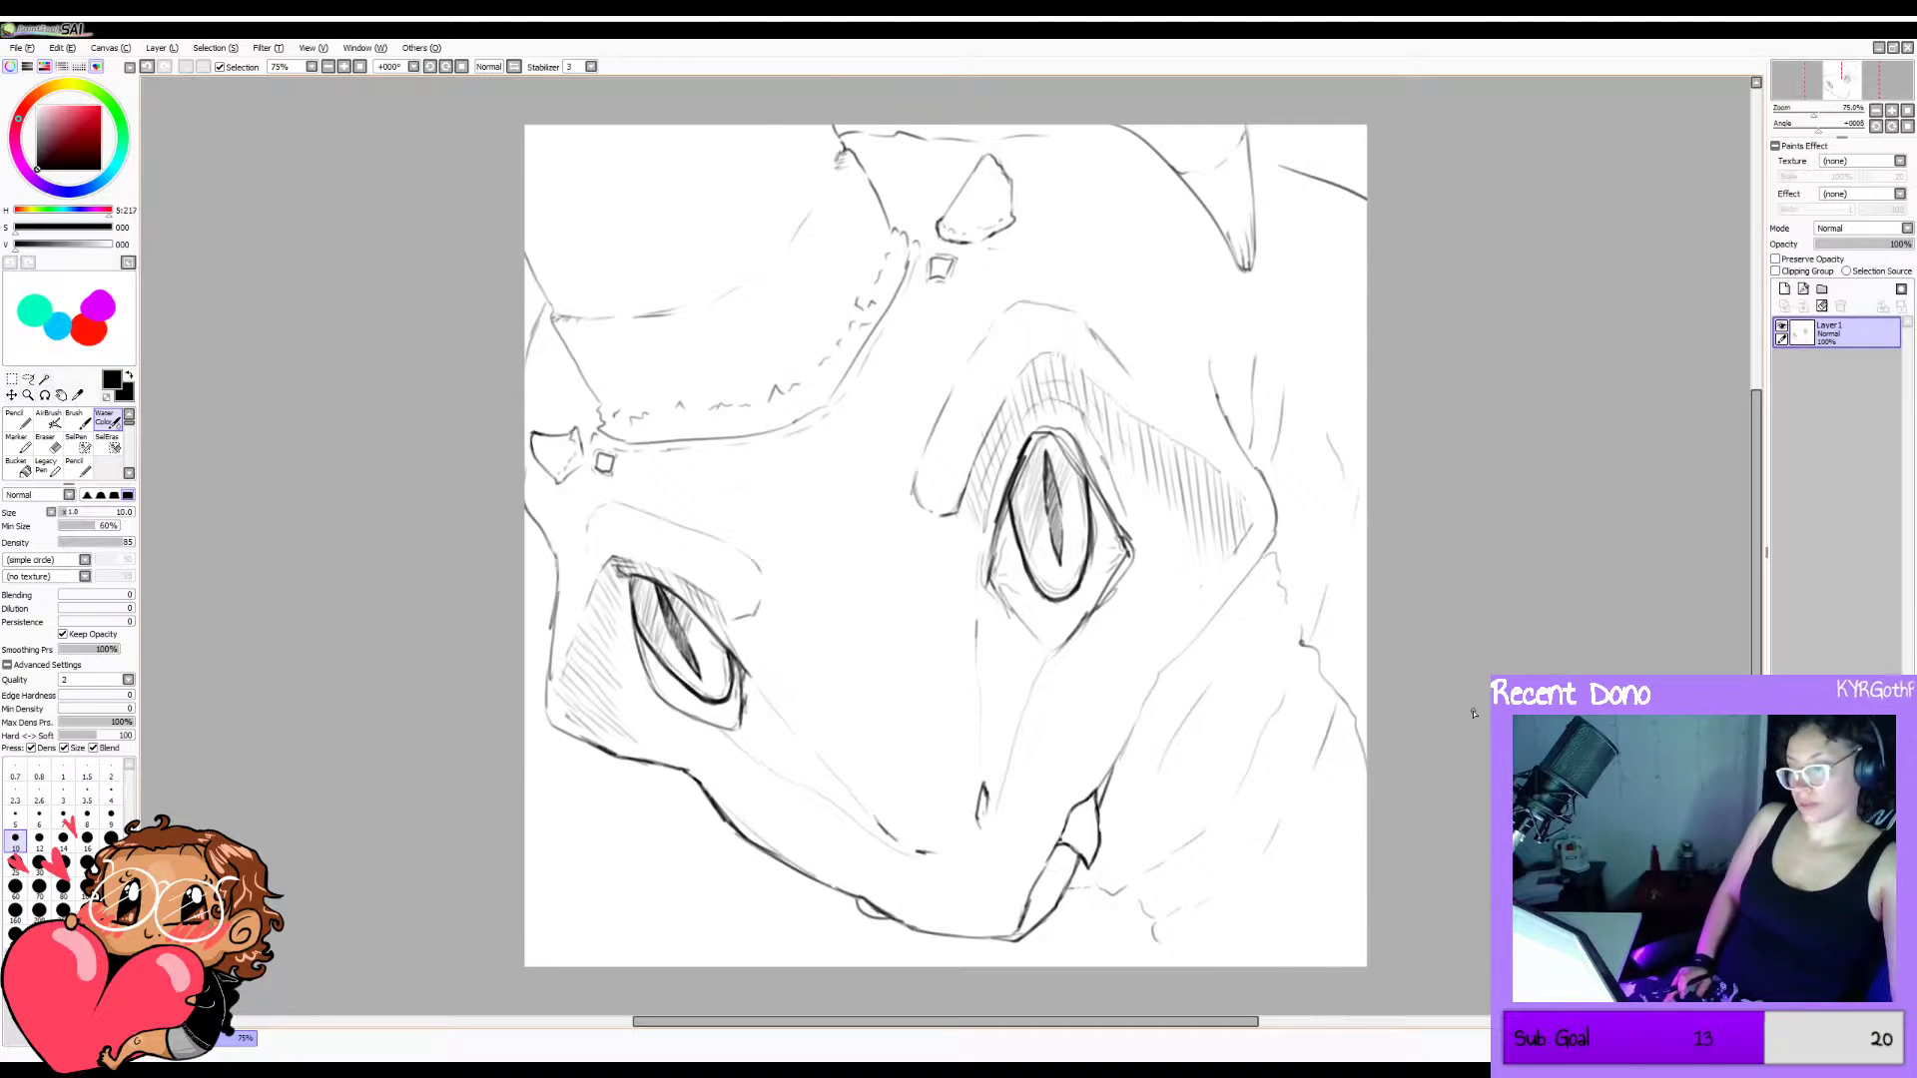
key(h)
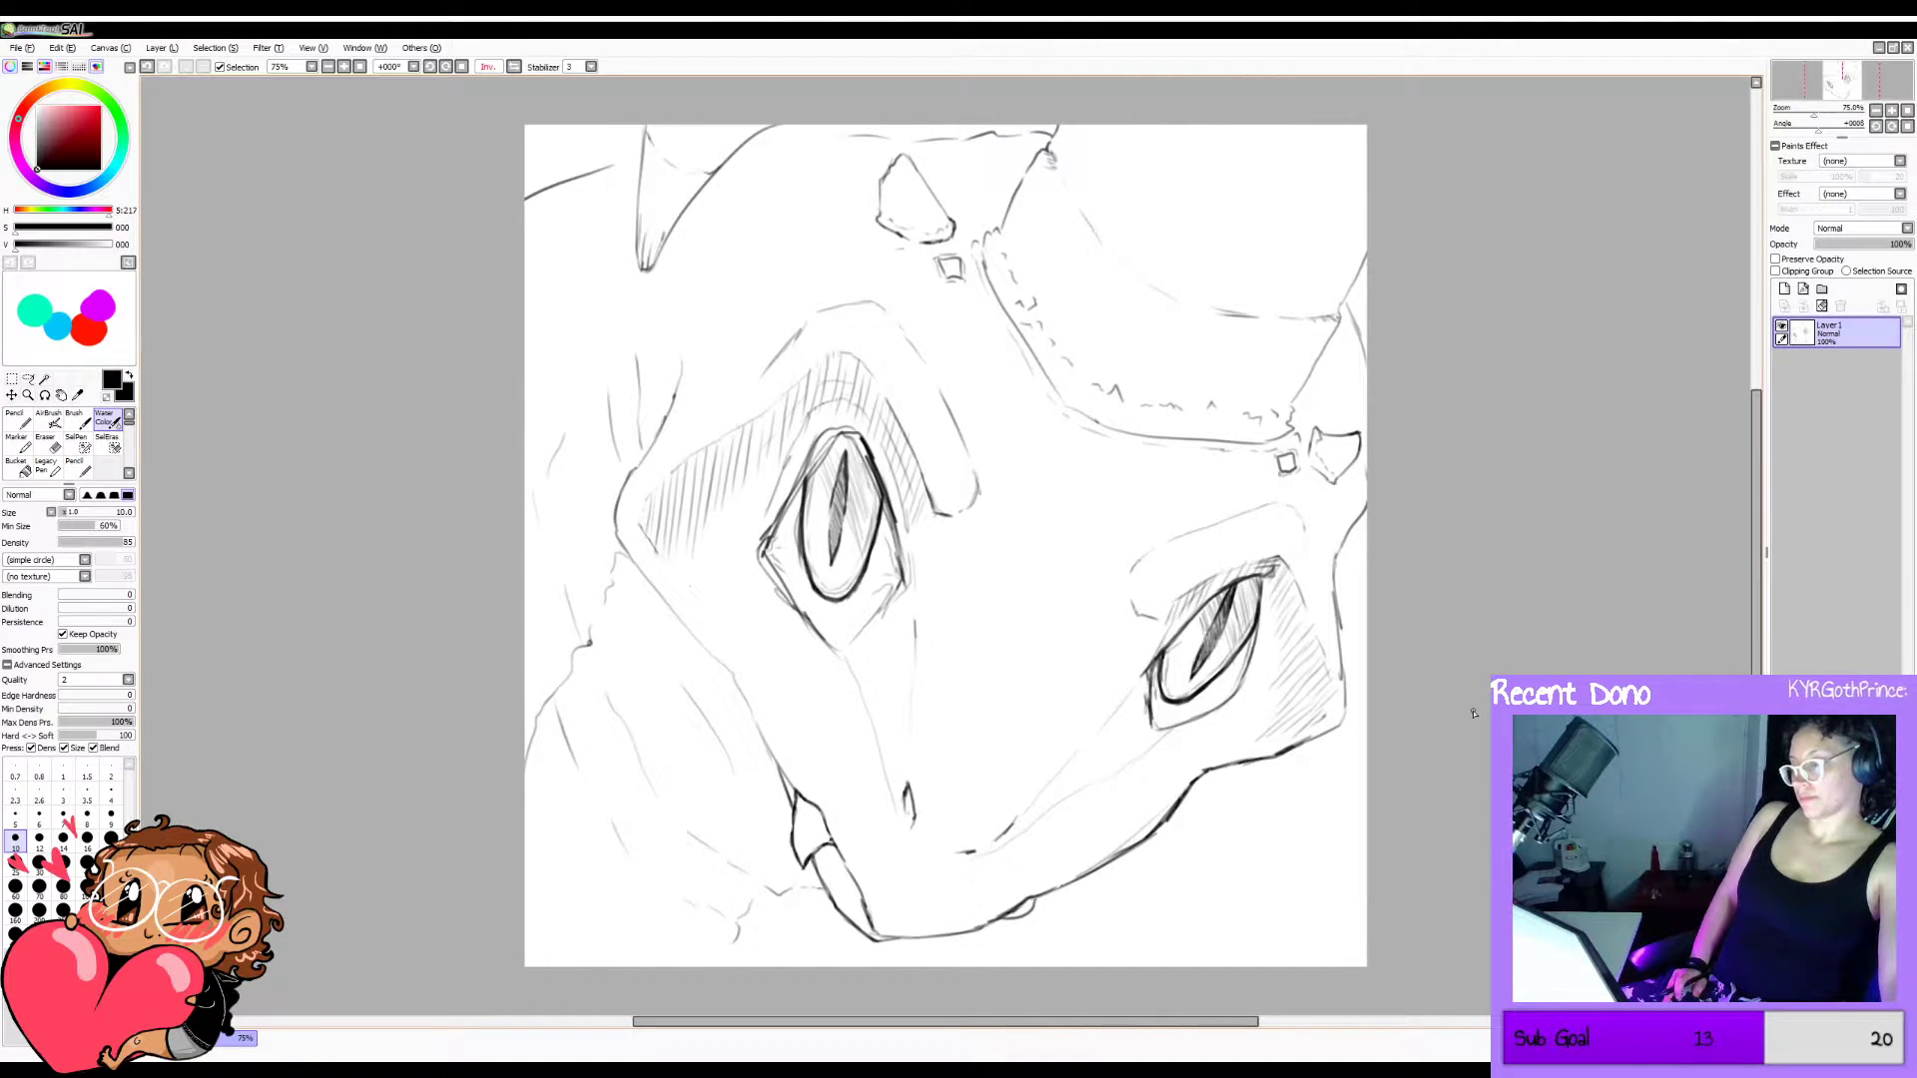
key(h)
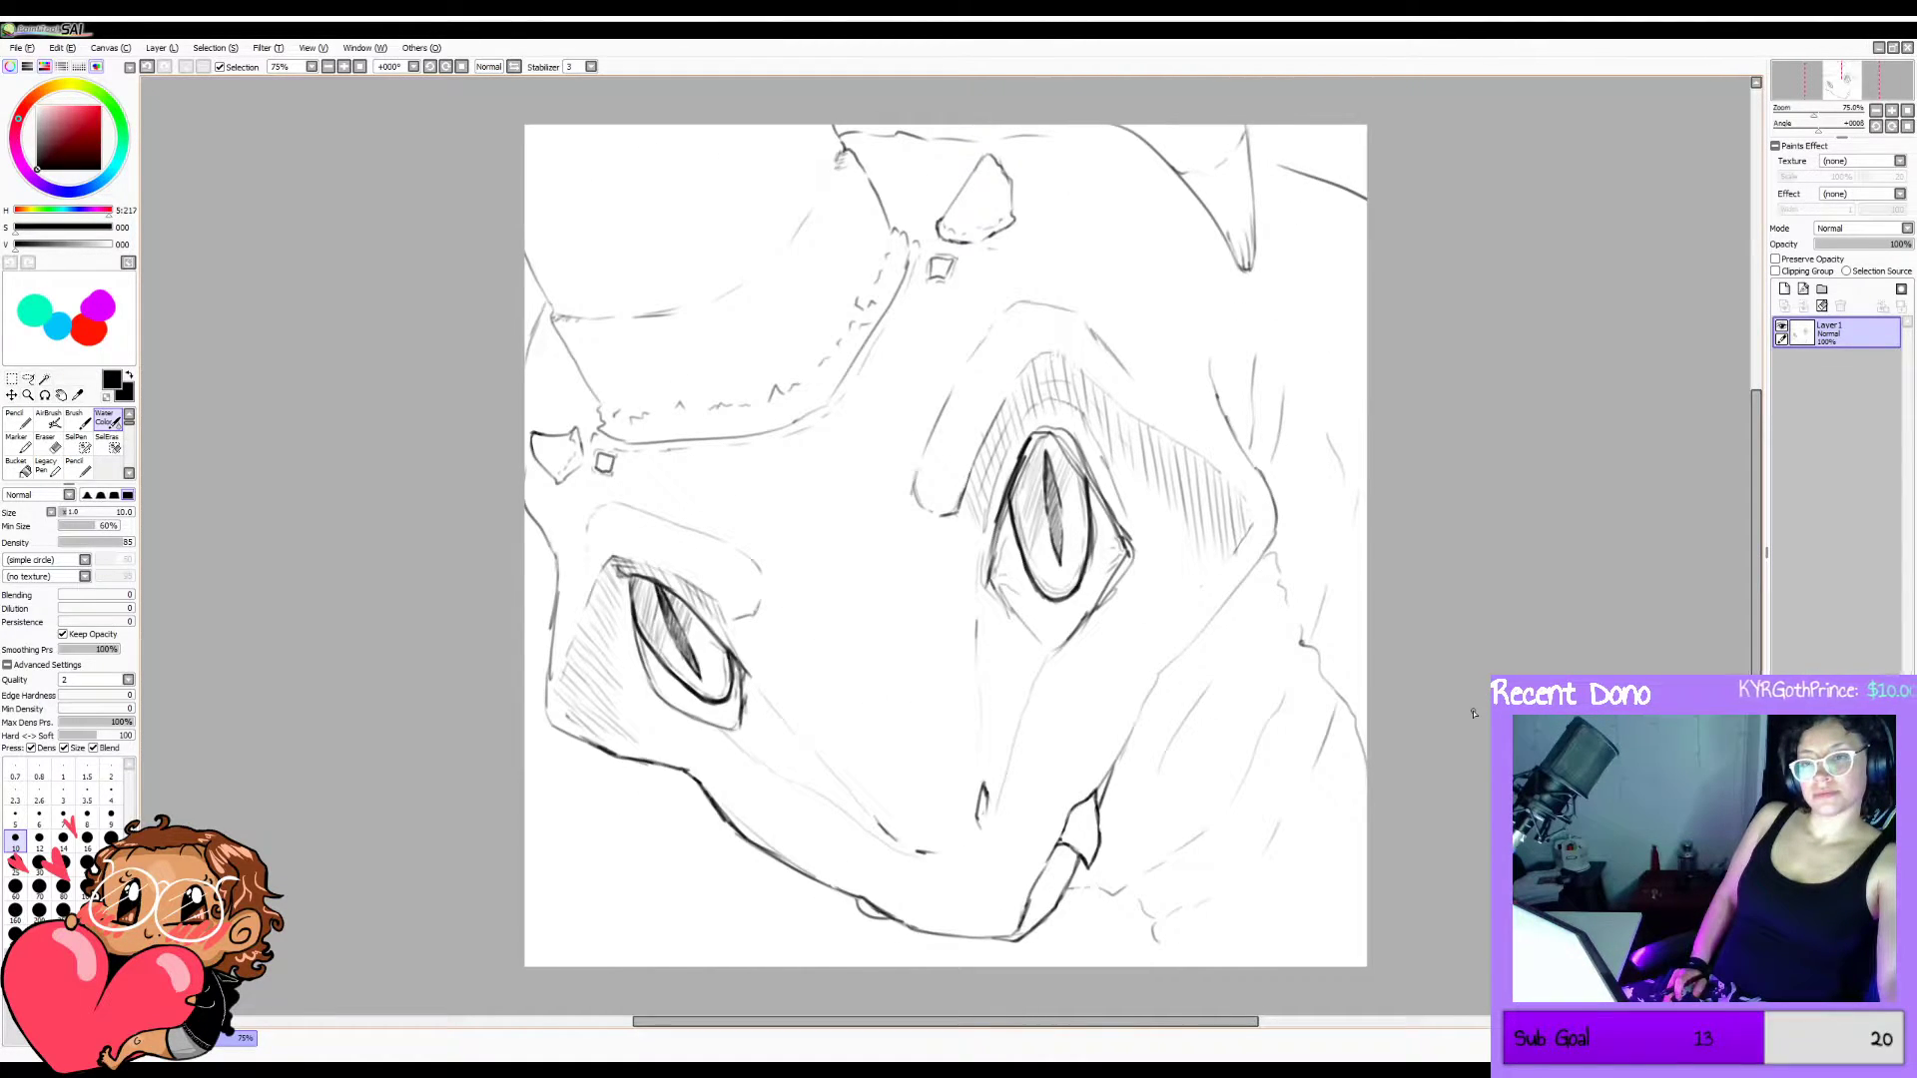
key(h)
key(h)
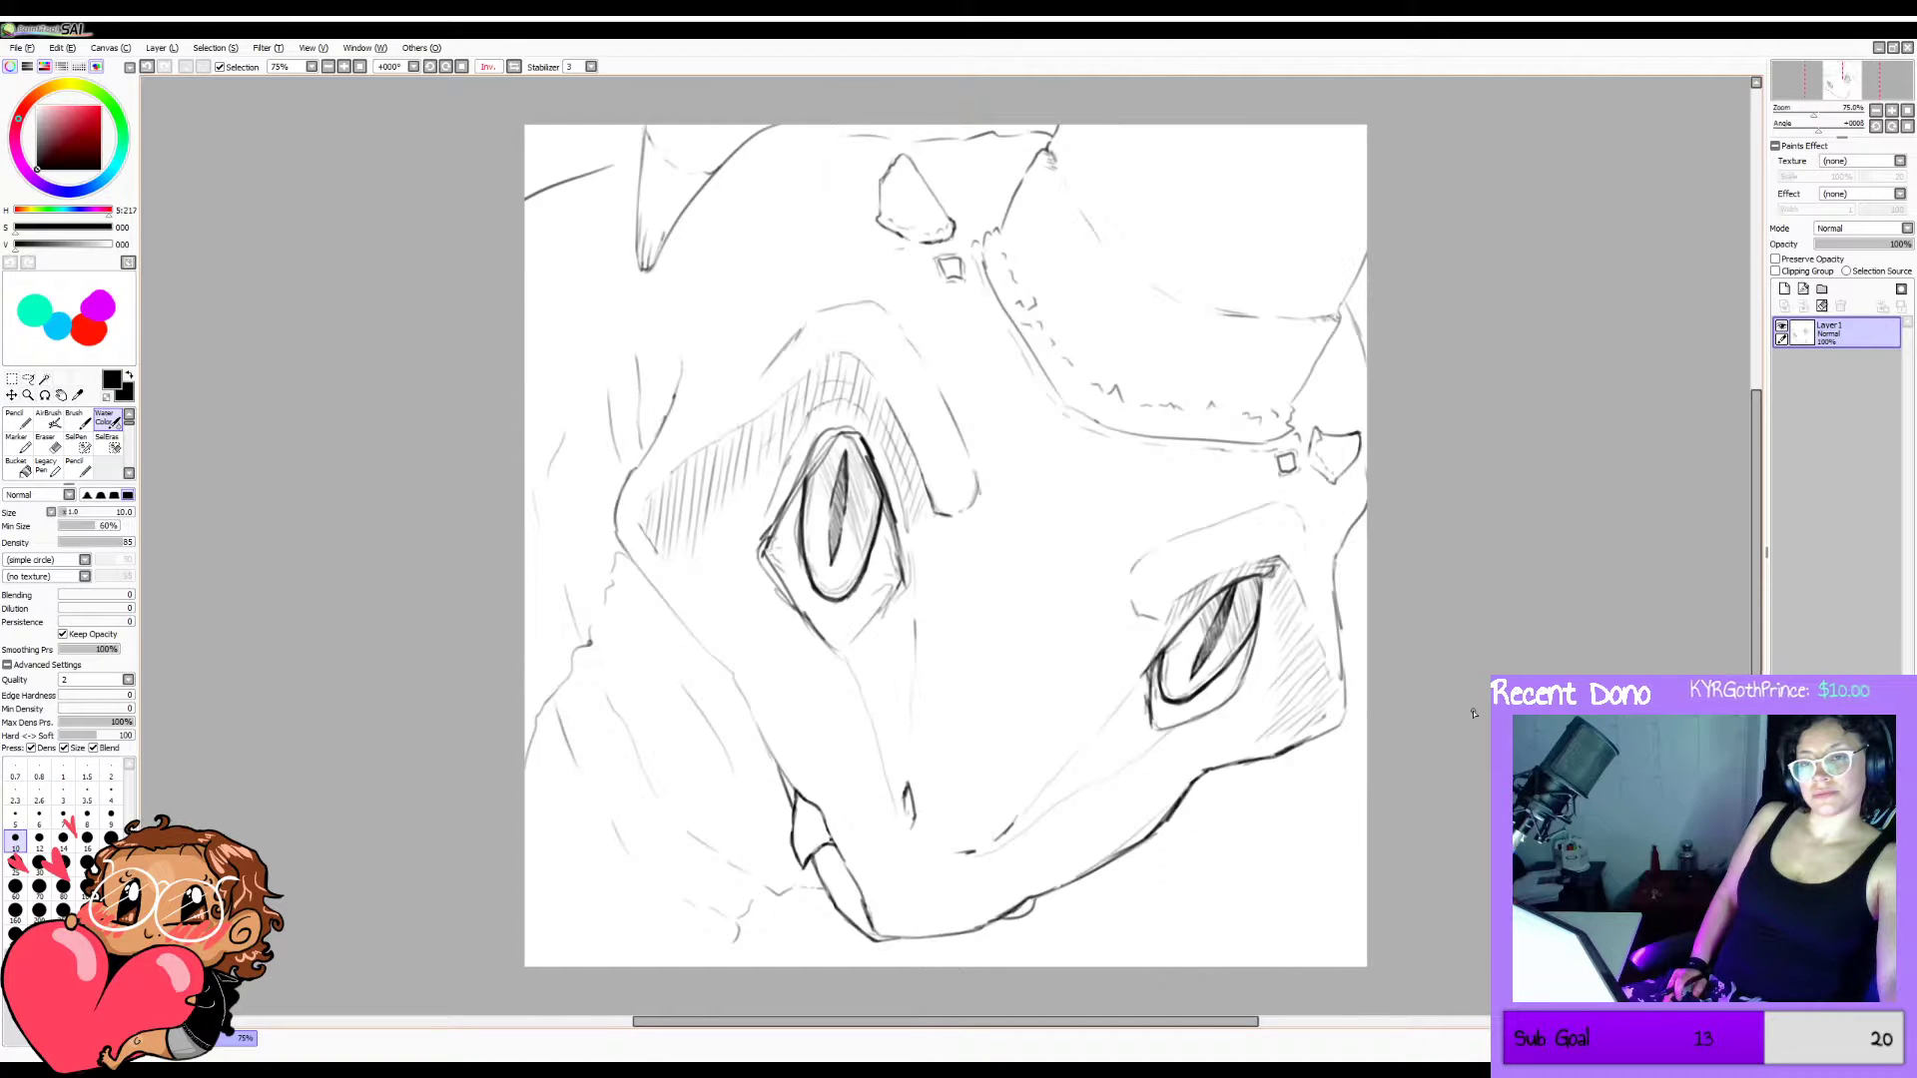
key(e)
key(])
key(])
key(])
key(])
key(])
key(])
key(])
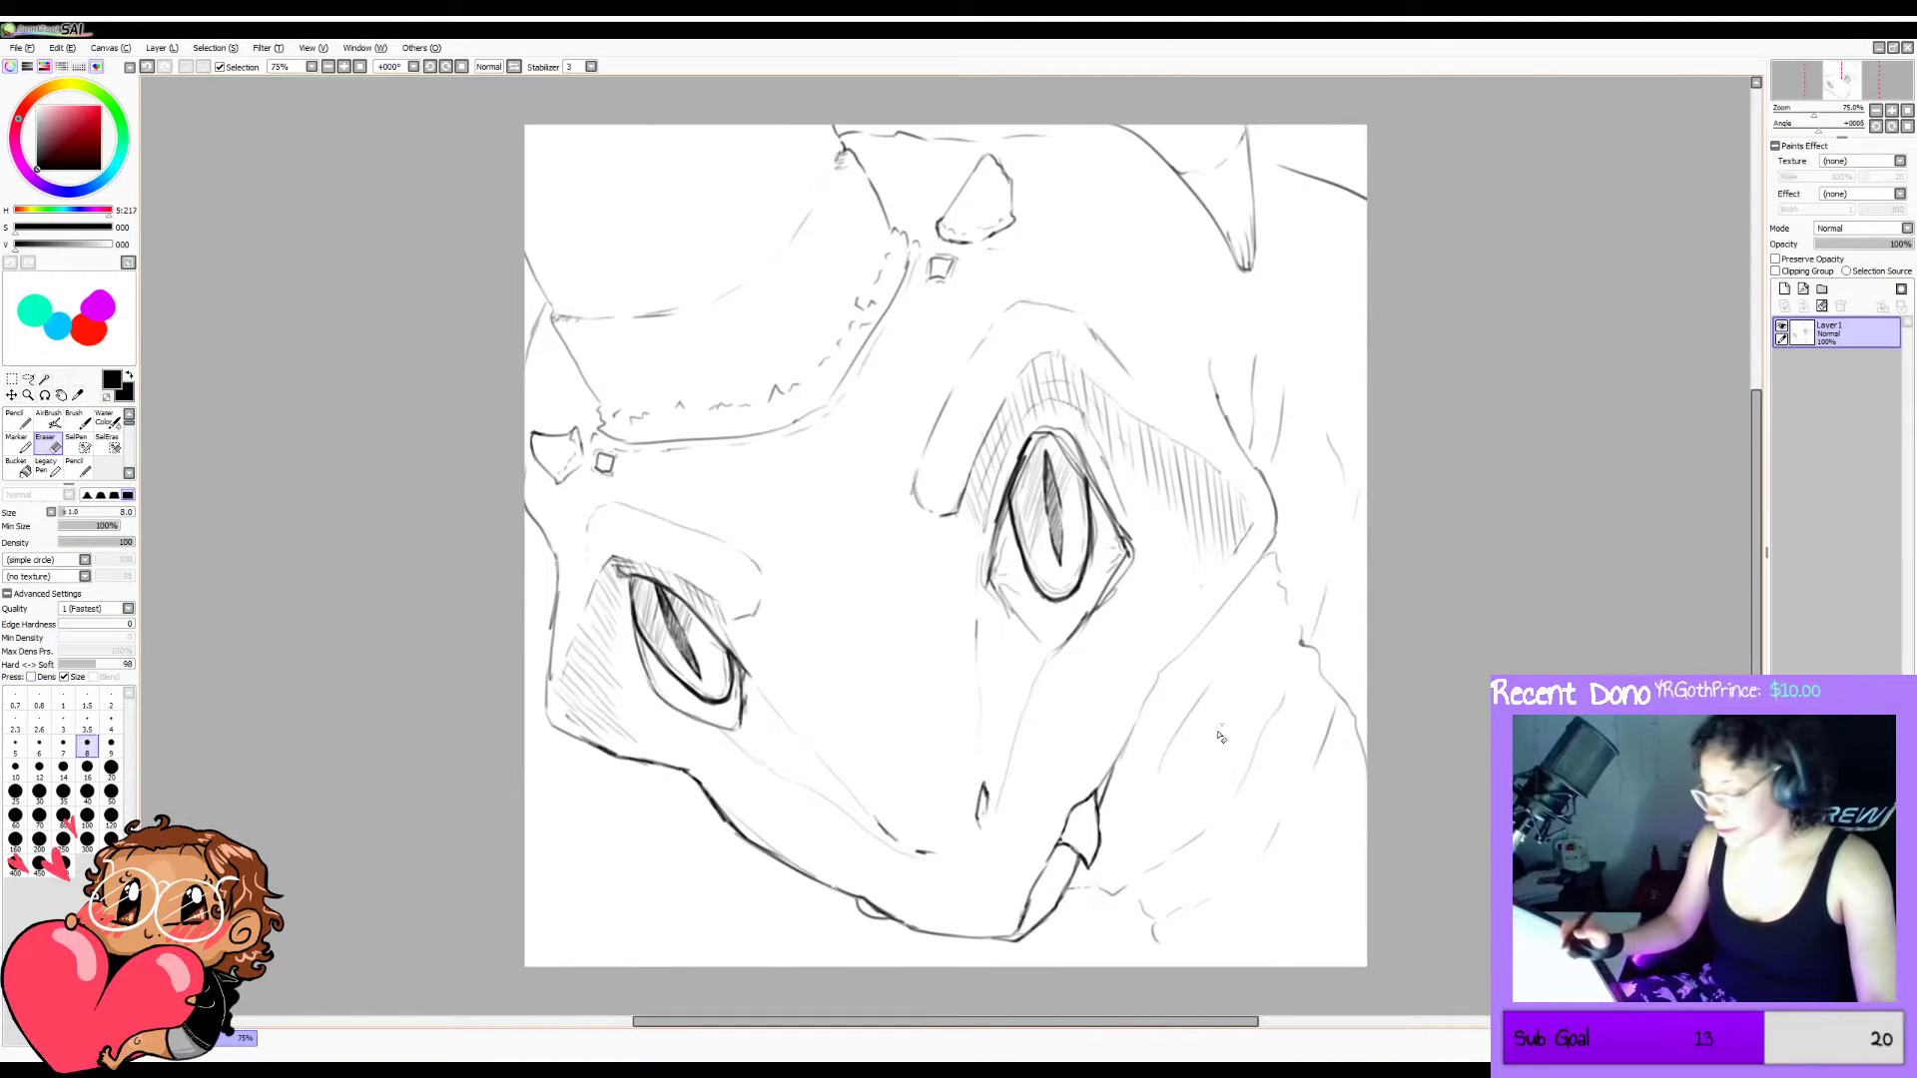
key(bracketright)
key(bracketright)
key(bracketright)
key(bracketright)
key(bracketright)
key(bracketright)
key(bracketright)
key(bracketright)
key(bracketright)
key(bracketright)
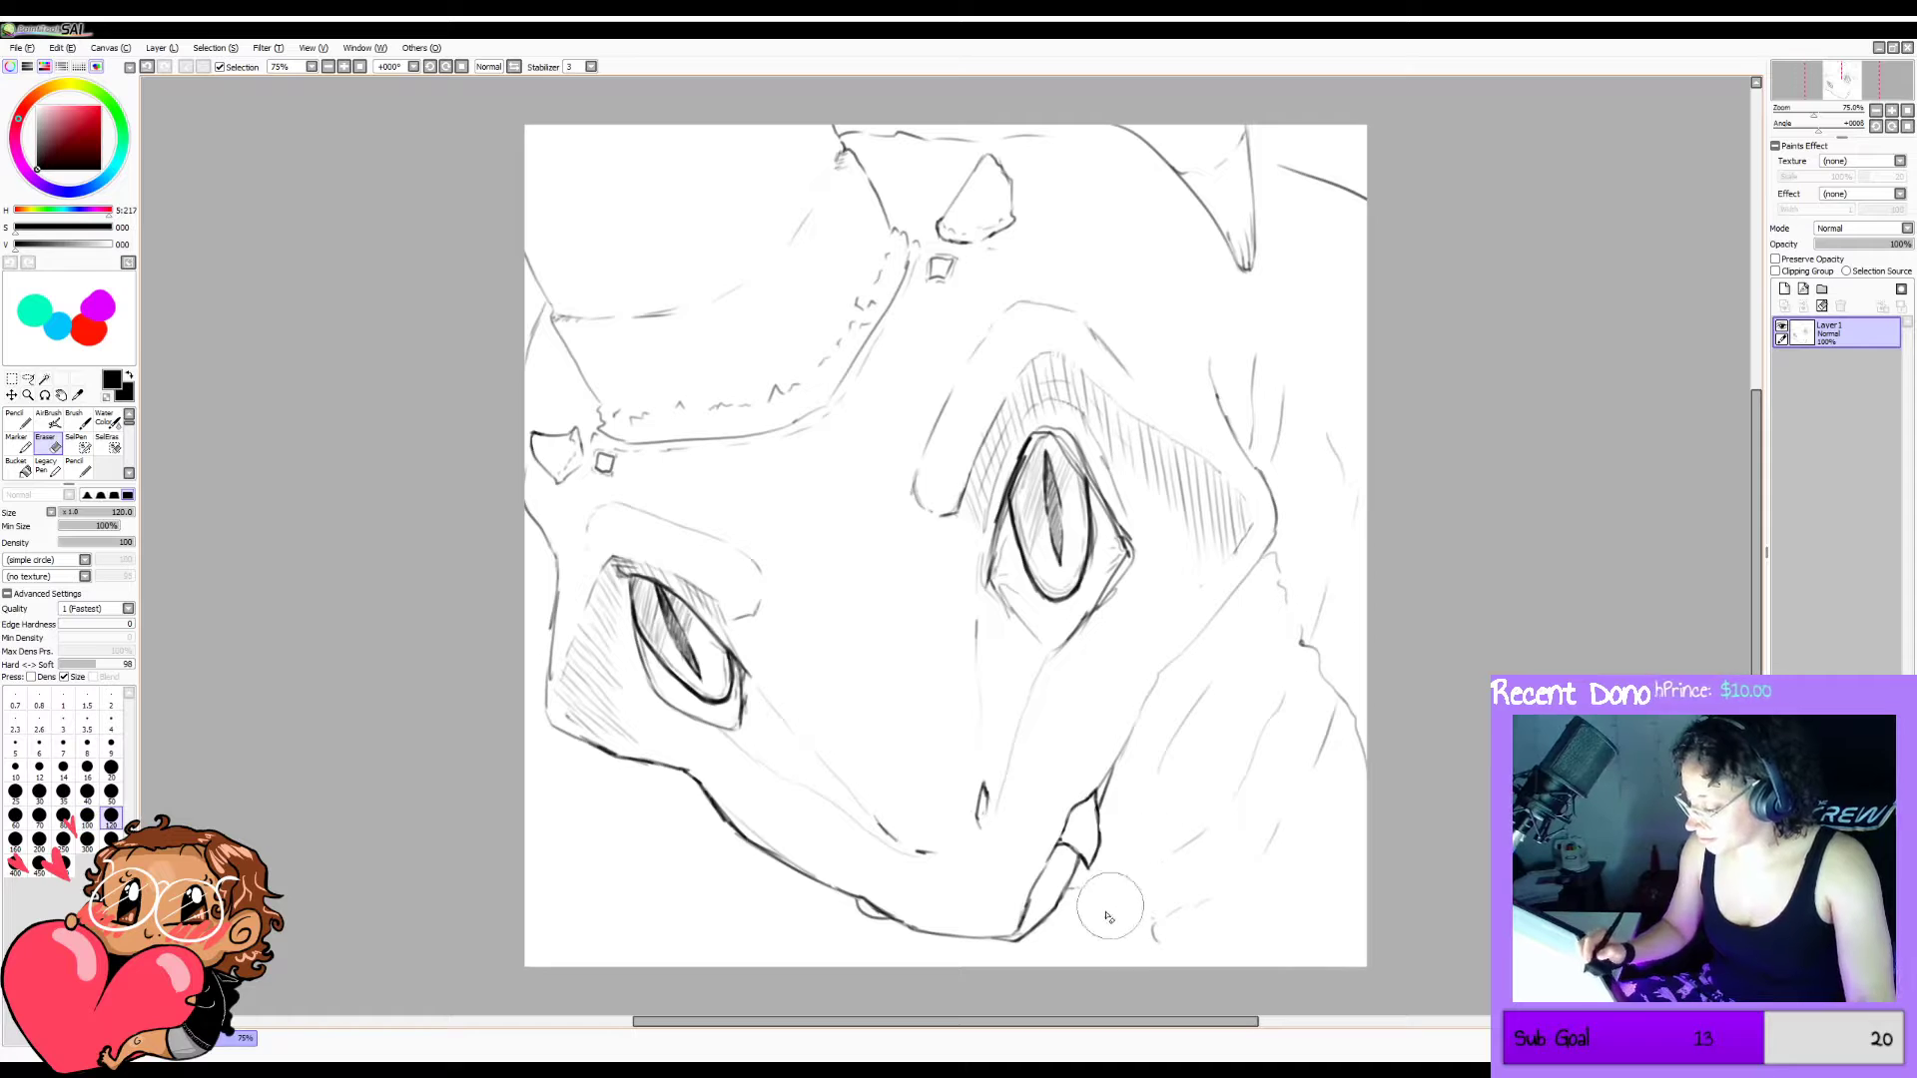
mouse_move(1148, 923)
mouse_down()
mouse_move(1376, 769)
mouse_move(1307, 577)
mouse_move(1181, 736)
mouse_move(1331, 625)
mouse_move(1361, 420)
mouse_move(1284, 427)
mouse_move(1370, 197)
mouse_move(1303, 170)
mouse_up()
Erase the contour line across the head's top with a smaller eraser.
key(bracketleft)
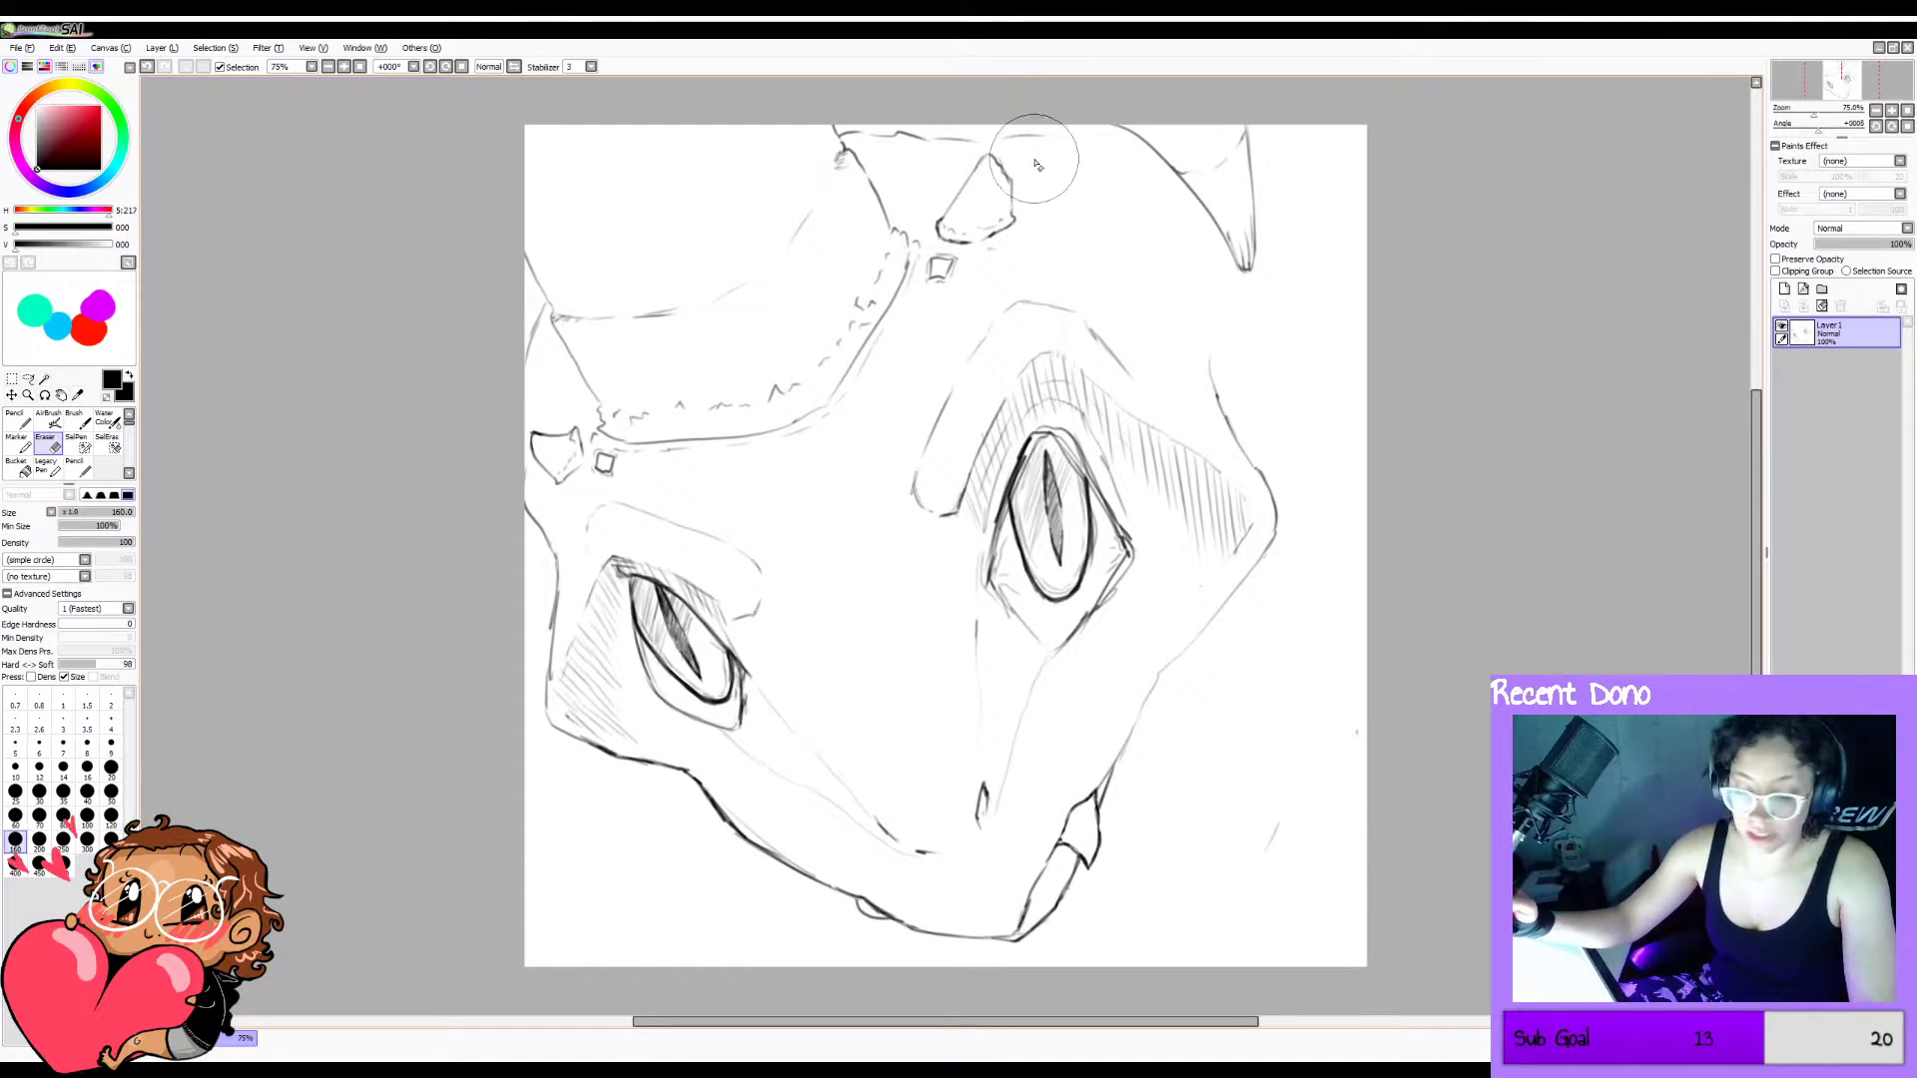
key(bracketleft)
key(bracketleft)
key(bracketleft)
key(bracketleft)
key(bracketleft)
key(bracketleft)
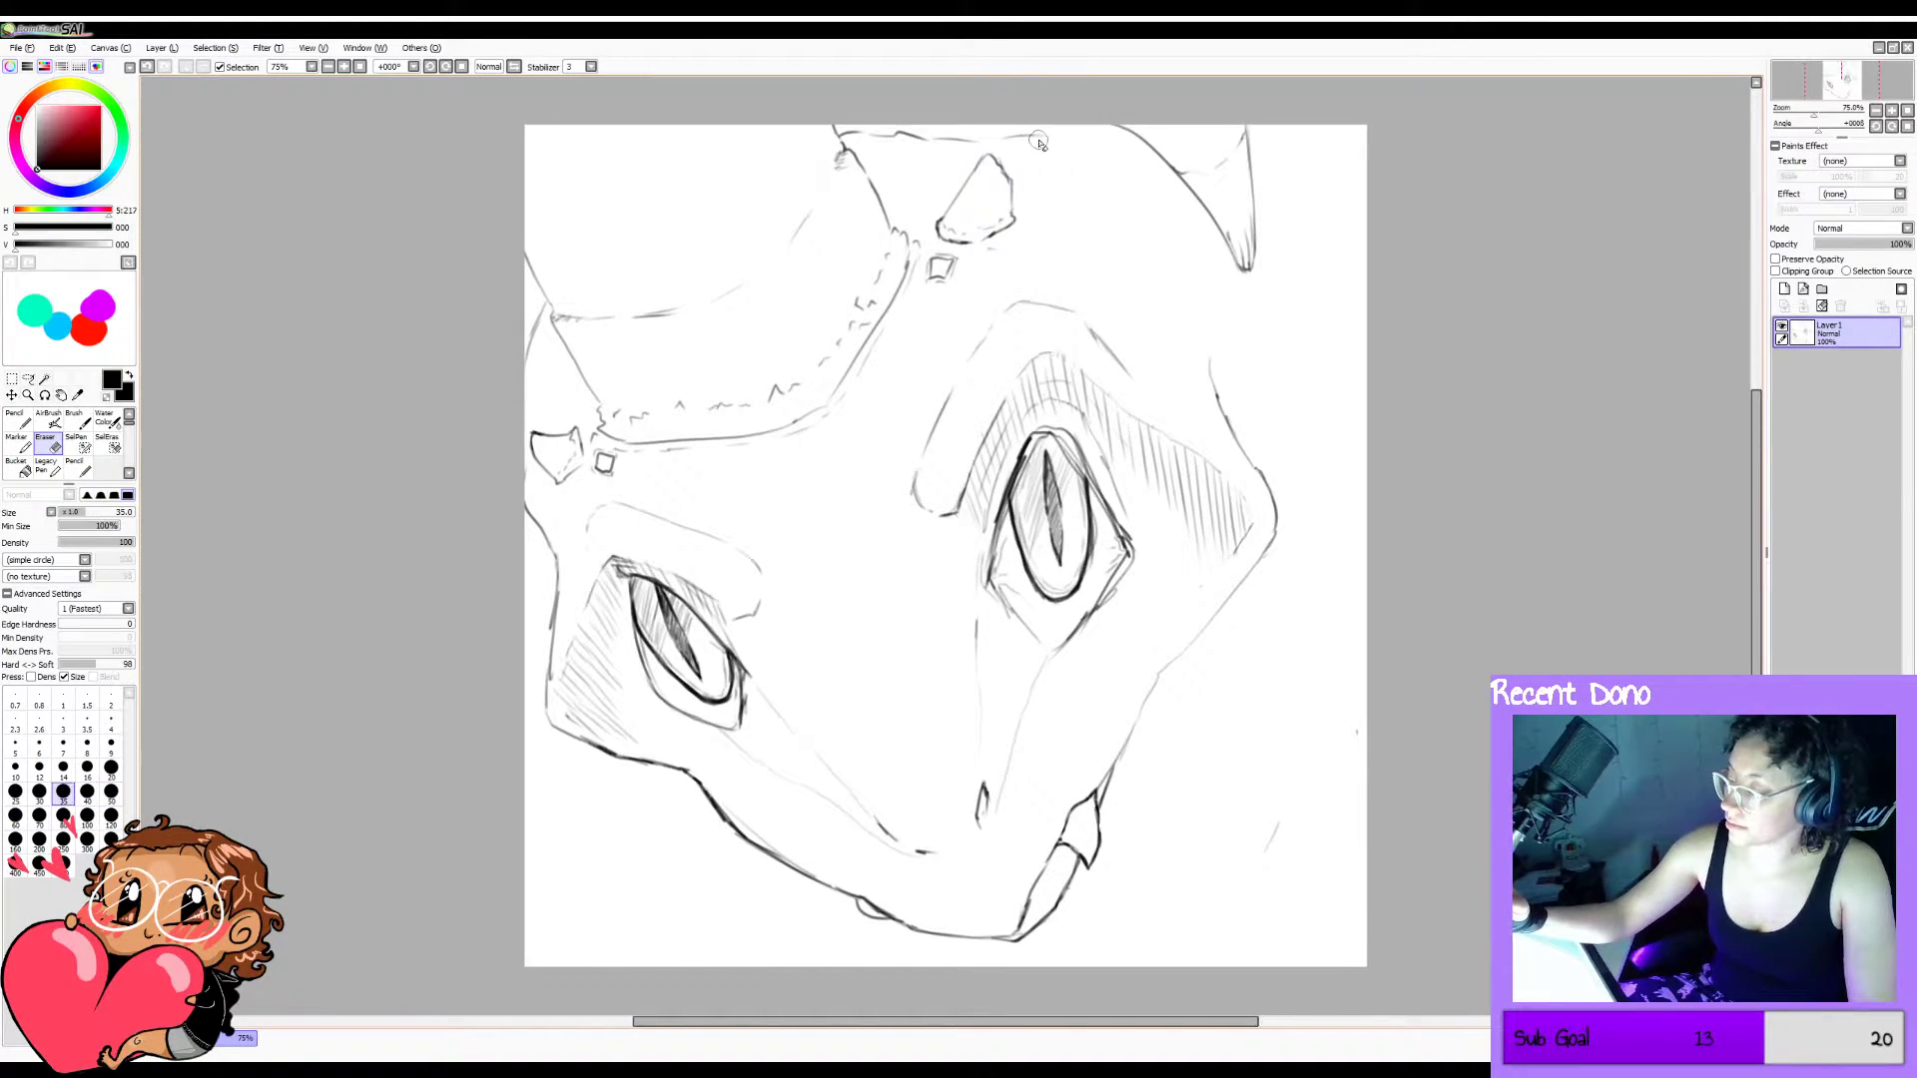
drag(1038, 140, 843, 135)
Erase the contour strokes on the head's left edge and the stray marks at lower right with a size 16 eraser.
key(bracketleft)
key(bracketleft)
key(bracketleft)
key(bracketleft)
mouse_move(539, 328)
mouse_down()
mouse_move(546, 308)
mouse_move(528, 343)
mouse_up()
drag(526, 499, 554, 553)
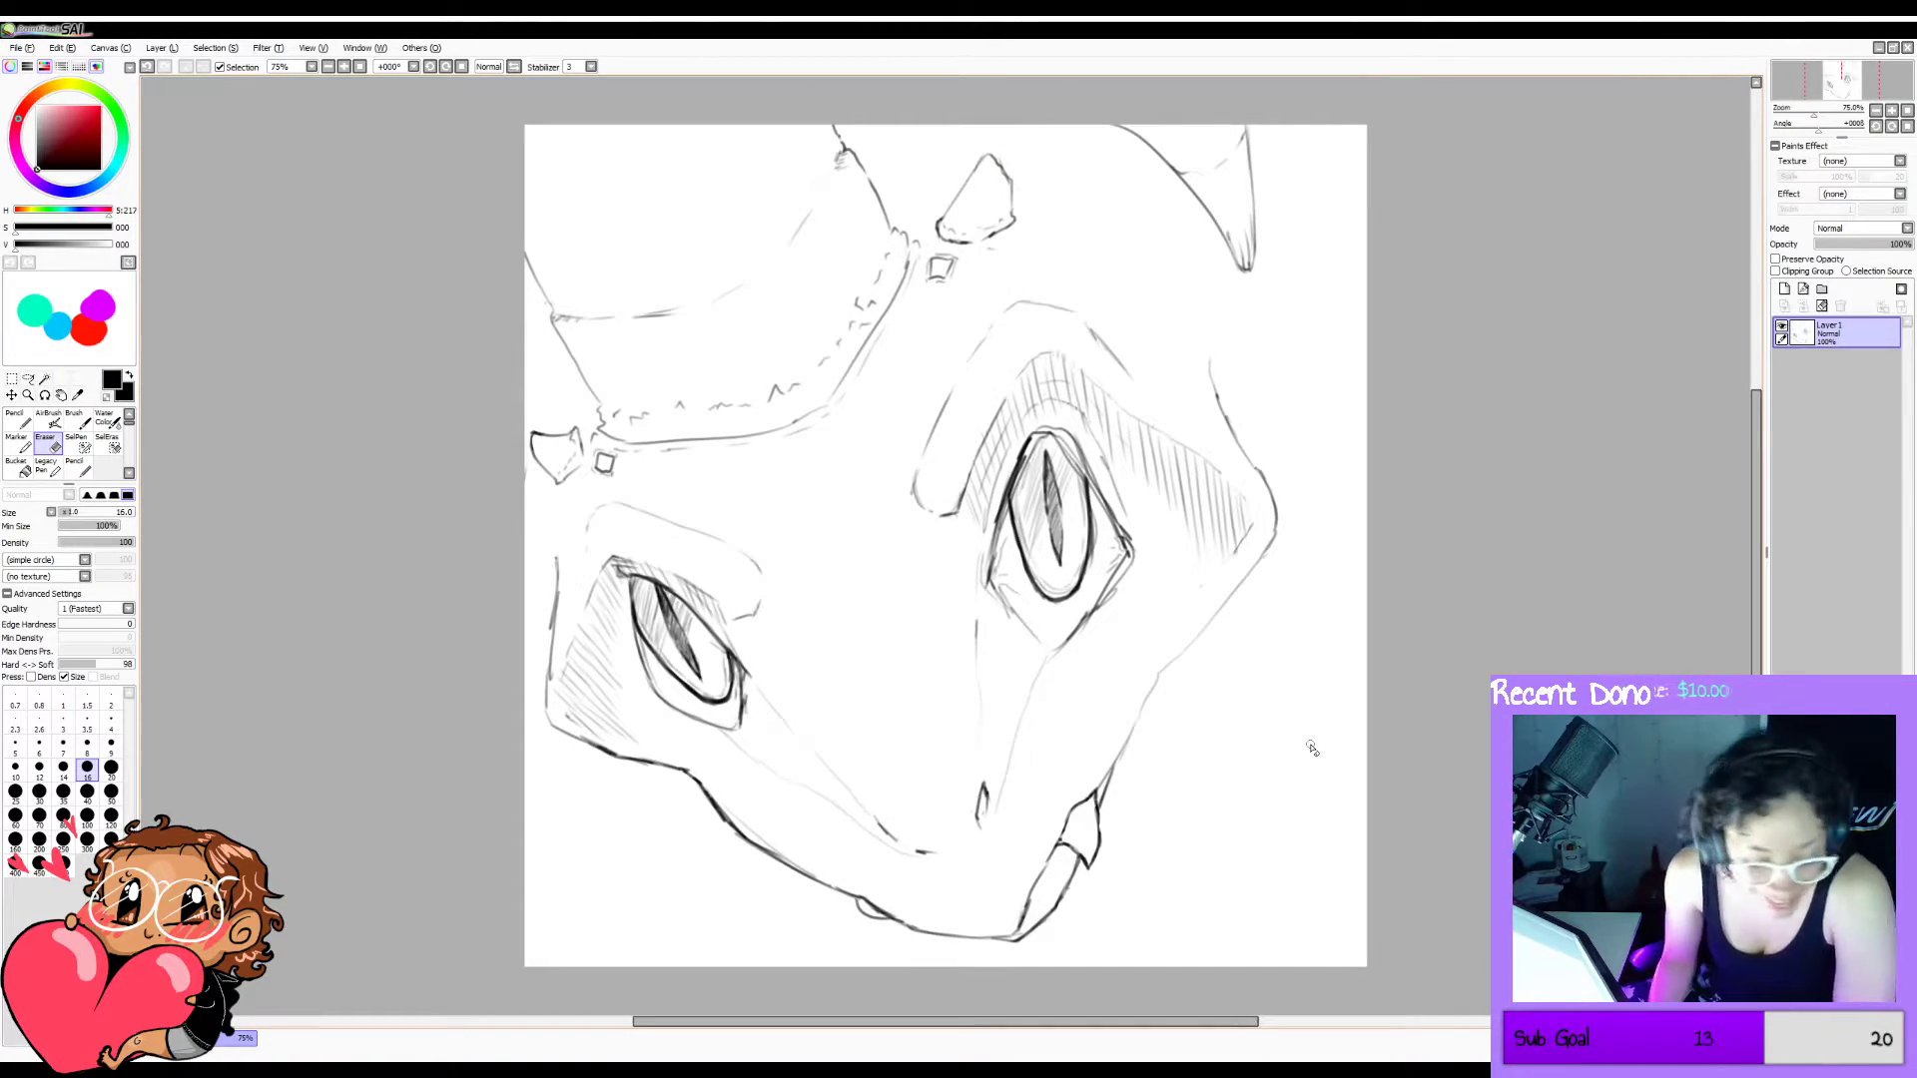
Draw a short diagonal brush stroke at the canvas edge beside the left eye and check it in the mirrored view.
key(c)
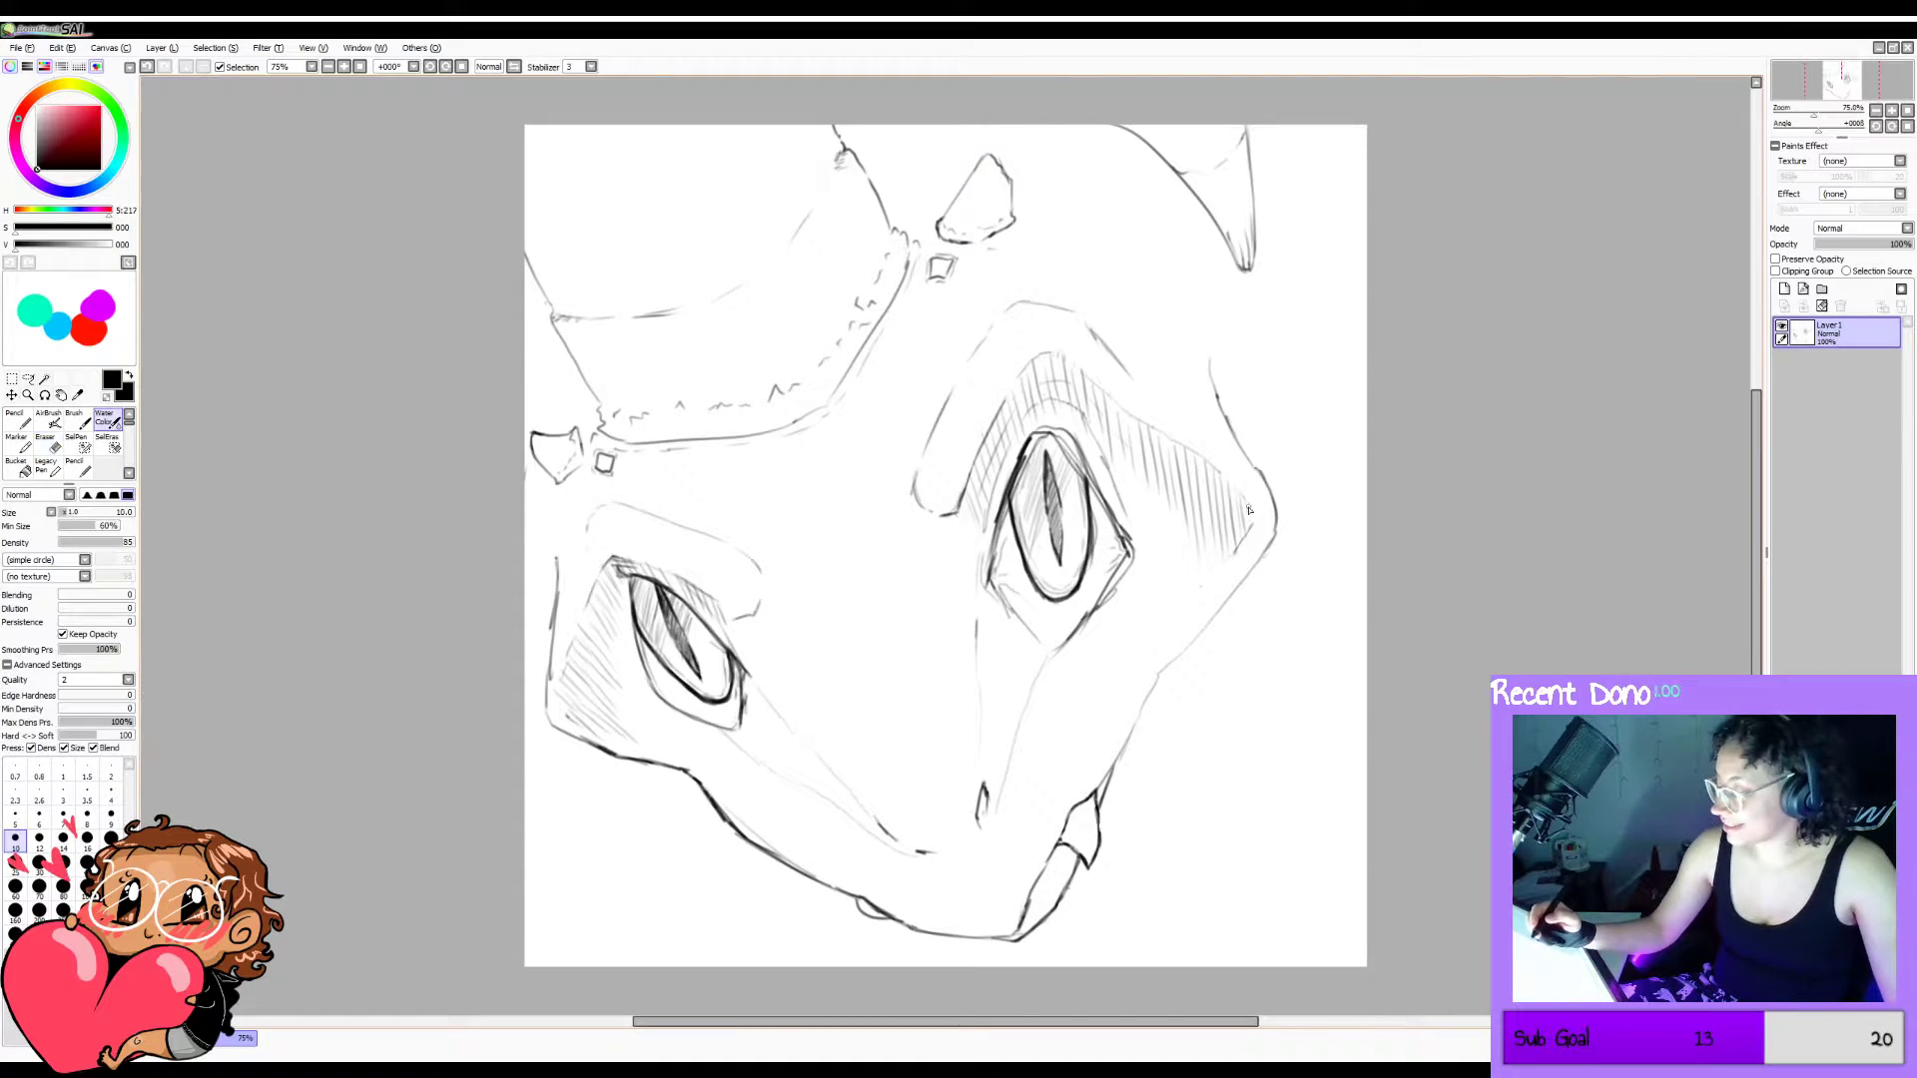
drag(529, 597, 550, 633)
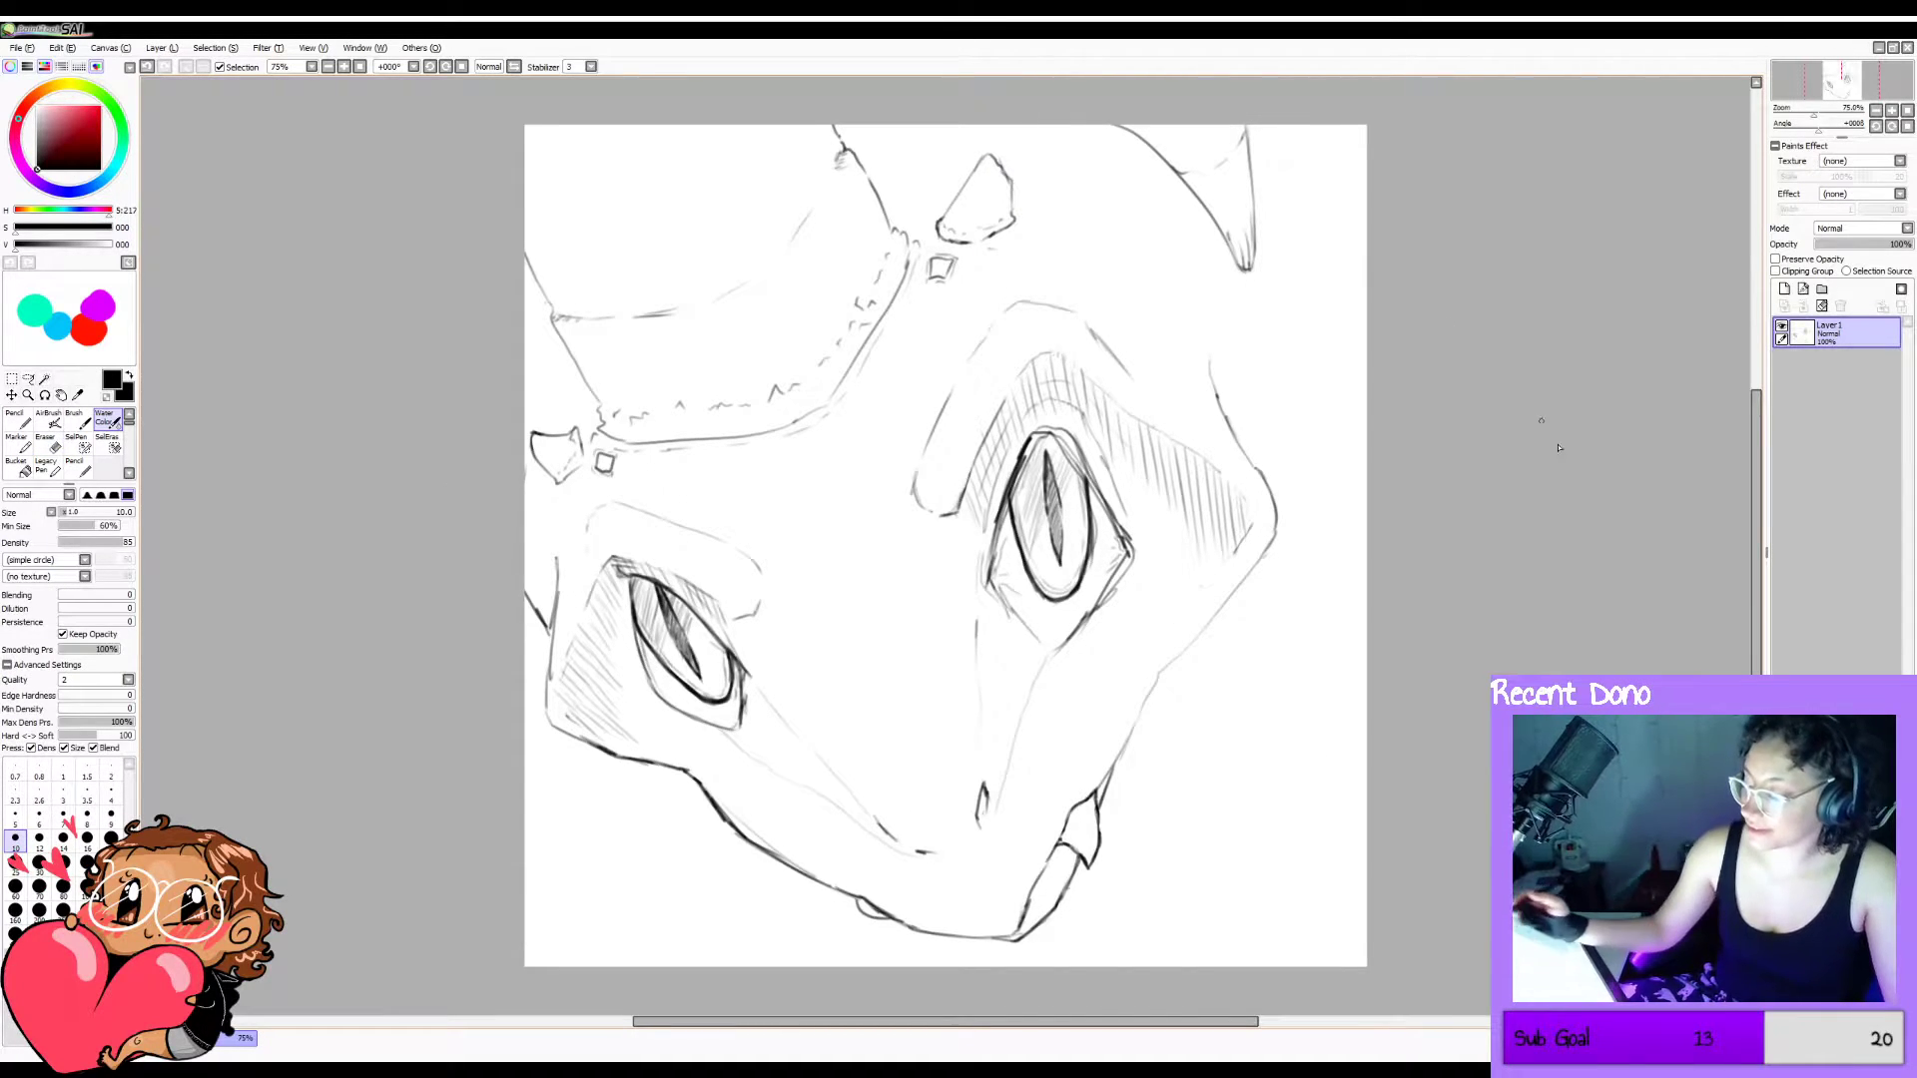
drag(1198, 672, 1215, 696)
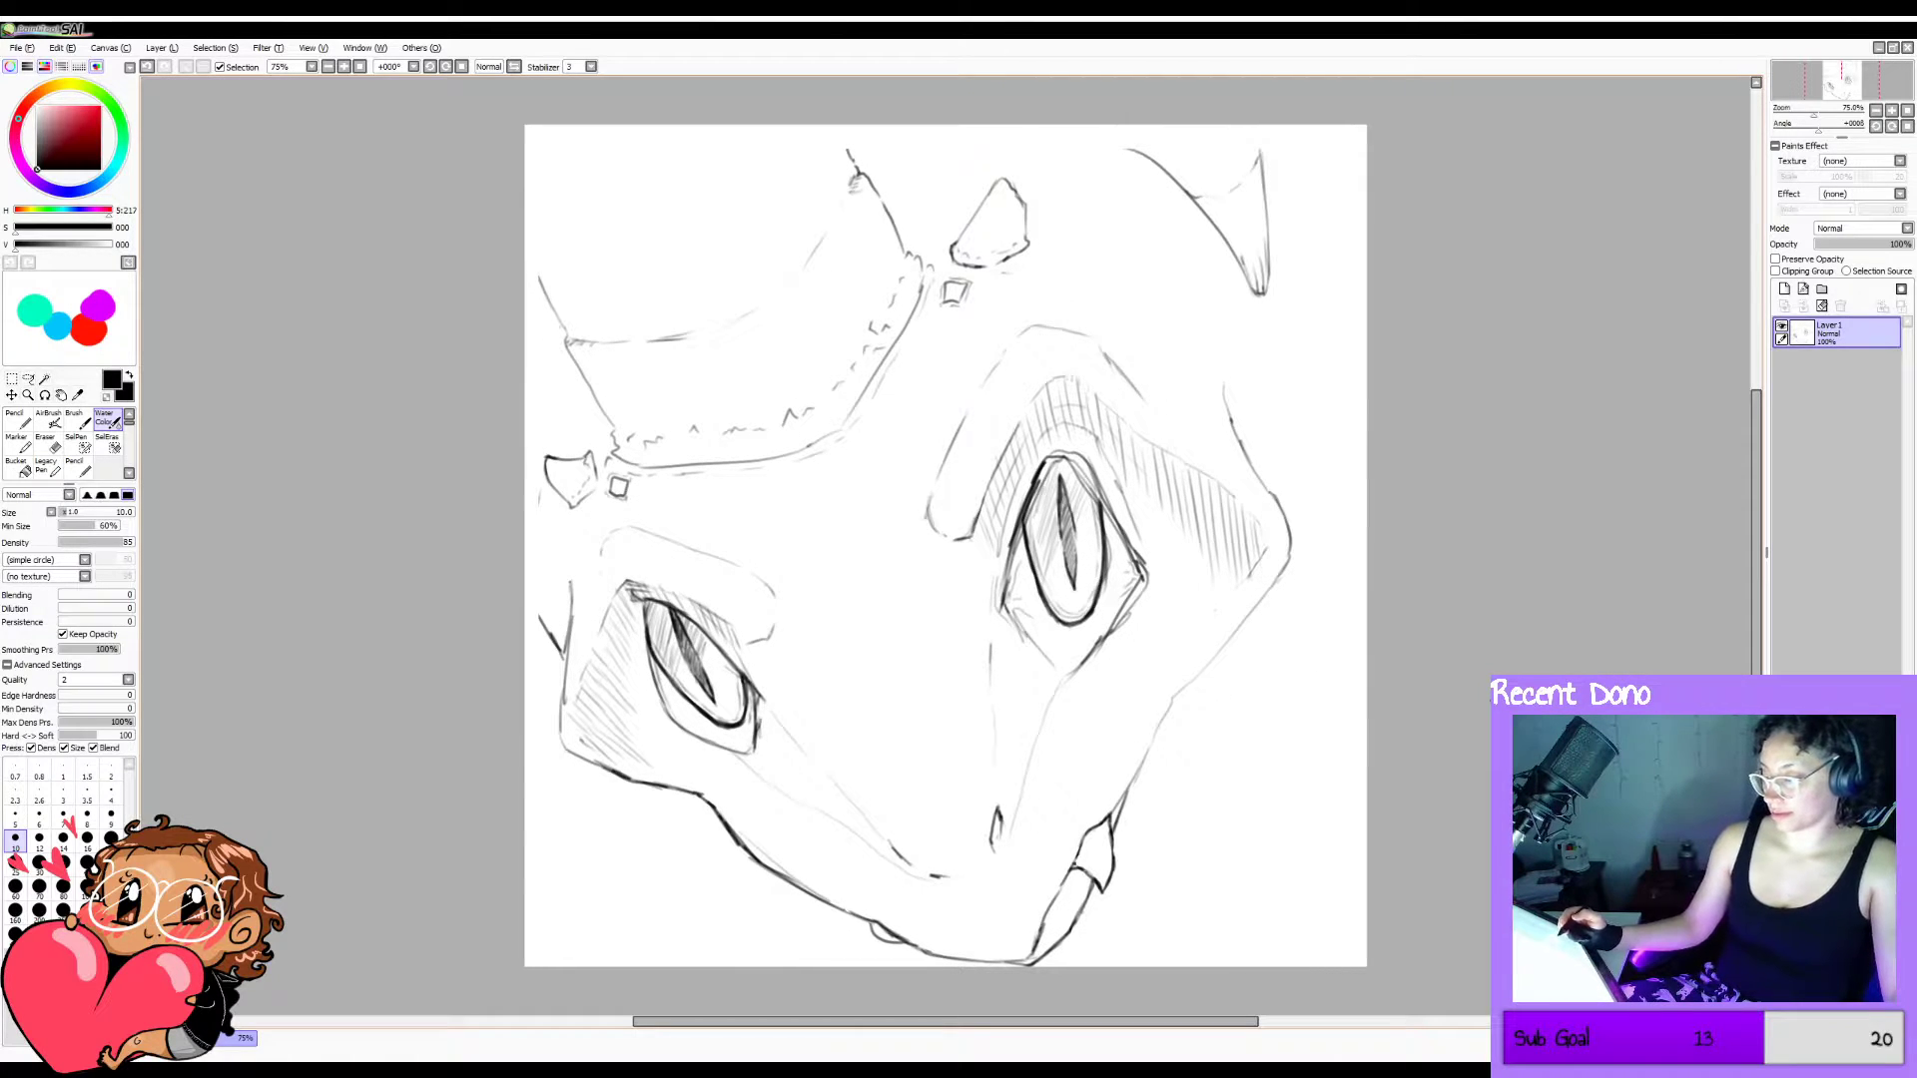
key(h)
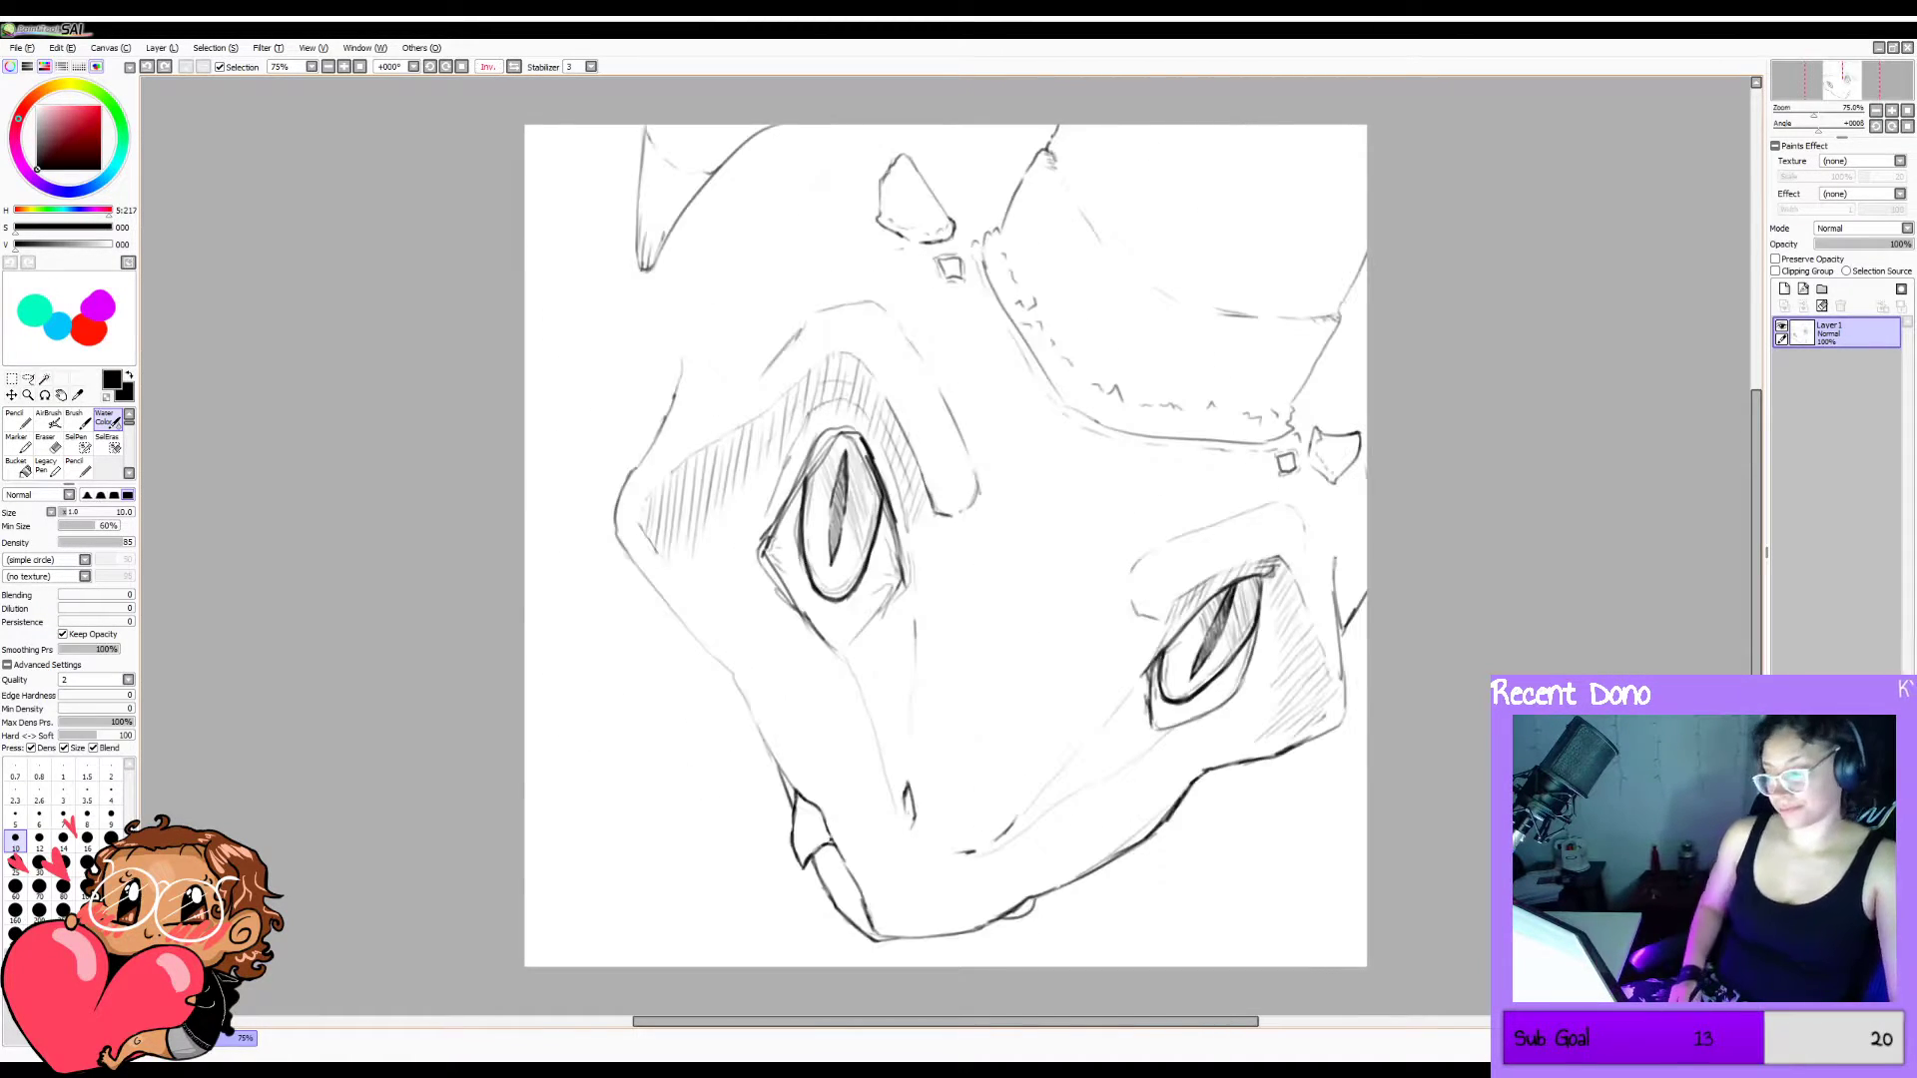
key(h)
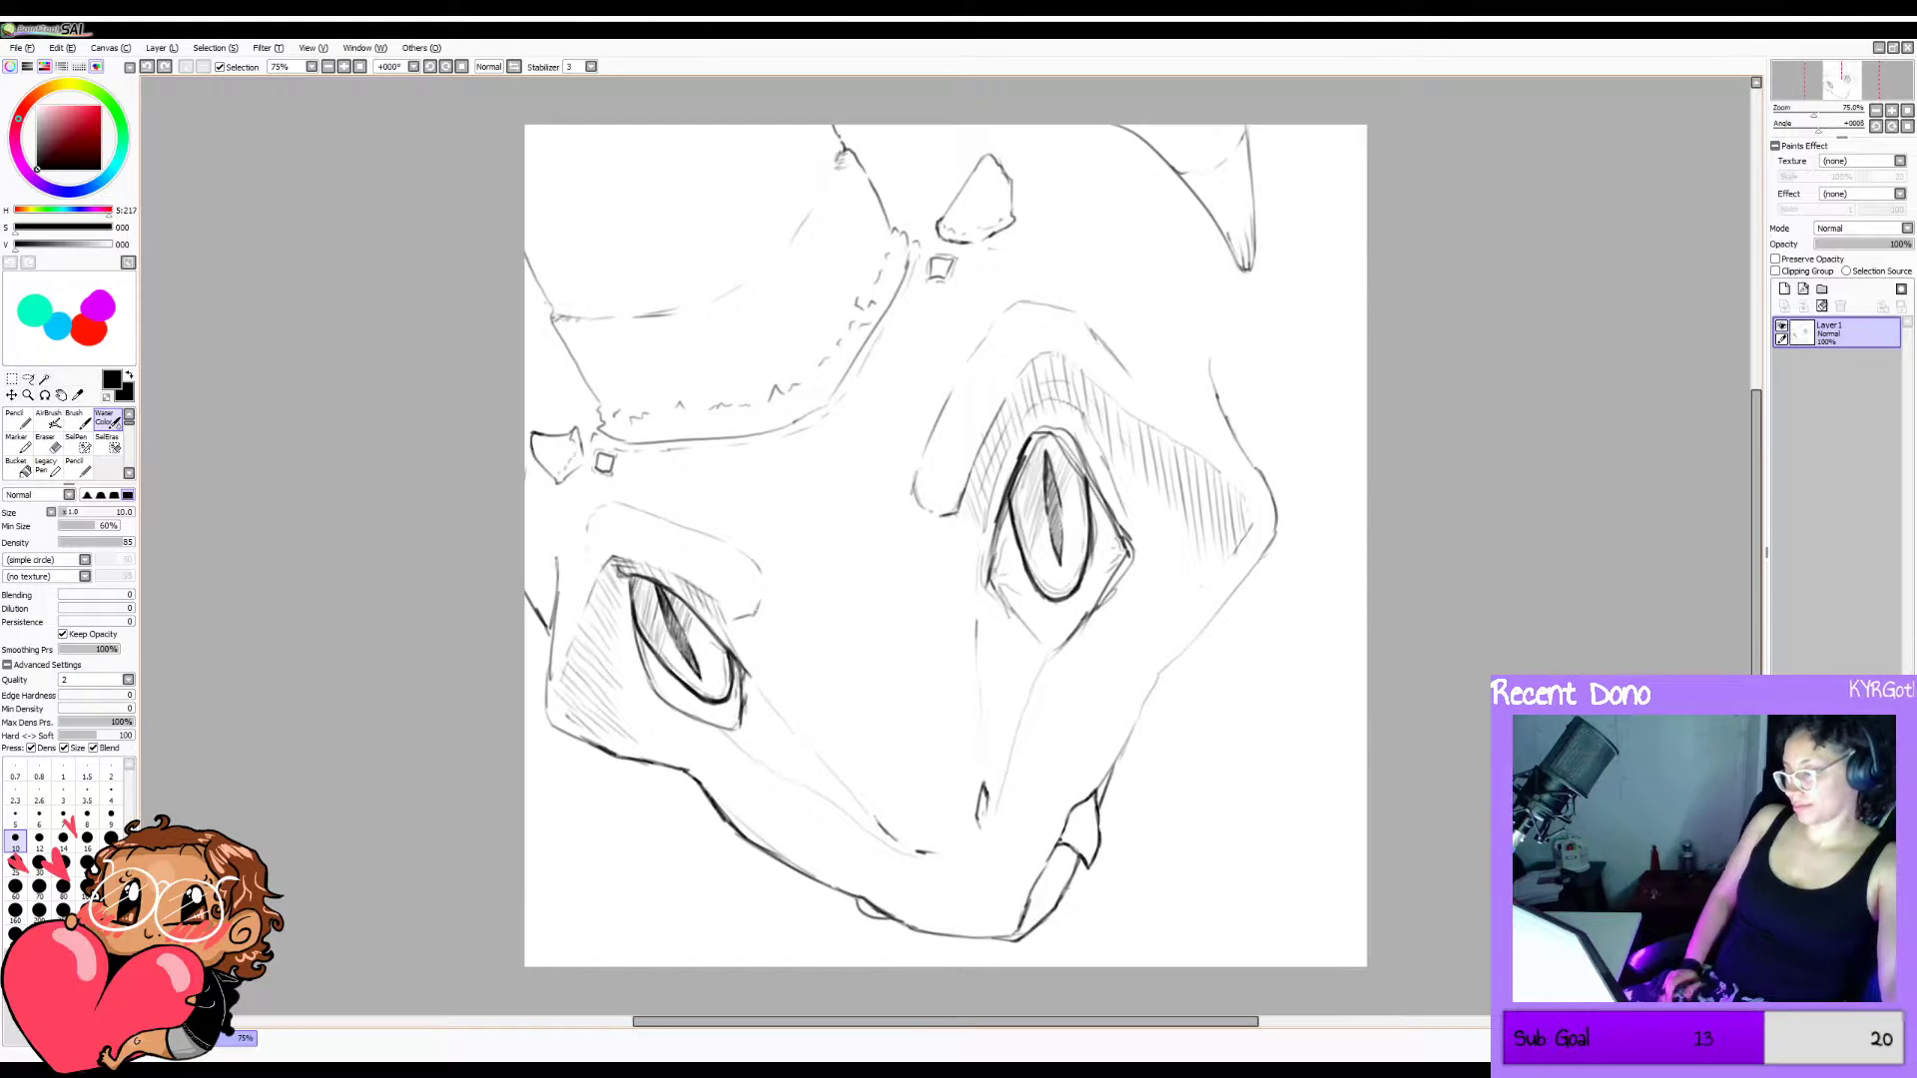
Erase the short stroke beside the left eye, return to the watercolor brush, and check the sketch mirrored.
key(e)
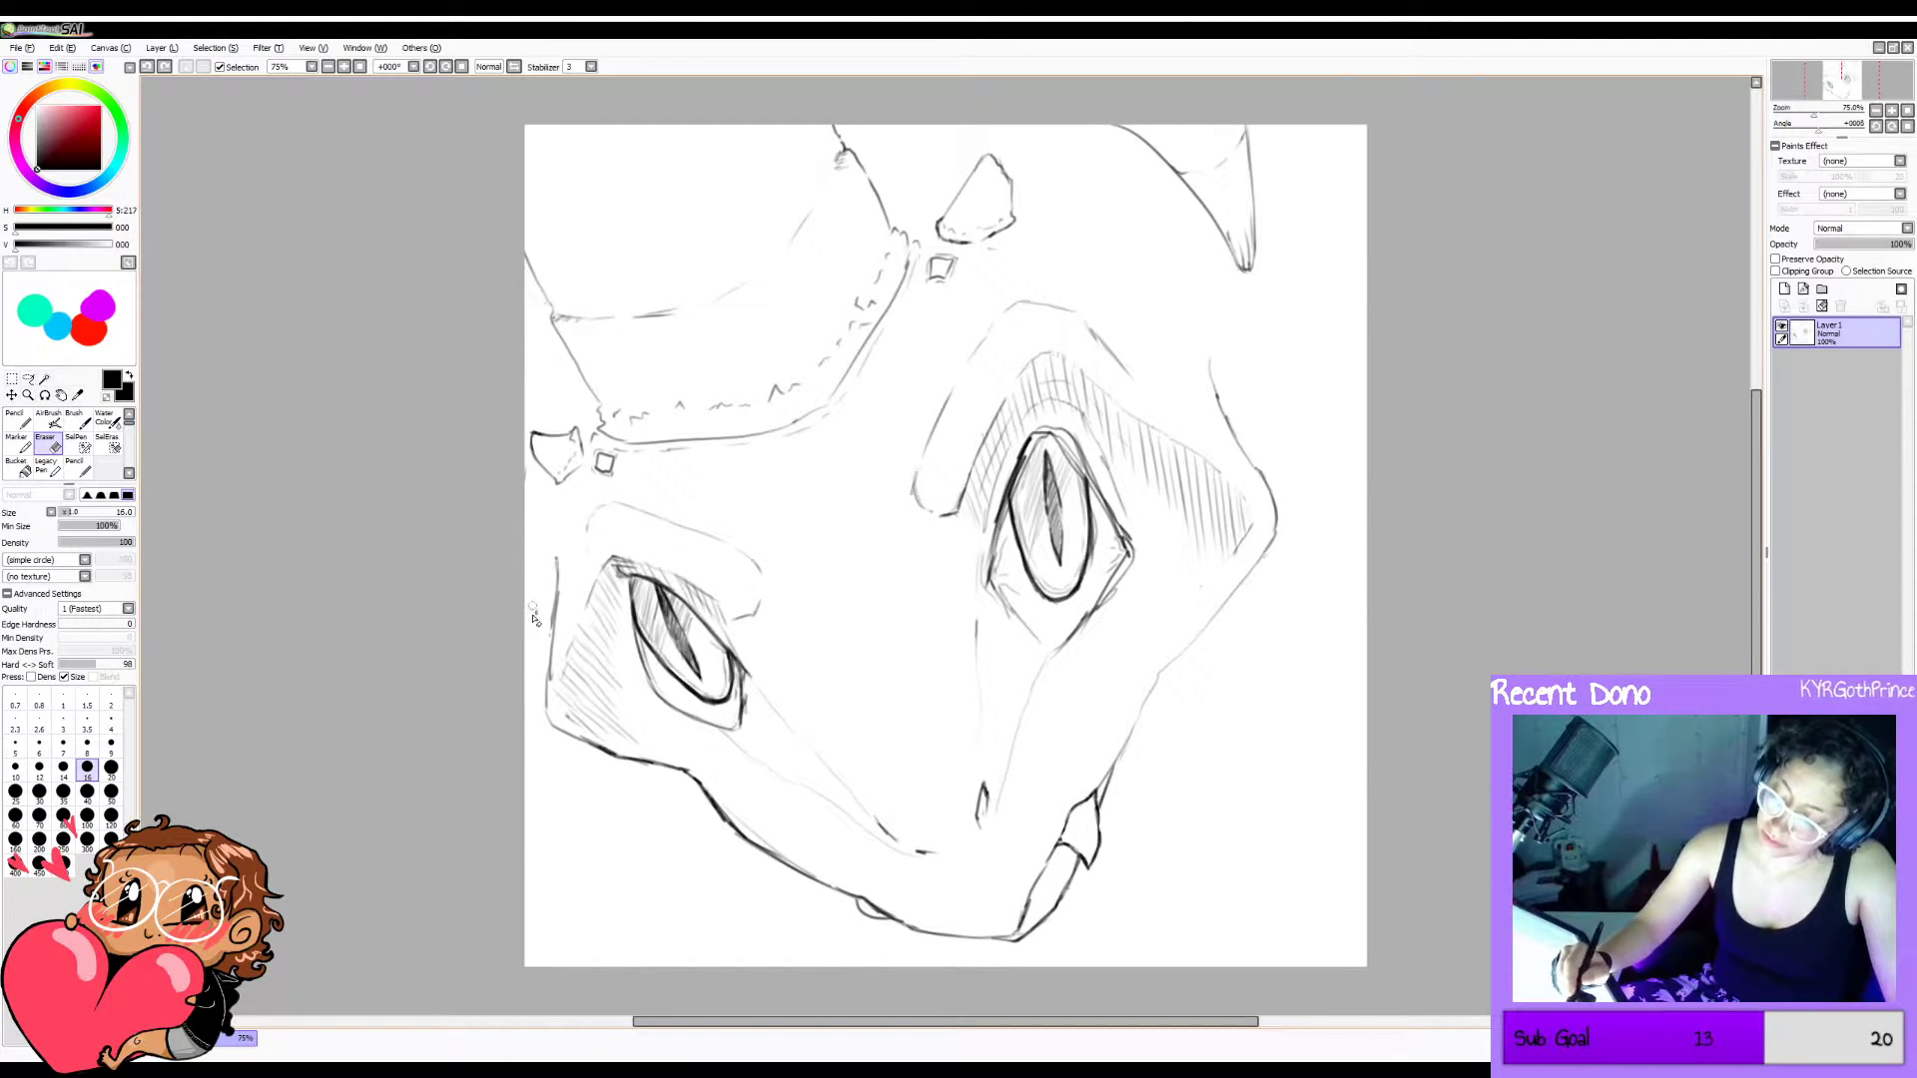
key(v)
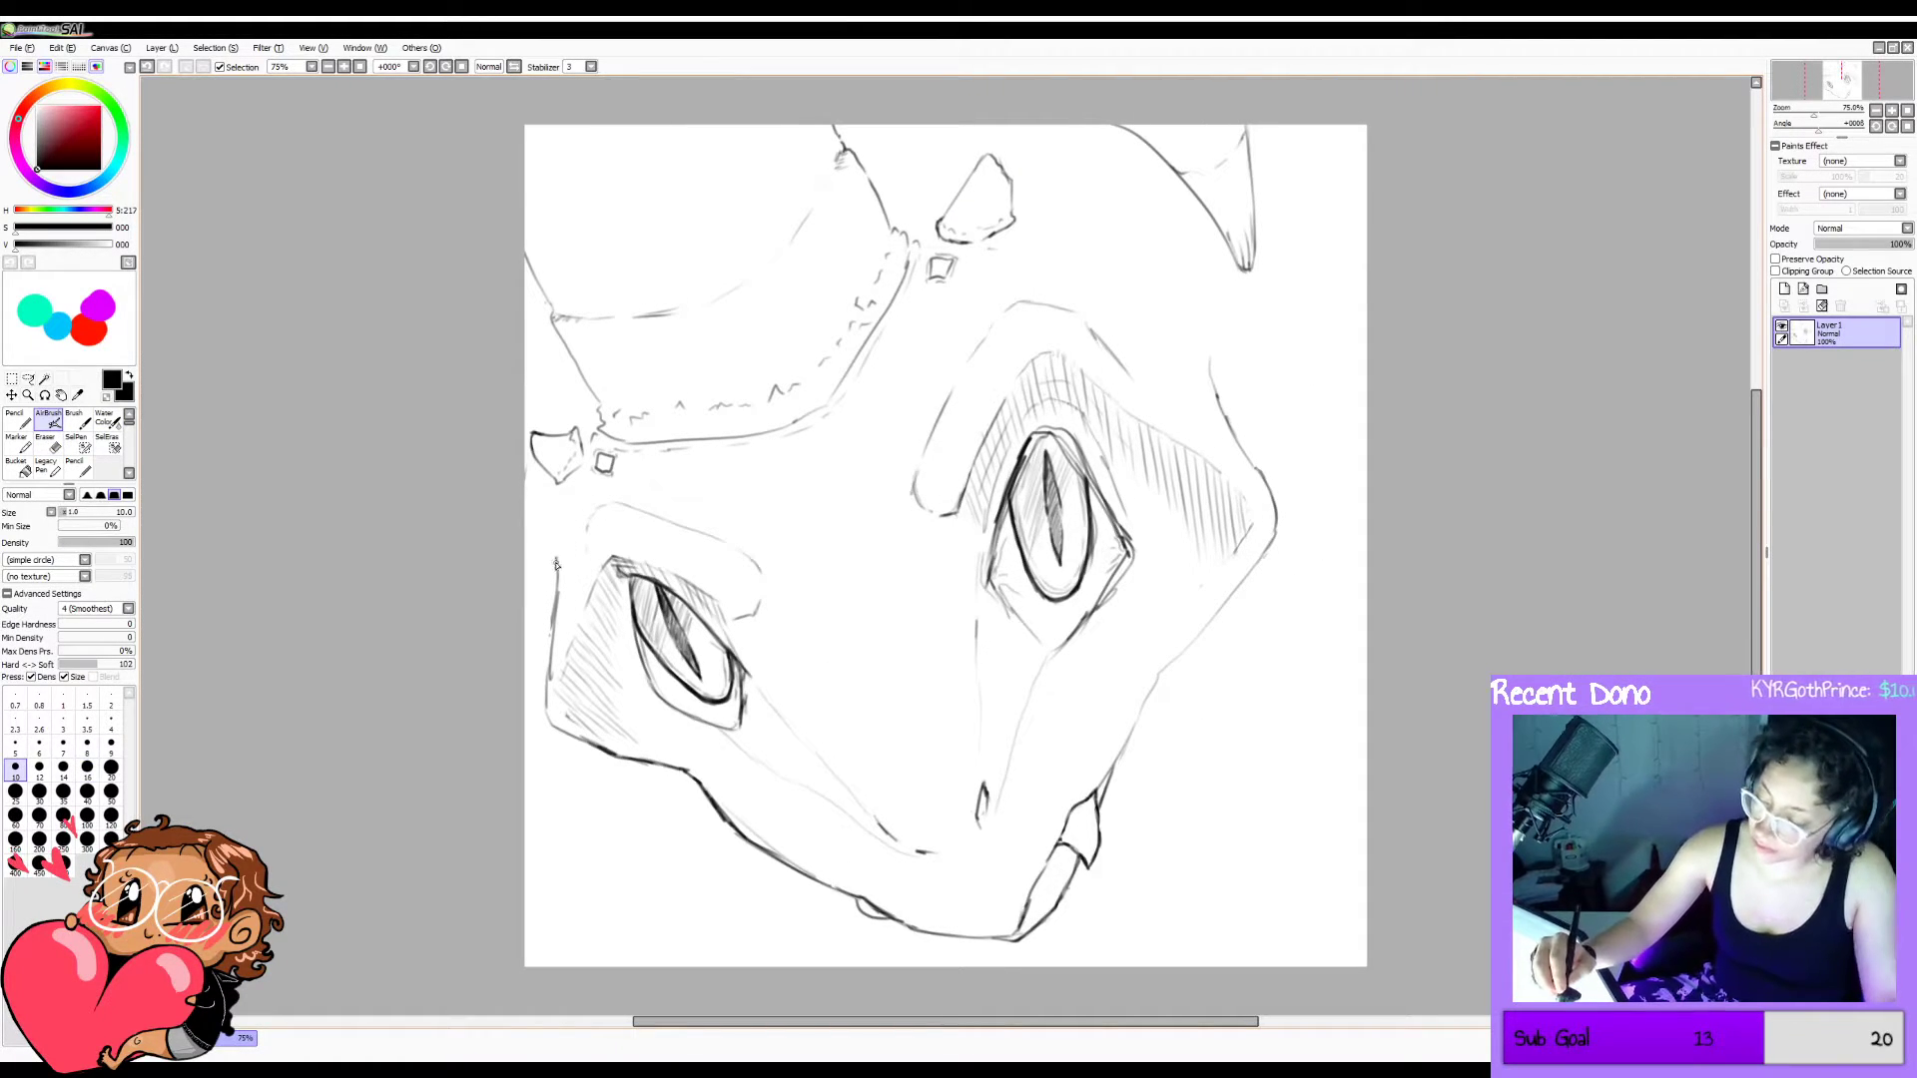
key(ctrl+z)
key(c)
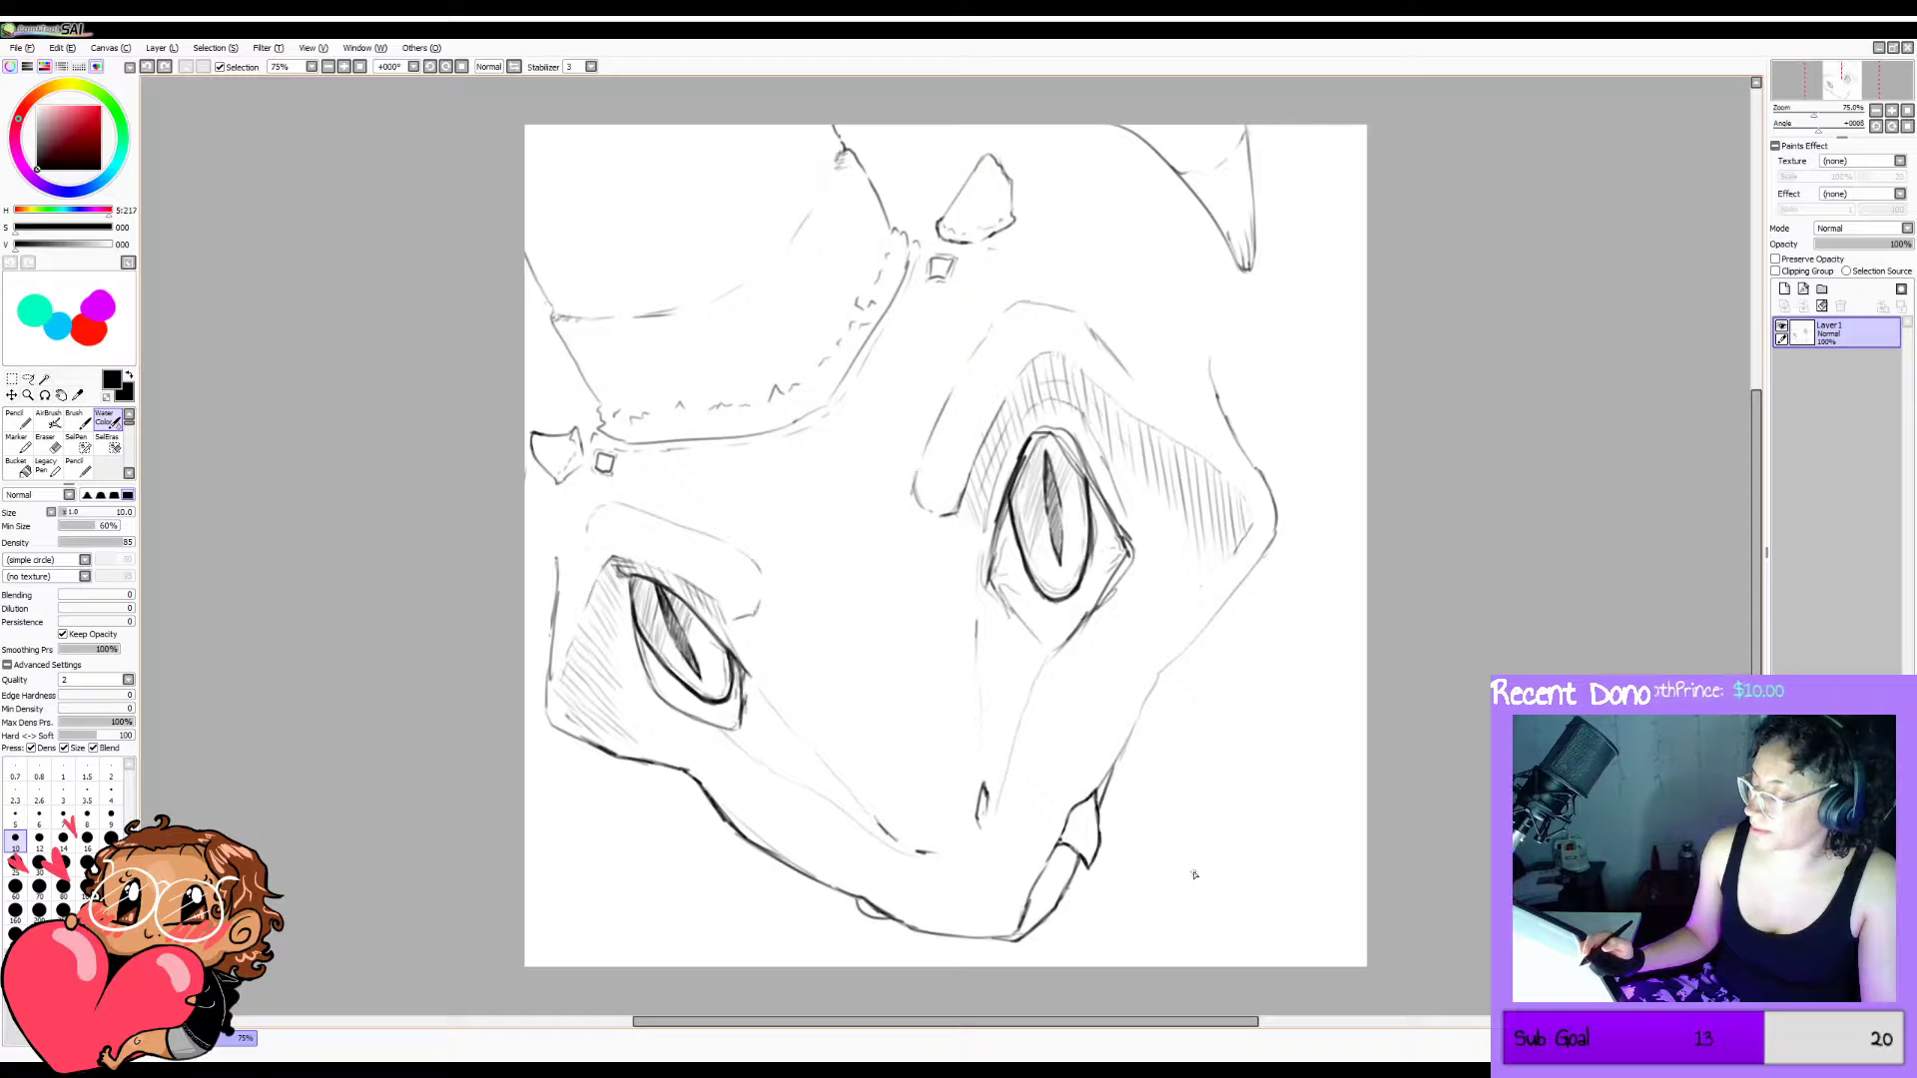
key(h)
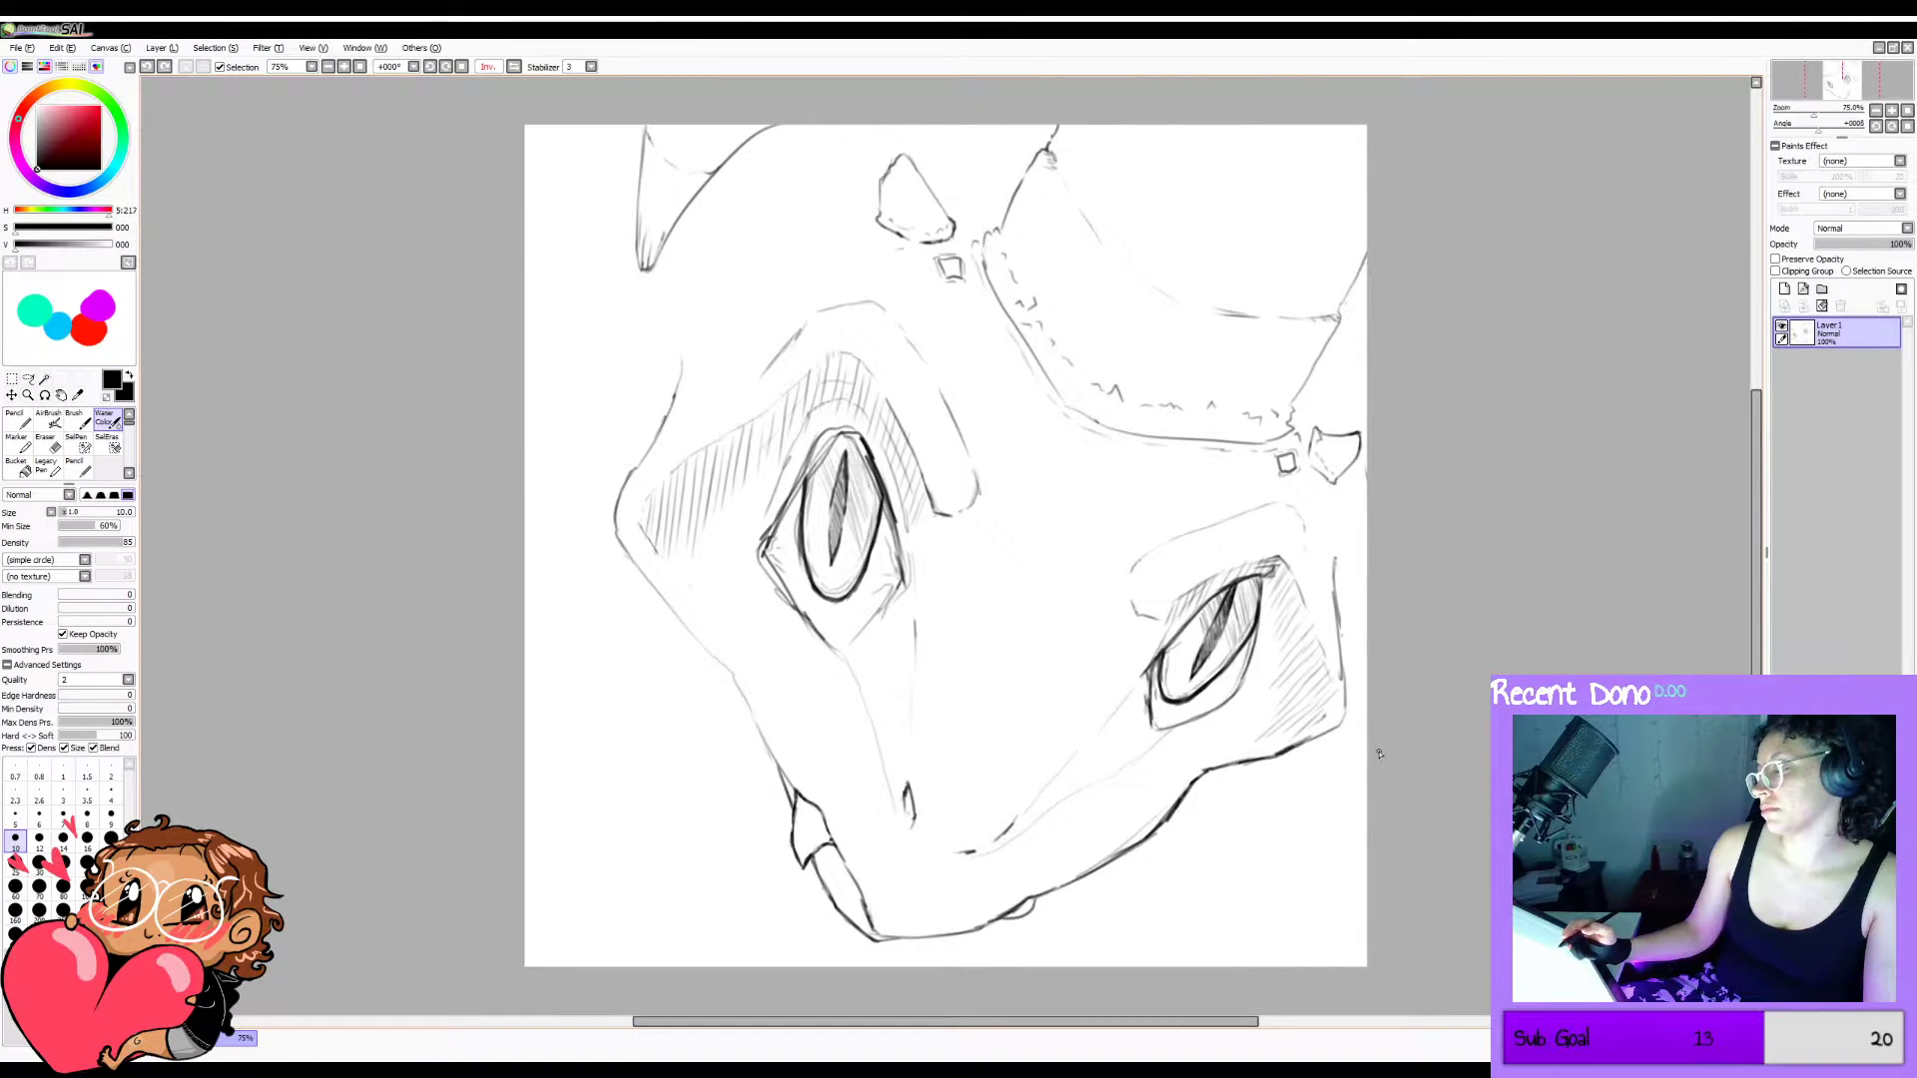
key(h)
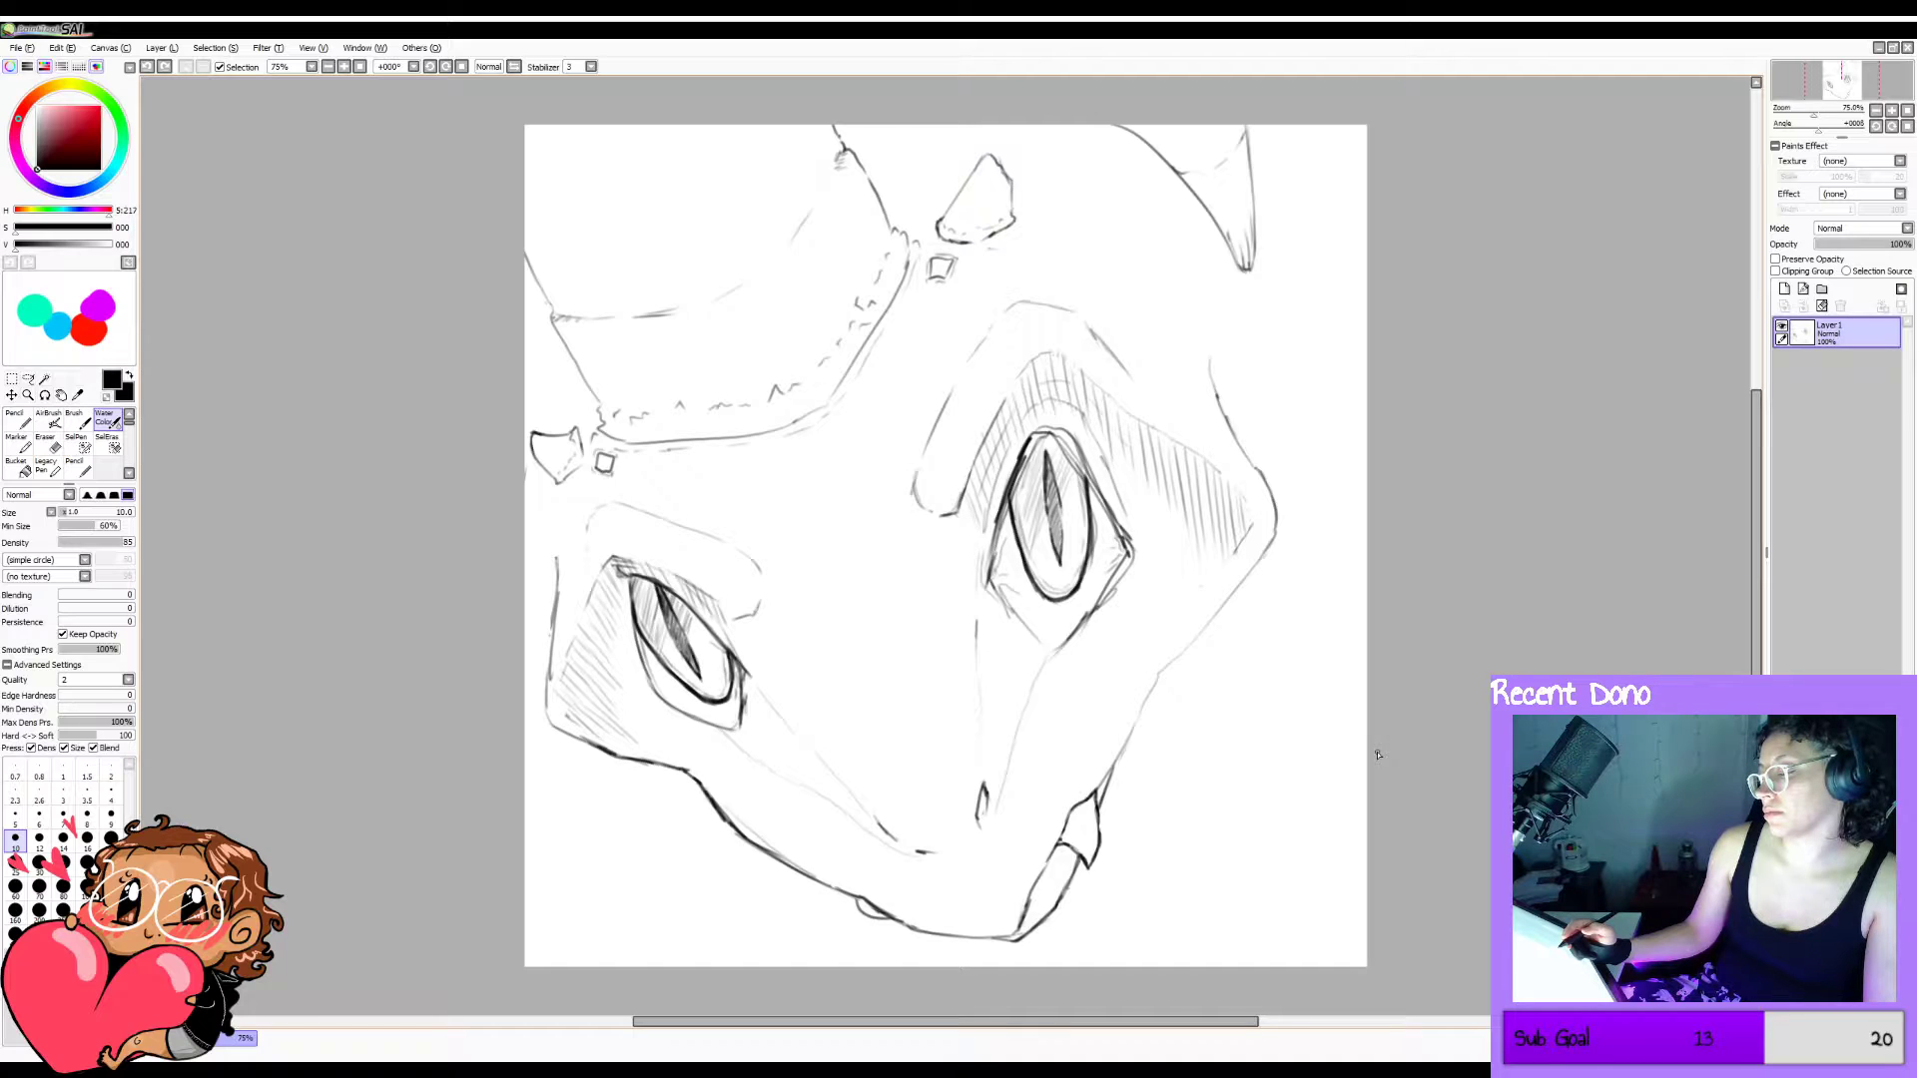
Check the sketch mirrored and extend the head outline above the right eye with a short angular notch.
key(h)
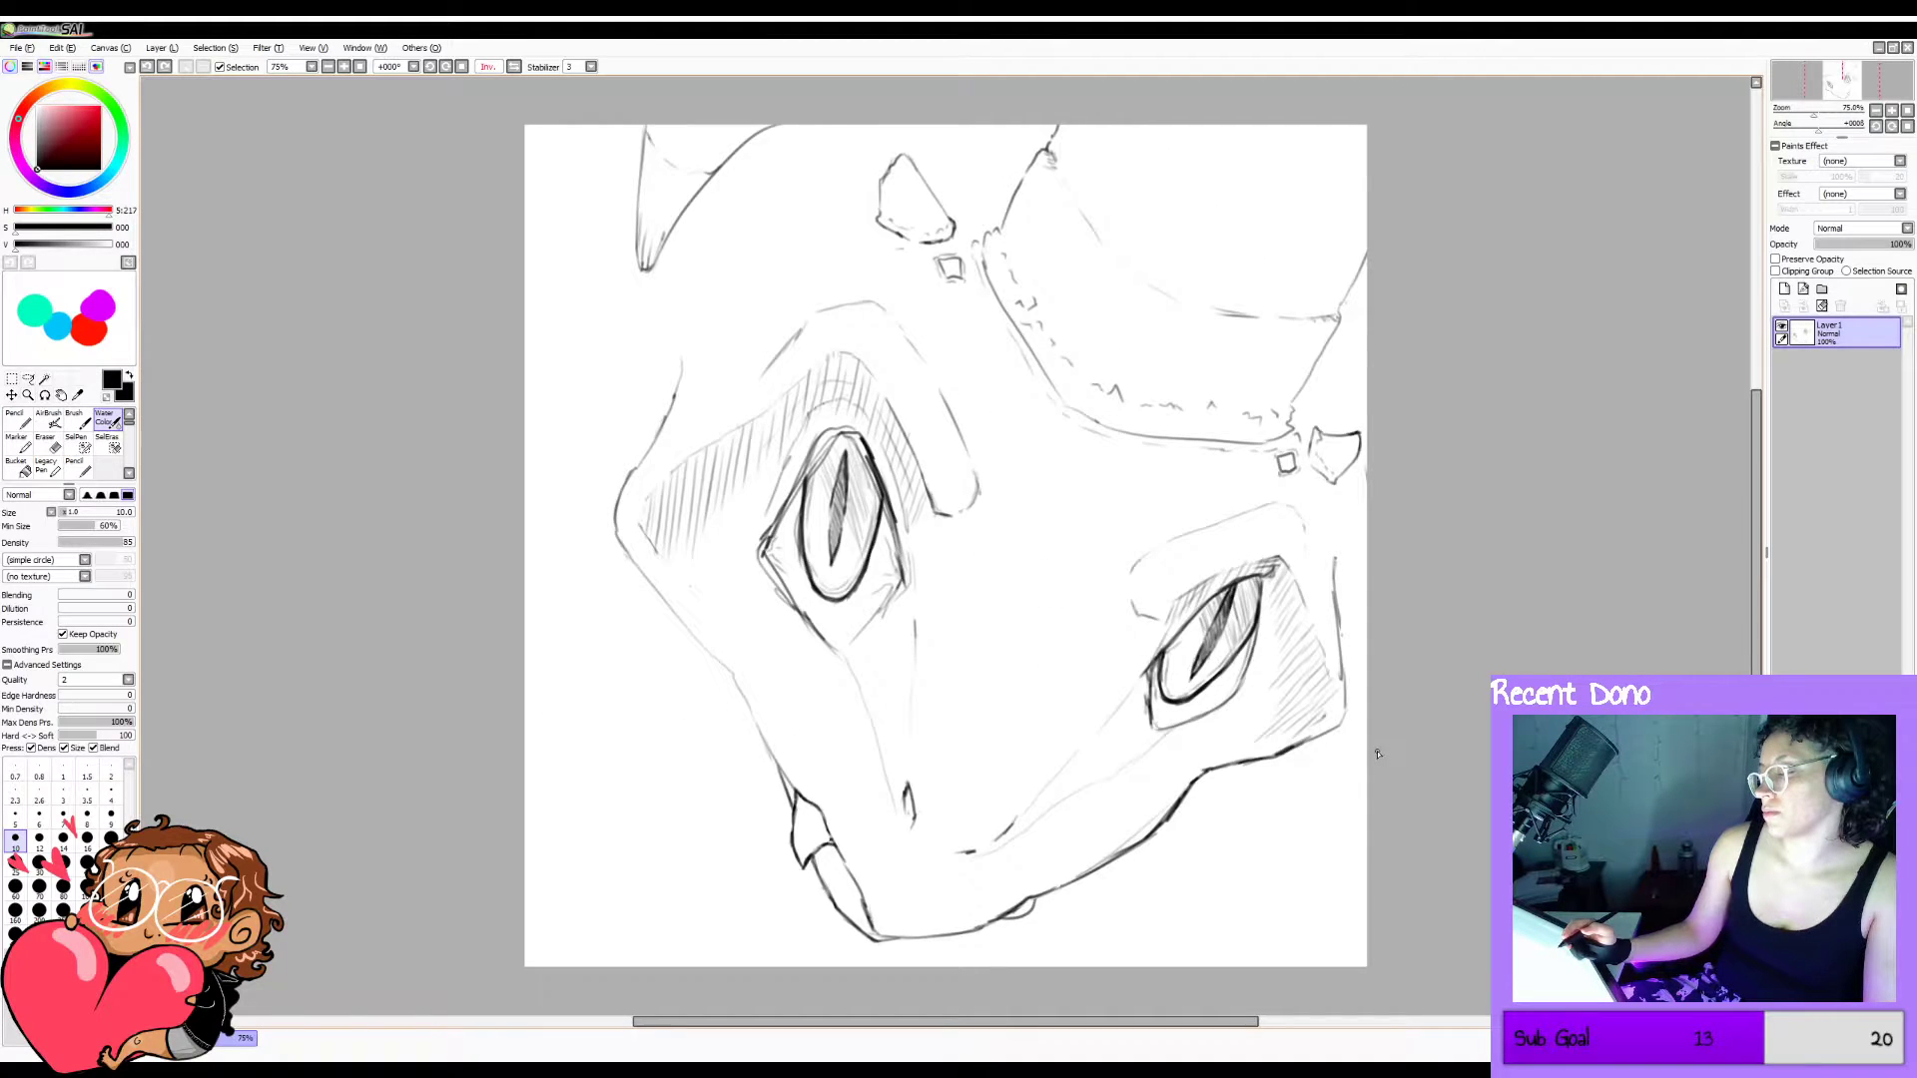
key(h)
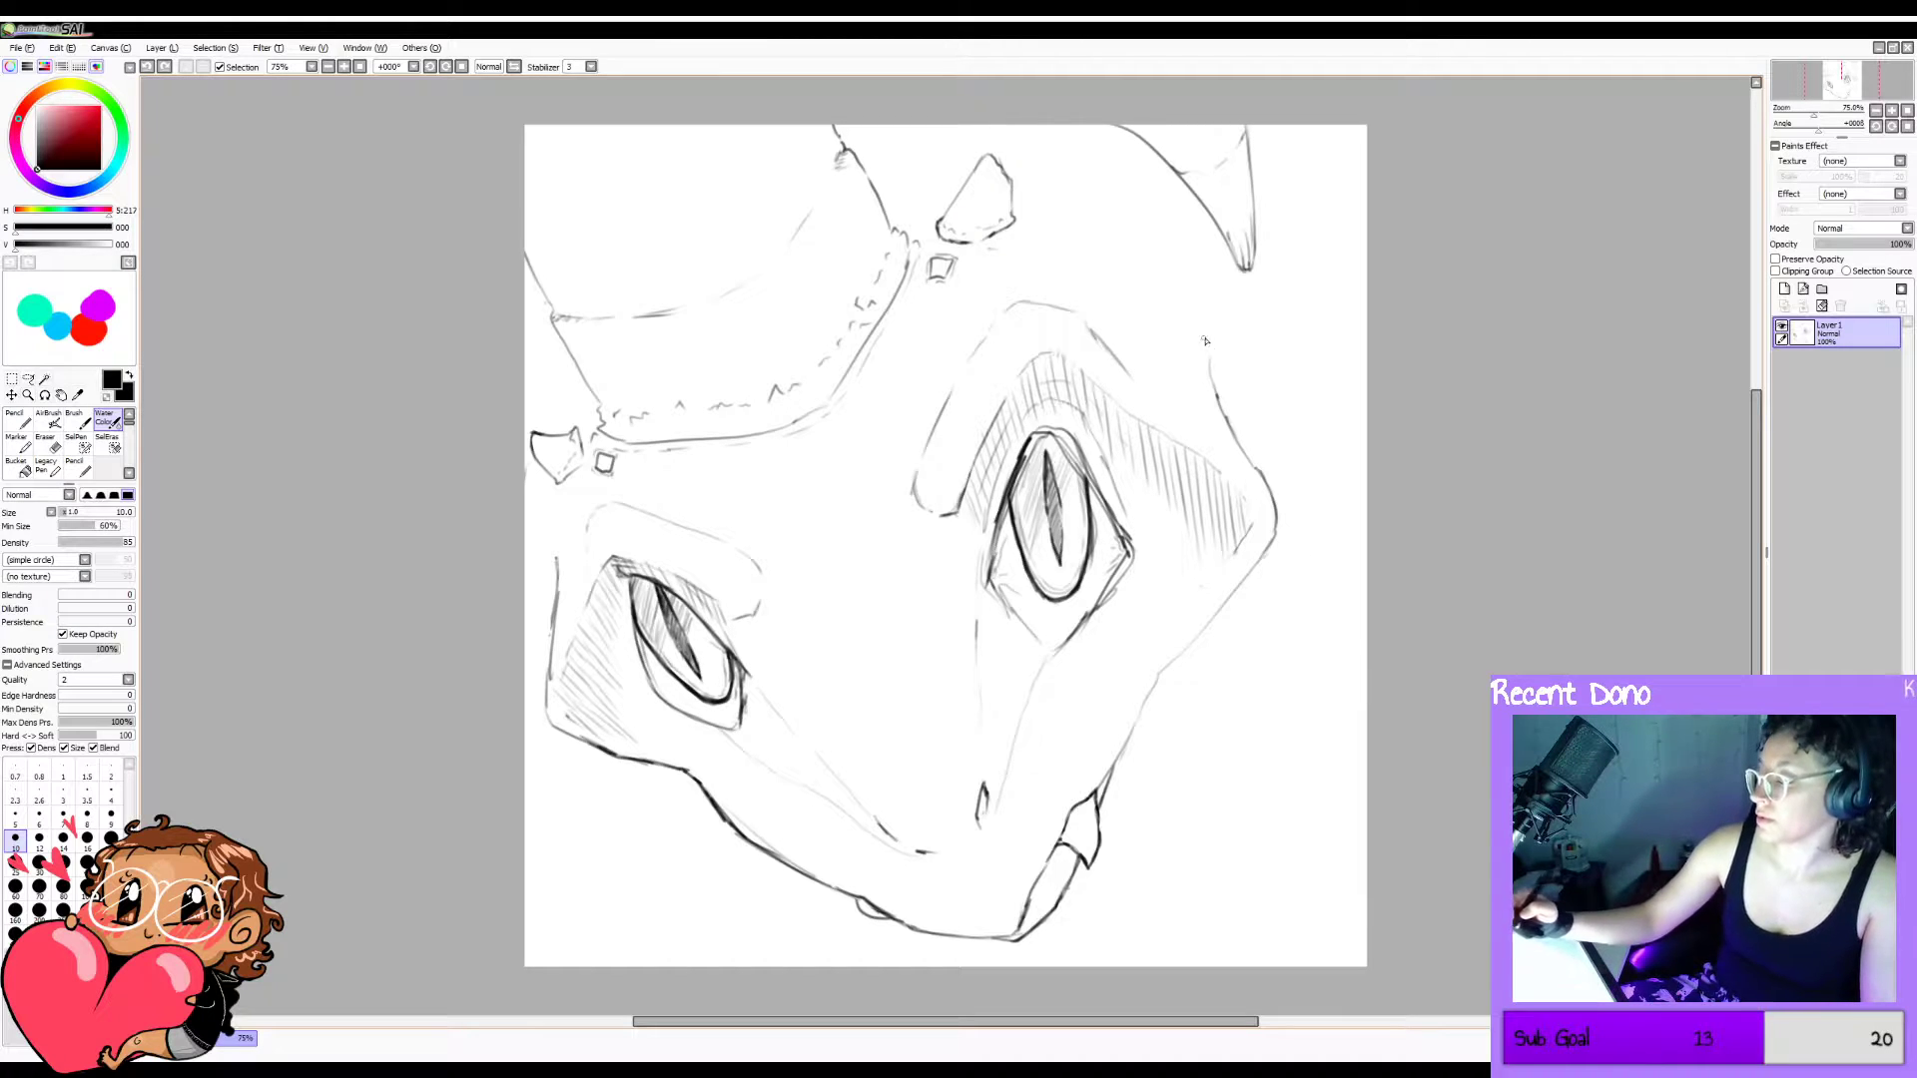
drag(1210, 366, 1191, 316)
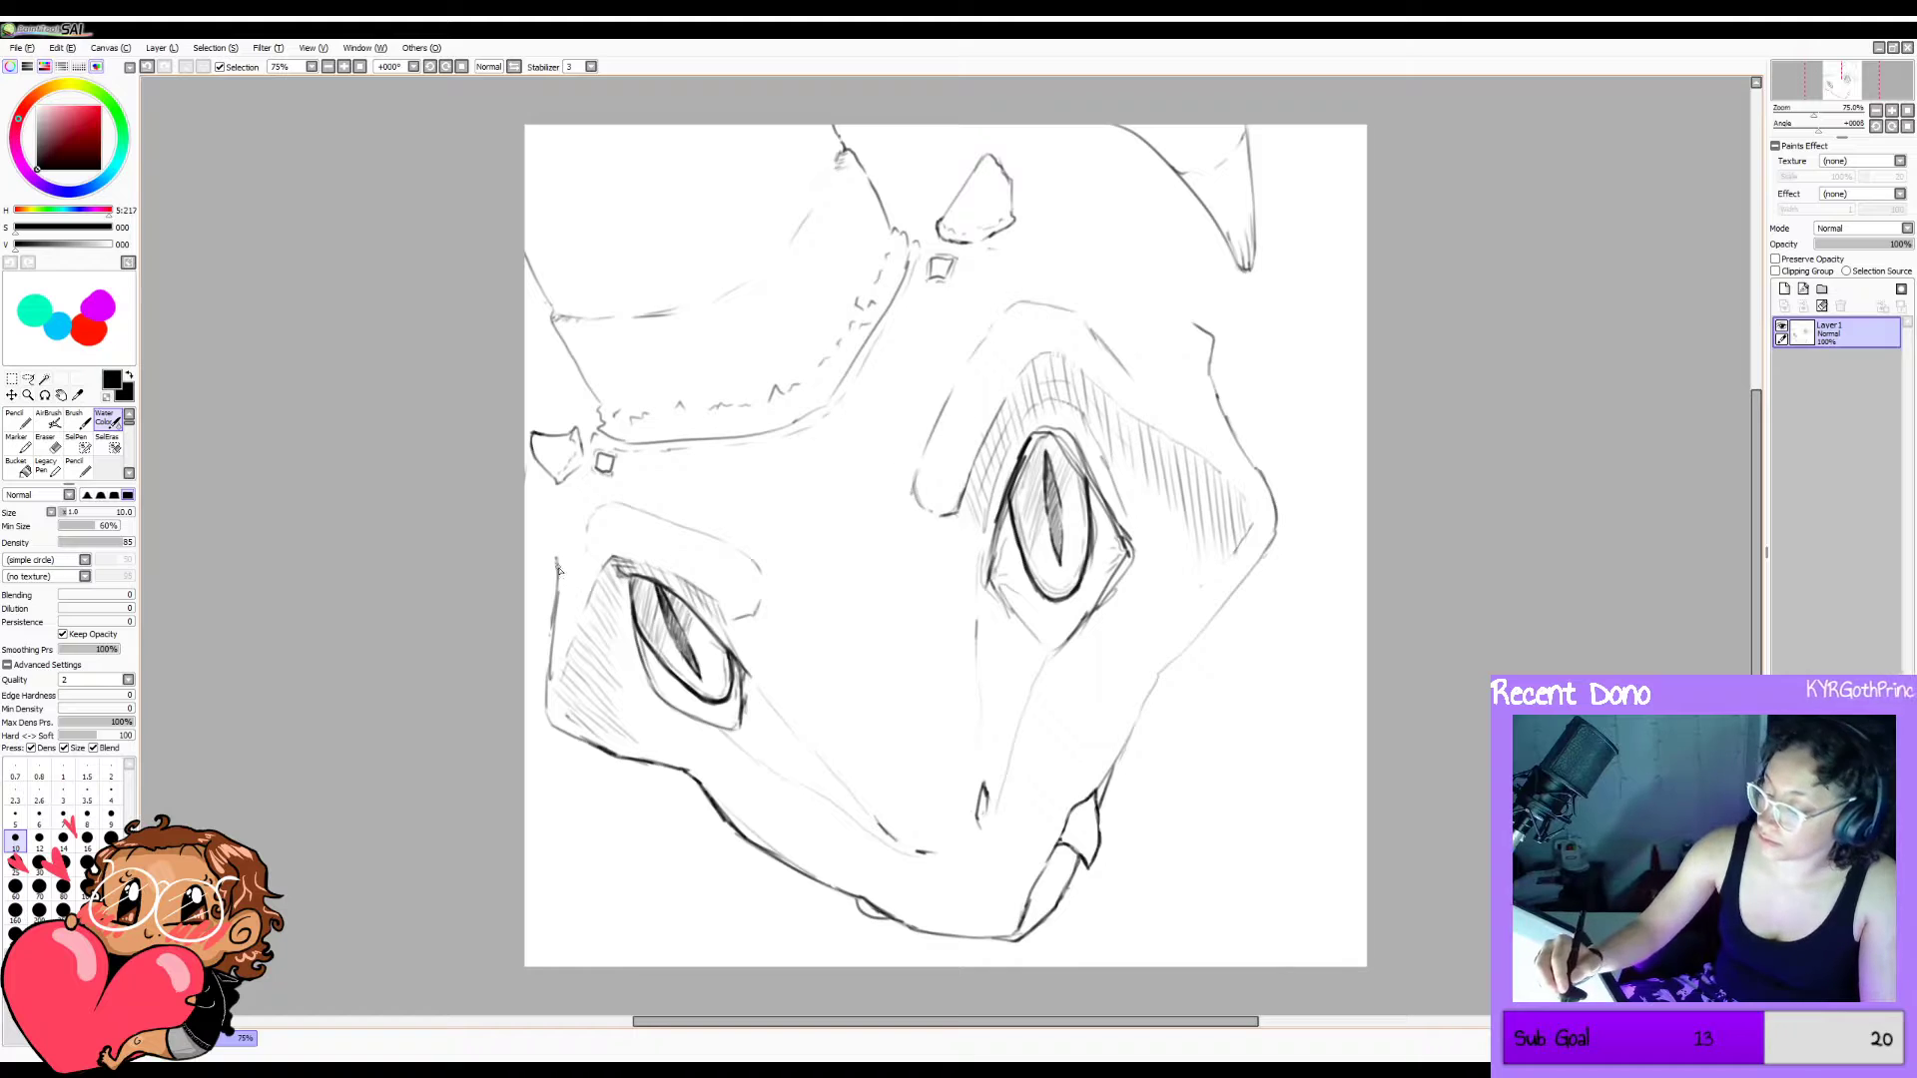
Erase the upper end of the outline beside the left eye and redraw it as a small pointed notch at the canvas edge.
key(e)
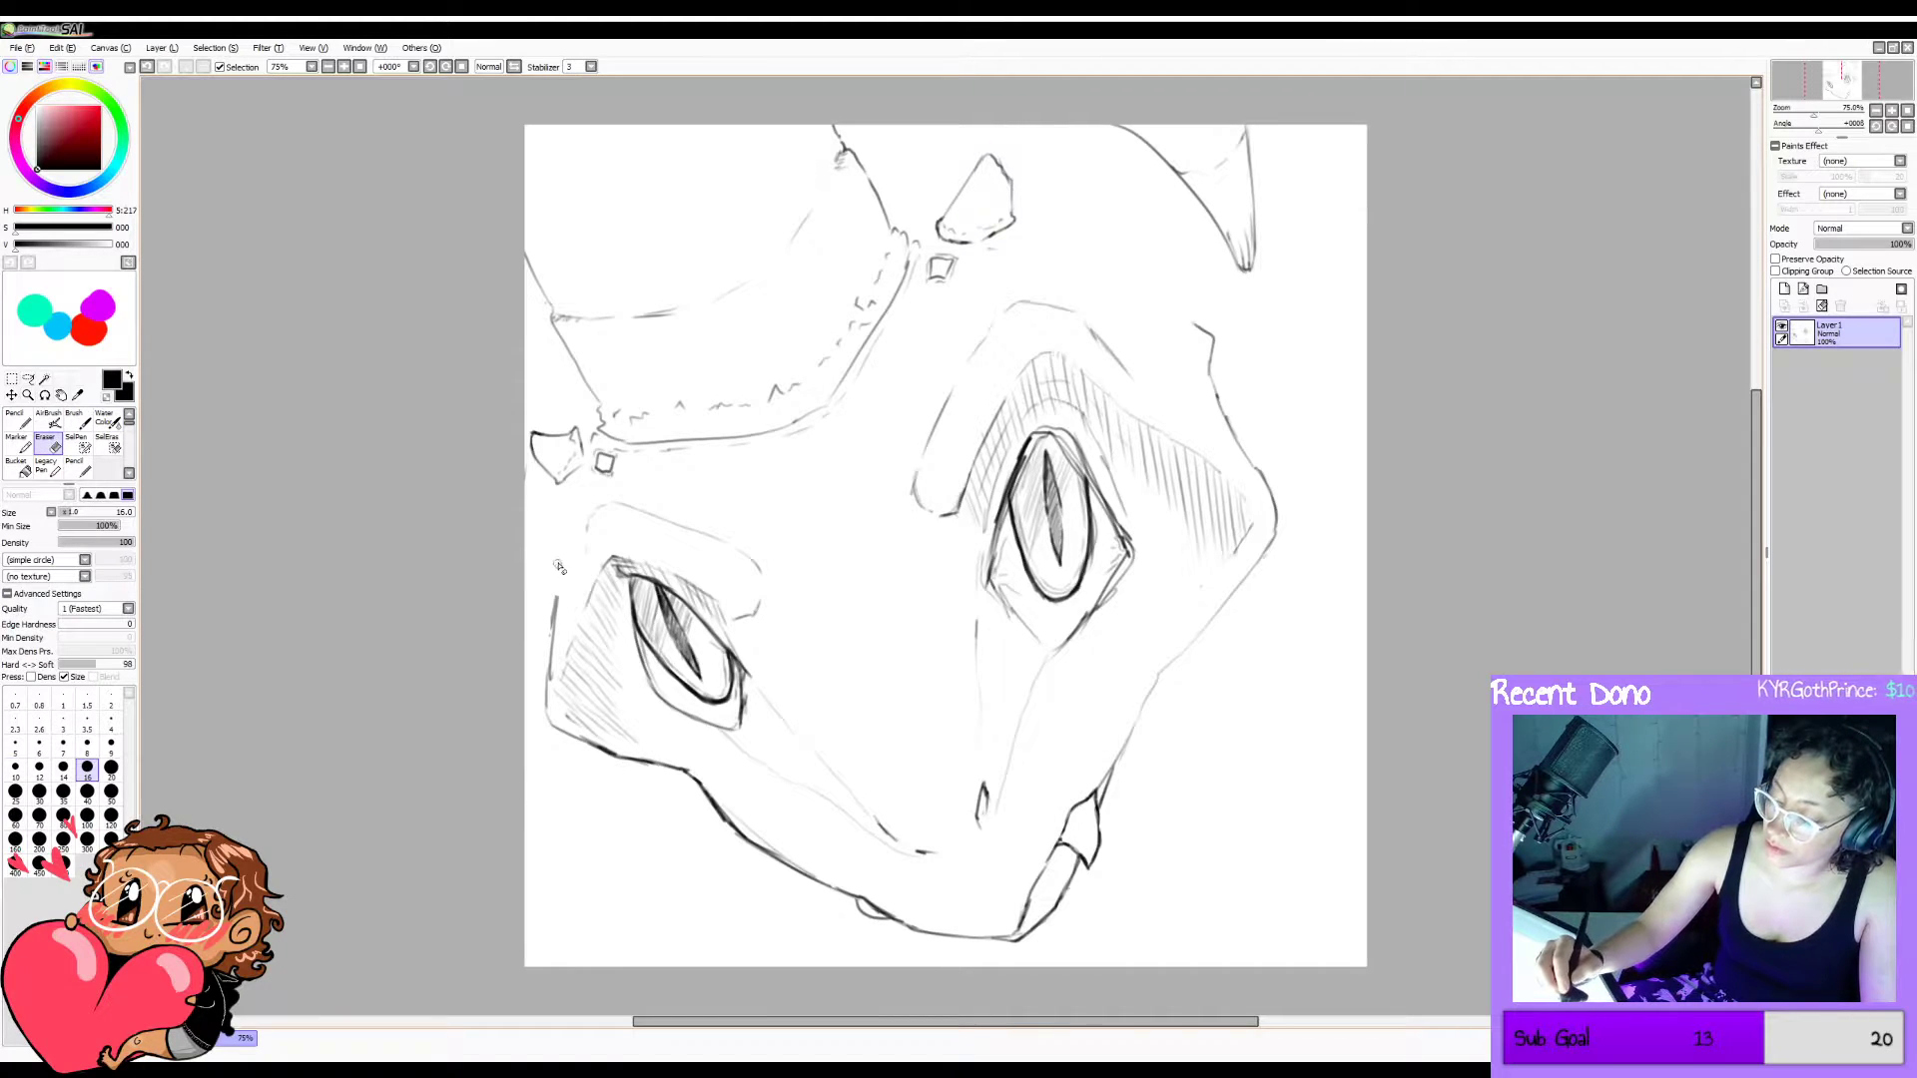
key(h)
key(h)
key(e)
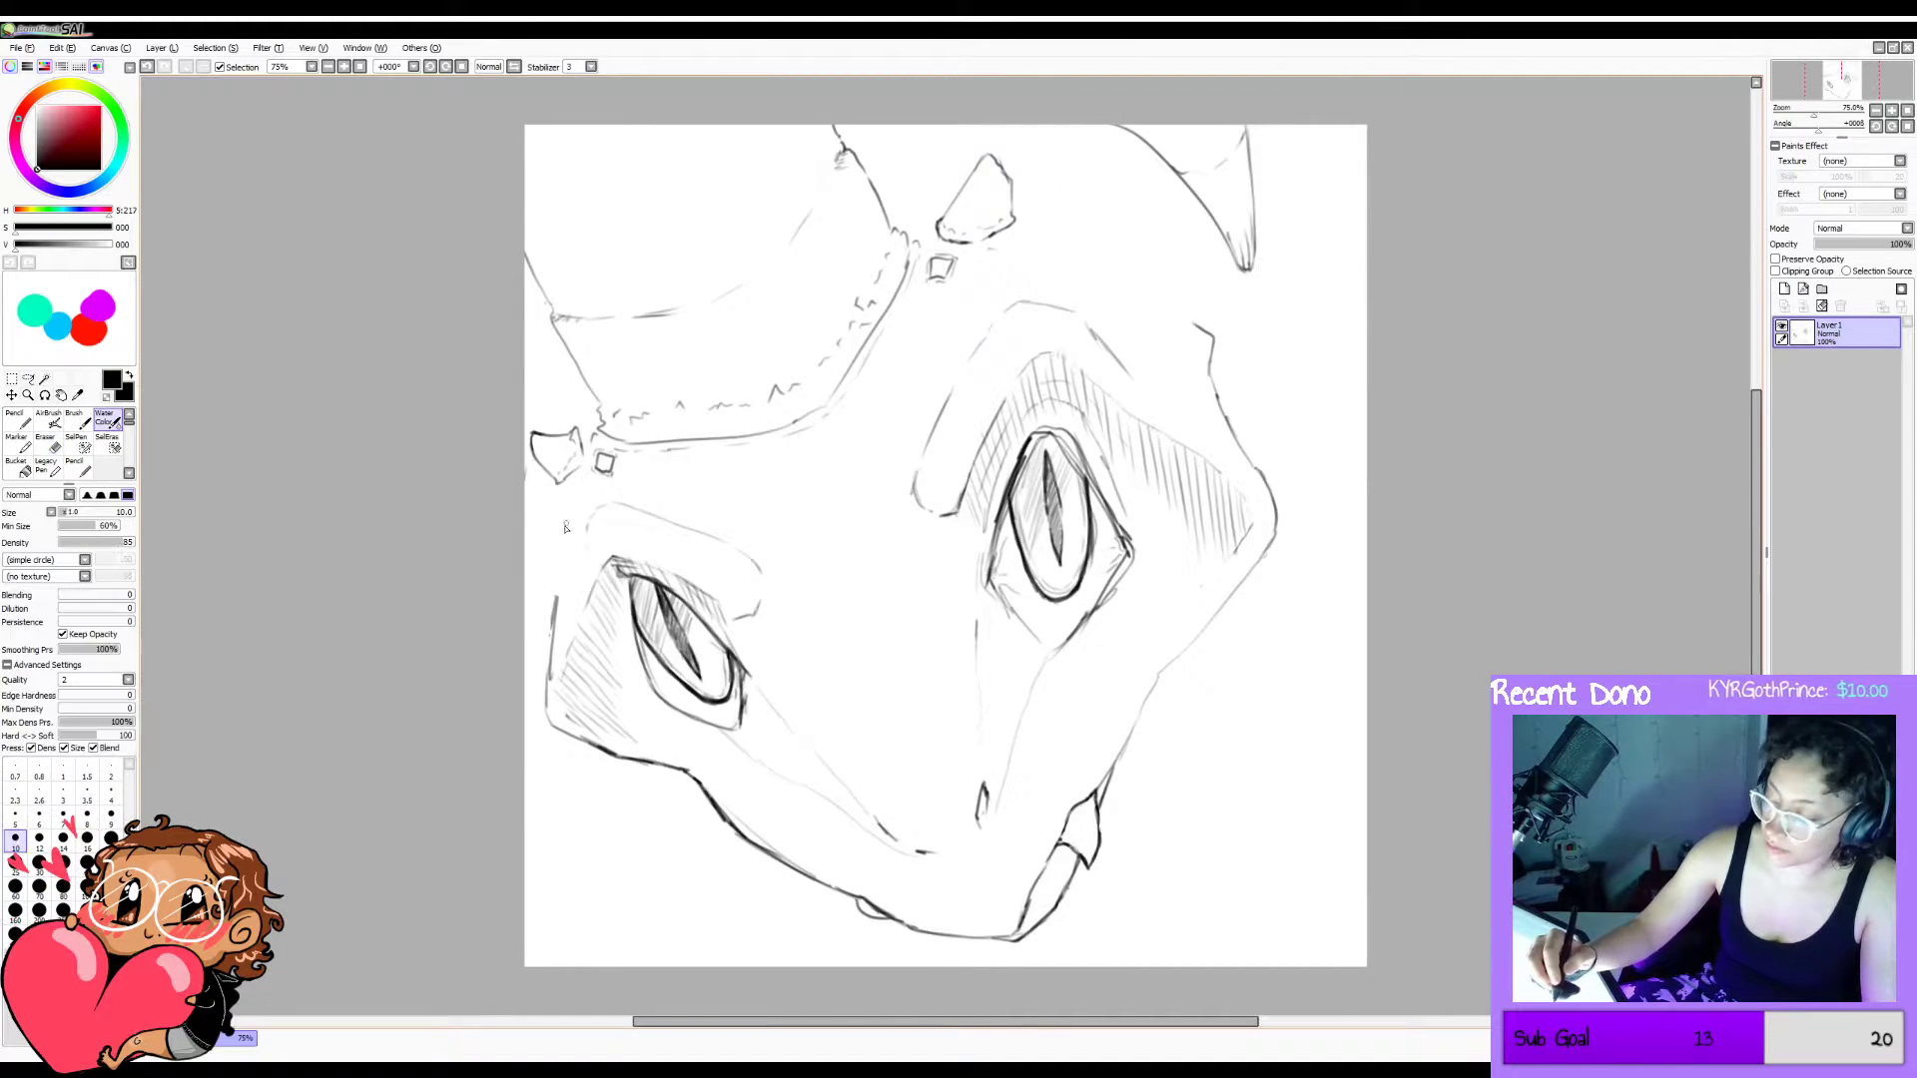
mouse_move(553, 596)
mouse_down()
mouse_move(558, 546)
mouse_move(558, 595)
mouse_up()
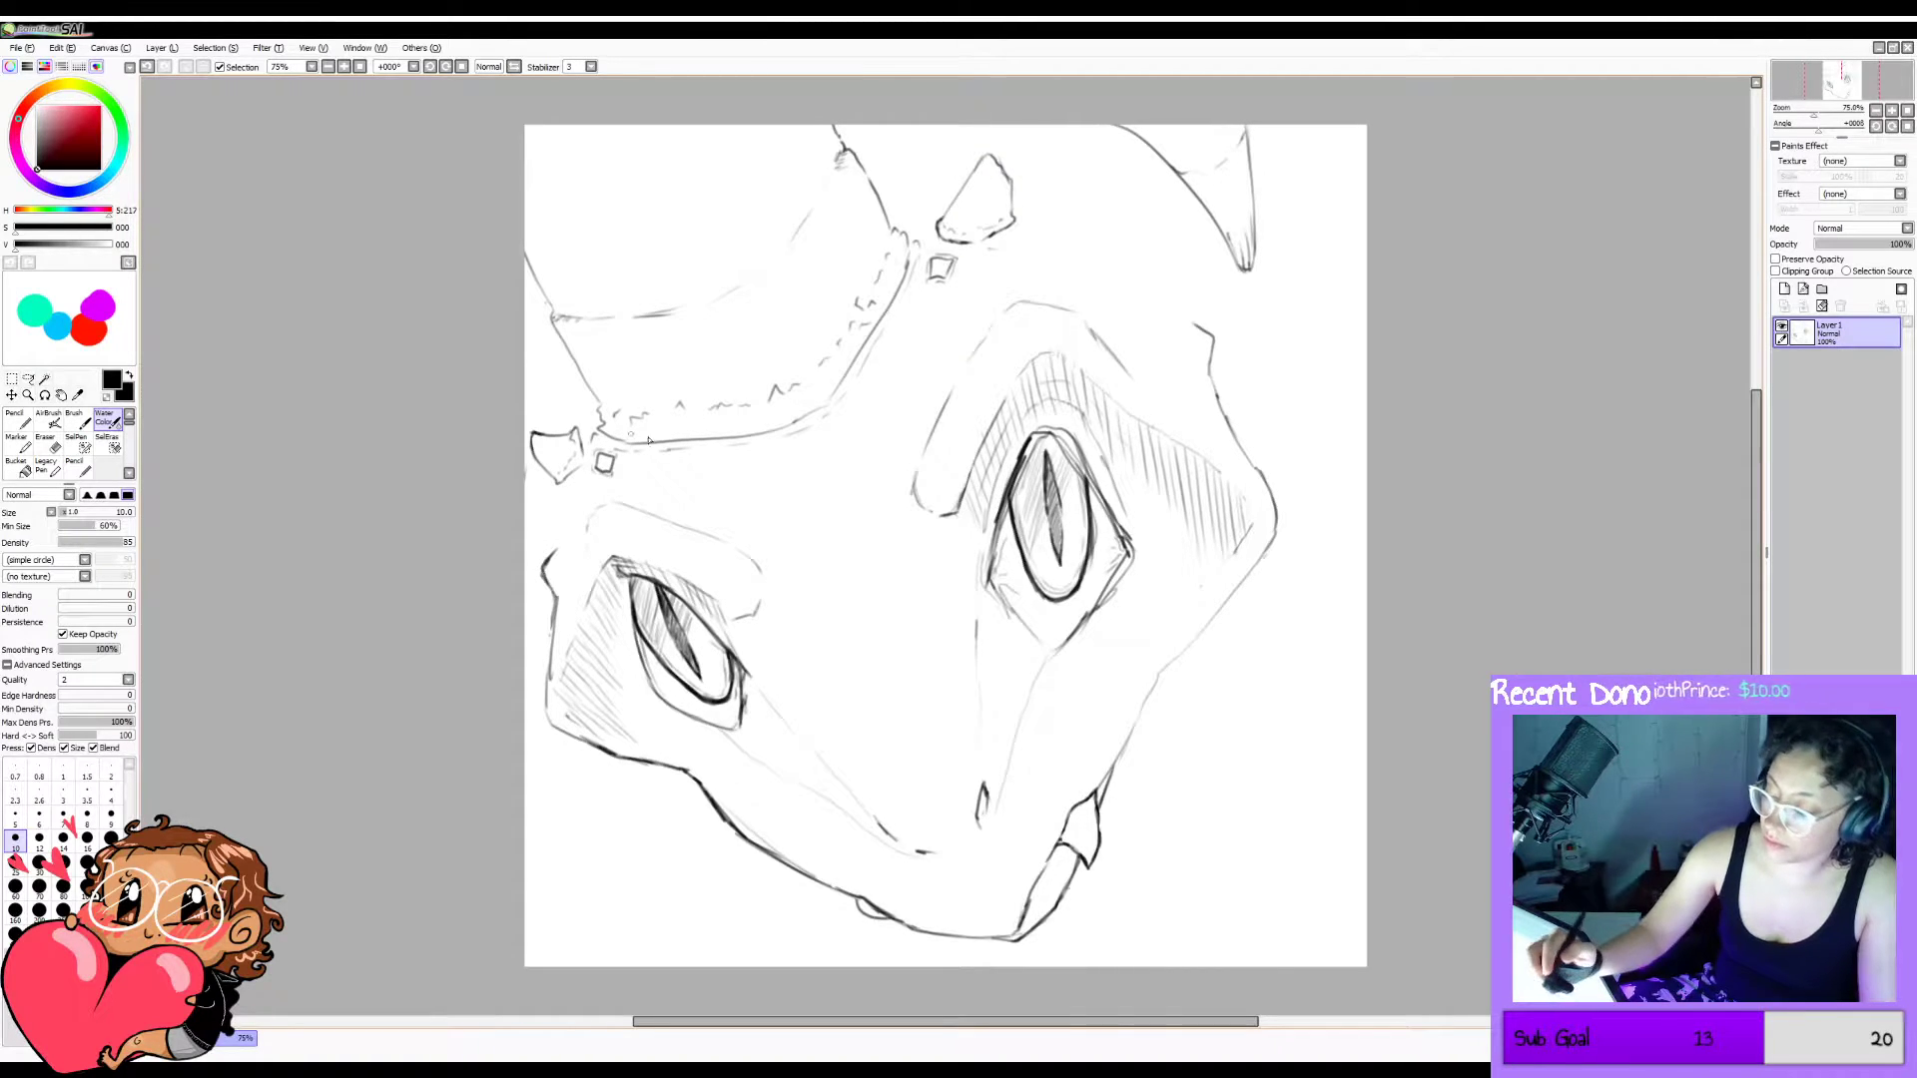
key(ctrl+z)
key(ctrl+z)
key(ctrl+z)
key(ctrl+z)
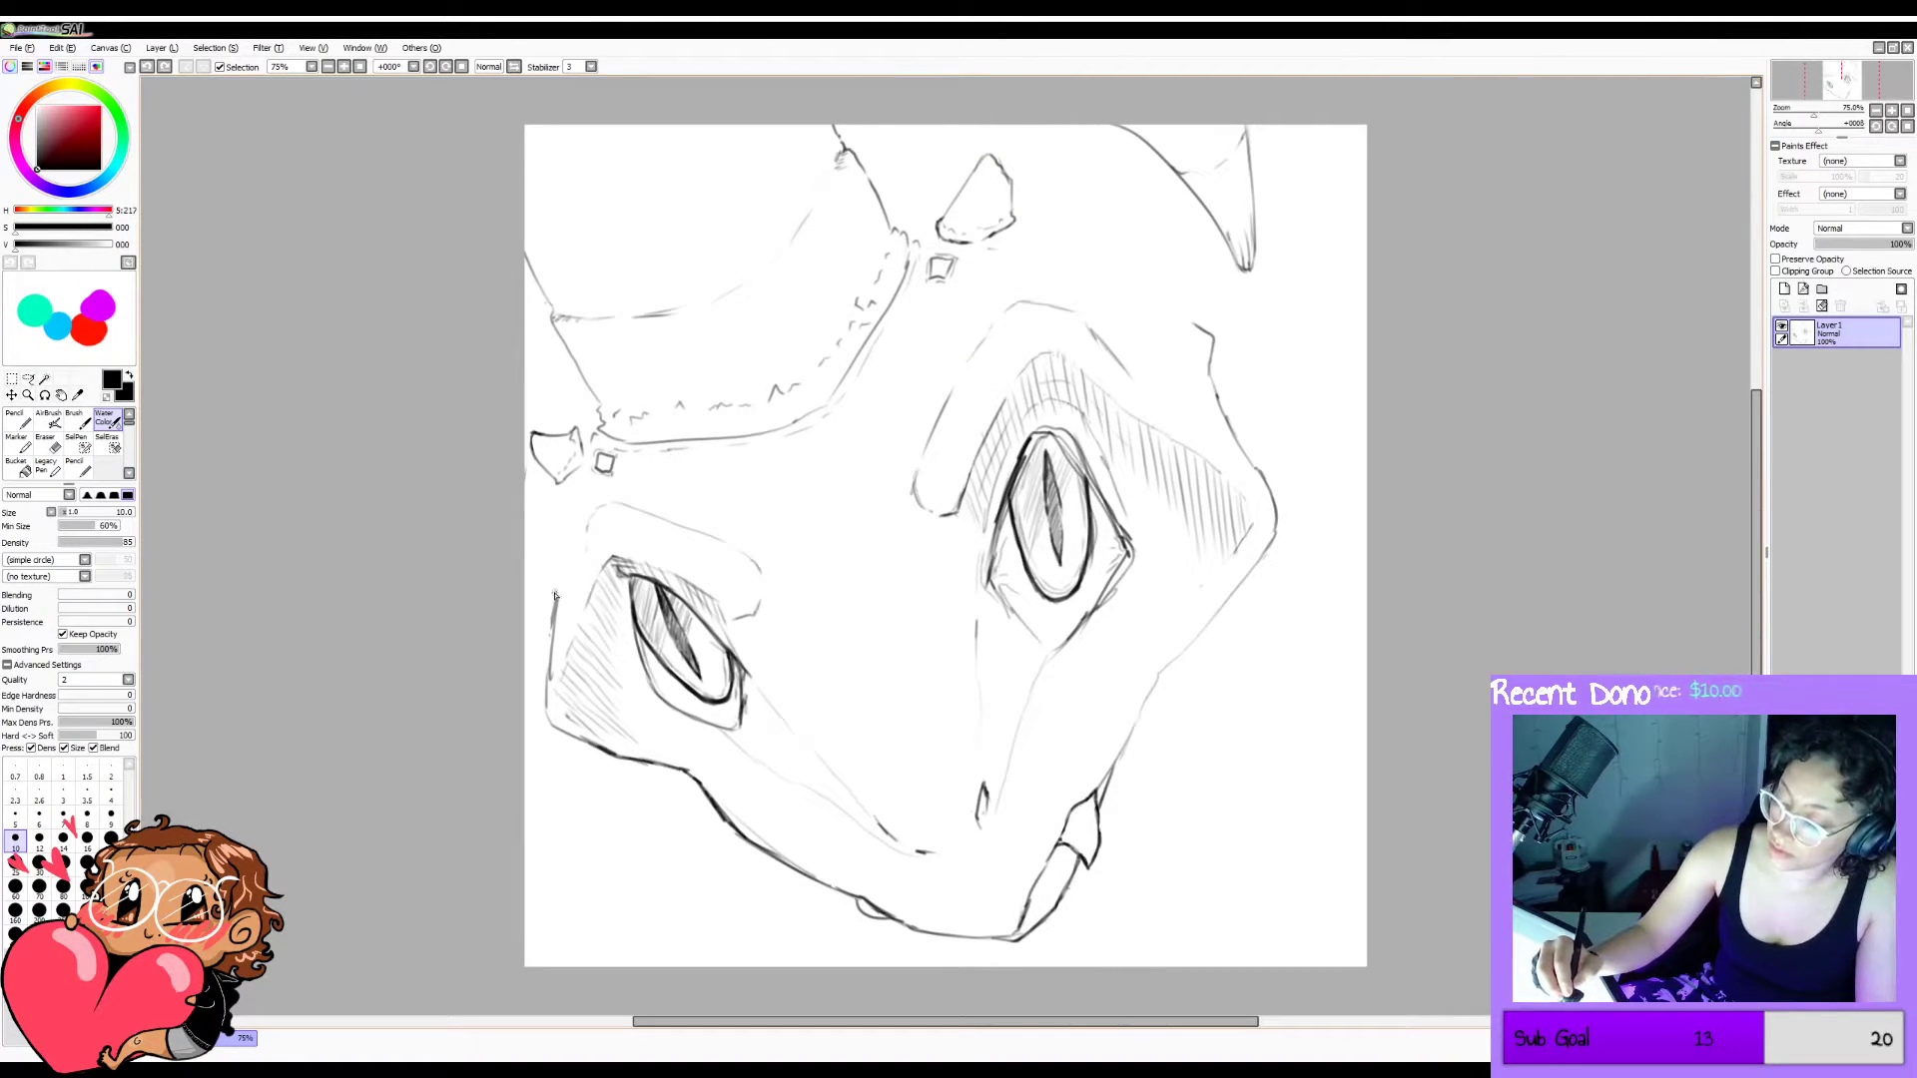
mouse_move(555, 598)
mouse_down()
mouse_move(552, 553)
mouse_move(557, 597)
mouse_up()
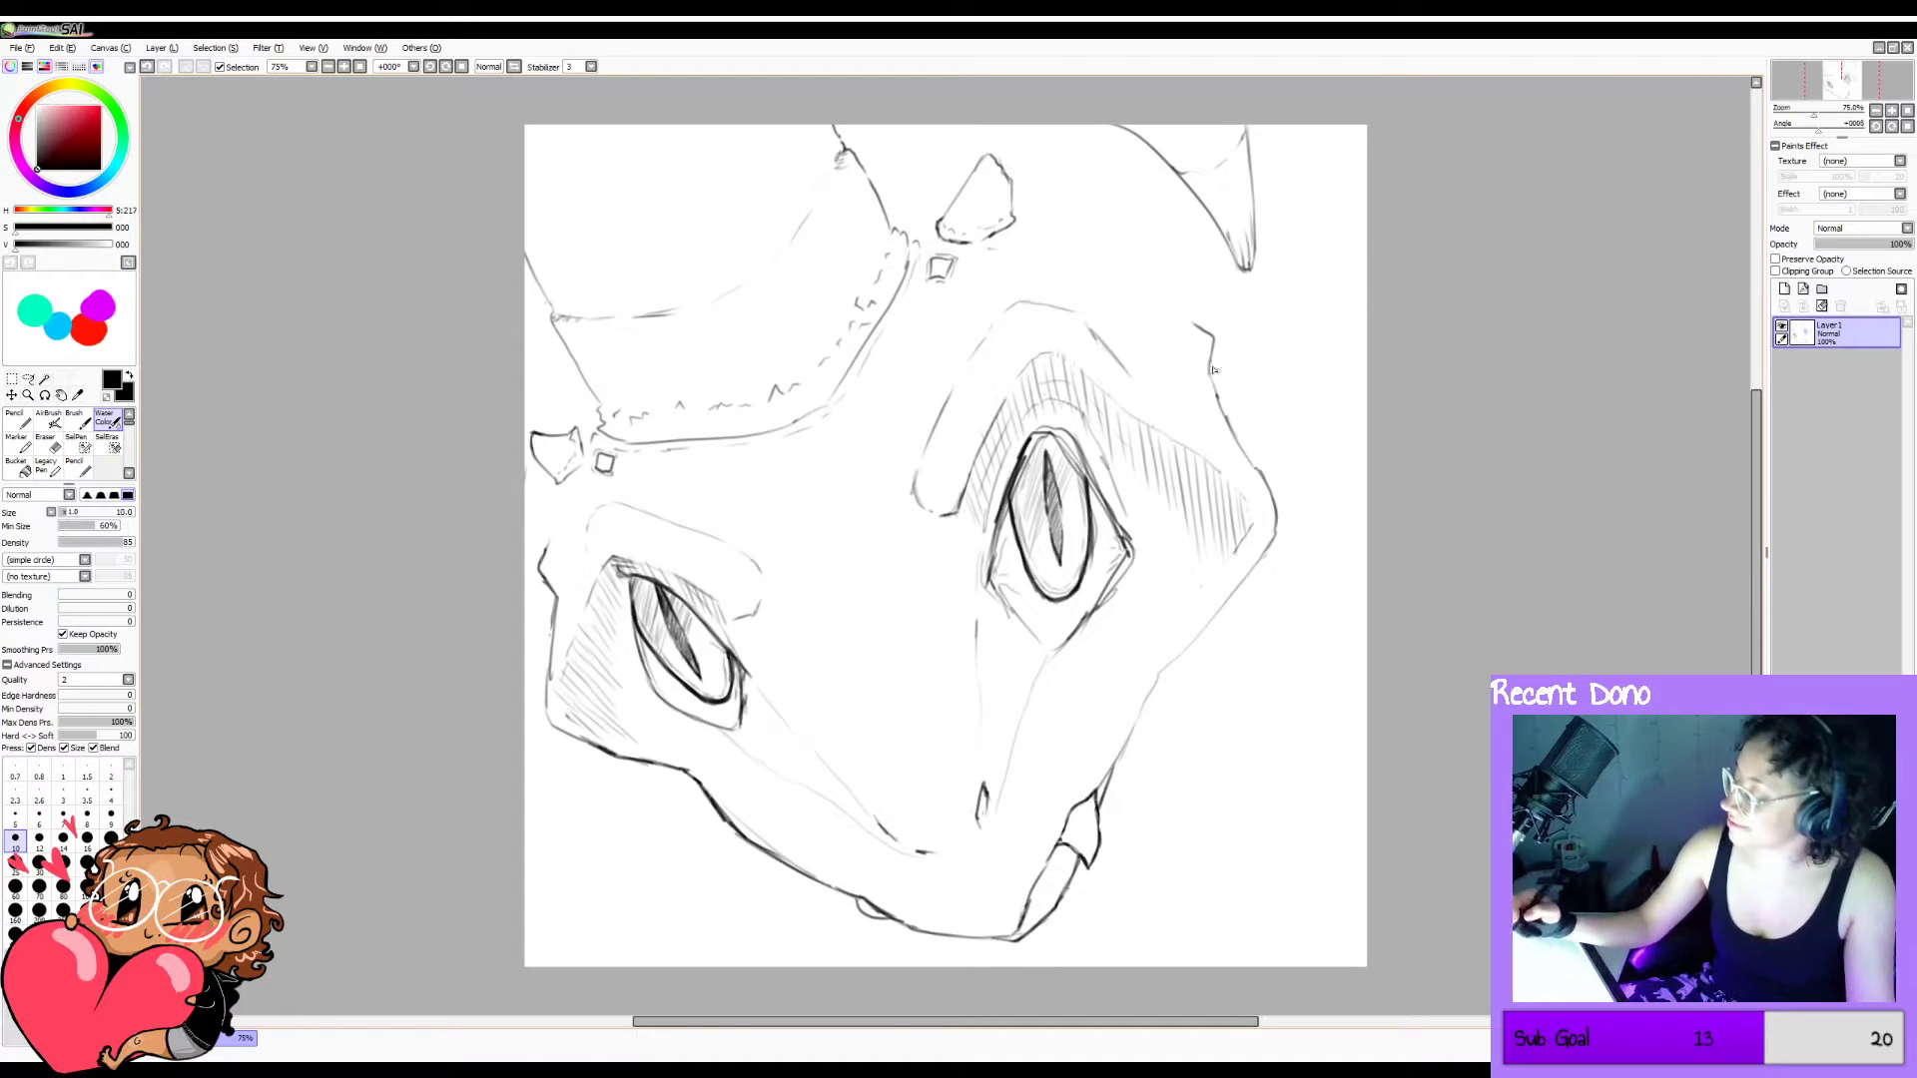
mouse_move(1191, 321)
mouse_down()
mouse_move(1171, 234)
mouse_move(1067, 131)
mouse_up()
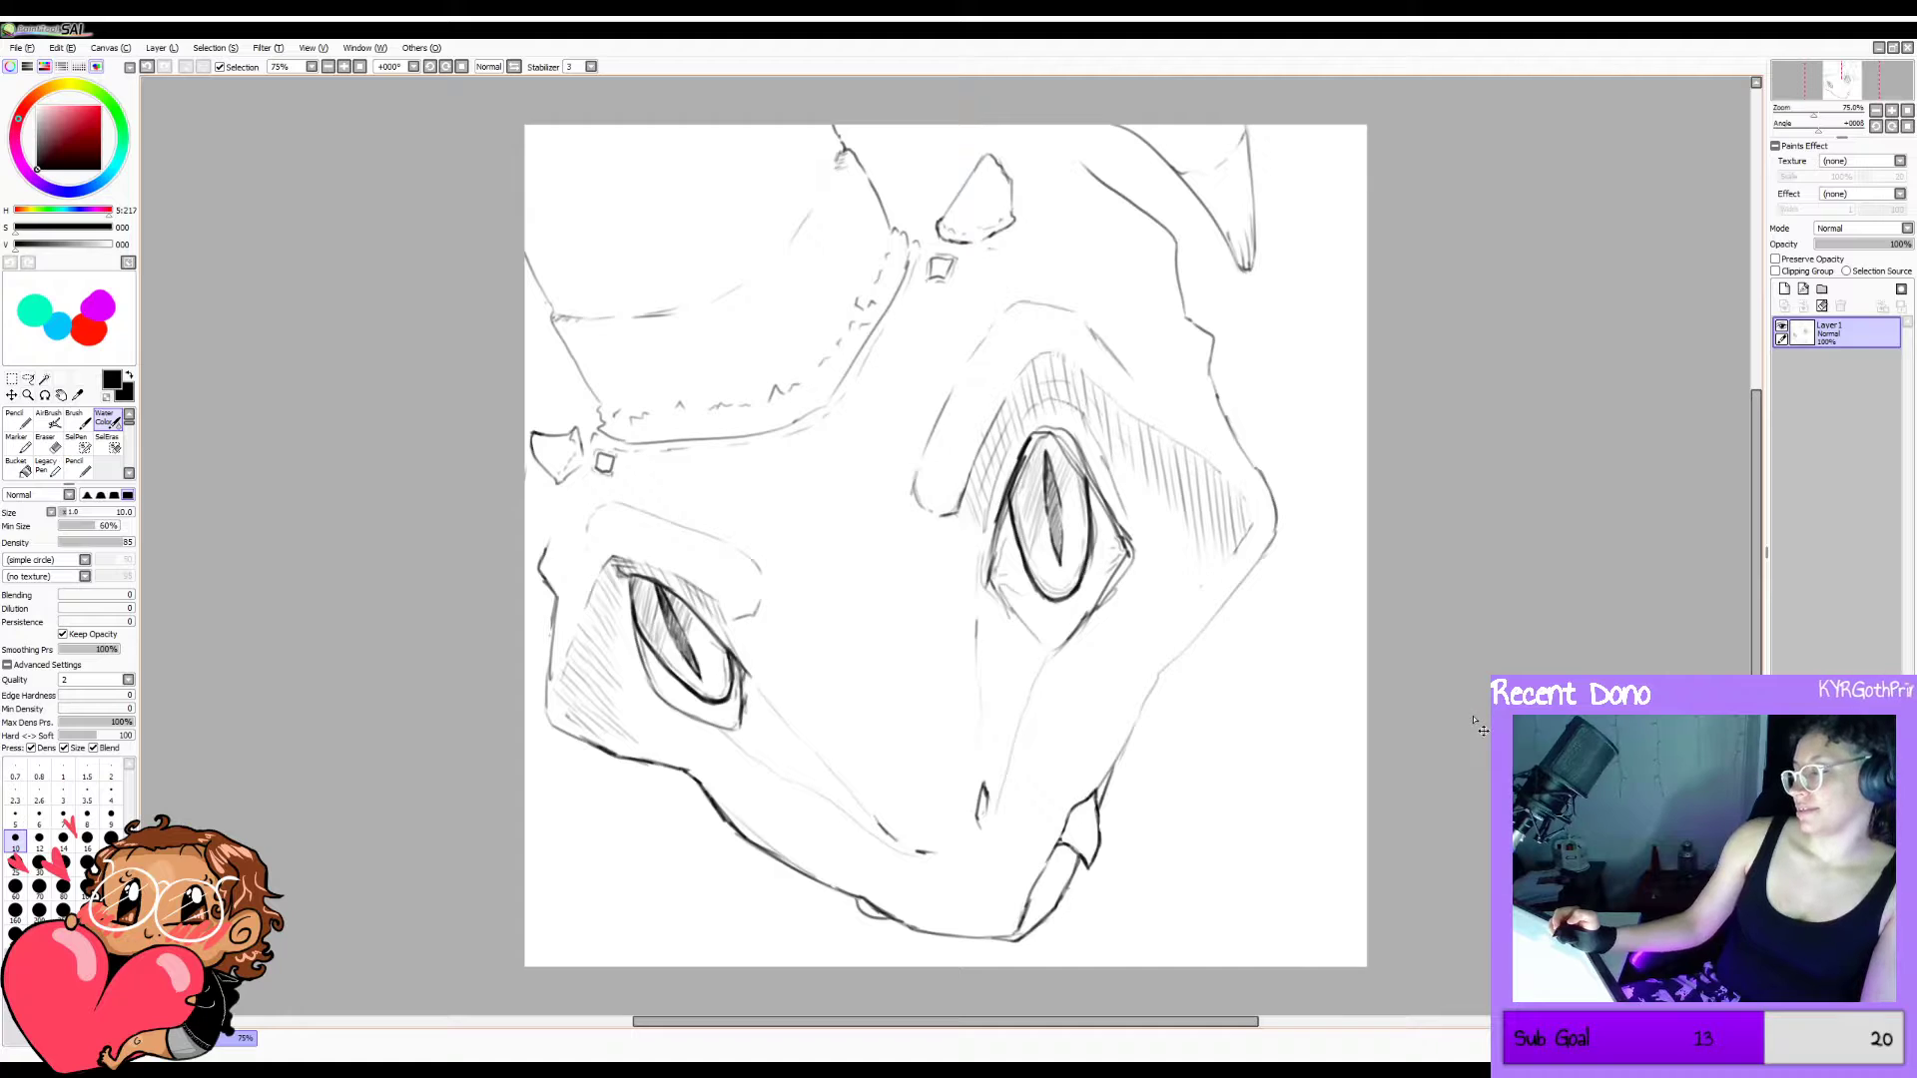
key(ctrl+z)
key(ctrl+z)
Draw a jagged scaly edge from the notch above the right eye up to the large horn, plus a short jagged stroke above the left notch.
mouse_move(1190, 321)
mouse_down()
mouse_move(1163, 179)
mouse_move(1111, 118)
mouse_up()
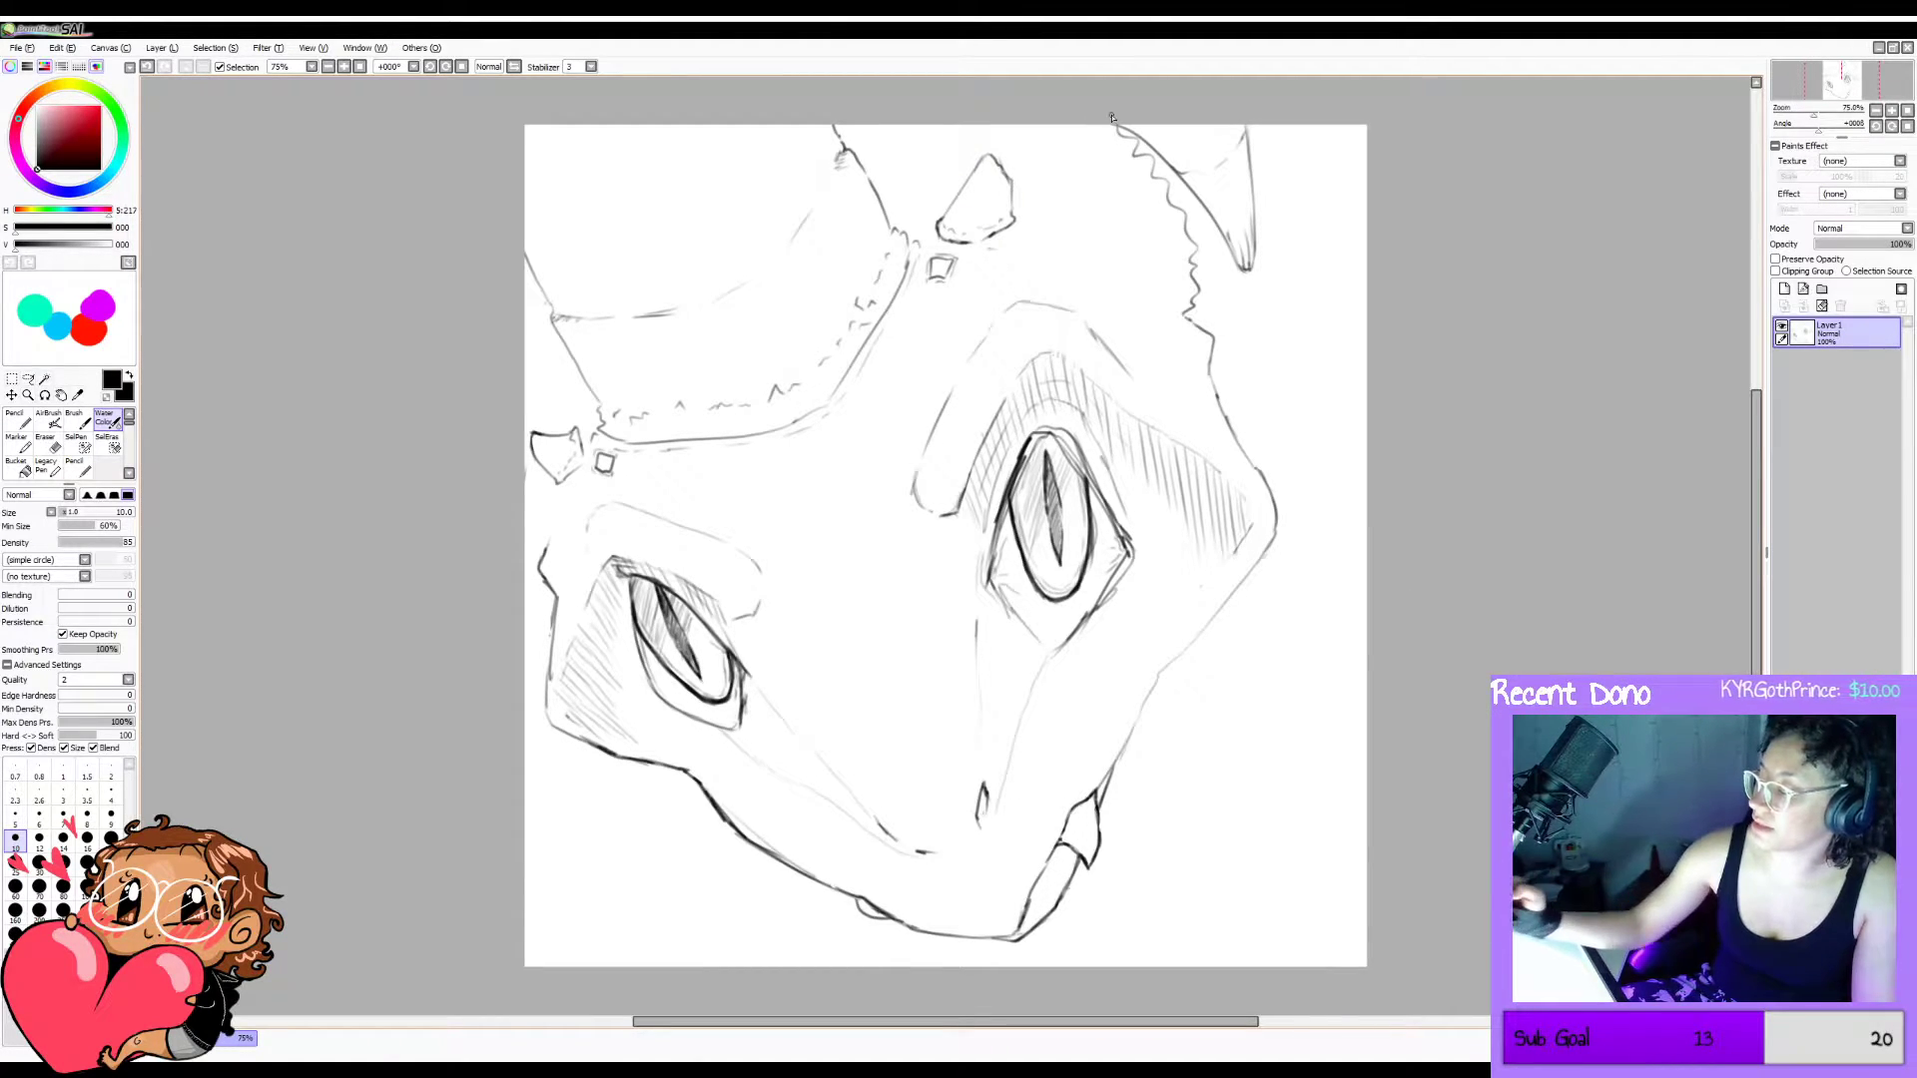
drag(547, 549, 533, 520)
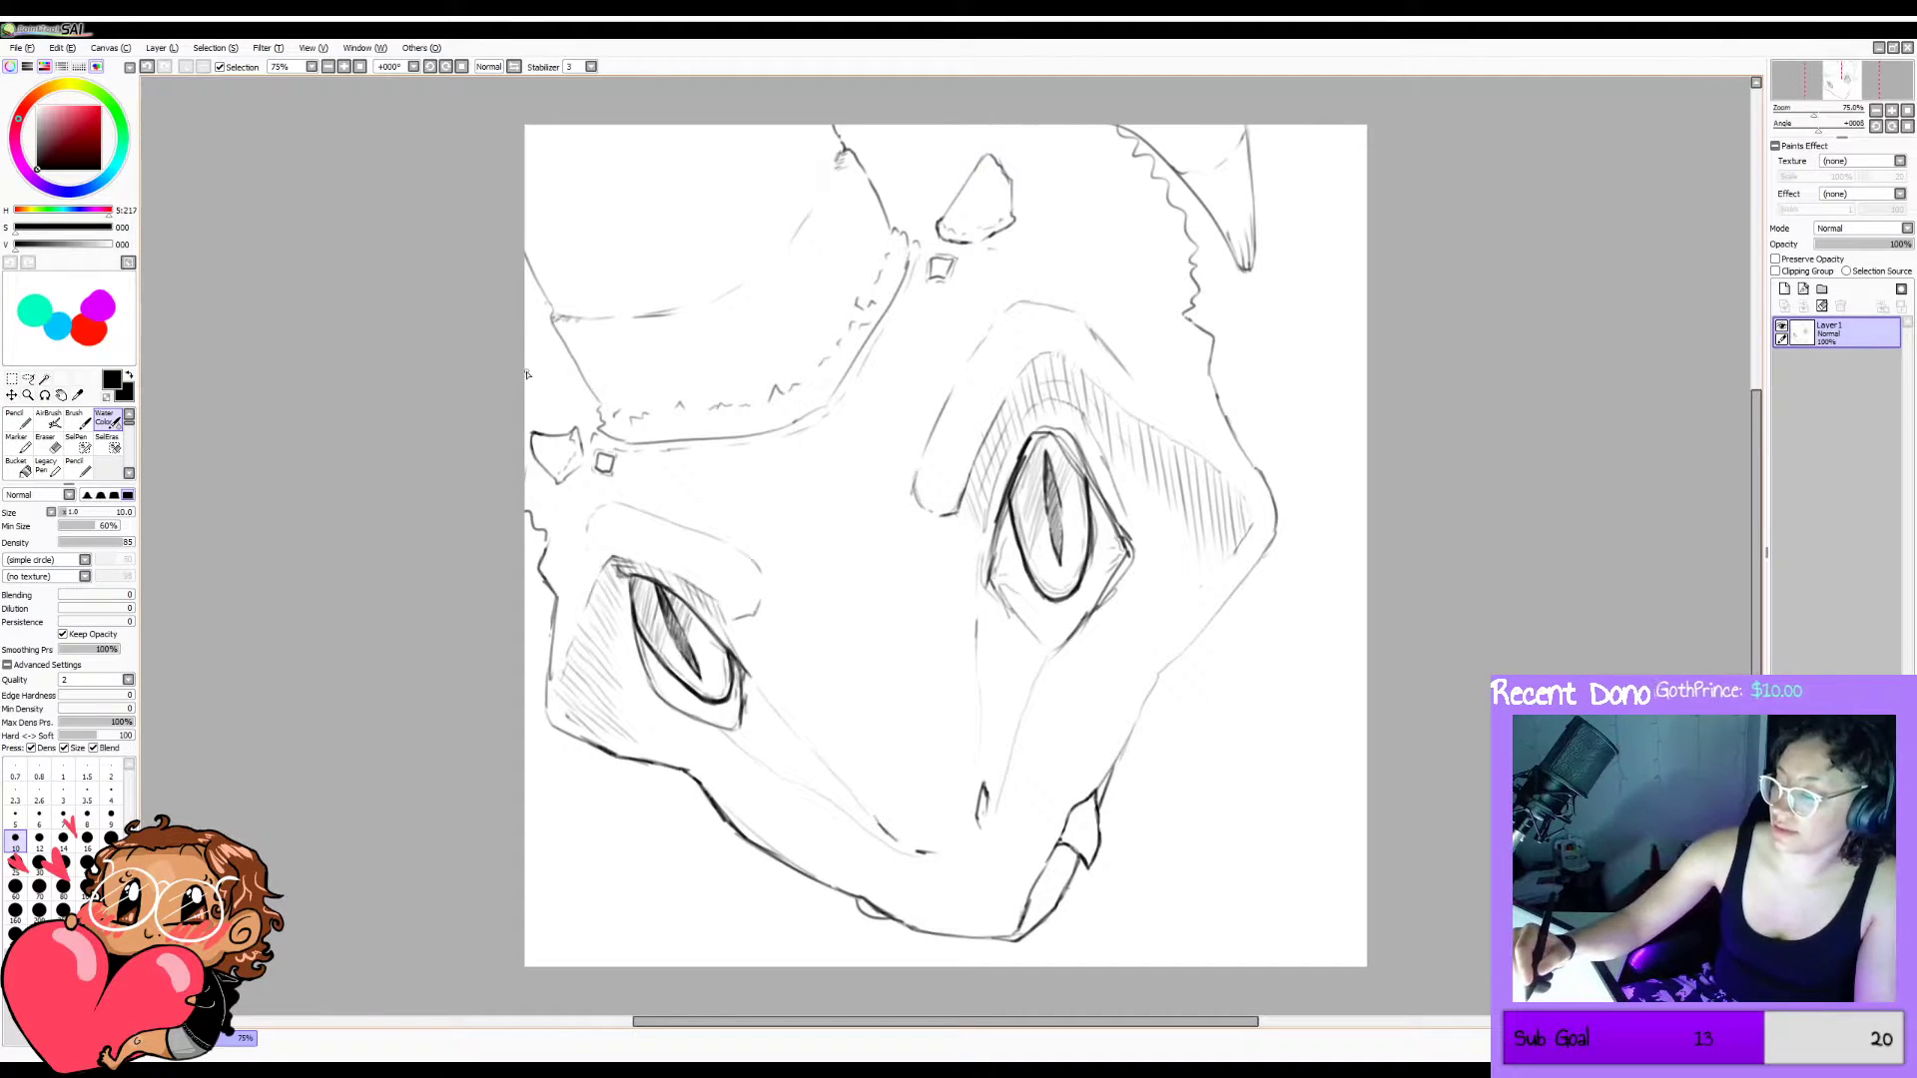
Try short jagged strokes beside the forehead plate at the canvas's left and top edges, and check them in the mirrored view.
drag(526, 376, 537, 307)
mouse_move(857, 155)
mouse_down()
mouse_move(884, 127)
mouse_move(947, 132)
mouse_move(854, 150)
mouse_move(892, 126)
mouse_up()
key(ctrl+z)
key(ctrl+z)
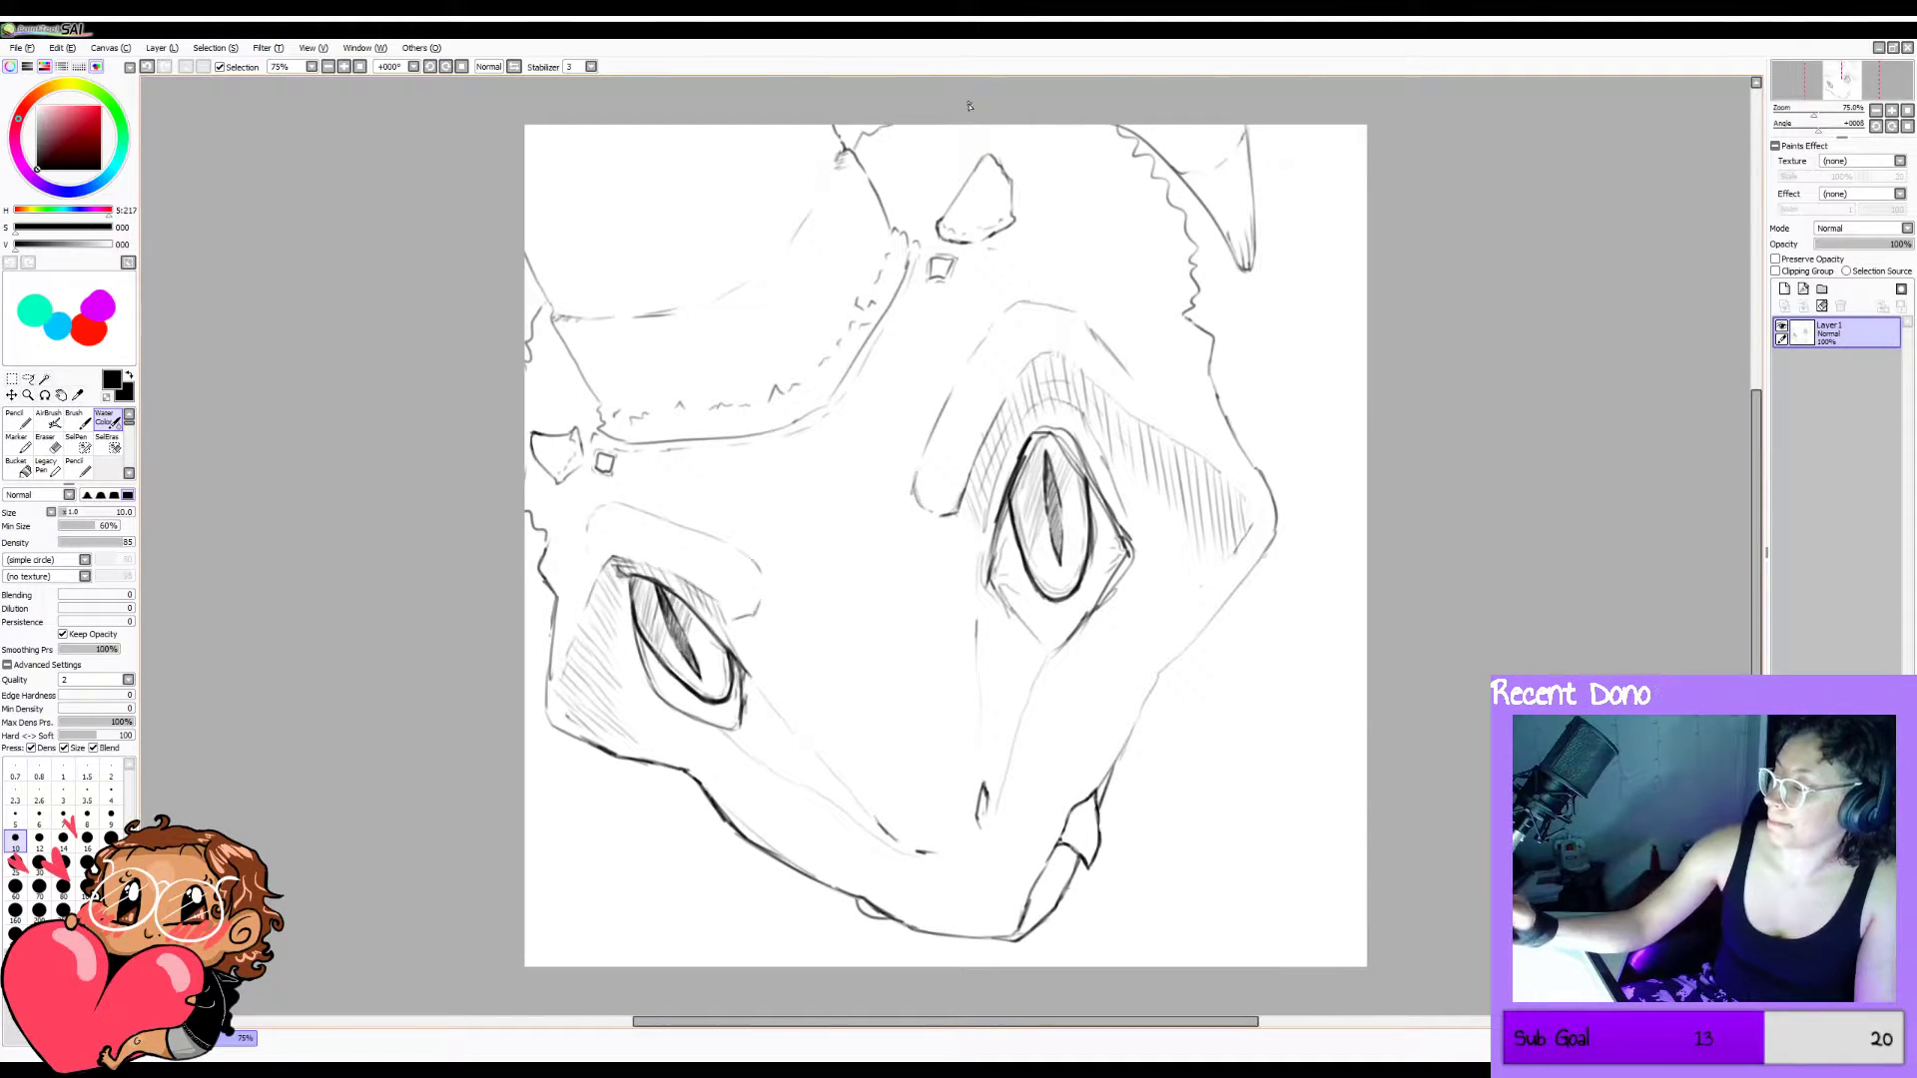
key(h)
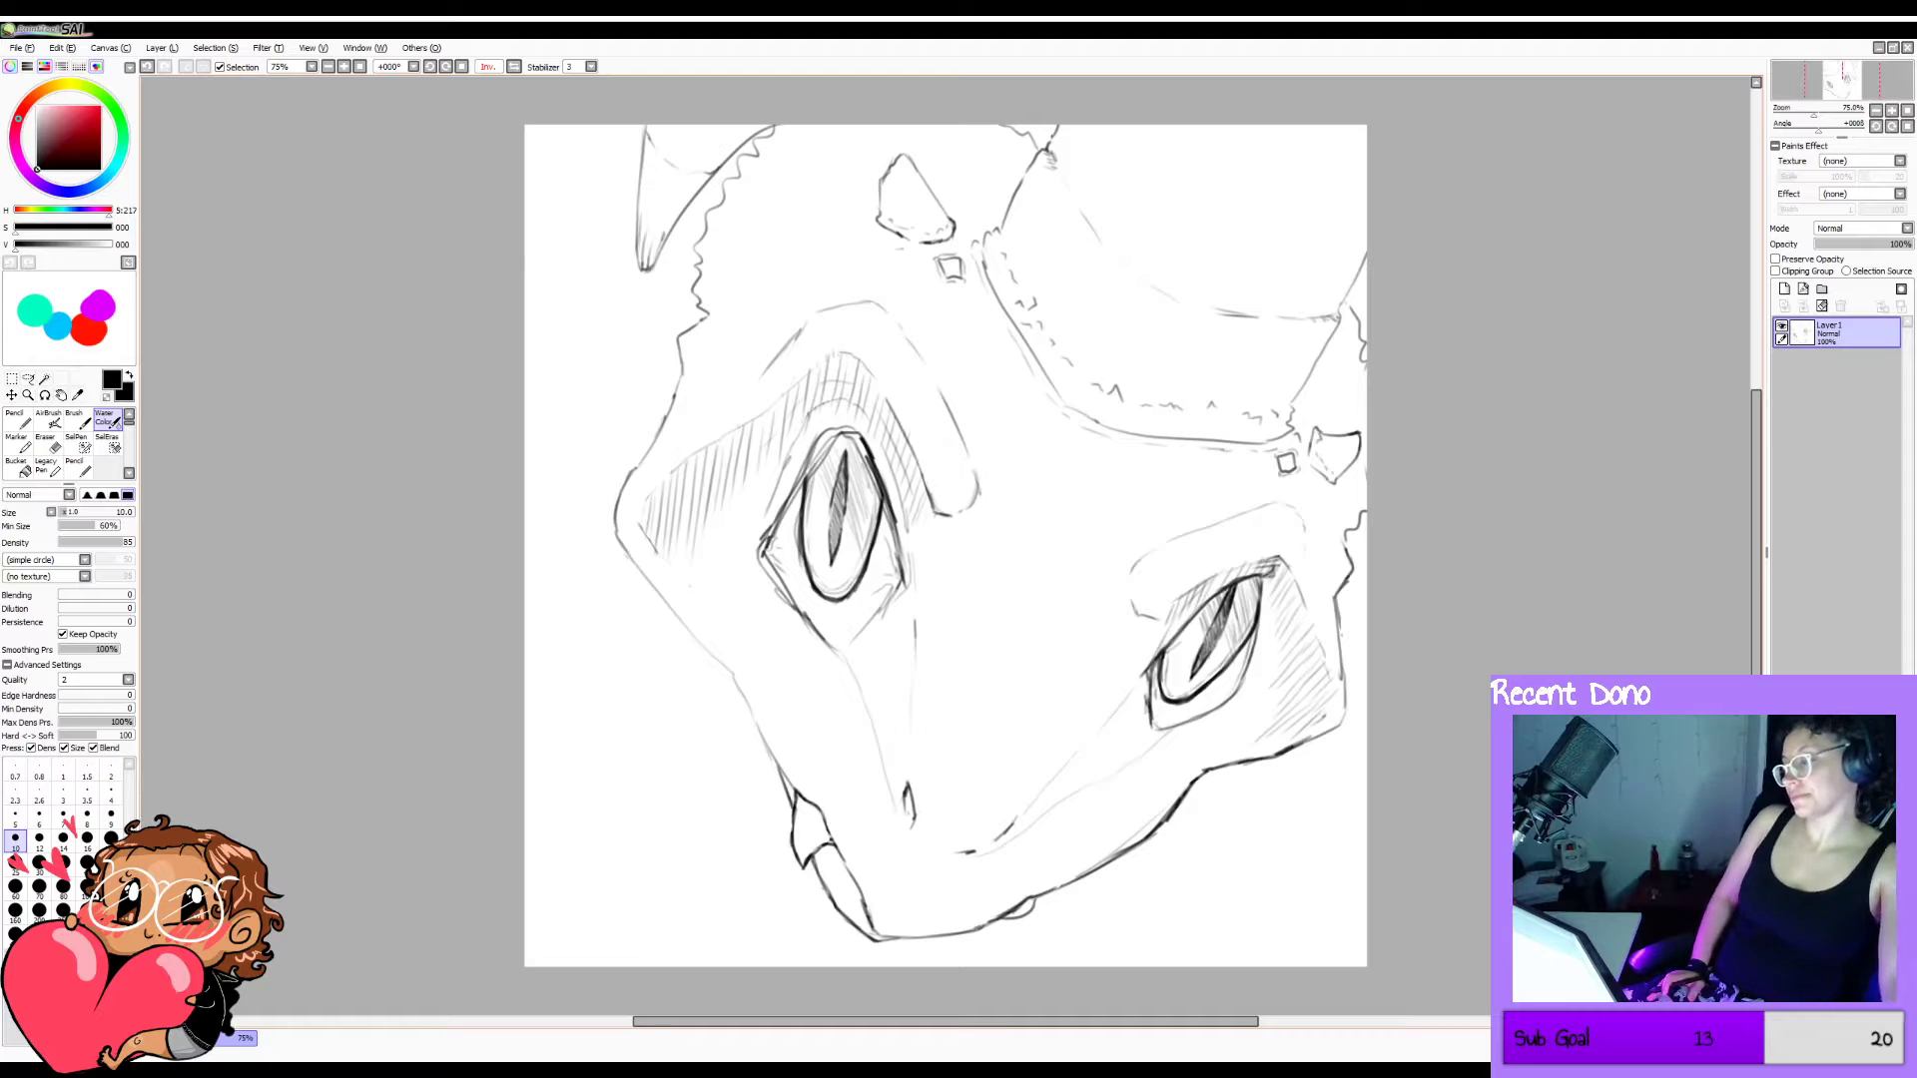
key(h)
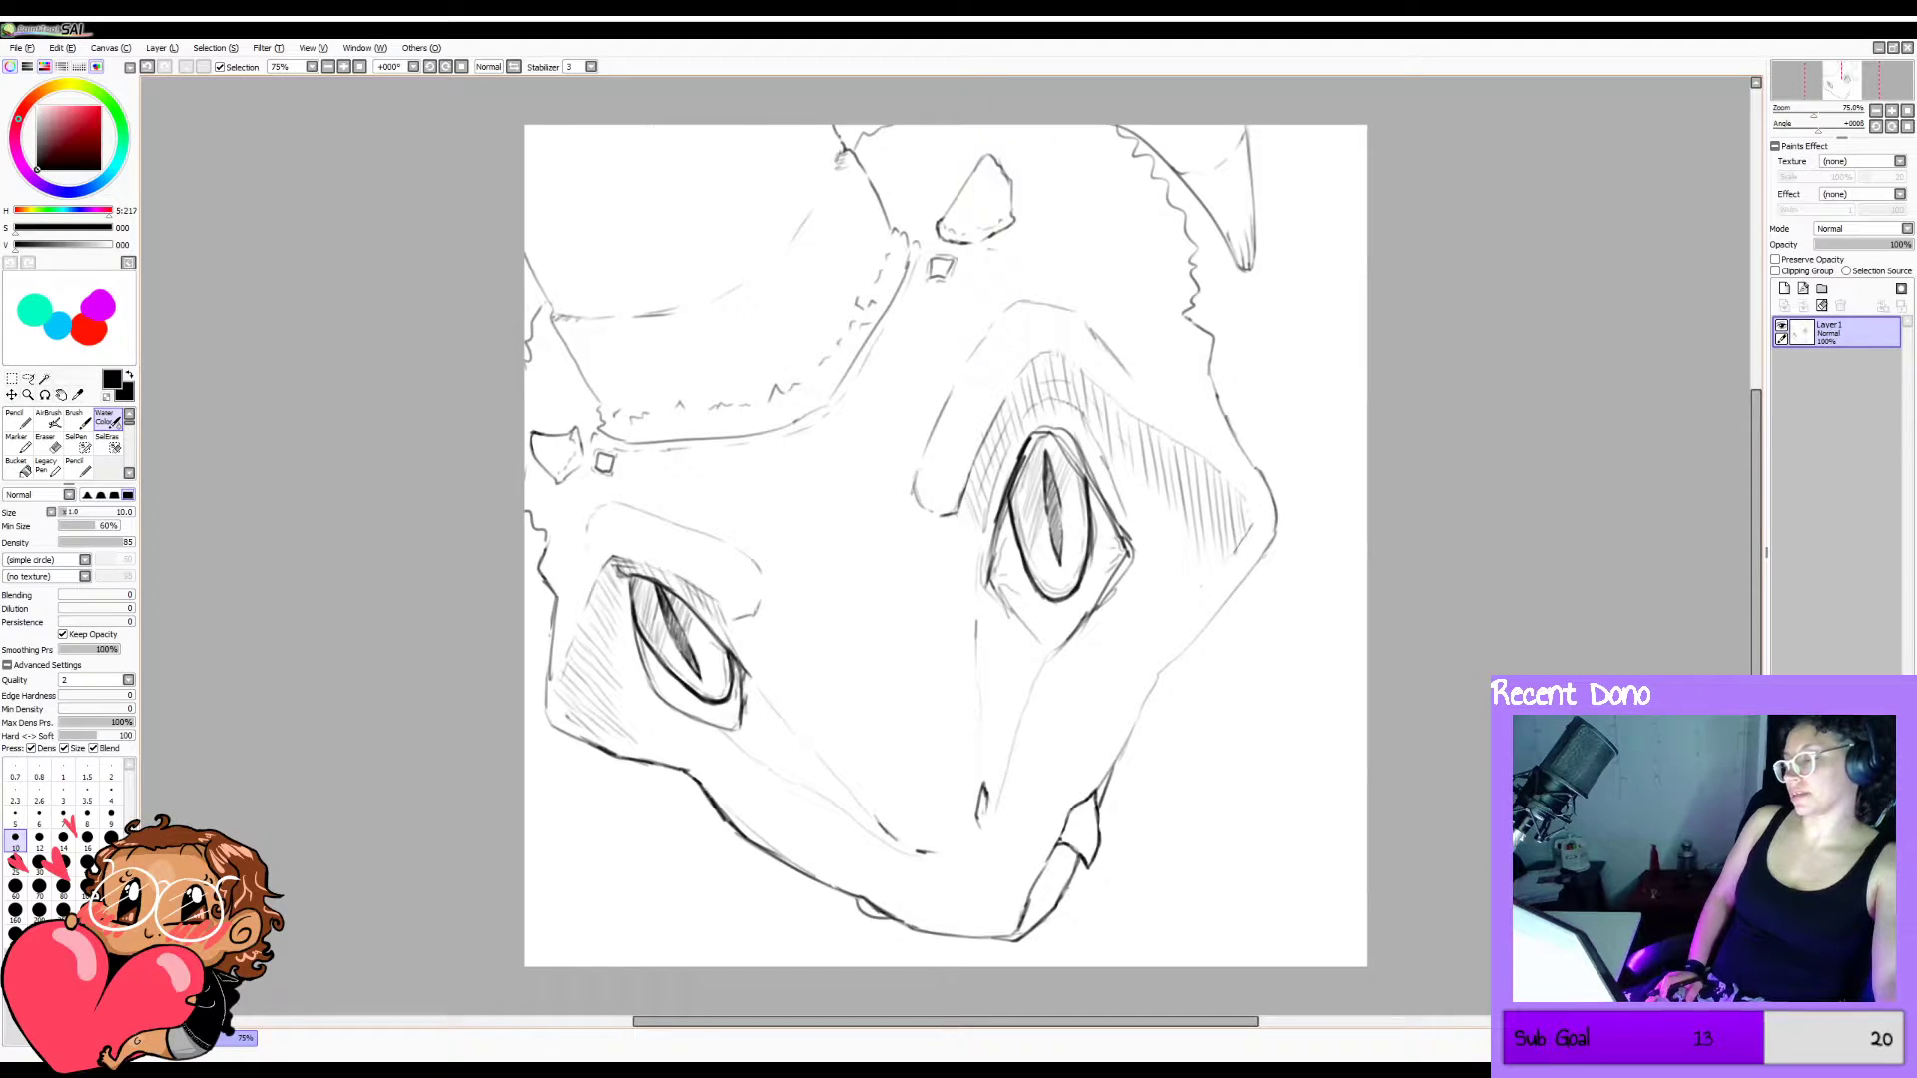
Remove the jagged strokes beside the forehead plate at the canvas's top and left edges.
key(ctrl+z)
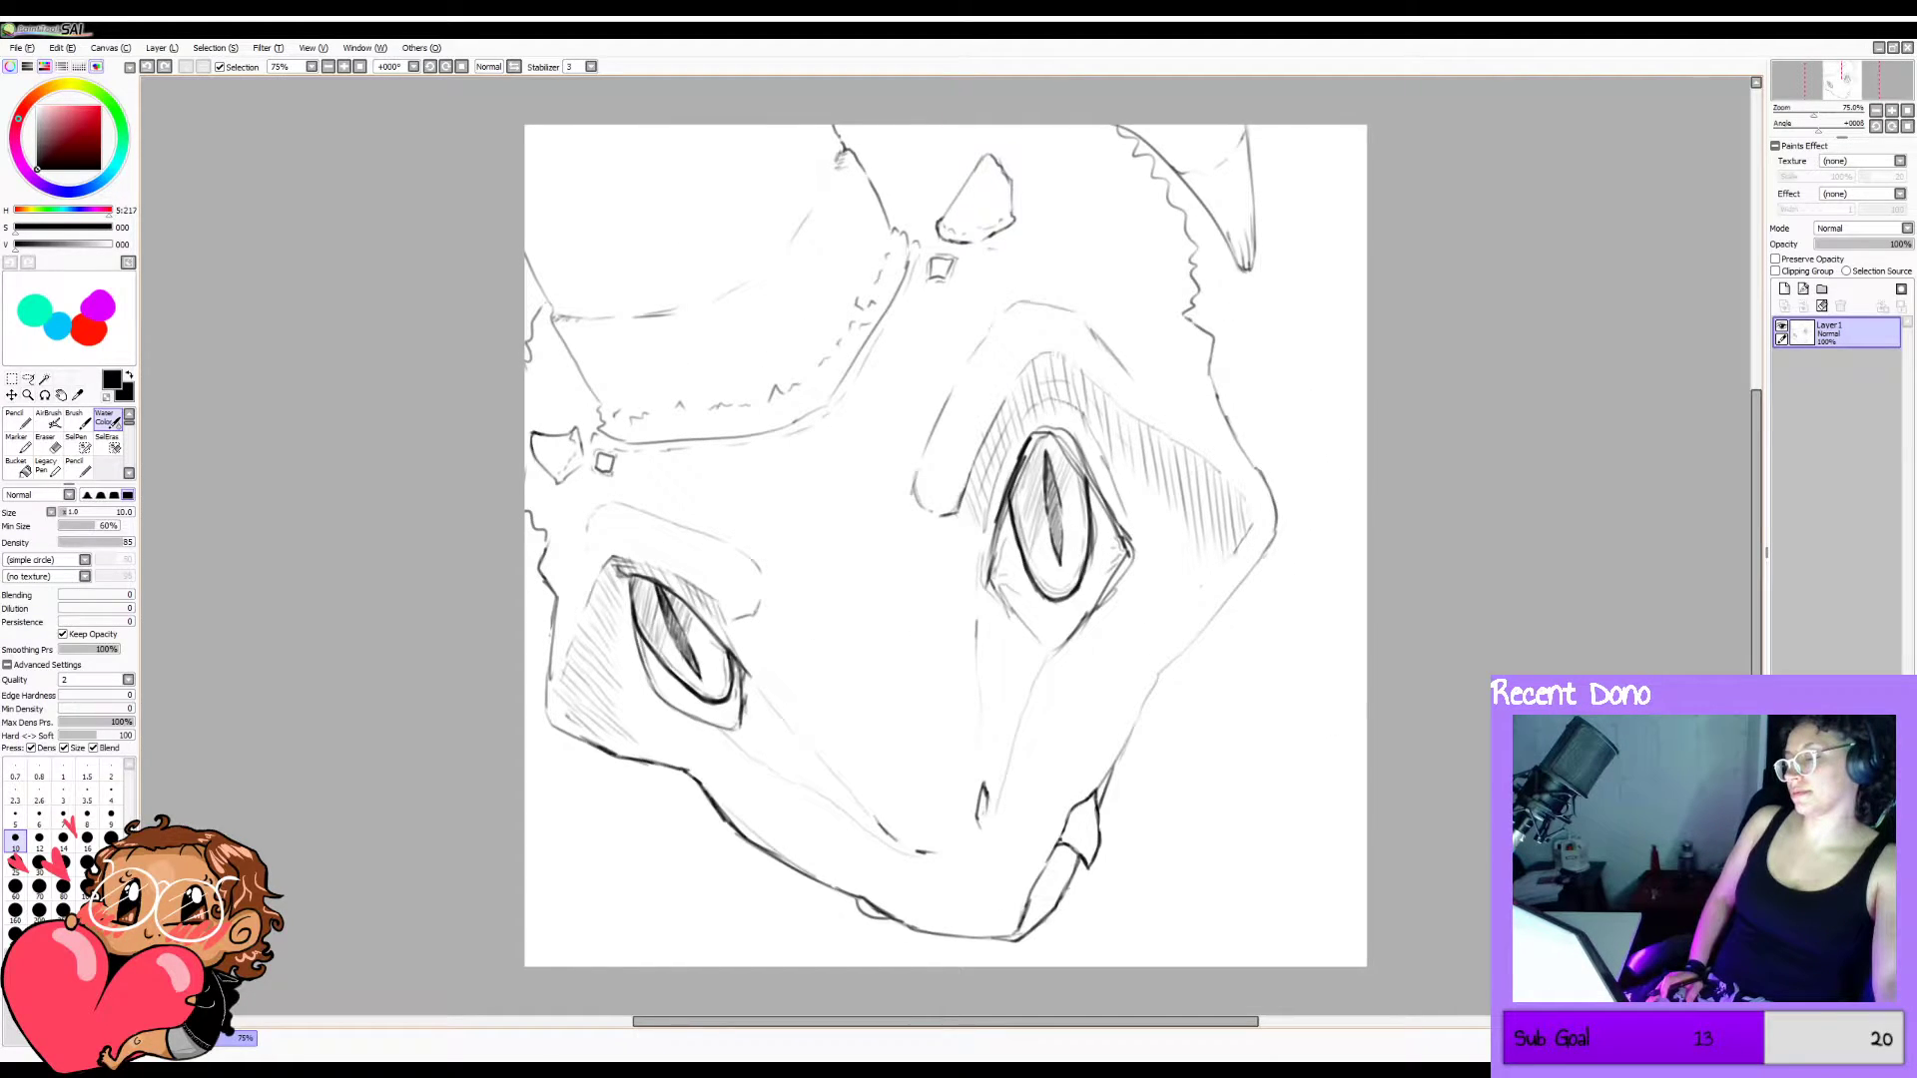
key(e)
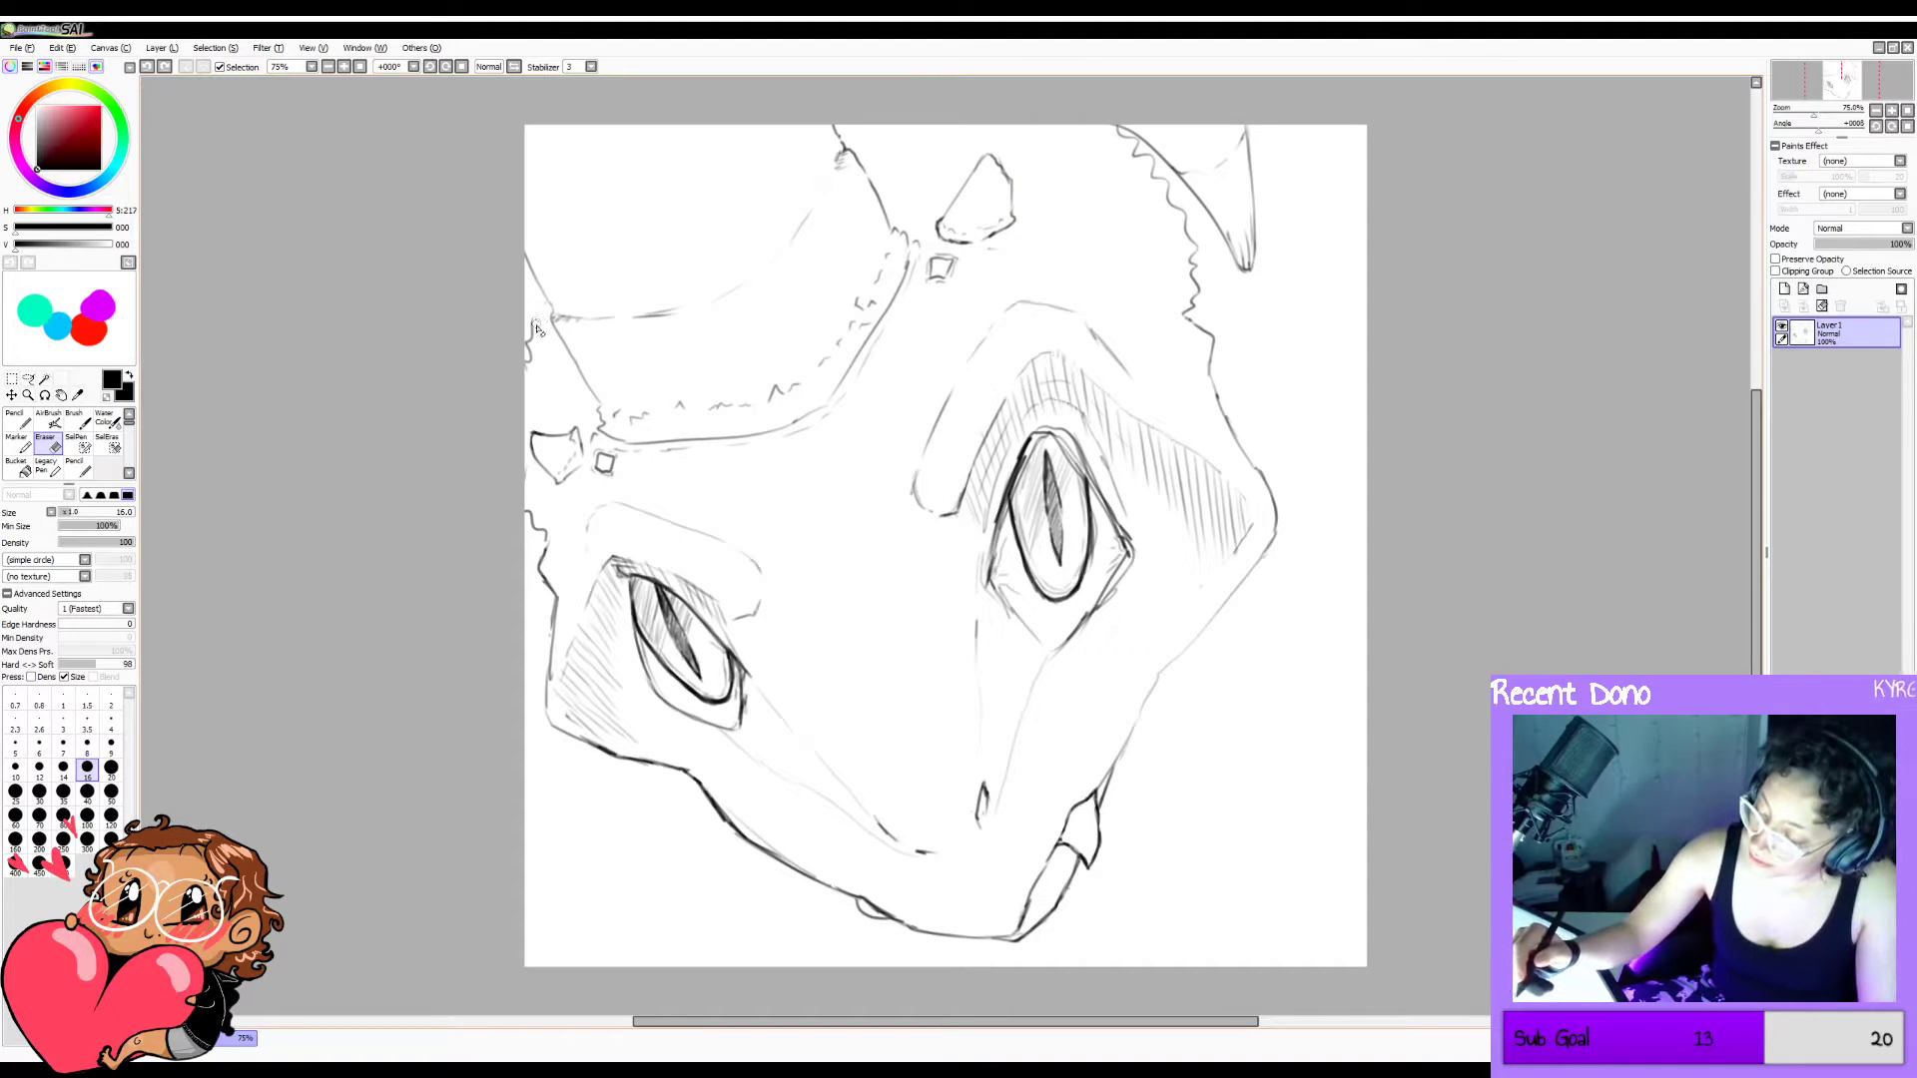
drag(524, 368, 525, 326)
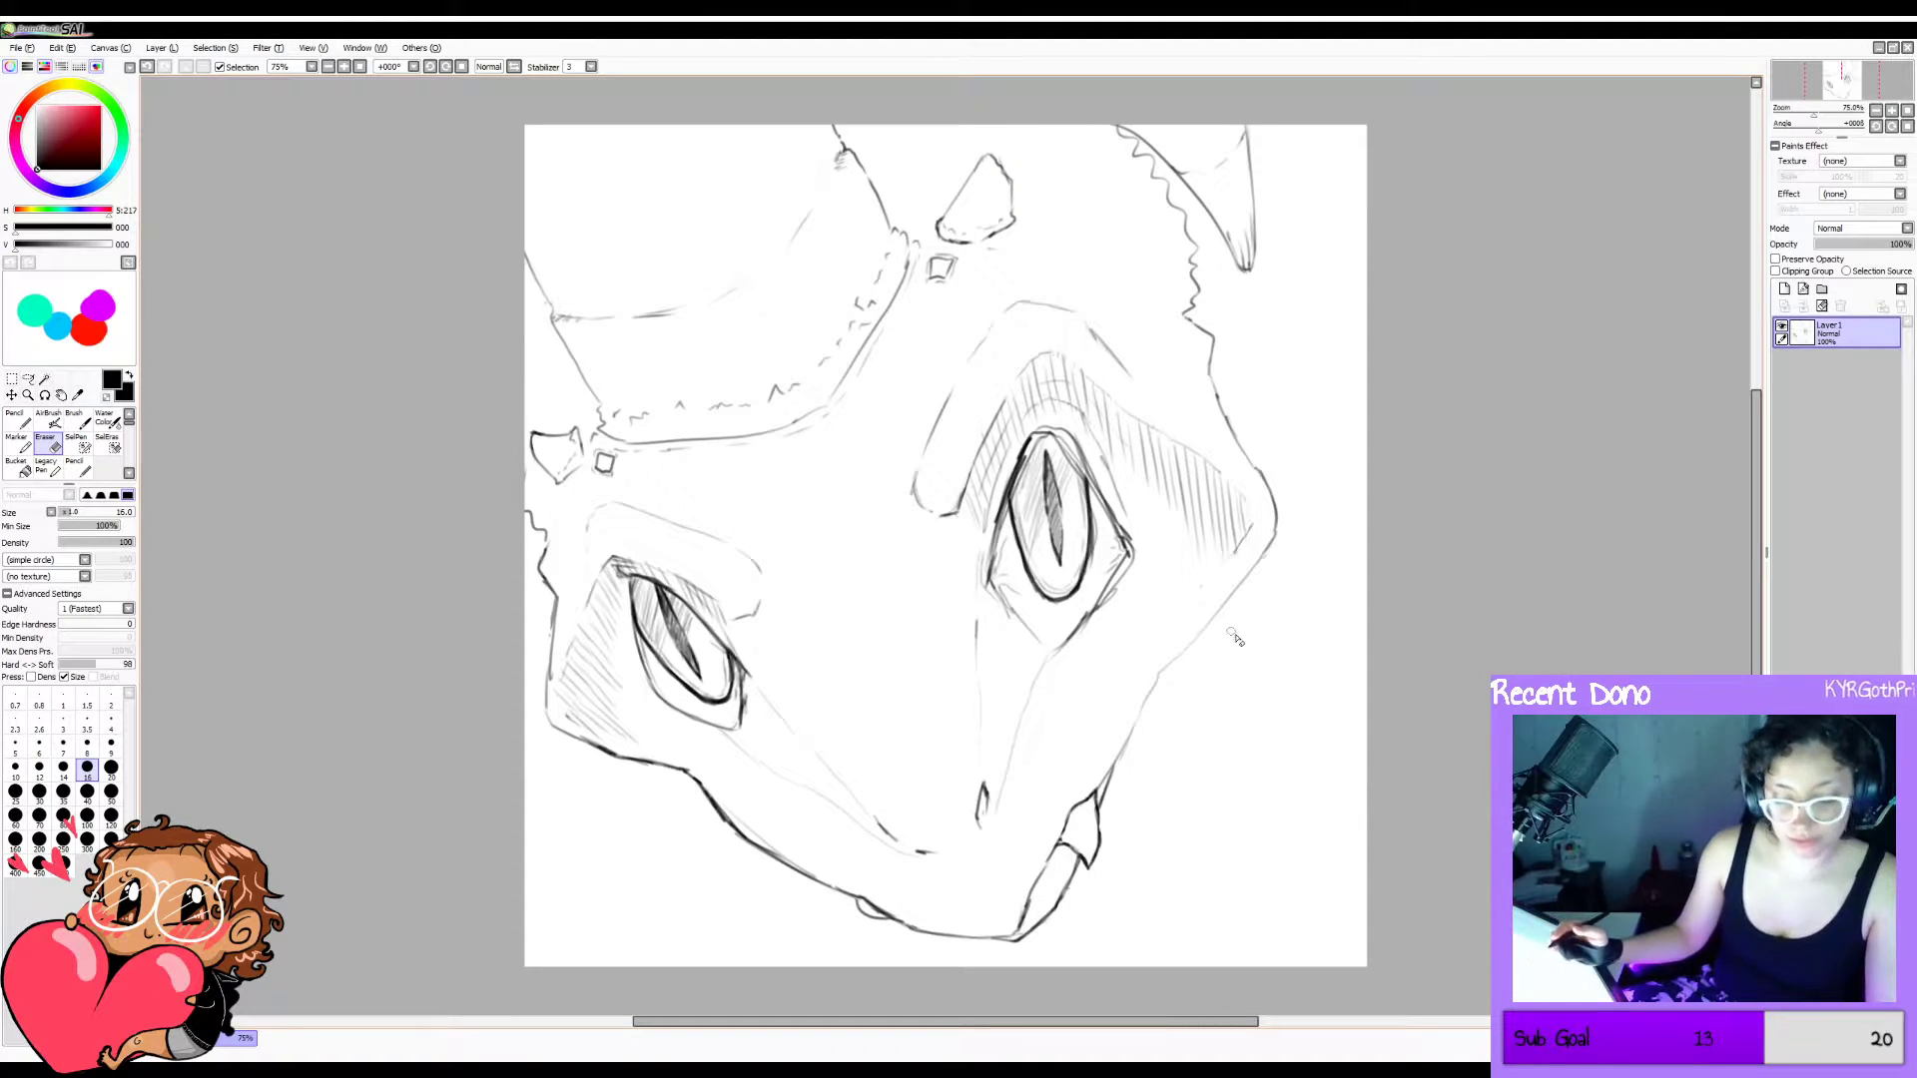
Erase the jagged stroke above the left notch, redraw it as a short line running to the canvas edge, and check the sketch mirrored.
key(c)
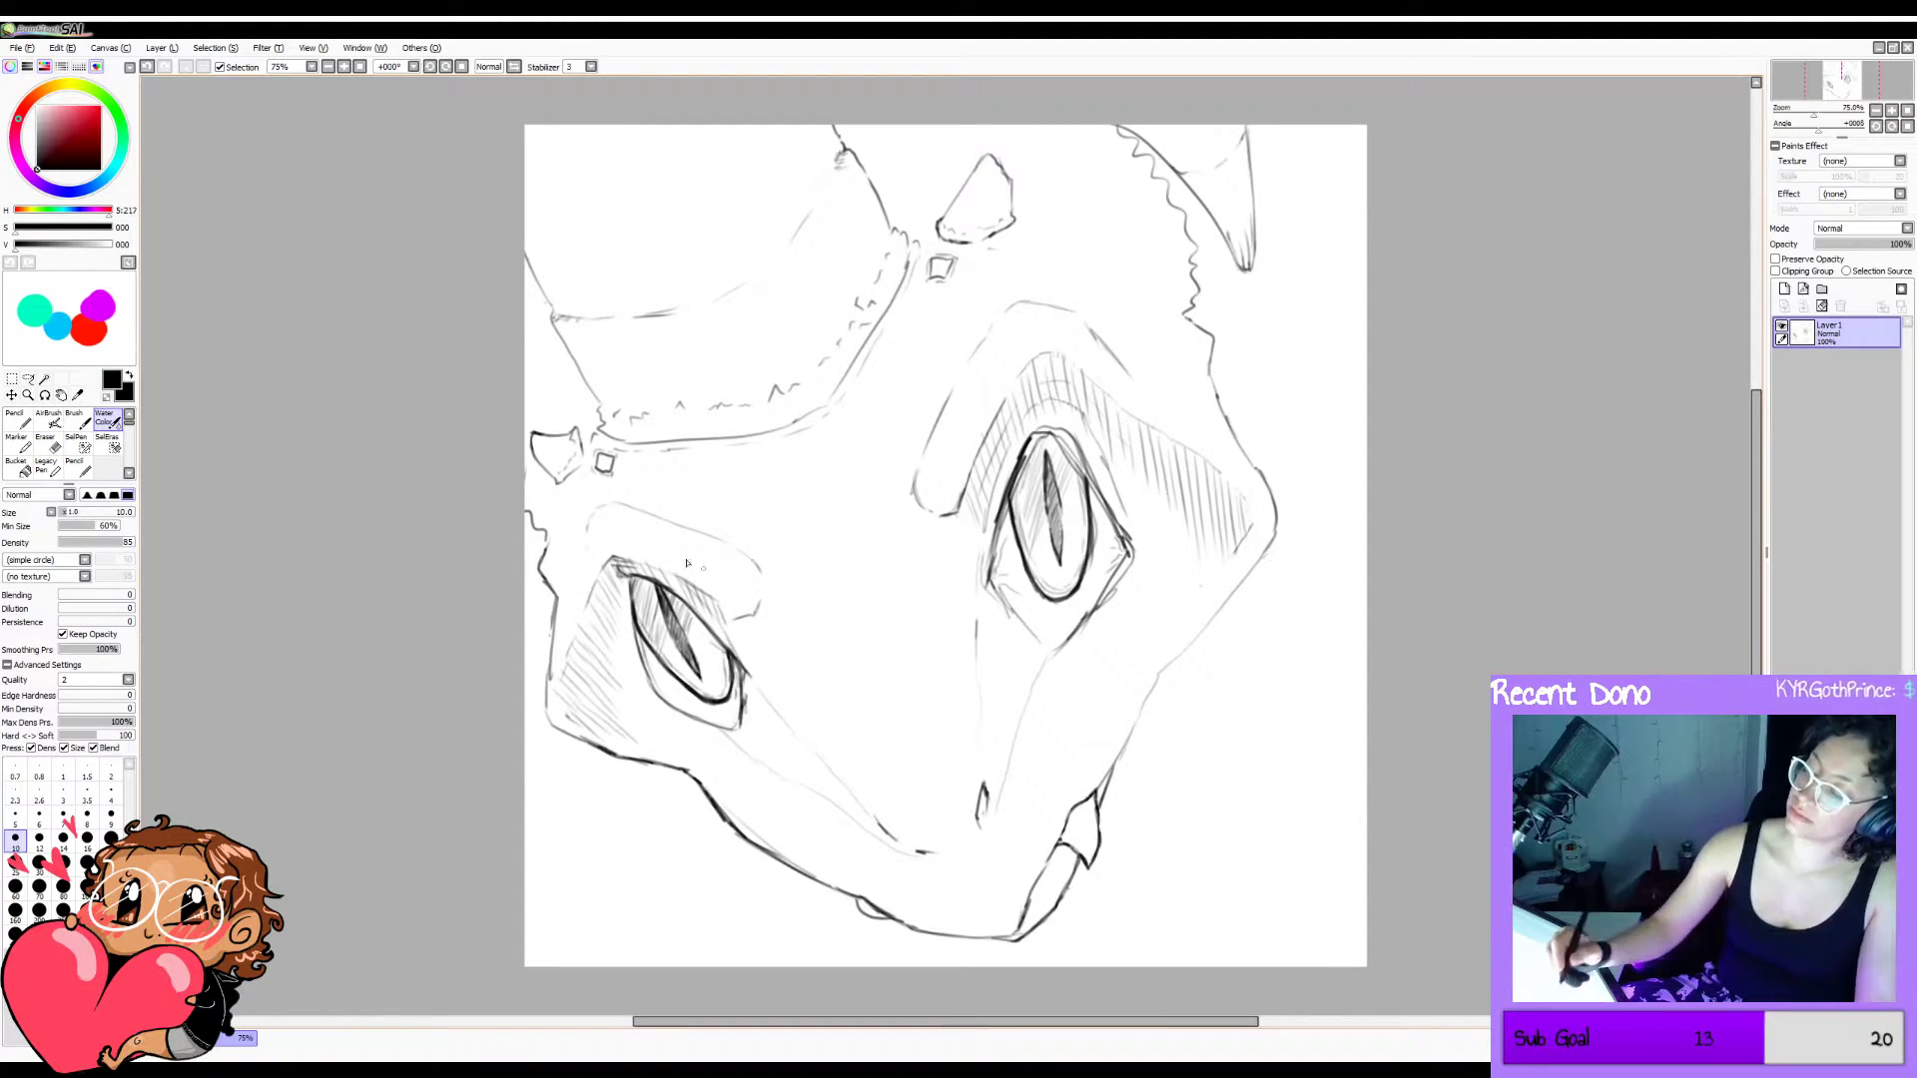
drag(529, 504, 529, 452)
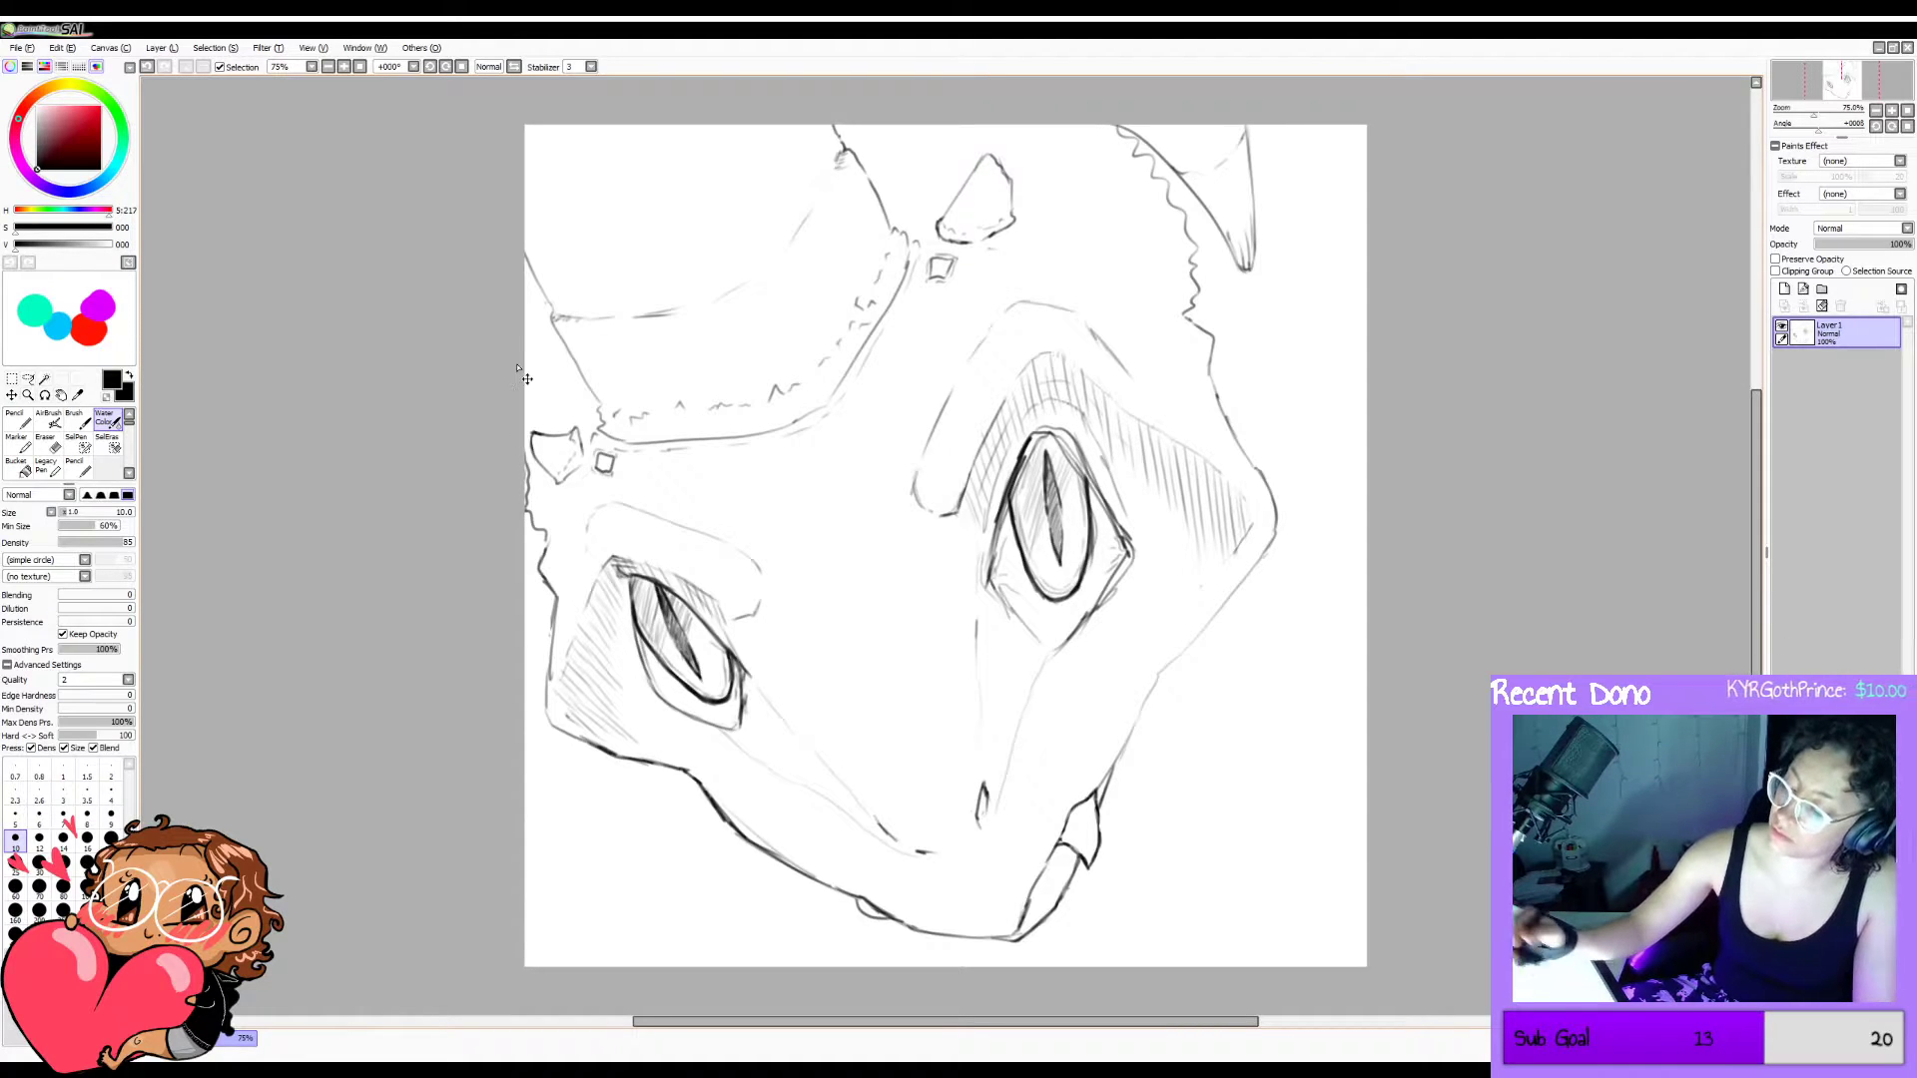
key(ctrl+z)
key(e)
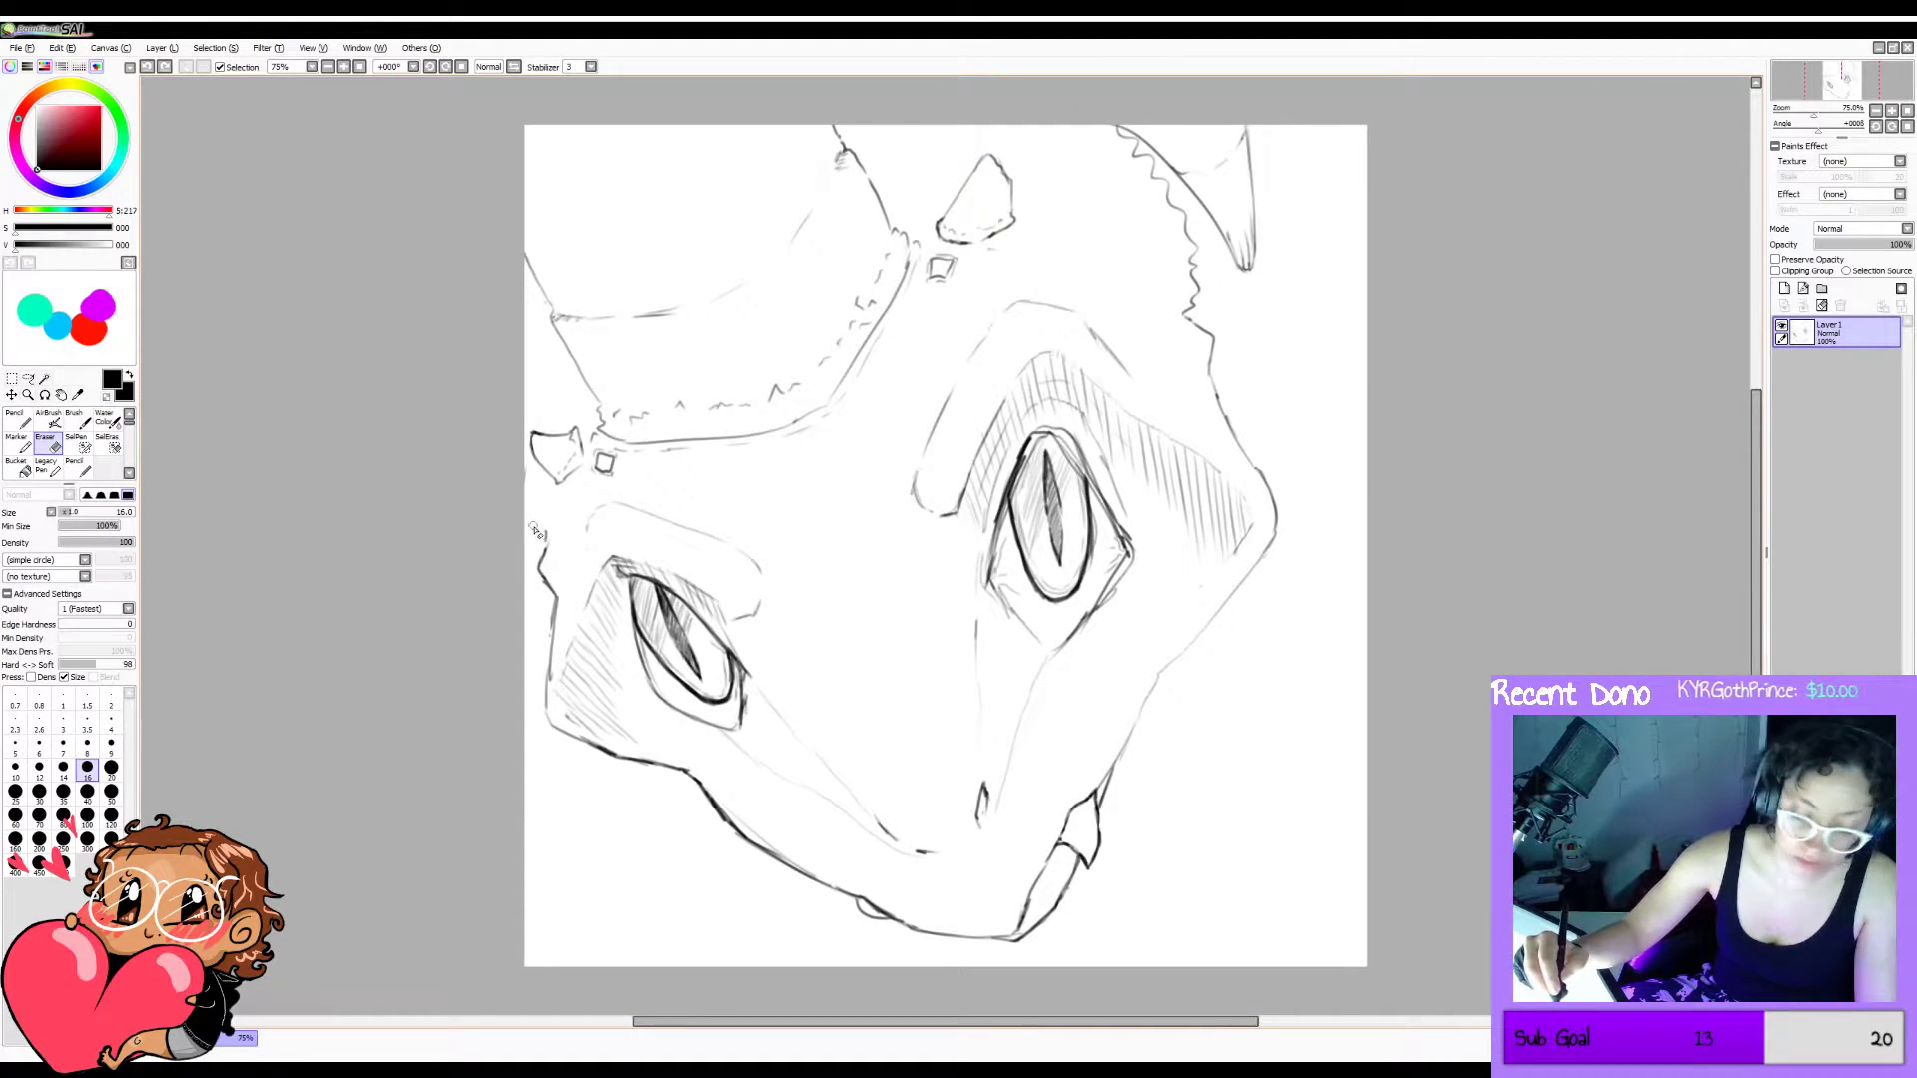
drag(534, 527, 545, 525)
key(c)
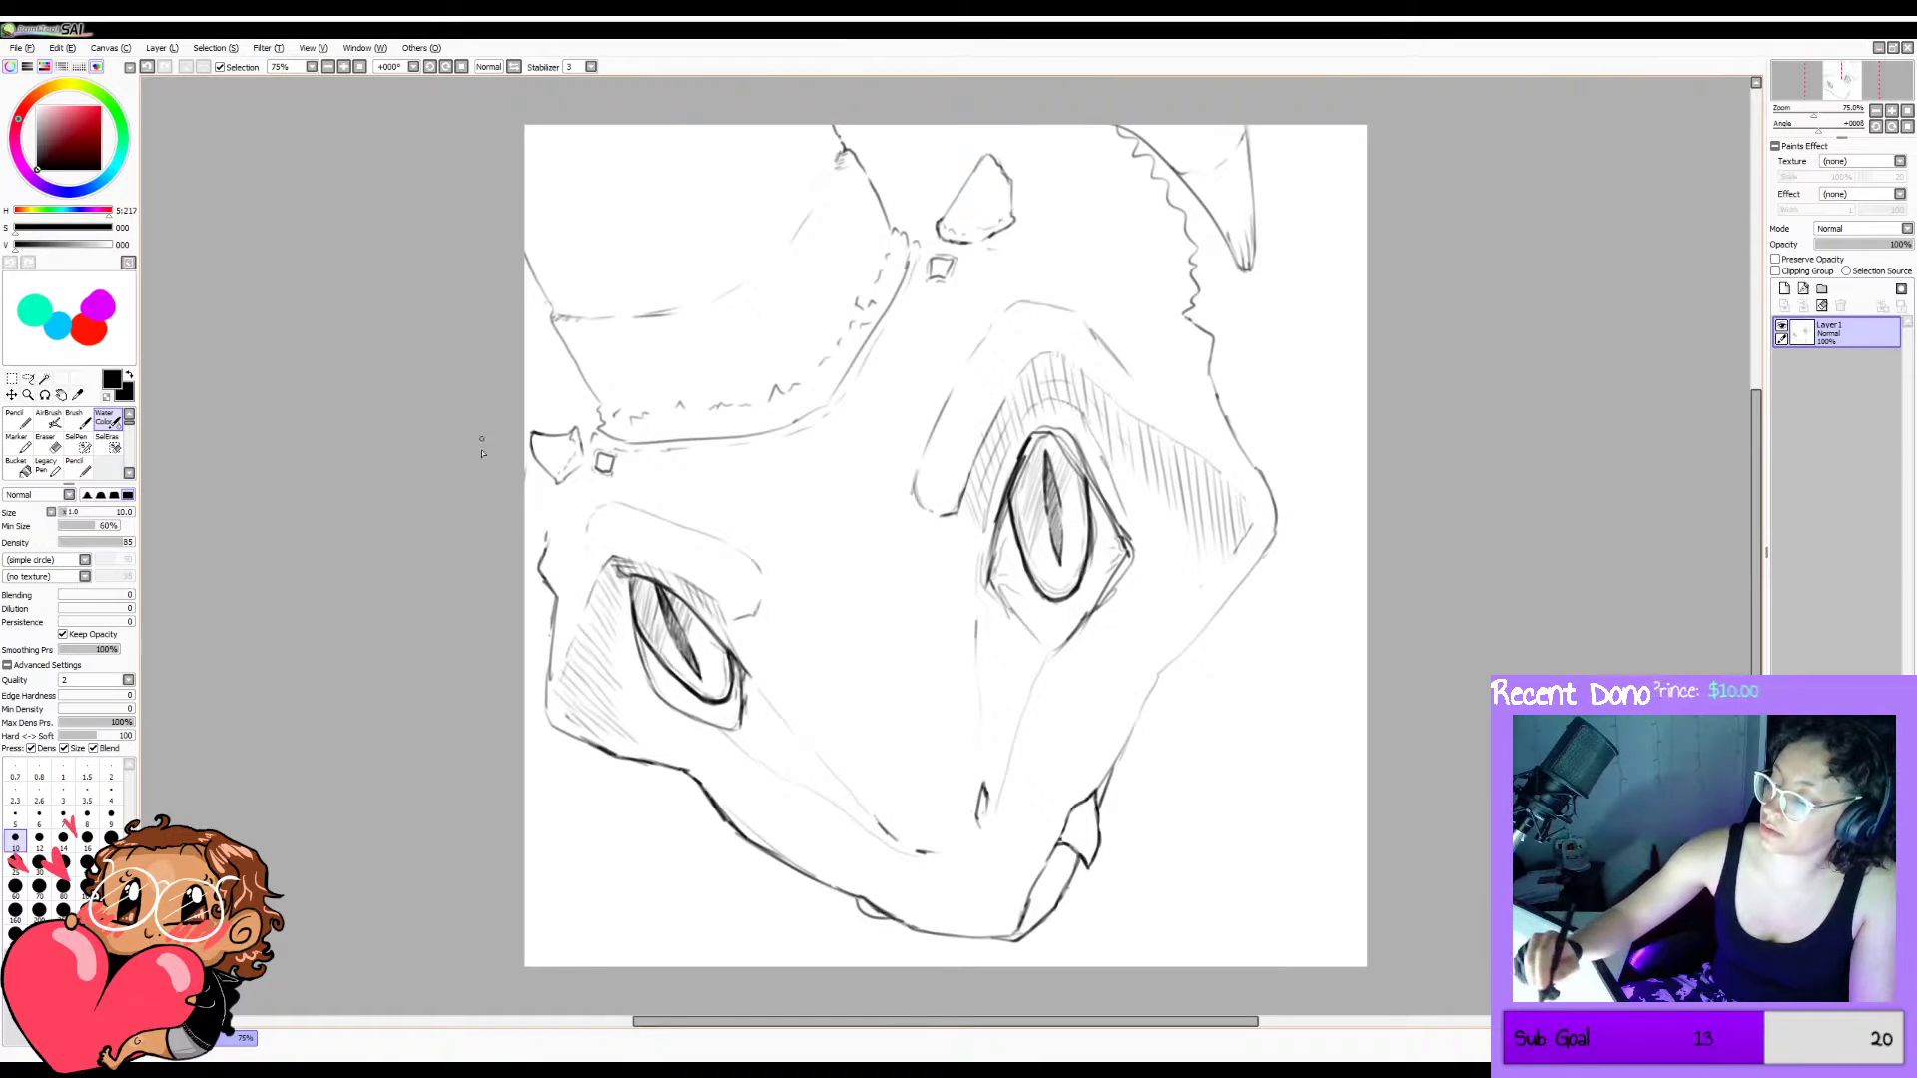
drag(525, 512, 542, 554)
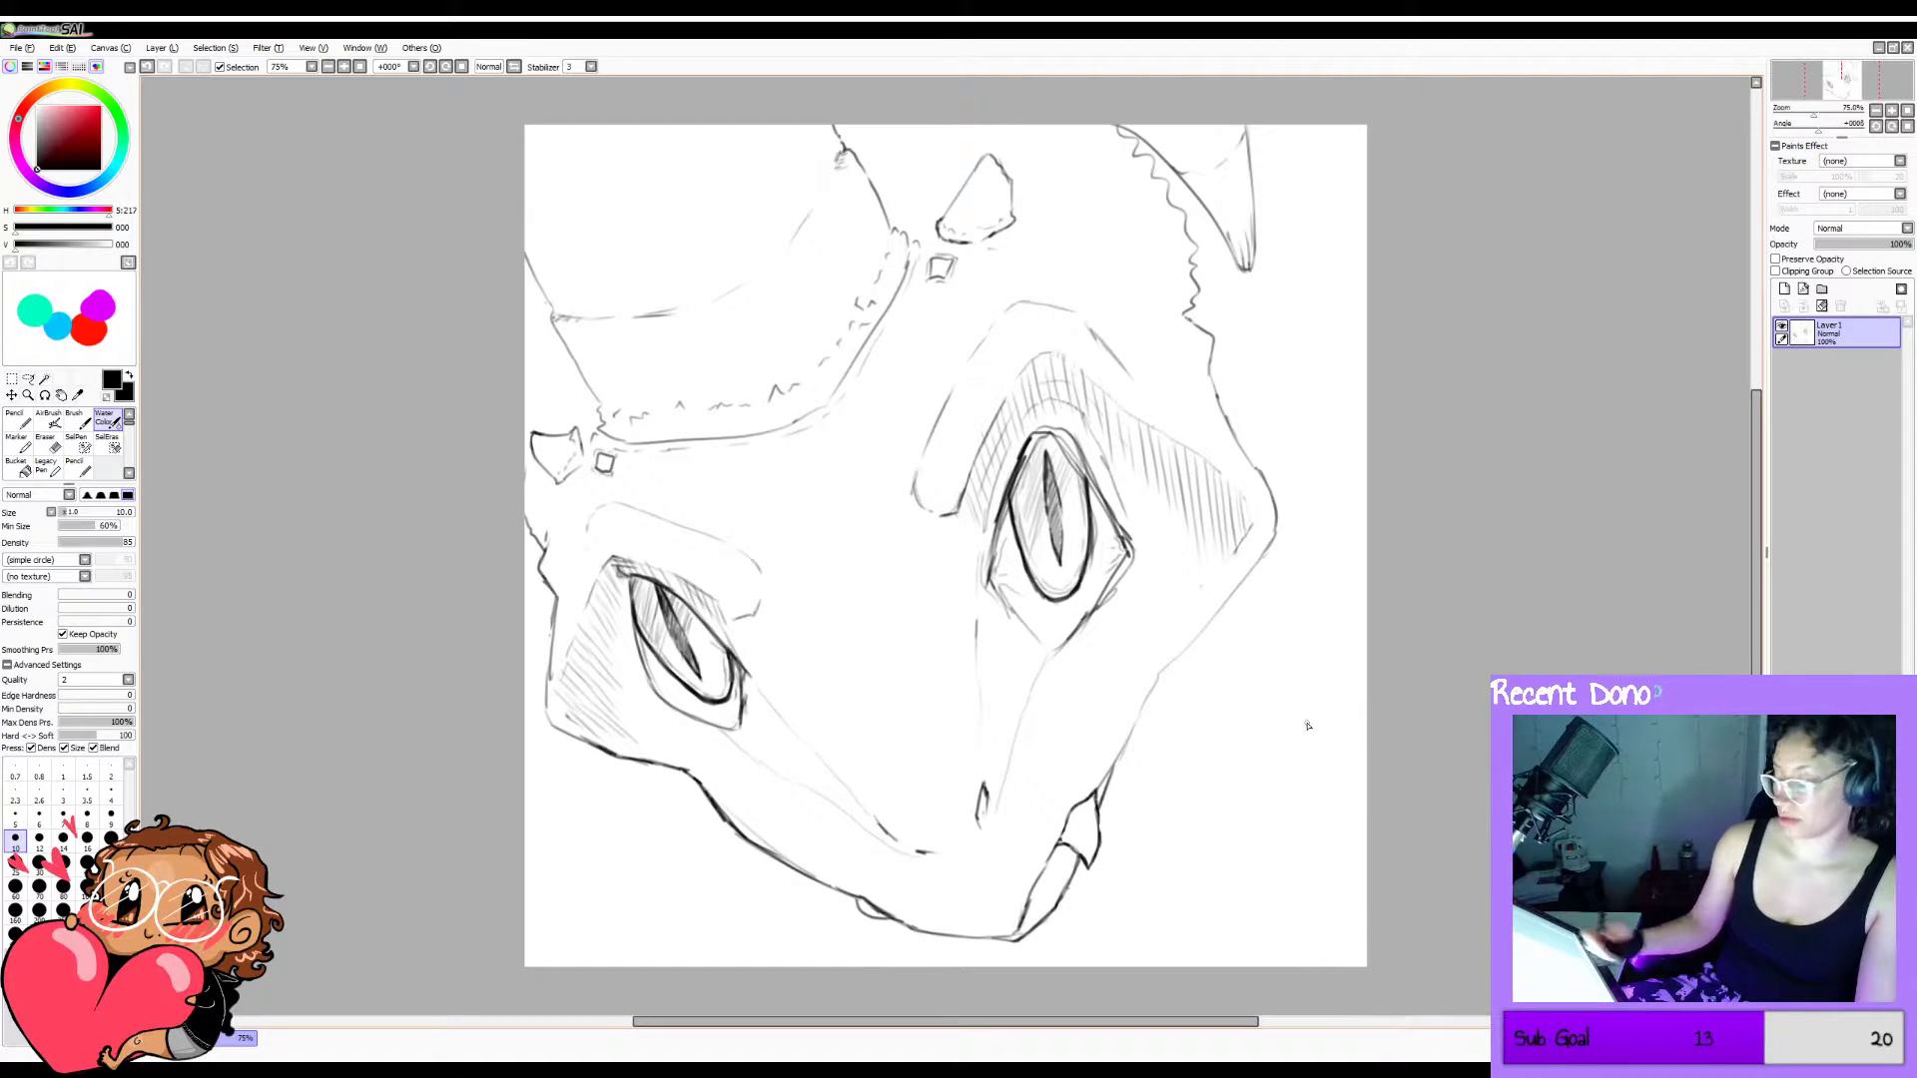
key(h)
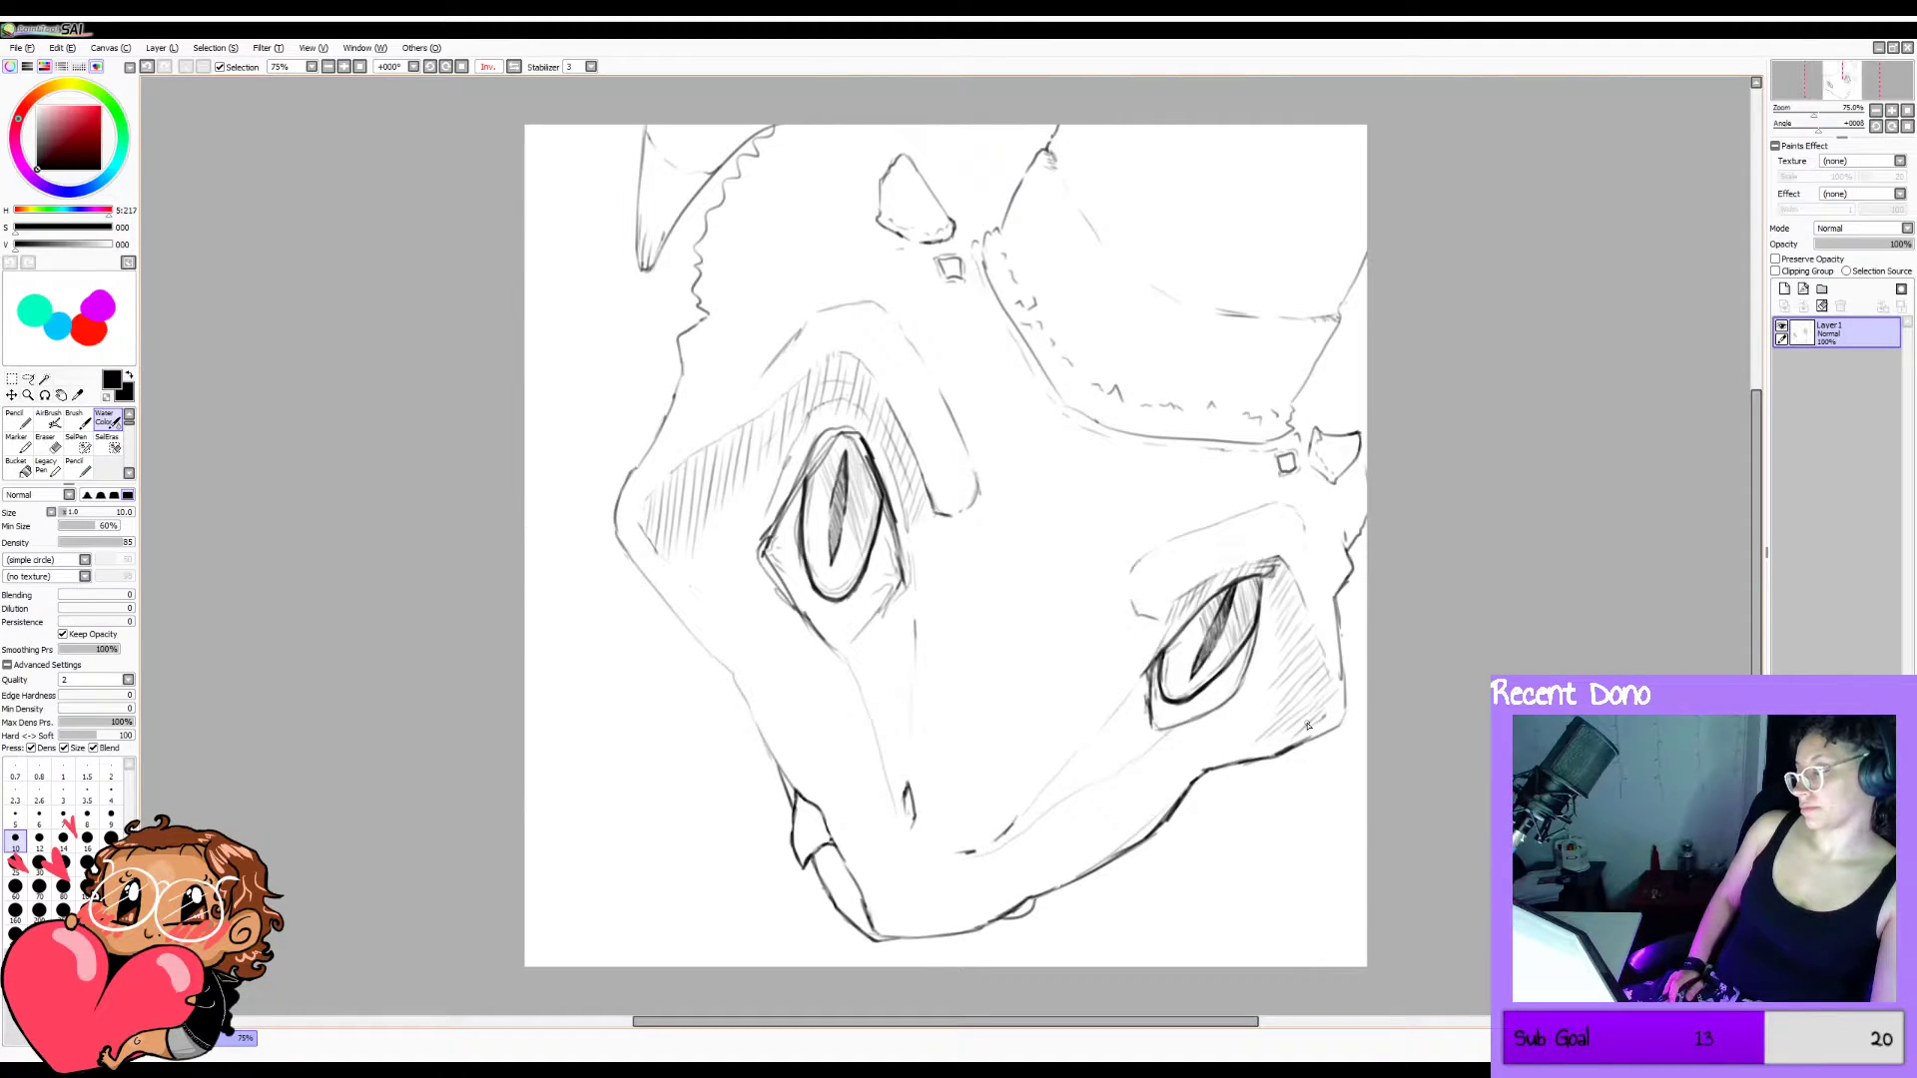
key(h)
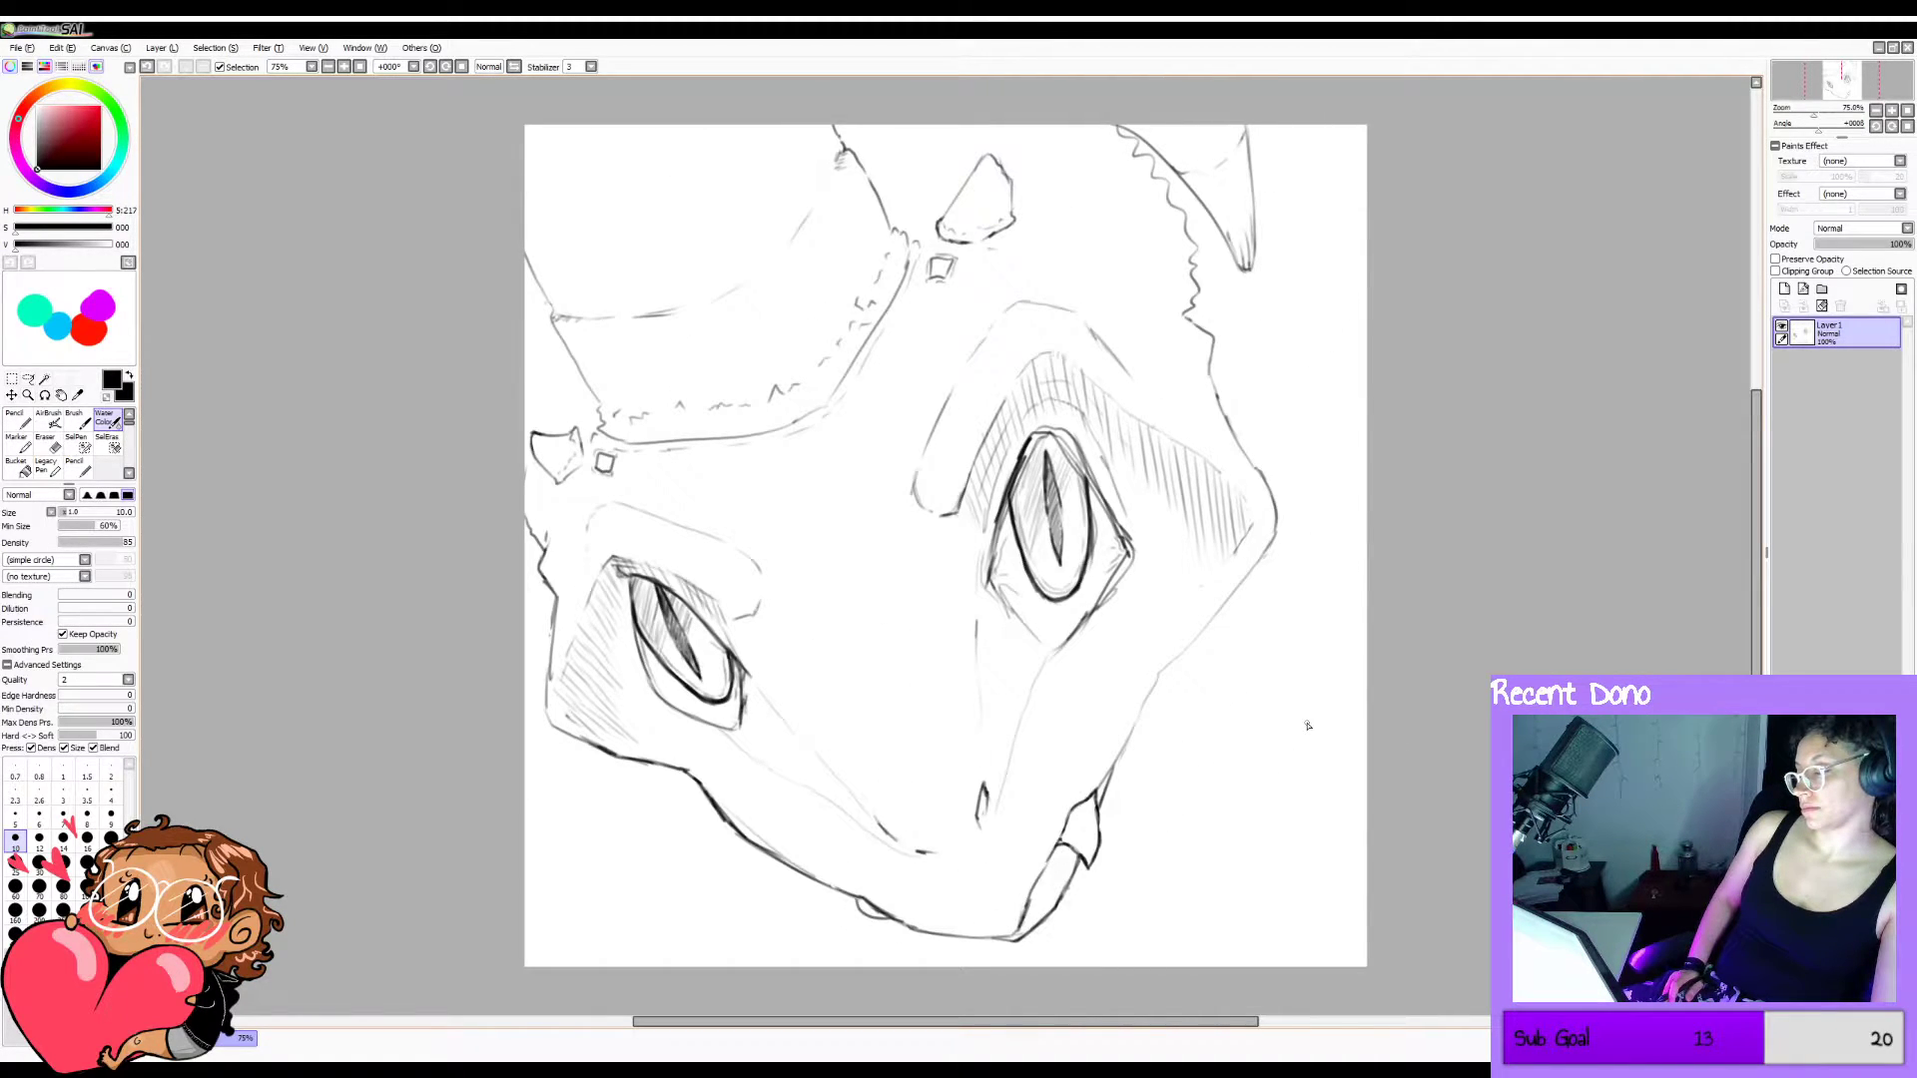
key(h)
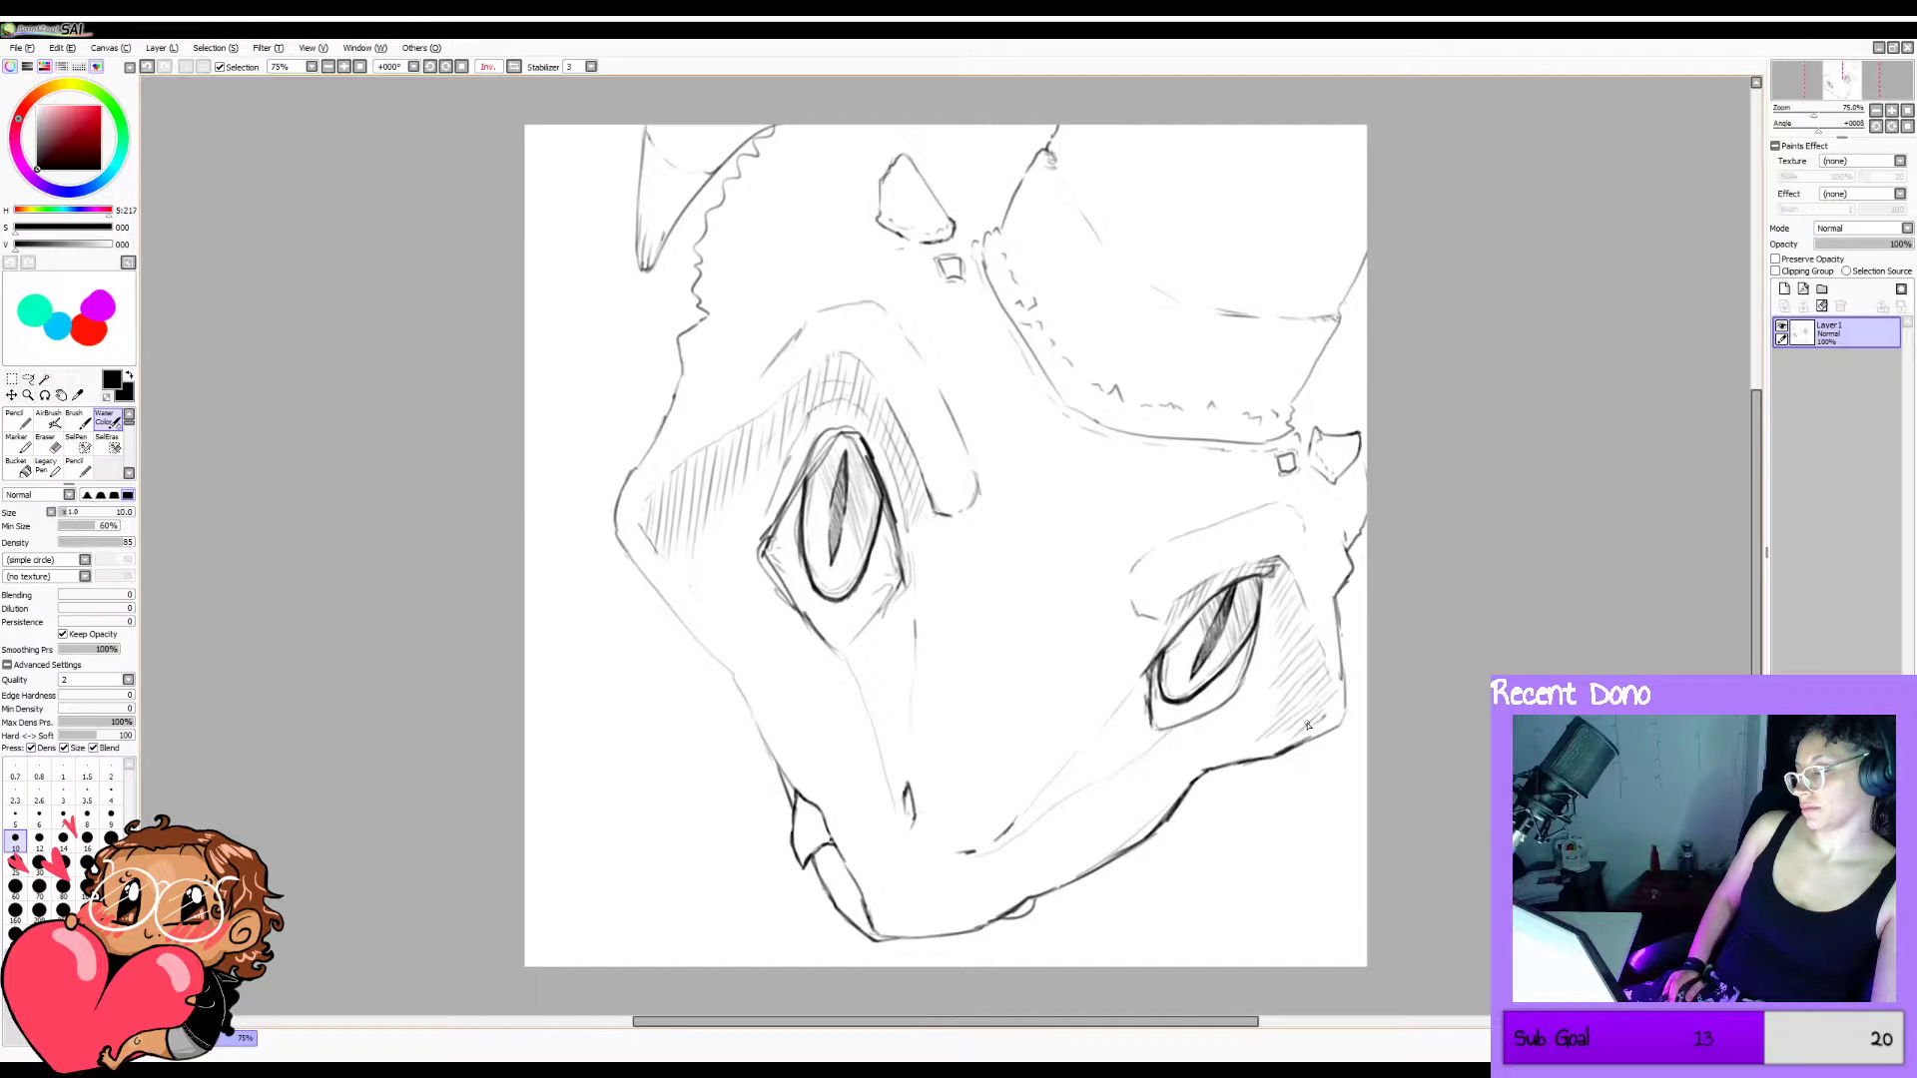
key(h)
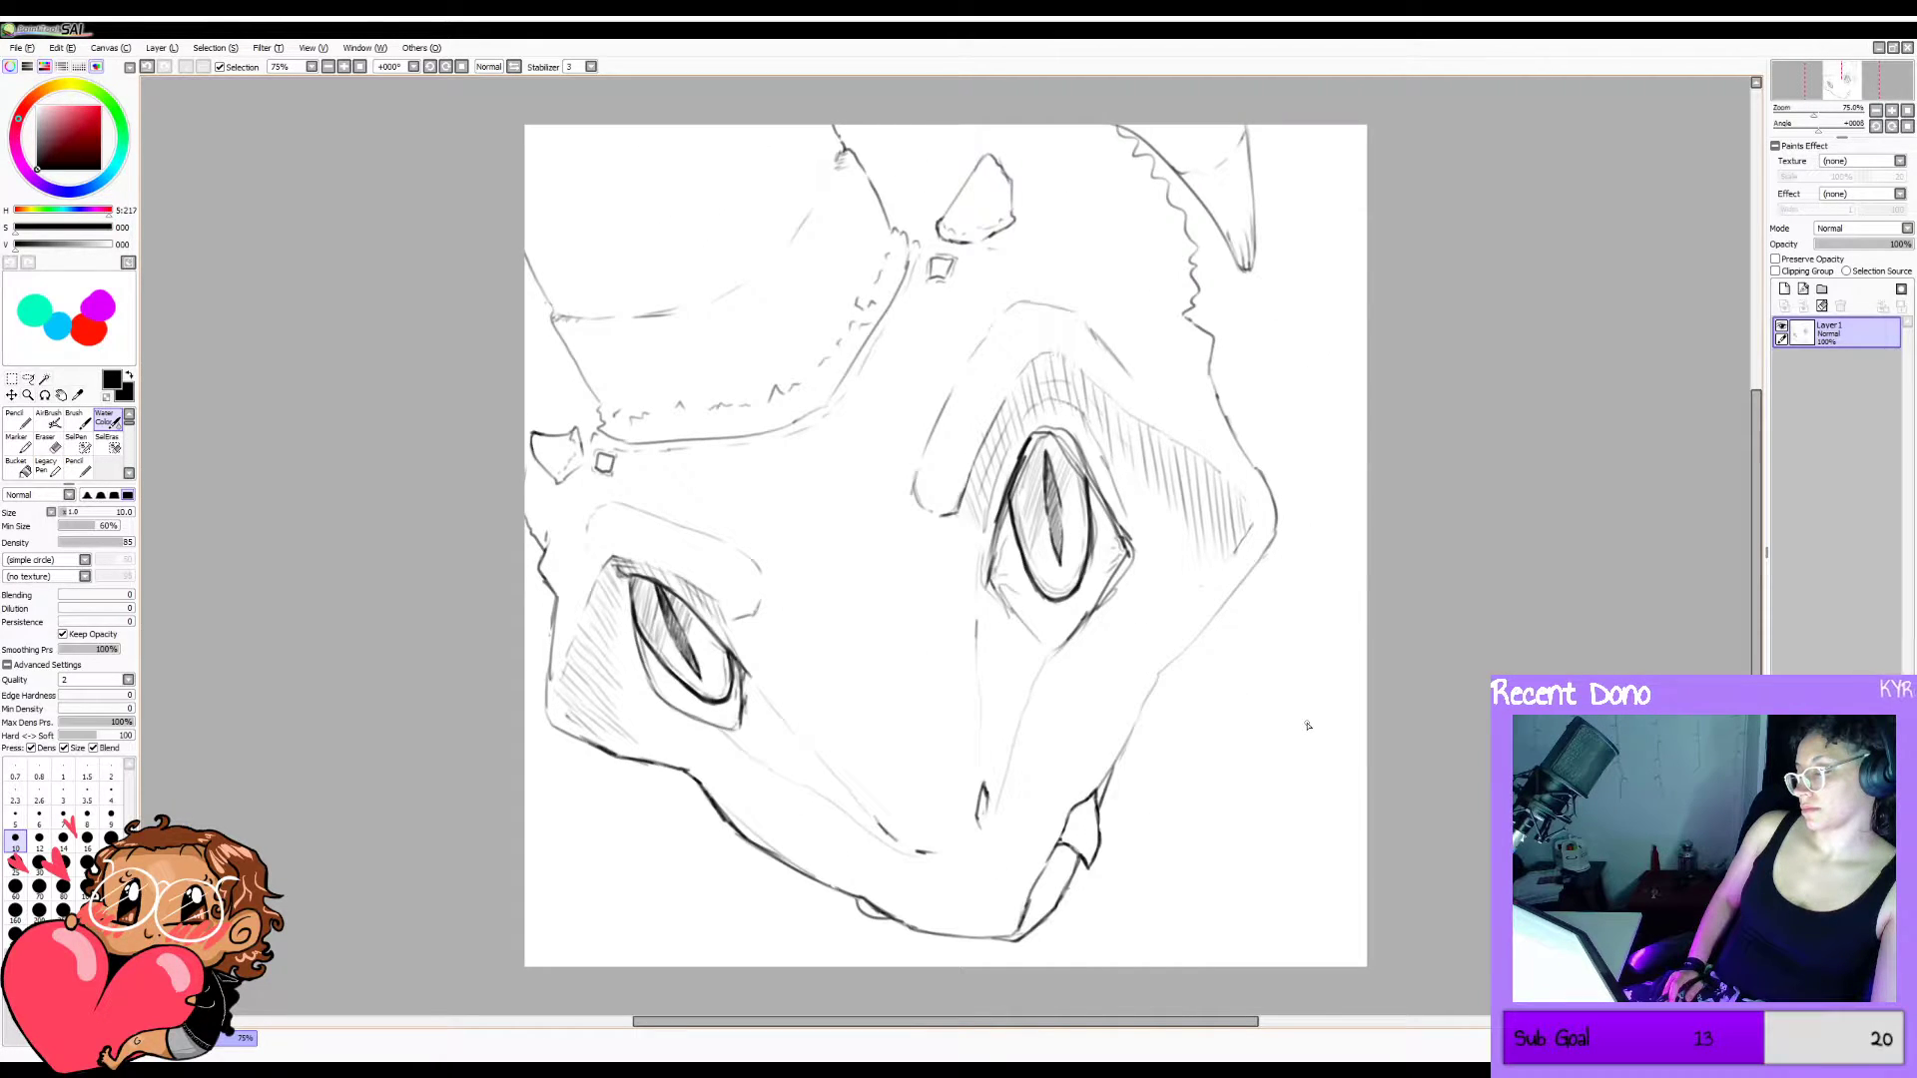
drag(702, 789, 713, 959)
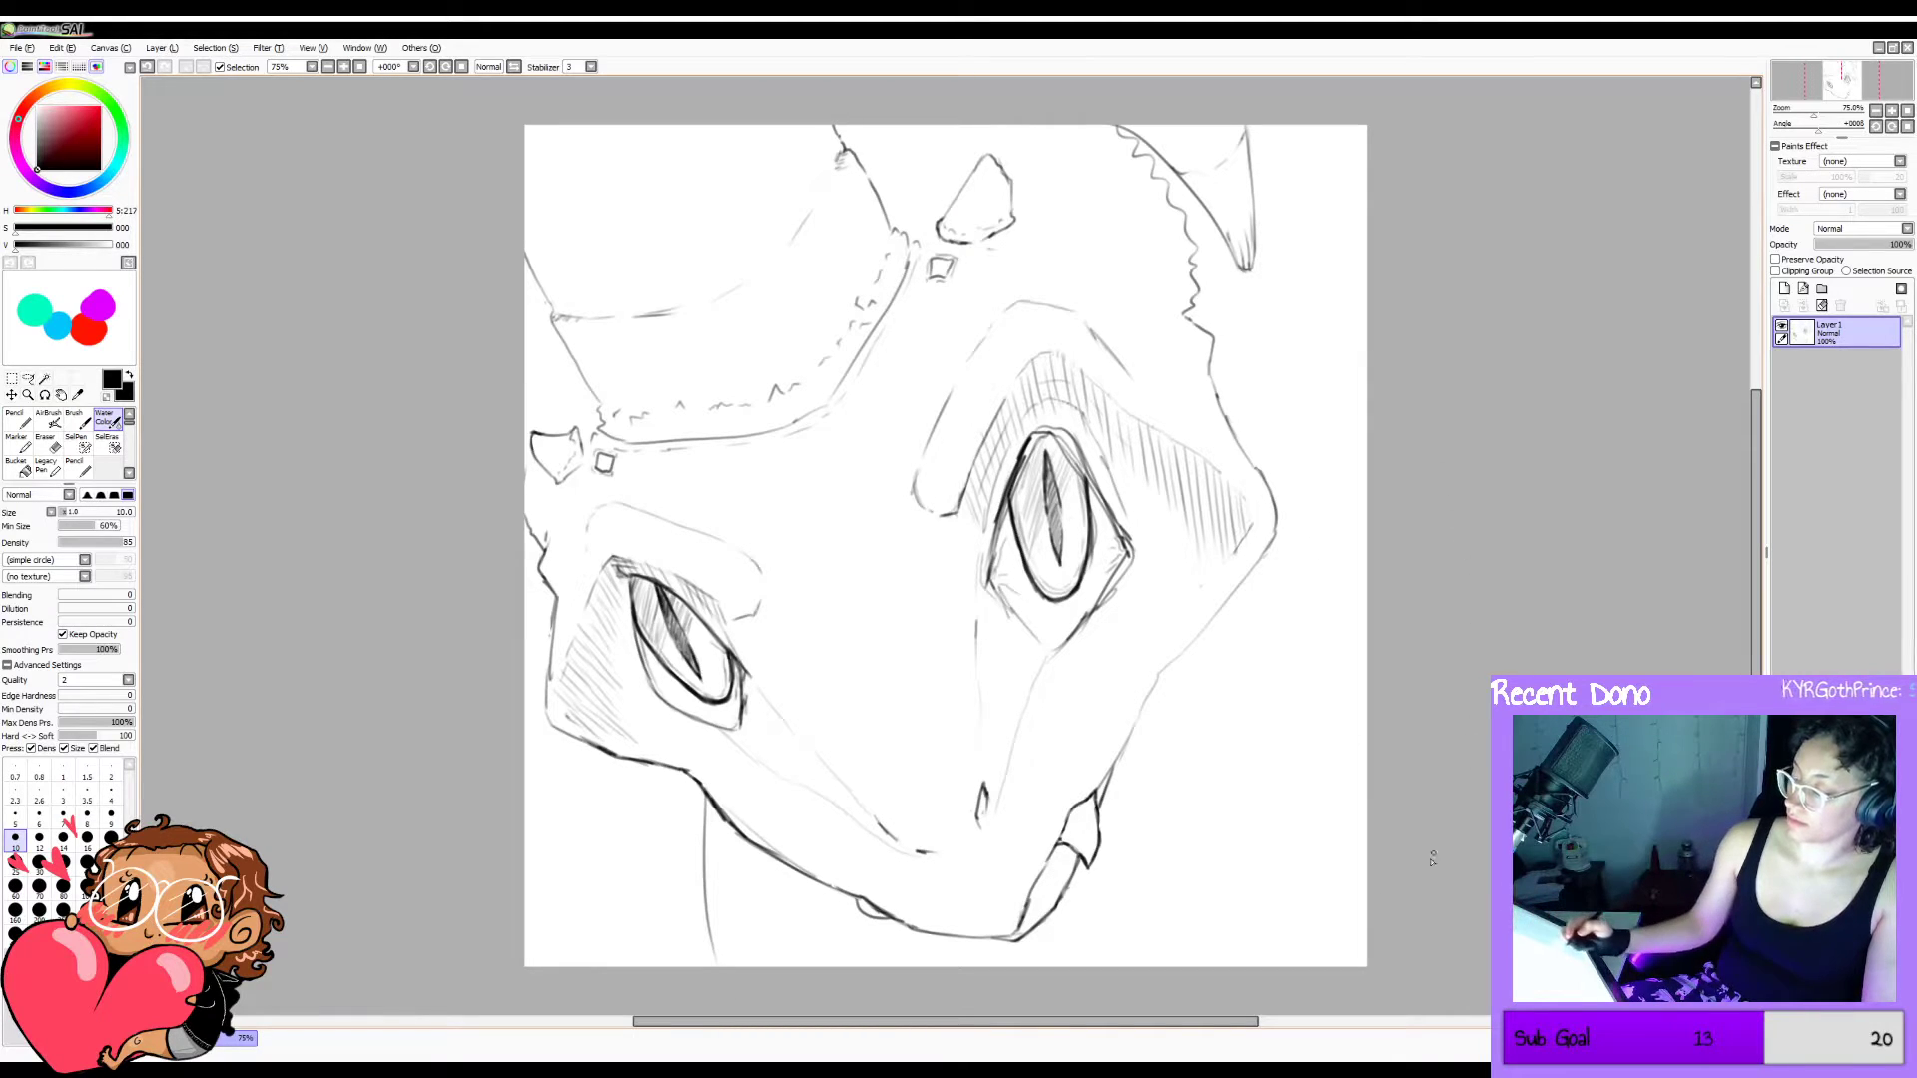
key(ctrl+z)
key(ctrl+z)
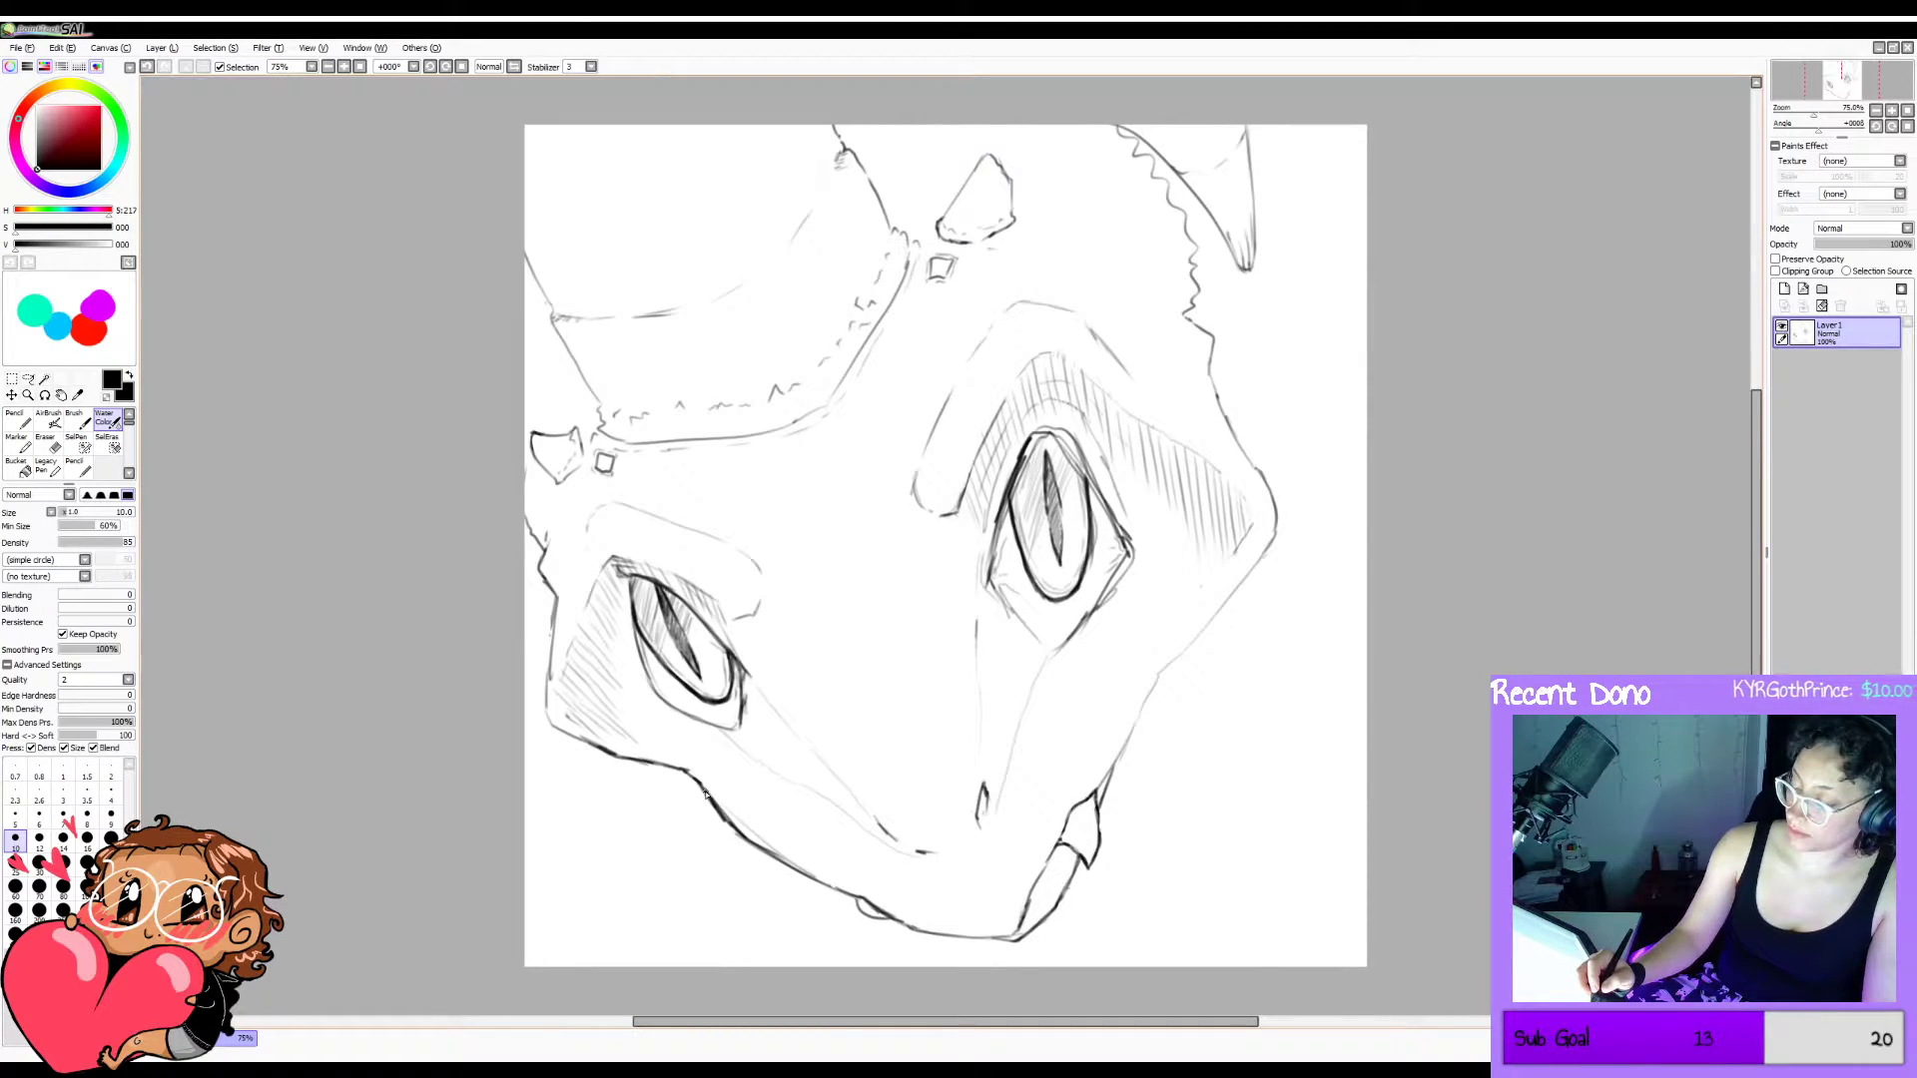
Draw curved strokes descending from the jaw below the left eye and a curved line from their top toward the canvas's left edge.
mouse_move(697, 799)
mouse_down()
mouse_move(722, 911)
mouse_move(767, 952)
mouse_up()
drag(712, 807, 740, 906)
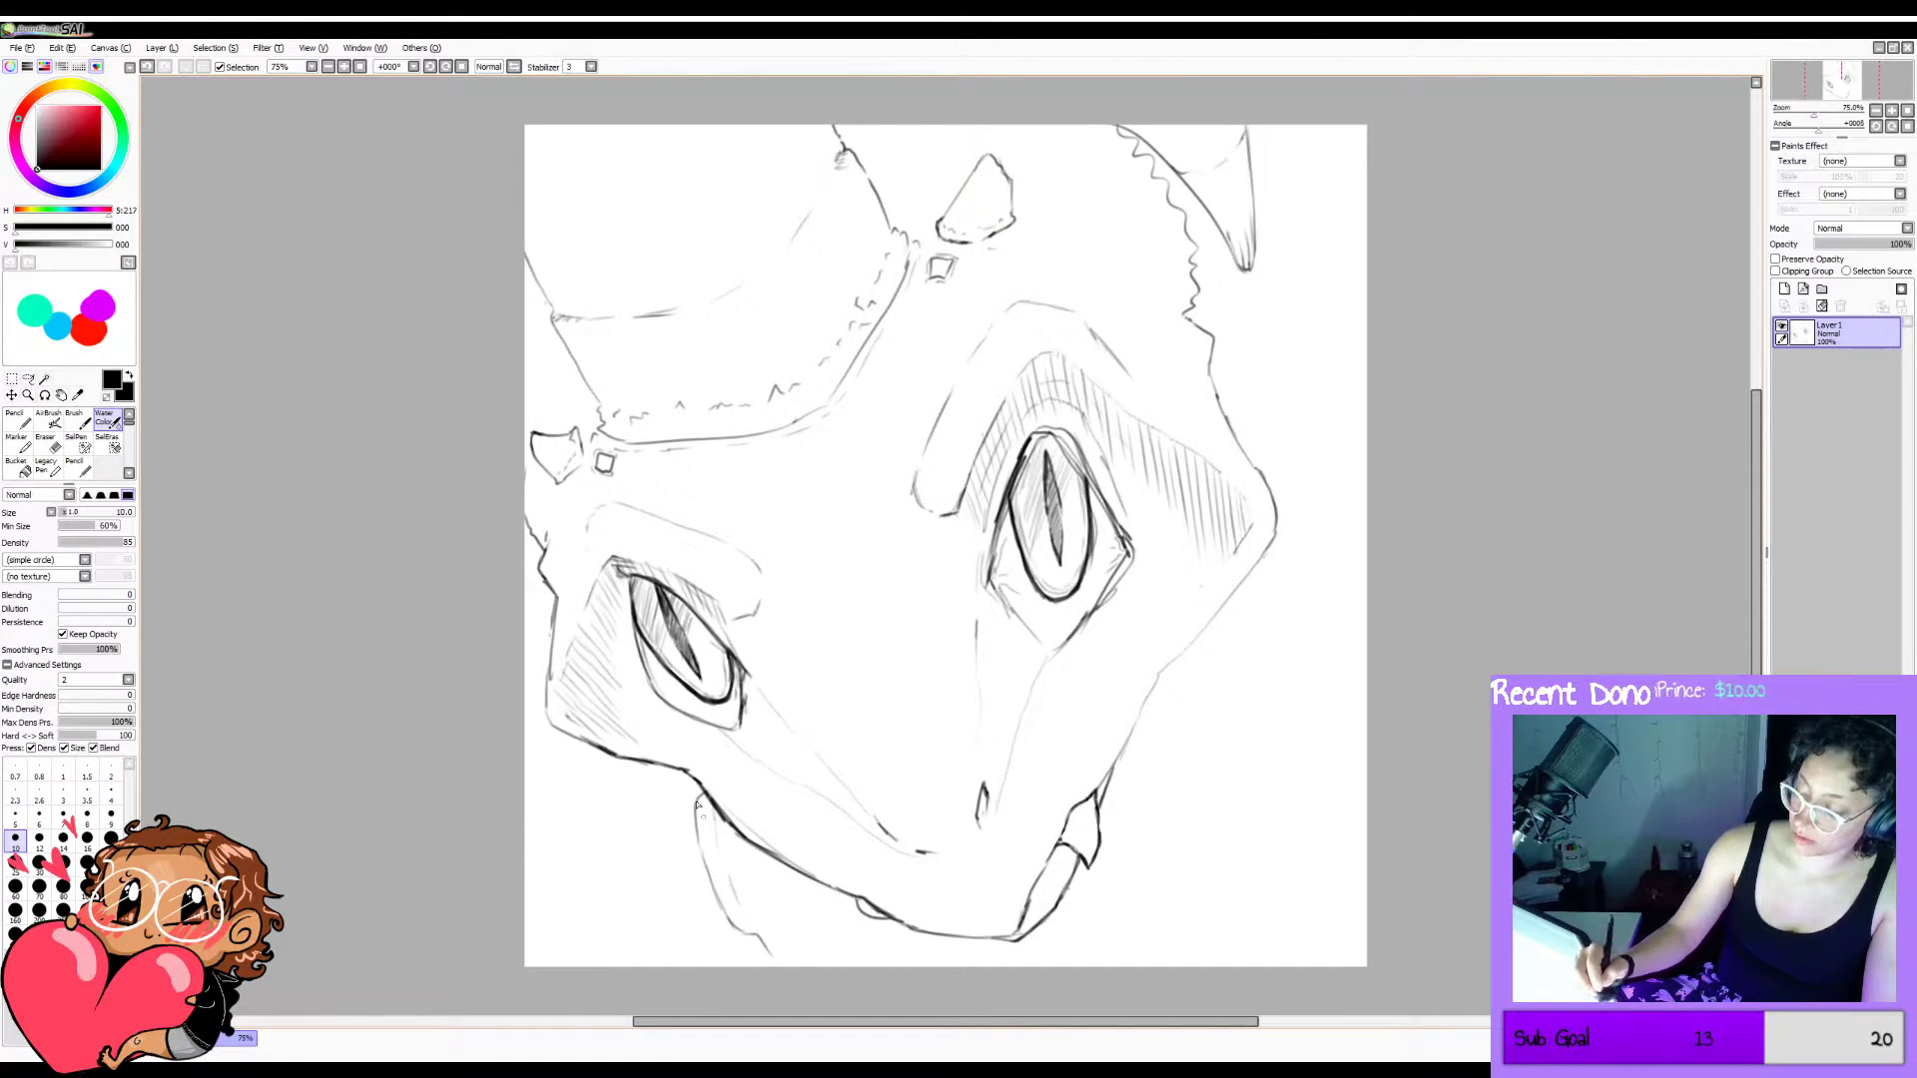
mouse_move(695, 807)
mouse_down()
mouse_move(625, 851)
mouse_move(604, 930)
mouse_up()
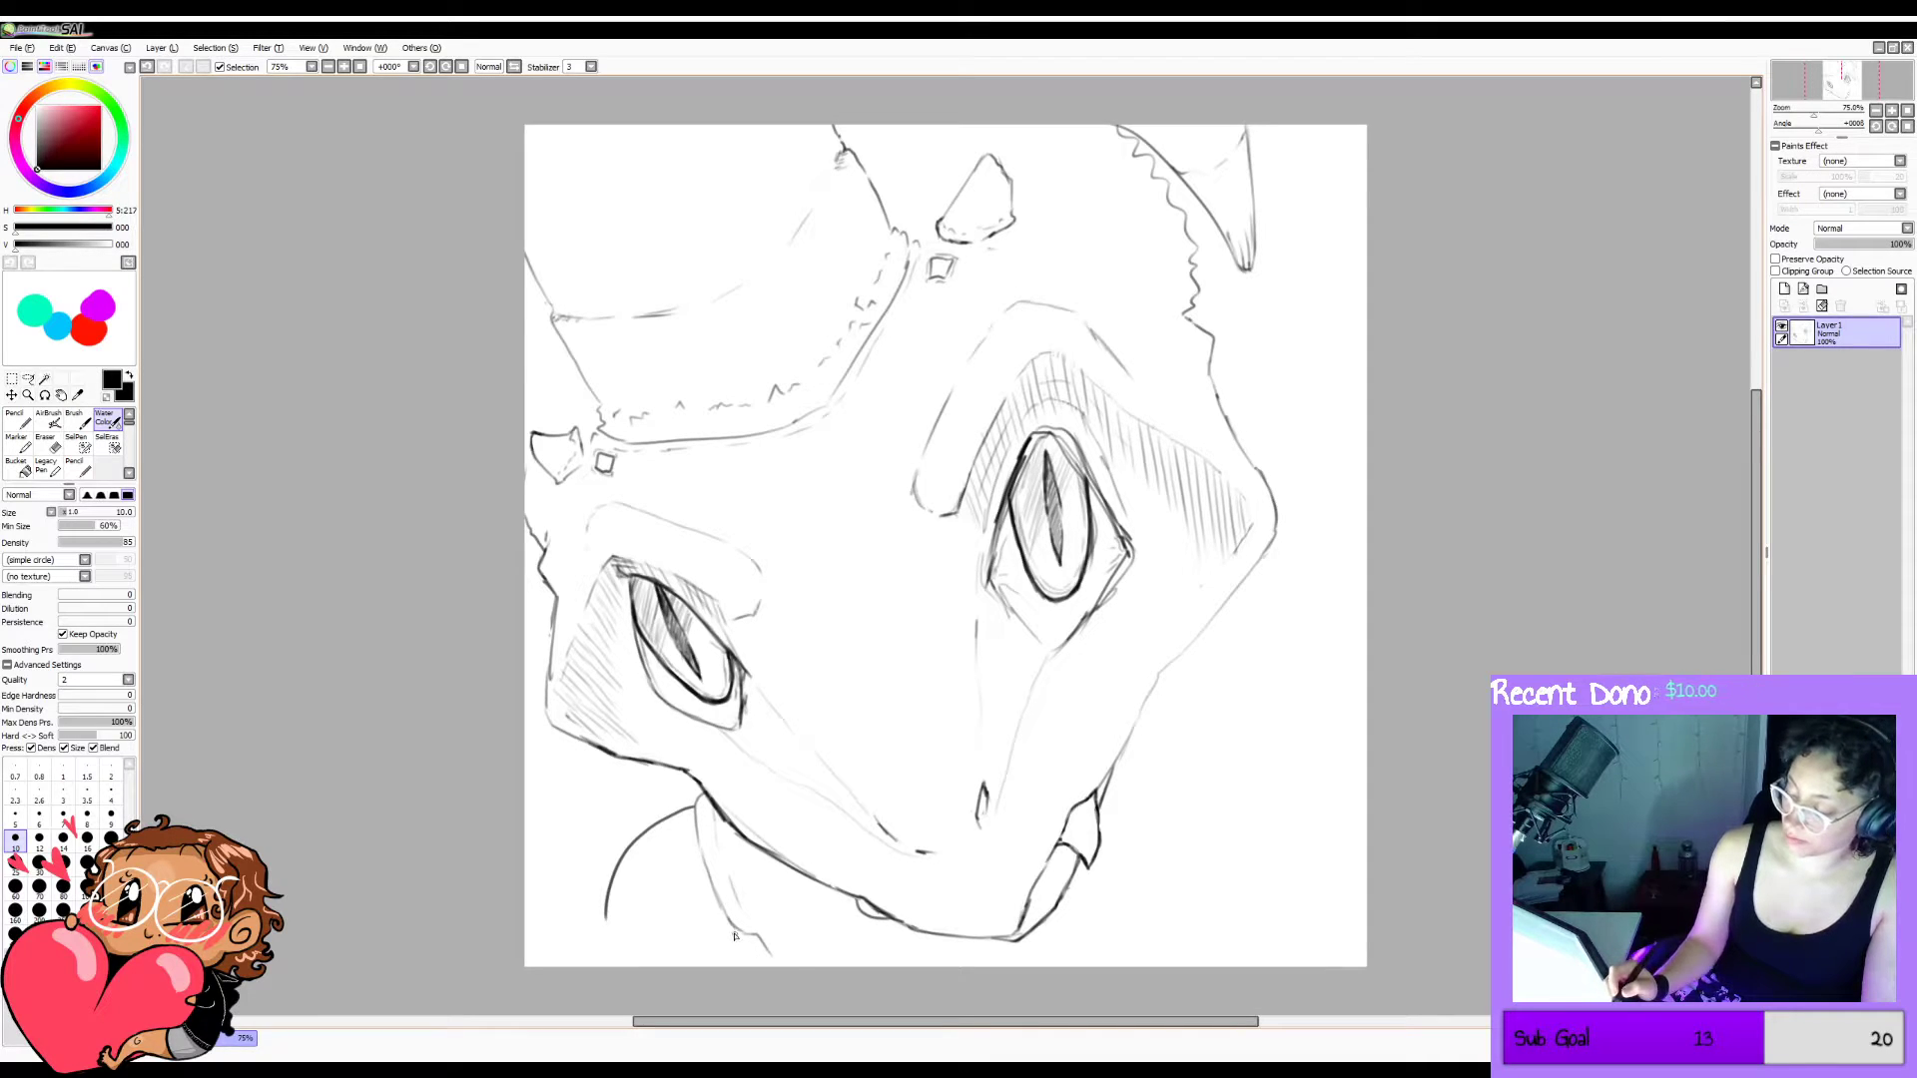
key(ctrl+z)
drag(695, 811, 539, 883)
key(ctrl+z)
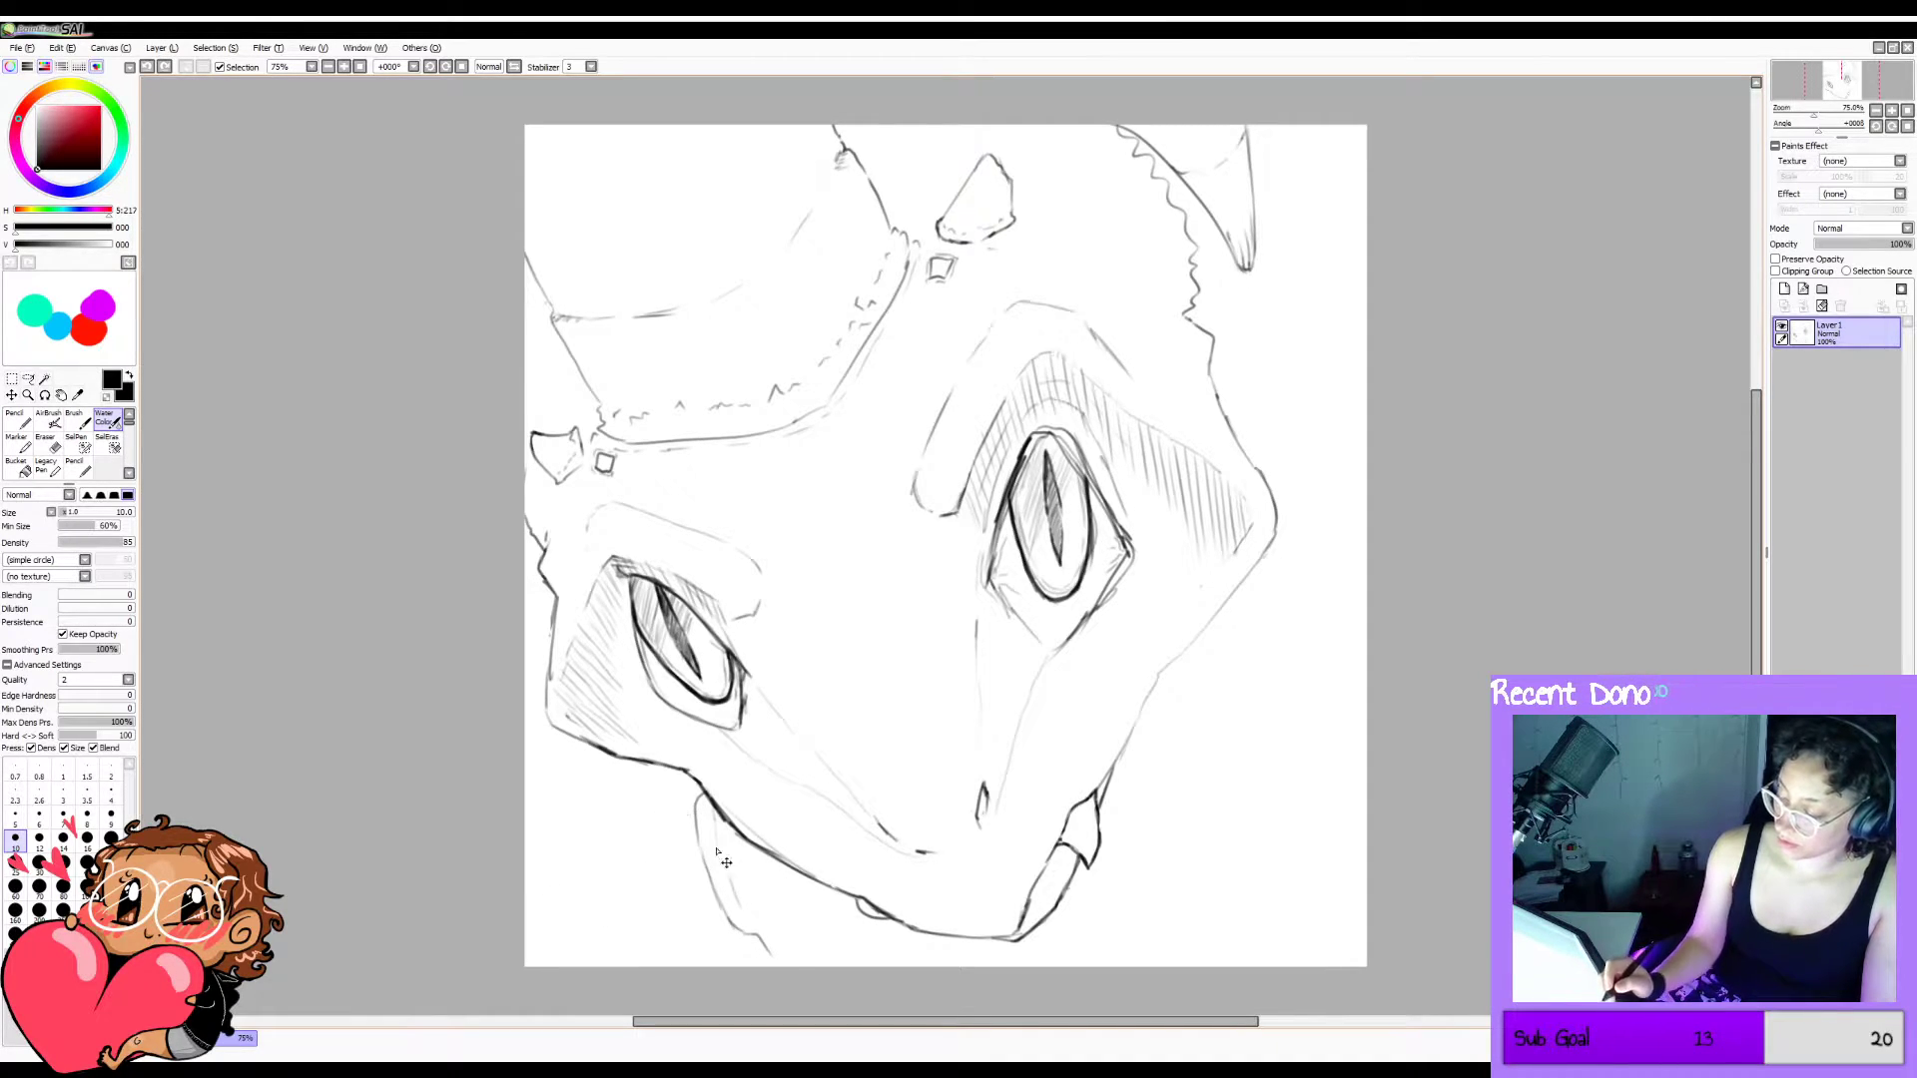
drag(696, 804, 551, 889)
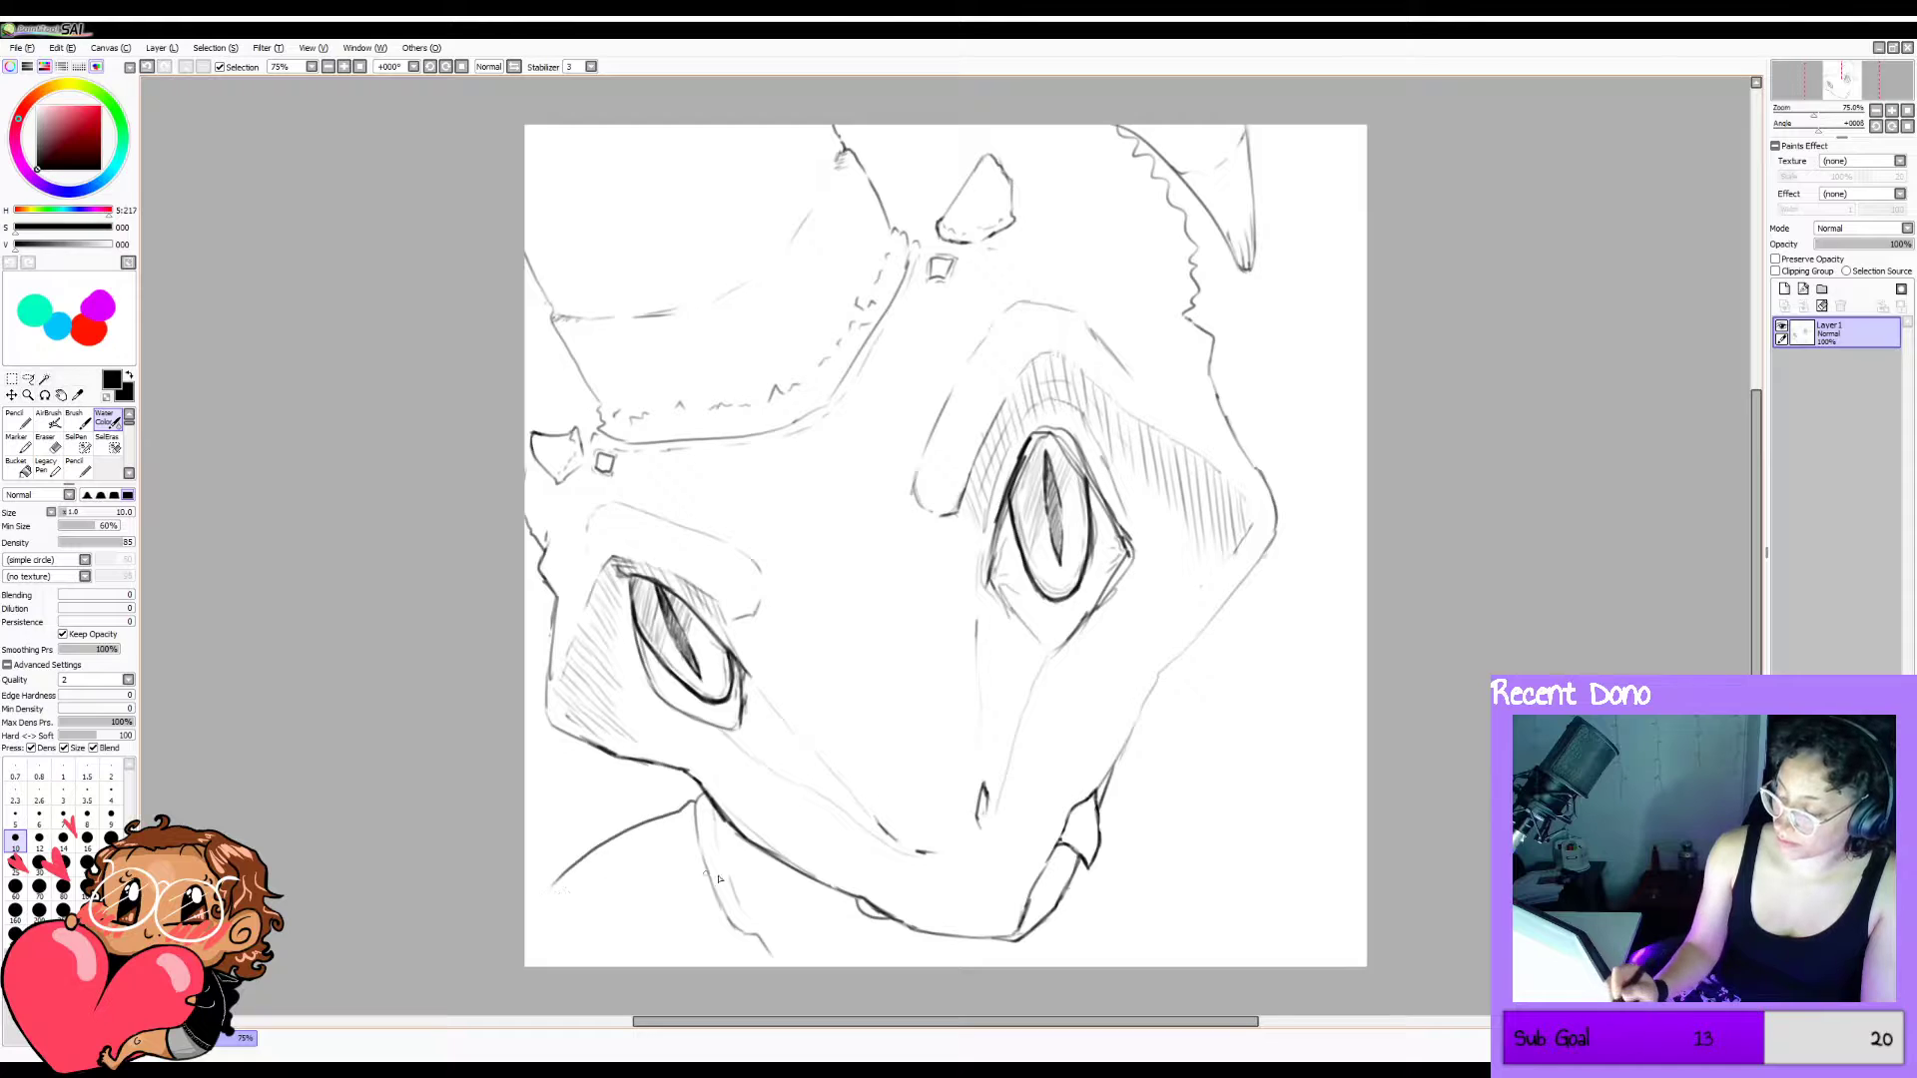
Draw the lower curve of the form beneath the jaw and continue its upper curve down to the canvas's left edge.
drag(730, 936, 565, 964)
drag(554, 886, 530, 954)
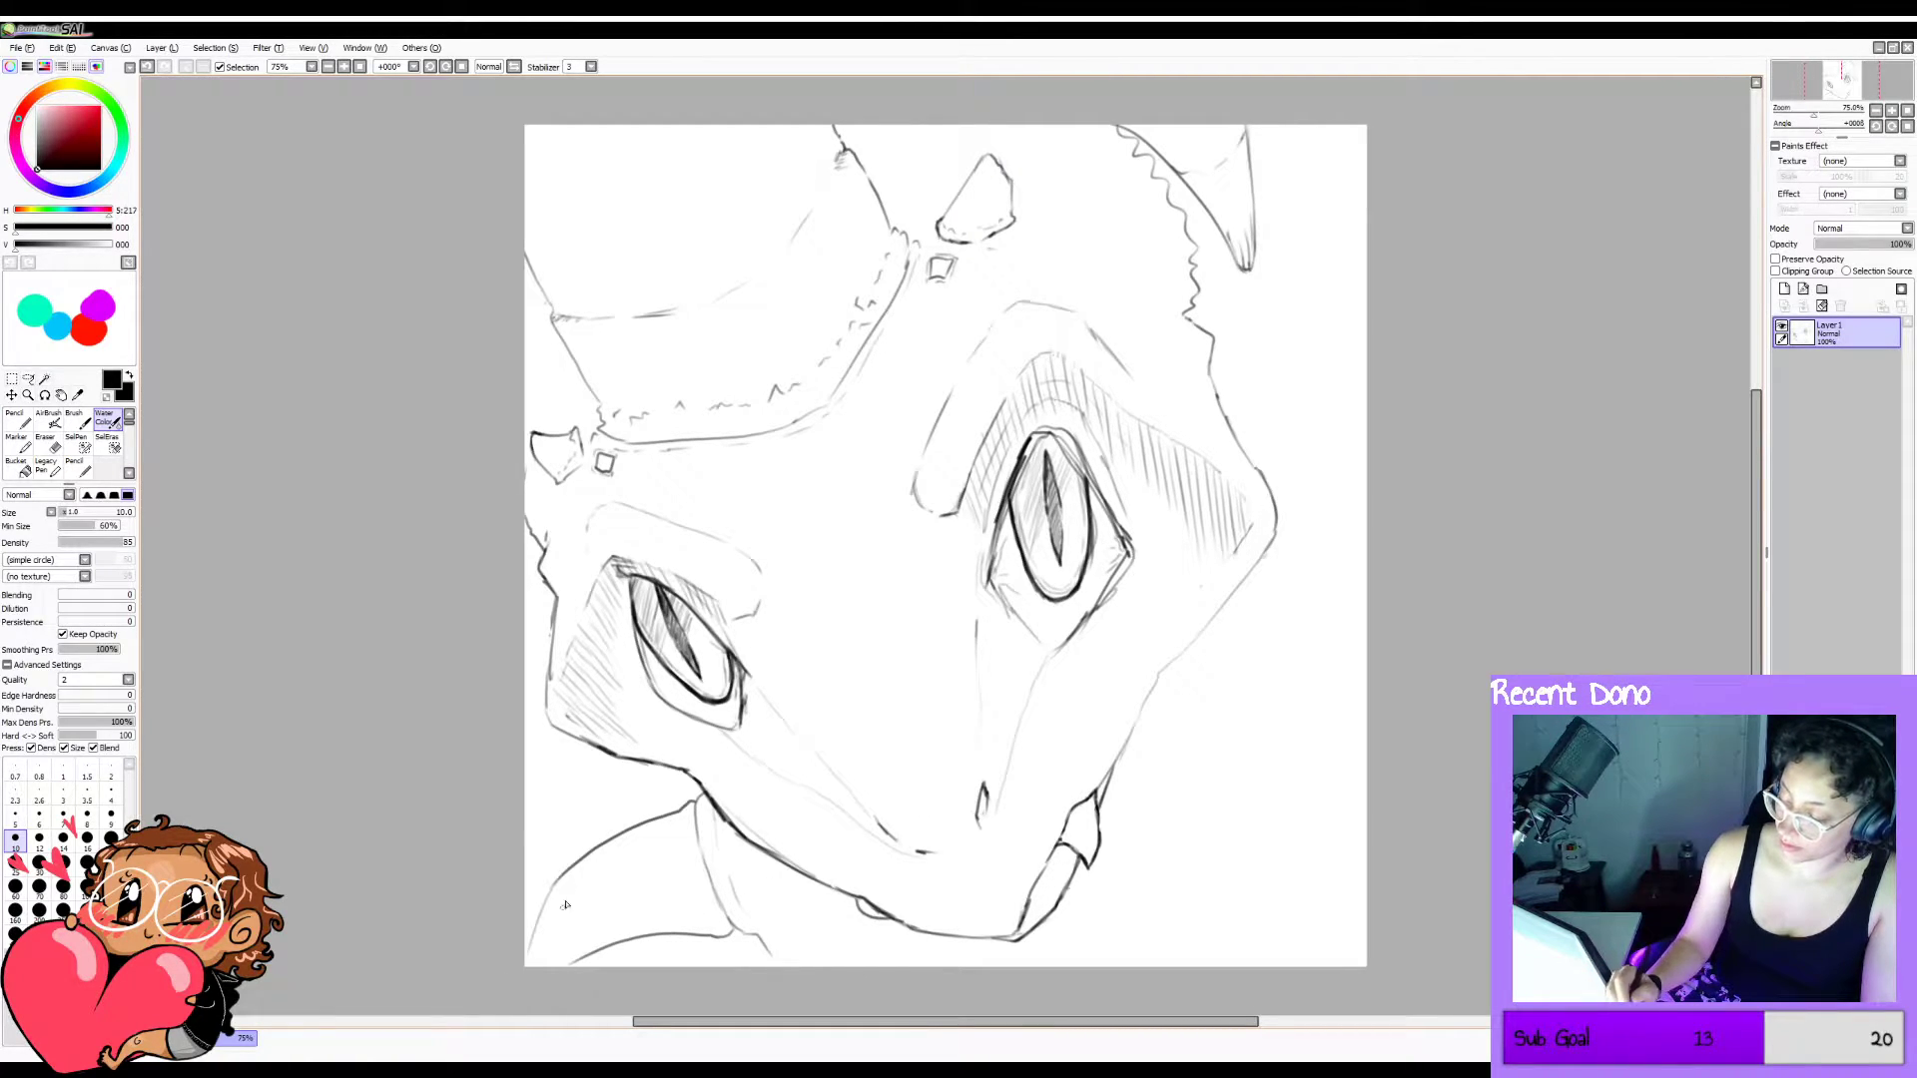
key(ctrl+z)
drag(556, 884, 525, 963)
key(ctrl+z)
drag(572, 869, 524, 941)
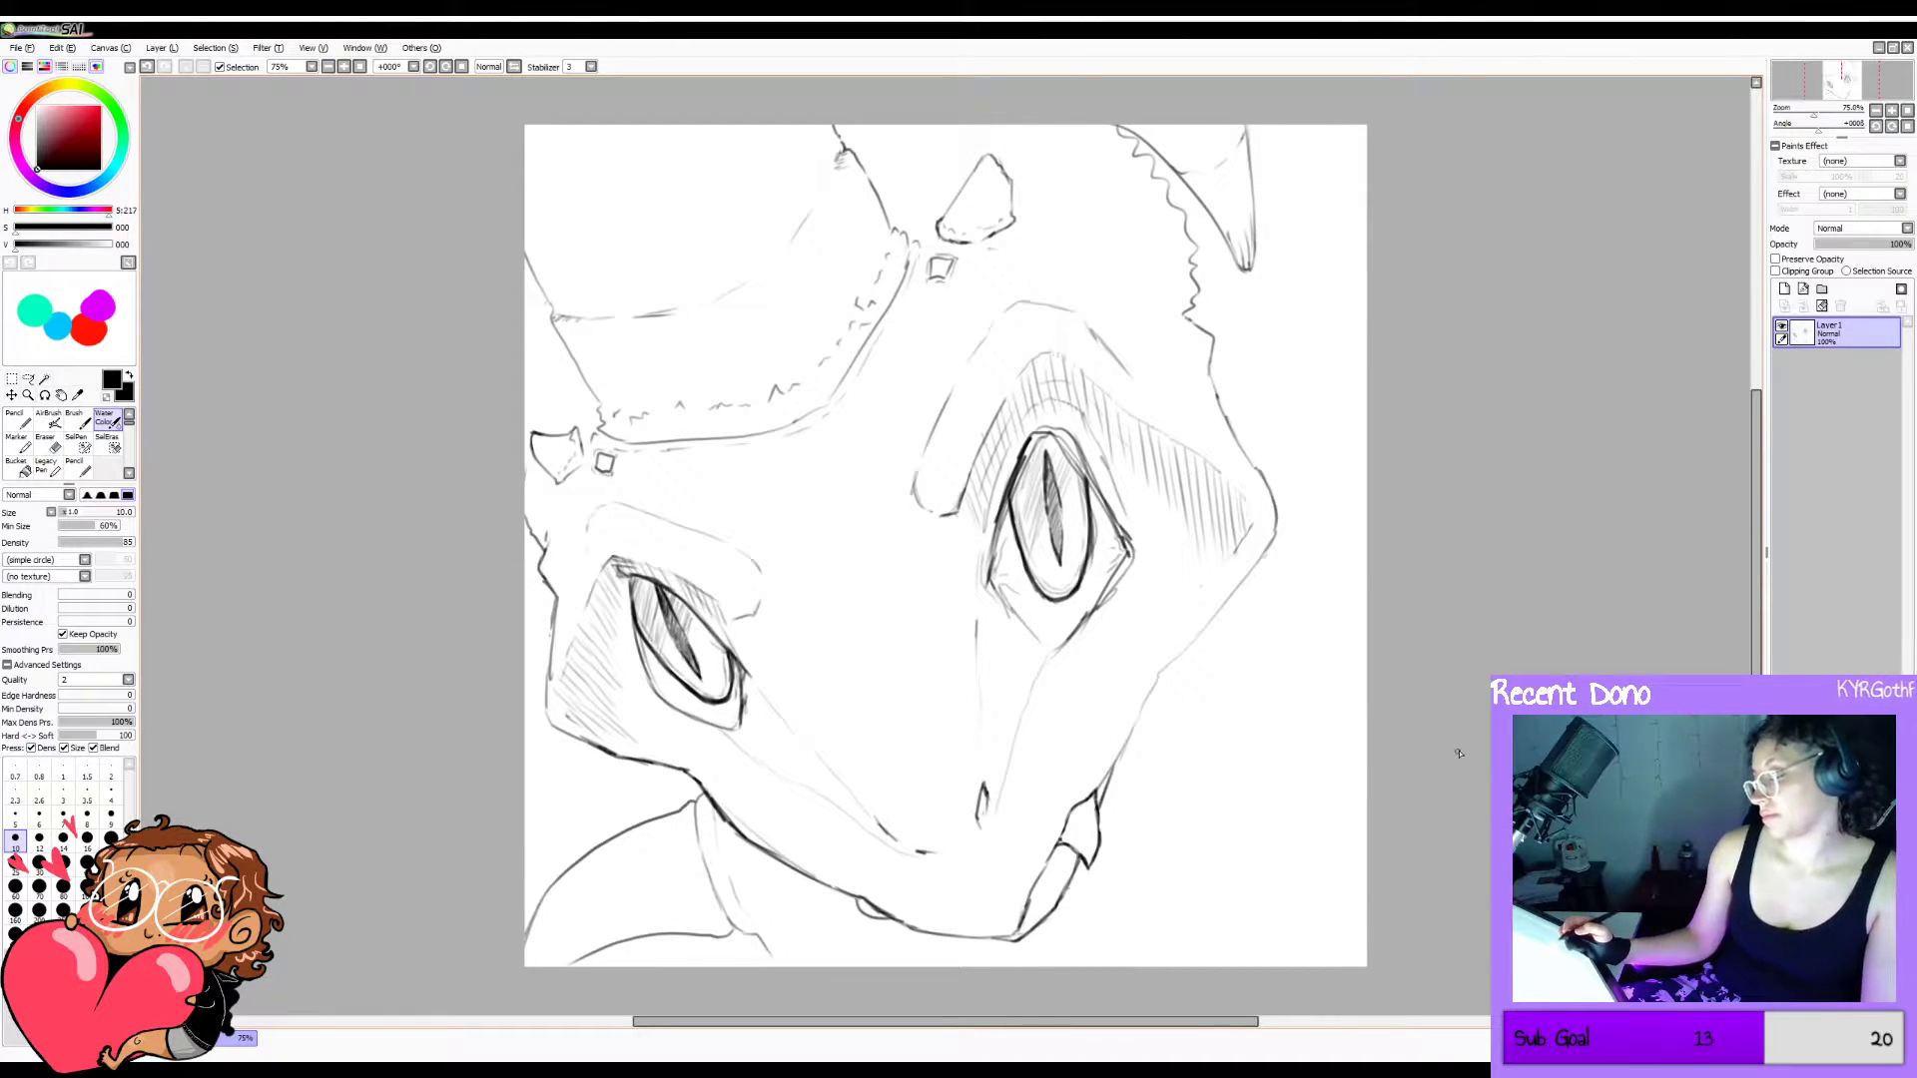
key(ctrl+z)
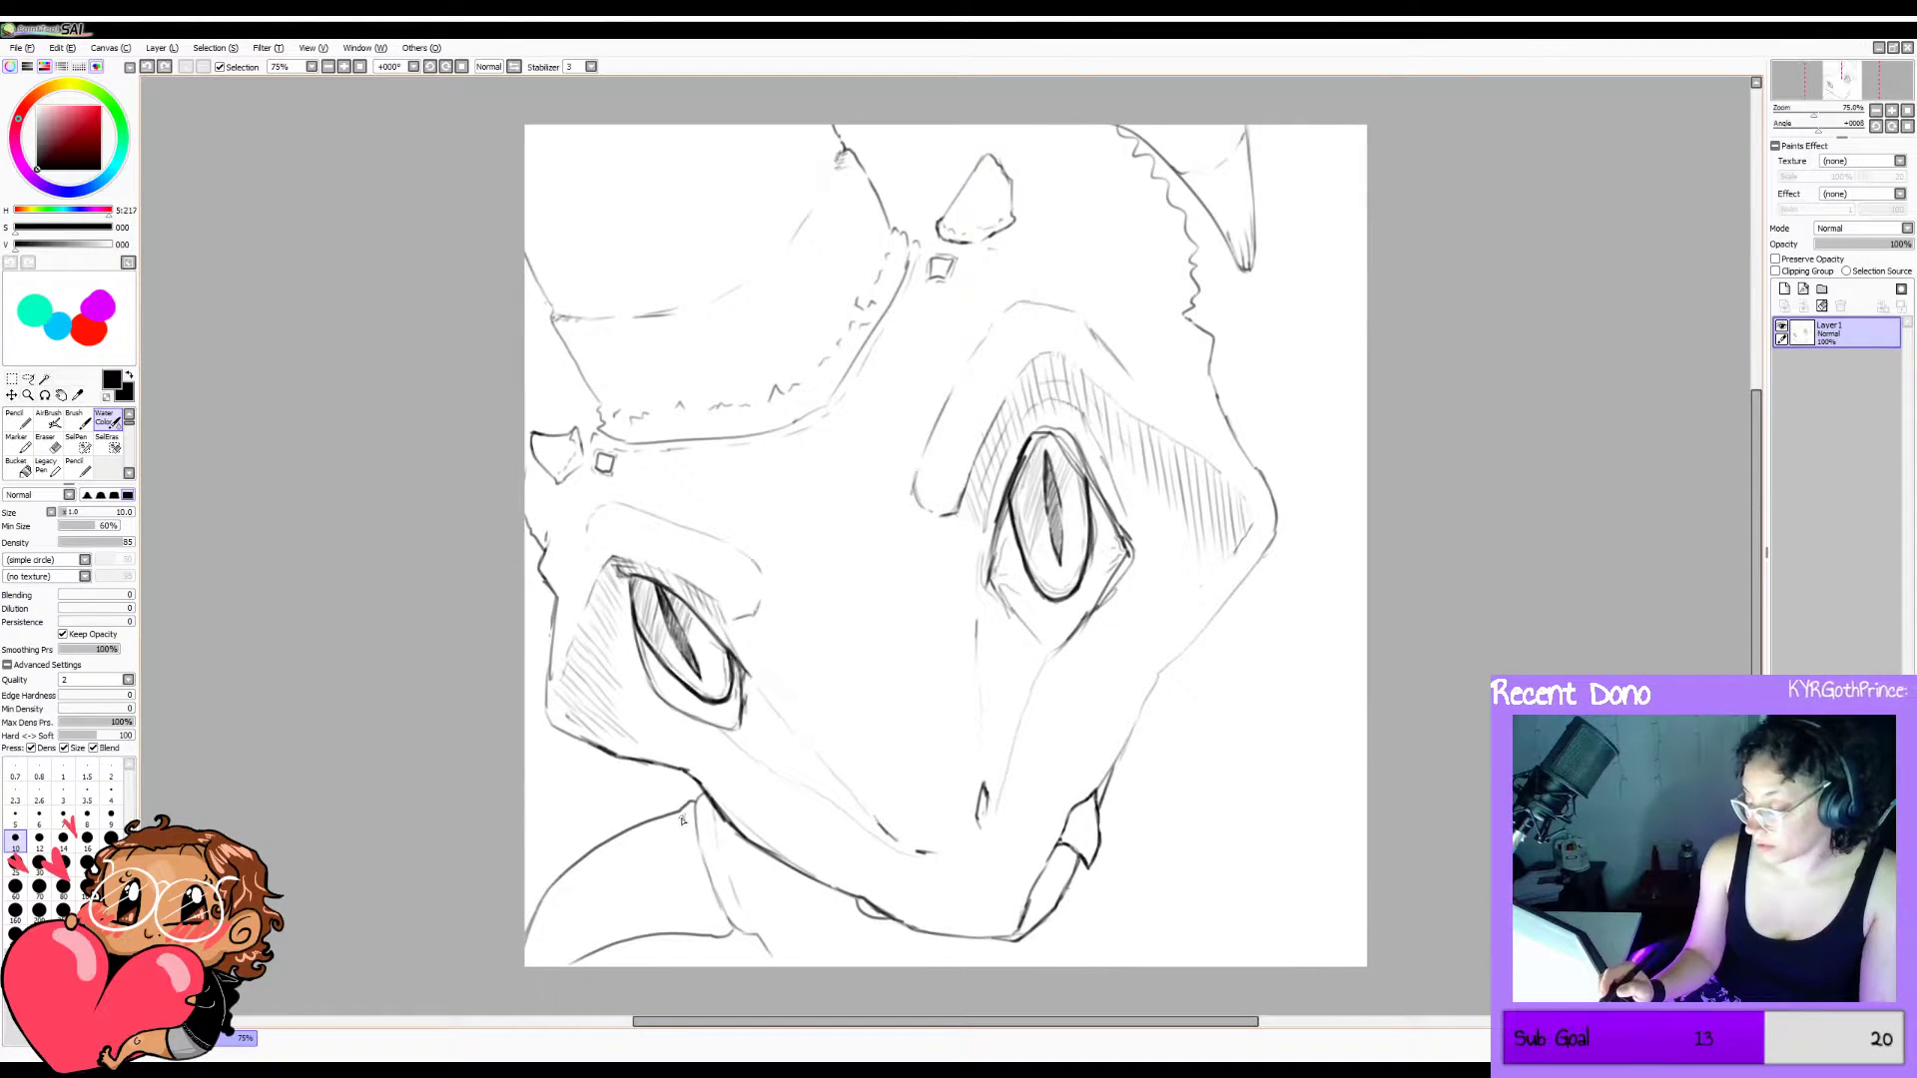
Add light contour strokes inside the form beneath the jaw, undoing unwanted ones and checking the sketch mirrored.
mouse_move(685, 818)
mouse_down()
mouse_move(566, 871)
mouse_move(699, 827)
mouse_move(637, 844)
mouse_up()
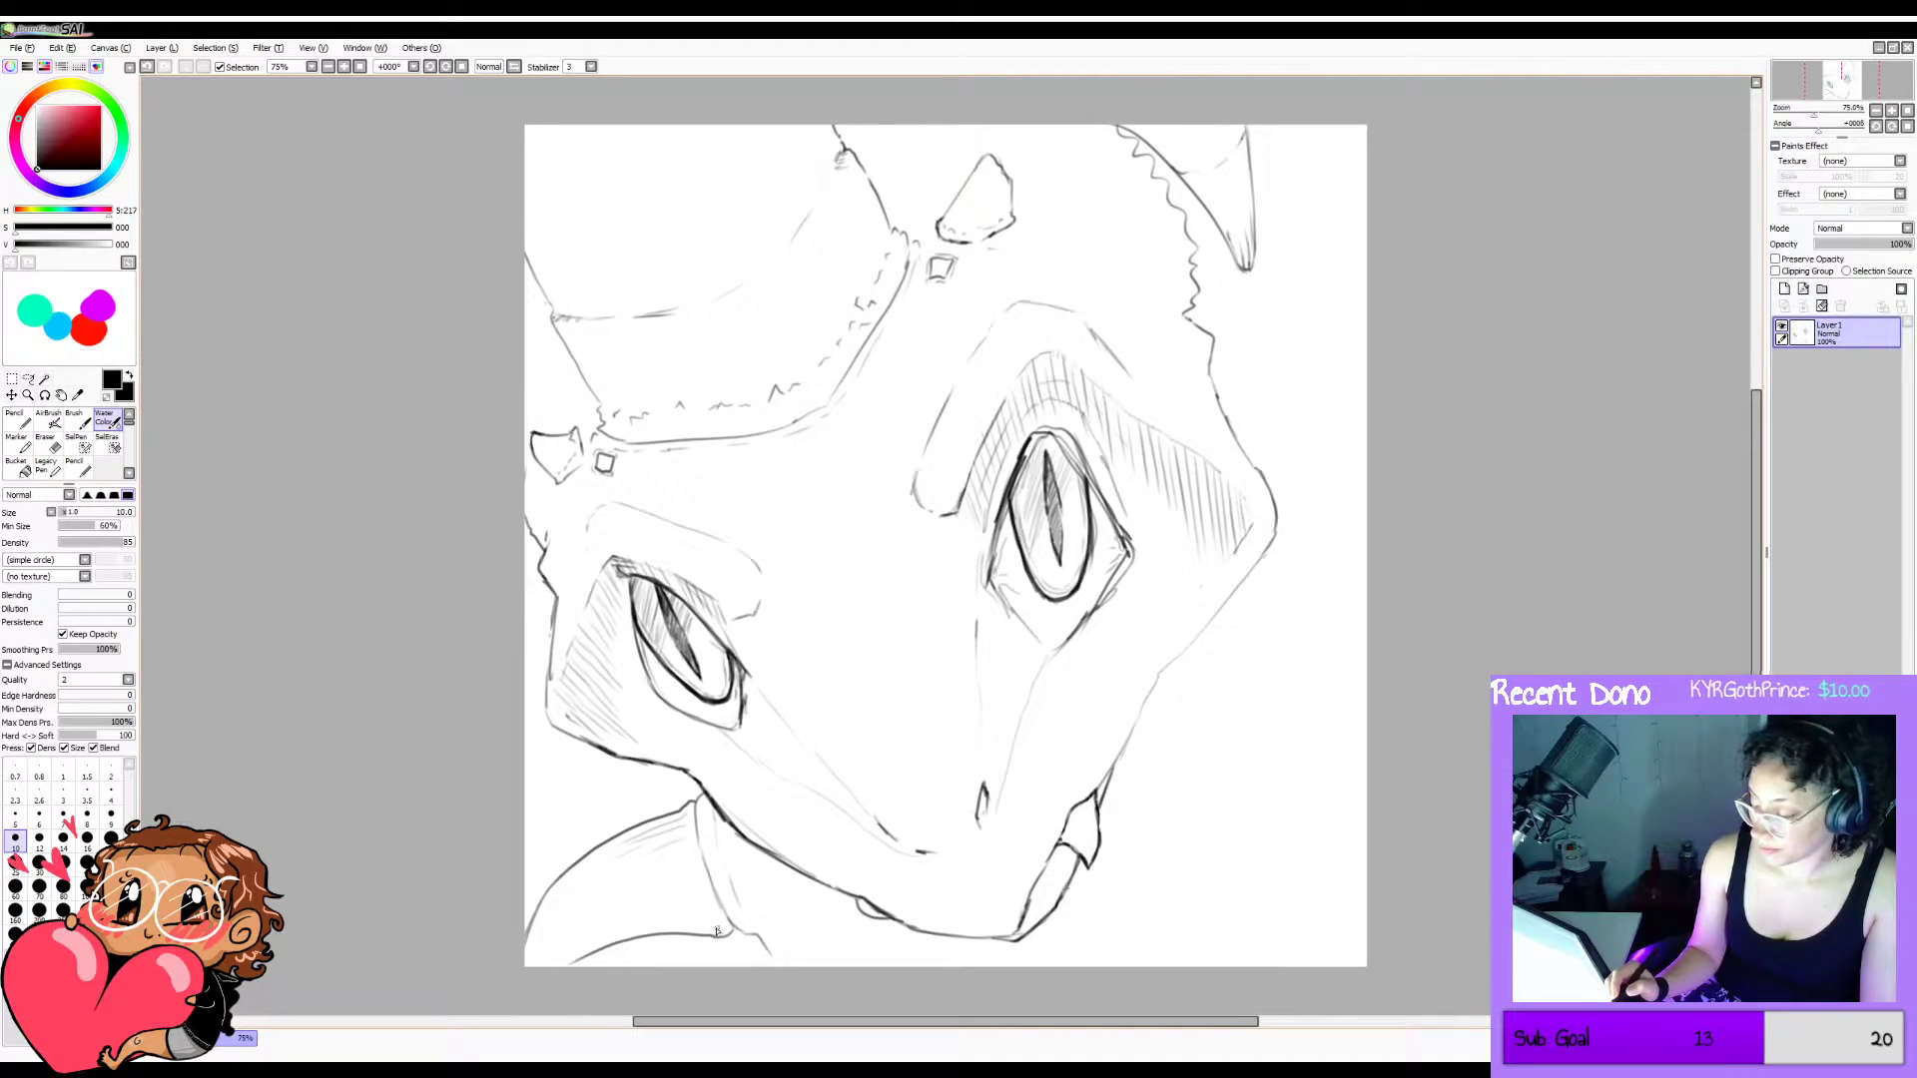
mouse_move(703, 928)
mouse_down()
mouse_move(552, 927)
mouse_move(703, 895)
mouse_move(626, 910)
mouse_move(660, 884)
mouse_up()
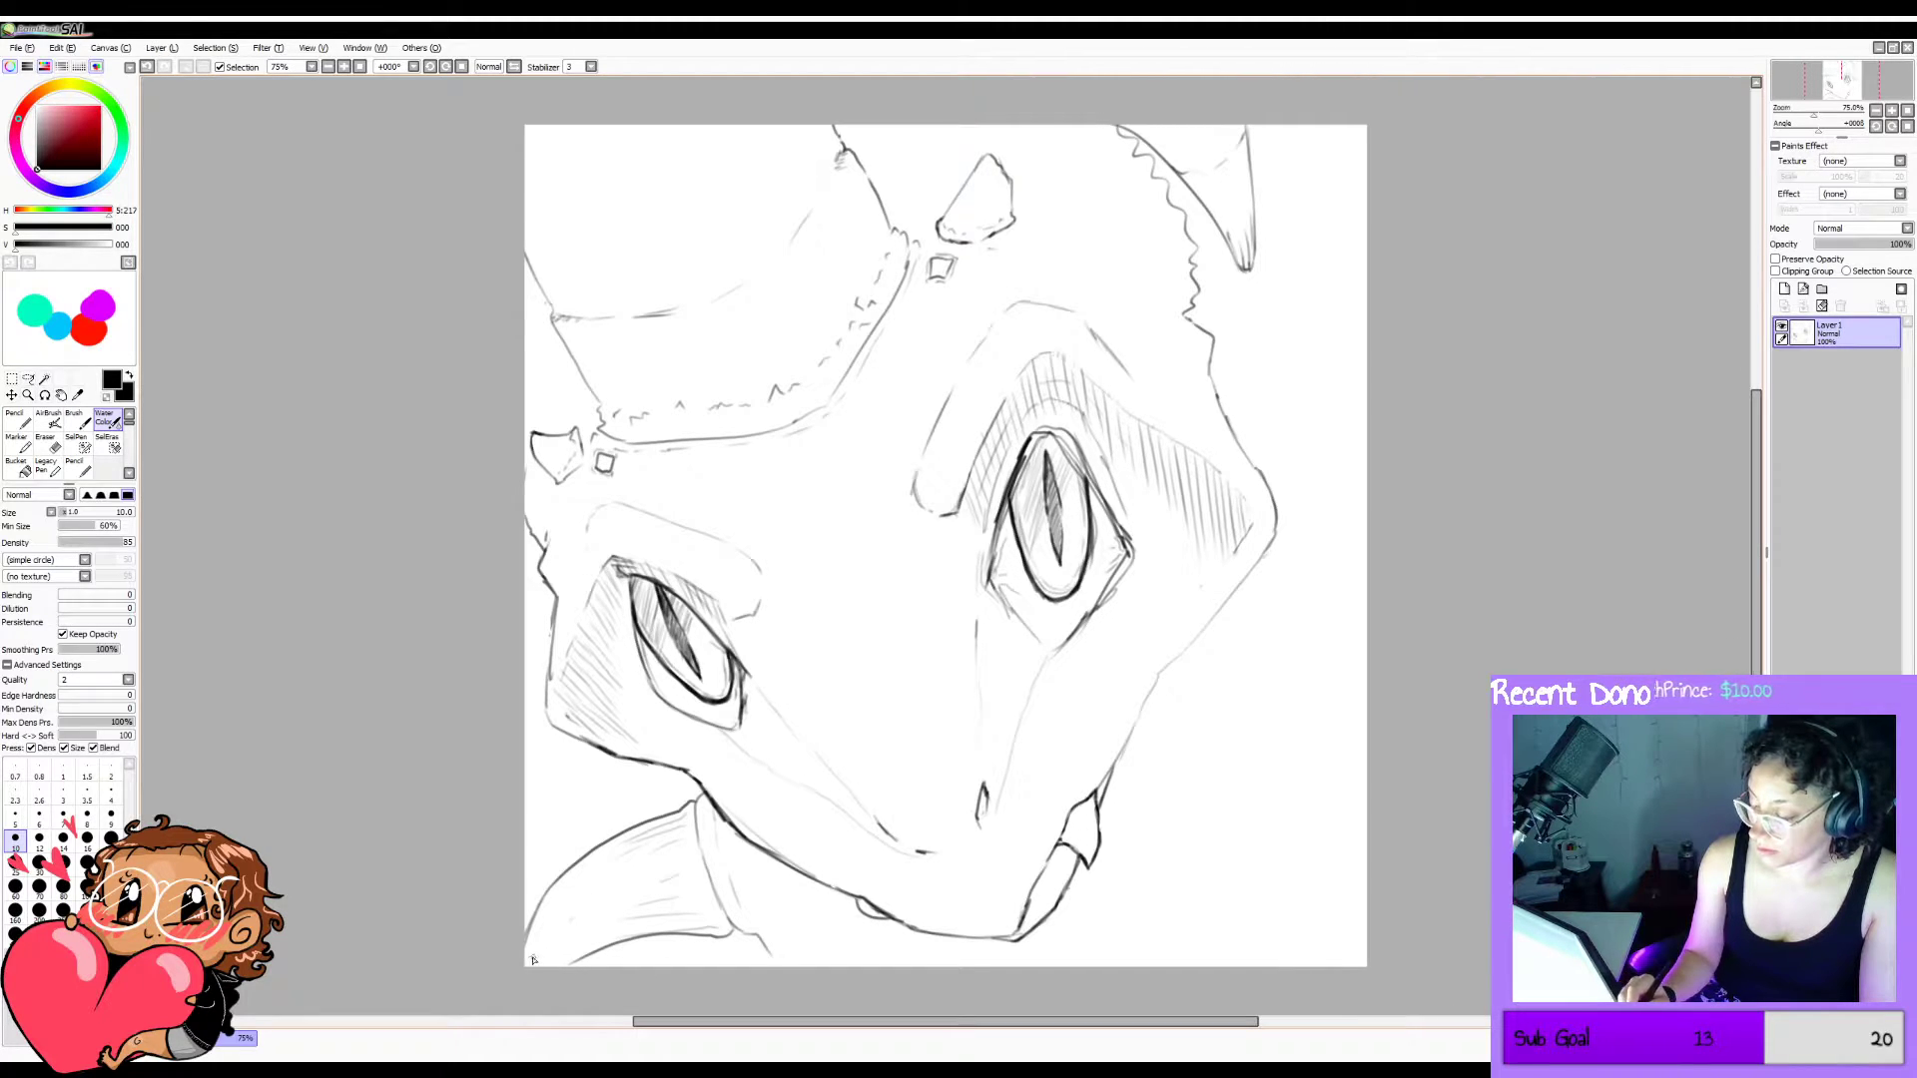
key(ctrl+z)
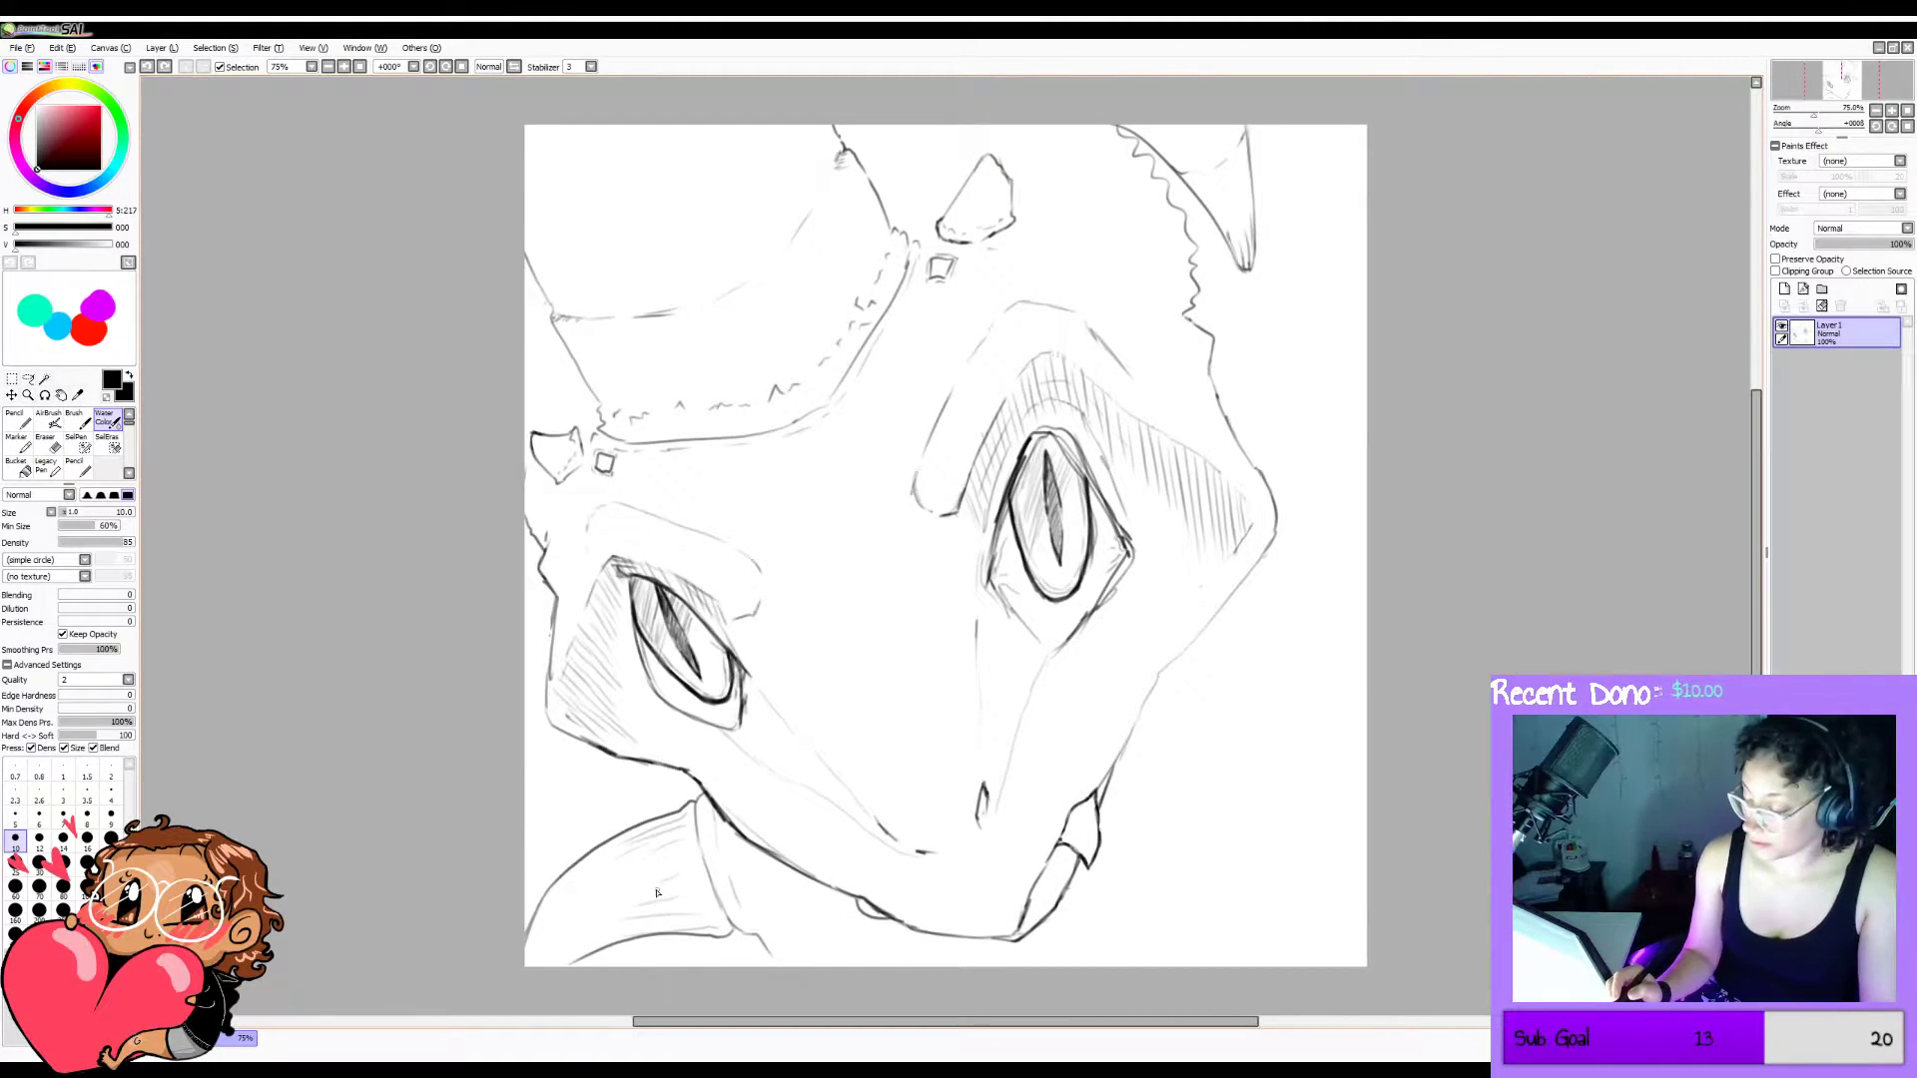
drag(656, 890, 561, 929)
key(ctrl+z)
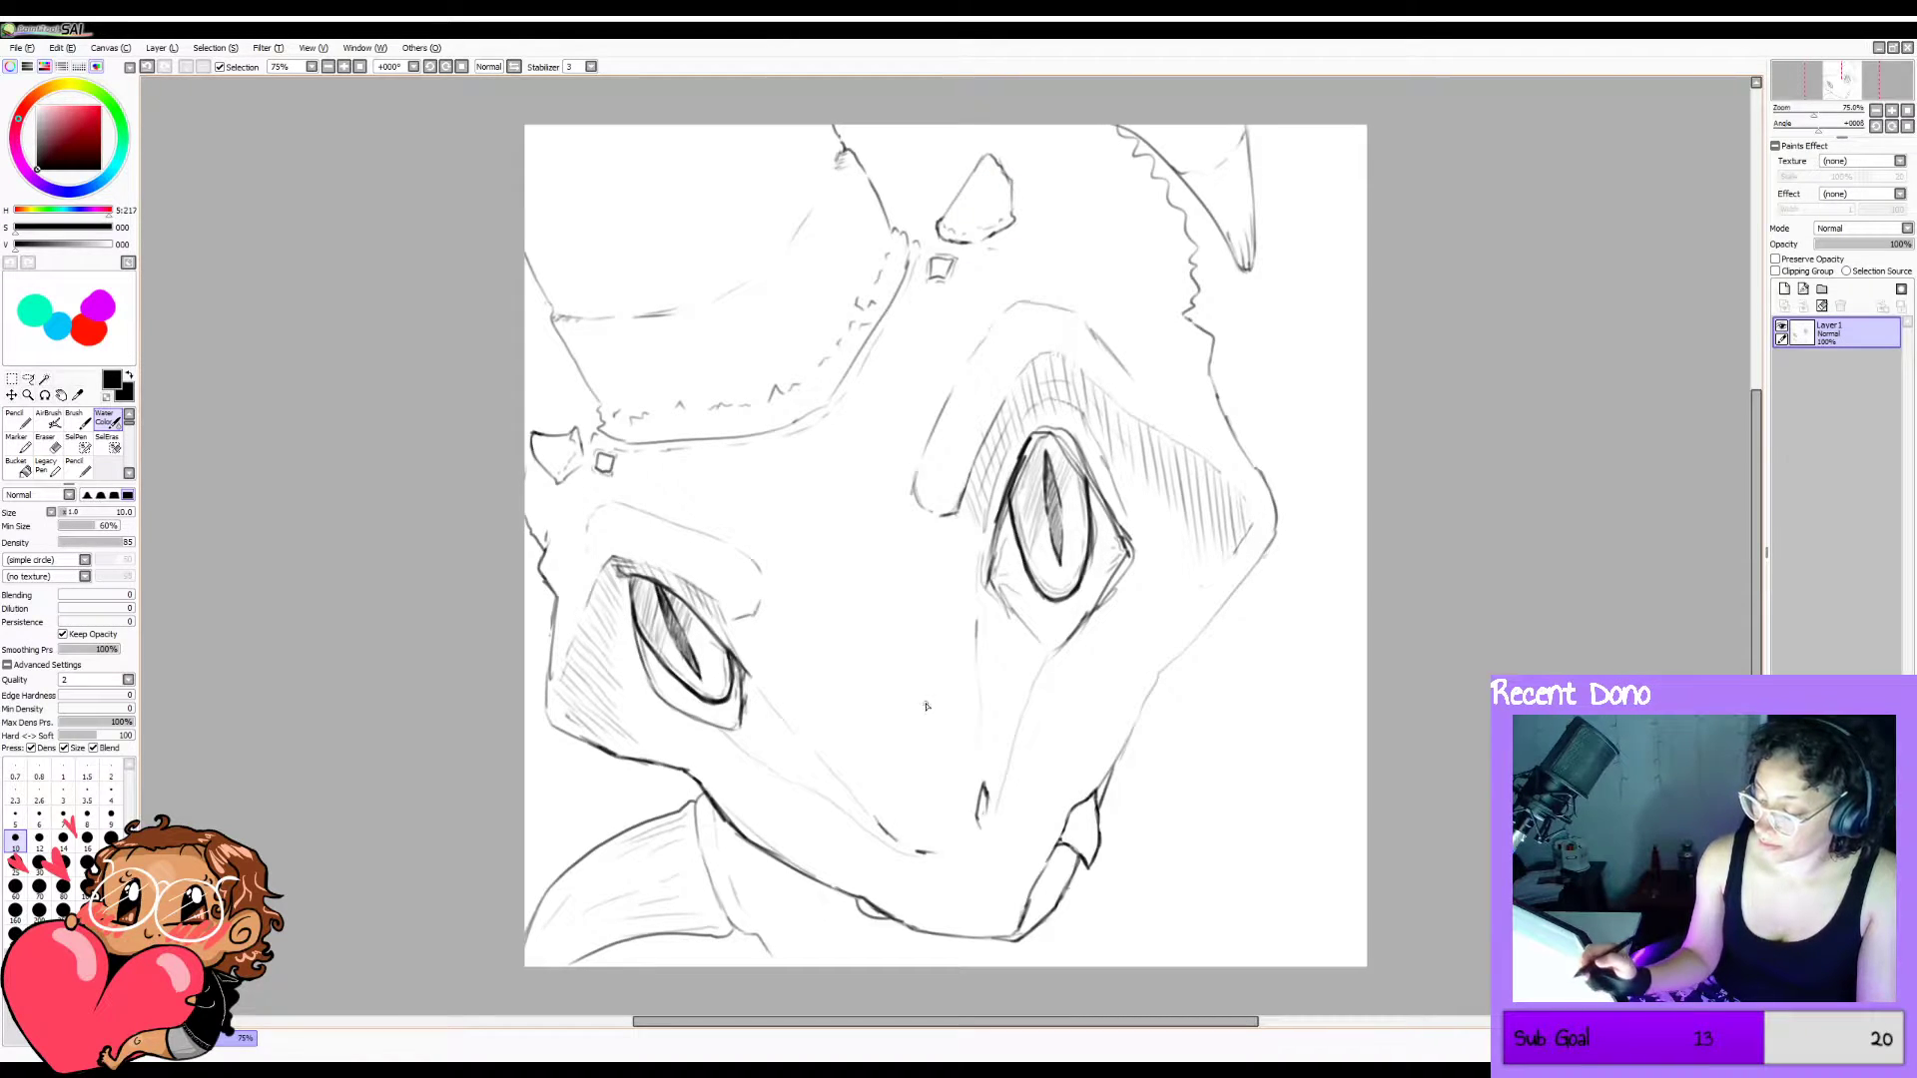
key(ctrl+z)
drag(631, 850, 673, 837)
key(ctrl+z)
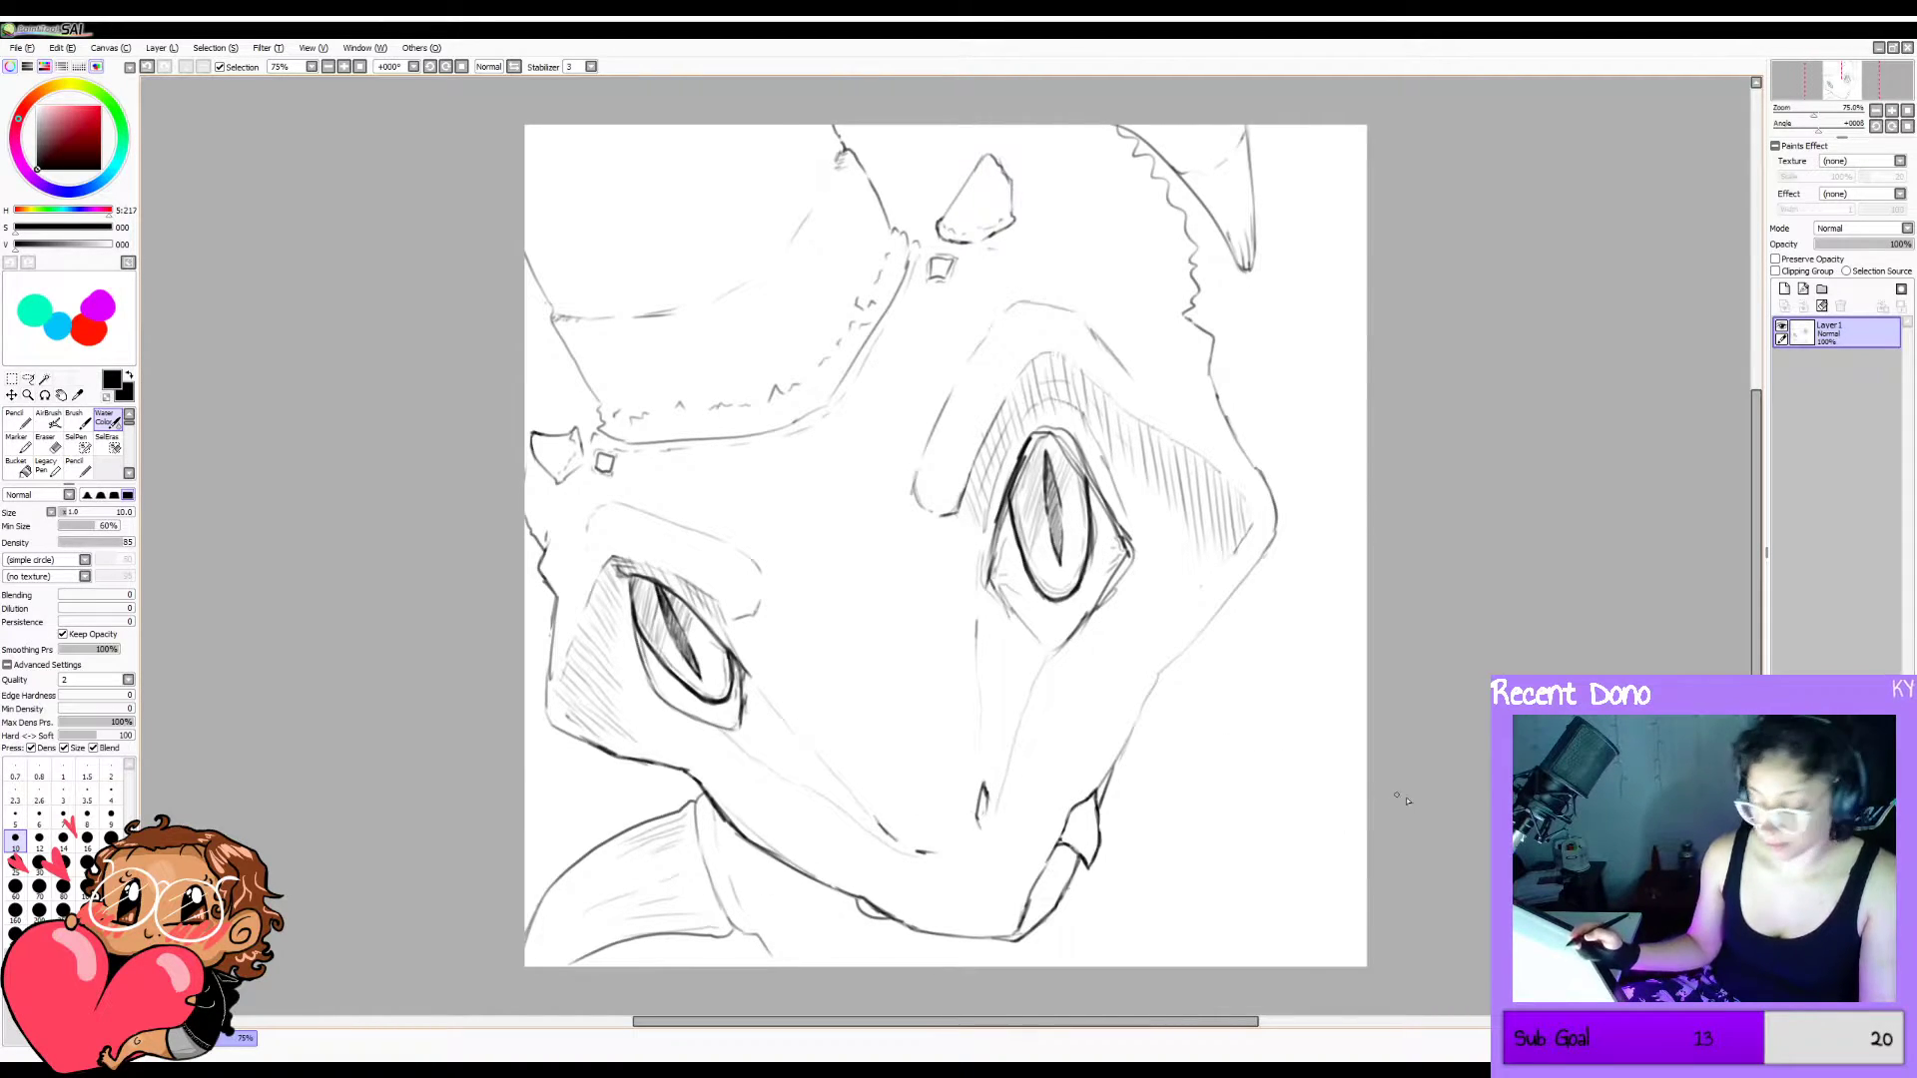
key(Insert)
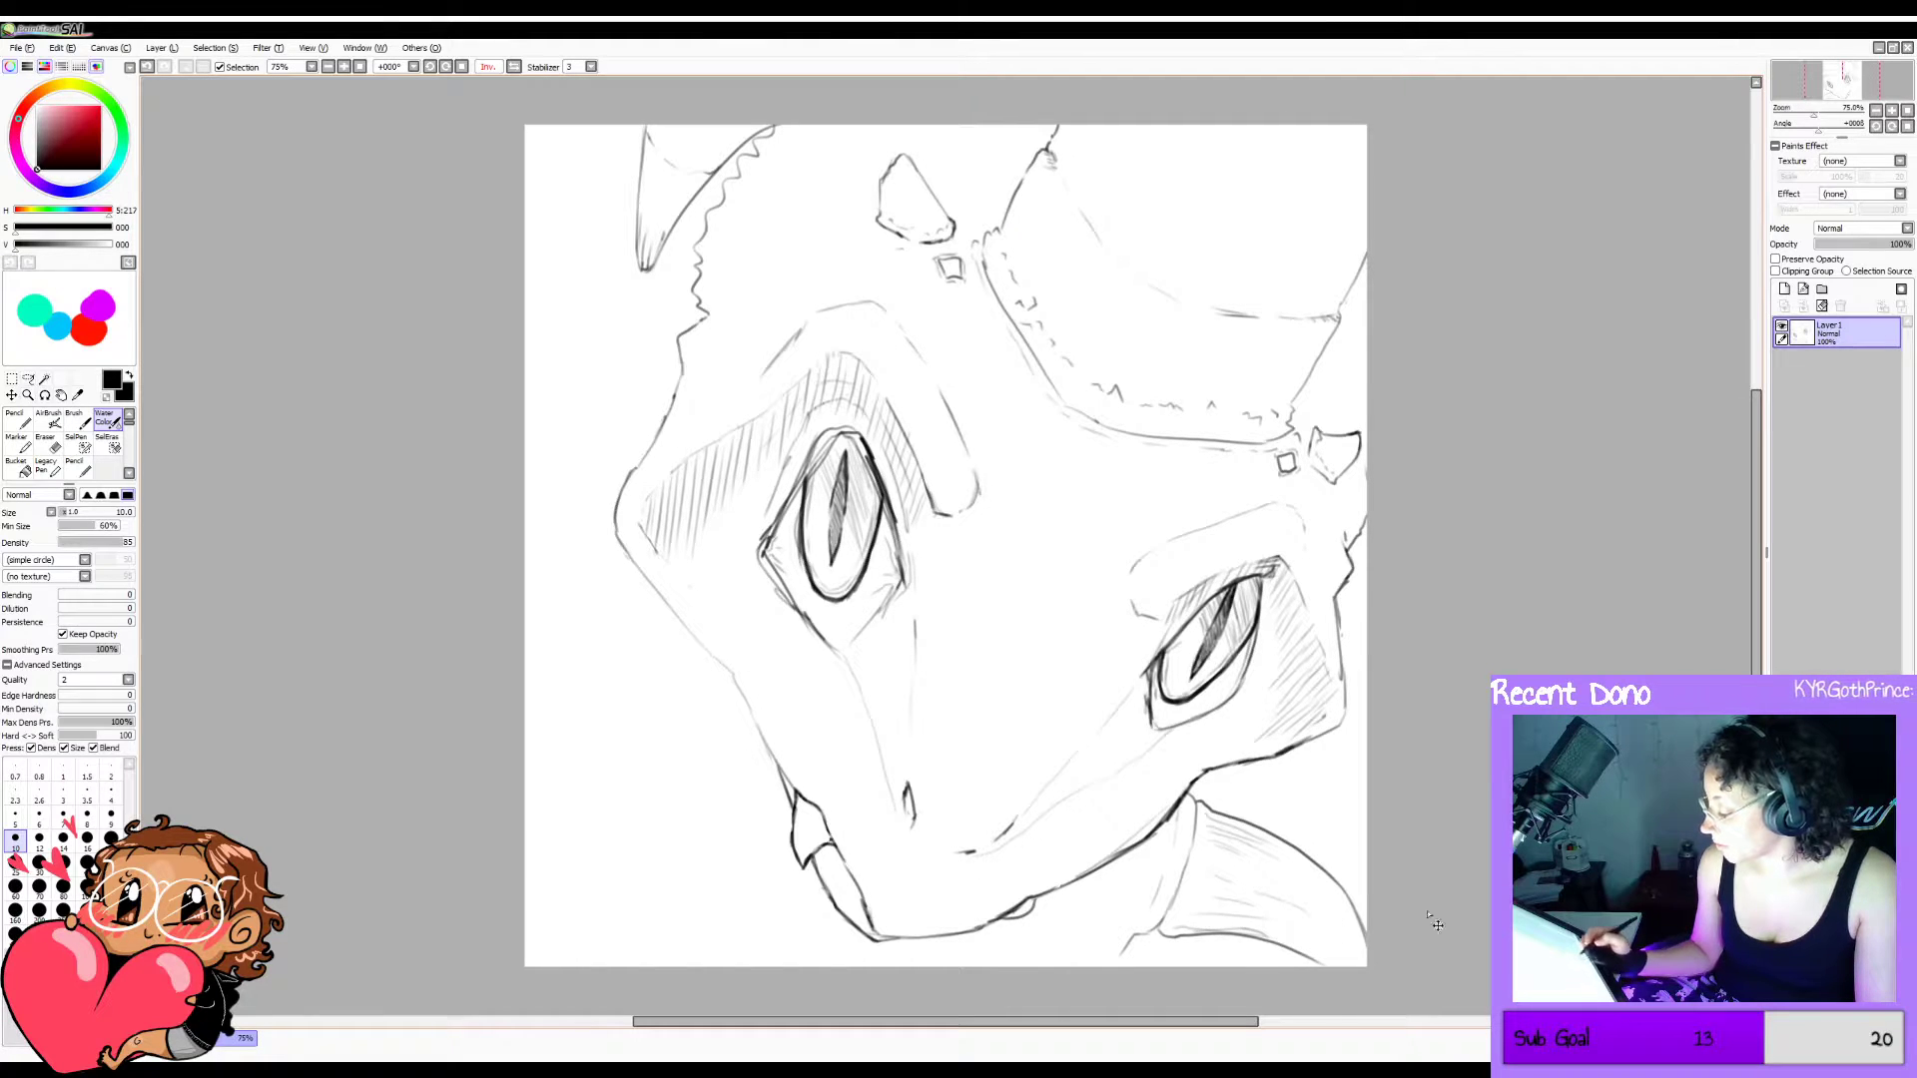
key(Insert)
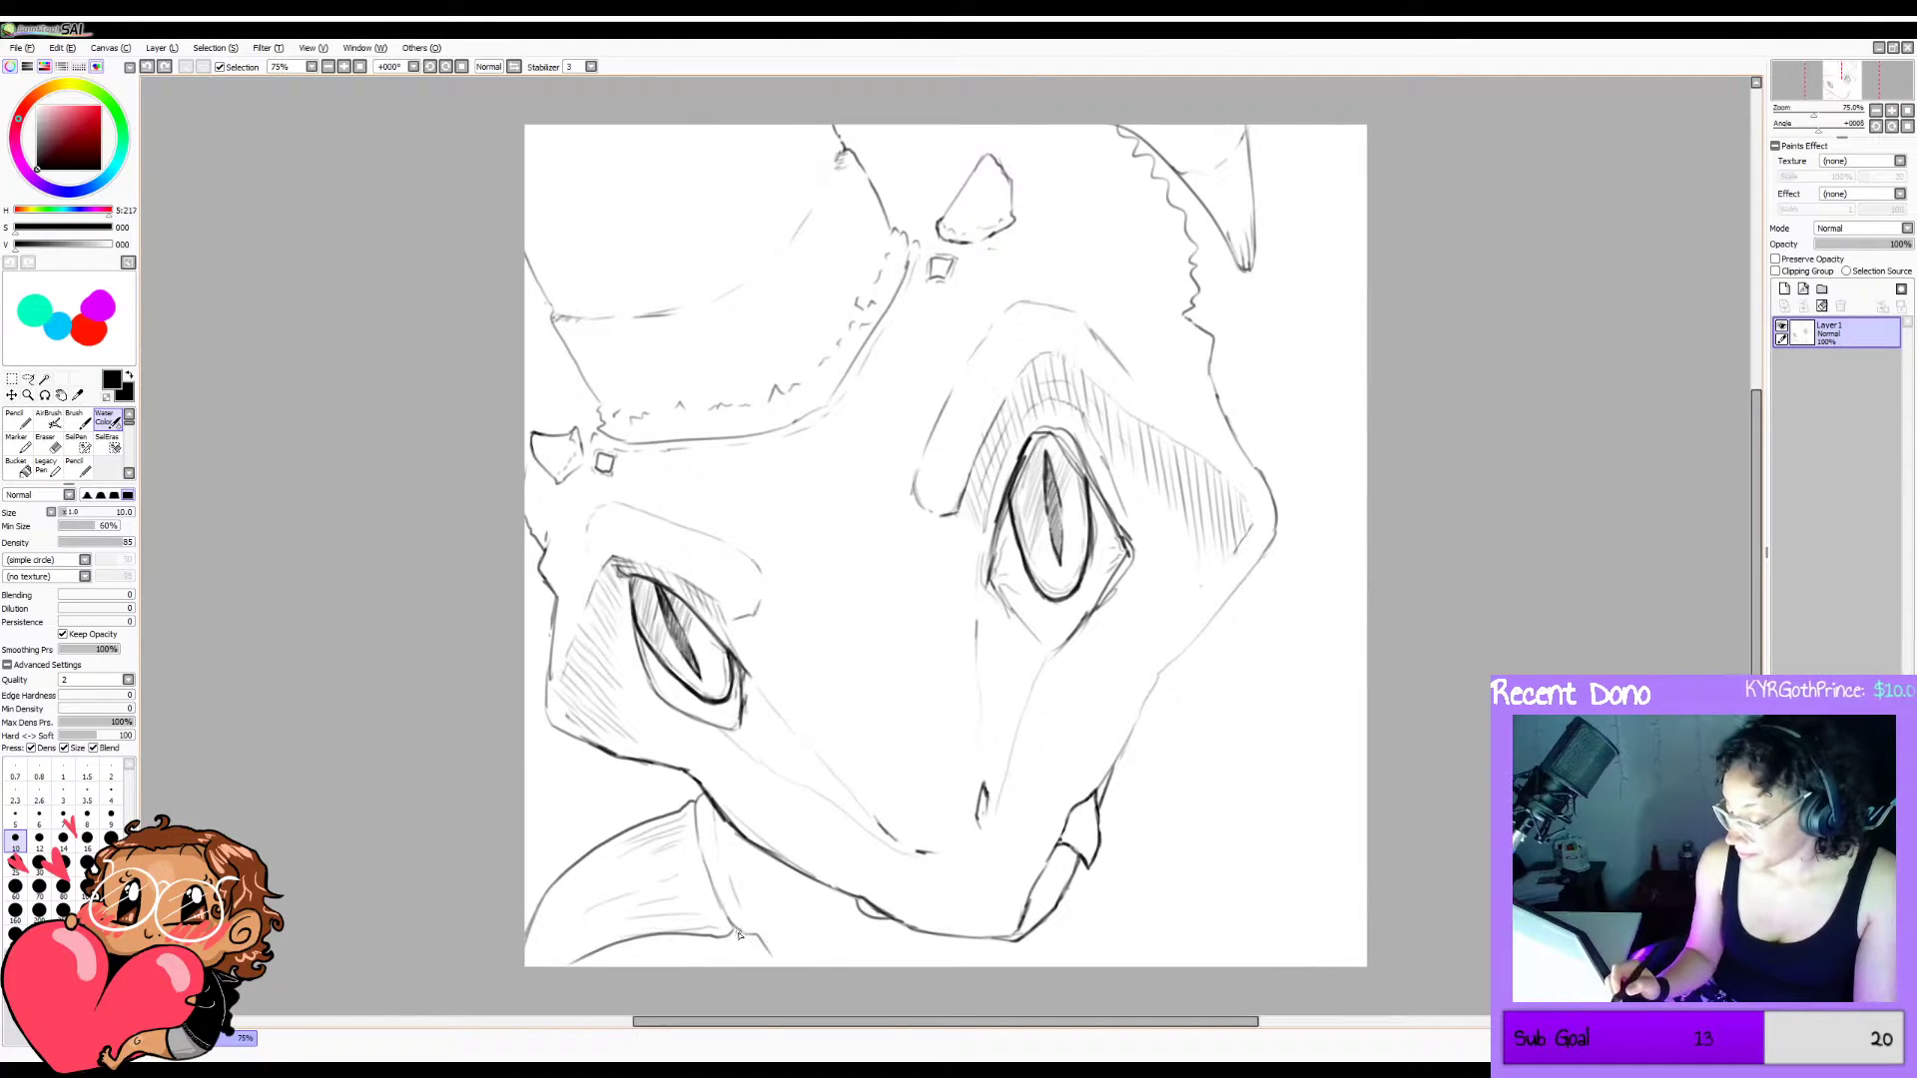
drag(687, 923, 619, 936)
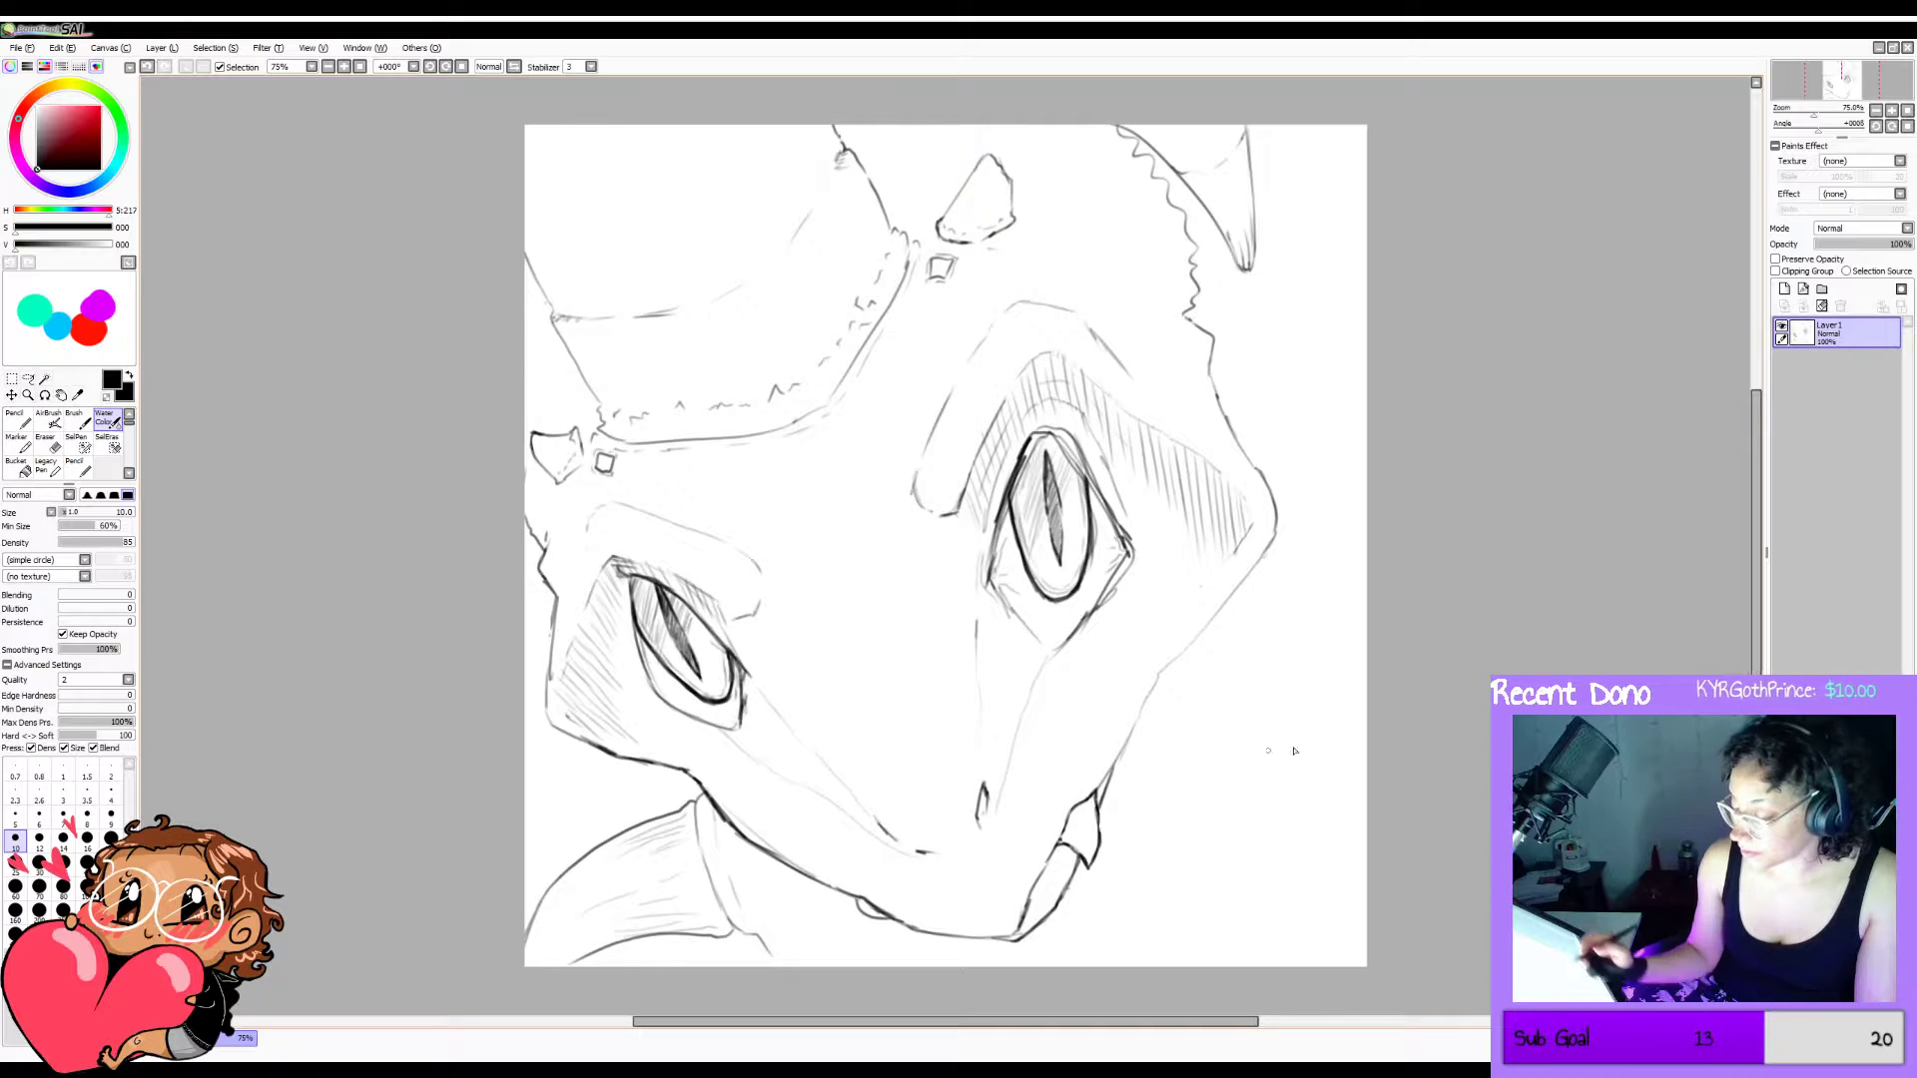
key(ctrl+z)
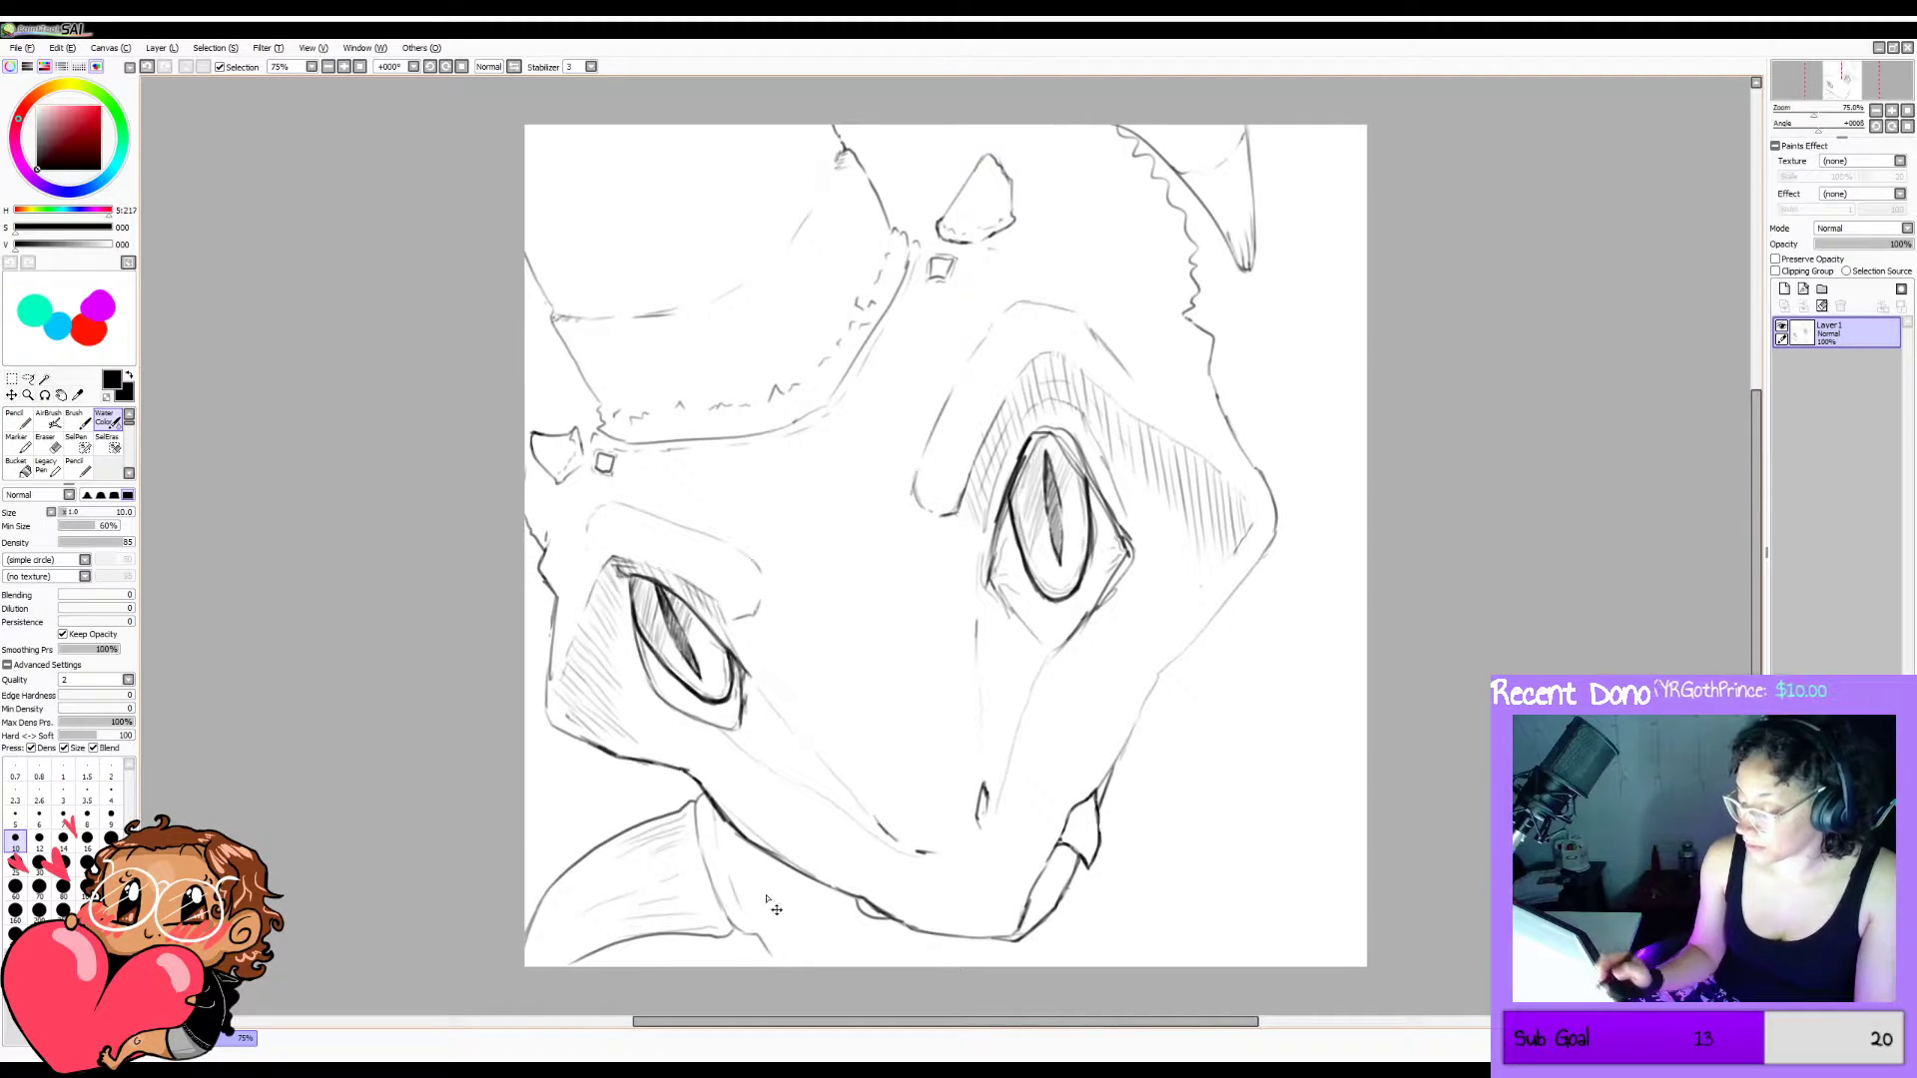
Inspect the sketch's composition mirrored and rotated, and restore the normal view.
key(Insert)
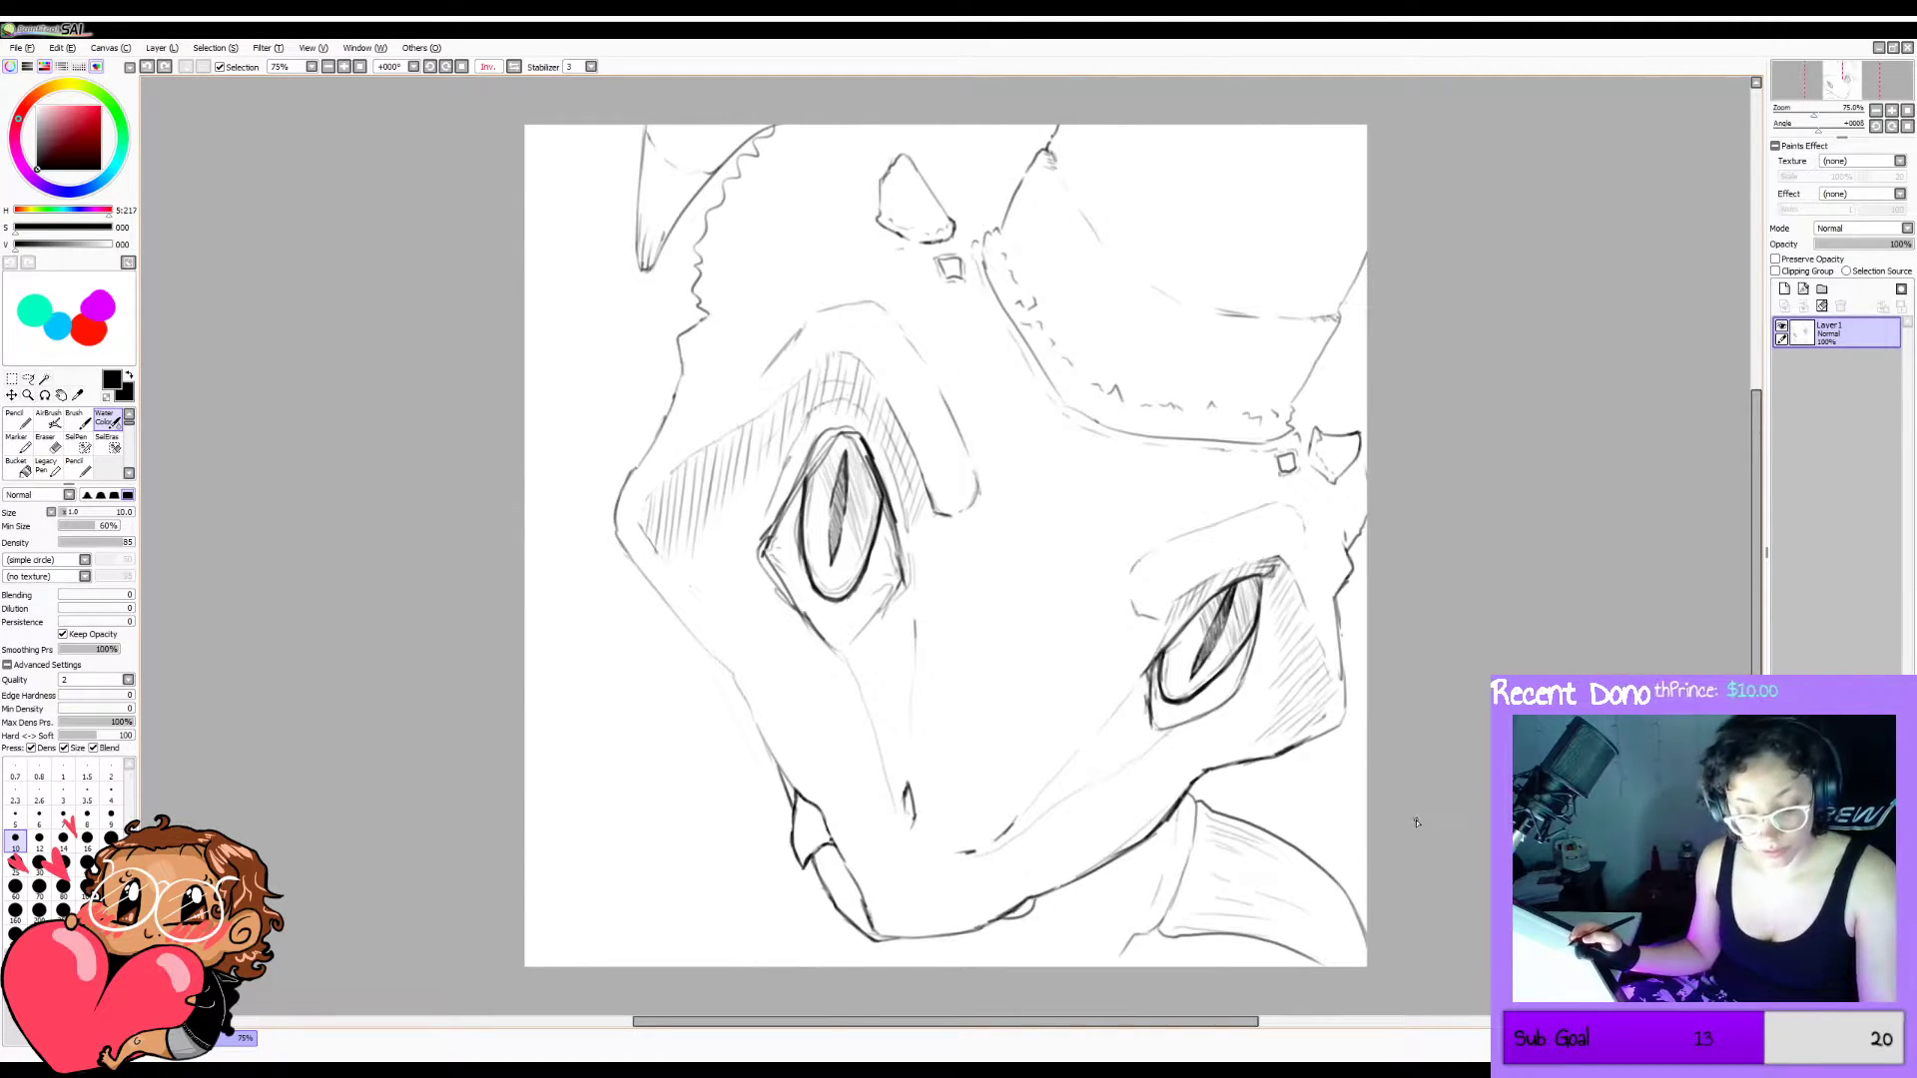
key(bracketleft)
key(bracketleft)
key(bracketleft)
key(bracketleft)
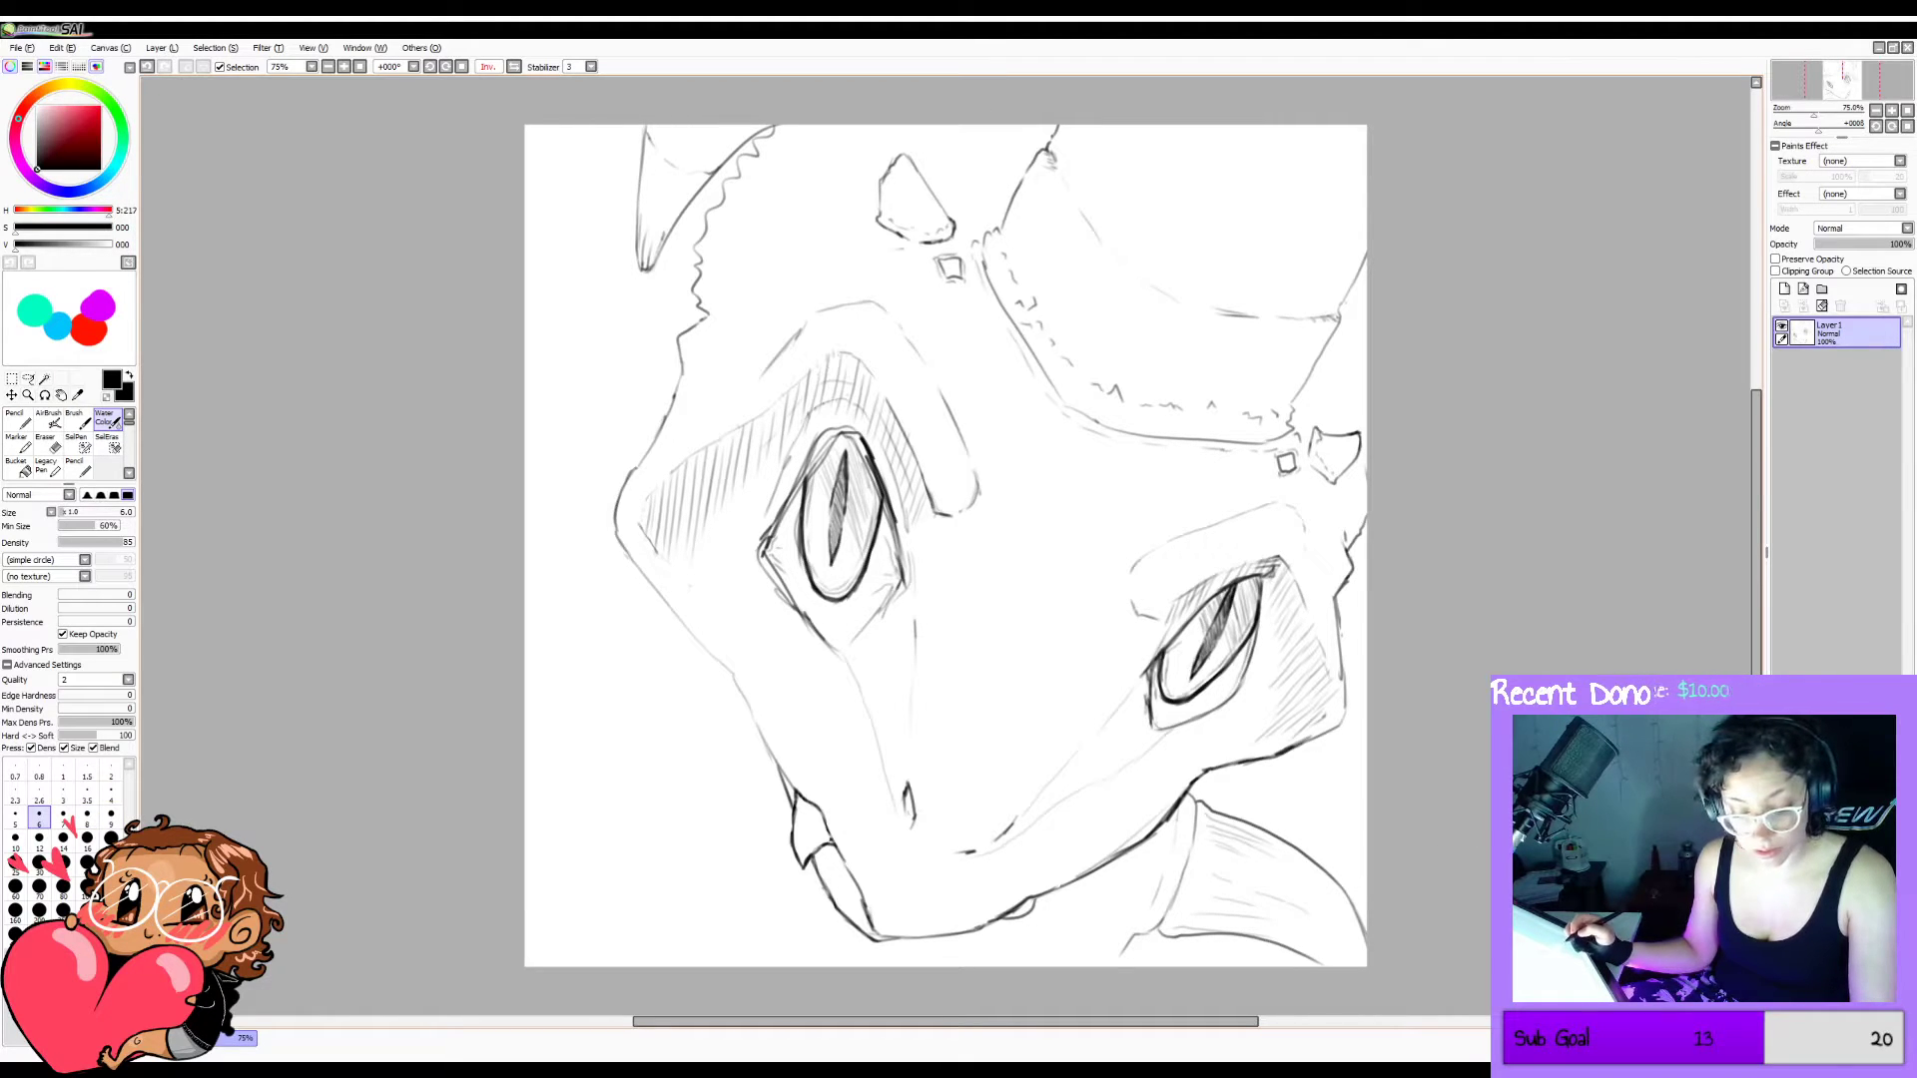
key(bracketright)
key(bracketright)
key(bracketright)
key(bracketright)
key(Delete)
key(Delete)
key(Delete)
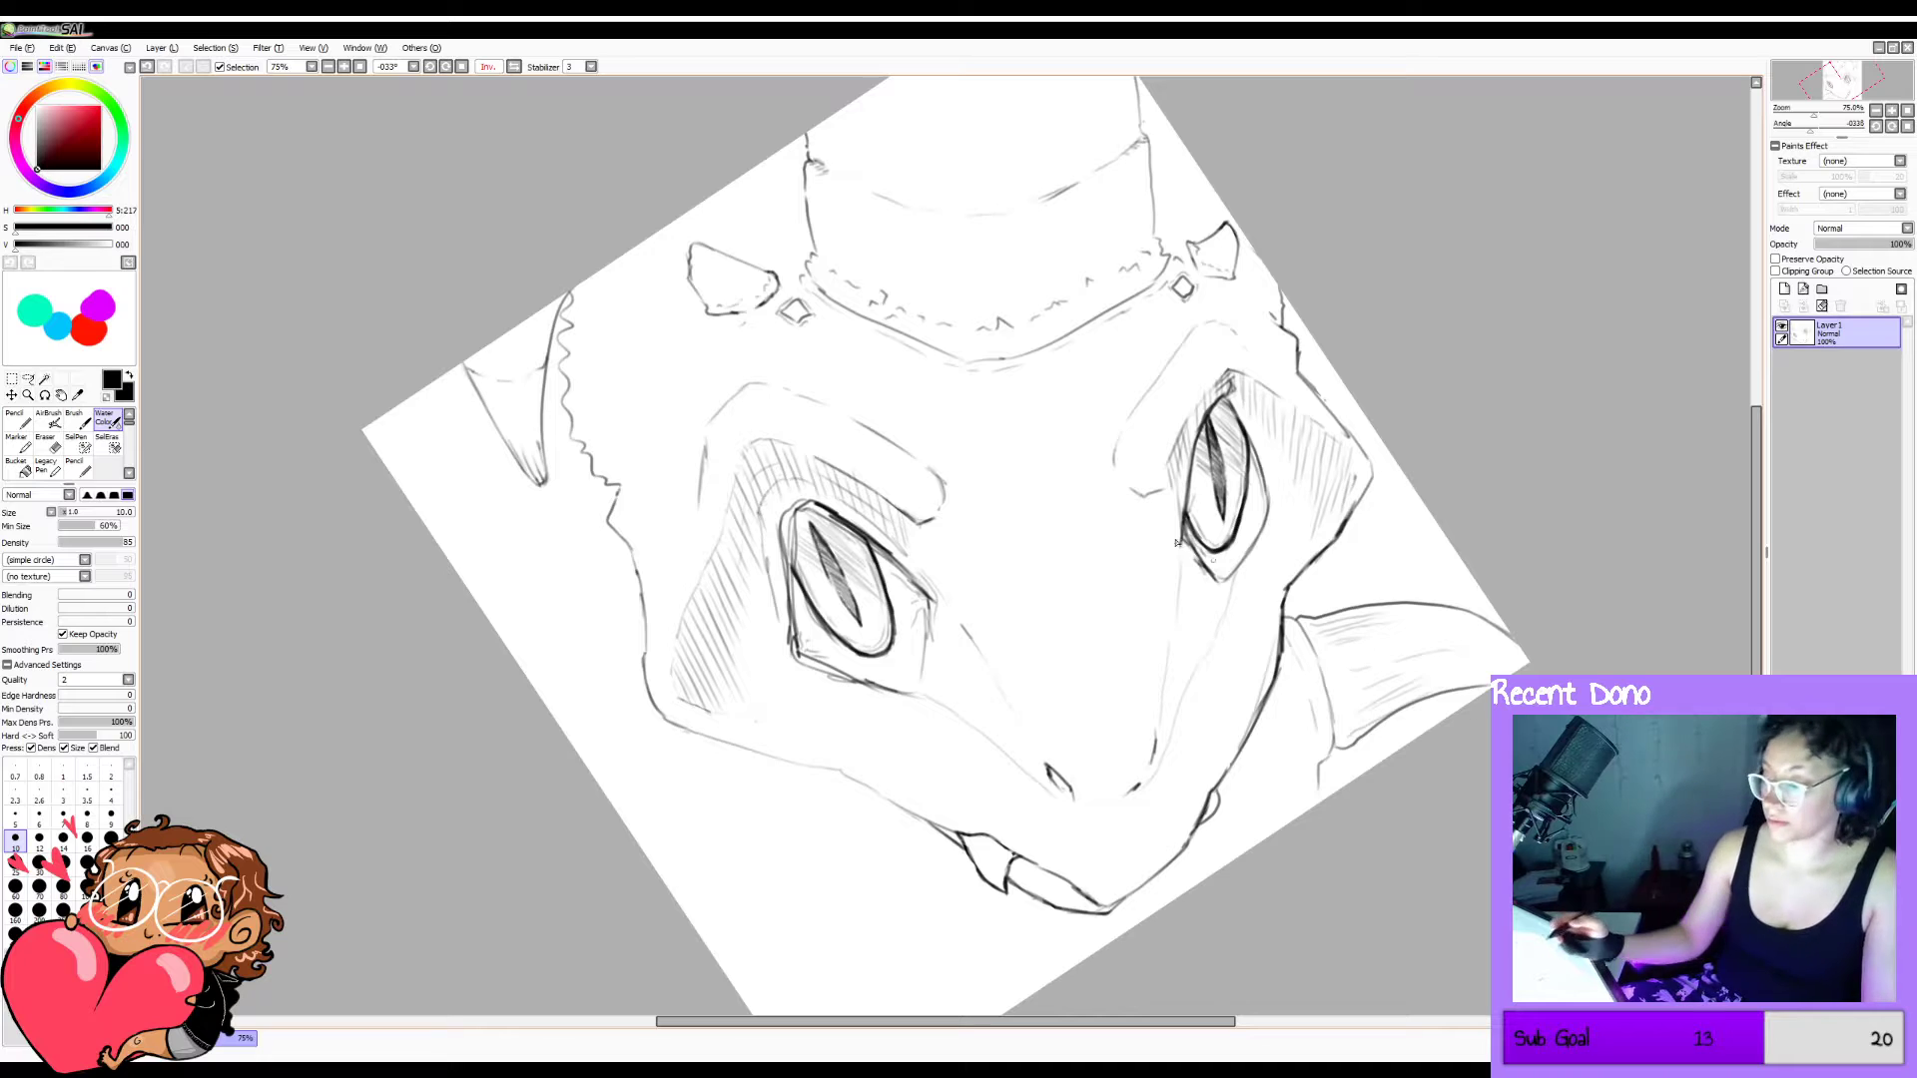
click(460, 67)
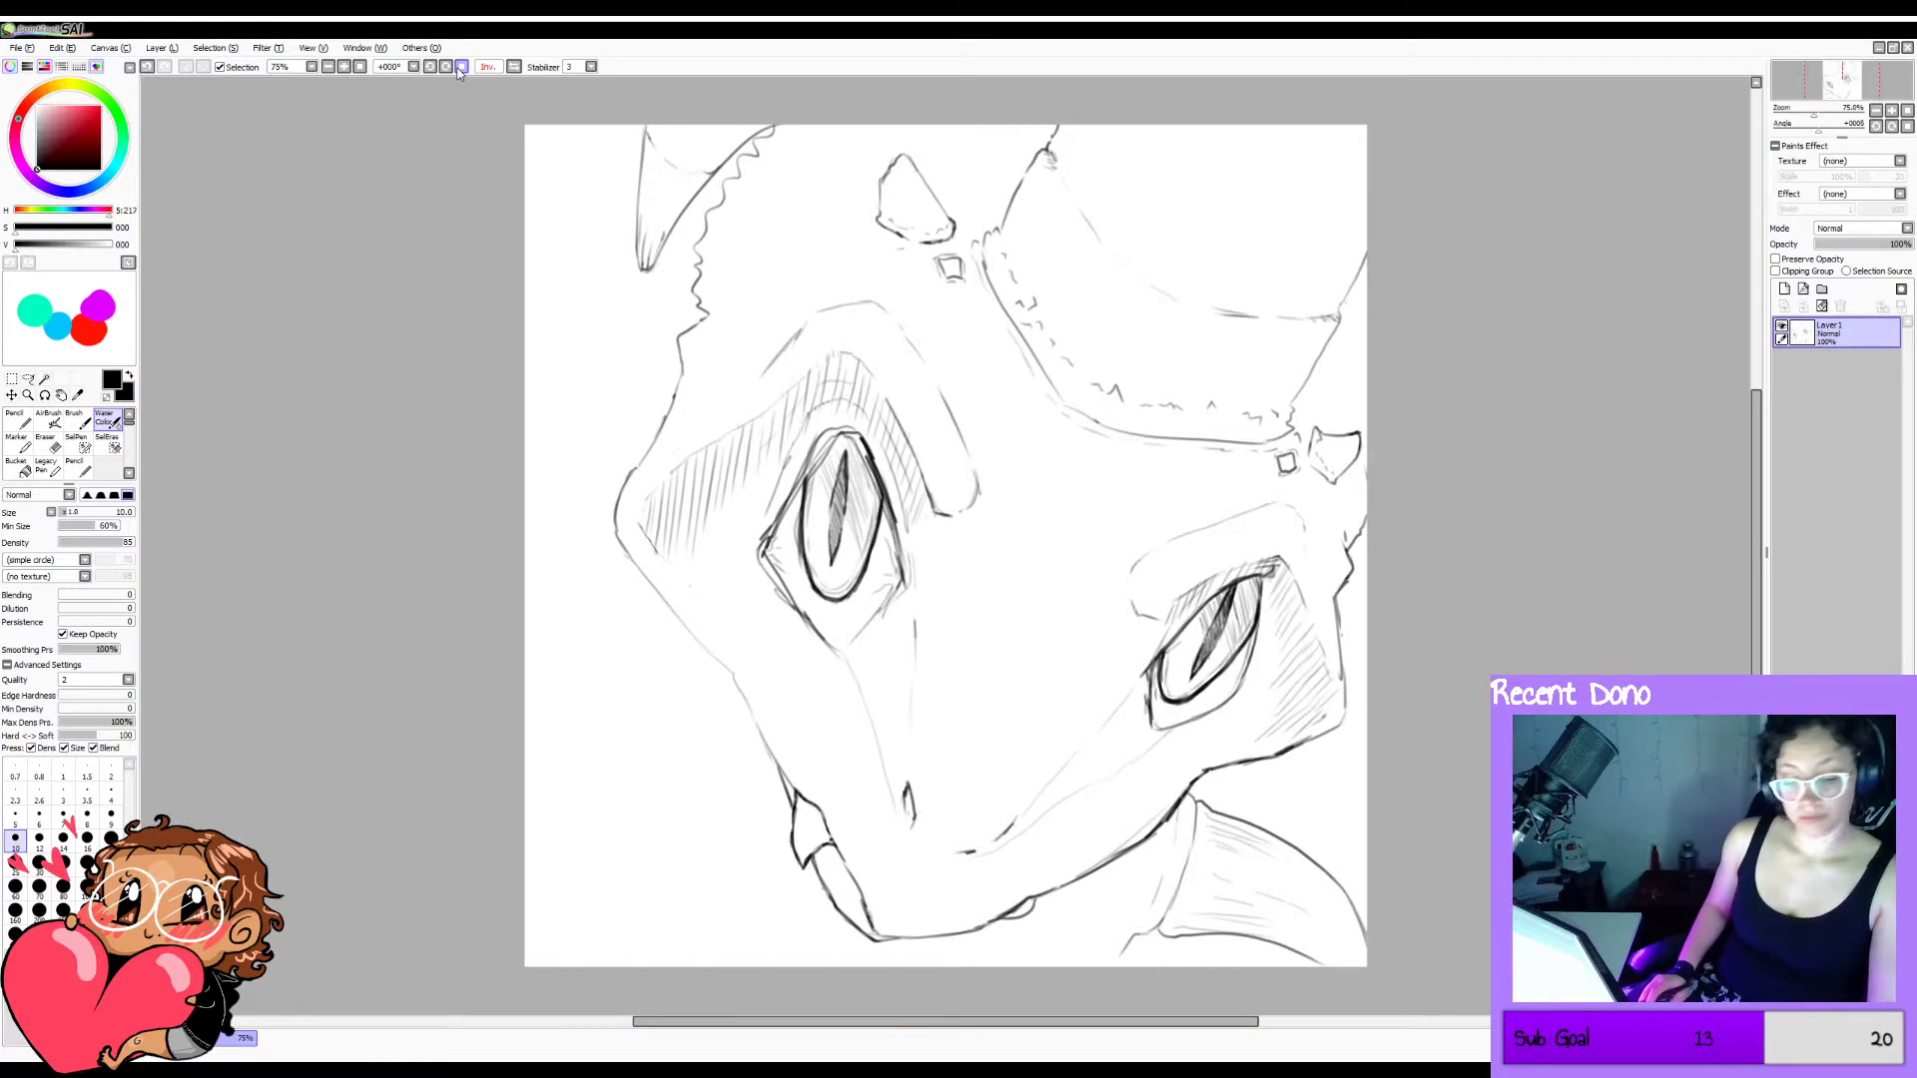
click(460, 66)
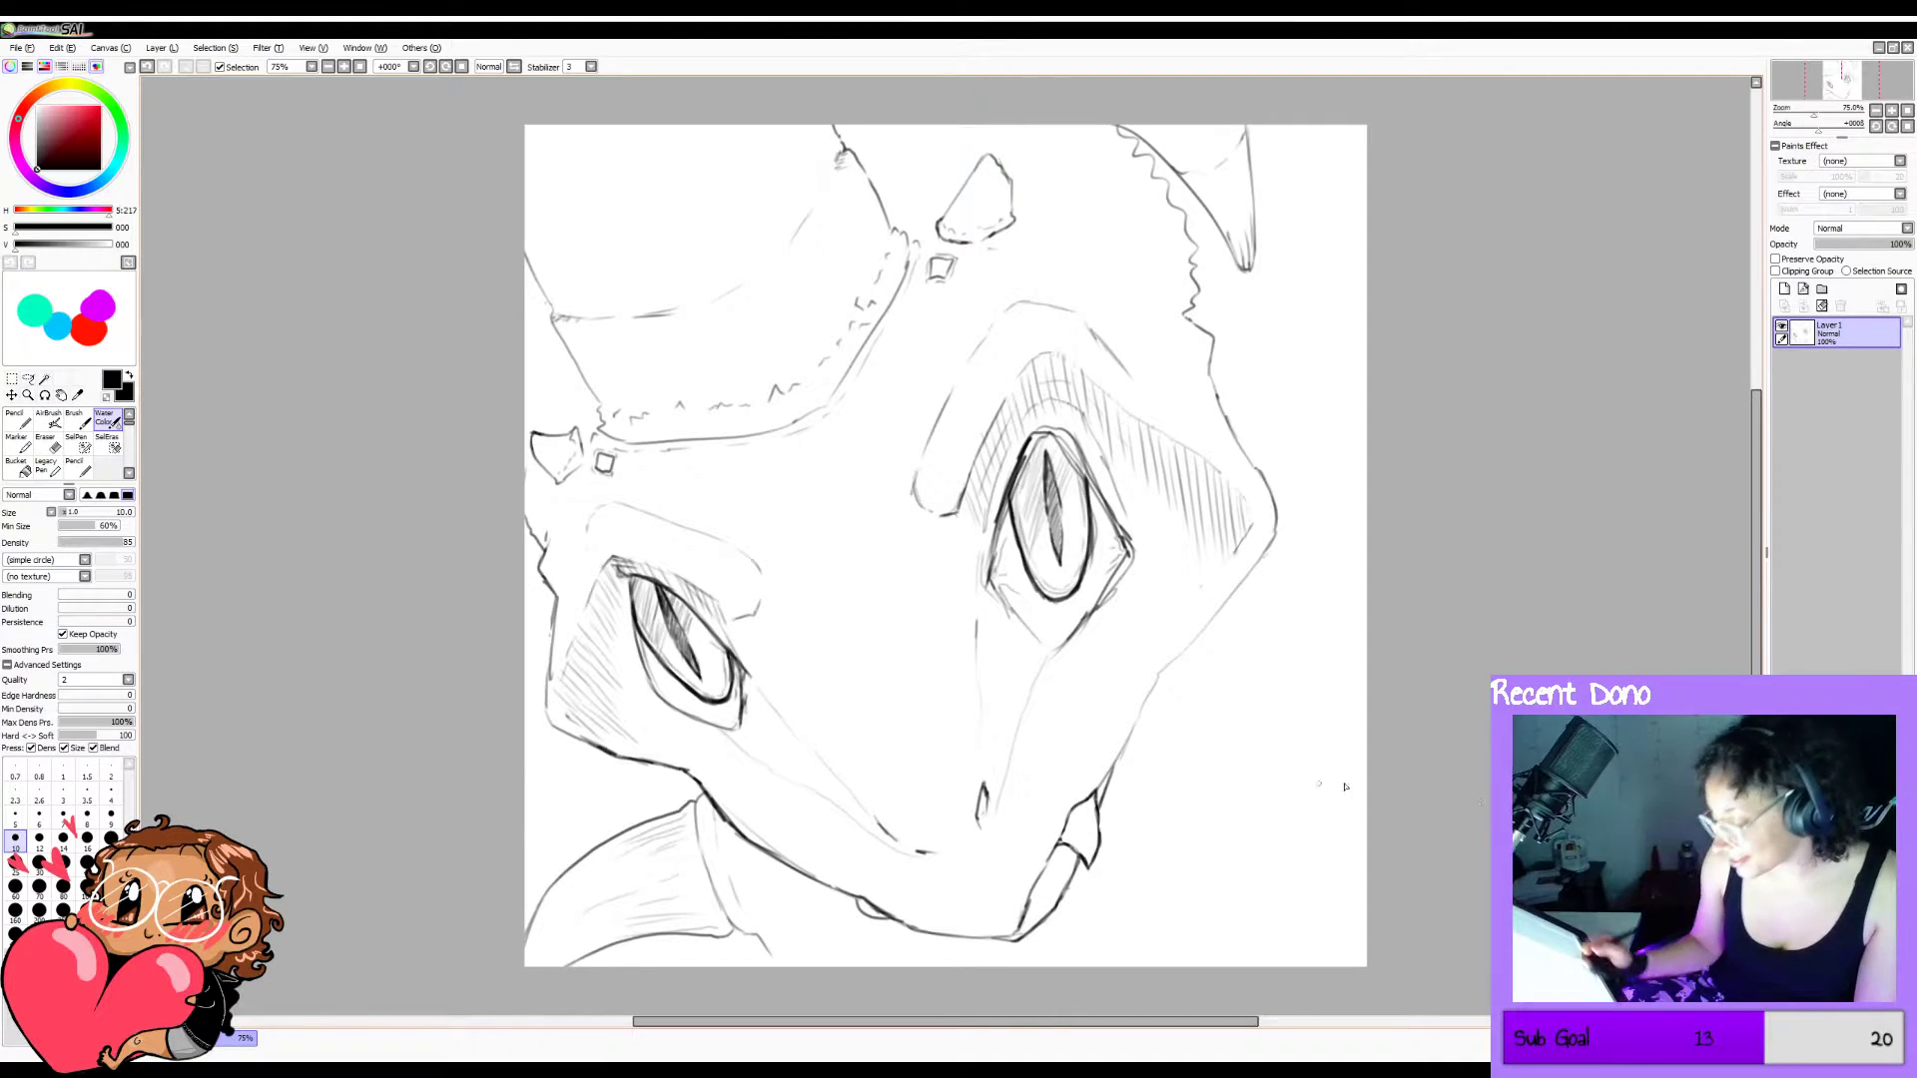
Extend the end of the form beneath the jaw down to the canvas's bottom edge and check the sketch mirrored.
drag(760, 942, 770, 957)
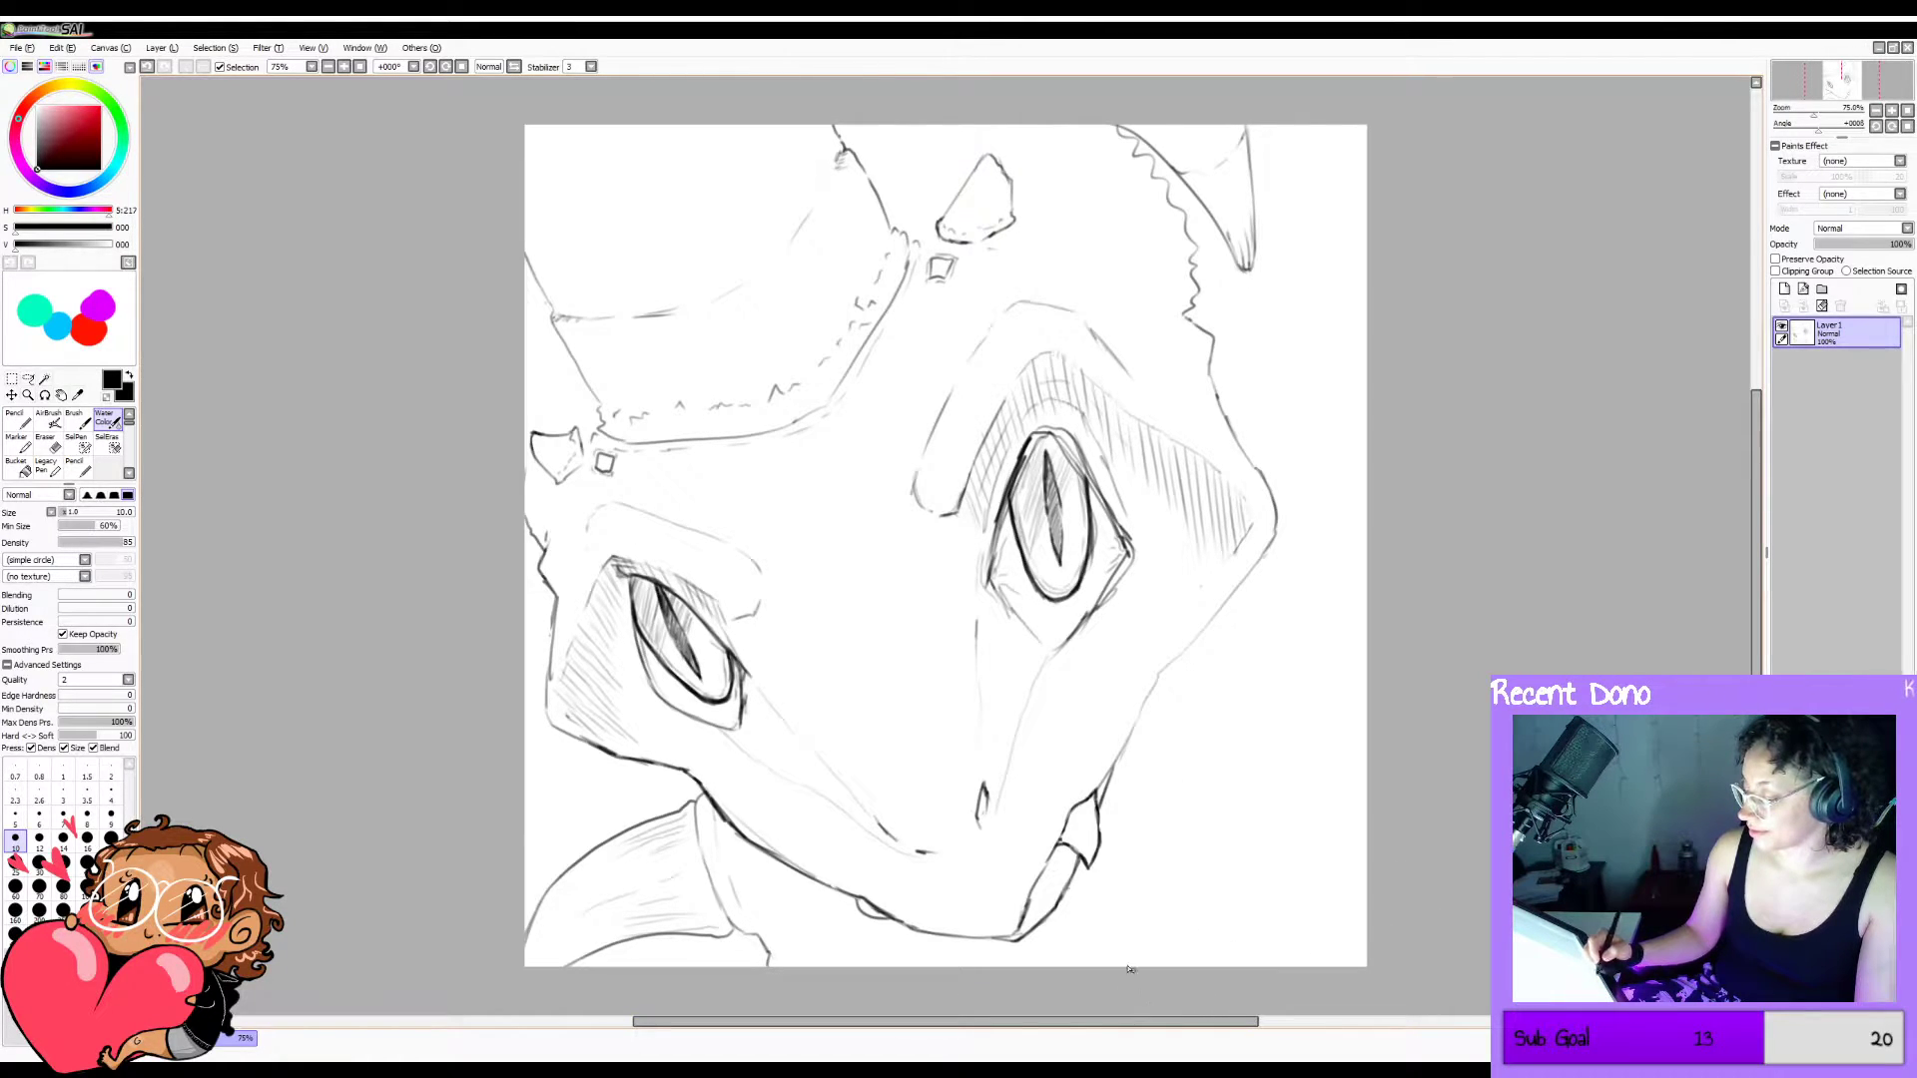
key(h)
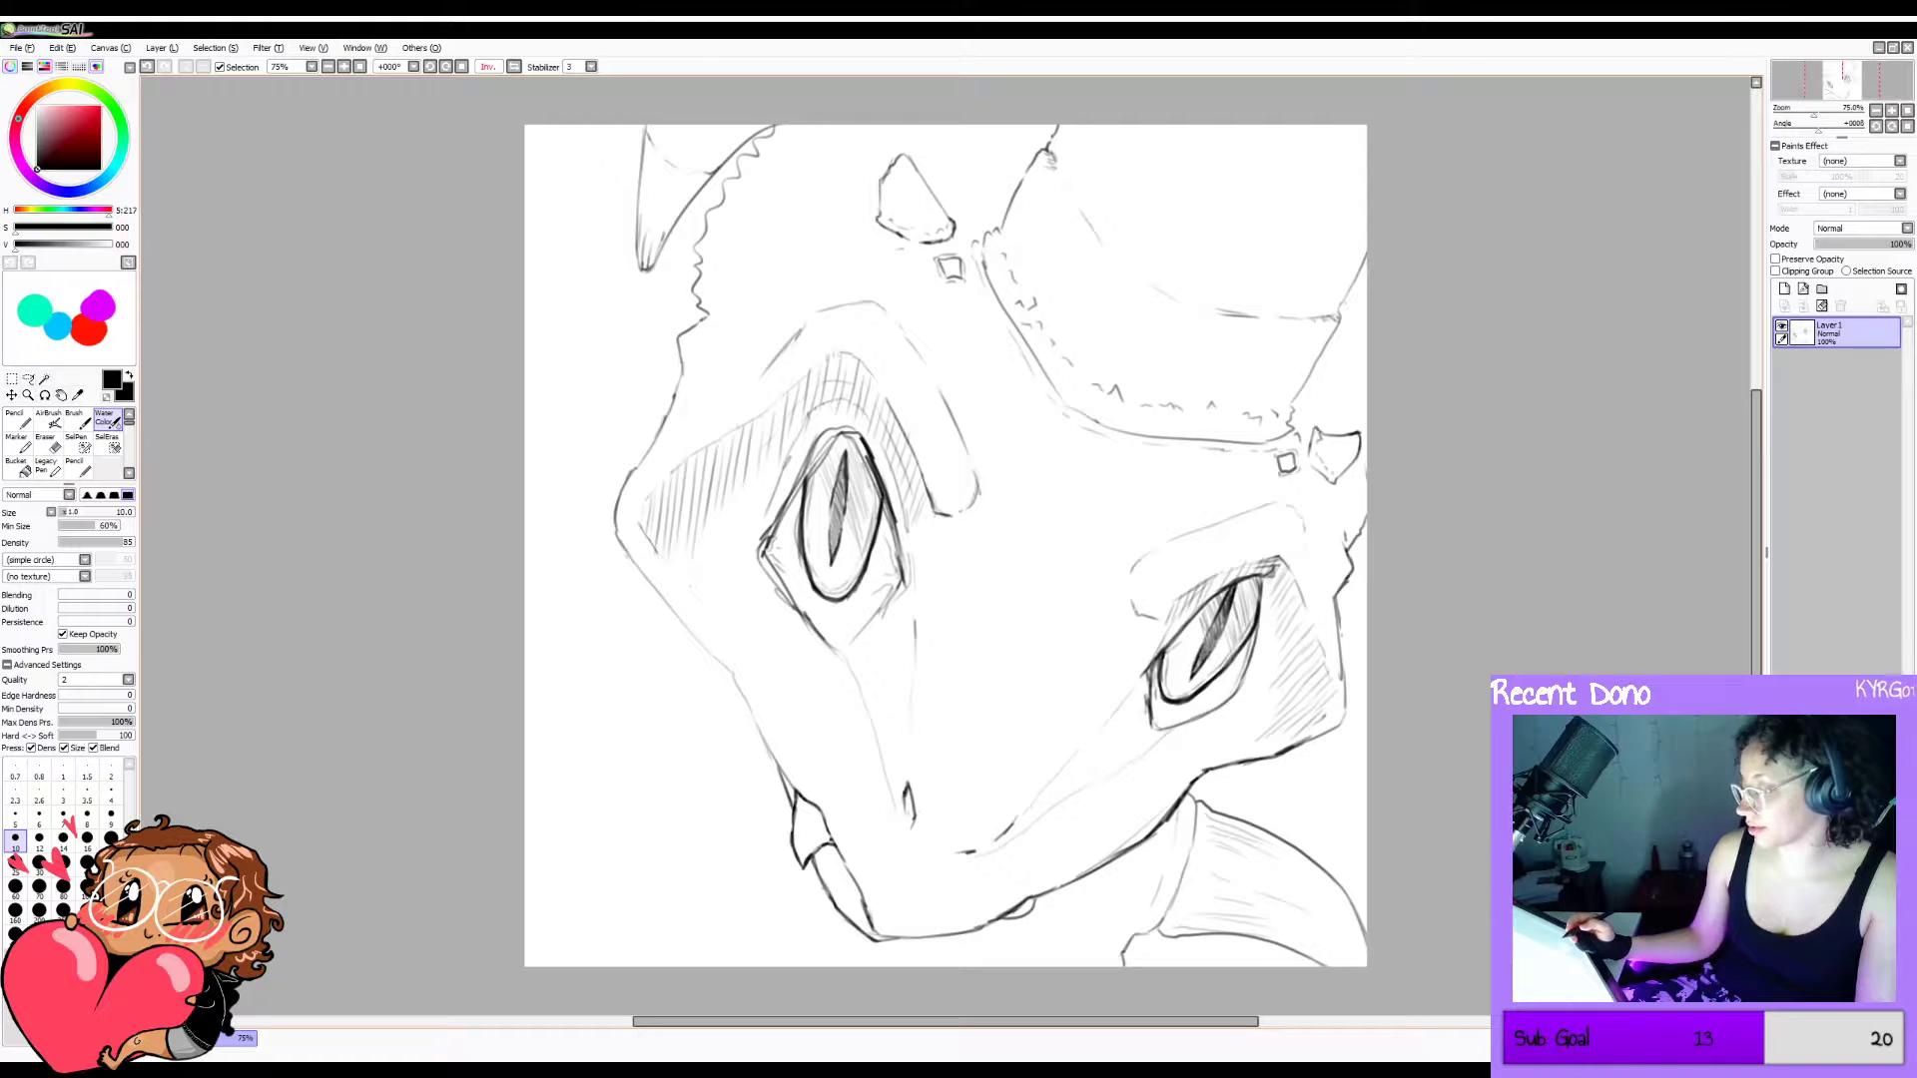
key(h)
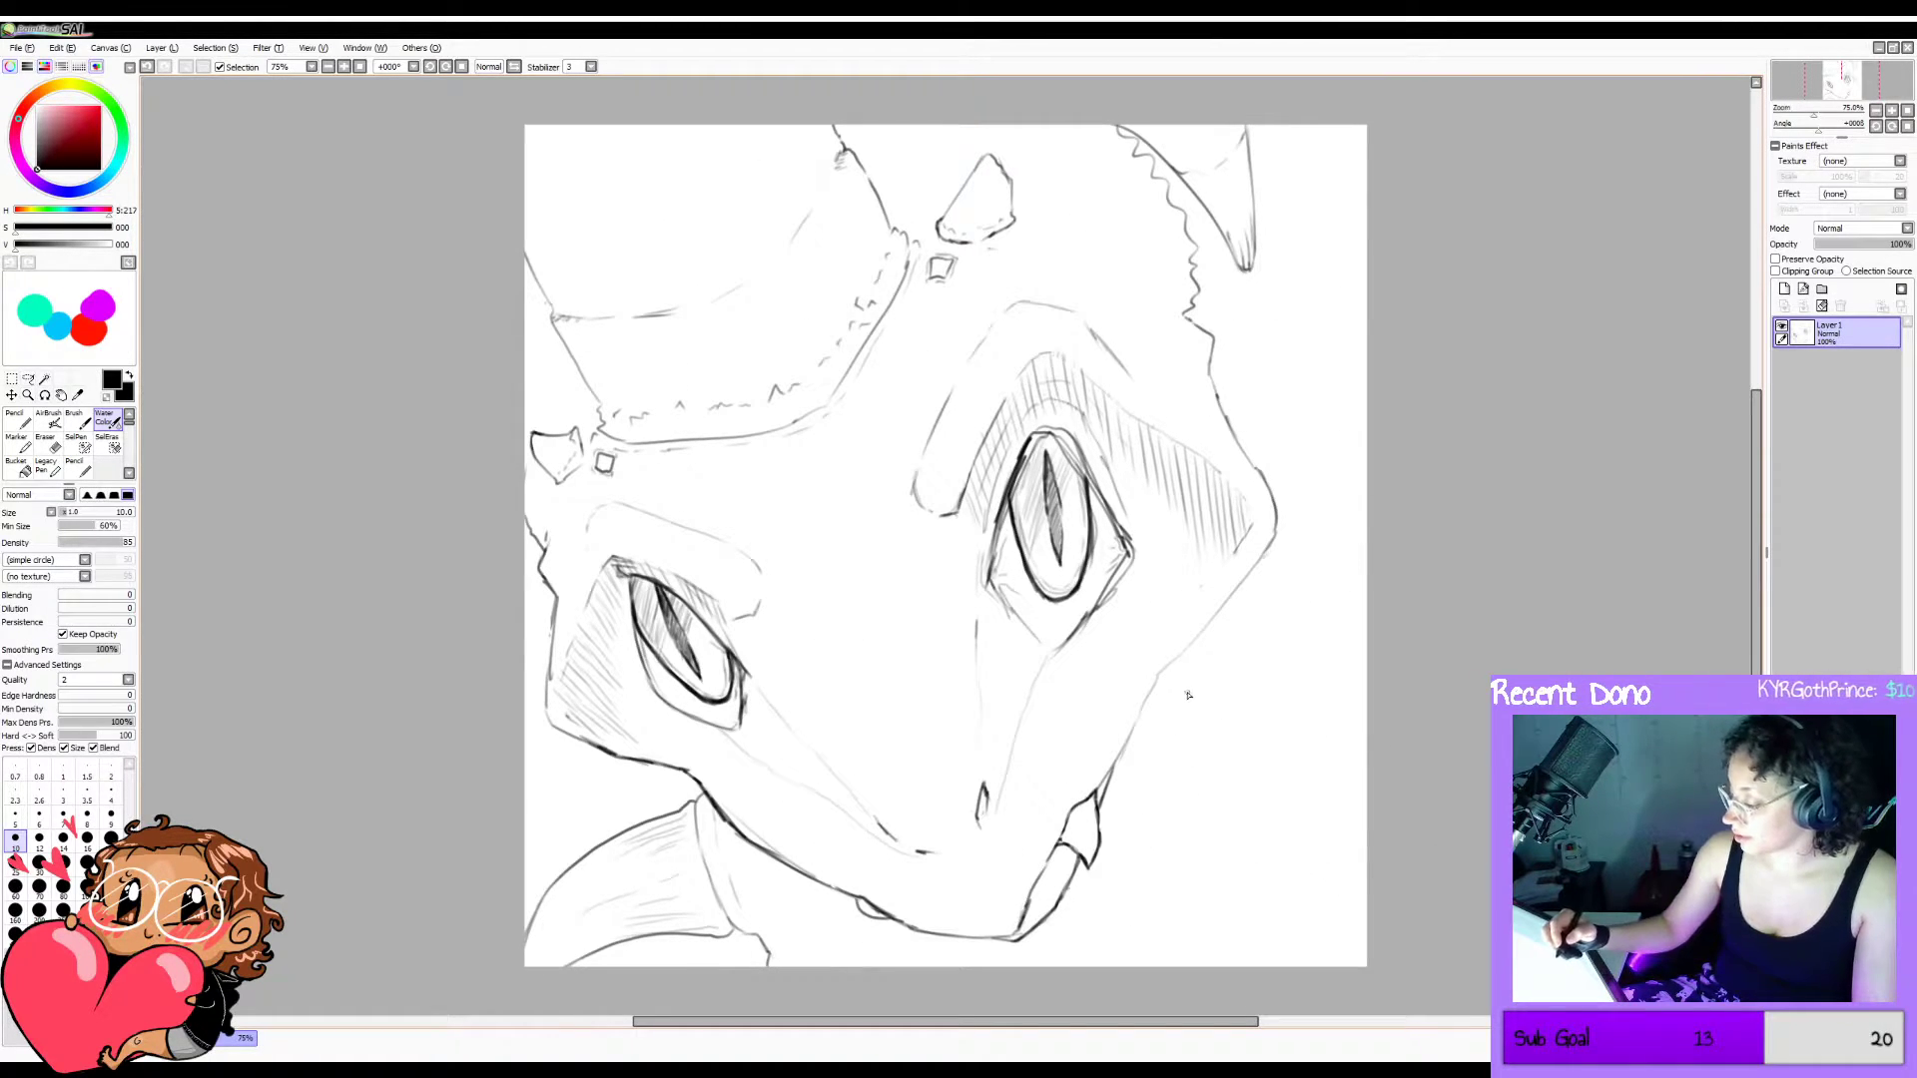
drag(1191, 691, 1182, 771)
key(ctrl+z)
drag(1193, 659, 1183, 967)
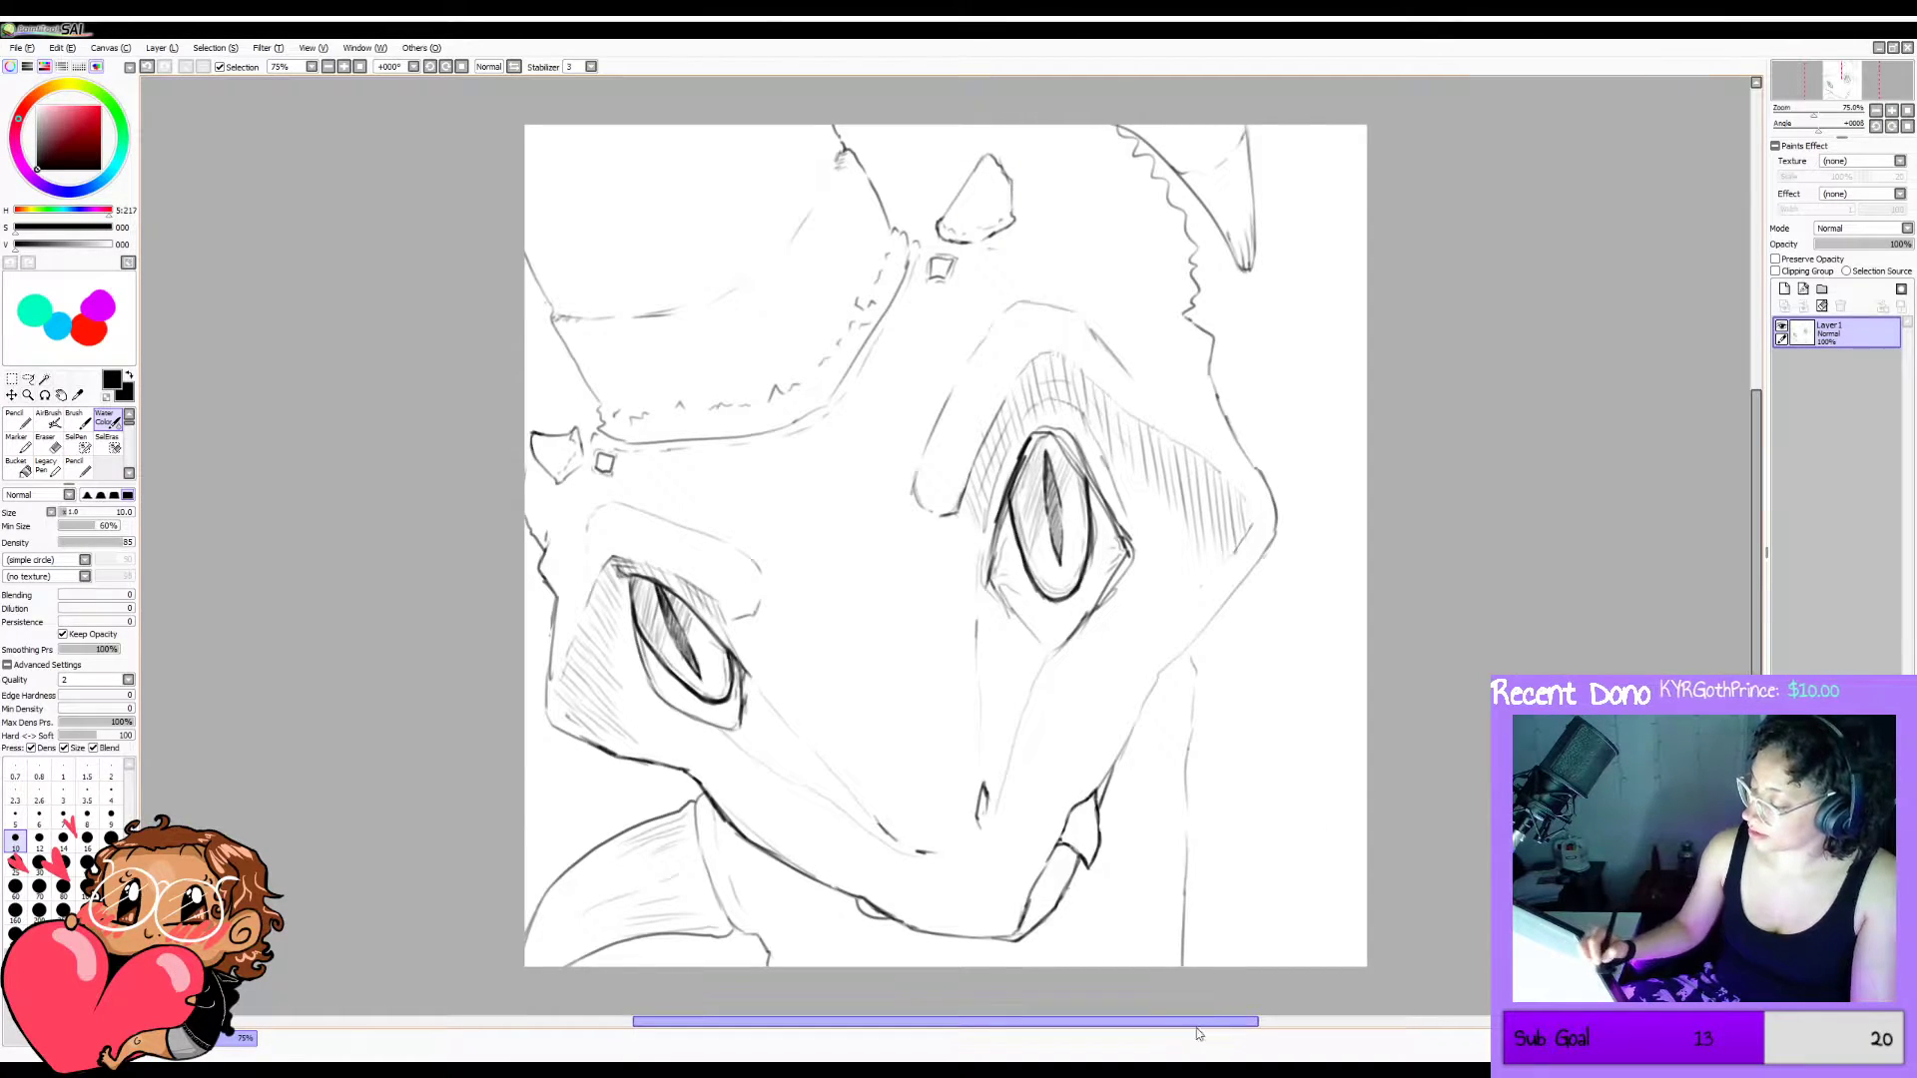
key(ctrl+z)
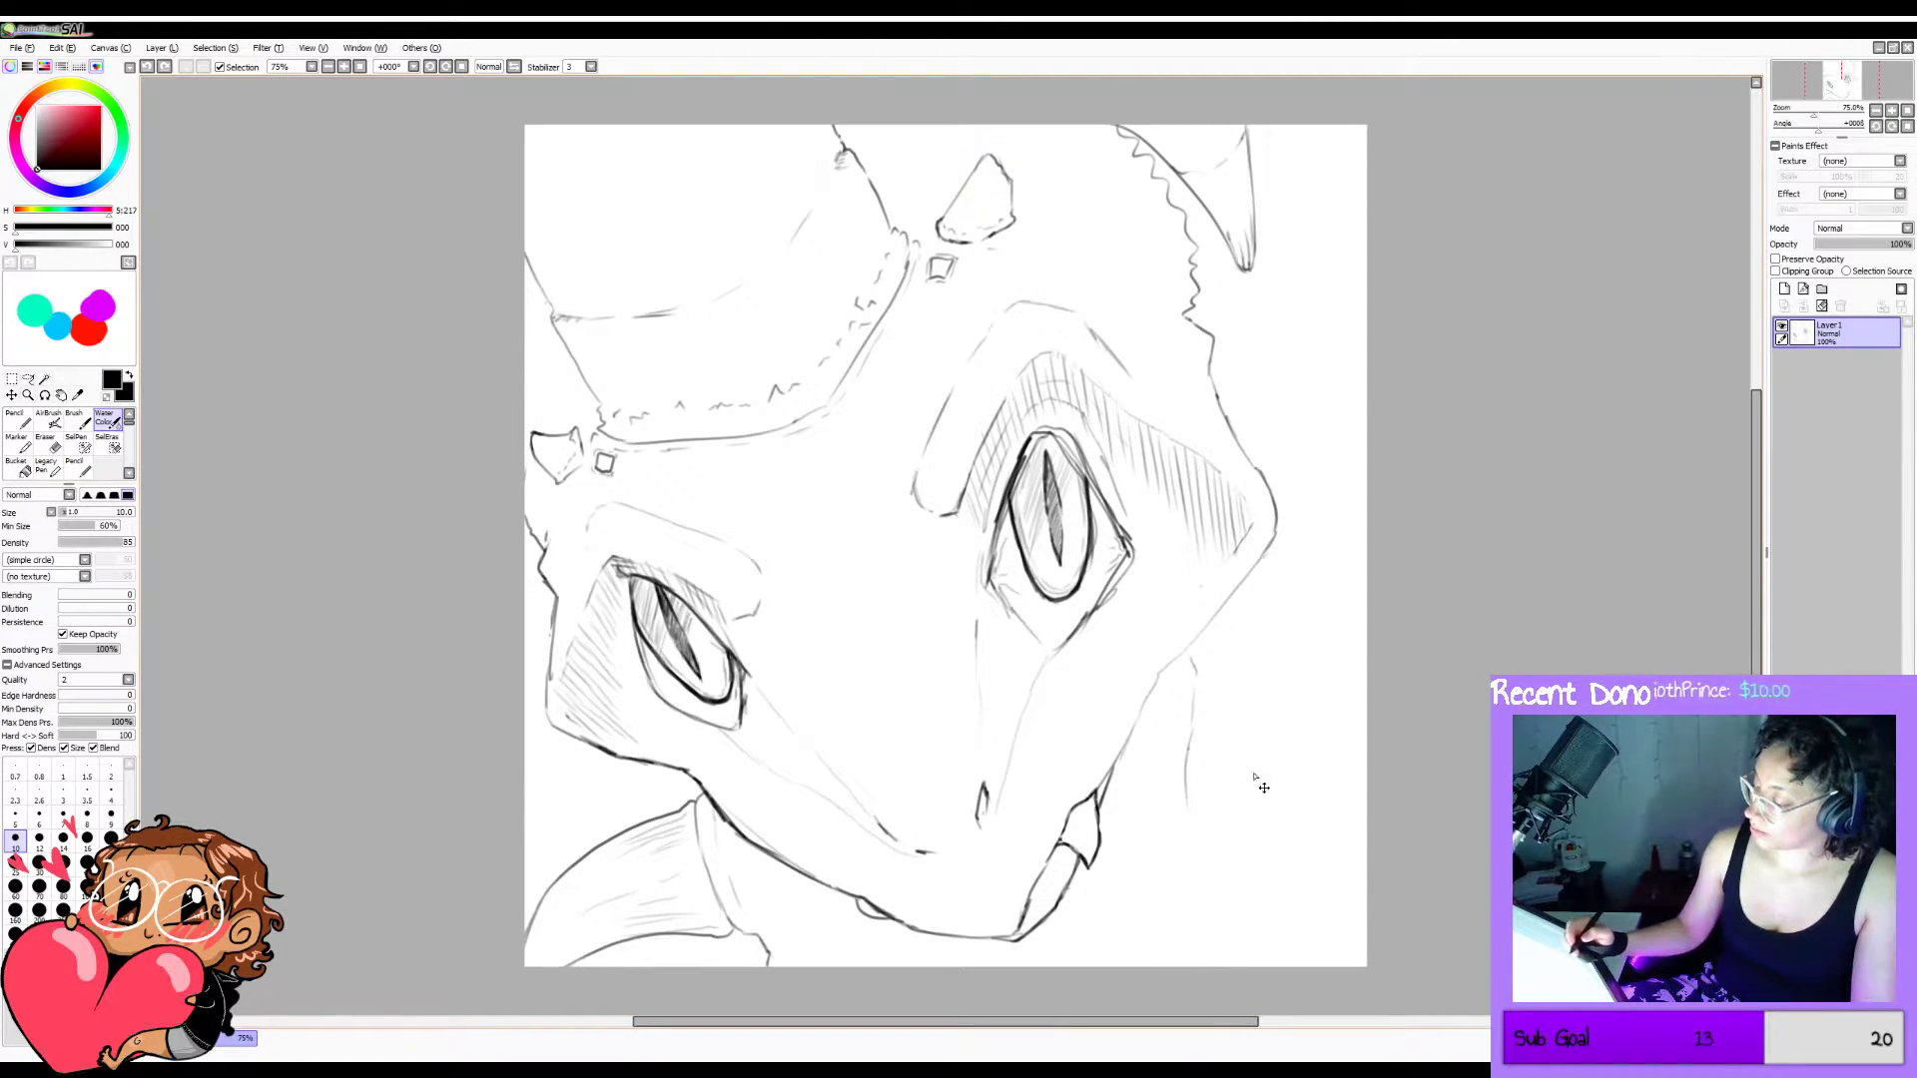
key(ctrl+z)
key(ctrl+z)
mouse_move(1193, 671)
mouse_down()
mouse_move(1198, 704)
mouse_move(1158, 749)
mouse_up()
key(ctrl+z)
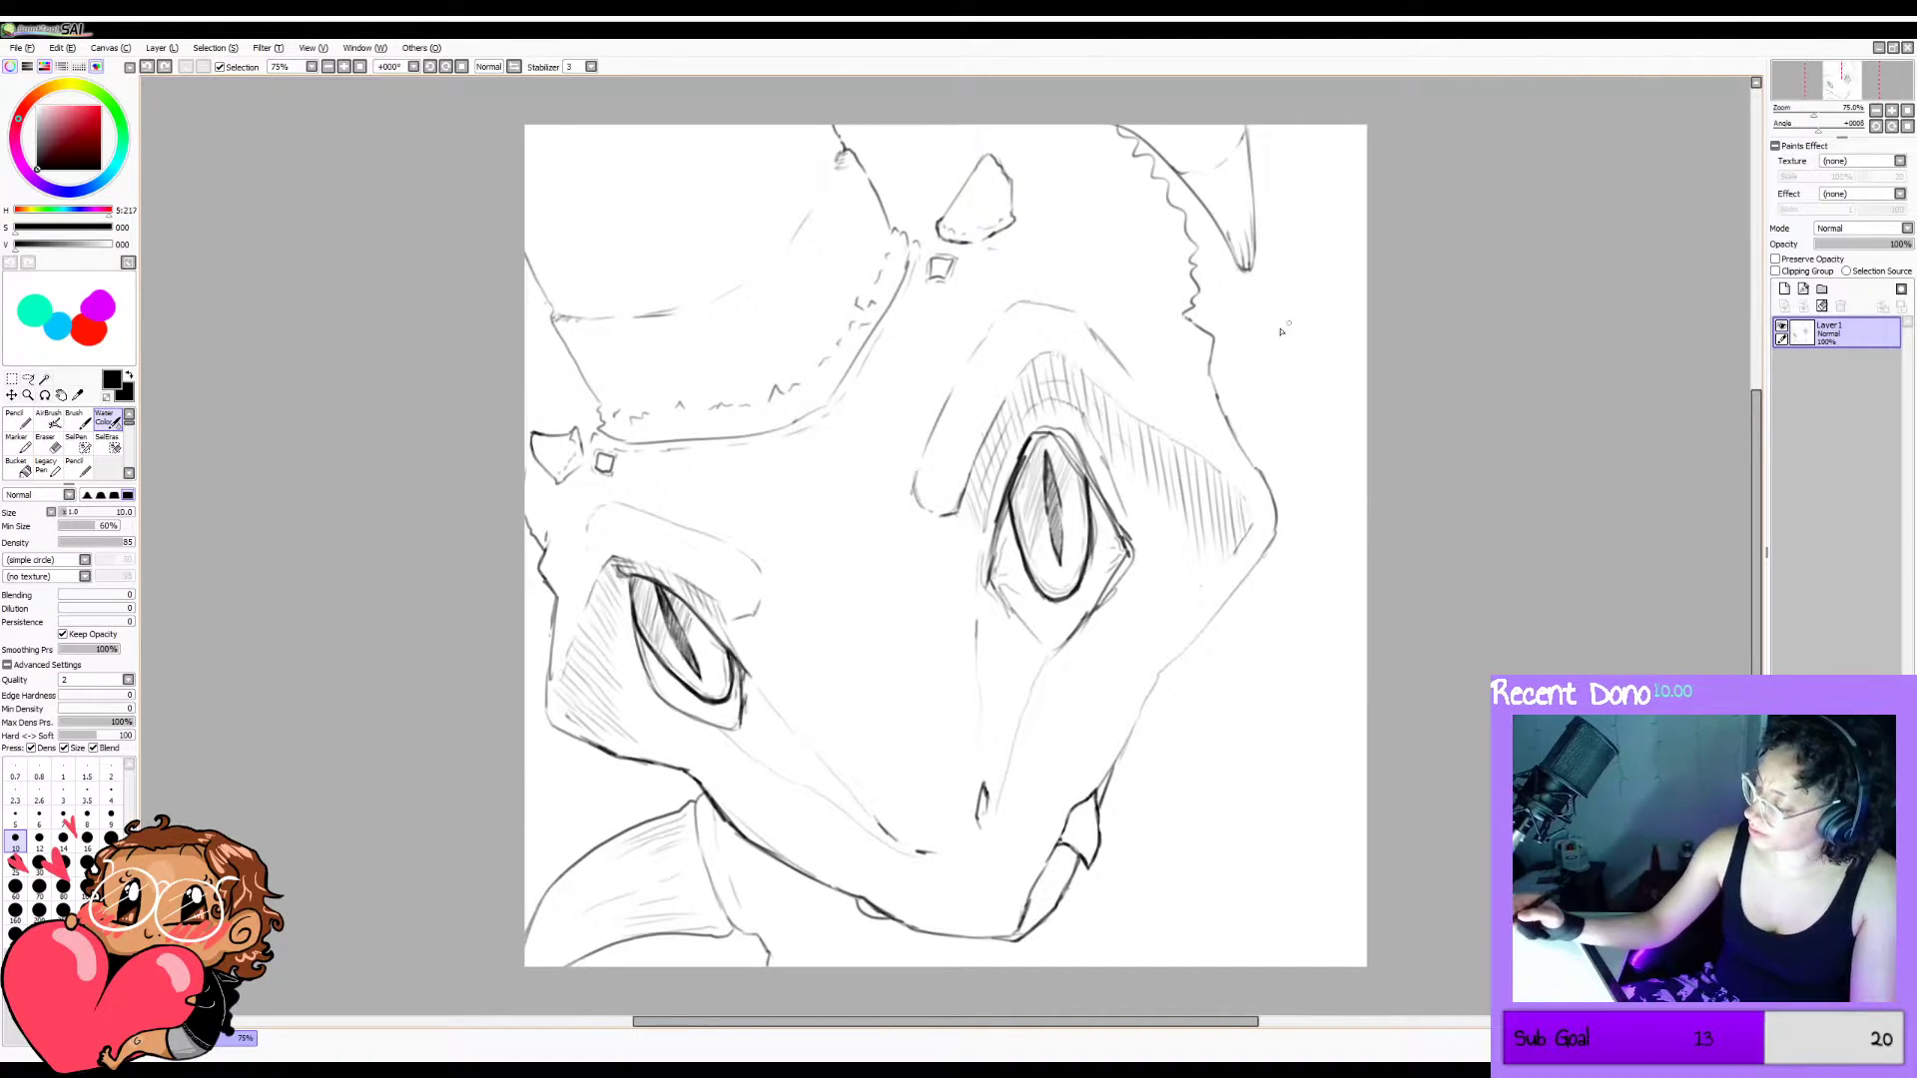
Draw an angled line rising outward from the head outline above the right eye and try short strokes below the right jaw.
mouse_move(1218, 398)
mouse_down()
mouse_move(1361, 231)
mouse_move(1309, 297)
mouse_move(1311, 237)
mouse_up()
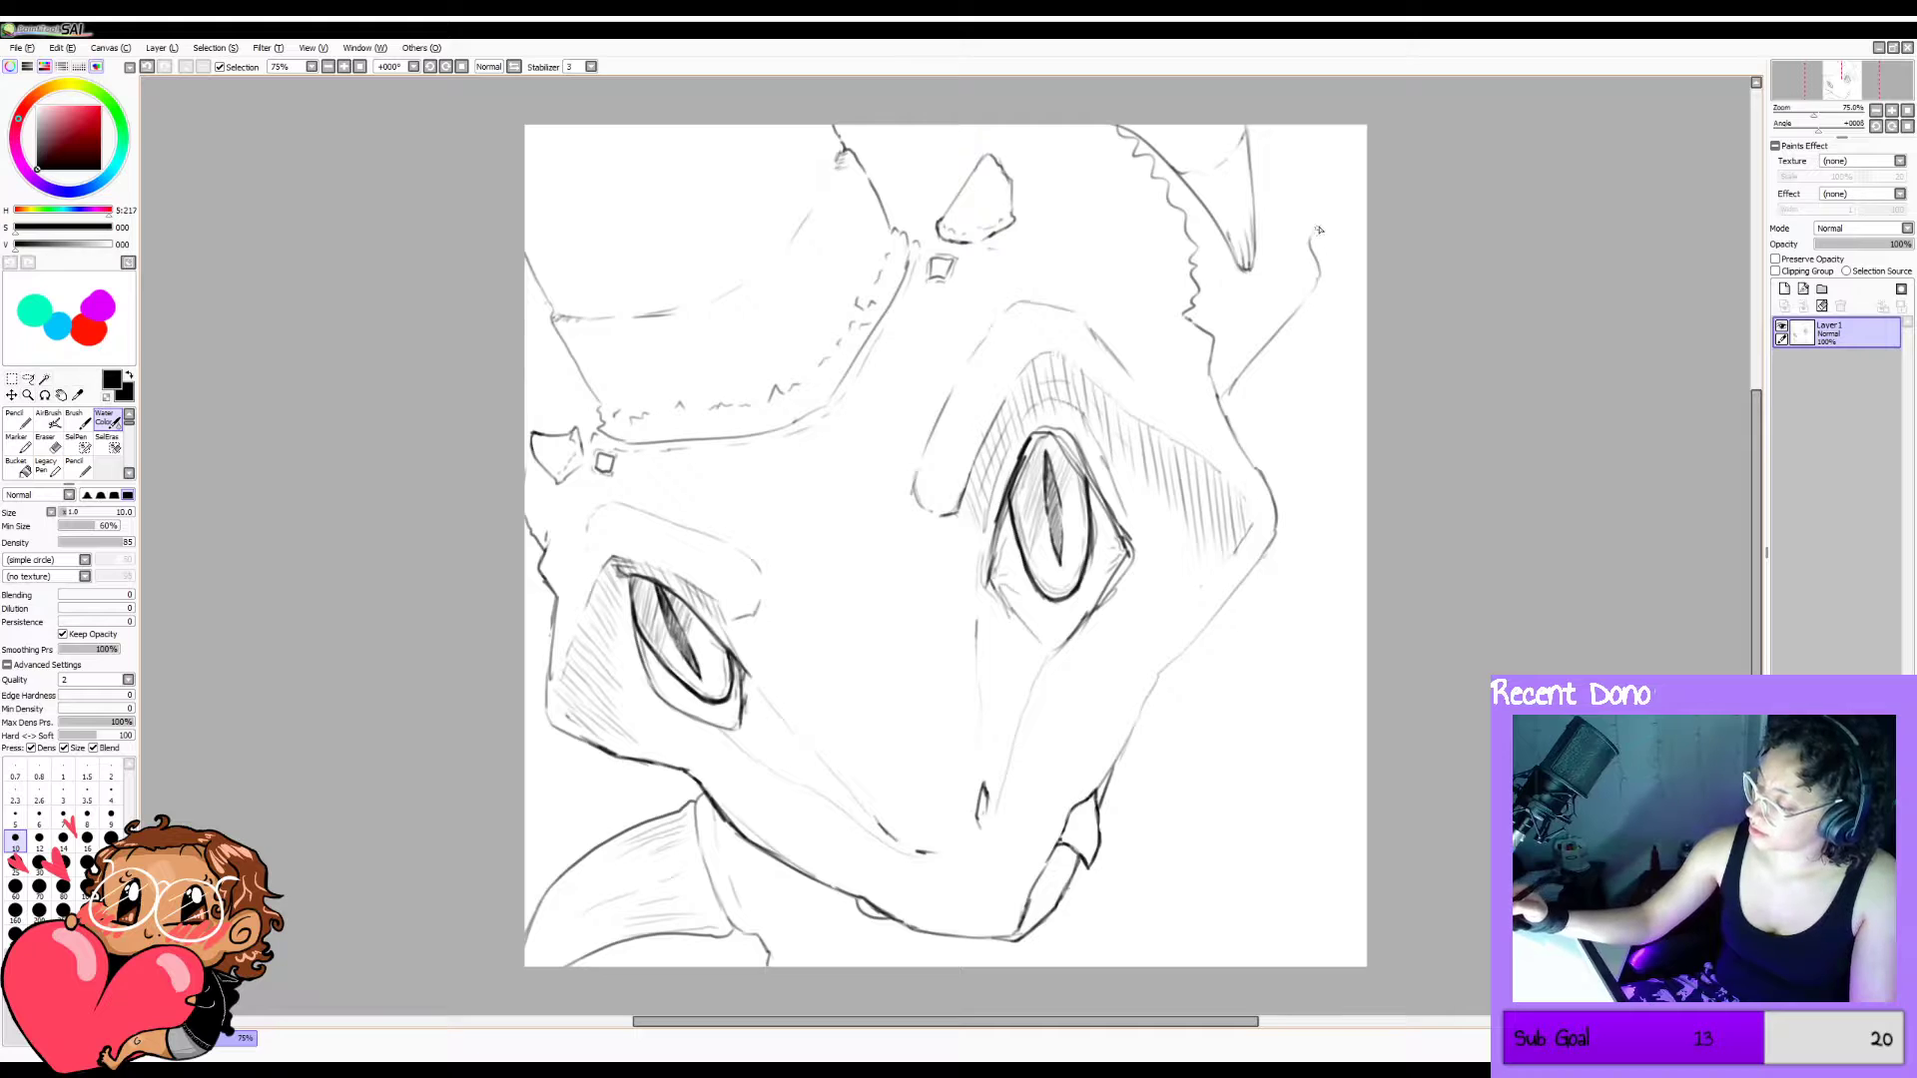
drag(1152, 715, 1164, 806)
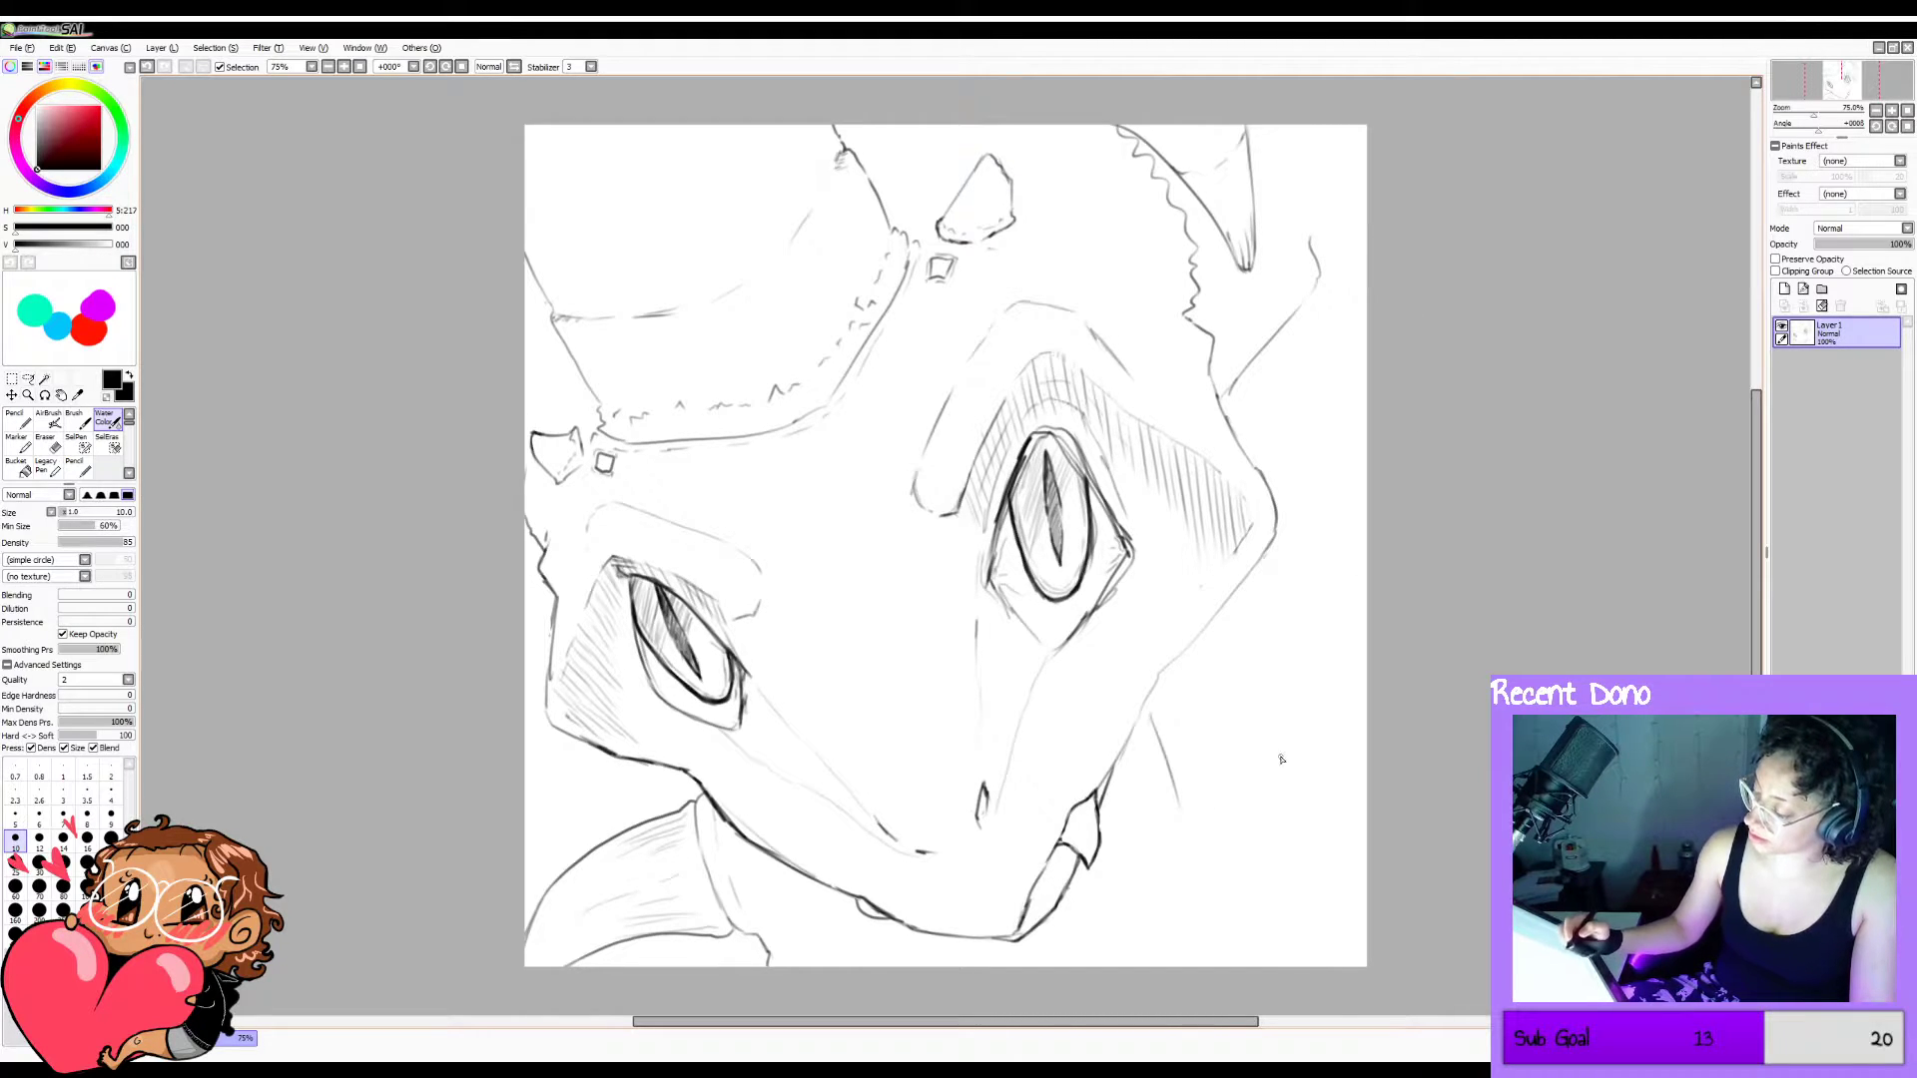
key(ctrl+z)
drag(1220, 685, 1211, 735)
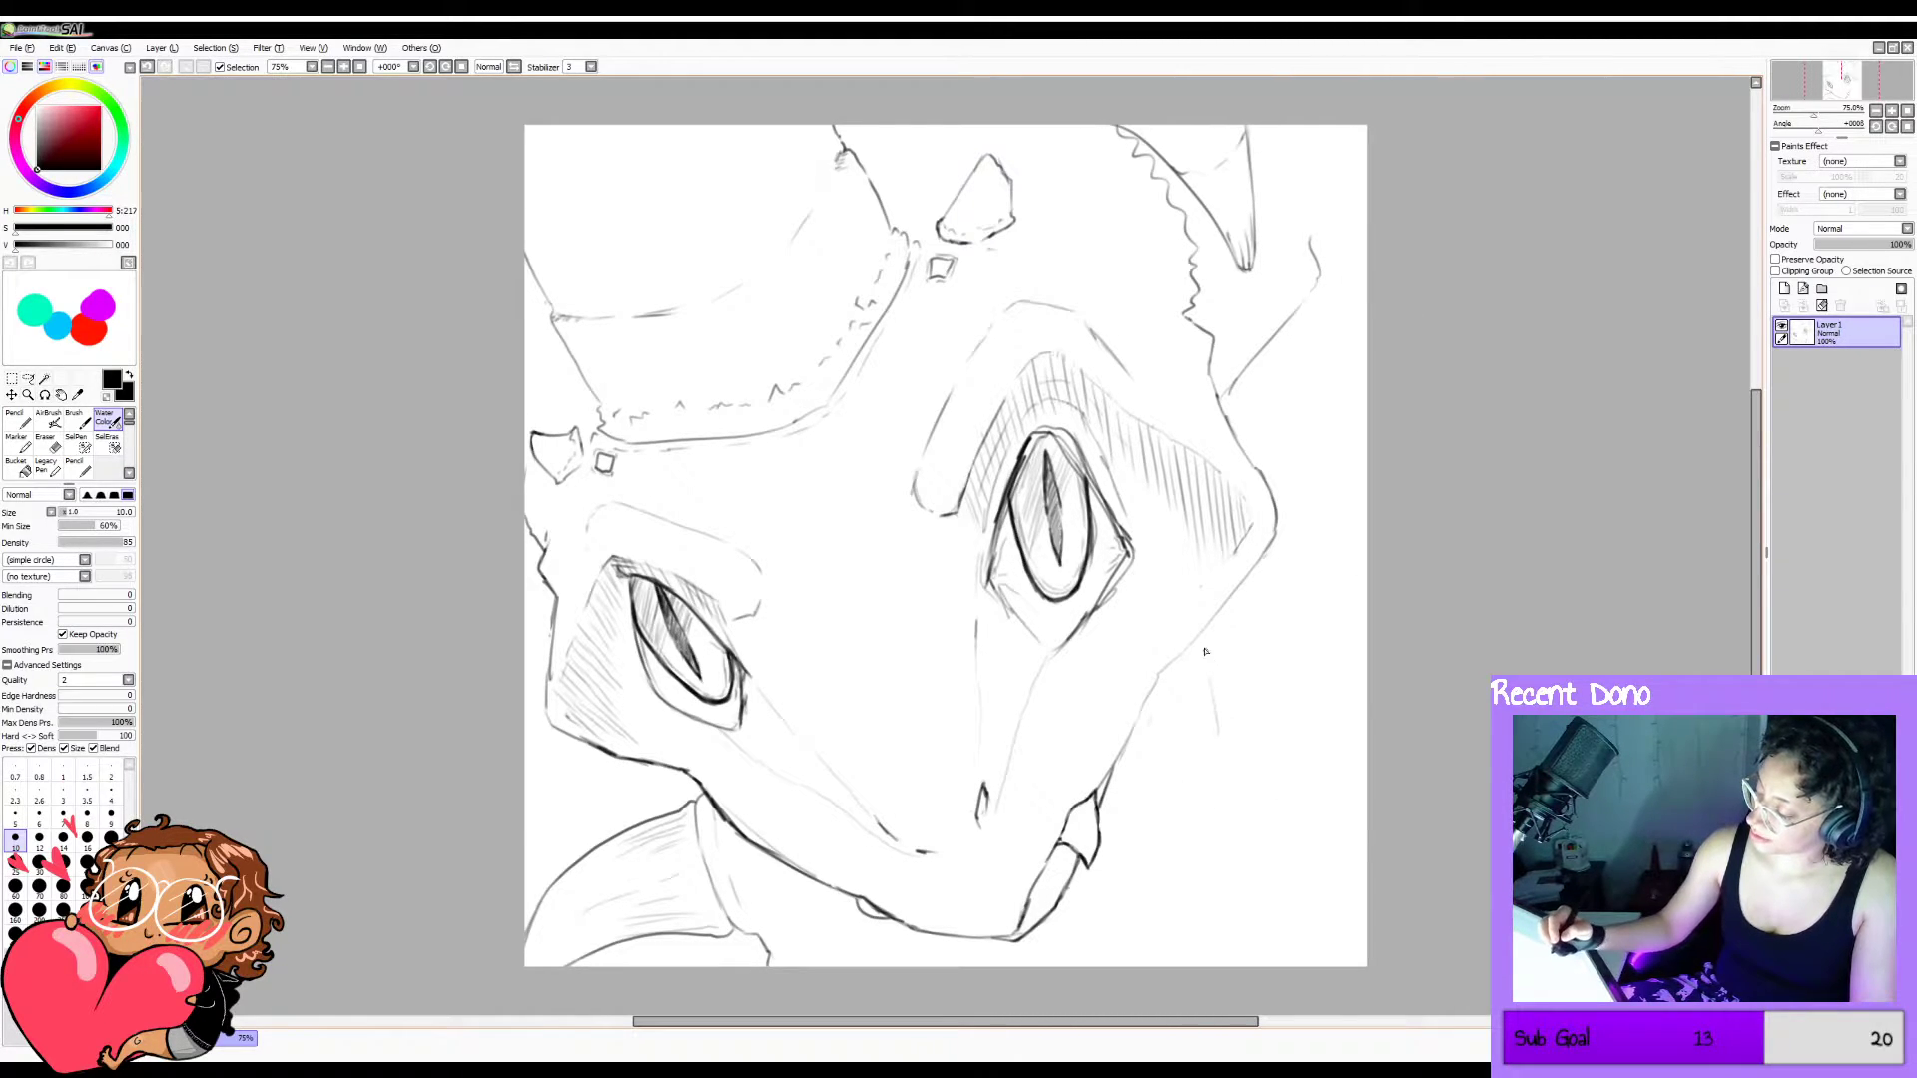
key(ctrl+z)
Draw a long body line from the right jaw to the canvas's bottom edge, with light strokes in the lower right corner.
mouse_move(1196, 651)
mouse_down()
mouse_move(1264, 824)
mouse_move(1249, 997)
mouse_up()
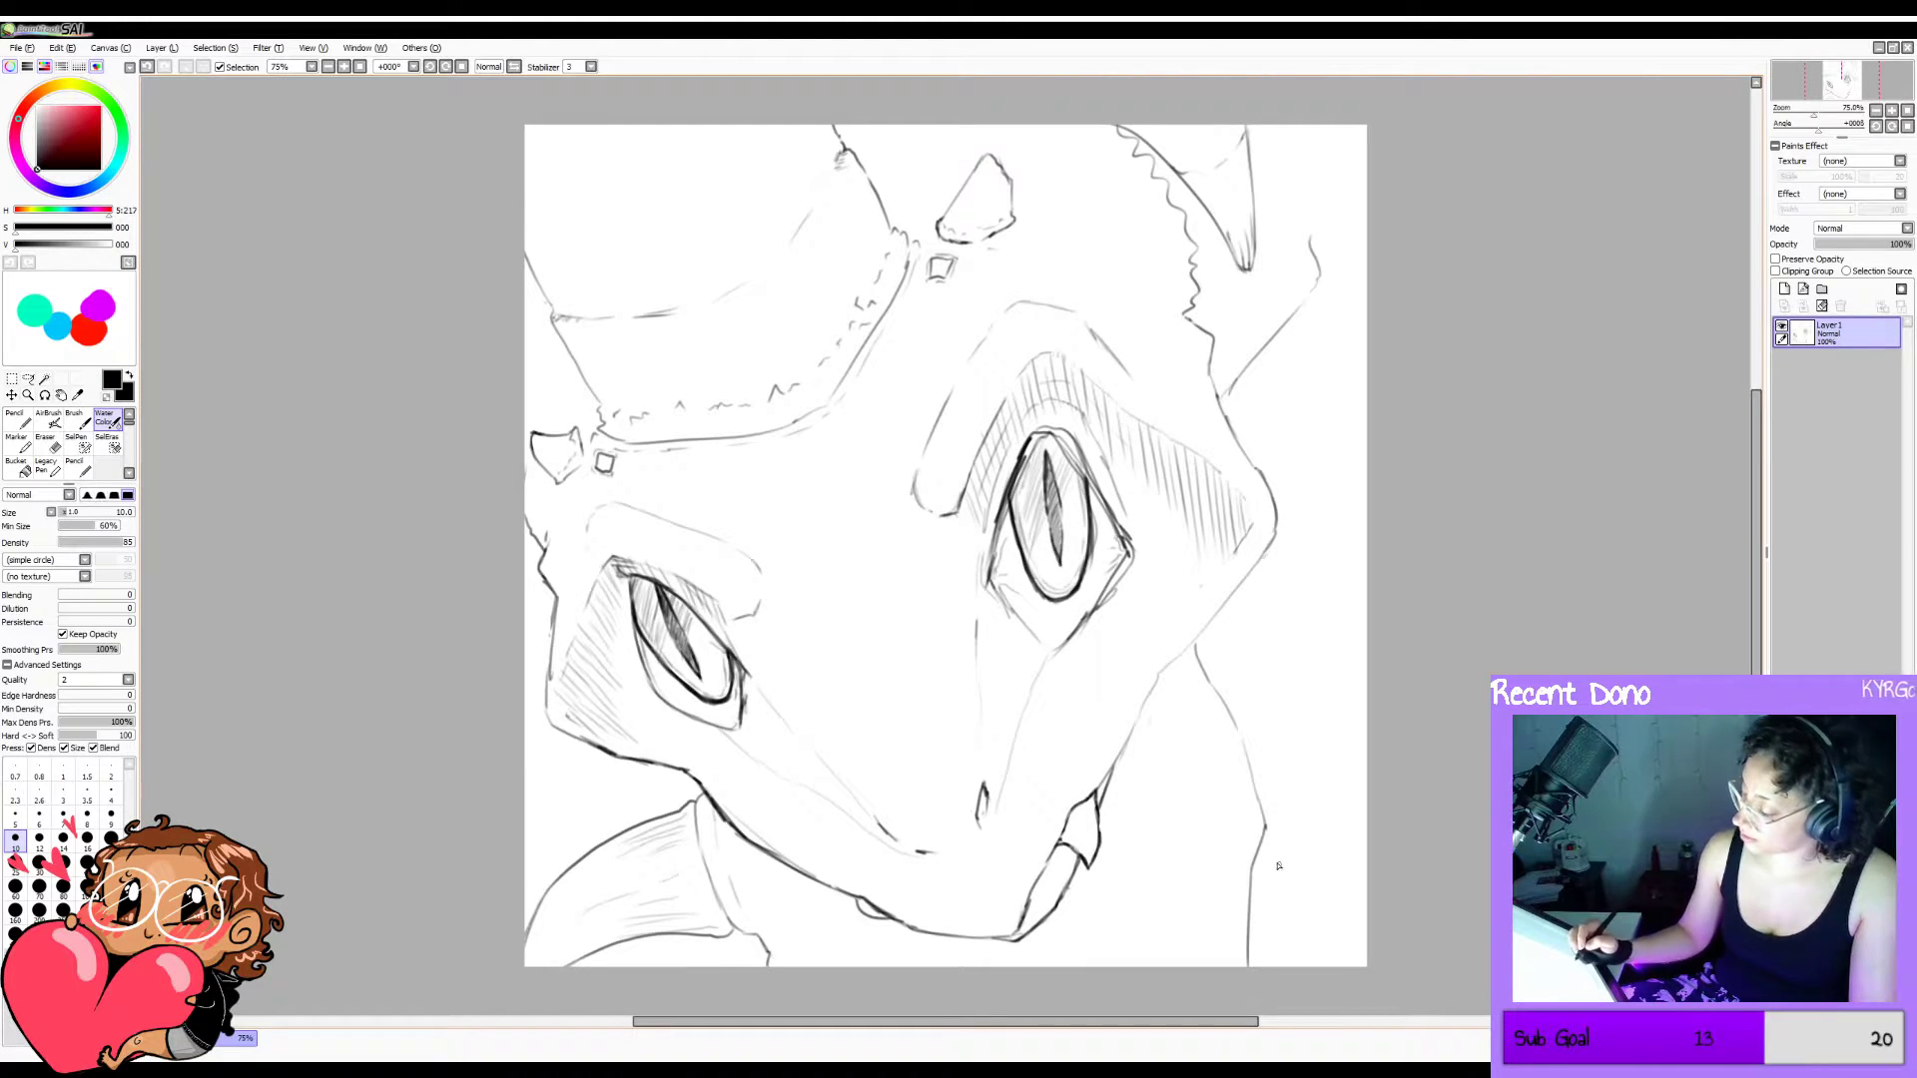
mouse_move(1279, 859)
mouse_down()
mouse_move(1416, 877)
mouse_move(1404, 804)
mouse_move(1363, 823)
mouse_move(1408, 849)
mouse_move(1319, 889)
mouse_move(1266, 822)
mouse_move(1263, 1037)
mouse_up()
key(ctrl+z)
key(ctrl+z)
key(ctrl+z)
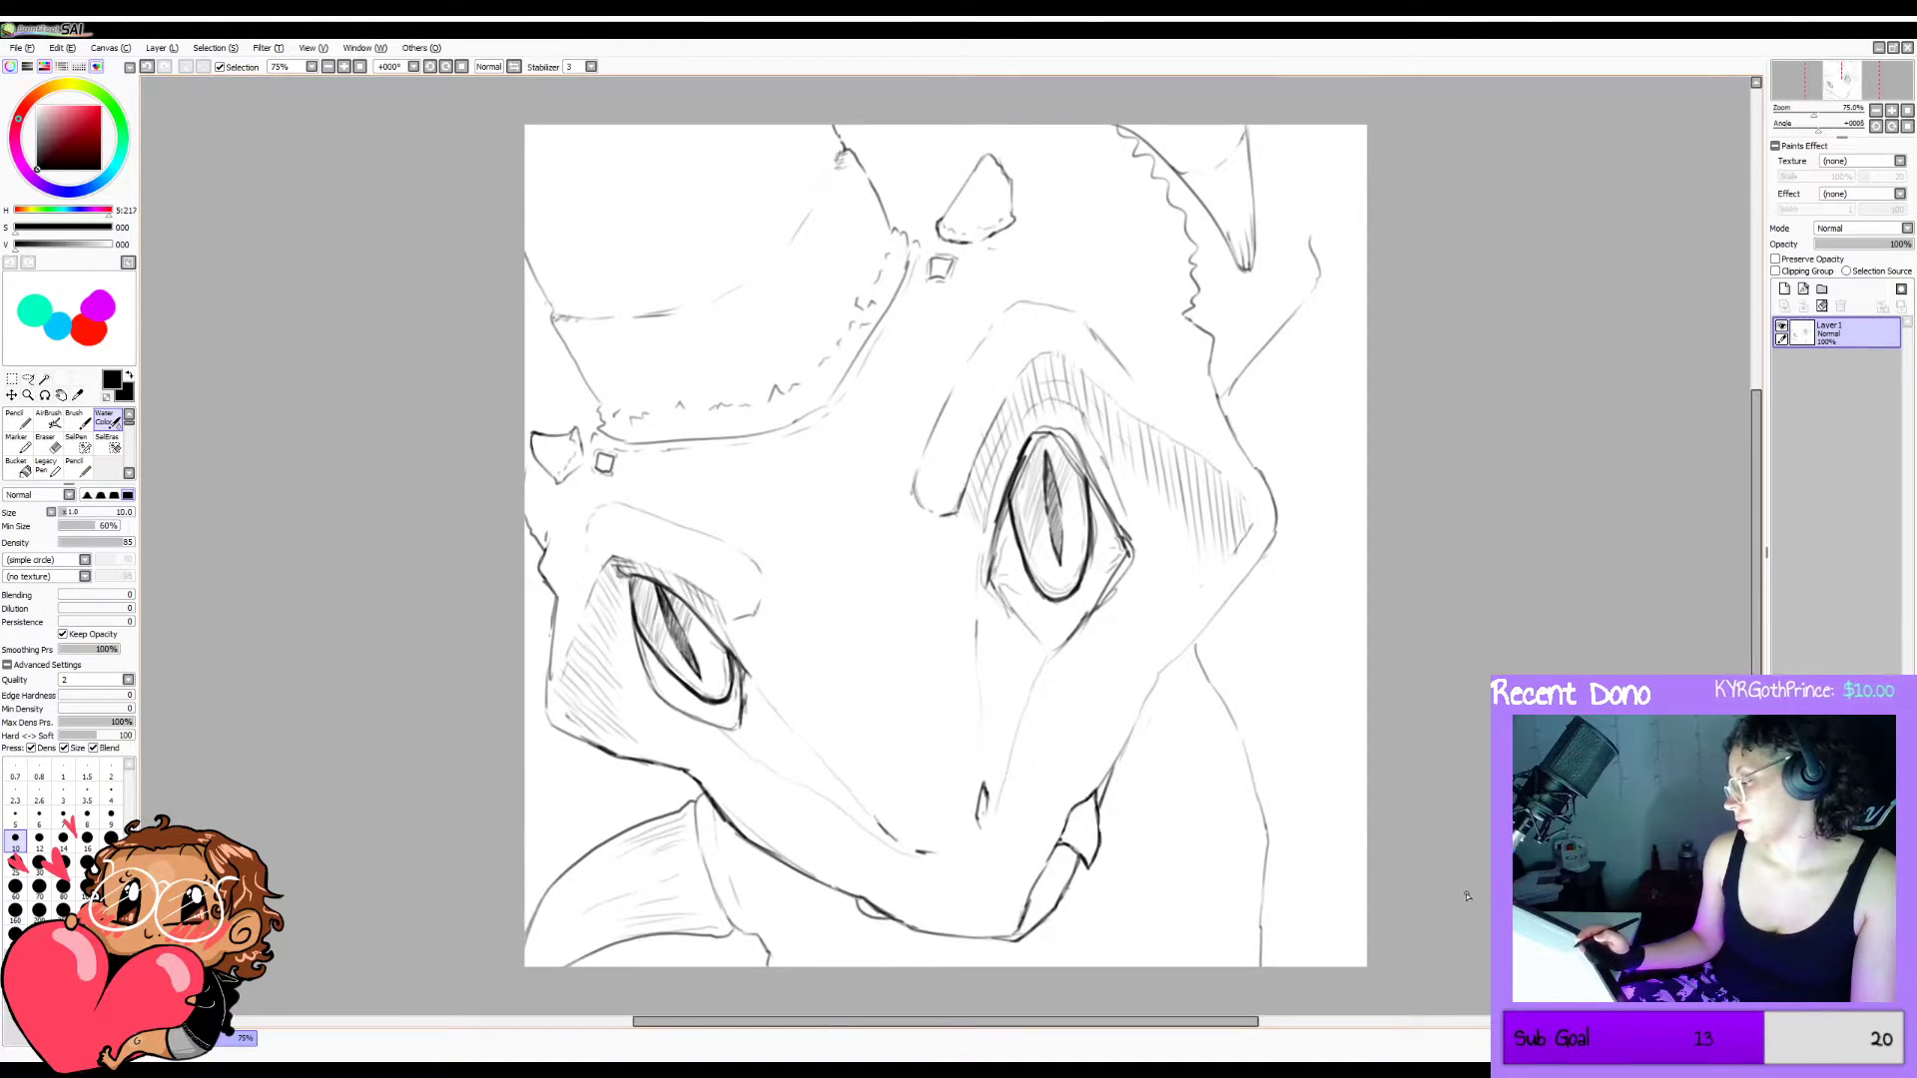
key(ctrl+z)
key(ctrl+z)
mouse_move(1267, 833)
mouse_down()
mouse_move(1241, 941)
mouse_move(1255, 919)
mouse_move(1257, 991)
mouse_move(1265, 922)
mouse_move(1306, 914)
mouse_move(1287, 903)
mouse_move(1372, 893)
mouse_move(1283, 925)
mouse_move(1279, 945)
mouse_move(1343, 932)
mouse_up()
key(ctrl+z)
key(ctrl+z)
key(ctrl+z)
key(ctrl+z)
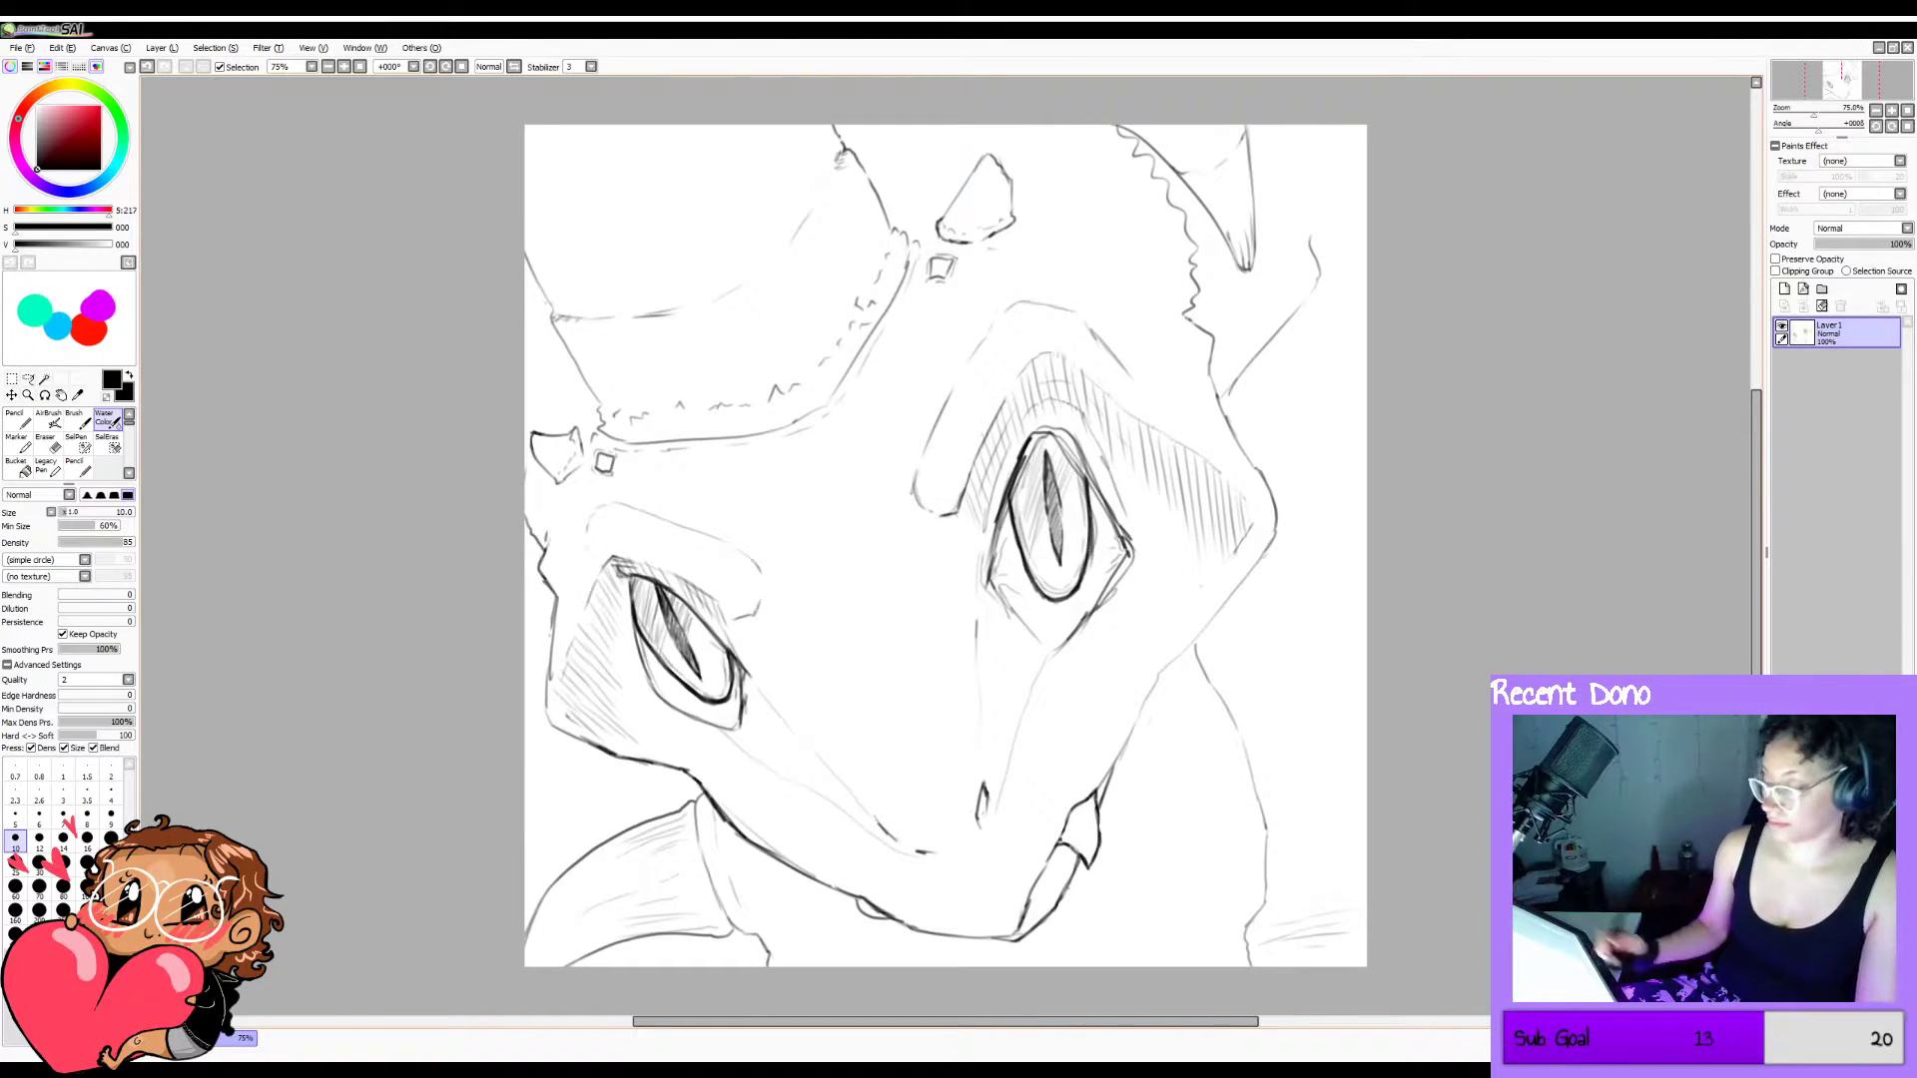
Erase the top of the body line beside the right jaw and redraw it as a short bend while viewing the sketch mirrored.
key(h)
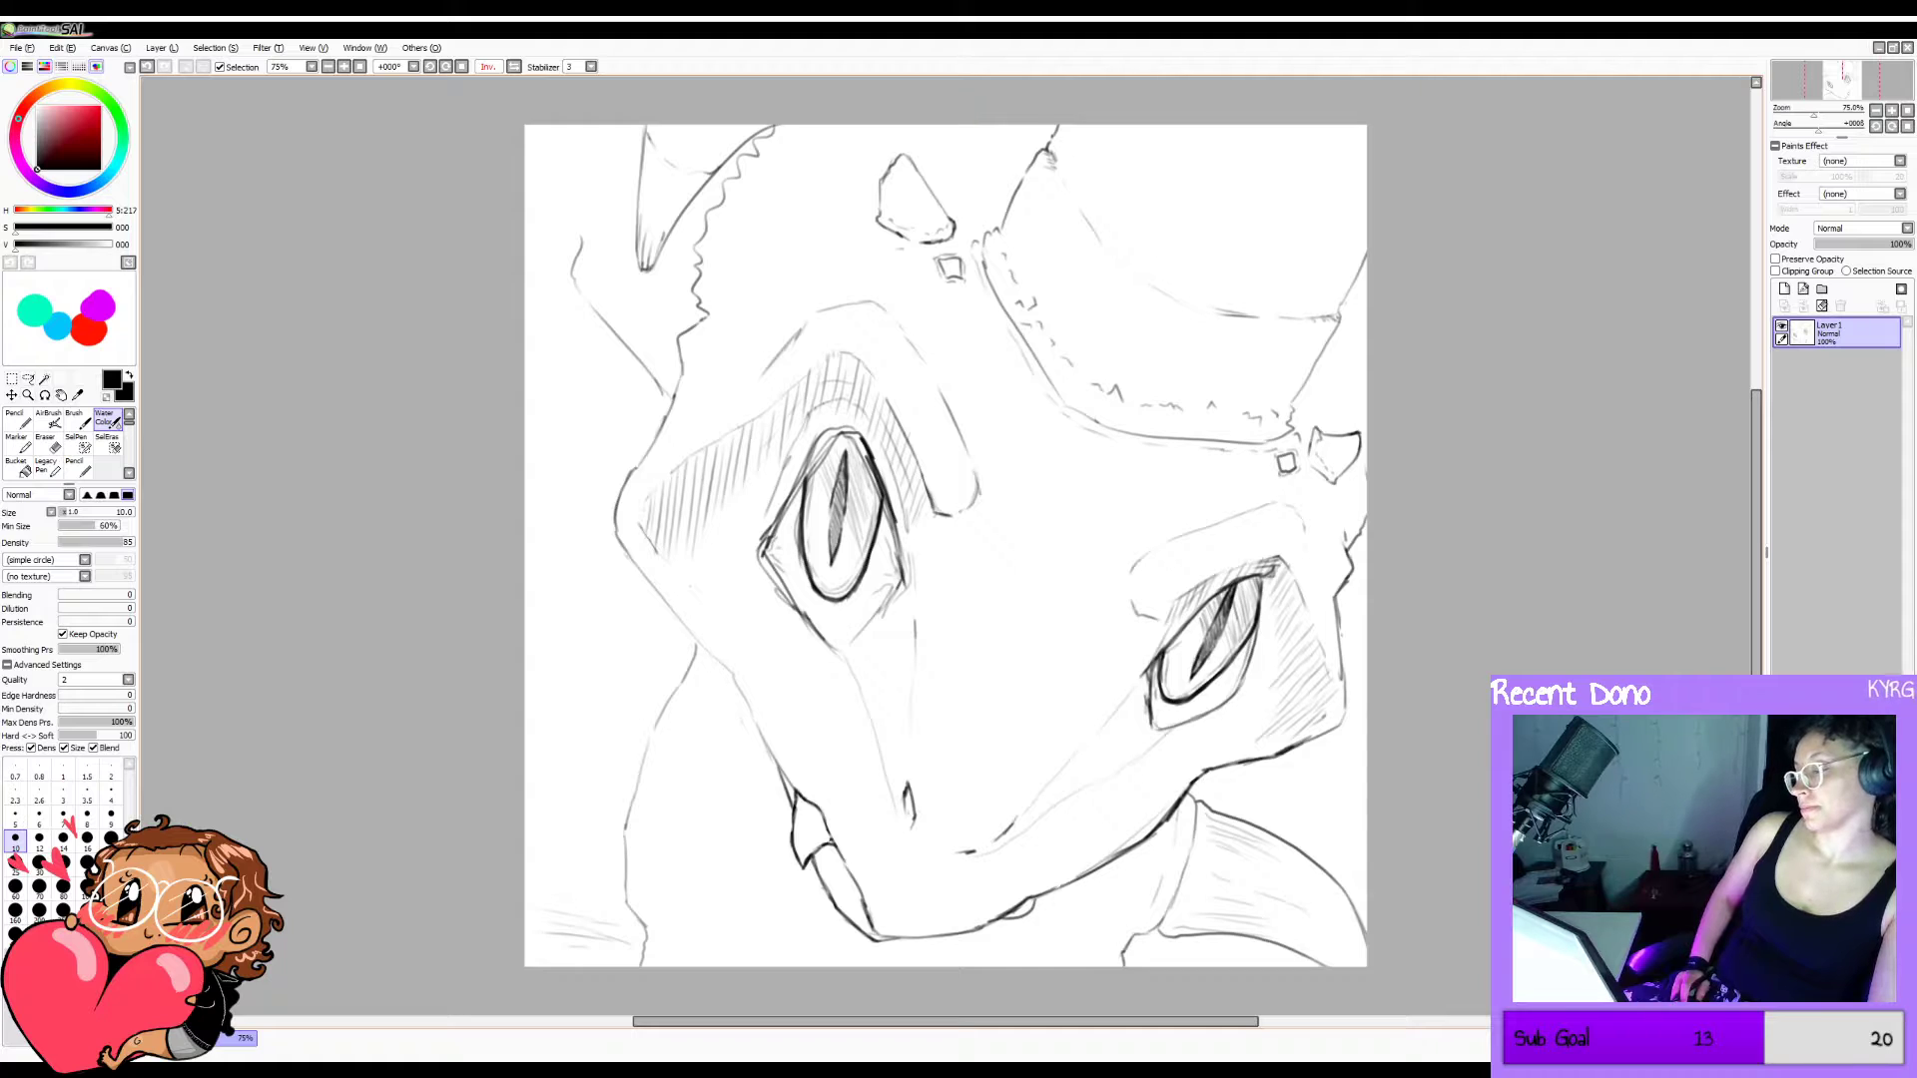
key(h)
key(e)
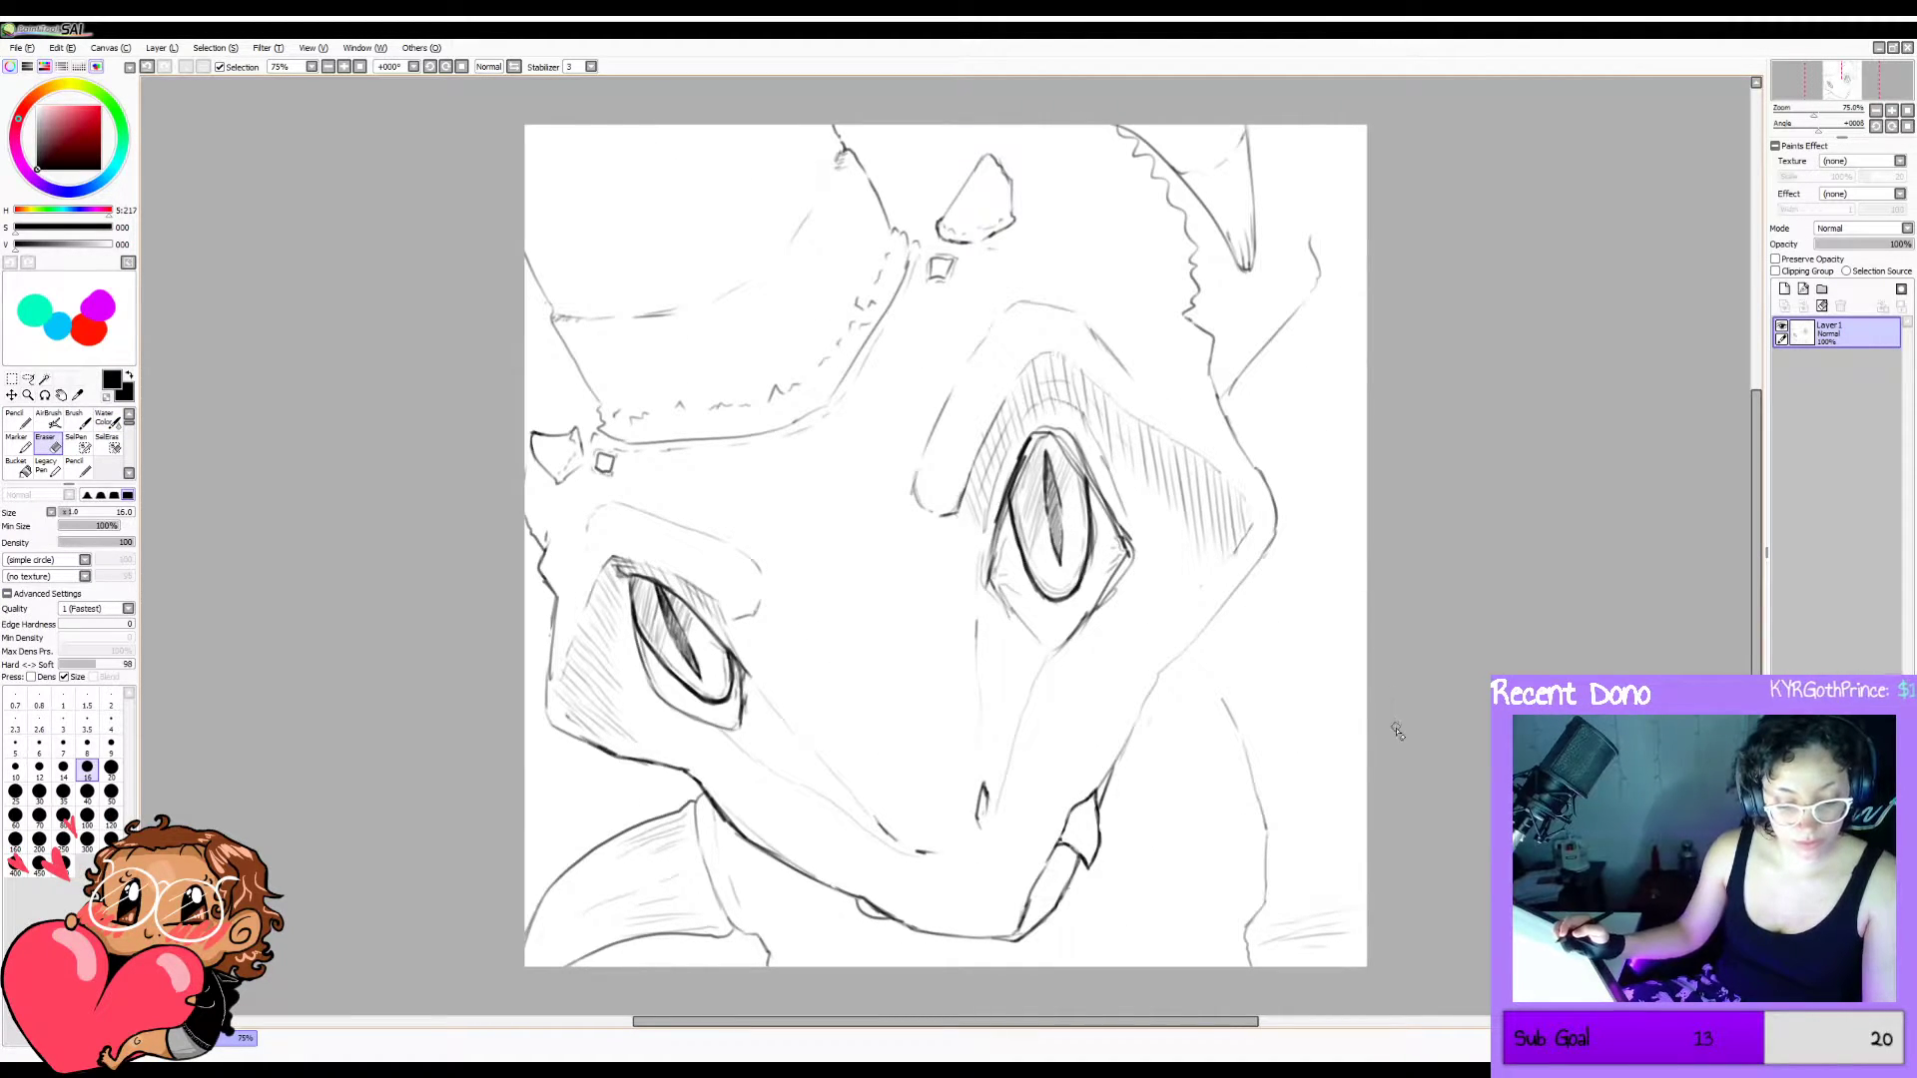
key(e)
key(h)
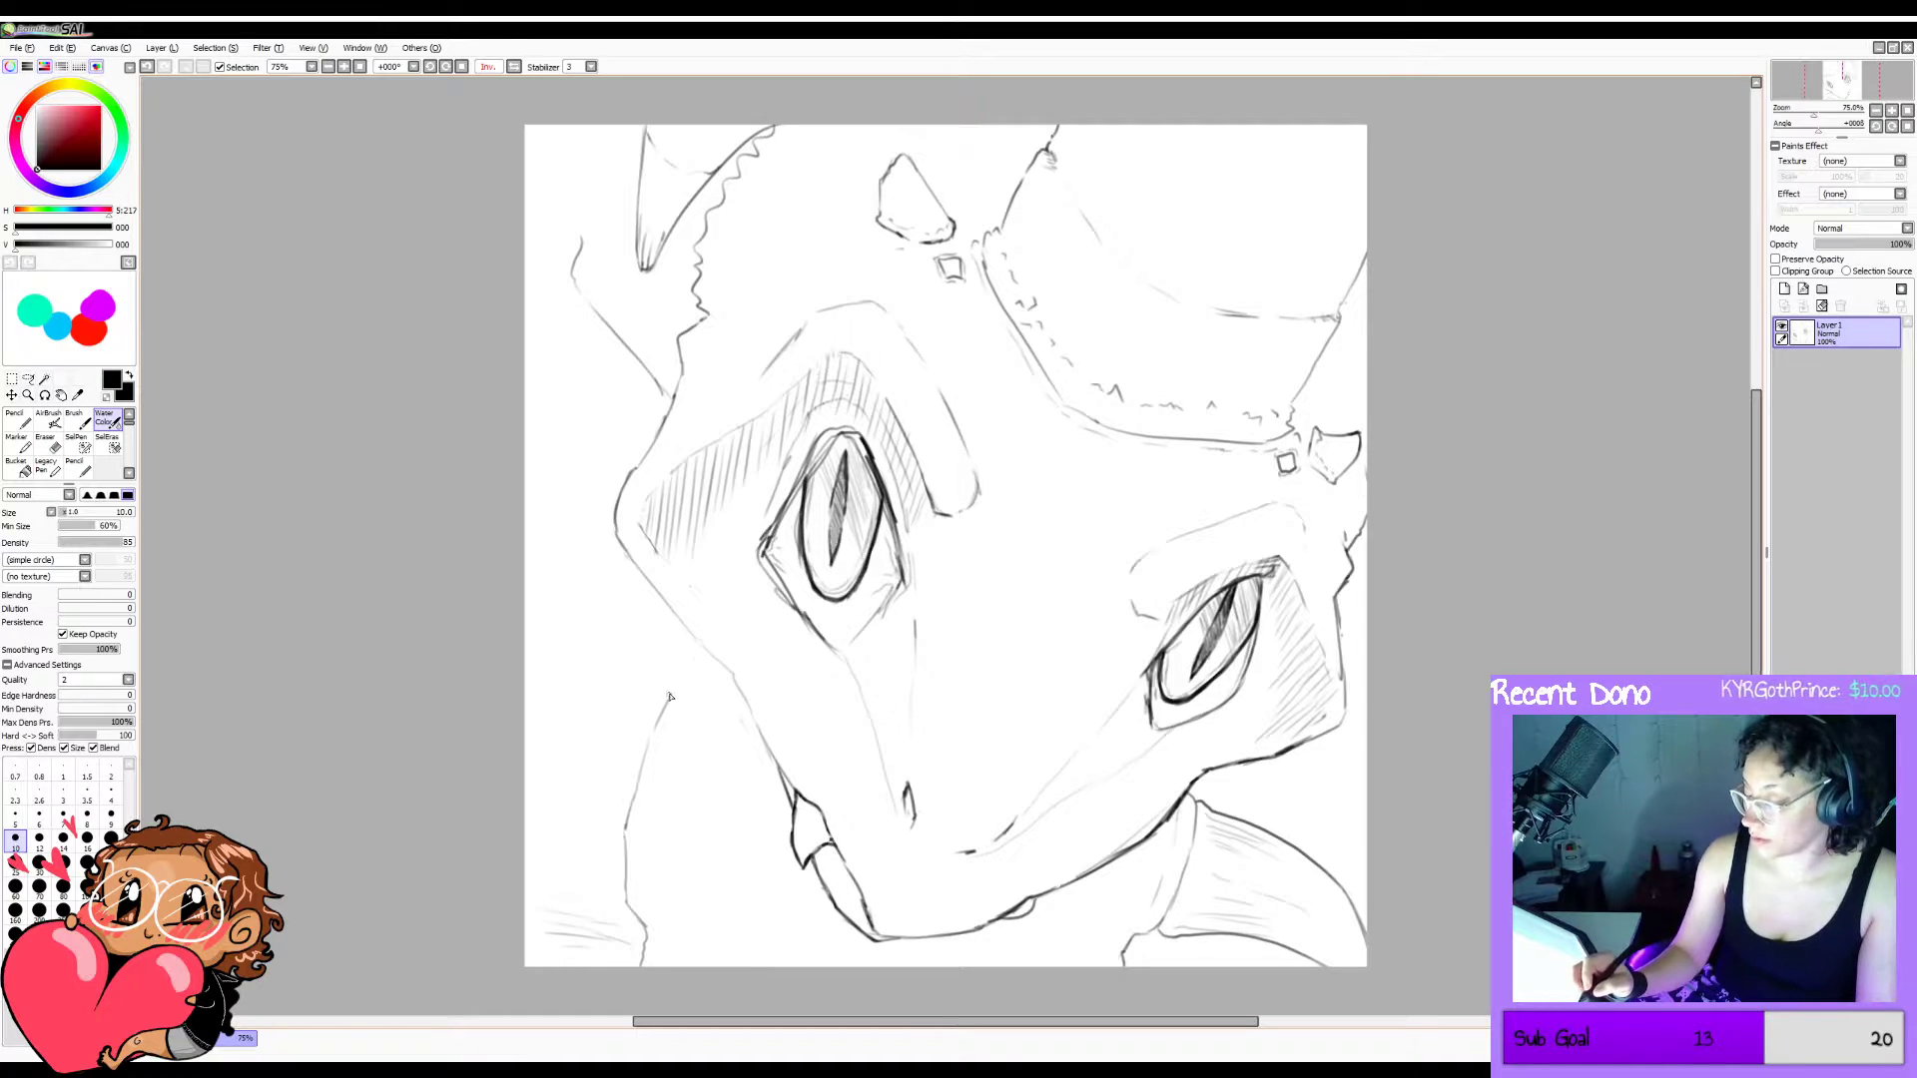
drag(670, 696, 694, 684)
key(h)
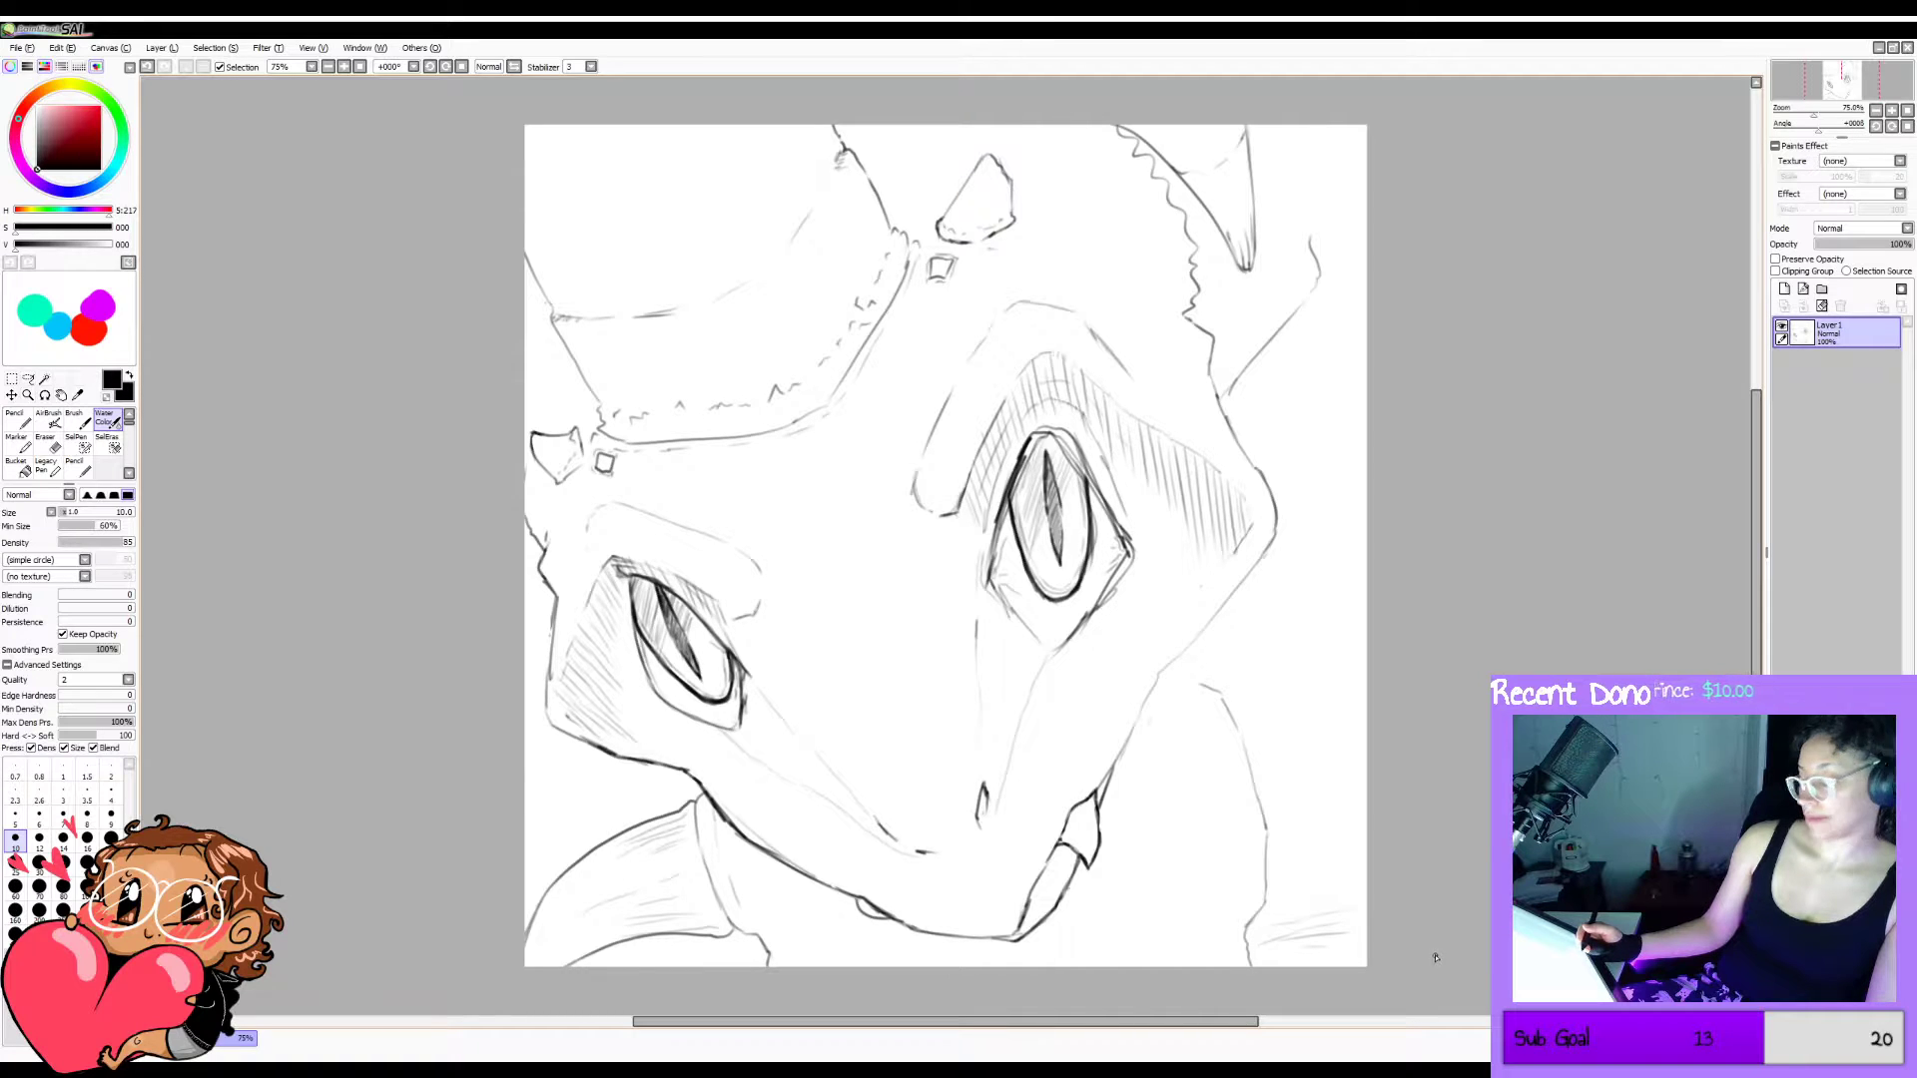
Erase the body line and the light corner strokes below the right jaw, enlarging the eraser to 100.
key(e)
mouse_move(1261, 910)
mouse_down()
mouse_move(1265, 894)
mouse_move(1274, 940)
mouse_move(1296, 928)
mouse_move(1249, 868)
mouse_move(1211, 698)
mouse_up()
key(bracketright)
key(bracketright)
key(bracketright)
key(bracketright)
key(bracketright)
key(bracketright)
key(bracketright)
key(bracketright)
key(bracketright)
key(bracketright)
key(e)
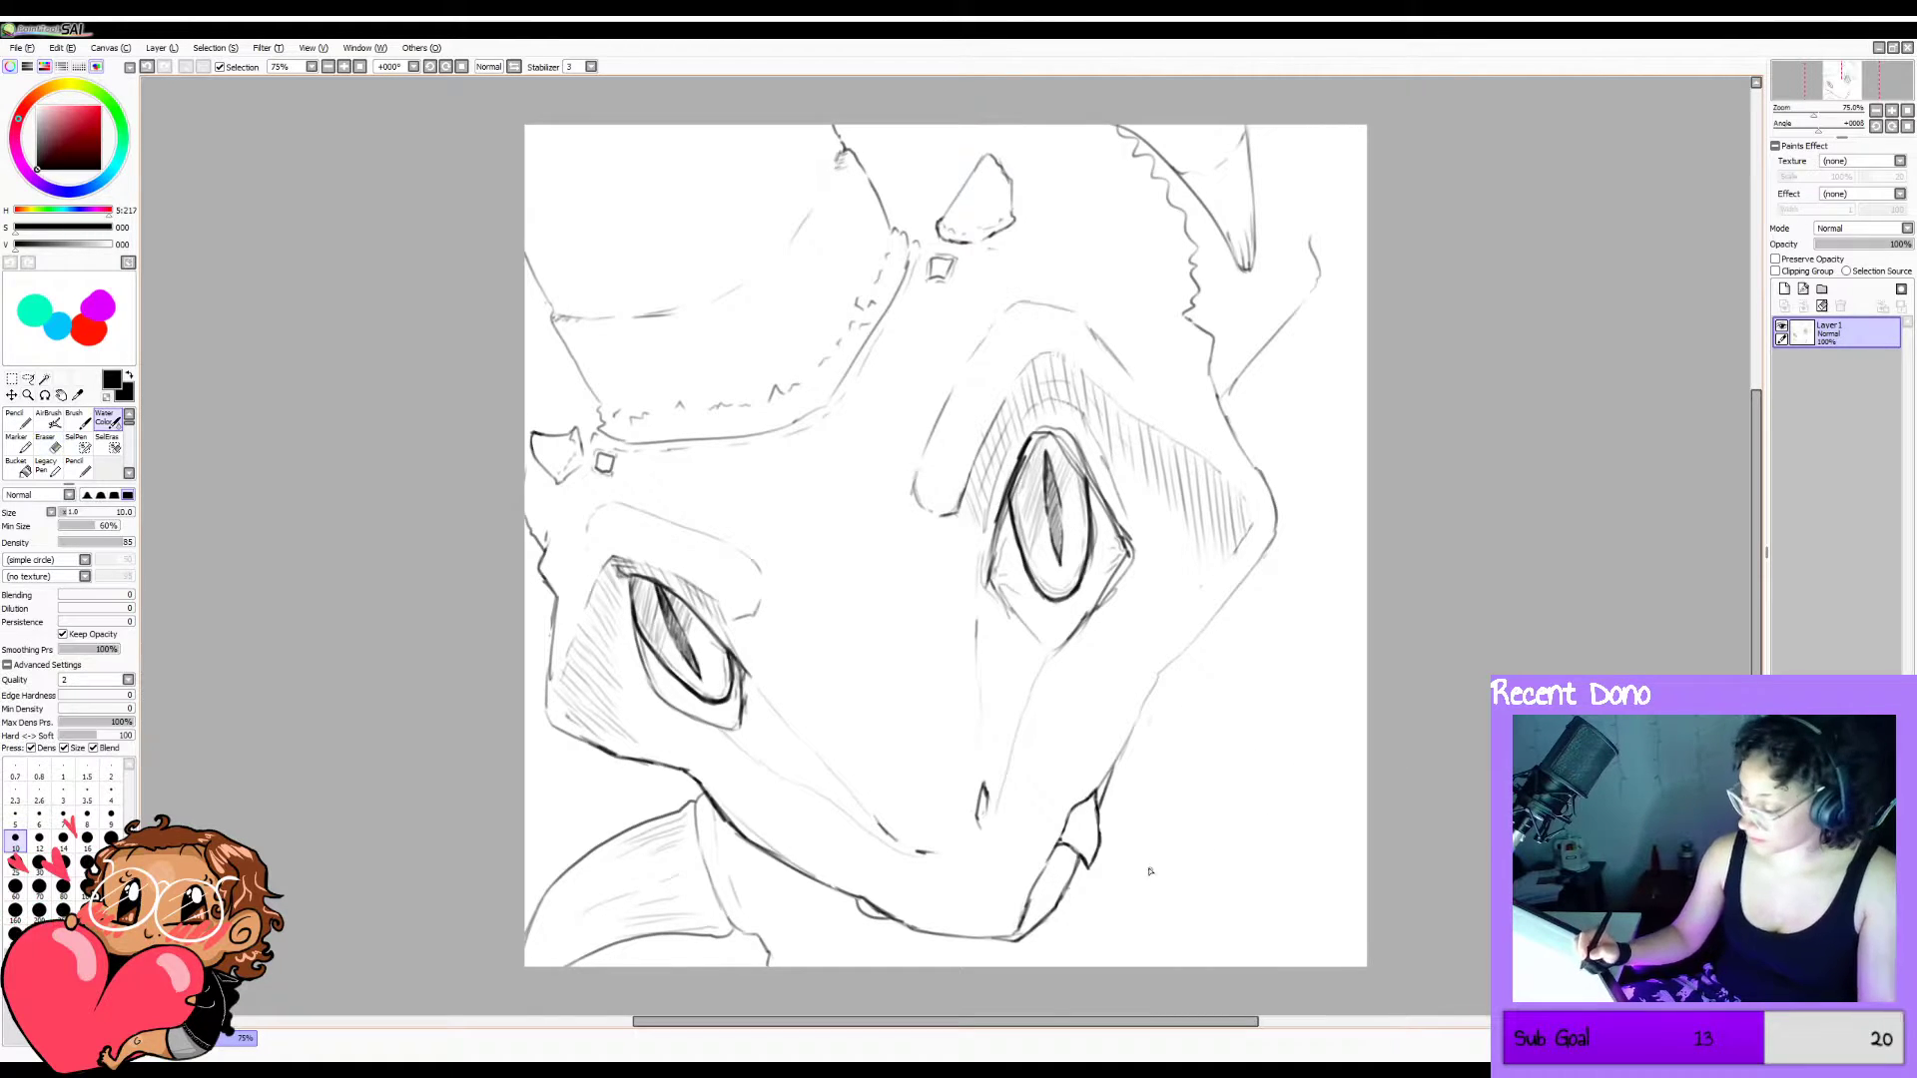
Draw a short broken curve below the right tusk toward the canvas's bottom edge and erase the angled line above the right eye.
mouse_move(1143, 860)
mouse_down()
mouse_move(1177, 895)
mouse_move(1184, 949)
mouse_up()
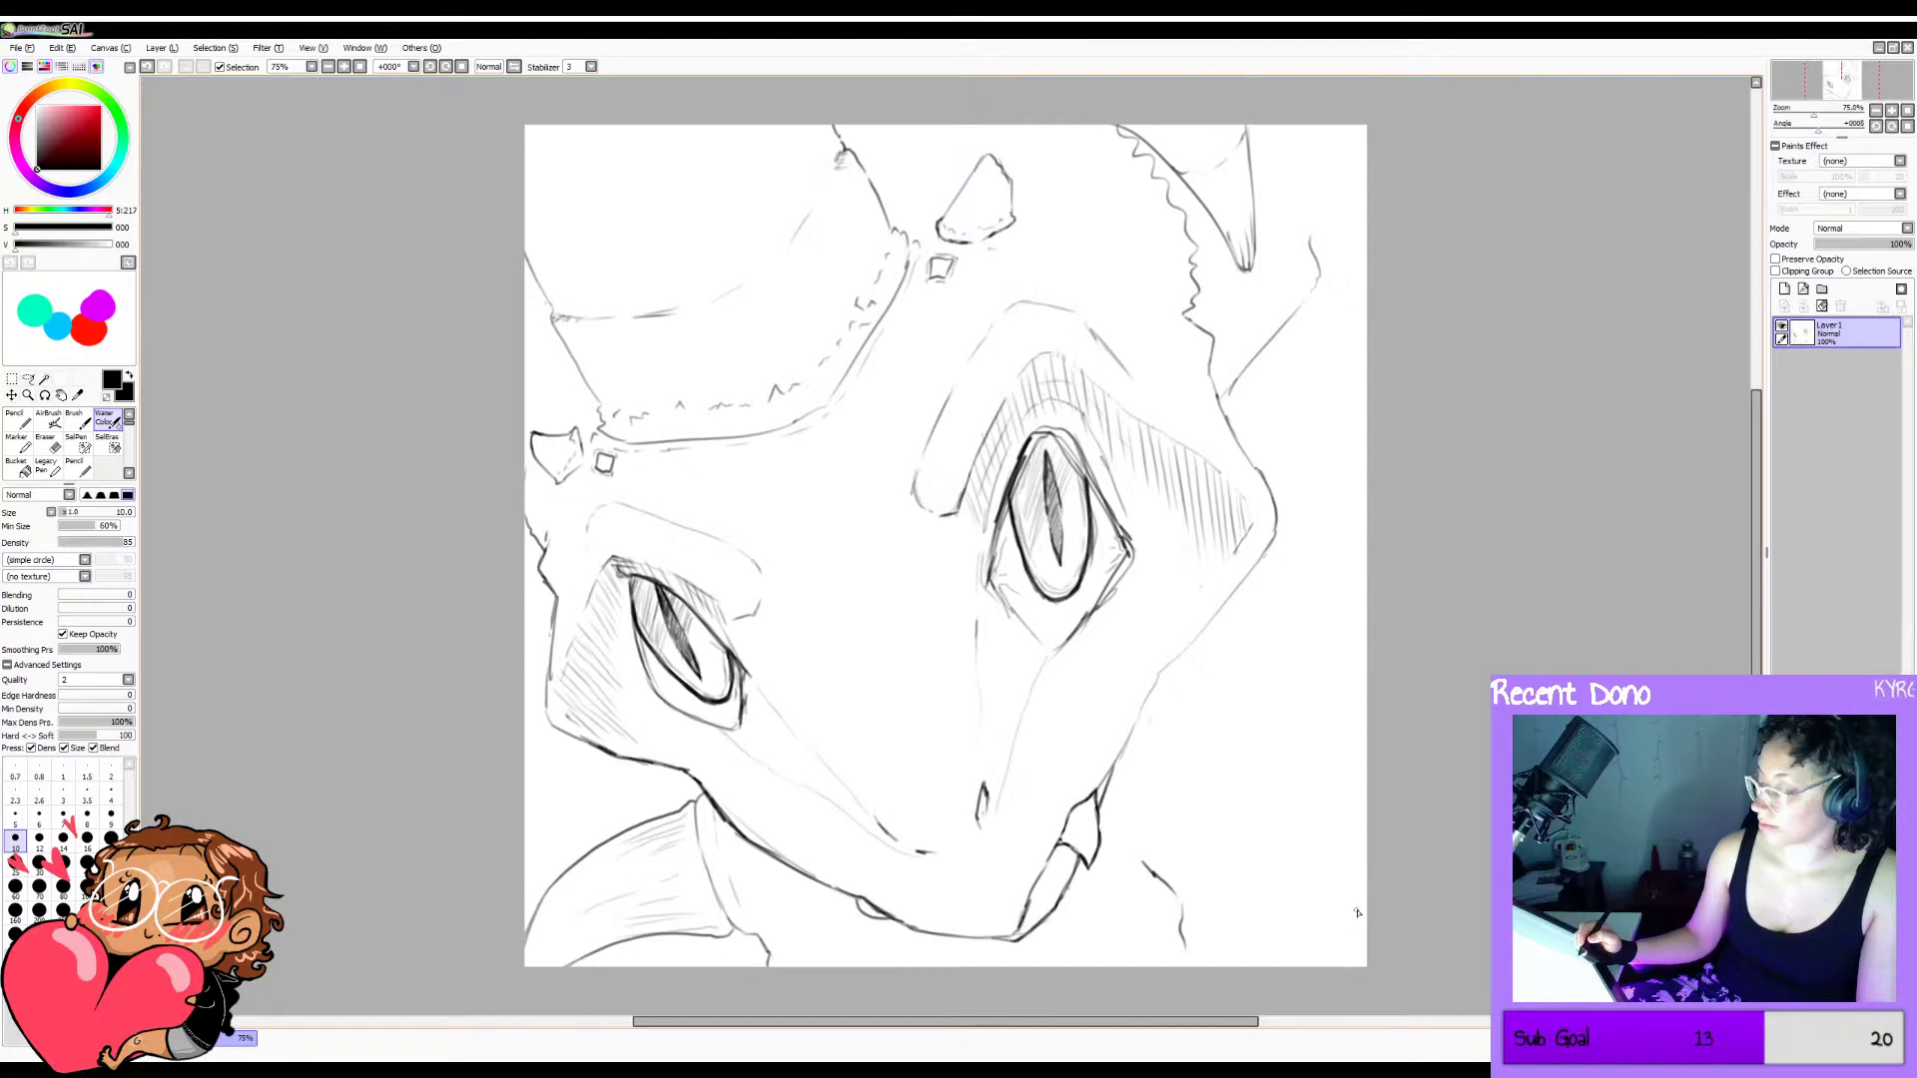
key(h)
key(e)
mouse_move(606, 270)
mouse_down()
mouse_move(587, 310)
mouse_move(626, 373)
mouse_up()
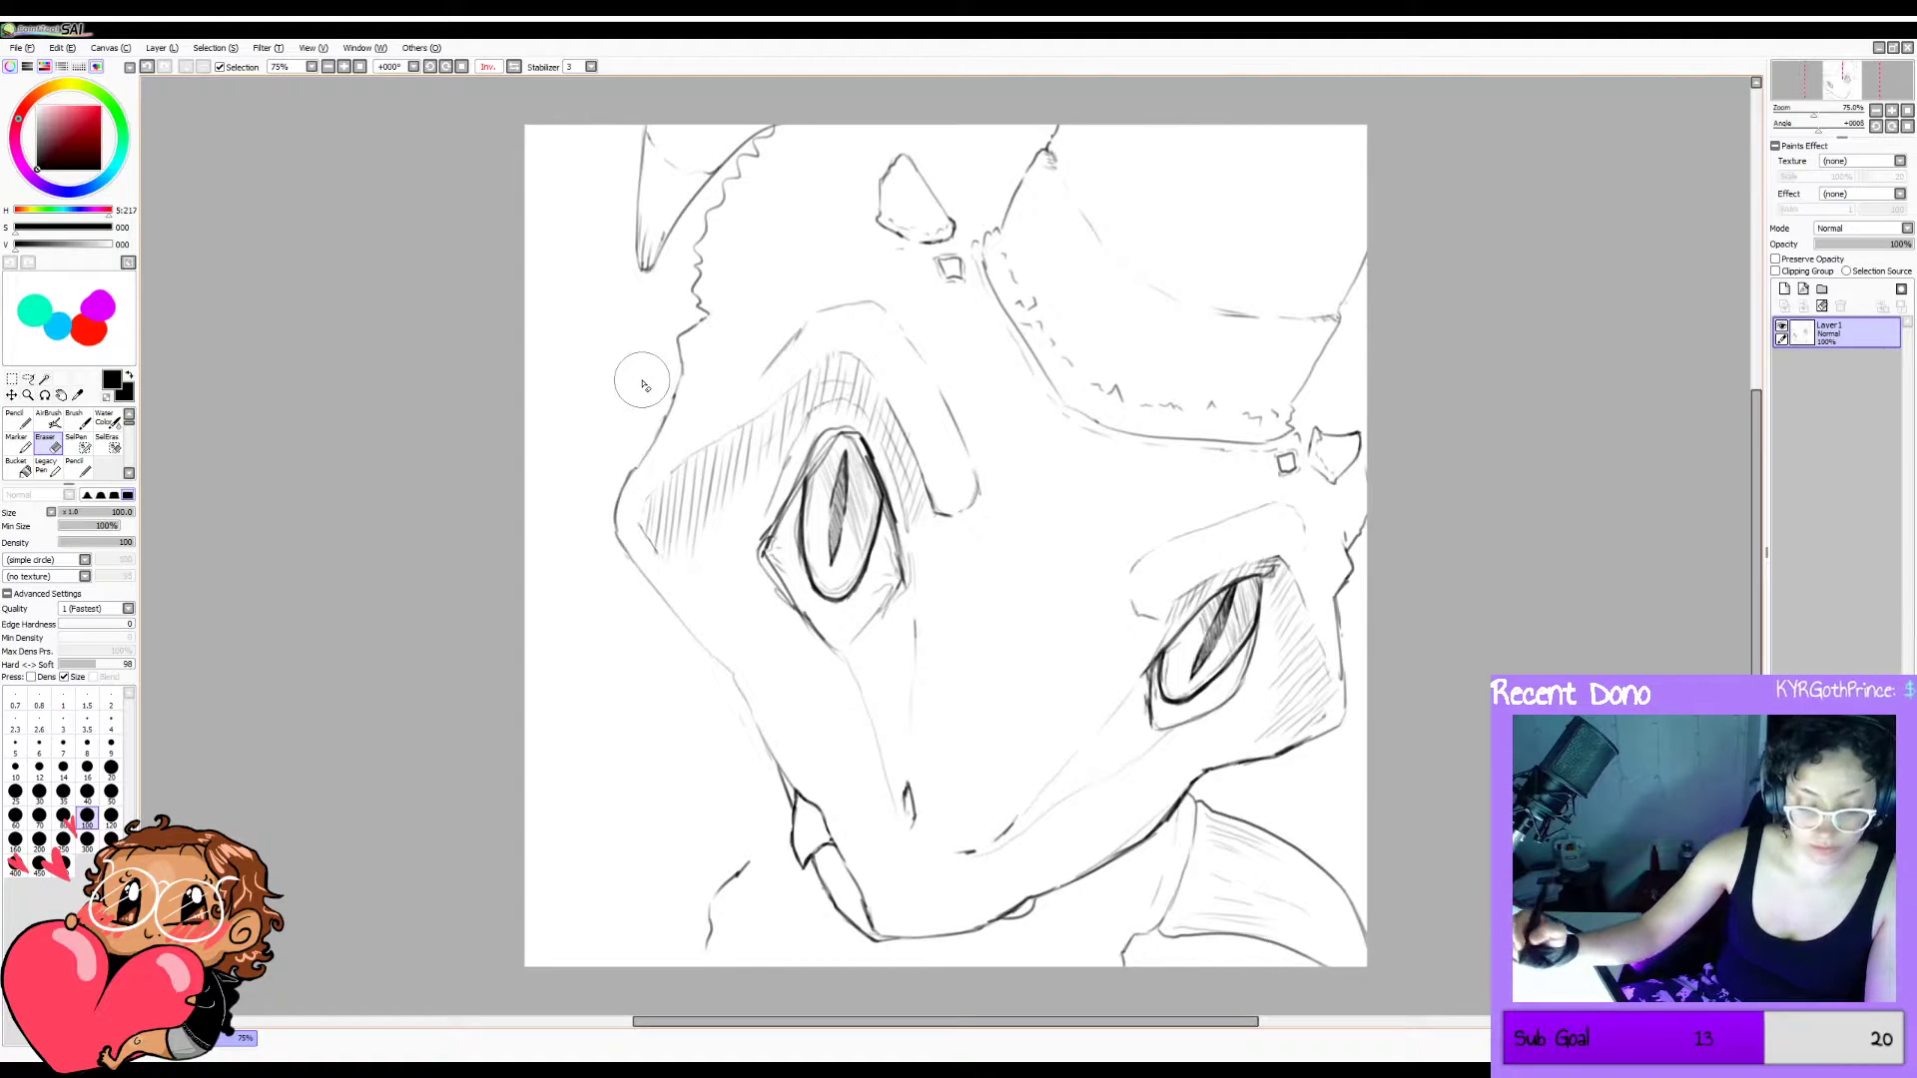
key(h)
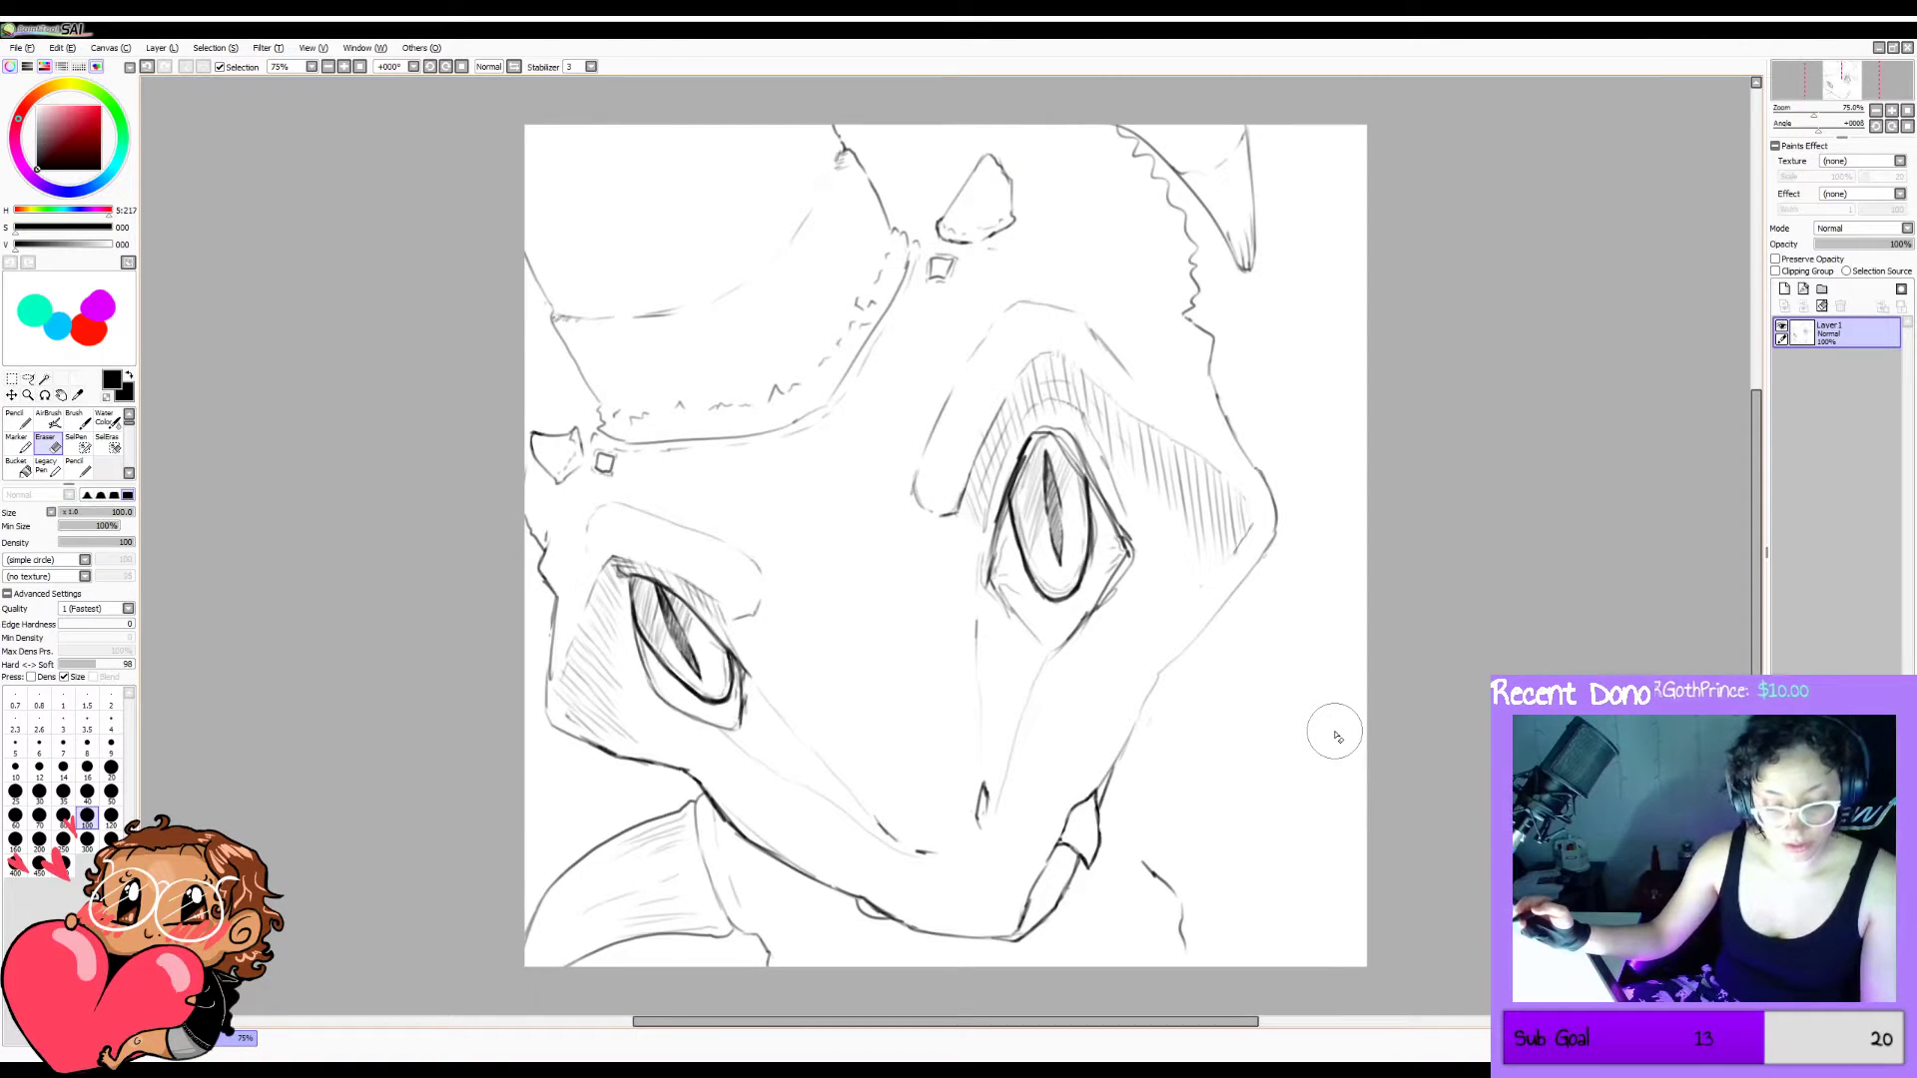
Draw a curved line rising from the tip of the upper-right horn to the canvas's top right corner.
key(b)
mouse_move(1200, 257)
mouse_down()
mouse_move(1338, 137)
mouse_move(1392, 147)
mouse_up()
key(ctrl+z)
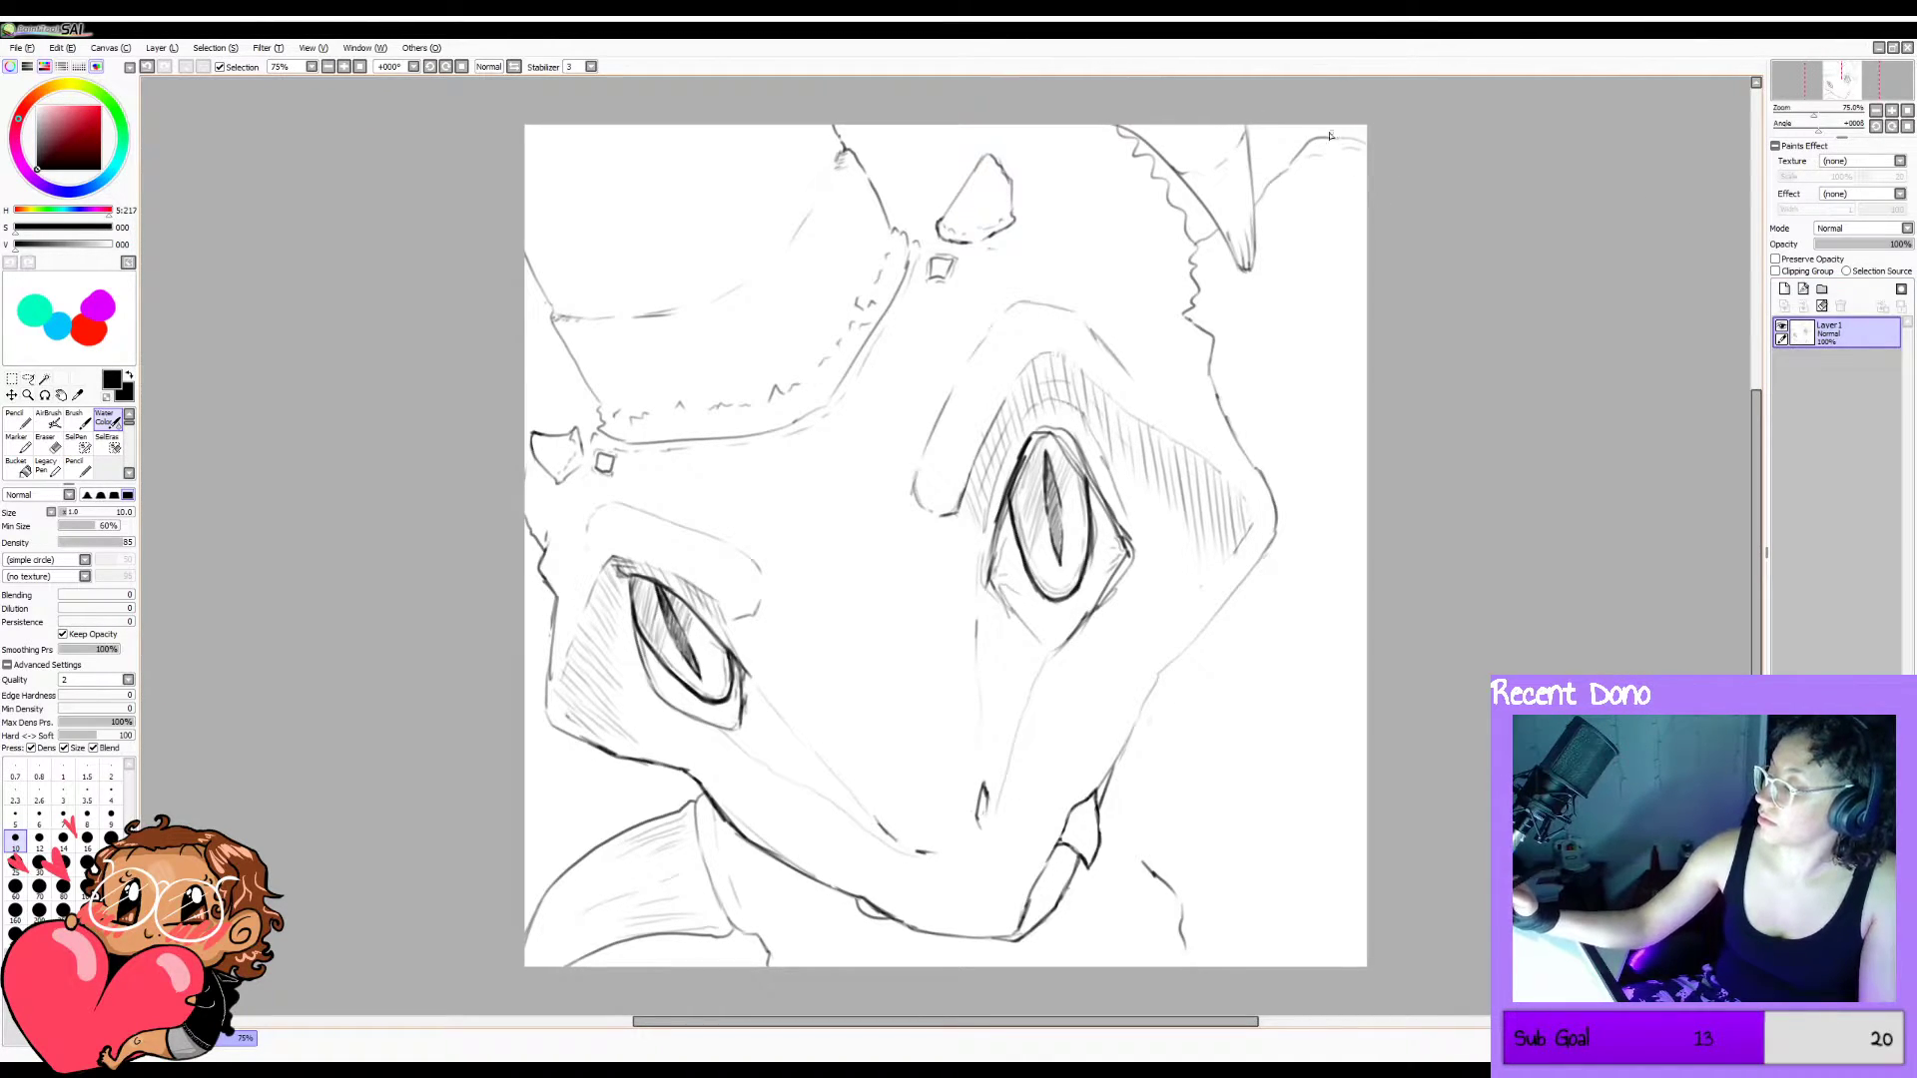
key(ctrl+z)
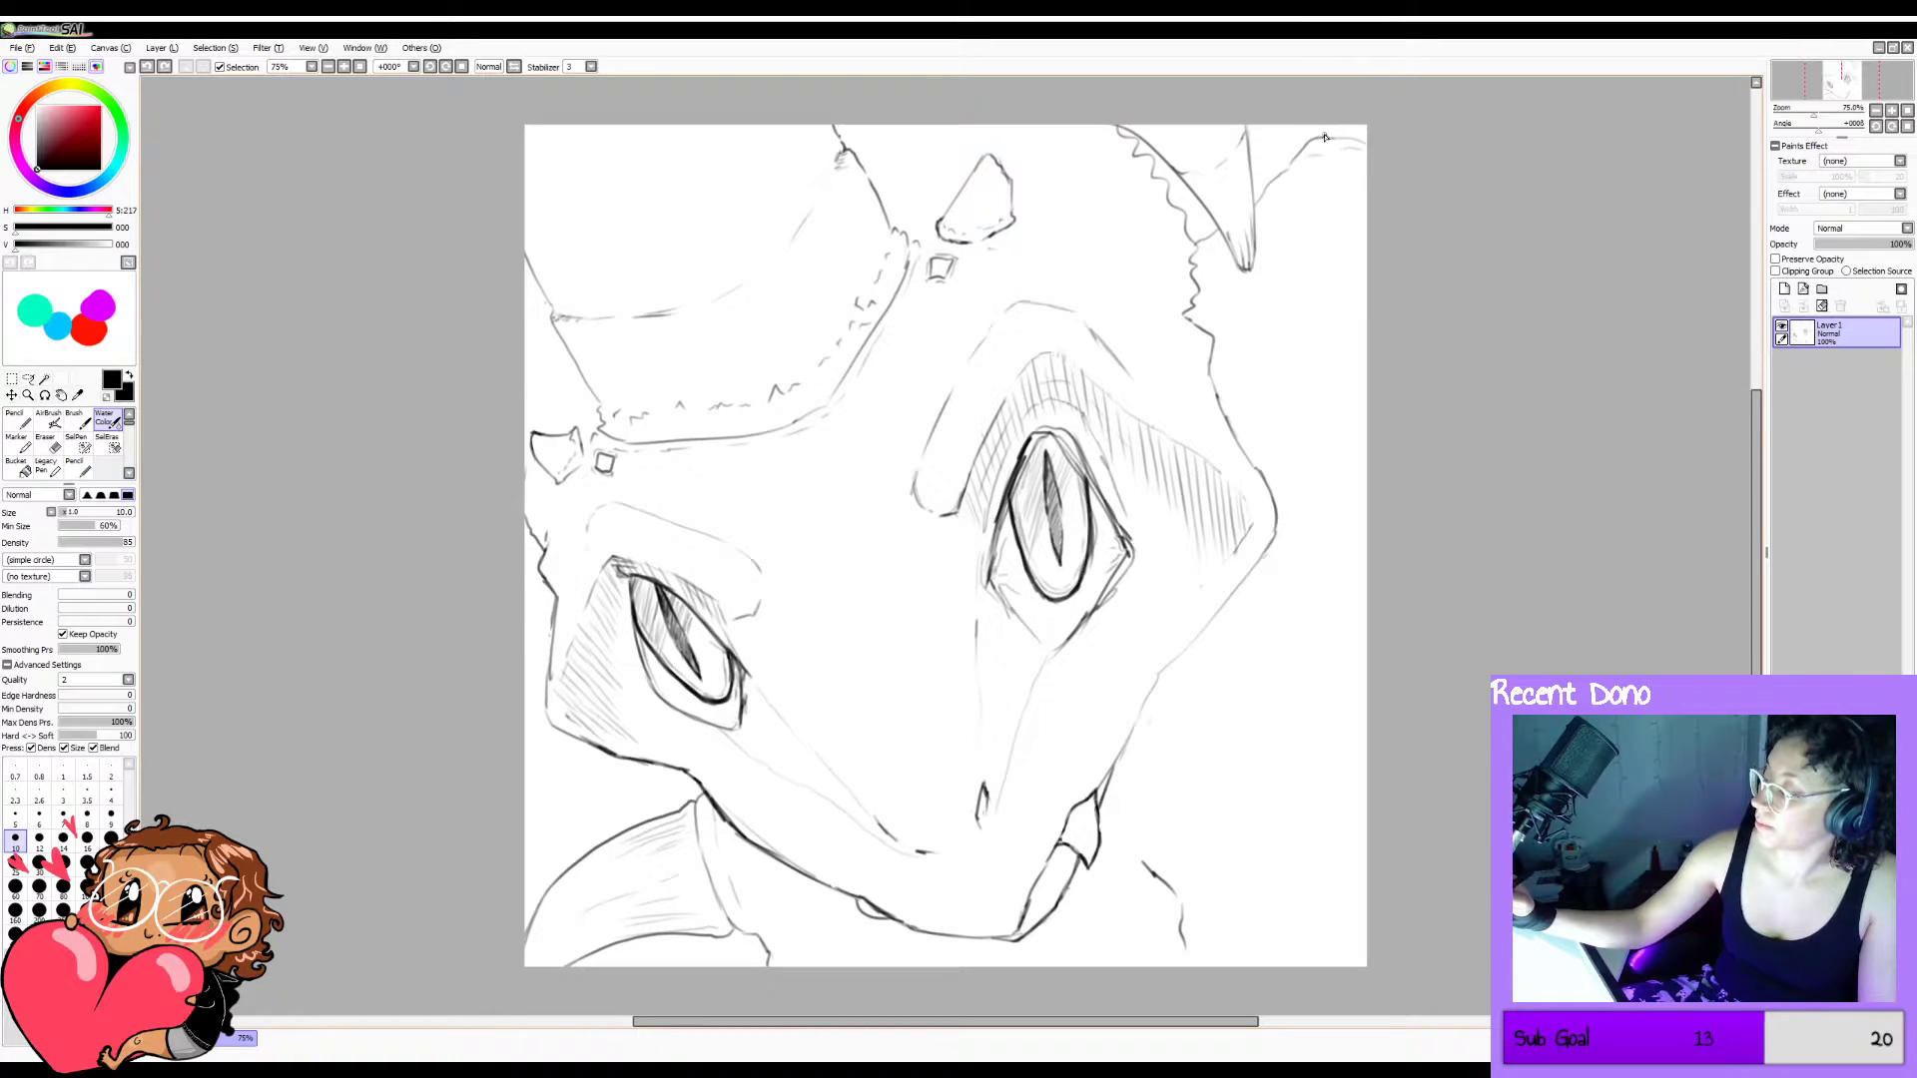
key(ctrl+y)
key(ctrl+z)
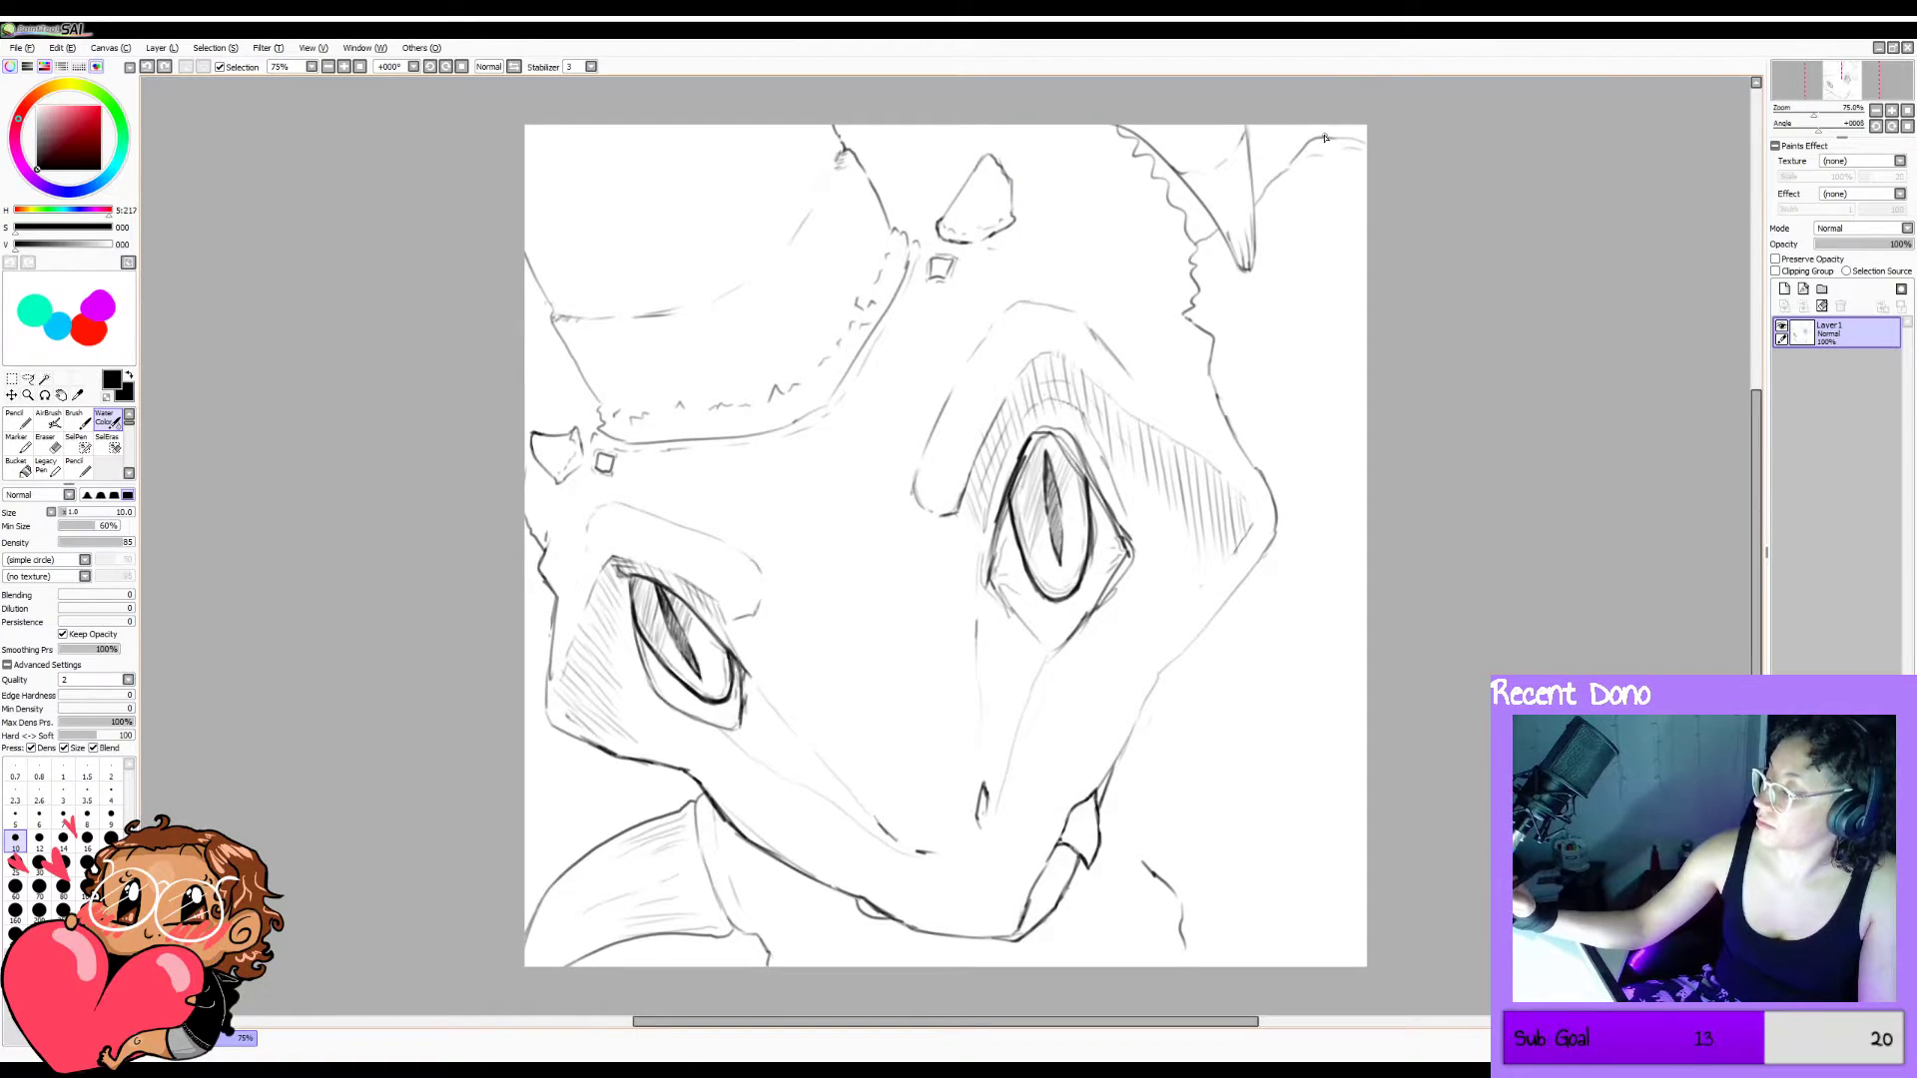
key(ctrl+y)
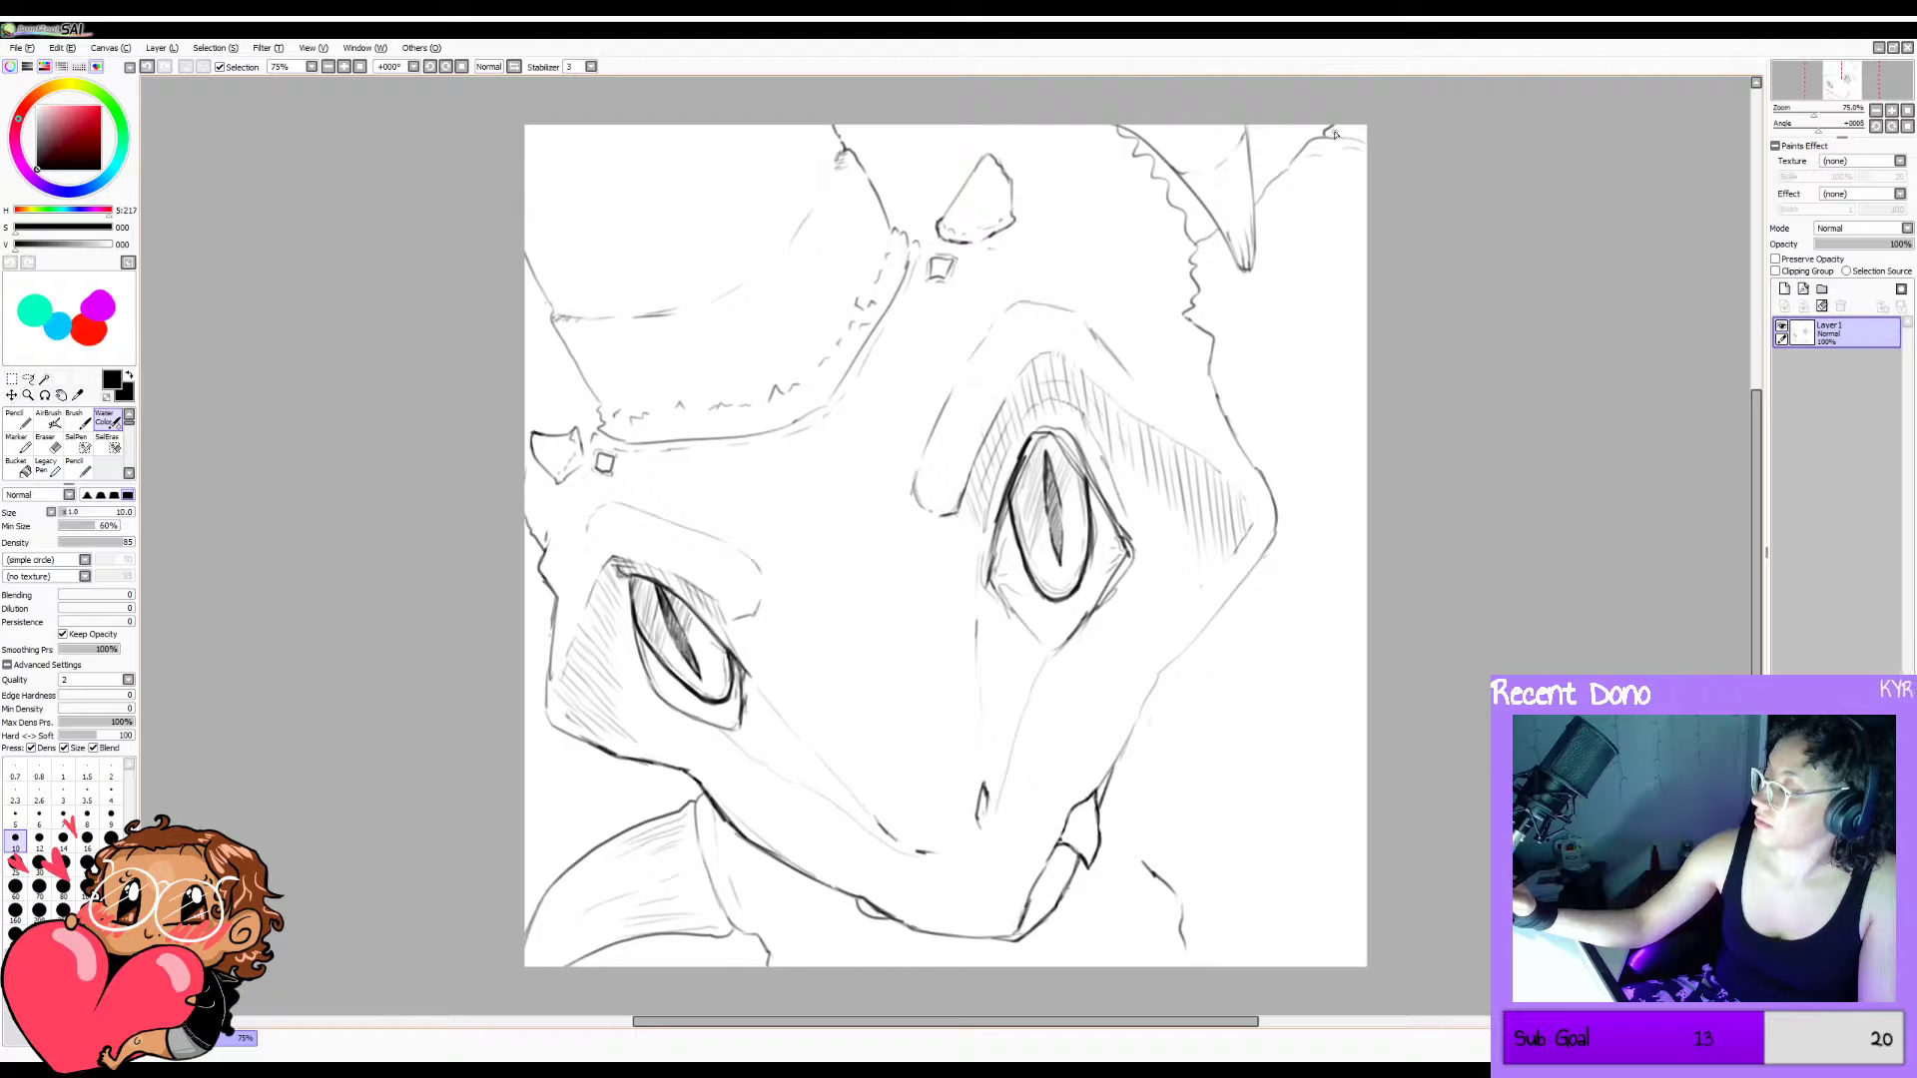
key(ctrl+z)
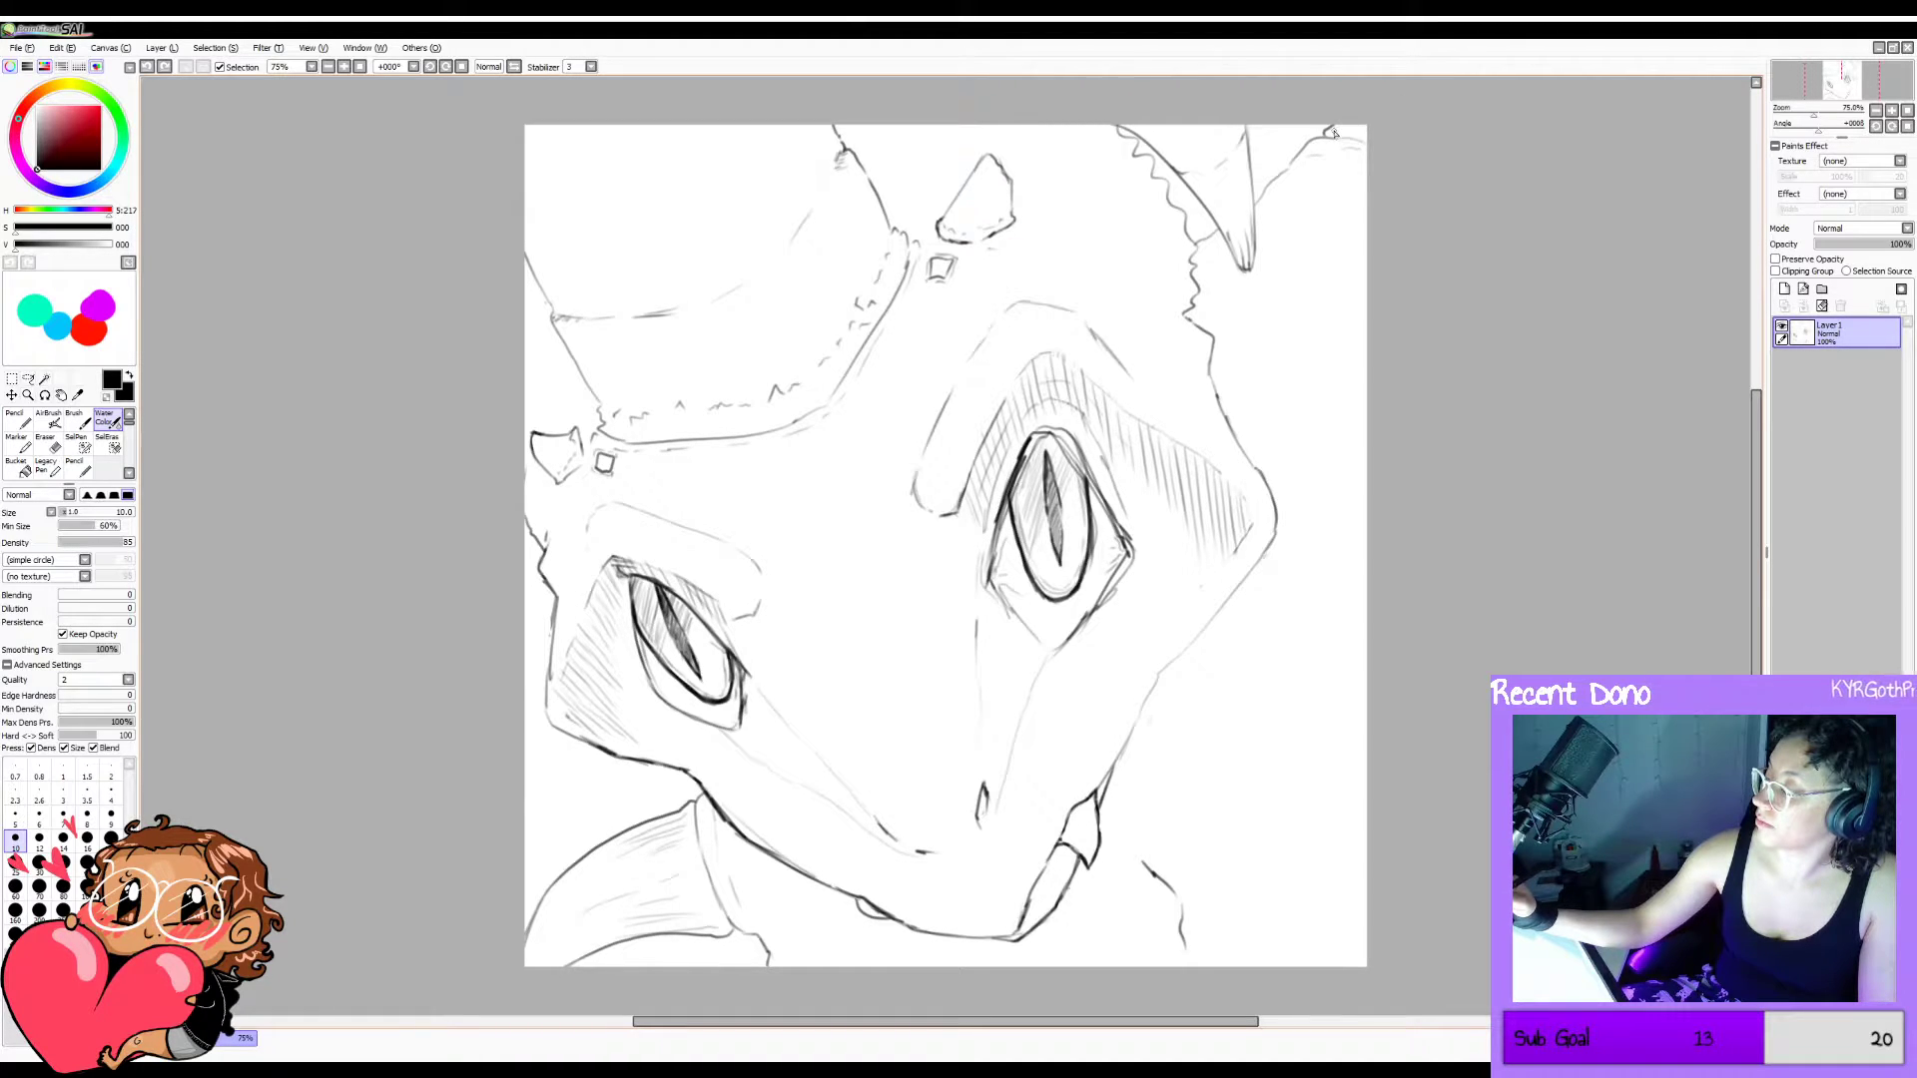
drag(1335, 133, 1336, 135)
key(ctrl+z)
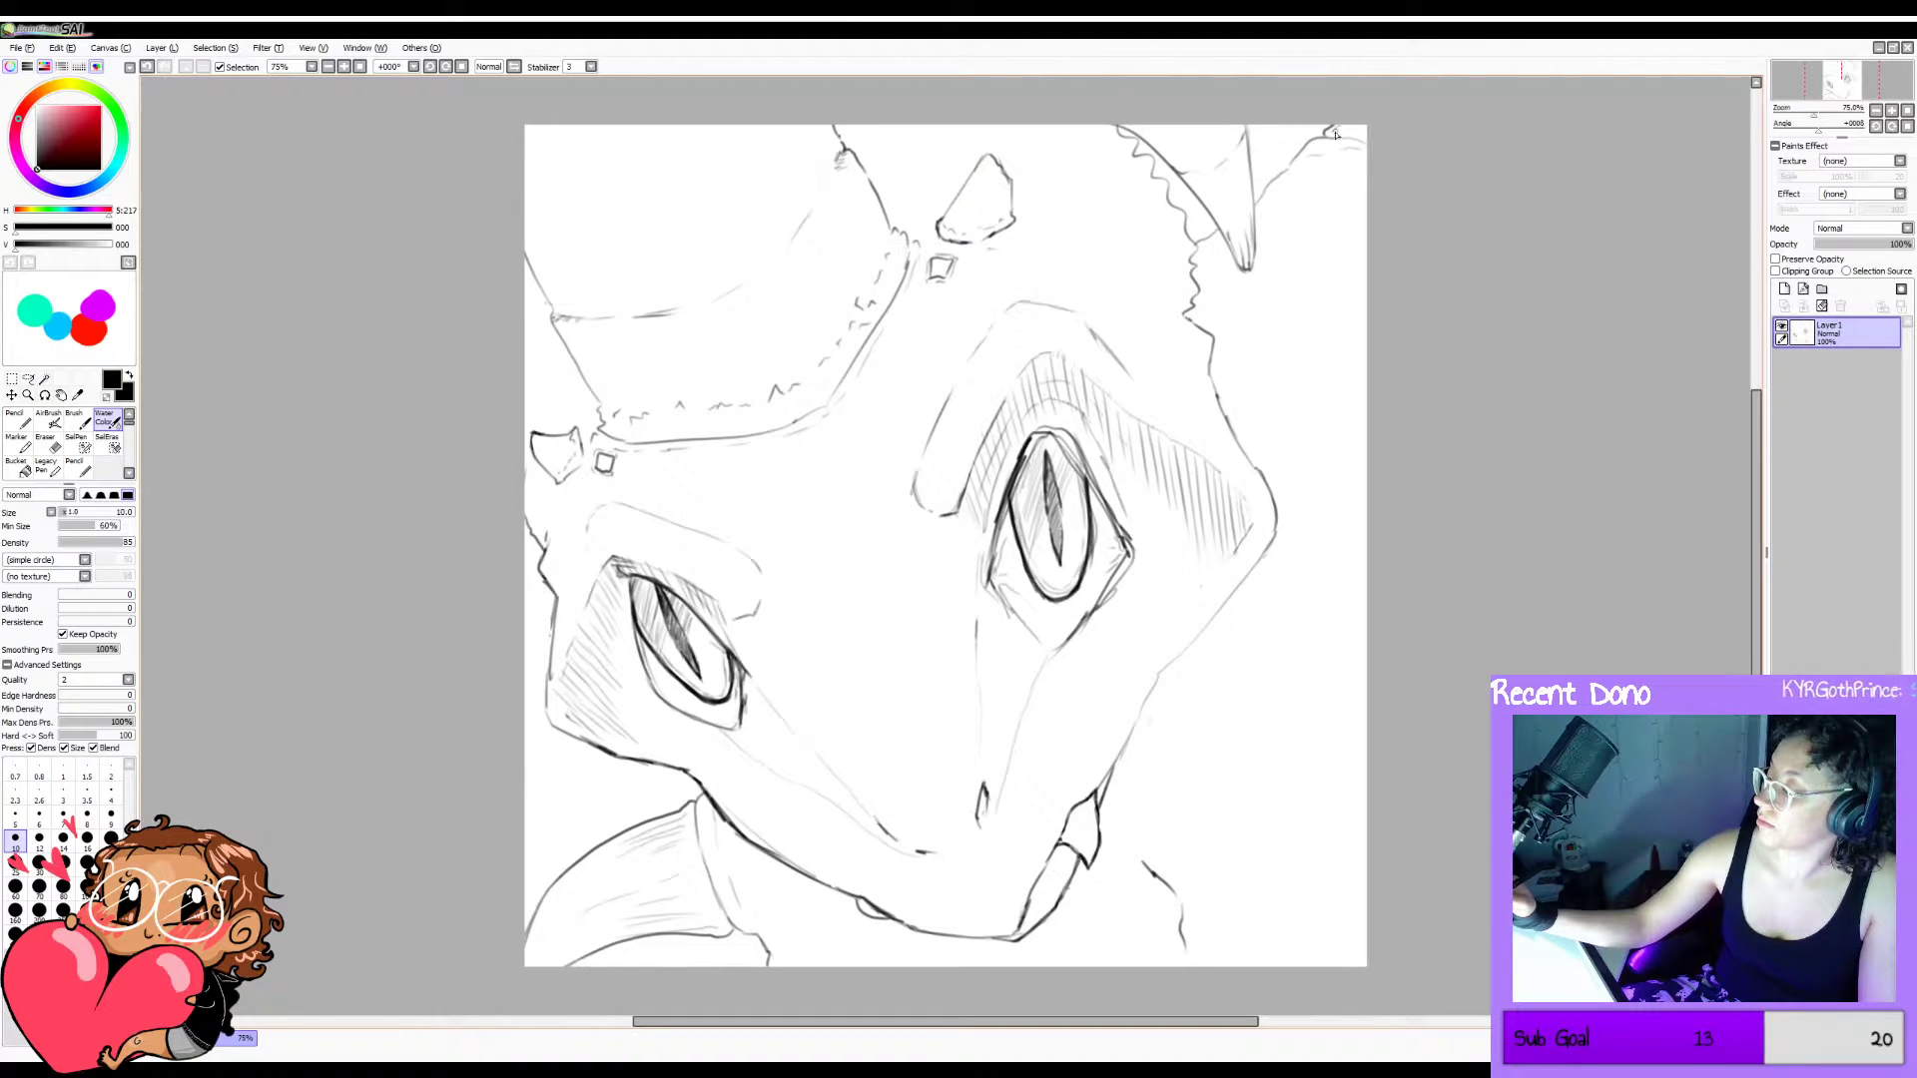
key(ctrl+z)
key(ctrl+y)
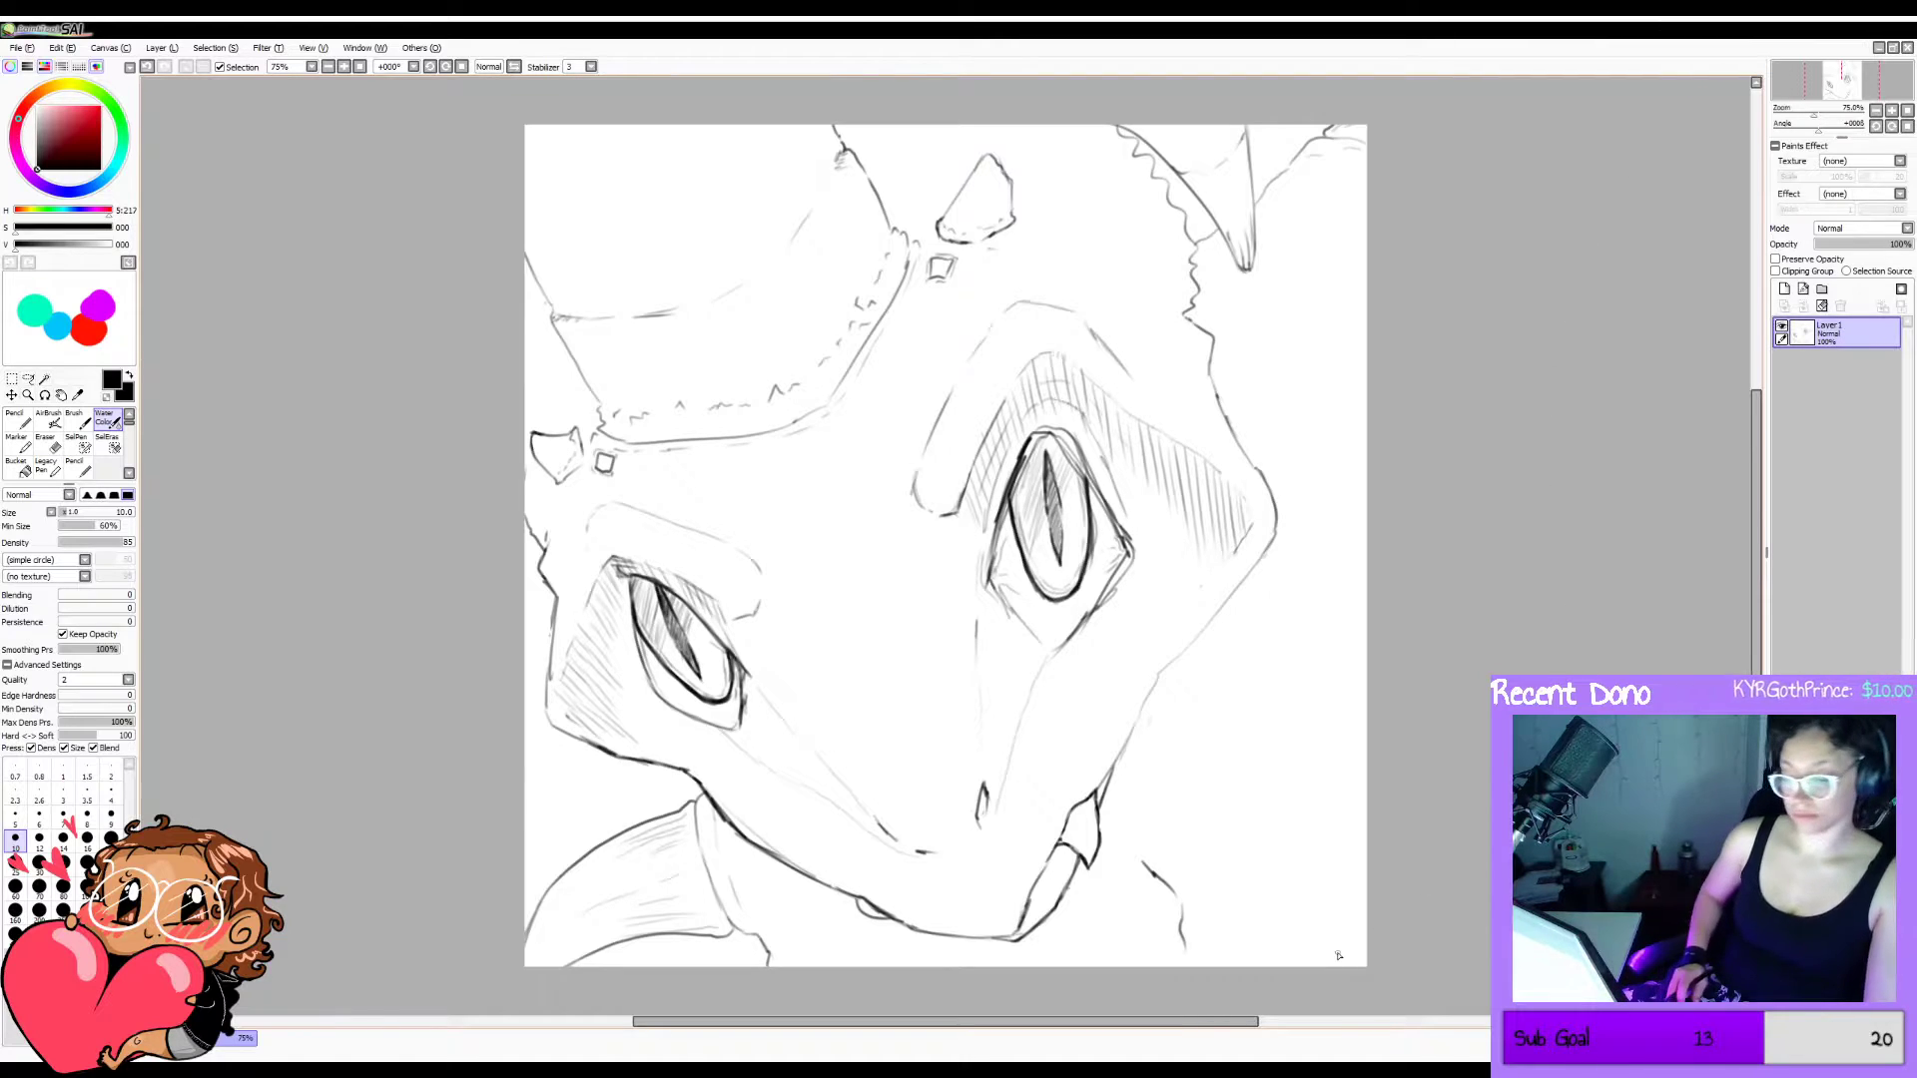
Add short light strokes at the canvas's top edge beside the serrated frill while checking the sketch mirrored.
key(h)
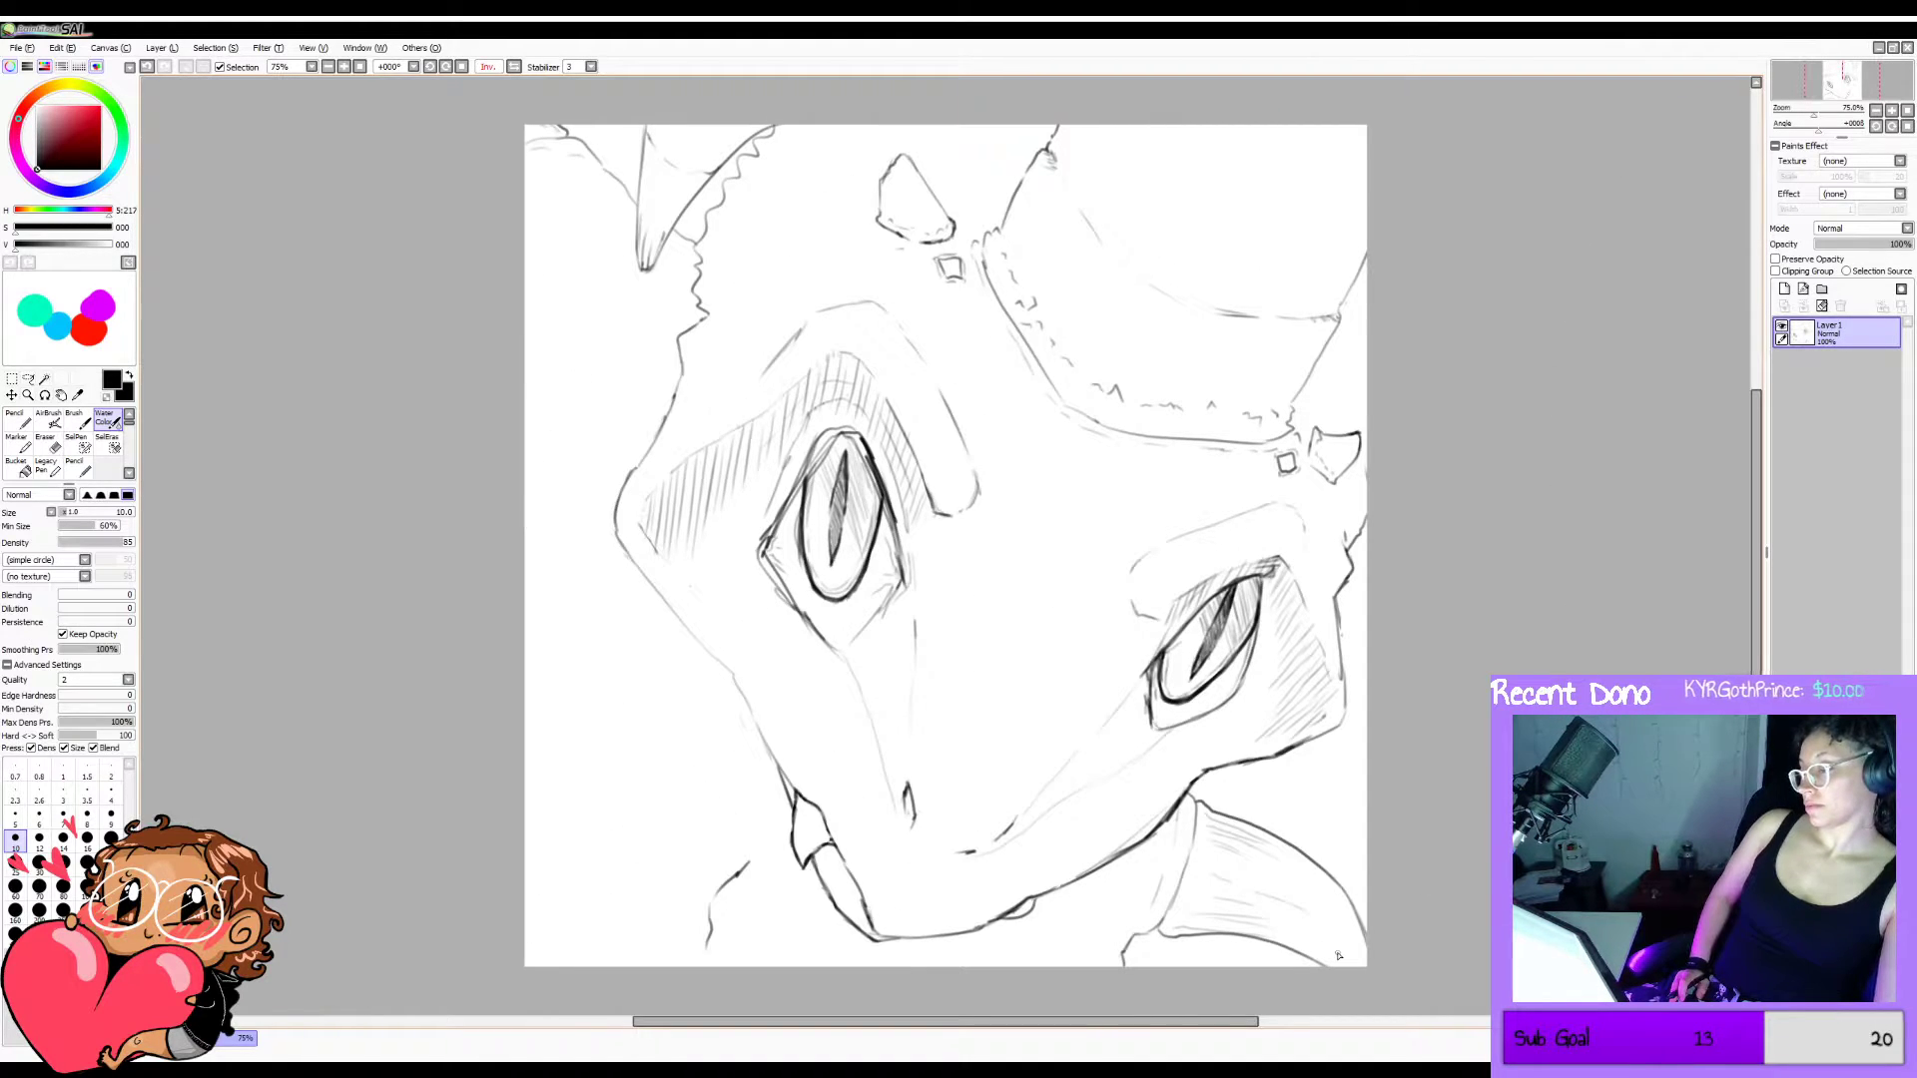
key(h)
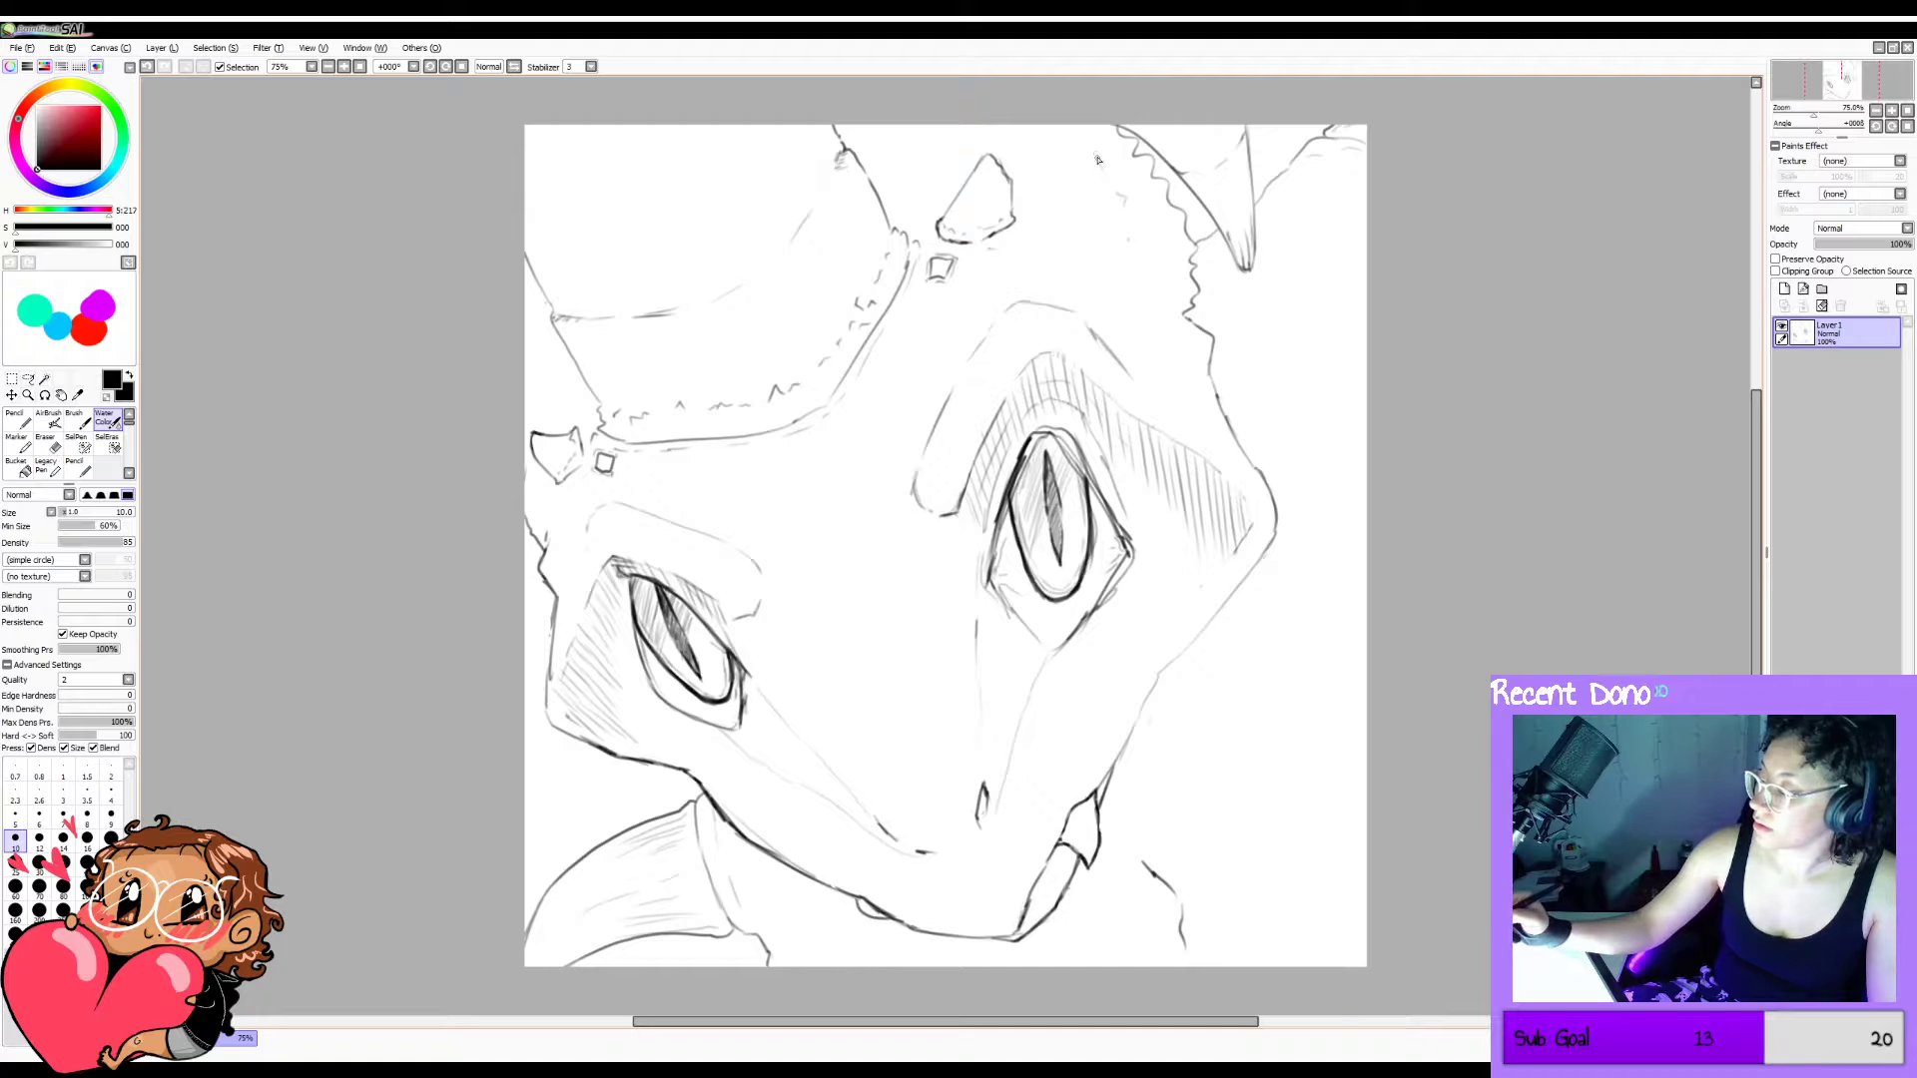
key(h)
key(h)
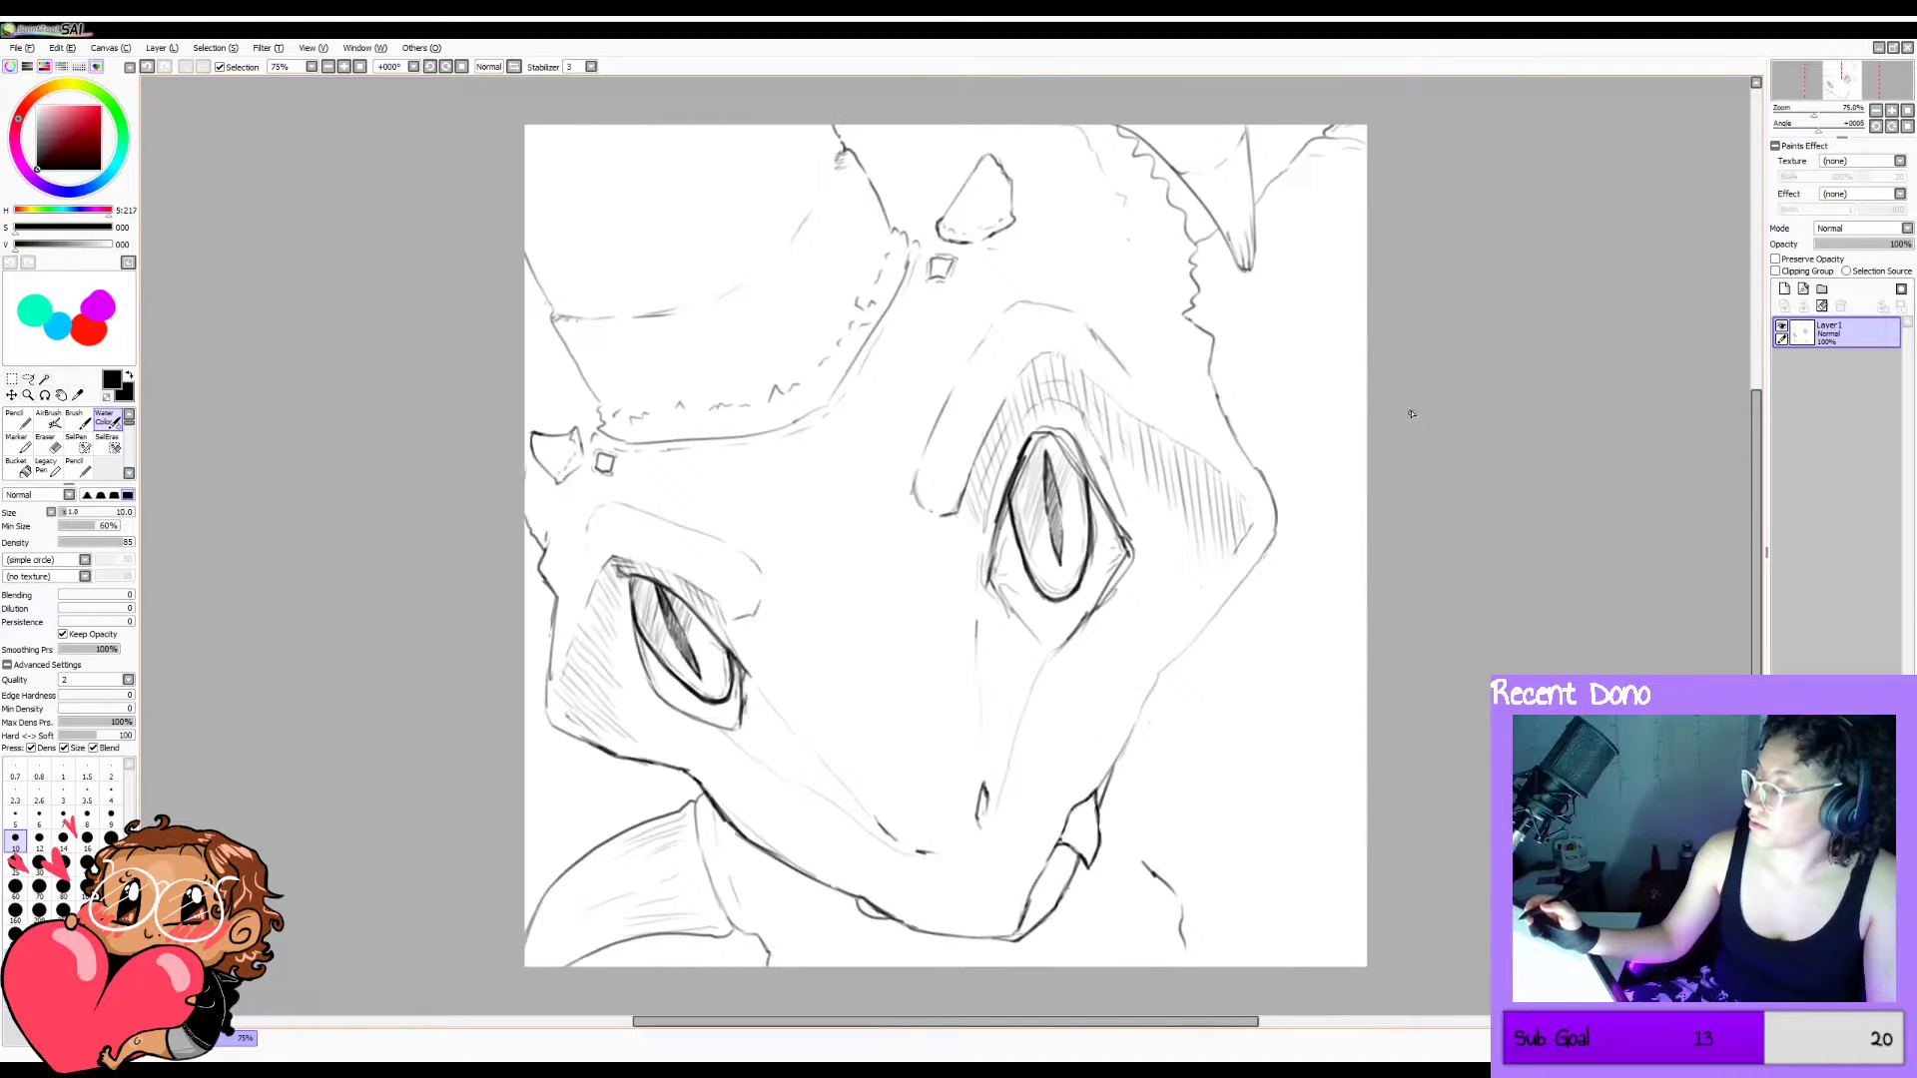
key(ctrl+z)
drag(1083, 152, 1044, 125)
key(ctrl+z)
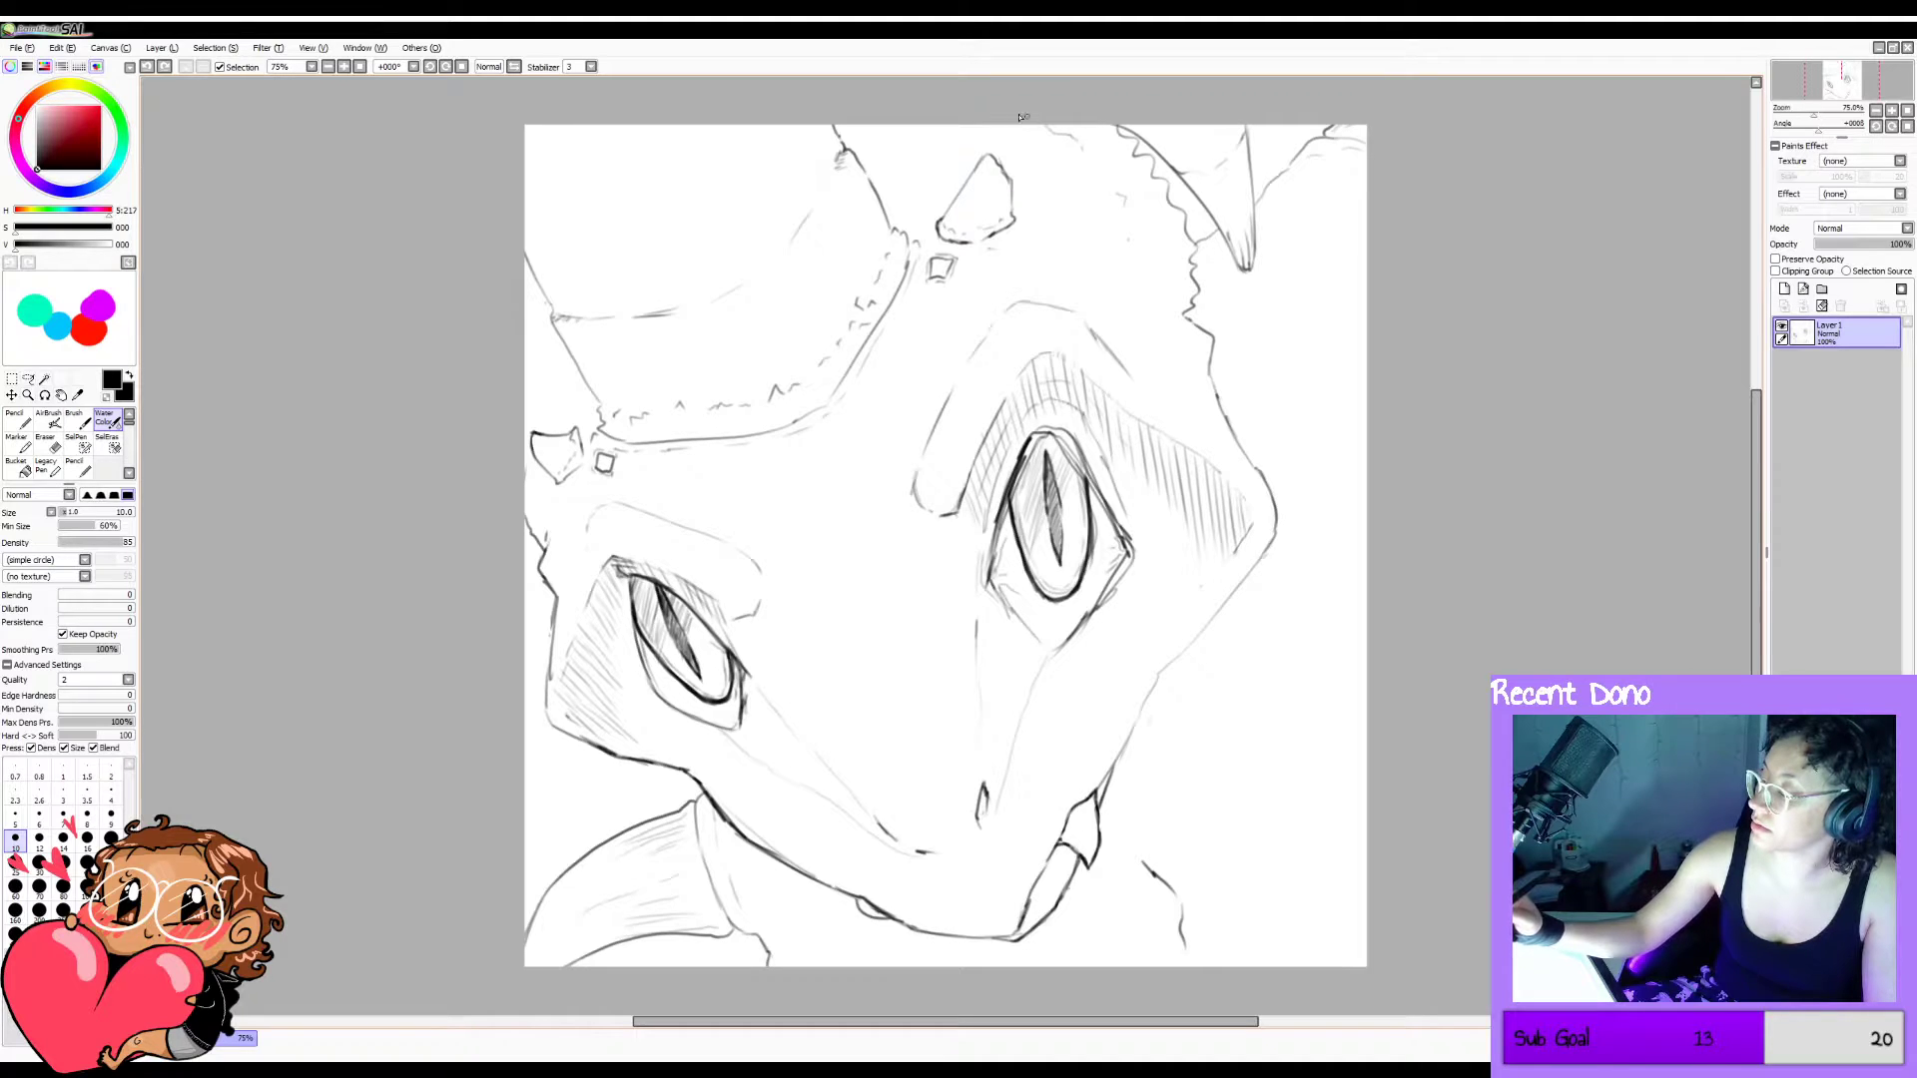
key(ctrl+z)
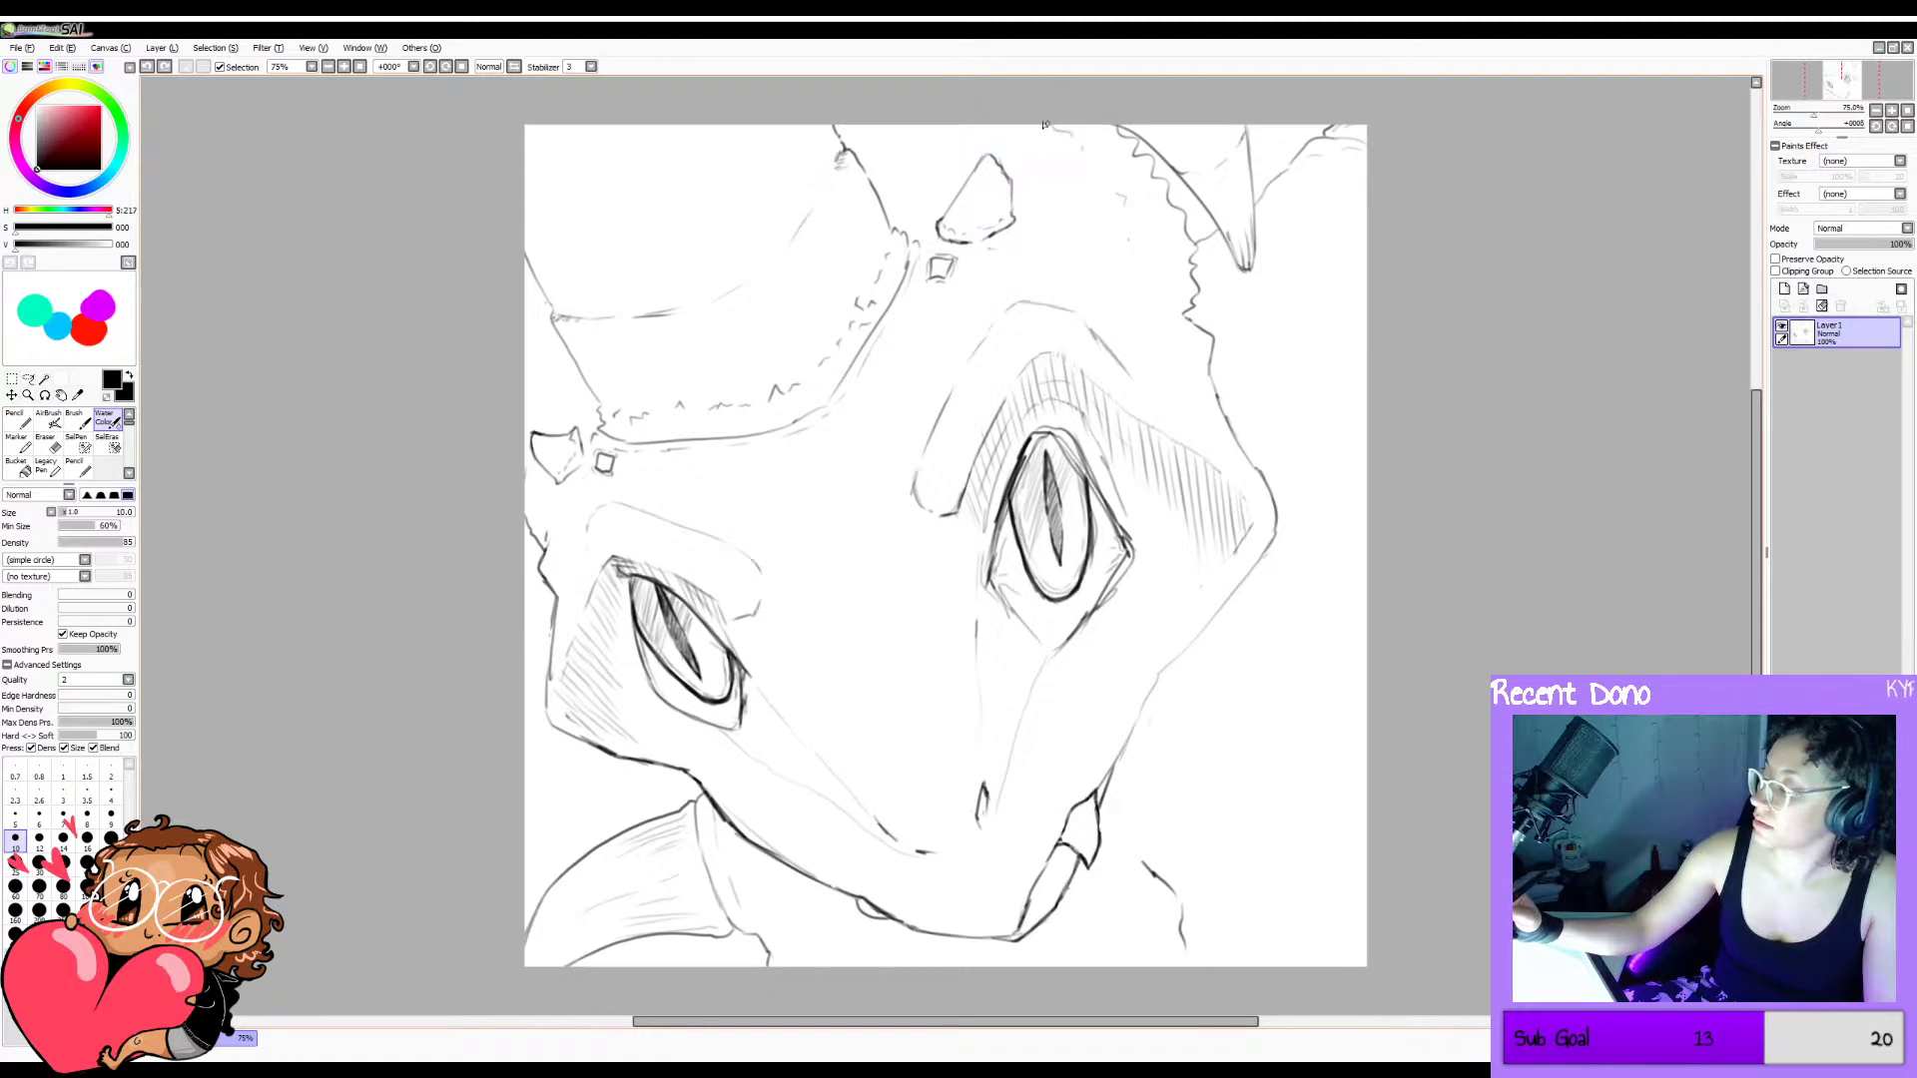
key(ctrl+y)
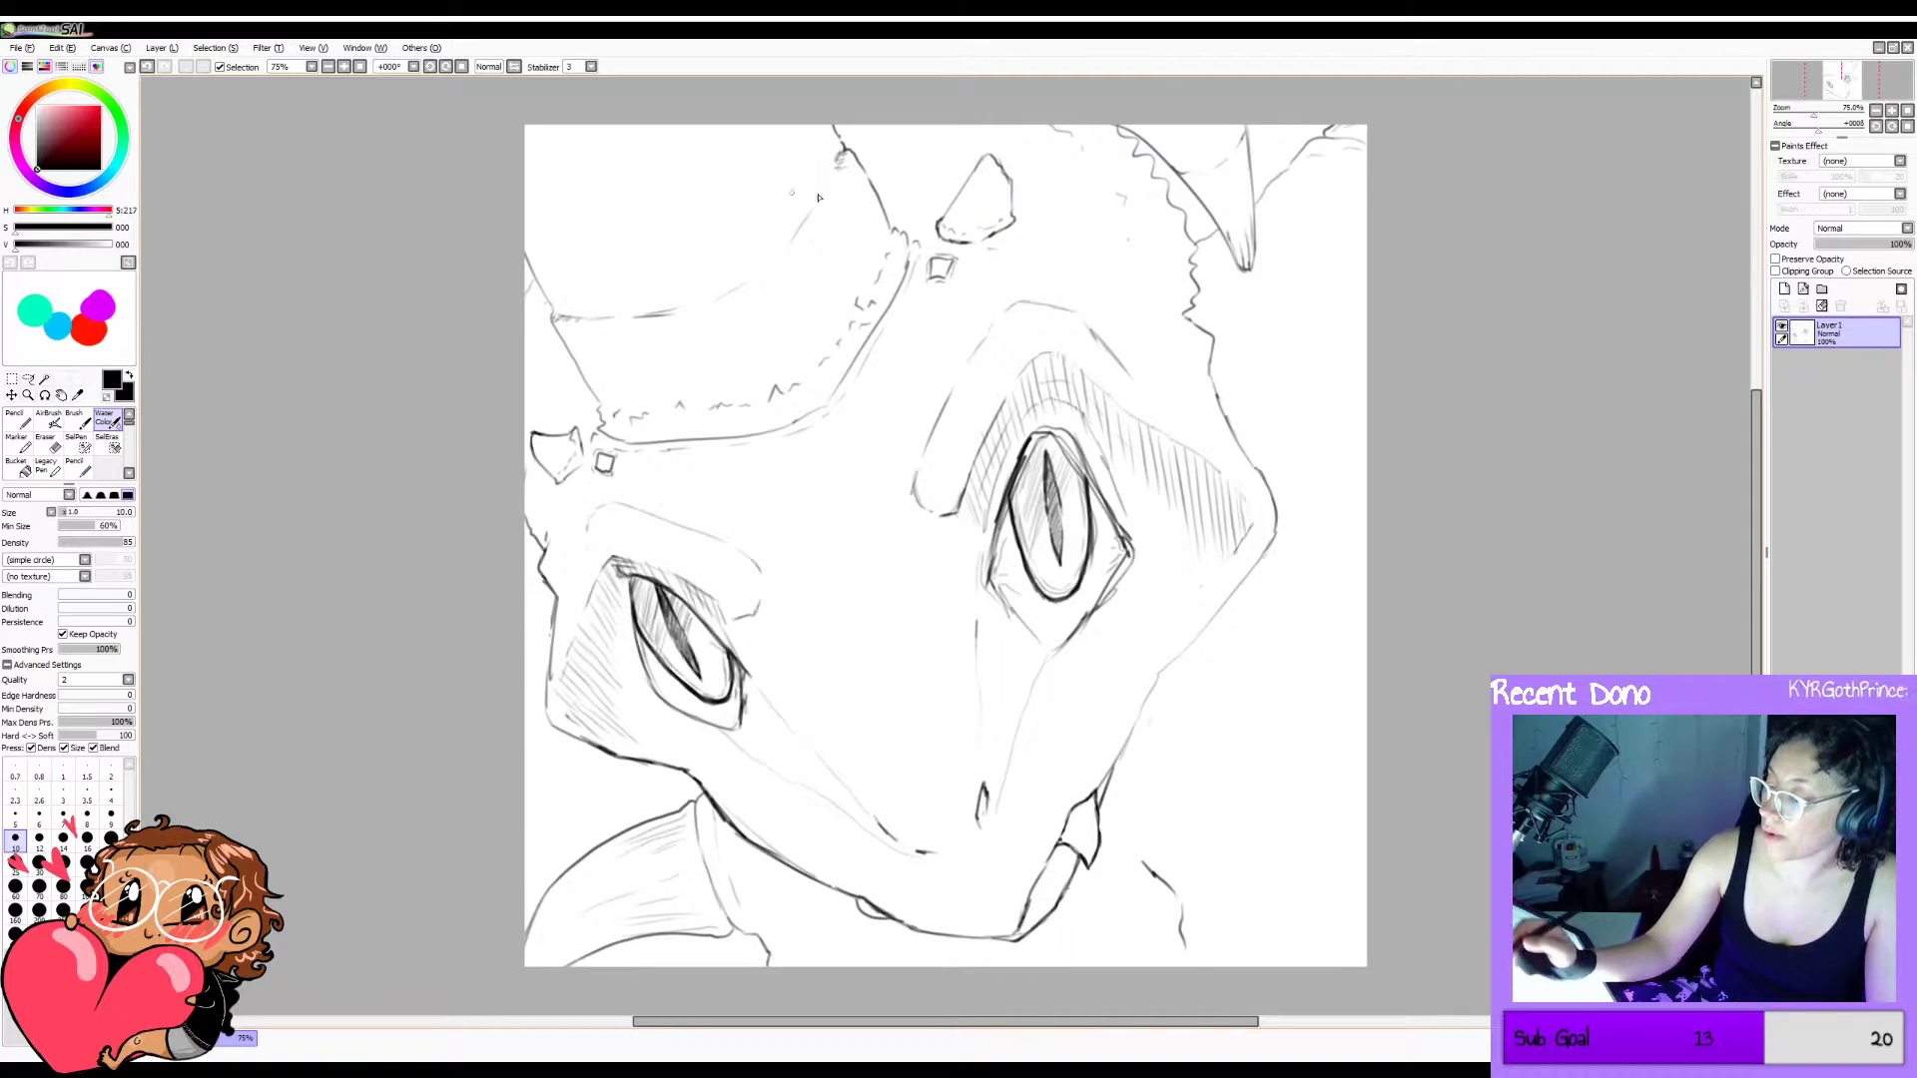
key(ctrl+z)
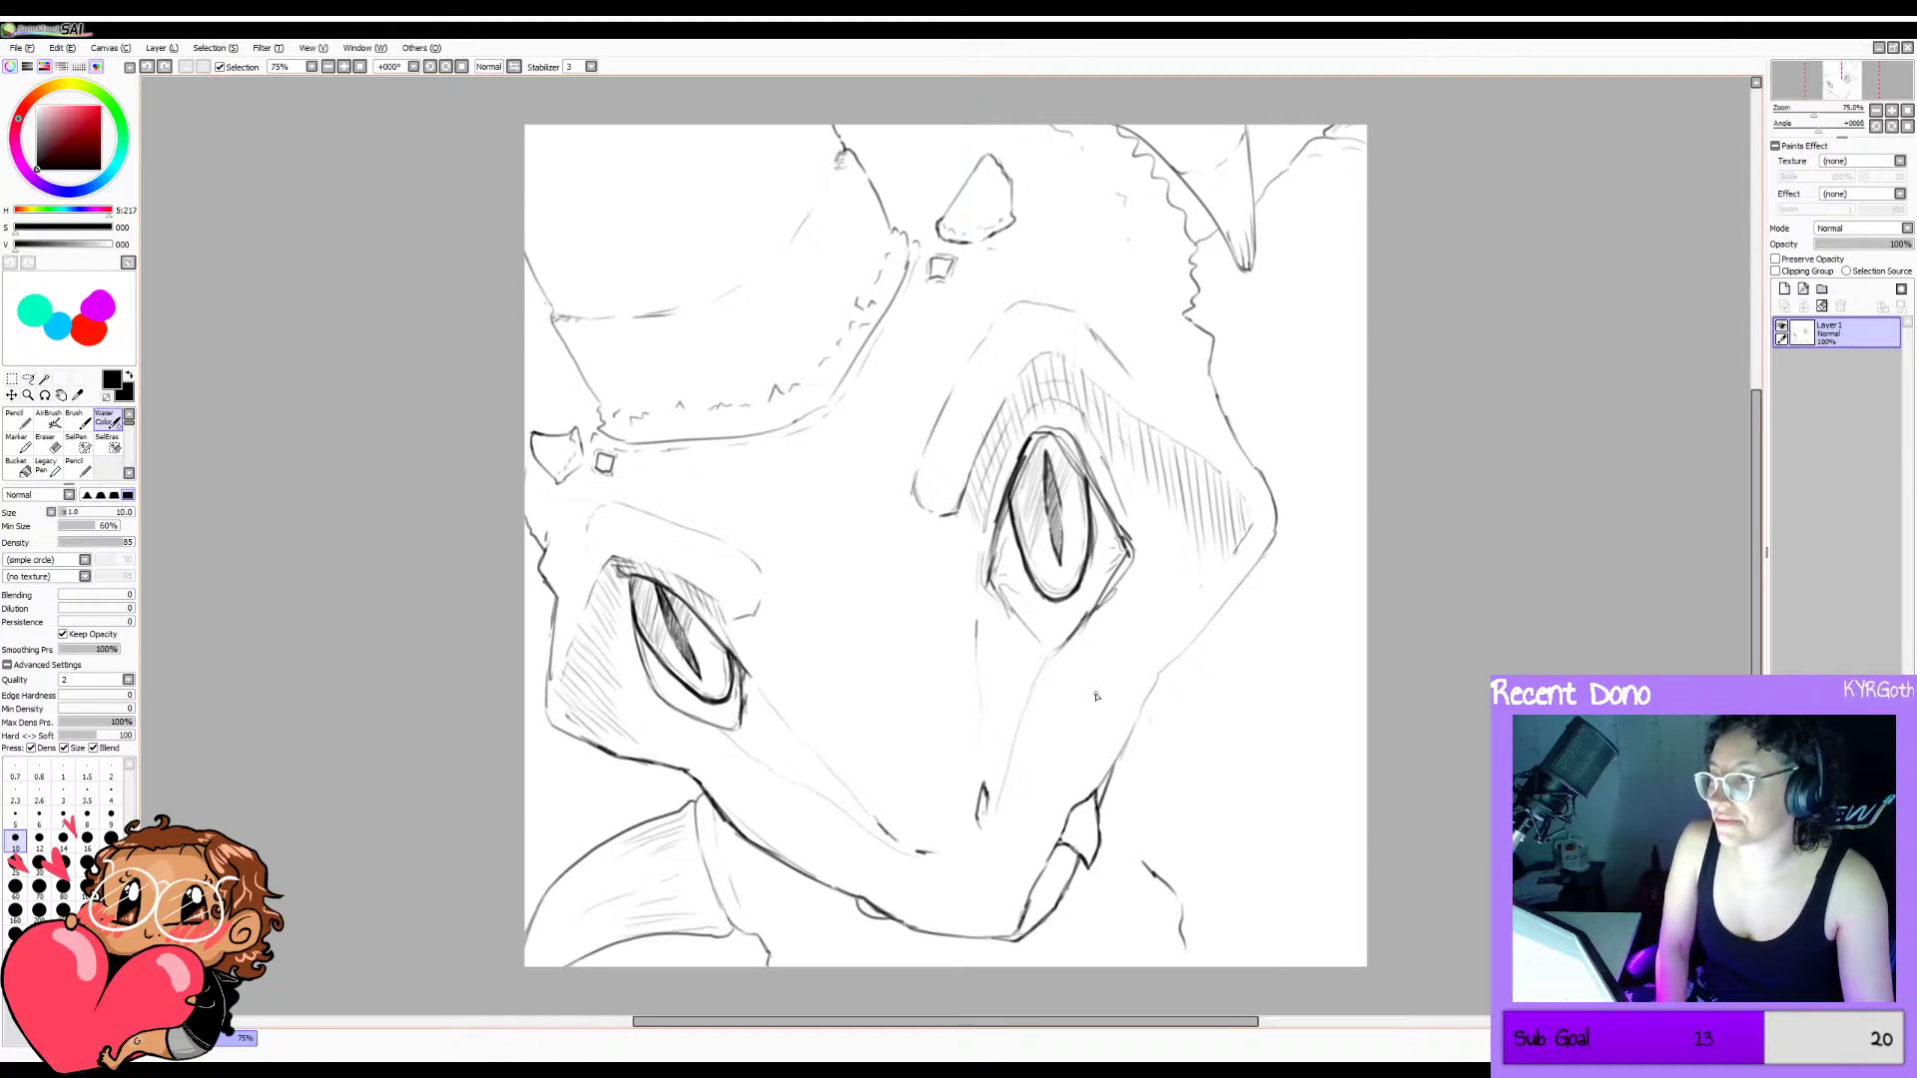
key(h)
key(h)
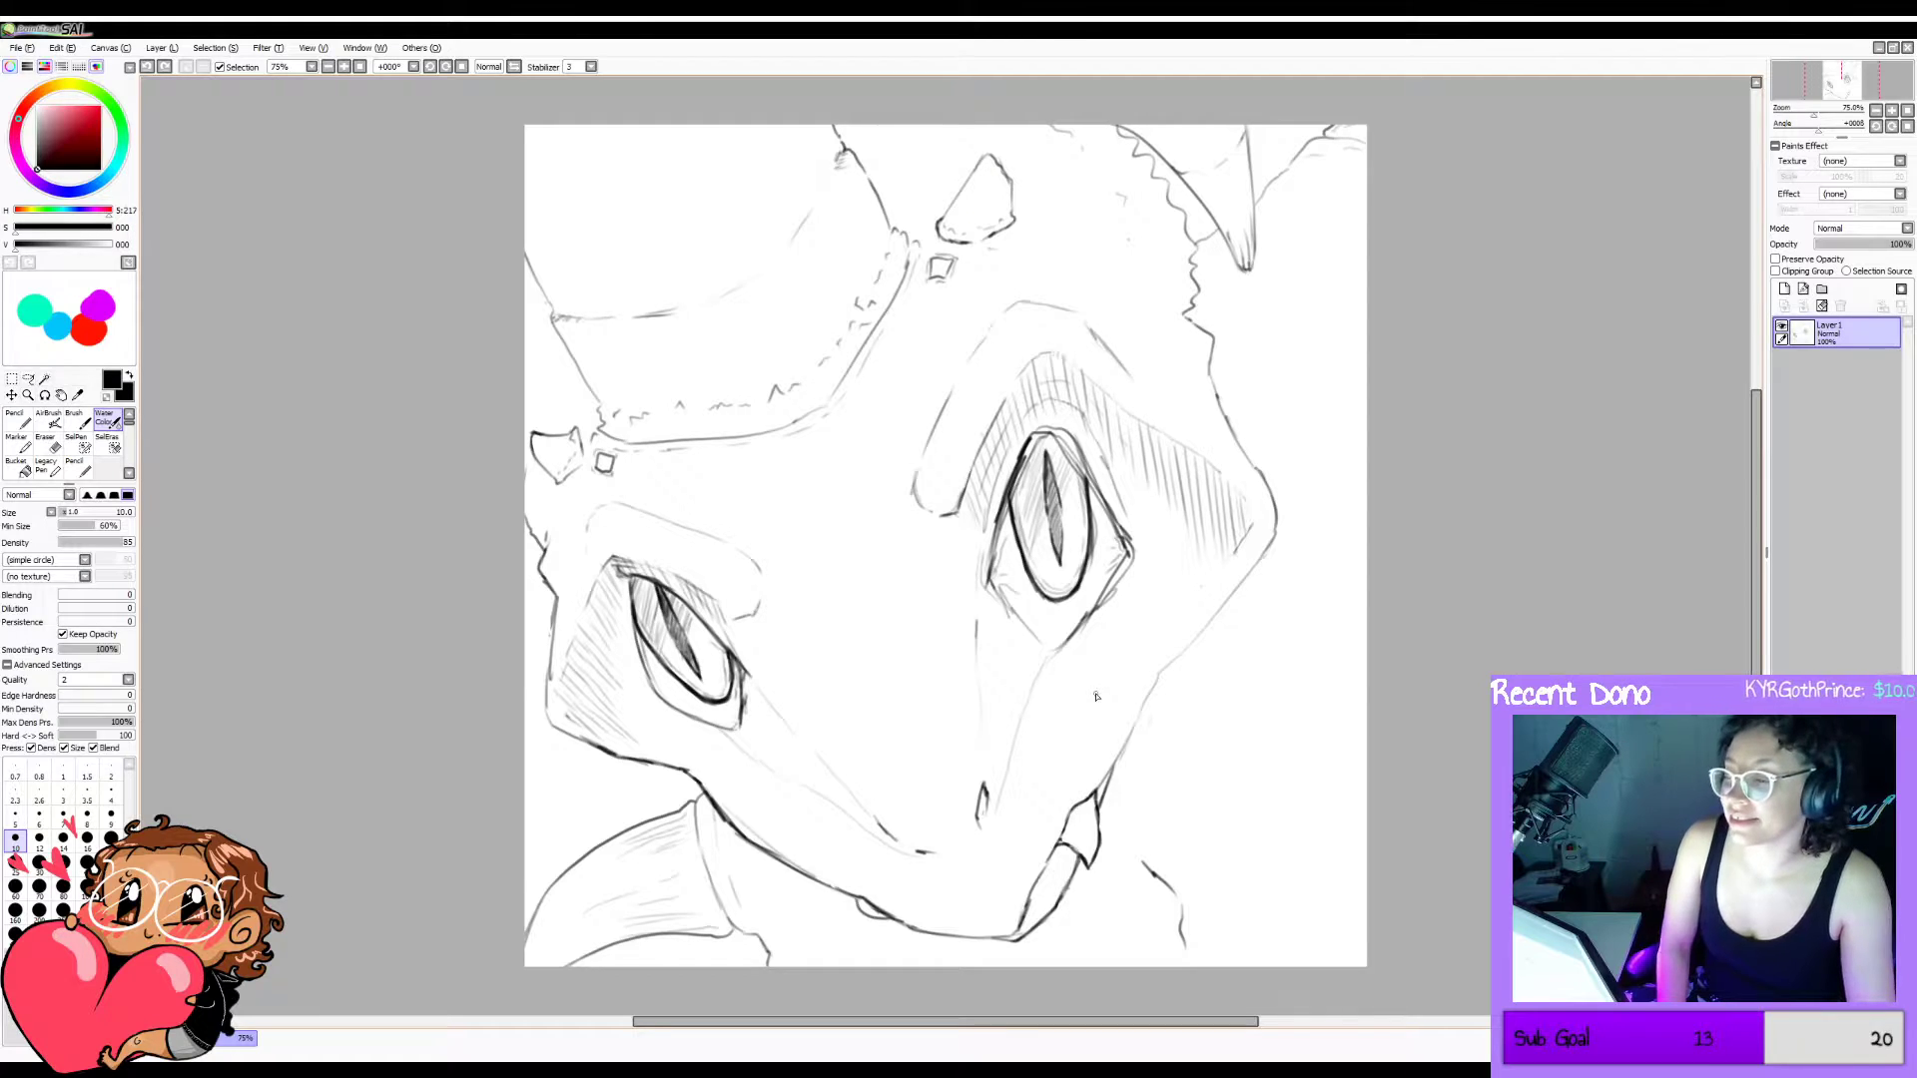
Add a layer beneath the sketch and set the drawing colour to a muted blue with saturation 114 and value 204.
click(1784, 288)
drag(1846, 340, 1836, 441)
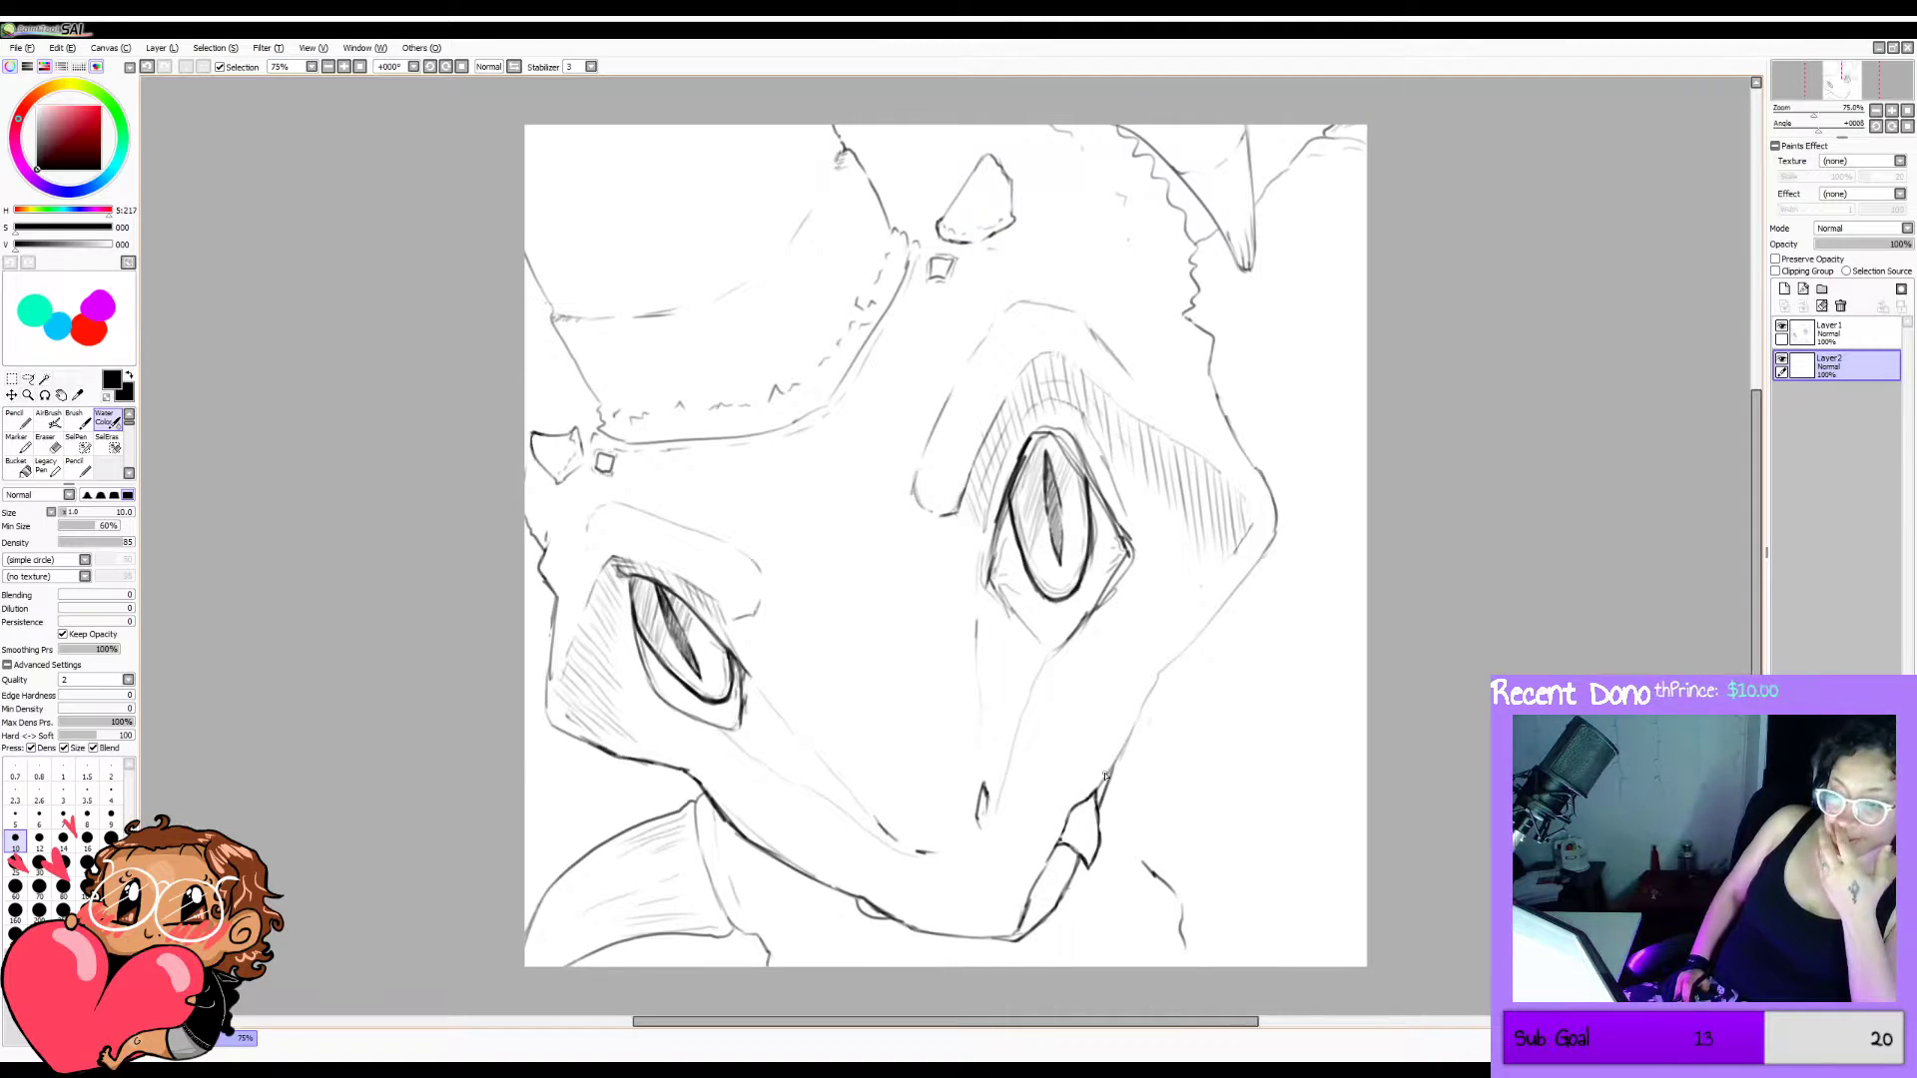
click(107, 177)
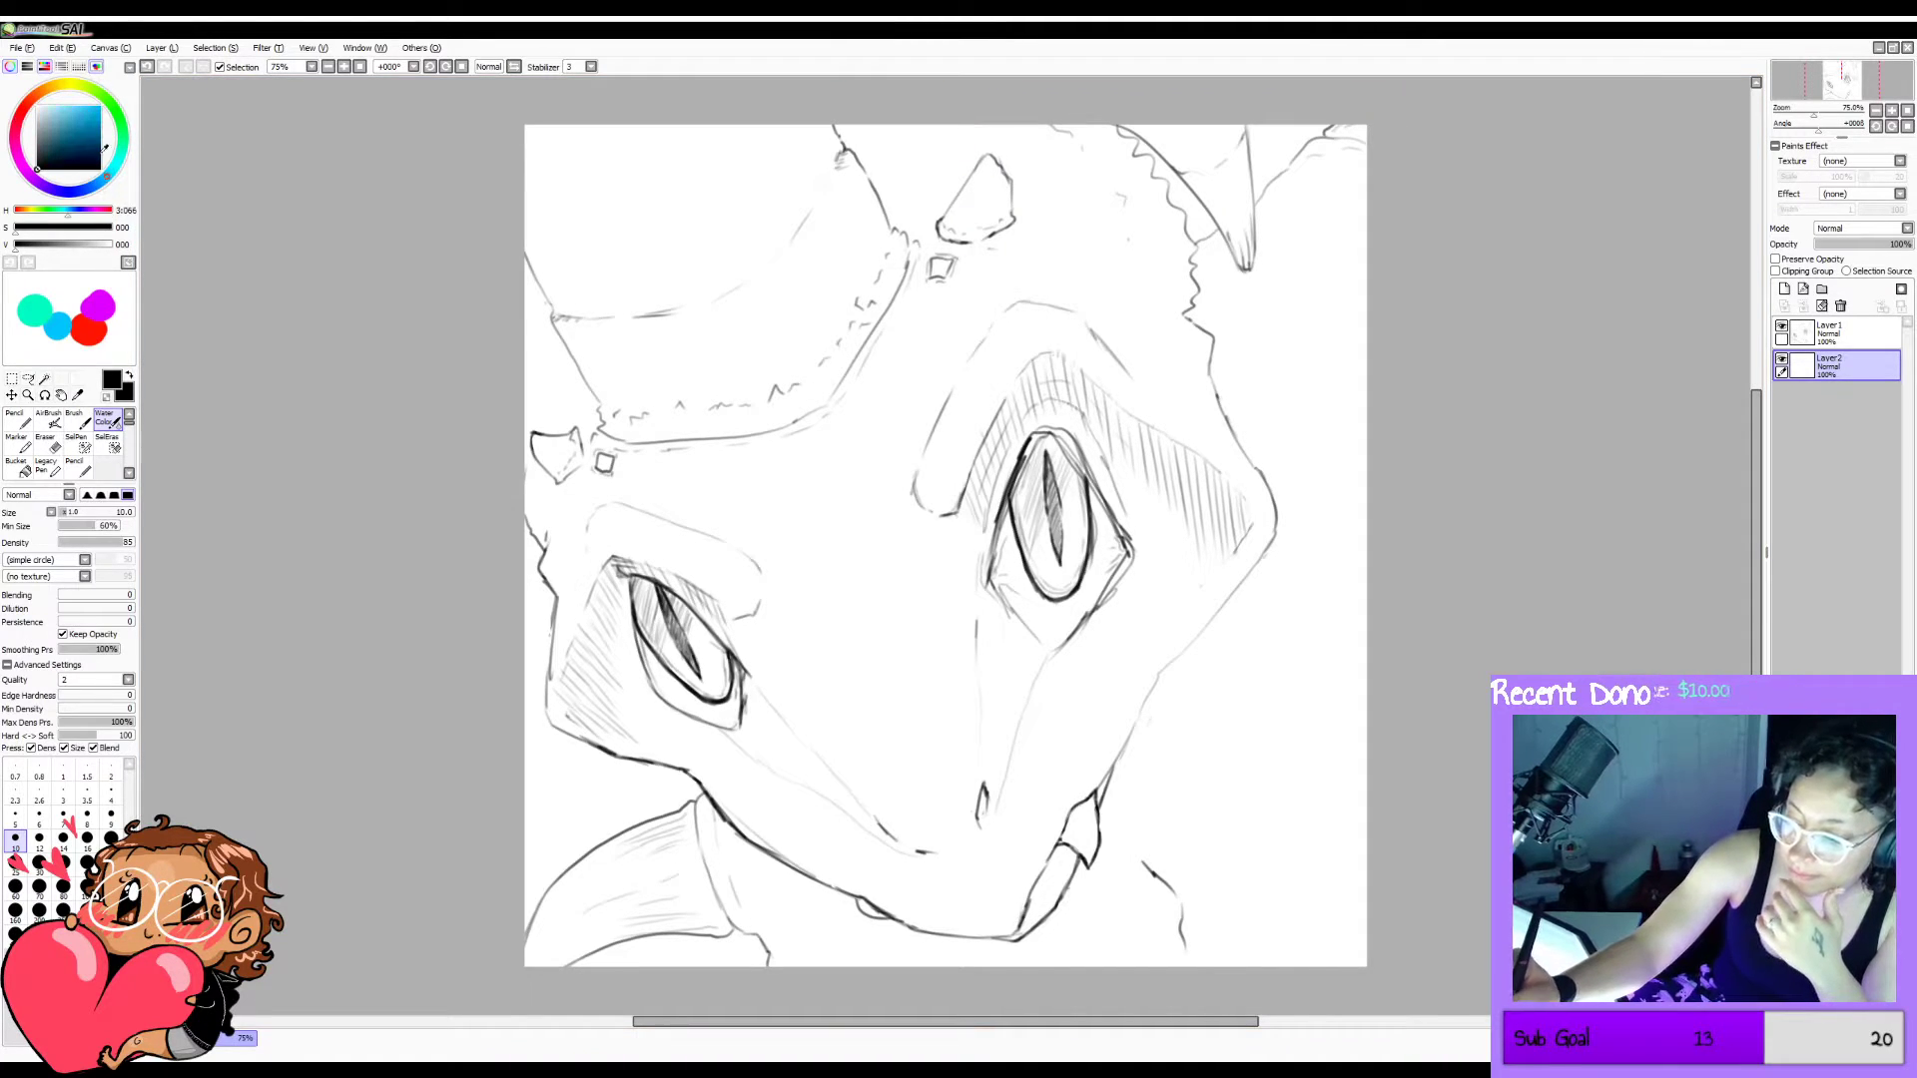
drag(59, 115, 57, 110)
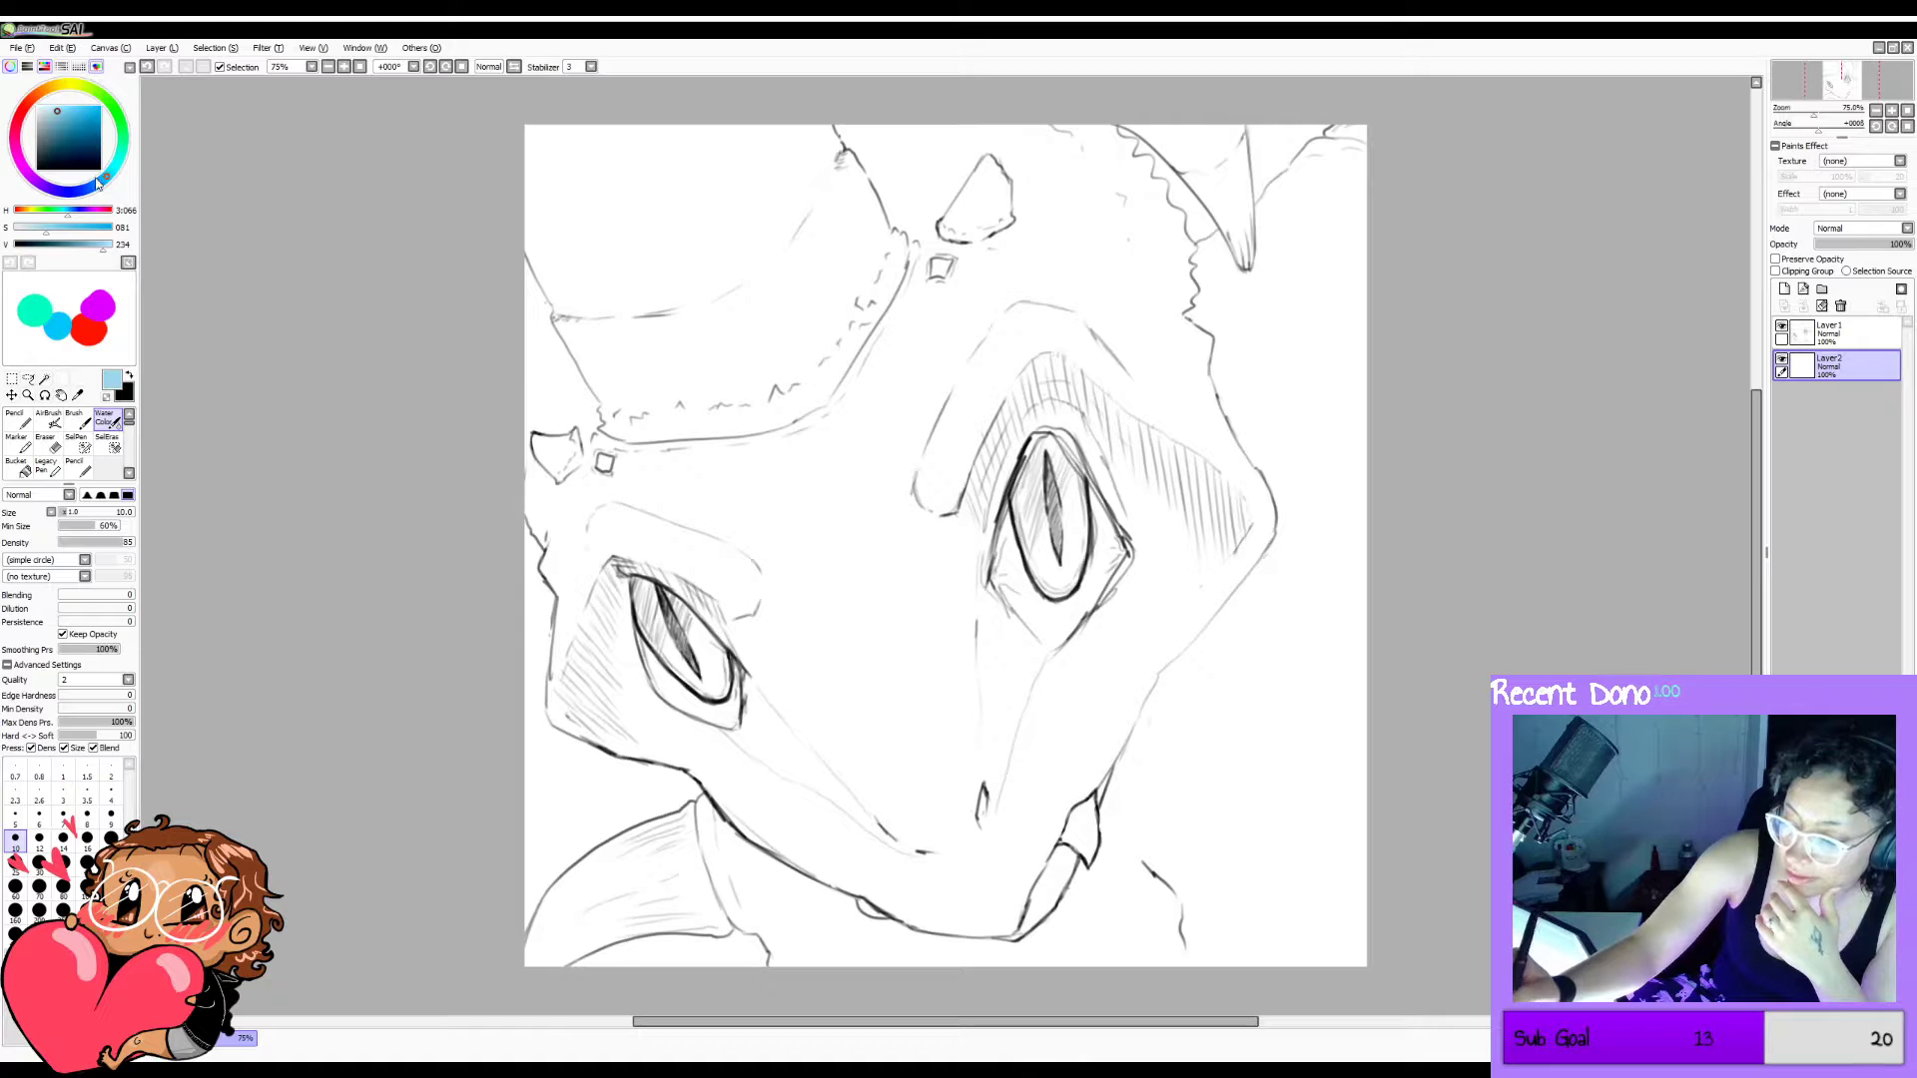
click(88, 188)
click(68, 106)
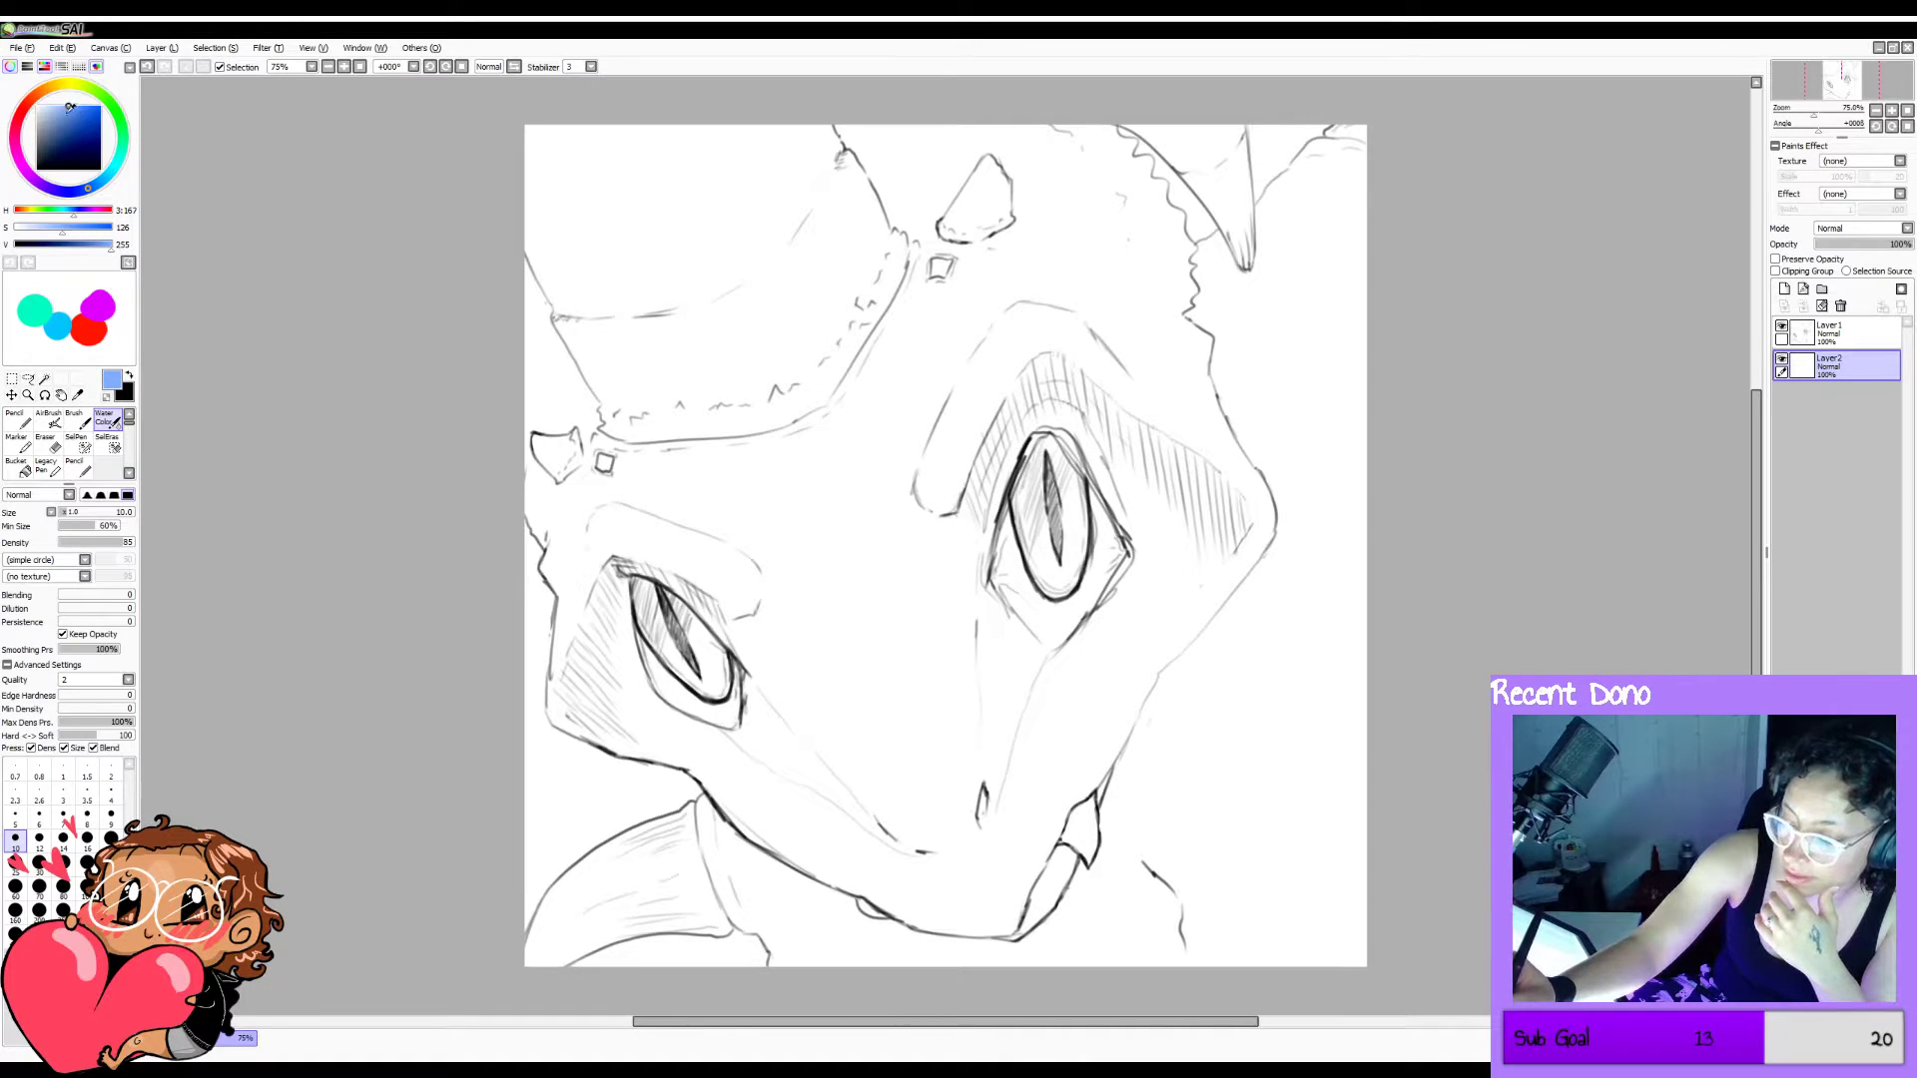
click(86, 100)
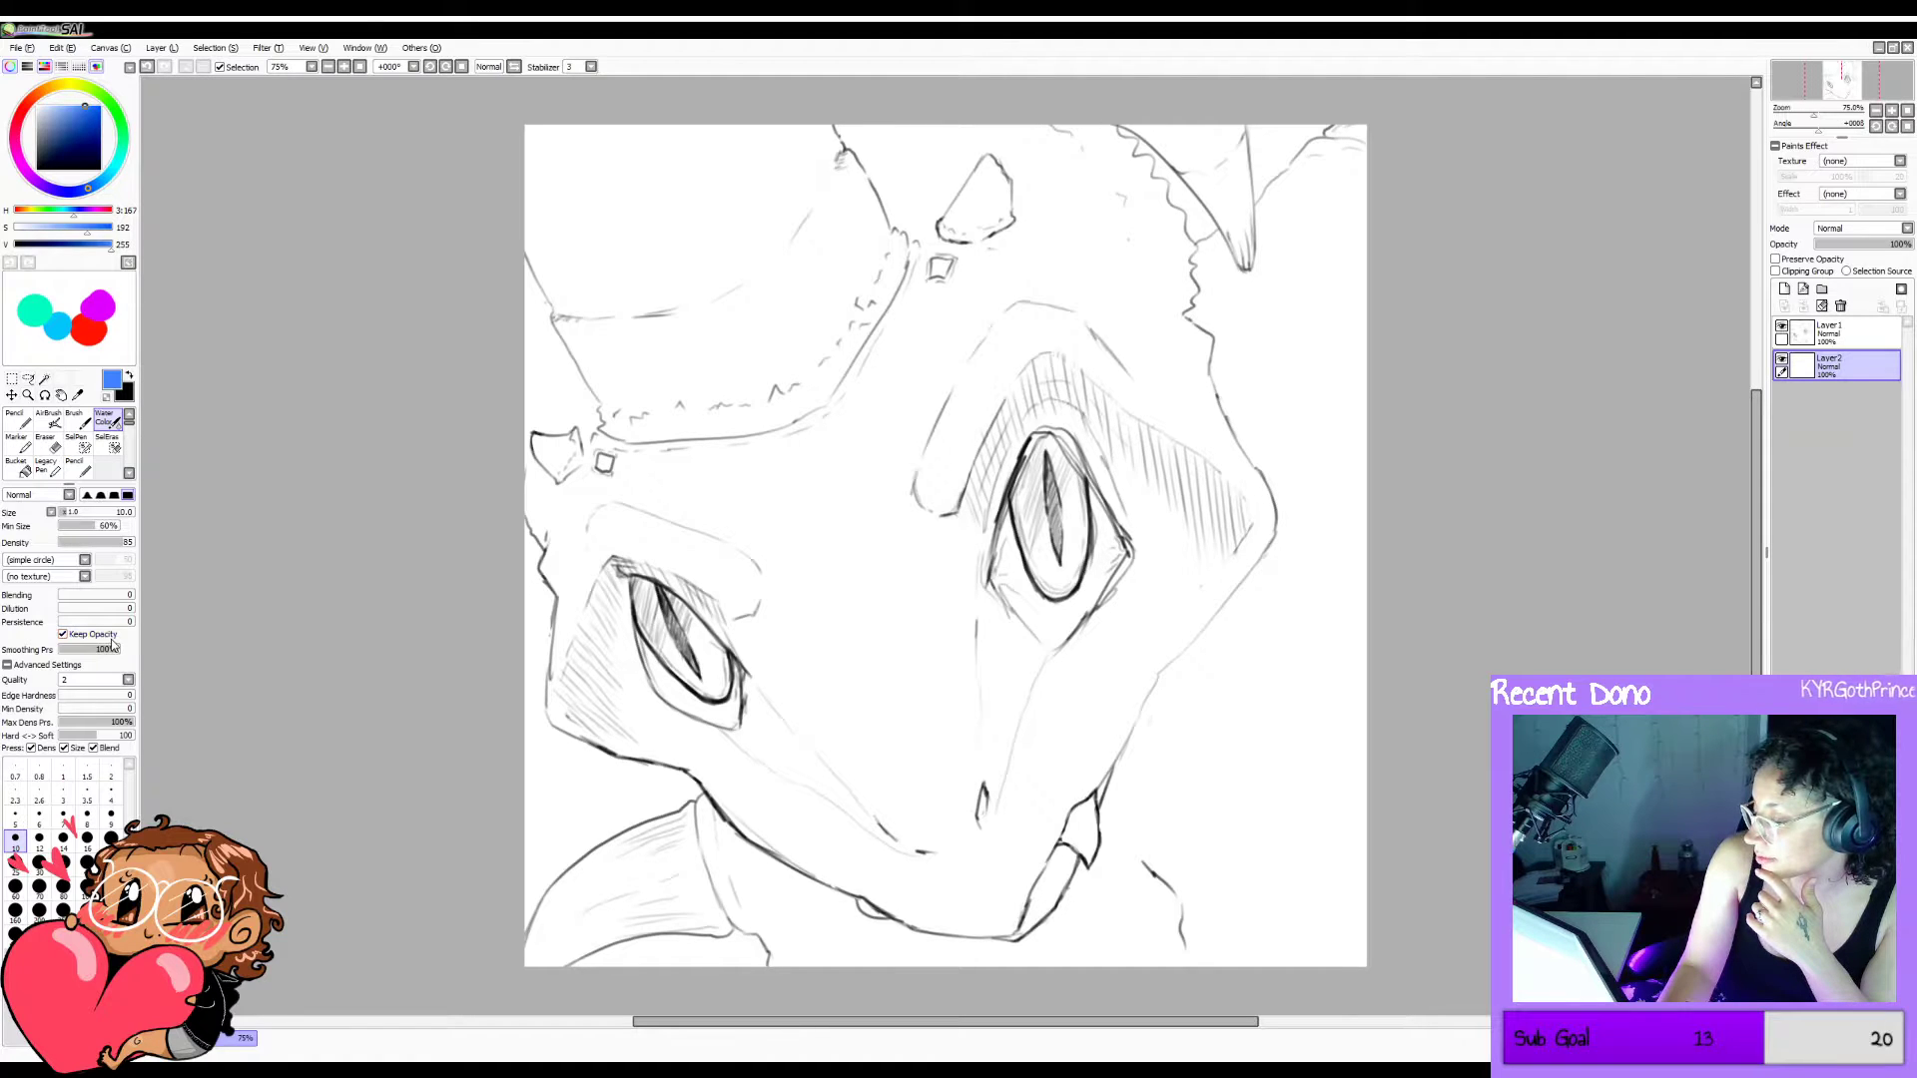
click(77, 120)
click(73, 123)
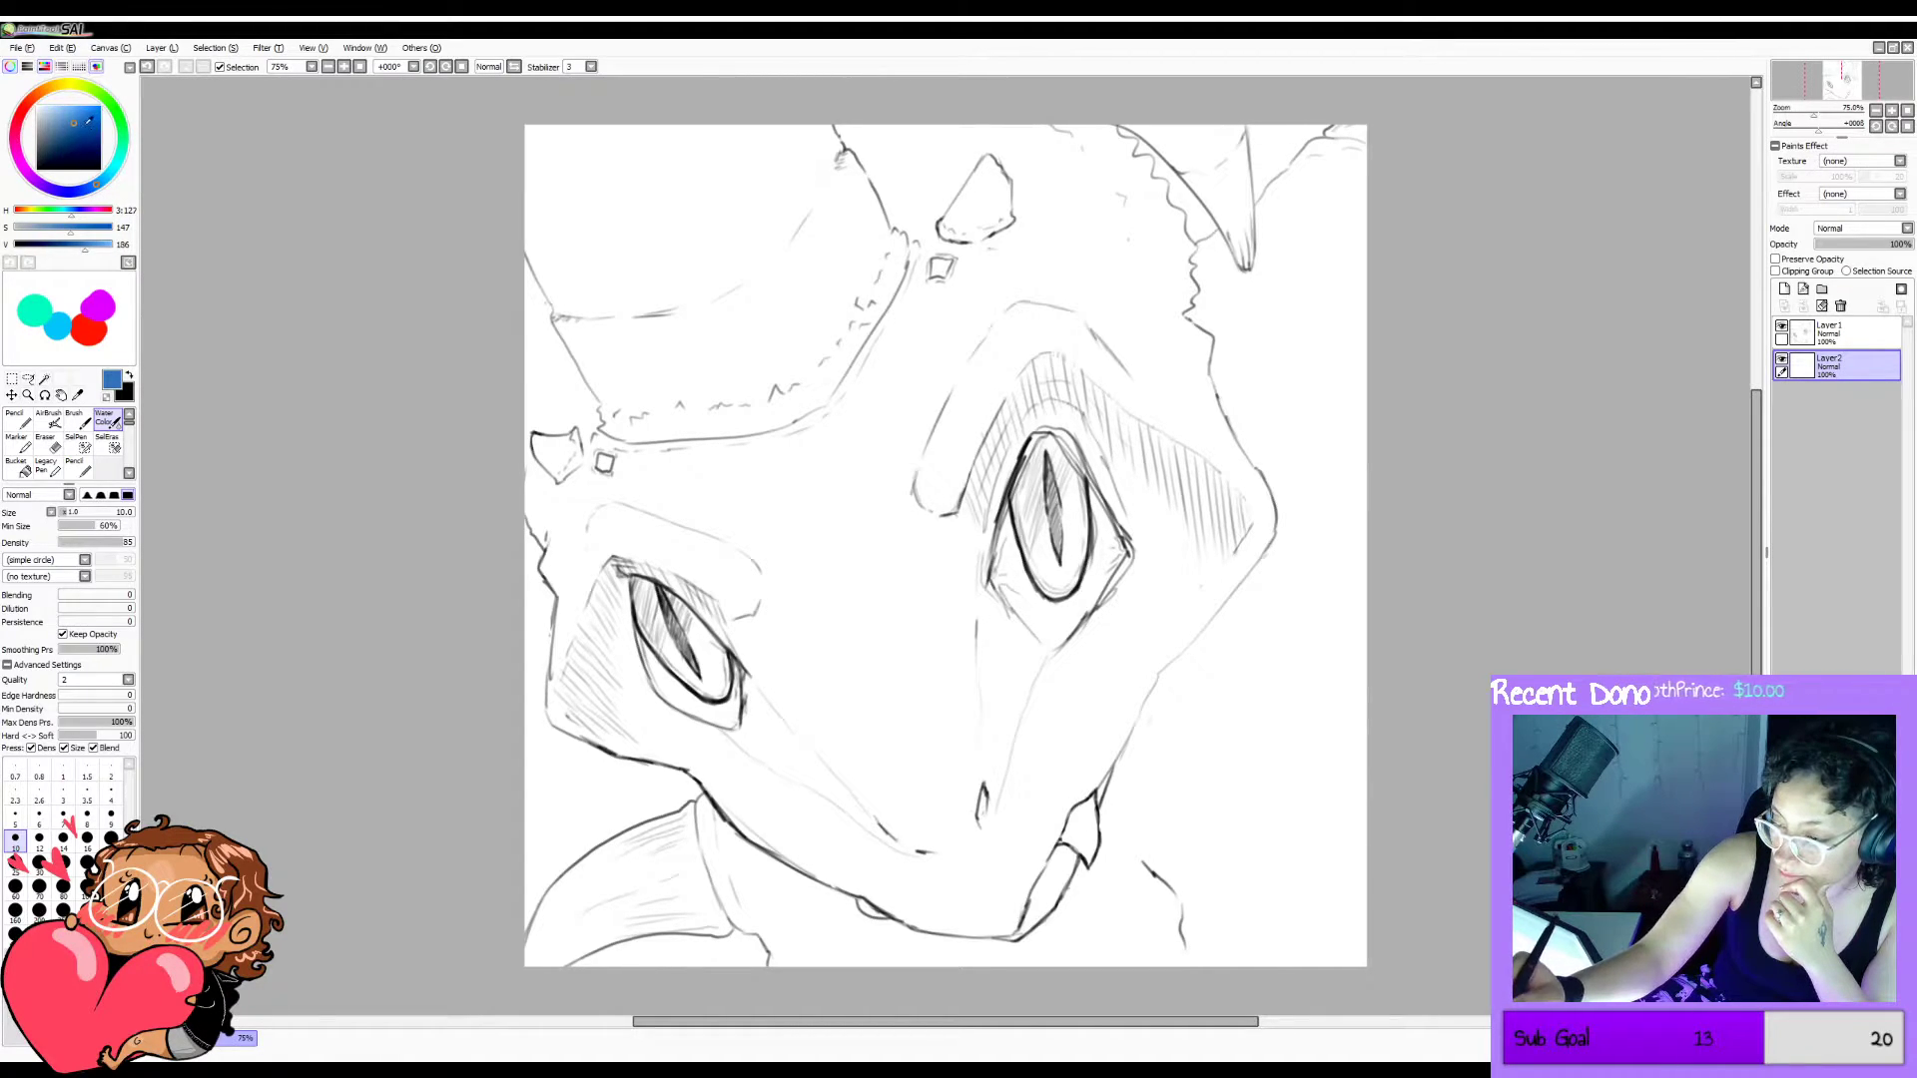
click(71, 116)
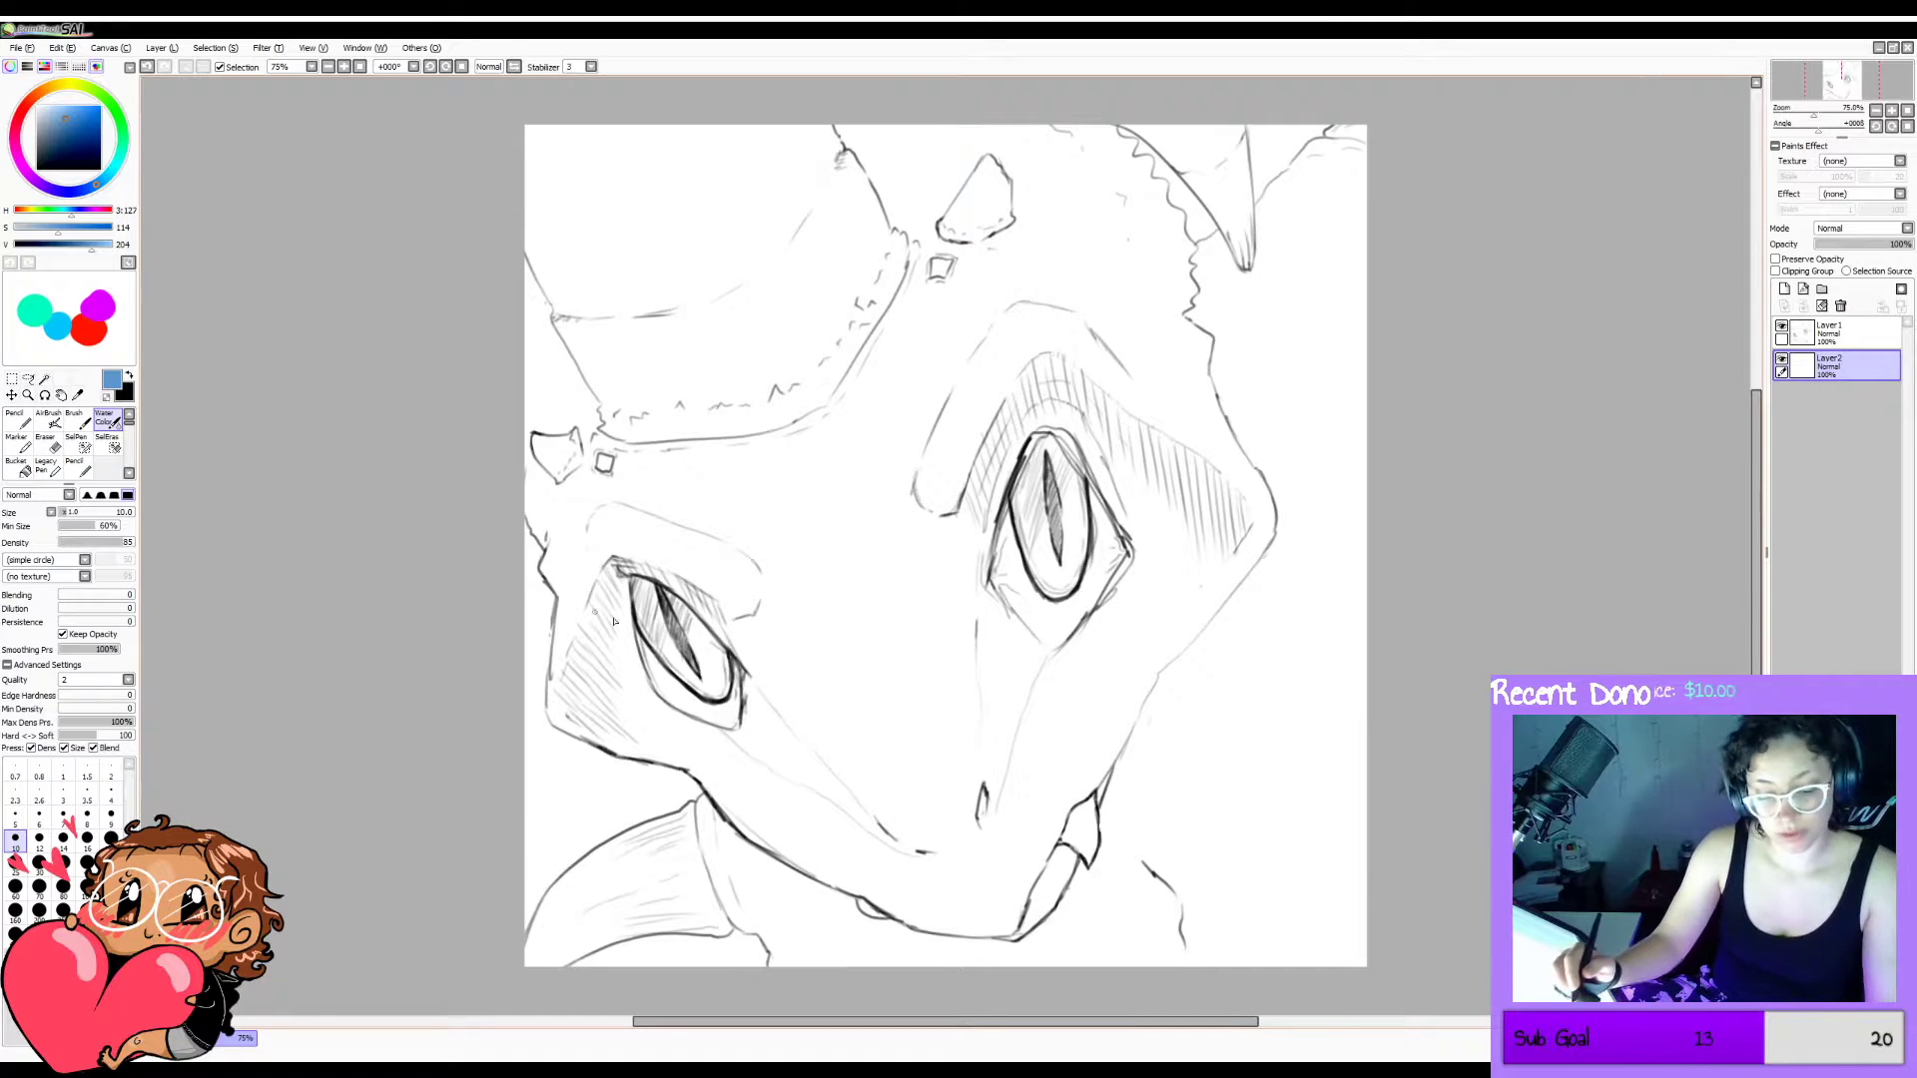
Outline a tapering stripe from beneath the right eye down to the nostril with the Pencil at size 70.
key(n)
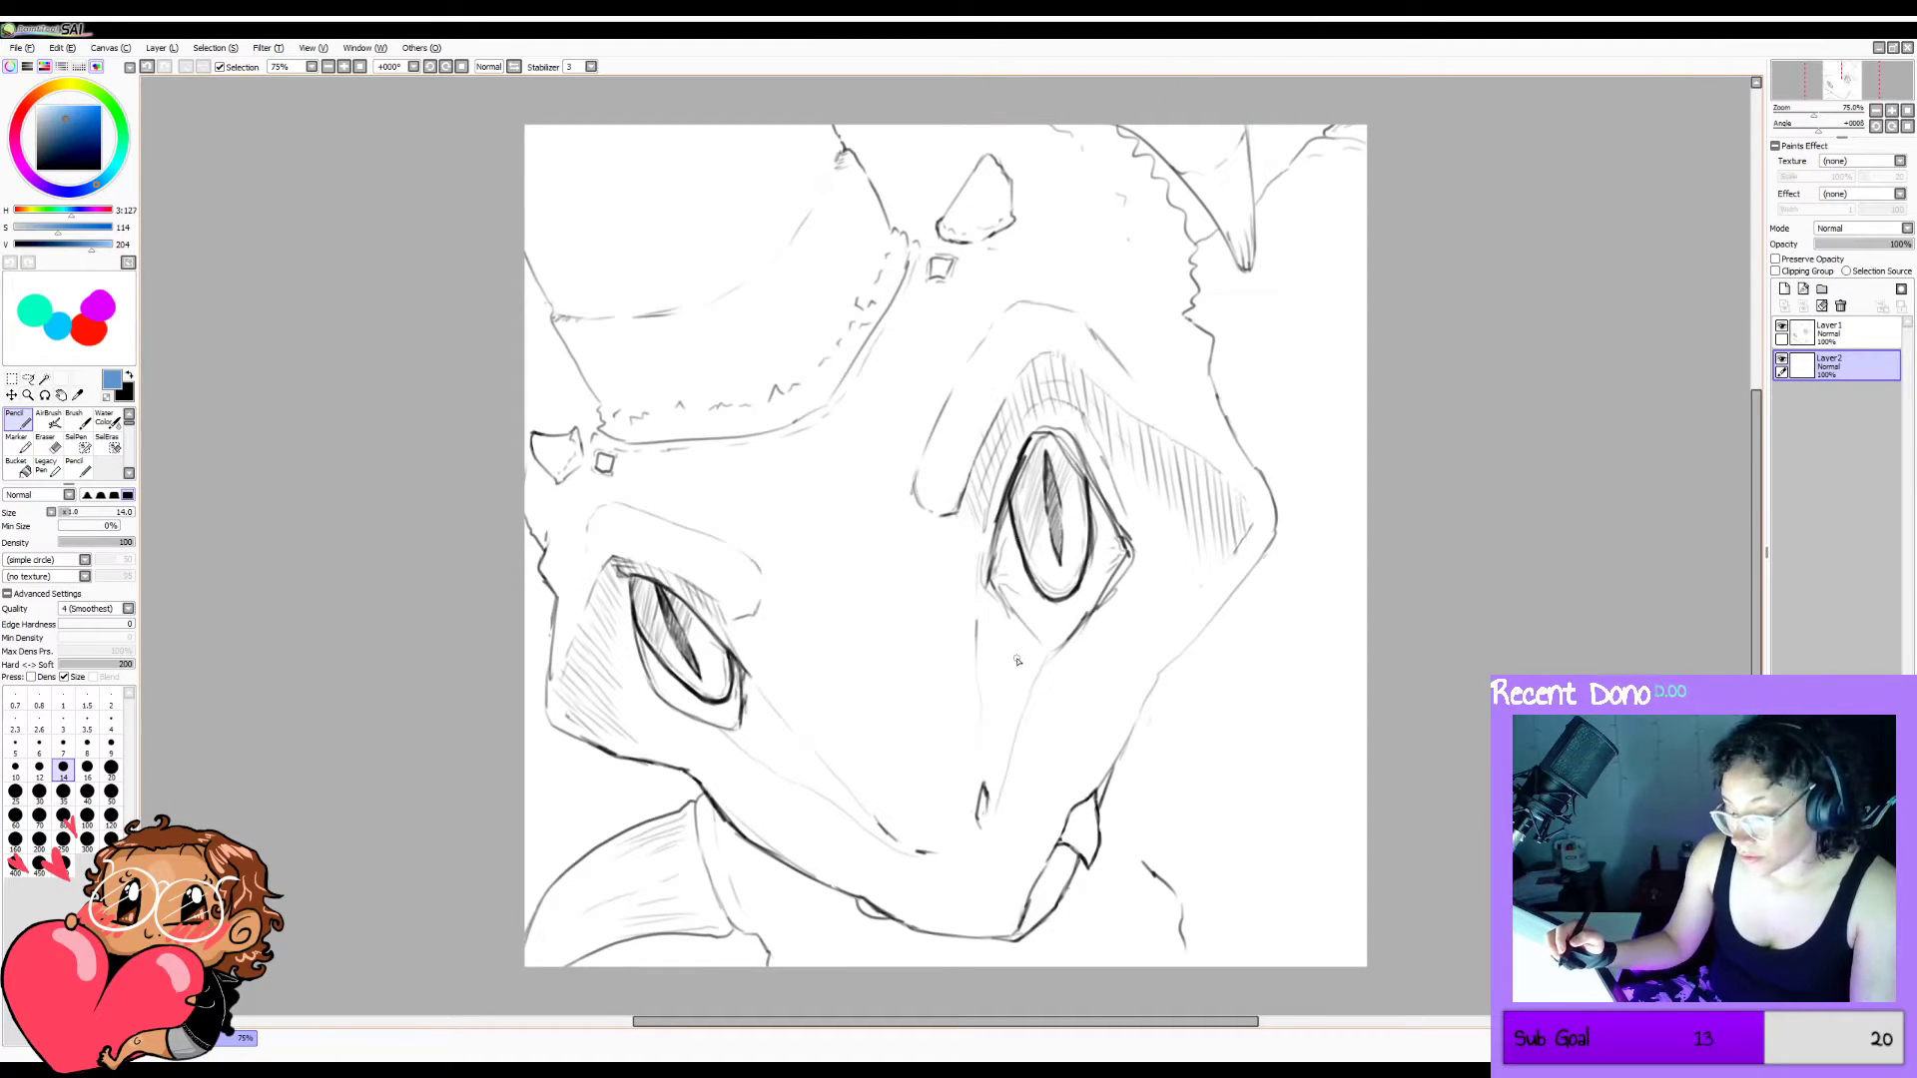
key(bracketright)
key(bracketright)
key(bracketright)
key(bracketright)
key(bracketright)
key(bracketright)
key(bracketright)
key(bracketright)
key(bracketright)
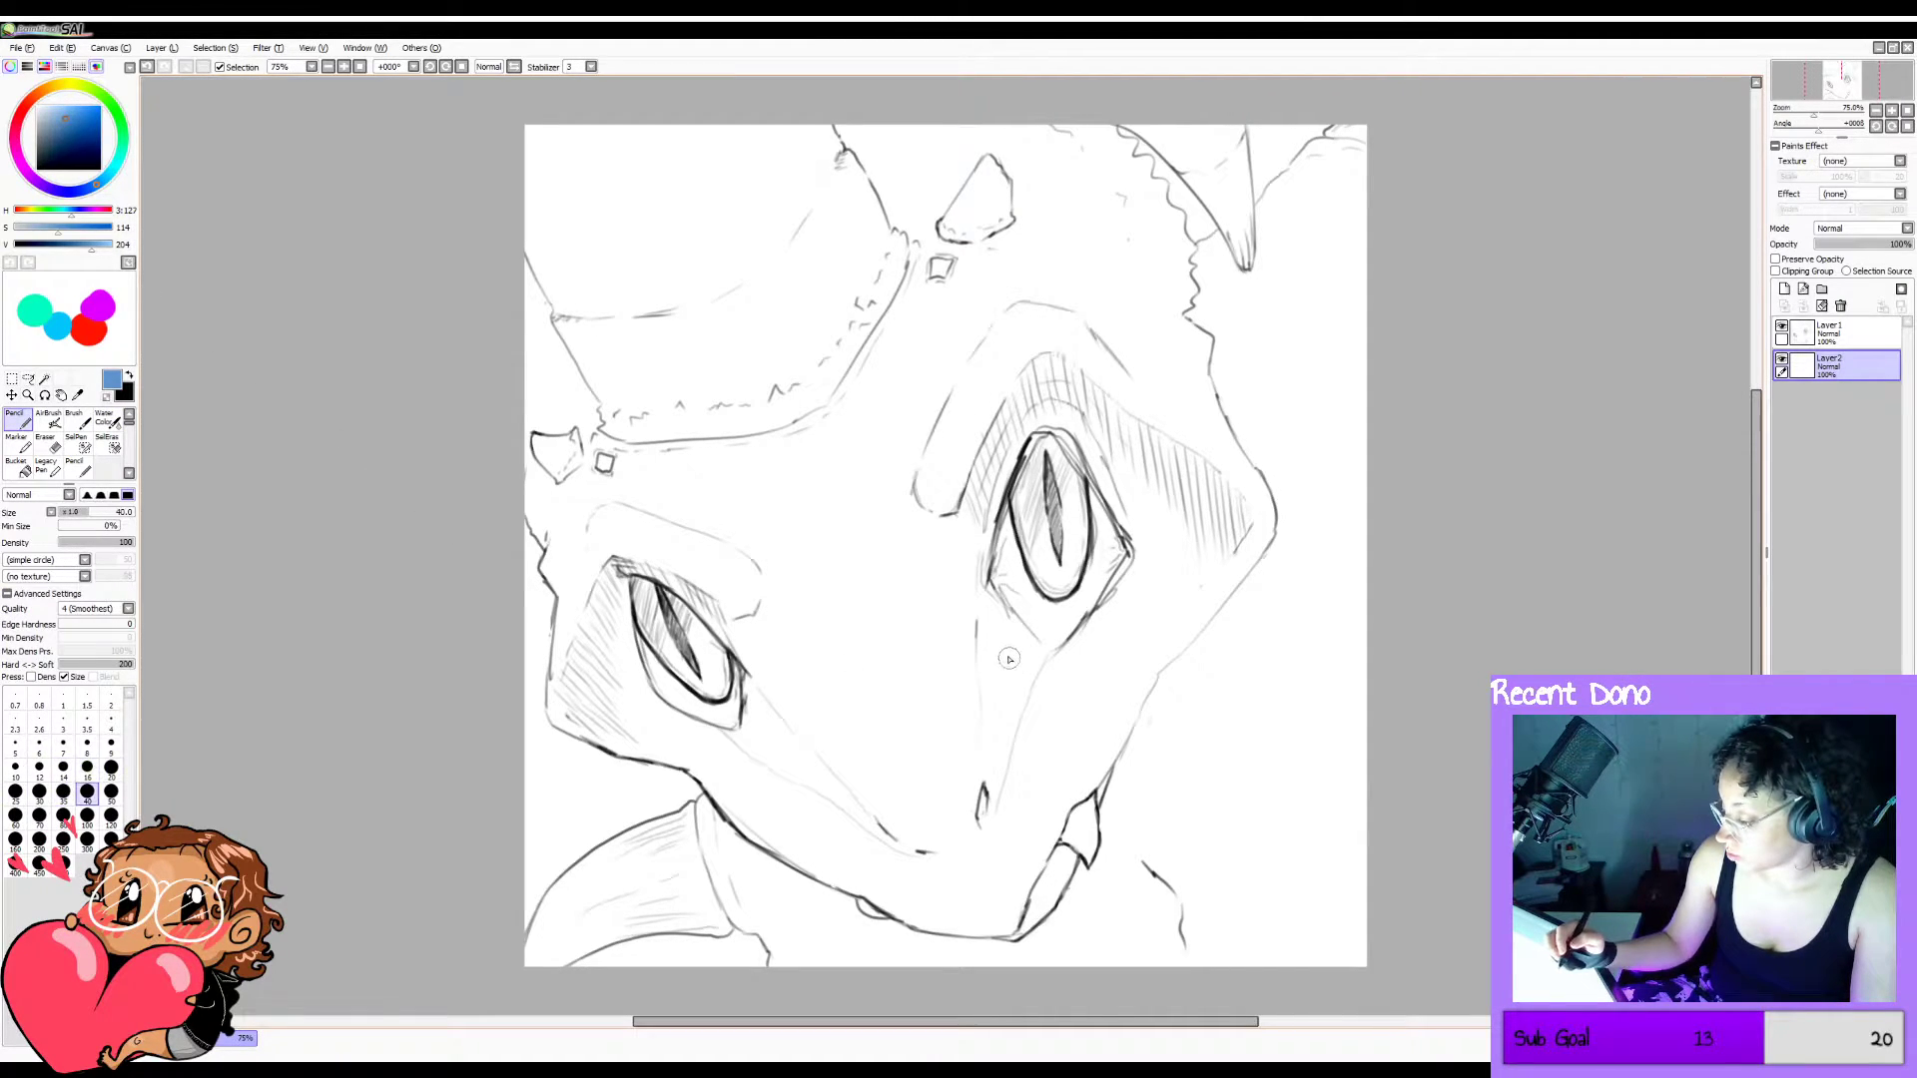
mouse_move(987, 573)
mouse_down()
mouse_move(987, 626)
mouse_move(985, 556)
mouse_up()
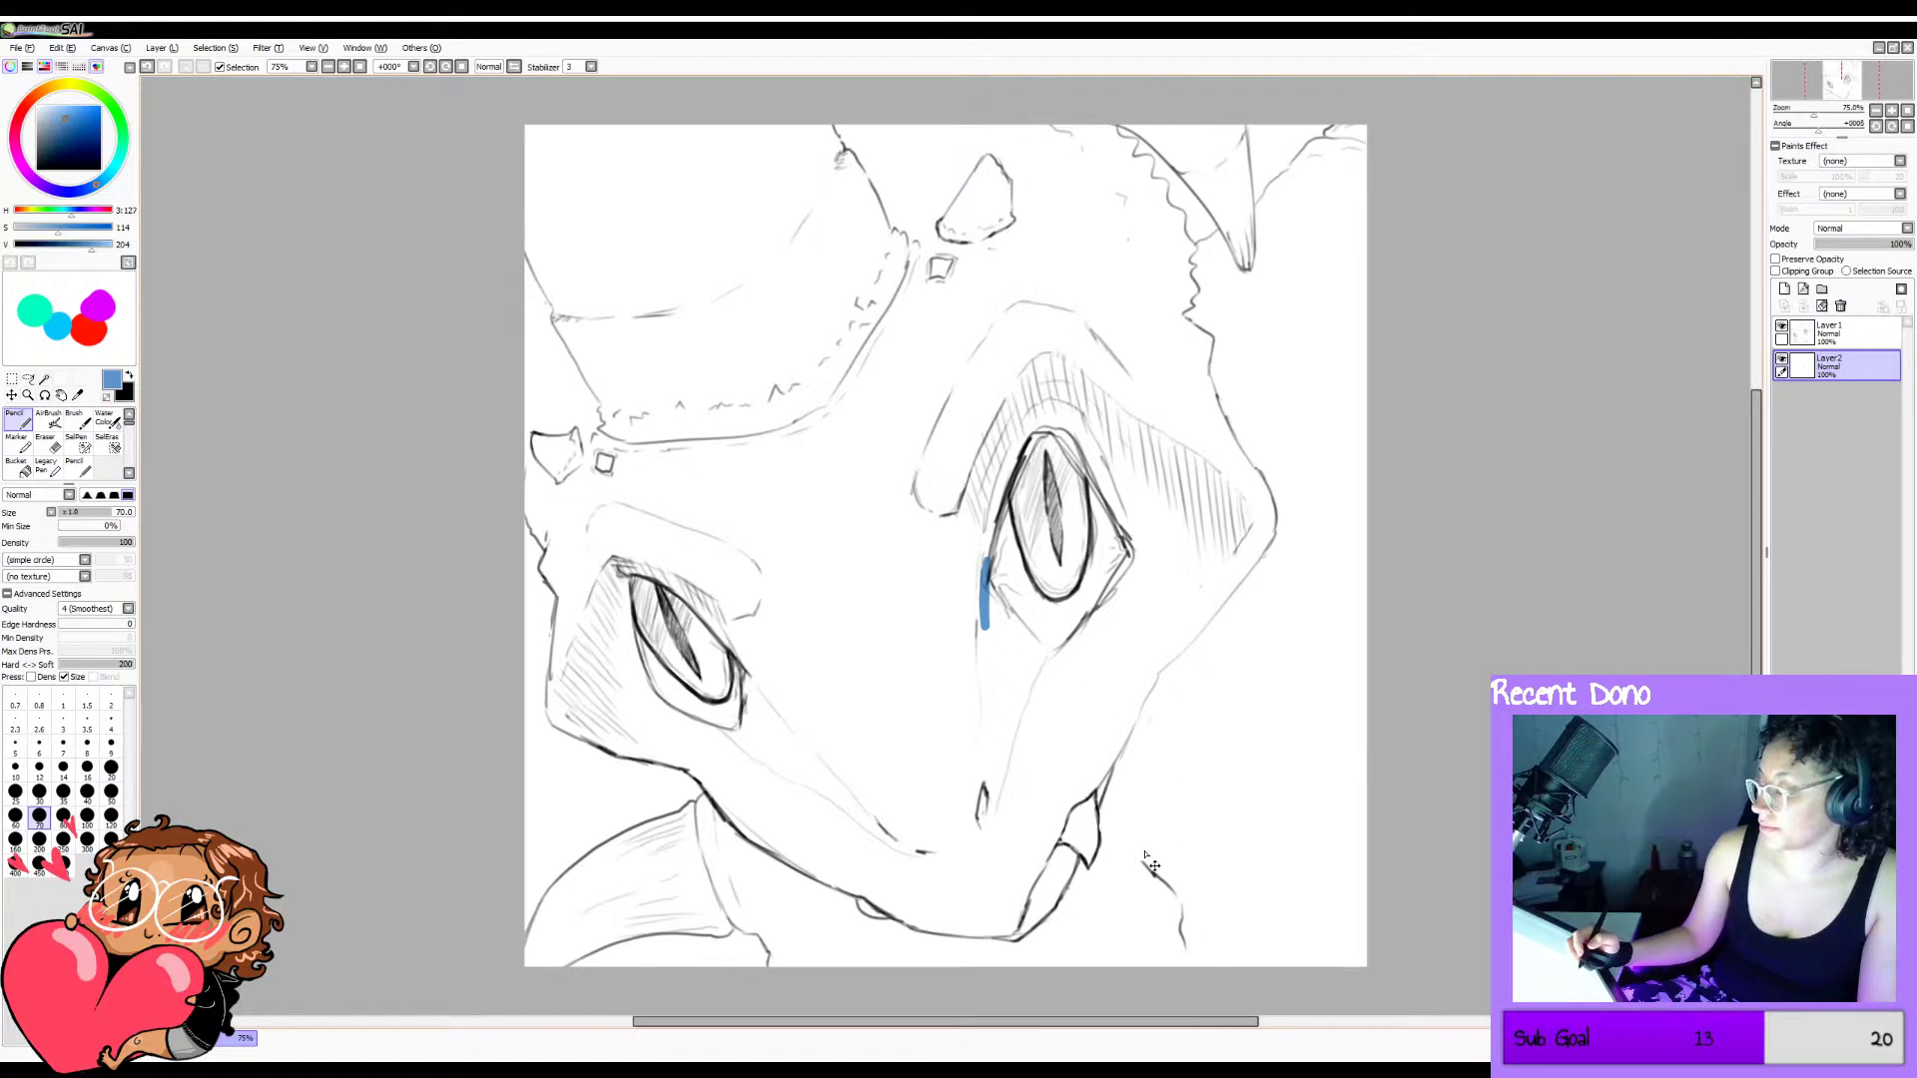
key(ctrl+z)
mouse_move(989, 587)
mouse_down()
mouse_move(980, 831)
mouse_move(1023, 724)
mouse_up()
key(ctrl+z)
mouse_move(989, 799)
mouse_down()
mouse_move(1045, 651)
mouse_move(1025, 694)
mouse_up()
key(ctrl+z)
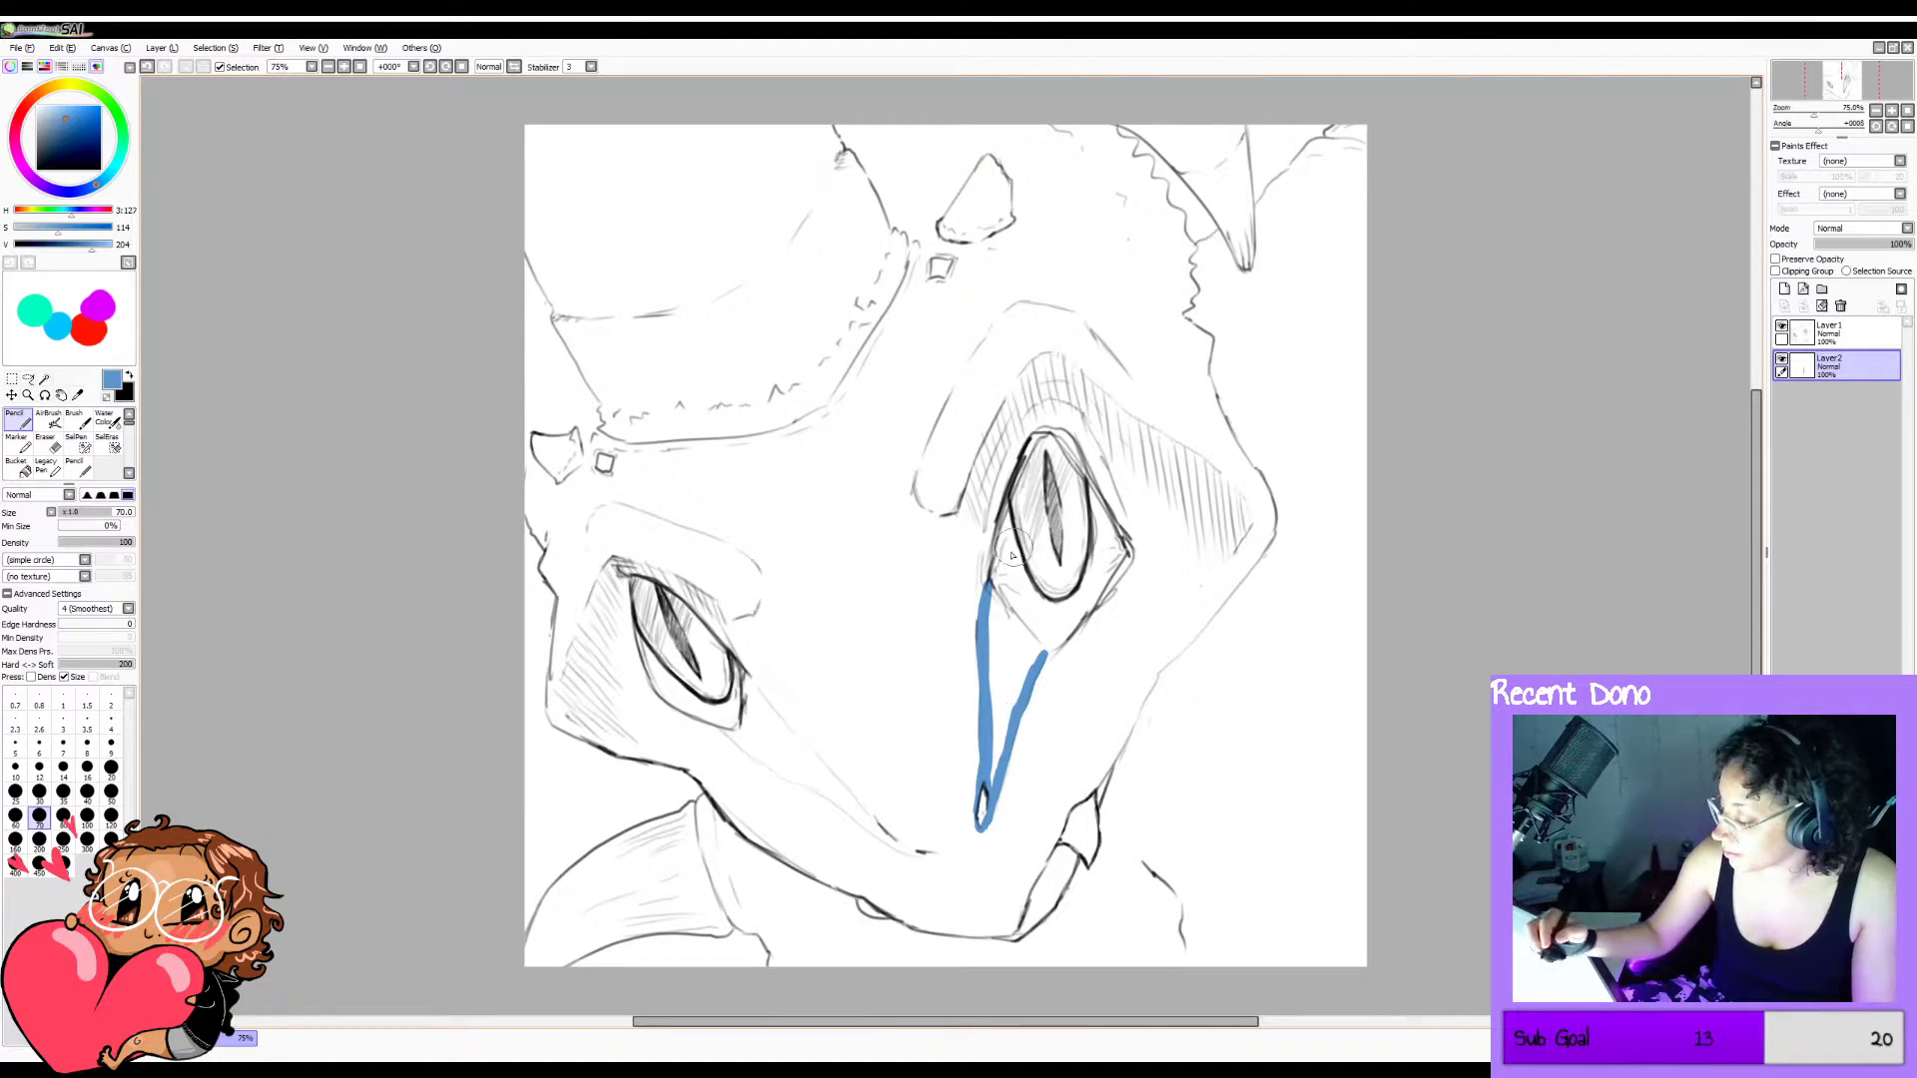
drag(989, 585, 1043, 654)
key(ctrl+z)
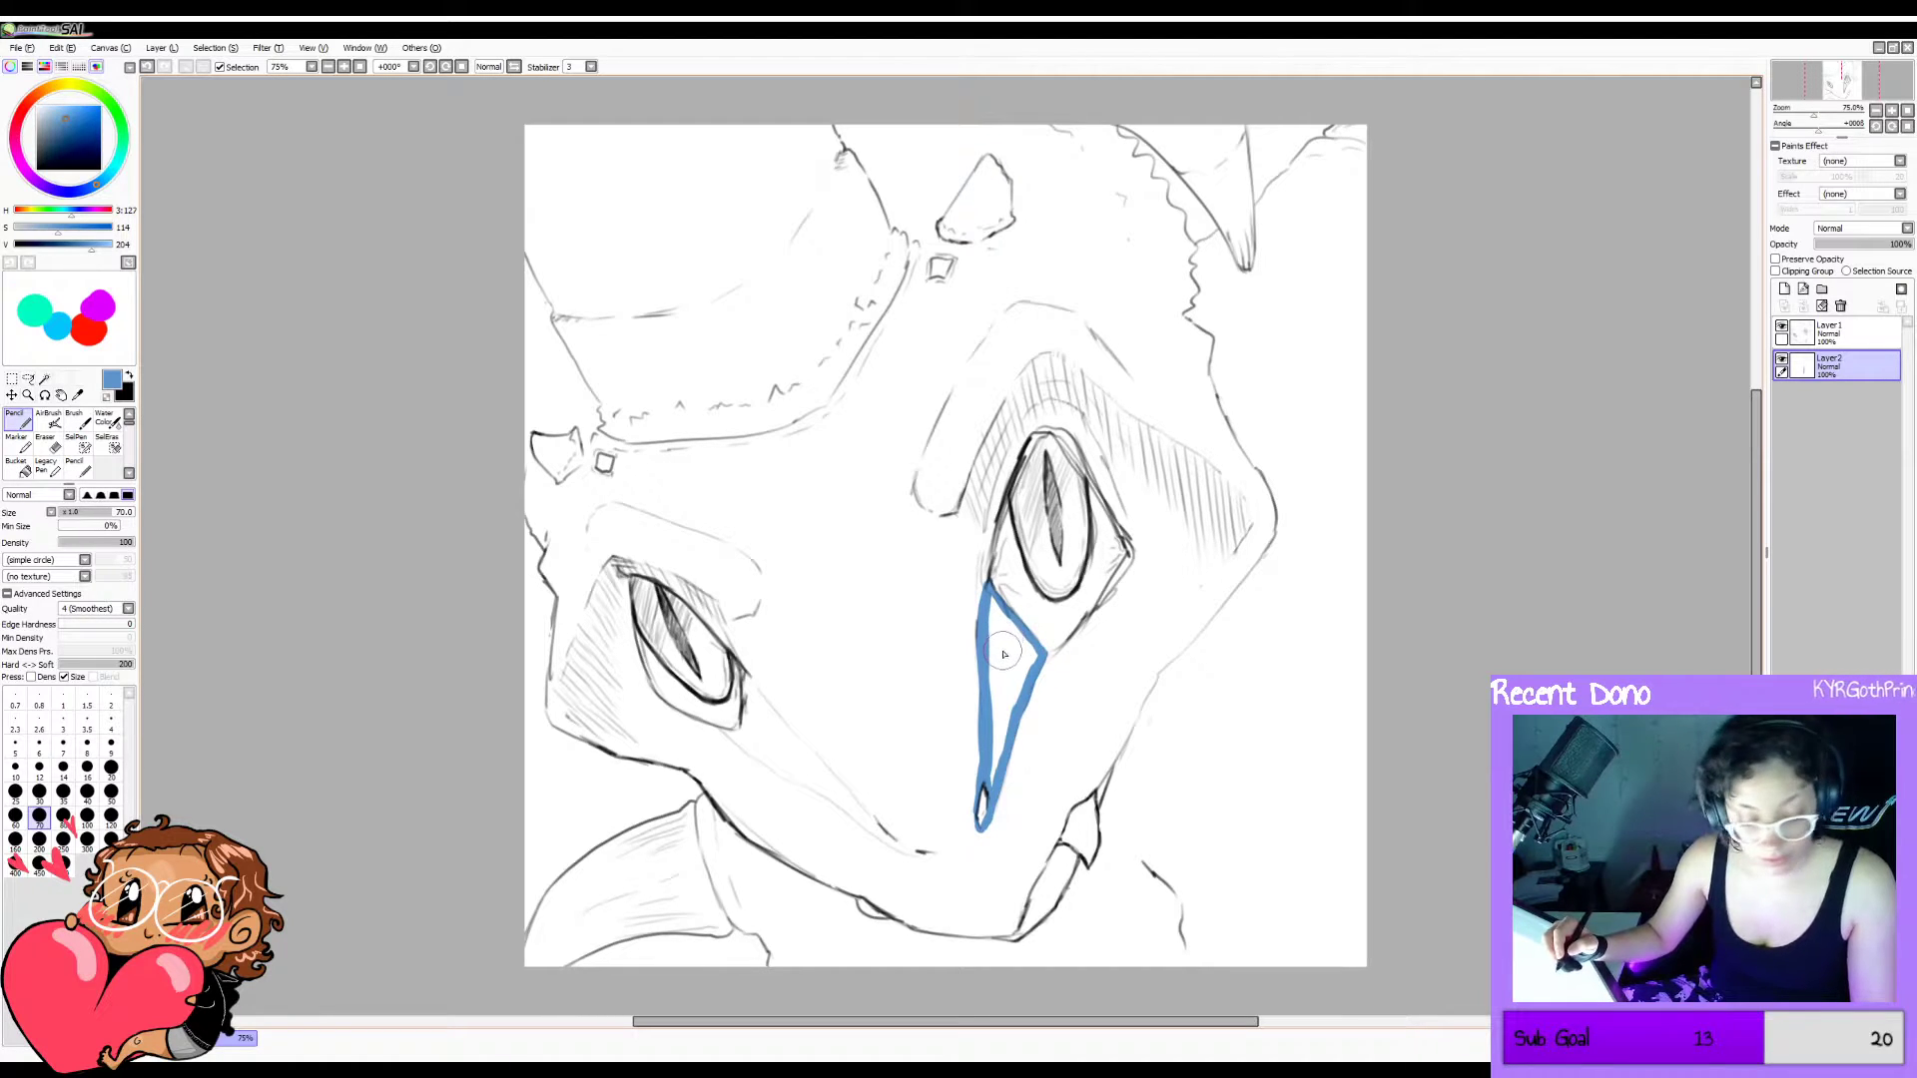
Fill the outlined stripe beneath the right eye with the muted blue.
key(g)
click(1006, 653)
key(n)
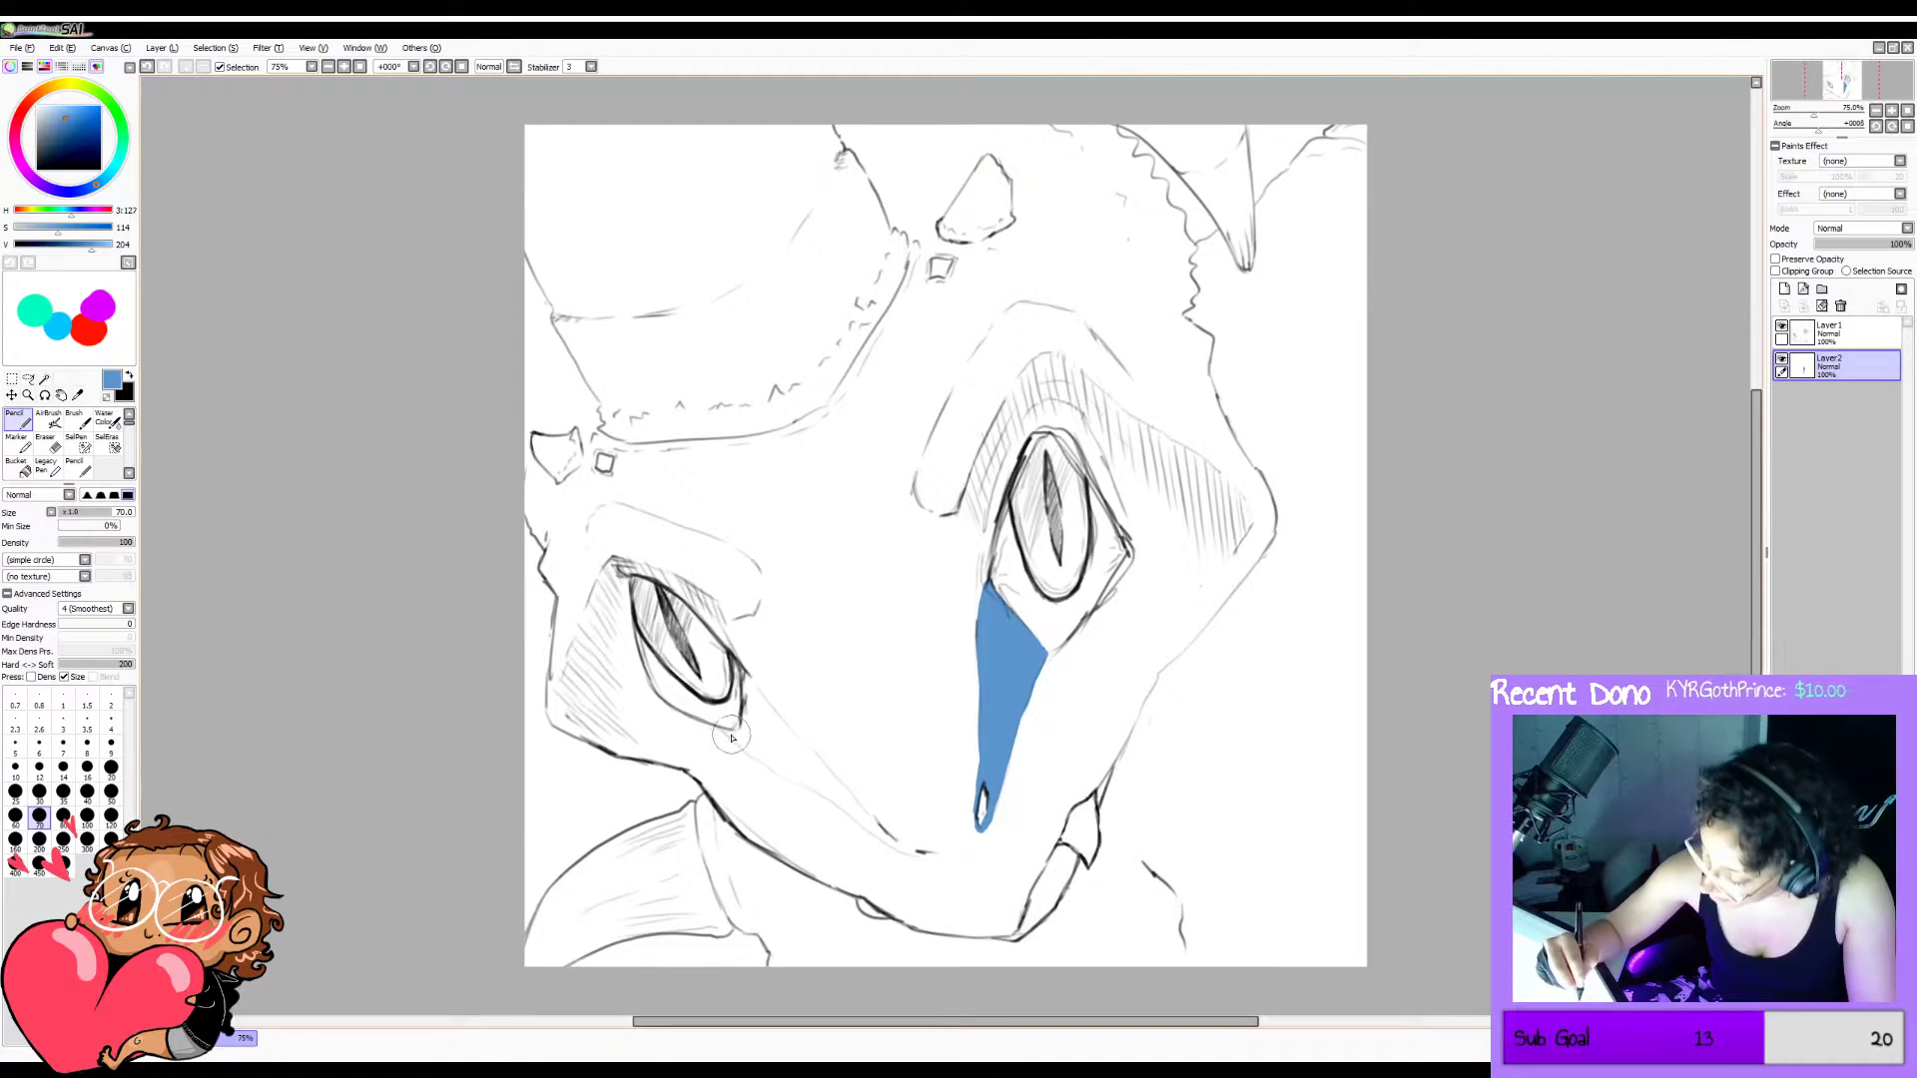
Outline a matching tapering blue stripe from the left eye's lower corner down to the left nostril.
drag(723, 731, 745, 734)
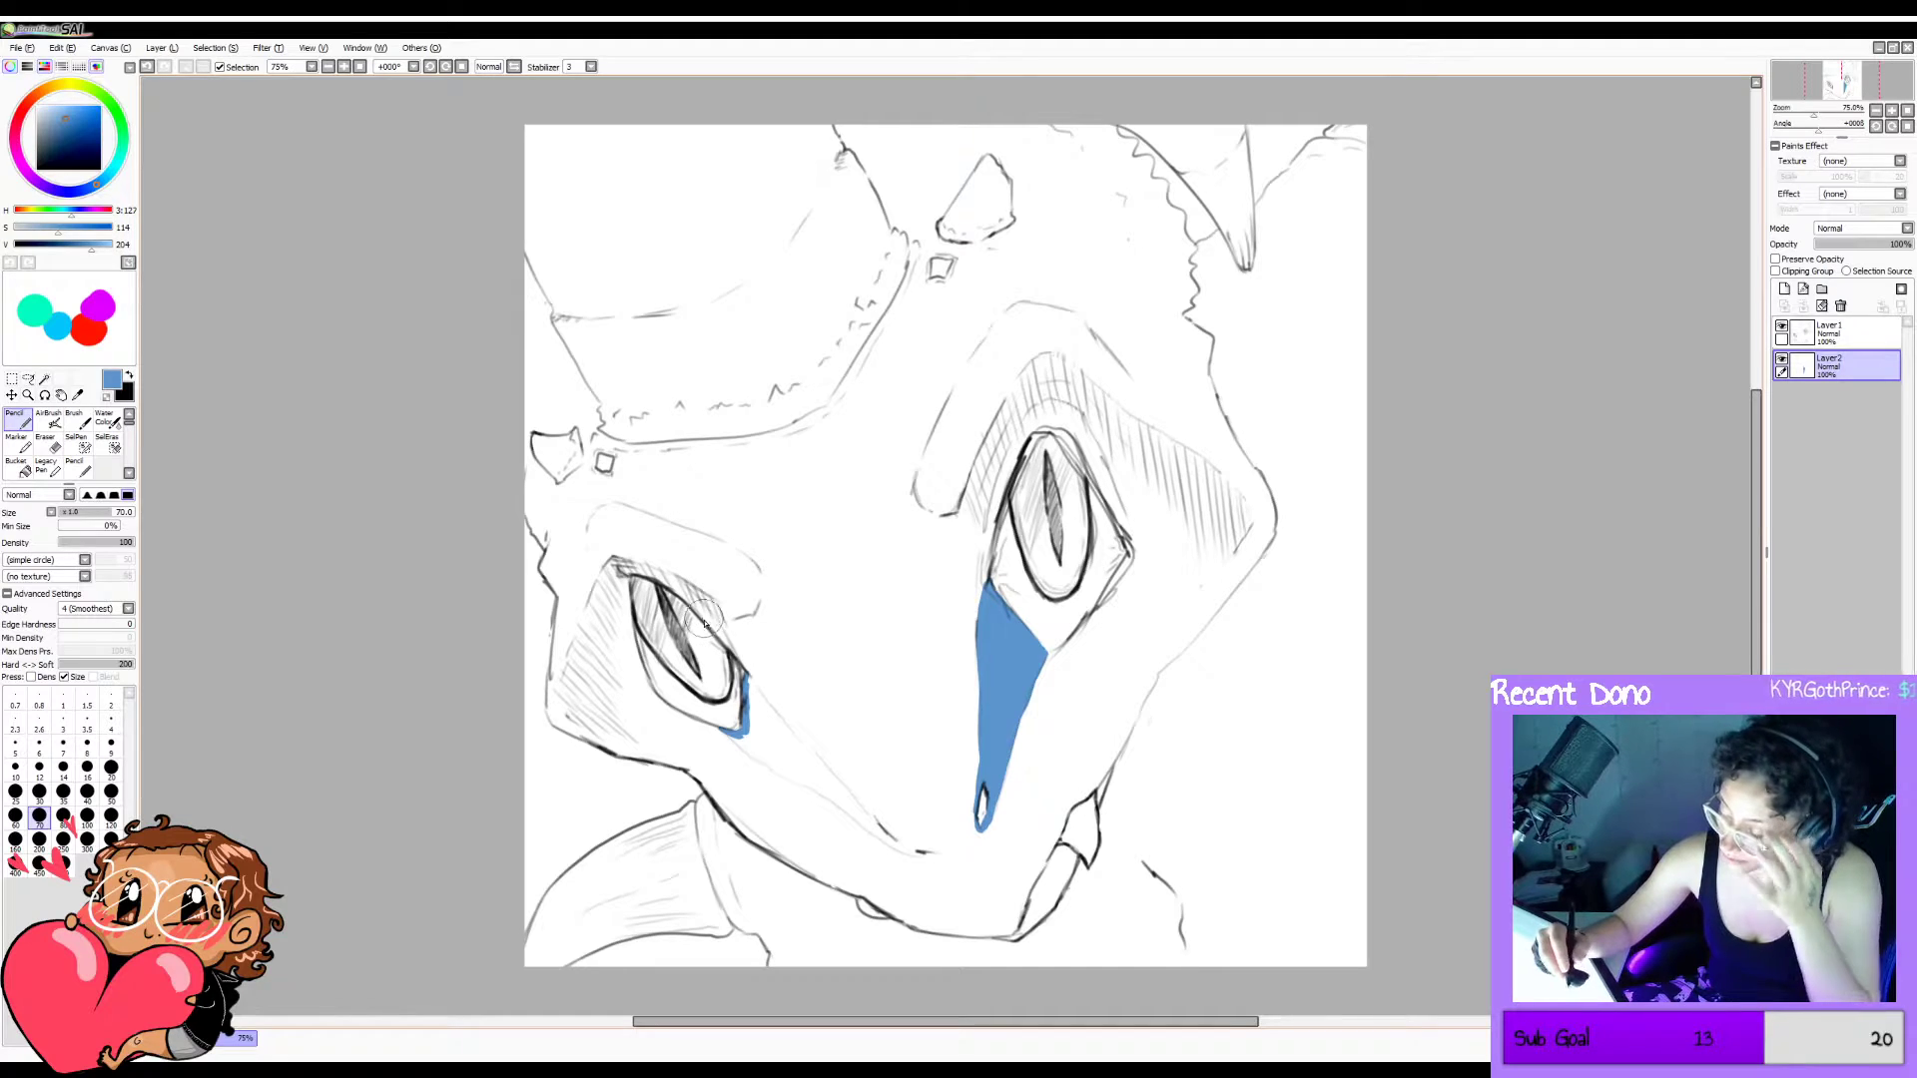
mouse_move(749, 675)
mouse_down()
mouse_move(807, 757)
mouse_move(781, 775)
mouse_move(754, 754)
mouse_move(852, 811)
mouse_up()
key(ctrl+z)
key(ctrl+z)
key(ctrl+z)
drag(797, 744, 868, 819)
key(ctrl+z)
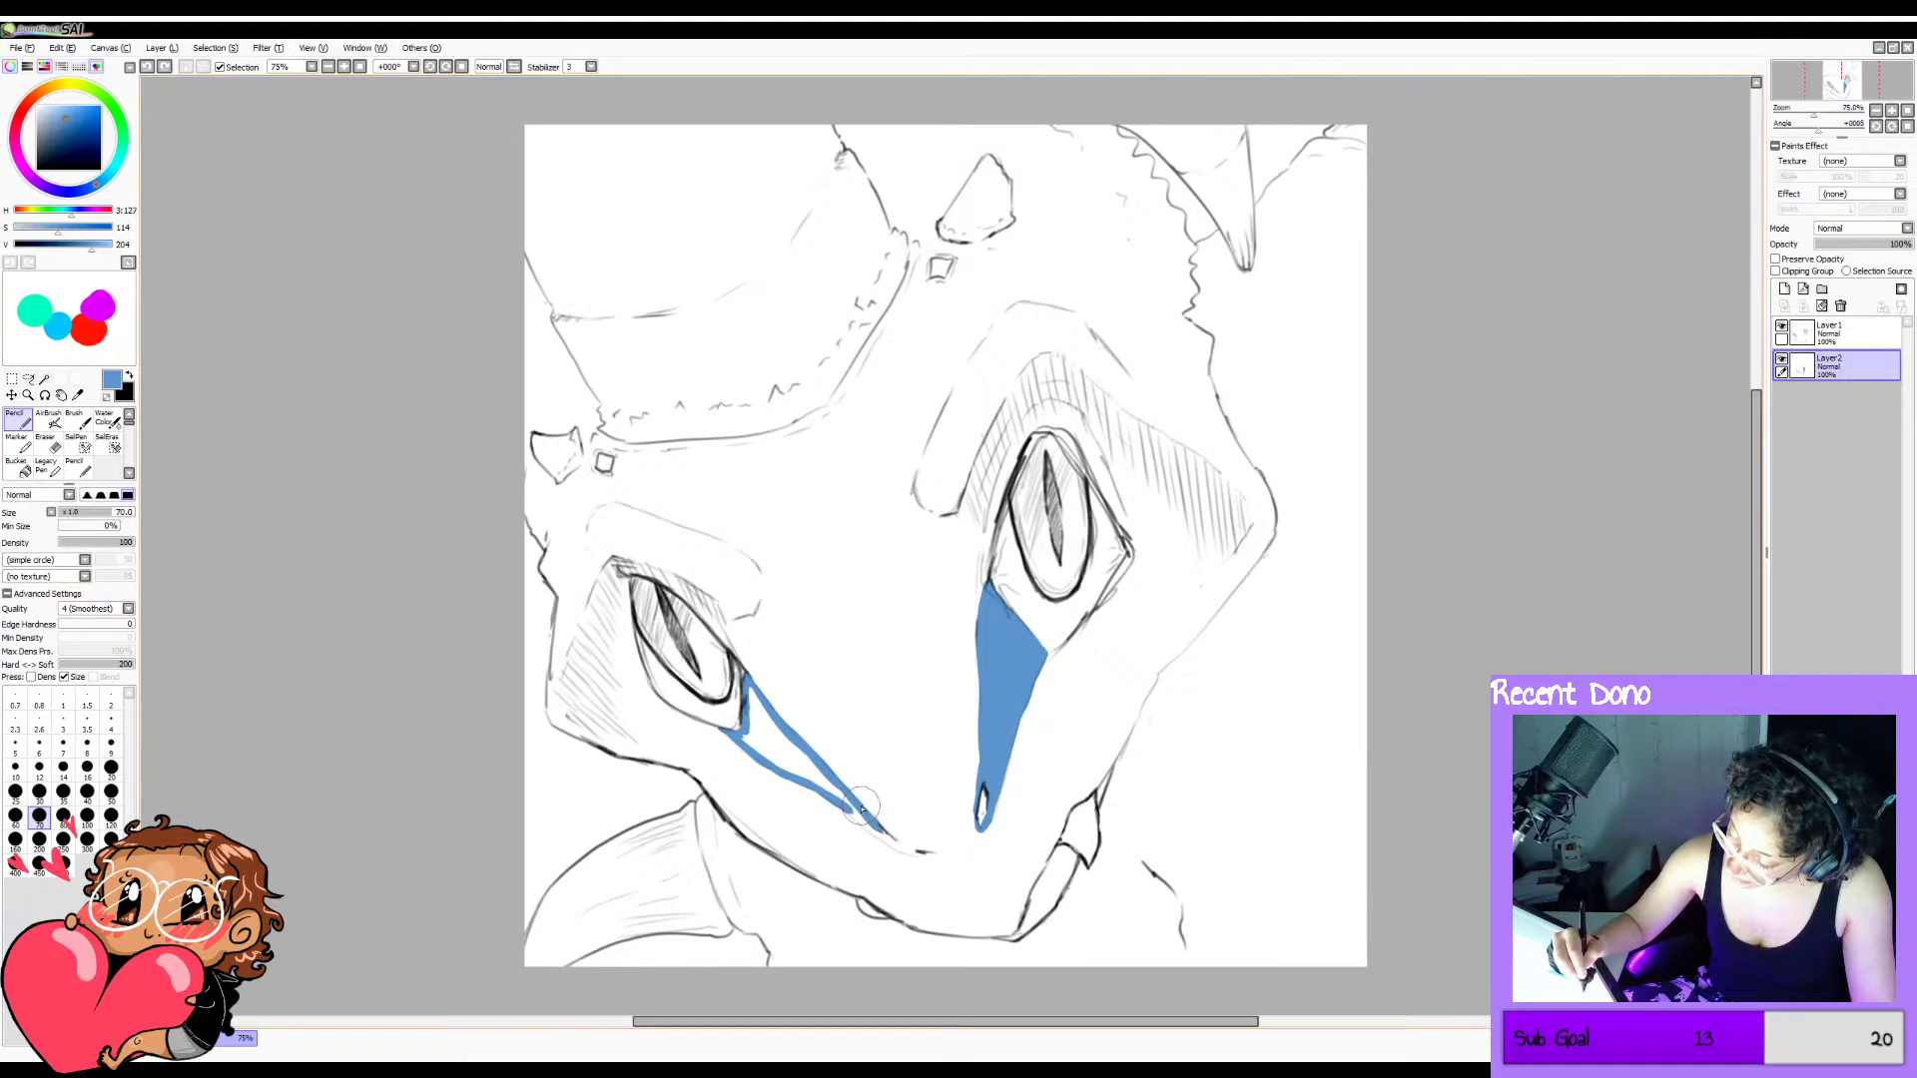
drag(870, 819, 899, 845)
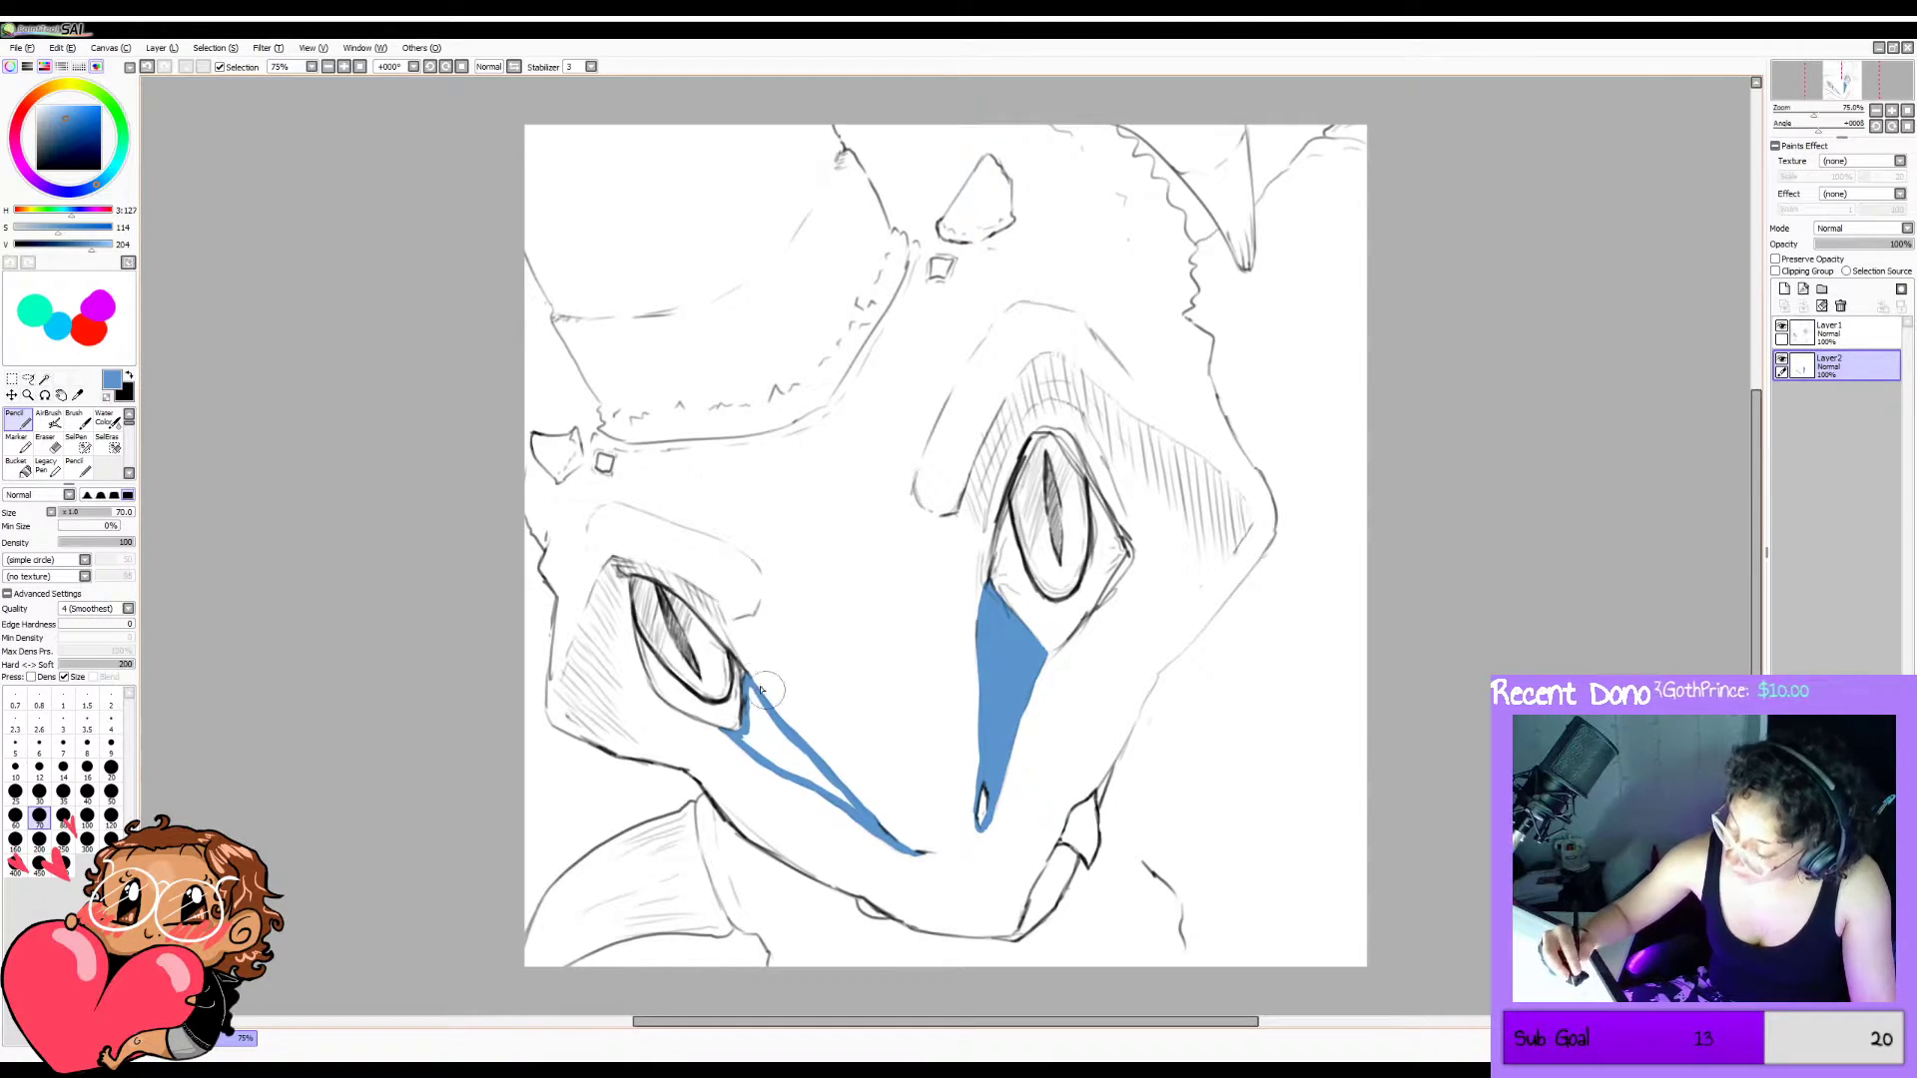
Fill the outlined stripe beneath the left eye with the same blue.
key(g)
click(781, 743)
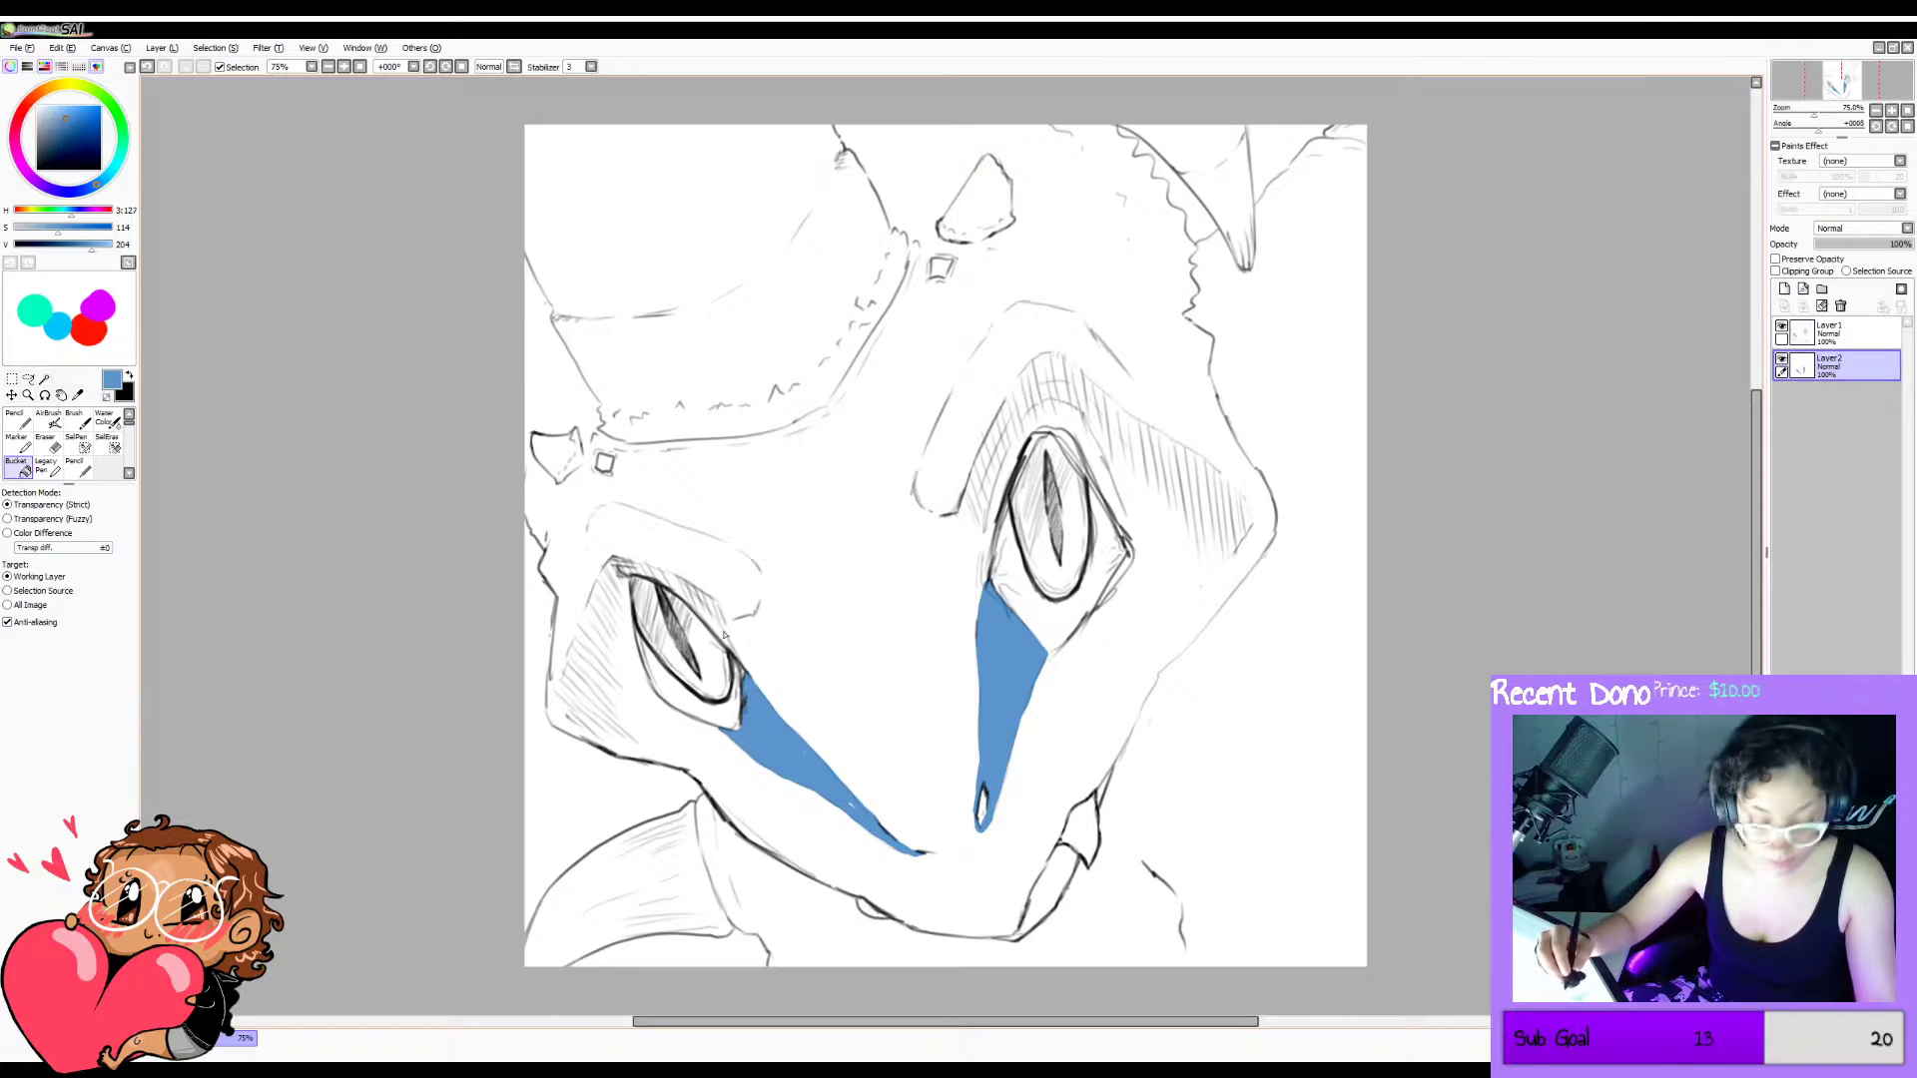
key(n)
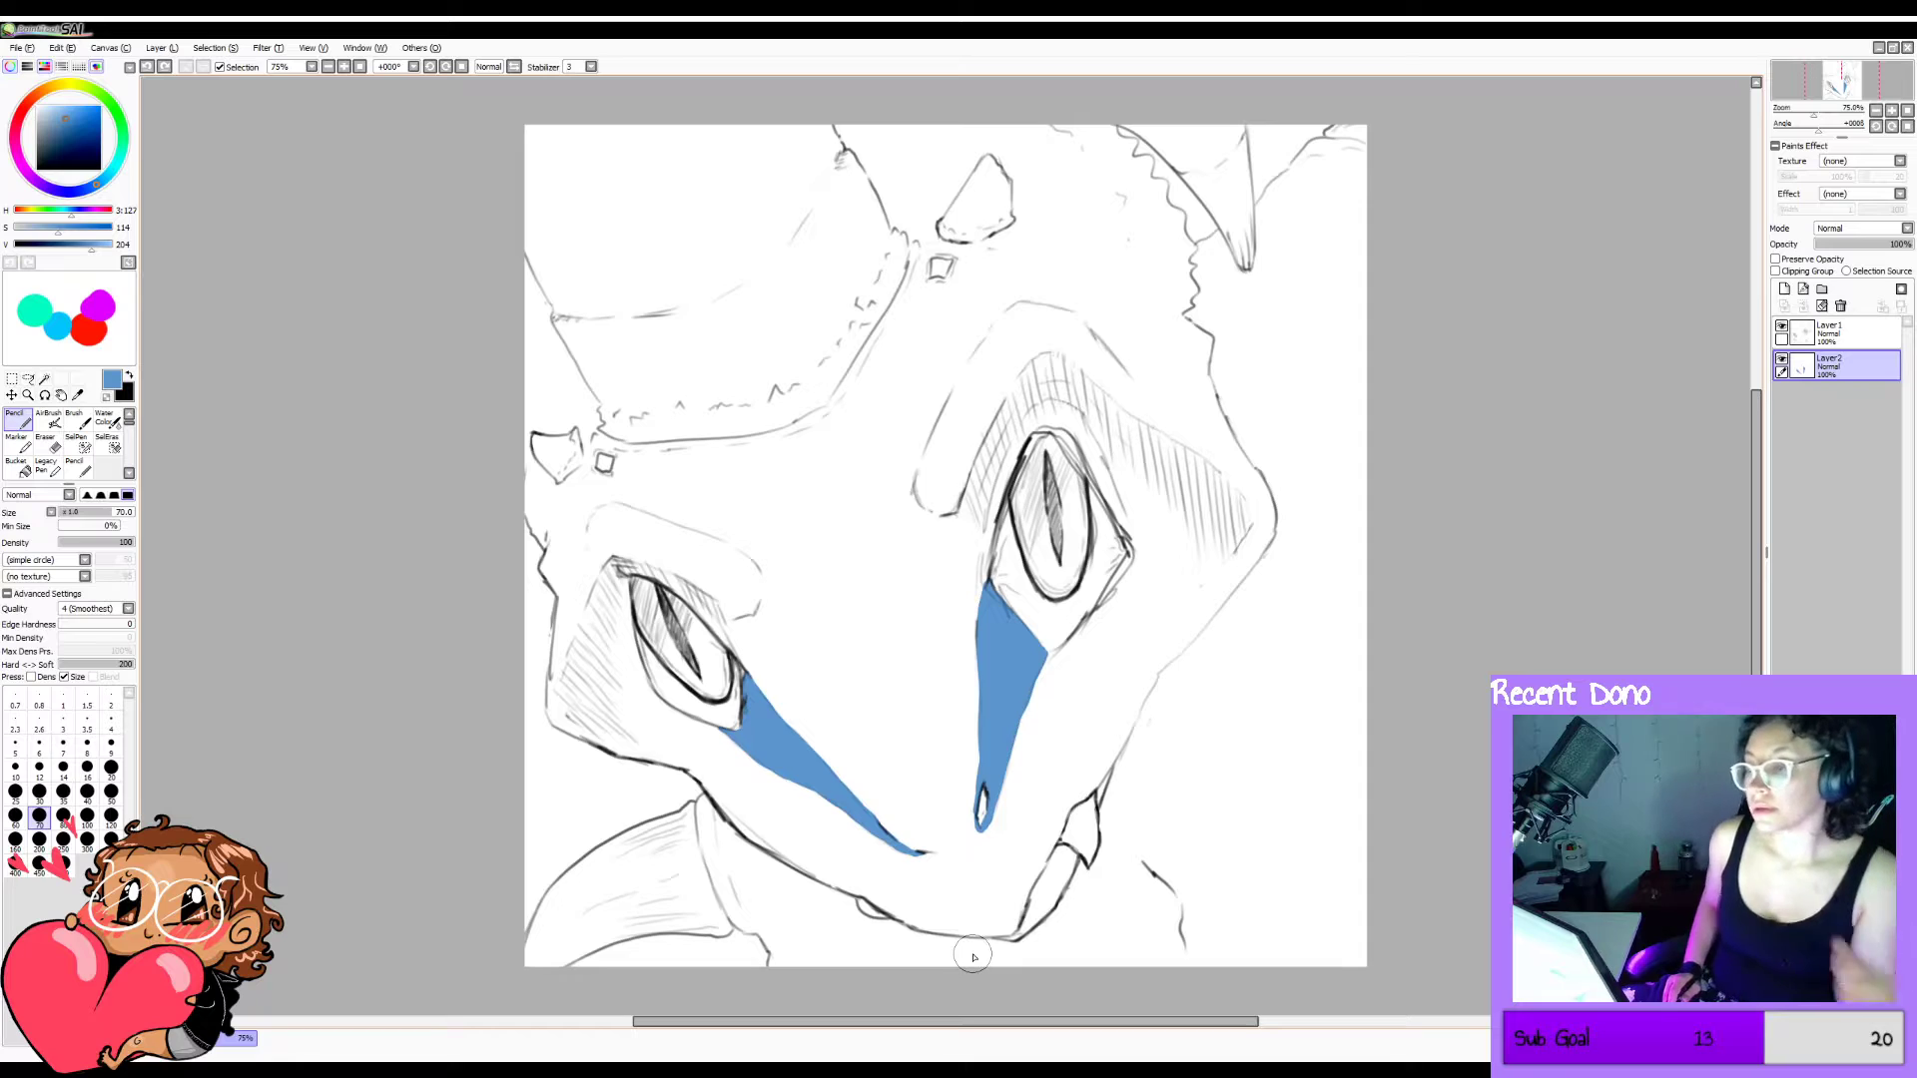
Add a new layer beneath the blue stripes' layer and choose a saturated orange, testing it beside the left eye's stripe.
click(1785, 288)
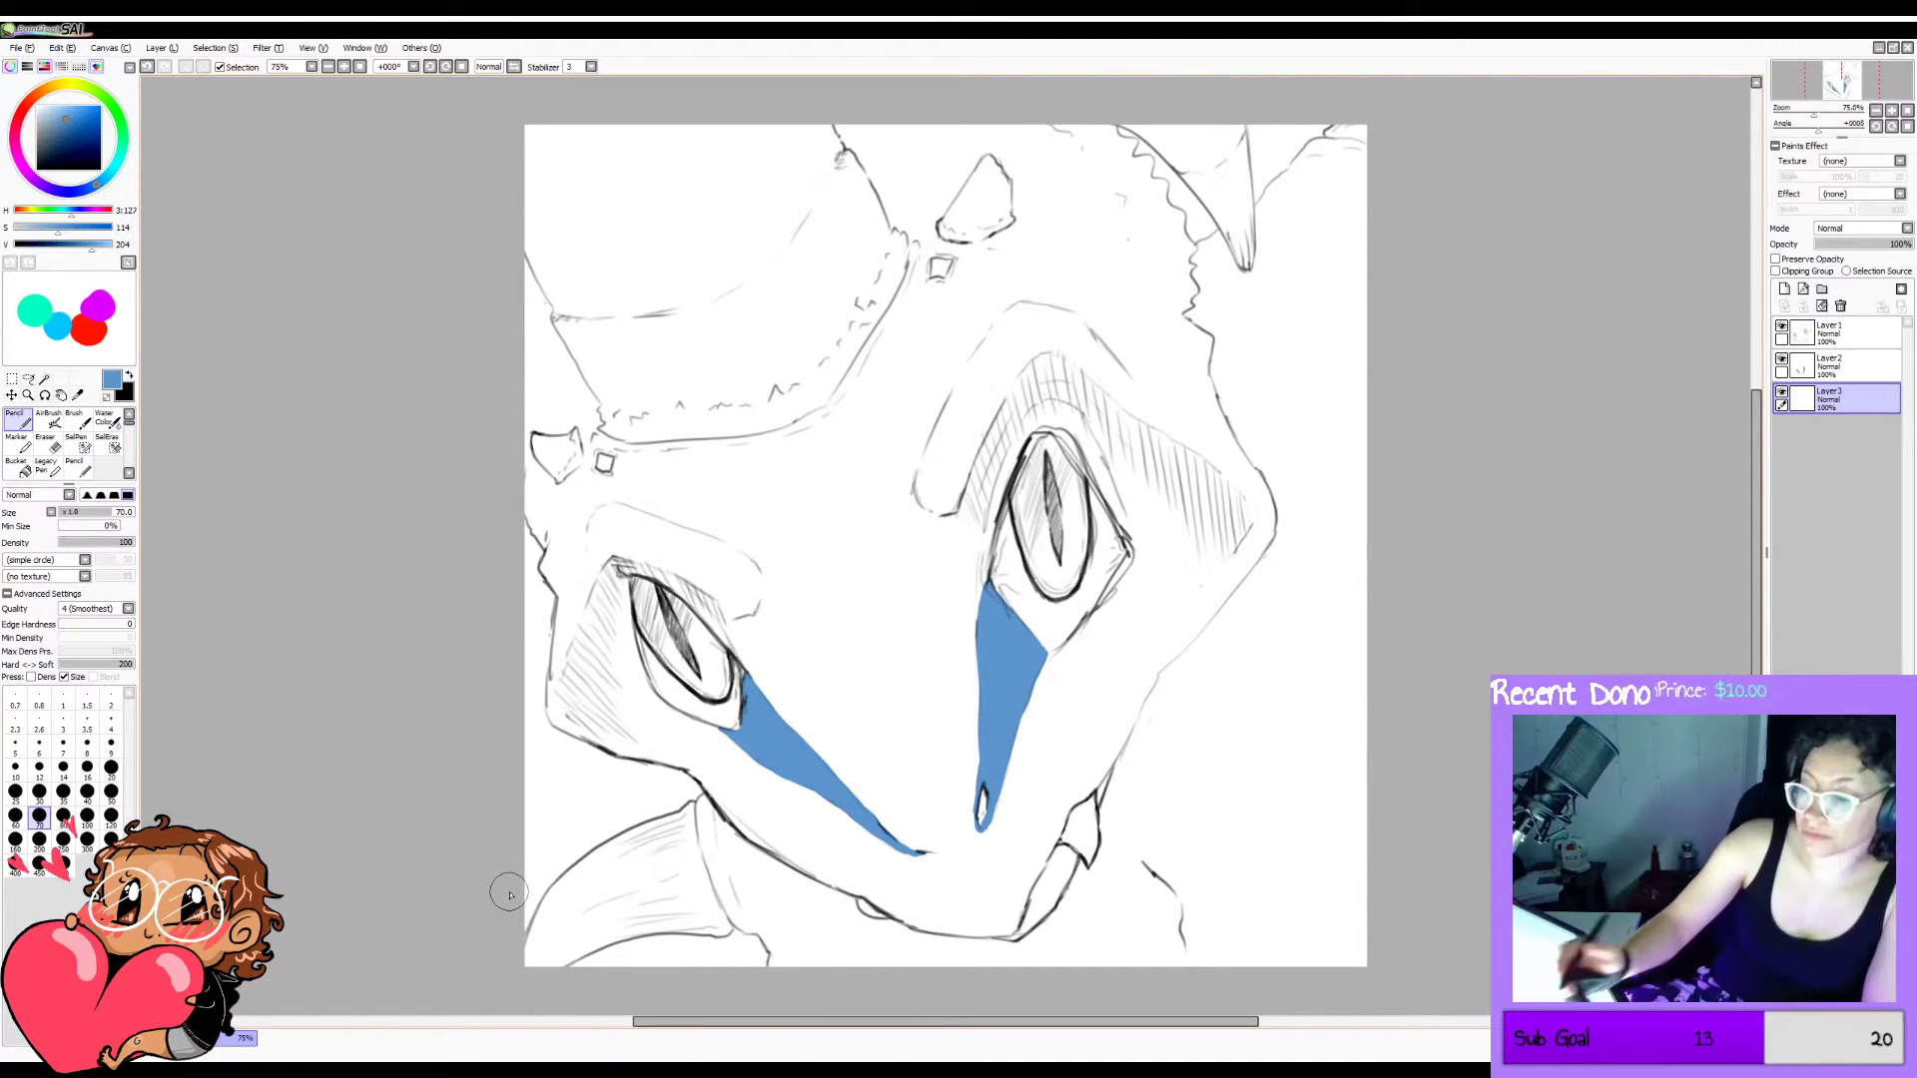
click(46, 88)
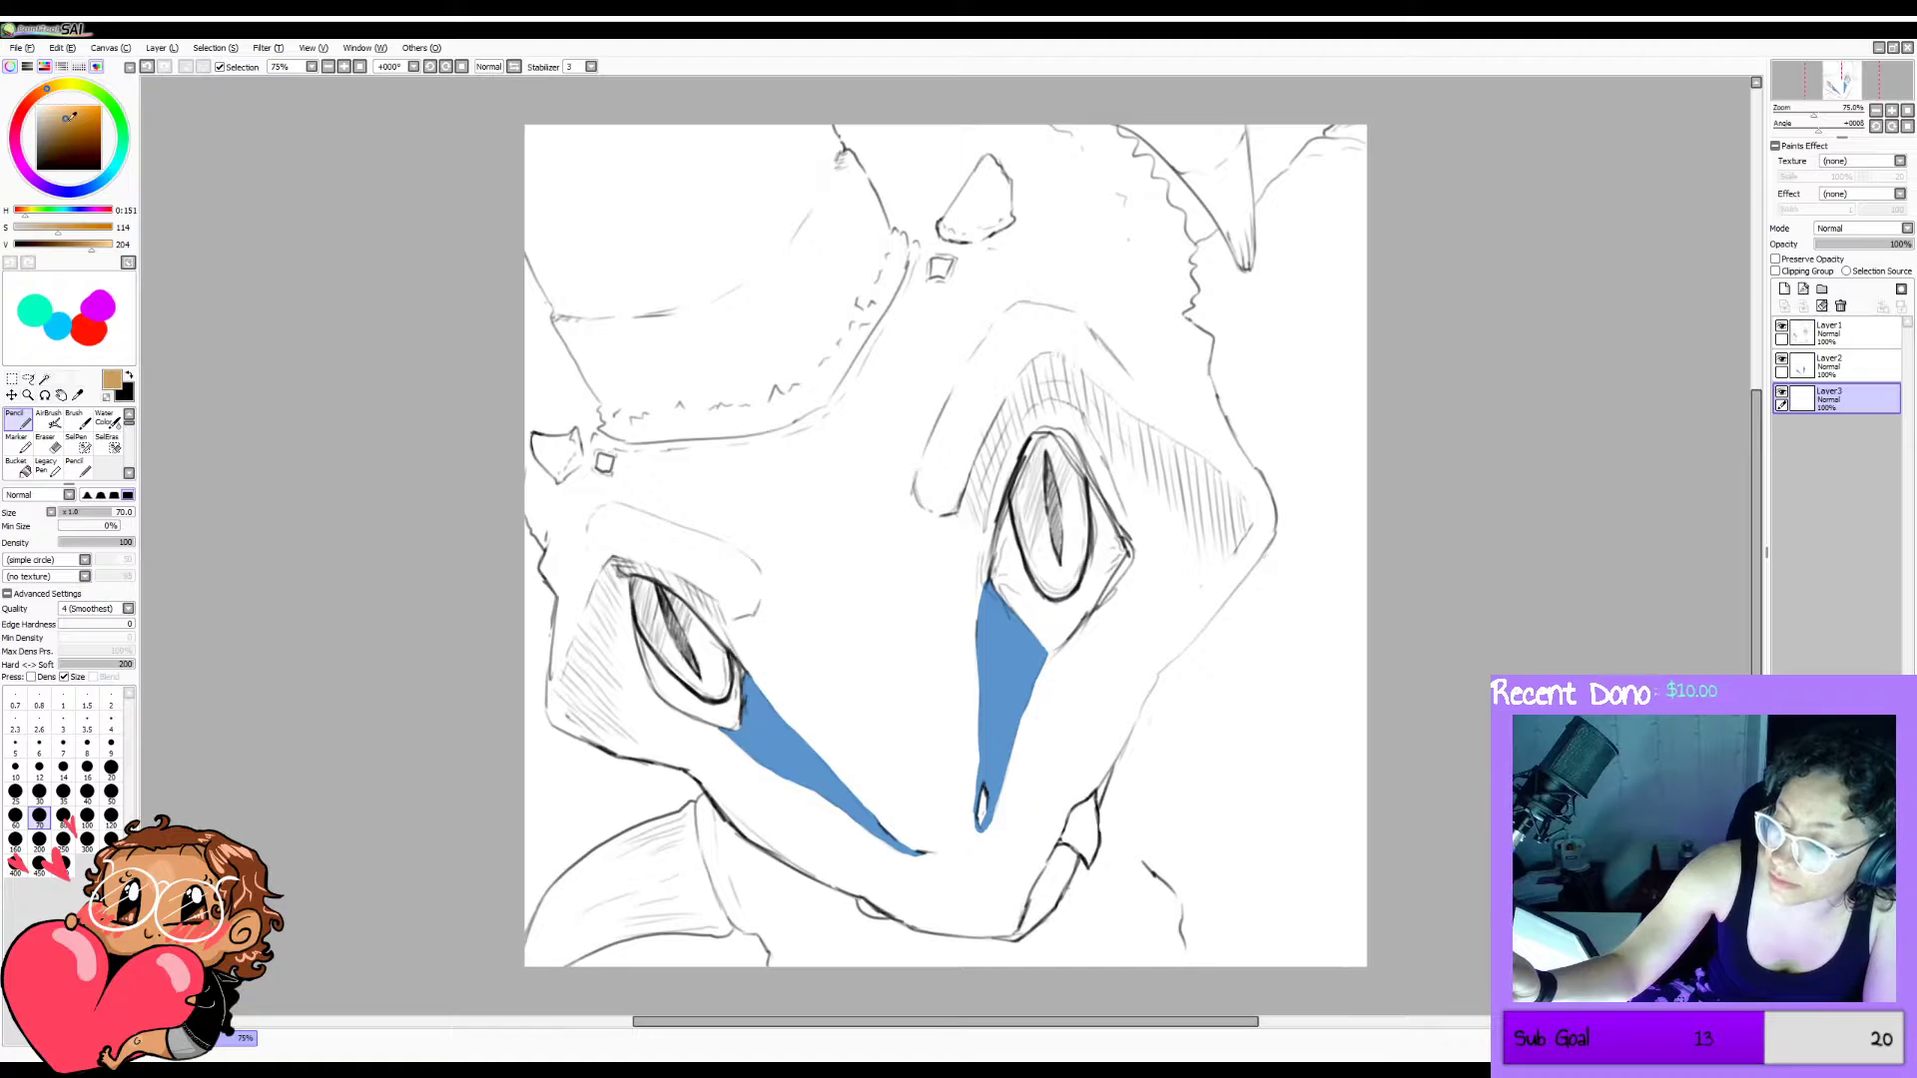
click(76, 110)
click(82, 102)
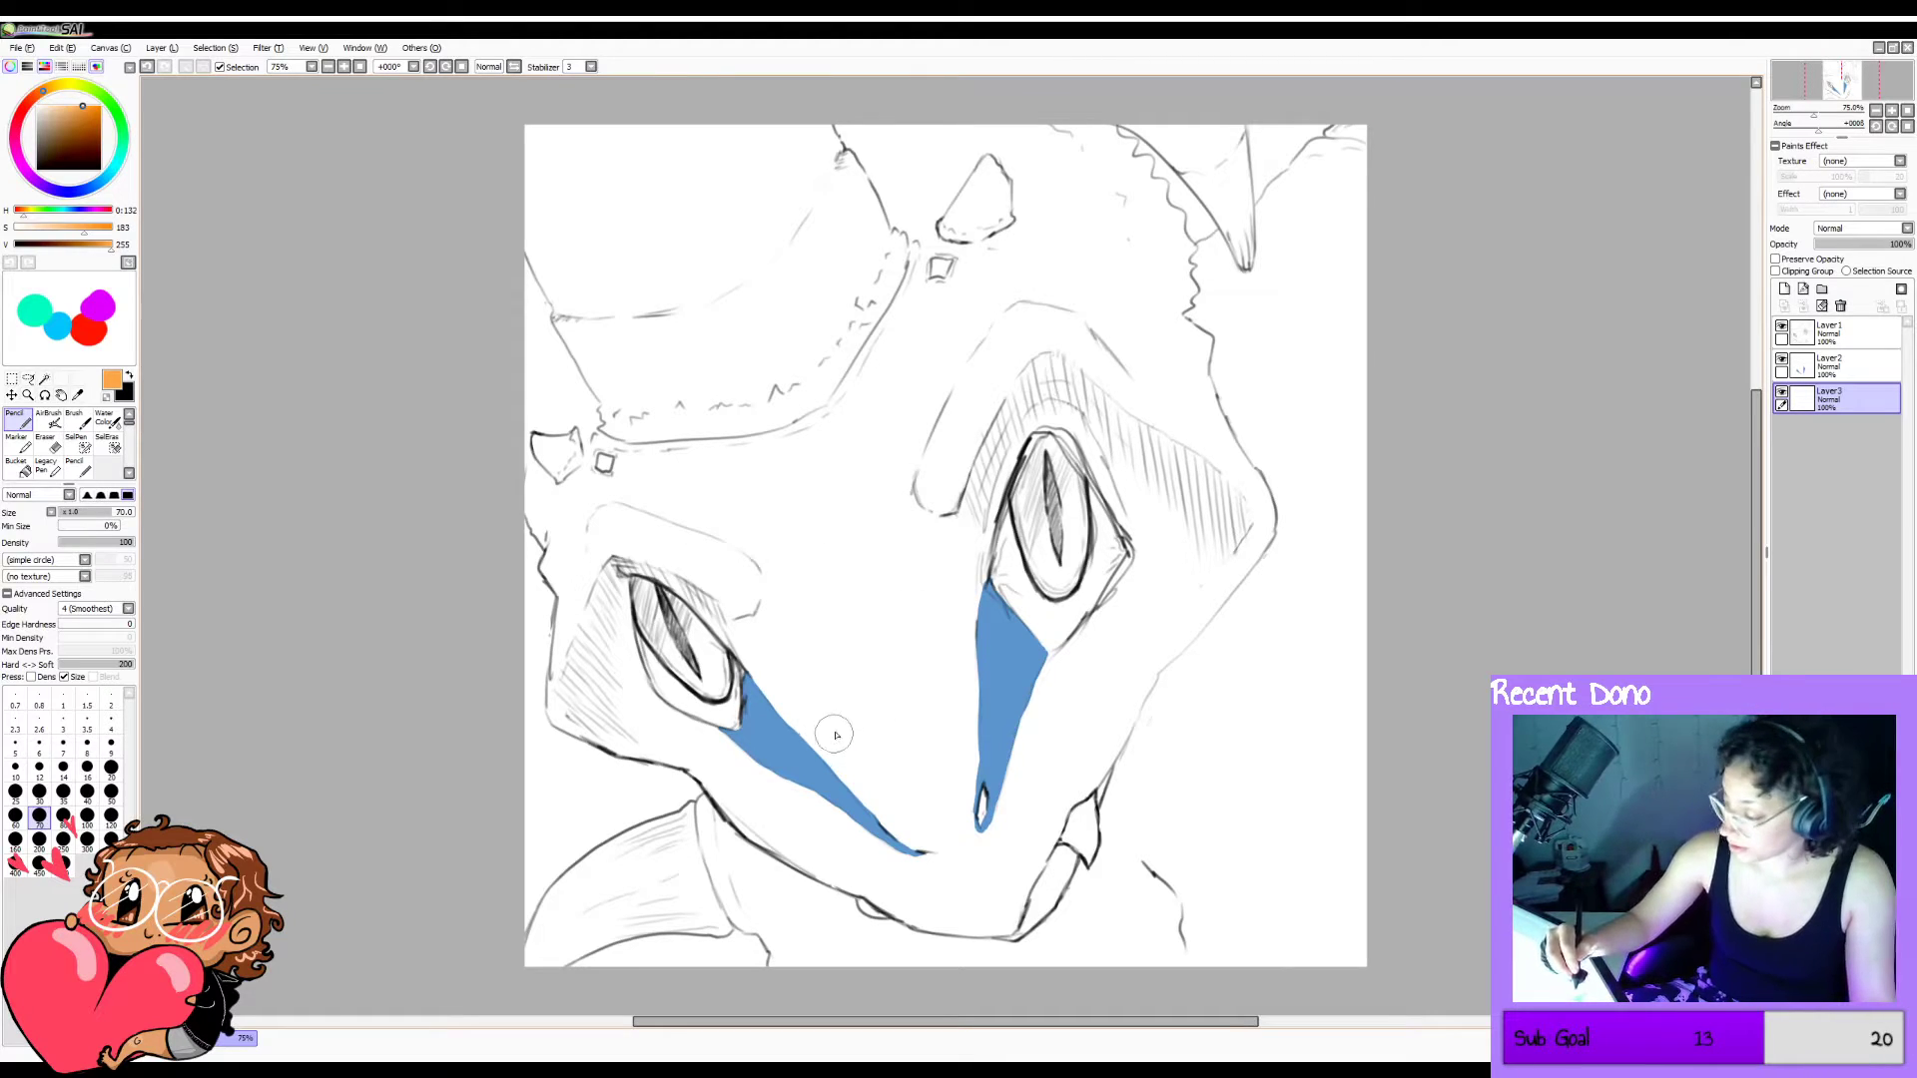
drag(799, 687, 837, 765)
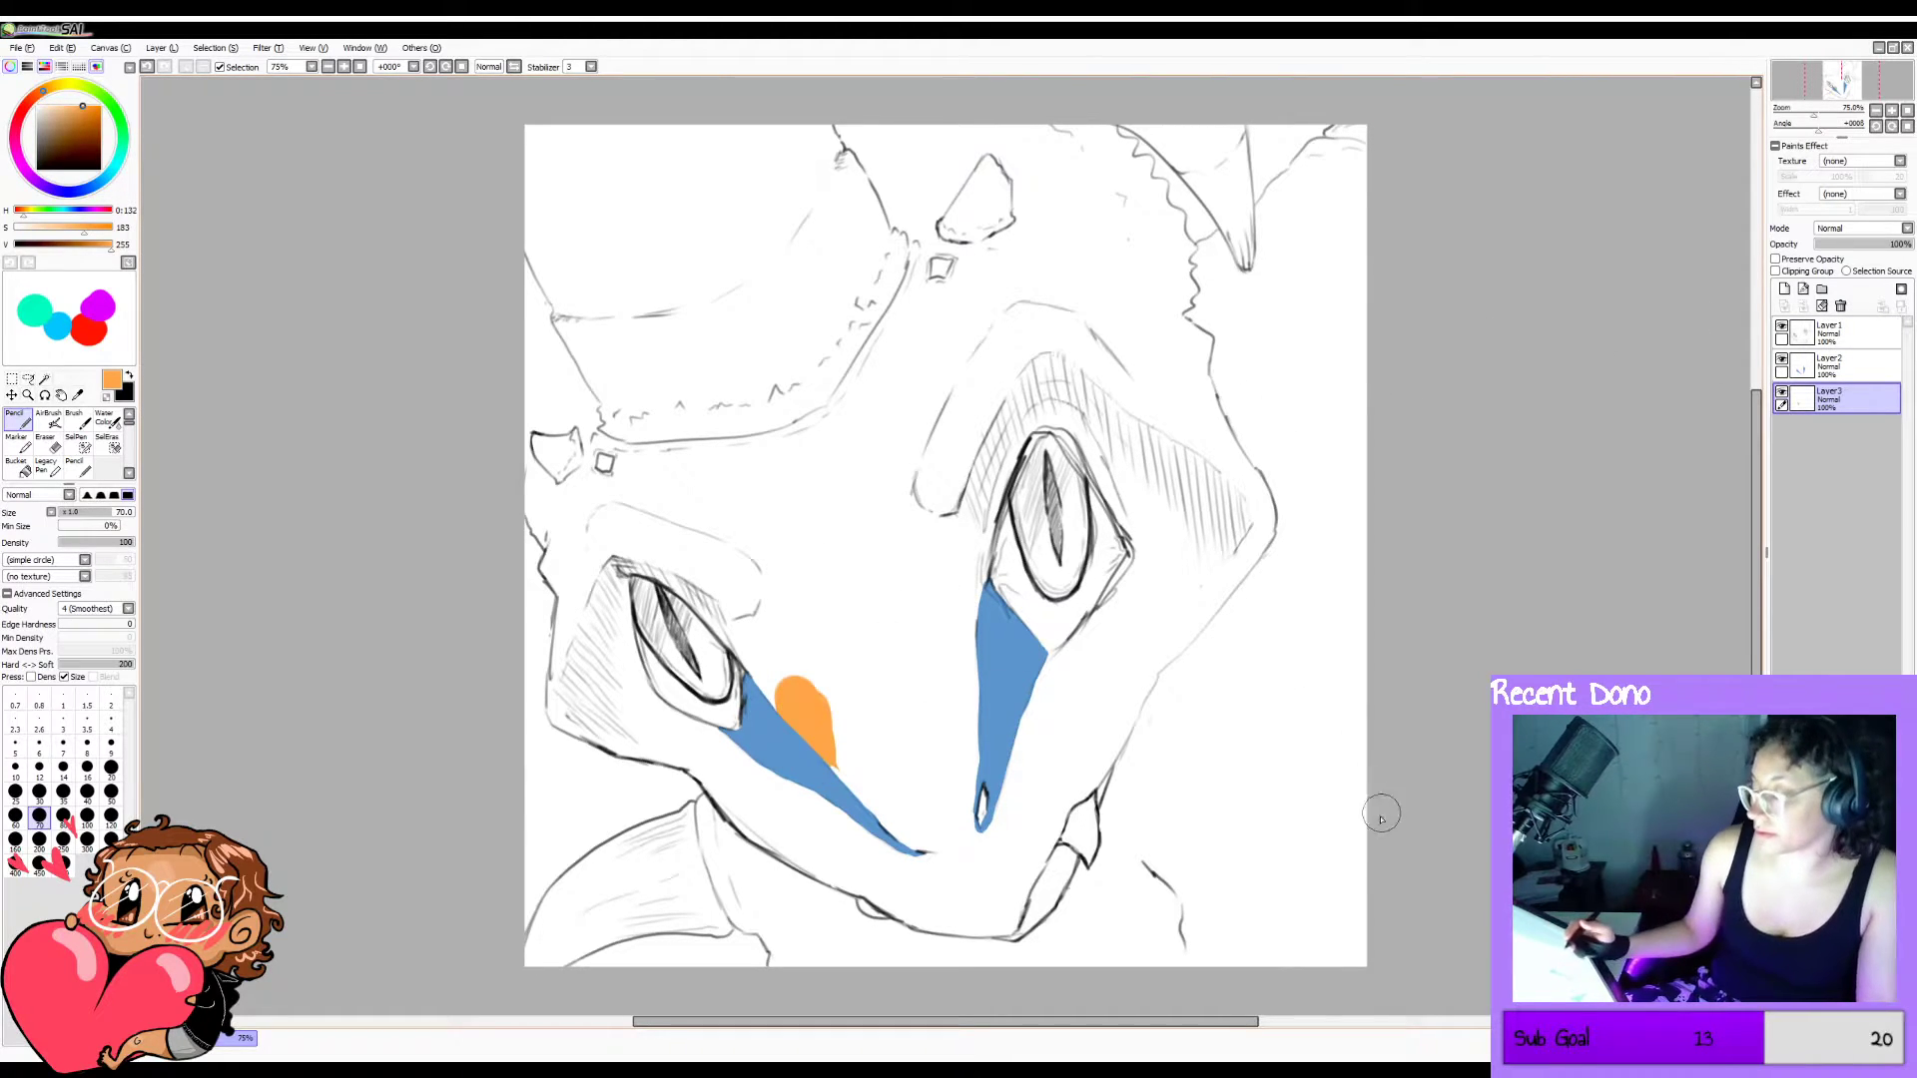
drag(48, 92, 35, 94)
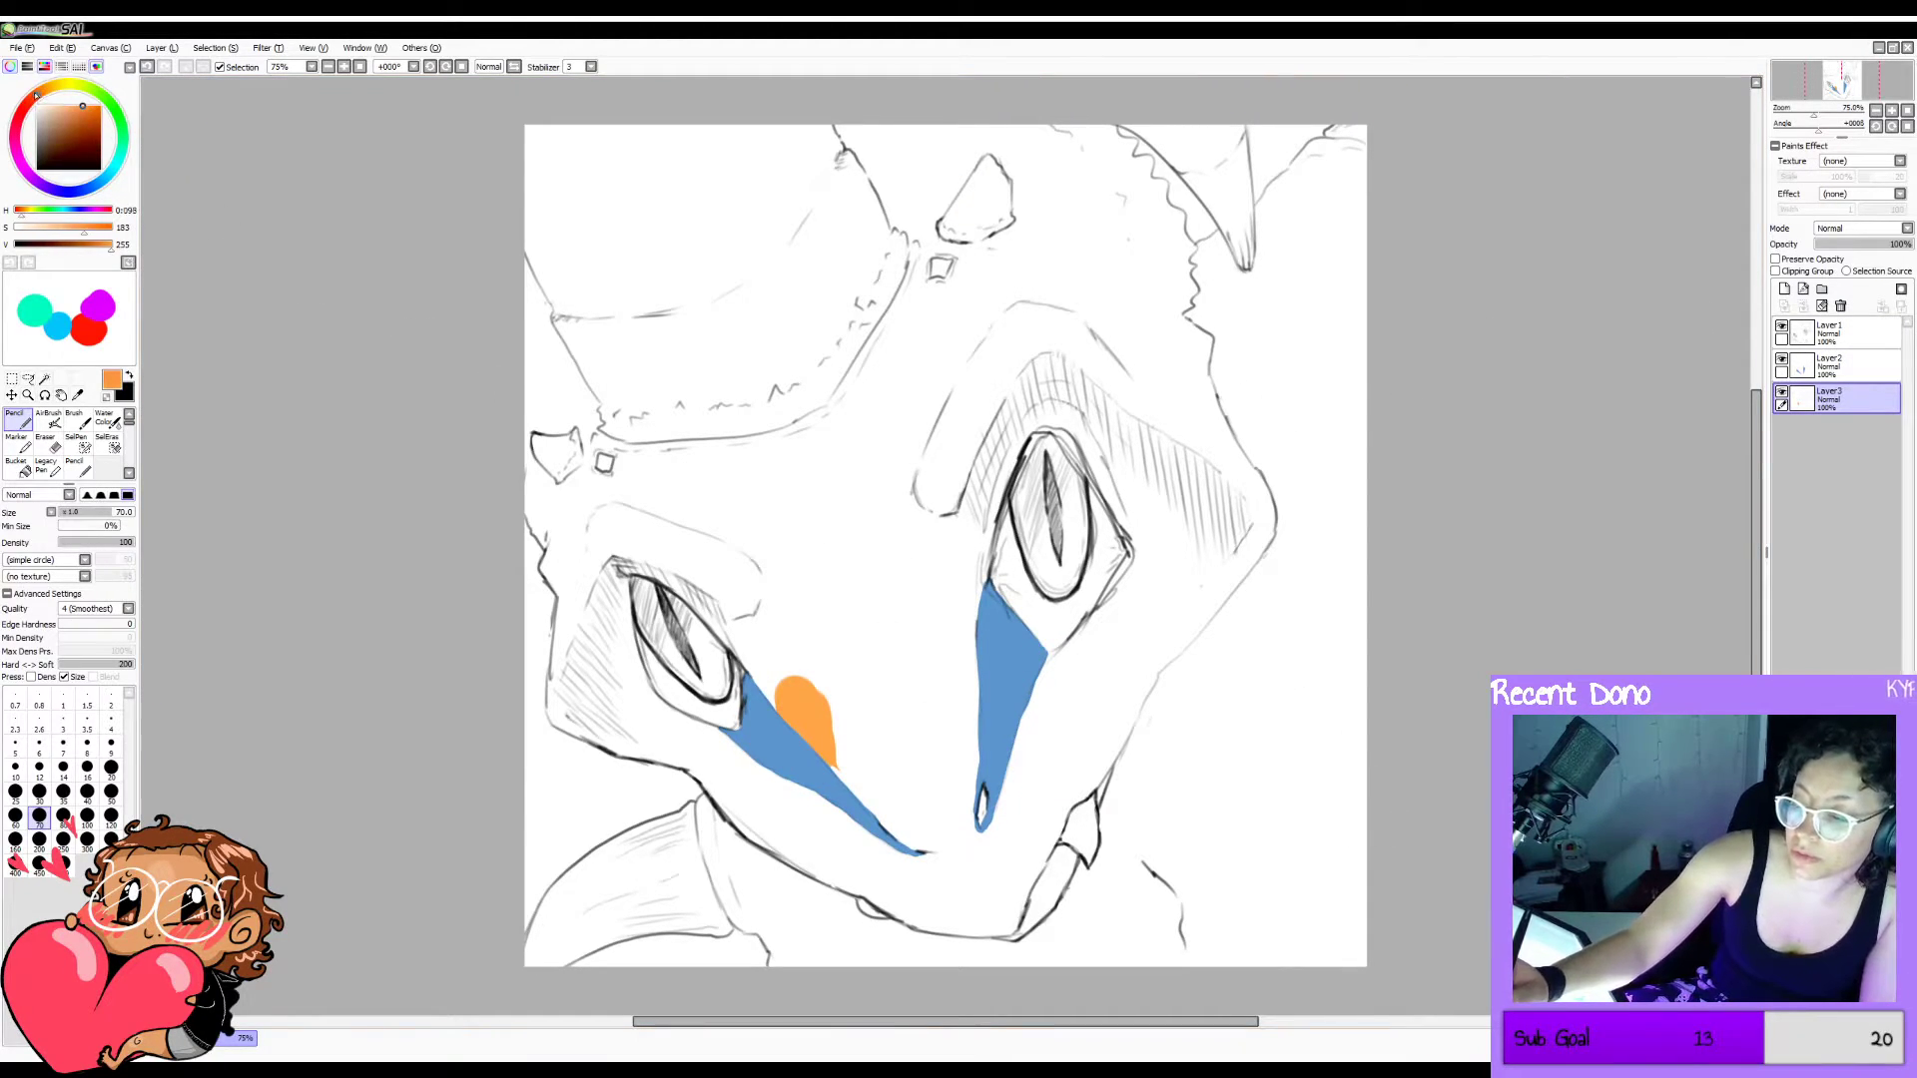
key(ctrl+z)
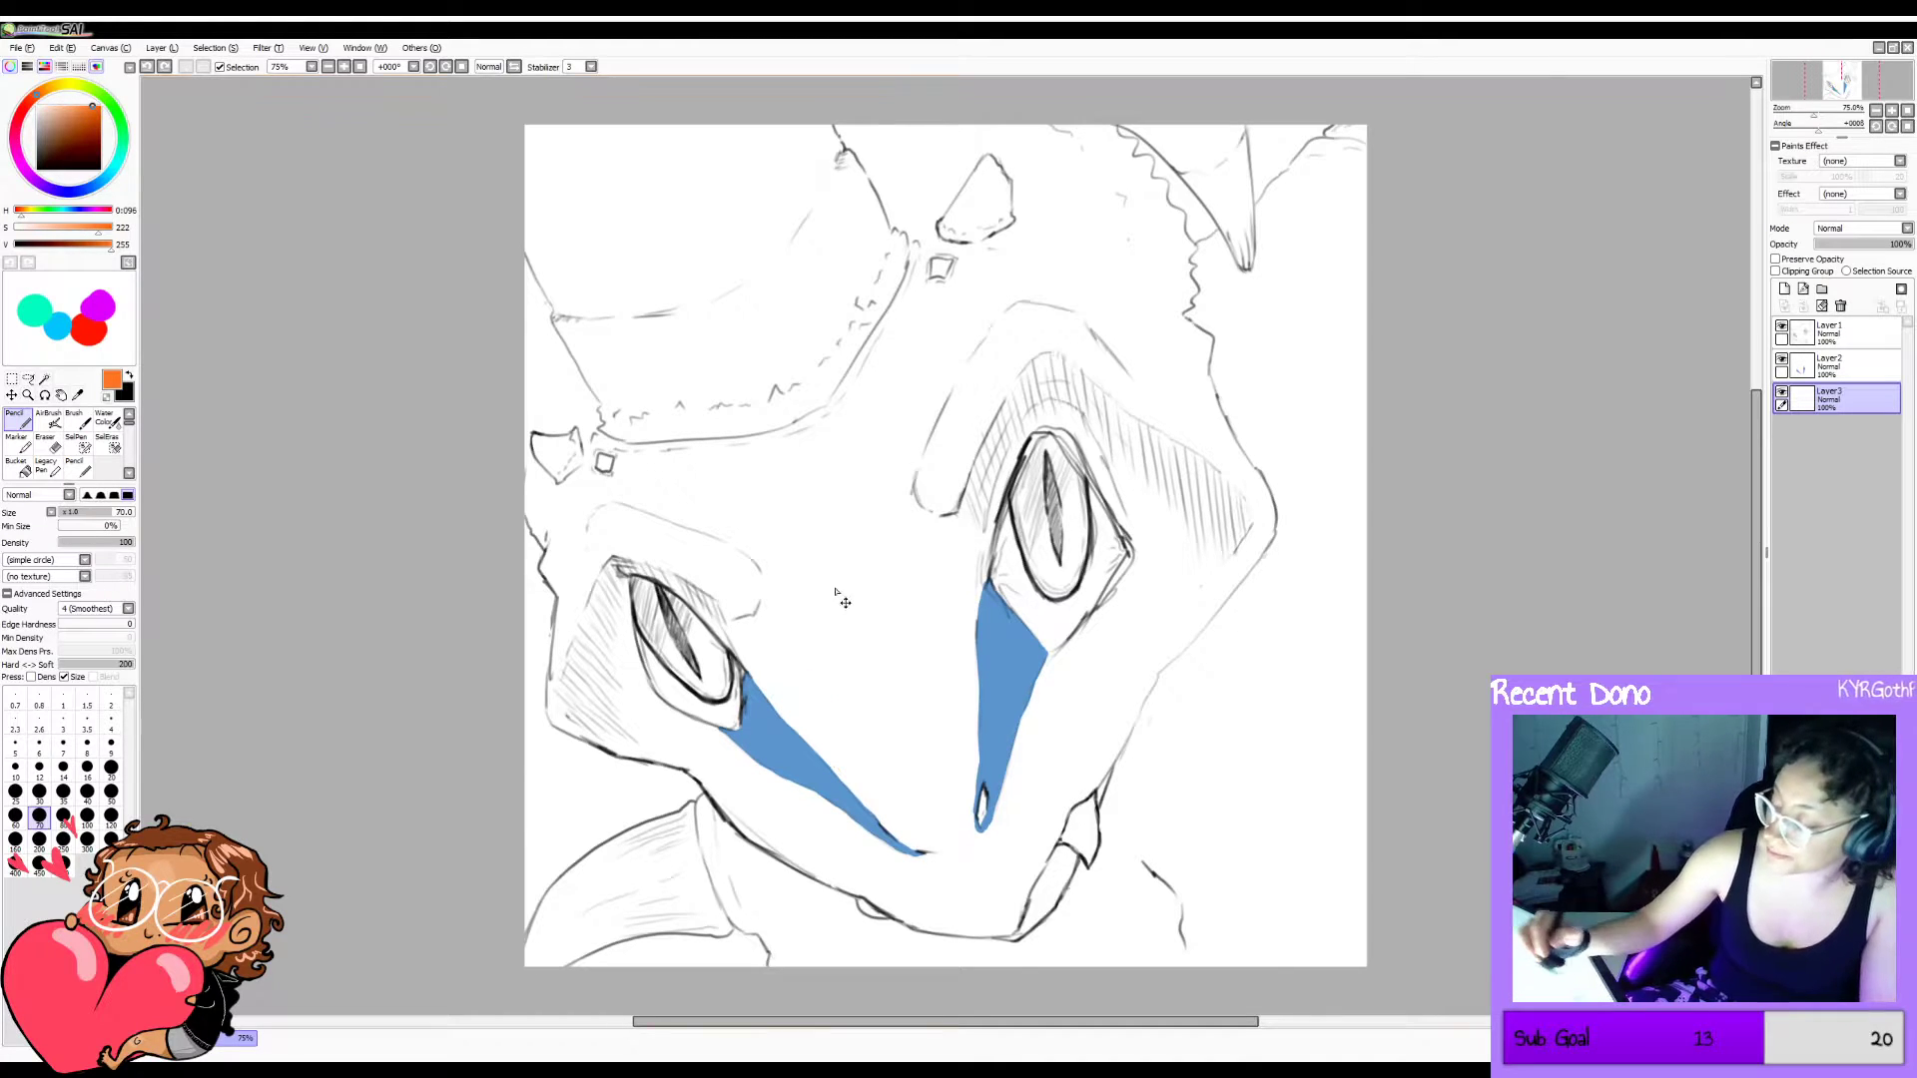
mouse_move(794, 689)
mouse_down()
mouse_move(819, 744)
mouse_move(859, 734)
mouse_up()
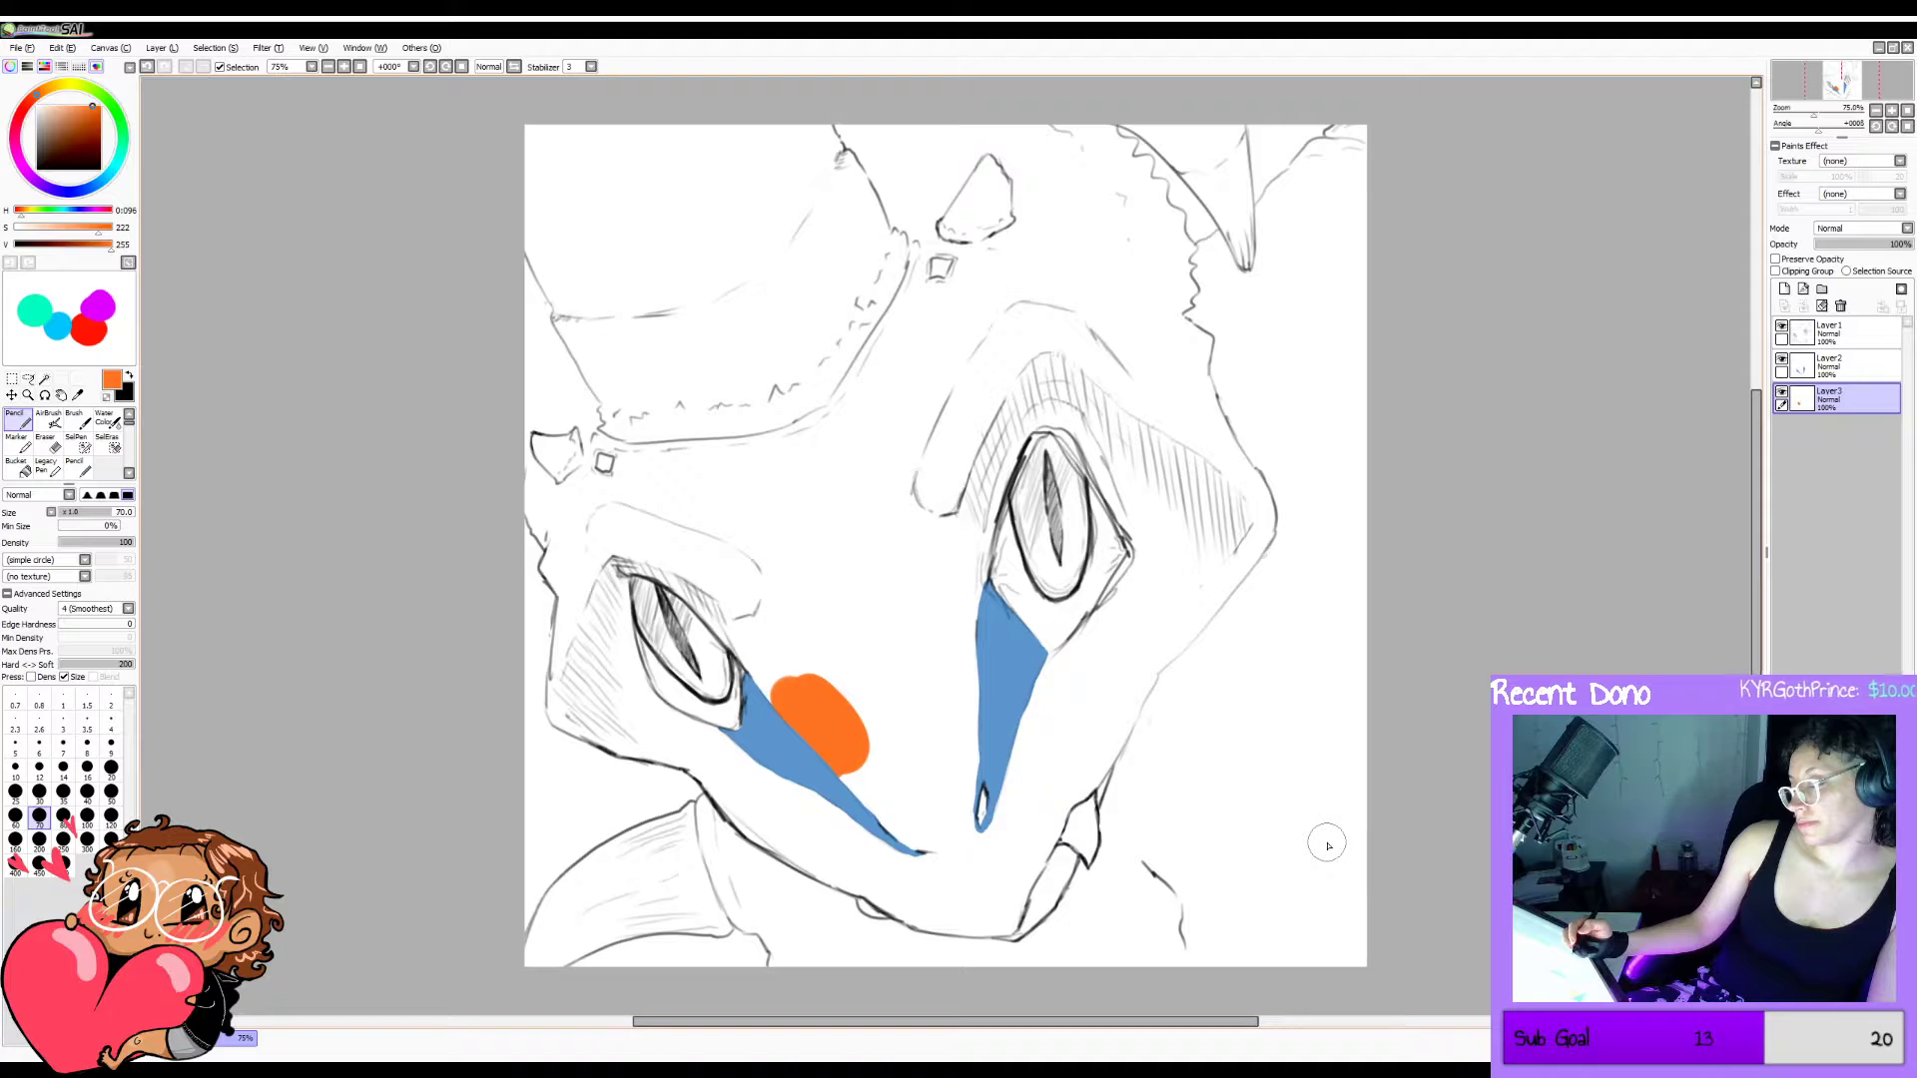
Paint an orange edge along the left eye's upper lid and down the inner side of its blue stripe to the nostril.
mouse_move(794, 664)
mouse_down()
mouse_move(786, 709)
mouse_move(760, 677)
mouse_move(789, 714)
mouse_move(714, 629)
mouse_up()
key(ctrl+z)
drag(622, 572, 685, 599)
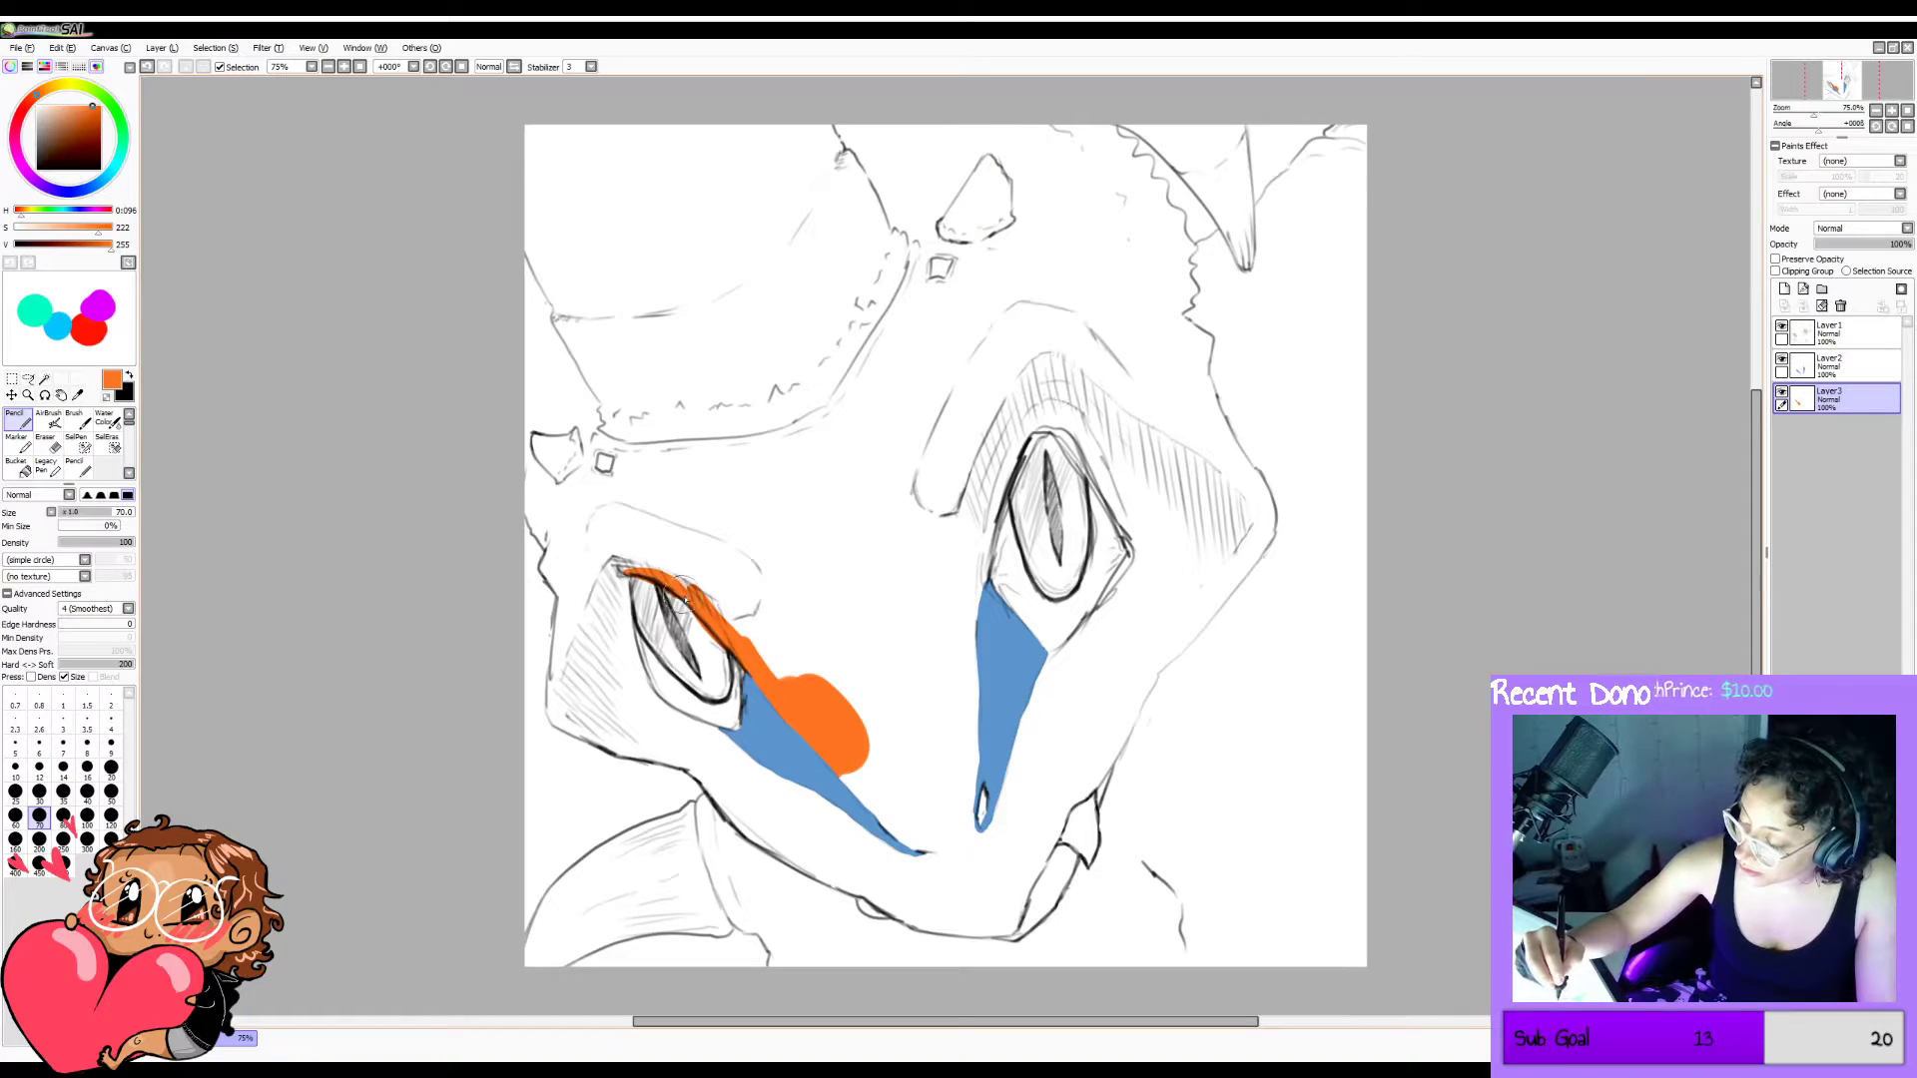
drag(853, 764, 923, 857)
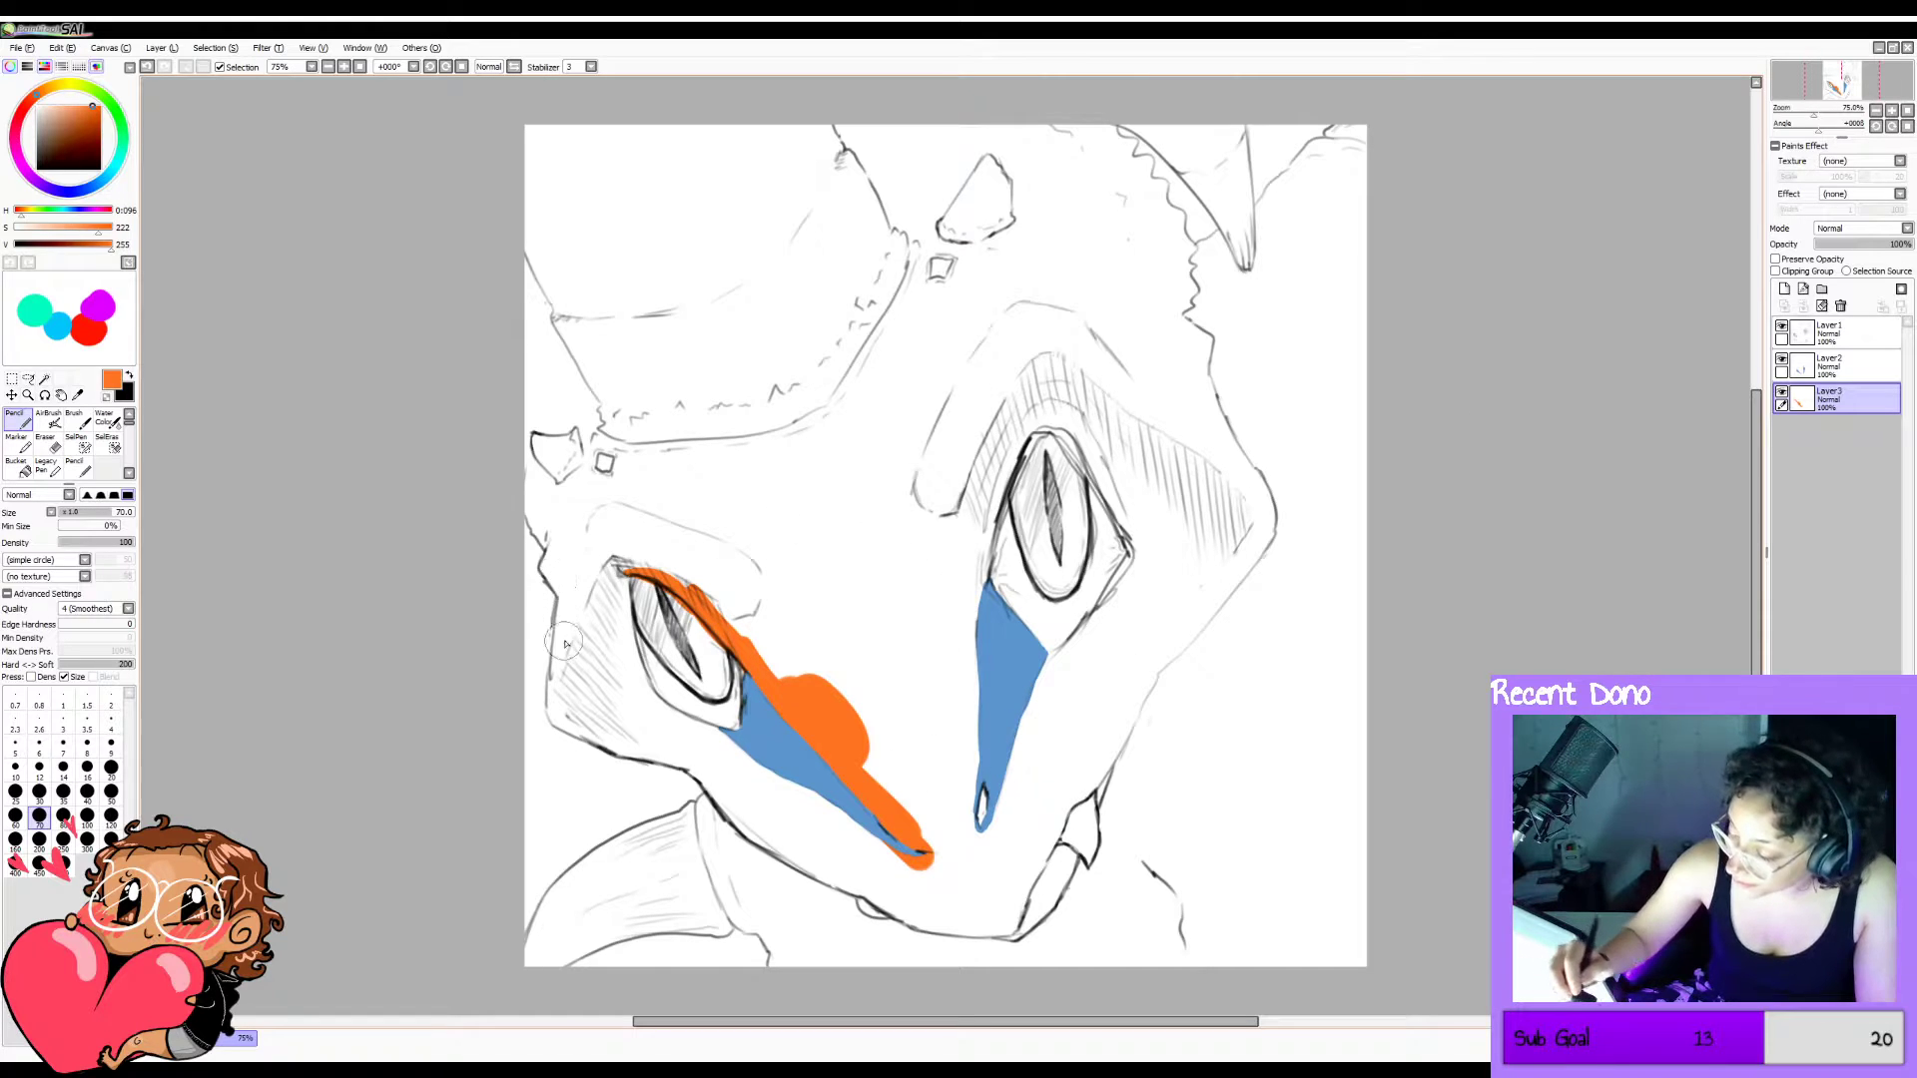
Trace the left cheek's outer edge in orange down to the jaw, with the Pencil's minimum size at 11%.
mouse_move(564, 627)
mouse_down()
mouse_move(562, 602)
mouse_move(554, 730)
mouse_move(597, 747)
mouse_up()
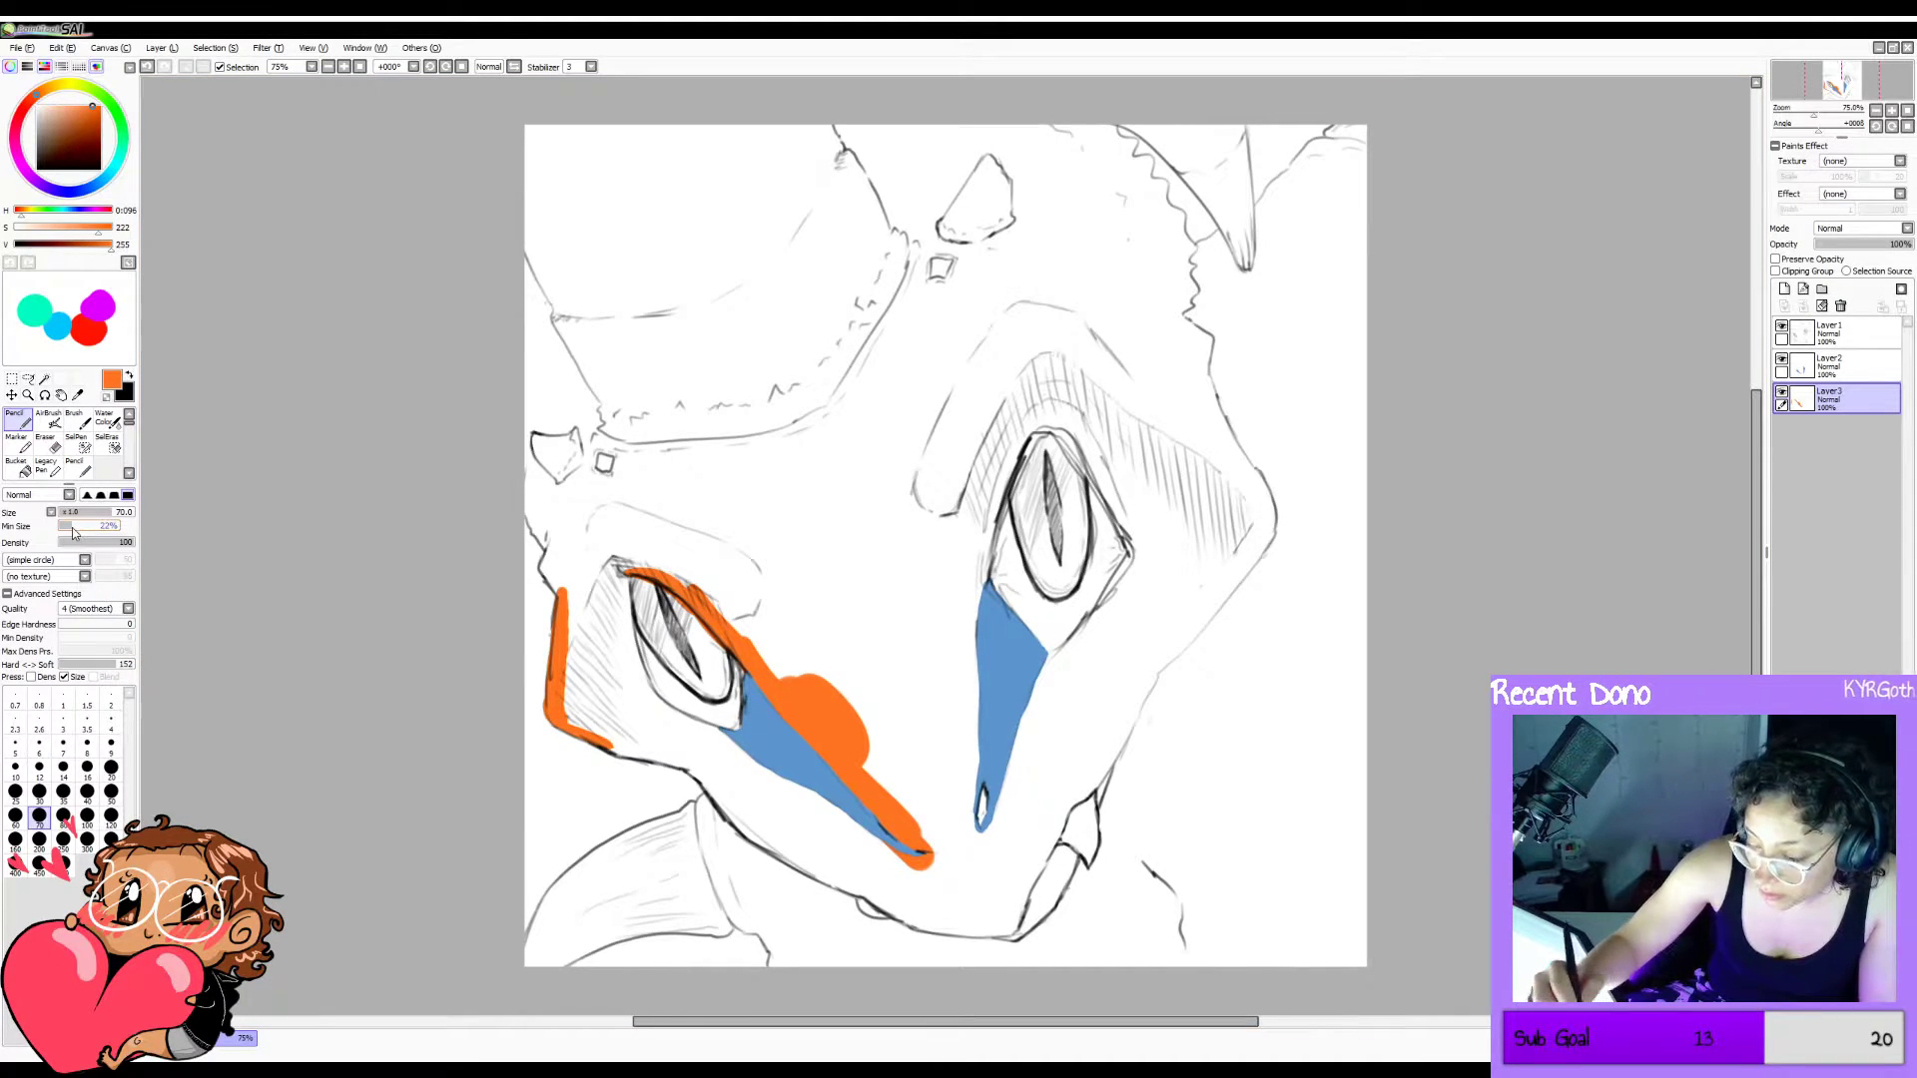
drag(589, 724, 670, 772)
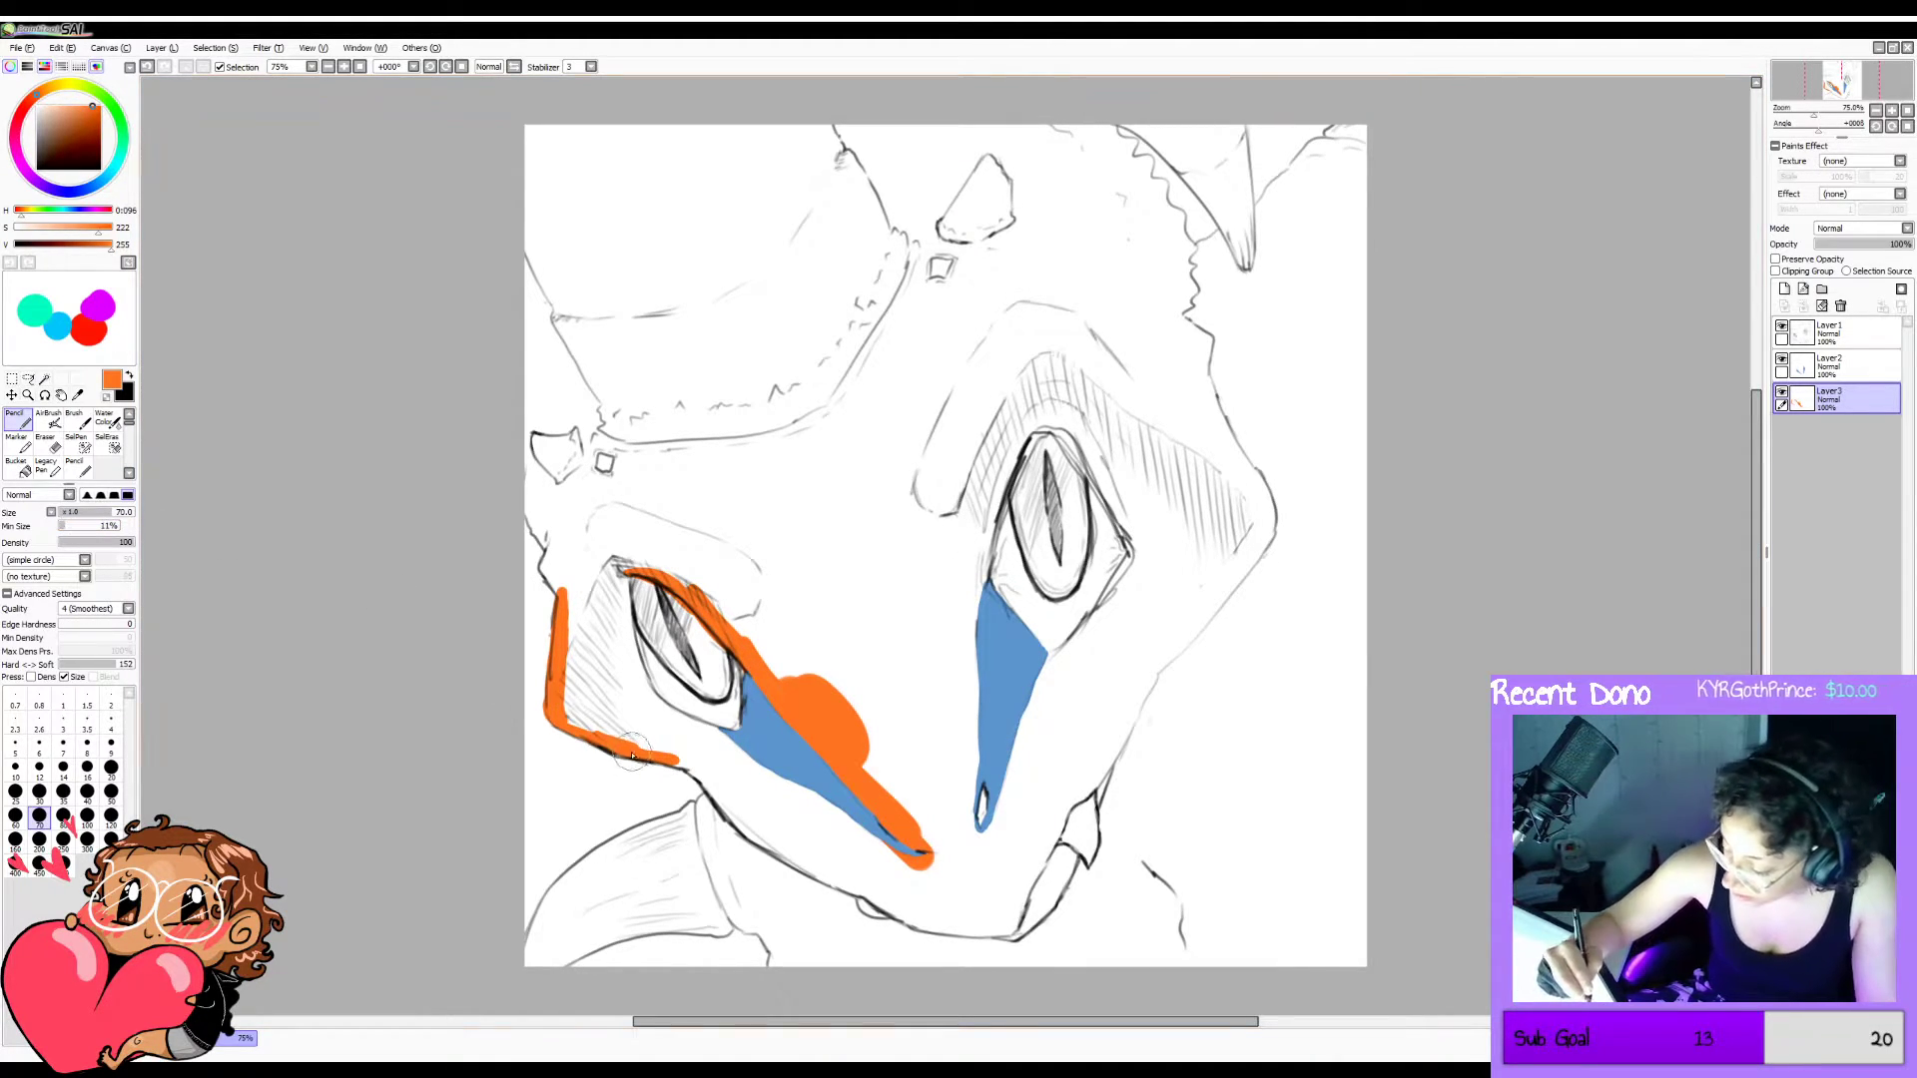
drag(546, 789, 640, 856)
drag(555, 785, 673, 860)
key(ctrl+z)
key(ctrl+z)
key(ctrl+z)
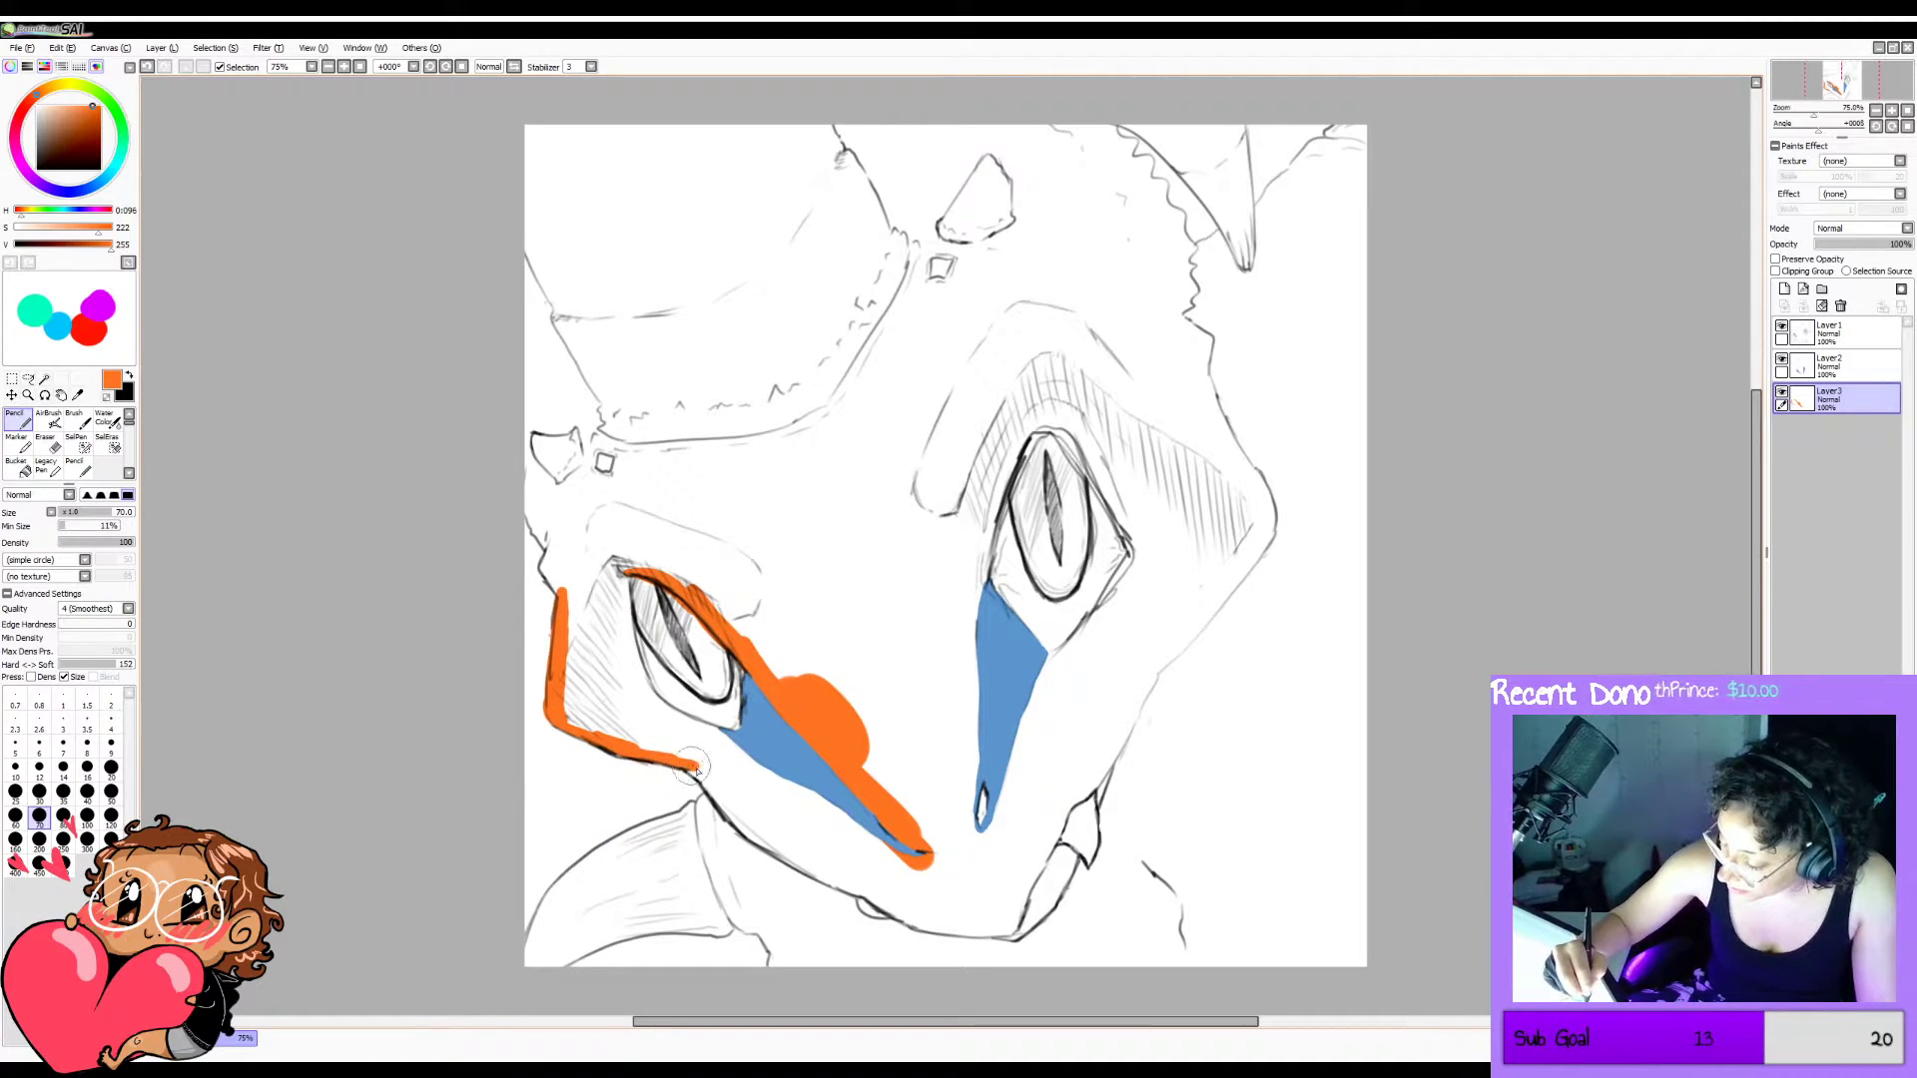
Continue the orange outline past the jaw corner down the neck to the canvas's lower edge, reducing the Pencil to size 30.
mouse_move(683, 764)
mouse_down()
mouse_move(715, 799)
mouse_move(709, 871)
mouse_move(760, 933)
mouse_up()
key(ctrl+z)
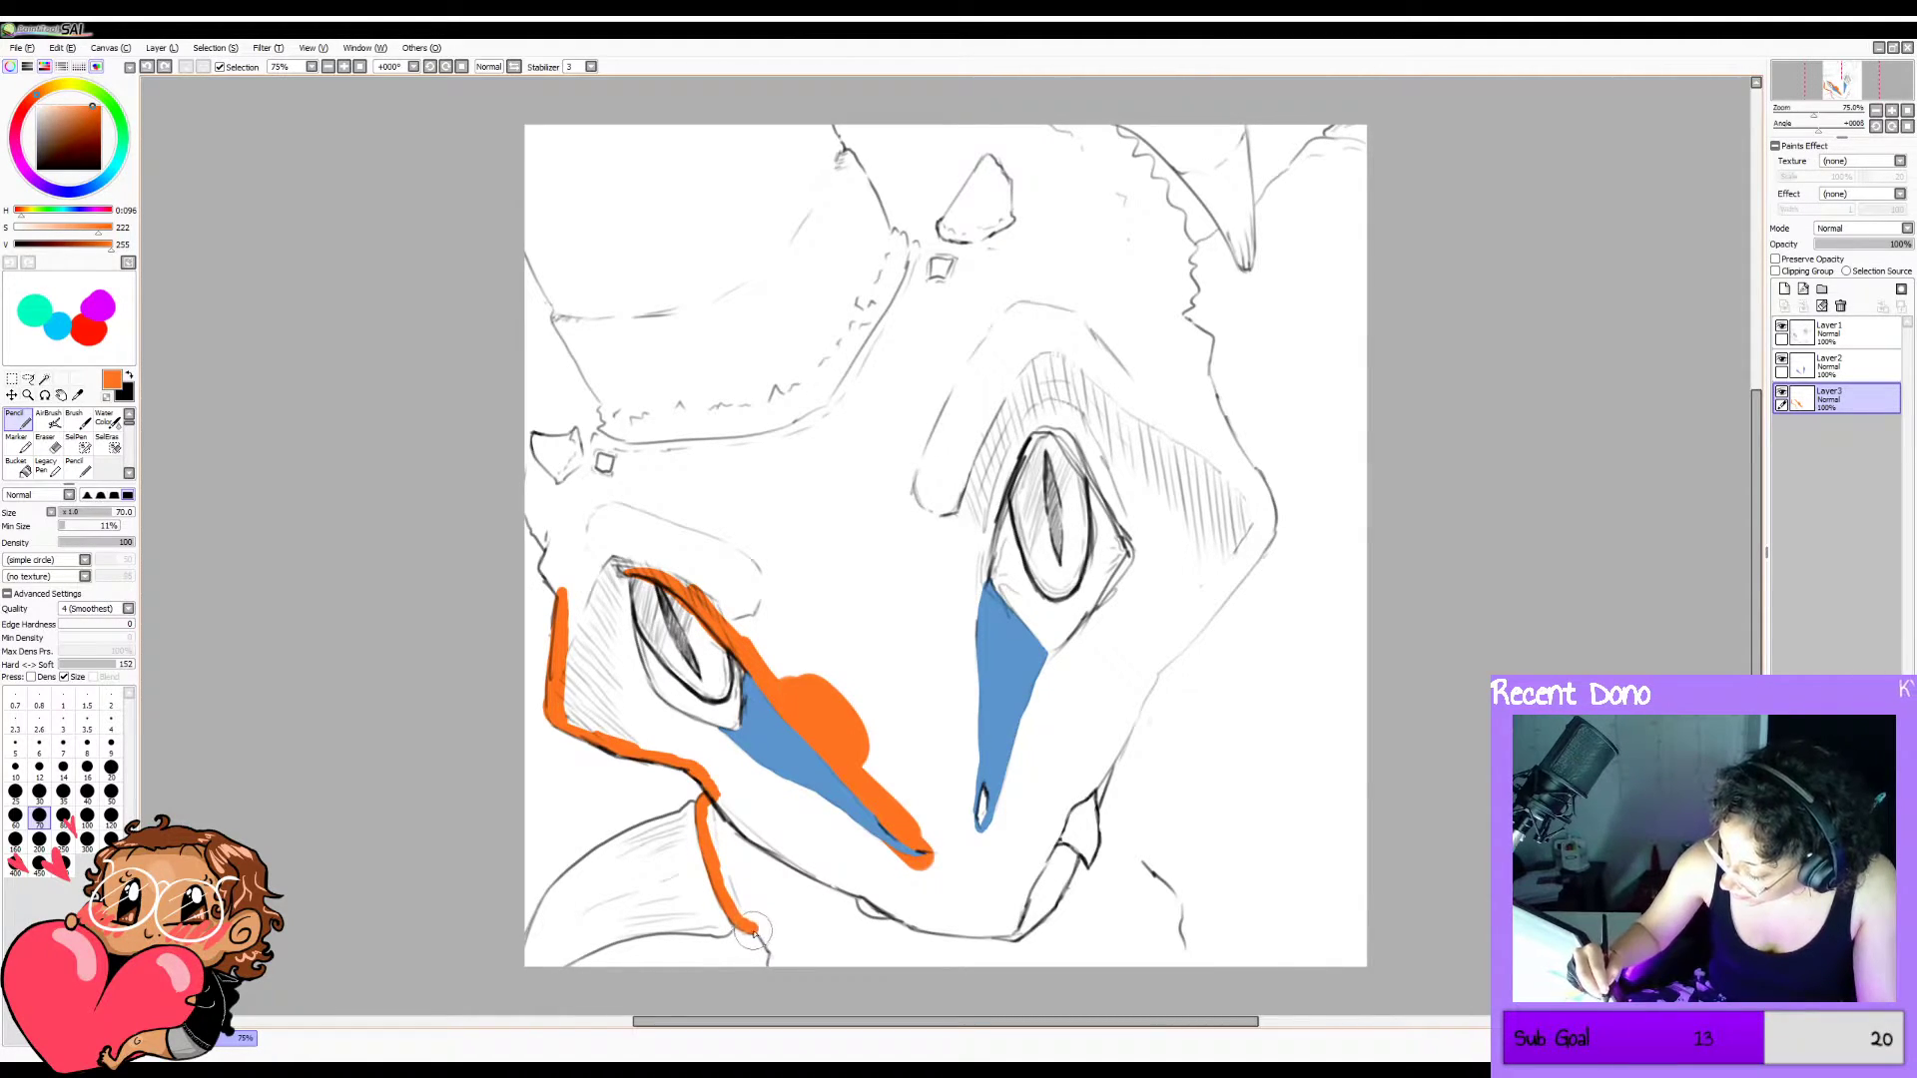
drag(756, 930, 785, 922)
key(ctrl+z)
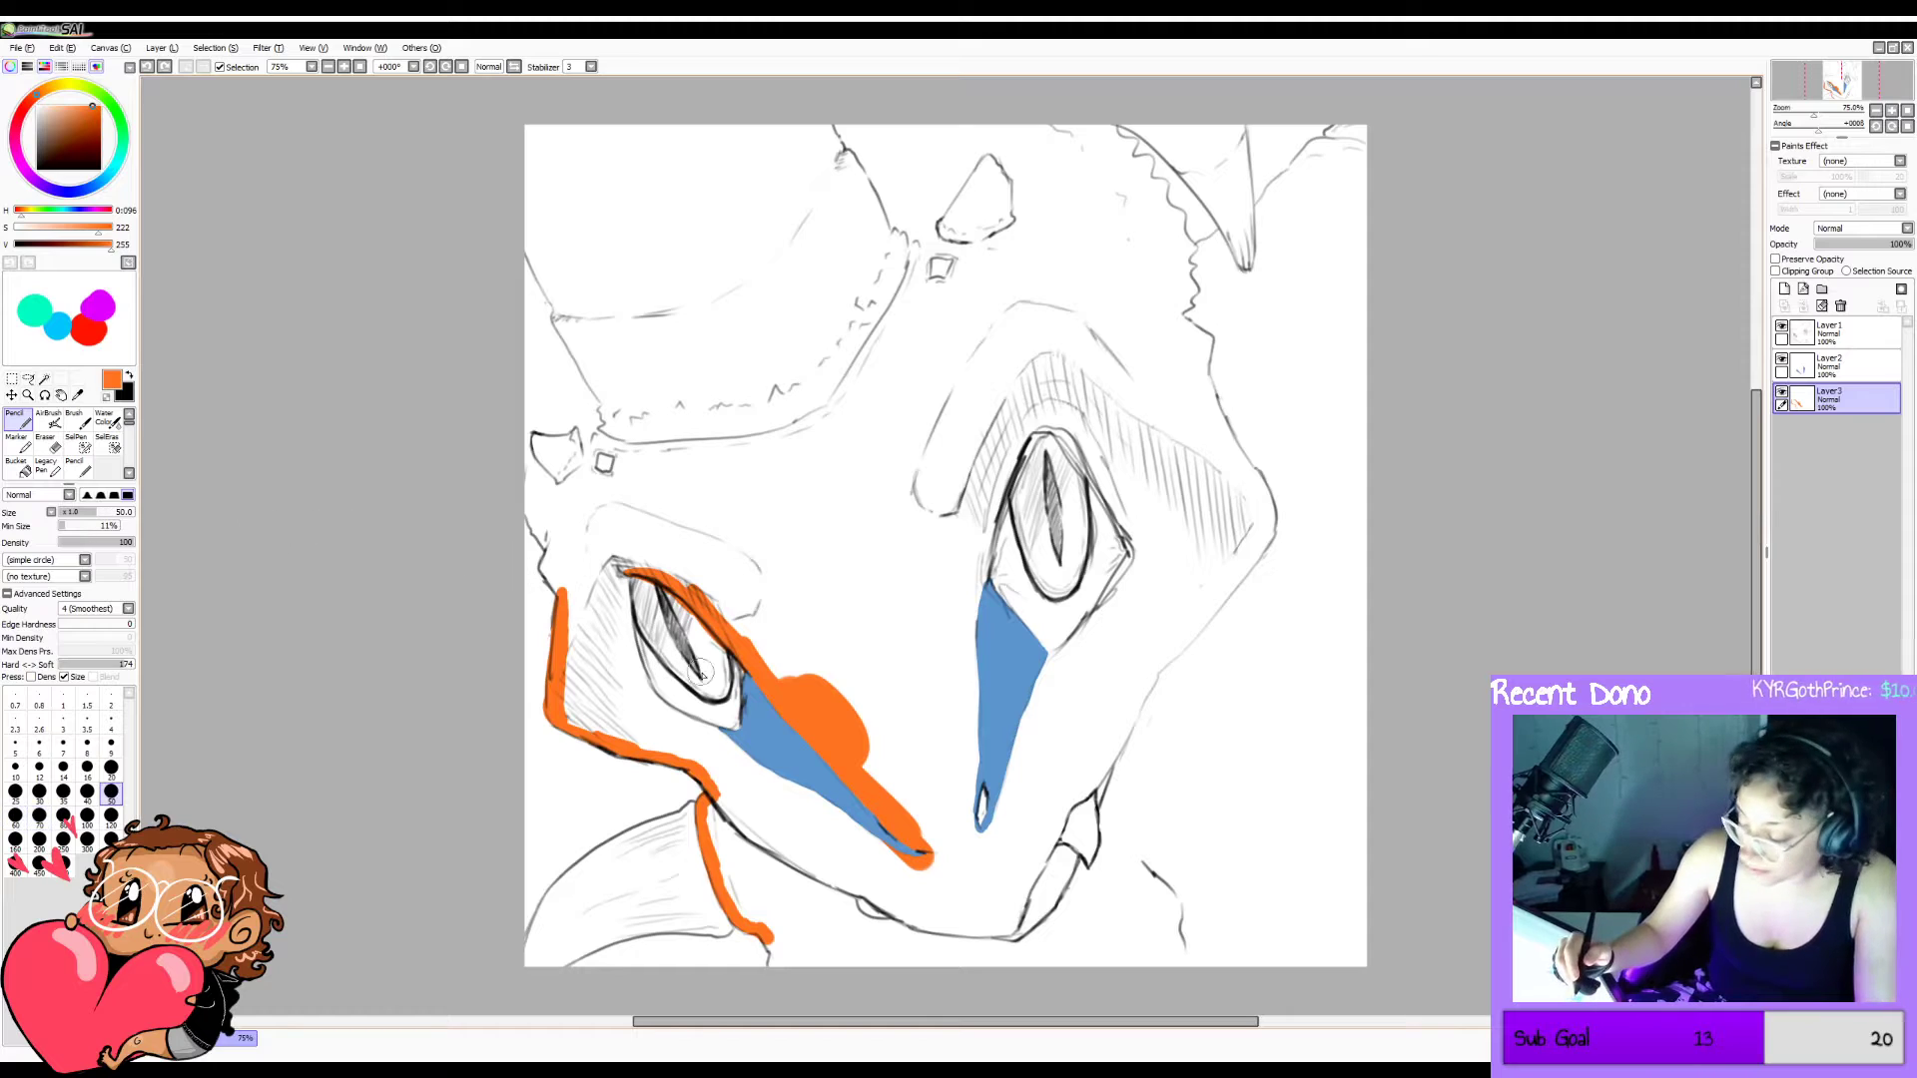
click(39, 792)
key(ctrl+z)
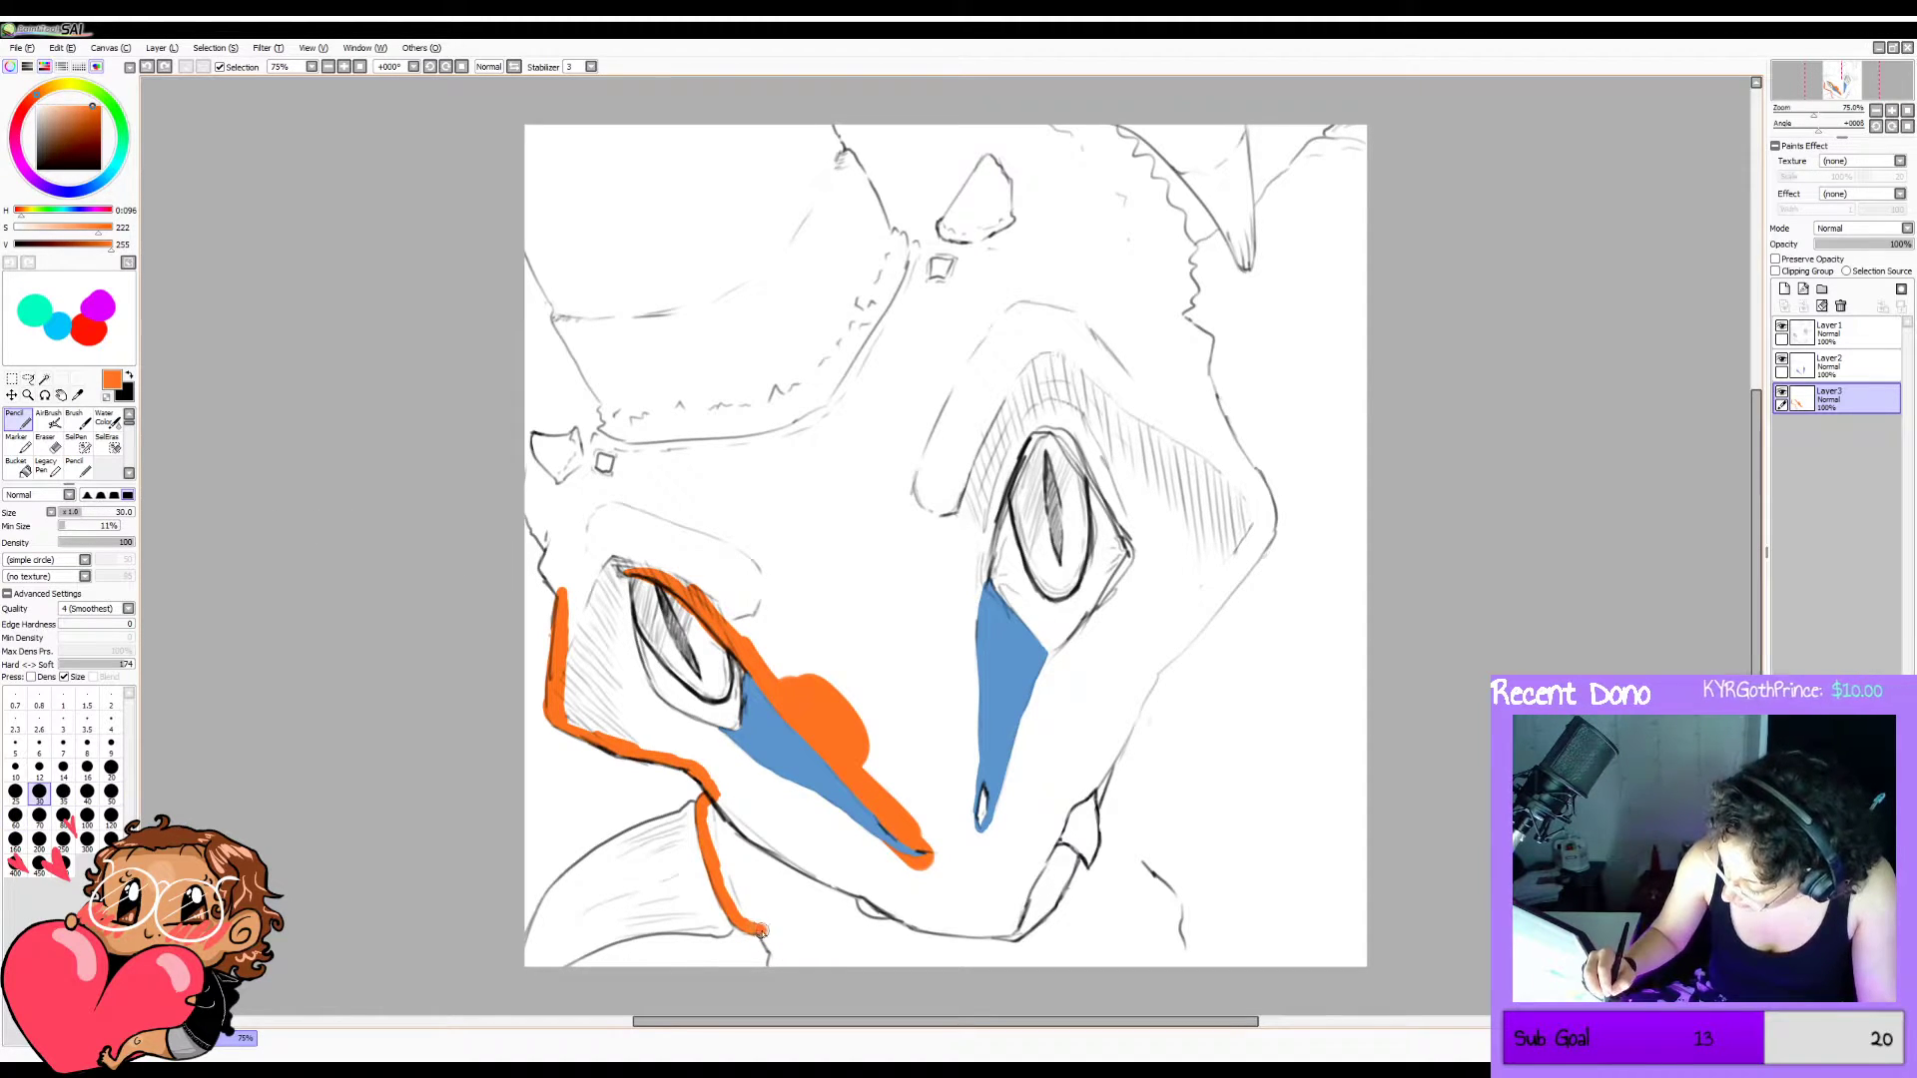
drag(758, 928, 772, 949)
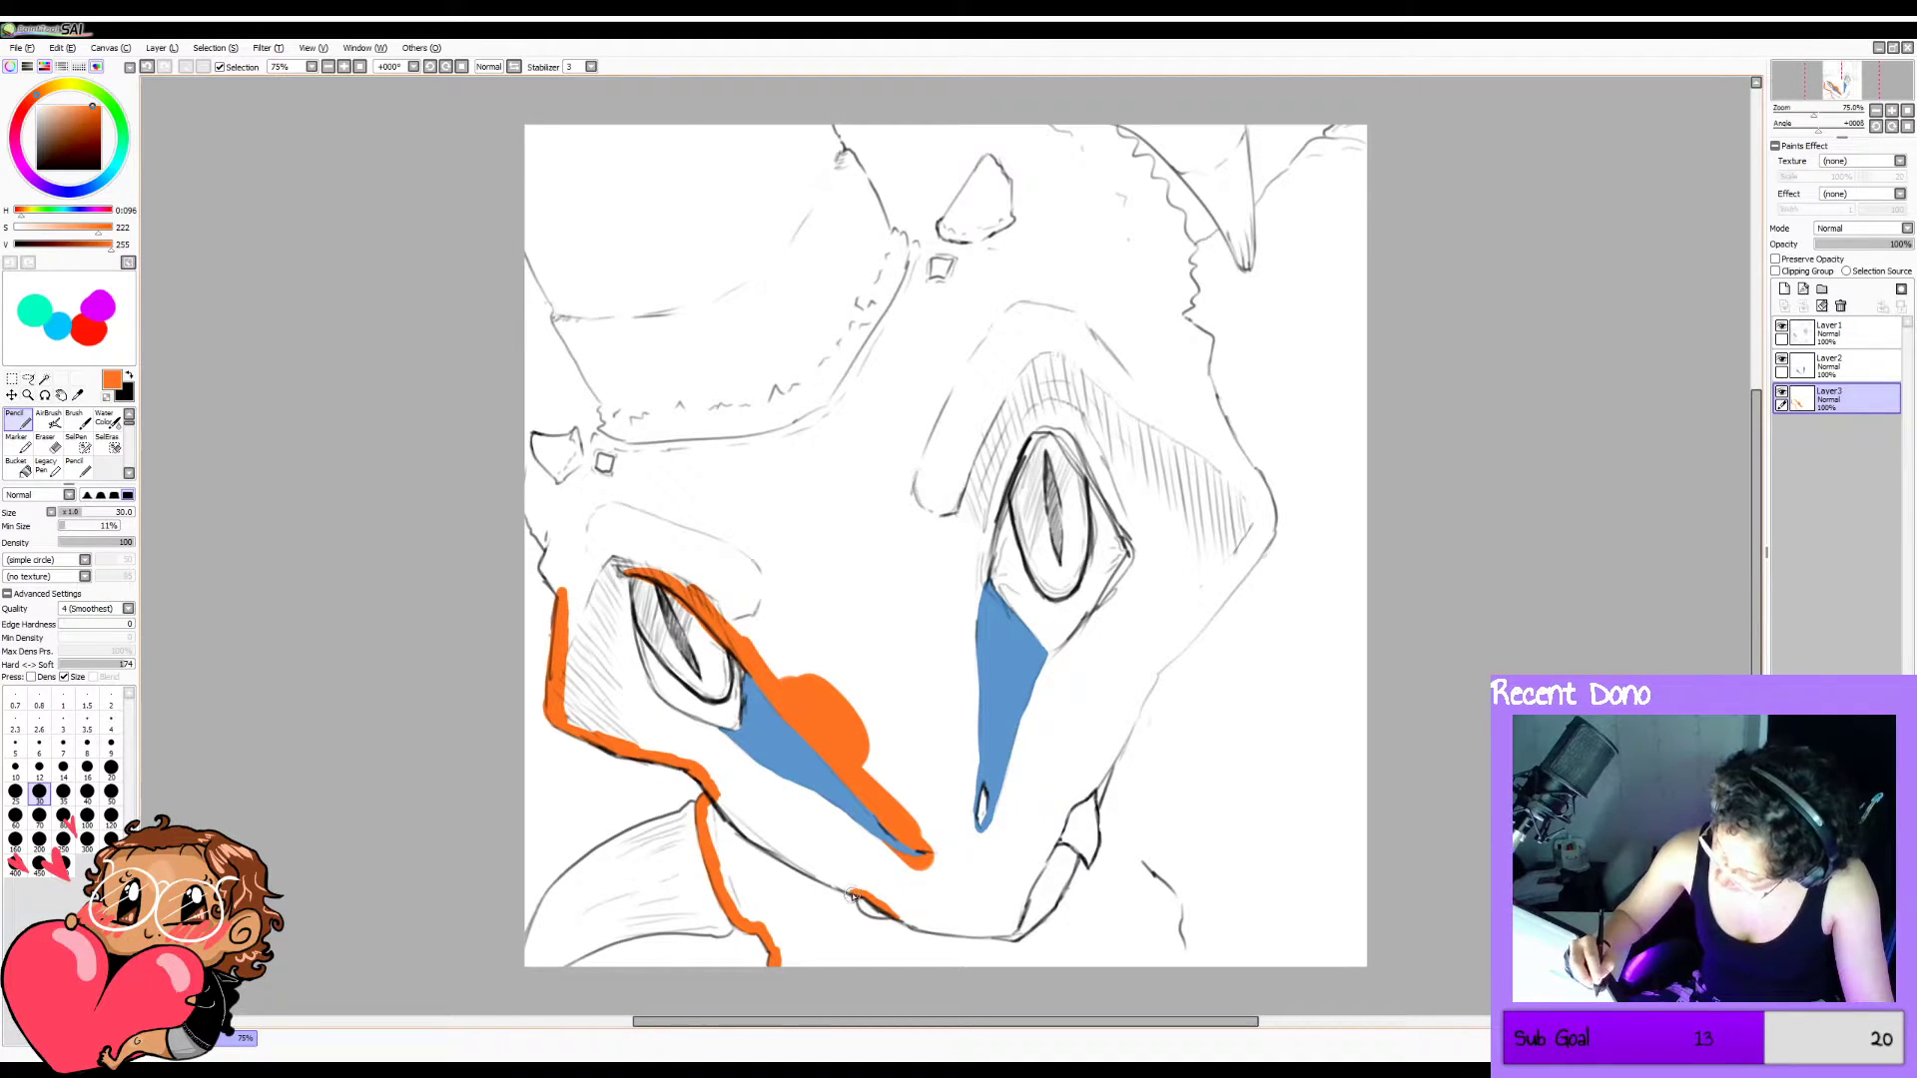
Outline the small tooth on the lower left lip and the larger fang at the mouth's right side in orange.
key(ctrl+z)
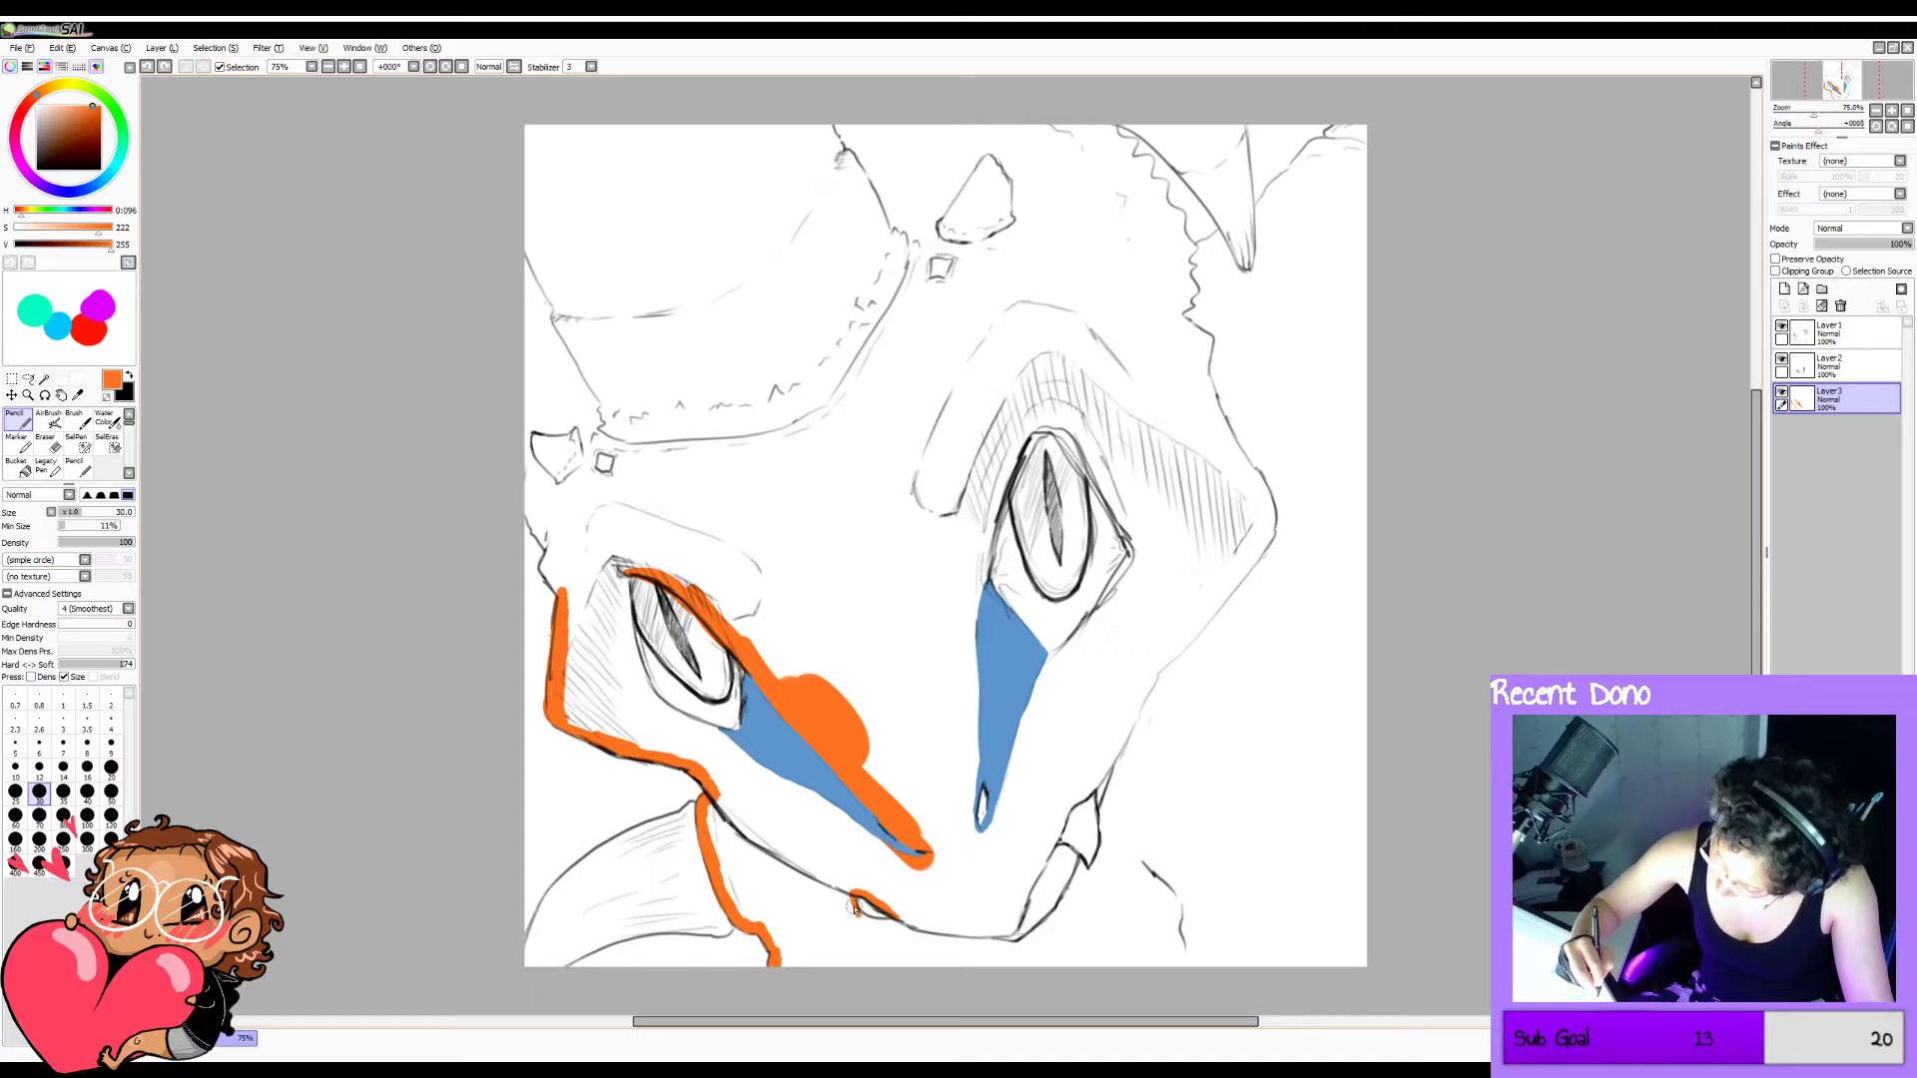
drag(864, 917, 866, 920)
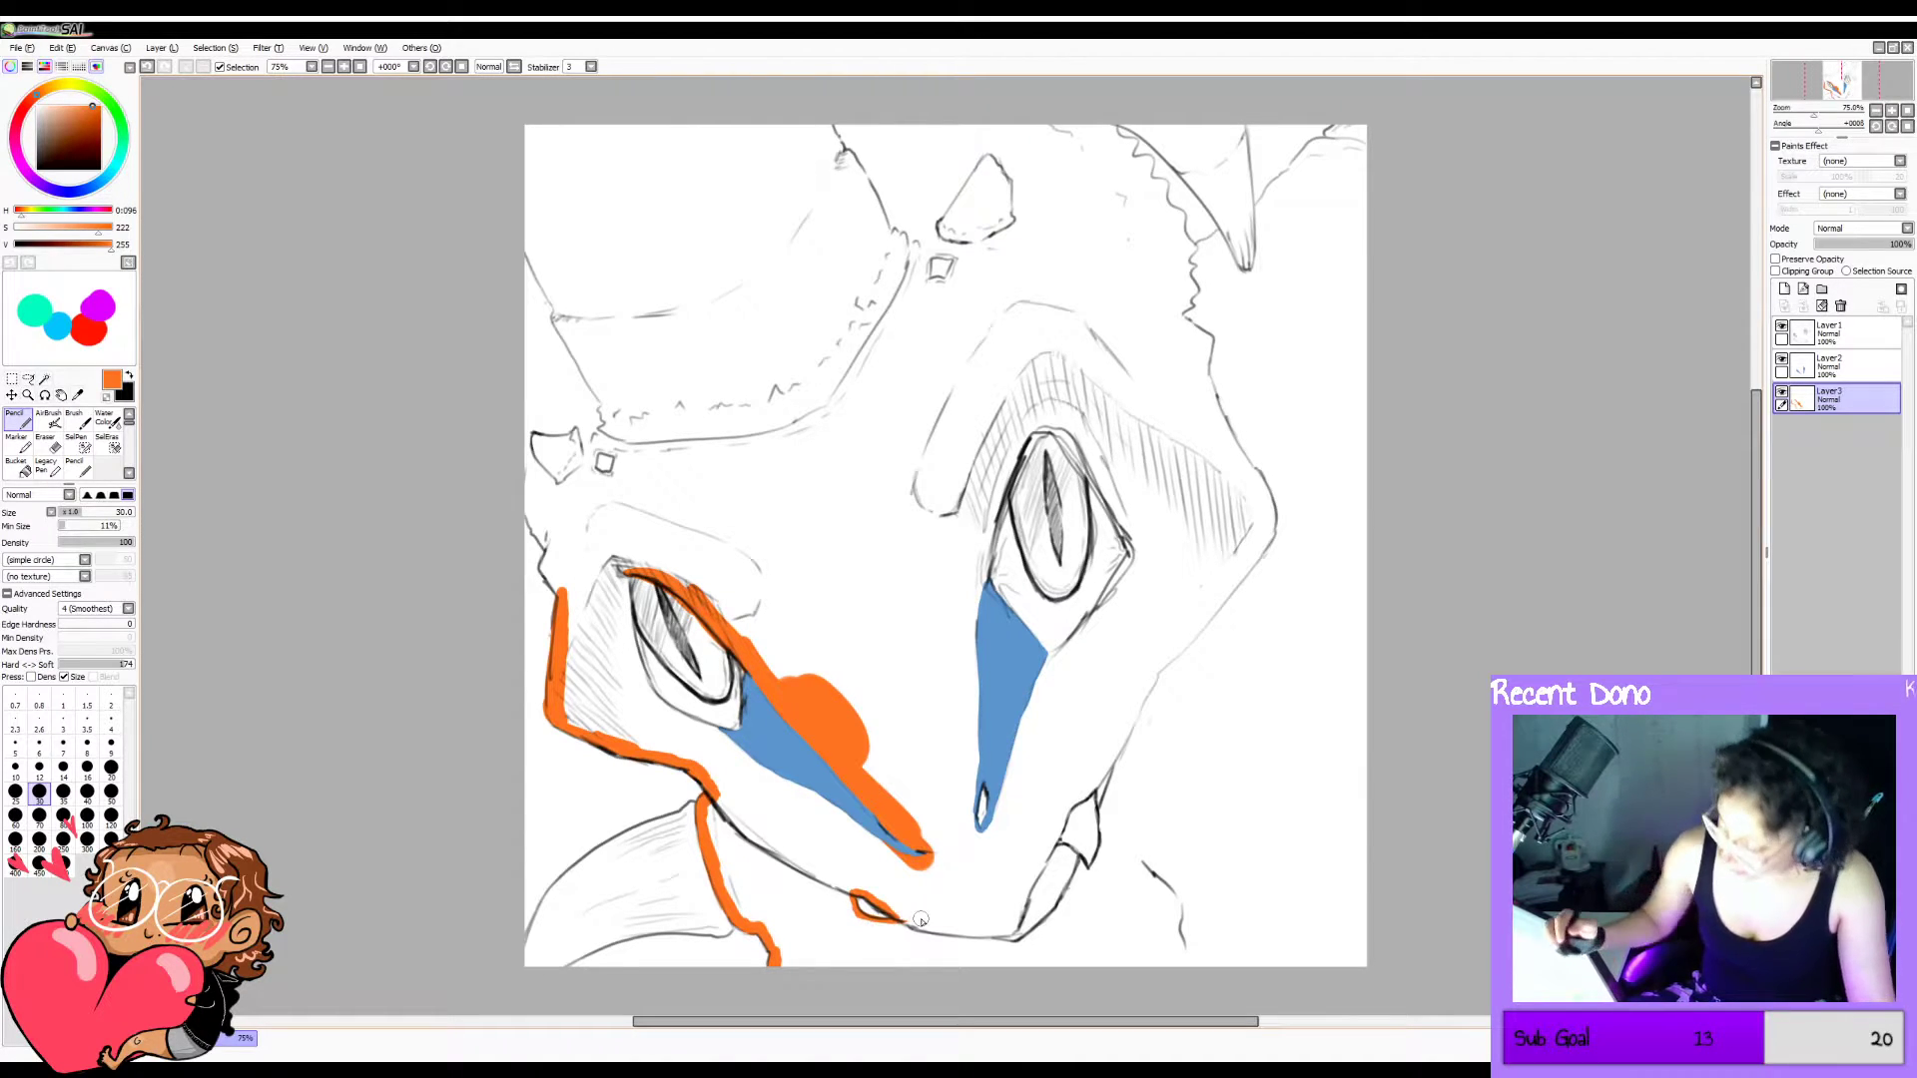
drag(1052, 843, 1101, 783)
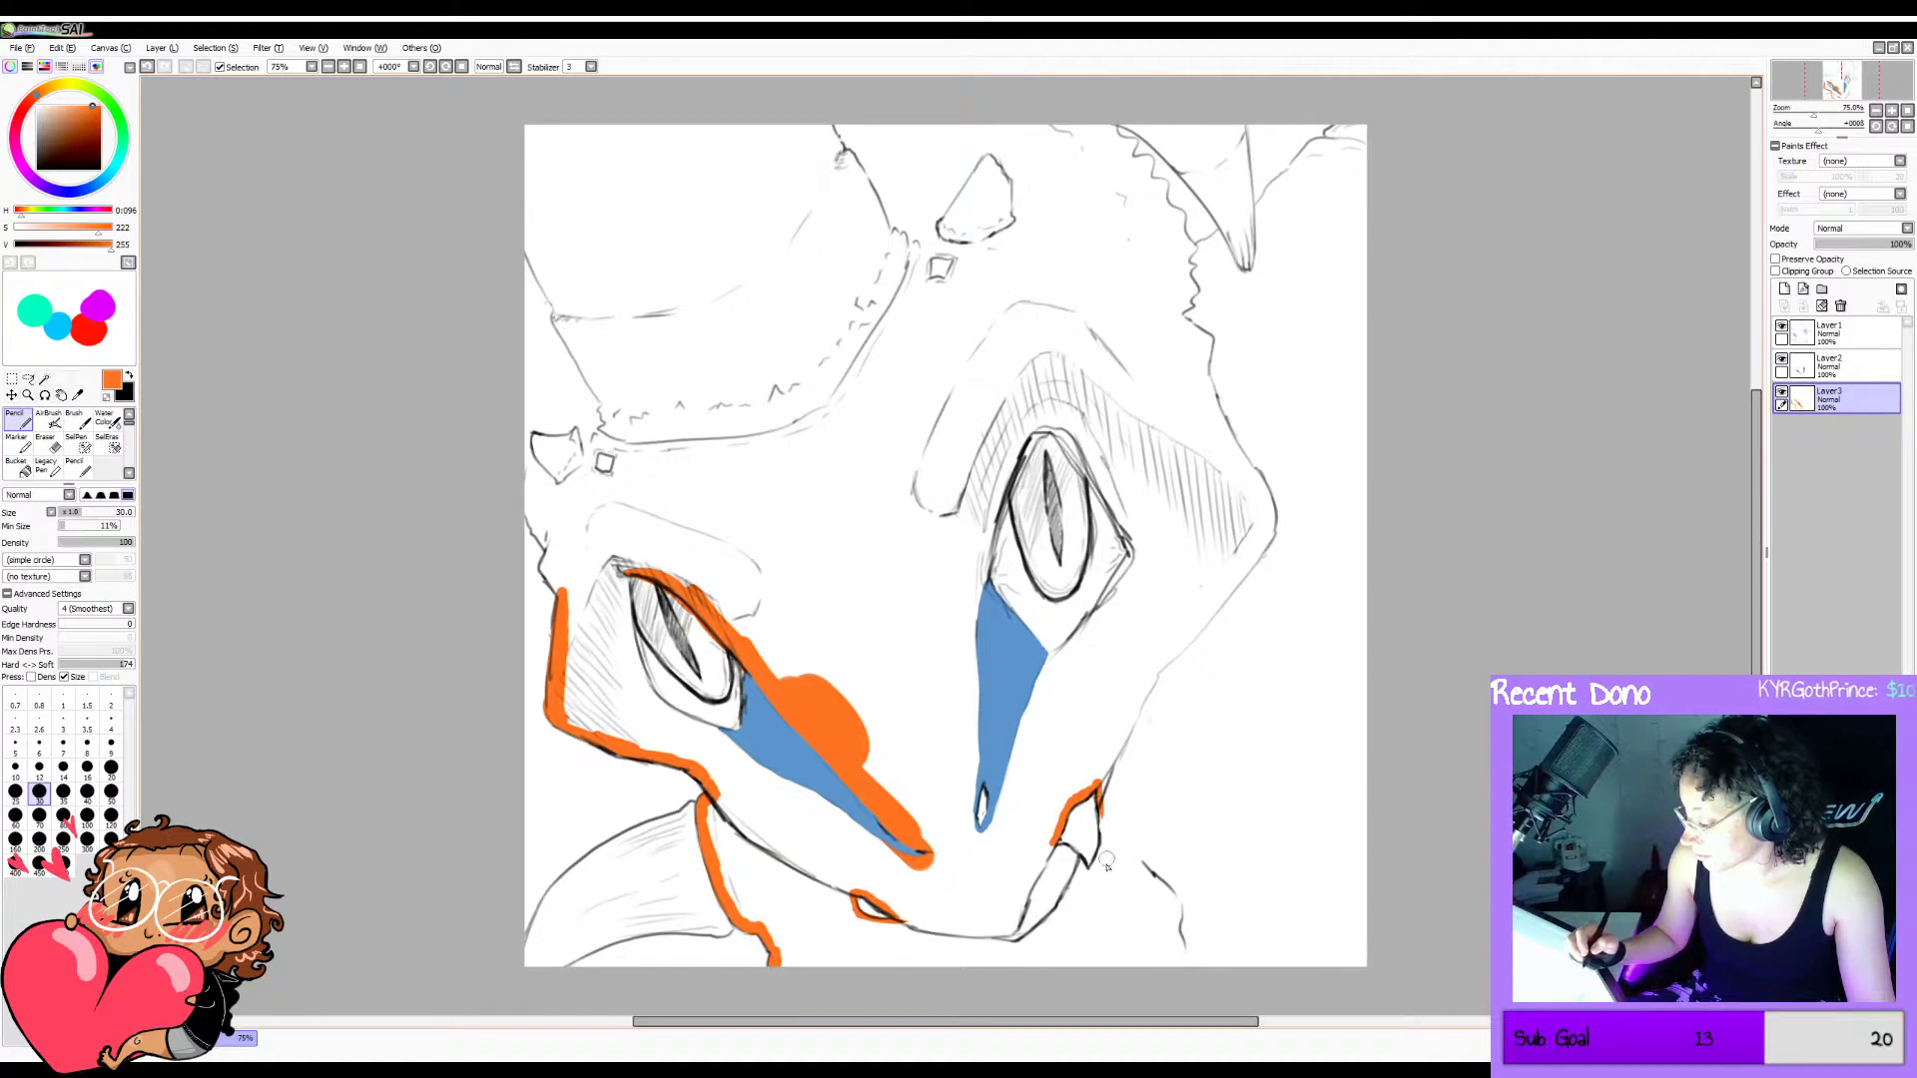
drag(1058, 849, 1083, 867)
key(ctrl+z)
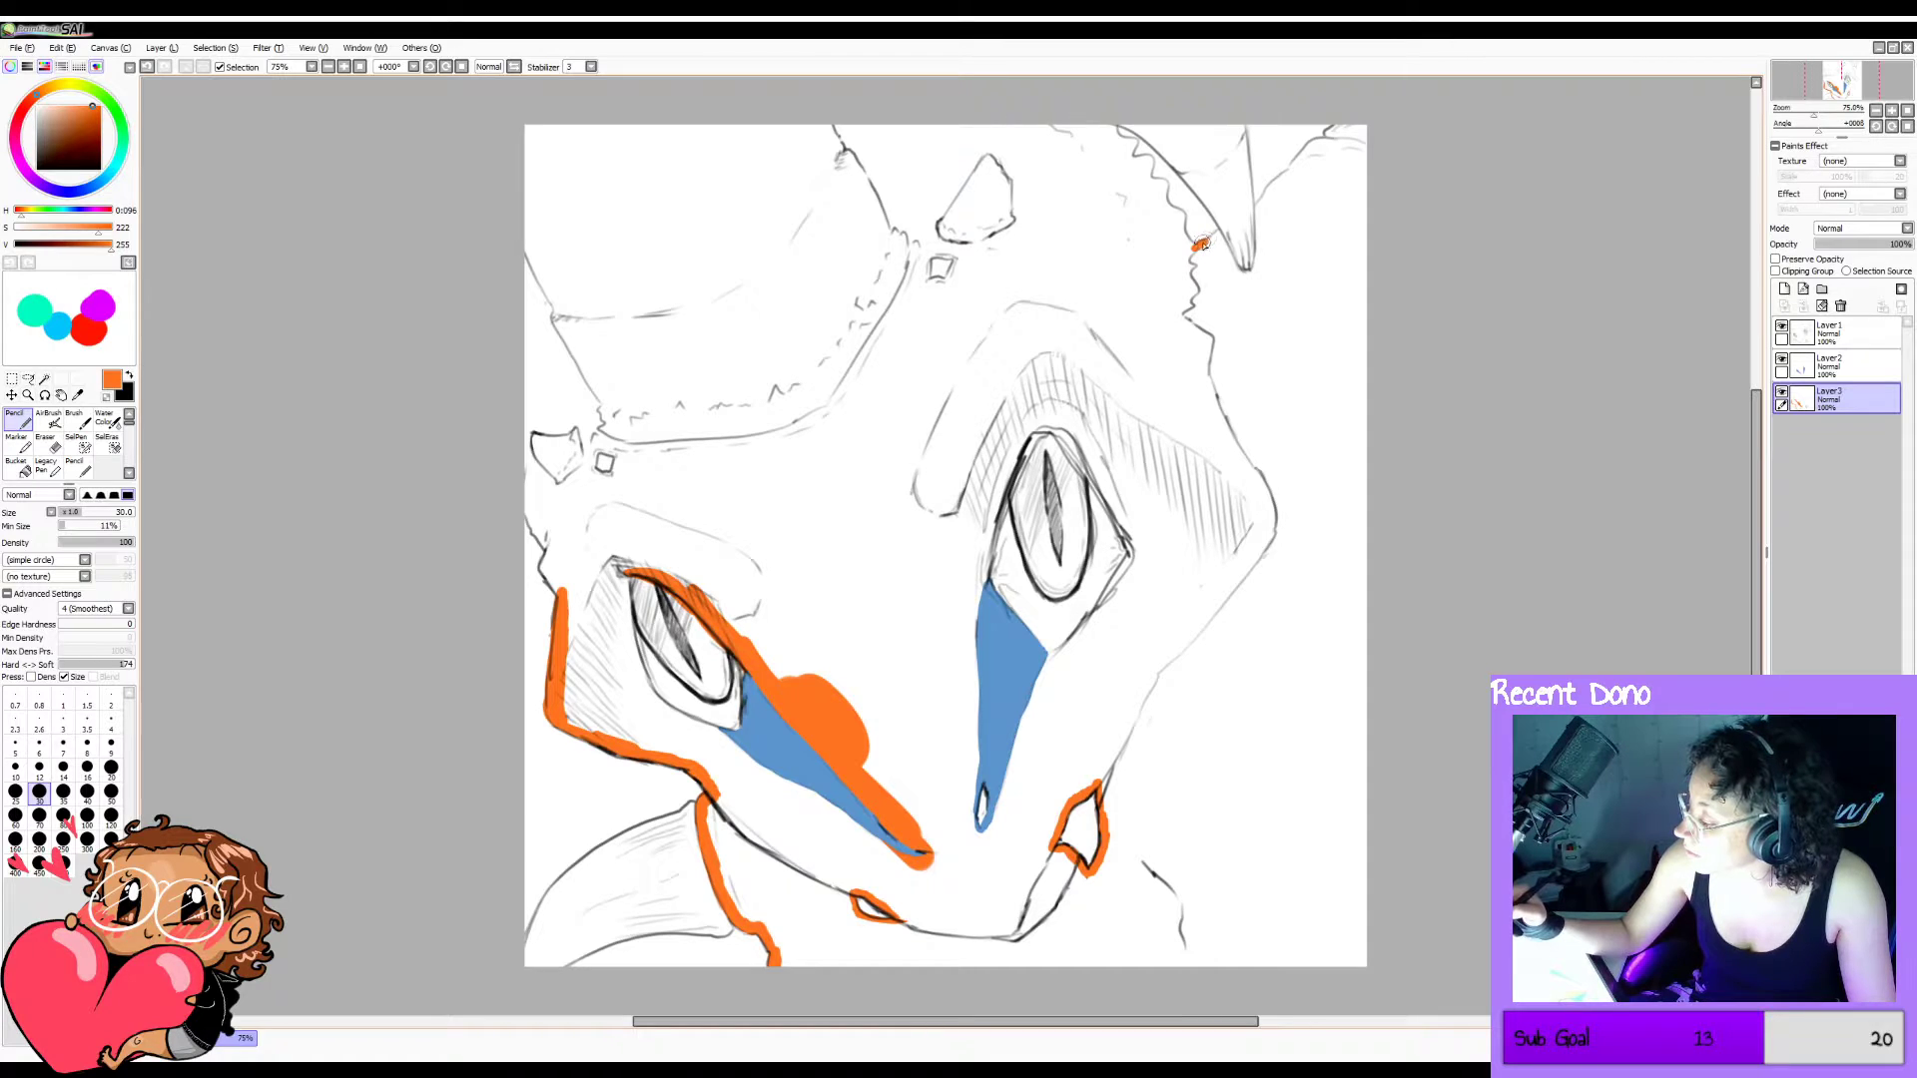
Trace the pointed spike behind the head at the upper right in orange, out to the canvas's right edge.
mouse_move(1216, 232)
mouse_down()
mouse_move(1254, 265)
mouse_move(1255, 217)
mouse_move(1320, 136)
mouse_move(1301, 162)
mouse_move(1376, 156)
mouse_move(1314, 150)
mouse_move(1359, 146)
mouse_up()
key(ctrl+z)
key(ctrl+z)
key(ctrl+z)
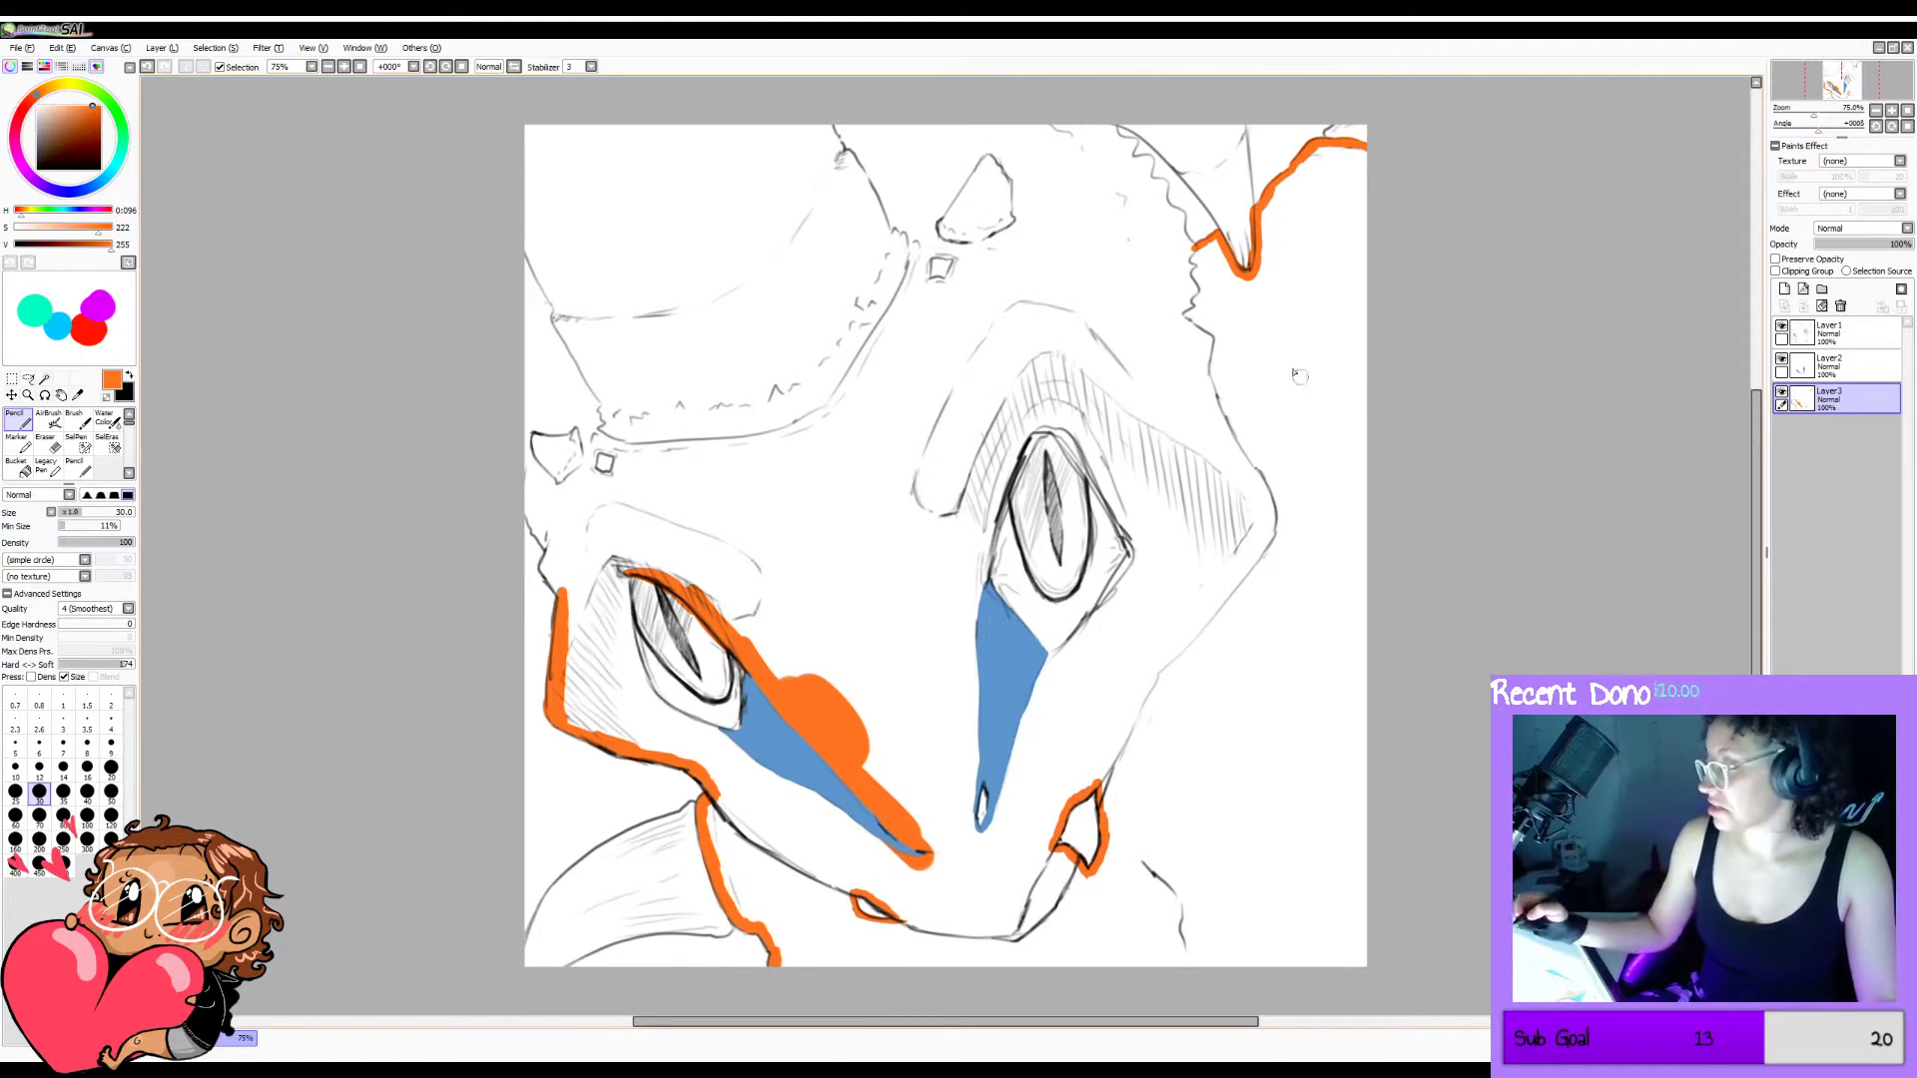
Trace the jagged frill edge in orange from the canvas's upper edge down to the spike.
drag(1109, 126, 1121, 131)
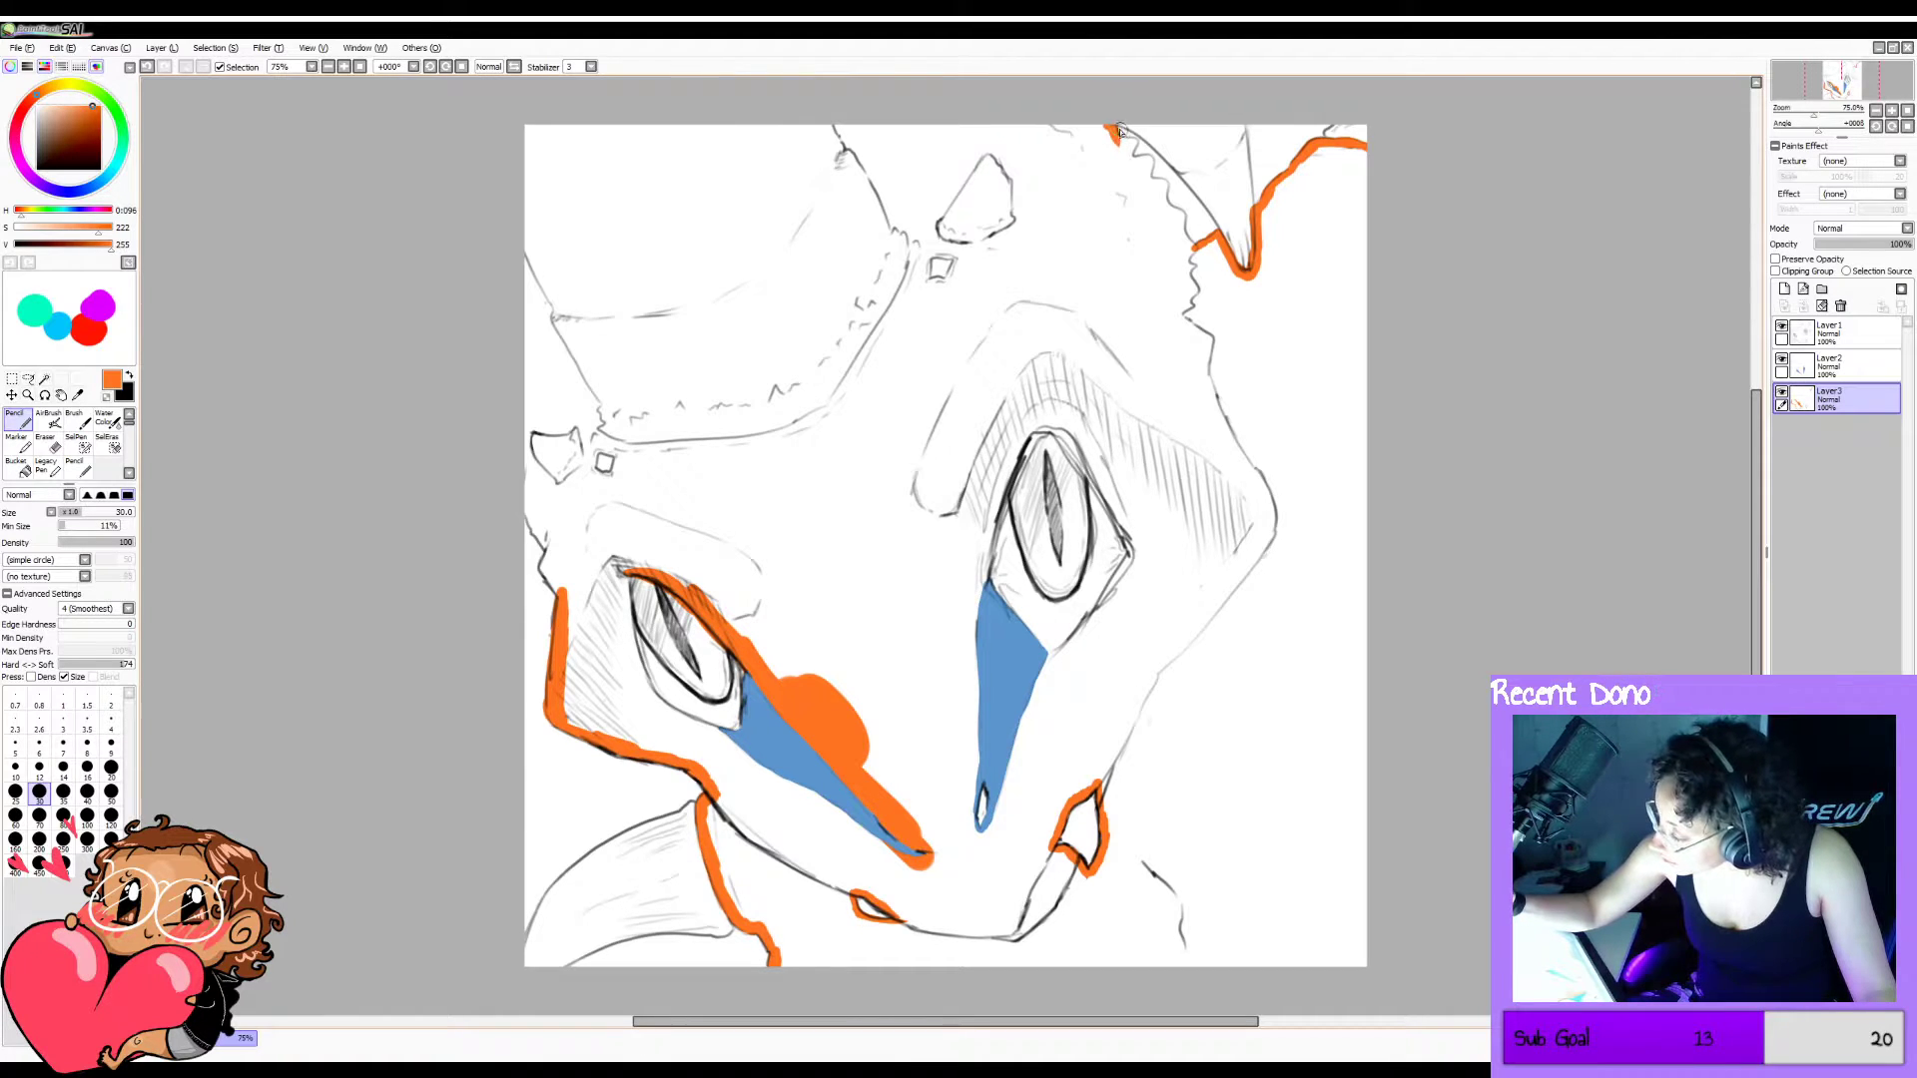
key(ctrl+z)
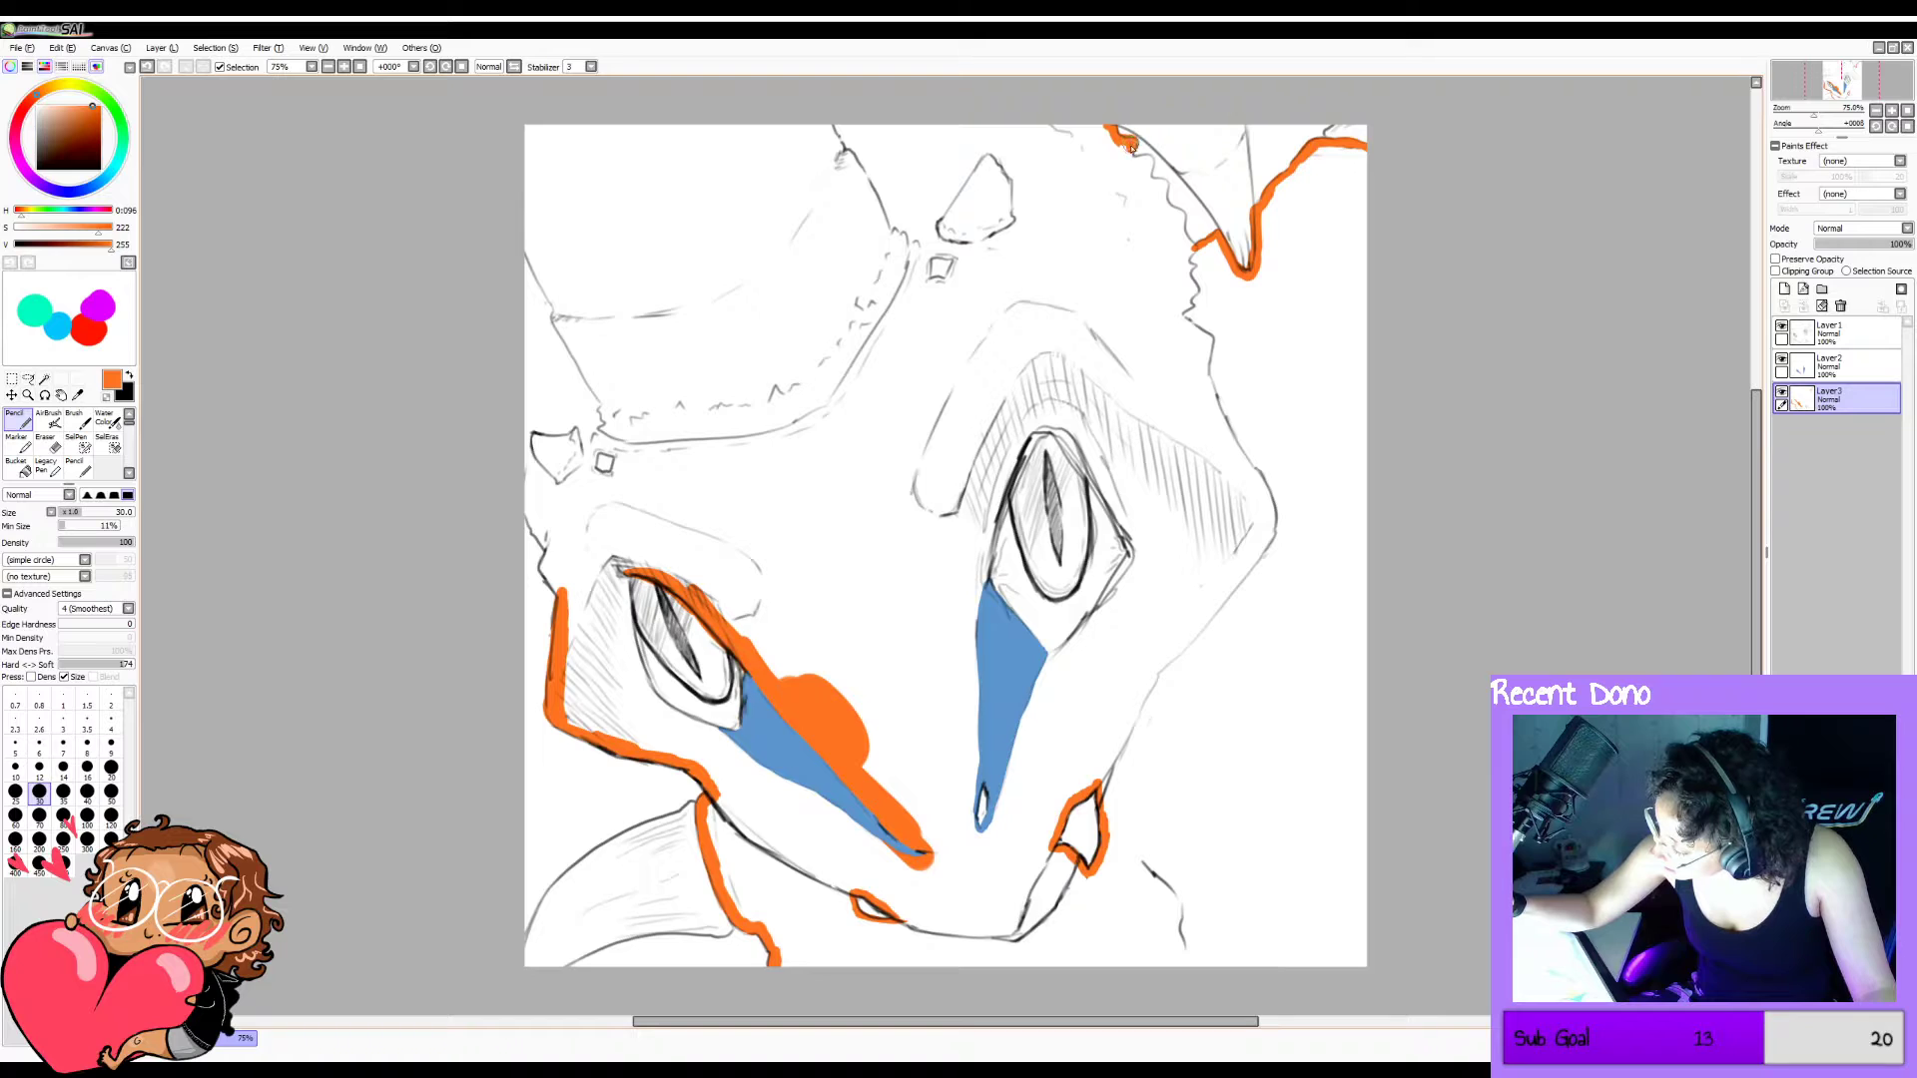
key(ctrl+z)
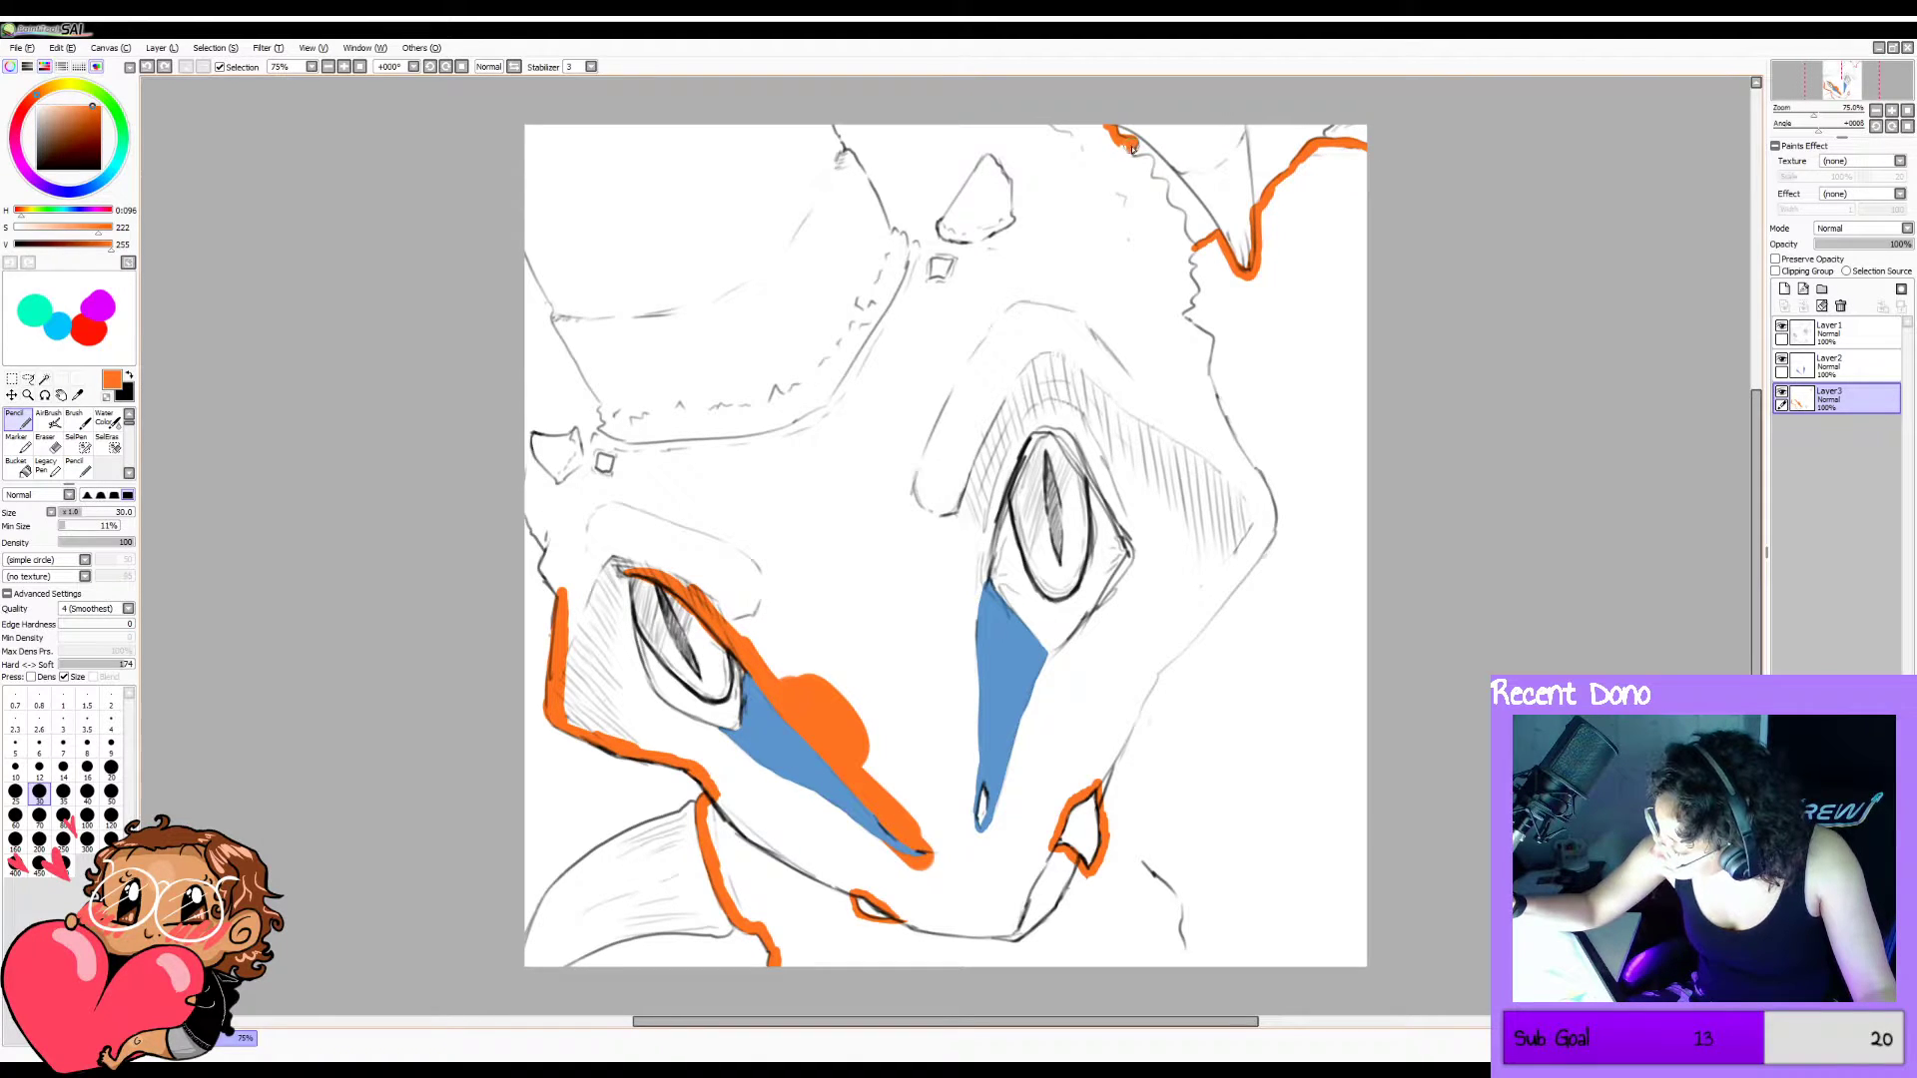
drag(1131, 157, 1191, 248)
key(ctrl+z)
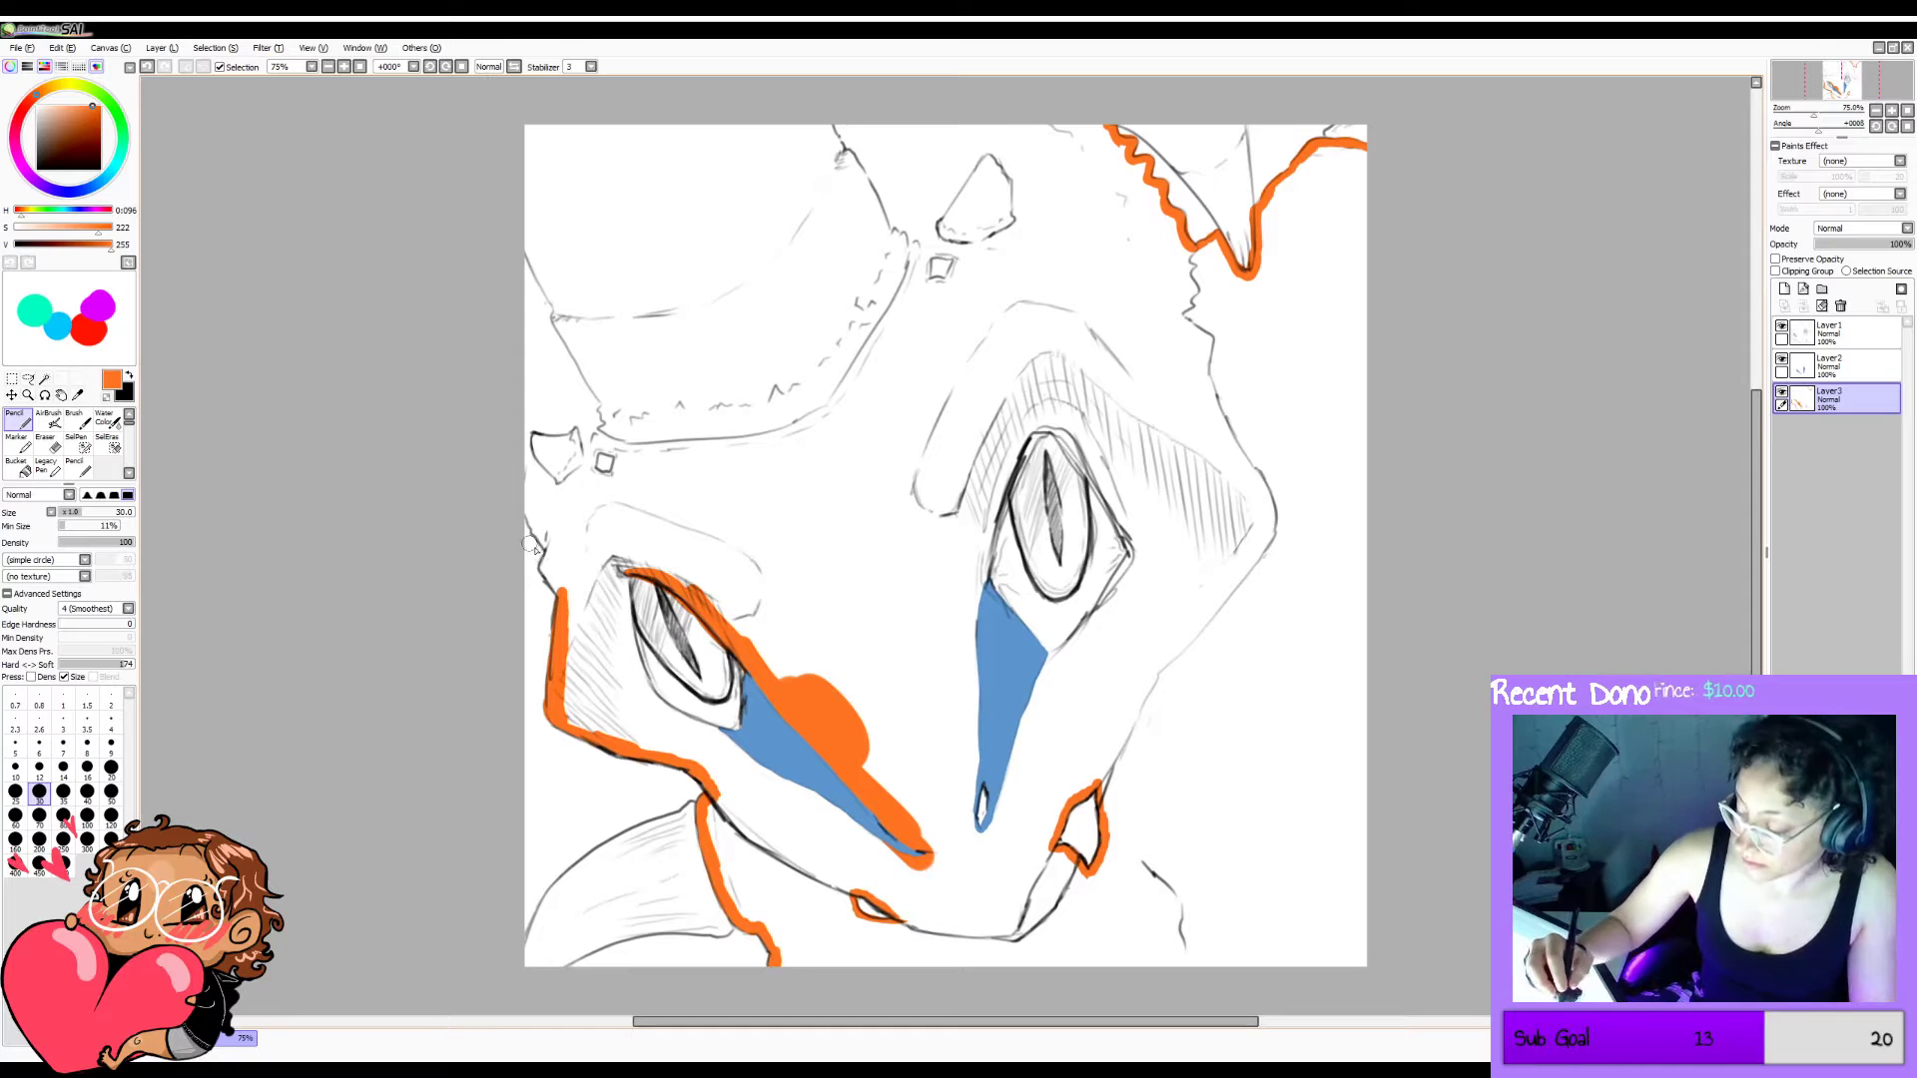
Extend the orange cheek outline up to the canvas's left edge and trace the left eye's lower rim.
drag(559, 597, 545, 571)
key(ctrl+z)
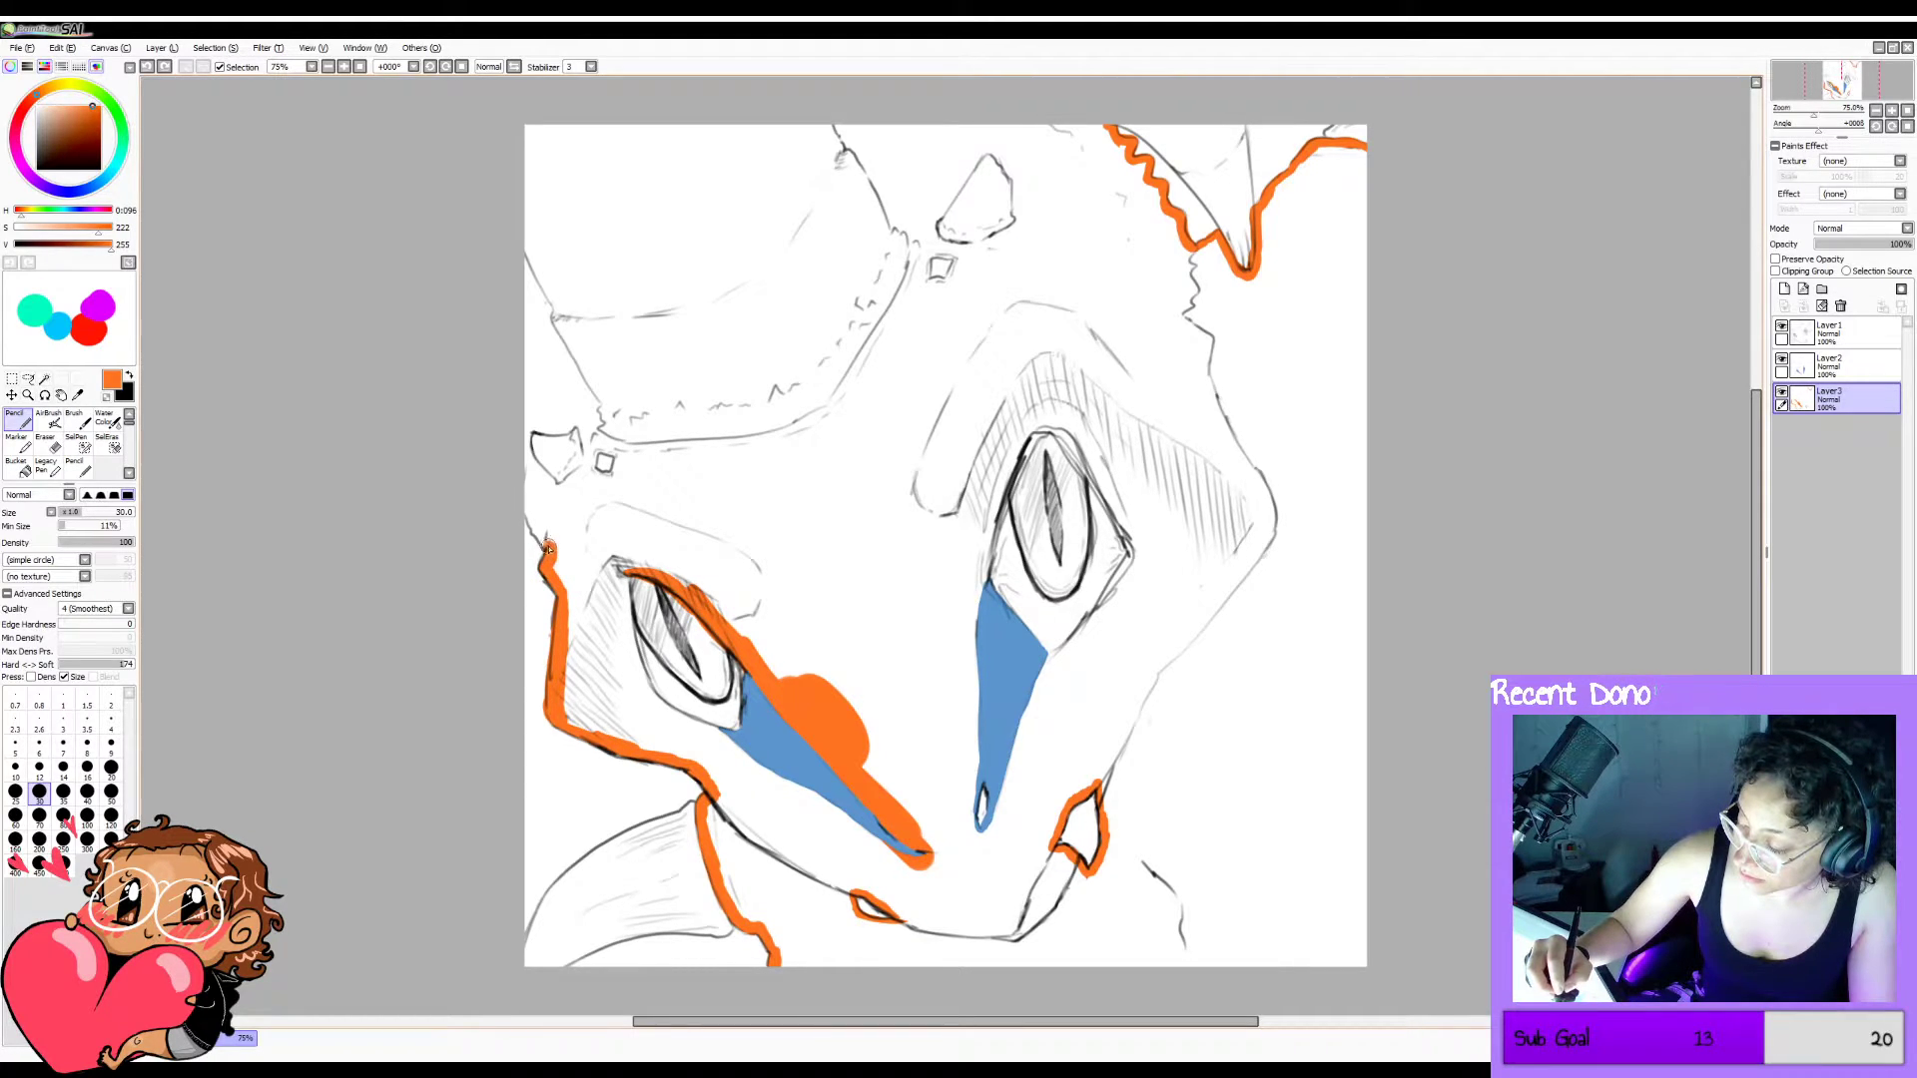
drag(531, 519, 524, 497)
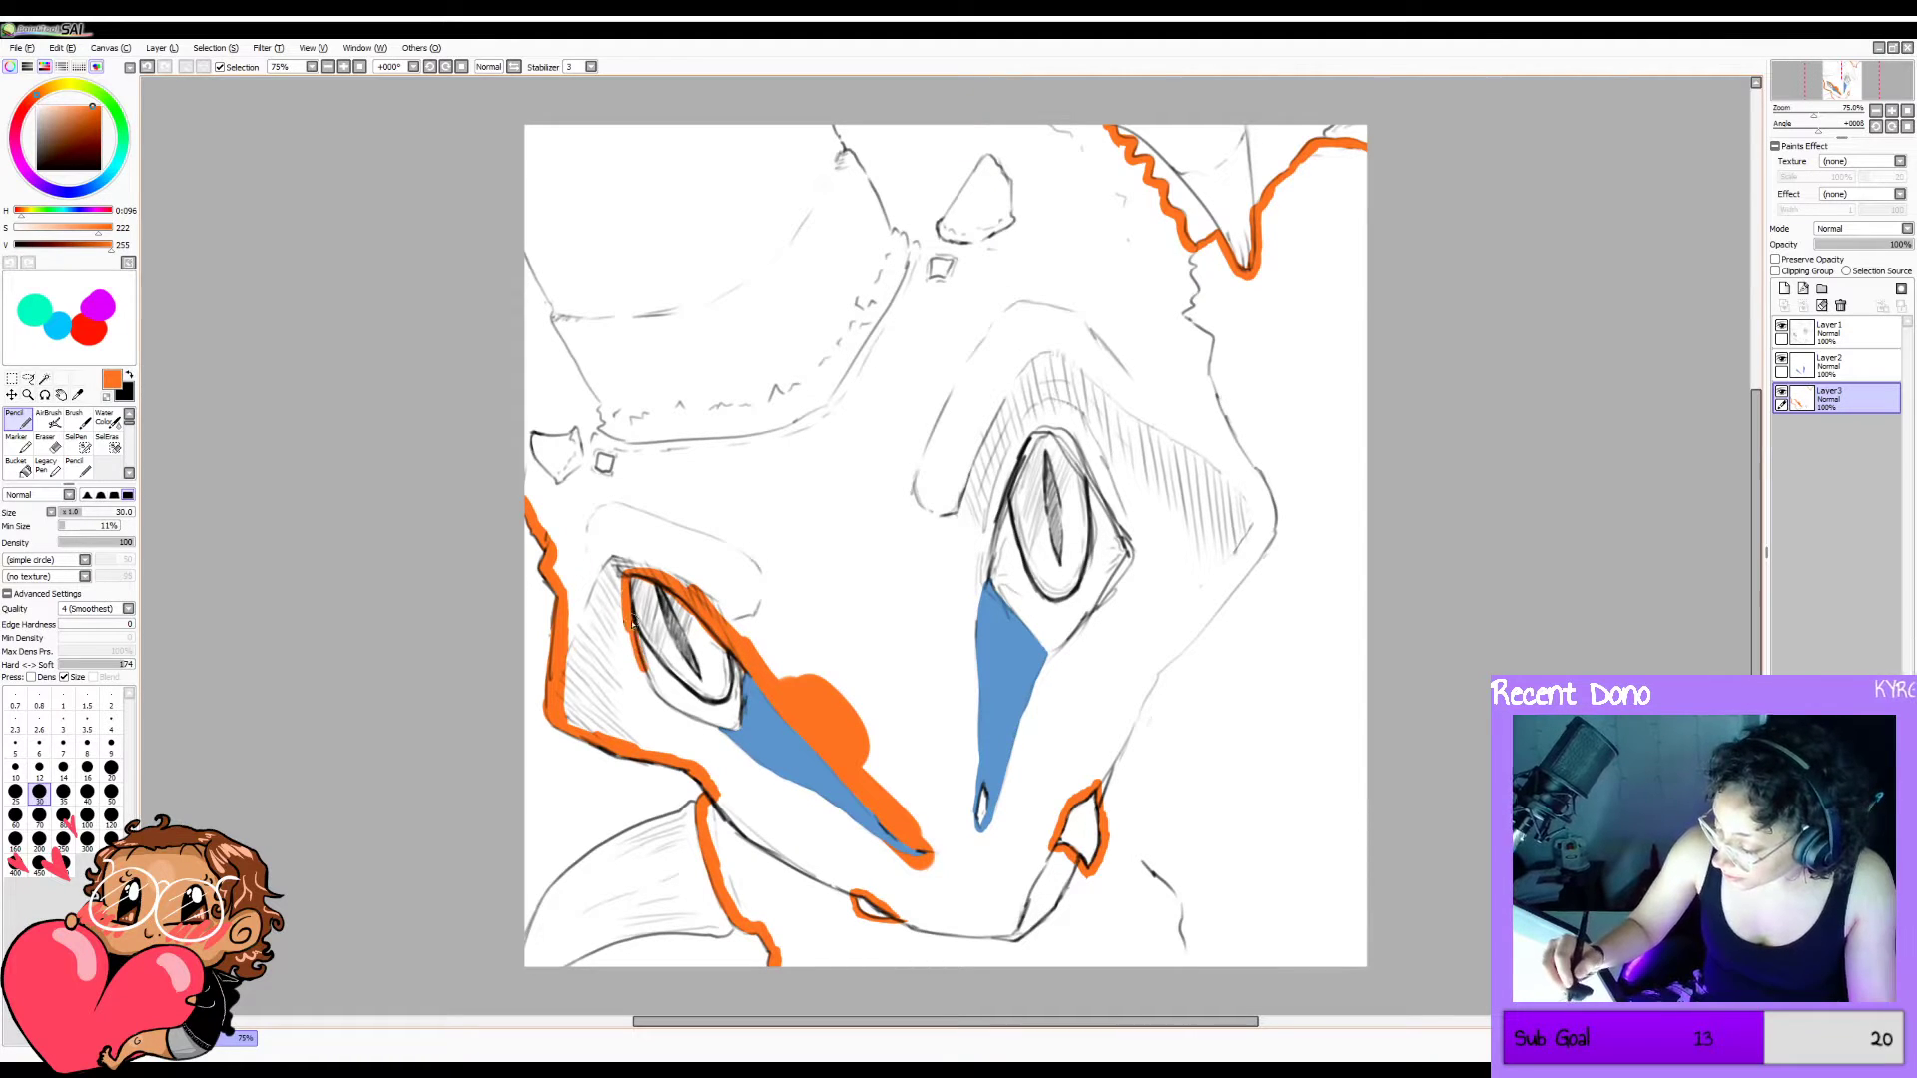
mouse_move(625, 581)
mouse_down()
mouse_move(646, 683)
mouse_move(631, 630)
mouse_move(671, 675)
mouse_move(669, 698)
mouse_move(645, 690)
mouse_move(727, 734)
mouse_up()
key(ctrl+z)
key(ctrl+z)
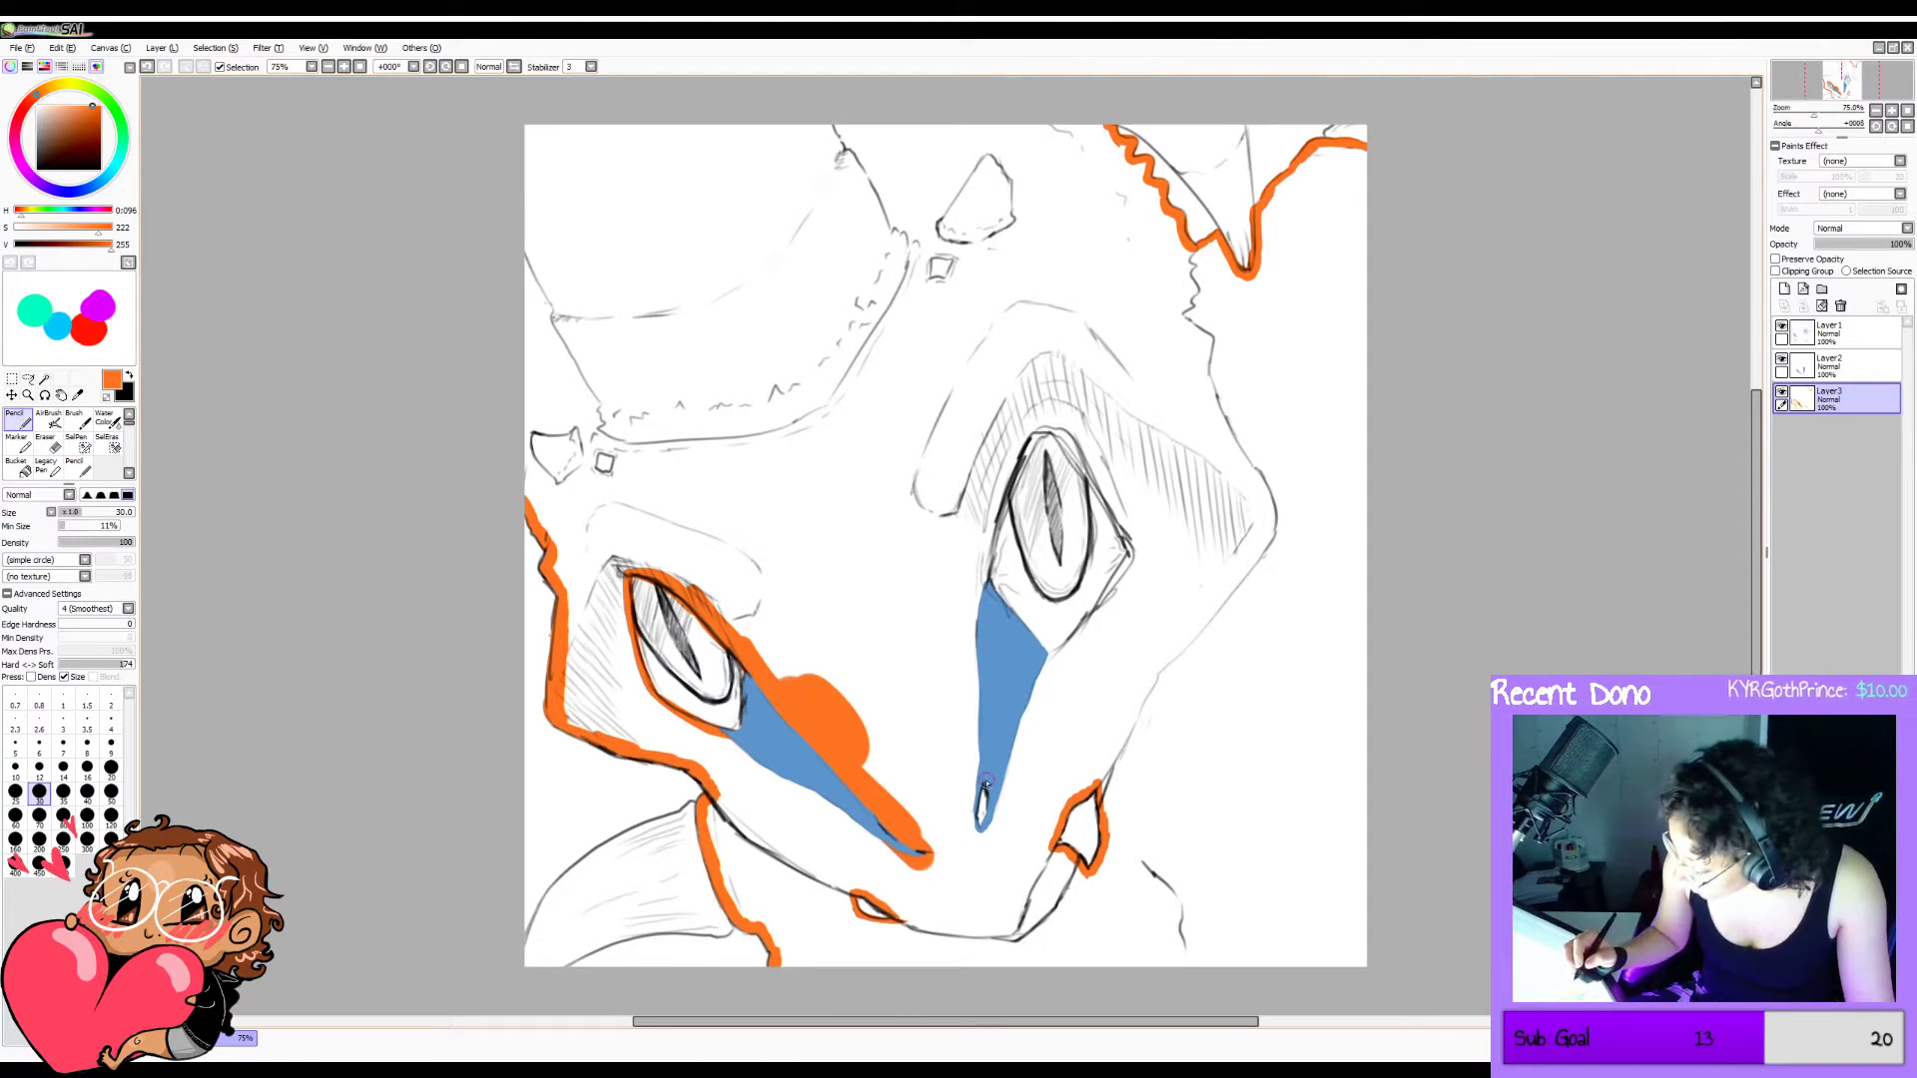
Outline the right nostril in orange around the tip of the blue stripe.
mouse_move(993, 808)
mouse_down()
mouse_move(981, 827)
mouse_move(977, 775)
mouse_move(969, 822)
mouse_up()
key(ctrl+z)
key(ctrl+z)
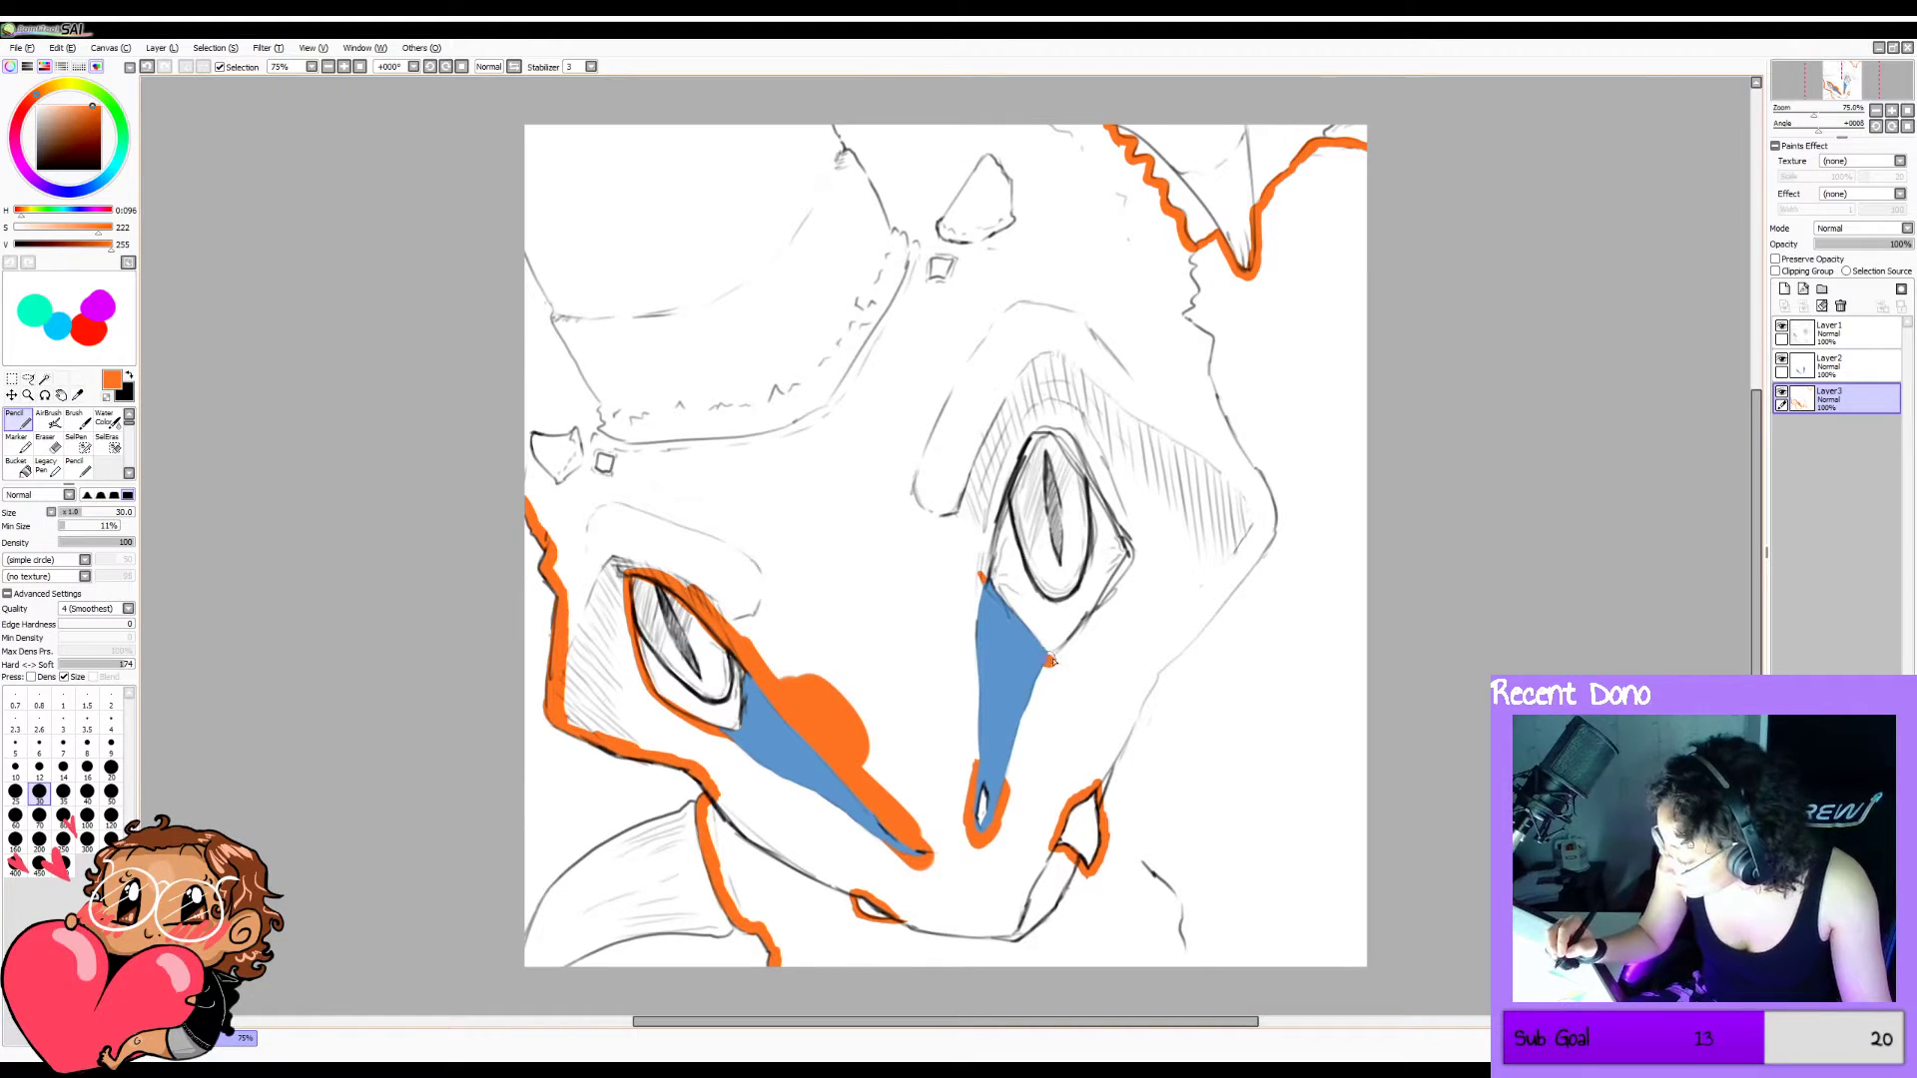
Outline the right eye in orange from the stripe's outer corner around the lids to its inner corner.
key(ctrl+z)
mouse_move(1056, 659)
mouse_down()
mouse_move(1083, 624)
mouse_move(1044, 658)
mouse_move(1136, 550)
mouse_up()
key(ctrl+z)
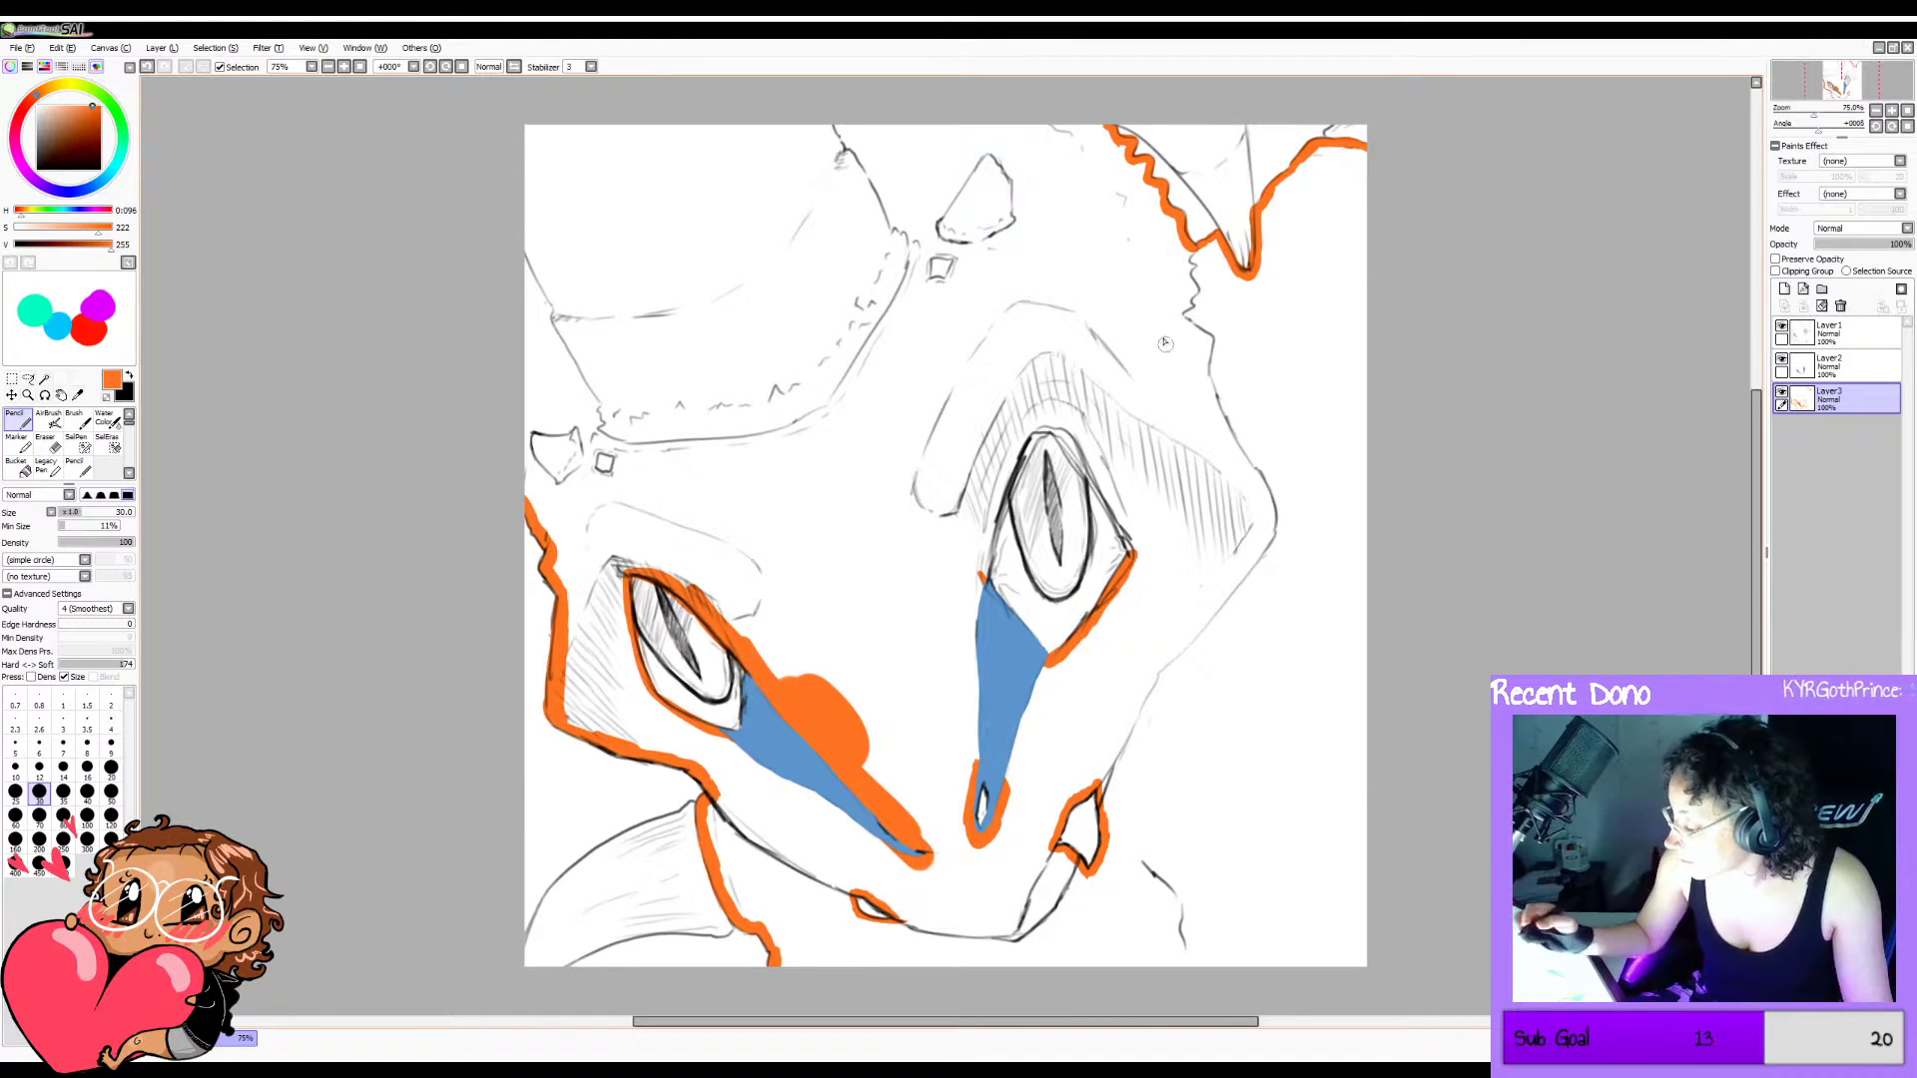
mouse_move(984, 584)
mouse_down()
mouse_move(1038, 415)
mouse_move(1027, 430)
mouse_move(1104, 475)
mouse_move(1090, 465)
mouse_move(1106, 502)
mouse_move(1086, 470)
mouse_move(1134, 547)
mouse_up()
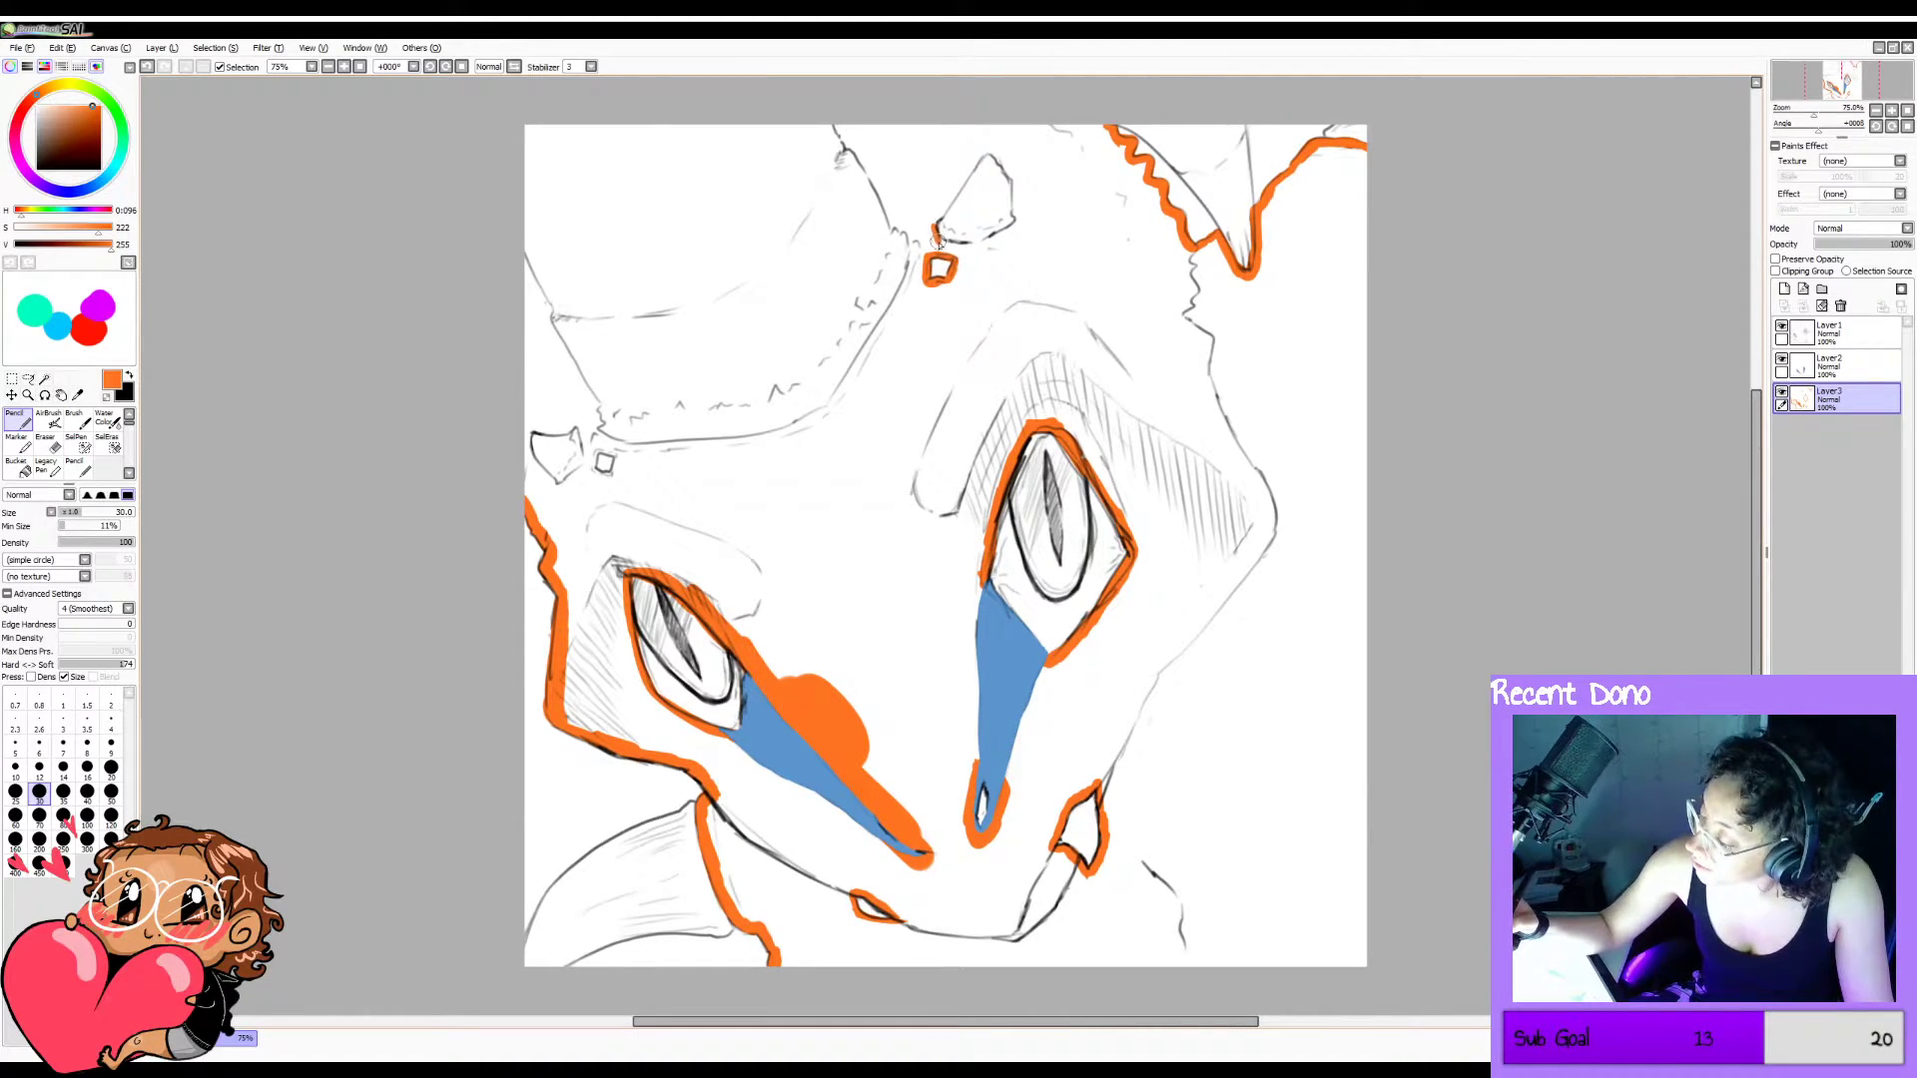
Outline the small upper horn in orange and trace the large horn's border around to the canvas's left edge.
mouse_move(961, 247)
mouse_down()
mouse_move(1018, 223)
mouse_move(992, 239)
mouse_move(1018, 218)
mouse_move(992, 152)
mouse_move(940, 218)
mouse_move(990, 150)
mouse_up()
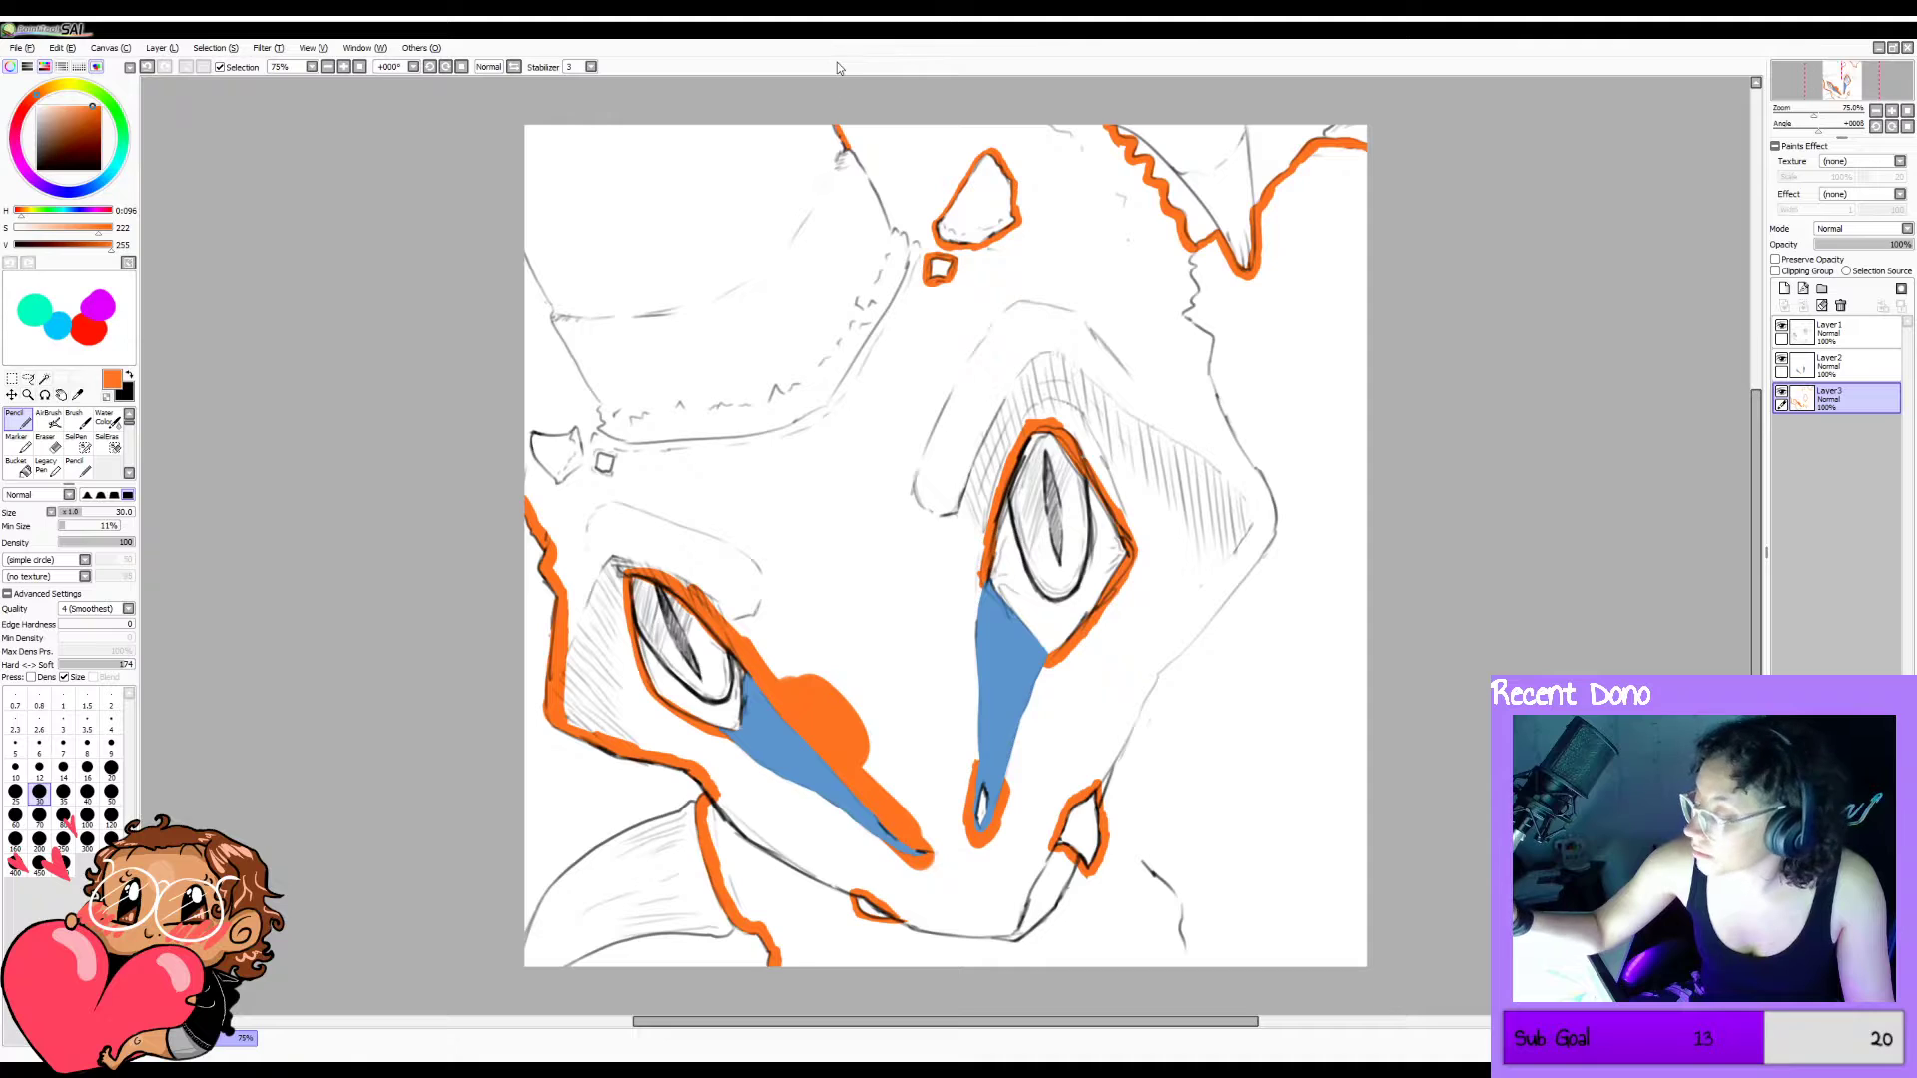
drag(849, 148, 885, 206)
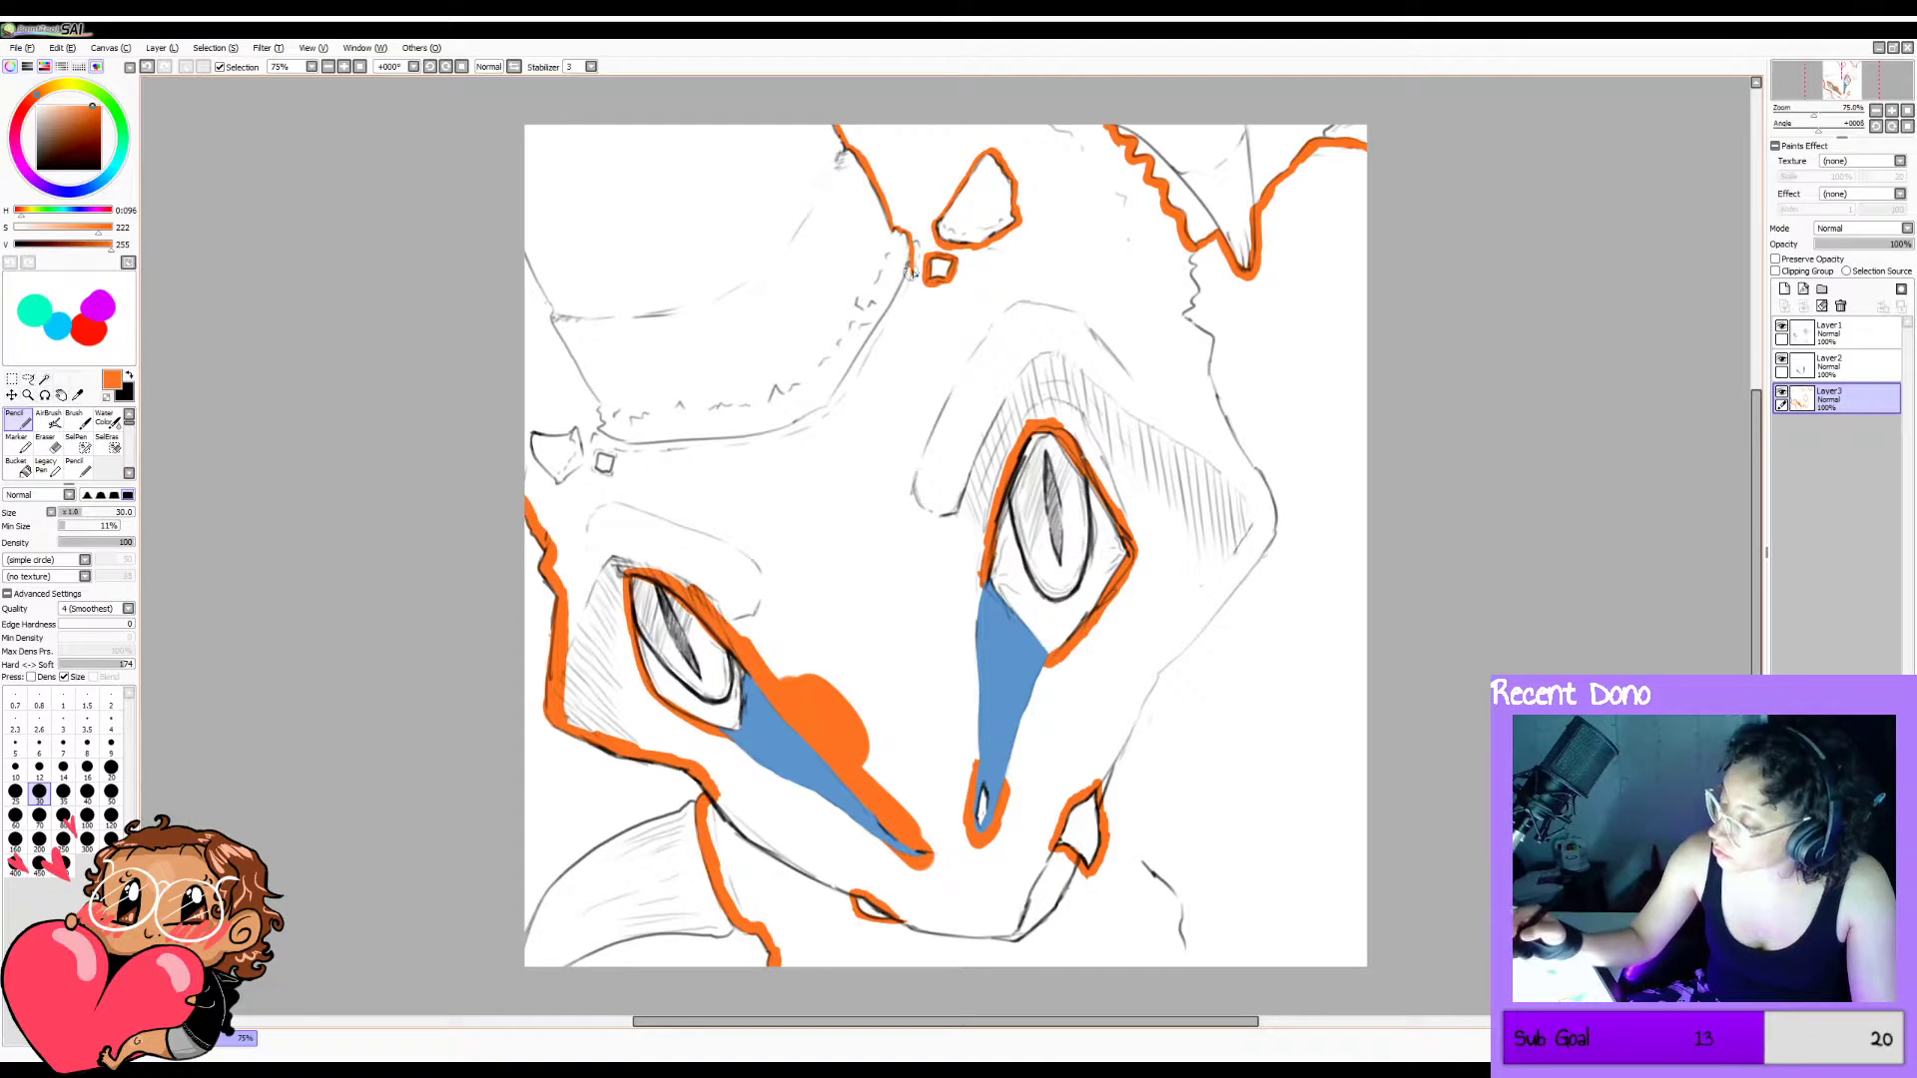
drag(911, 273, 902, 292)
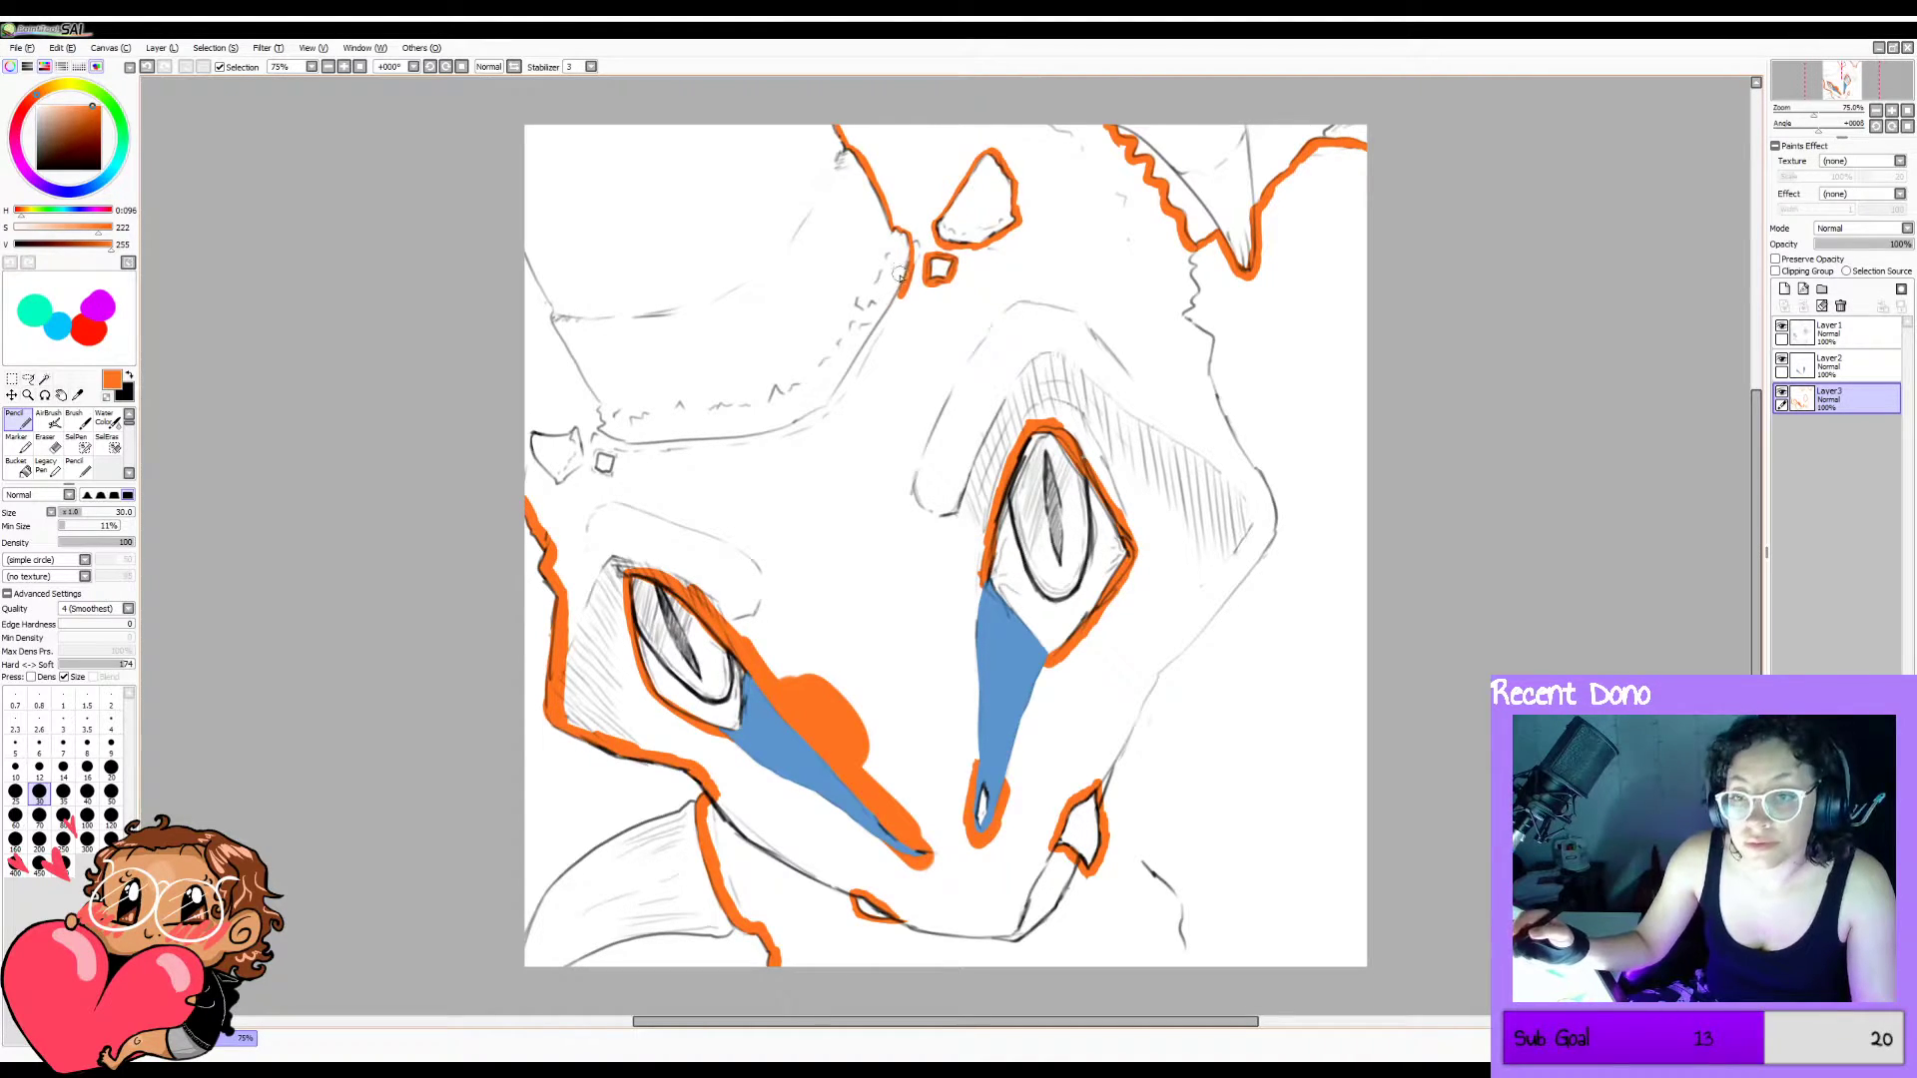
drag(906, 291, 819, 414)
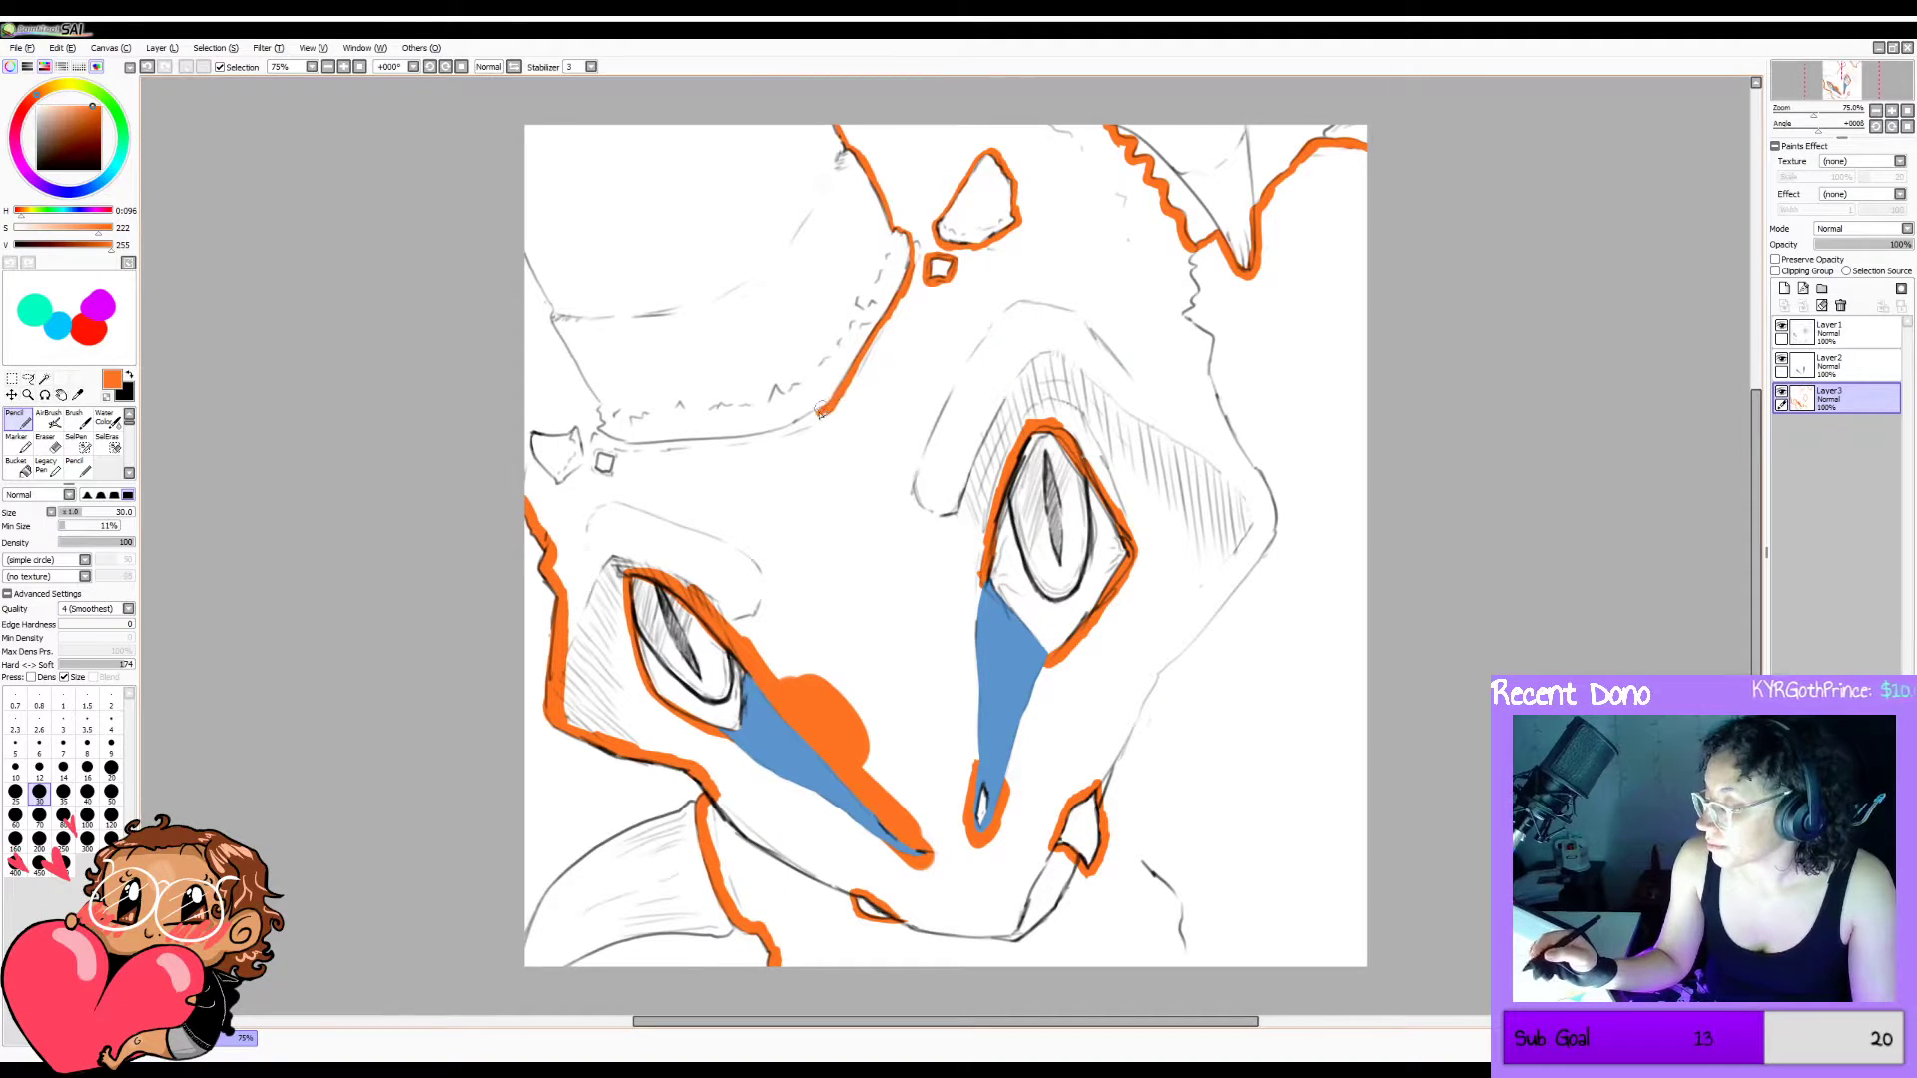
mouse_move(824, 415)
mouse_down()
mouse_move(740, 442)
mouse_move(597, 430)
mouse_up()
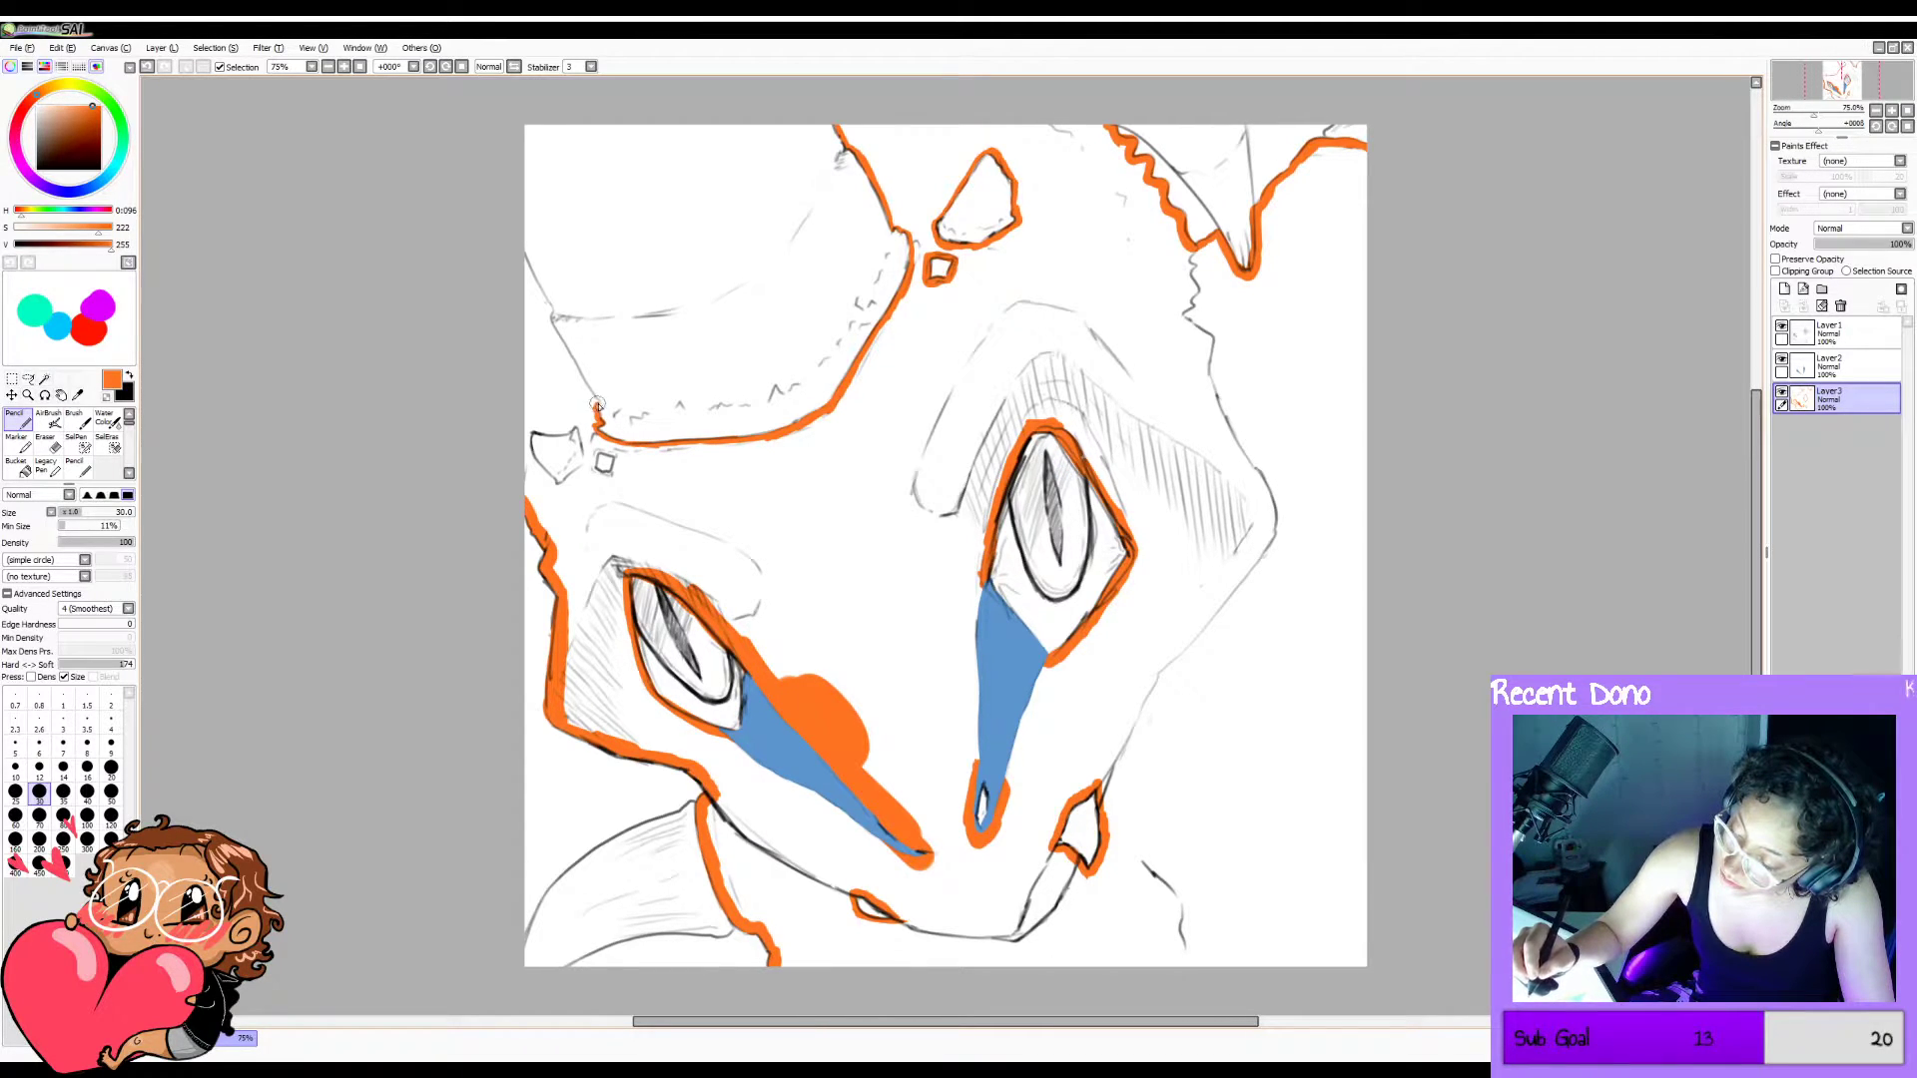
mouse_move(597, 406)
mouse_down()
mouse_move(535, 261)
mouse_move(561, 319)
mouse_move(525, 258)
mouse_up()
Outline the small left horn and the square scale beside it in orange, and bucket-fill the whole skin area.
key(ctrl+z)
key(ctrl+z)
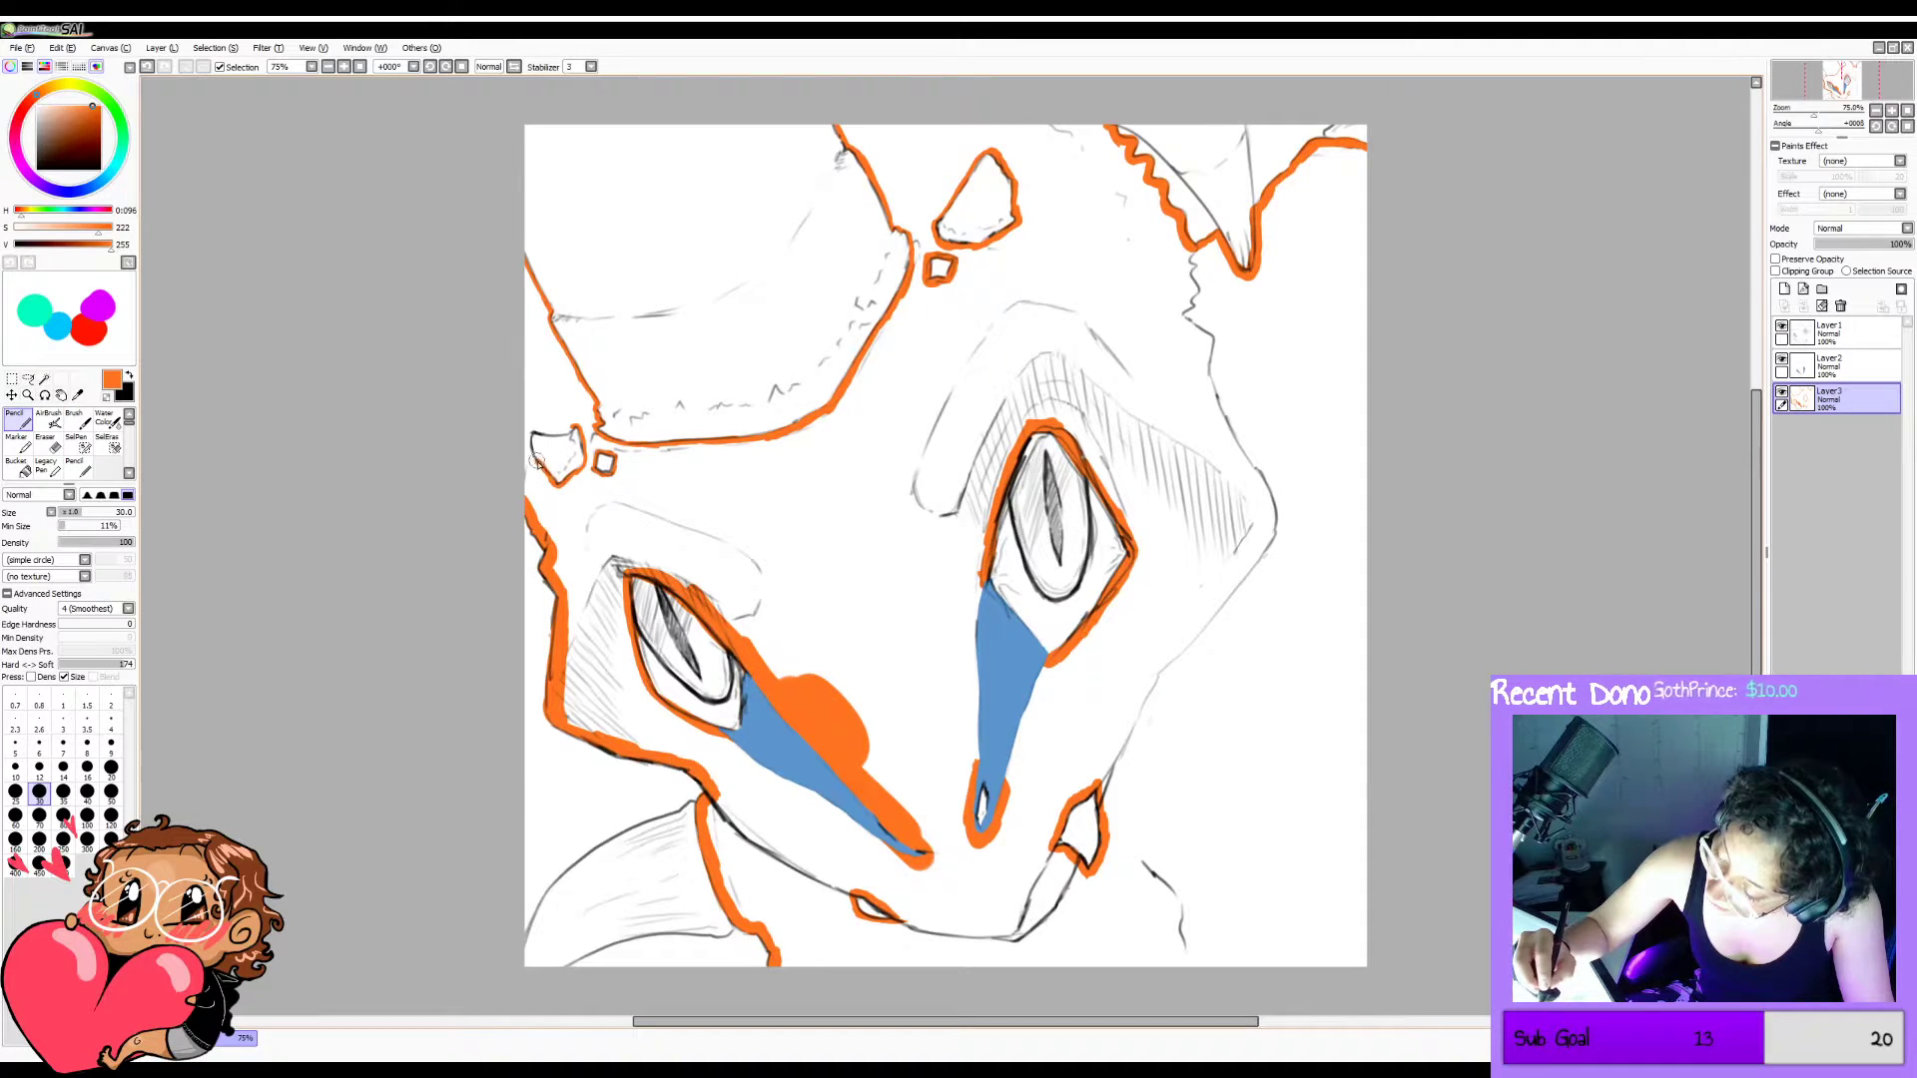
key(ctrl+z)
drag(556, 484, 546, 473)
key(ctrl+z)
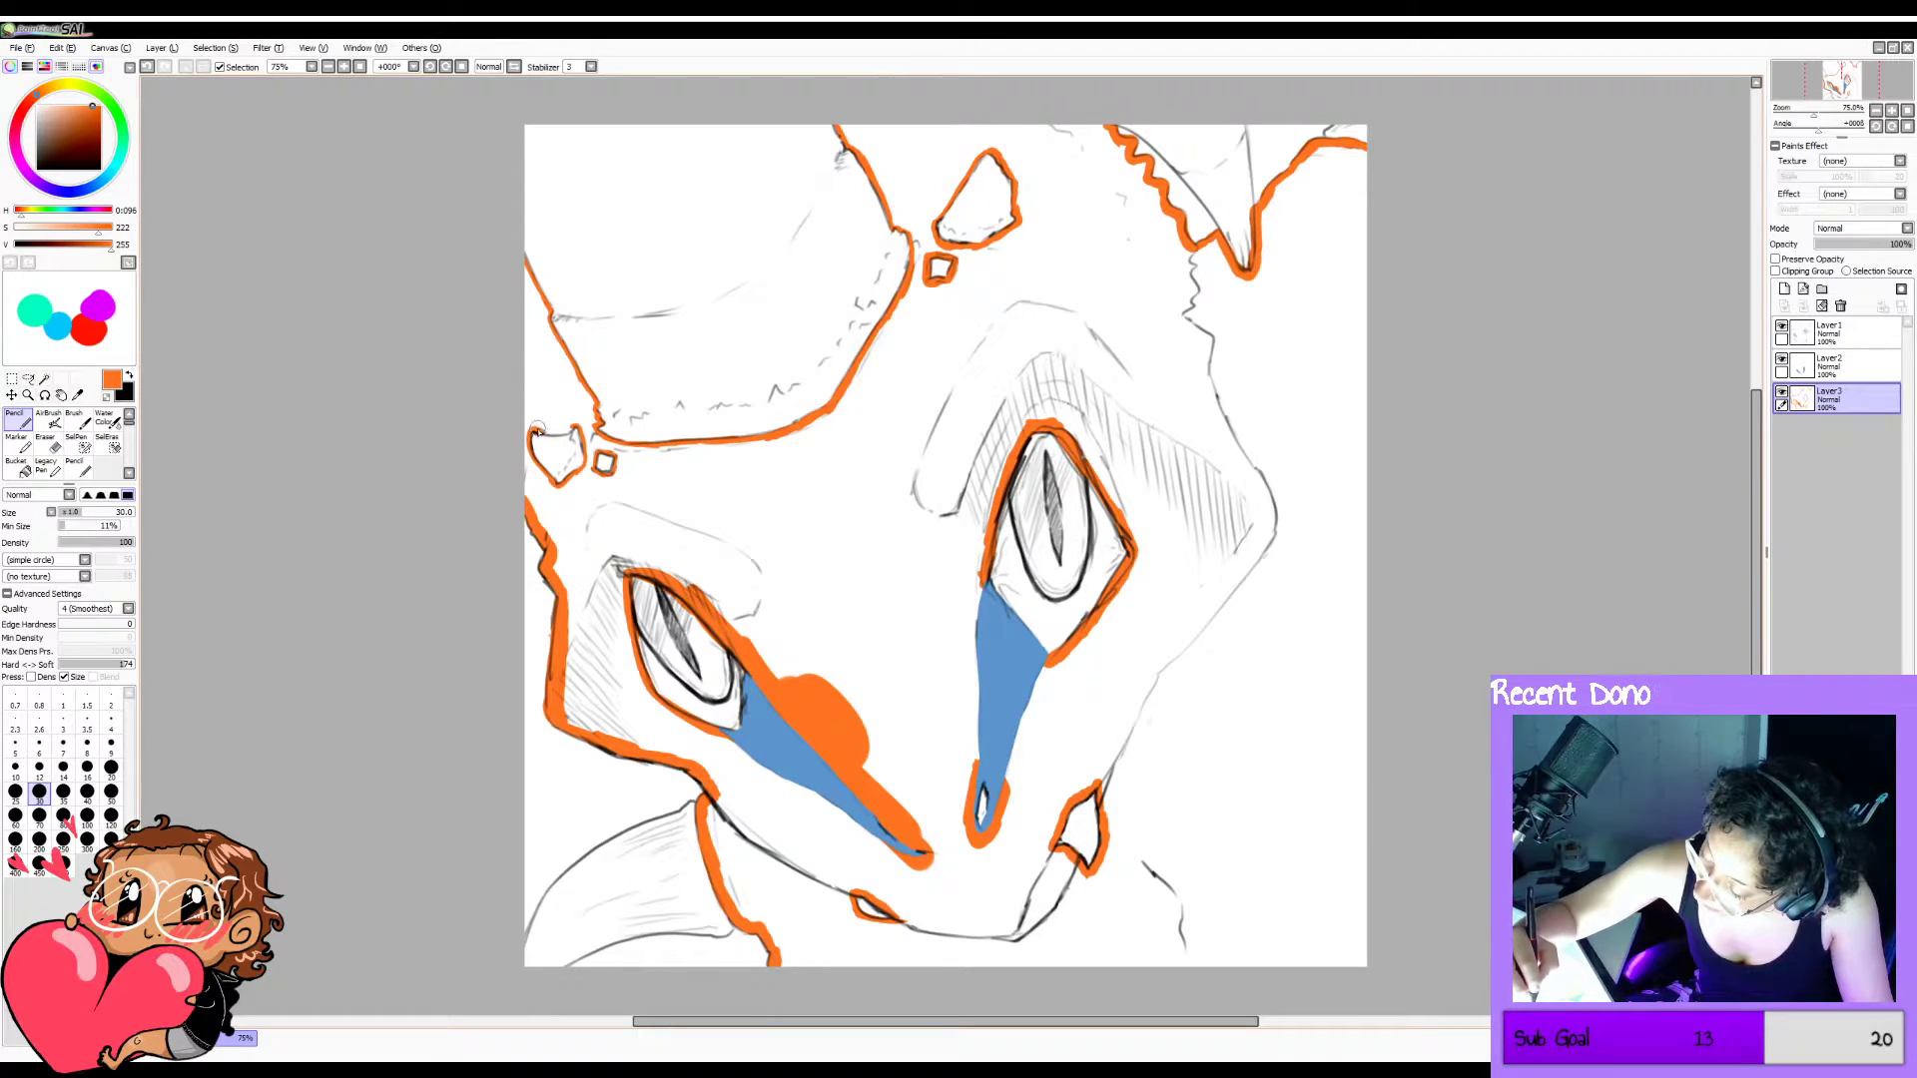
key(g)
click(1039, 751)
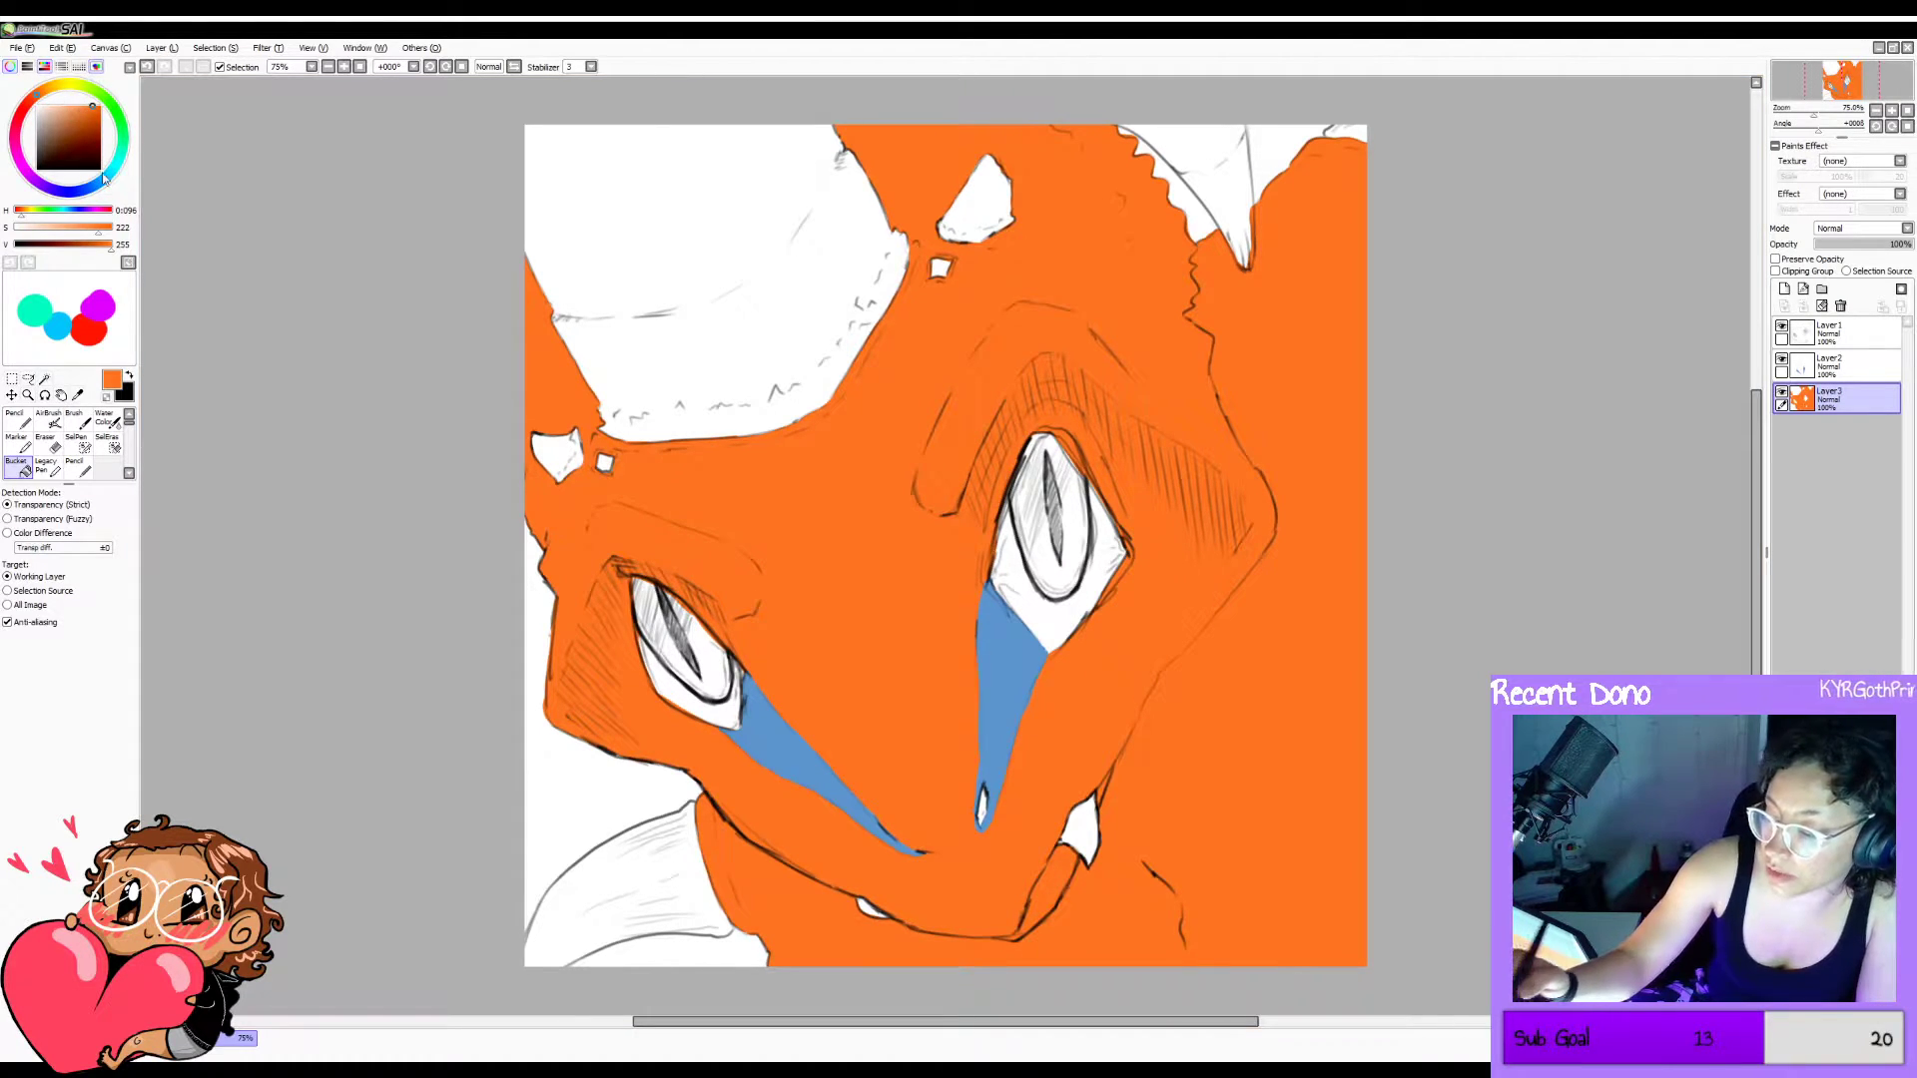
Dab the skin orange onto the scratchpad palette and pick a lighter yellow-orange.
click(18, 419)
drag(112, 315, 108, 315)
click(44, 89)
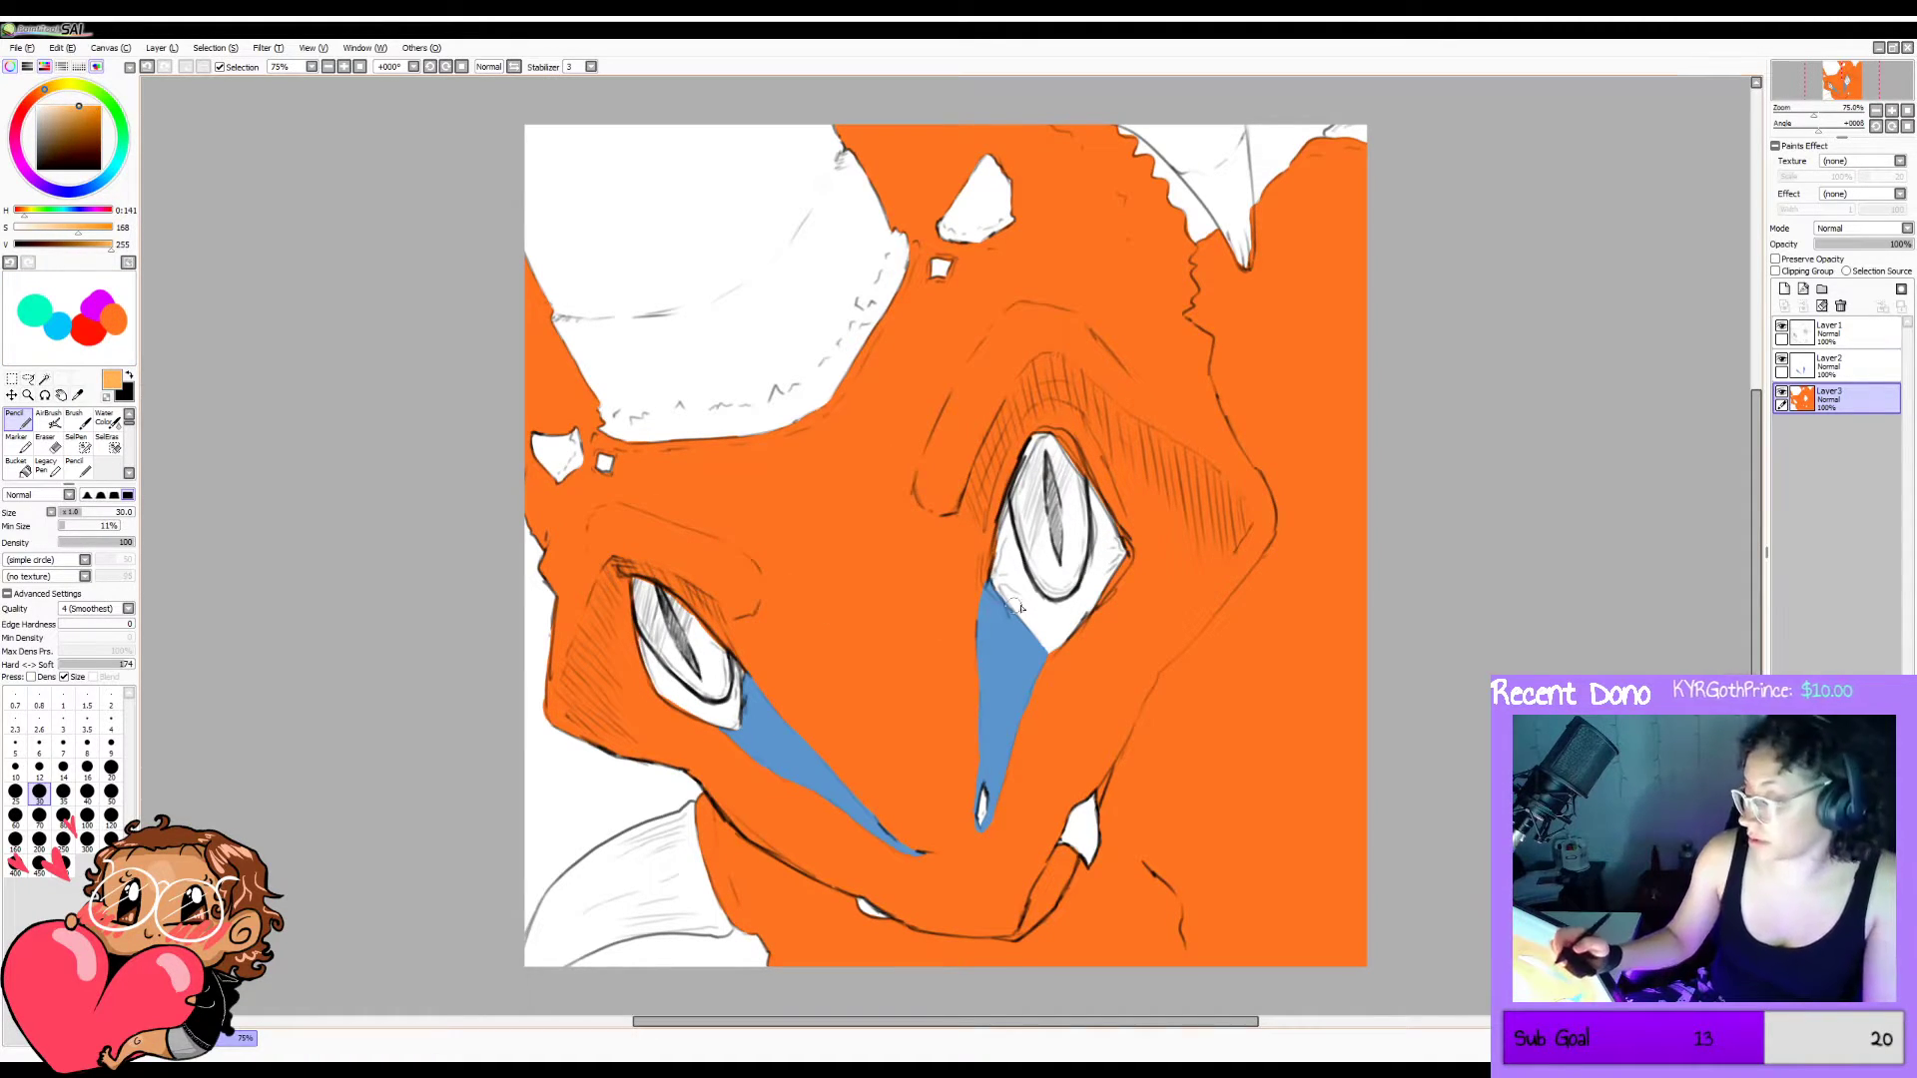
Enlarge the Pencil to size 500 and turn on Preserve Opacity for the skin layer.
key(bracketright)
key(bracketright)
key(bracketright)
key(bracketright)
key(bracketright)
key(bracketright)
key(bracketright)
key(bracketright)
key(bracketright)
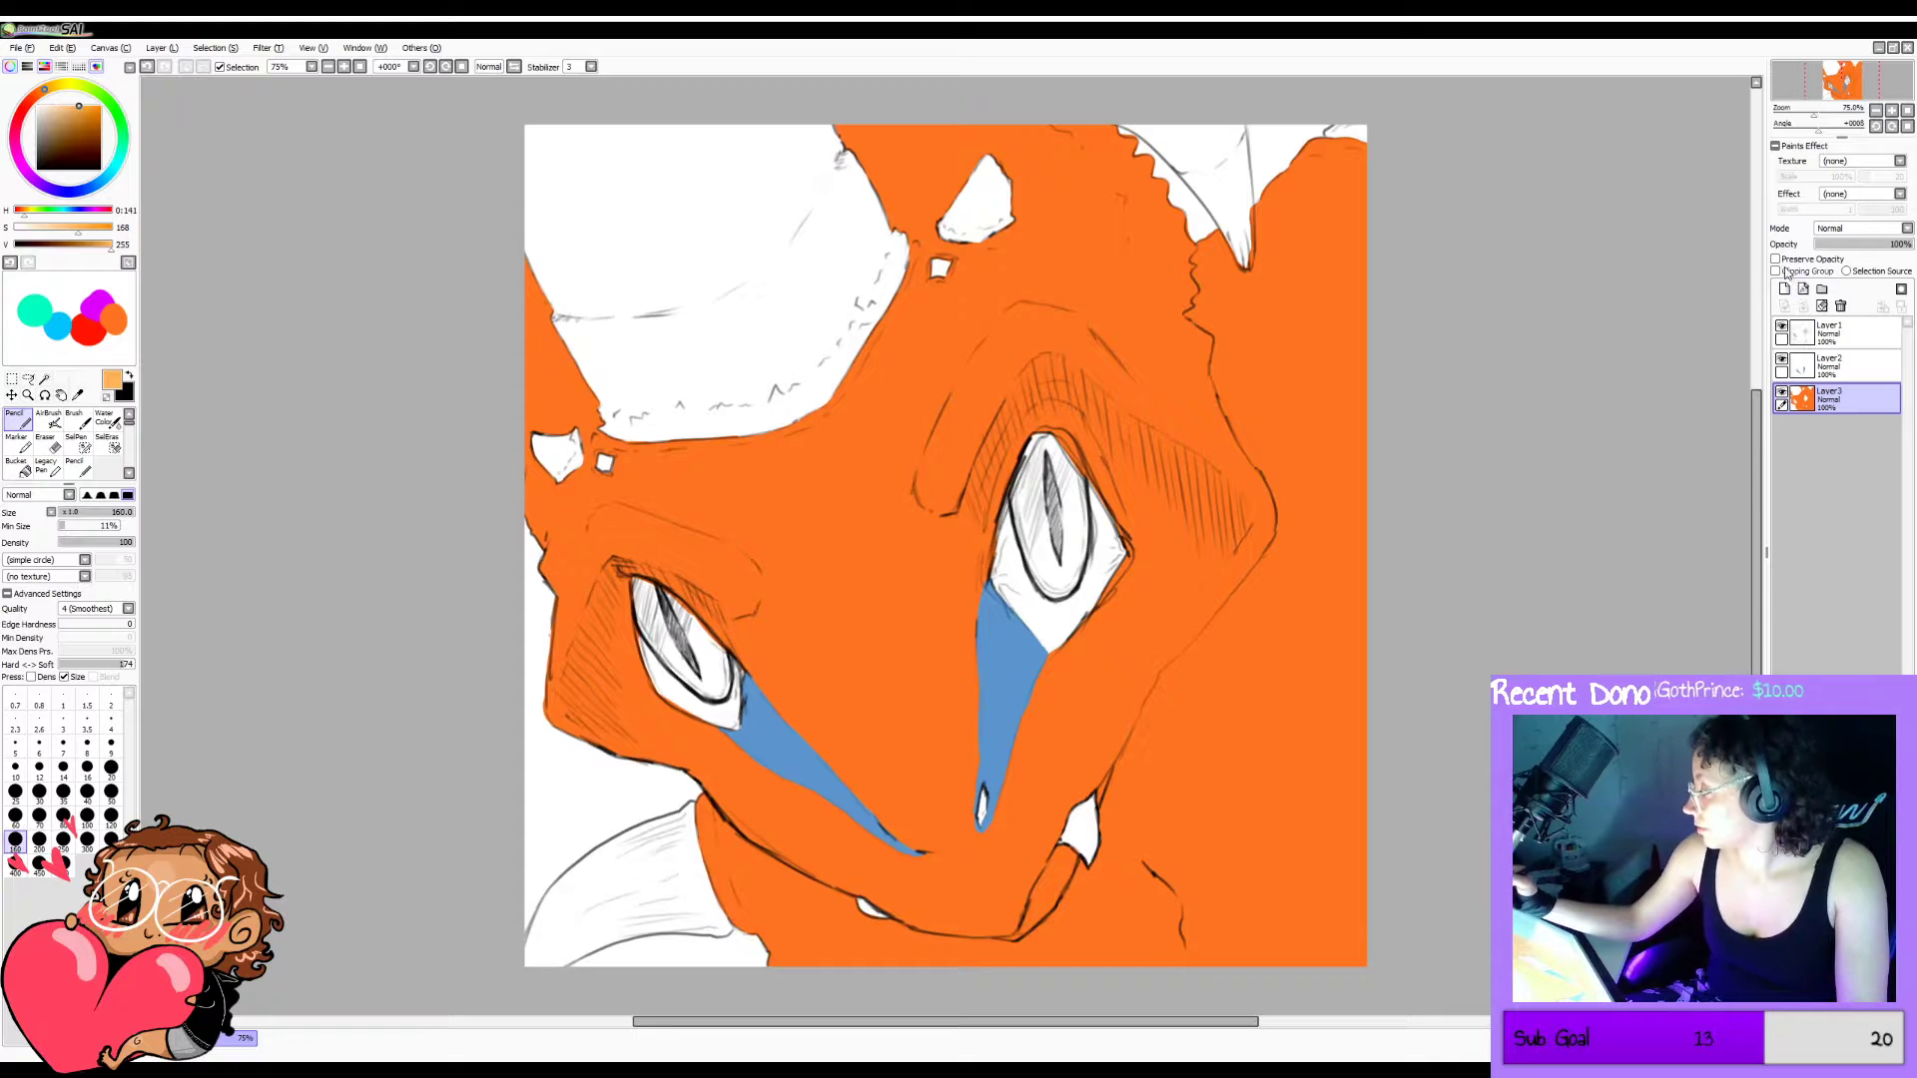
click(1777, 258)
key(bracketright)
key(bracketright)
key(bracketright)
key(bracketright)
key(bracketright)
key(bracketright)
key(bracketright)
Paint the lower part of the face and neck in a lighter orange with hue 125 and saturation 168.
mouse_move(1386, 685)
mouse_down()
mouse_move(1335, 927)
mouse_move(999, 759)
mouse_move(1248, 449)
mouse_move(639, 759)
mouse_move(589, 581)
mouse_move(376, 642)
mouse_move(513, 855)
mouse_up()
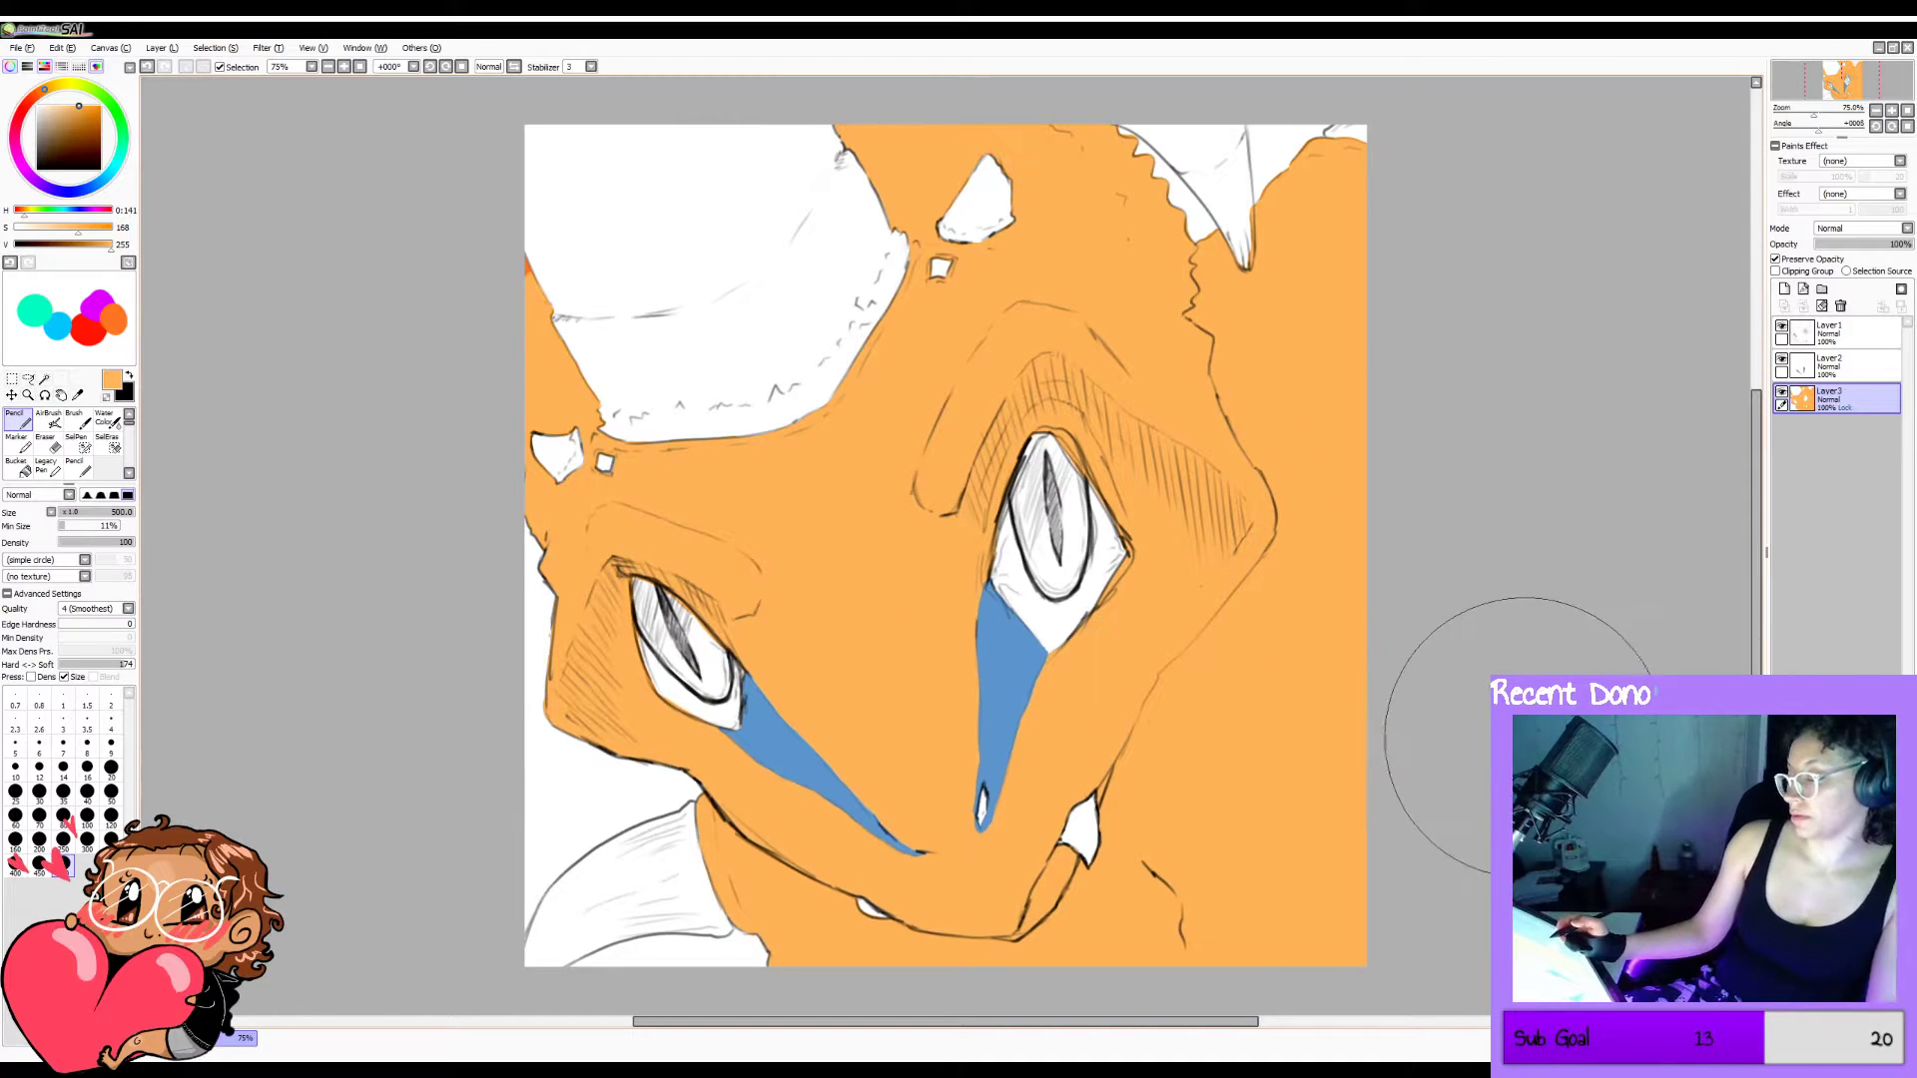
key(ctrl+z)
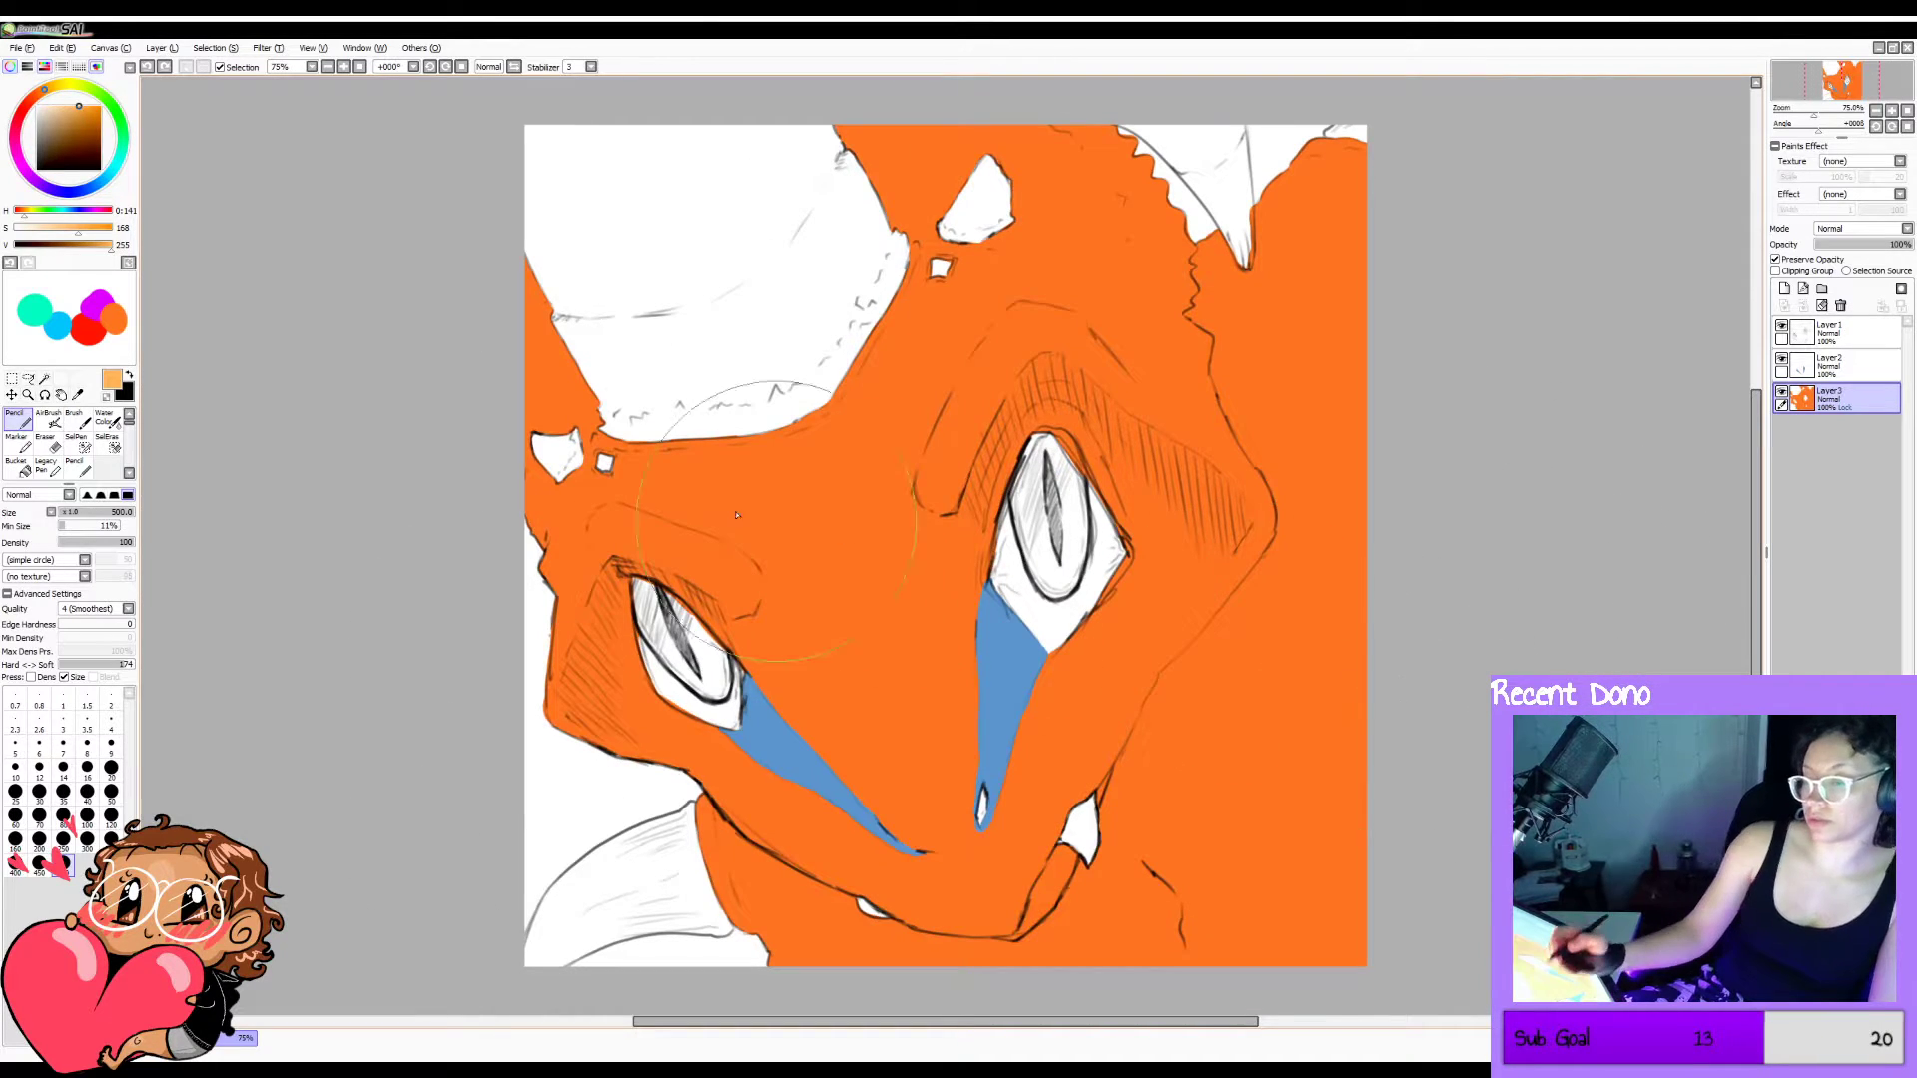
click(42, 92)
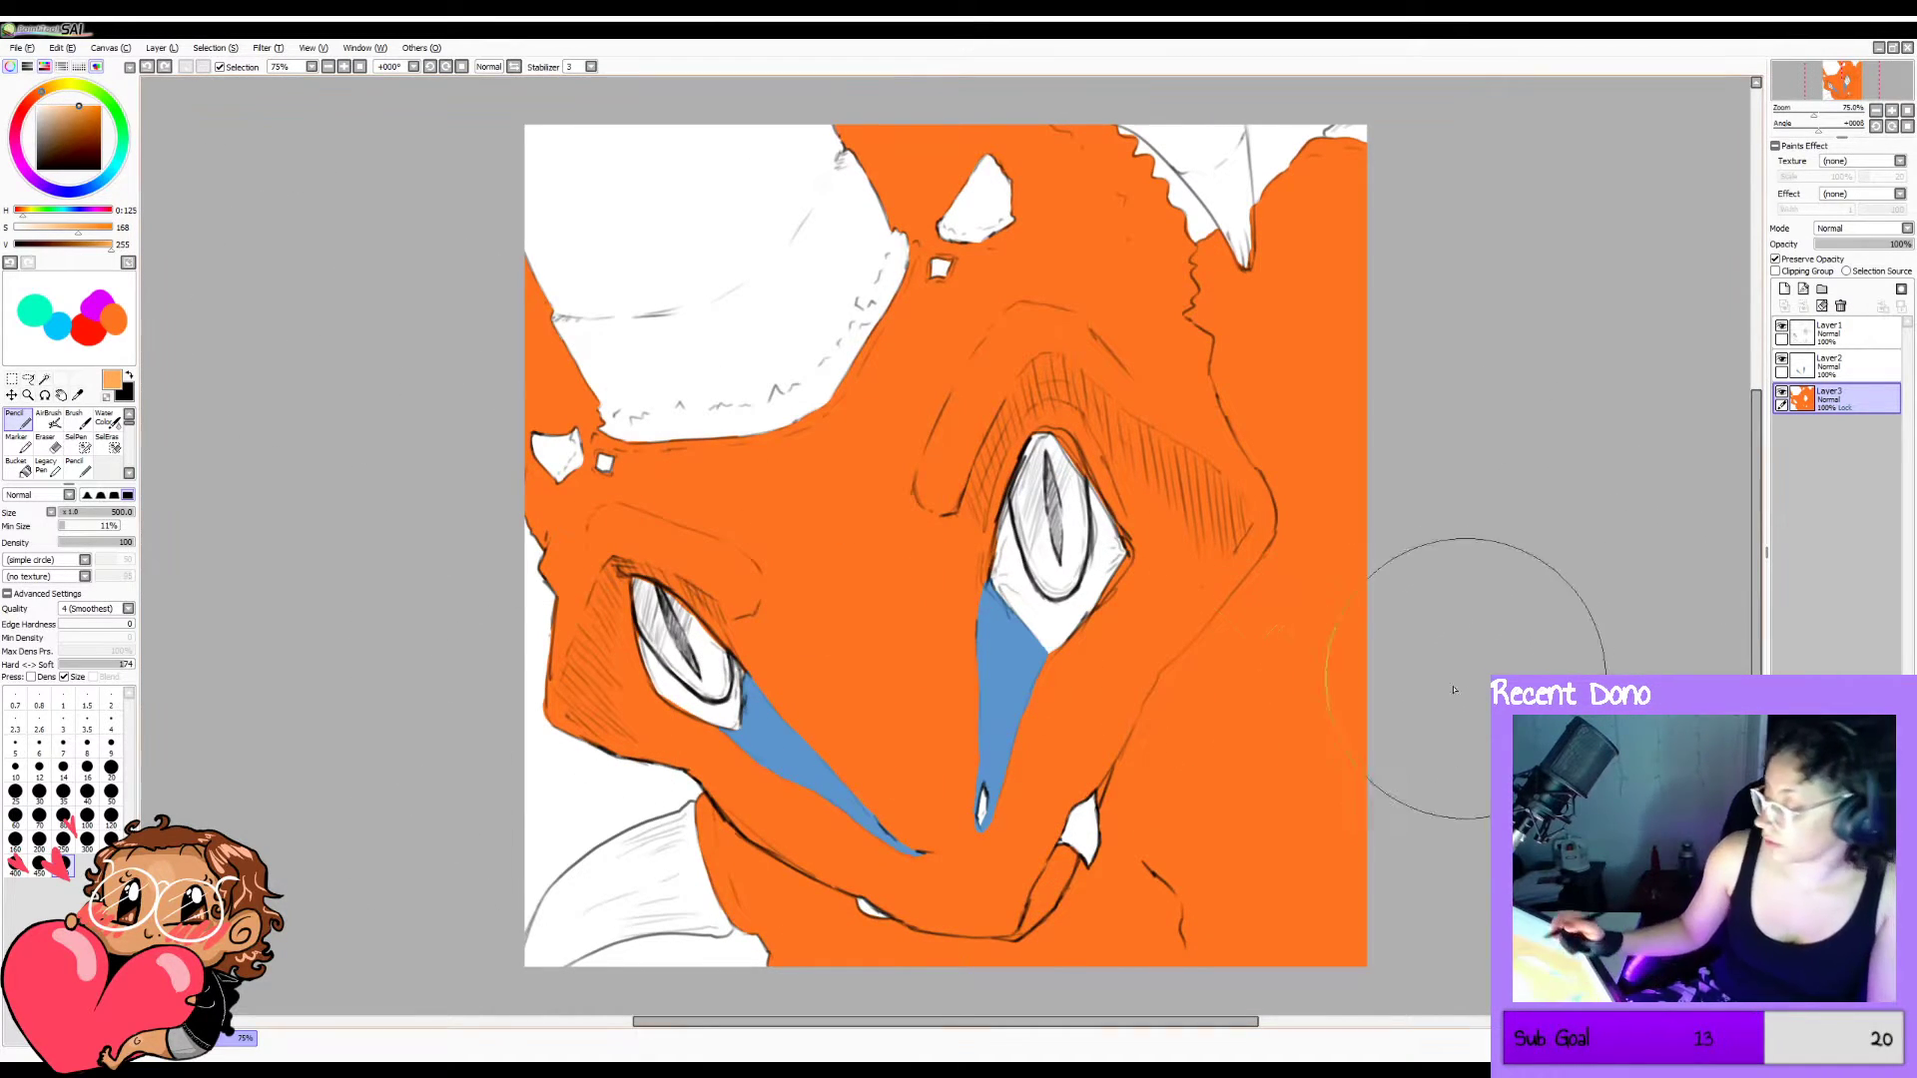
mouse_move(1454, 689)
mouse_down()
mouse_move(959, 929)
mouse_move(1438, 574)
mouse_move(1213, 489)
mouse_move(805, 565)
mouse_move(534, 867)
mouse_up()
Blend the boundary between the dark and light orange skin with the Water Color brush at size 500.
key(c)
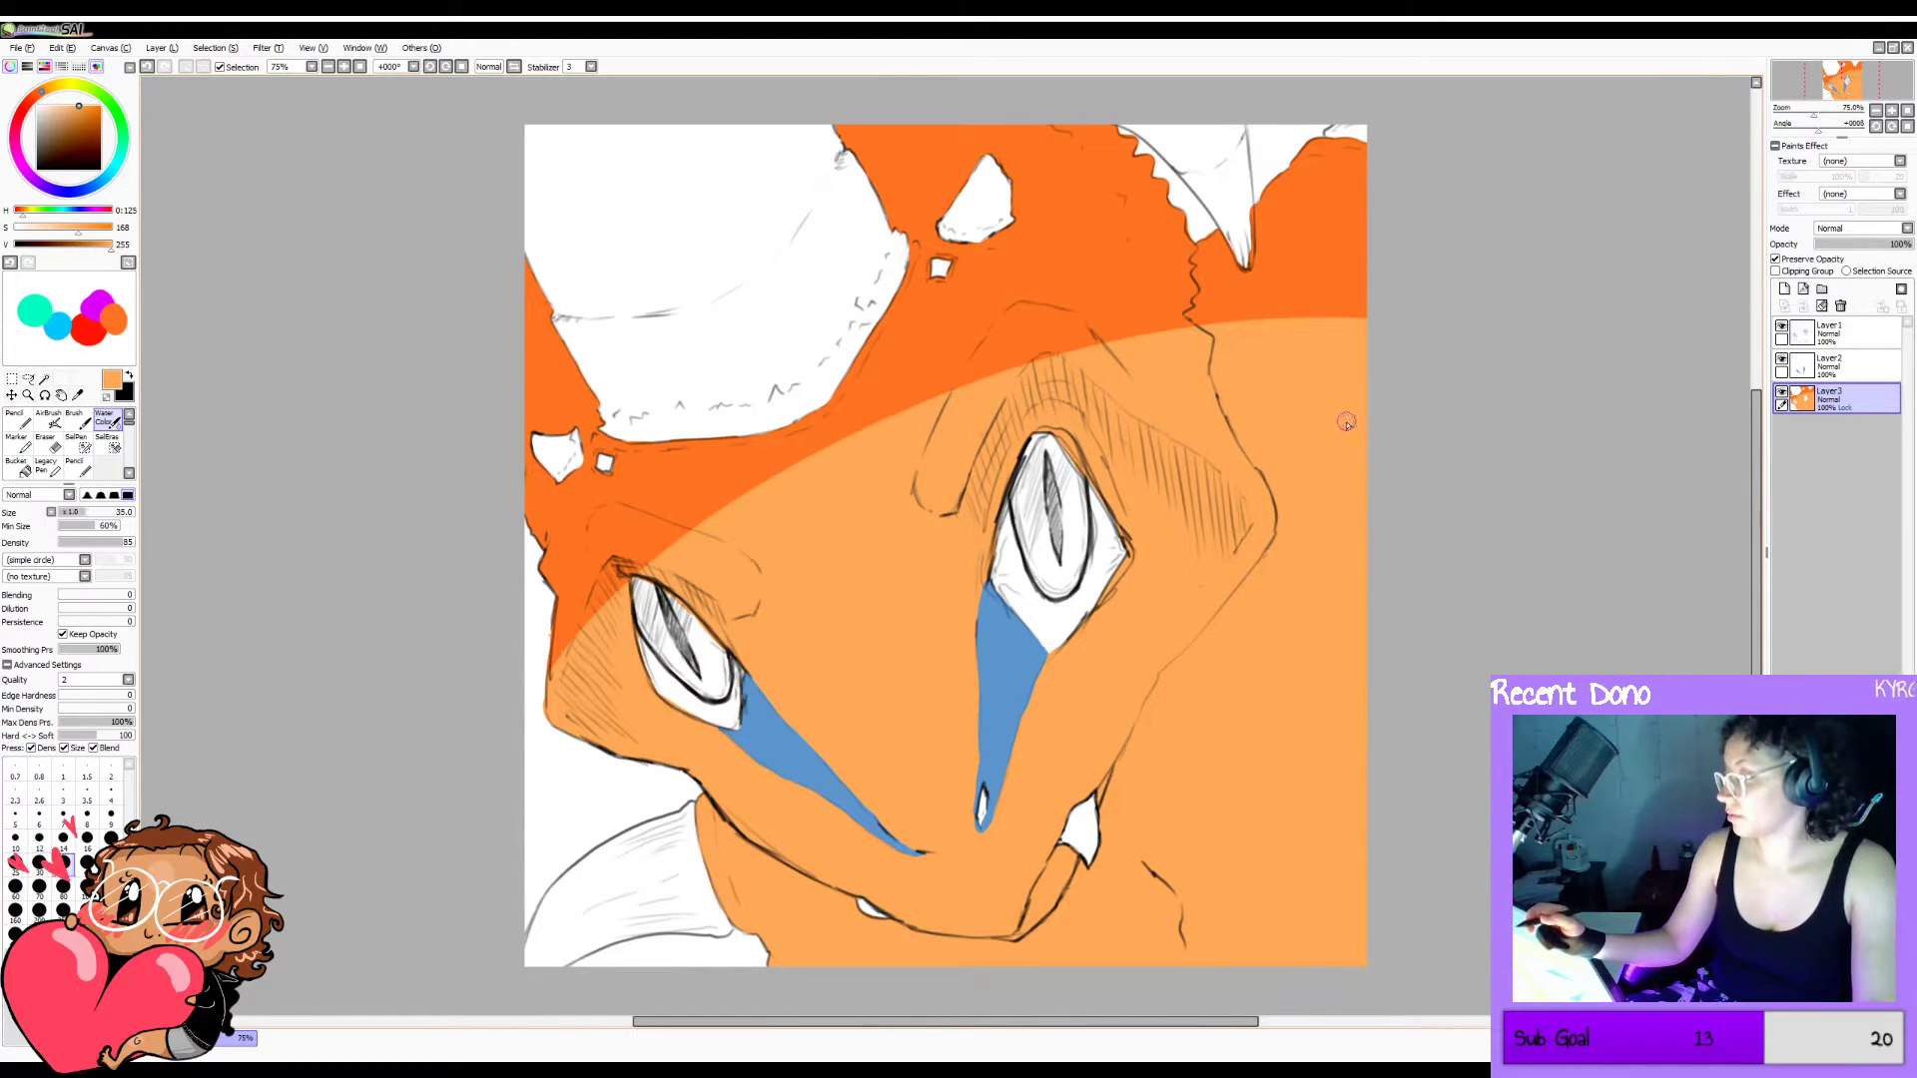
key(bracketright)
key(bracketright)
key(bracketright)
key(bracketright)
key(bracketright)
key(bracketright)
key(bracketright)
key(bracketright)
key(bracketright)
key(bracketright)
key(bracketright)
key(bracketright)
key(bracketright)
key(bracketright)
key(bracketright)
mouse_move(1378, 375)
mouse_down()
mouse_move(1207, 348)
mouse_move(988, 389)
mouse_move(797, 474)
mouse_move(882, 394)
mouse_move(587, 614)
mouse_move(547, 694)
mouse_up()
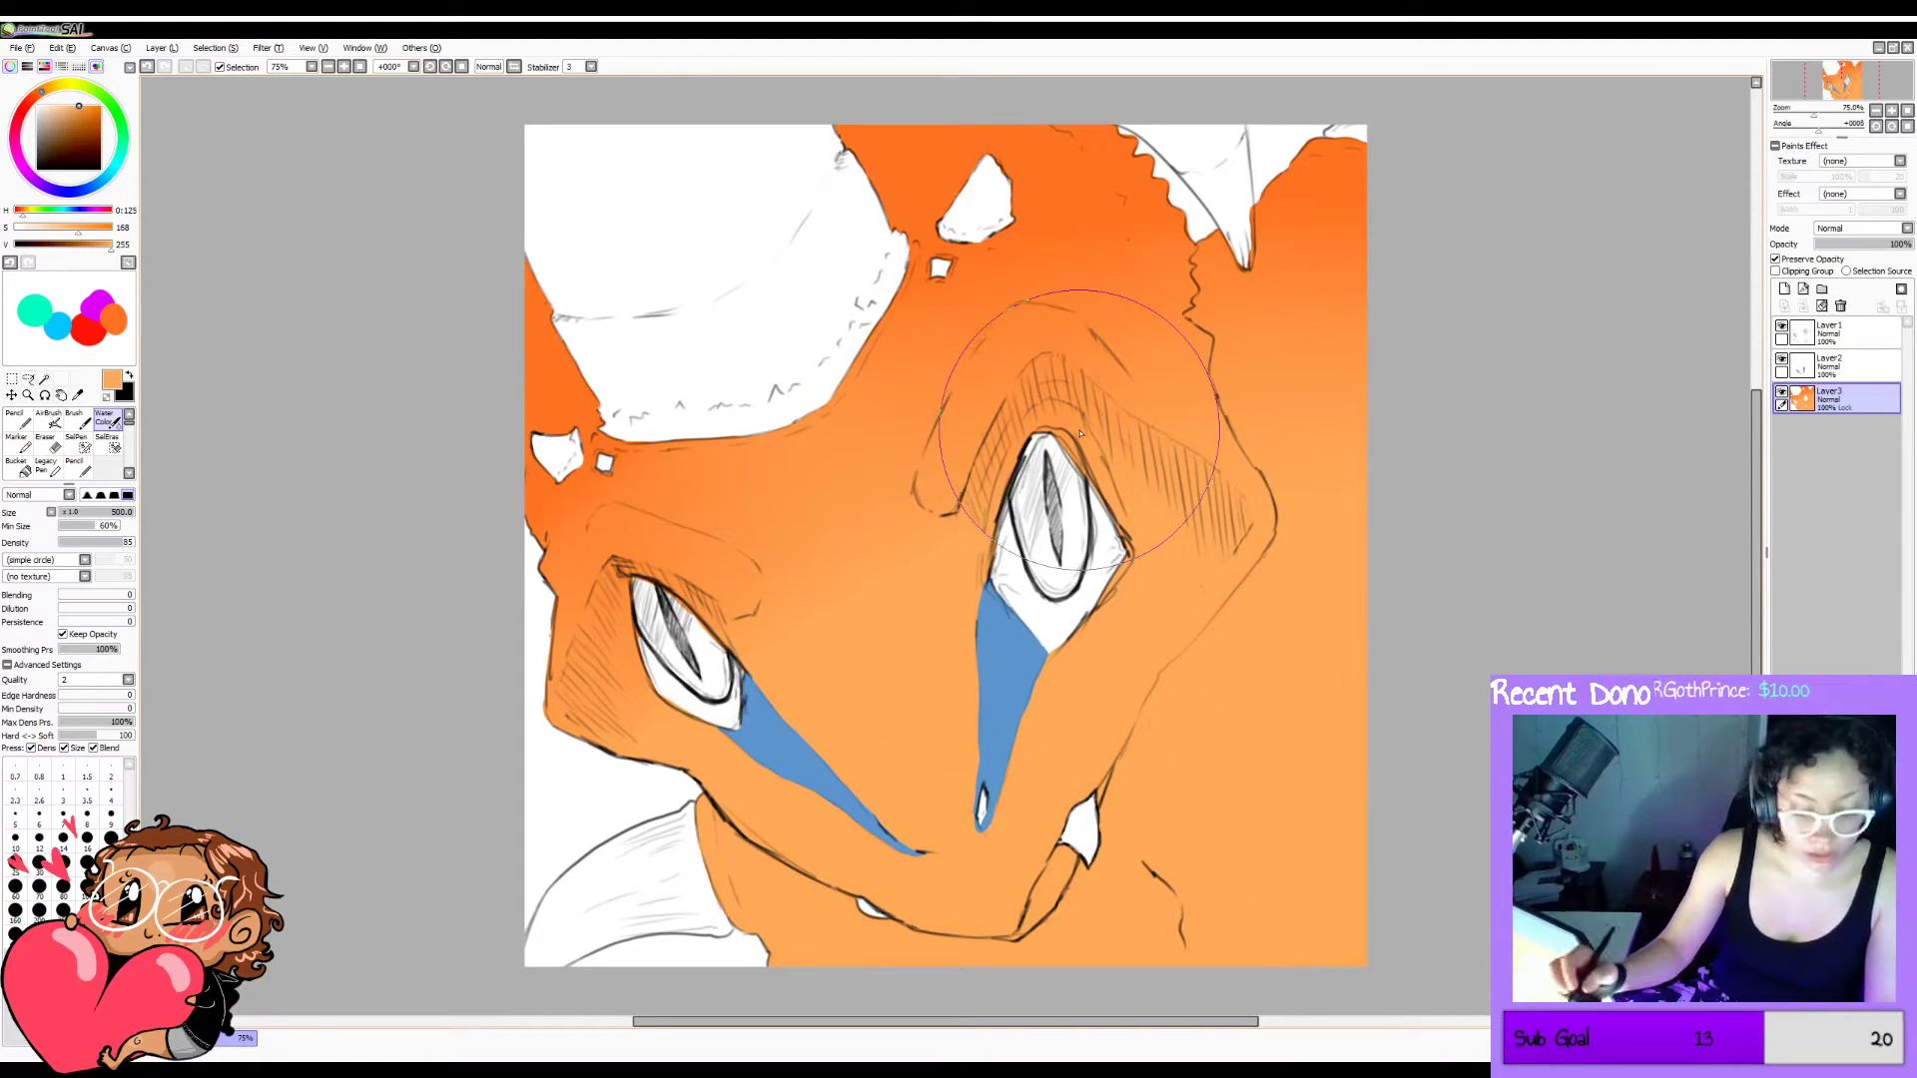
Return to the Pencil at size 30 and dab the light orange onto the scratchpad palette.
key(n)
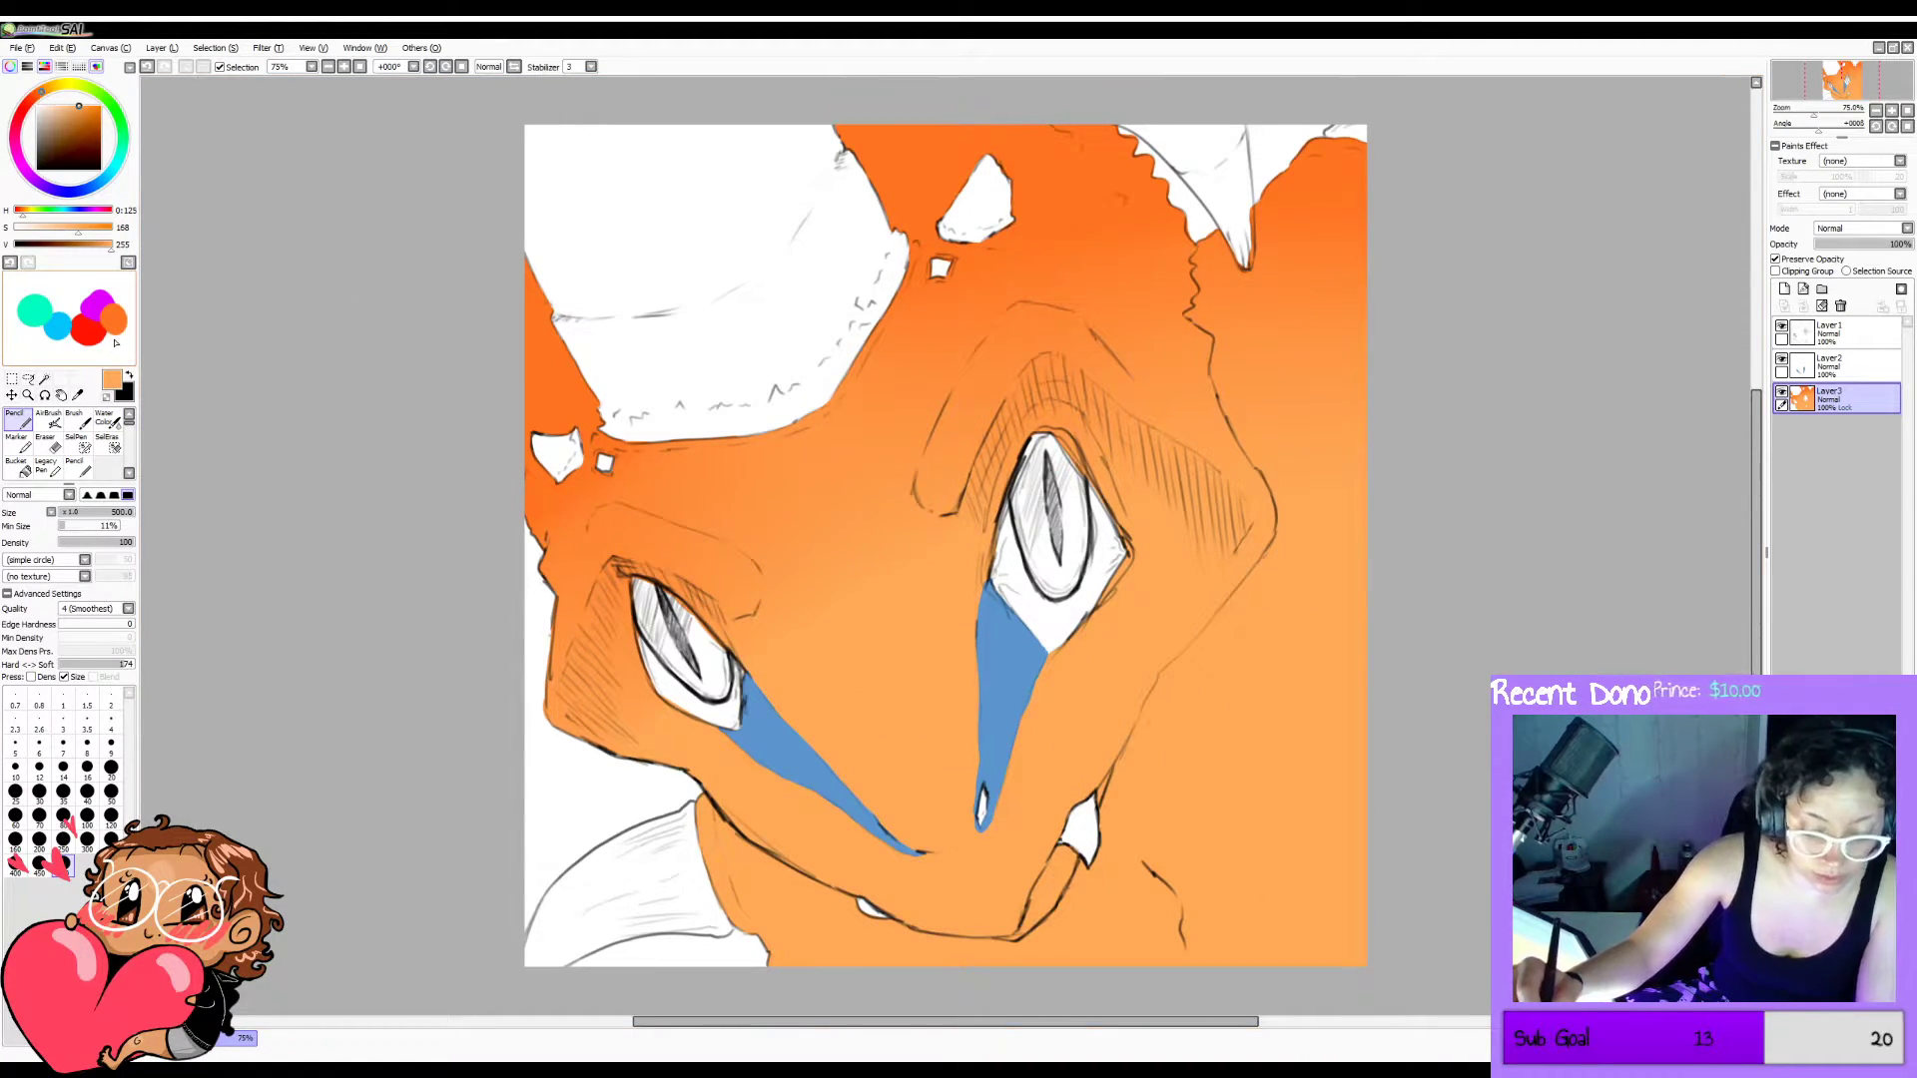
key(bracketleft)
key(bracketleft)
key(bracketleft)
key(bracketleft)
key(bracketleft)
key(bracketleft)
key(bracketleft)
key(bracketleft)
key(bracketleft)
key(bracketleft)
key(bracketleft)
key(bracketleft)
key(bracketleft)
key(bracketleft)
key(bracketleft)
key(bracketleft)
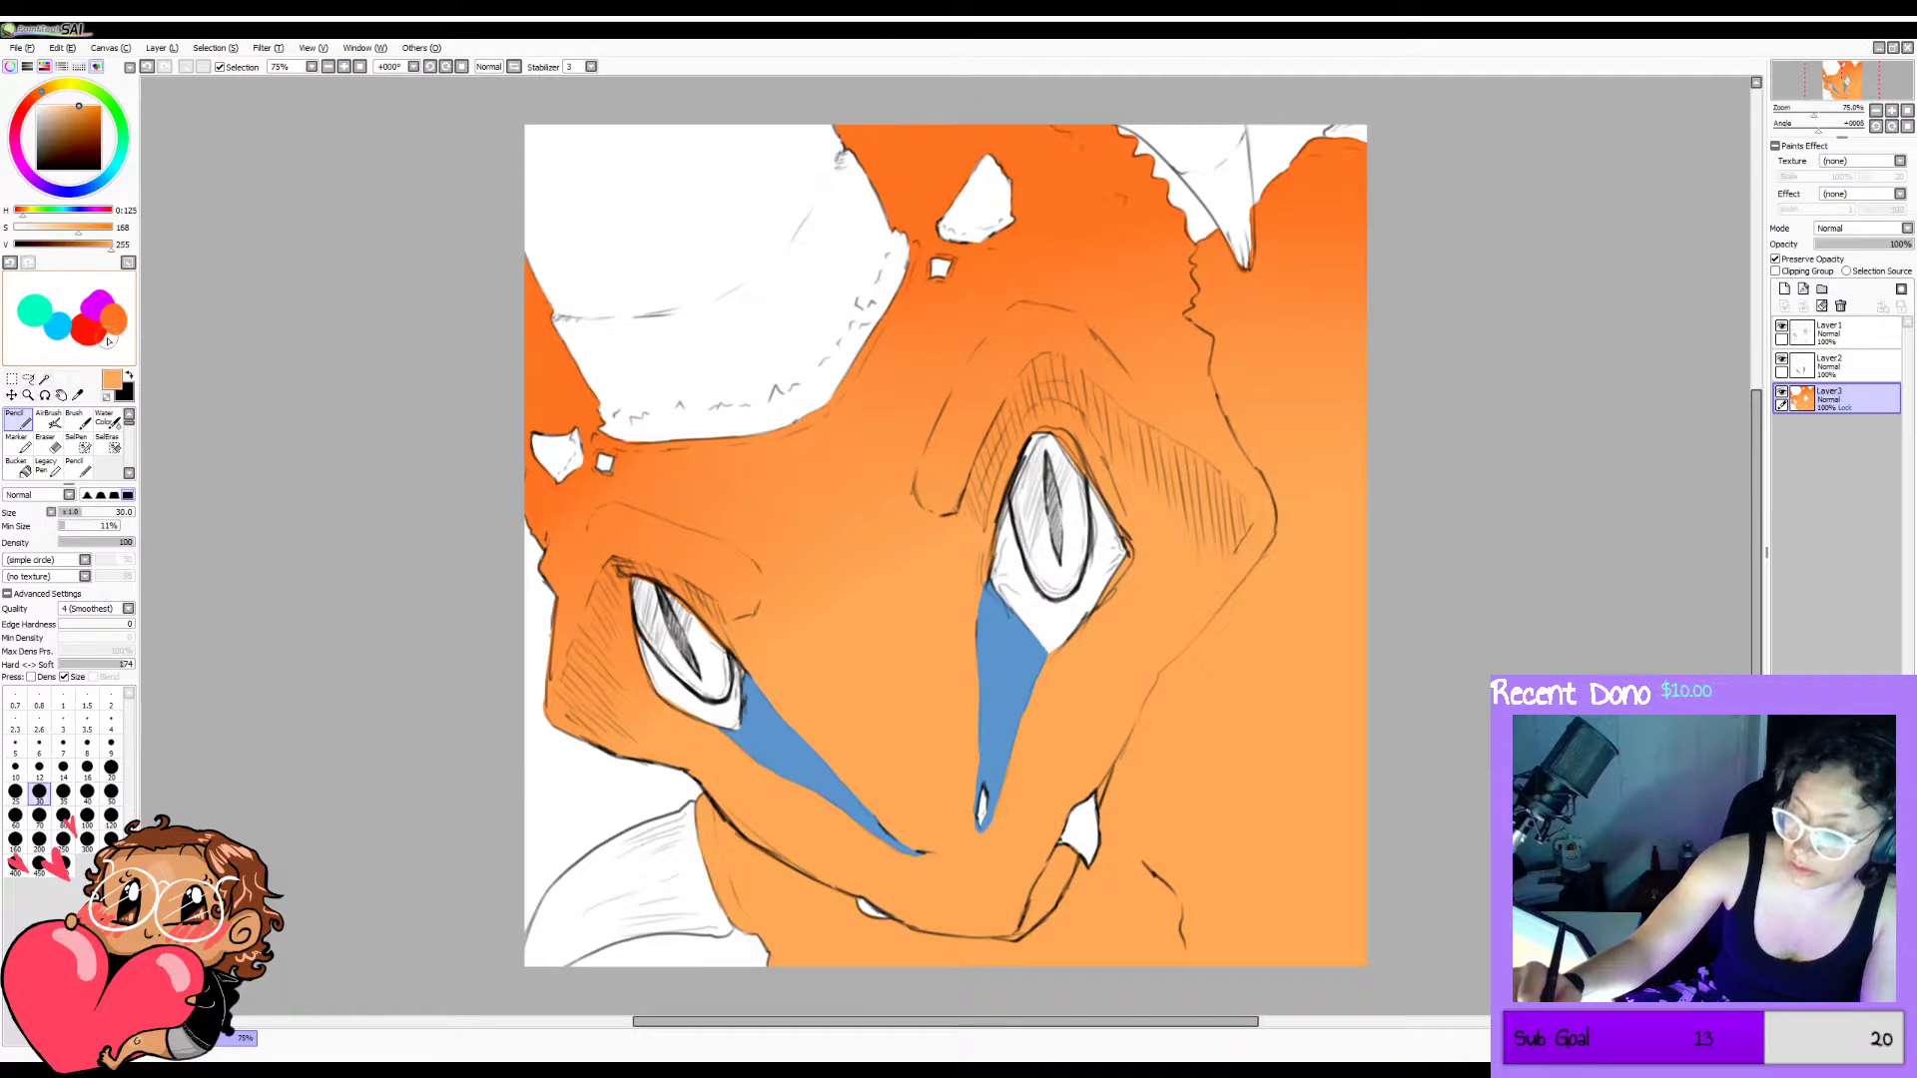
drag(108, 335, 106, 344)
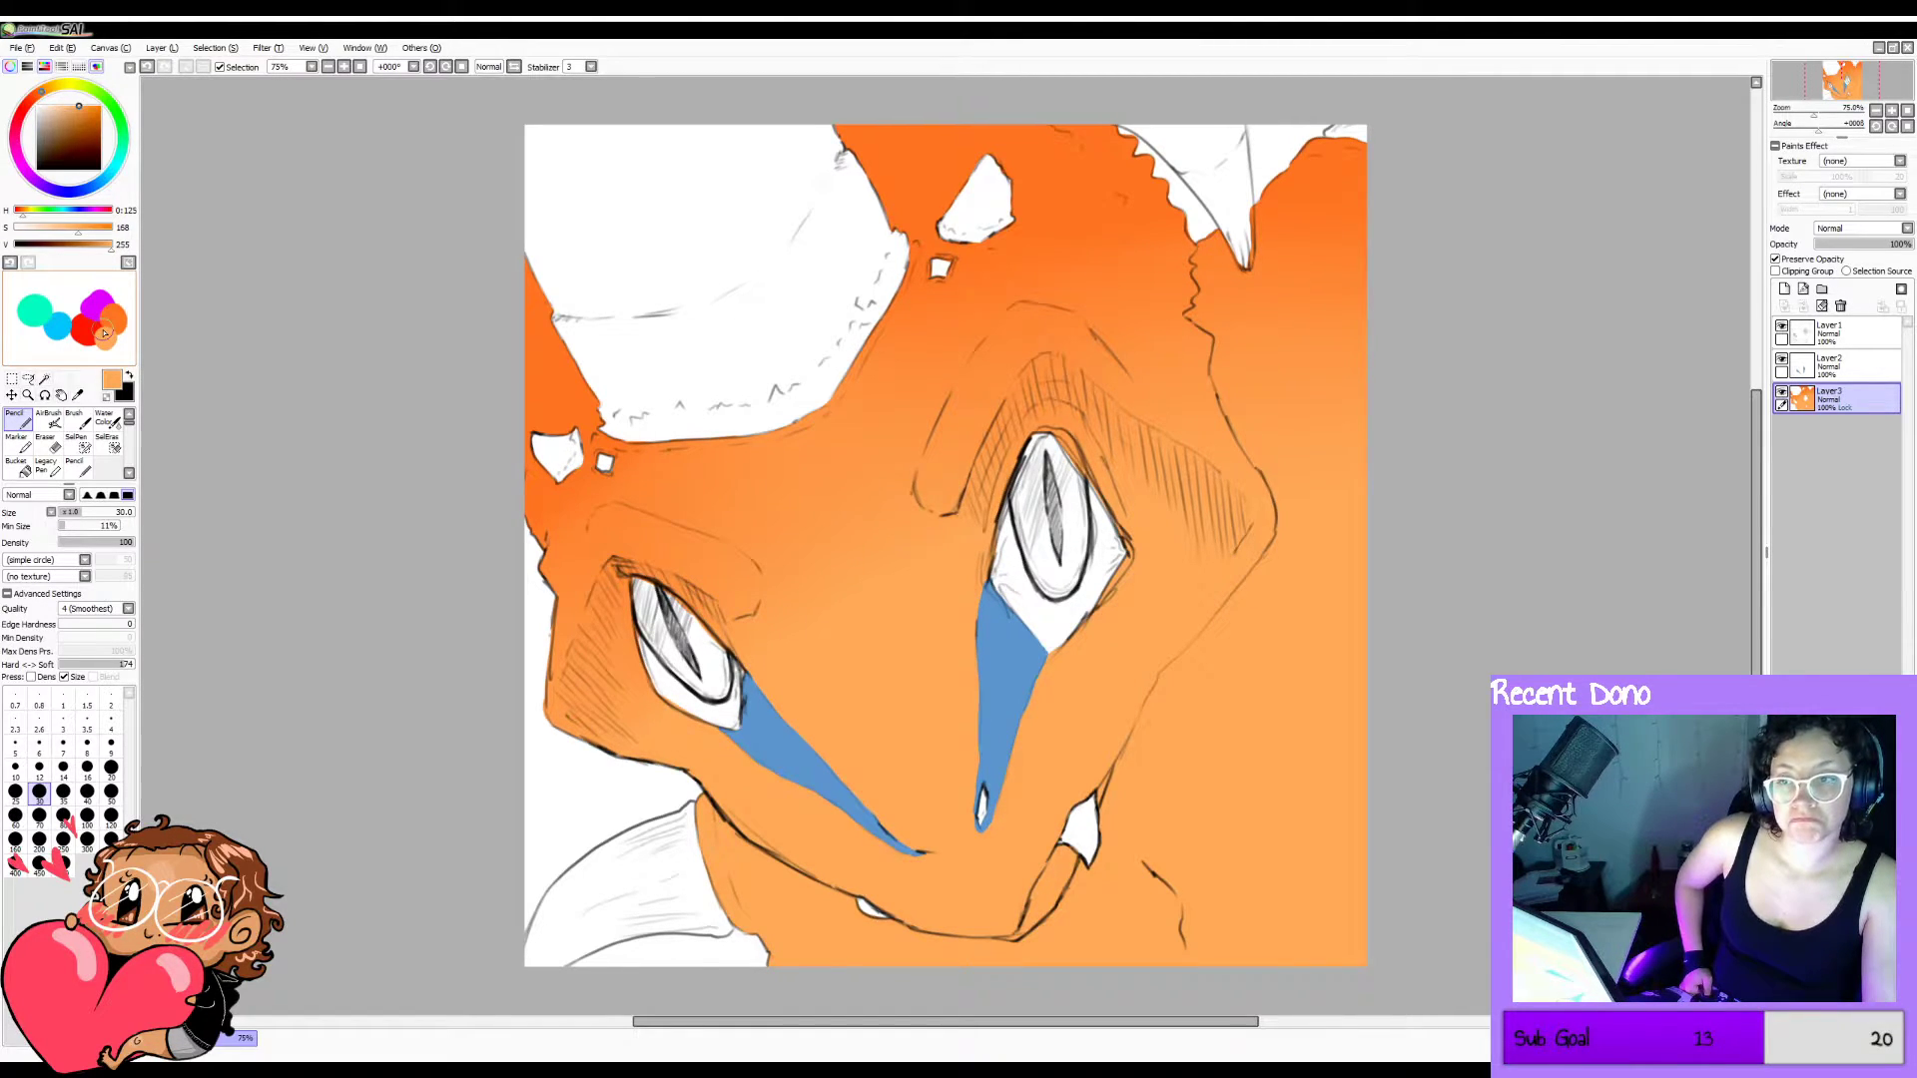
Check the head's proportions and skin gradient in a horizontally mirrored view.
key(h)
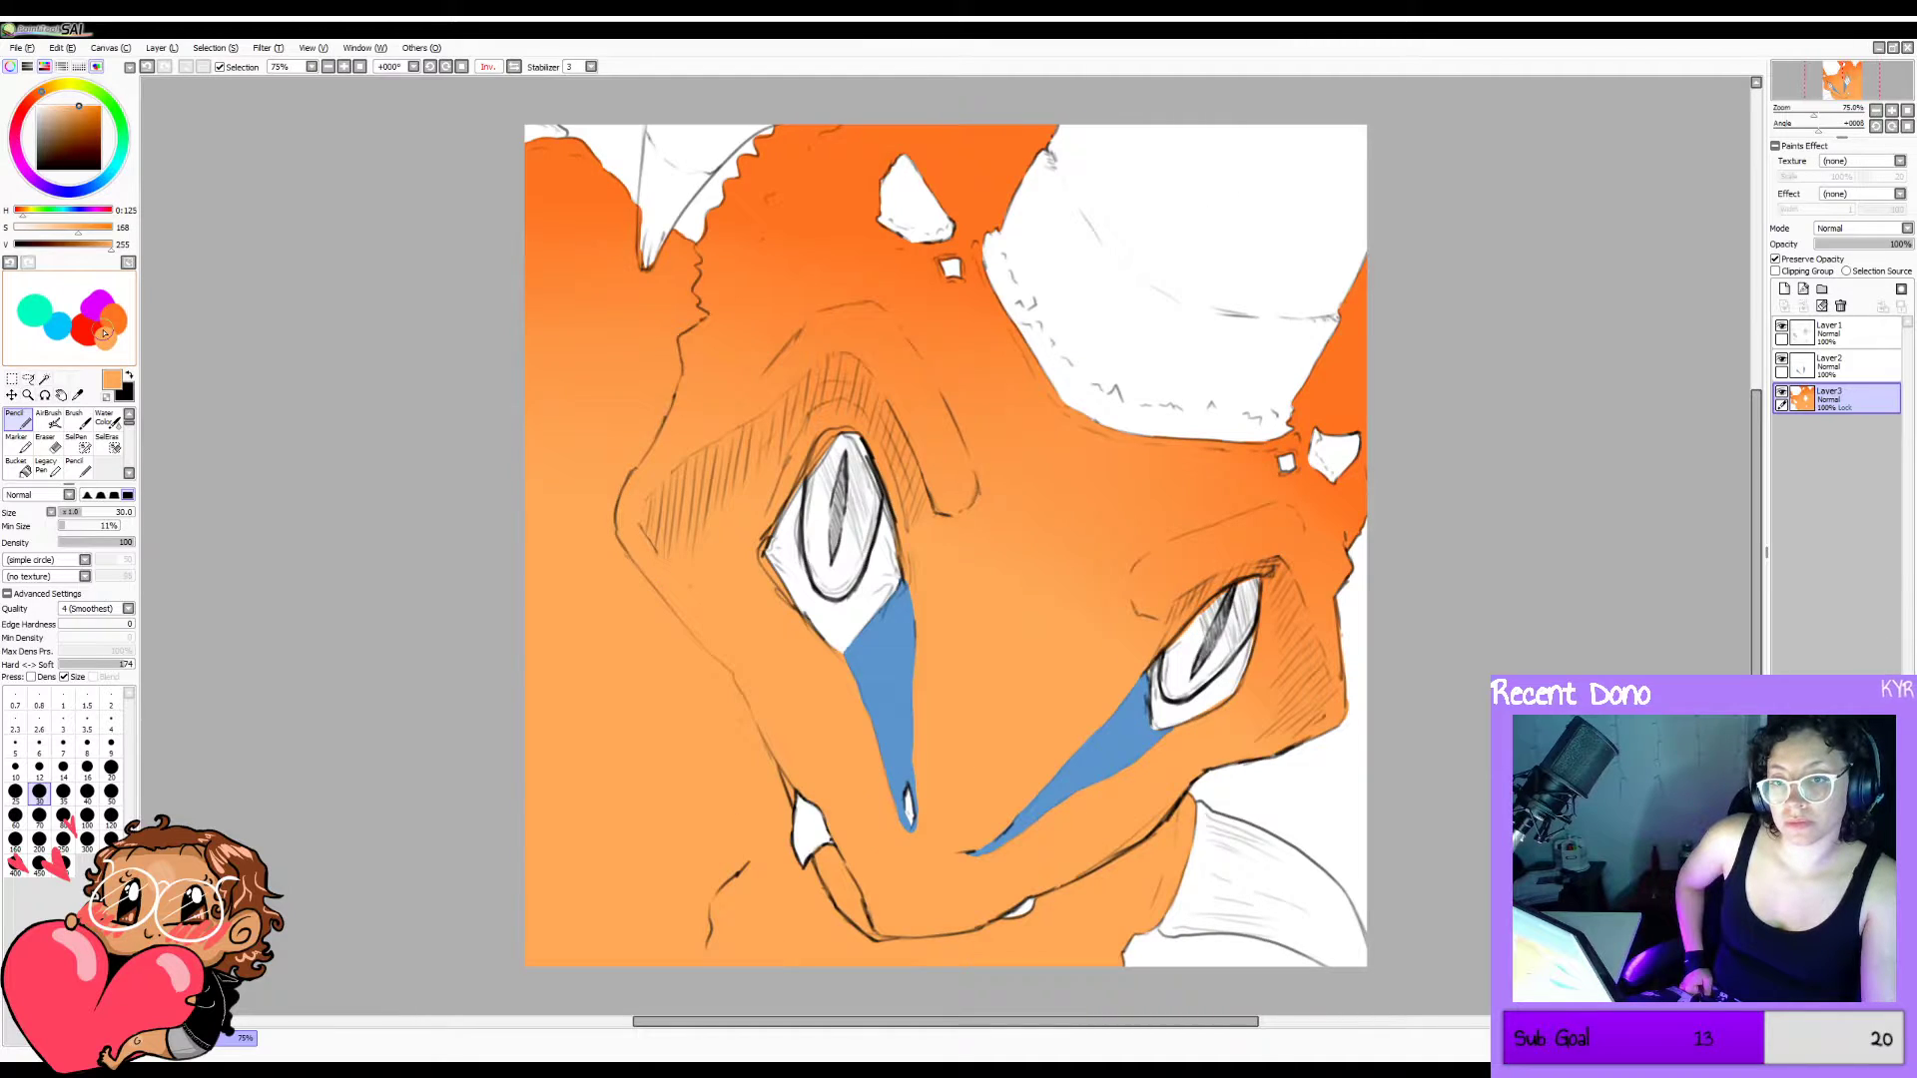
key(h)
key(h)
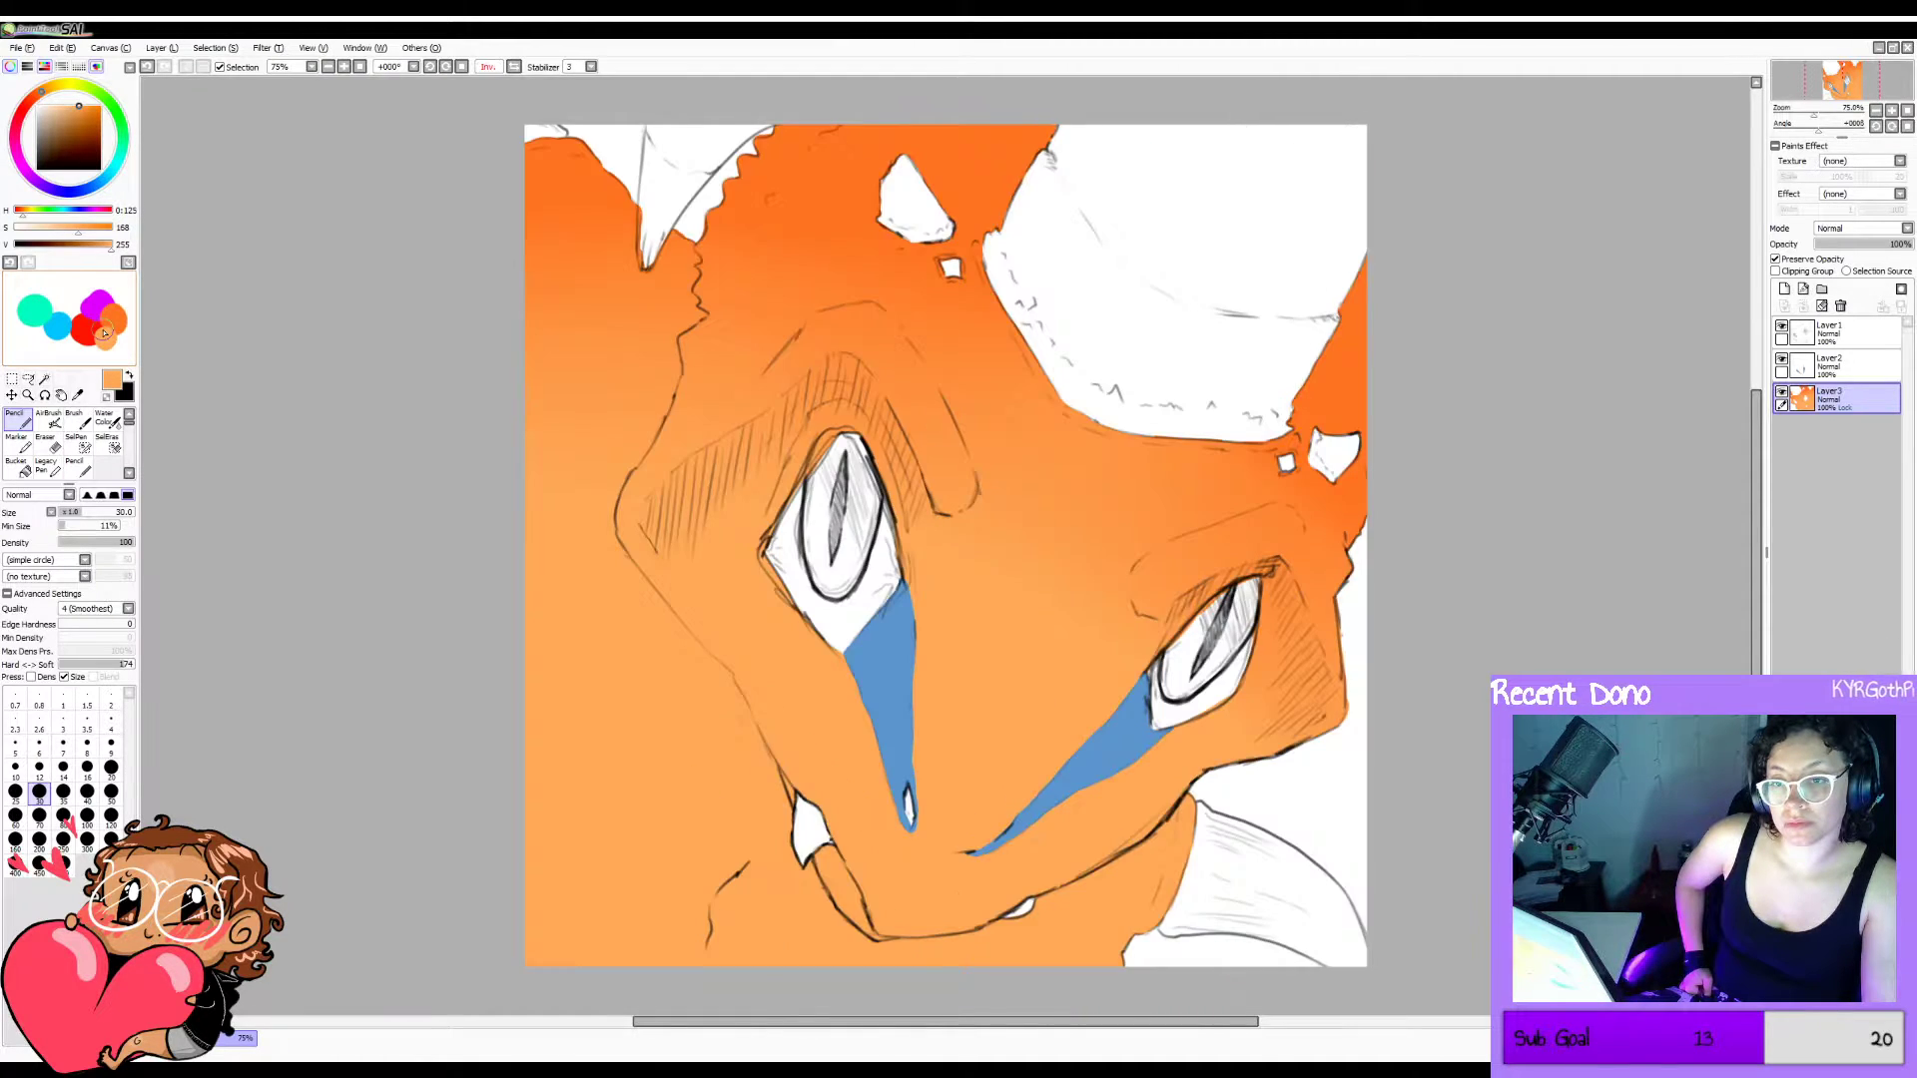
key(h)
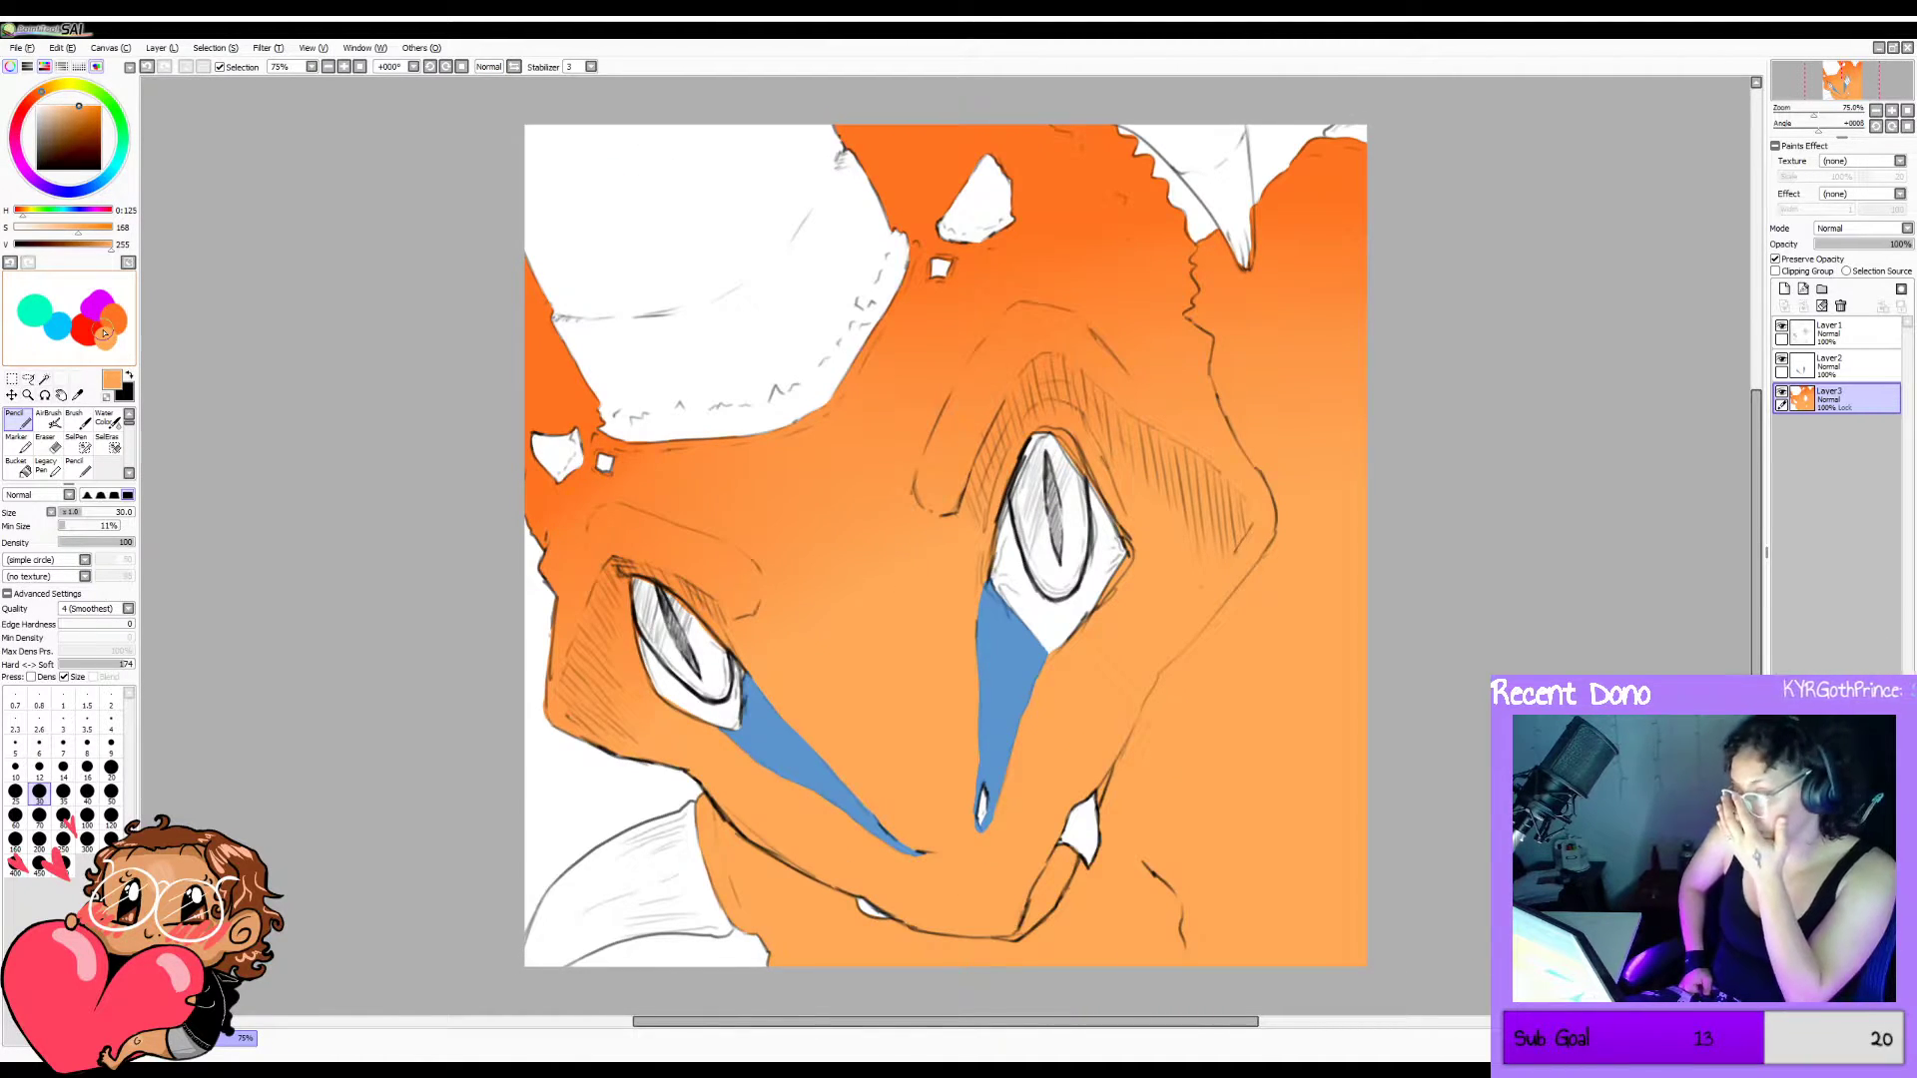
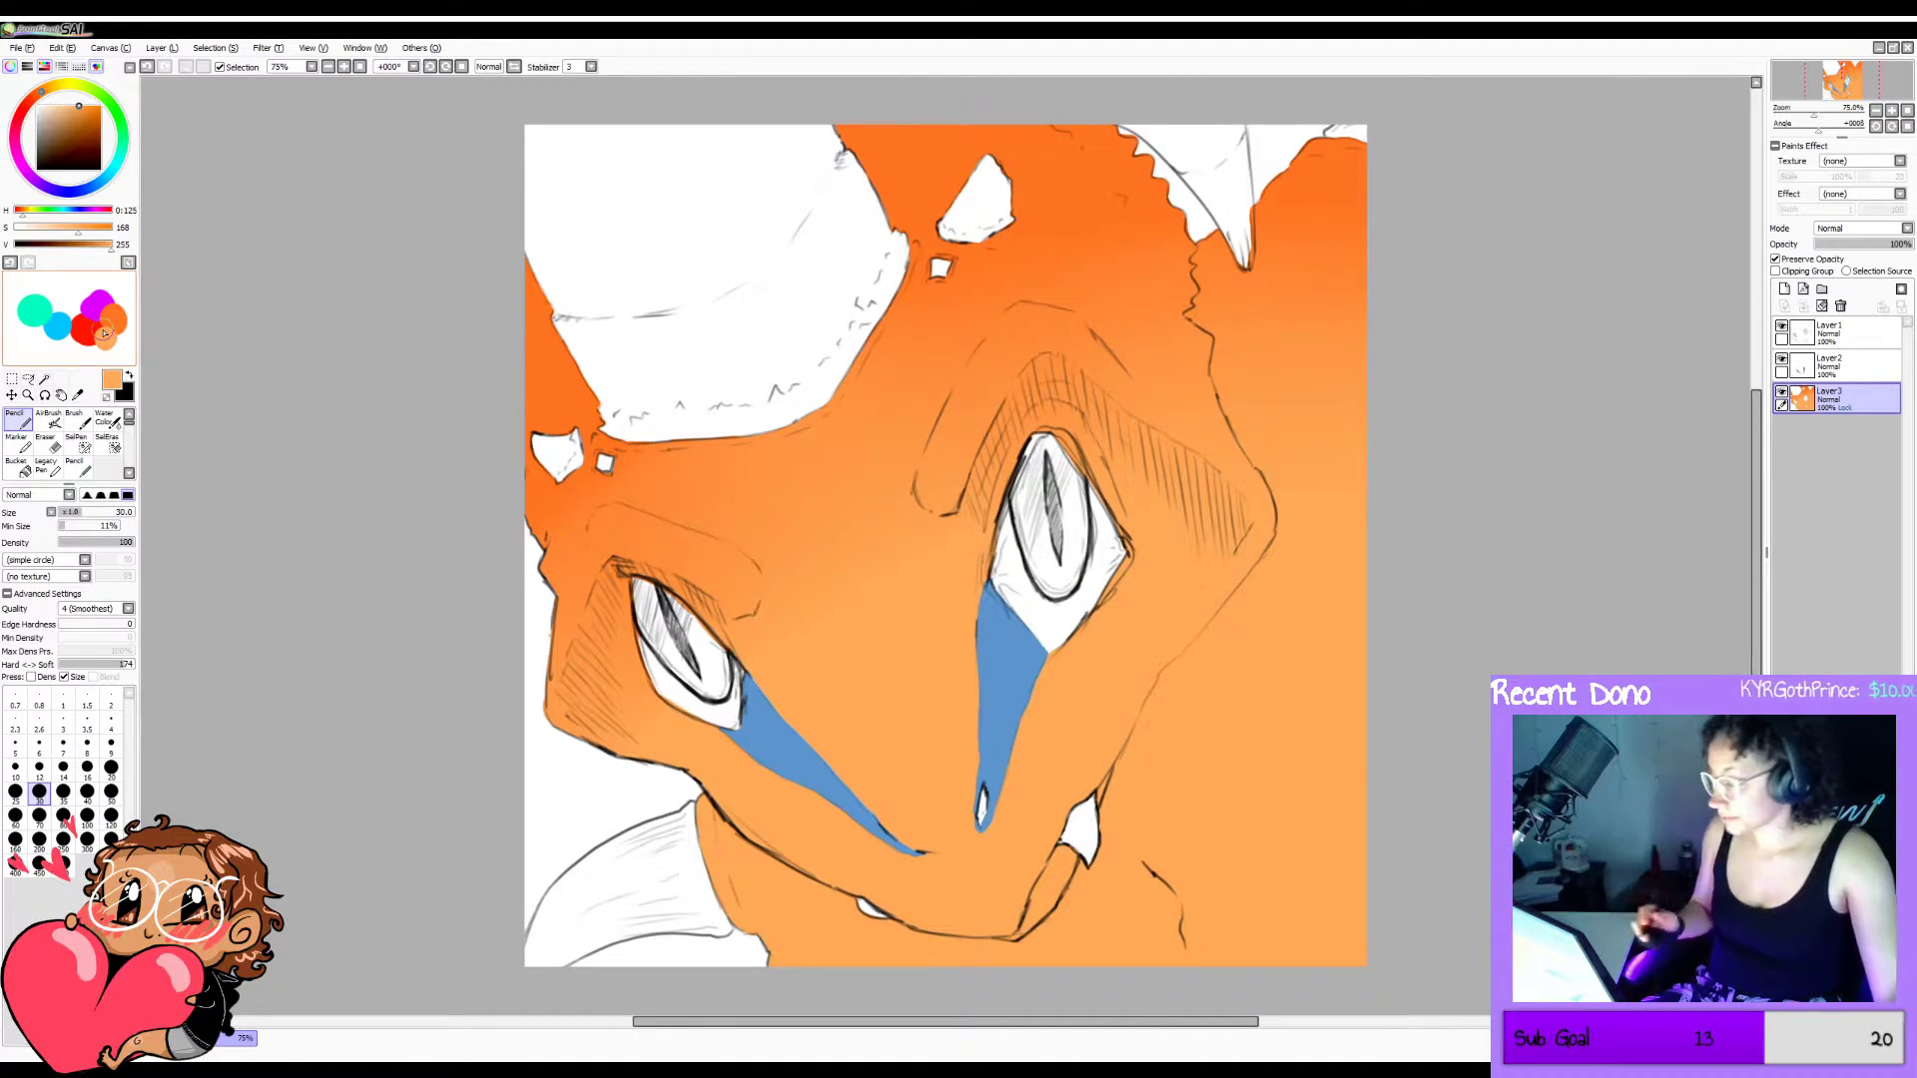
Add a layer beneath the orange skin and paint a first pale cream stroke in the white of the right eye.
click(1785, 290)
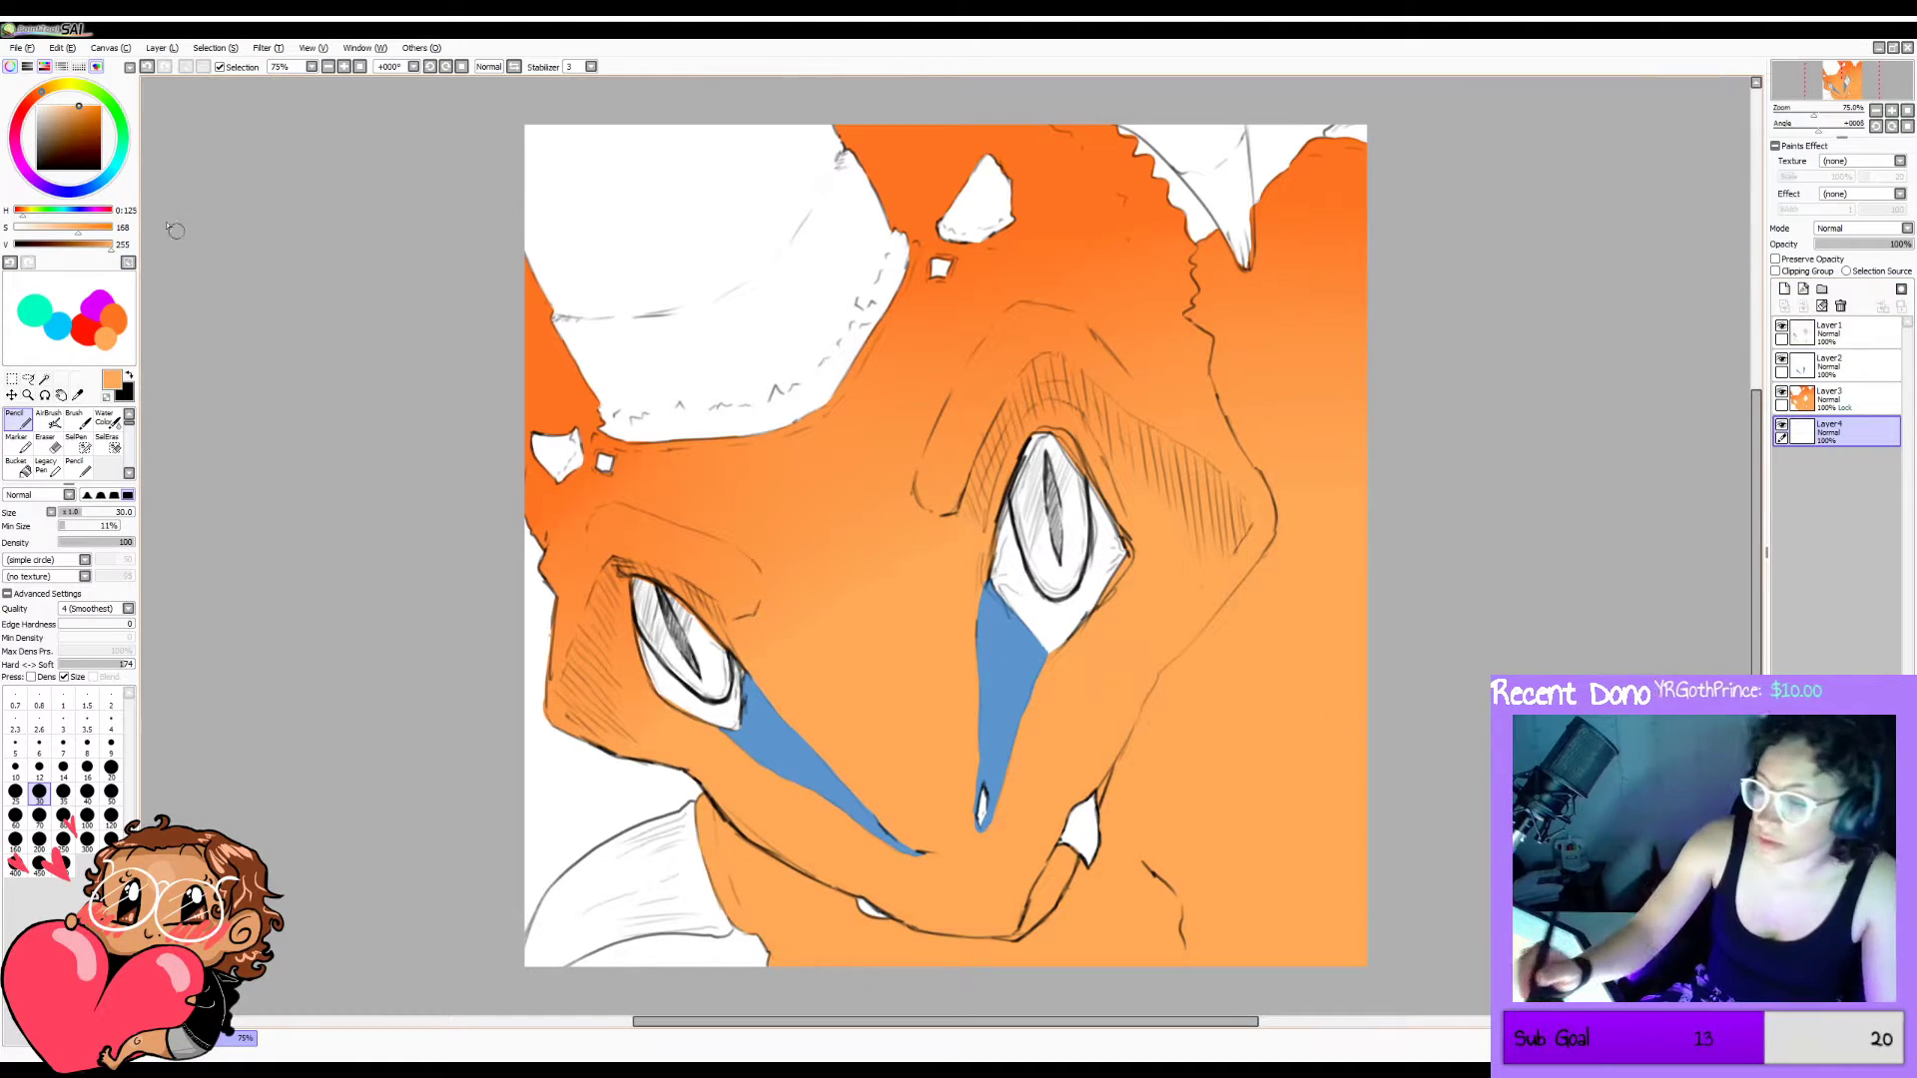
click(64, 86)
drag(64, 106, 50, 103)
click(46, 104)
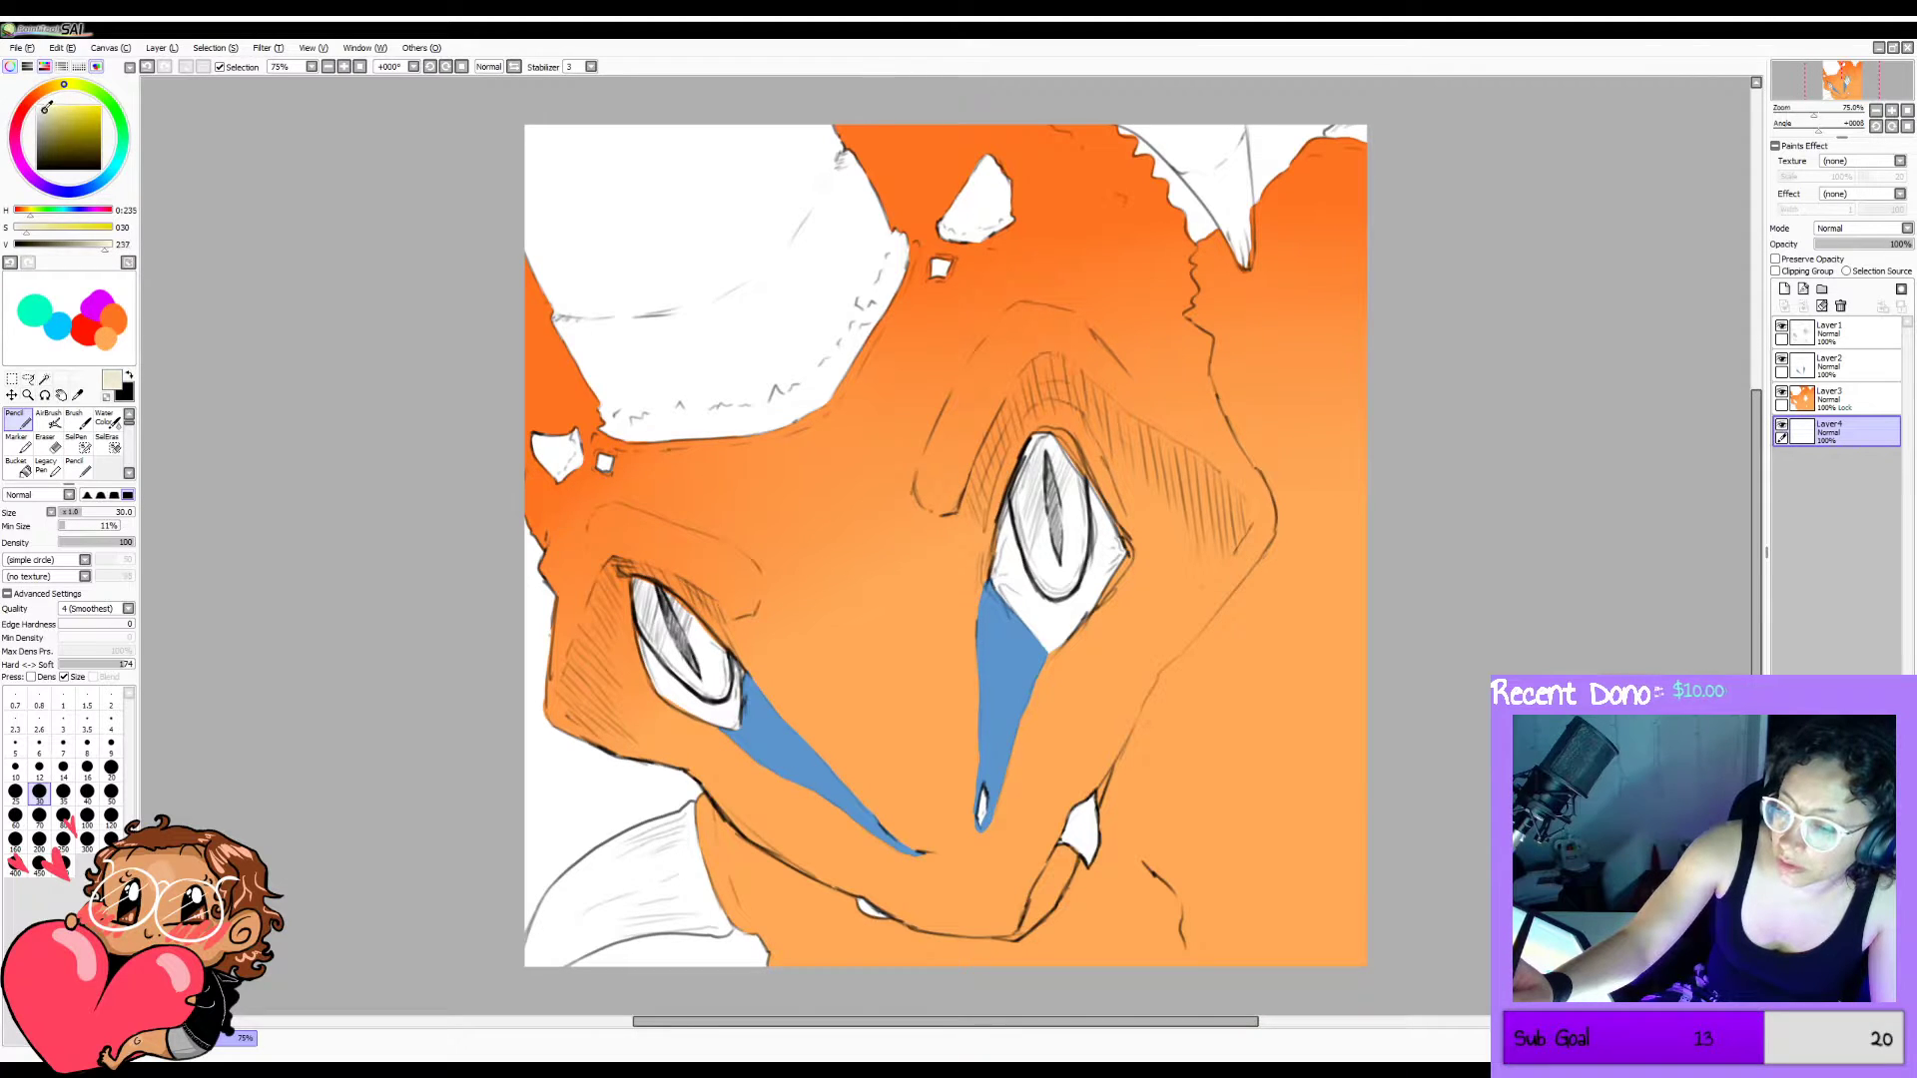
click(46, 103)
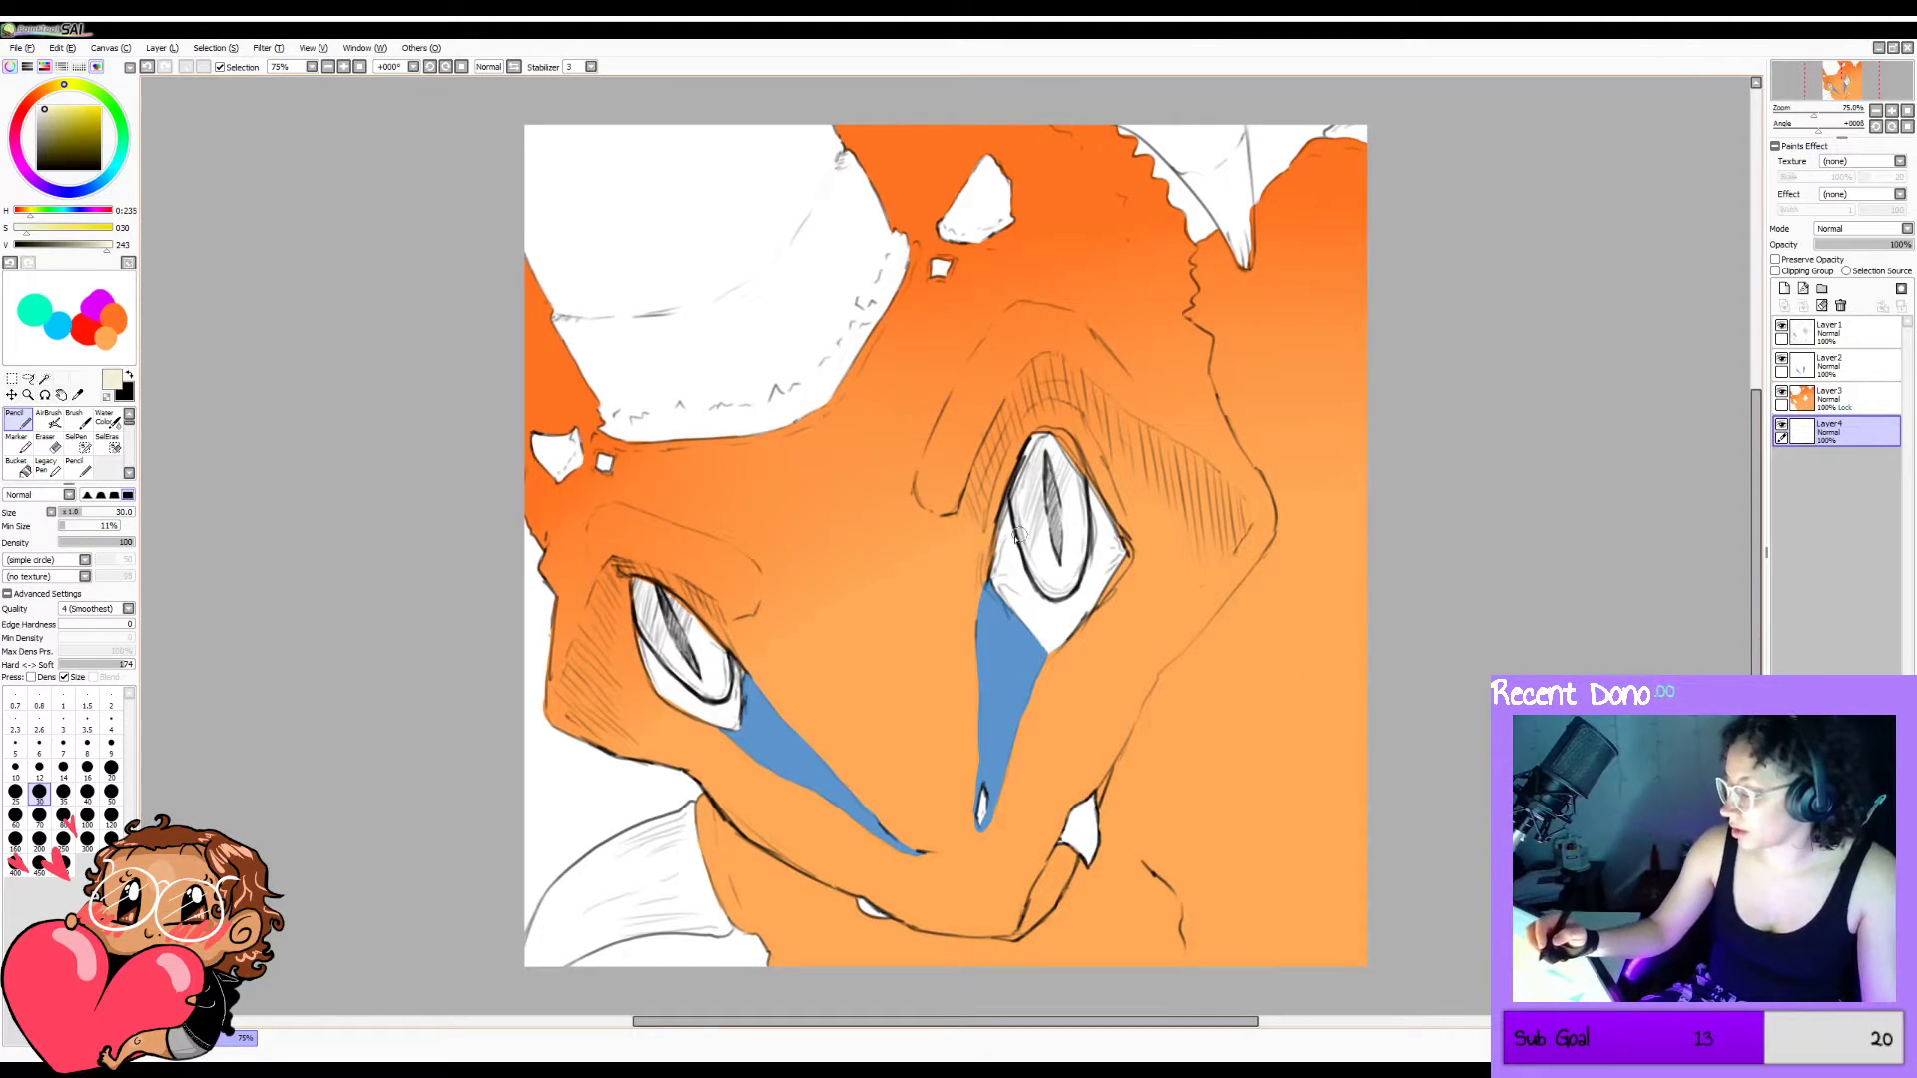
drag(1000, 571, 1013, 514)
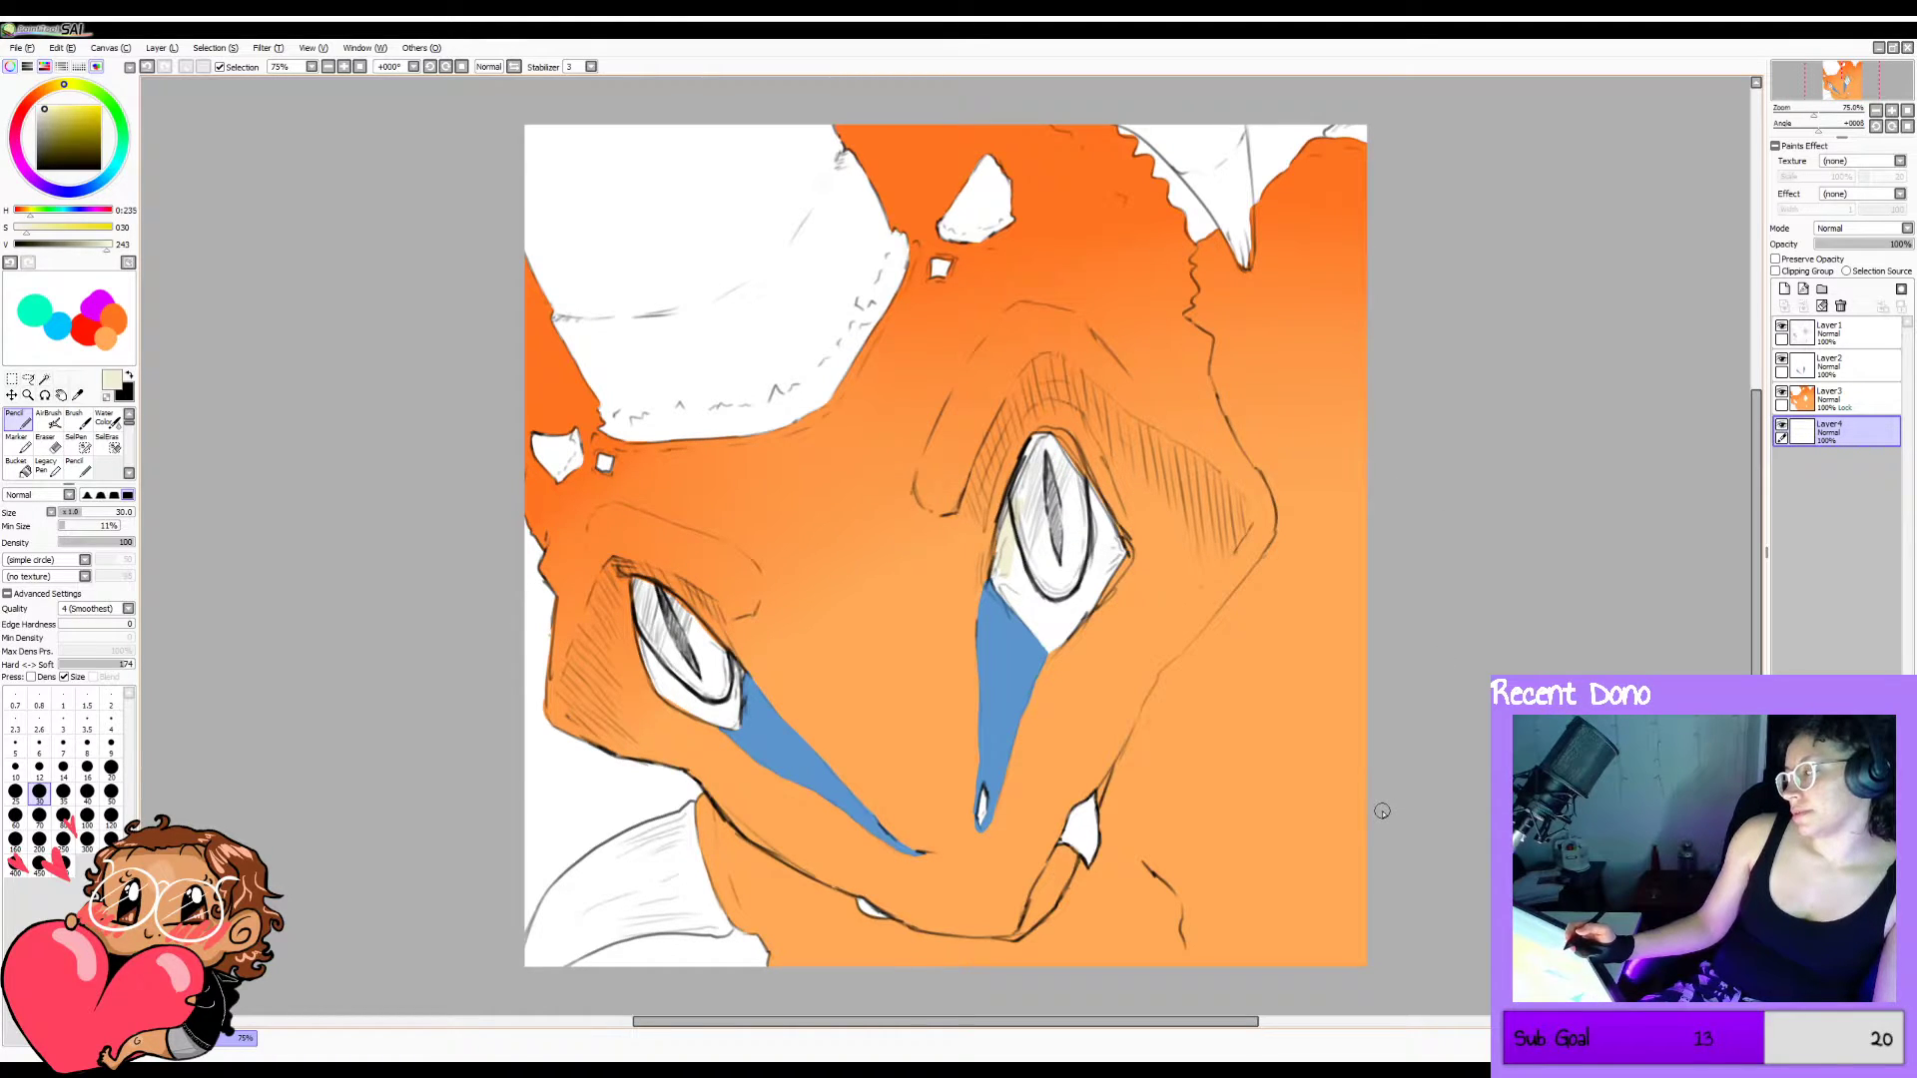
Hide the orange skin layer and add a new bottom layer filled with bright blue as a contrasting backdrop.
click(1782, 393)
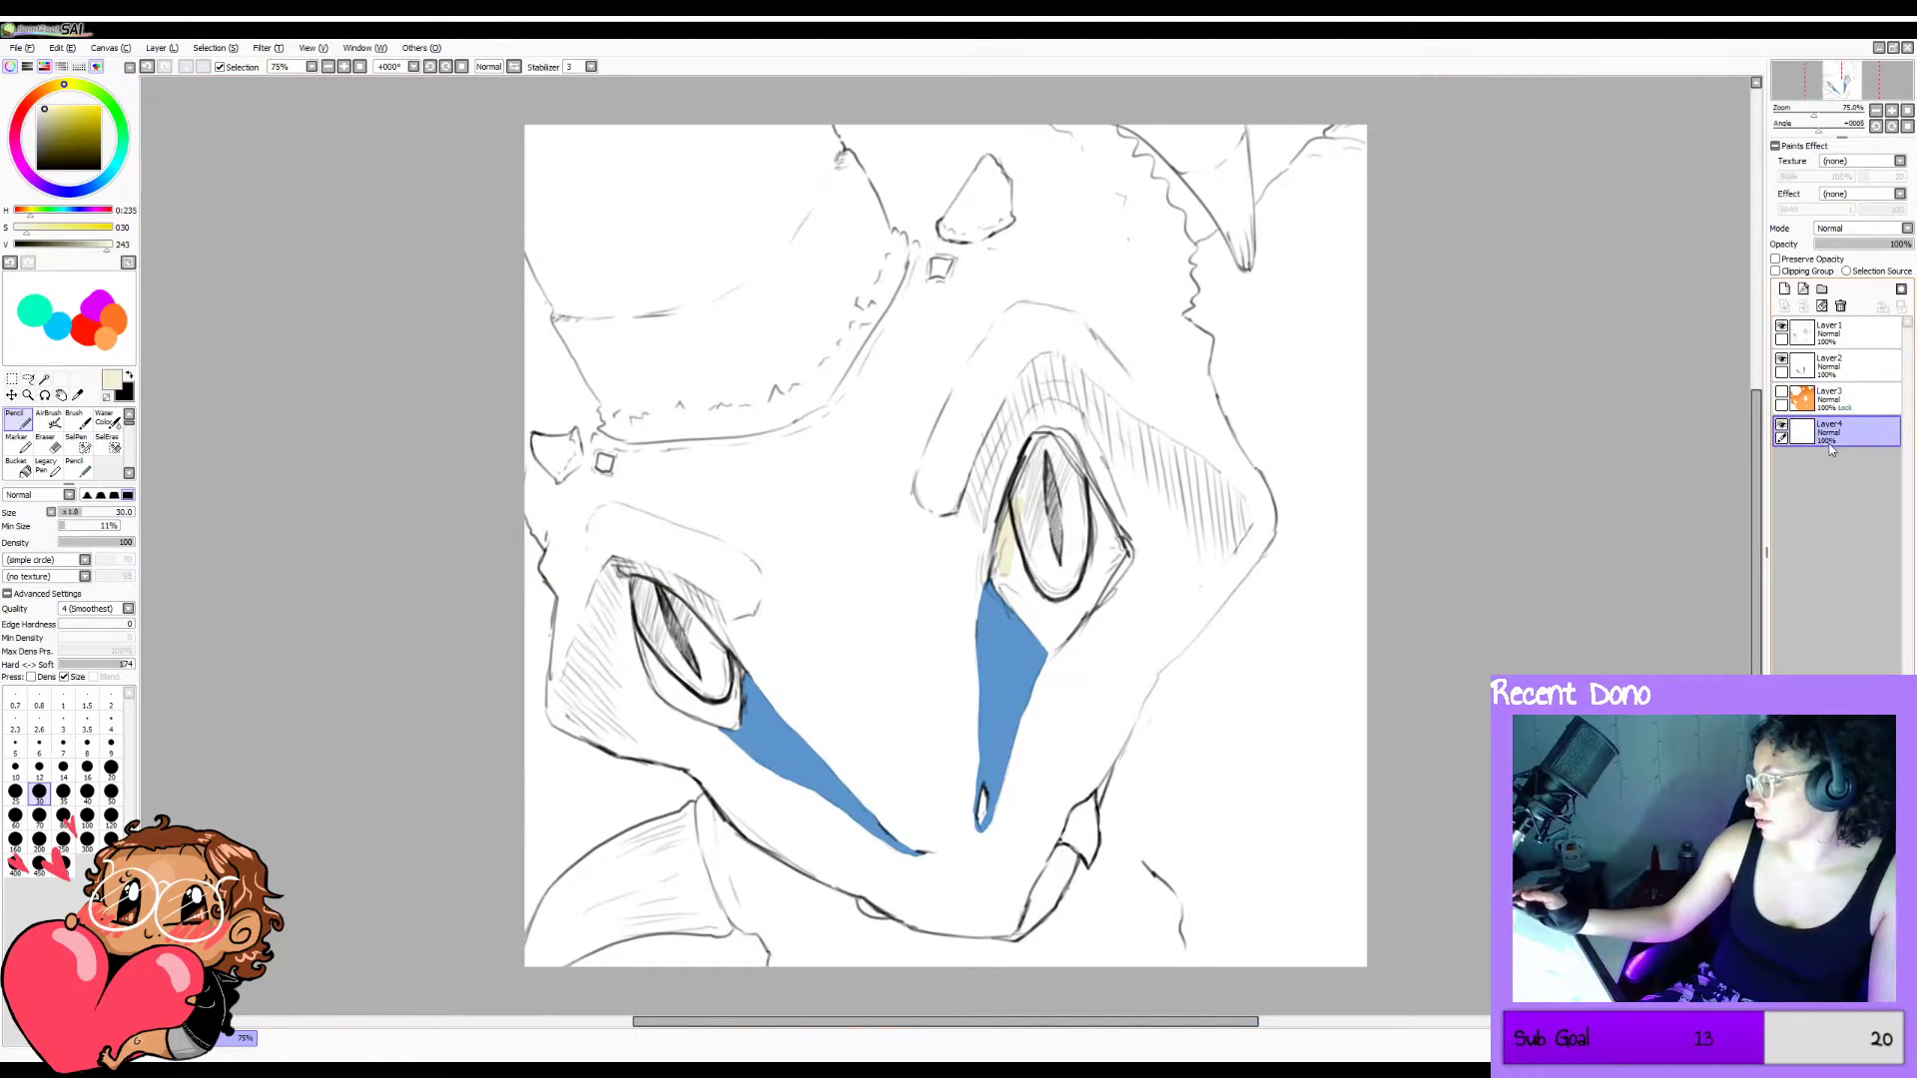
click(1785, 290)
drag(1850, 436, 1819, 524)
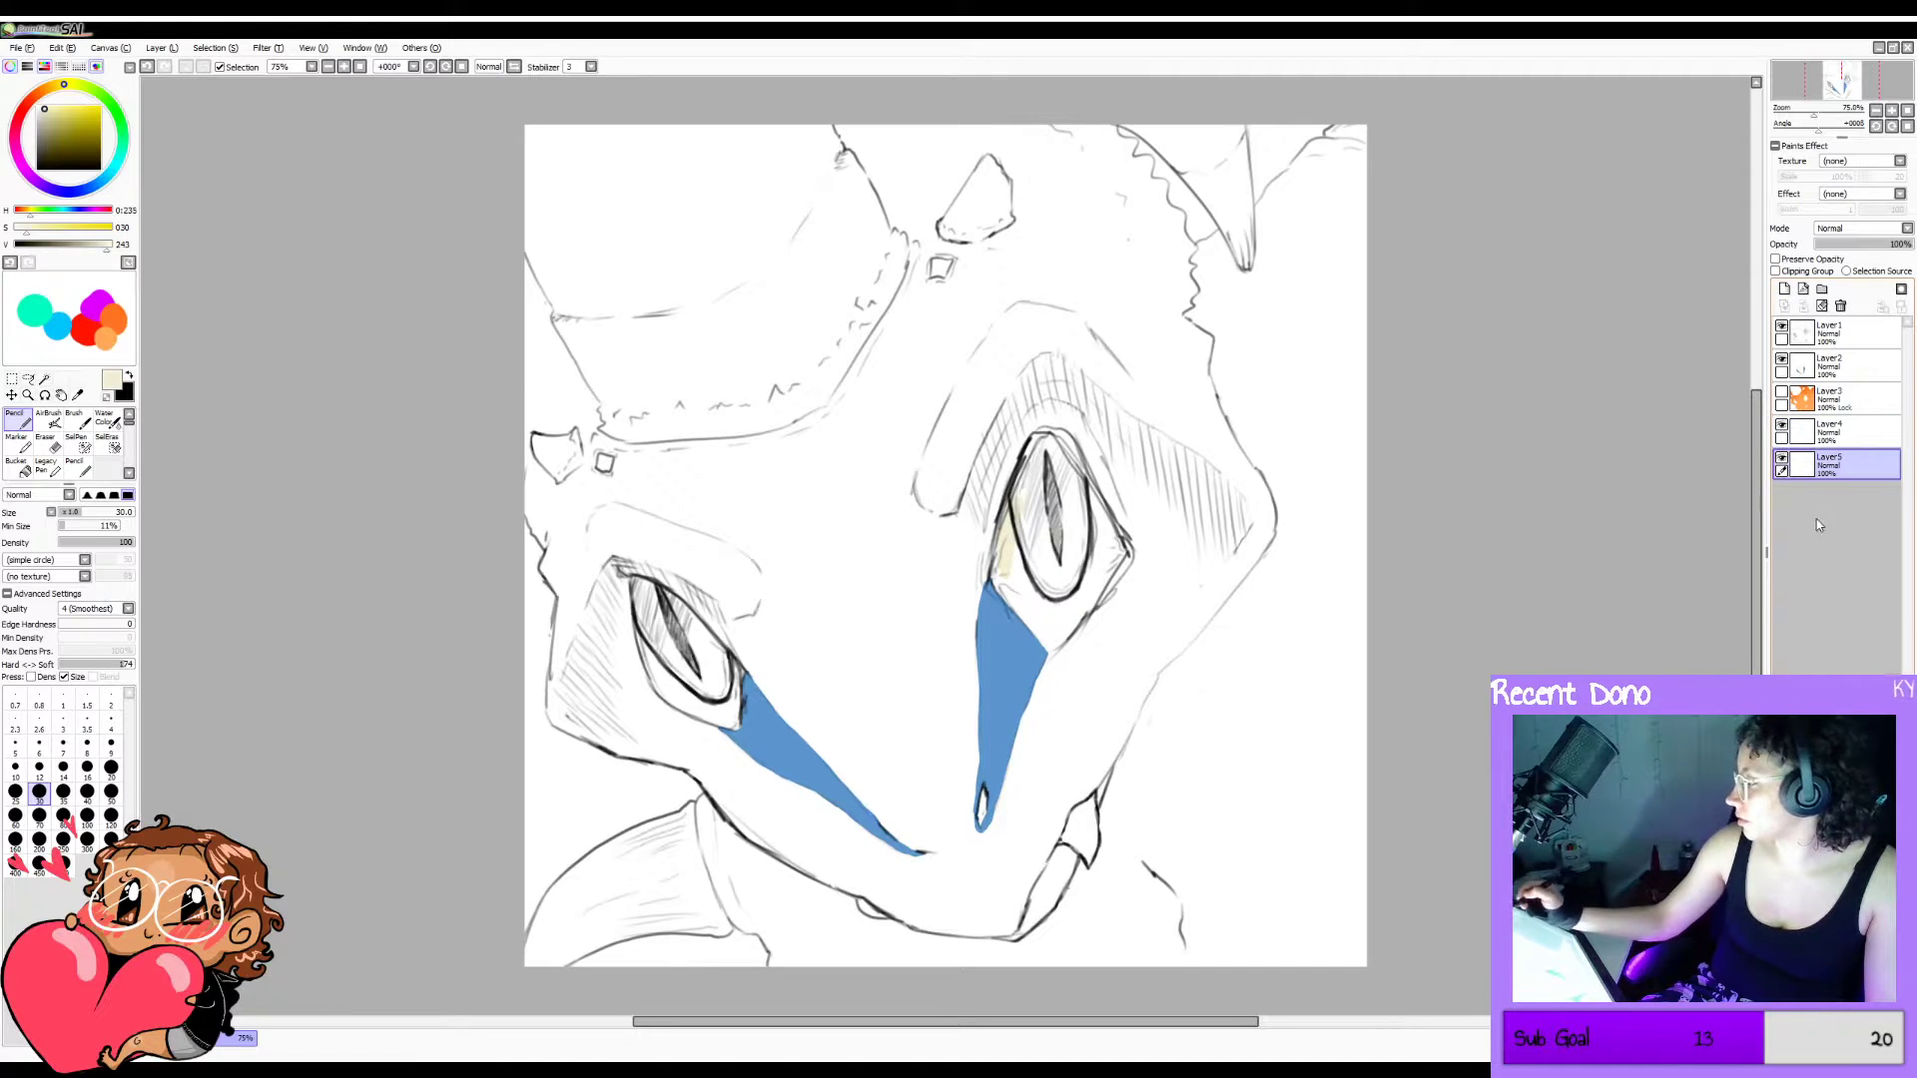
click(130, 379)
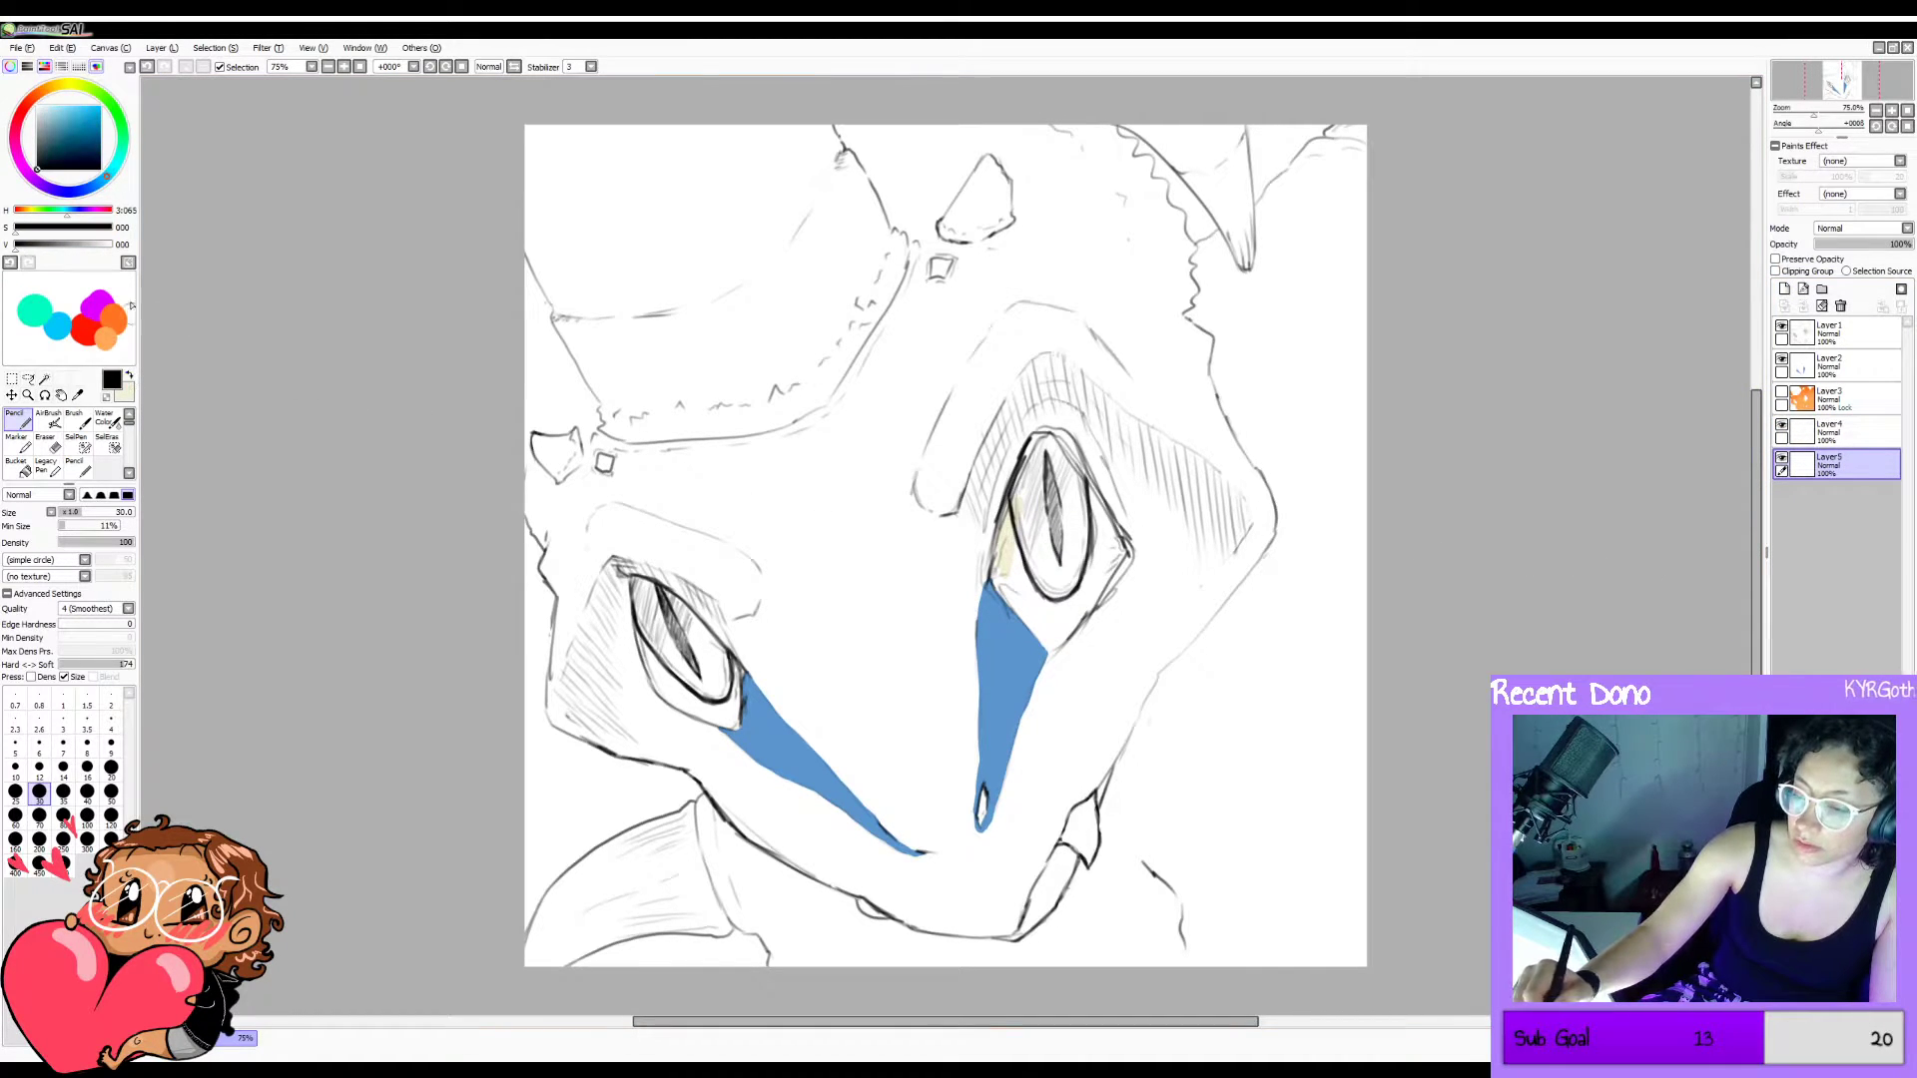
click(99, 104)
click(17, 466)
click(704, 494)
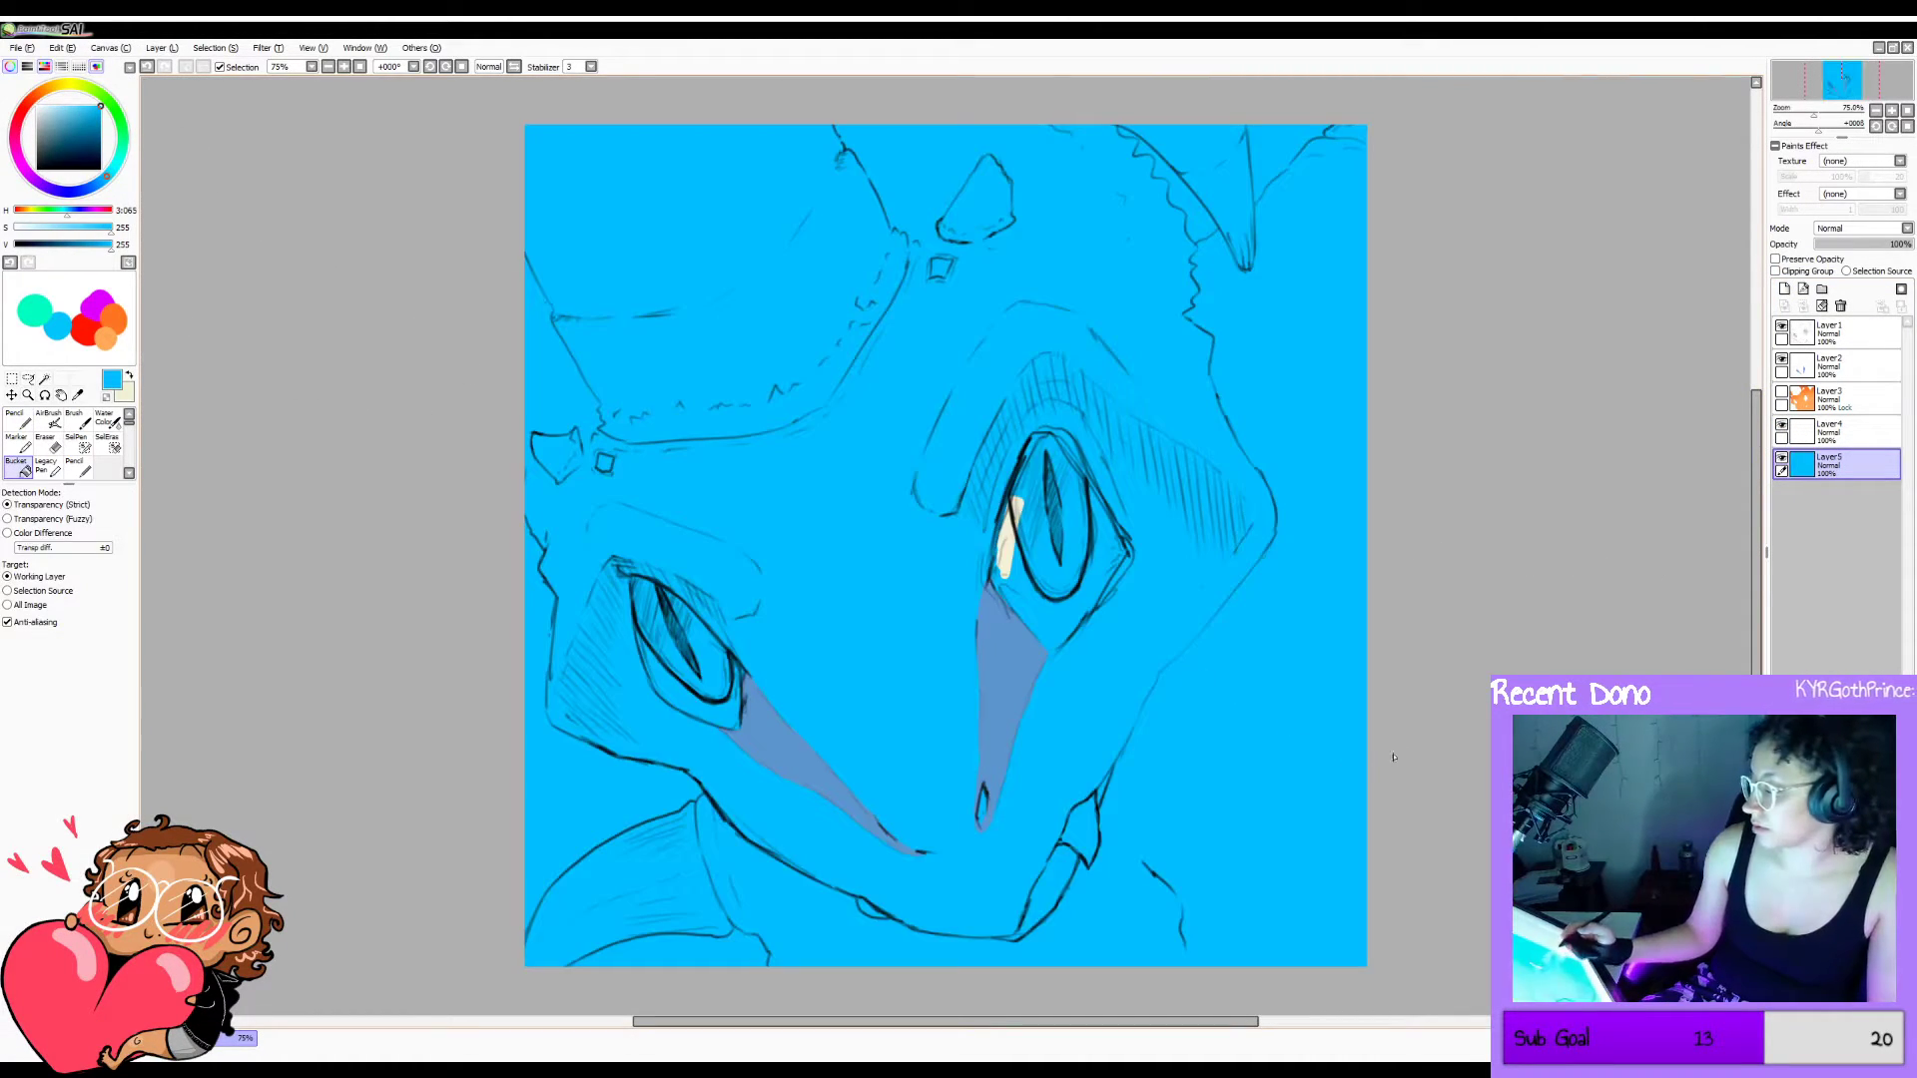
Outline the white of the right eye in pale cream on the eye layer, then flood-fill the outlined shape.
click(1842, 431)
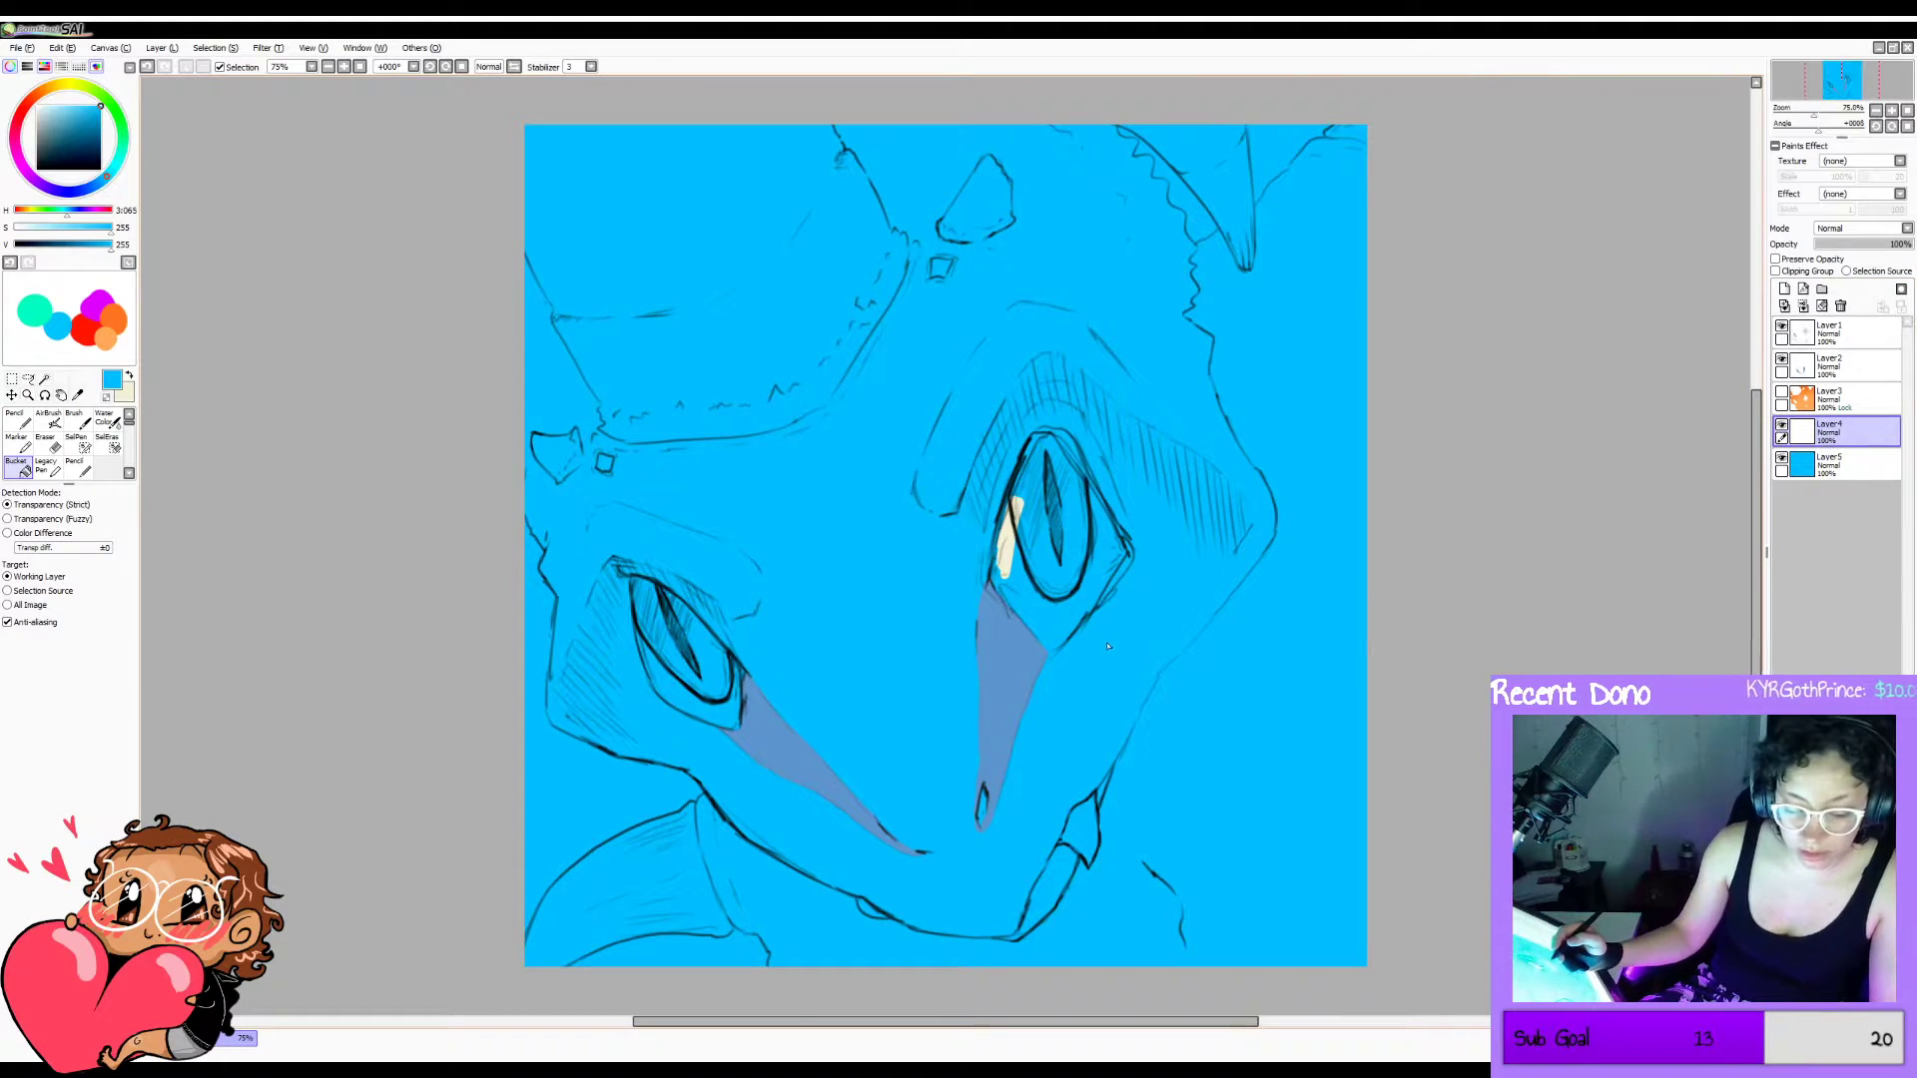
key(n)
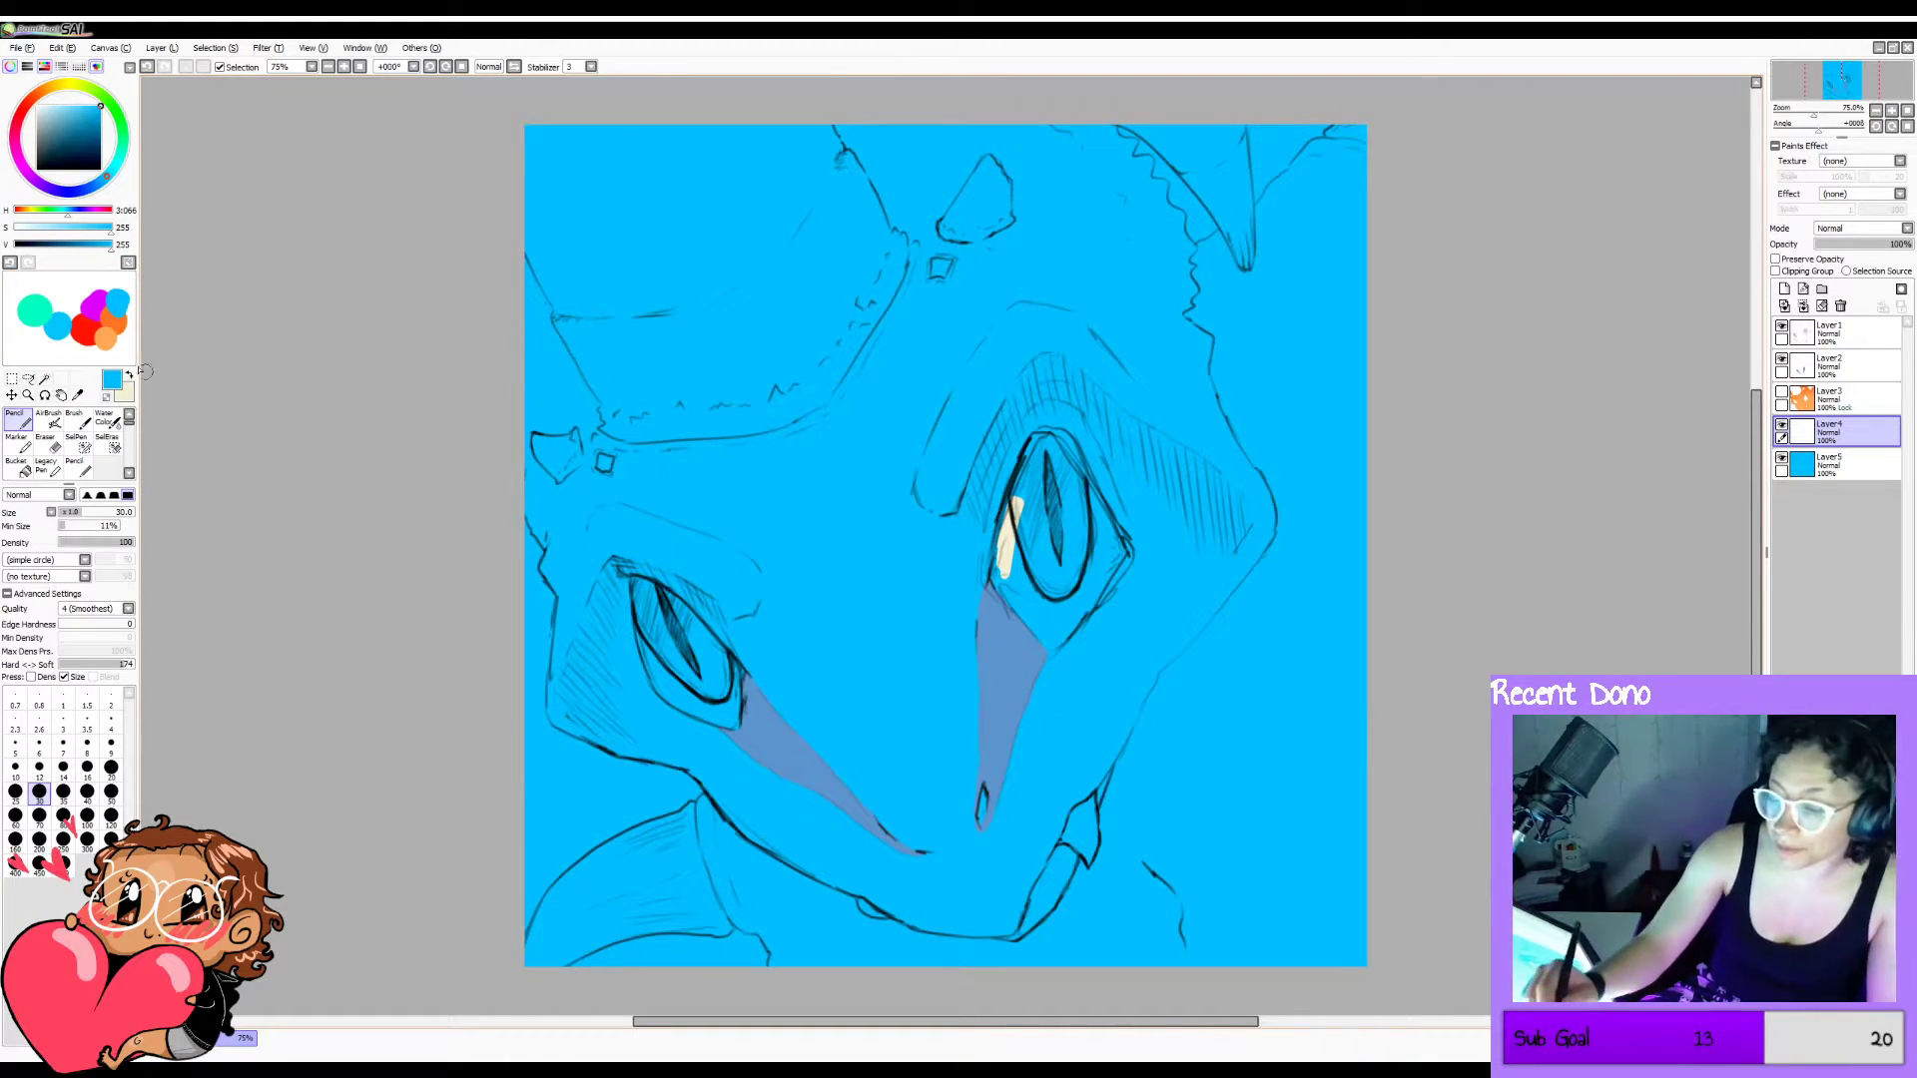
key(x)
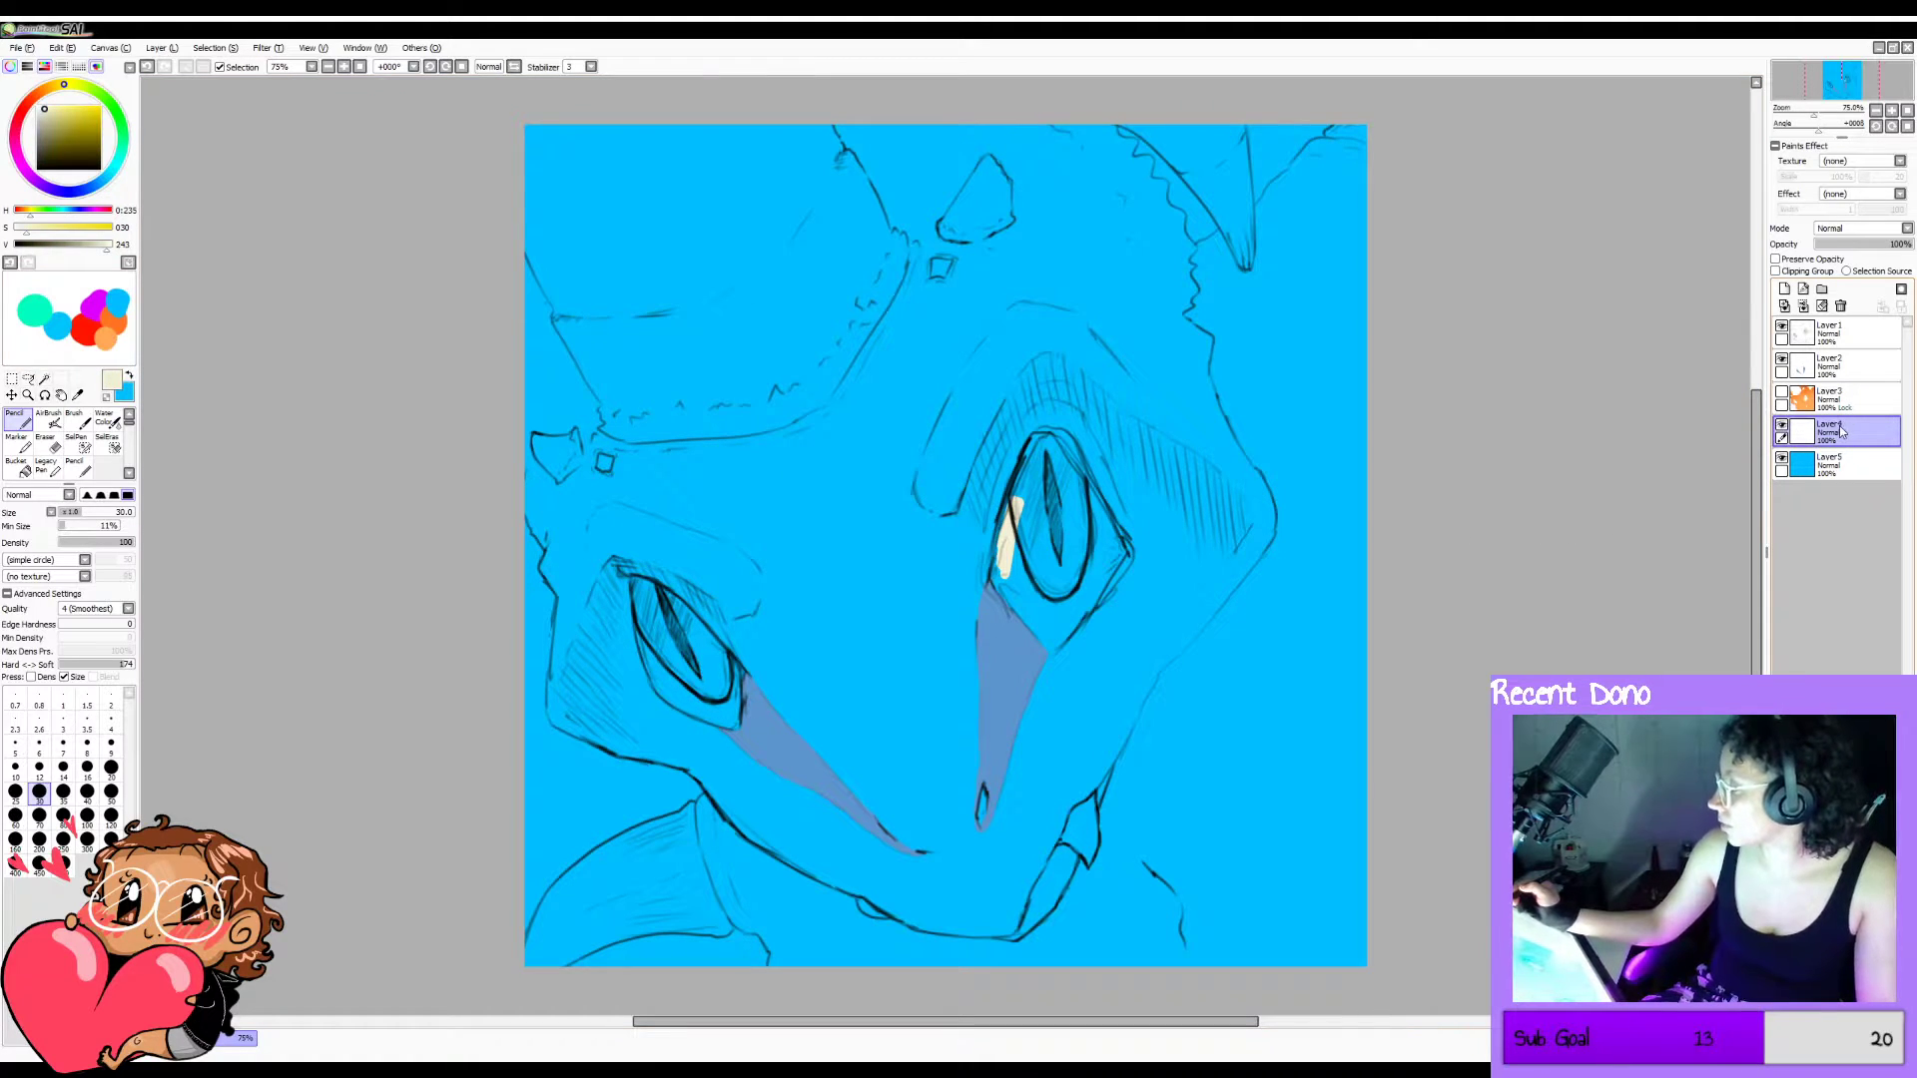
click(1782, 459)
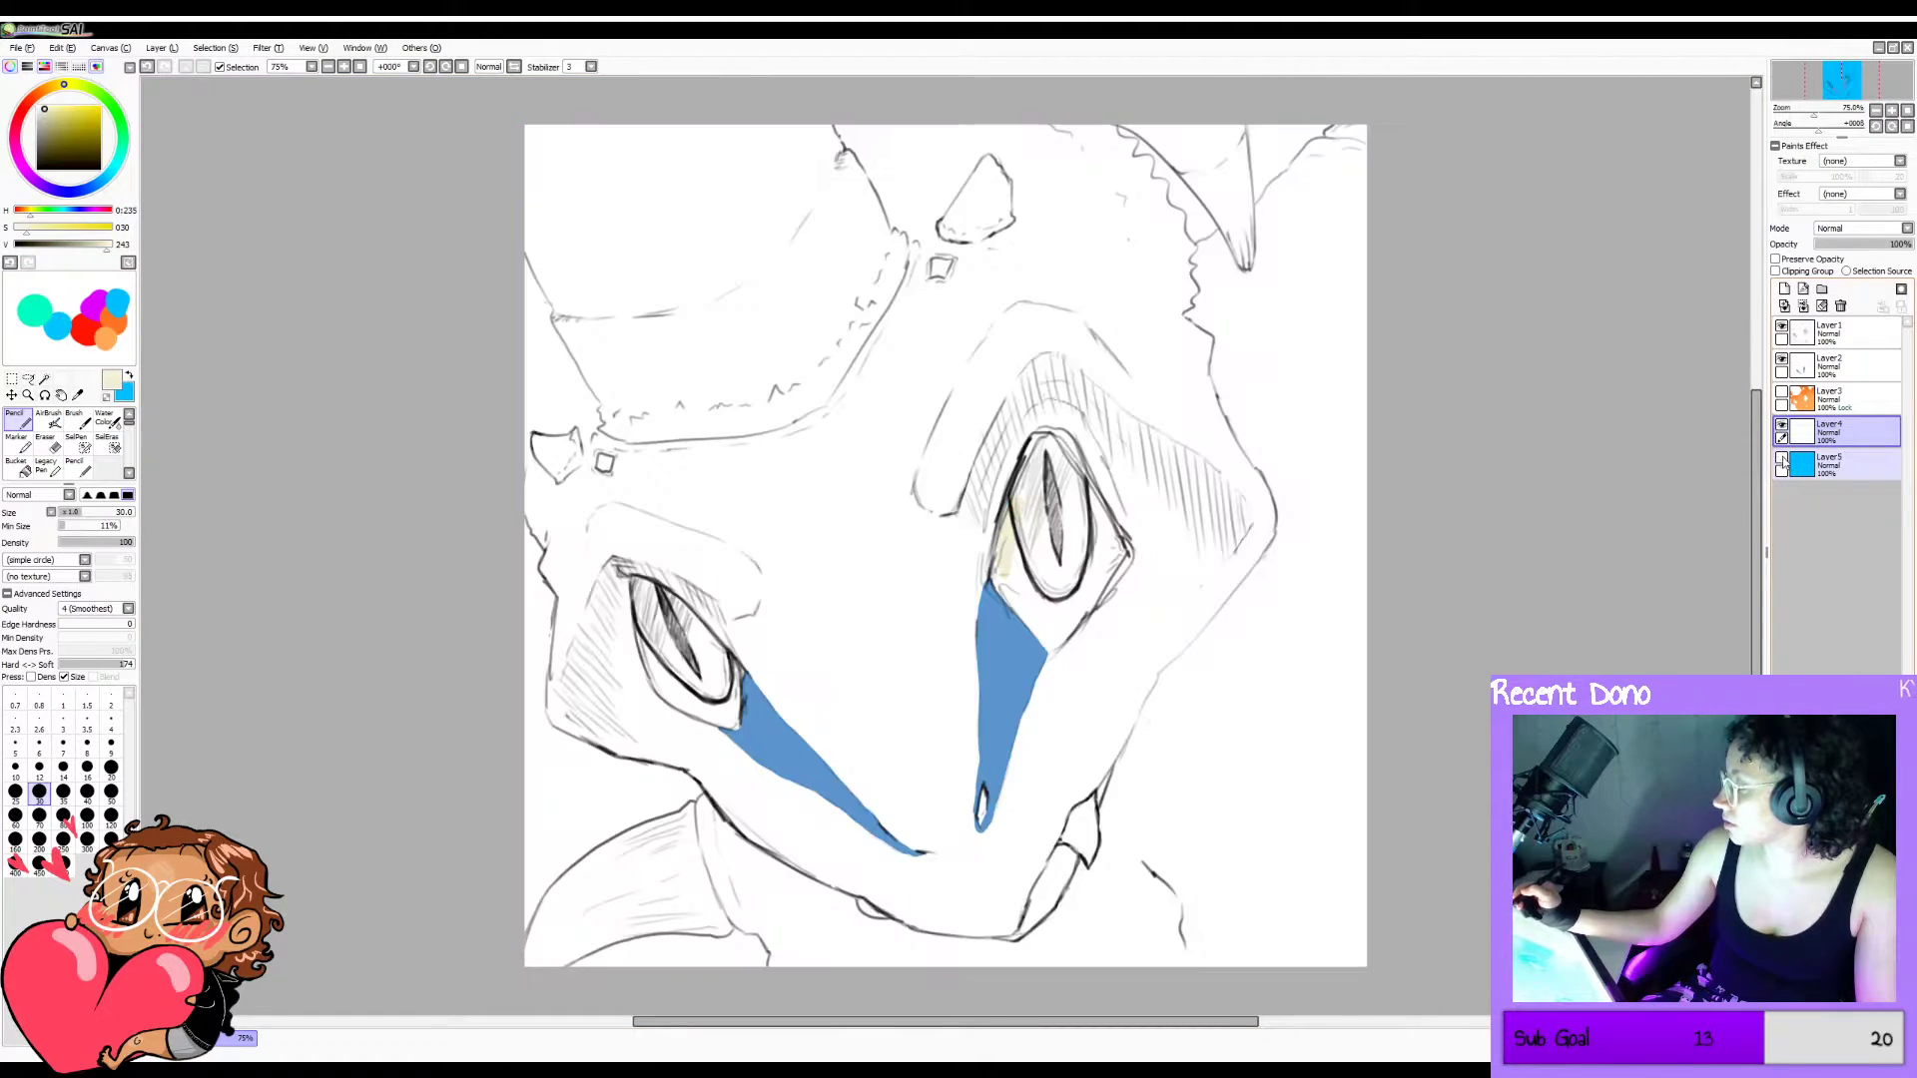
click(1783, 459)
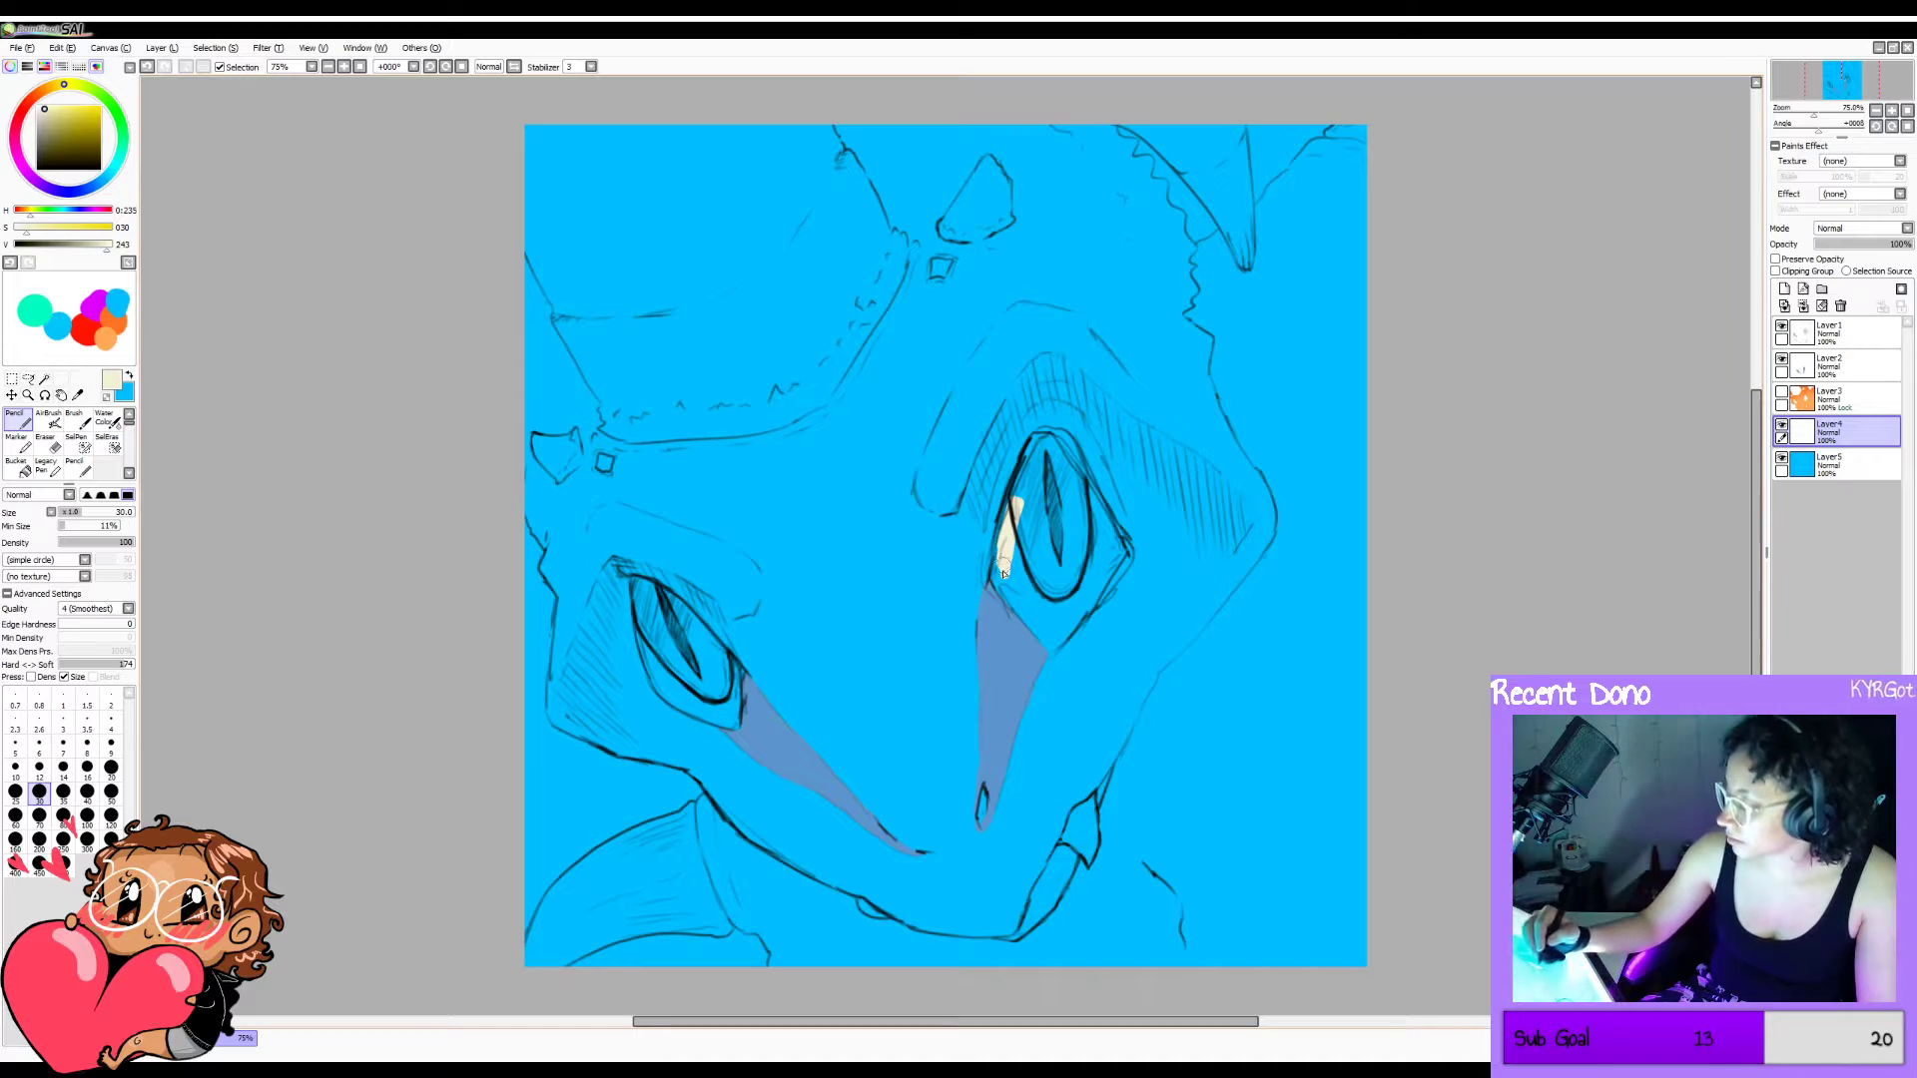
drag(1004, 569, 1035, 440)
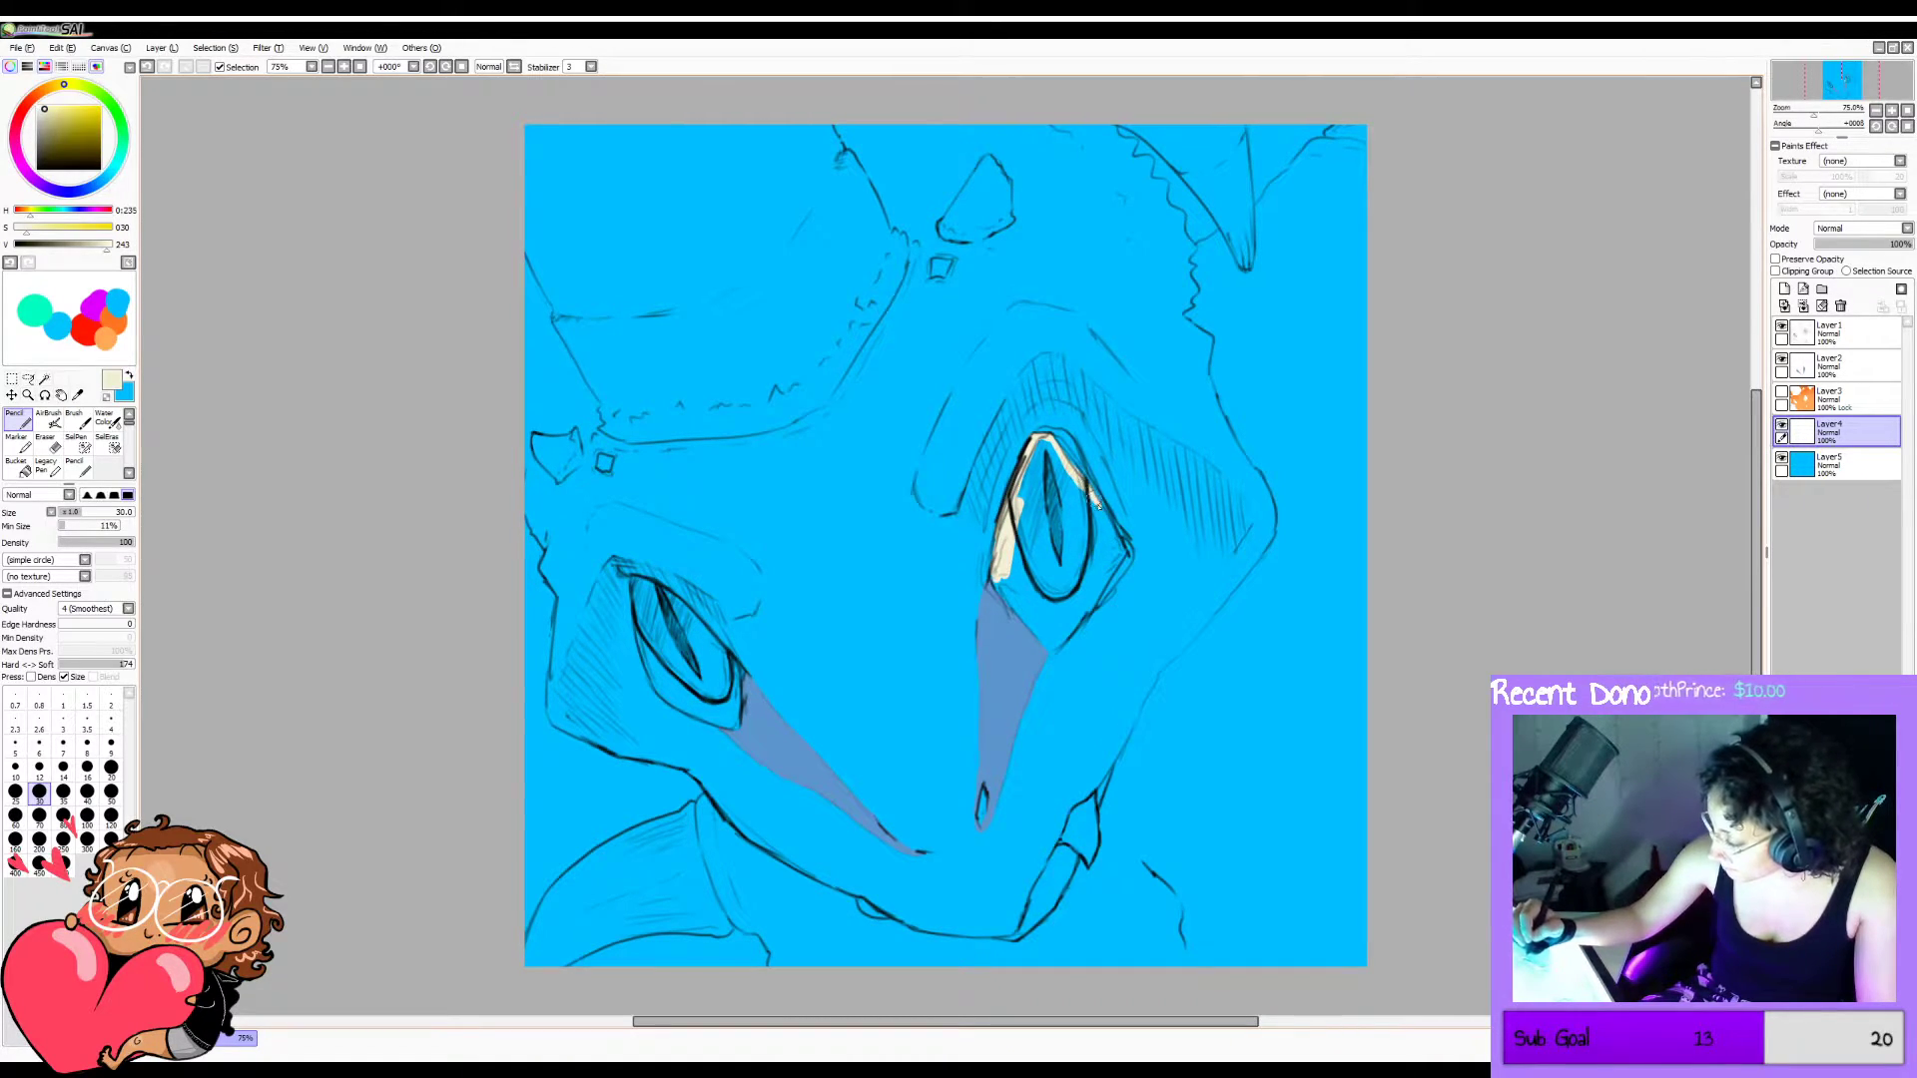
drag(1123, 553, 1127, 555)
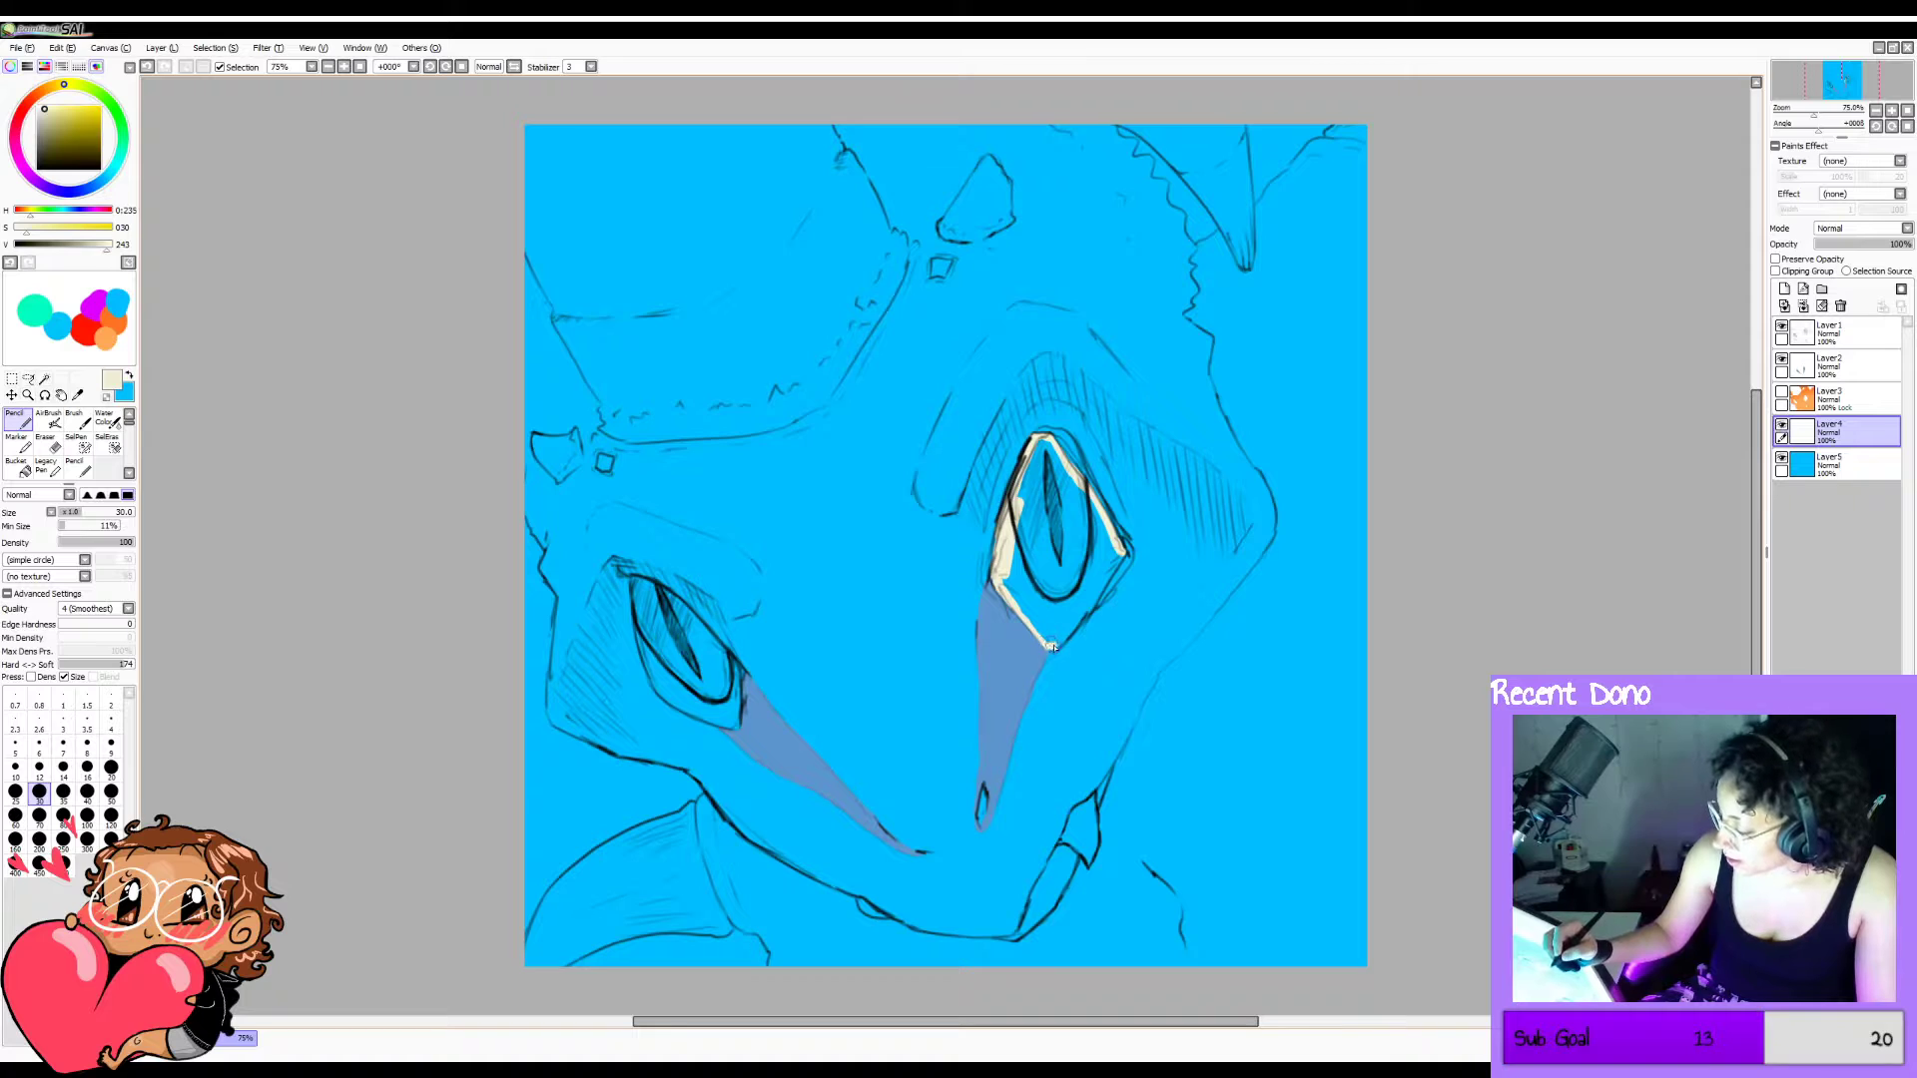
key(ctrl+z)
drag(1051, 646, 1056, 646)
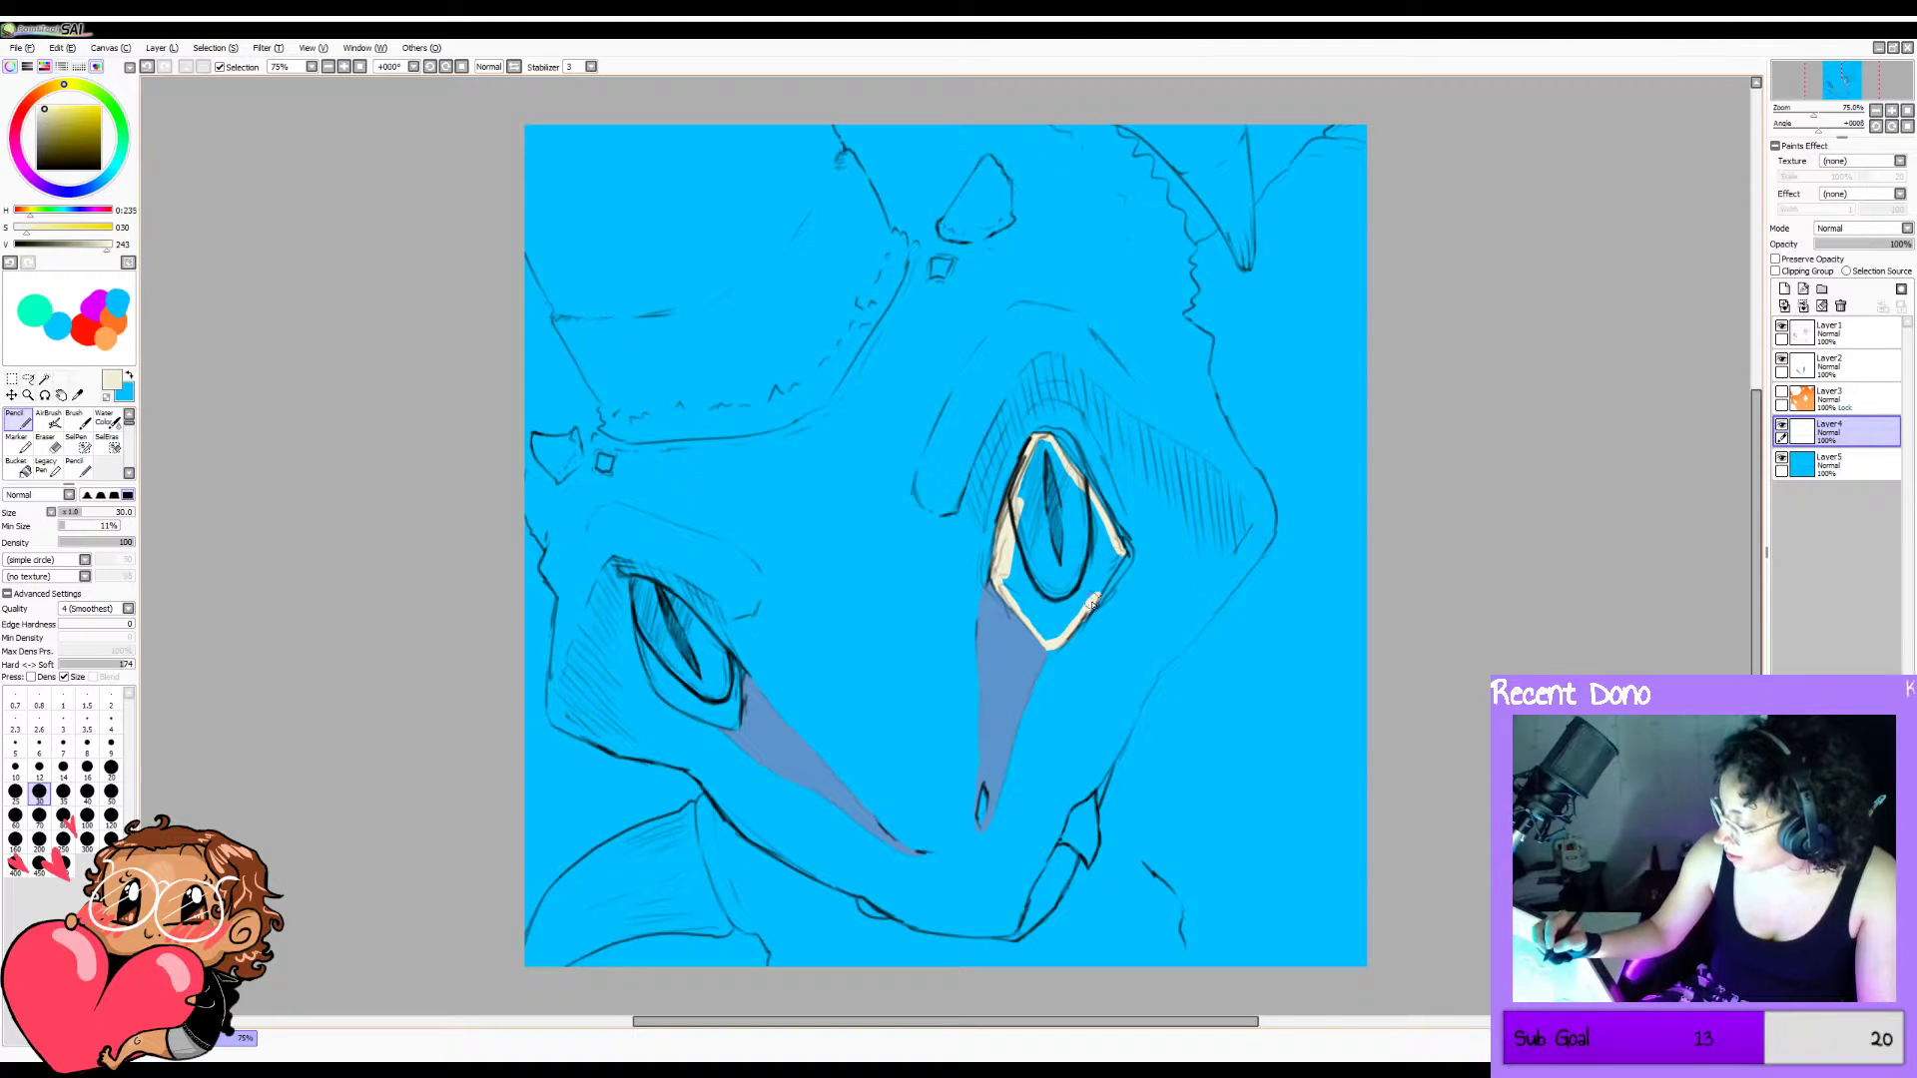
drag(1092, 604, 1118, 562)
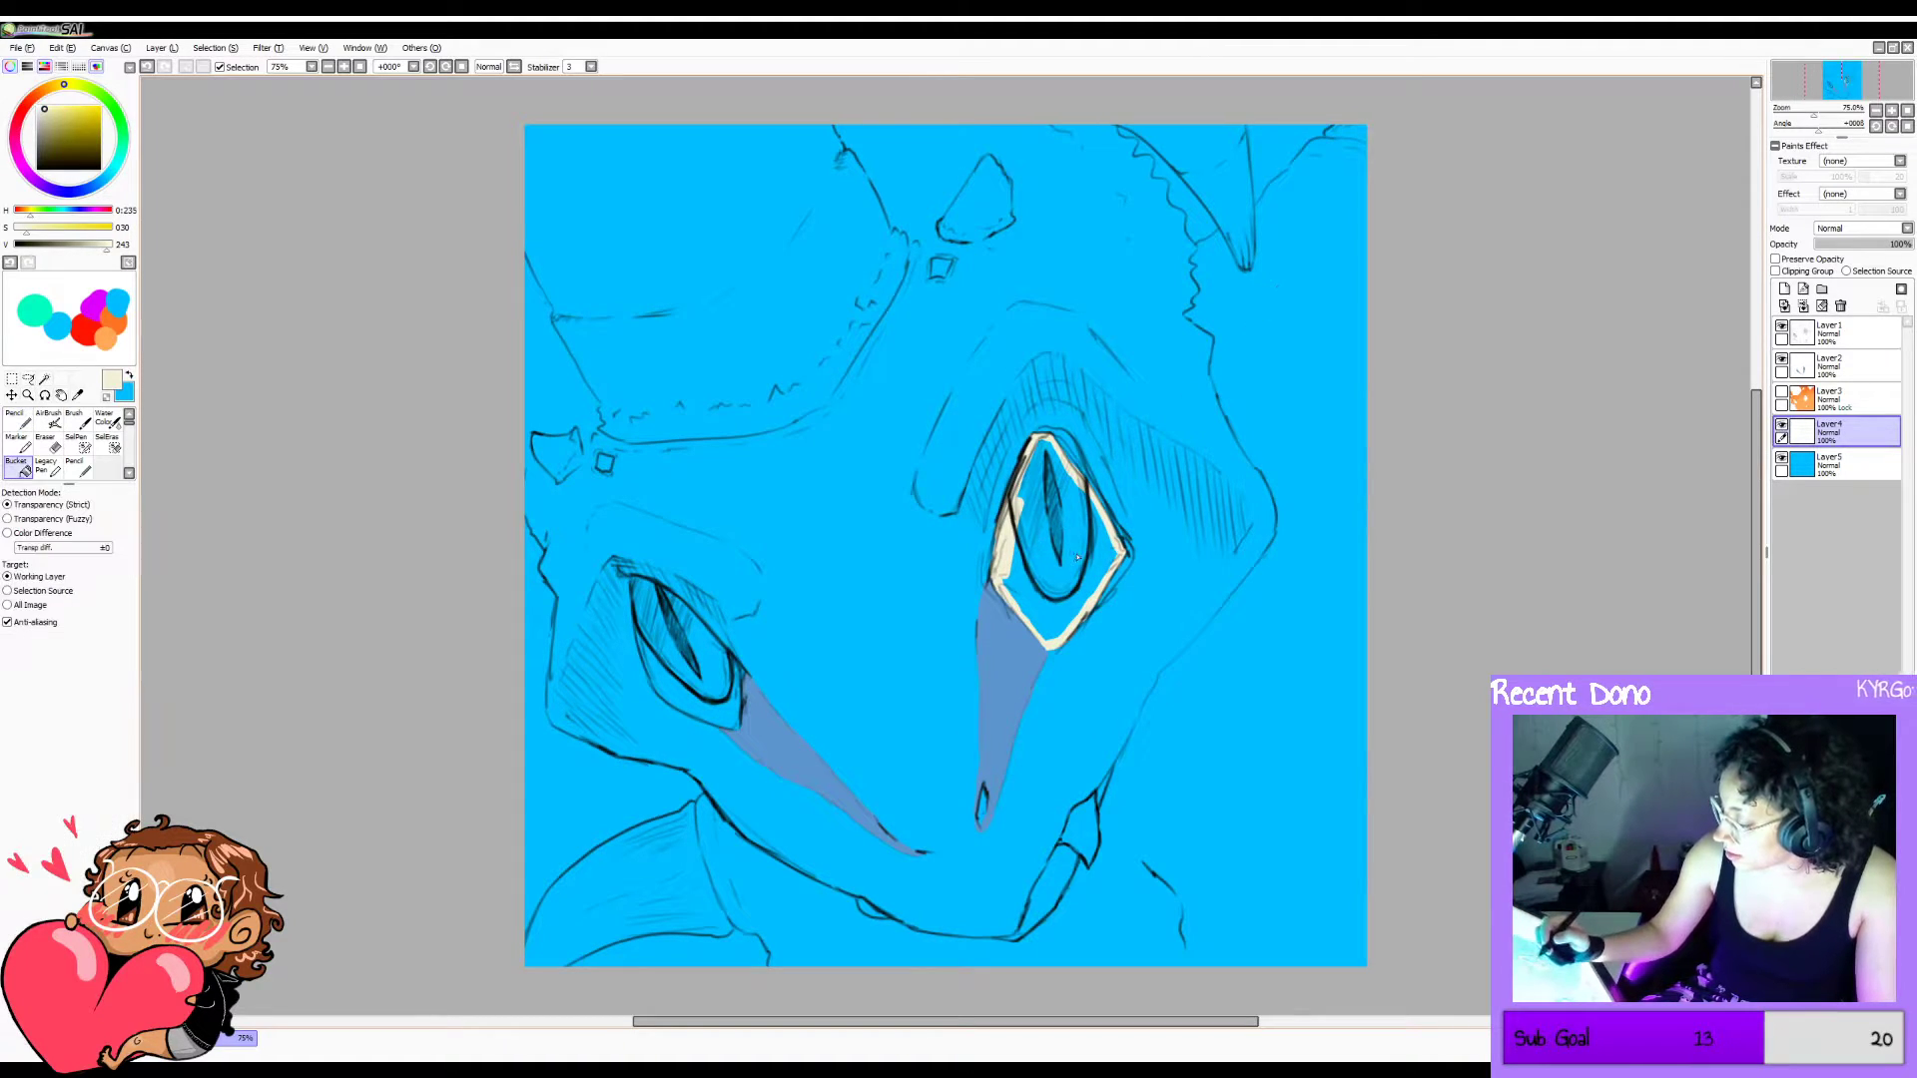
key(g)
click(1058, 574)
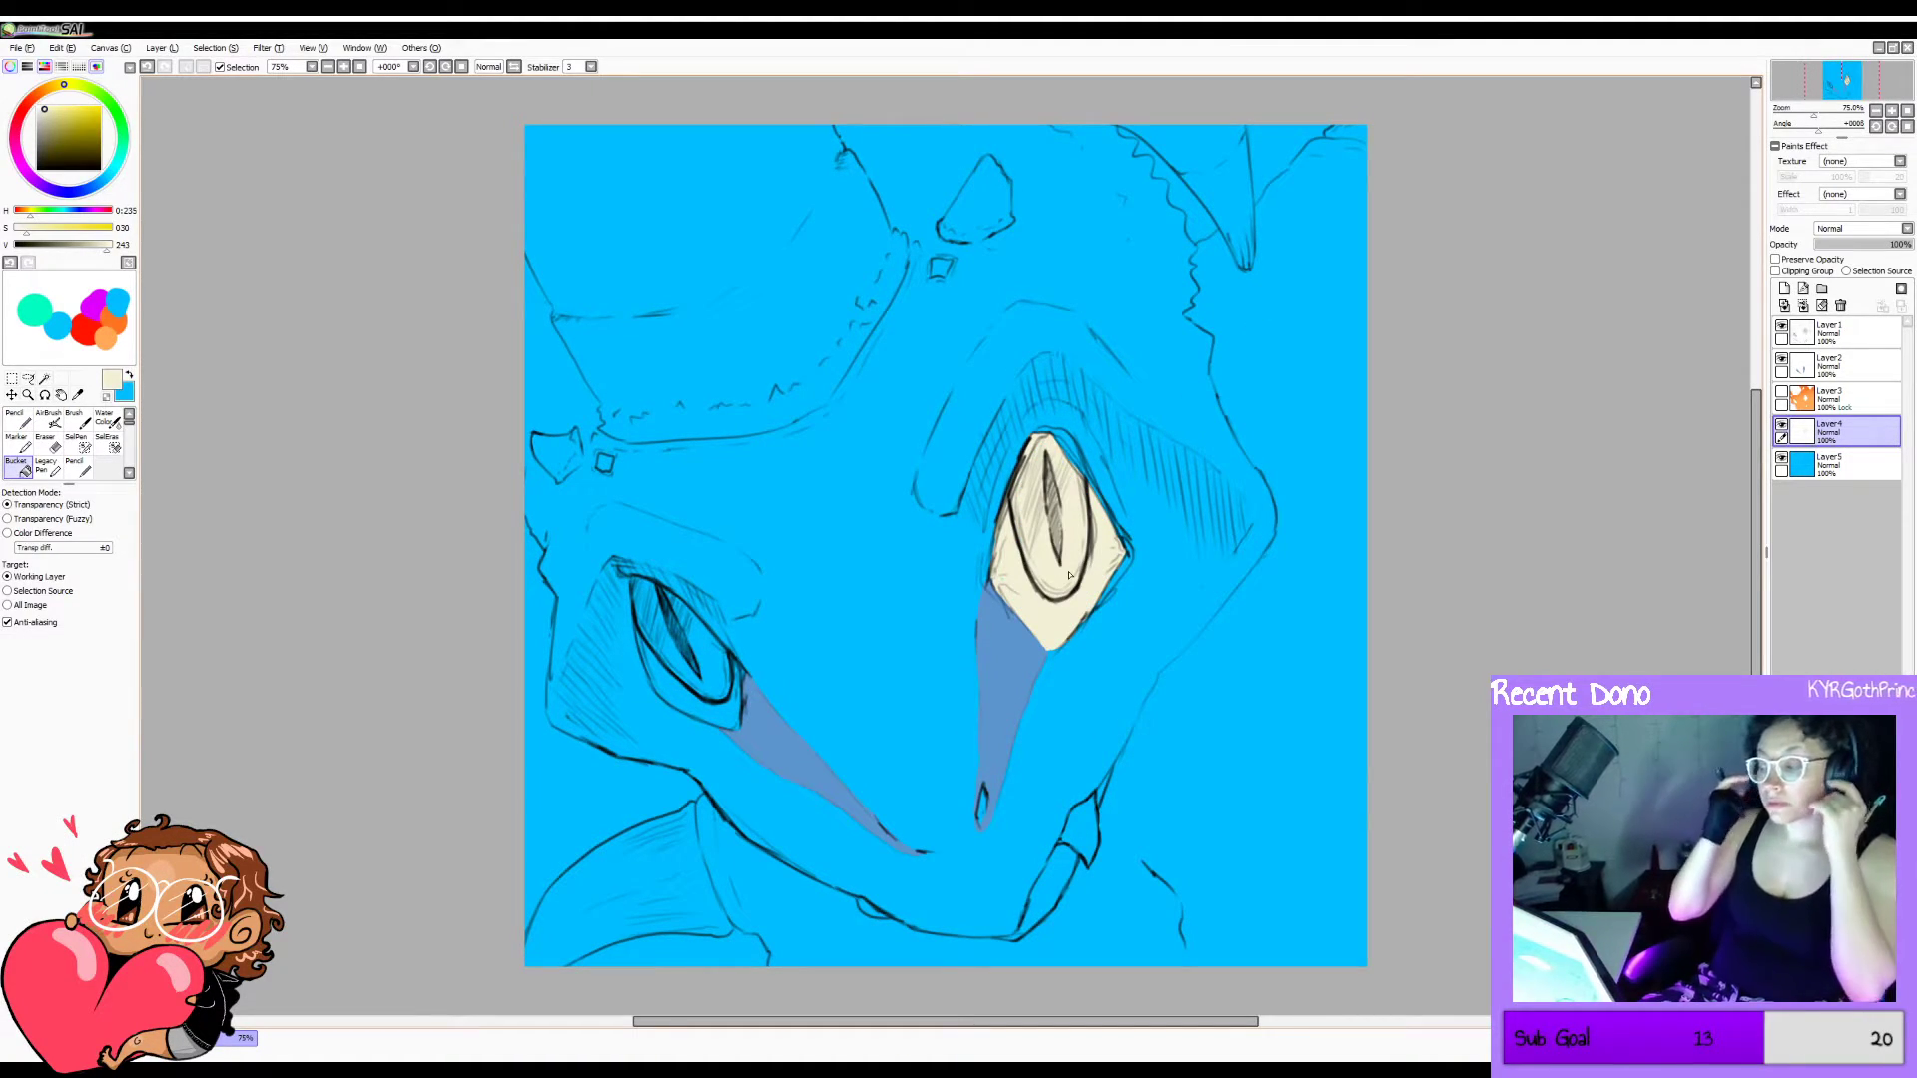
Outline the white of the left eye with the same pale cream and fill the enclosed shape.
key(n)
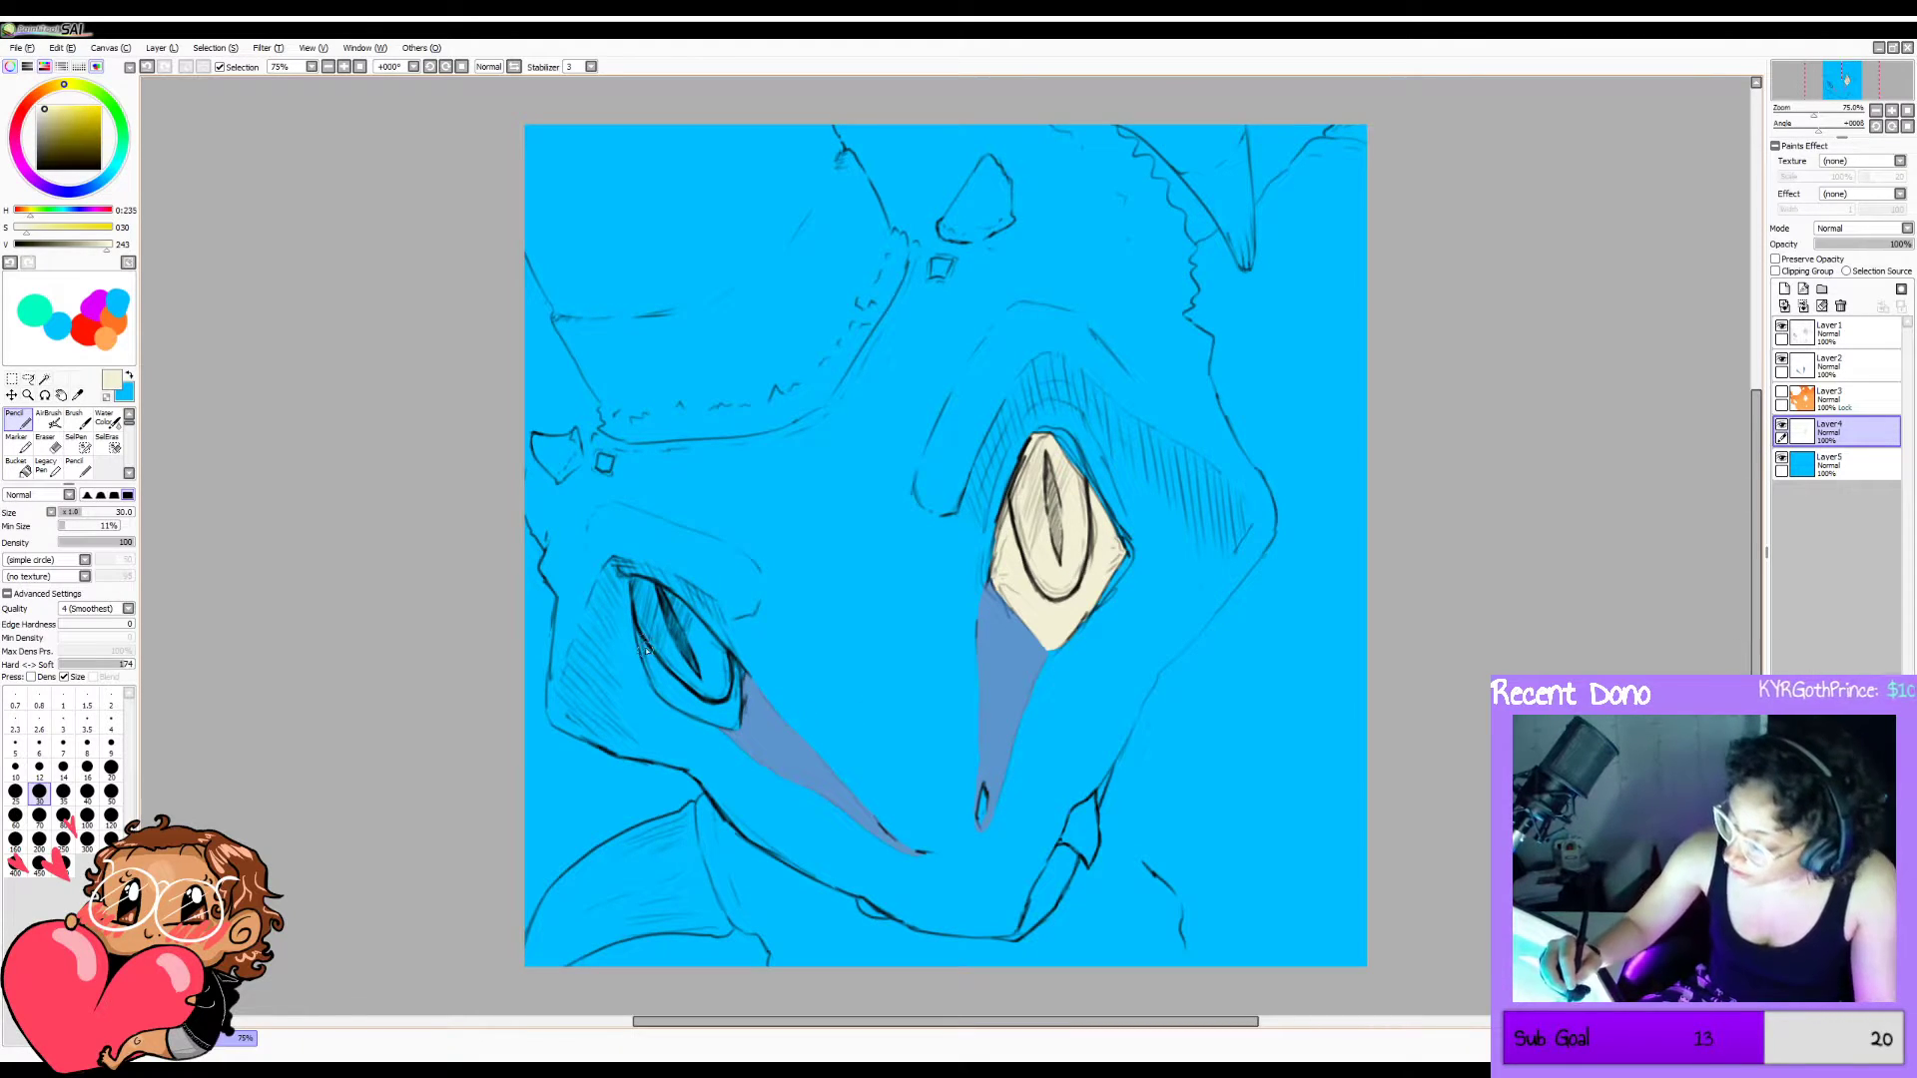
drag(640, 624, 645, 648)
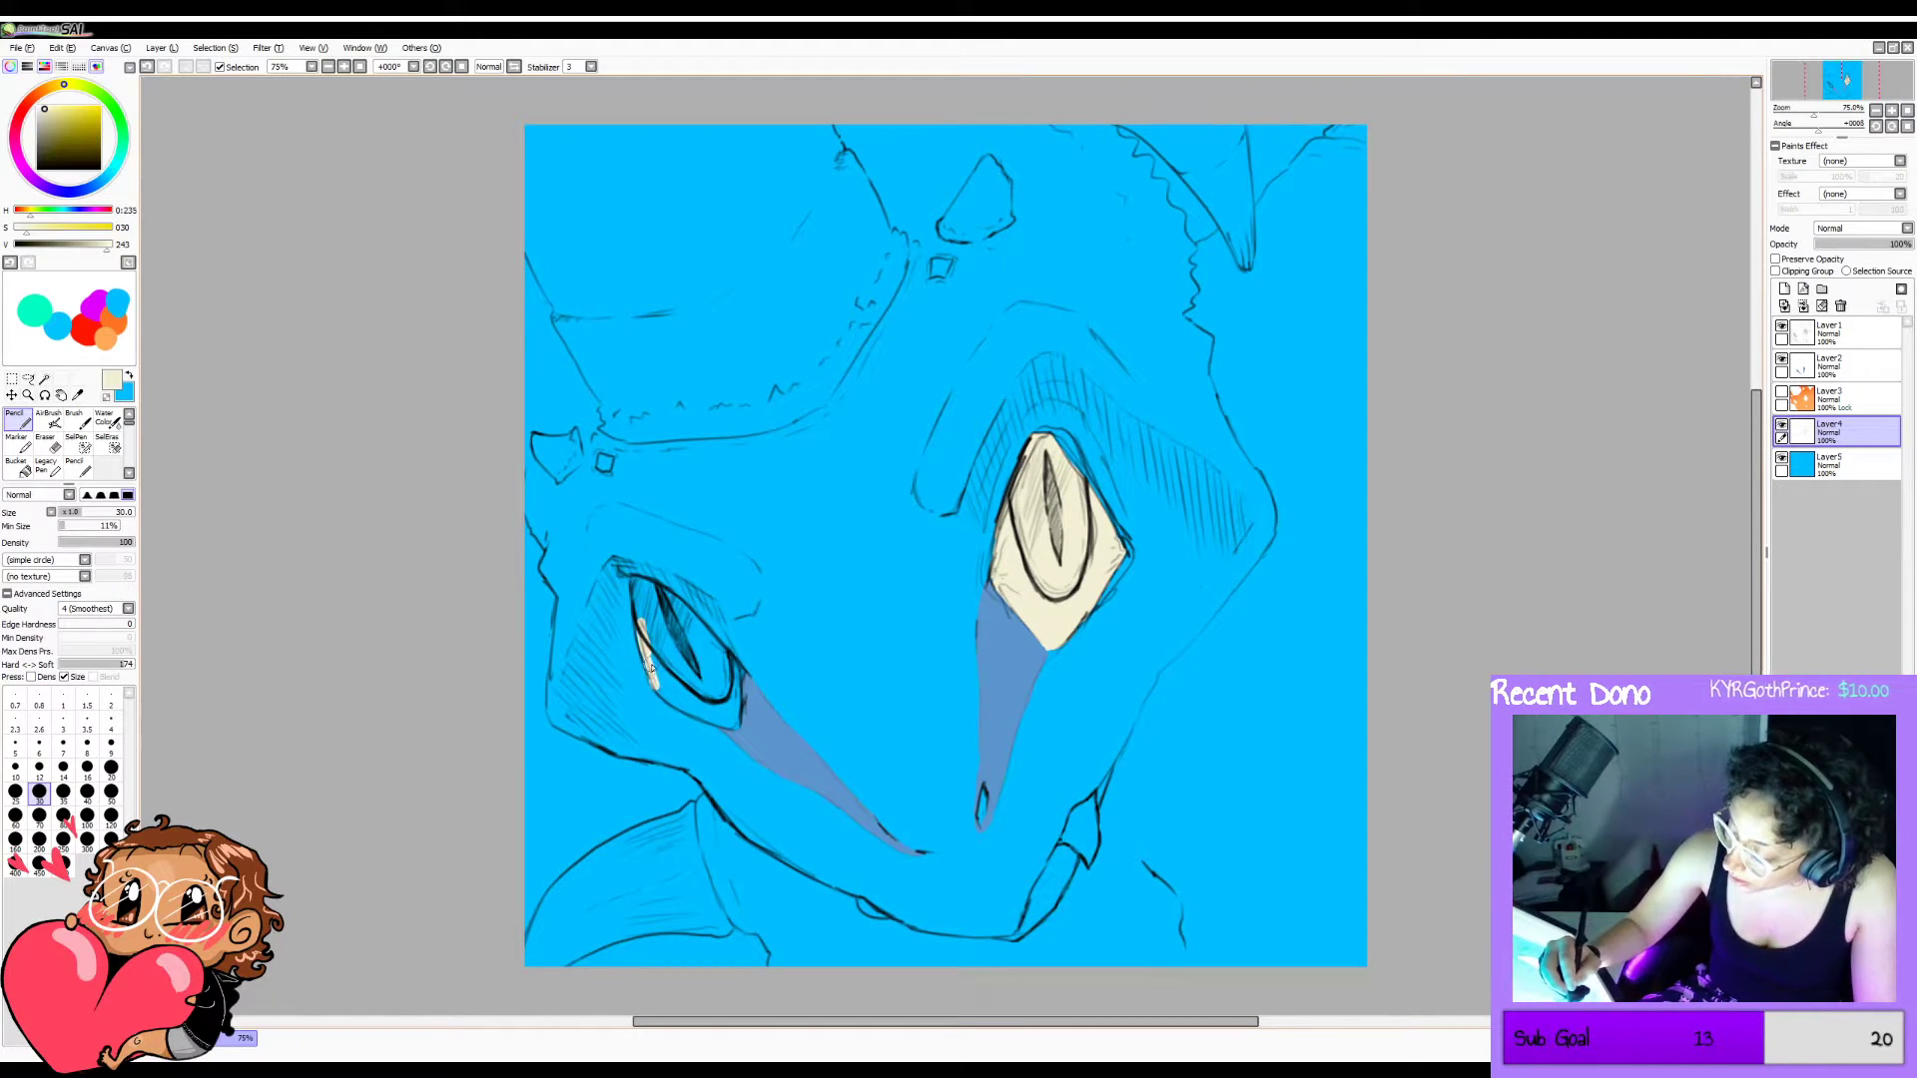
drag(660, 688, 734, 729)
key(ctrl+z)
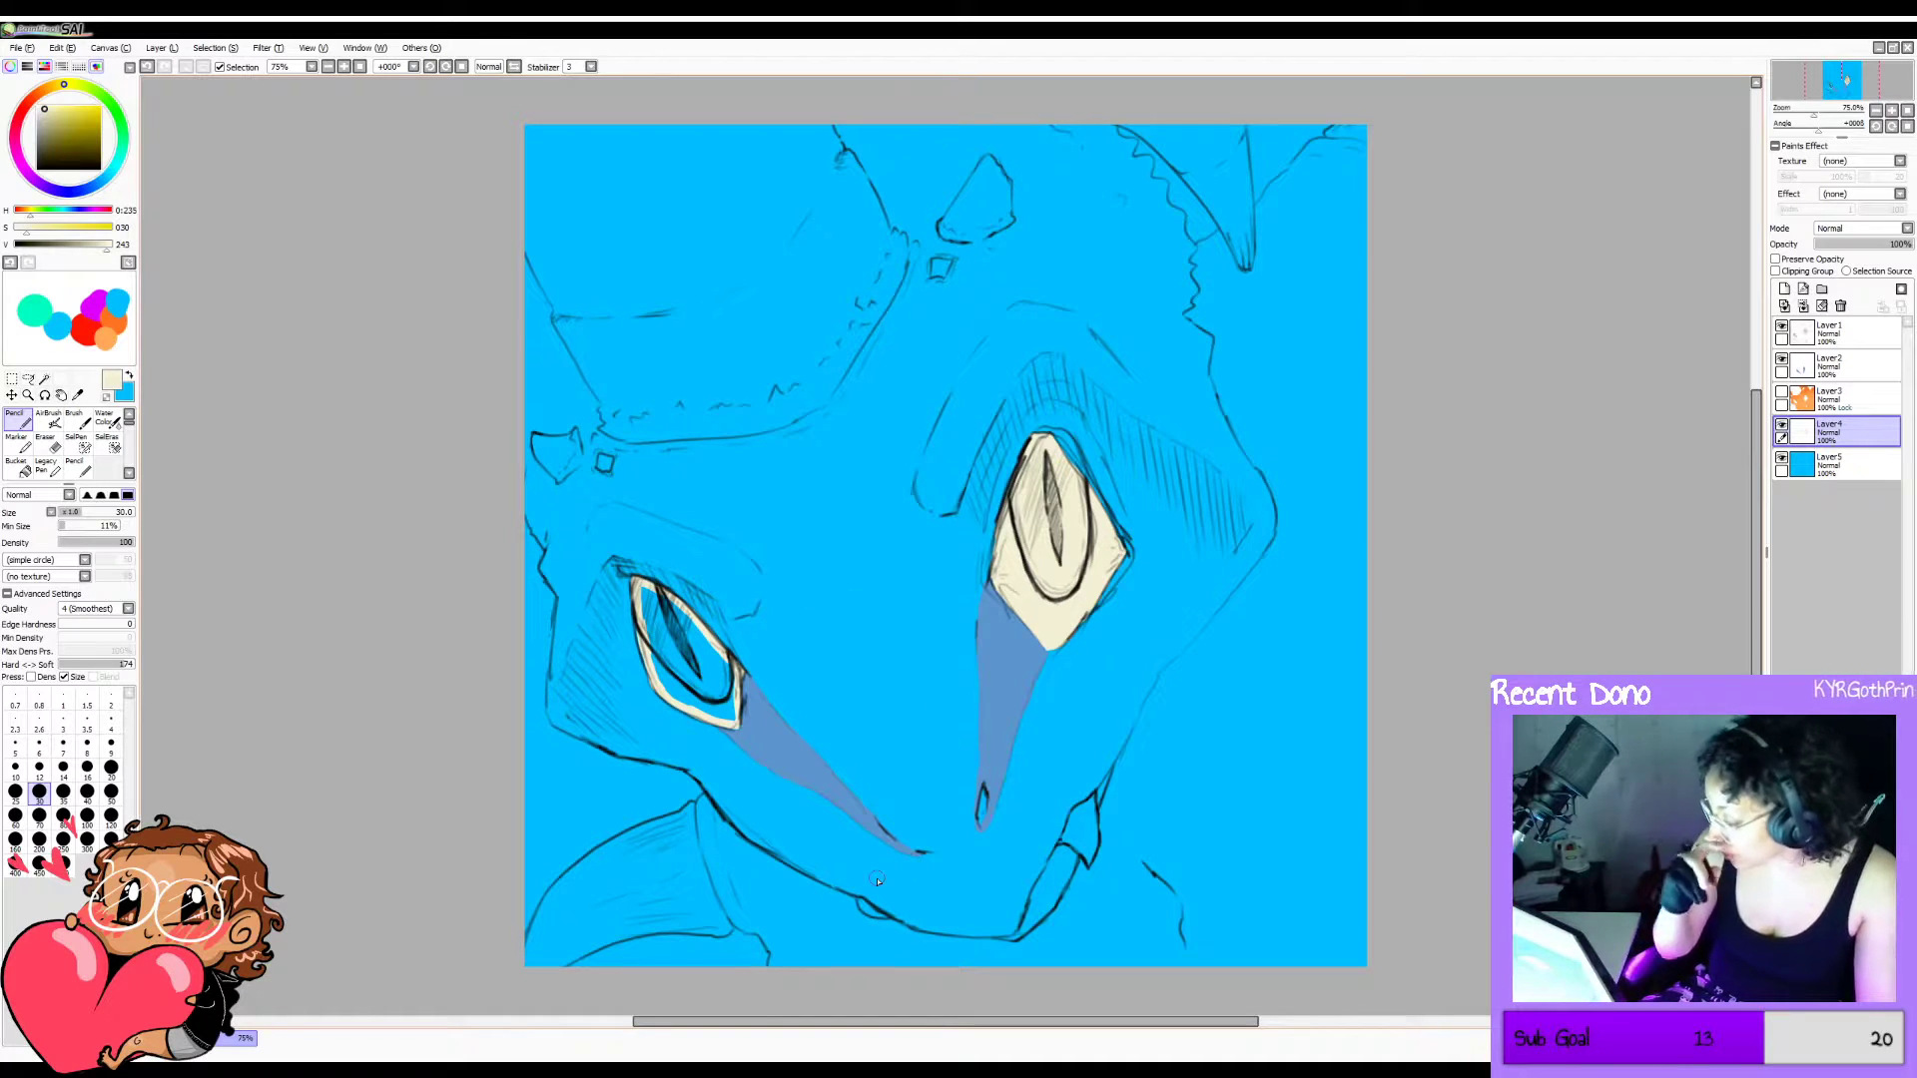
key(g)
click(715, 656)
Show the orange skin layer again and move the eye whites layer directly above it.
click(1782, 391)
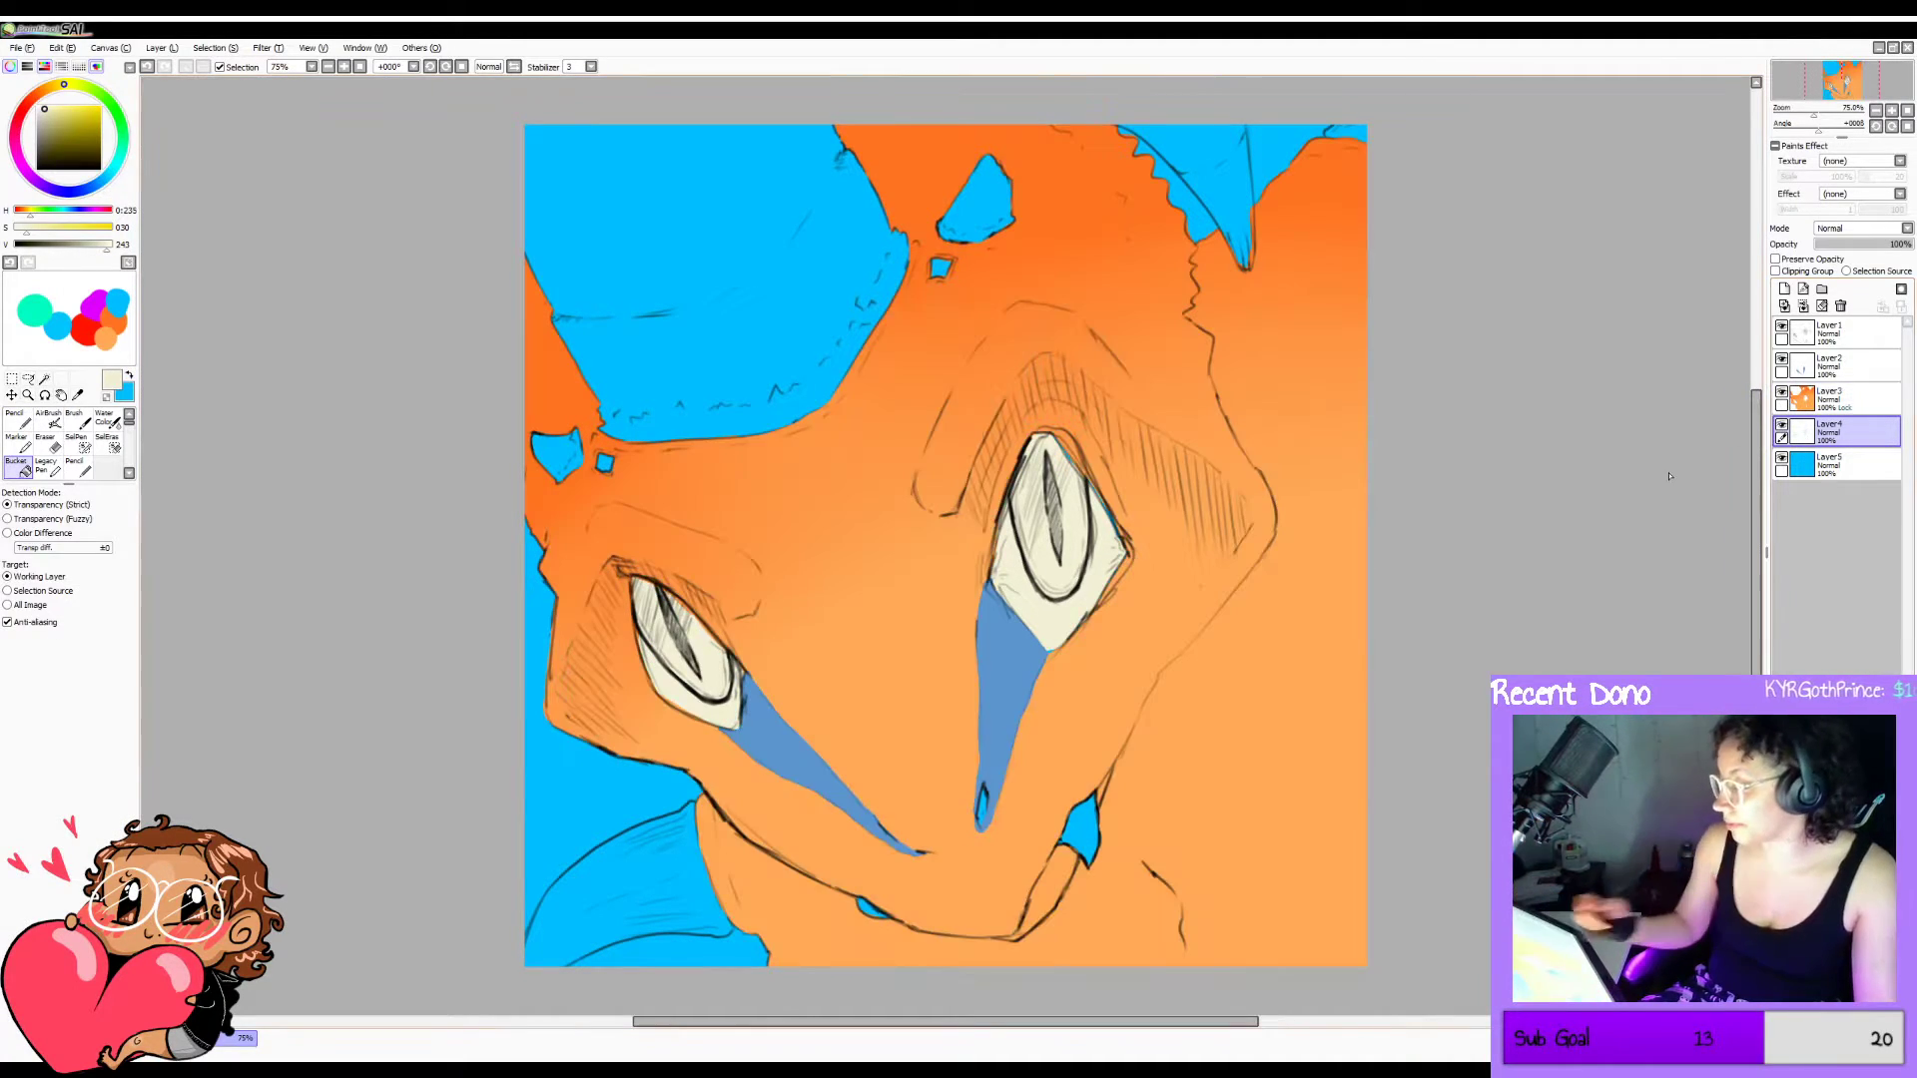
key(b)
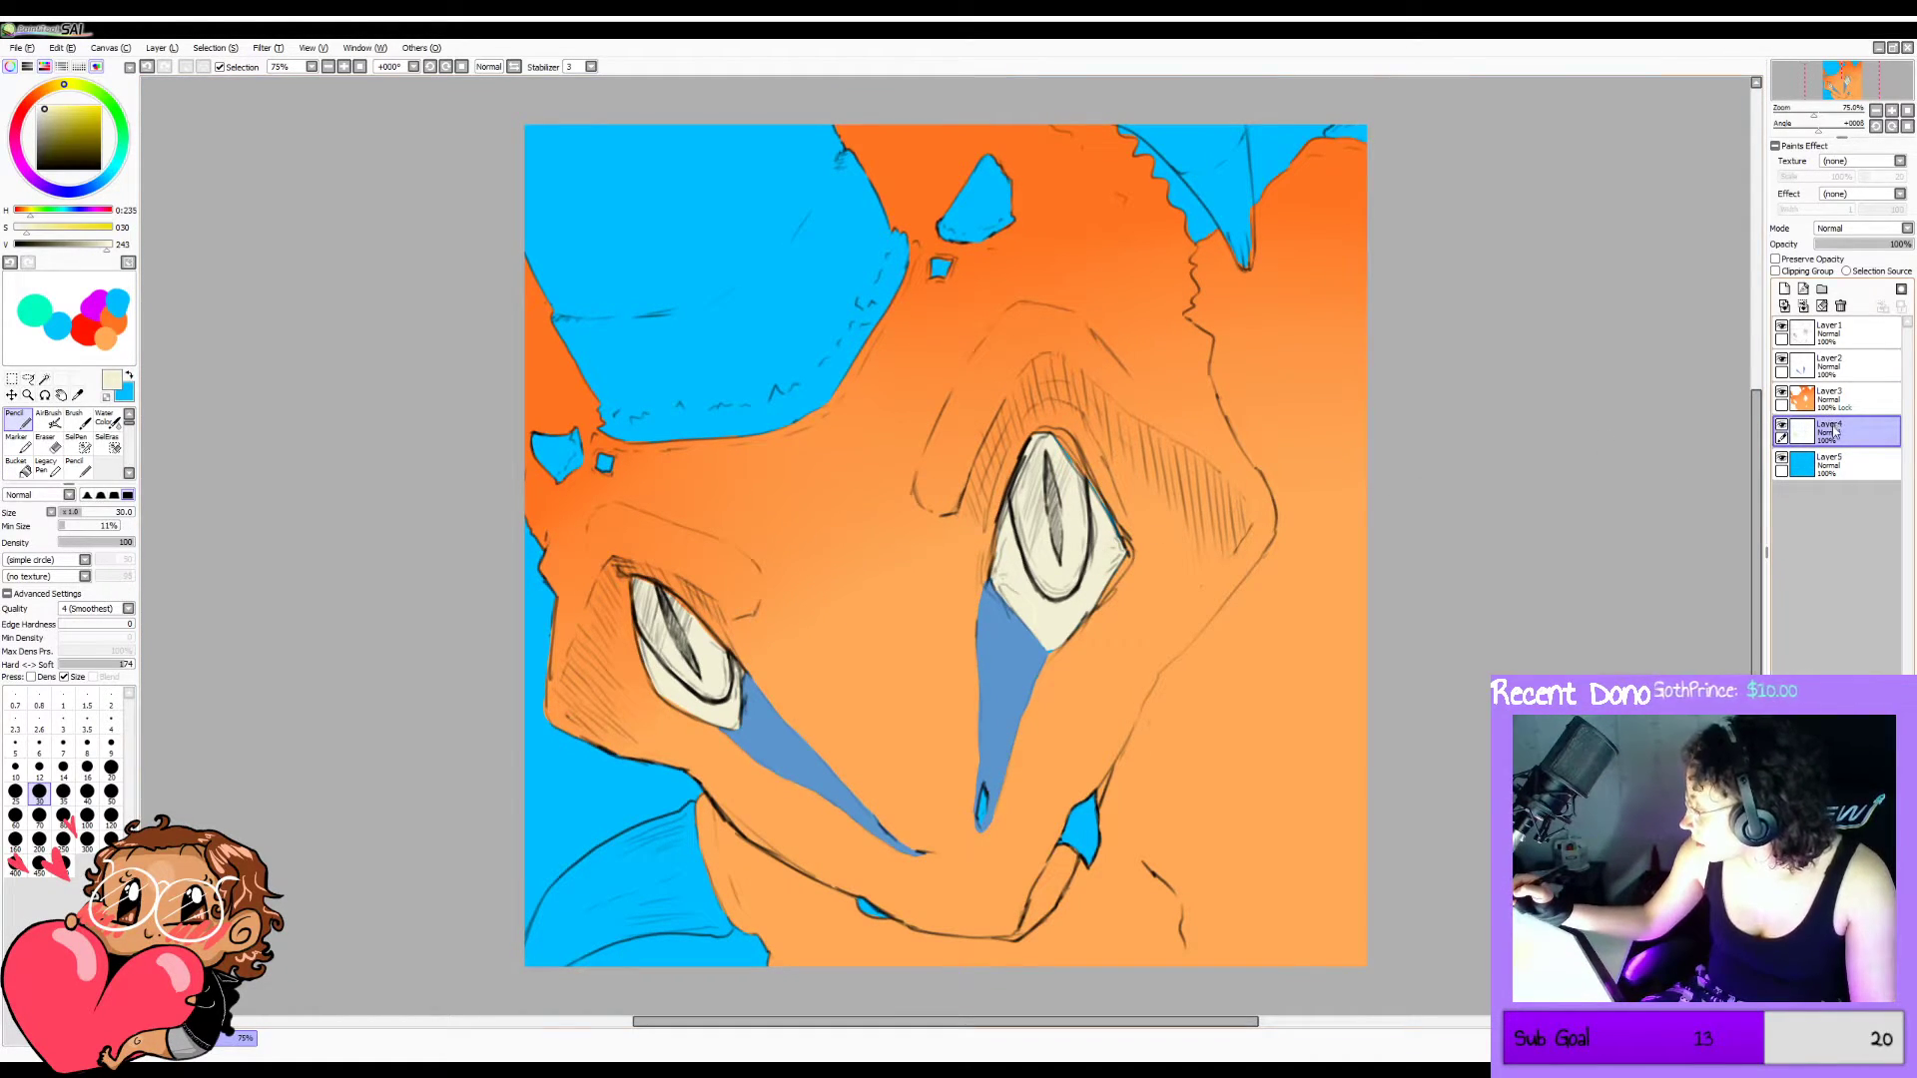
drag(1835, 431, 1833, 399)
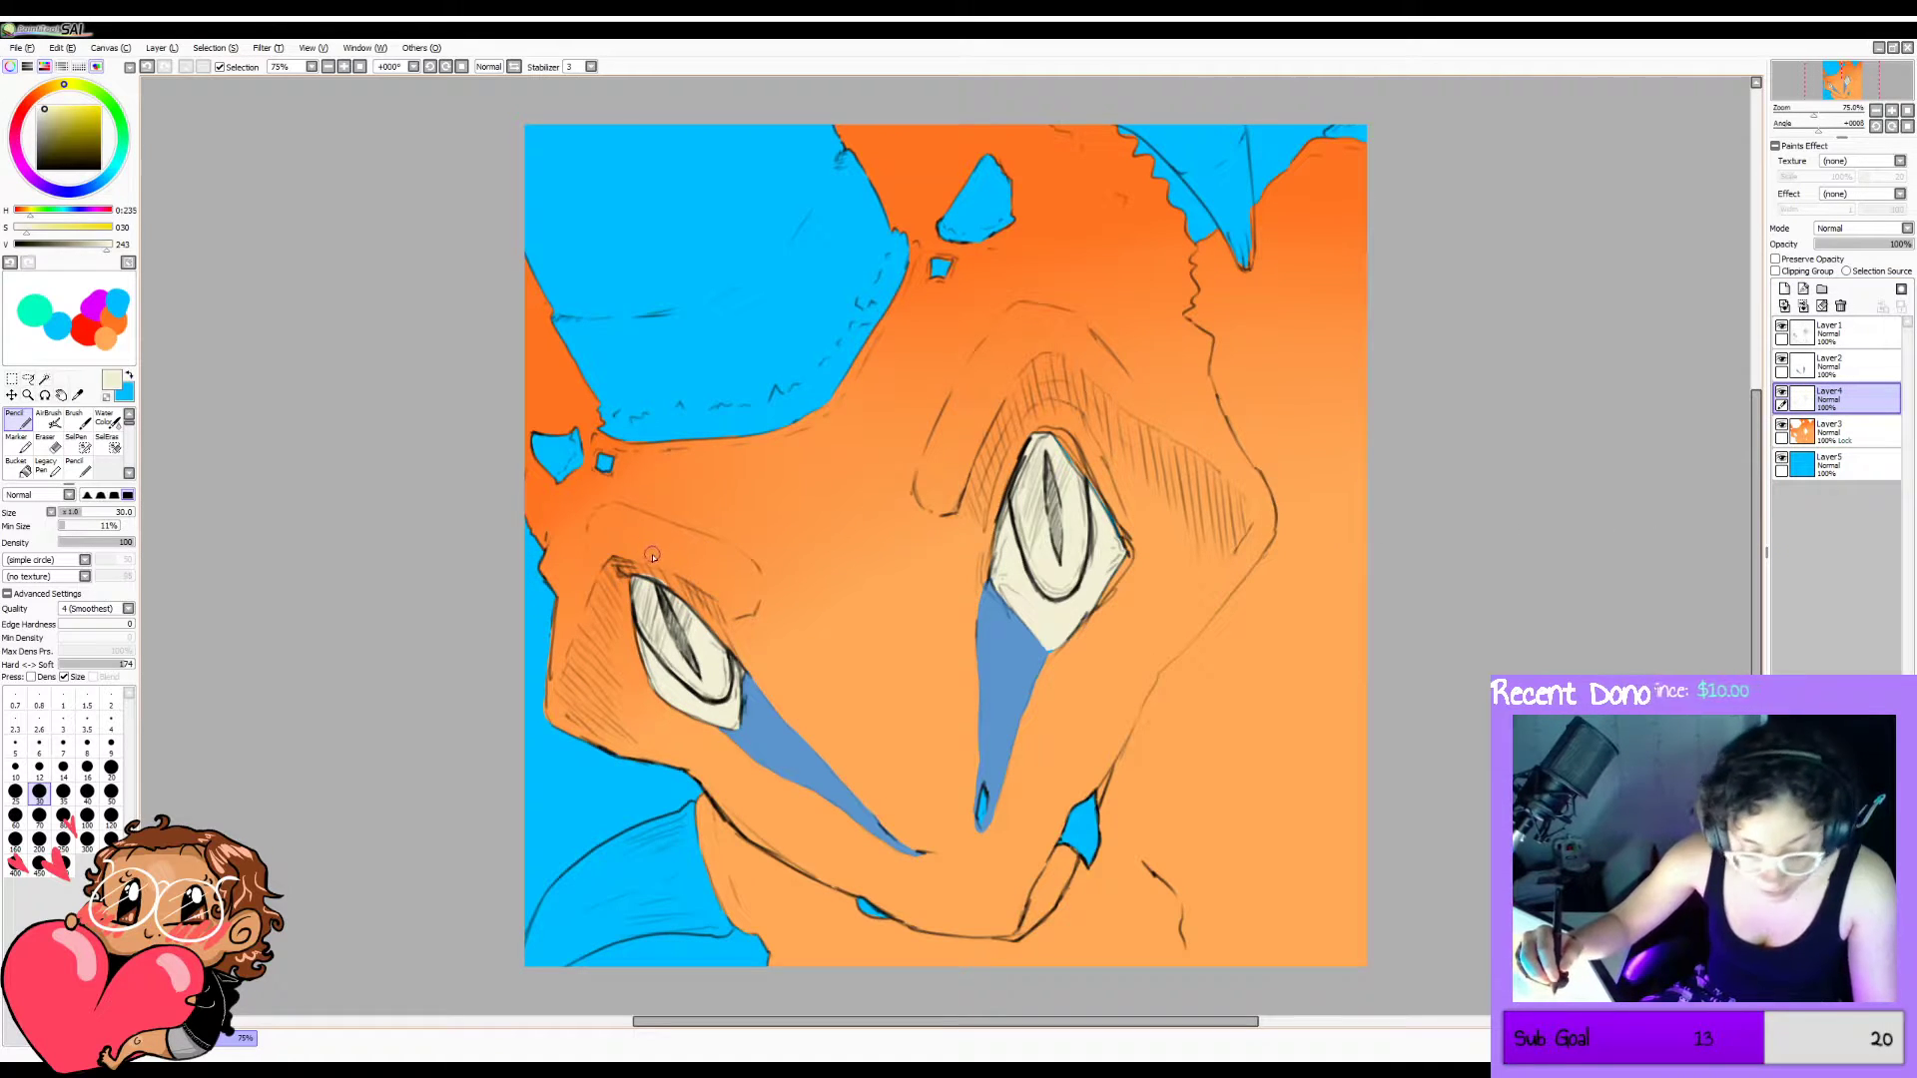
Reduce the Eraser size to 12 for fine edge clean-up, then return to the Pencil.
key(e)
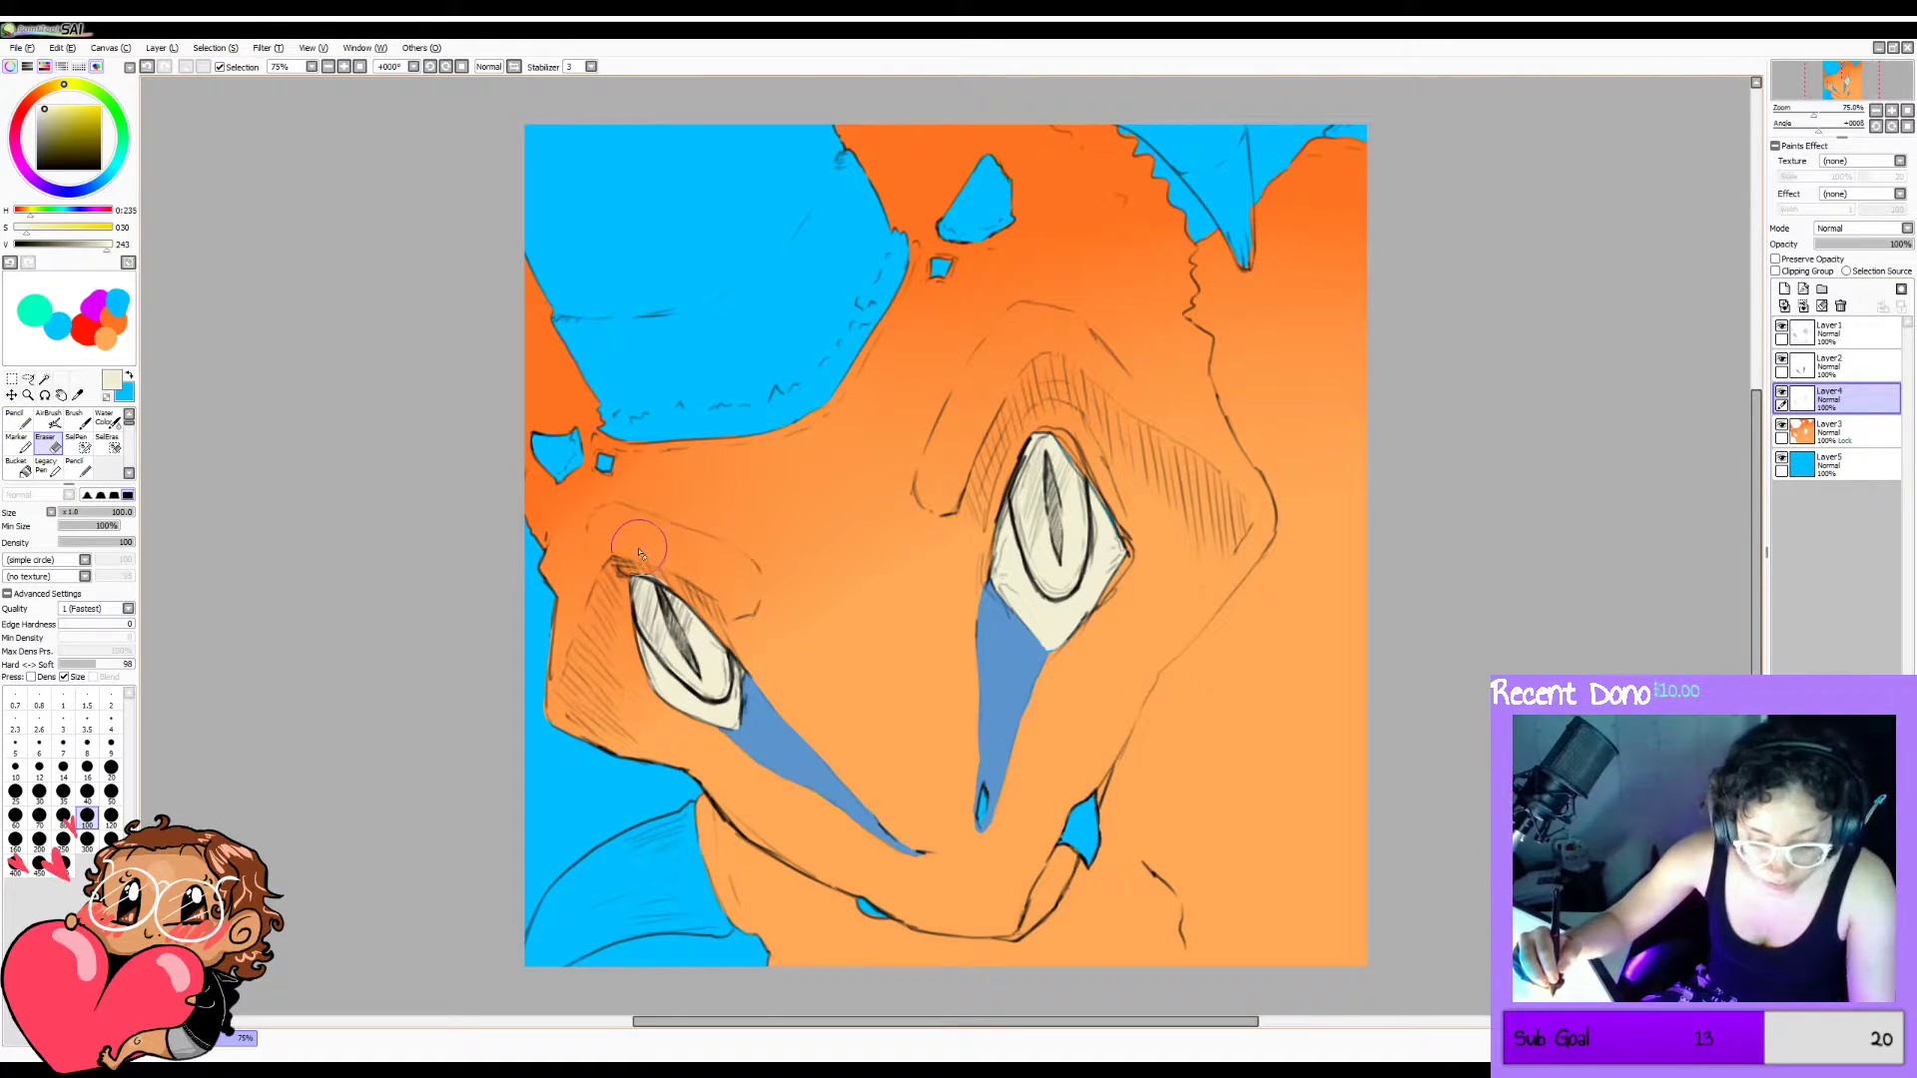
key(bracketleft)
key(bracketleft)
key(bracketleft)
key(bracketleft)
key(bracketleft)
key(bracketleft)
key(bracketleft)
key(bracketleft)
key(bracketleft)
key(bracketleft)
key(bracketleft)
key(bracketleft)
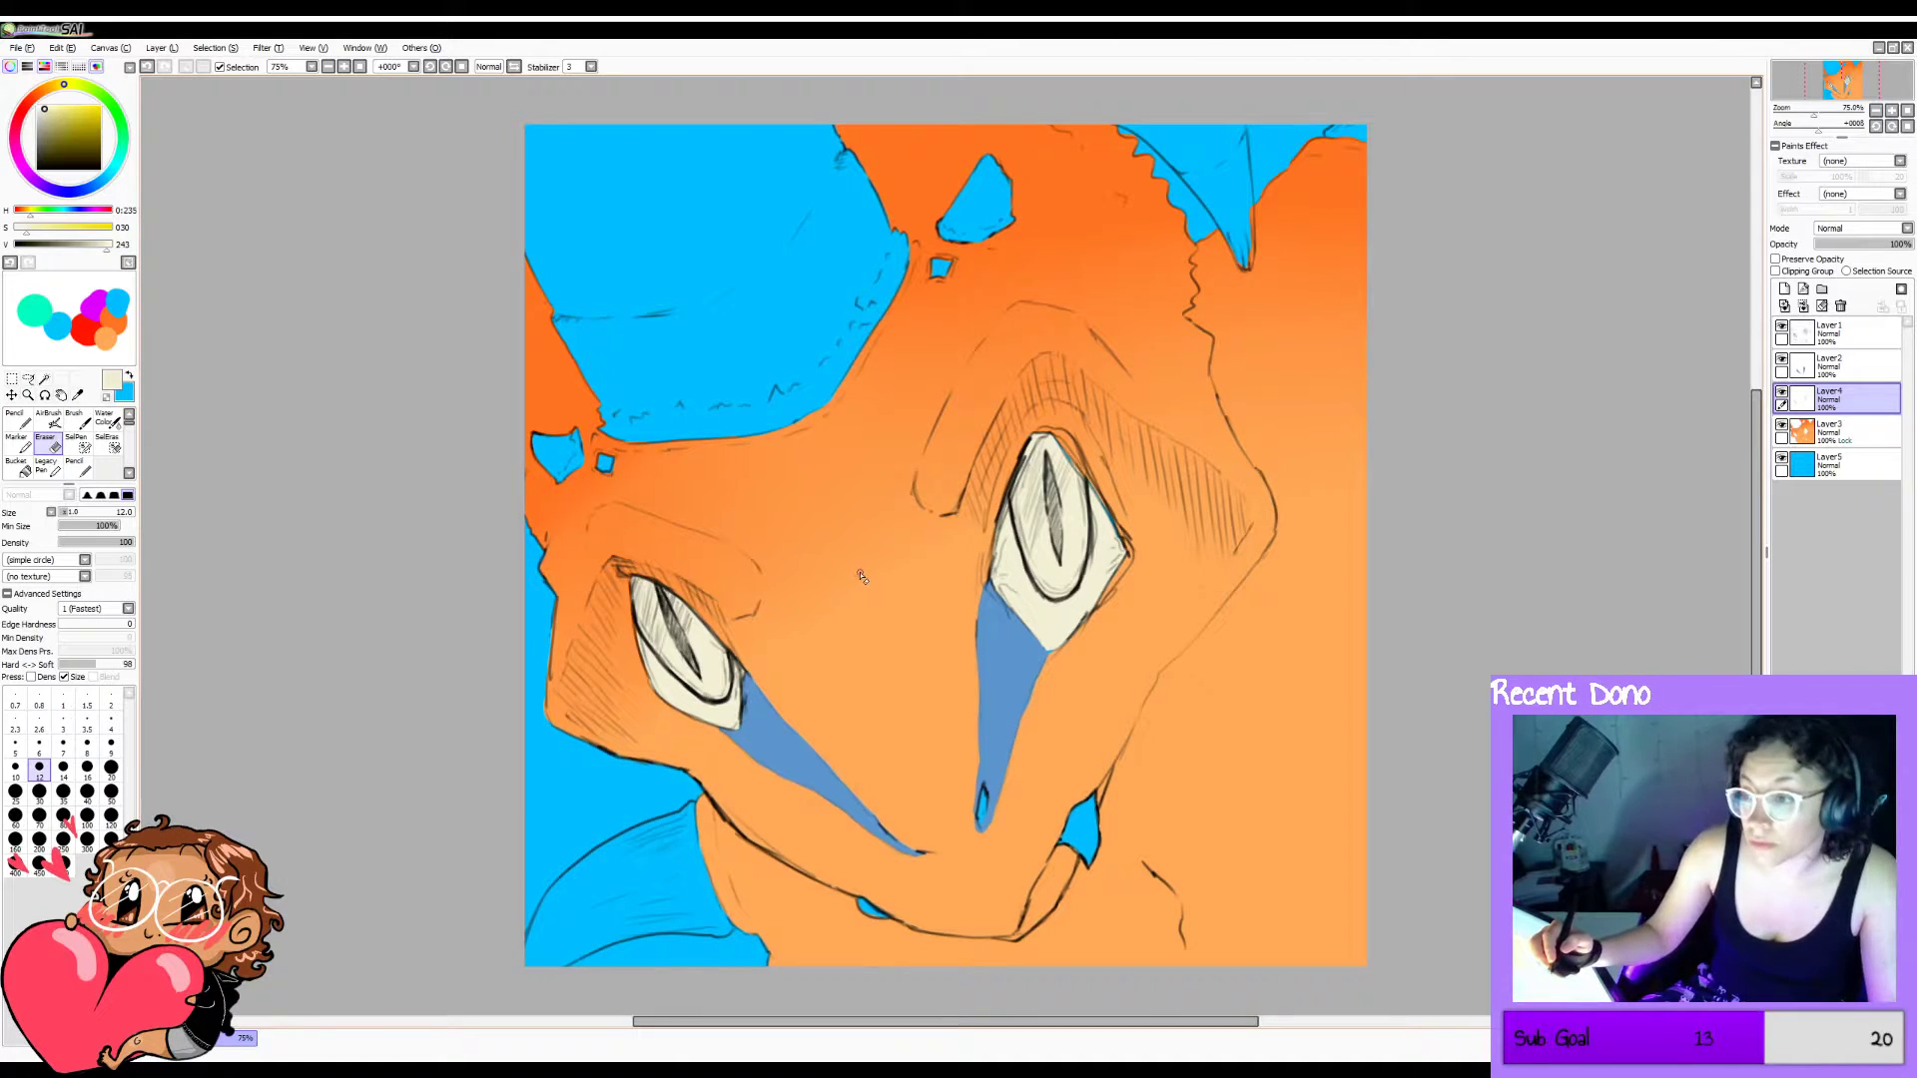
key(n)
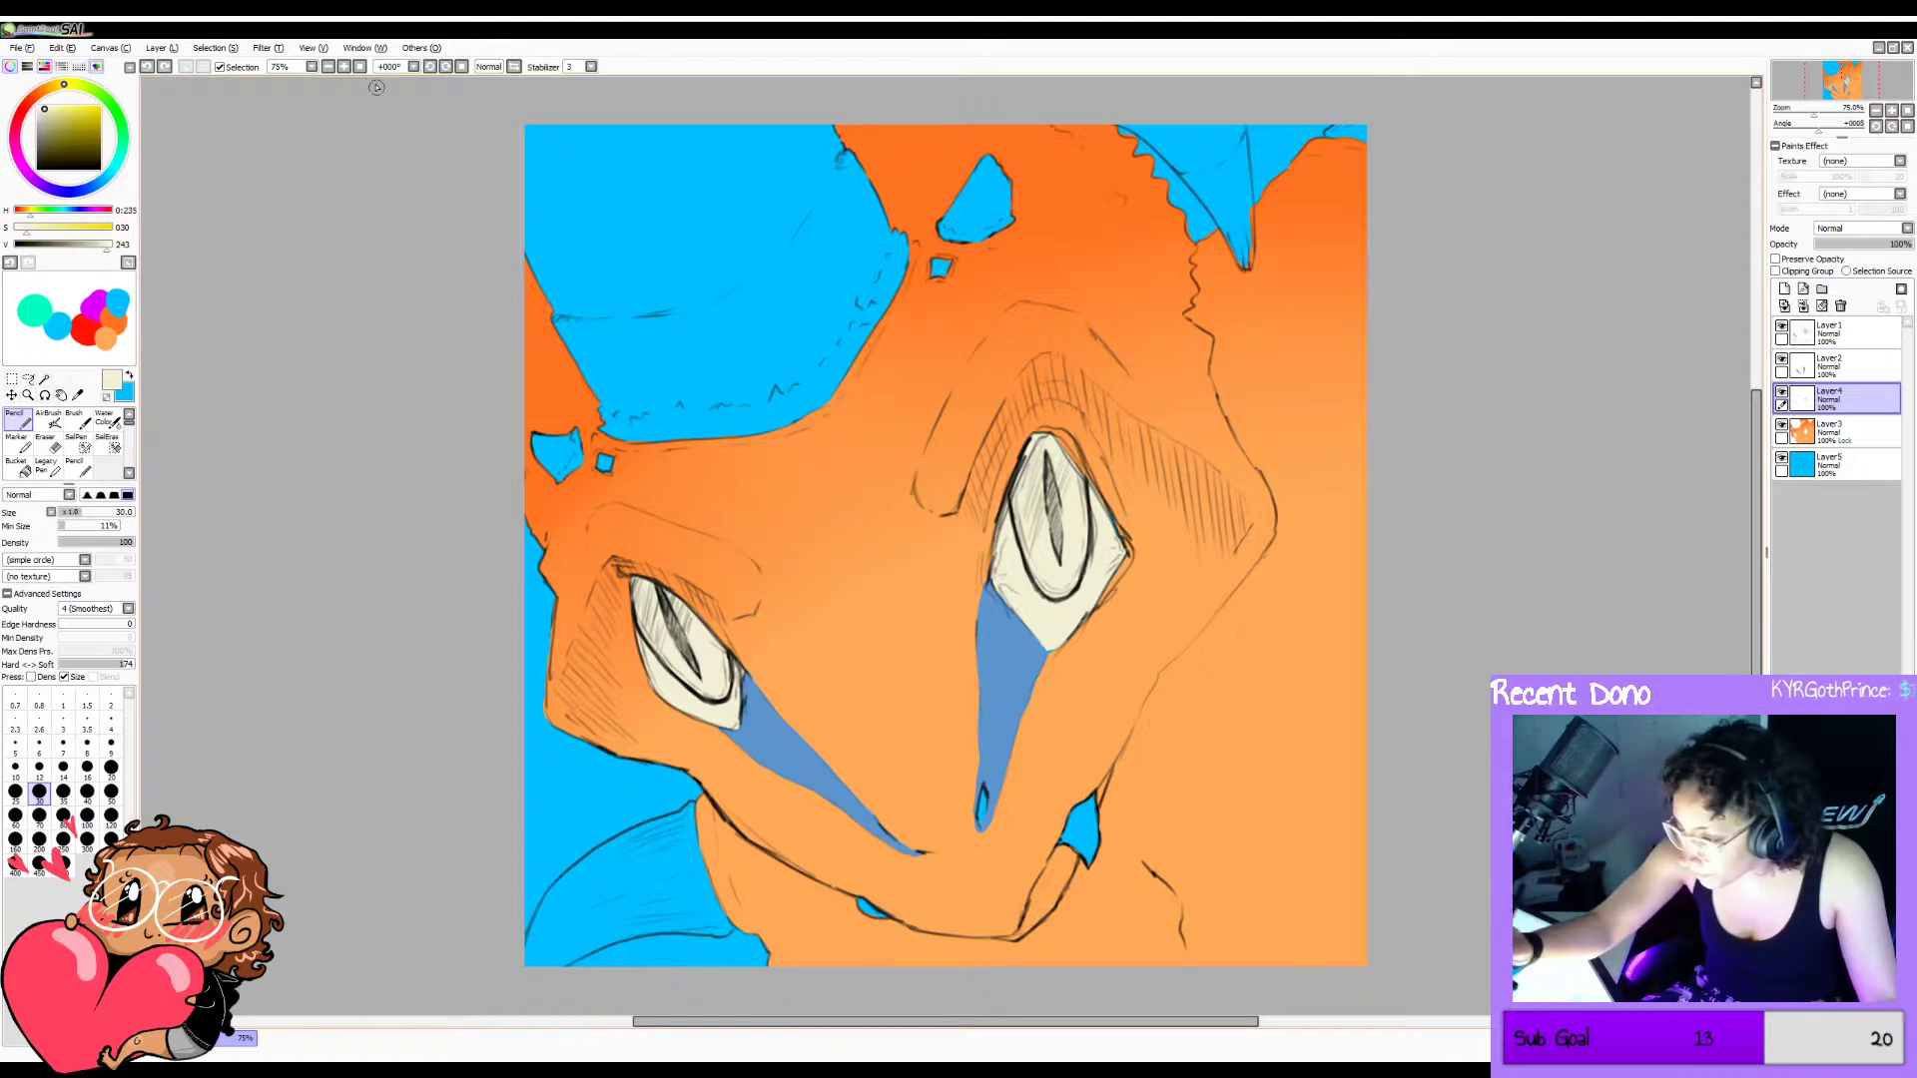
Move the eye whites layer above the blue markings layer and tidy the right eye white's lower edge with the Eraser and cream Pencil.
click(345, 67)
click(344, 67)
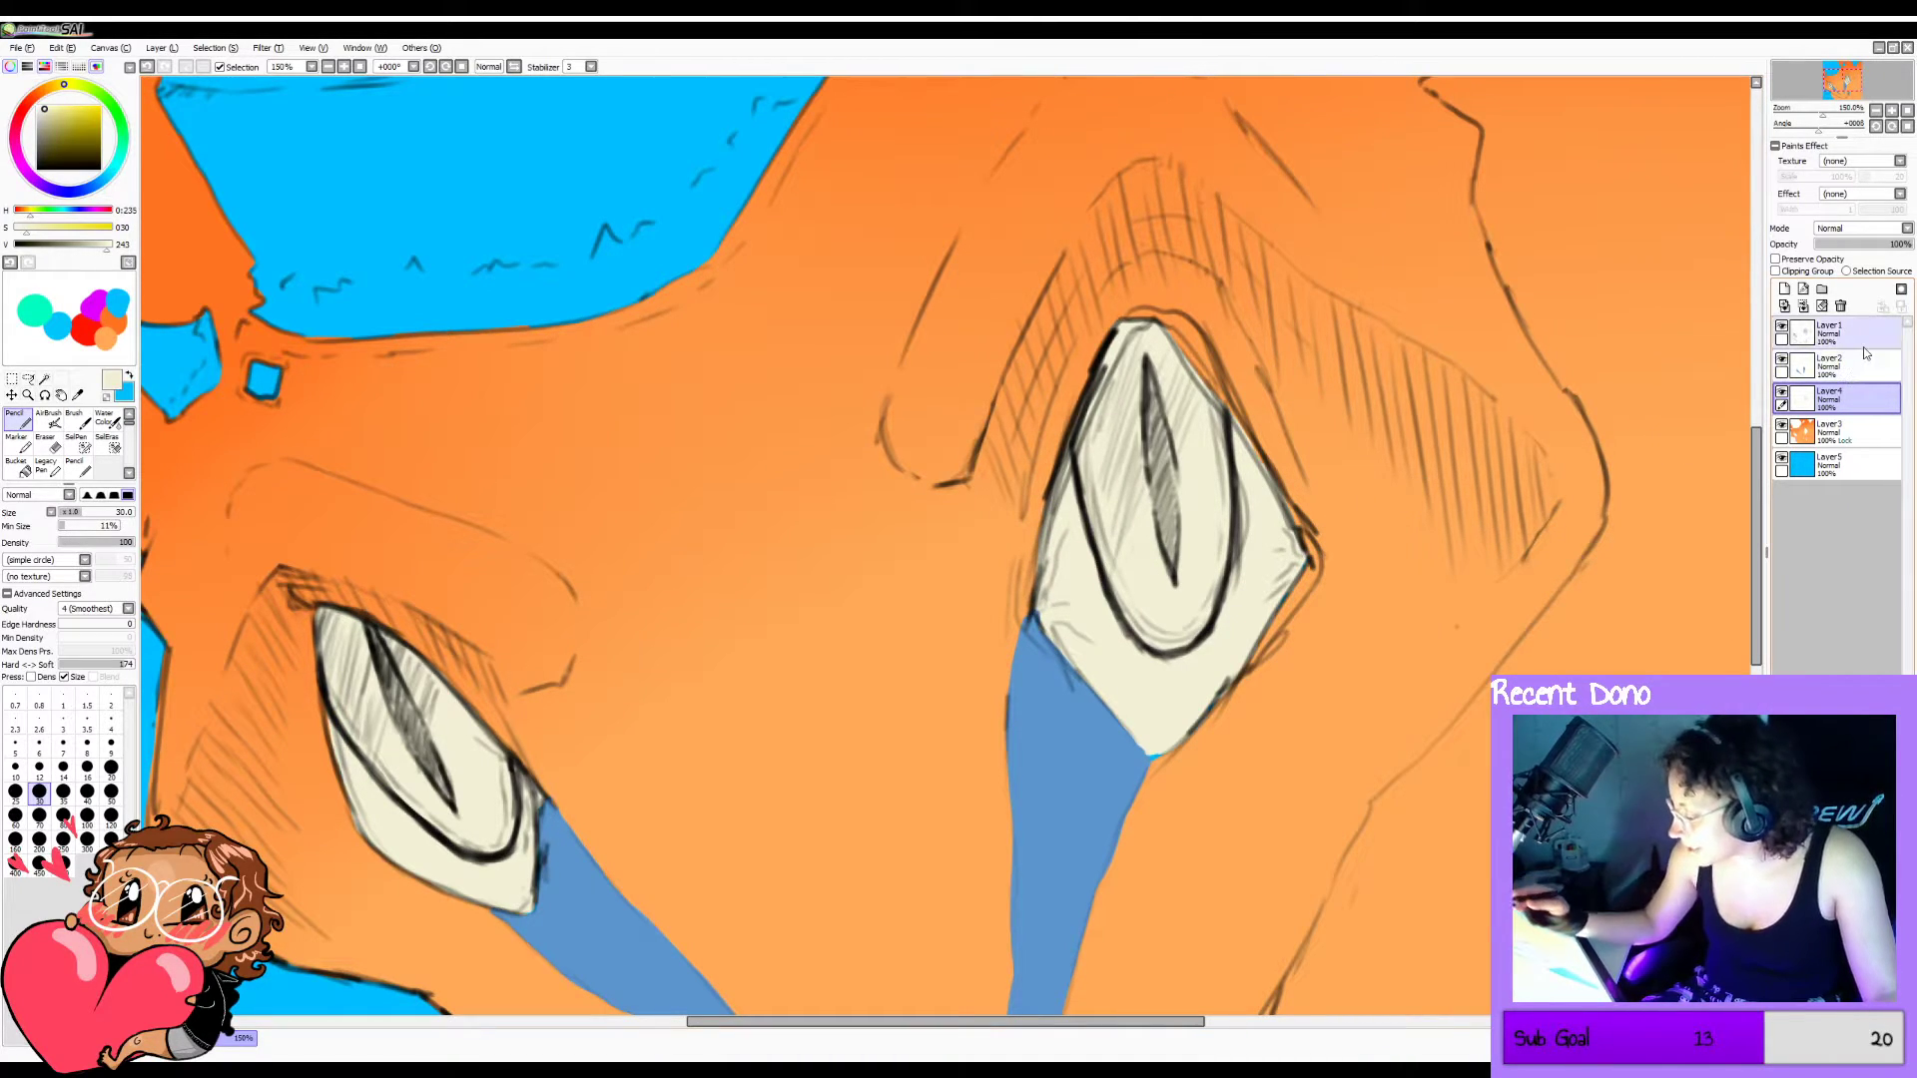
drag(1853, 398, 1854, 356)
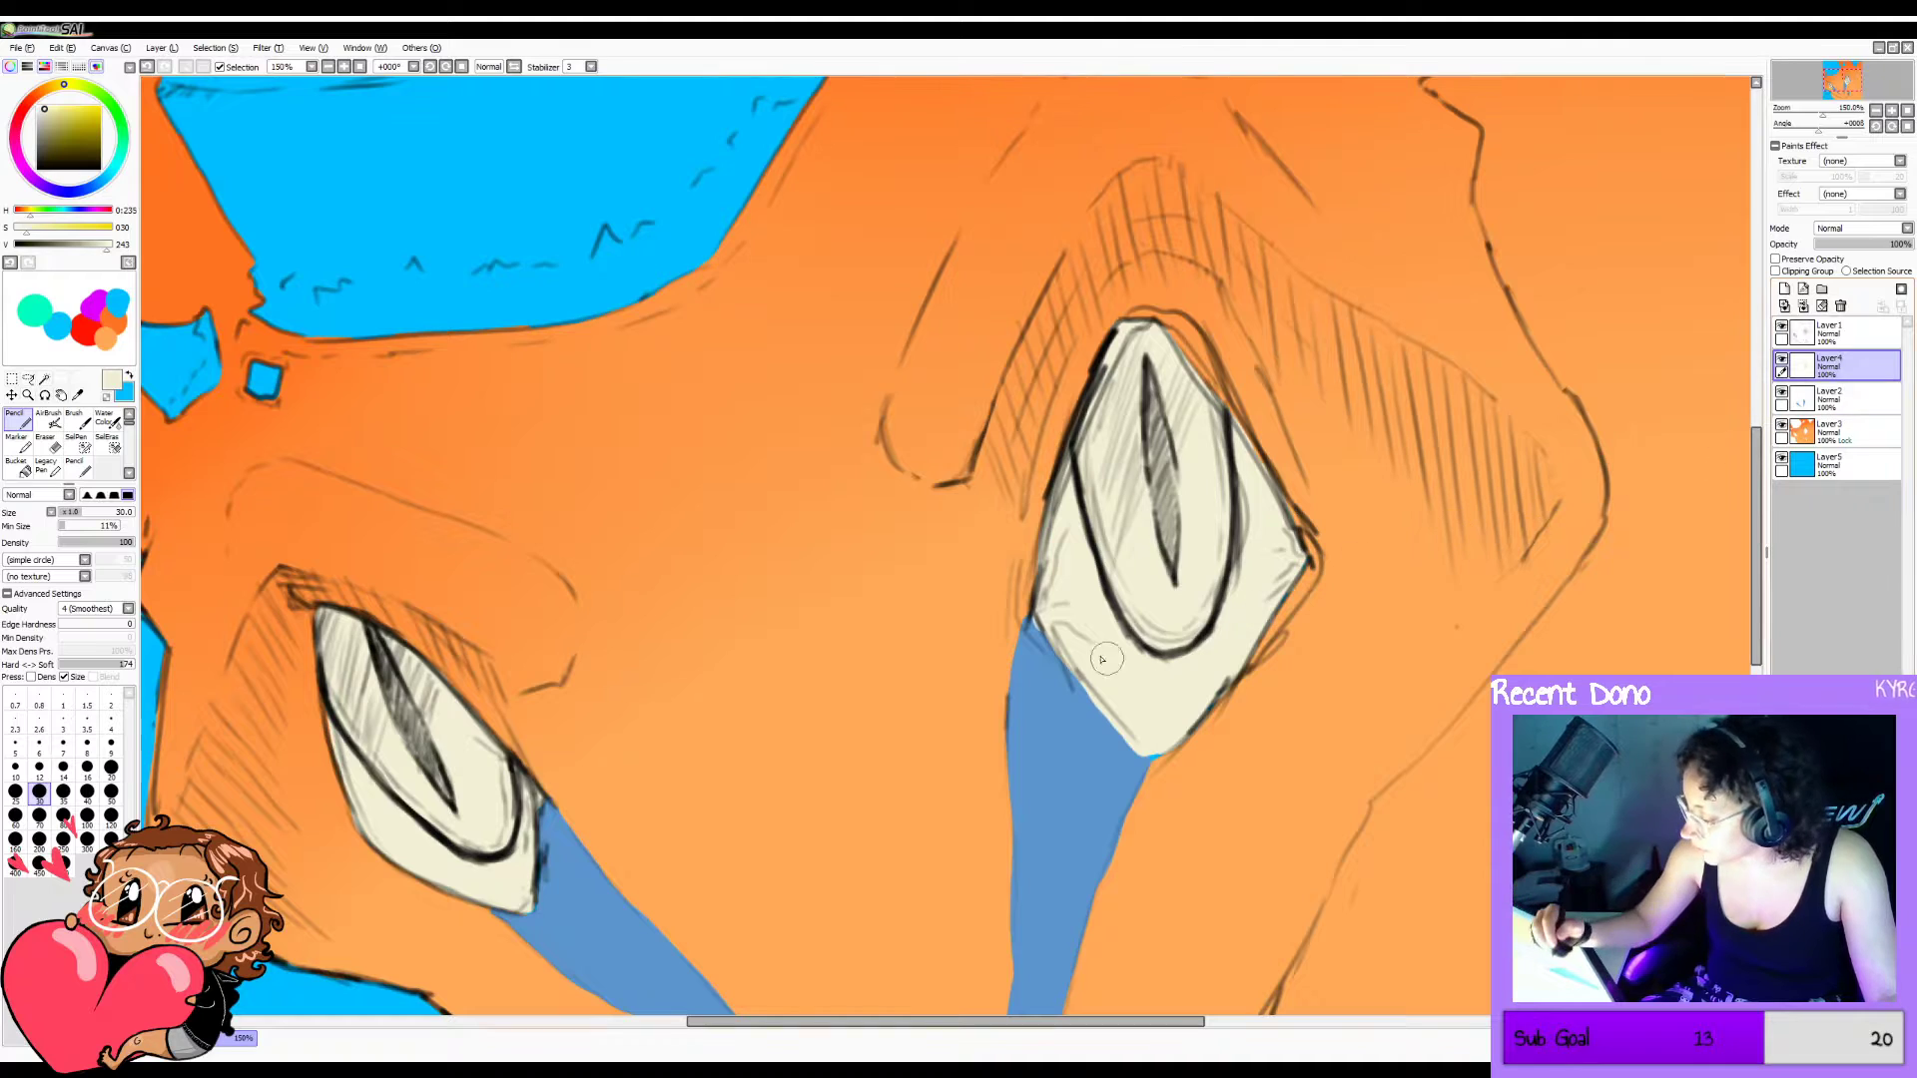
key(e)
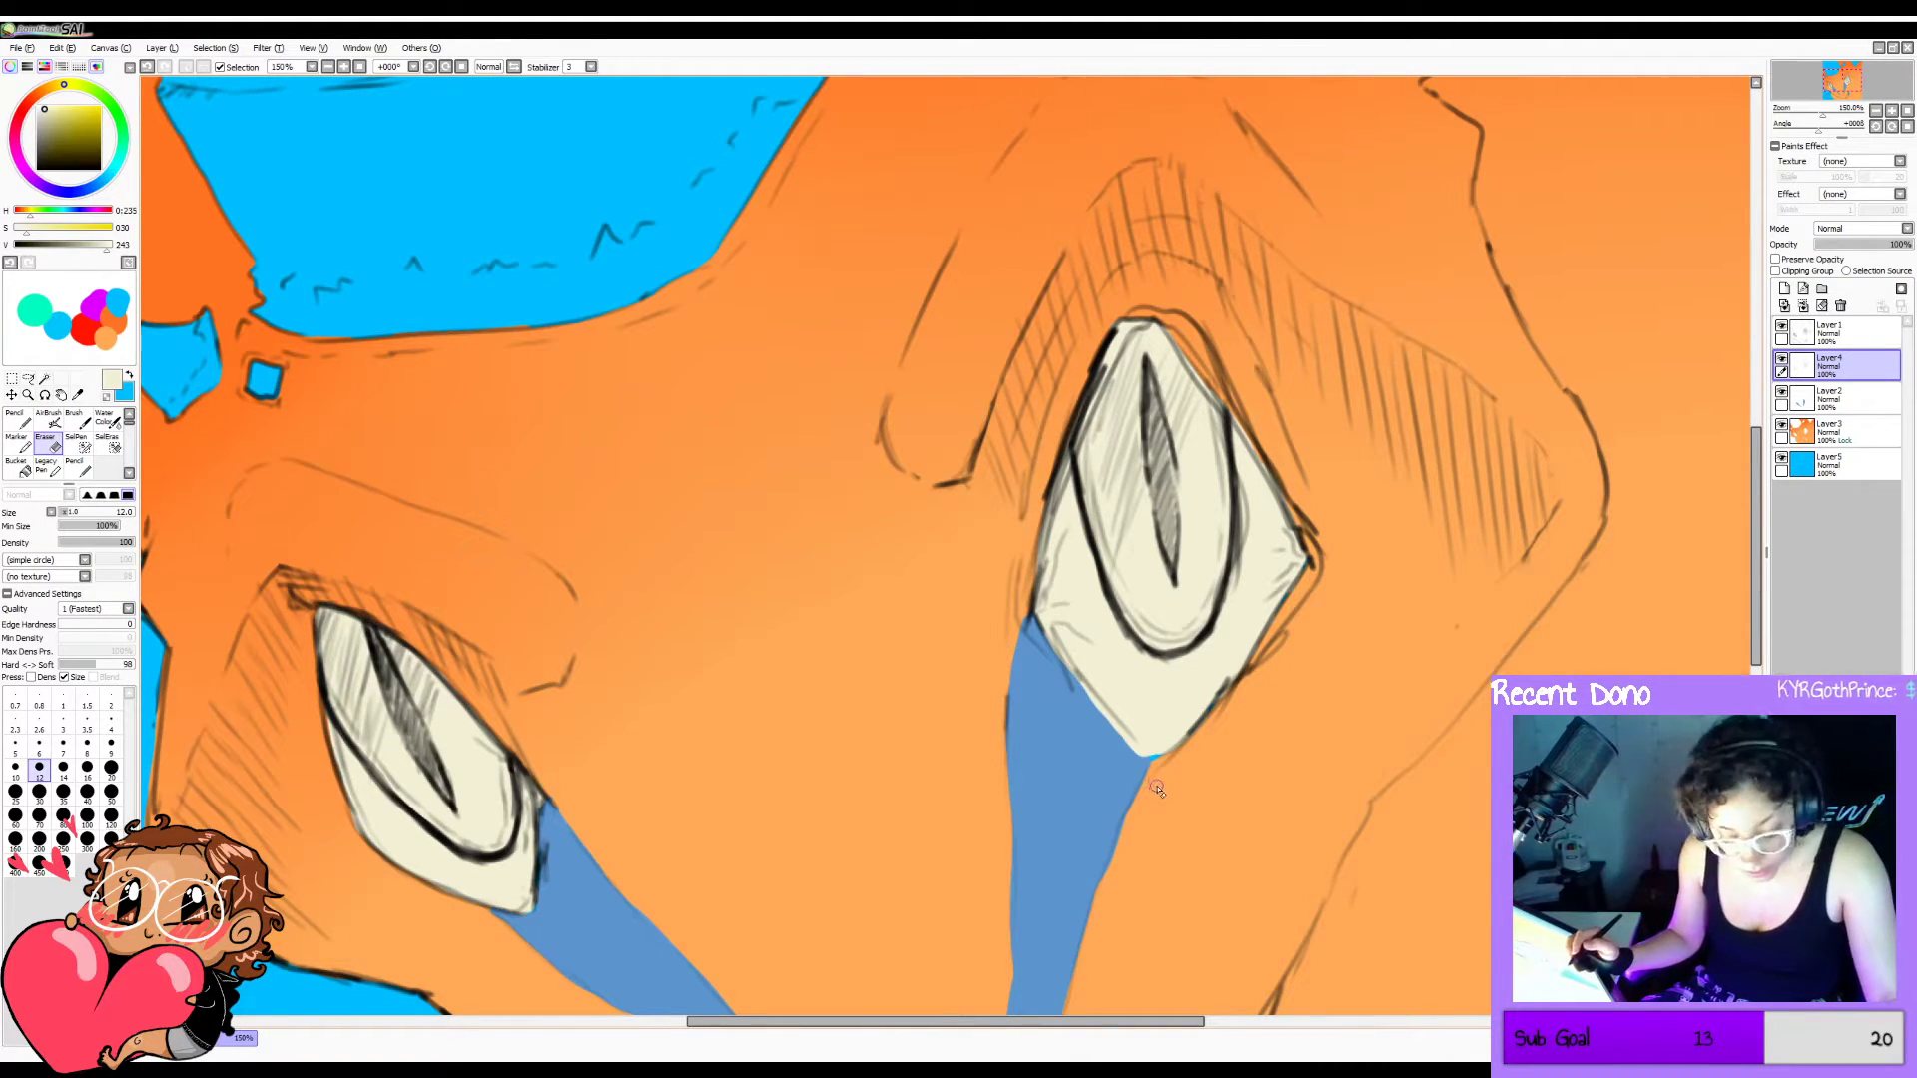
drag(1066, 662, 1147, 756)
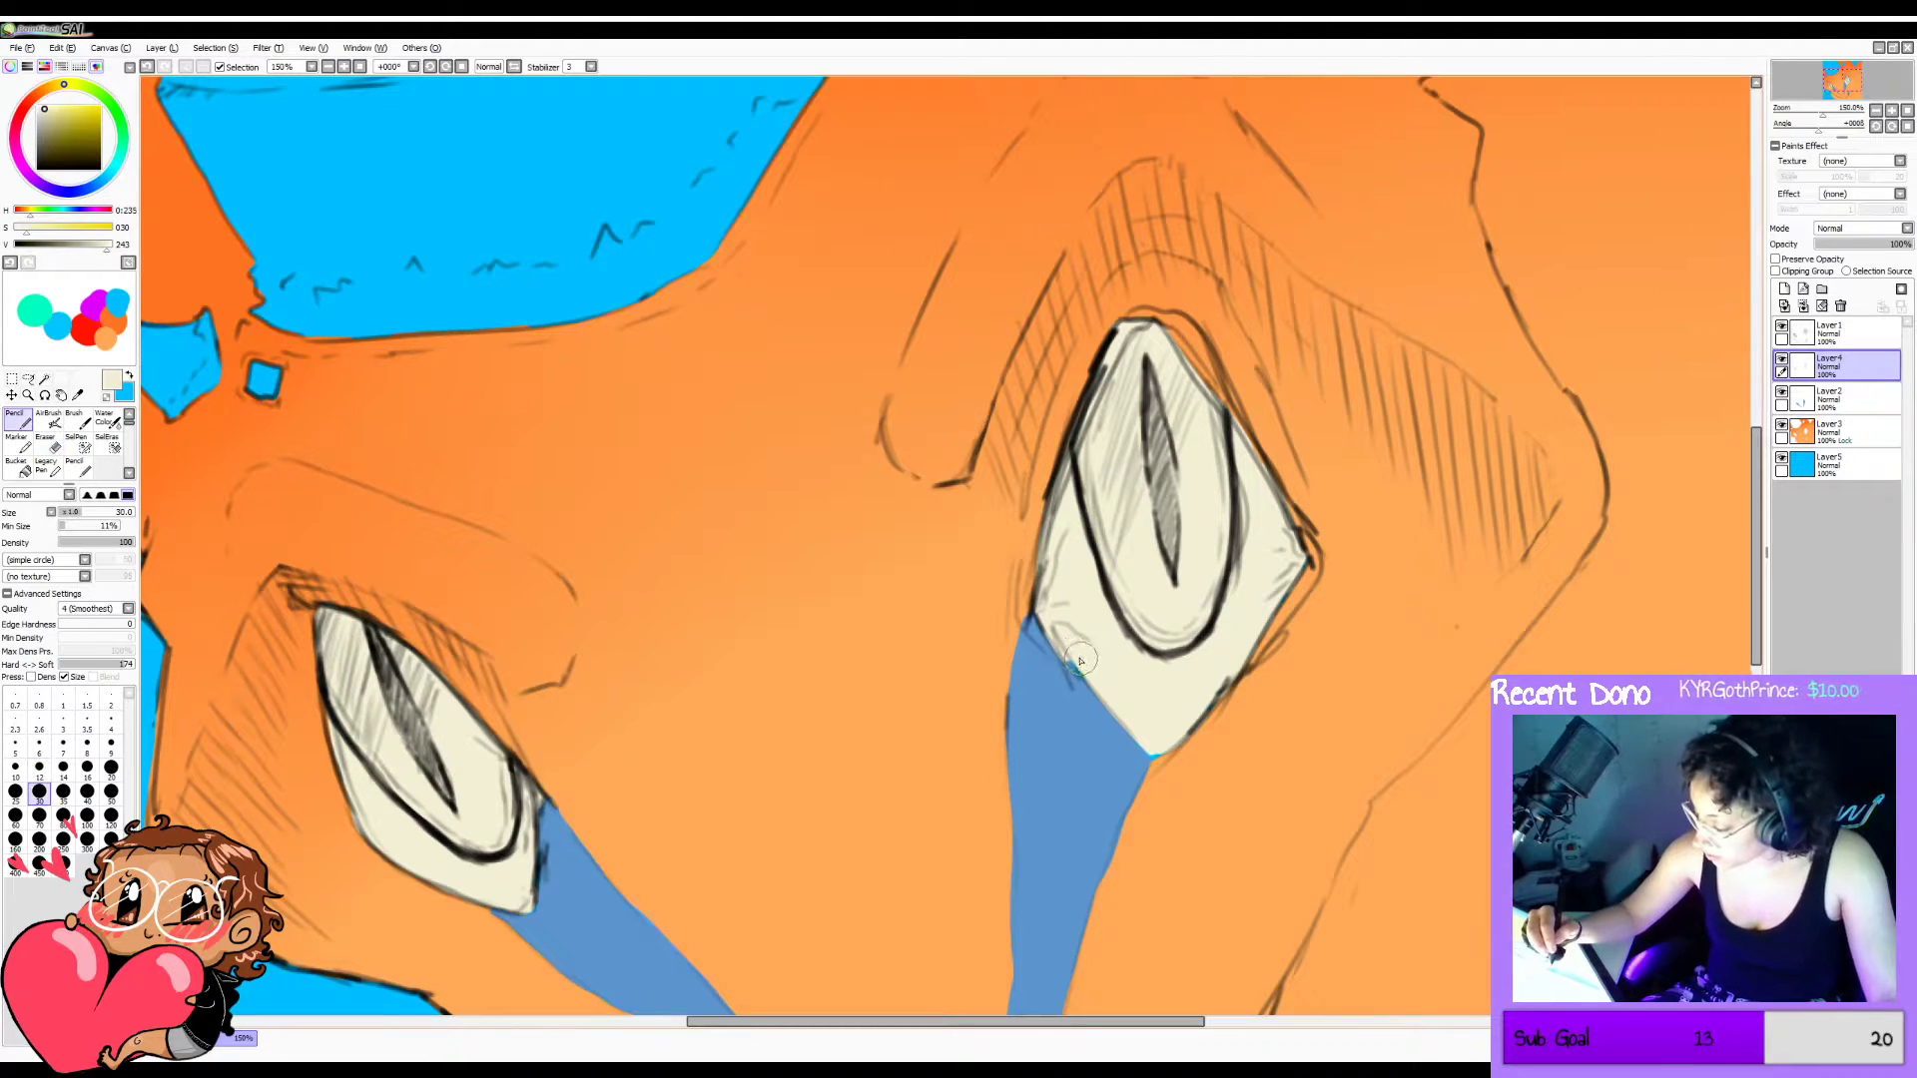
key(n)
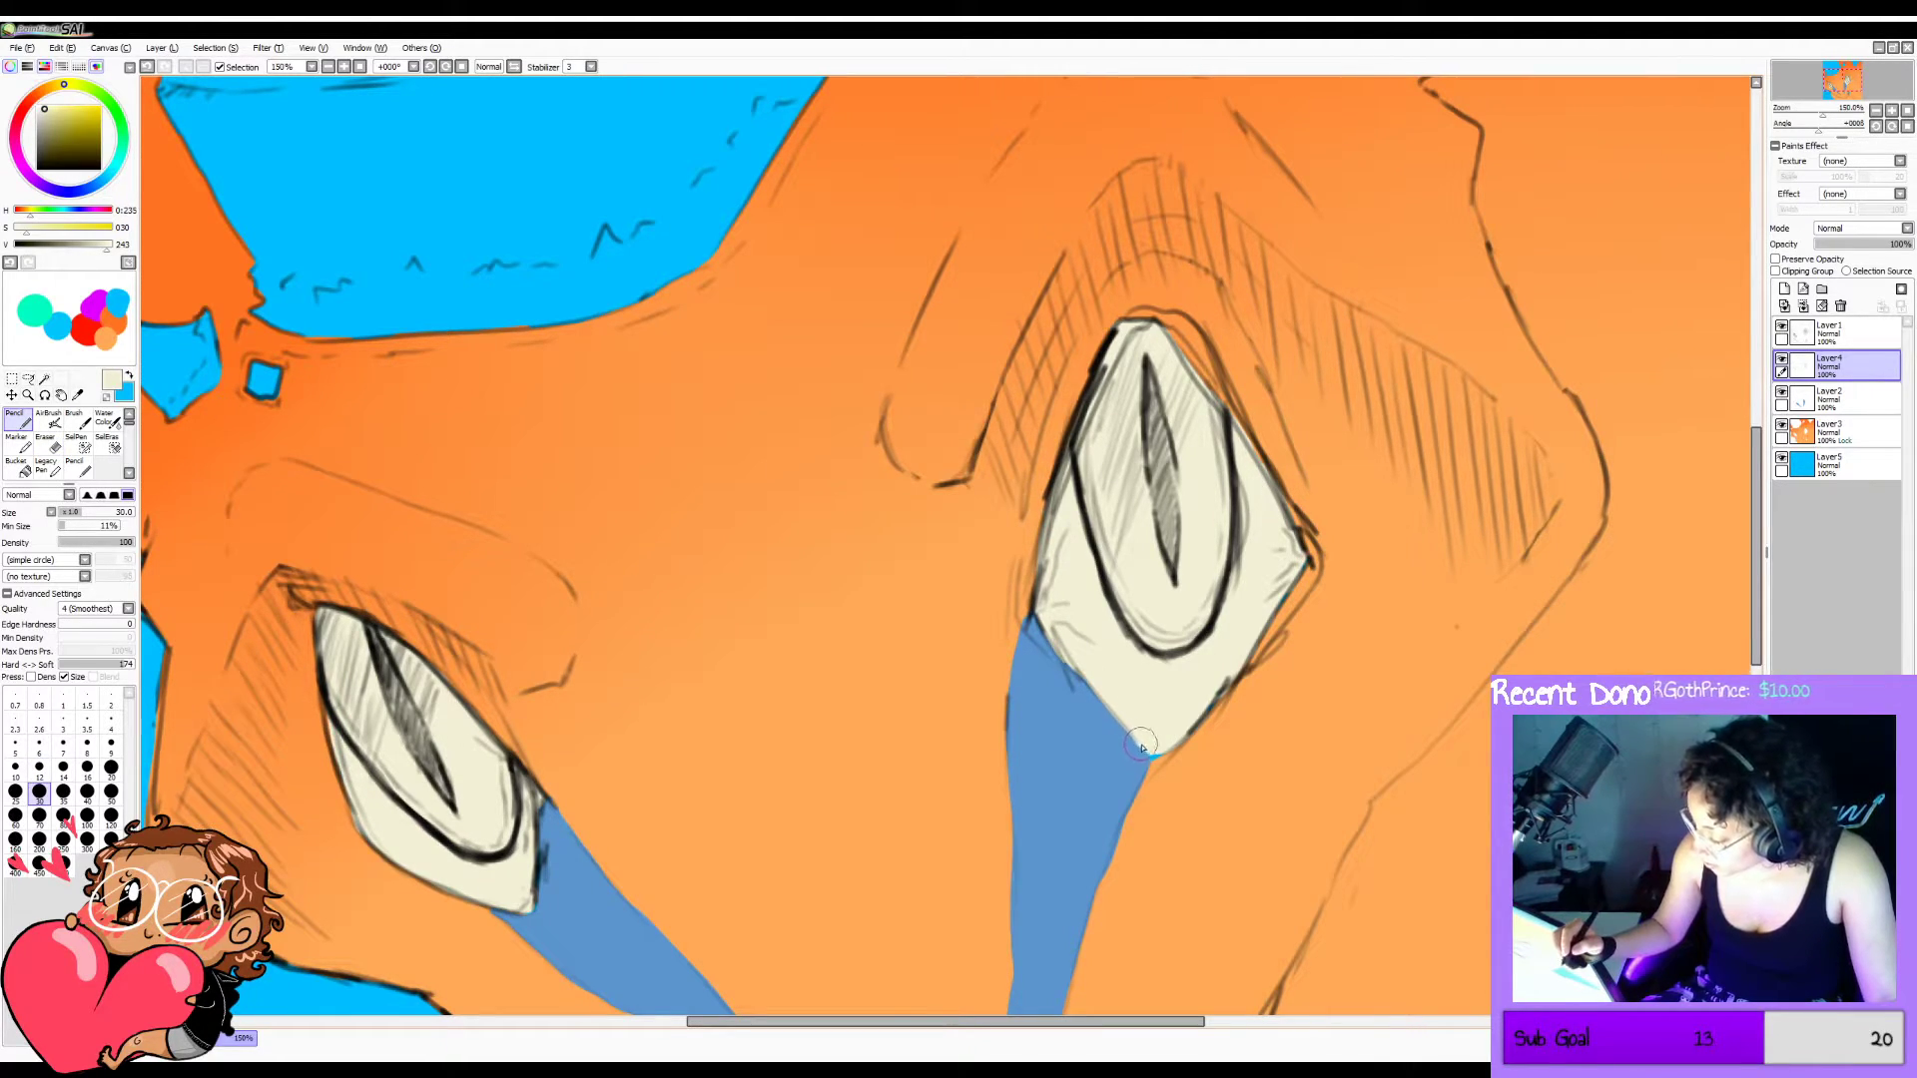
mouse_move(1159, 719)
mouse_down()
mouse_move(1139, 742)
mouse_move(1178, 737)
mouse_up()
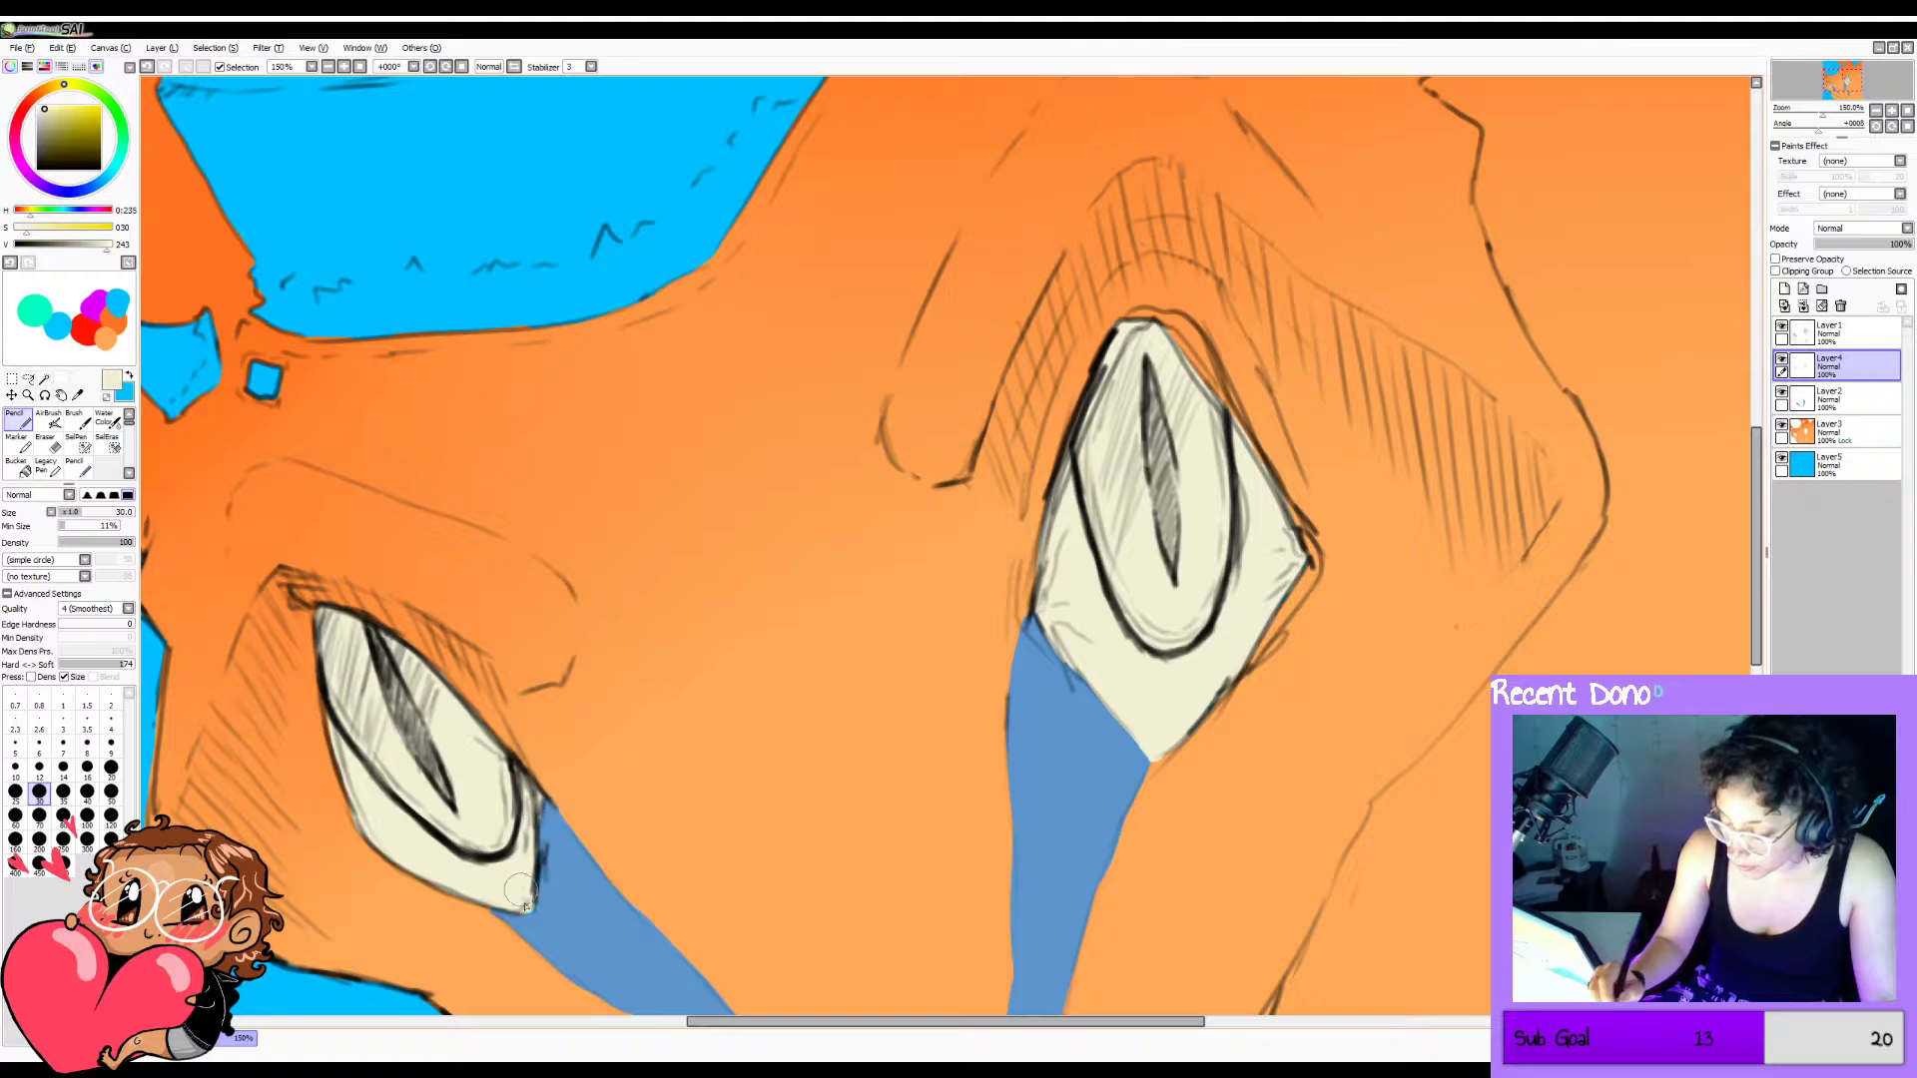
Hide the bright blue backdrop layer and add a new layer above the eye whites.
click(359, 67)
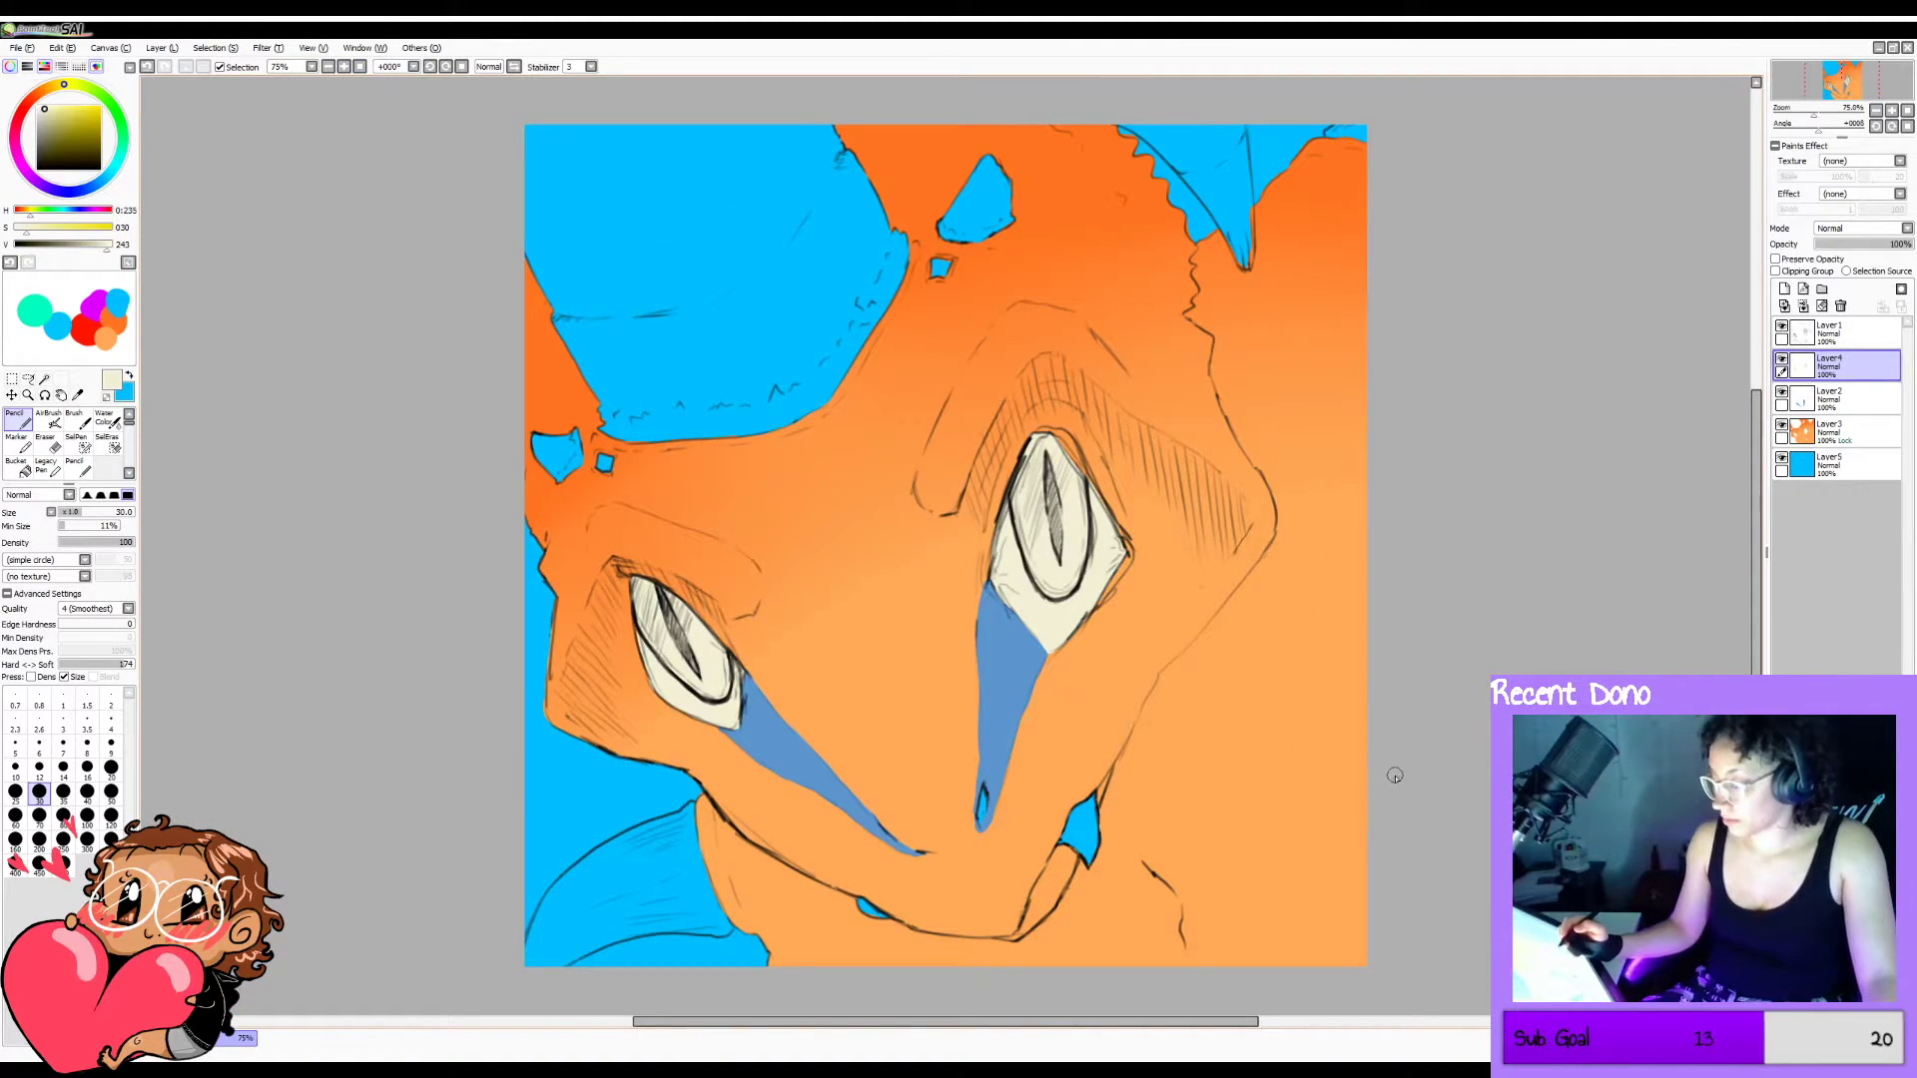
click(1782, 459)
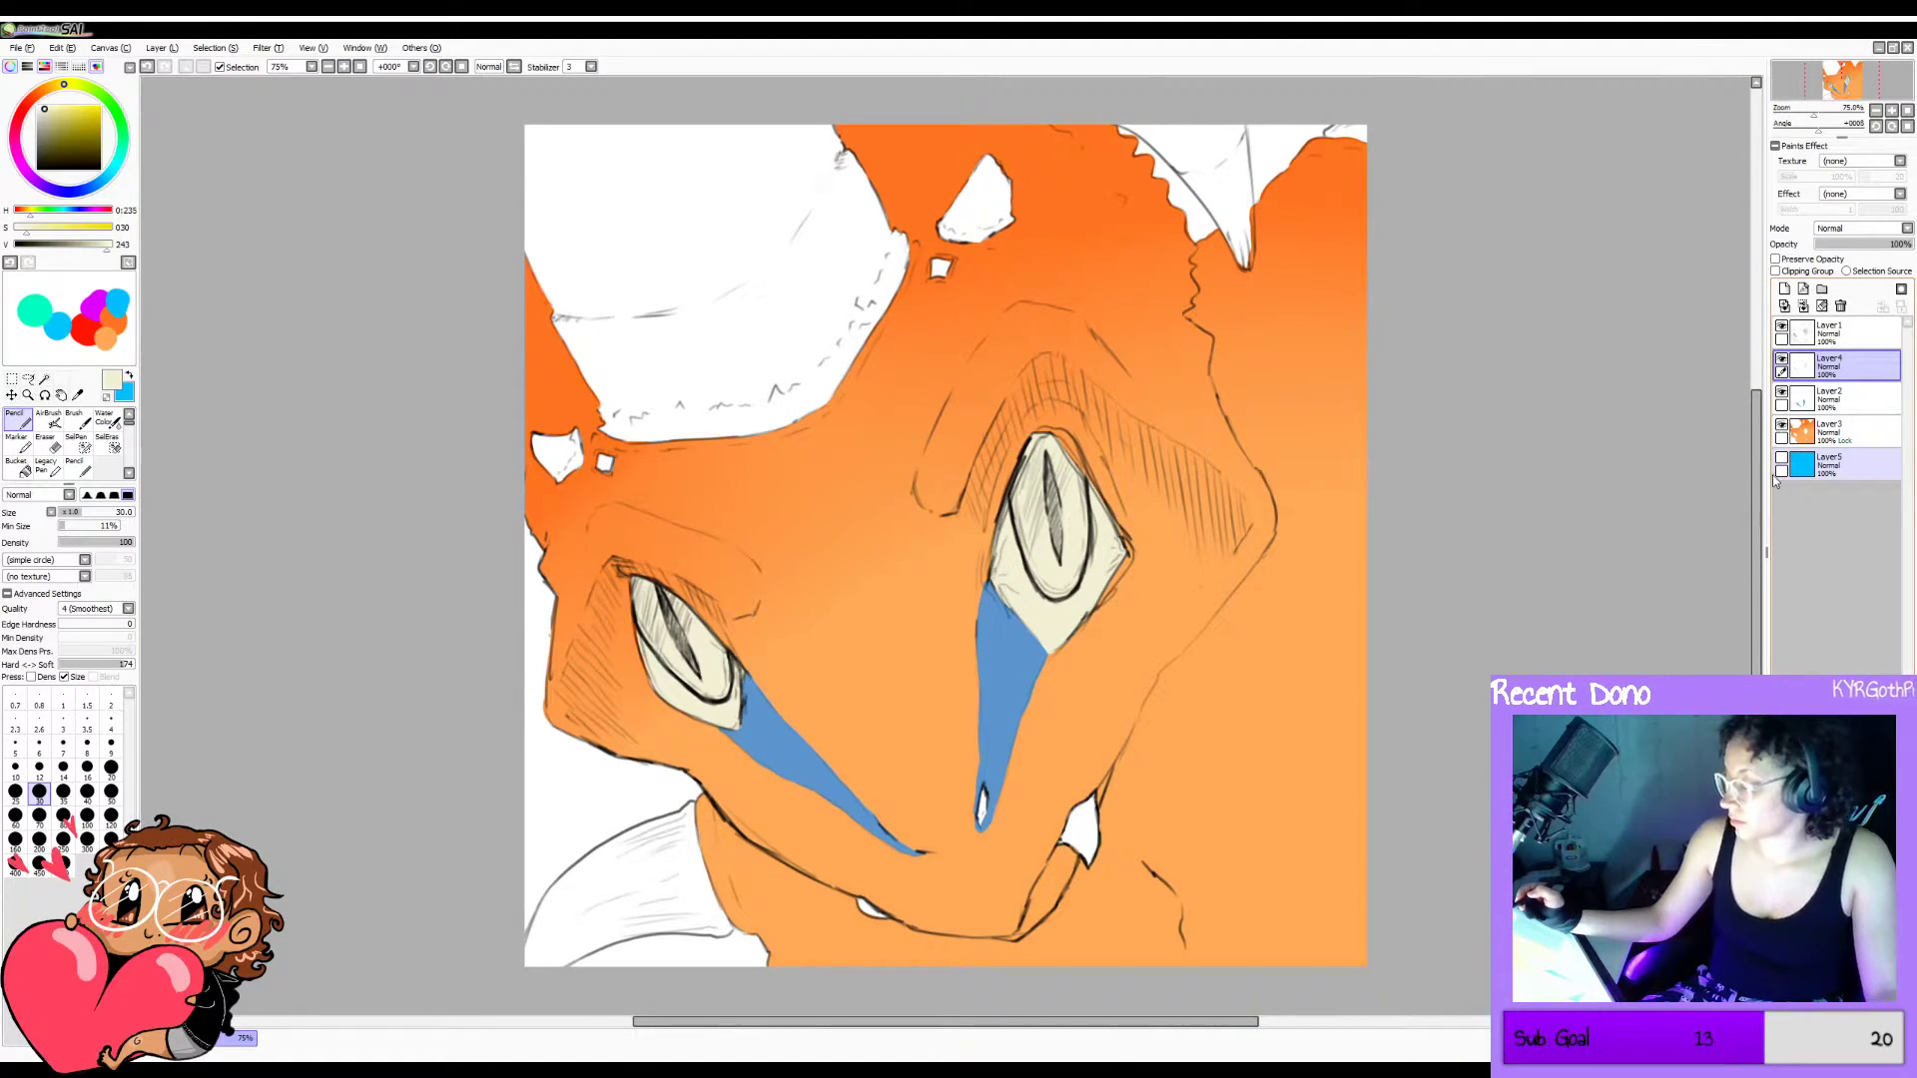
click(1784, 289)
Choose a deep crimson, paint around the inside of the right eye's iris on the new layer and fill it solid.
click(343, 66)
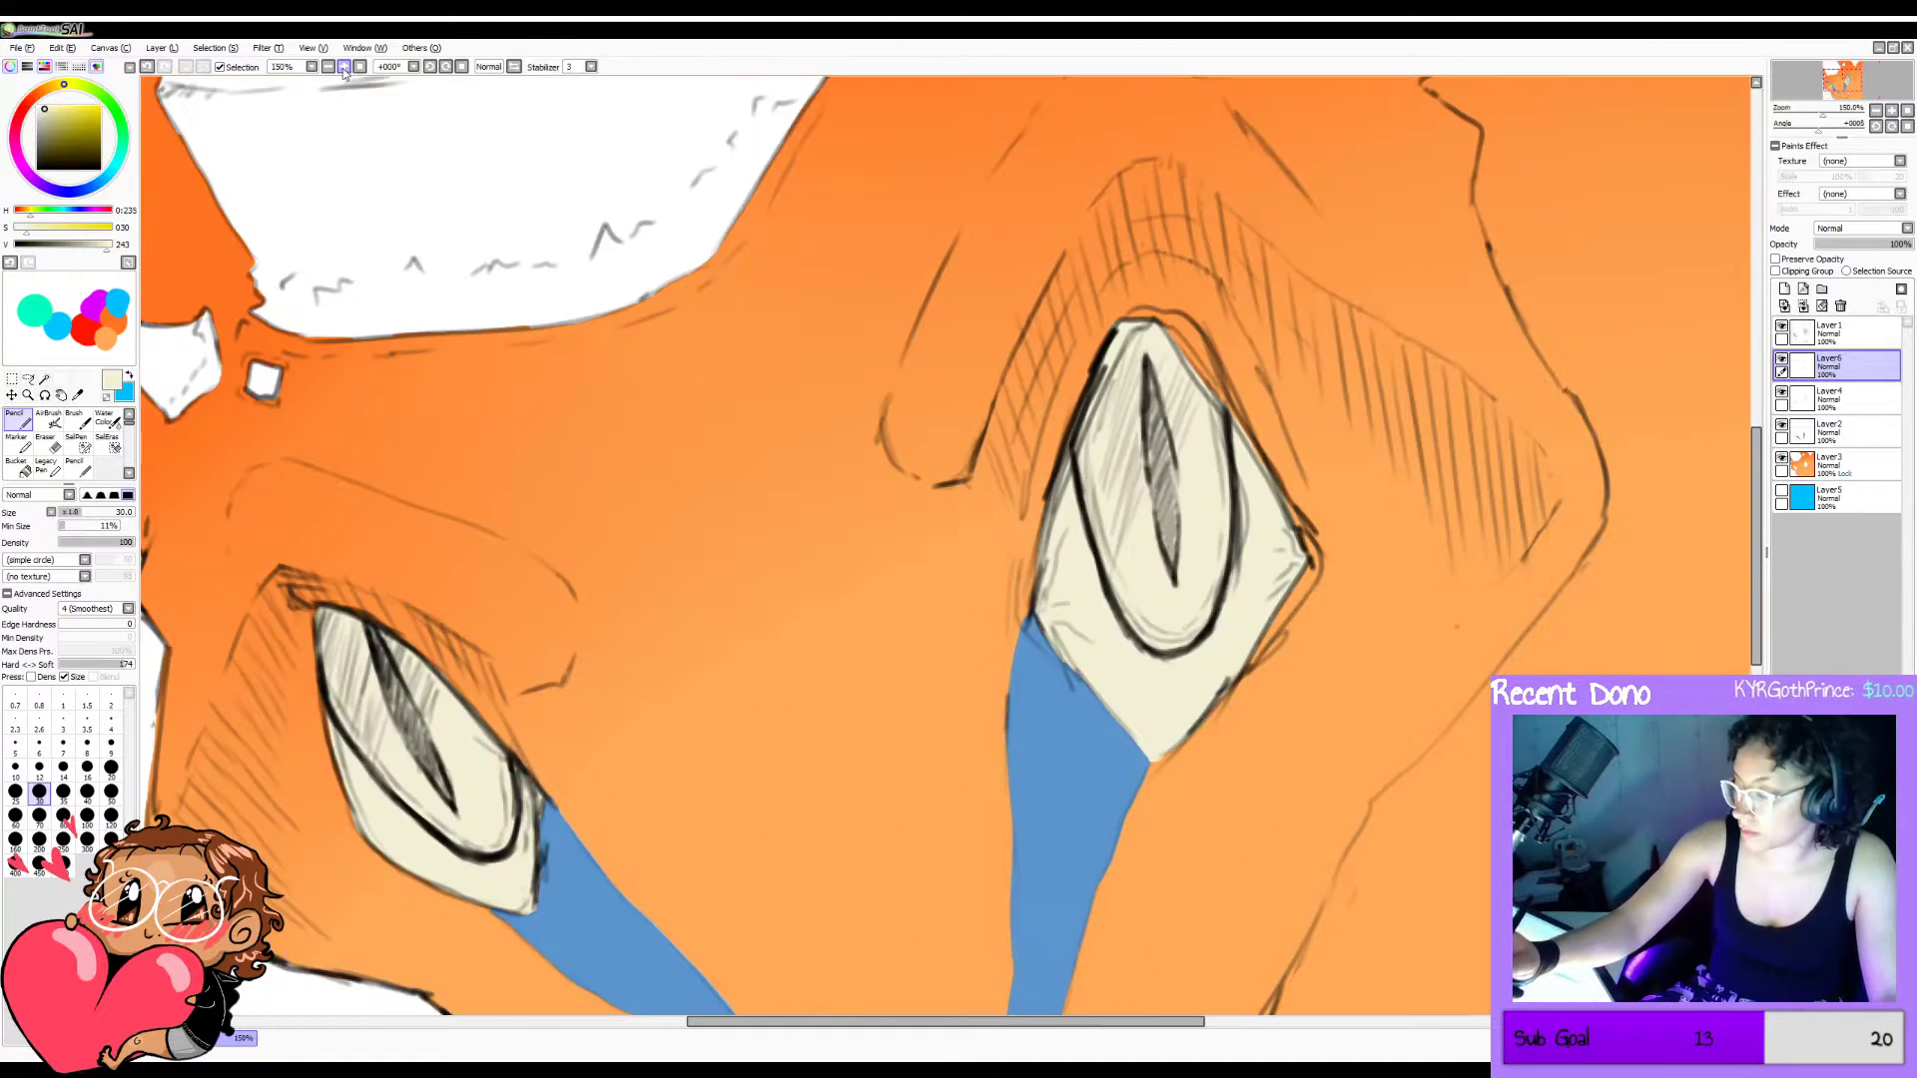
click(100, 105)
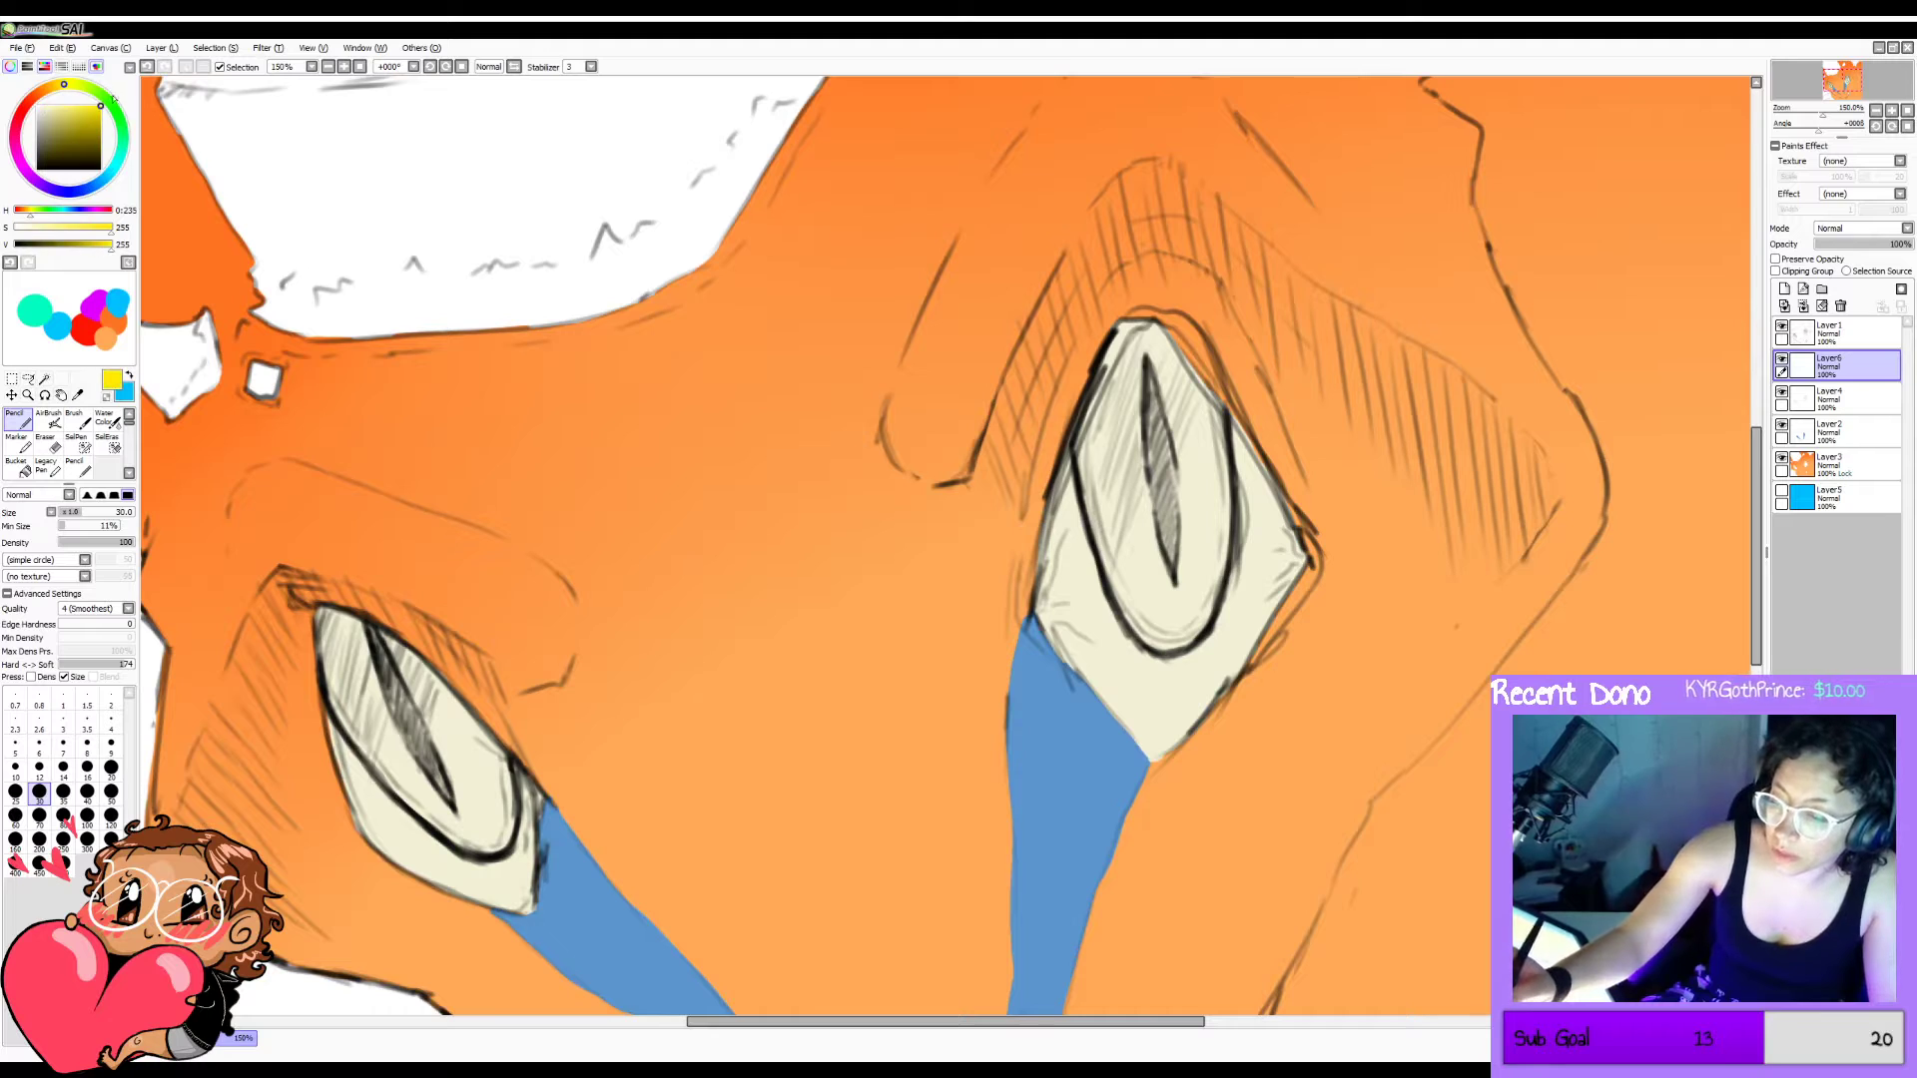
drag(30, 102, 19, 116)
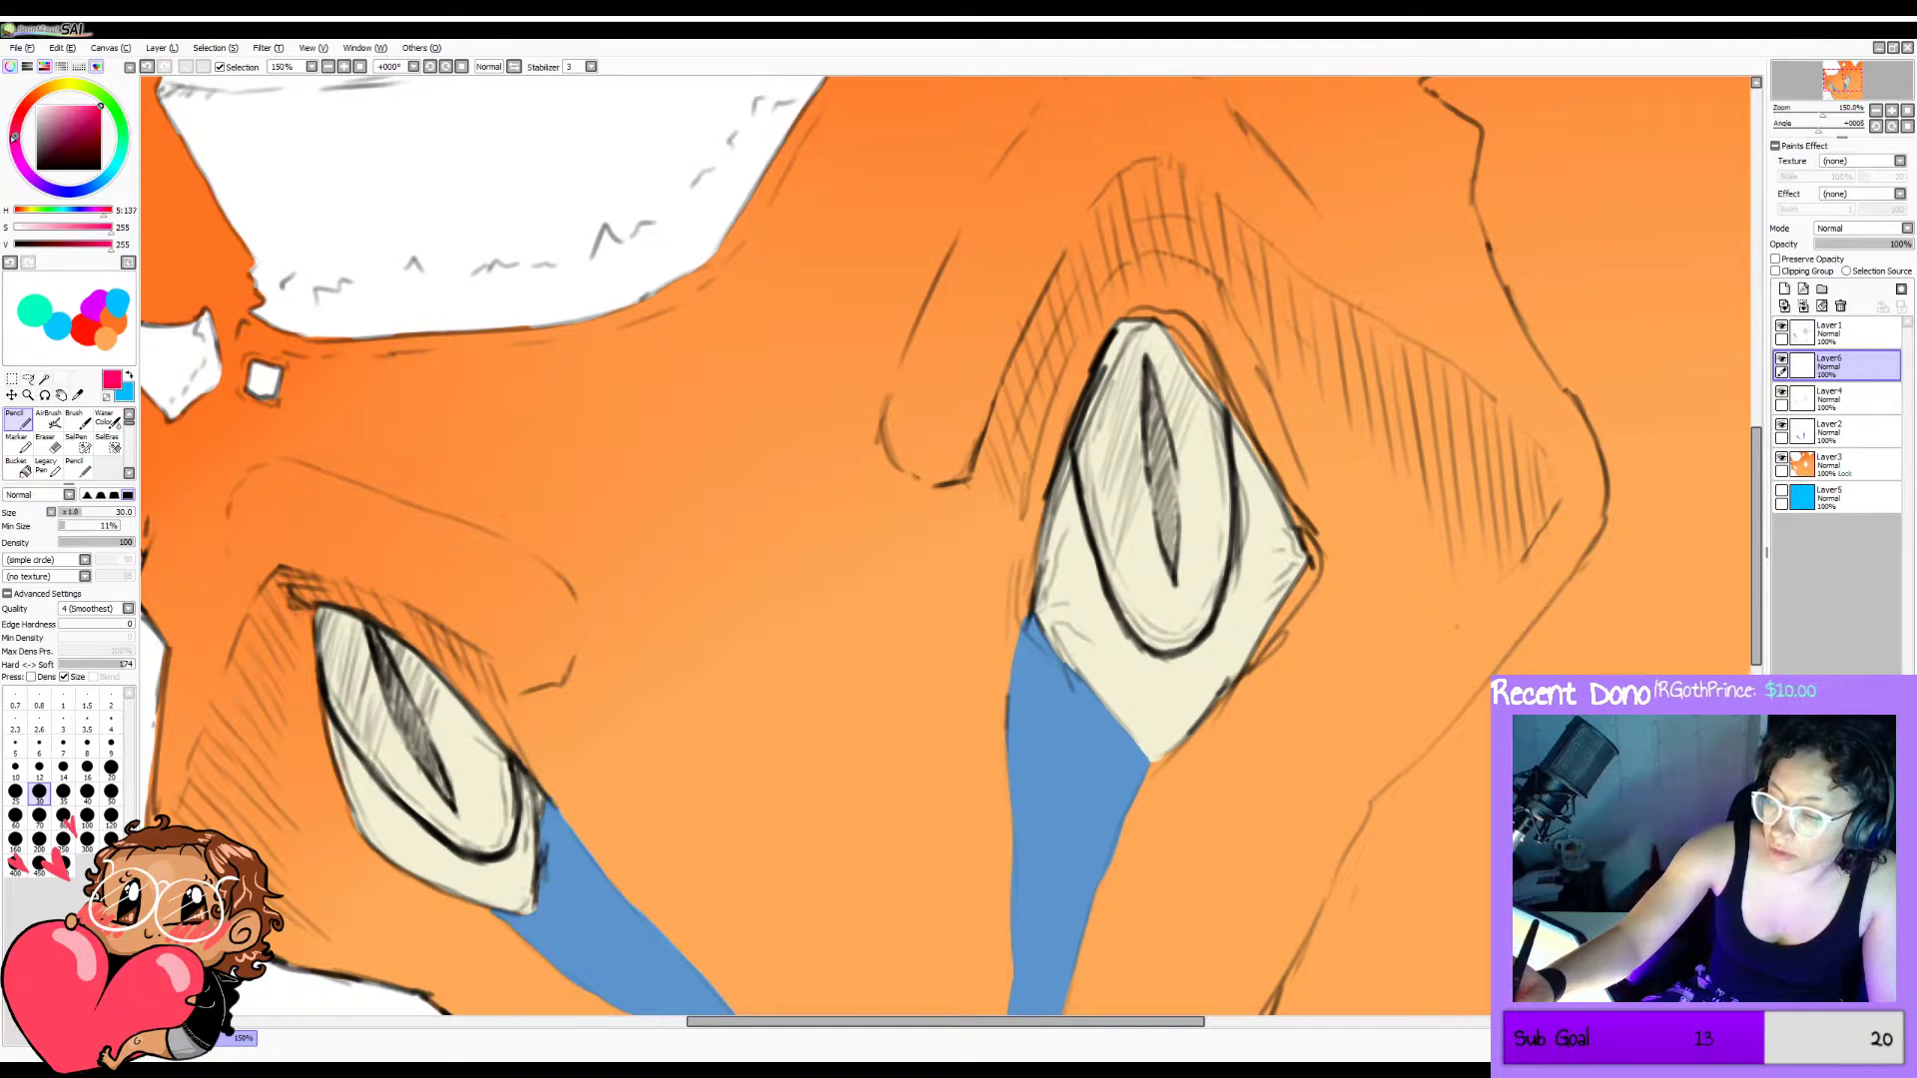
drag(100, 105, 104, 115)
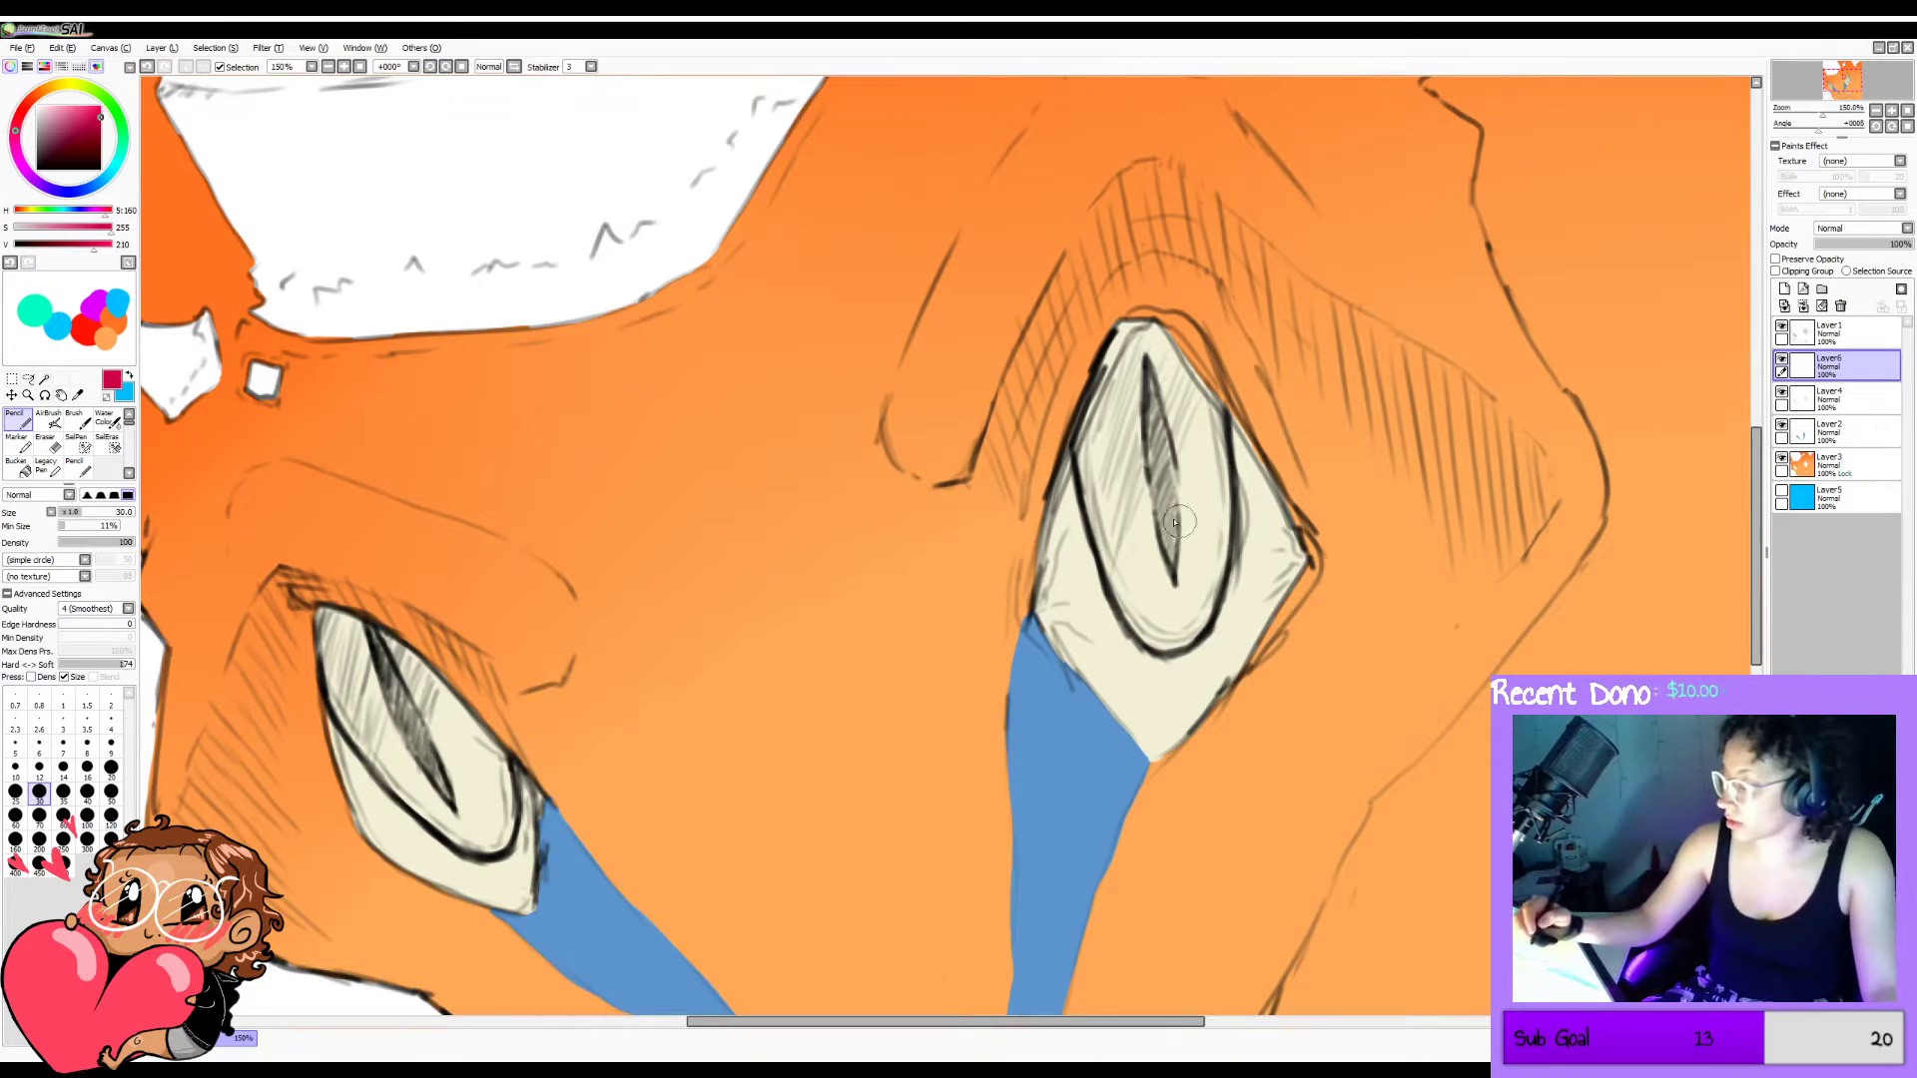
drag(1084, 432, 1127, 556)
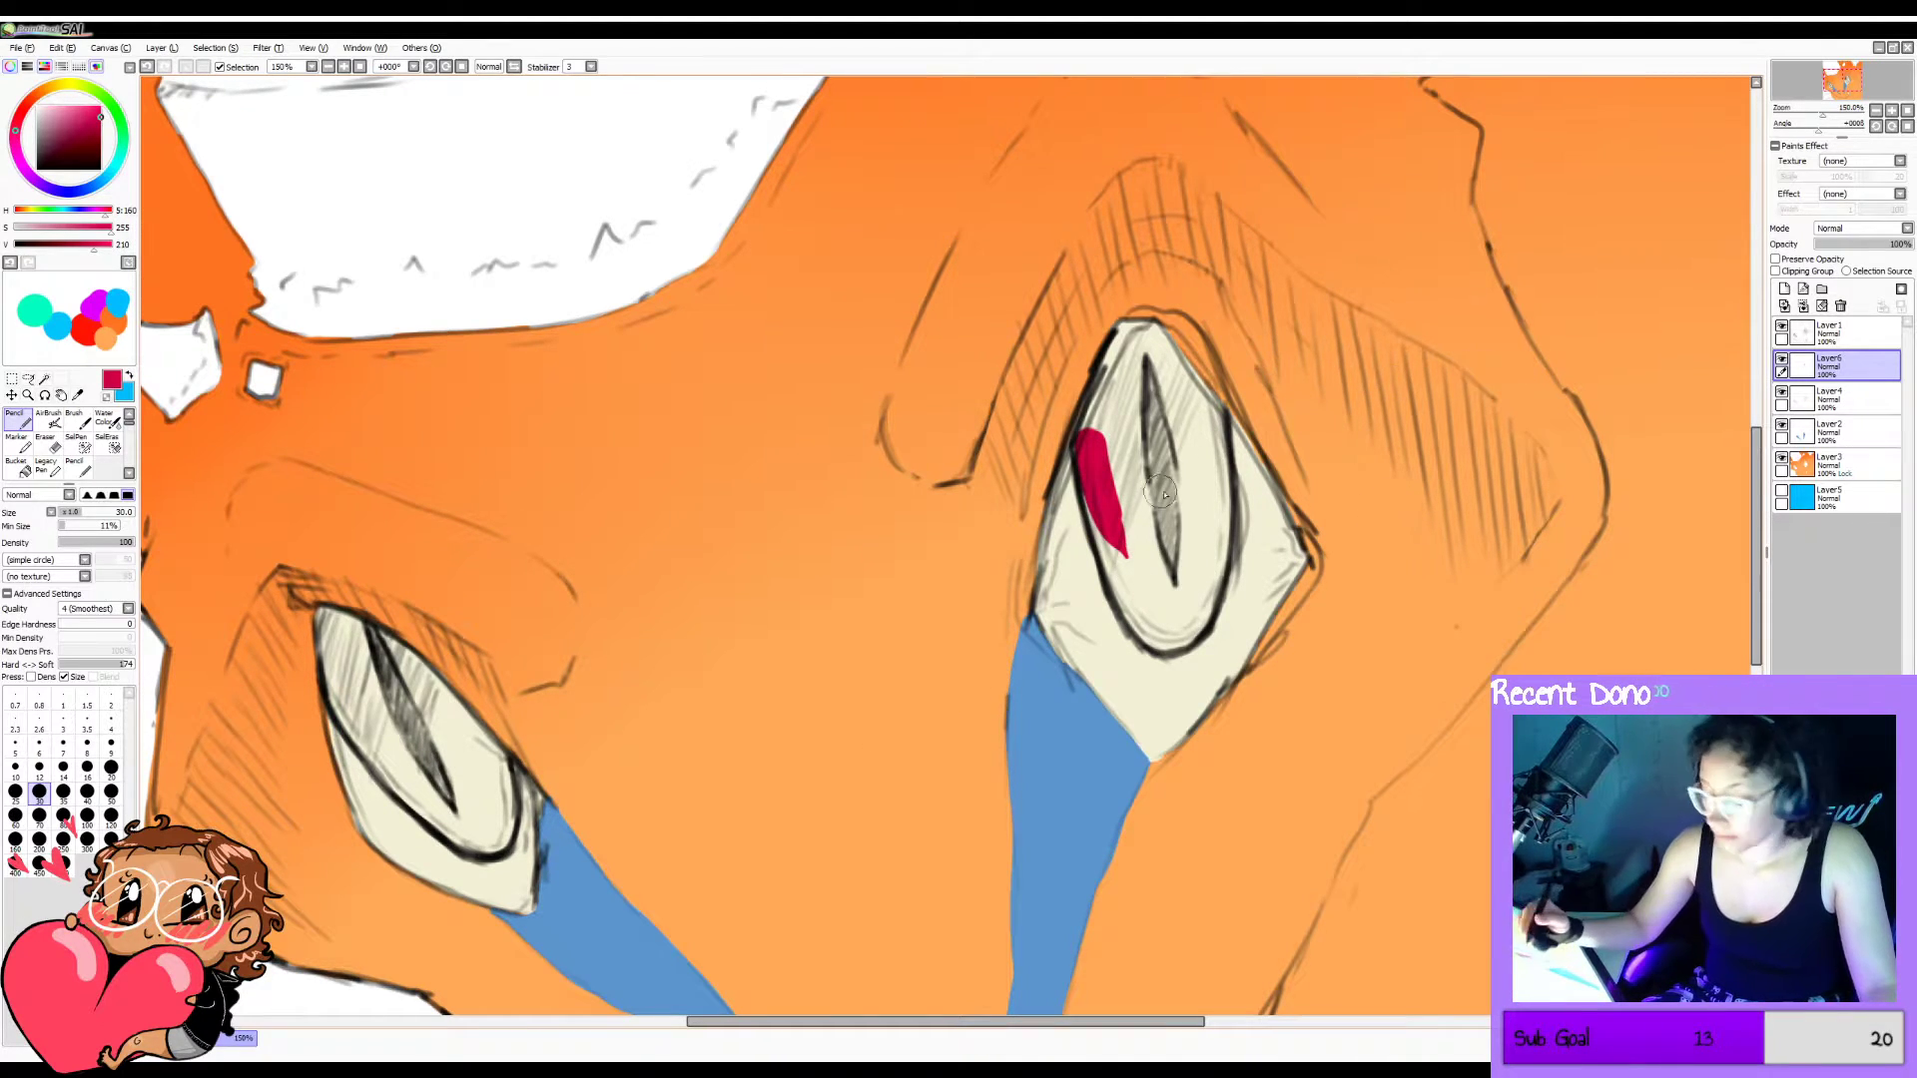
mouse_move(1086, 472)
mouse_down()
mouse_move(1106, 402)
mouse_move(1072, 440)
mouse_move(1121, 337)
mouse_move(1147, 325)
mouse_move(1117, 337)
mouse_move(1128, 323)
mouse_move(1164, 332)
mouse_move(1210, 414)
mouse_move(1169, 337)
mouse_move(1226, 418)
mouse_up()
mouse_move(1088, 489)
mouse_down()
mouse_move(1118, 594)
mouse_move(1111, 580)
mouse_move(1149, 638)
mouse_move(1189, 634)
mouse_move(1178, 646)
mouse_move(1225, 557)
mouse_move(1217, 589)
mouse_move(1219, 421)
mouse_move(1228, 529)
mouse_up()
key(g)
click(1190, 551)
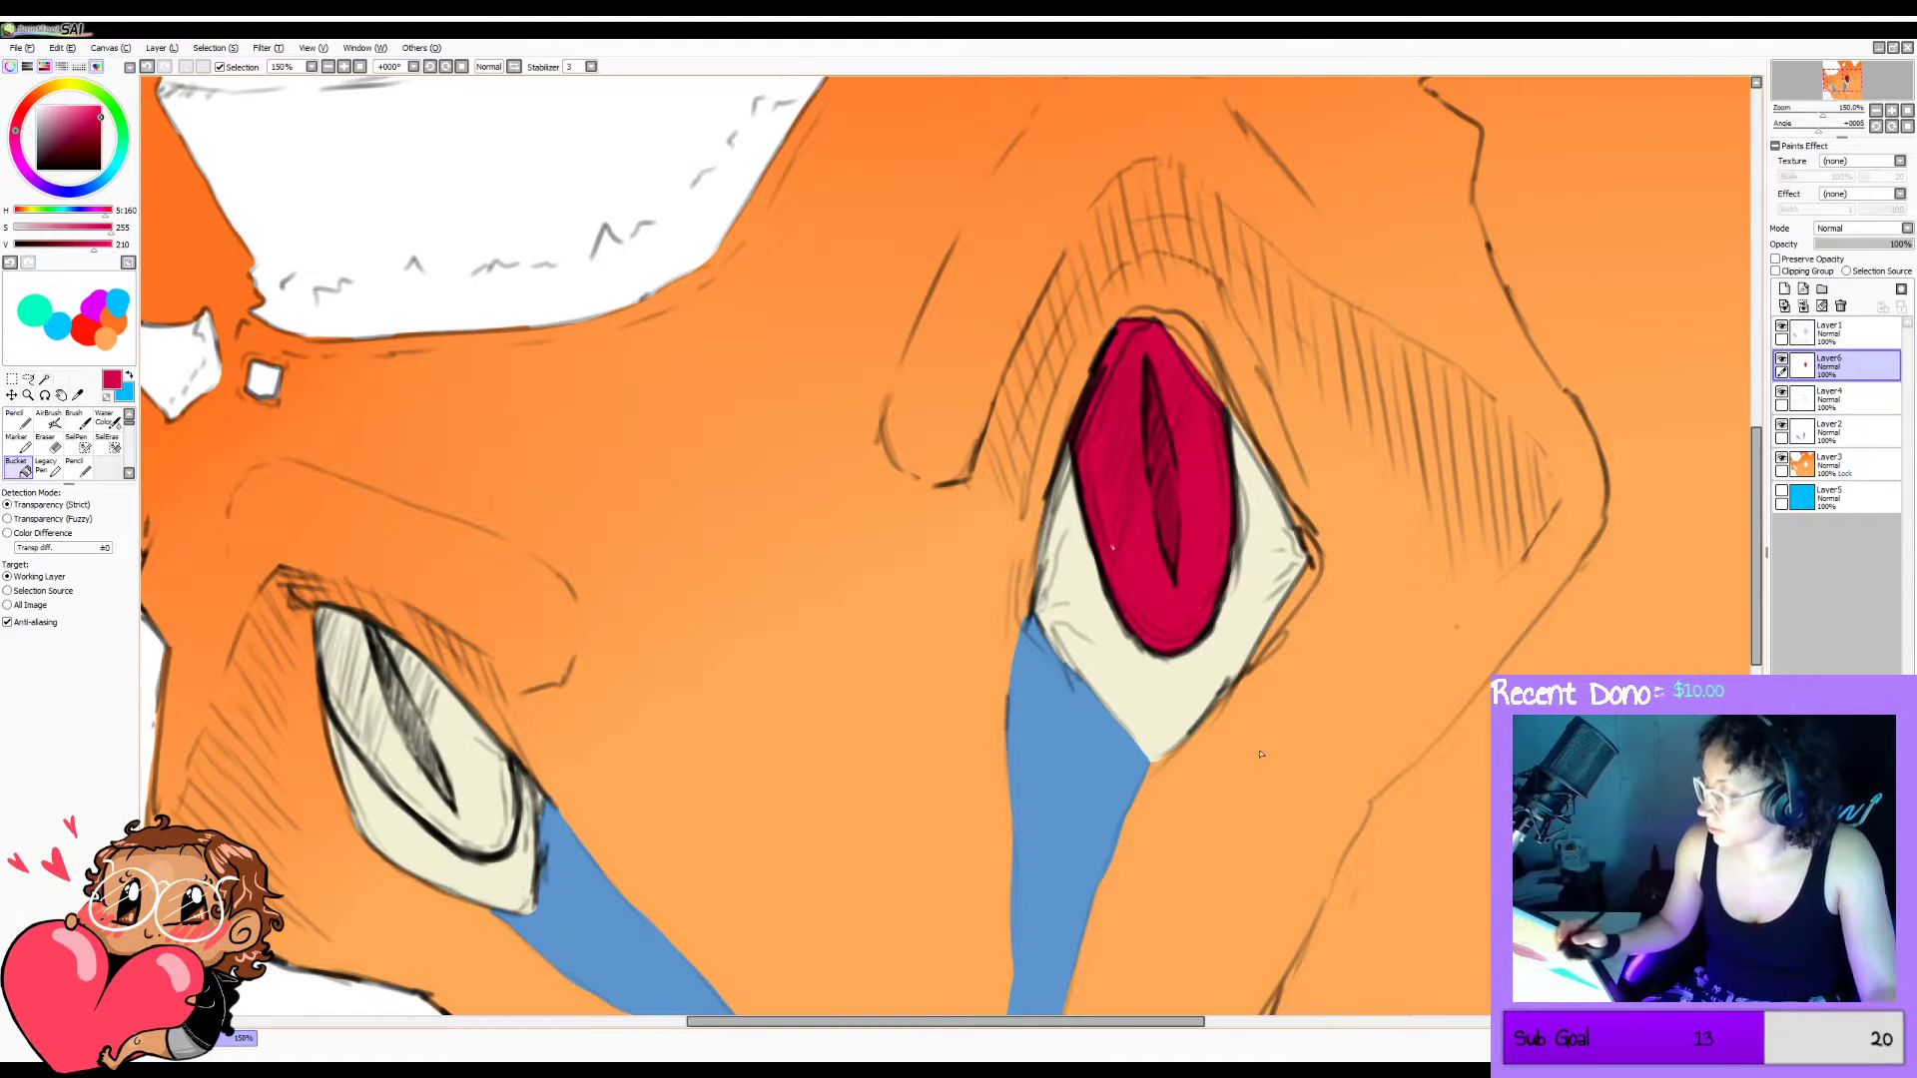
Paint a crimson Pencil line around the inside of the left eye's iris, closing the outline along its upper edge.
key(n)
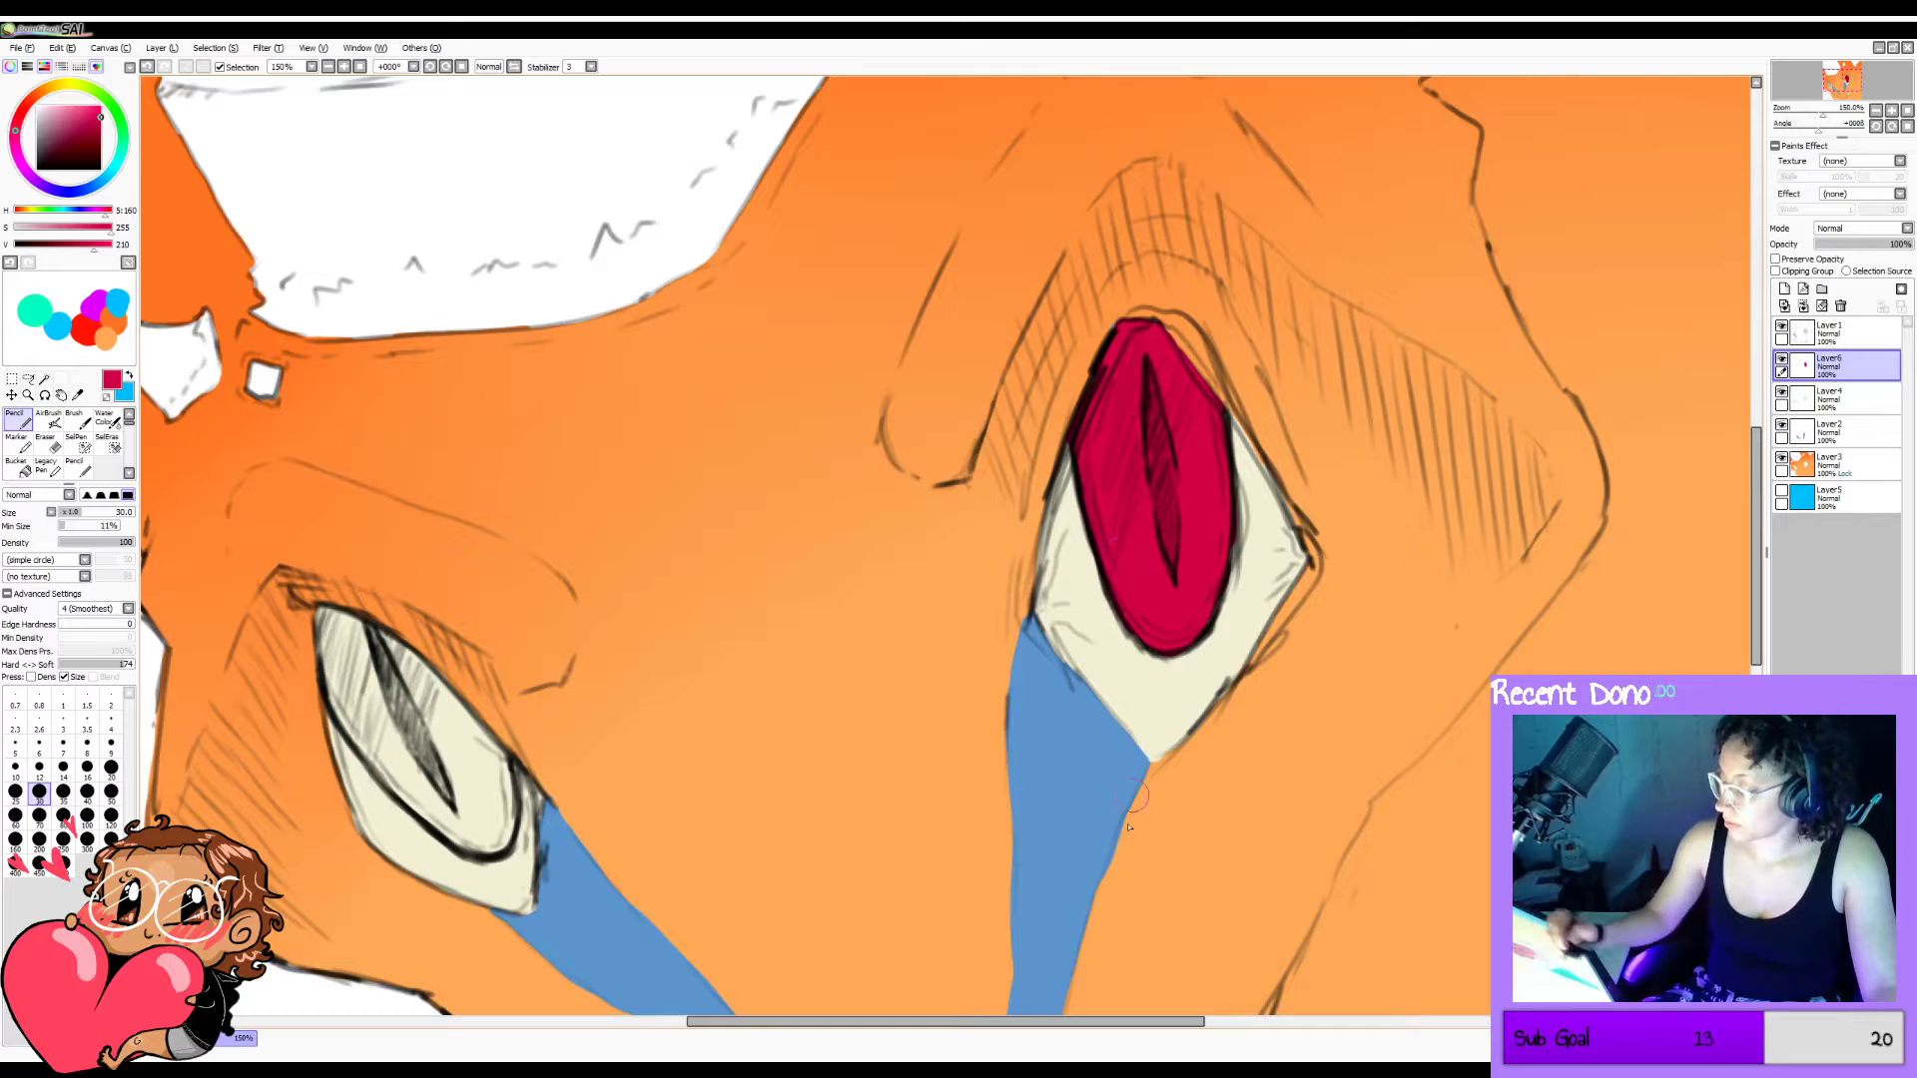
drag(1167, 1022, 1028, 1030)
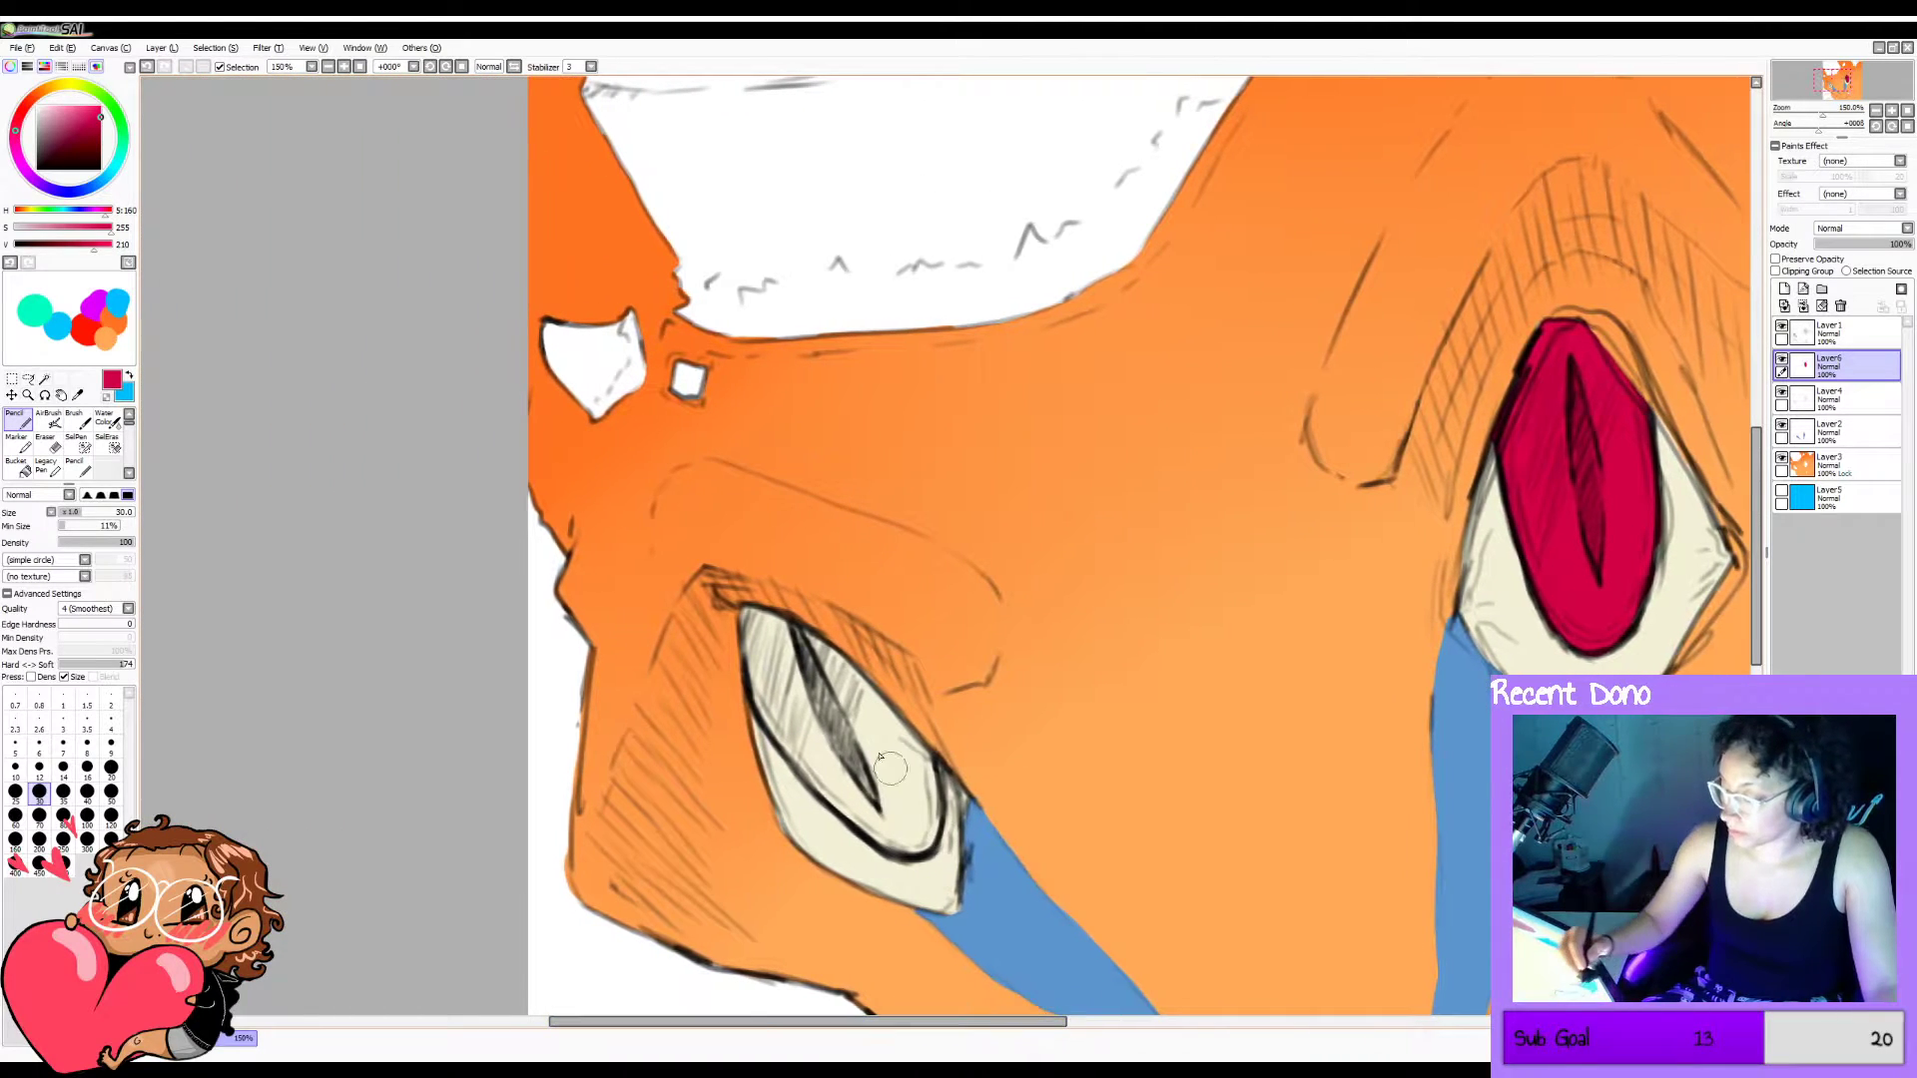
mouse_move(745, 637)
mouse_down()
mouse_move(799, 764)
mouse_move(917, 847)
mouse_move(897, 854)
mouse_move(929, 838)
mouse_move(930, 769)
mouse_move(939, 817)
mouse_move(924, 757)
mouse_up()
drag(747, 626, 748, 639)
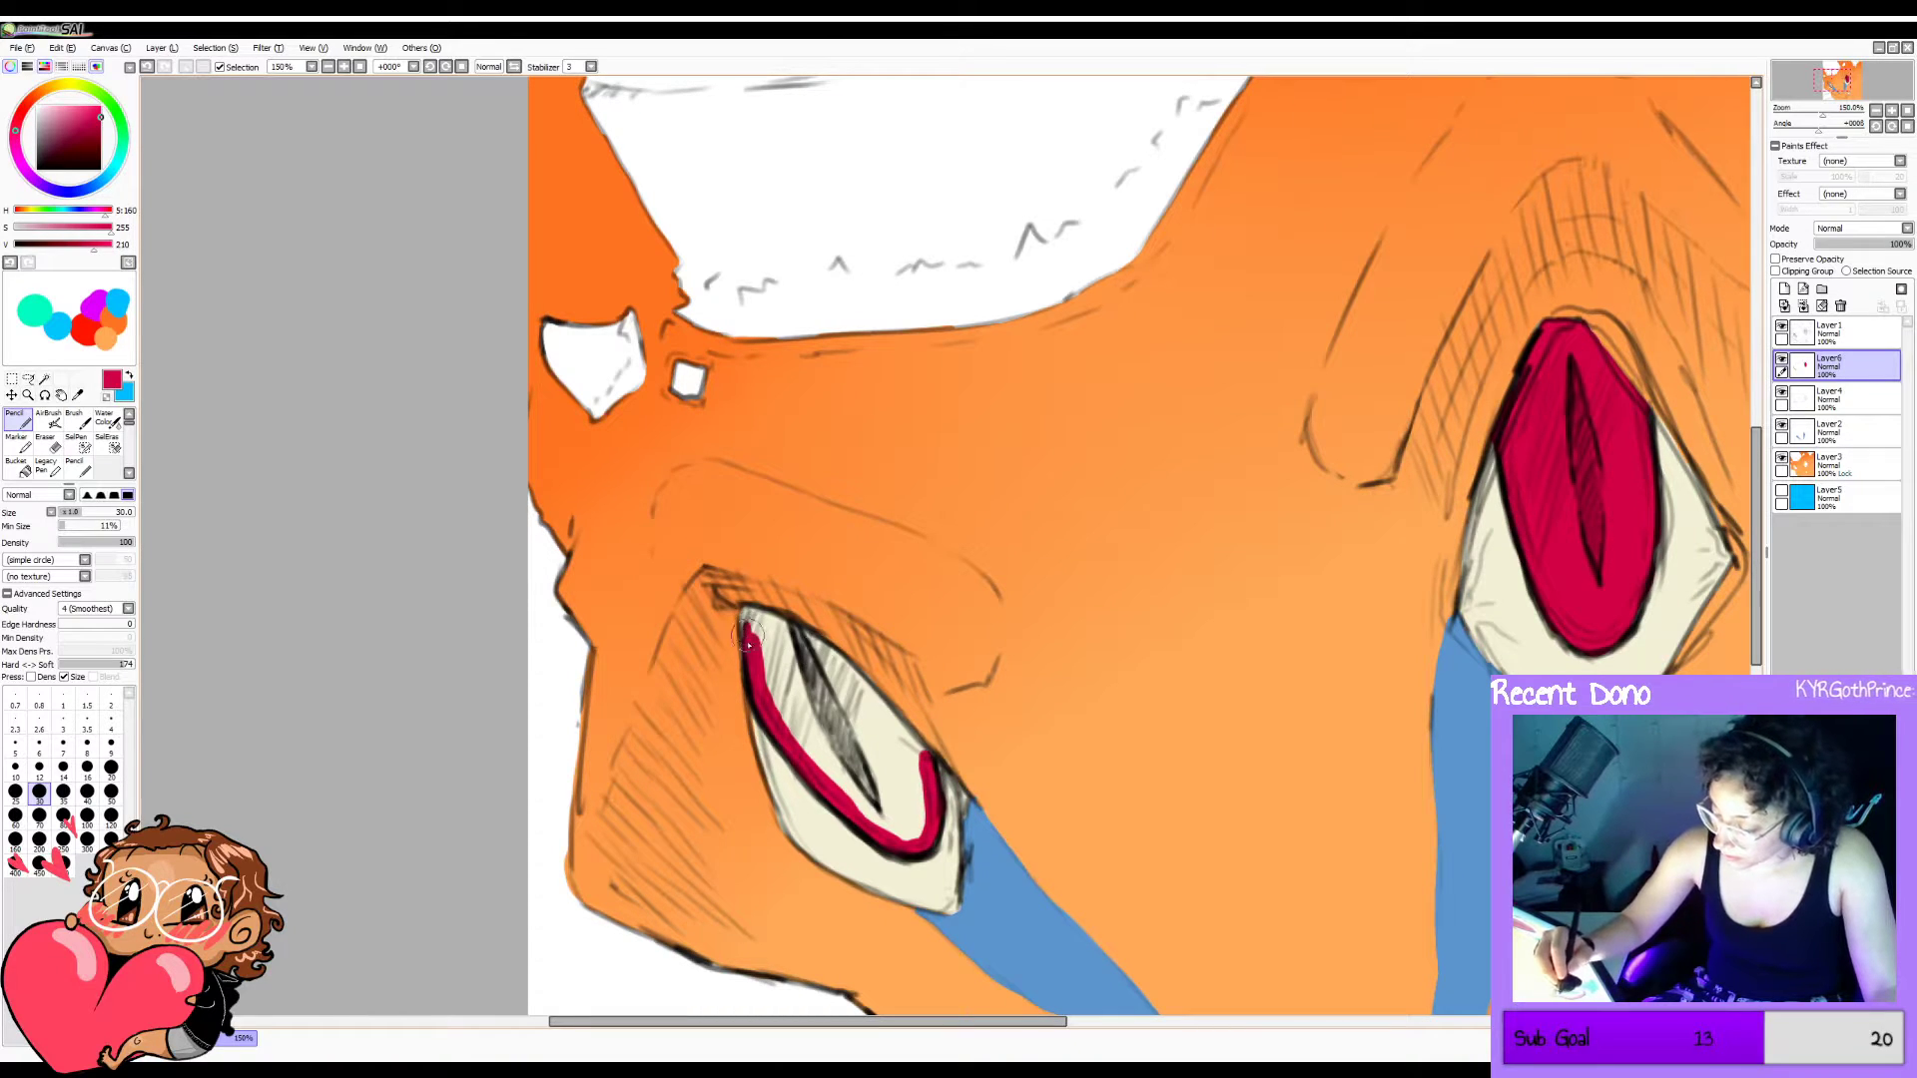
key(h)
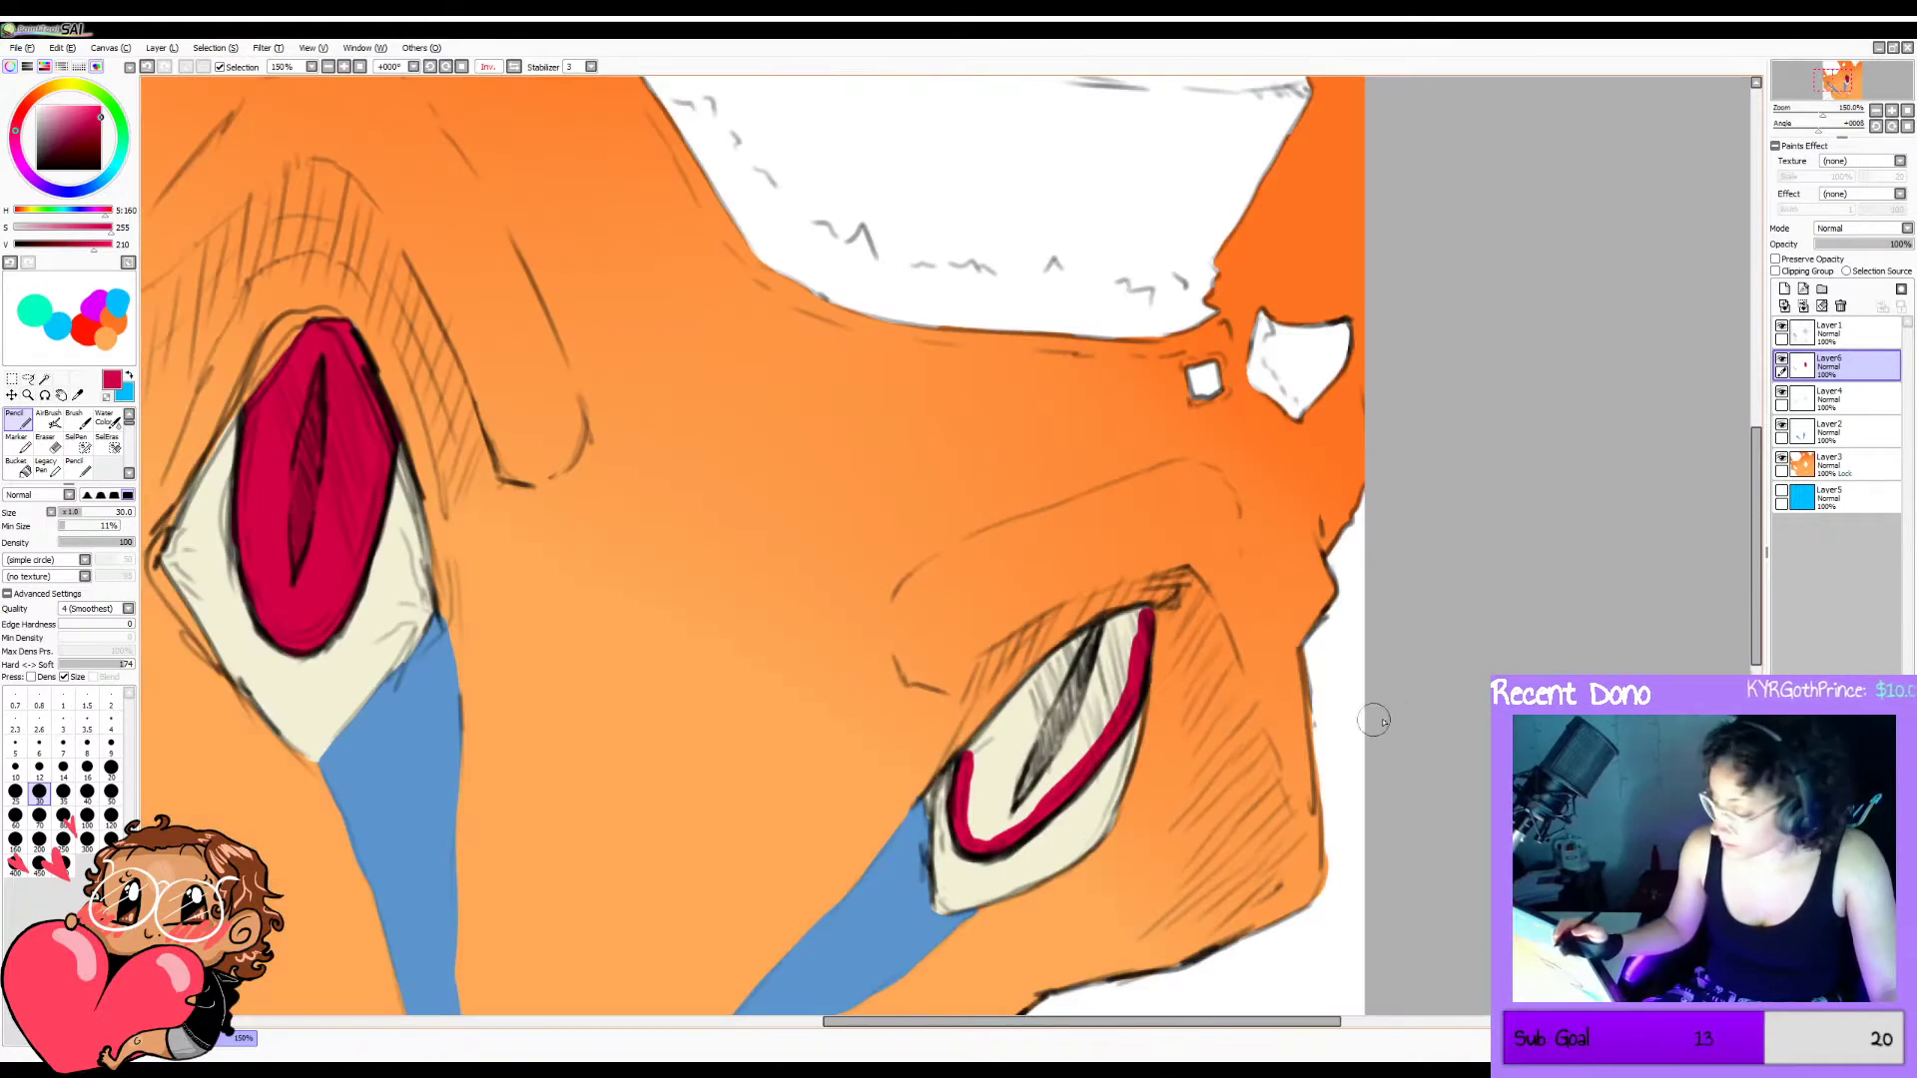
drag(969, 756, 985, 732)
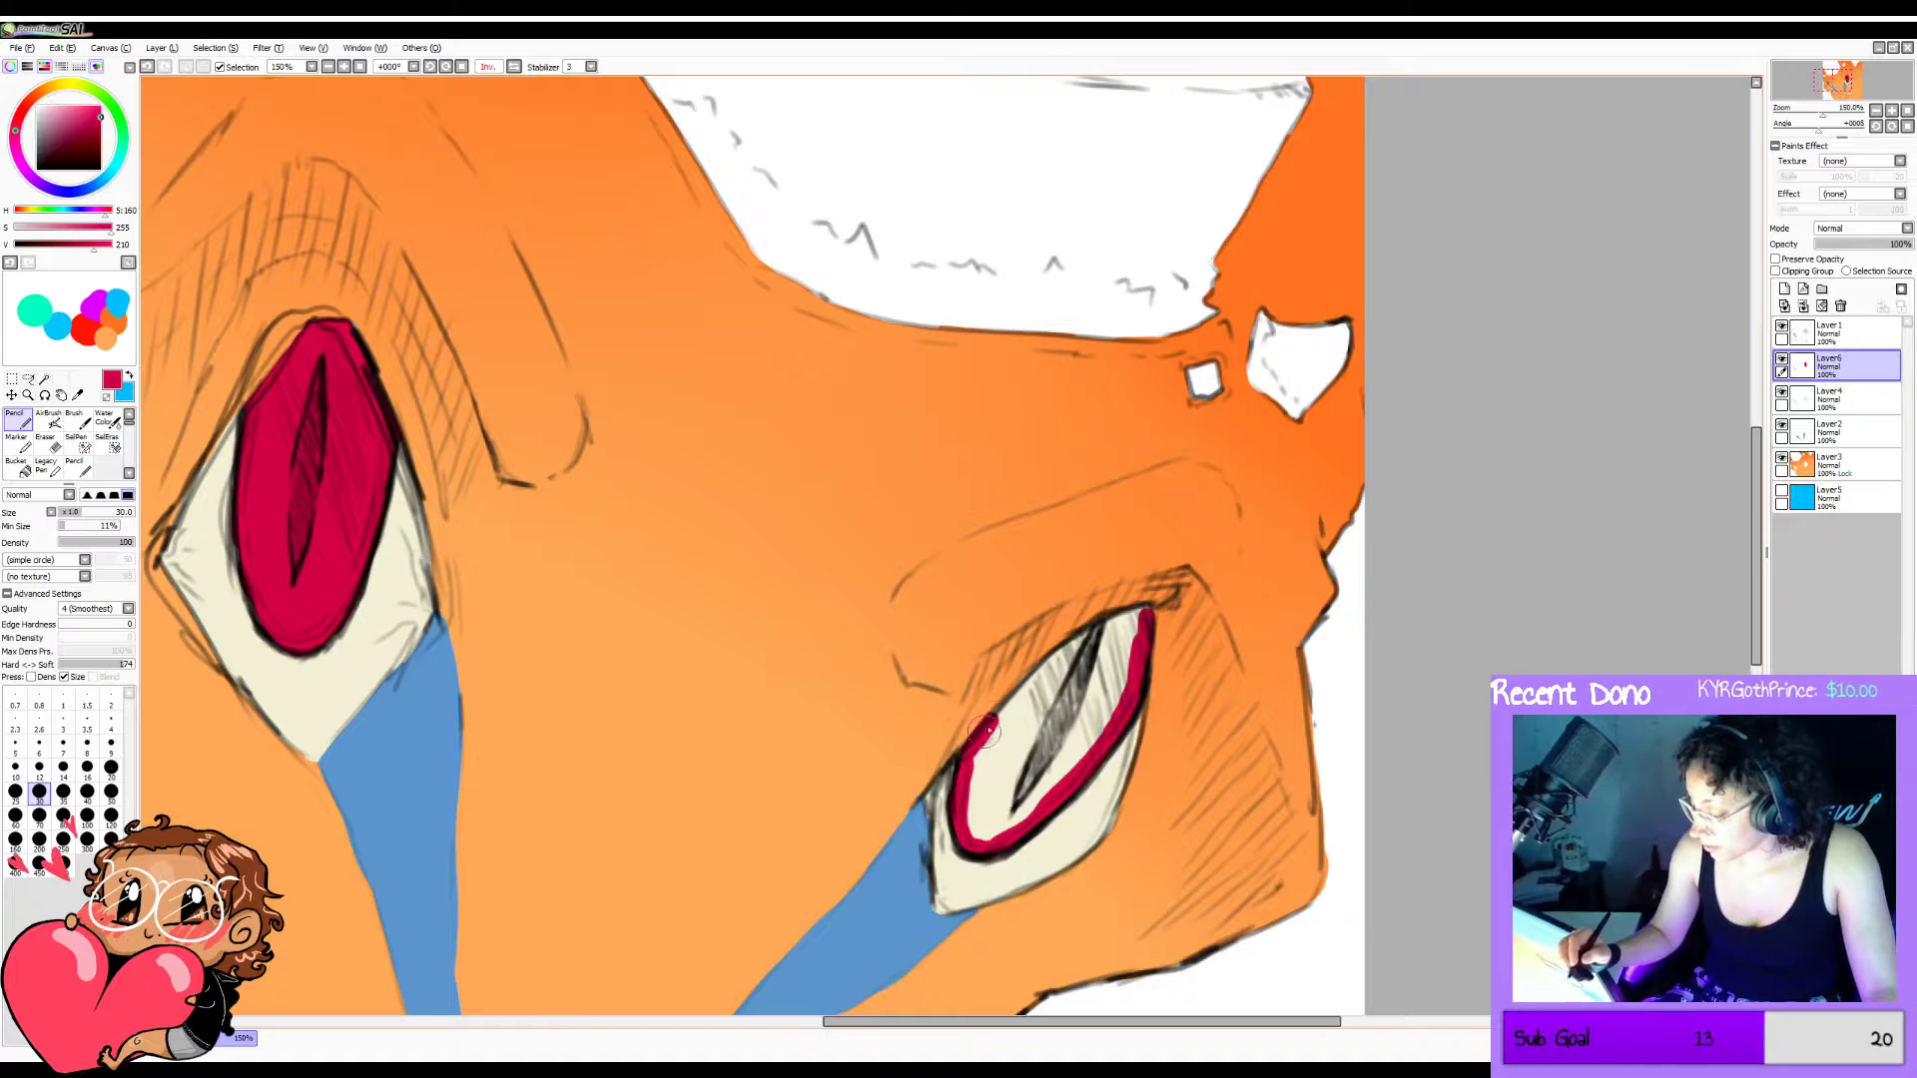
key(ctrl+z)
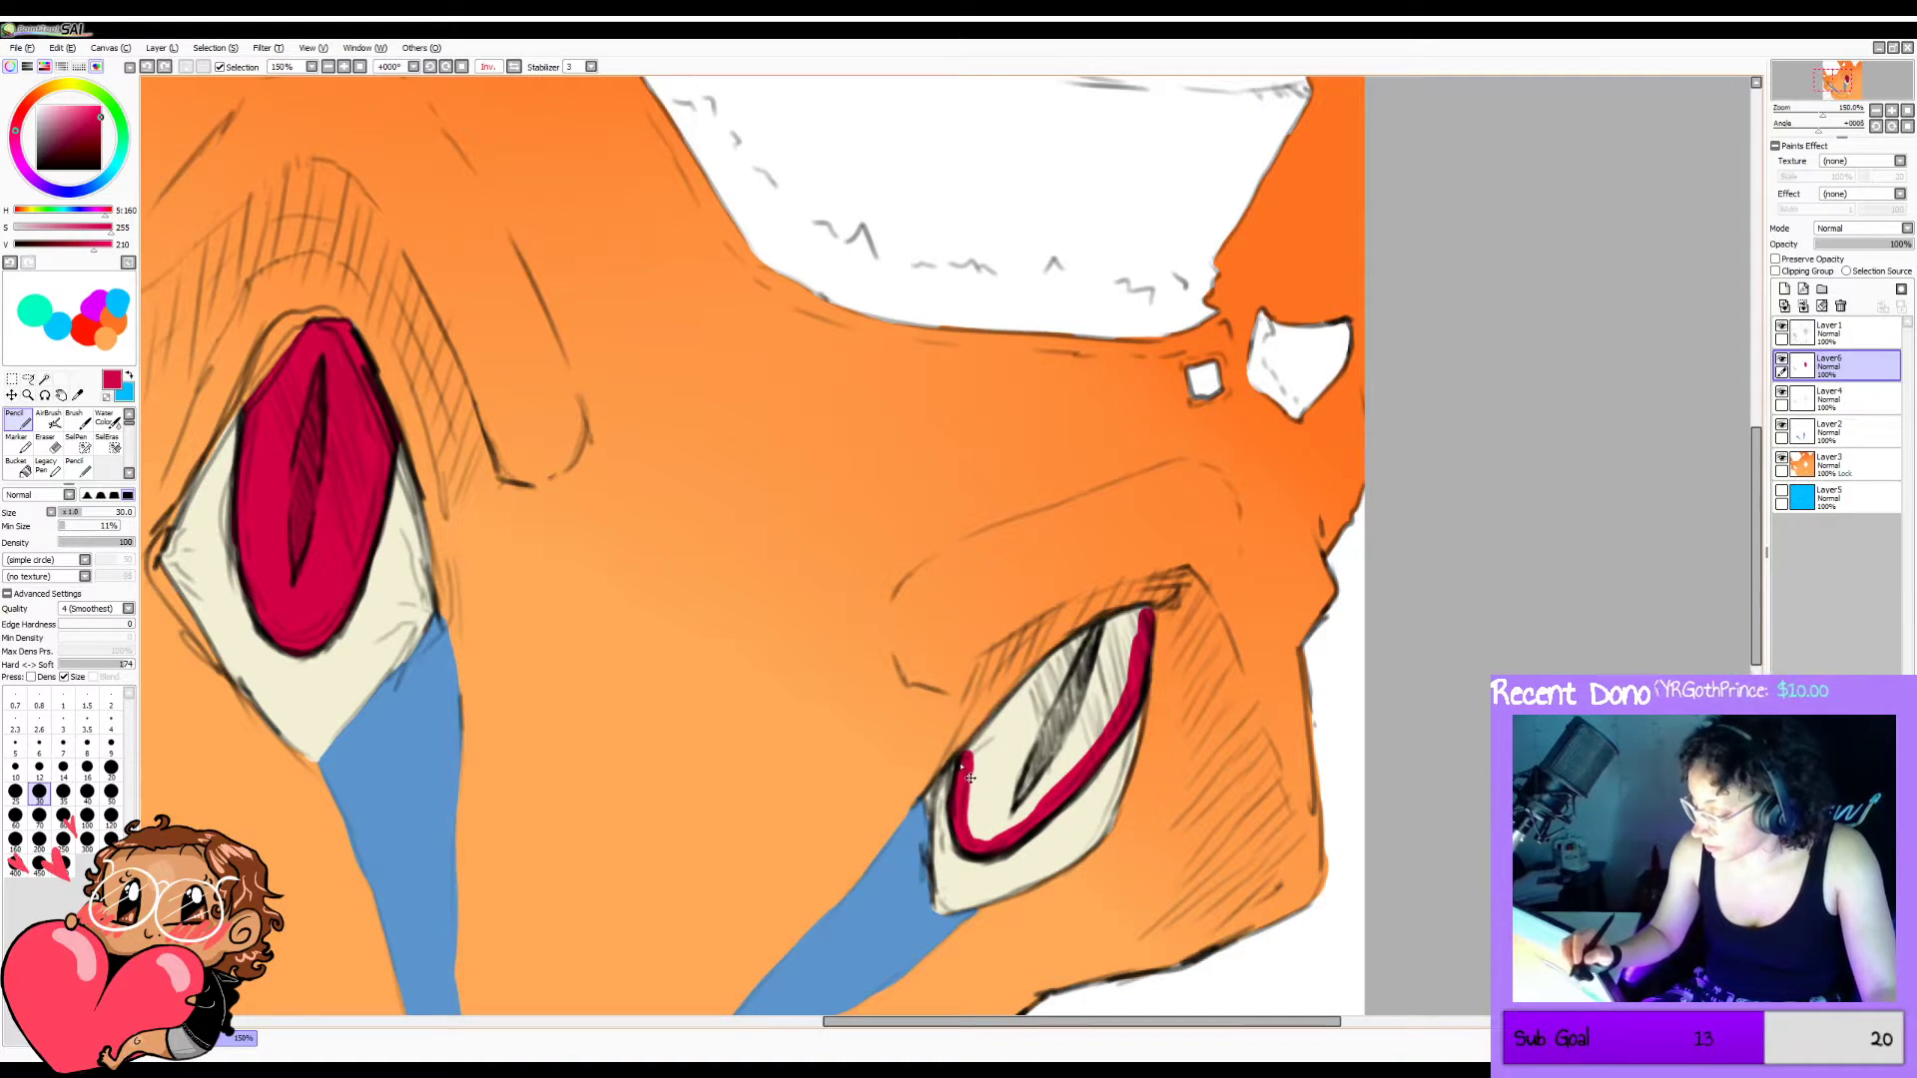
mouse_move(965, 756)
mouse_down()
mouse_move(1050, 660)
mouse_move(1141, 611)
mouse_up()
key(ctrl+z)
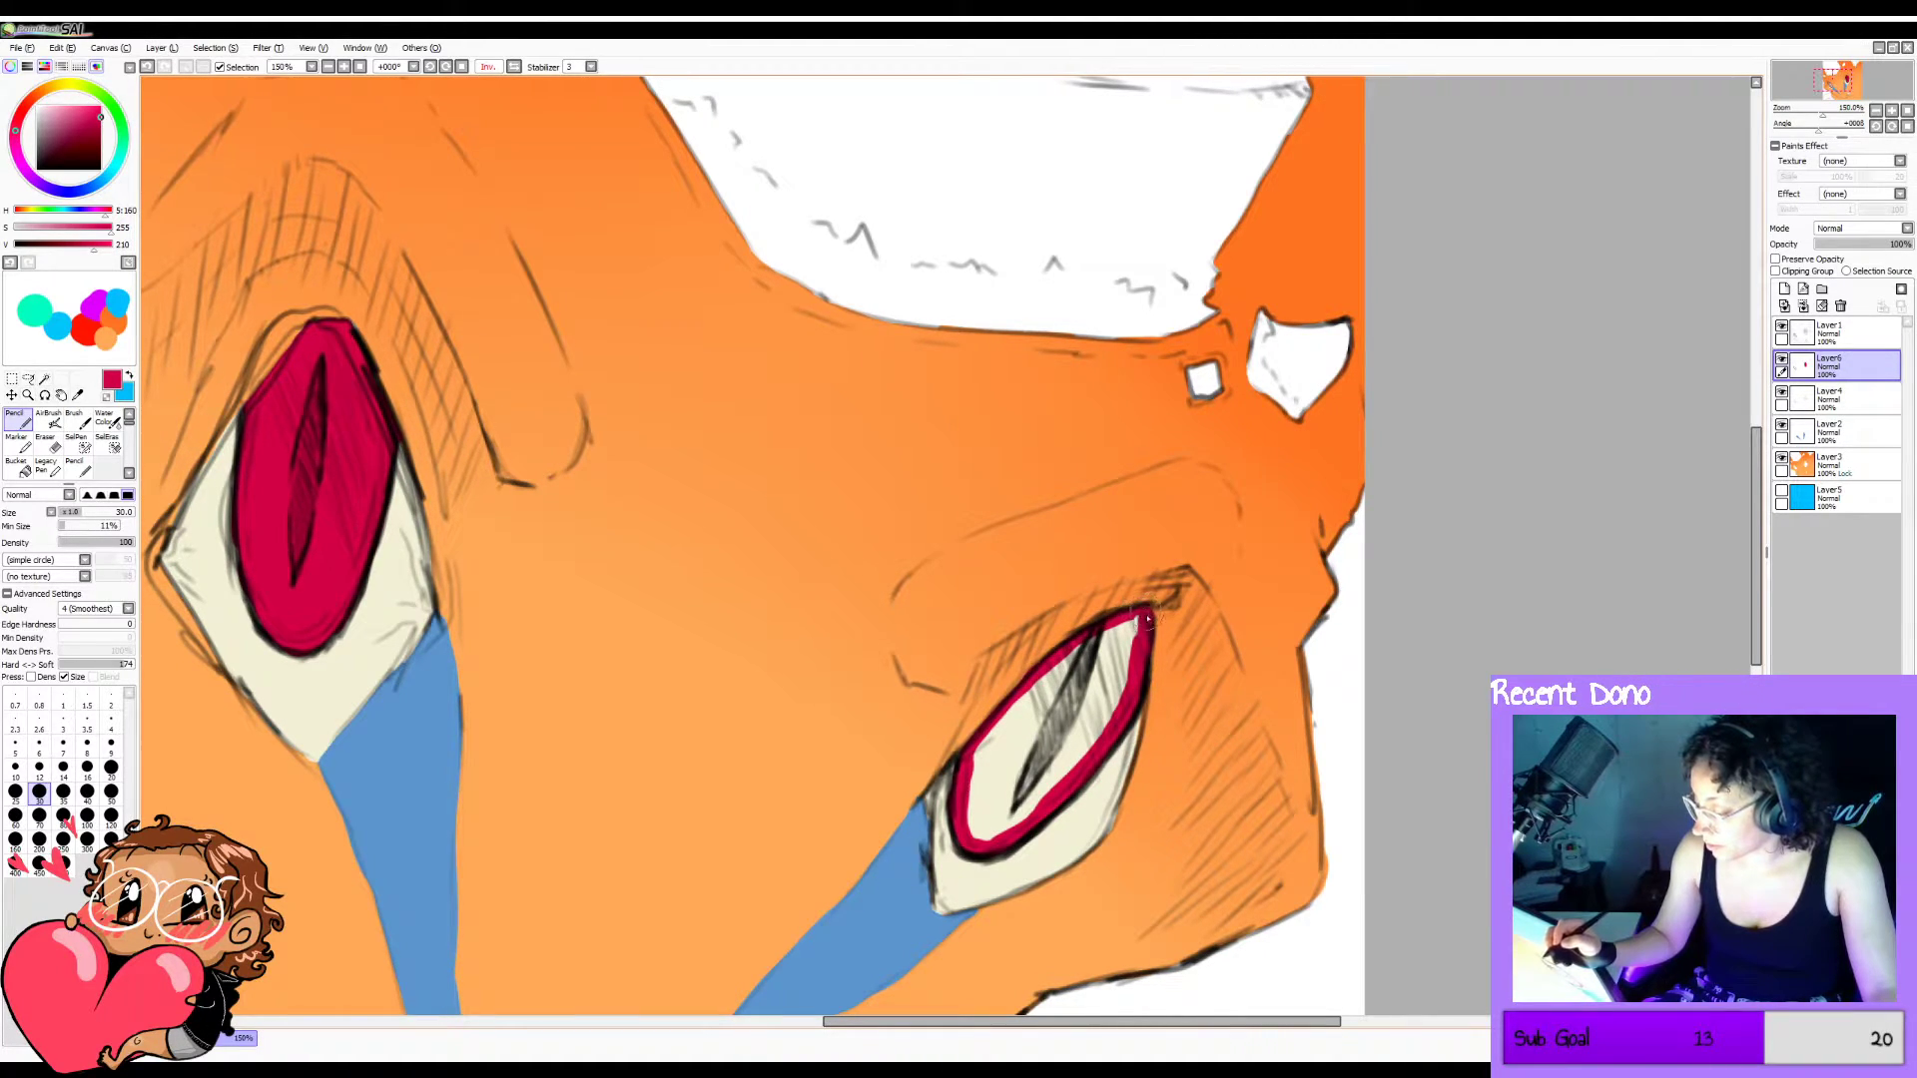
Fill the outlined left iris solid crimson with the Bucket, return to the Pencil and check the whole head mirrored.
key(g)
click(1105, 679)
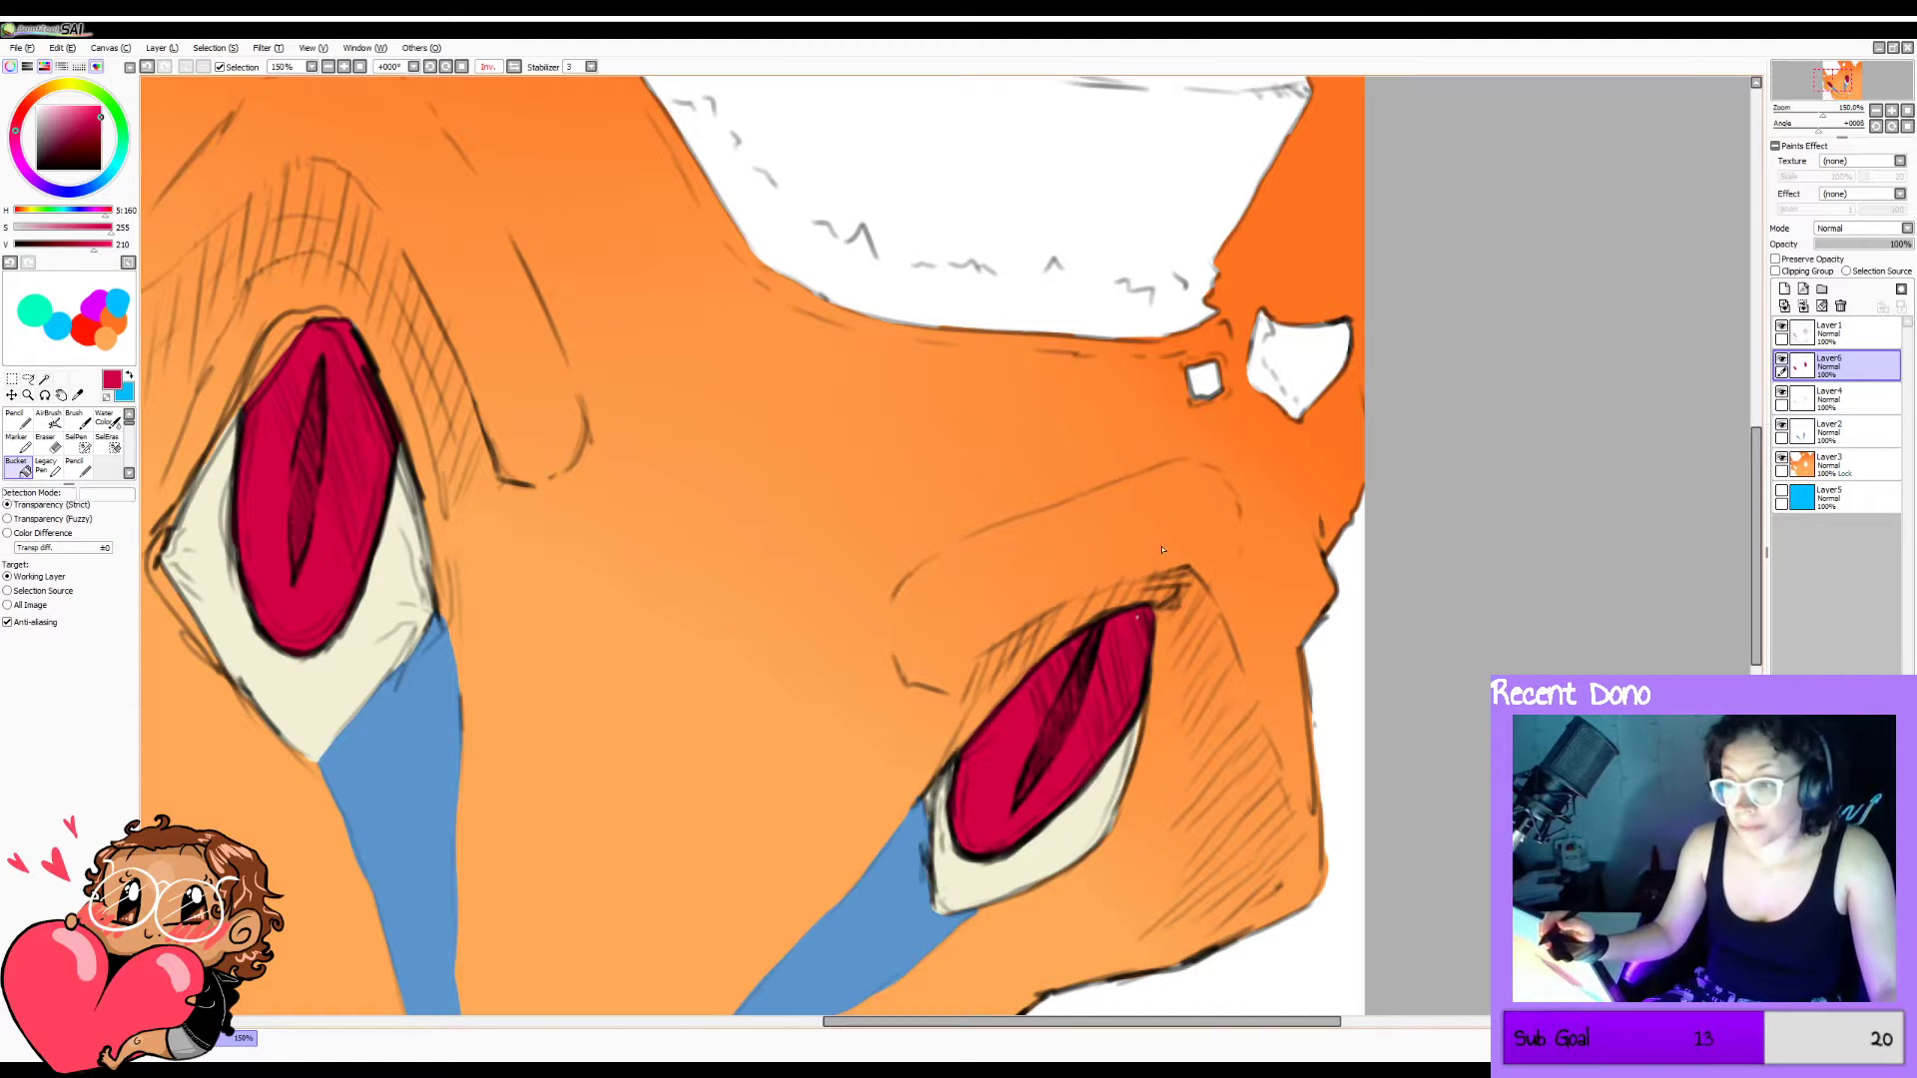
key(n)
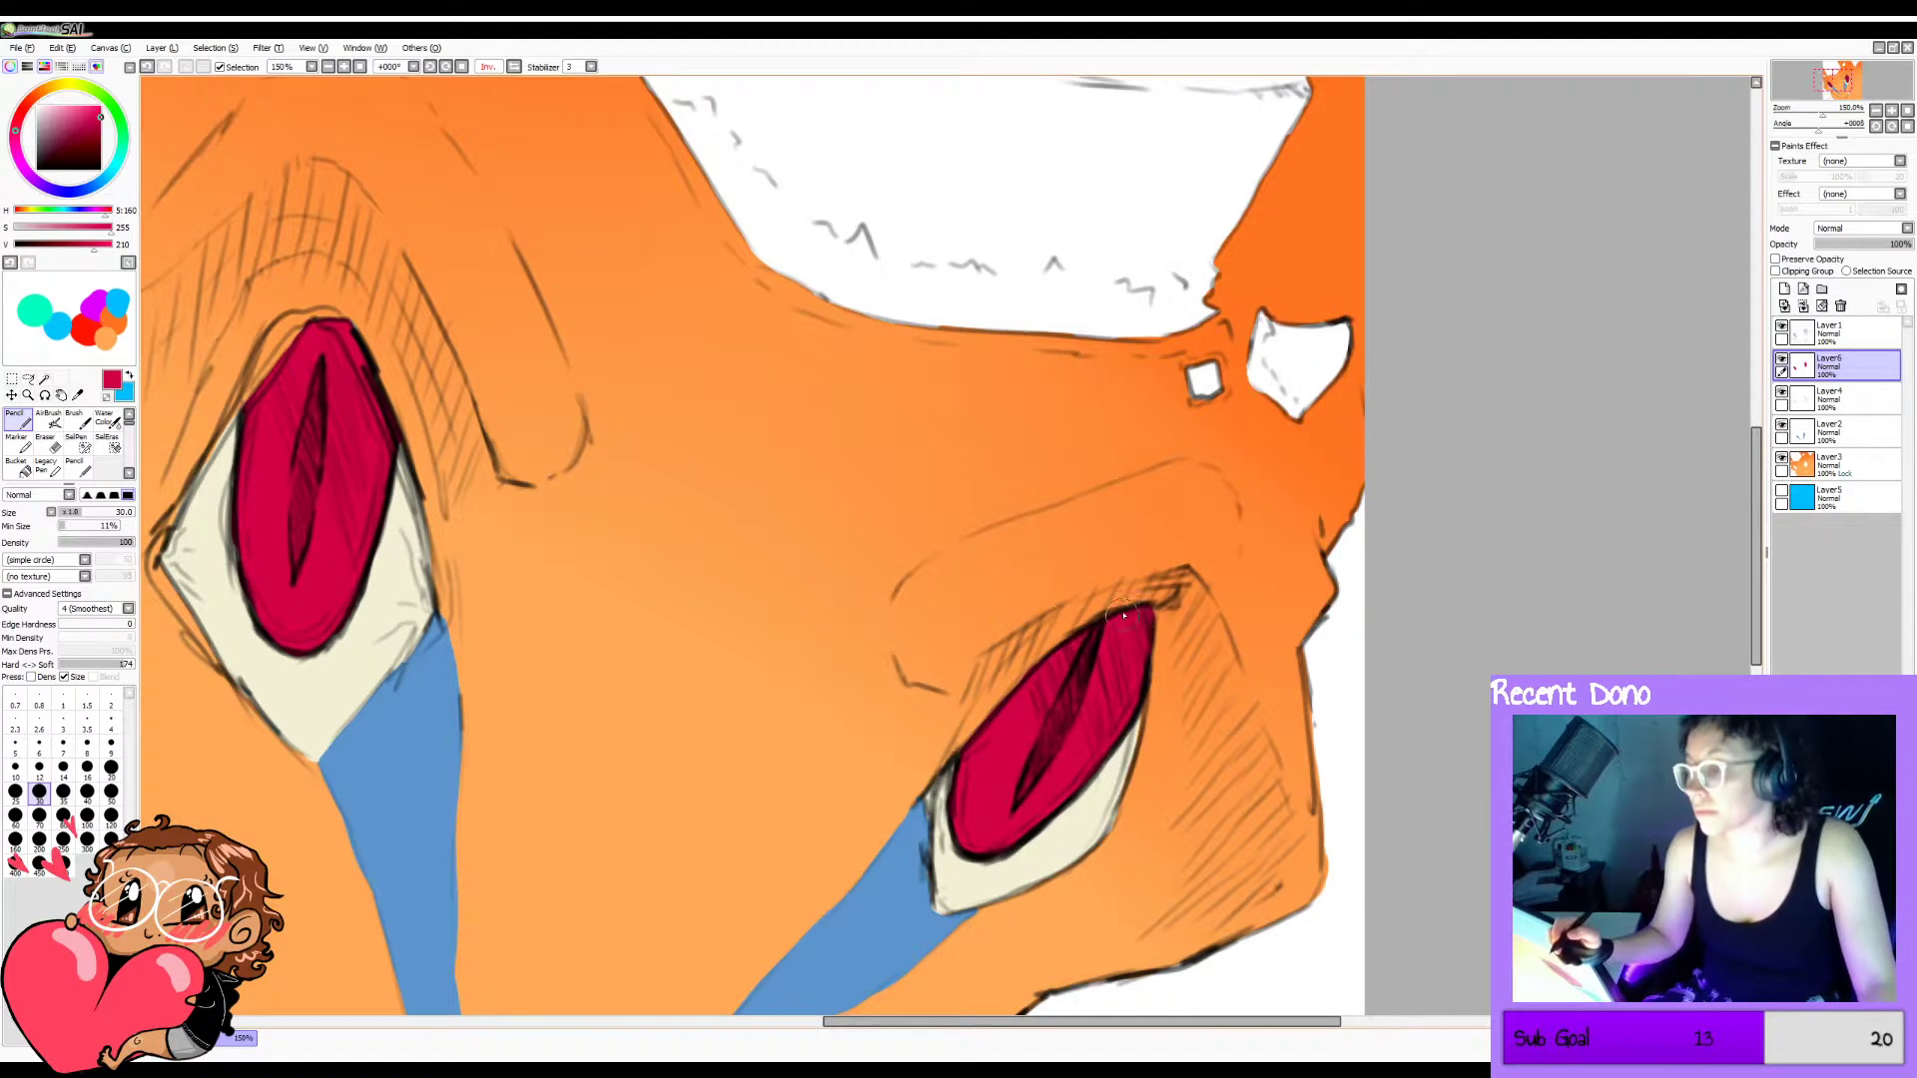
click(360, 66)
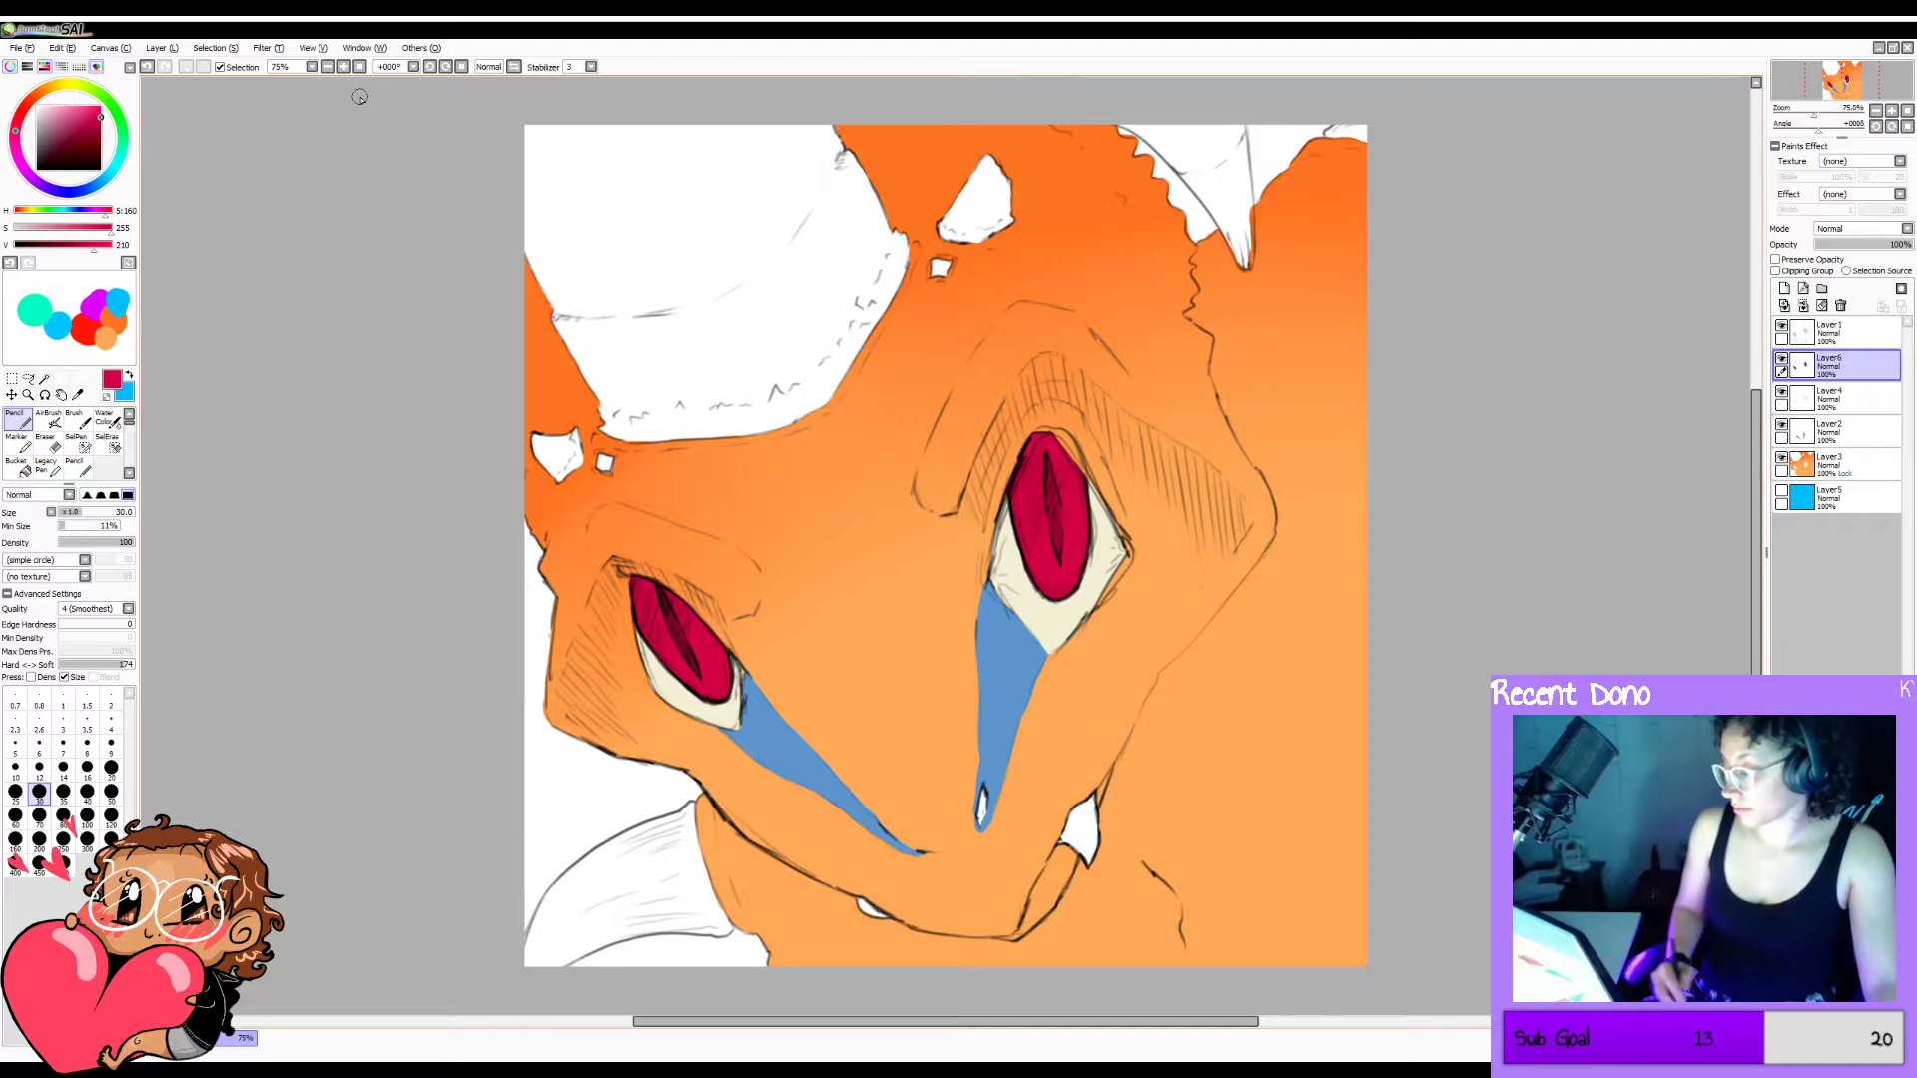
key(h)
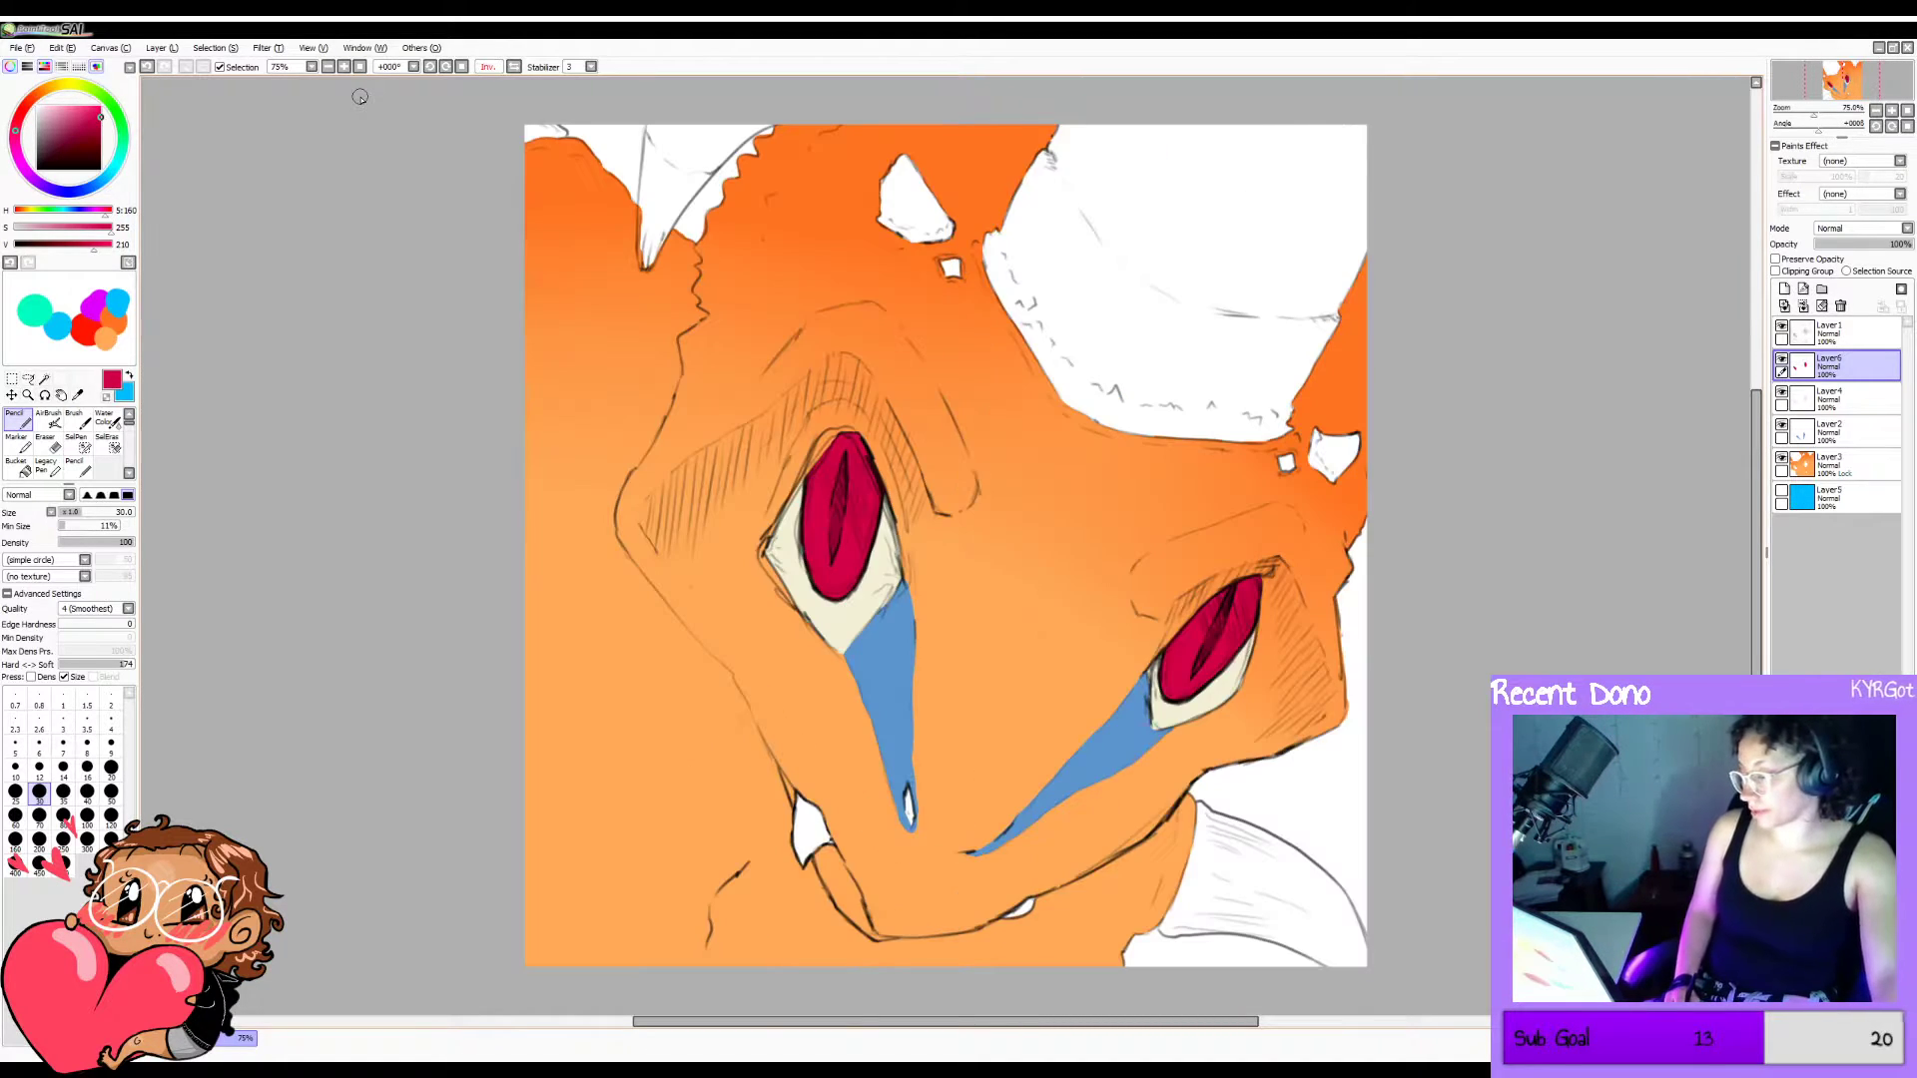
key(h)
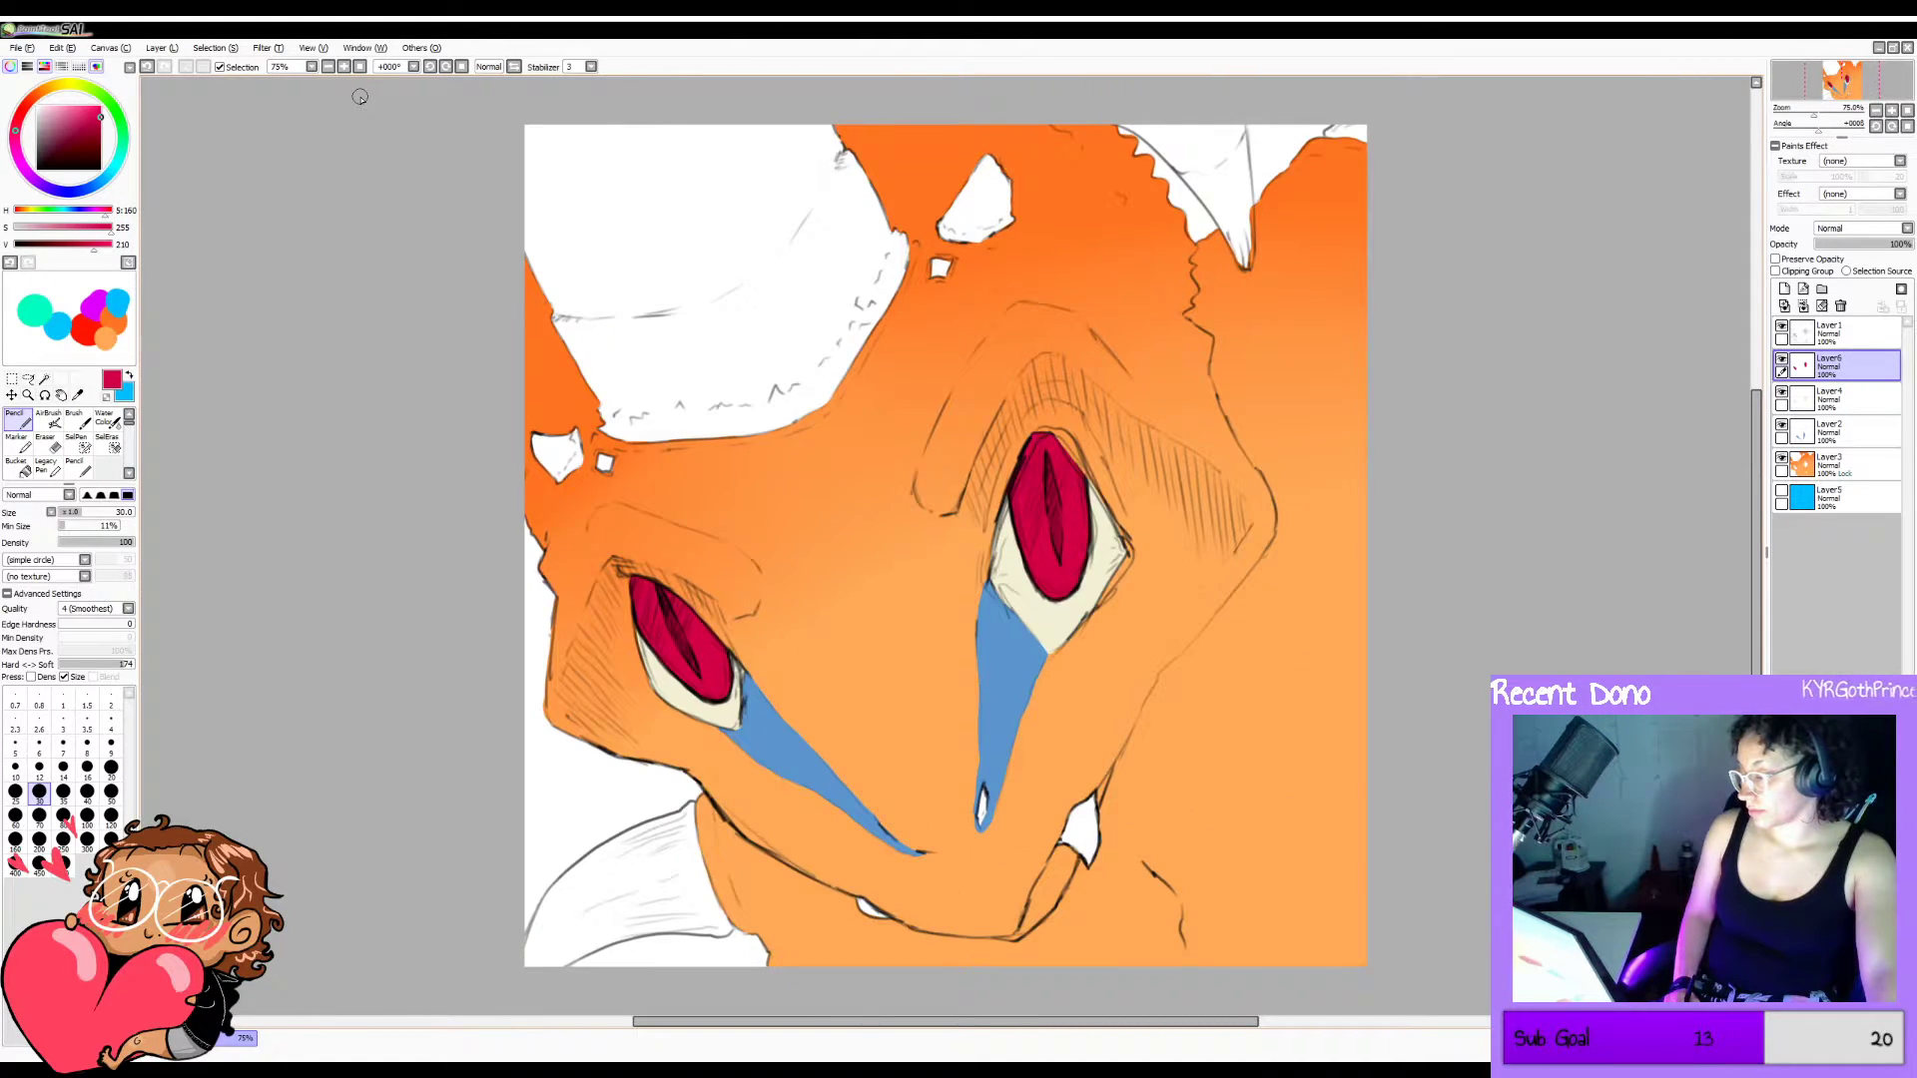
Add a new layer above the crimson irises and choose a muted green for the slit pupils.
click(1785, 290)
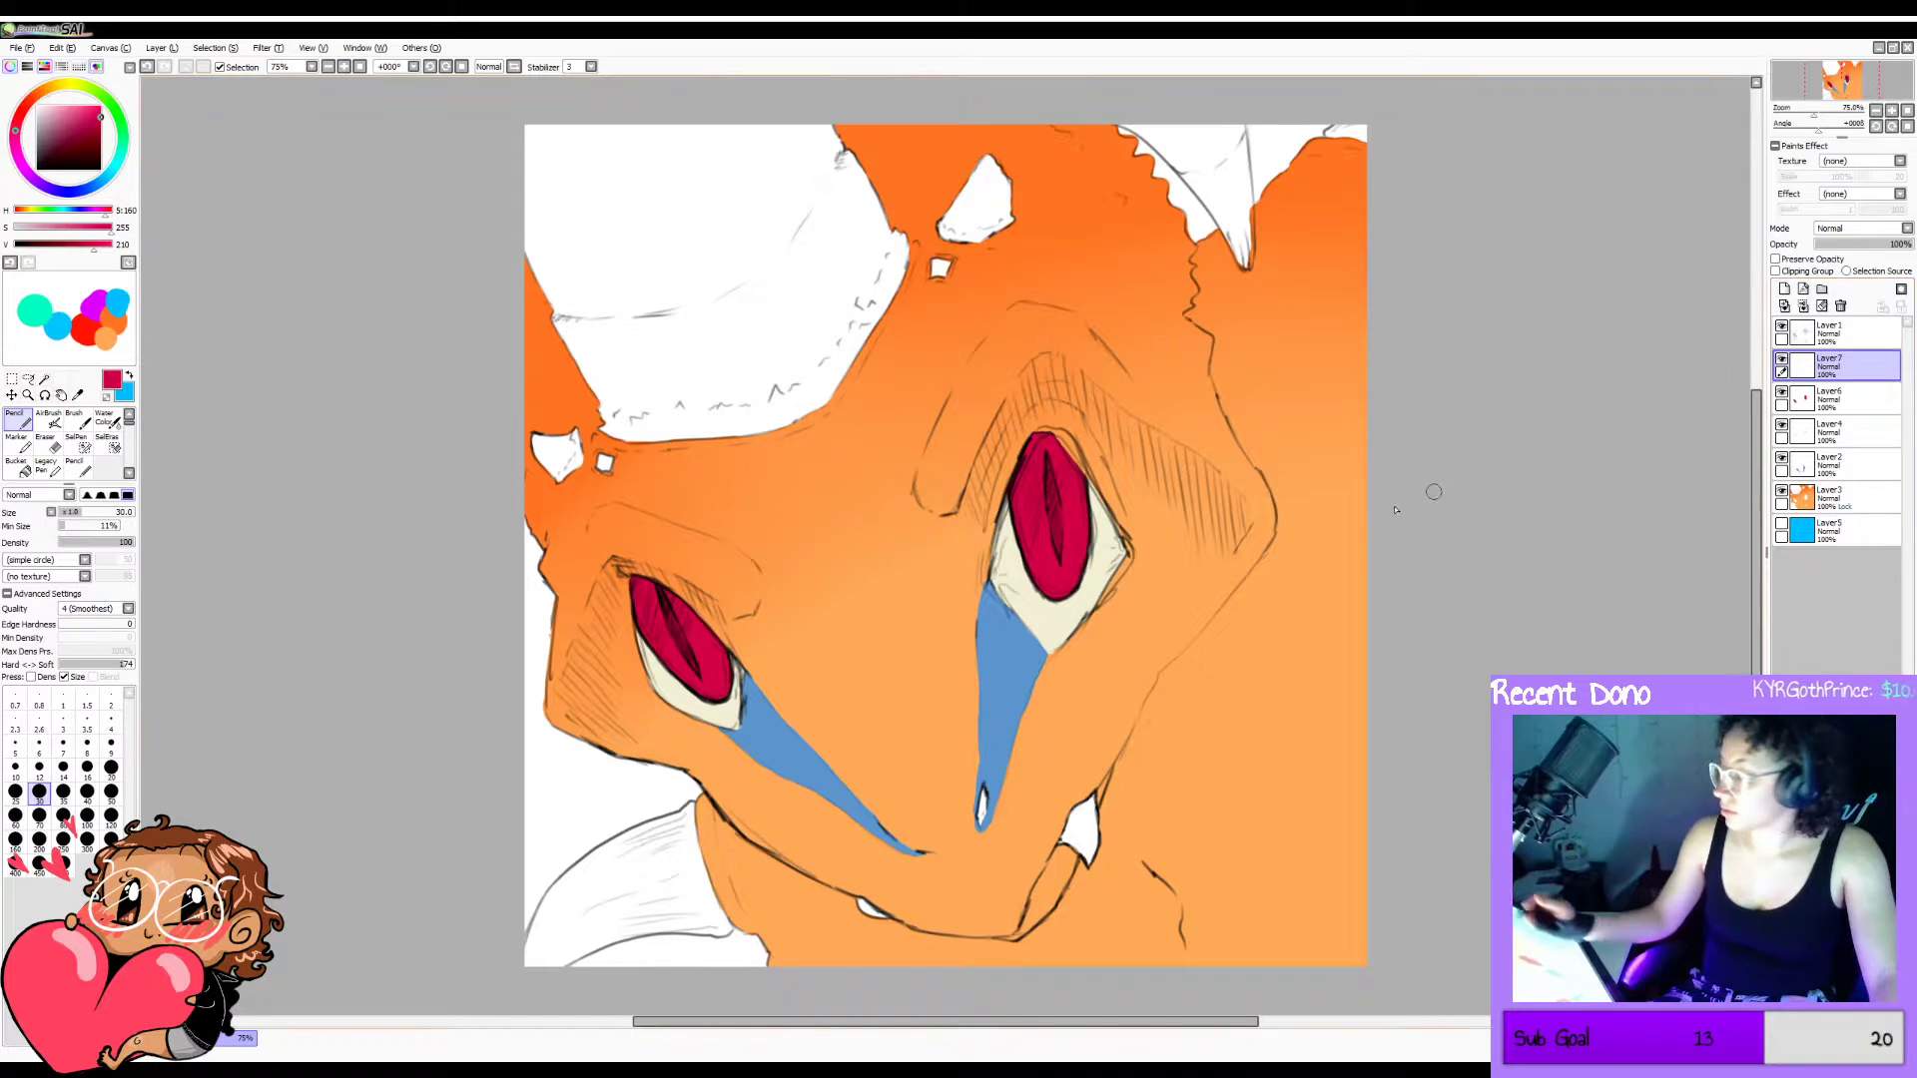
click(116, 113)
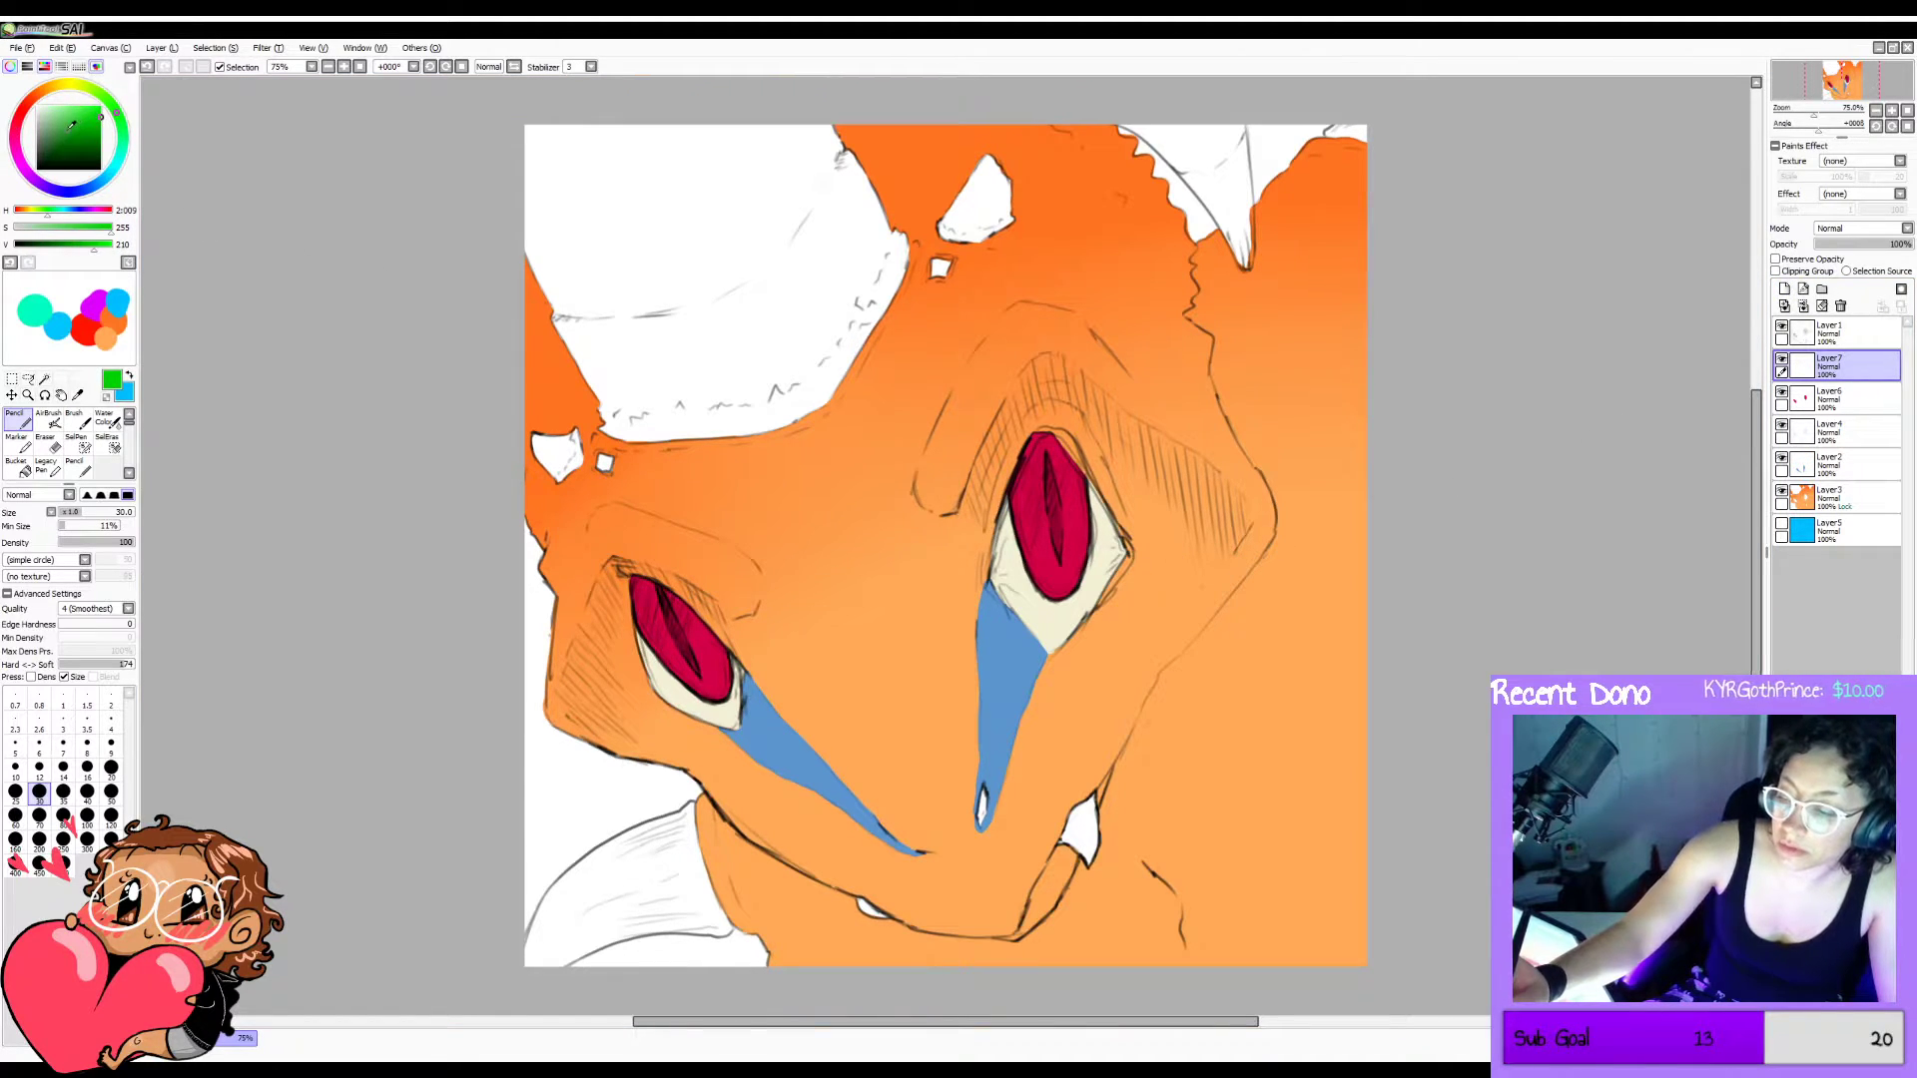
click(65, 131)
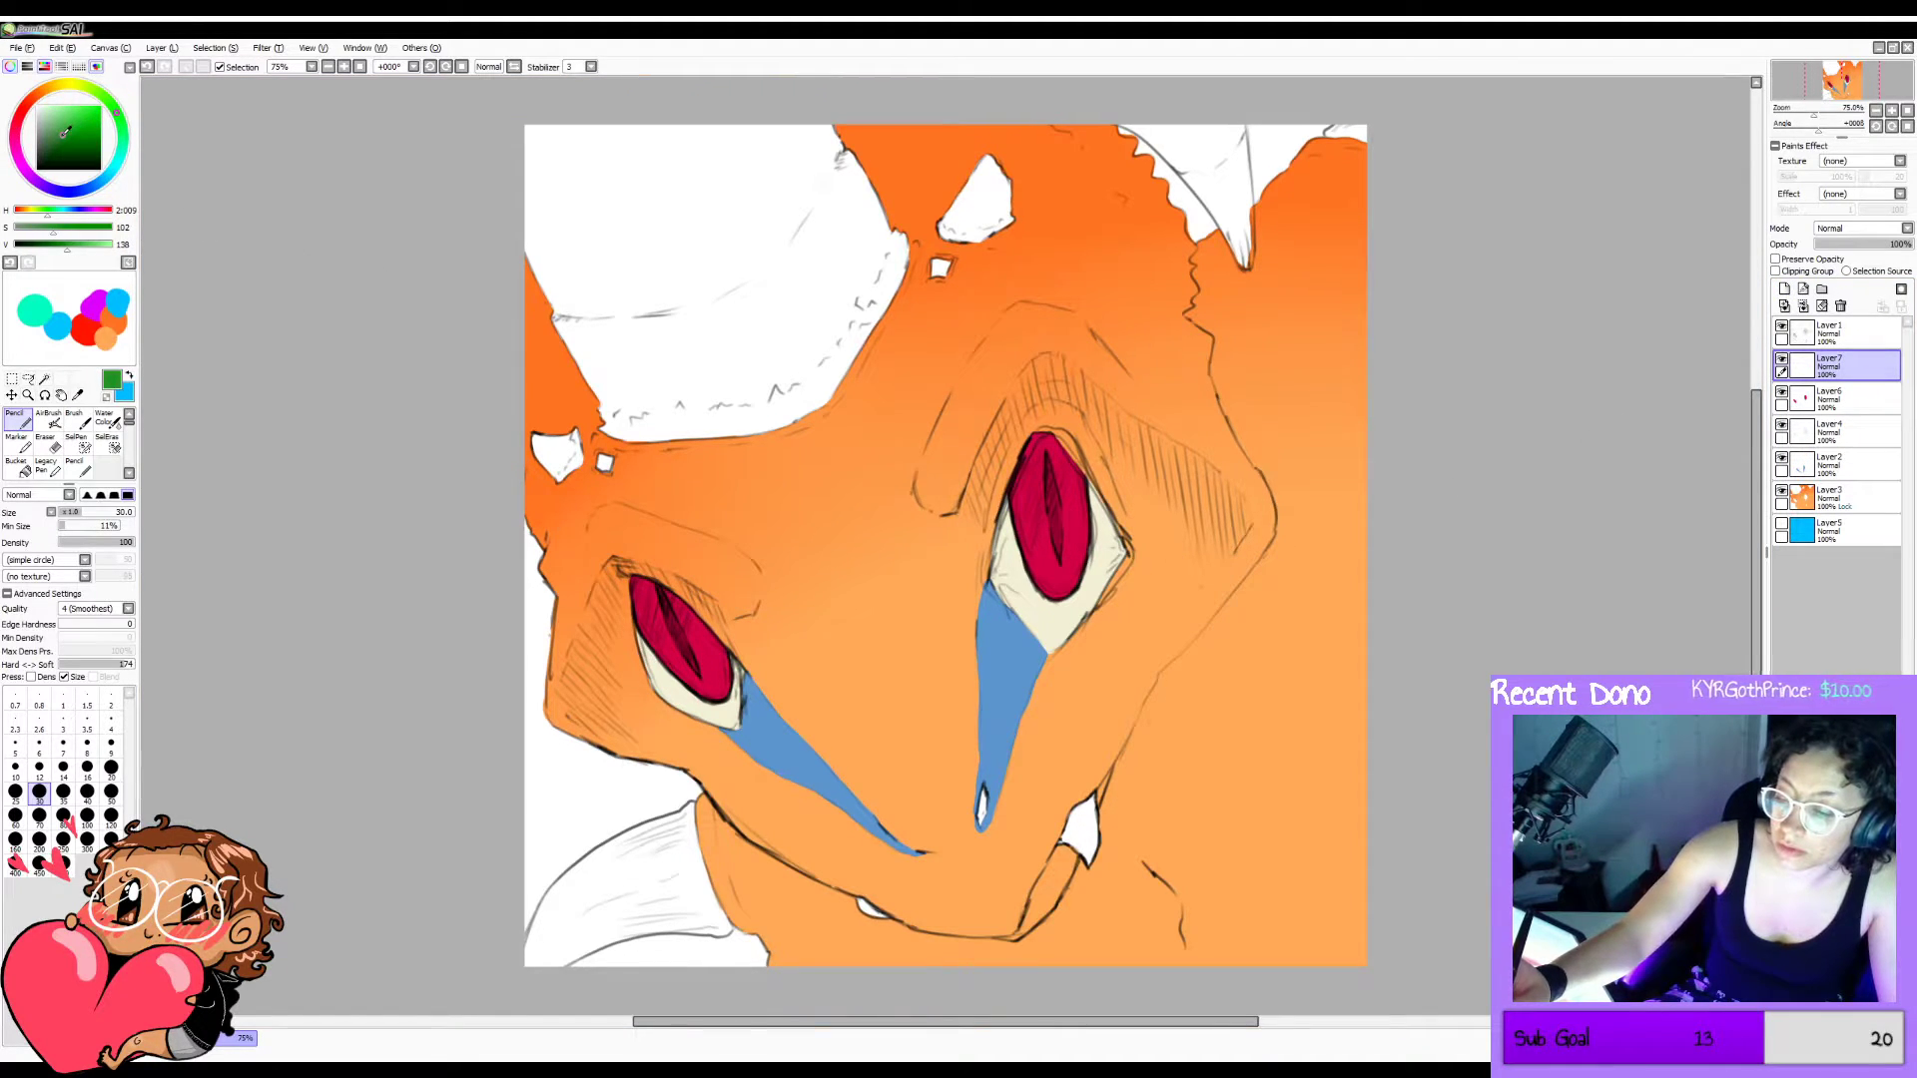
click(345, 66)
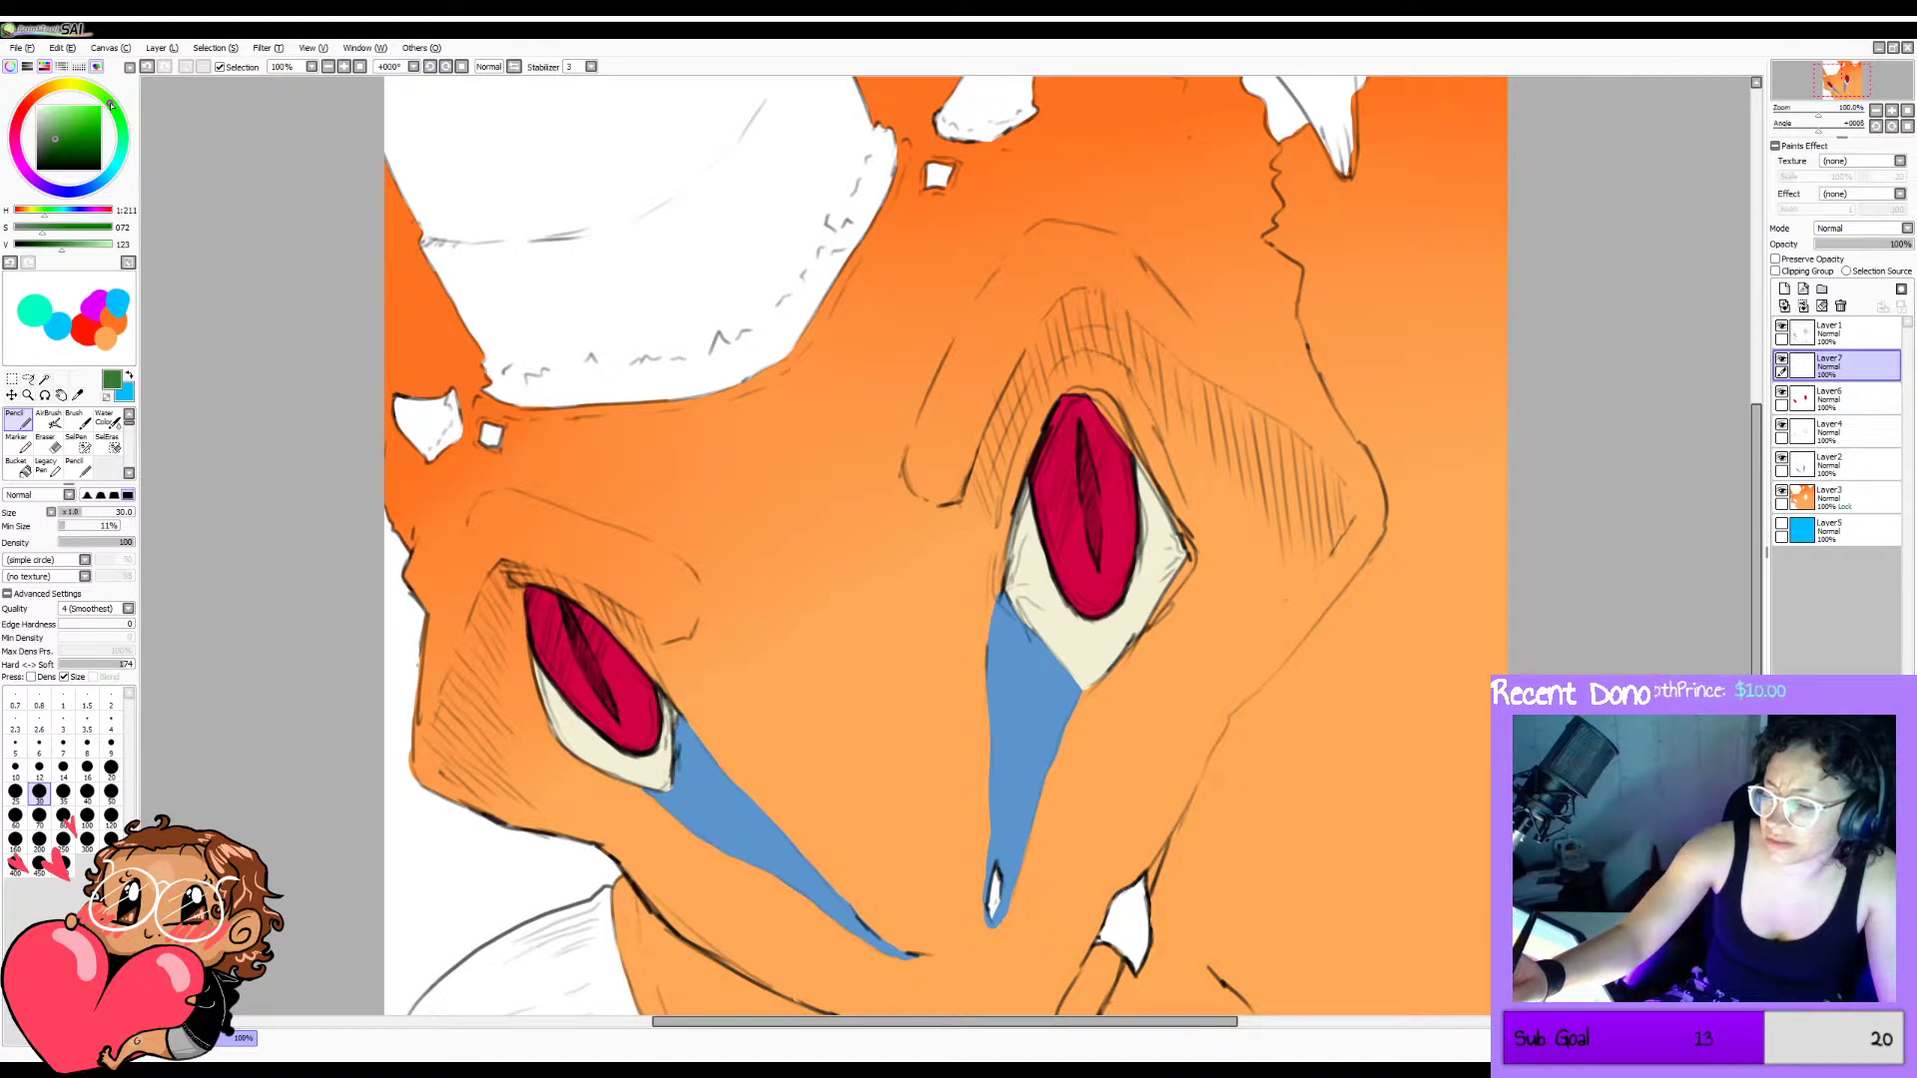
Try painting the right eye's slit pupil in muted and very dark green, then undo those strokes.
drag(1081, 457, 1088, 460)
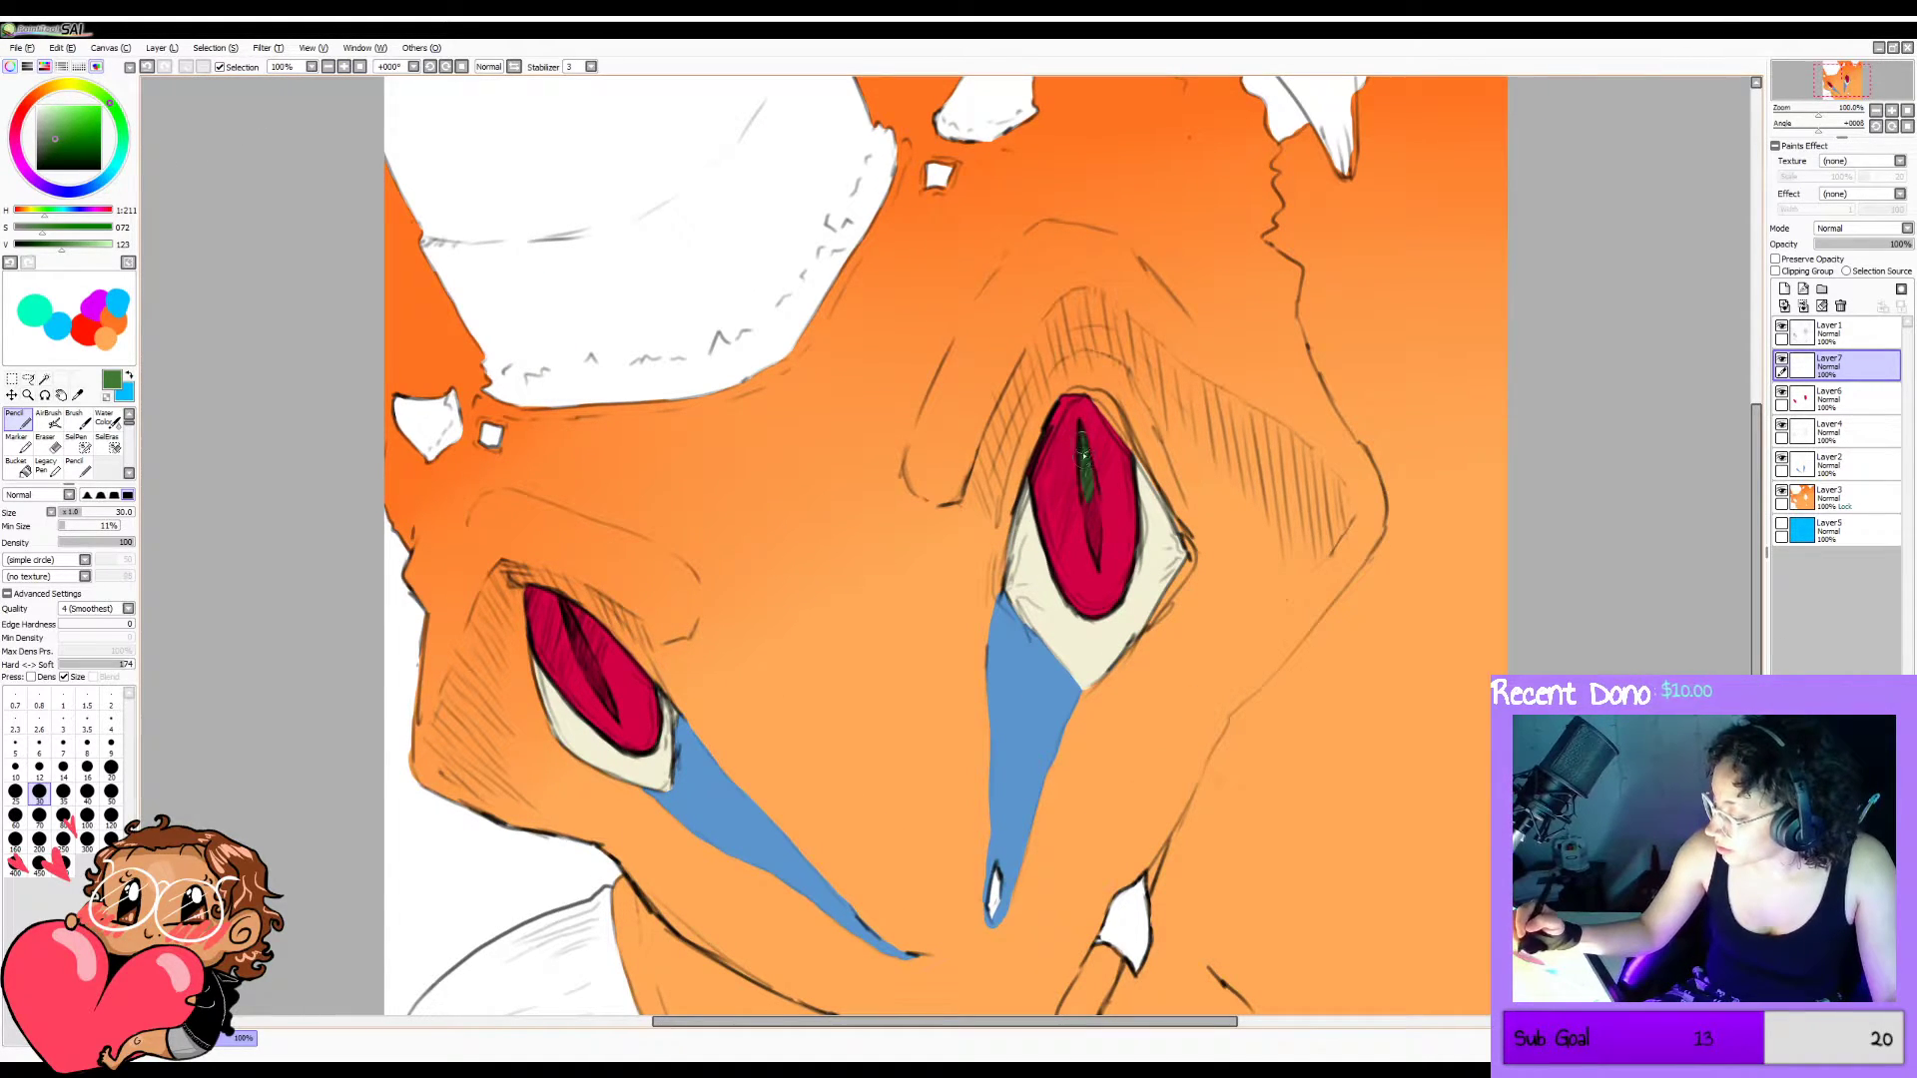
click(50, 152)
drag(1082, 439, 1085, 480)
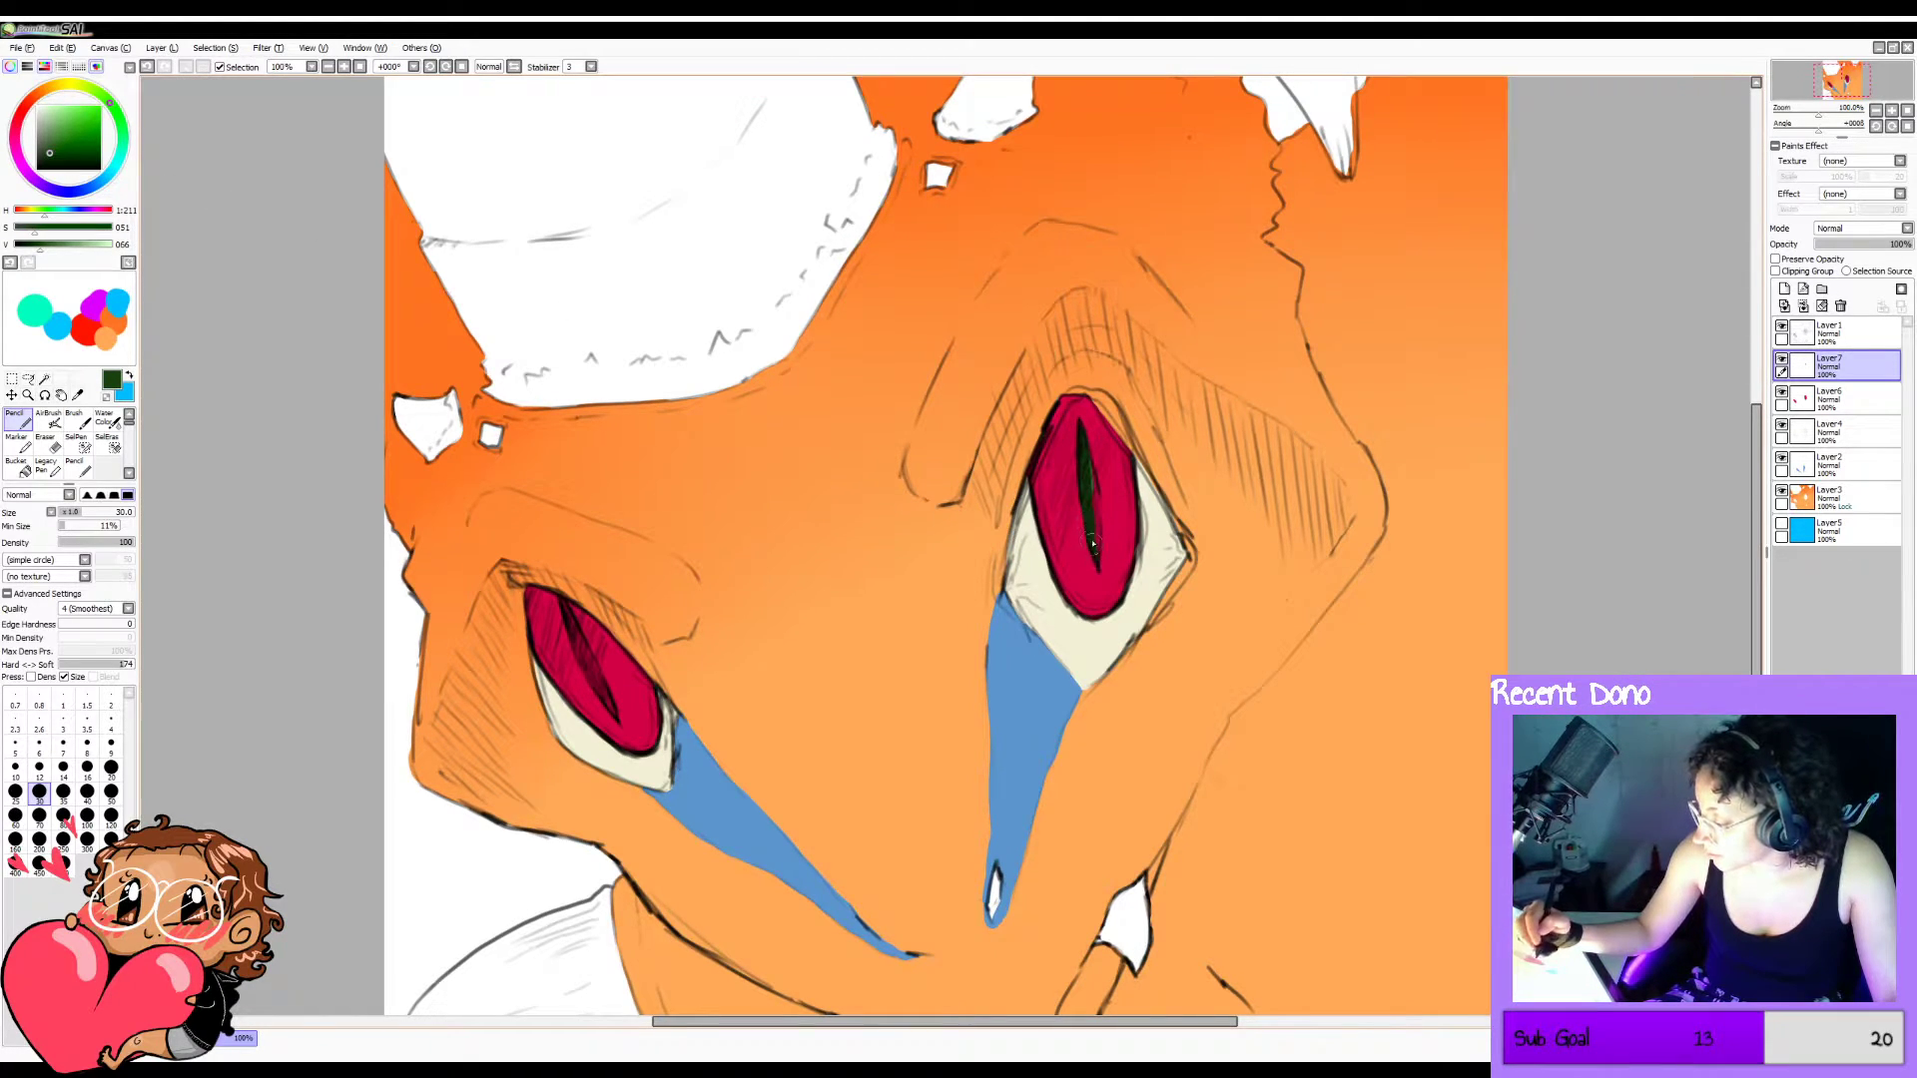
drag(1079, 445, 1096, 523)
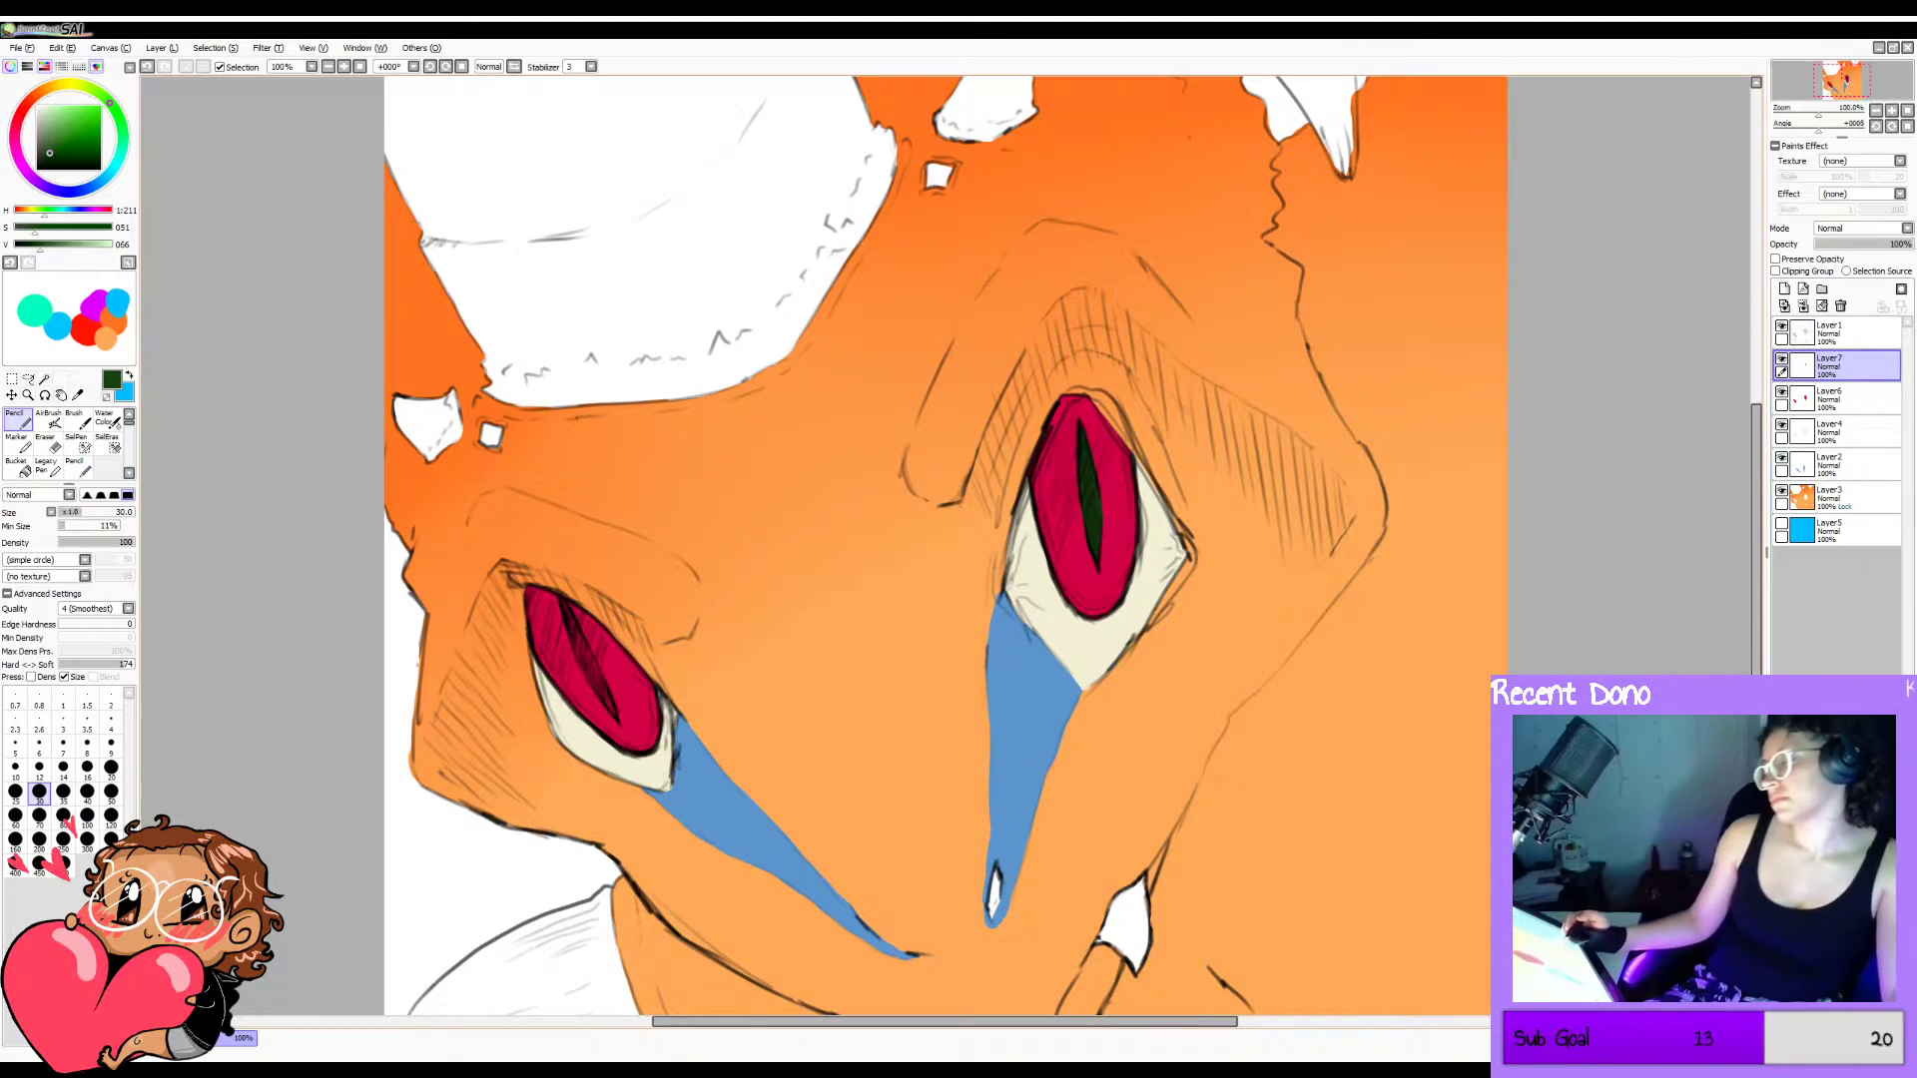
click(103, 129)
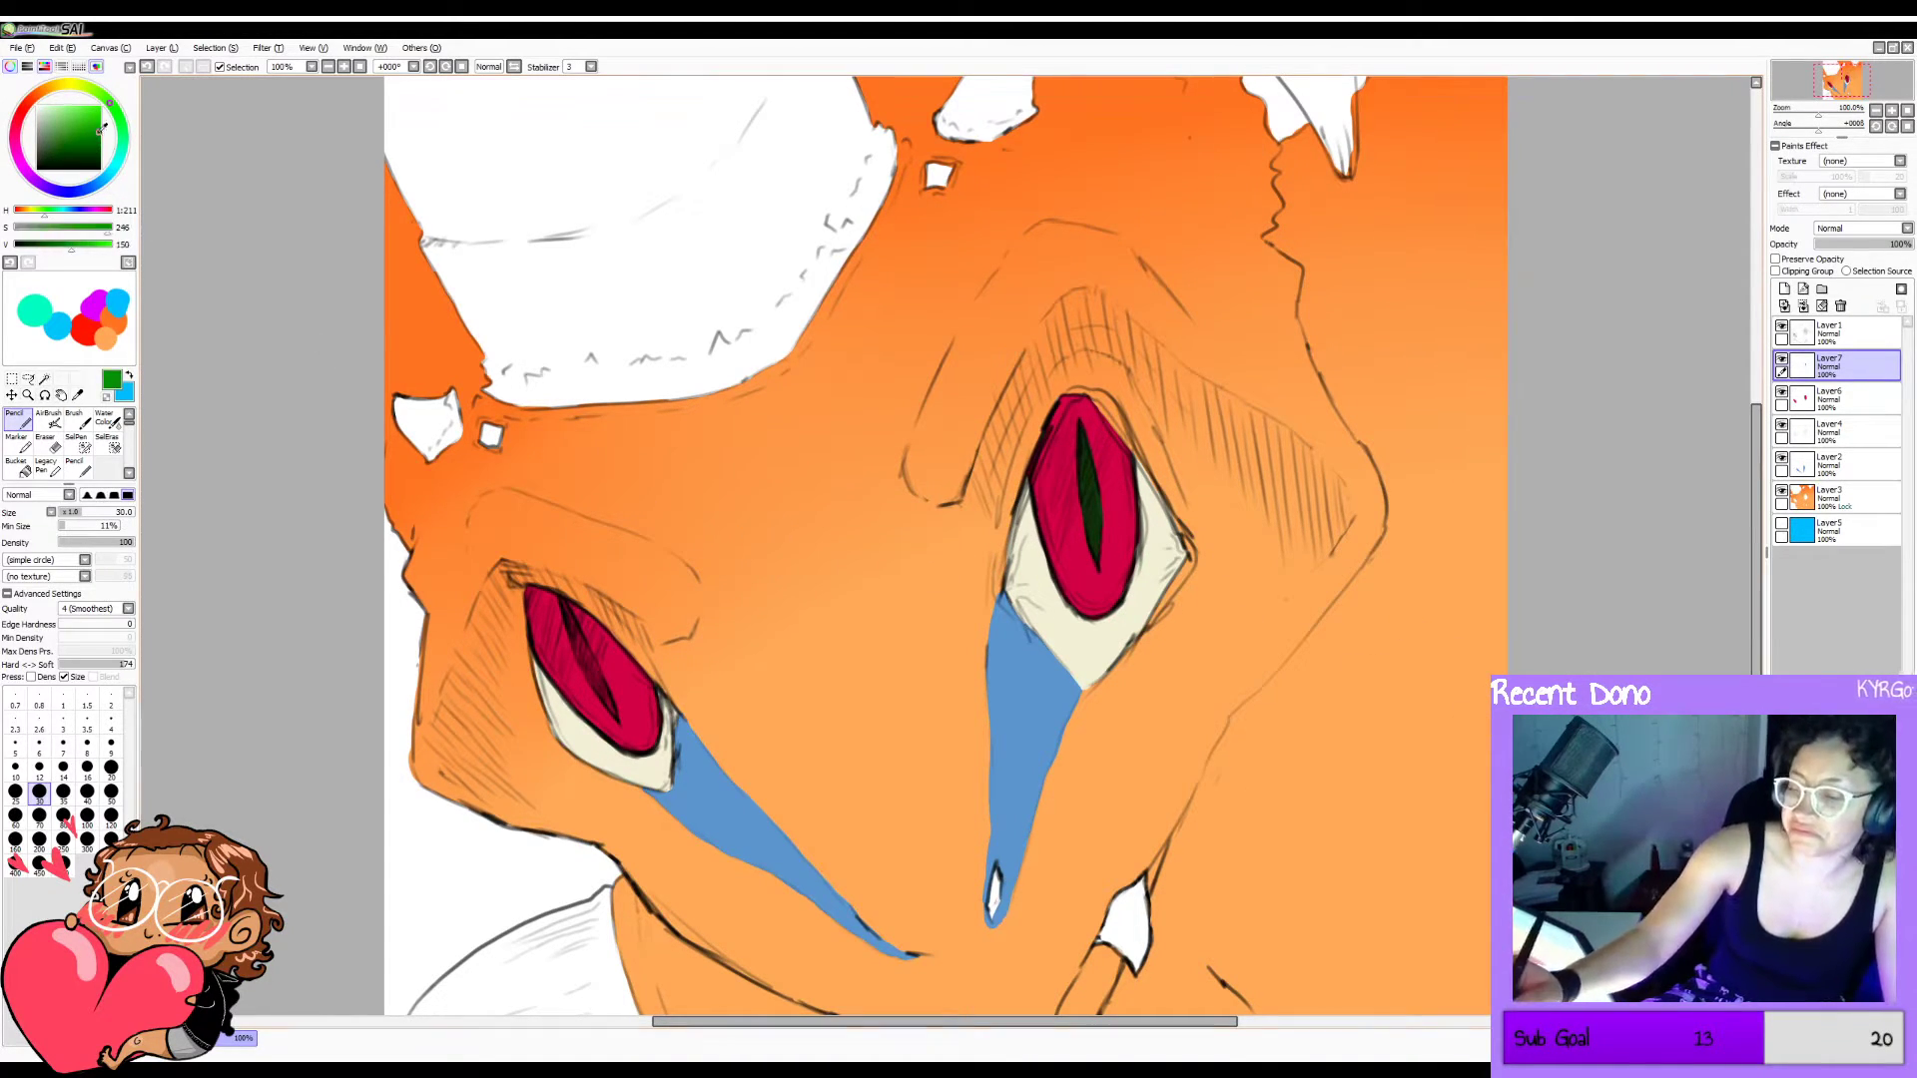
key(ctrl+z)
key(ctrl+z)
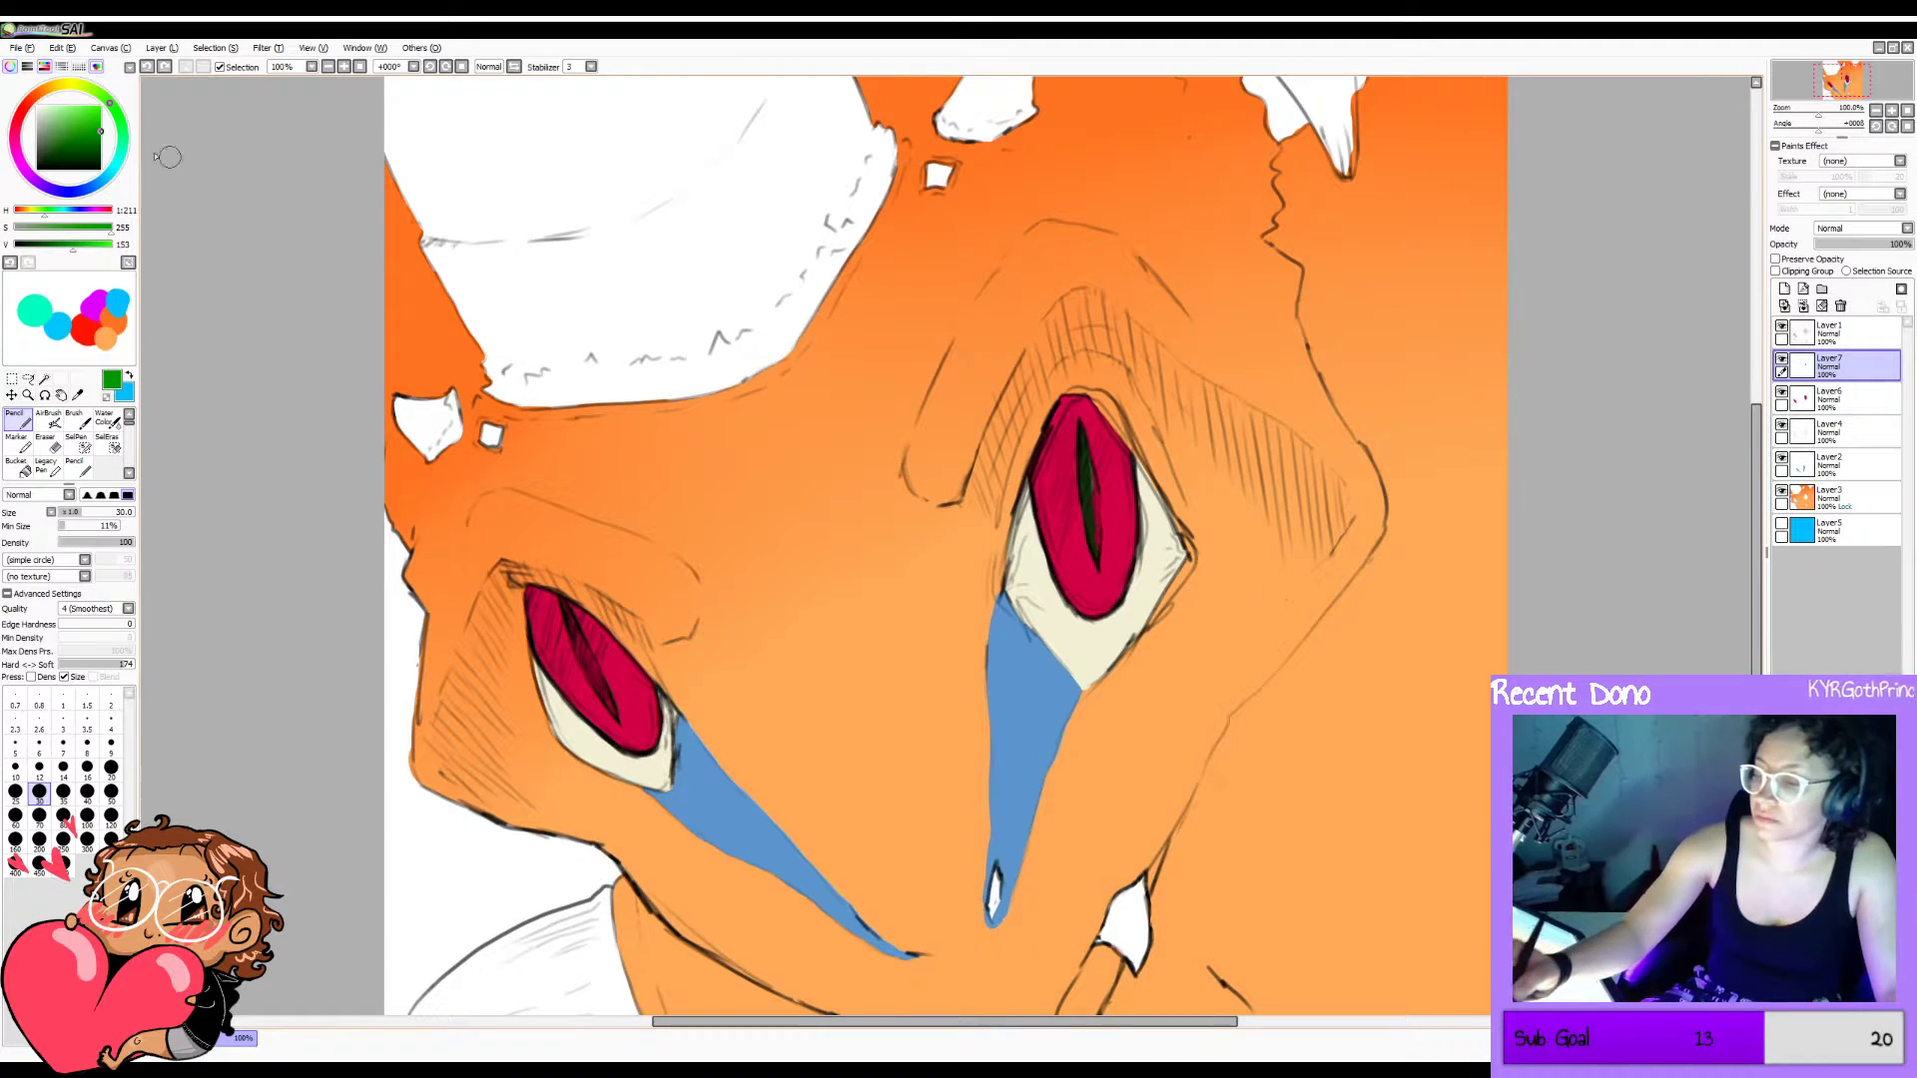
Choose a bright green, clear the remaining dark stroke and paint the slit pupils of both eyes.
click(102, 109)
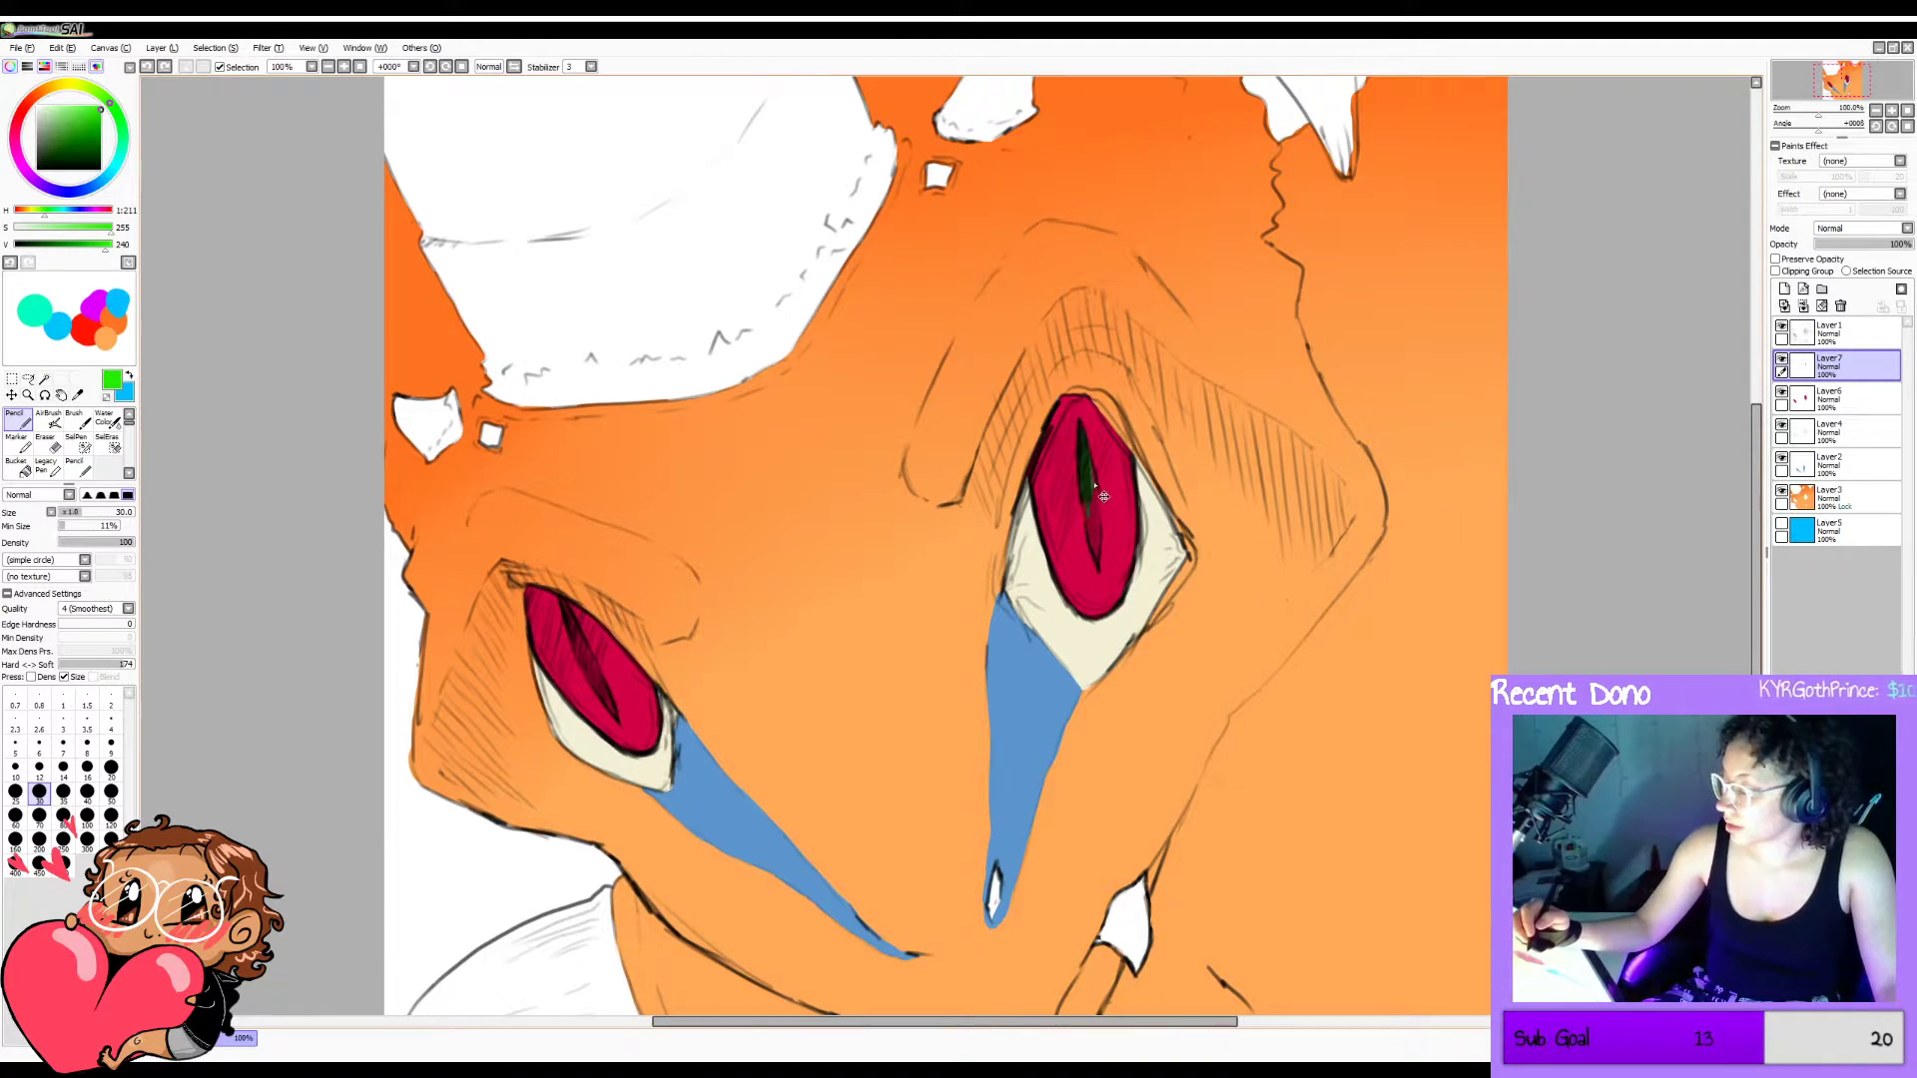
key(ctrl+z)
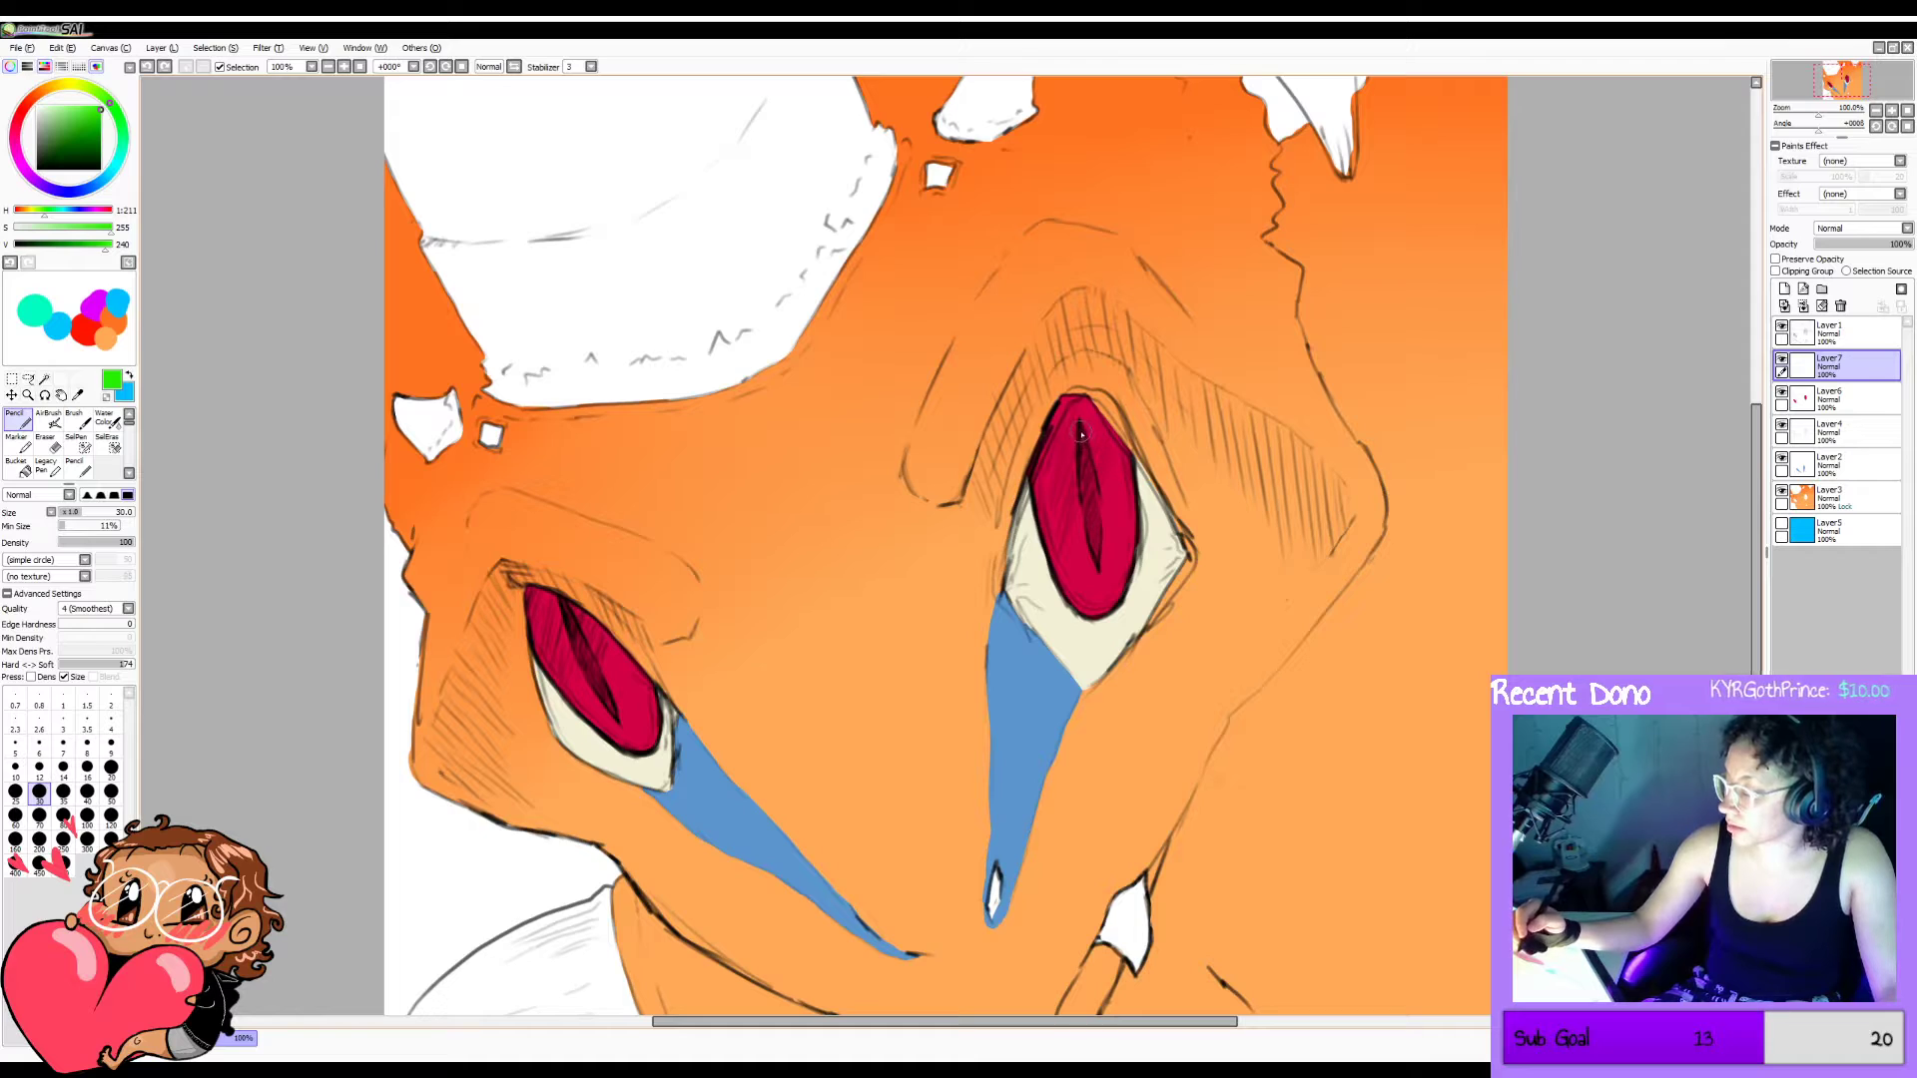
mouse_move(1080, 427)
mouse_down()
mouse_move(1094, 559)
mouse_move(1093, 504)
mouse_up()
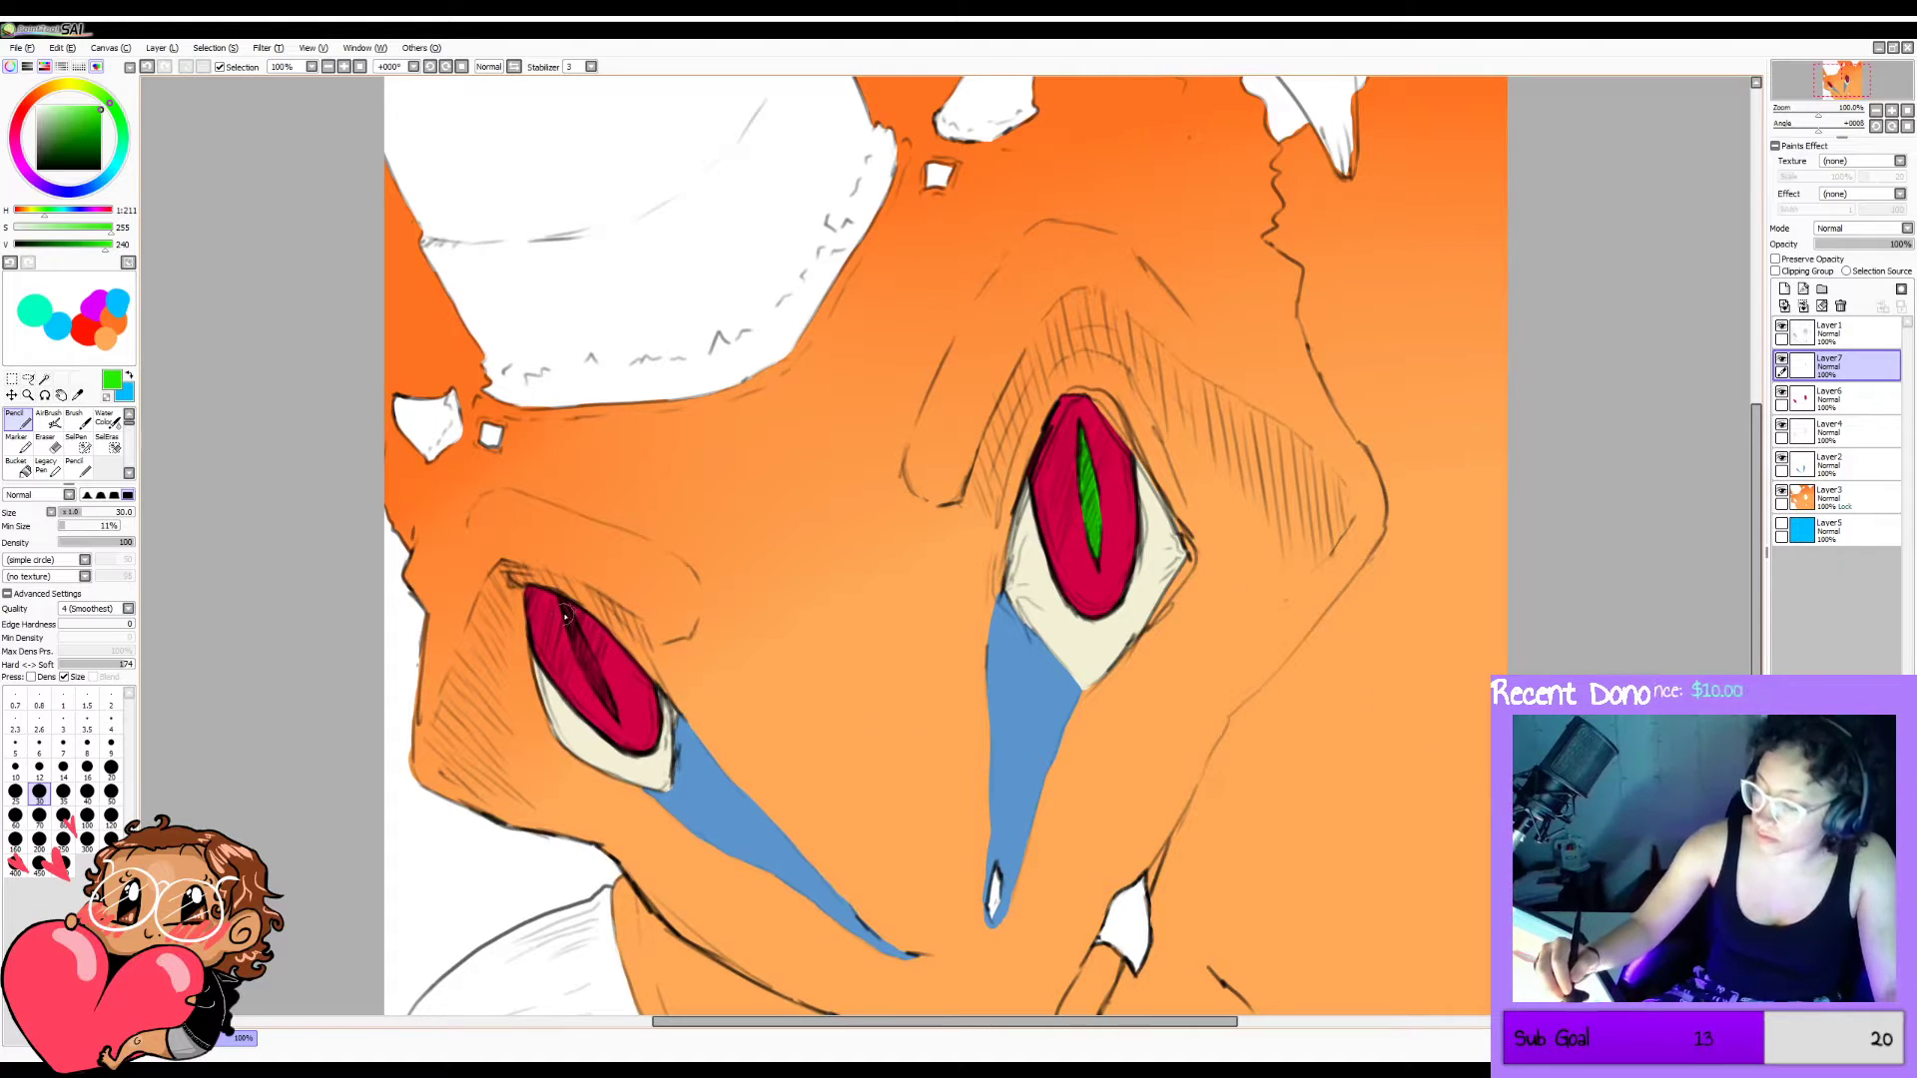
drag(557, 595, 590, 671)
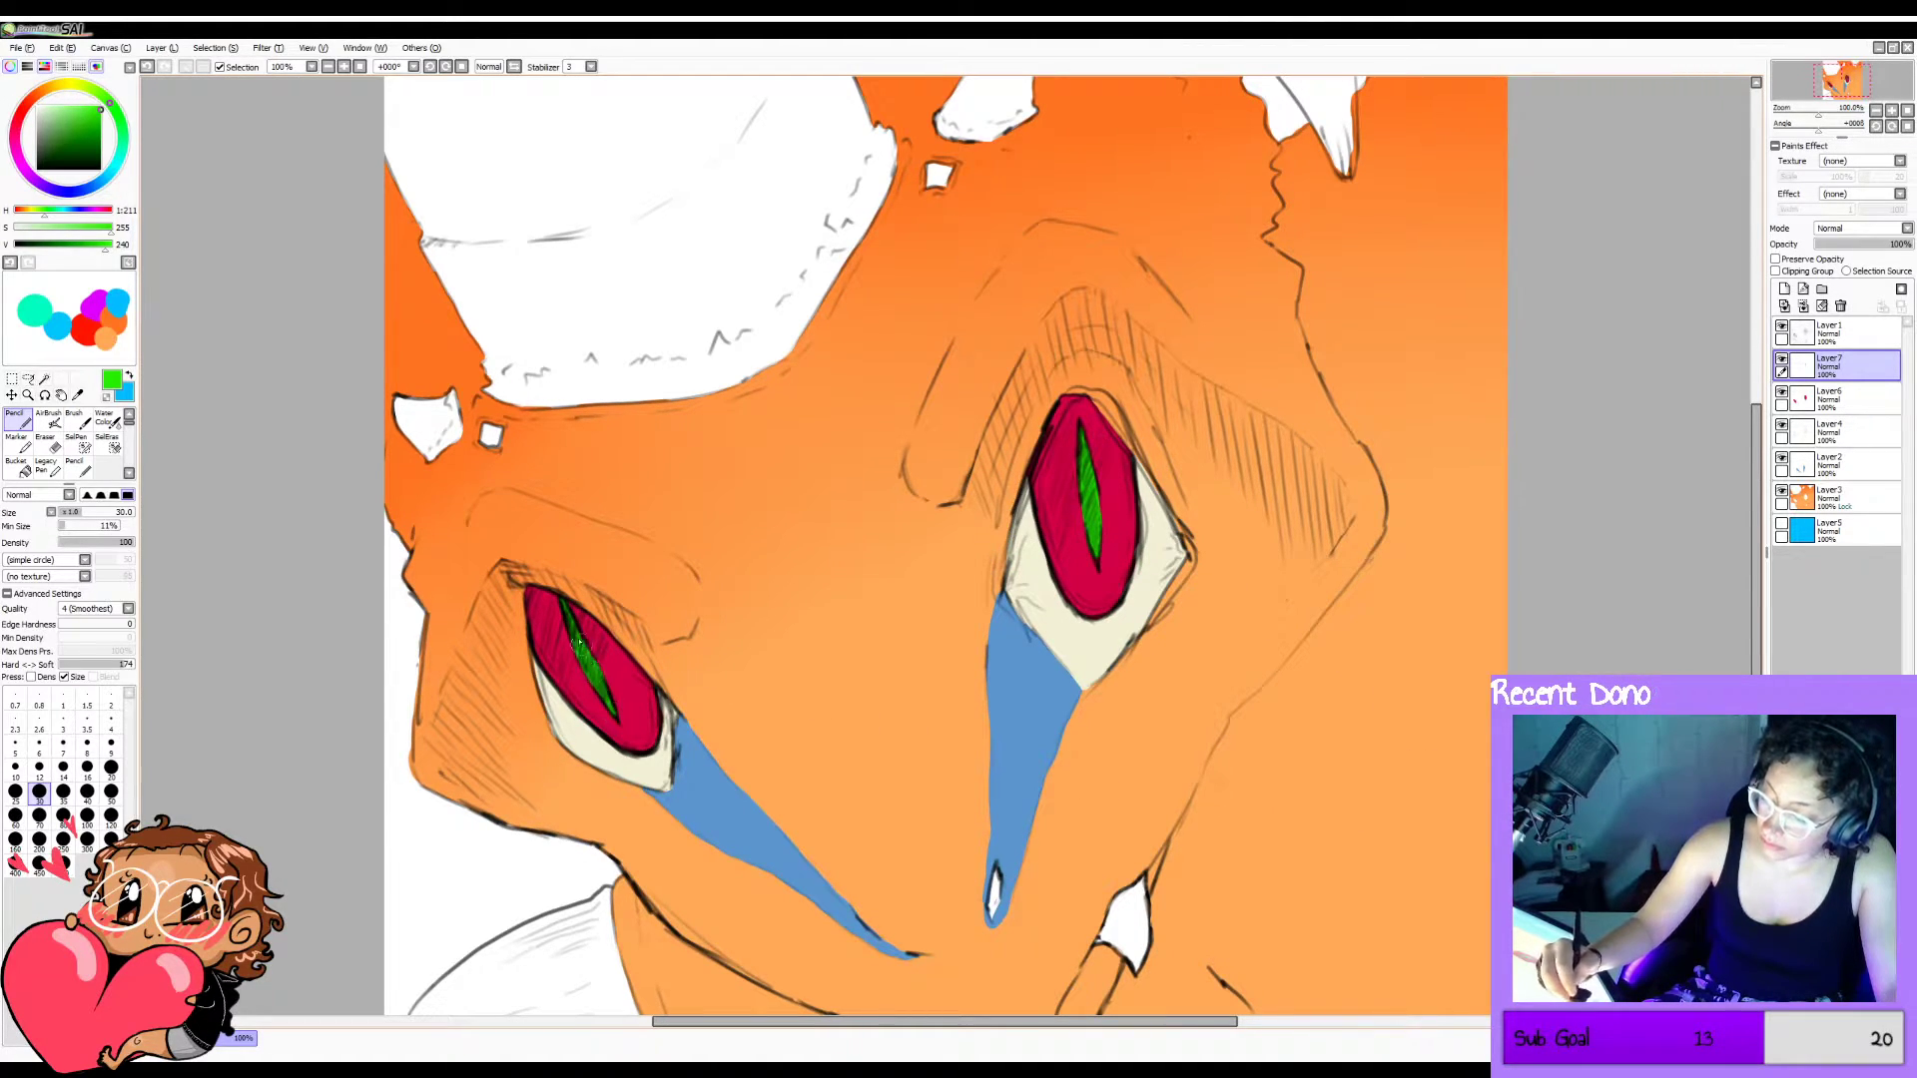
Select the blue markings layer, pick a vivid blue based on its colour, turn on Preserve Opacity and set the Pencil size to 500.
click(1835, 466)
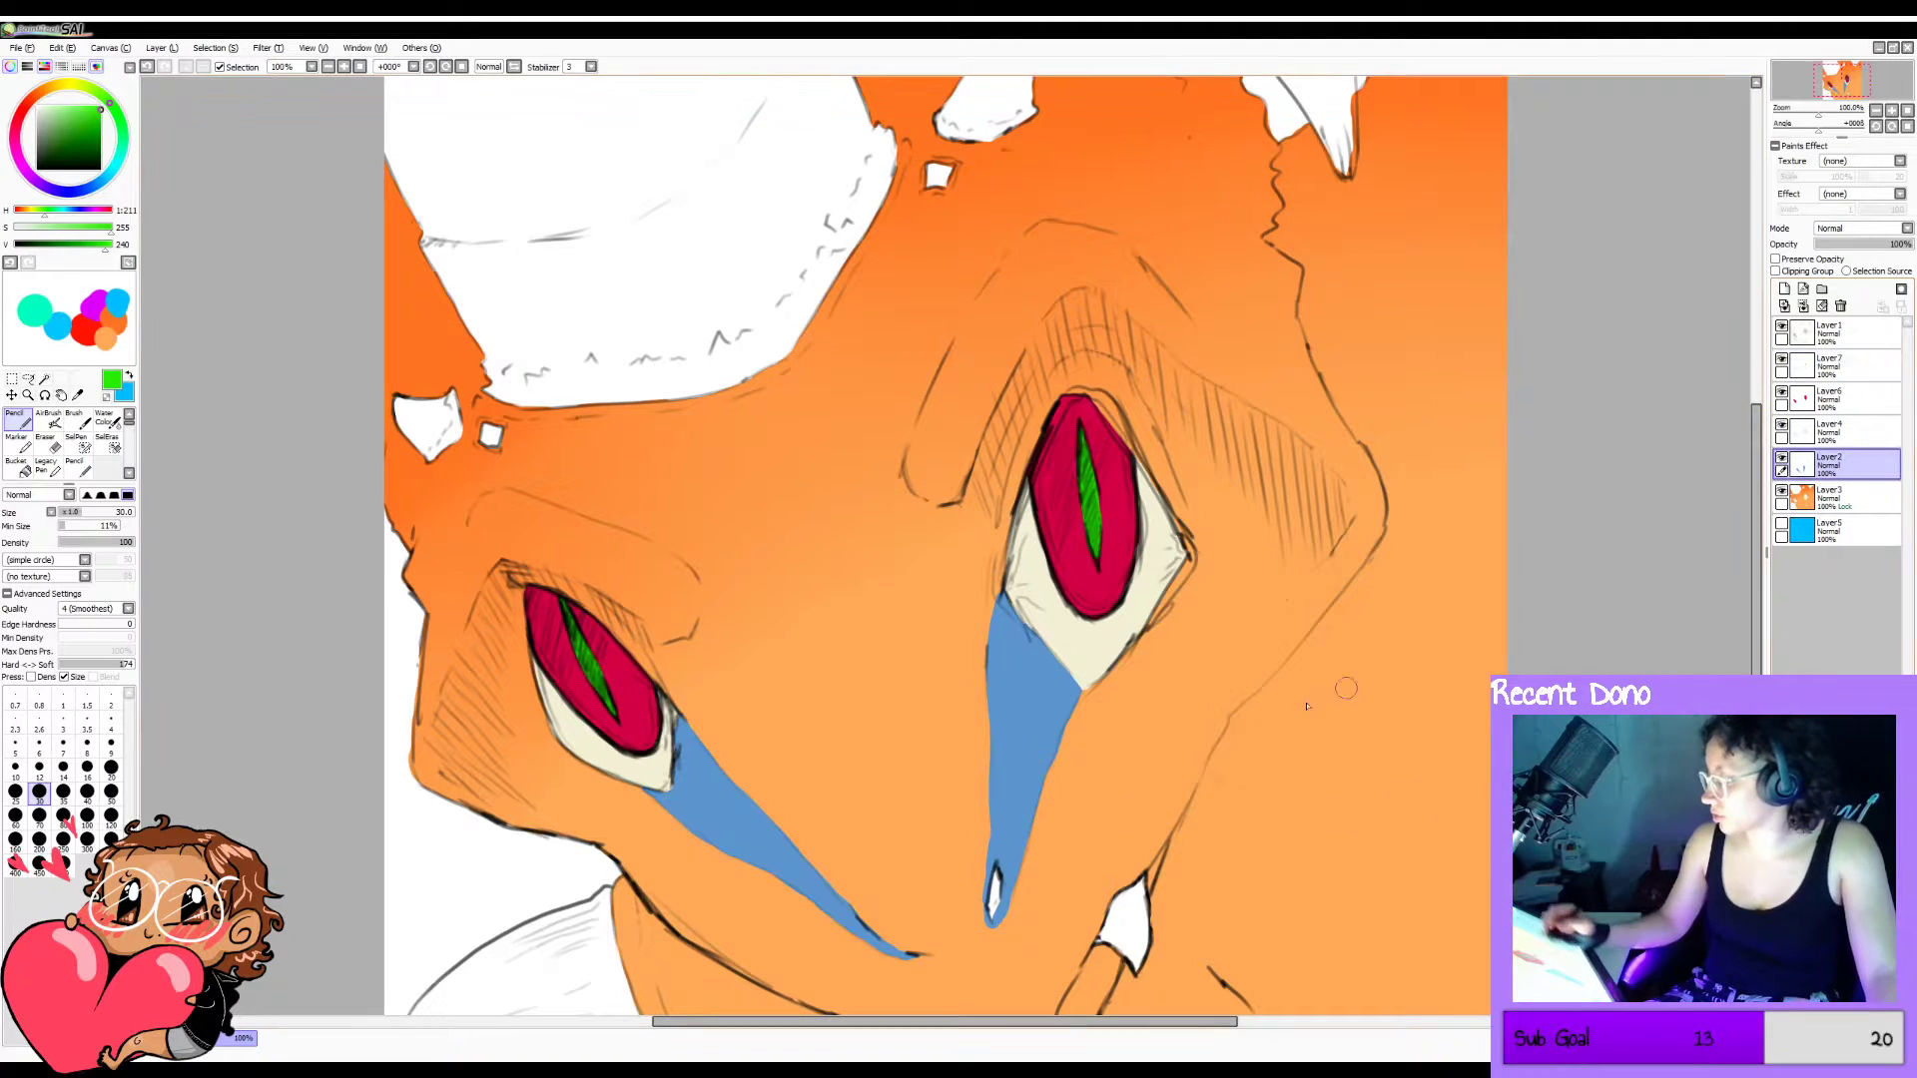
alt+click(1034, 723)
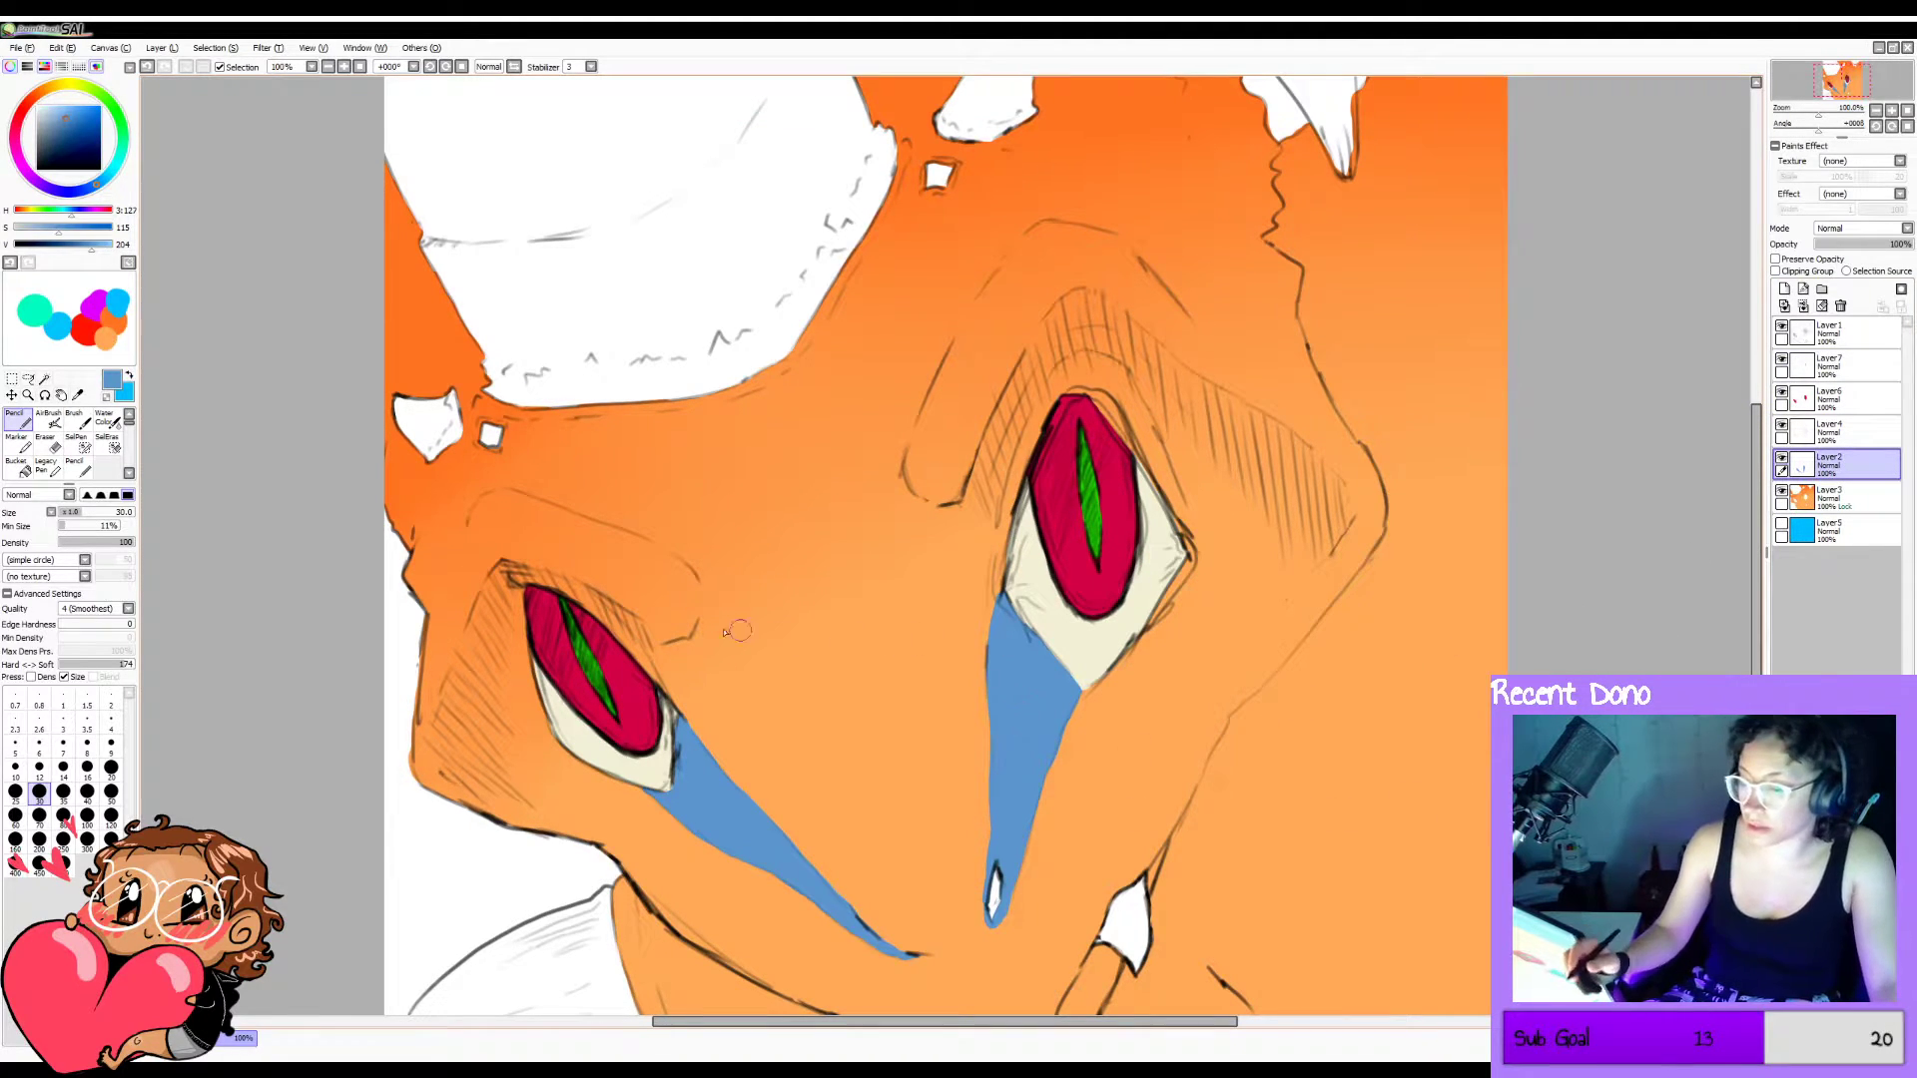
click(361, 67)
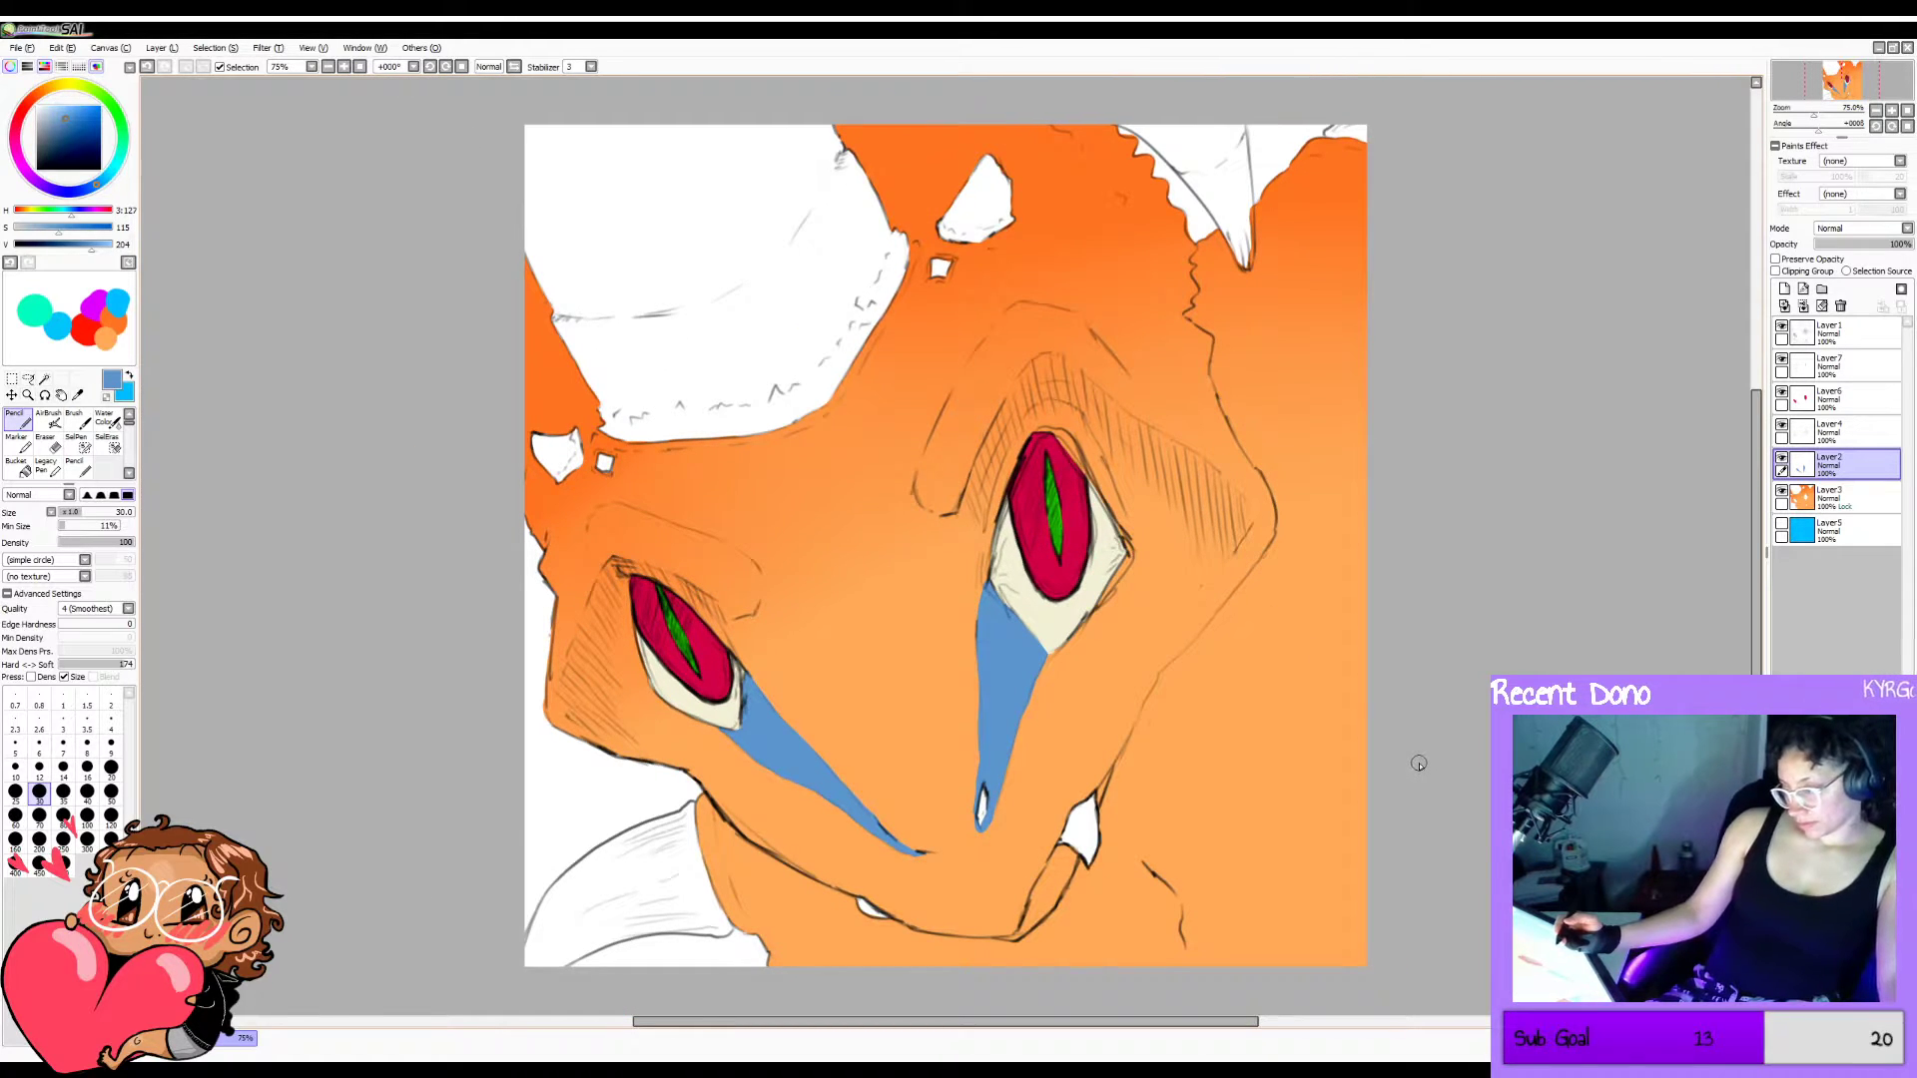
key(h)
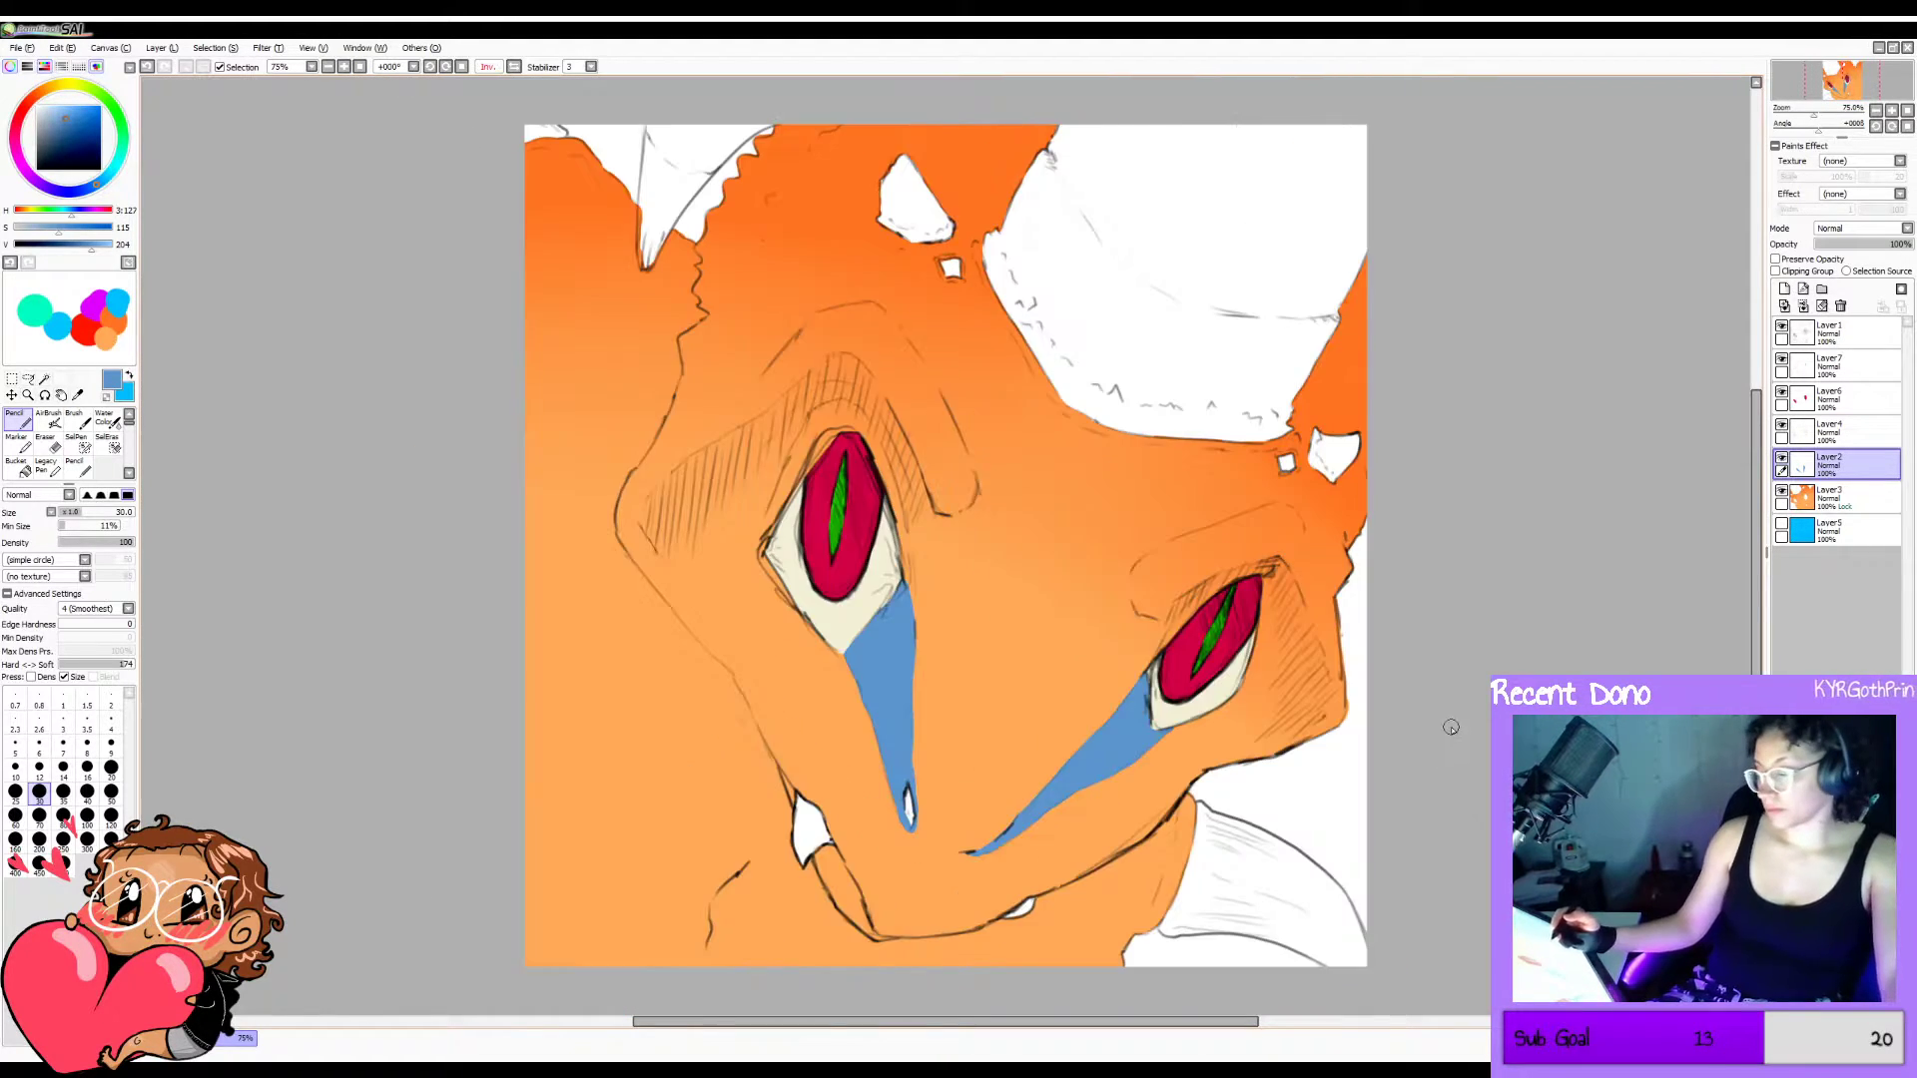
key(h)
drag(91, 125, 109, 105)
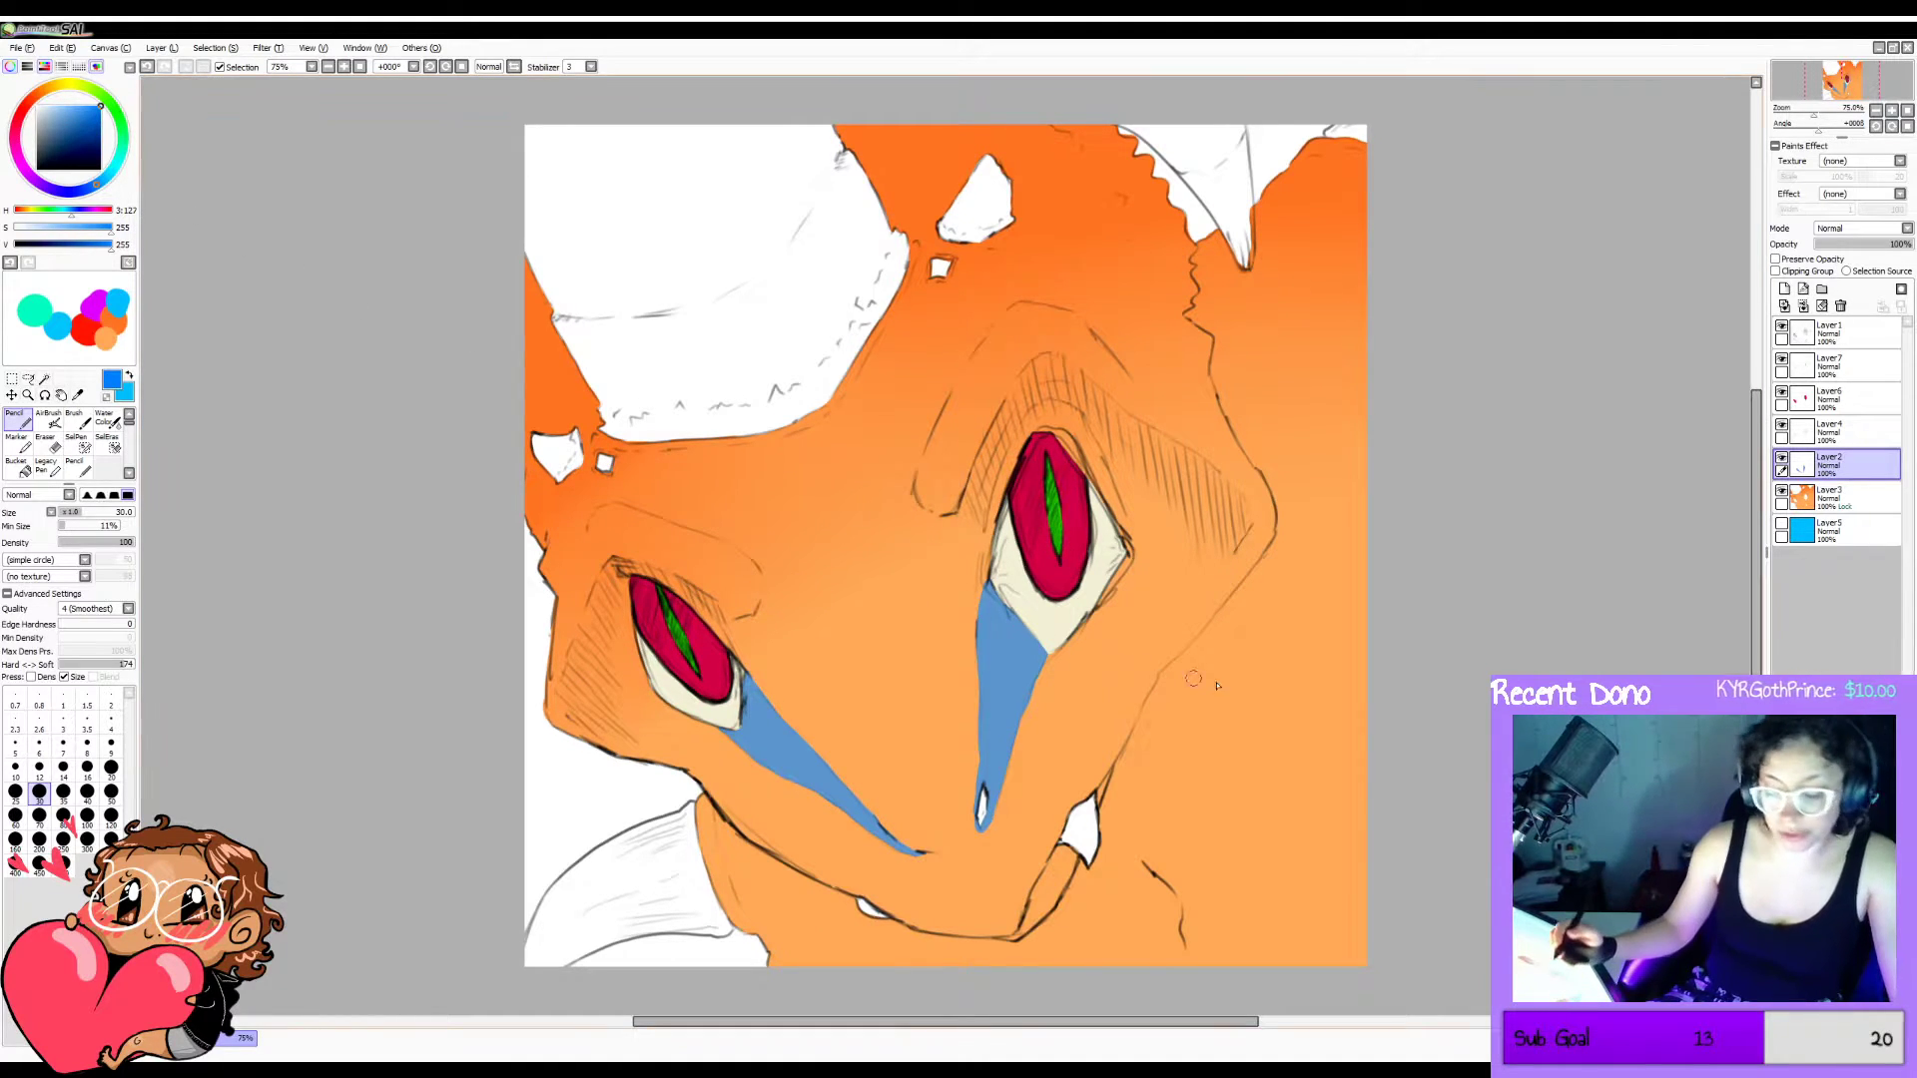
click(1776, 259)
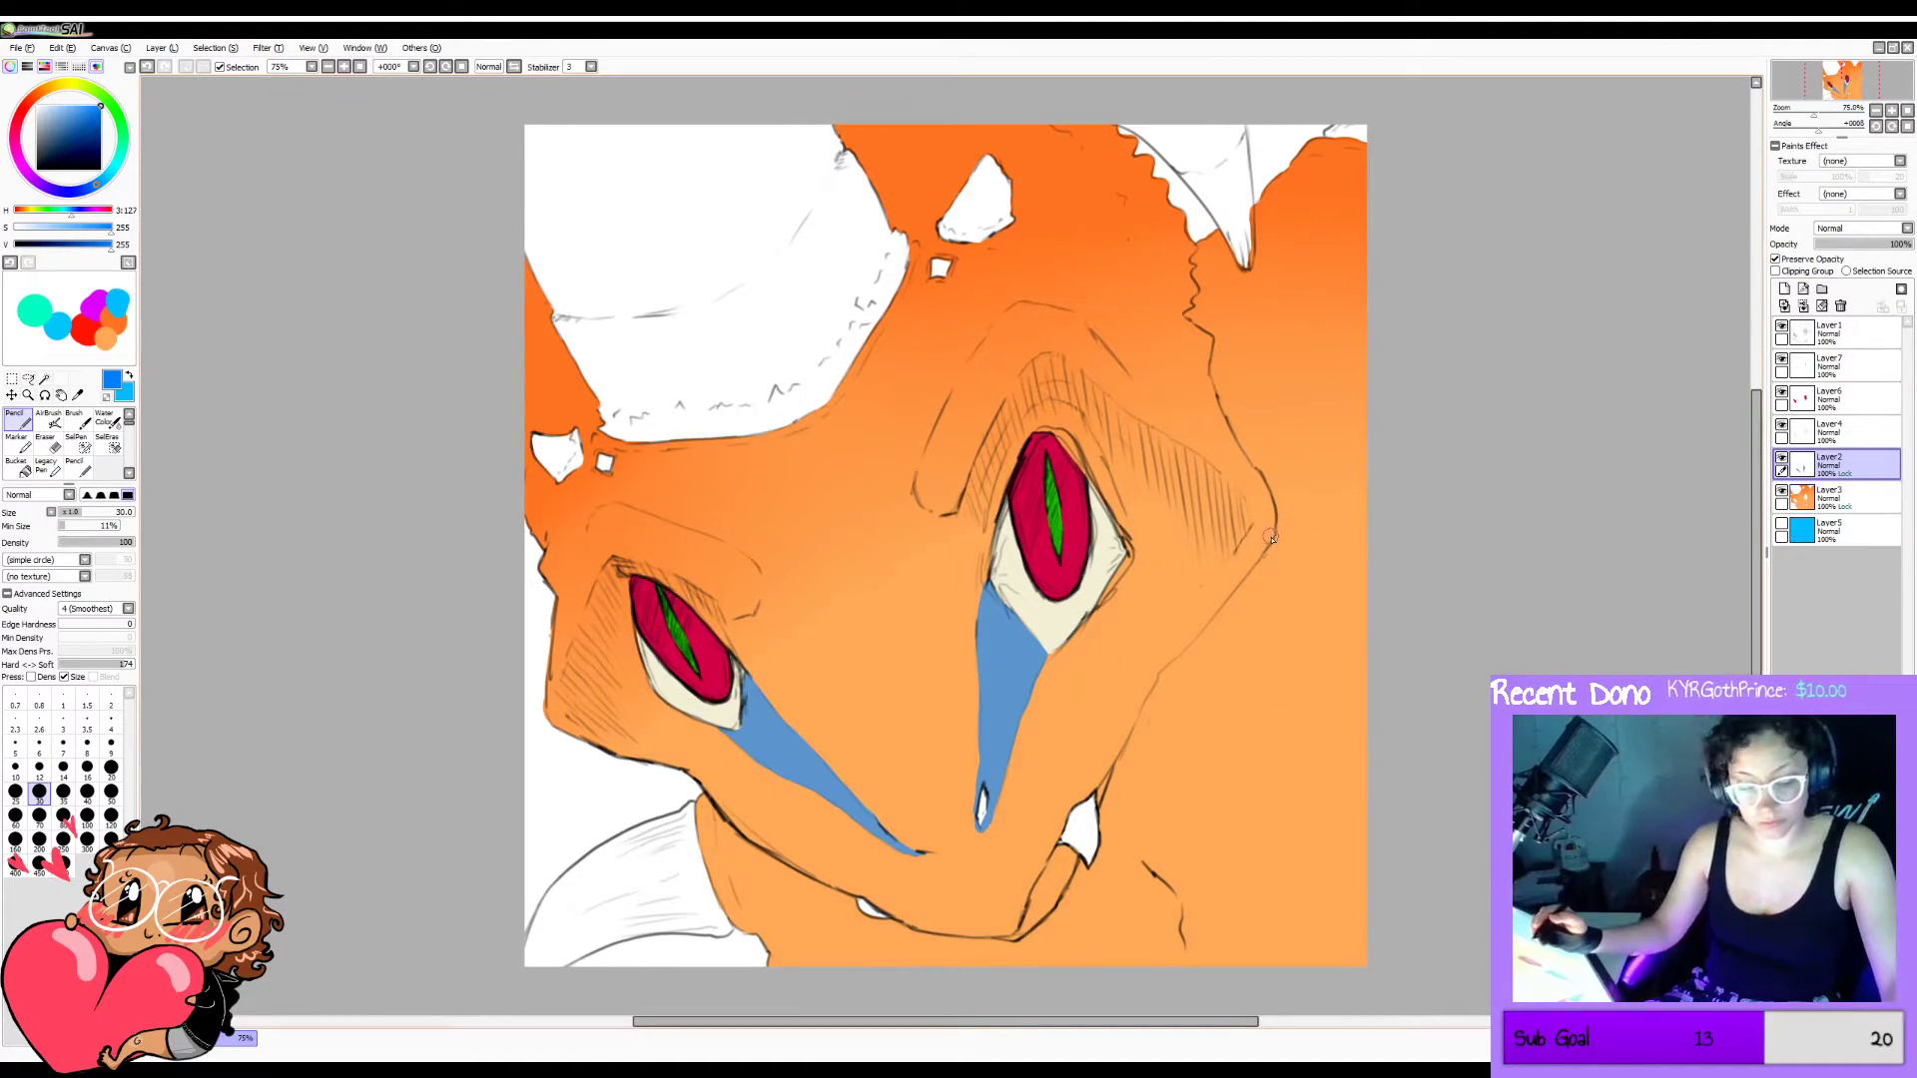
click(62, 863)
Try the vivid blue on both markings below the eyes and compare the head in mirrored view.
mouse_move(1004, 600)
mouse_down()
mouse_move(996, 721)
mouse_move(829, 779)
mouse_up()
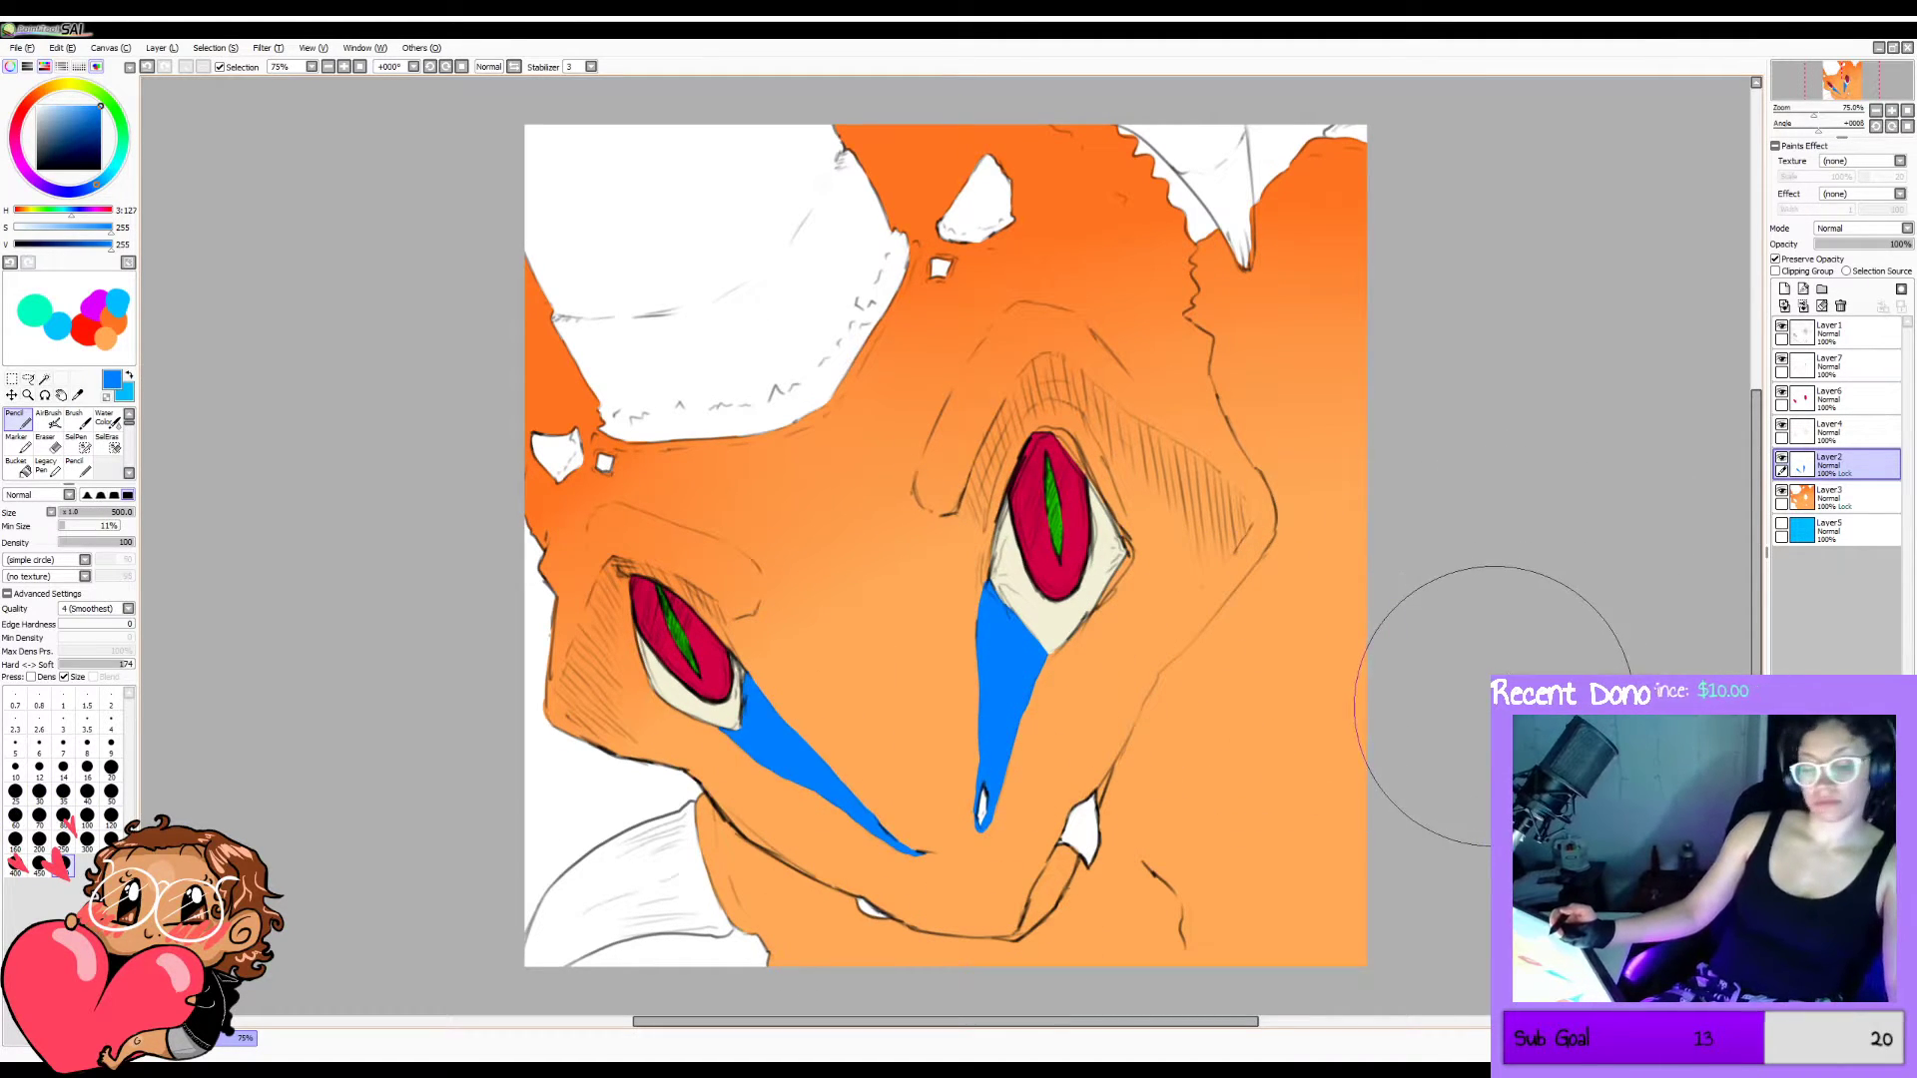
key(h)
key(h)
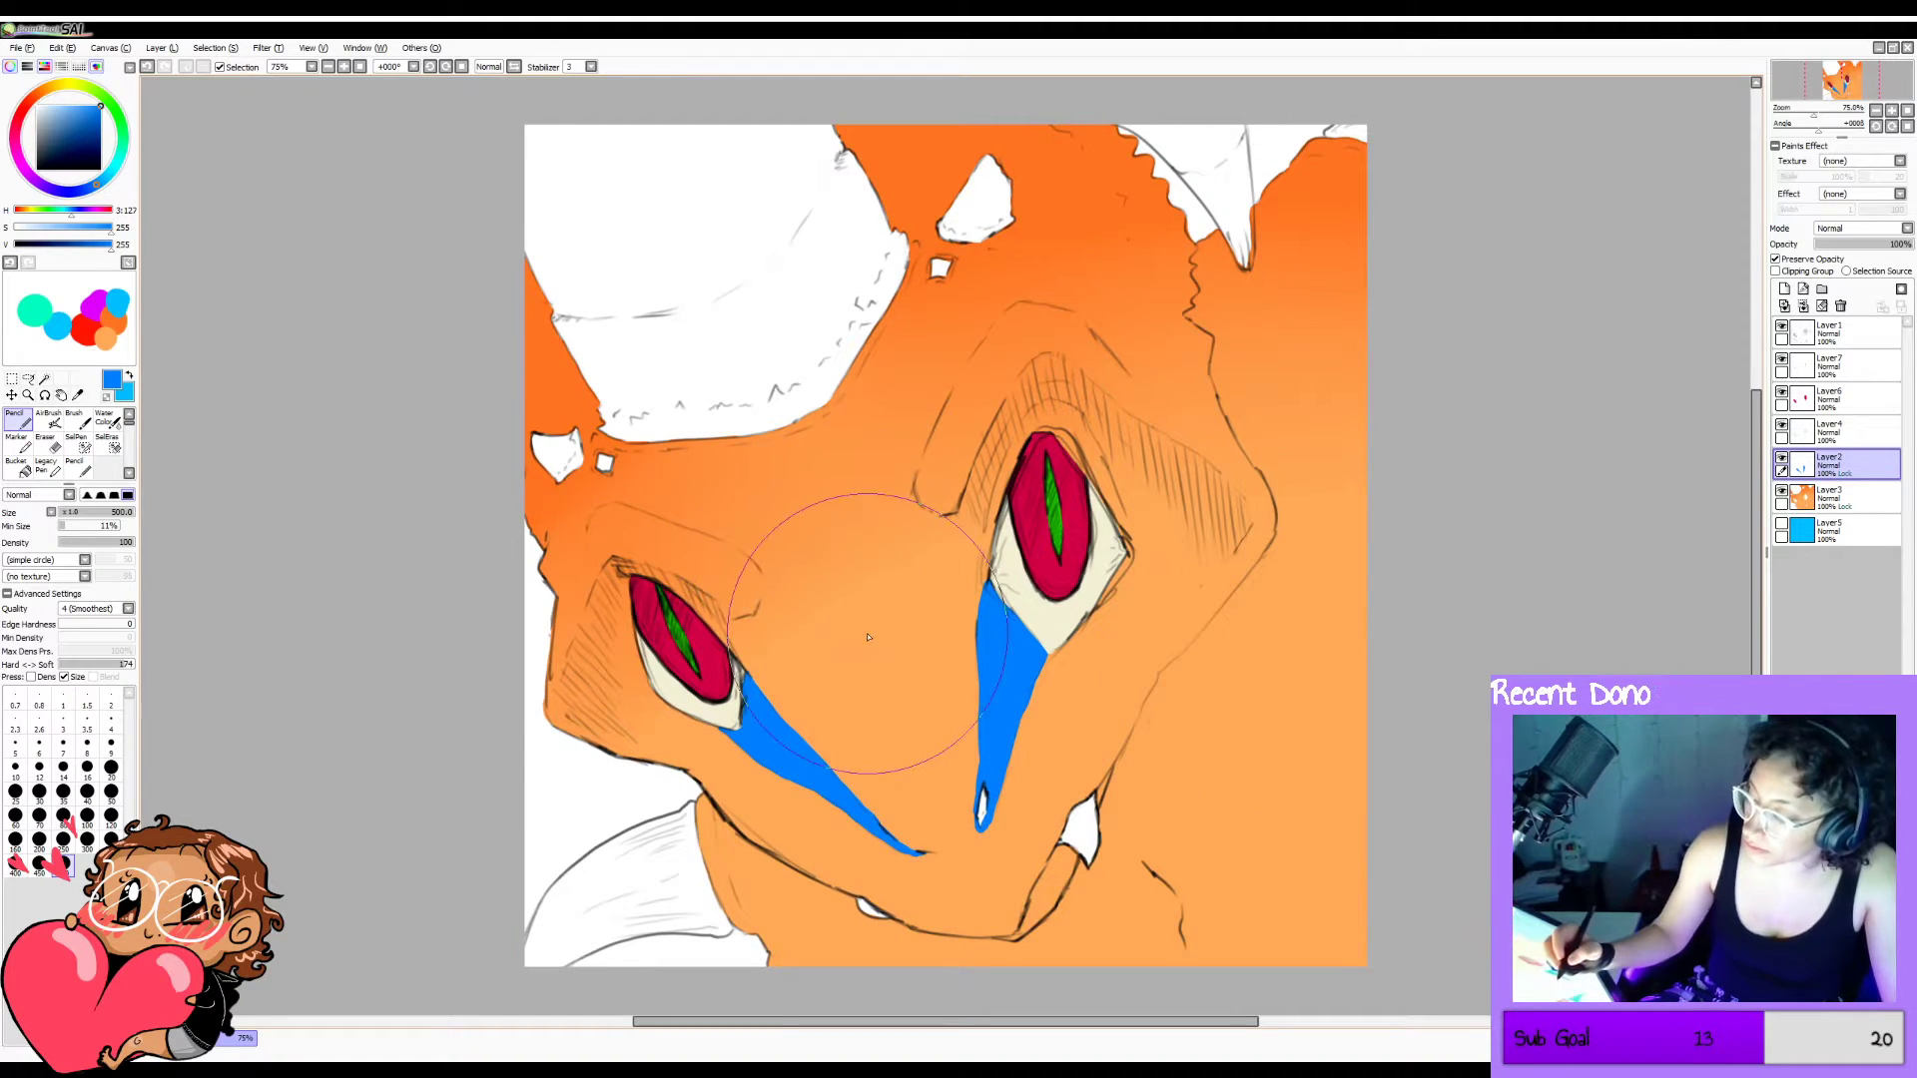
Choose a muted brick red, repaint both markings below the eyes with it and check the head mirrored.
right_click(831, 609)
click(65, 131)
mouse_move(33, 103)
mouse_down()
mouse_move(47, 110)
mouse_move(23, 112)
mouse_up()
click(71, 121)
mouse_move(715, 708)
mouse_down()
mouse_move(837, 777)
mouse_move(1076, 549)
mouse_up()
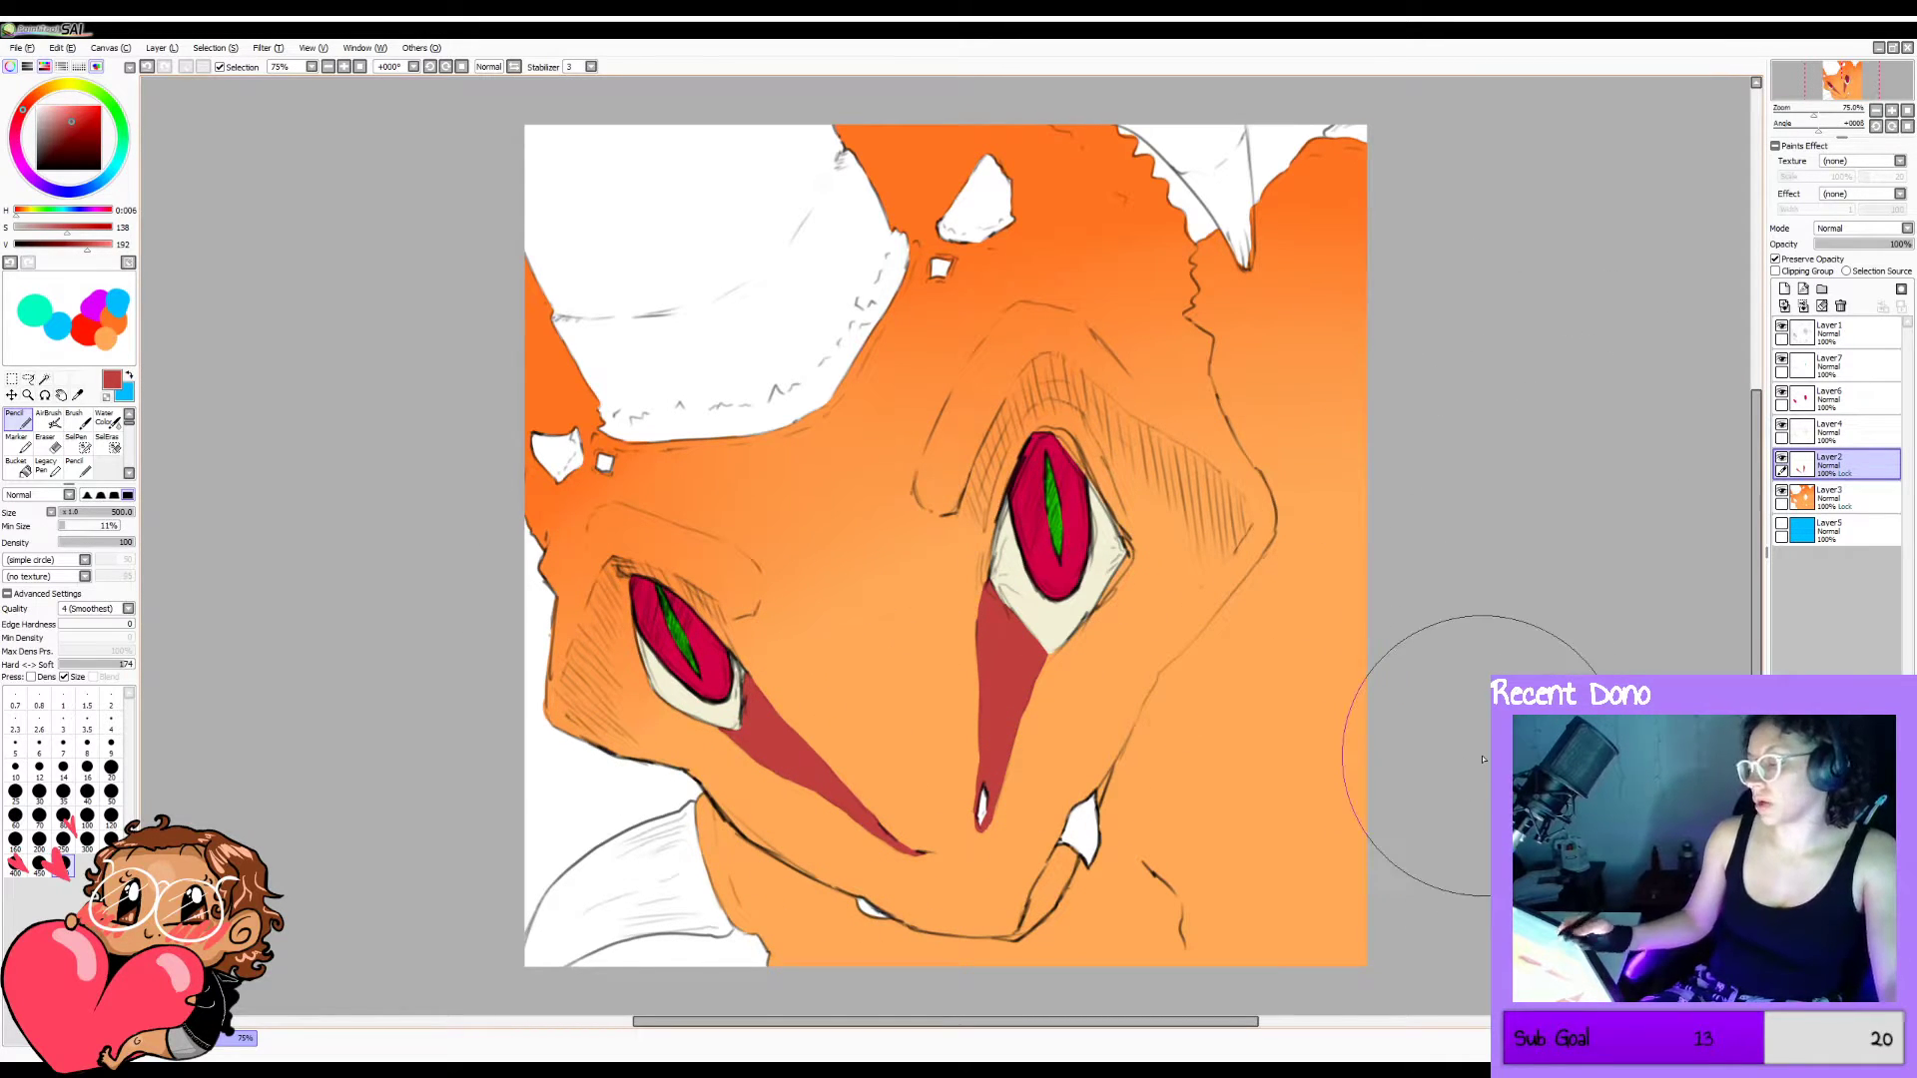
key(h)
key(h)
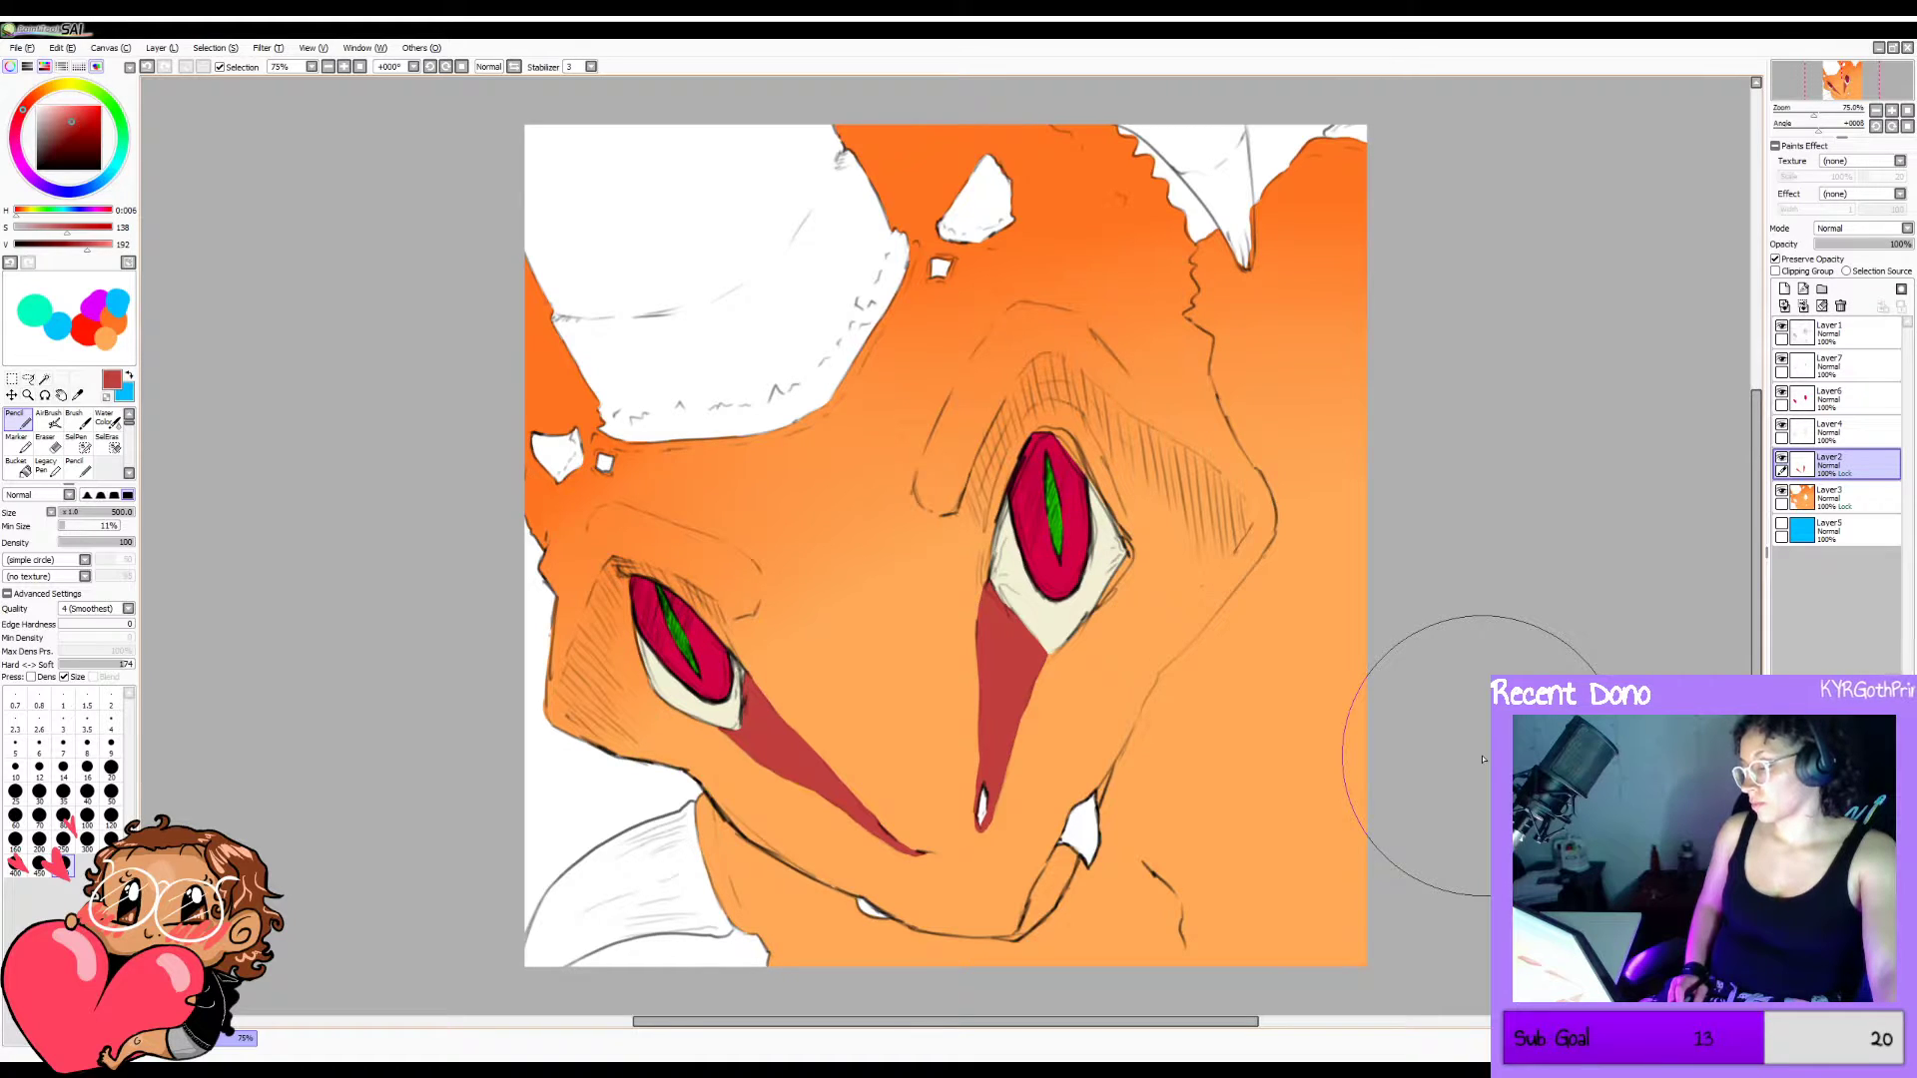
Compare the recoloured head in mirrored and normal view and check the uncoloured areas against the blue background layer.
key(h)
key(h)
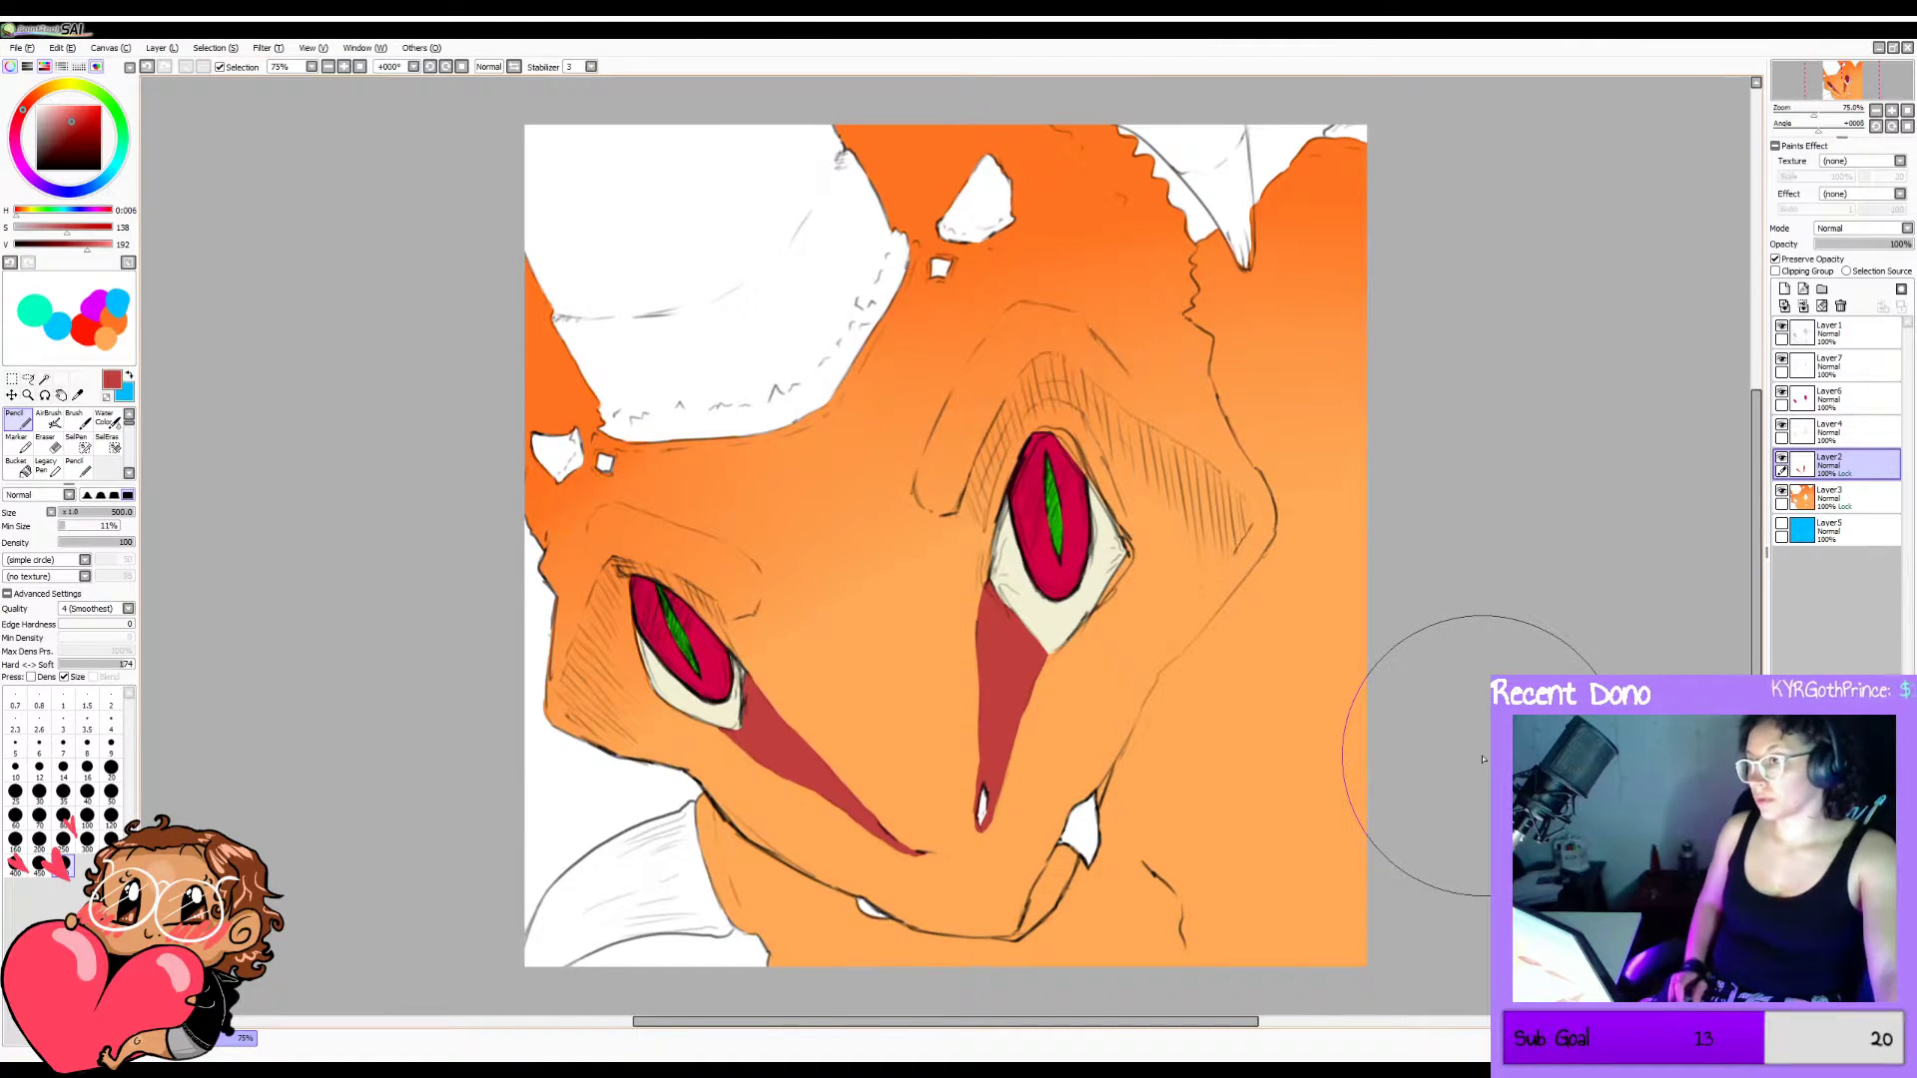
key(h)
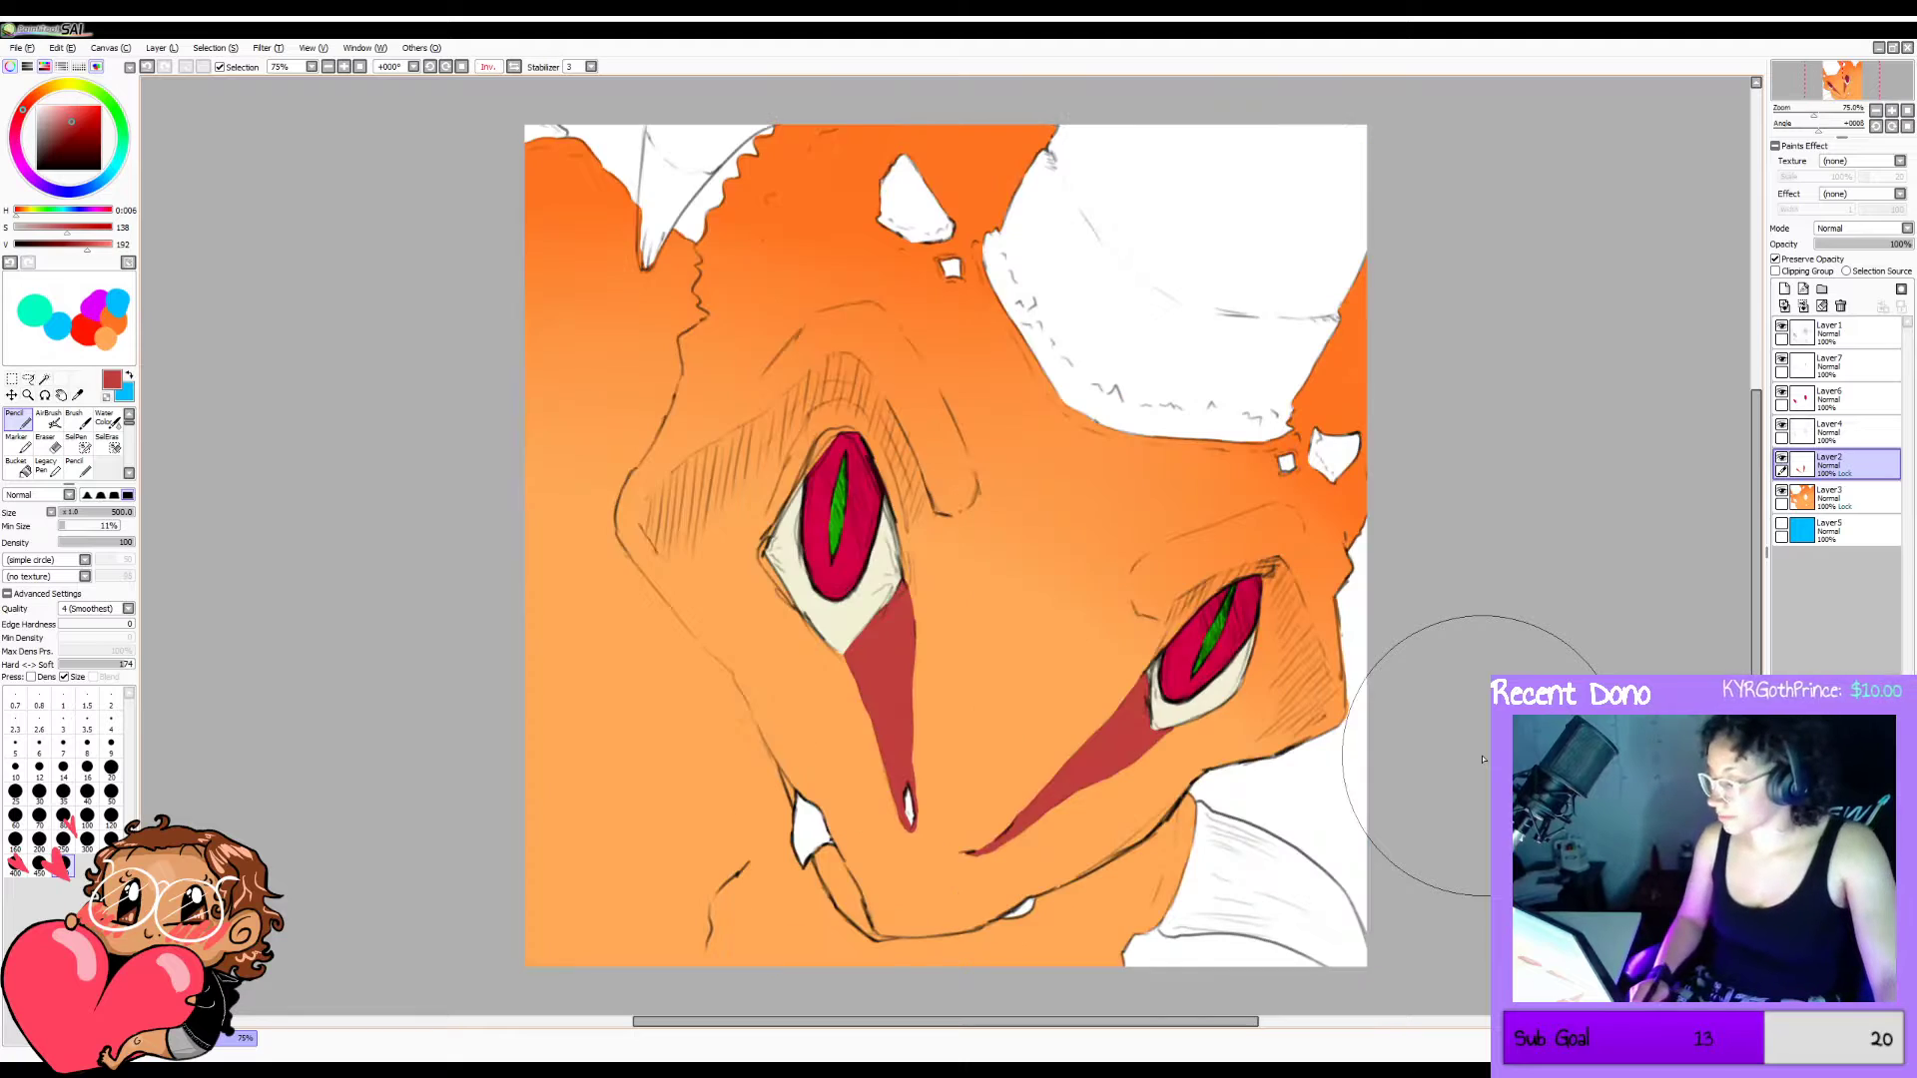
key(h)
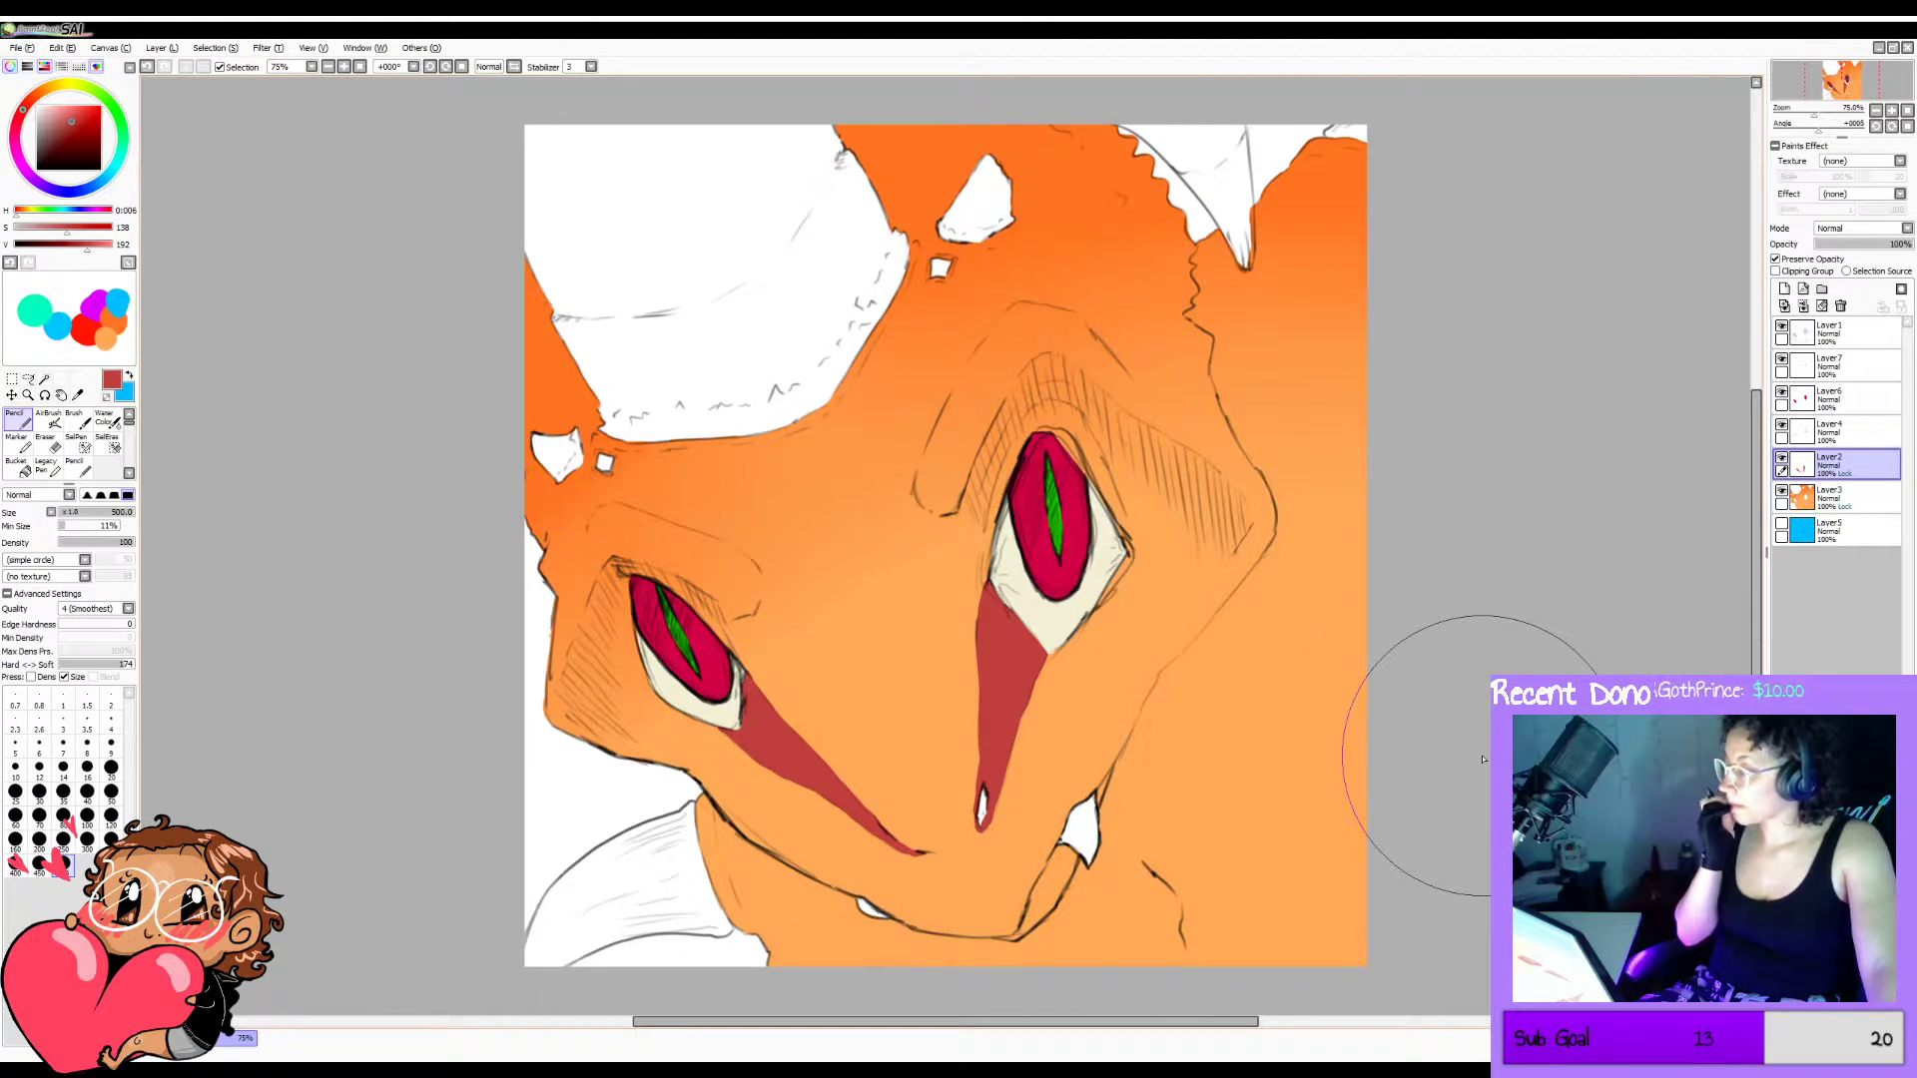
key(h)
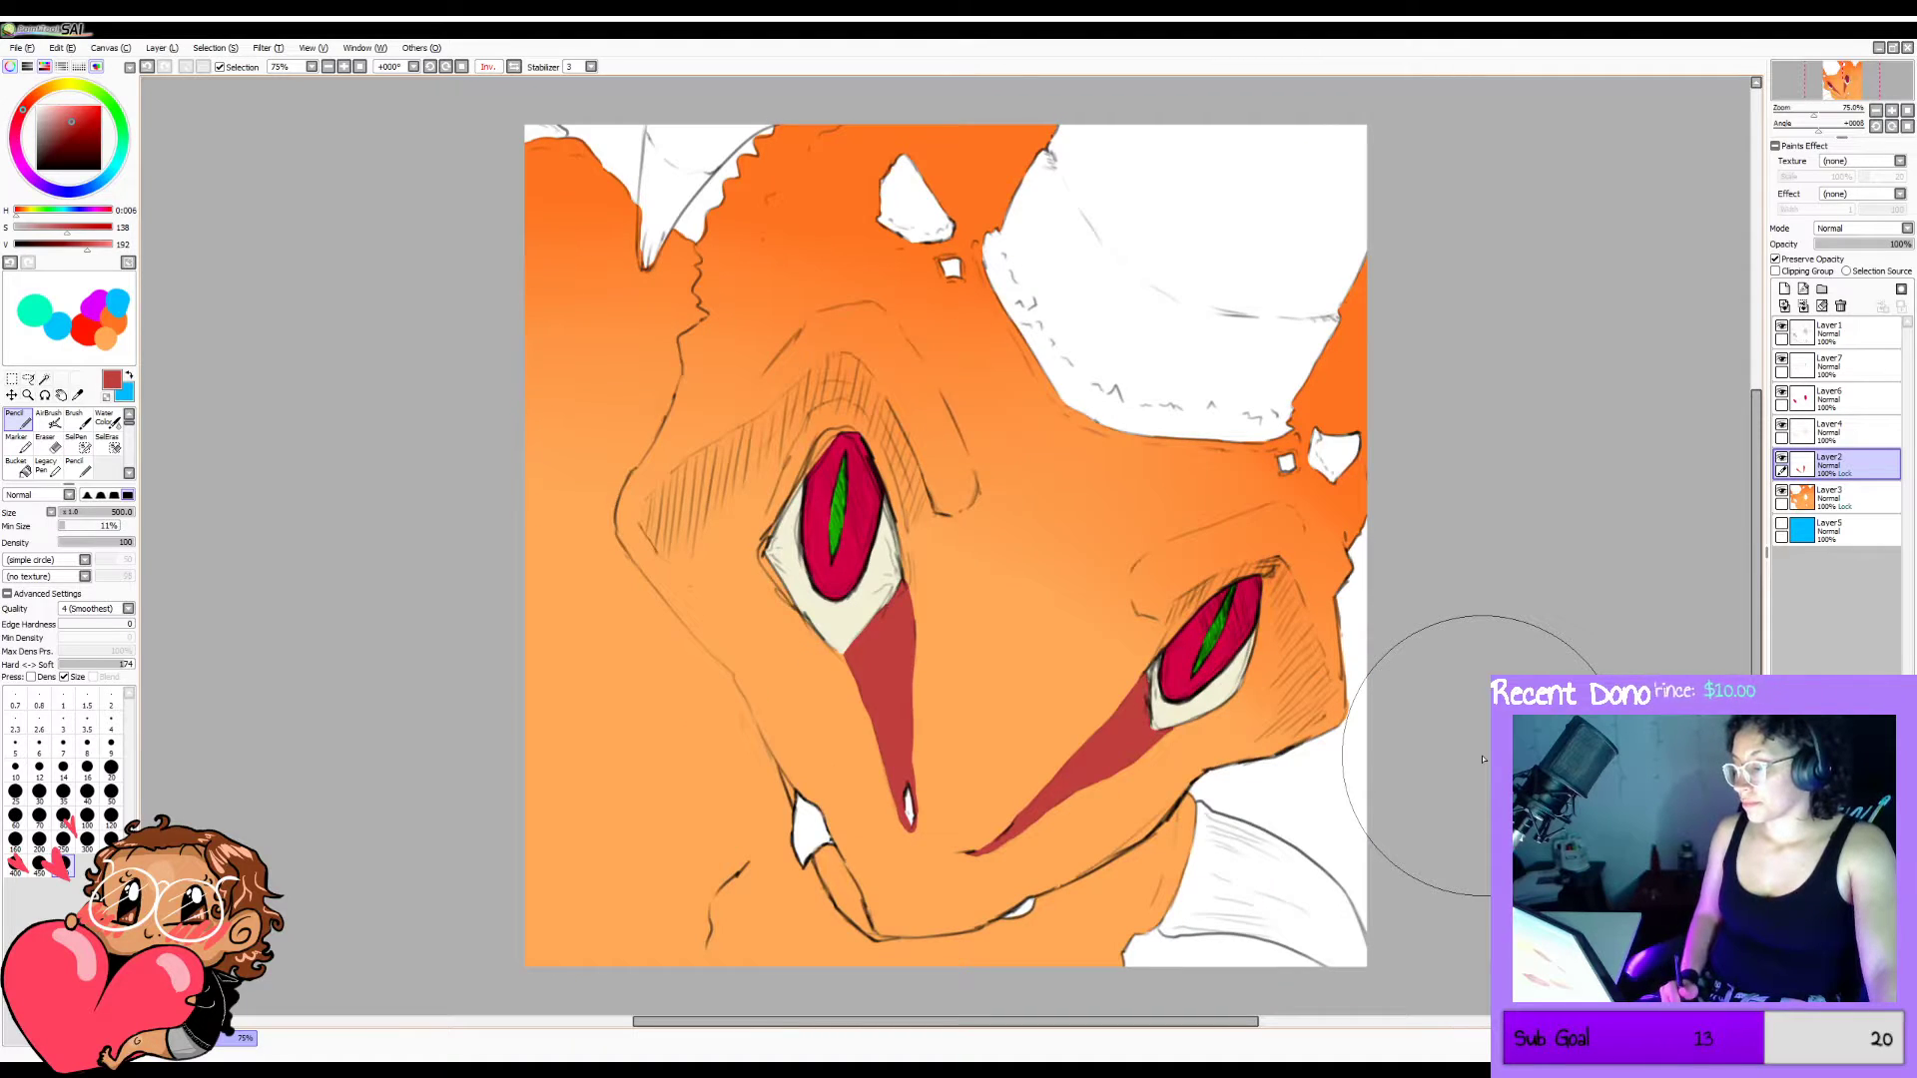
key(h)
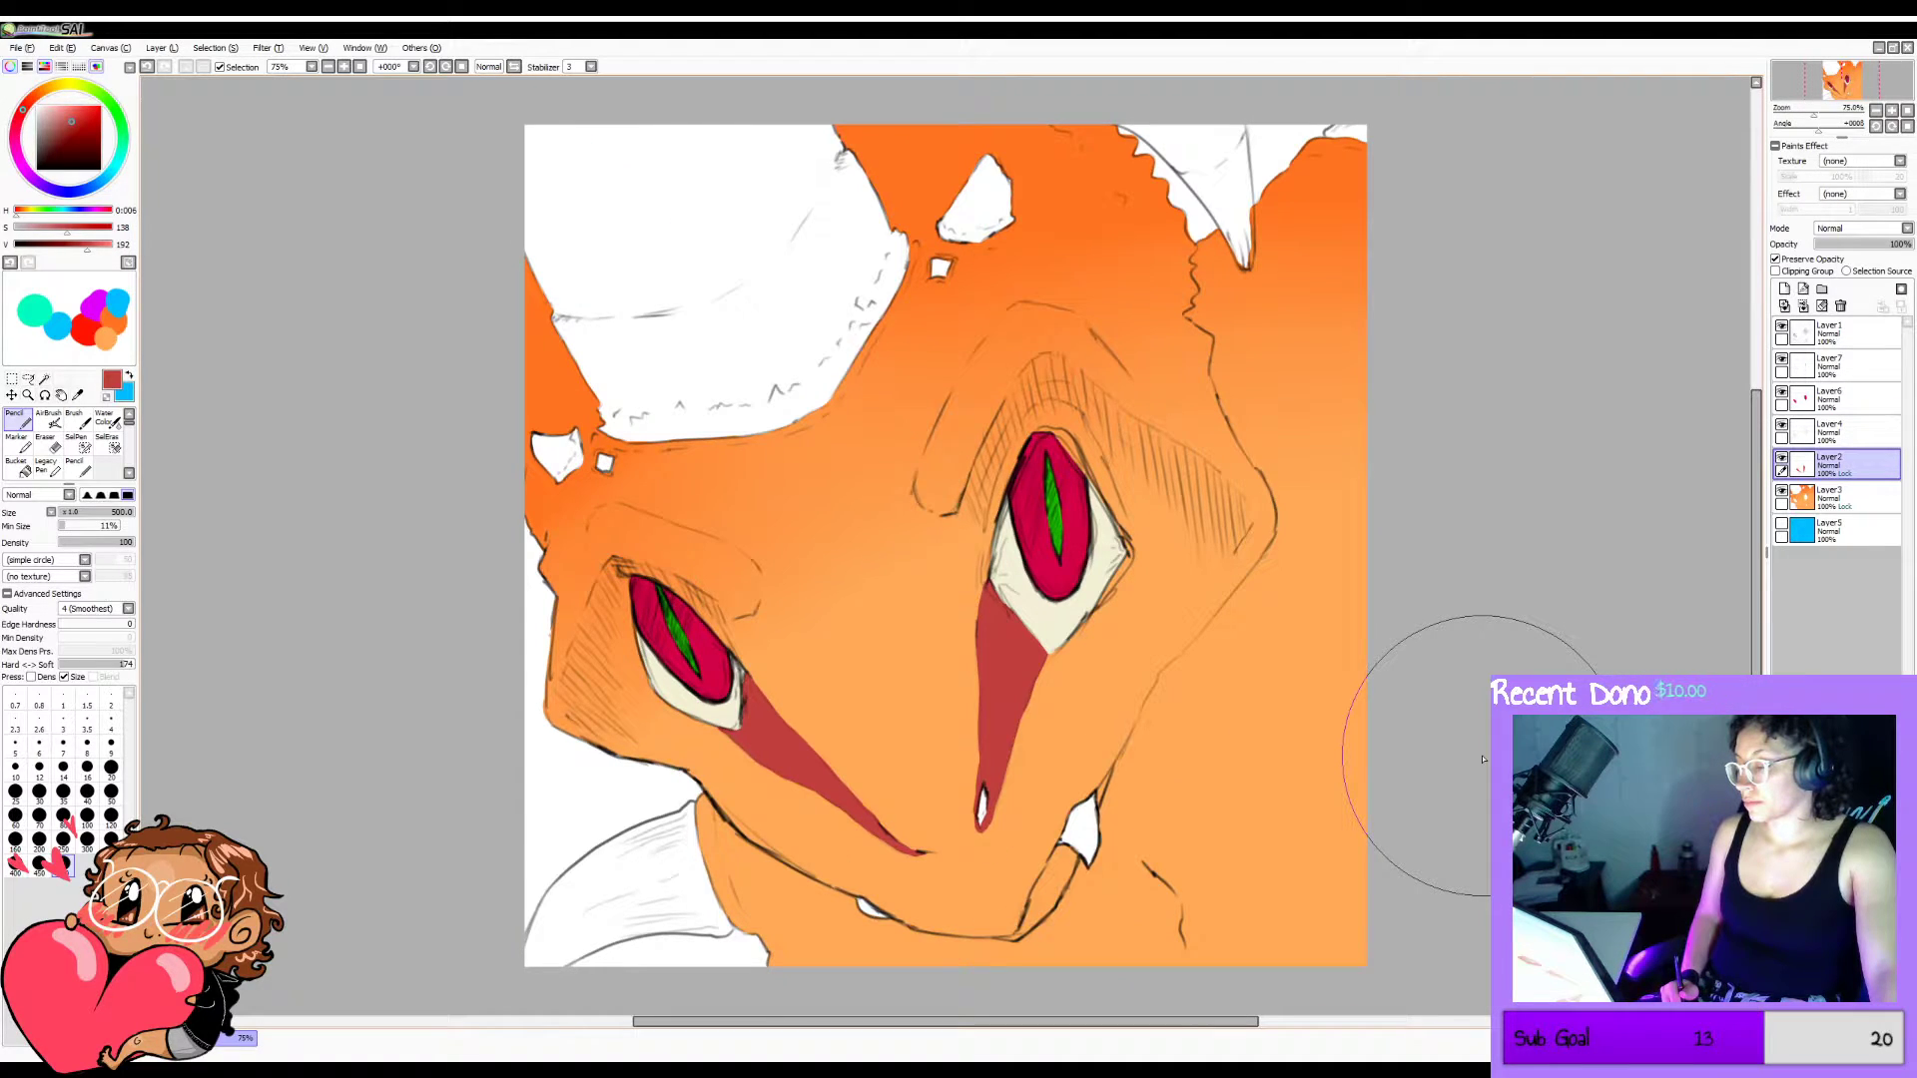
key(h)
key(h)
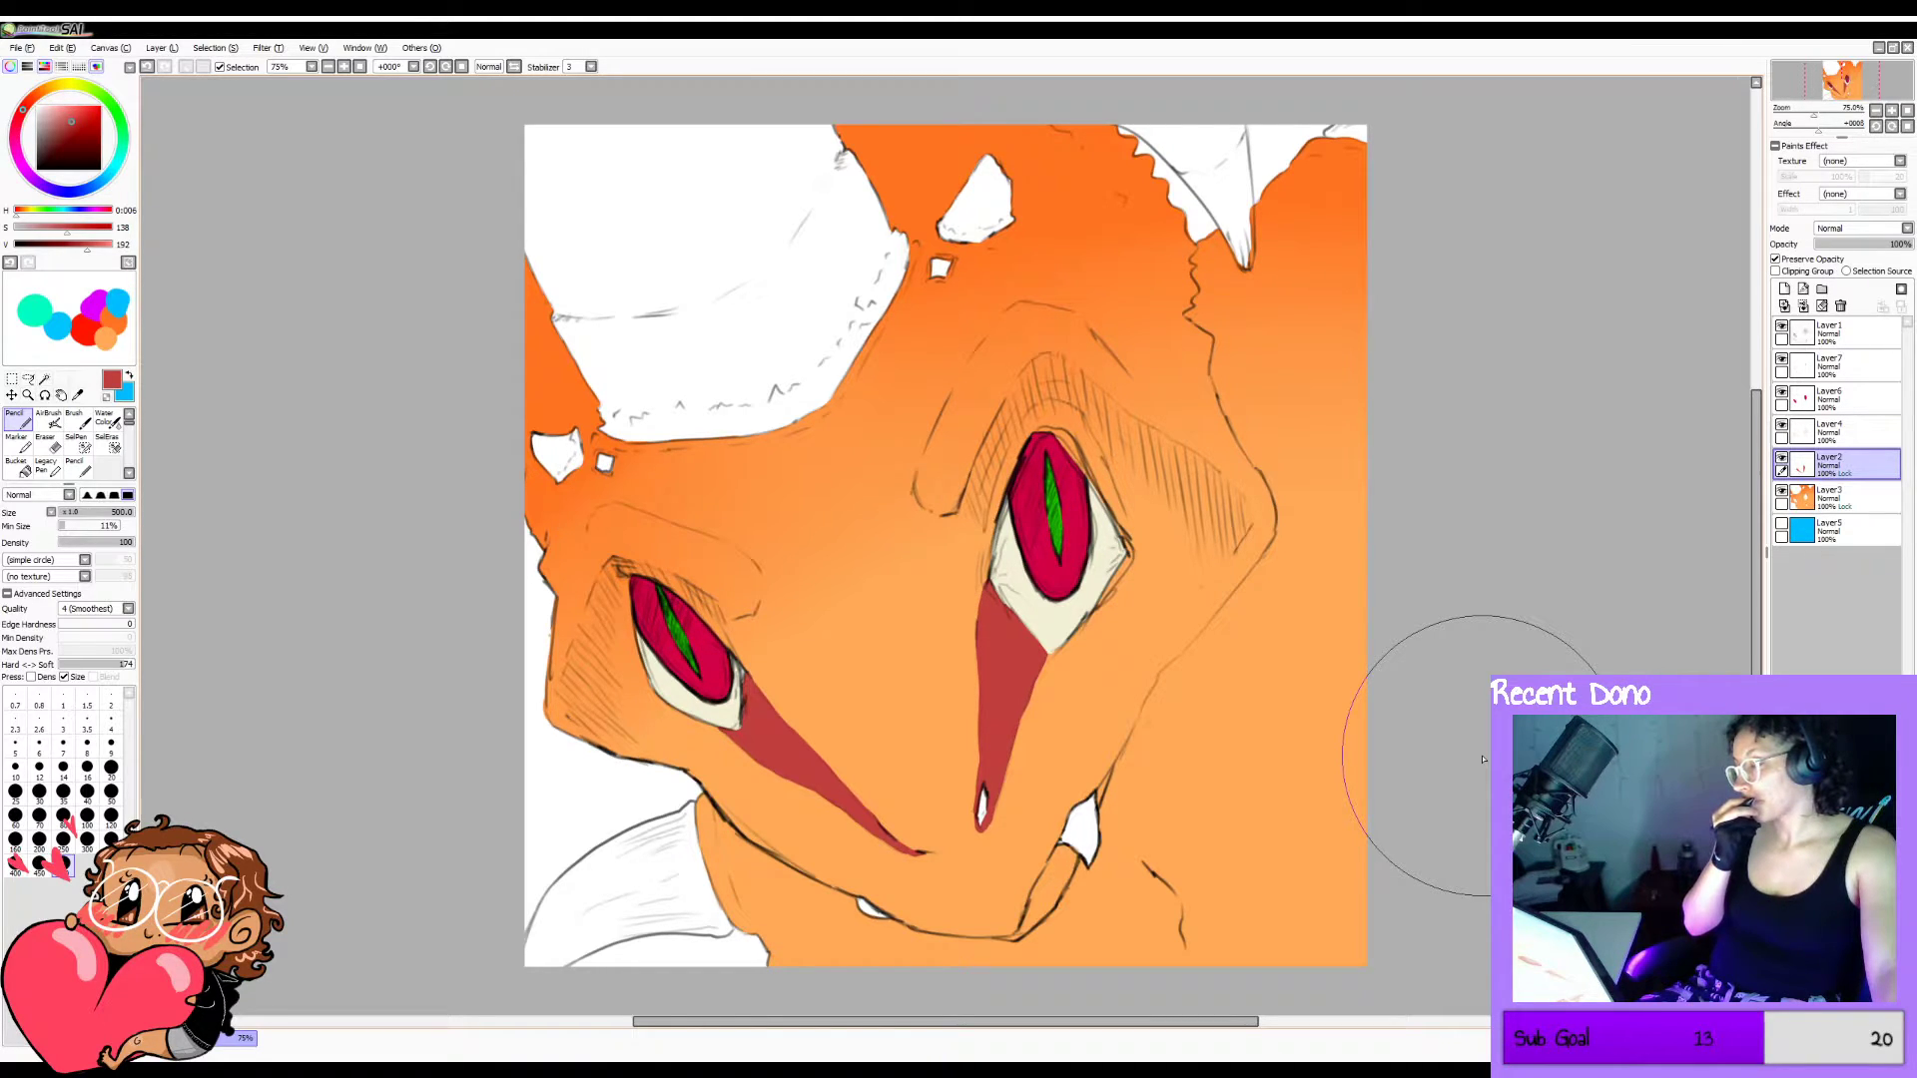
click(1781, 526)
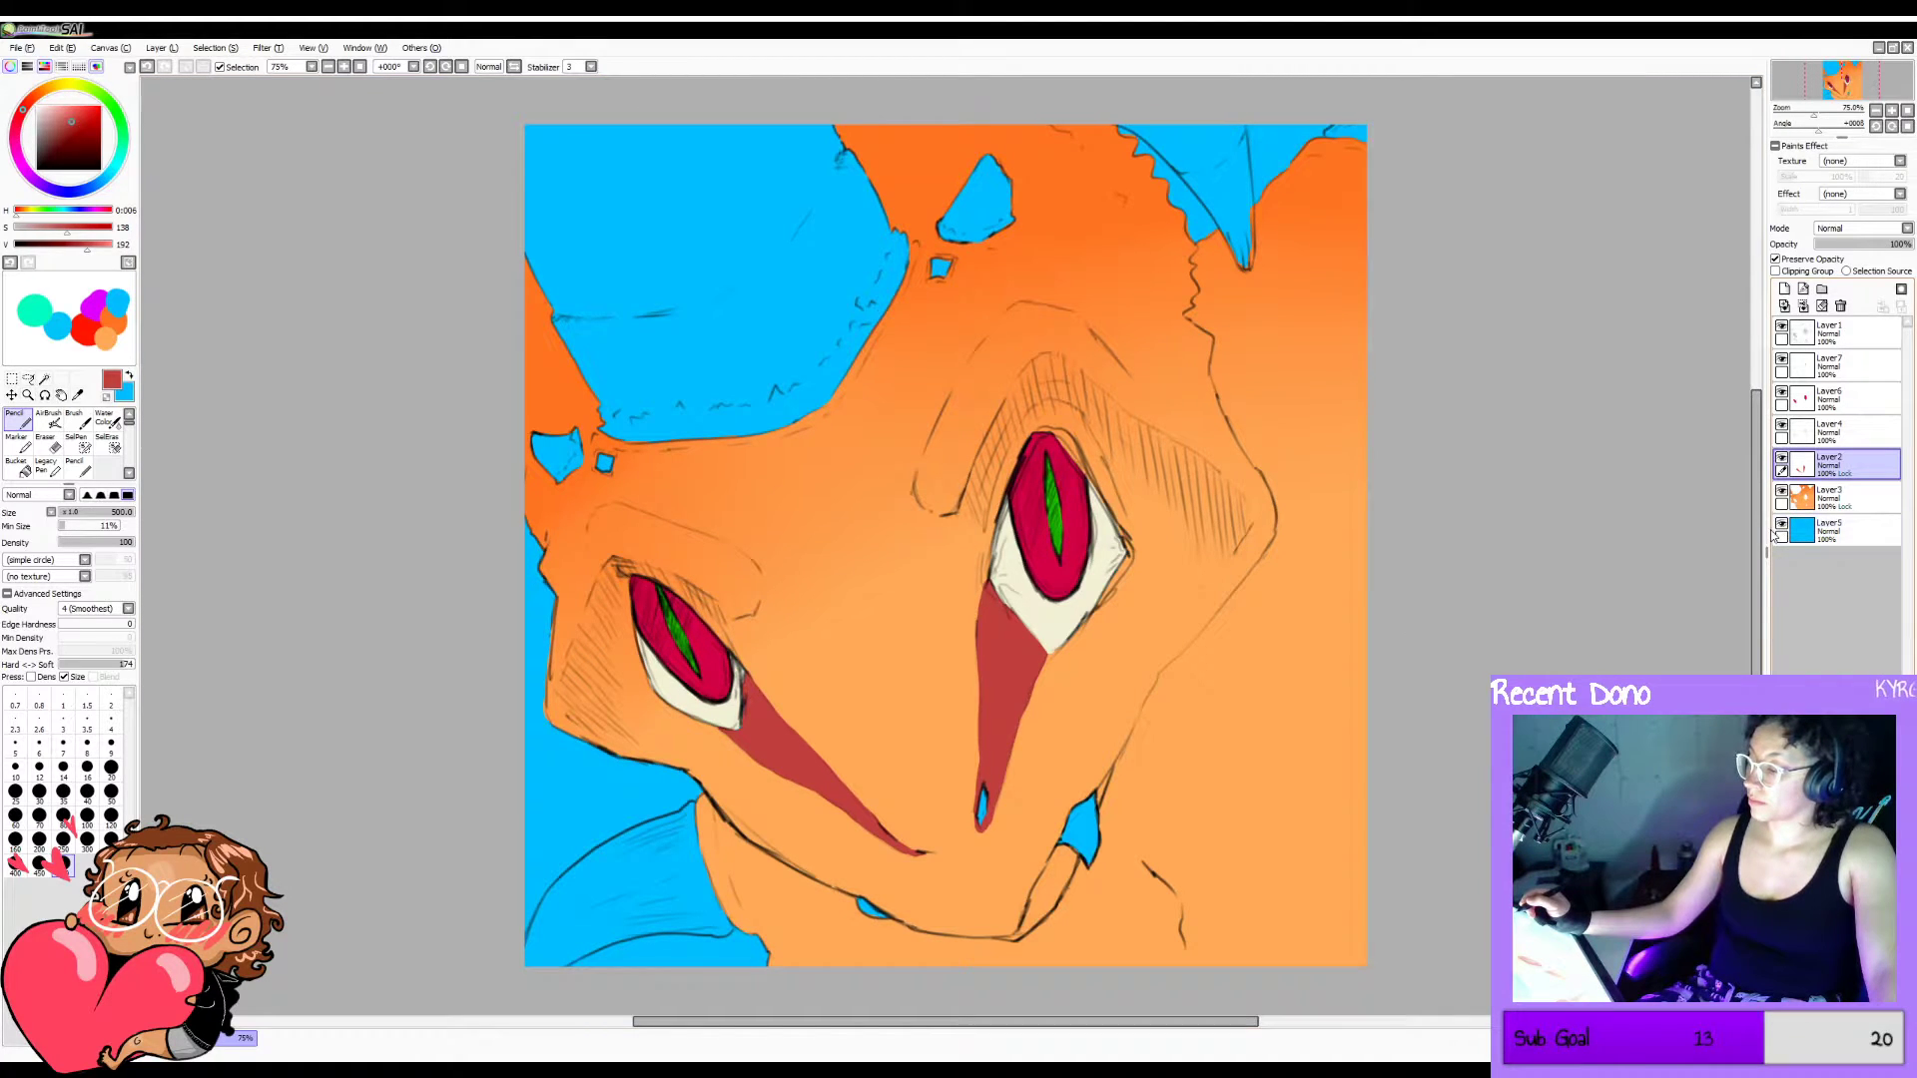
click(1782, 526)
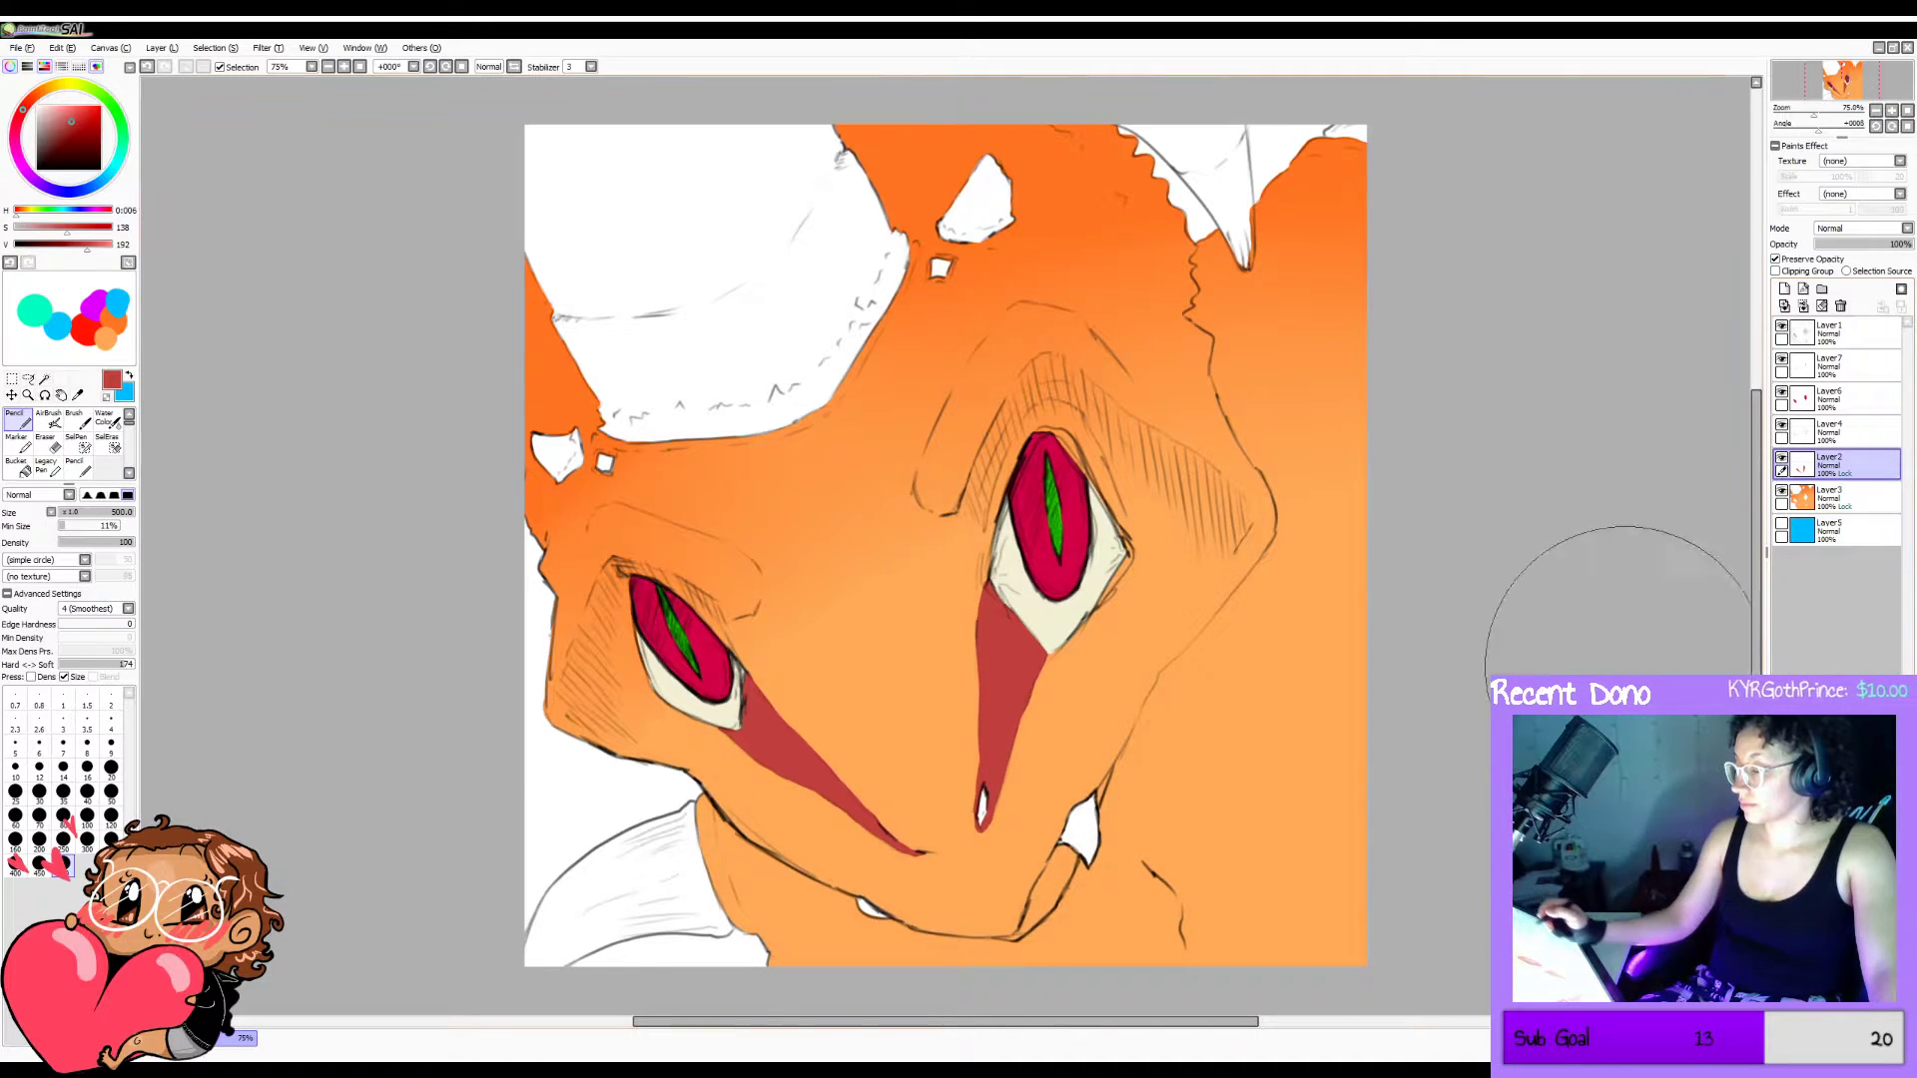
Add a layer above Layer7, choose a greyish brown as the drawing colour and undo the layer's creation.
click(1847, 365)
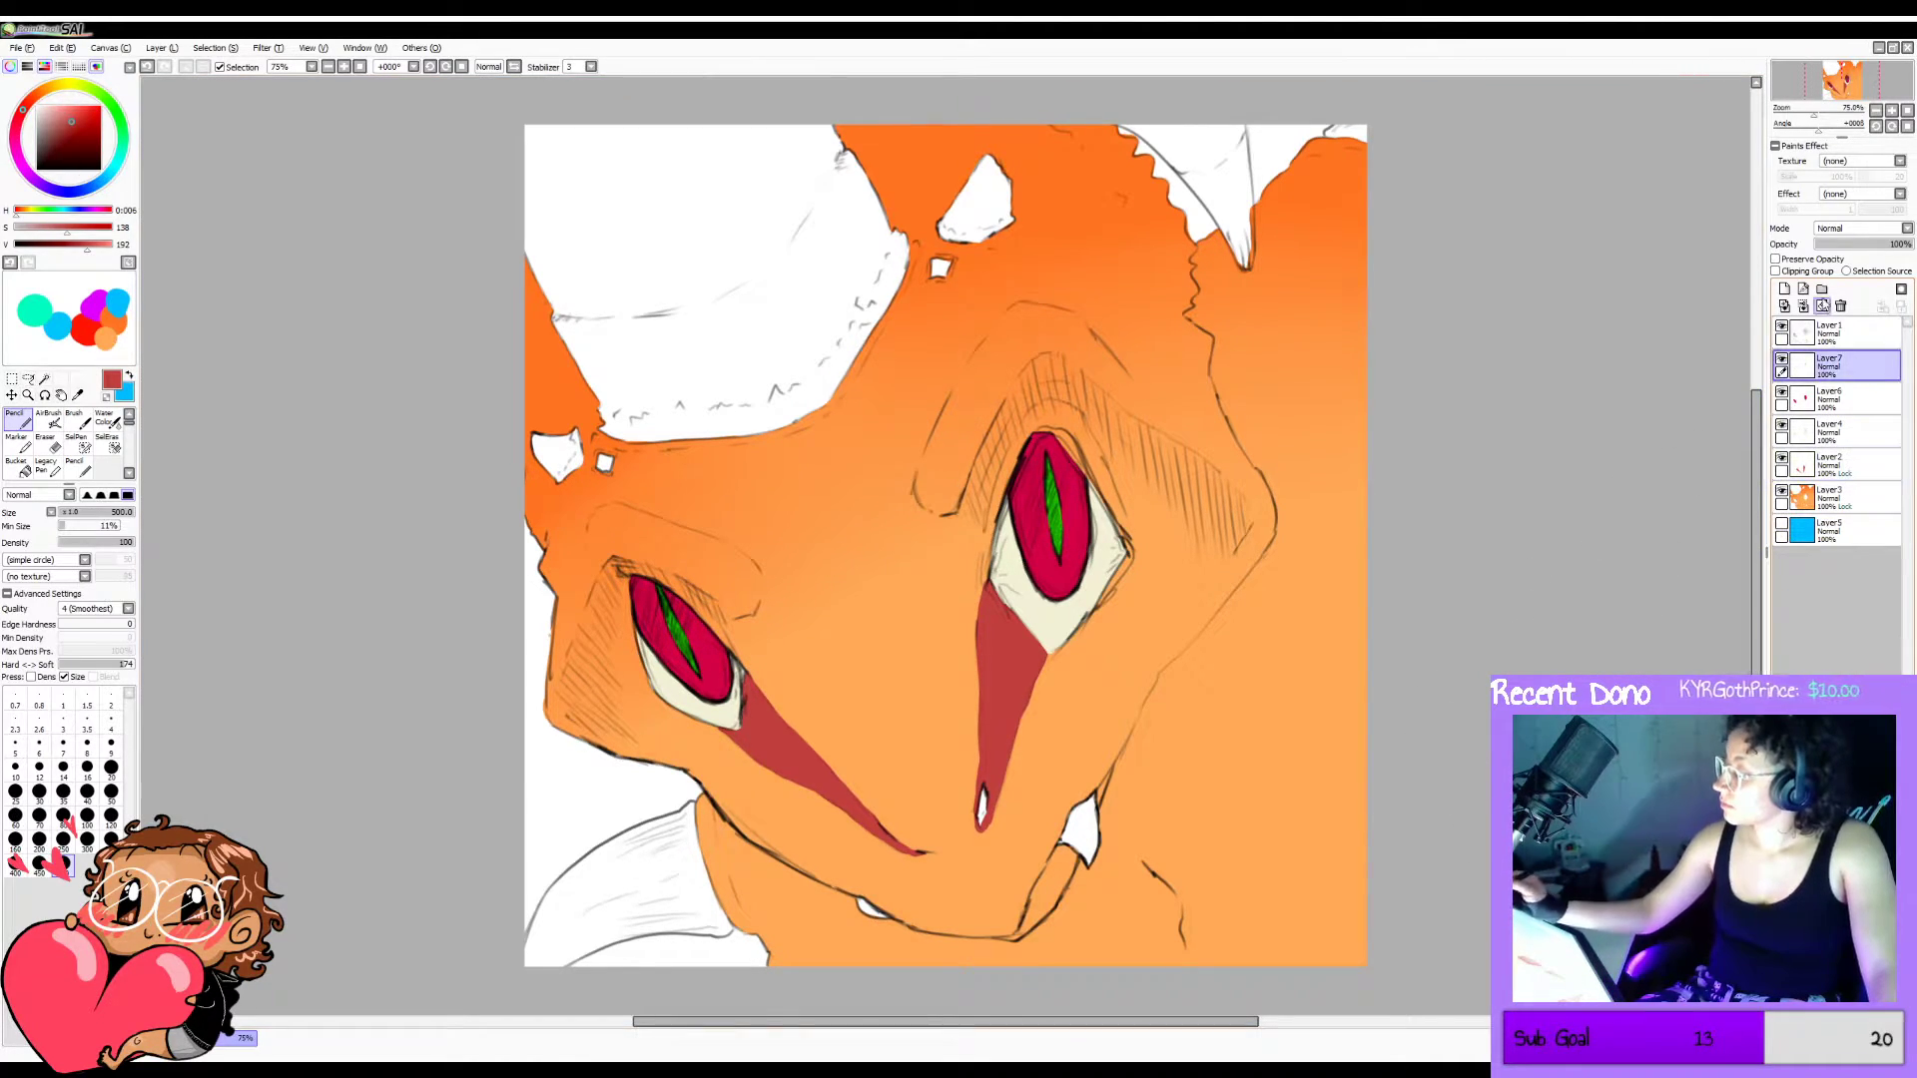
click(1784, 288)
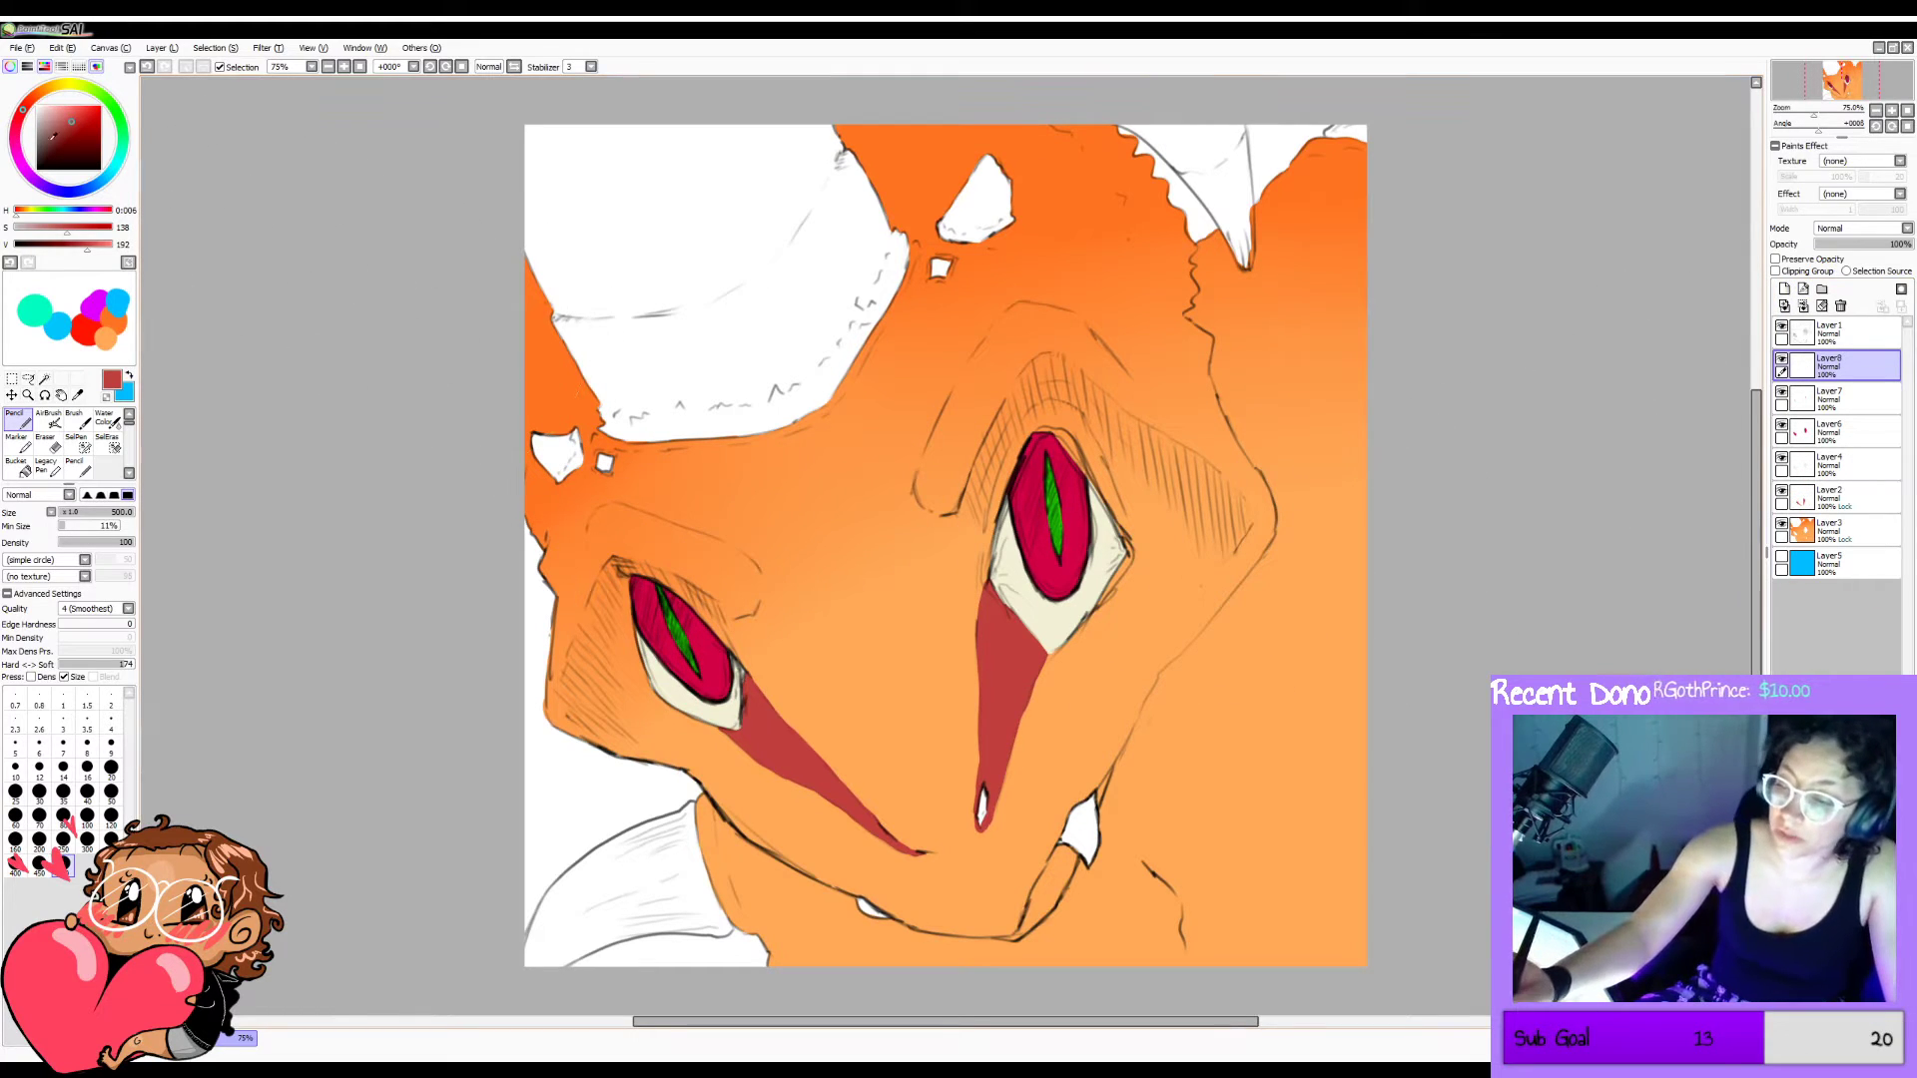
click(50, 127)
click(55, 88)
drag(56, 88, 46, 90)
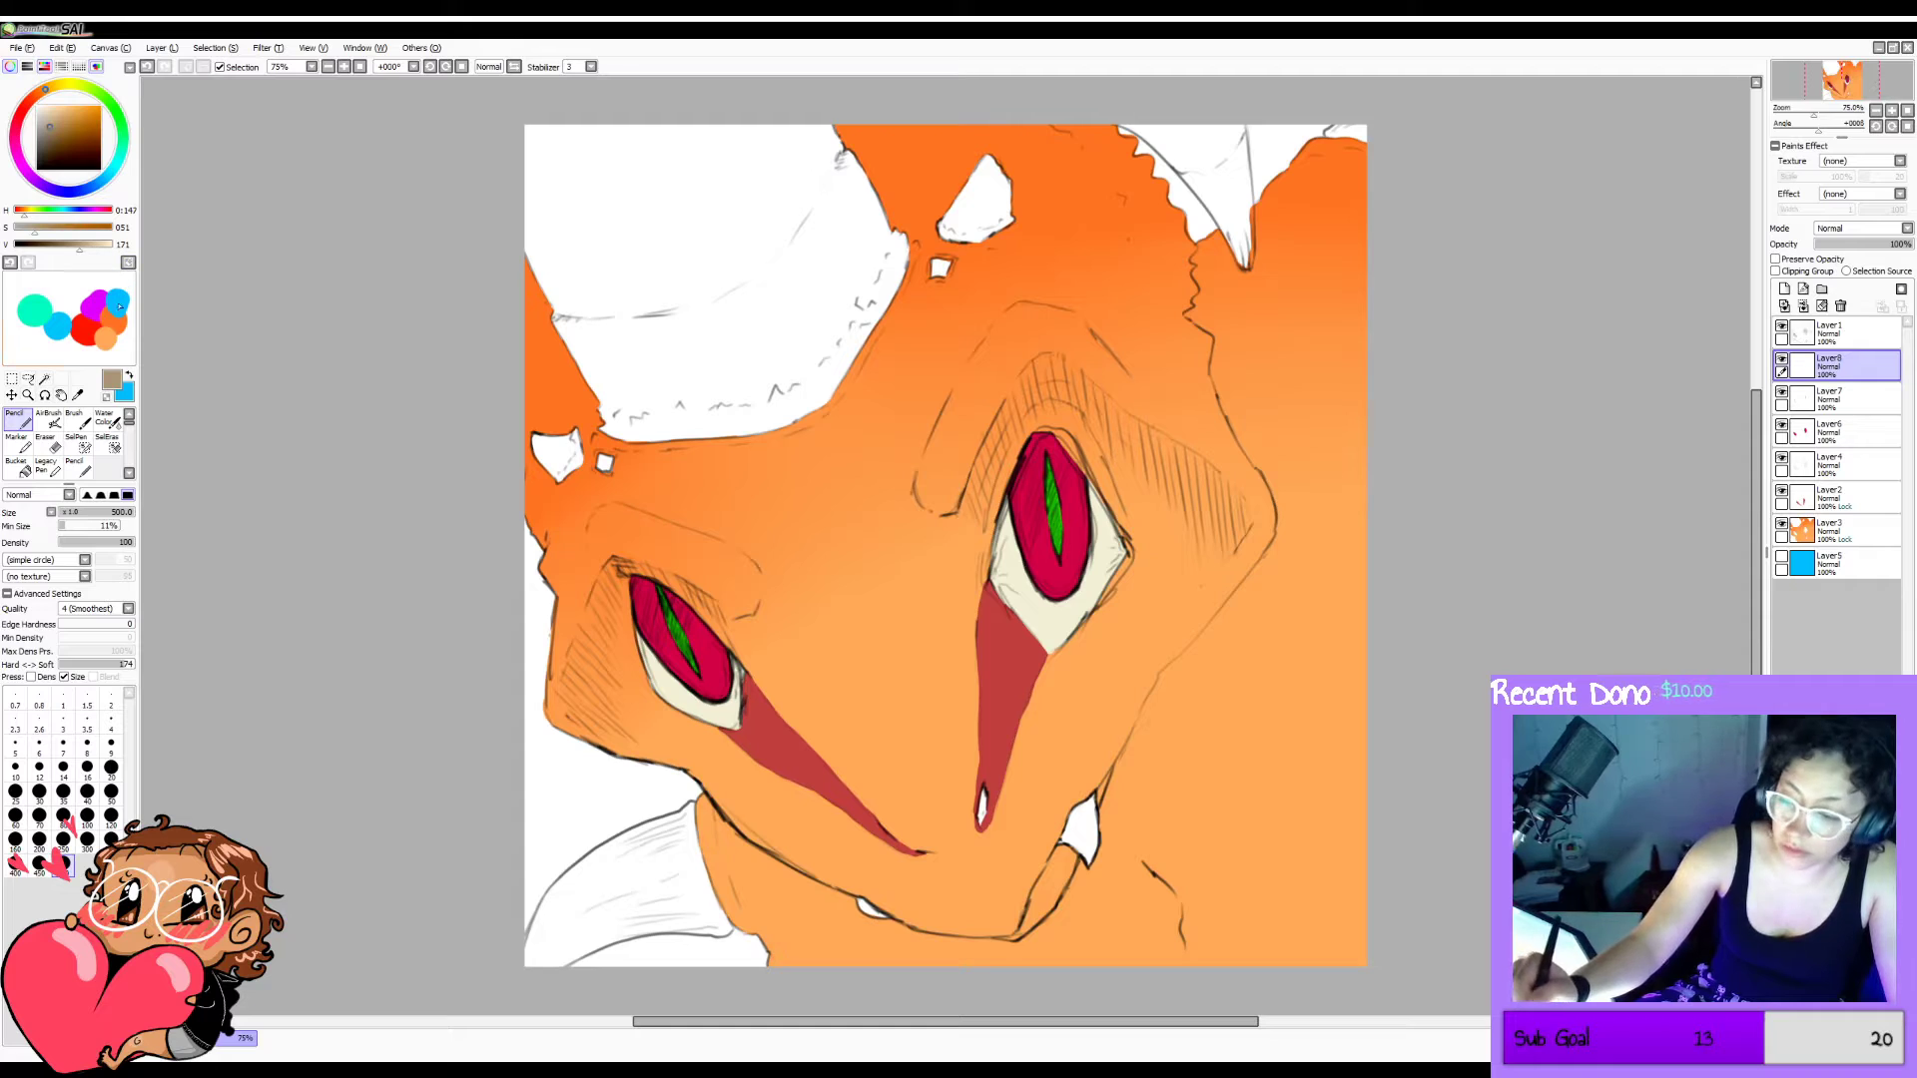
key(ctrl+z)
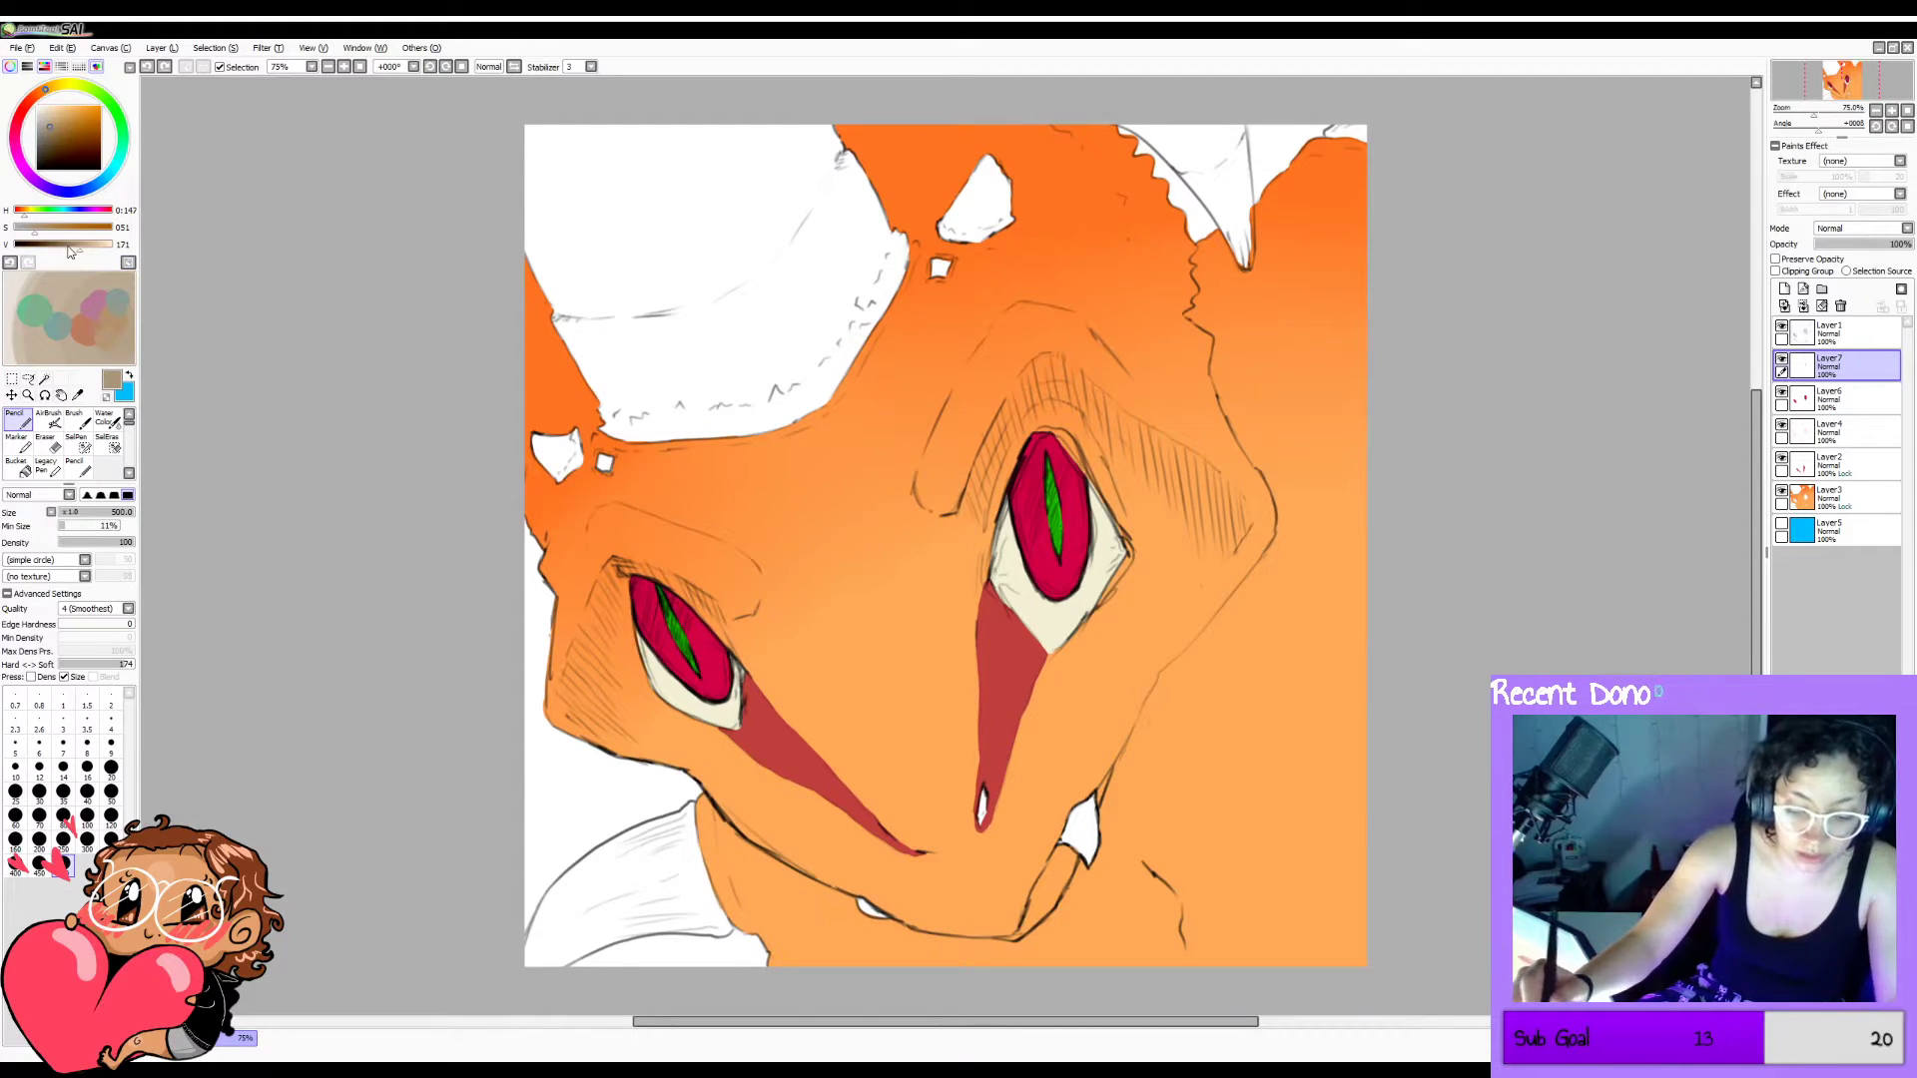
Set the Pencil size to 35, refine the colour to a warmer brown with saturation 96 and swatch it on the scratchpad.
click(62, 792)
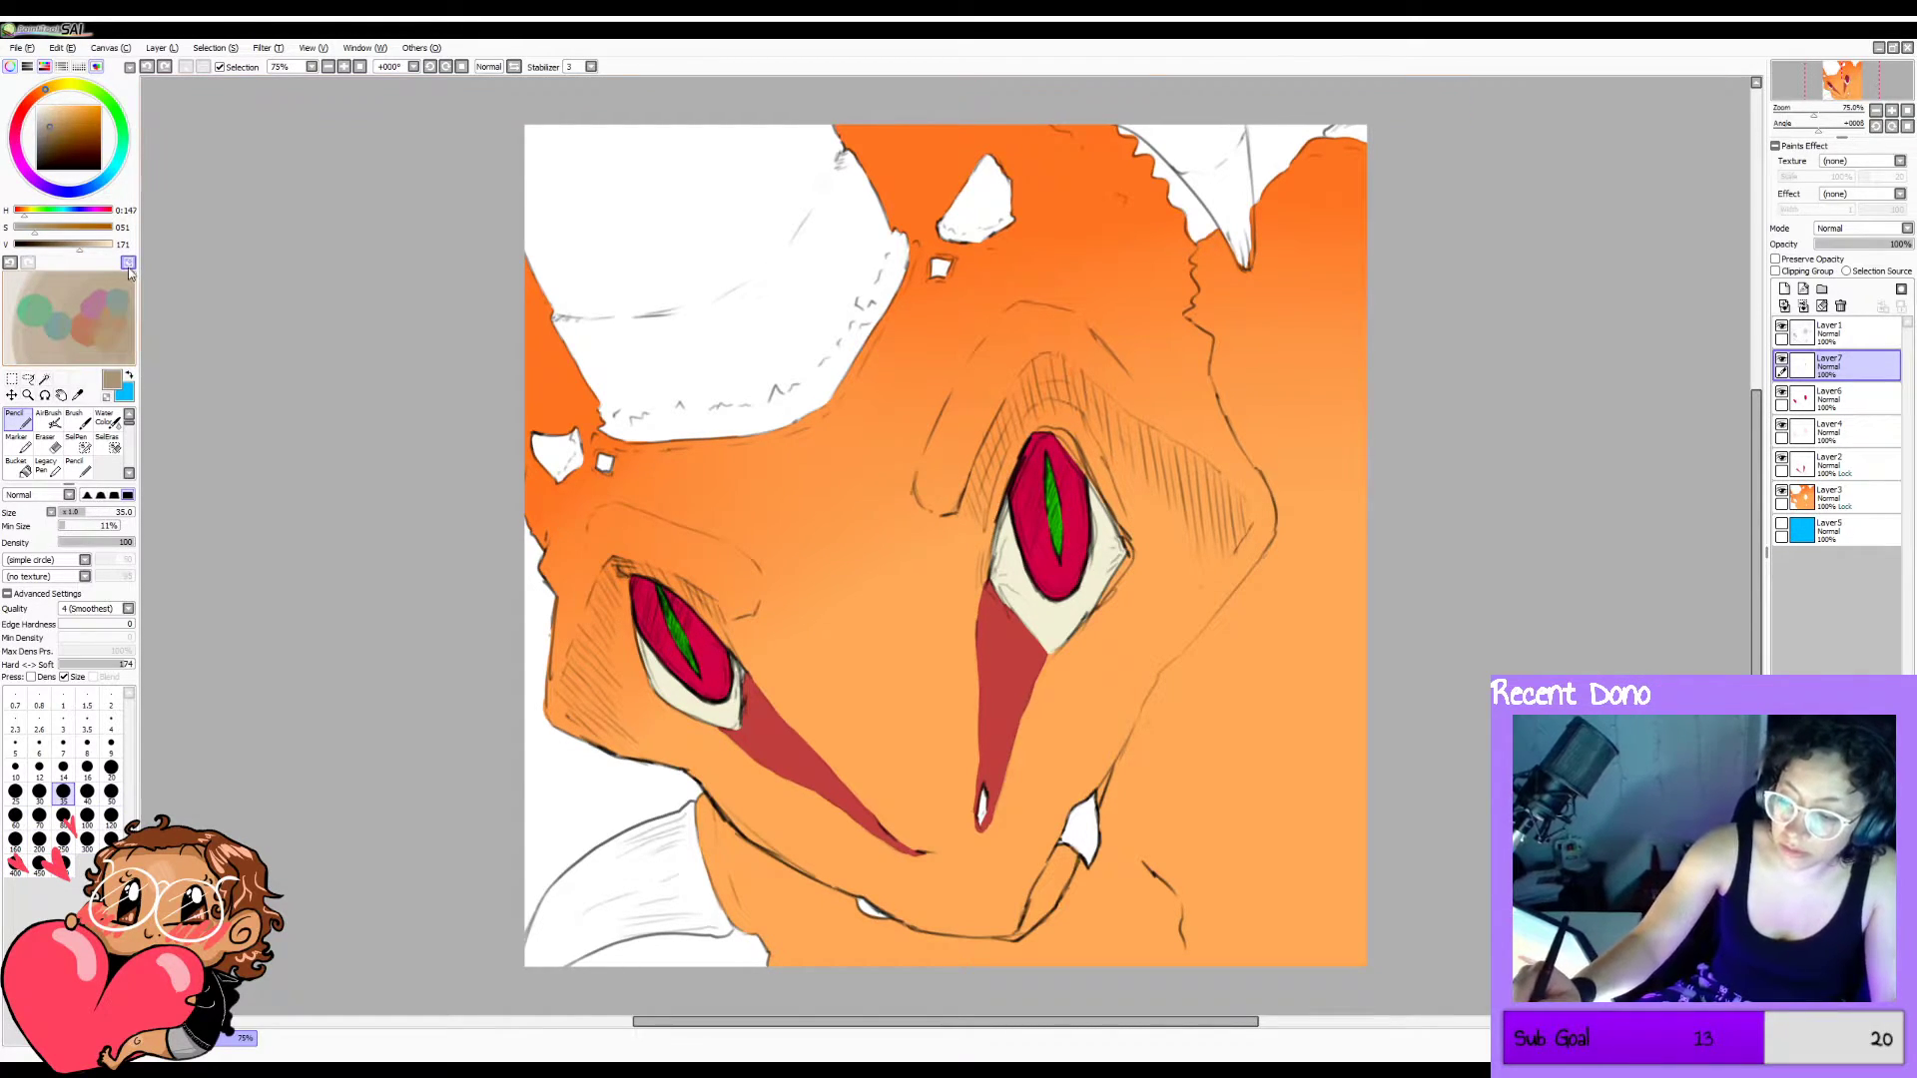
click(11, 264)
click(114, 340)
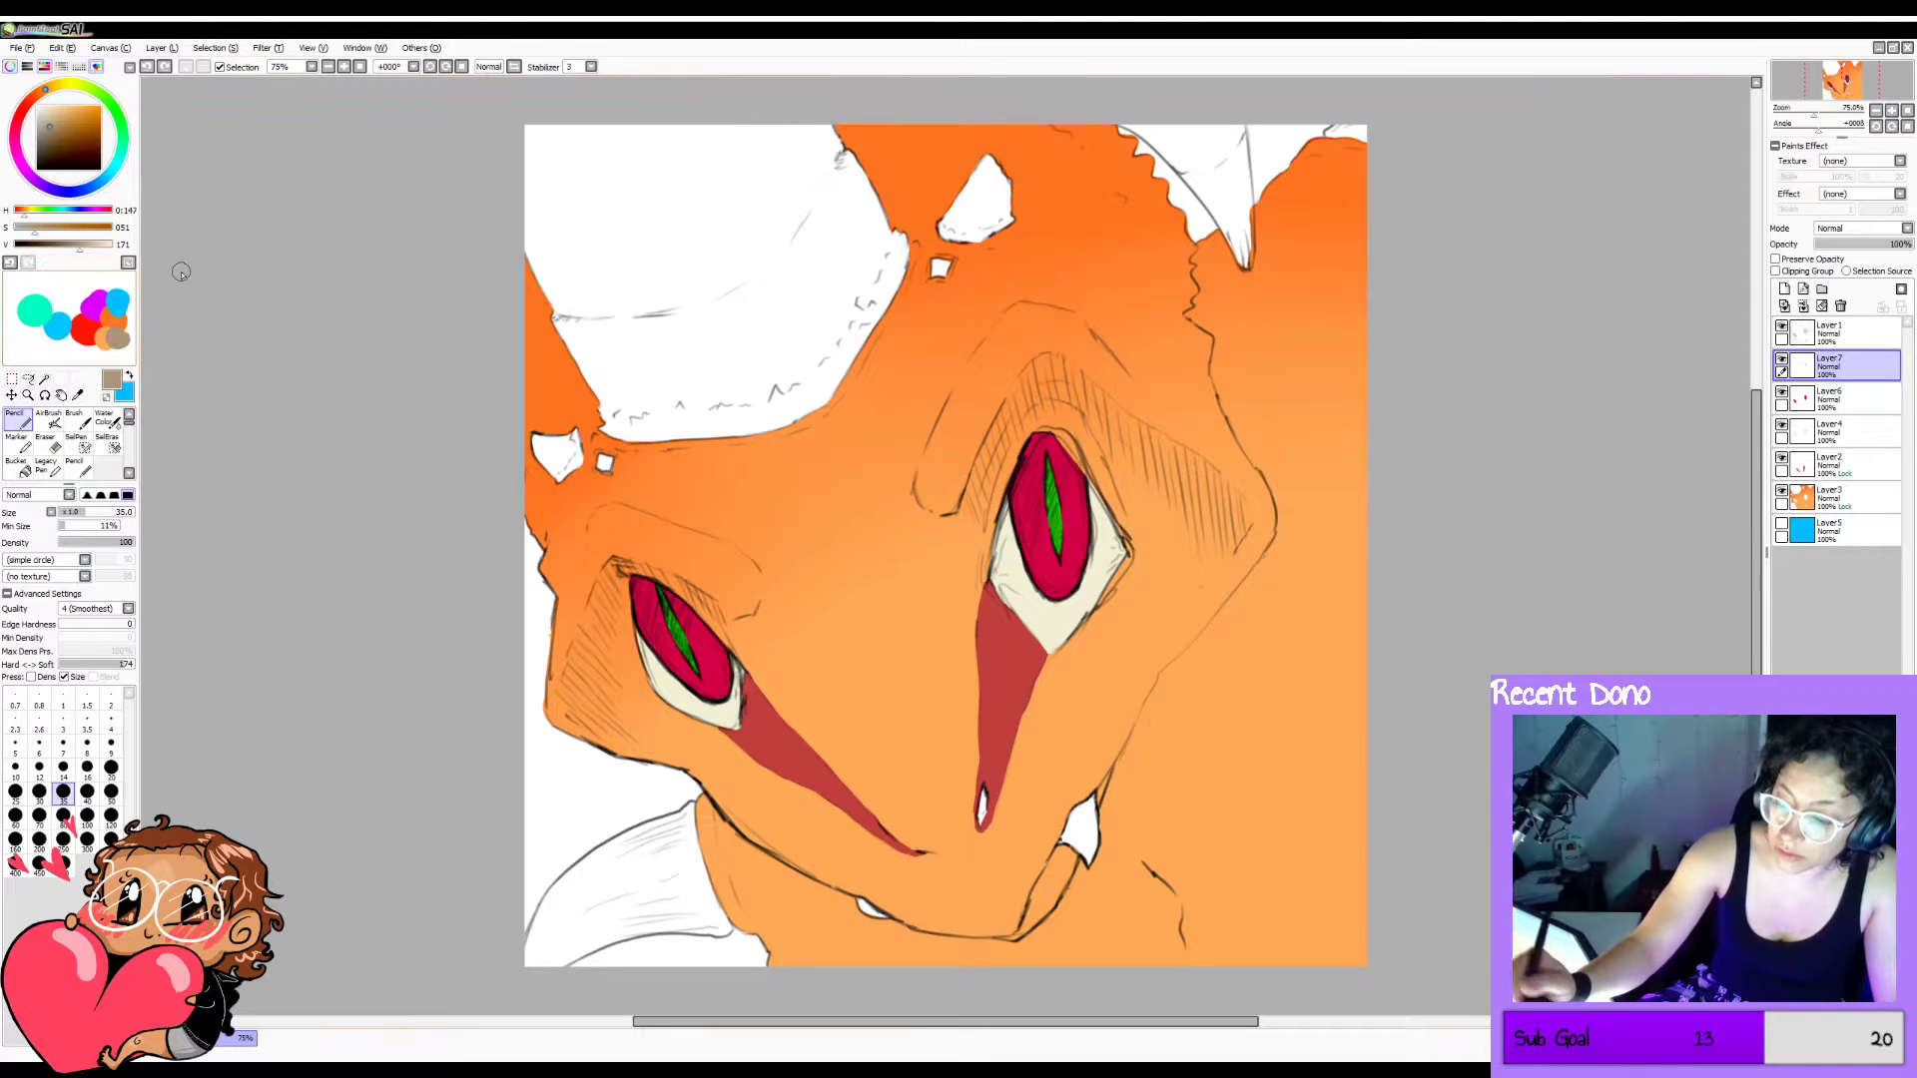
drag(45, 92, 39, 94)
click(118, 334)
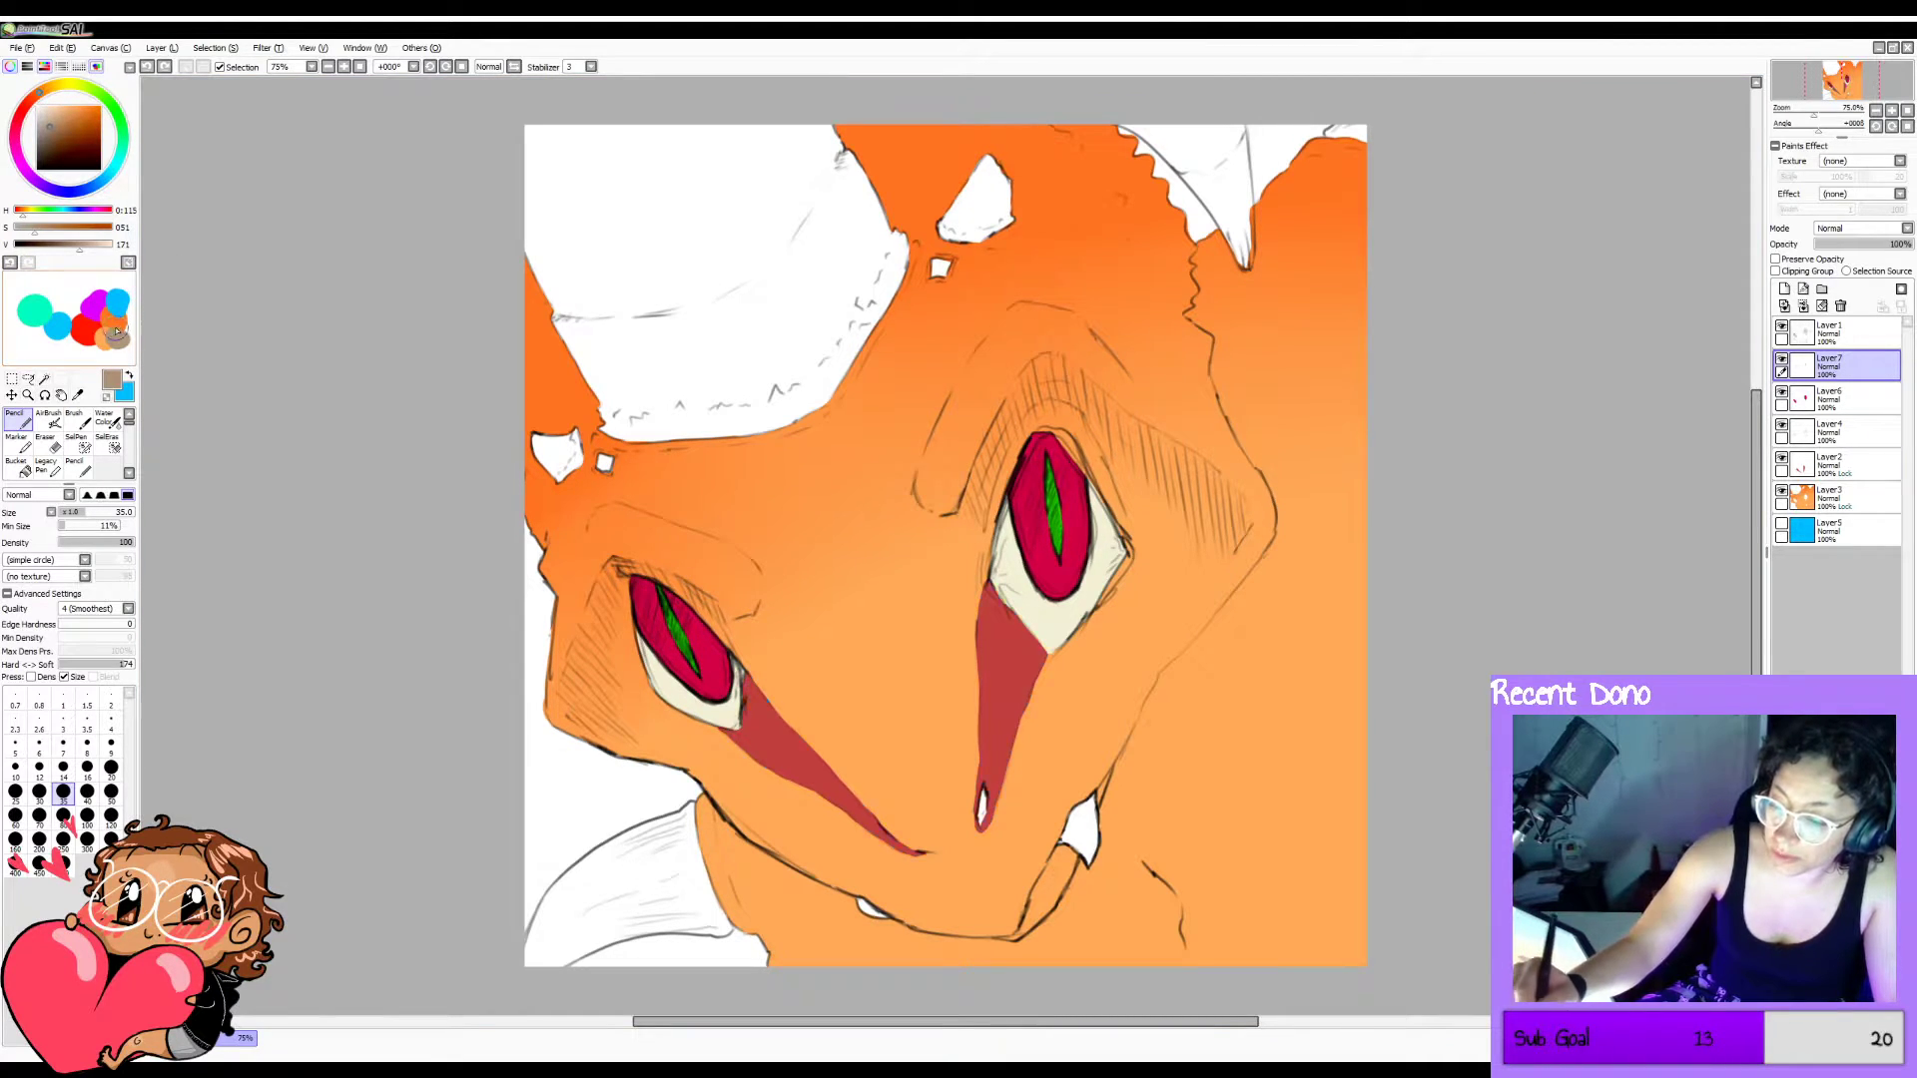
key(ctrl+z)
key(ctrl+y)
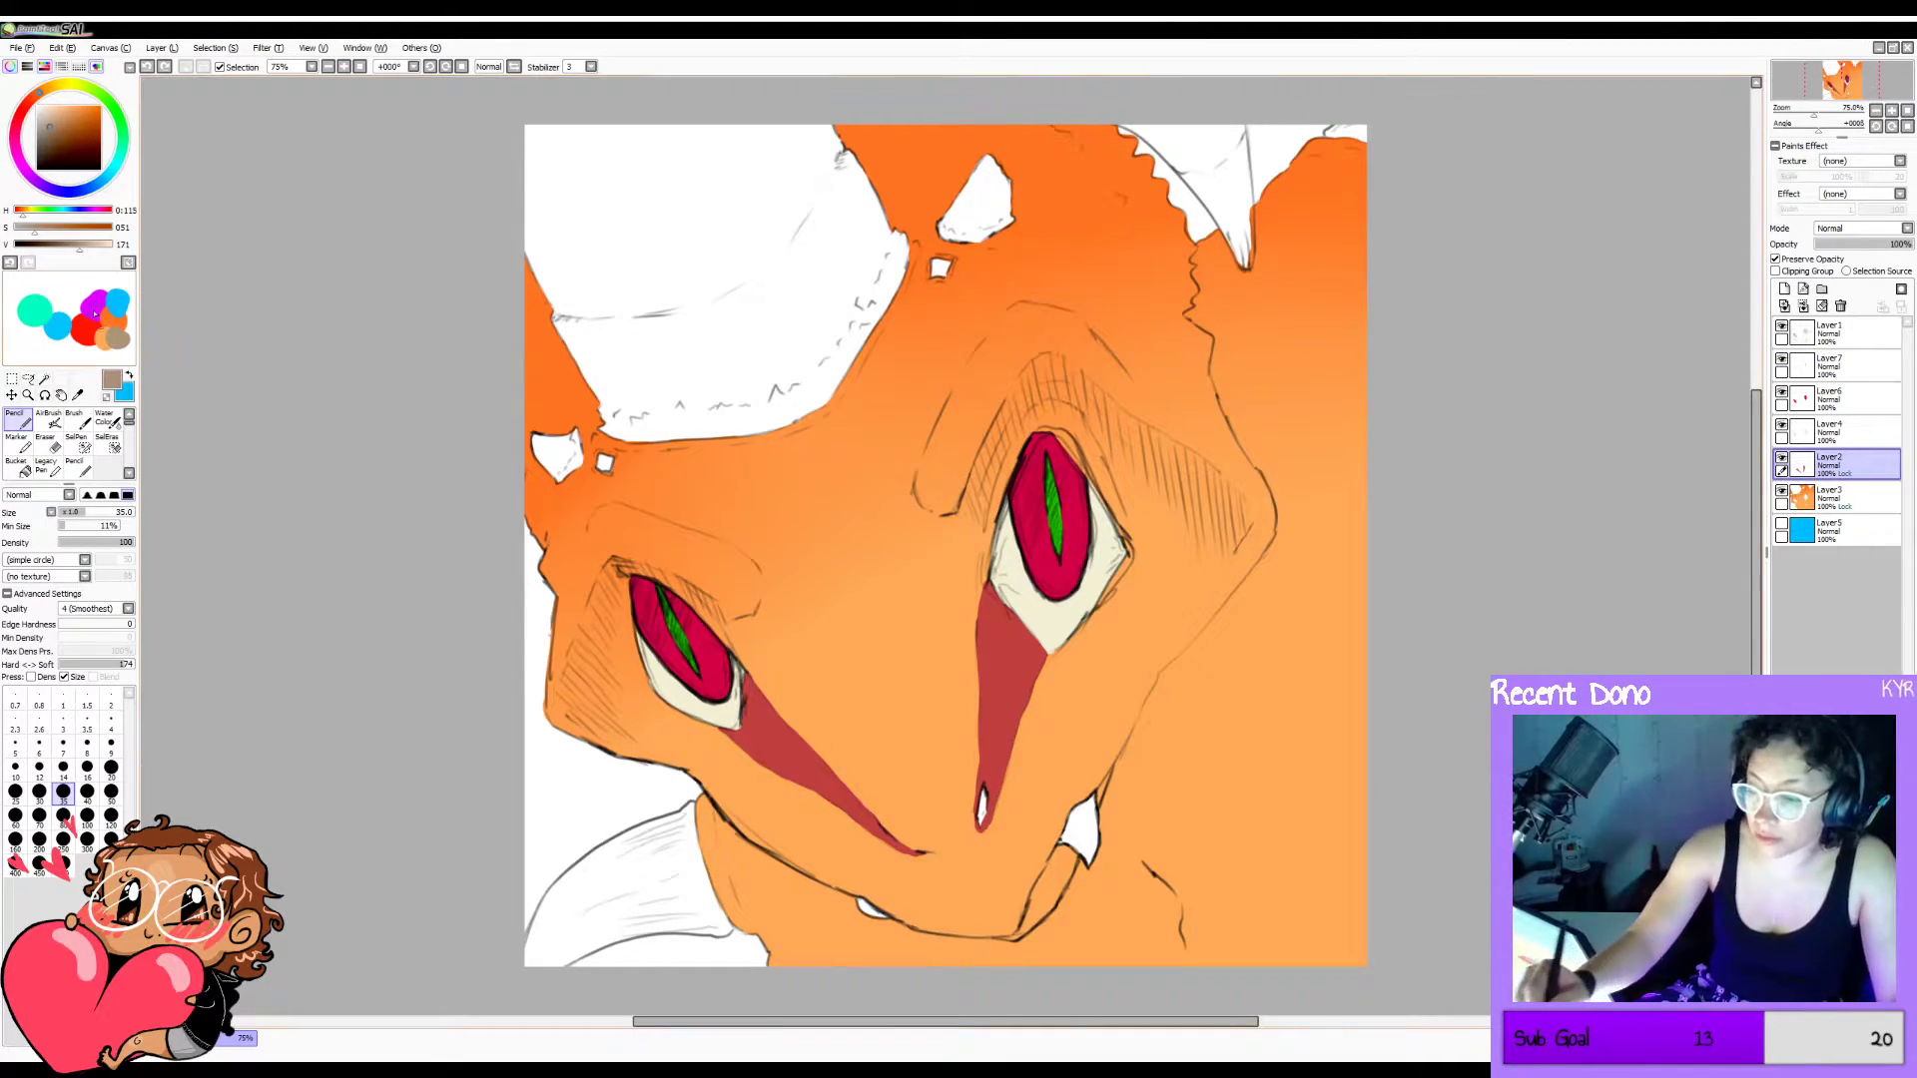
click(12, 264)
click(117, 338)
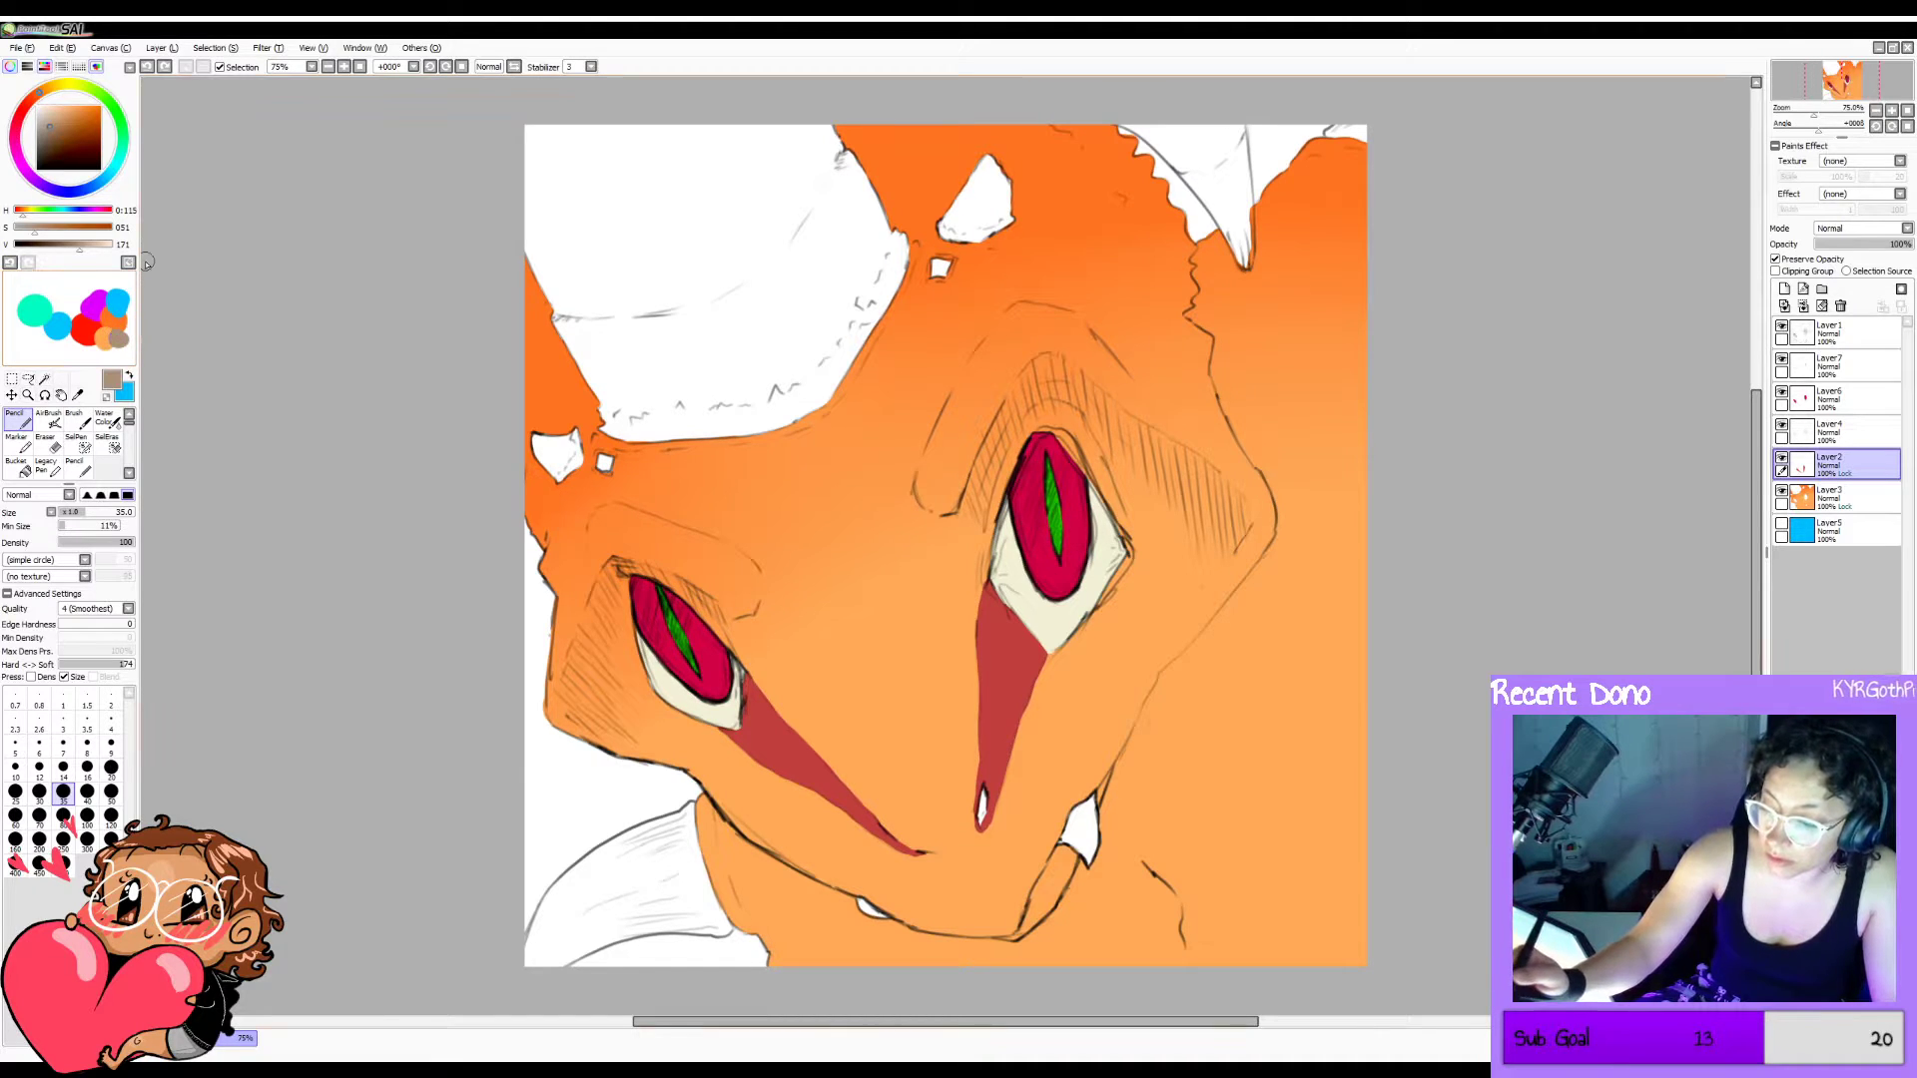
click(10, 263)
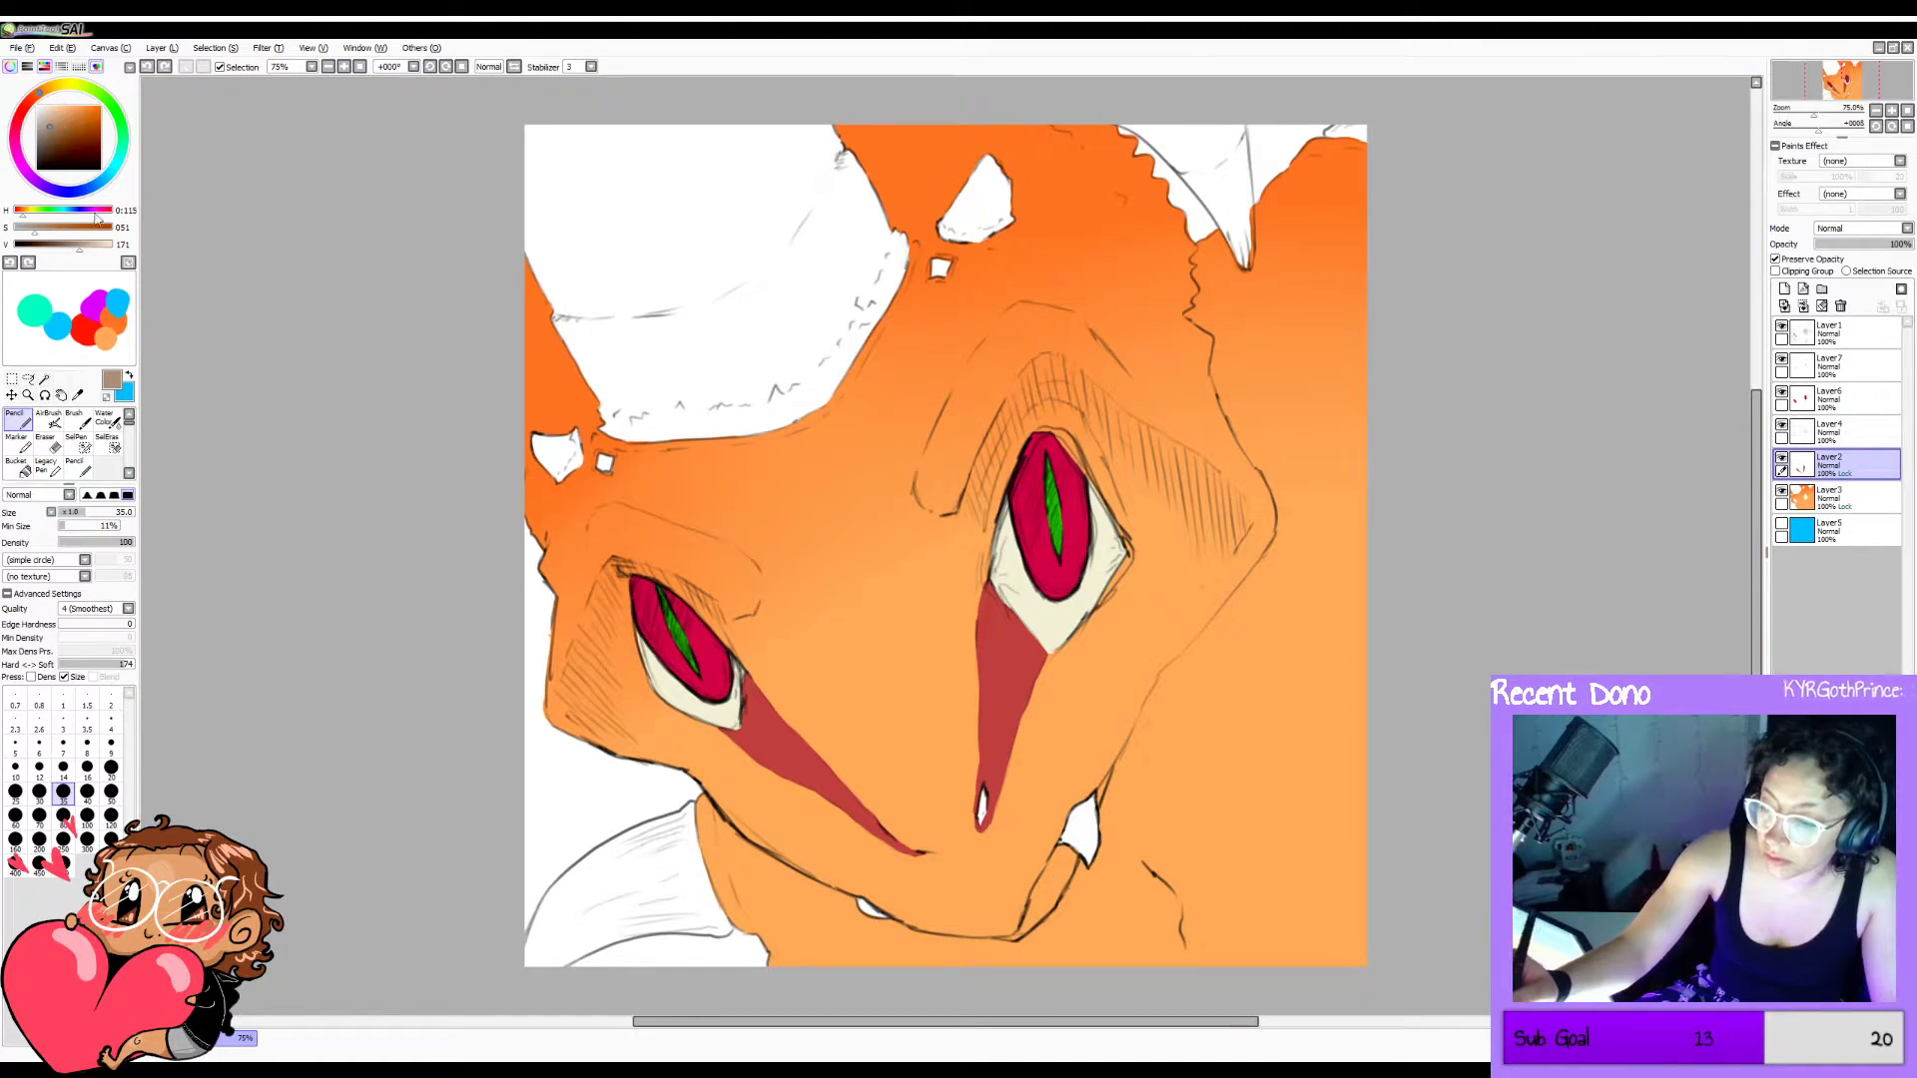
drag(48, 232, 53, 230)
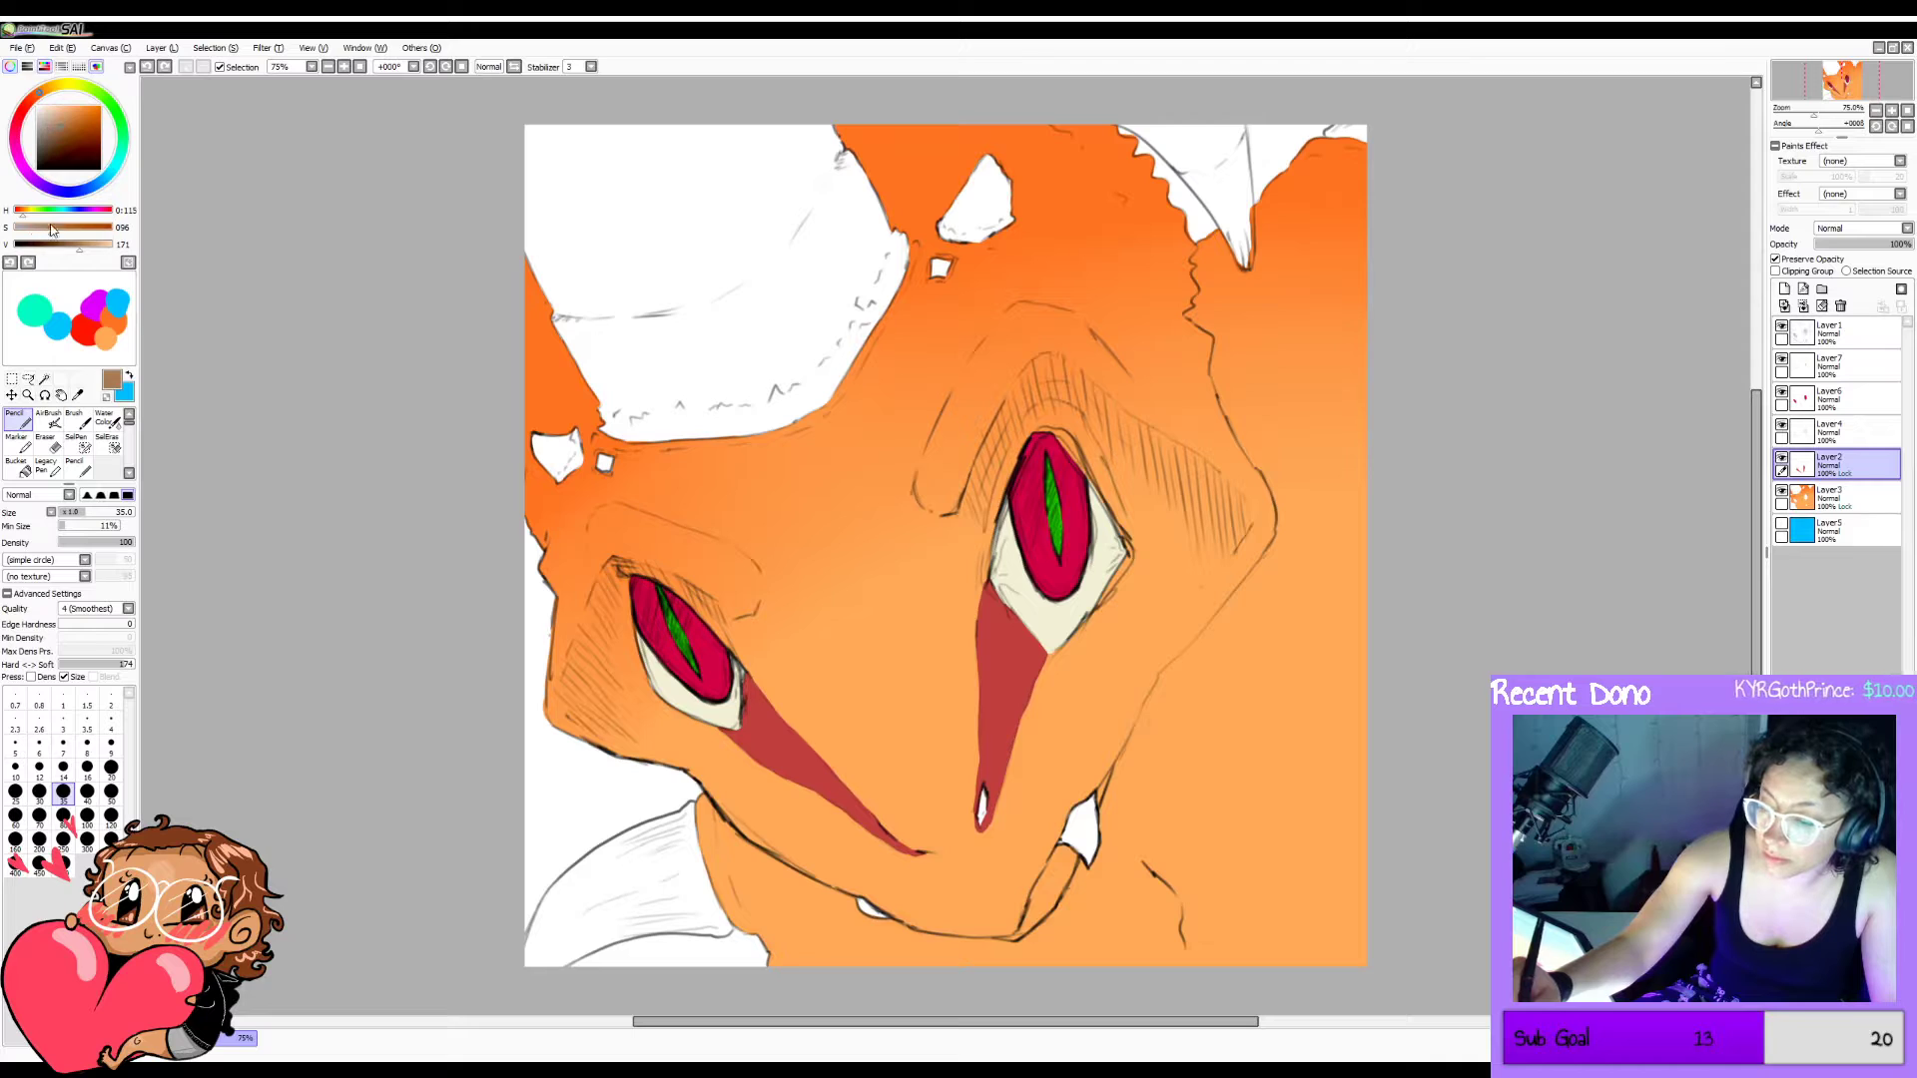
click(115, 338)
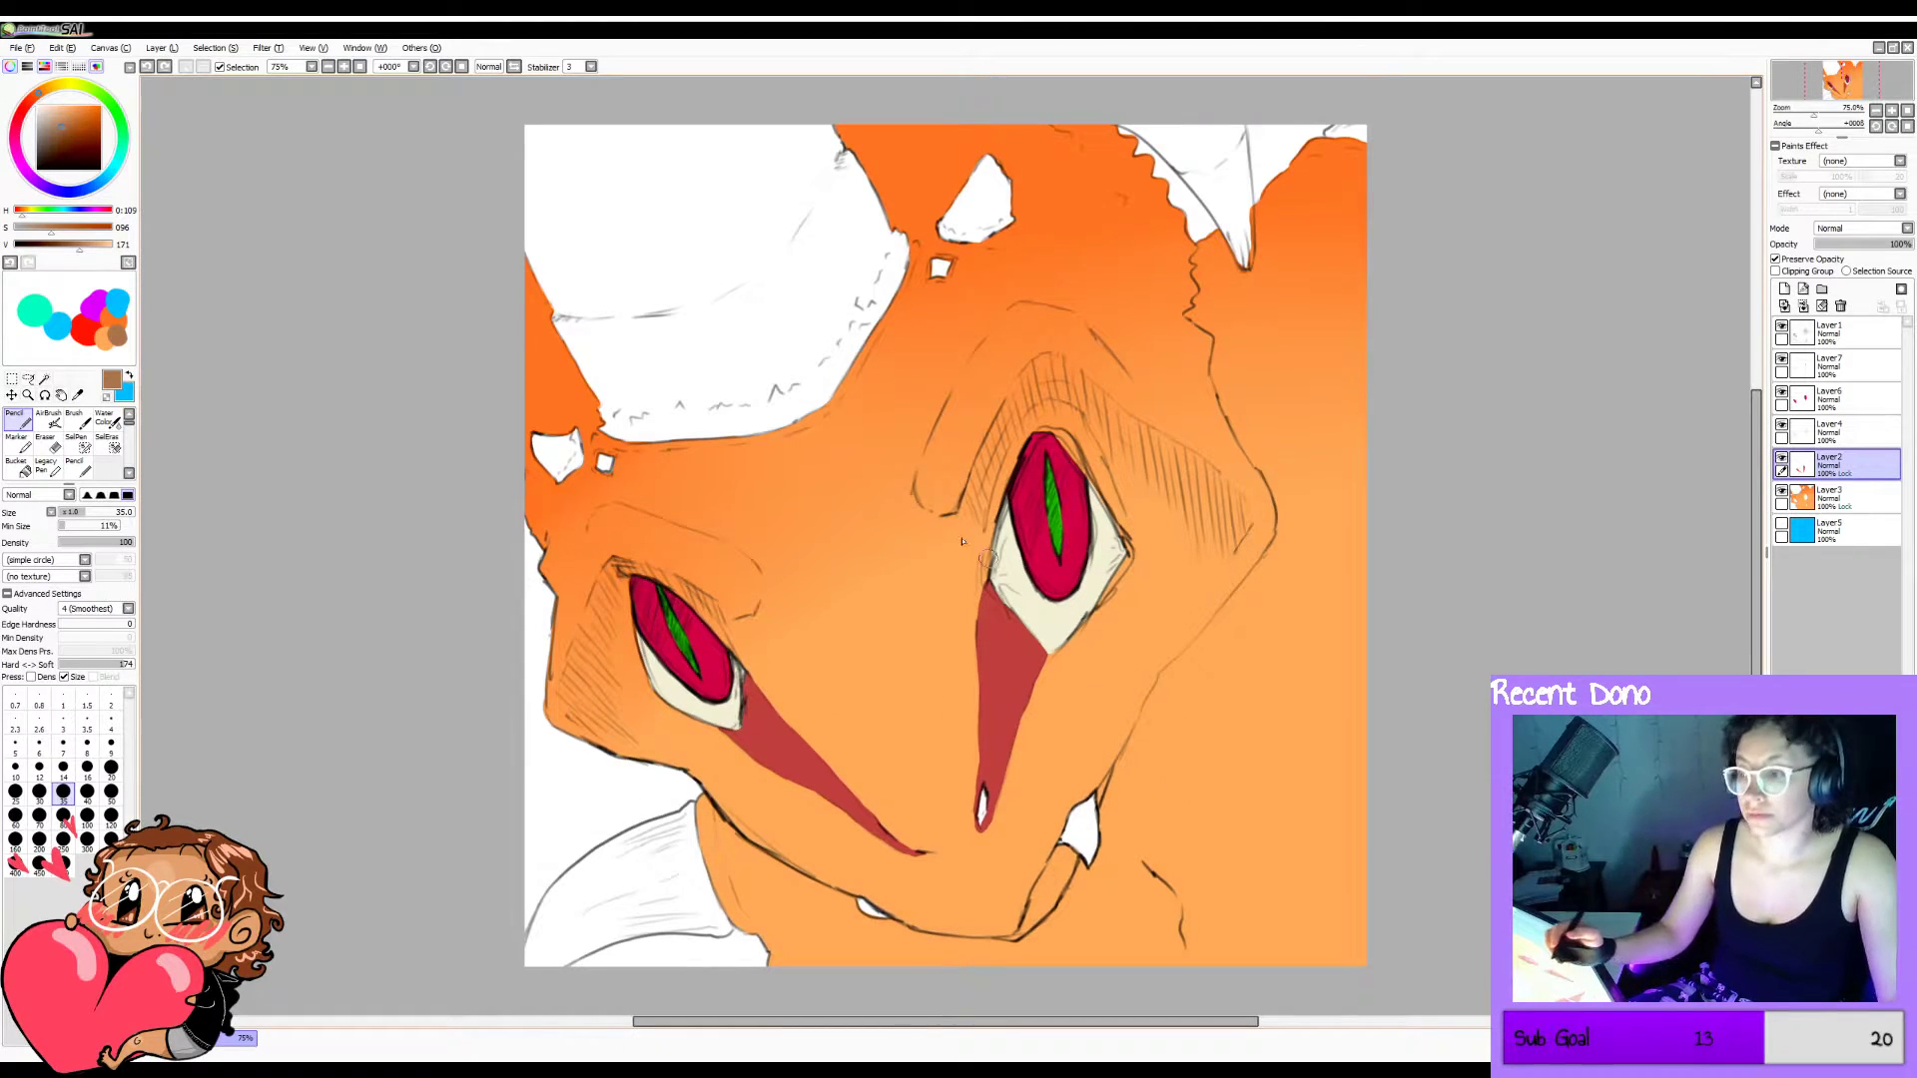
On a new layer above Layer7, colour the two small spikes above the larger eye brown, outlining the bigger one before filling it.
scroll(962, 541, up, 2)
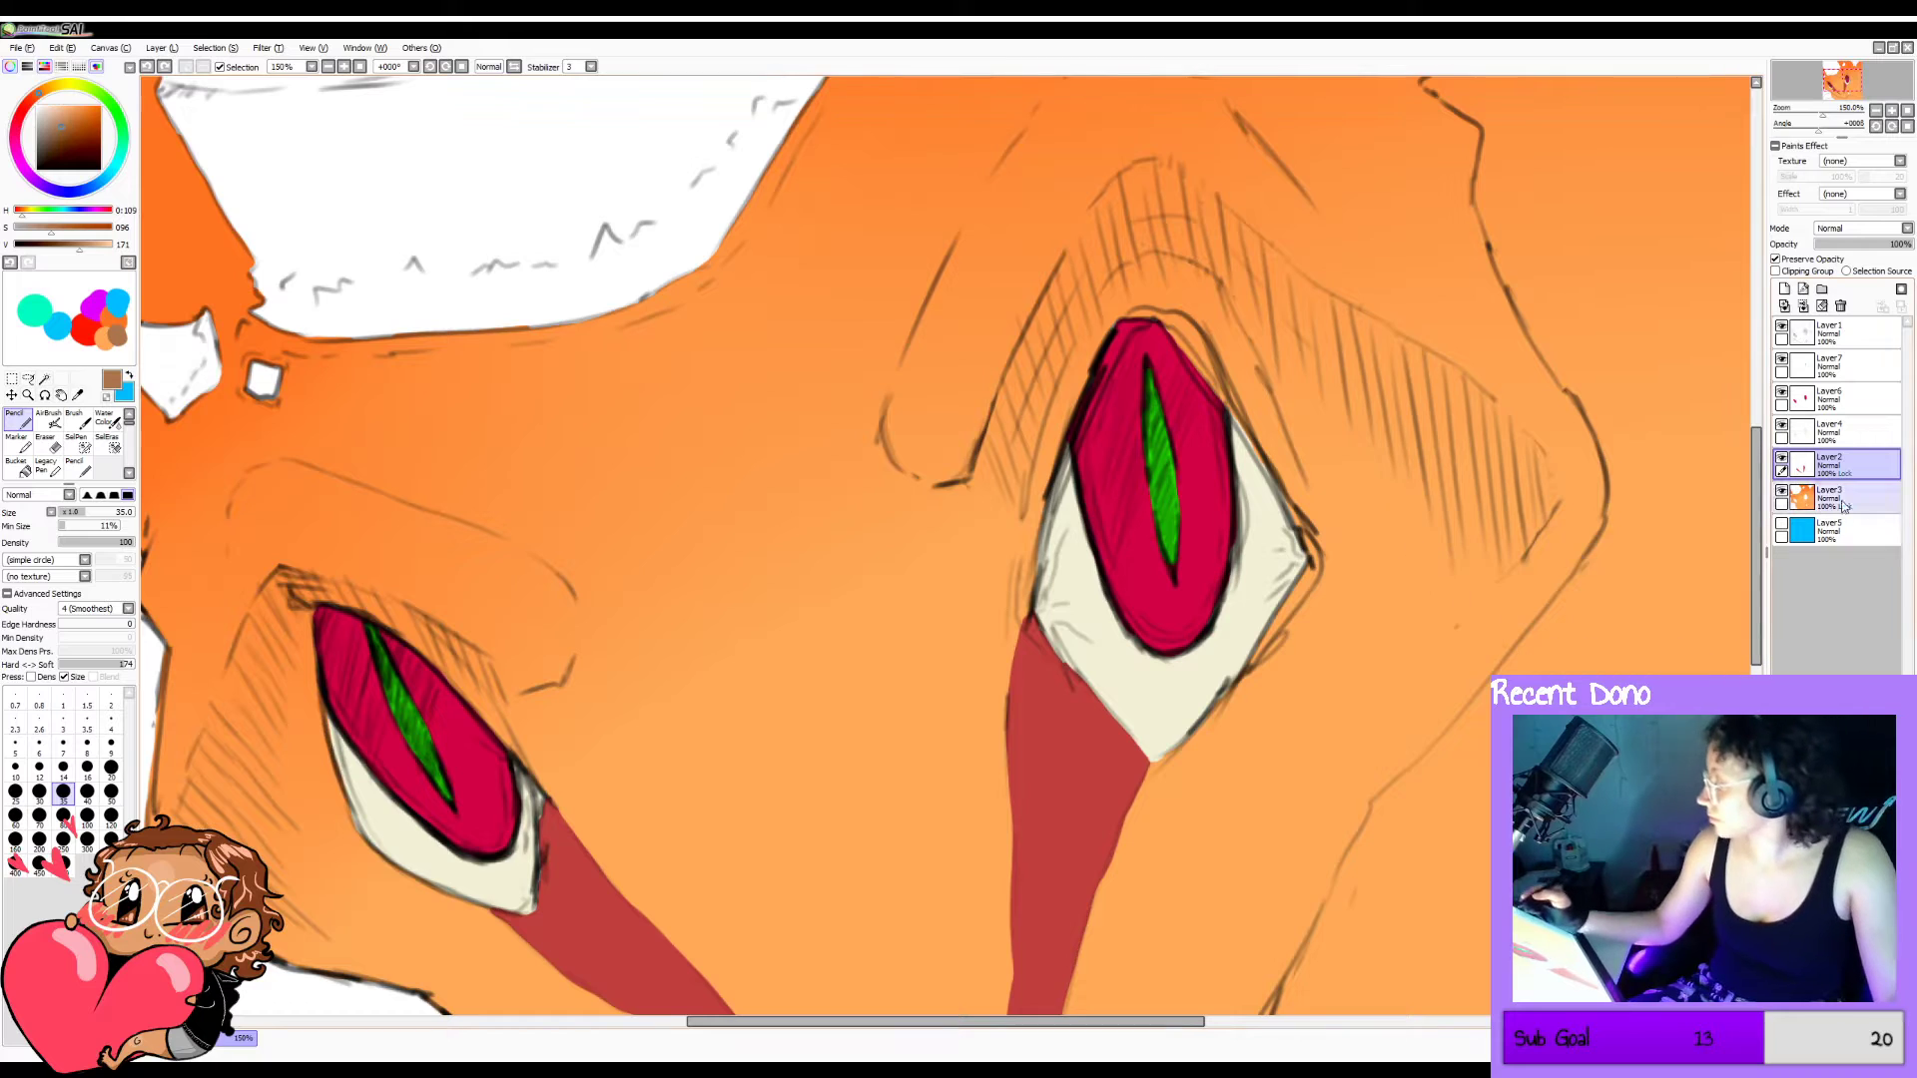
click(1848, 371)
click(1785, 289)
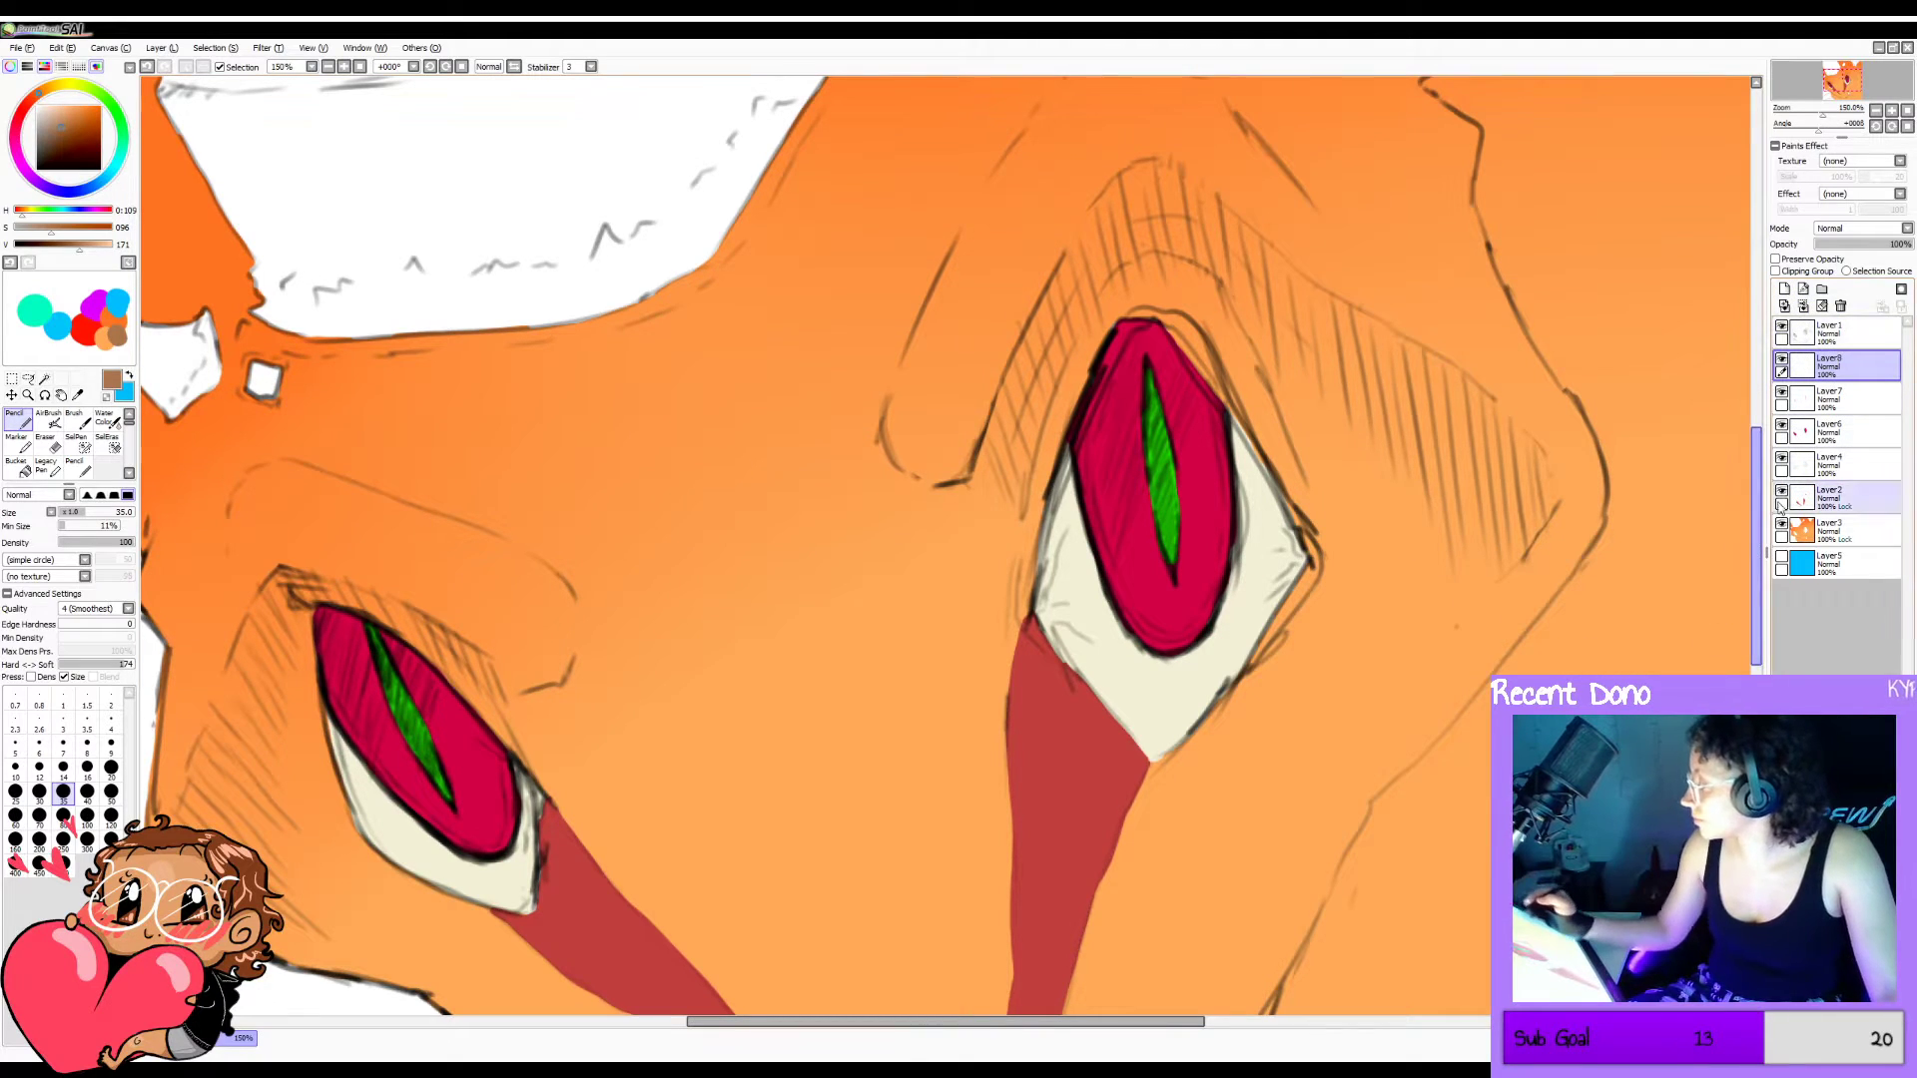
scroll(1737, 409, up, 4)
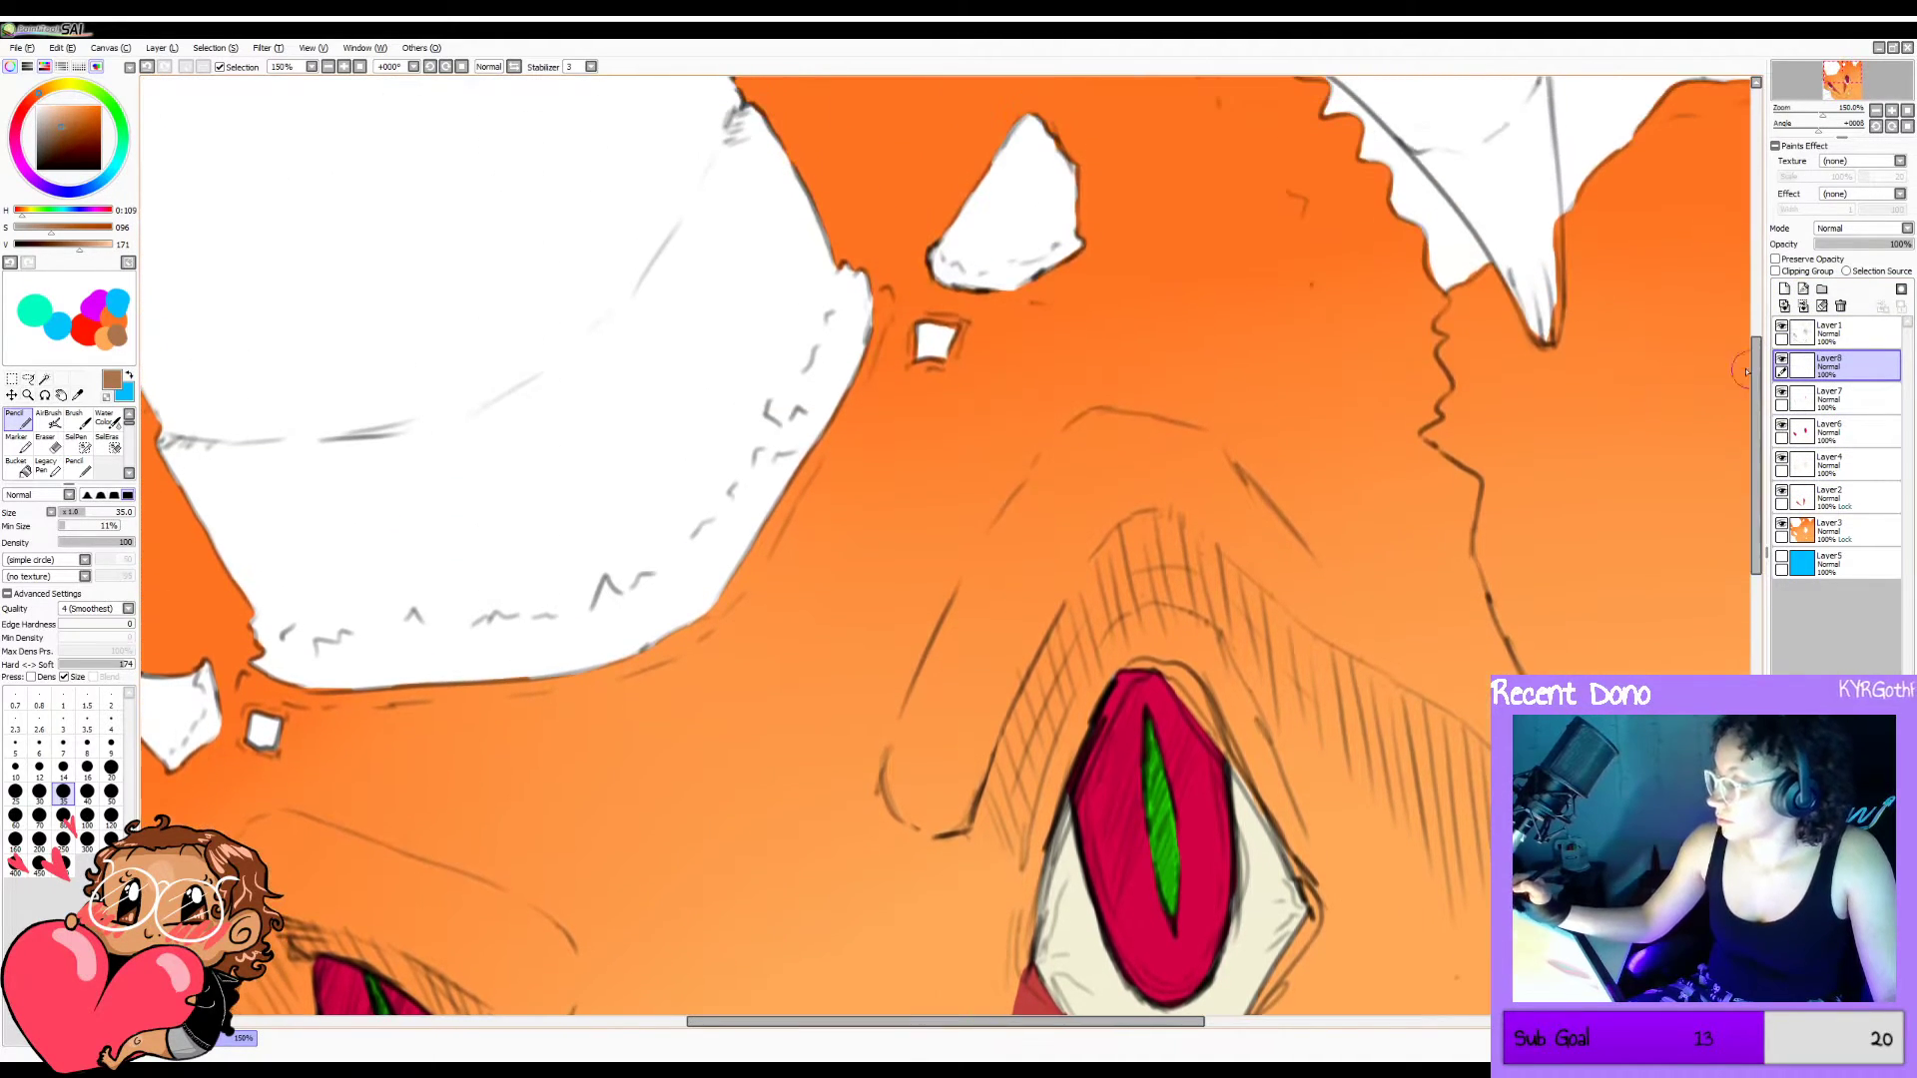
drag(926, 332, 931, 342)
mouse_move(939, 250)
mouse_down()
mouse_move(1041, 267)
mouse_move(1013, 288)
mouse_move(1078, 246)
mouse_move(1072, 174)
mouse_move(1030, 121)
mouse_move(944, 245)
mouse_move(1016, 135)
mouse_up()
key(bracketleft)
key(bracketleft)
key(bracketleft)
key(g)
click(1048, 170)
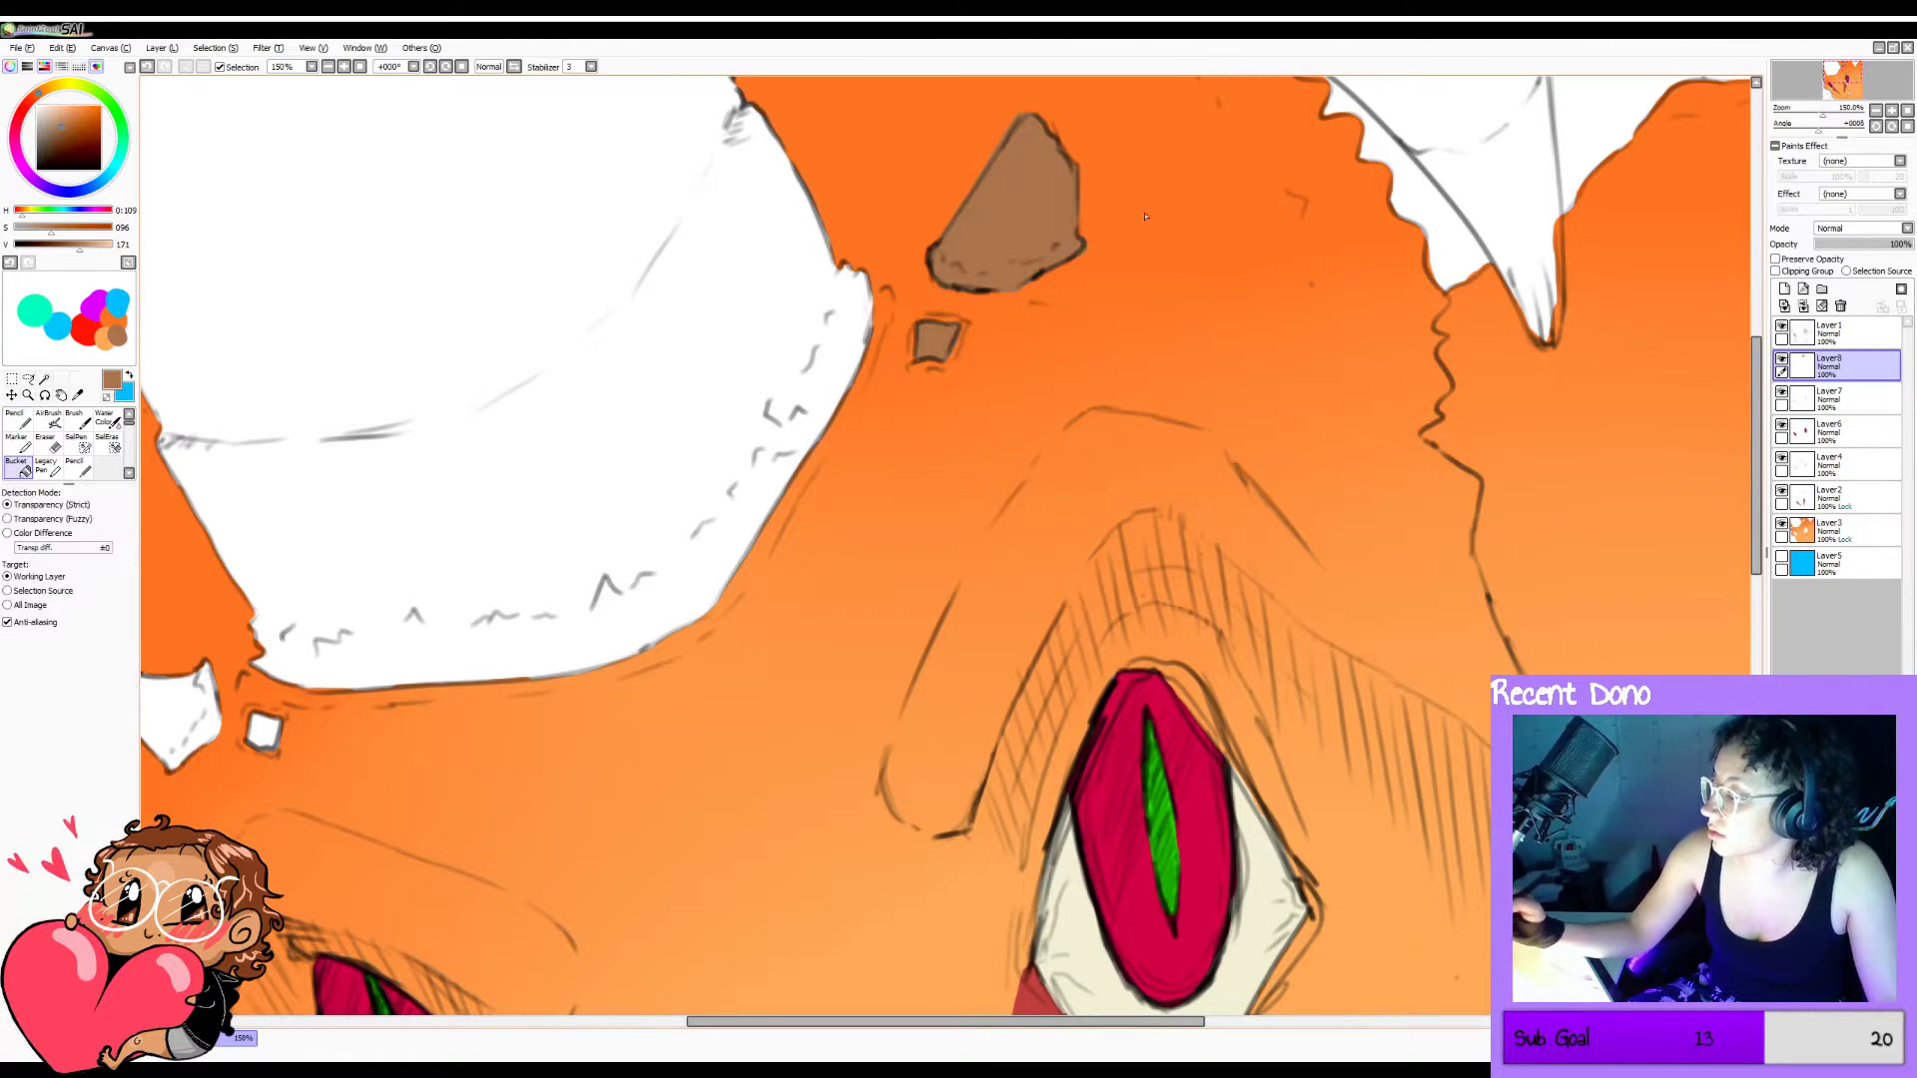
Outline the inside edge of the large horn in brown with the Pencil at size 20 and fill the whole horn.
key(n)
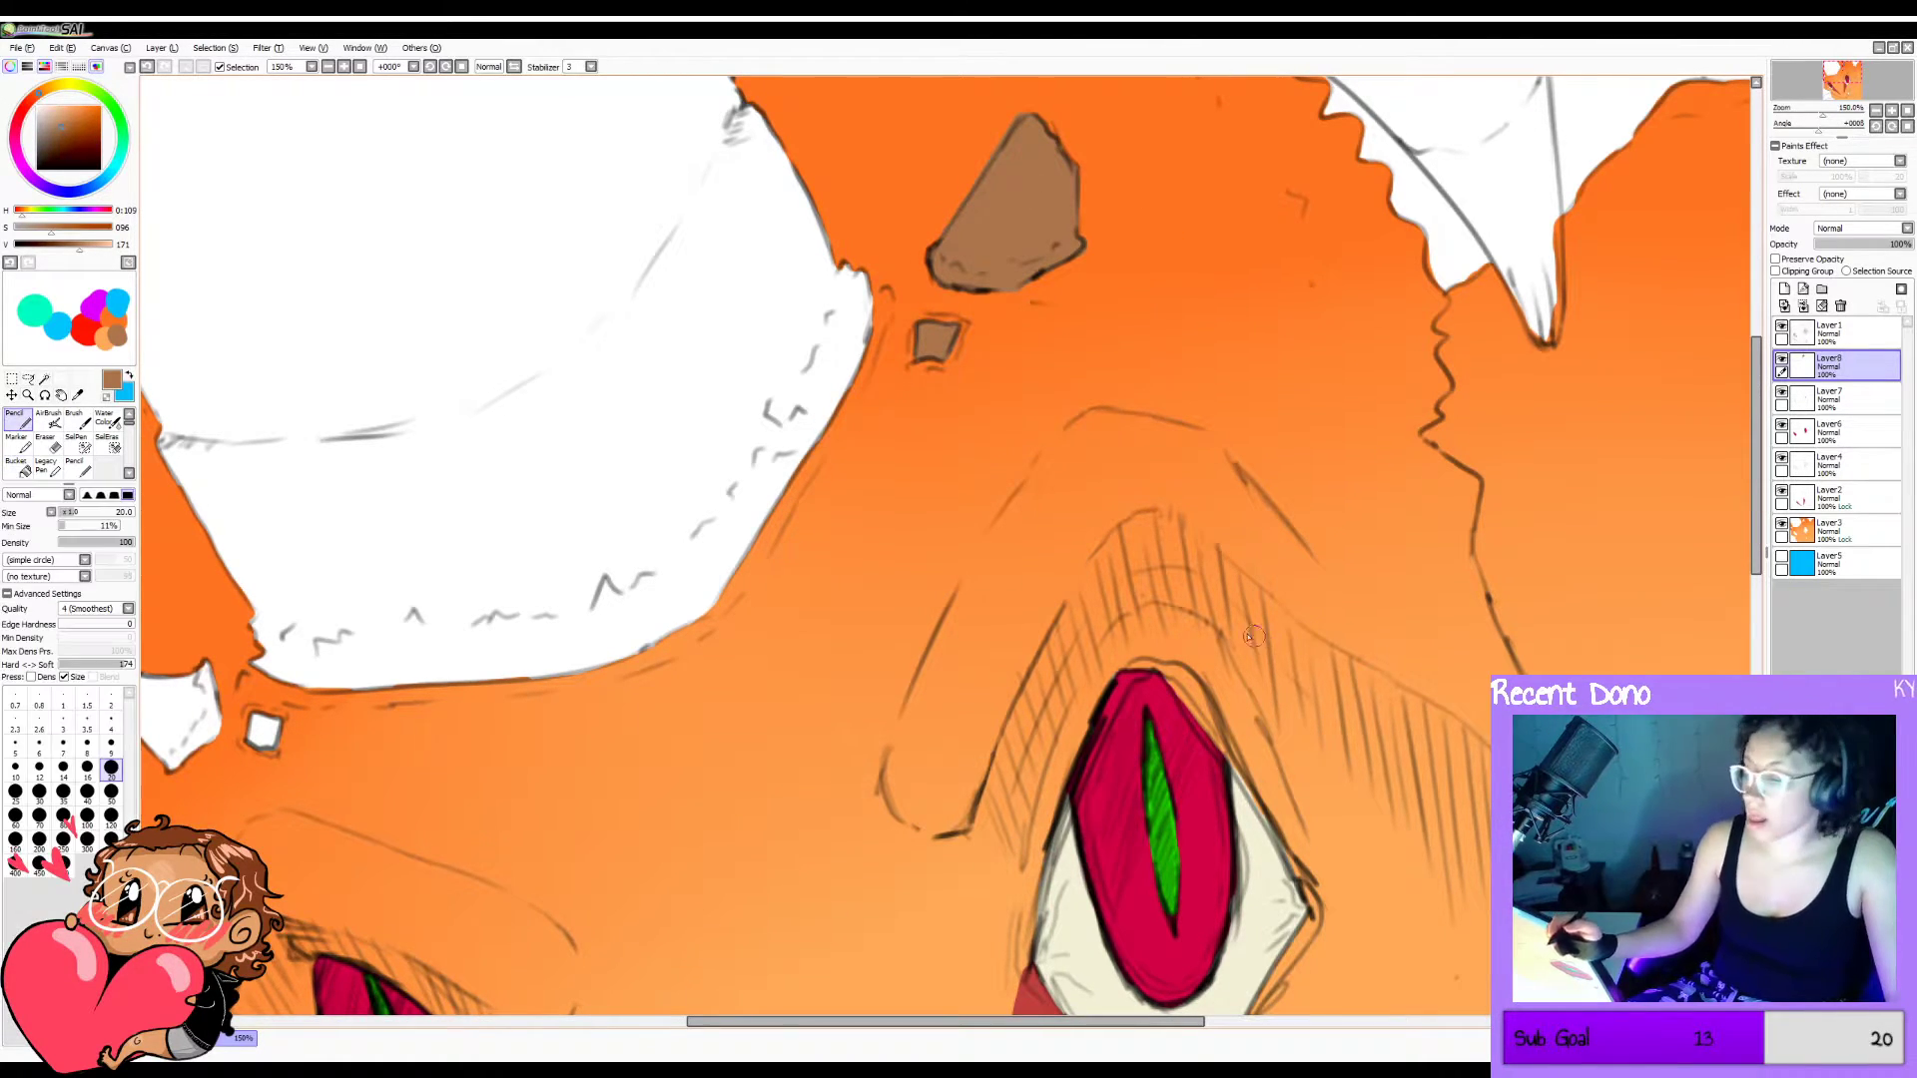
drag(1144, 1024, 1072, 1031)
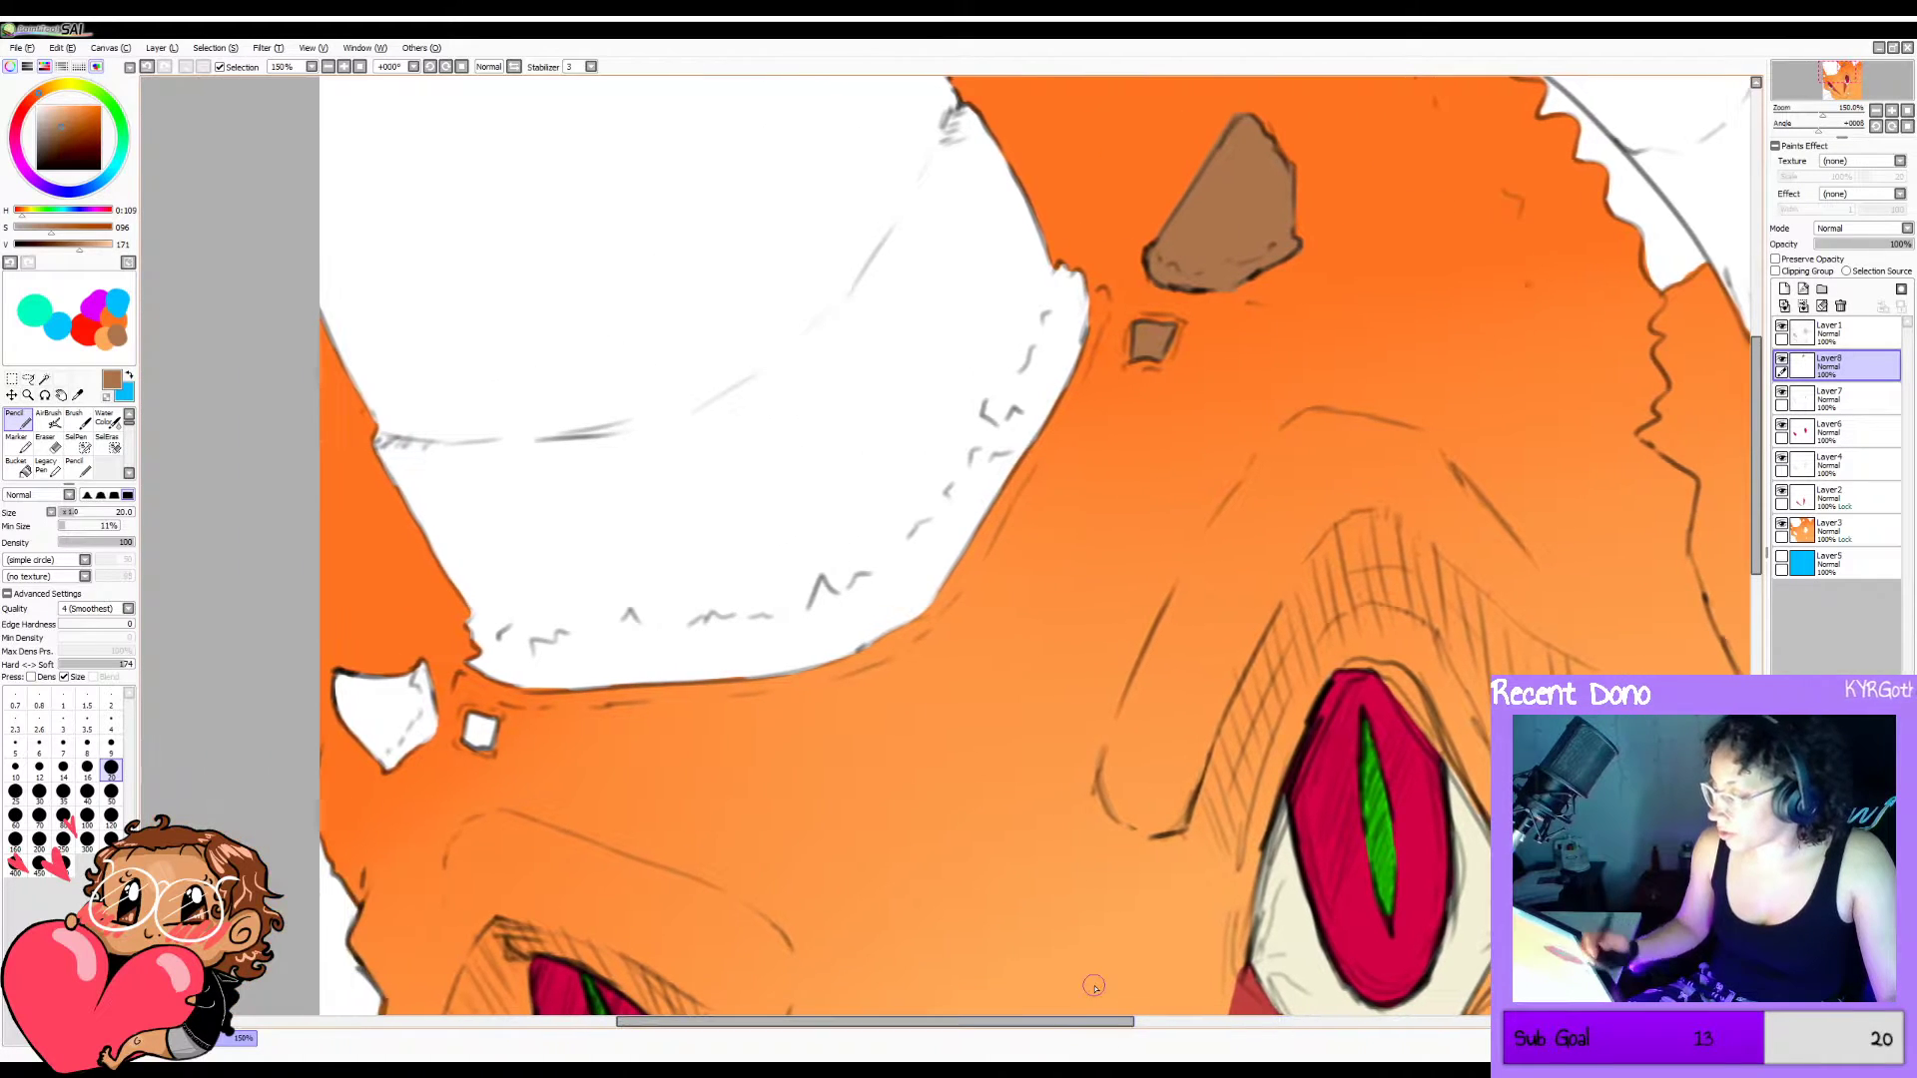
drag(1758, 529, 1756, 510)
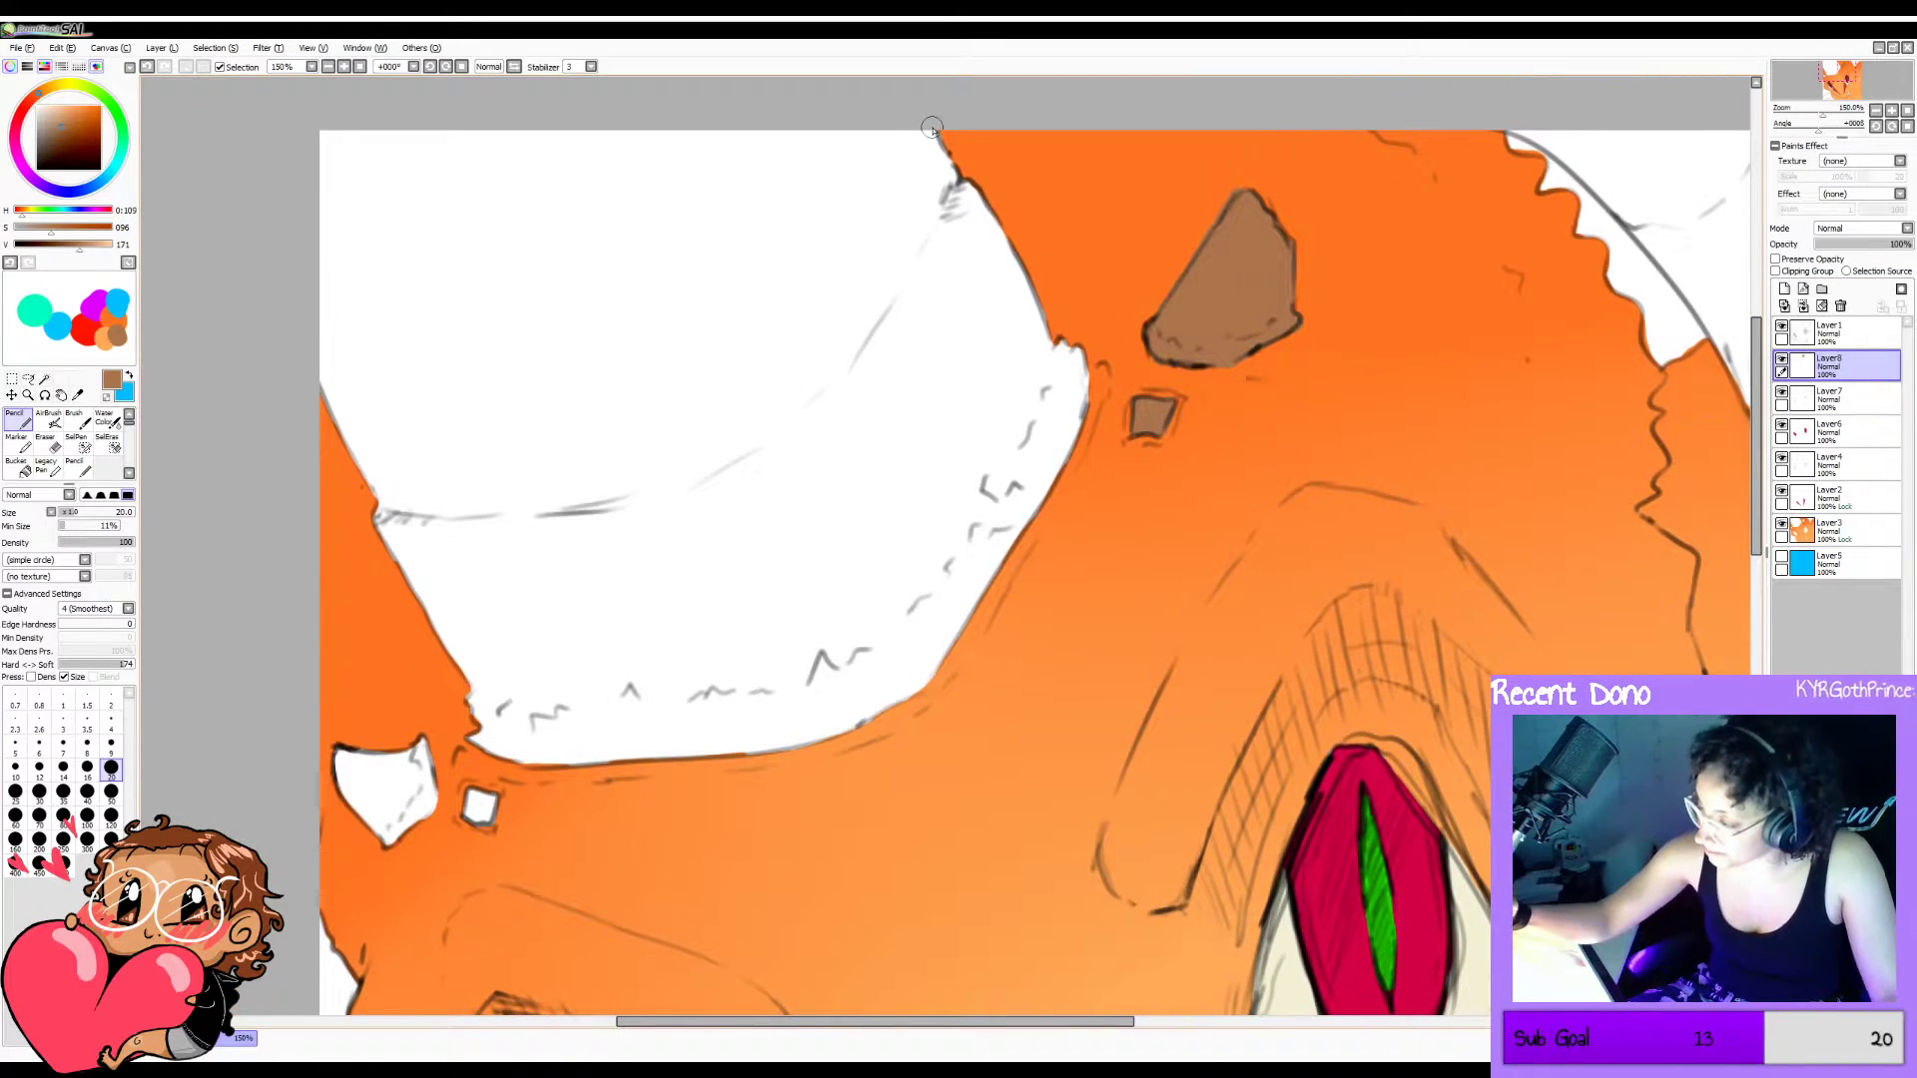
drag(925, 128, 1045, 344)
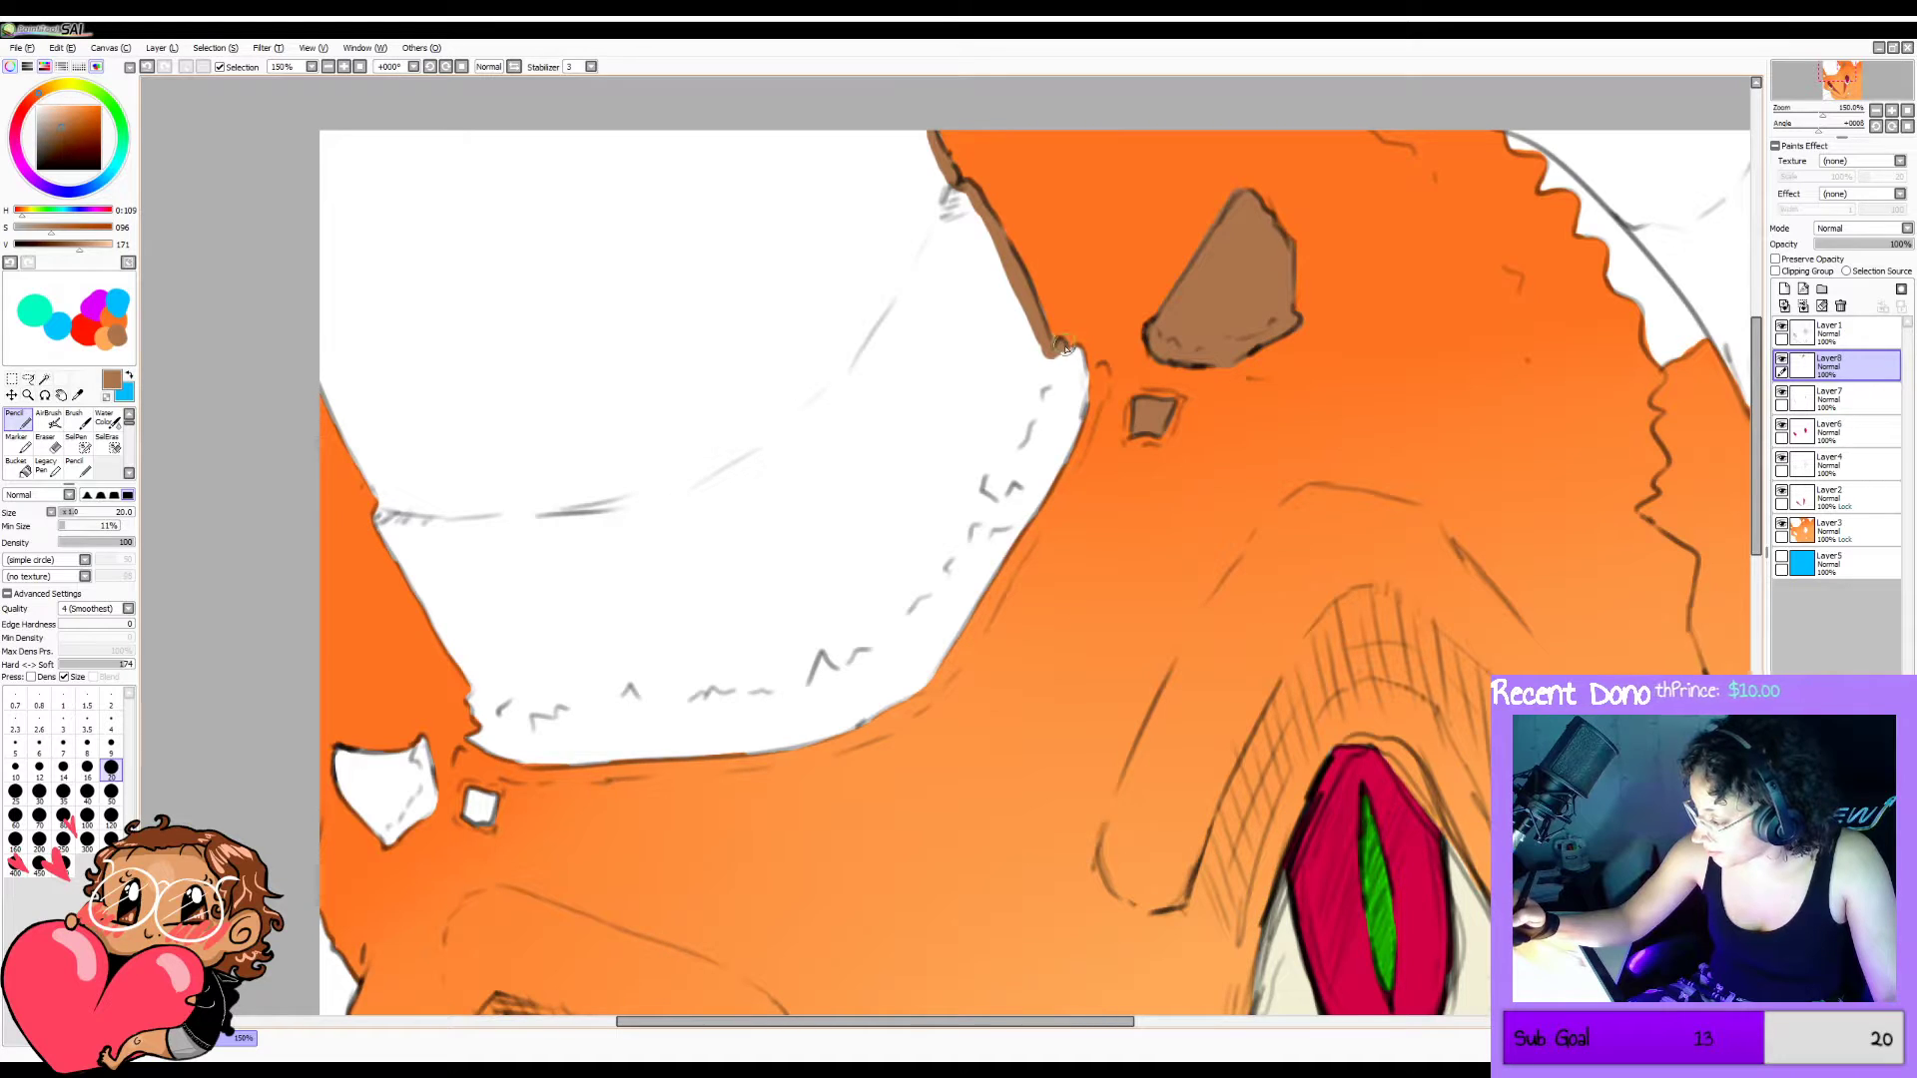
drag(1064, 347, 1086, 376)
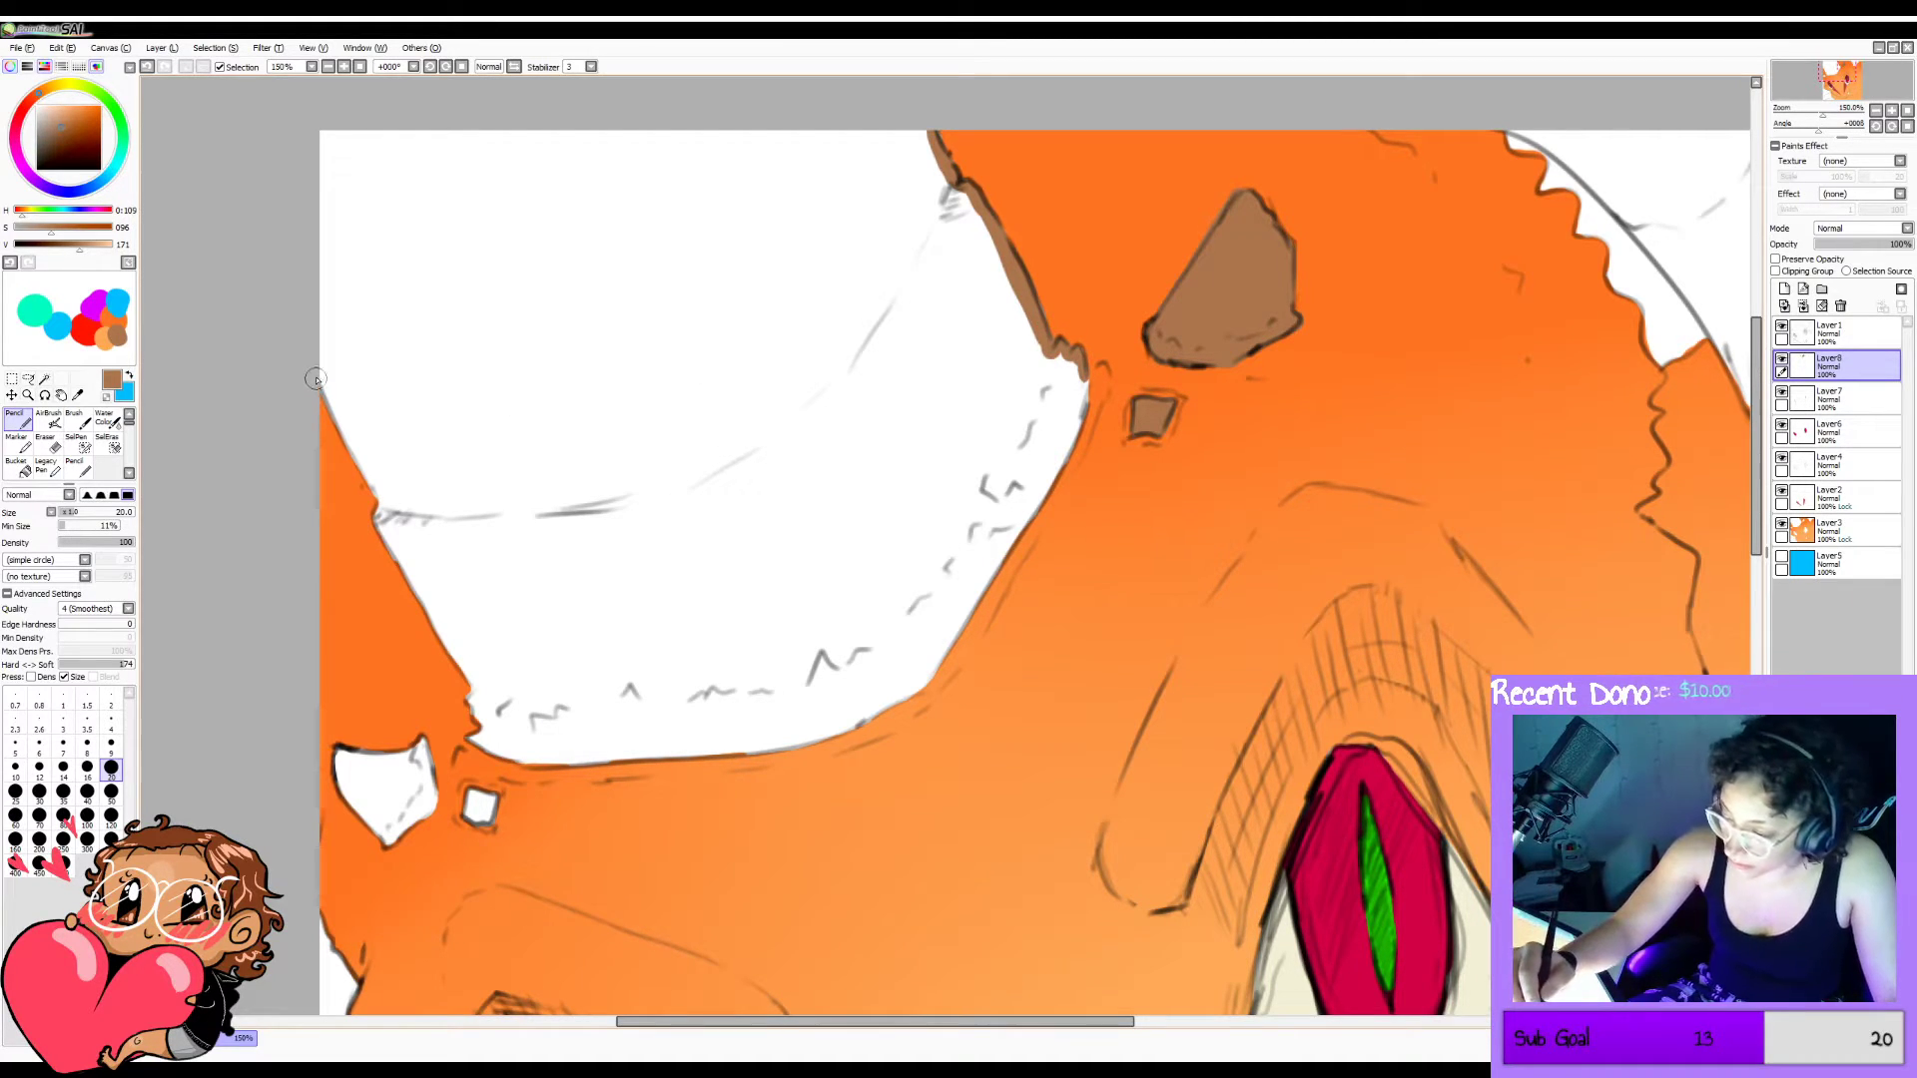
mouse_move(316, 378)
mouse_down()
mouse_move(478, 684)
mouse_move(475, 741)
mouse_move(479, 719)
mouse_move(495, 727)
mouse_move(471, 740)
mouse_move(499, 731)
mouse_move(474, 744)
mouse_move(507, 755)
mouse_move(484, 749)
mouse_move(809, 743)
mouse_move(910, 689)
mouse_up()
key(ctrl+z)
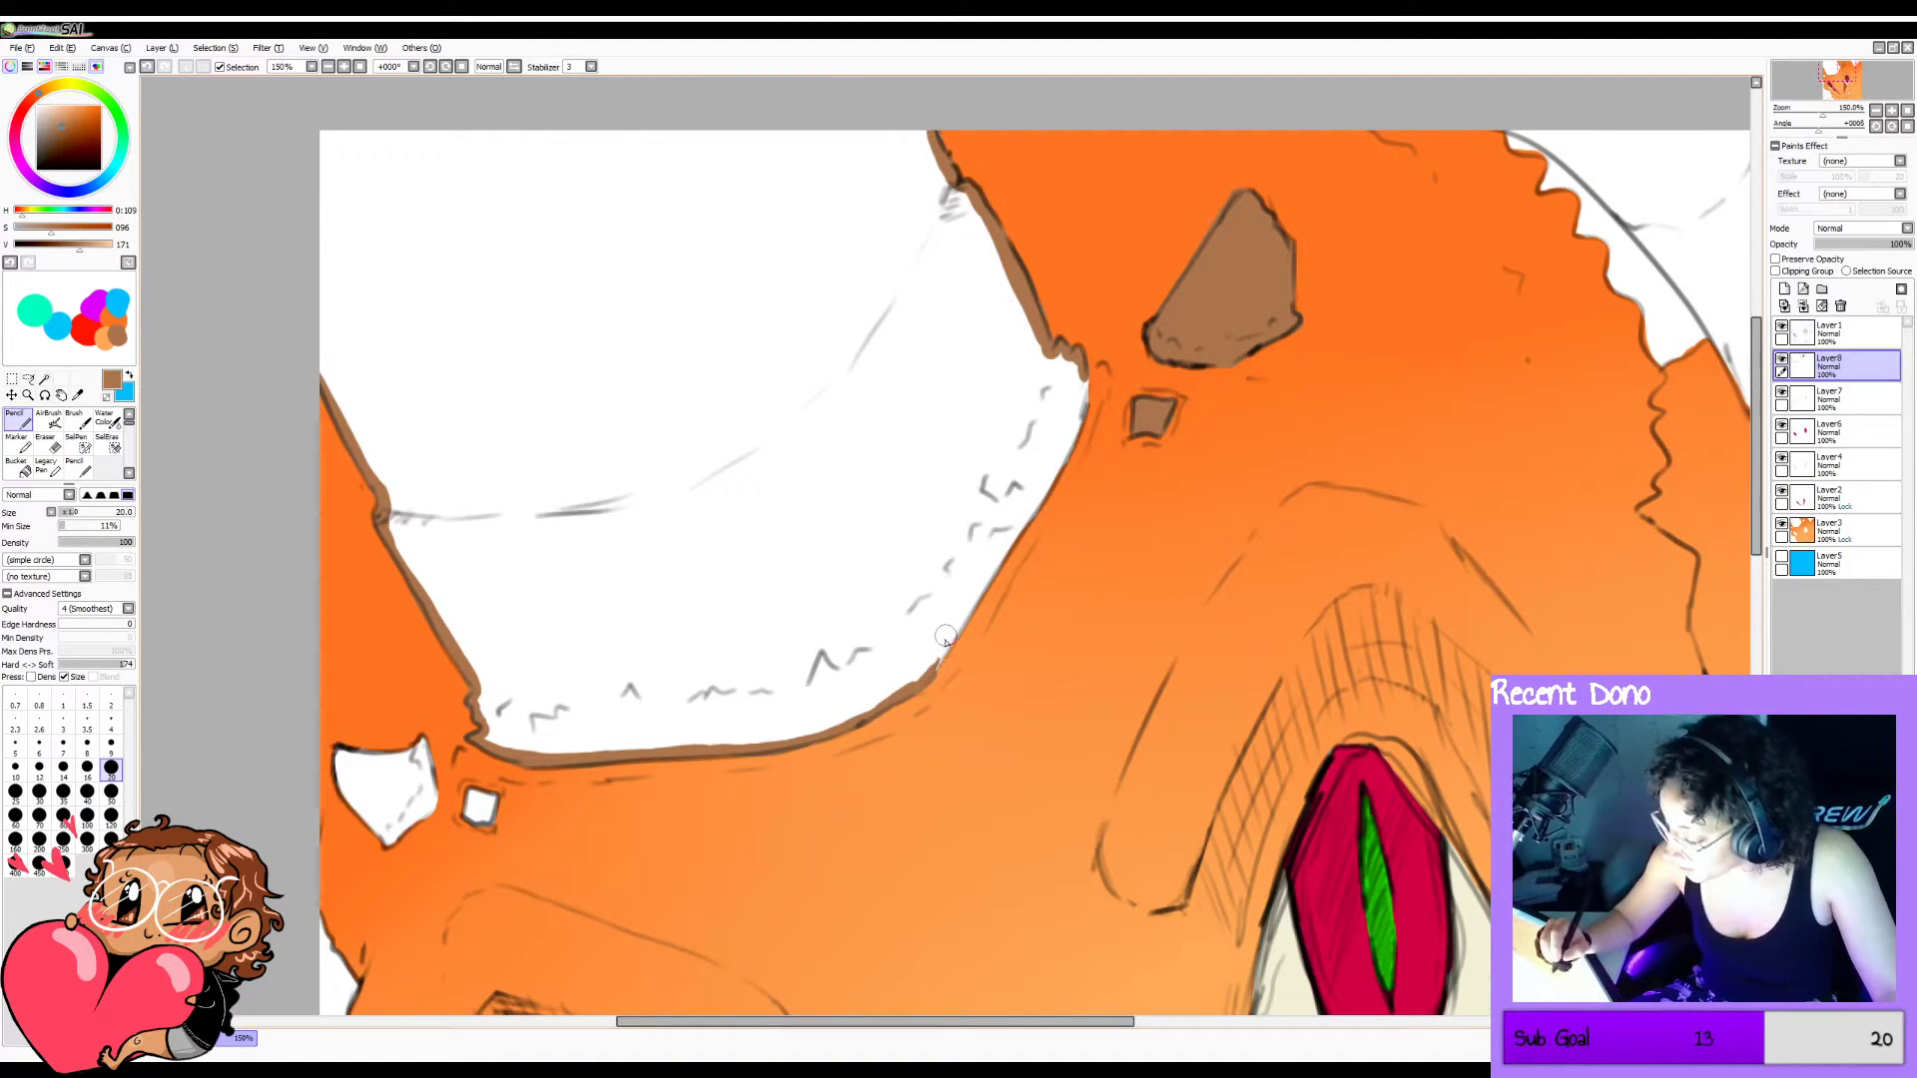
mouse_move(924, 683)
mouse_down()
mouse_move(1081, 423)
mouse_move(1036, 497)
mouse_move(1083, 365)
mouse_up()
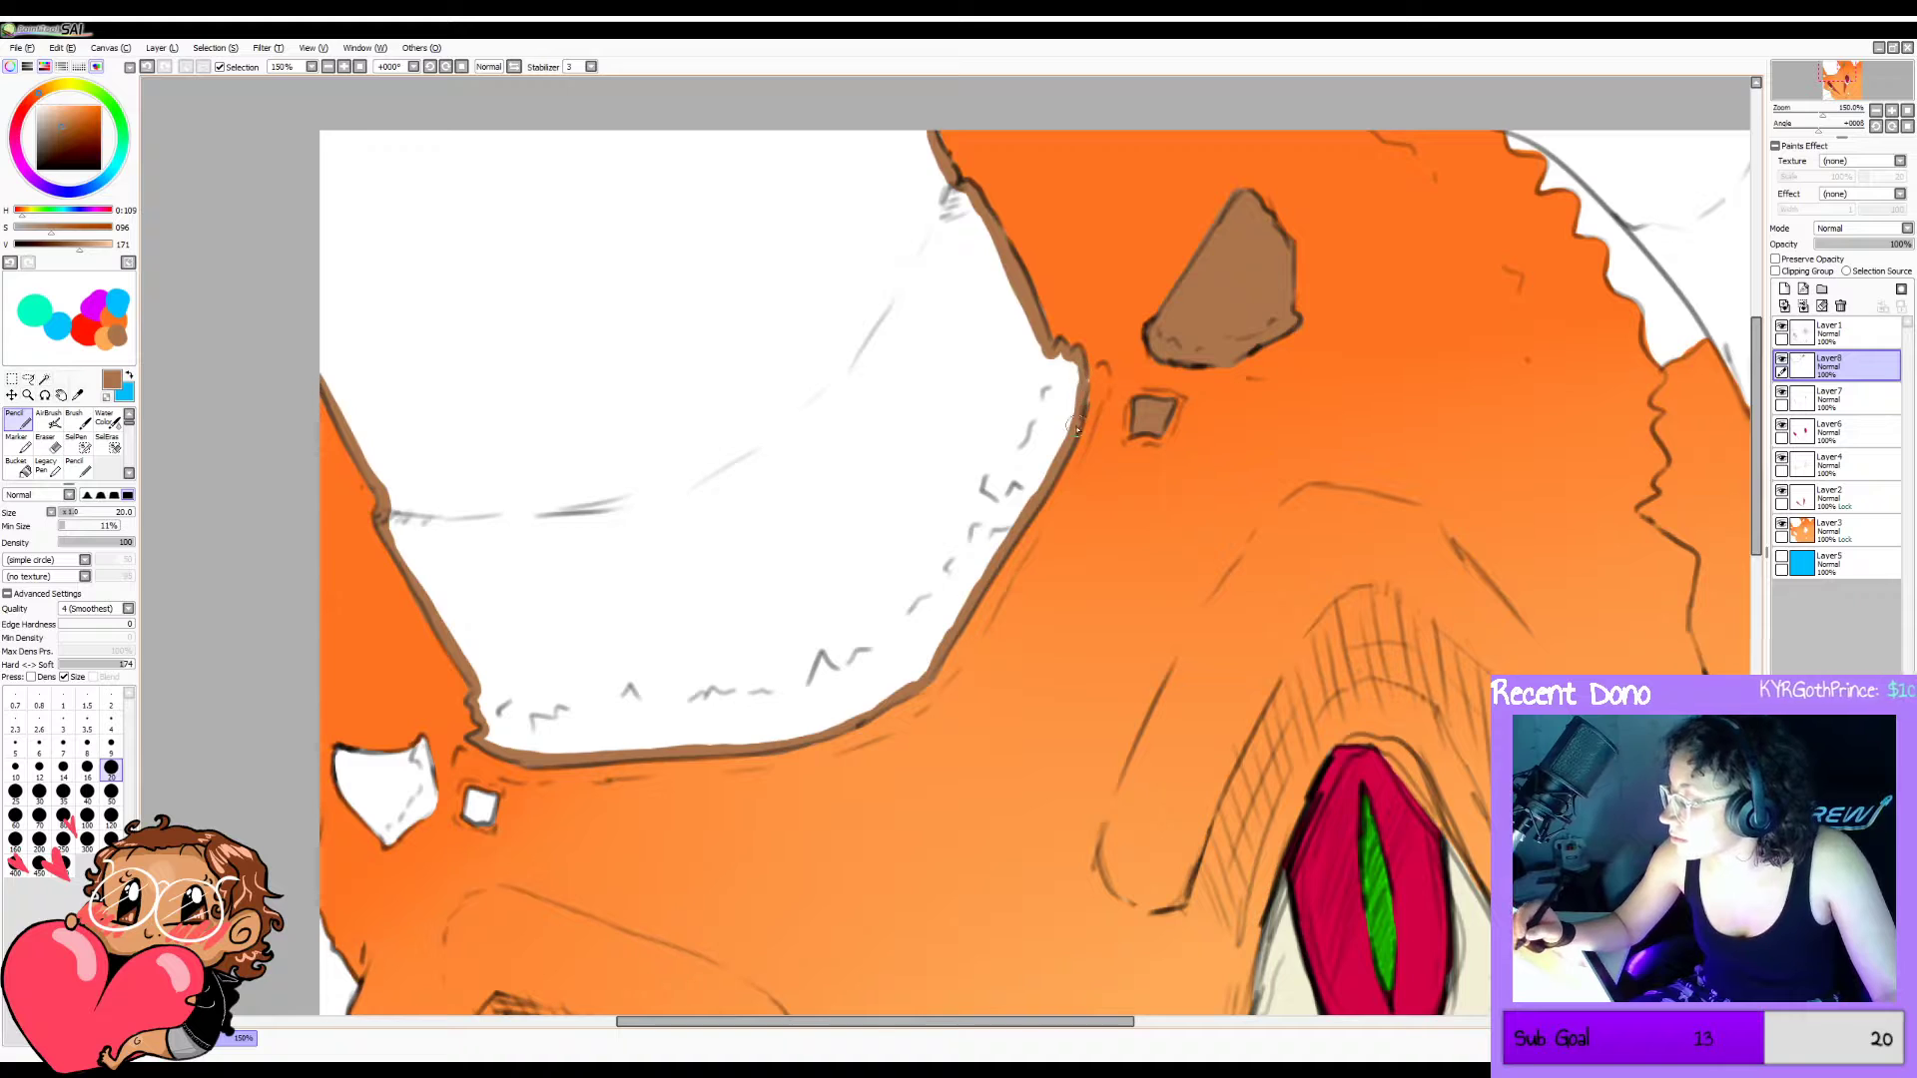
key(g)
click(978, 468)
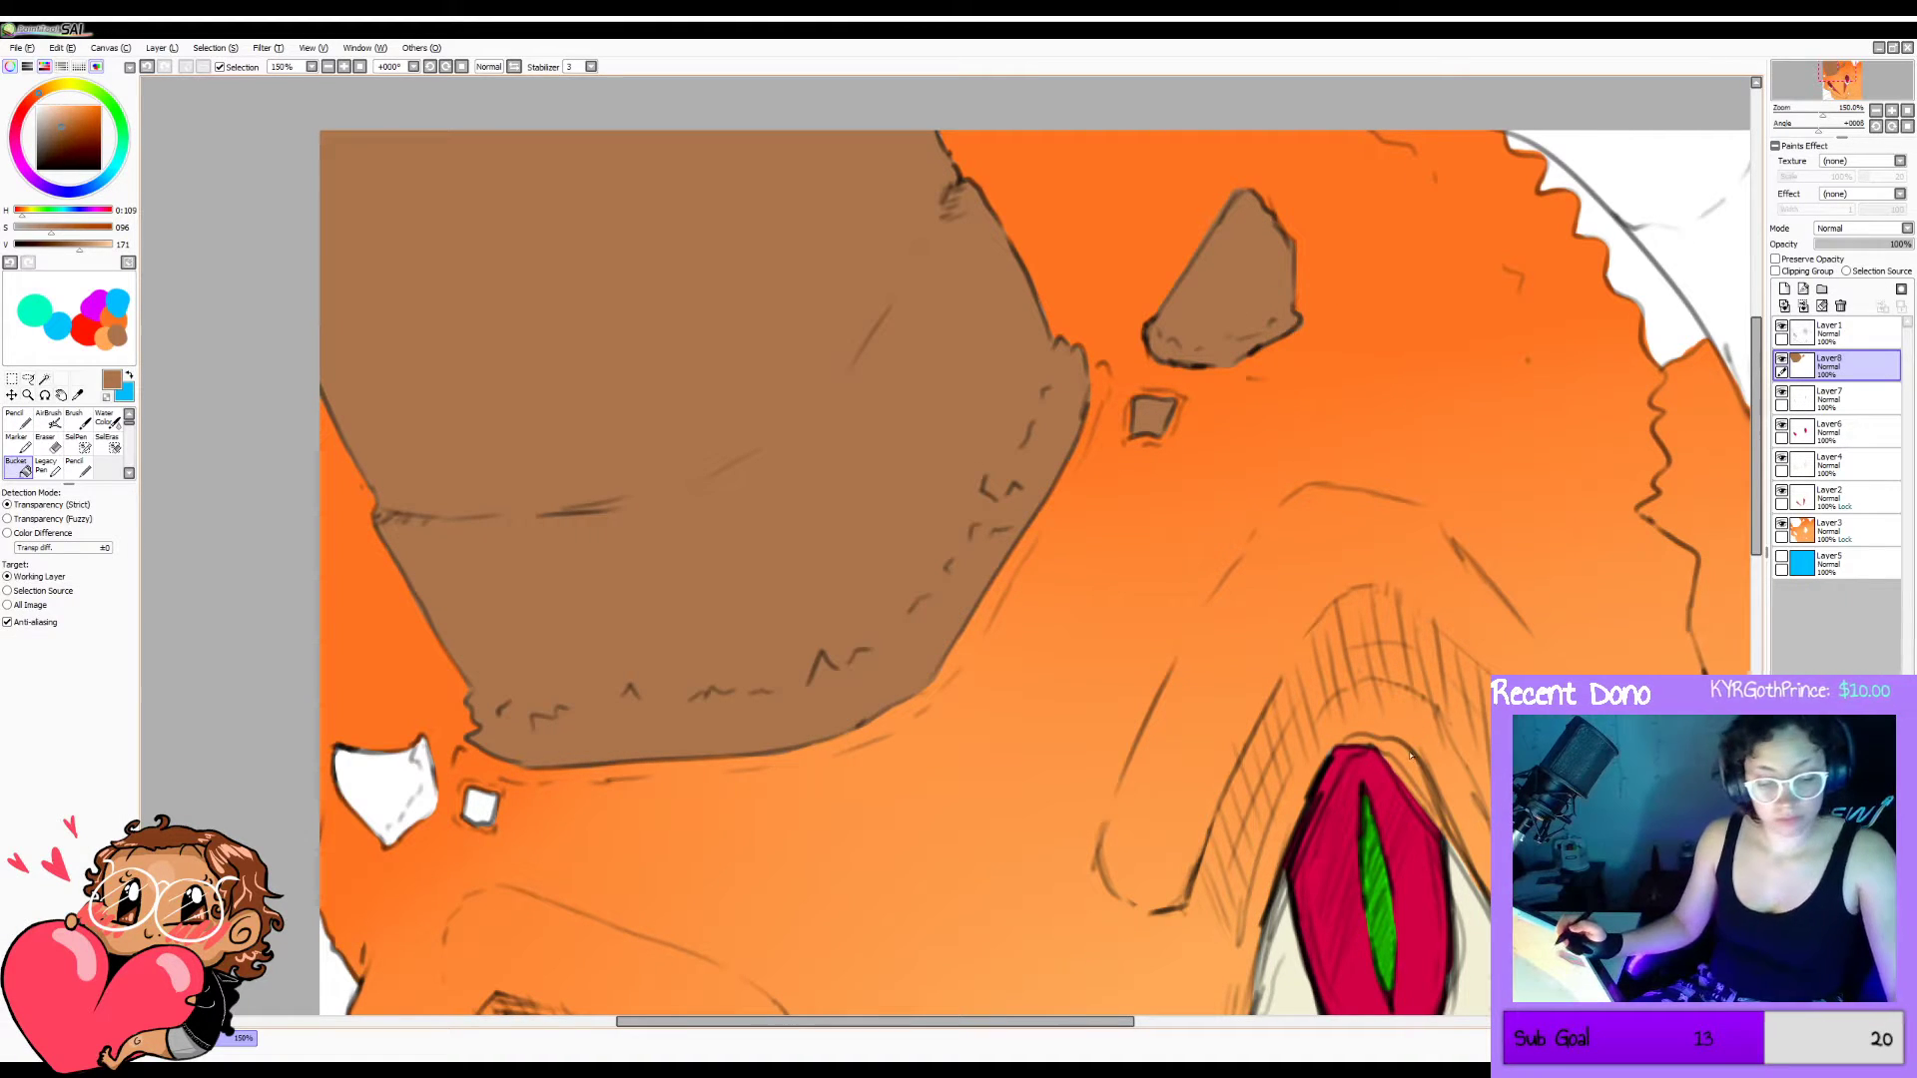
Colour the two small spikes just below the large horn brown on Layer8, outlining the bigger one before filling it.
key(n)
drag(1064, 1019, 983, 1021)
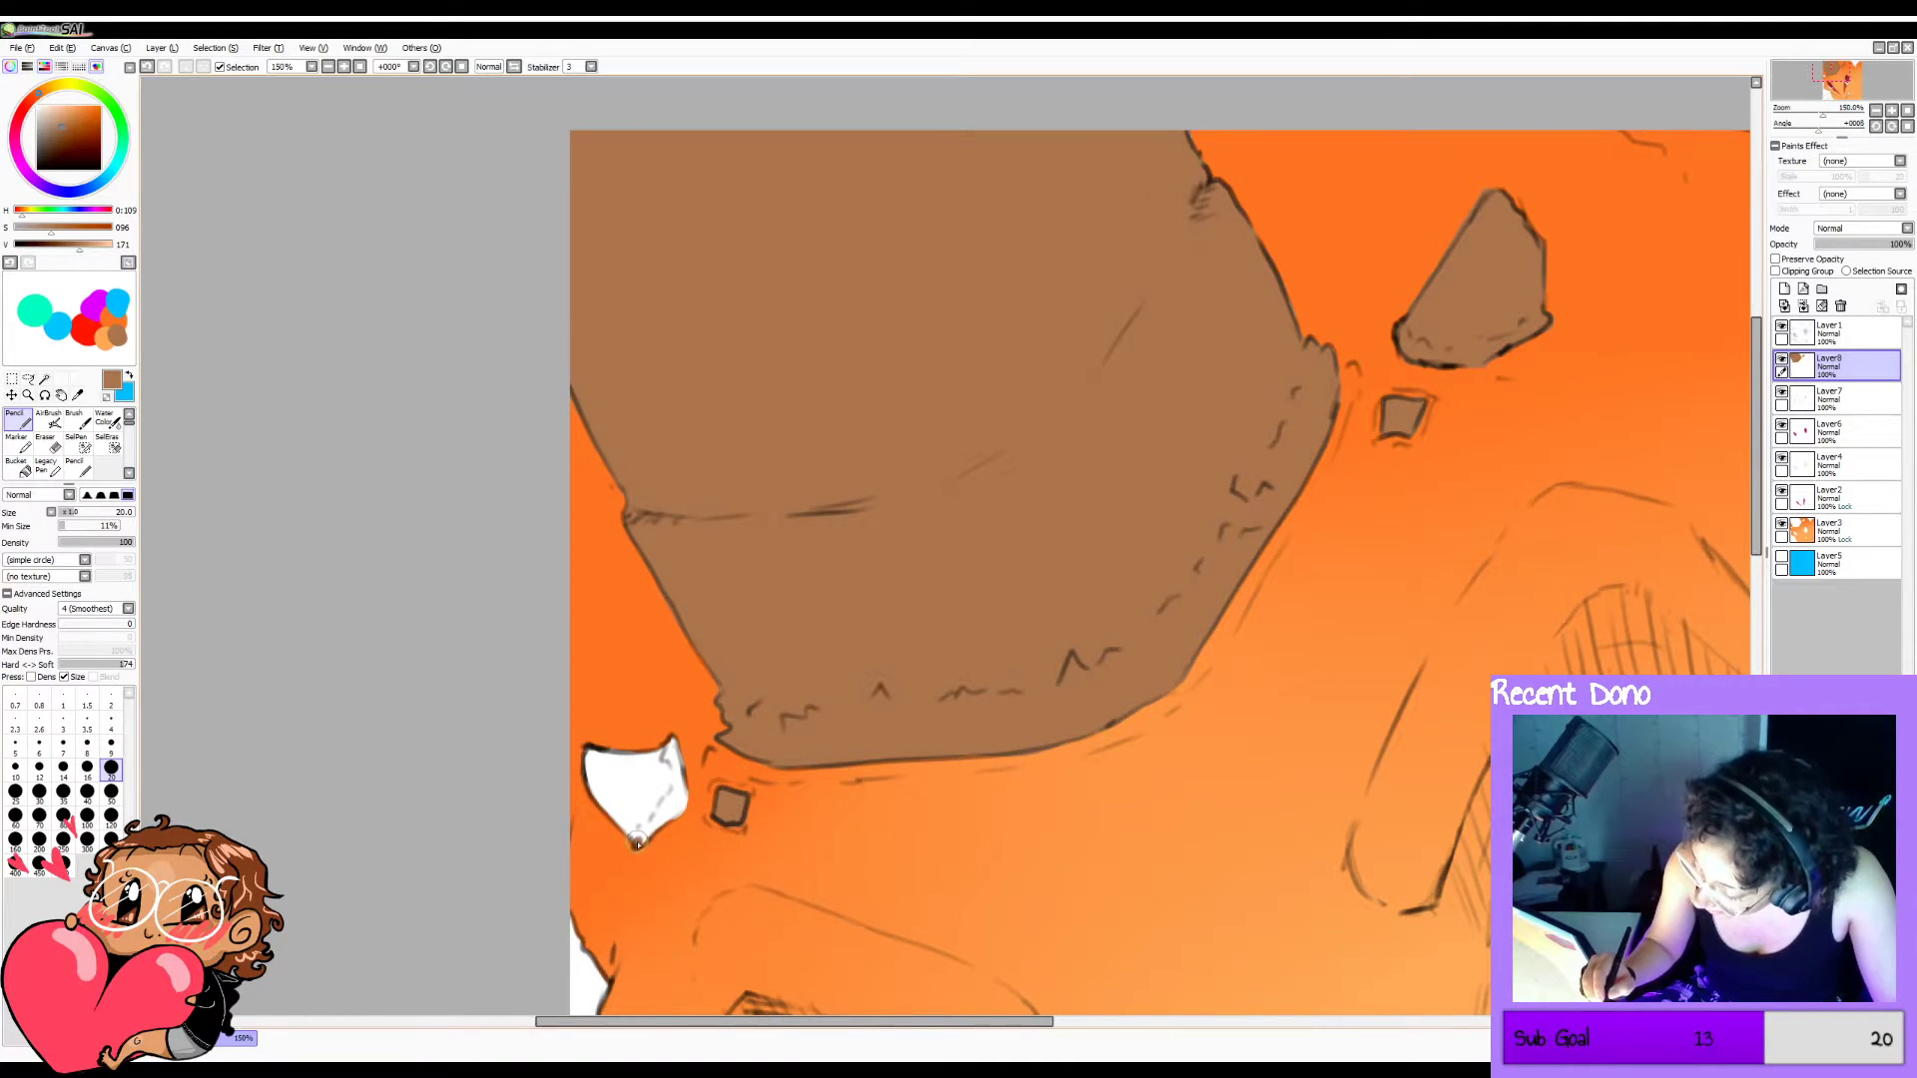
mouse_move(639, 844)
mouse_down()
mouse_move(677, 814)
mouse_move(666, 769)
mouse_move(684, 789)
mouse_up()
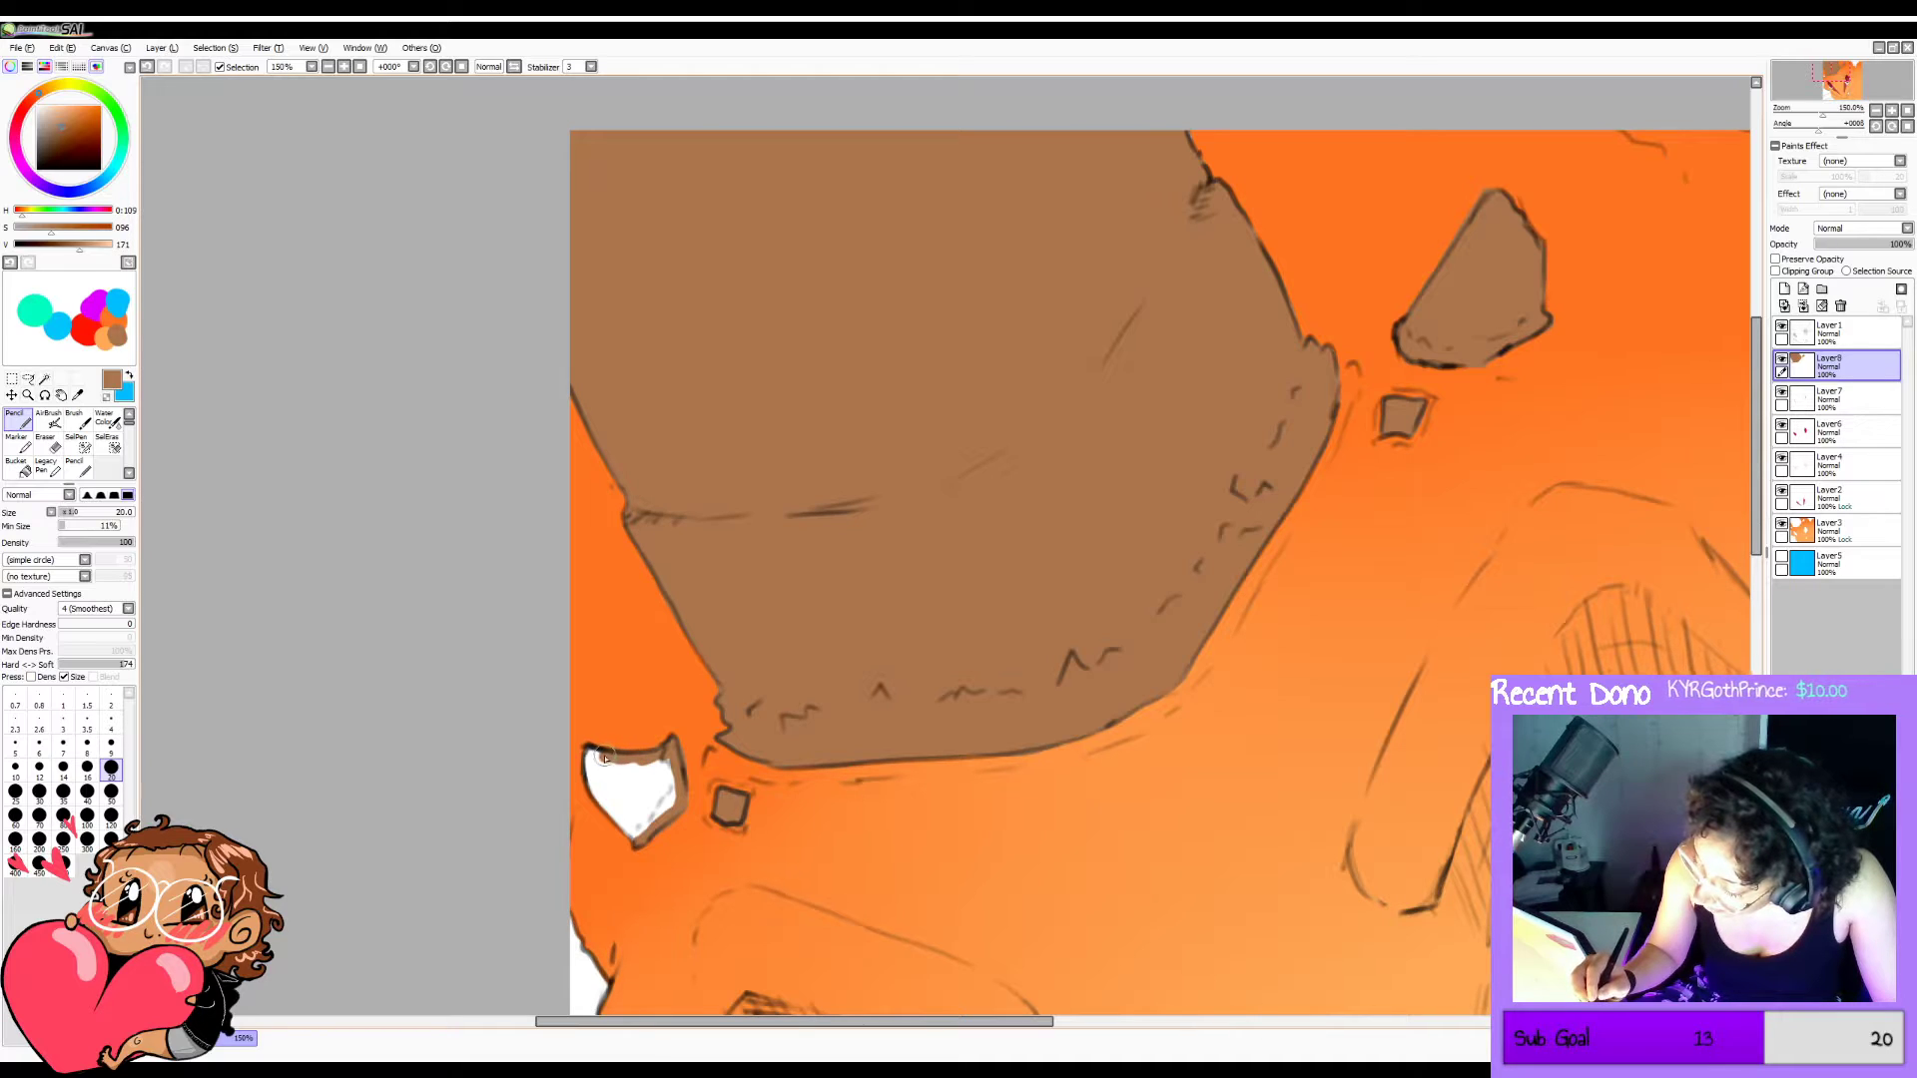
drag(590, 764, 636, 837)
key(g)
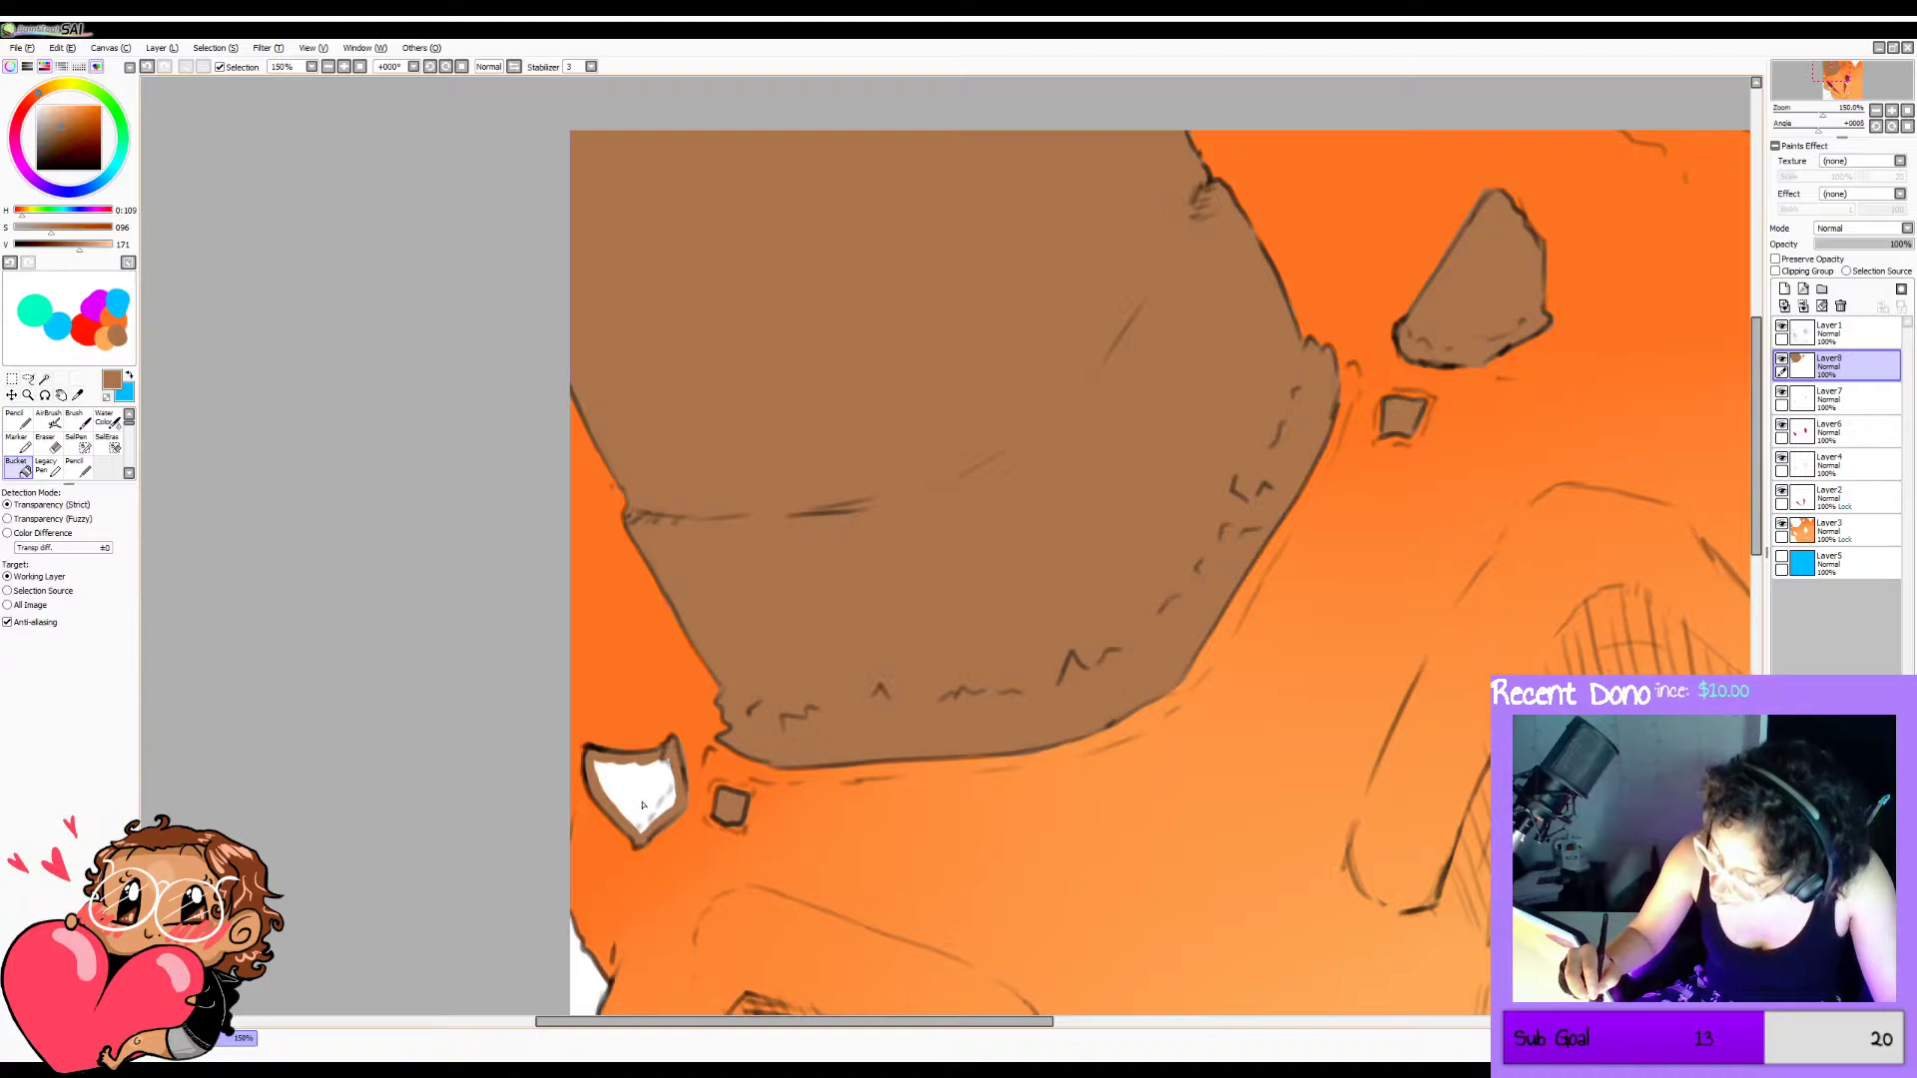
click(651, 801)
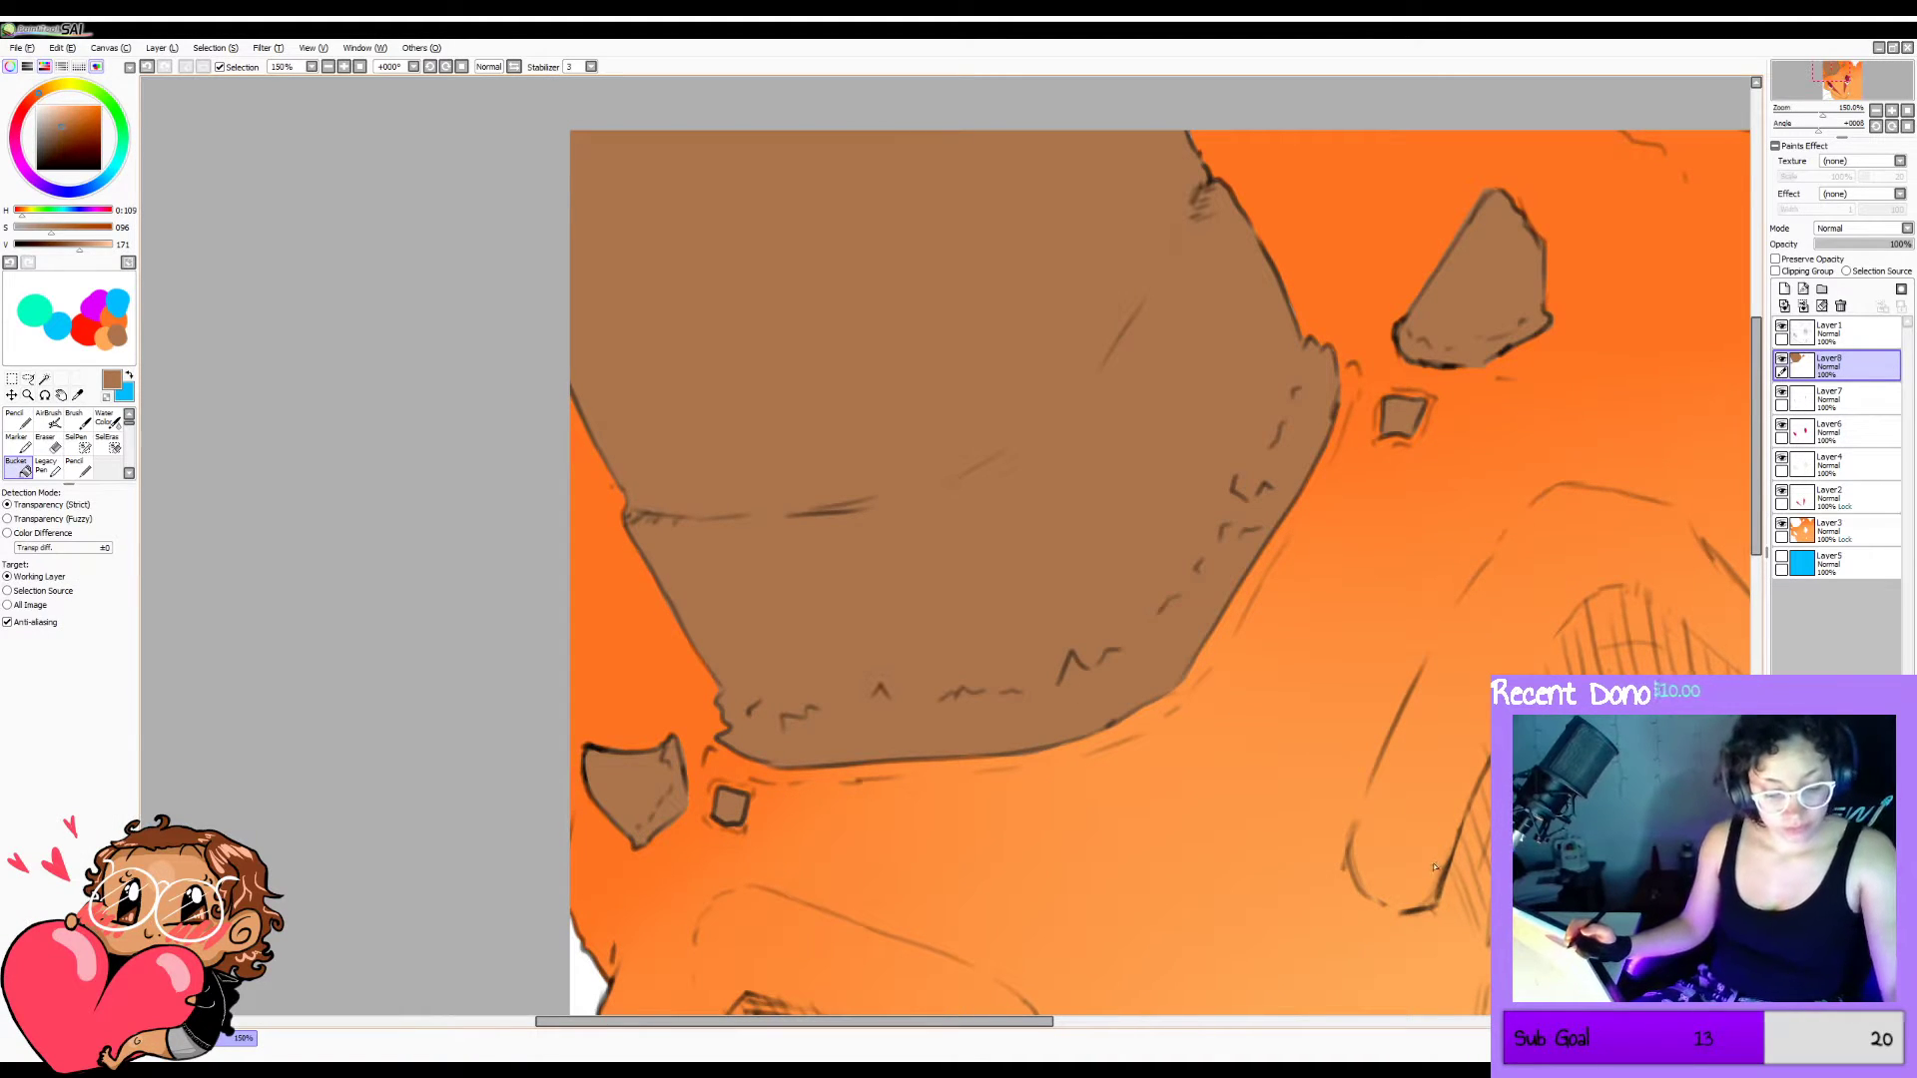
Outline the small cropped horn piece at the canvas's upper-right corner in brown and fill it.
key(n)
drag(1038, 1023, 1351, 988)
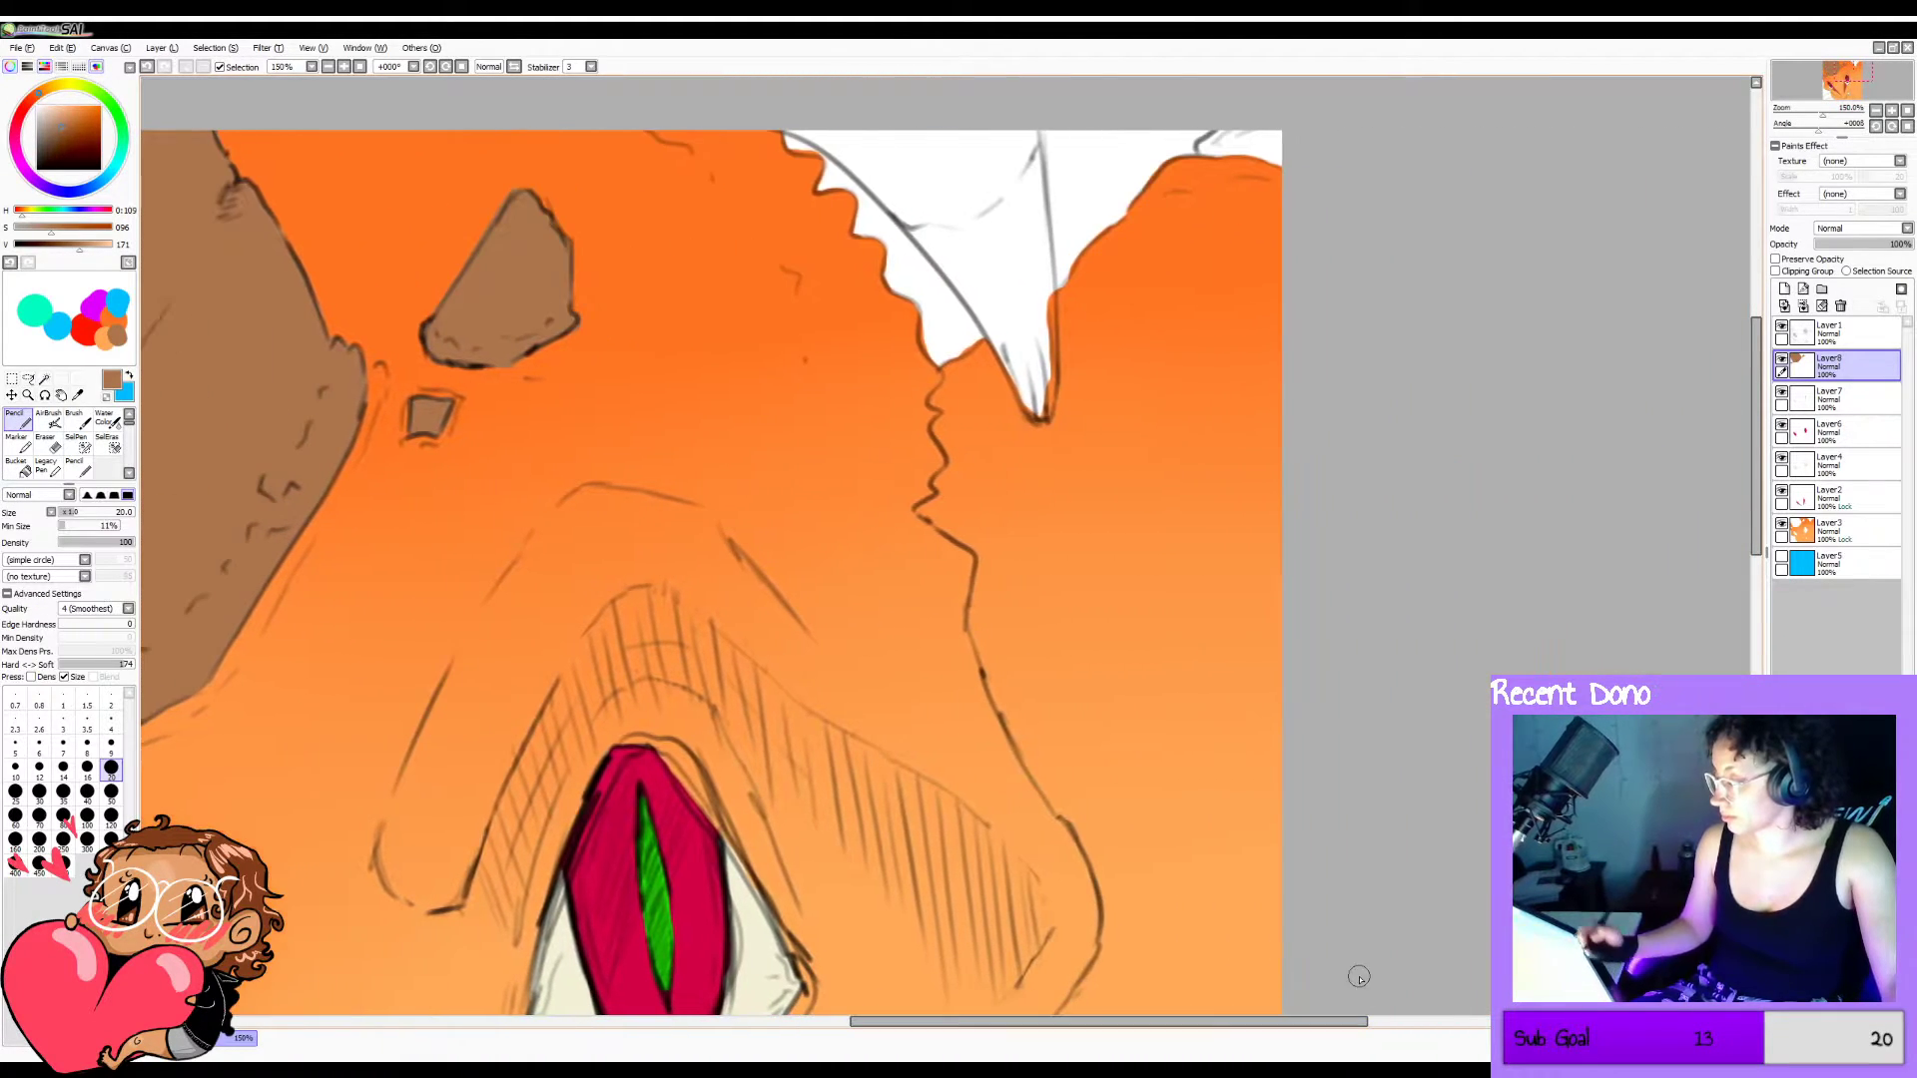
drag(1755, 514, 1752, 470)
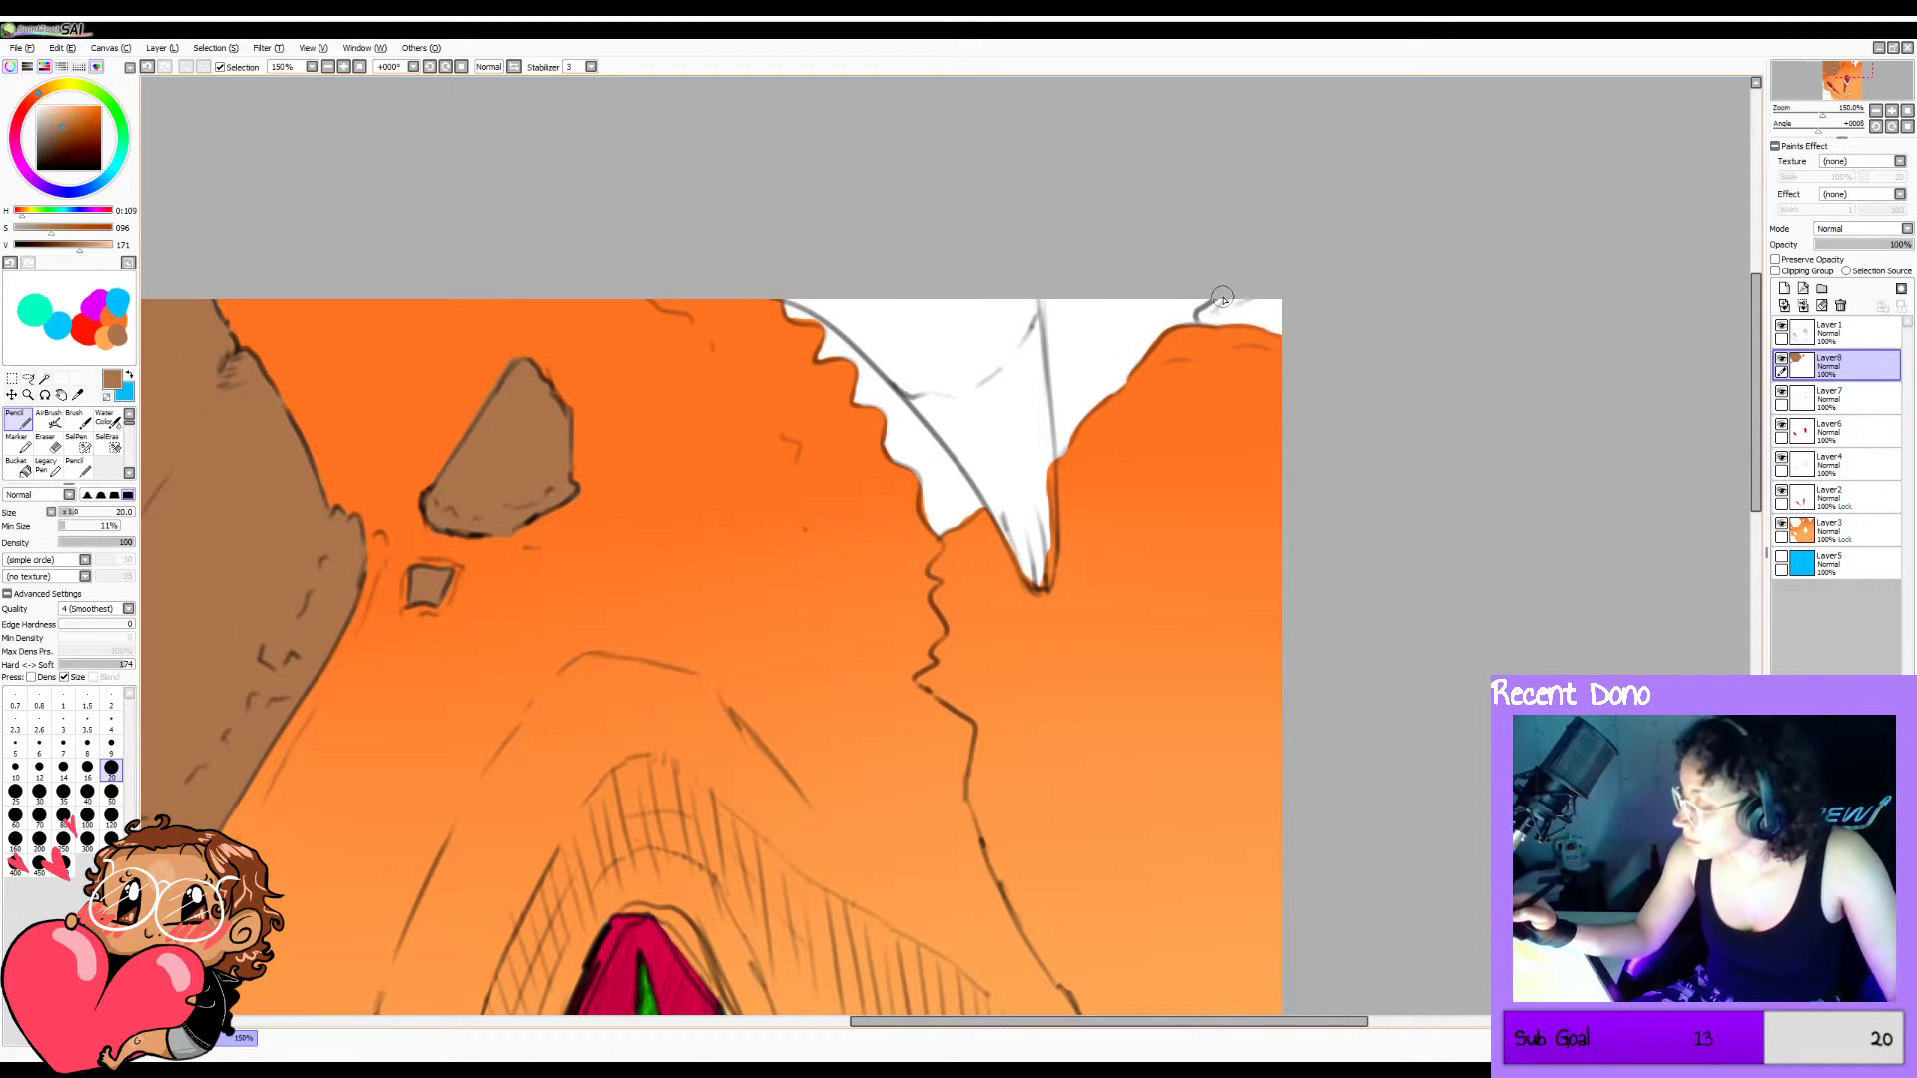
mouse_move(1220, 301)
mouse_down()
mouse_move(1203, 317)
mouse_move(1238, 322)
mouse_up()
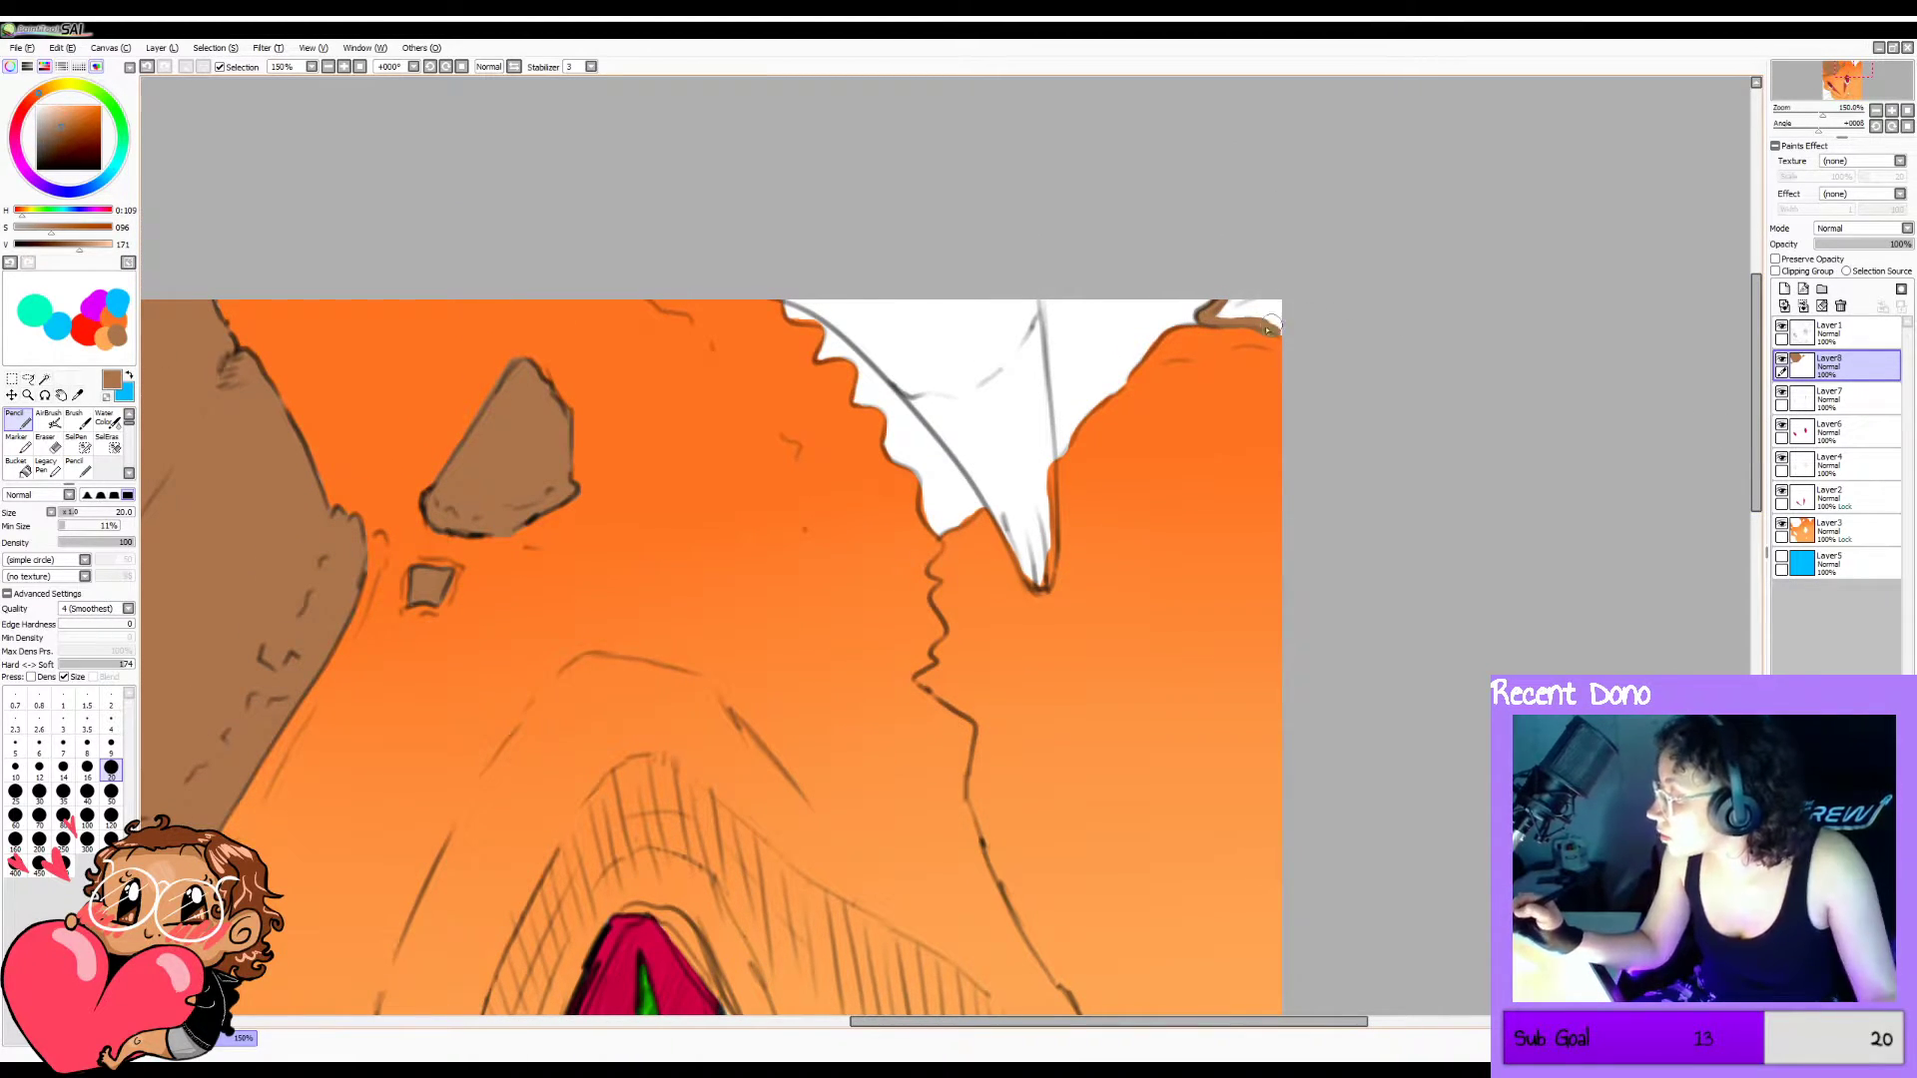
key(g)
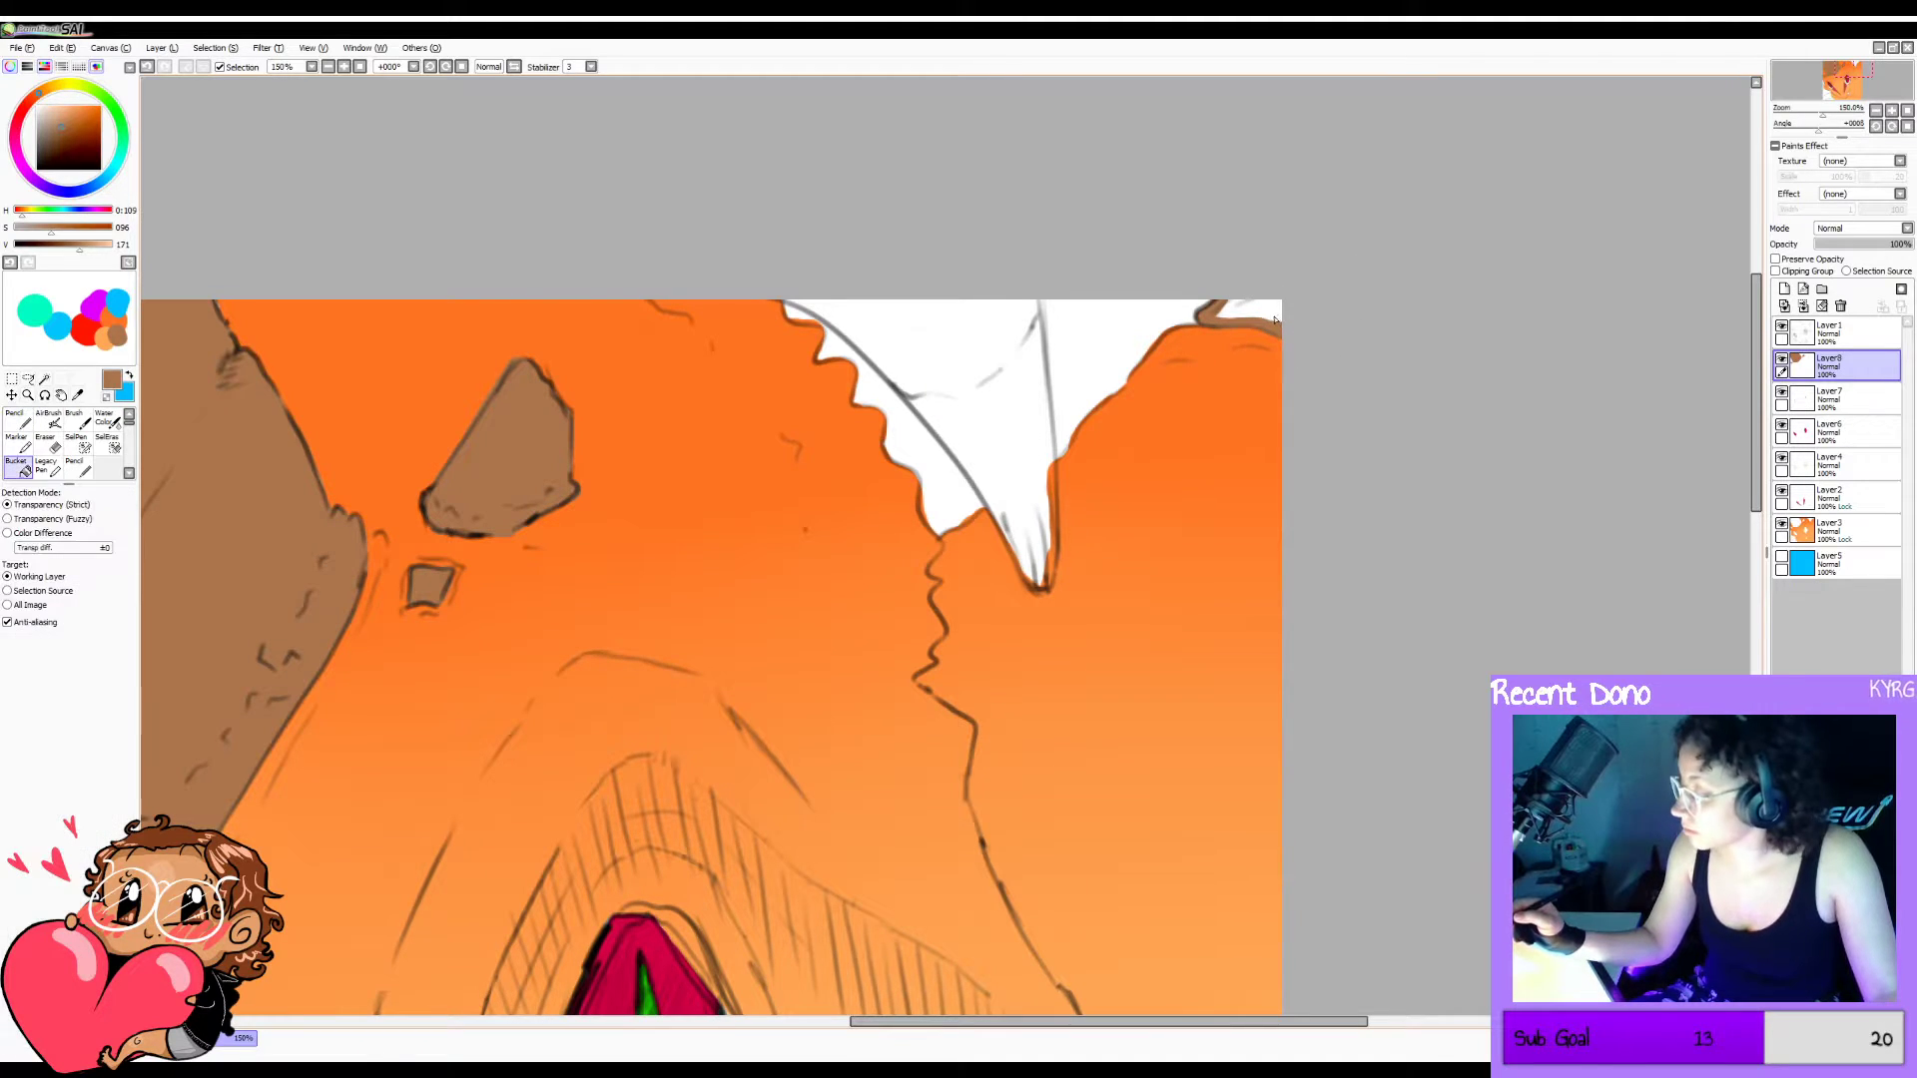
click(1275, 319)
Outline both edges of the pointed horn hanging from the canvas's upper edge in brown and fill it, redoing a misdrawn stroke.
key(n)
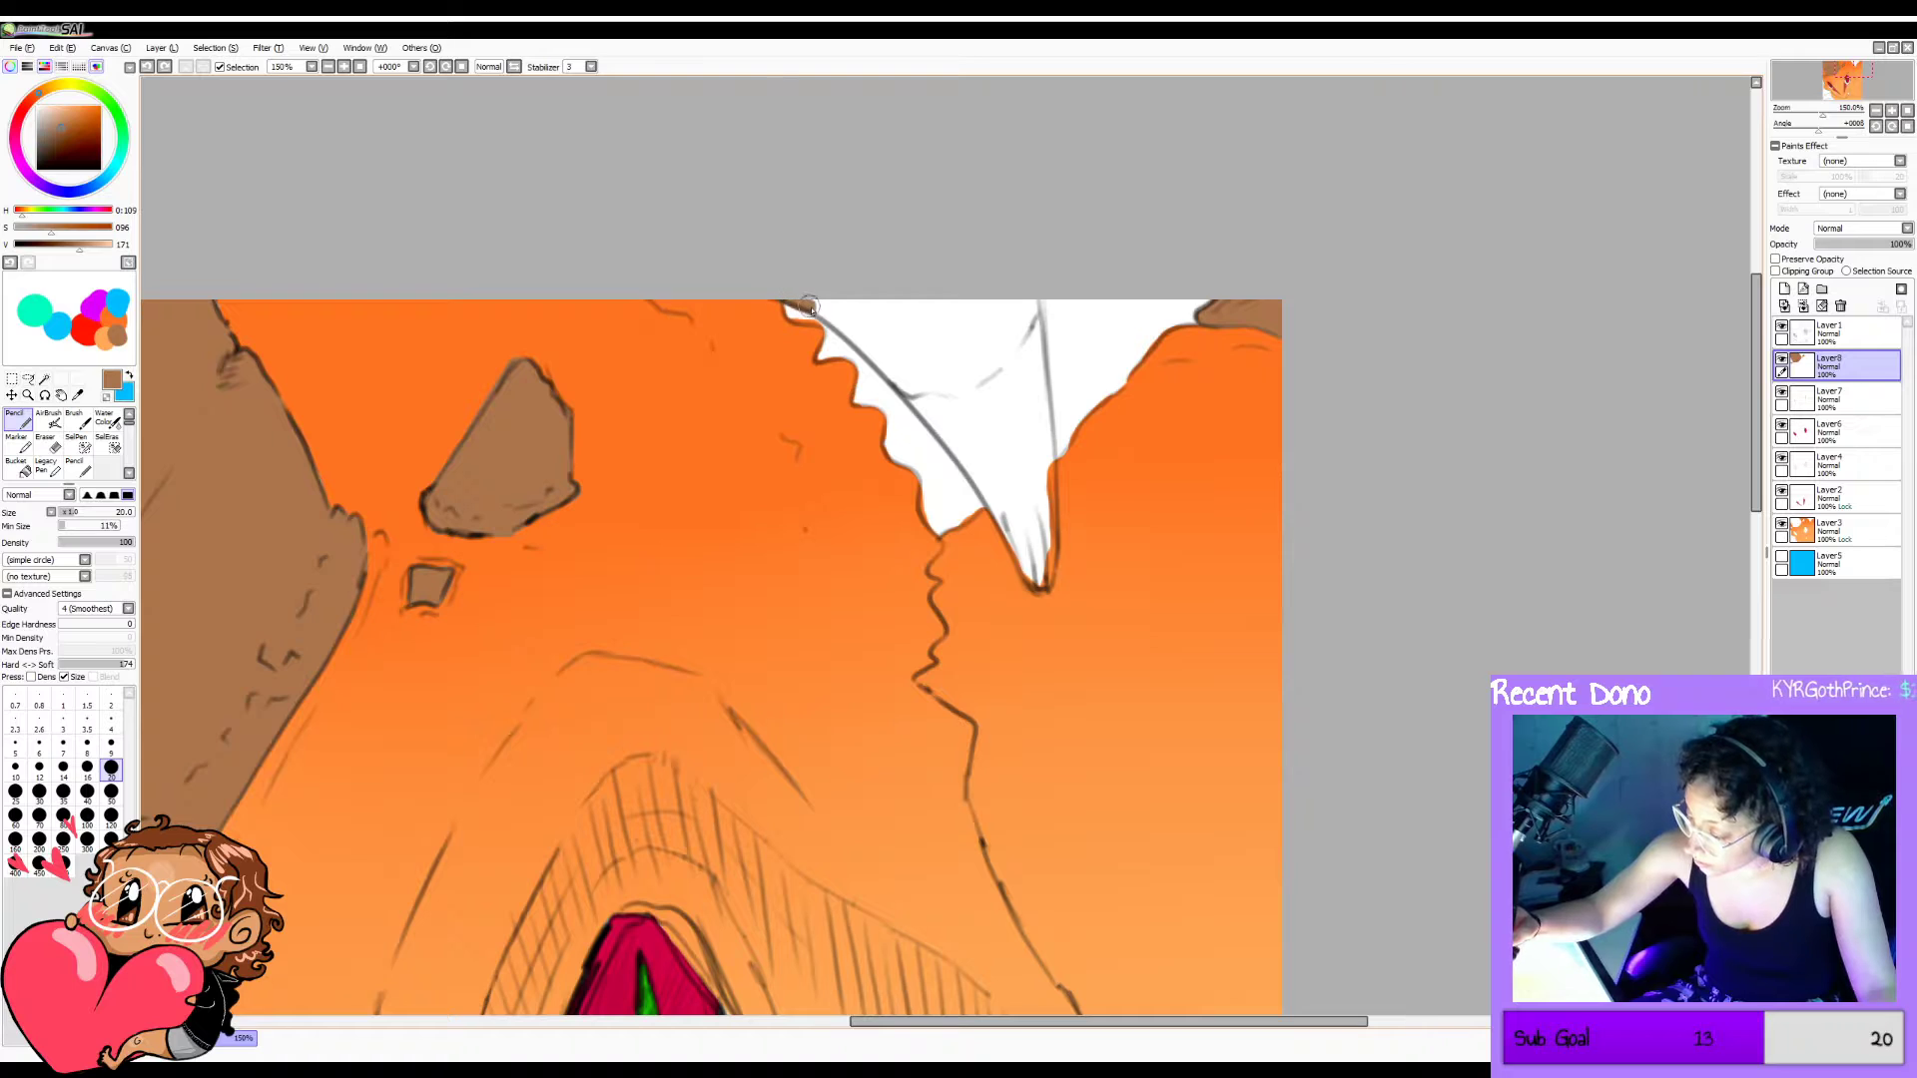
mouse_move(811, 310)
mouse_down()
mouse_move(980, 495)
mouse_move(965, 459)
mouse_move(1004, 537)
mouse_up()
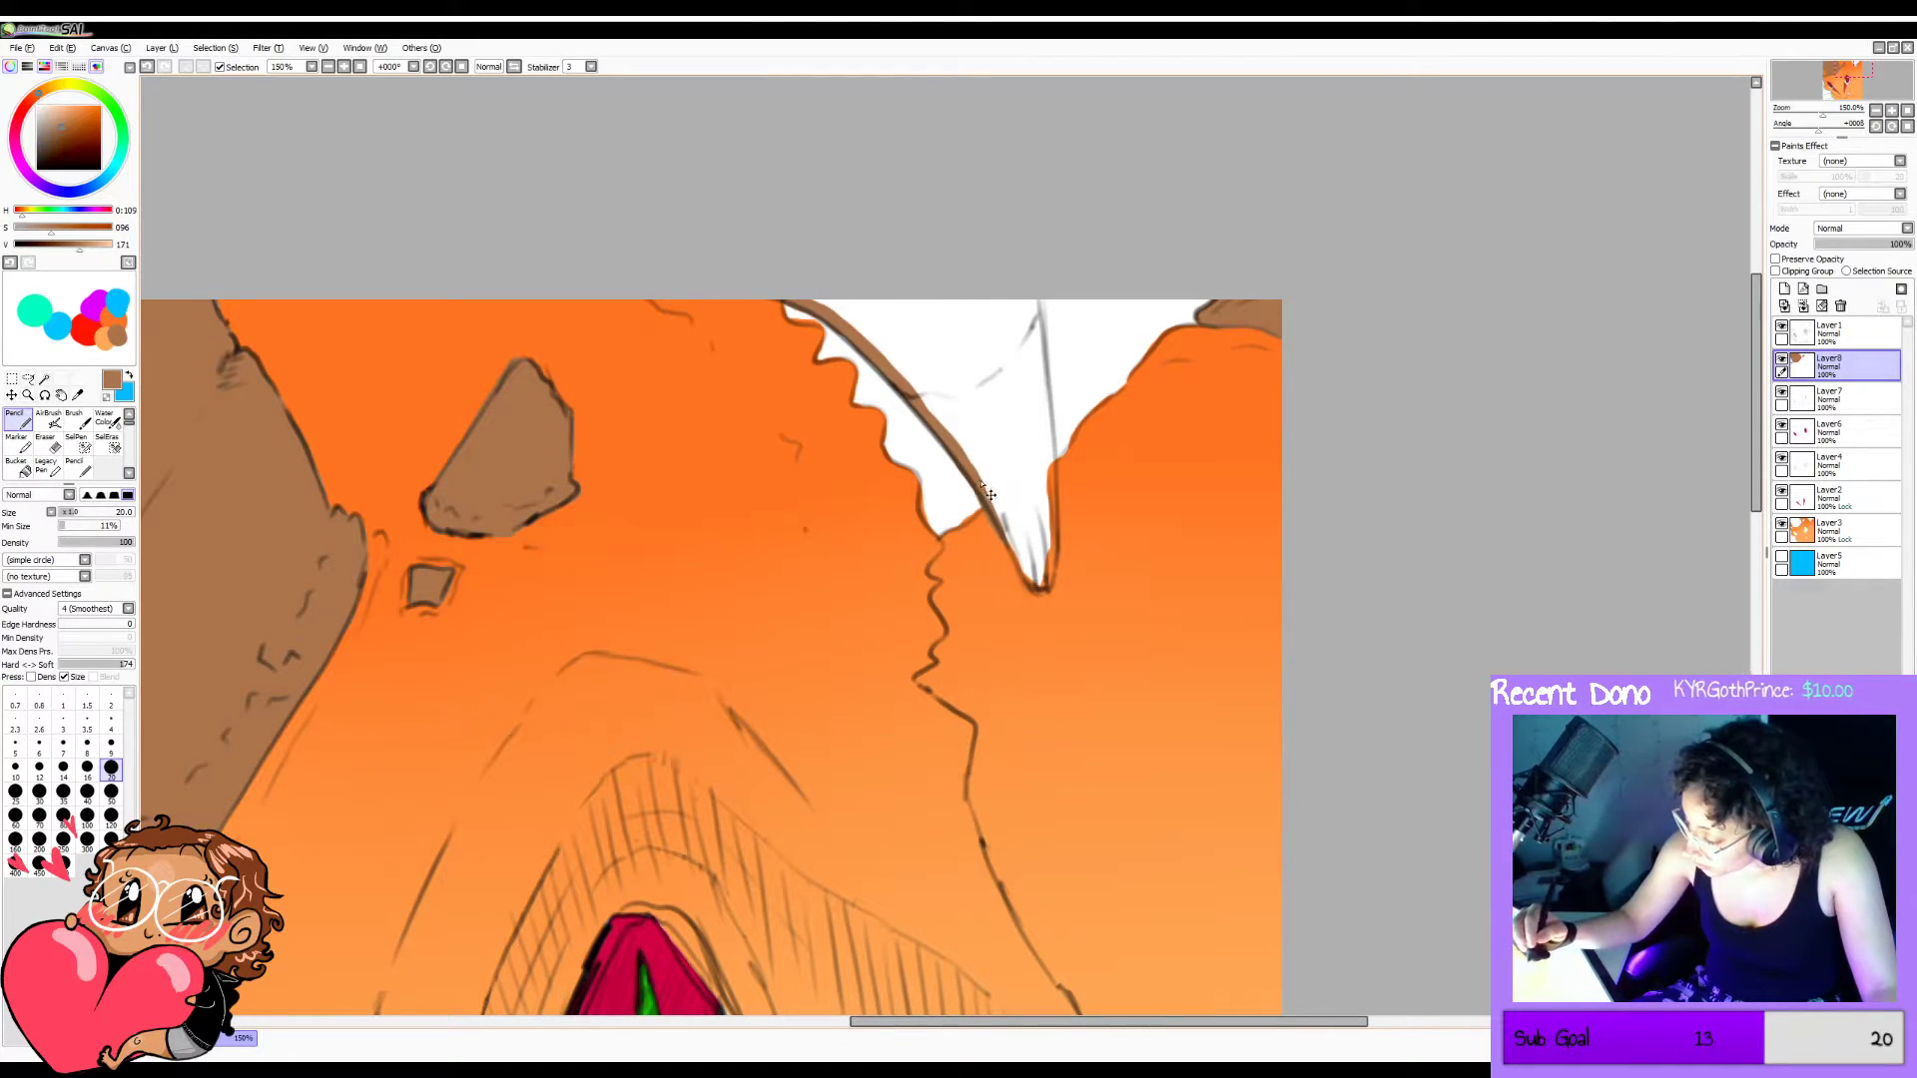
key(ctrl+z)
mouse_move(965, 465)
mouse_down()
mouse_move(1029, 578)
mouse_move(1050, 537)
mouse_move(1044, 339)
mouse_move(1039, 415)
mouse_up()
drag(1031, 292, 1047, 420)
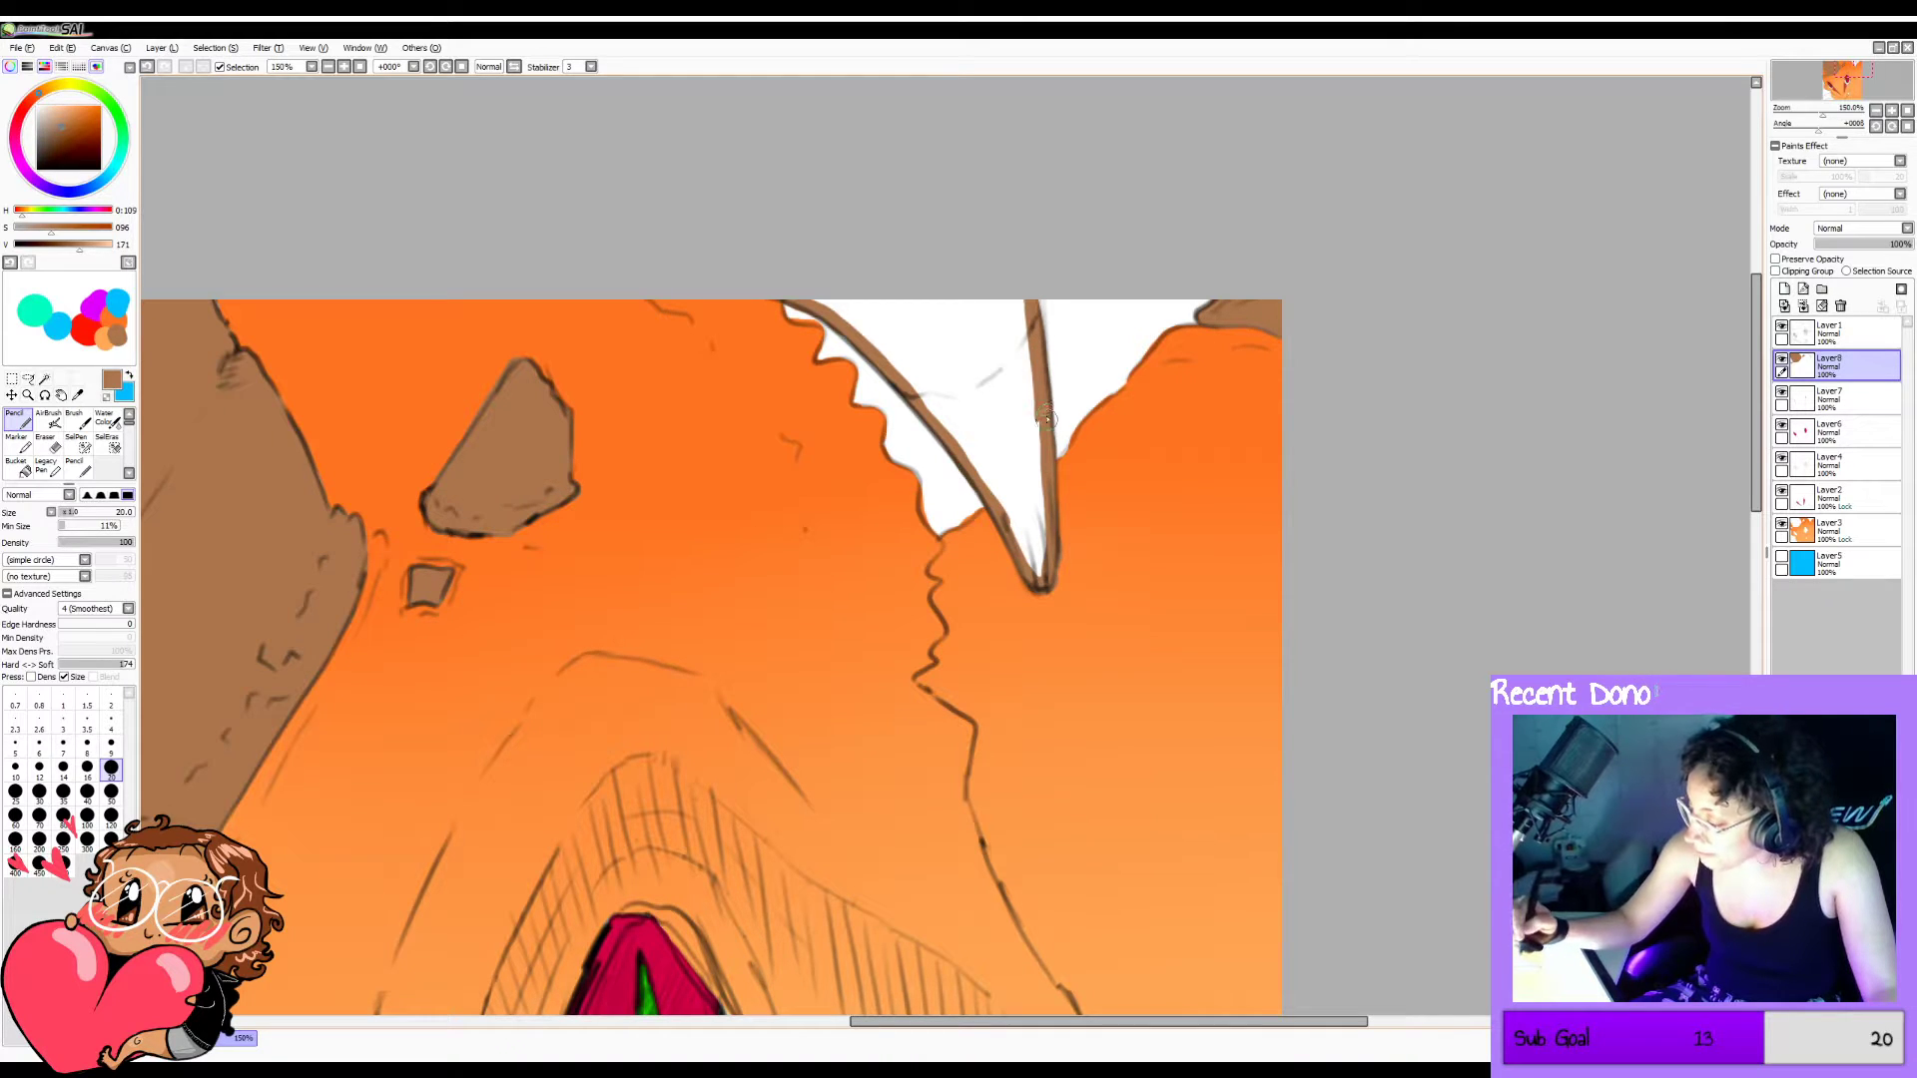
key(b)
click(1003, 340)
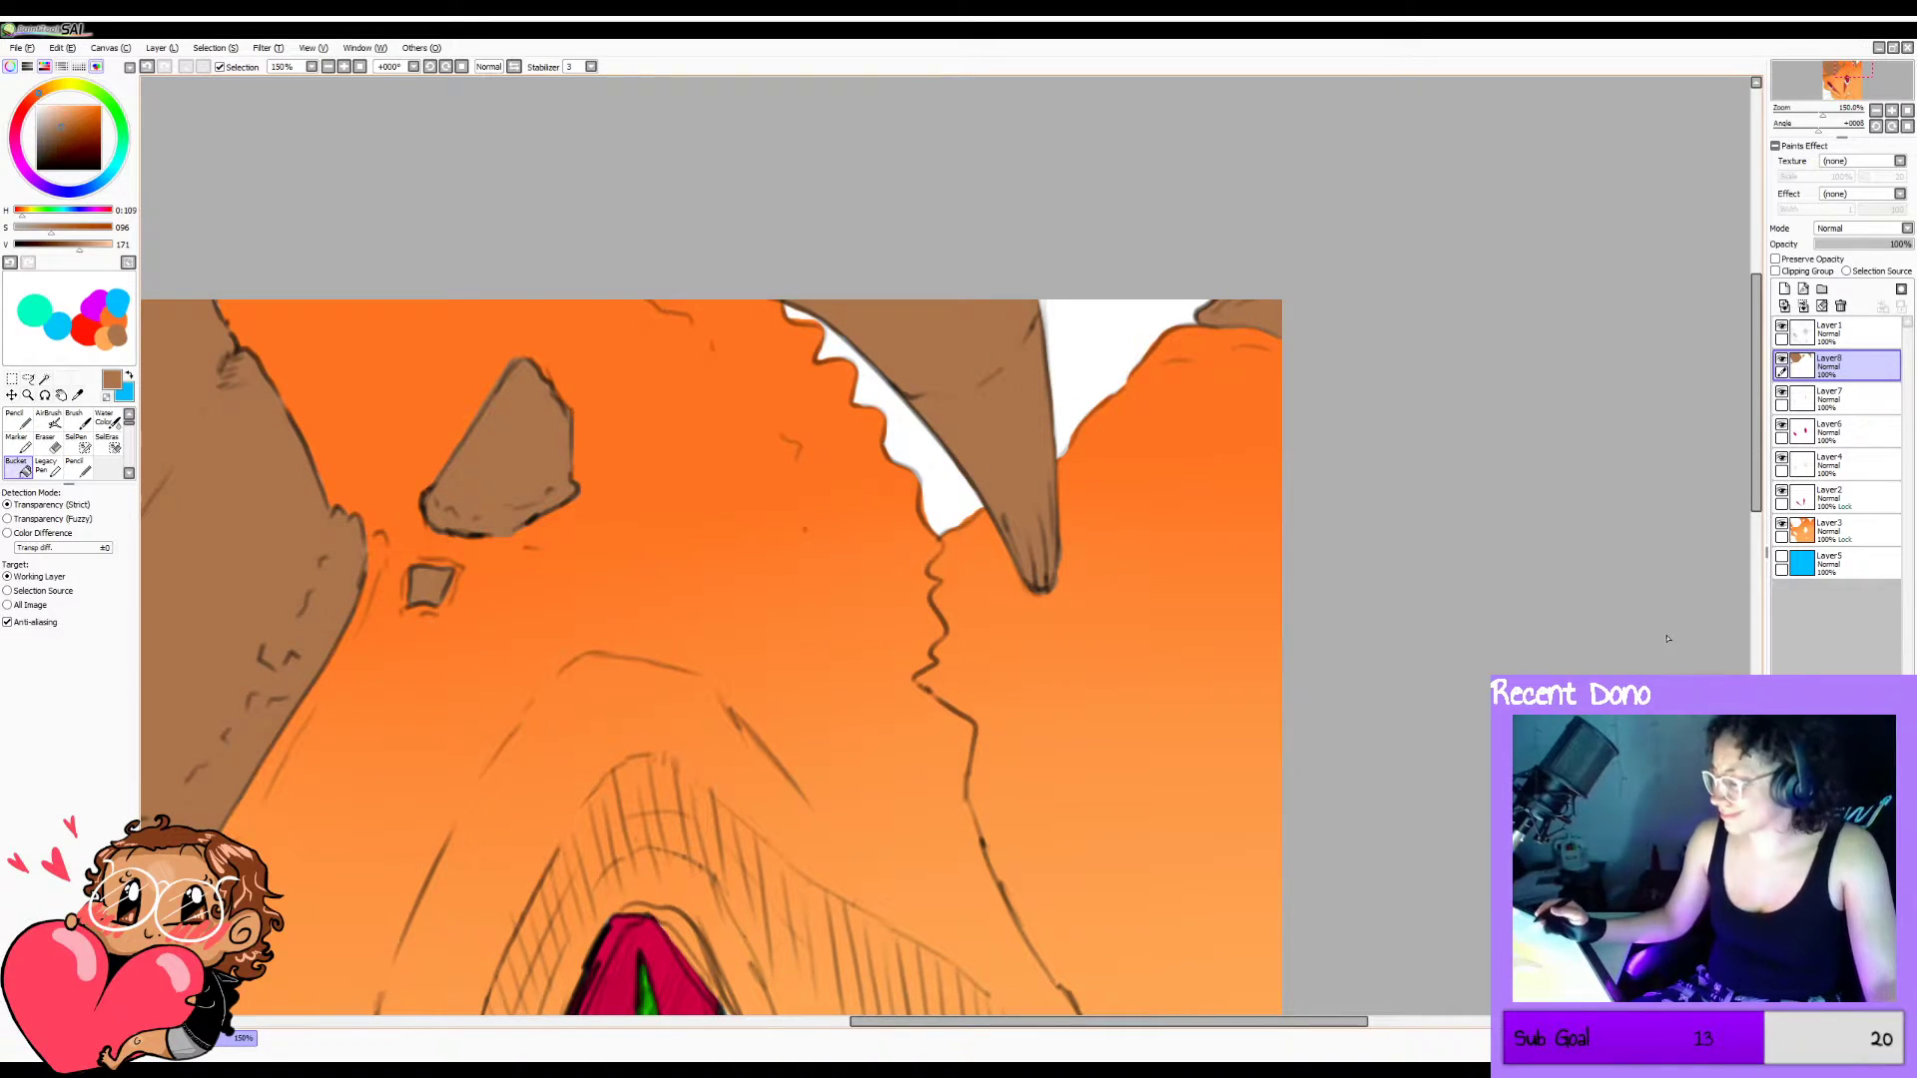
Outline the curved horn at the canvas's lower-left corner in brown along all its edges and fill it.
scroll(1761, 536, down, 10)
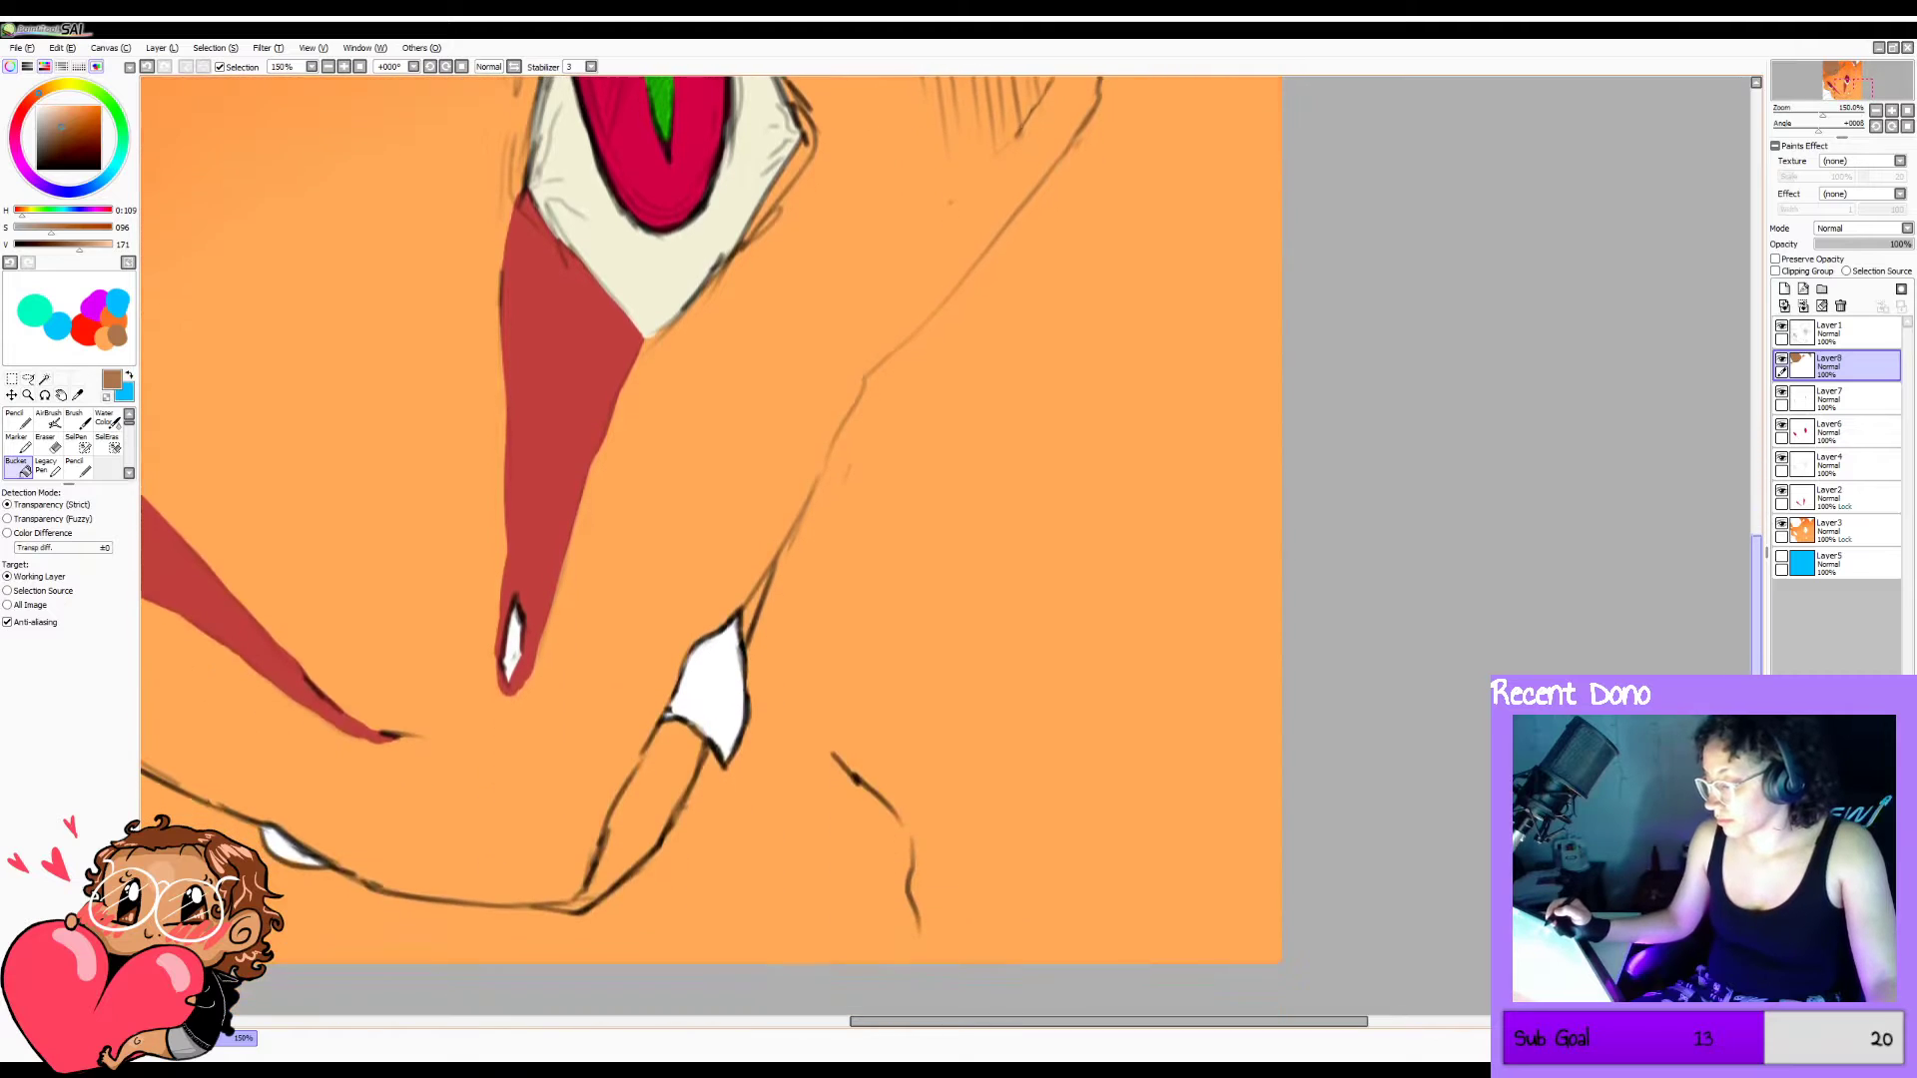
drag(1306, 1020, 973, 1044)
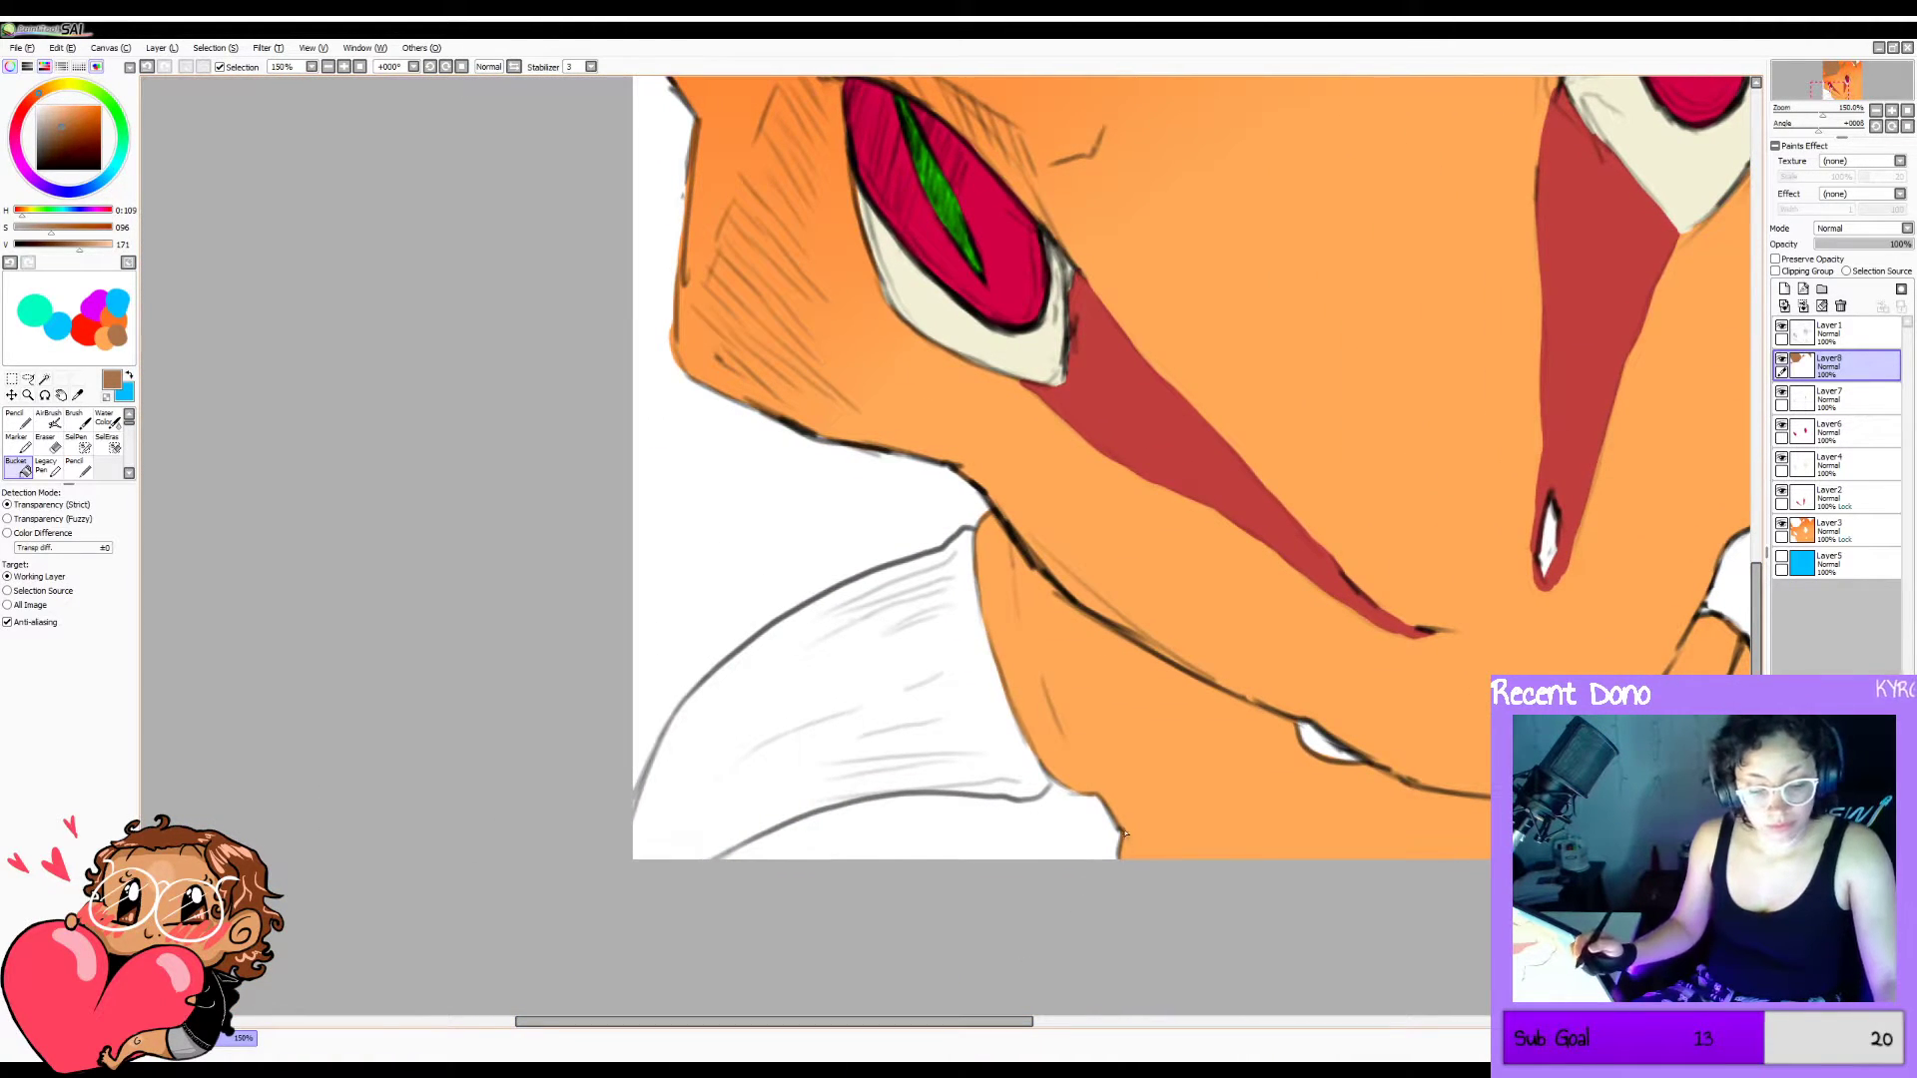
key(n)
drag(968, 534, 1007, 697)
drag(968, 619, 1045, 779)
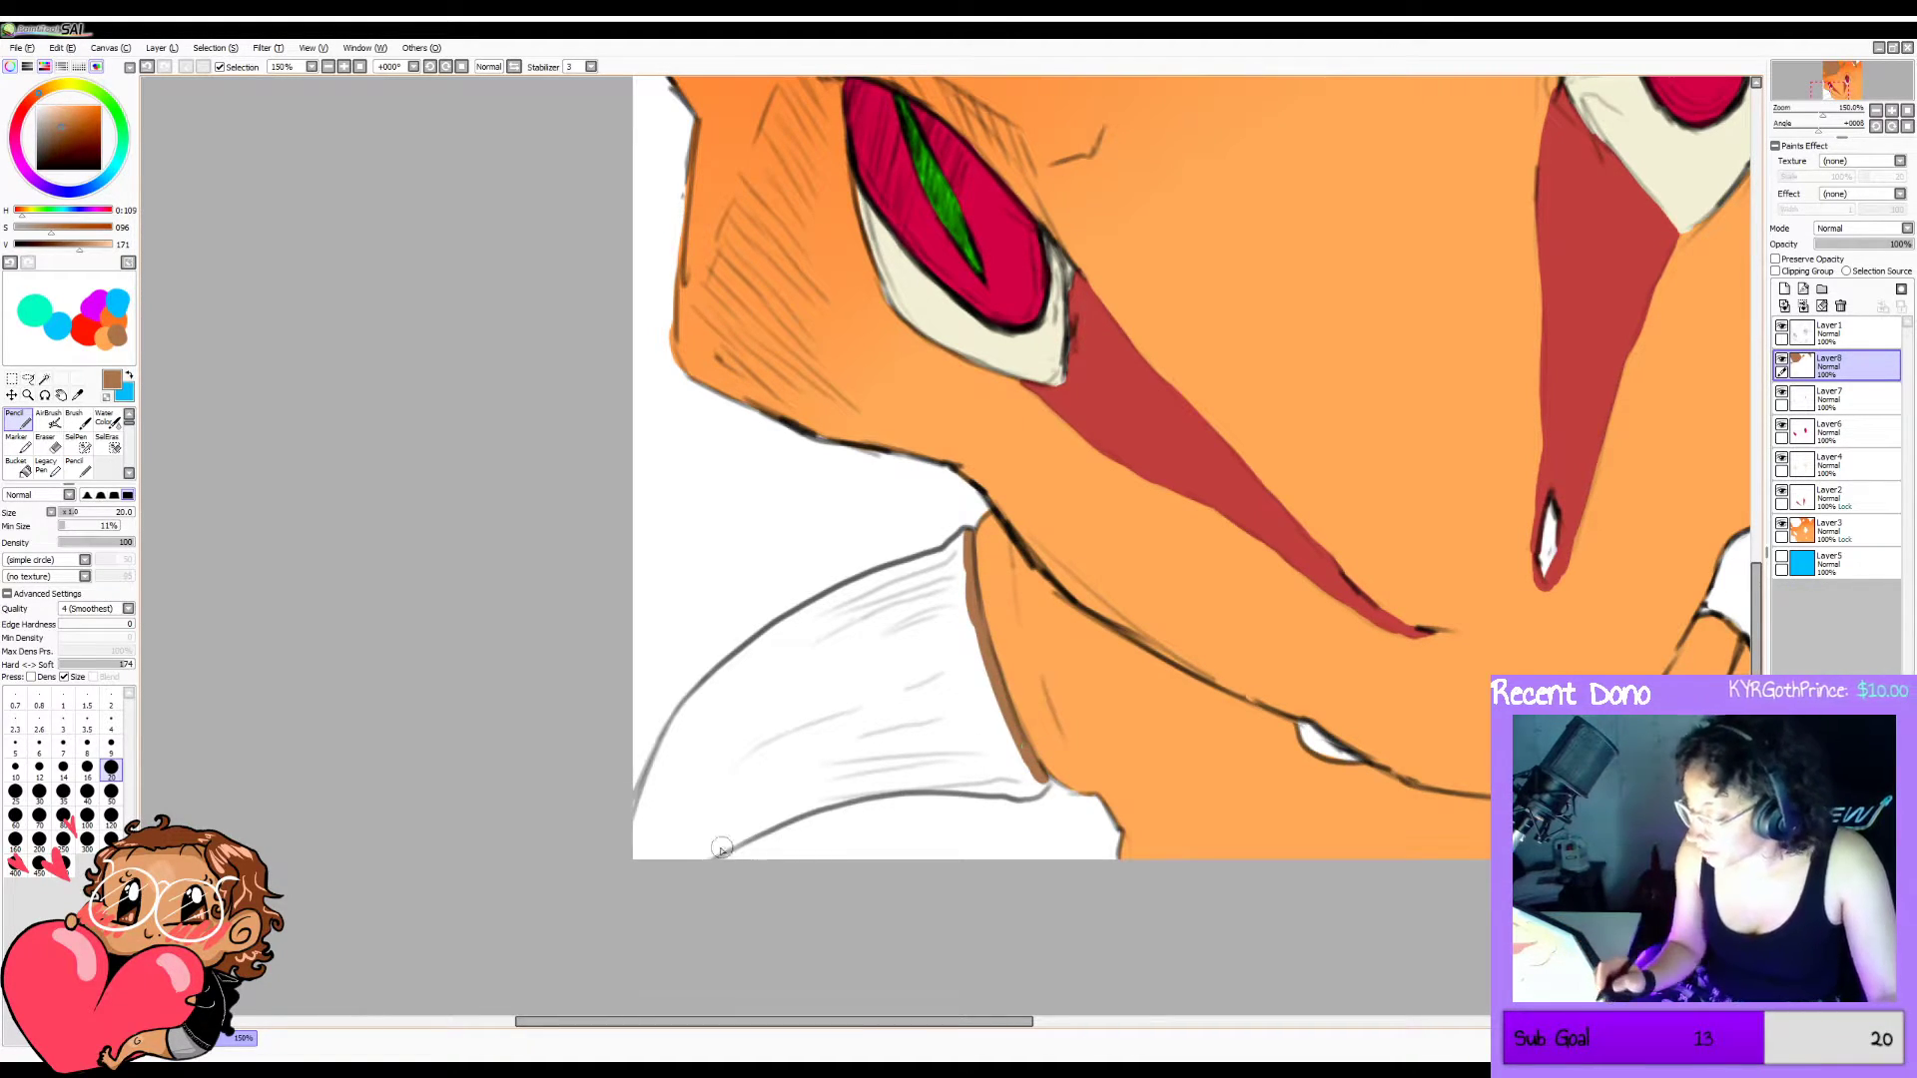
mouse_move(699, 863)
mouse_down()
mouse_move(892, 792)
mouse_move(731, 844)
mouse_move(858, 794)
mouse_move(1049, 781)
mouse_up()
key(ctrl+z)
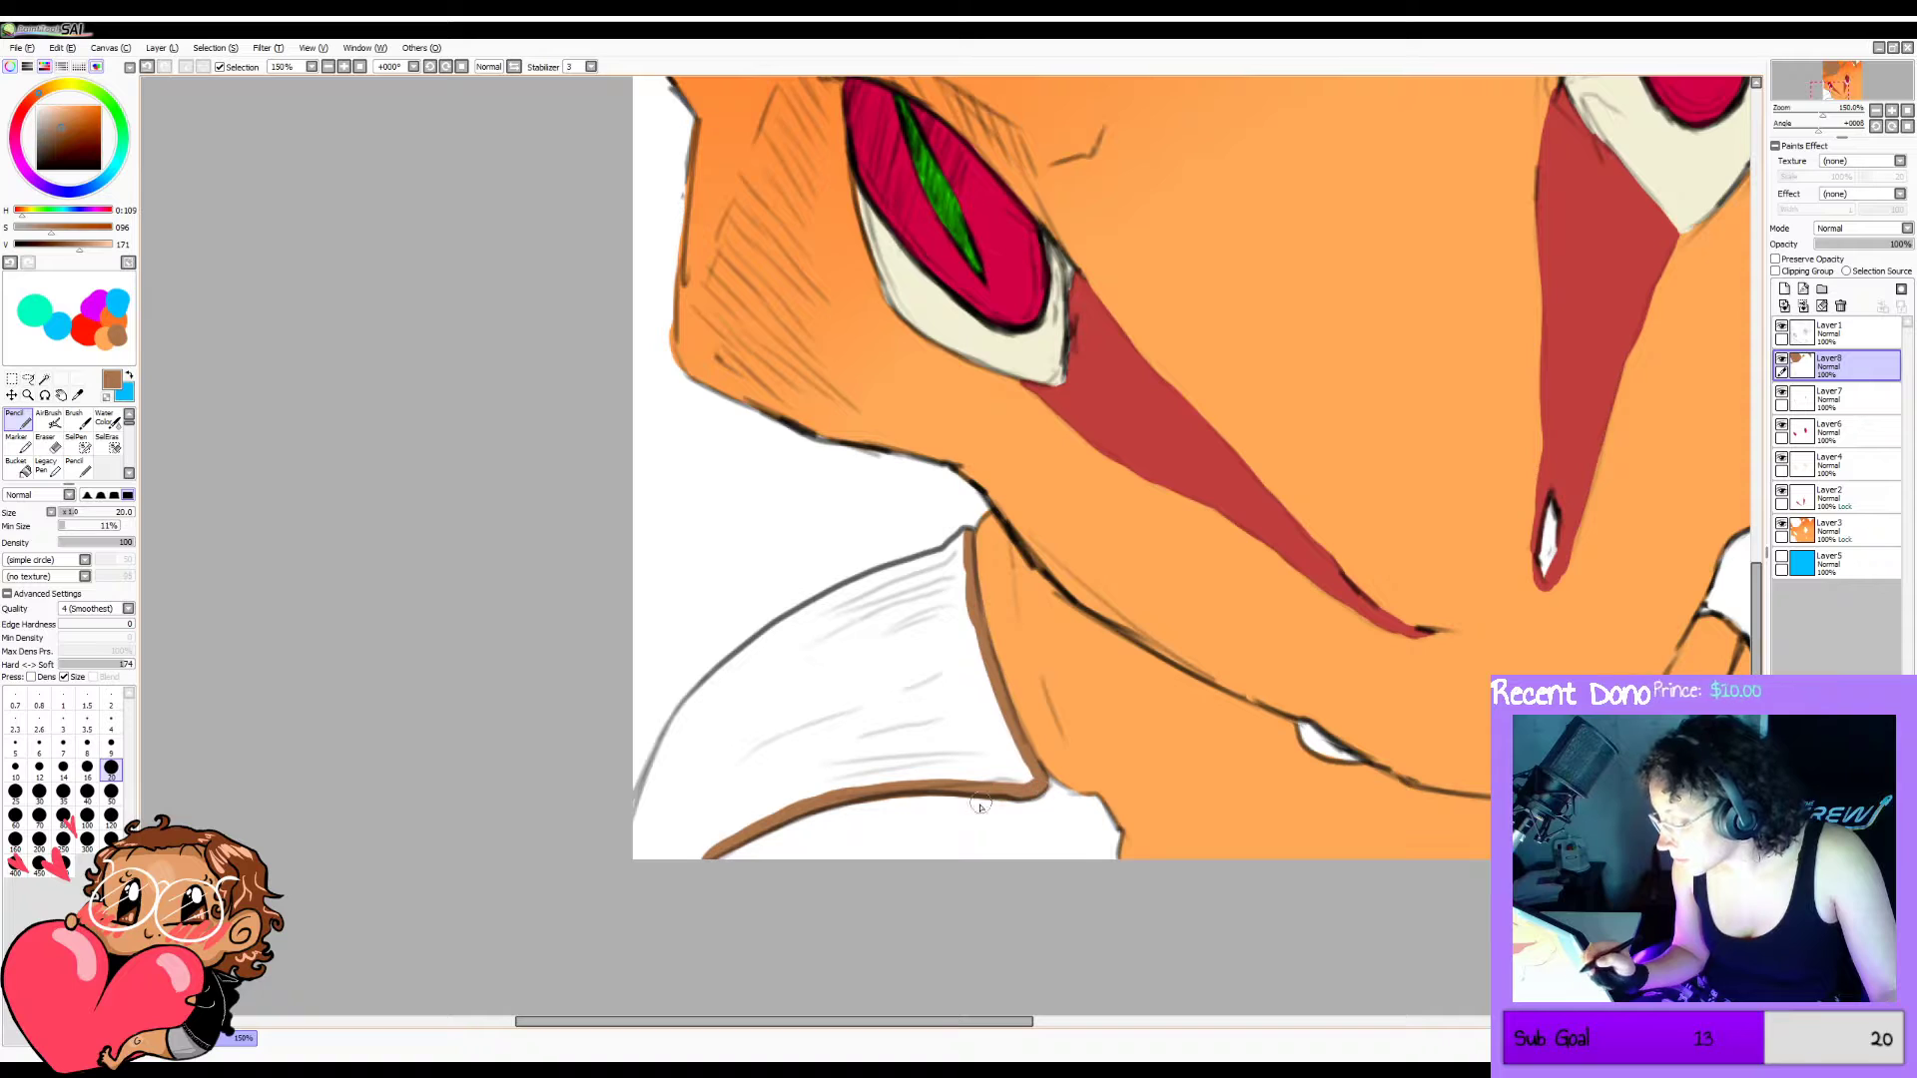
mouse_move(637, 810)
mouse_down()
mouse_move(755, 647)
mouse_move(964, 540)
mouse_up()
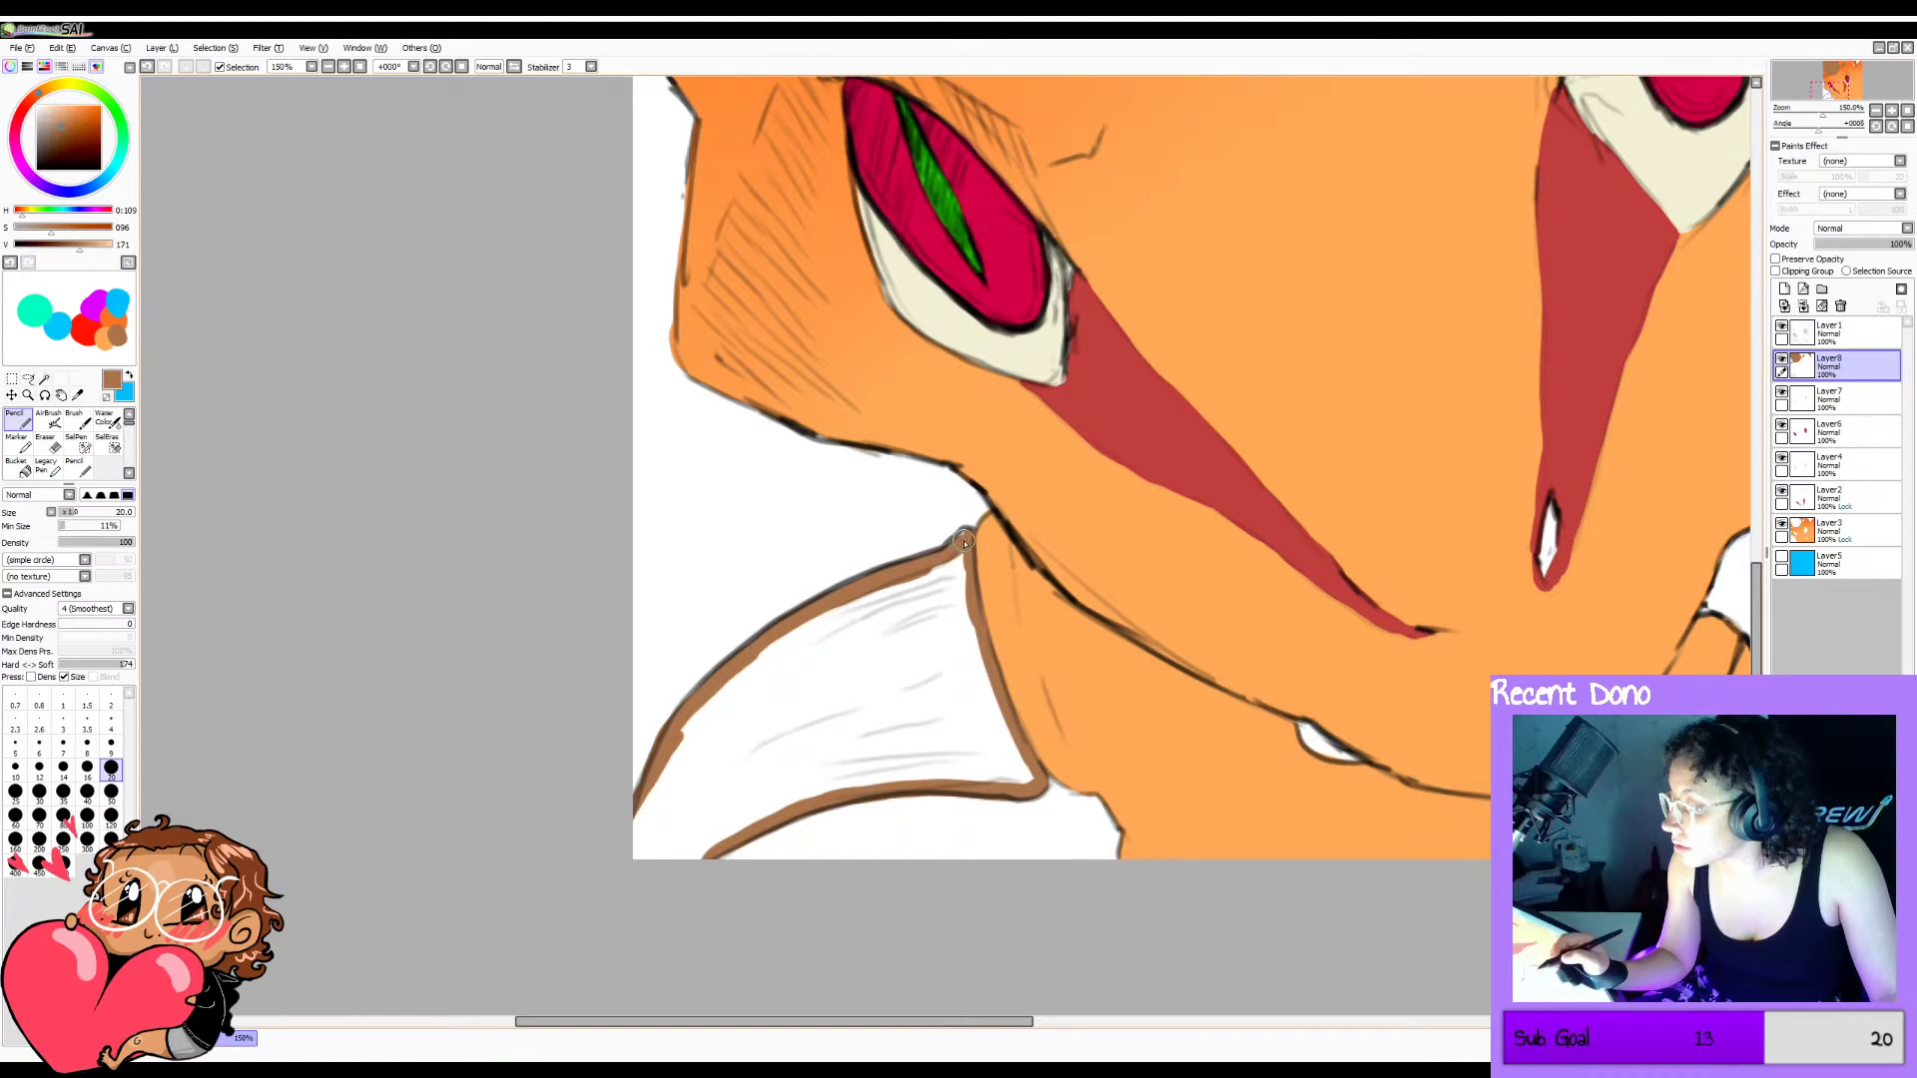
key(f)
click(920, 636)
click(360, 68)
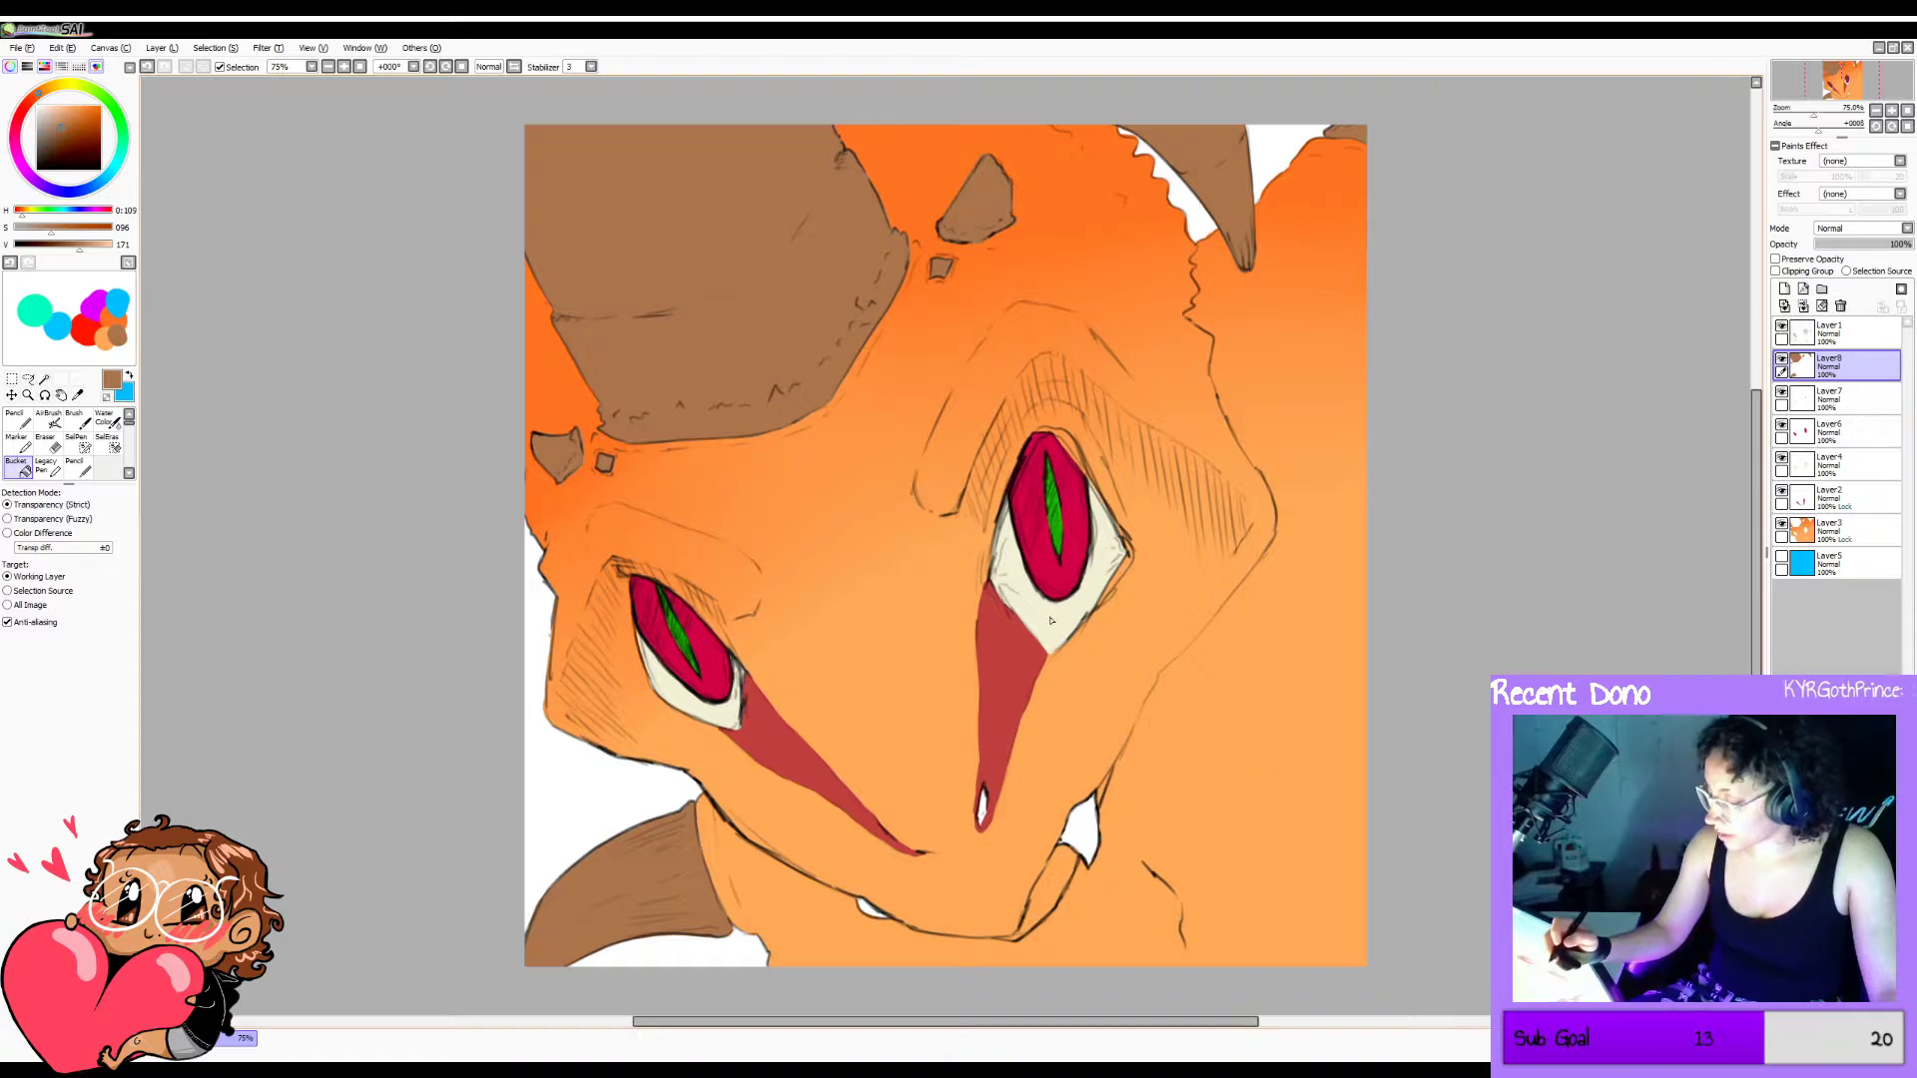
Sample the cream of the eye white and adjust it to a greyish beige with hue 206, saturation 21 and value 219.
alt+click(1055, 621)
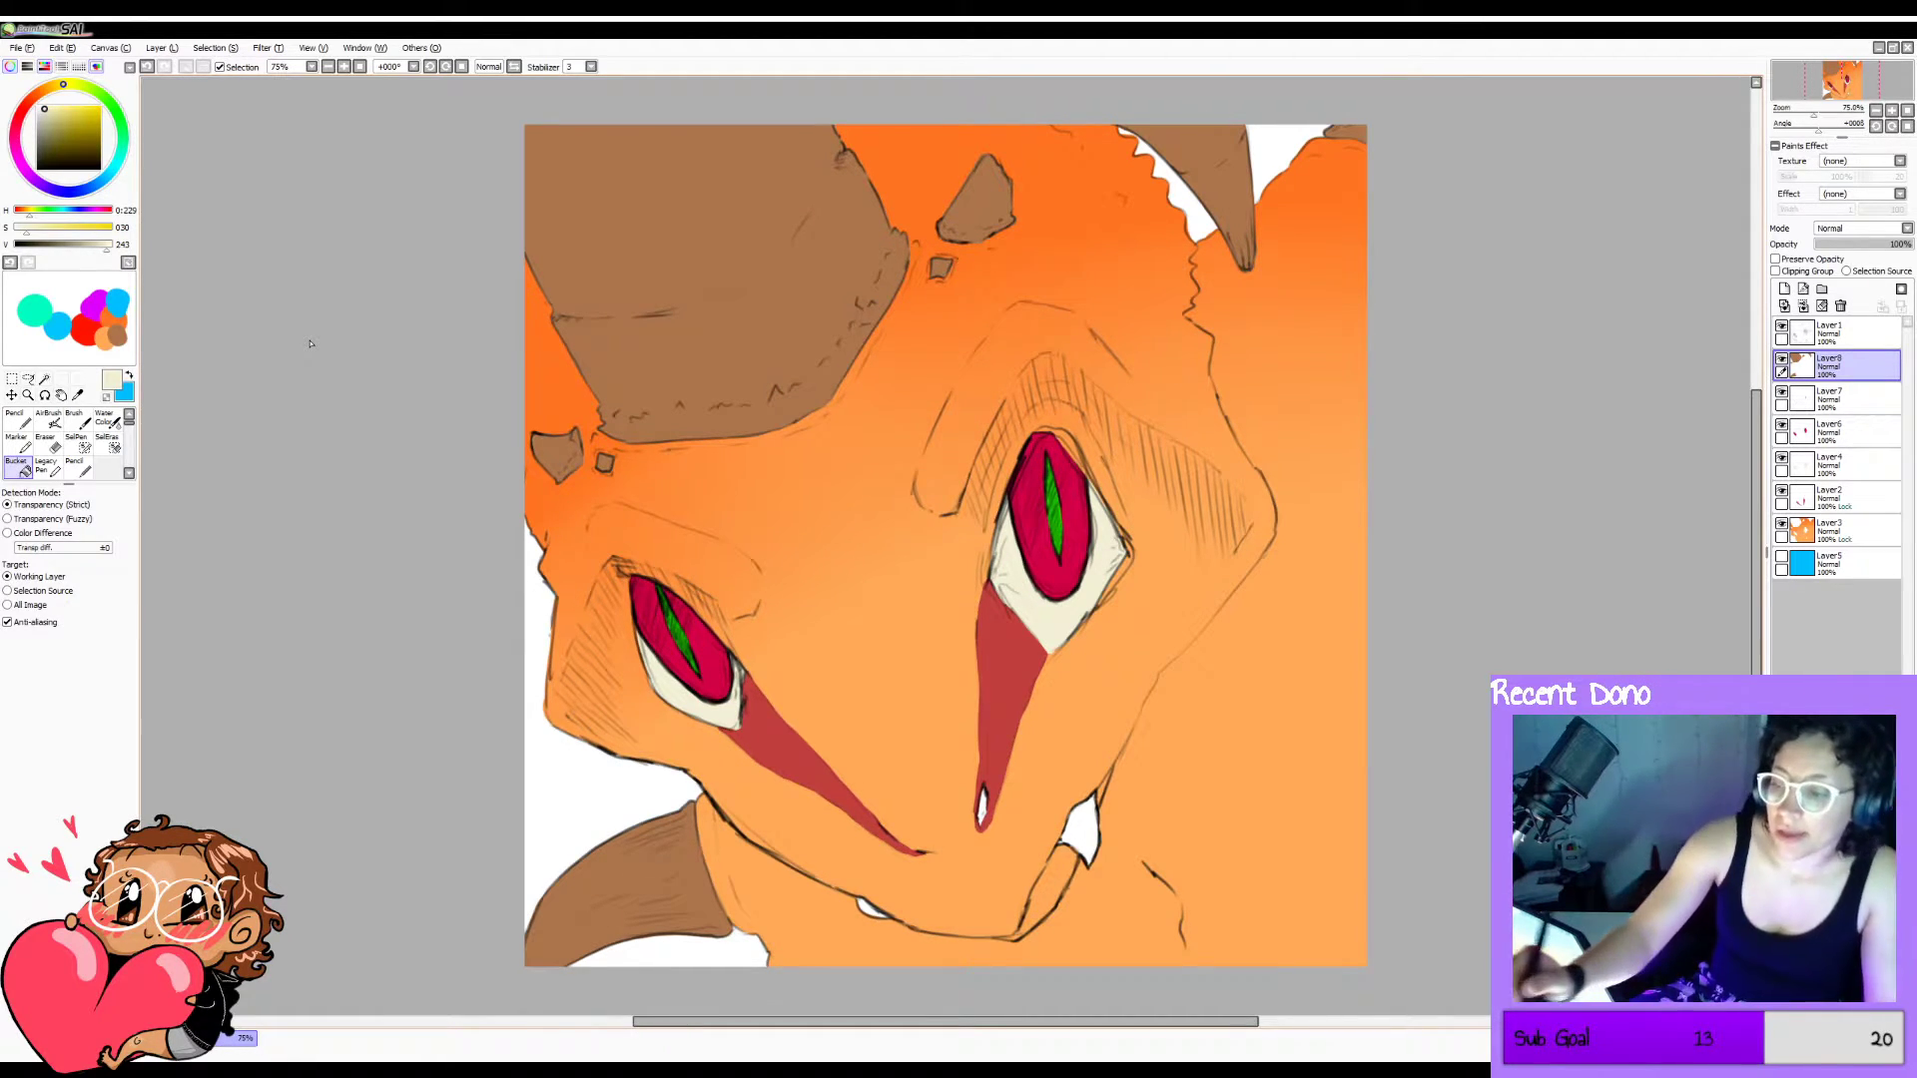
click(45, 111)
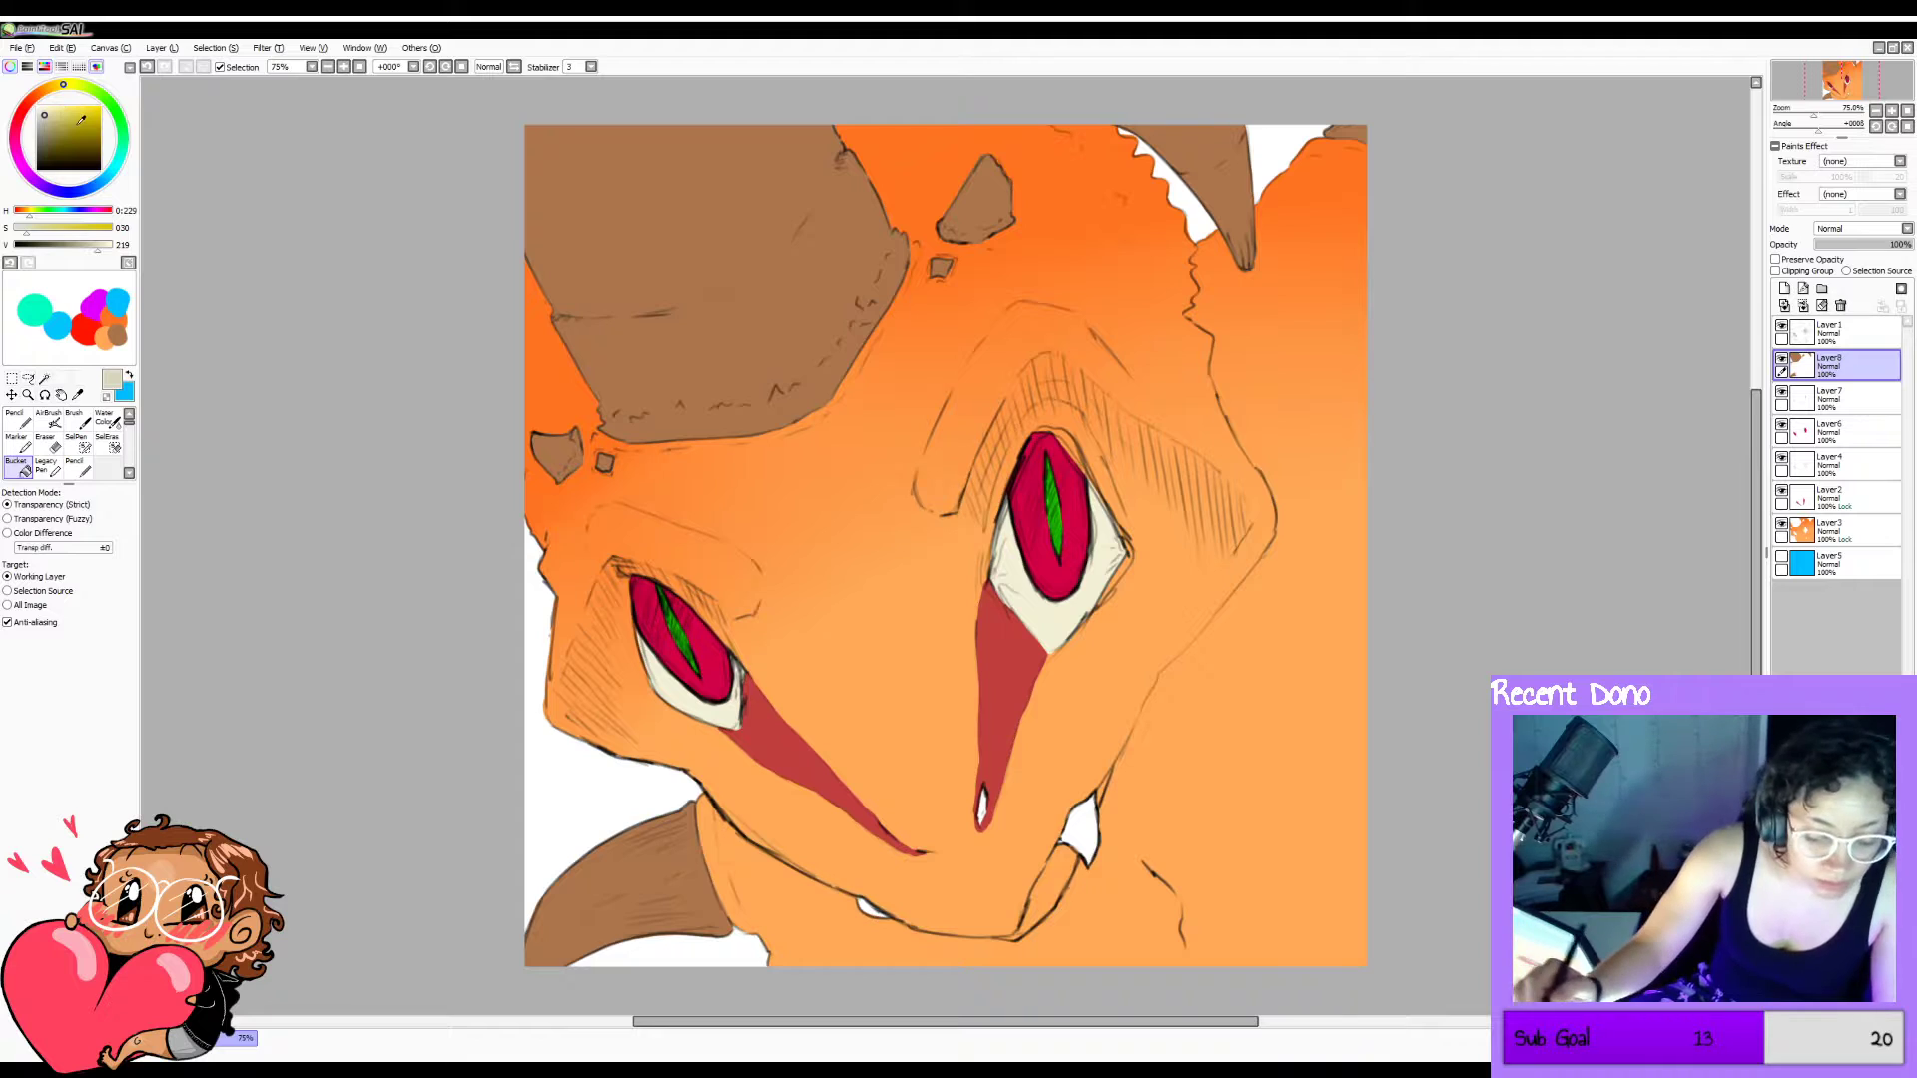
click(57, 87)
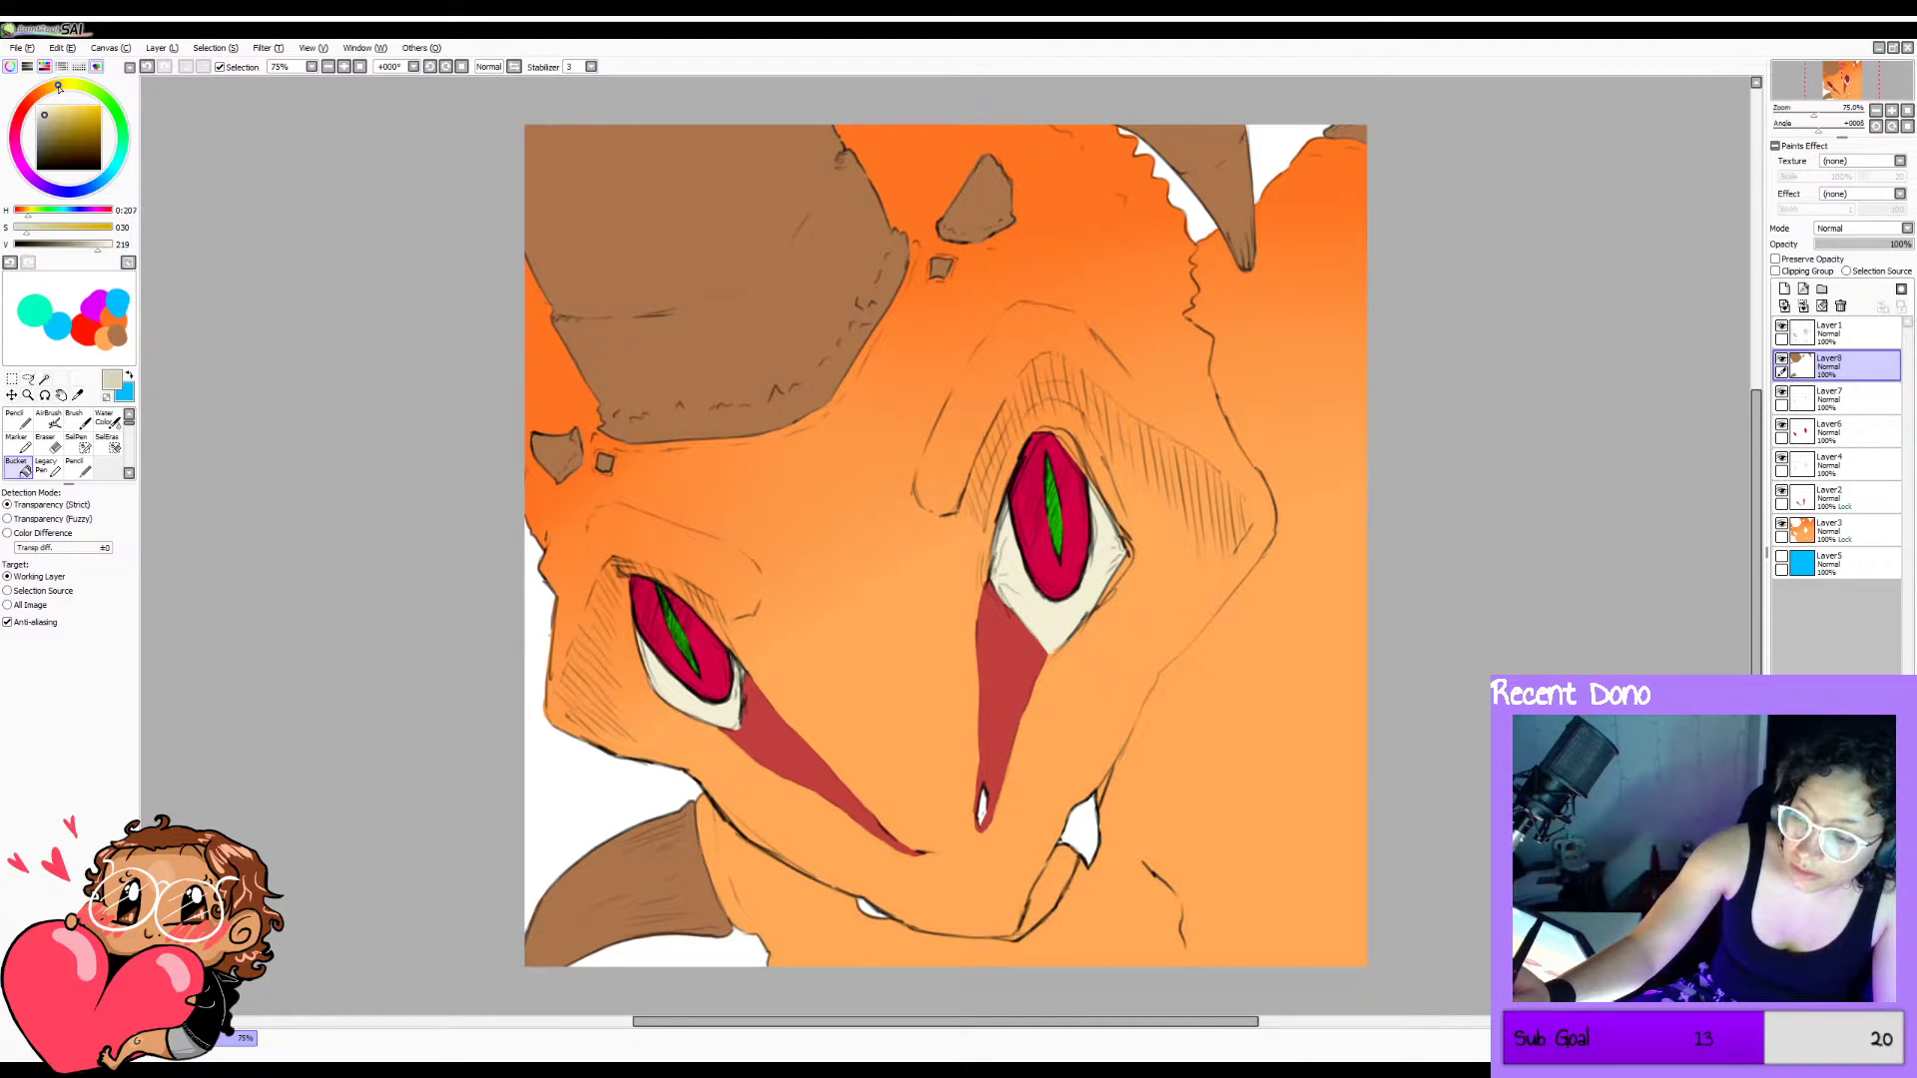
drag(59, 88, 58, 87)
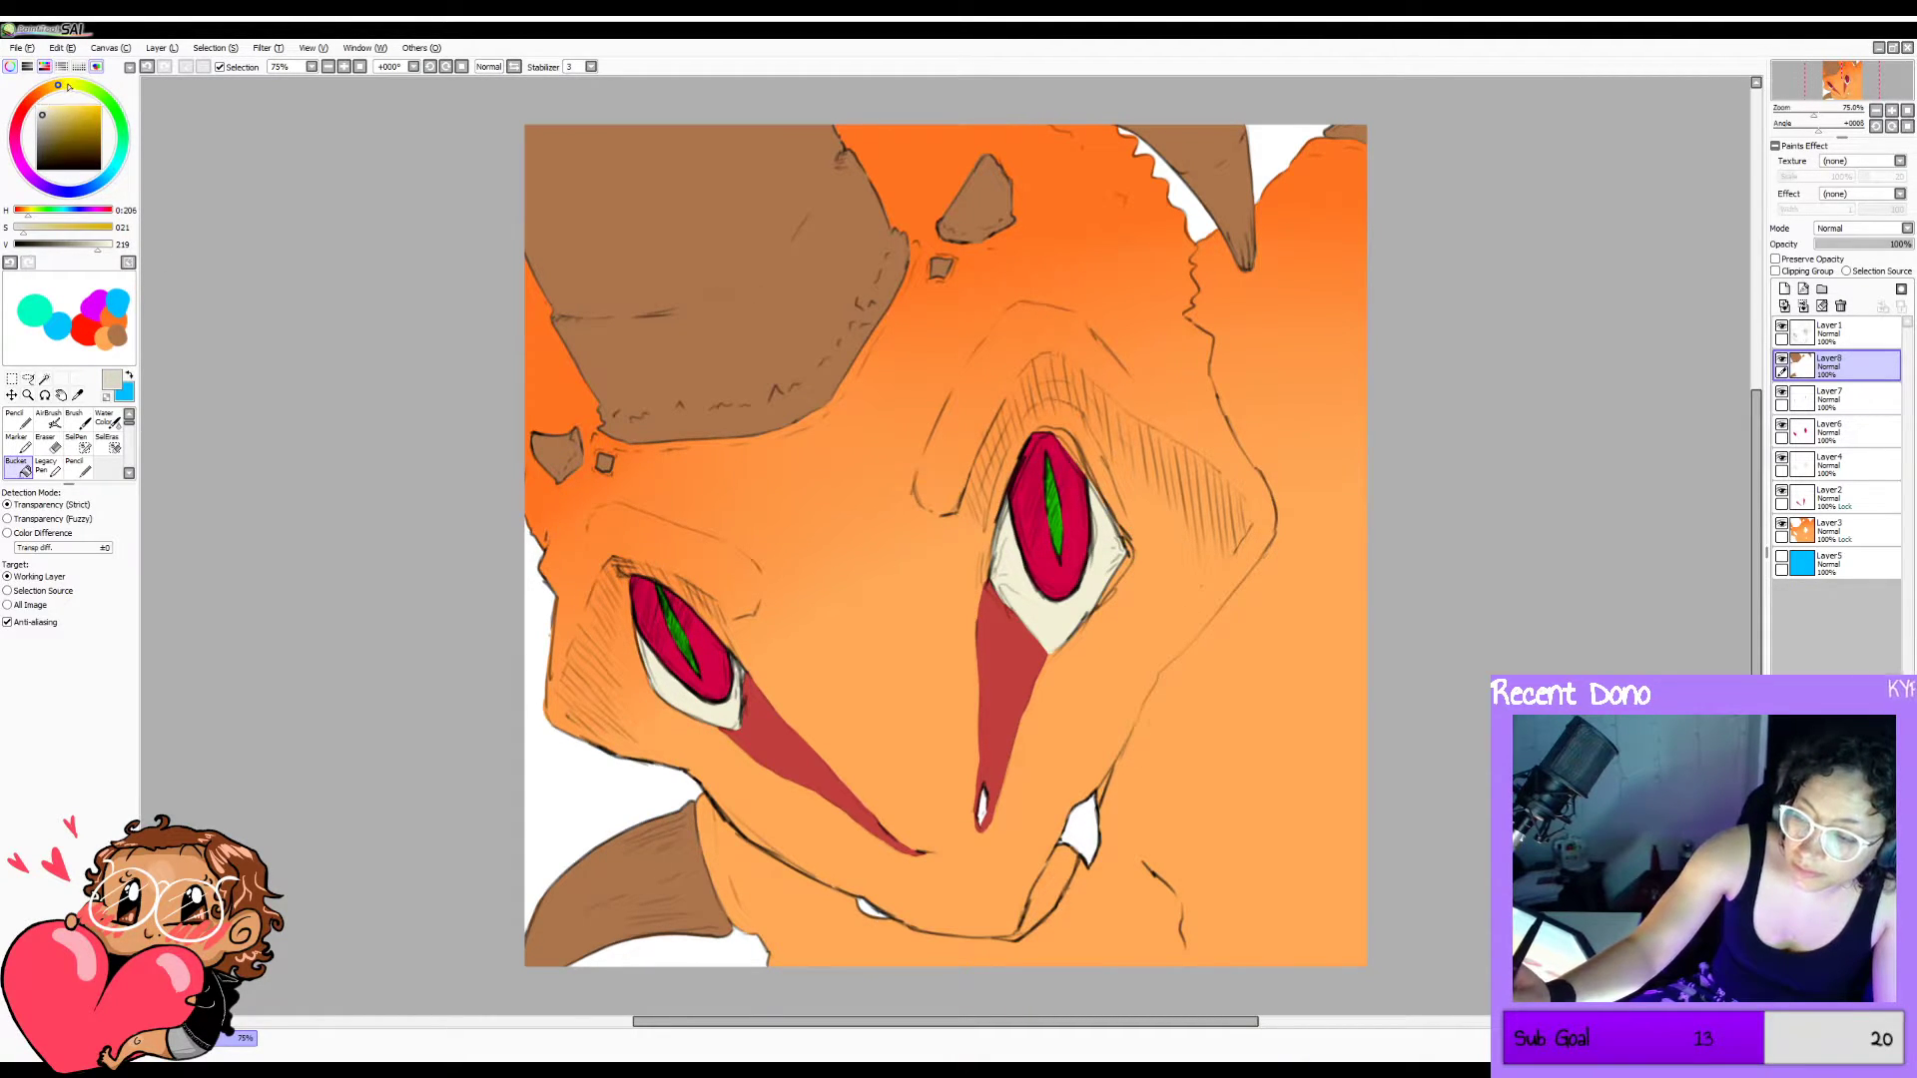
Turn on Preserve Opacity for the brown horn layer, Layer8, and add a new layer above it.
key(n)
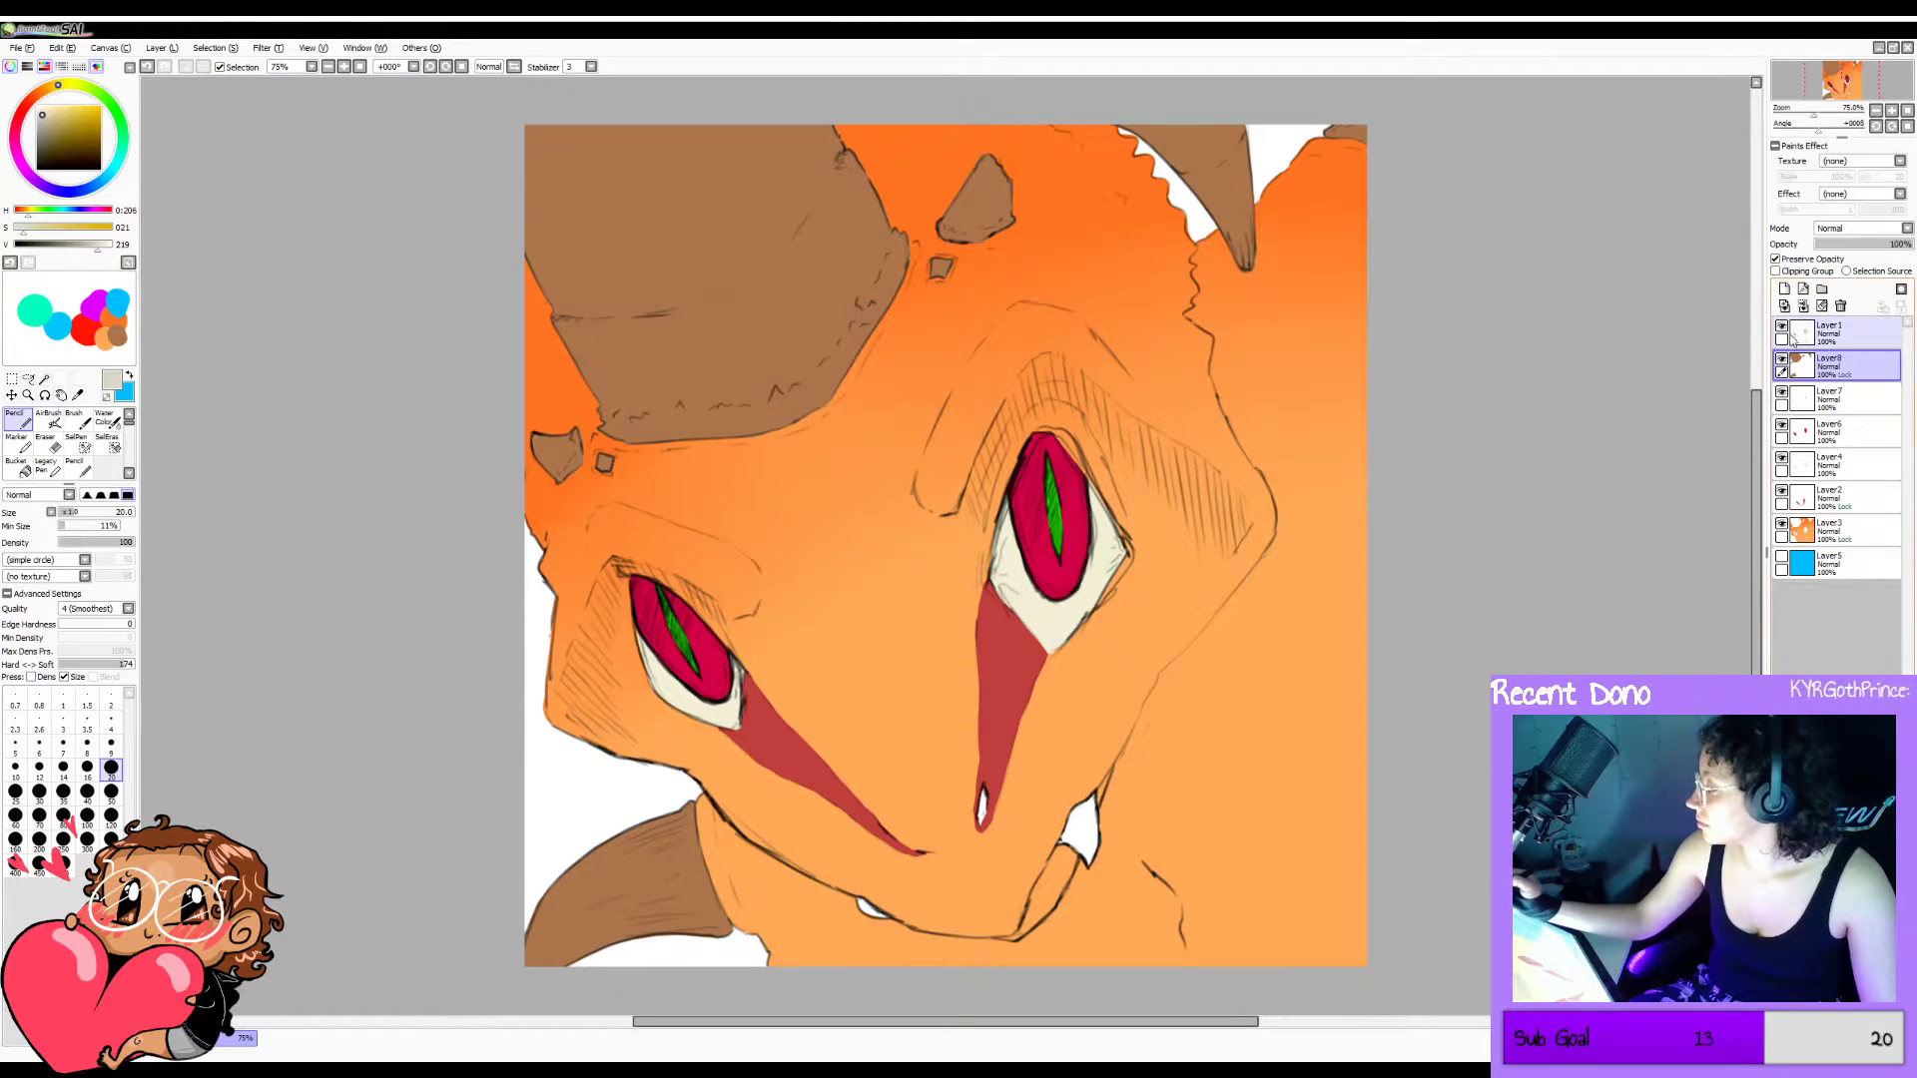
click(1776, 260)
click(1784, 288)
drag(1760, 437, 1757, 545)
double_click(345, 67)
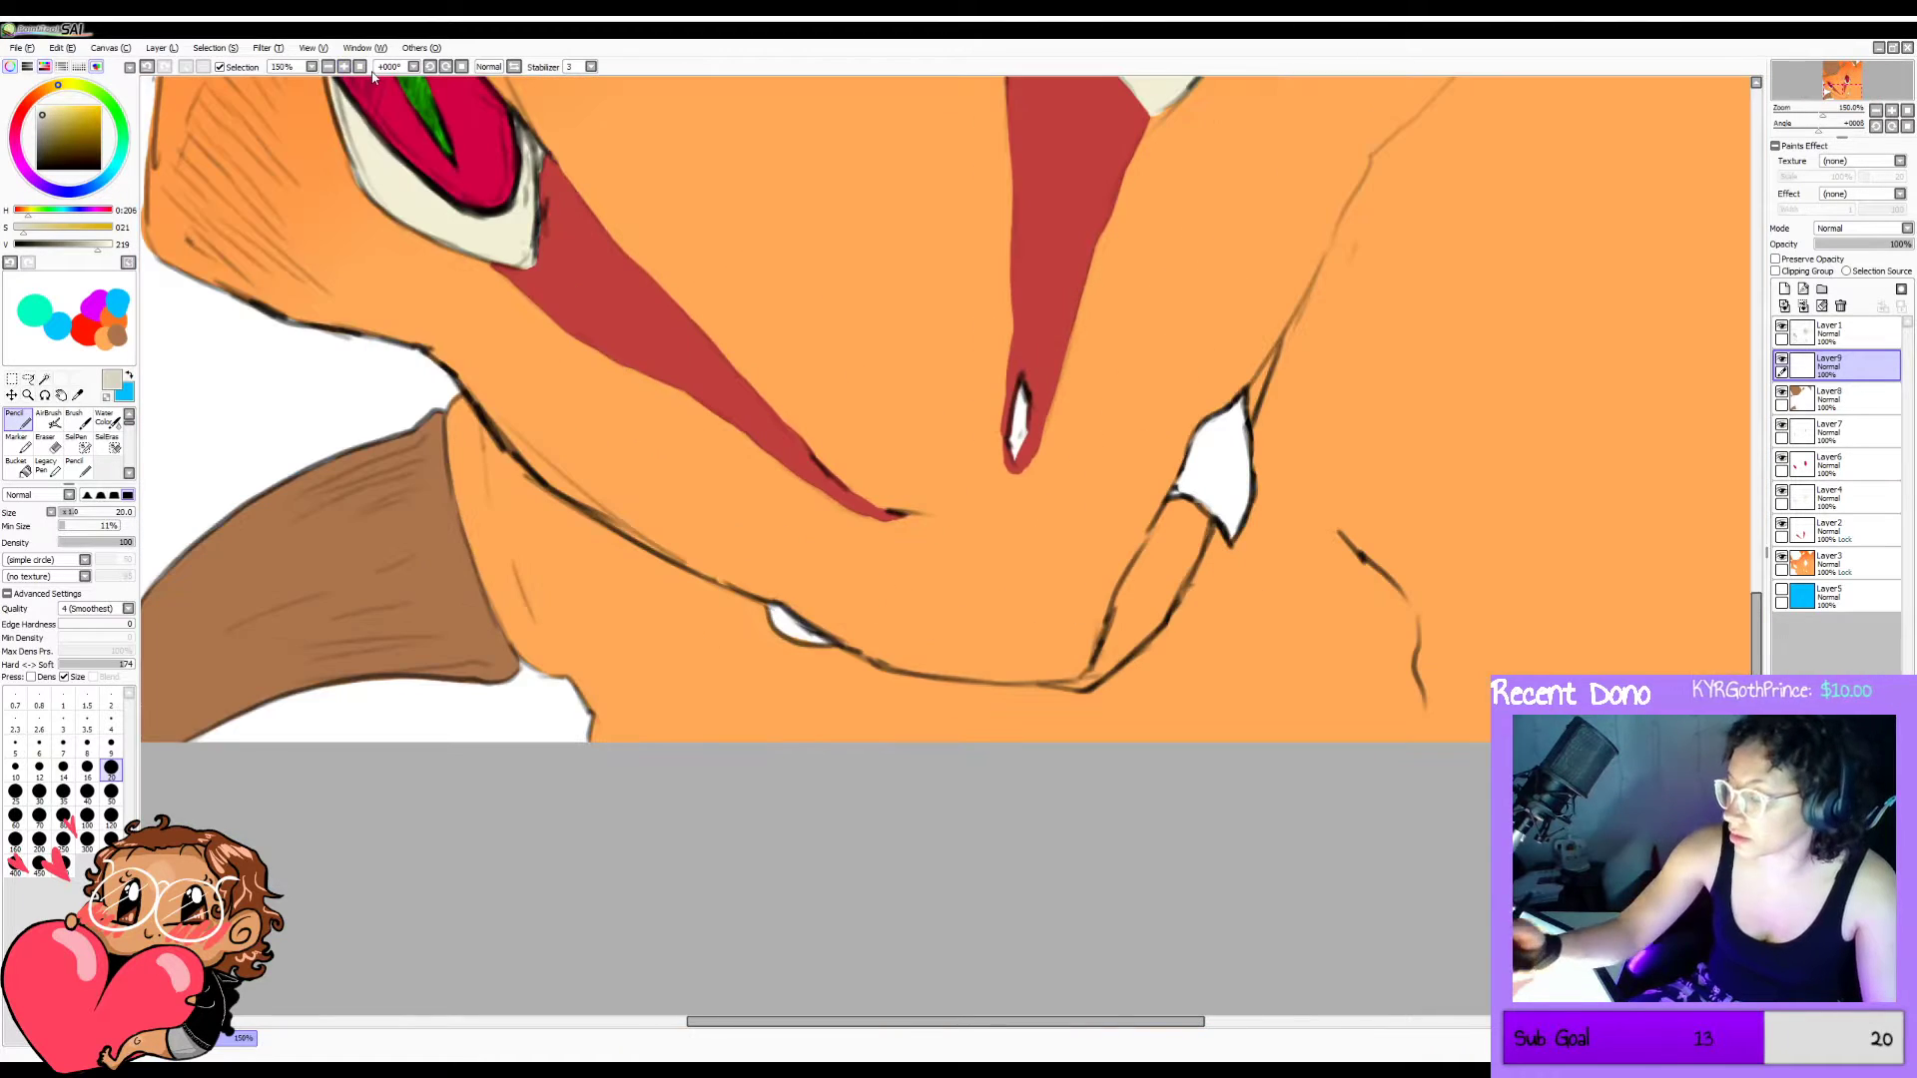
Colour the large tooth at the mouth corner and the small tooth along the jaw line greyish beige on Layer9.
mouse_move(1177, 496)
mouse_down()
mouse_move(1241, 406)
mouse_move(1233, 531)
mouse_move(1208, 489)
mouse_up()
key(ctrl+z)
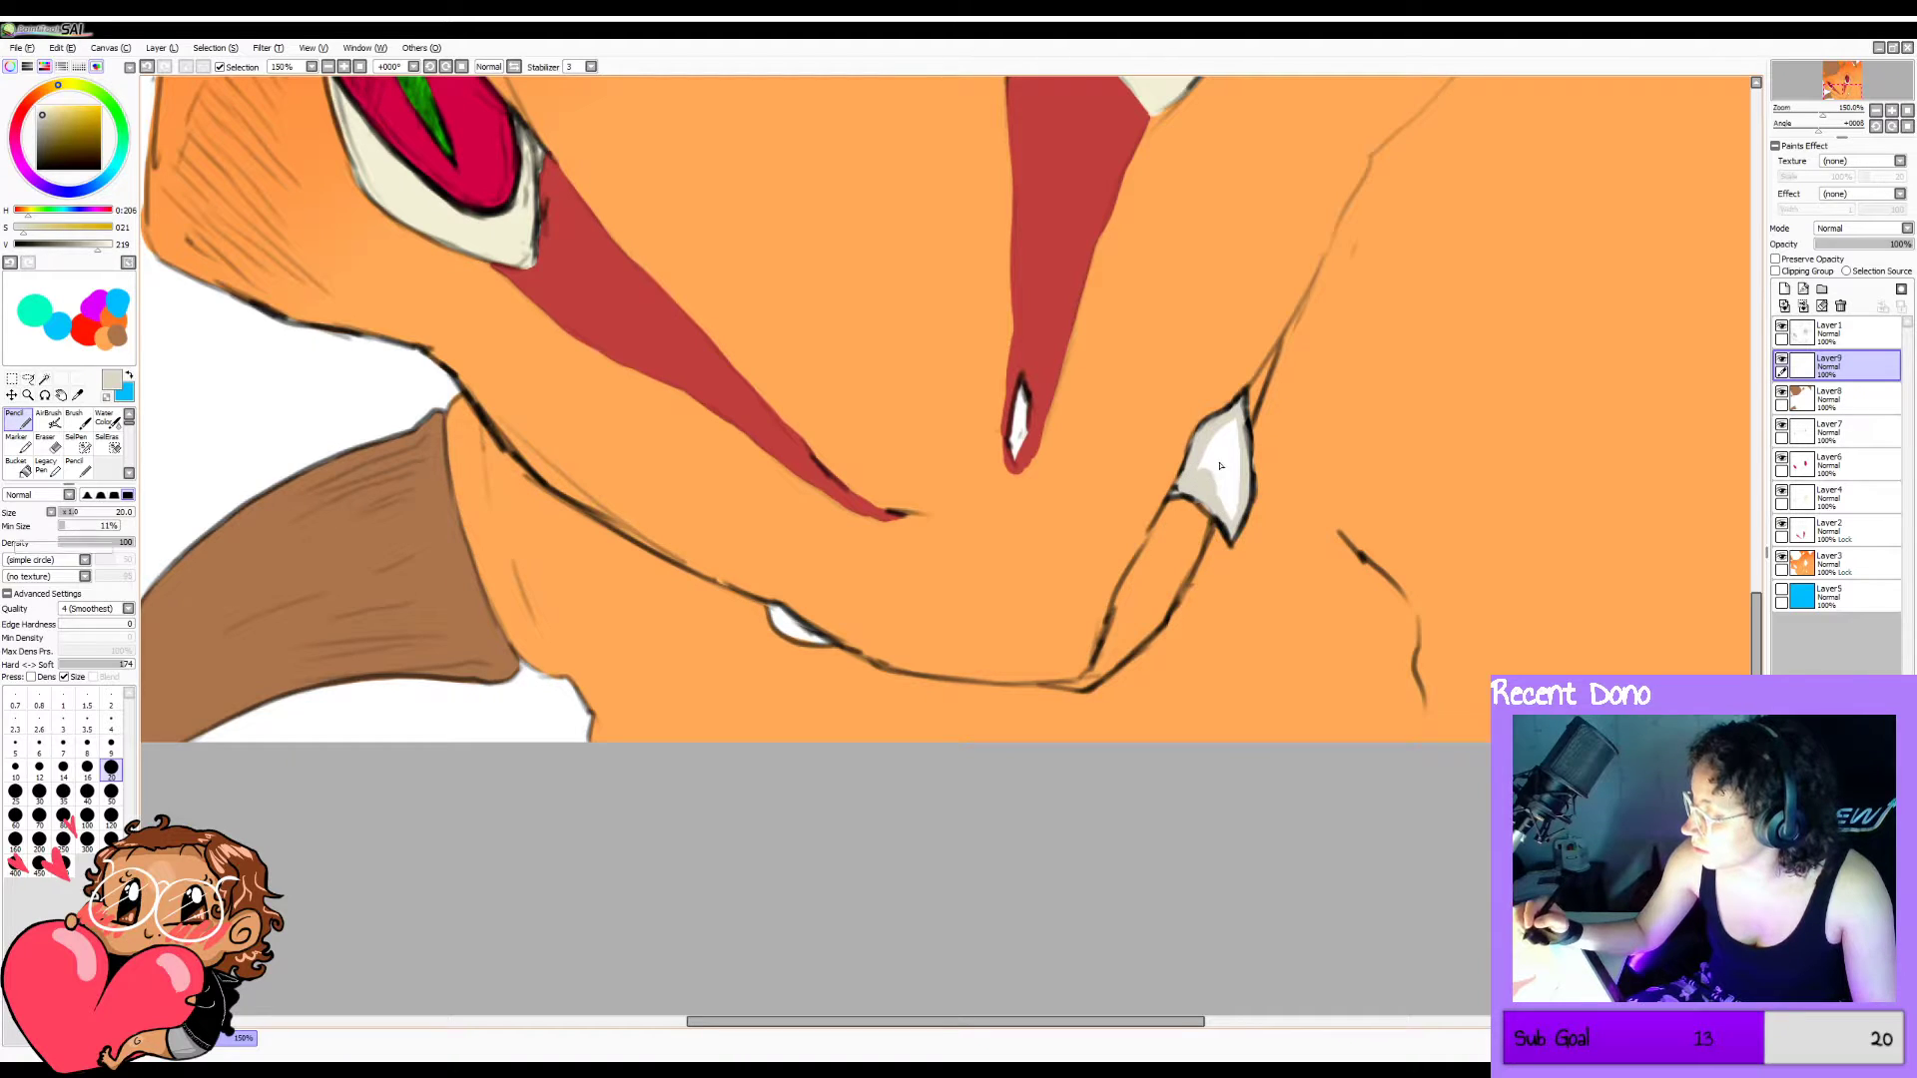
key(g)
click(1219, 468)
key(n)
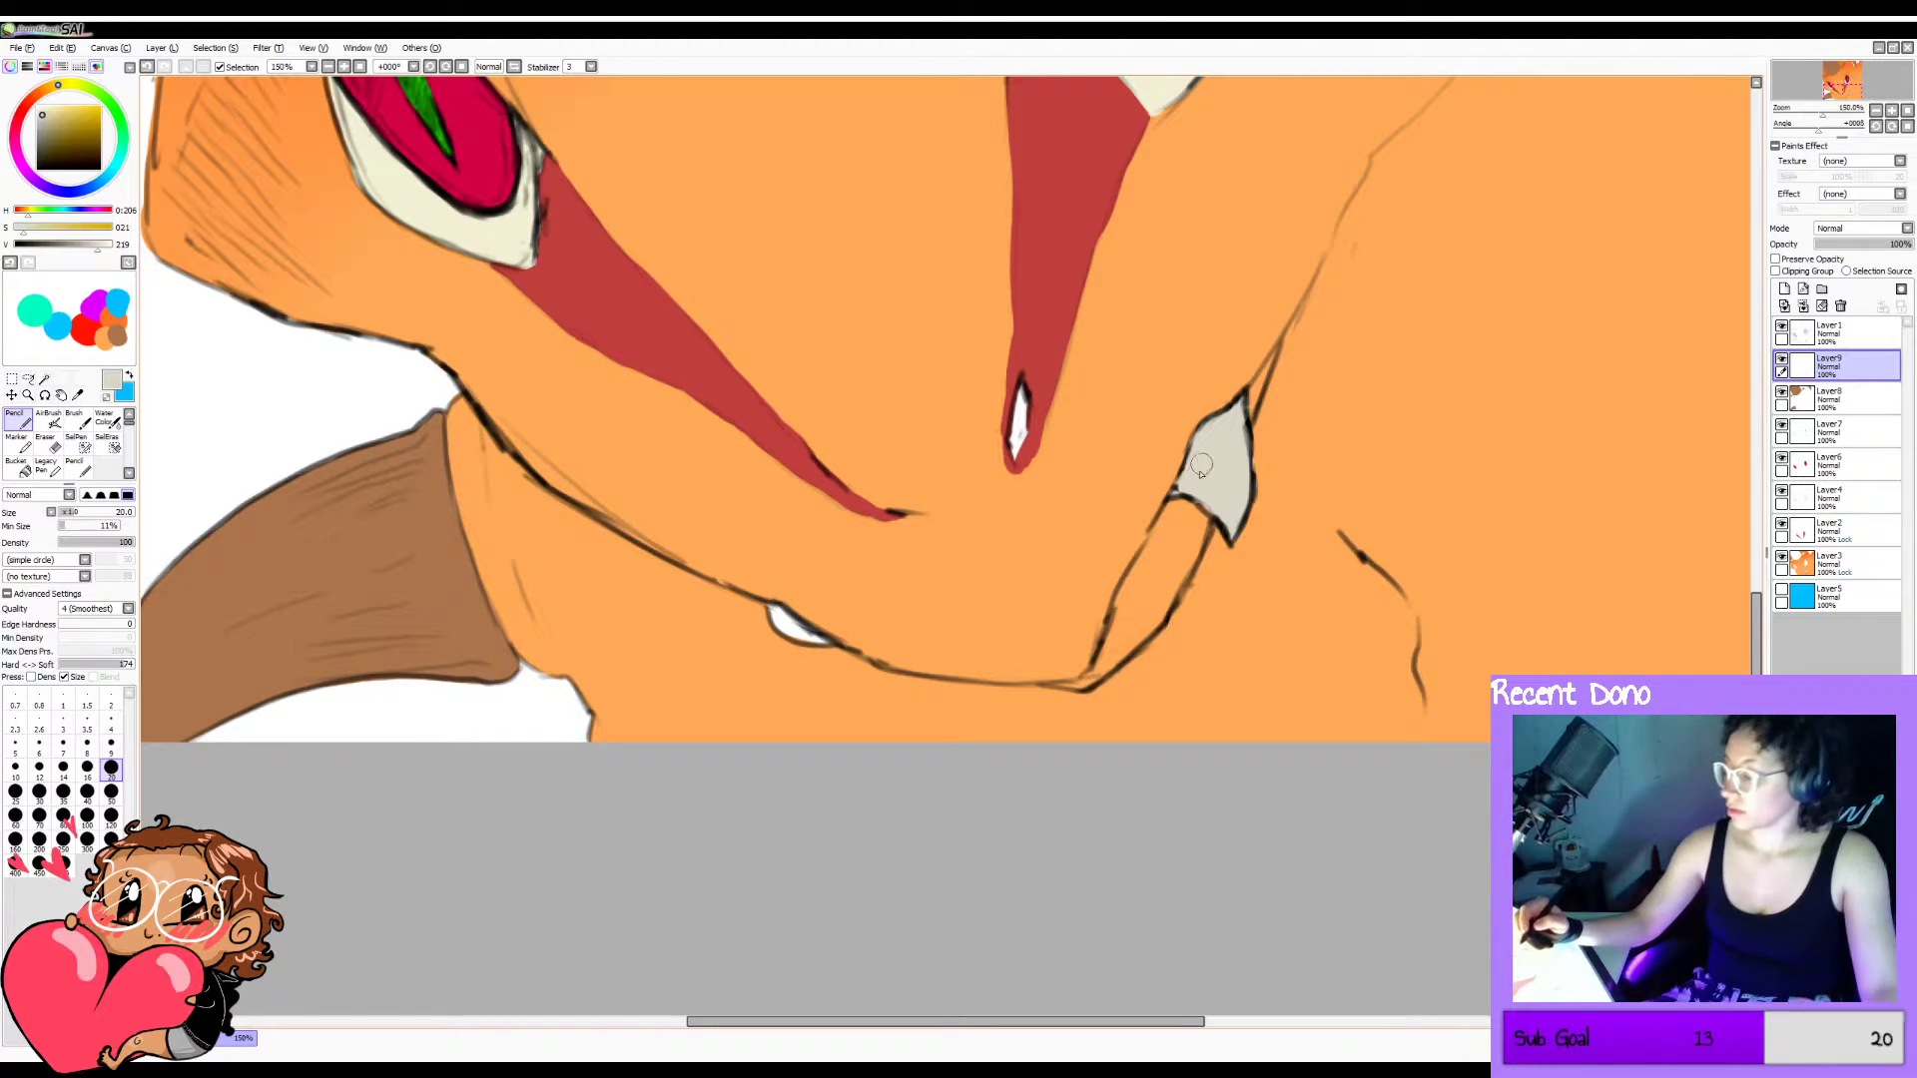
drag(781, 614, 815, 641)
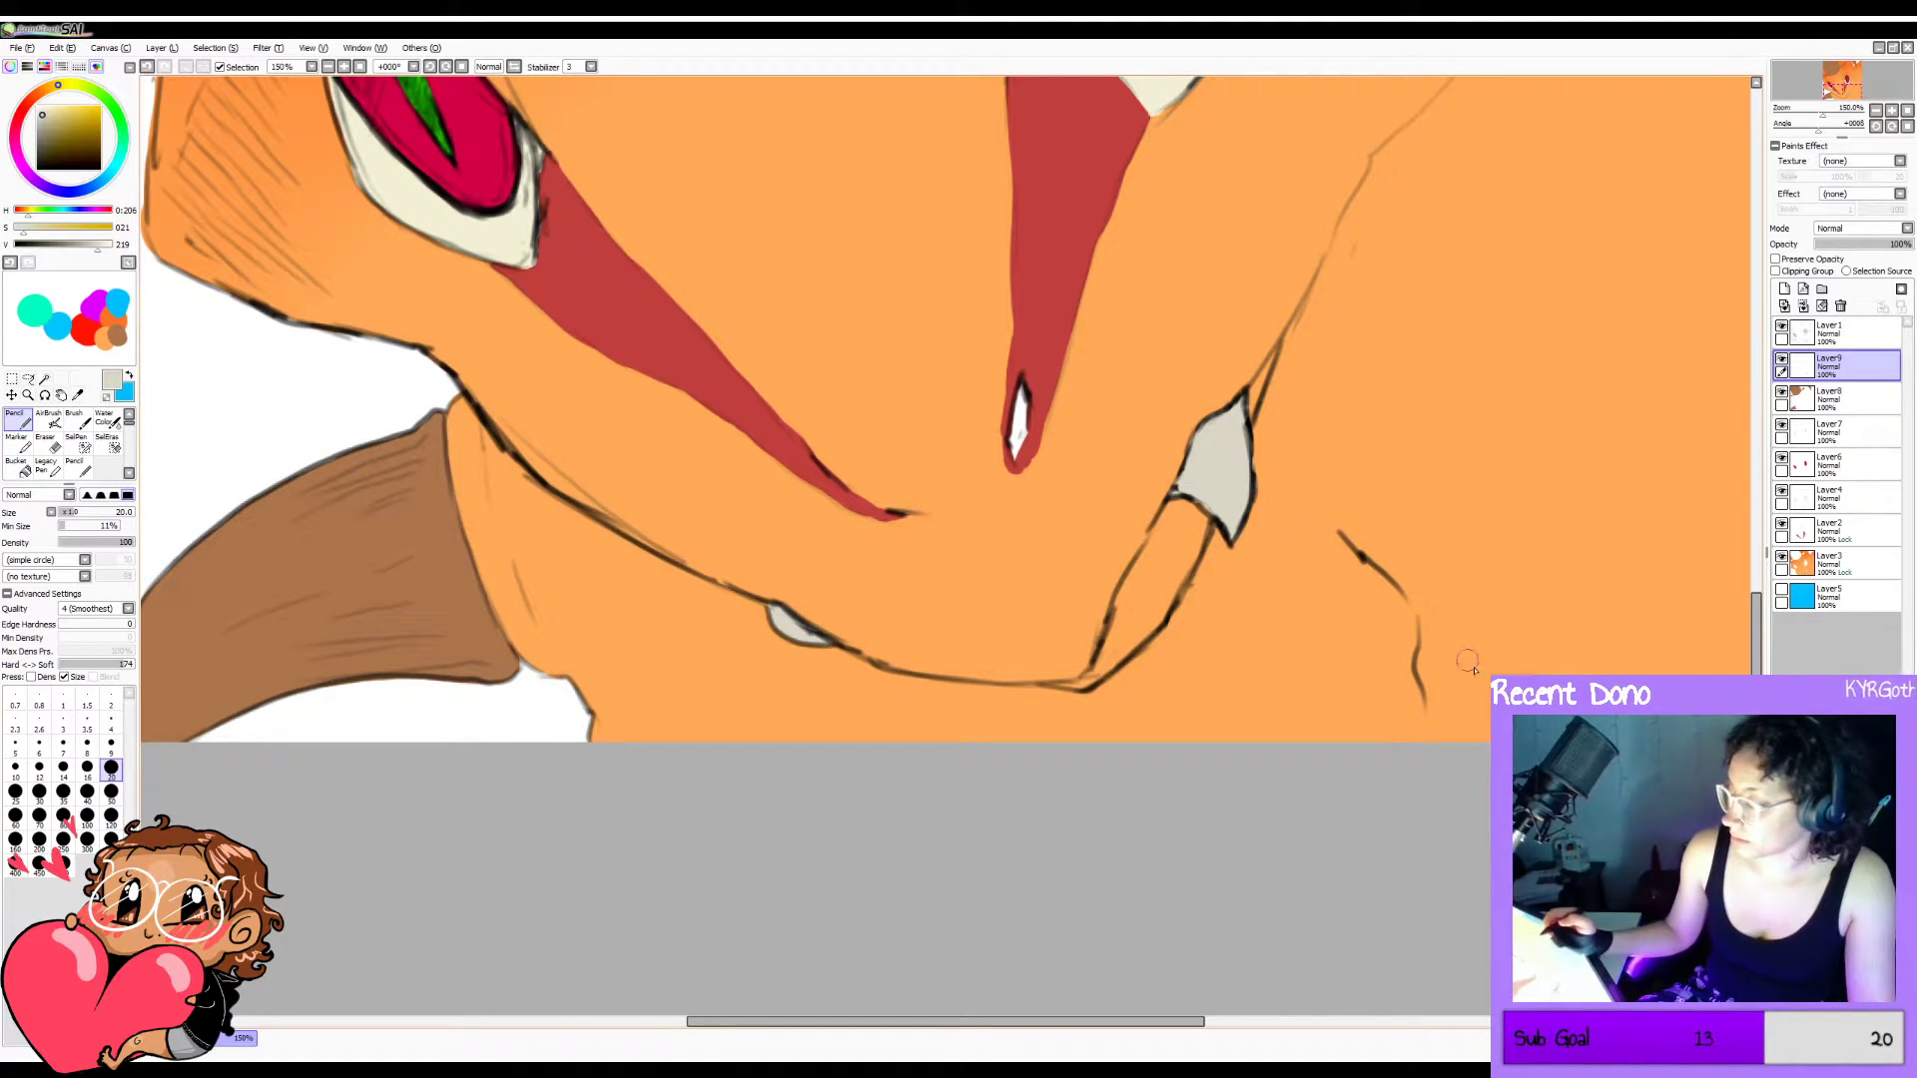
On a new layer above Layer9, paint the nostril slit brown, darkening the colour to hue 124, saturation 144 and value 144.
key(ctrl+shift+n)
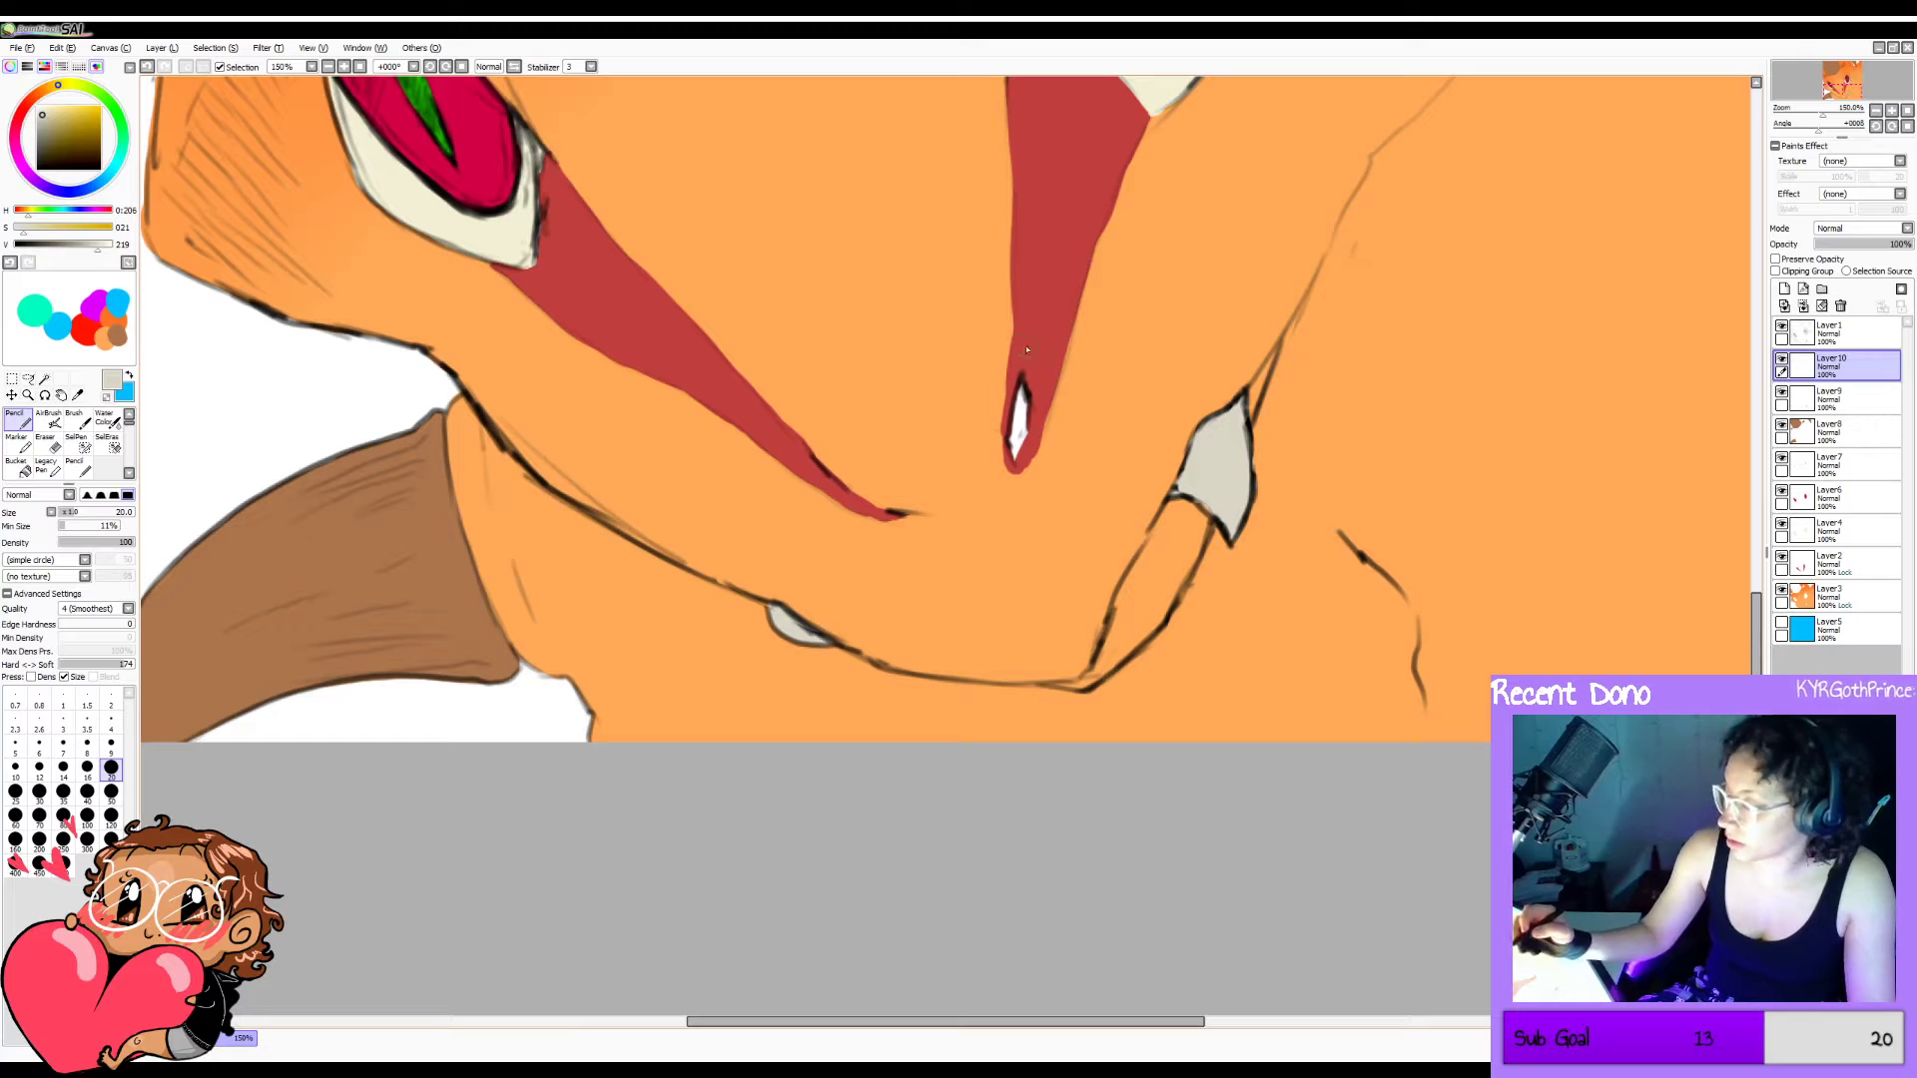
right_click(1155, 389)
right_click(1043, 330)
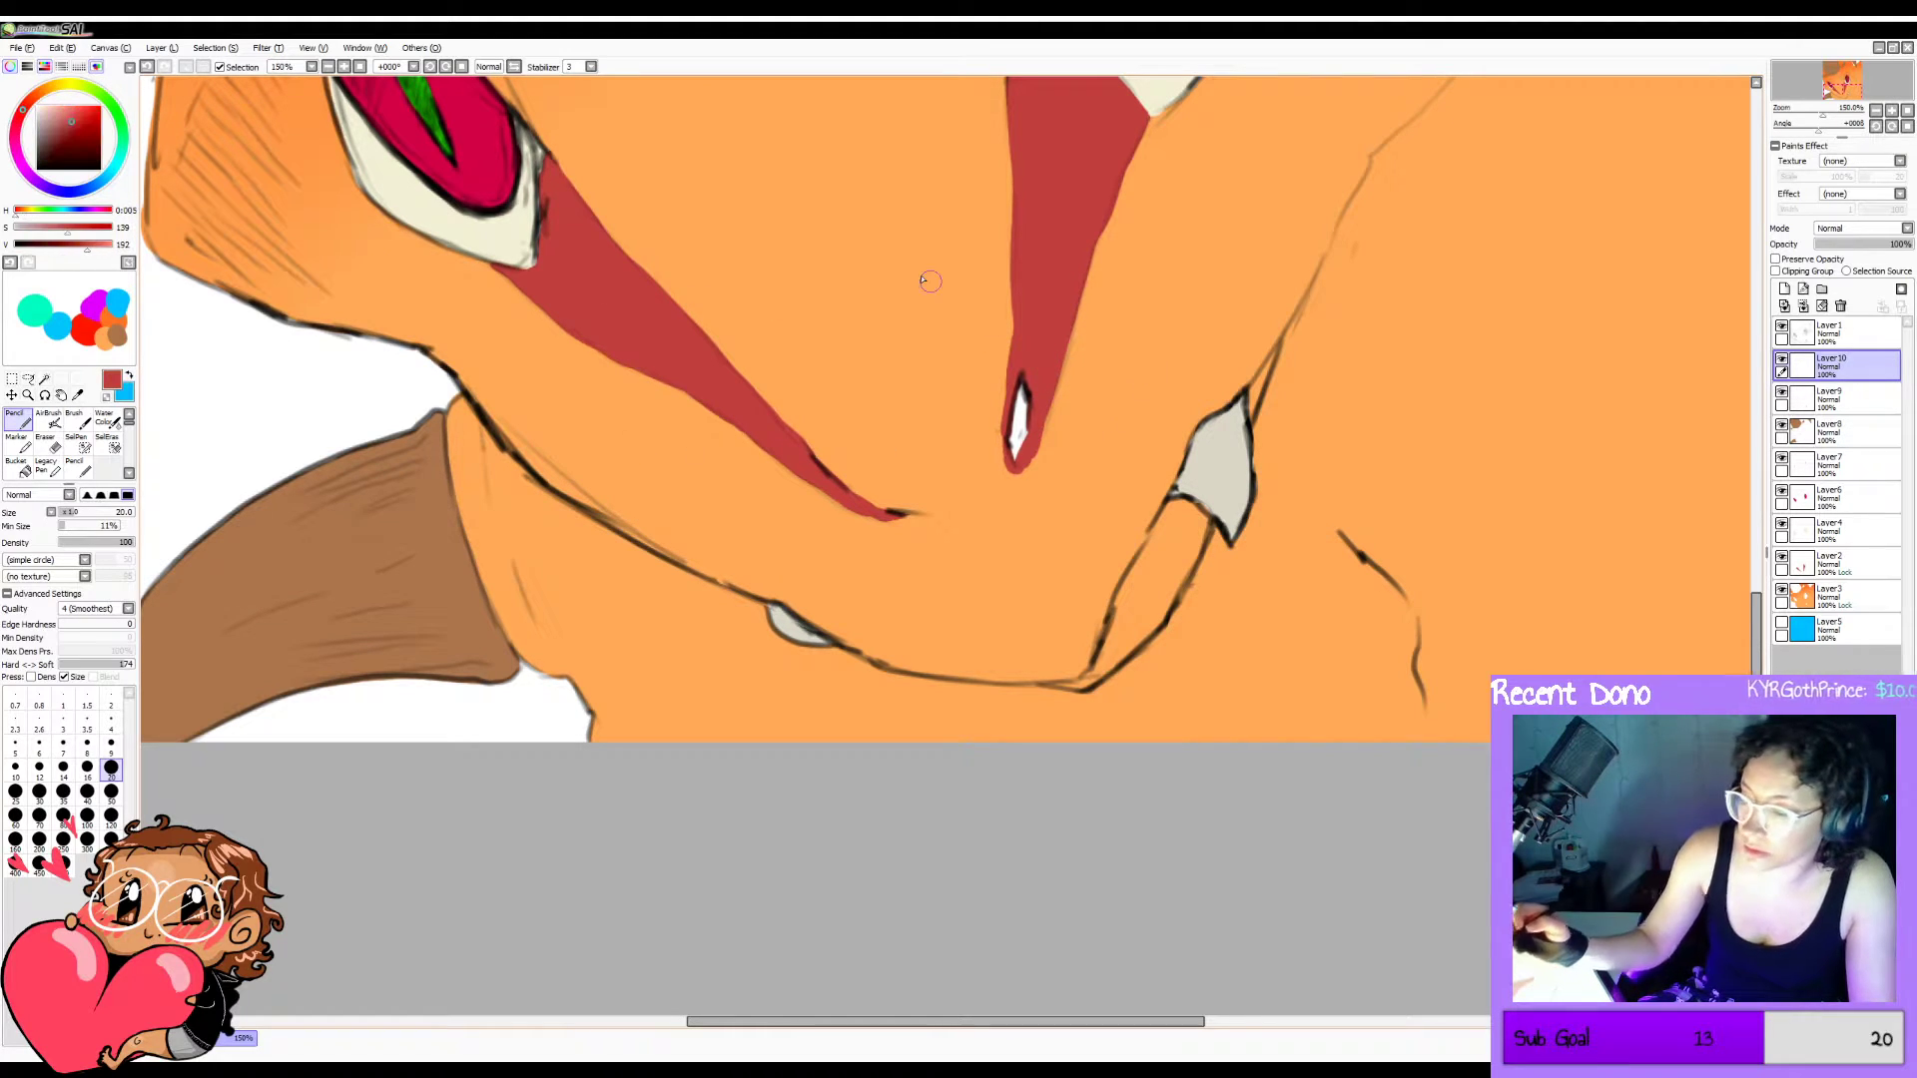
right_click(856, 344)
drag(74, 122, 67, 118)
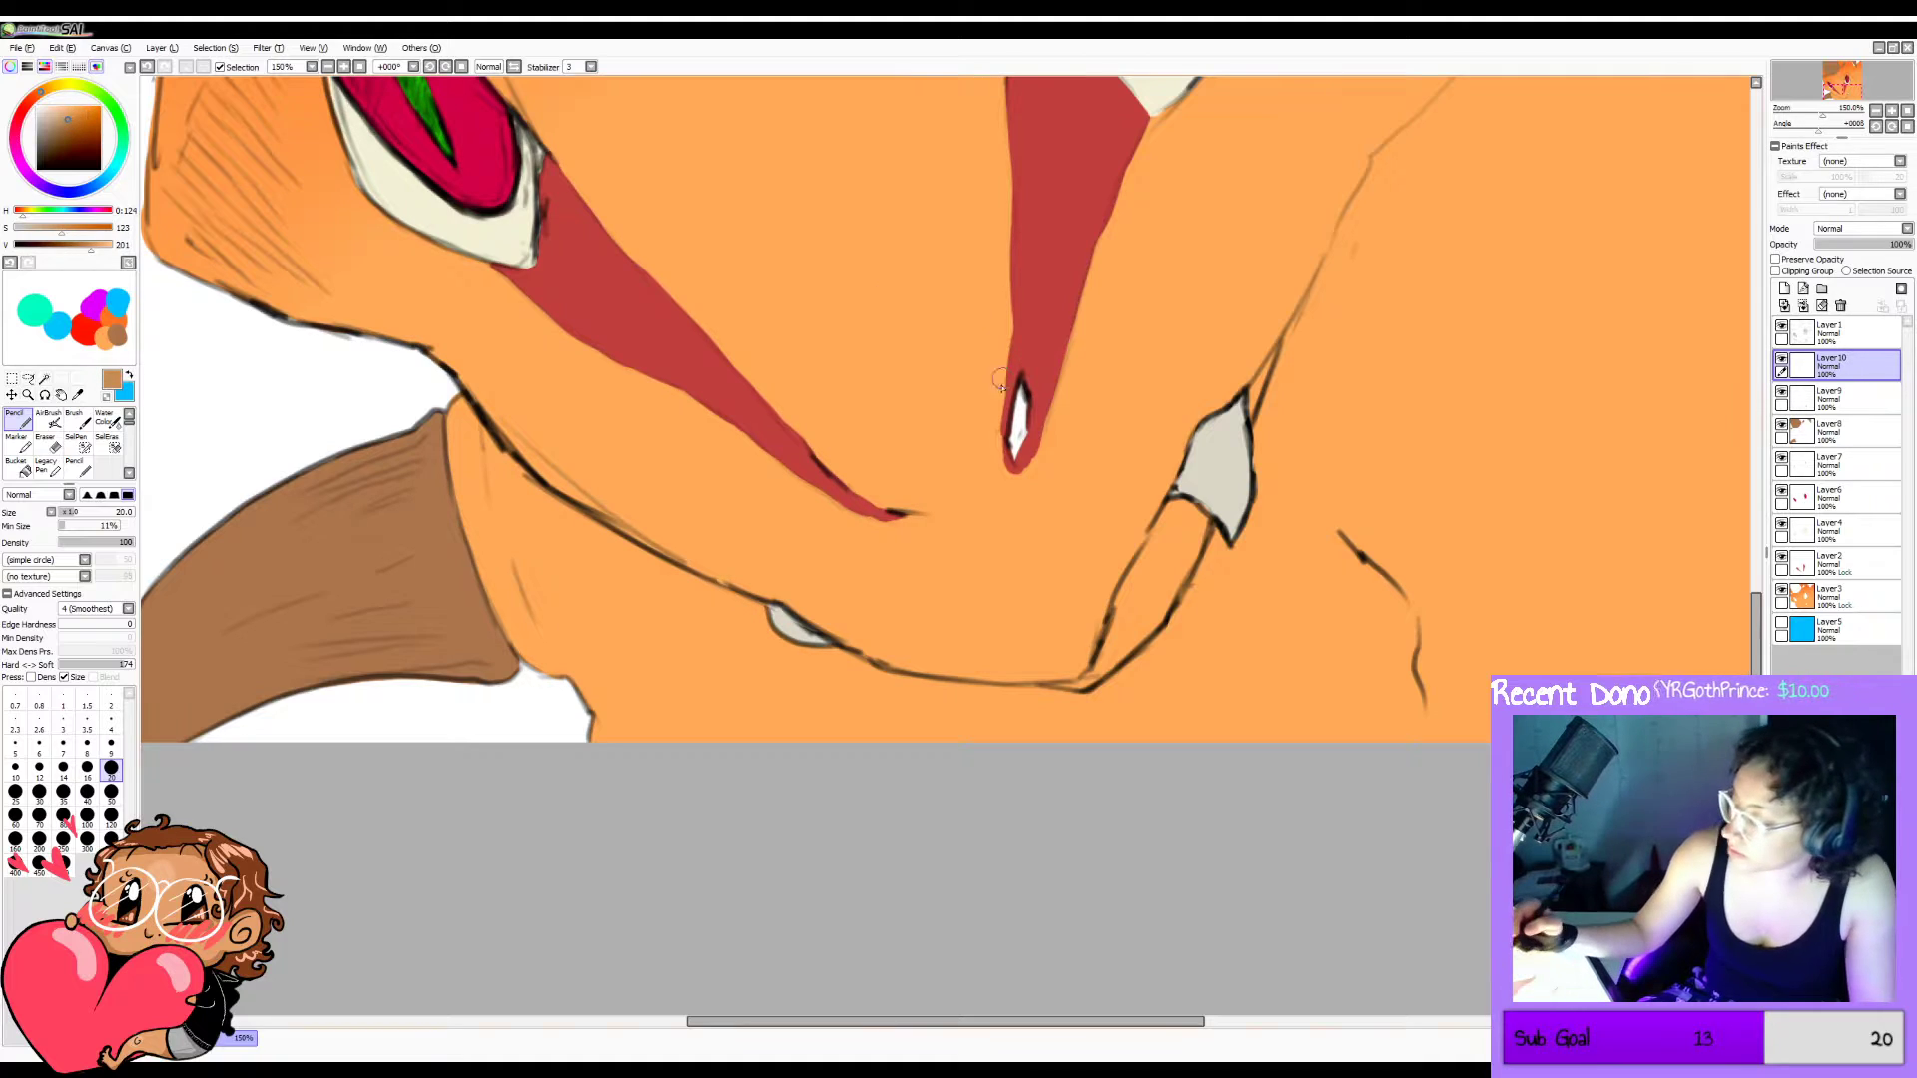
drag(1021, 384, 1011, 451)
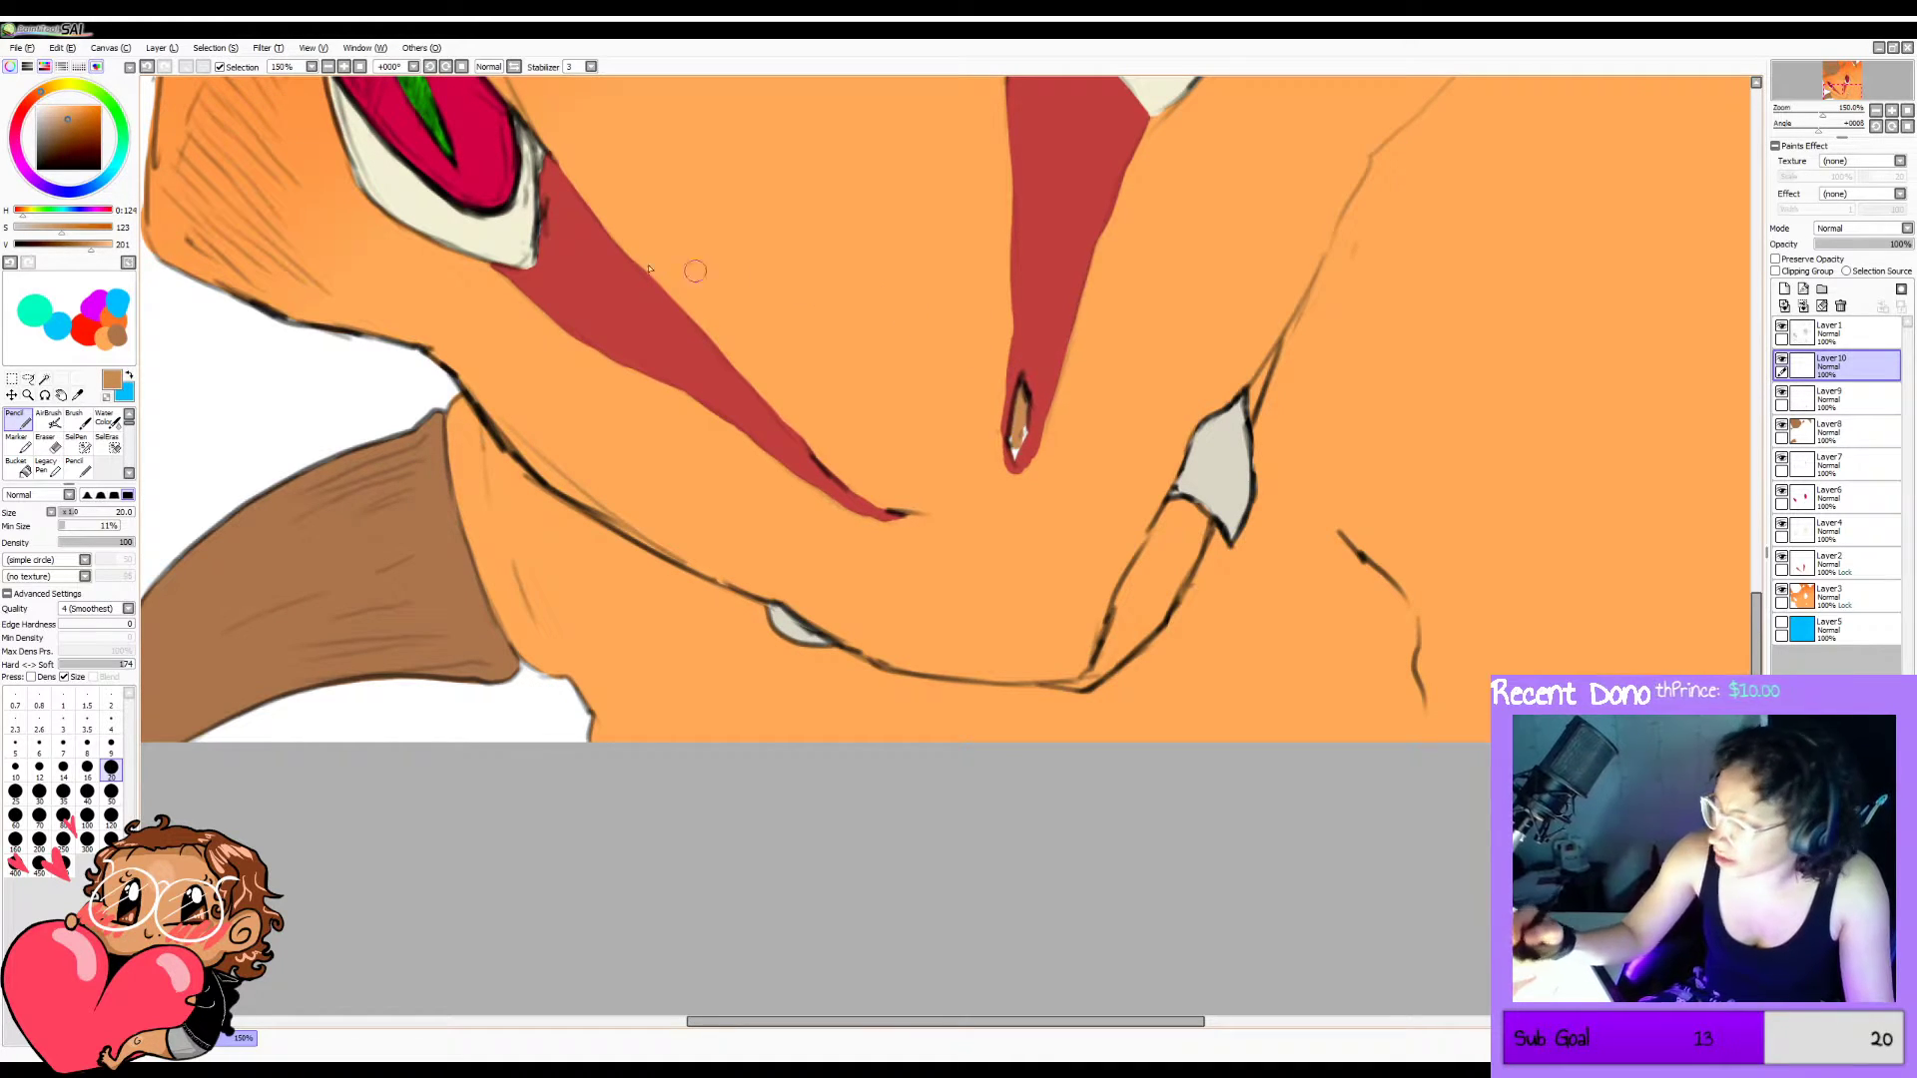
click(65, 121)
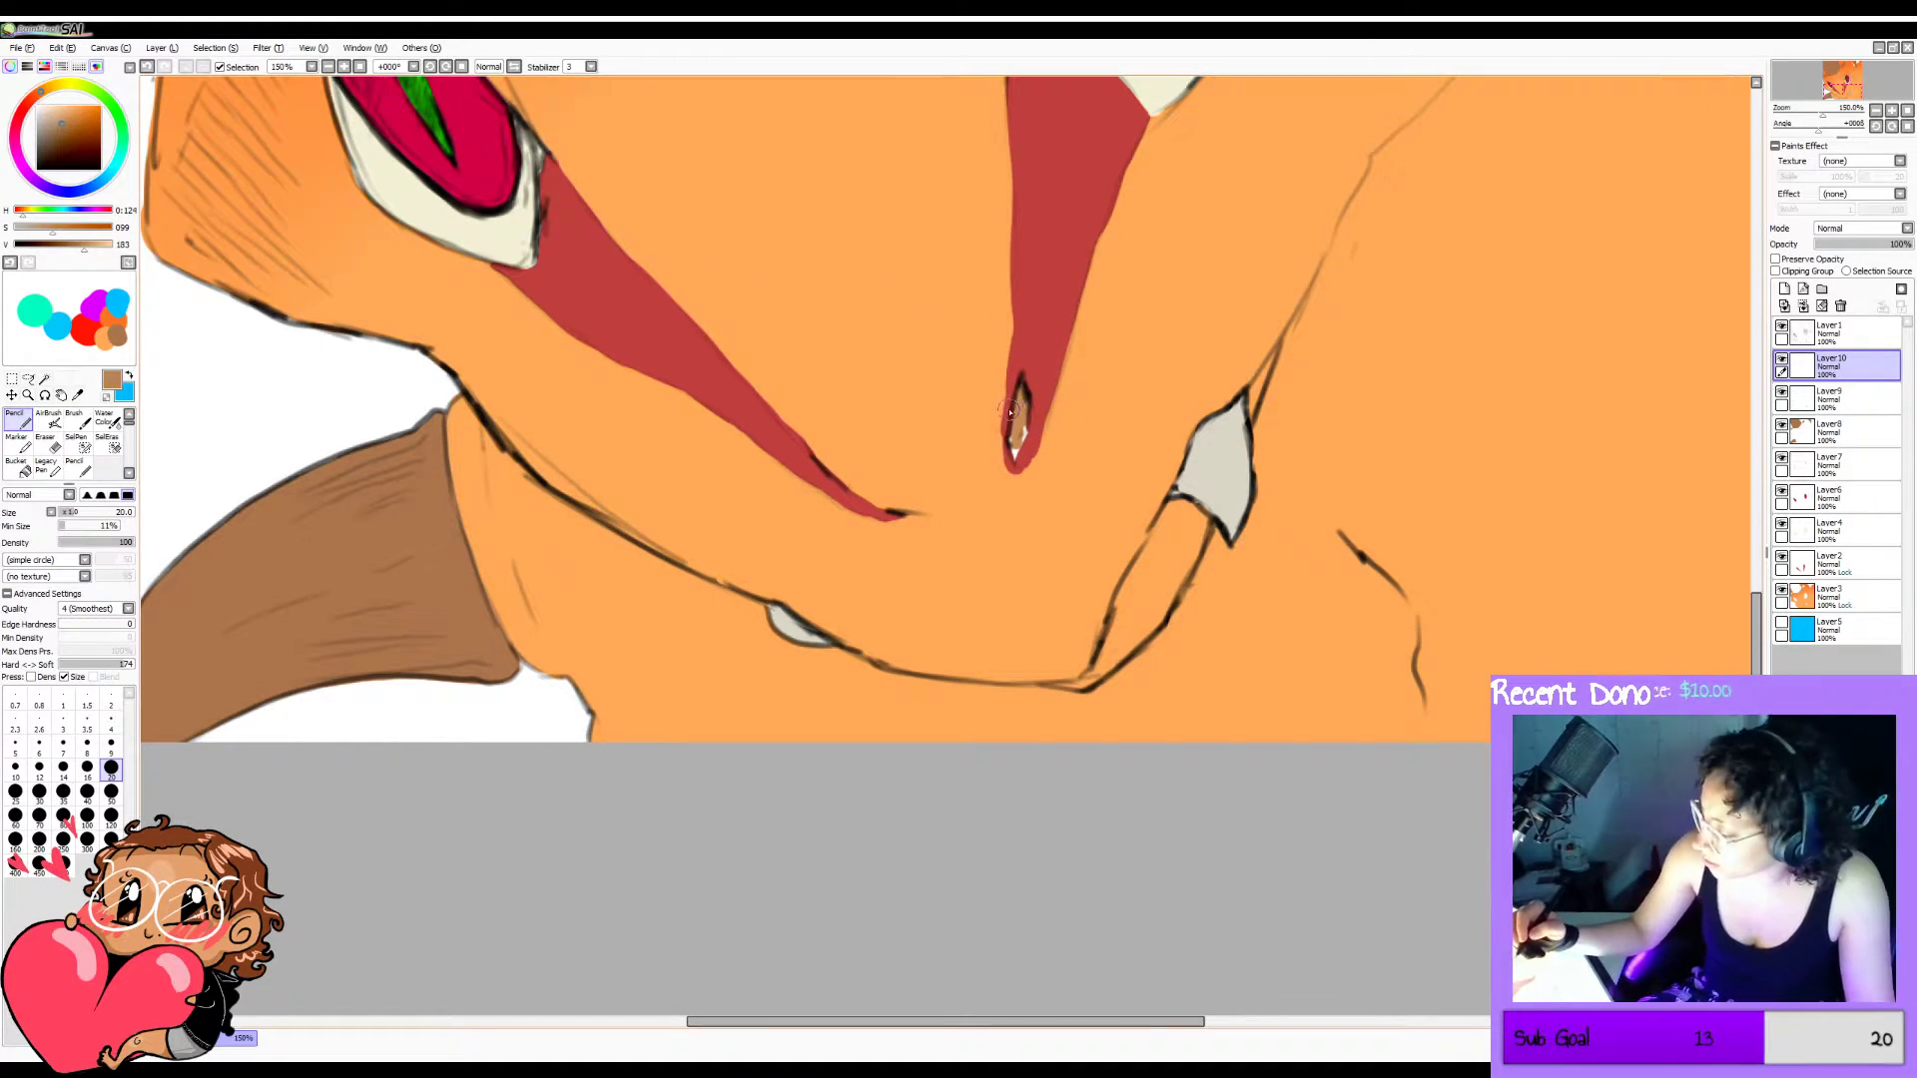
mouse_move(1021, 397)
mouse_down()
mouse_move(1019, 429)
mouse_move(1023, 396)
mouse_up()
click(72, 129)
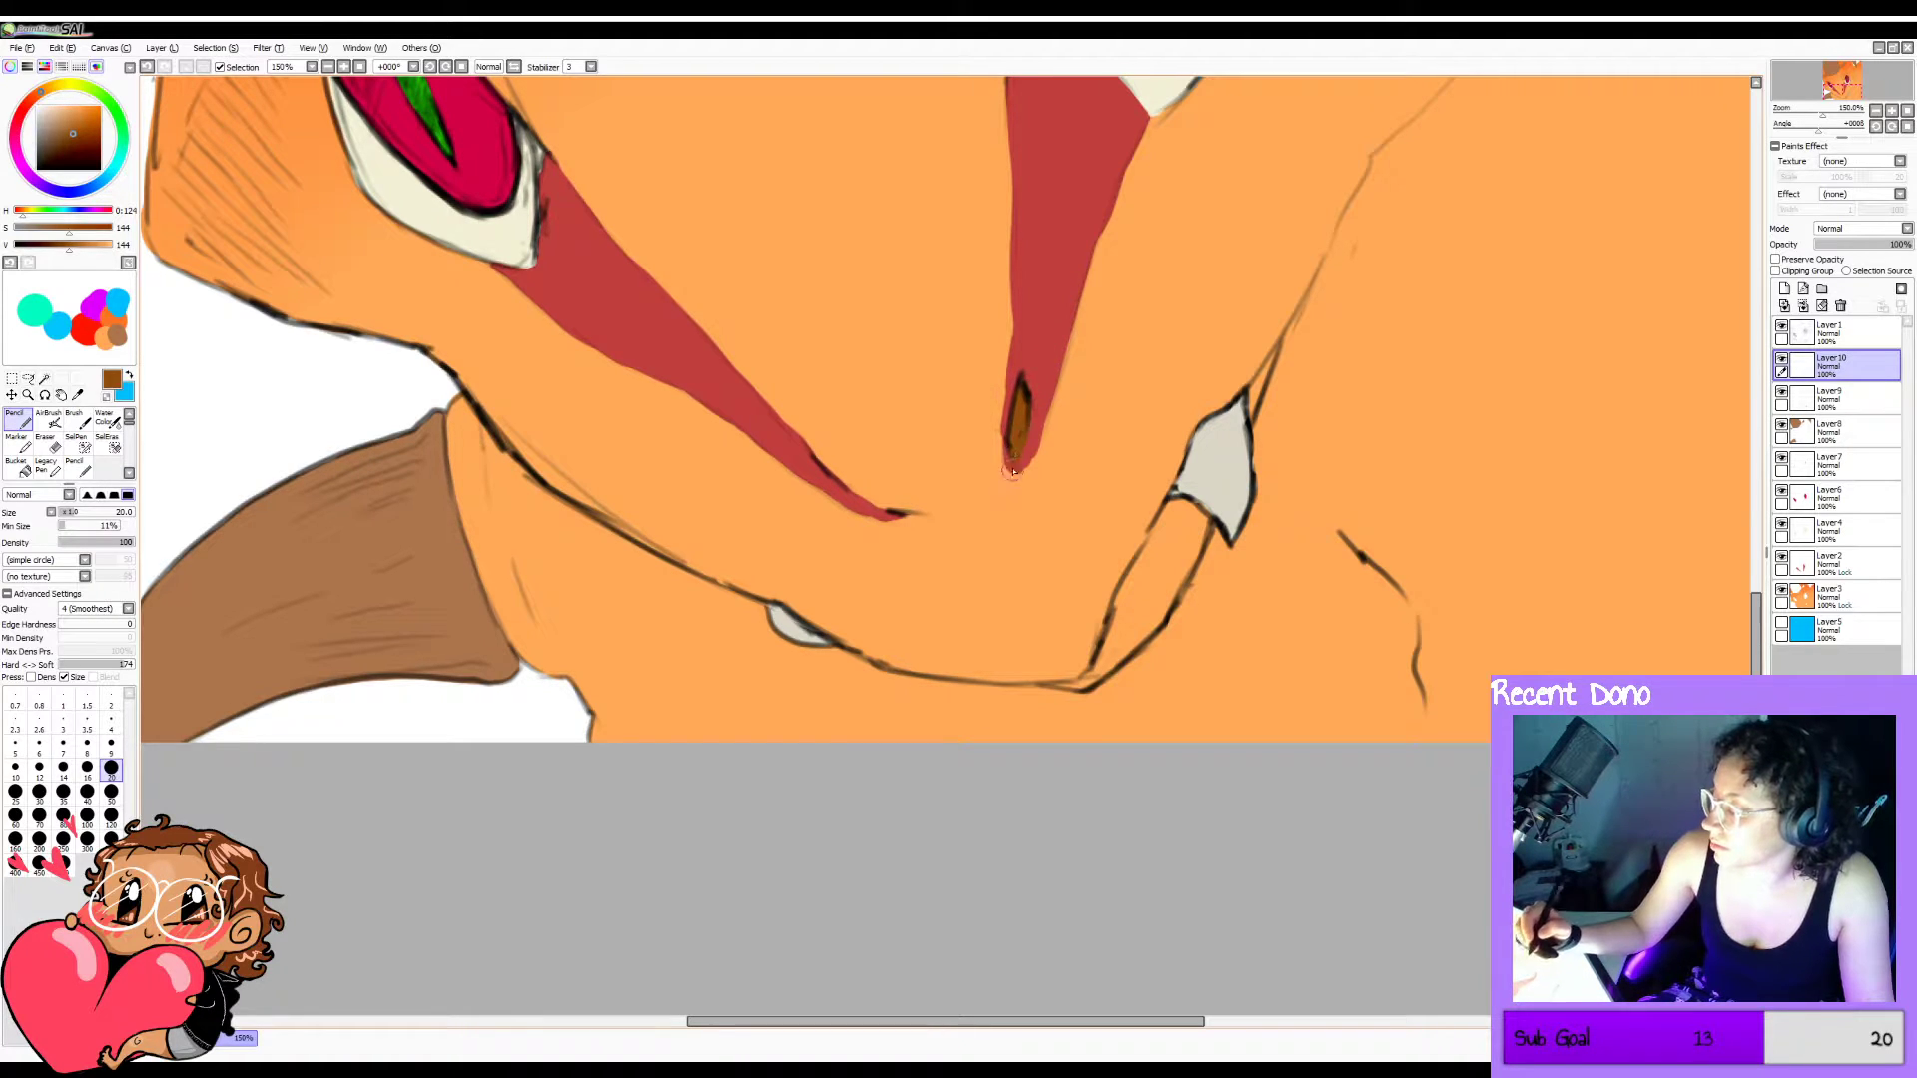
click(362, 68)
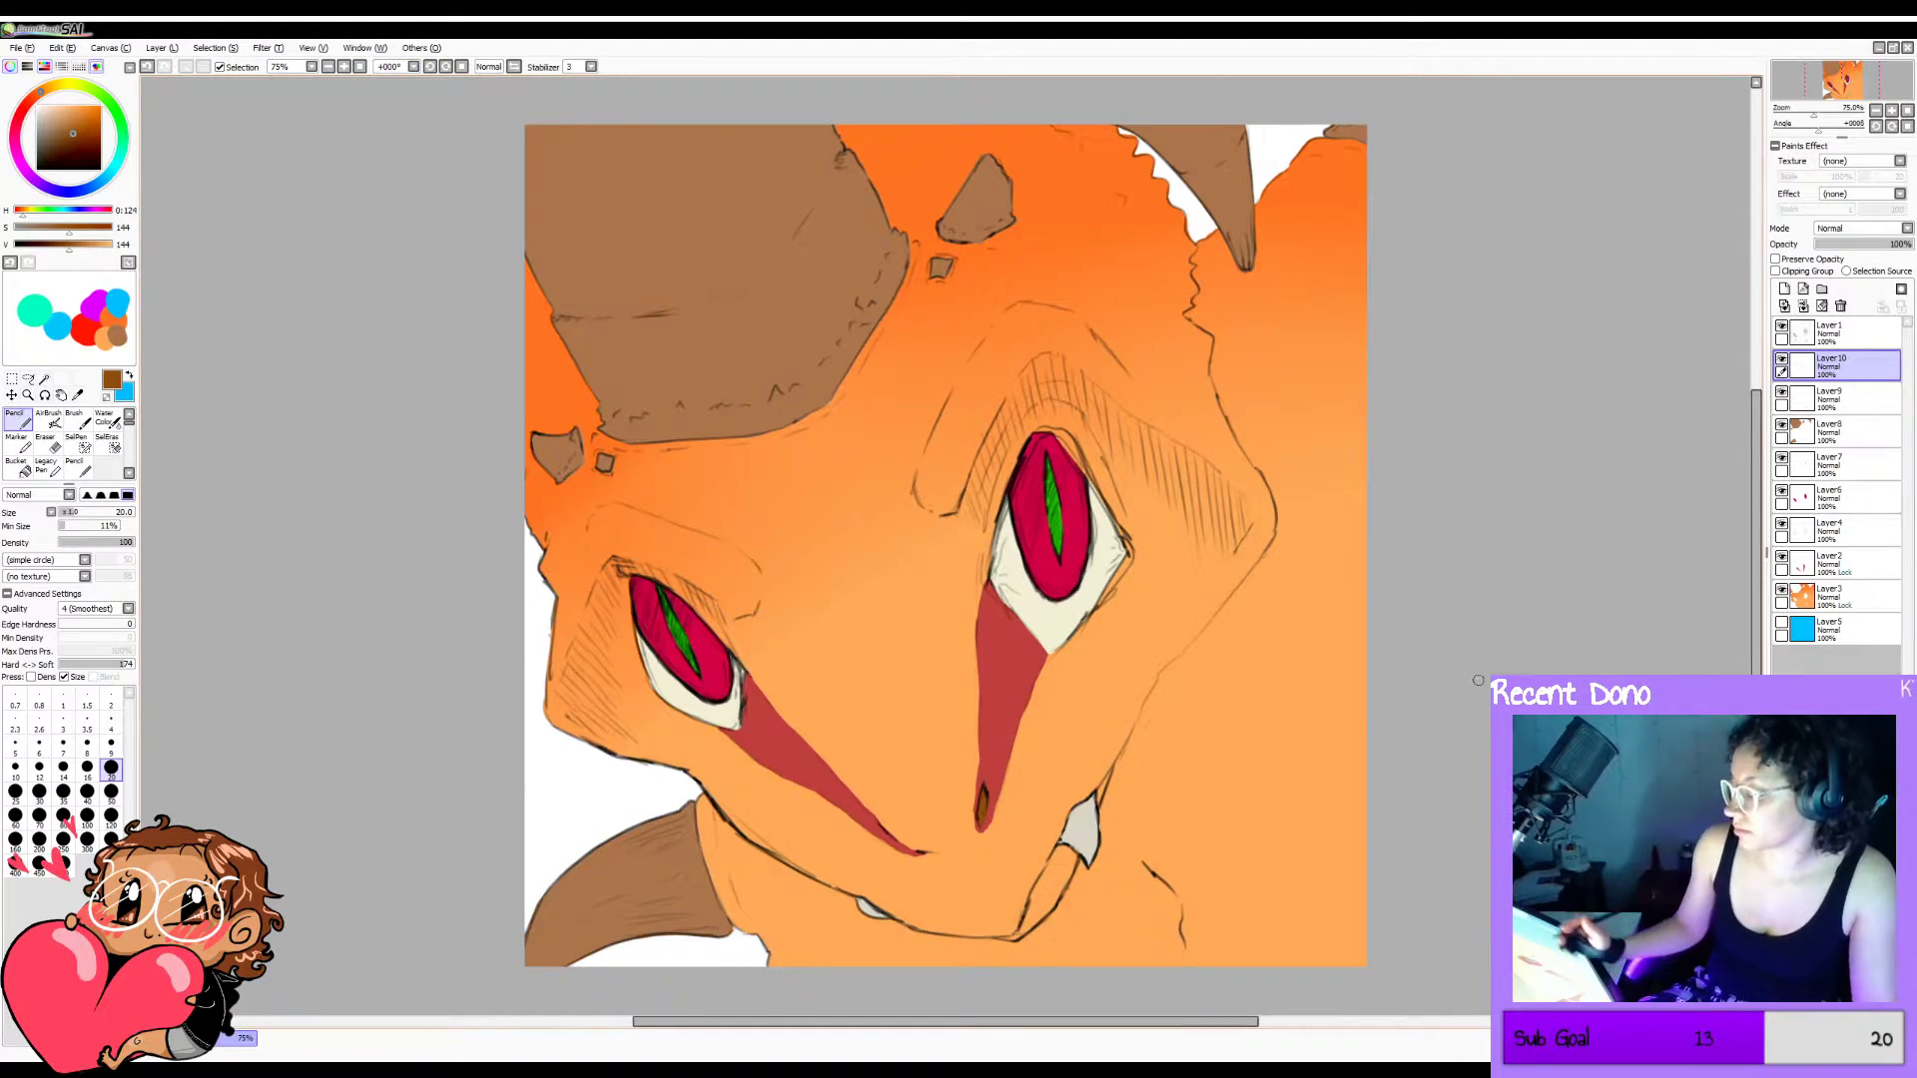
click(344, 67)
scroll(1176, 699, down, 5)
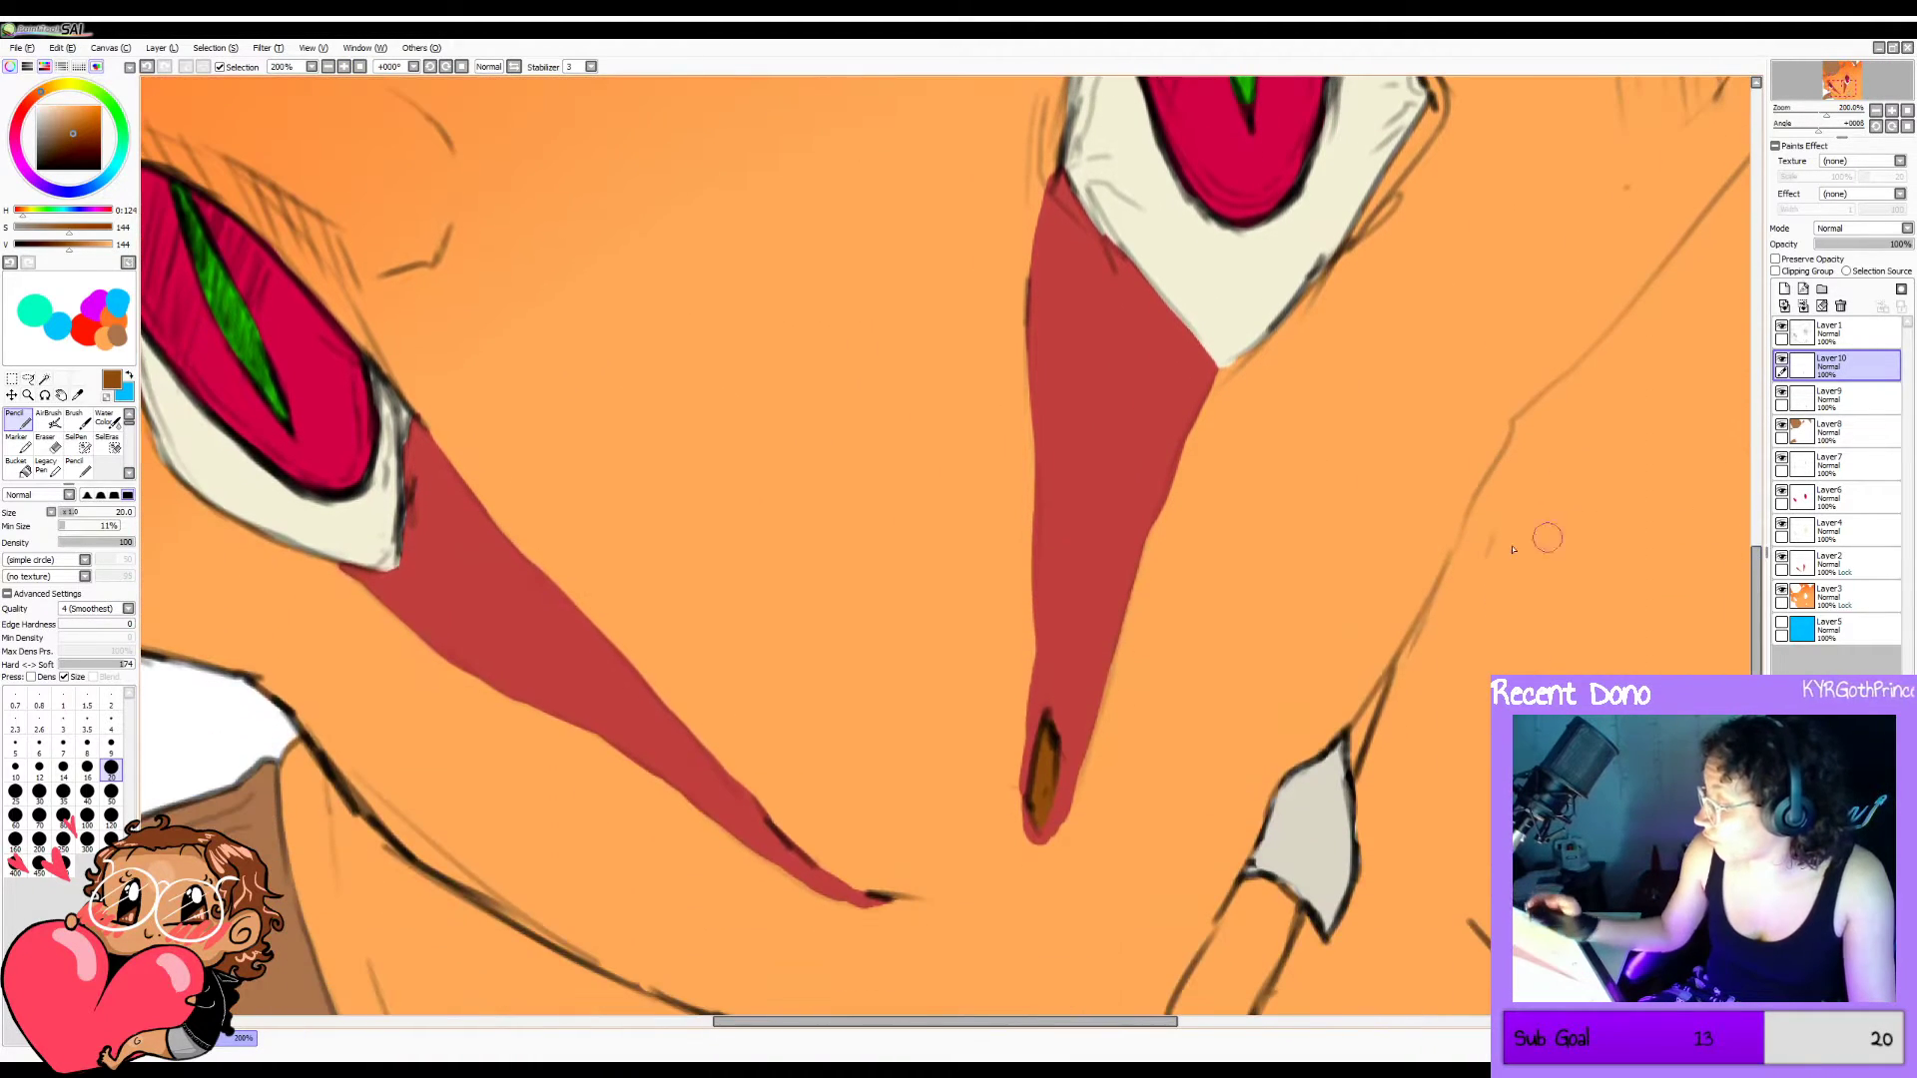
Cover the brown nostril with the sampled skin orange and fill its inside with muted tan at saturation 114 and value 210.
alt+click(1177, 711)
mouse_move(1047, 717)
mouse_down()
mouse_move(1046, 848)
mouse_move(1012, 775)
mouse_move(1035, 819)
mouse_up()
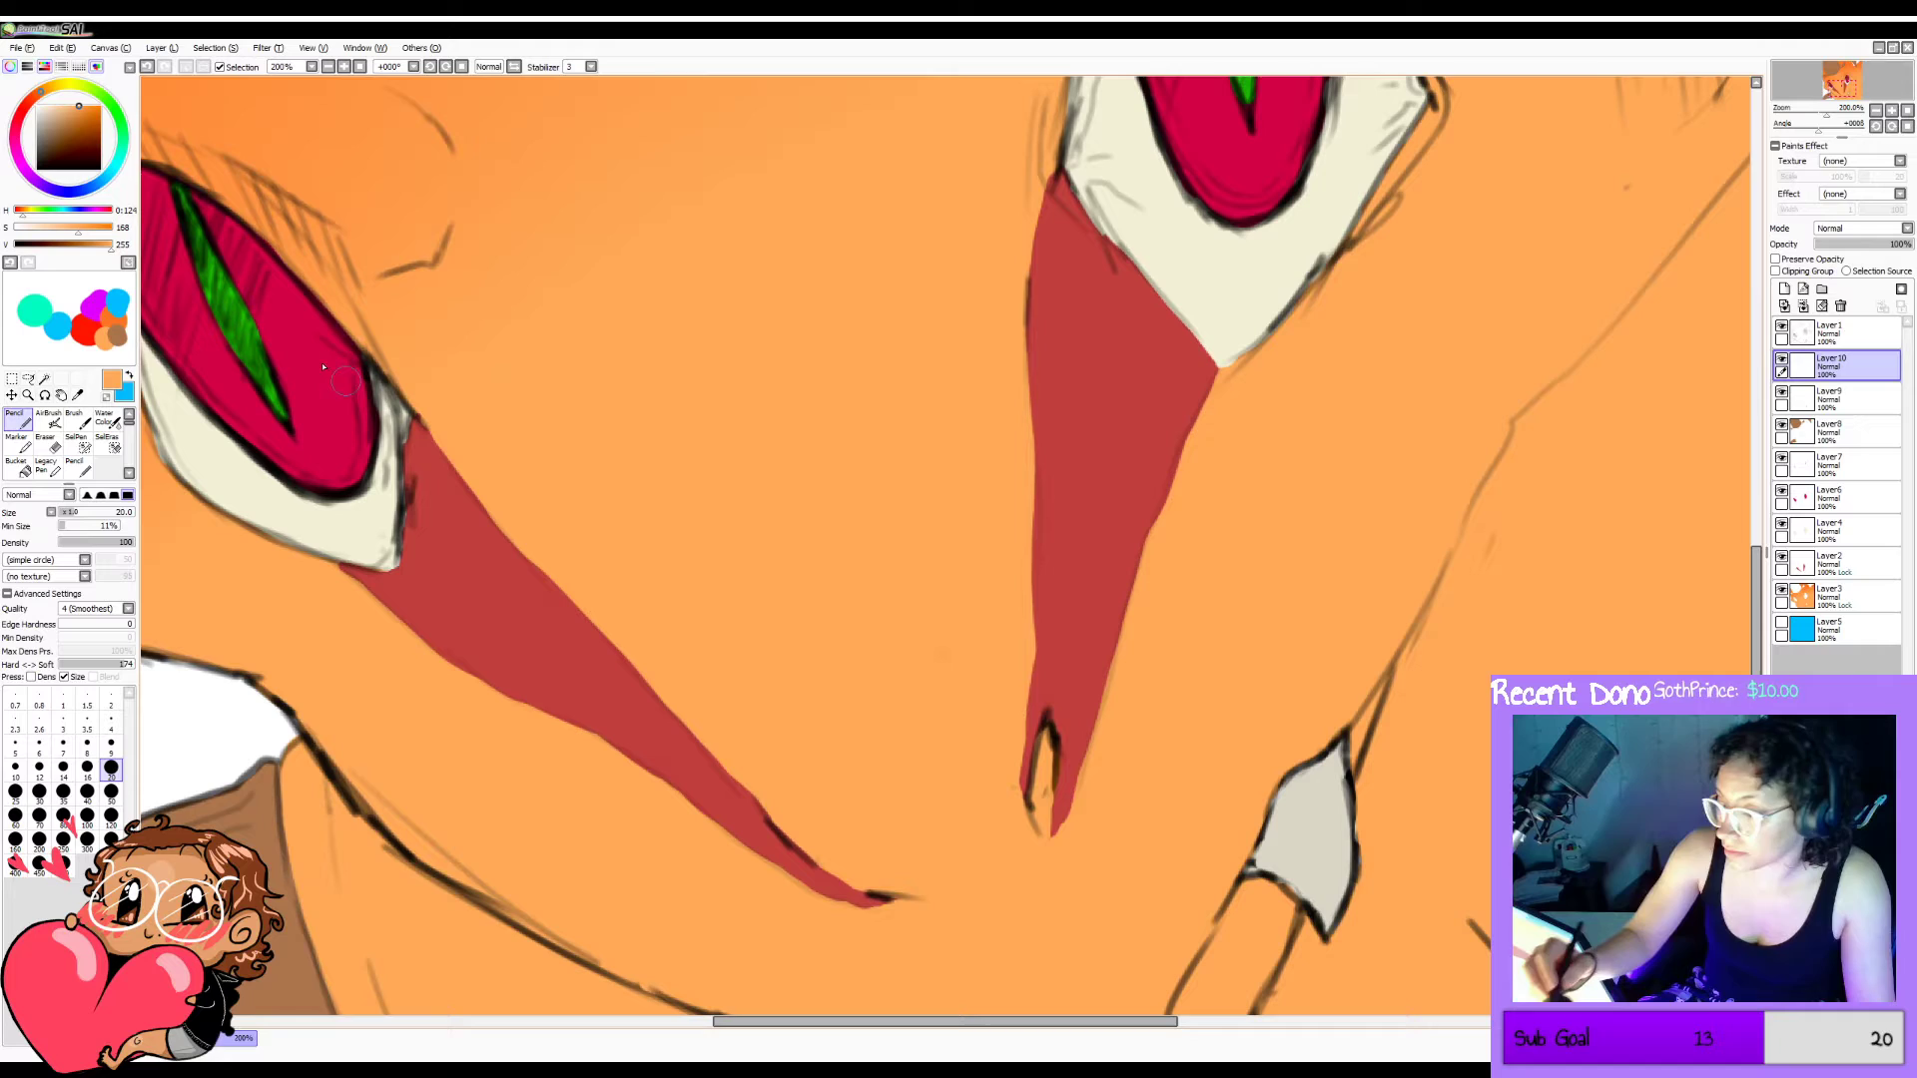
click(66, 117)
mouse_move(1037, 787)
mouse_down()
mouse_move(1064, 736)
mouse_move(1037, 773)
mouse_move(1047, 734)
mouse_move(1049, 789)
mouse_up()
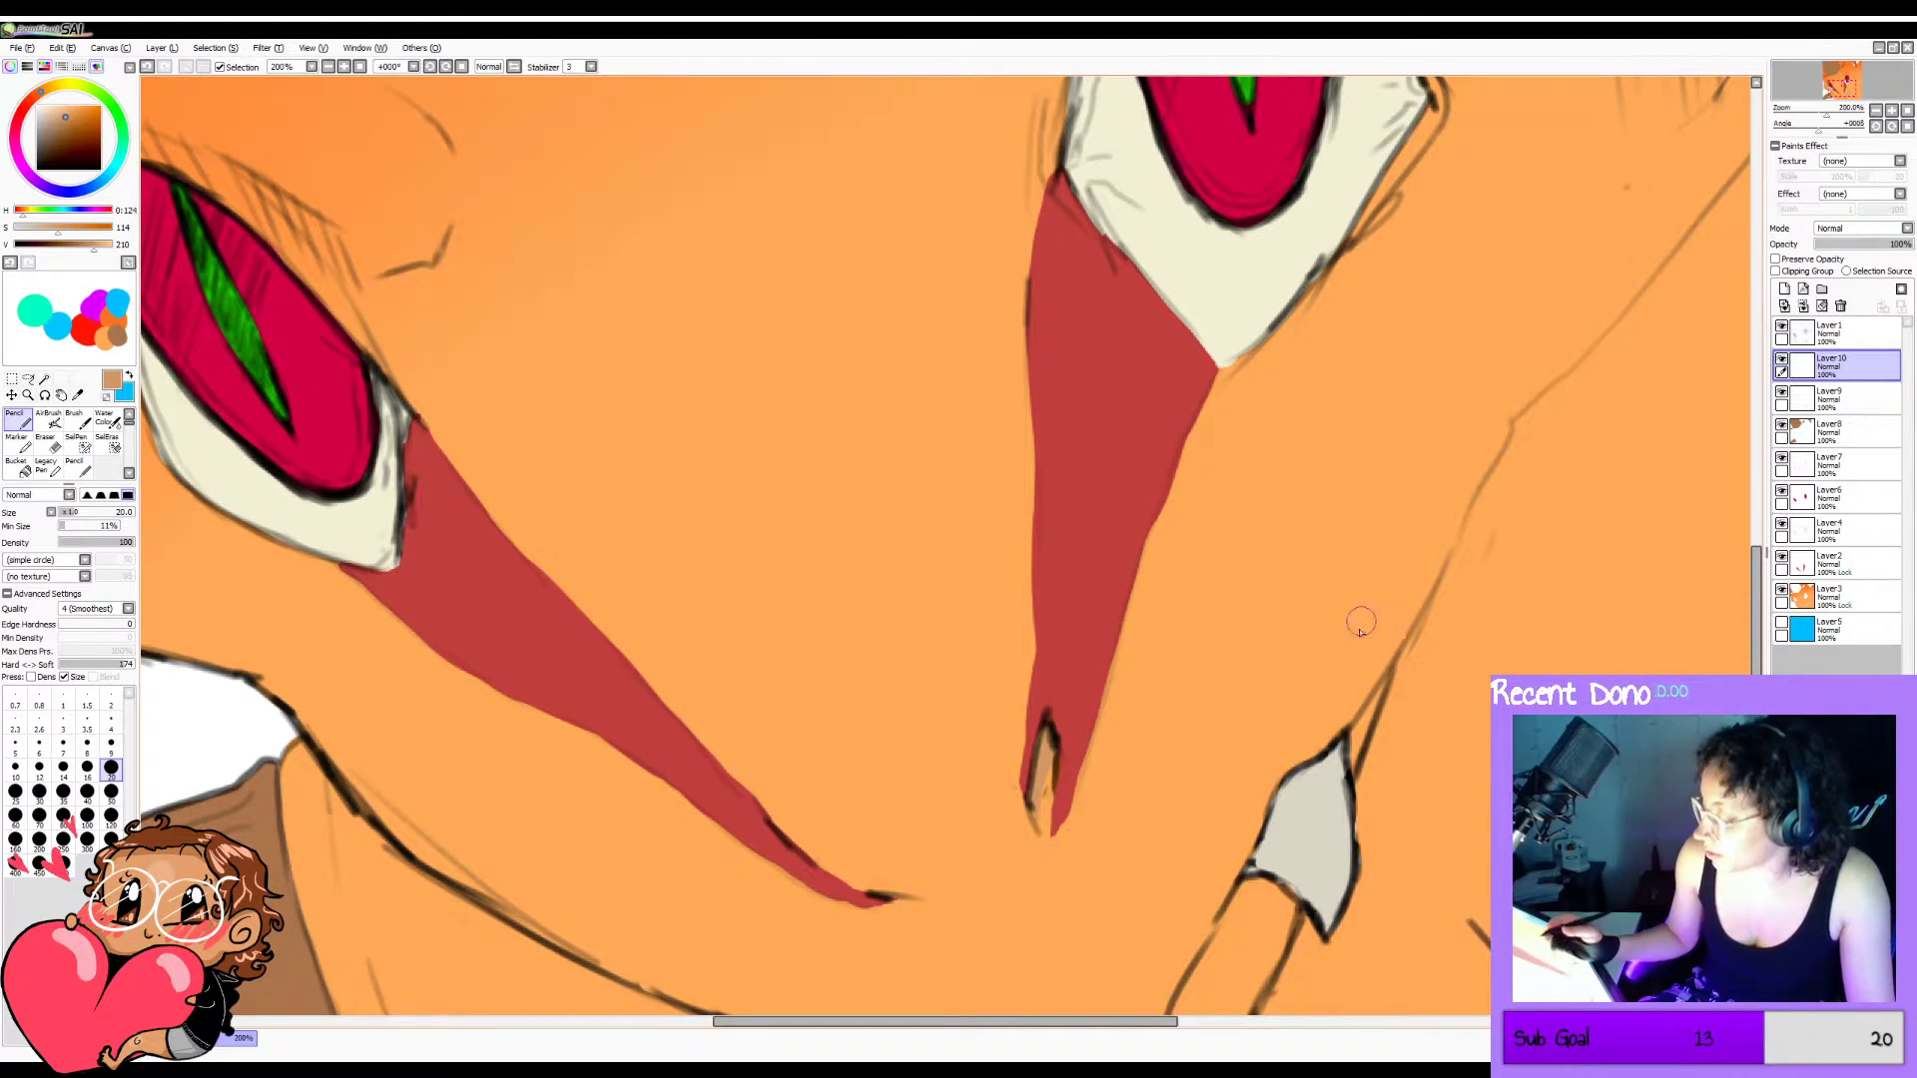
click(360, 67)
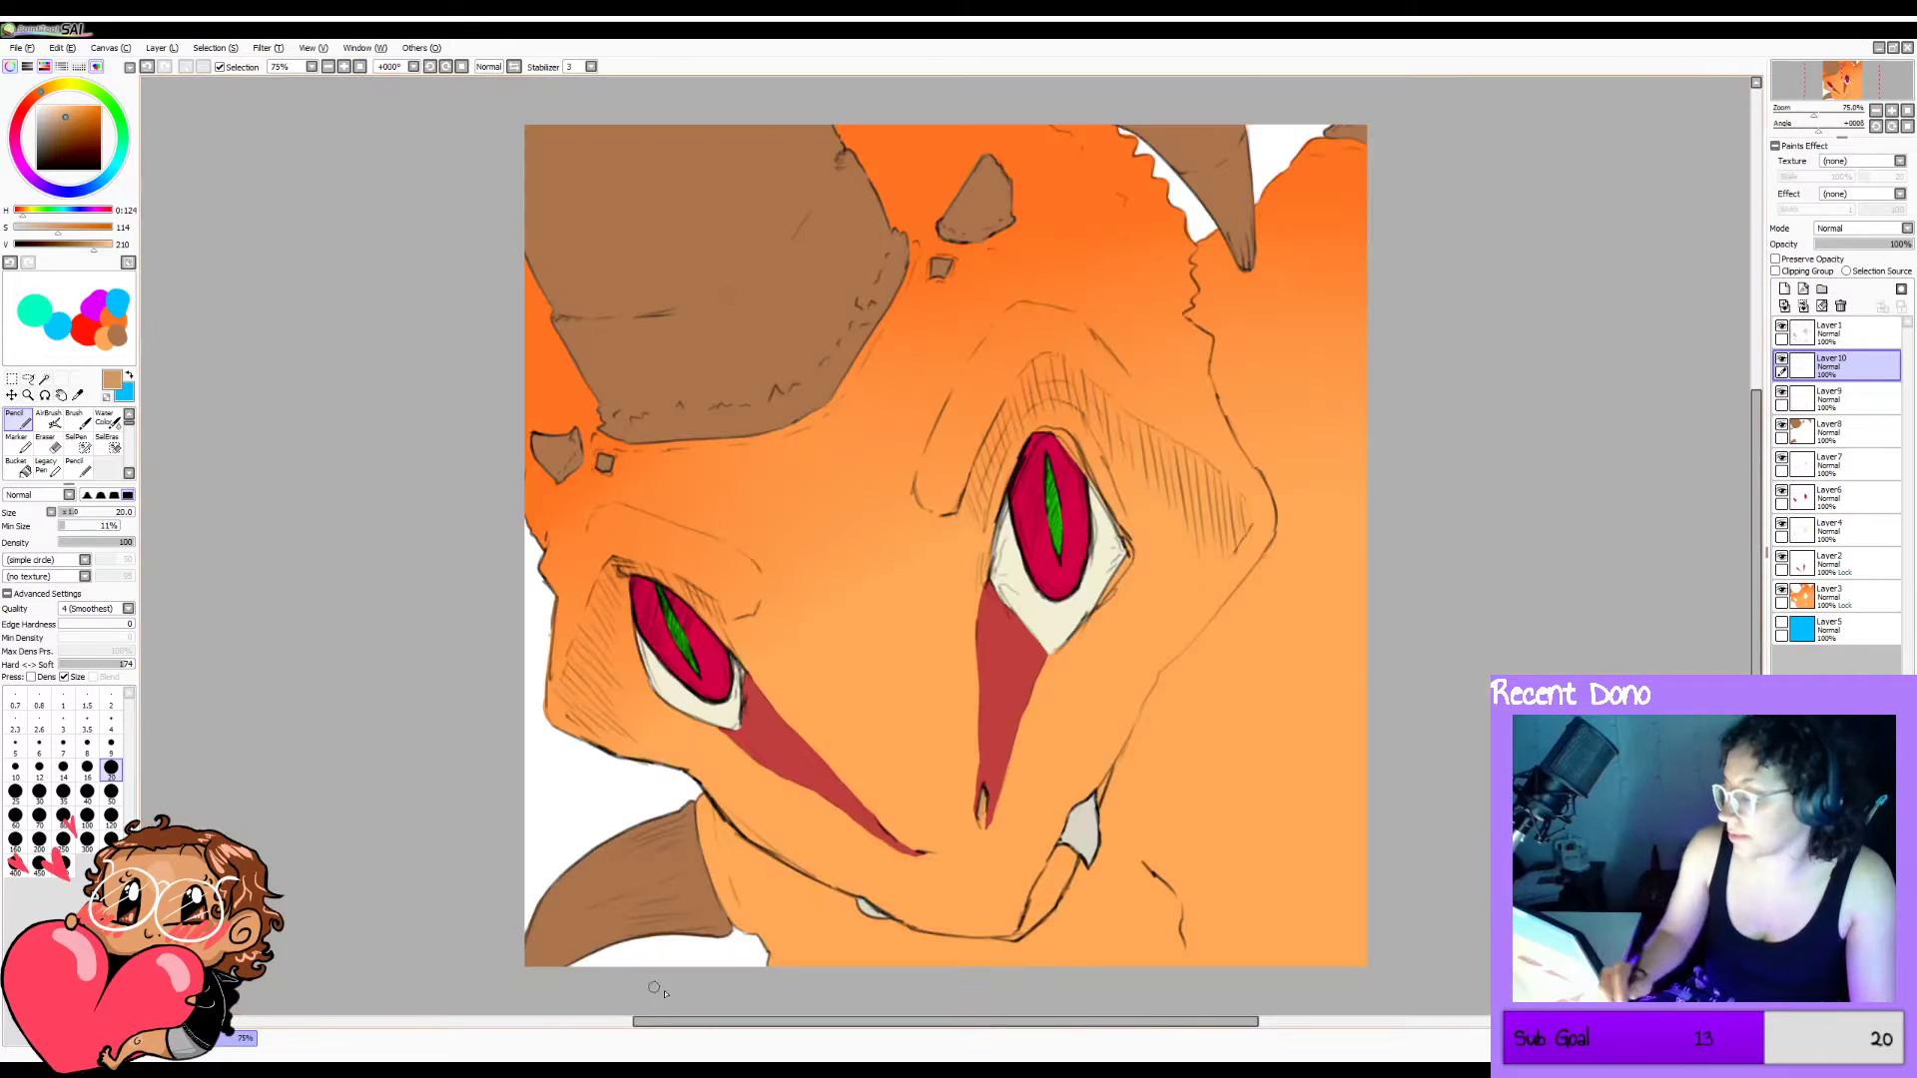
Rework the nostril slit's fill in a stronger orange-brown, setting the colour to saturation 186 and value 204.
click(344, 67)
click(343, 67)
click(344, 67)
drag(1759, 471, 1759, 587)
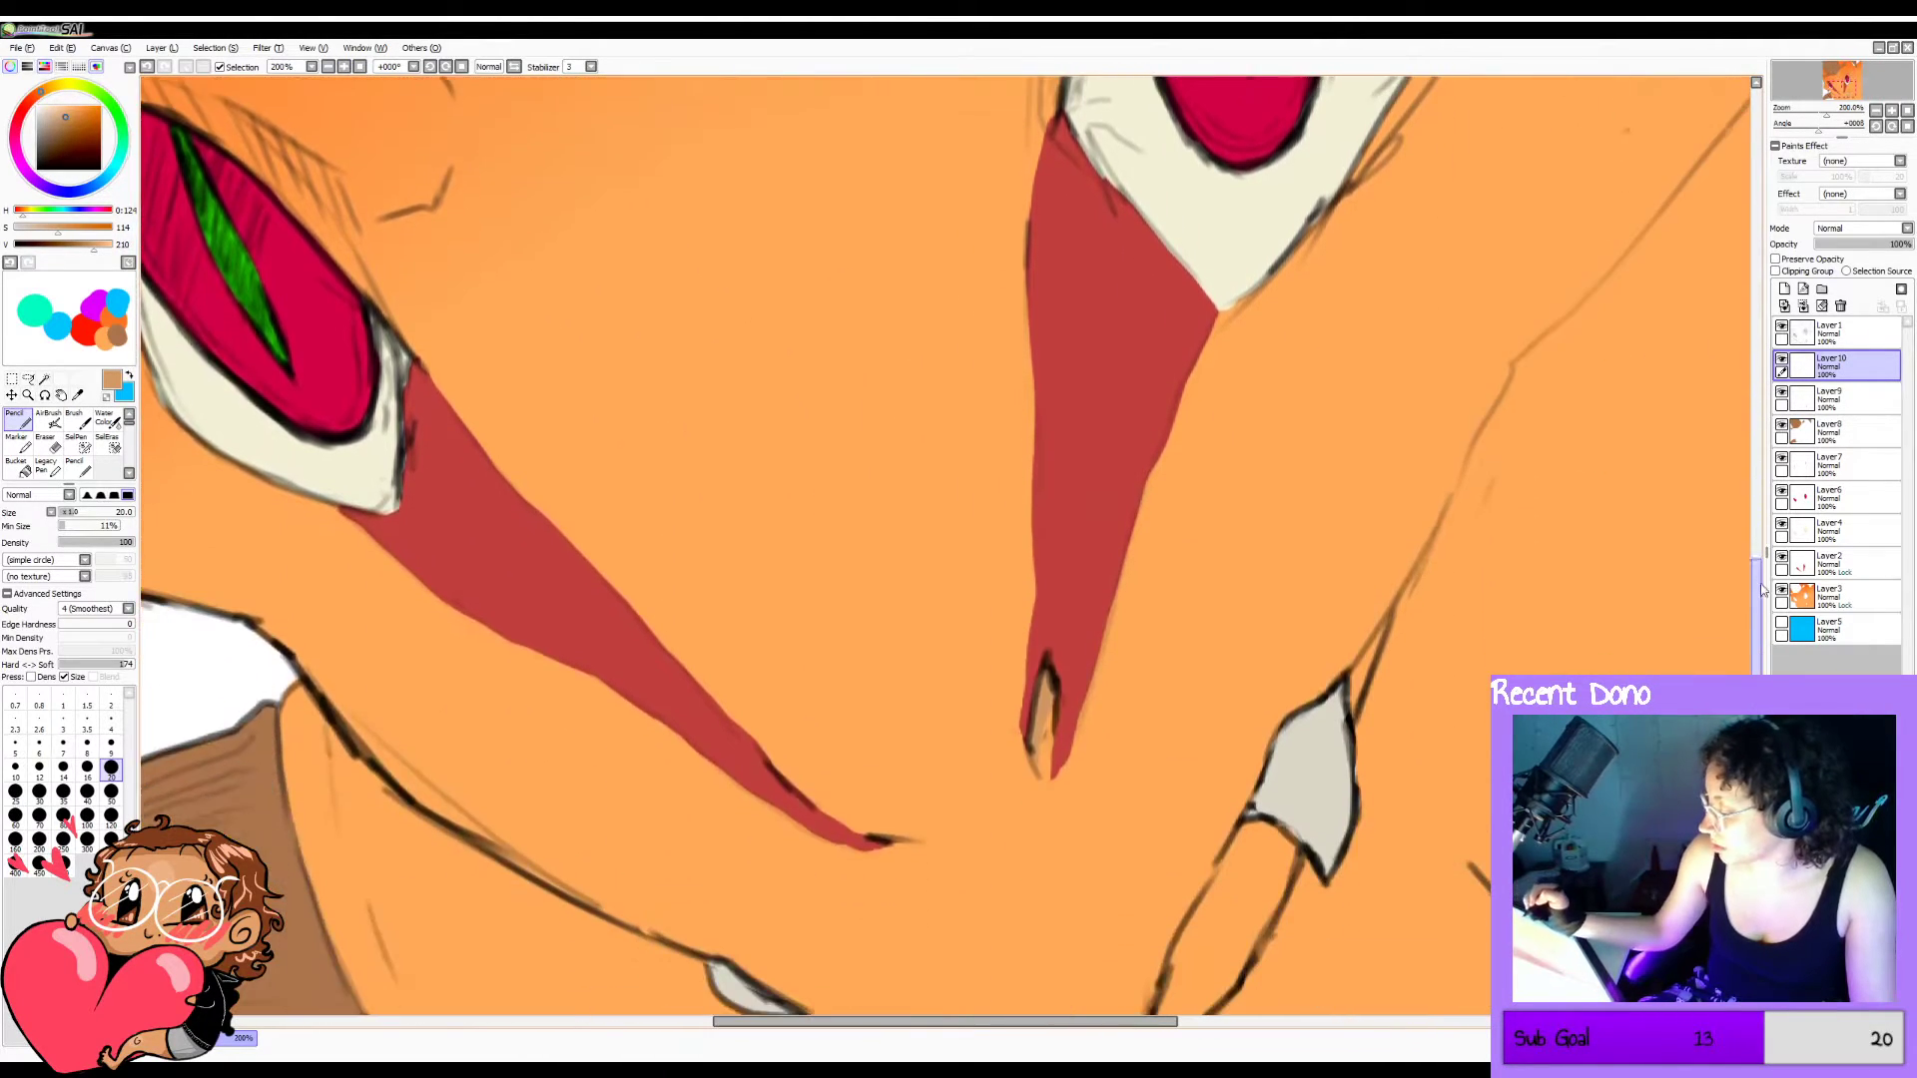
click(72, 122)
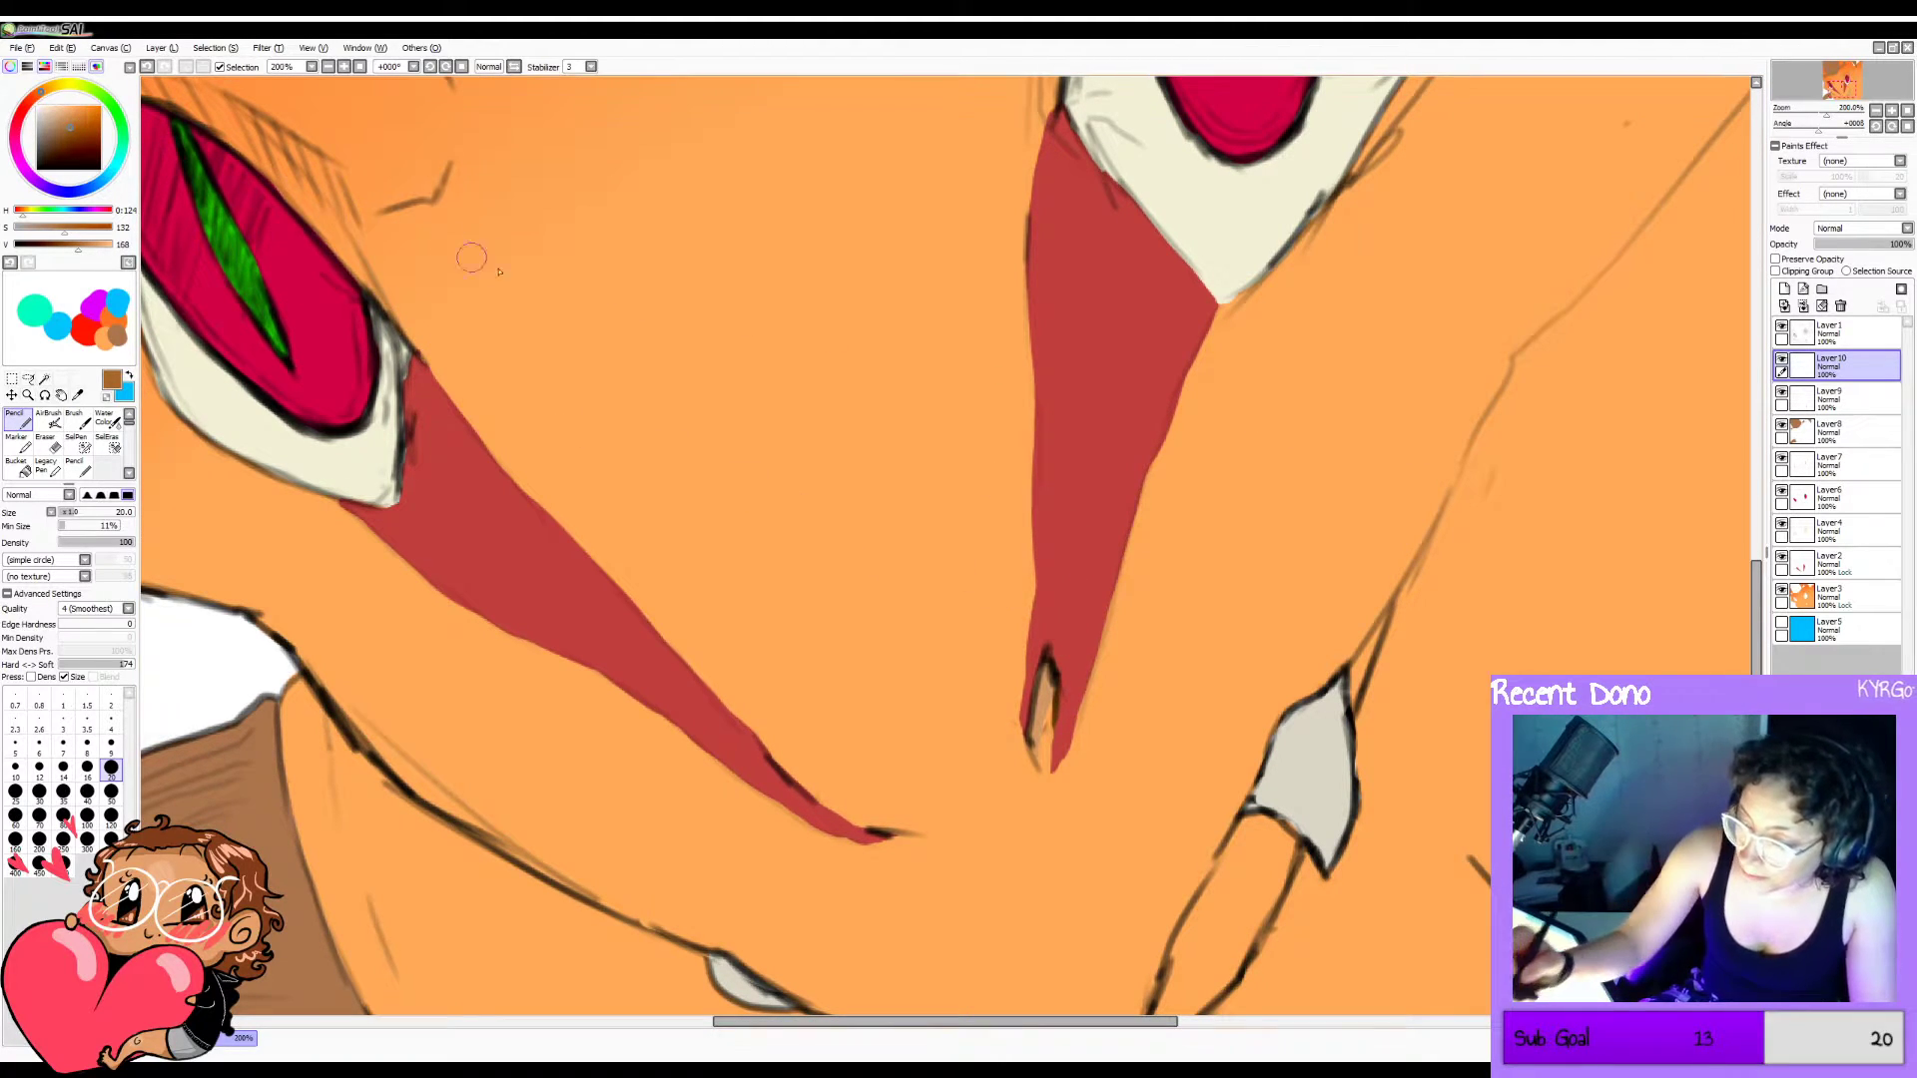
right_click(622, 340)
click(84, 118)
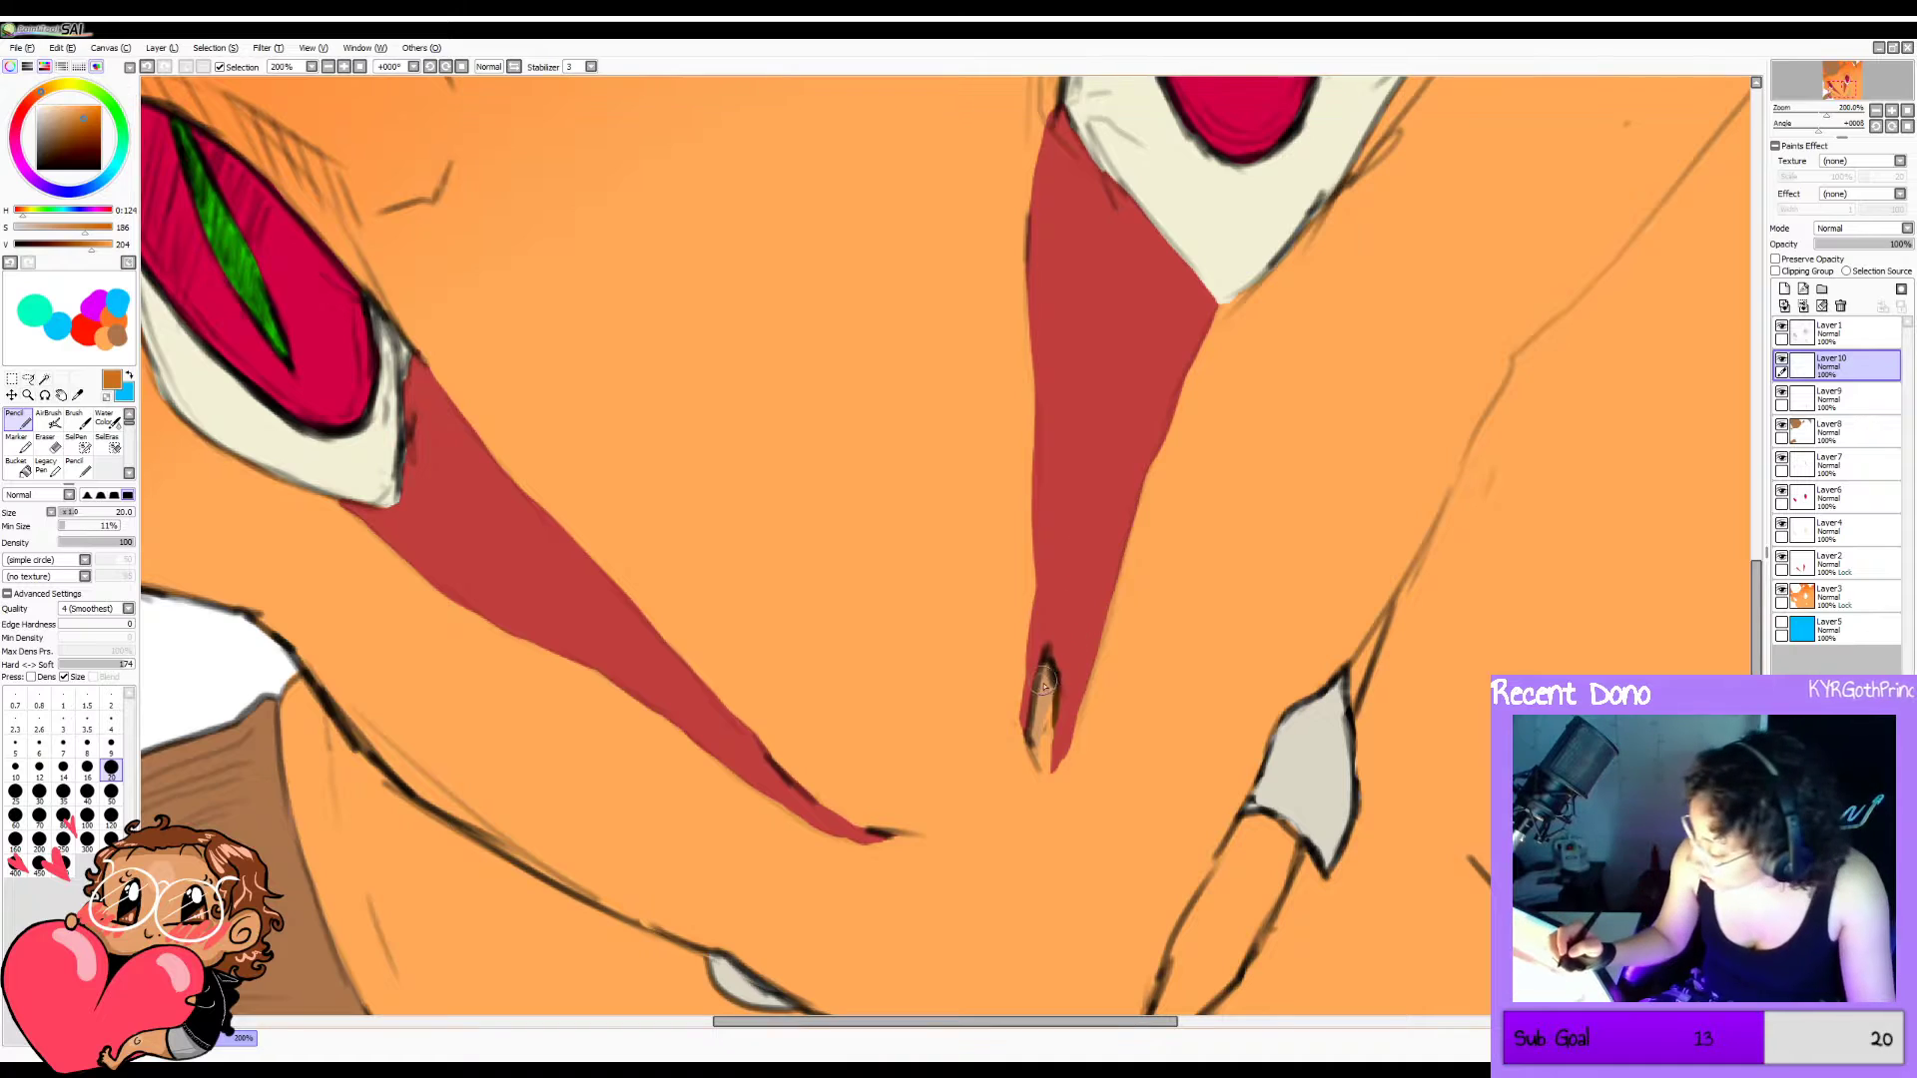
mouse_move(1042, 669)
mouse_down()
mouse_move(1036, 734)
mouse_move(1047, 670)
mouse_move(1041, 774)
mouse_move(1045, 698)
mouse_move(1062, 801)
mouse_move(1045, 696)
mouse_move(1058, 764)
mouse_move(1067, 723)
mouse_move(1051, 691)
mouse_move(1045, 777)
mouse_move(1068, 667)
mouse_move(1055, 761)
mouse_up()
key(ctrl+z)
key(ctrl+z)
key(ctrl+z)
key(ctrl+z)
Check the whole head in mirrored and normal orientation.
click(359, 67)
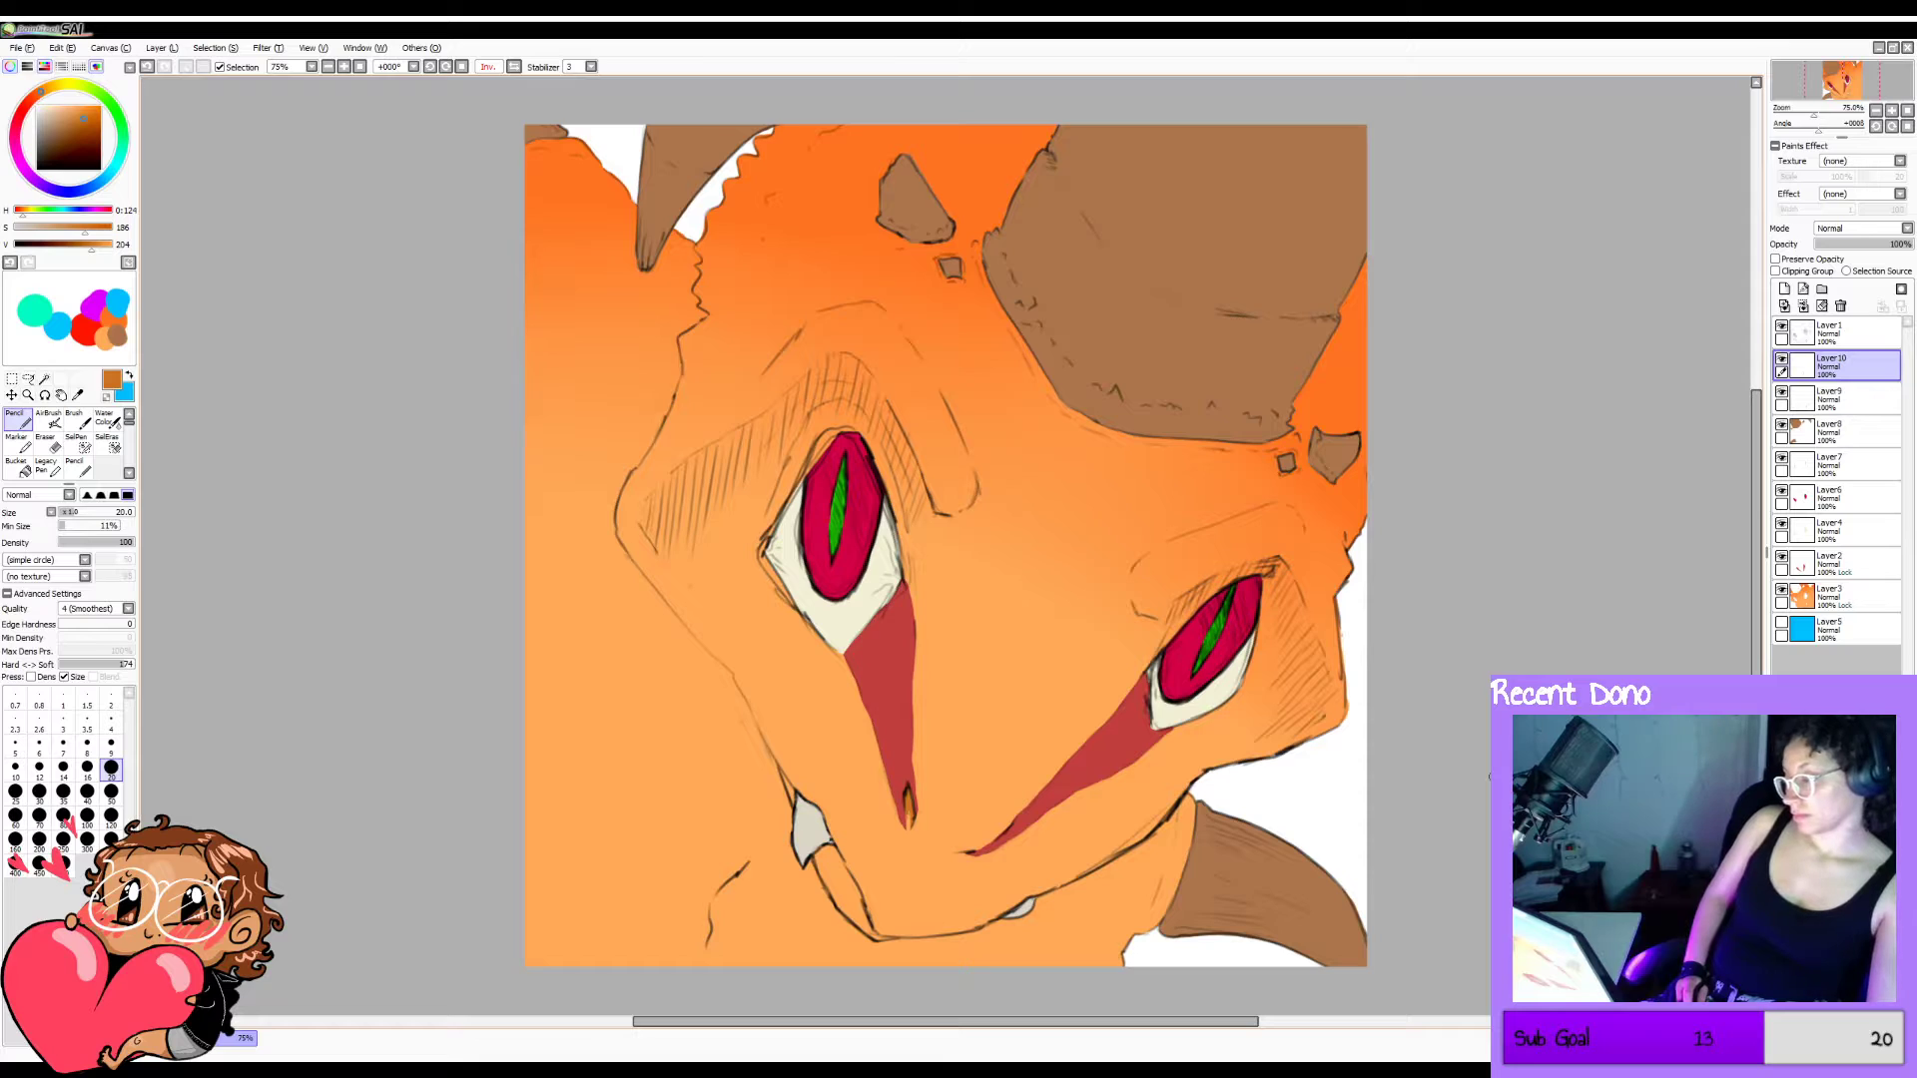
key(h)
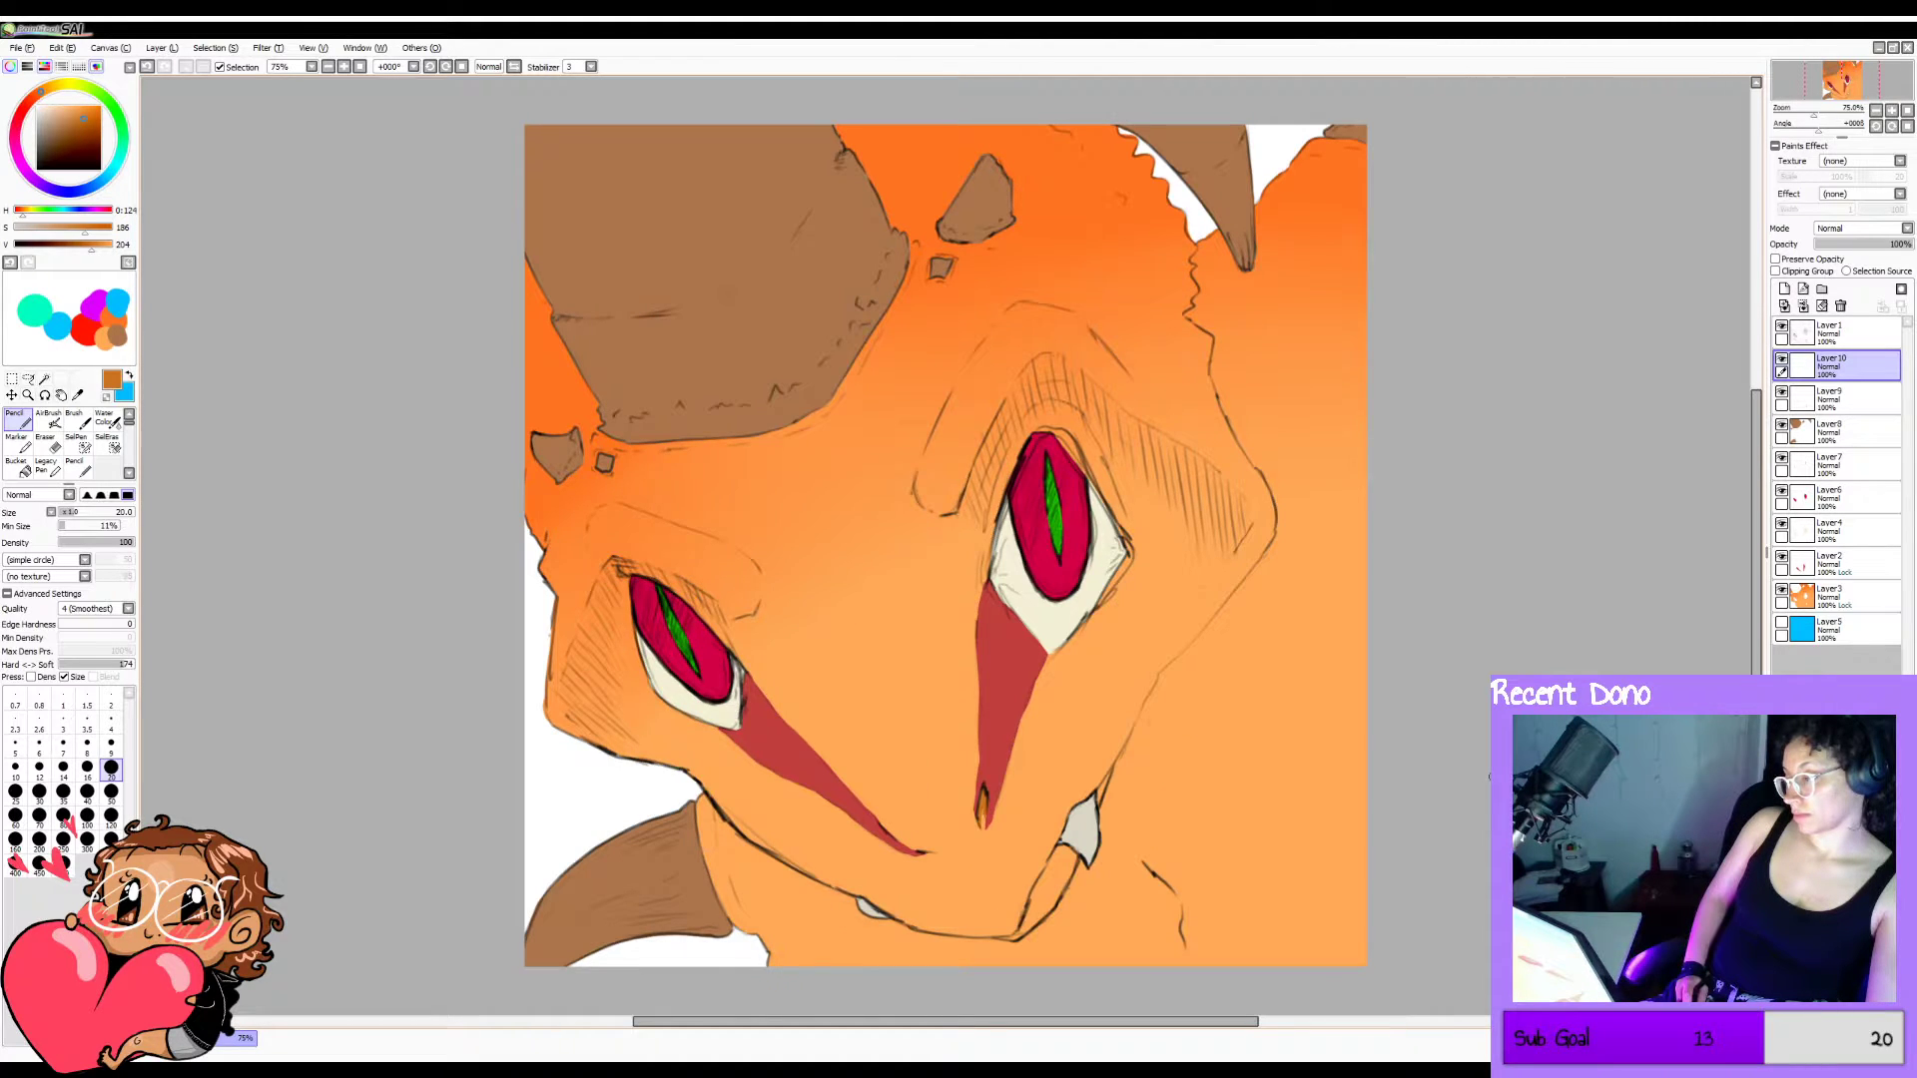
key(h)
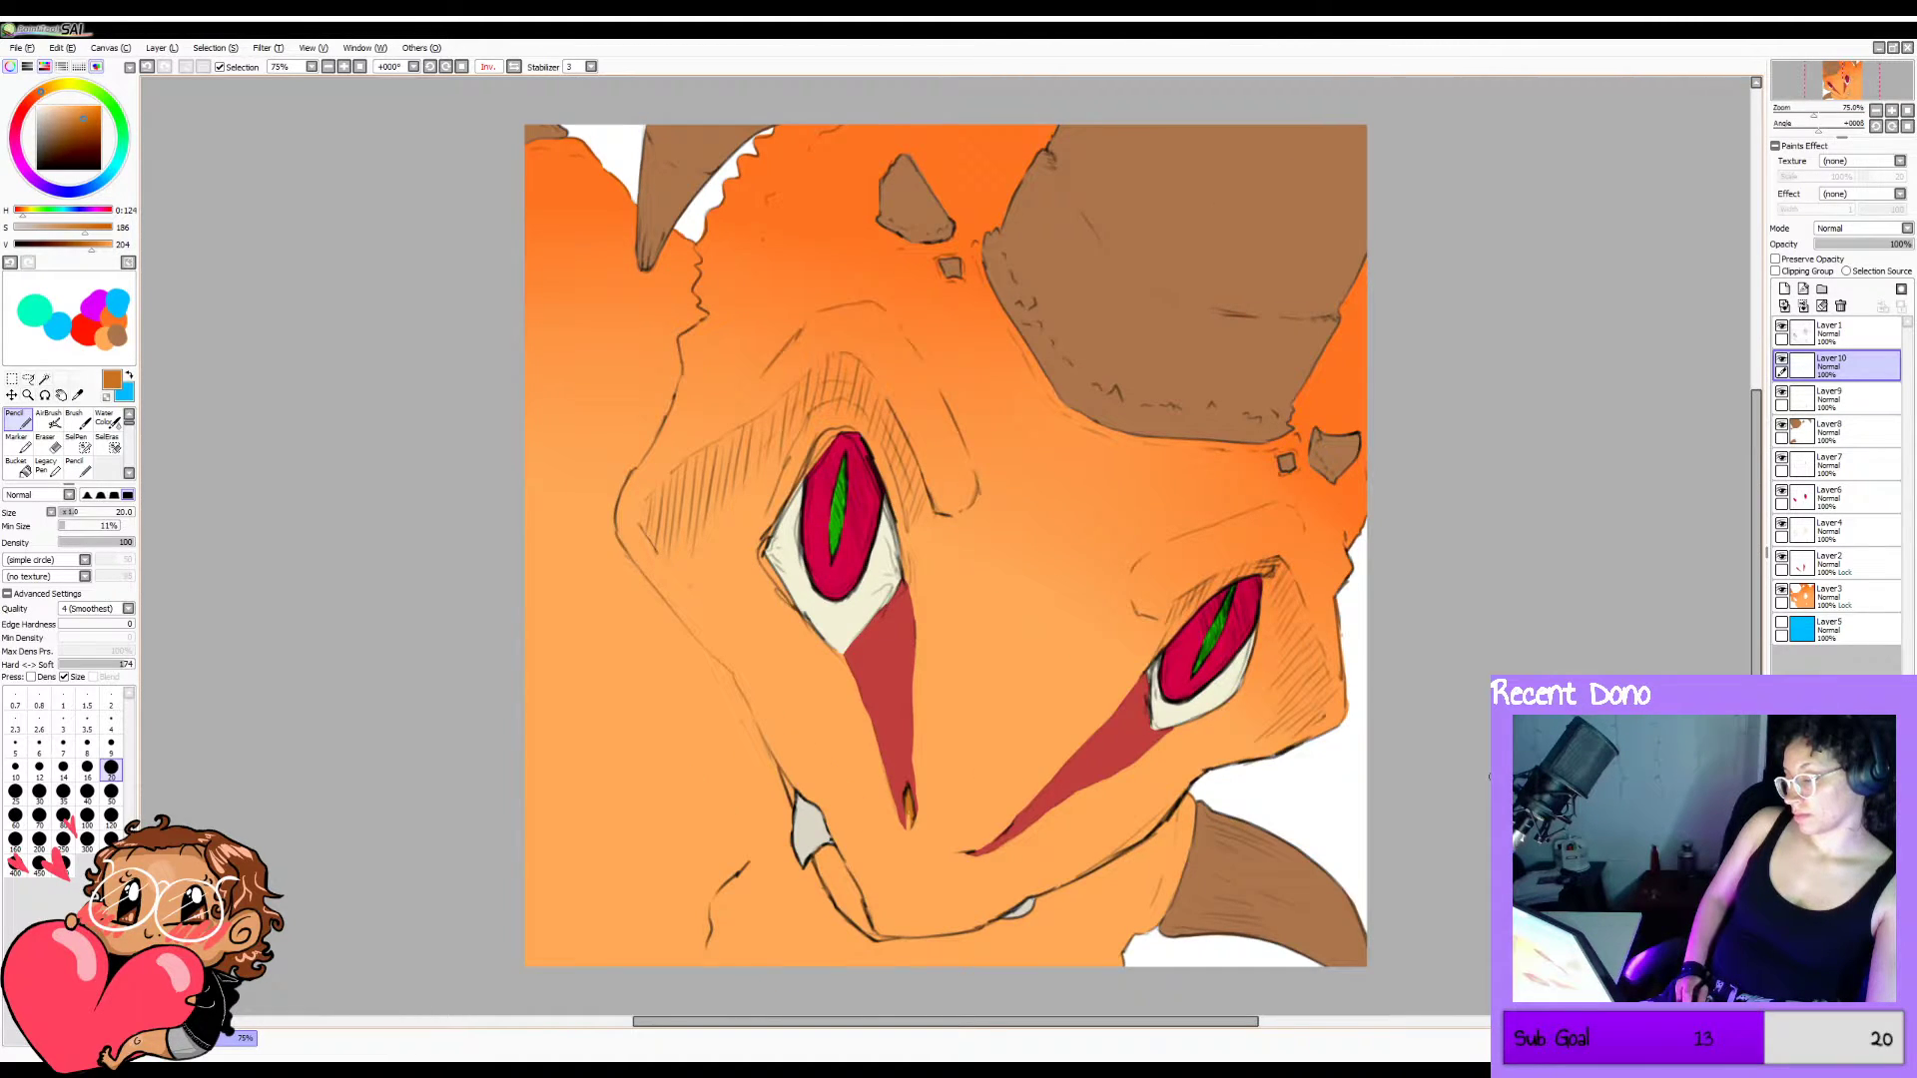
key(h)
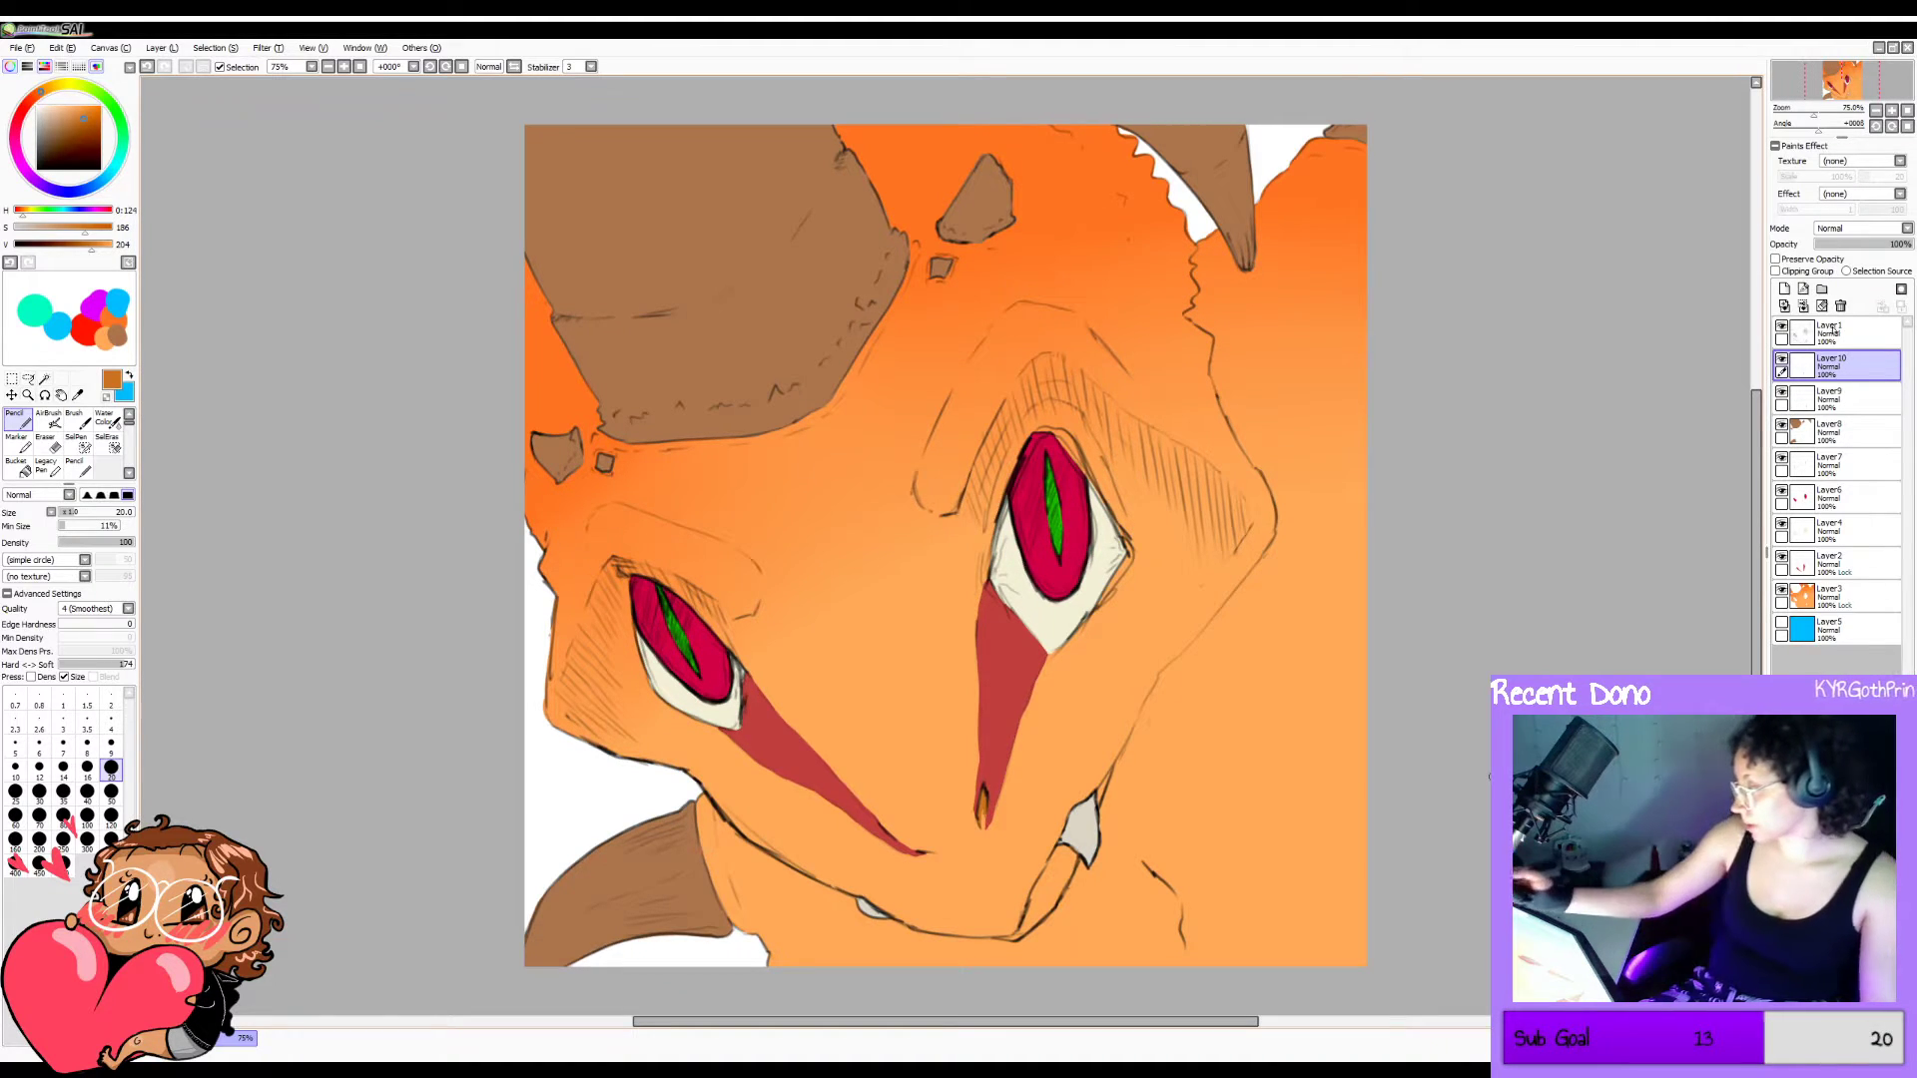
Add a new layer above the sketch layer, Layer1, and set the AirBrush to black at size 20.
key(ctrl+shift+n)
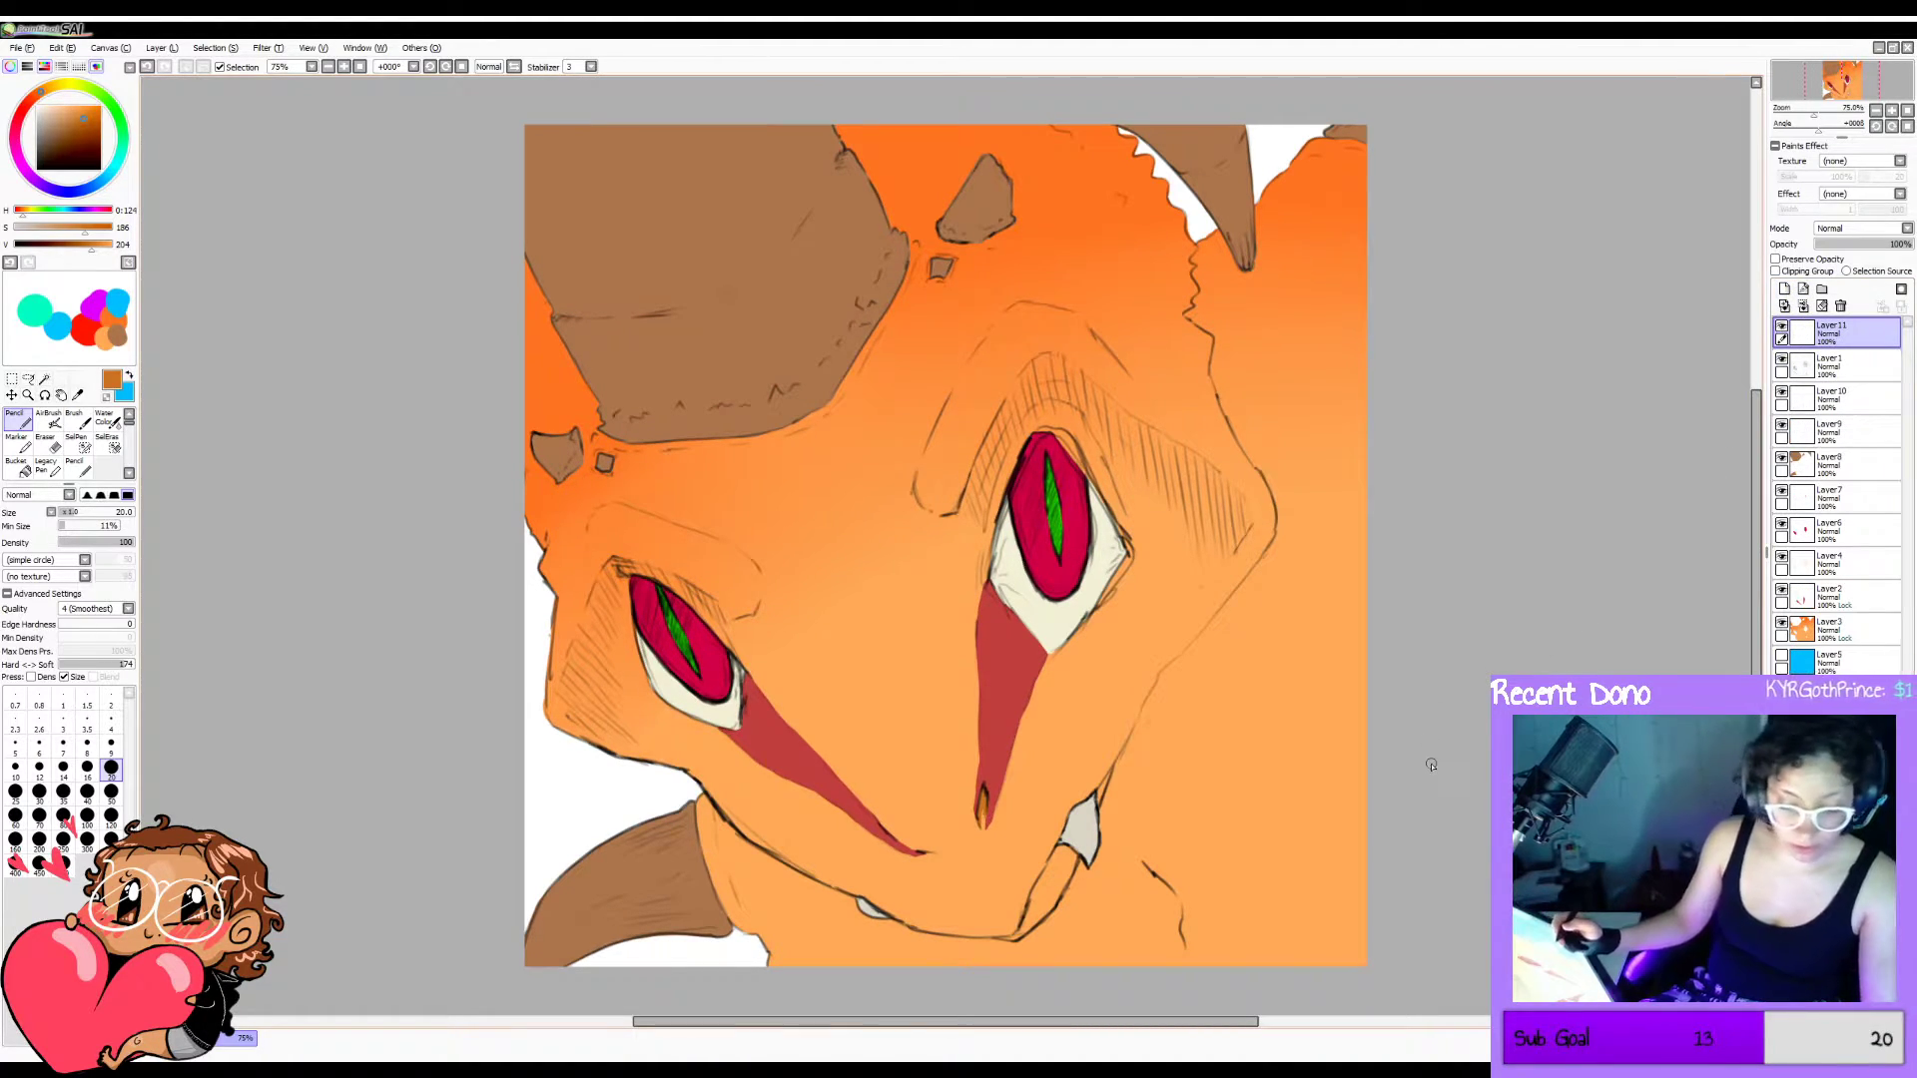
key(b)
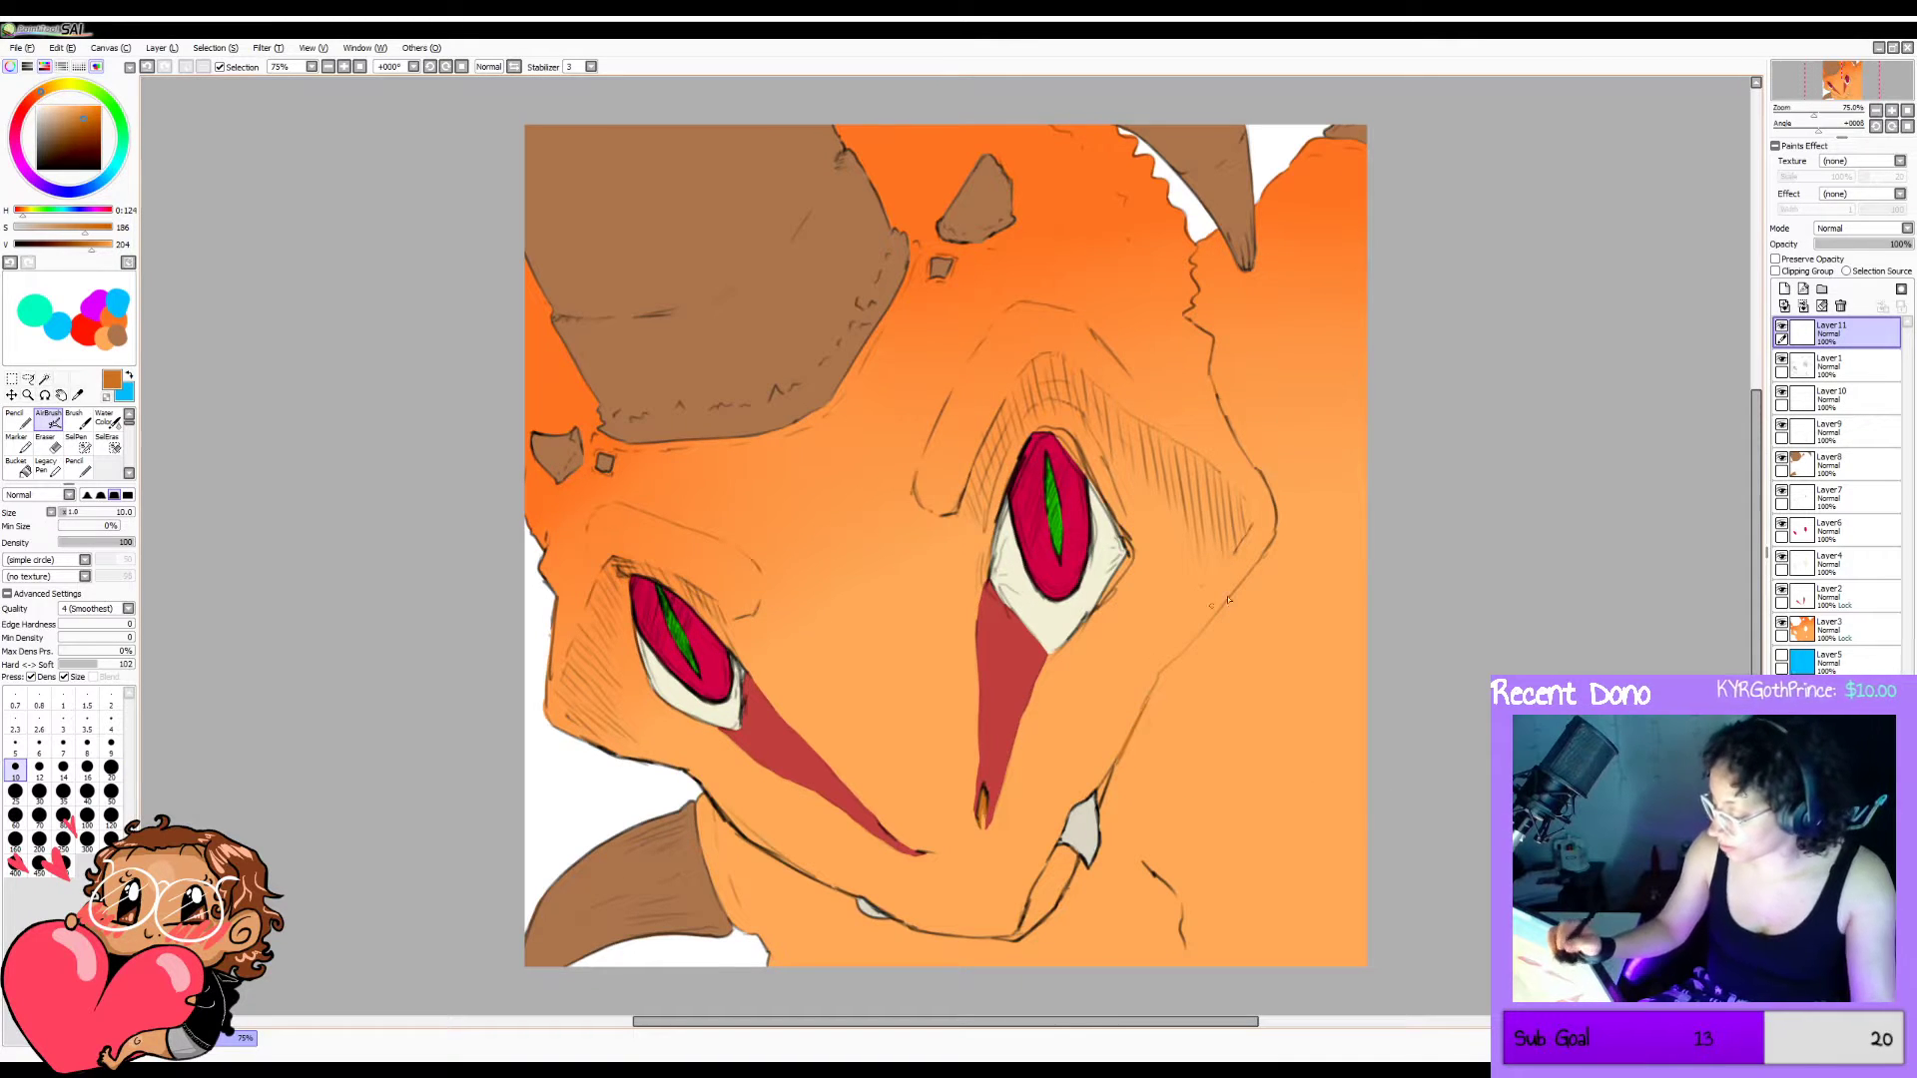
drag(92, 246, 29, 249)
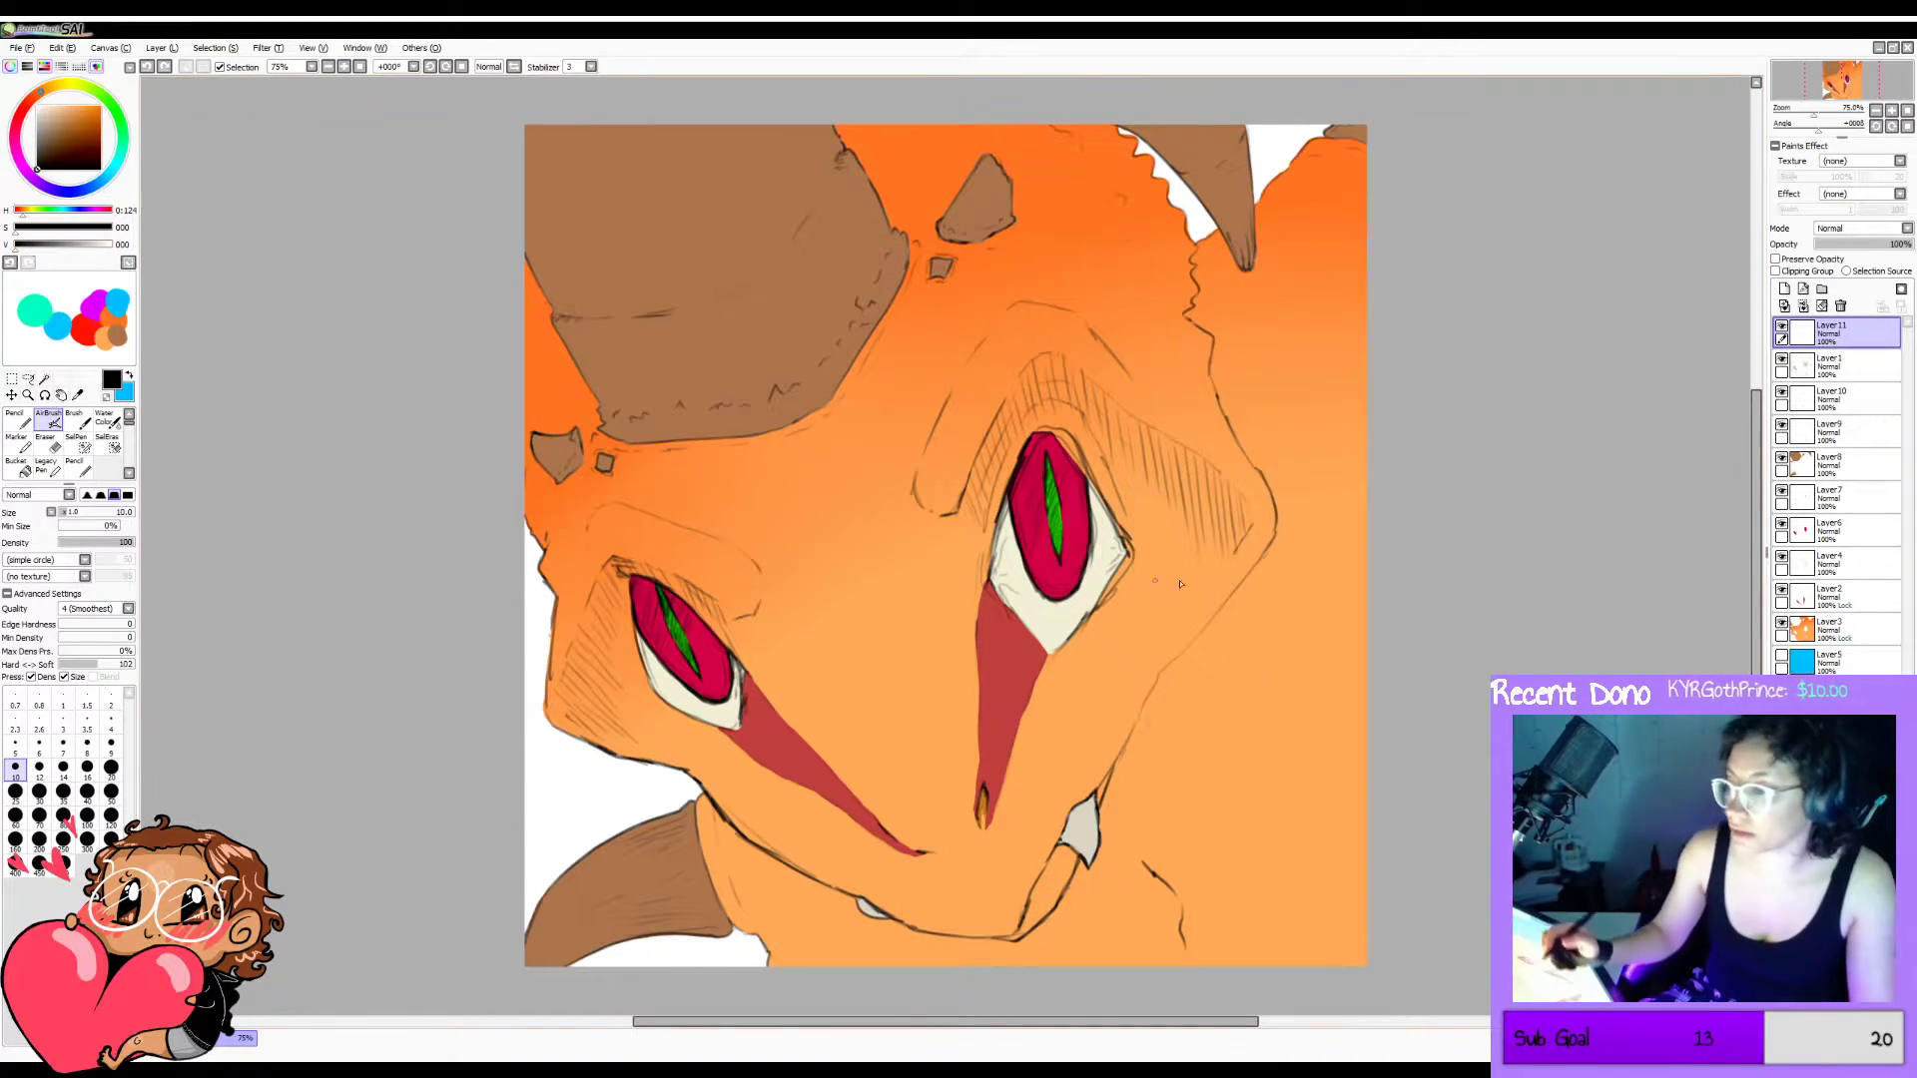
key(bracketright)
key(bracketright)
key(bracketright)
key(bracketright)
key(bracketright)
key(bracketright)
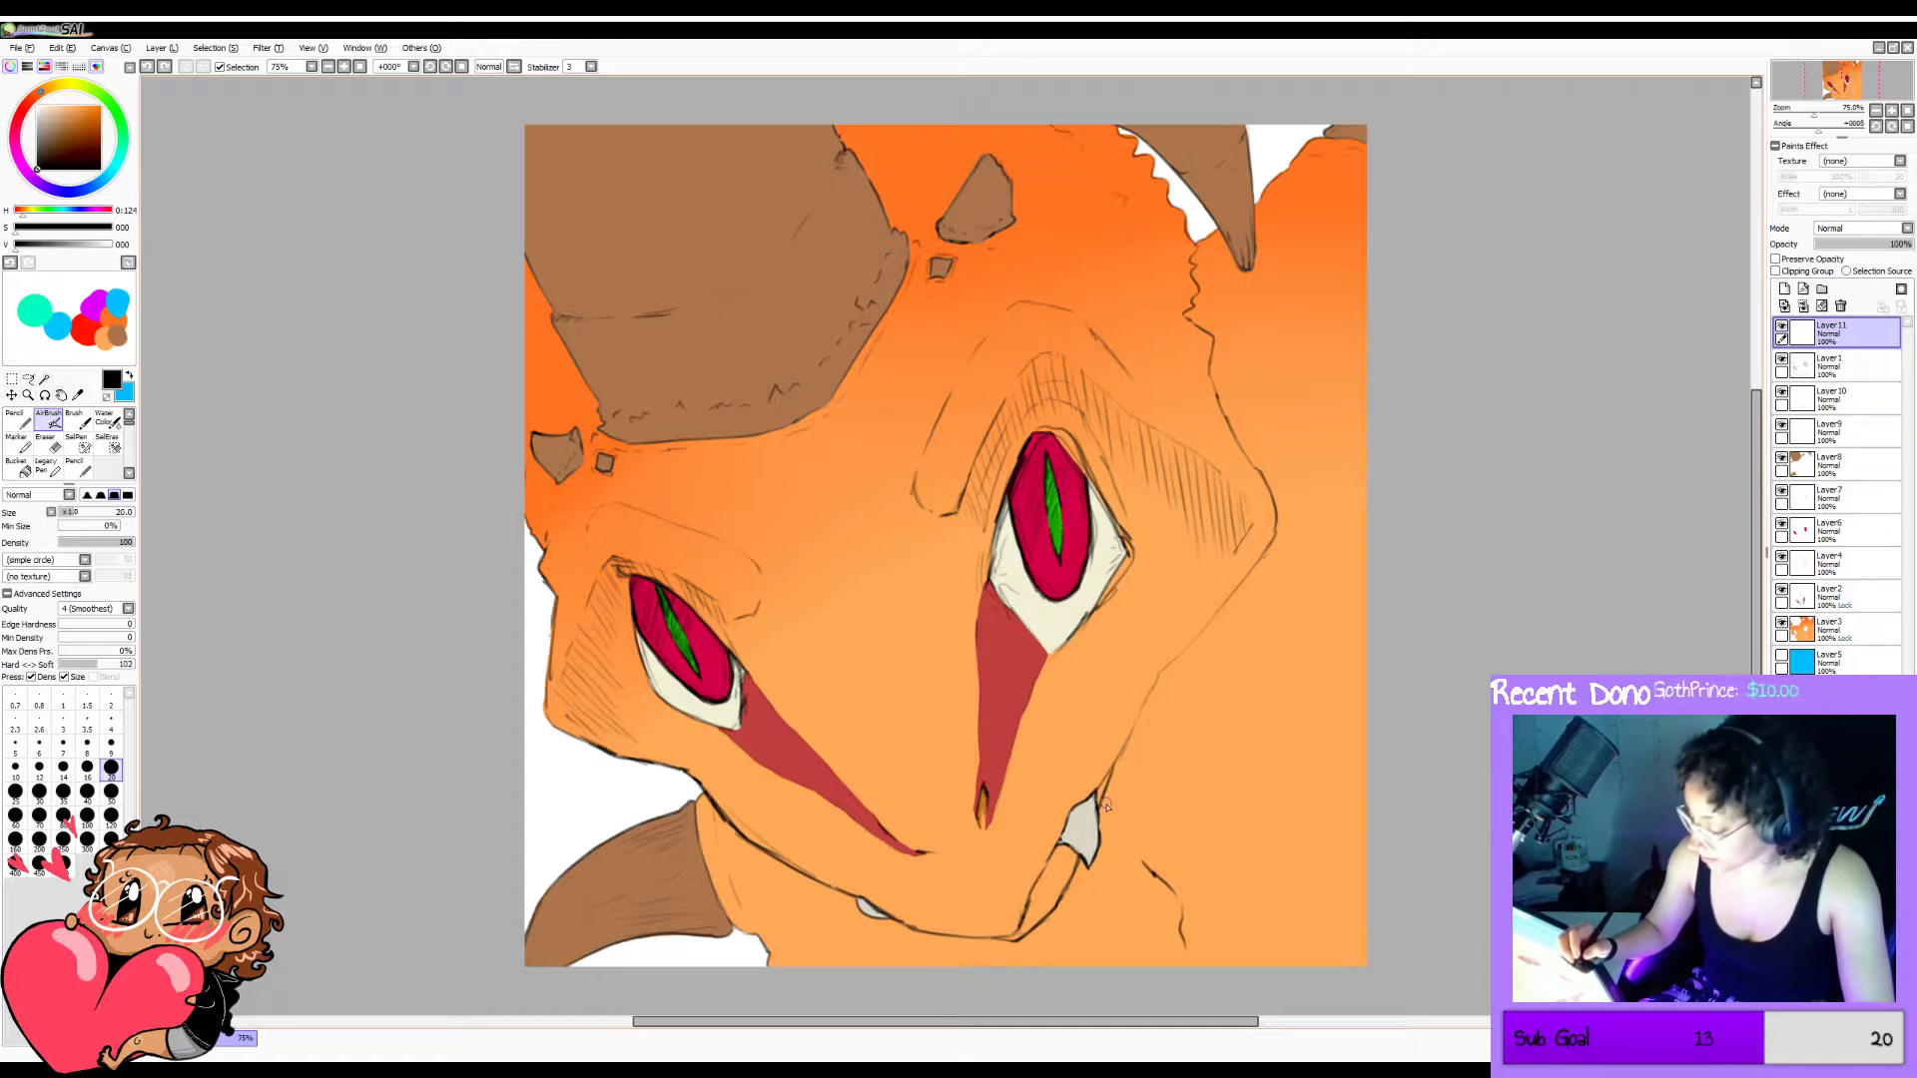
Ink the mouth corner, the edge of the large tooth and the outer cheek line in black at size 30.
mouse_move(993, 938)
mouse_down()
mouse_move(1019, 942)
mouse_move(1099, 845)
mouse_up()
key(ctrl+z)
key(ctrl+z)
key(ctrl+z)
key(ctrl+z)
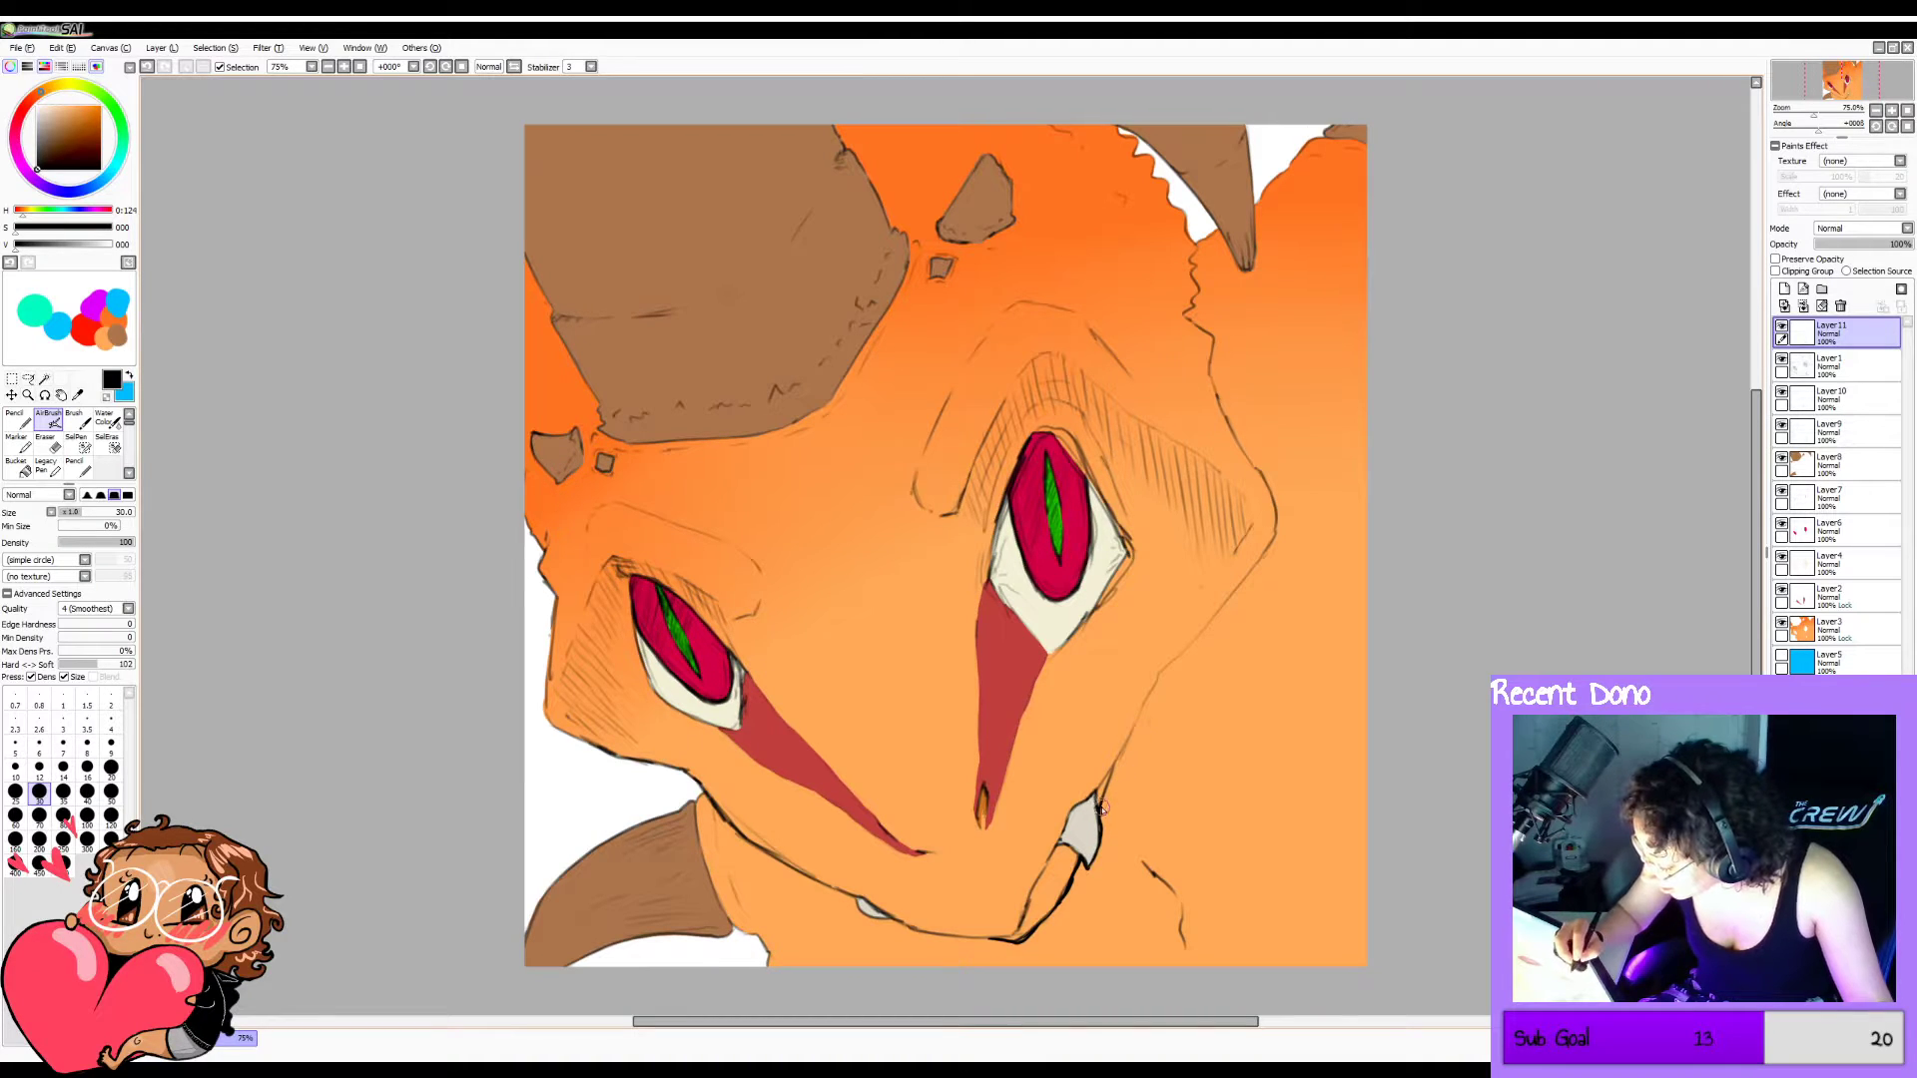
drag(1098, 814, 1120, 757)
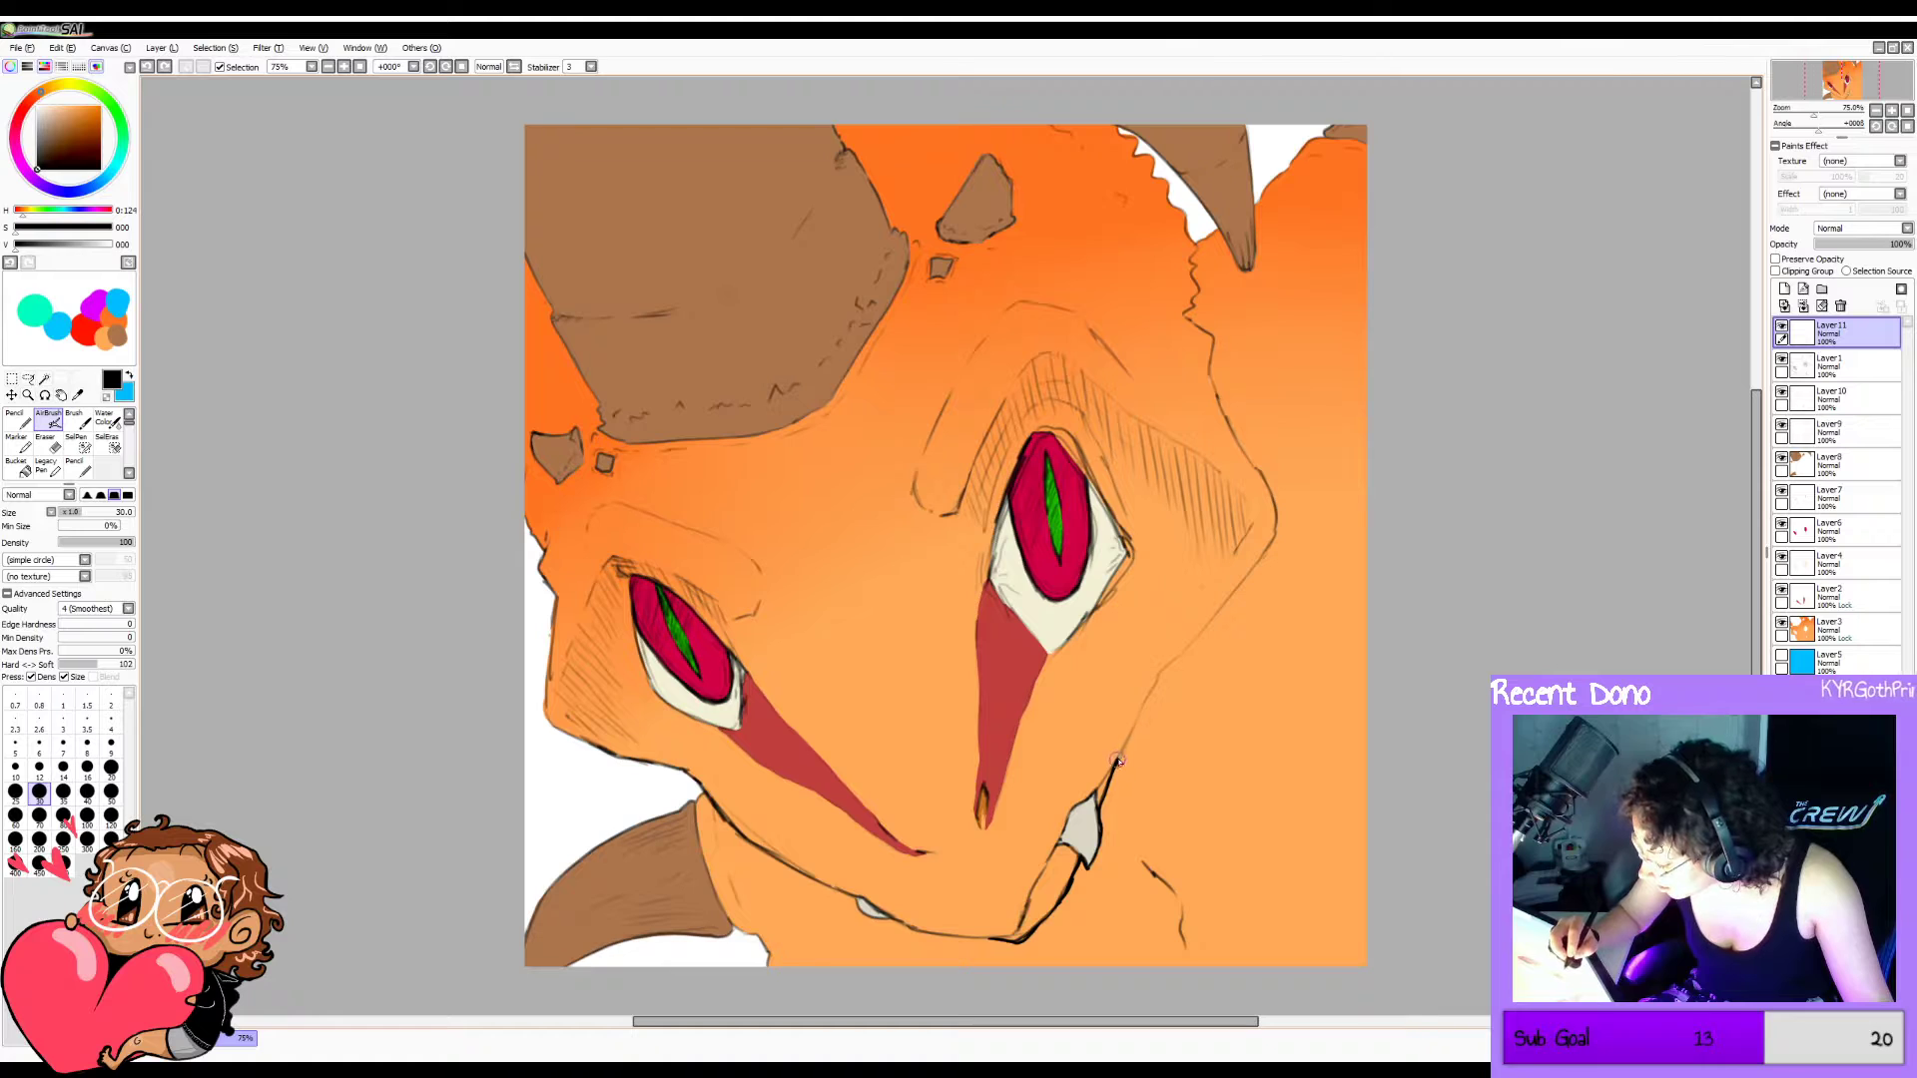
drag(1120, 761, 1278, 519)
Mirror the view and try inking the curve around the outer cheek corner, undoing the unsatisfactory strokes.
key(h)
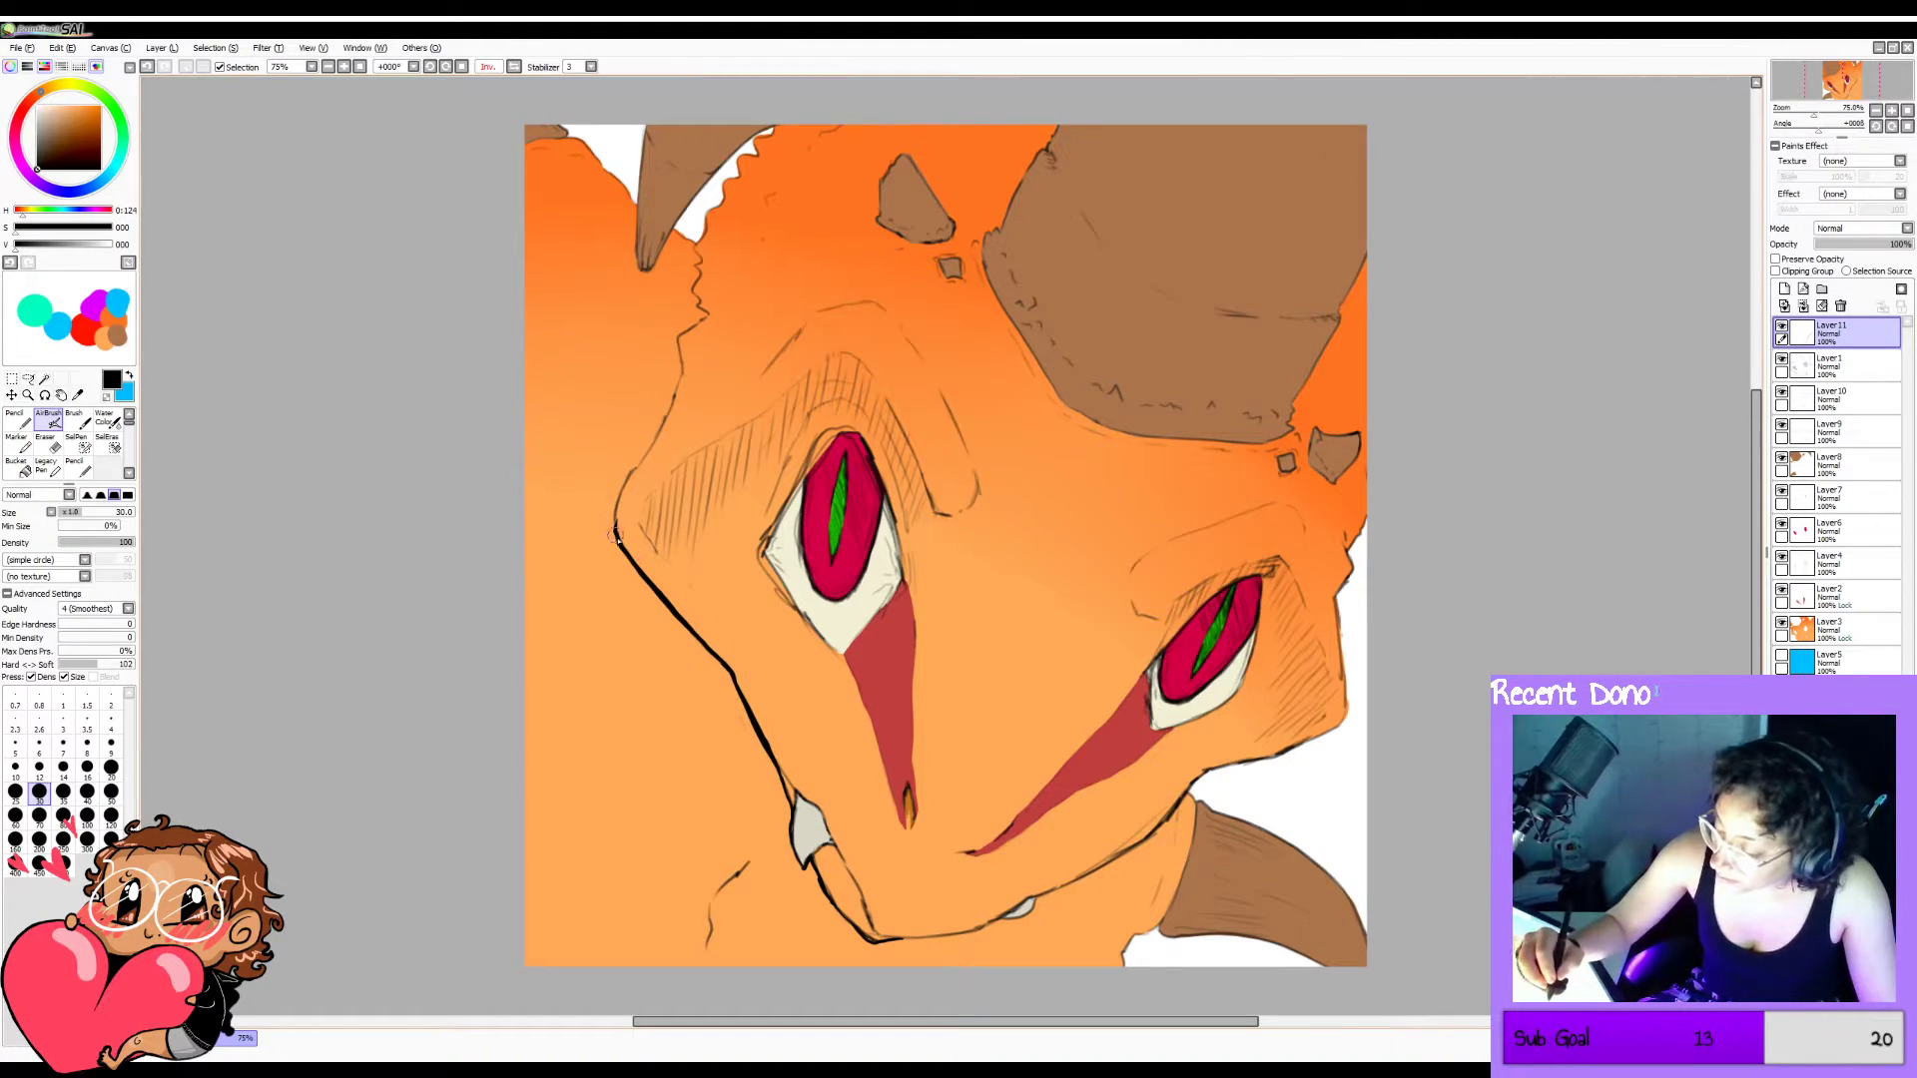
drag(616, 535, 655, 437)
key(ctrl+z)
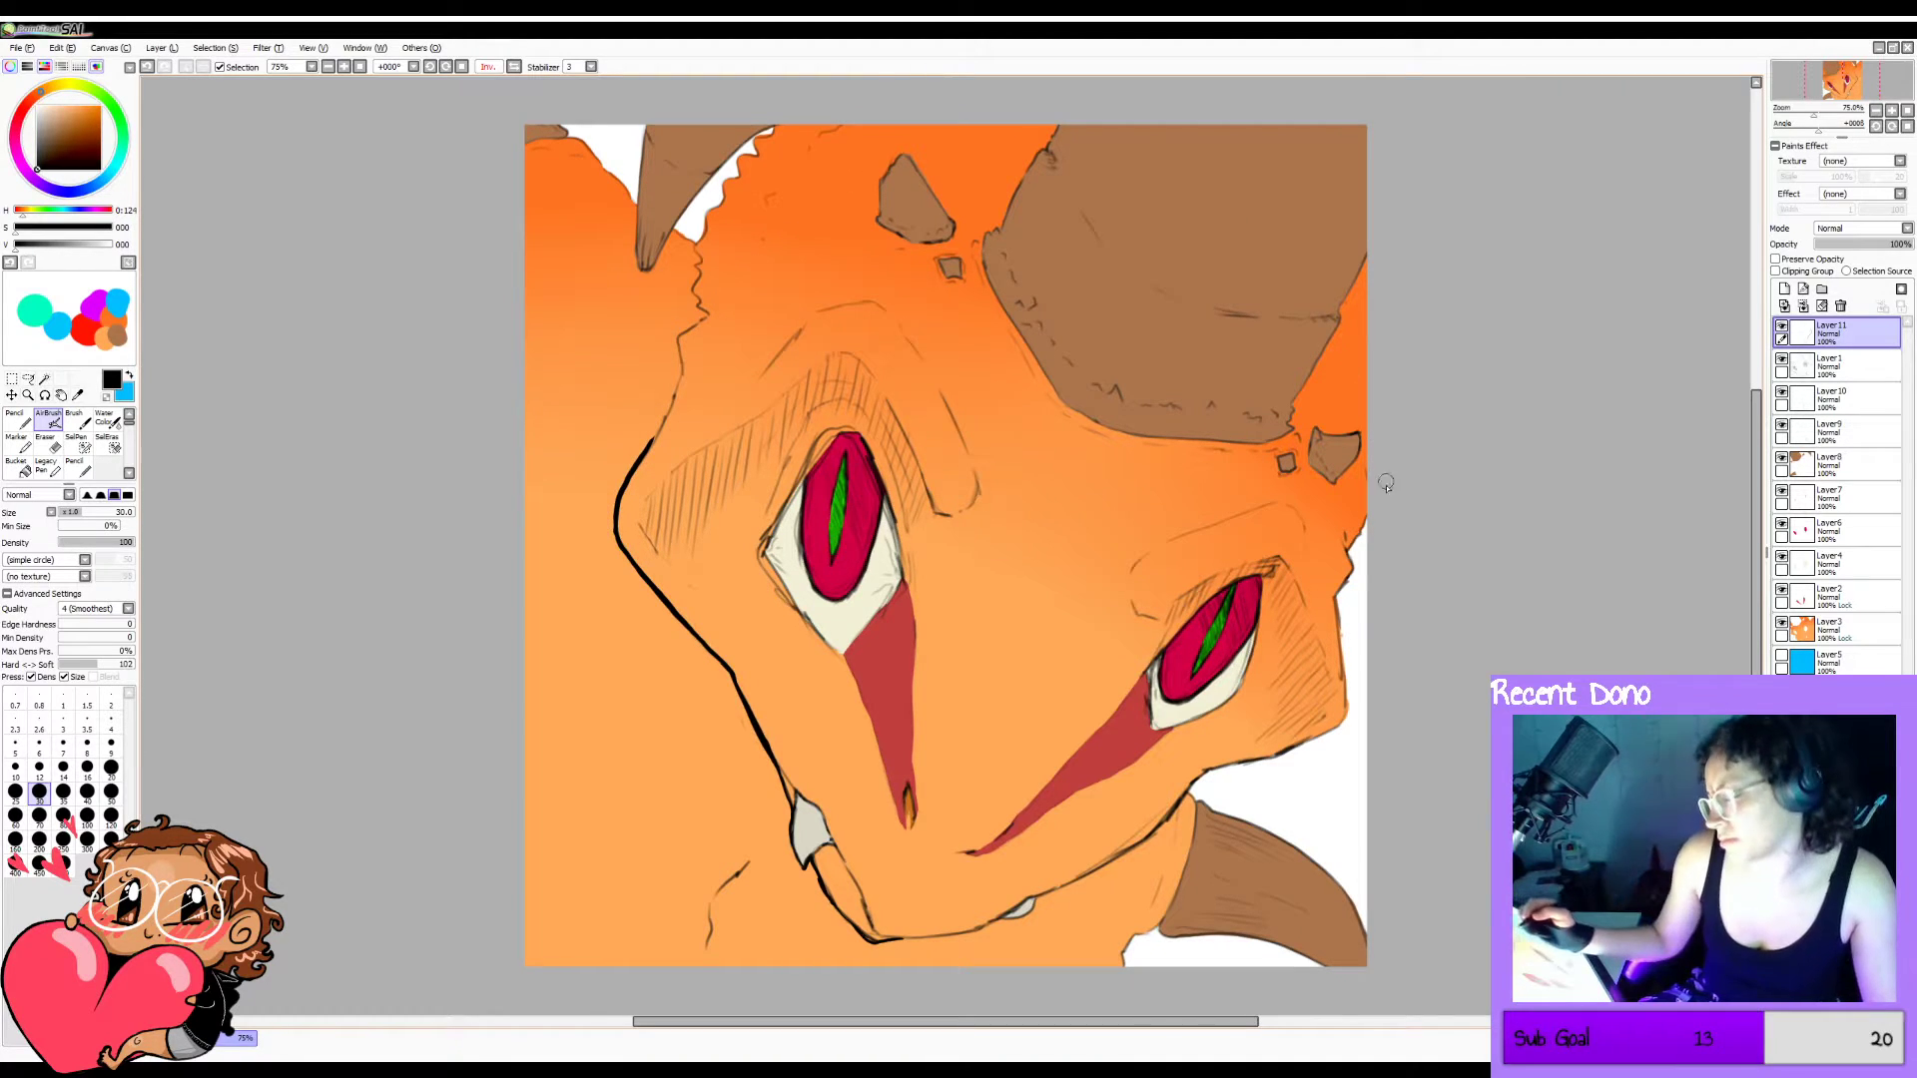
key(ctrl+z)
mouse_move(618, 537)
mouse_down()
mouse_move(645, 441)
mouse_move(616, 522)
mouse_move(640, 459)
mouse_up()
key(ctrl+z)
key(ctrl+z)
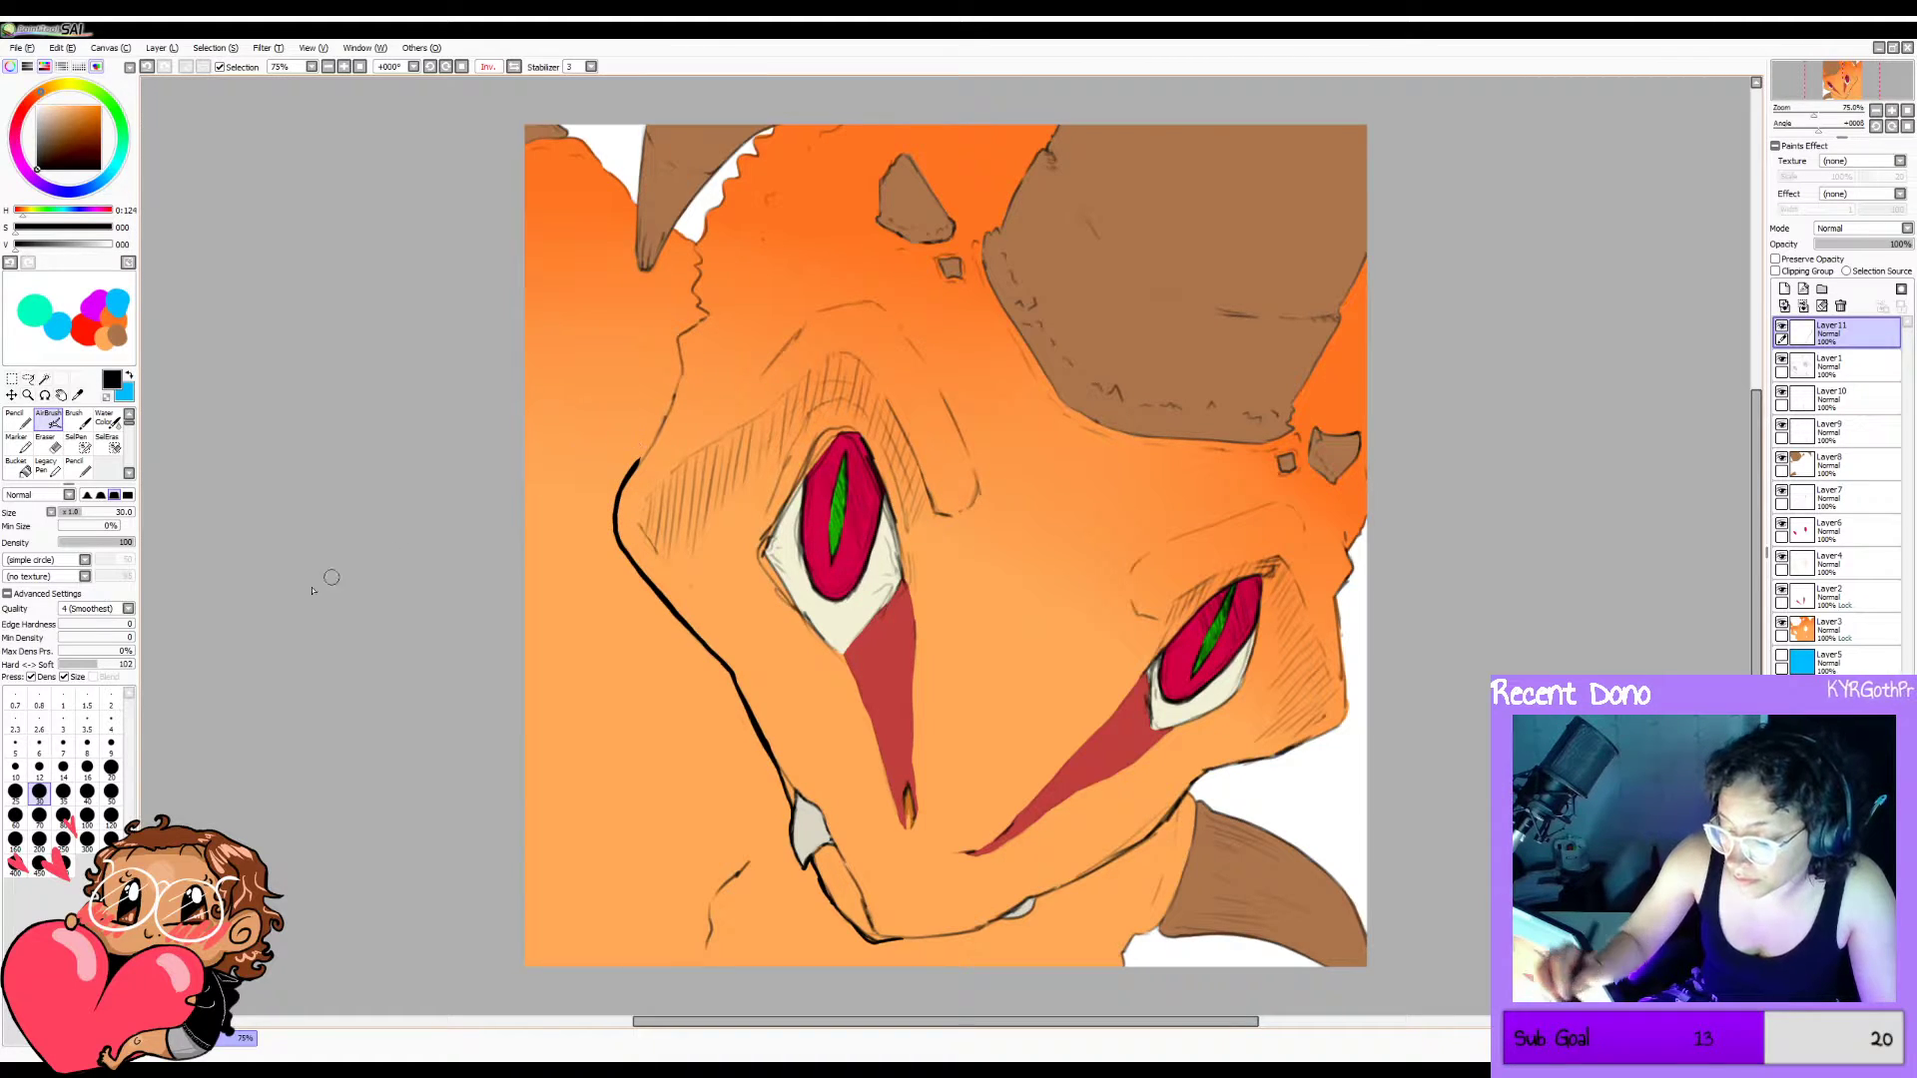
Set the AirBrush's hard-soft value to 114 and minimum size to 5%, and retry the cheek corner stroke.
drag(107, 664, 99, 657)
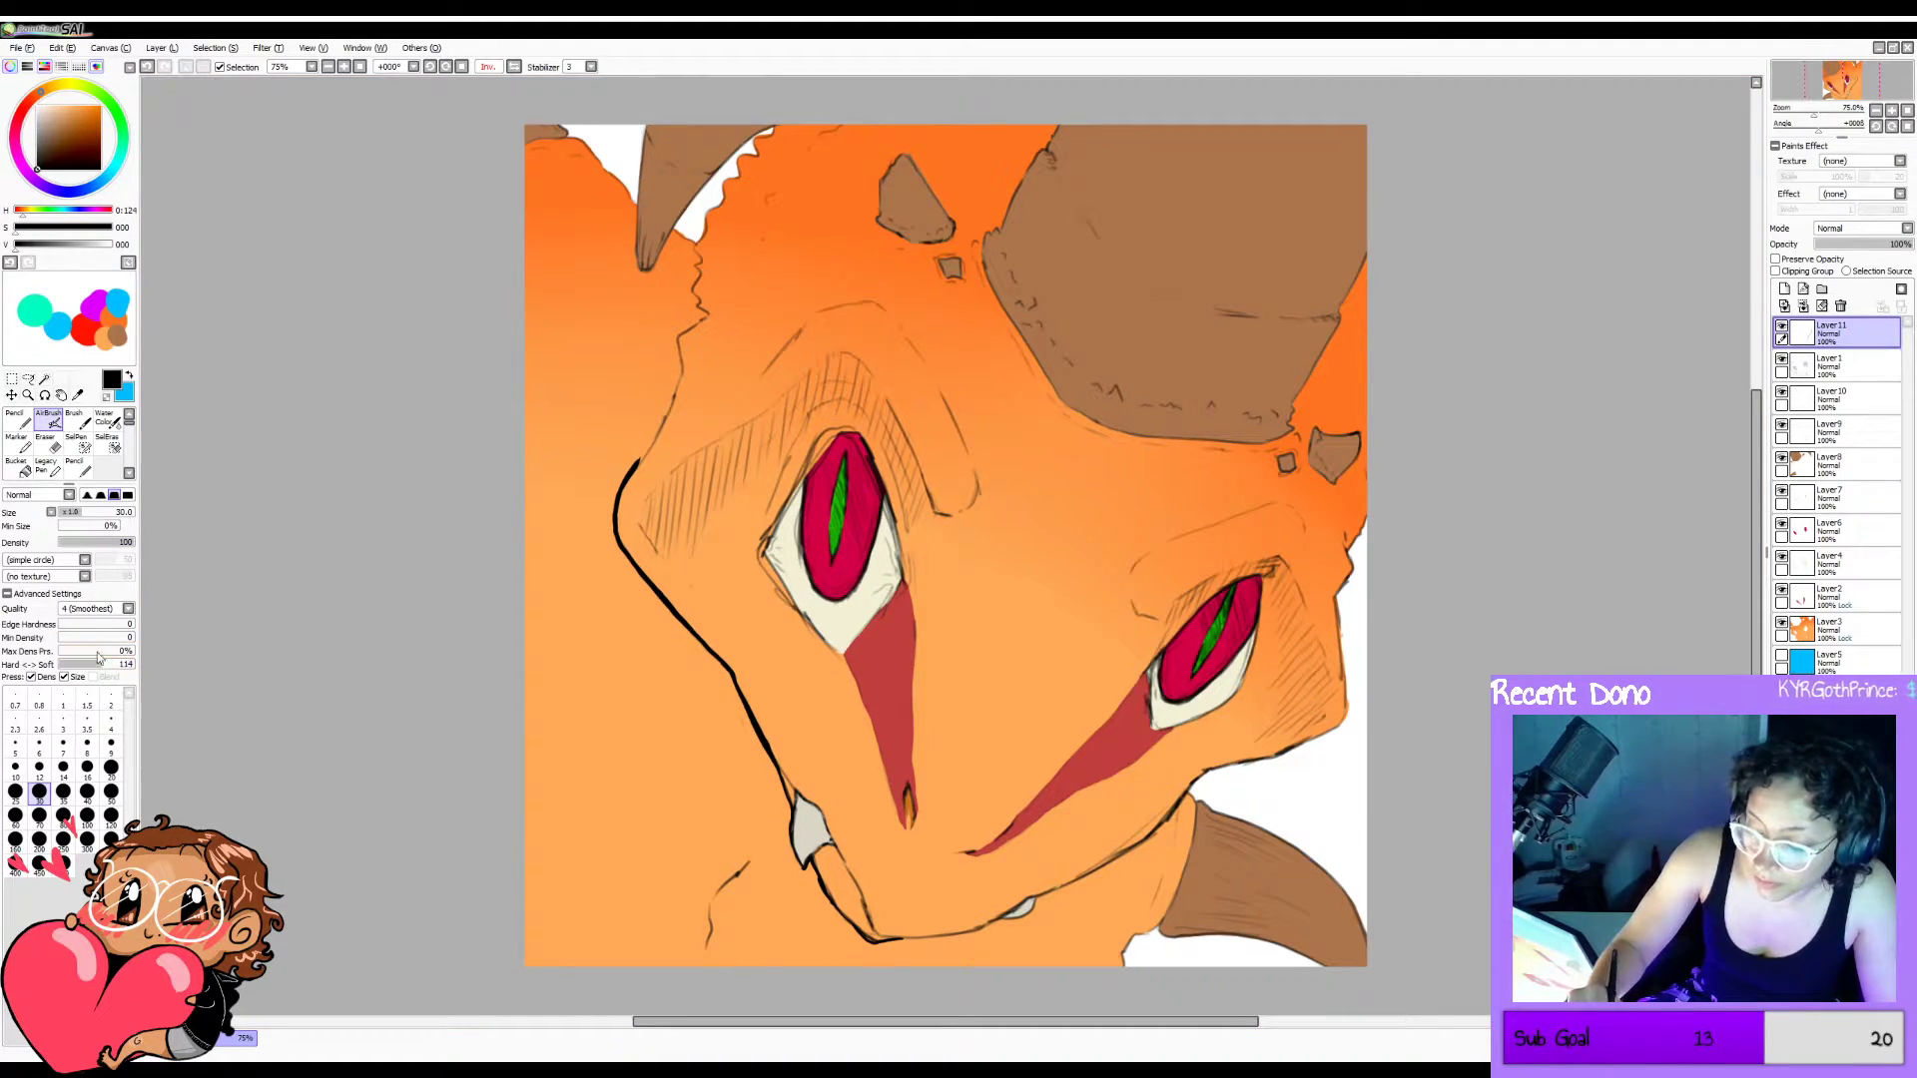
click(62, 529)
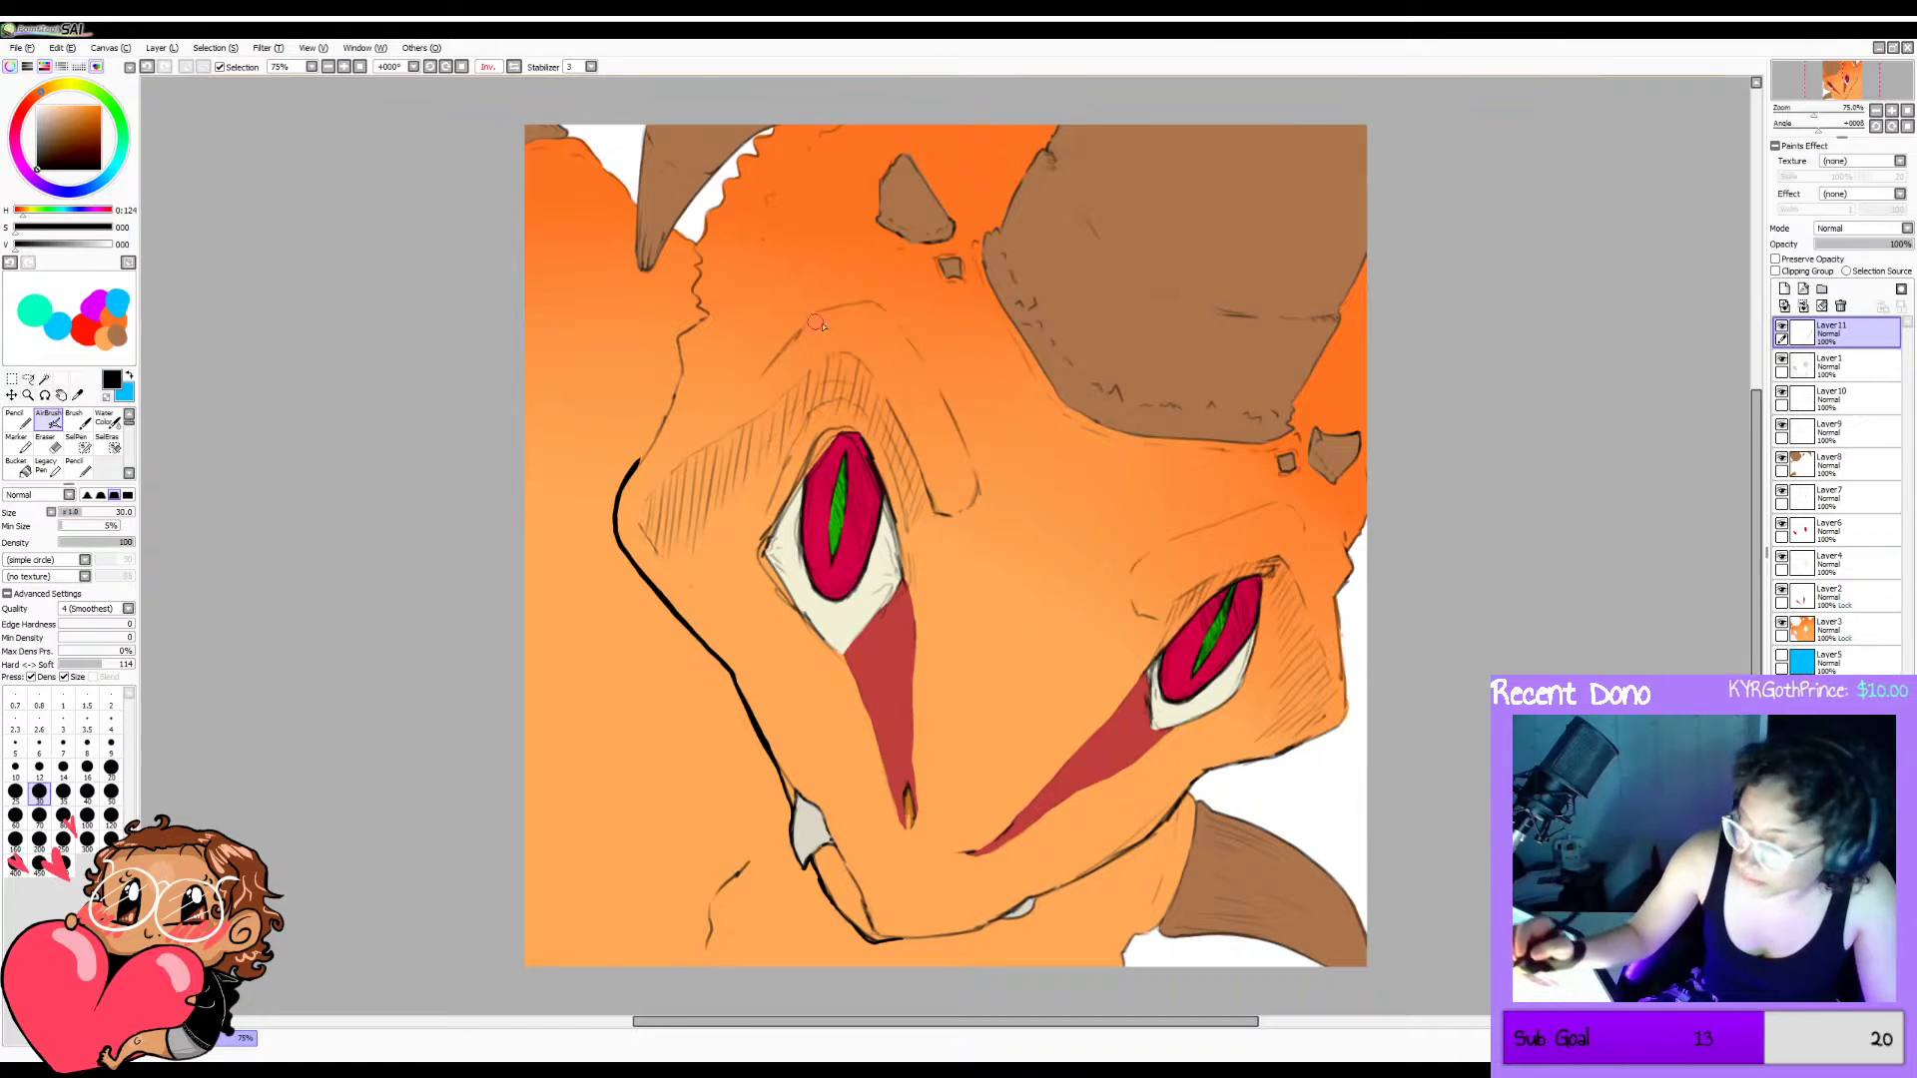
key(ctrl+z)
drag(618, 494, 649, 444)
key(ctrl+z)
key(ctrl+z)
Reduce the AirBrush to size 16 with a hard-soft value of 100 and redraw the line above the cheek corner.
key(bracketleft)
key(bracketleft)
key(bracketleft)
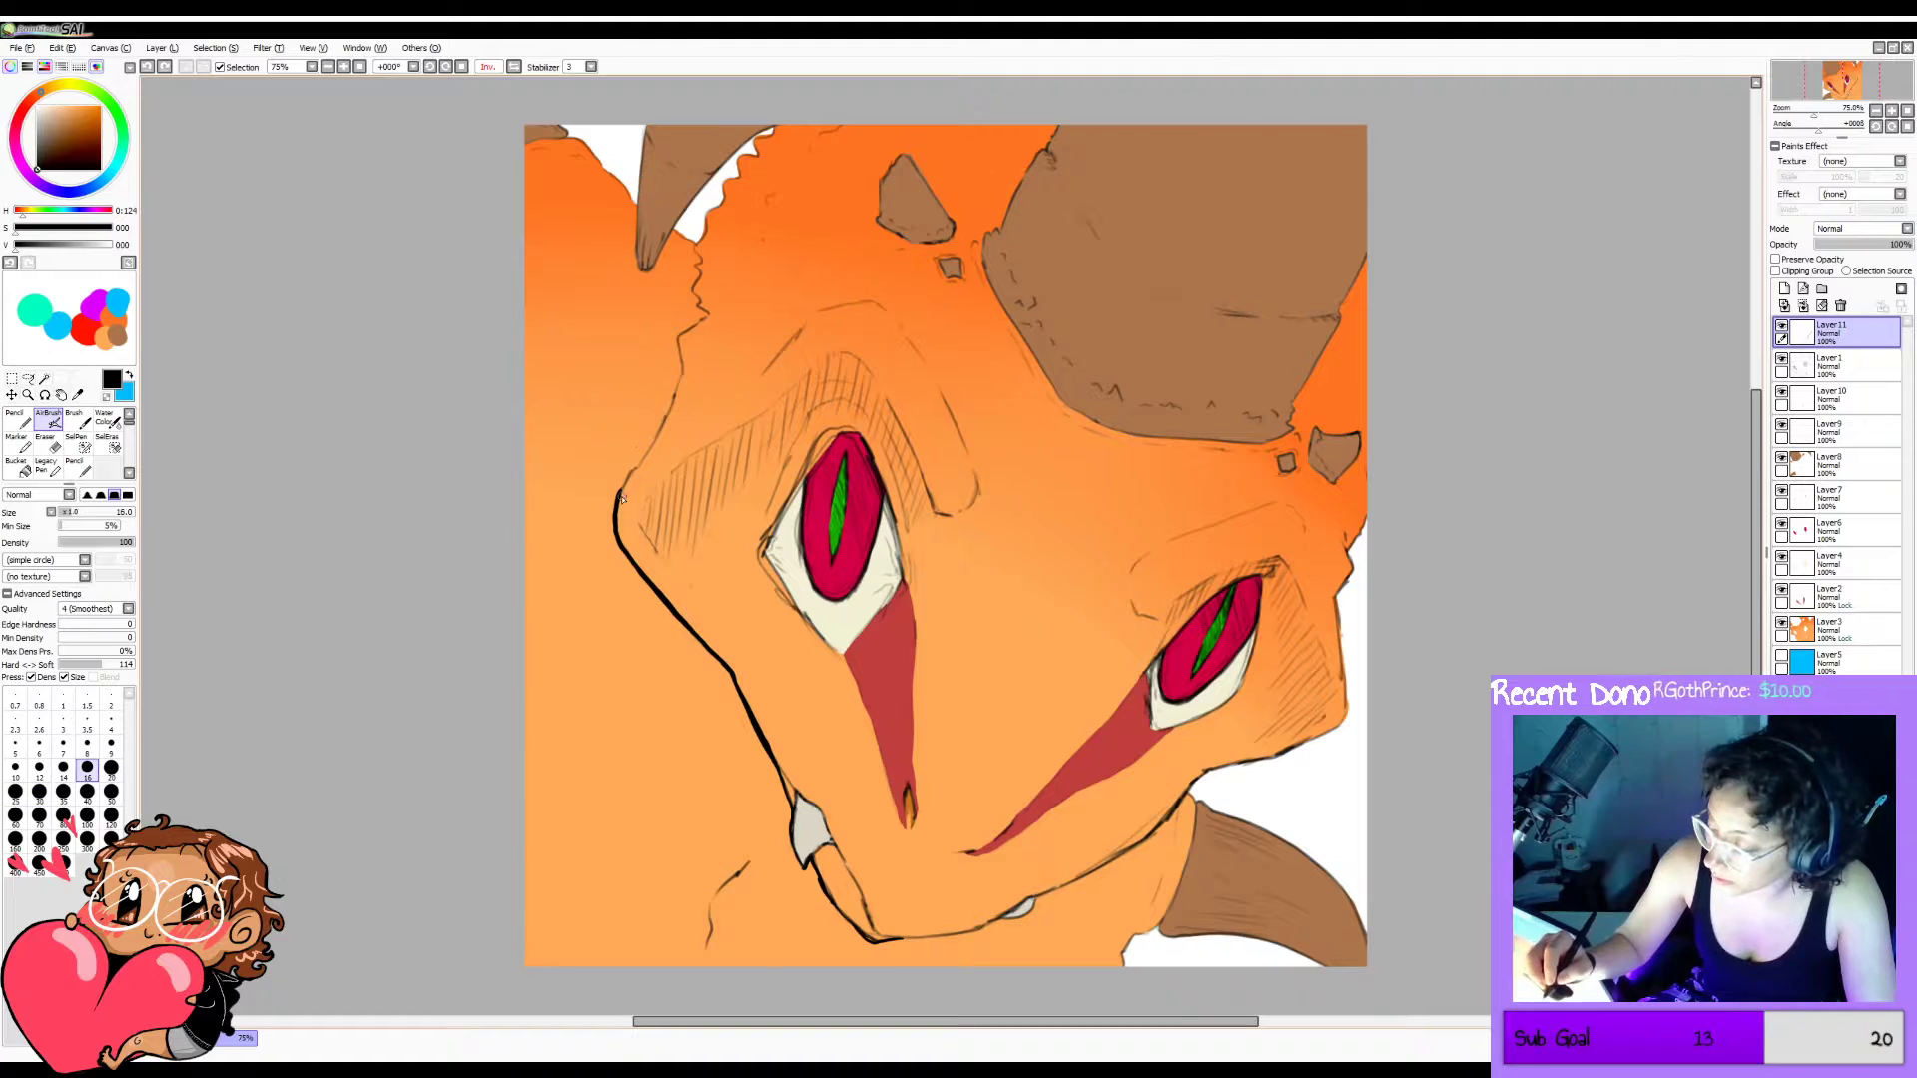
drag(618, 499, 653, 443)
key(ctrl+z)
key(ctrl+z)
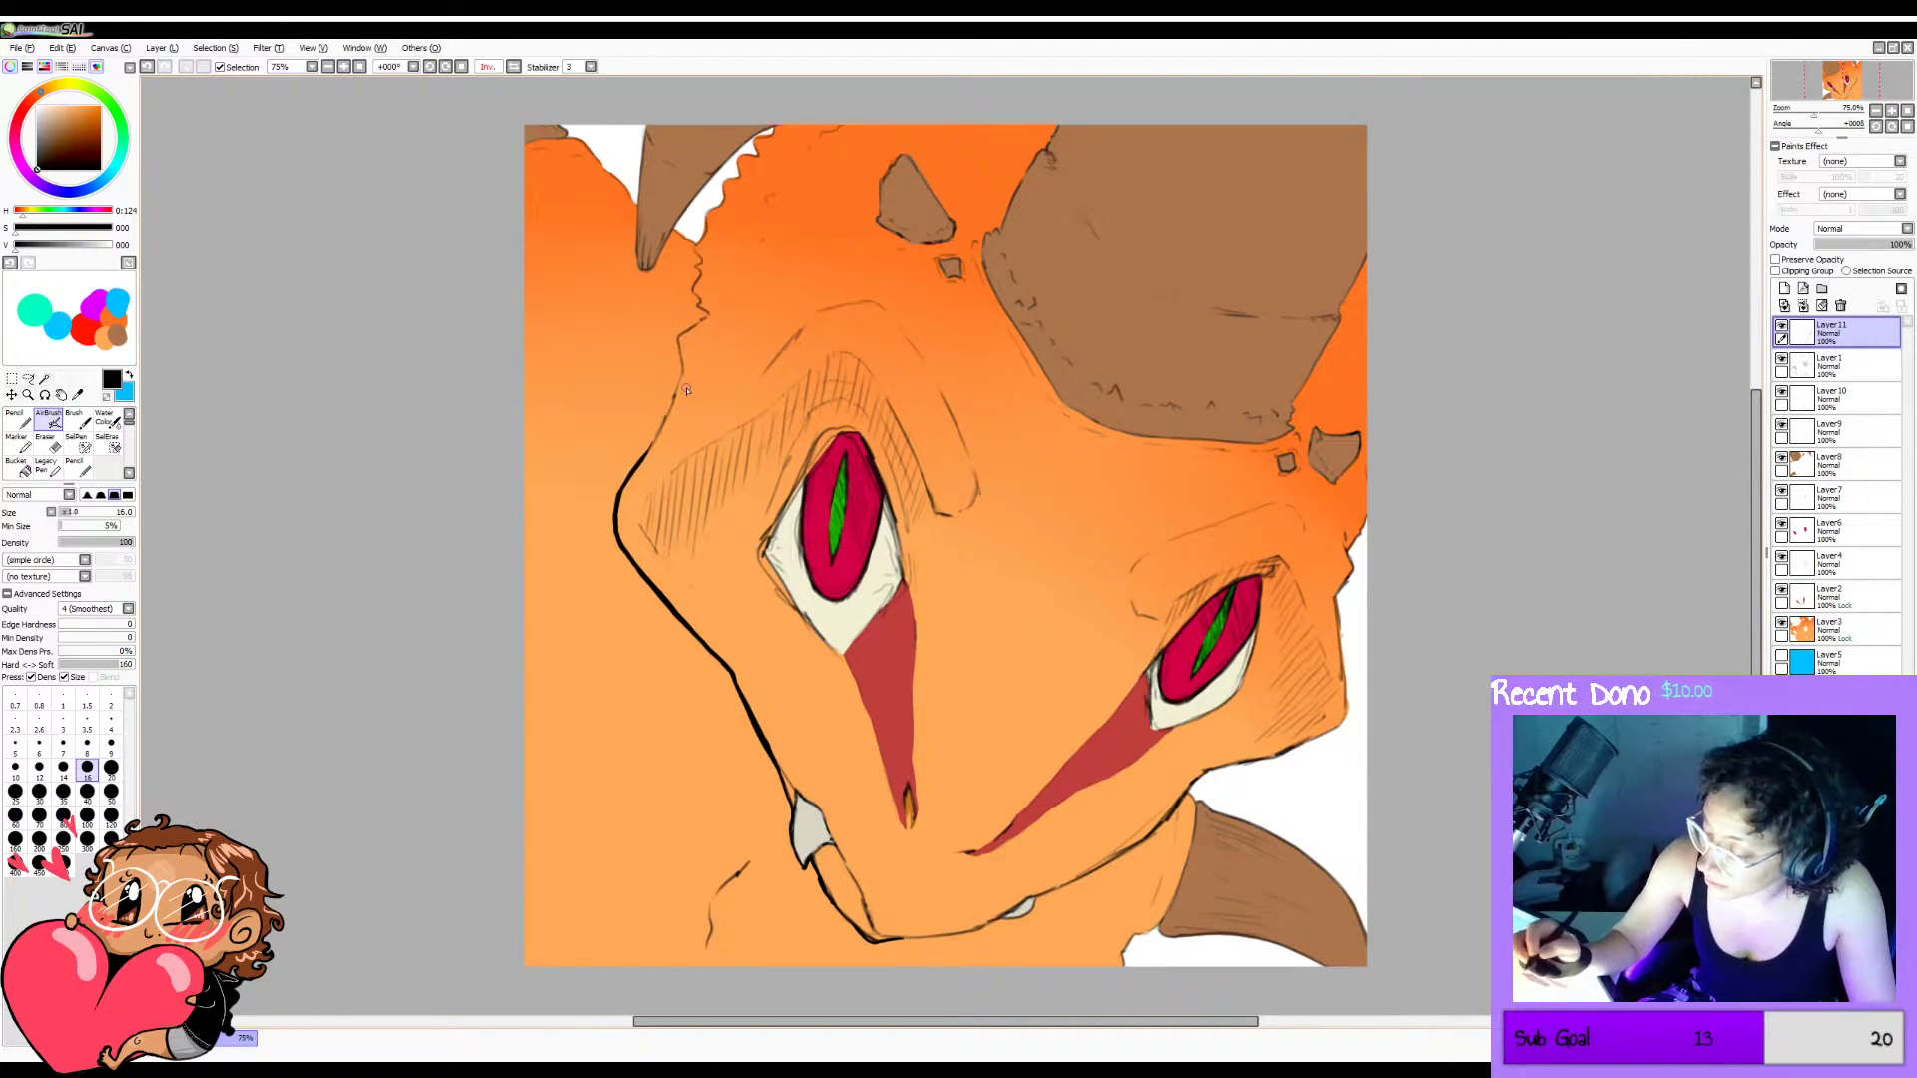
Set the minimum brush size to 40%, undo a test stroke beside the cheek, and reduce the AirBrush to size 12.
click(83, 526)
drag(585, 535, 634, 449)
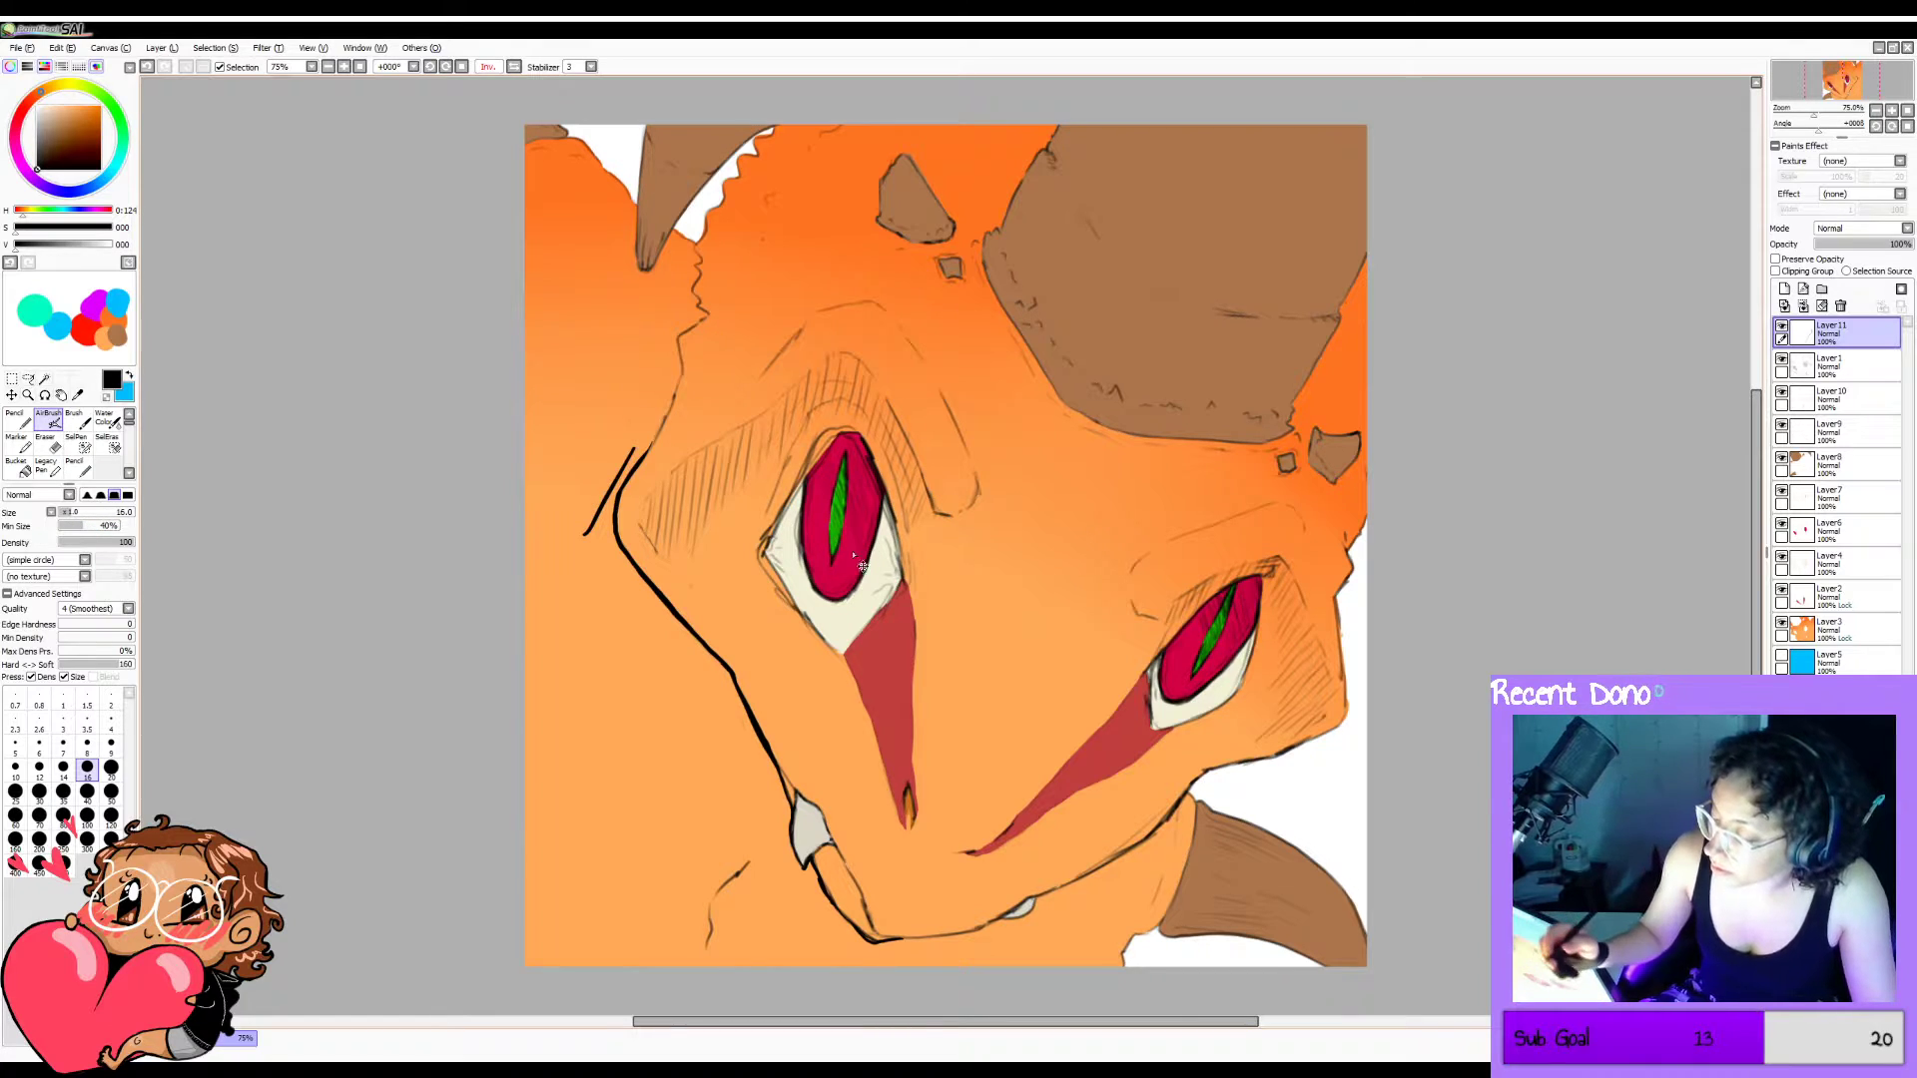
key(ctrl+z)
key(bracketleft)
key(bracketleft)
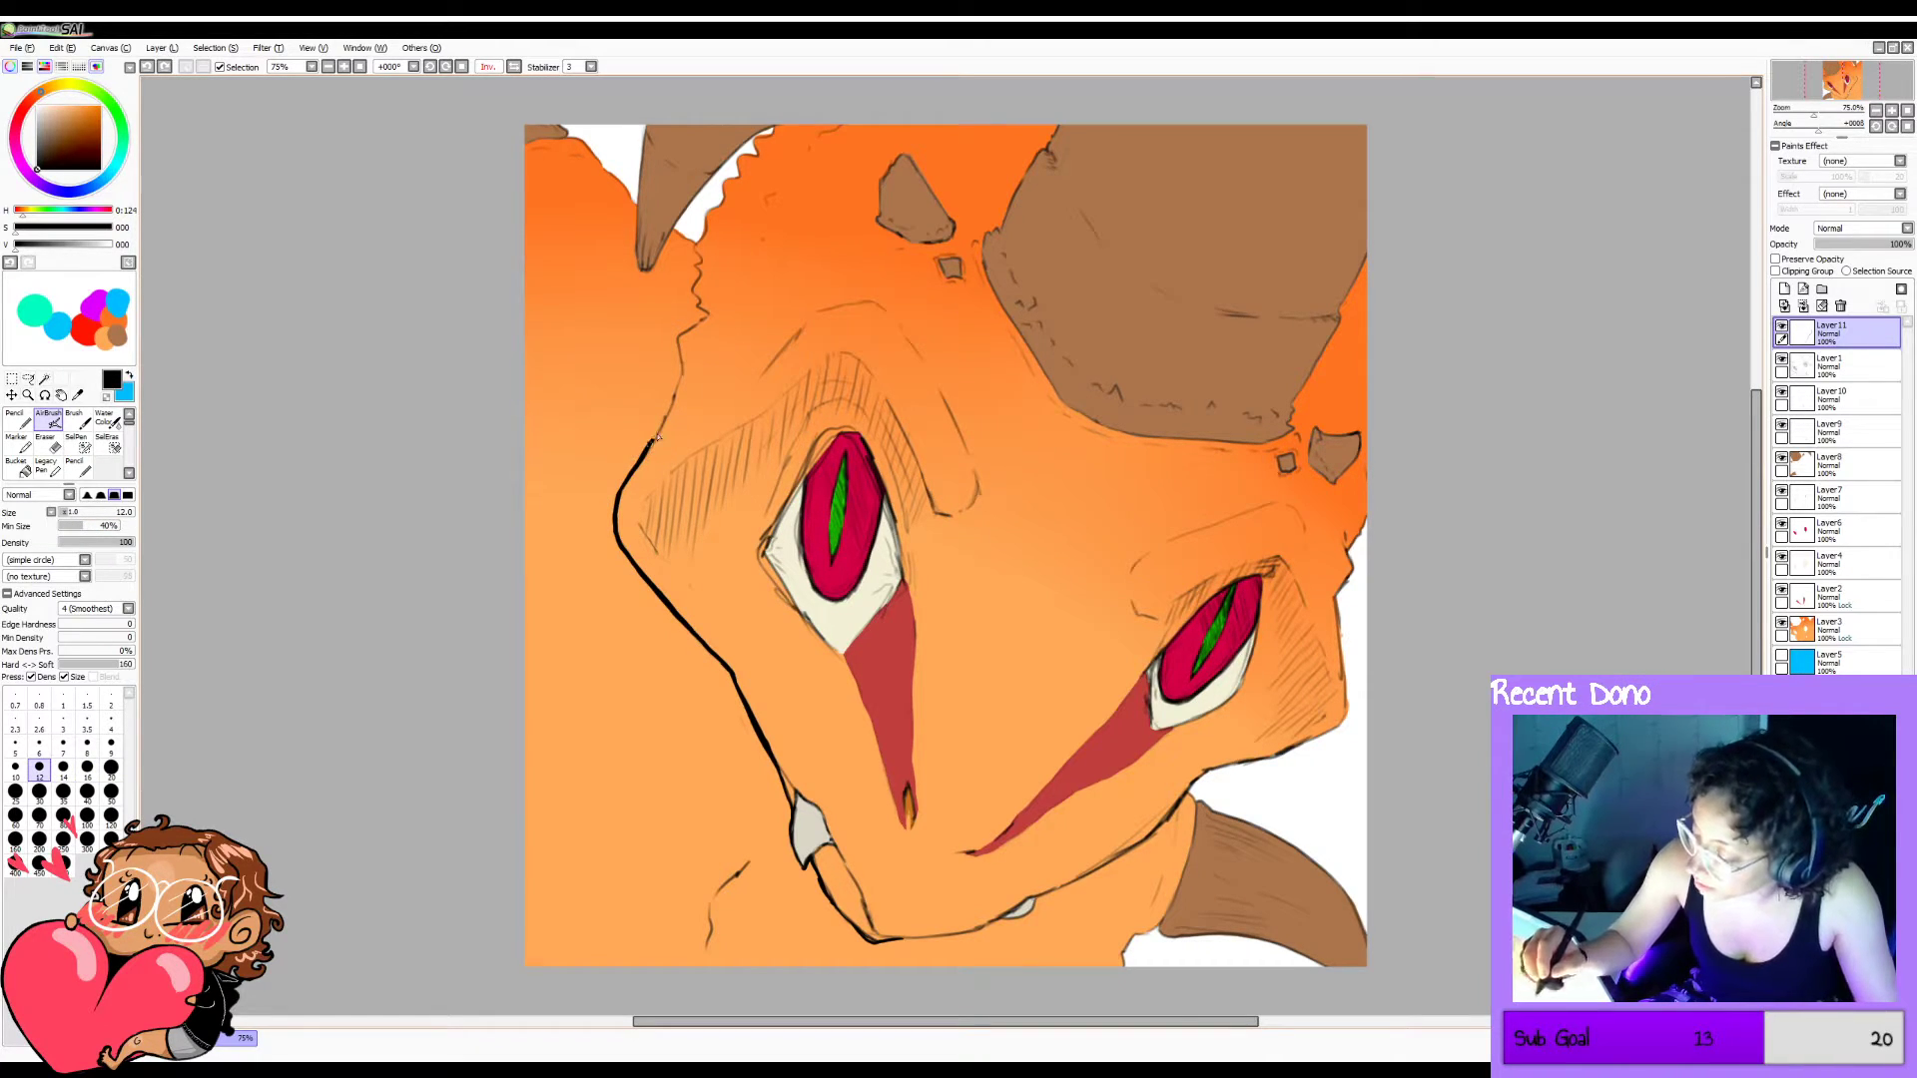
Ink the outer head contour from above the cheek corner along the jagged edge up to the canvas border in black.
mouse_move(643, 455)
mouse_down()
mouse_move(684, 369)
mouse_move(677, 333)
mouse_move(706, 317)
mouse_up()
key(ctrl+z)
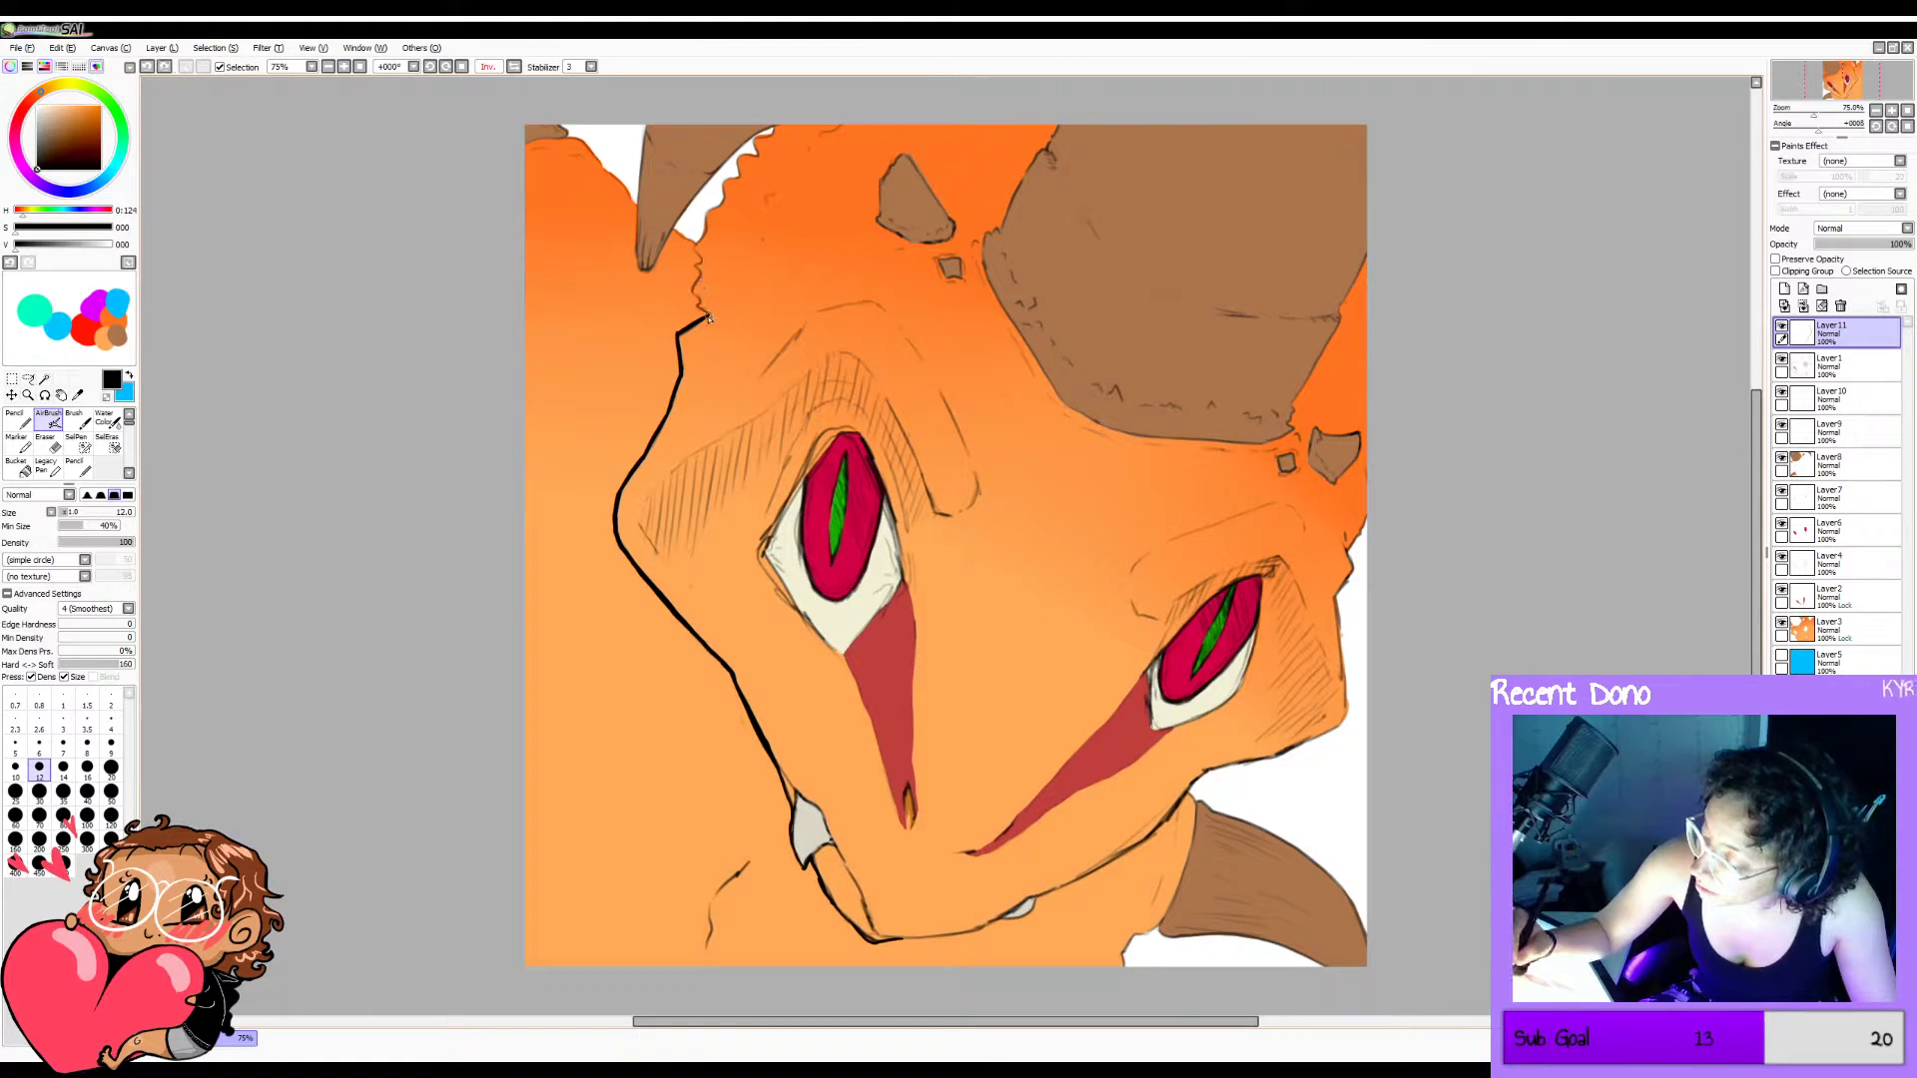
drag(697, 300, 718, 203)
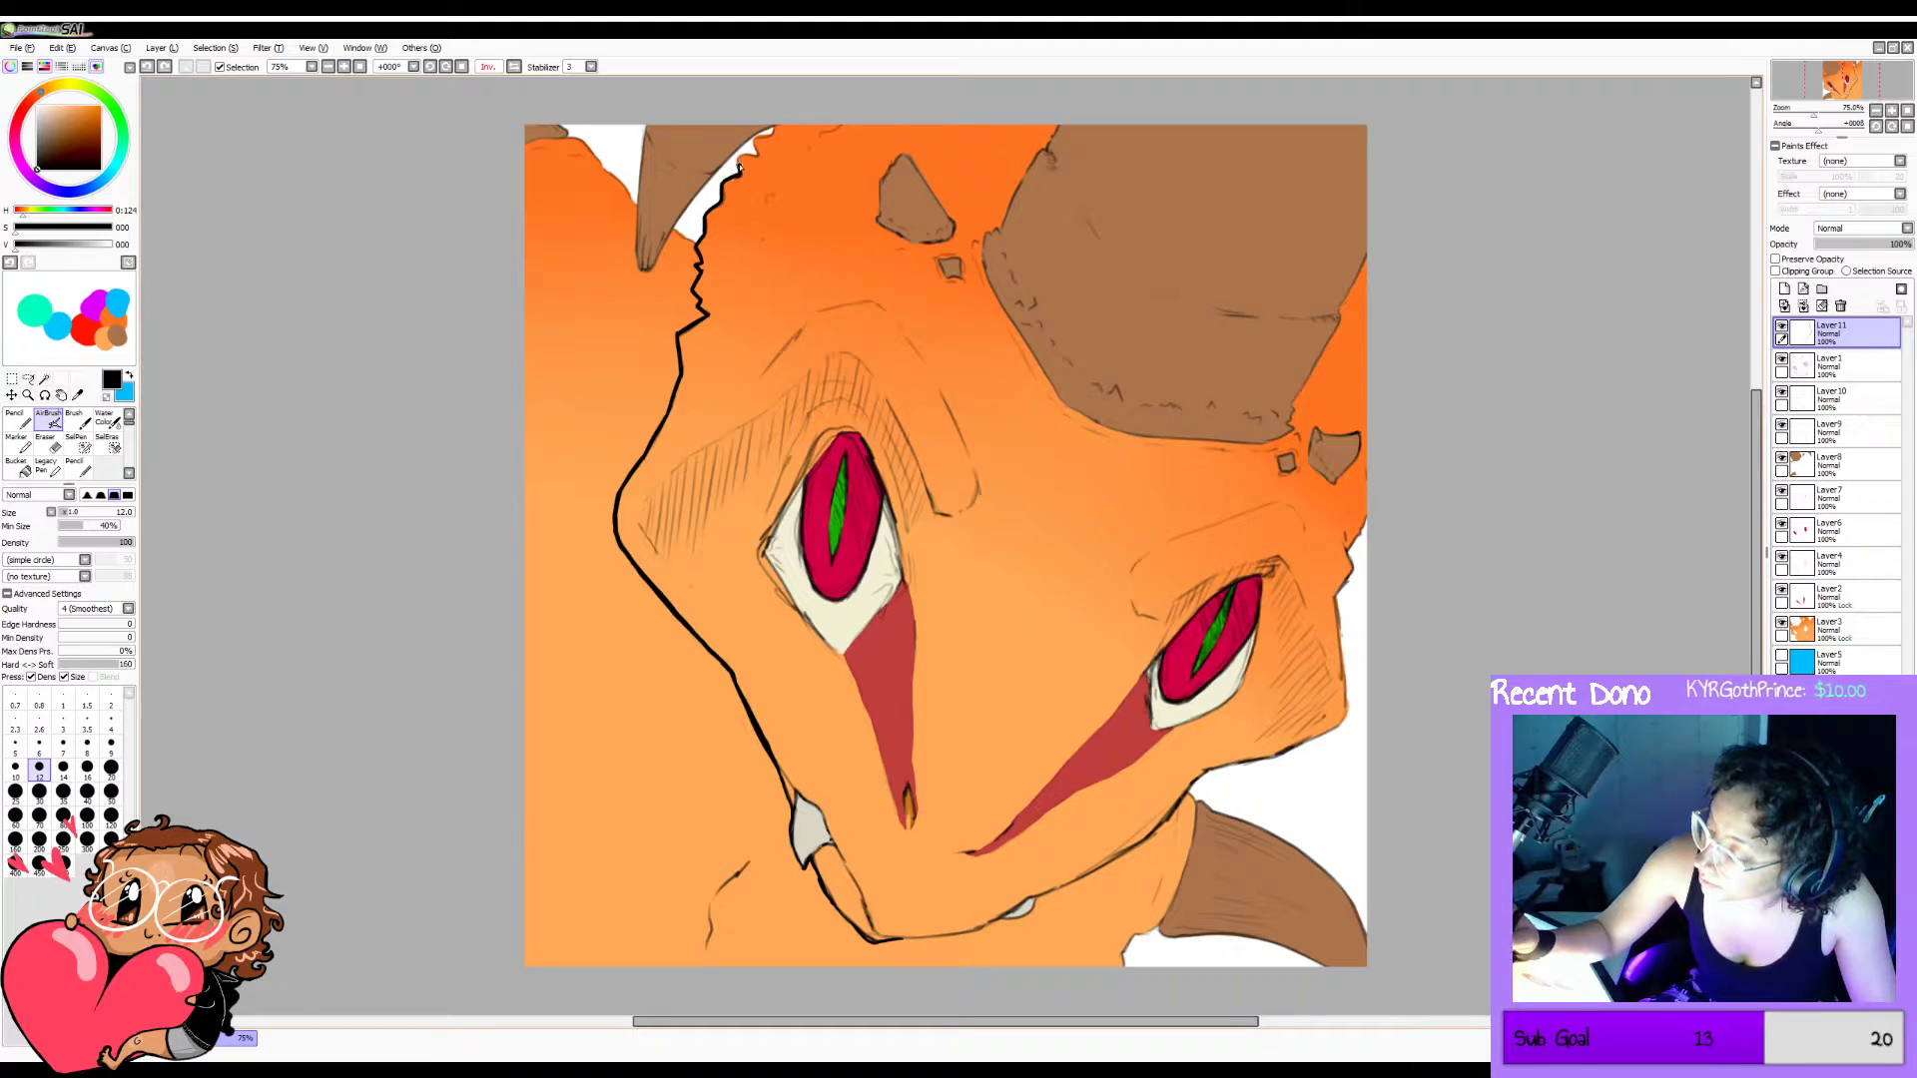
drag(740, 167, 777, 126)
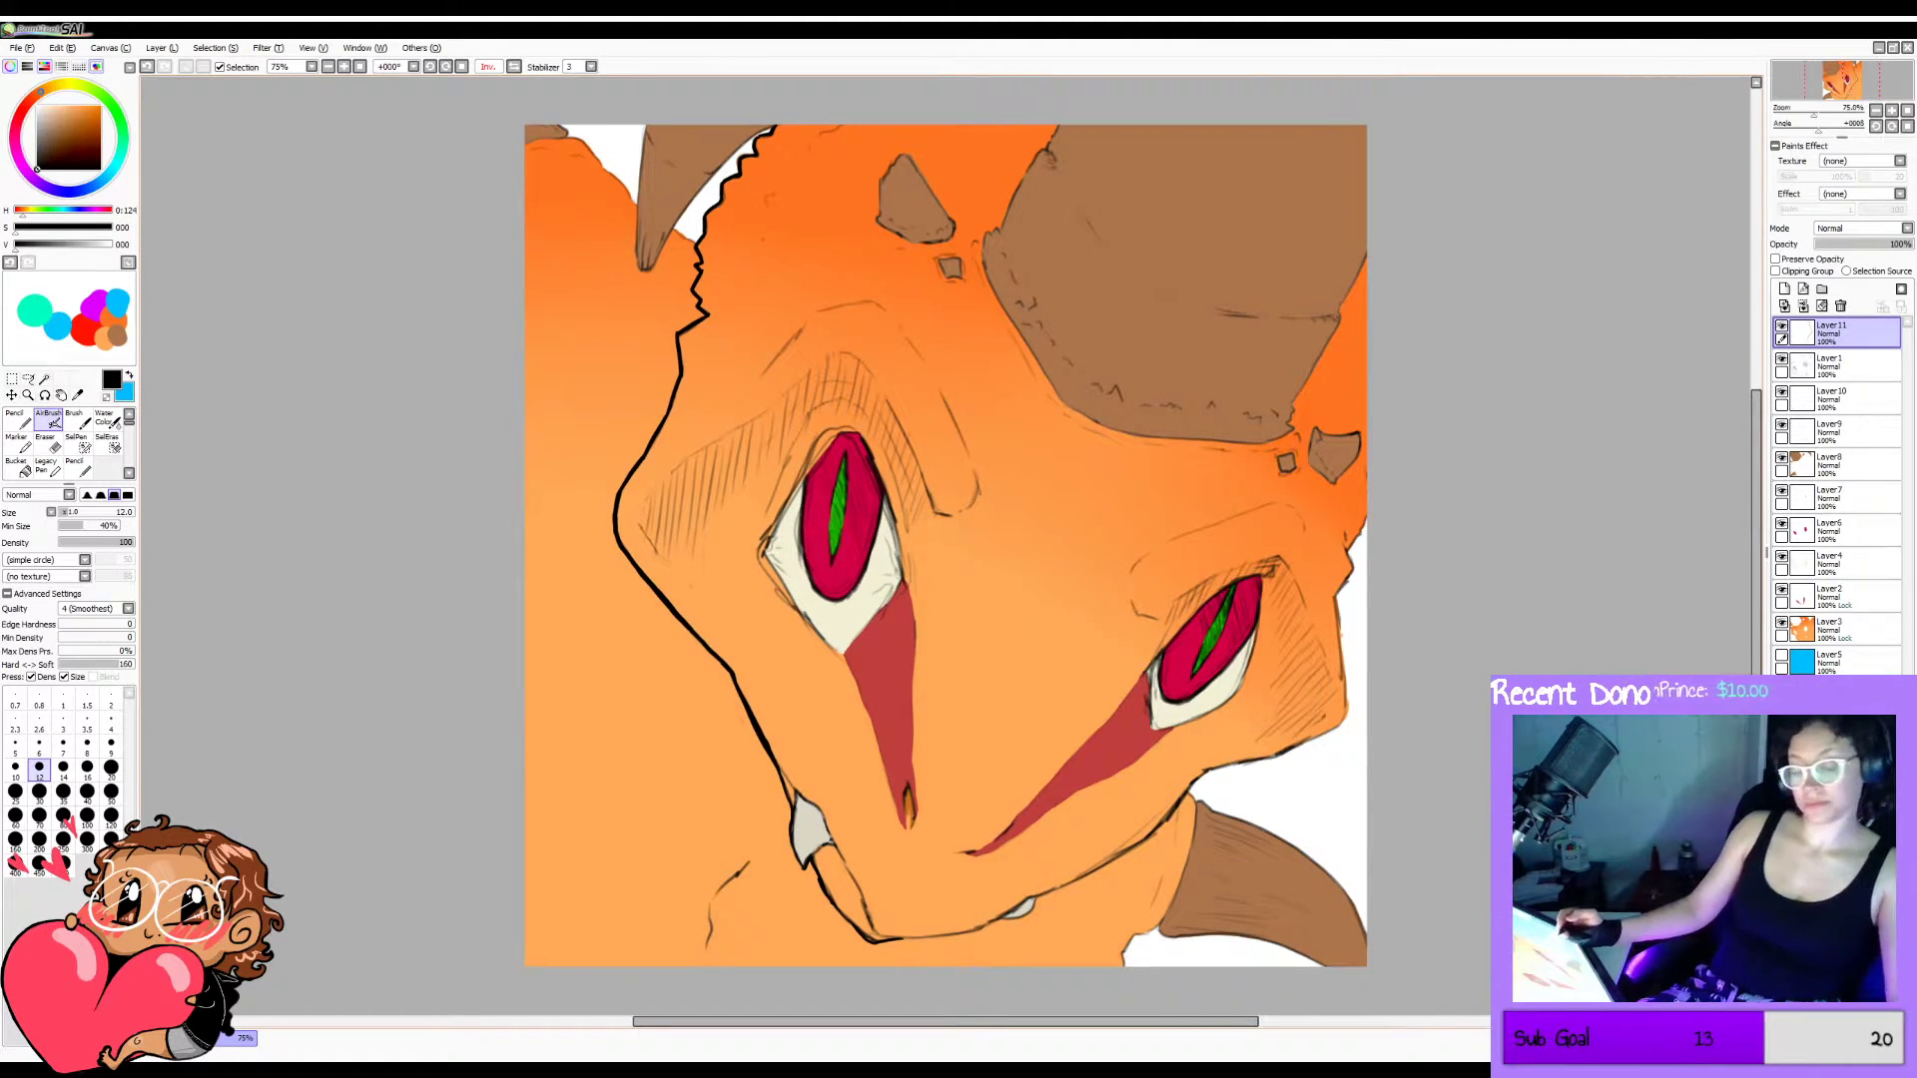
Return the view to normal orientation and delete Layer11 with its black line art.
key(h)
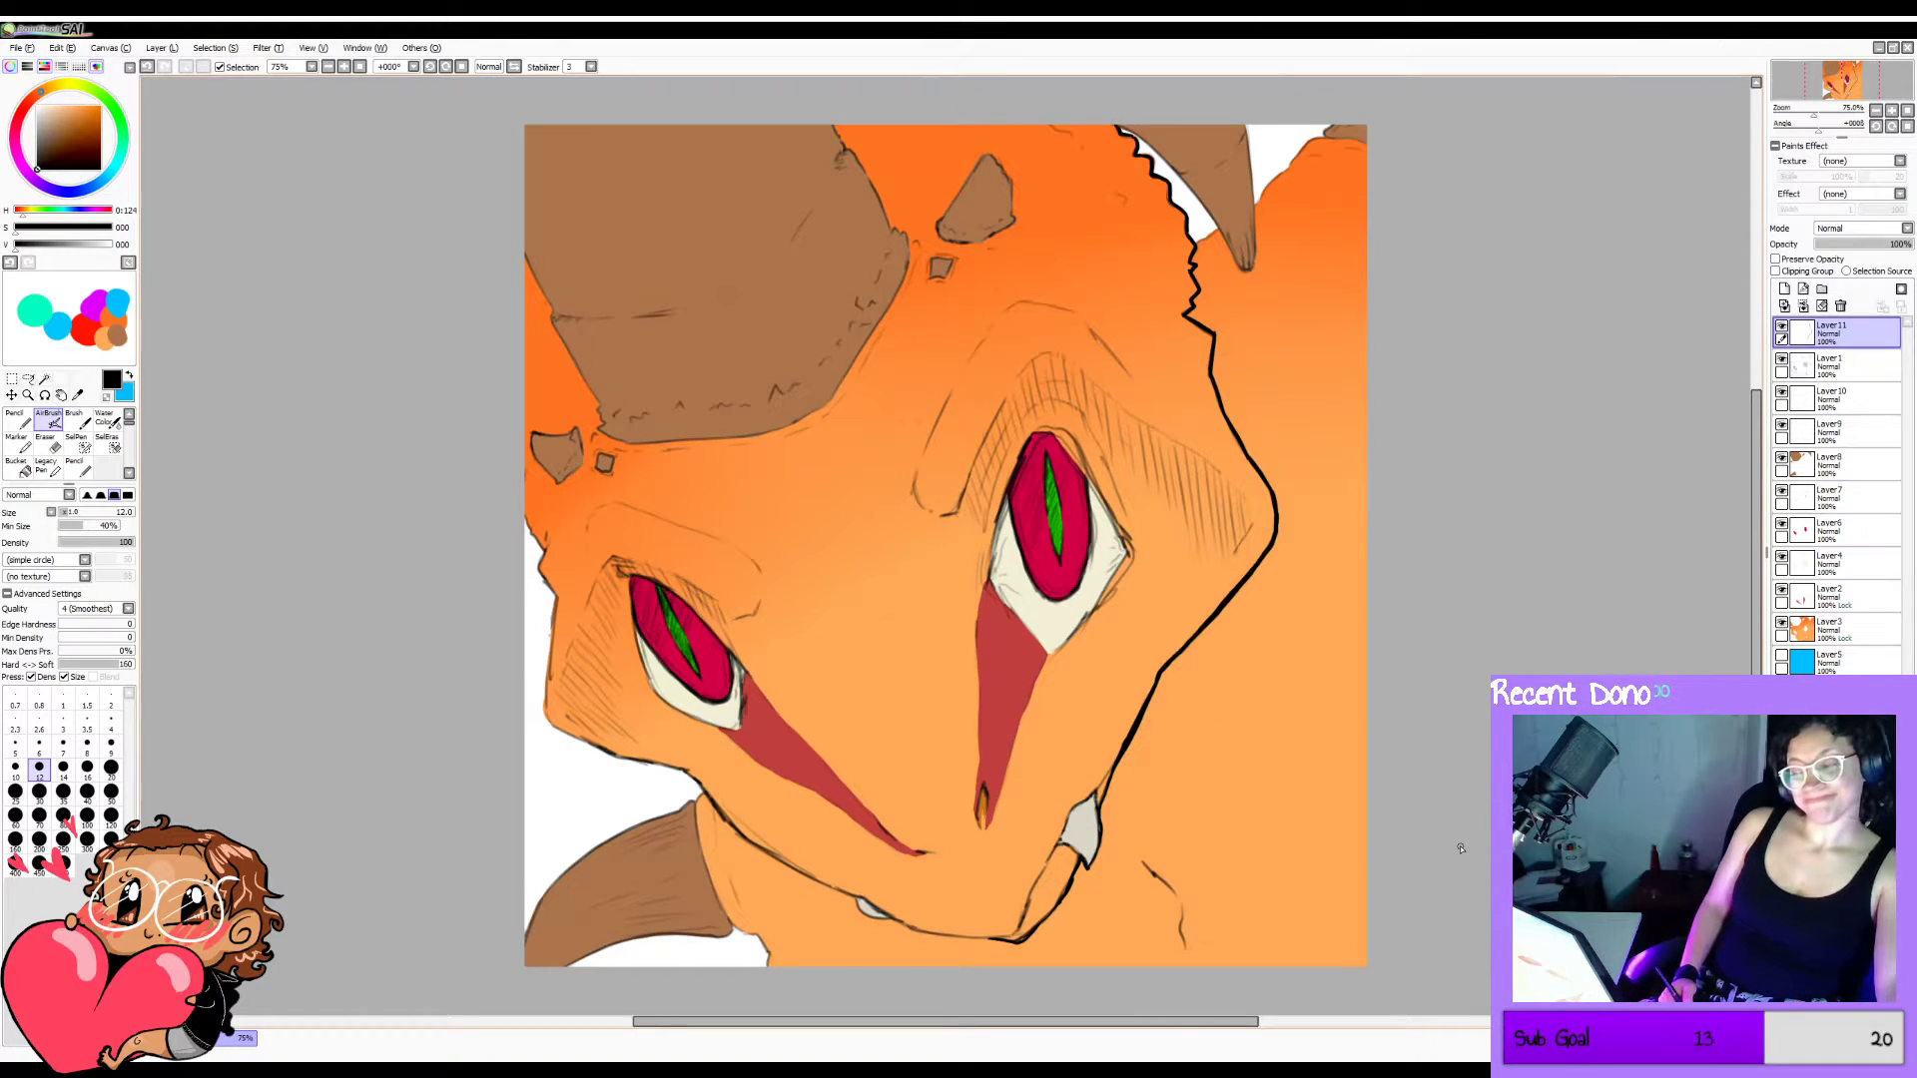
click(1782, 326)
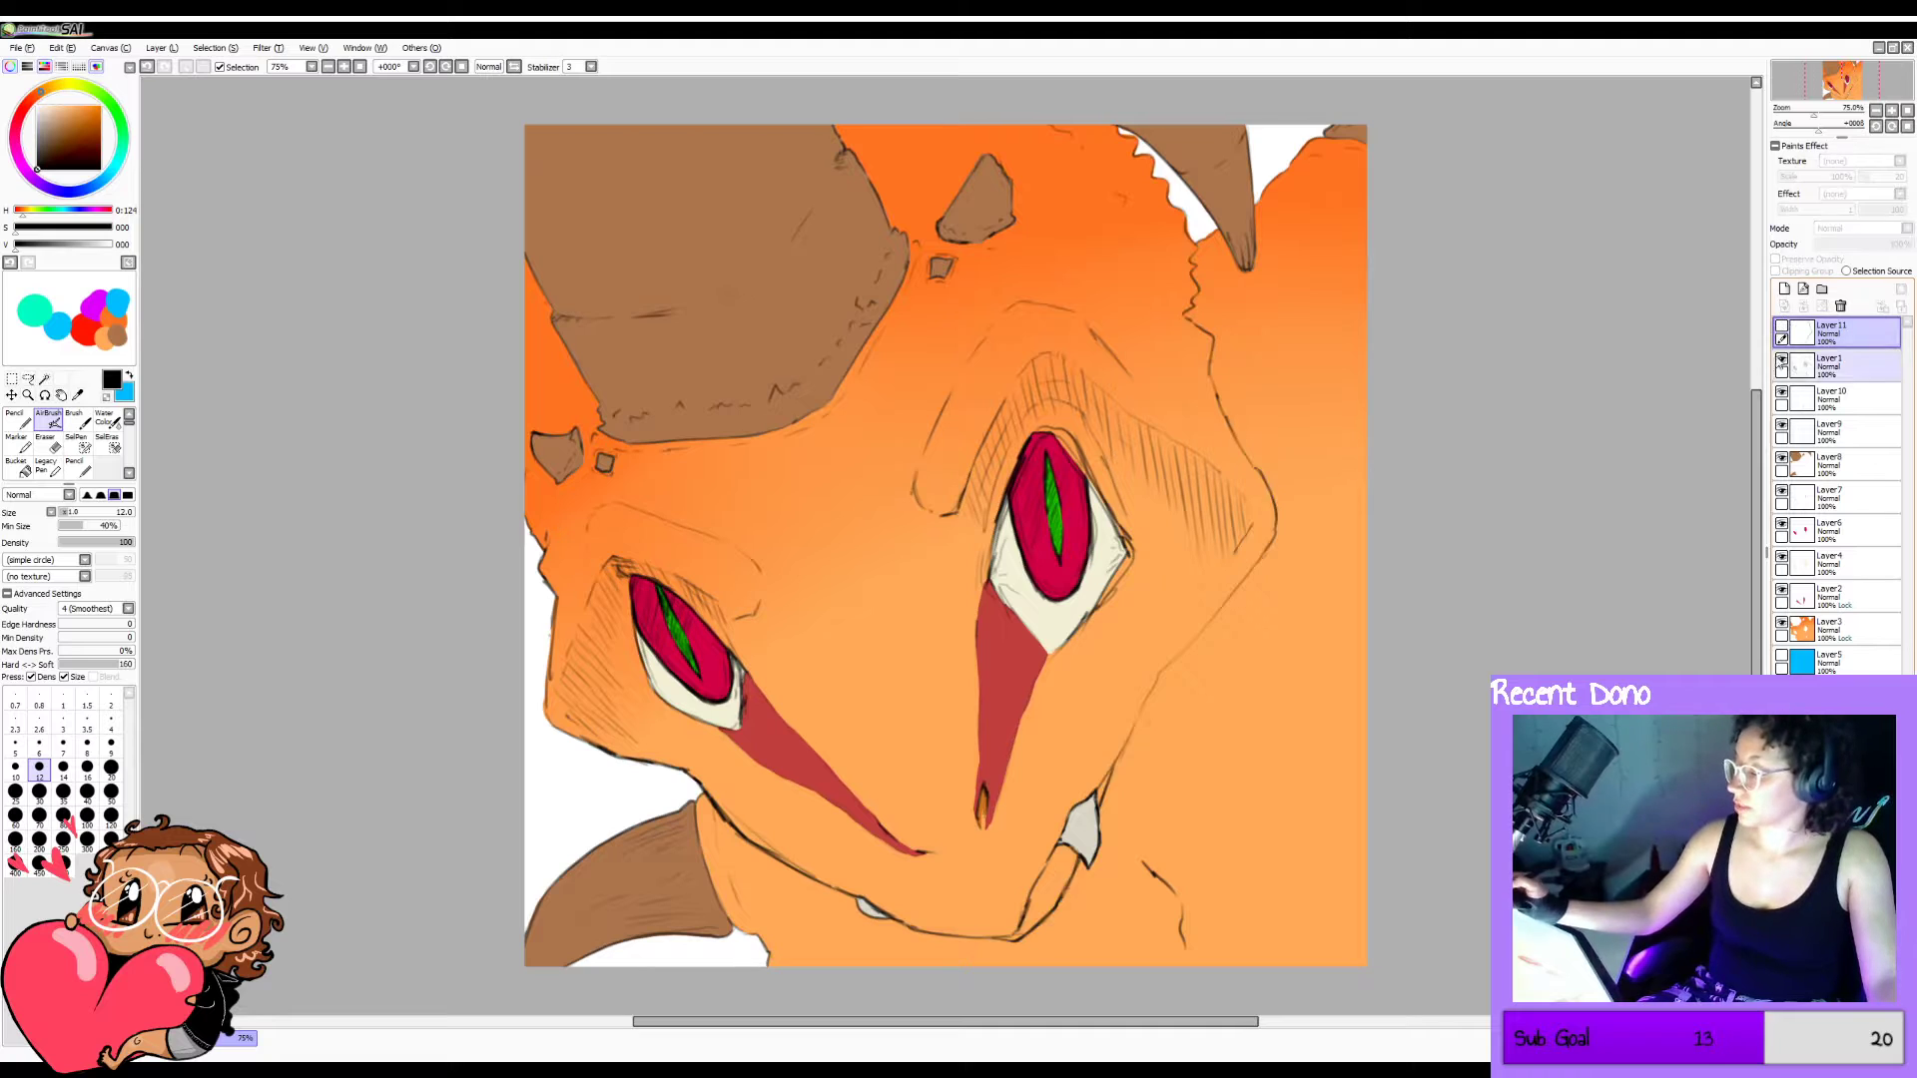
click(1840, 305)
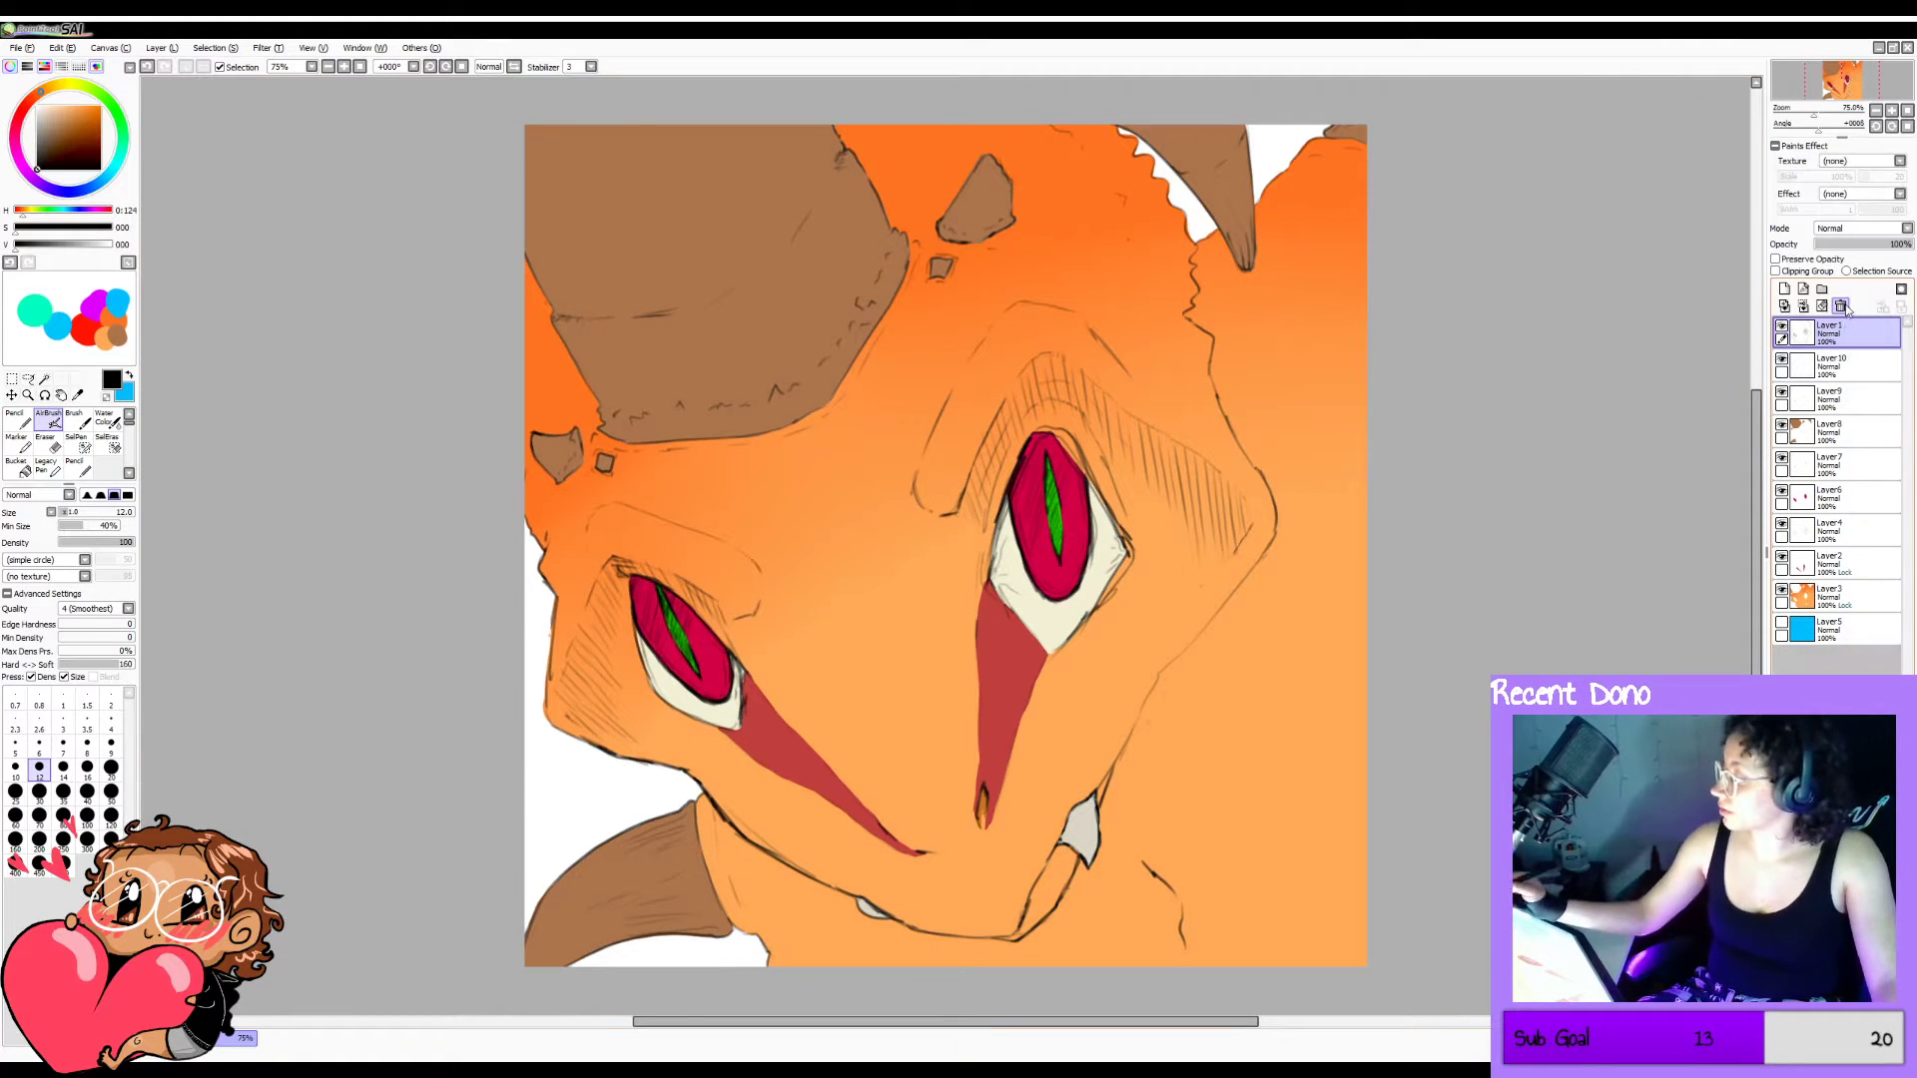
Switch to the Water Color brush, try a black stroke at size 500 on Layer1, undo it, and reduce the size to 100.
key(c)
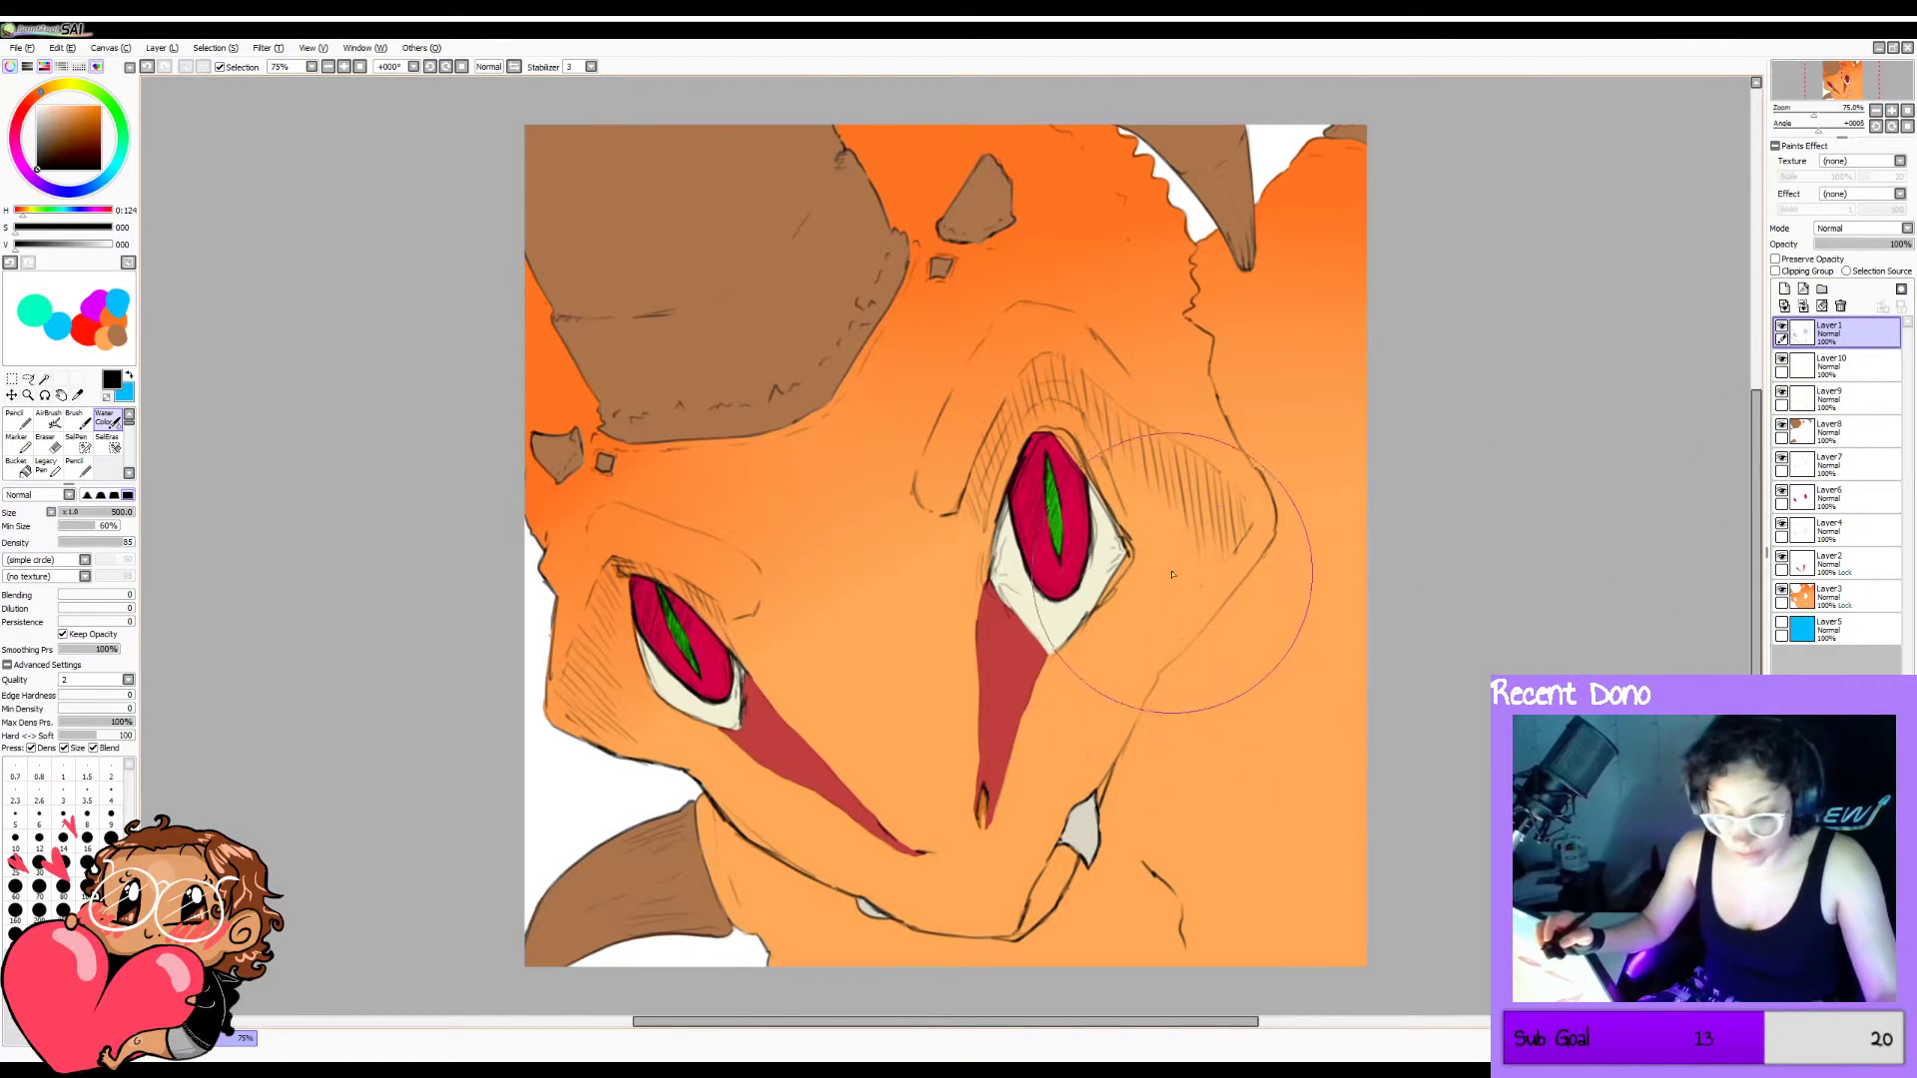
drag(1202, 621, 1238, 689)
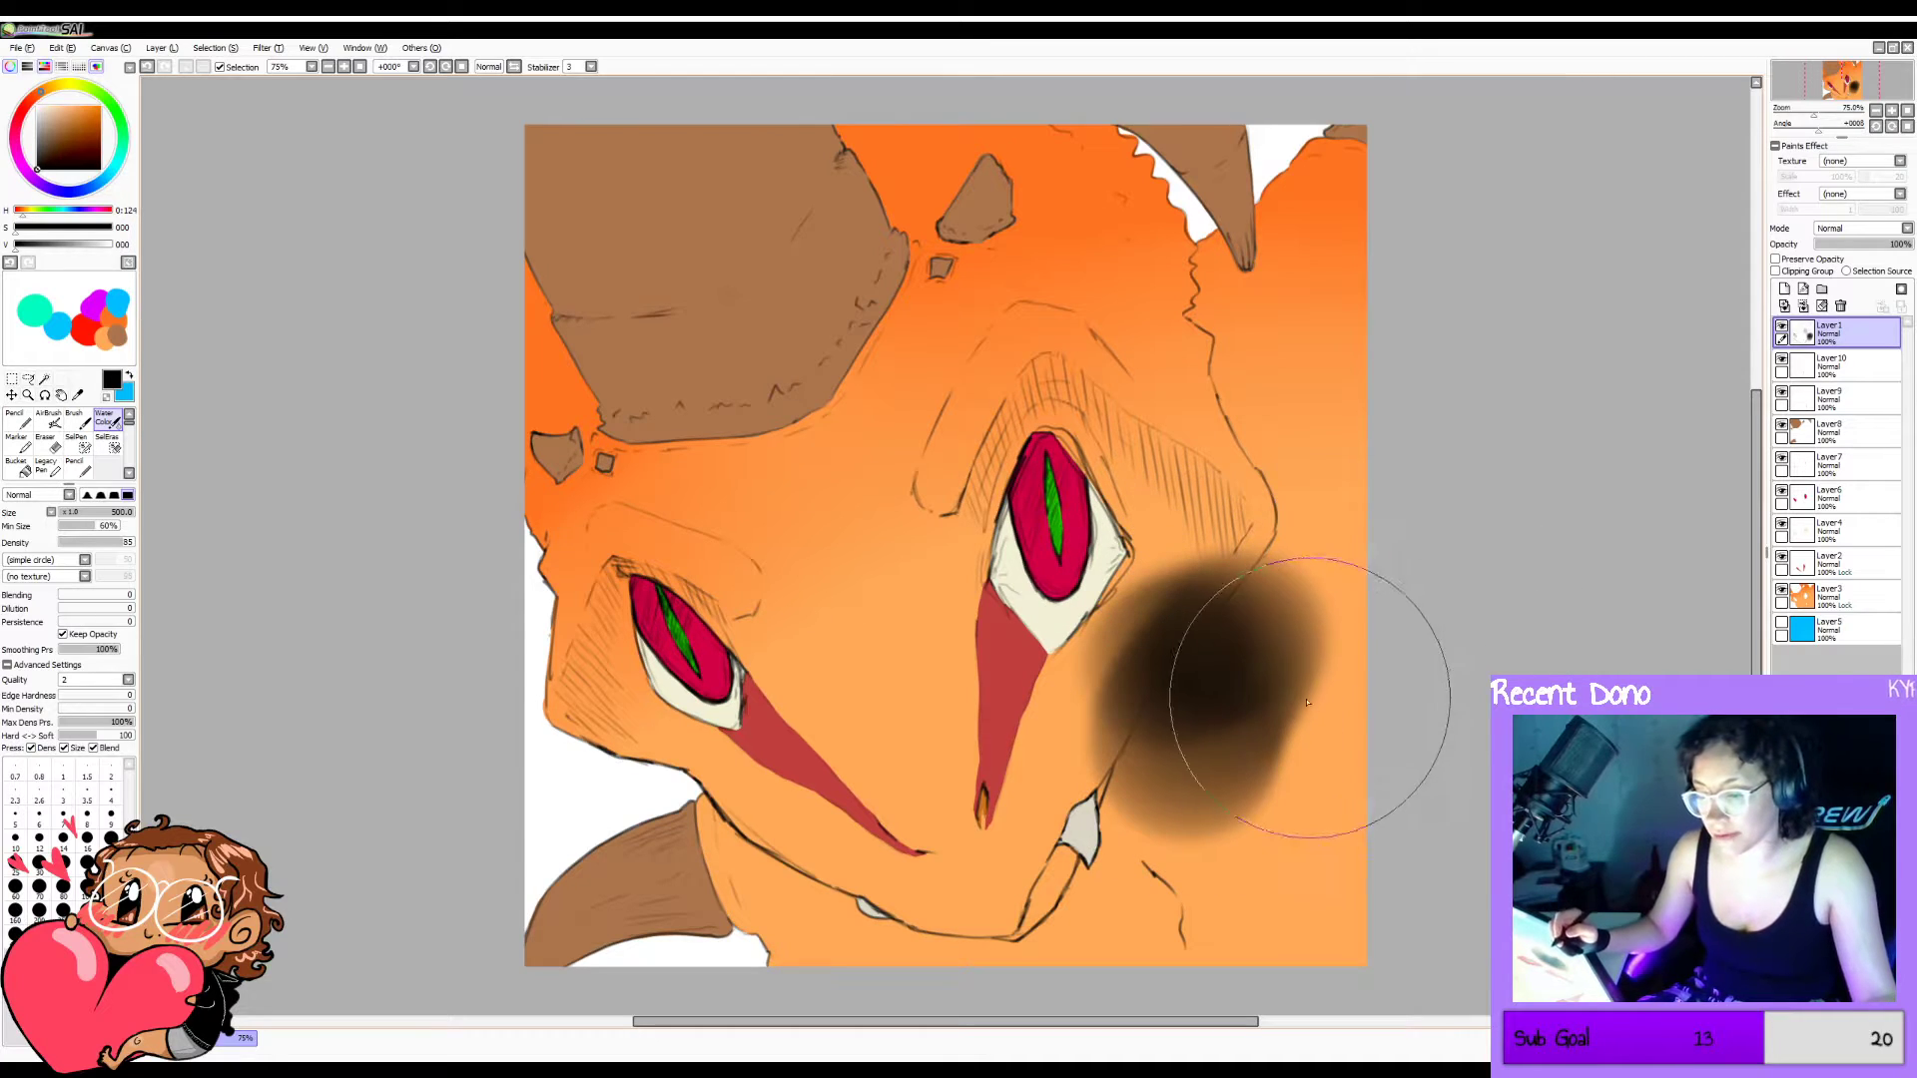
key(ctrl+z)
key(bracketleft)
key(bracketleft)
key(bracketleft)
key(bracketleft)
key(bracketleft)
key(bracketleft)
key(bracketleft)
key(bracketleft)
key(bracketleft)
key(bracketleft)
key(bracketleft)
key(bracketleft)
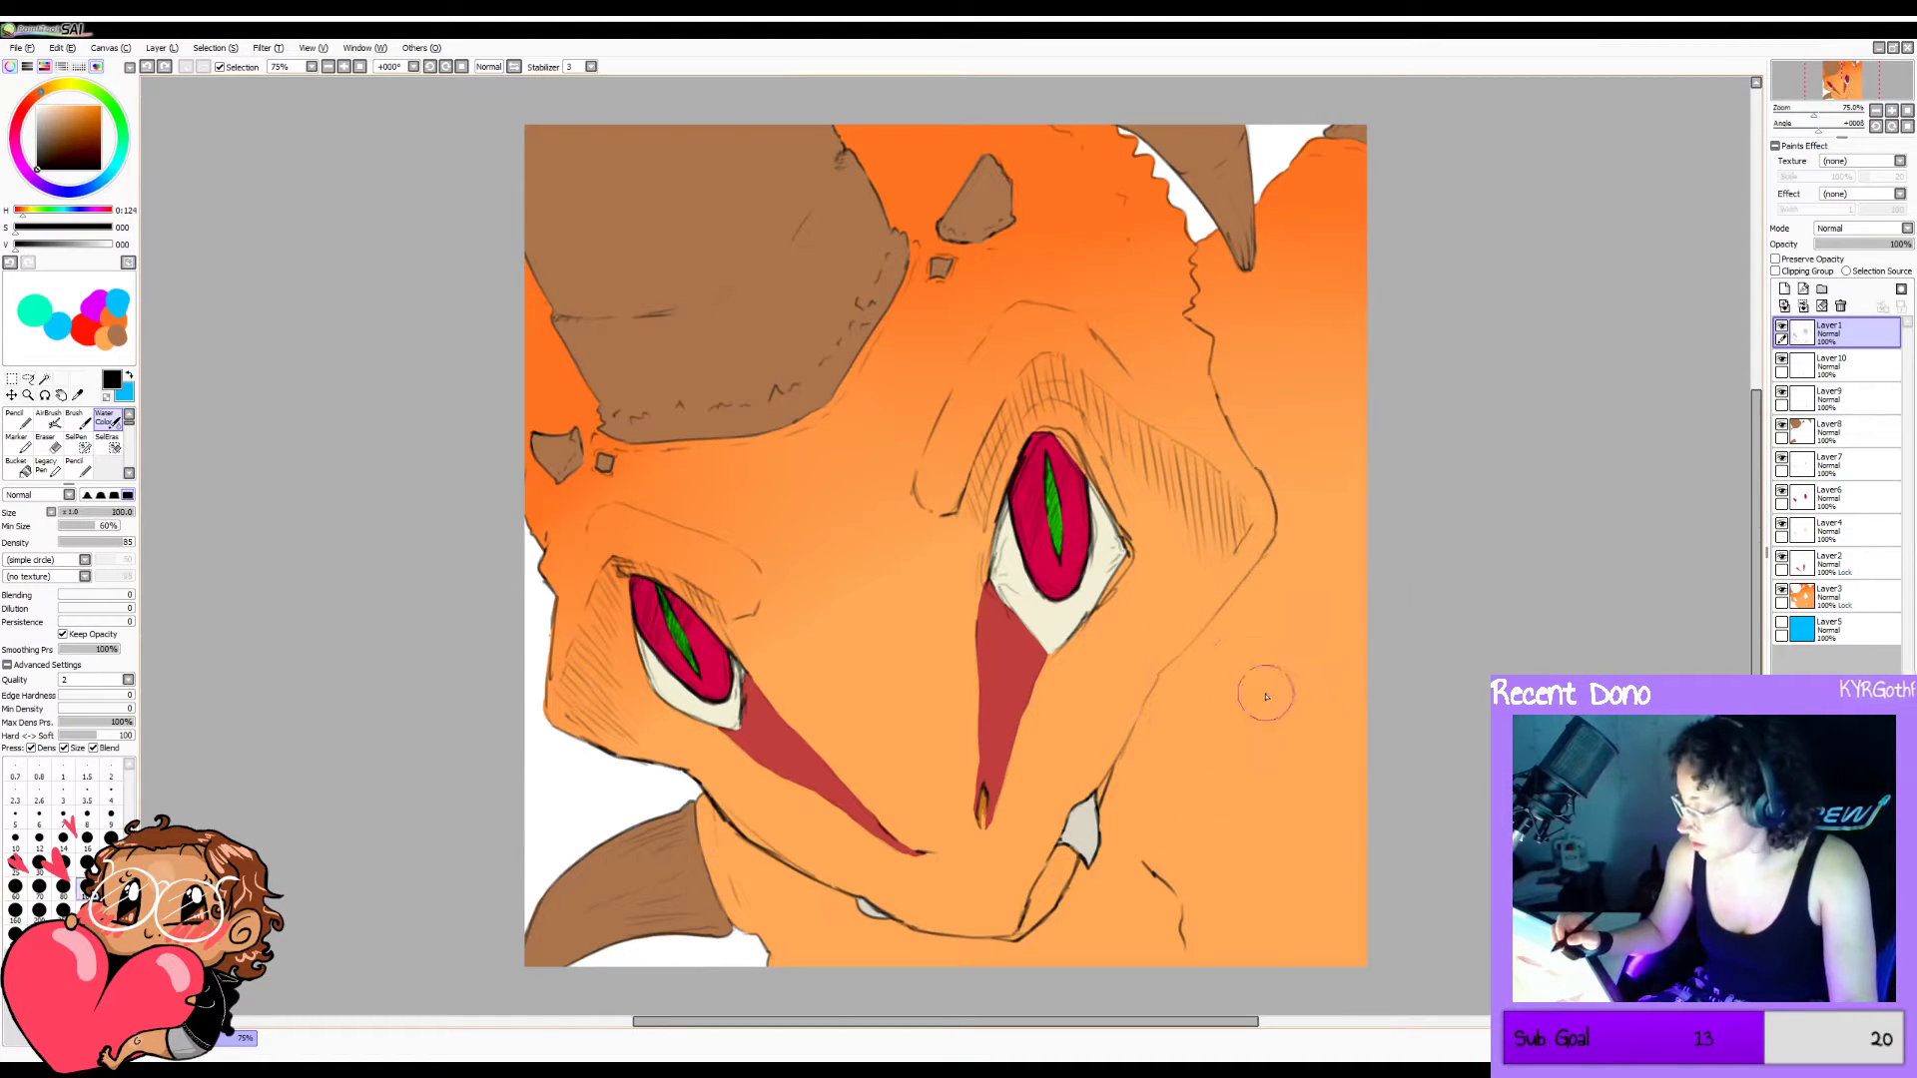
Draw a small black test scribble beside the jaw on Layer1 and reduce the Water Color brush to size 8.
key(bracketleft)
key(bracketleft)
key(bracketleft)
key(bracketleft)
key(bracketleft)
key(bracketleft)
mouse_move(1220, 745)
mouse_down()
mouse_move(1236, 741)
mouse_move(1238, 821)
mouse_up()
key(bracketleft)
key(bracketleft)
key(bracketleft)
key(bracketleft)
key(bracketleft)
key(bracketleft)
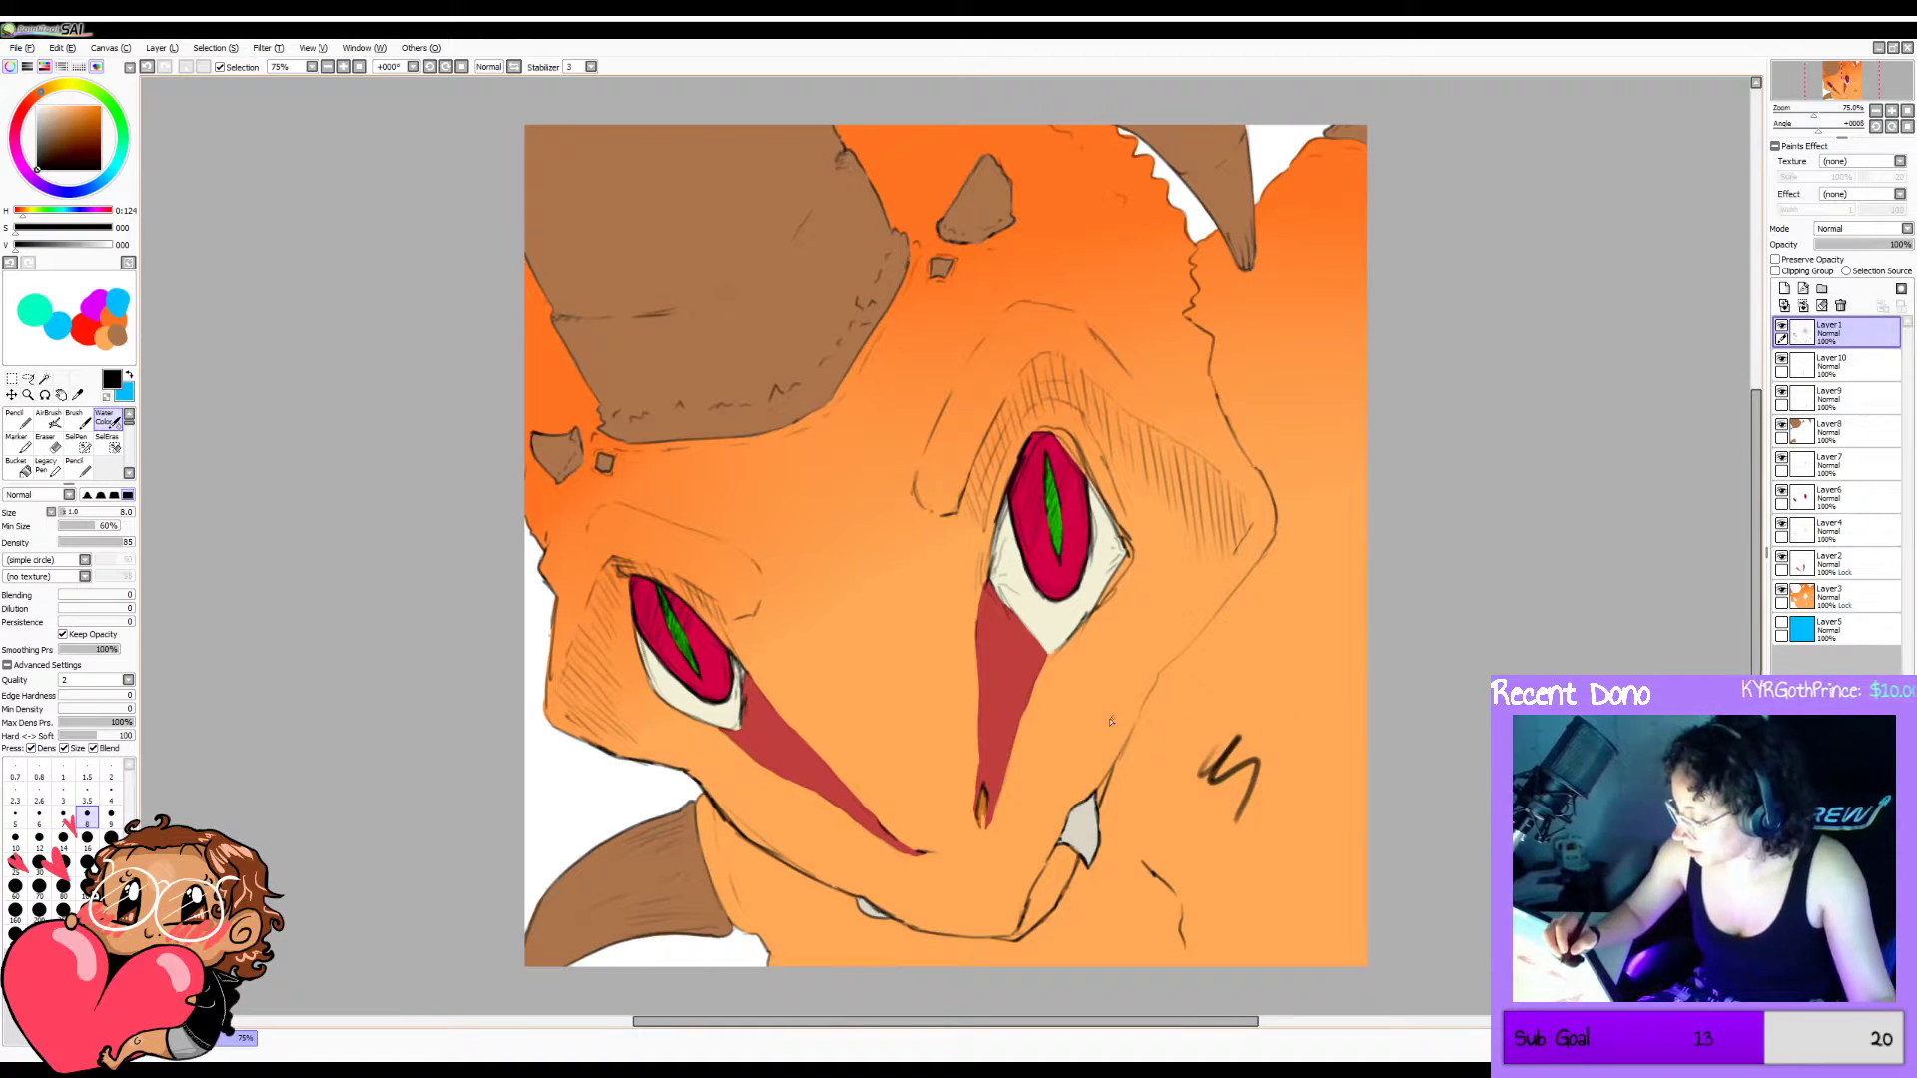
Undo the black test scribble and ink the jaw edge in black from the tusk up to the cheek corner.
key(ctrl+z)
key(ctrl+z)
drag(1111, 785, 1136, 720)
key(ctrl+z)
key(ctrl+z)
key(ctrl+z)
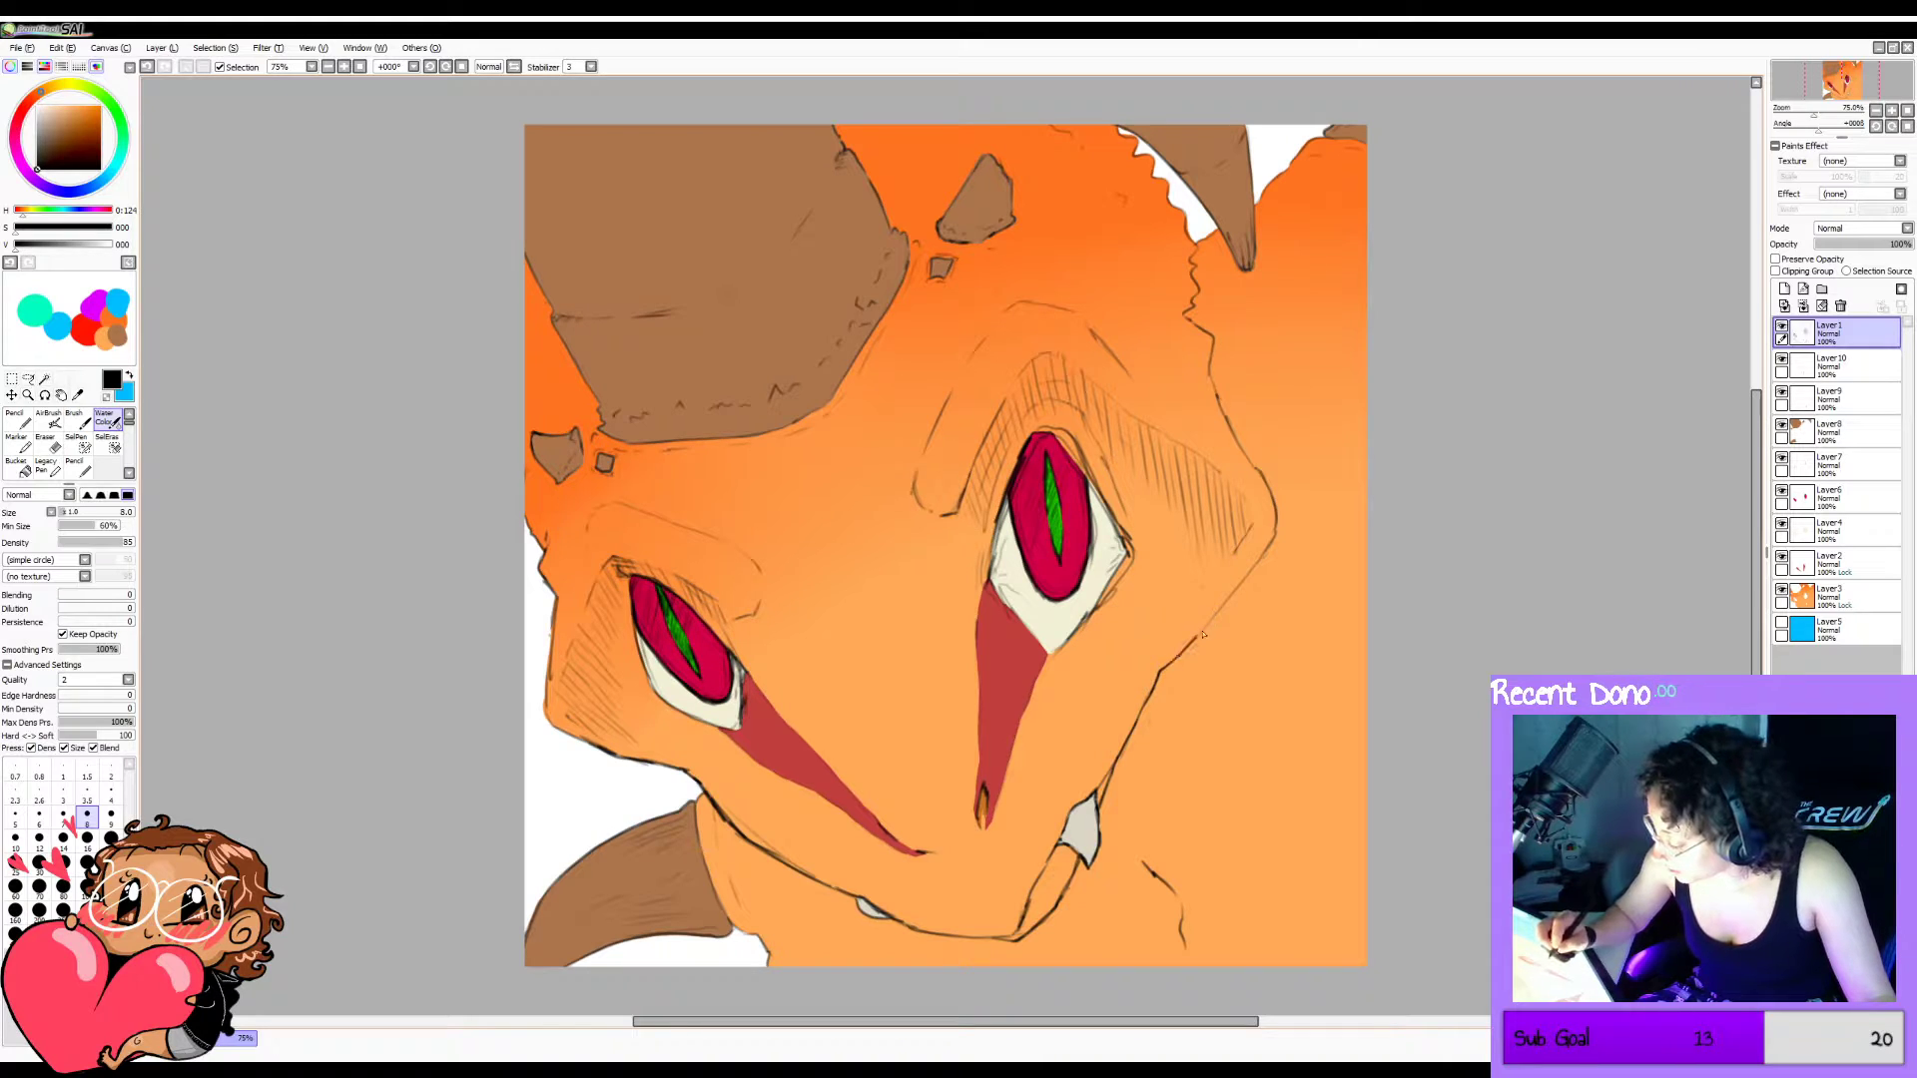
drag(1198, 639, 1242, 587)
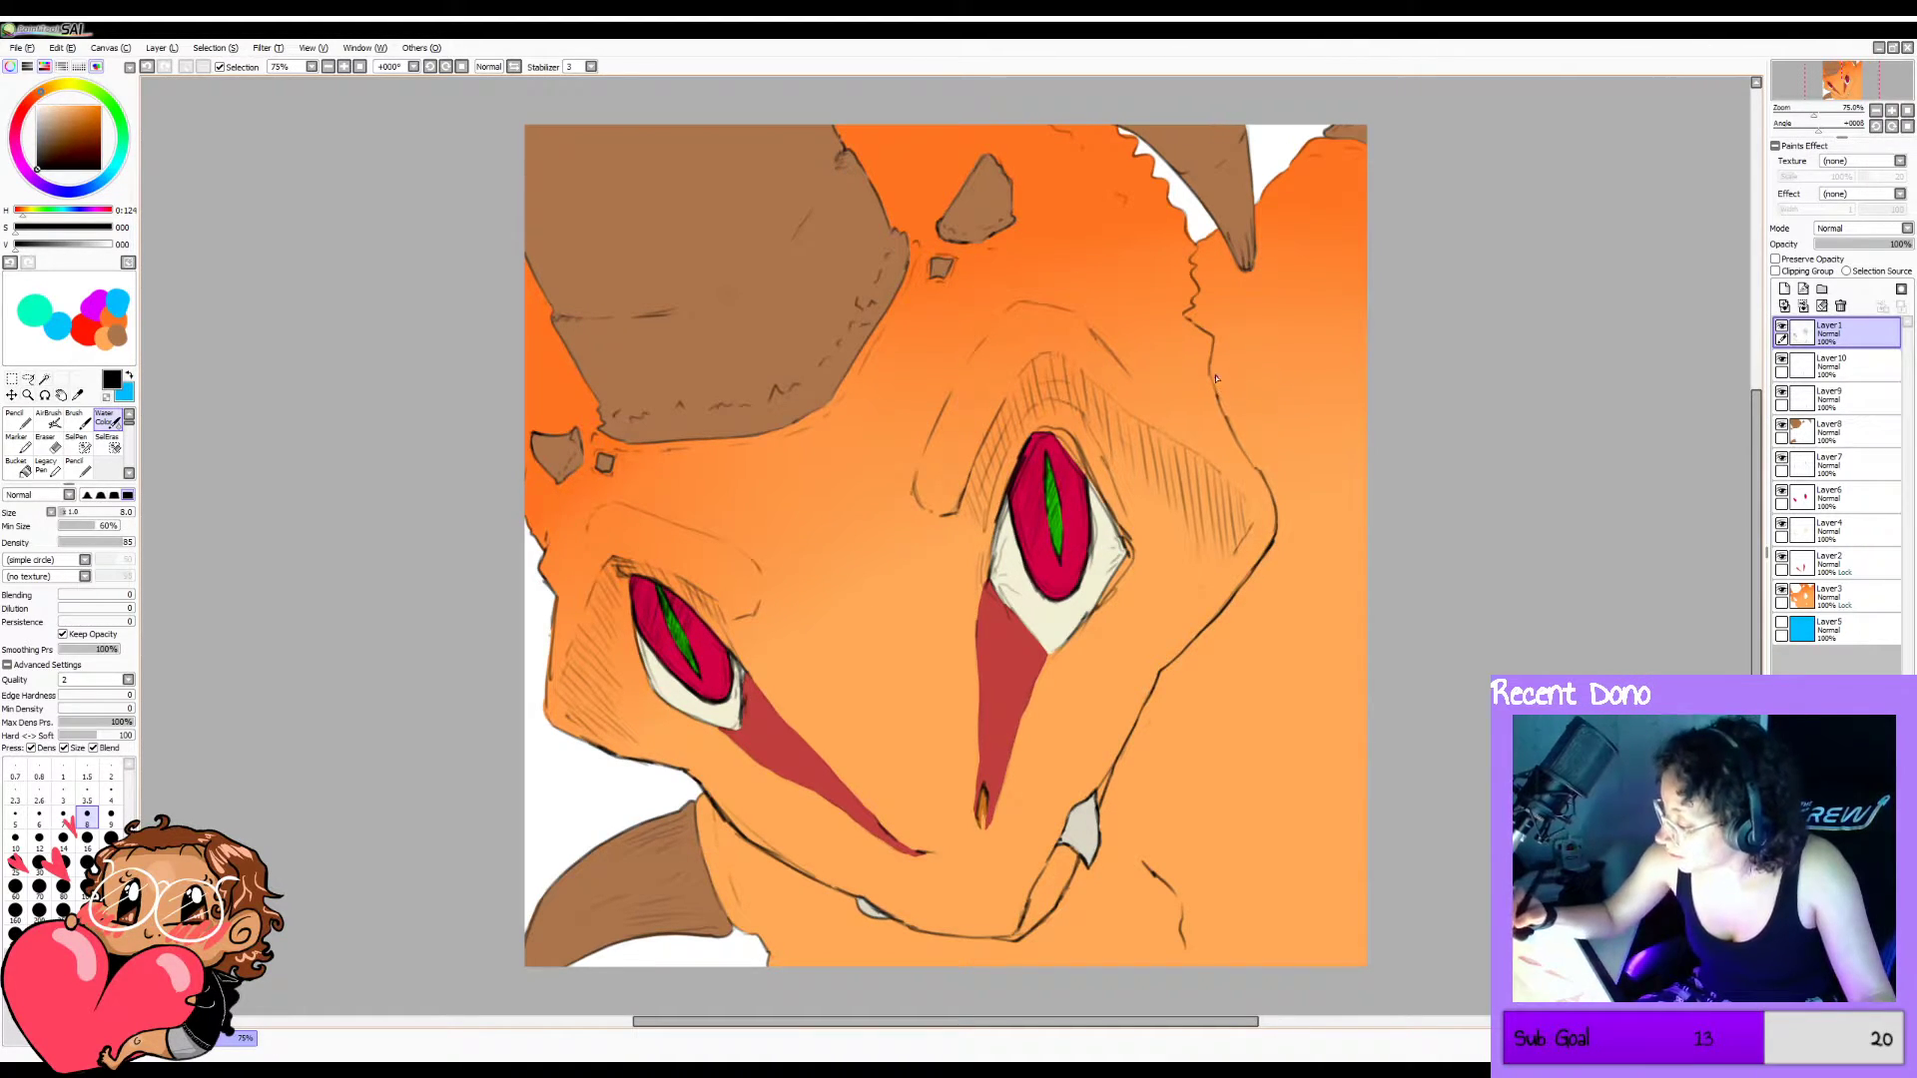
Ink the outer cheek contour in black from its corner up along the jagged edge, and outline the adjoining upper horn.
drag(1214, 369, 1273, 544)
key(ctrl+z)
mouse_move(1211, 375)
mouse_down()
mouse_move(1215, 334)
mouse_move(1188, 316)
mouse_move(1196, 245)
mouse_move(1219, 229)
mouse_up()
key(ctrl+z)
key(ctrl+z)
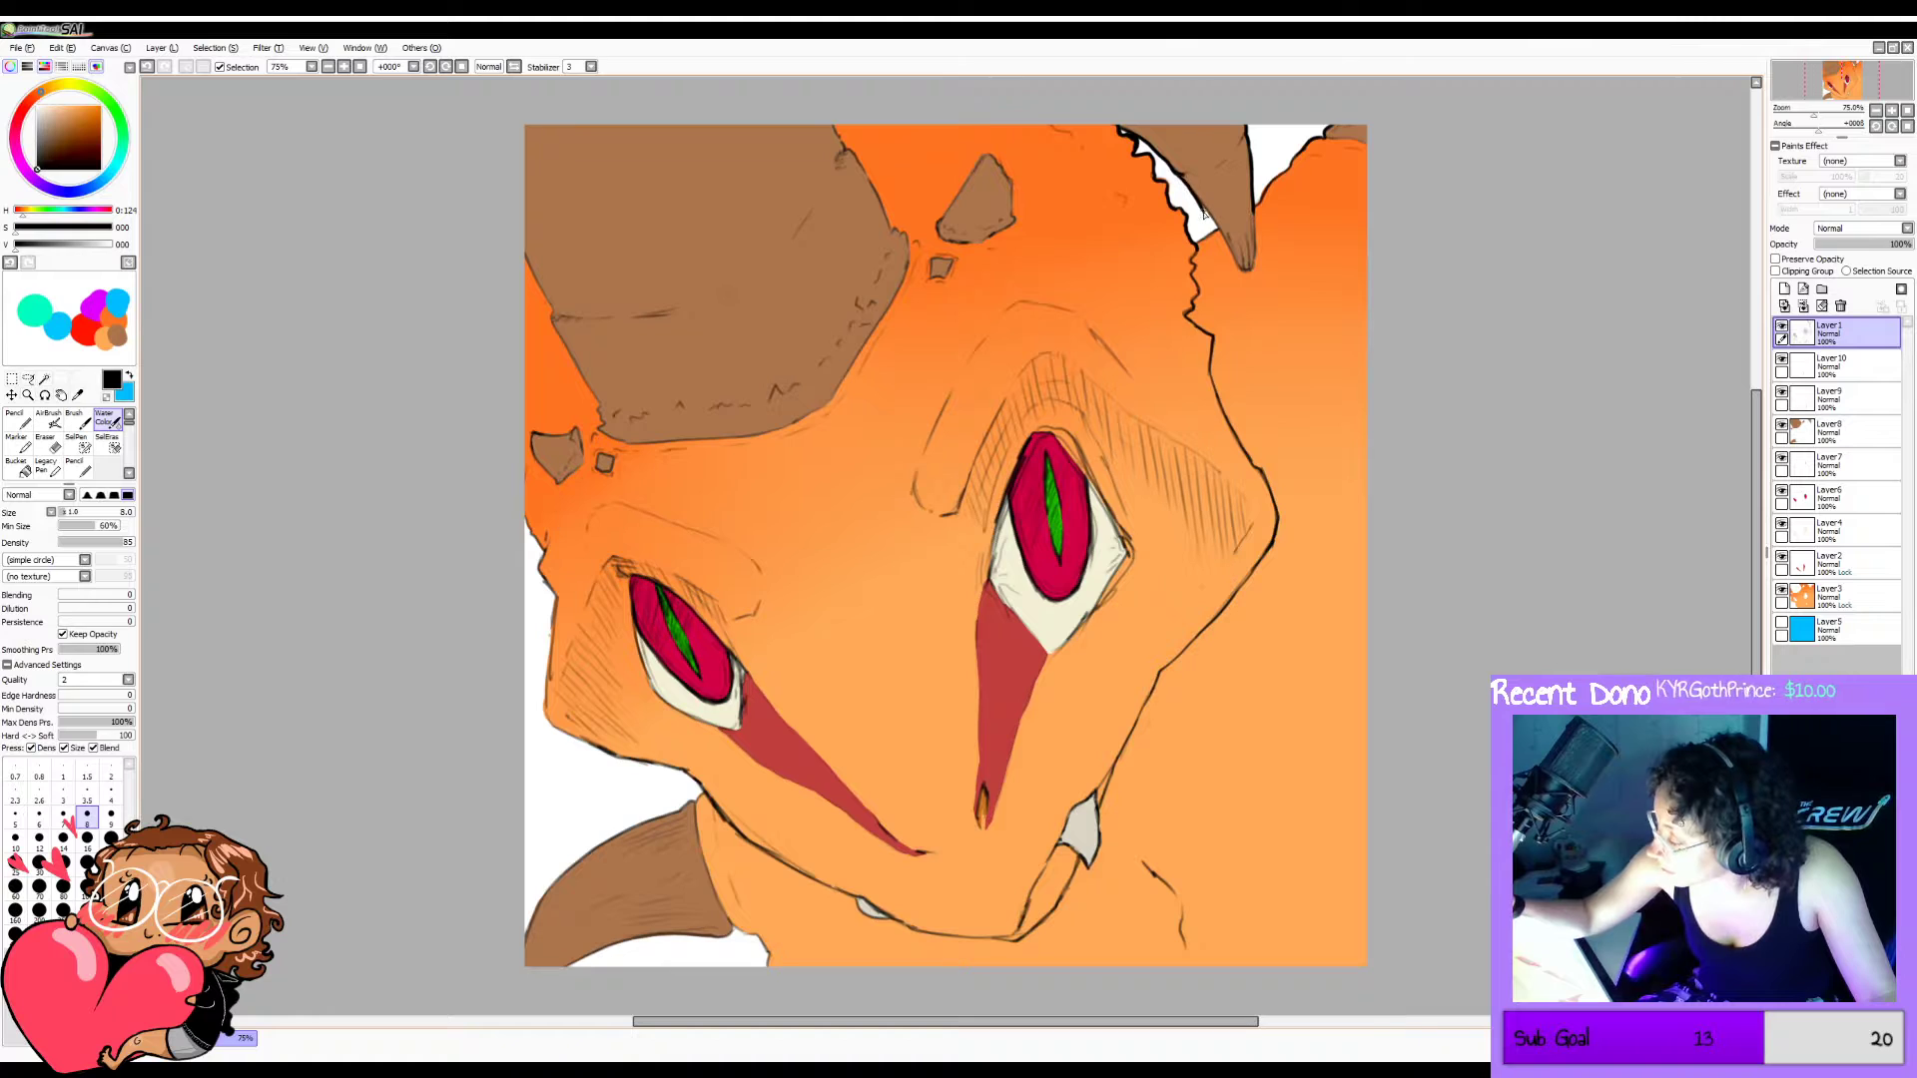
key(ctrl+z)
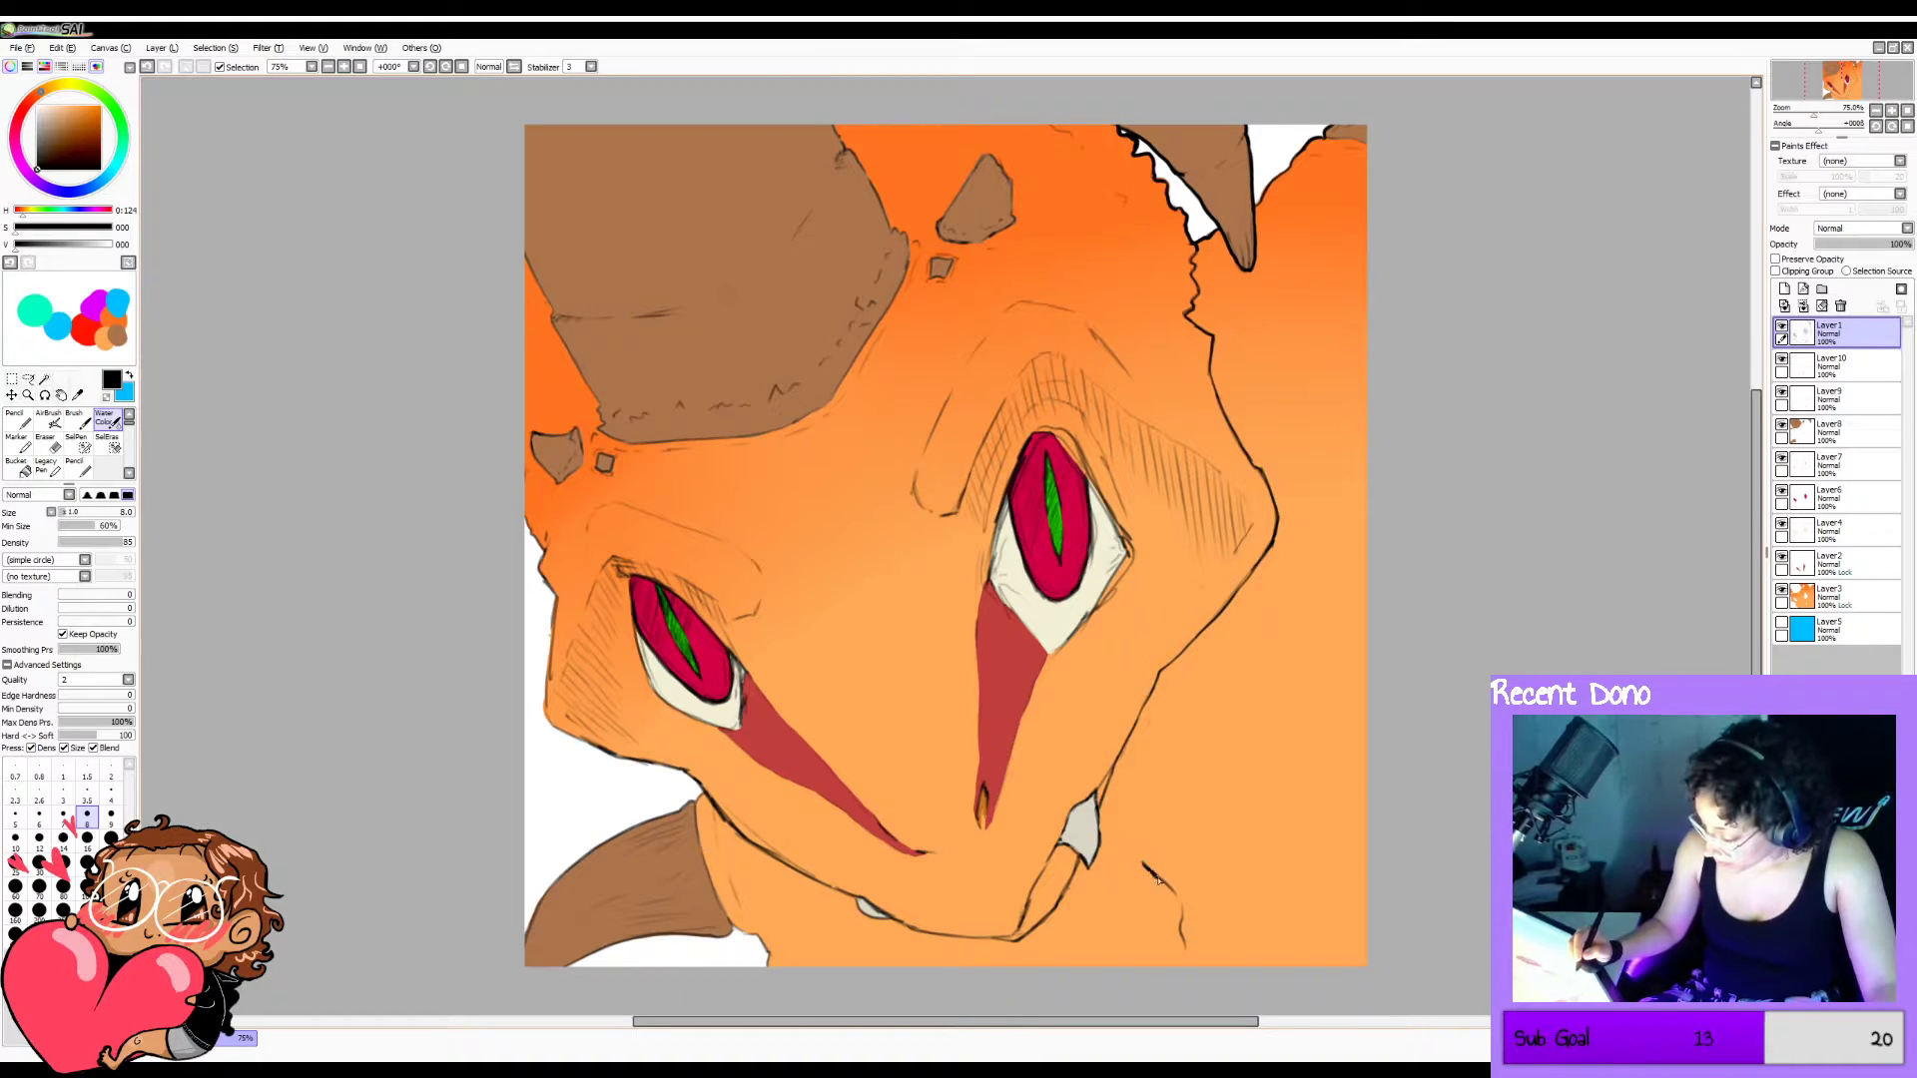
Ink the angled neck line beside the tusk in black down to the canvas border, undoing unwanted strokes.
key(ctrl+z)
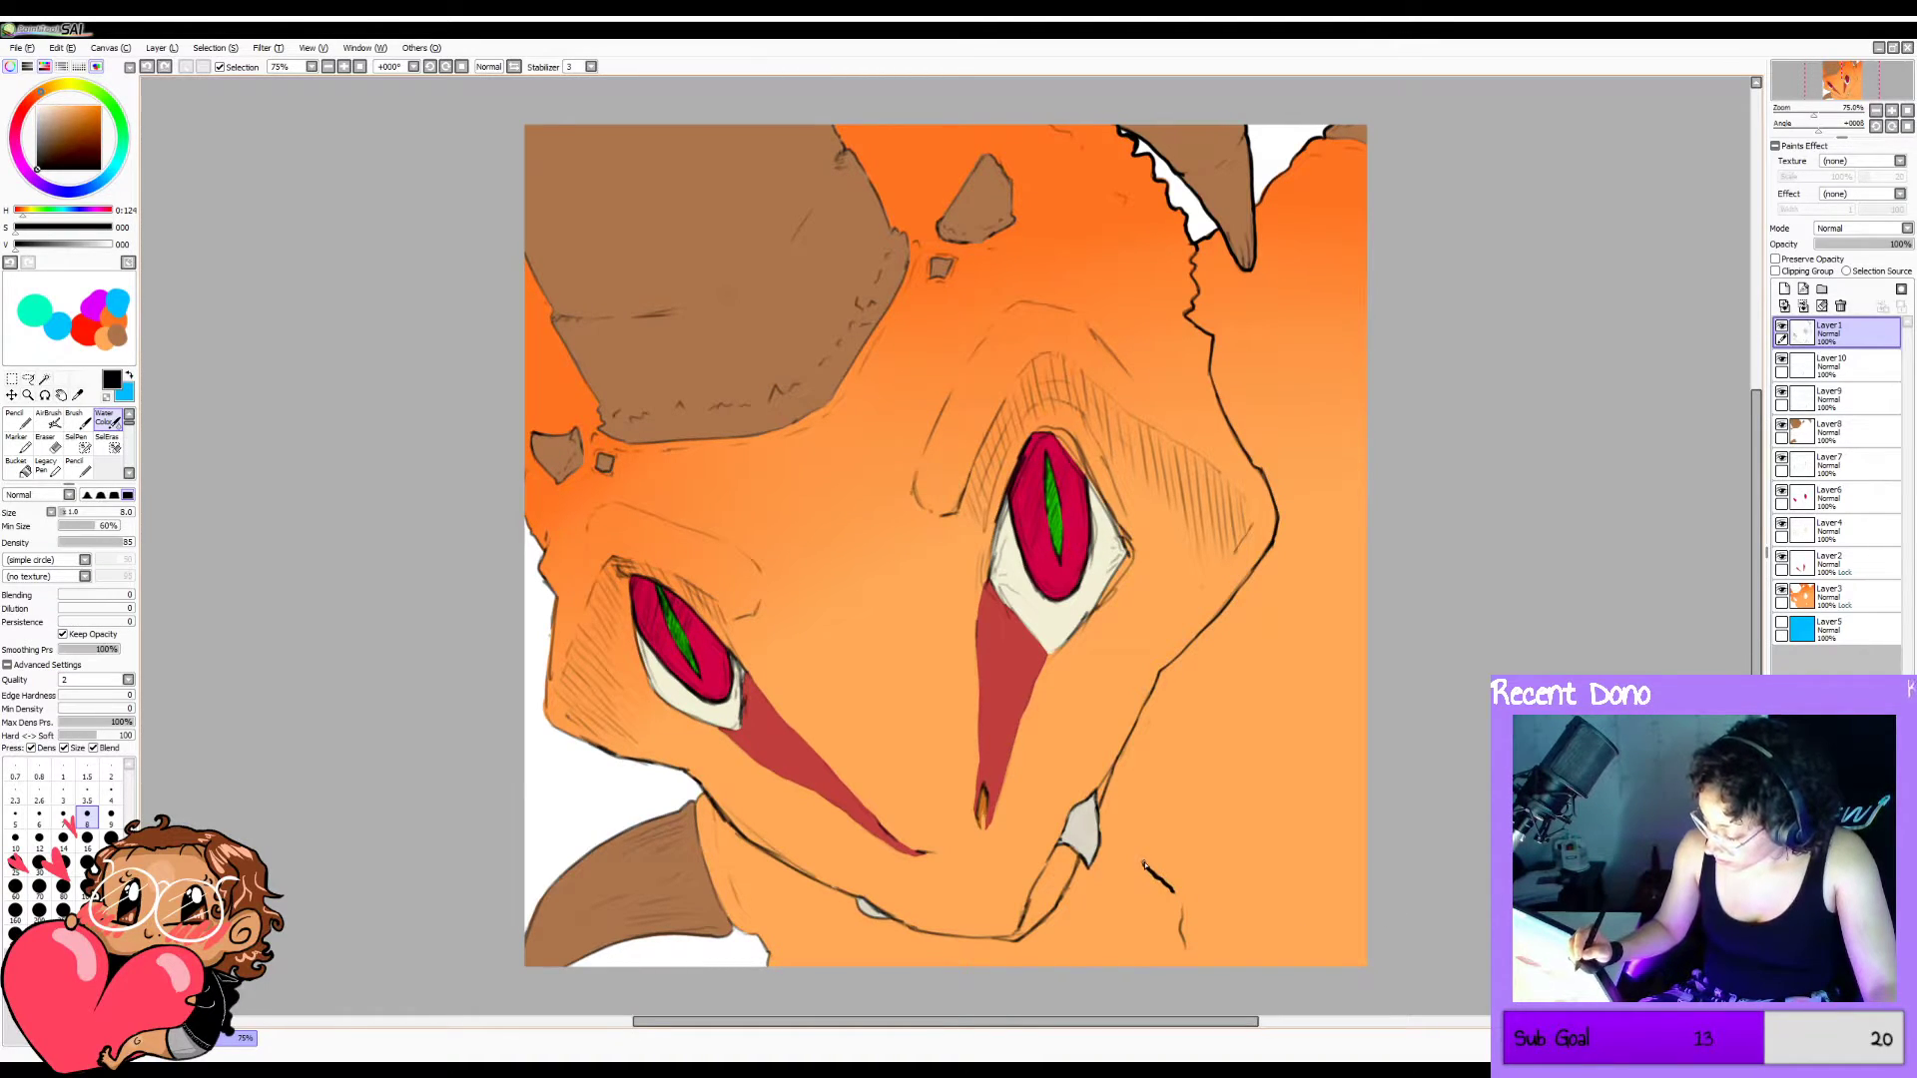
mouse_move(1153, 879)
mouse_down()
mouse_move(1181, 899)
mouse_move(1154, 877)
mouse_move(1183, 911)
mouse_move(1184, 966)
mouse_up()
key(ctrl+z)
key(ctrl+z)
key(ctrl+z)
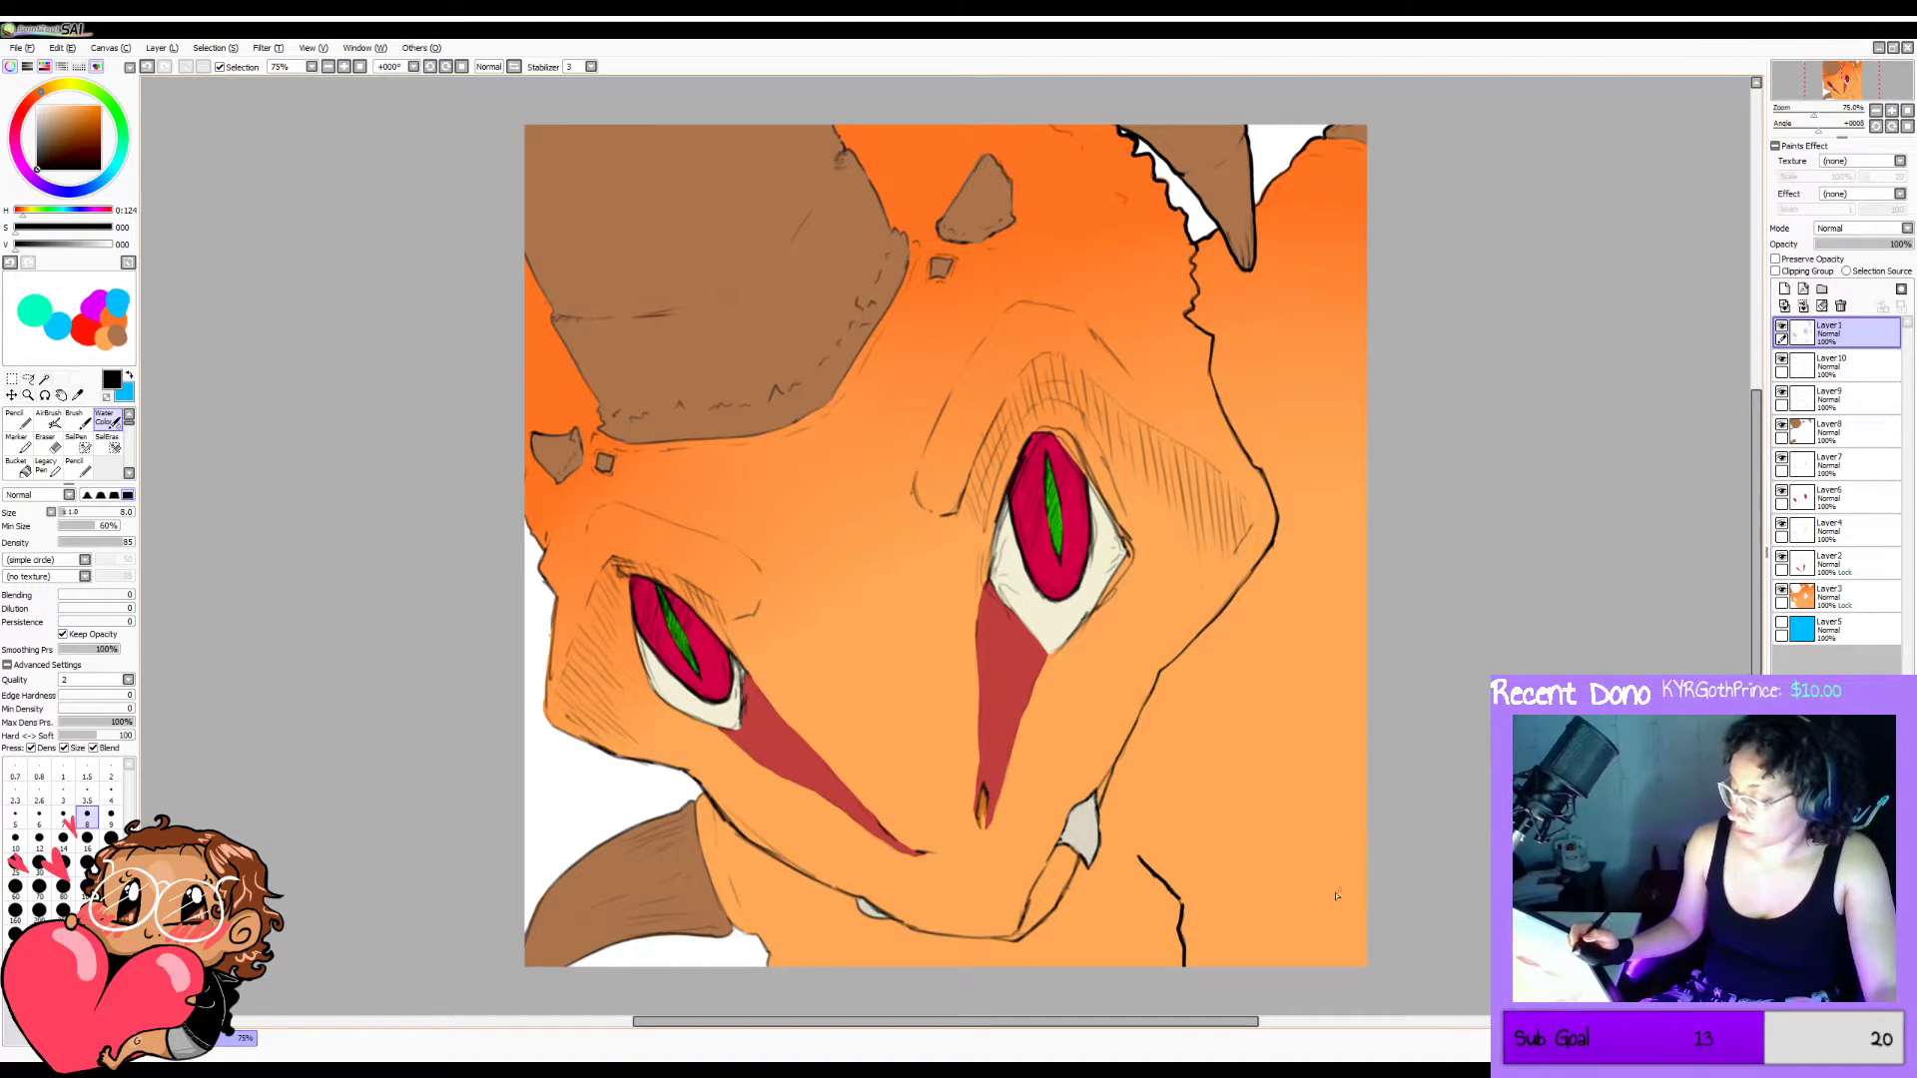
key(ctrl+z)
drag(1161, 883, 1183, 915)
key(ctrl+z)
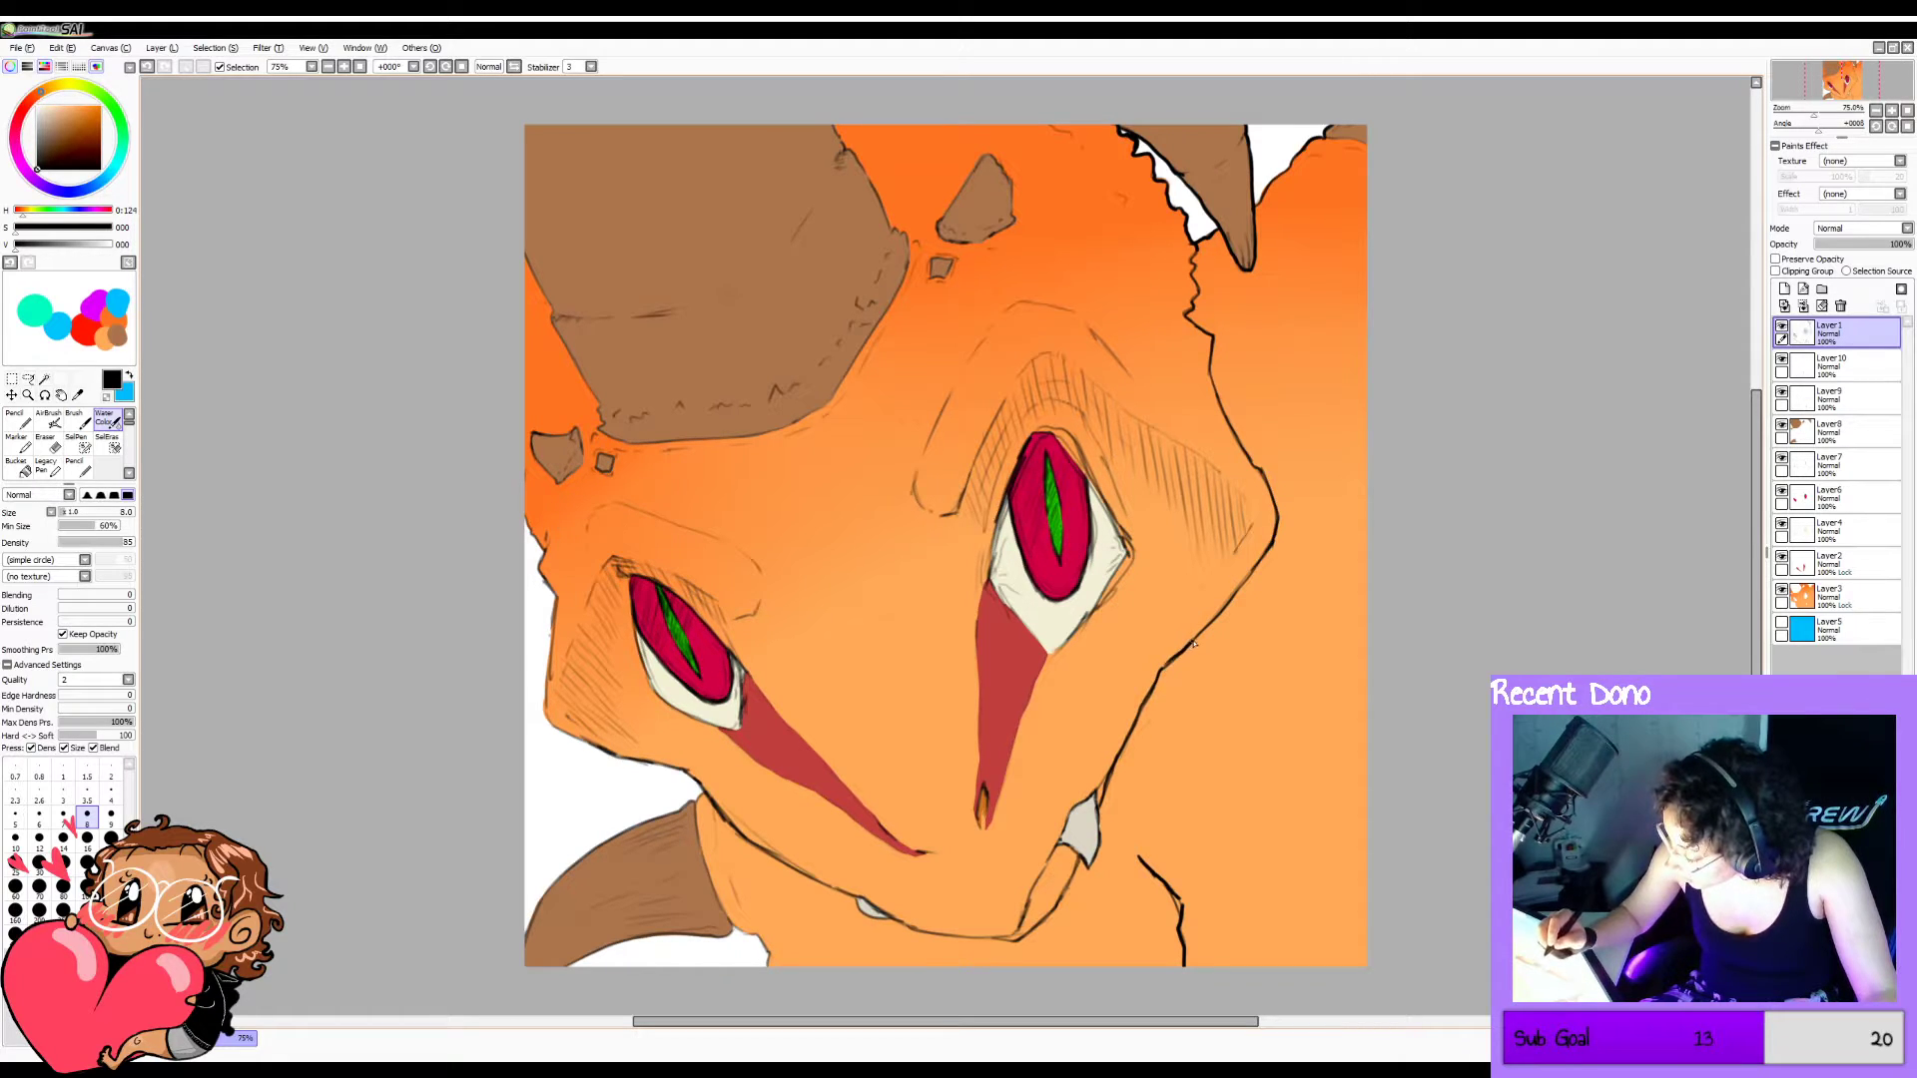
Thicken the outer cheek contour and ink the lower face edge from the smaller eye's side along the chin to the tusk.
key(ctrl+z)
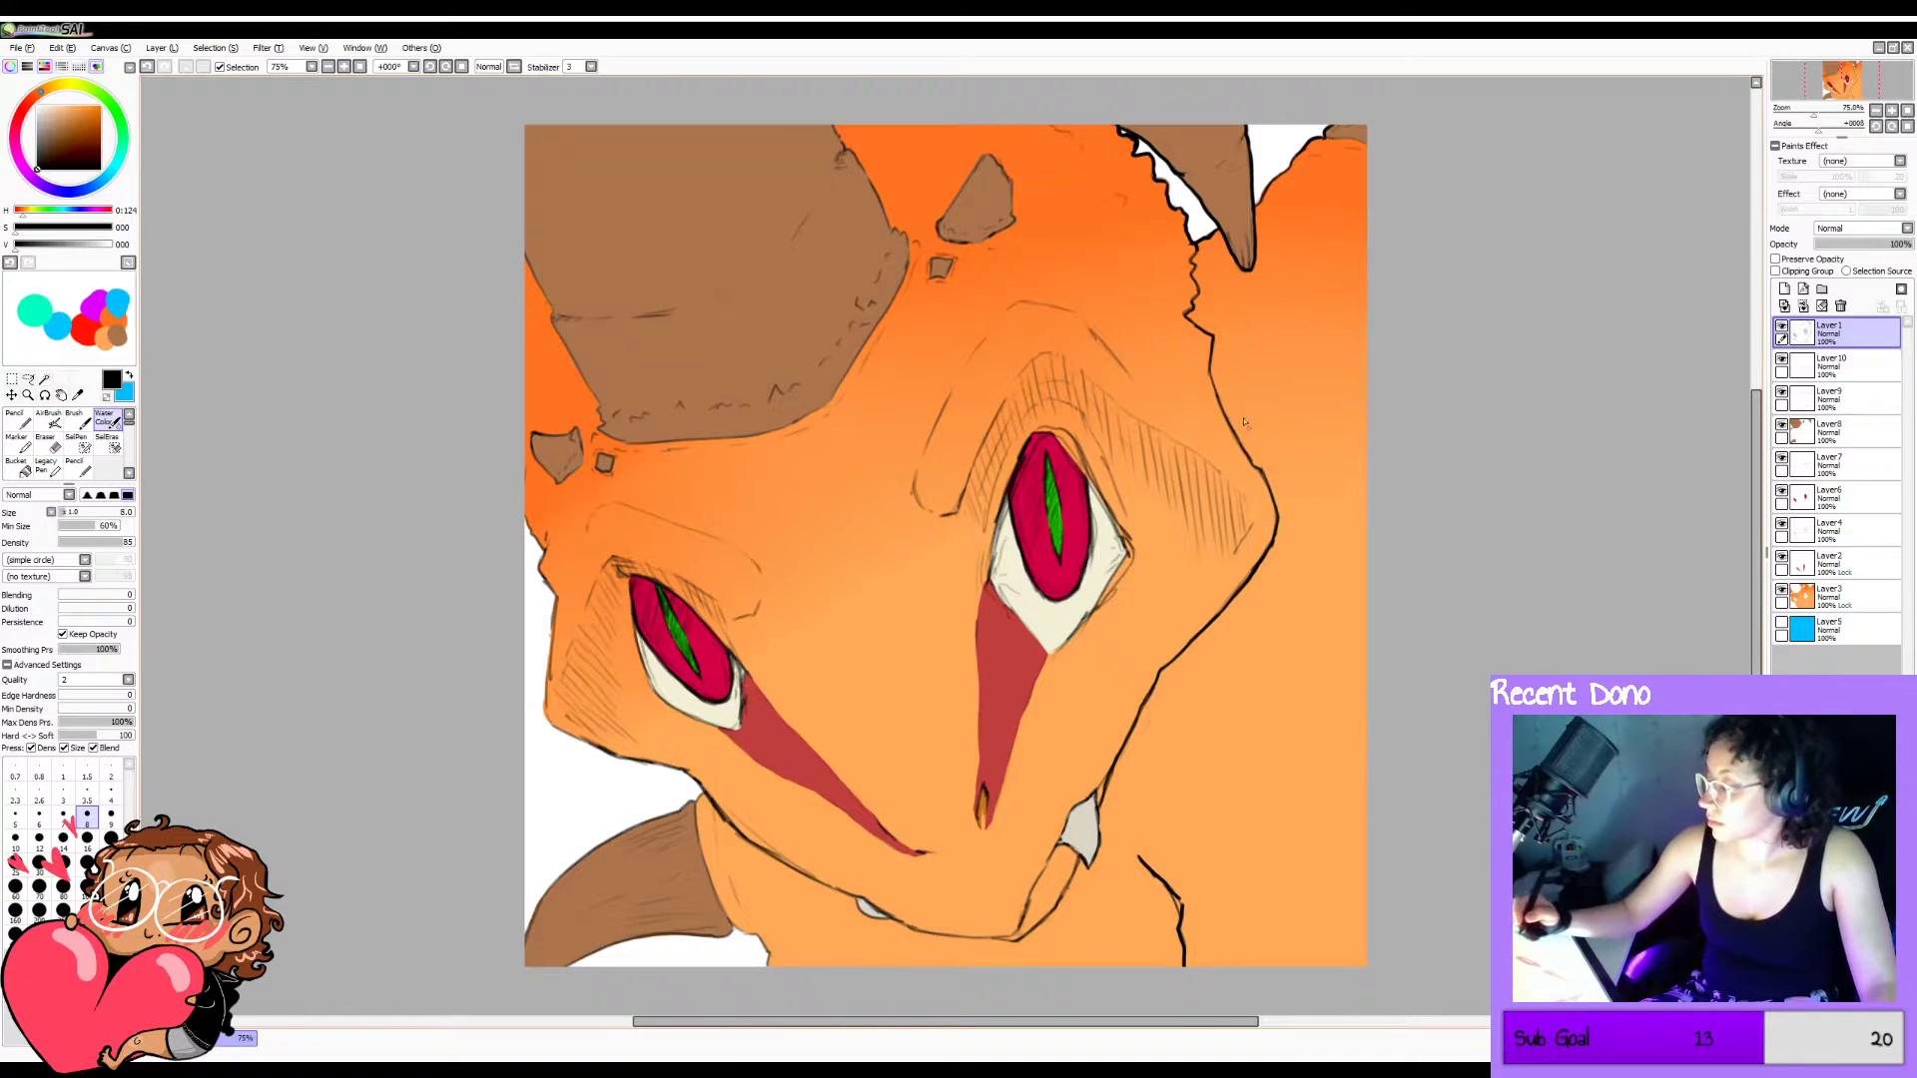
drag(1214, 368, 1218, 399)
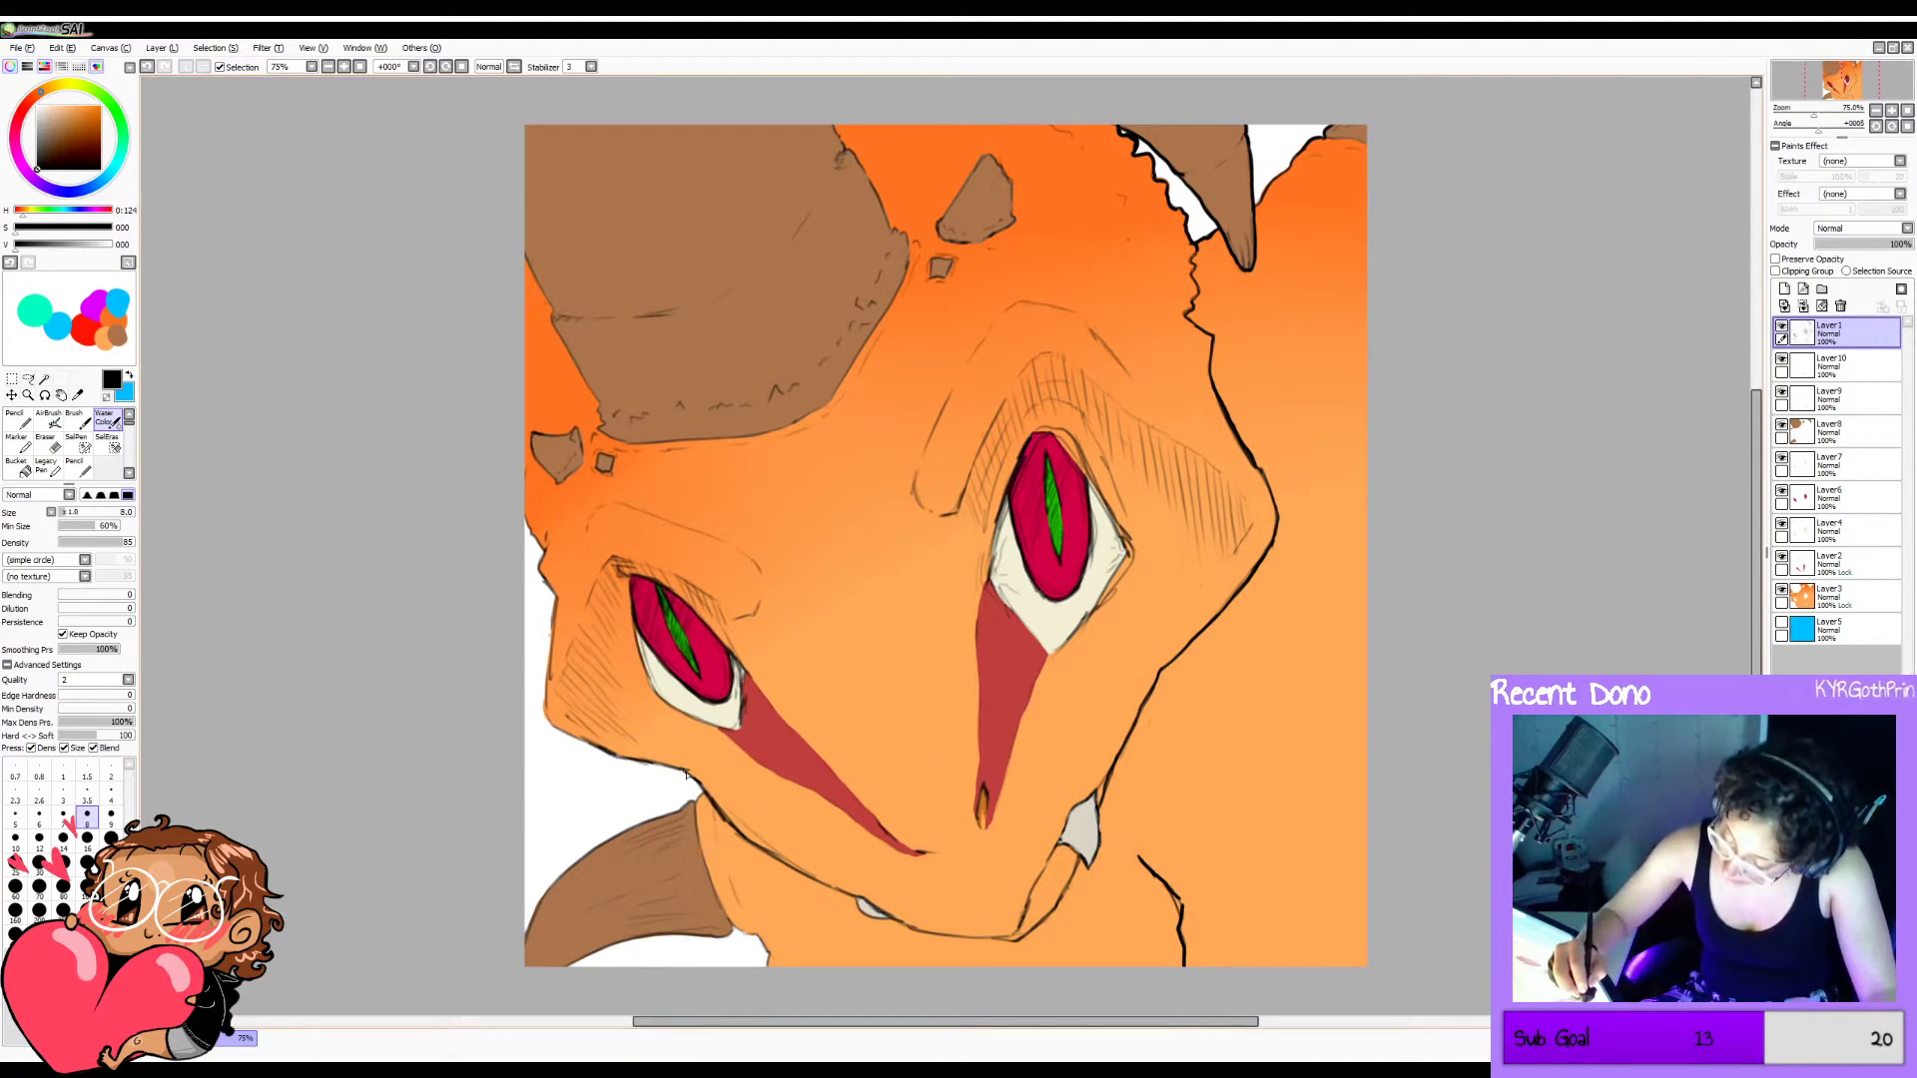
drag(684, 774, 815, 883)
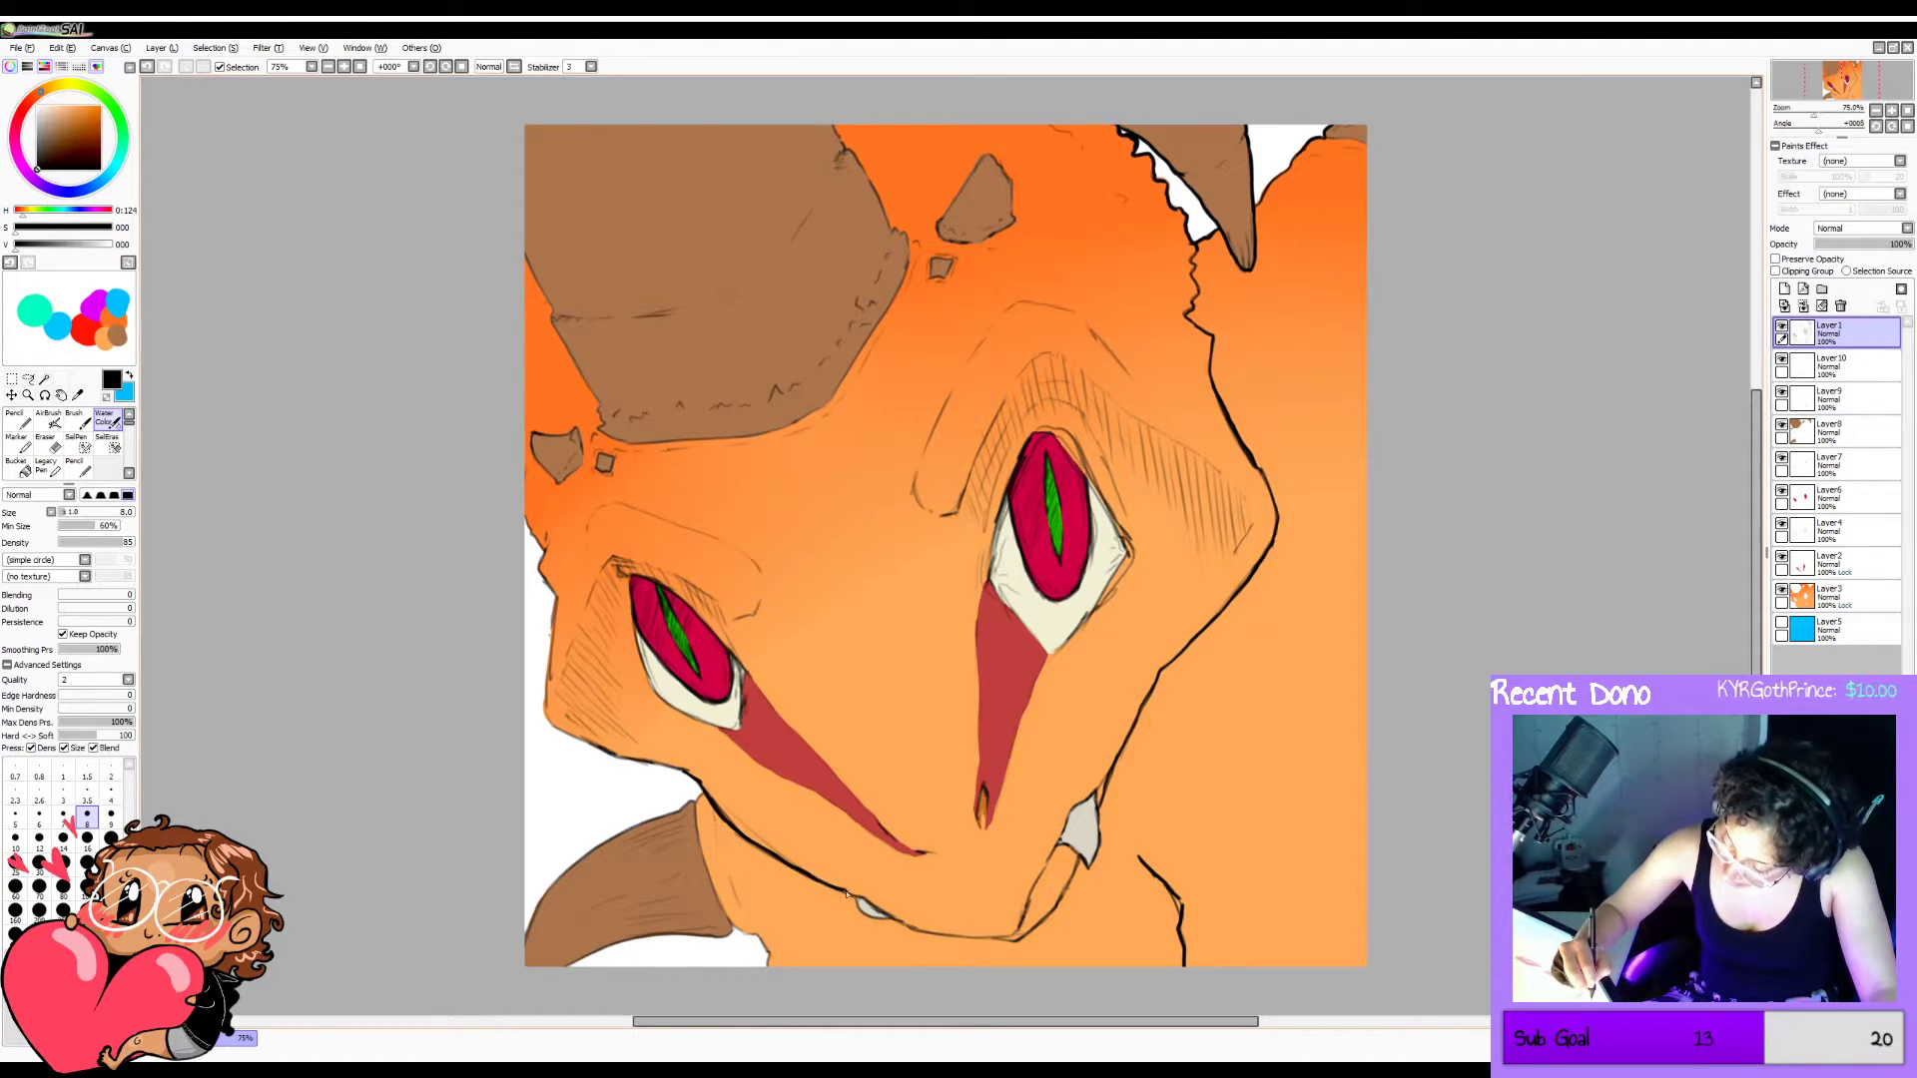
mouse_move(860, 914)
mouse_down()
mouse_move(964, 938)
mouse_move(992, 923)
mouse_move(1014, 945)
mouse_move(1082, 856)
mouse_up()
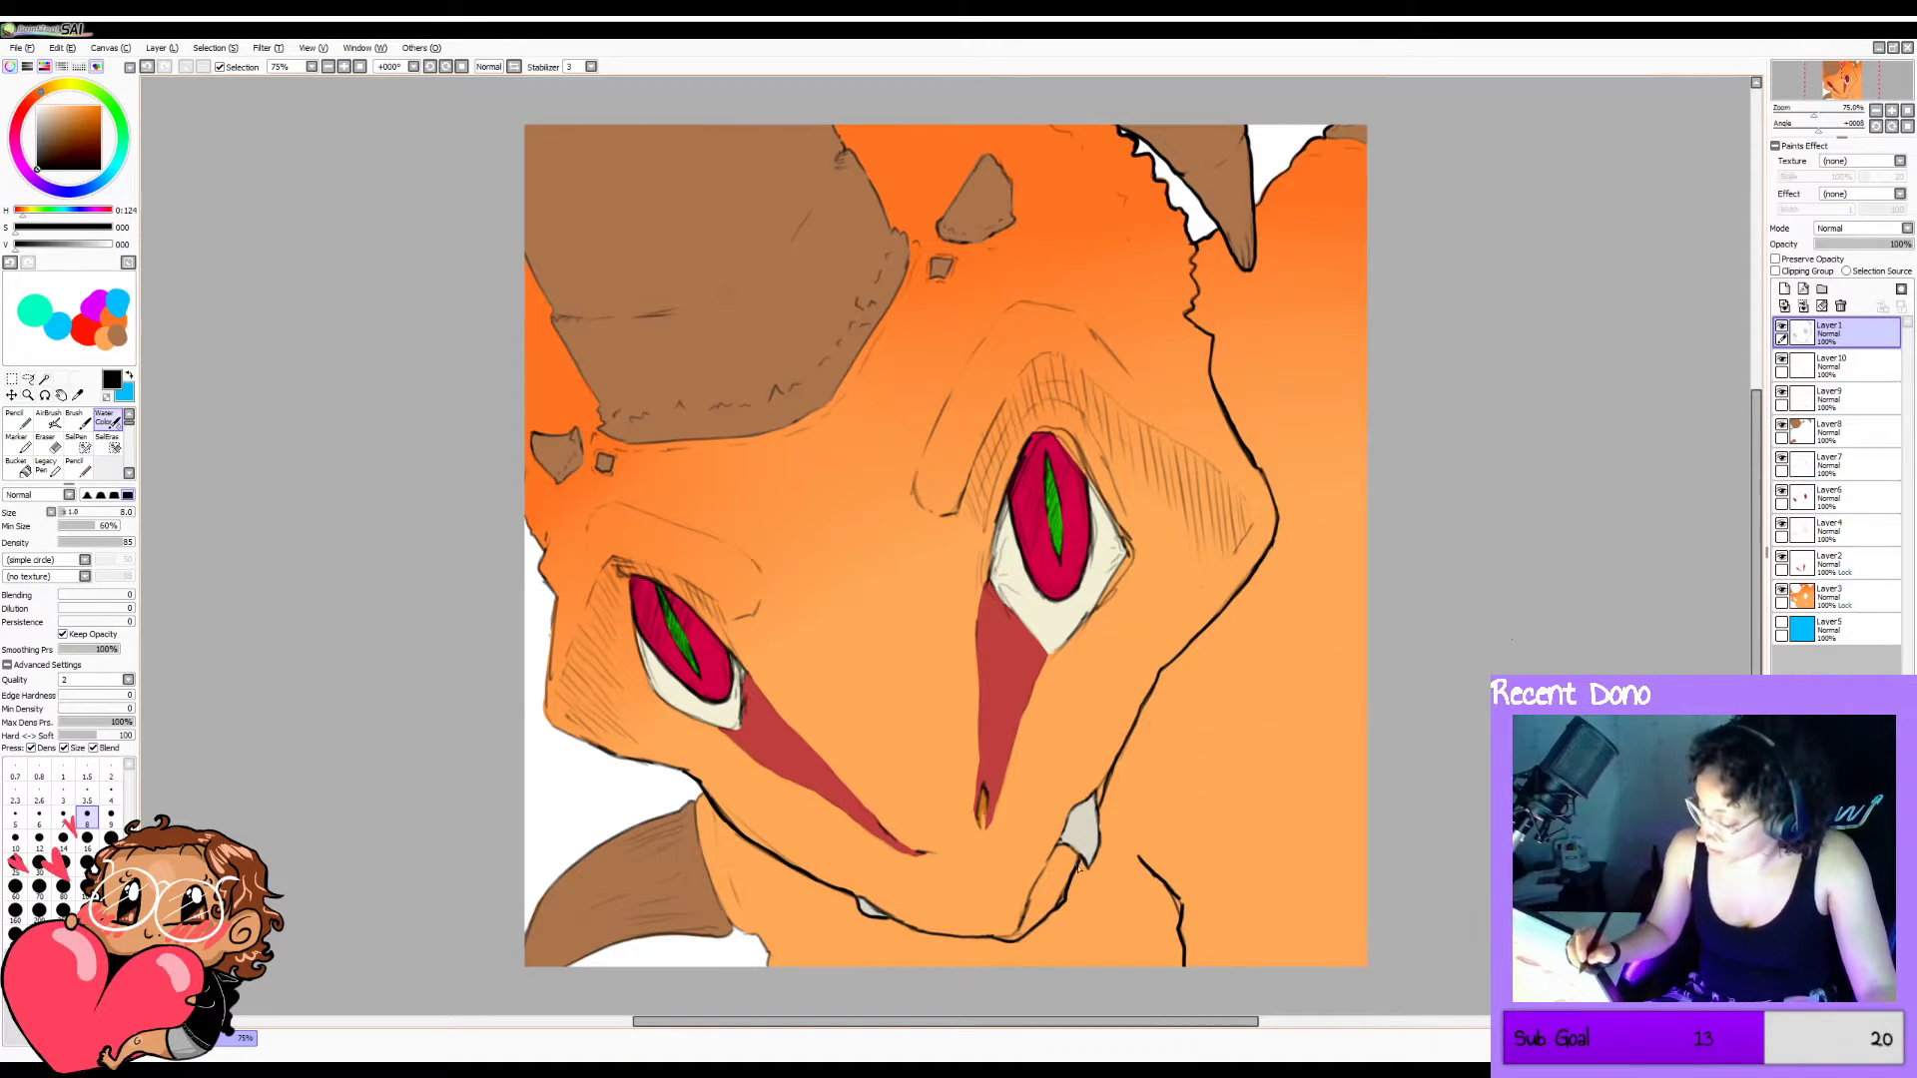
drag(1102, 846, 1108, 801)
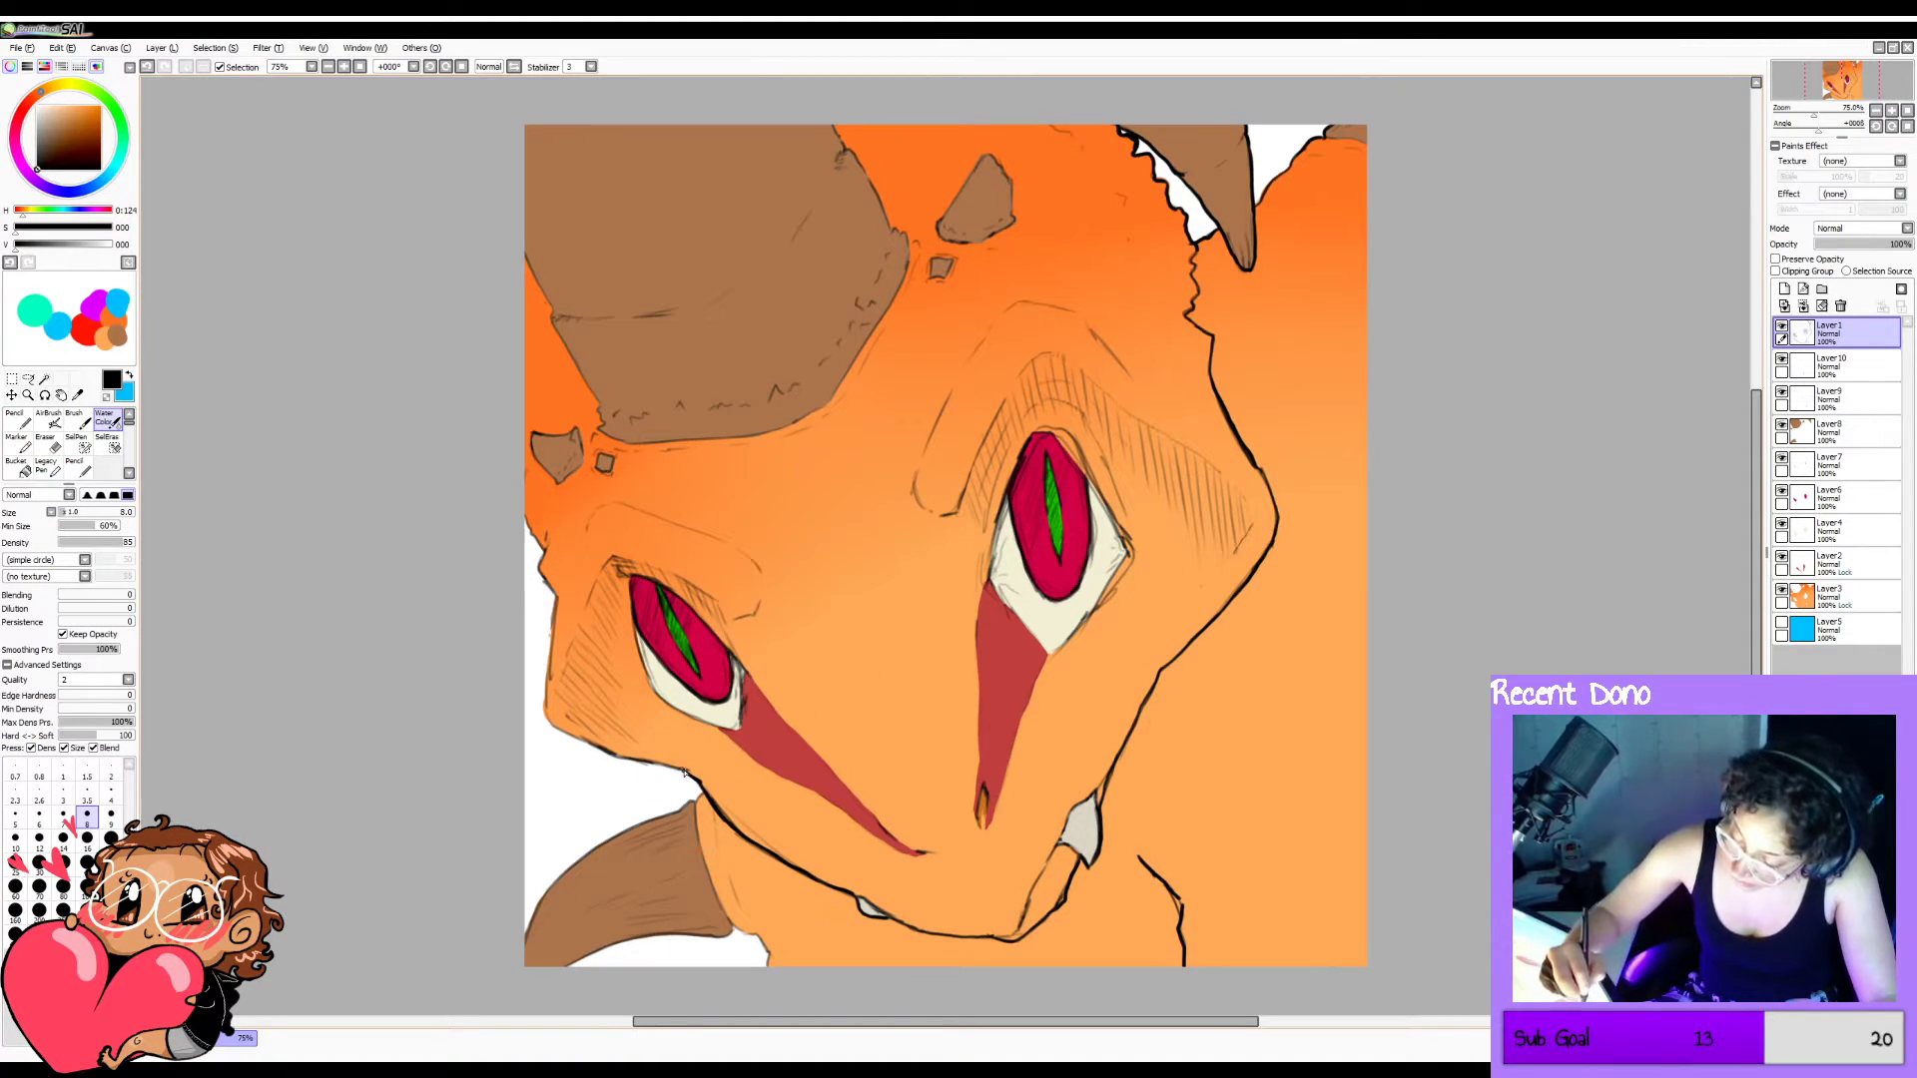
Ink the face edge beside the smaller eye up to the canvas border and outline the lower brown horn in black.
mouse_move(685, 772)
mouse_down()
mouse_move(549, 711)
mouse_move(555, 586)
mouse_move(530, 529)
mouse_up()
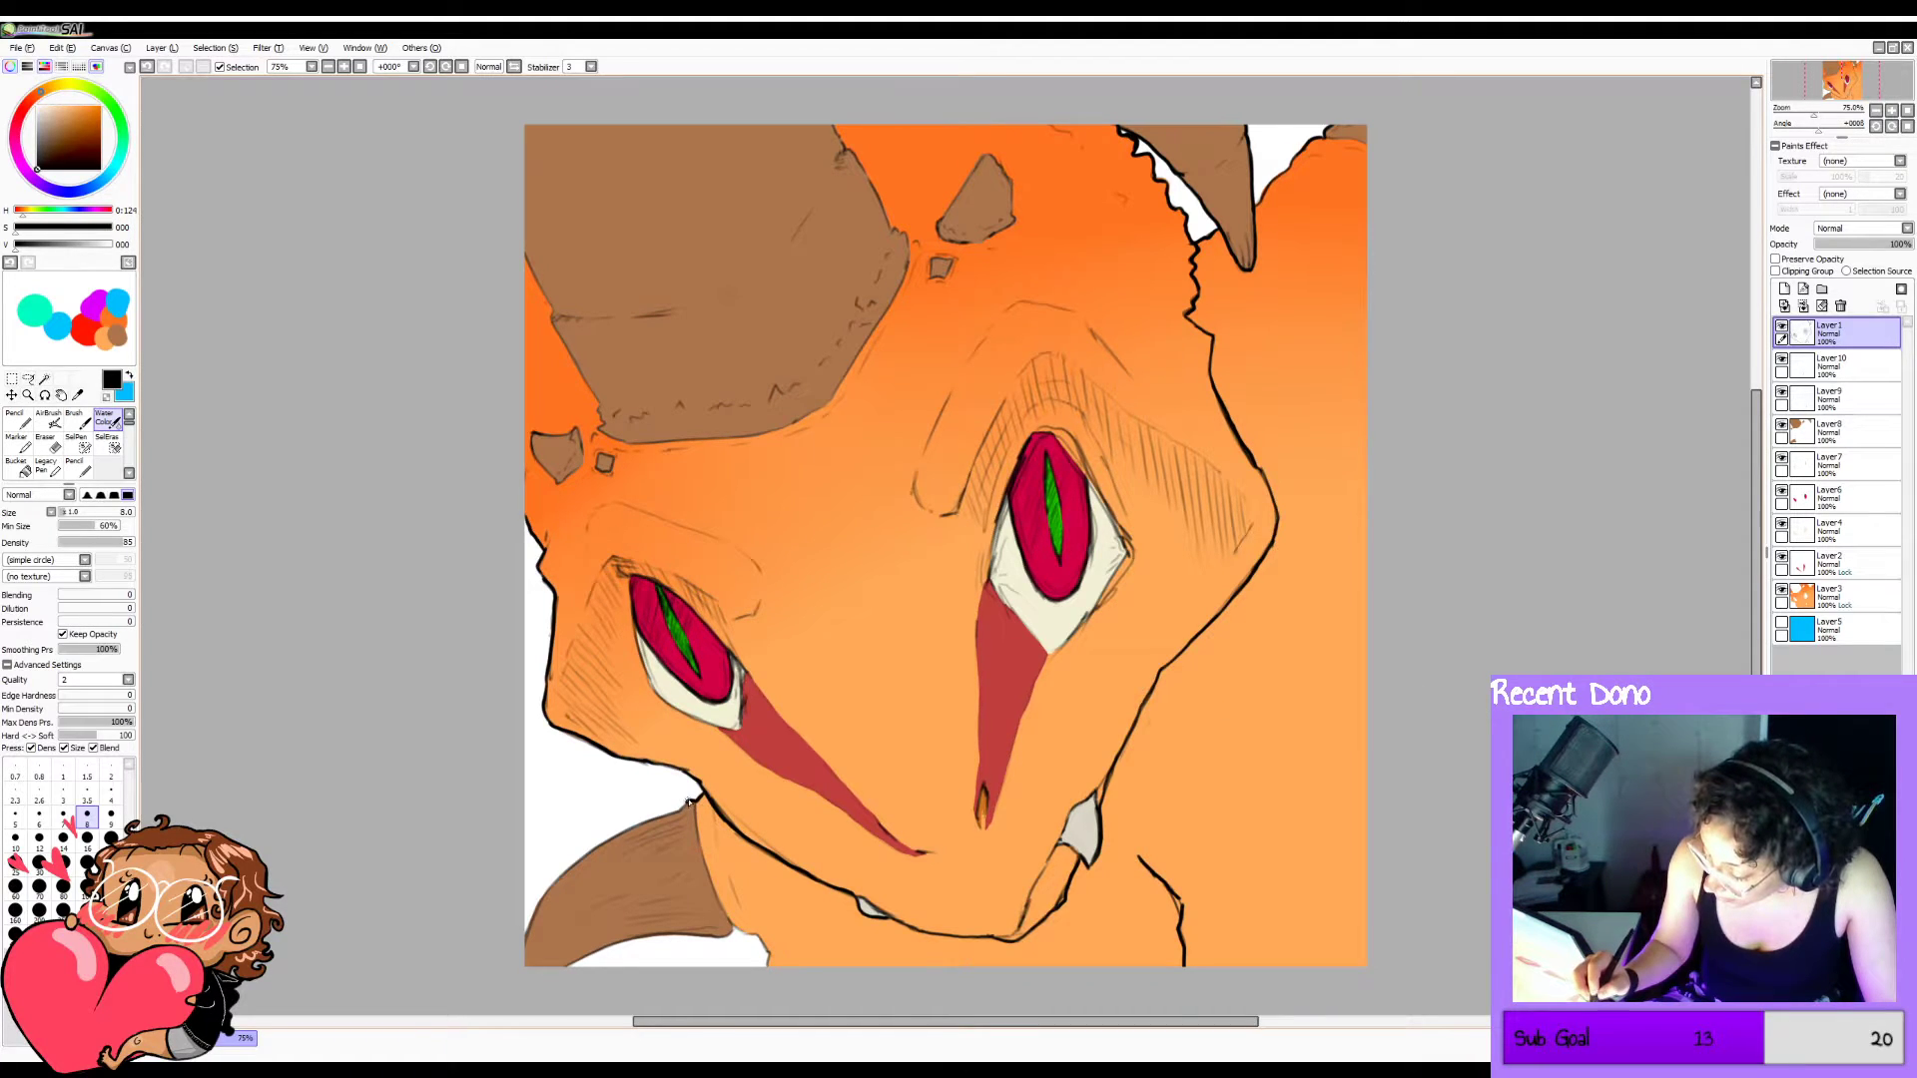
drag(675, 815, 540, 909)
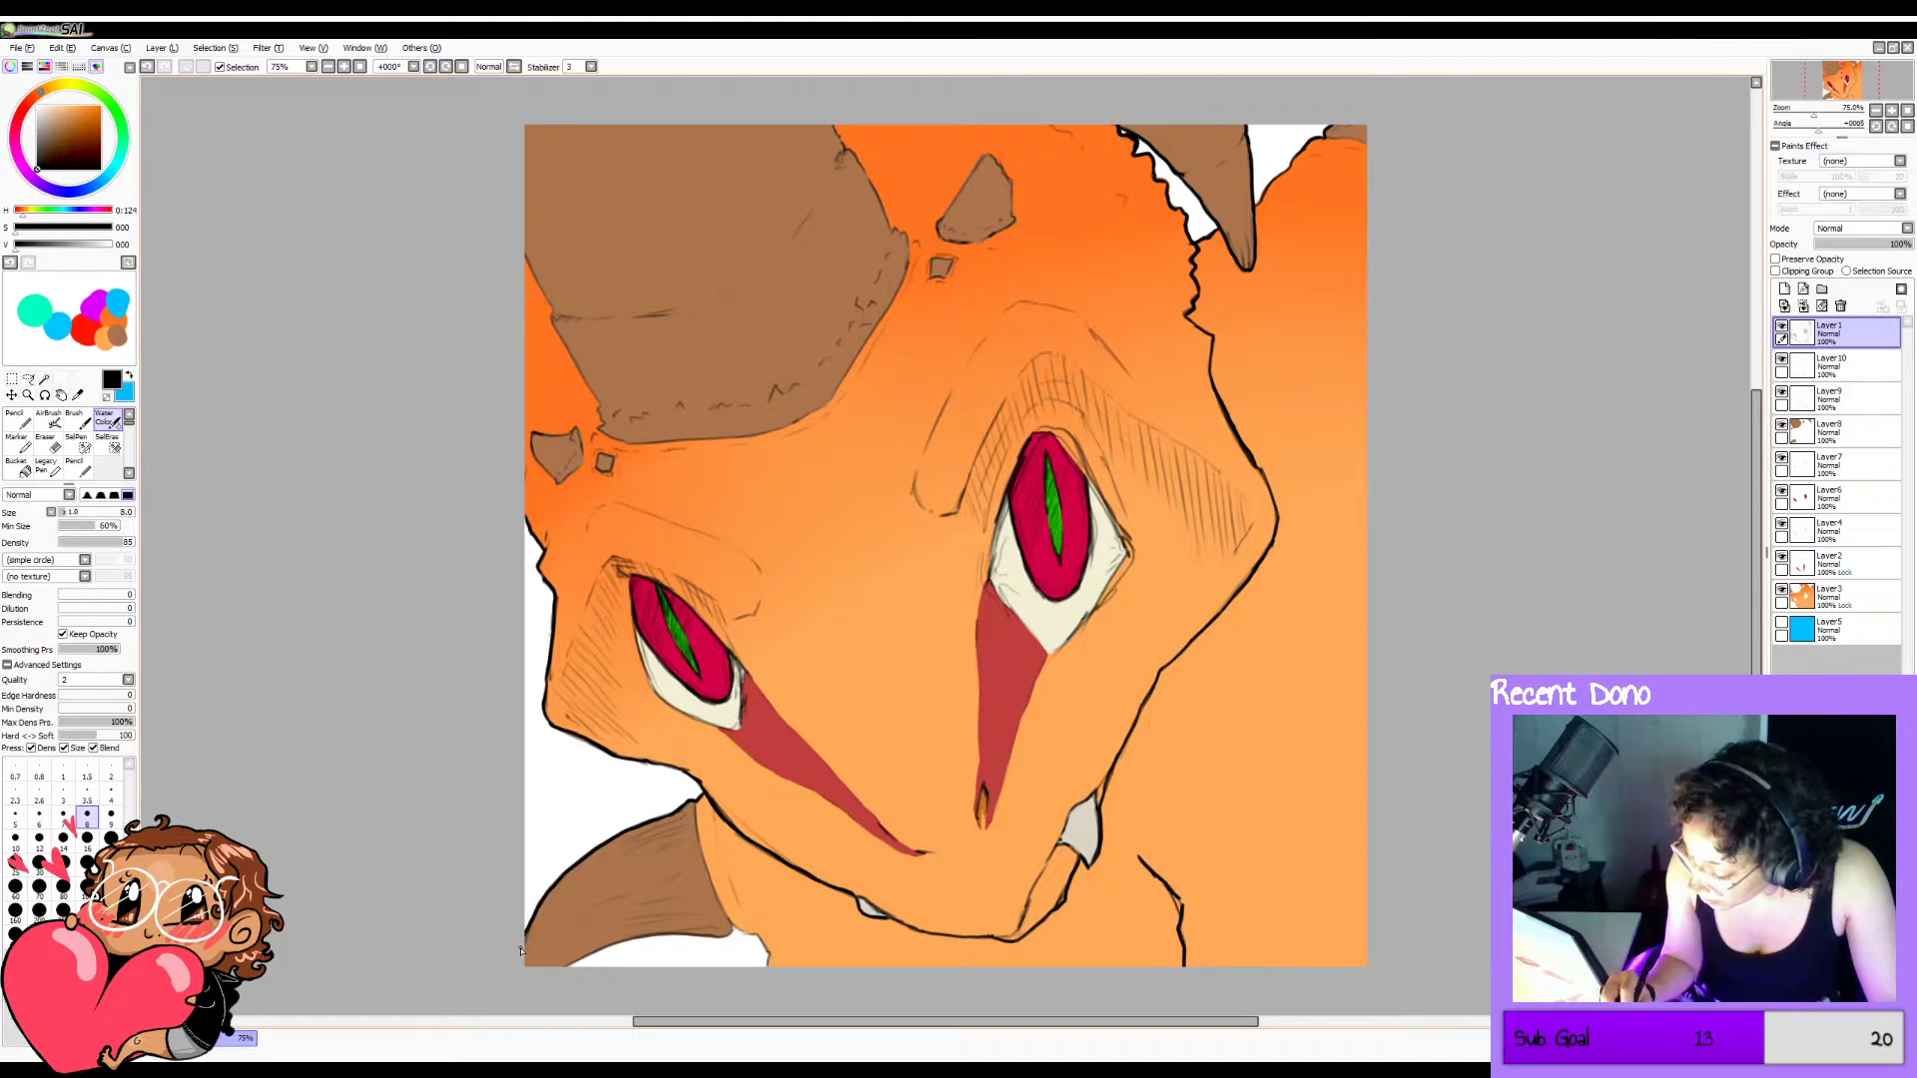
mouse_move(564, 973)
mouse_down()
mouse_move(734, 932)
mouse_move(771, 966)
mouse_up()
key(ctrl+z)
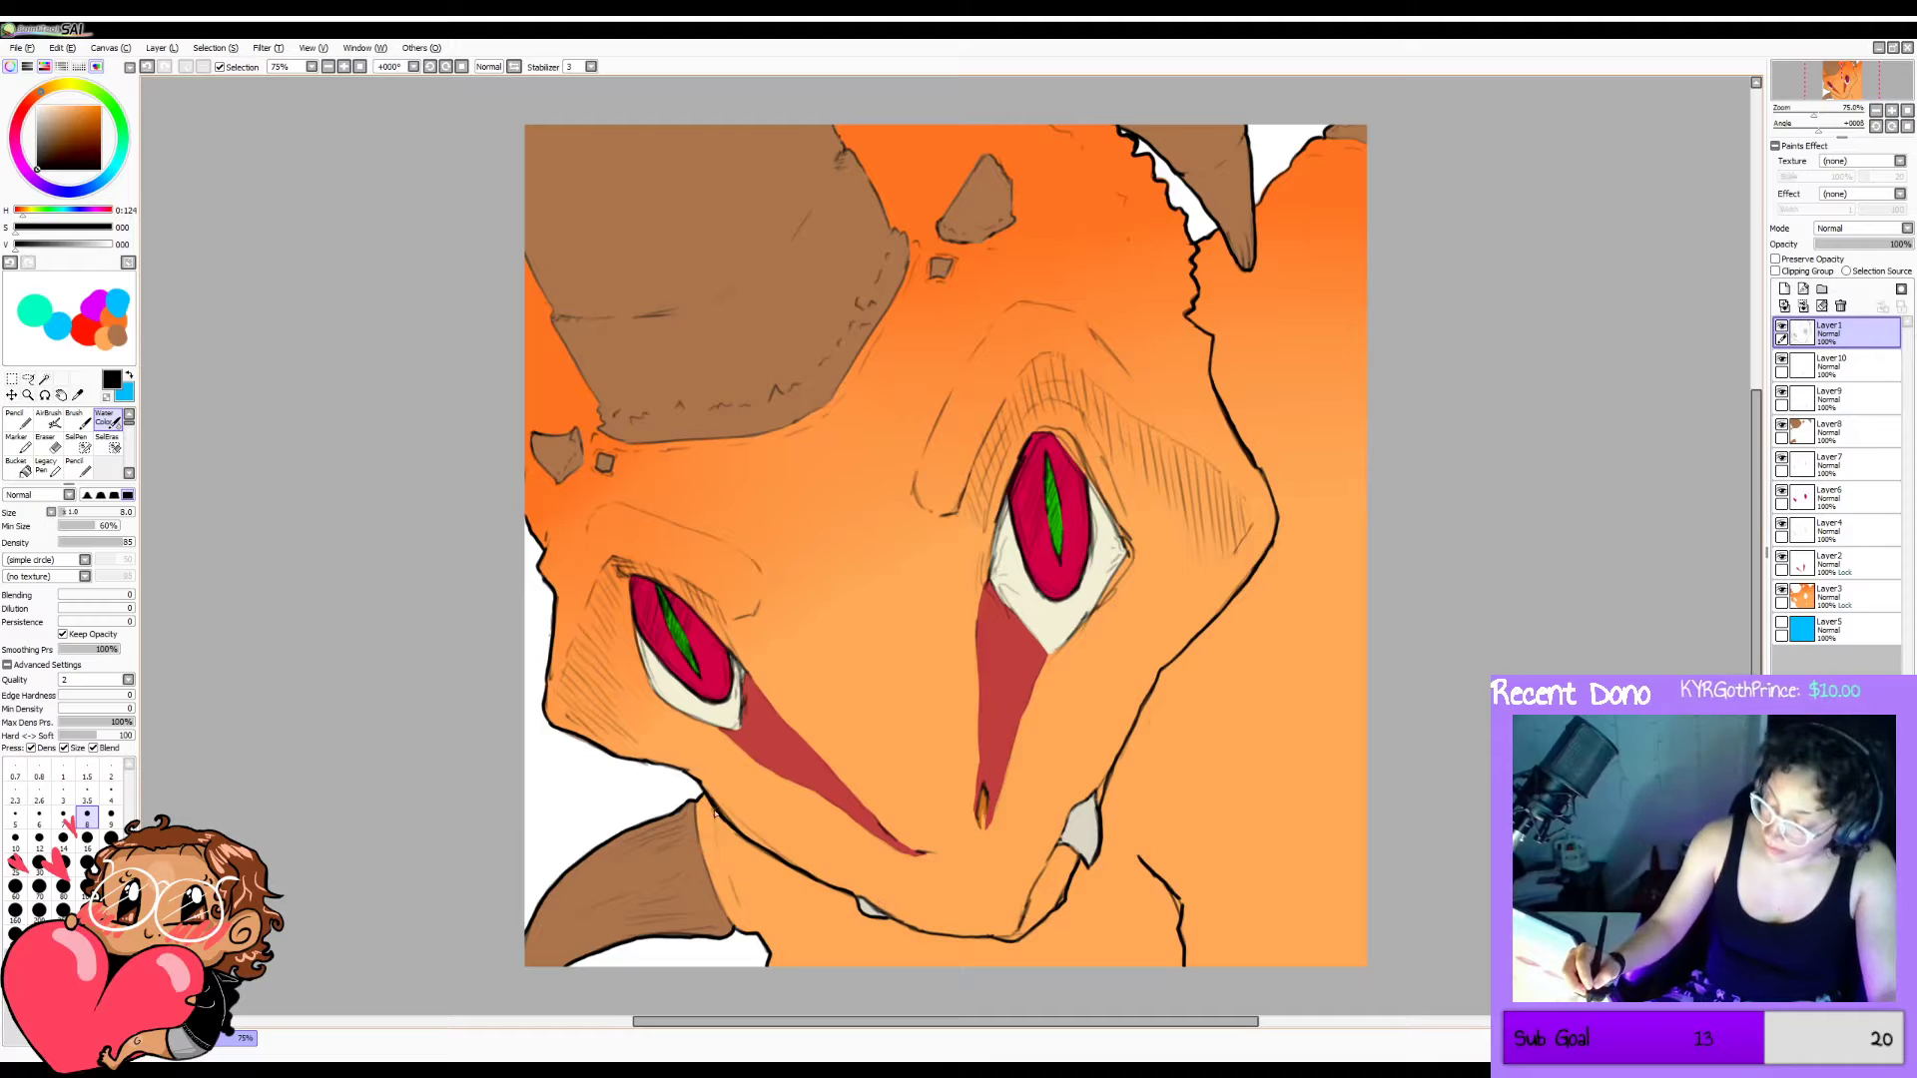
Ink the short neck line behind the jaw at the base of the lower horn in black.
mouse_move(715, 813)
mouse_down()
mouse_move(715, 866)
mouse_move(749, 922)
mouse_up()
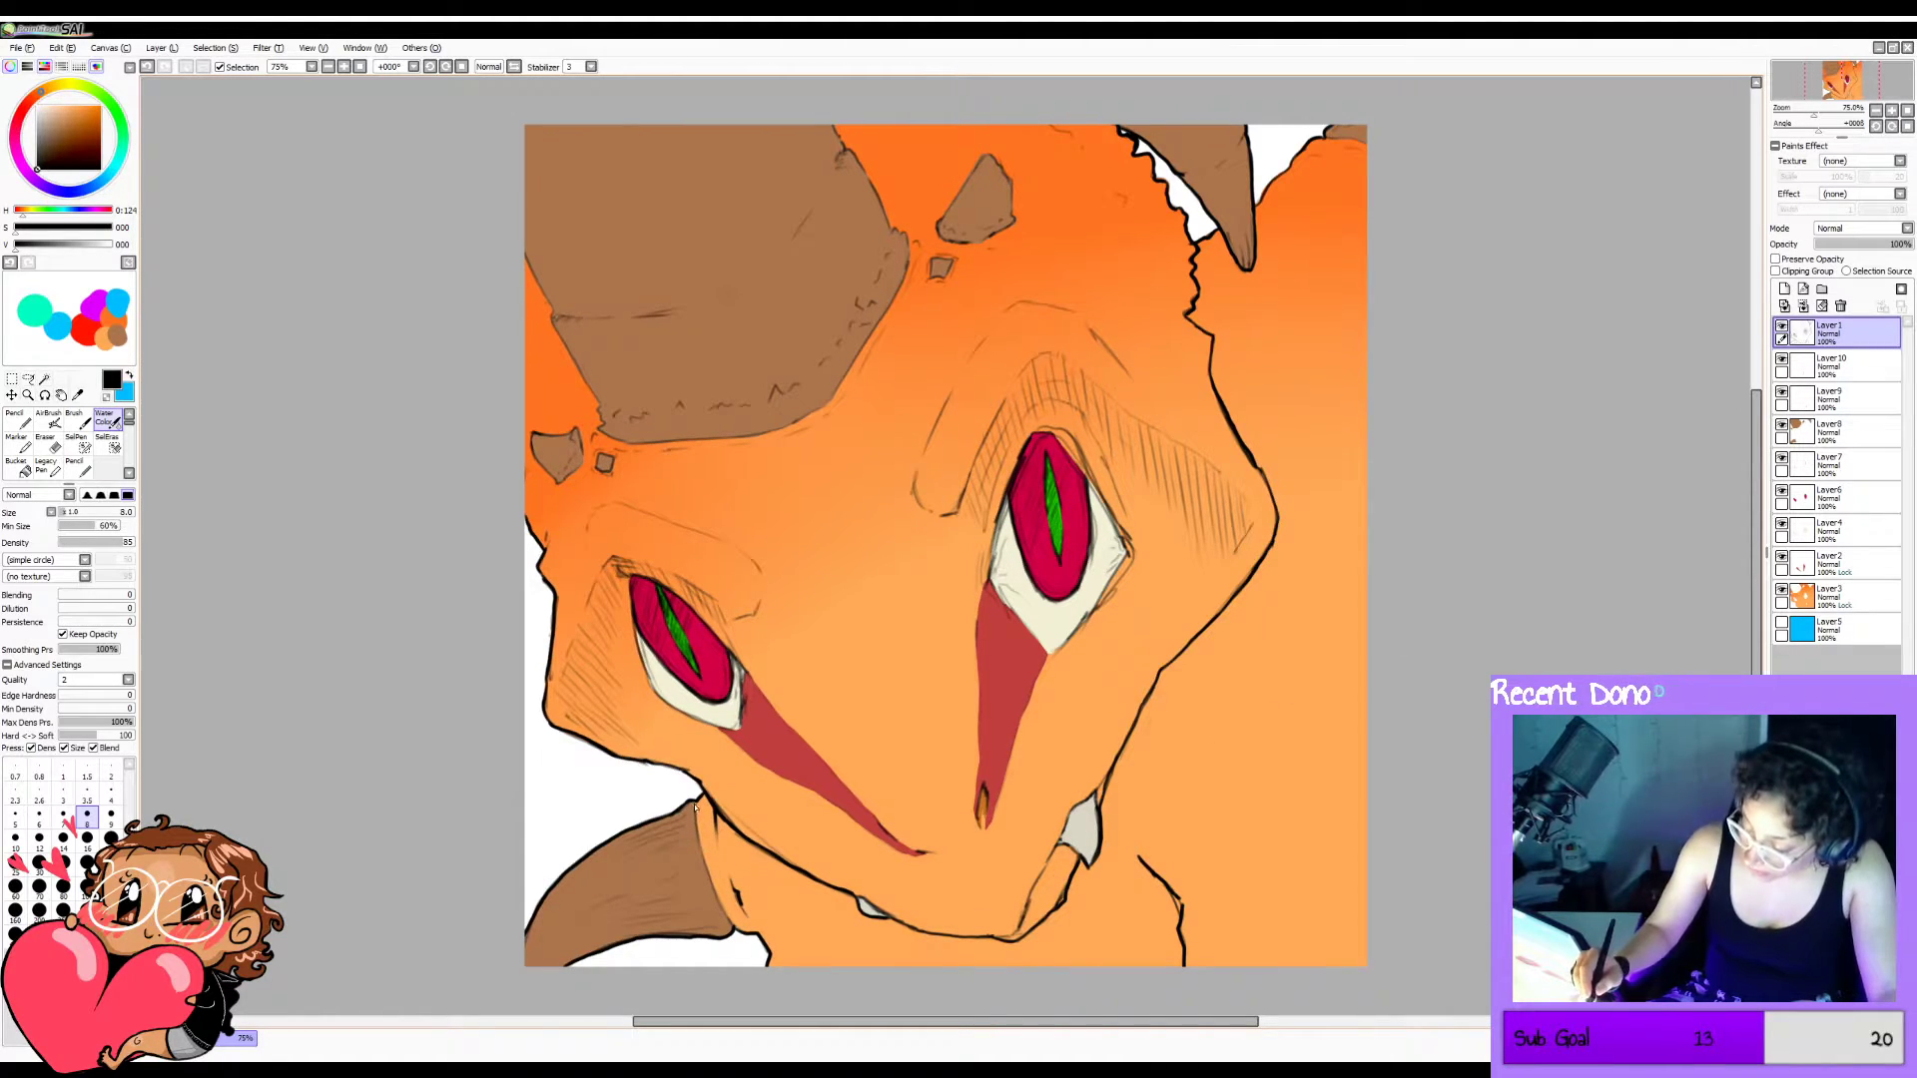
mouse_move(698, 803)
mouse_down()
mouse_move(698, 874)
mouse_move(699, 804)
mouse_move(737, 940)
mouse_move(705, 866)
mouse_up()
key(ctrl+z)
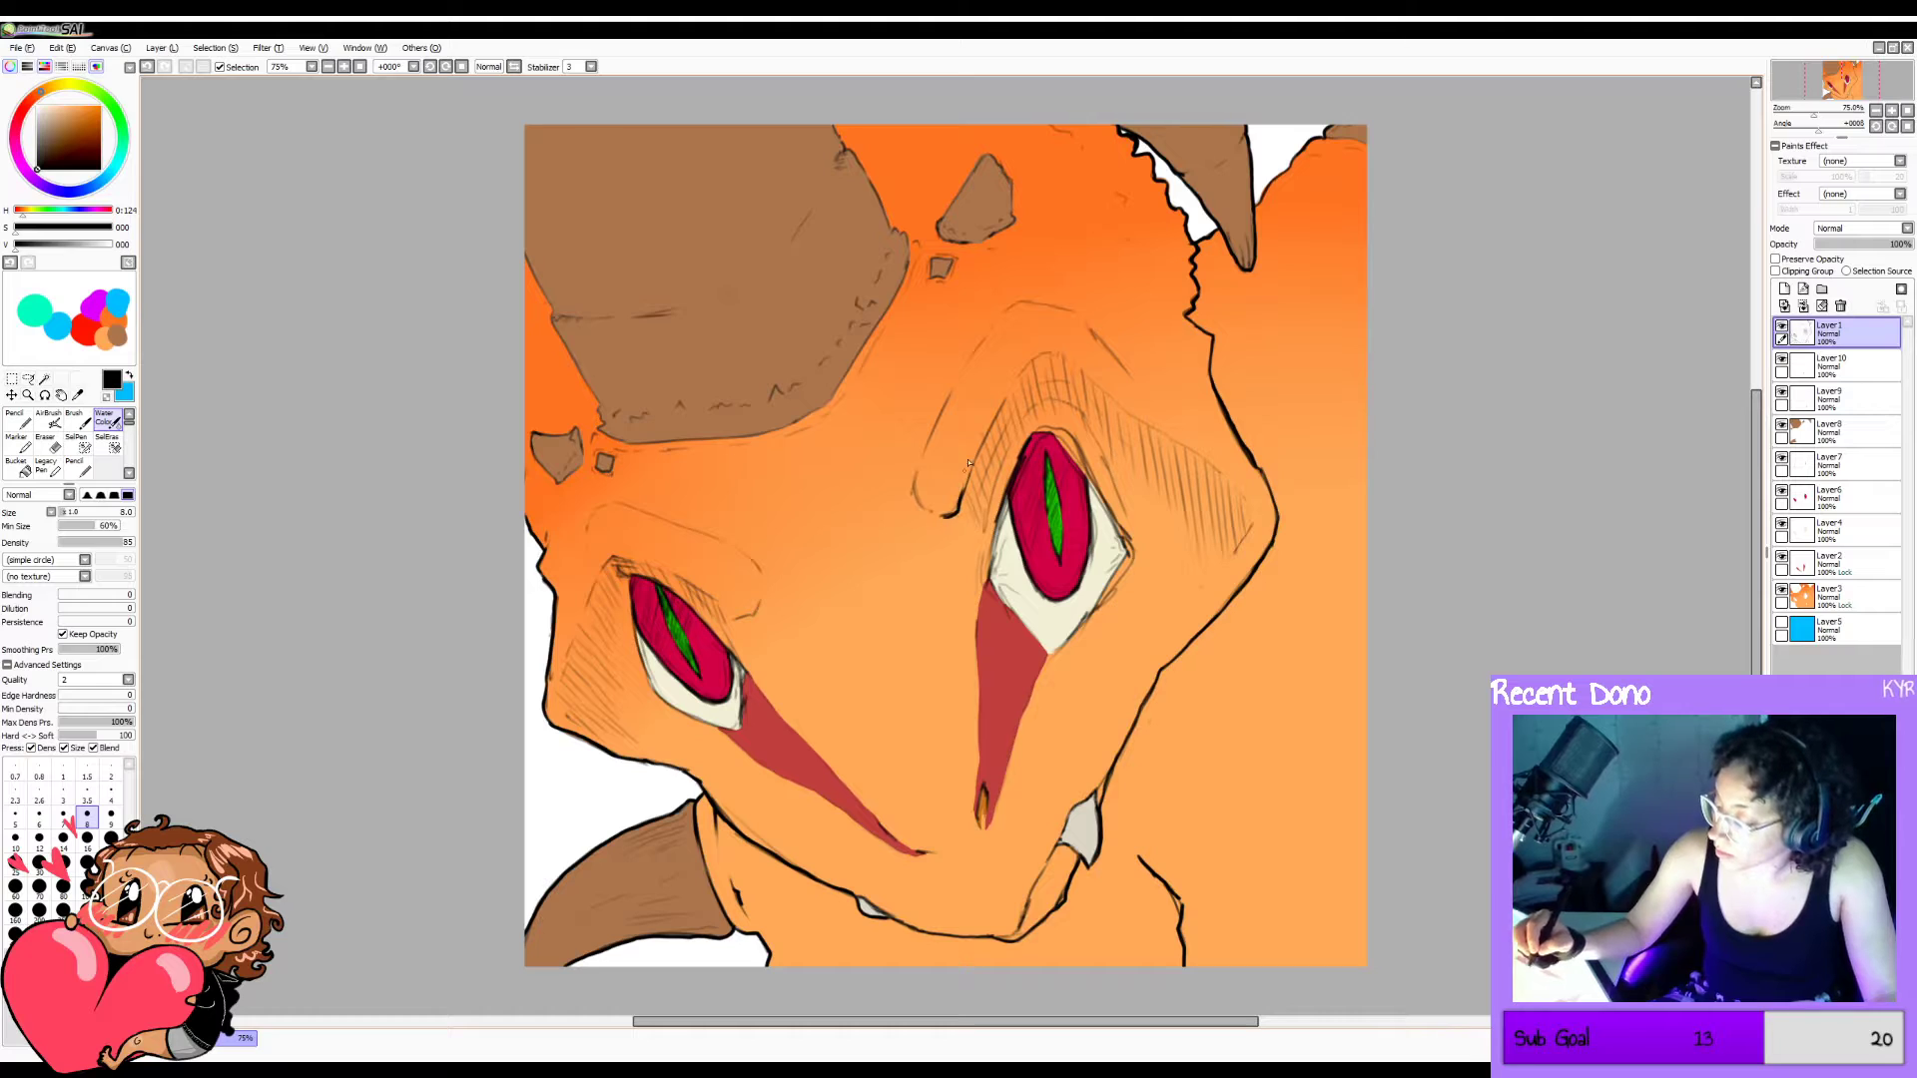
Ink the angular brow ridge over the larger eye in black, ending in a hook at the cheek corner.
mouse_move(966, 493)
mouse_down()
mouse_move(1036, 357)
mouse_move(1100, 390)
mouse_up()
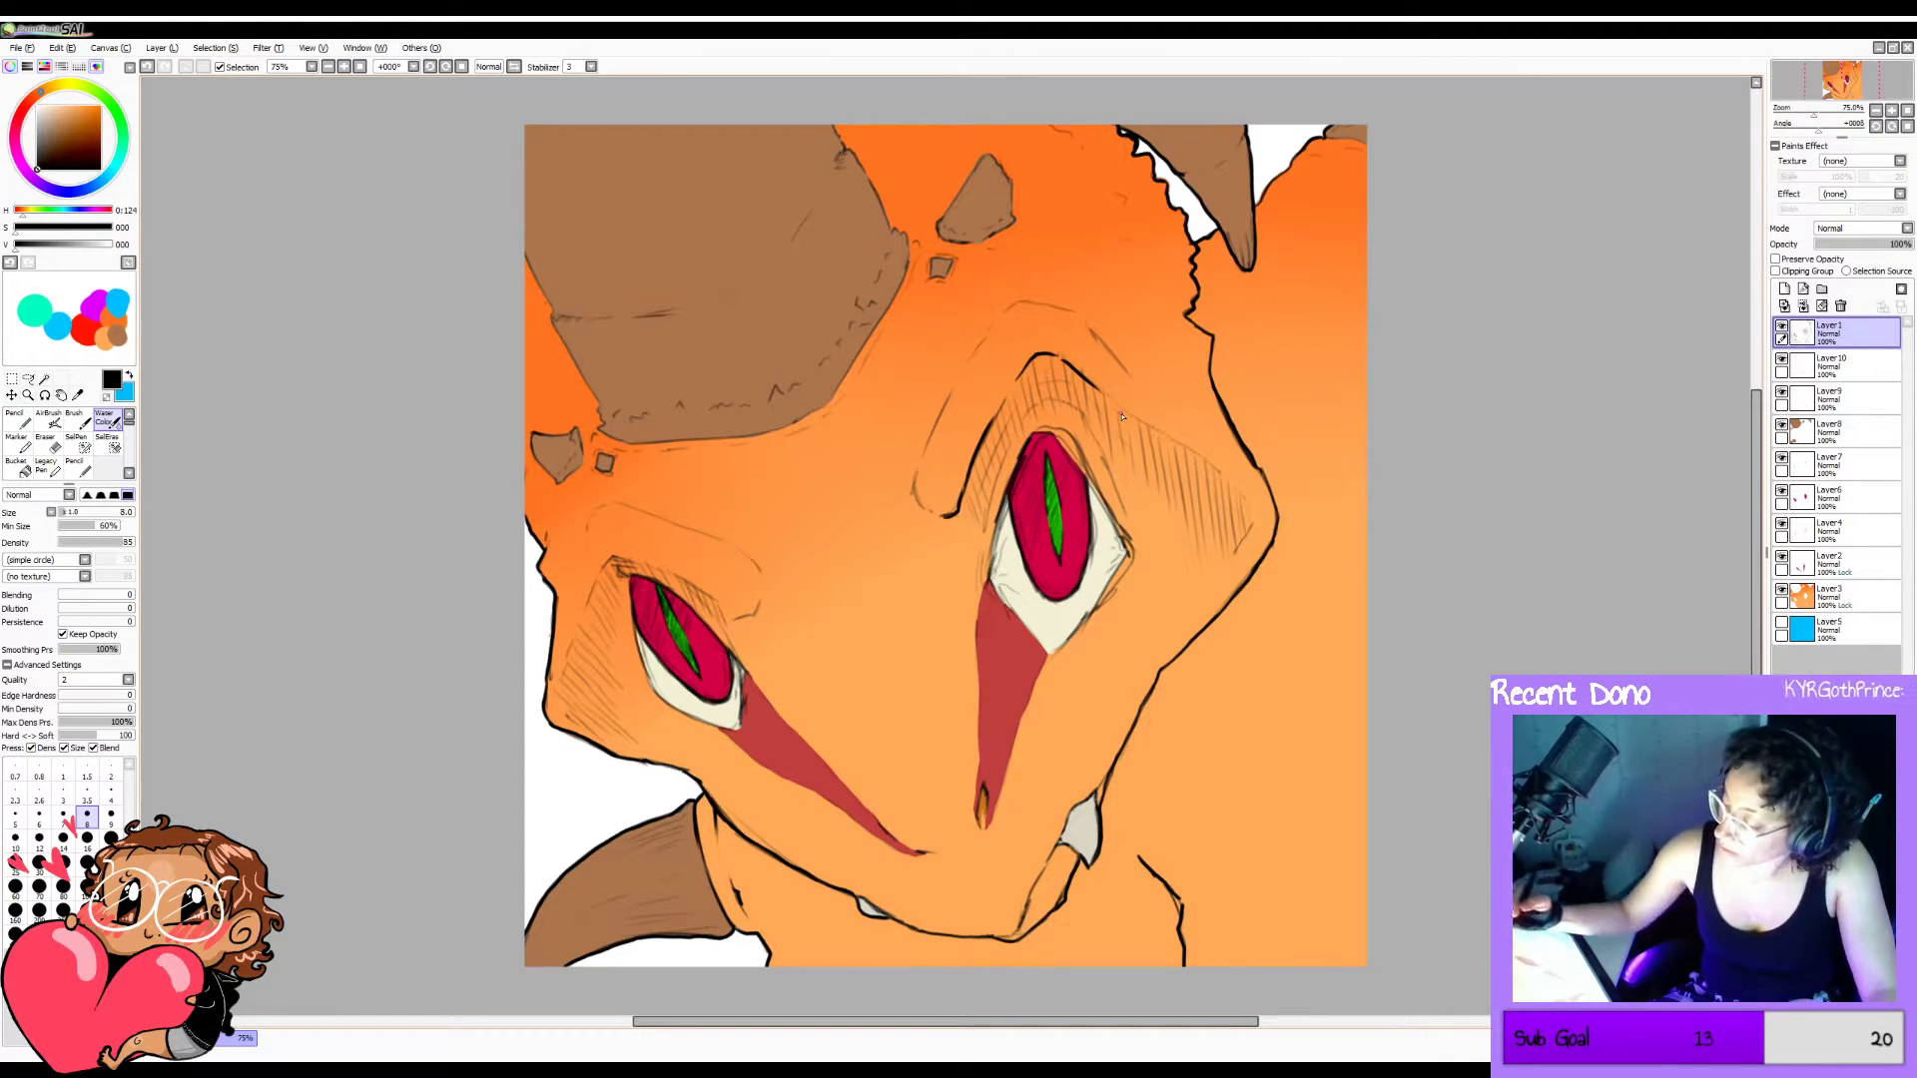
key(ctrl+z)
mouse_move(1204, 460)
mouse_down()
mouse_move(1114, 404)
mouse_move(1227, 475)
mouse_up()
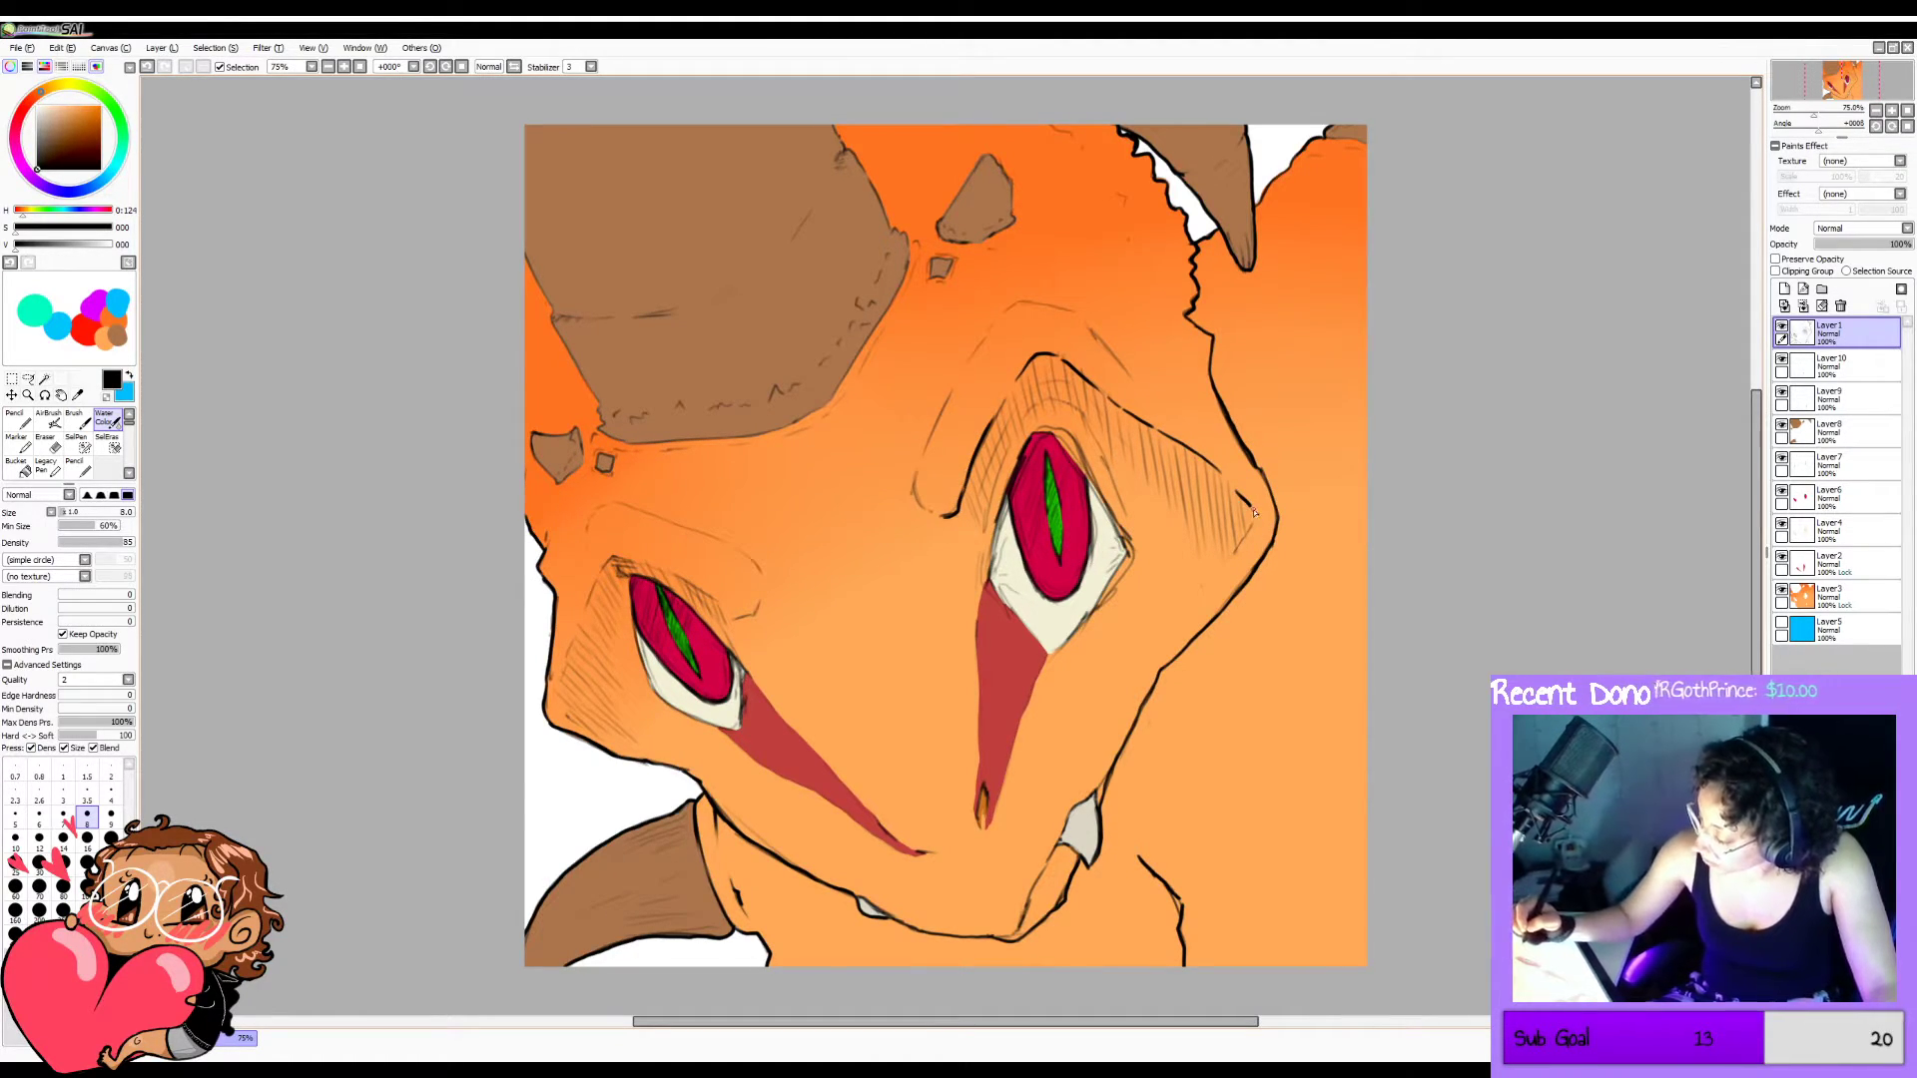
drag(1254, 527, 1226, 557)
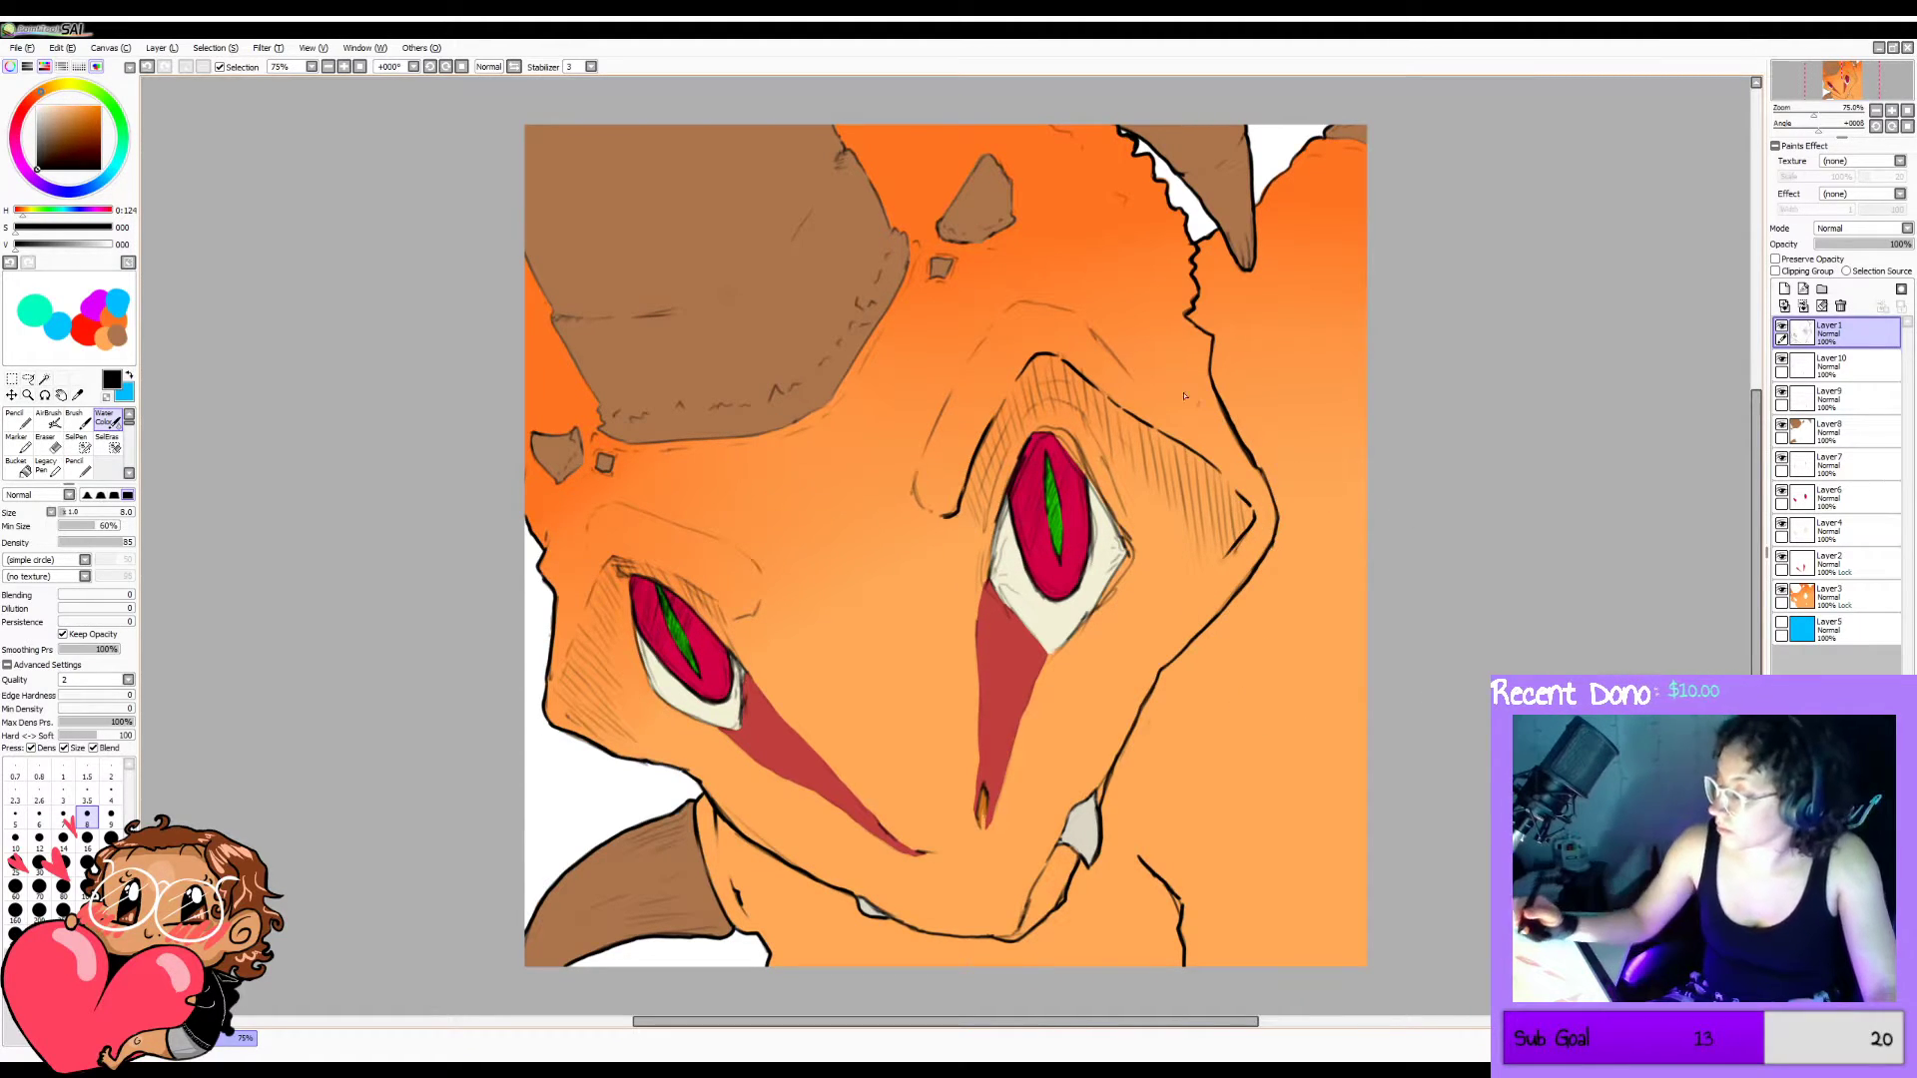
Ink the crease above the larger eye's brow ridge and close the ridge's inner end with a curved hook.
key(ctrl+z)
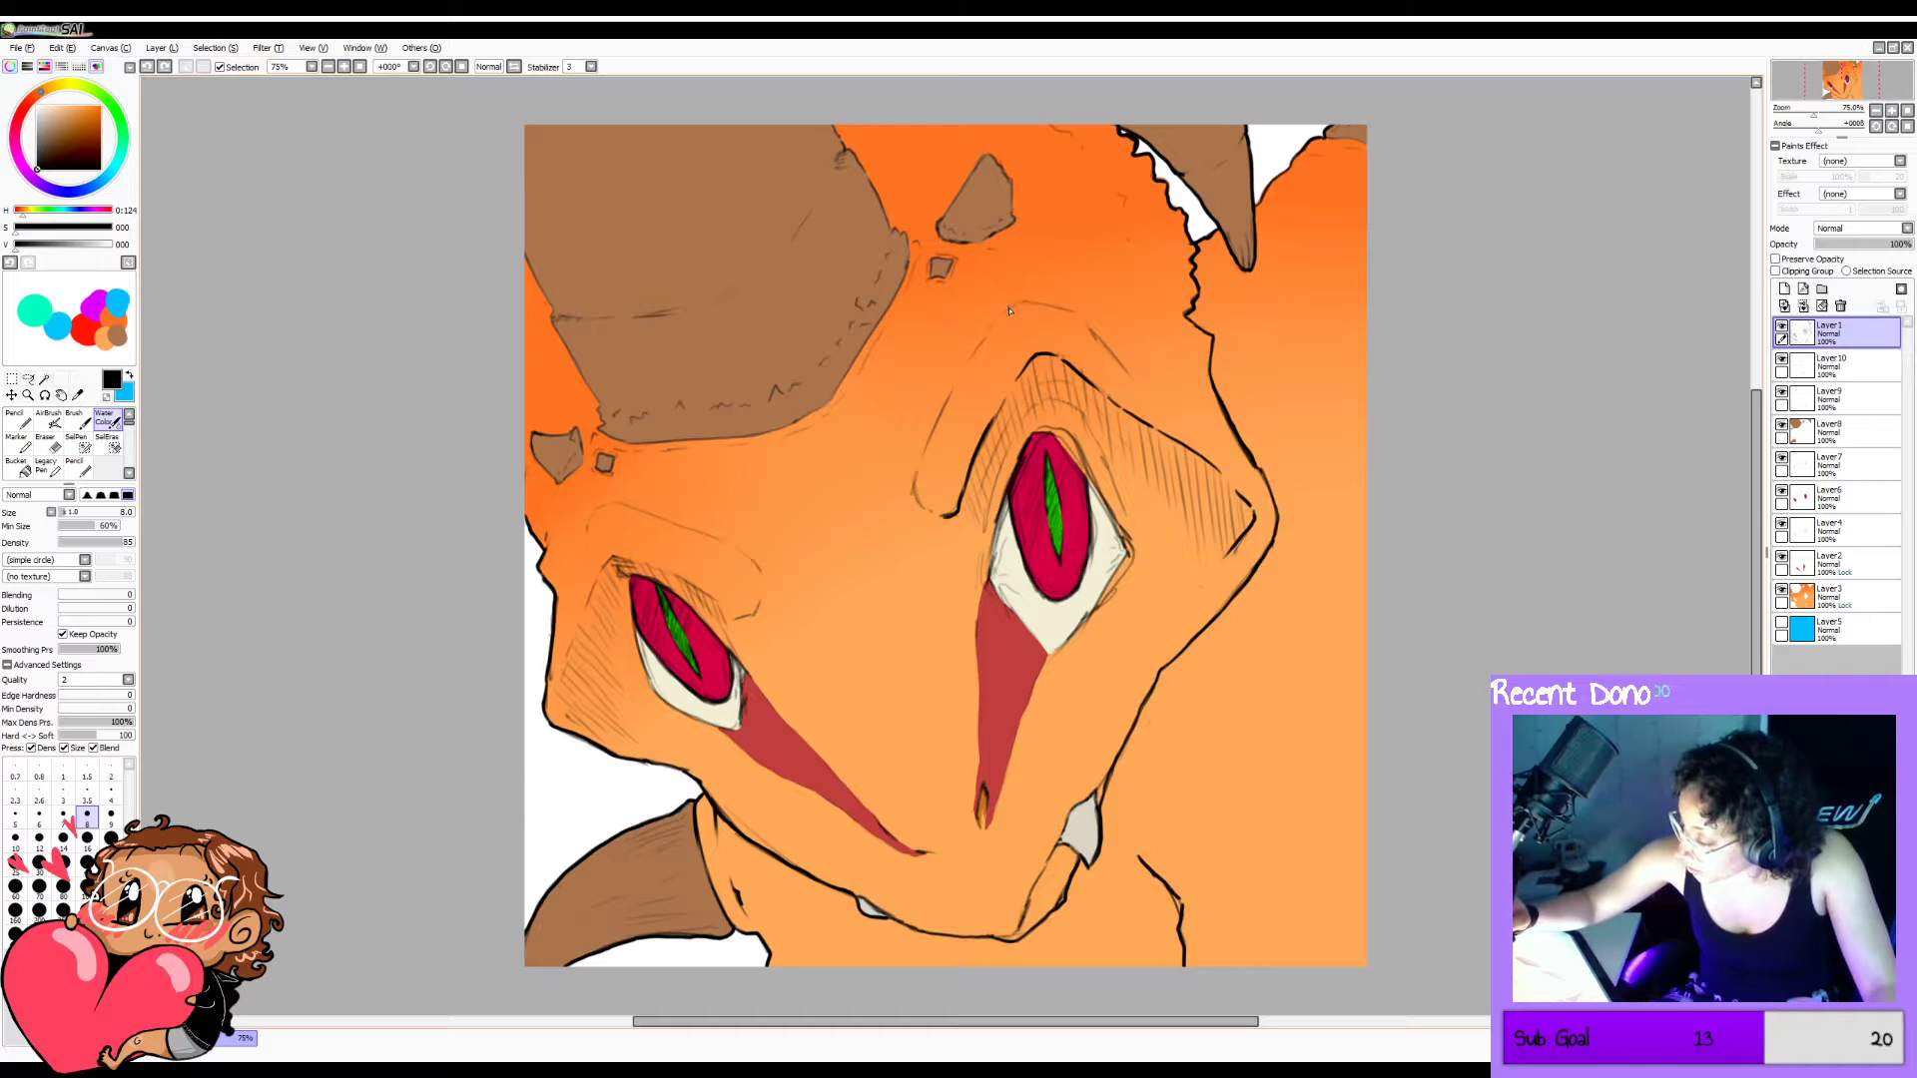
key(ctrl+y)
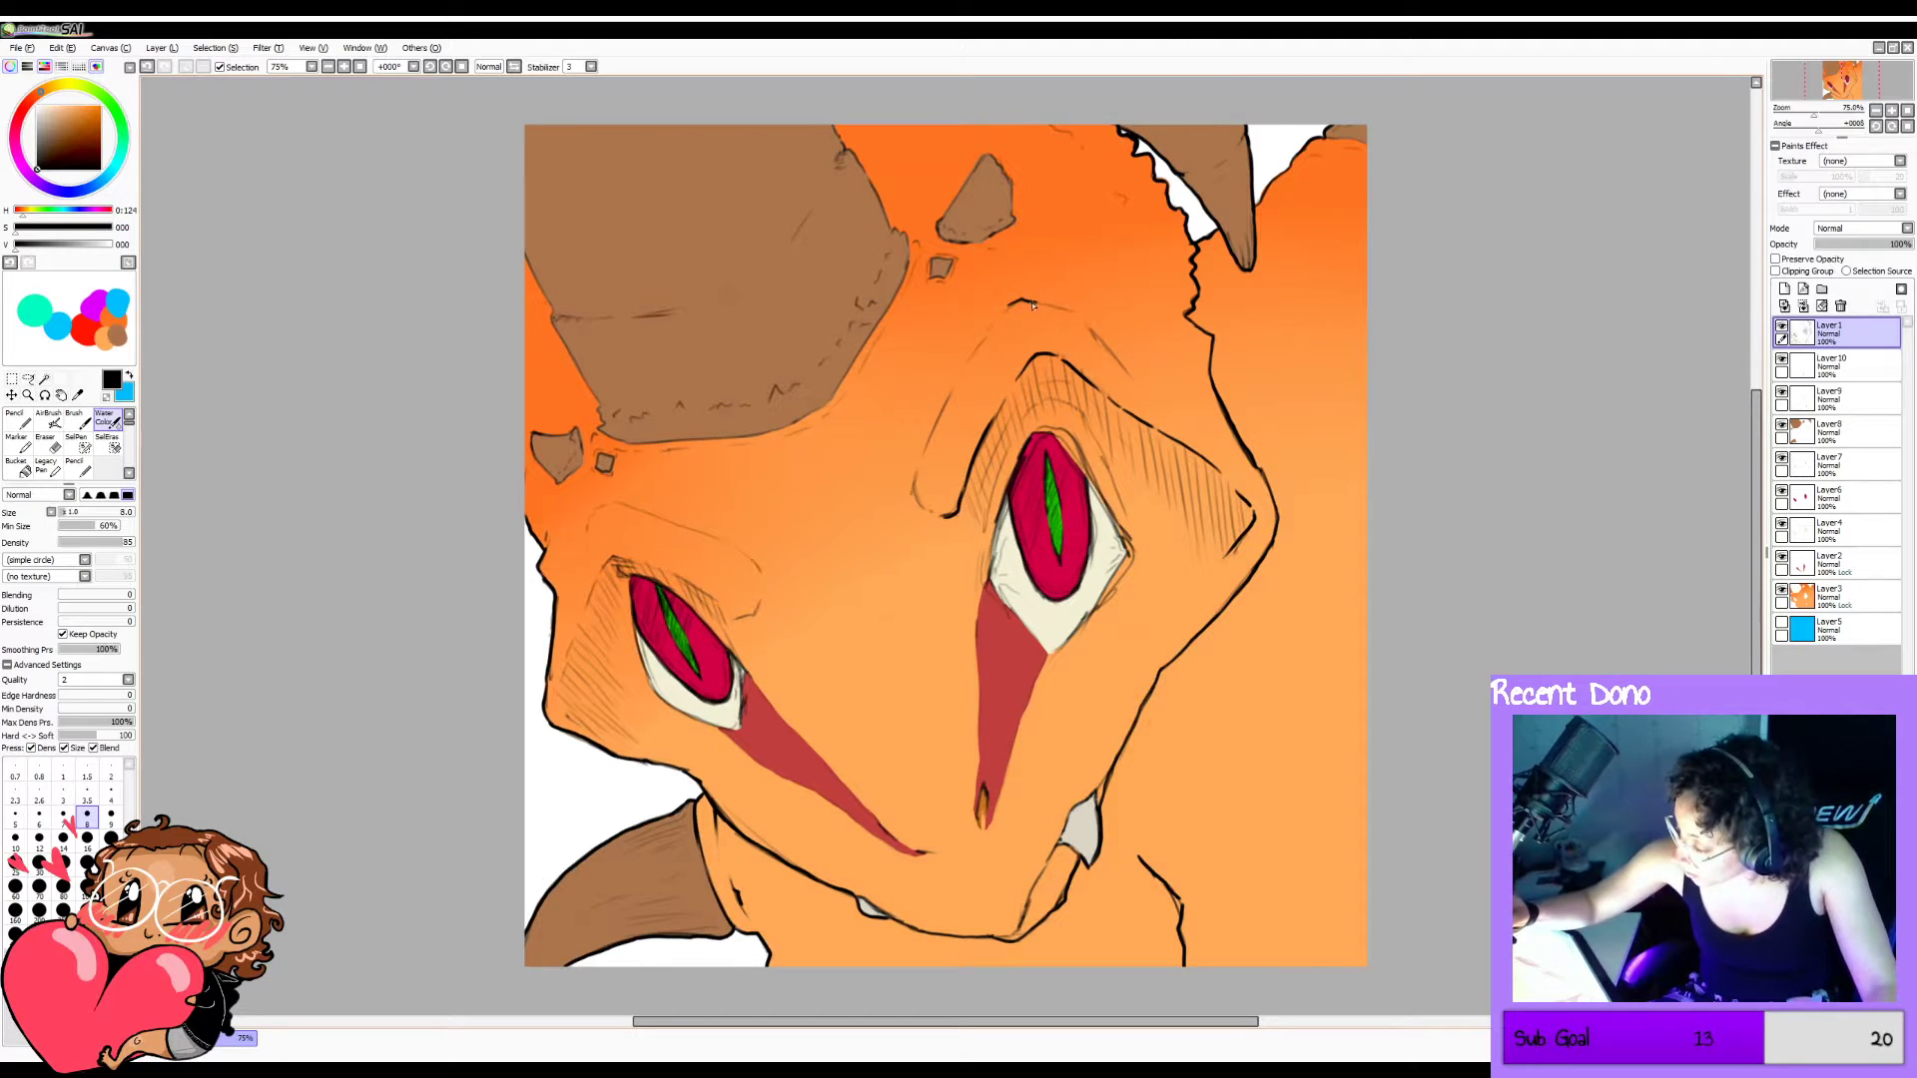
mouse_move(1032, 305)
mouse_down()
mouse_move(1071, 311)
mouse_move(1129, 369)
mouse_up()
drag(928, 448, 983, 343)
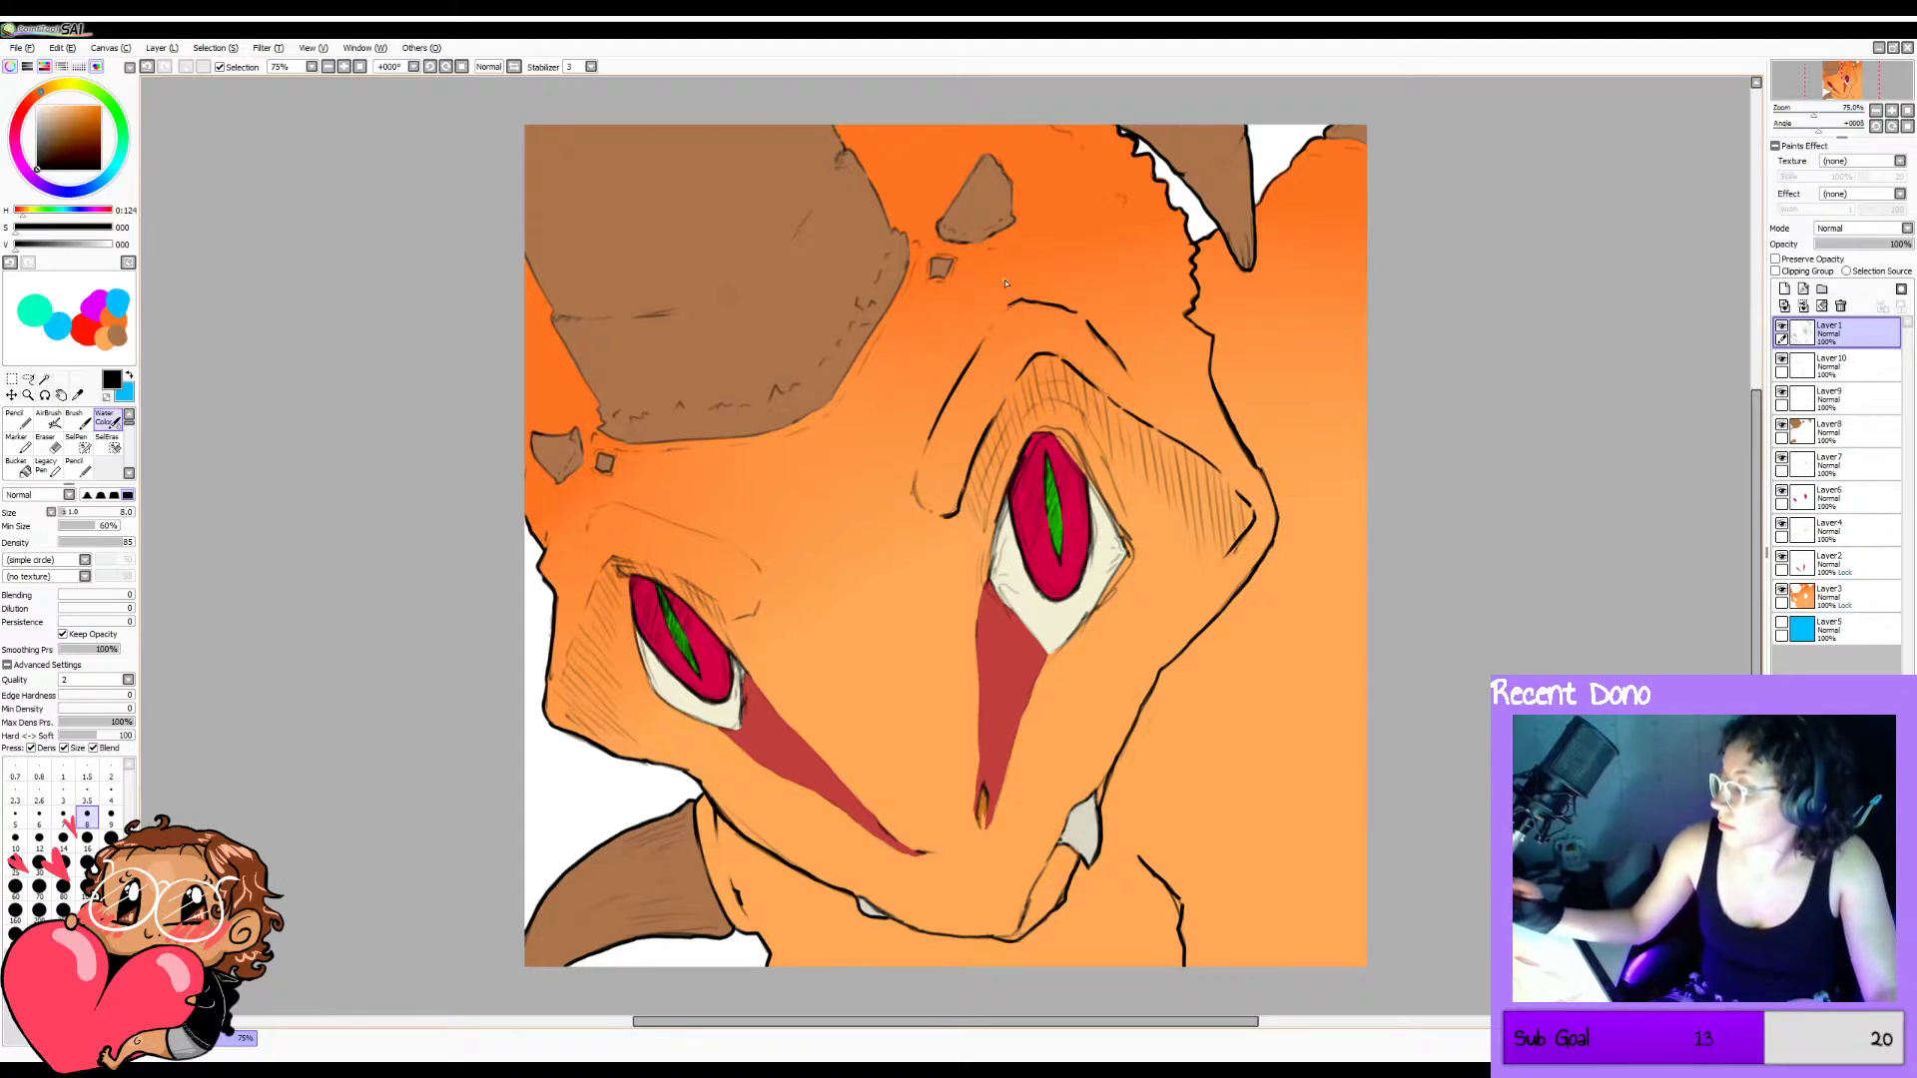
key(ctrl+z)
drag(915, 469, 934, 516)
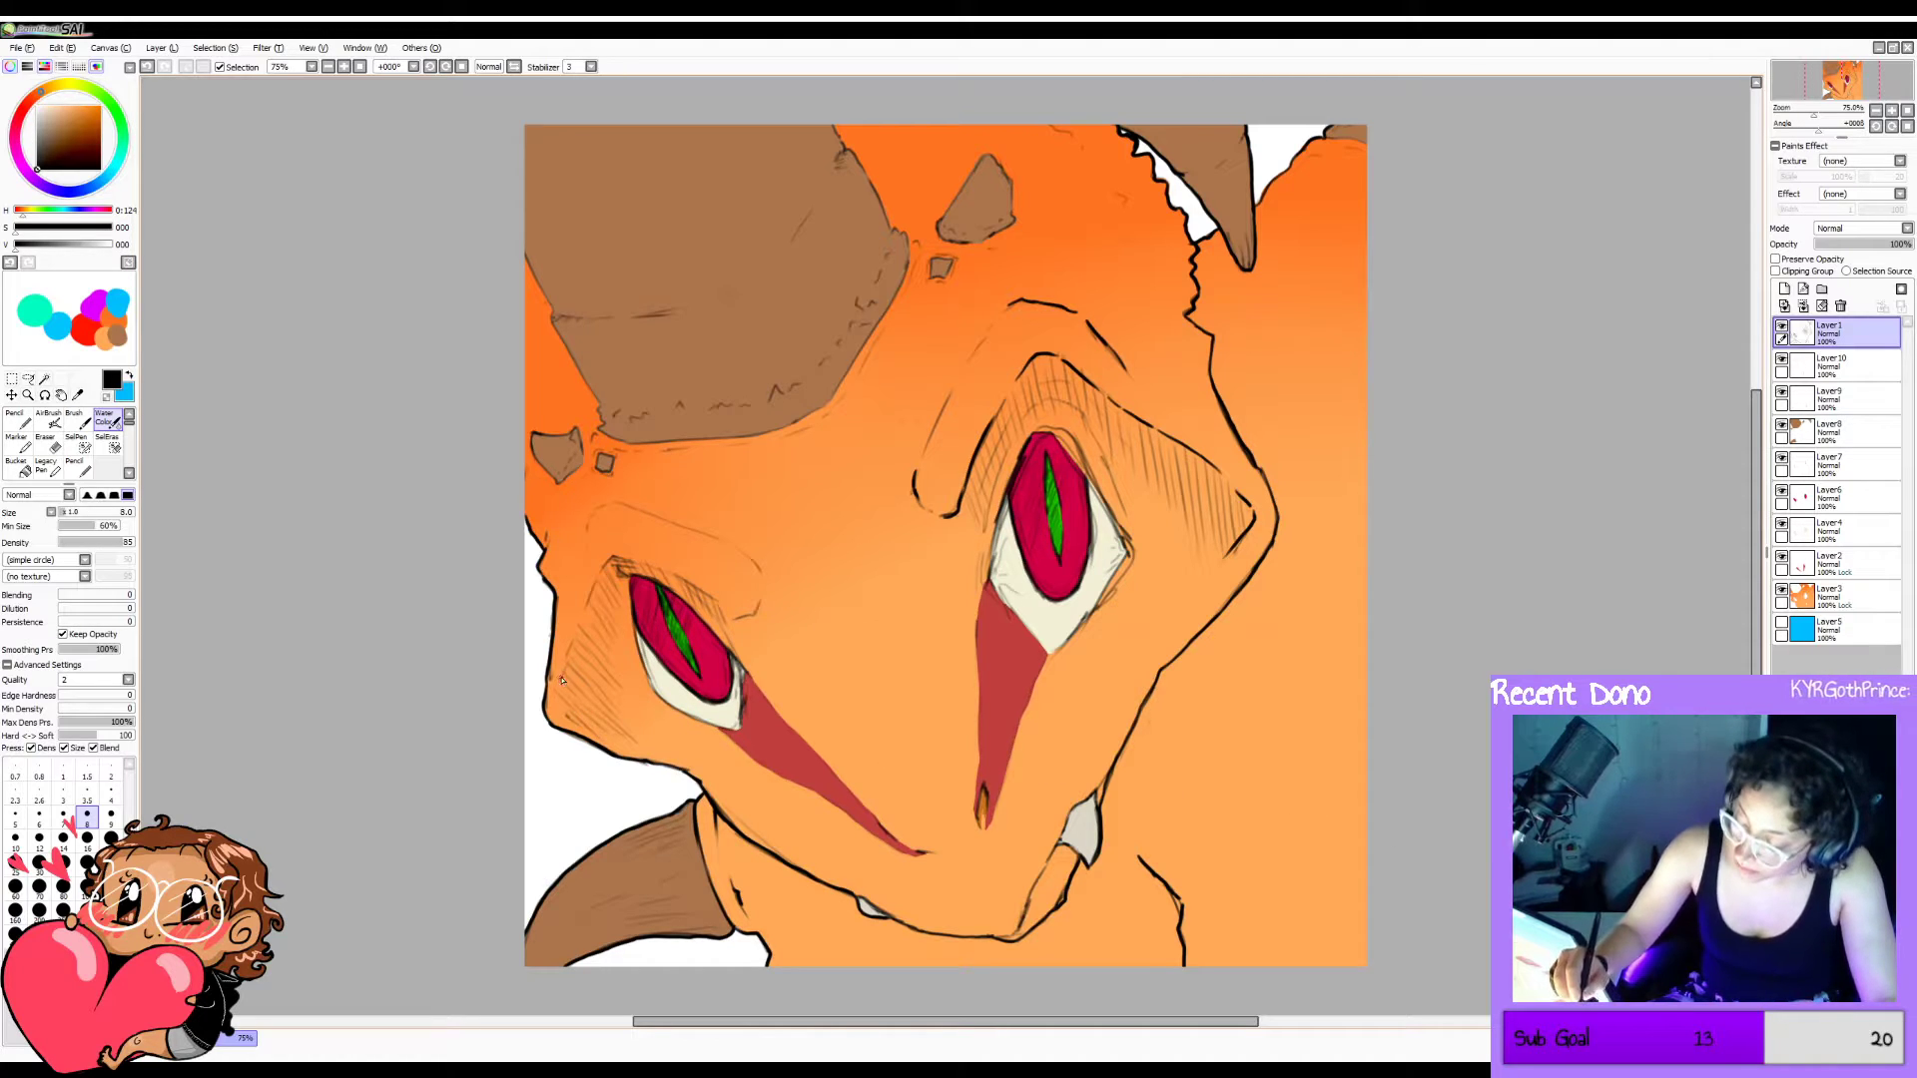
Ink the brow ridge around the smaller eye and its curved inner end in black.
mouse_move(560, 703)
mouse_down()
mouse_move(612, 745)
mouse_move(577, 658)
mouse_move(563, 673)
mouse_move(628, 554)
mouse_move(584, 527)
mouse_move(662, 572)
mouse_up()
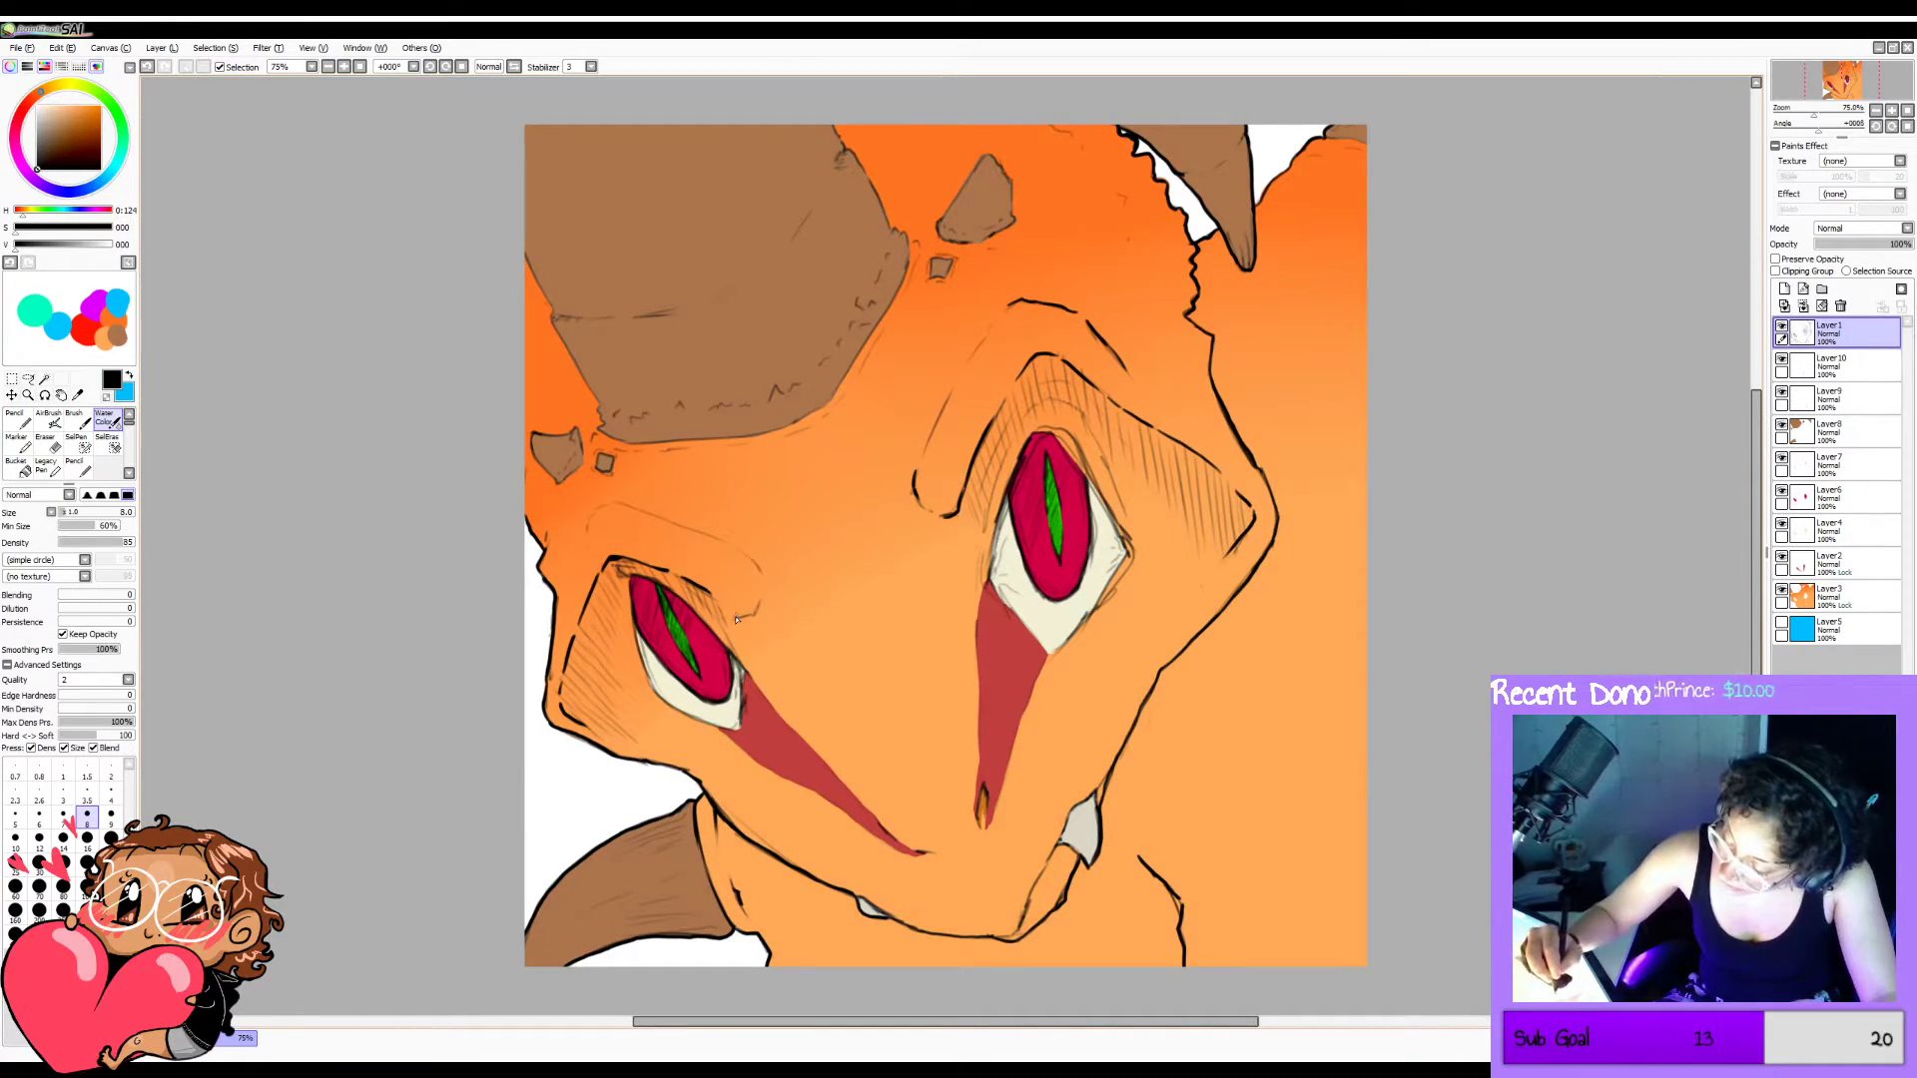
drag(750, 618, 759, 610)
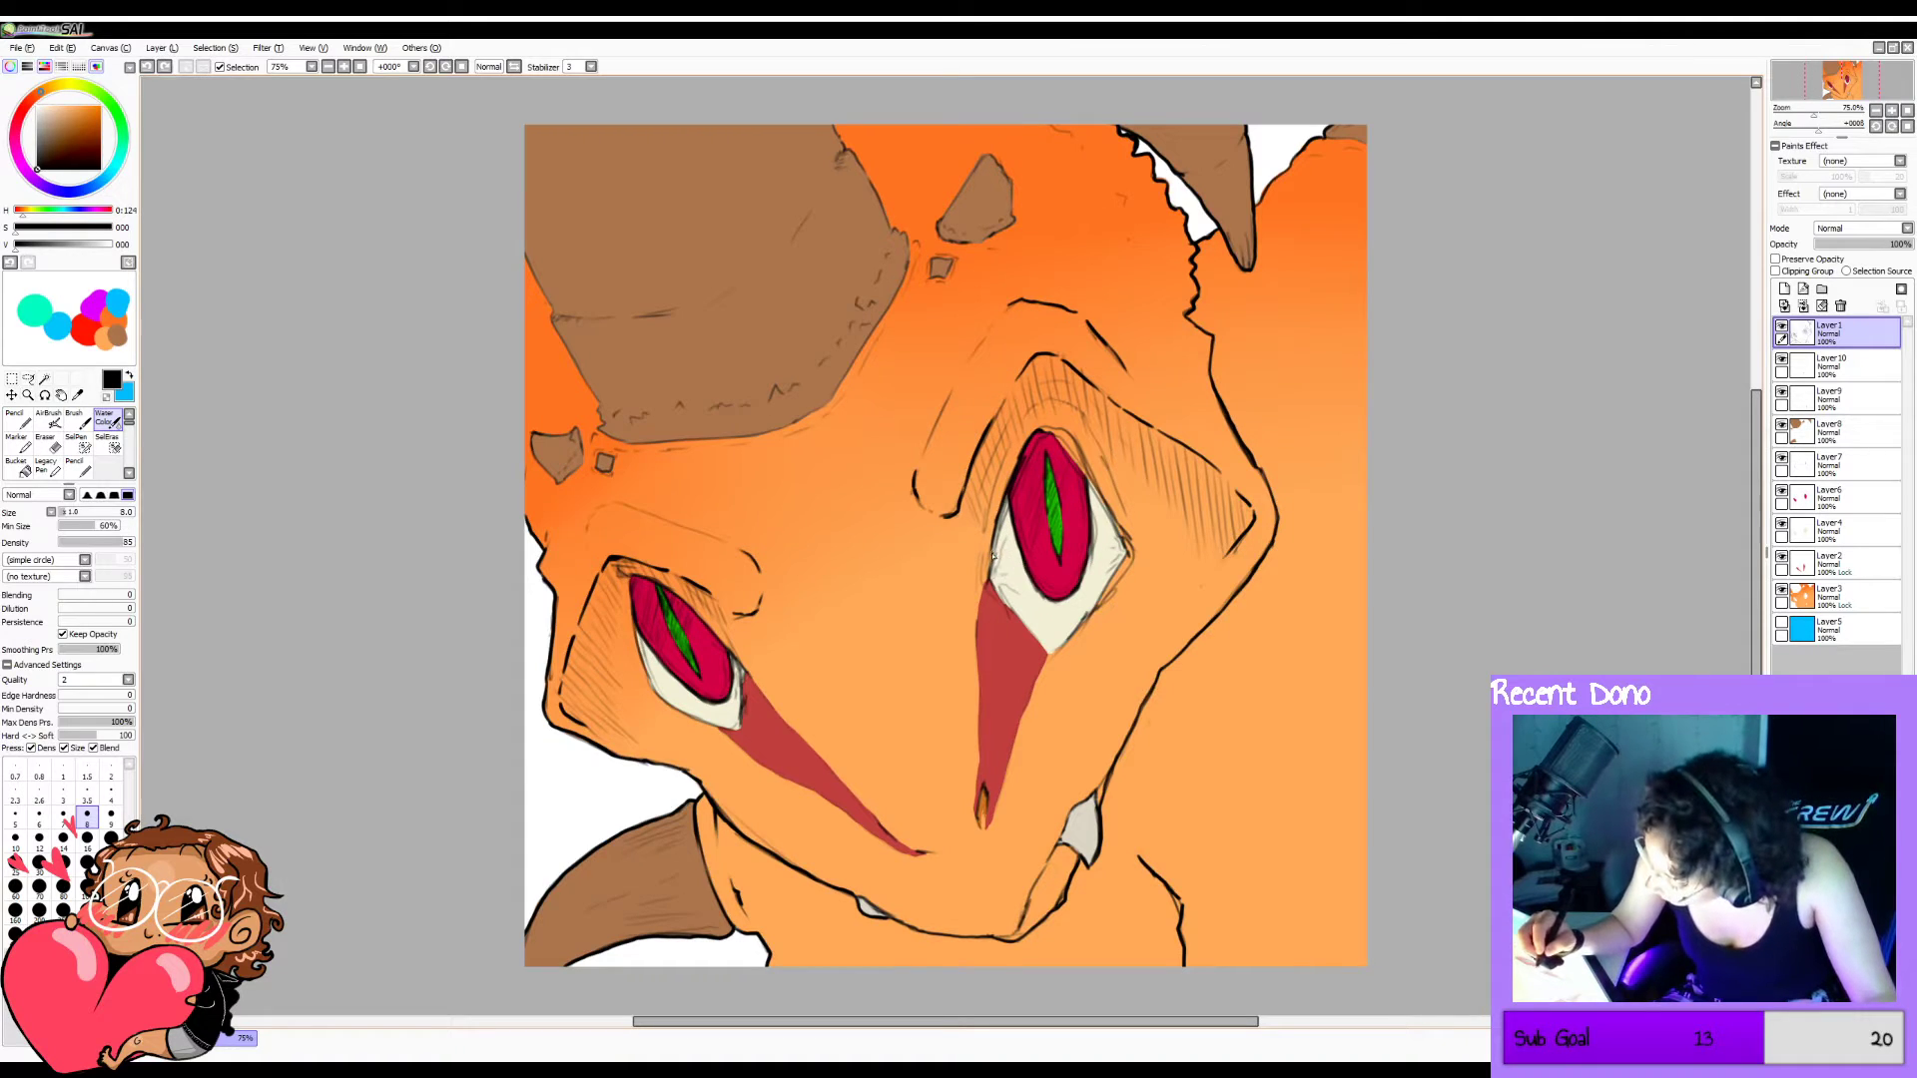
Outline the larger eye's pointed white shape in black along both sides down to its lower tip.
mouse_move(990, 571)
mouse_down()
mouse_move(1028, 631)
mouse_move(1009, 497)
mouse_up()
key(ctrl+z)
key(ctrl+z)
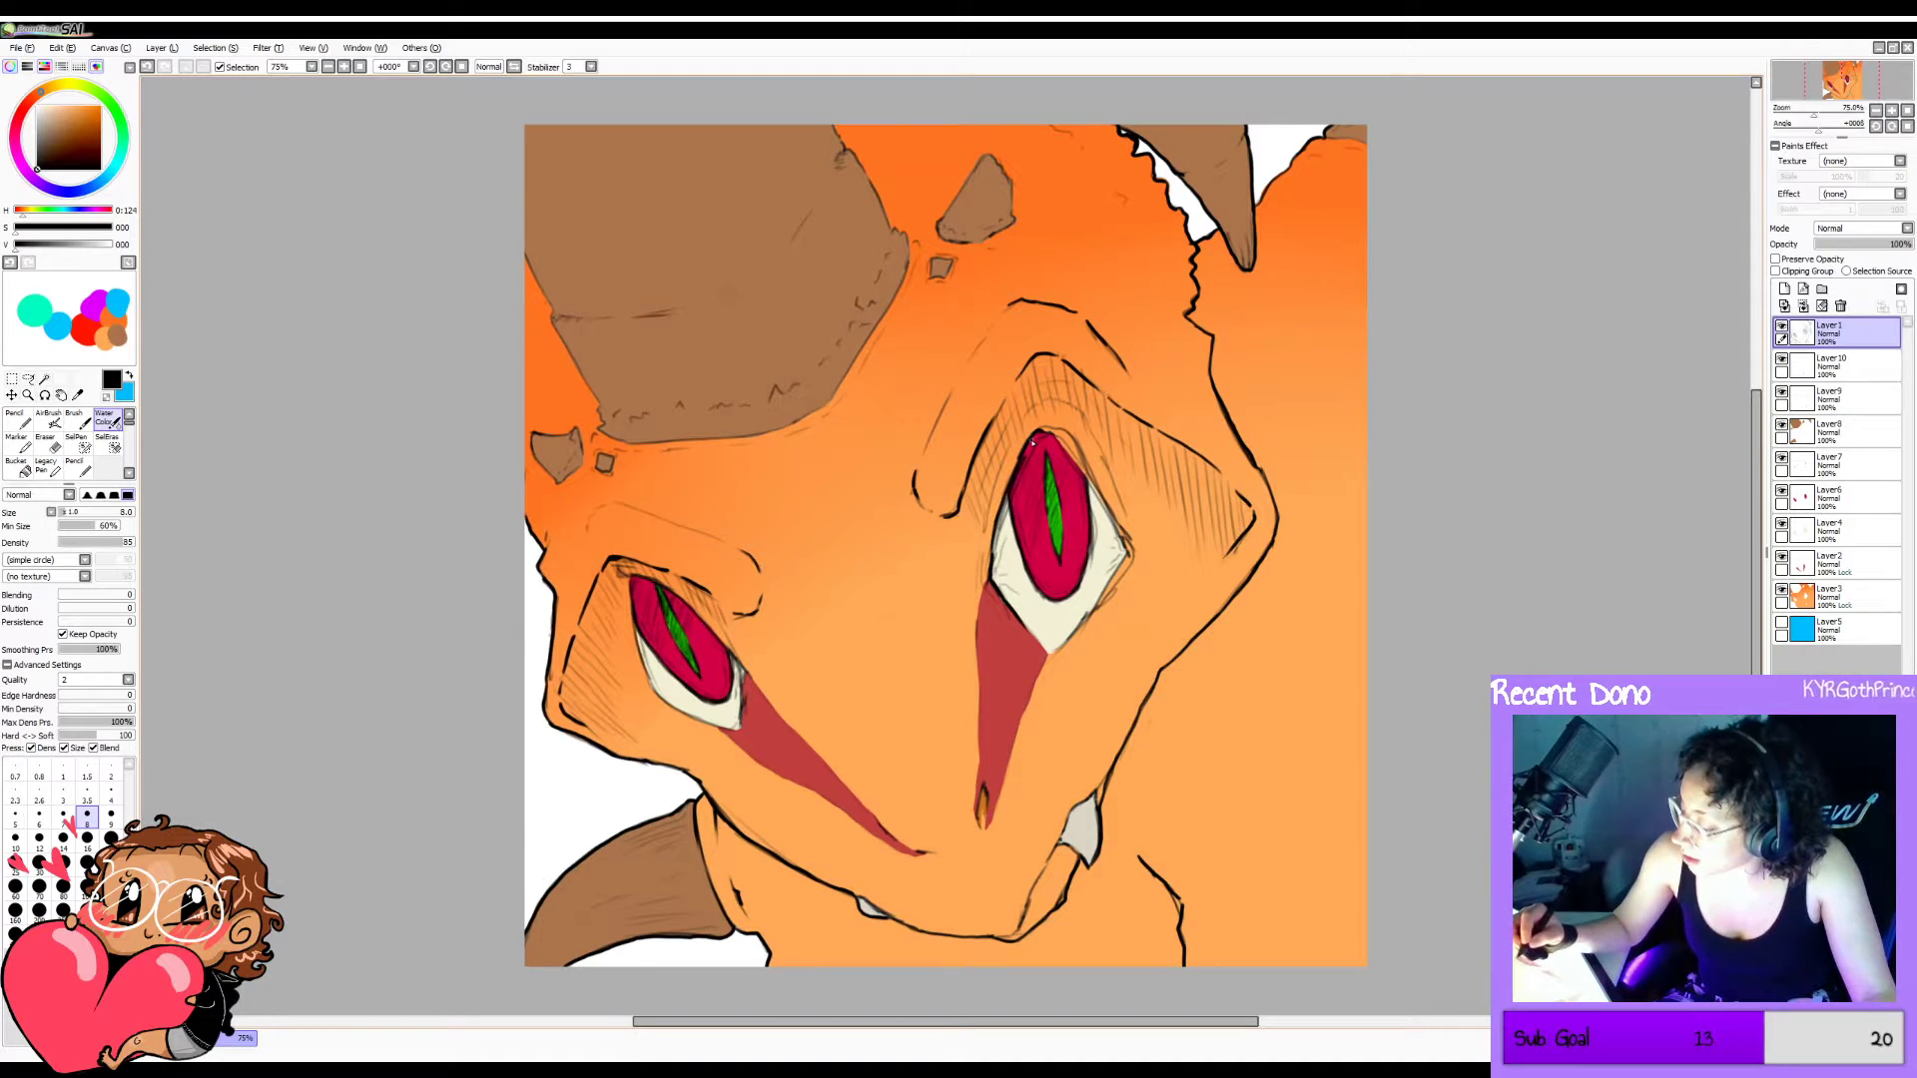
mouse_move(1041, 430)
mouse_down()
mouse_move(1132, 556)
mouse_move(1084, 620)
mouse_up()
key(ctrl+z)
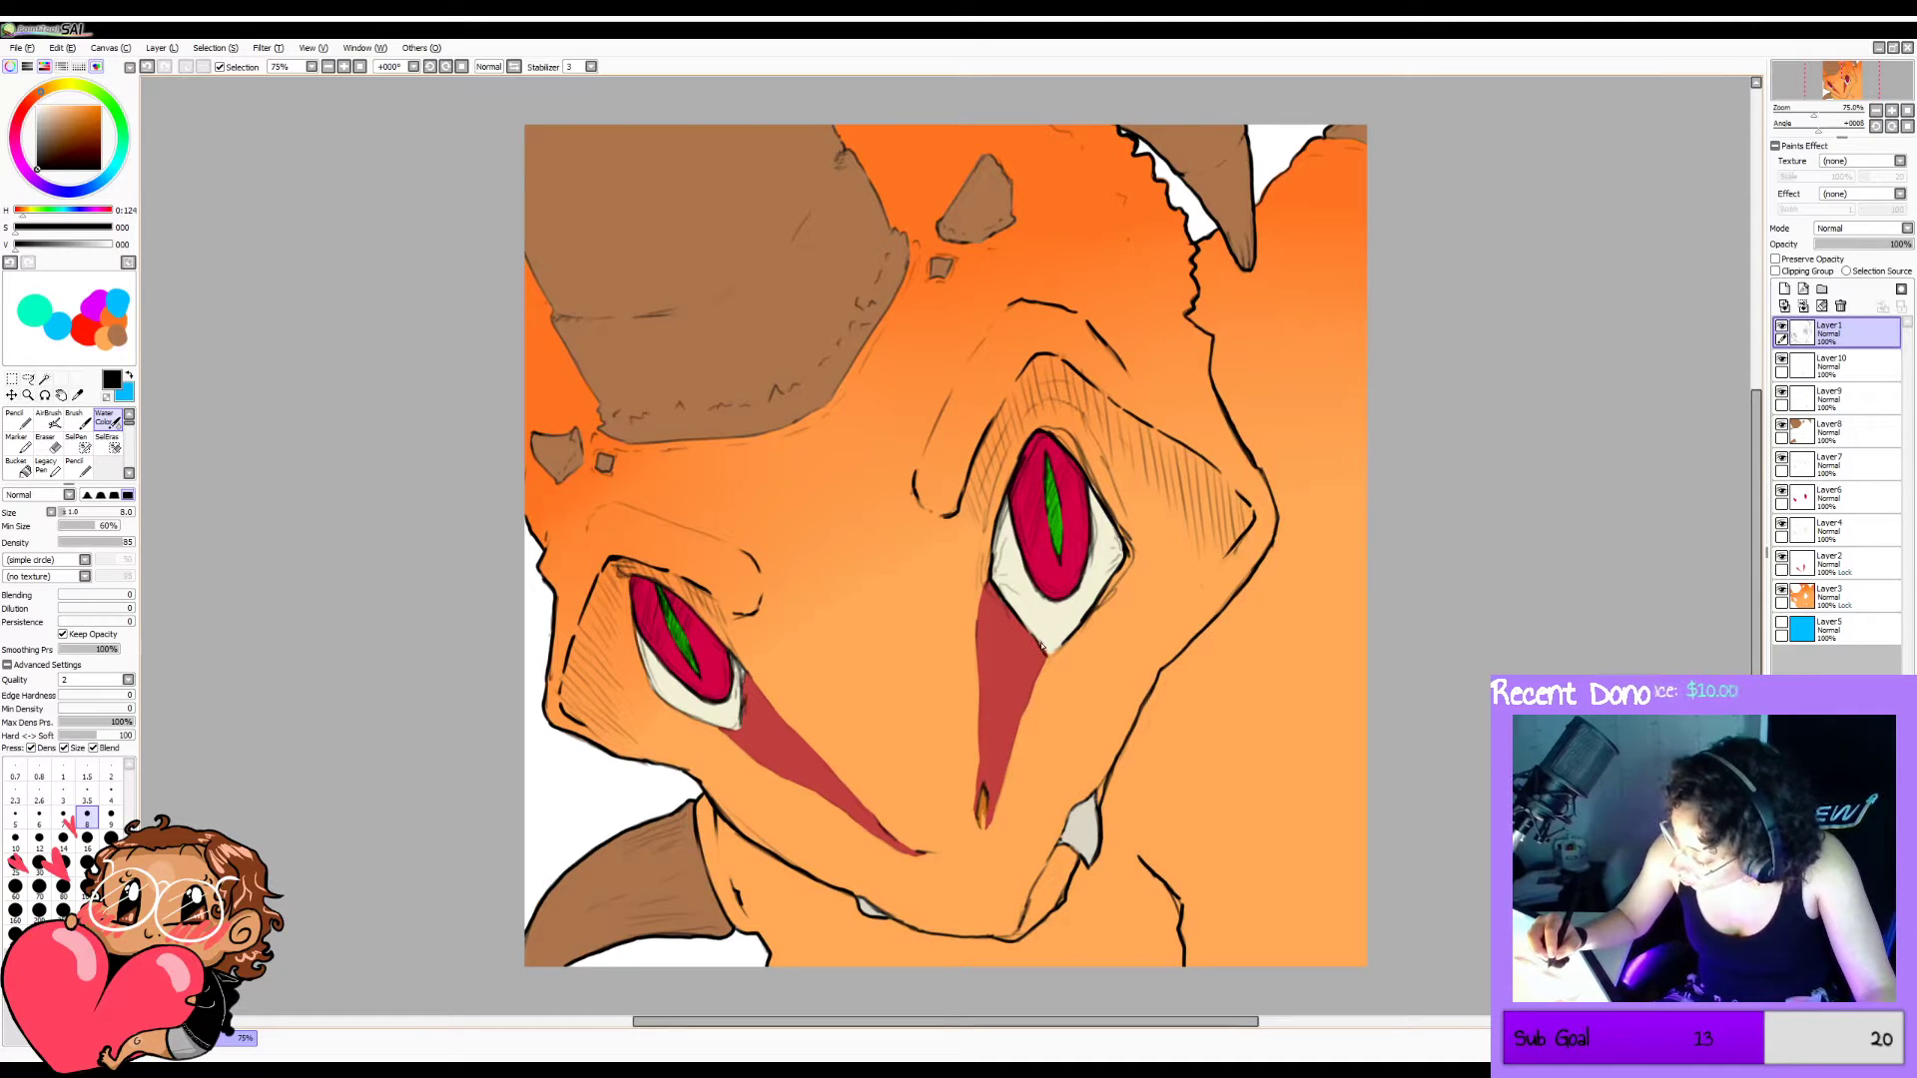
key(ctrl+z)
drag(1034, 640, 1049, 655)
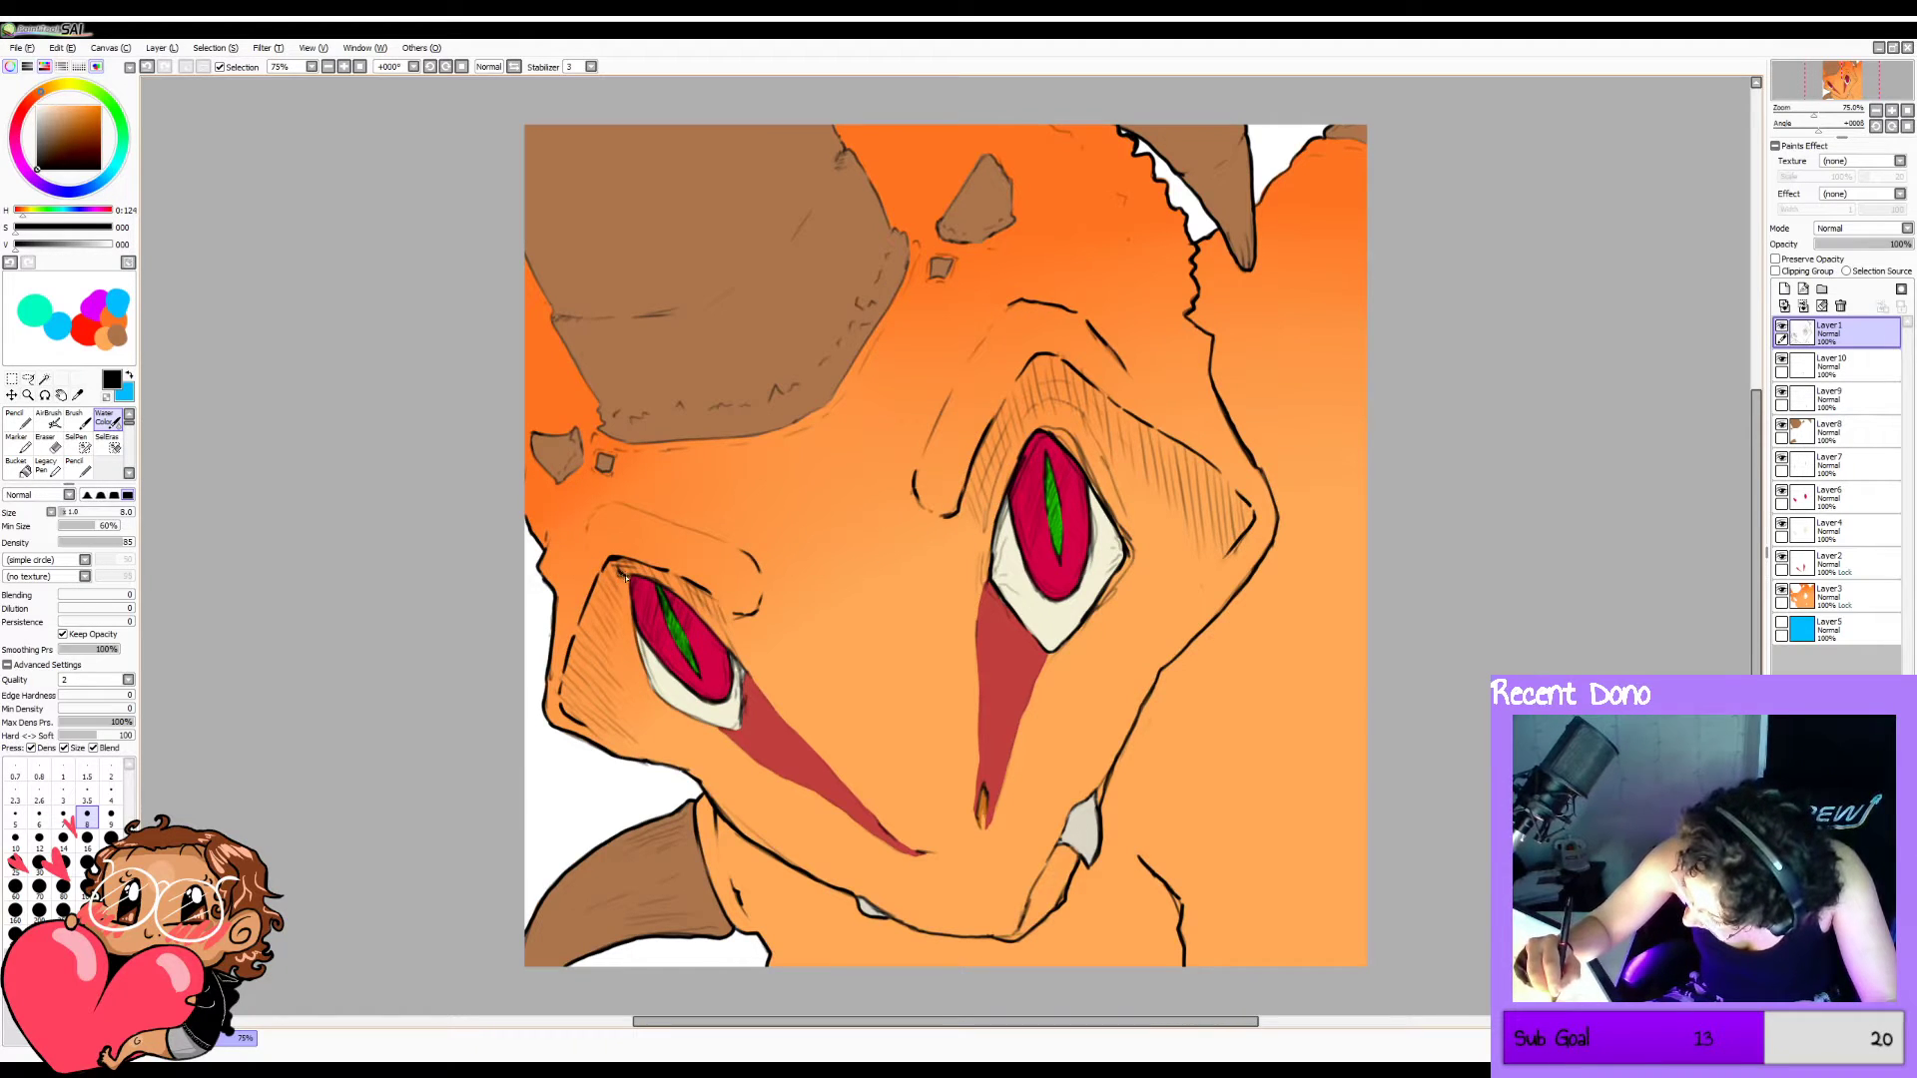
Ink the inner edge of the smaller eye and the upper edge of its red stripe in black, redoing unsatisfactory strokes.
key(ctrl+z)
mouse_move(623, 576)
mouse_down()
mouse_move(691, 612)
mouse_move(632, 577)
mouse_move(650, 685)
mouse_move(705, 708)
mouse_move(660, 677)
mouse_move(703, 729)
mouse_move(664, 704)
mouse_move(732, 732)
mouse_move(714, 656)
mouse_move(742, 721)
mouse_move(745, 677)
mouse_up()
key(ctrl+z)
key(ctrl+z)
key(ctrl+z)
key(ctrl+z)
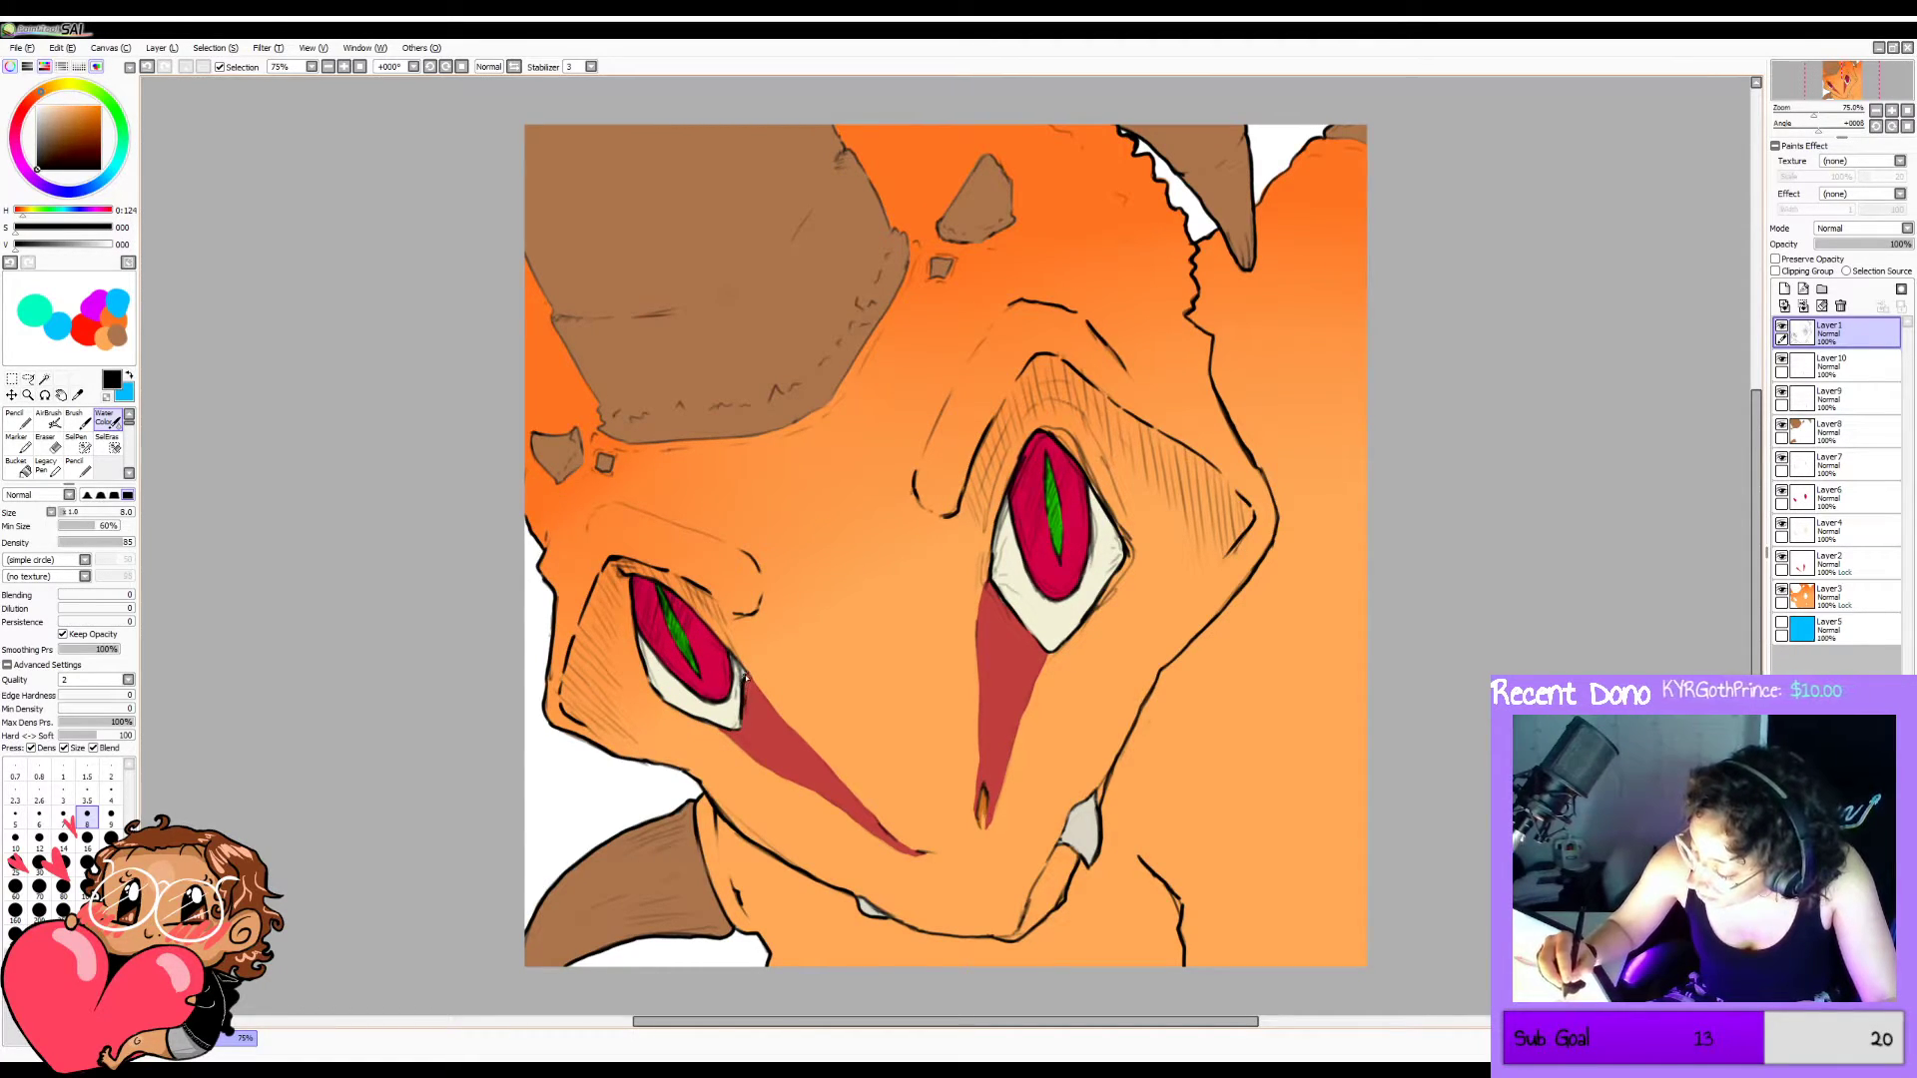
drag(675, 594, 731, 656)
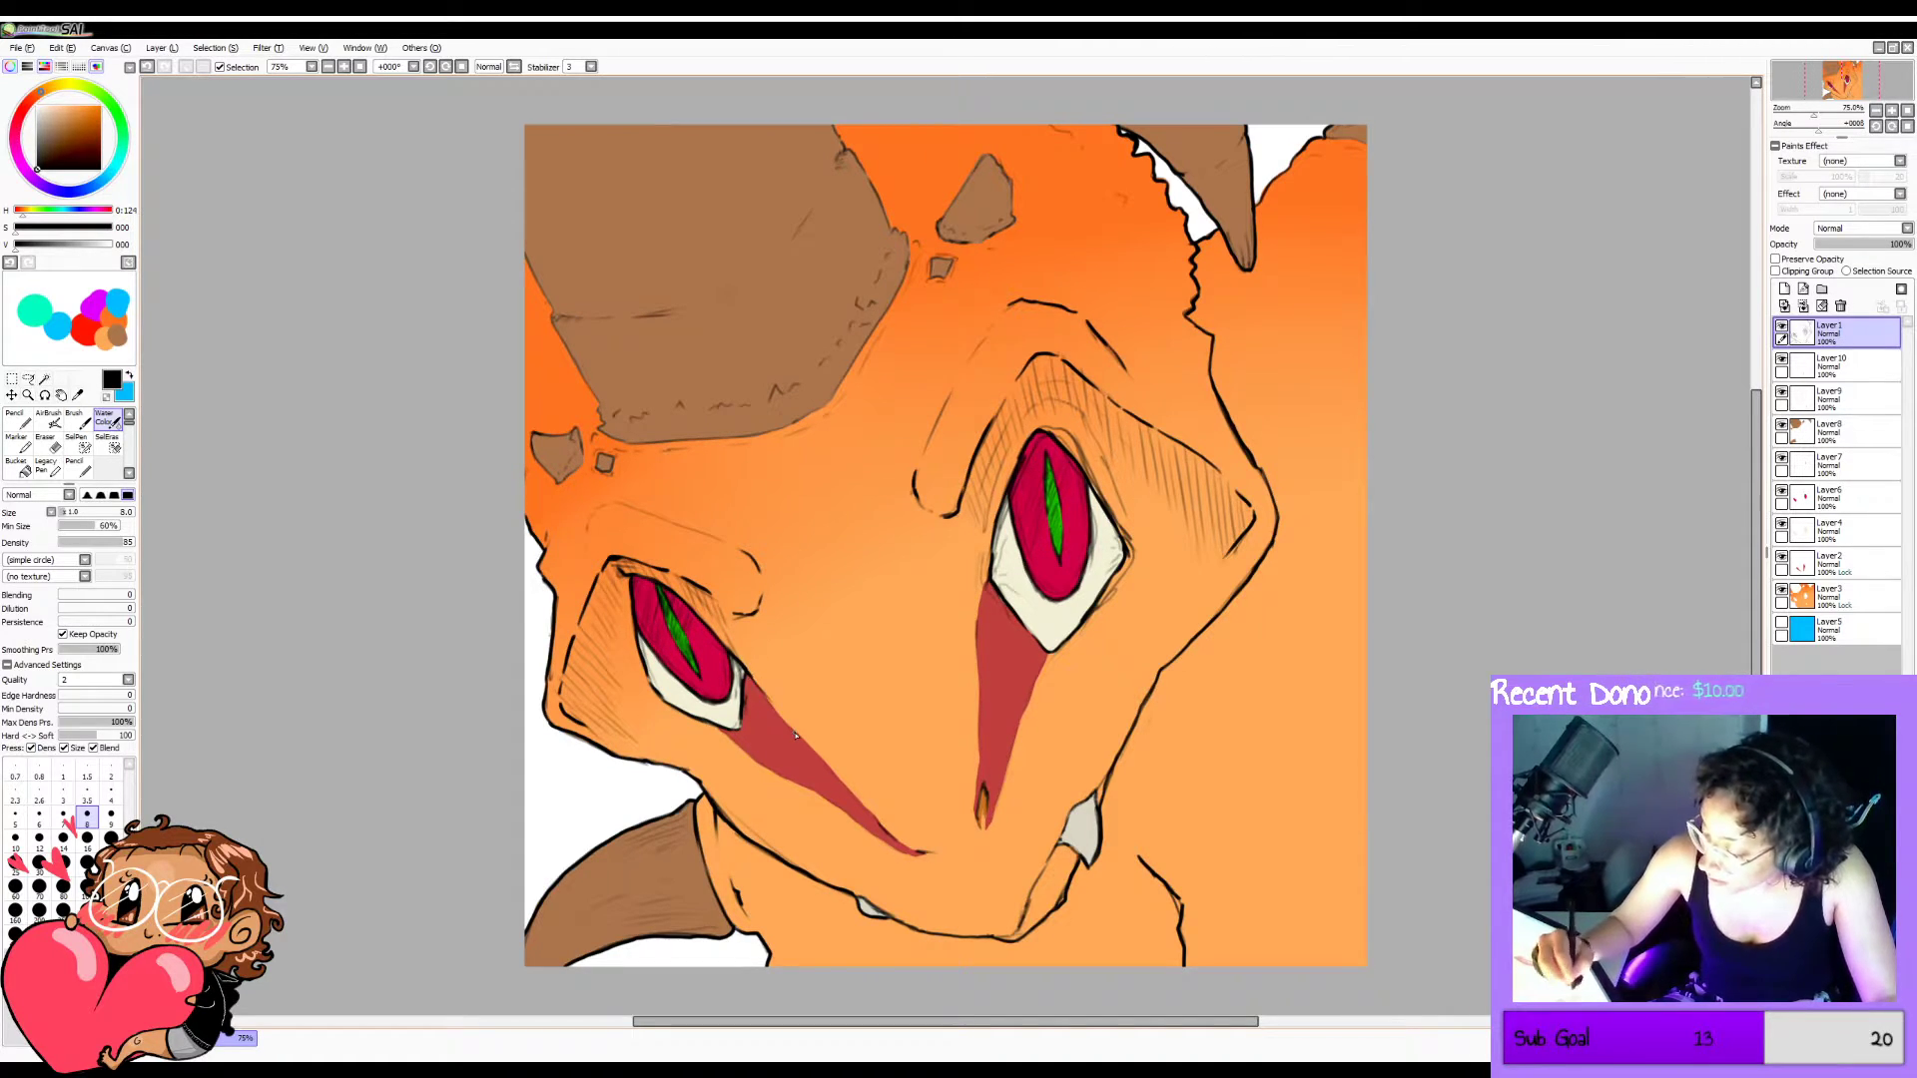
key(ctrl+z)
drag(745, 670, 784, 718)
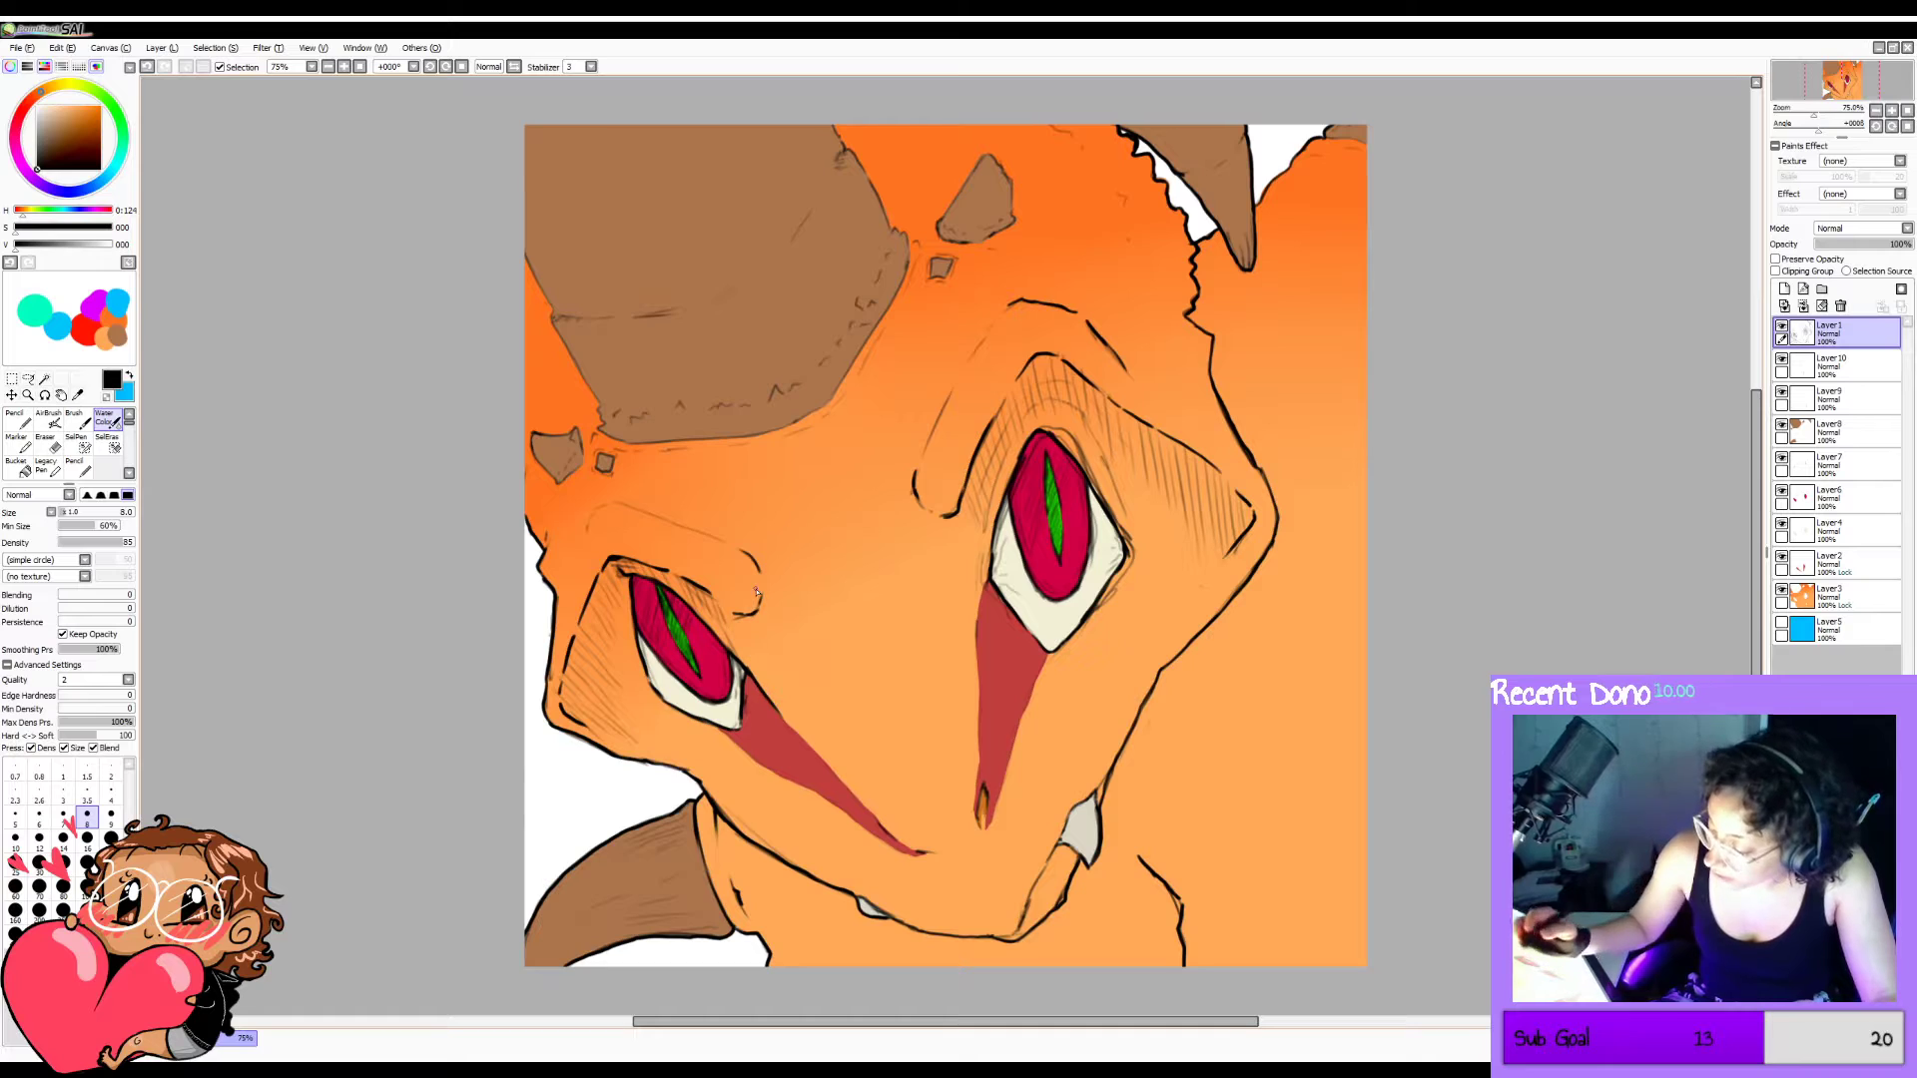
Ink the edge of the red stripe under the larger eye, the nostril slit and the lower end of the other stripe.
drag(992, 560, 987, 655)
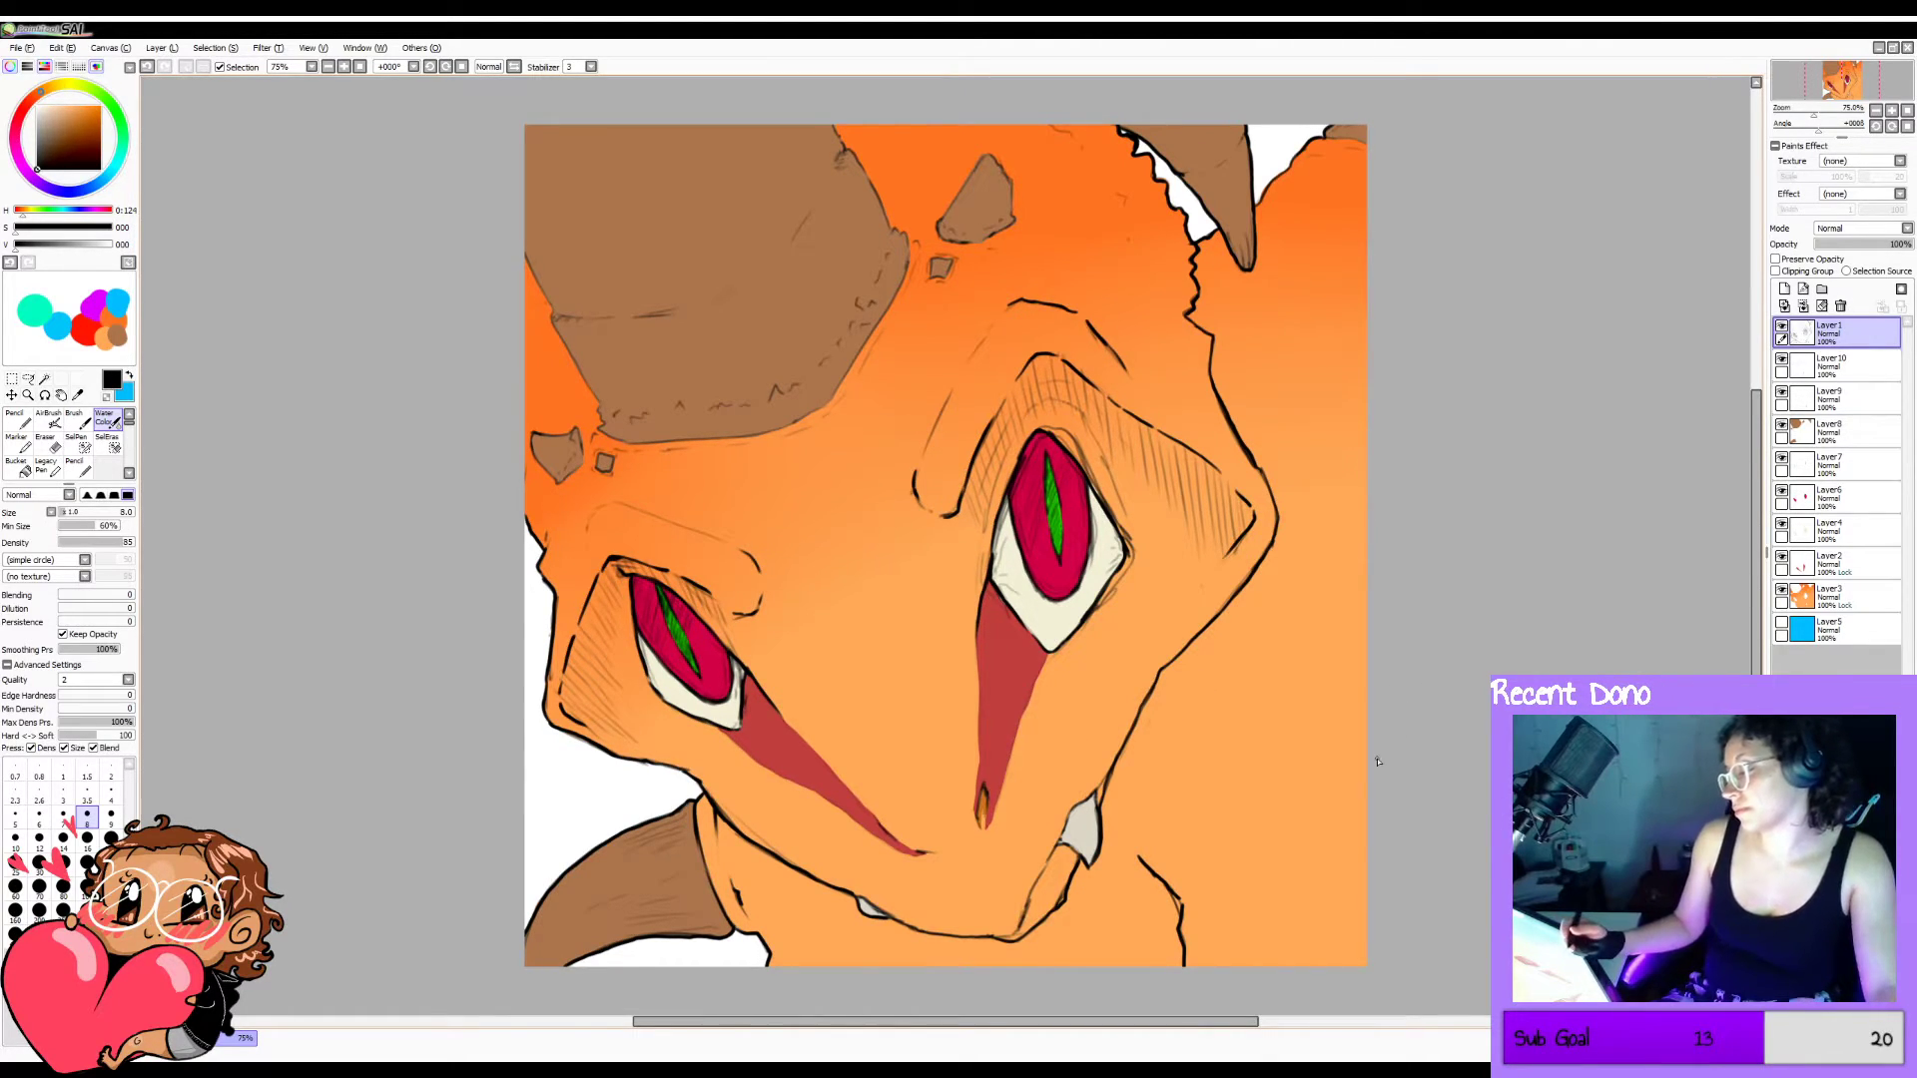
drag(983, 789, 979, 819)
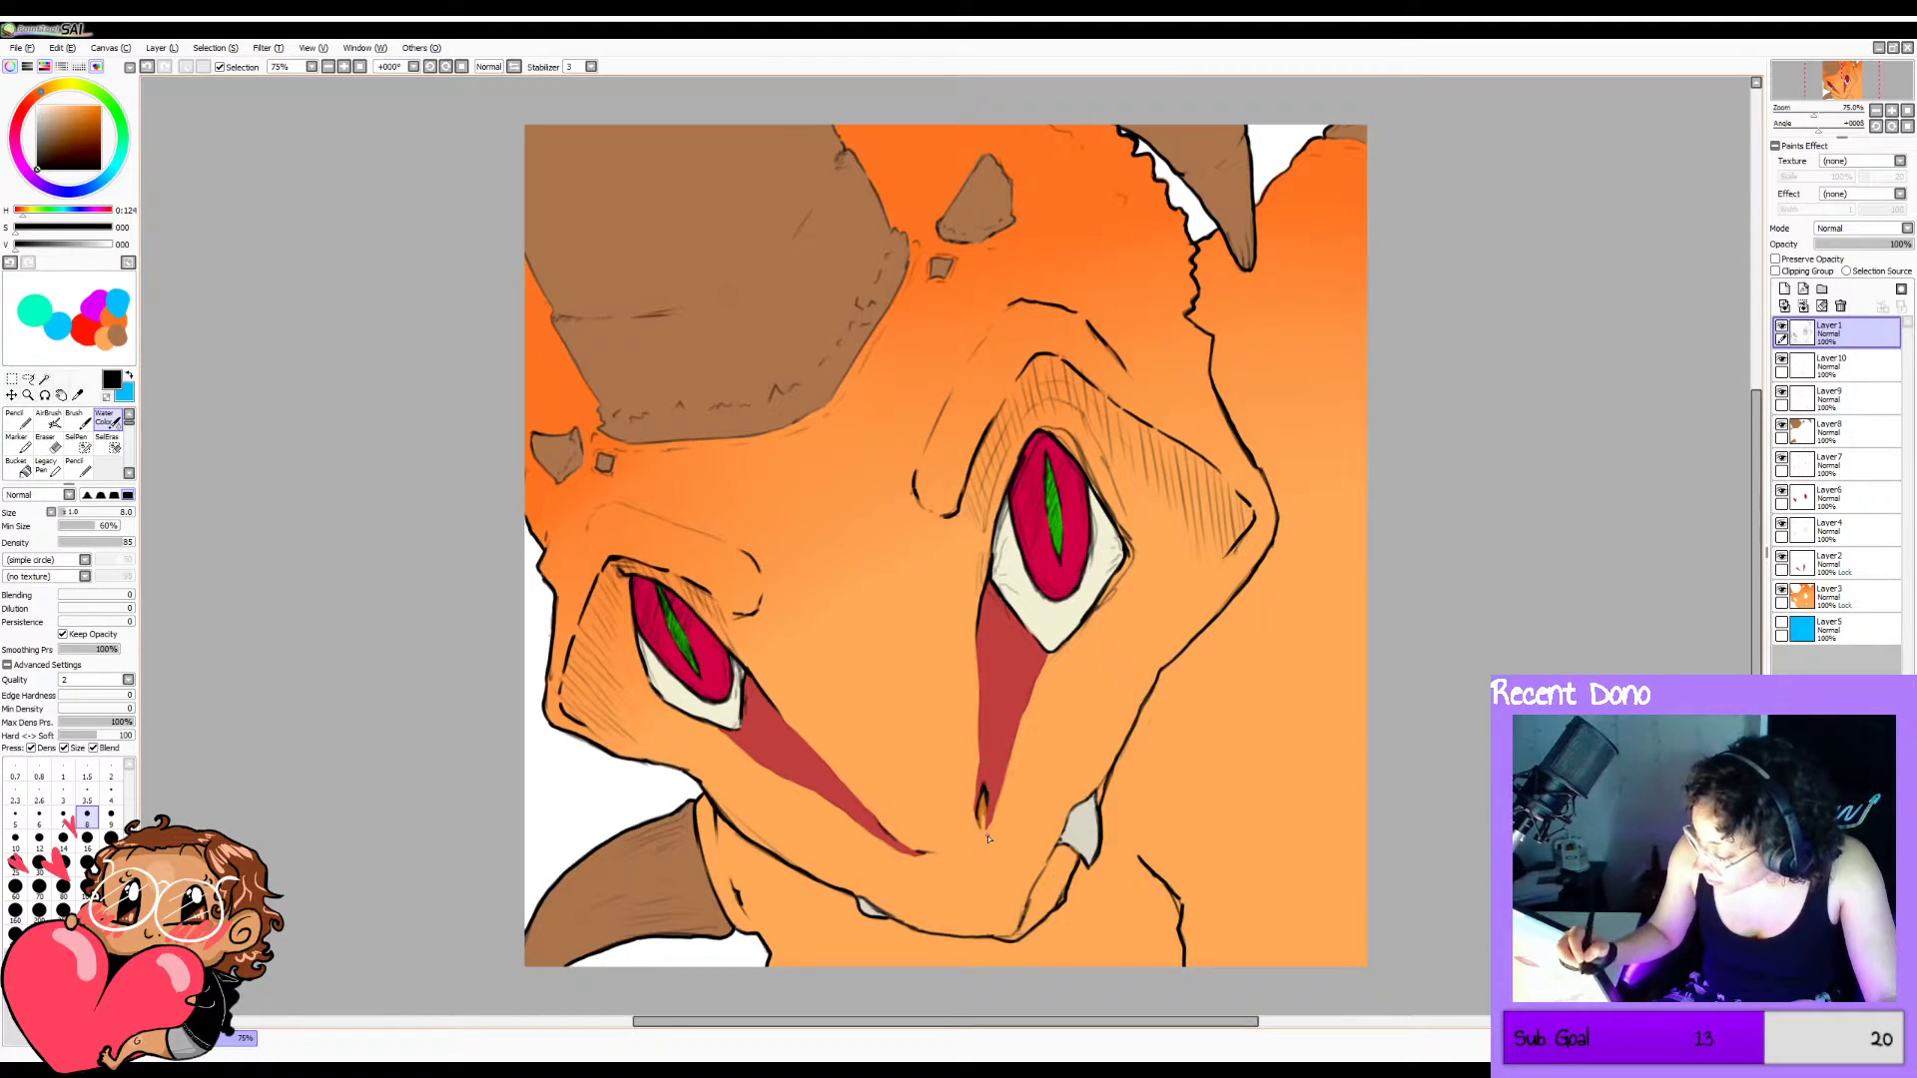
drag(883, 824, 912, 852)
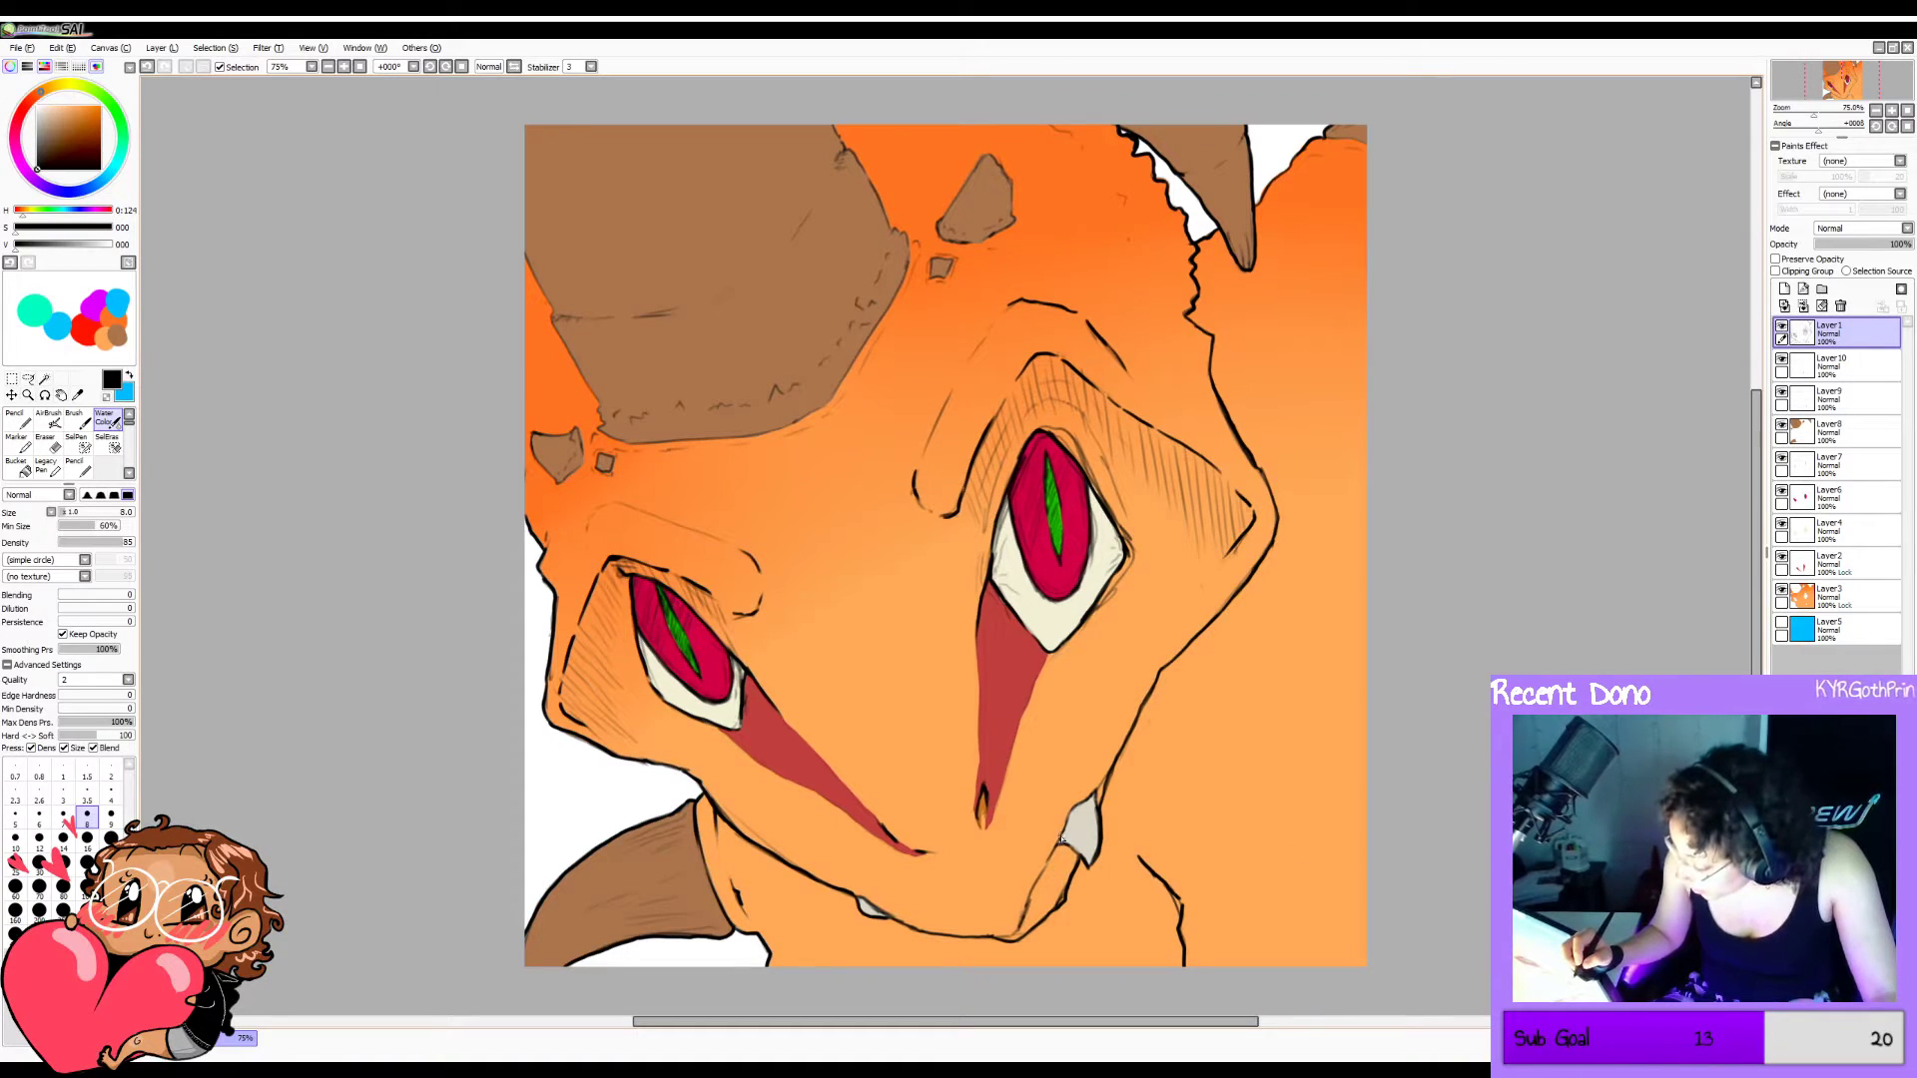
Outline the large tooth and ink the mouth line running from it down to the chin.
drag(1059, 843, 1075, 846)
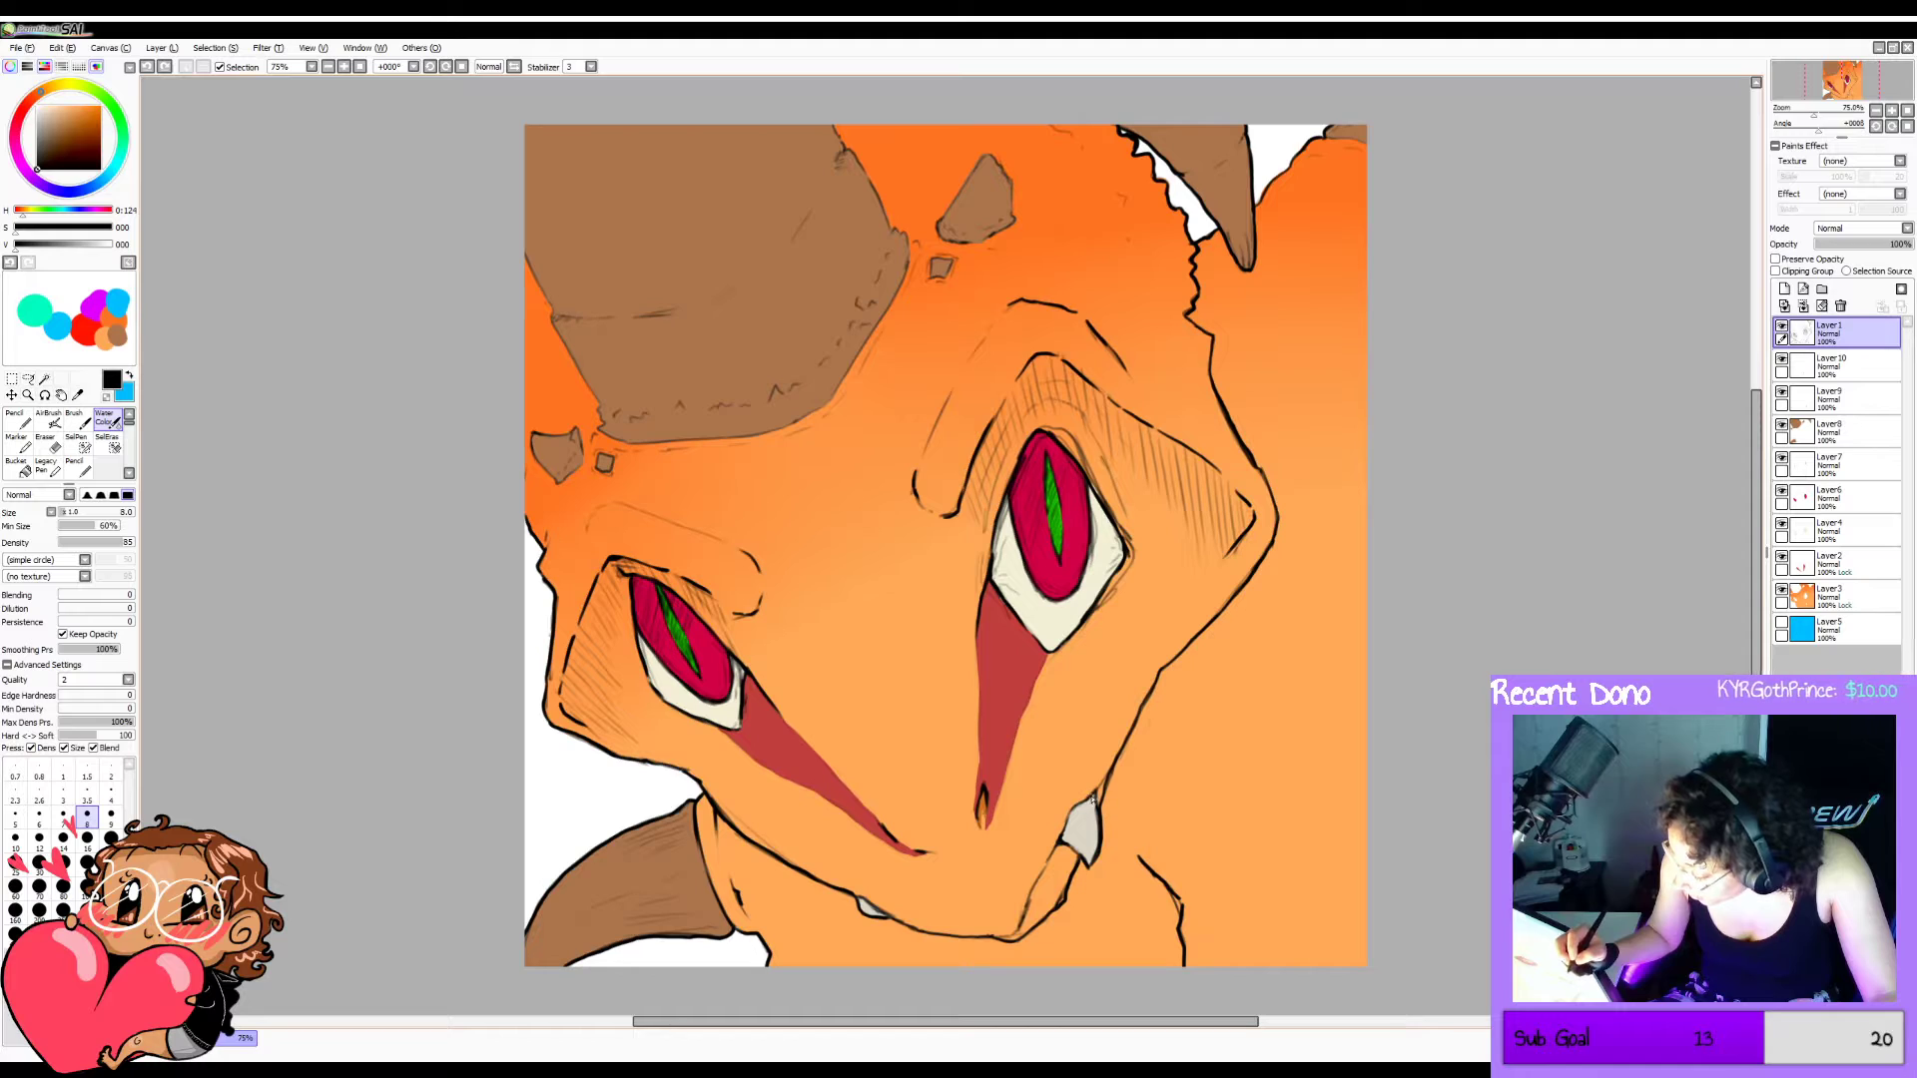
drag(1094, 795, 1099, 803)
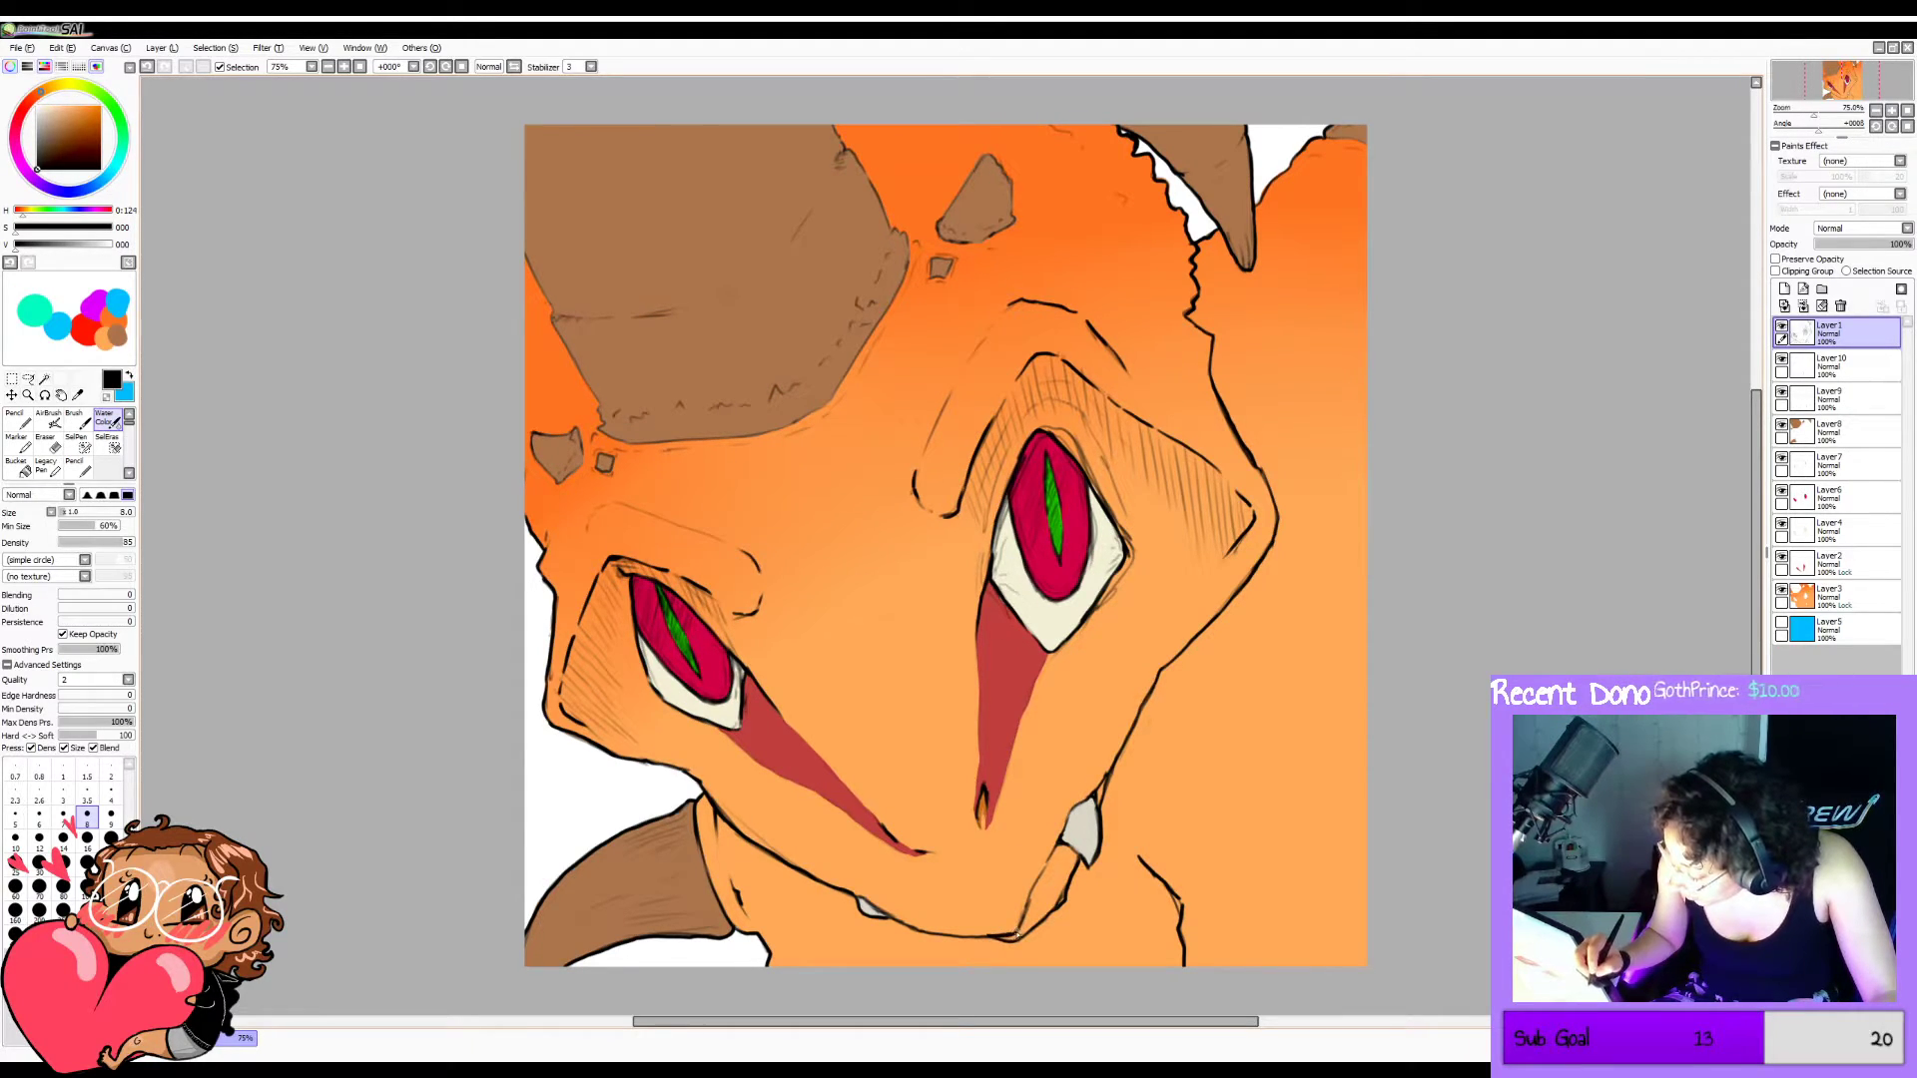
drag(1016, 936, 1042, 875)
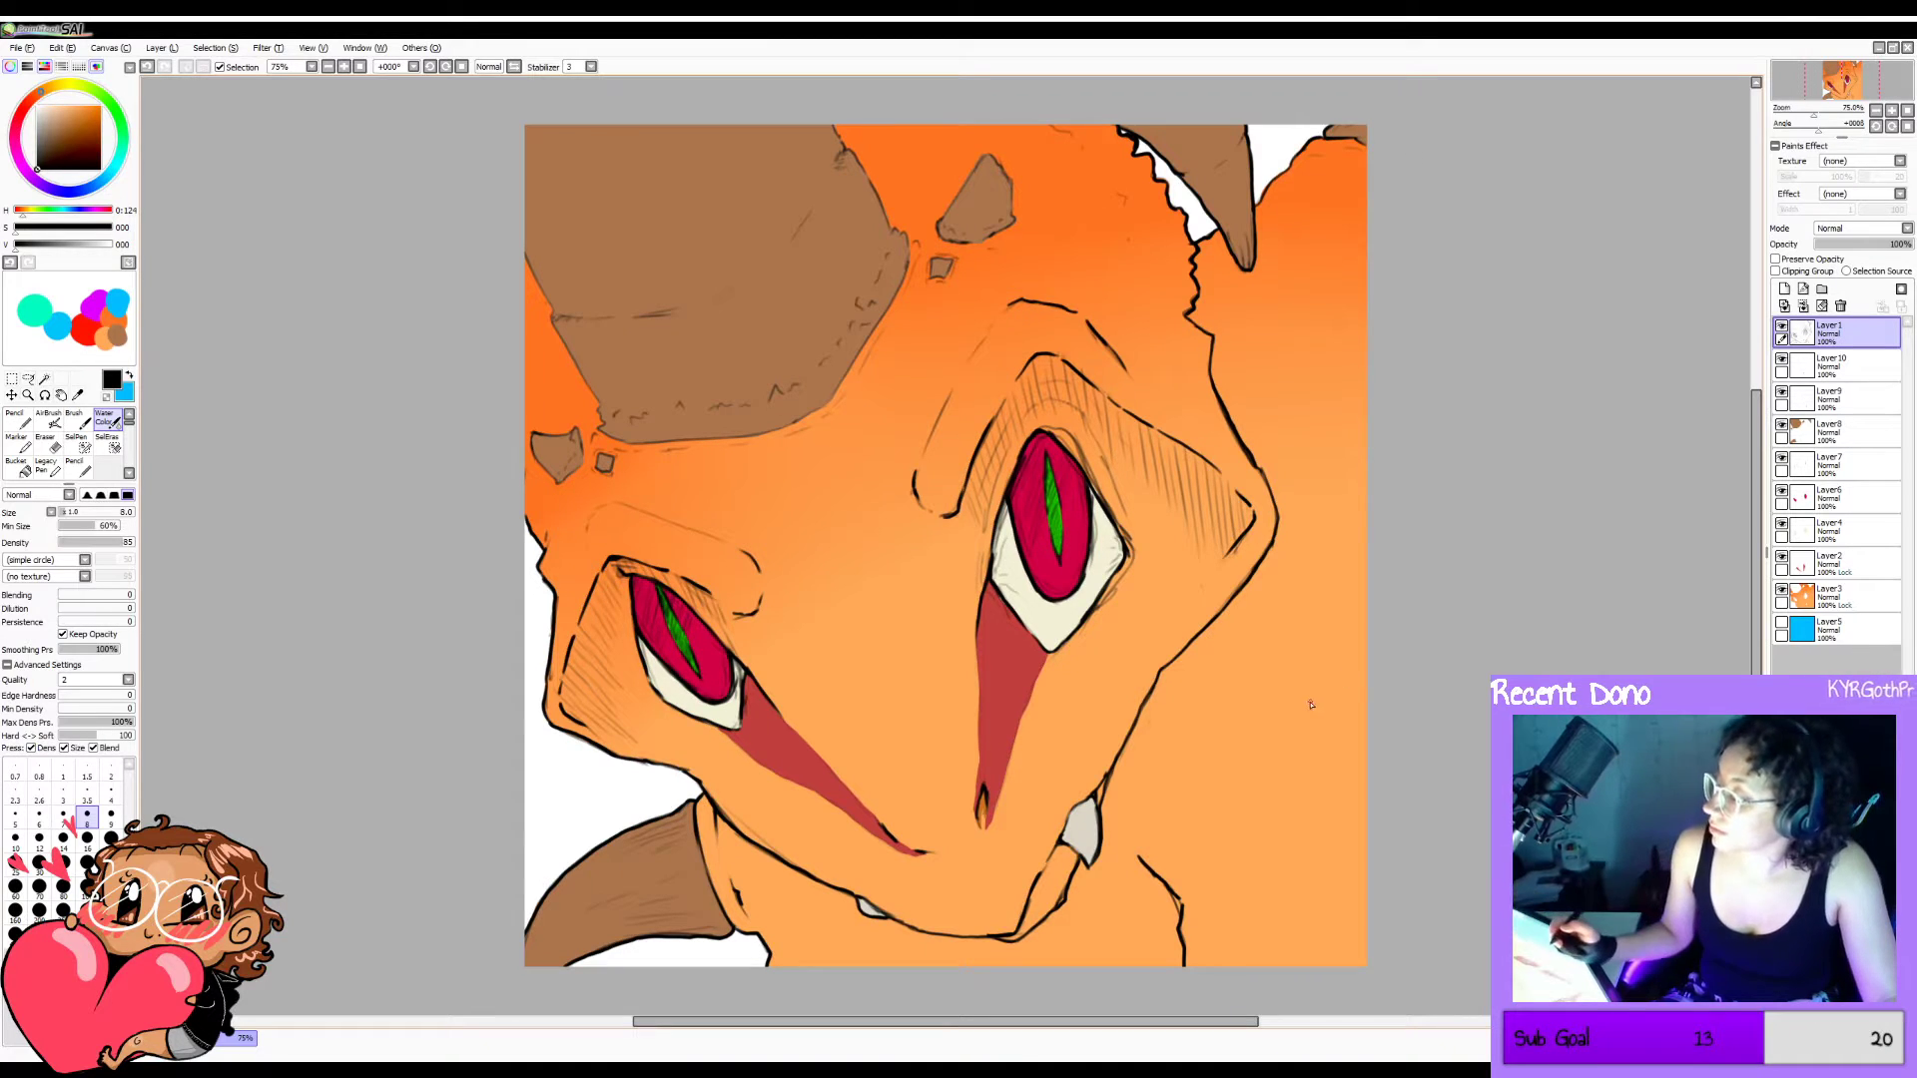
key(ctrl+z)
key(ctrl+y)
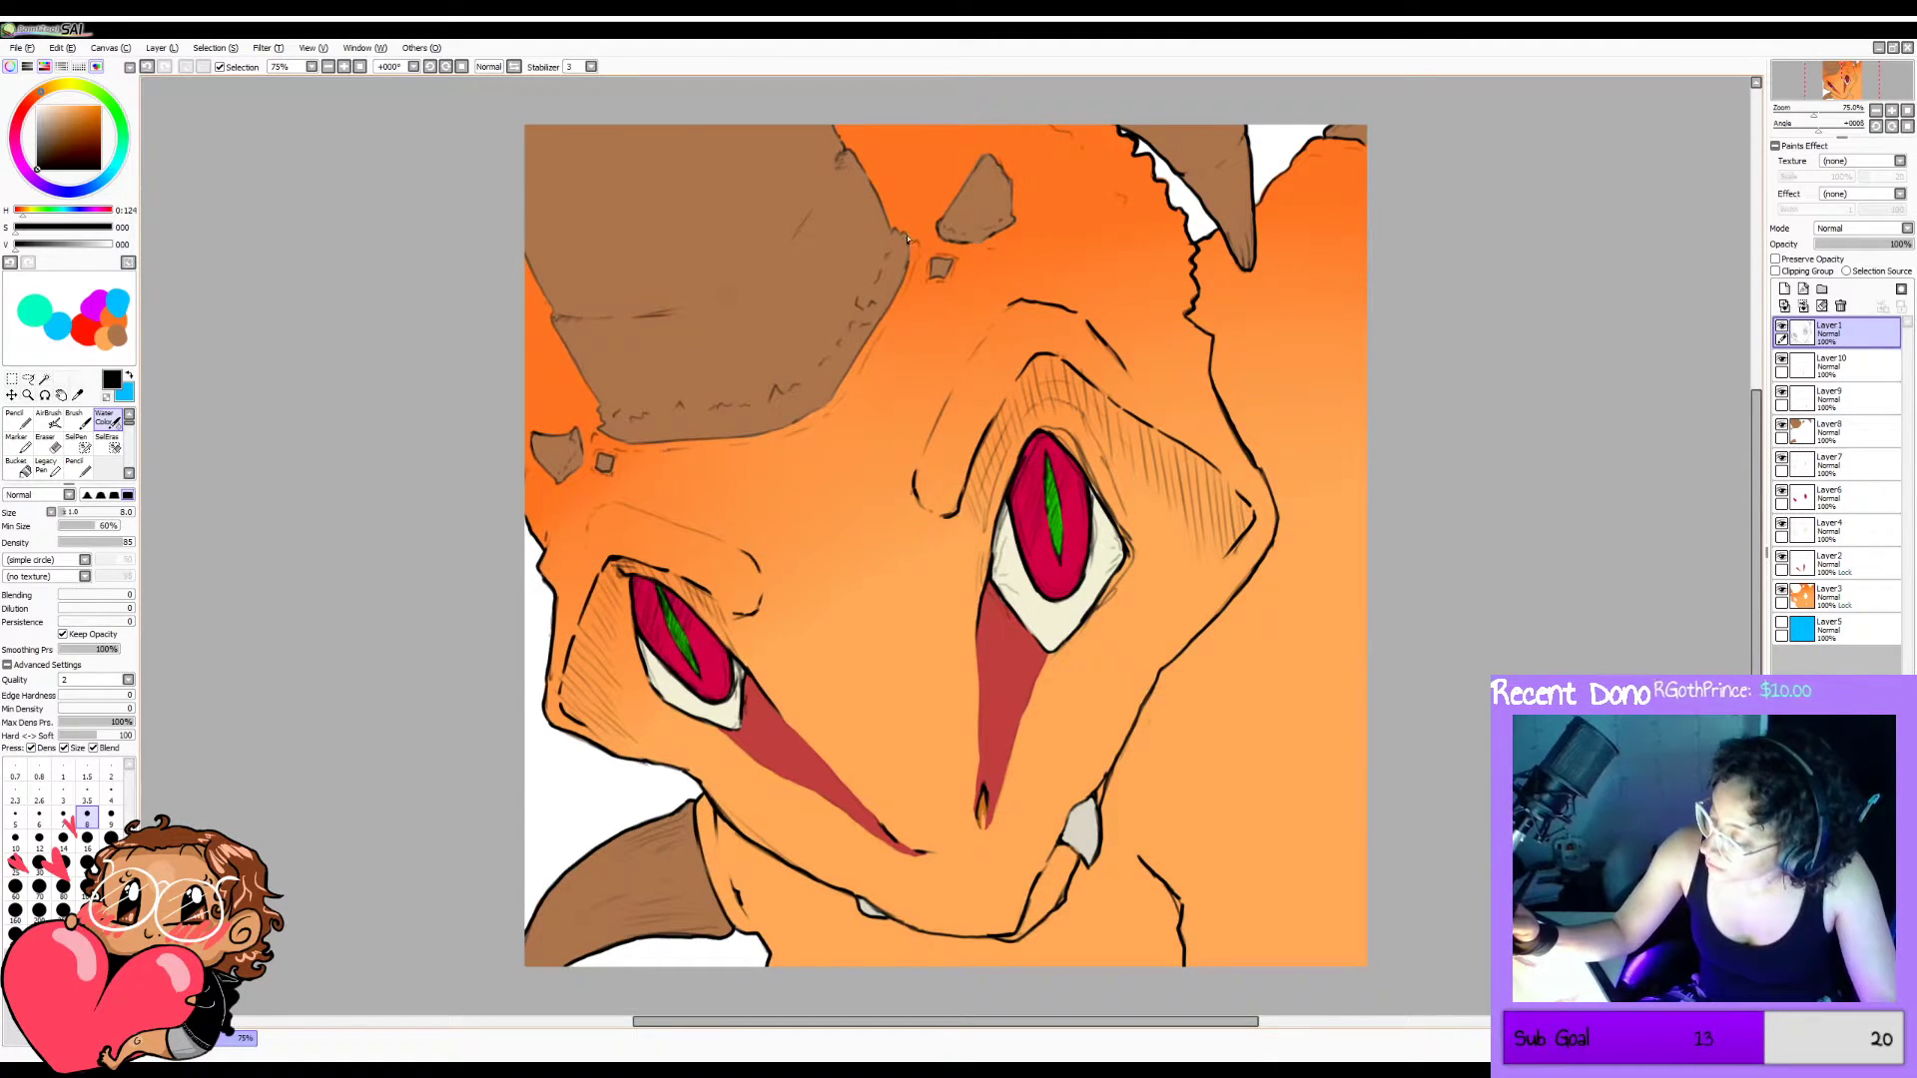
Ink the outline of the large brown horn base along its front, lower and side edges, redoing uneven strokes.
mouse_move(909, 242)
mouse_down()
mouse_move(845, 399)
mouse_move(862, 349)
mouse_move(830, 404)
mouse_up()
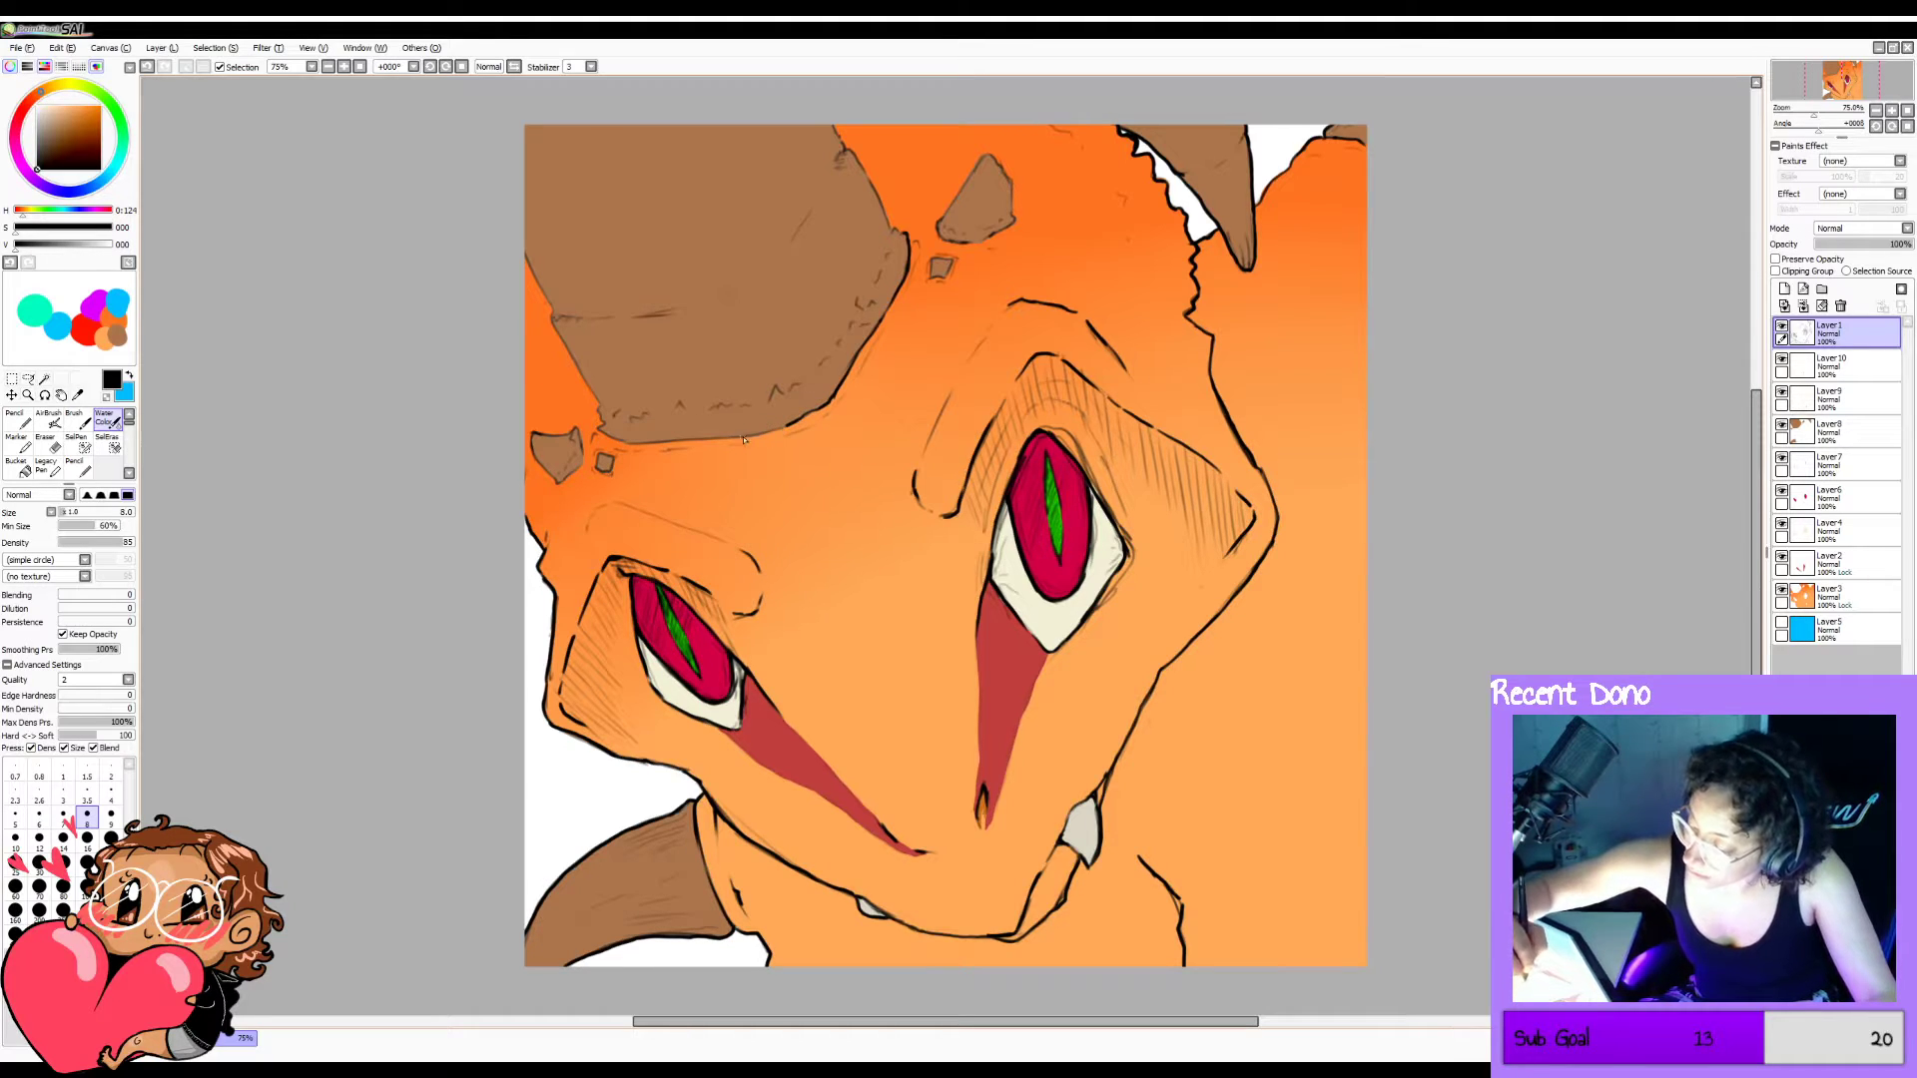
drag(734, 440, 787, 429)
key(ctrl+z)
key(ctrl+z)
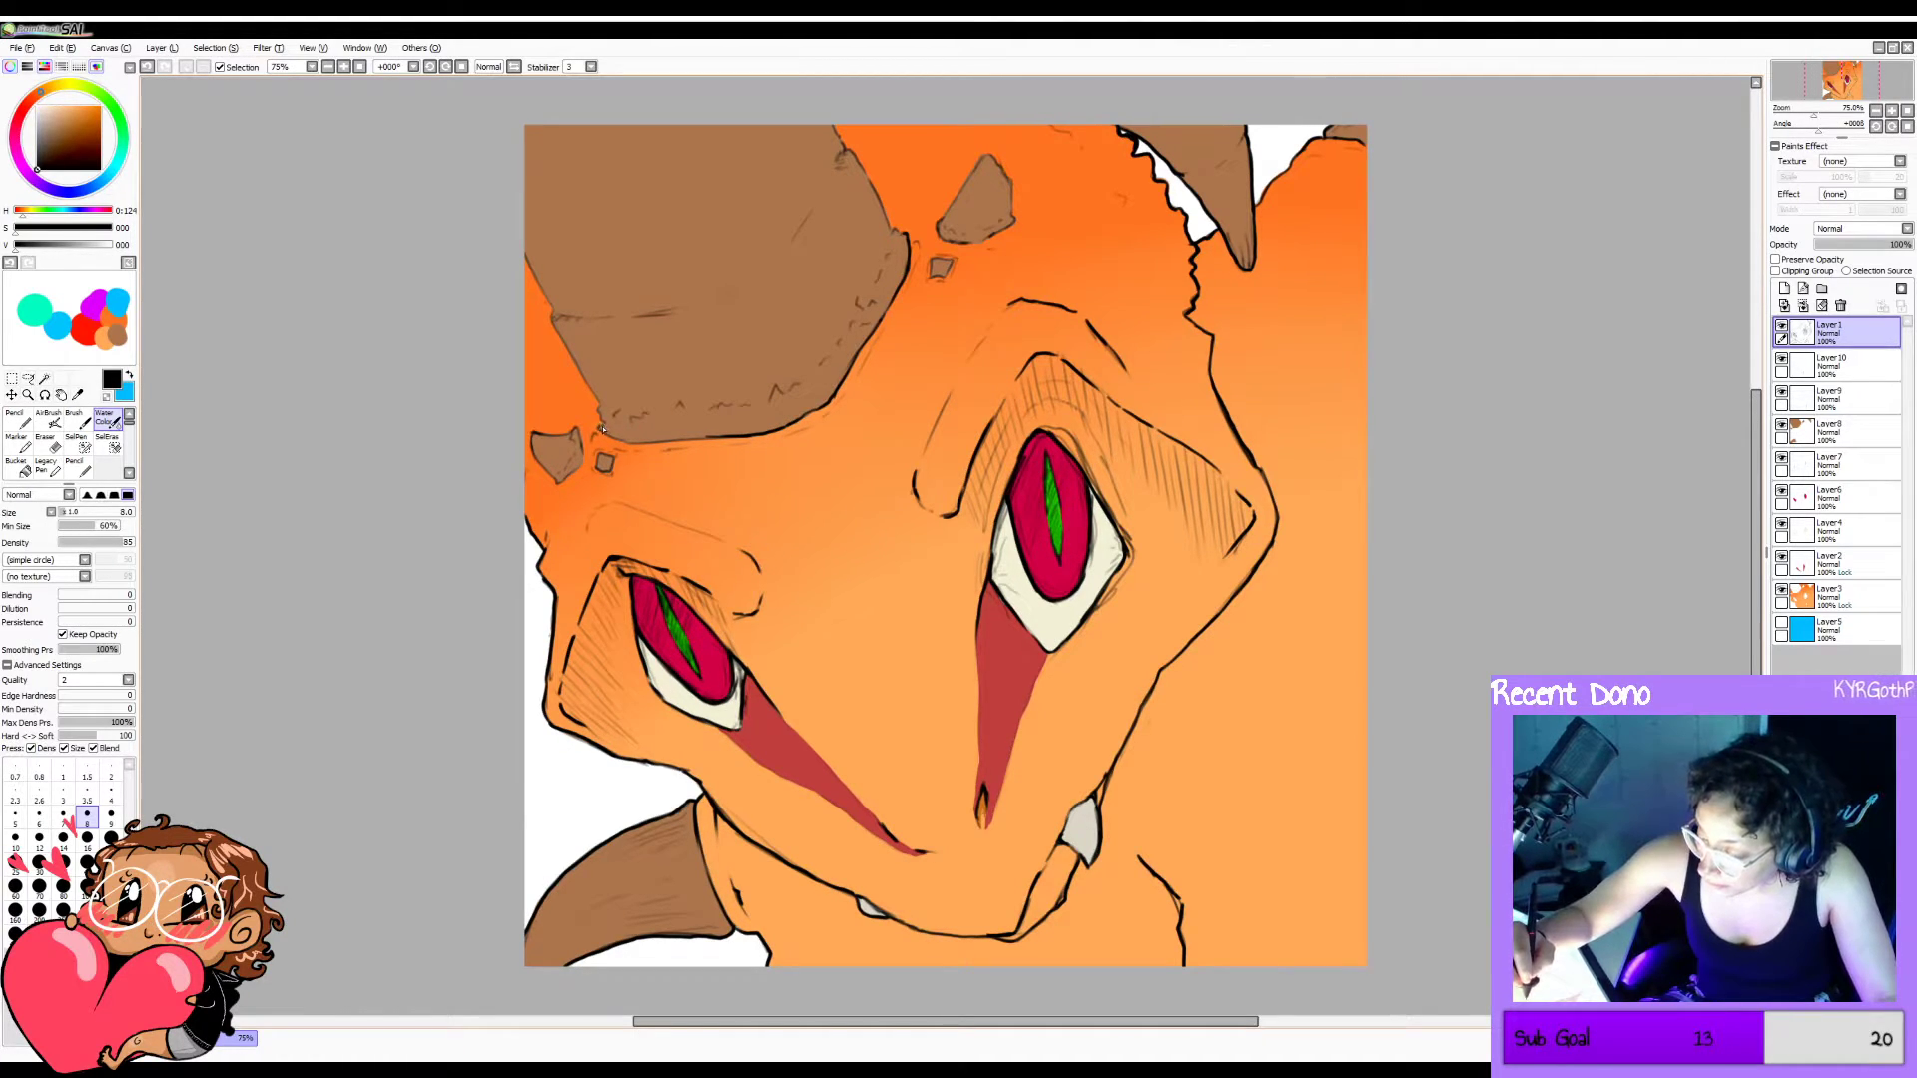
drag(622, 438, 671, 443)
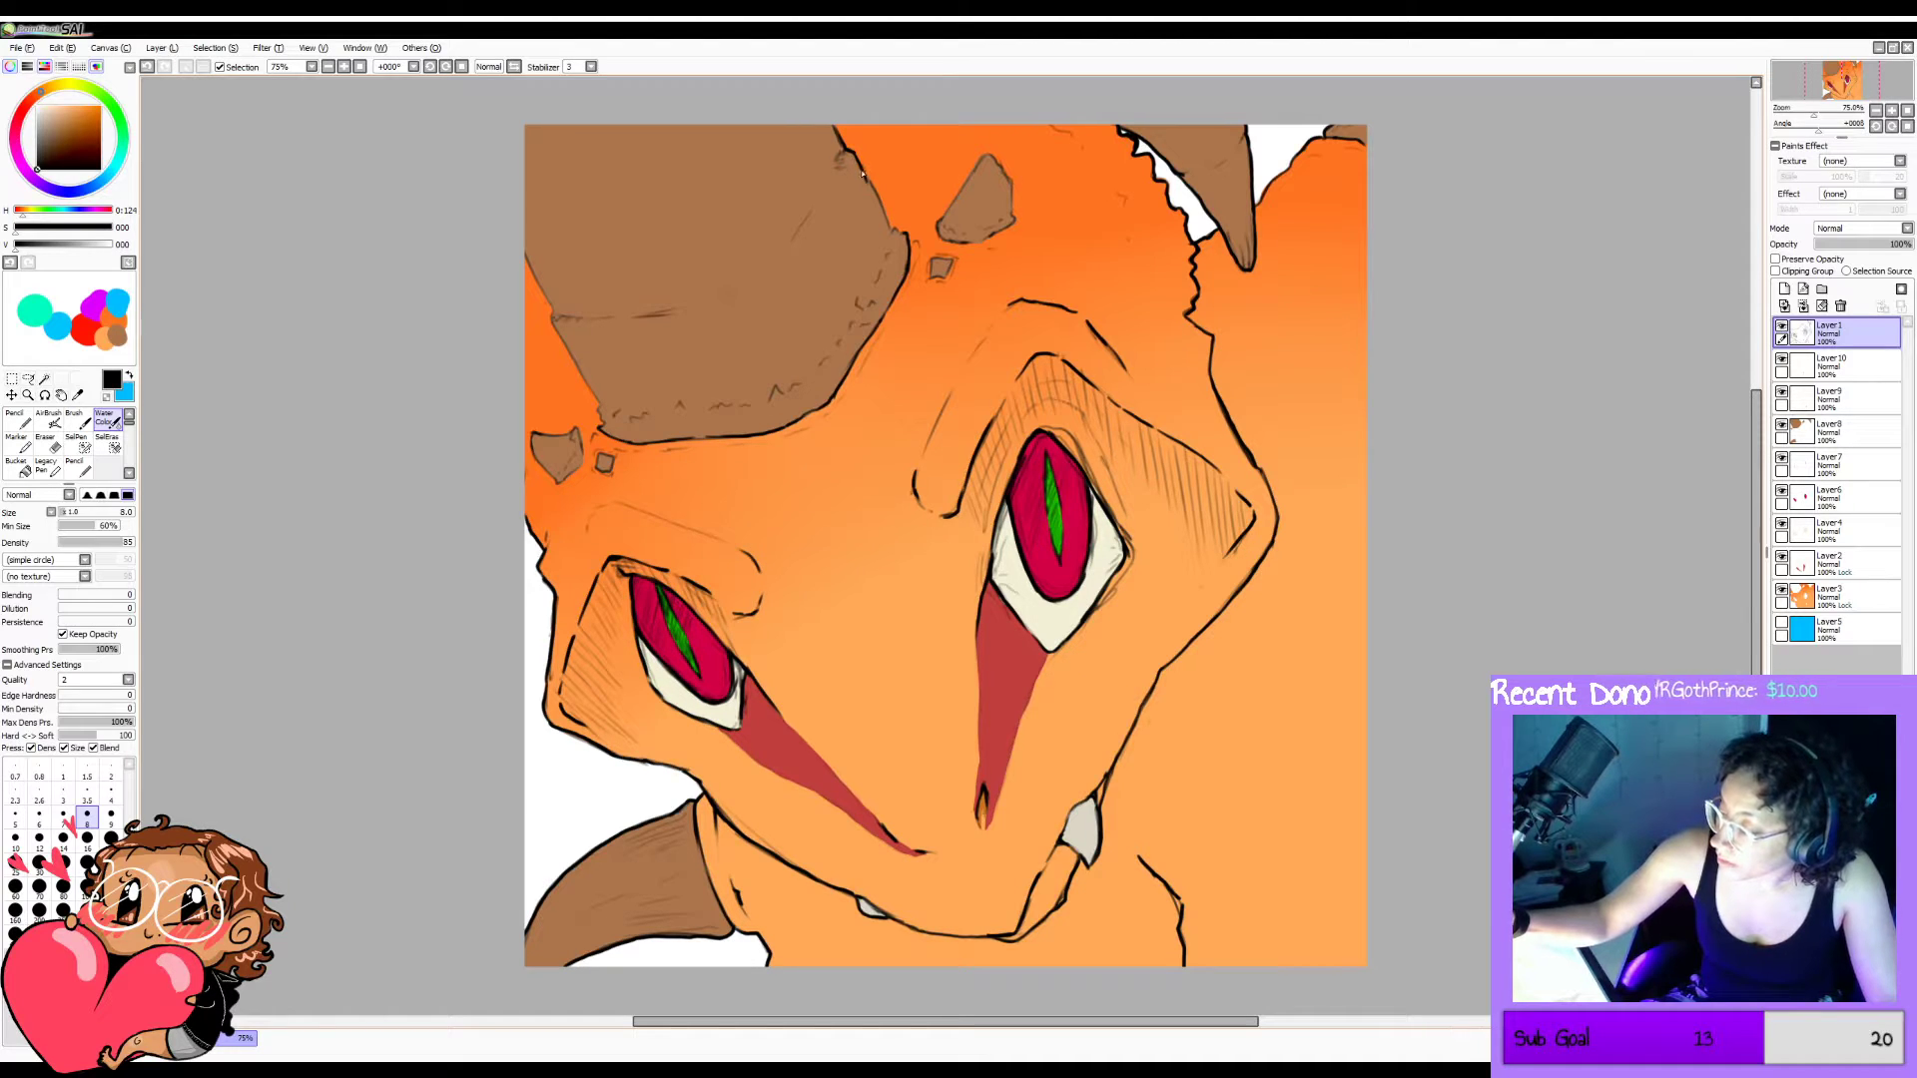
drag(862, 174, 904, 236)
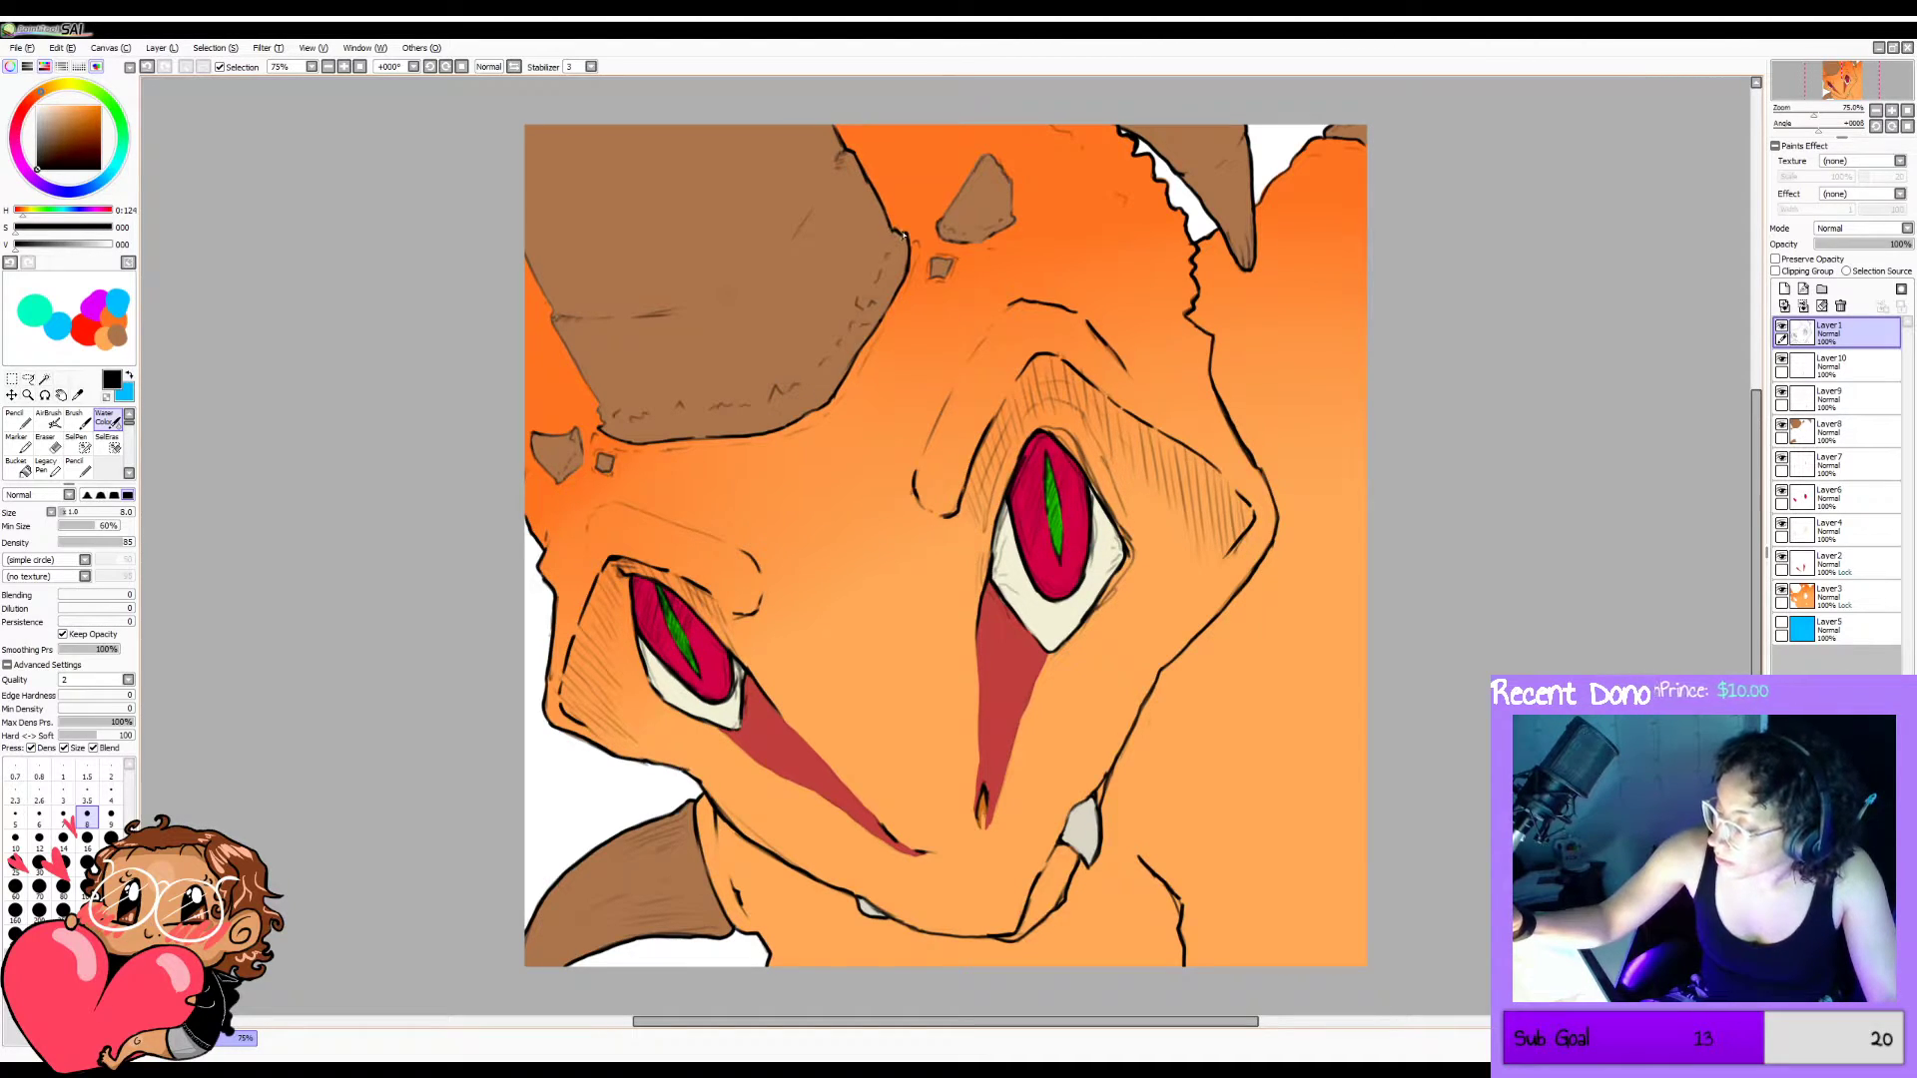
drag(527, 254, 592, 392)
key(ctrl+z)
key(ctrl+z)
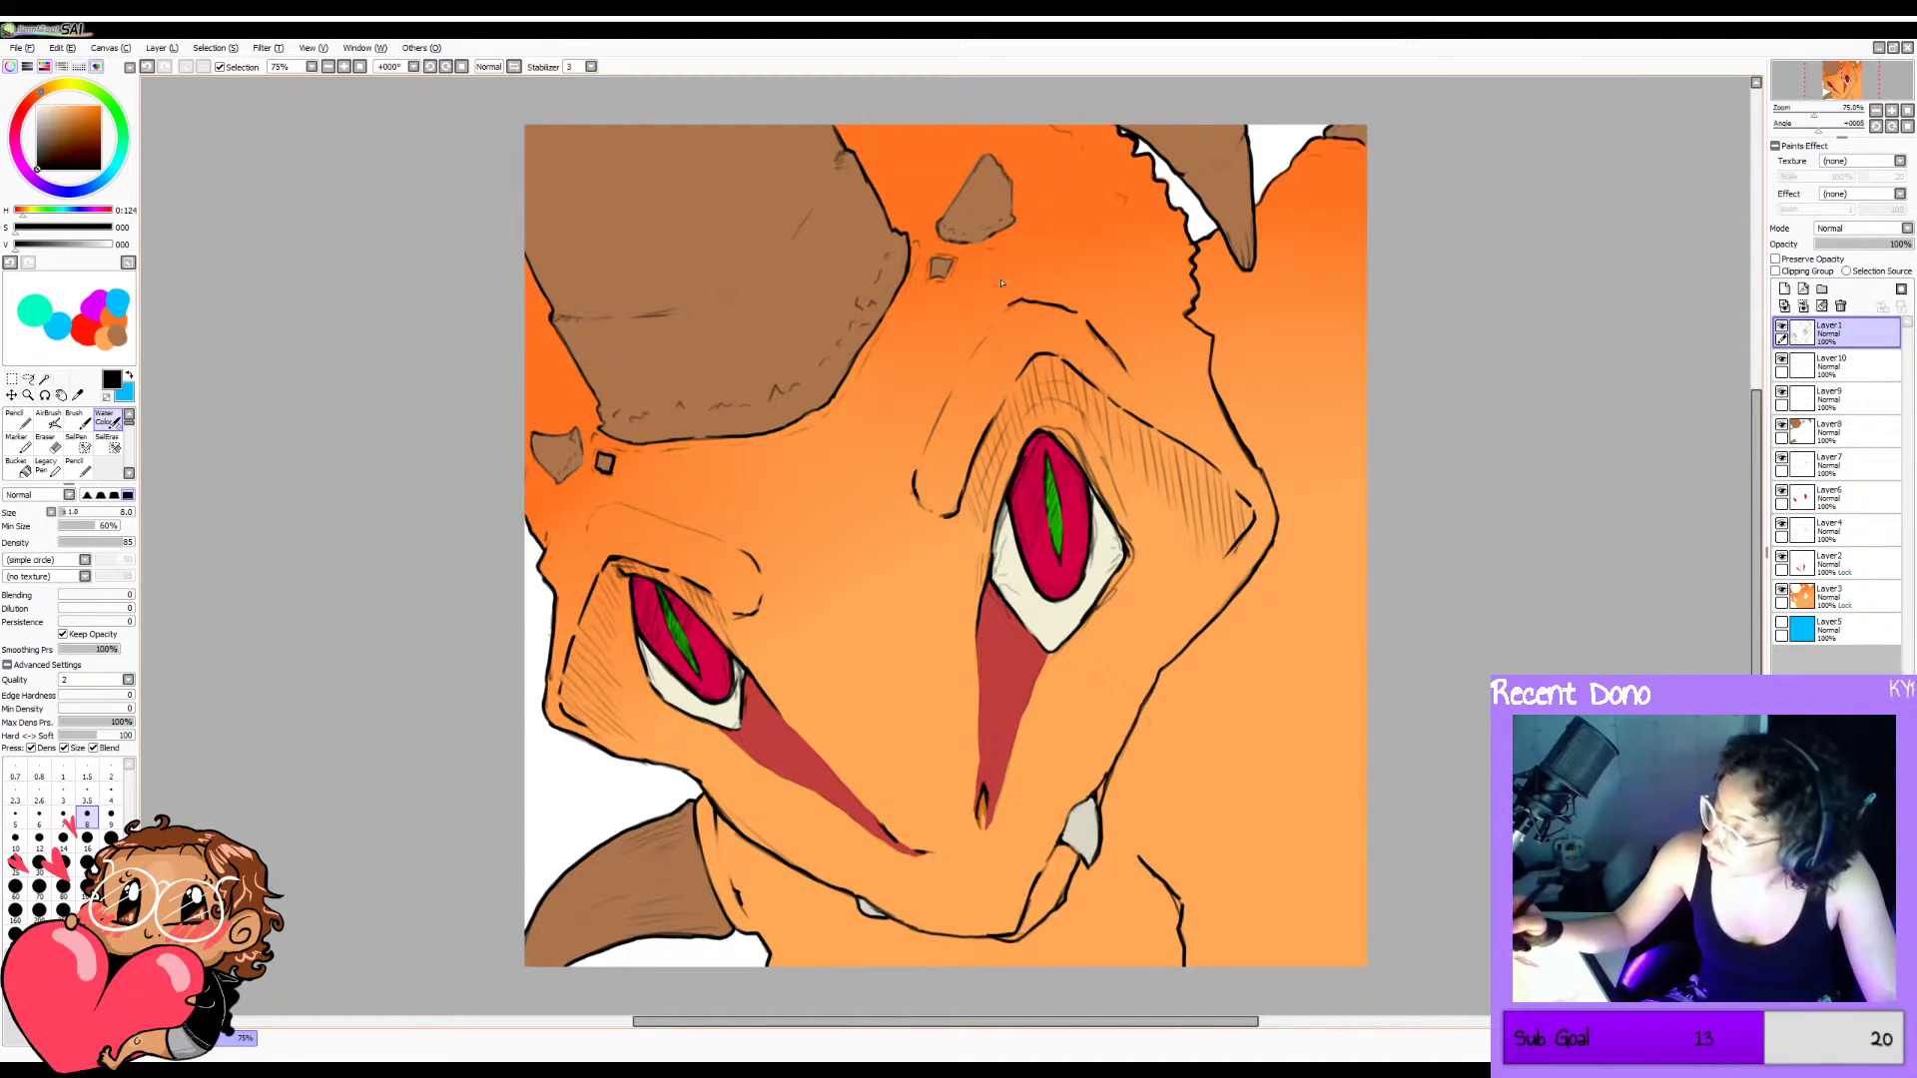
Outline the small square spots and the larger brown spikes beside the horn base in black.
key(ctrl+z)
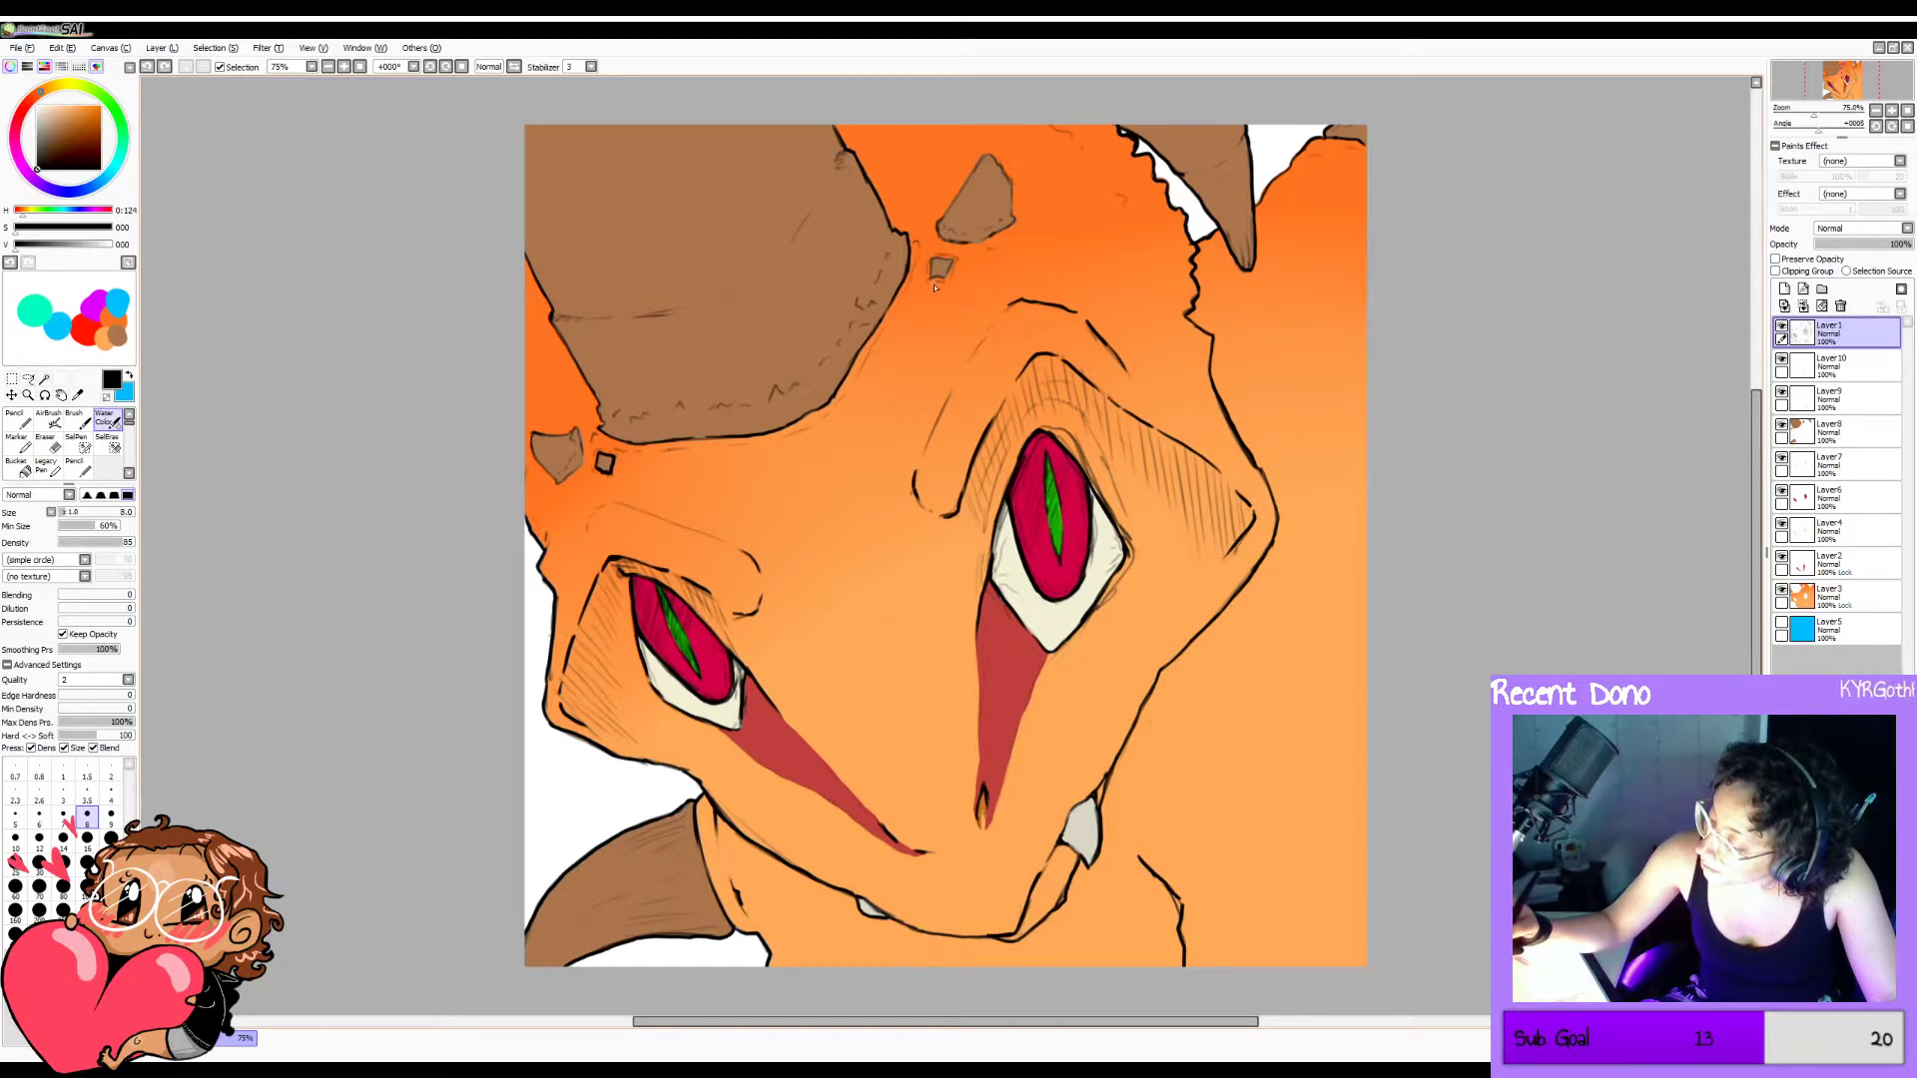
drag(947, 259, 948, 278)
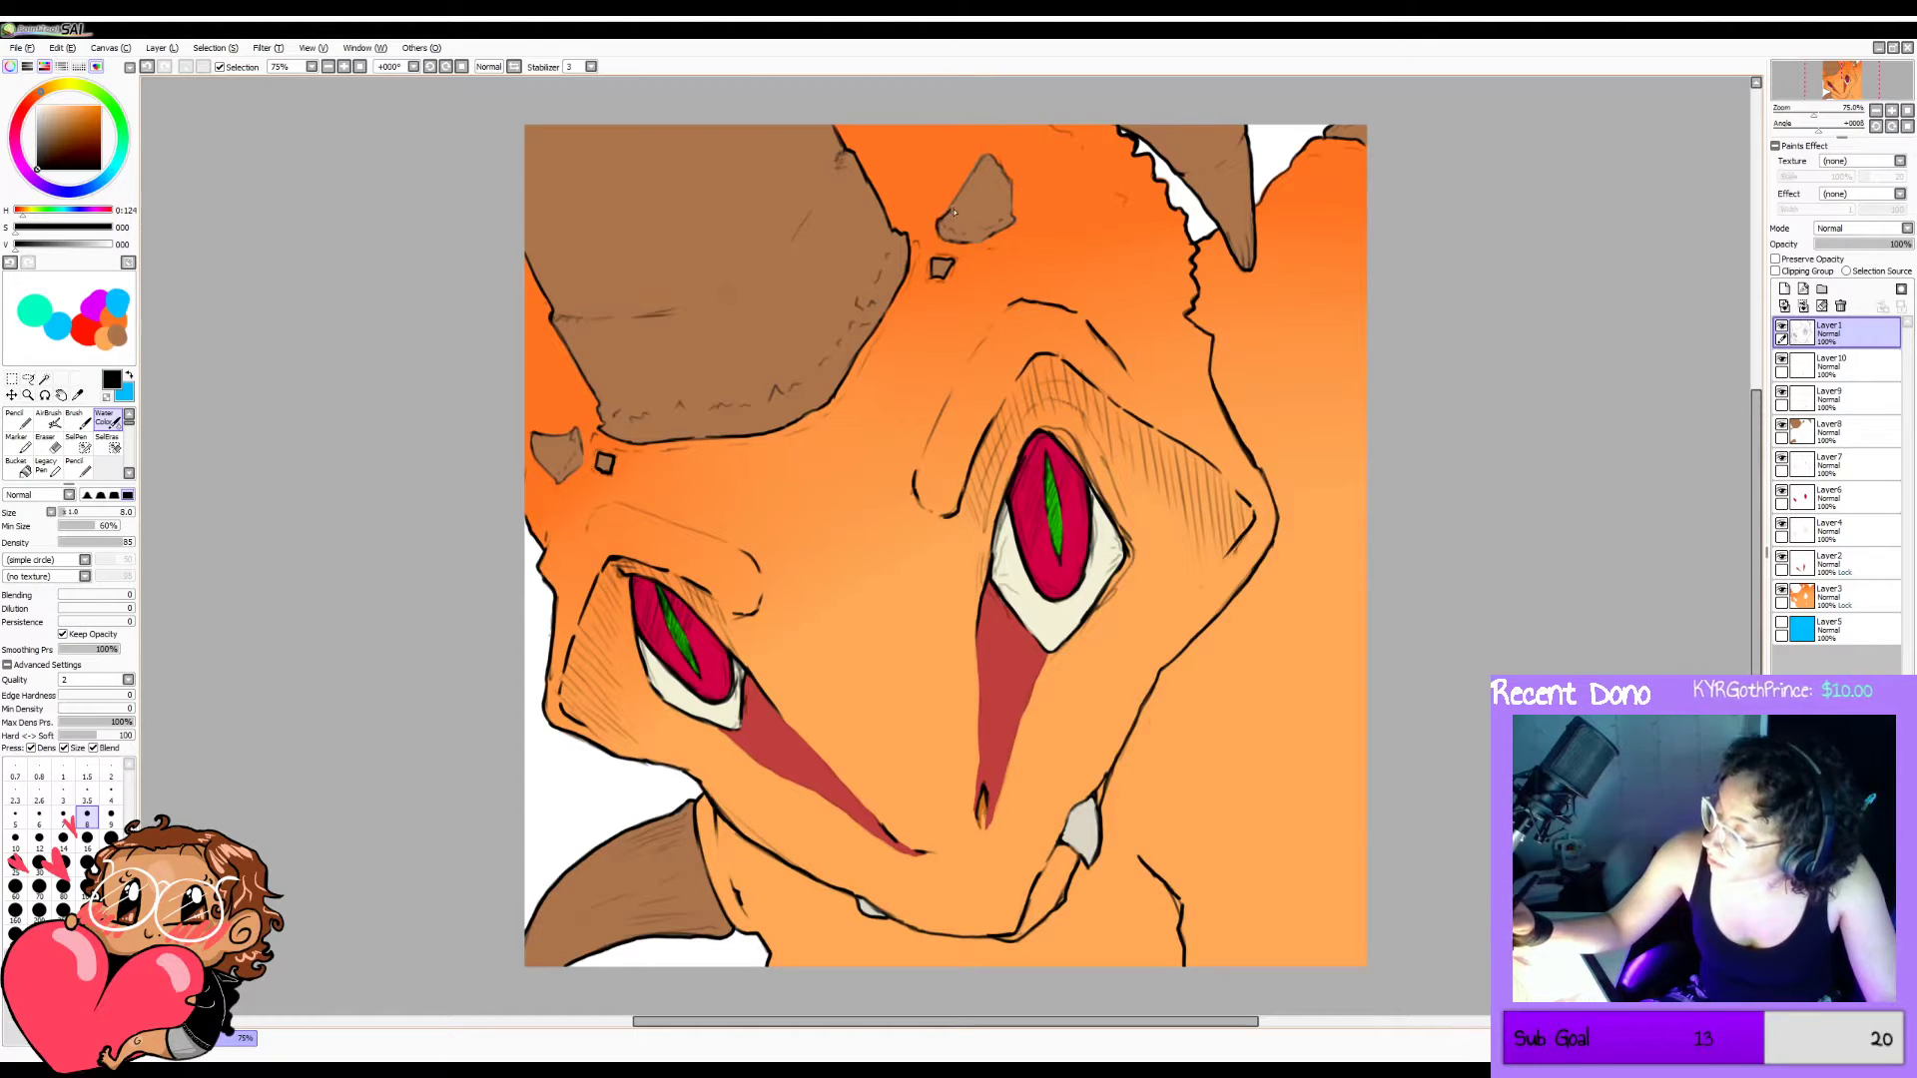
key(ctrl+z)
drag(943, 224, 942, 237)
key(ctrl+z)
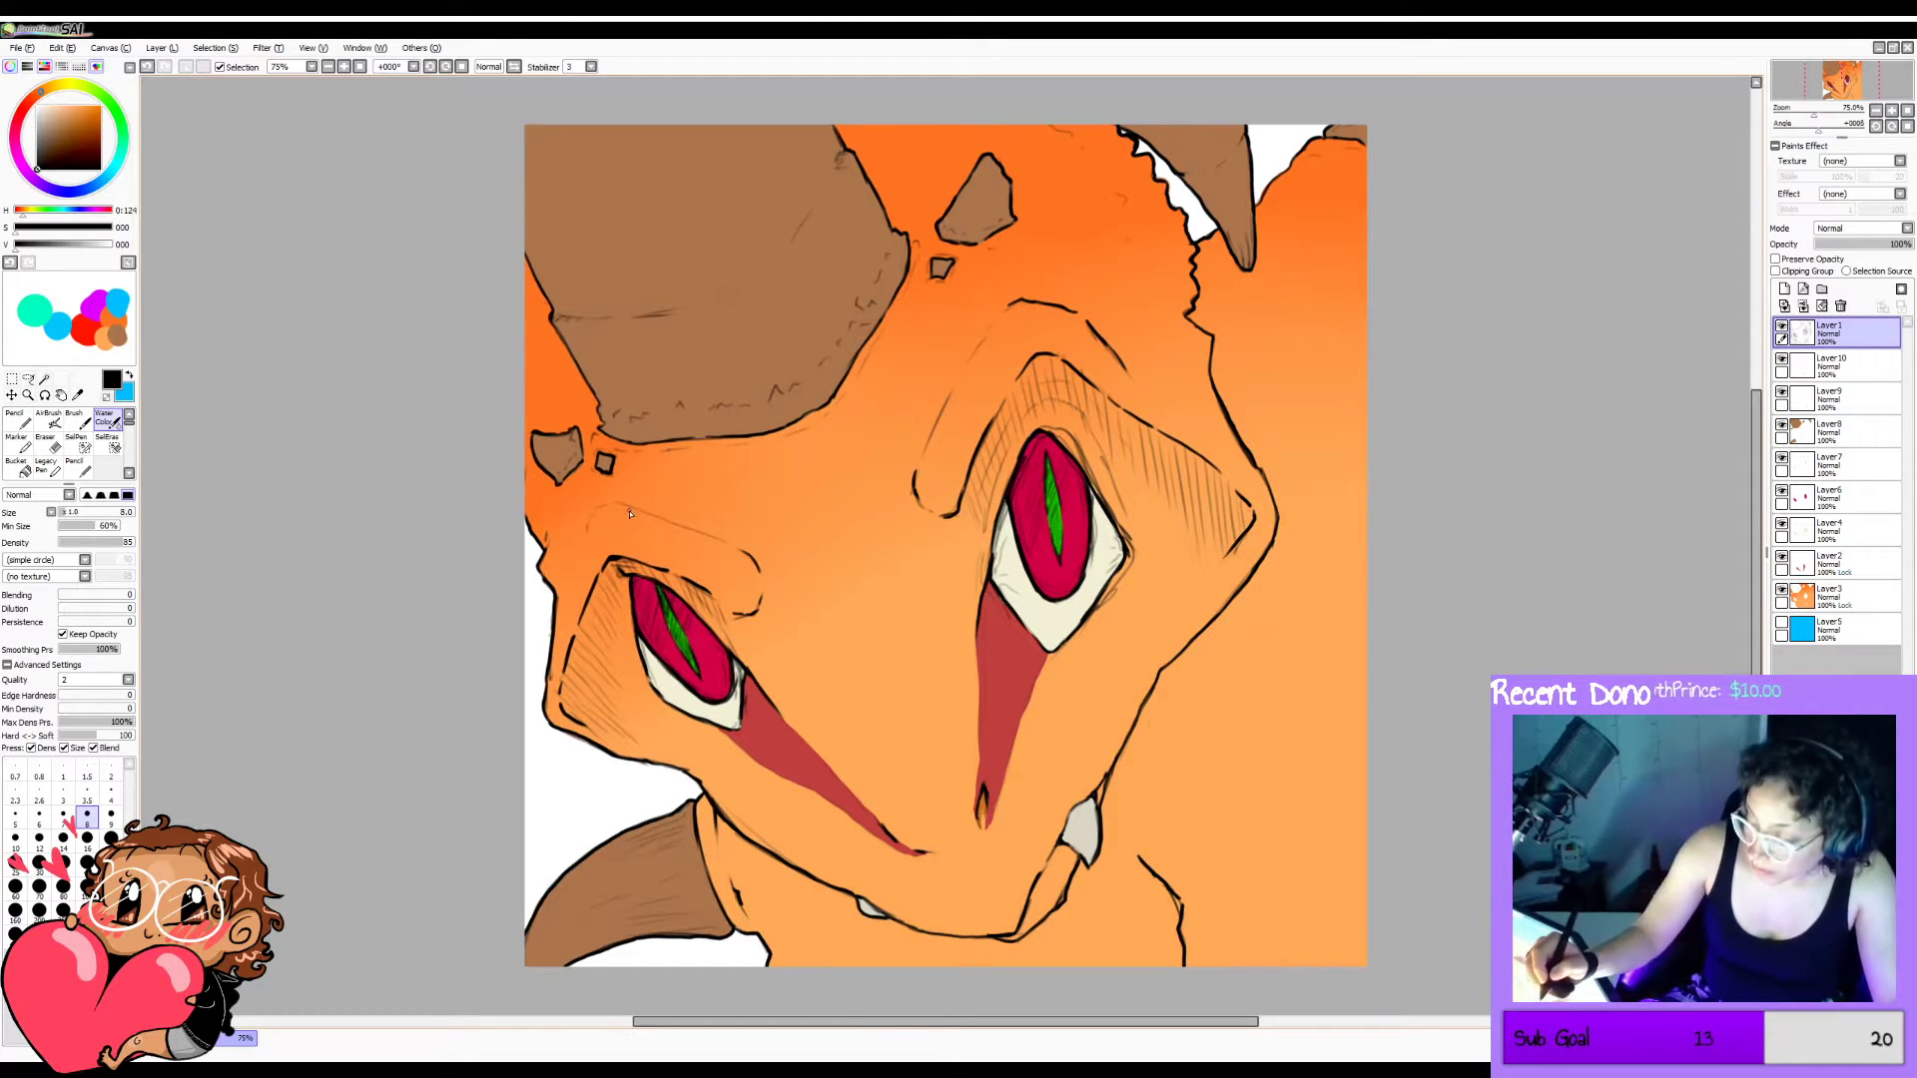
Ink the curved brow crease above the smaller eye with short black strokes, undoing the stray ones.
key(ctrl+z)
mouse_move(633, 510)
mouse_down()
mouse_move(597, 510)
mouse_move(586, 541)
mouse_move(597, 509)
mouse_up()
key(ctrl+z)
key(ctrl+z)
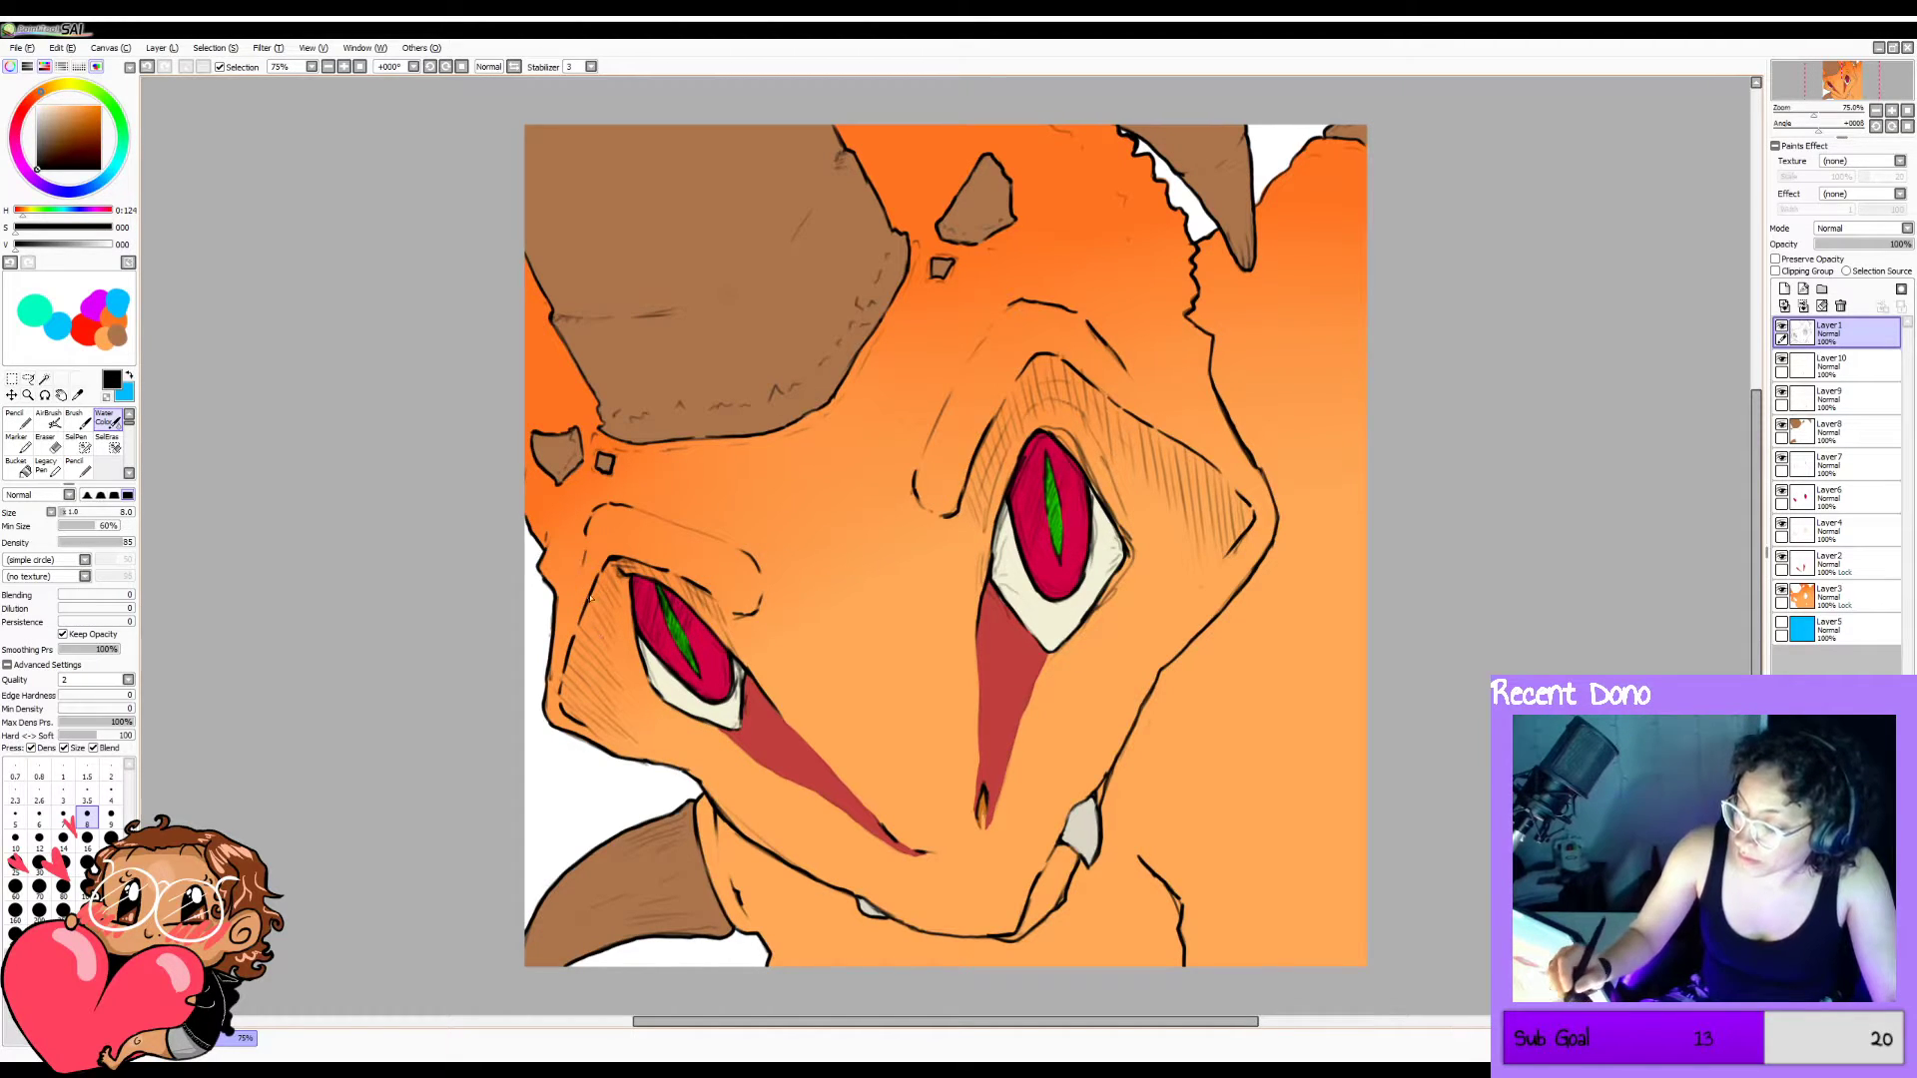
key(ctrl+z)
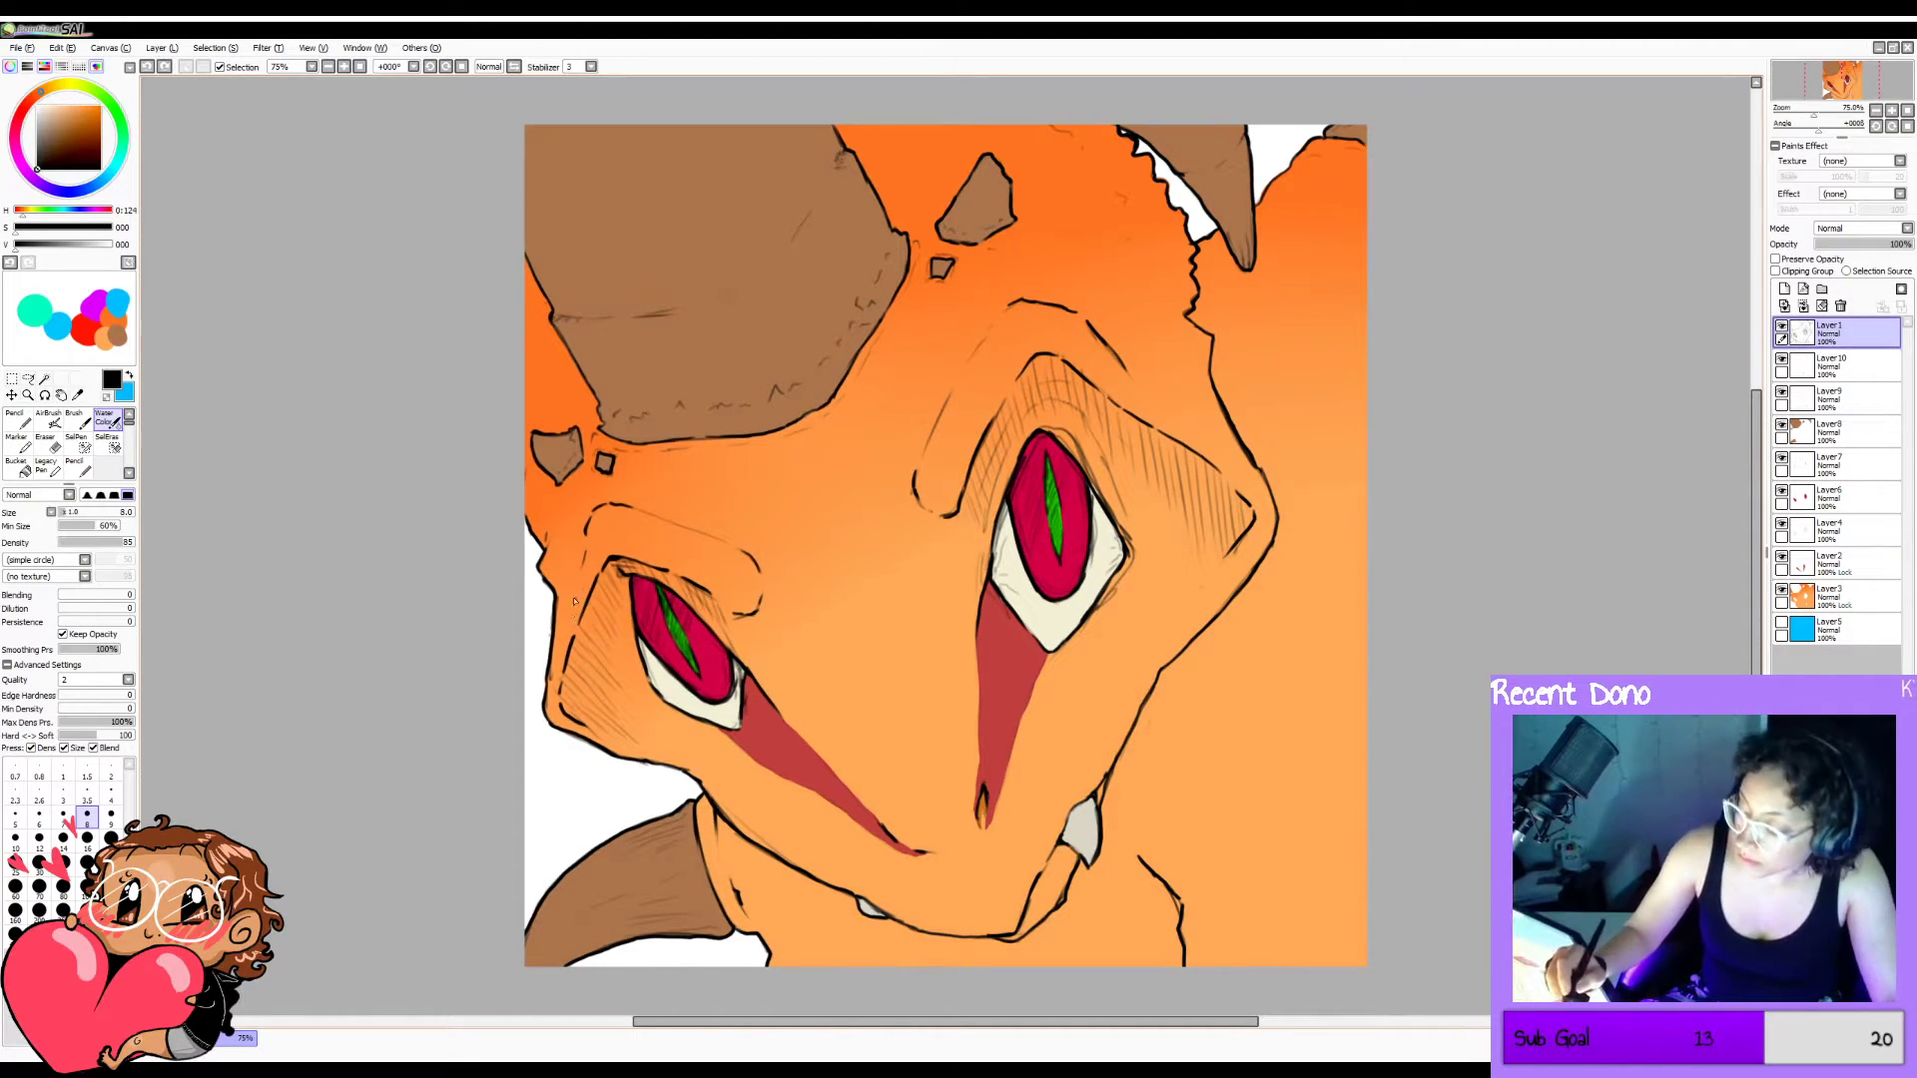
drag(567, 594, 561, 597)
key(ctrl+z)
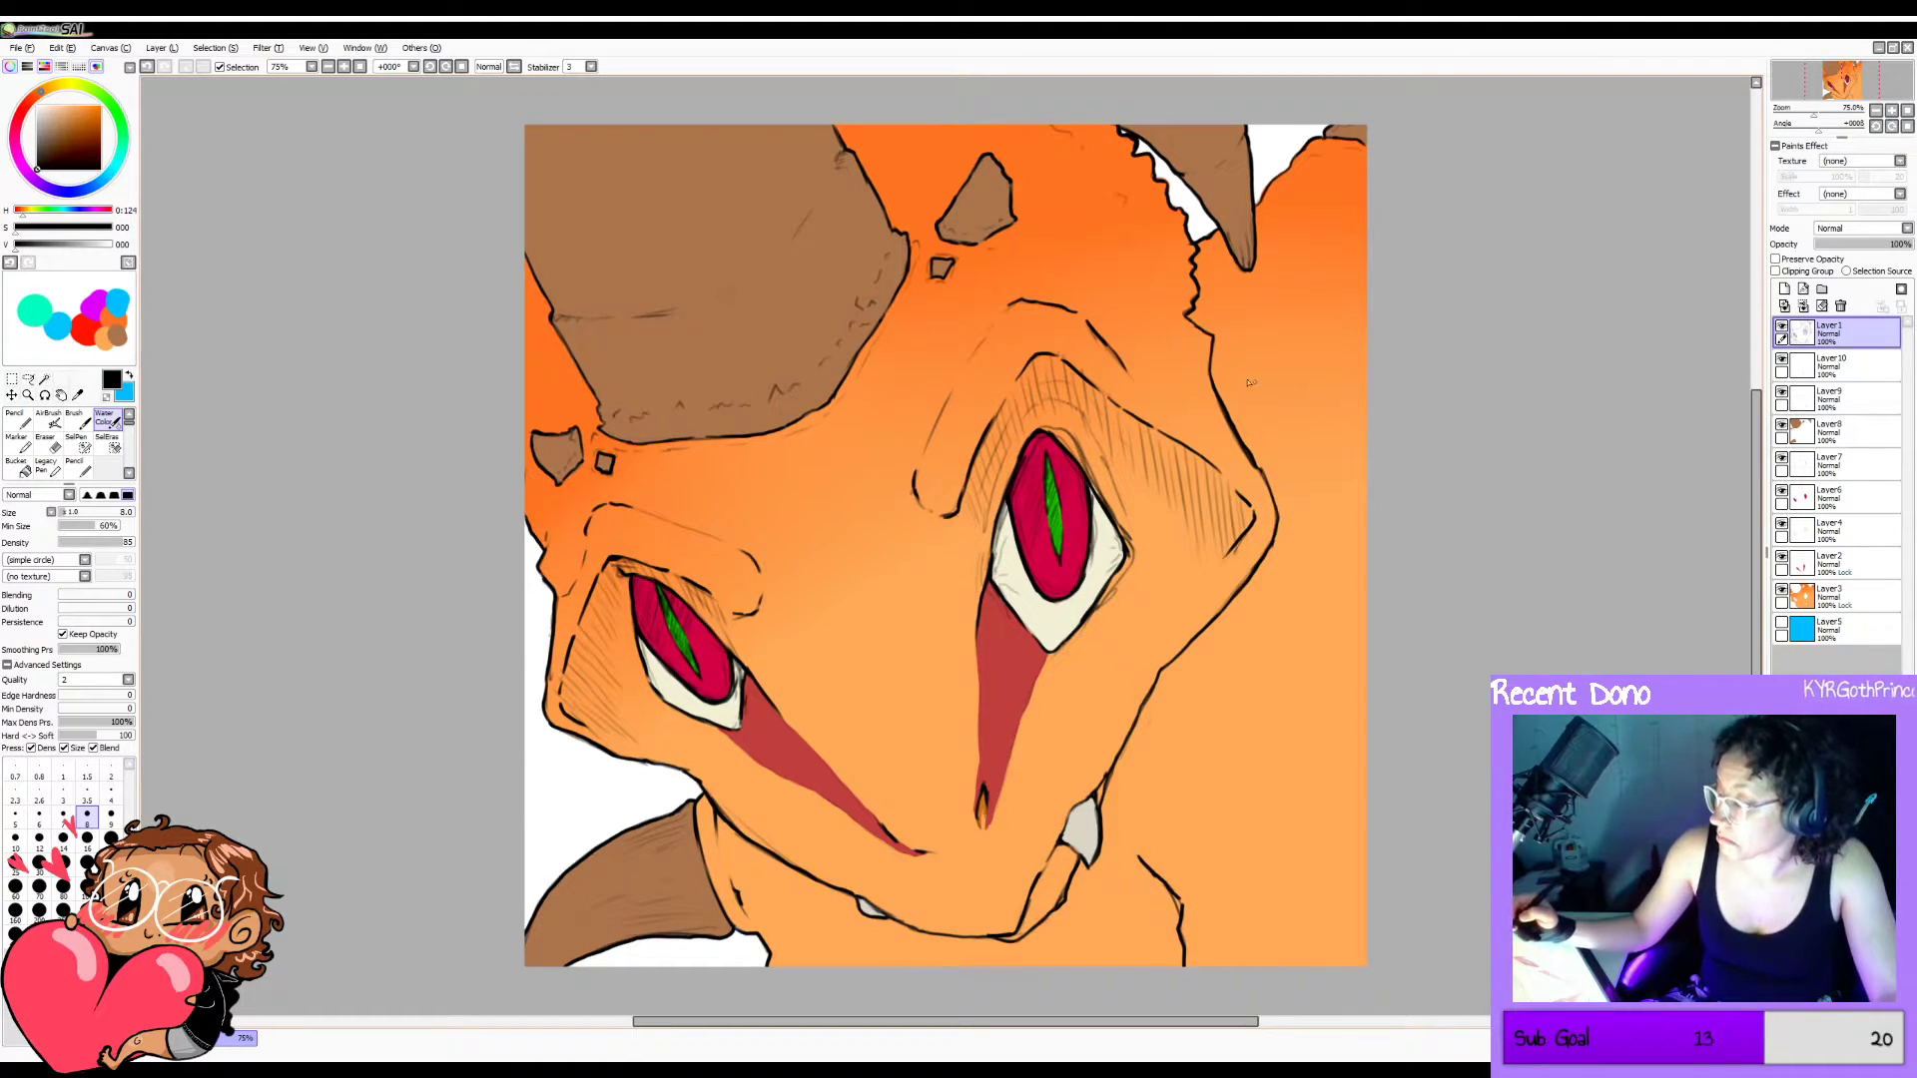
Ink the outer end of the brow ridge above the larger eye as a curve towards the head outline, retrying the stroke.
mouse_move(1174, 323)
mouse_down()
mouse_move(1073, 322)
mouse_move(1278, 321)
mouse_move(1221, 362)
mouse_move(1175, 322)
mouse_move(1117, 376)
mouse_move(1171, 367)
mouse_up()
key(ctrl+z)
key(ctrl+z)
key(ctrl+z)
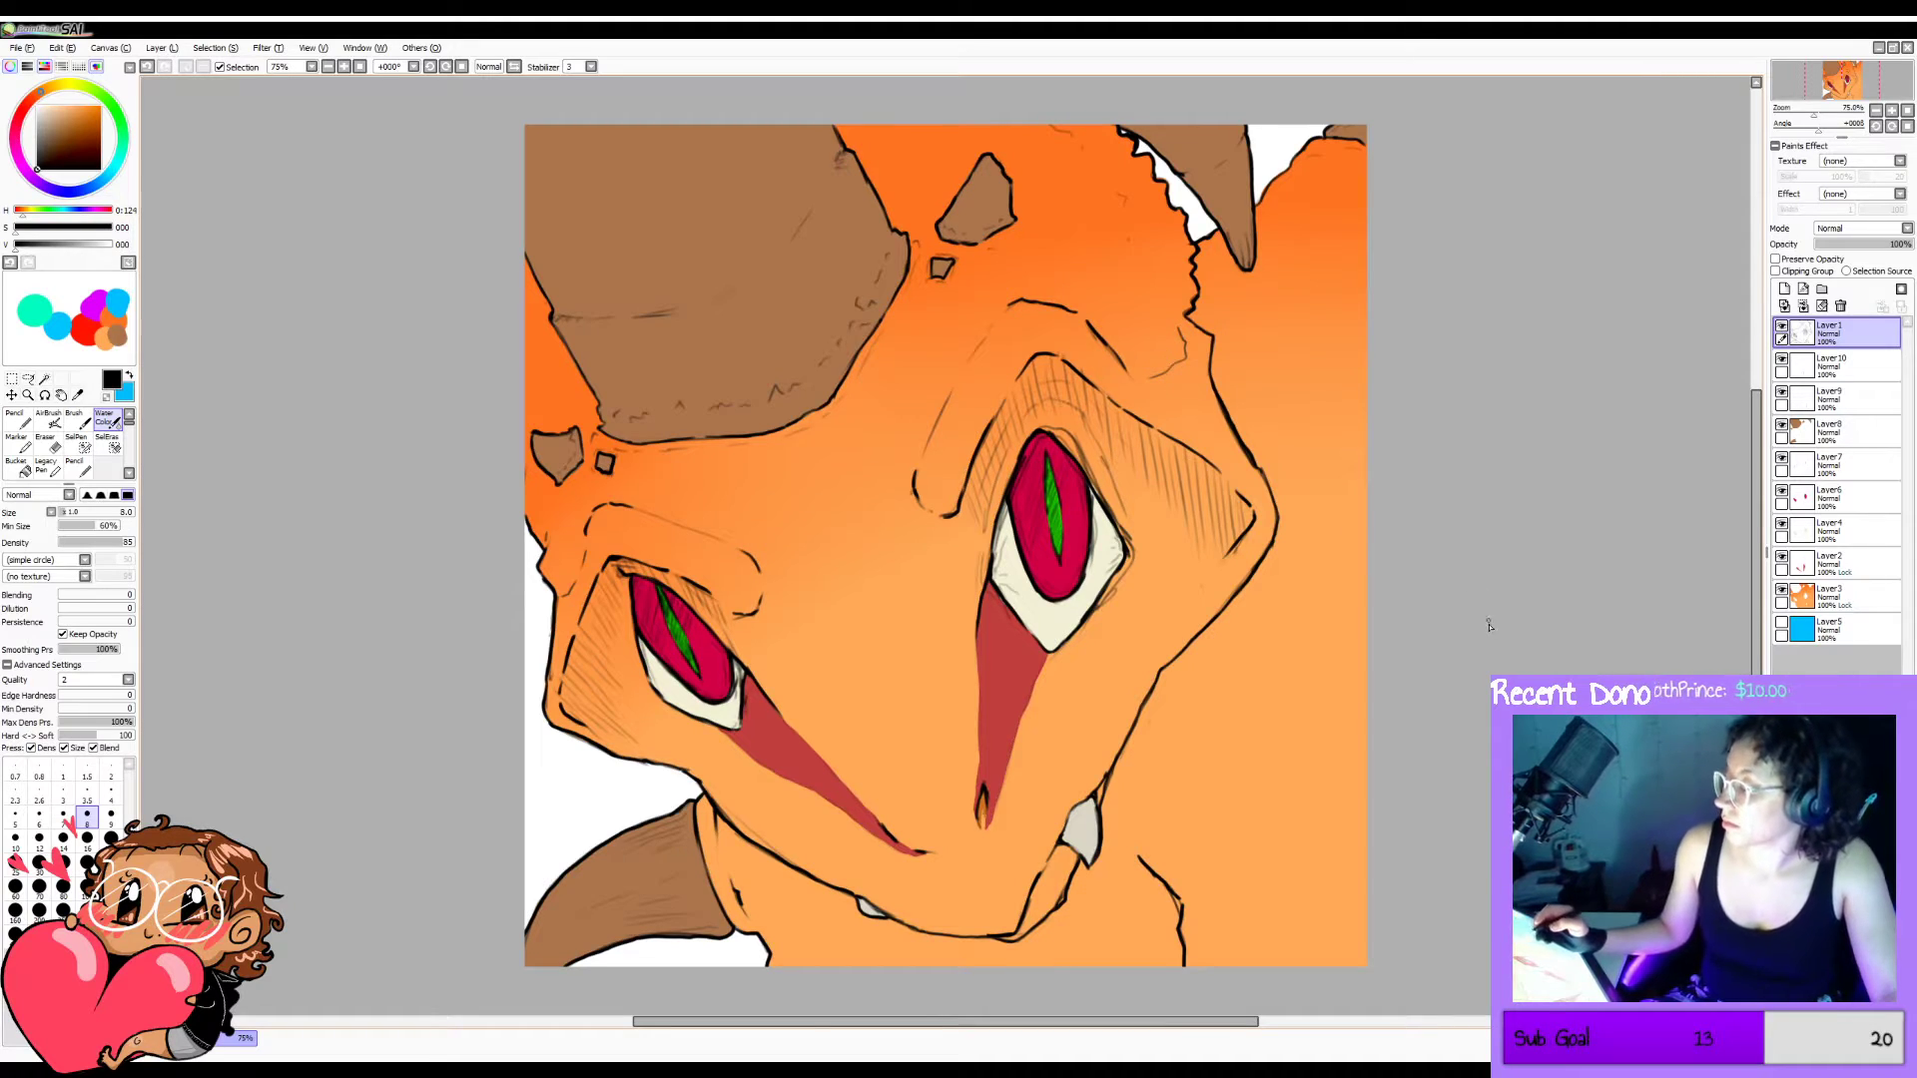
key(ctrl+z)
mouse_move(1180, 334)
mouse_down()
mouse_move(1182, 373)
mouse_move(1154, 389)
mouse_up()
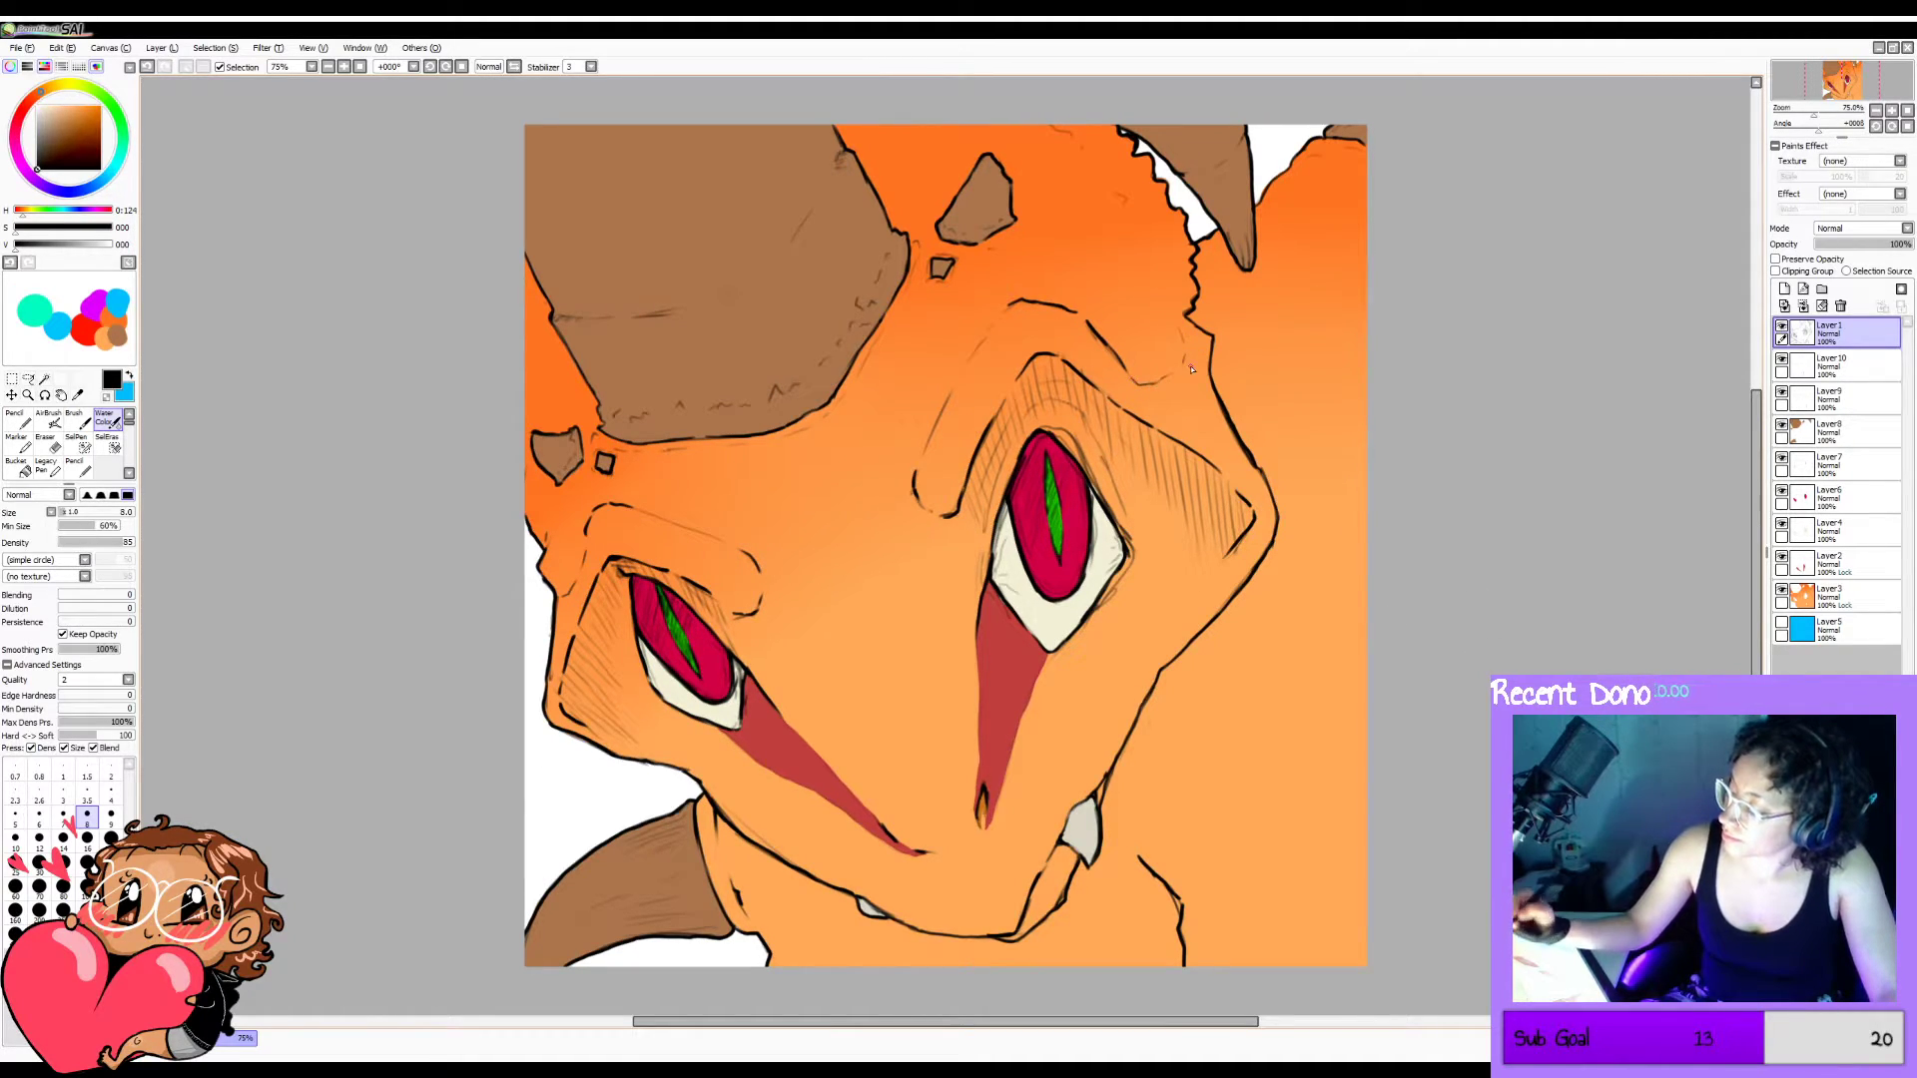
key(ctrl+z)
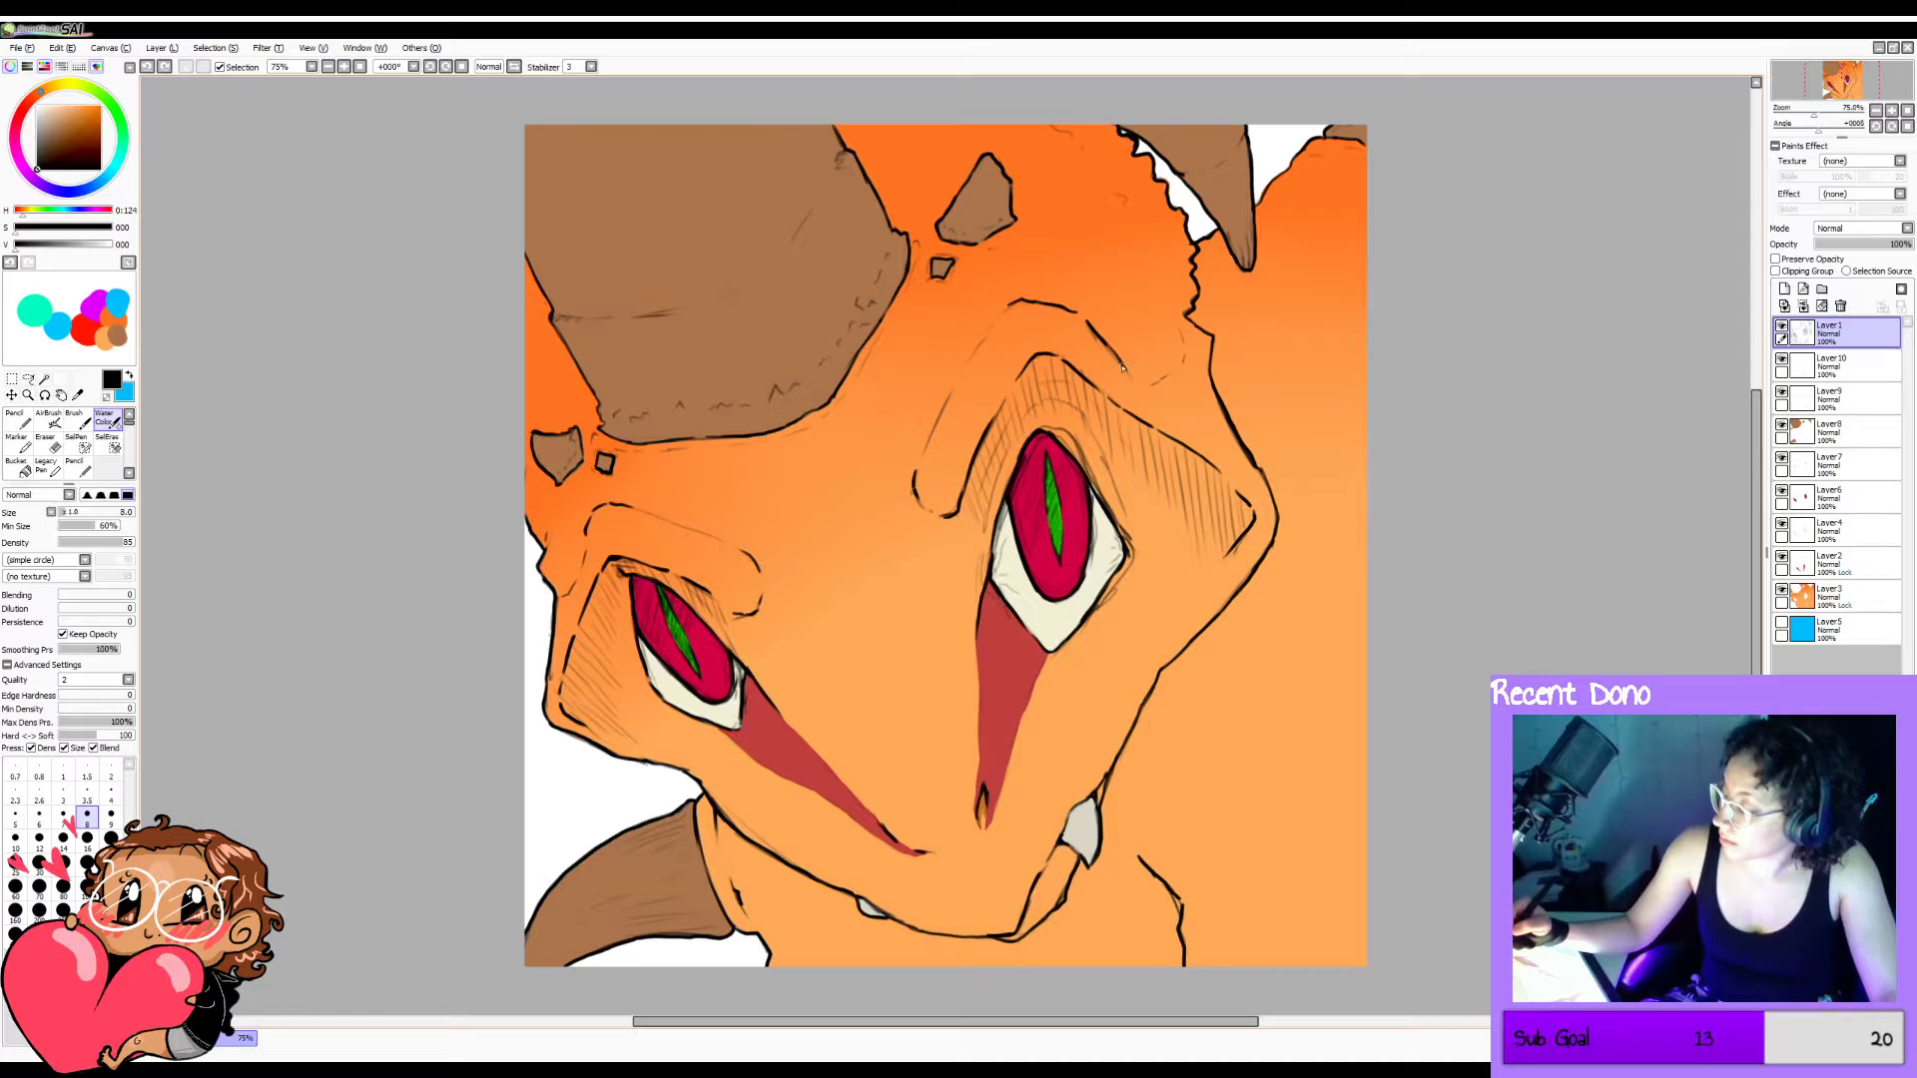
drag(1145, 385, 1161, 384)
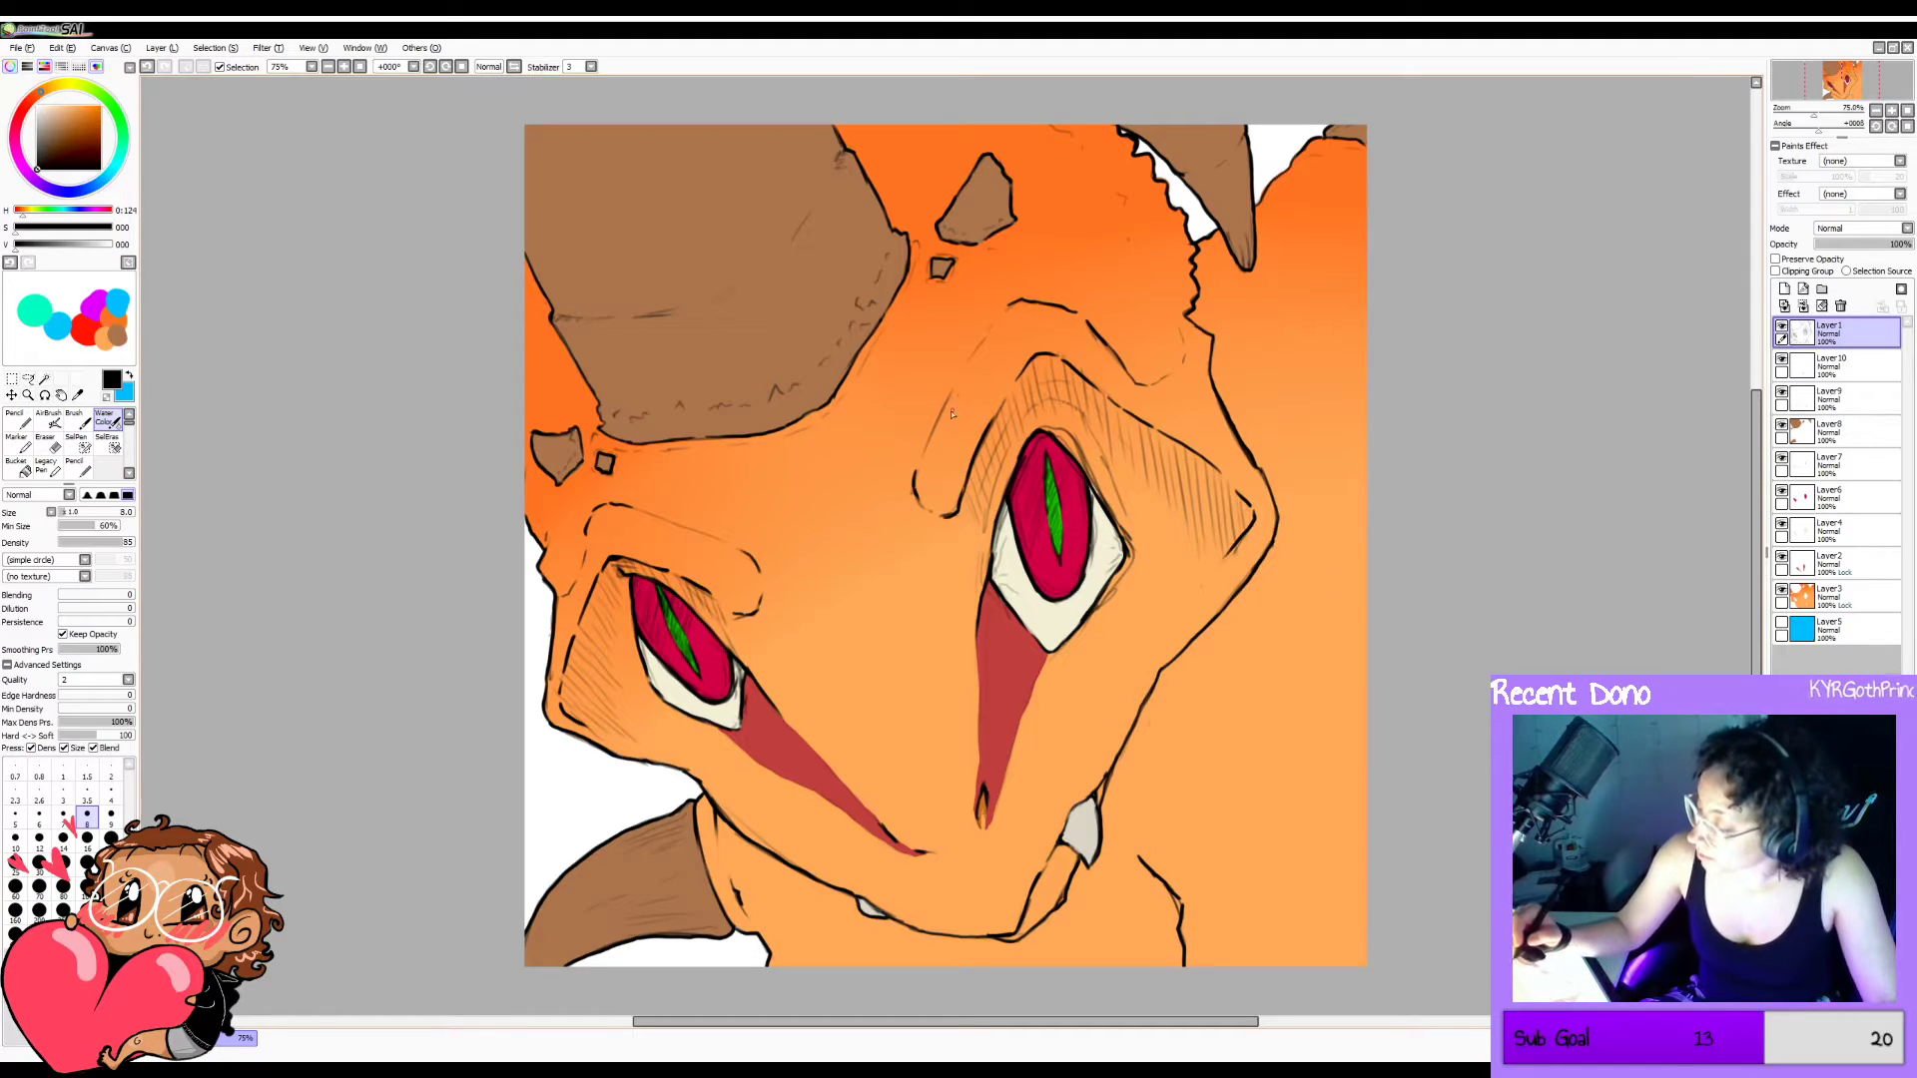
Ink the inner side of the brow ridge above the larger eye with broken black strokes.
mouse_move(929, 447)
mouse_down()
mouse_move(997, 319)
mouse_move(989, 337)
mouse_up()
key(ctrl+z)
key(ctrl+z)
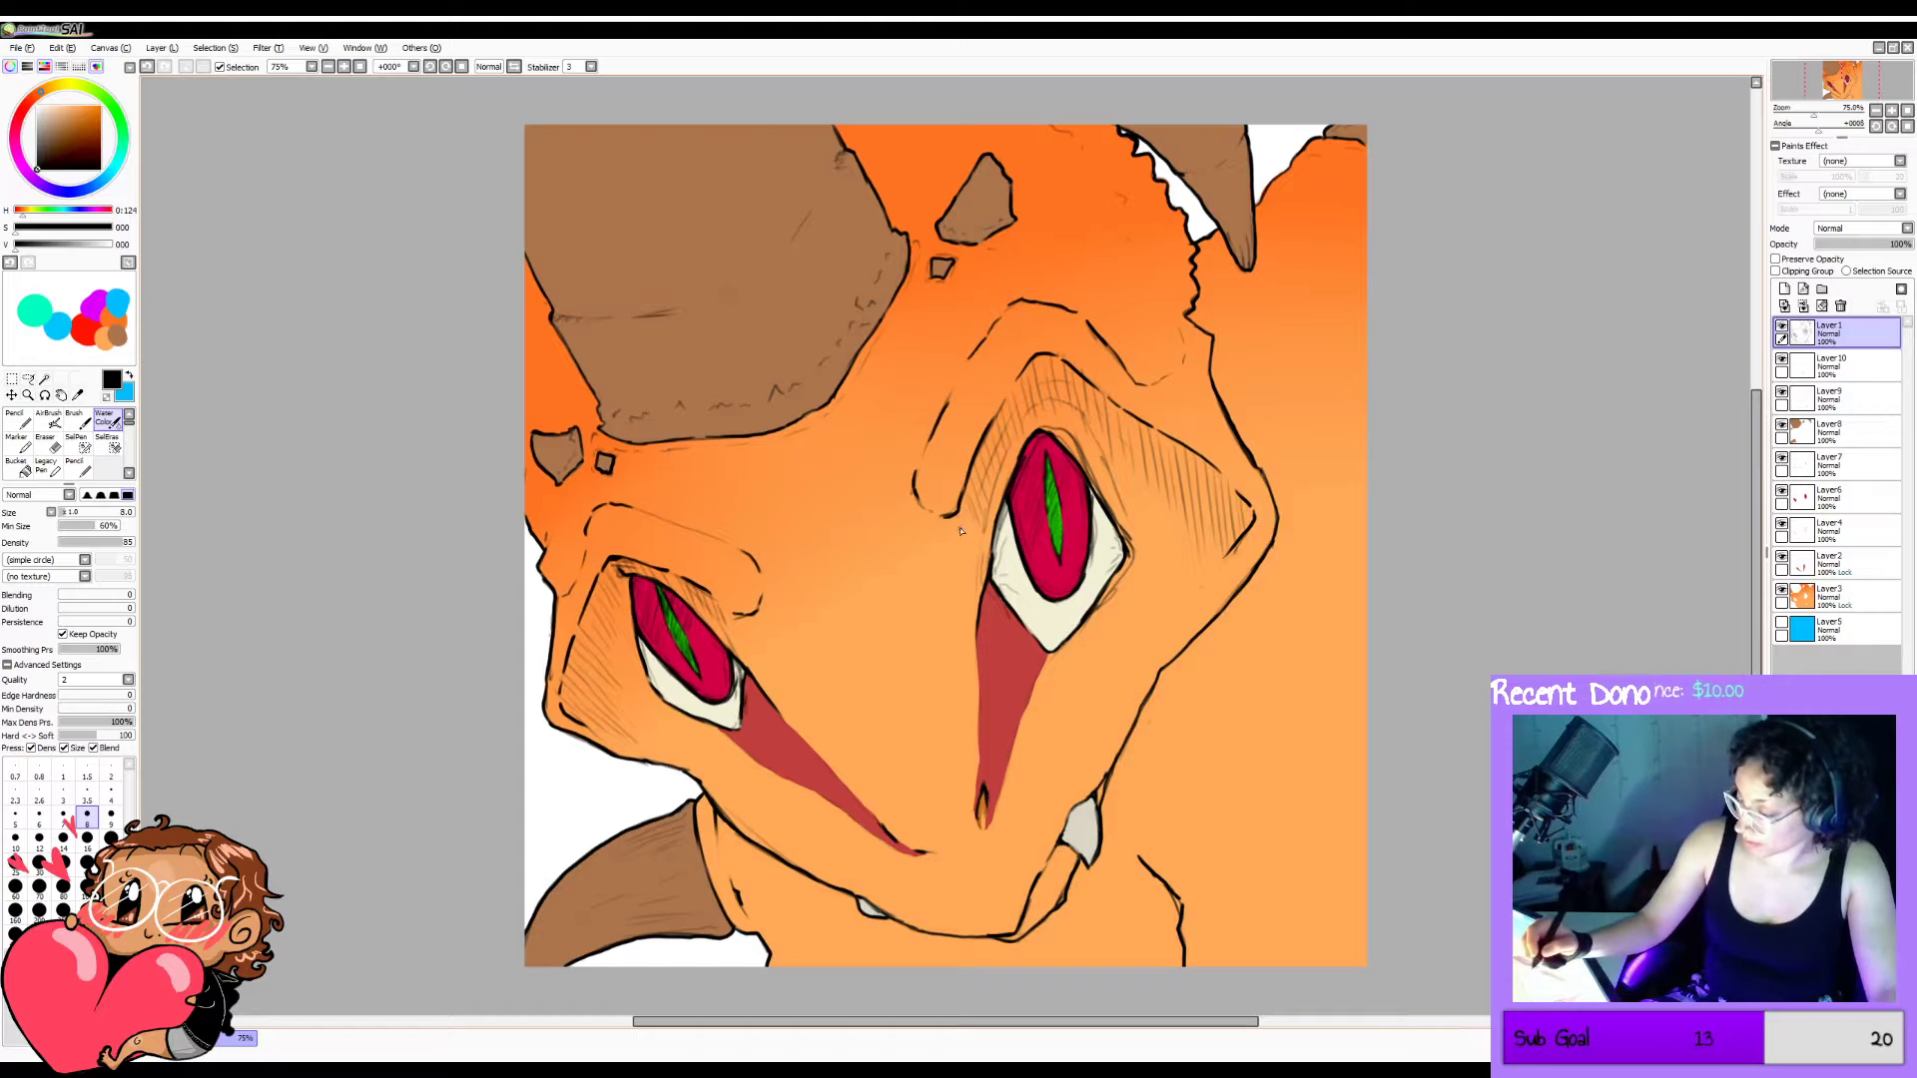
Draw thin crease lines beside the inner corners of both eyes, undoing and retrying strokes.
drag(762, 627, 768, 681)
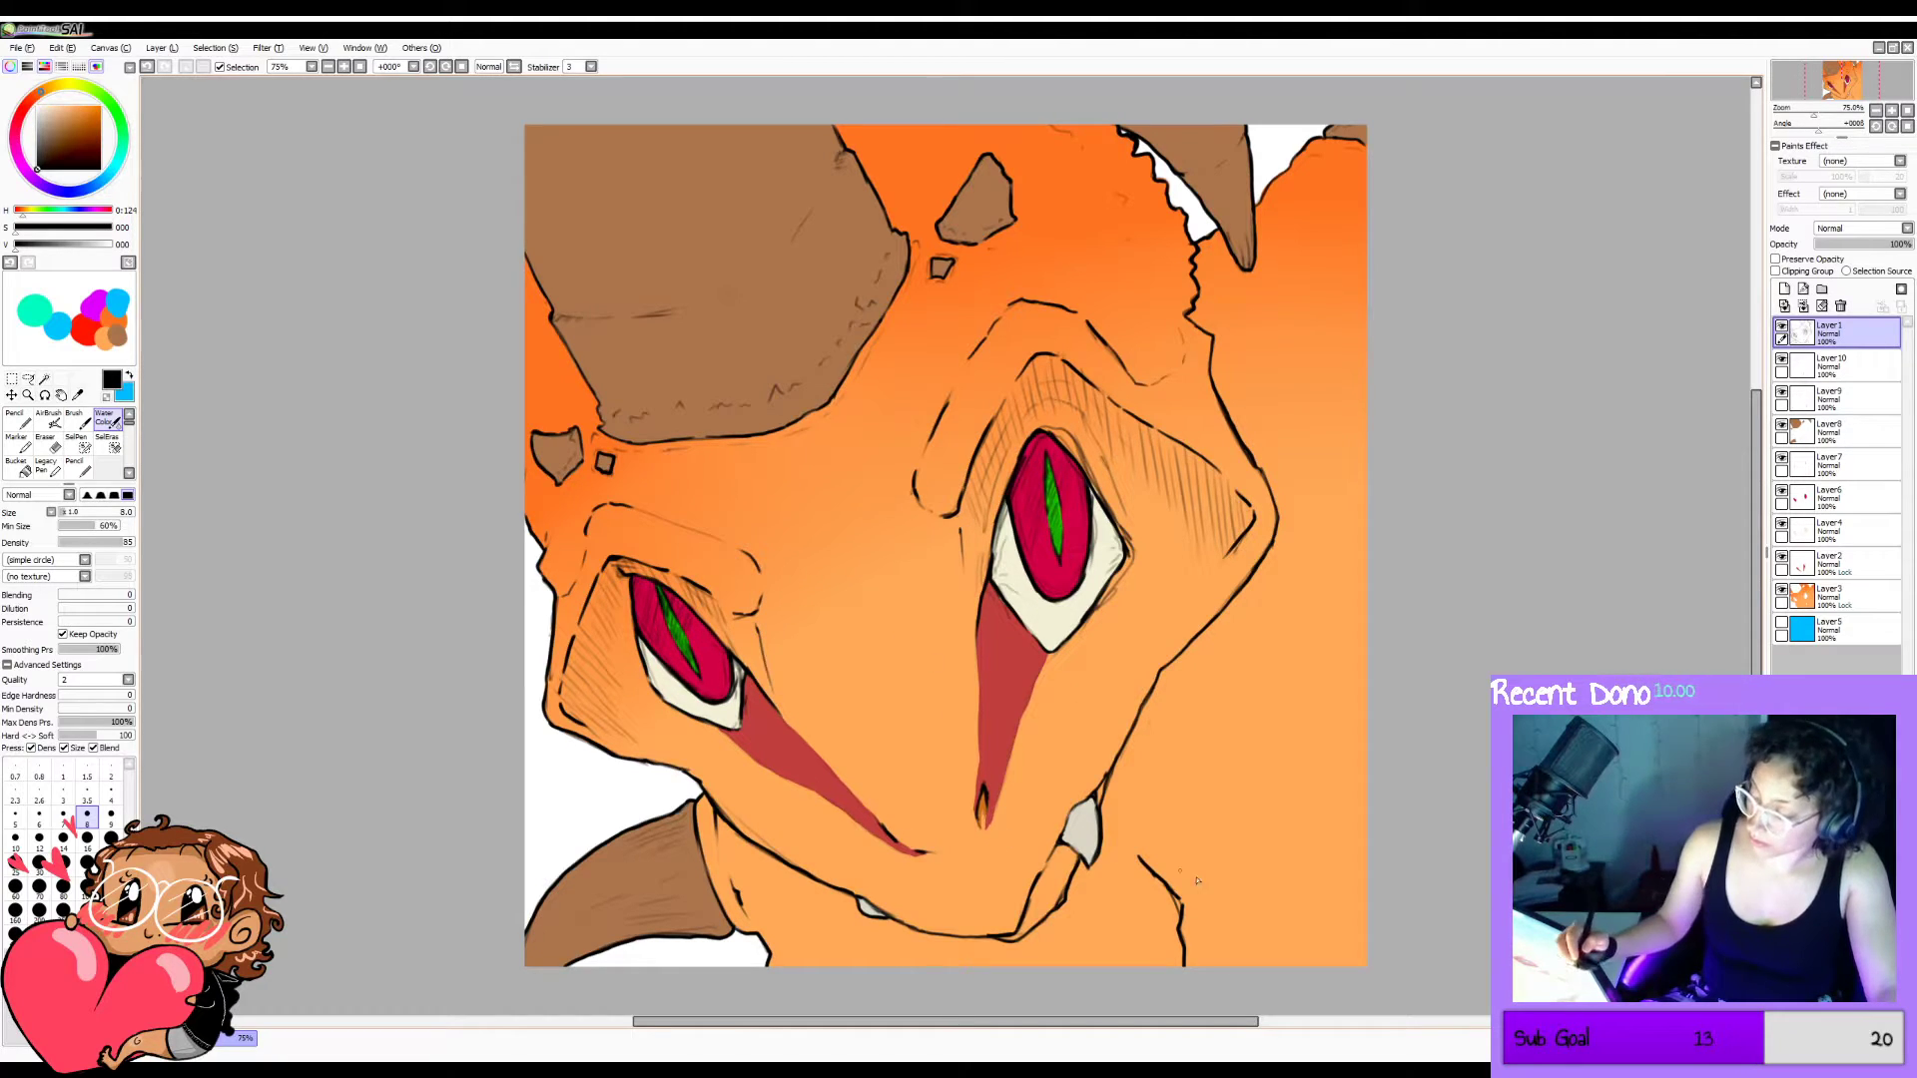
key(ctrl+z)
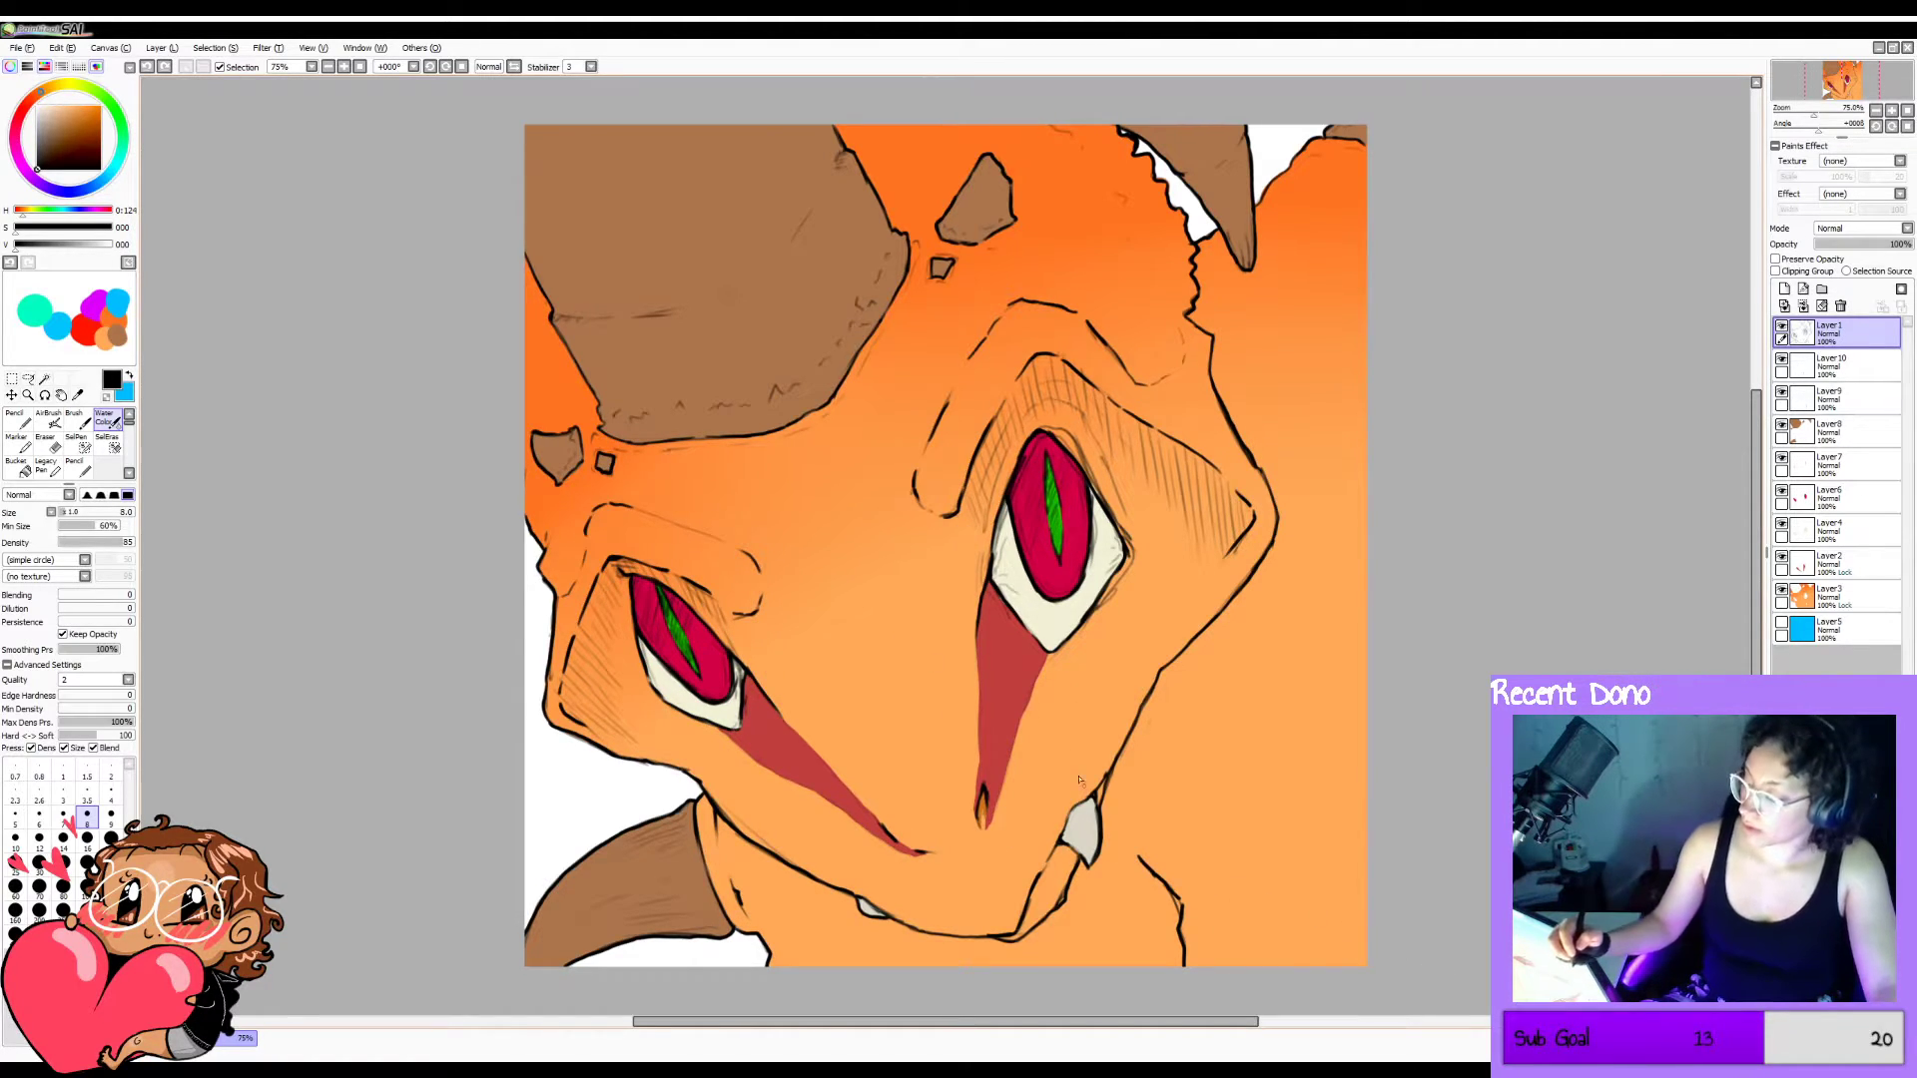
drag(952, 529, 968, 614)
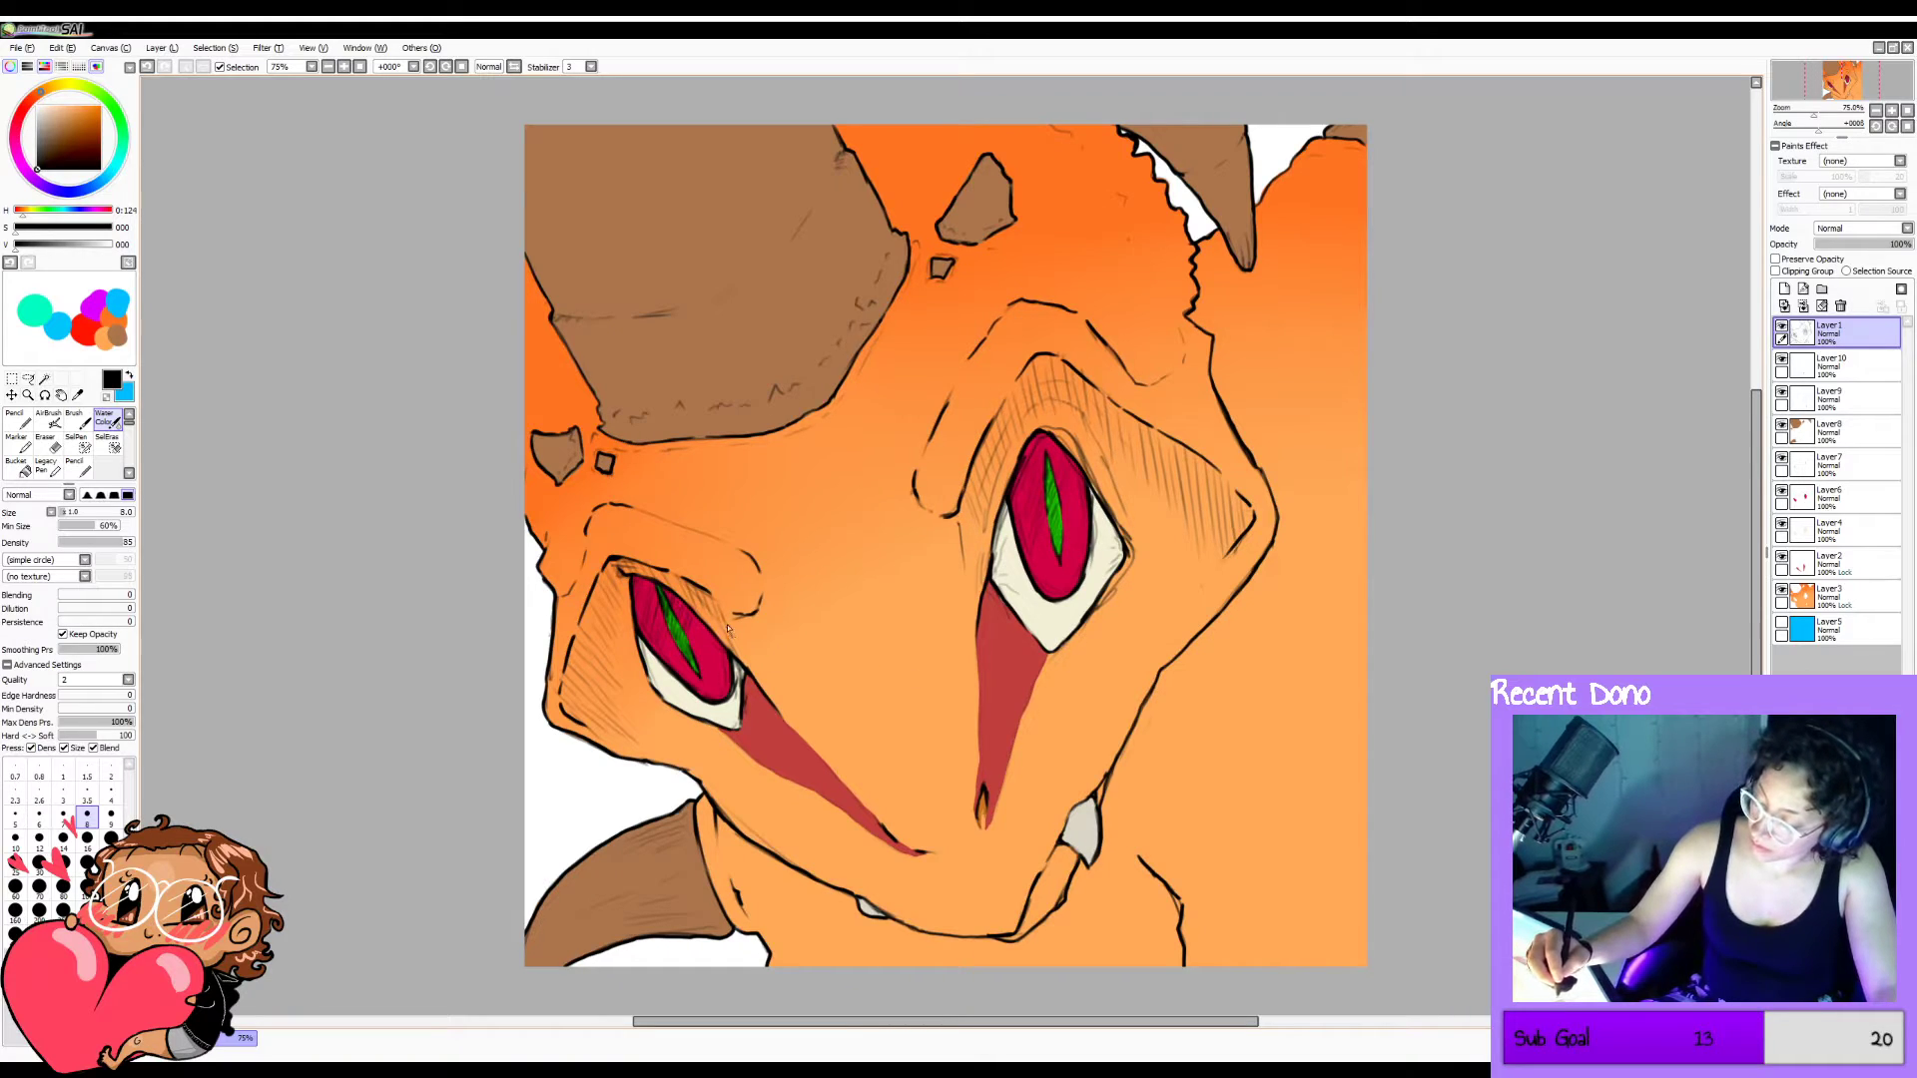
drag(728, 628, 766, 685)
key(ctrl+z)
drag(727, 624, 744, 663)
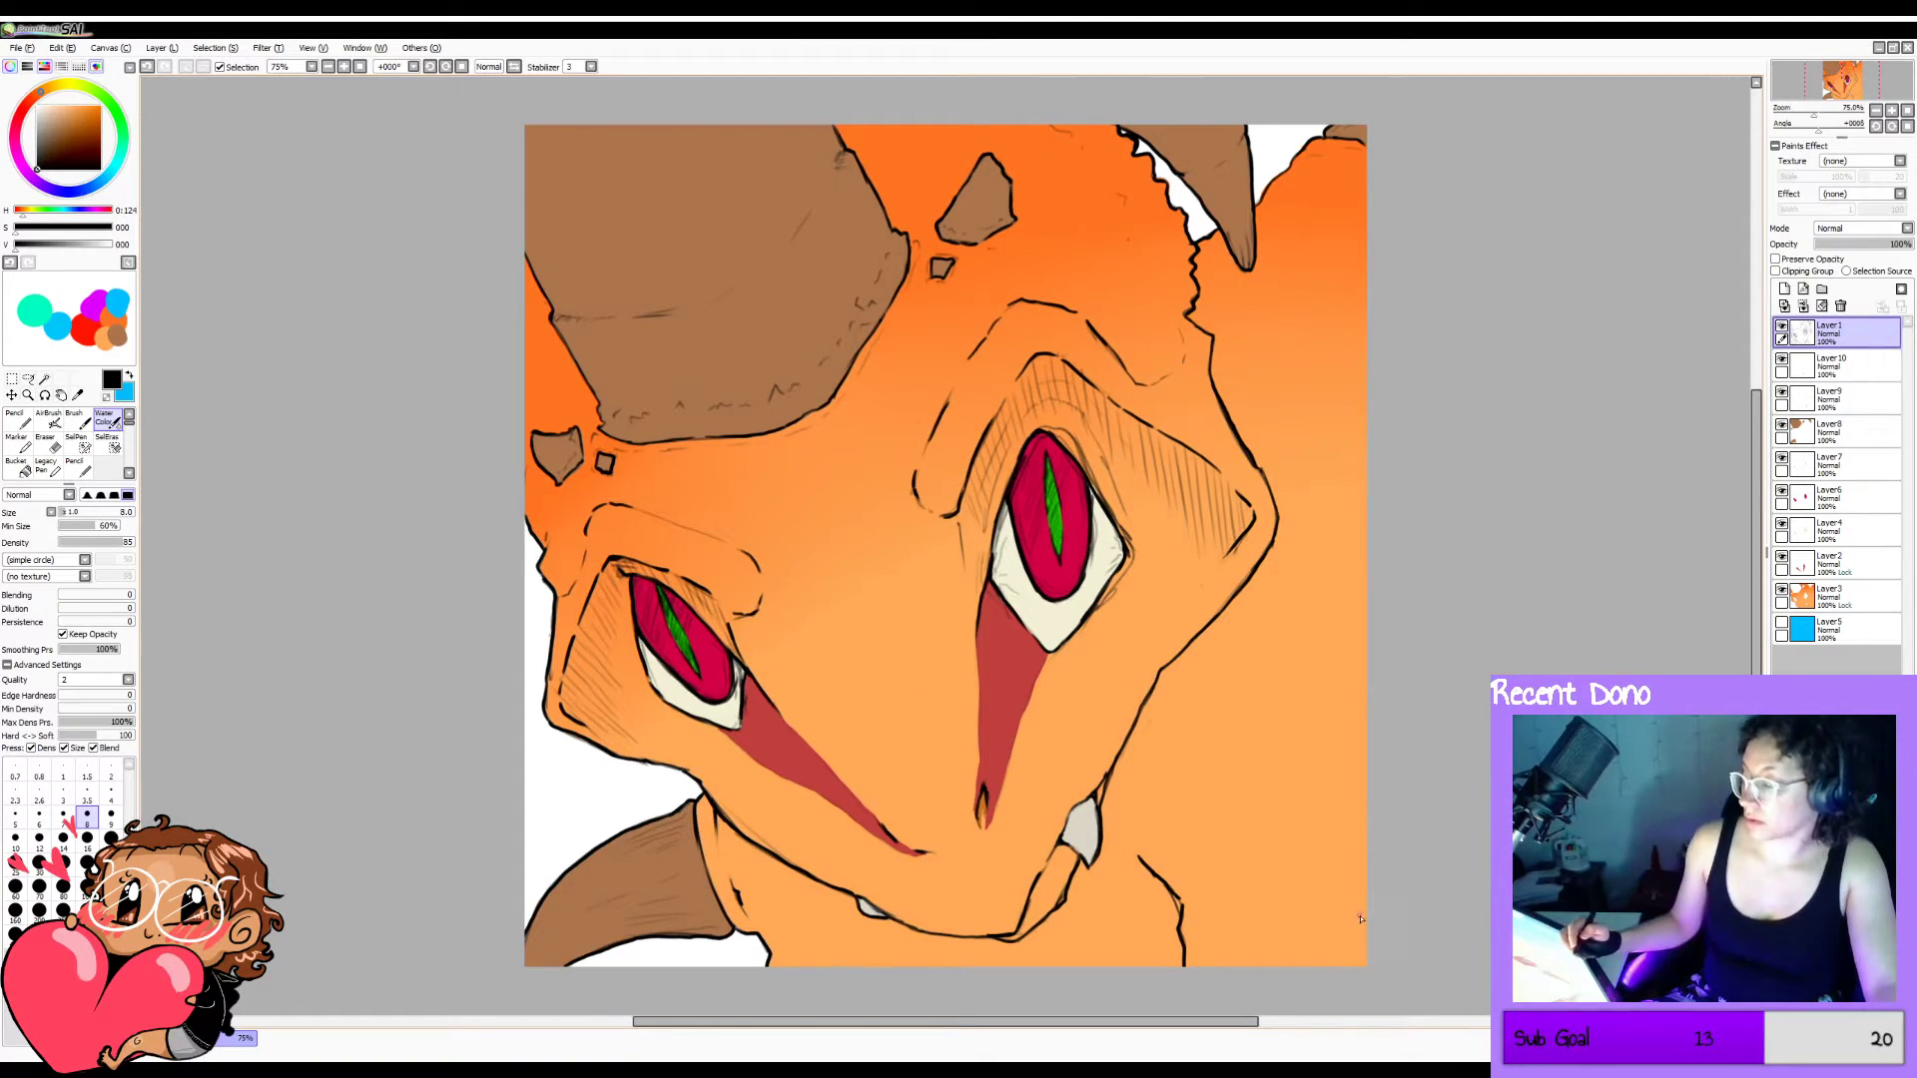
key(ctrl+z)
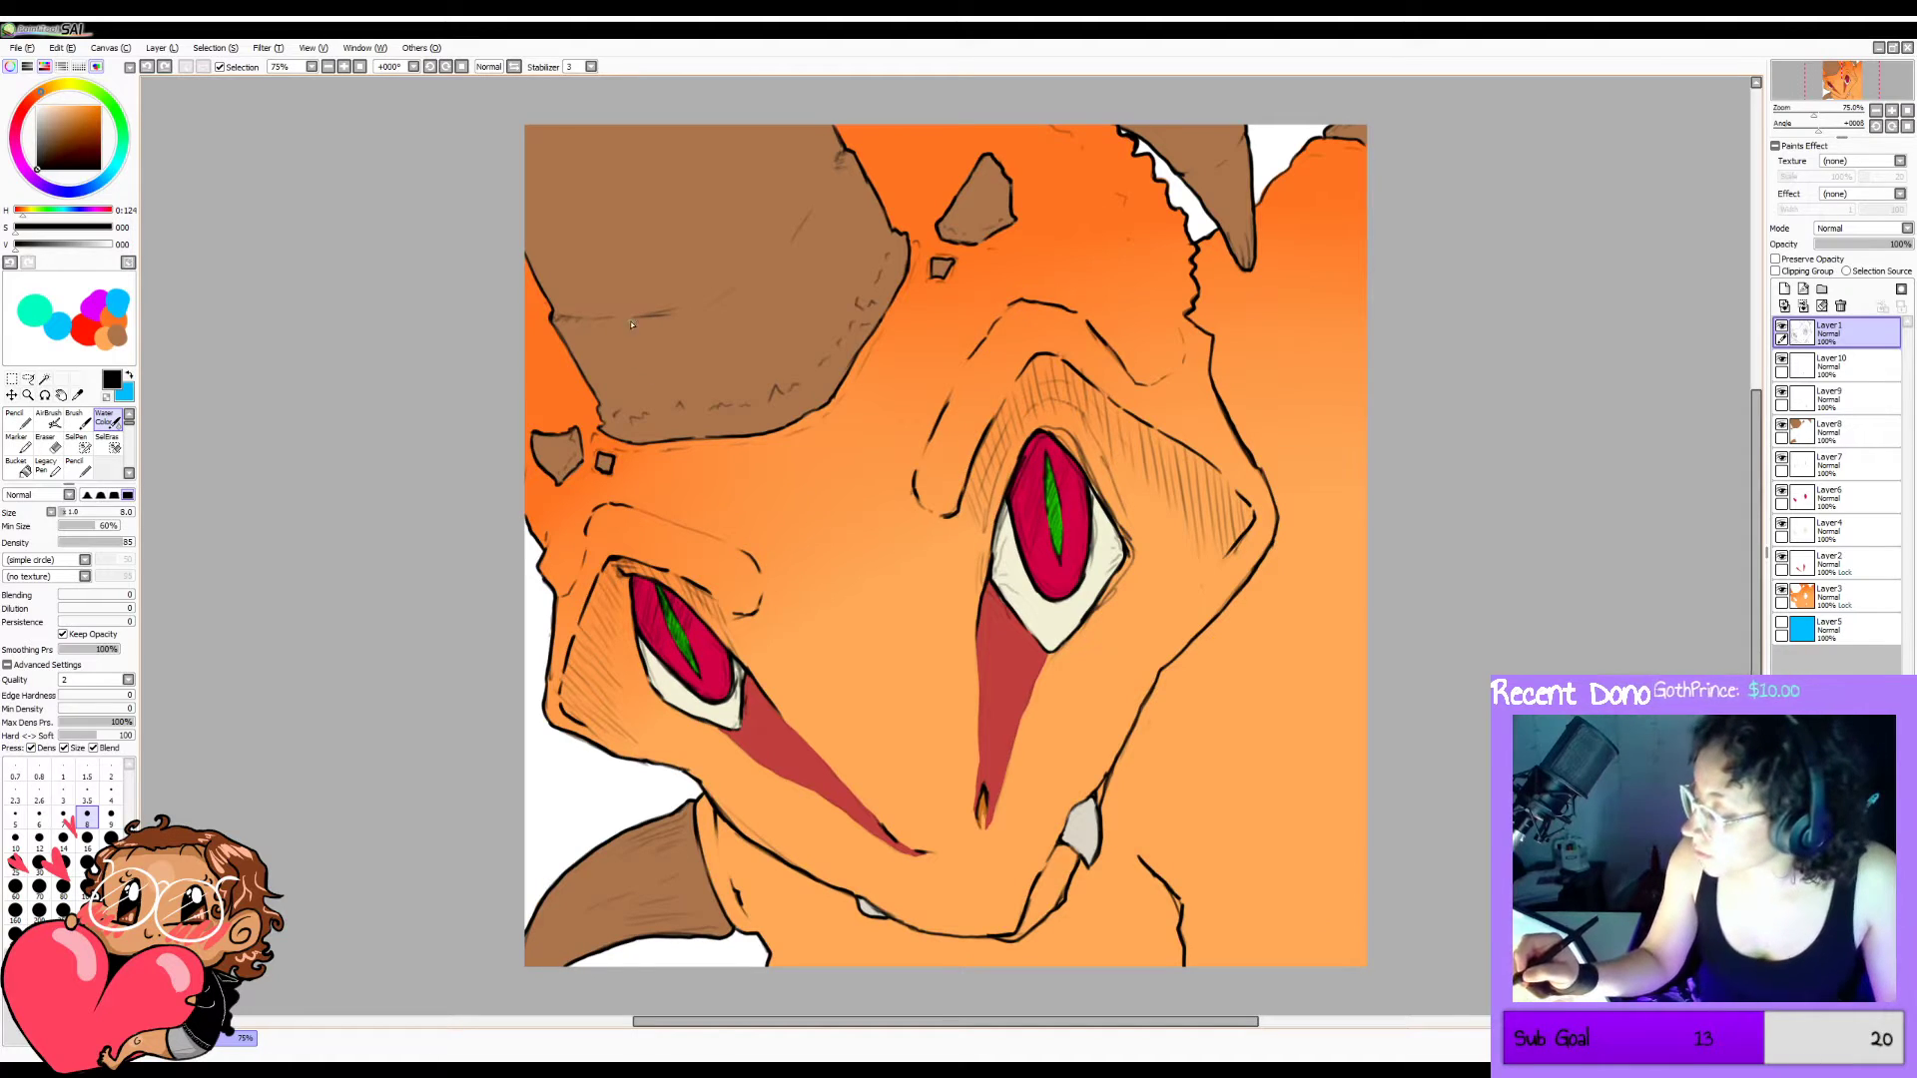
Ink the curved crease across the middle of the large horn with black strokes, undoing the stray one.
drag(629, 321, 701, 311)
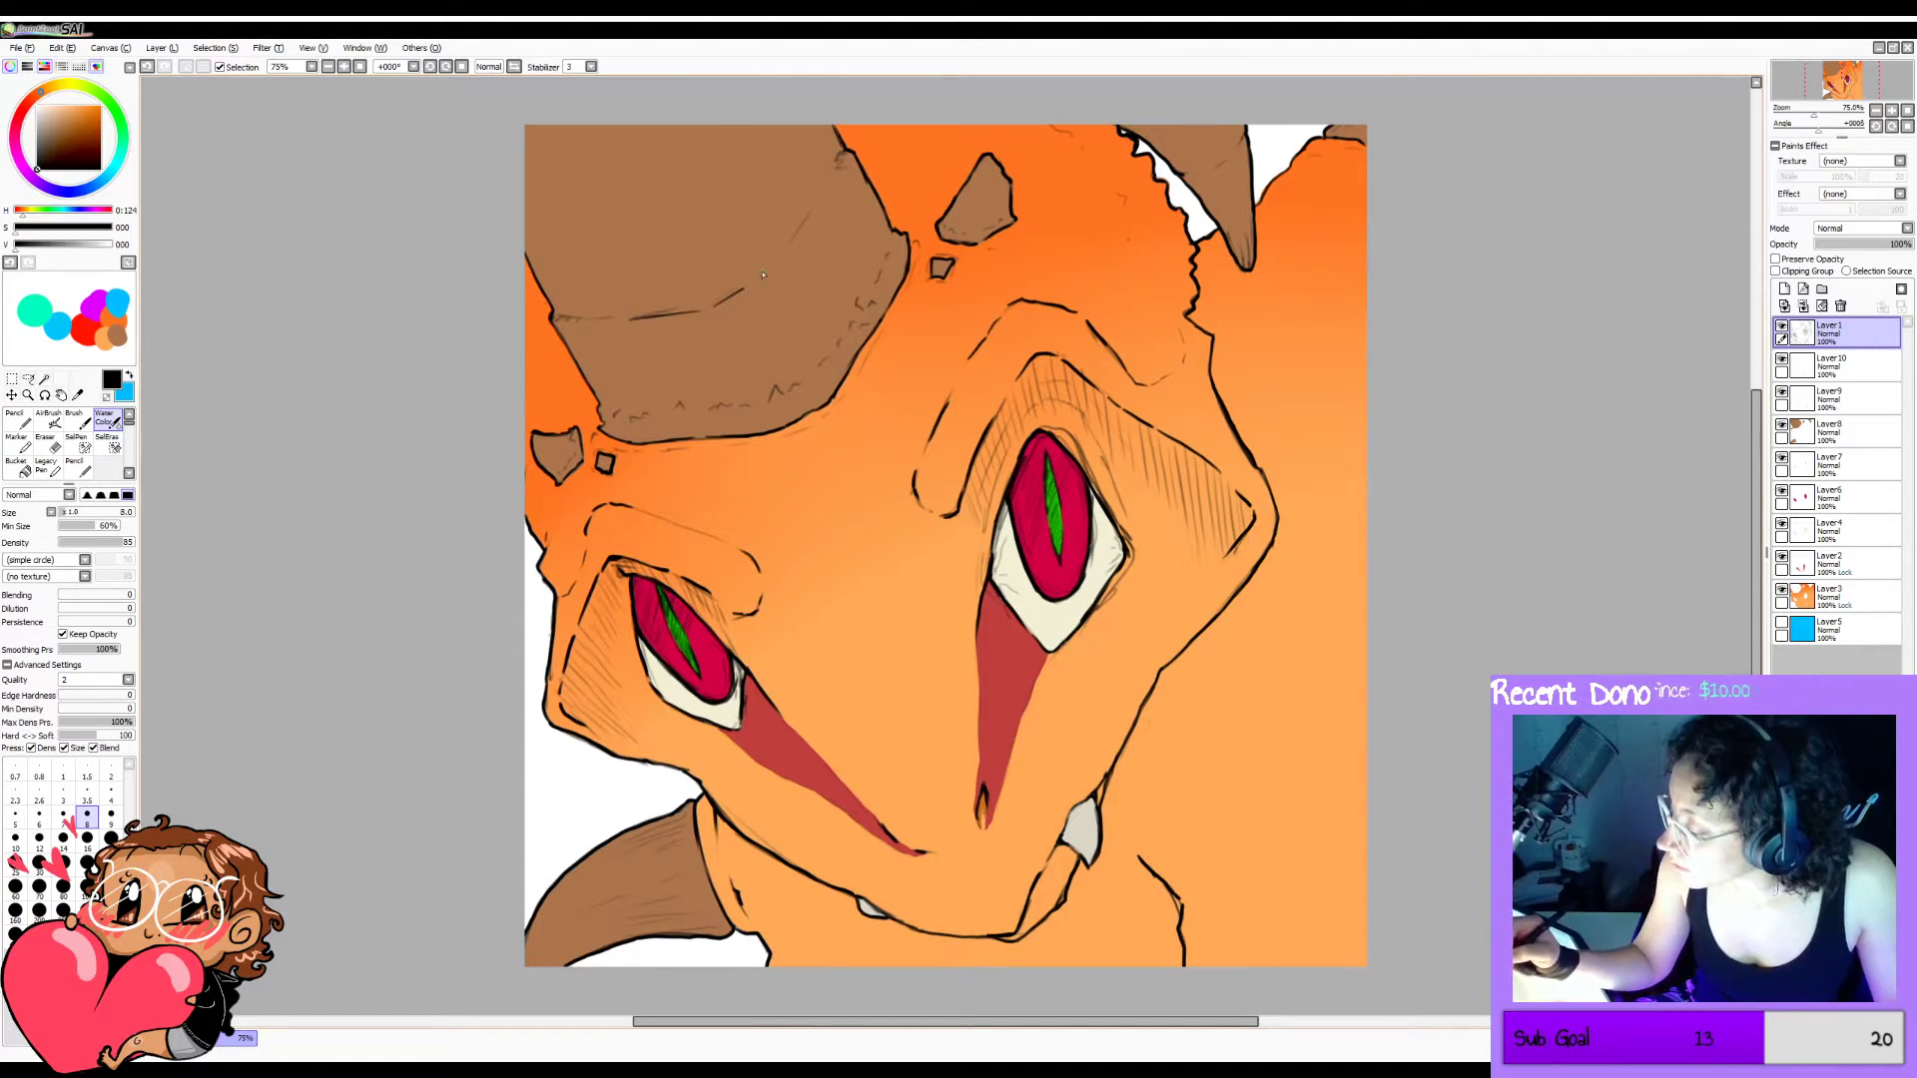
drag(764, 275, 809, 216)
key(ctrl+z)
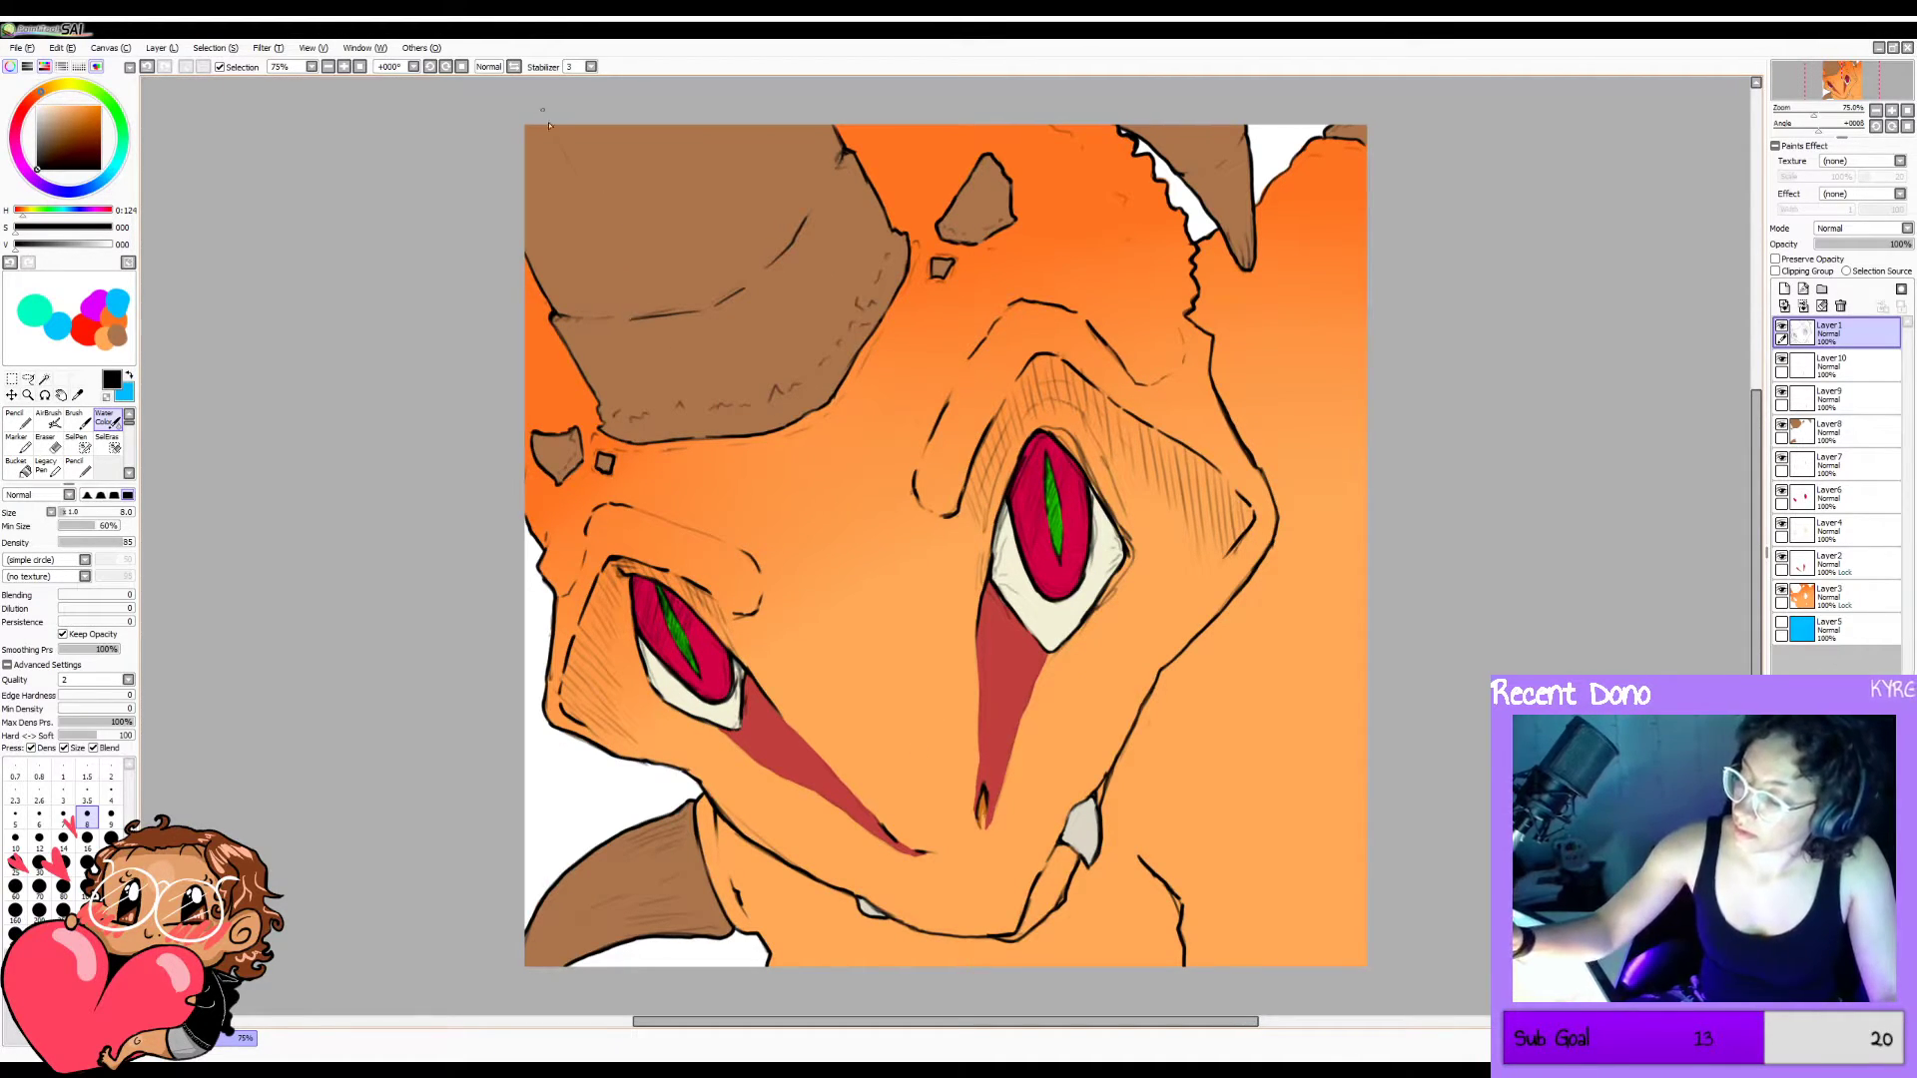
Try thin diagonal grain lines down the upper section of the large horn, and undo them.
drag(564, 144, 622, 245)
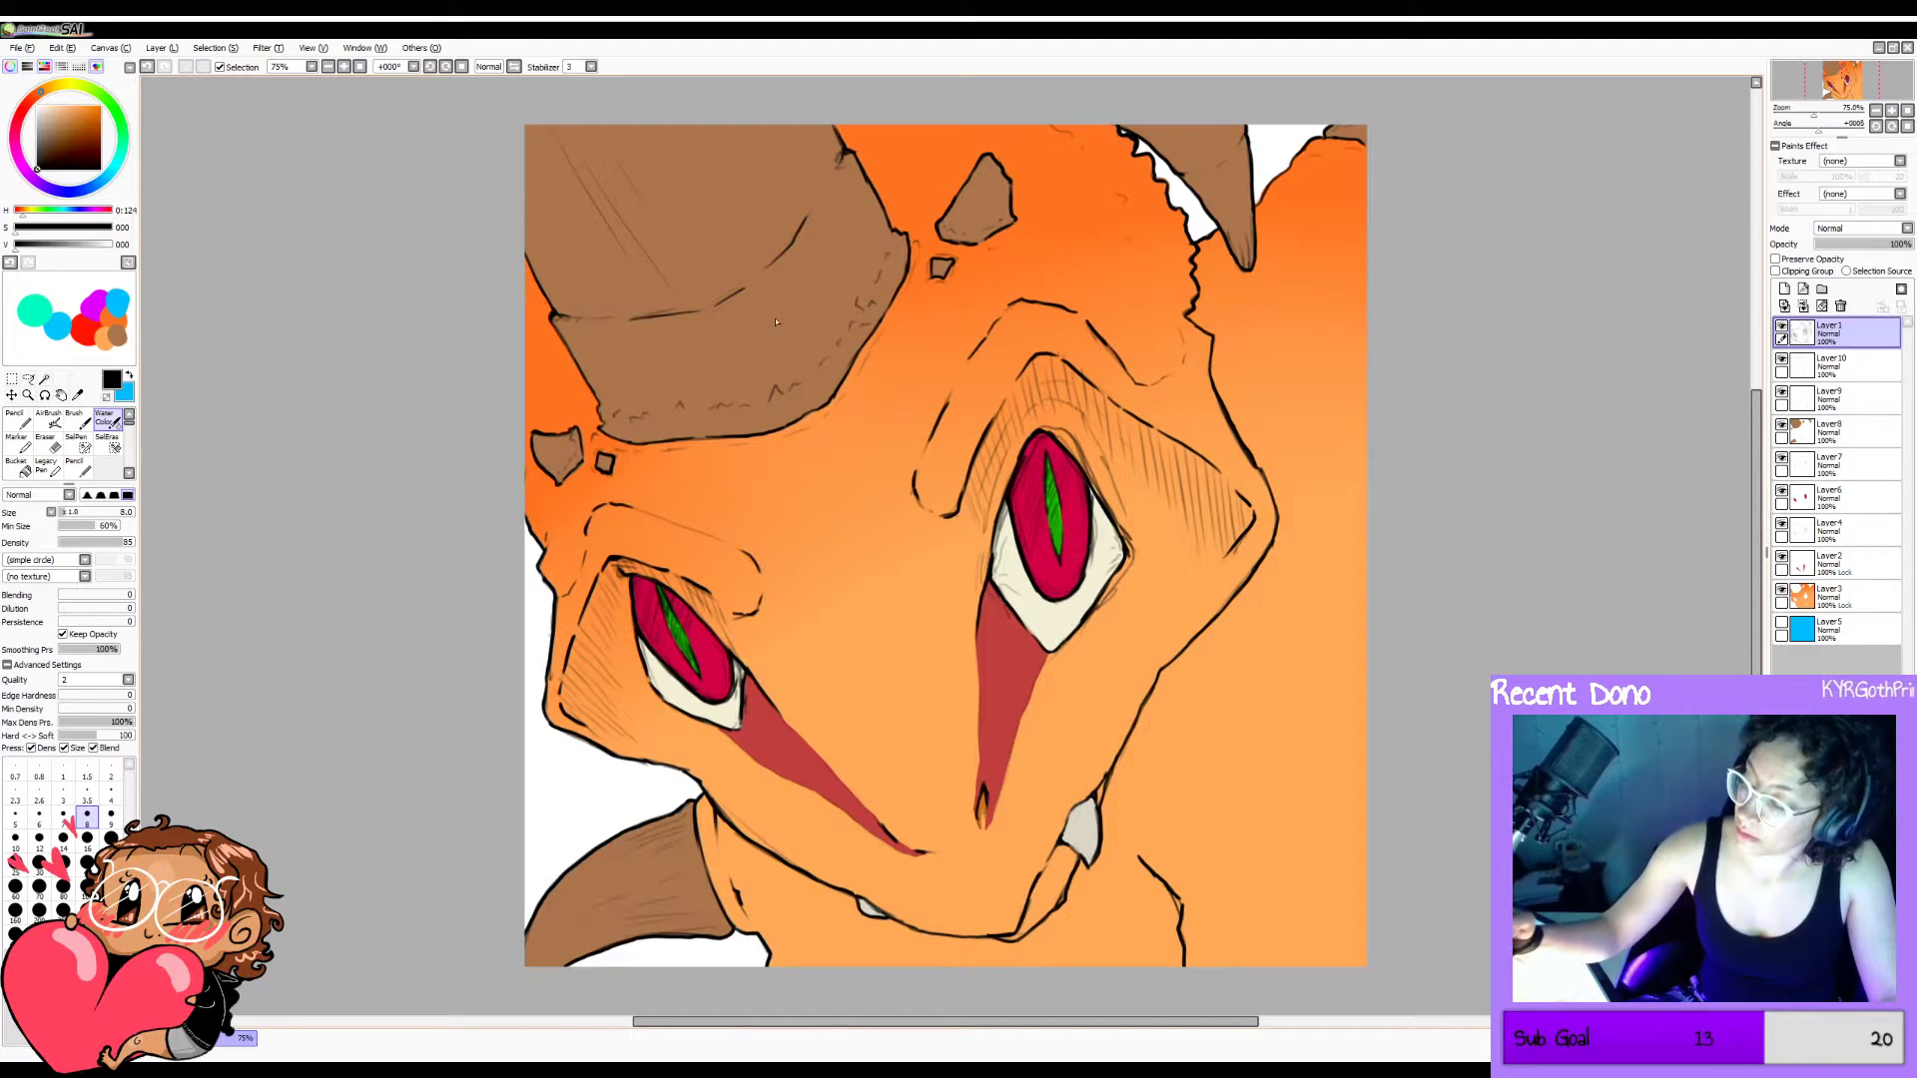
drag(671, 132, 704, 192)
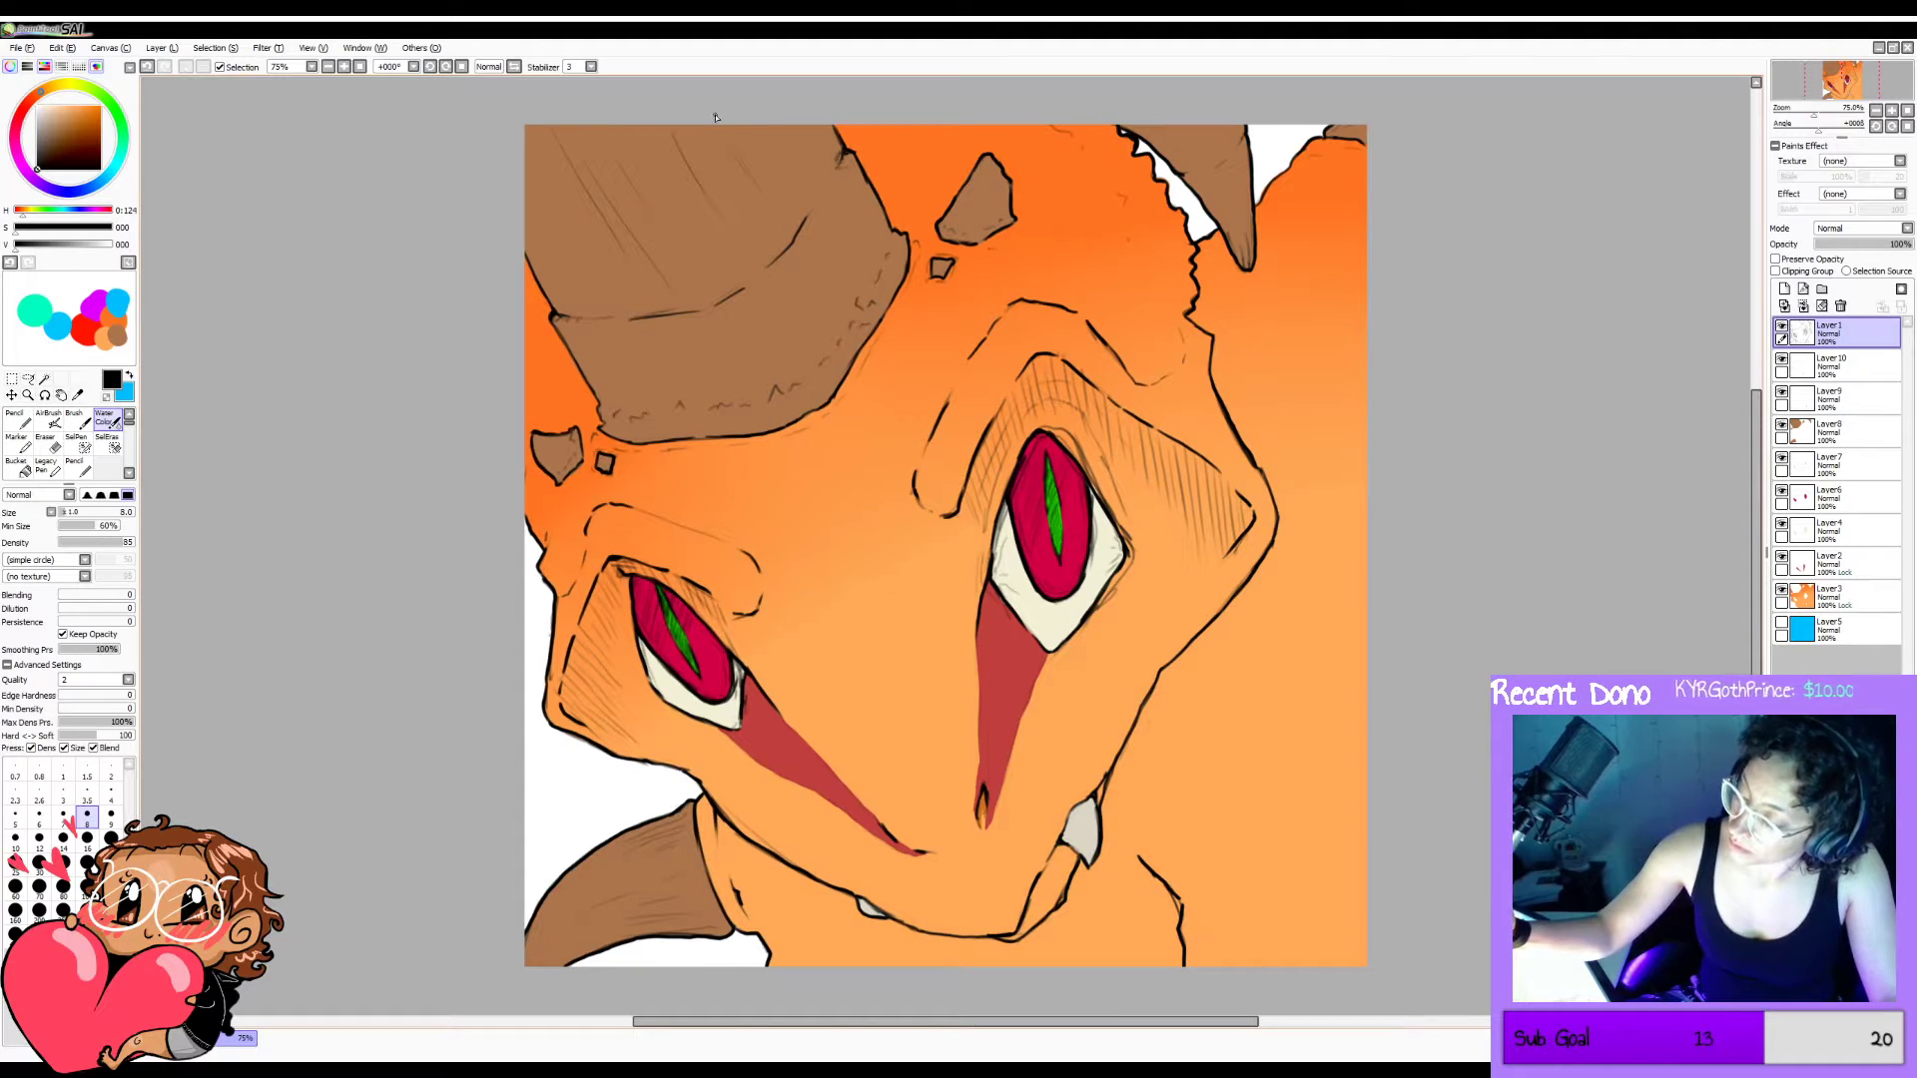
drag(726, 128, 749, 174)
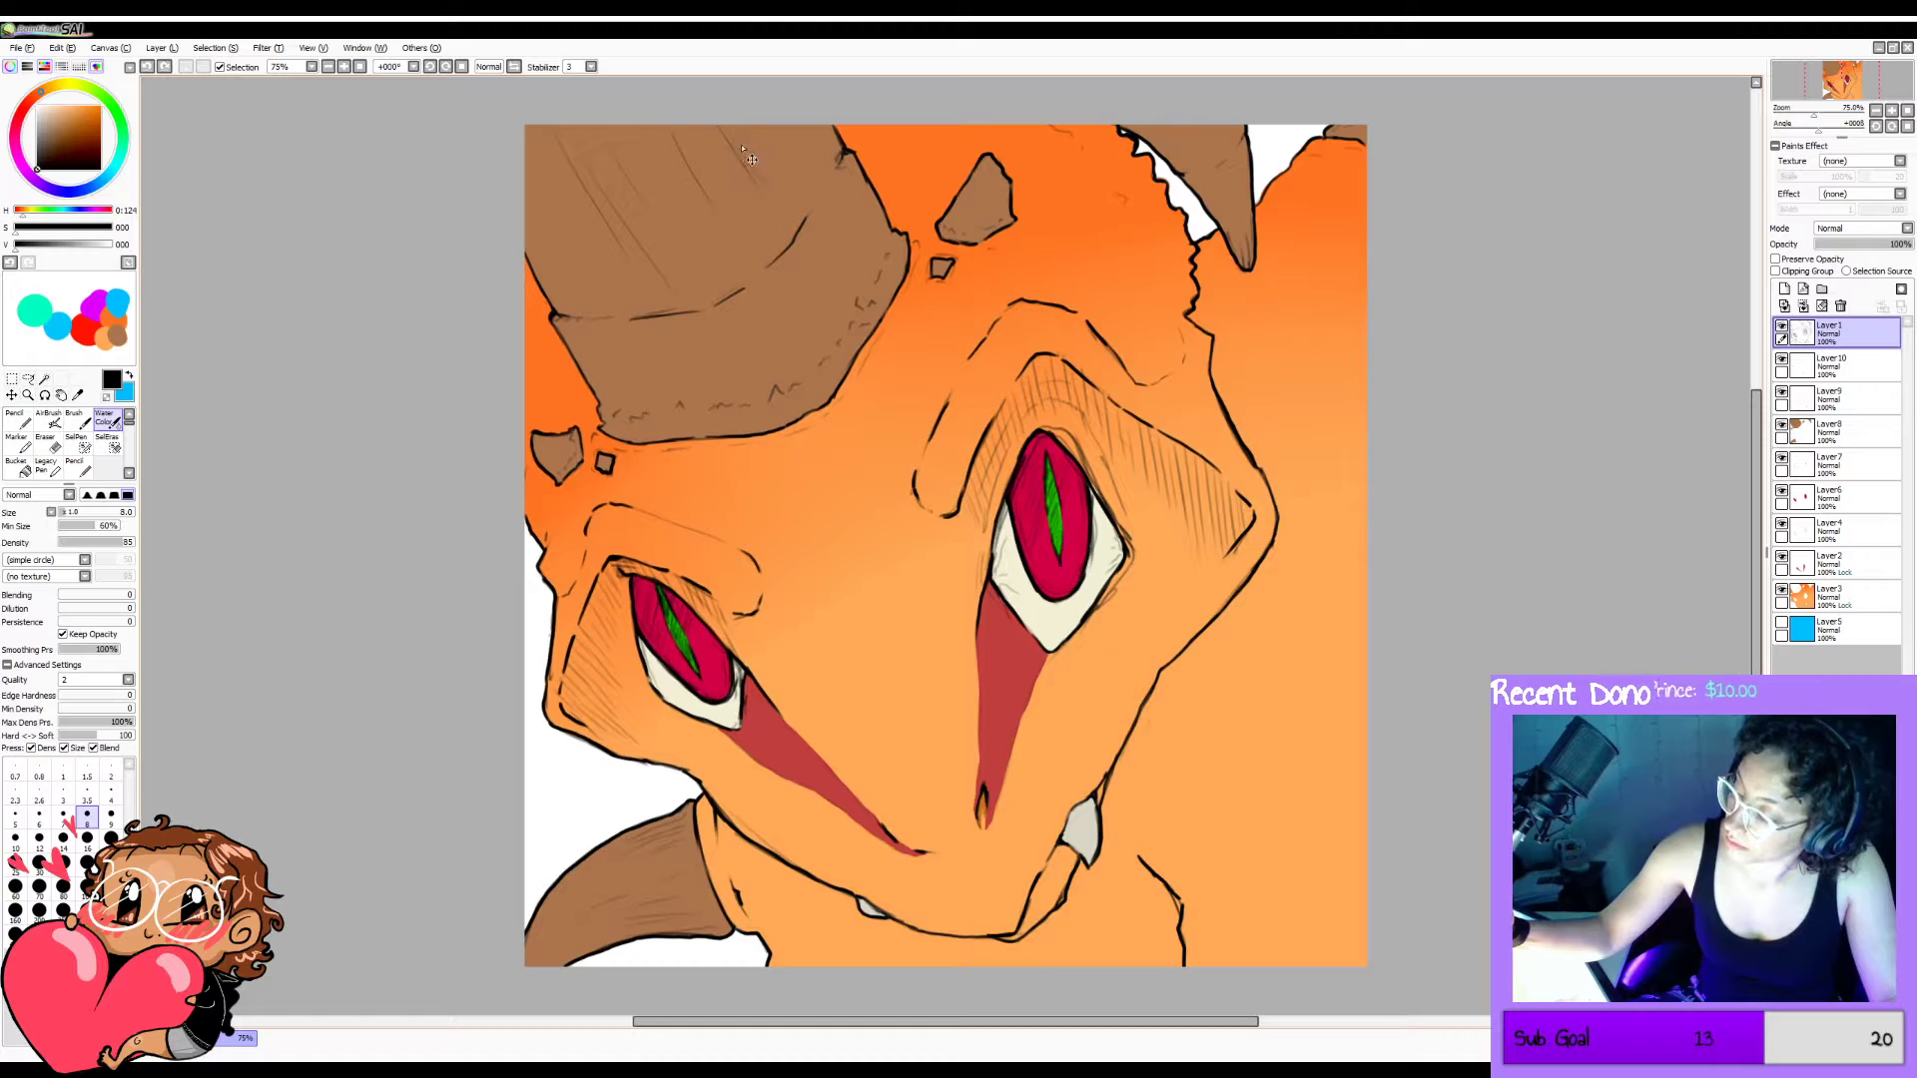
key(ctrl+z)
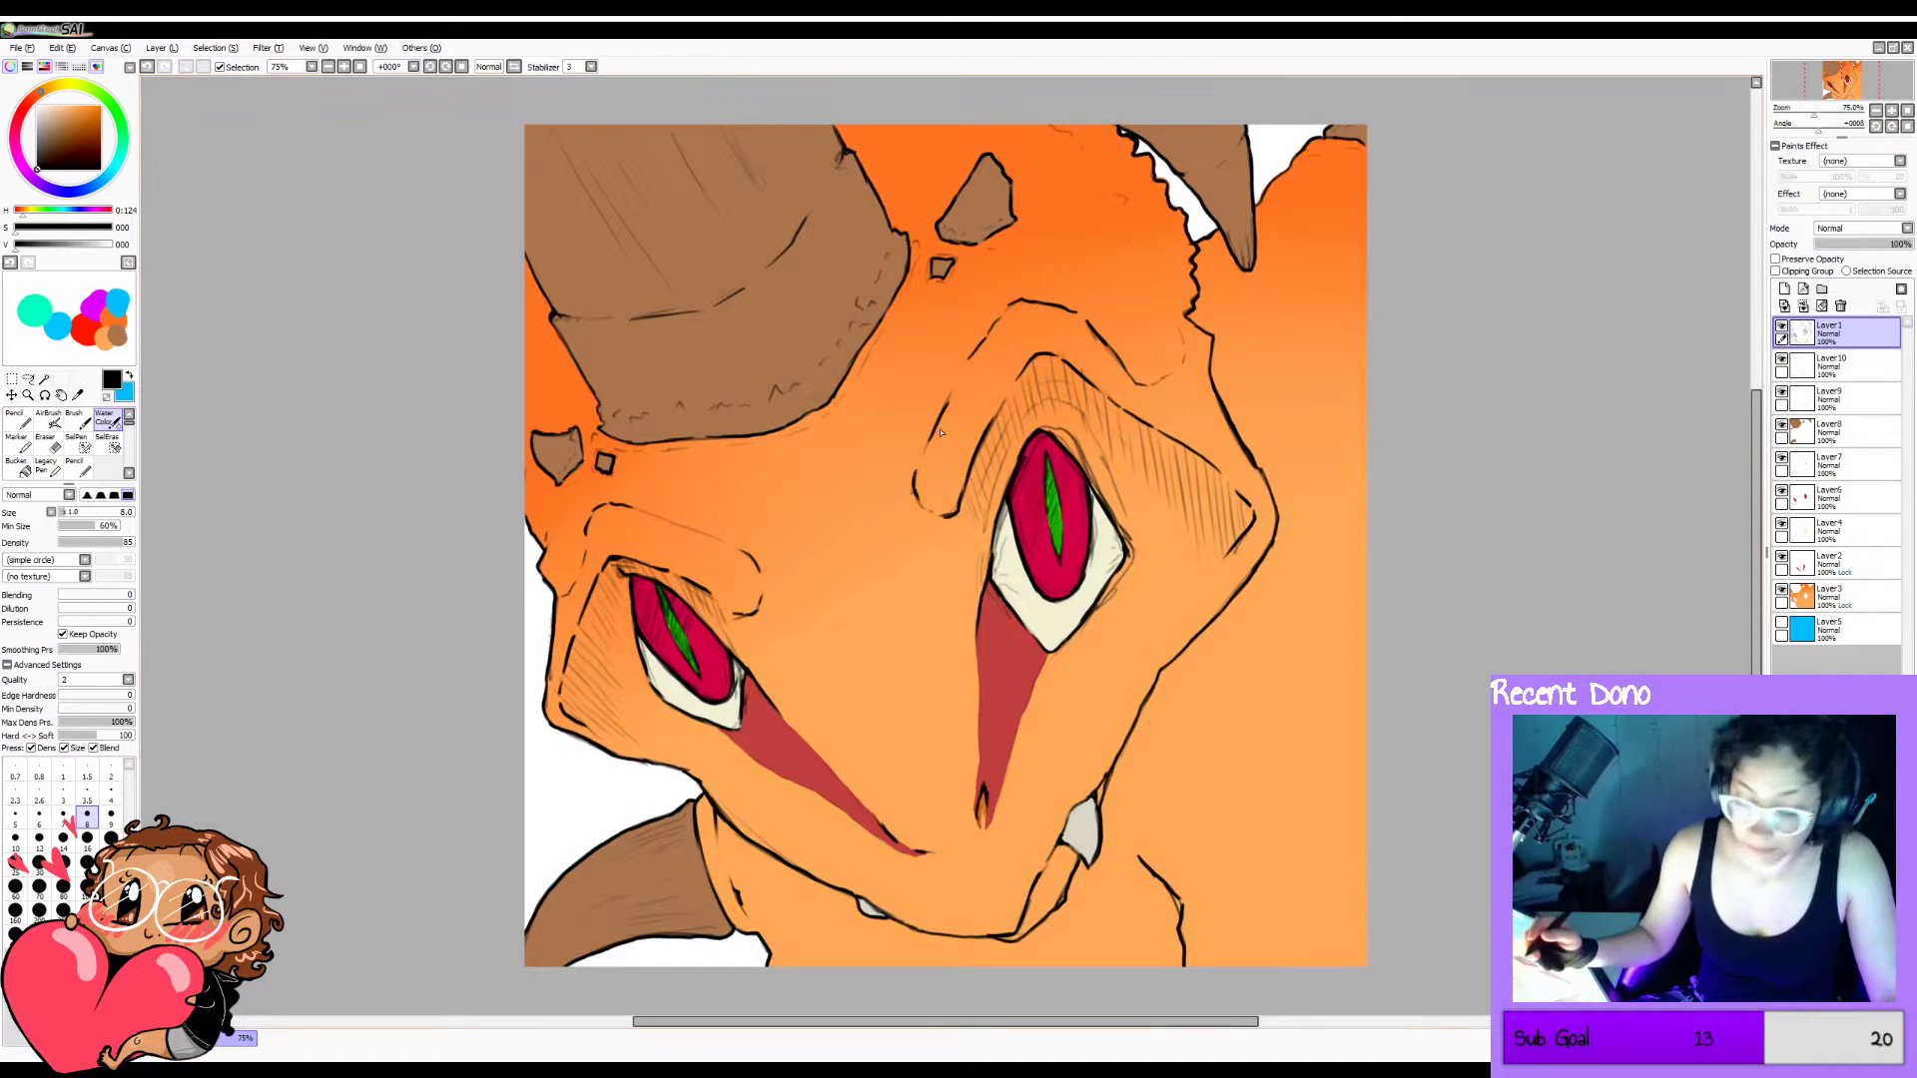
key(h)
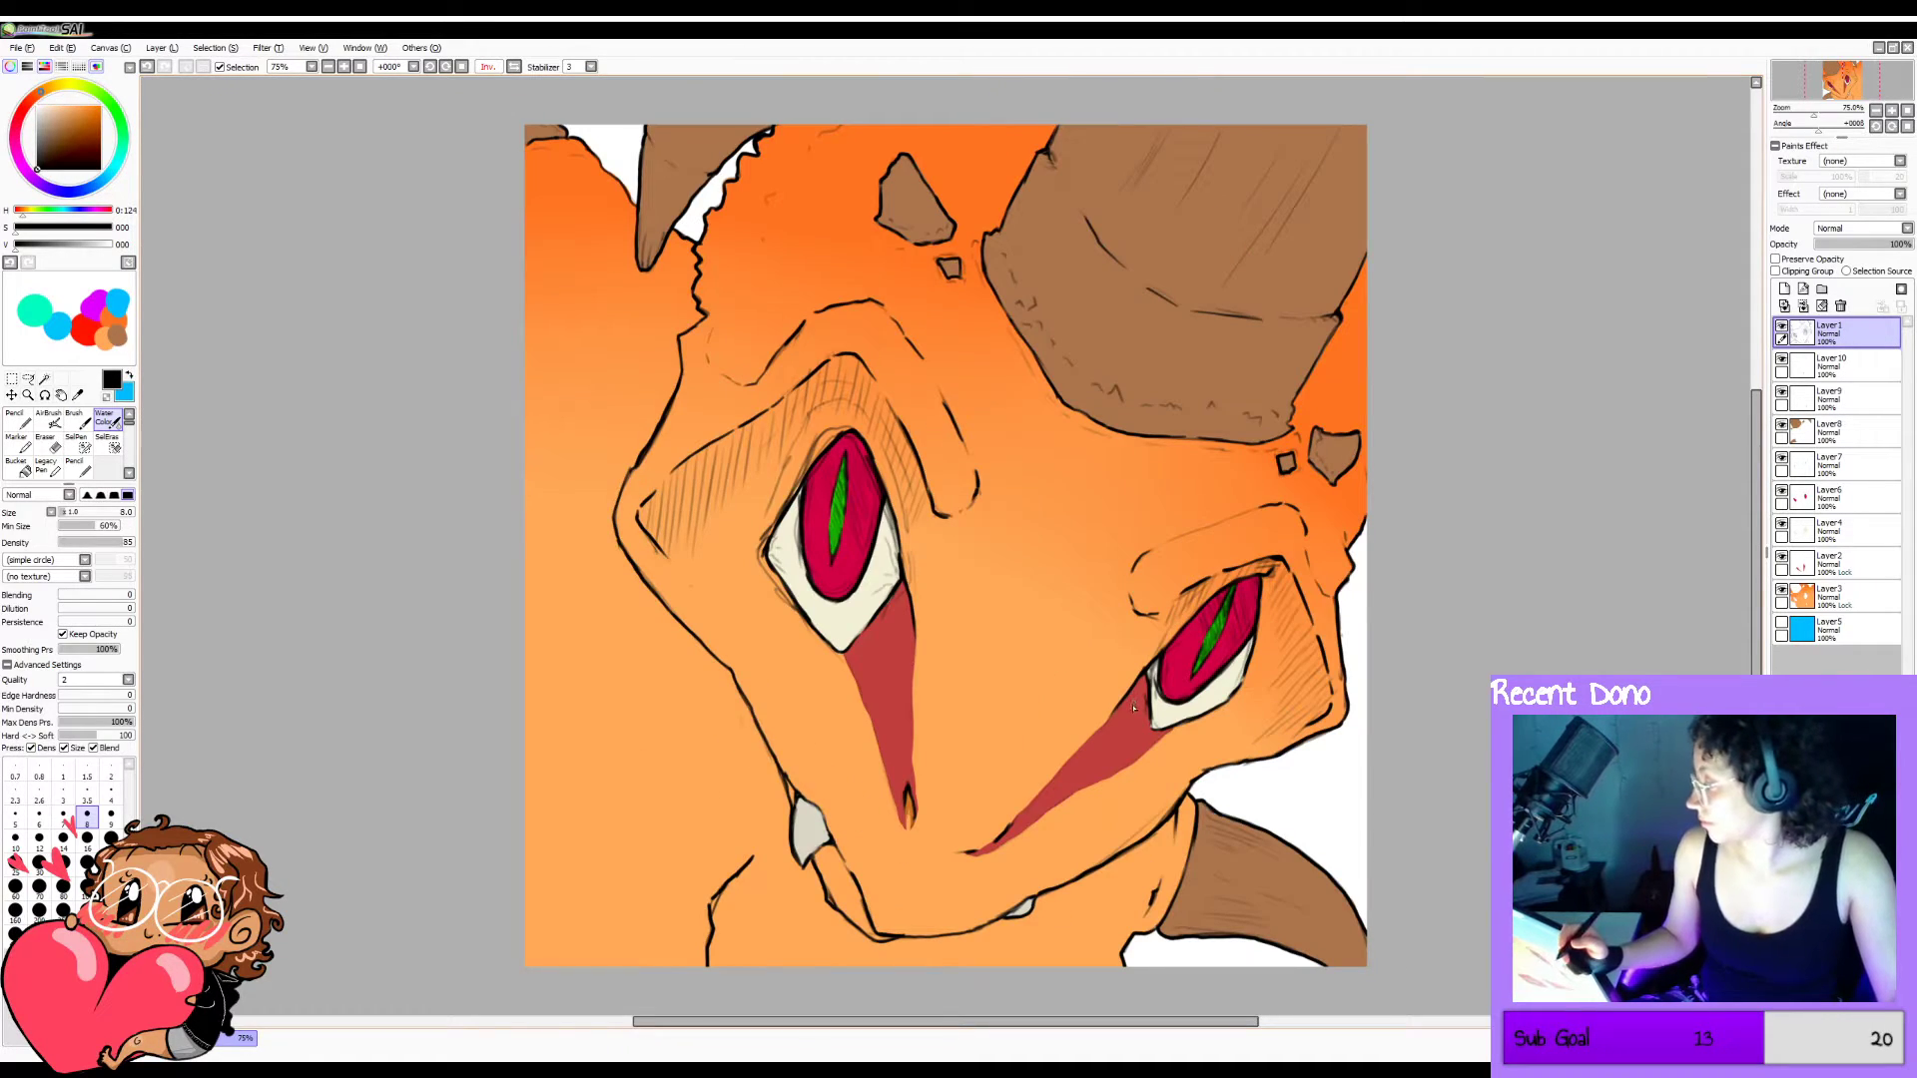
key(e)
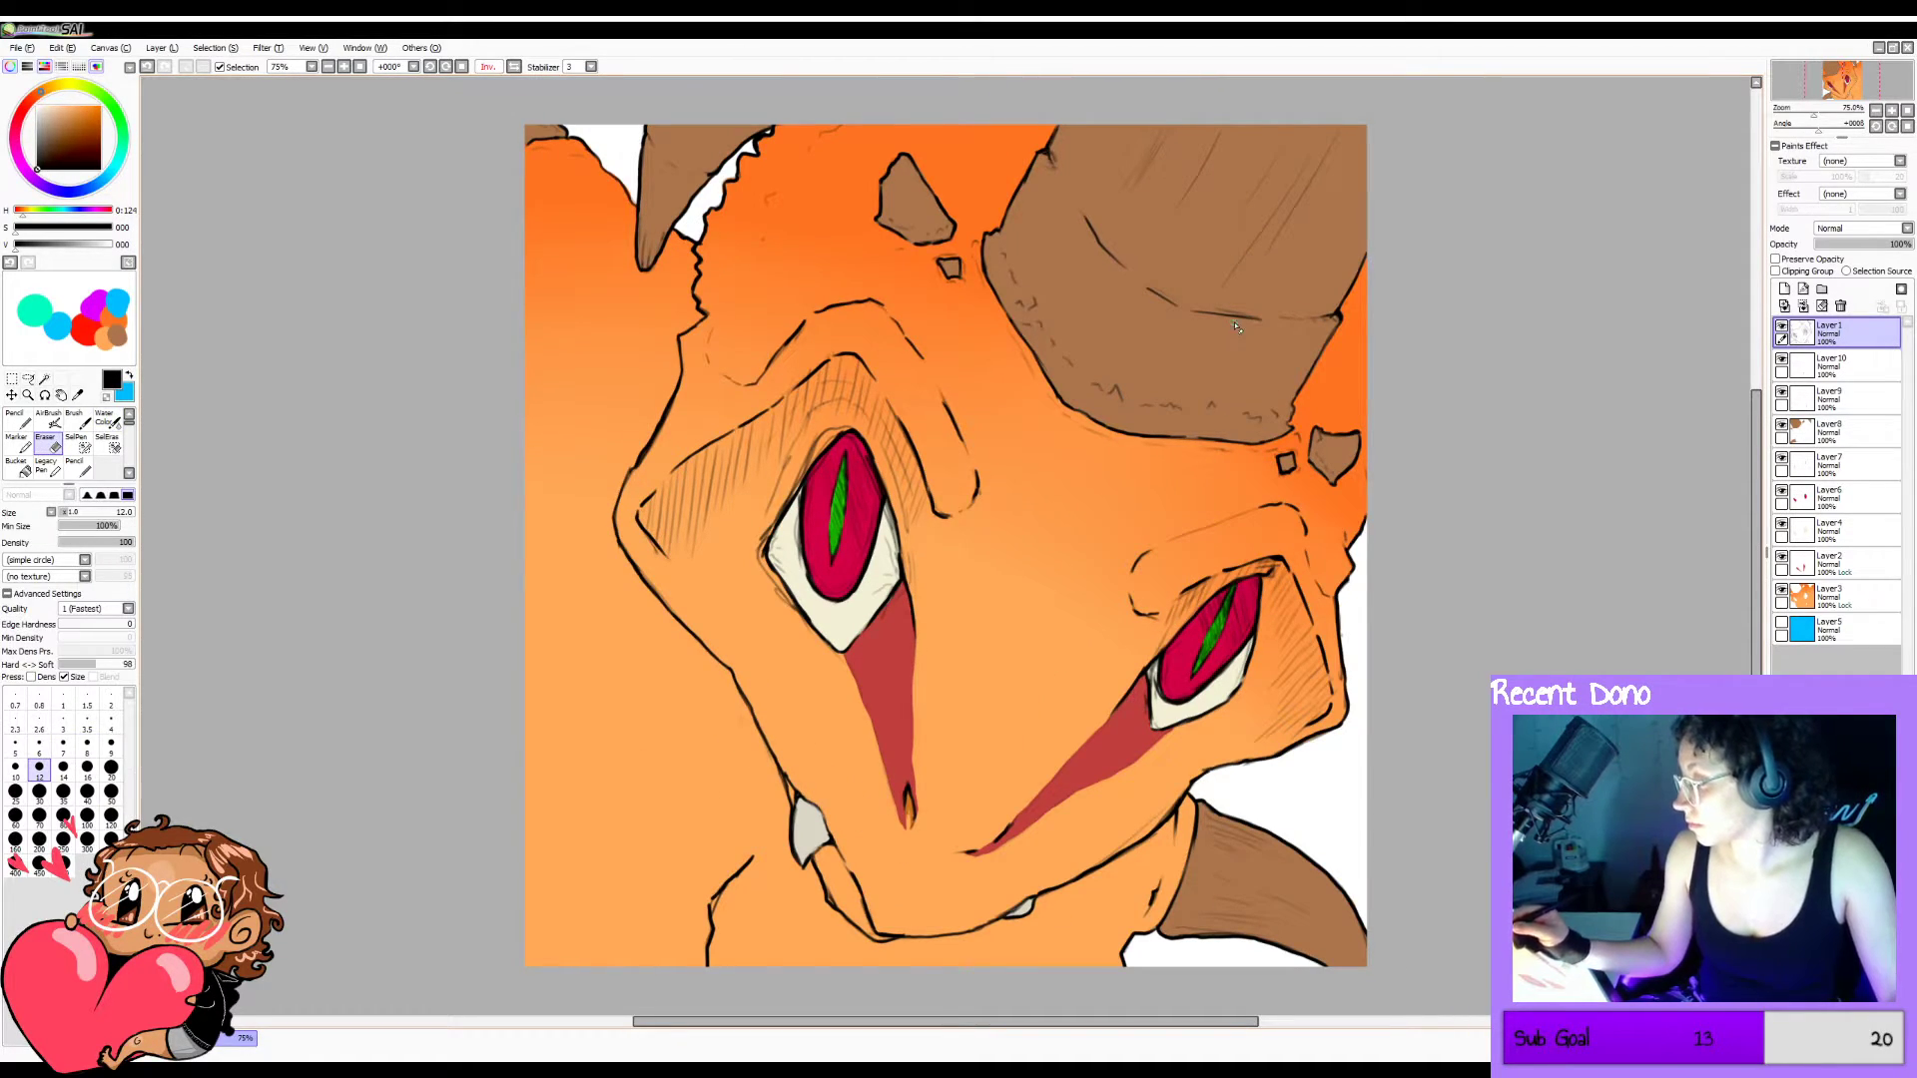
key(h)
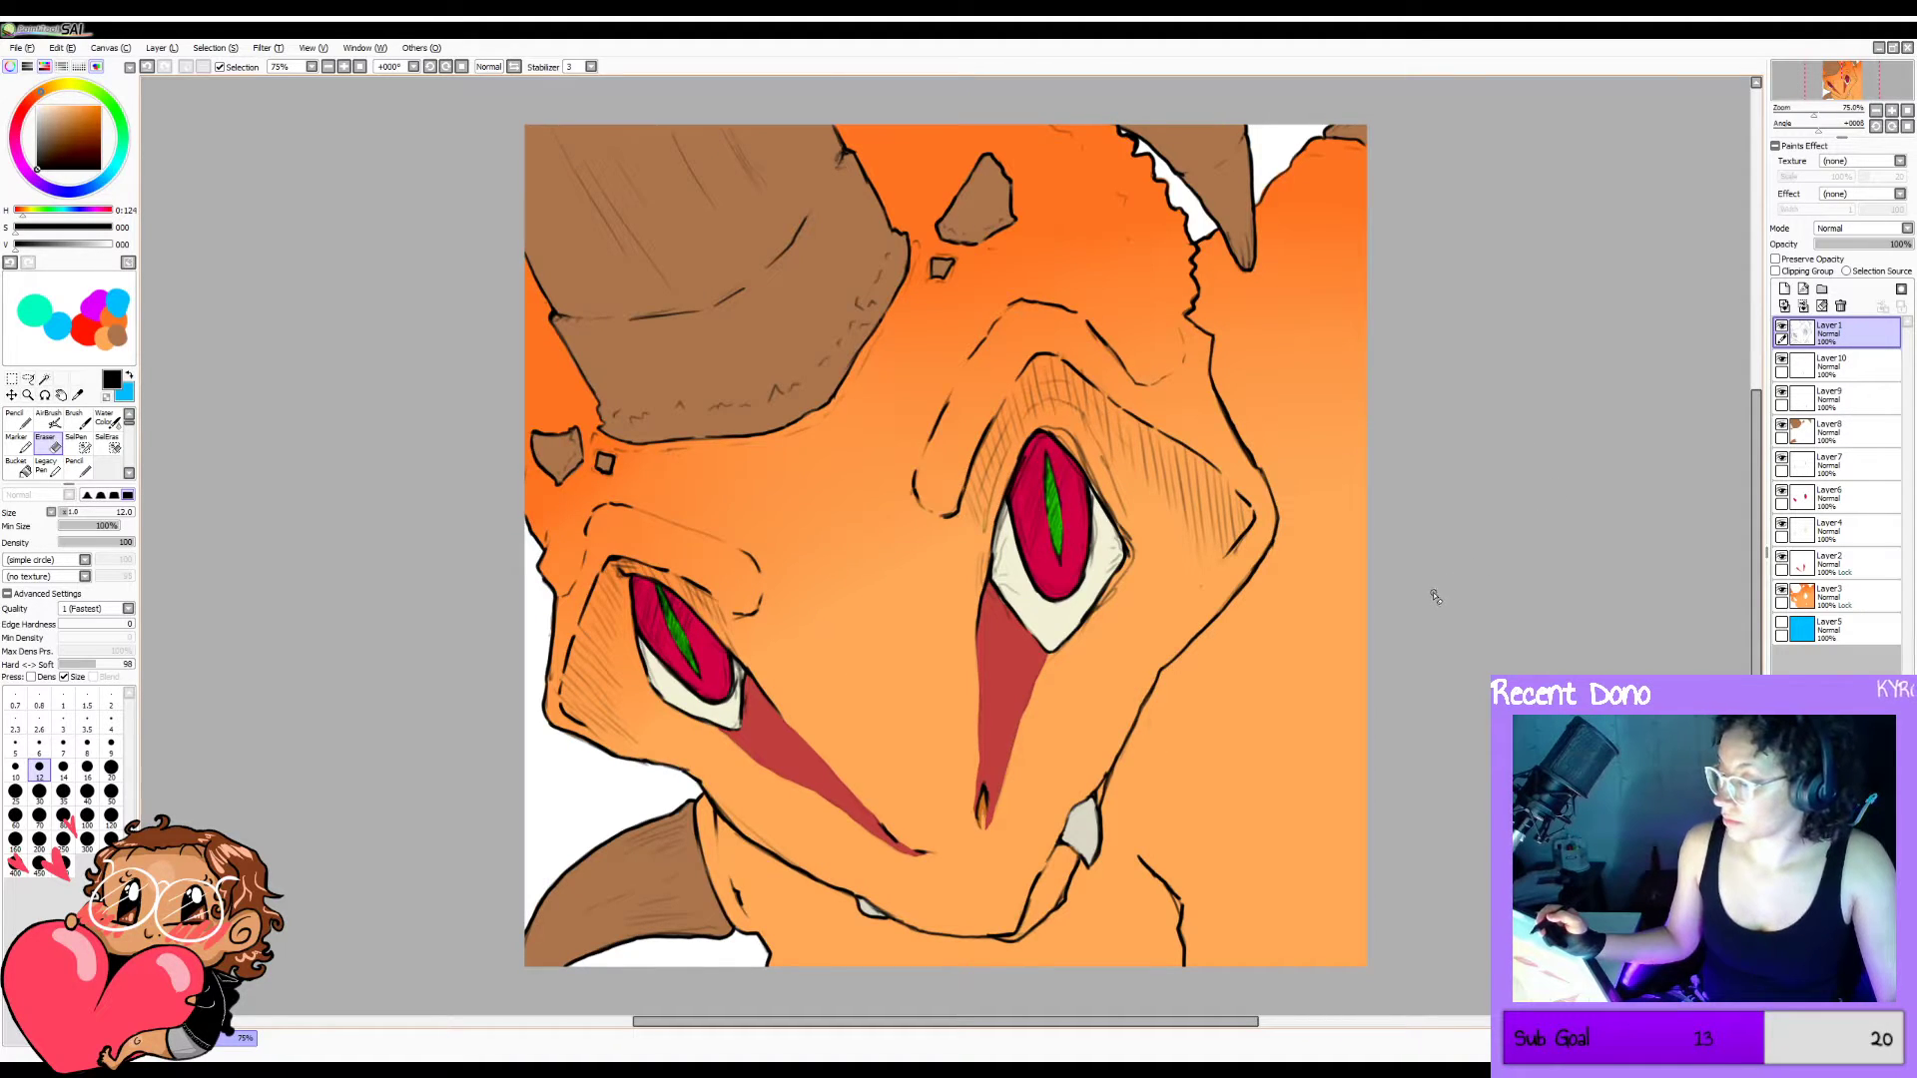
key(ctrl+z)
key(ctrl+z)
key(ctrl+z)
key(ctrl+z)
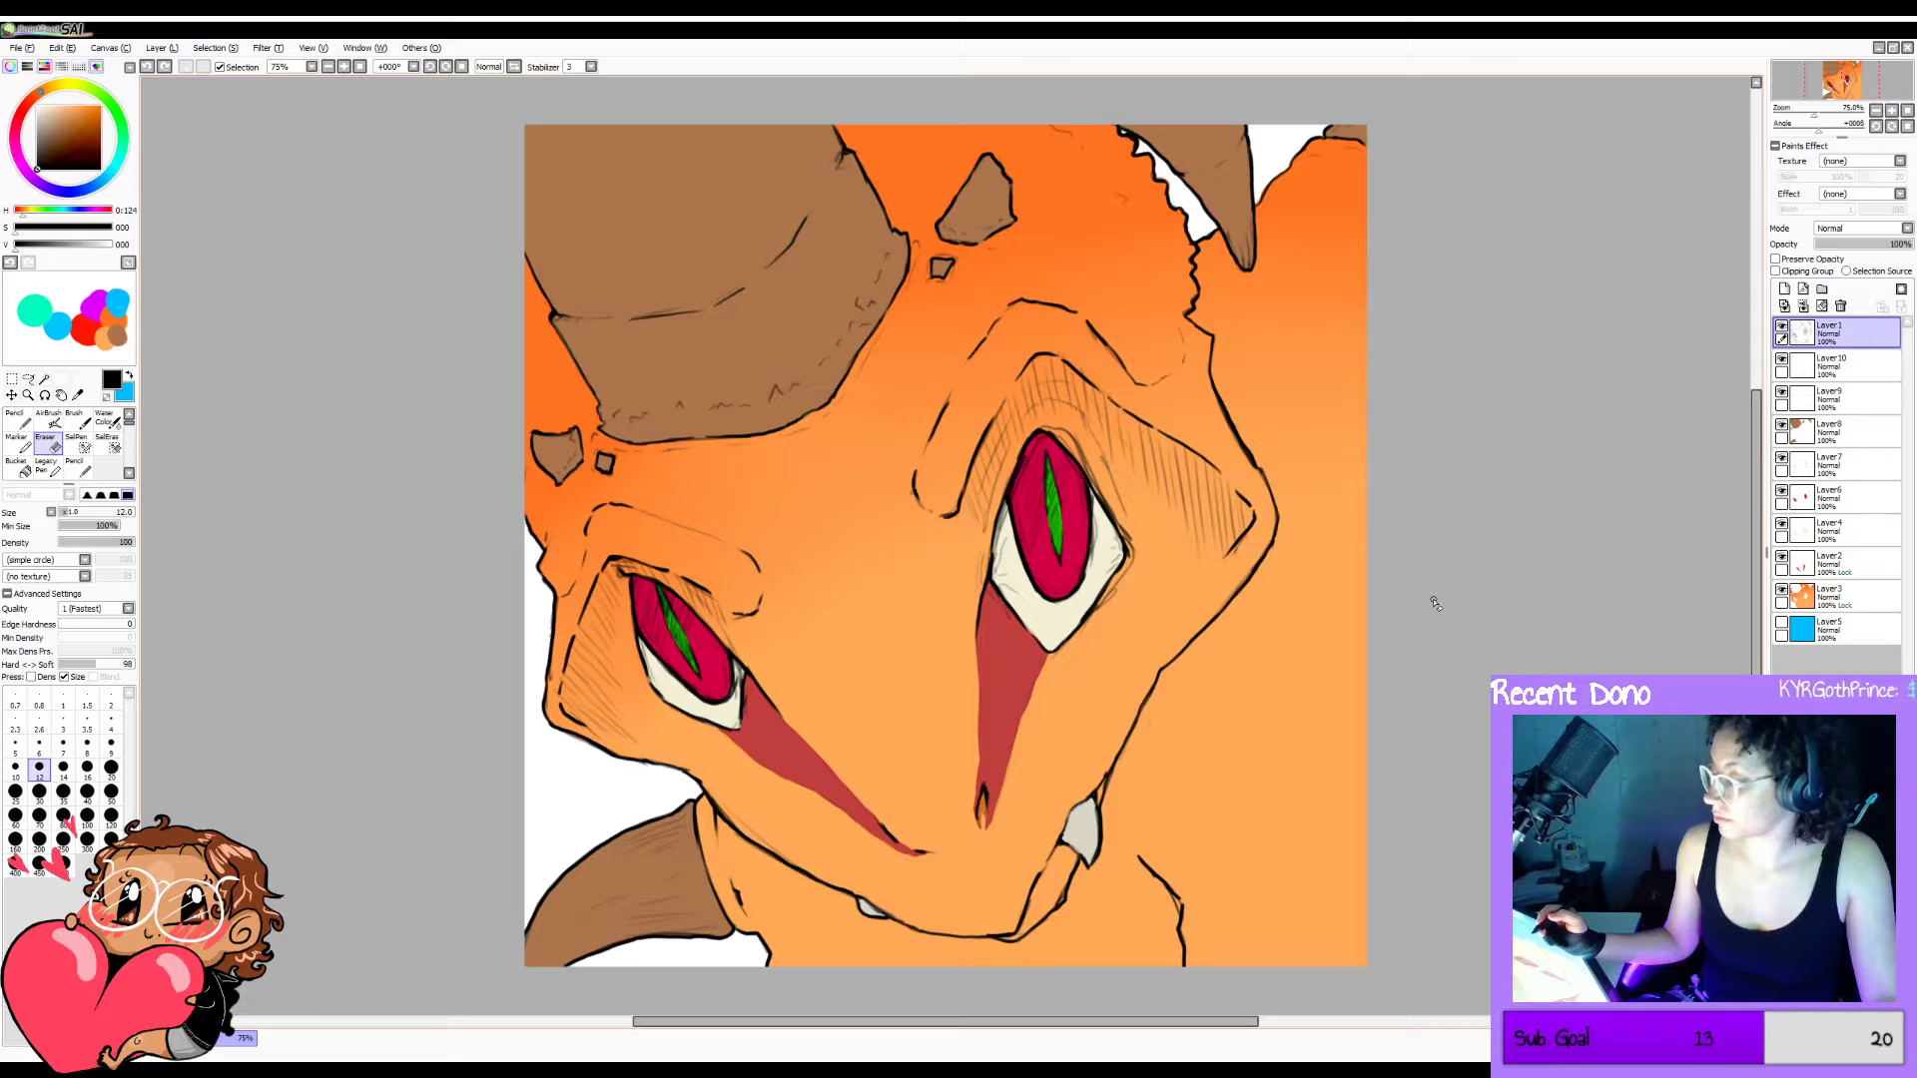
Add short thin texture strokes along the tip and edge of the small pointed horn, undoing and retrying one.
key(c)
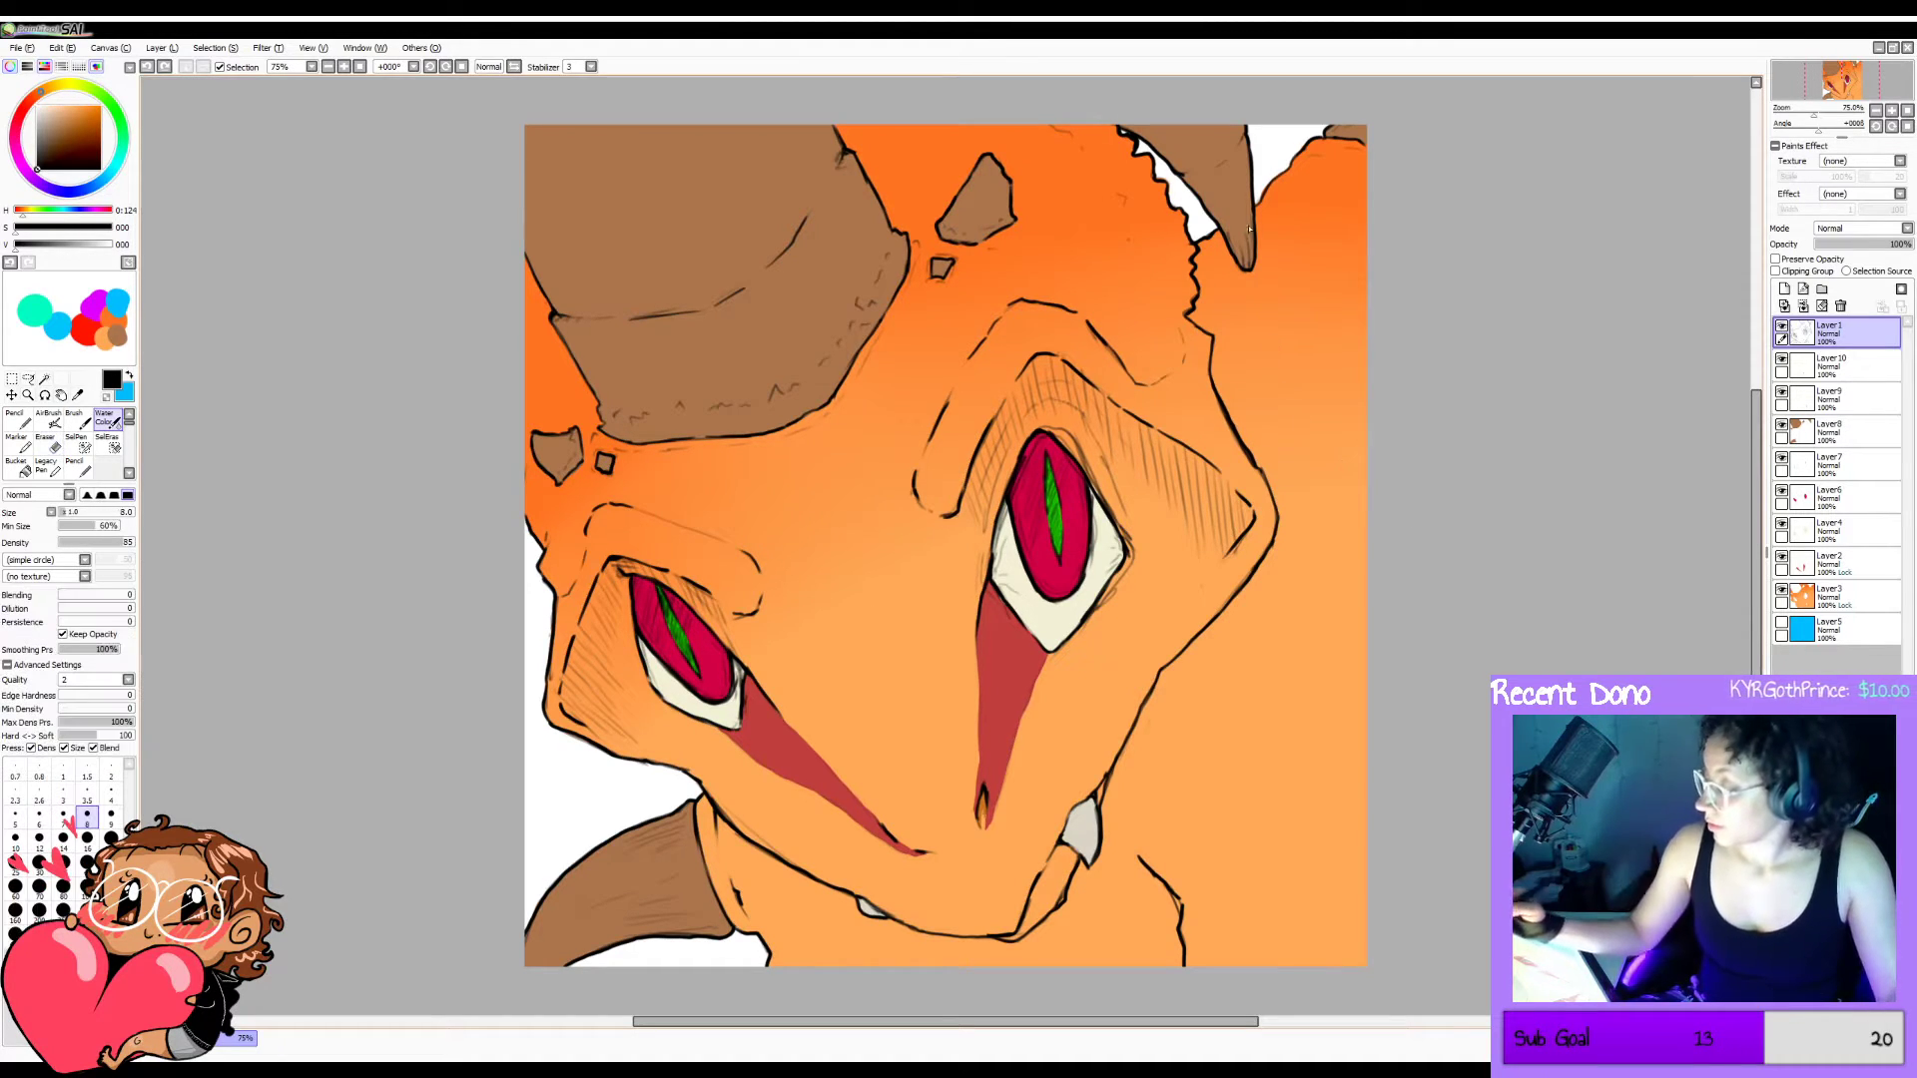
drag(1243, 266, 1245, 240)
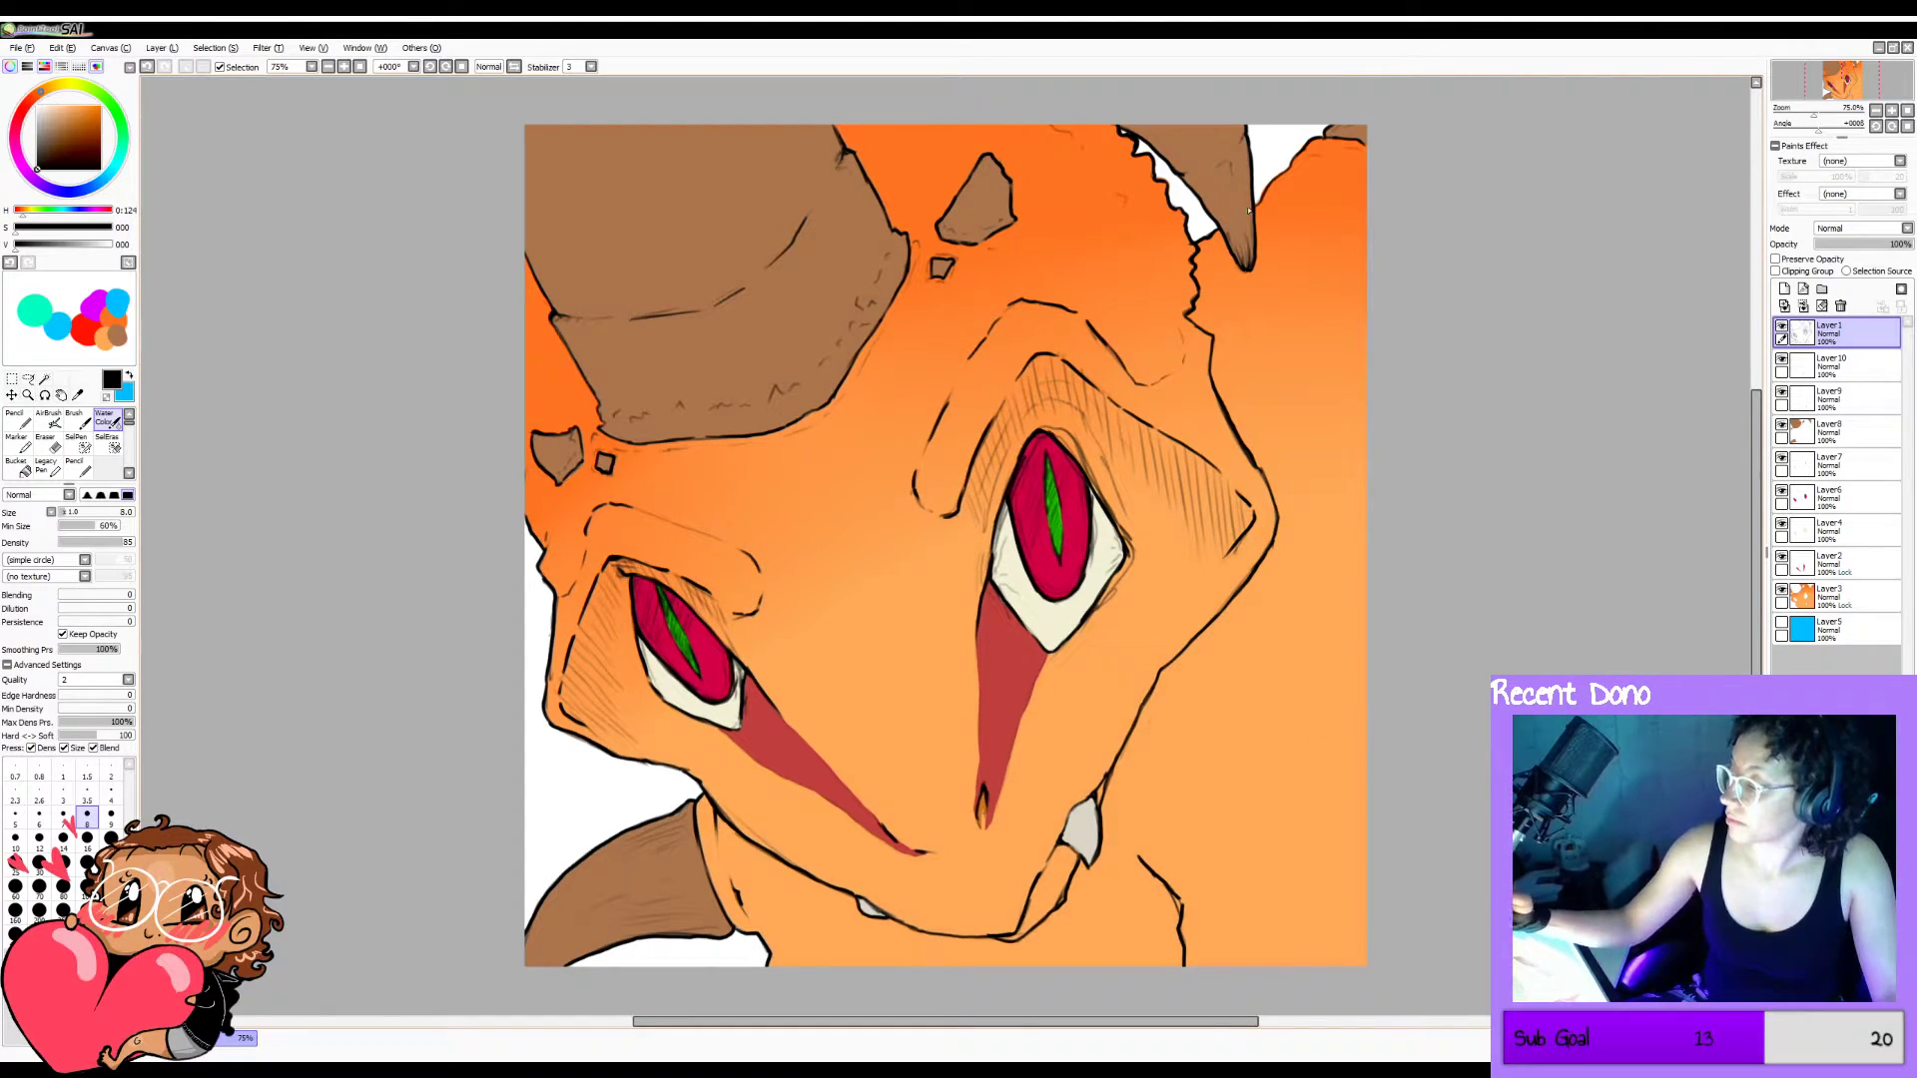
key(ctrl+z)
drag(1230, 163, 1235, 180)
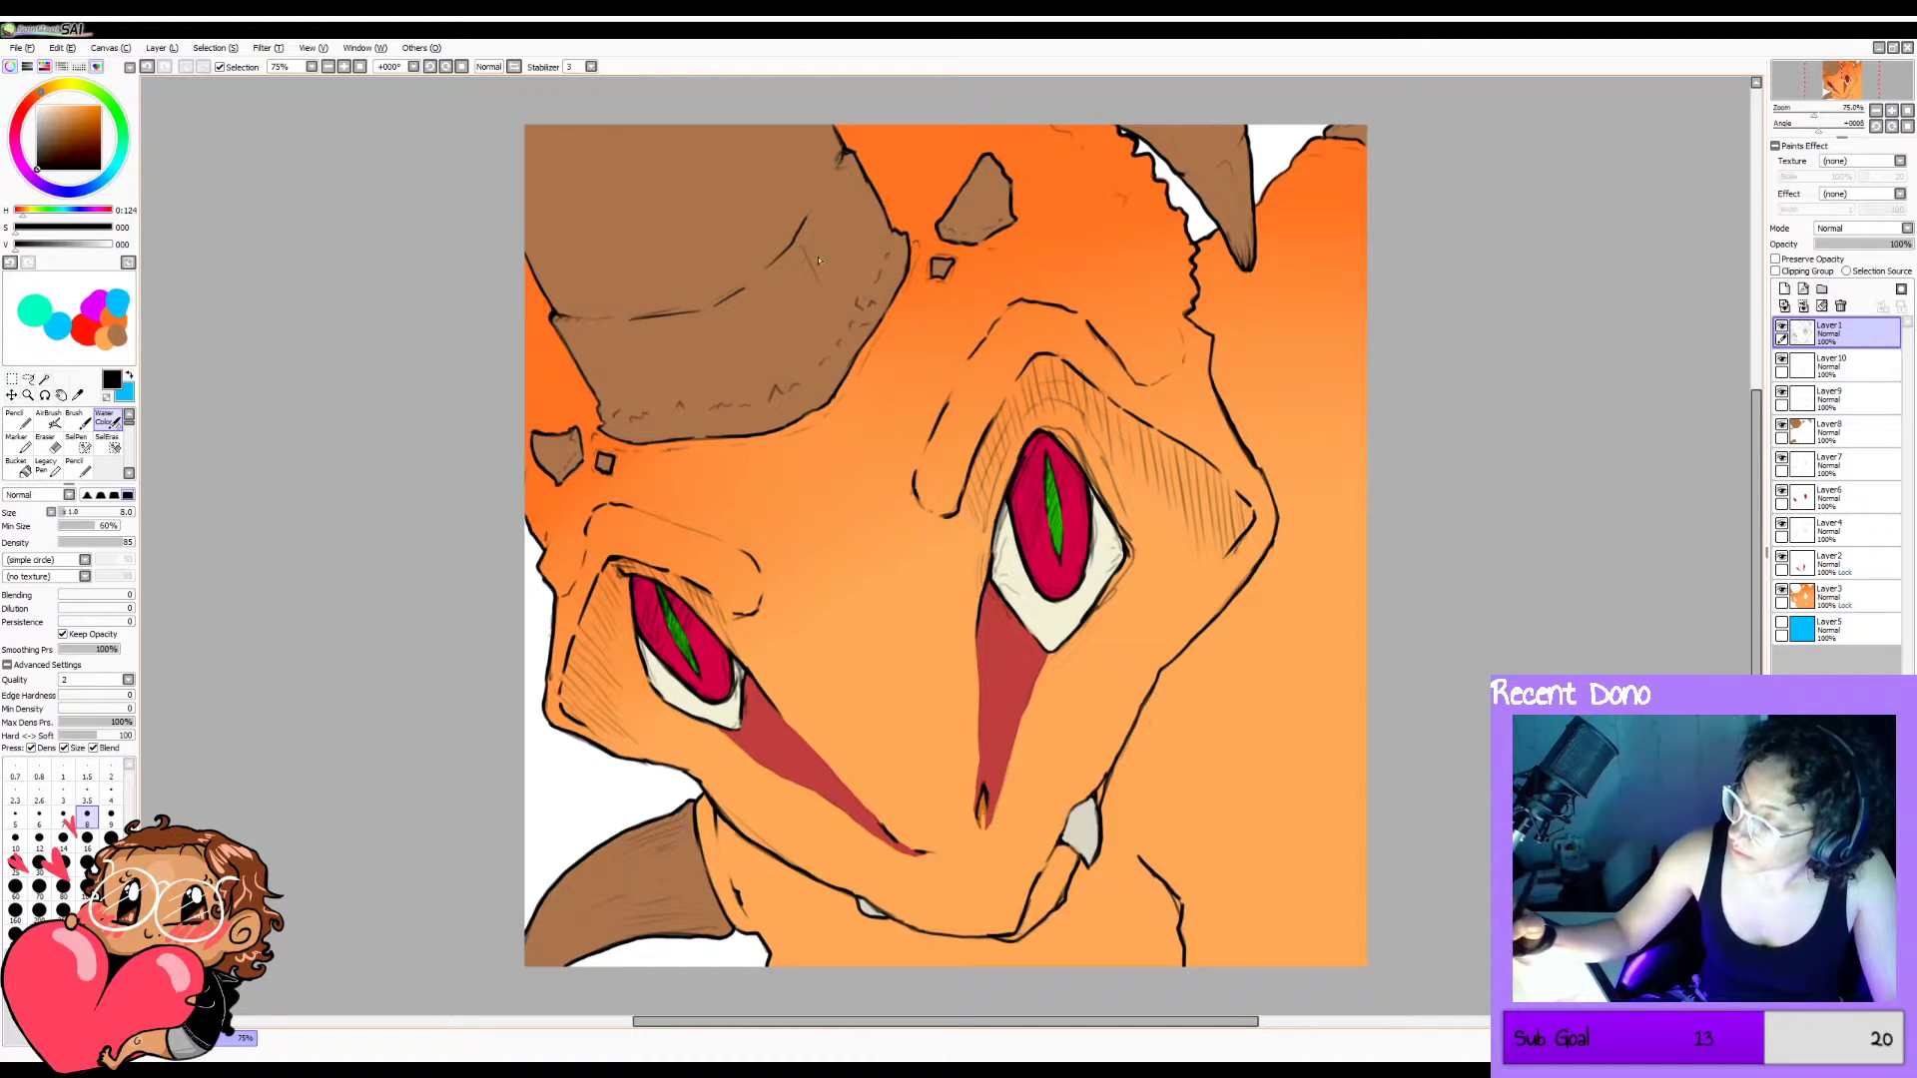
Draw thin grain lines below the large horn's crease and short jagged marks along its base, undoing stray strokes.
key(ctrl+z)
key(ctrl+y)
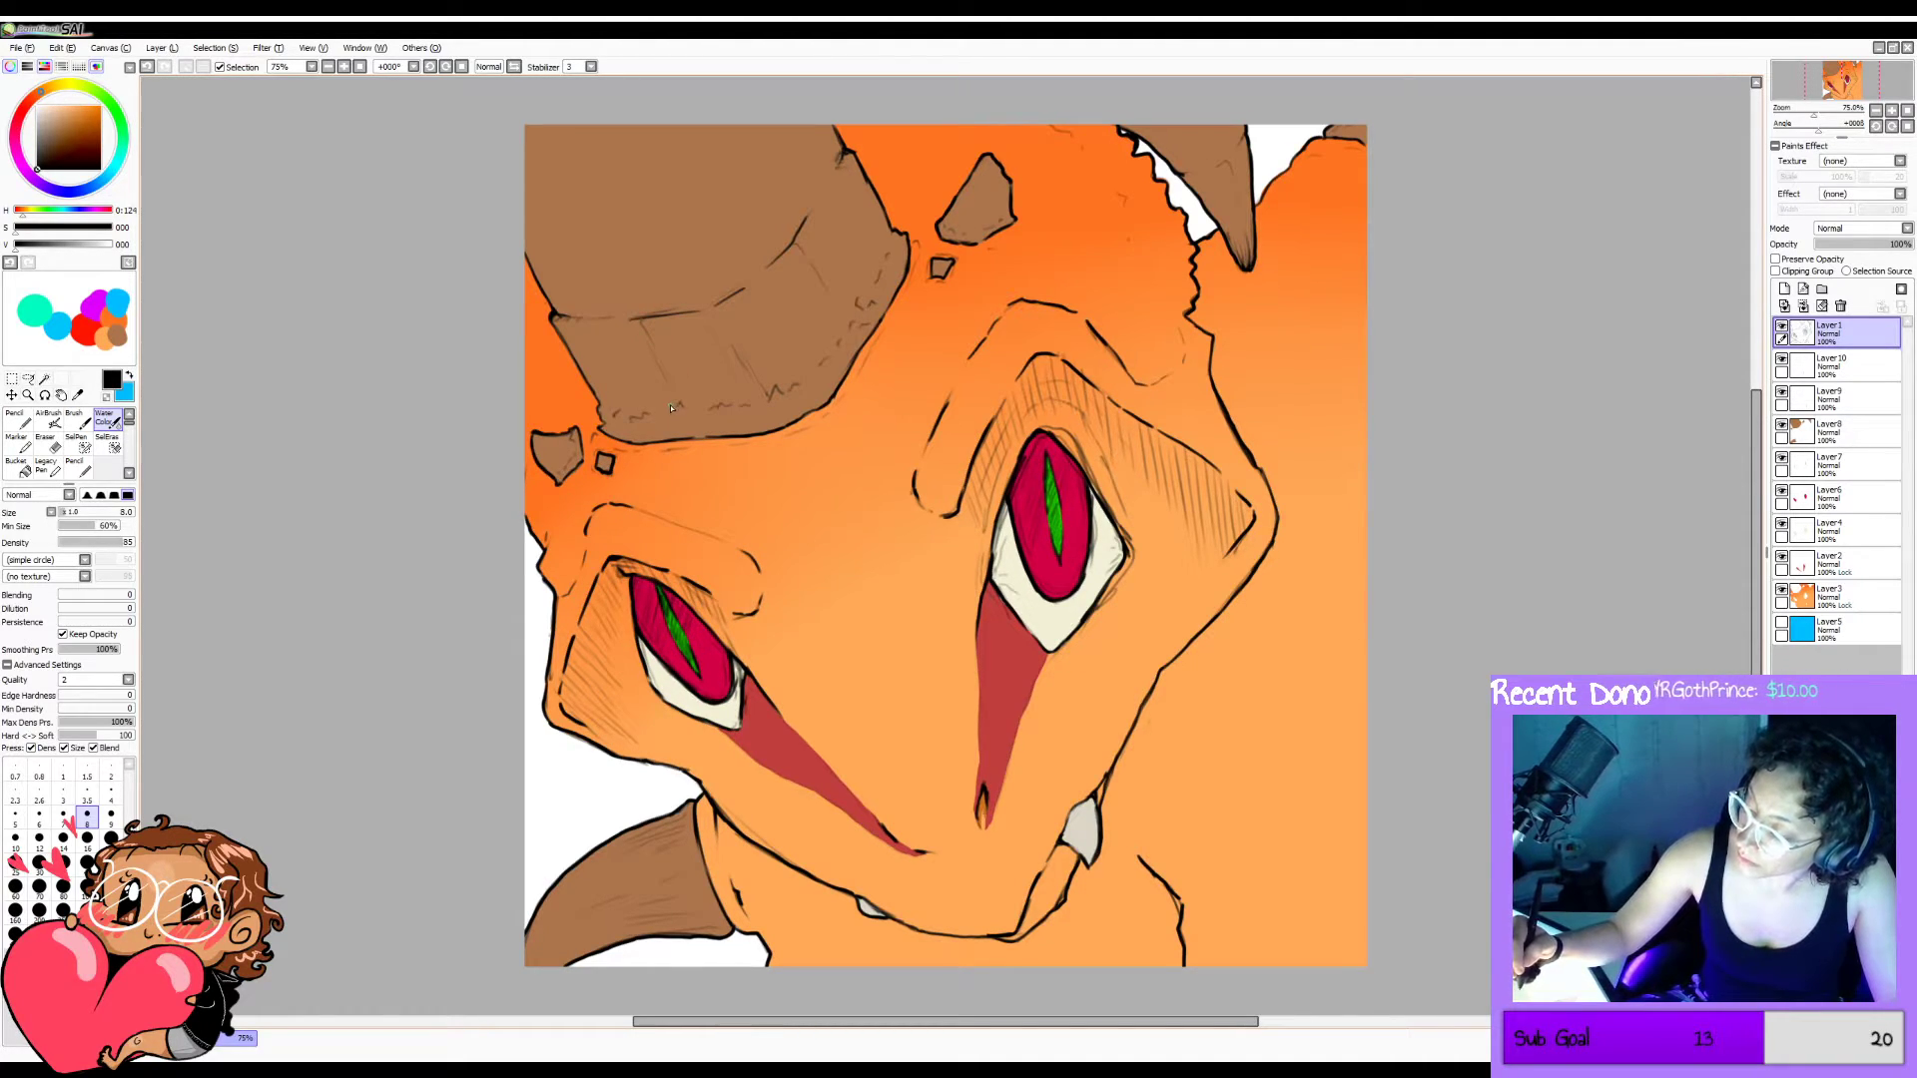
key(ctrl+z)
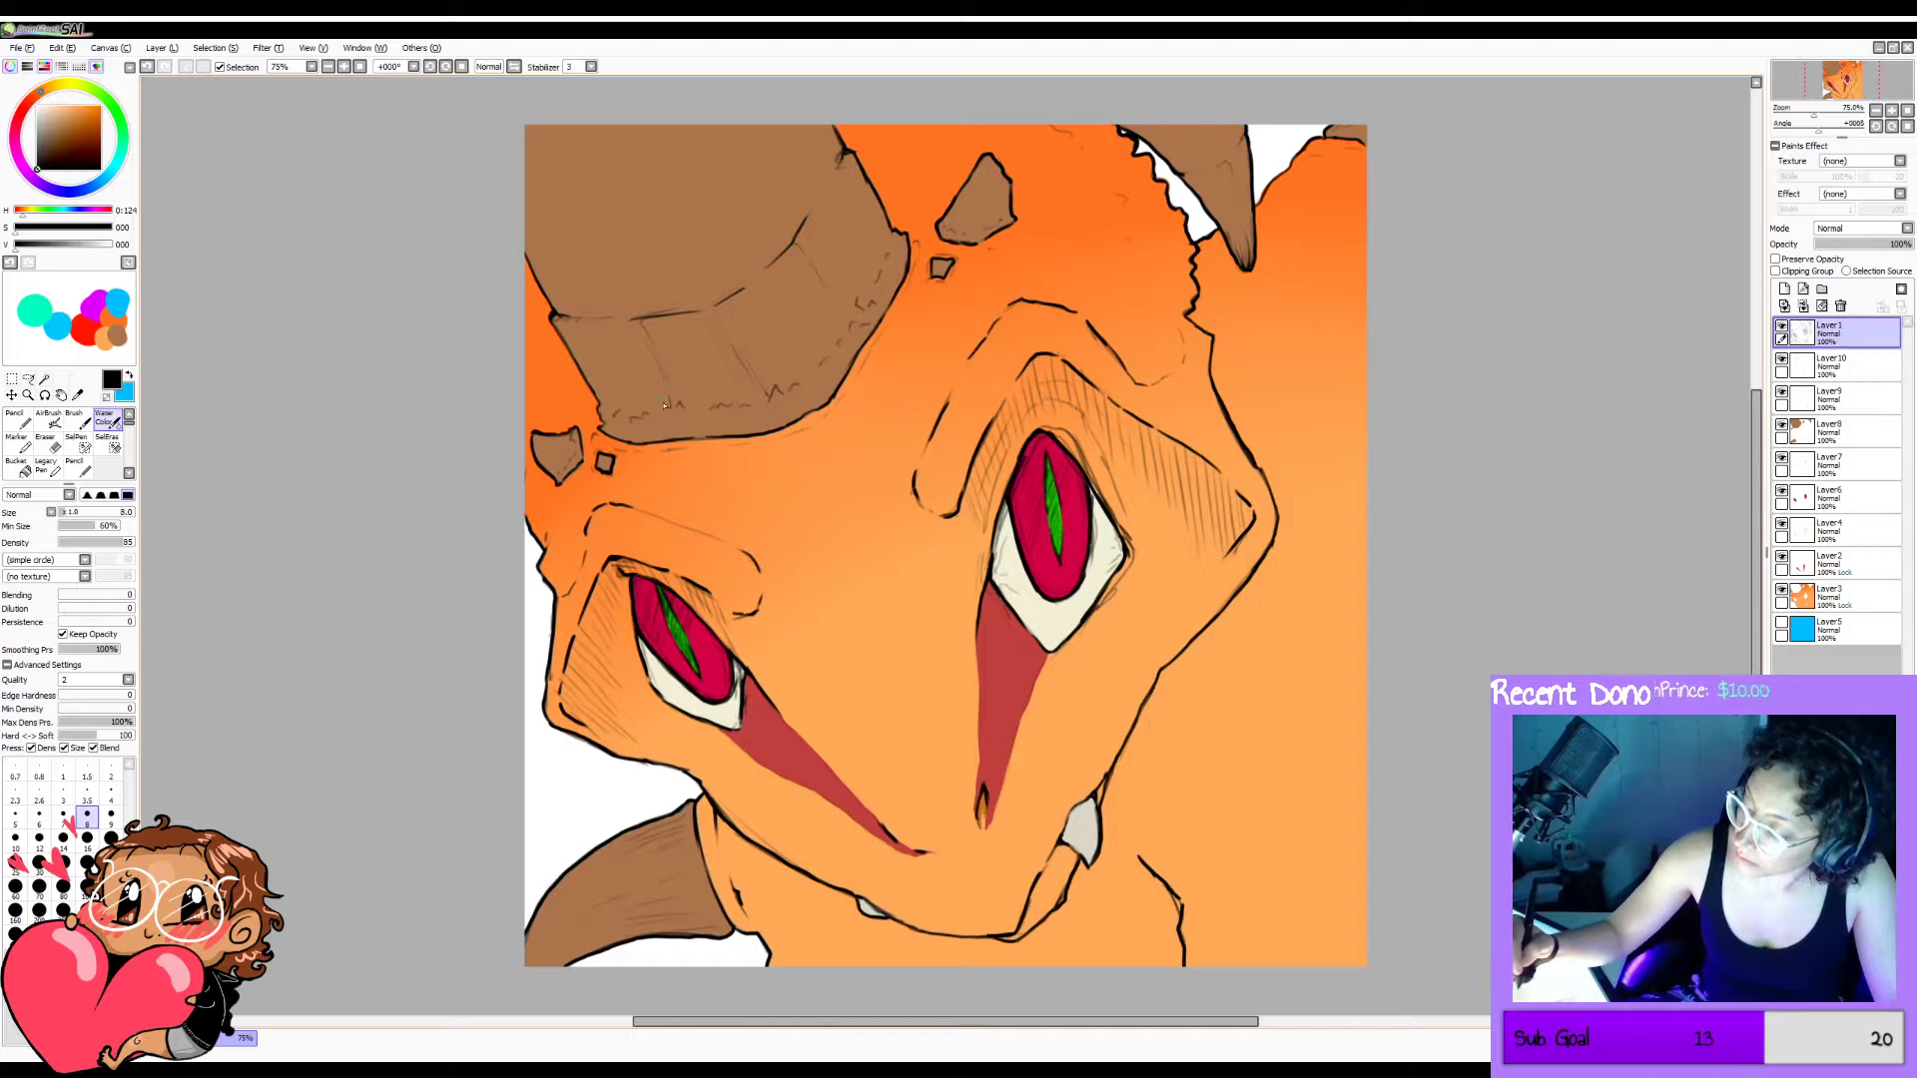
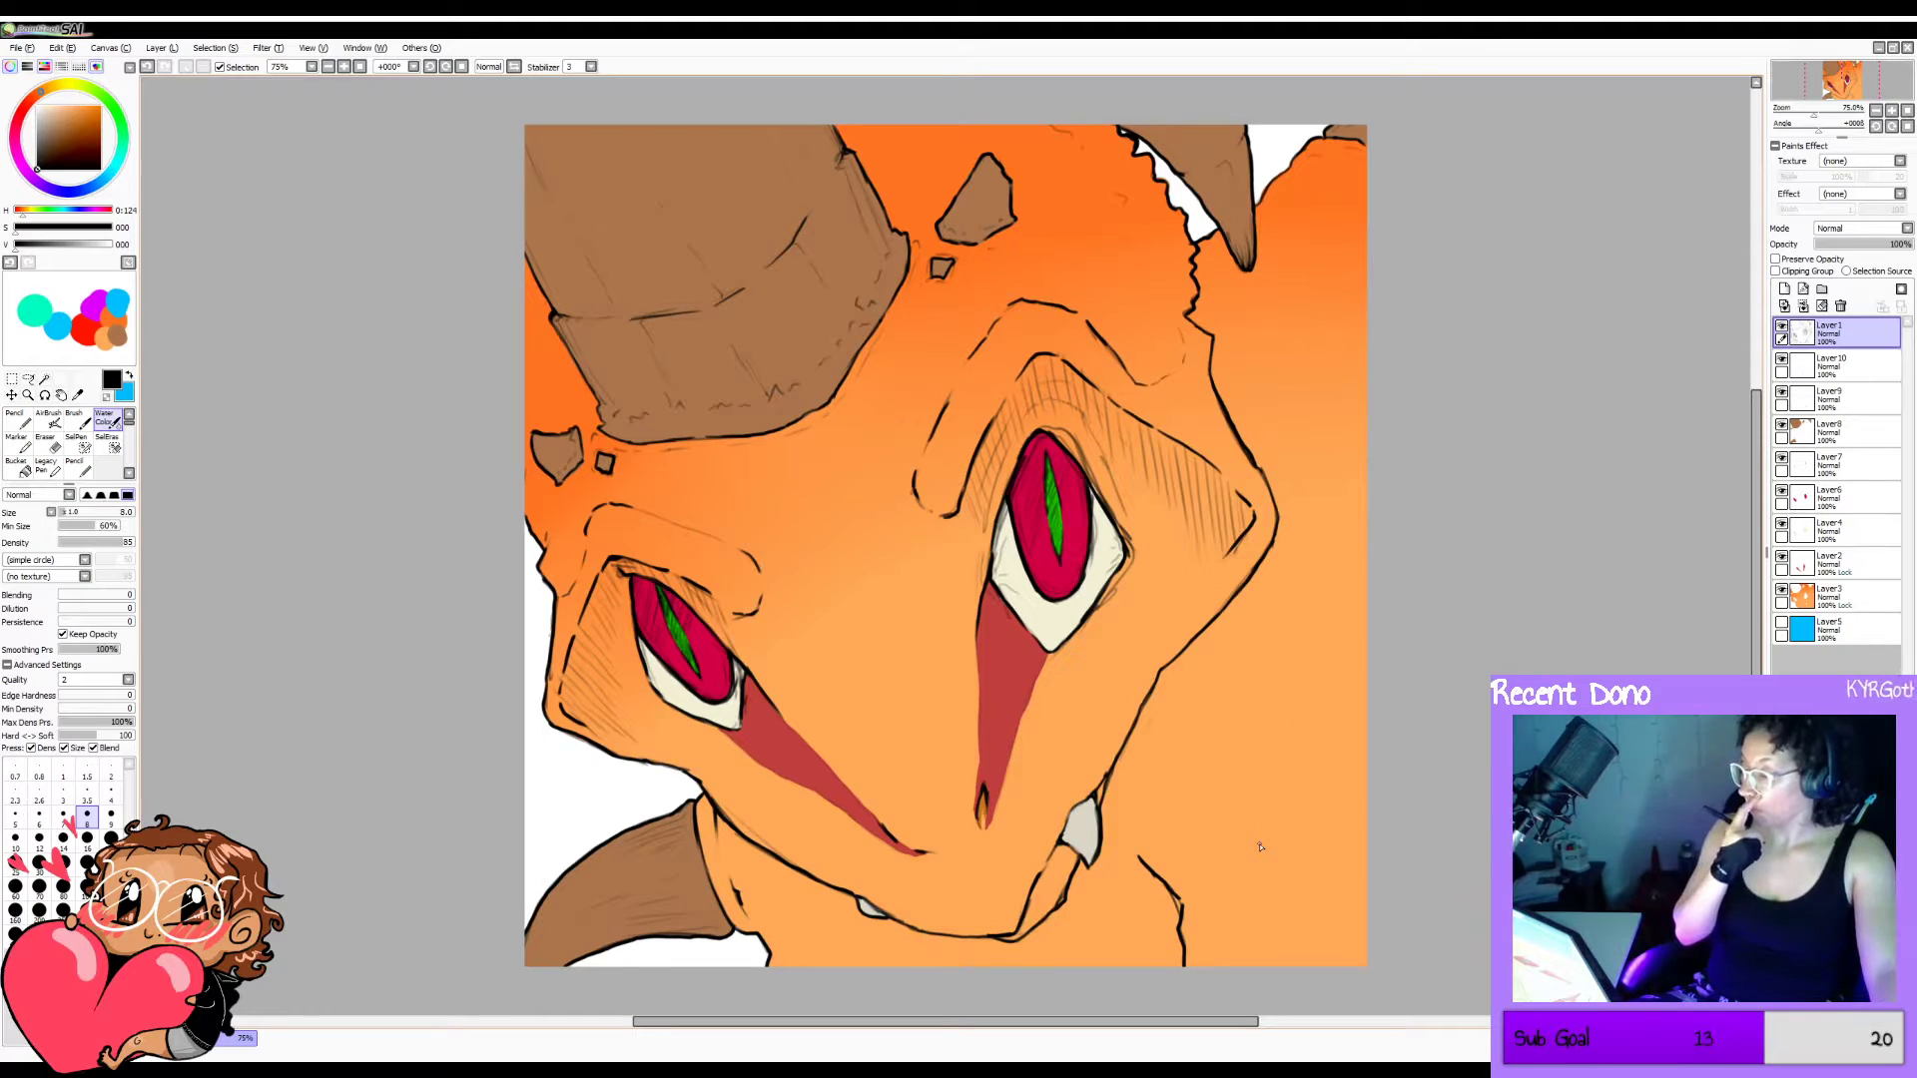
key(h)
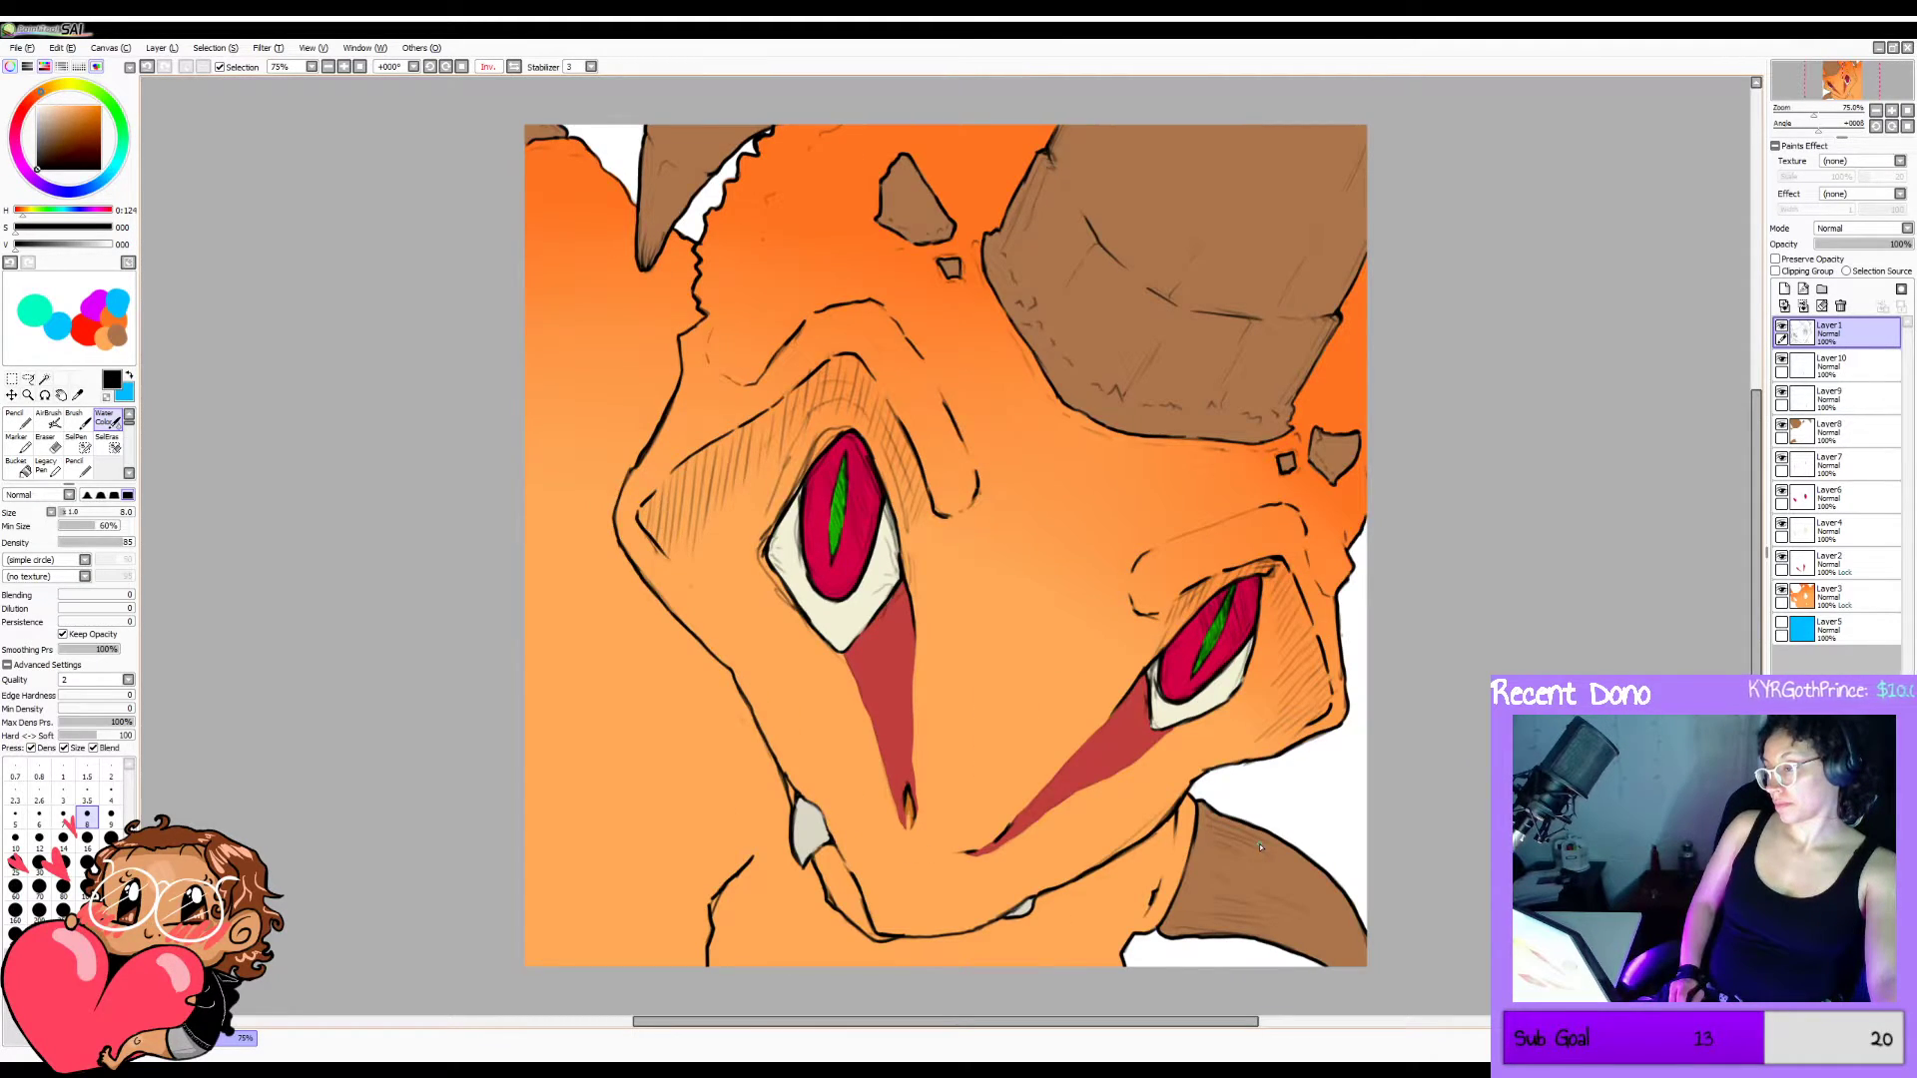
key(h)
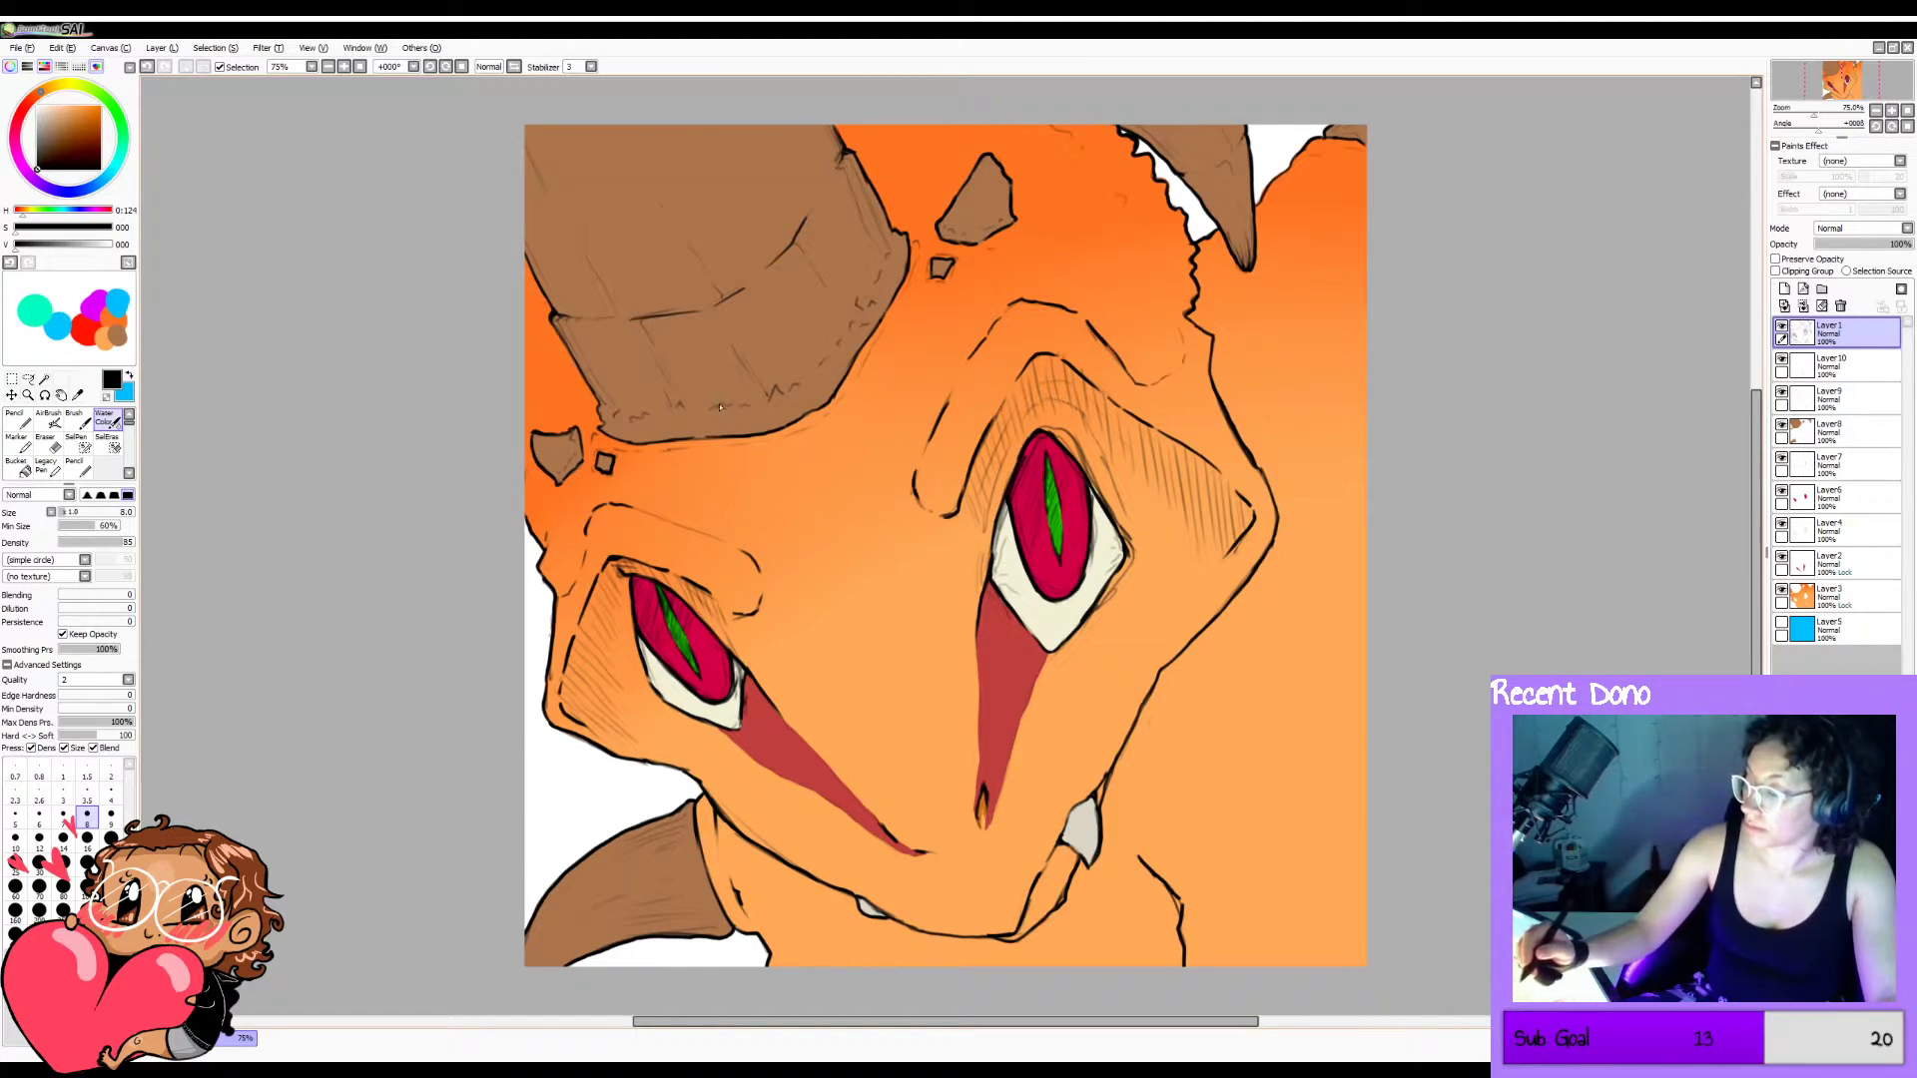
key(ctrl+z)
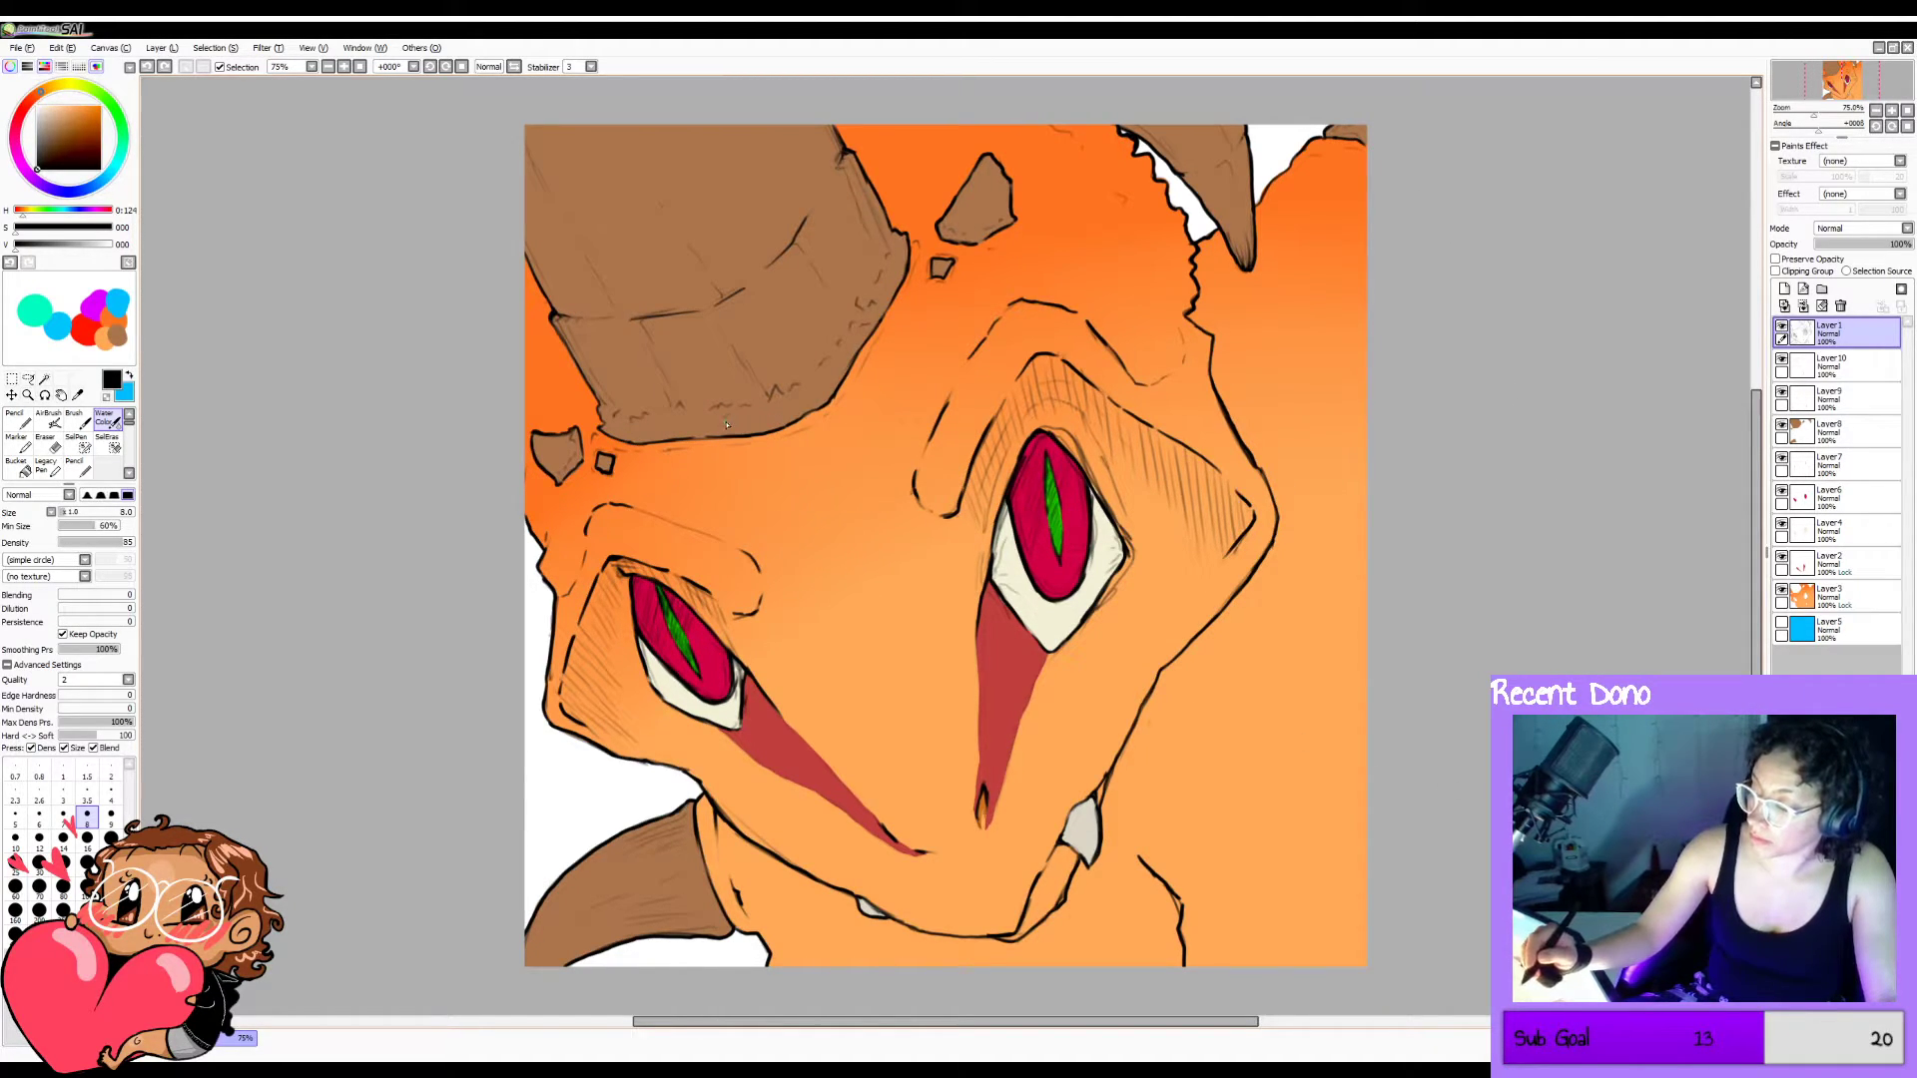
Fill the large horn's base edge with small rough texture strokes, undoing stray ones, and check the drawing mirrored.
drag(720, 428, 702, 440)
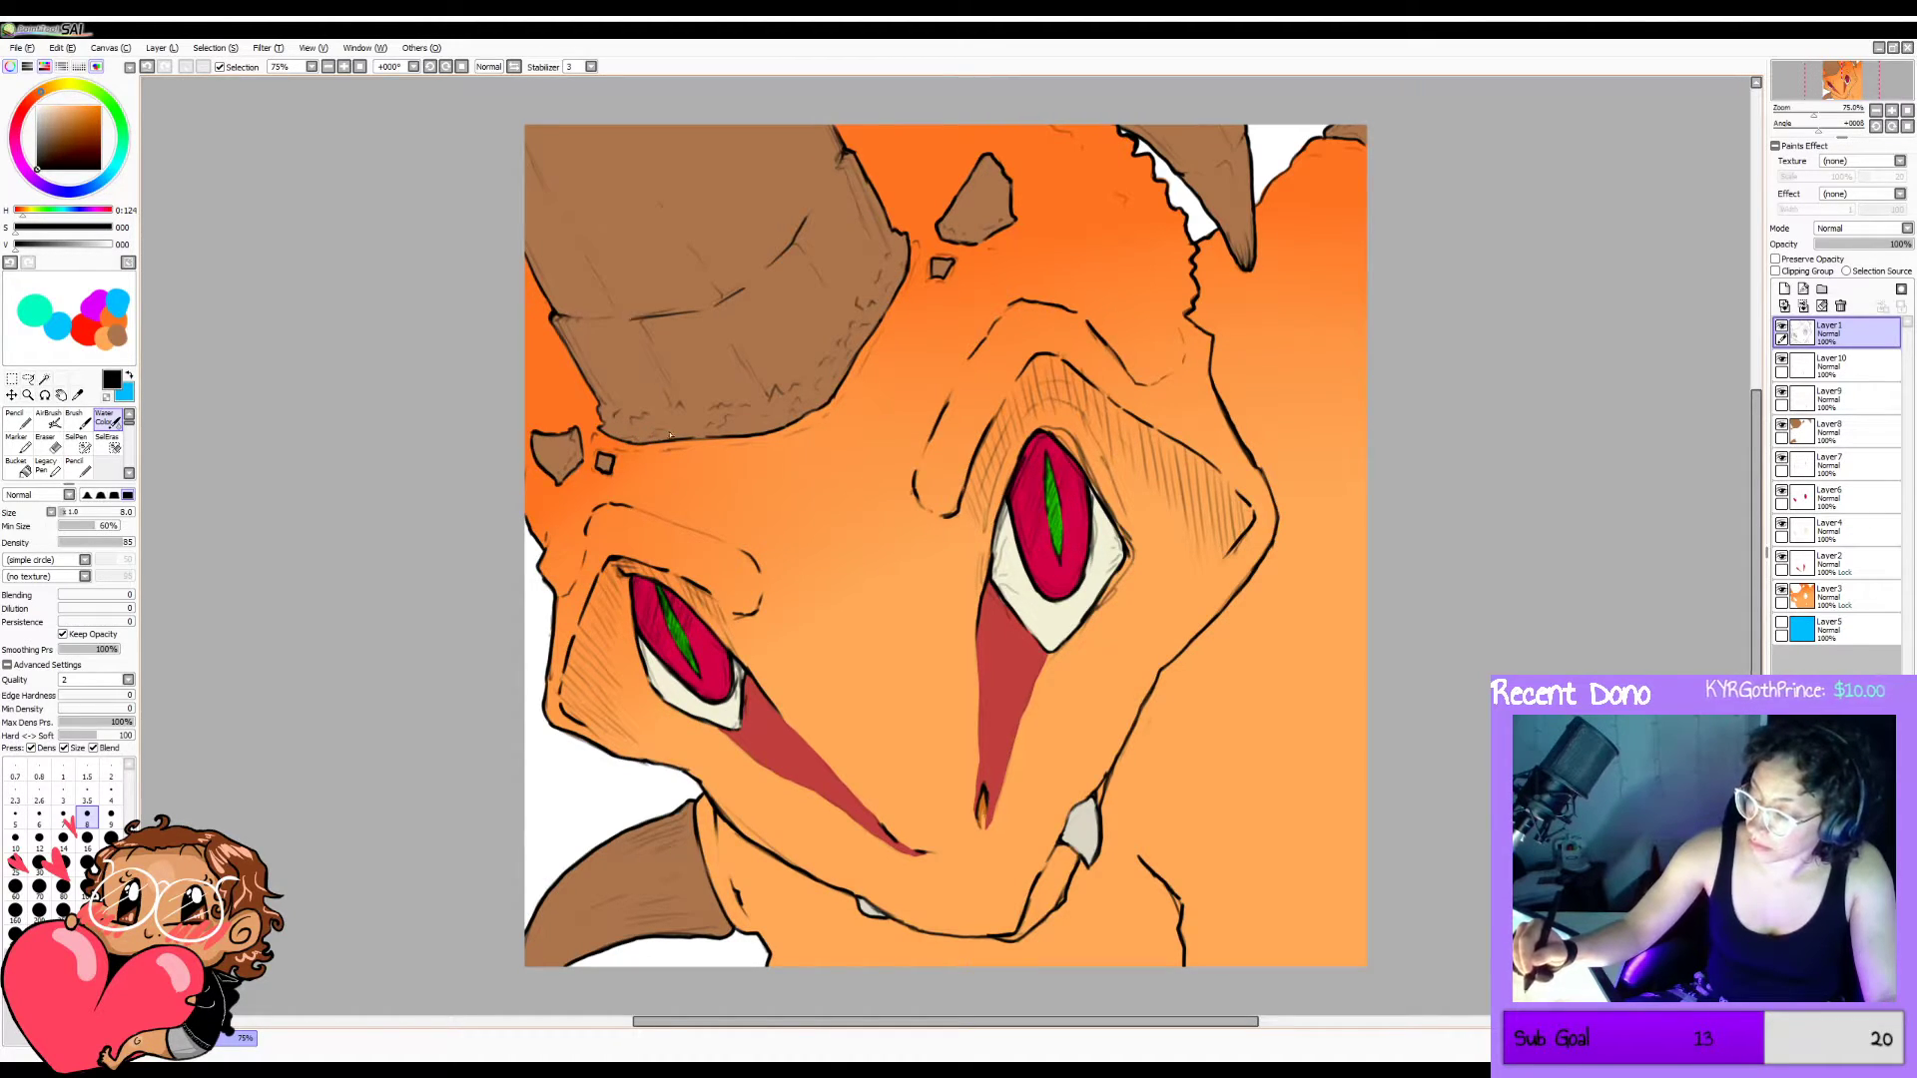
key(ctrl+z)
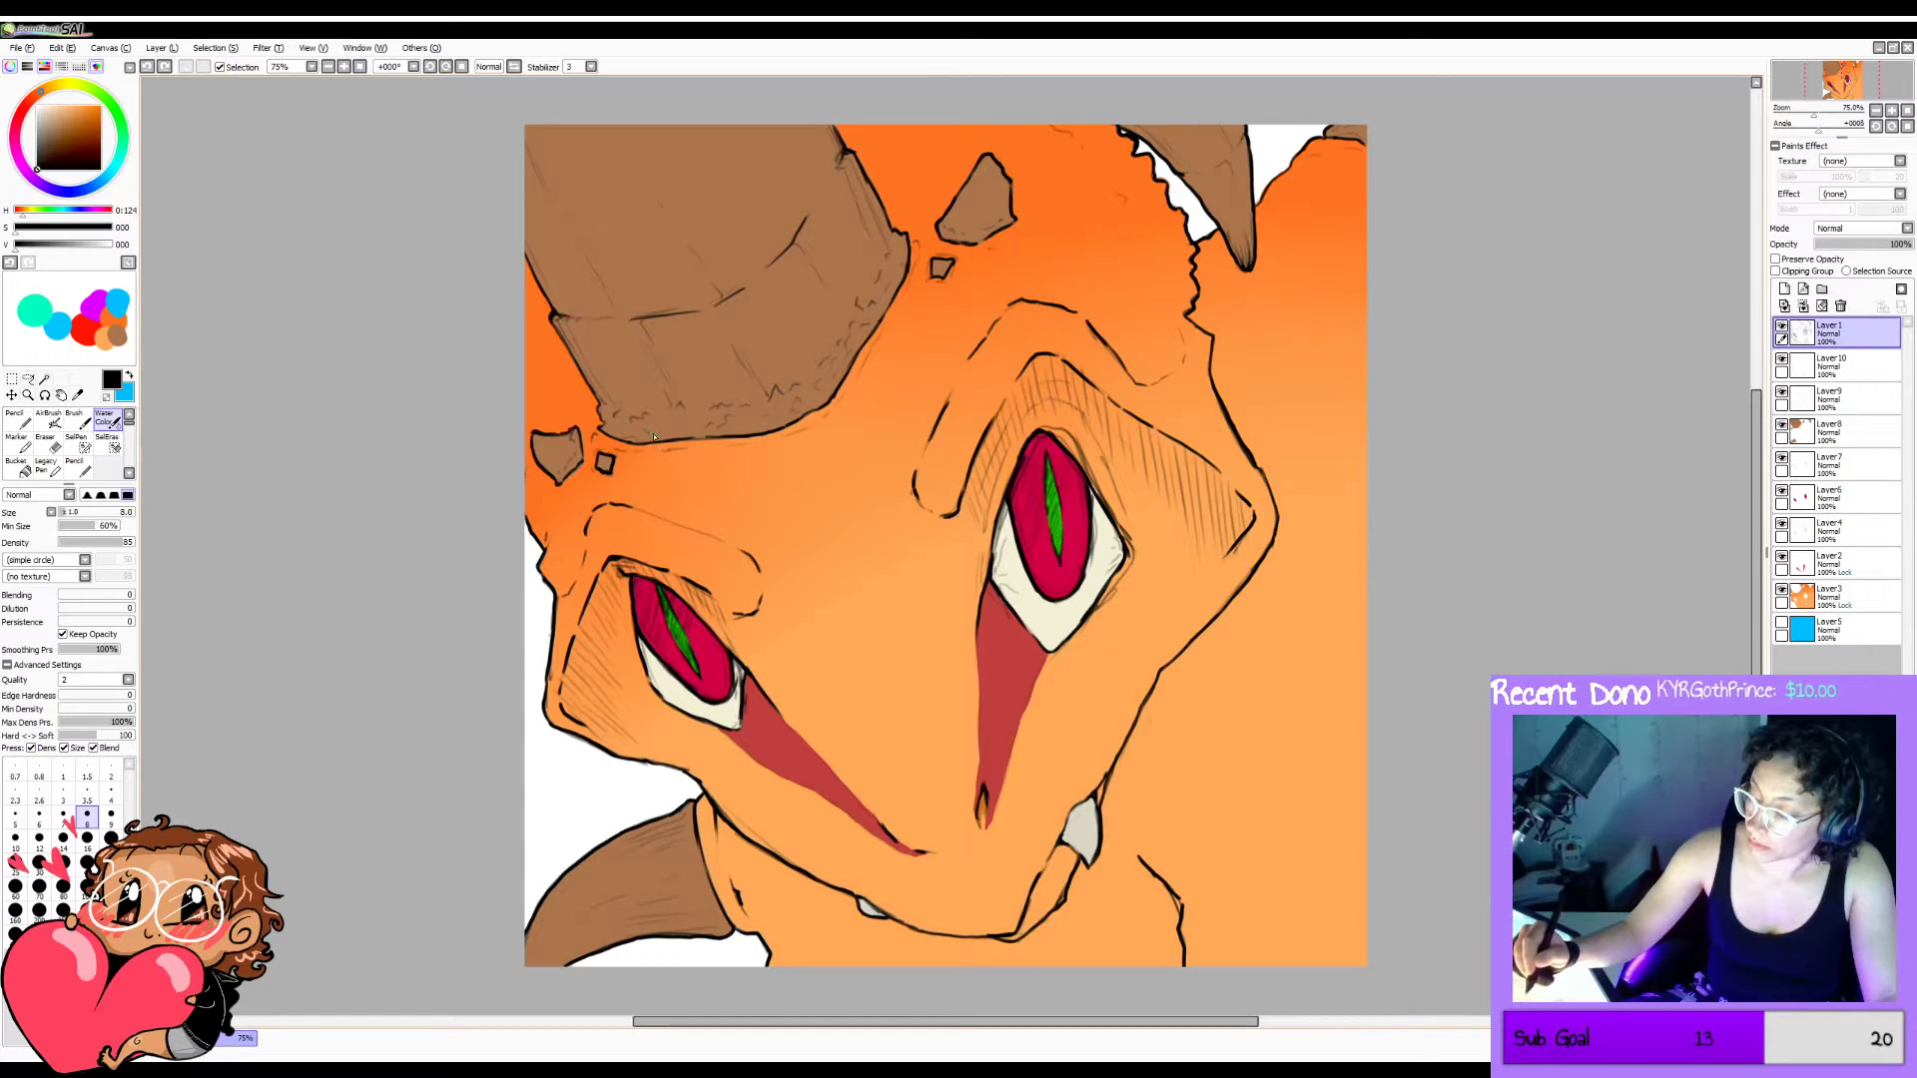
drag(672, 431, 615, 427)
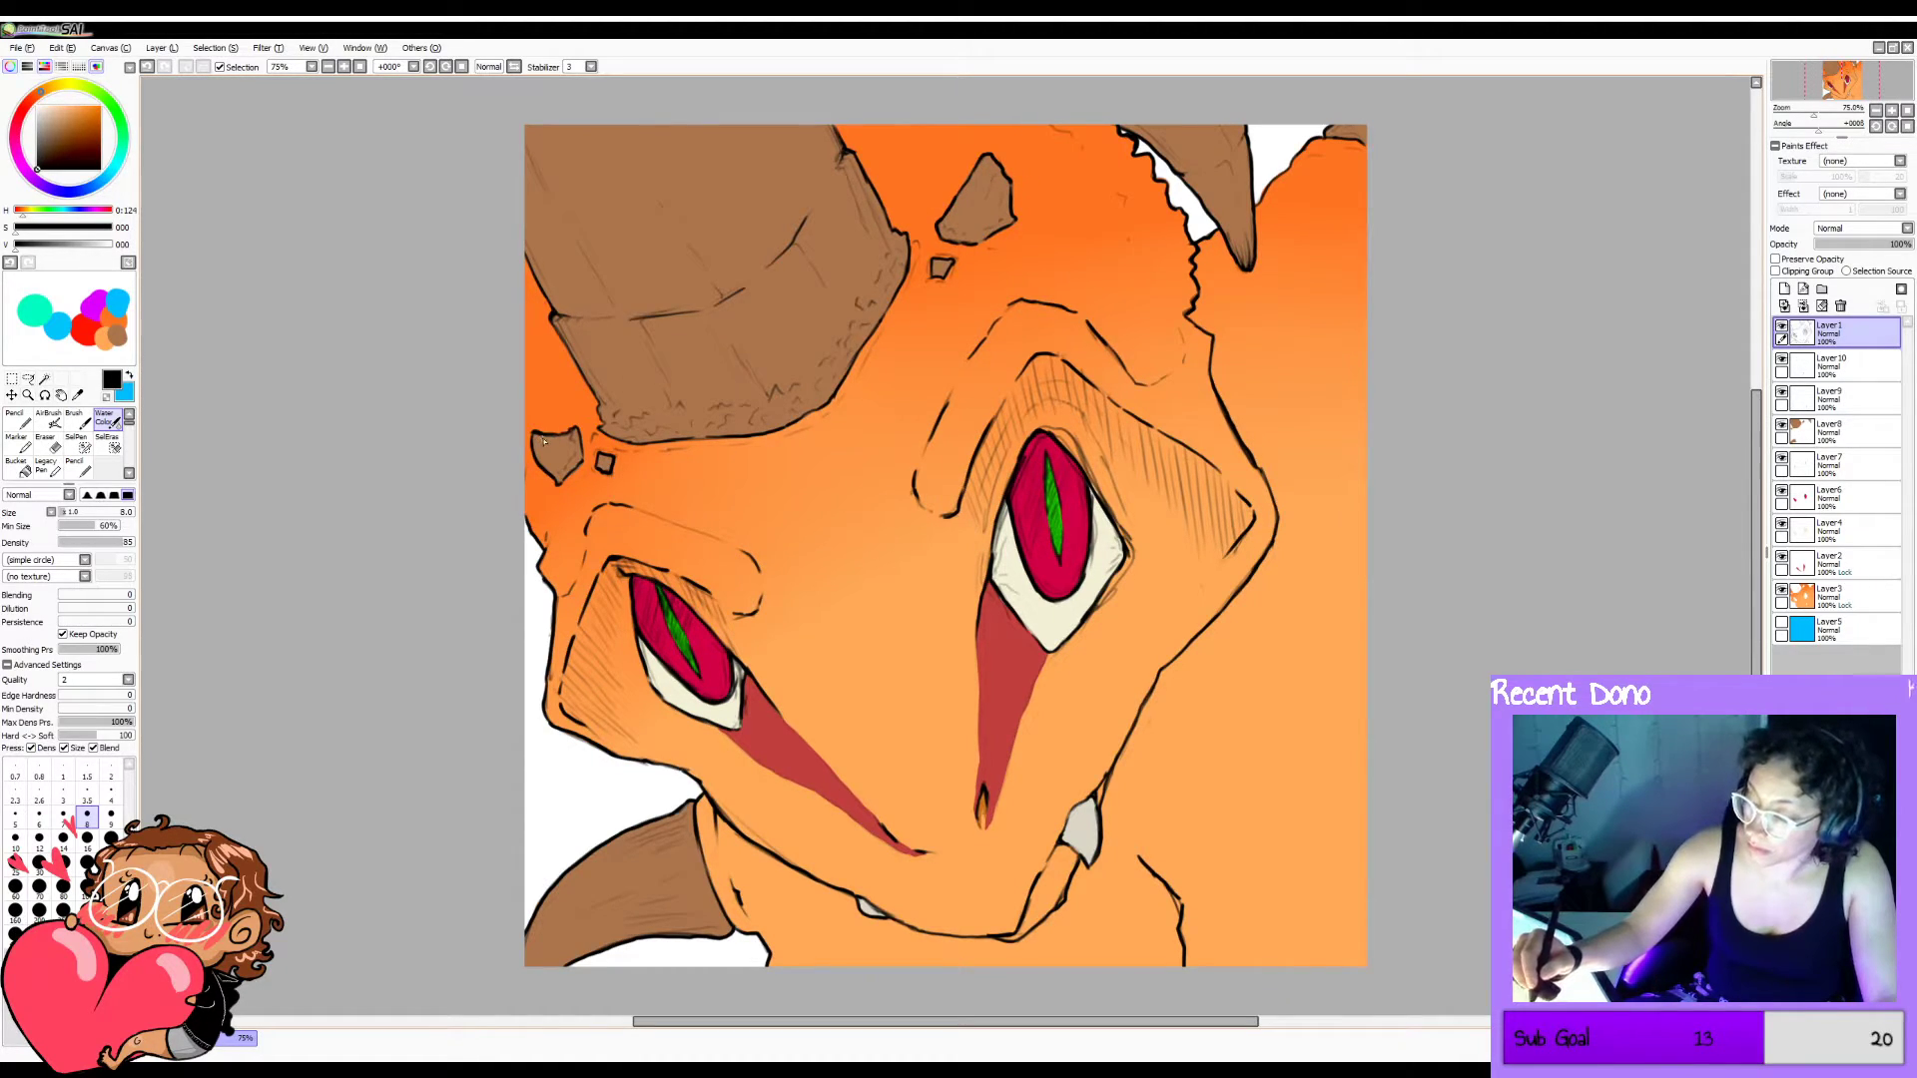
key(ctrl+z)
drag(534, 436, 578, 431)
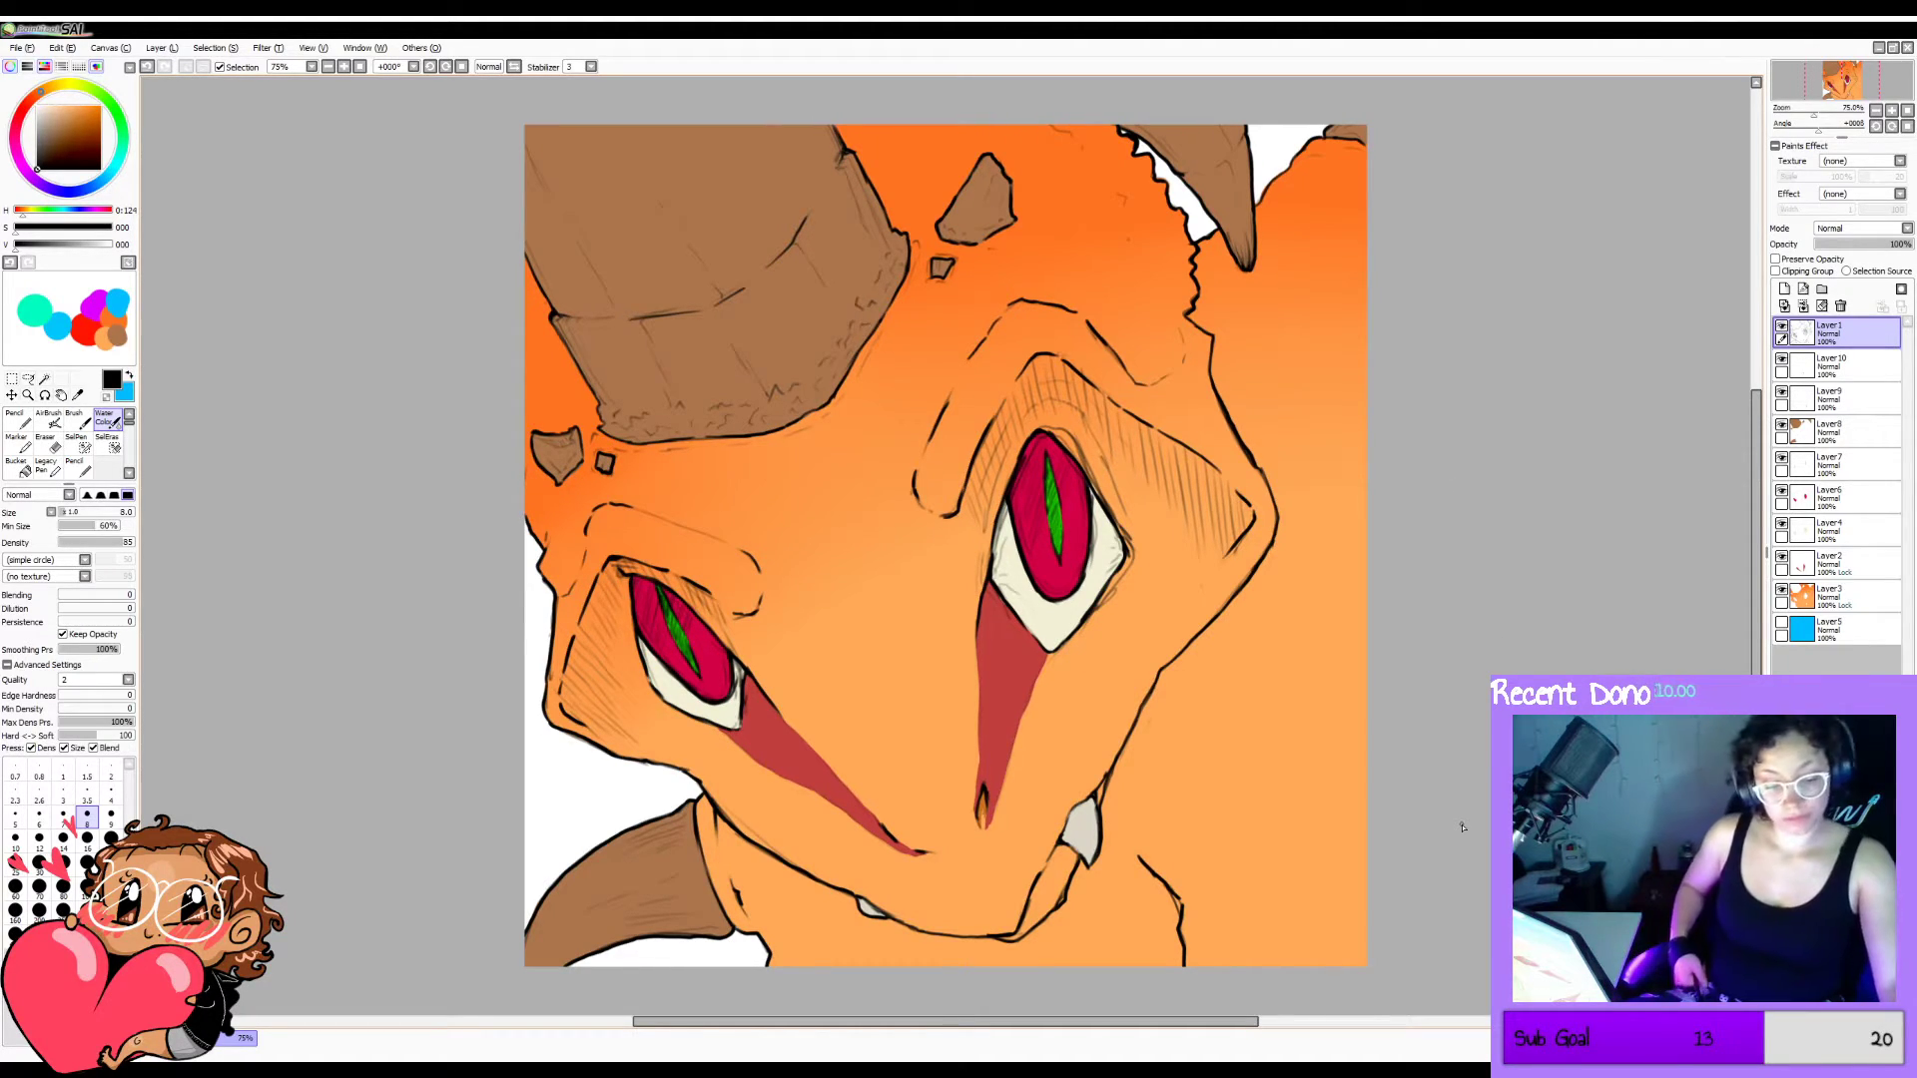
key(h)
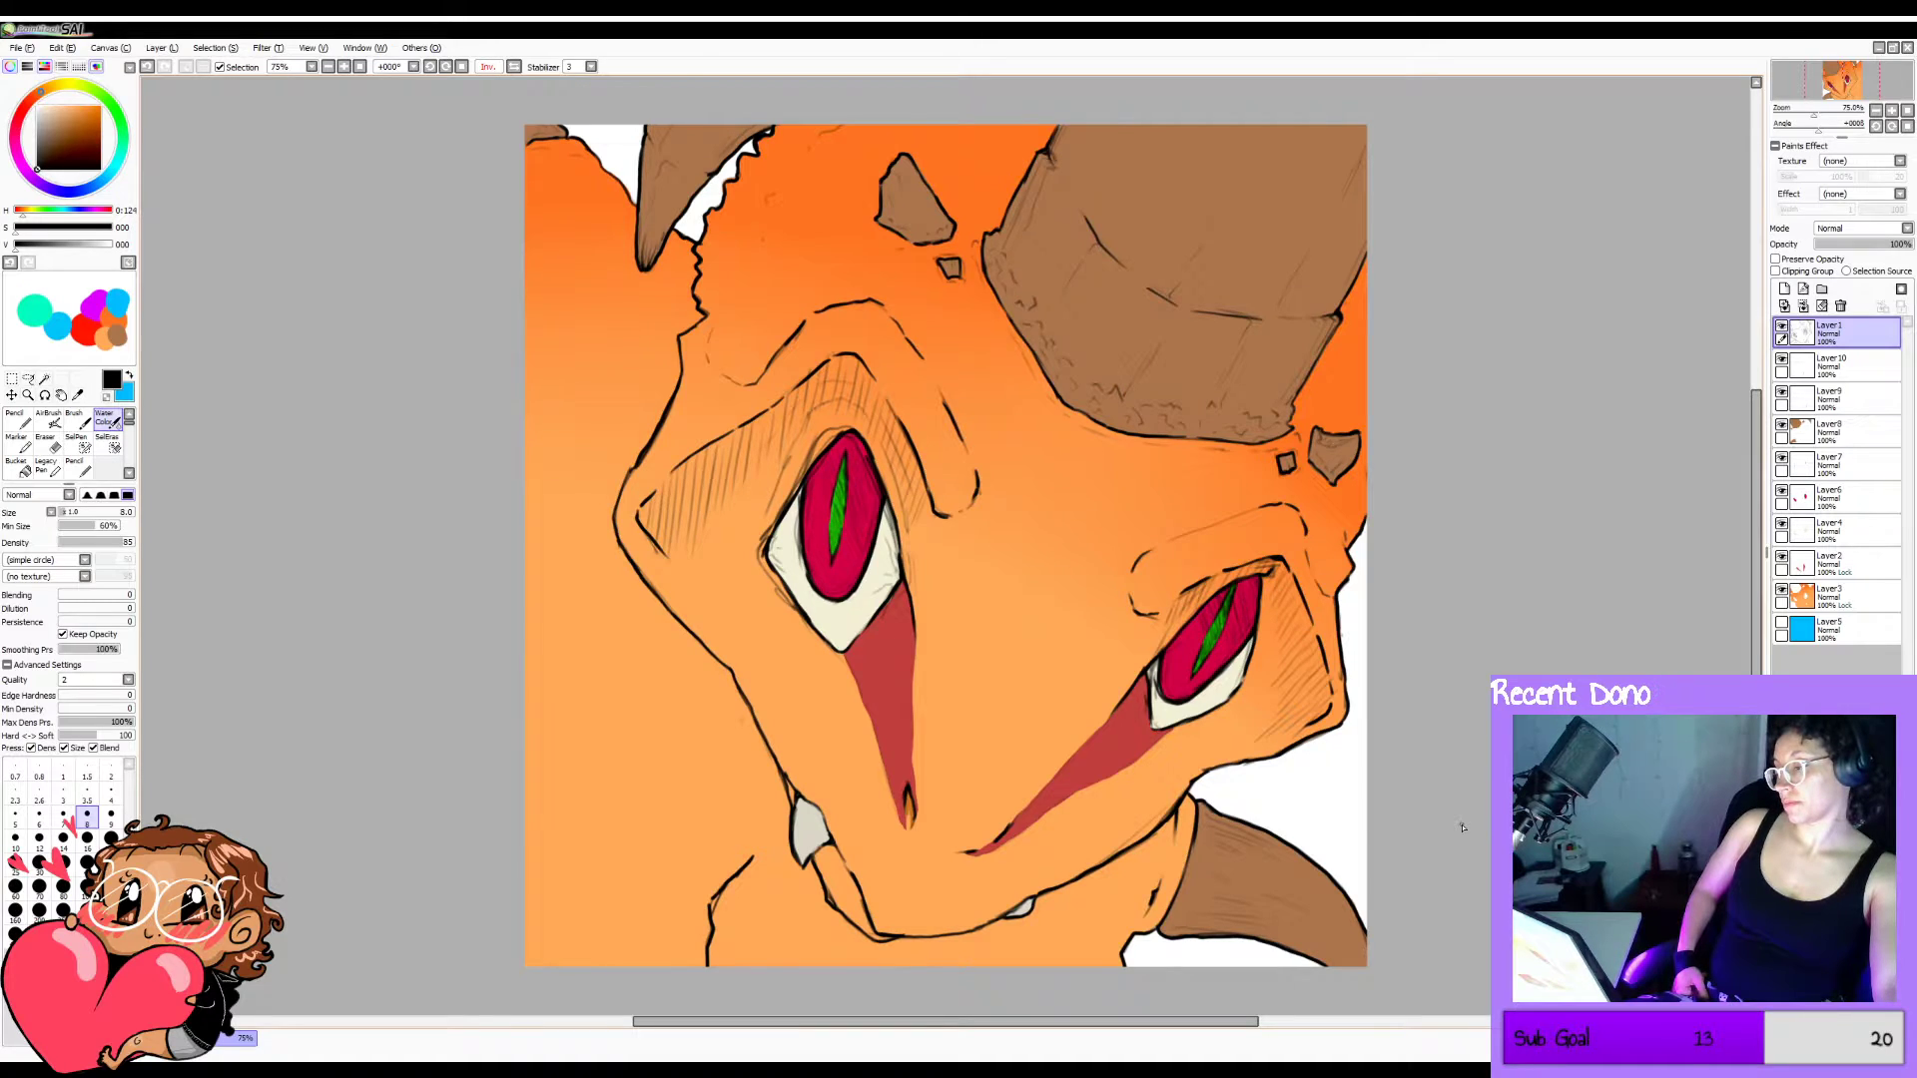
key(h)
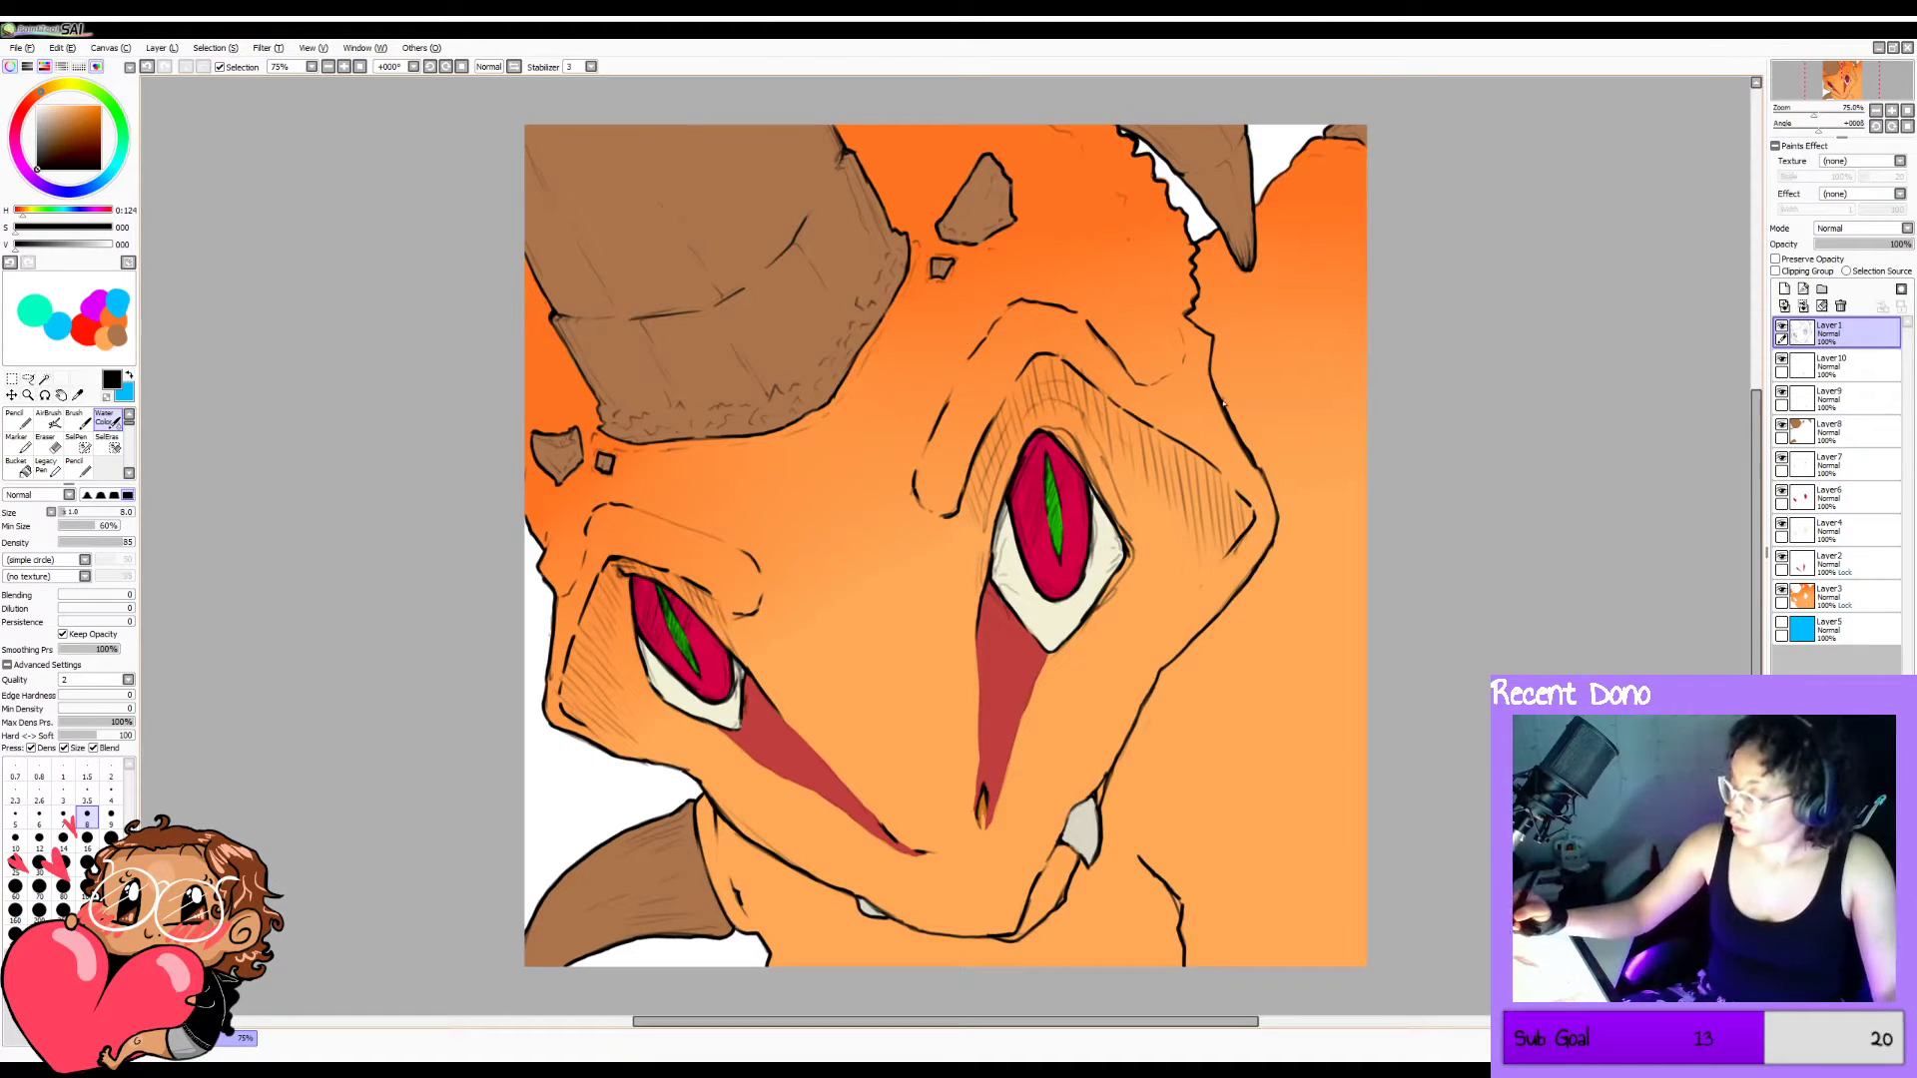
Outline a shadow shape from the larger eye's cheek corner down past the jaw and fill it solid black.
mouse_move(1285, 556)
mouse_down()
mouse_move(1213, 729)
mouse_move(1142, 872)
mouse_up()
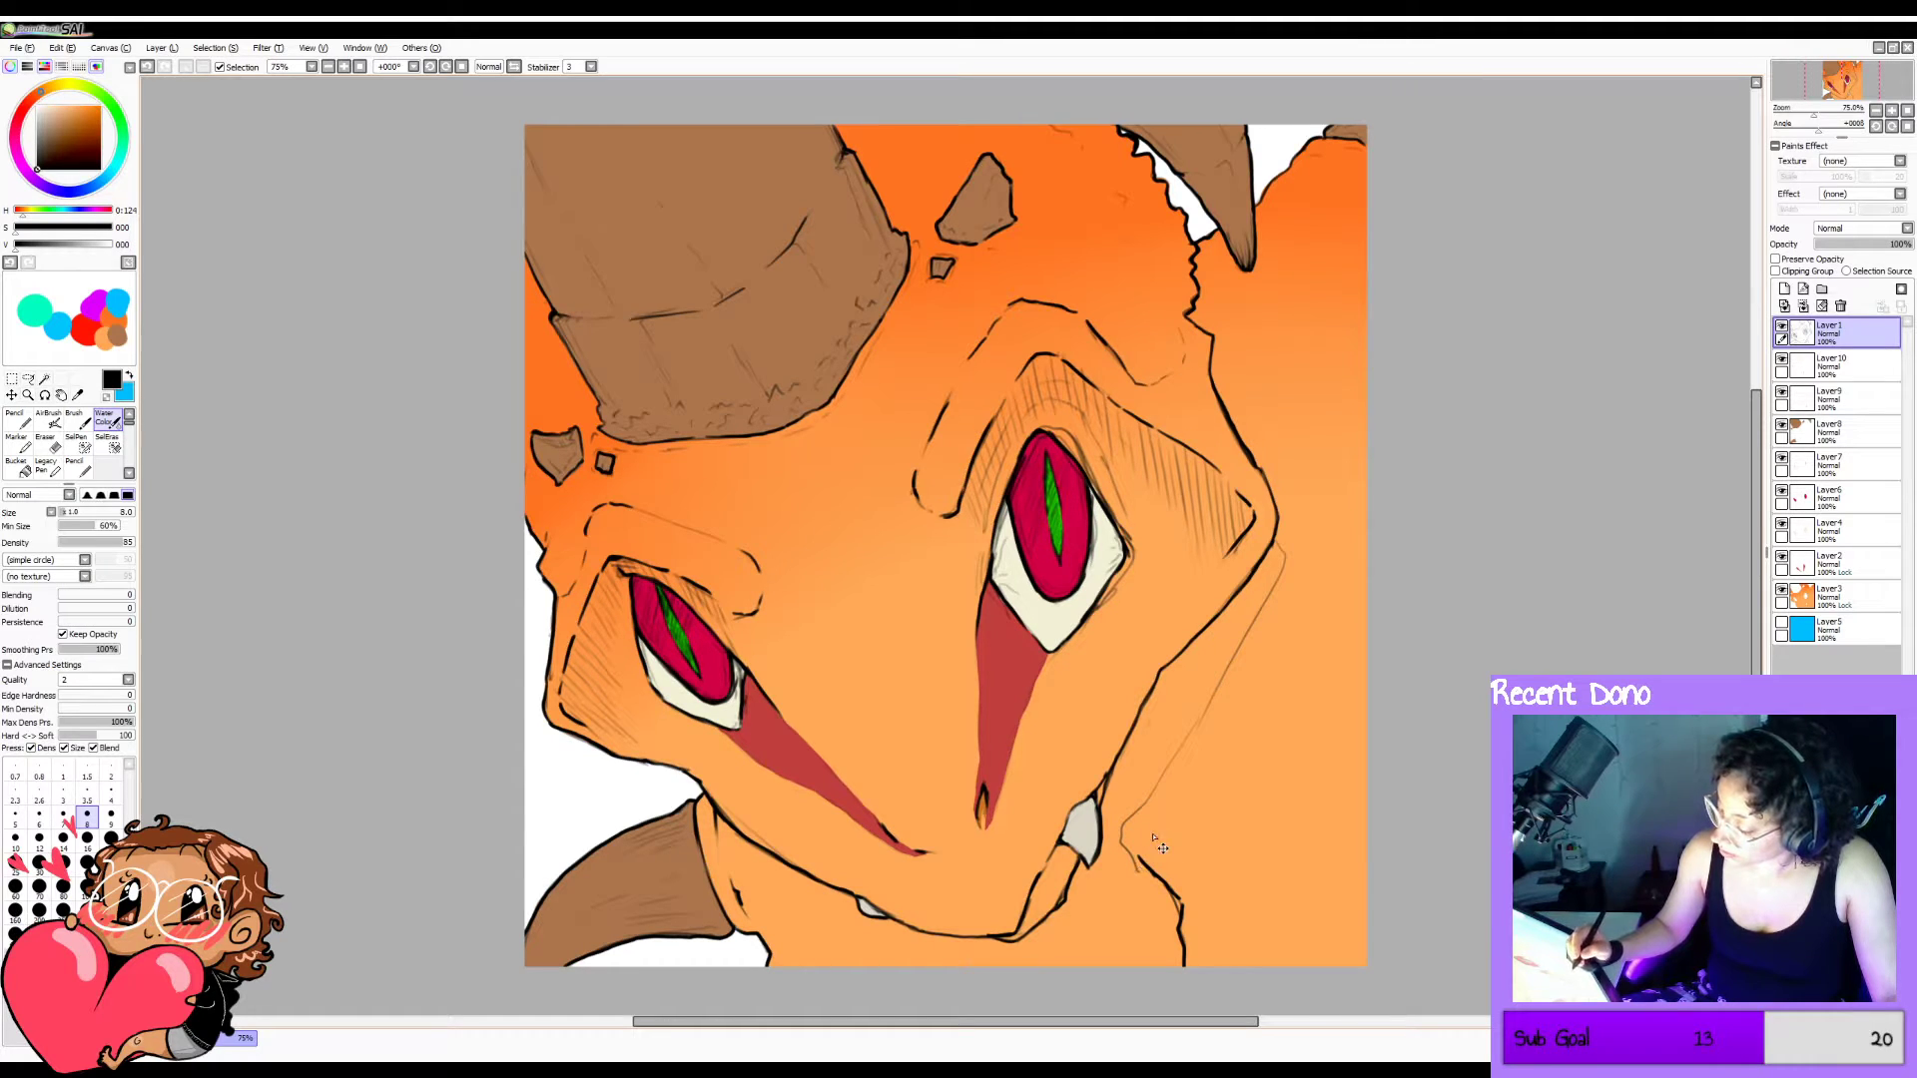
key(ctrl+z)
mouse_move(1205, 721)
mouse_down()
mouse_move(1103, 941)
mouse_move(1039, 937)
mouse_up()
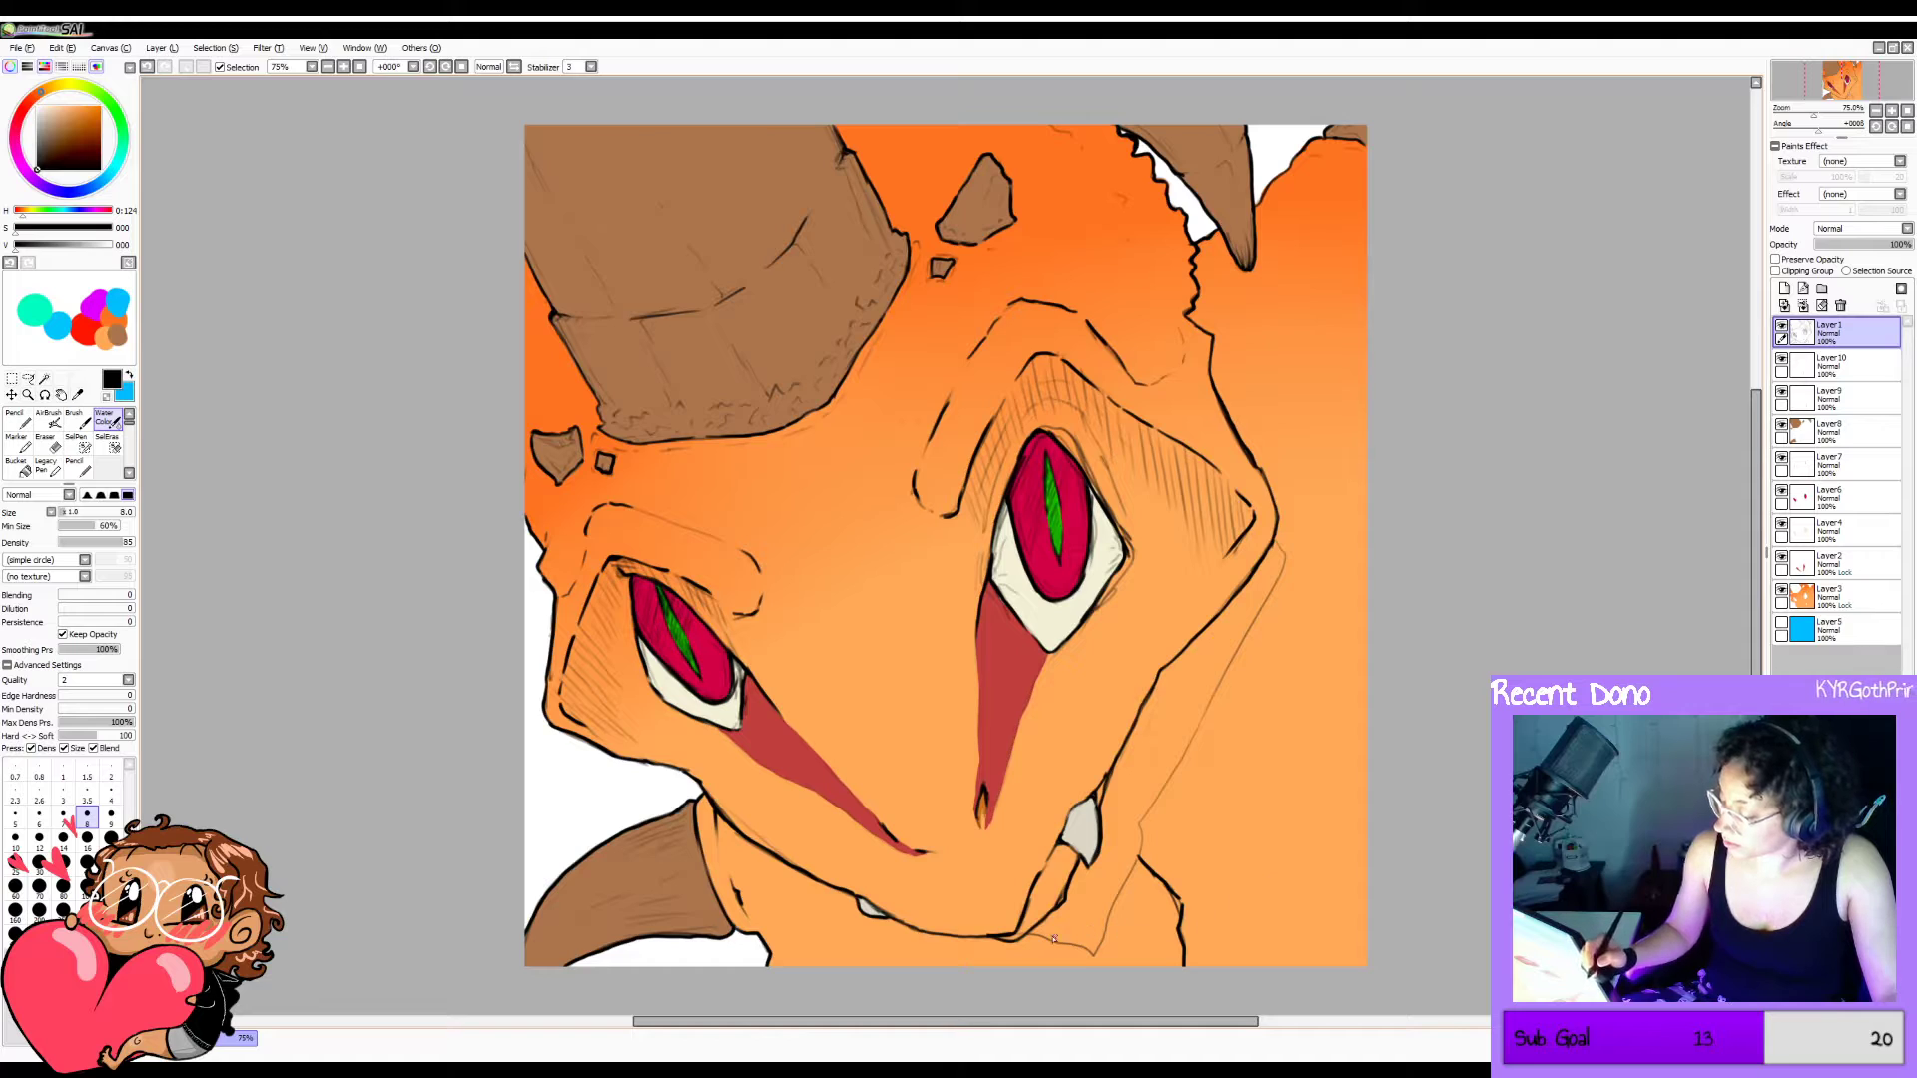
key(g)
click(1136, 789)
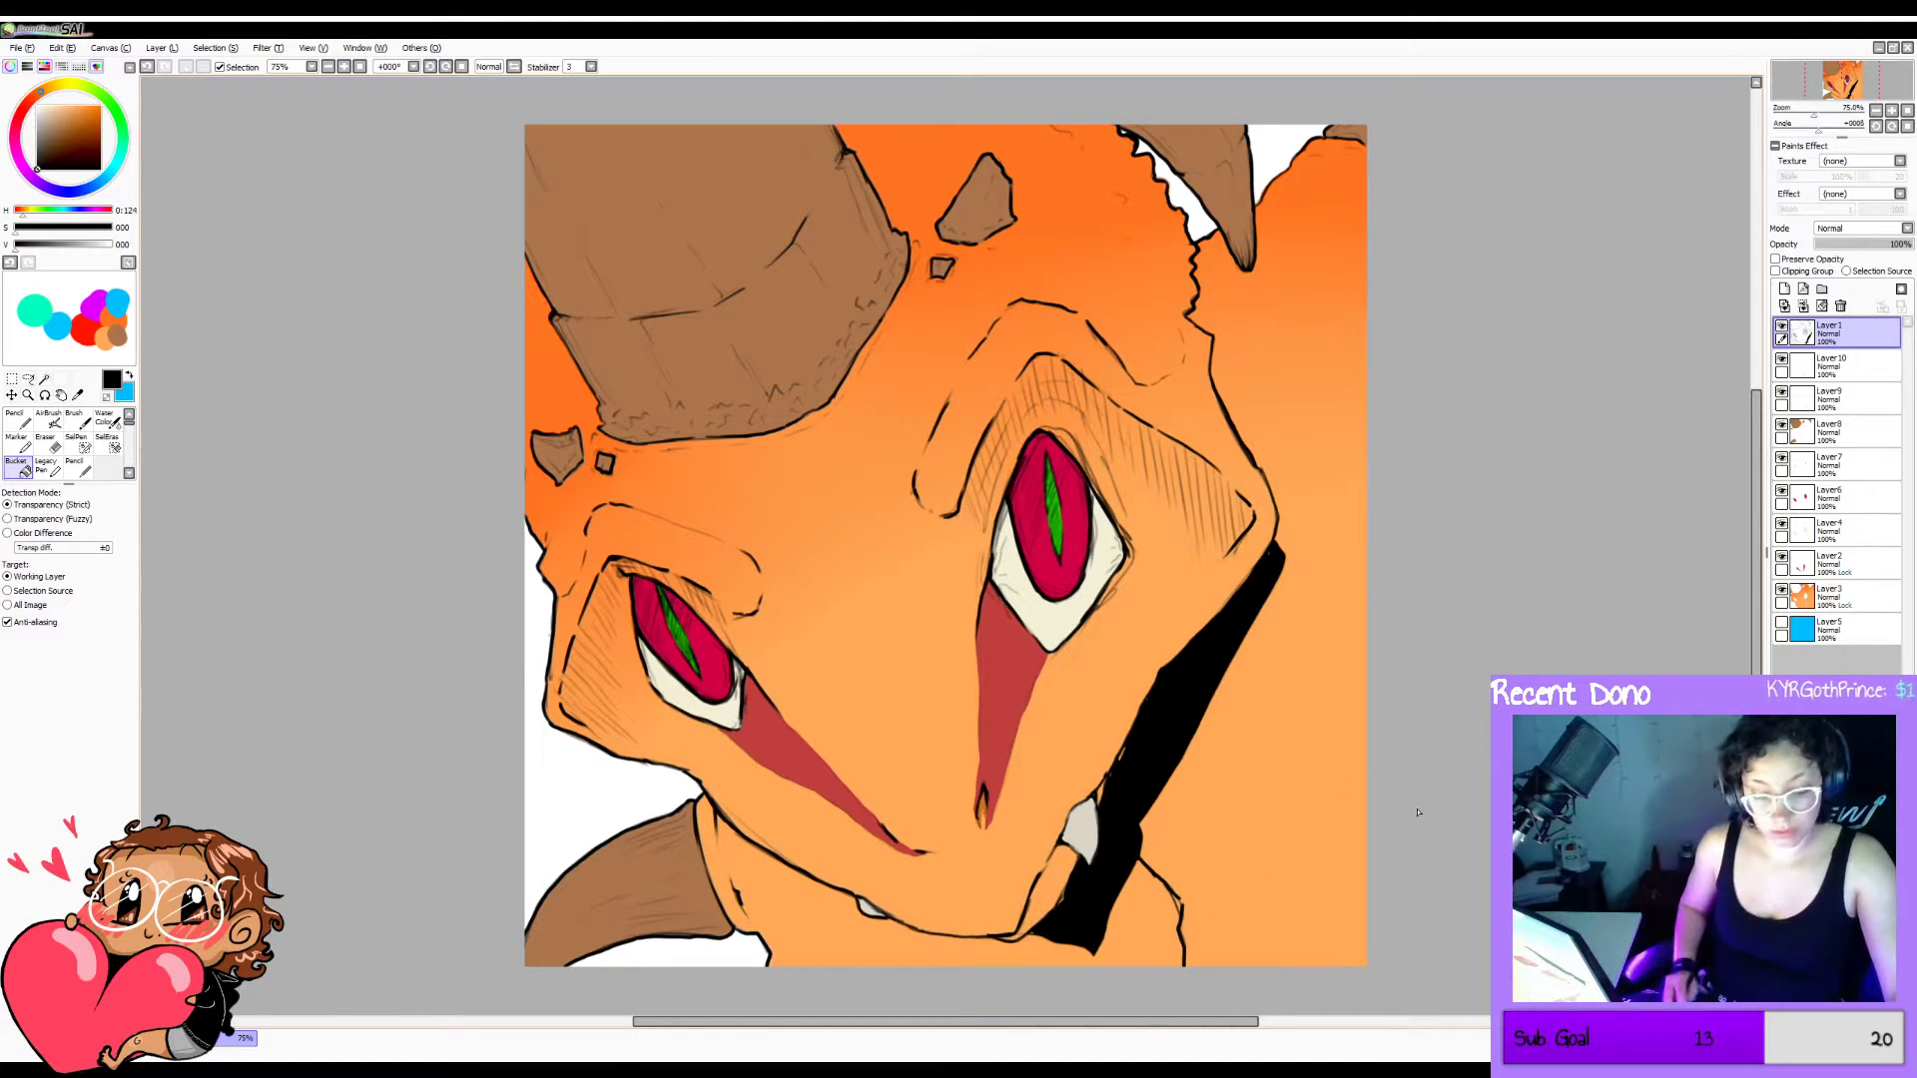
key(h)
key(h)
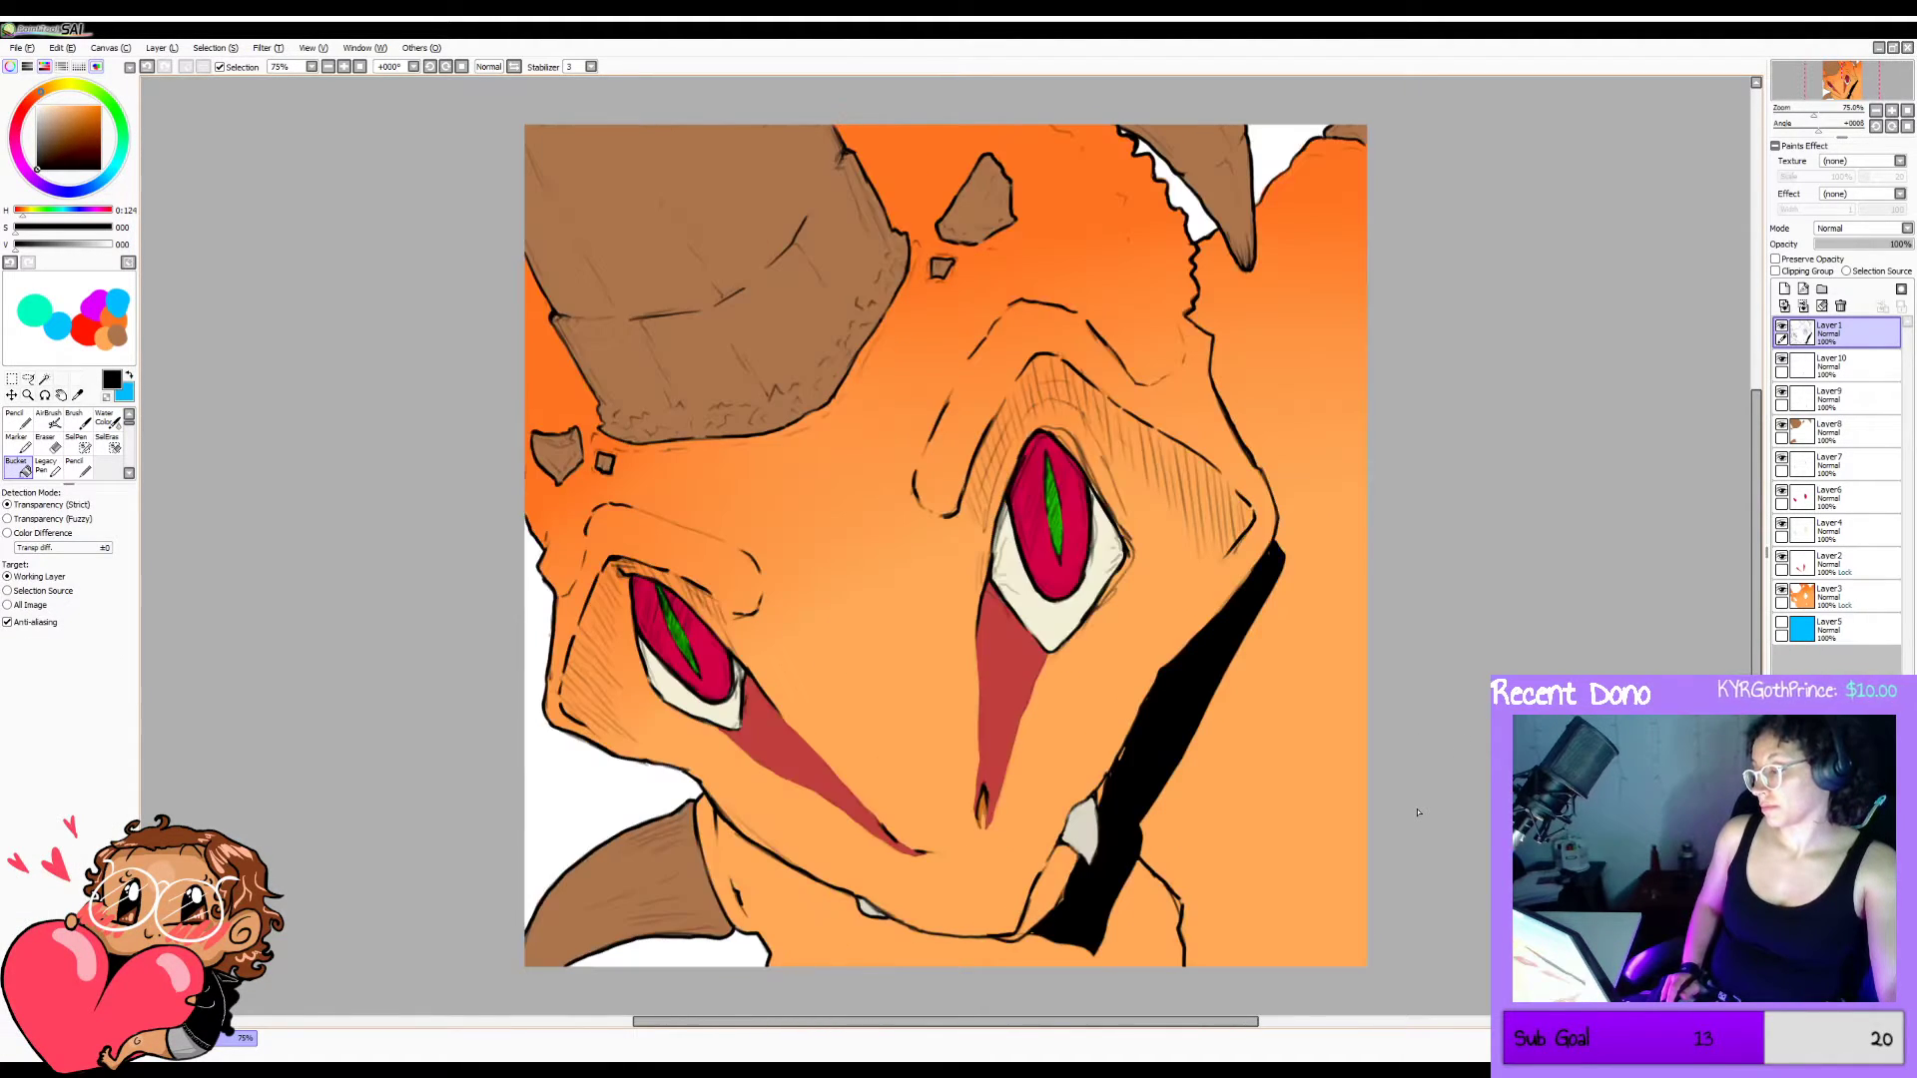
Outline a shadow strip along the neck line below the jaw, fill it solid black, and check the drawing mirrored.
key(w)
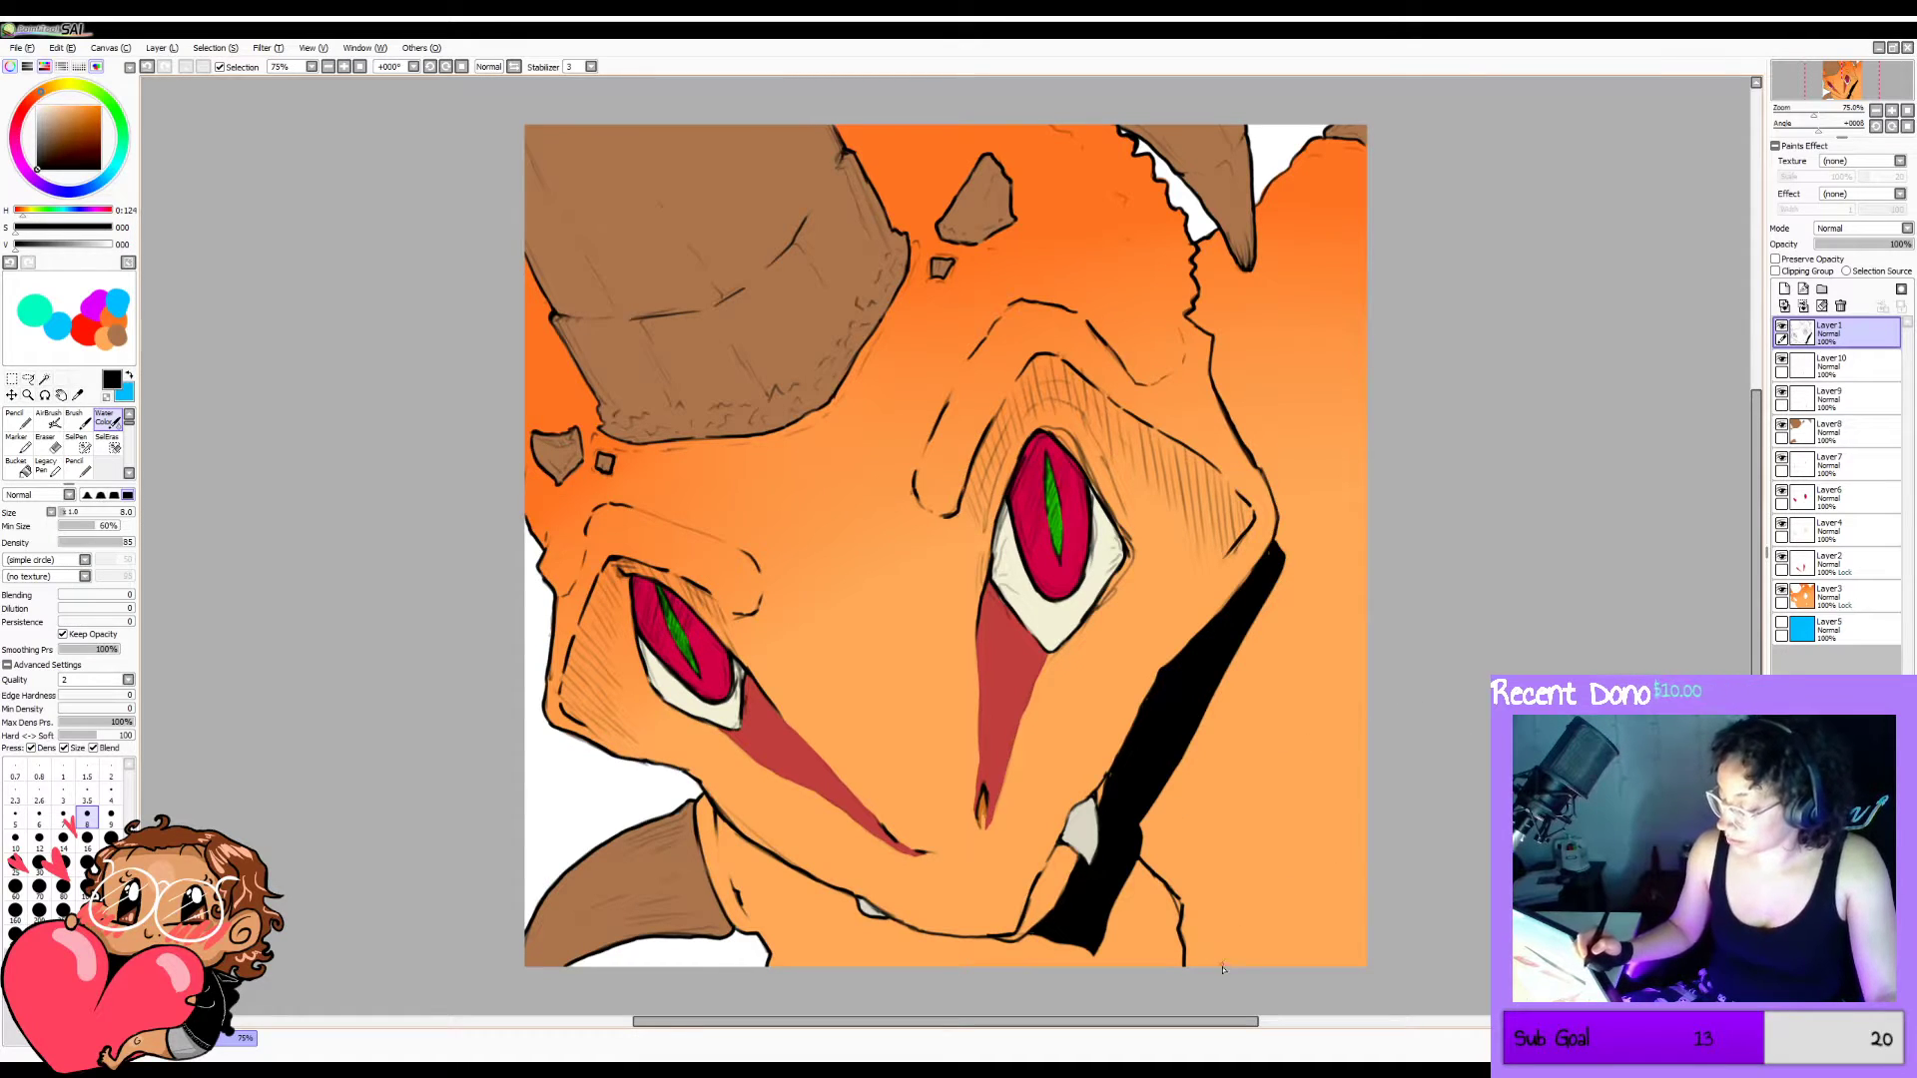
drag(1126, 889, 1158, 966)
key(g)
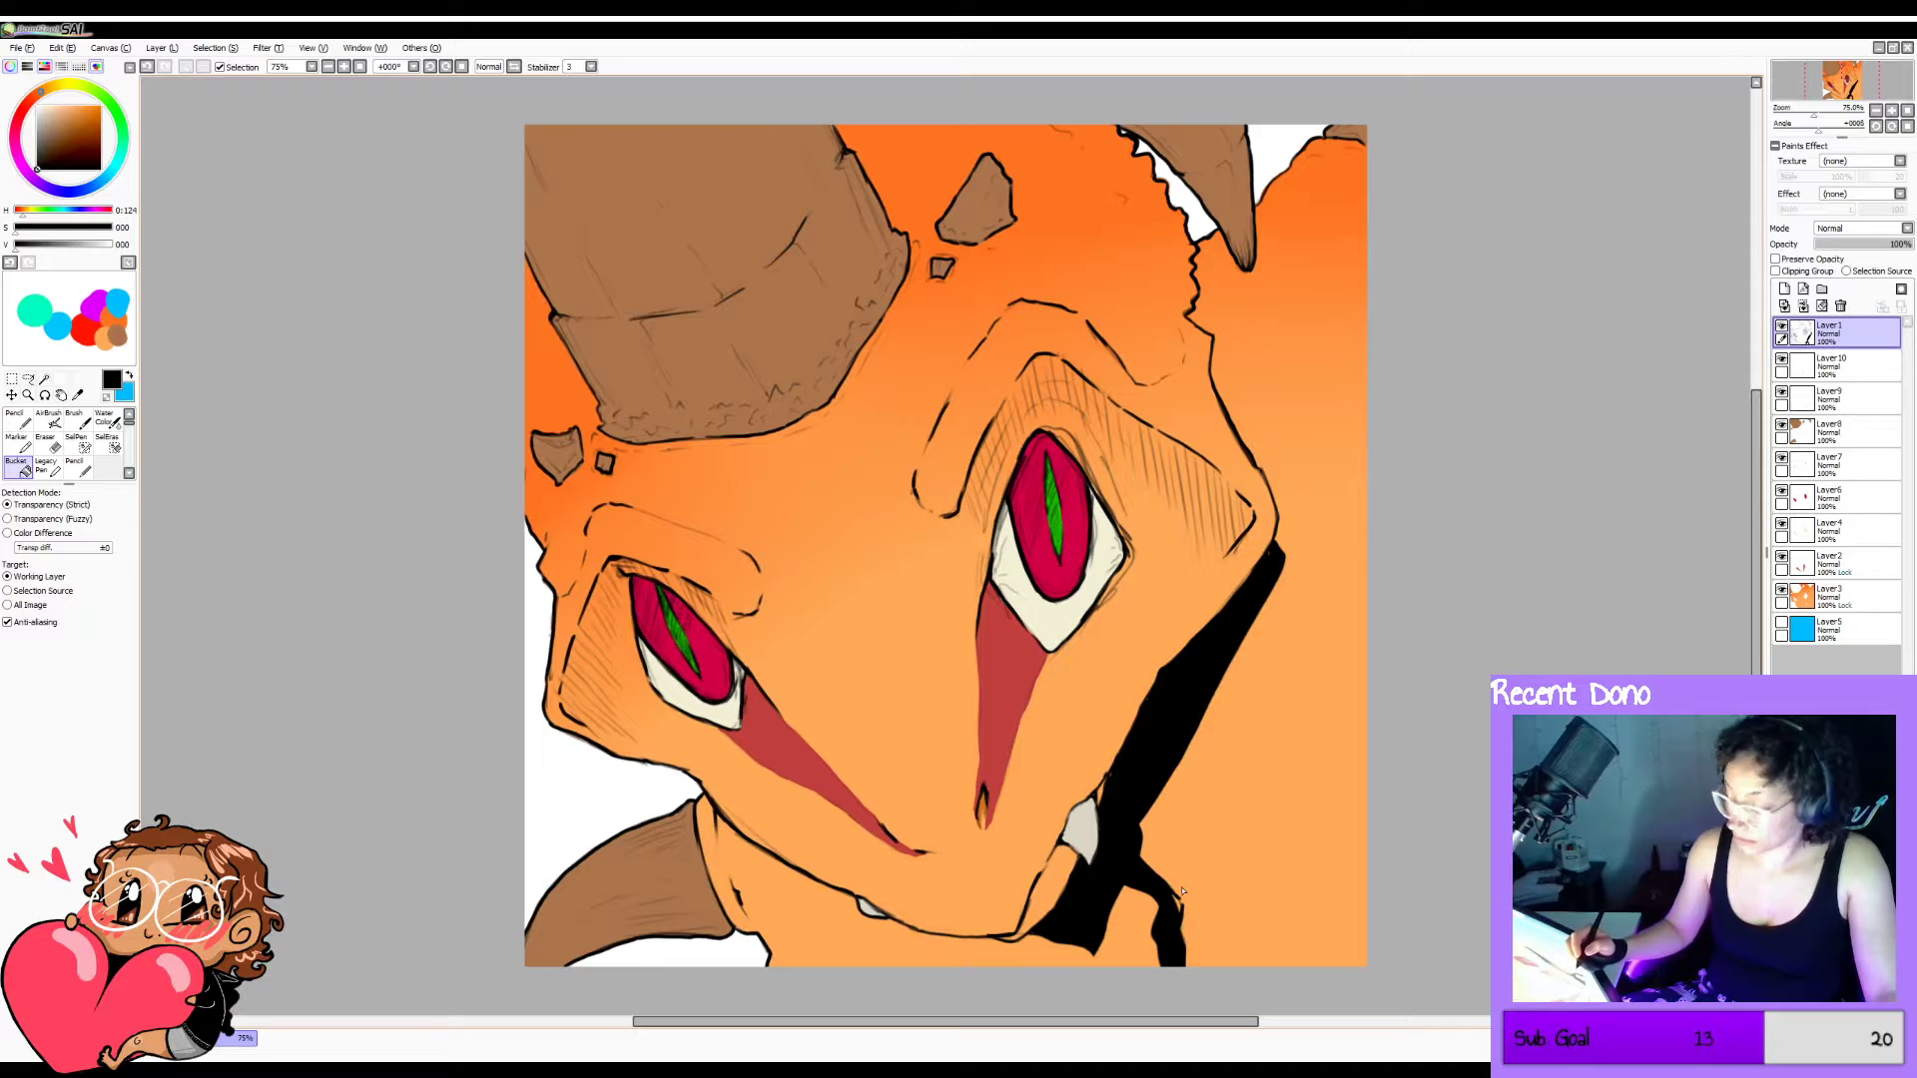
key(h)
key(c)
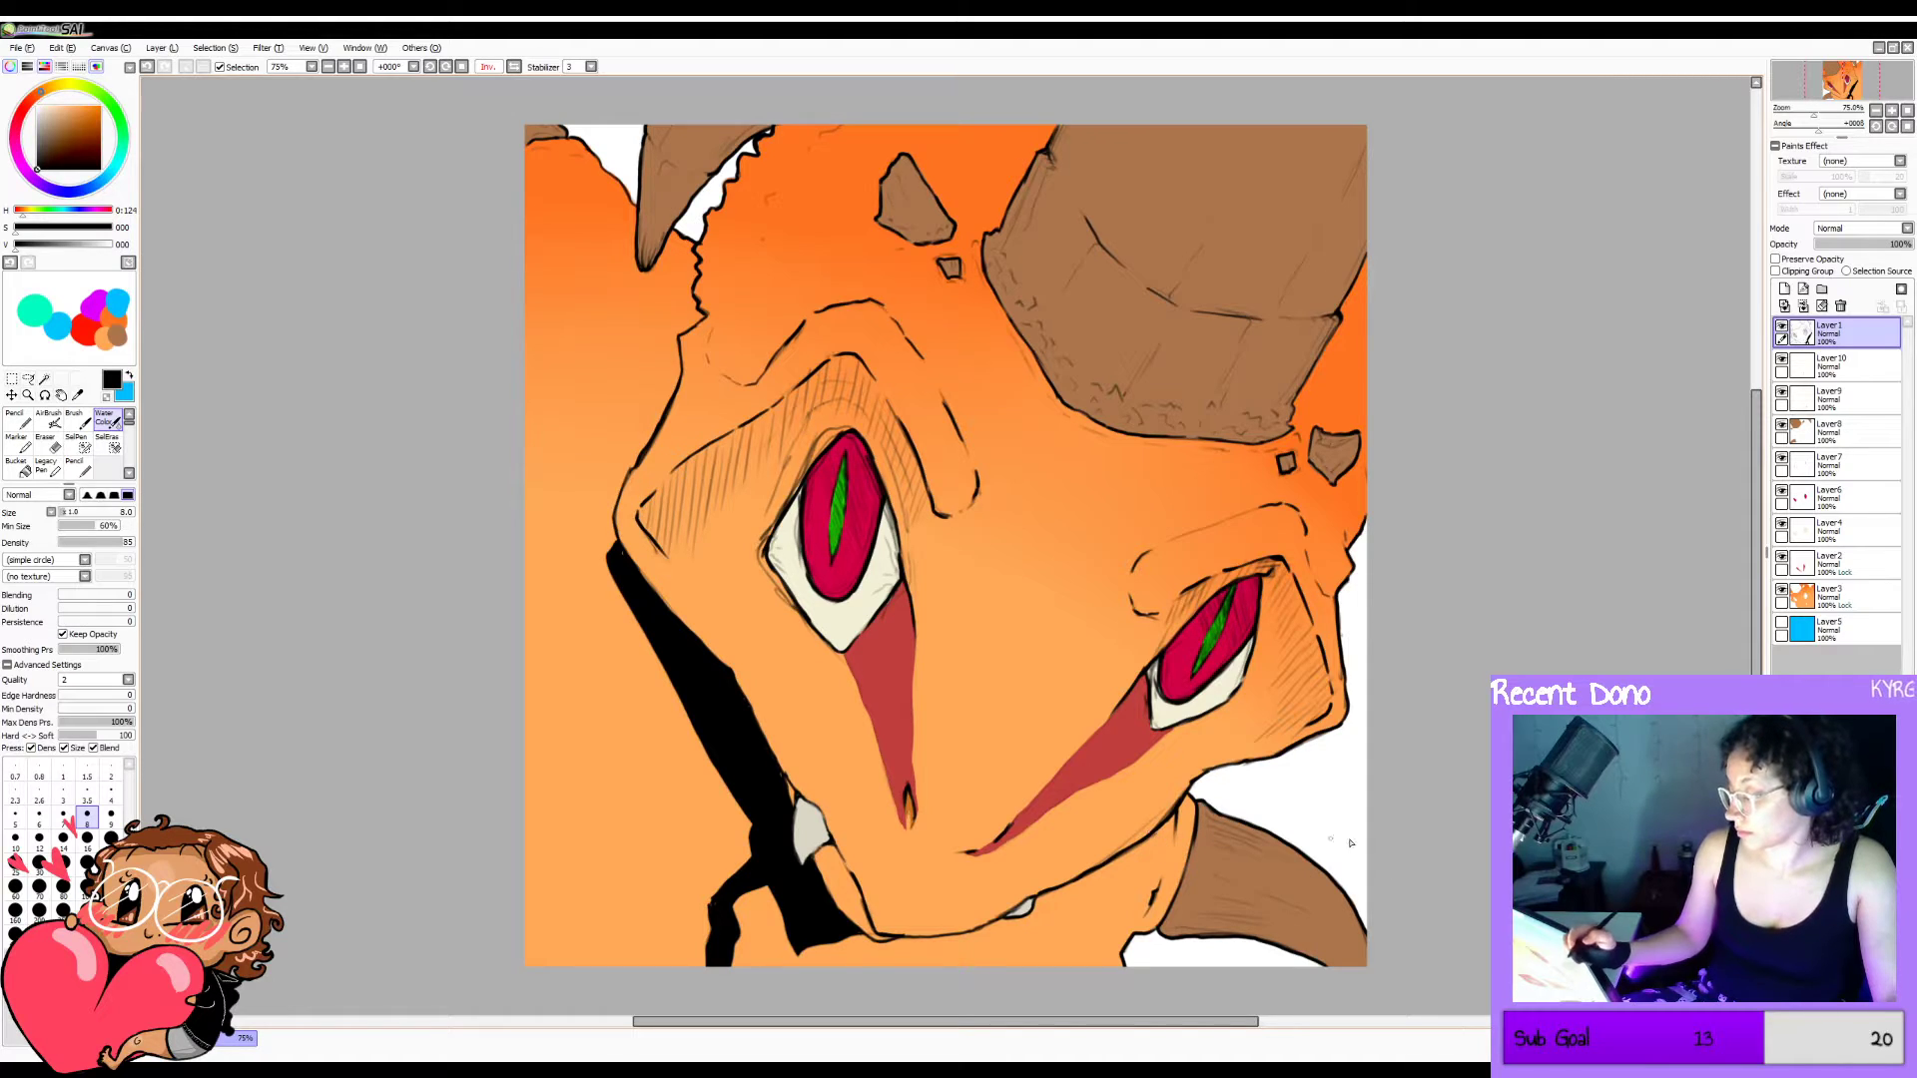
key(h)
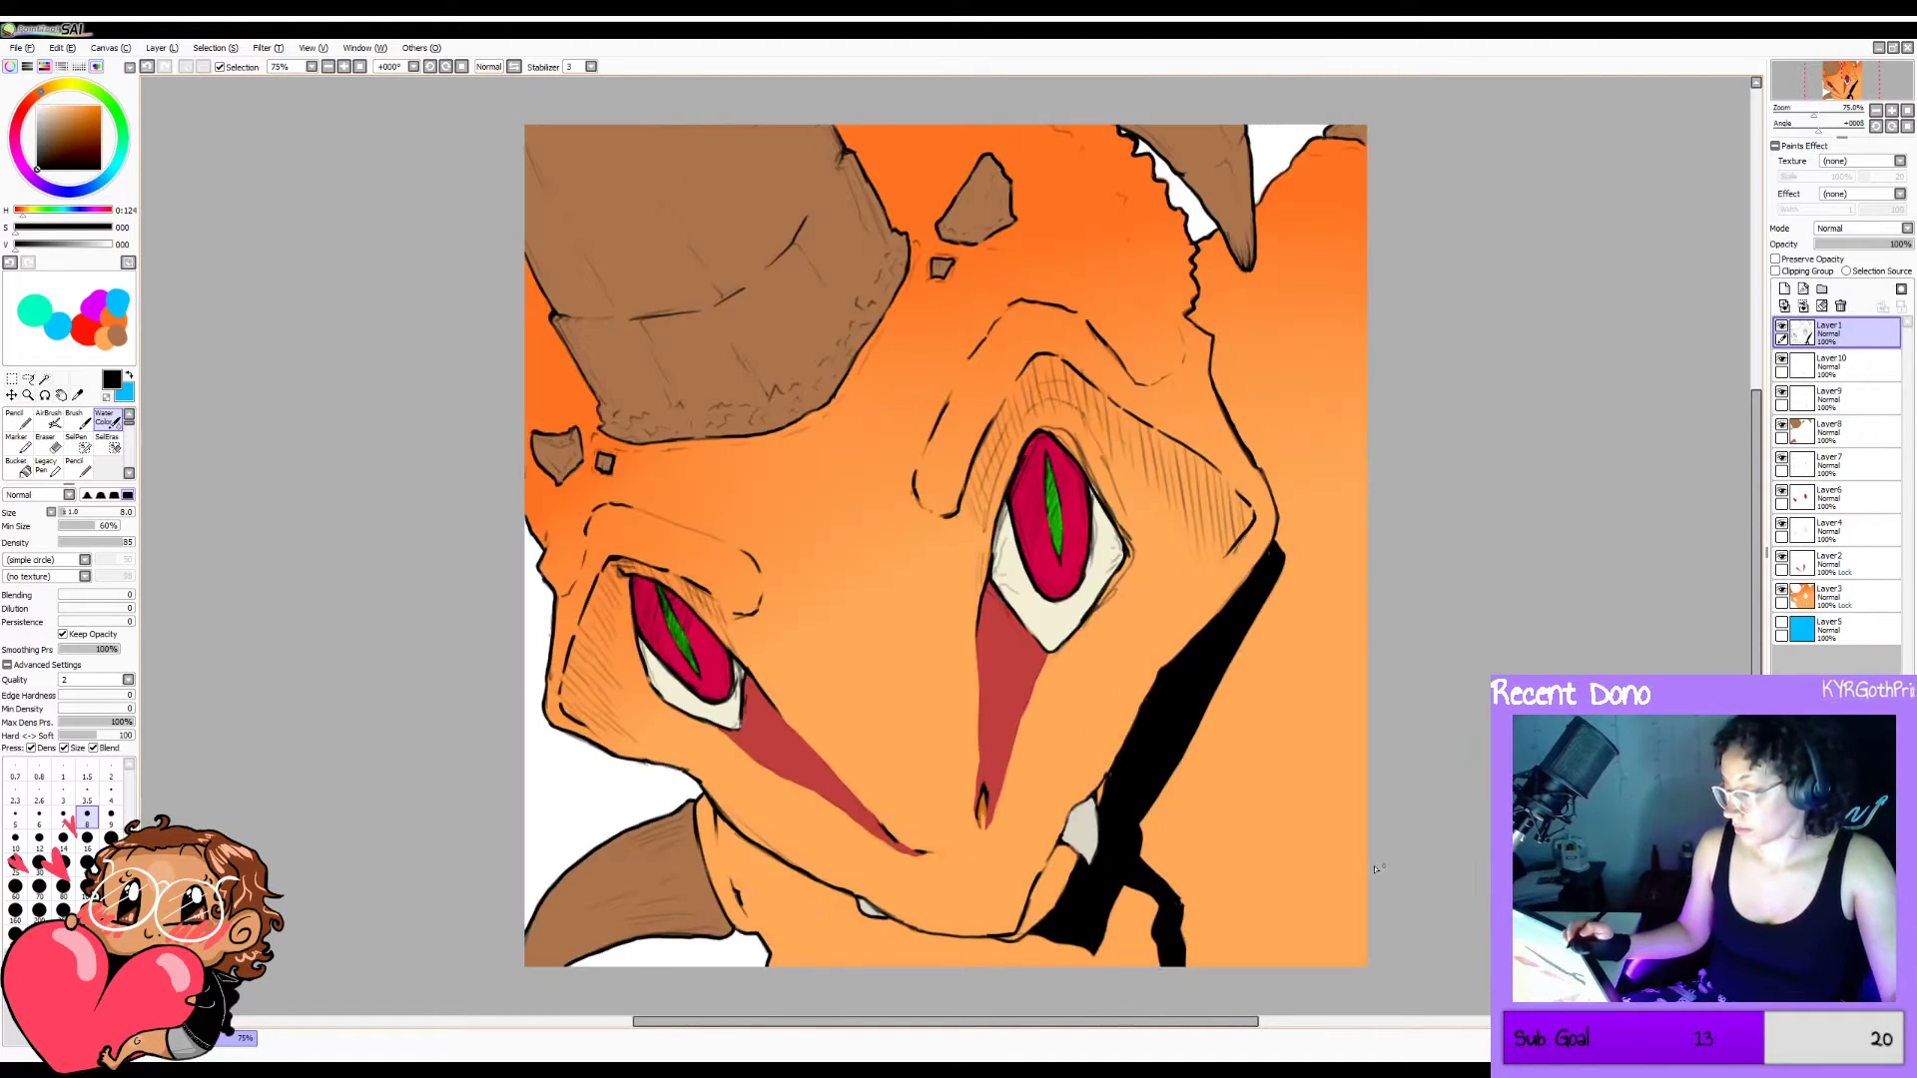
Outline a shadow shape along the underside and base of the lower horn, retrying the line, and fill it black.
mouse_move(713, 936)
mouse_down()
mouse_move(682, 881)
mouse_move(683, 899)
mouse_move(601, 921)
mouse_move(566, 969)
mouse_up()
key(ctrl+z)
key(g)
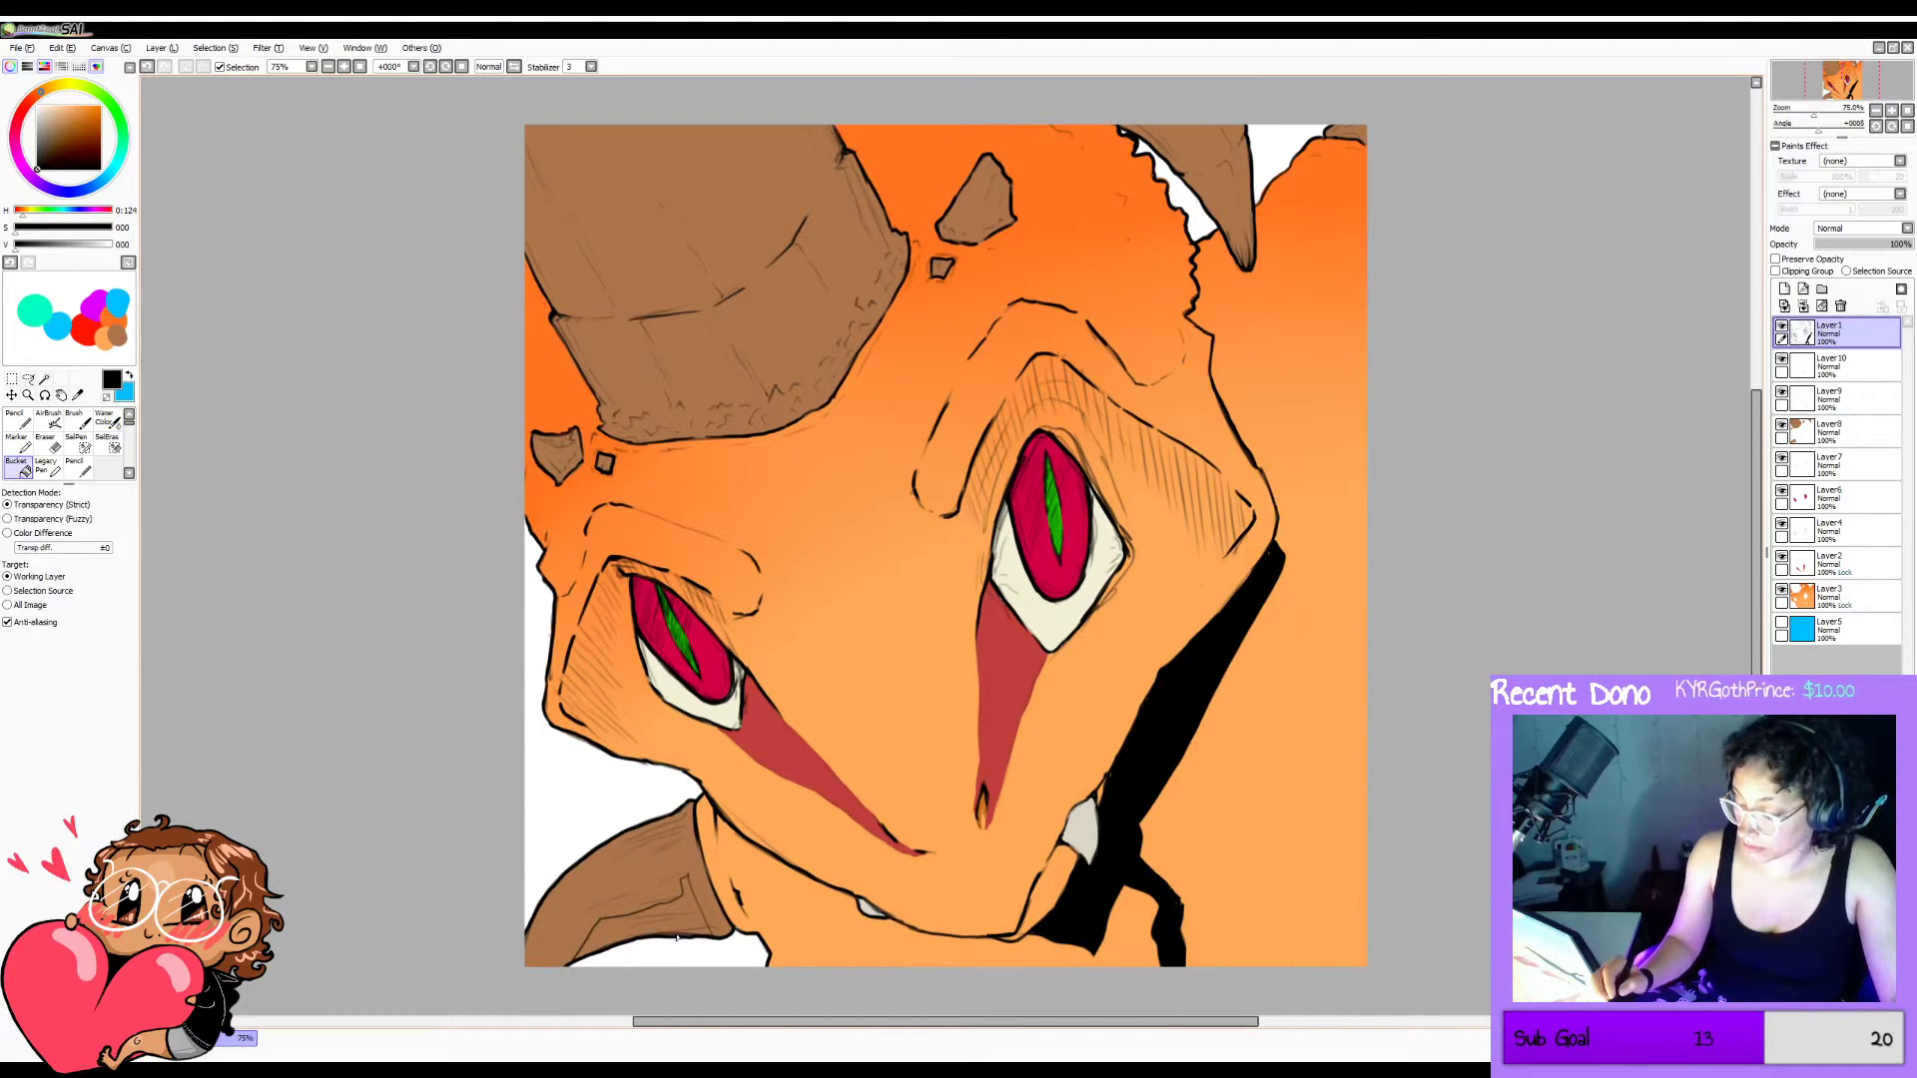
click(690, 905)
click(636, 946)
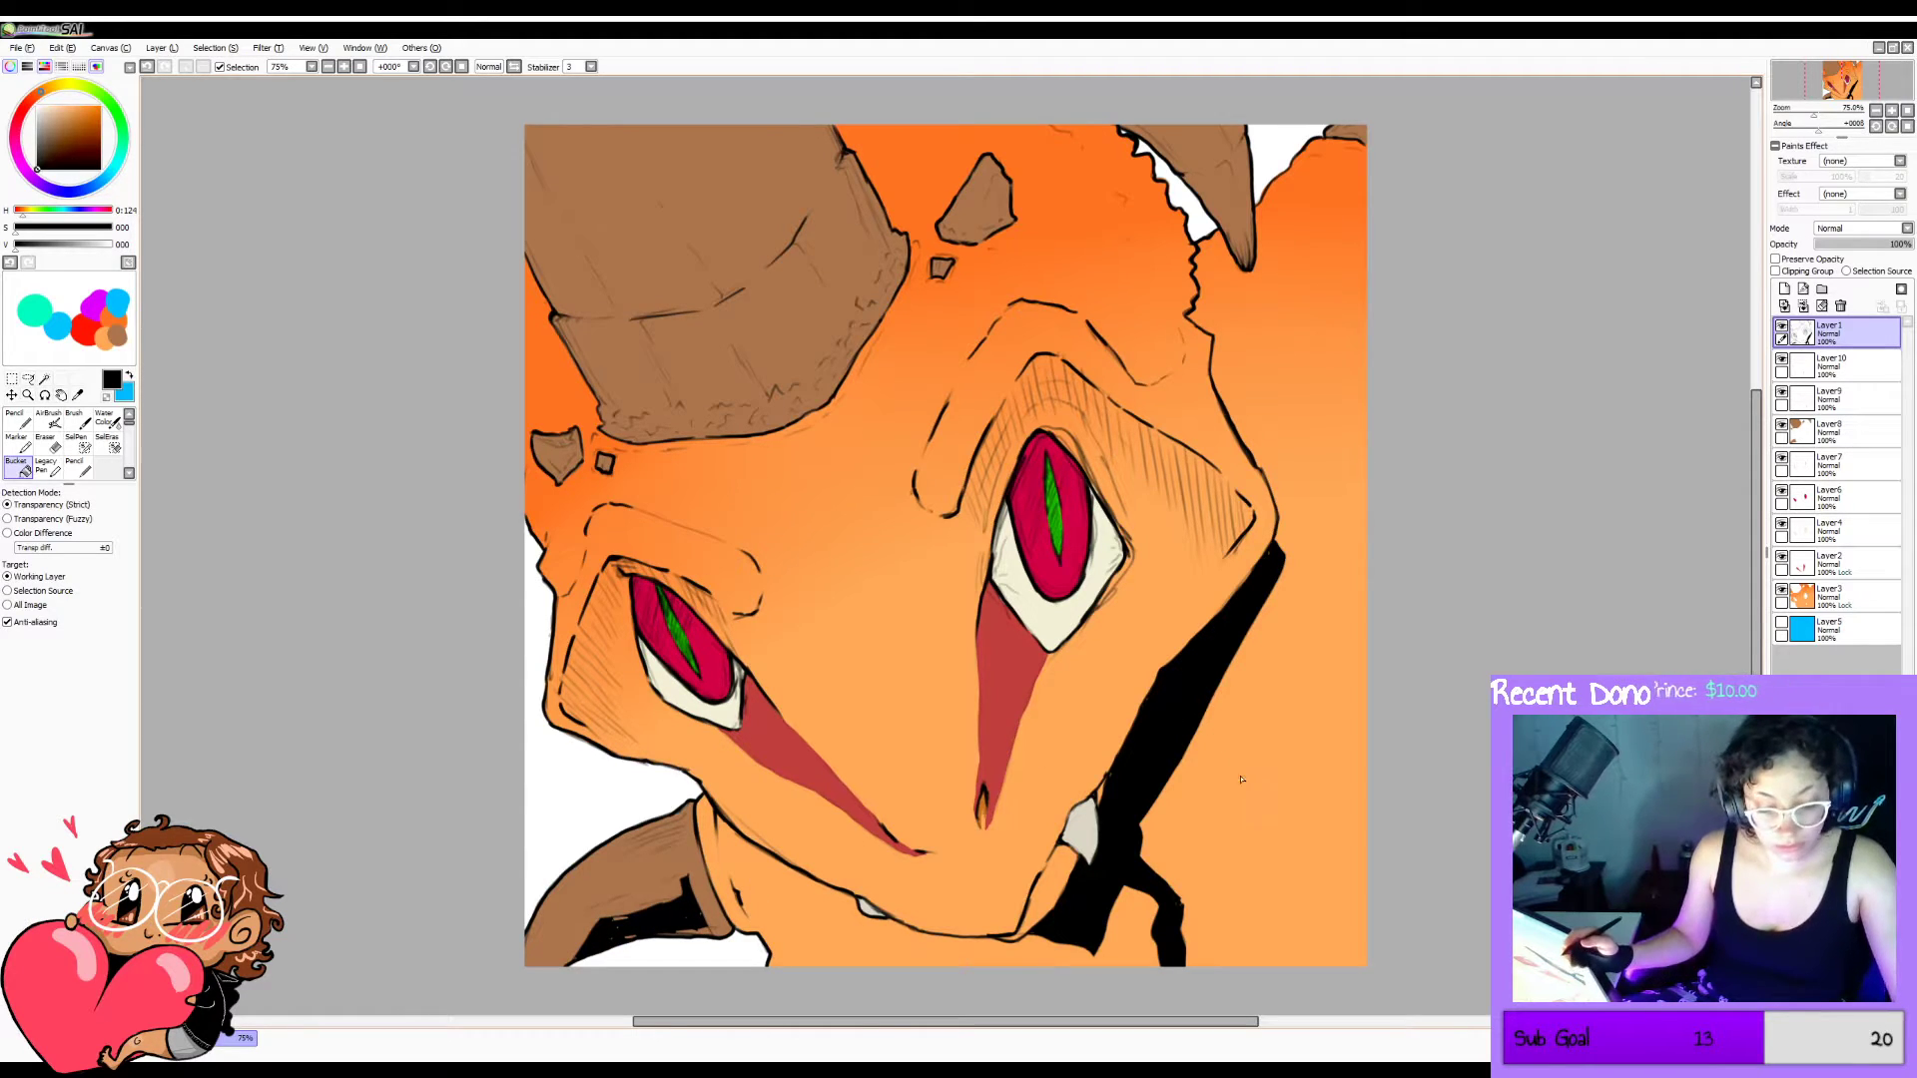
Touch up the black shadow on the lower horn with small brush strokes, redoing one, and check the drawing mirrored.
key(h)
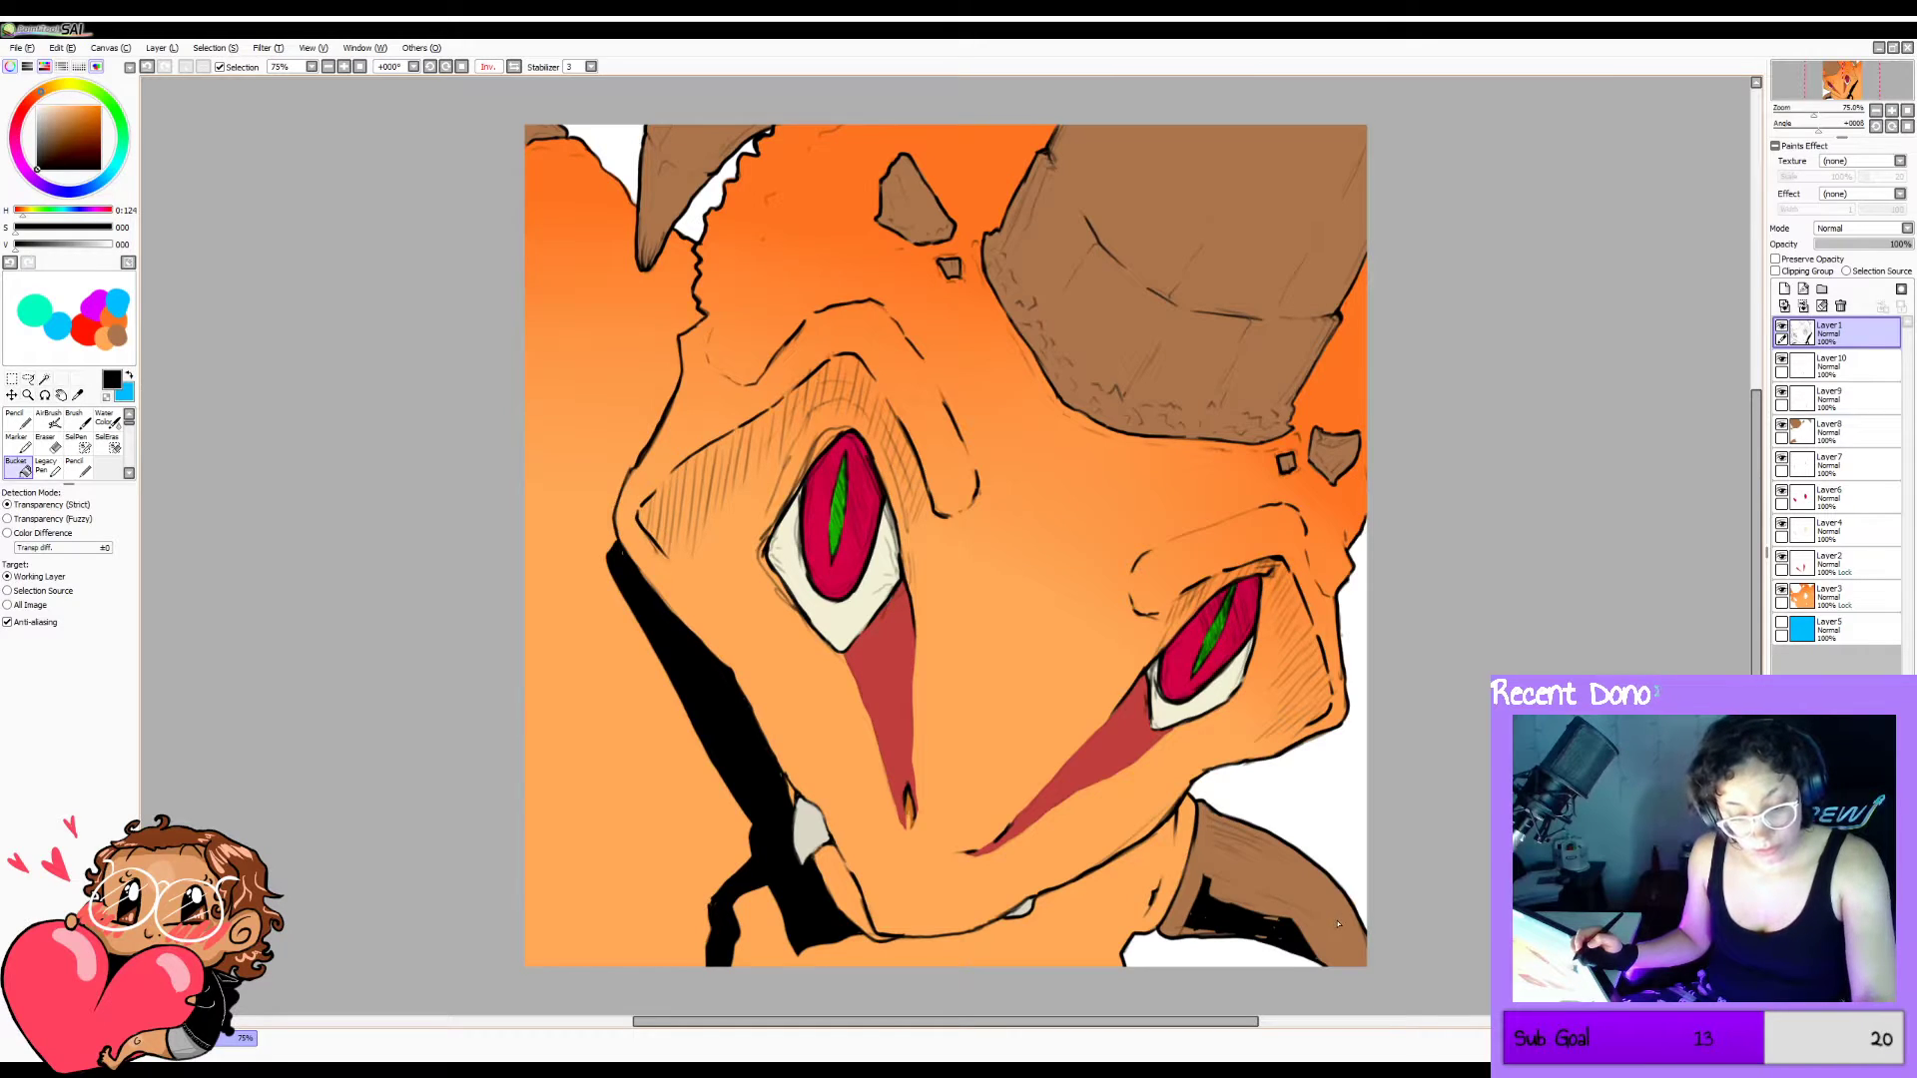
key(Delete)
key(Delete)
key(Delete)
key(Delete)
key(Delete)
key(Delete)
key(b)
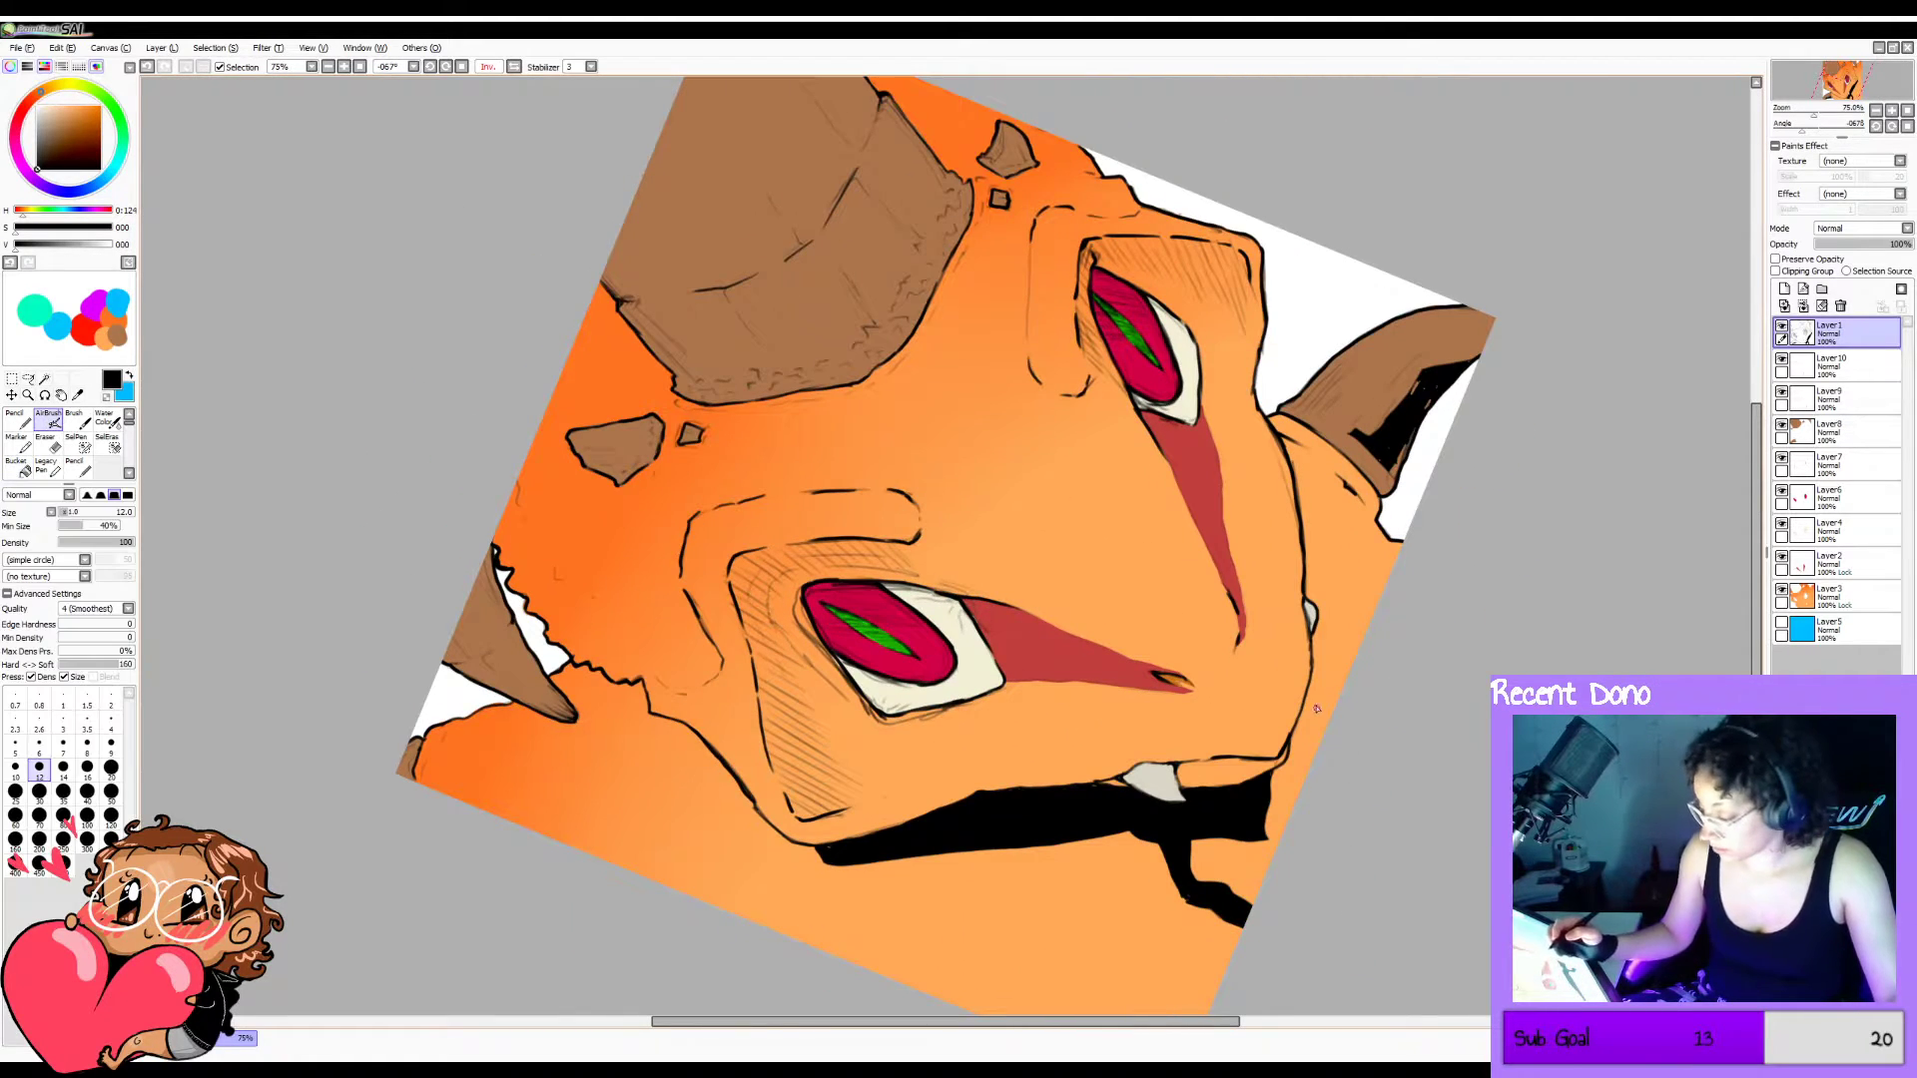
drag(1409, 399, 1434, 386)
key(ctrl+z)
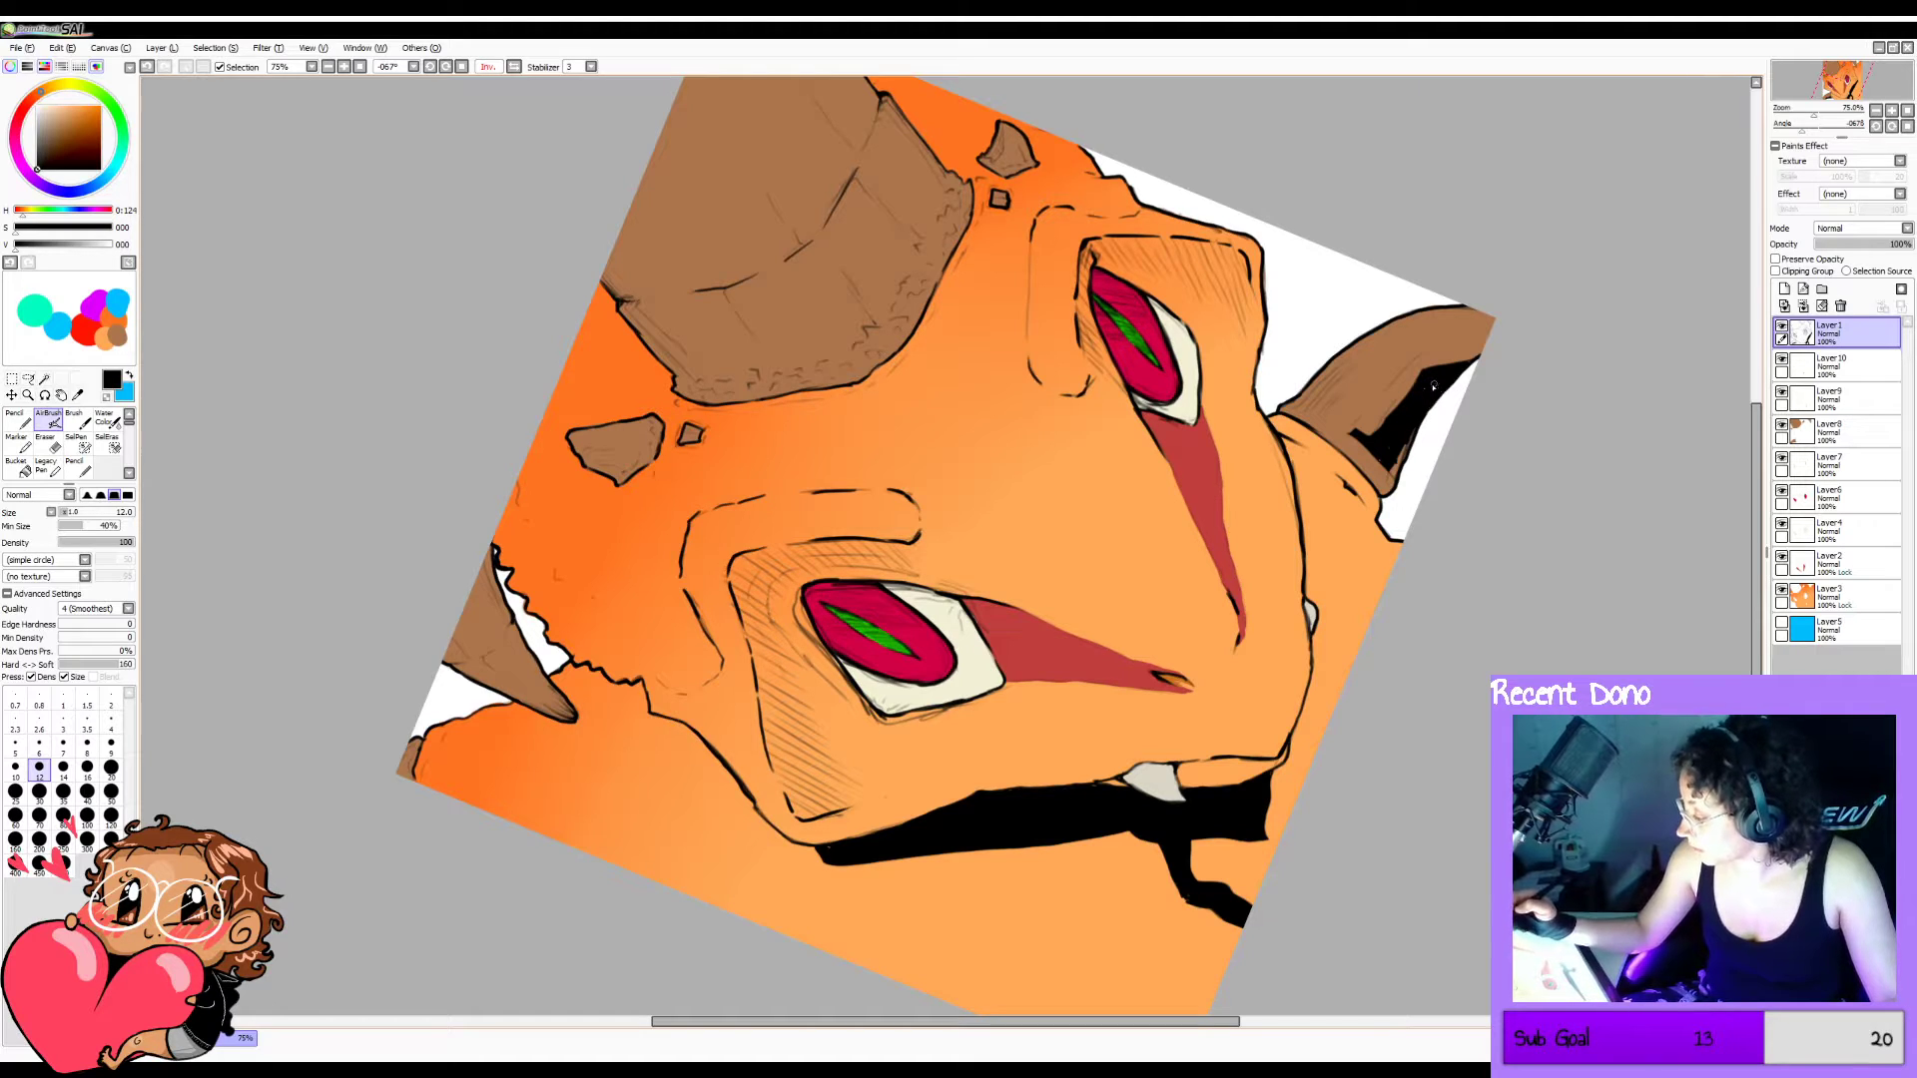
mouse_move(1402, 460)
mouse_down()
mouse_move(1414, 433)
mouse_move(1395, 474)
mouse_move(1380, 454)
mouse_move(1391, 471)
mouse_up()
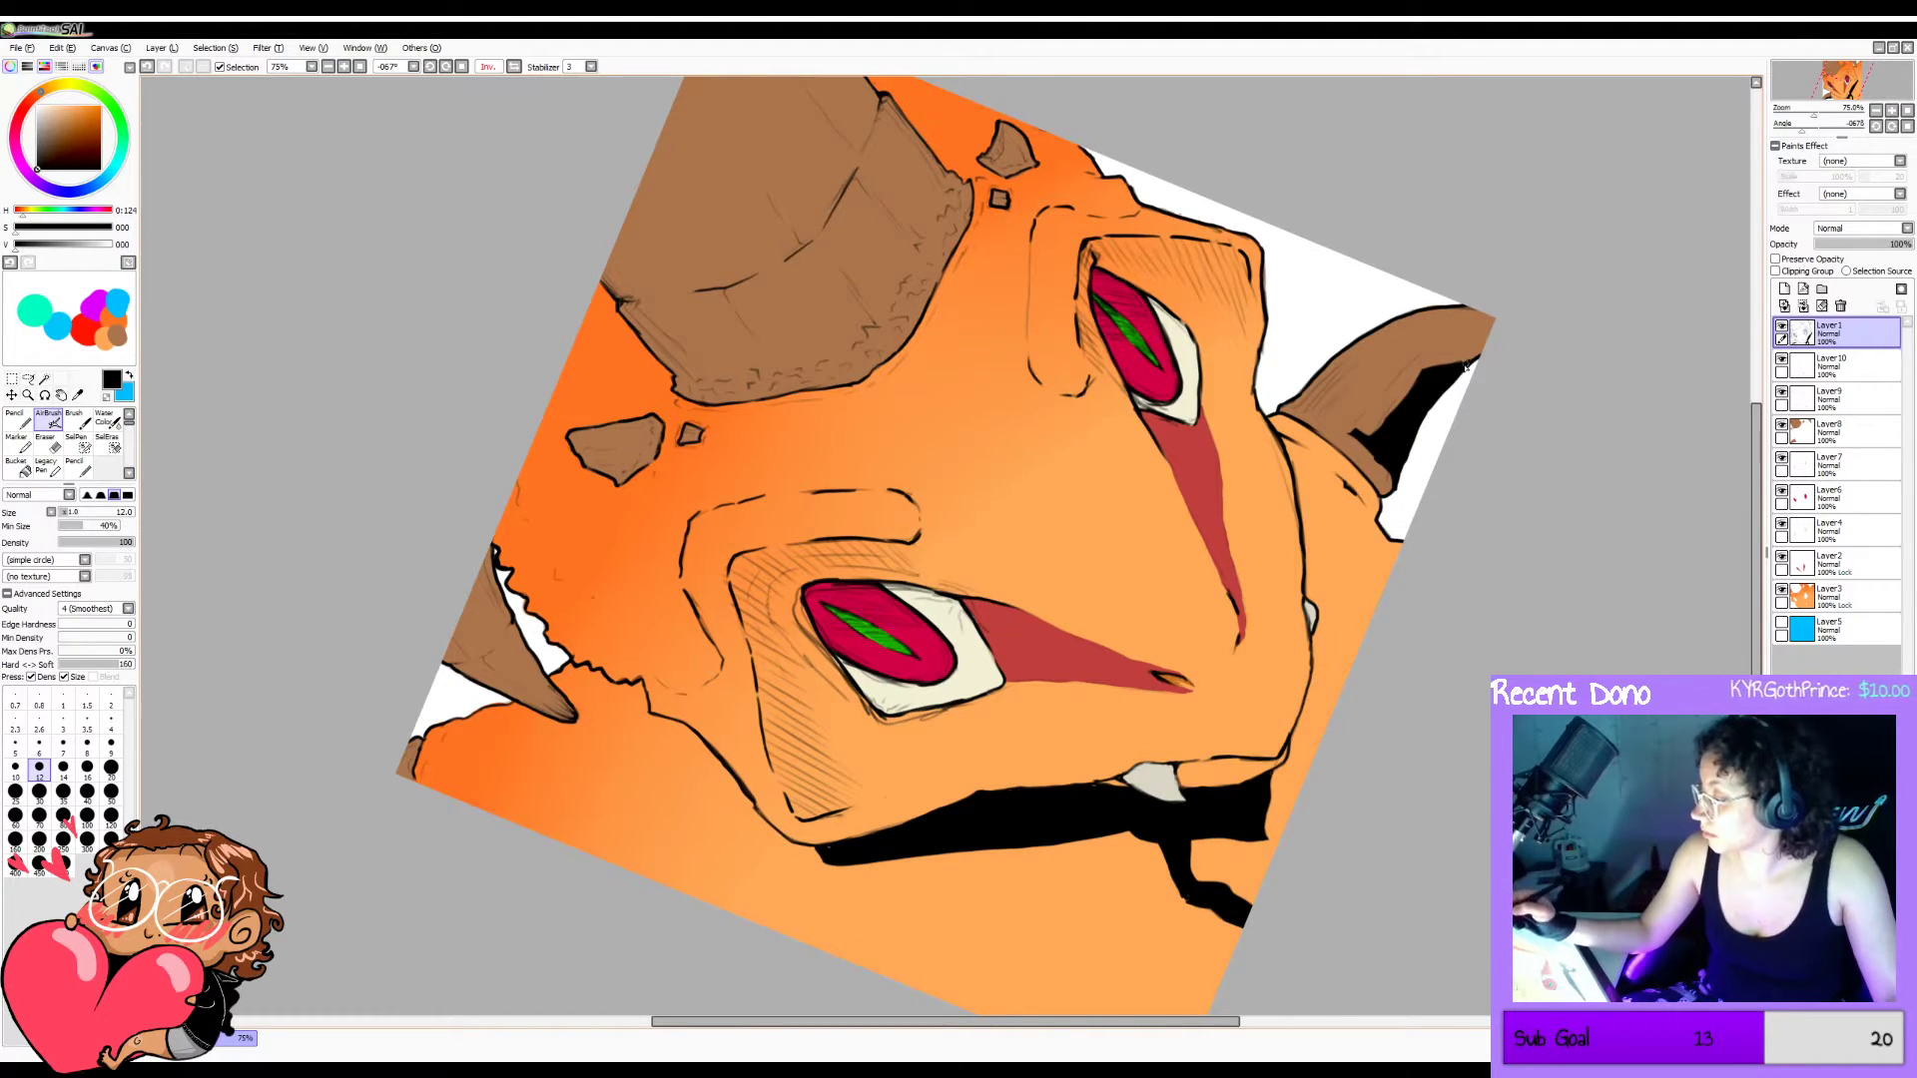
key(h)
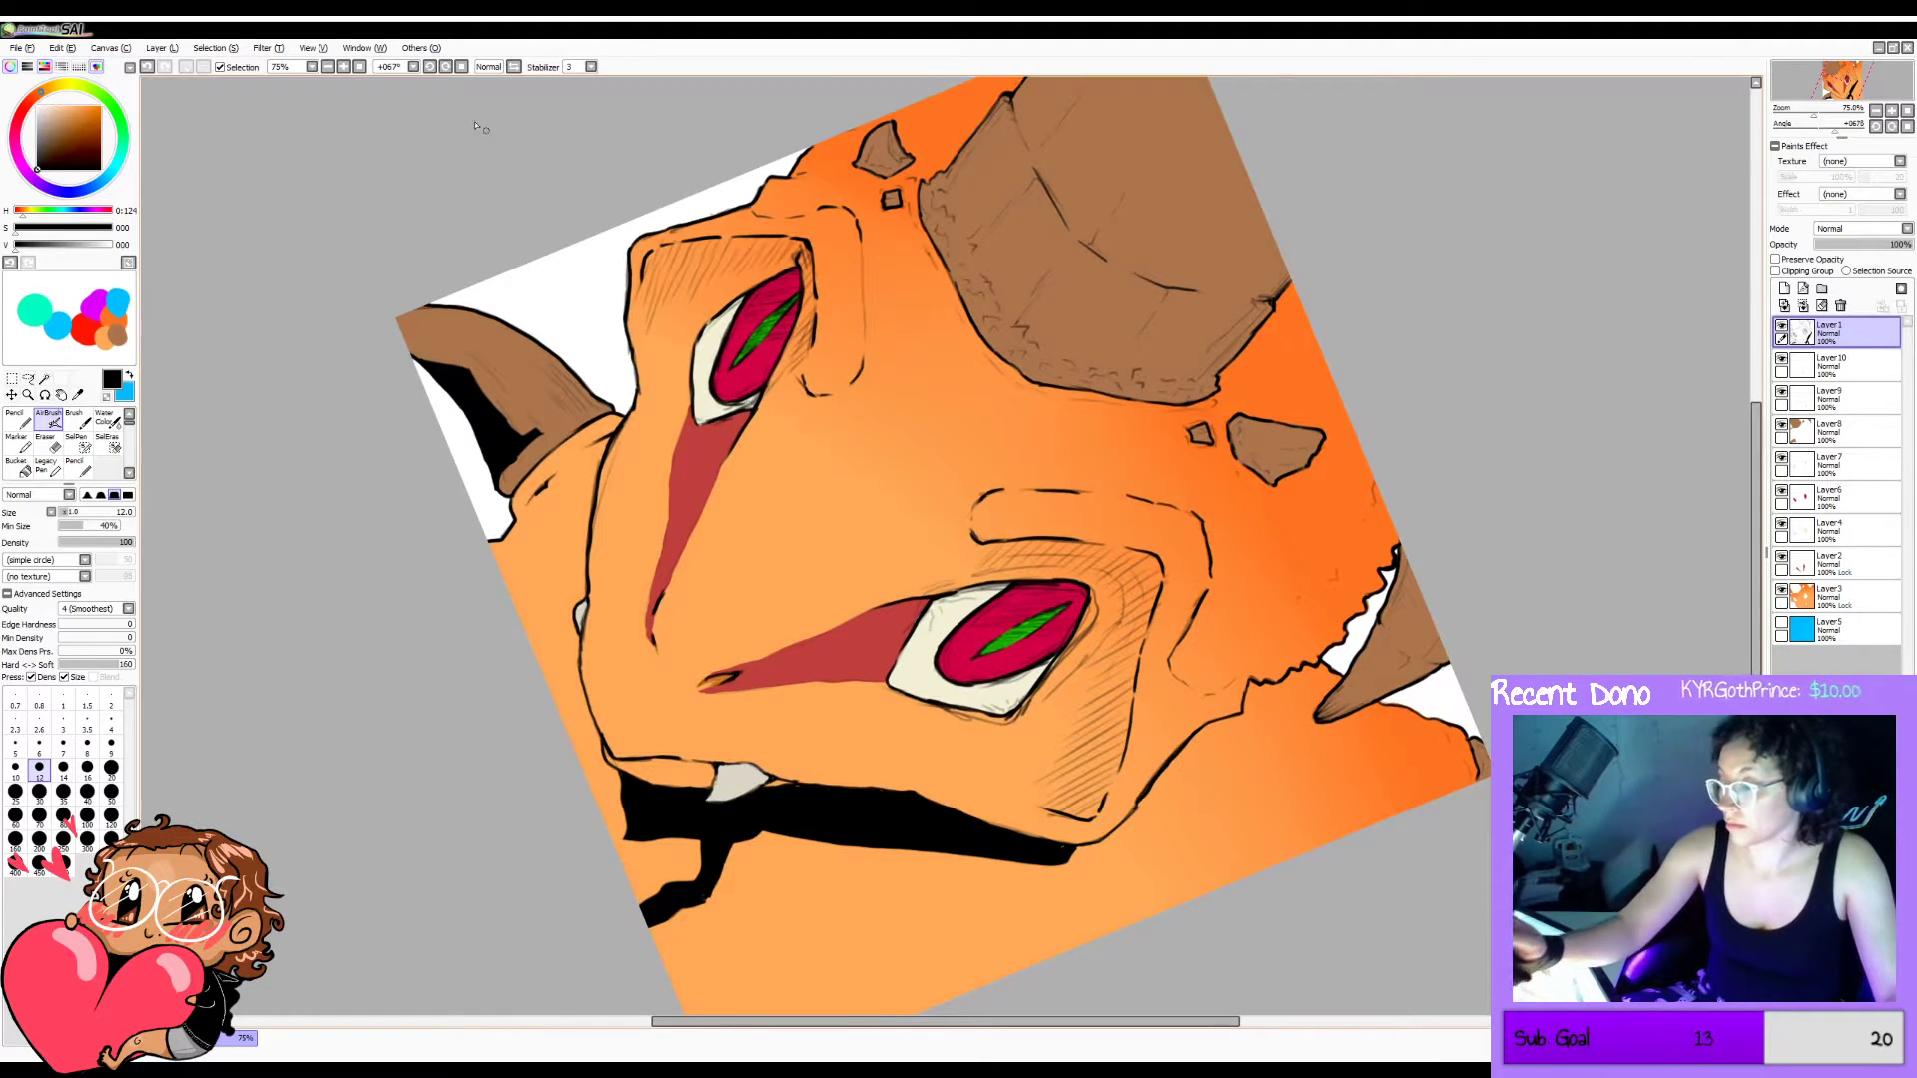
click(361, 67)
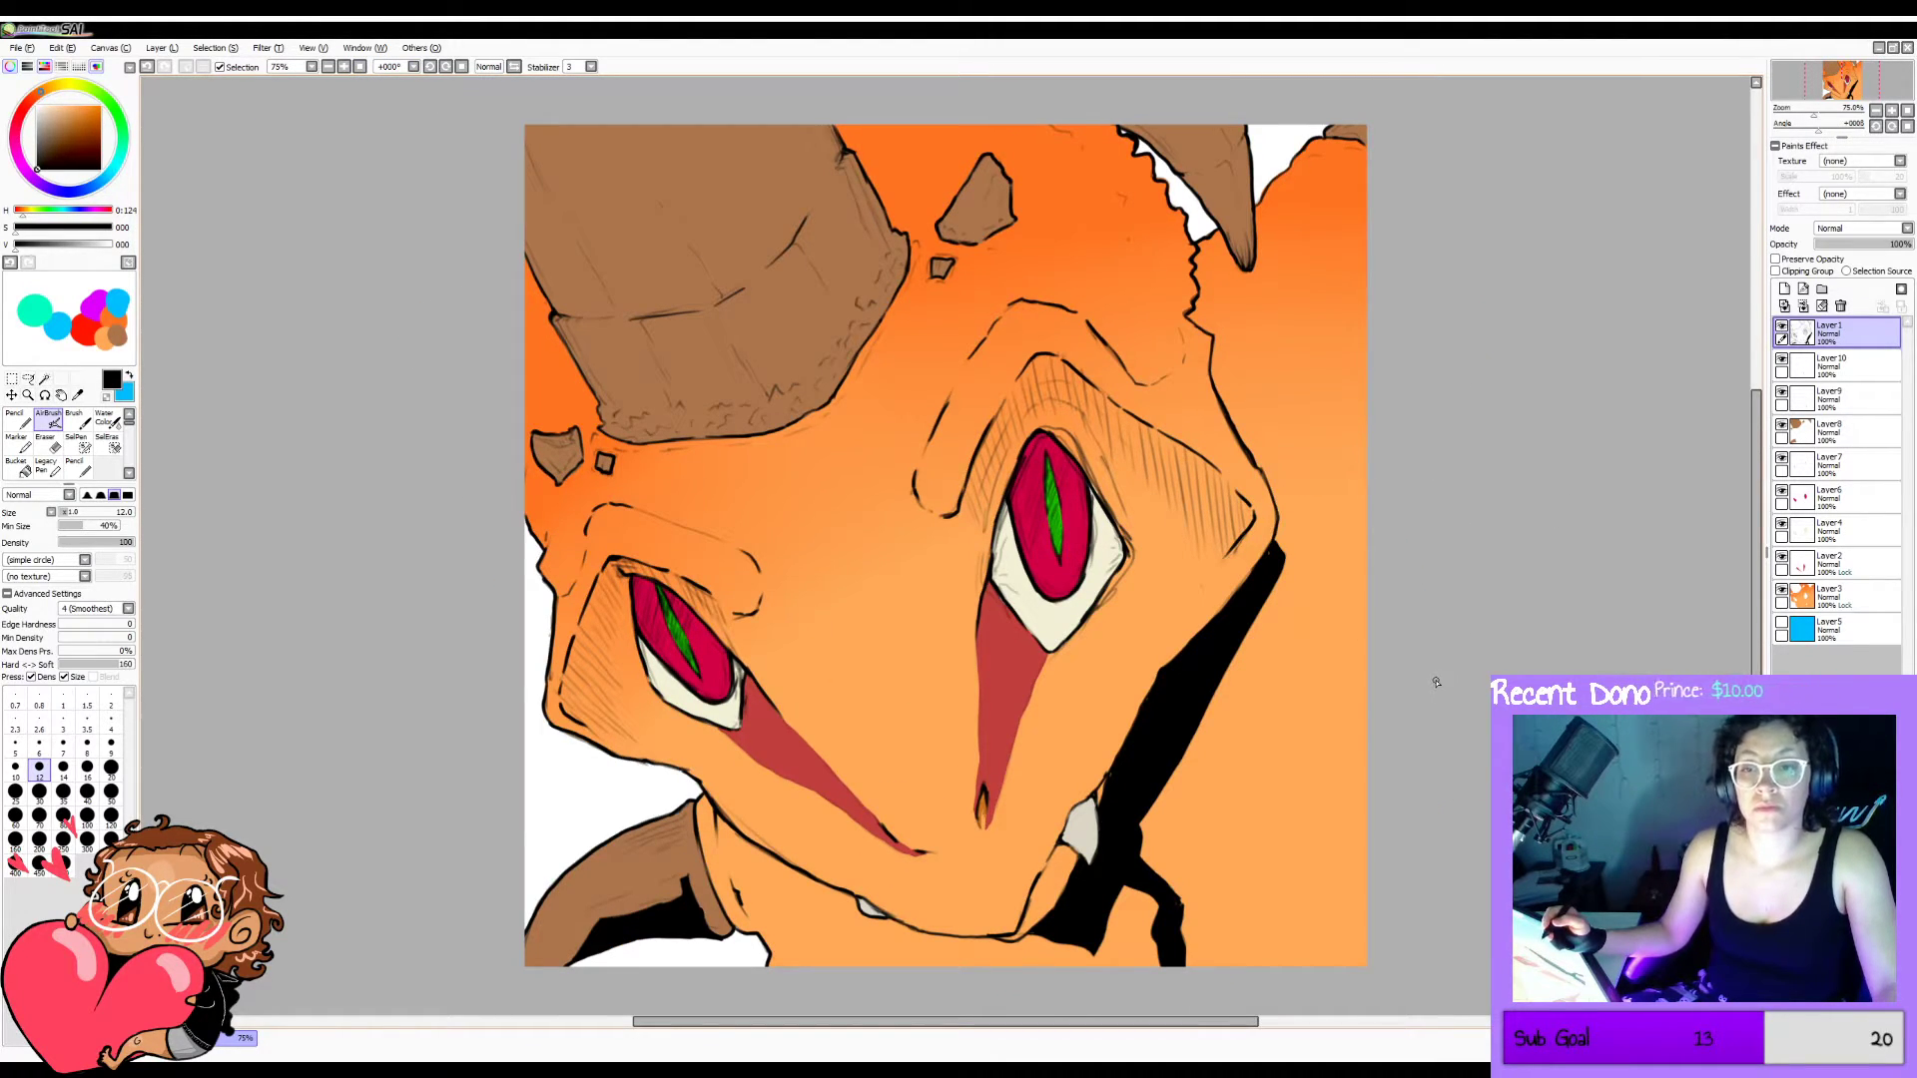
key(h)
key(h)
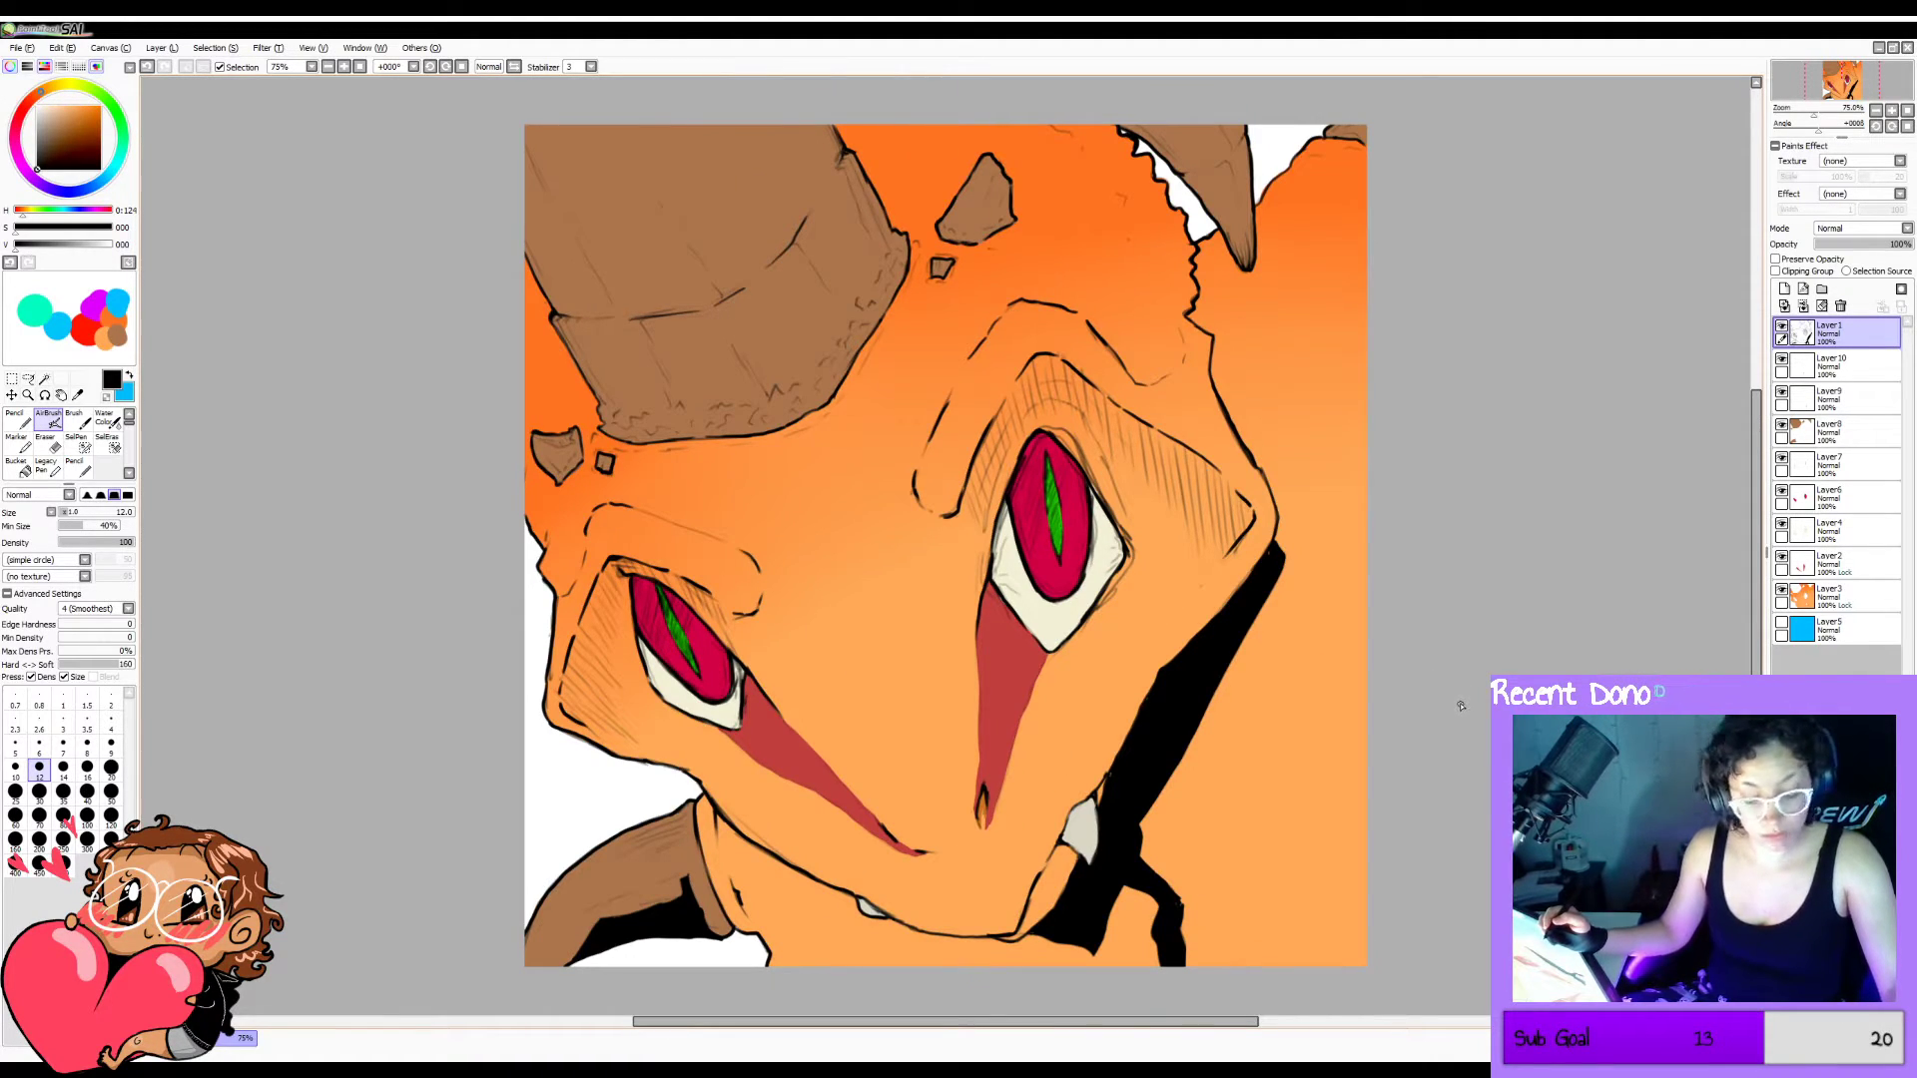
Outline a jagged shadow shape from the larger eye's cheek corner up the neck behind the upper horn and fill it black.
key(c)
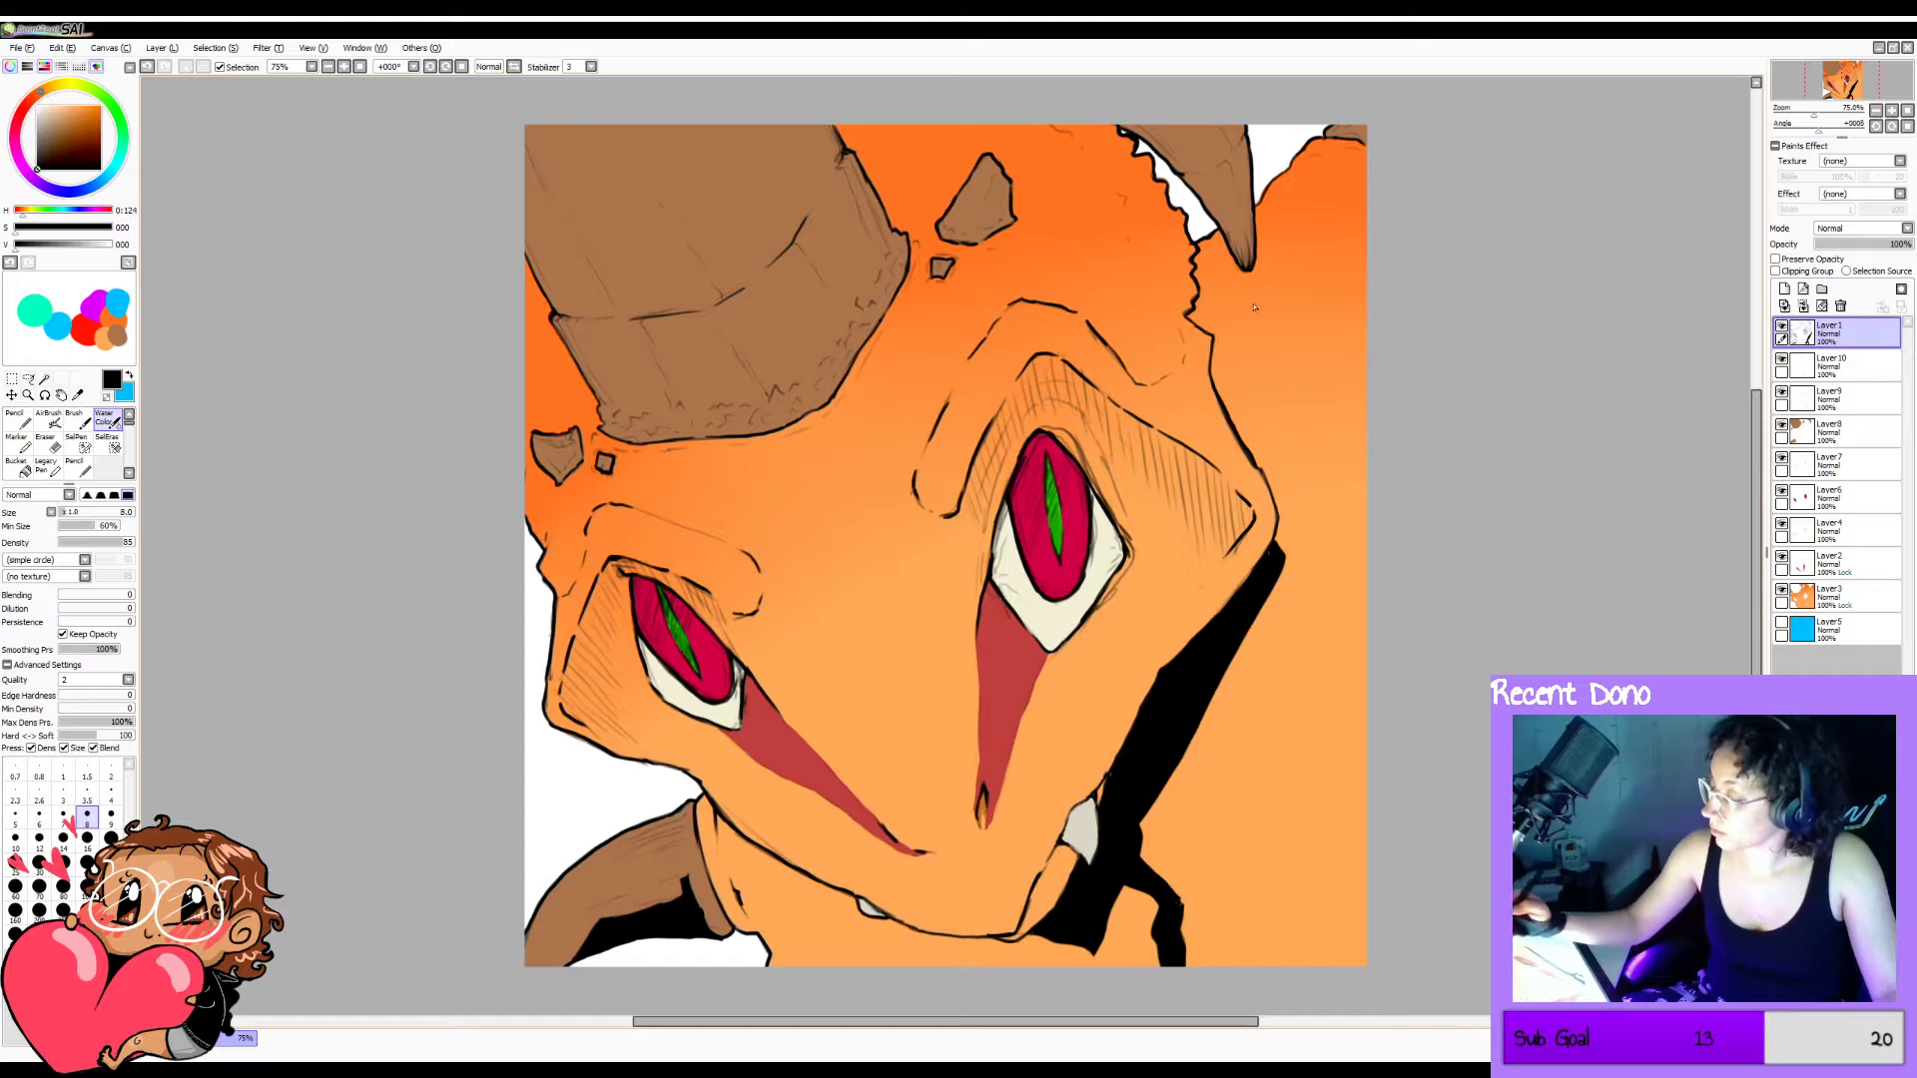
mouse_move(1283, 564)
mouse_down()
mouse_move(1311, 498)
mouse_move(1285, 431)
mouse_move(1301, 324)
mouse_move(1284, 201)
mouse_move(1323, 160)
mouse_up()
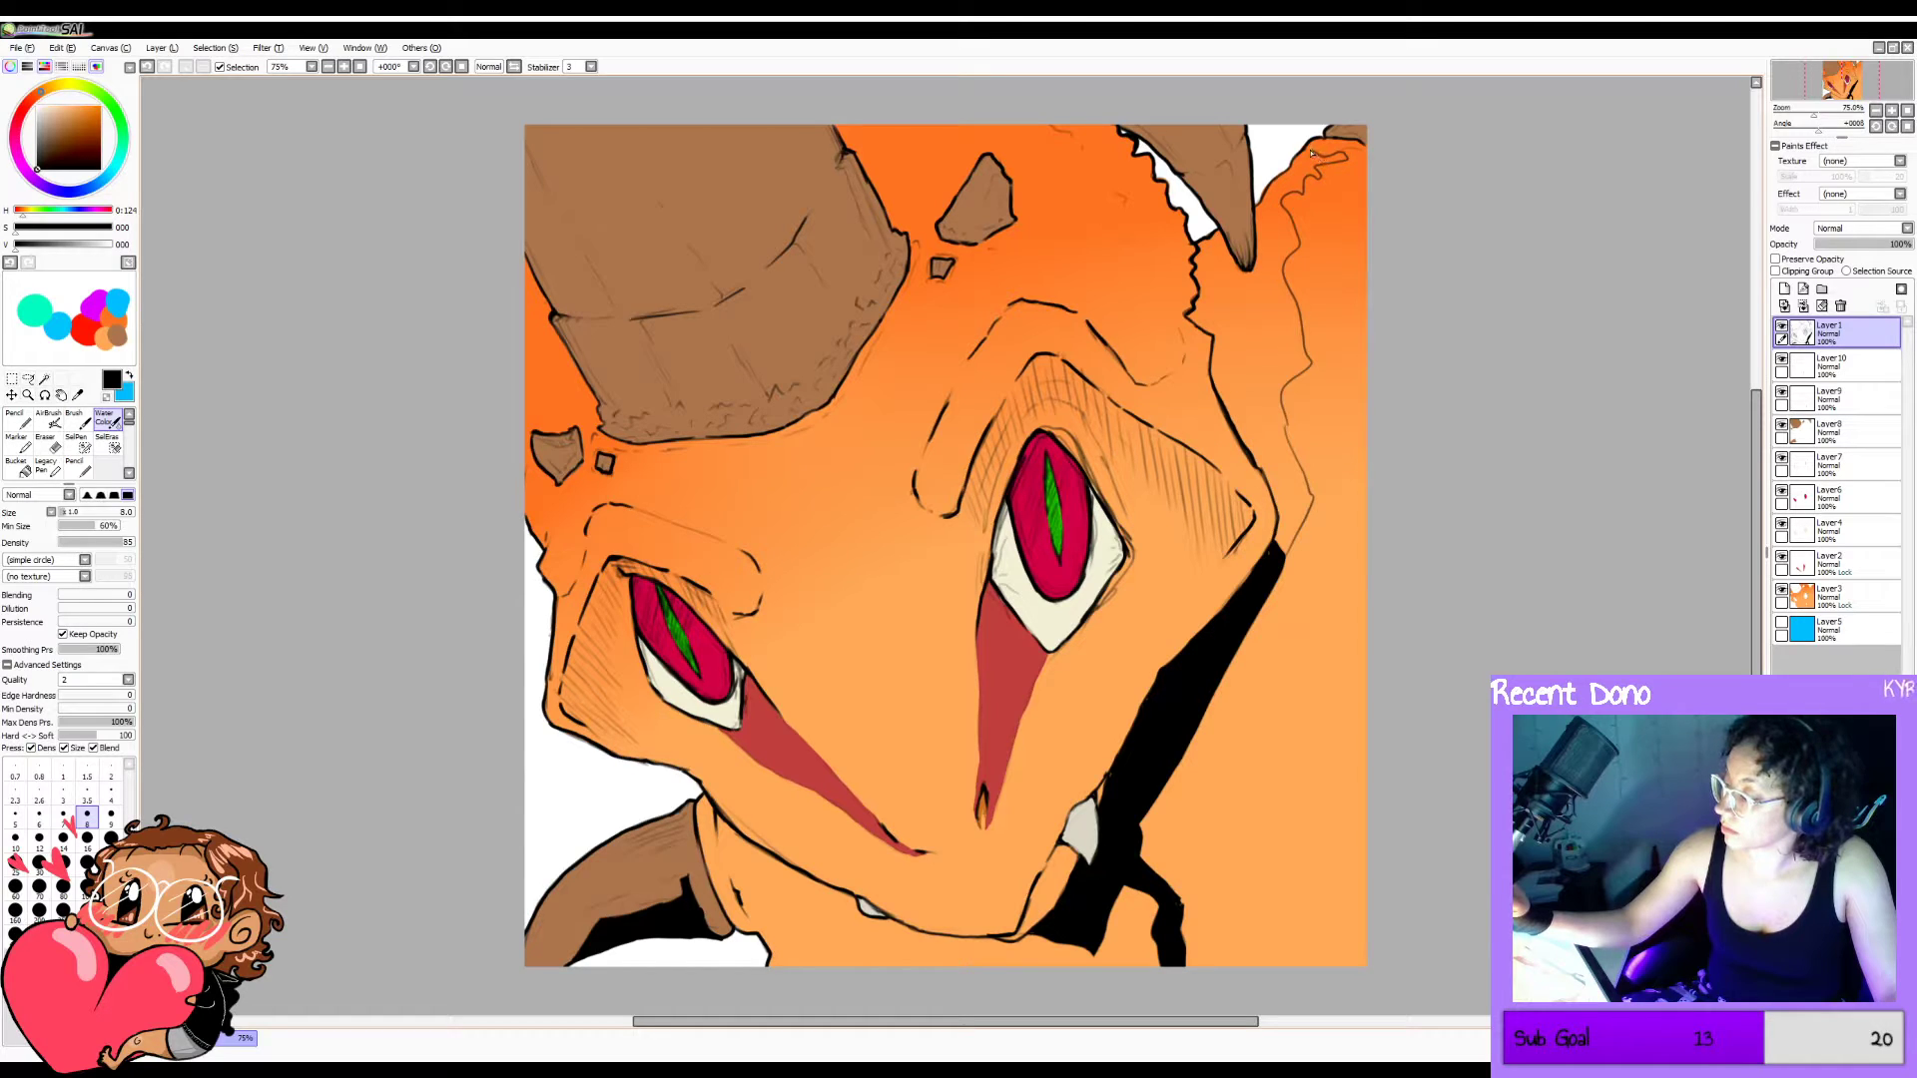
key(b)
click(1270, 349)
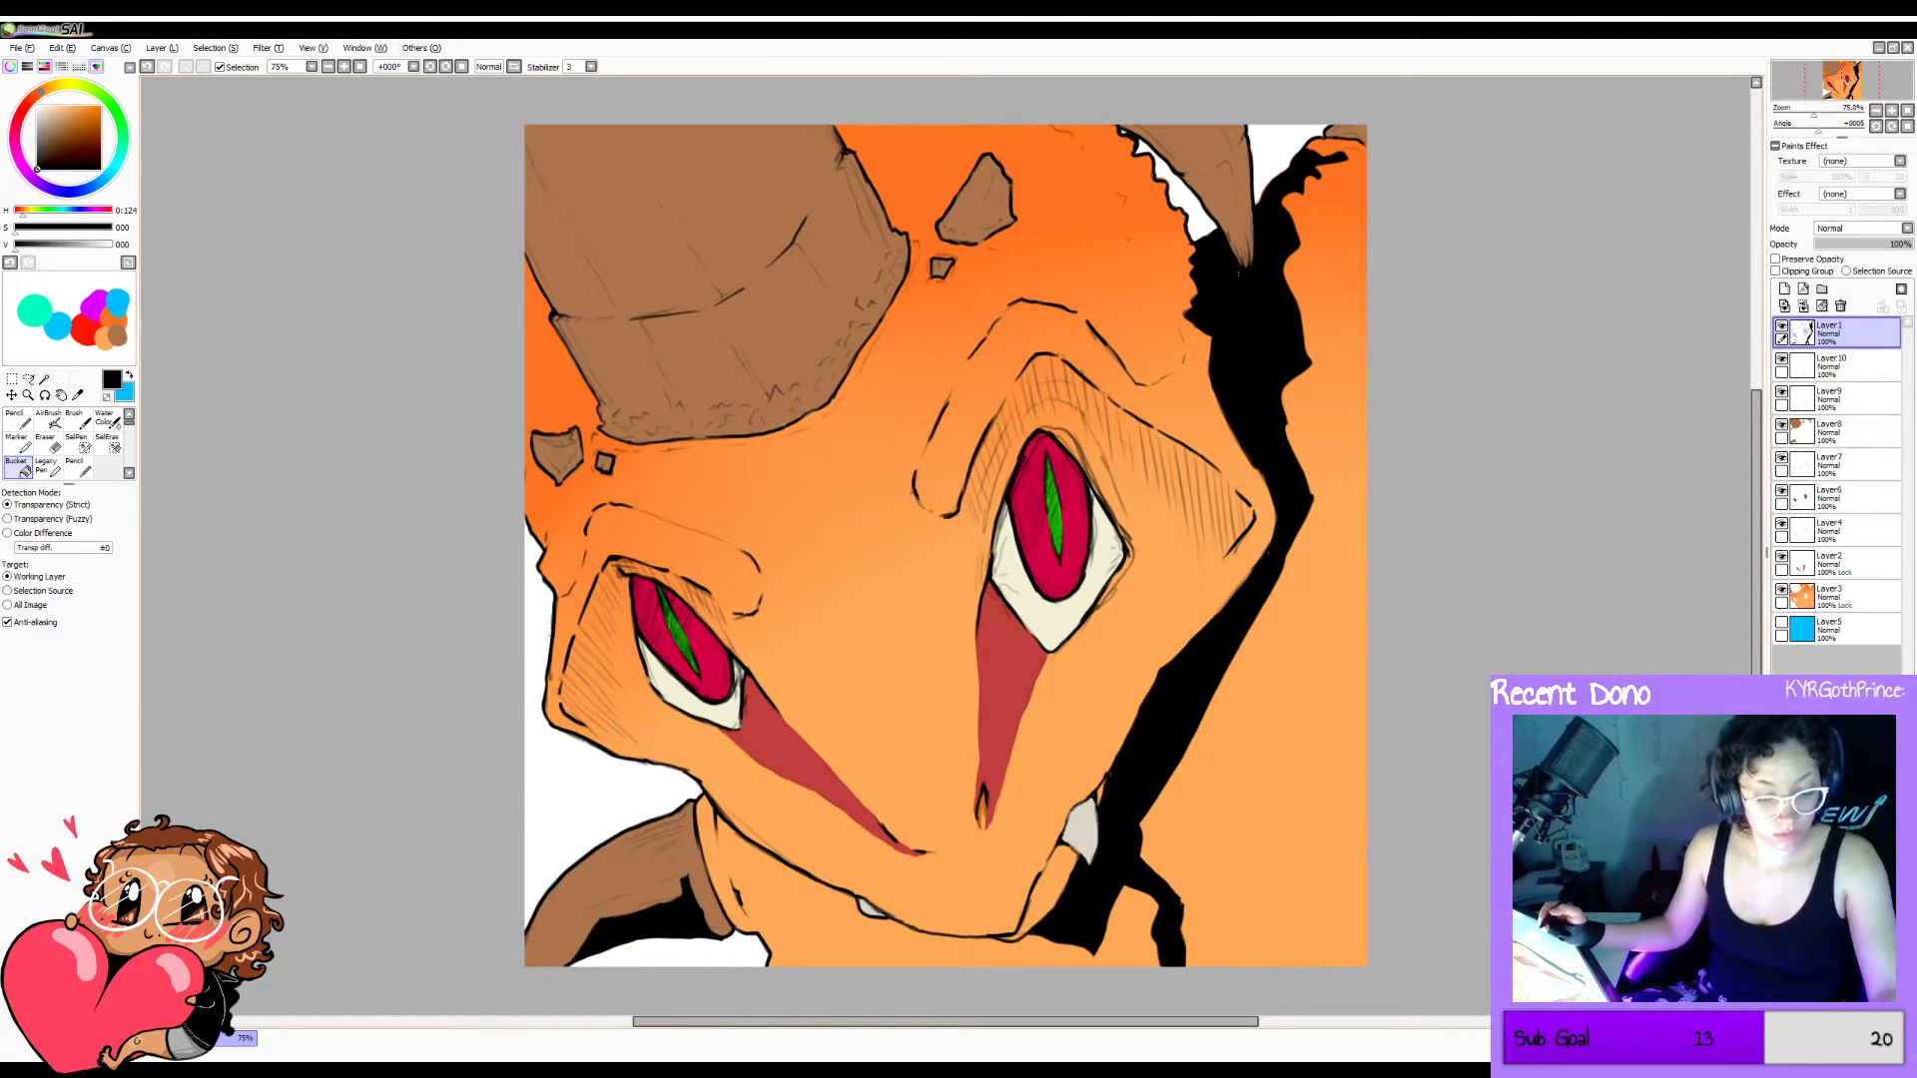
Outline a shadow strip beneath the jaw from the lower horn to the chin, redoing the line, fill it black, and check it mirrored.
key(w)
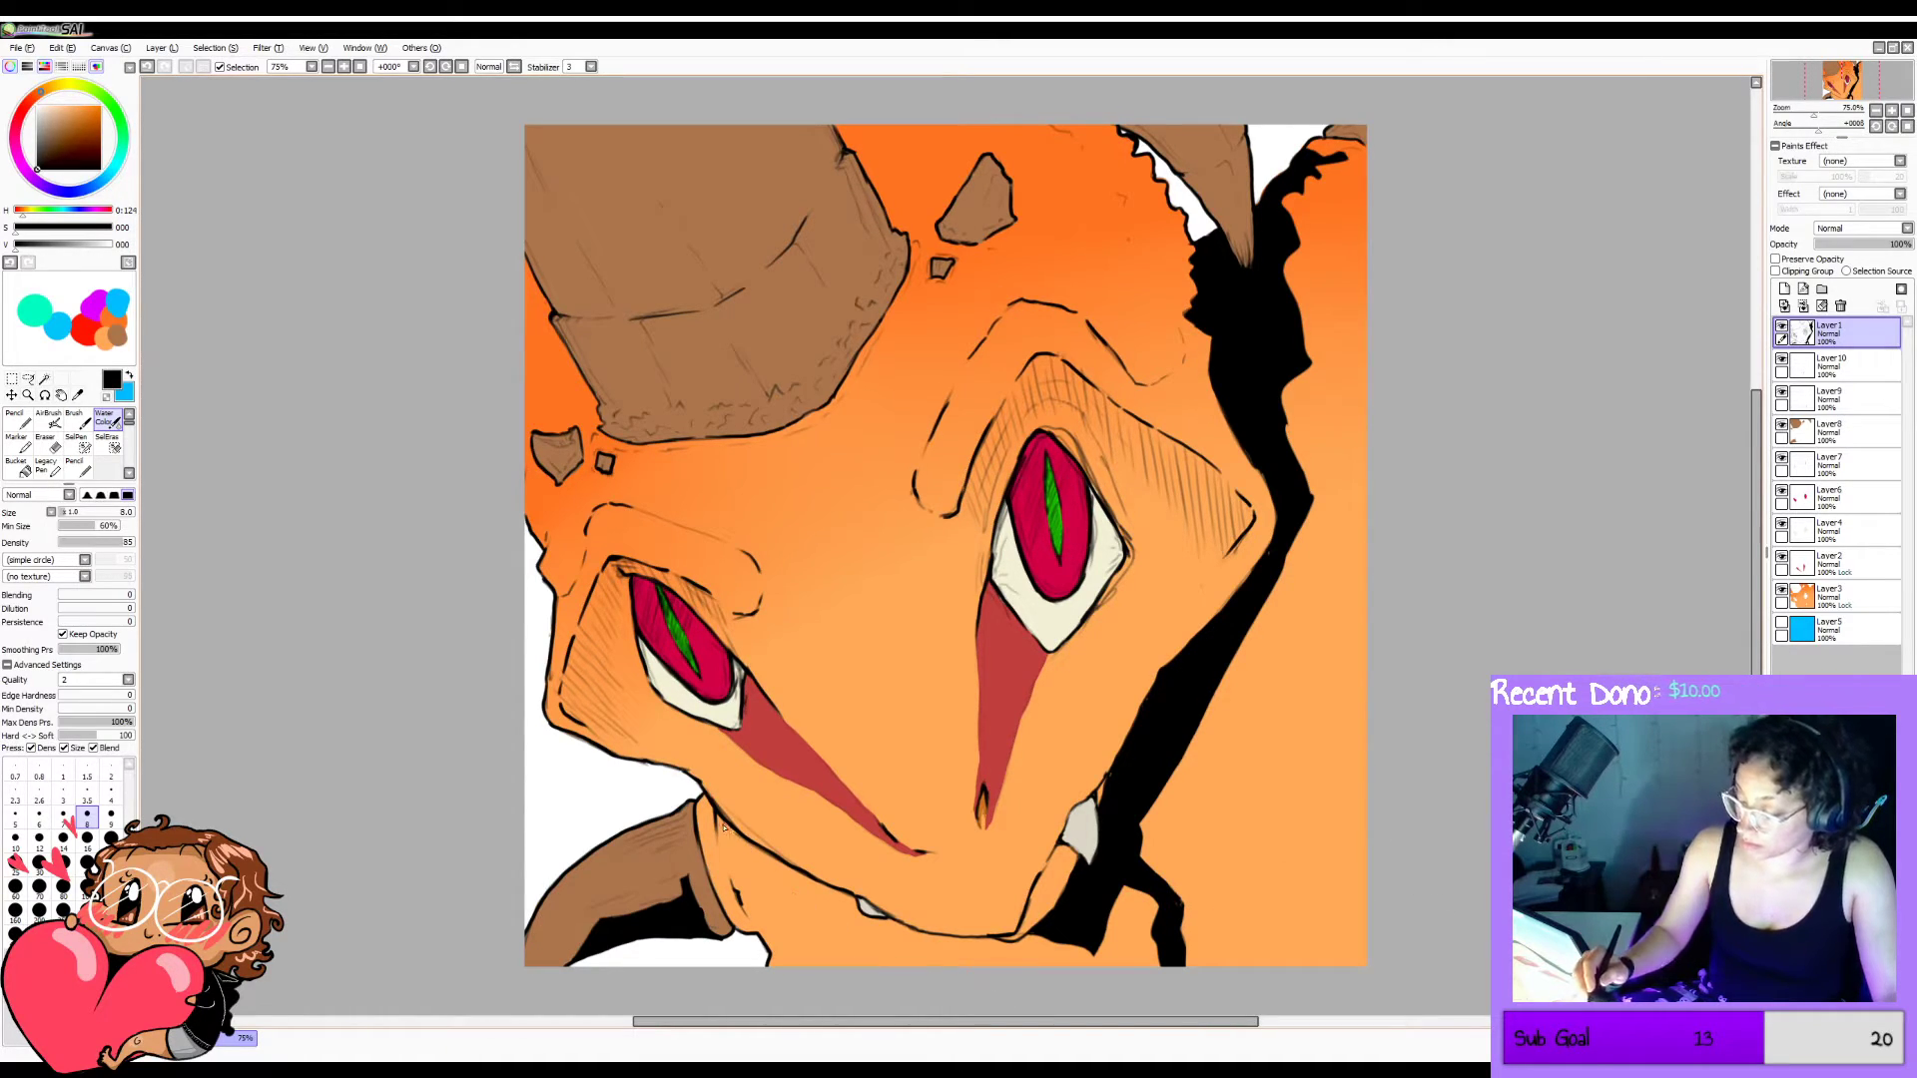
mouse_move(717, 821)
mouse_down()
mouse_move(732, 857)
mouse_move(842, 928)
mouse_up()
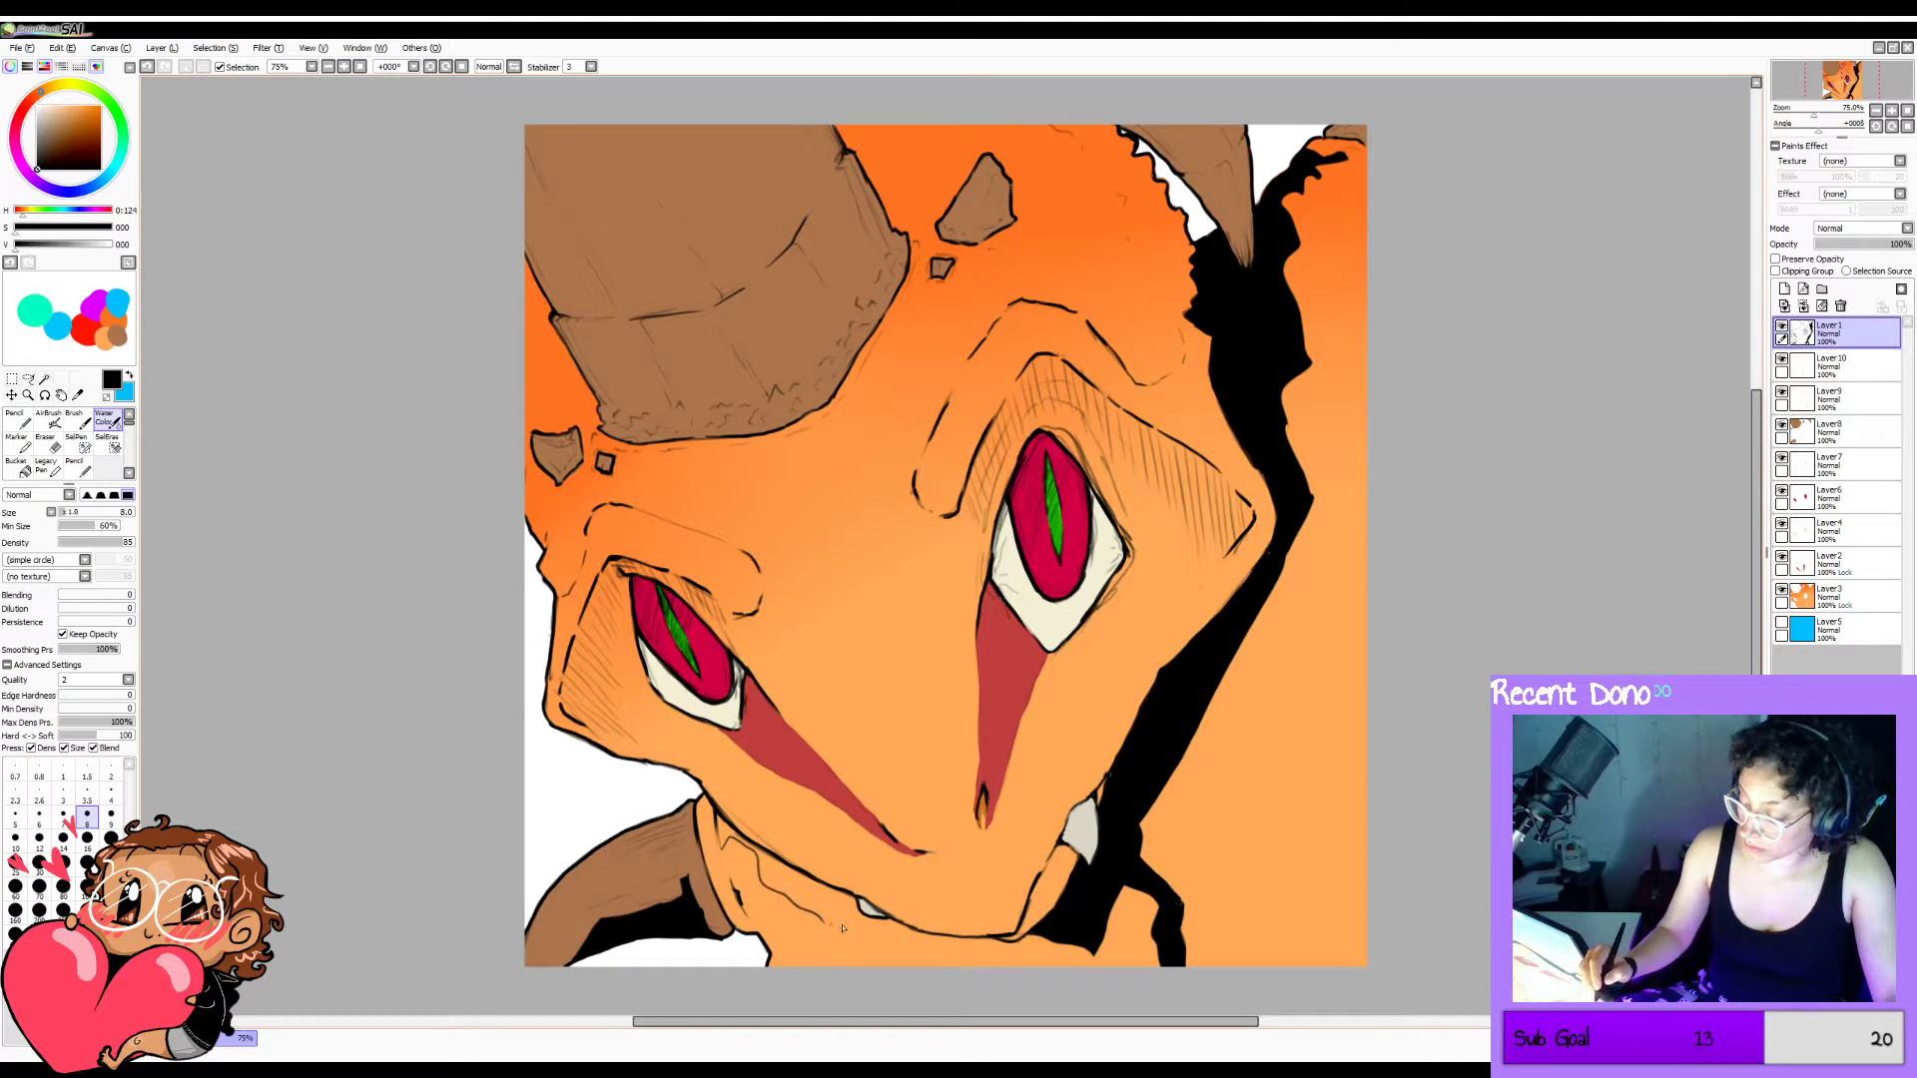
key(ctrl+z)
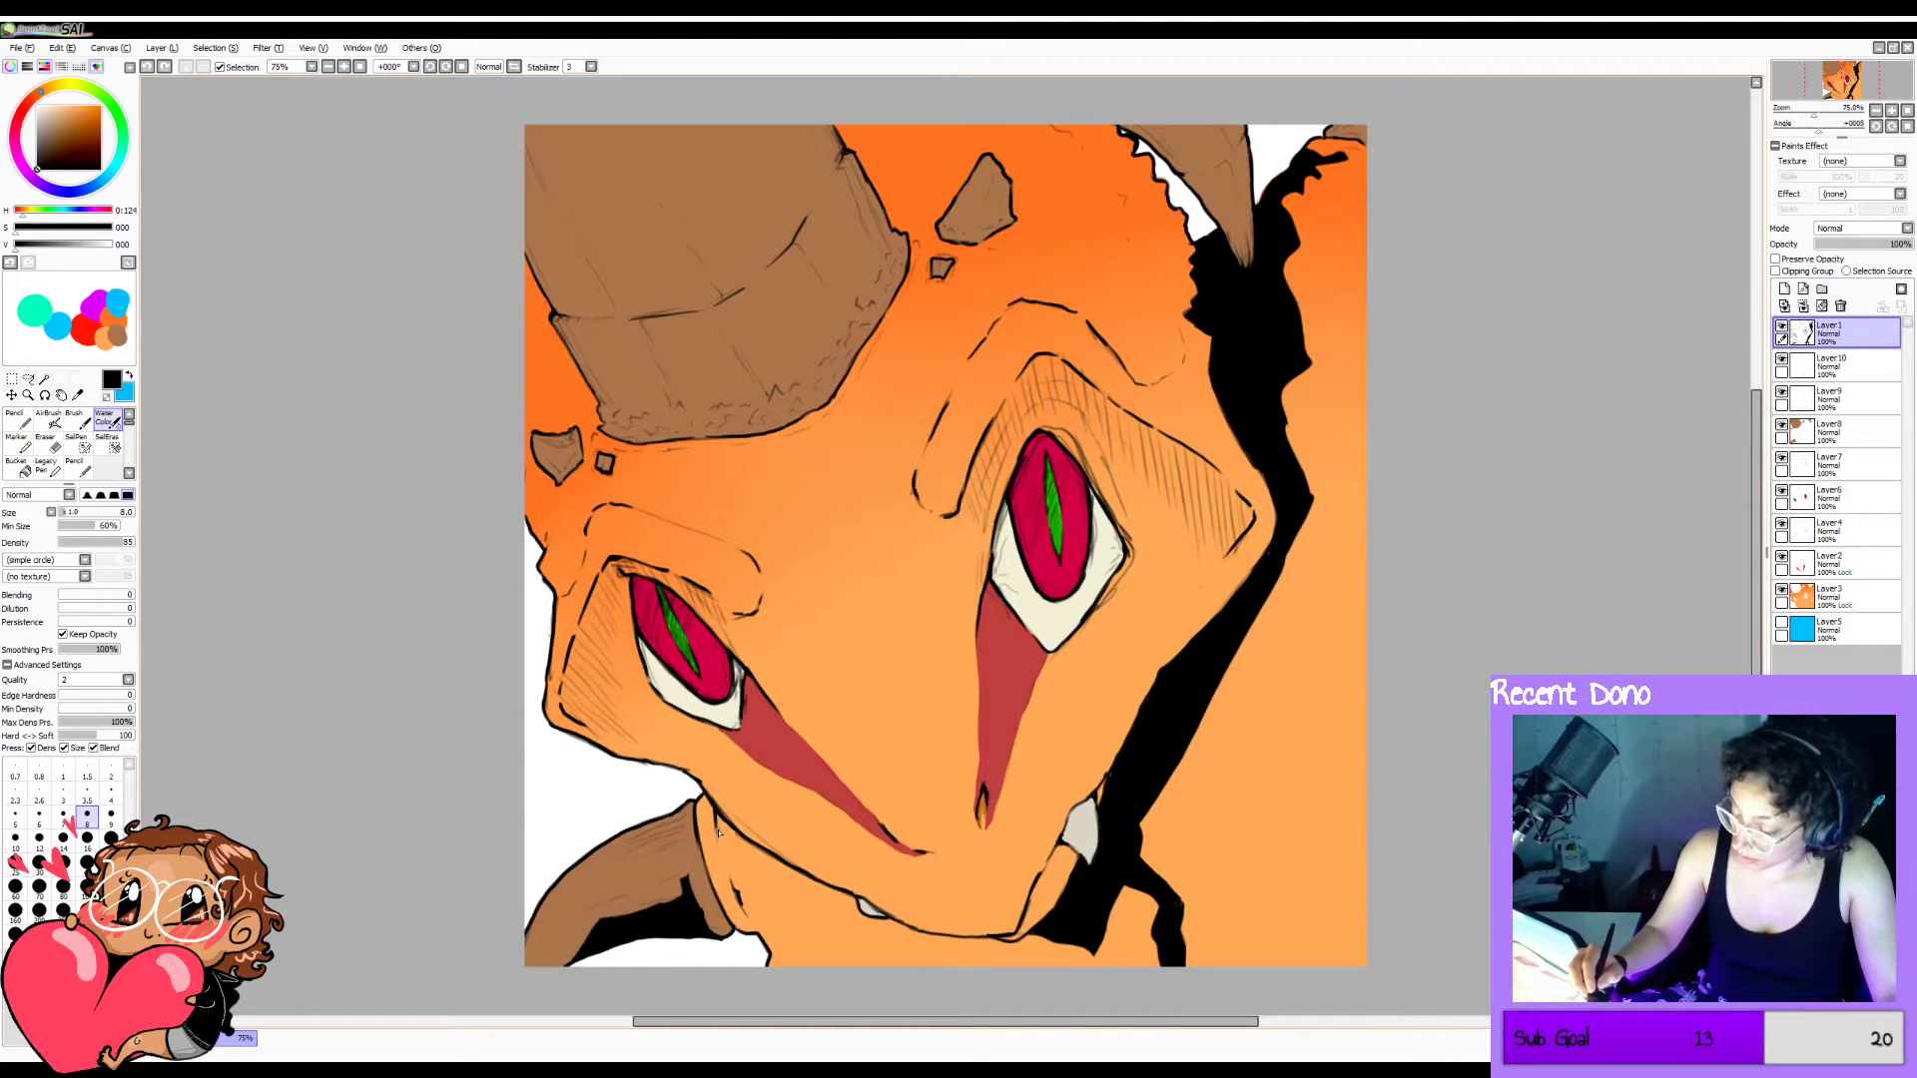
mouse_move(718, 832)
mouse_down()
mouse_move(729, 873)
mouse_move(742, 835)
mouse_move(754, 868)
mouse_move(870, 945)
mouse_move(1078, 959)
mouse_up()
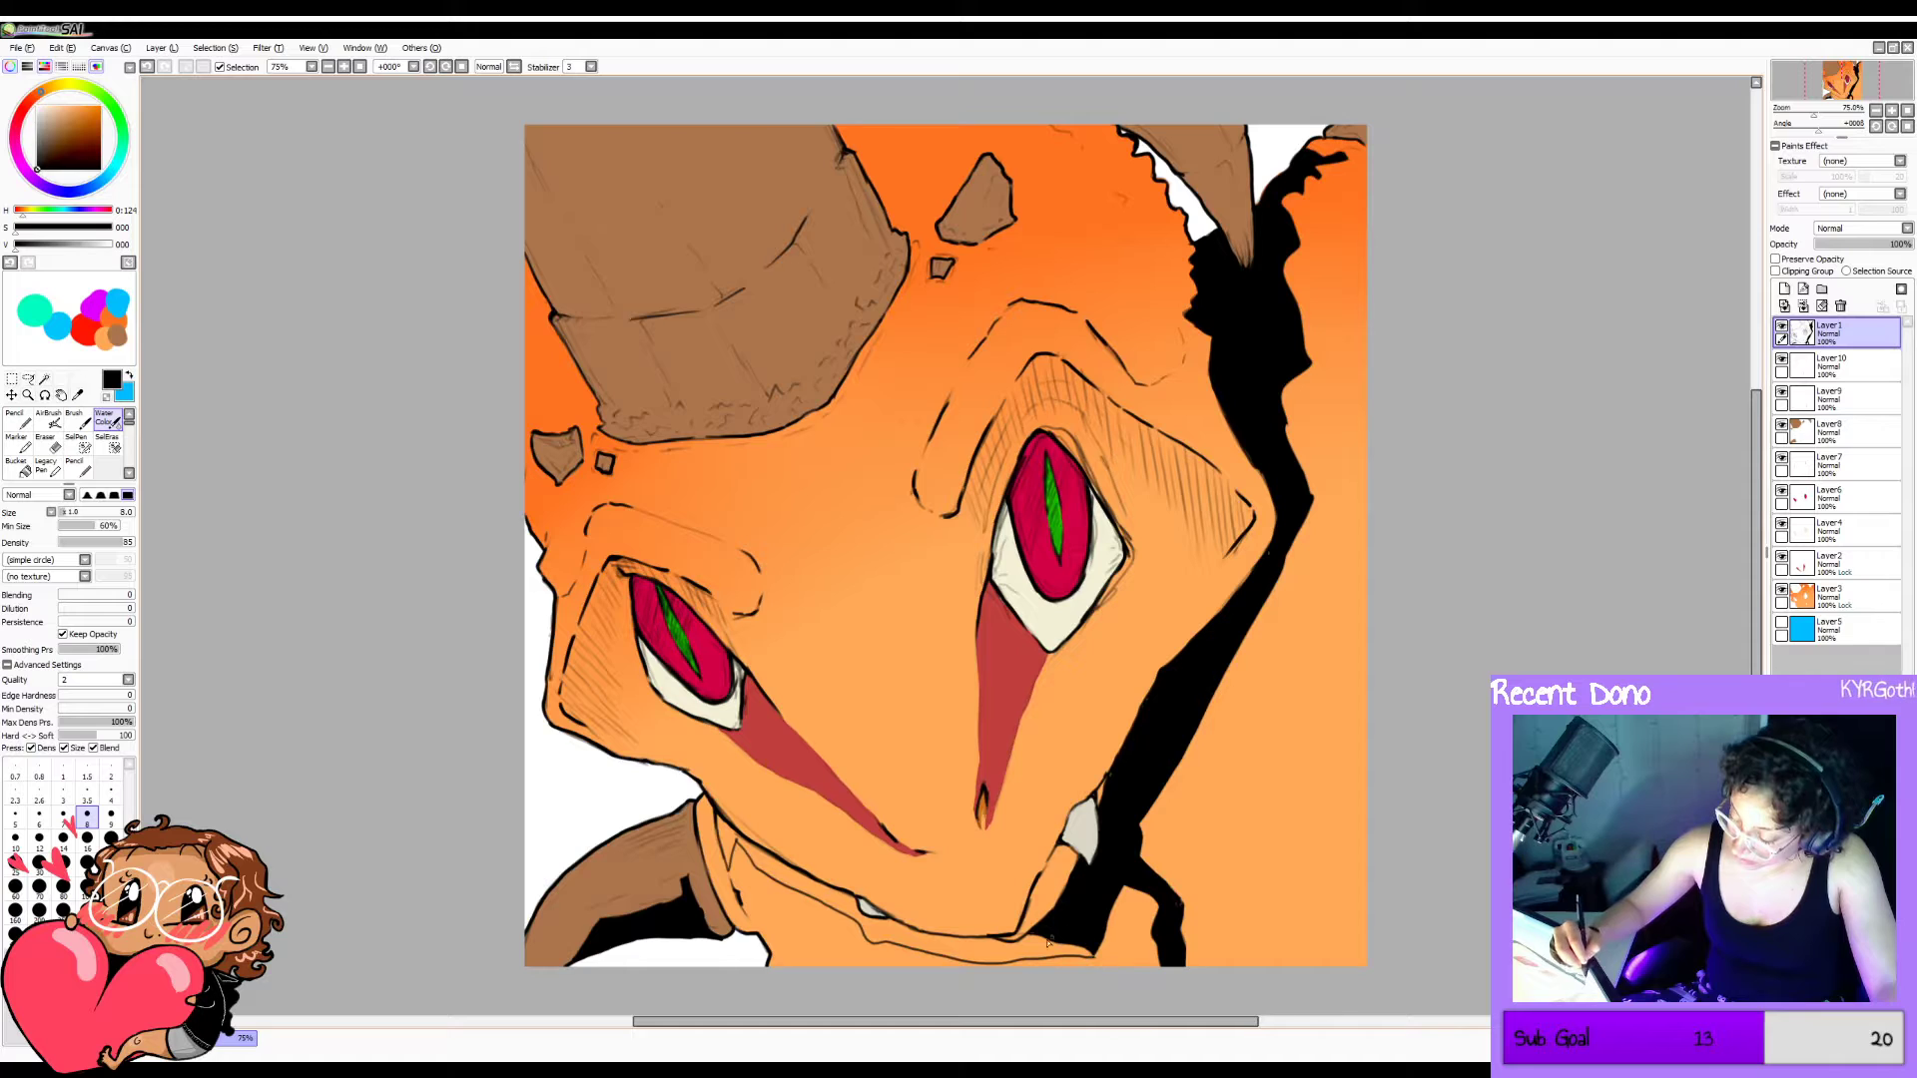
key(g)
click(1049, 941)
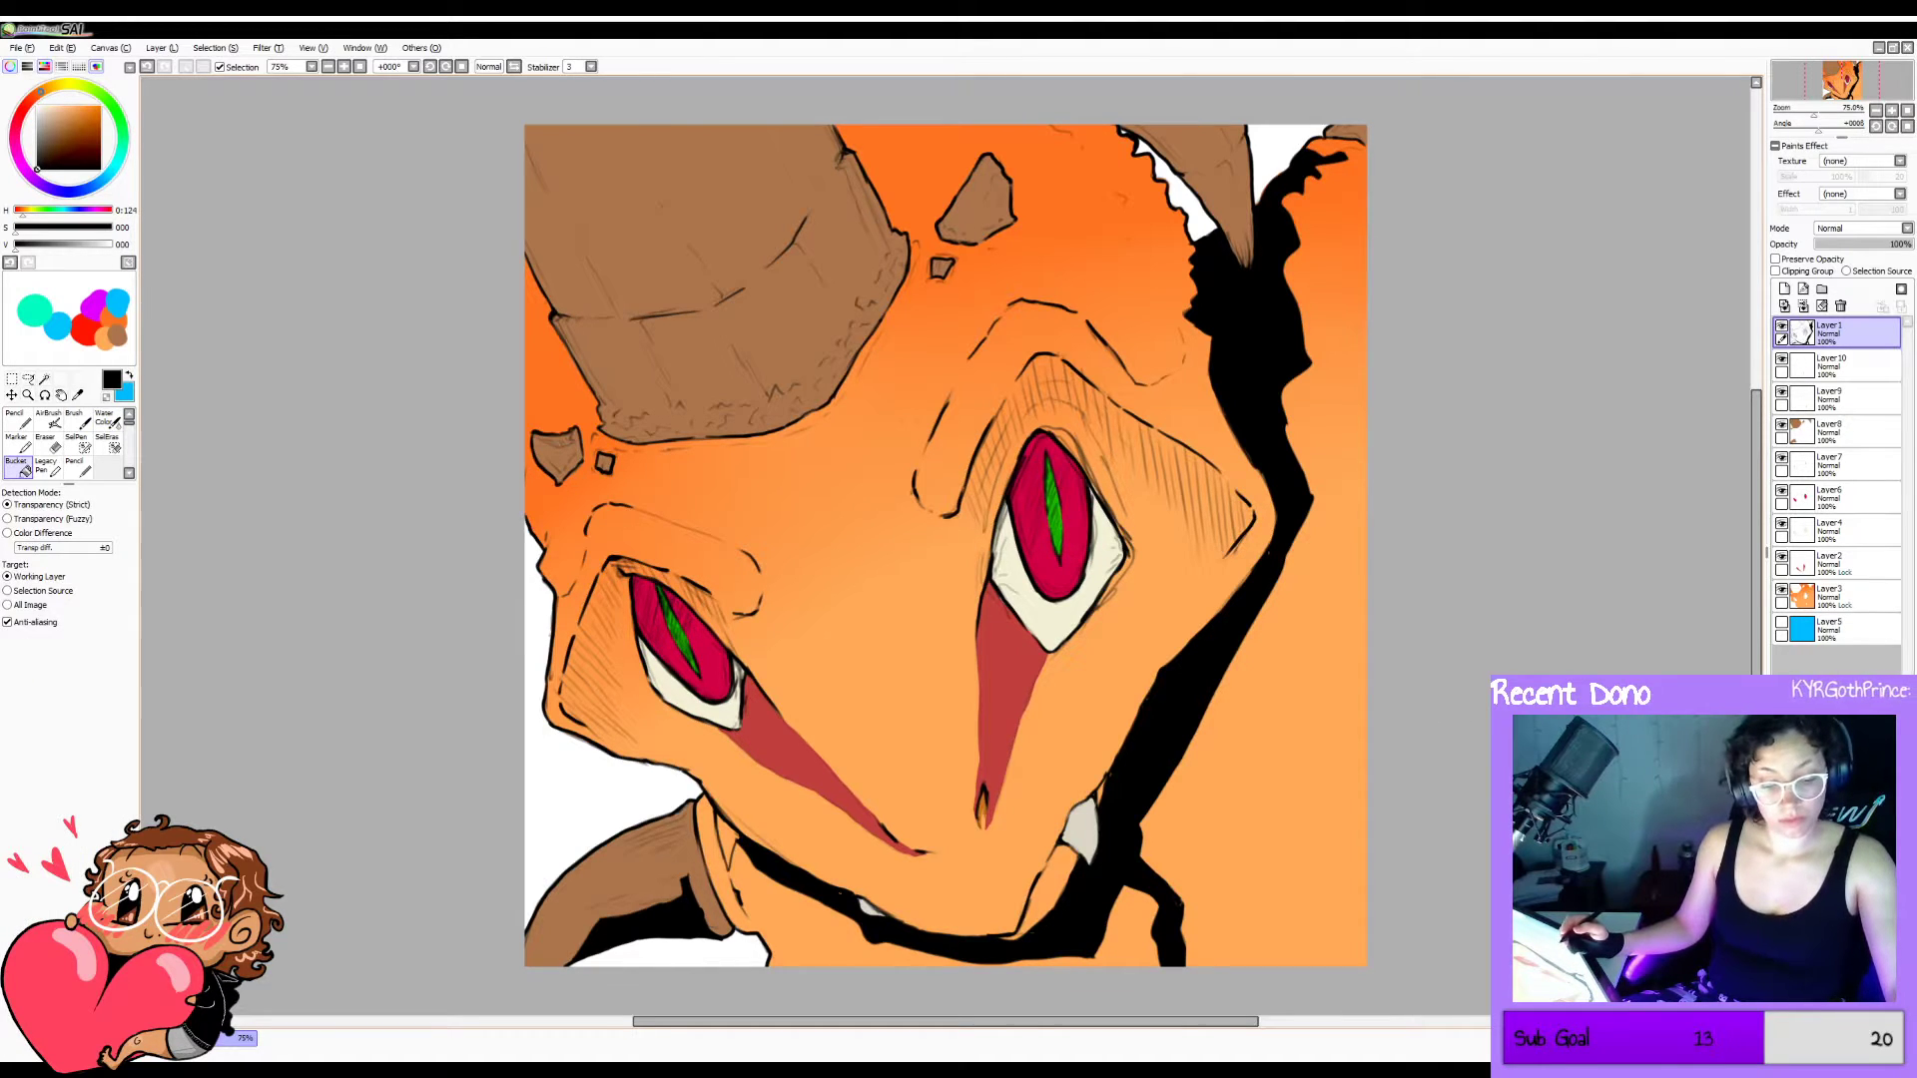
key(h)
key(v)
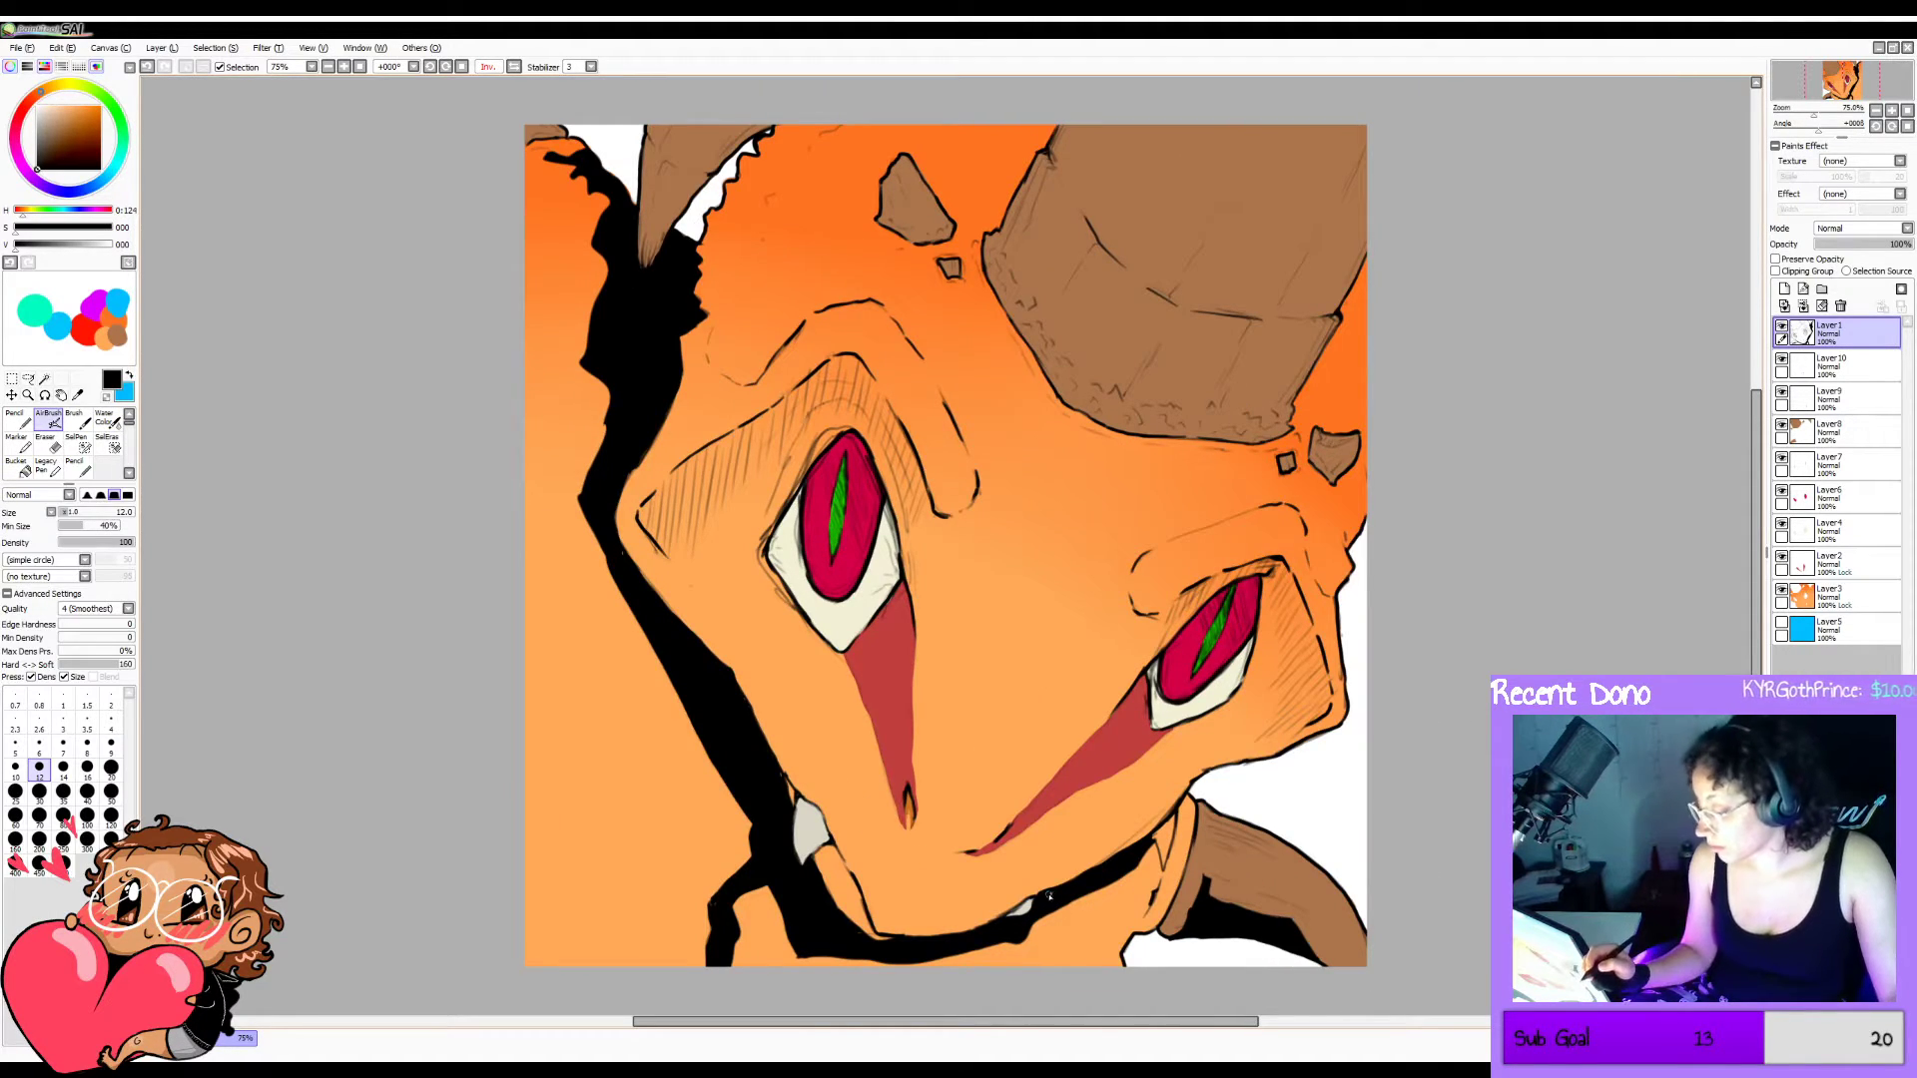
key(h)
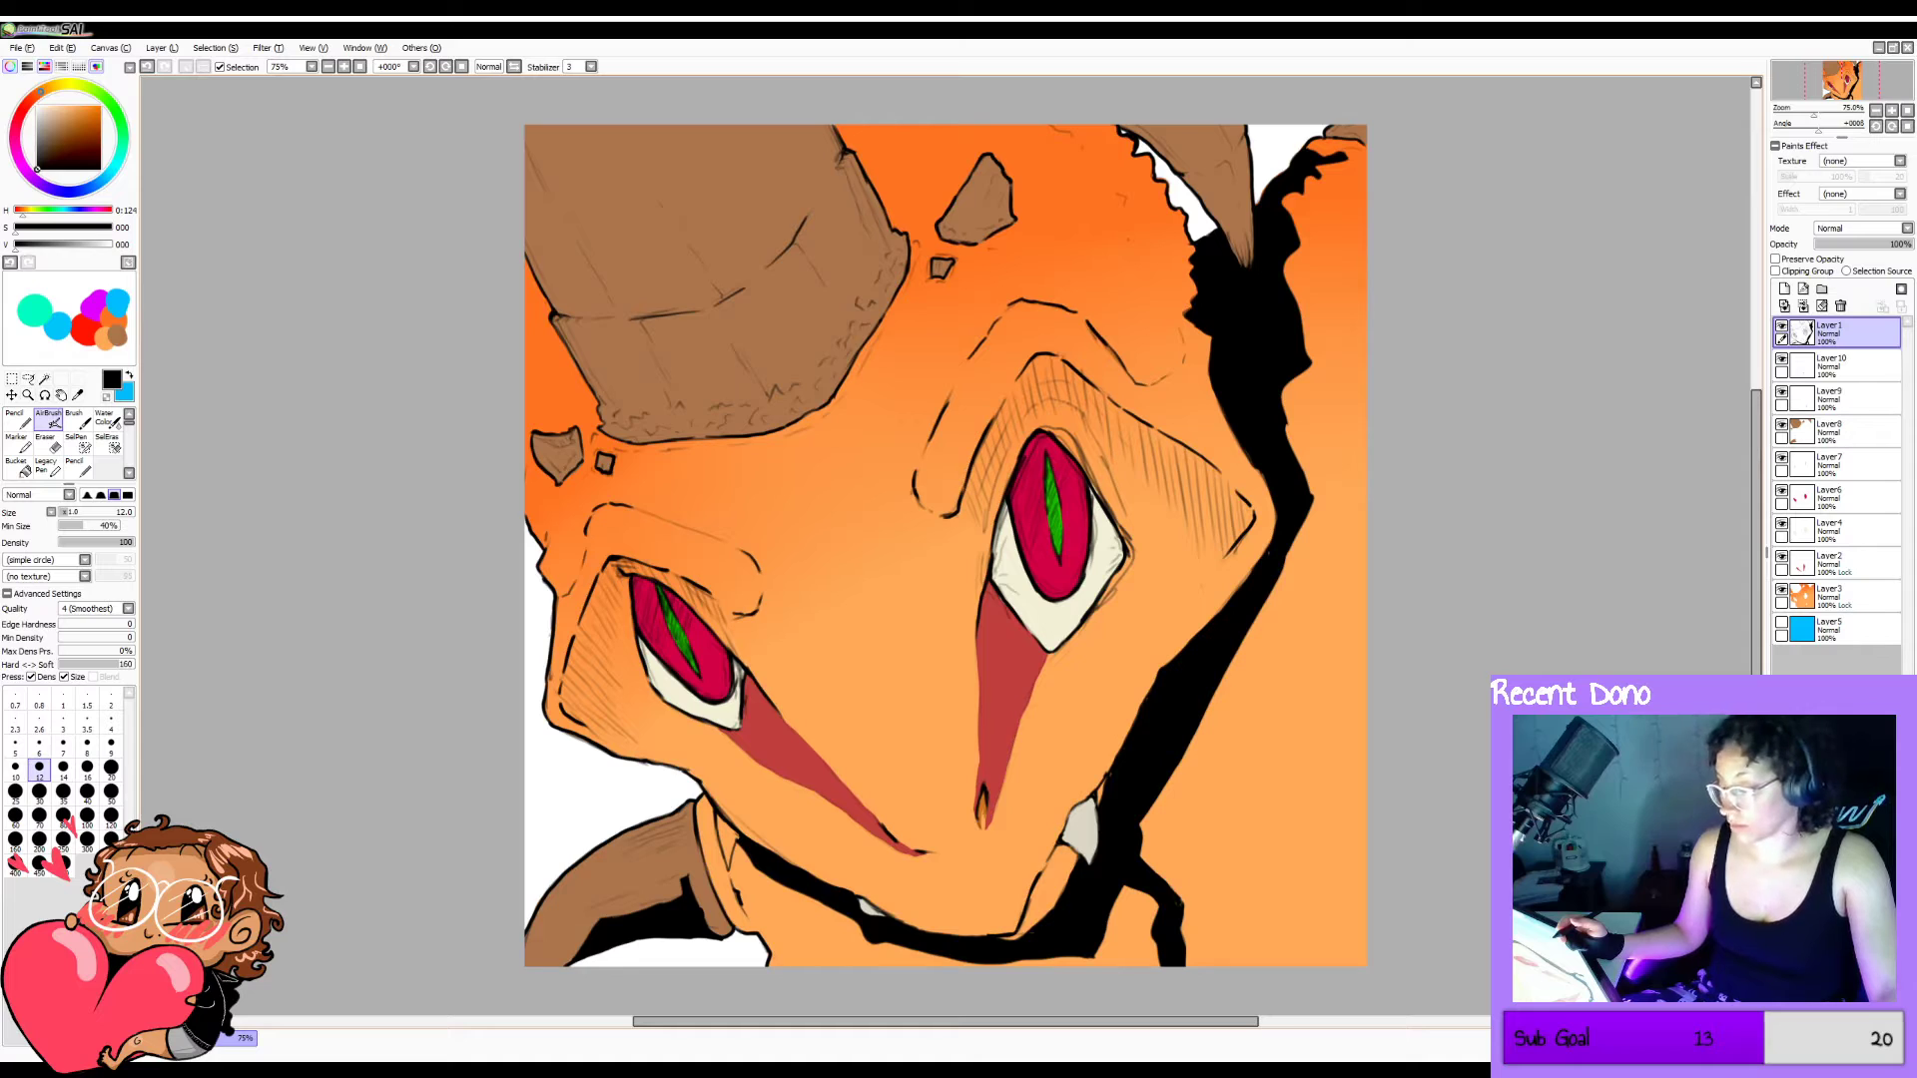
Sketch curved shadow boundaries across the upper part of both eyes with a thin black line.
key(n)
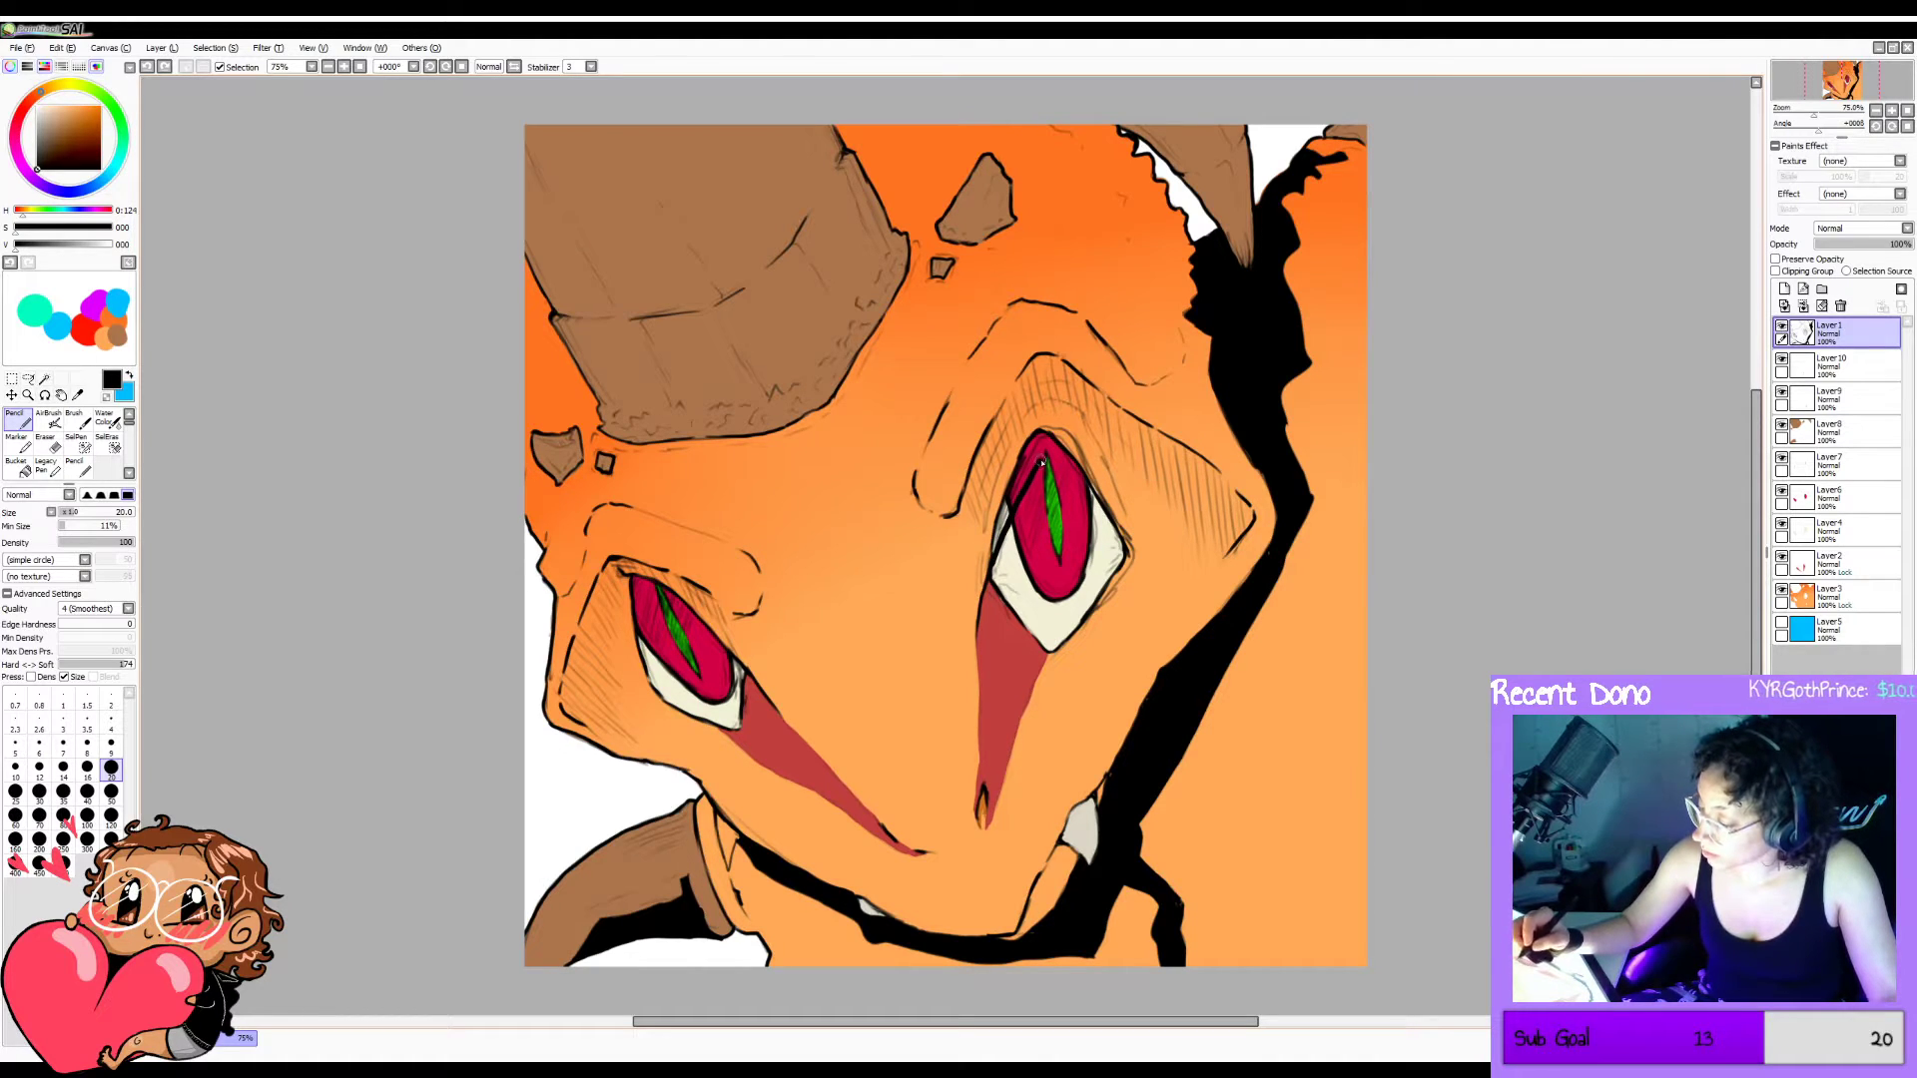
key(c)
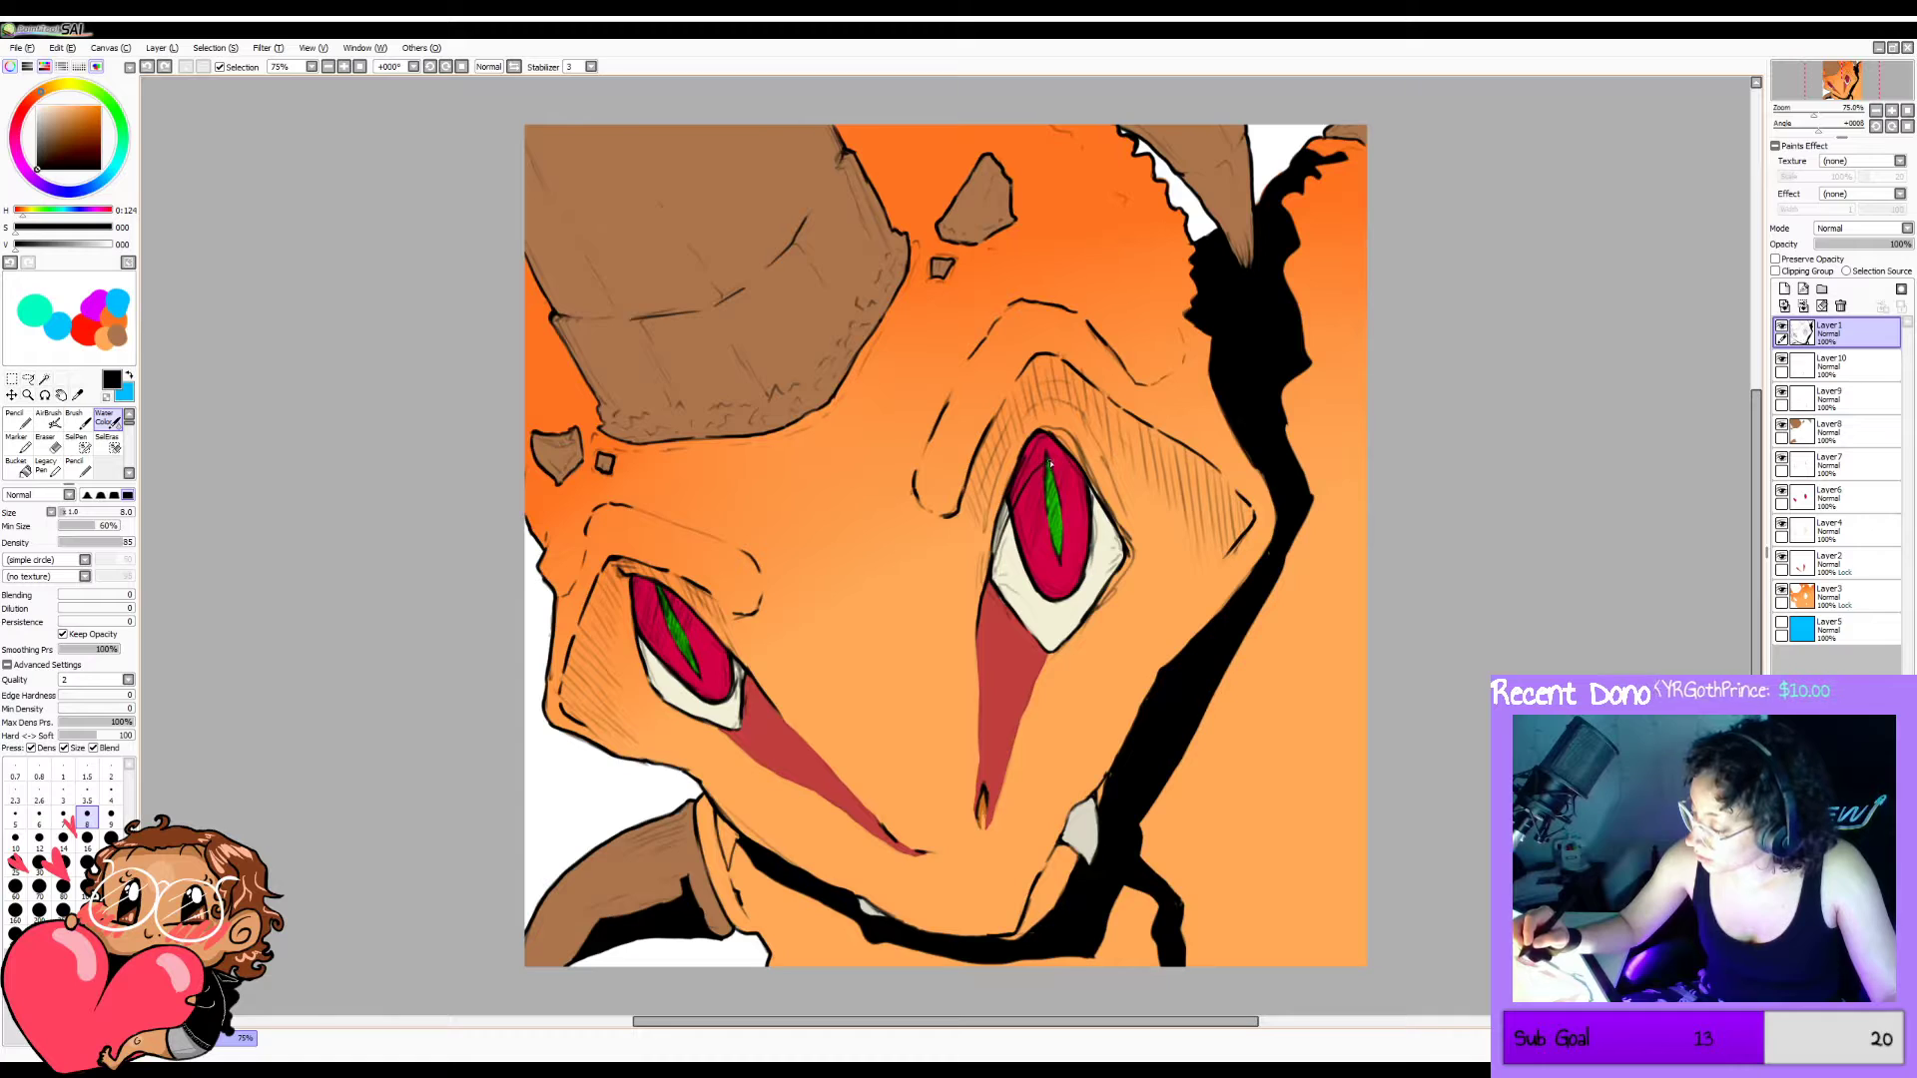
drag(1049, 462, 1123, 549)
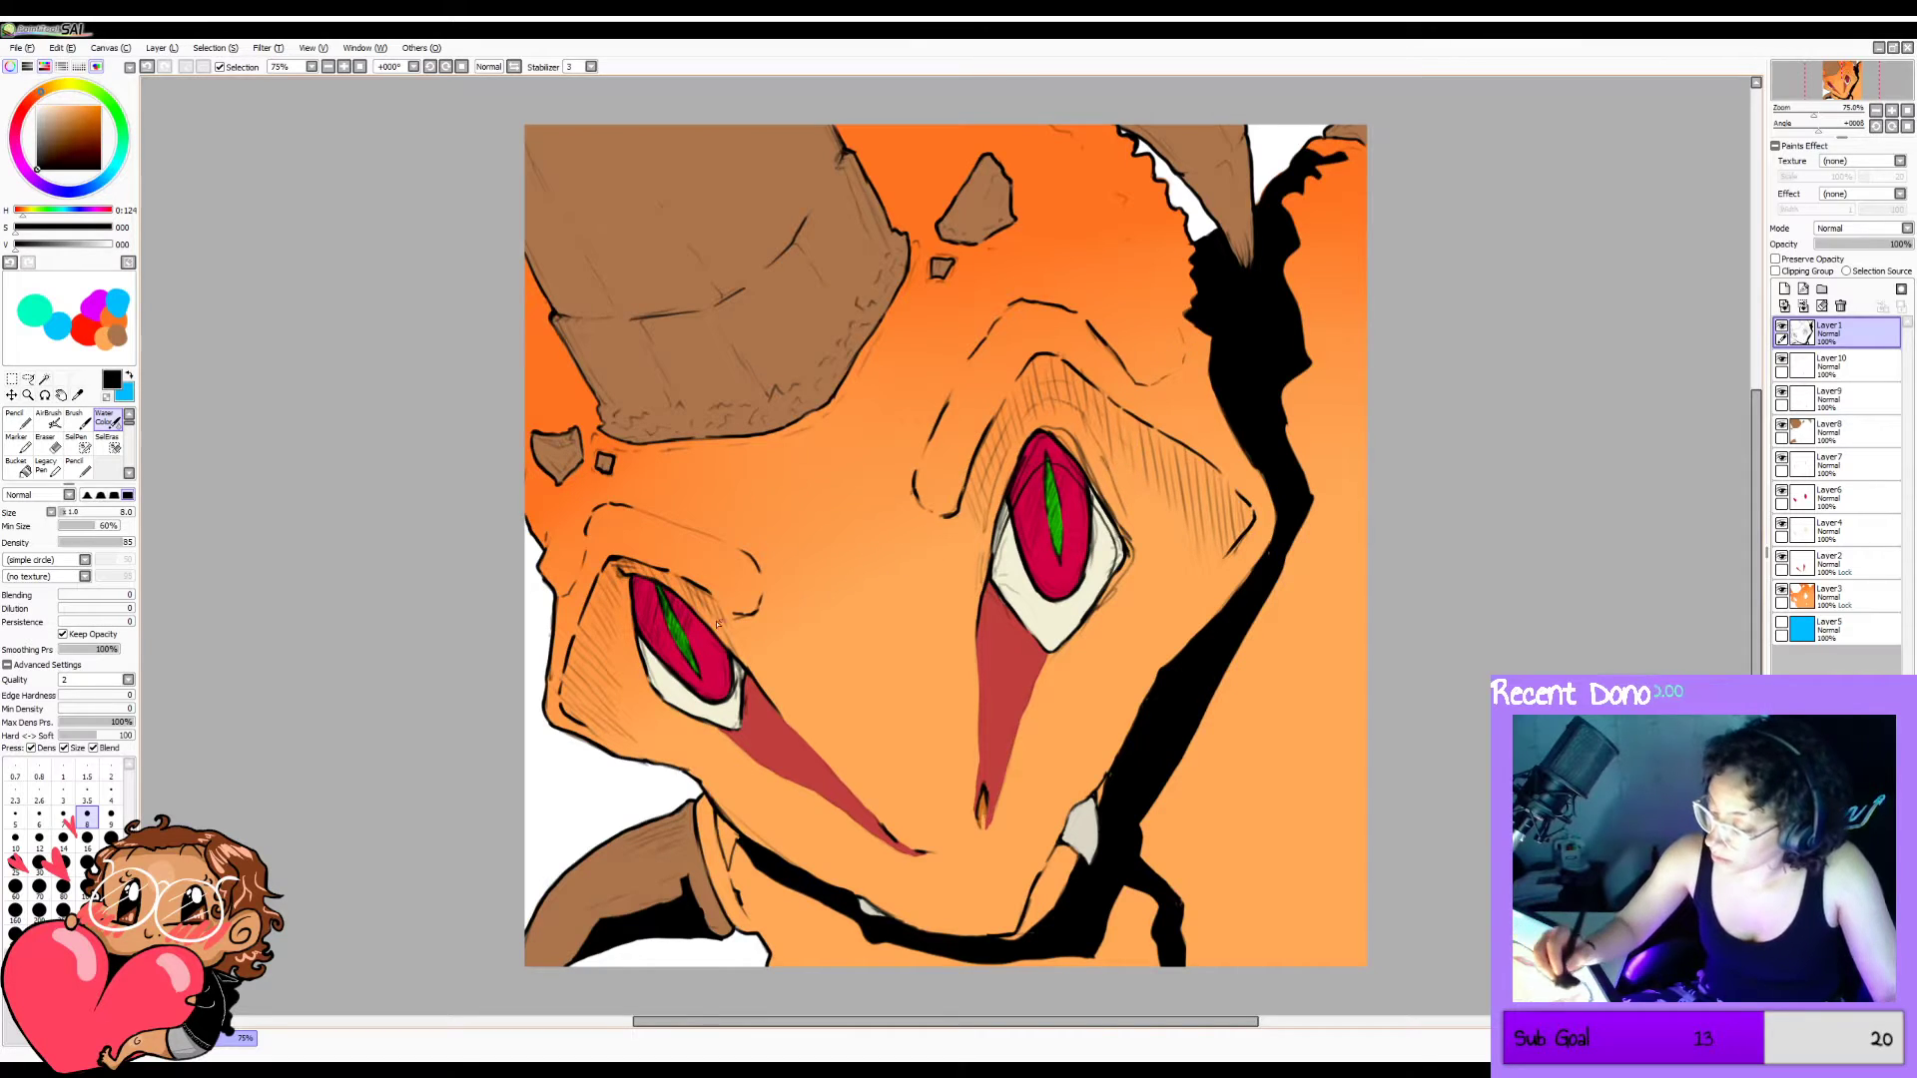
mouse_move(712, 636)
mouse_down()
mouse_move(672, 607)
mouse_move(644, 622)
mouse_move(652, 683)
mouse_up()
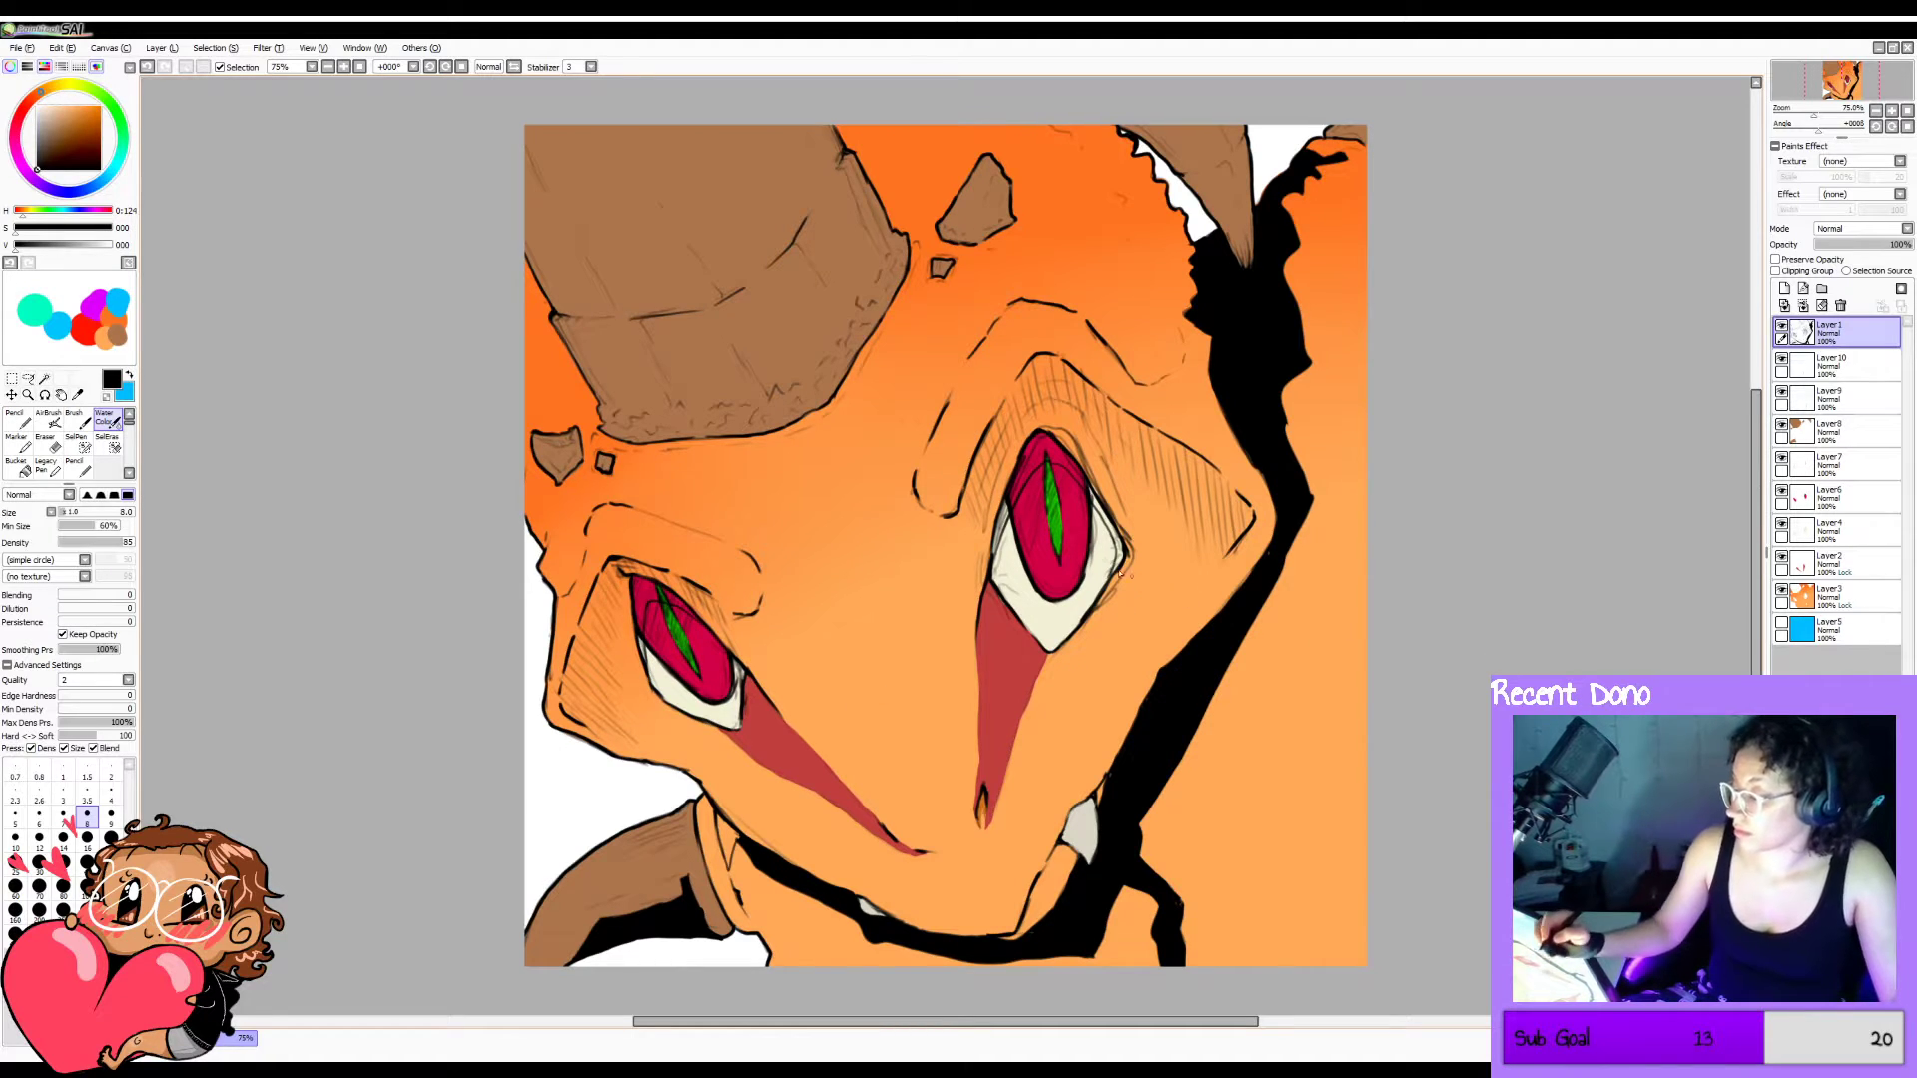
mouse_move(1001, 551)
mouse_down()
mouse_move(1045, 480)
mouse_move(1072, 480)
mouse_up()
Paint the upper part of the larger eye solid black above the shadow line, undoing a stray stroke at its outer edge.
key(b)
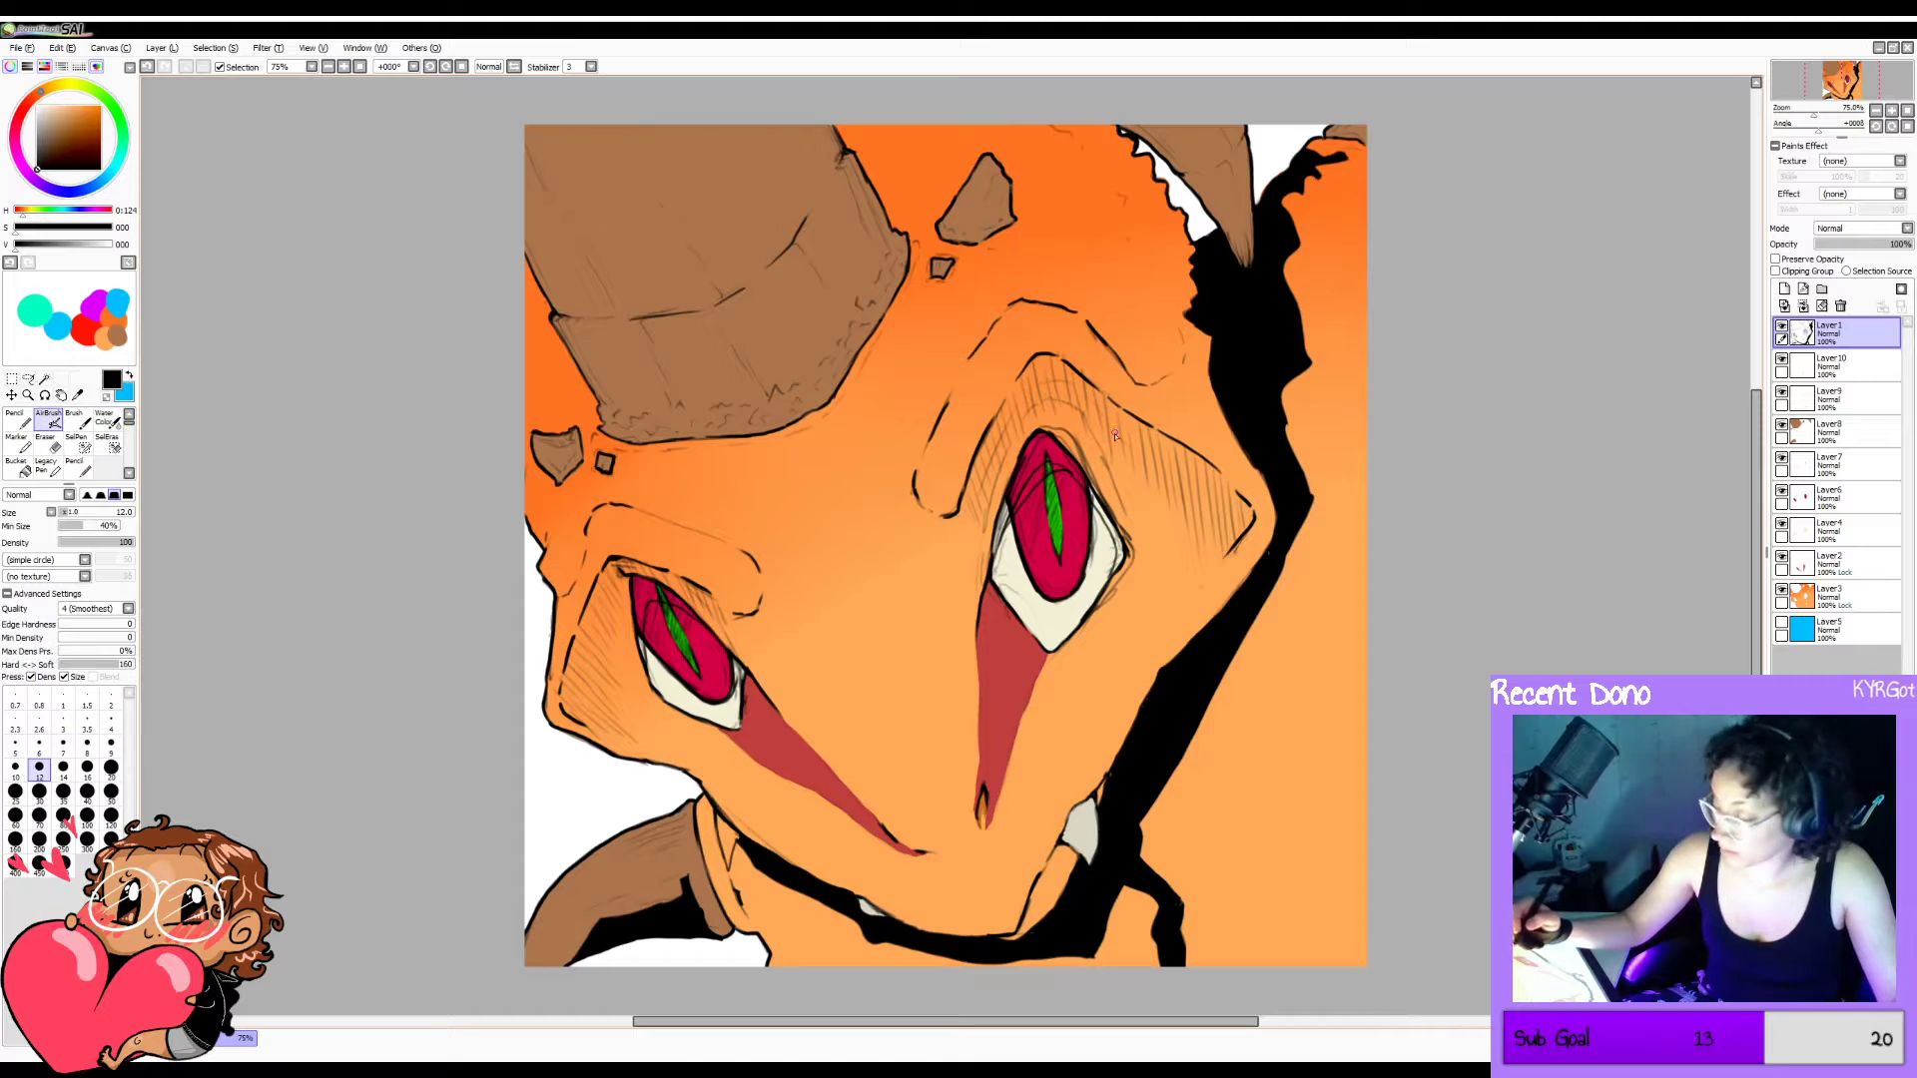
mouse_move(997, 540)
mouse_down()
mouse_move(1037, 456)
mouse_move(1001, 538)
mouse_up()
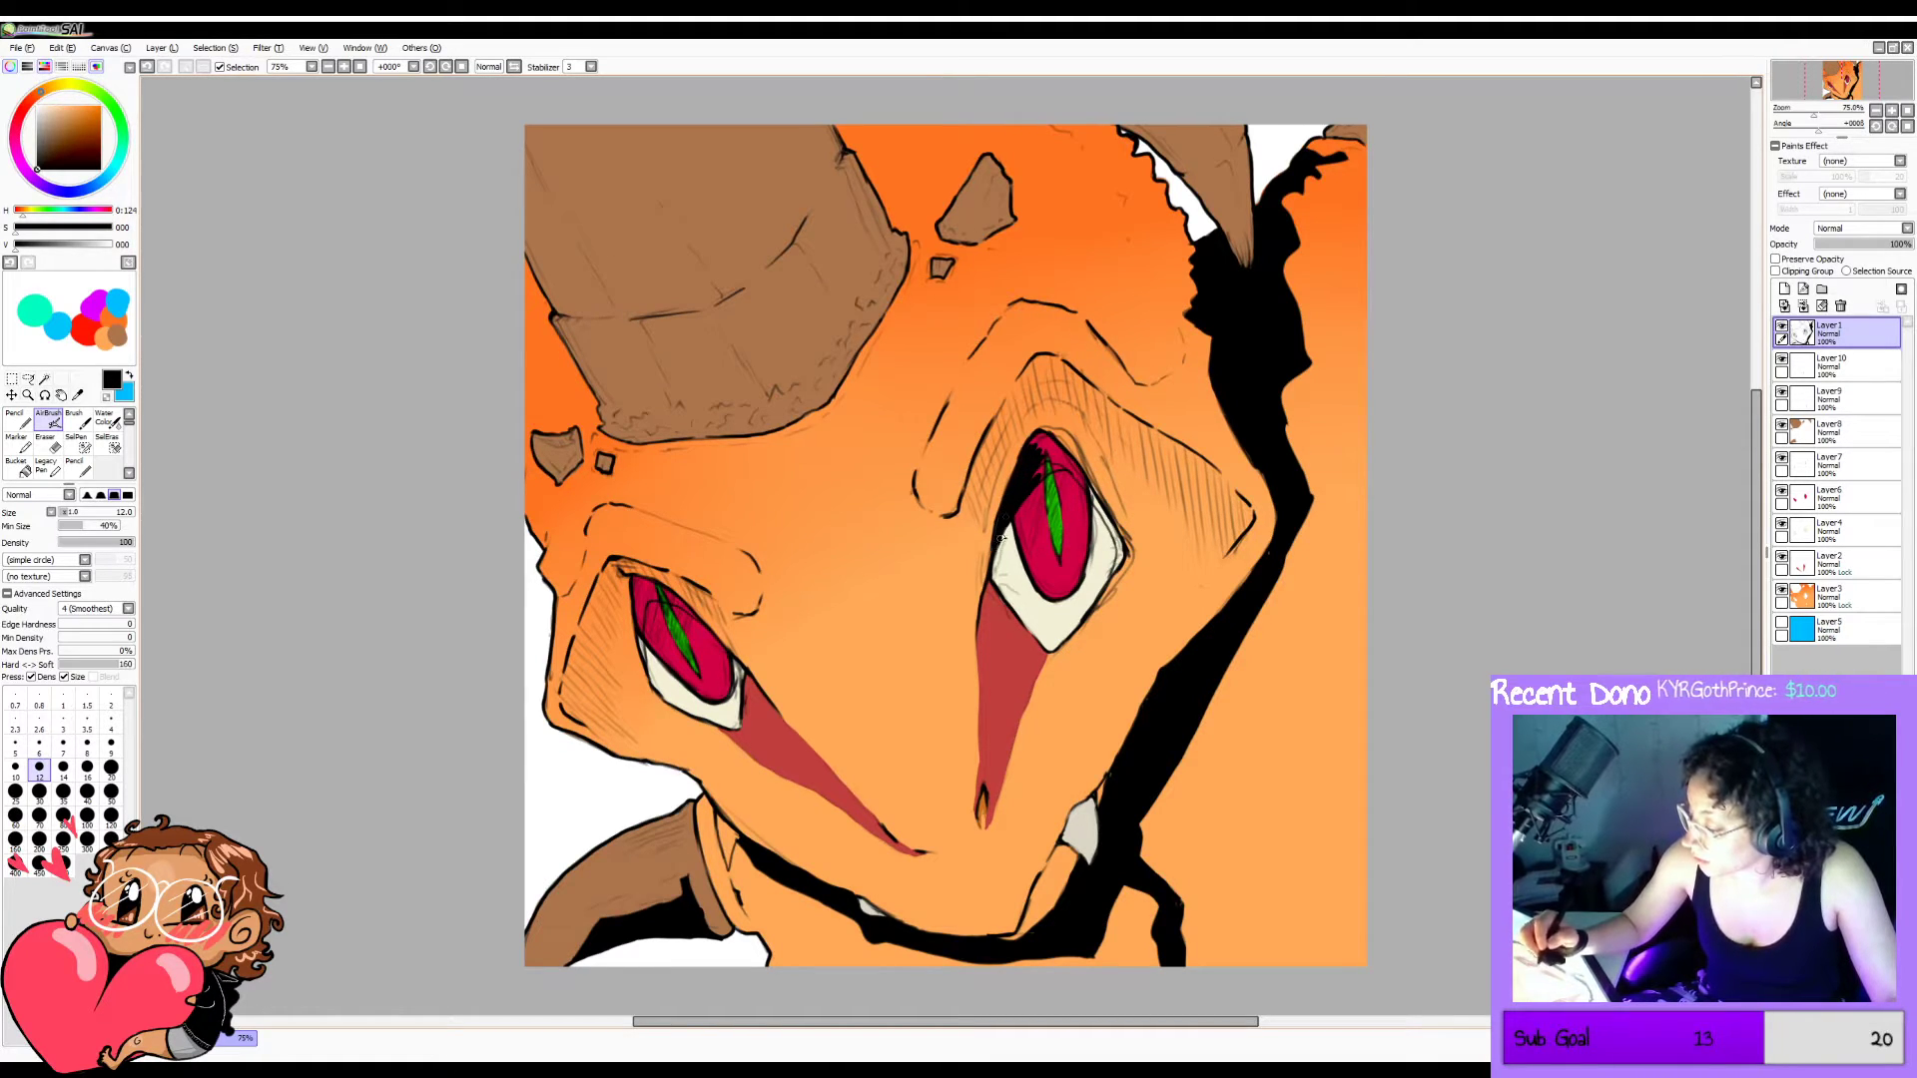
mouse_move(1049, 469)
mouse_down()
mouse_move(1066, 409)
mouse_move(1039, 444)
mouse_move(1118, 546)
mouse_up()
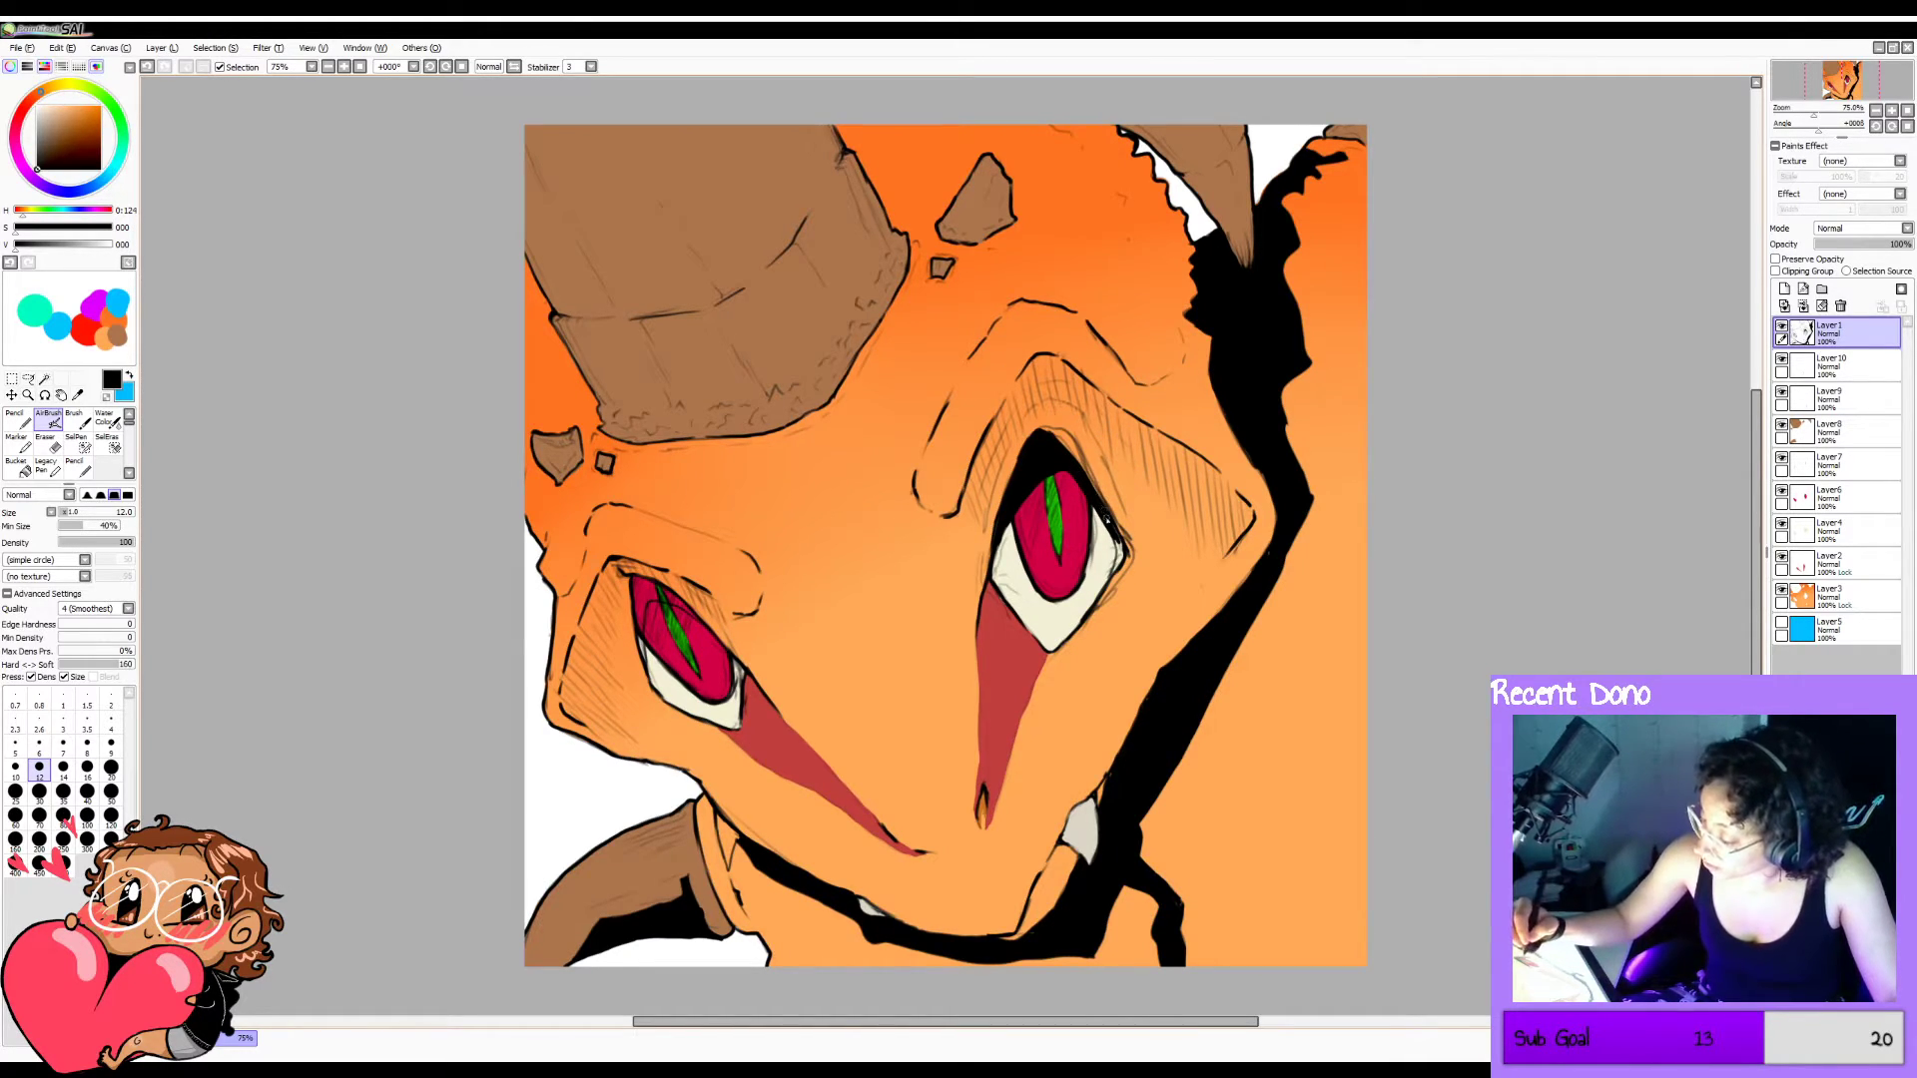
mouse_move(1115, 573)
mouse_down()
mouse_move(1118, 545)
mouse_move(1116, 575)
mouse_up()
key(ctrl+z)
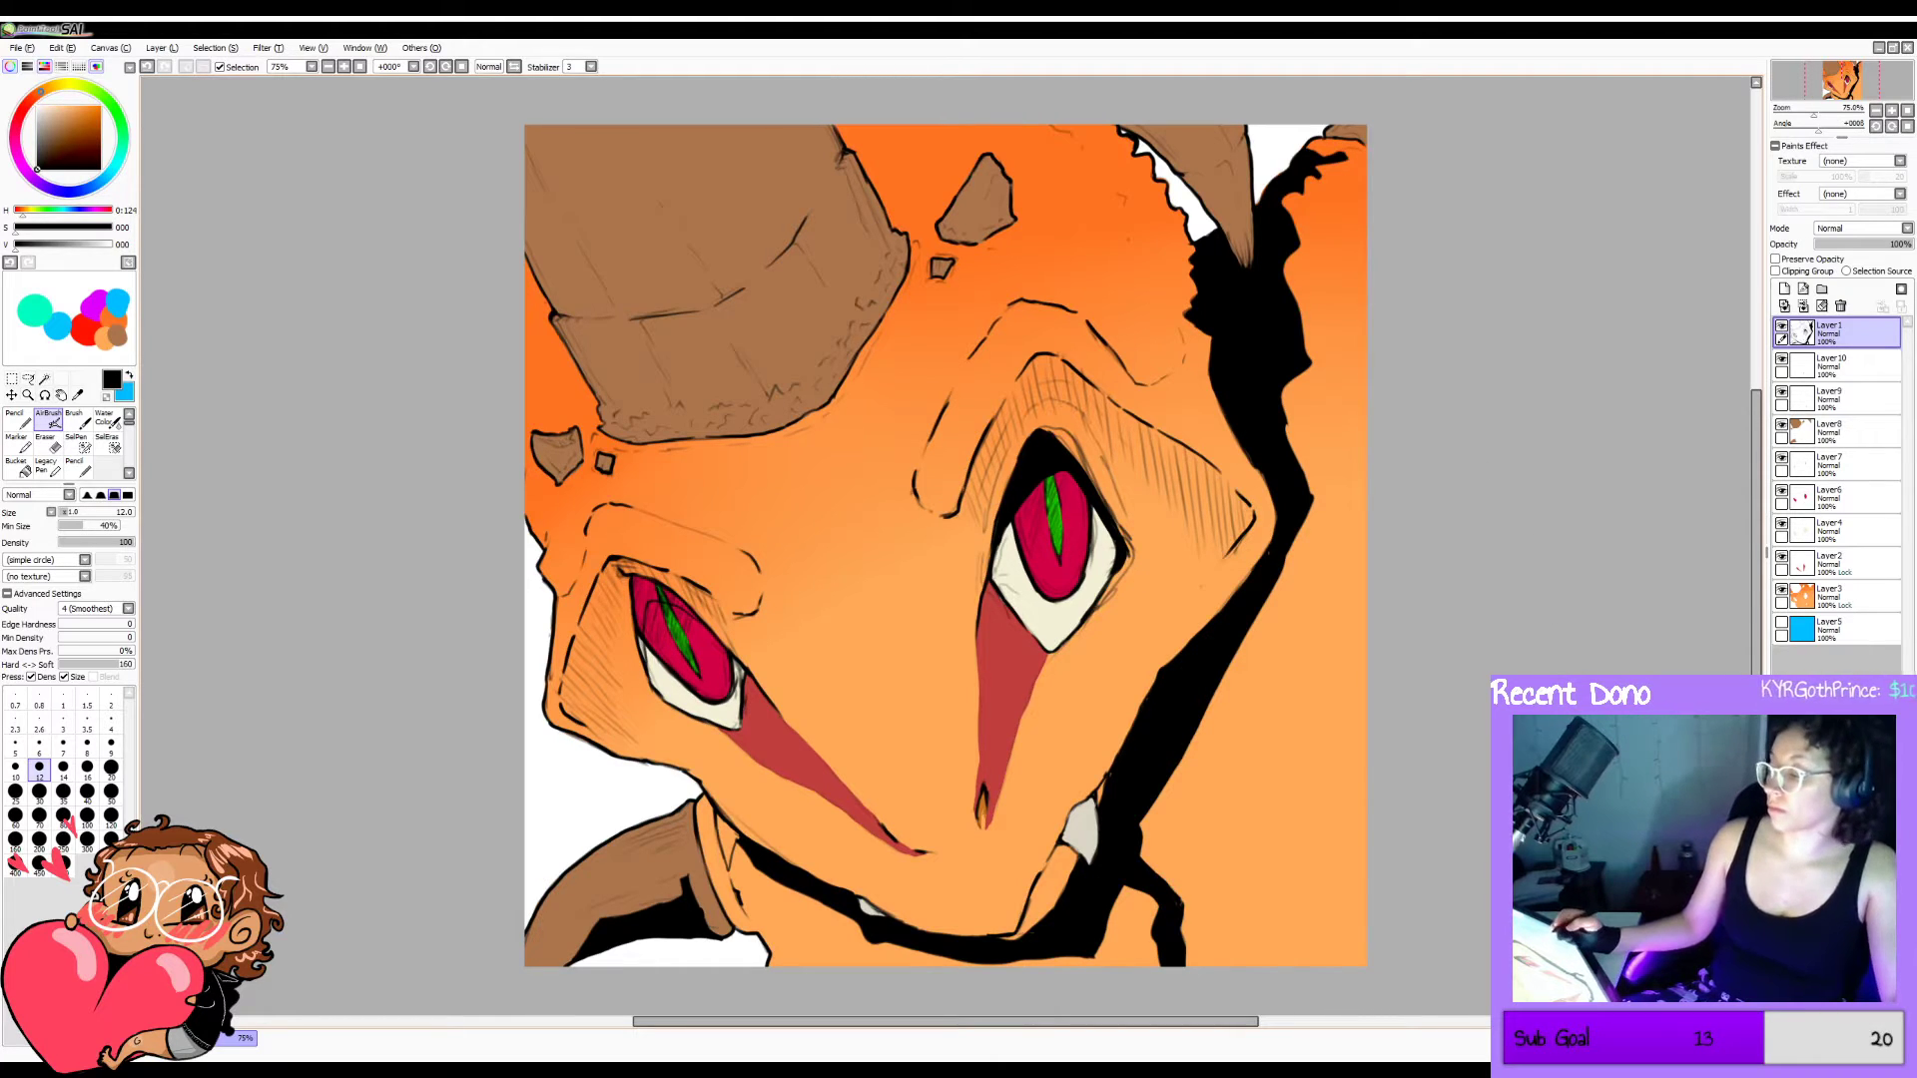
Paint the upper part of the smaller eye solid black above its shadow line and compare both eyes mirrored.
key(h)
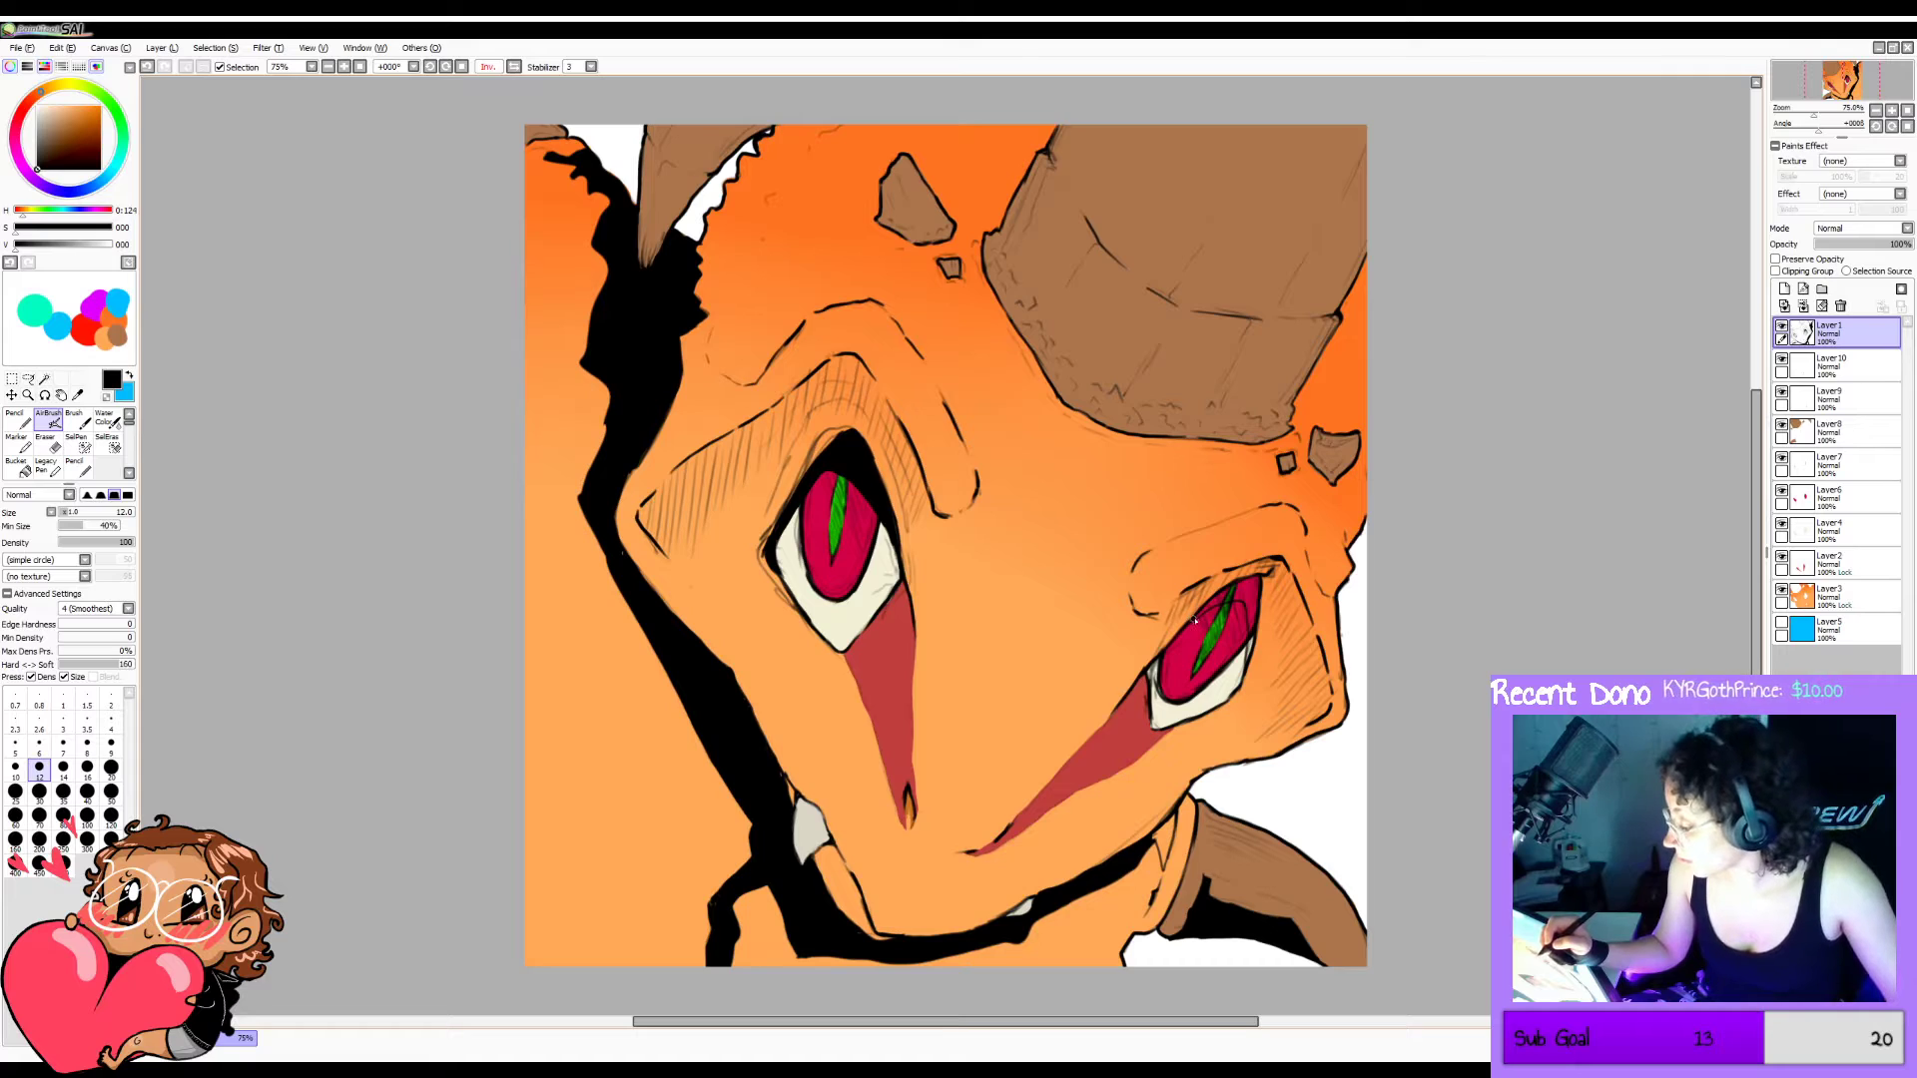
mouse_move(1193, 621)
mouse_down()
mouse_move(1240, 604)
mouse_move(1204, 611)
mouse_move(1265, 564)
mouse_move(1240, 585)
mouse_move(1258, 579)
mouse_move(1254, 635)
mouse_up()
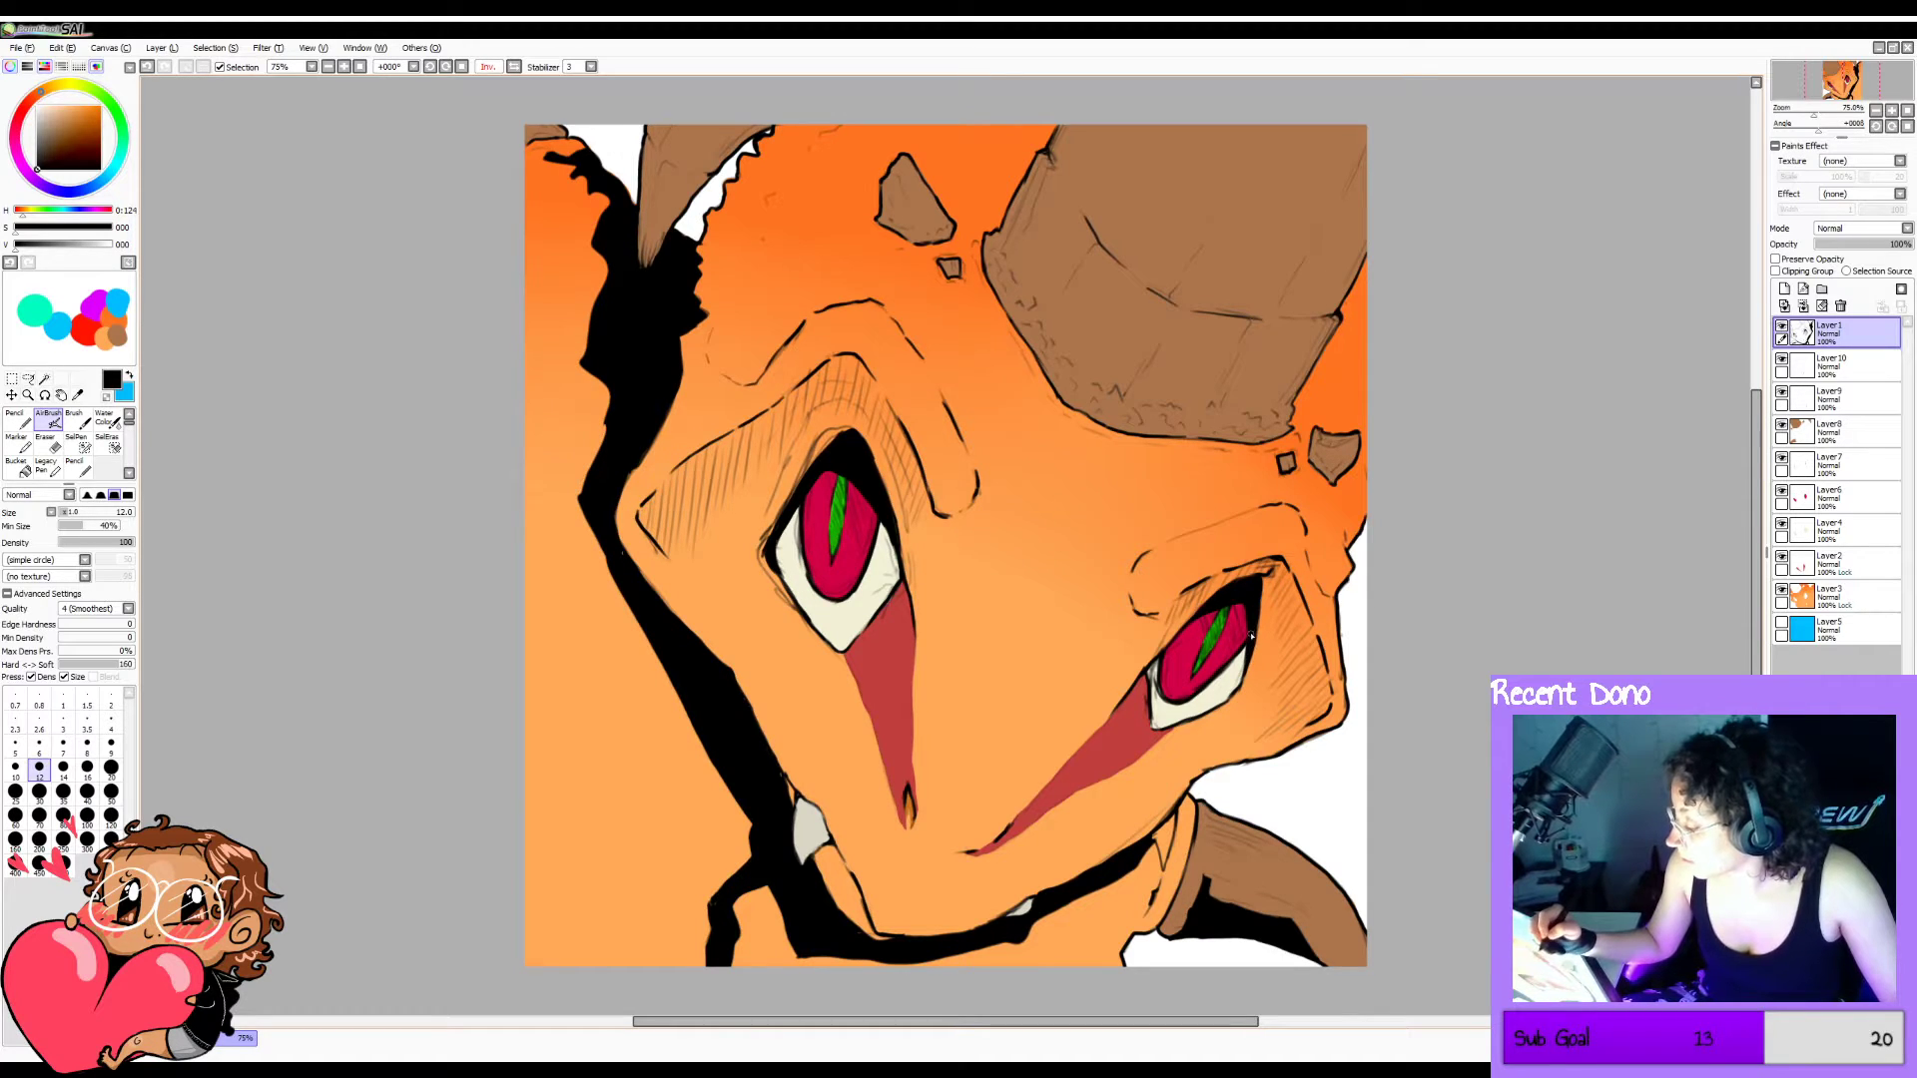
key(h)
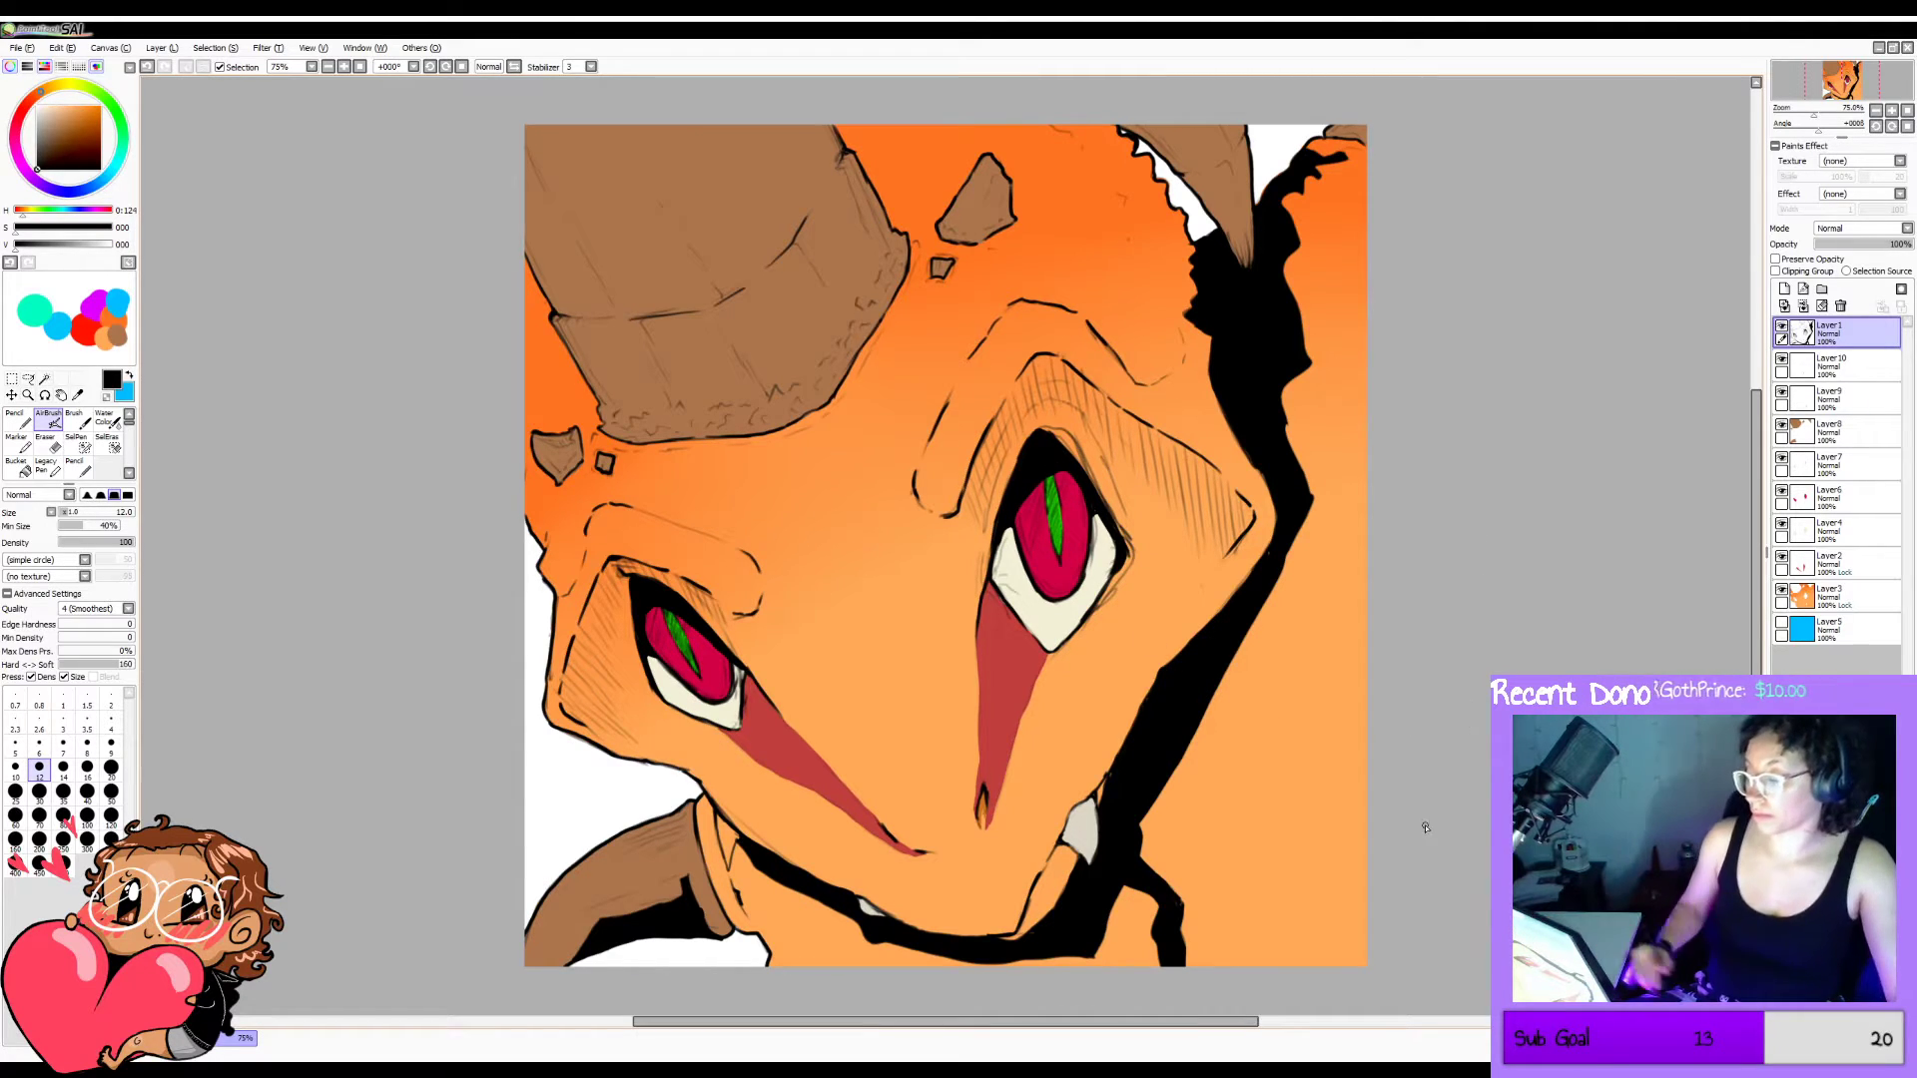
key(h)
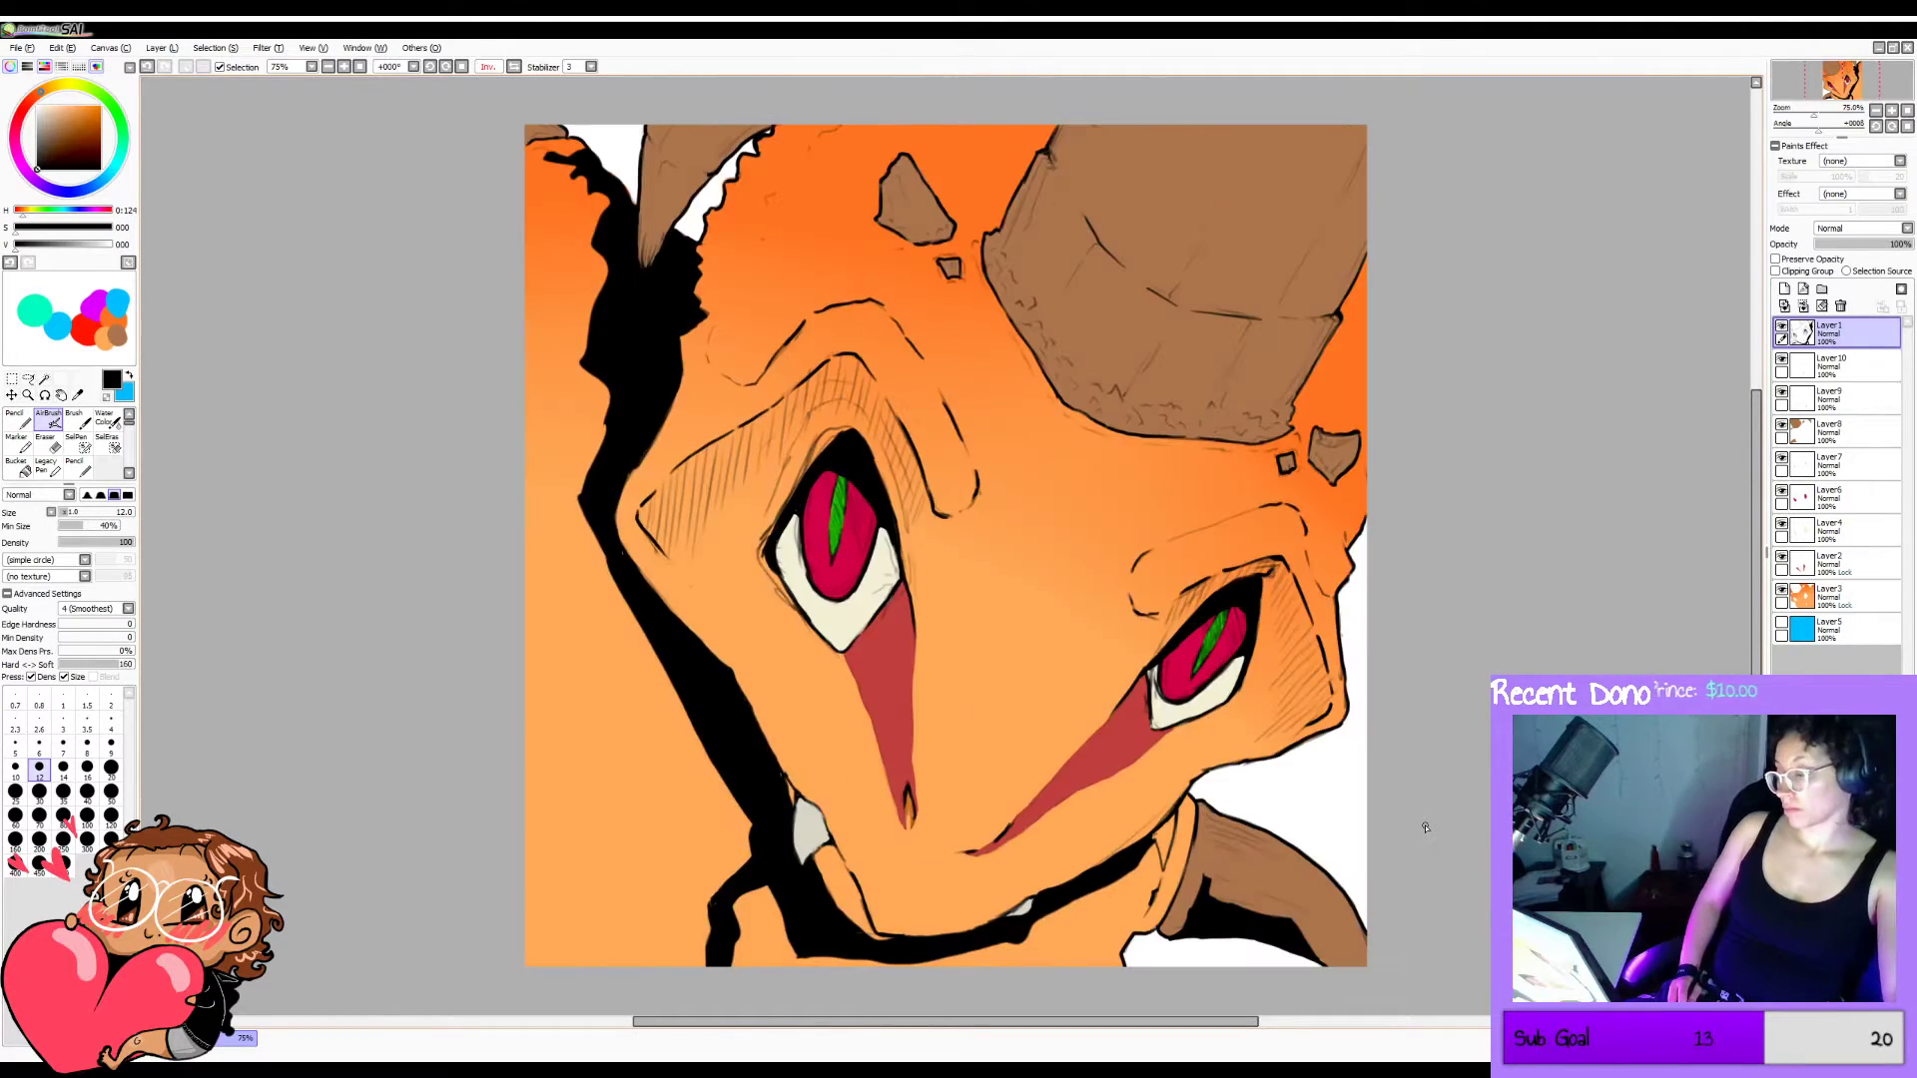
key(h)
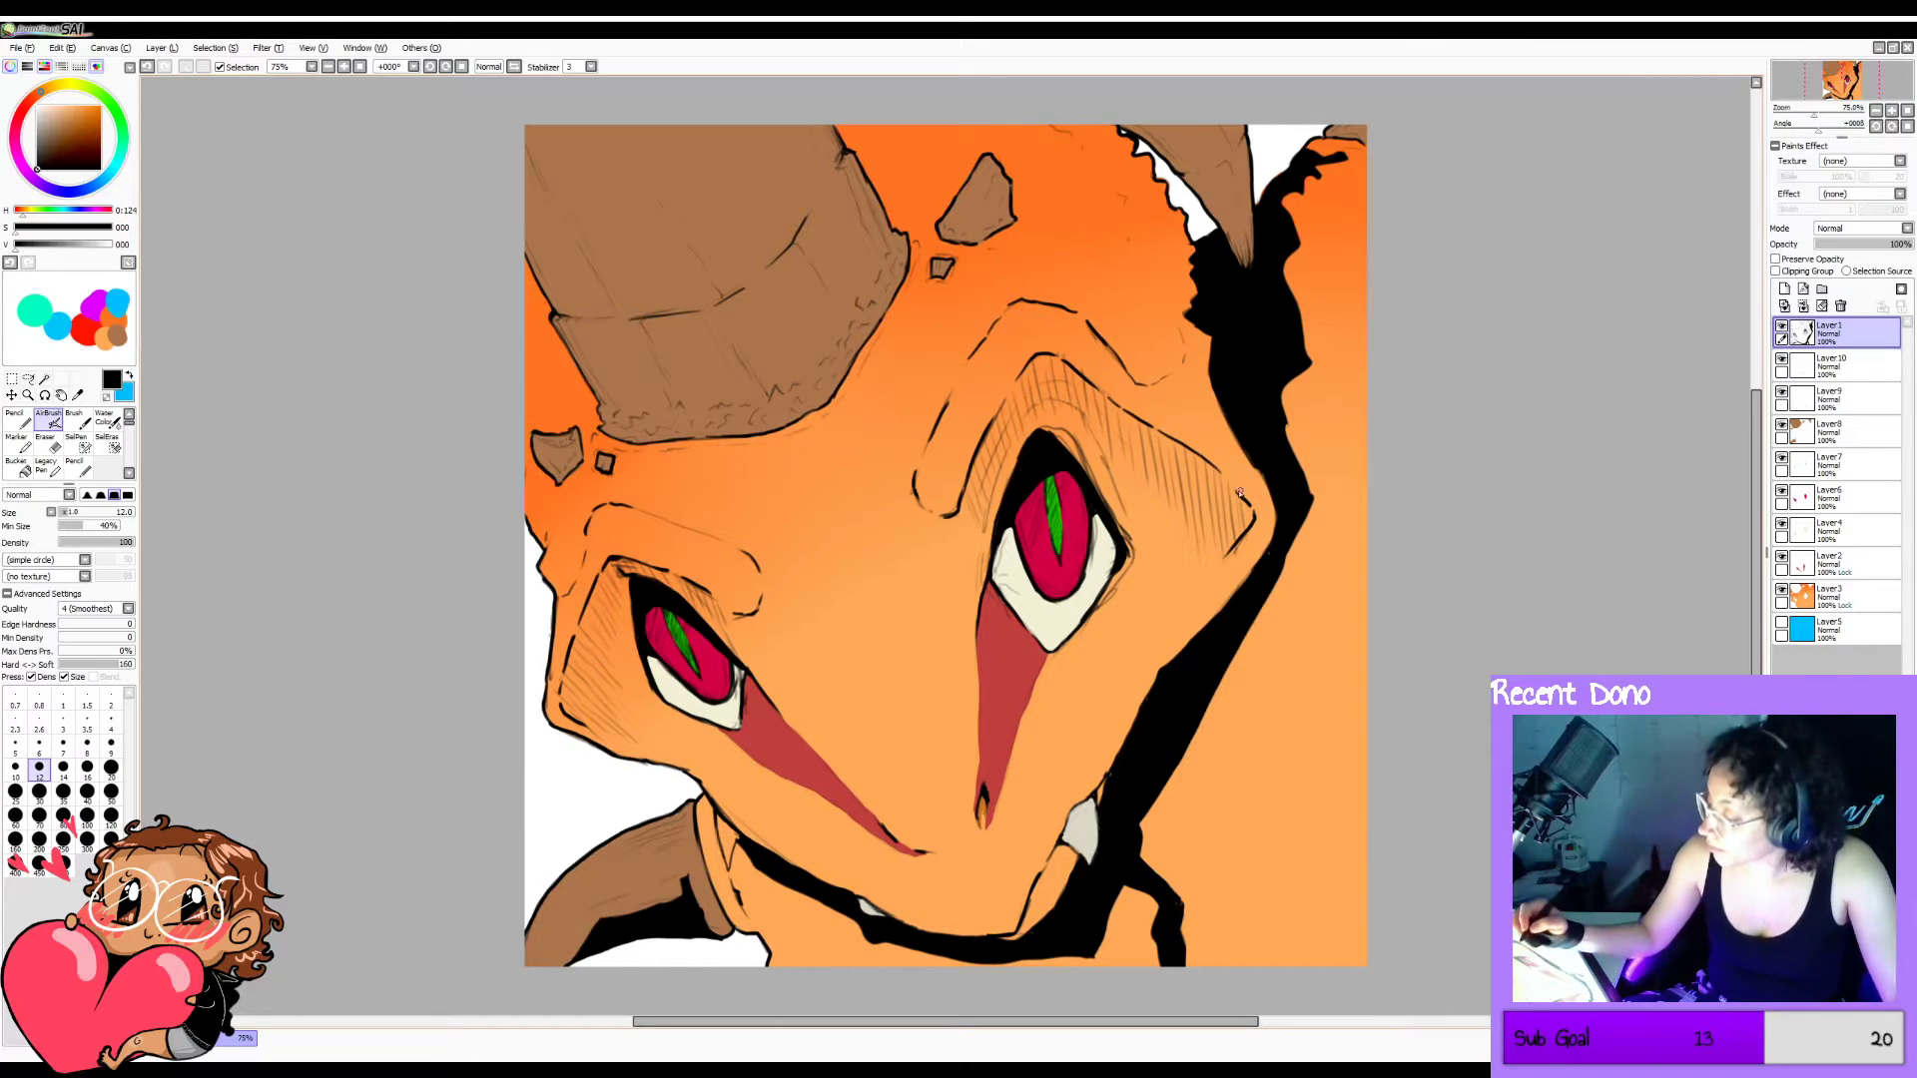
Thicken the outer corners of both eye sockets and the peak above the smaller eye with black strokes, redoing unsatisfactory ones.
drag(1238, 490, 1246, 531)
key(ctrl+z)
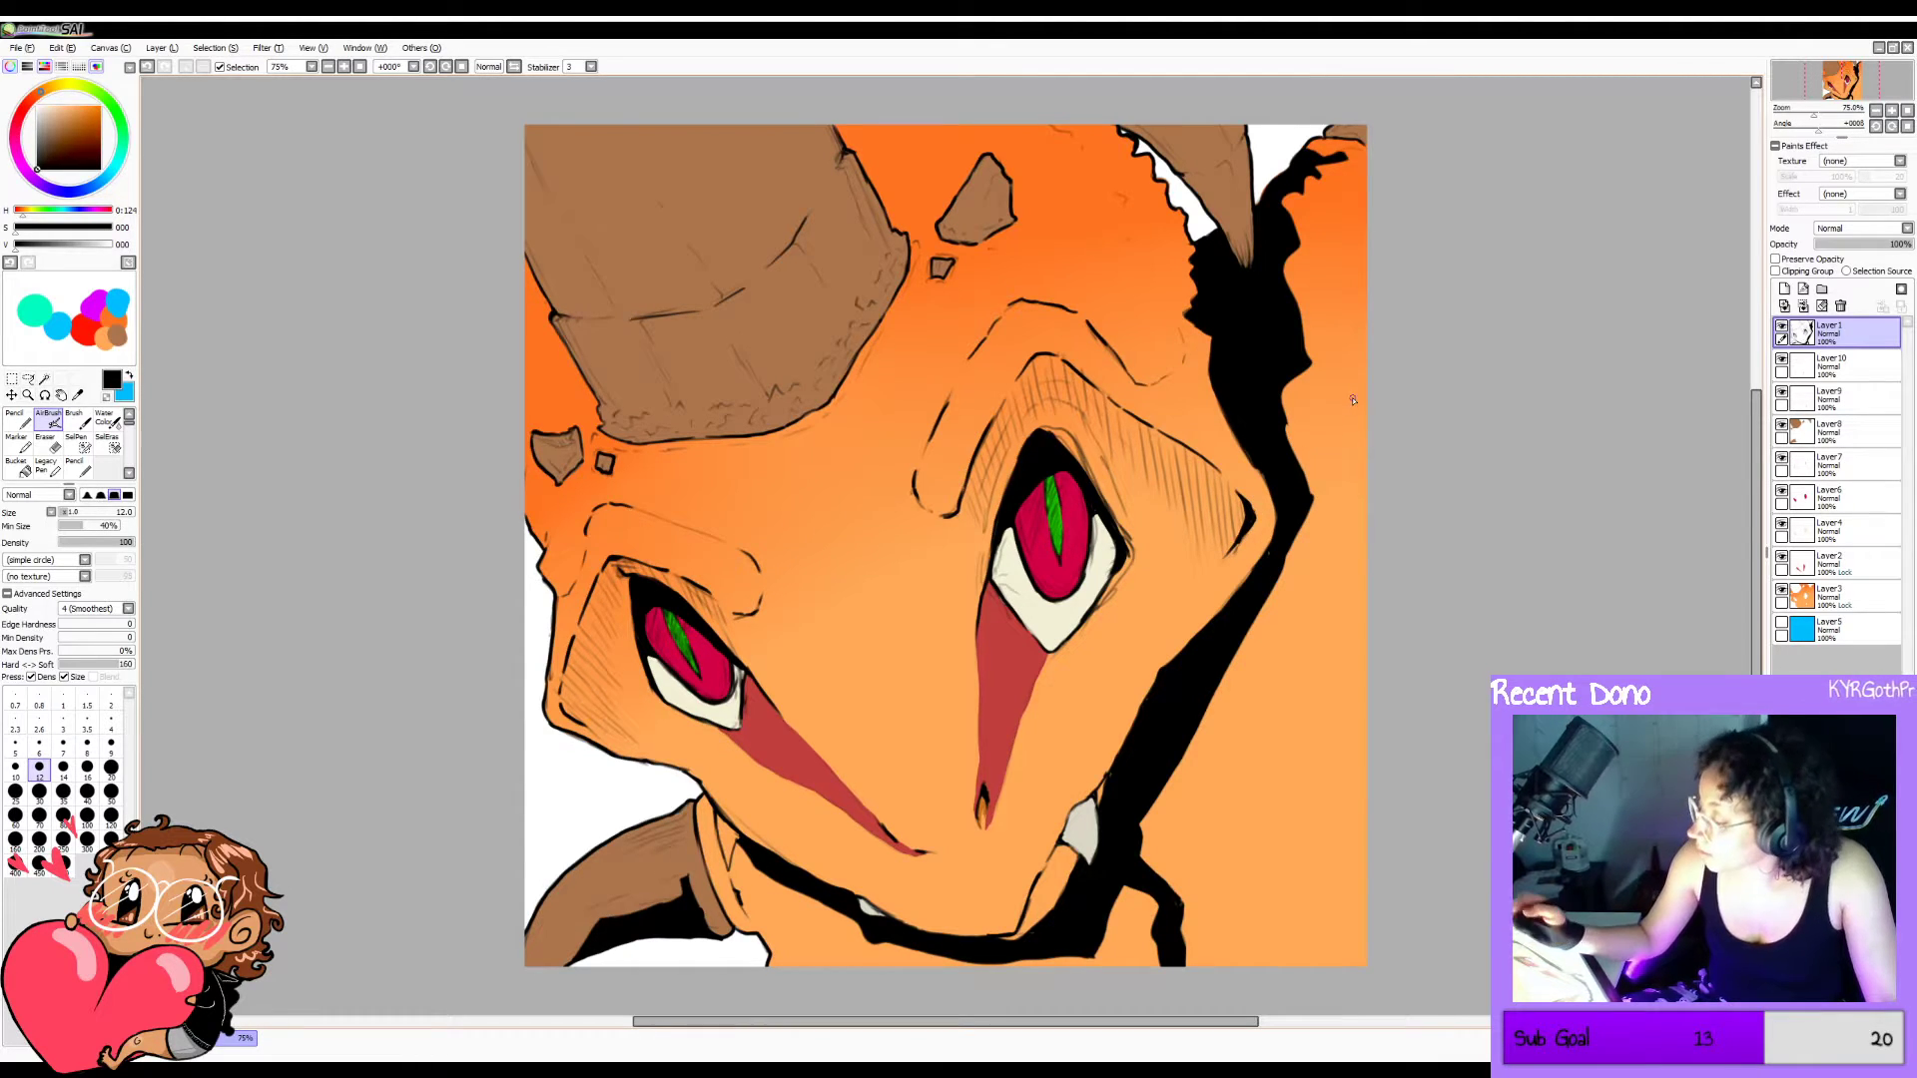
mouse_move(565, 675)
mouse_down()
mouse_move(594, 730)
mouse_move(562, 696)
mouse_up()
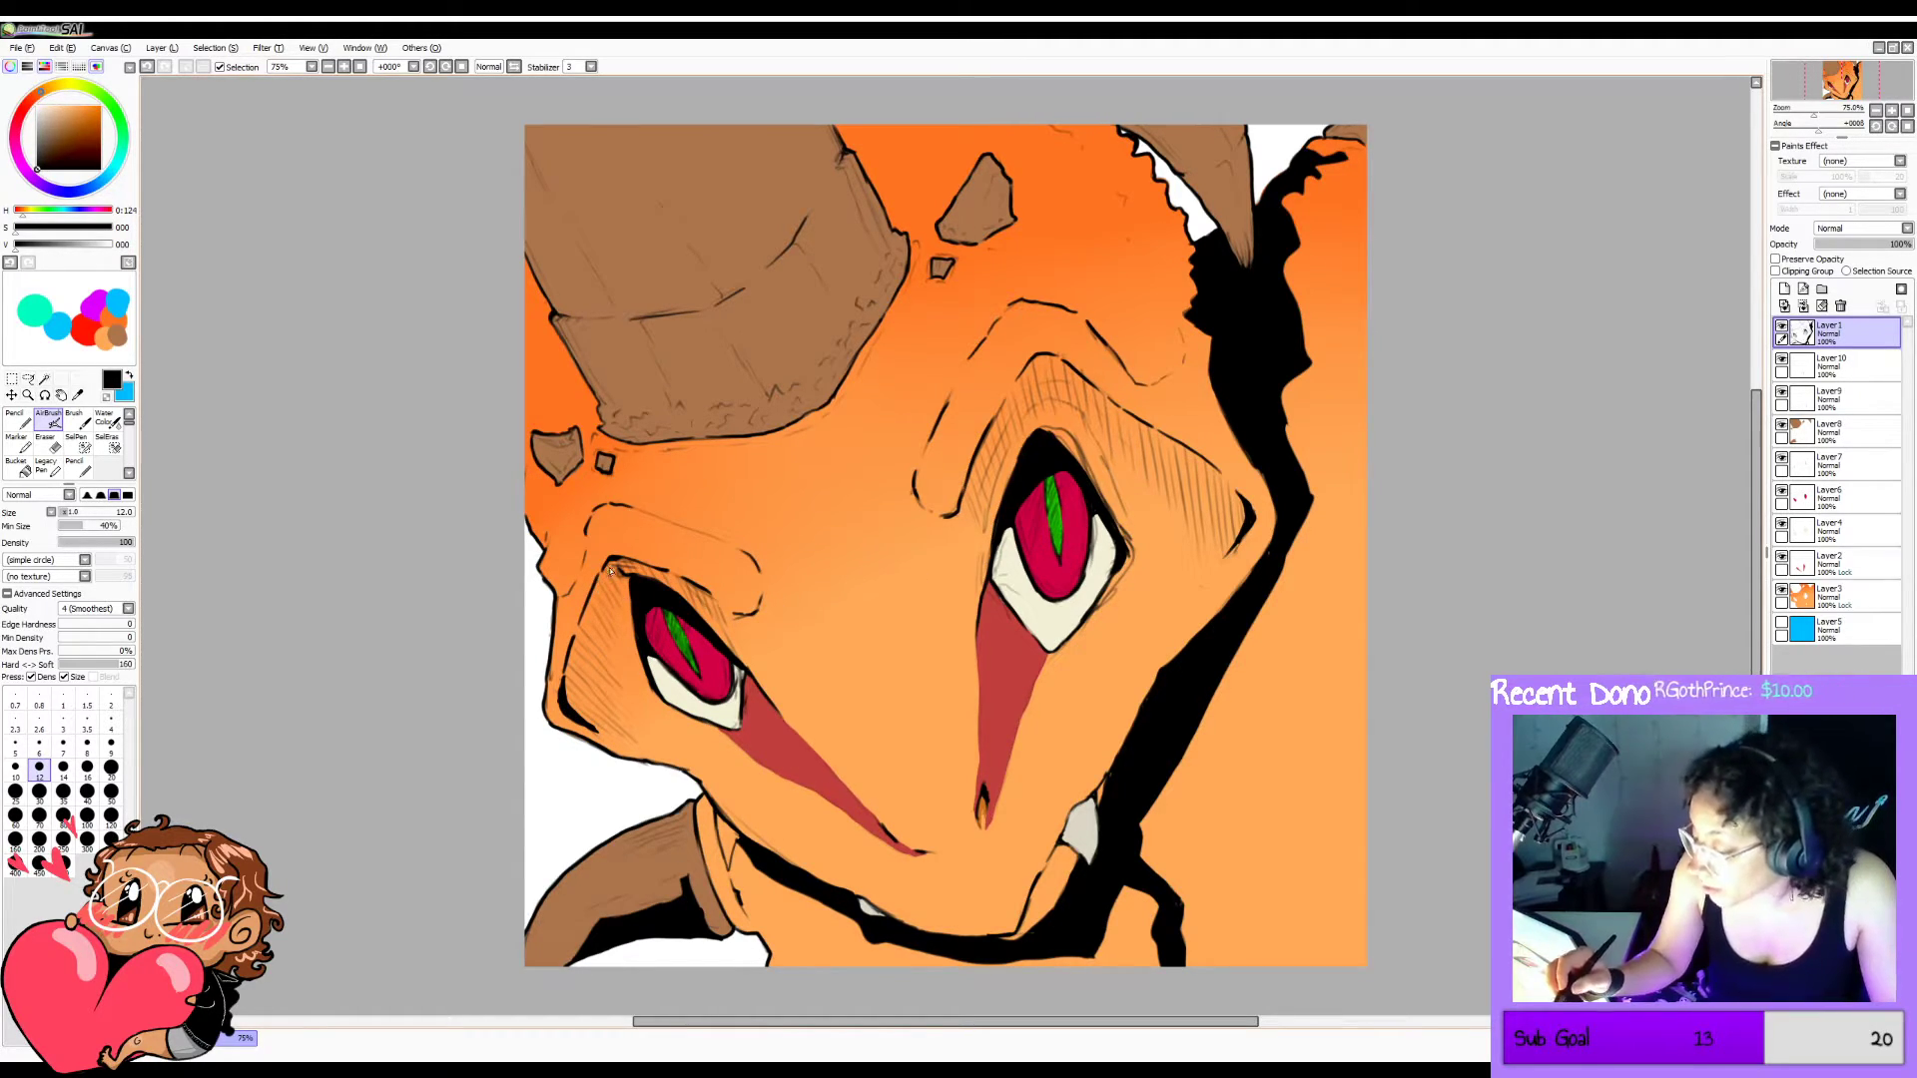
key(ctrl+z)
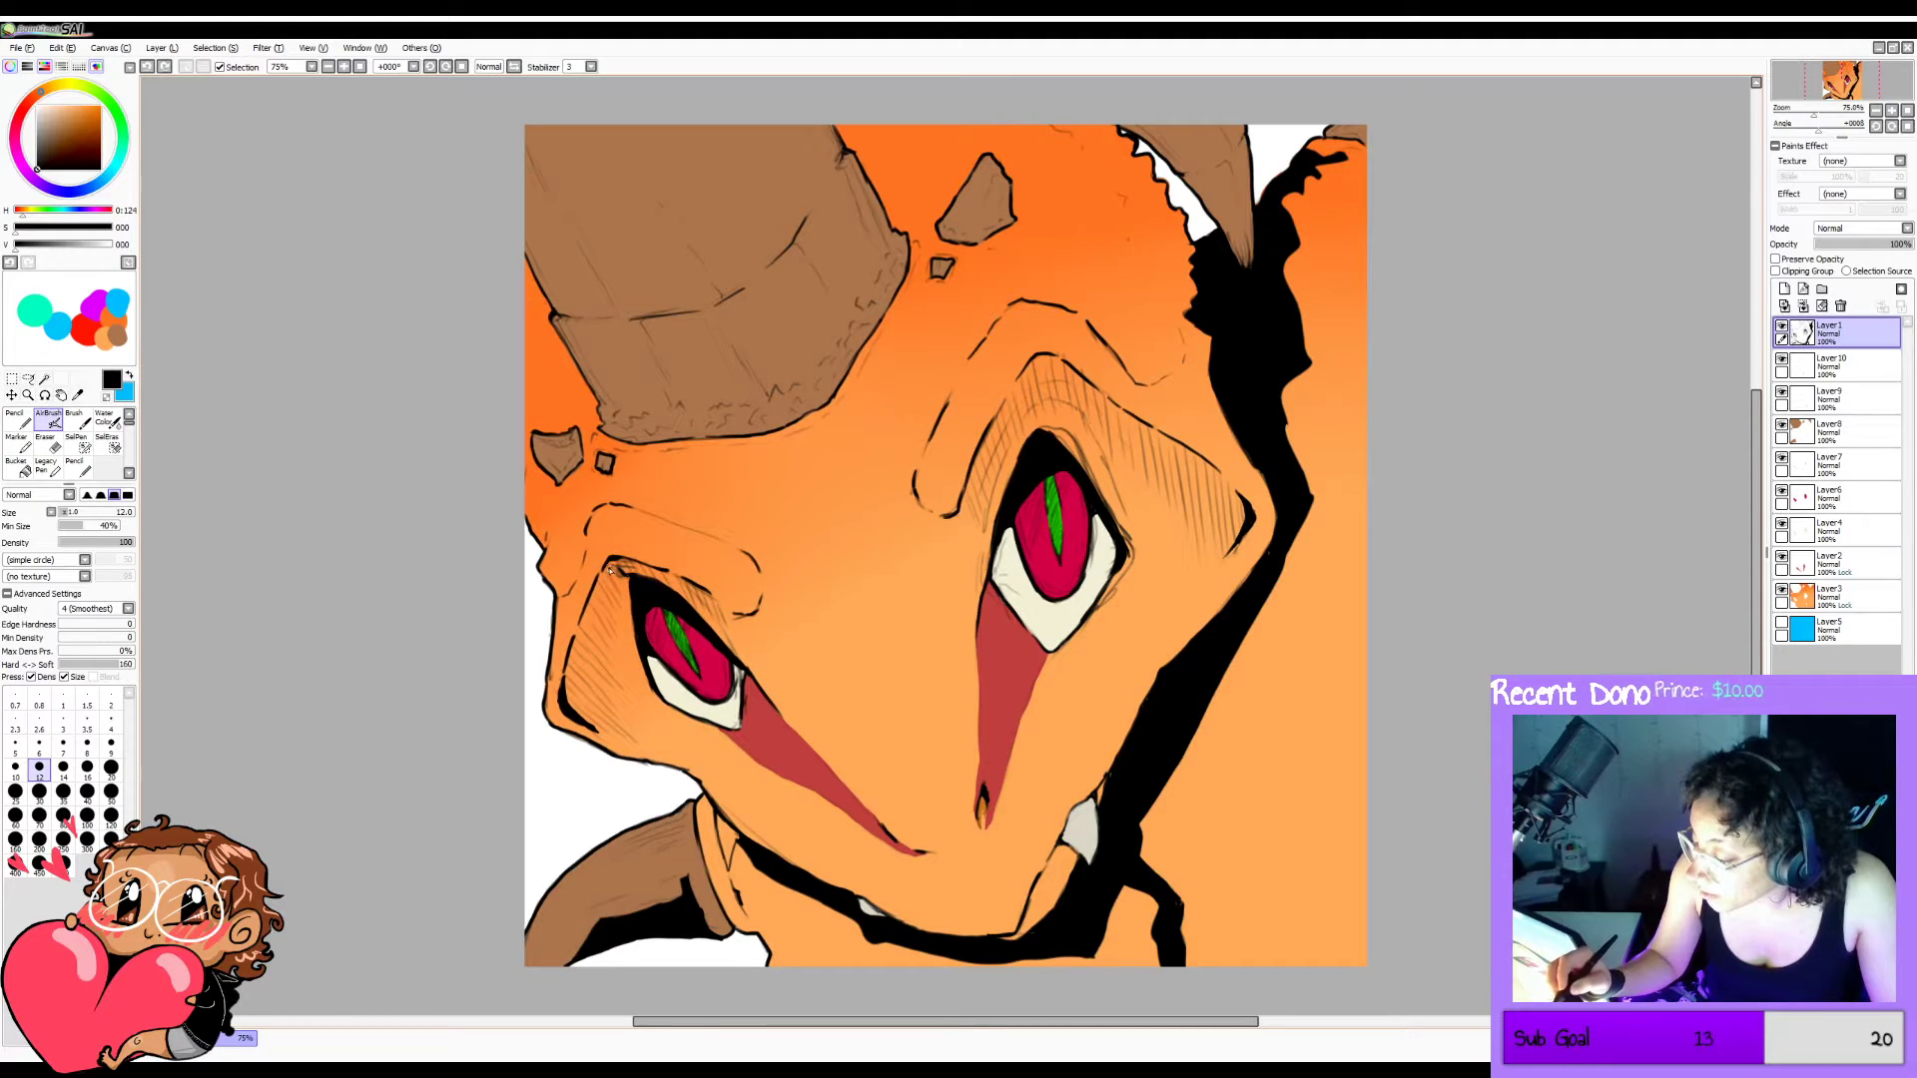
drag(609, 568, 631, 573)
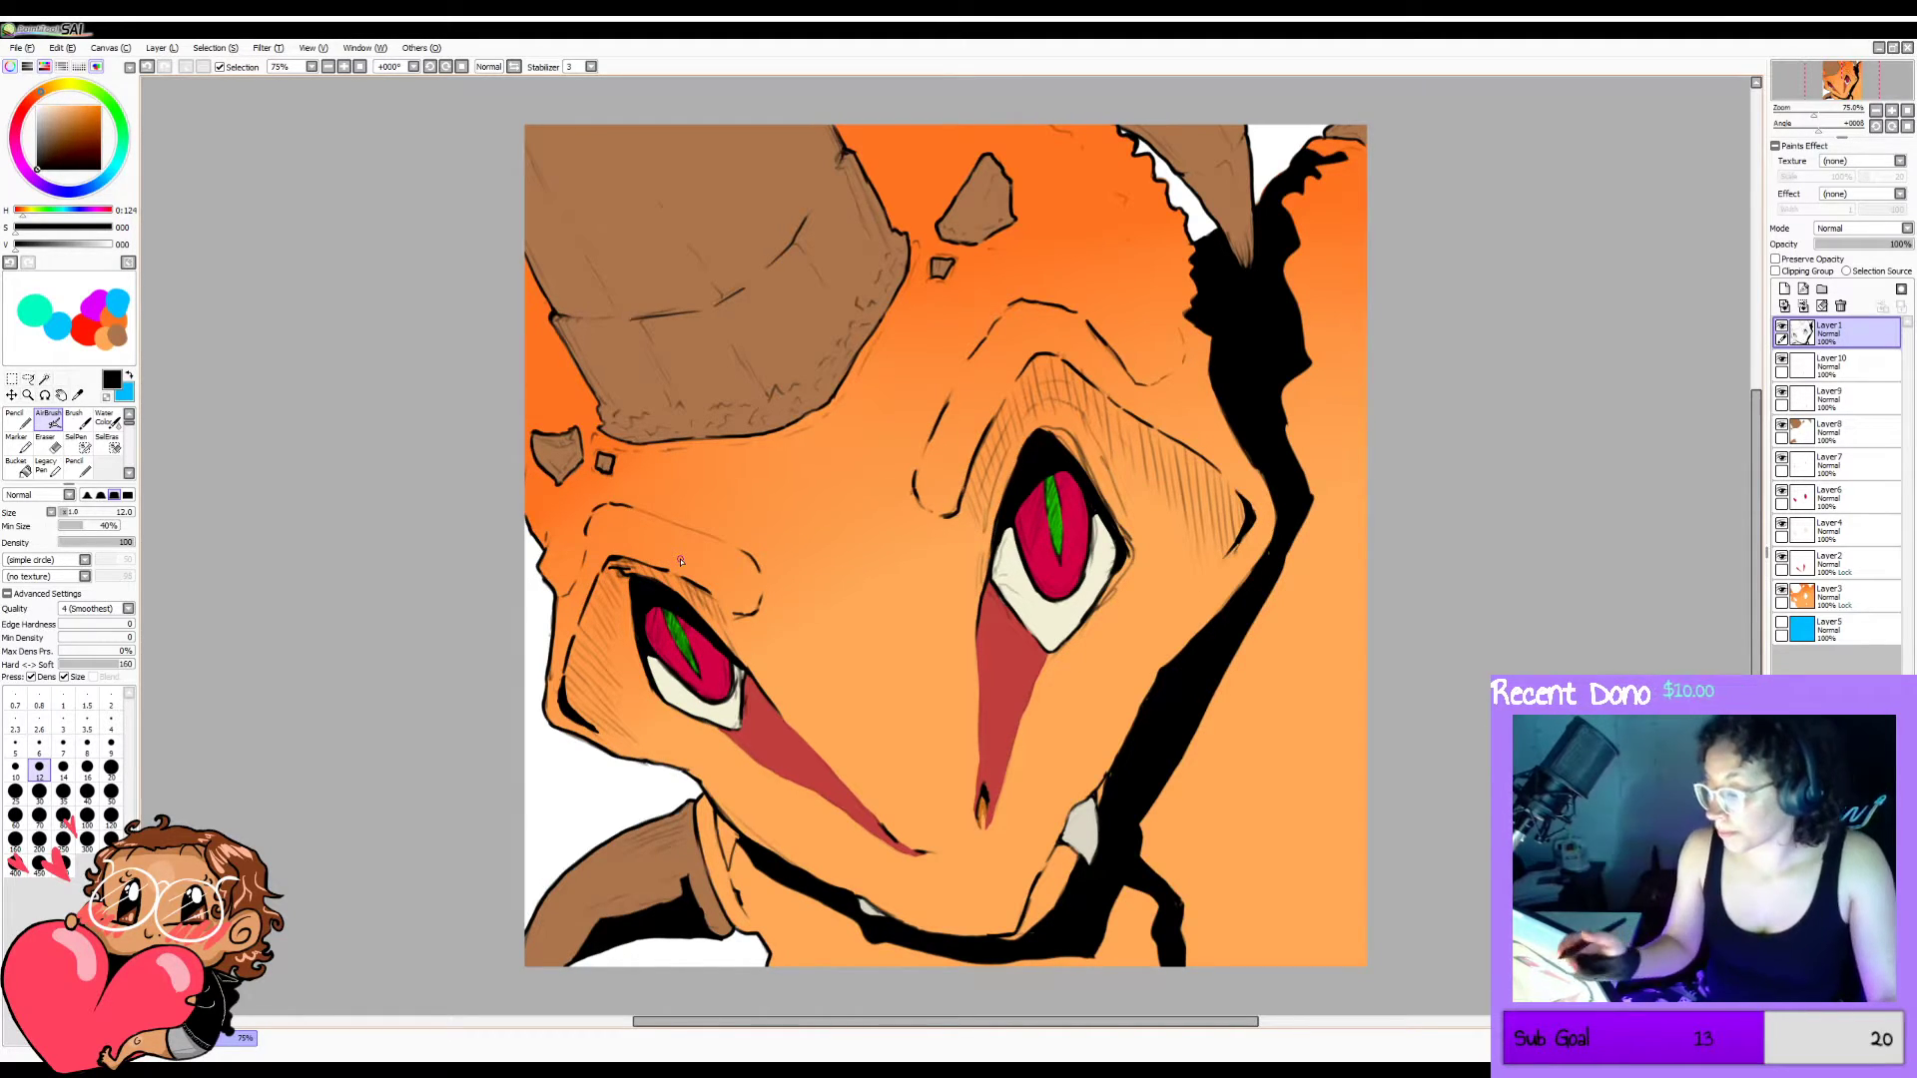
key(ctrl+z)
drag(609, 568, 620, 563)
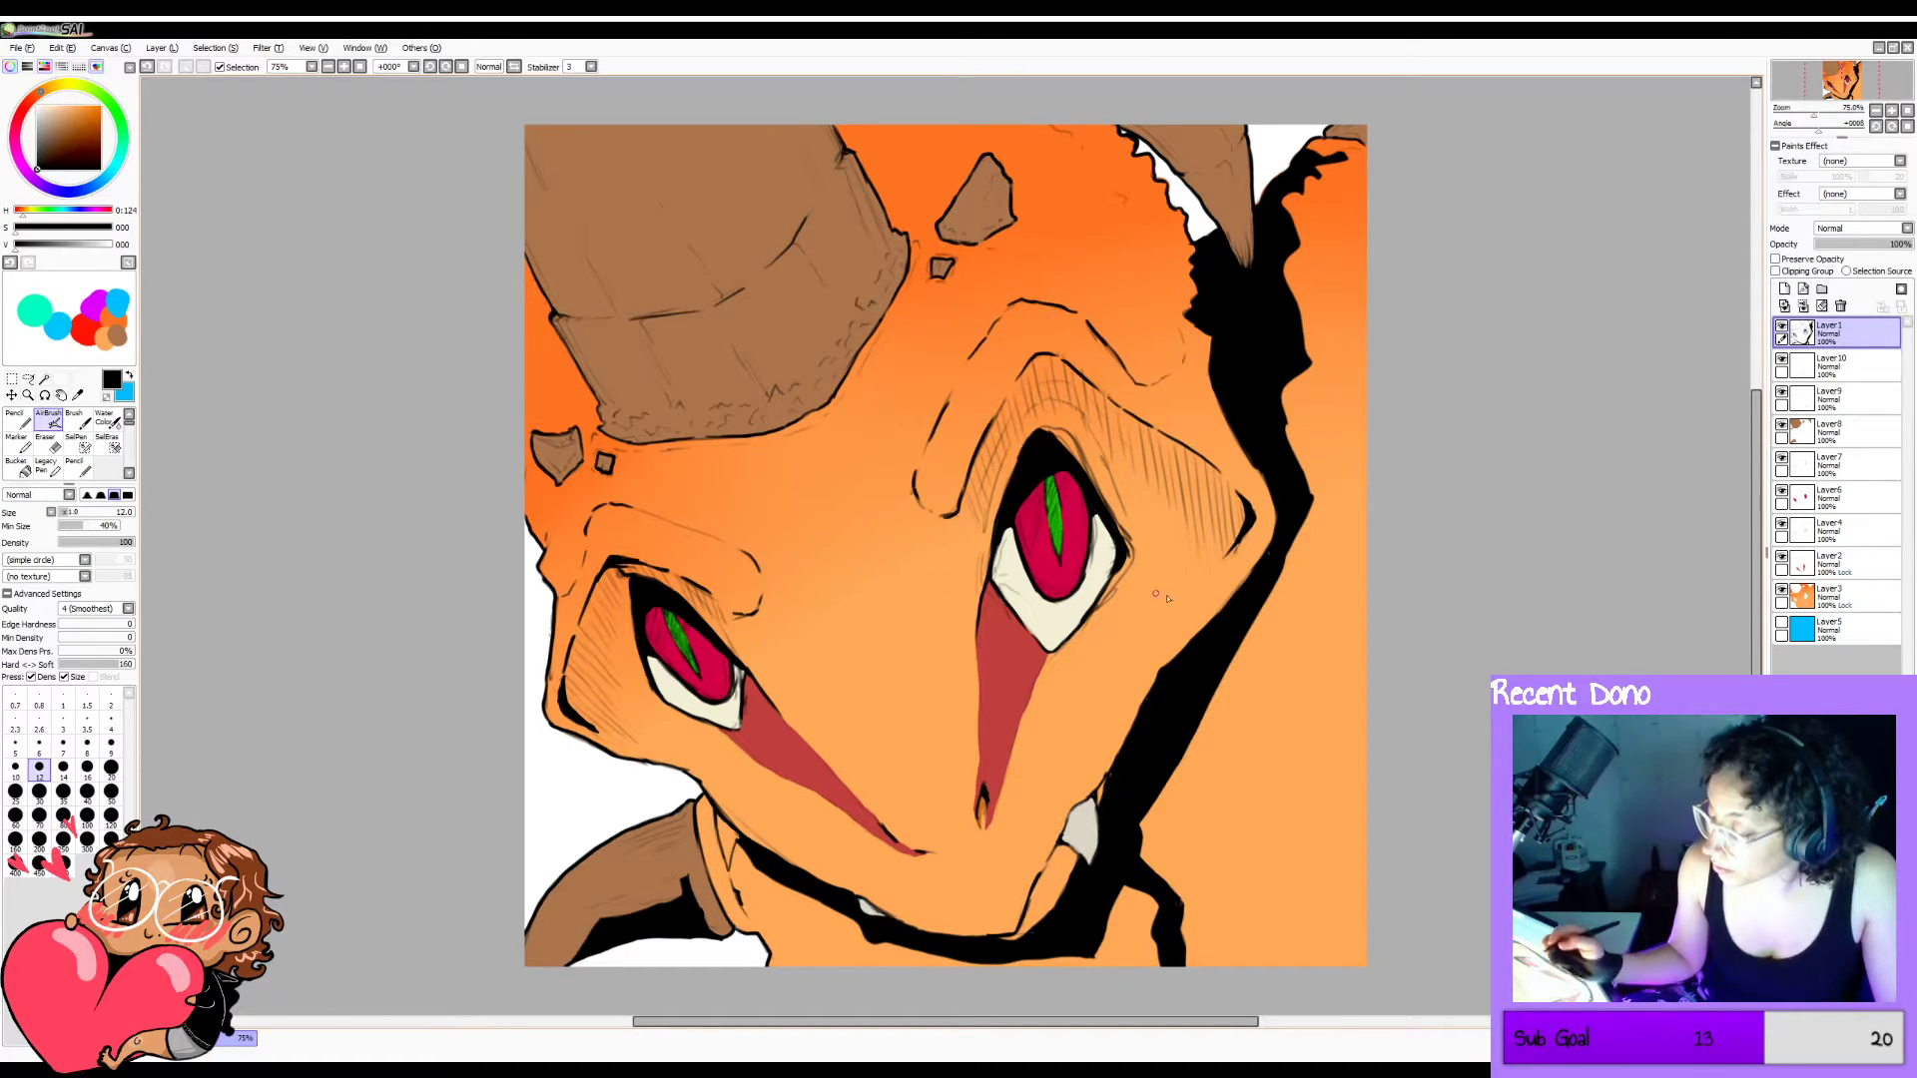
Thicken the peak of the socket line above the larger eye with black strokes and check it in mirrored view.
drag(1018, 381, 1069, 367)
key(h)
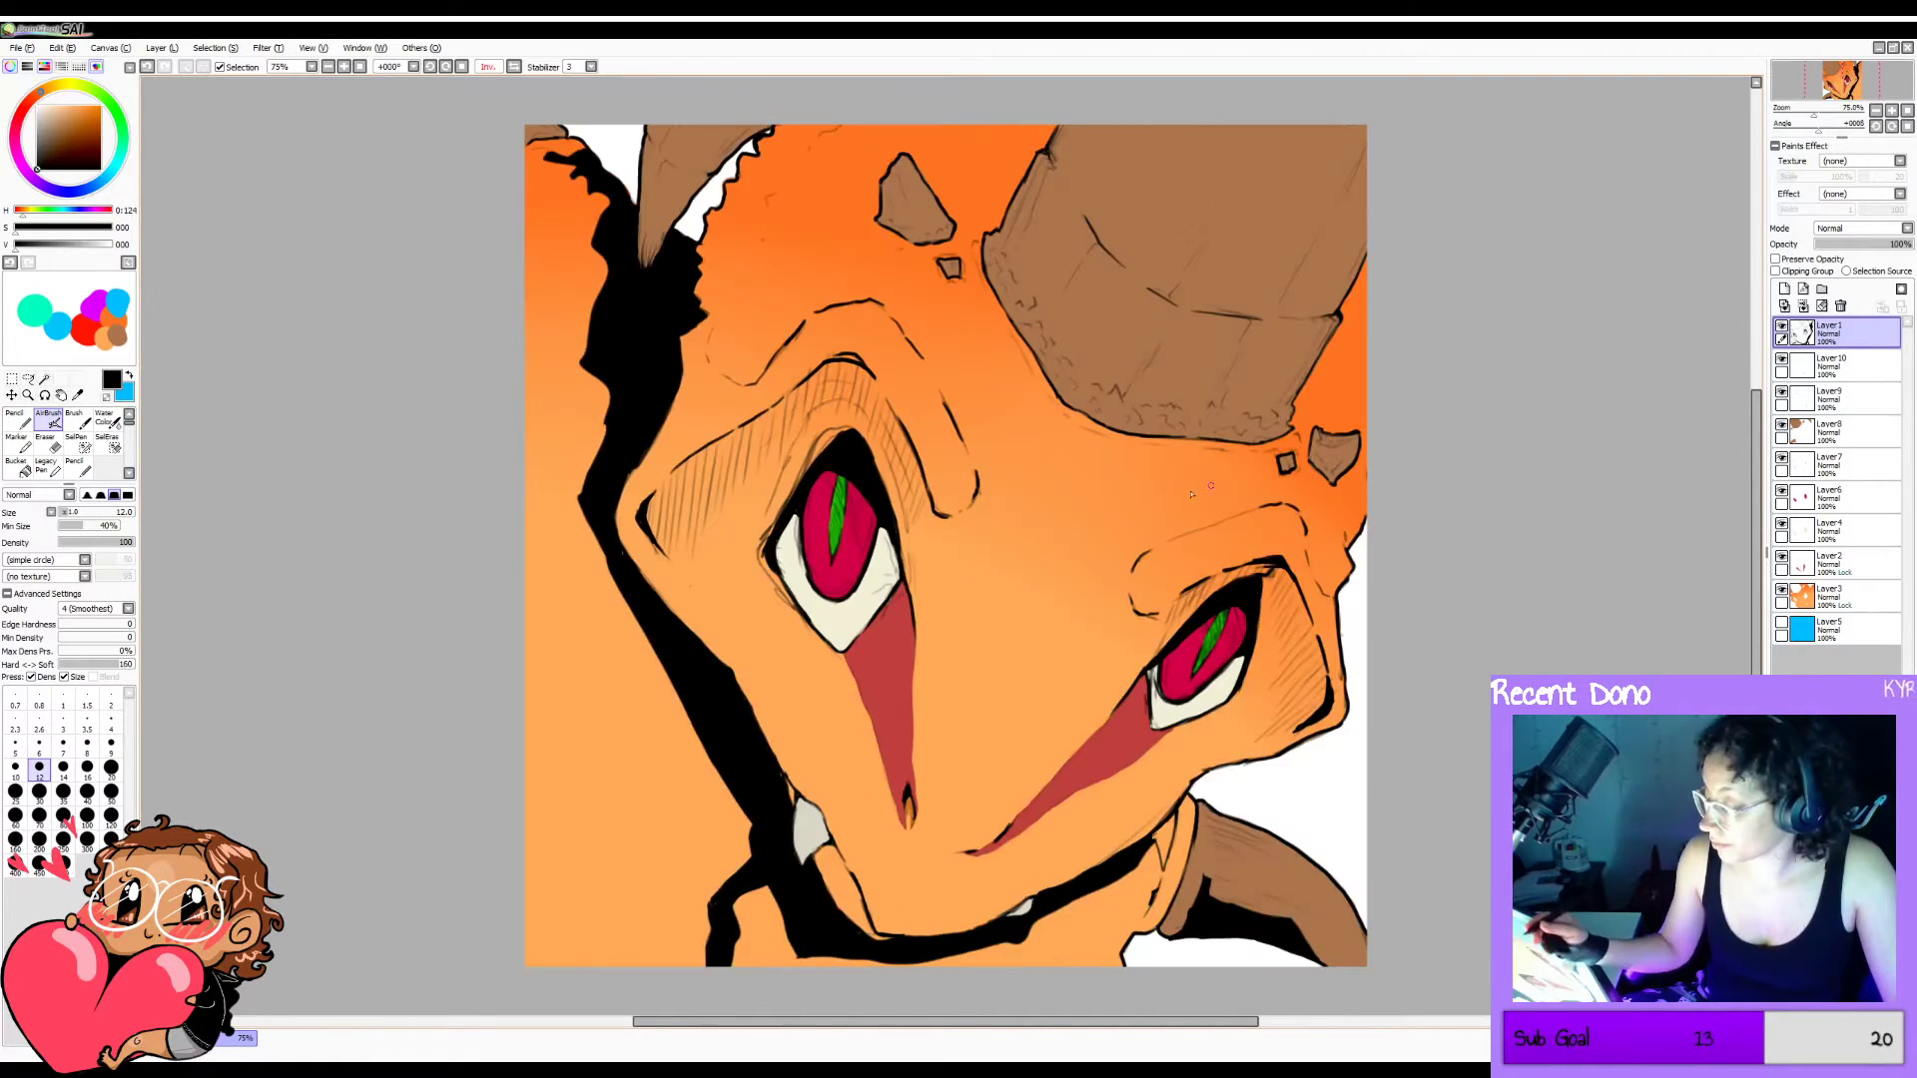
drag(863, 366, 841, 357)
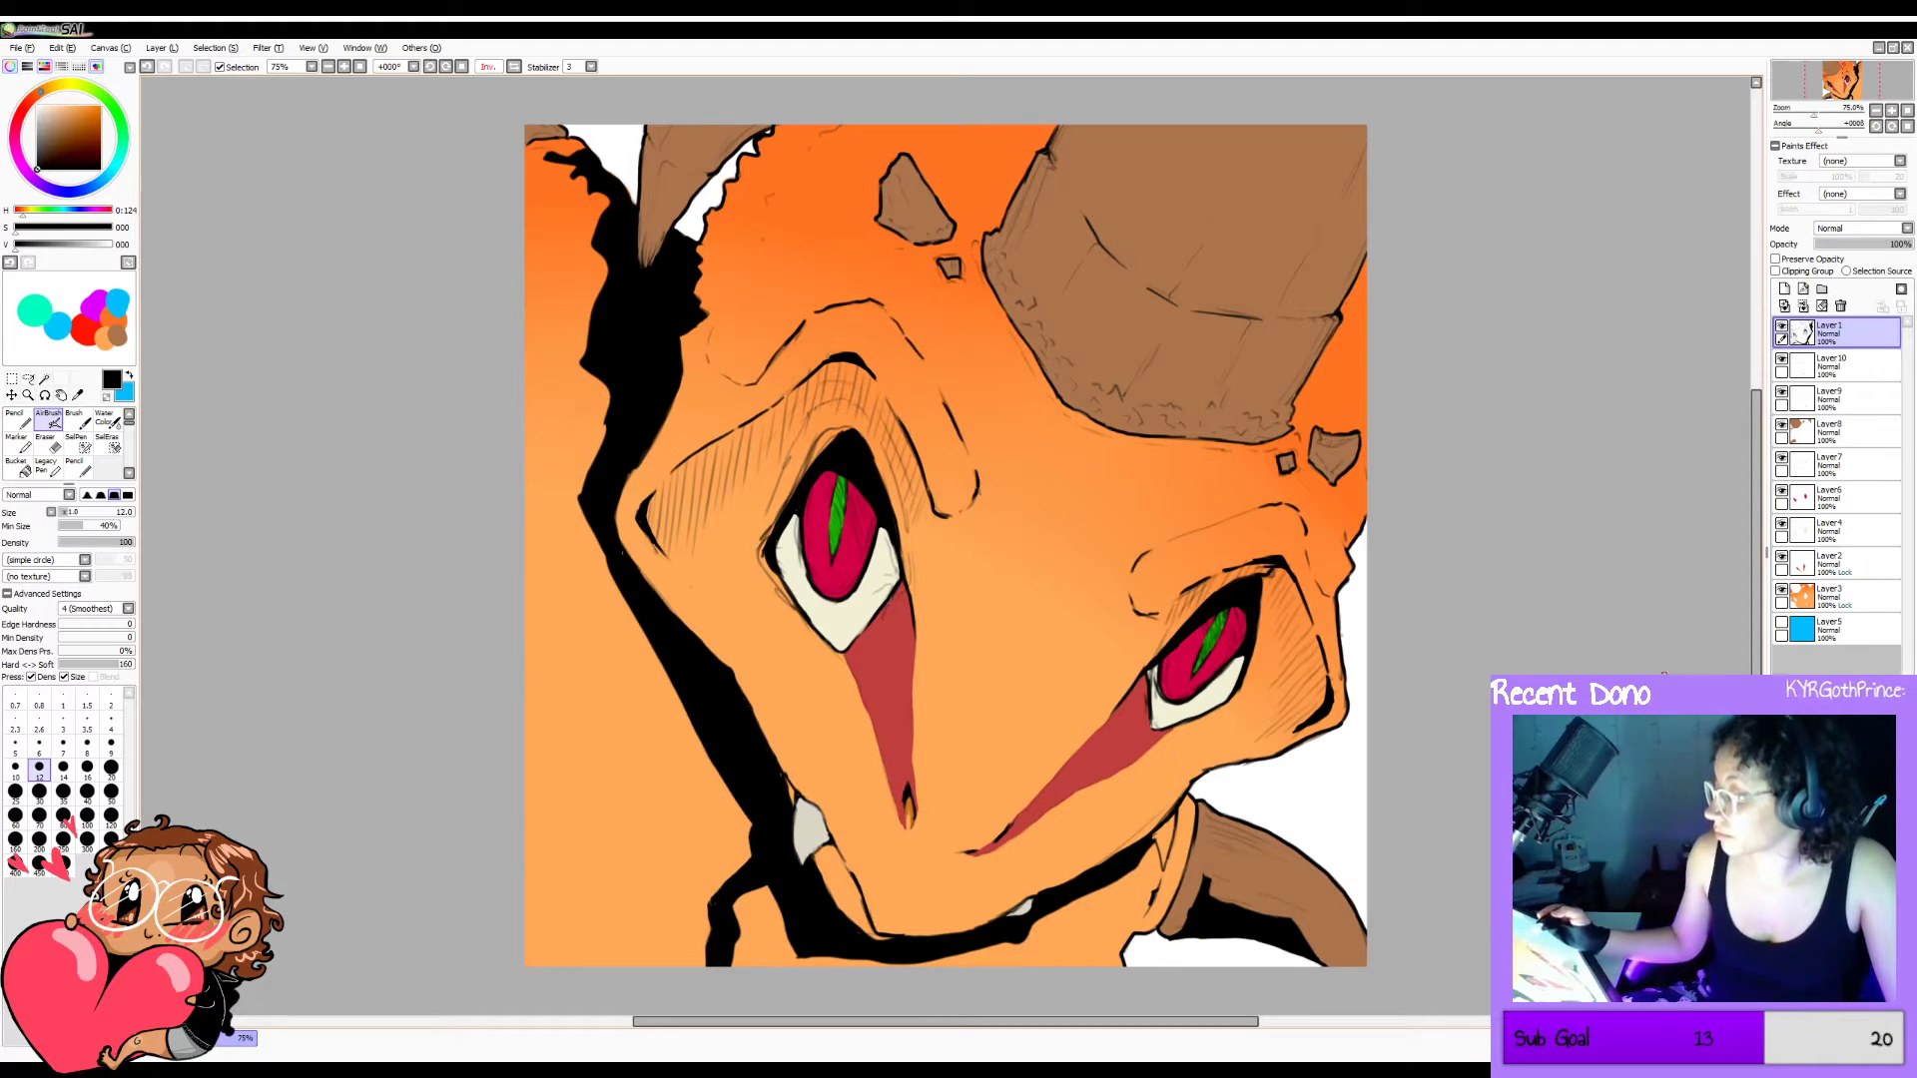
key(h)
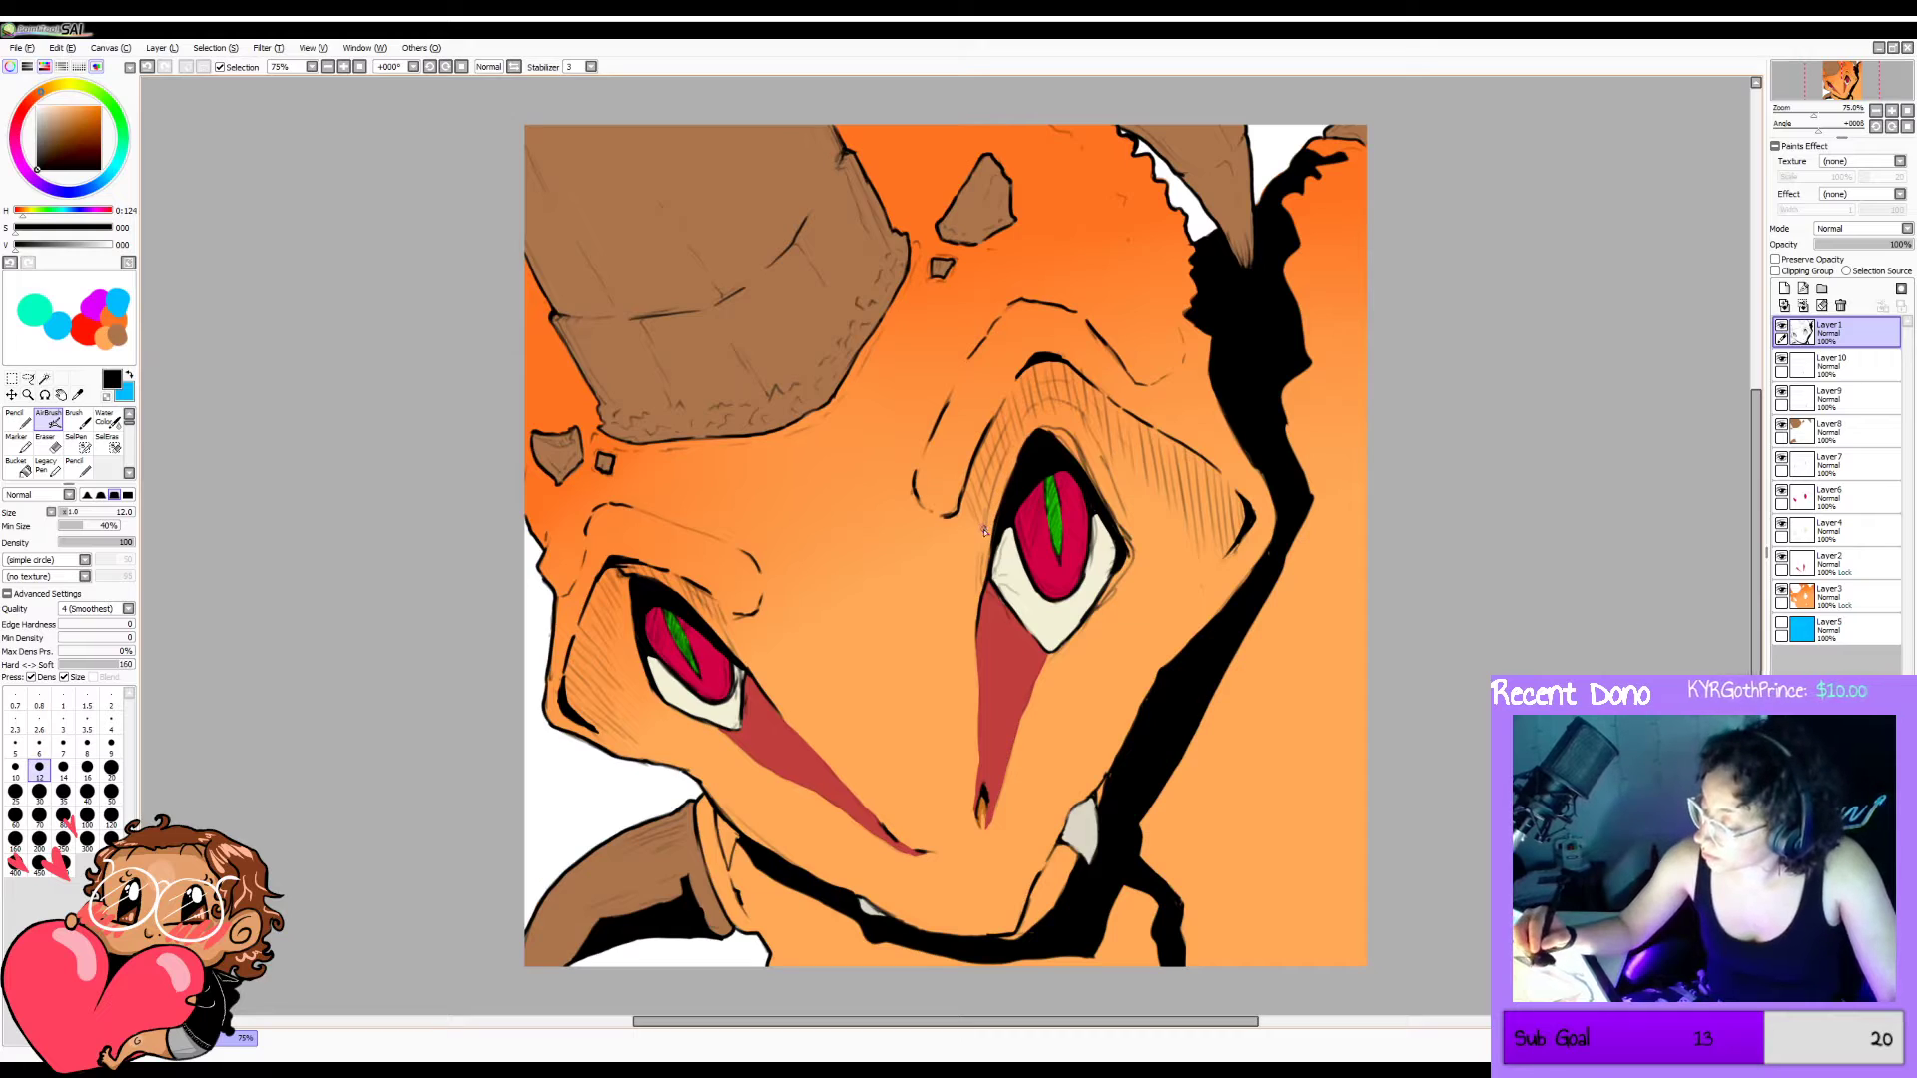
Ink short curved wrinkle lines around the larger eye, between its upper lid and the socket peak, undoing unsatisfactory strokes.
drag(984, 530, 1002, 465)
mouse_move(1029, 394)
mouse_down()
mouse_move(1087, 423)
mouse_move(1124, 509)
mouse_up()
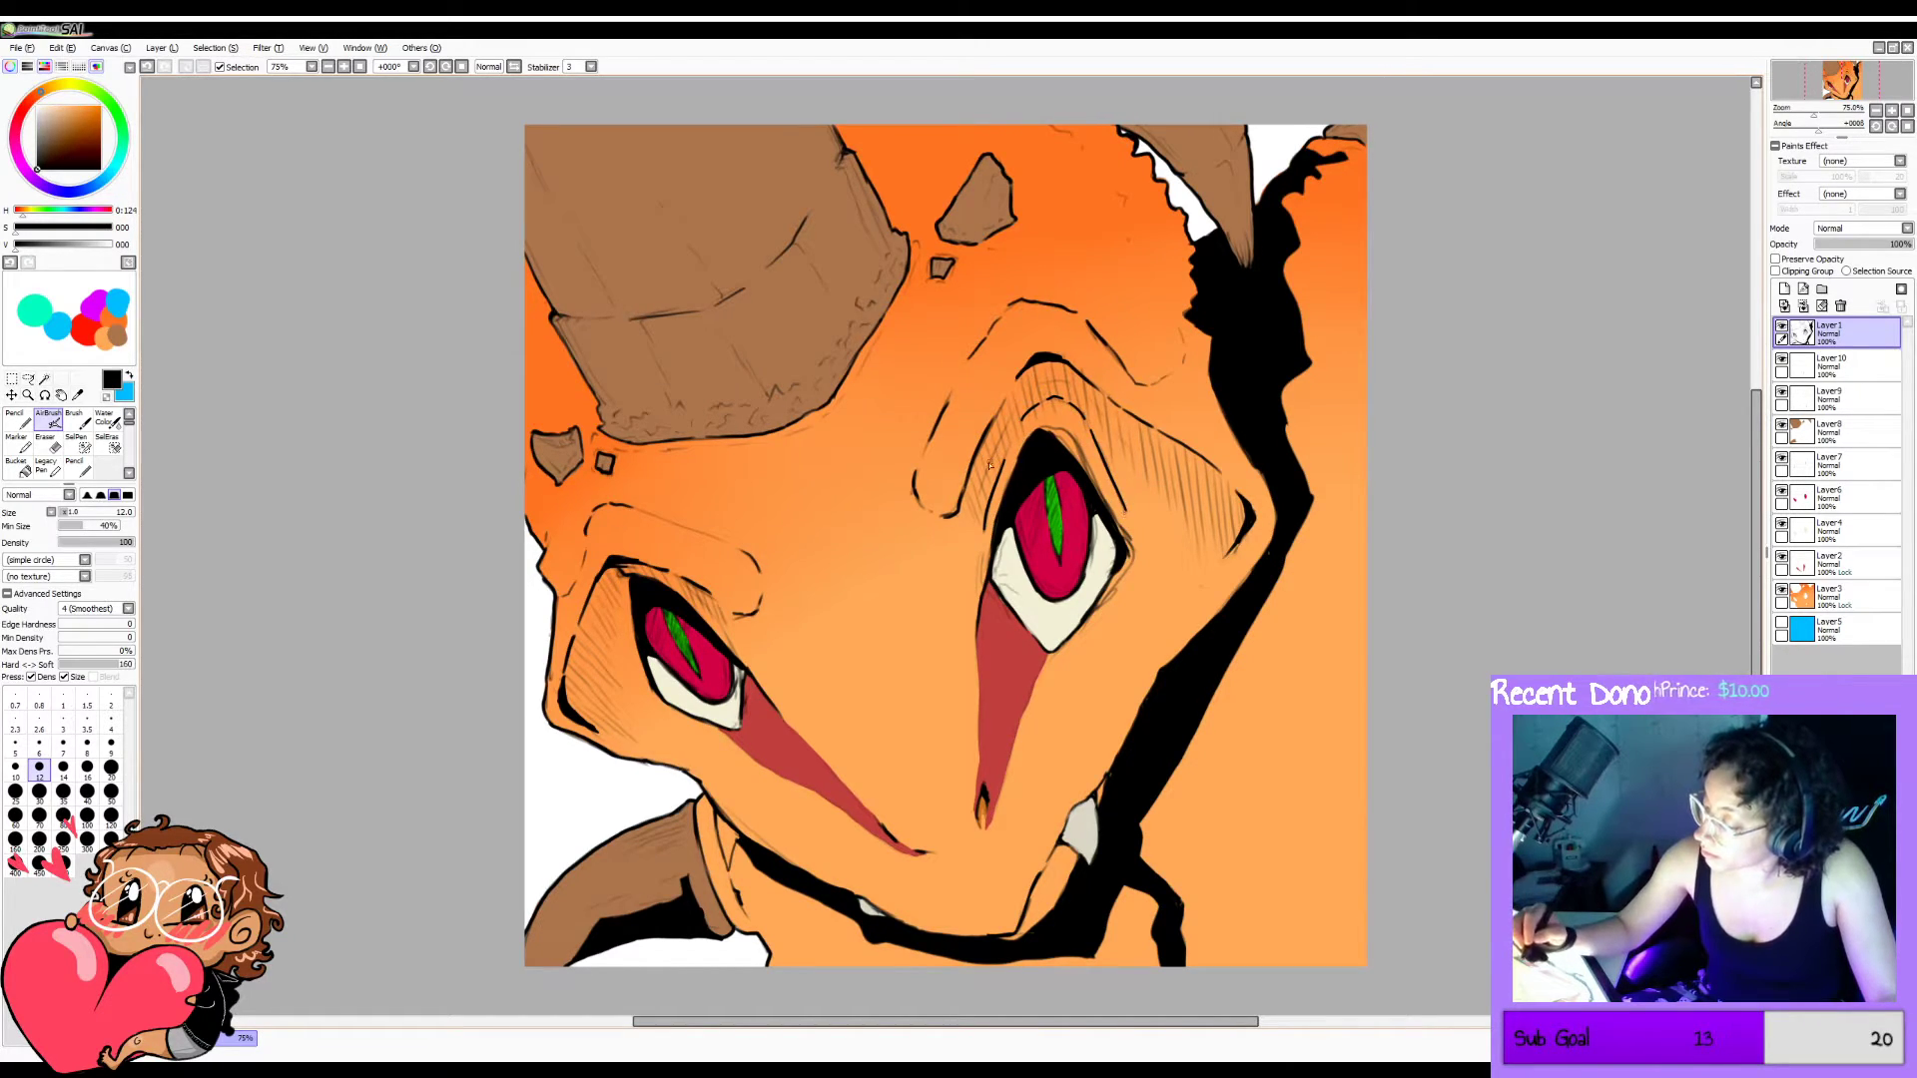
mouse_move(985, 482)
mouse_down()
mouse_move(1012, 410)
mouse_move(1054, 377)
mouse_move(1133, 456)
mouse_up()
key(ctrl+z)
key(ctrl+z)
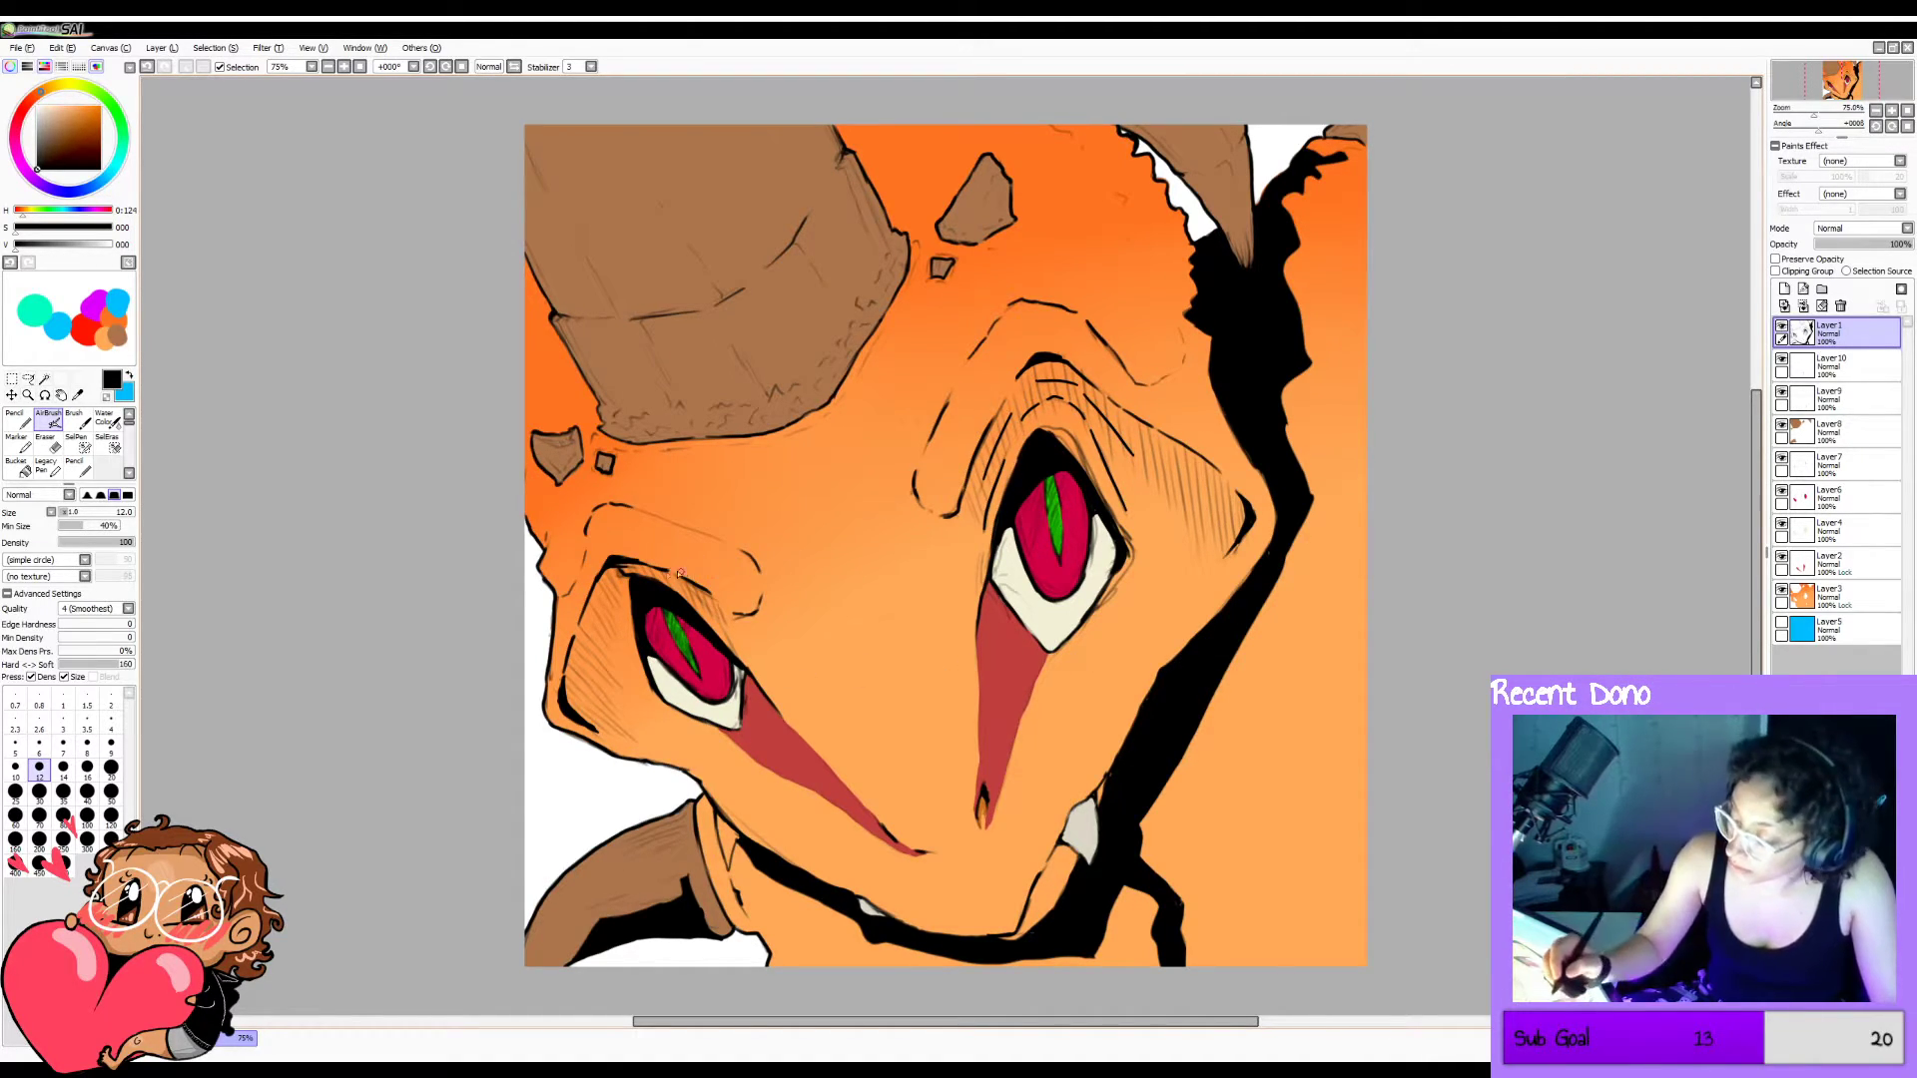
Try crease strokes above the smaller eye, reducing the brush's minimum size to 13%, and undo them.
drag(639, 573, 723, 617)
key(ctrl+z)
key(ctrl+z)
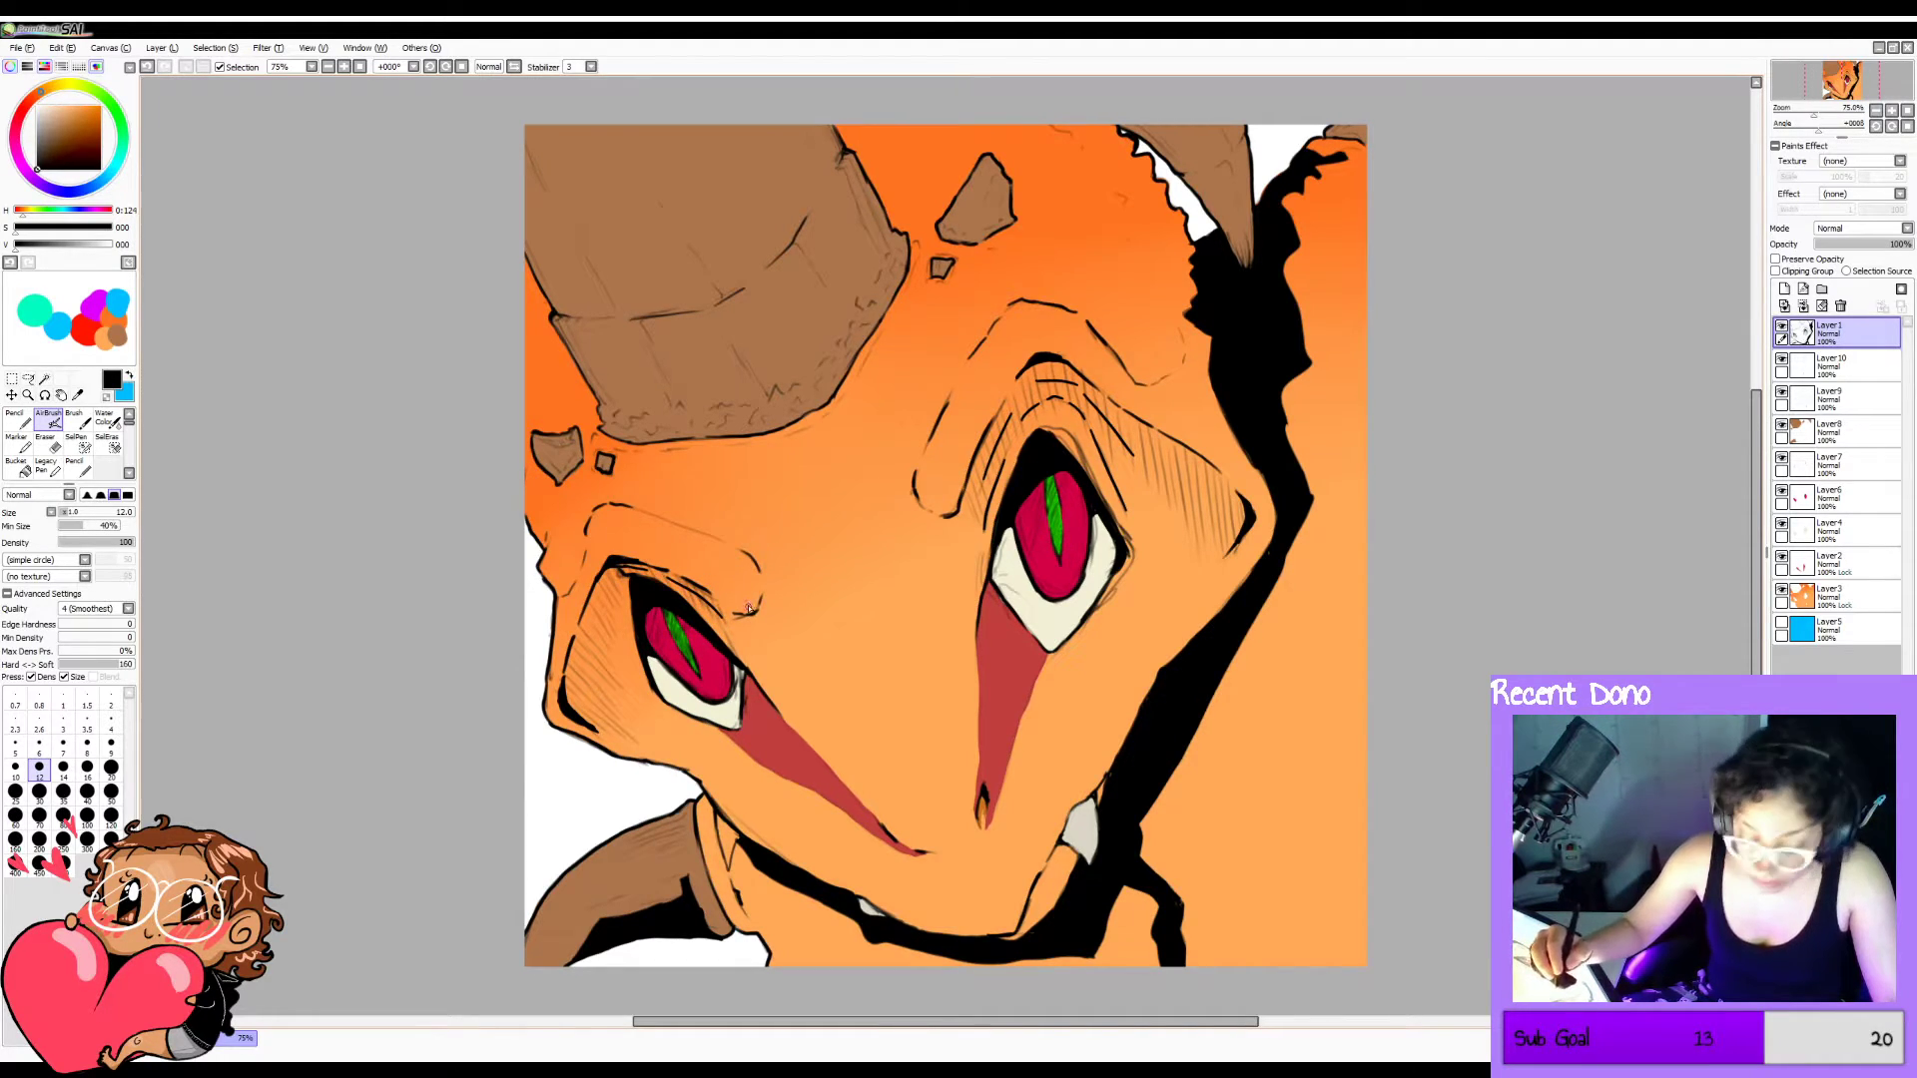
key(ctrl+z)
drag(88, 525, 68, 525)
drag(658, 577, 715, 612)
key(ctrl+z)
key(ctrl+z)
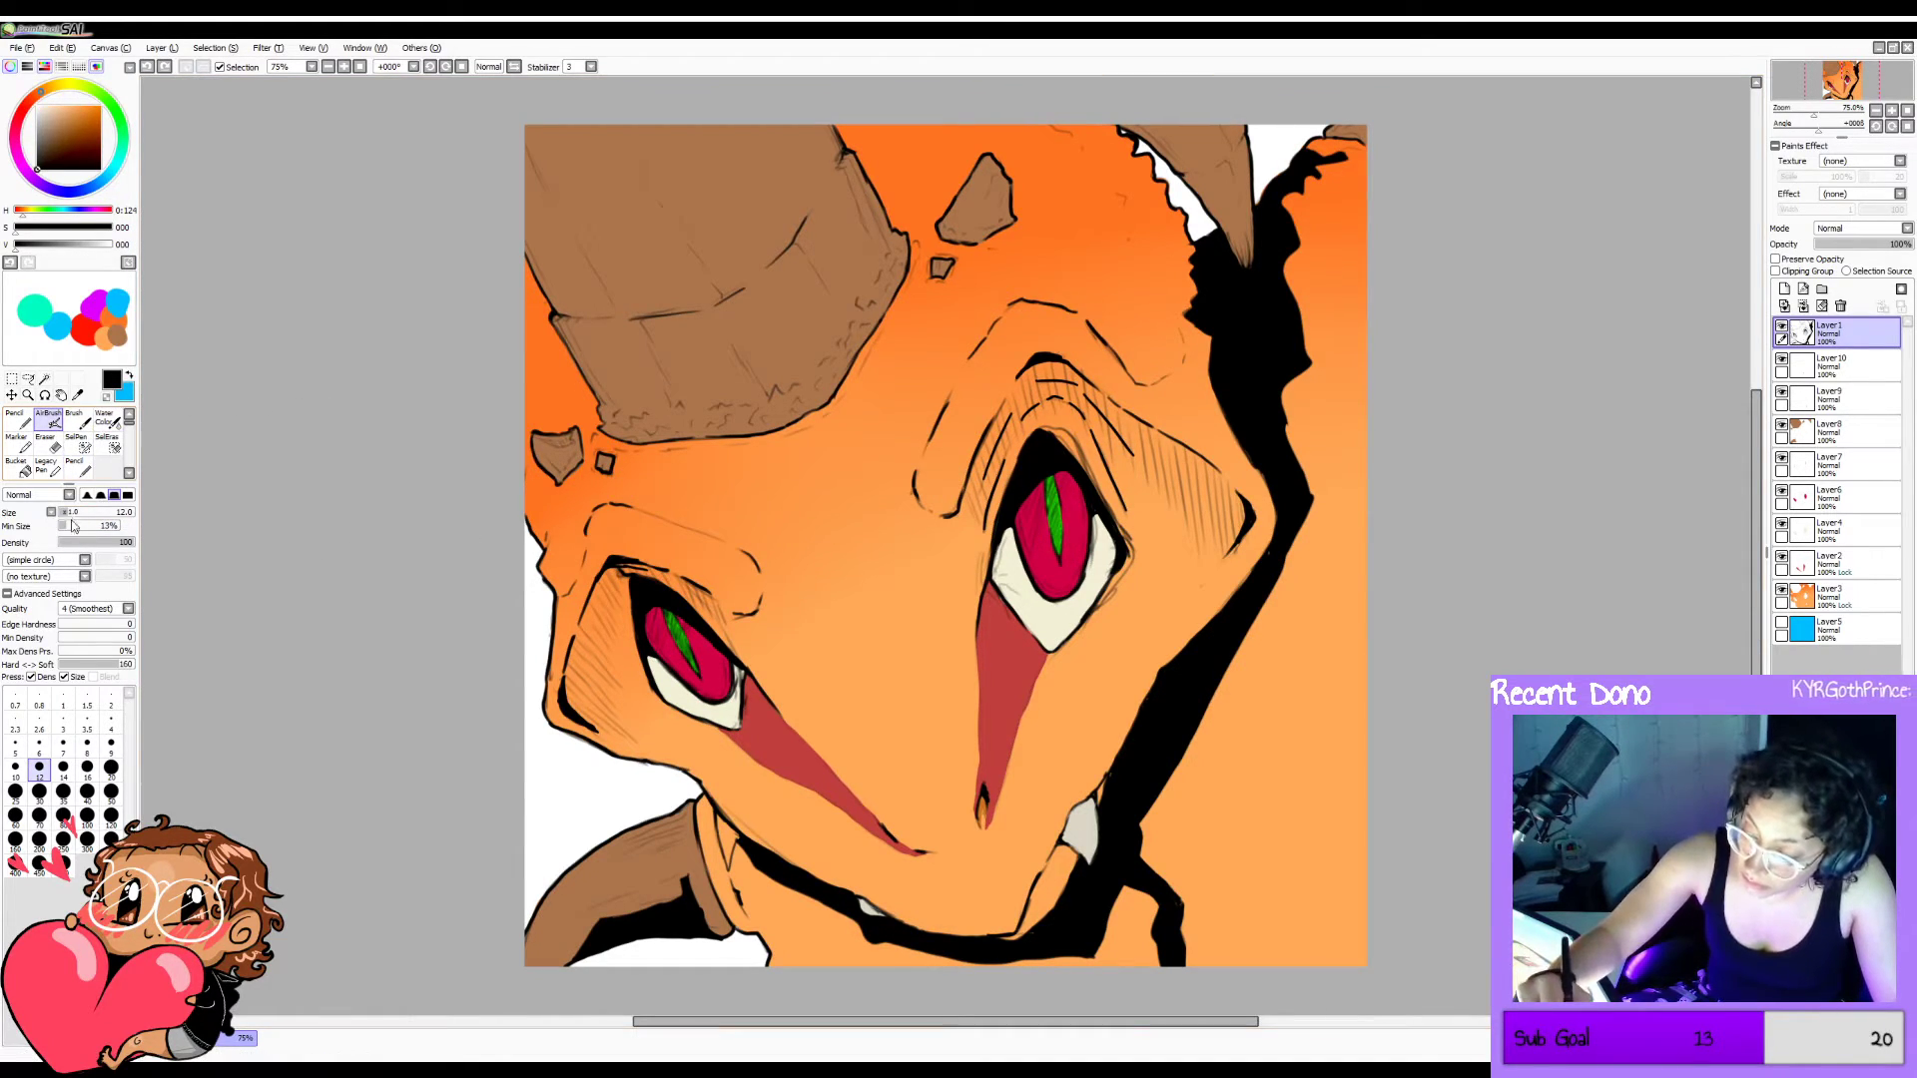
Set the brush's minimum size to 20% and ink the crease and brow ridge line above the smaller eye.
drag(69, 526, 72, 523)
drag(677, 589, 732, 648)
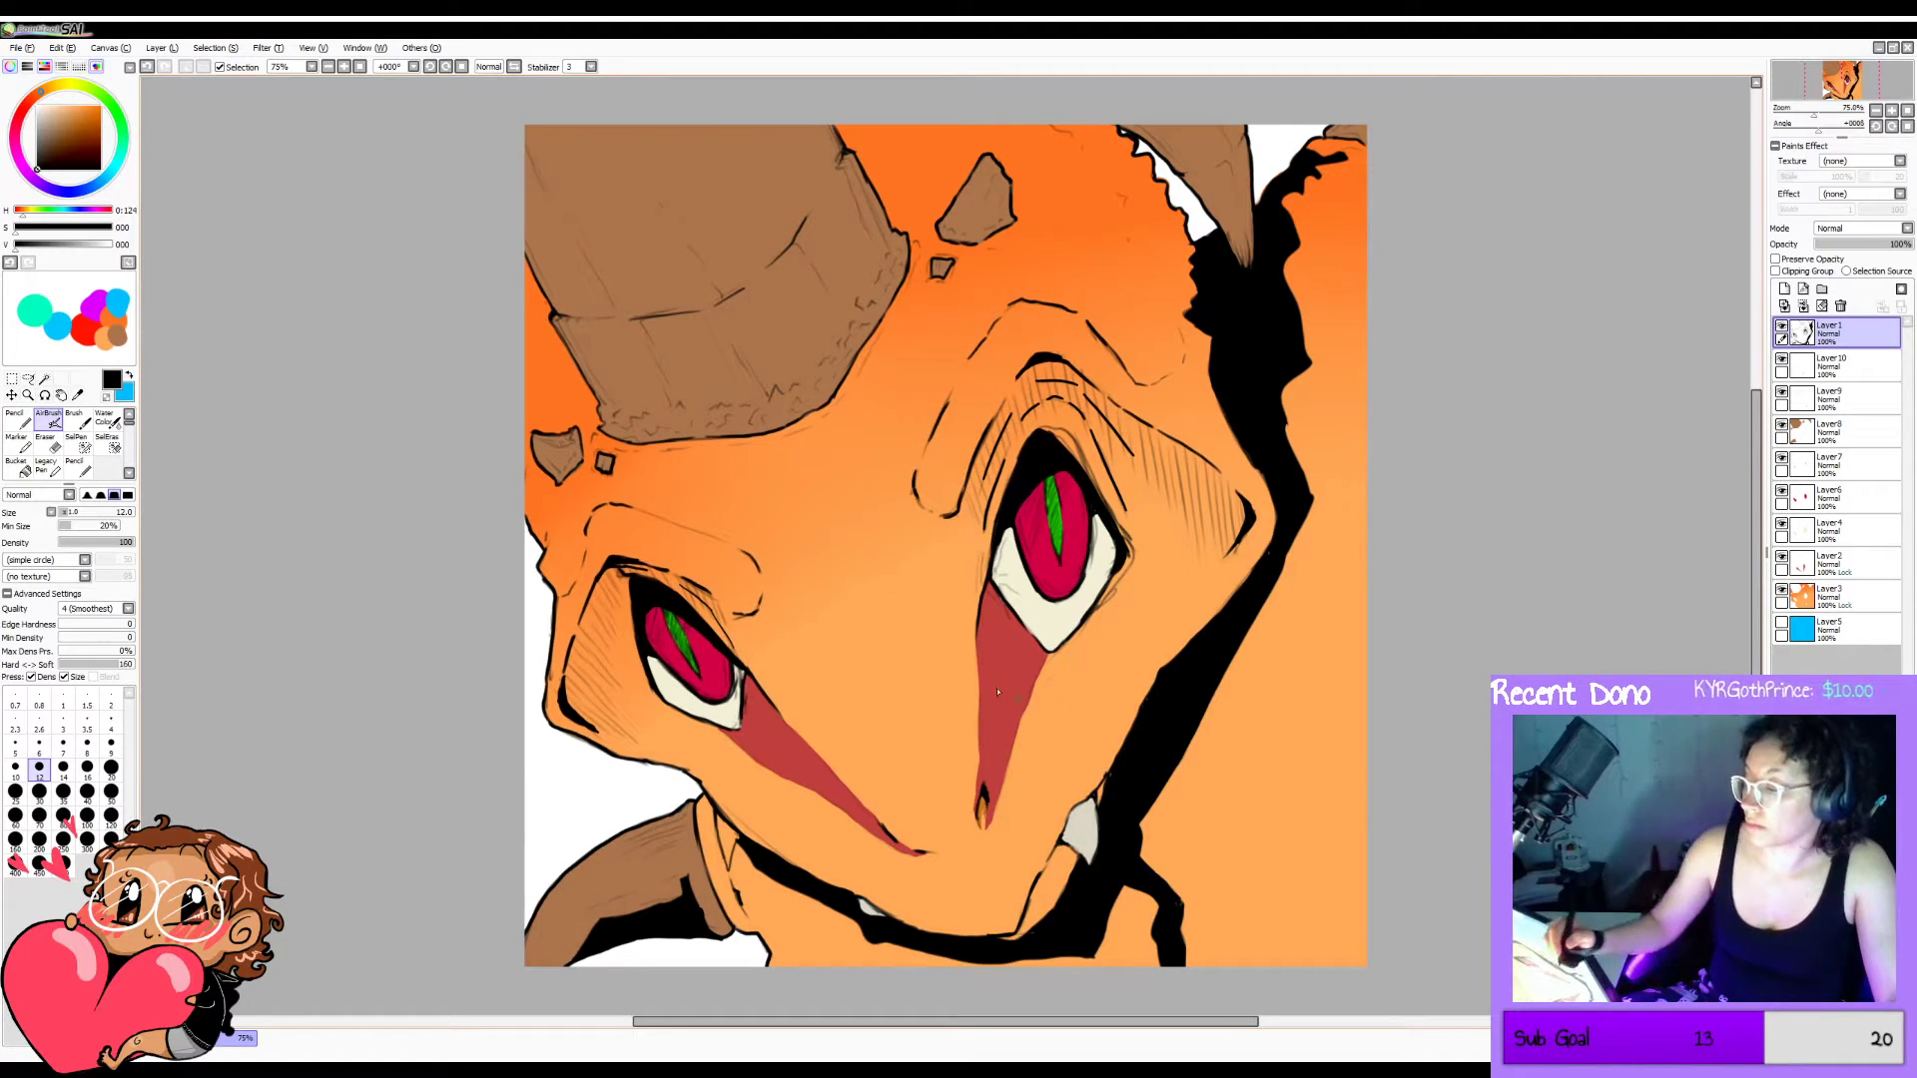
drag(642, 507, 734, 541)
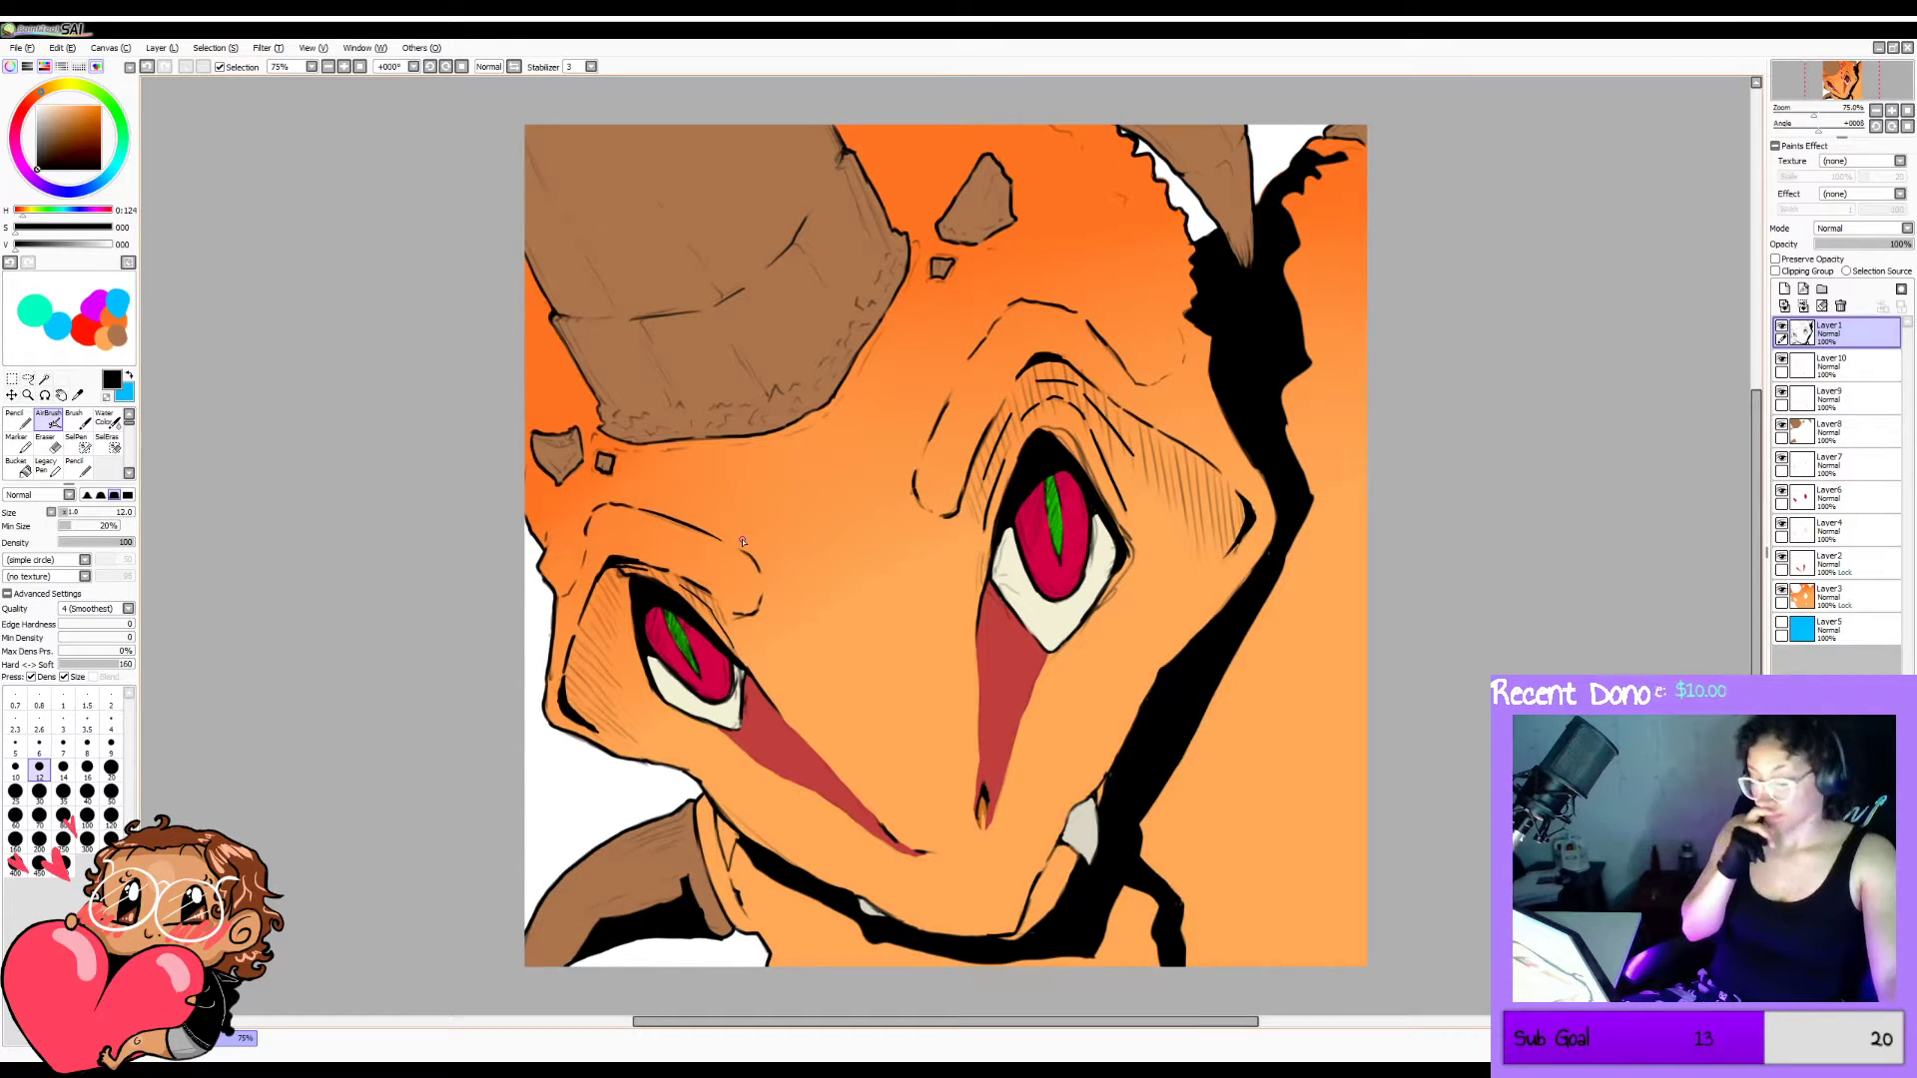
Outline a jagged shadow shape on the upper forehead near the small rear horn and fill it solid black.
key(h)
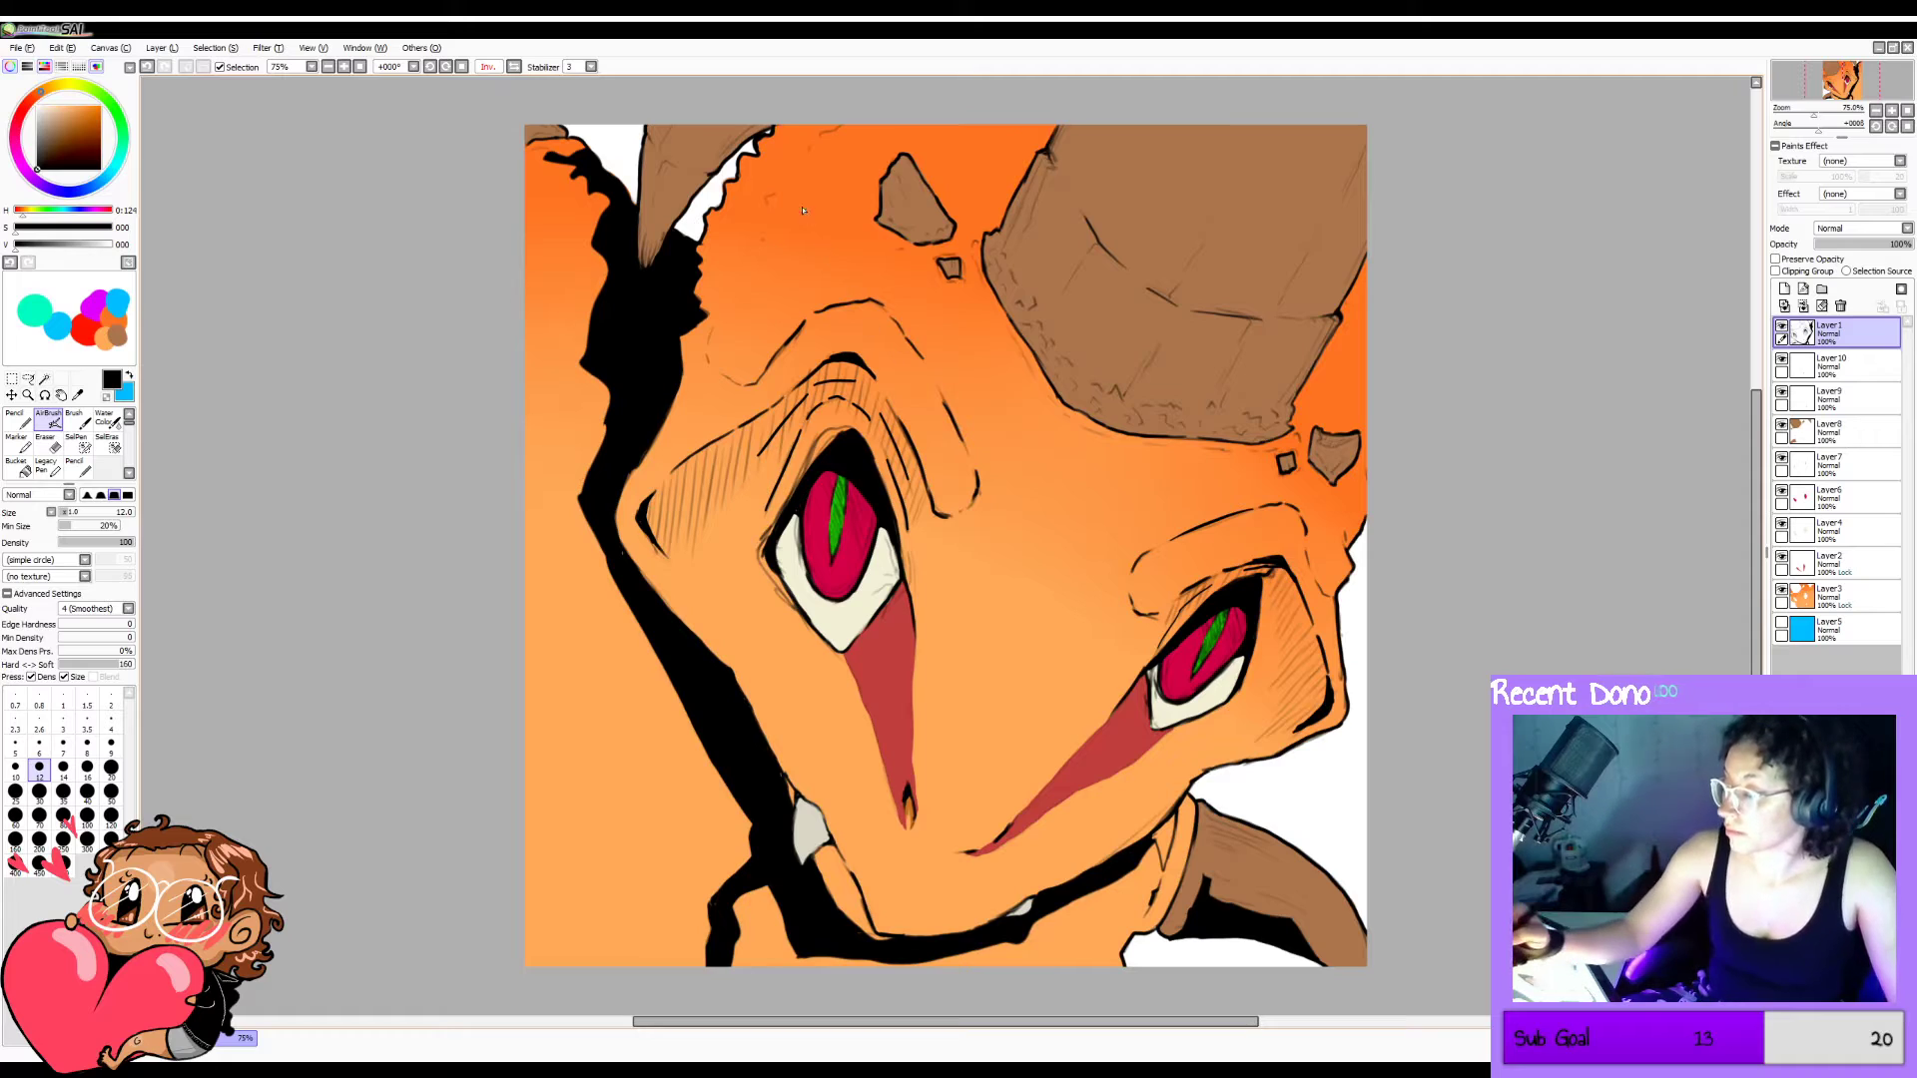
key(ctrl+z)
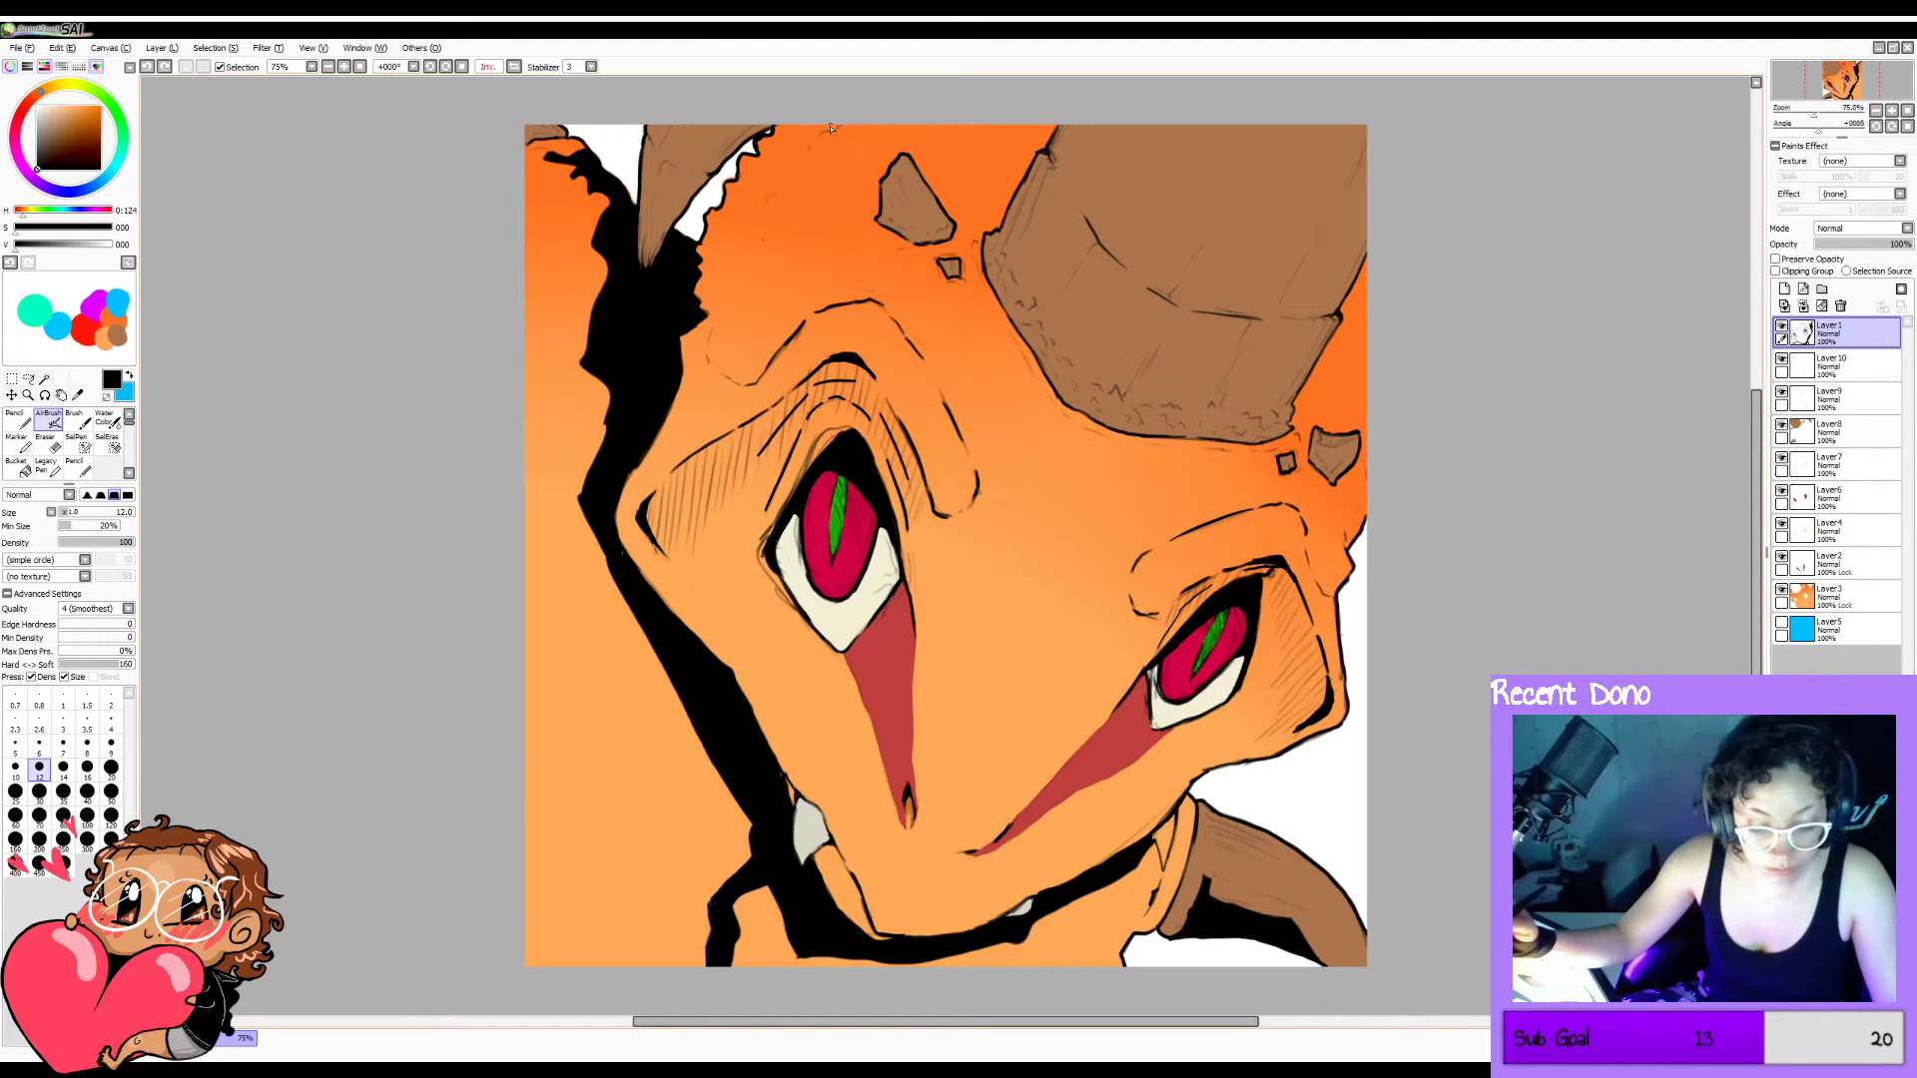
key(c)
drag(780, 197, 795, 175)
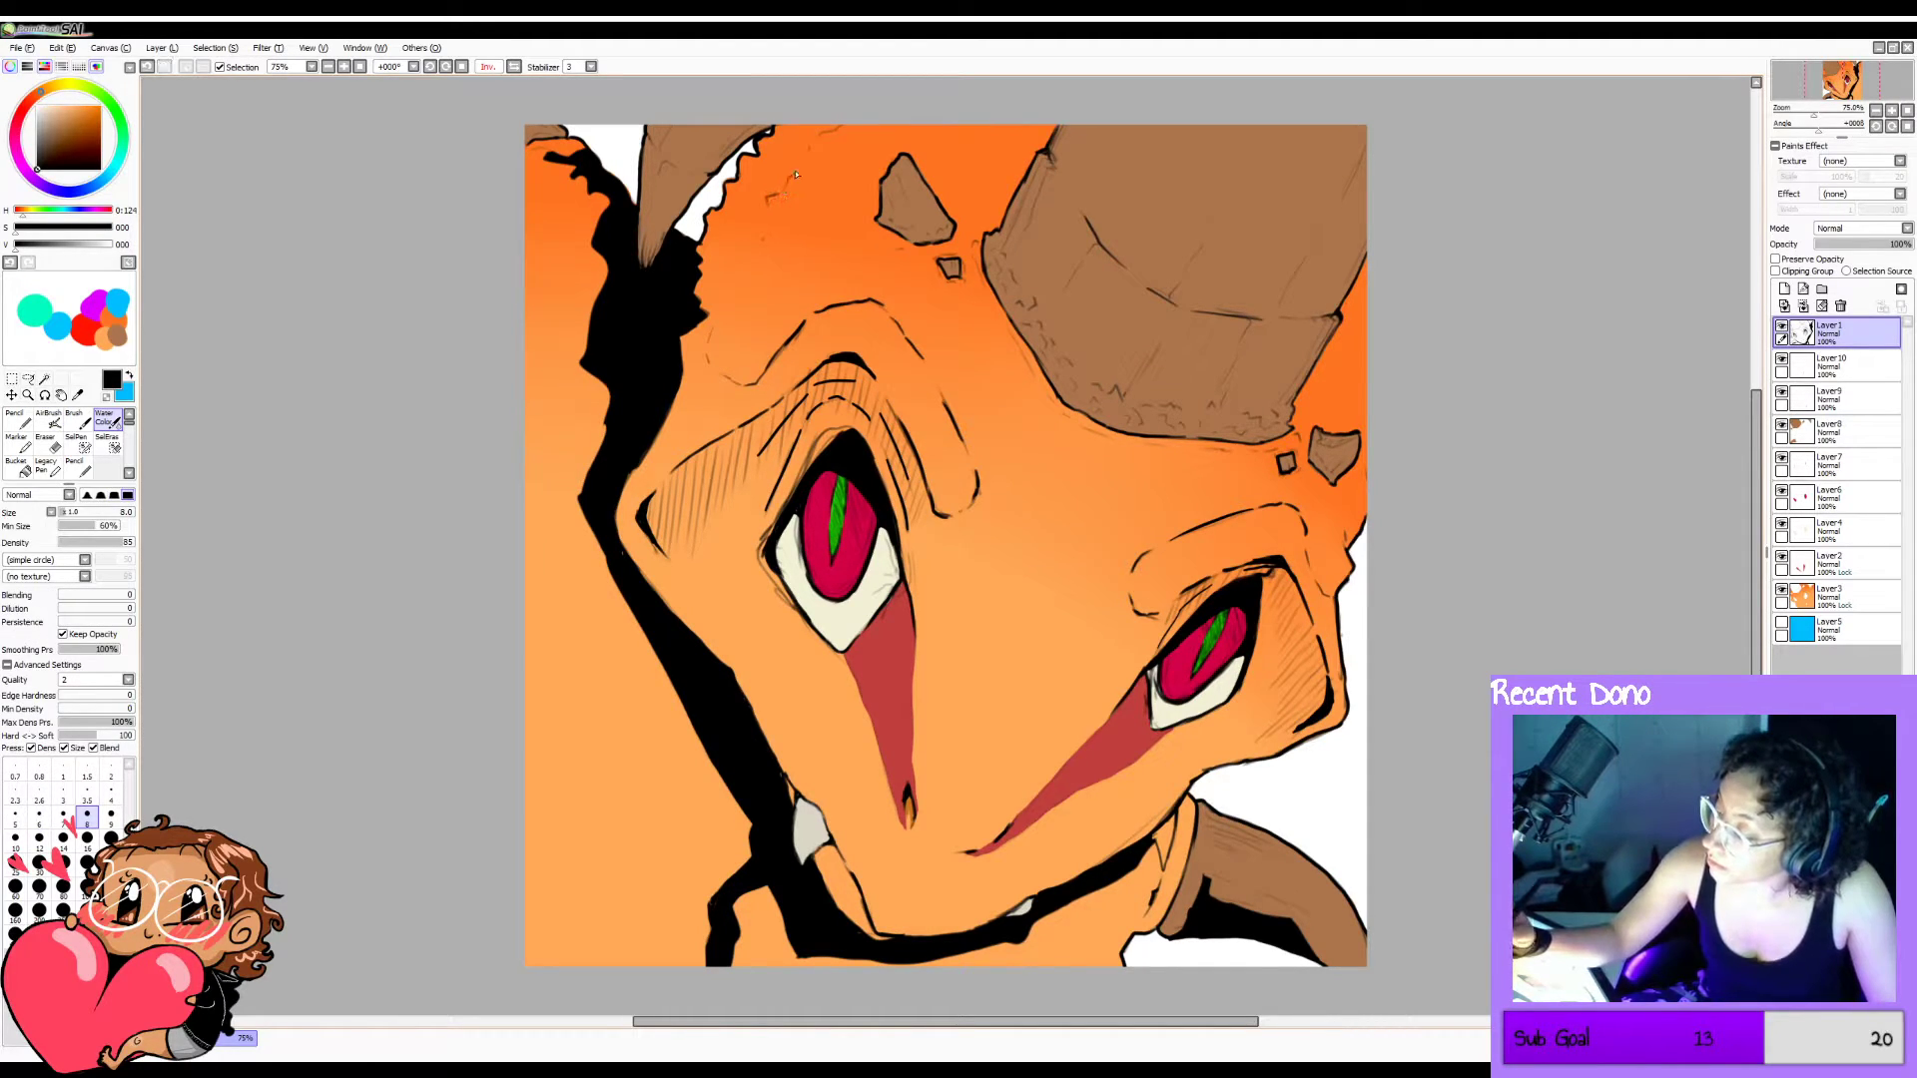
key(ctrl+z)
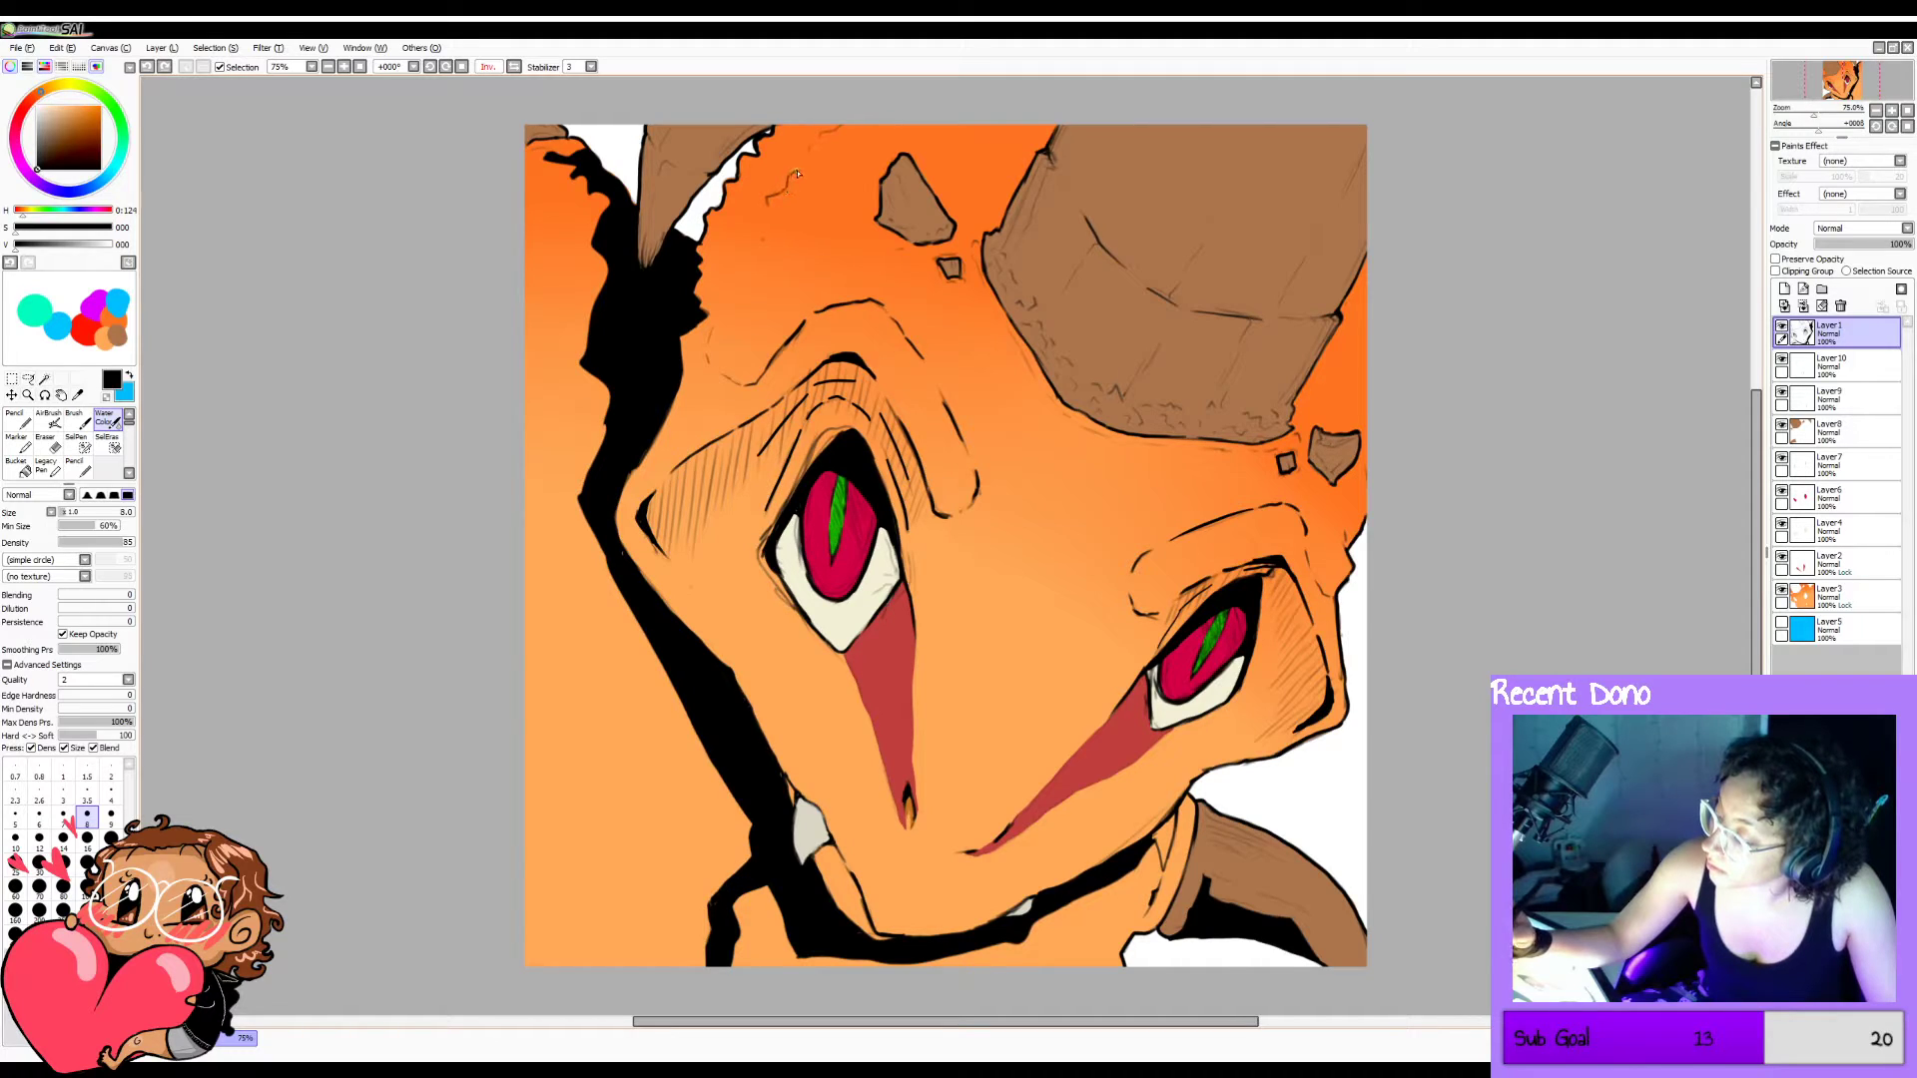
mouse_move(827, 135)
mouse_down()
mouse_move(848, 157)
mouse_move(916, 125)
mouse_up()
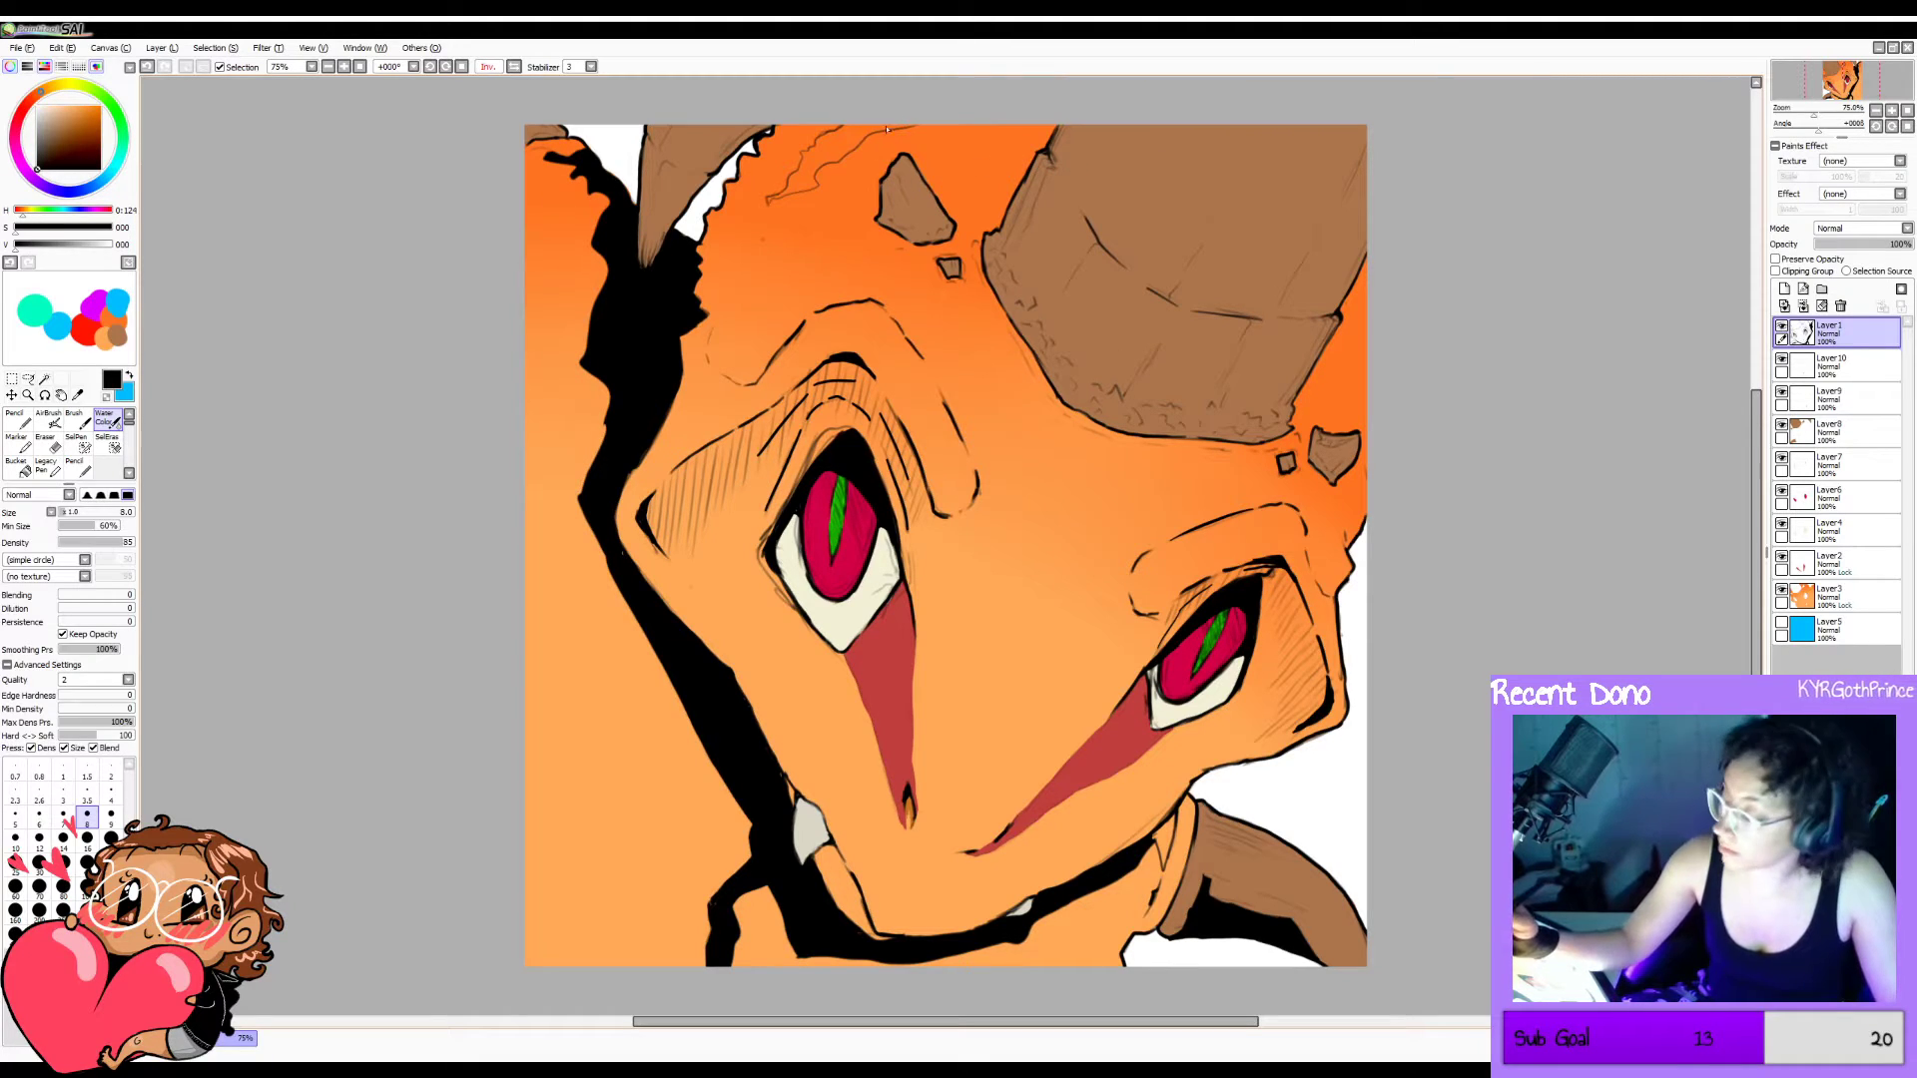
key(g)
click(829, 156)
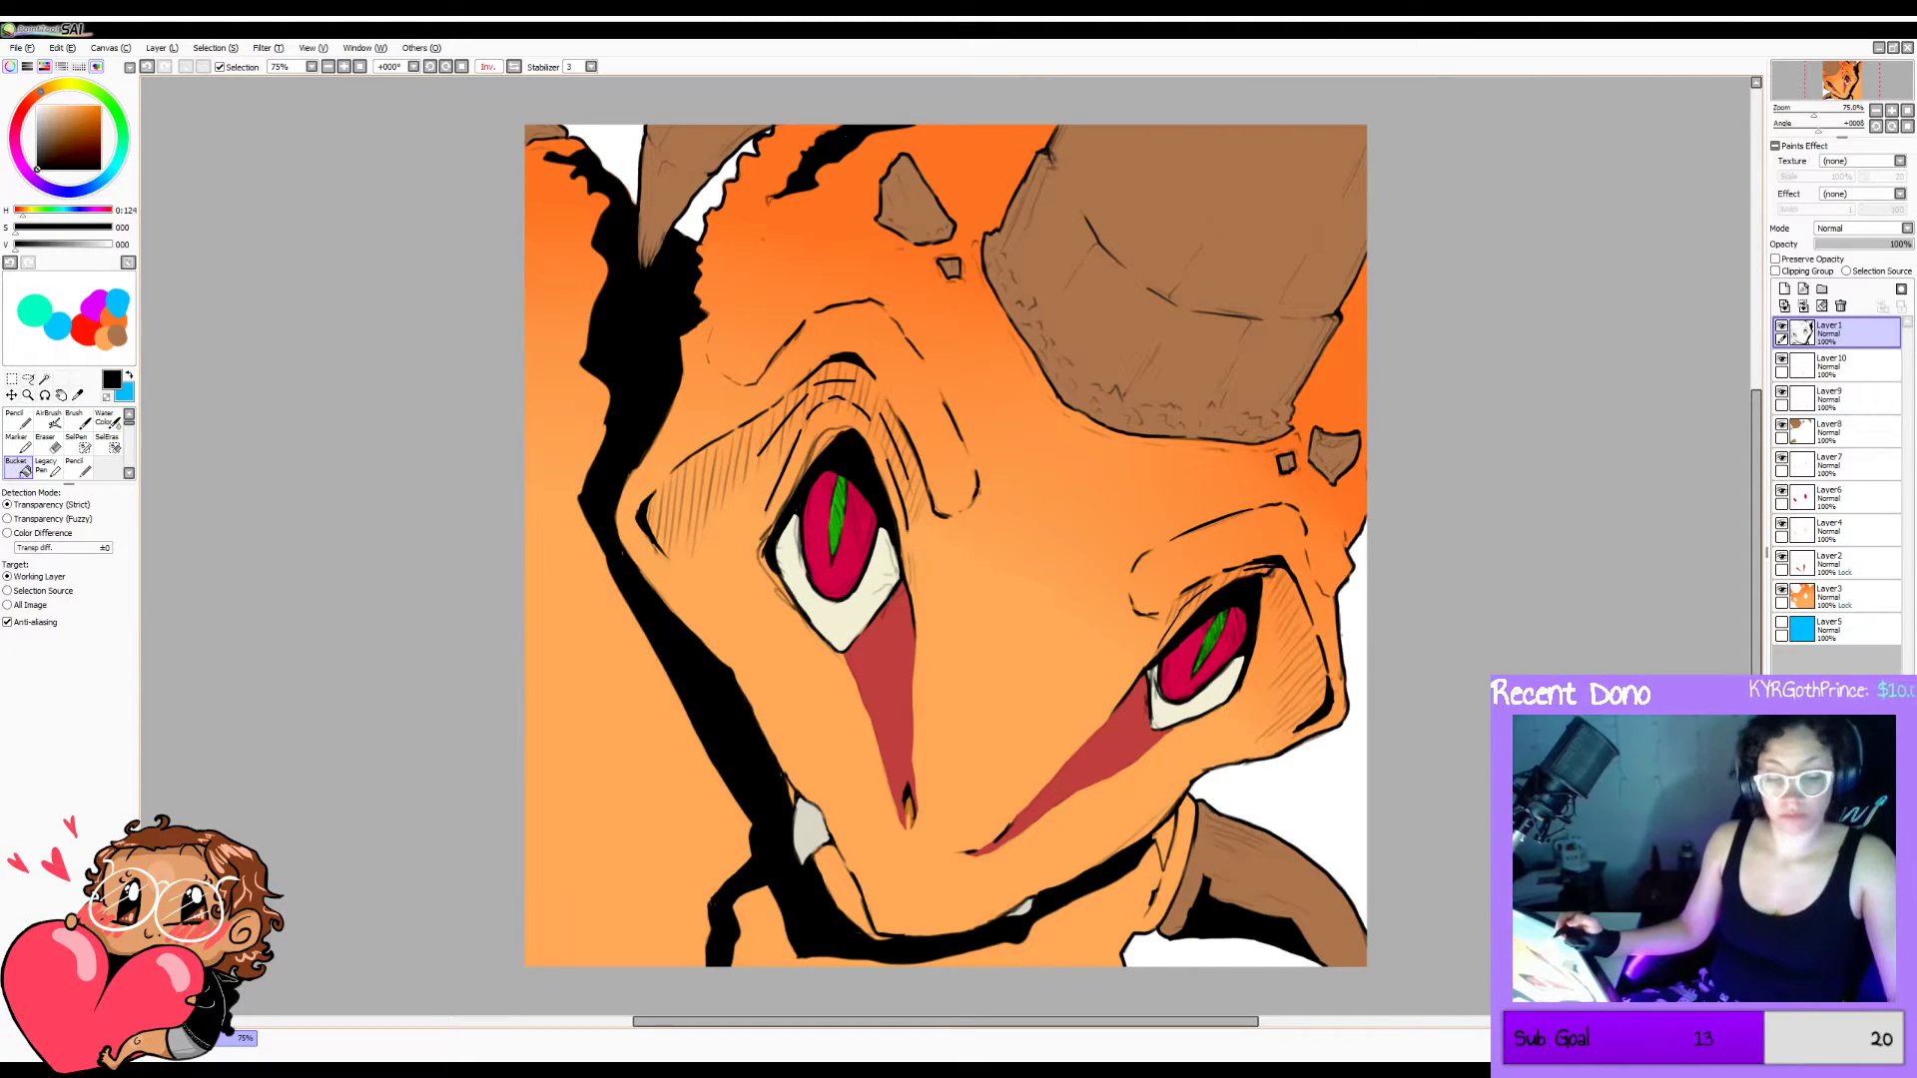
key(h)
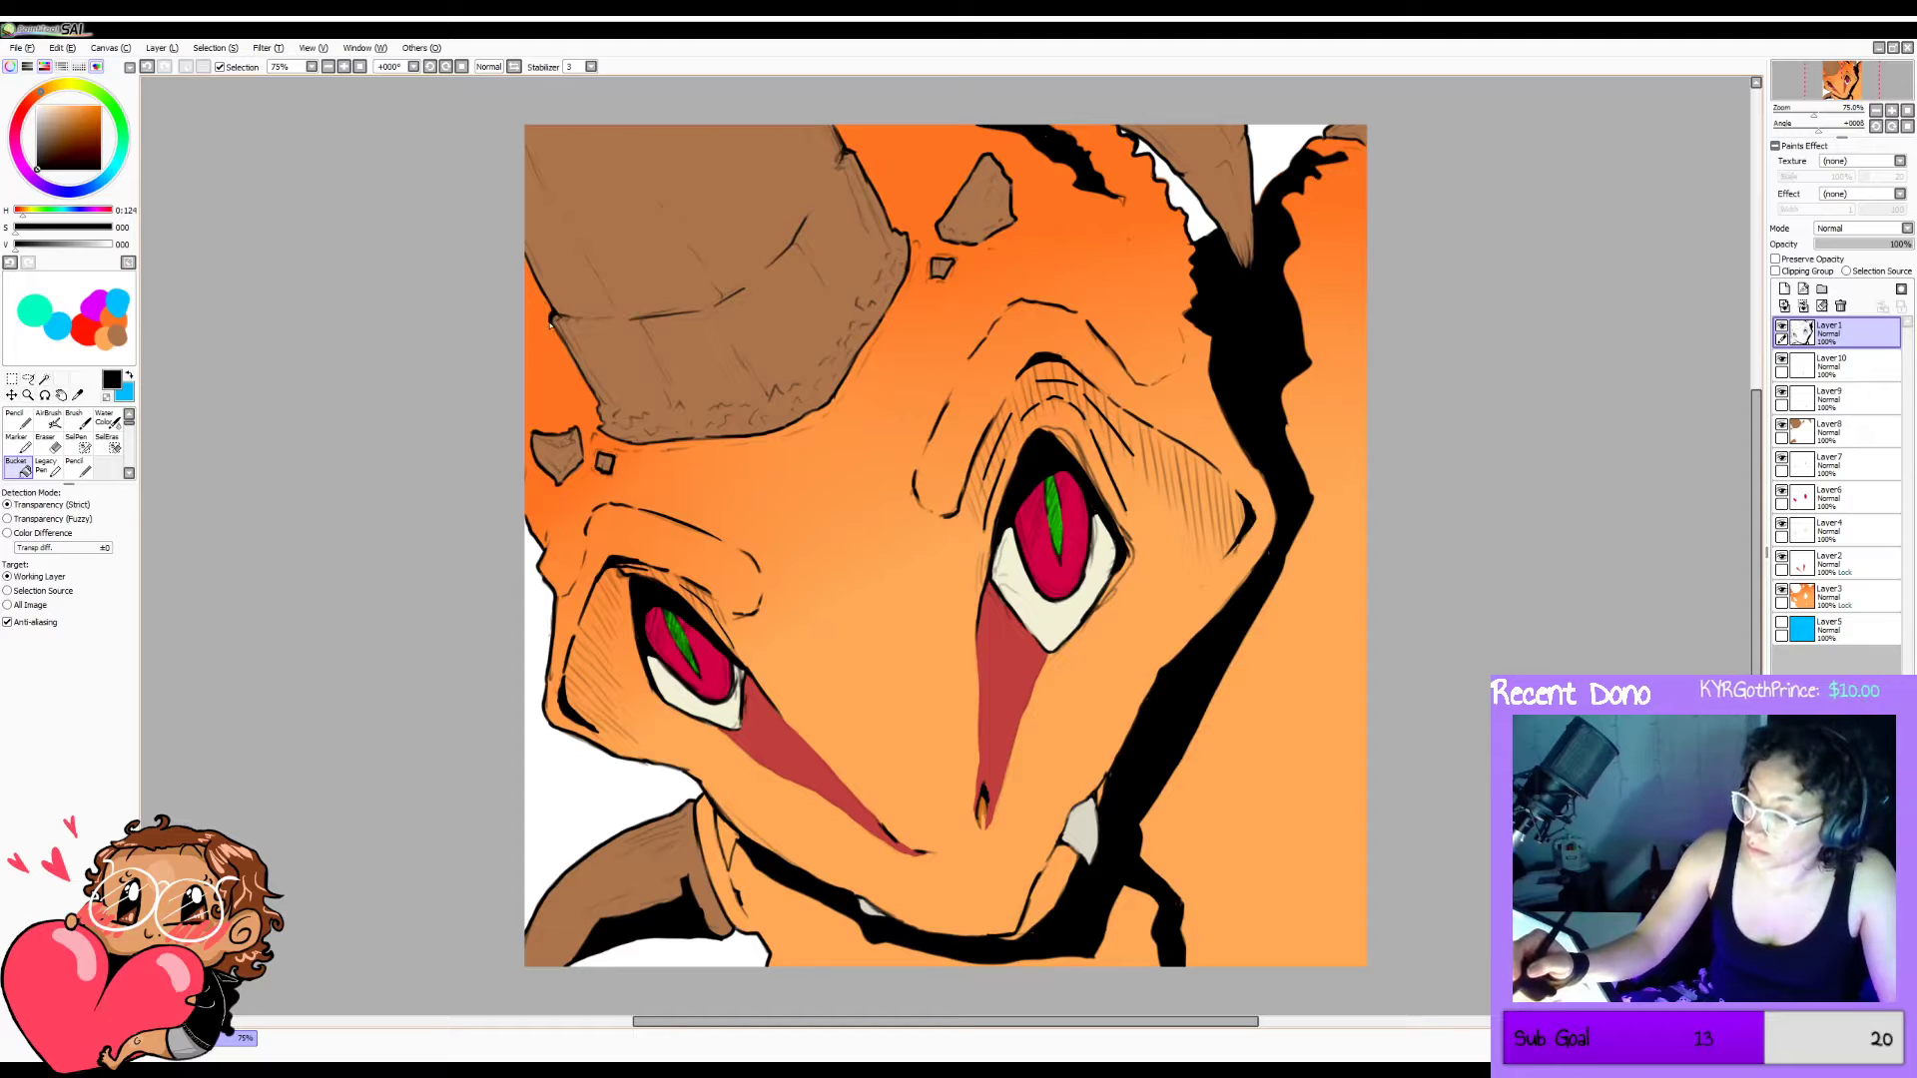
Try a jagged black-filled shadow at the outer edge of the large horn's base and undo it.
key(w)
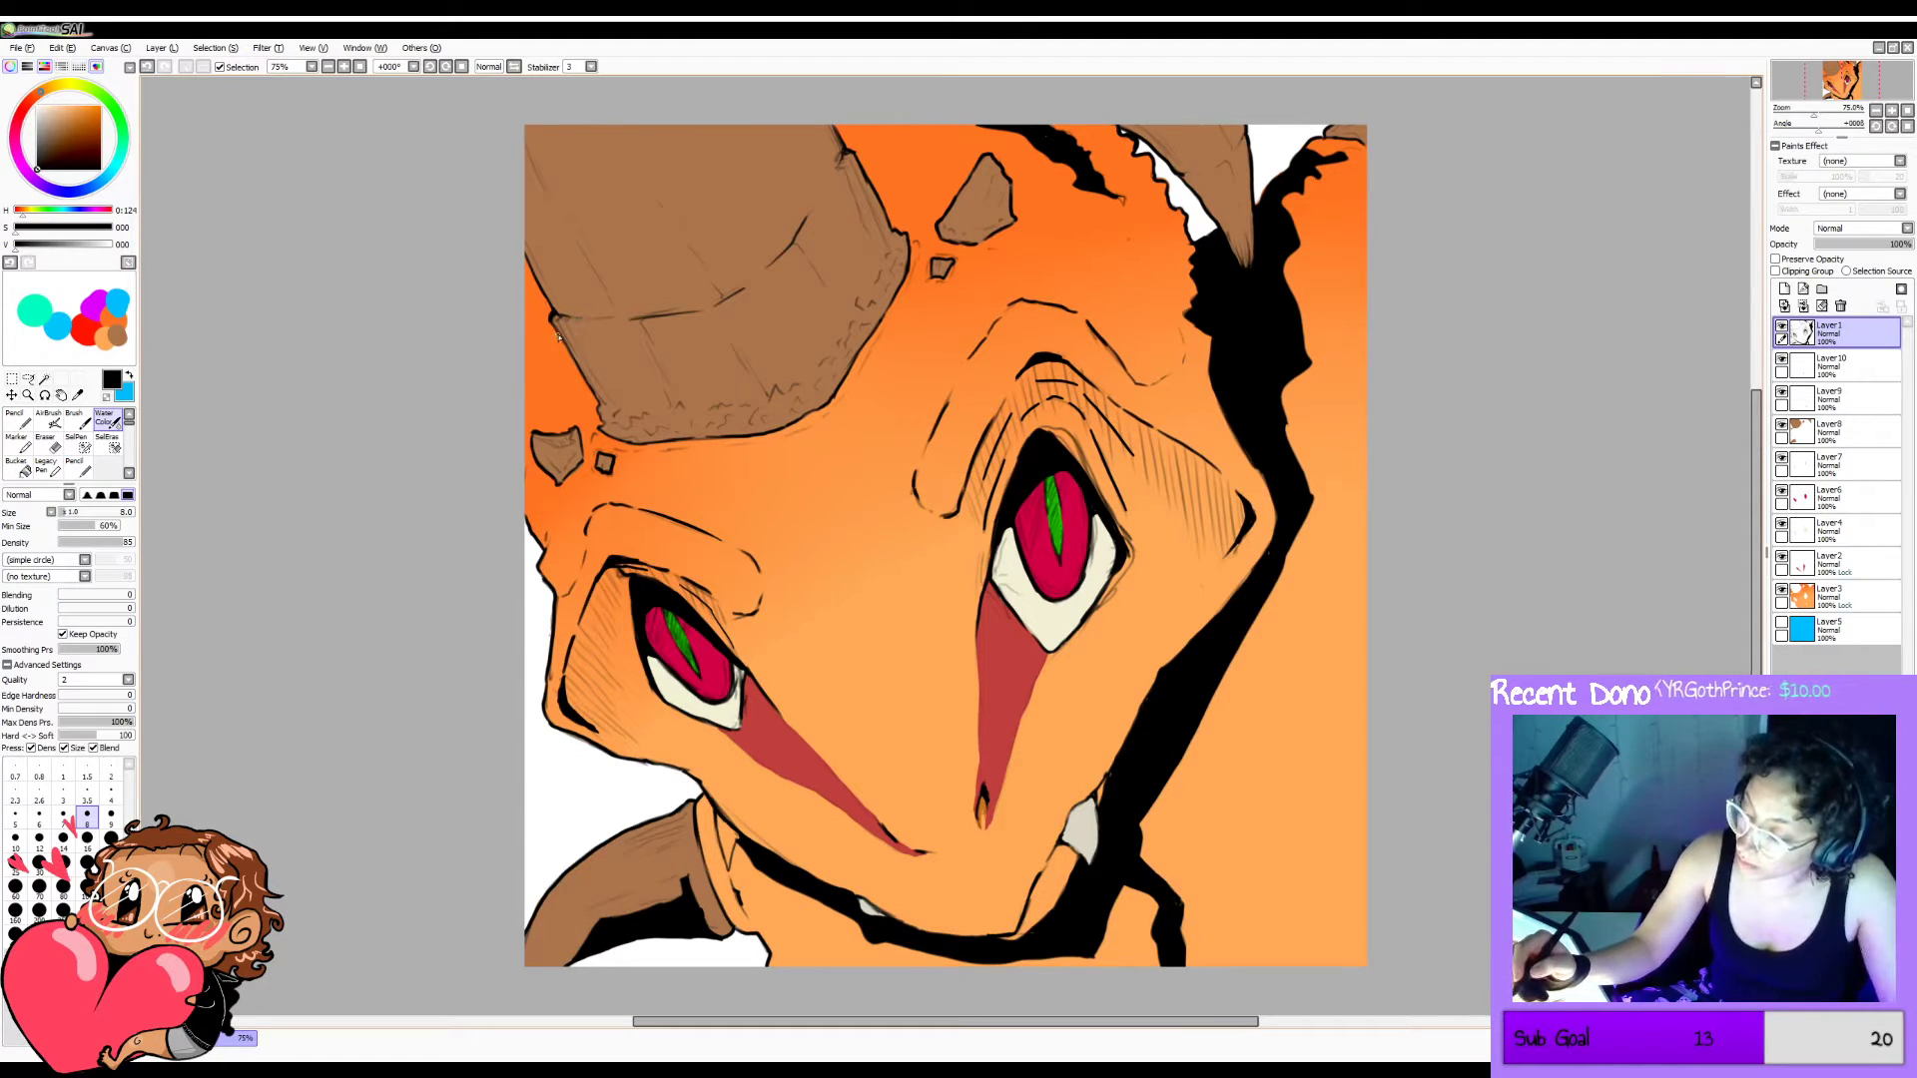
drag(554, 335, 528, 411)
key(g)
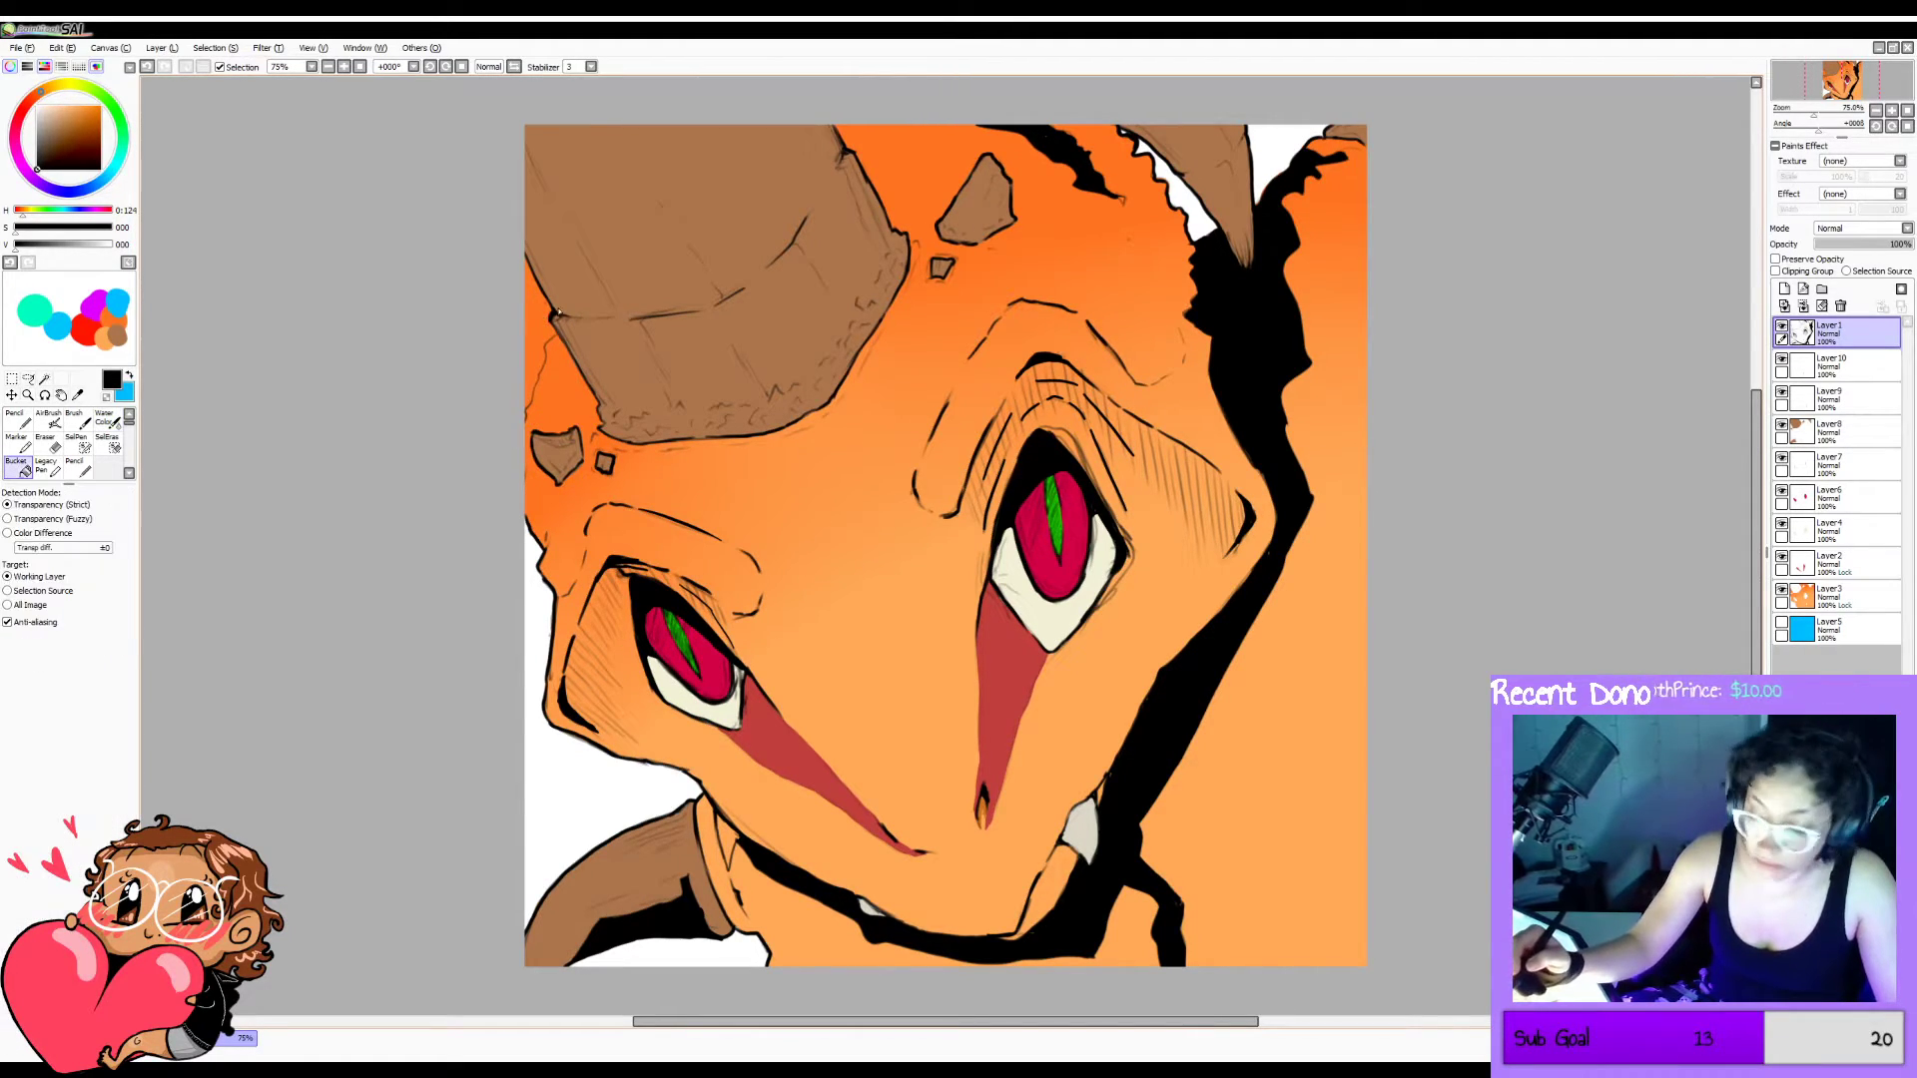
click(550, 320)
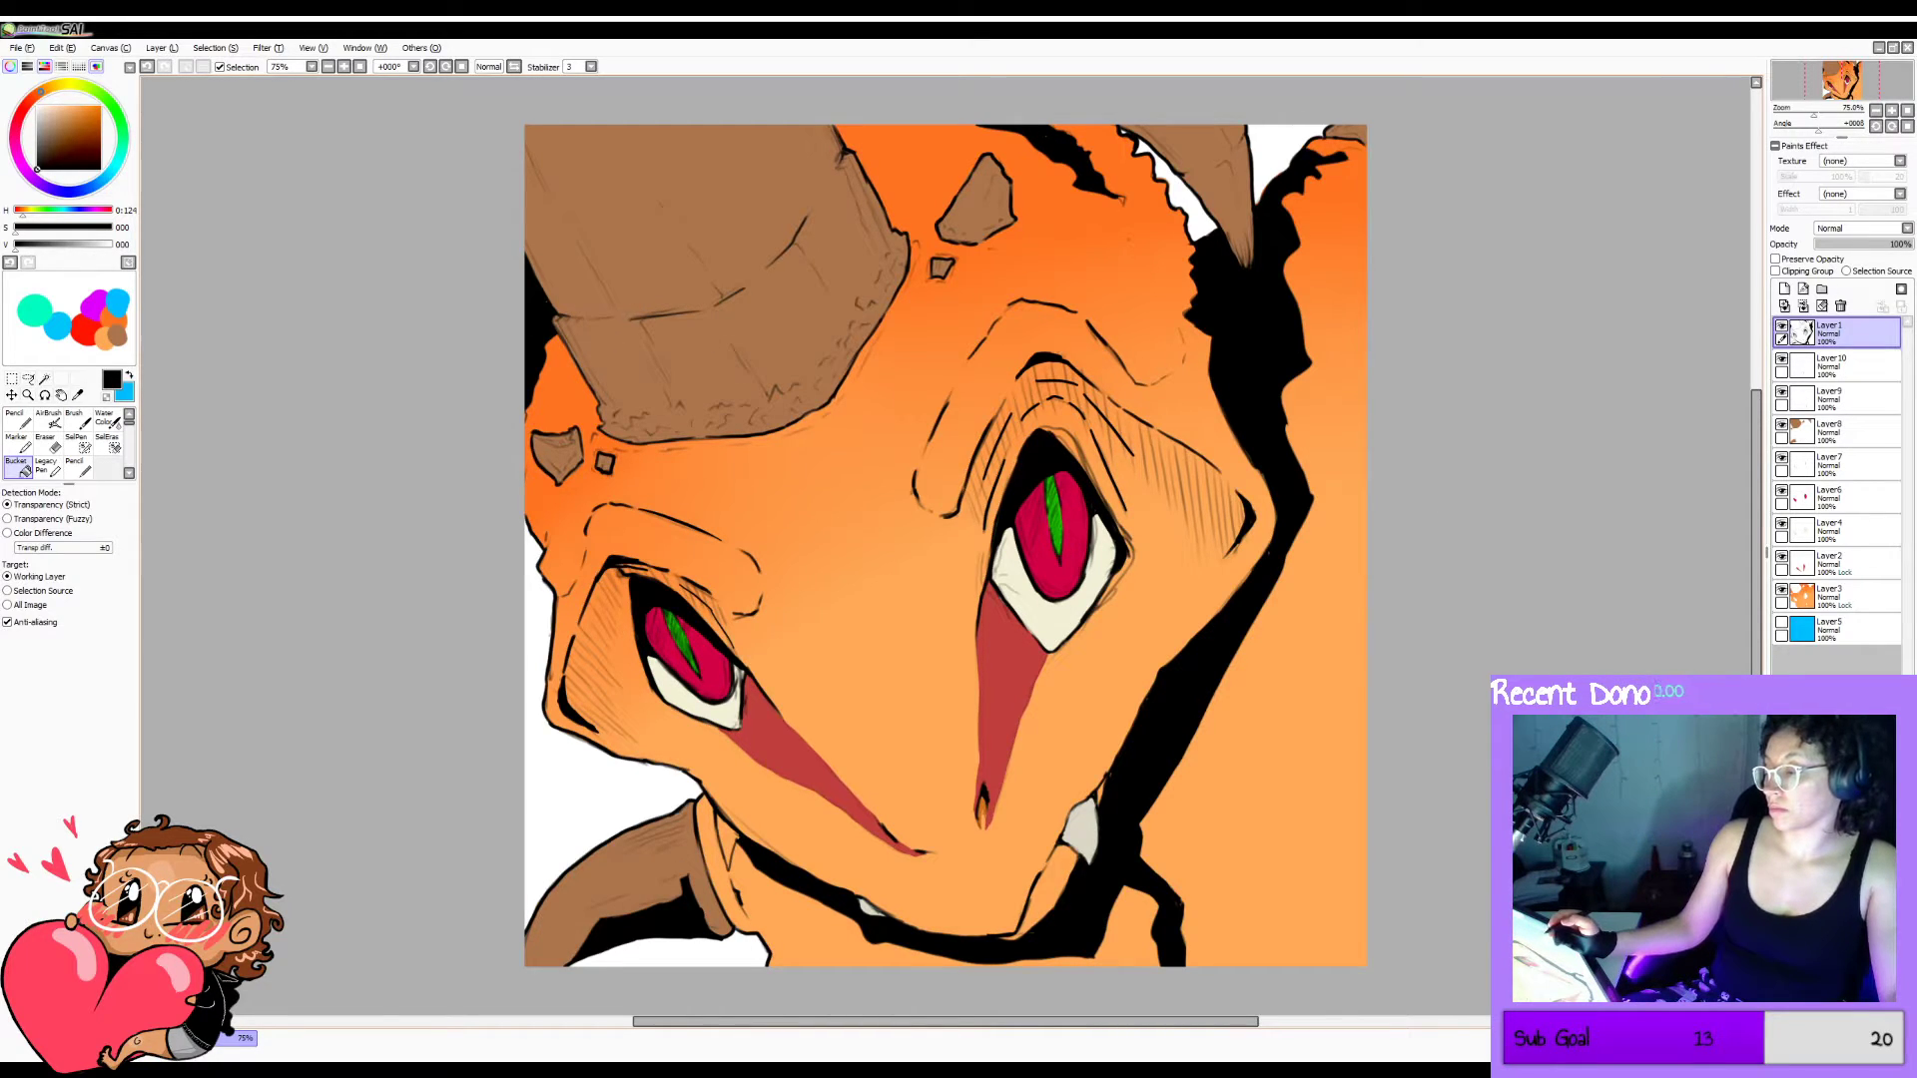
key(ctrl+z)
key(ctrl+z)
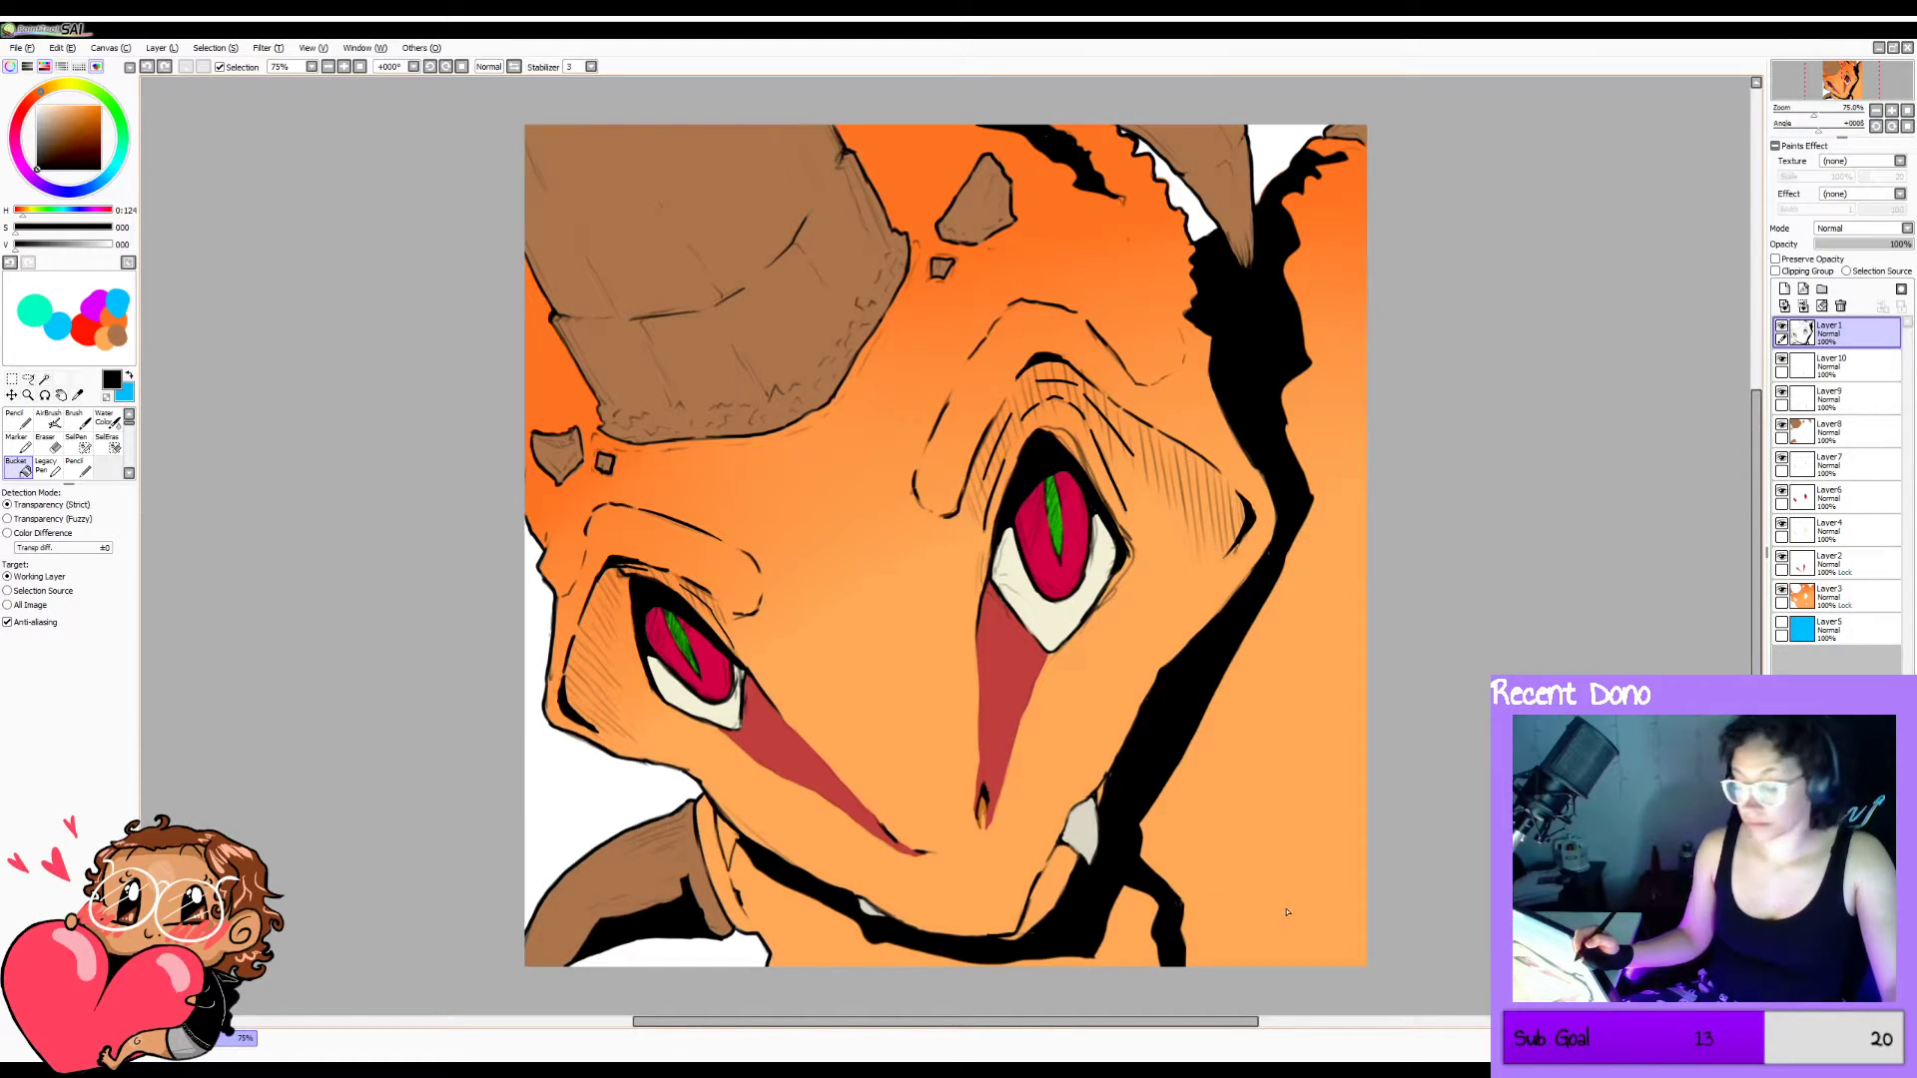
Extend the jagged forehead shadow across to the large horn, fill it solid black and compare it in both view orientations.
key(h)
key(c)
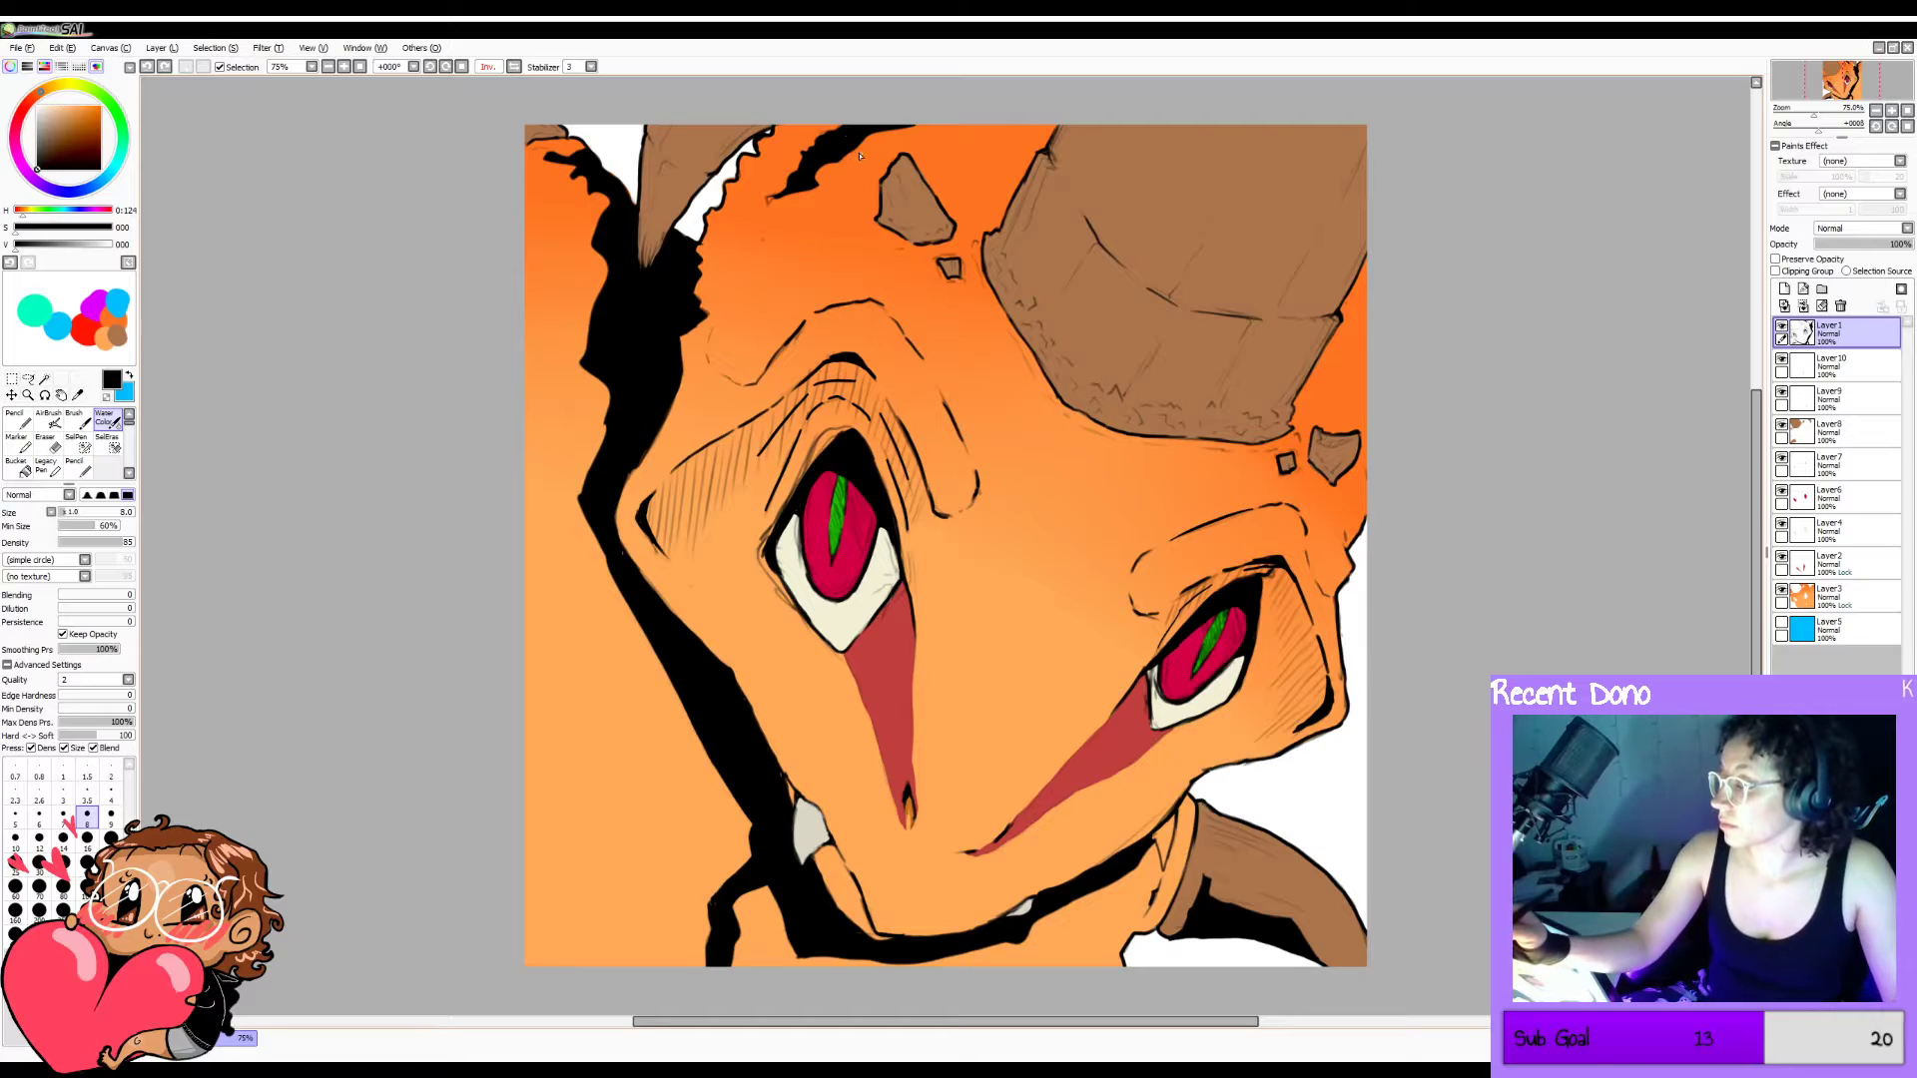
drag(855, 145, 1038, 150)
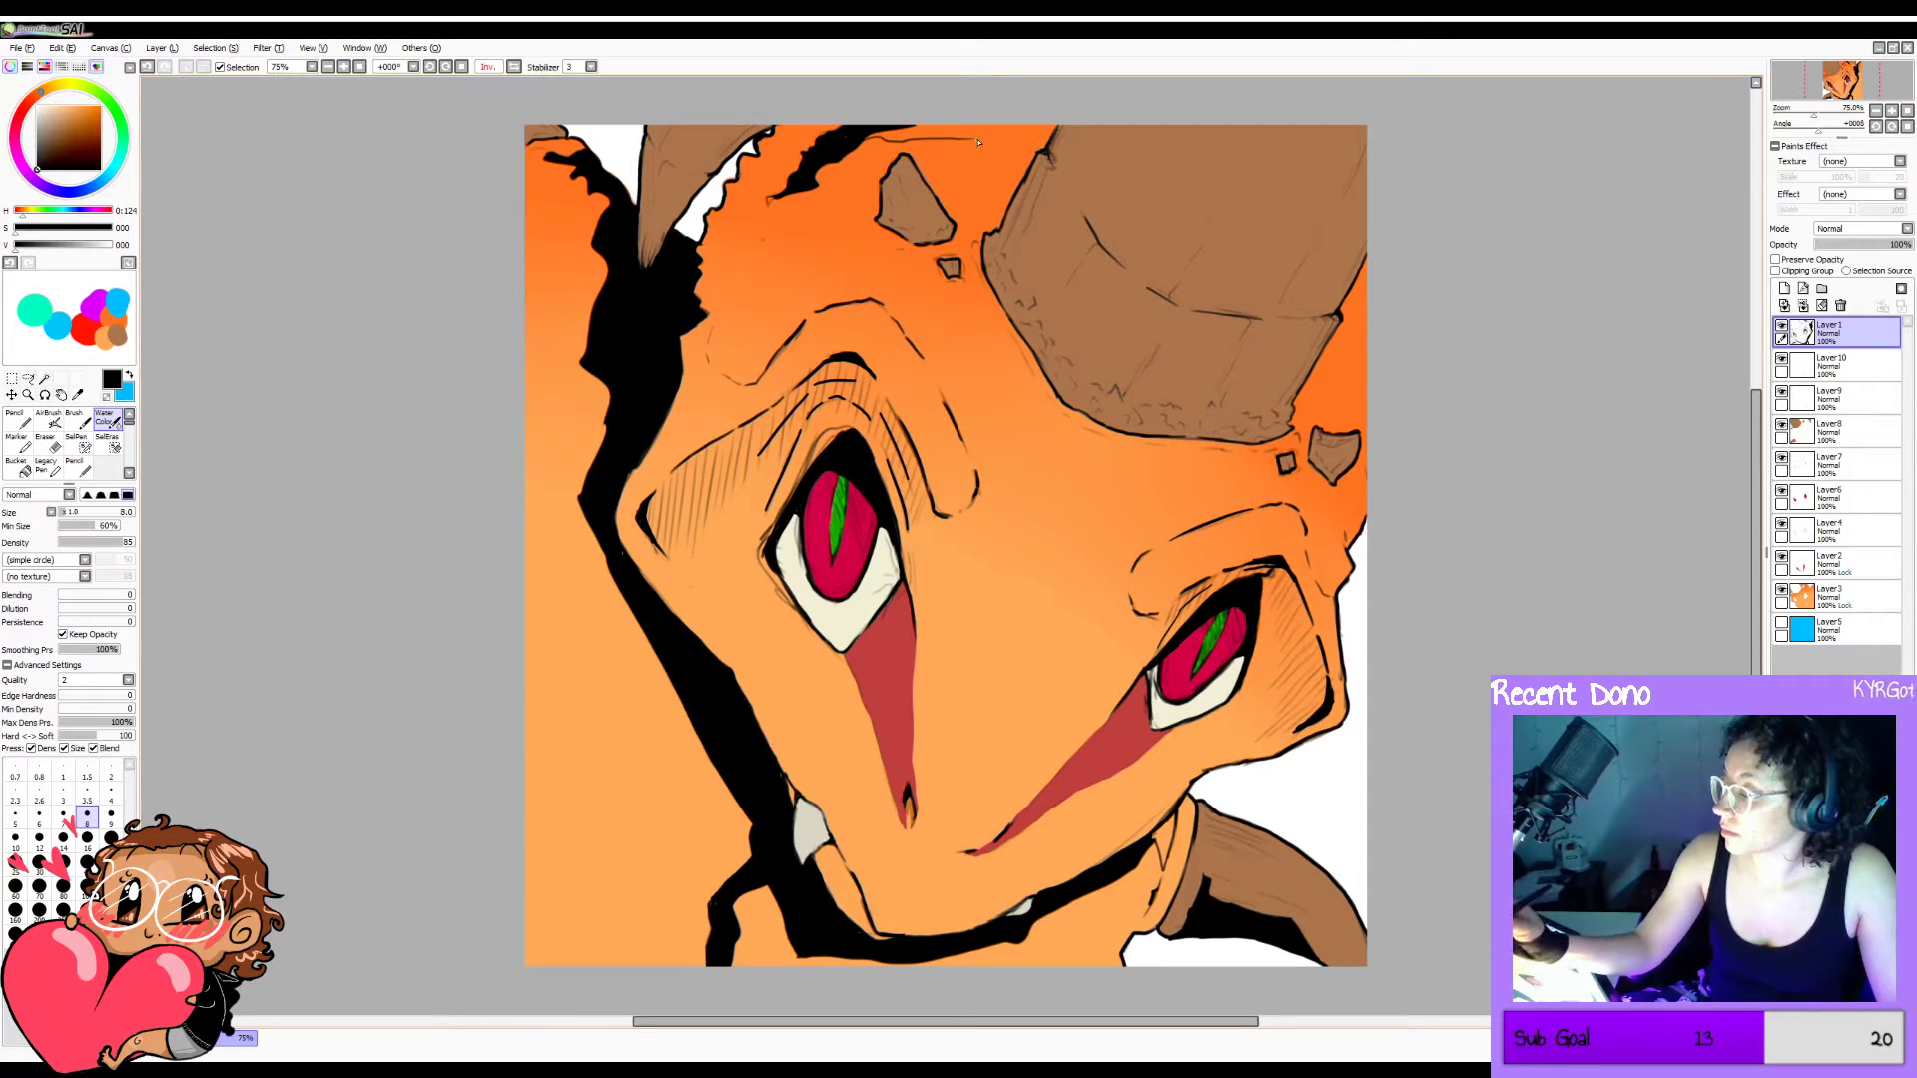
drag(841, 161, 1023, 150)
key(ctrl+z)
key(ctrl+z)
key(b)
click(1042, 143)
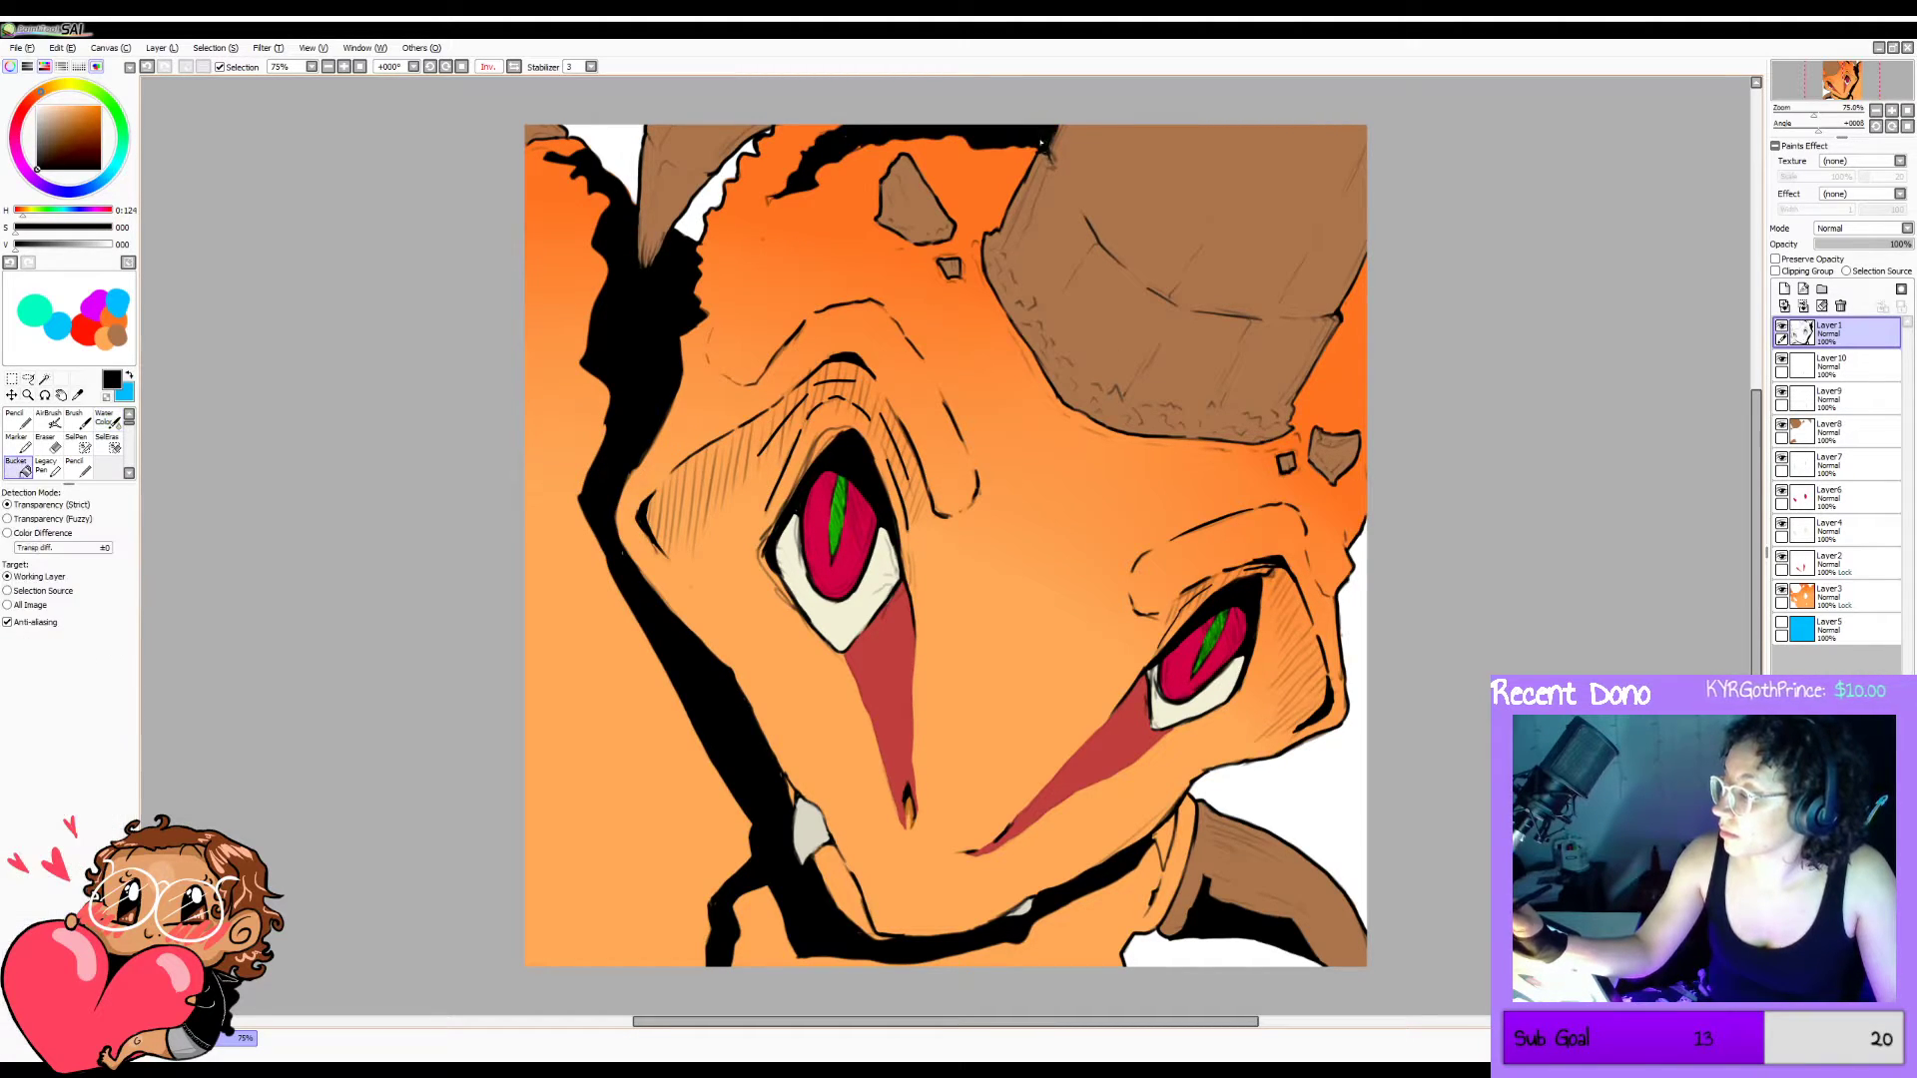
key(h)
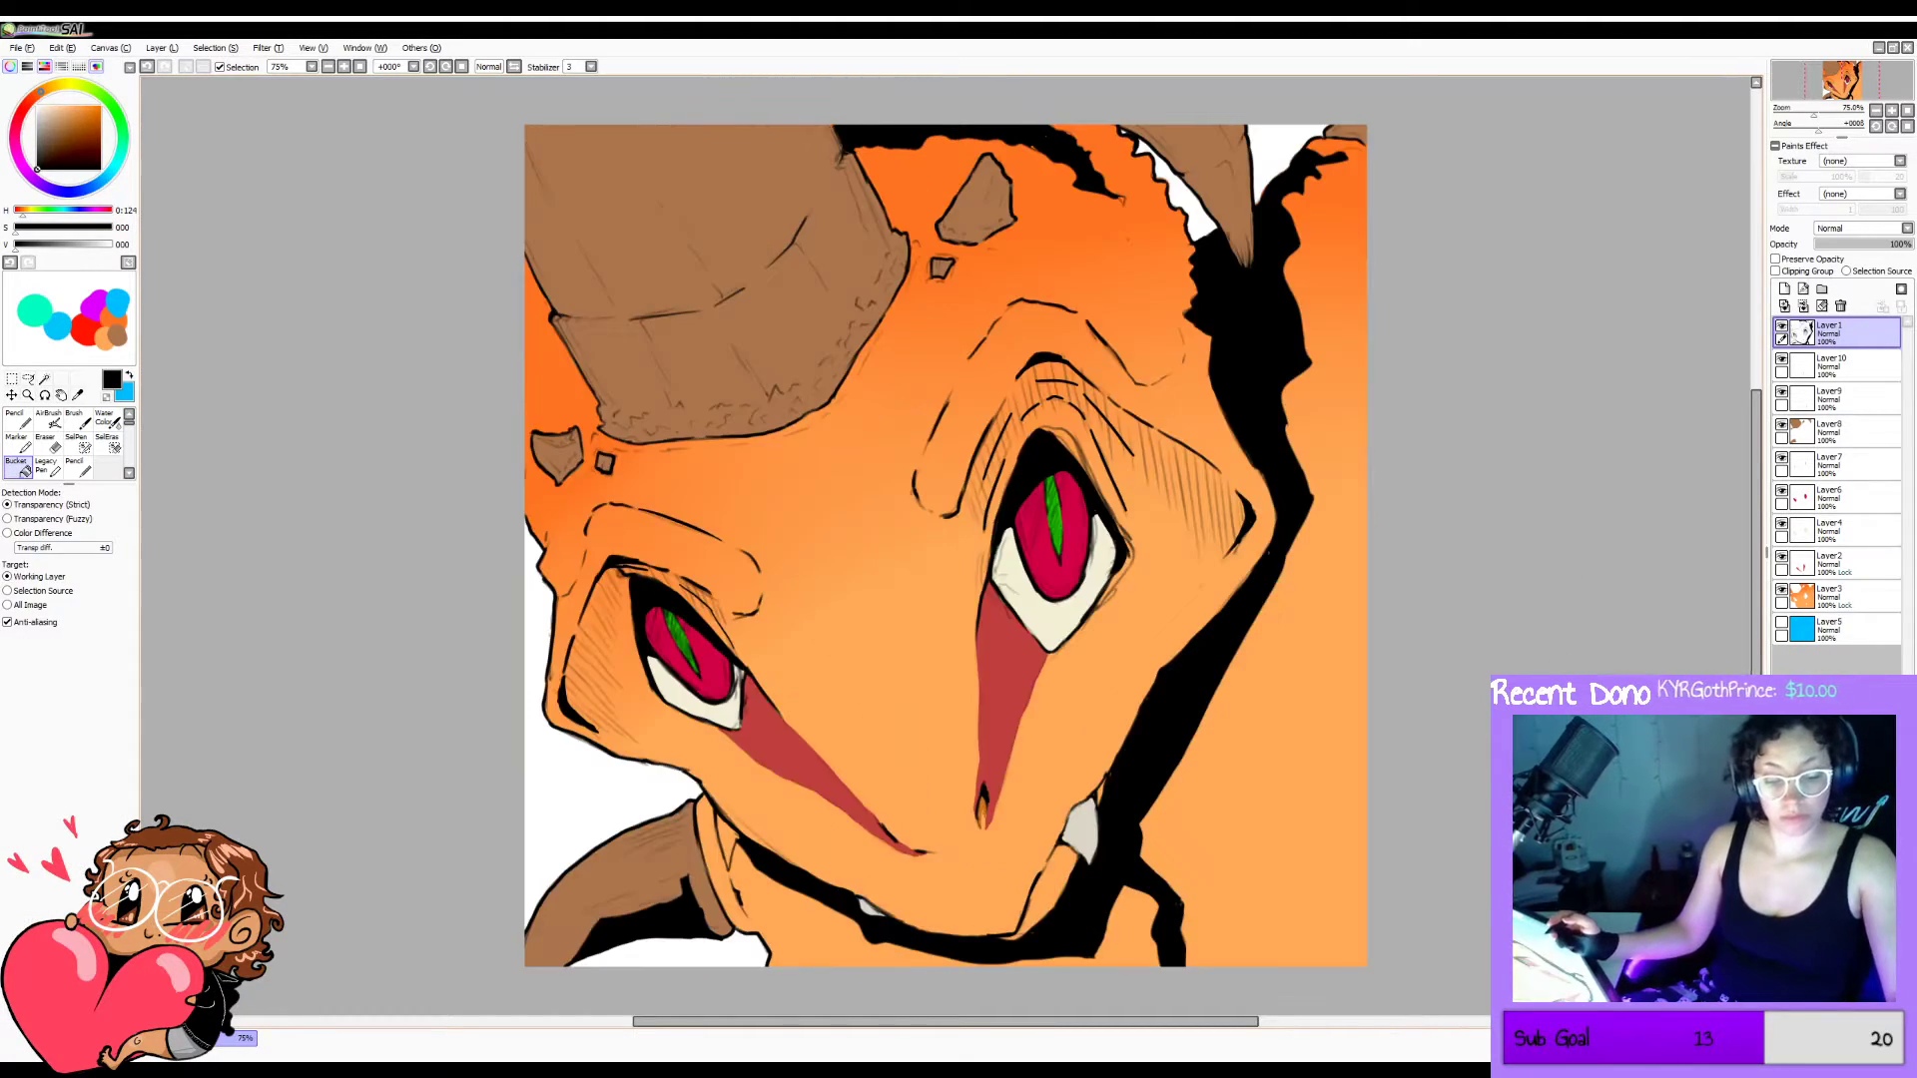
Try two differently shaped black shadow patches beside the outer base of the large horn, undoing each one.
key(b)
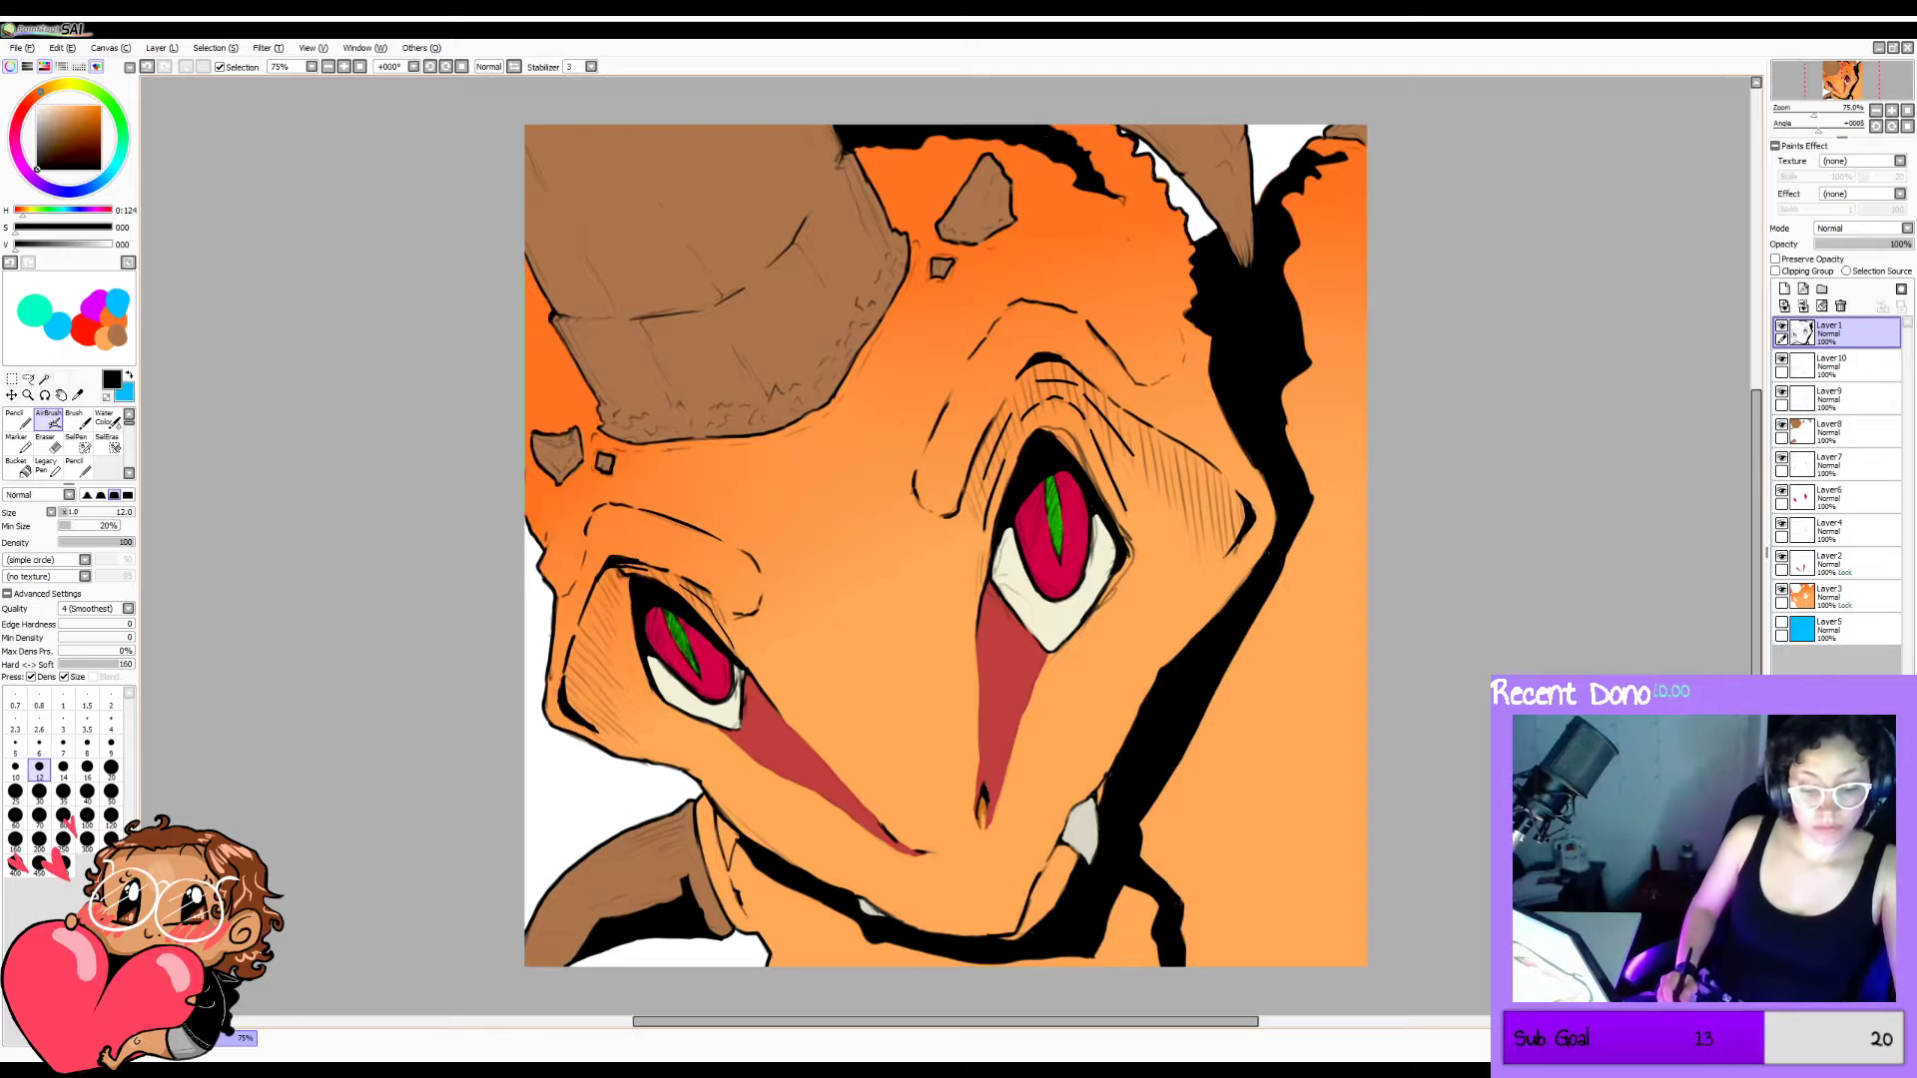
key(c)
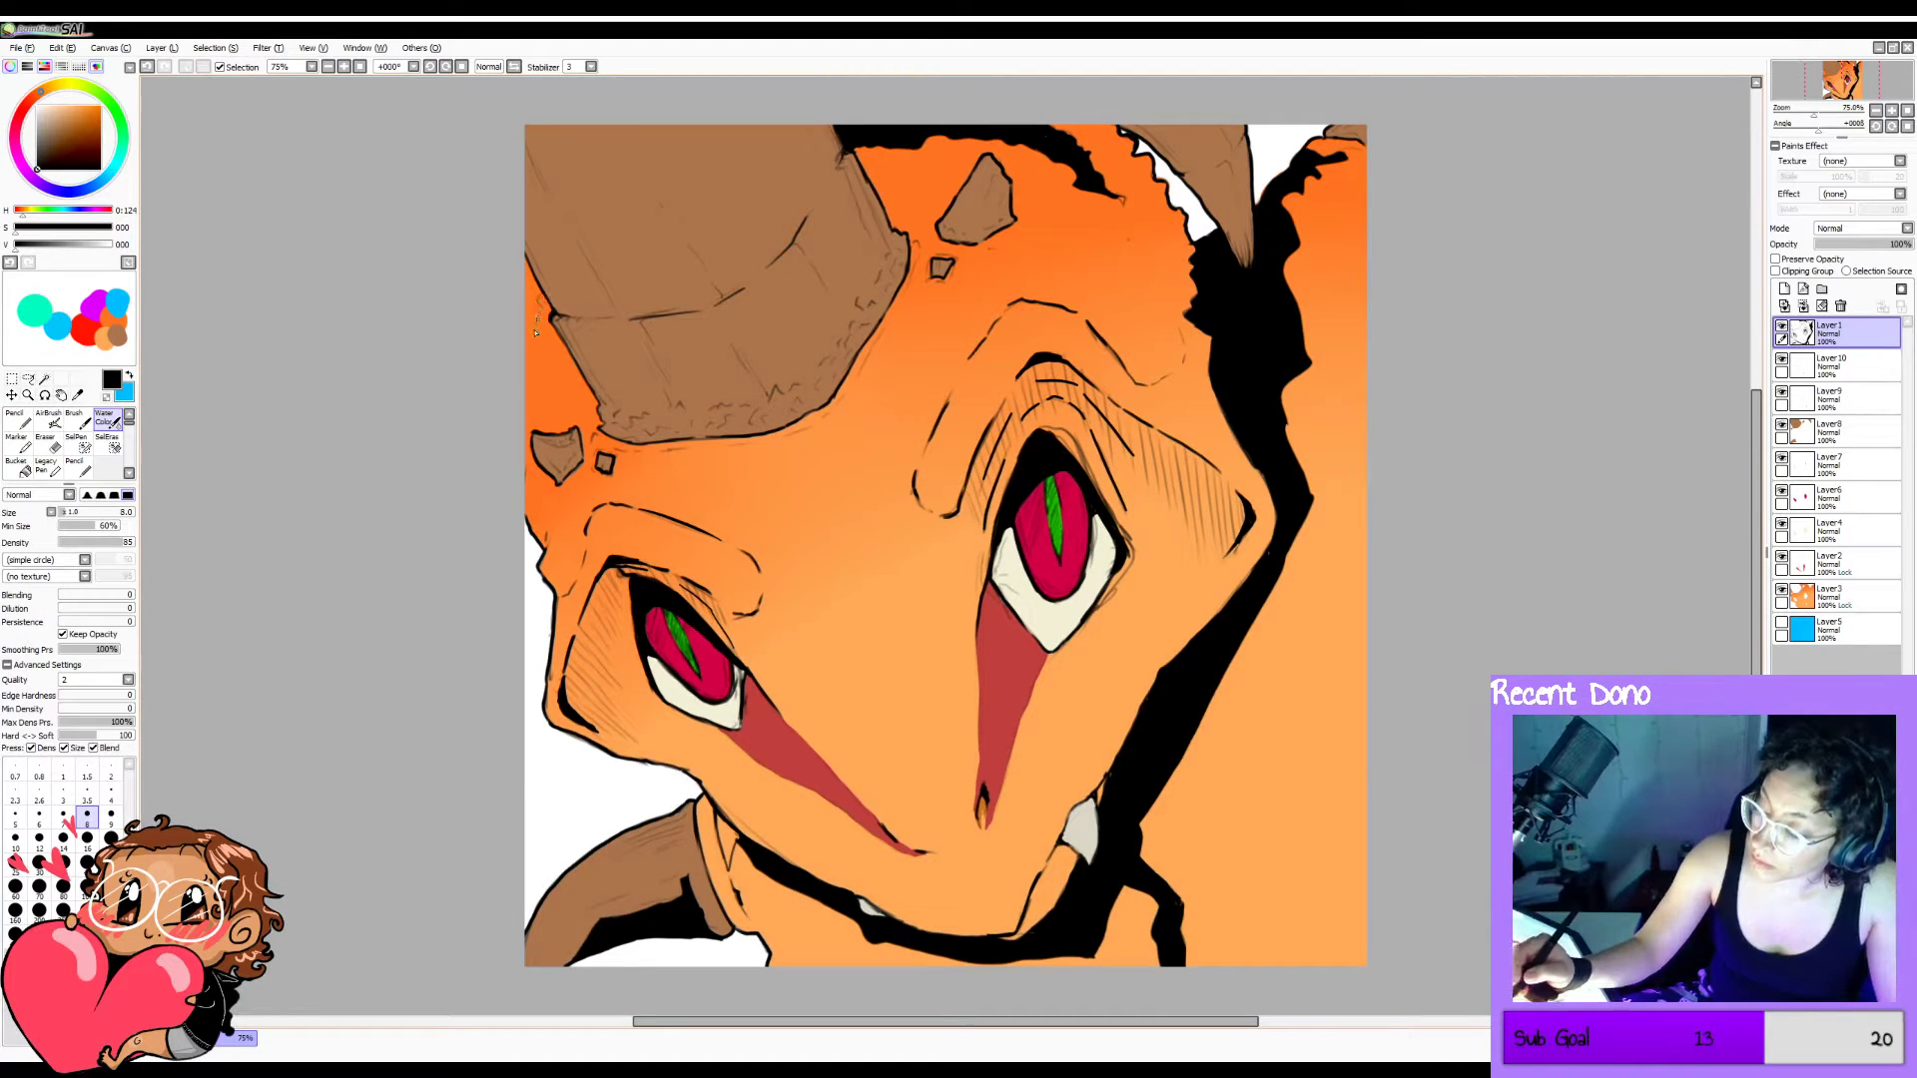
key(b)
click(548, 308)
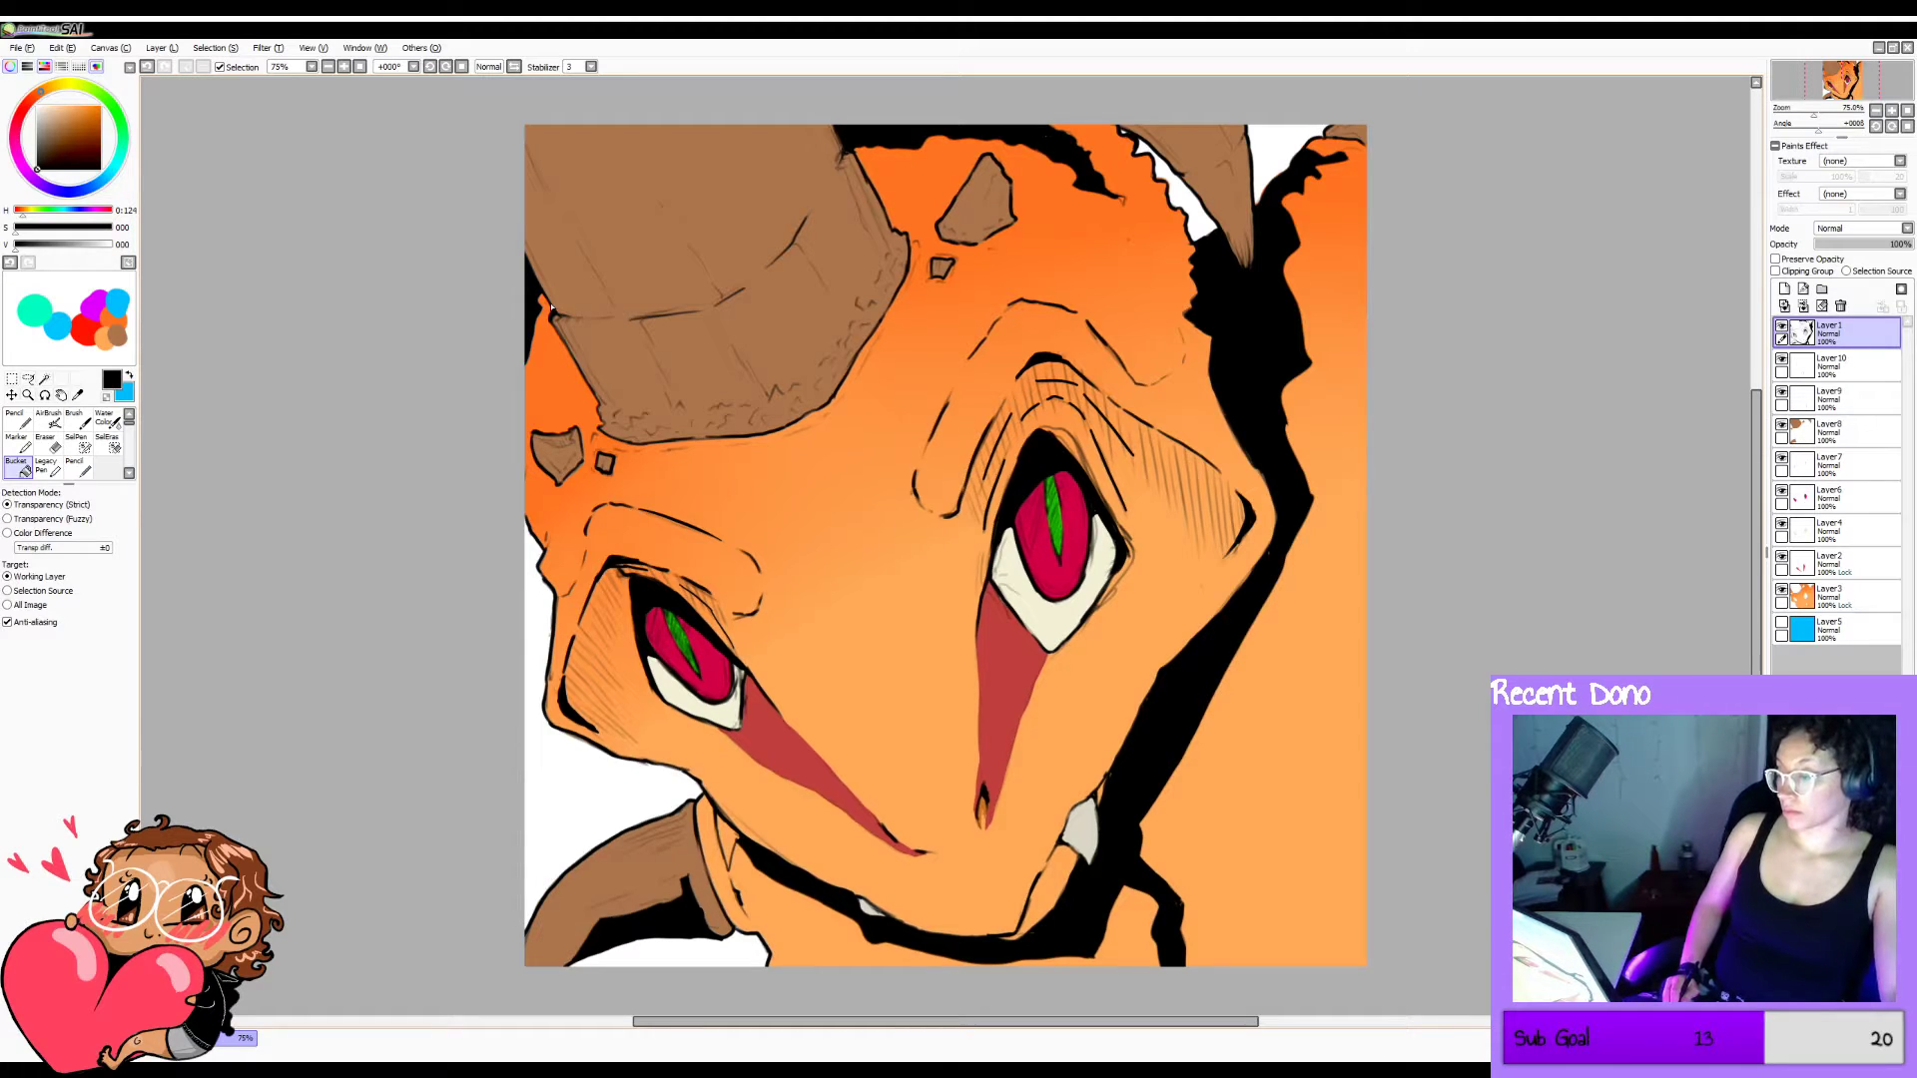
key(ctrl+z)
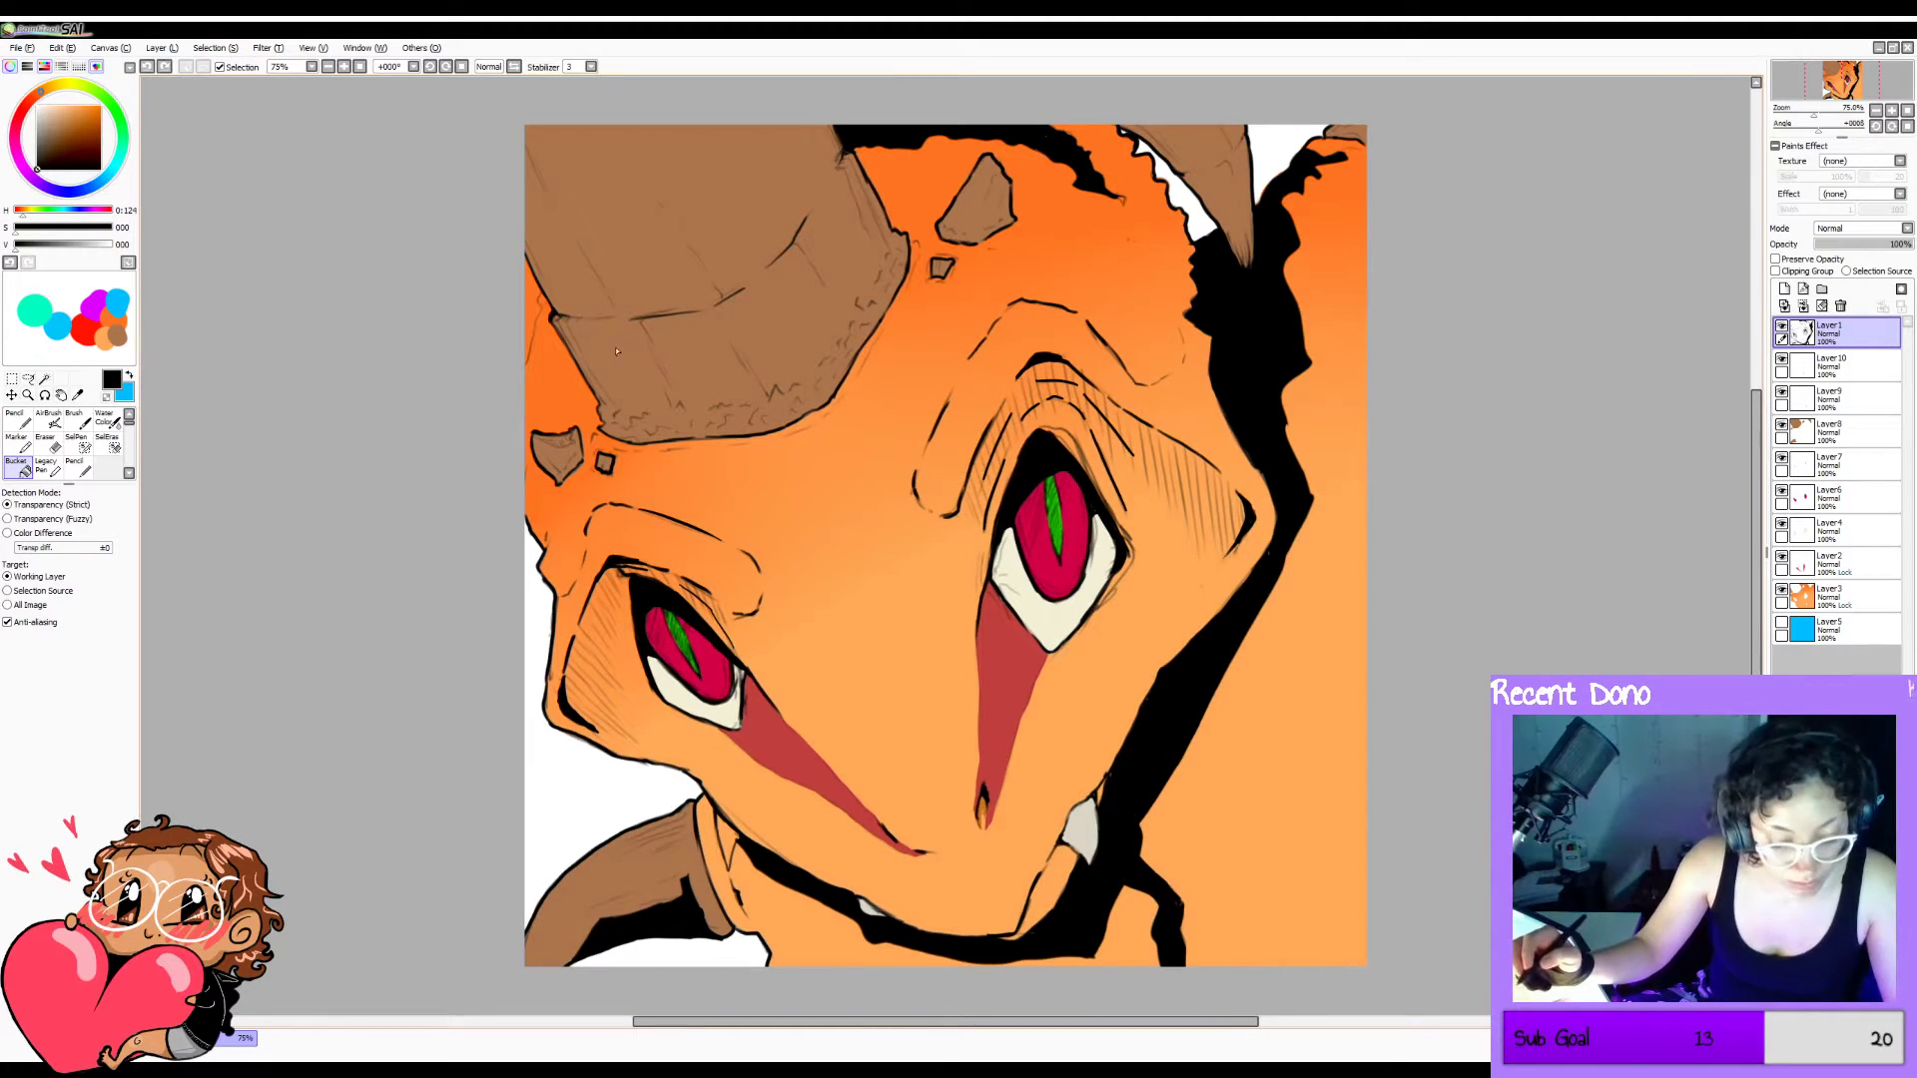
key(c)
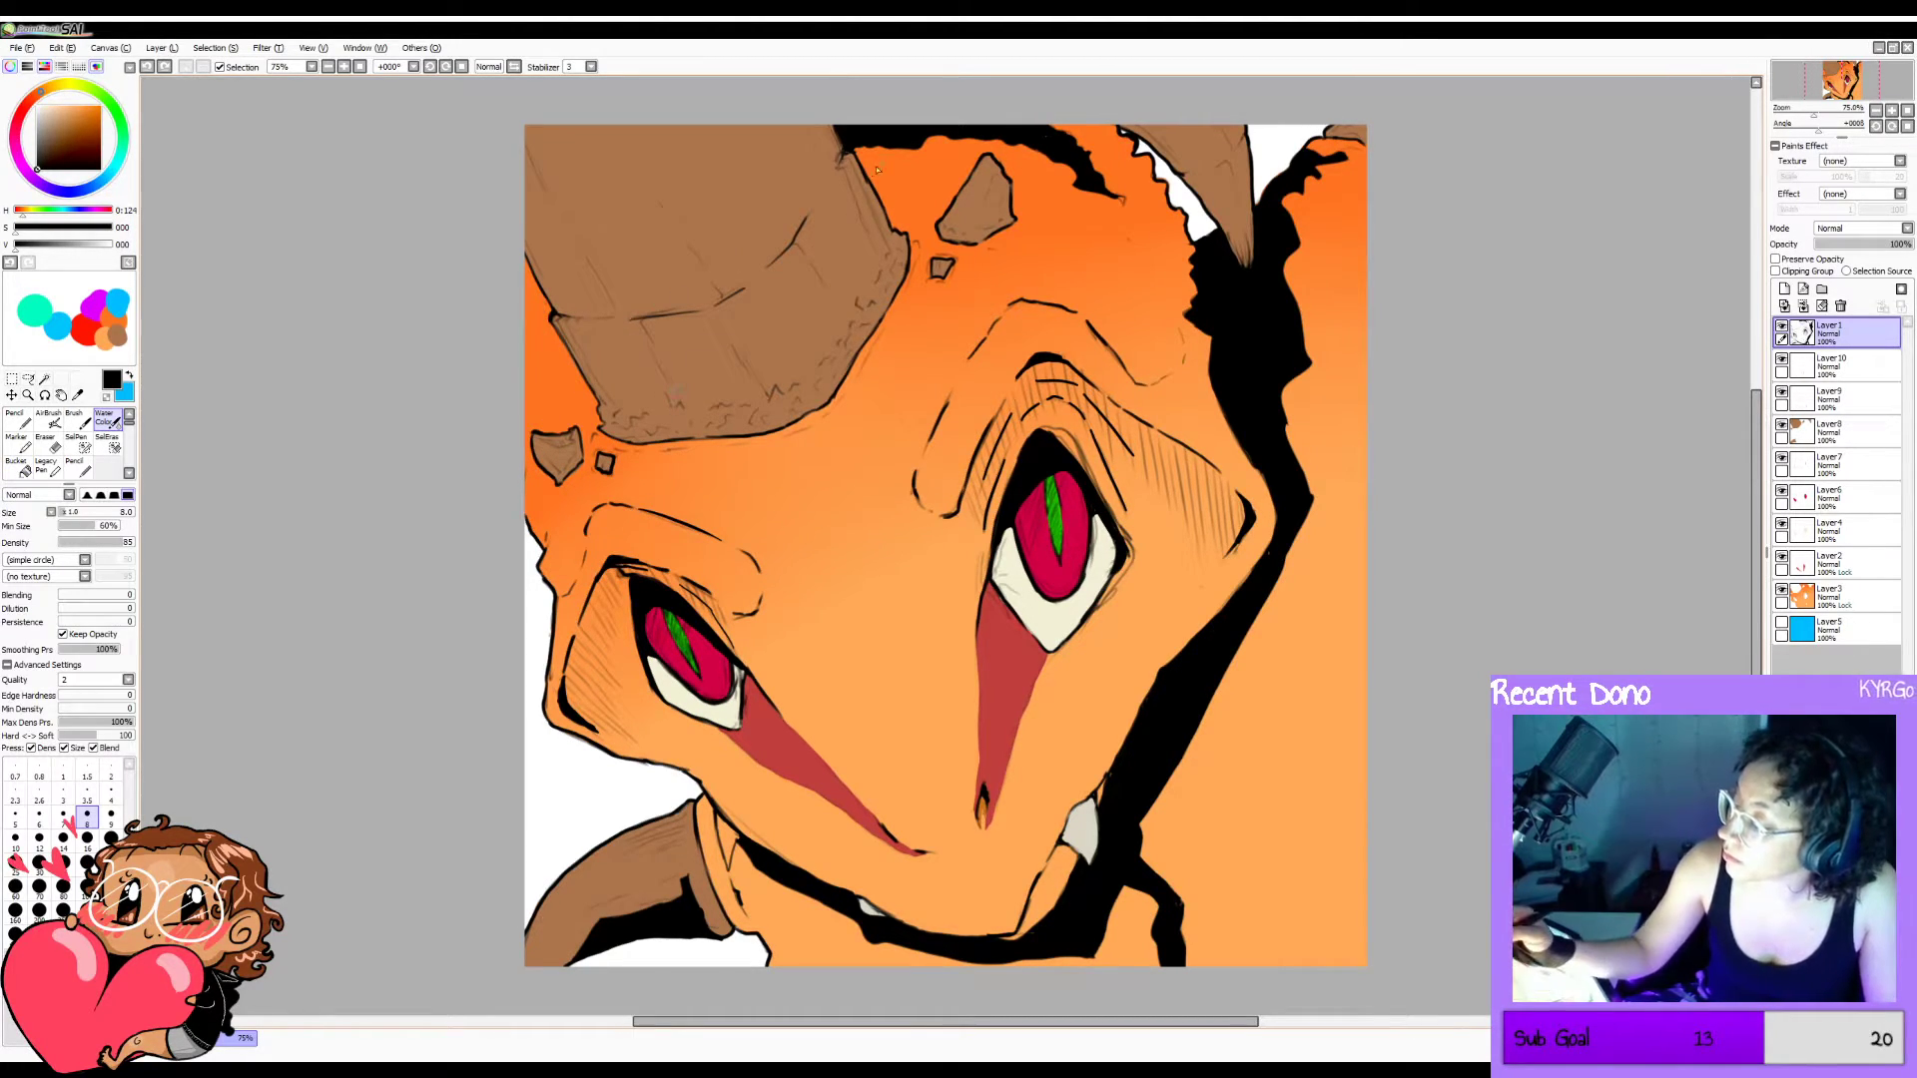
drag(559, 340, 548, 360)
key(g)
click(541, 340)
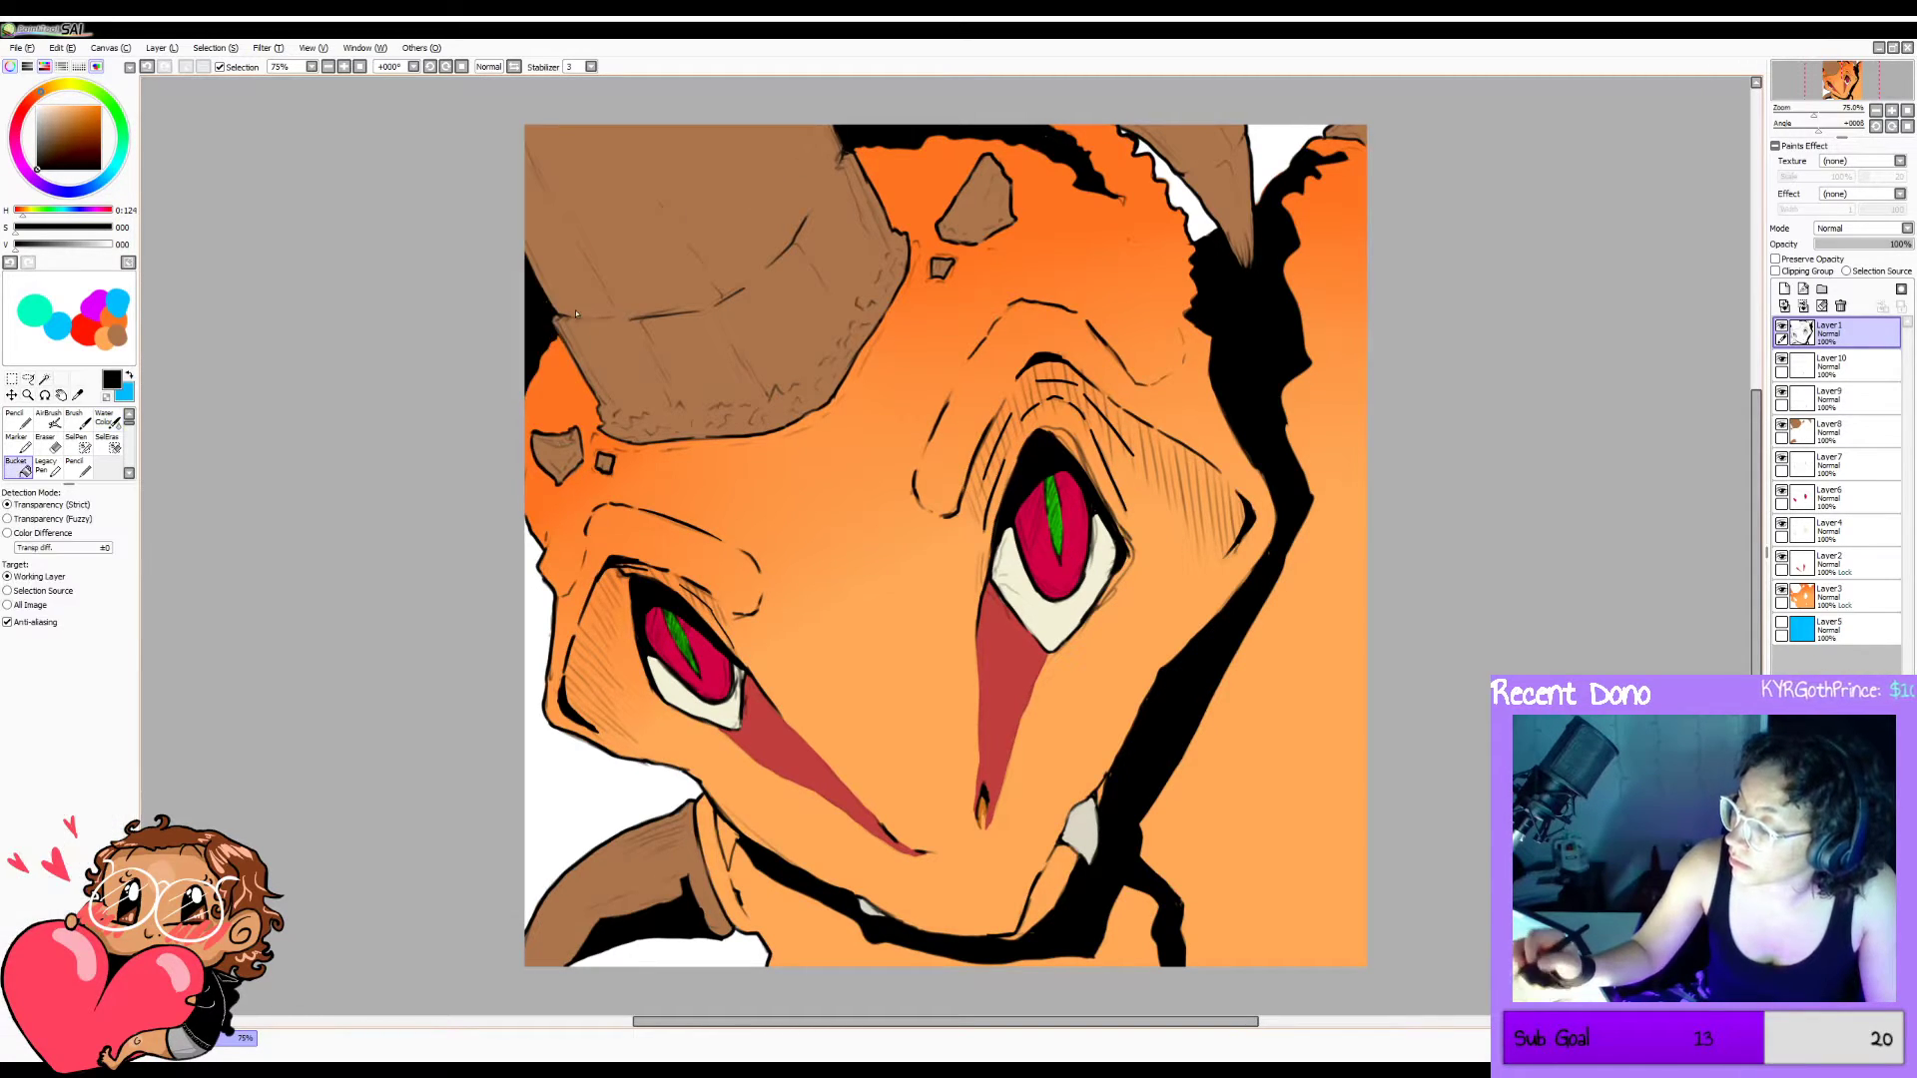
key(ctrl+z)
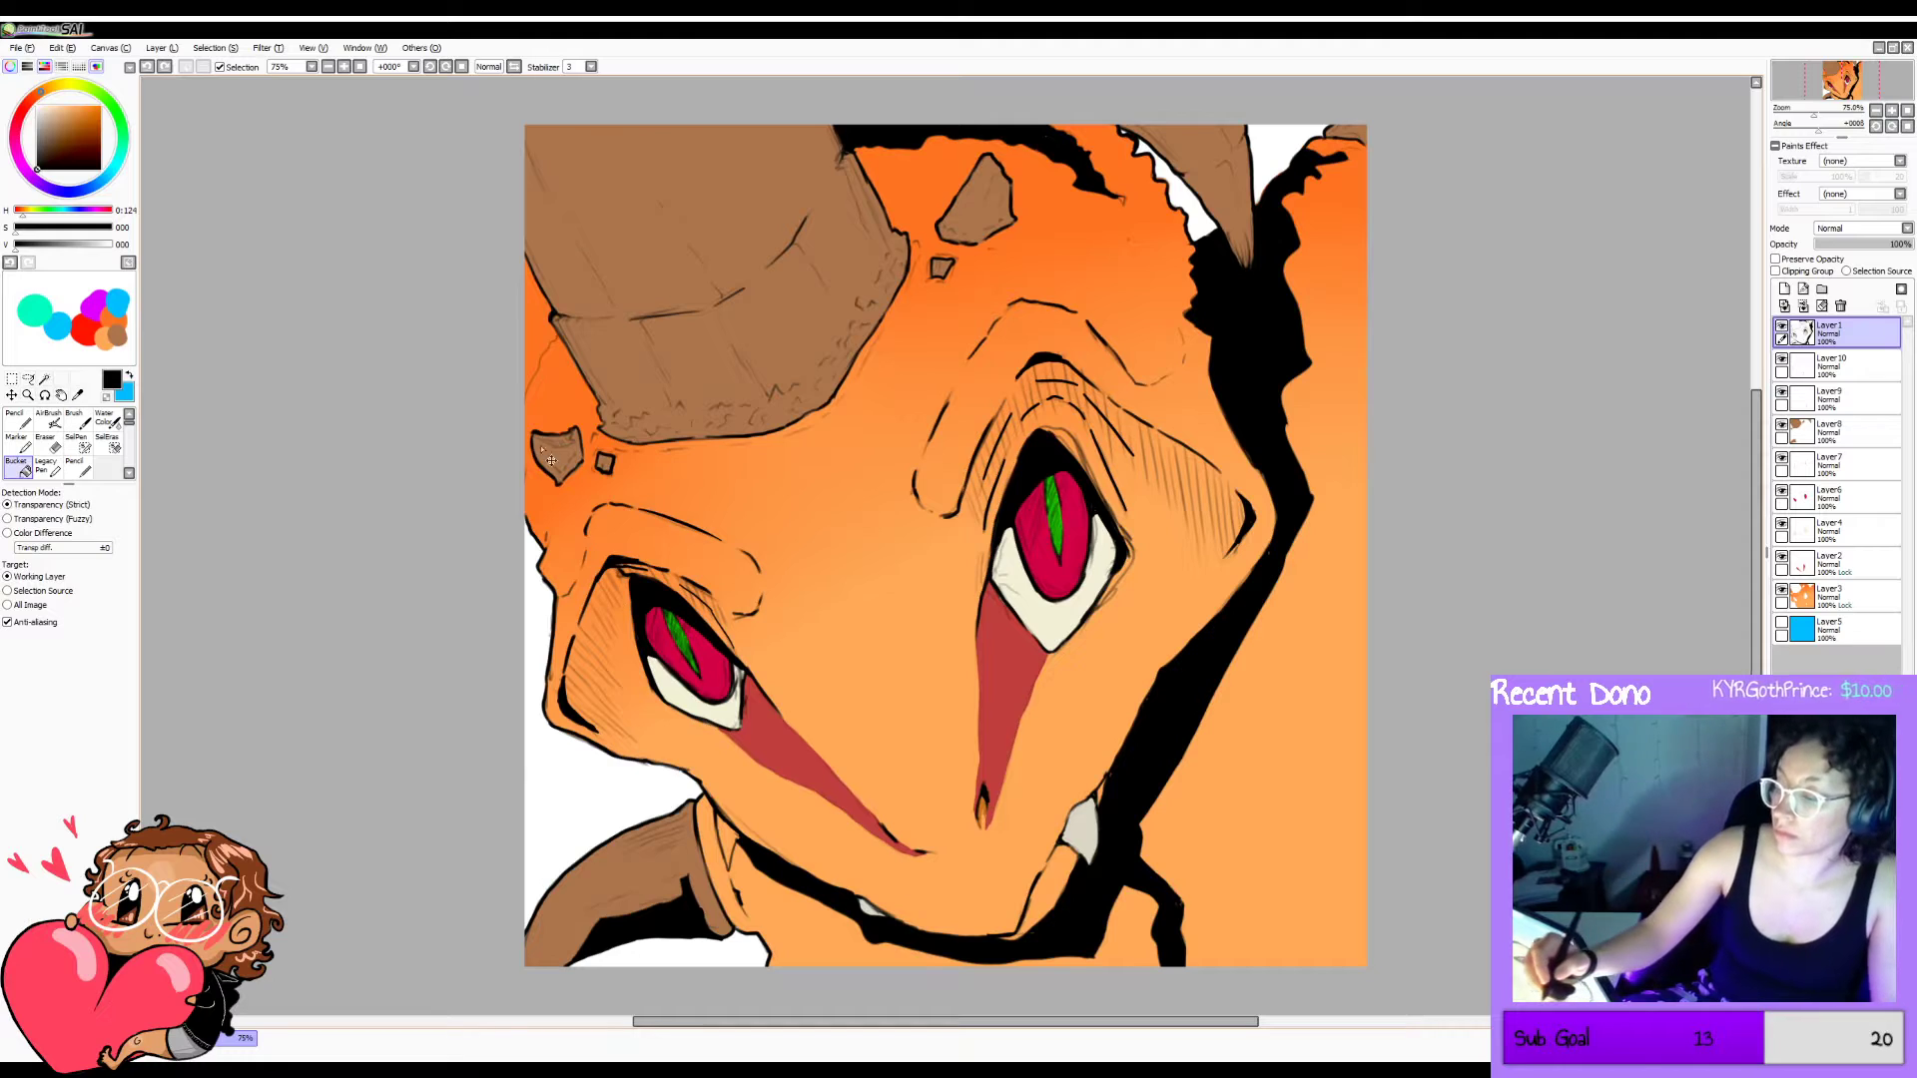
key(ctrl+z)
Outline a jagged shadow from the large horn's outer base down around the small spike and fill it solid black.
key(b)
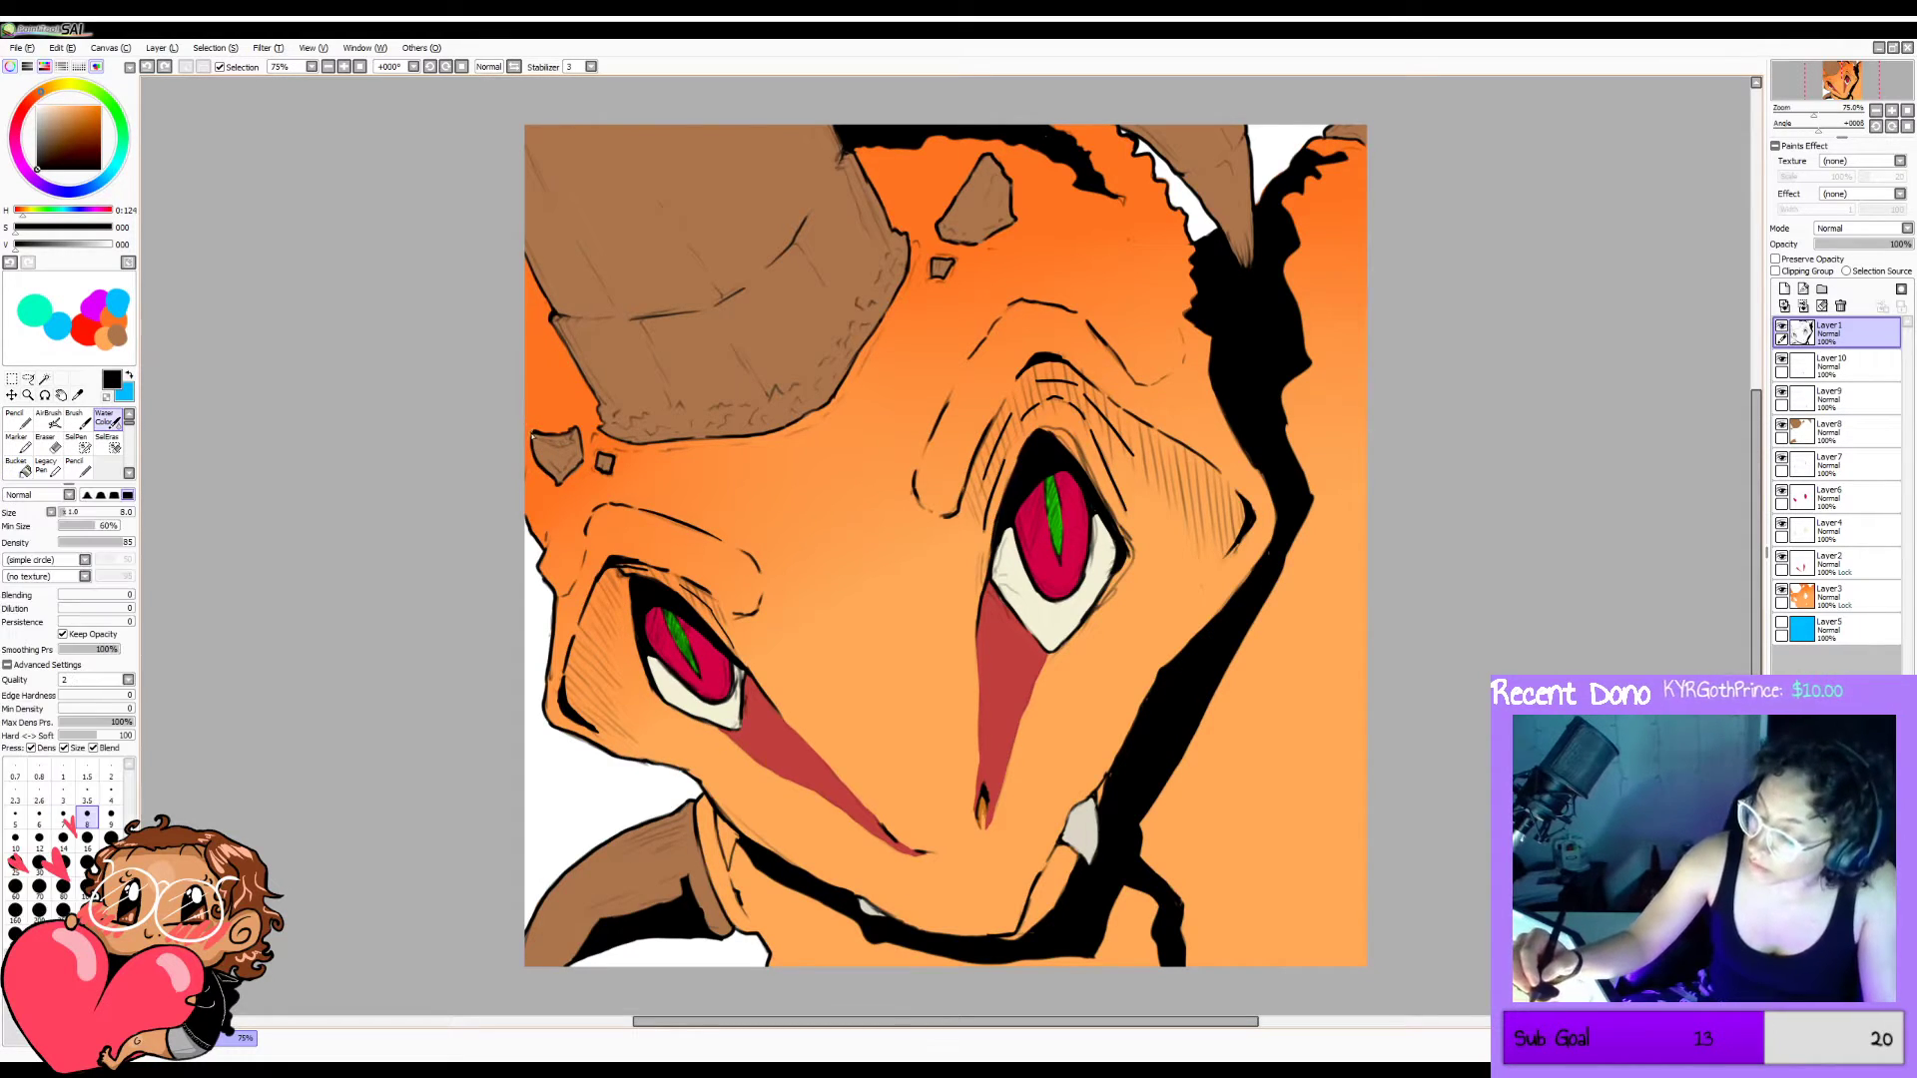
drag(532, 395, 557, 336)
drag(536, 458, 546, 489)
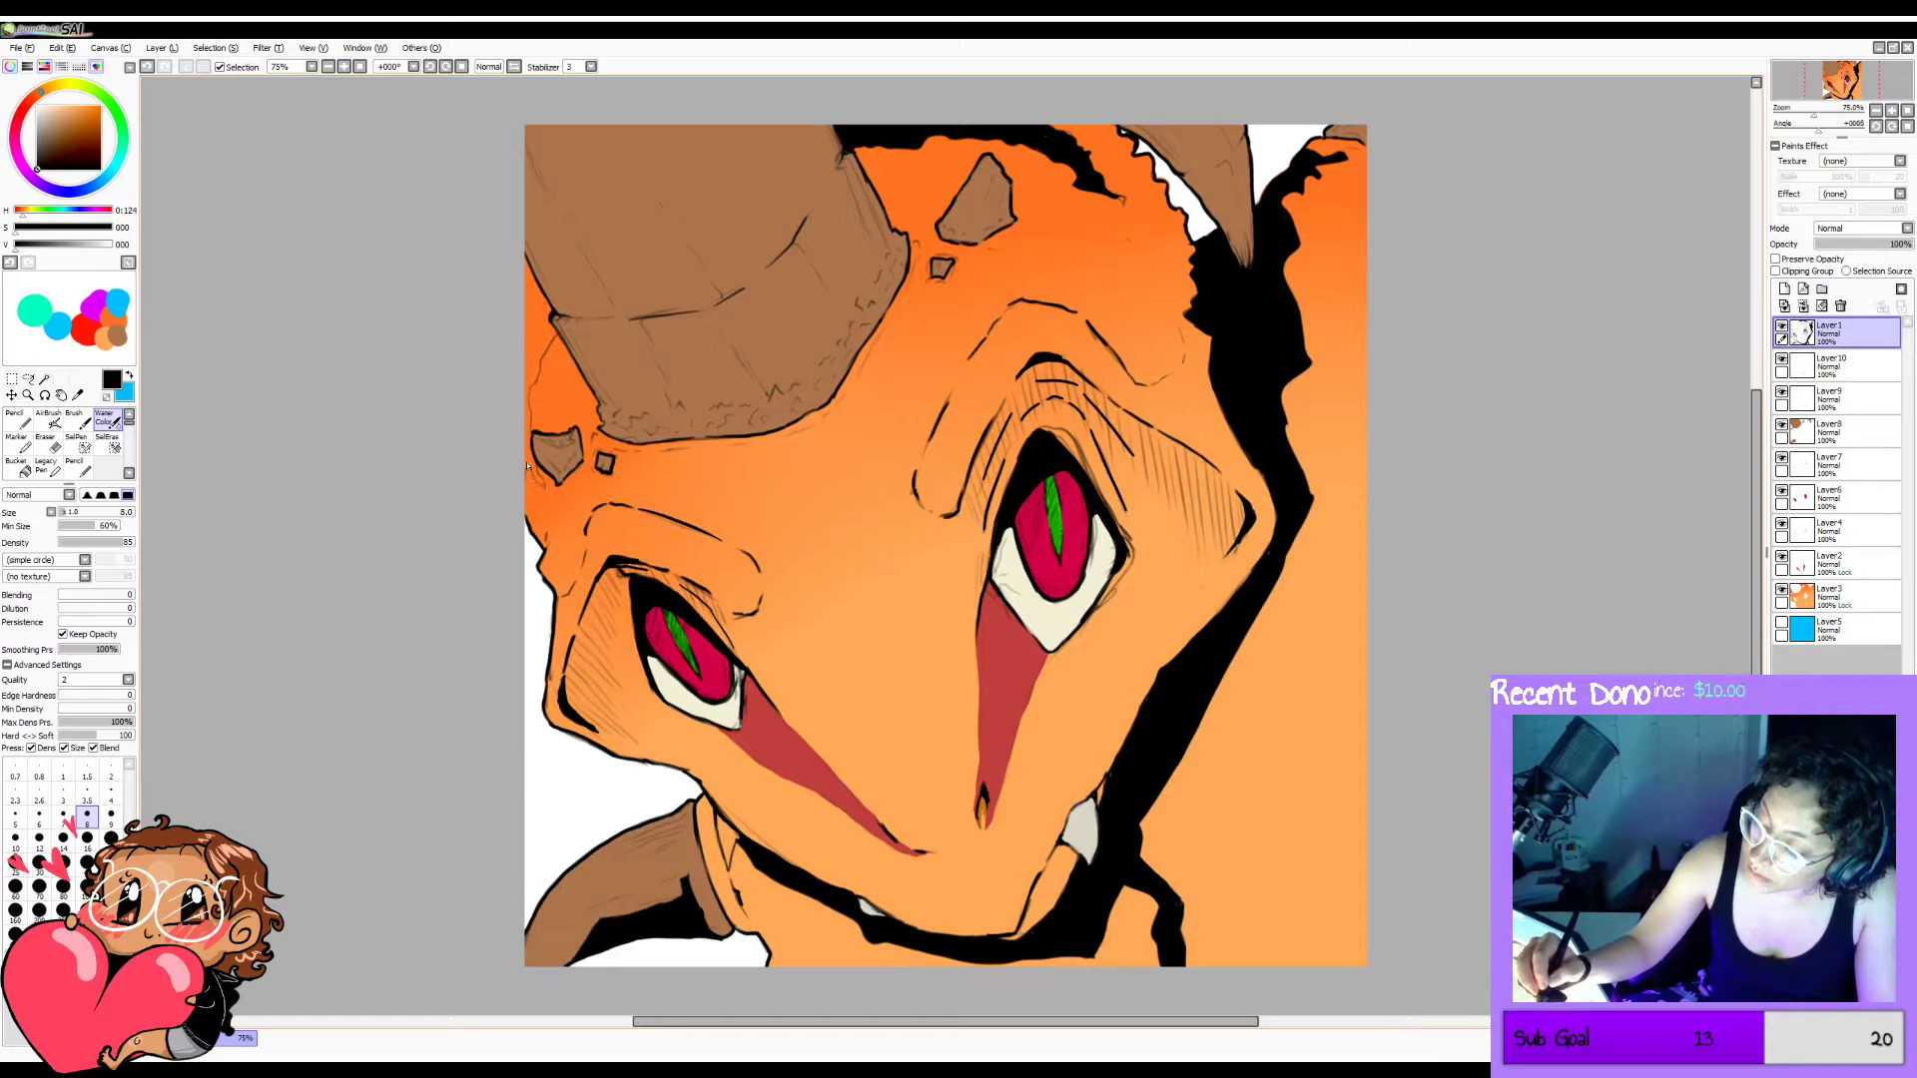
key(b)
click(540, 328)
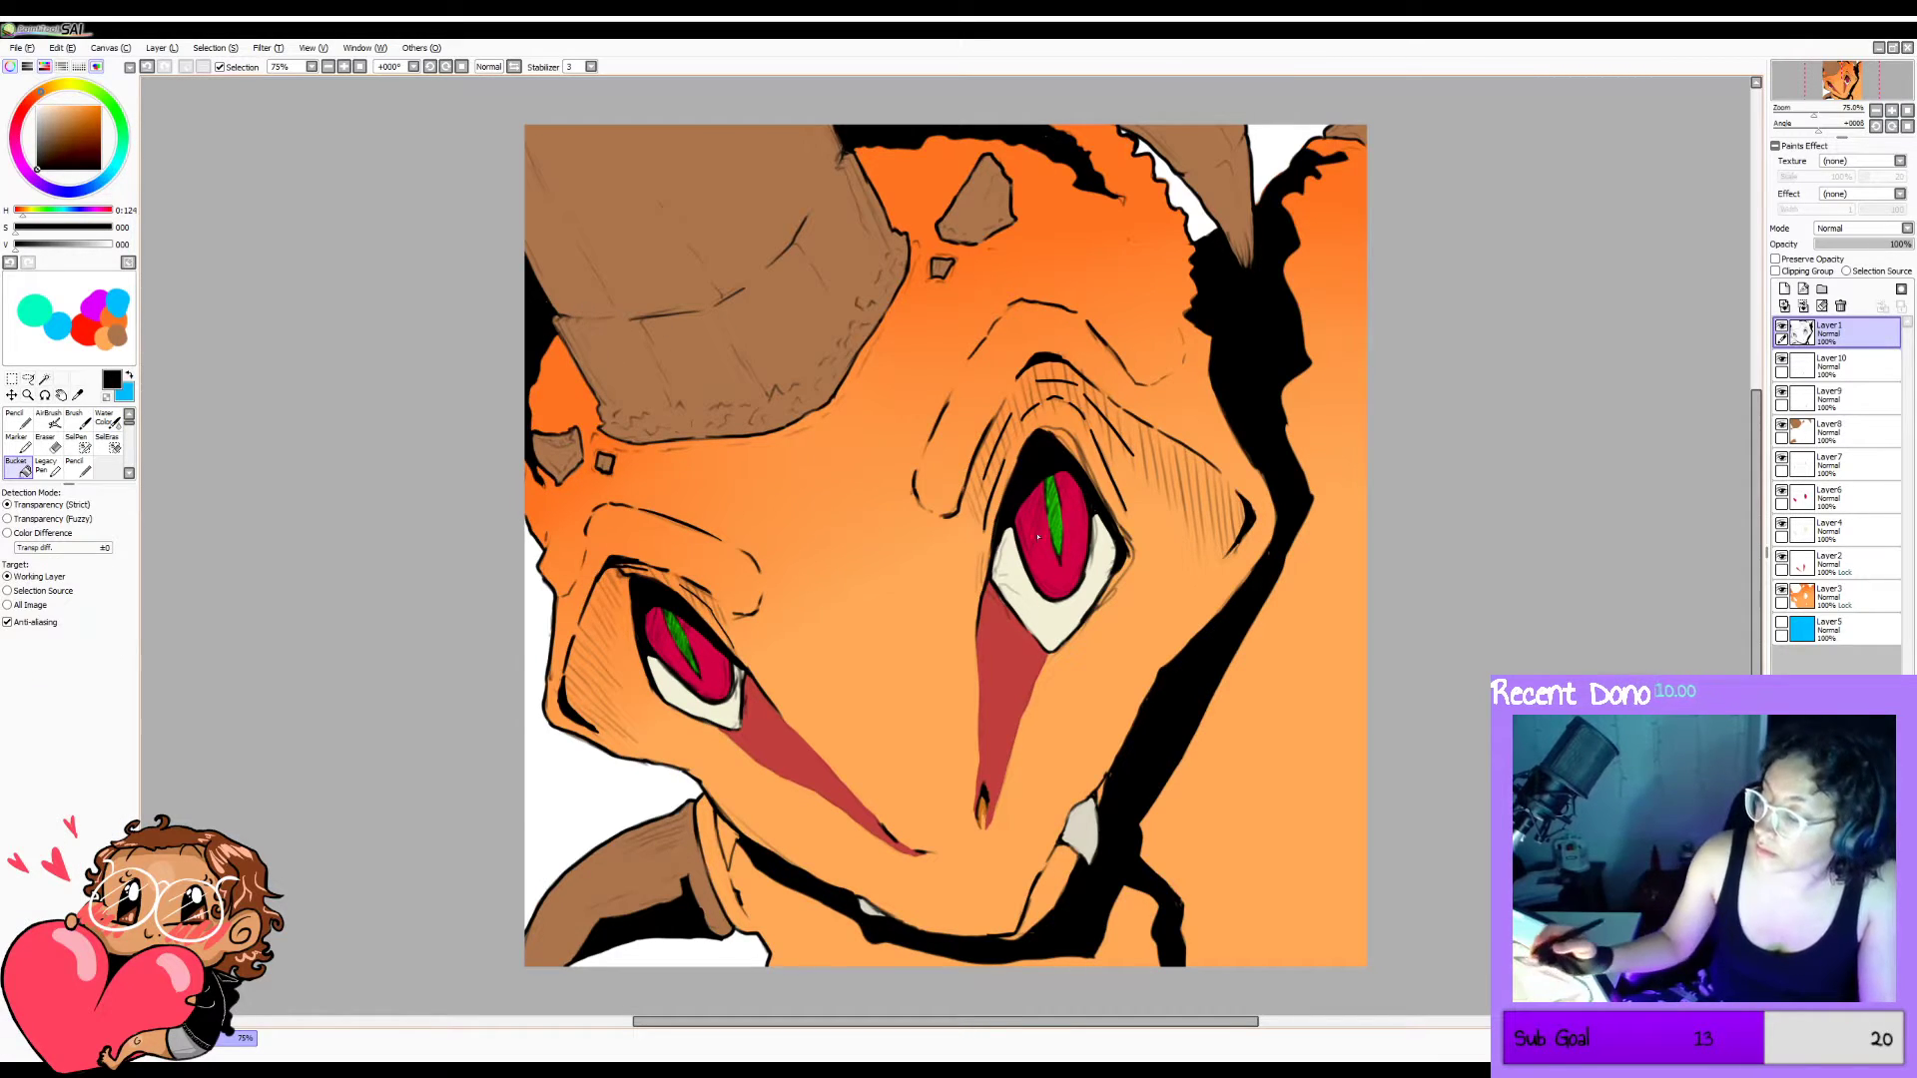
key(b)
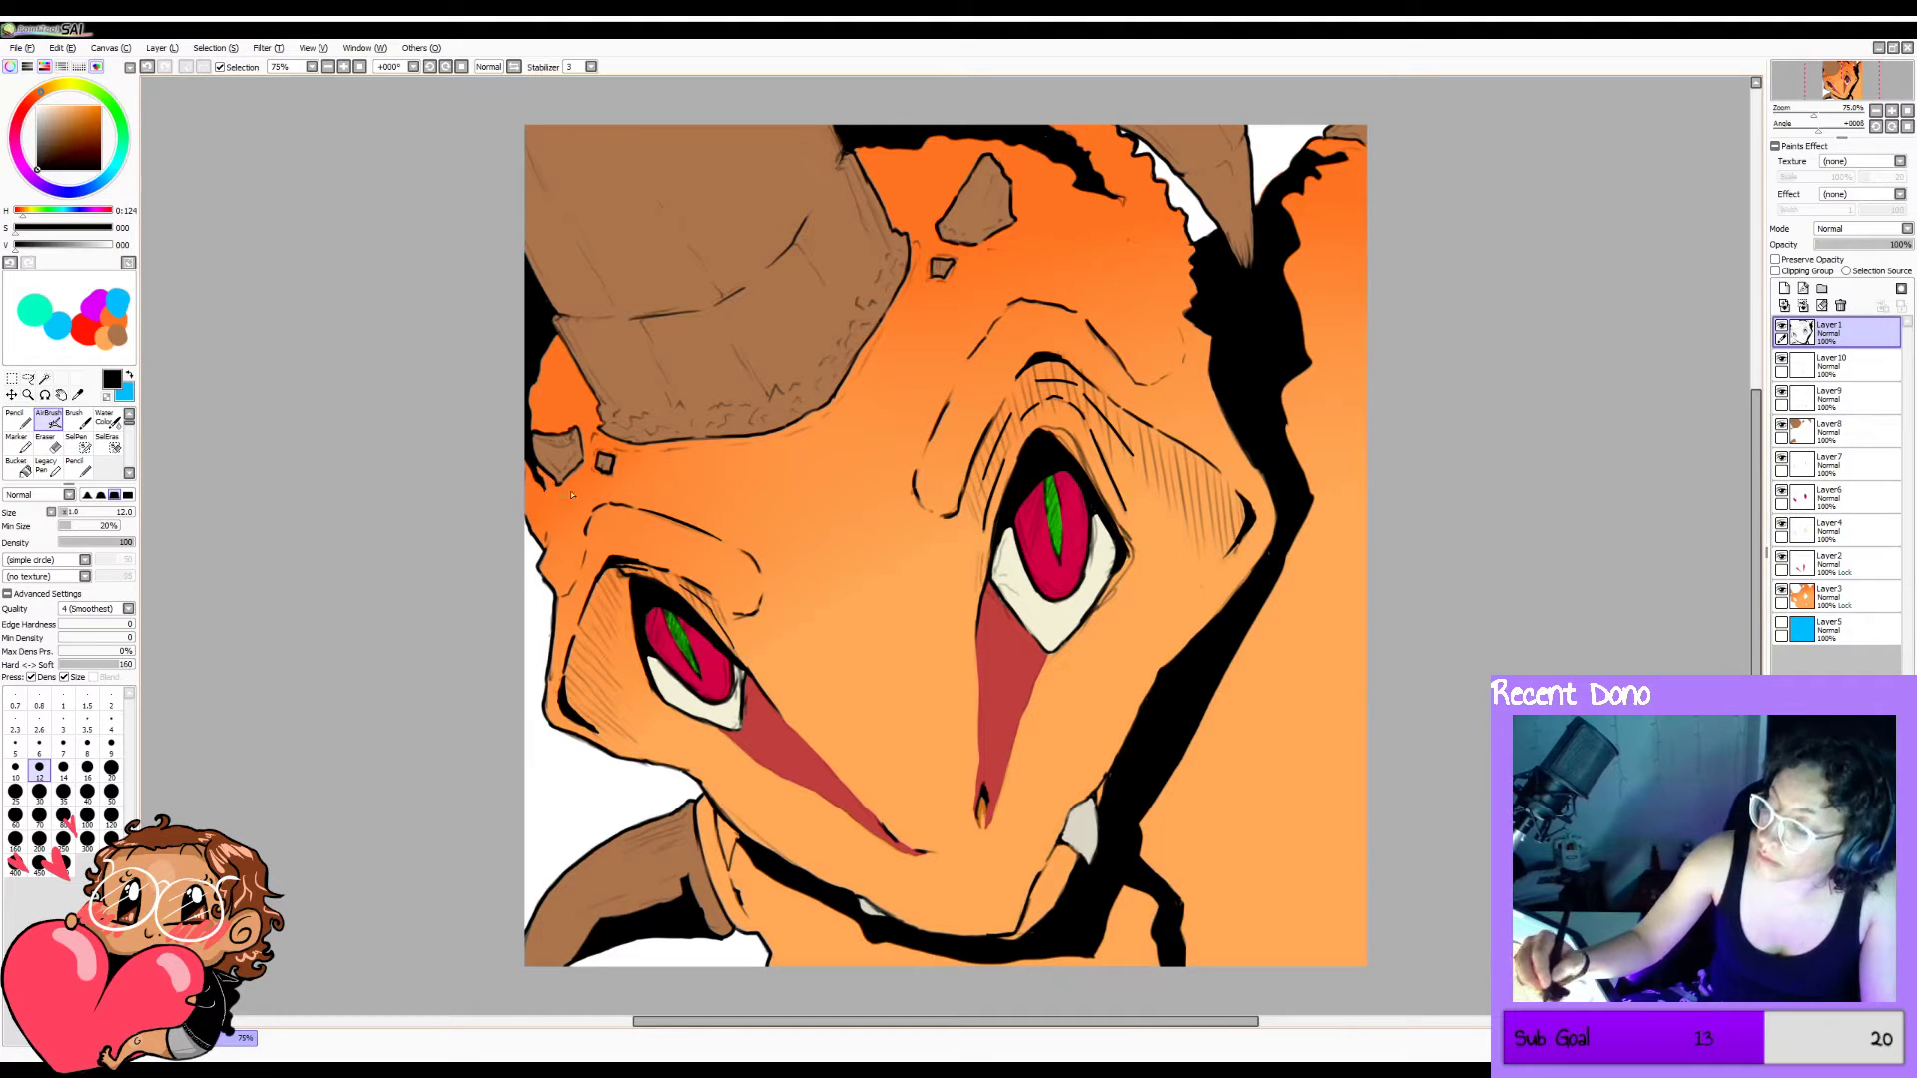
Outline a thin tapered shadow beneath the crease across the large horn and fill it solid black.
drag(659, 324, 796, 246)
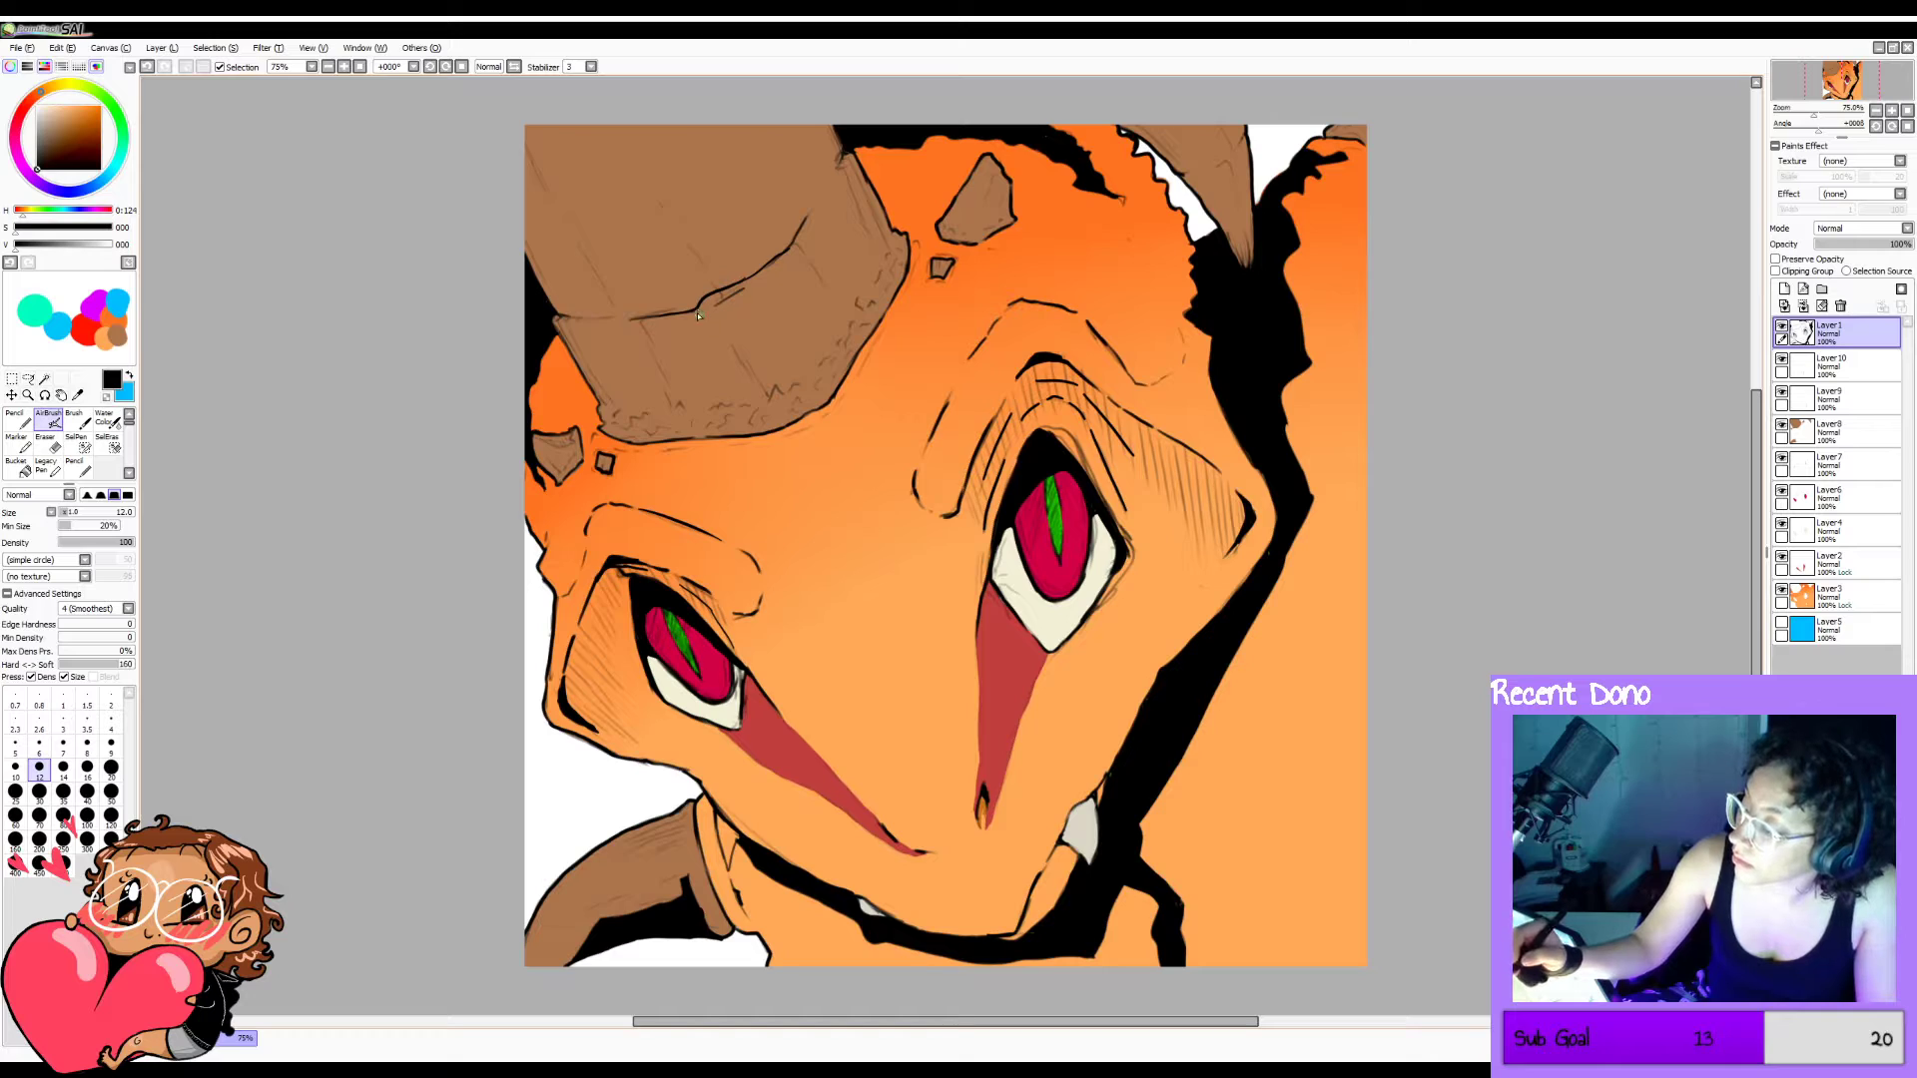
mouse_move(698, 312)
mouse_down()
mouse_move(741, 293)
mouse_move(727, 300)
mouse_up()
key(ctrl+z)
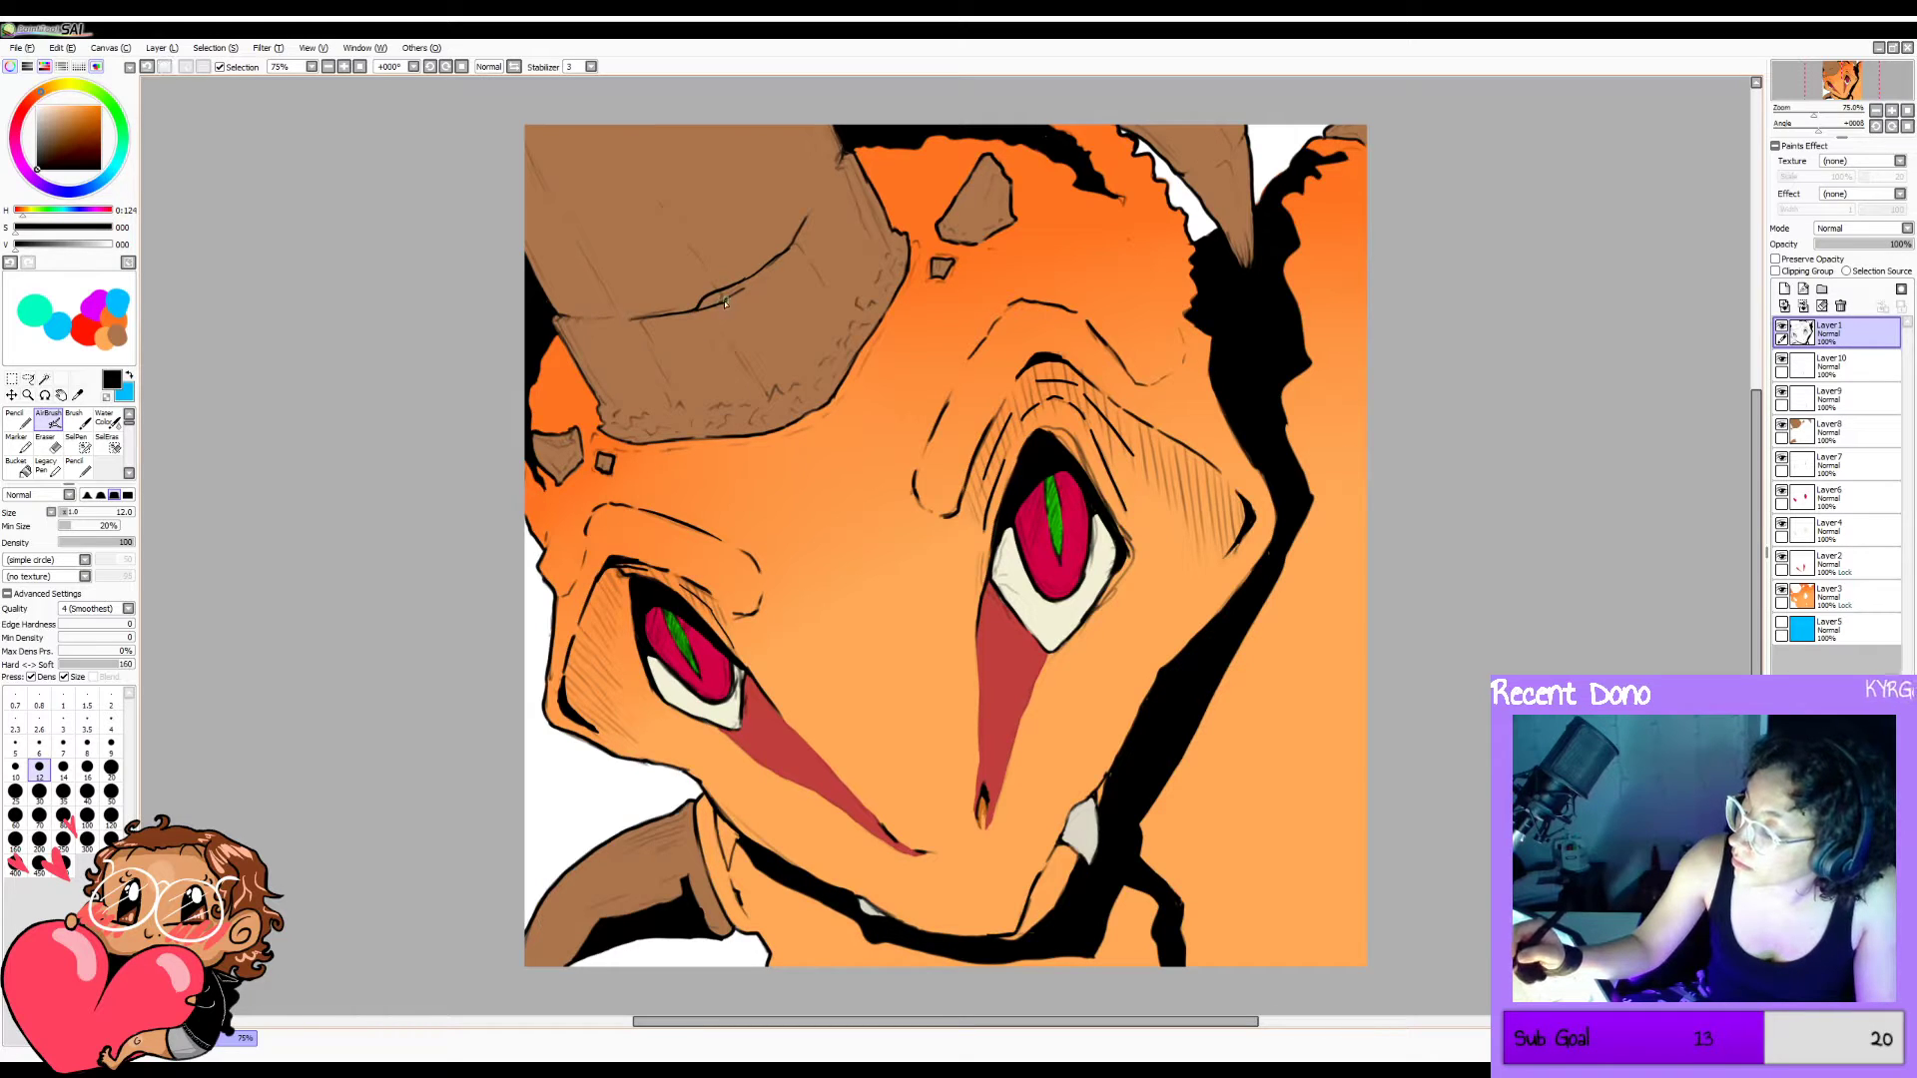
key(ctrl+z)
key(c)
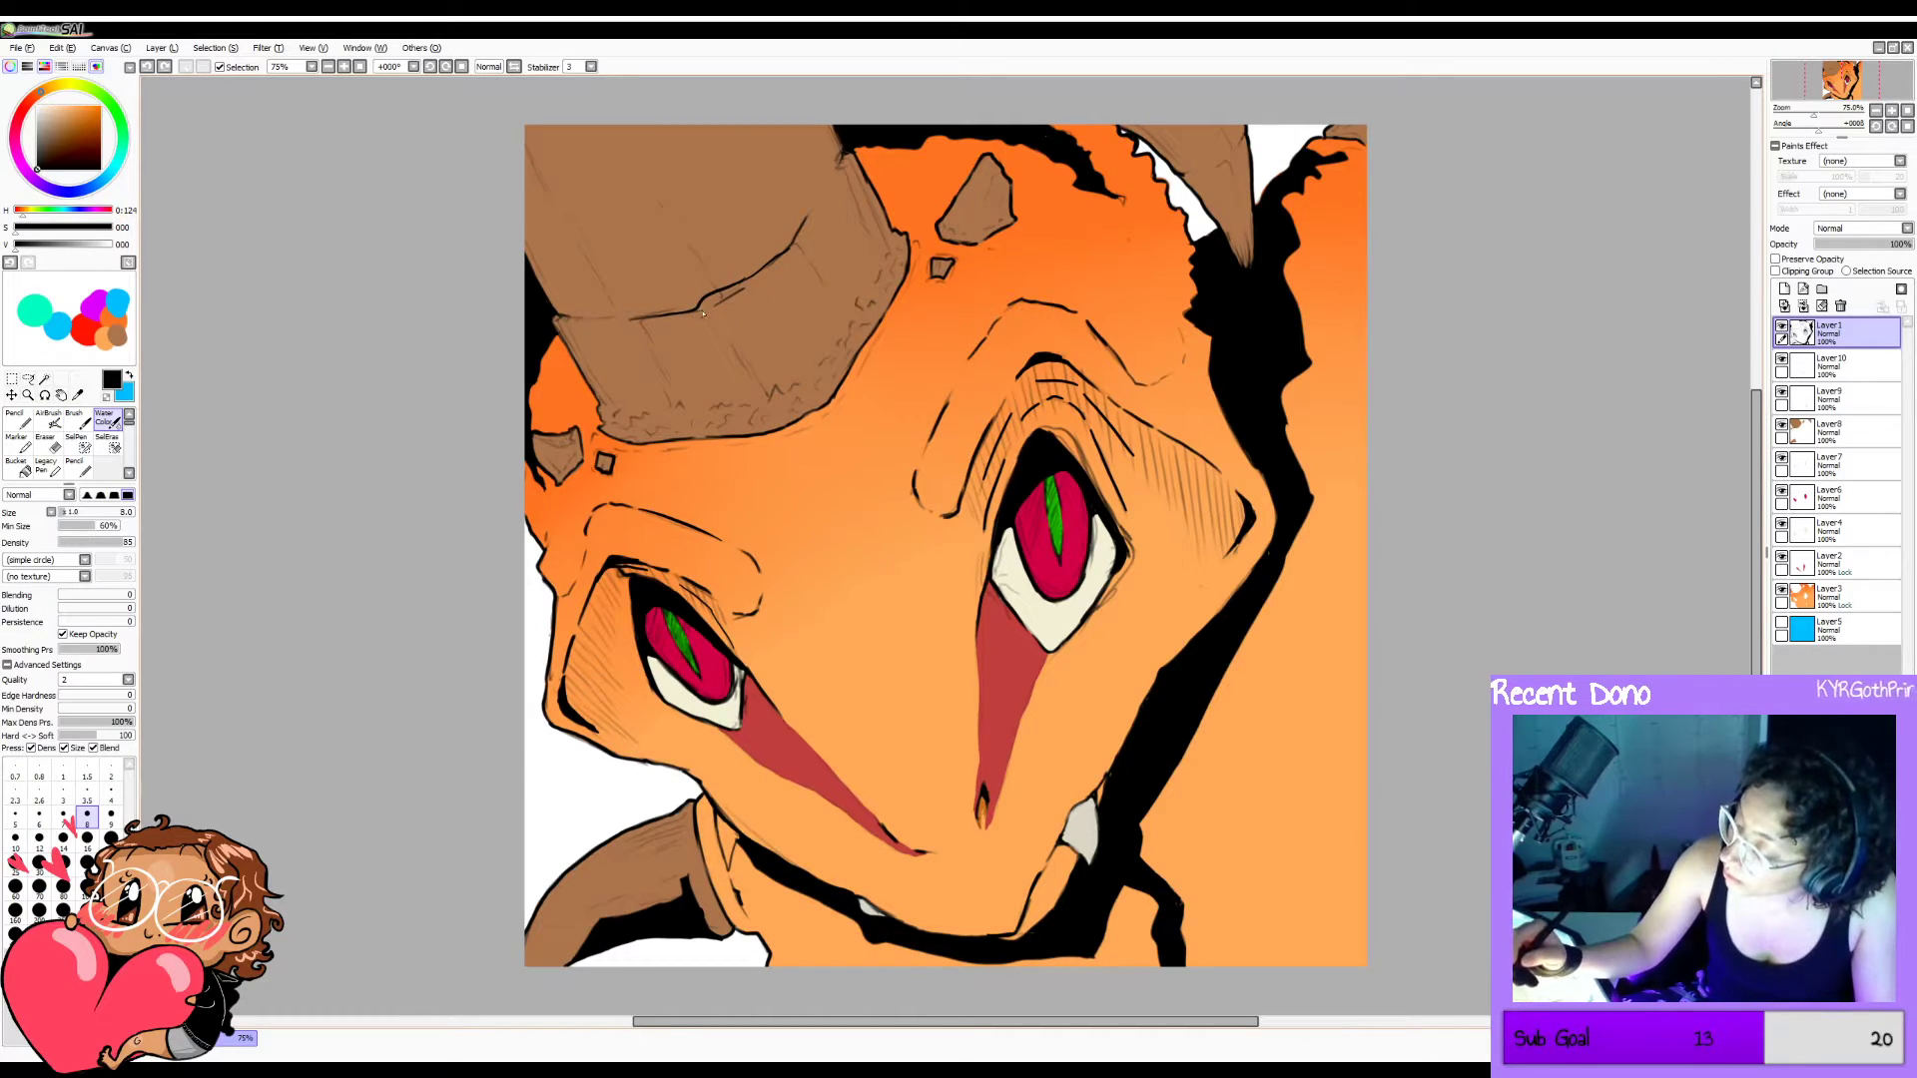
drag(703, 313, 768, 270)
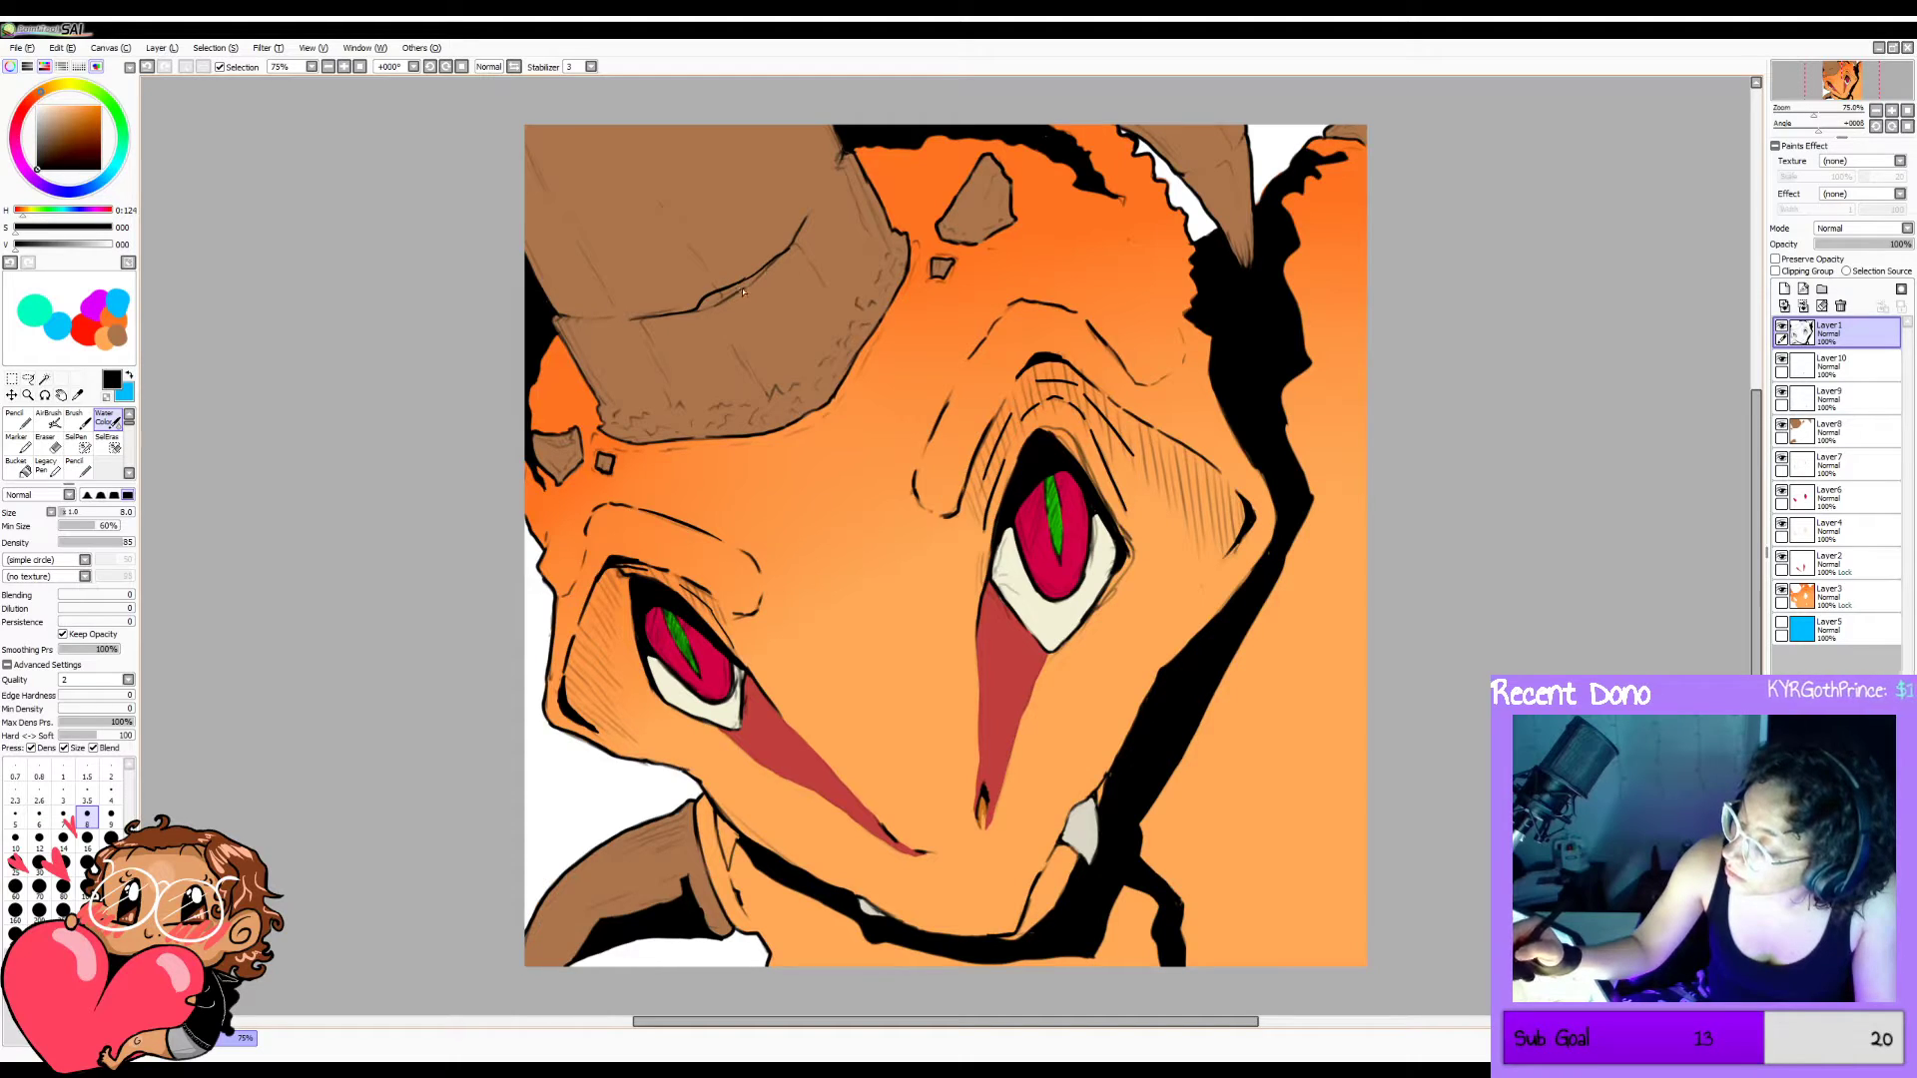
key(g)
click(711, 300)
click(735, 288)
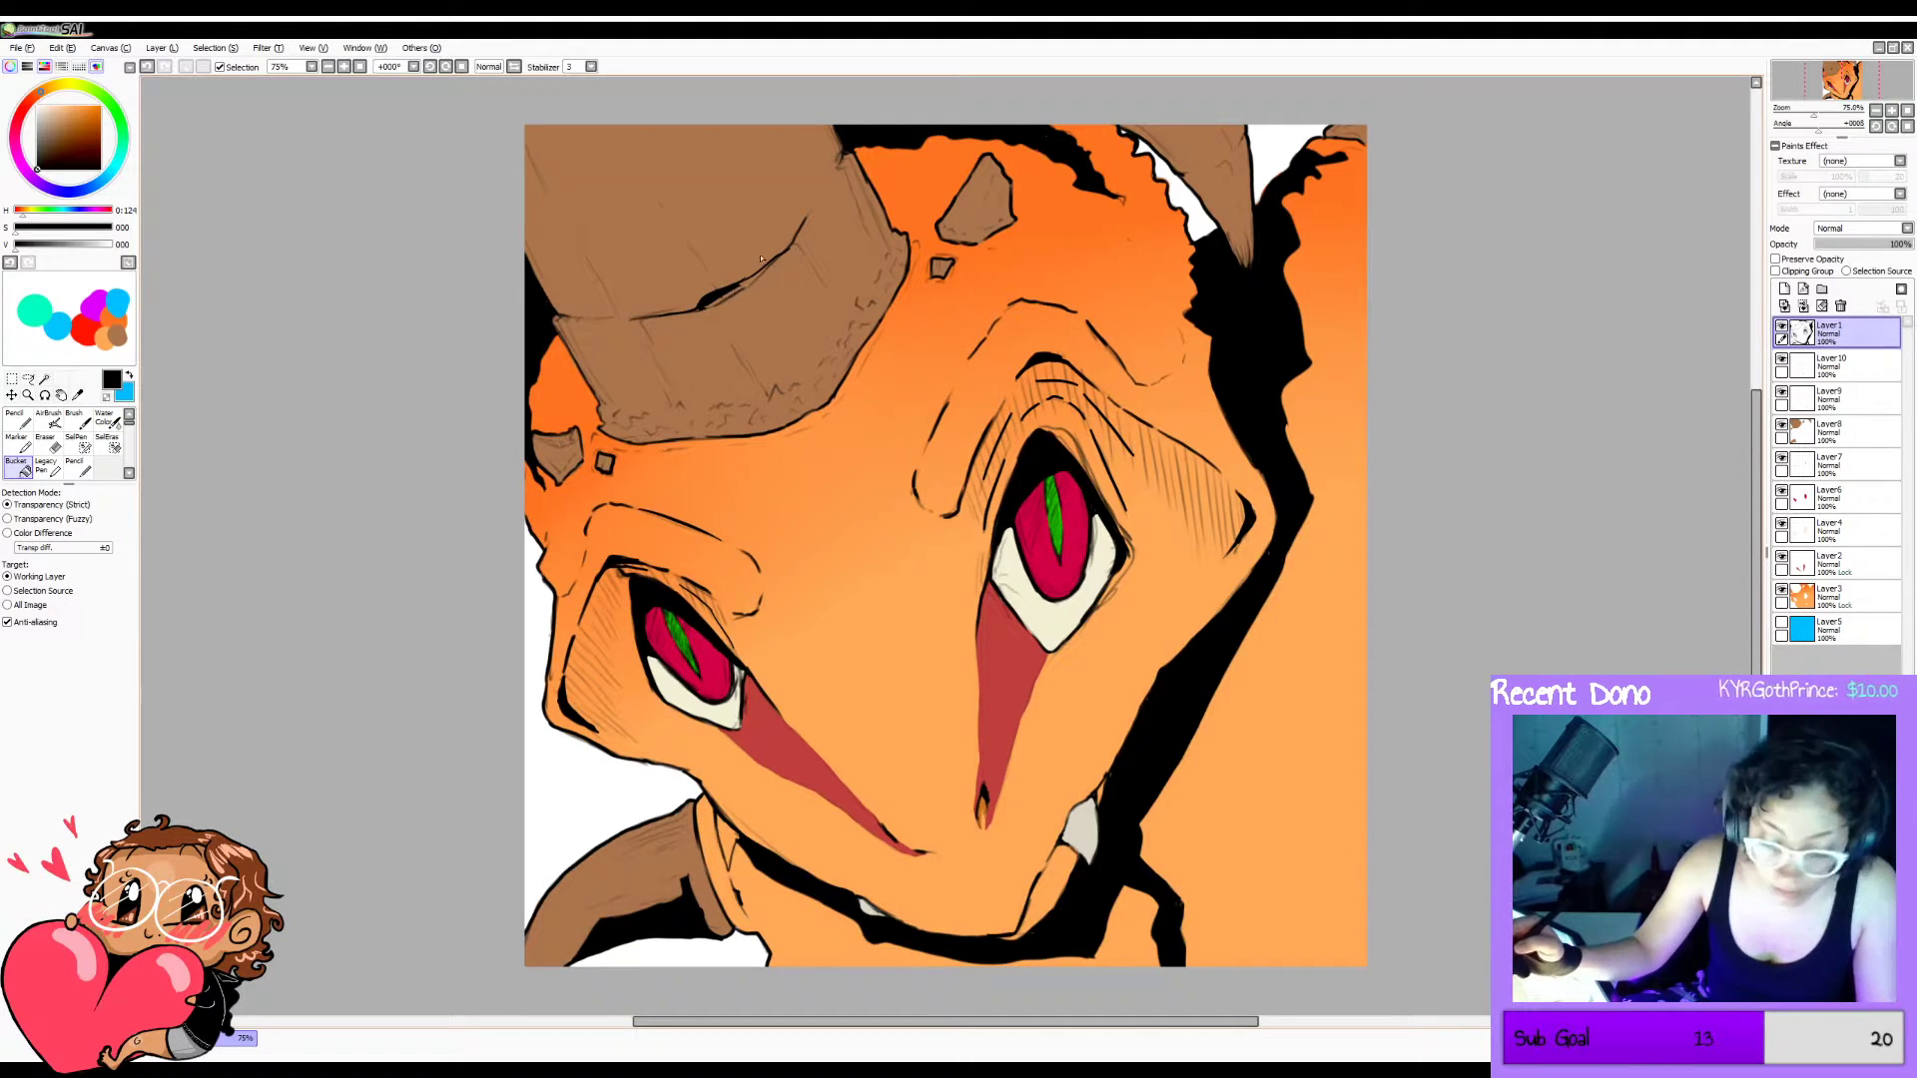
Smooth the crease shadow on the large horn and extend the crease line up to the horn's upper edge.
key(v)
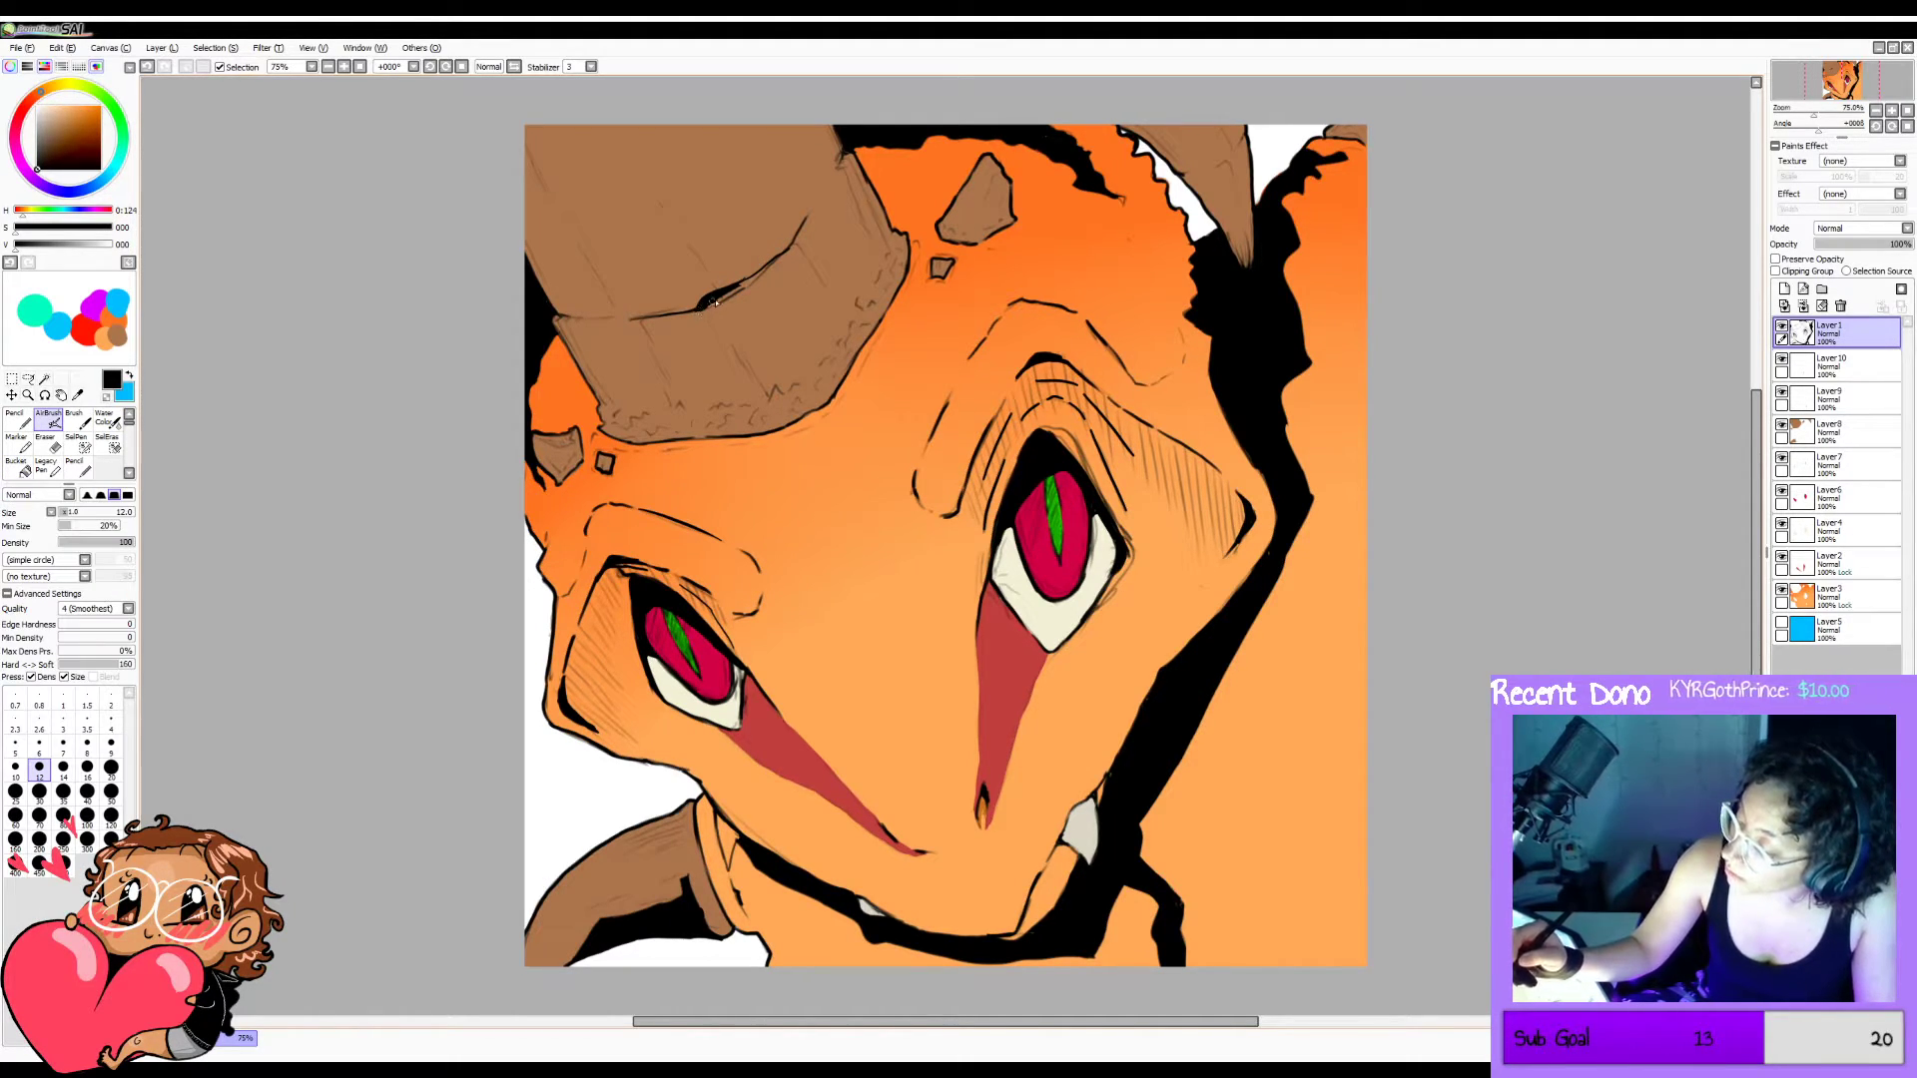
drag(712, 304, 789, 251)
drag(848, 151, 836, 176)
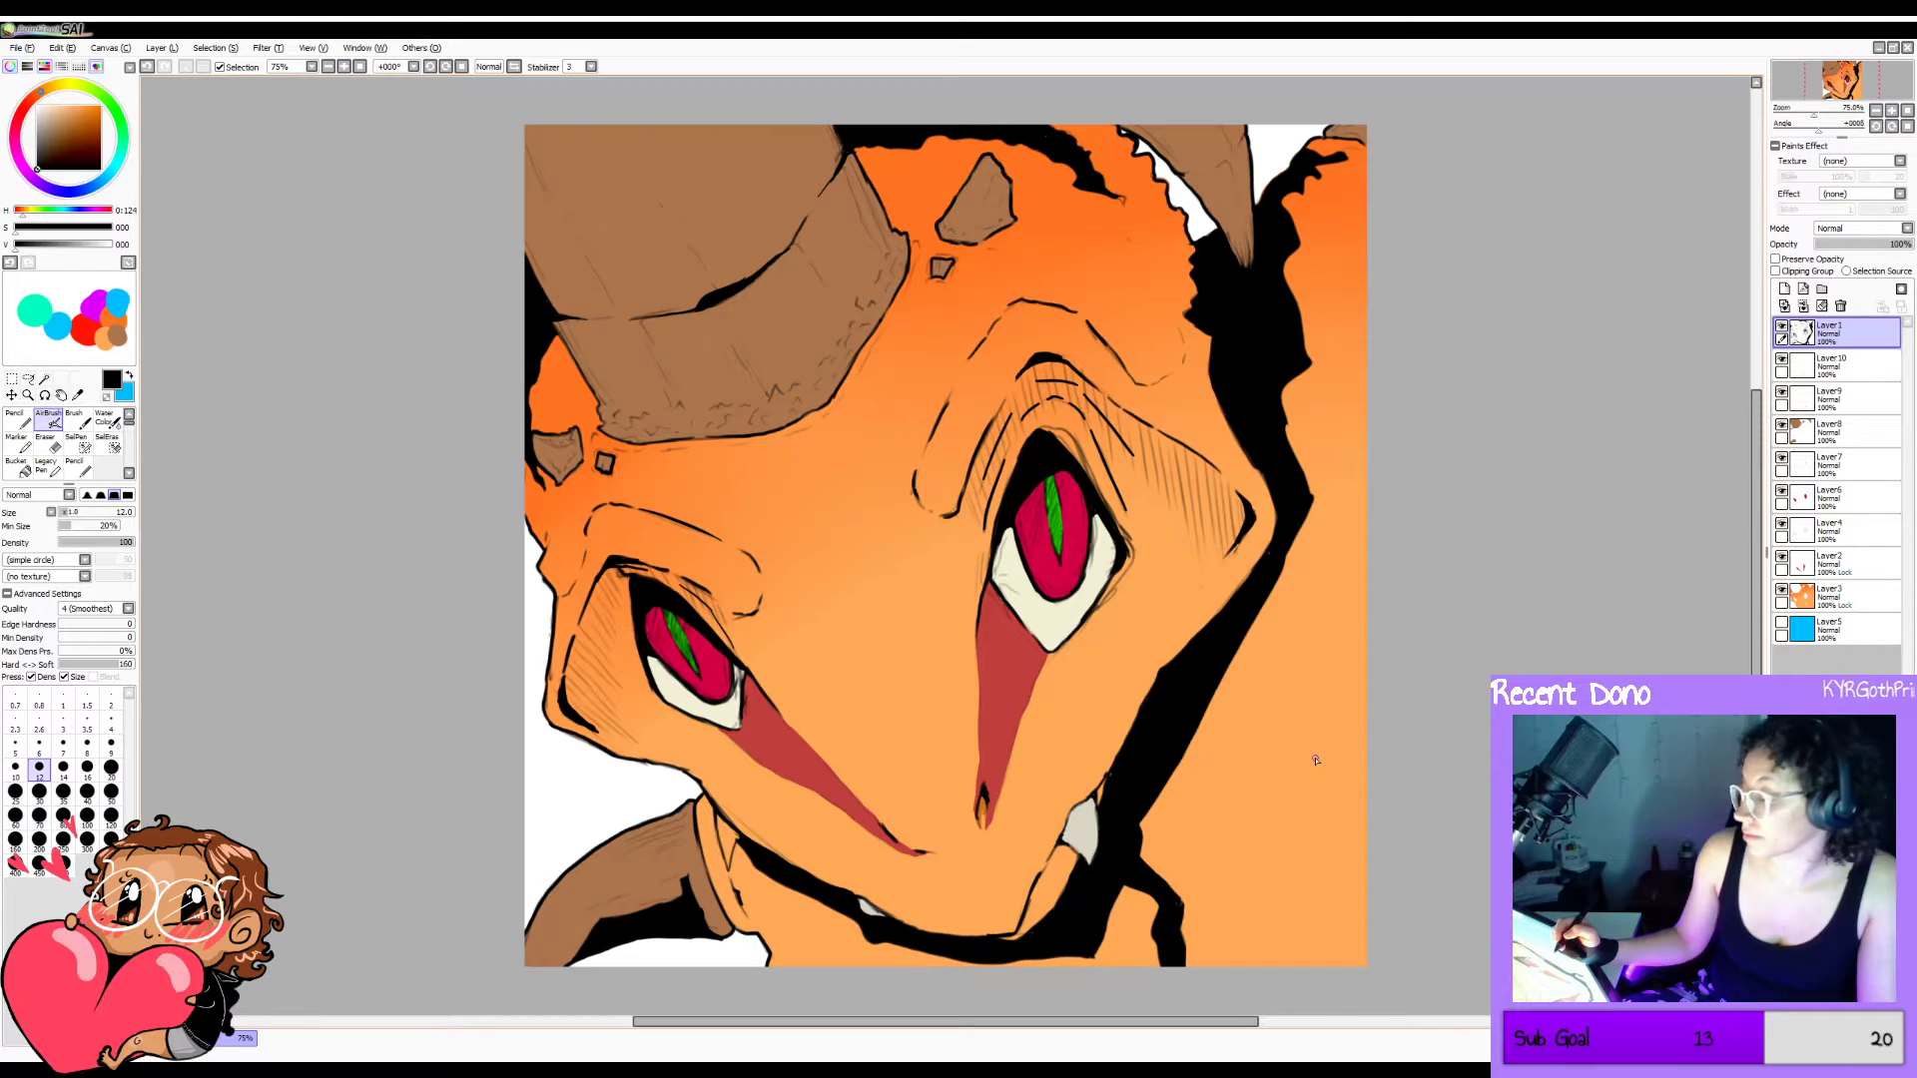
Thicken the lower outline of the large horn's base in black and compare the drawing in both view orientations.
drag(756, 438, 802, 412)
key(ctrl+z)
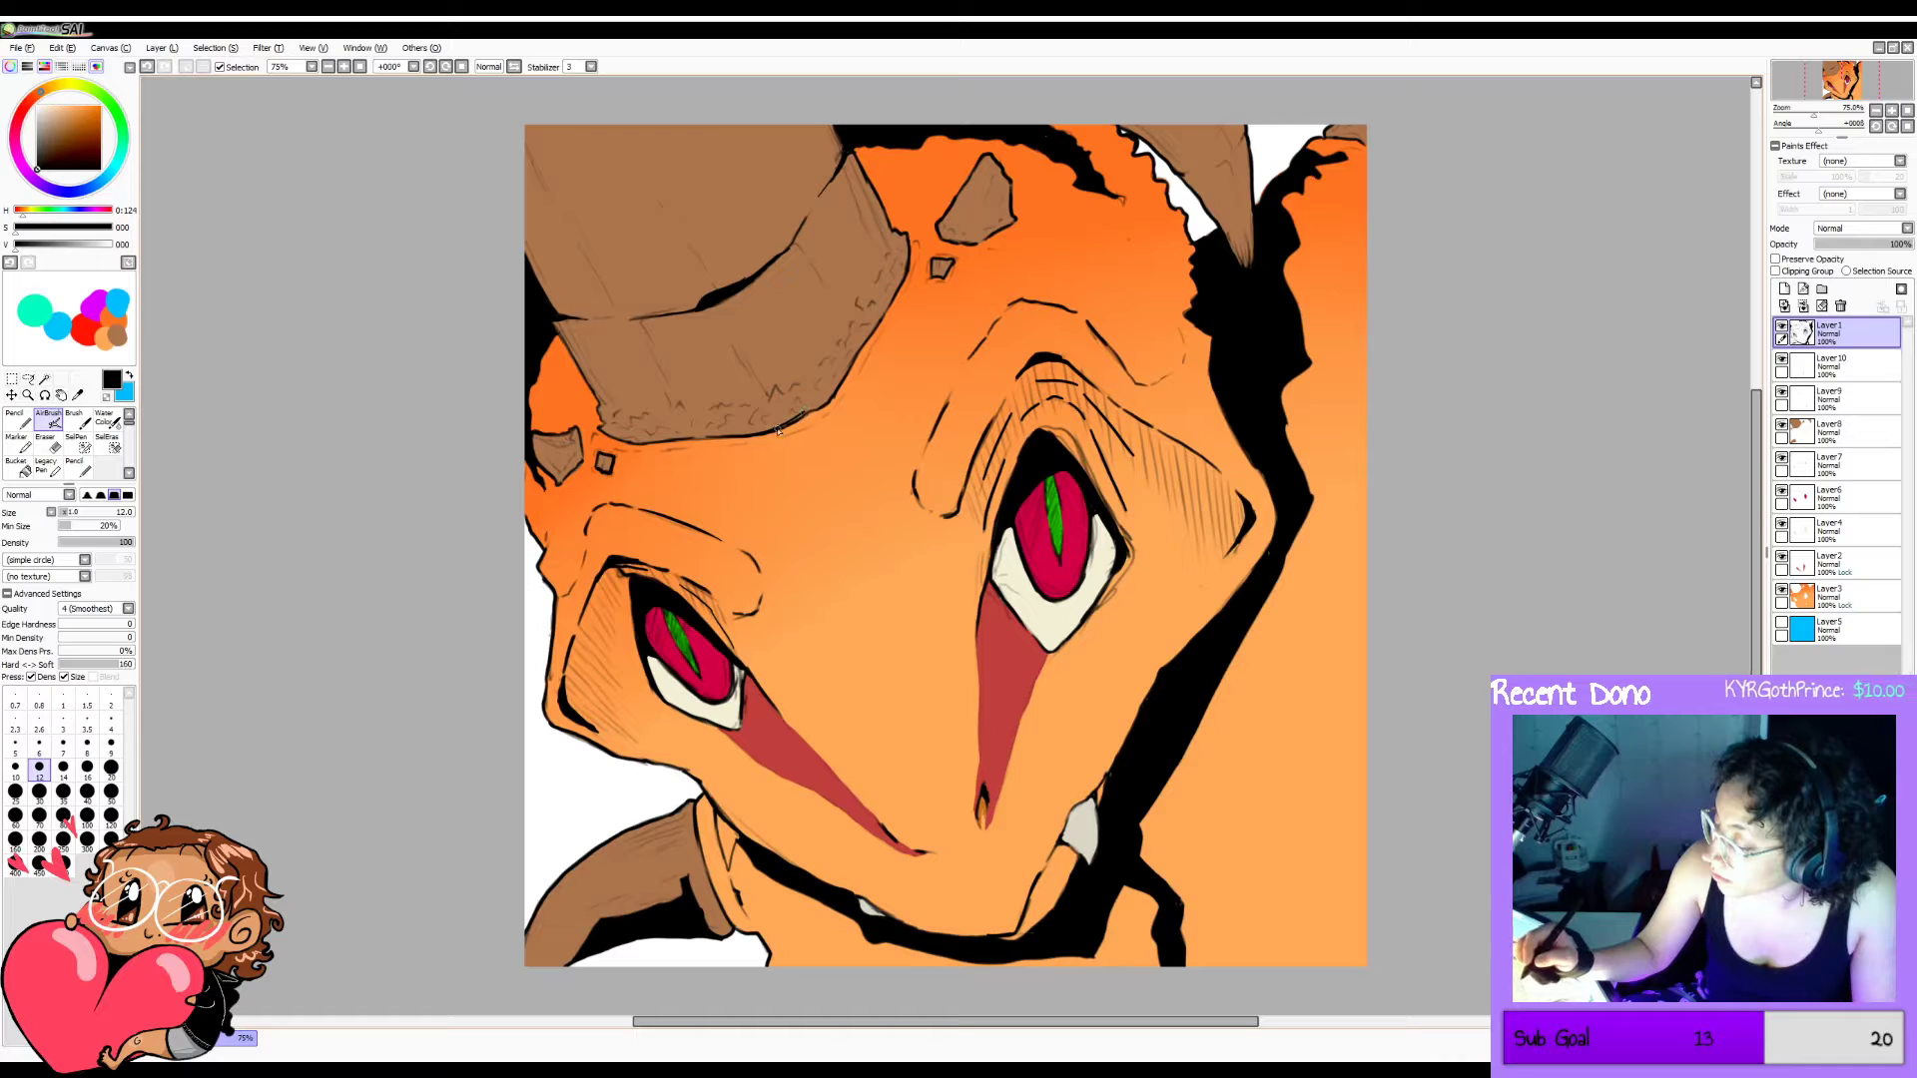
drag(779, 431, 797, 417)
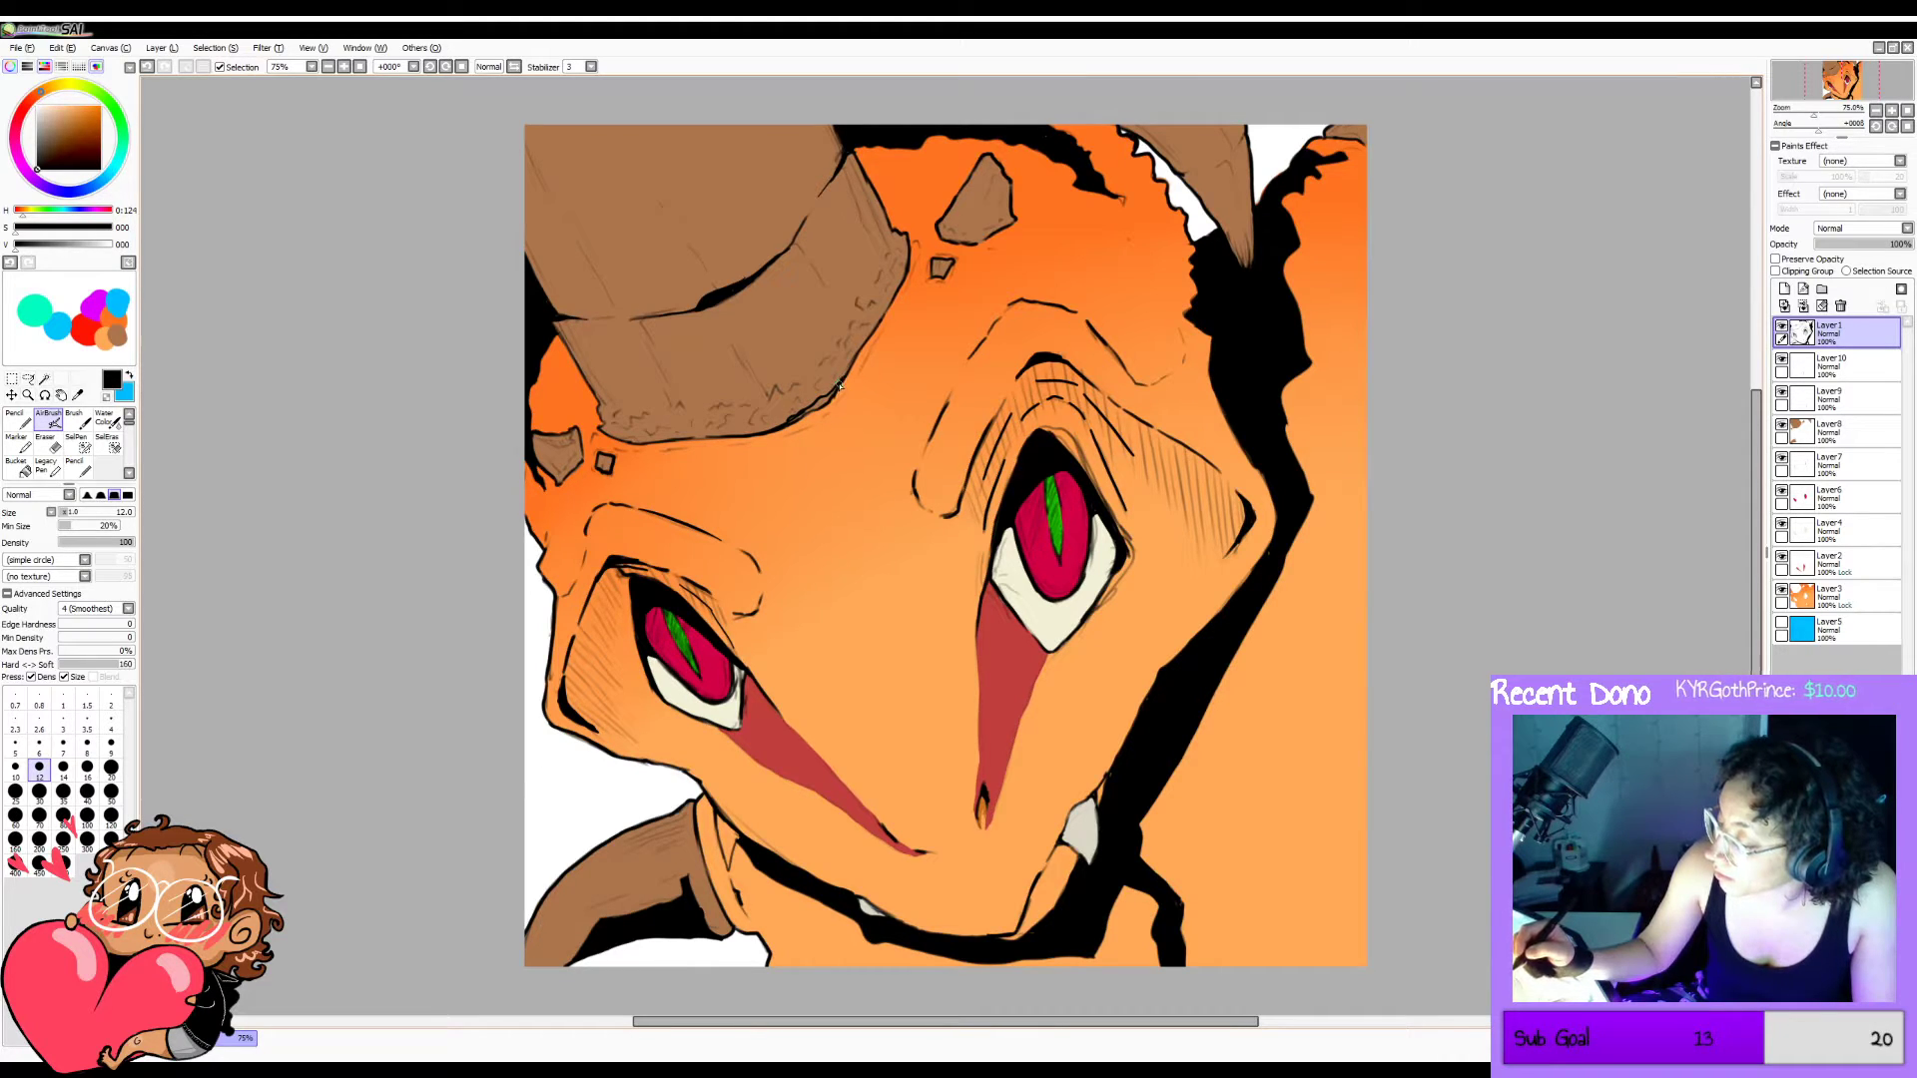
drag(820, 406, 790, 423)
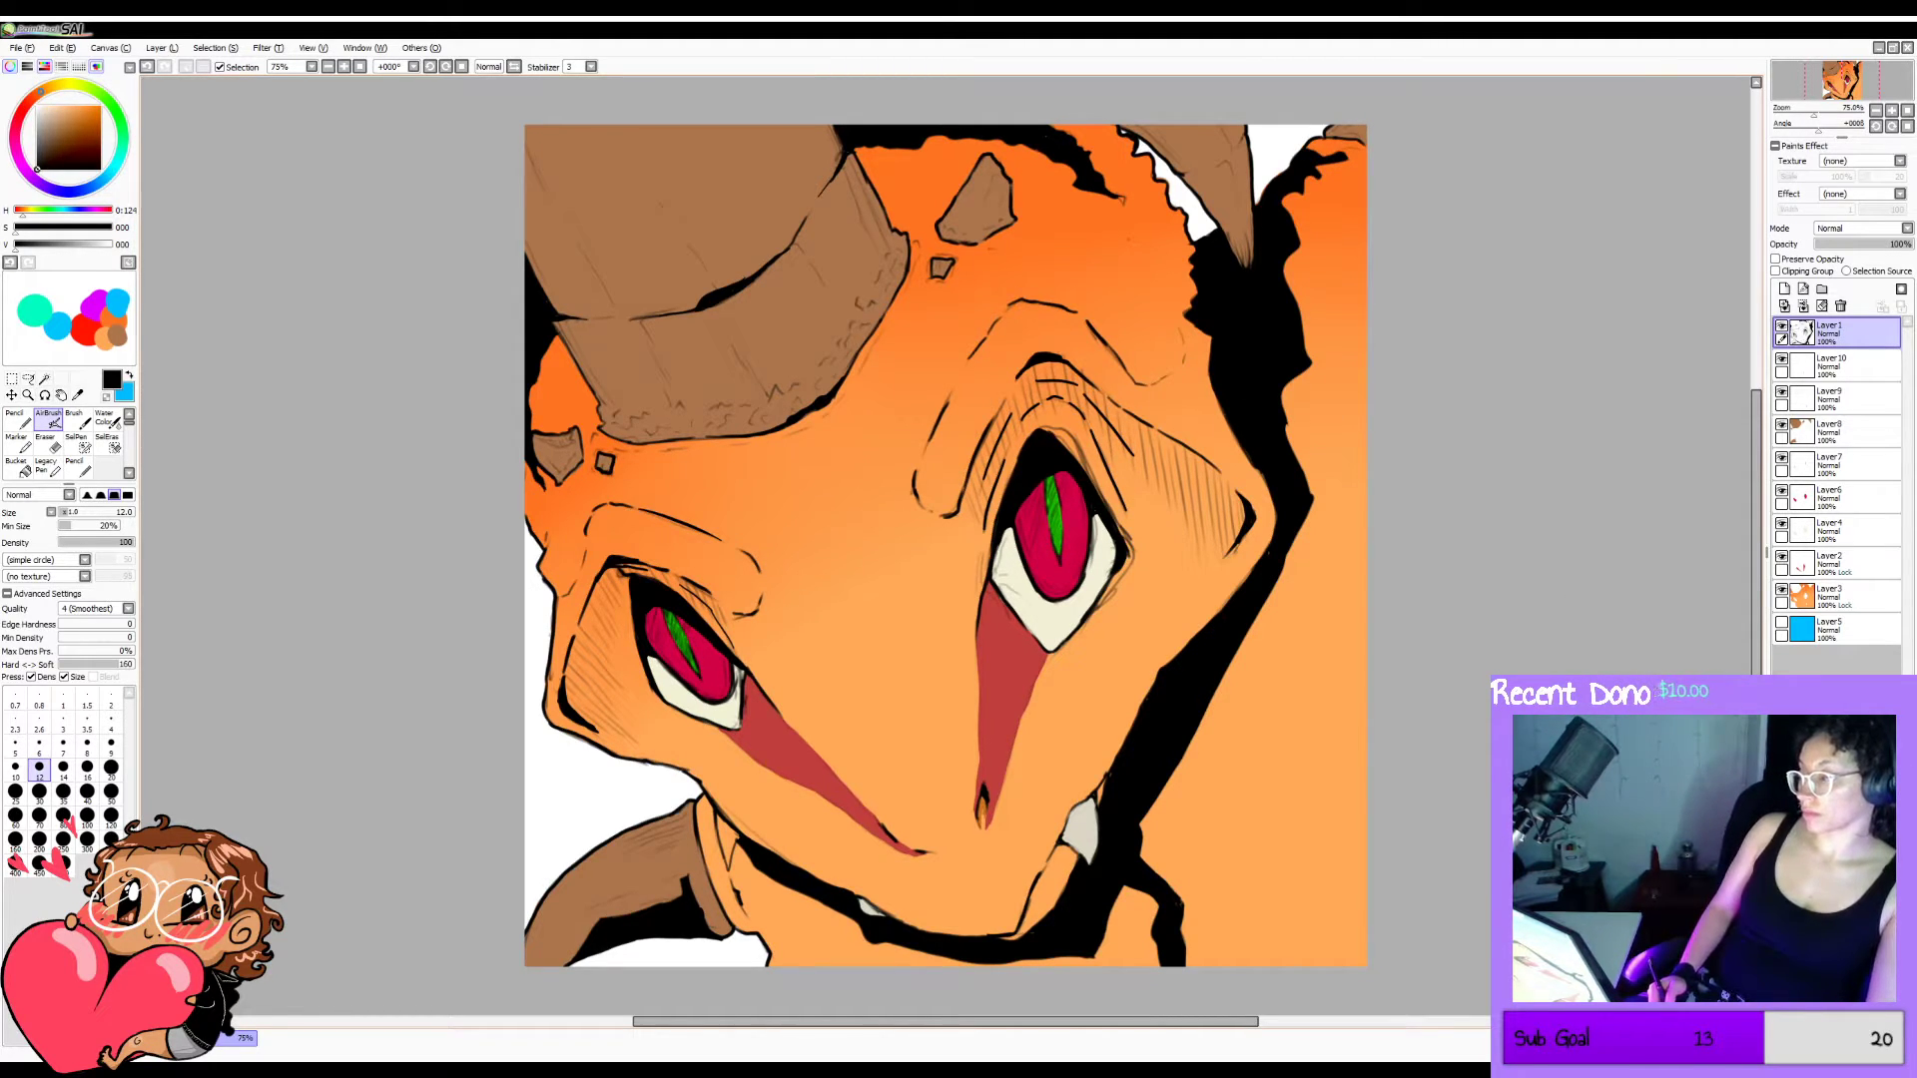
key(h)
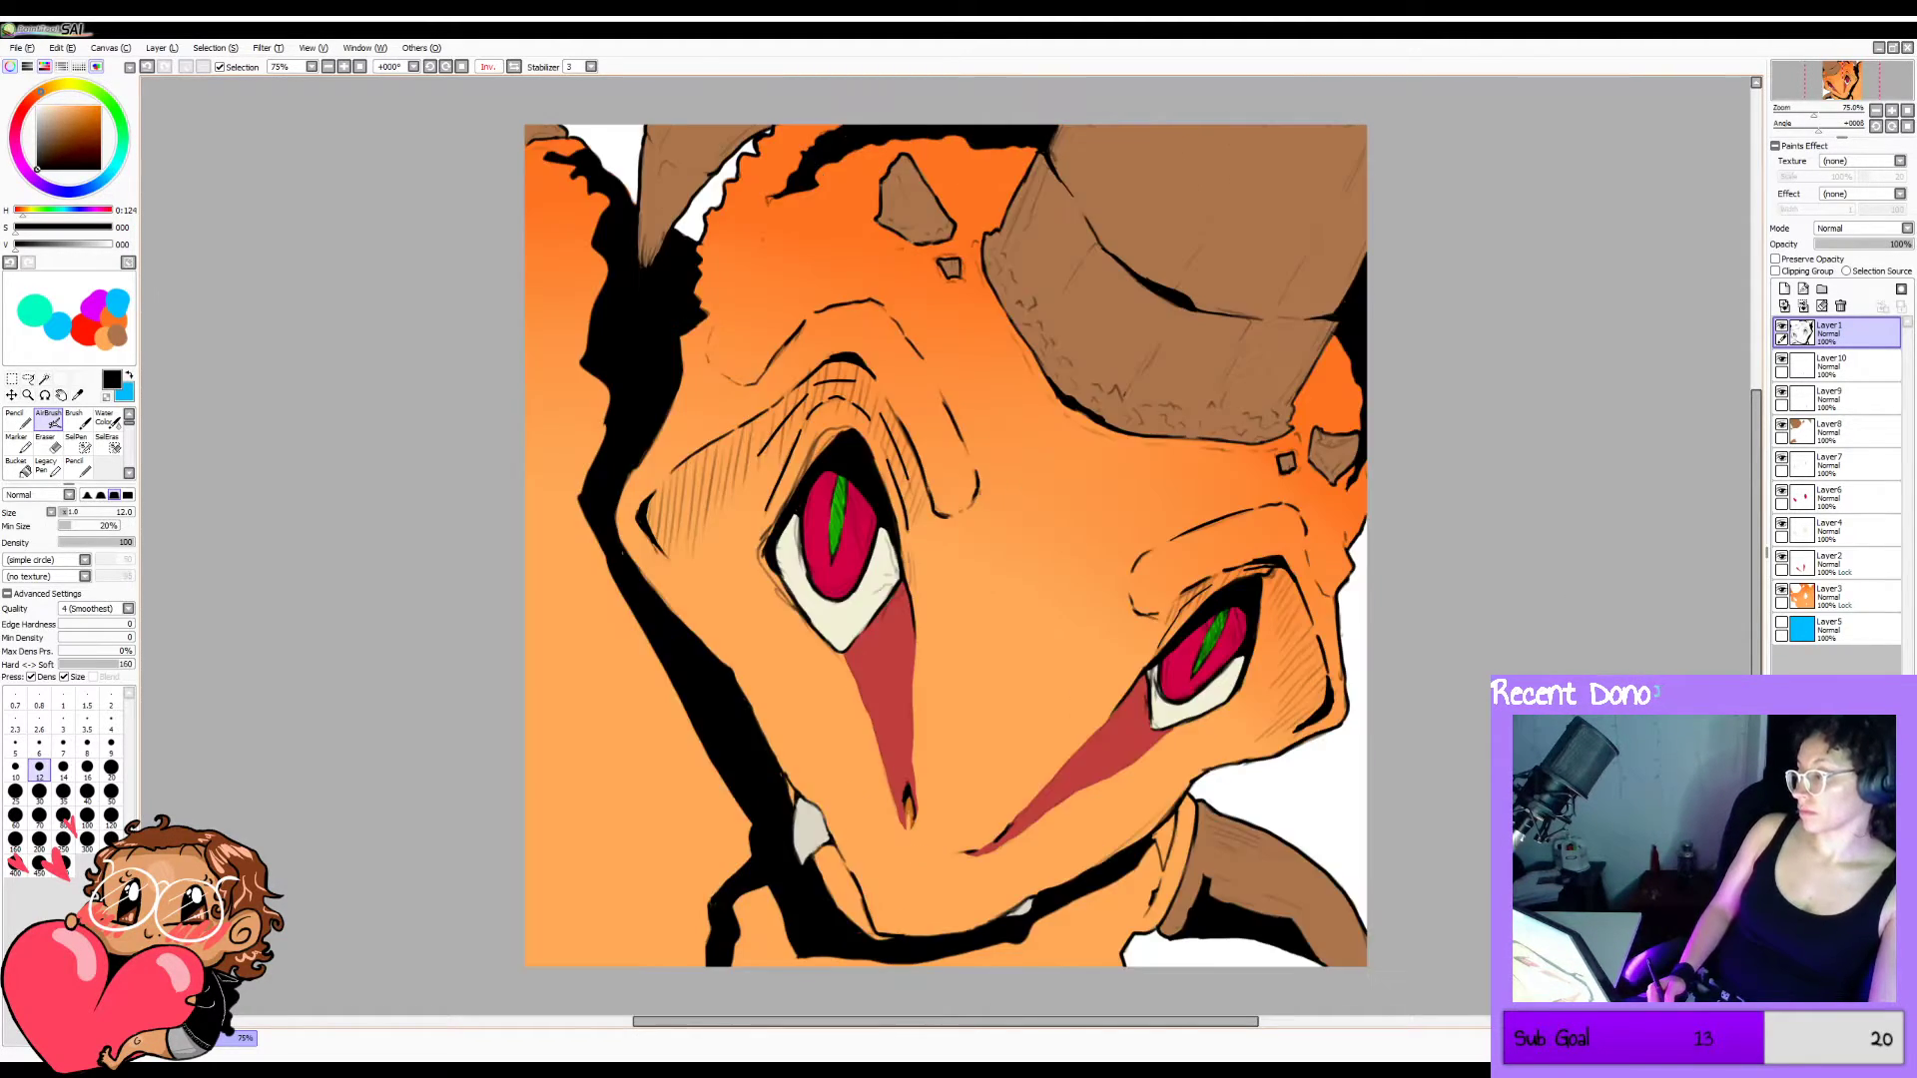
key(h)
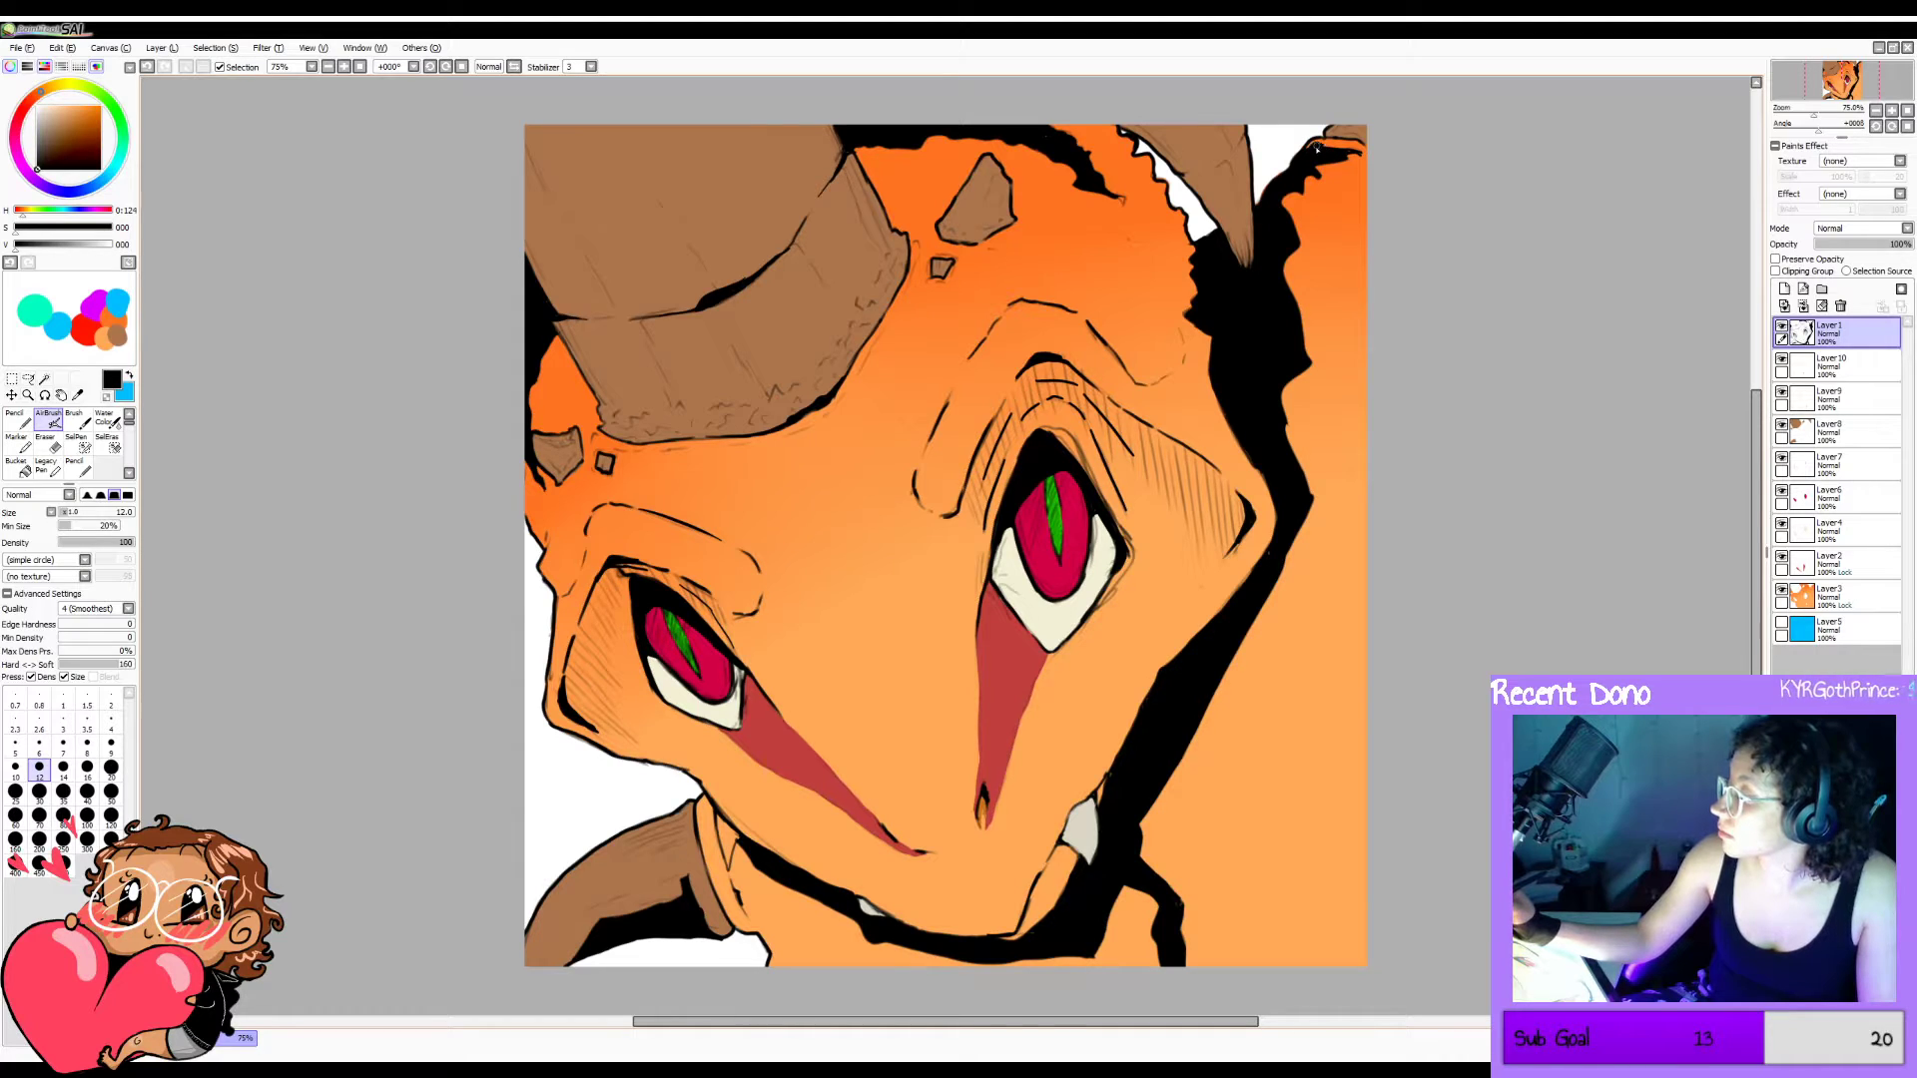
Rework the ink stroke at the upper end of the black neck shadow and check the drawing mirrored.
key(ctrl+z)
key(ctrl+z)
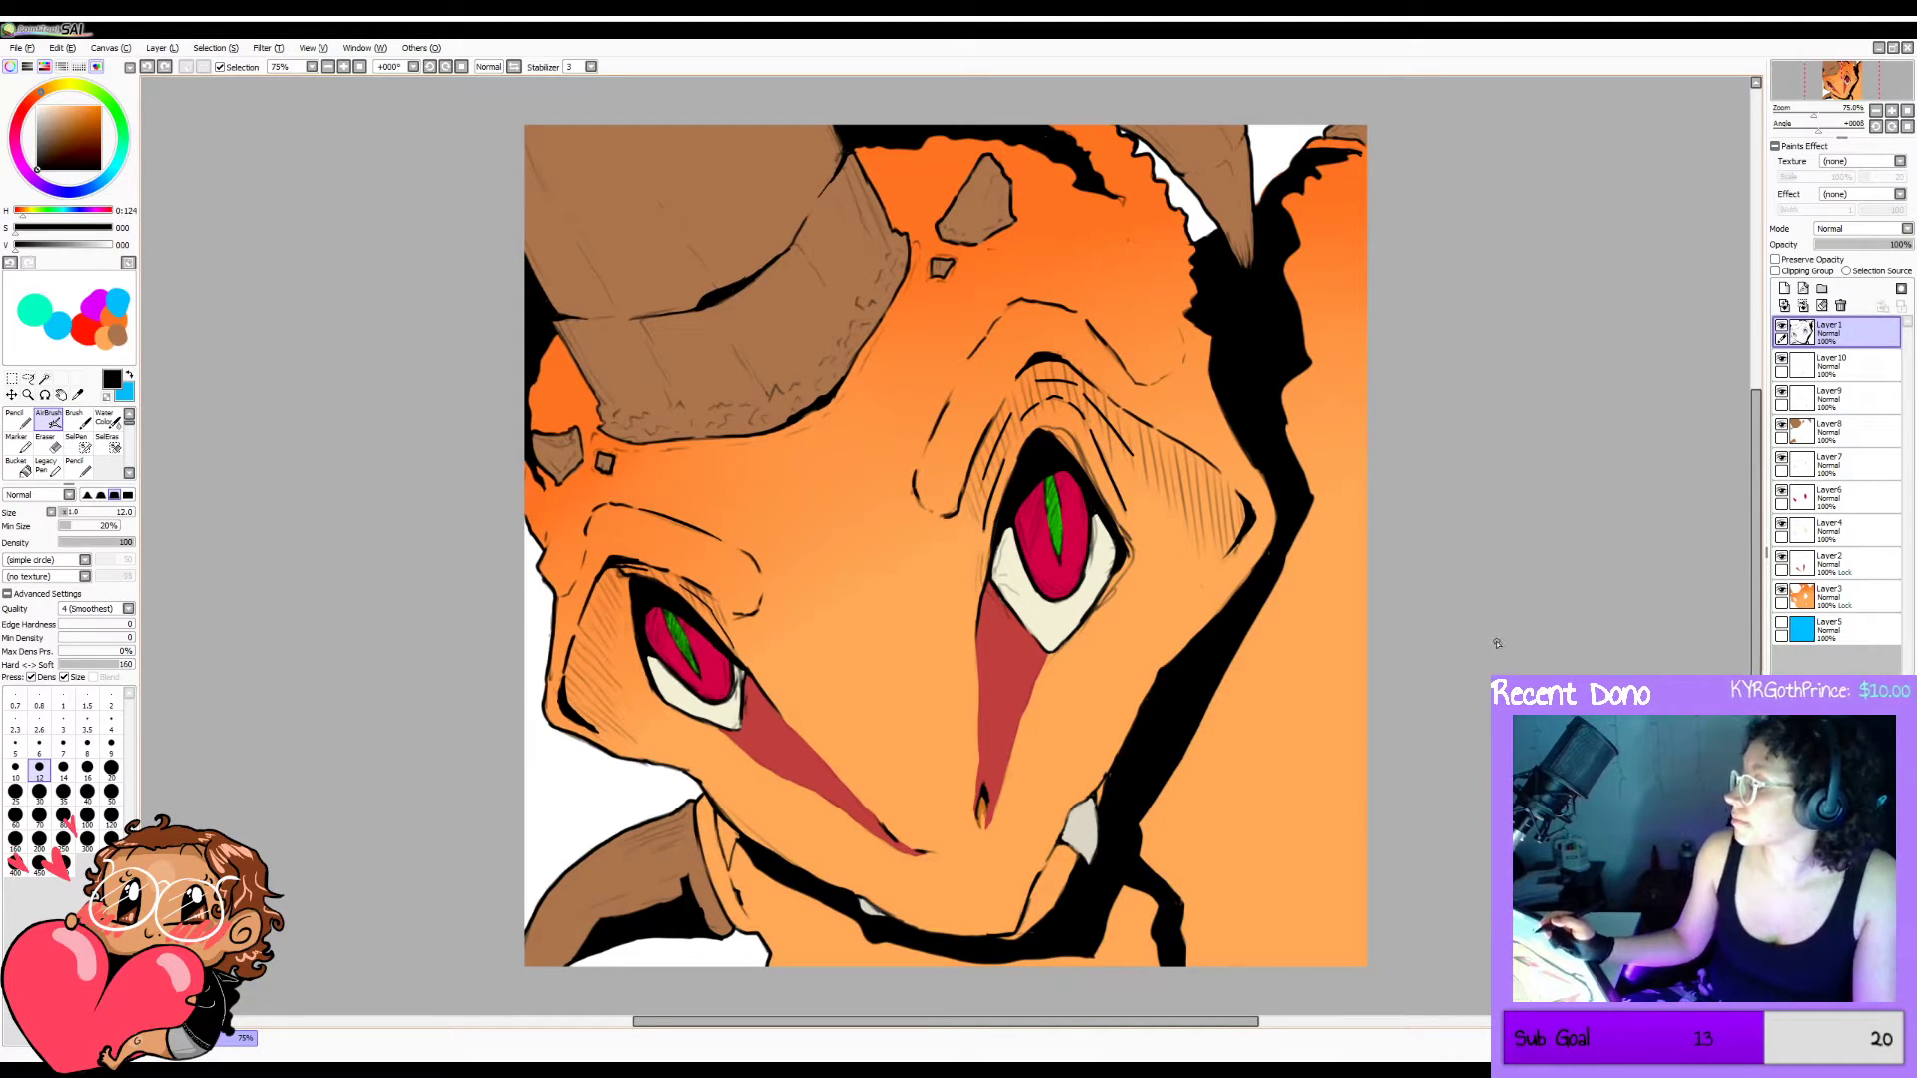
drag(1356, 152, 1444, 172)
key(ctrl+z)
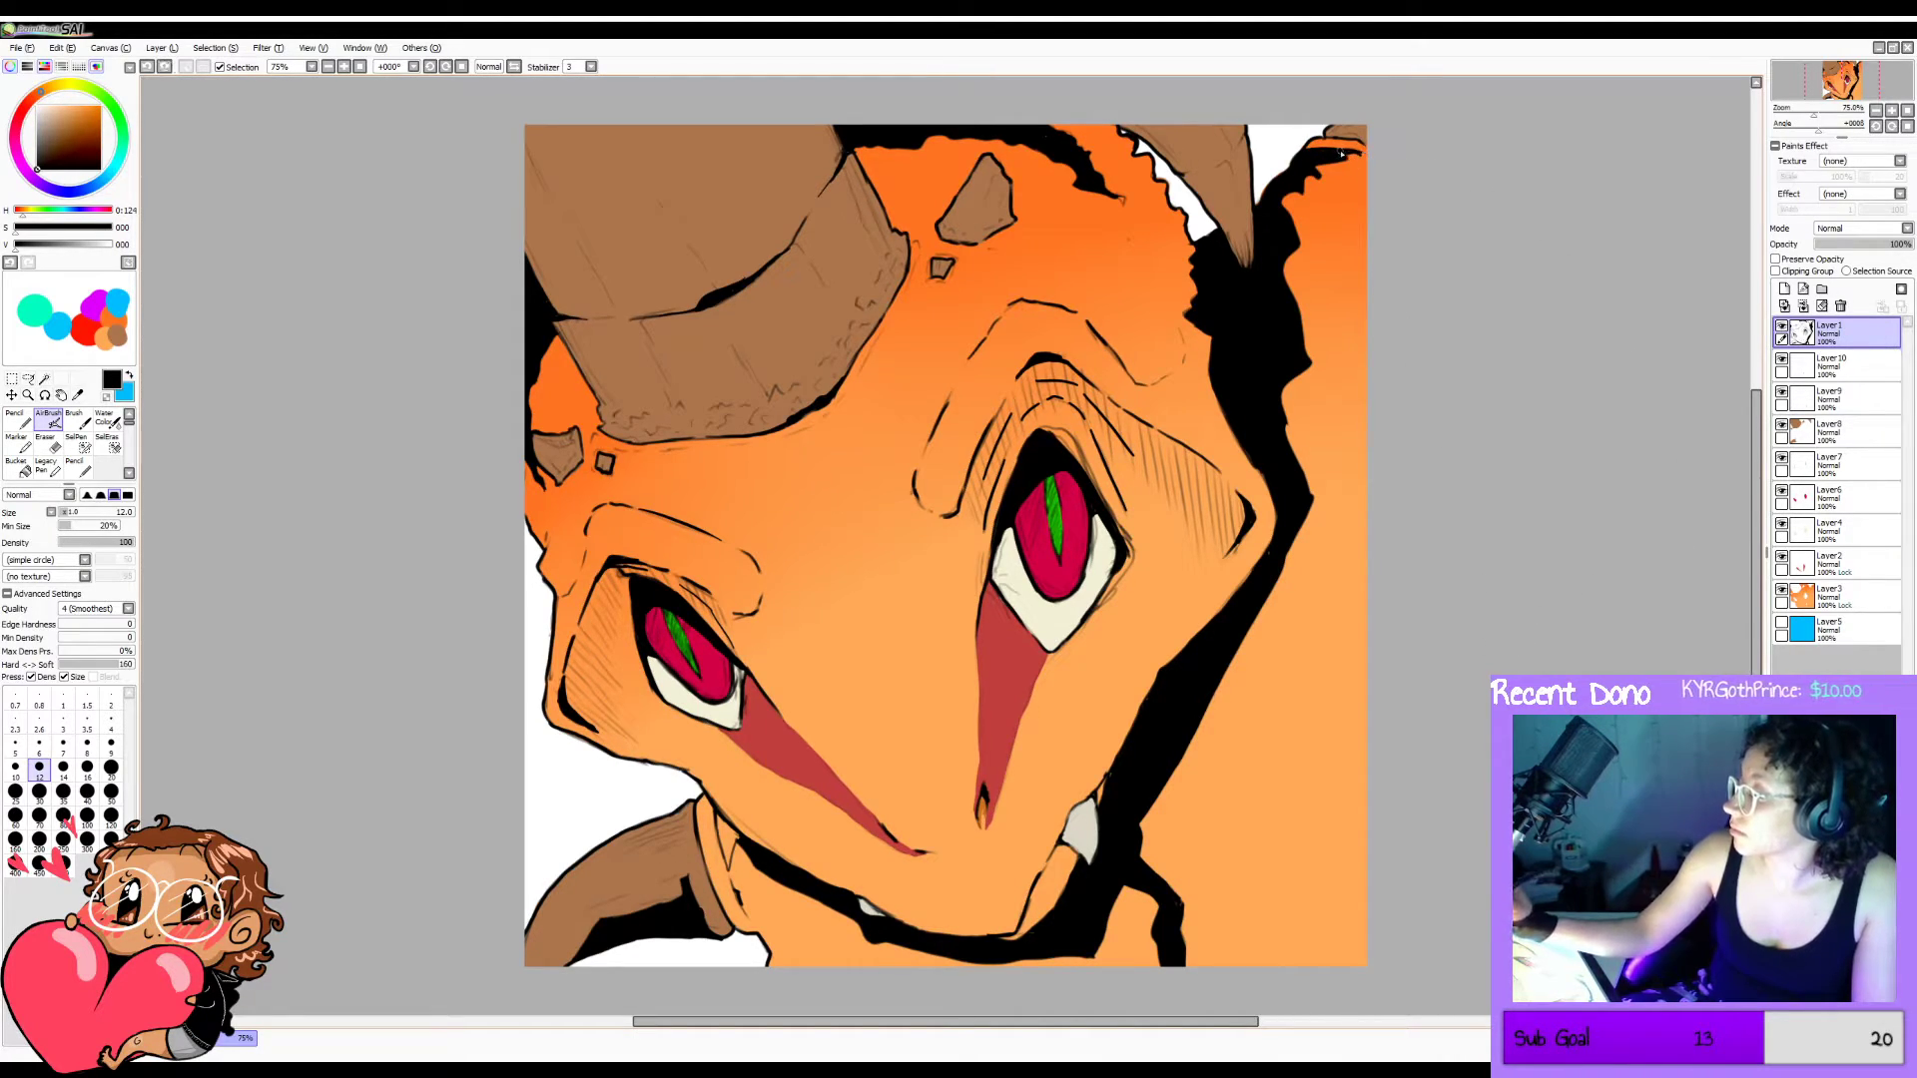
key(ctrl+y)
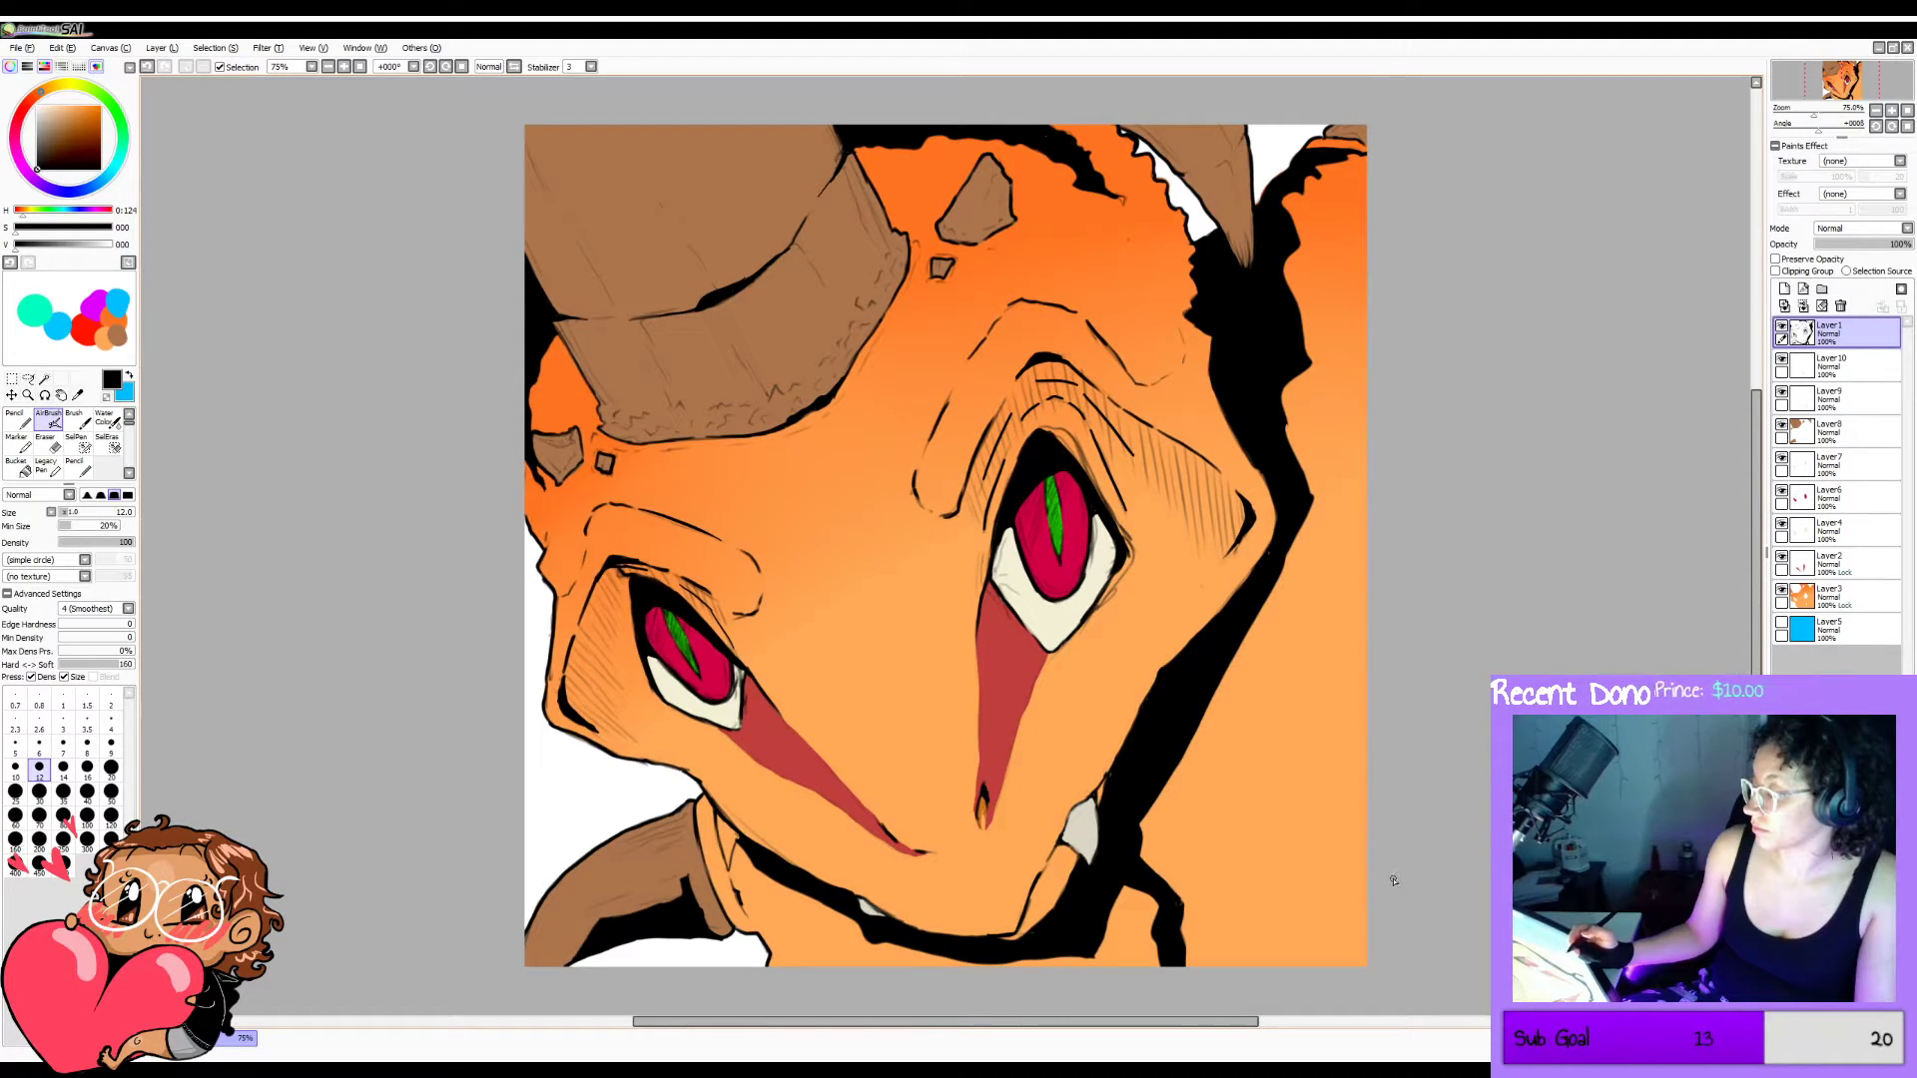
key(h)
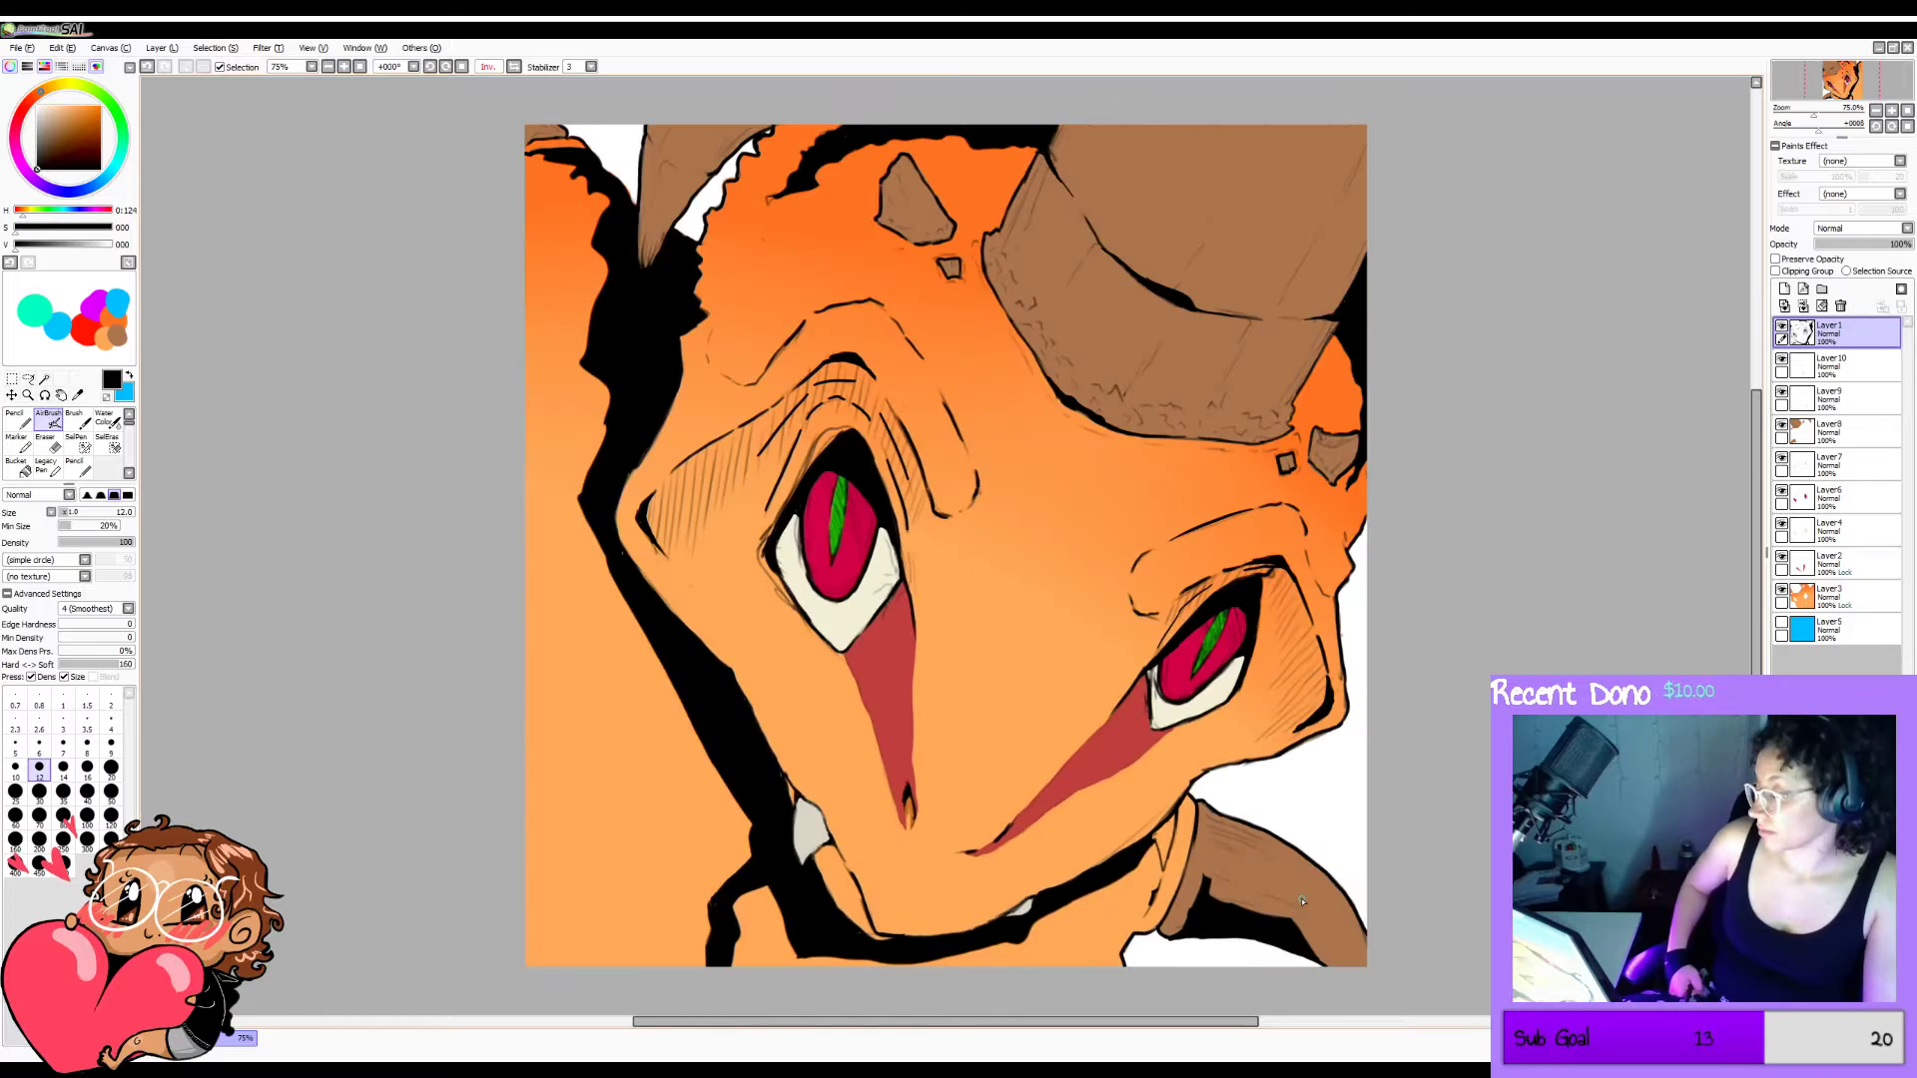
key(h)
Stipple a small cluster of black skin-texture dots on the orange neck beside the jaw shadow.
key(c)
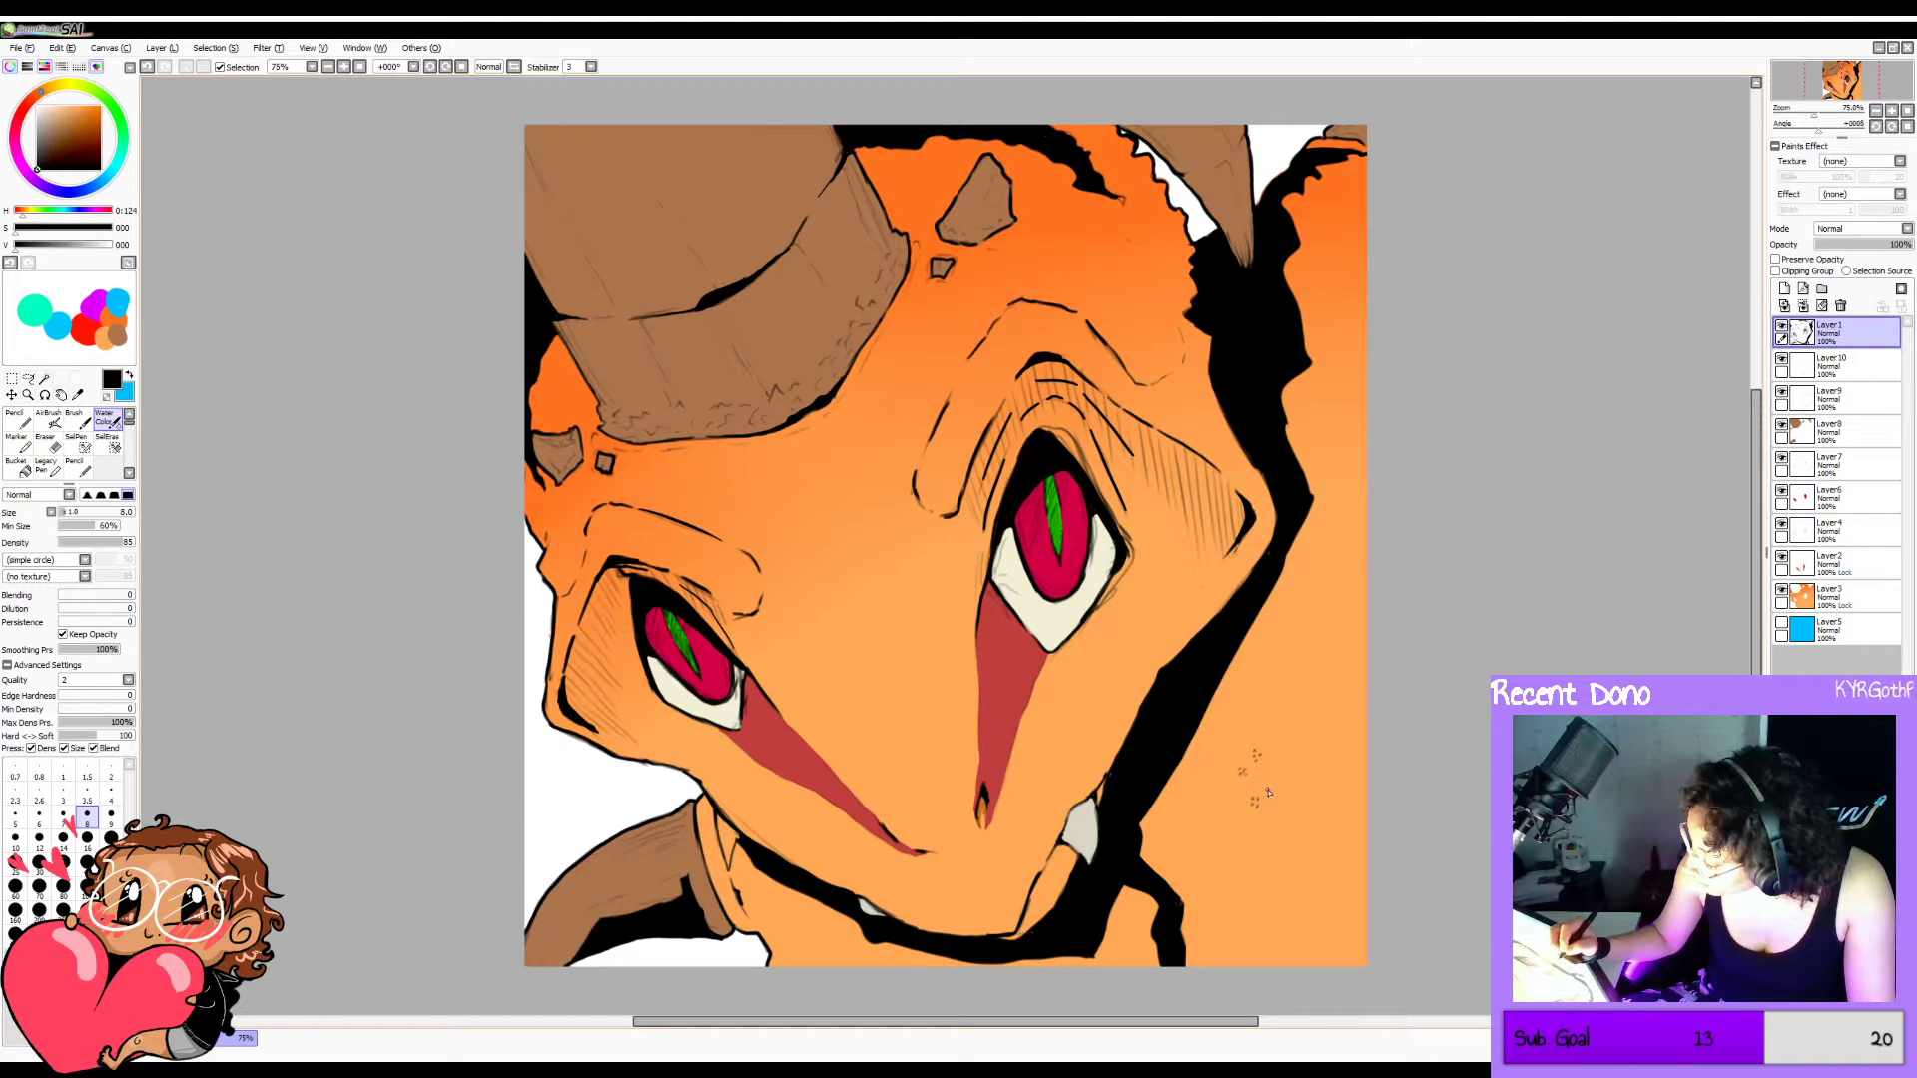
click(1269, 793)
click(1276, 789)
click(1277, 799)
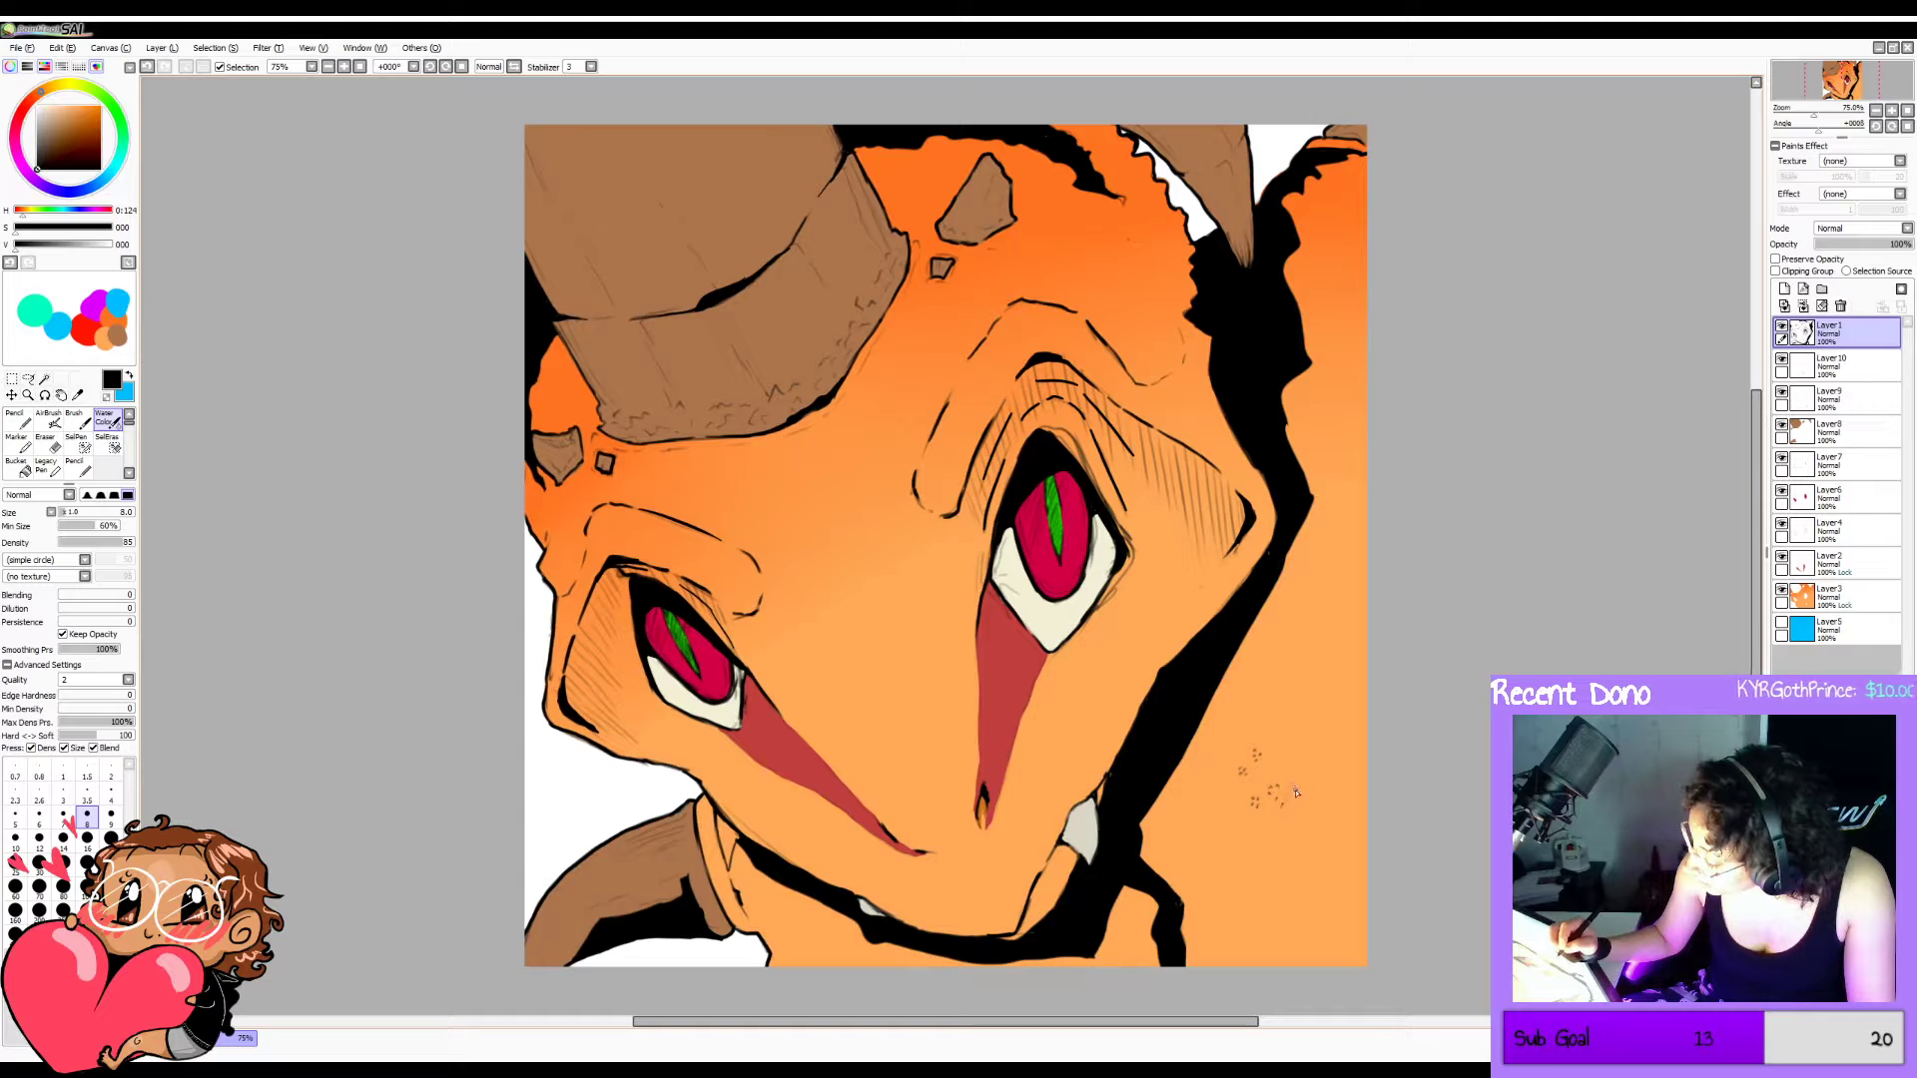
click(1288, 785)
click(1258, 821)
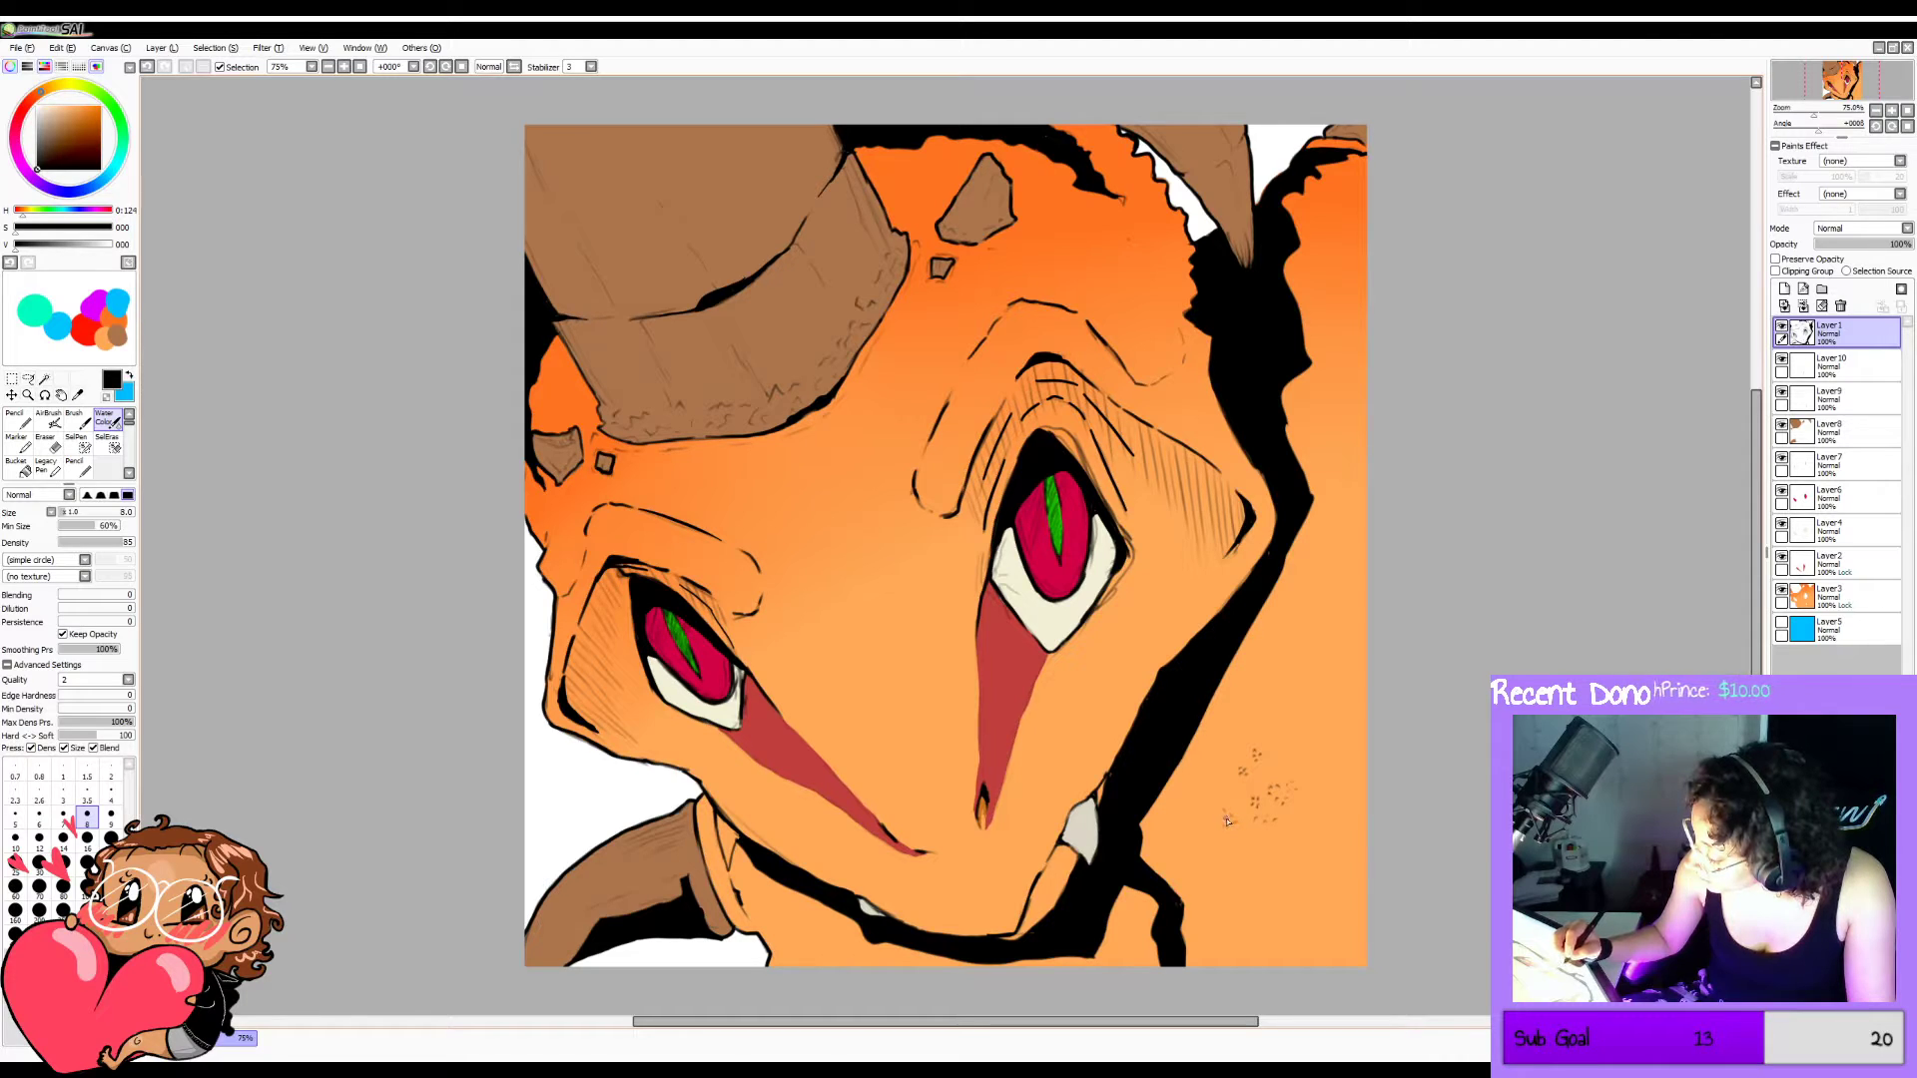
Lasso the dot cluster on the neck, copy and paste it, and place the copy above the original.
click(29, 379)
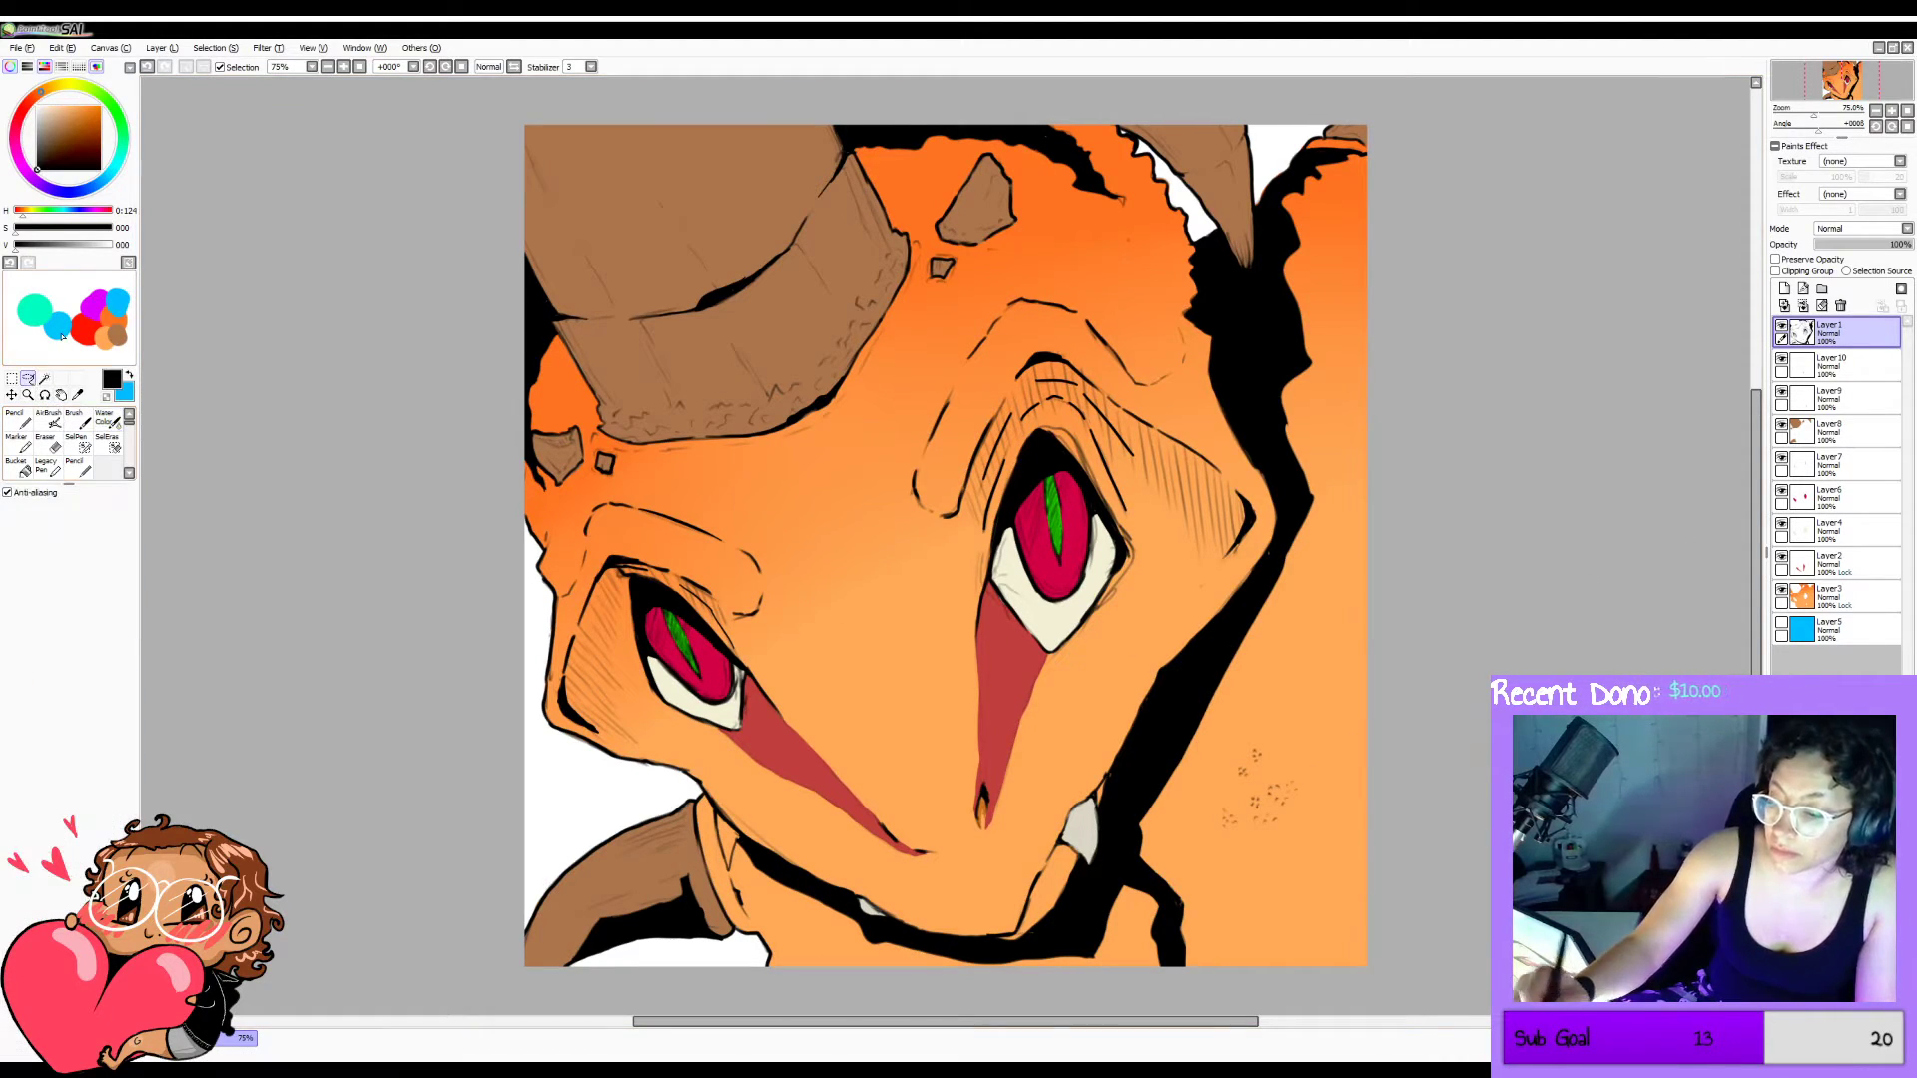
drag(1276, 703, 1290, 700)
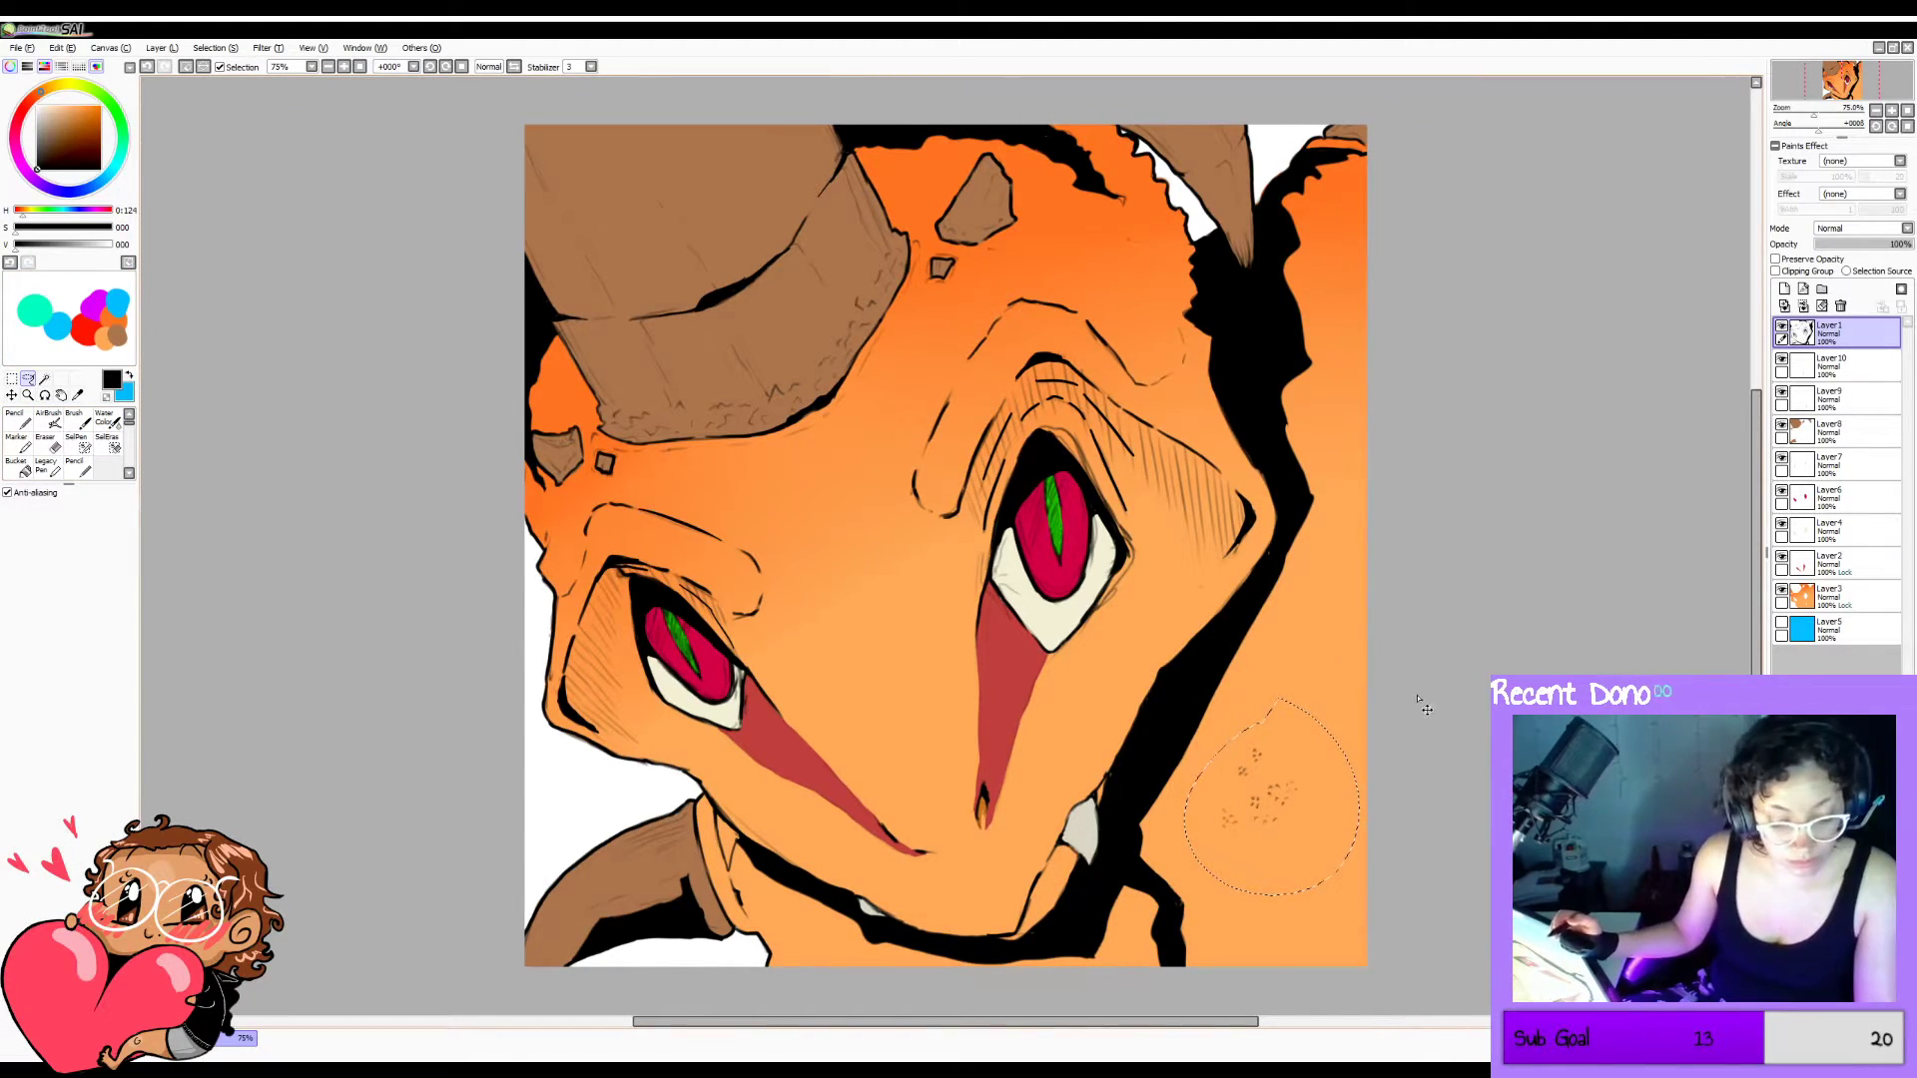
key(ctrl+c)
key(ctrl+v)
mouse_move(1304, 811)
mouse_down()
mouse_move(1313, 721)
mouse_move(1333, 731)
mouse_move(1336, 703)
mouse_up()
Paste more copies of the dot cluster and spread them over the lower and outer part of the neck.
key(ctrl+v)
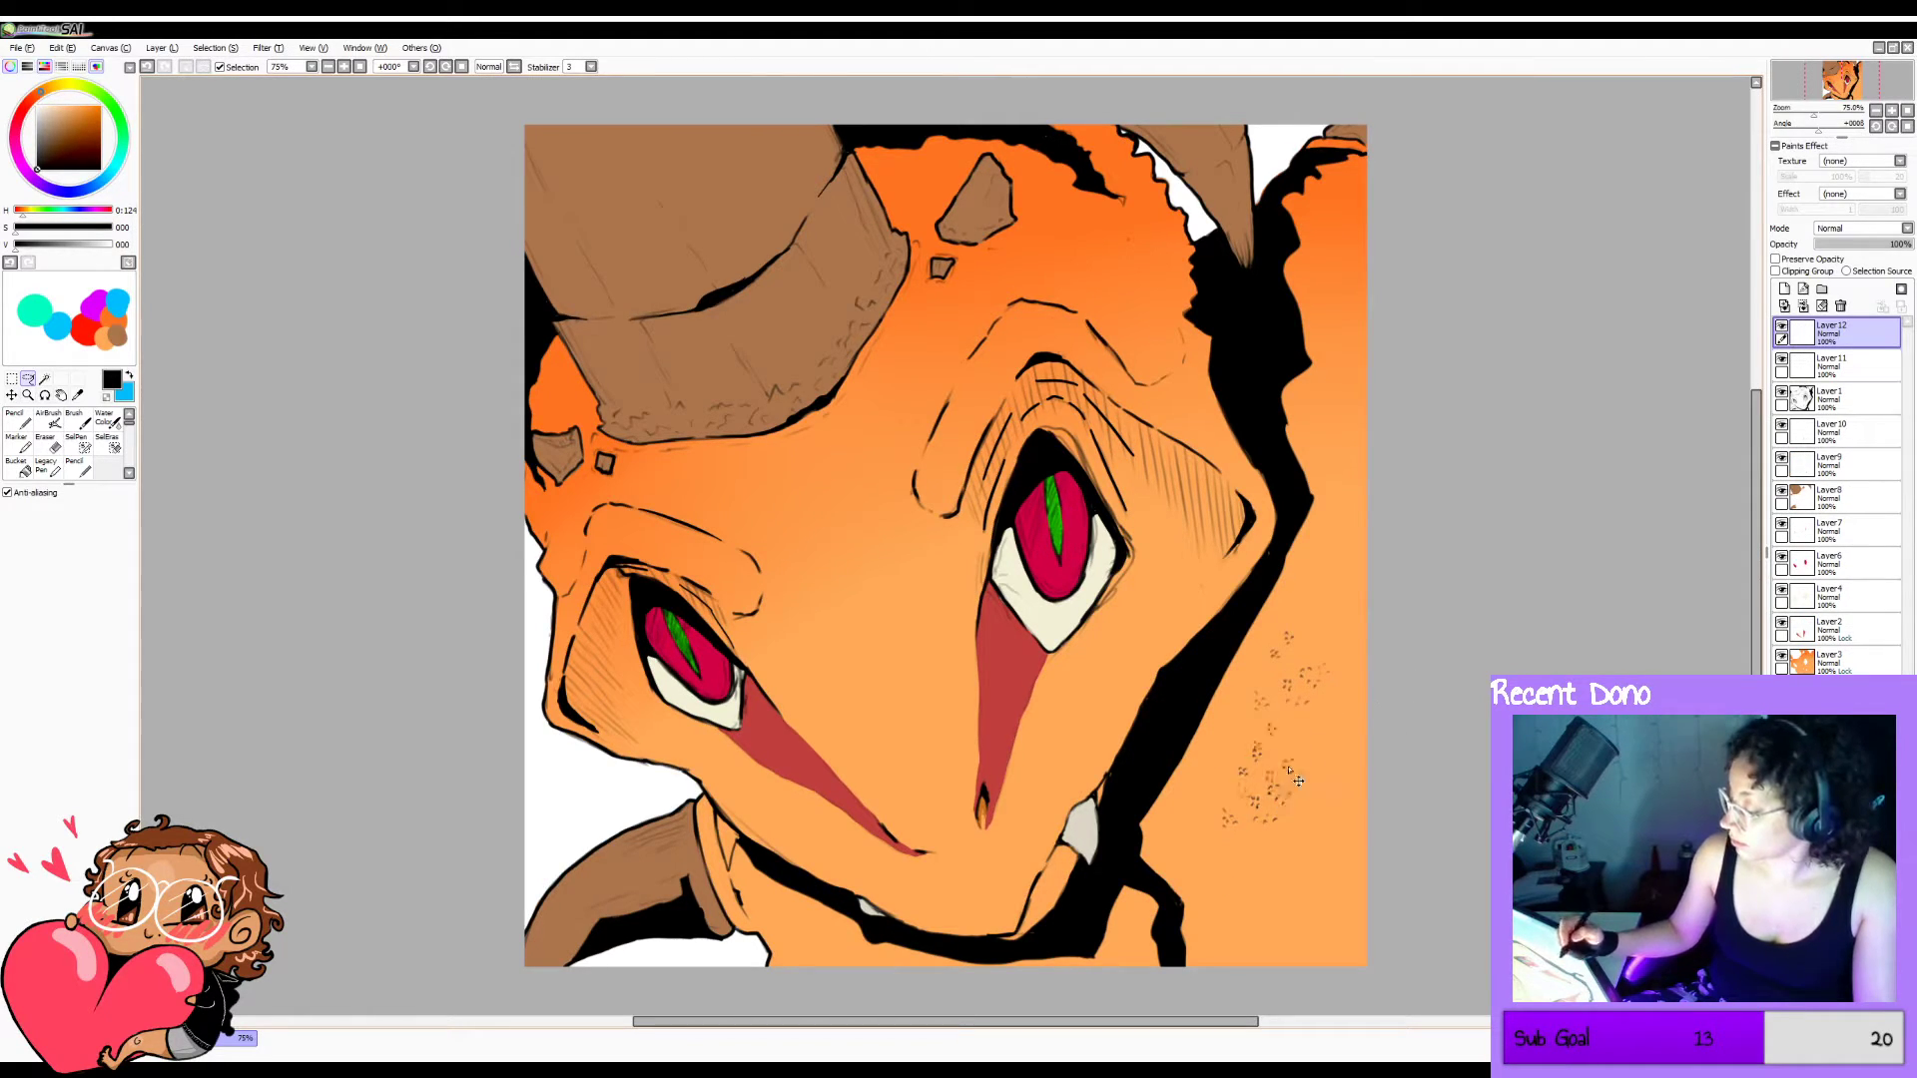
drag(1297, 781, 1334, 915)
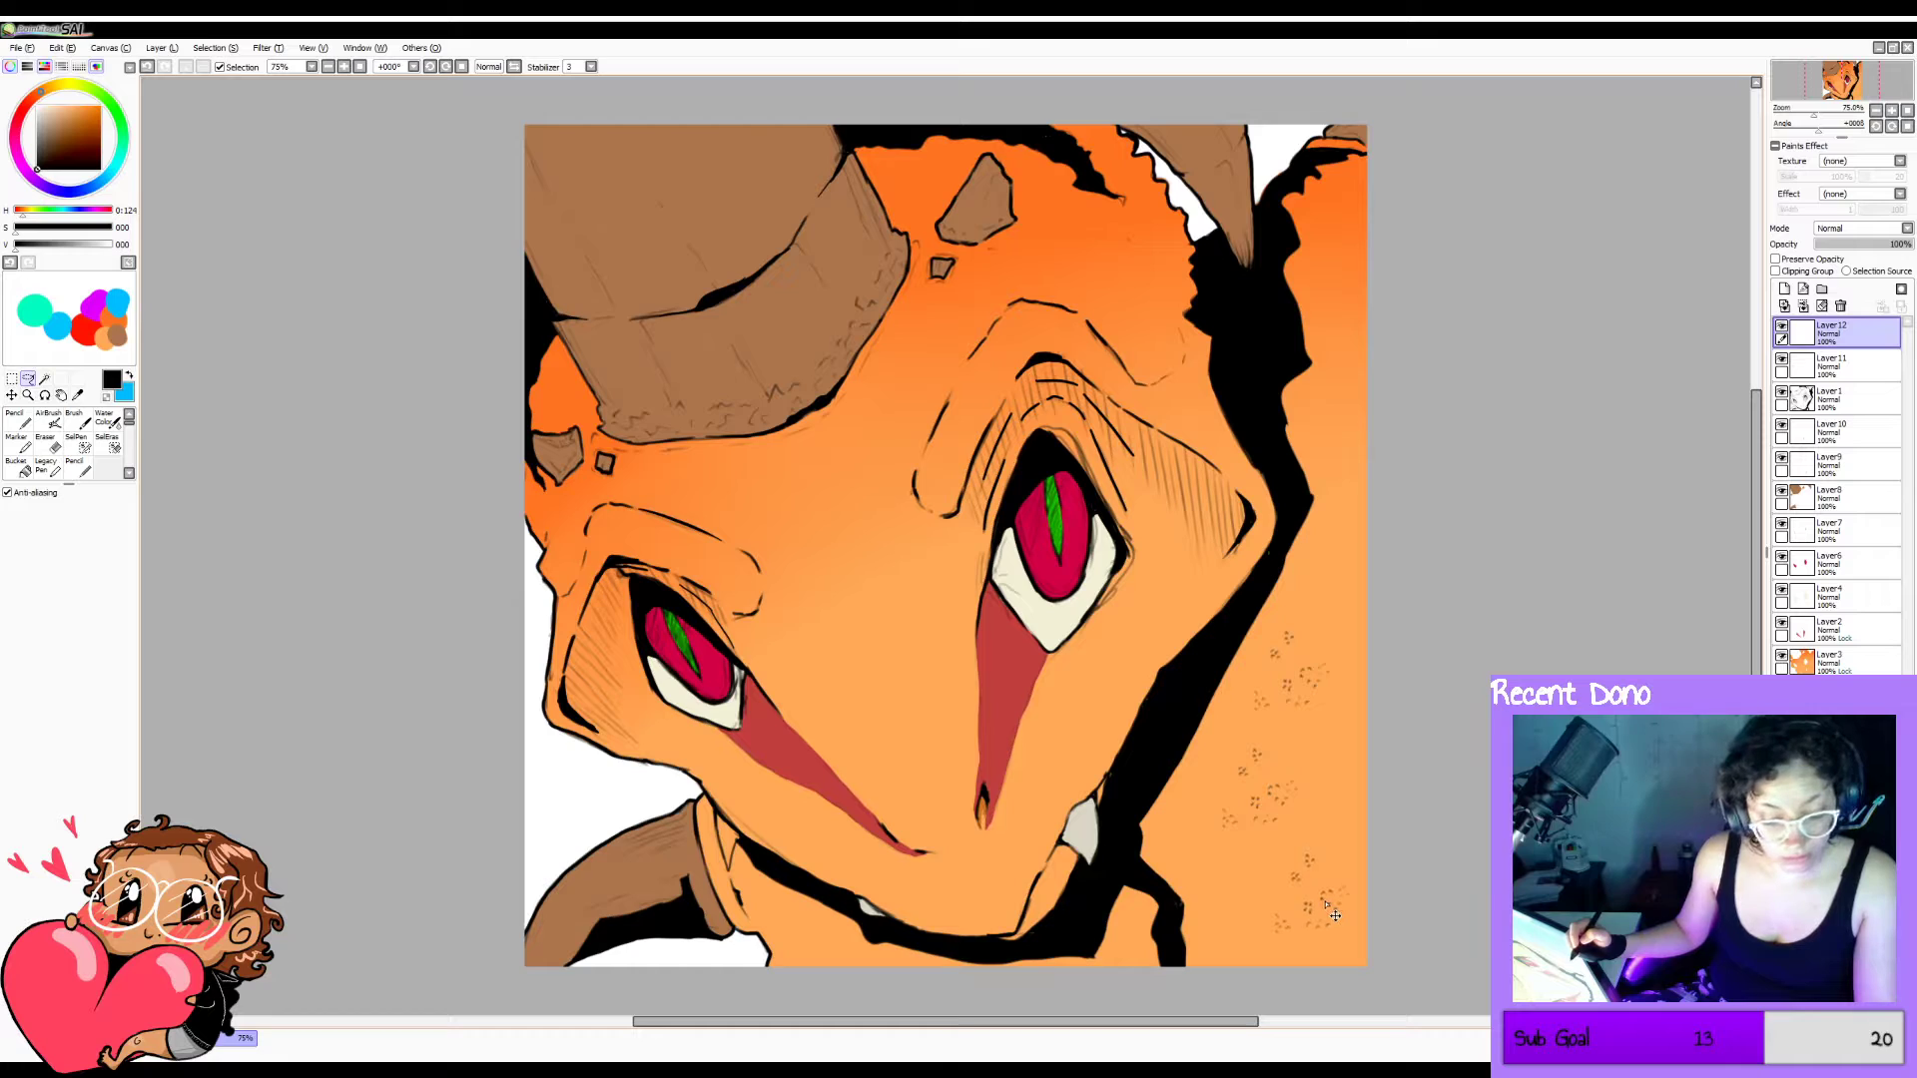
mouse_move(1304, 851)
mouse_down()
mouse_move(1313, 804)
mouse_move(1248, 875)
mouse_move(1343, 761)
mouse_move(1343, 840)
mouse_move(1356, 825)
mouse_up()
key(ctrl+v)
key(ctrl+v)
key(ctrl+z)
key(ctrl+v)
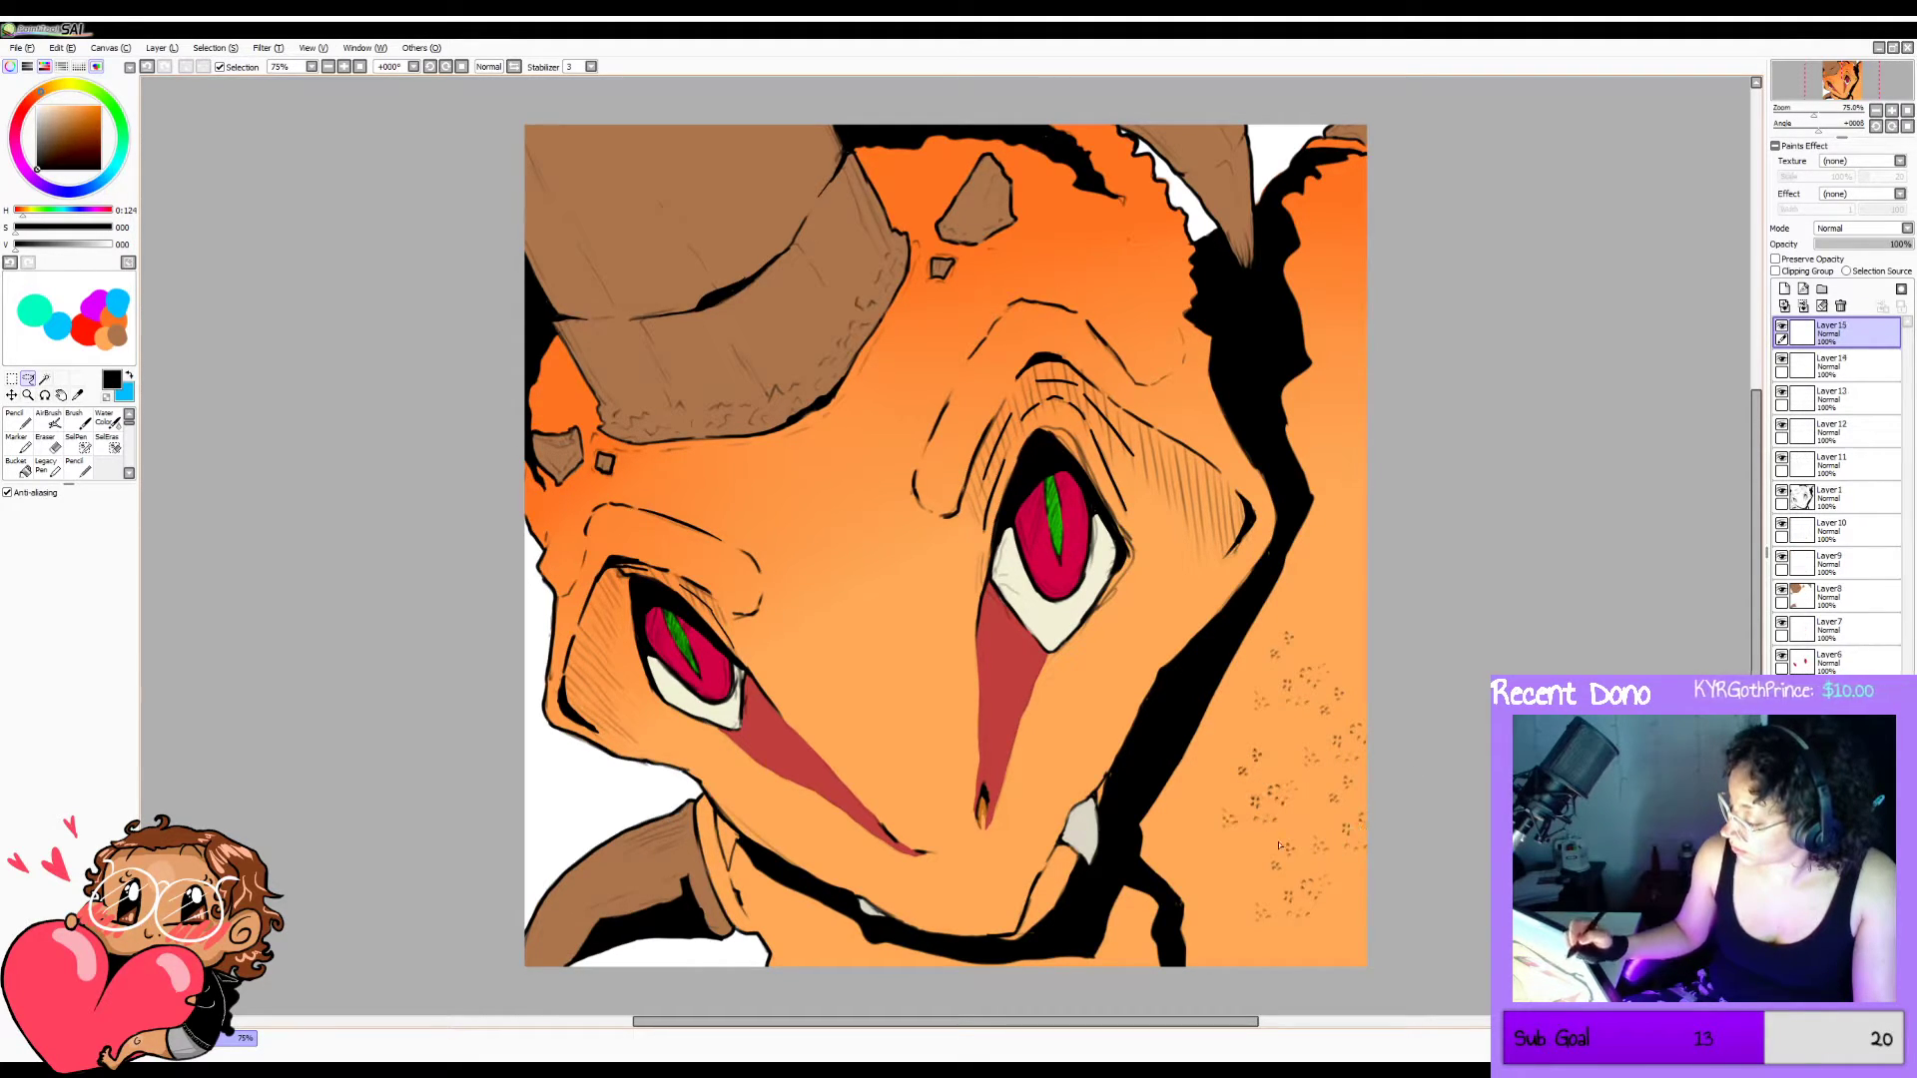
Paste further dot clusters and place them along the neck next to the black jaw shadow.
mouse_move(1203, 857)
mouse_down()
mouse_move(1249, 828)
mouse_move(1216, 873)
mouse_move(1188, 870)
mouse_move(1214, 801)
mouse_move(1188, 761)
mouse_up()
key(ctrl+d)
key(ctrl+v)
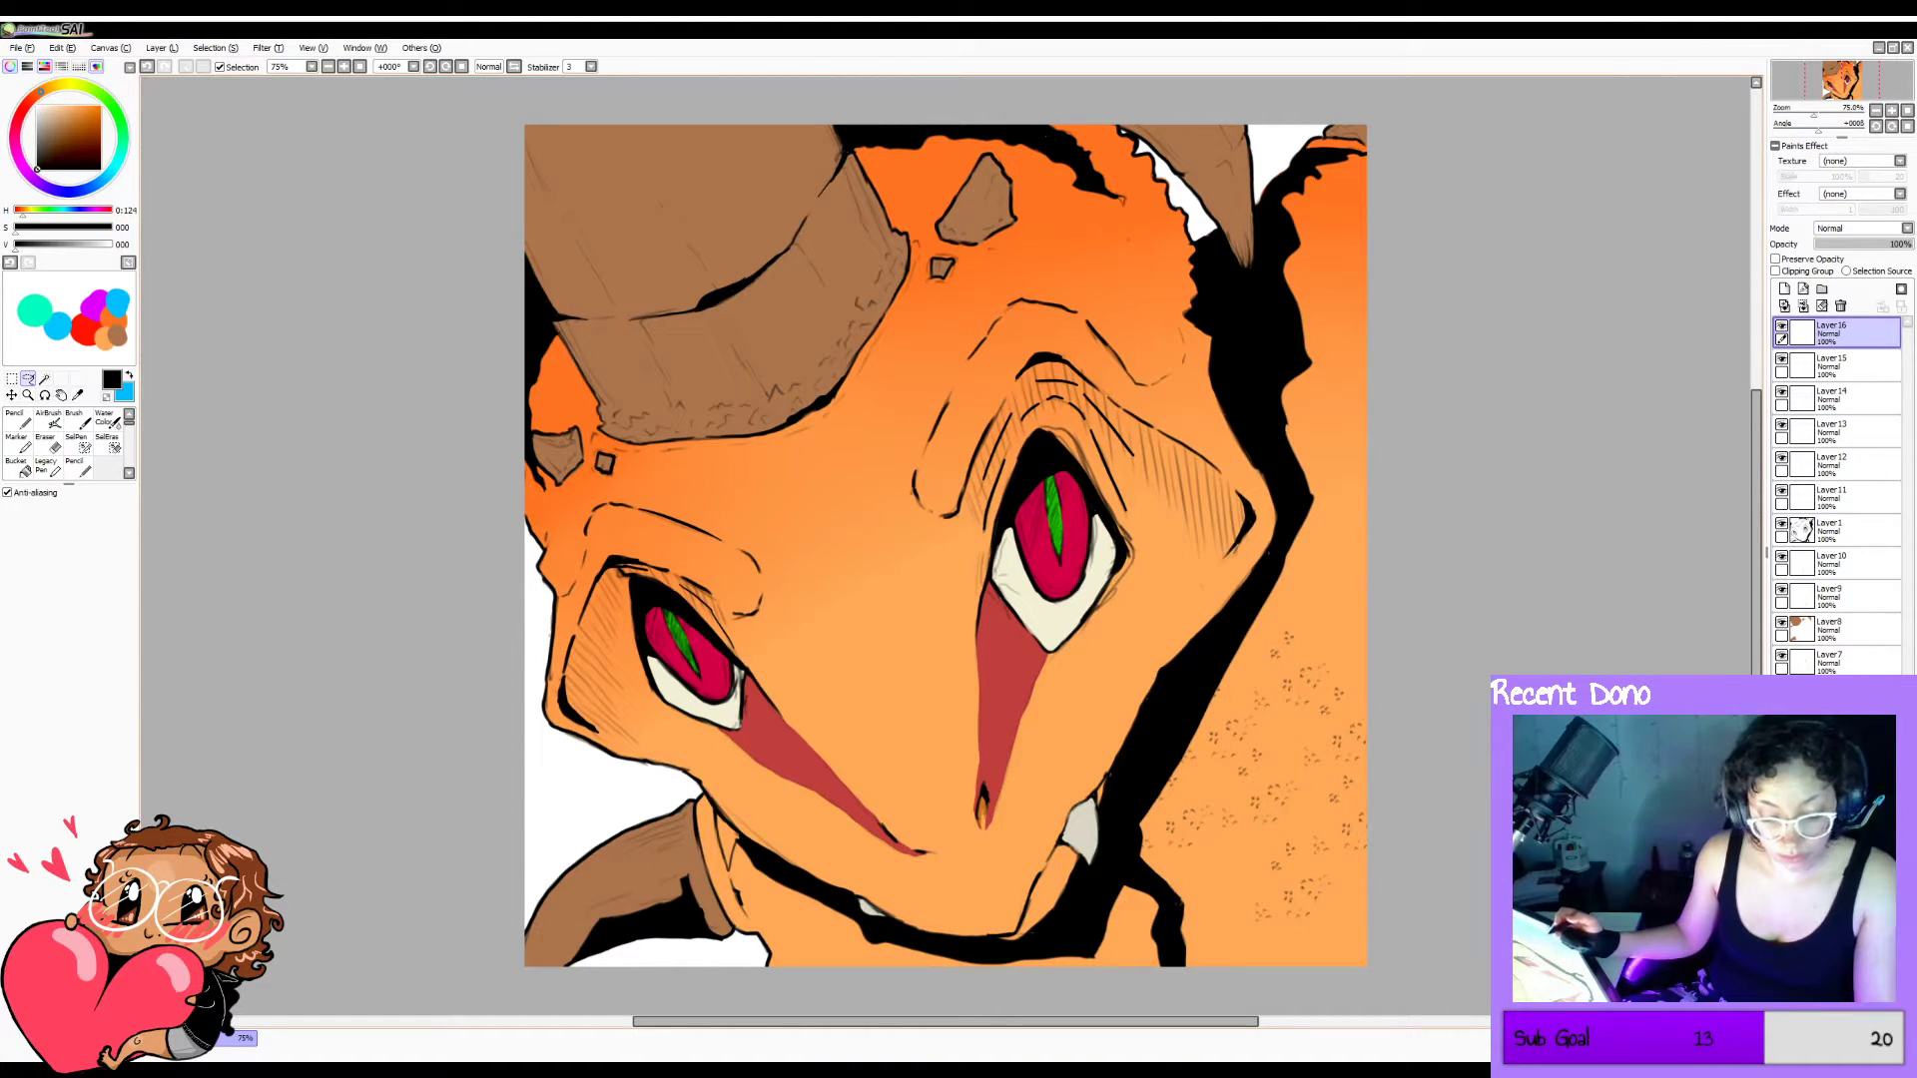
key(ctrl+v)
drag(1169, 902, 1215, 786)
key(ctrl+v)
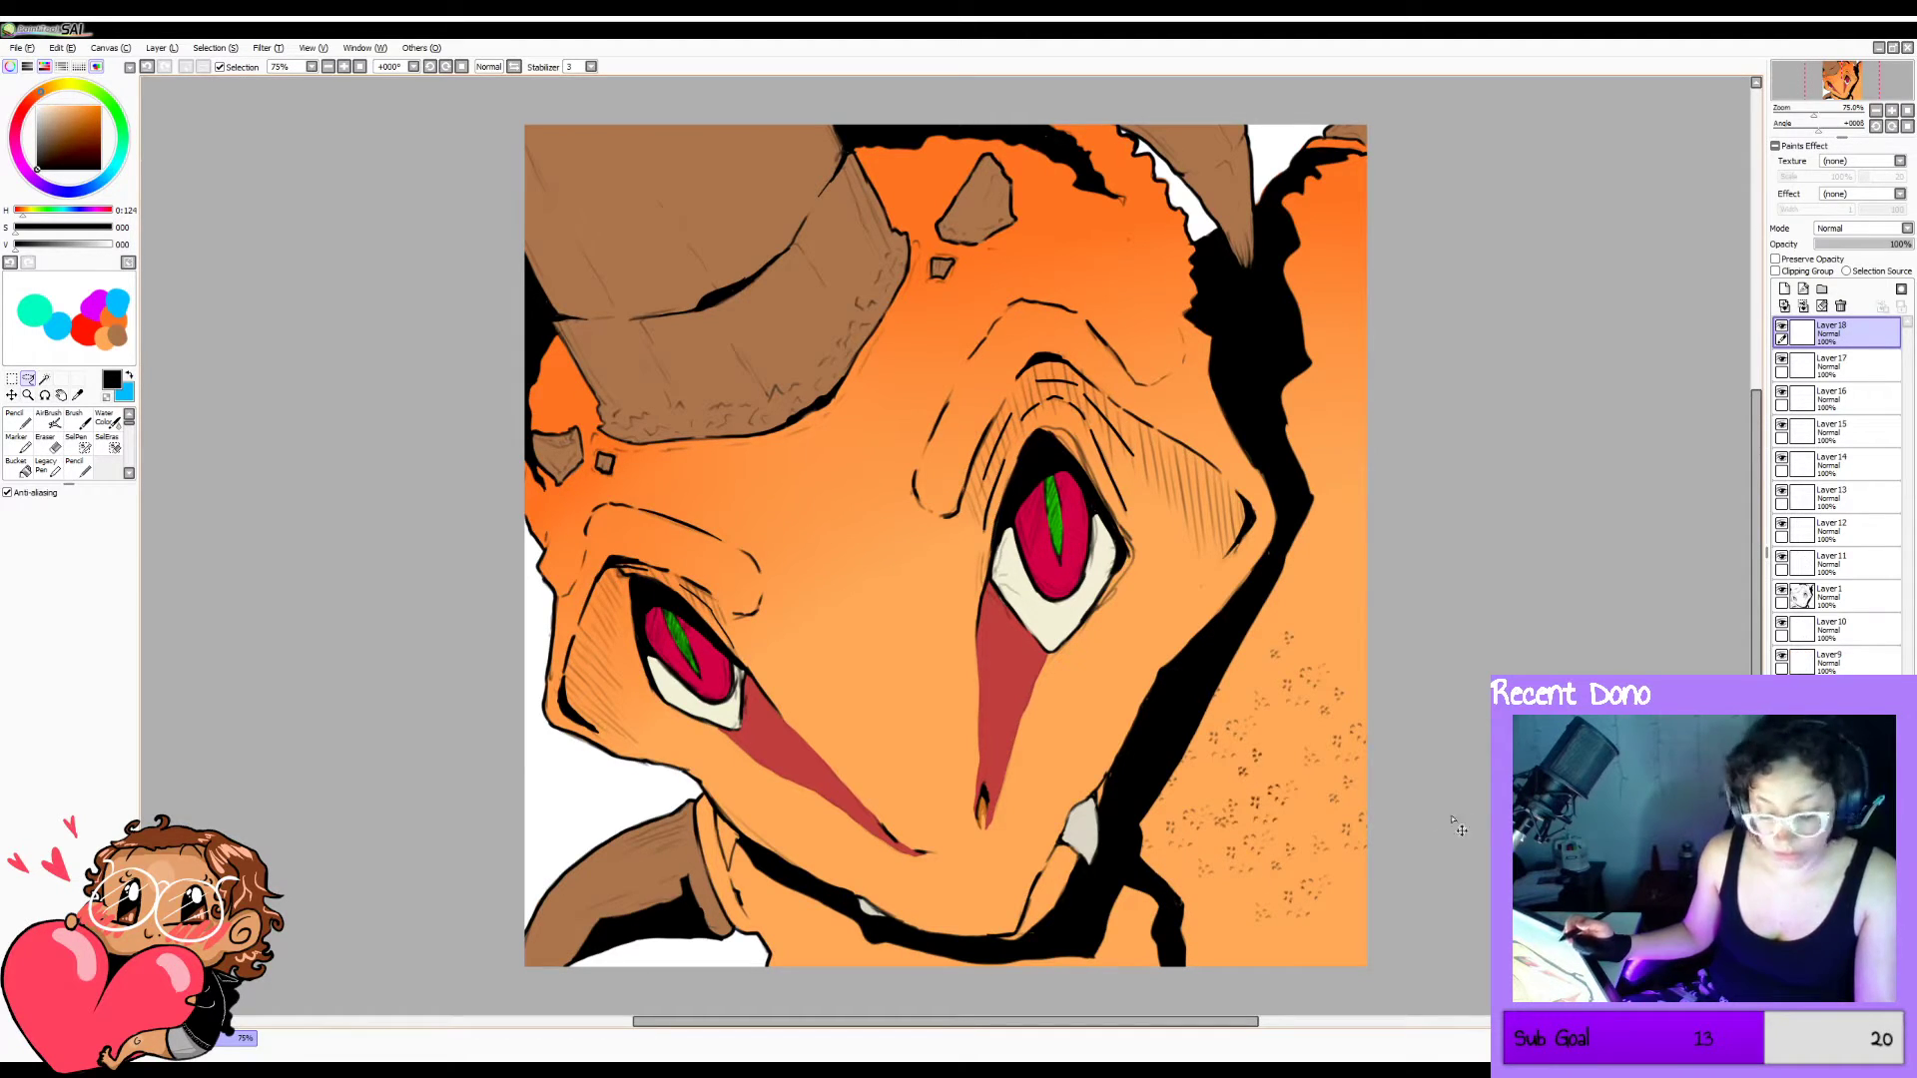
Place dot cluster copies higher up the neck and fill the gap in the middle of the texture.
drag(1276, 744, 1323, 579)
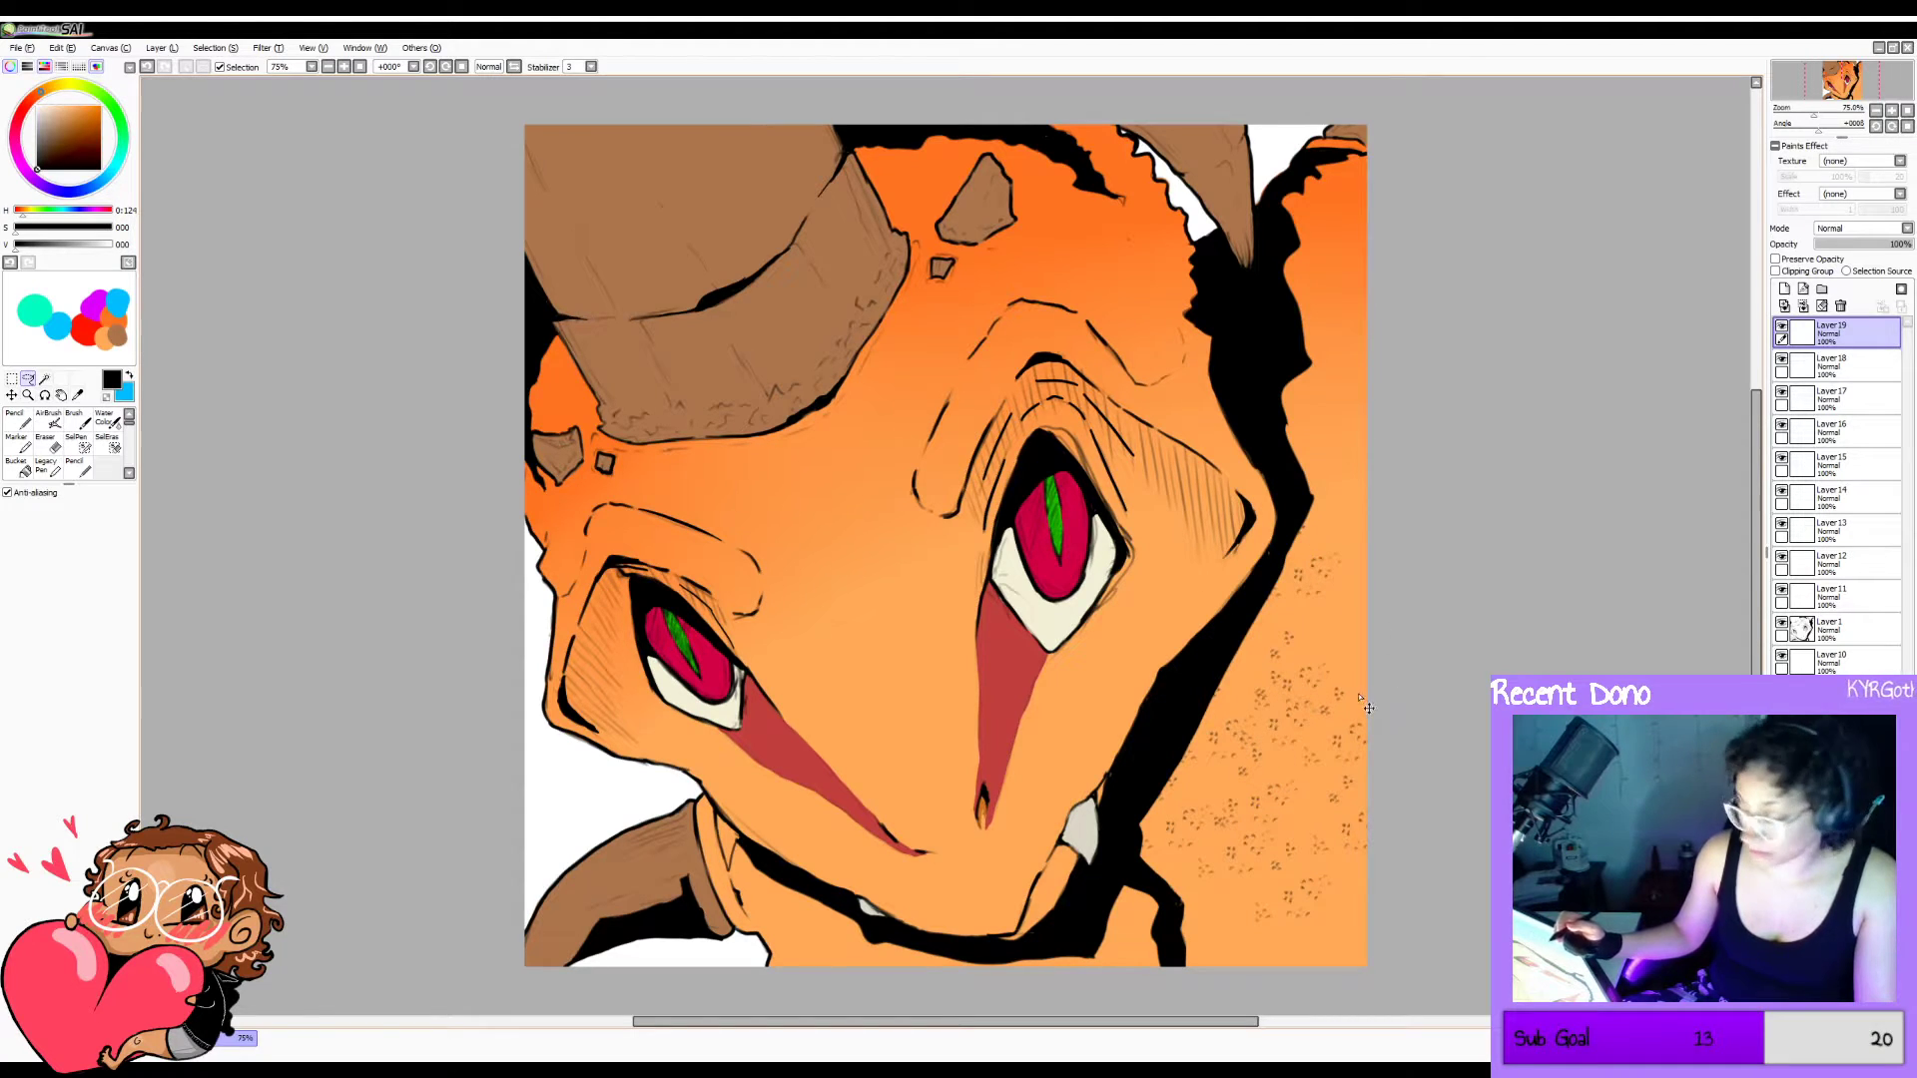
drag(1253, 800, 1318, 634)
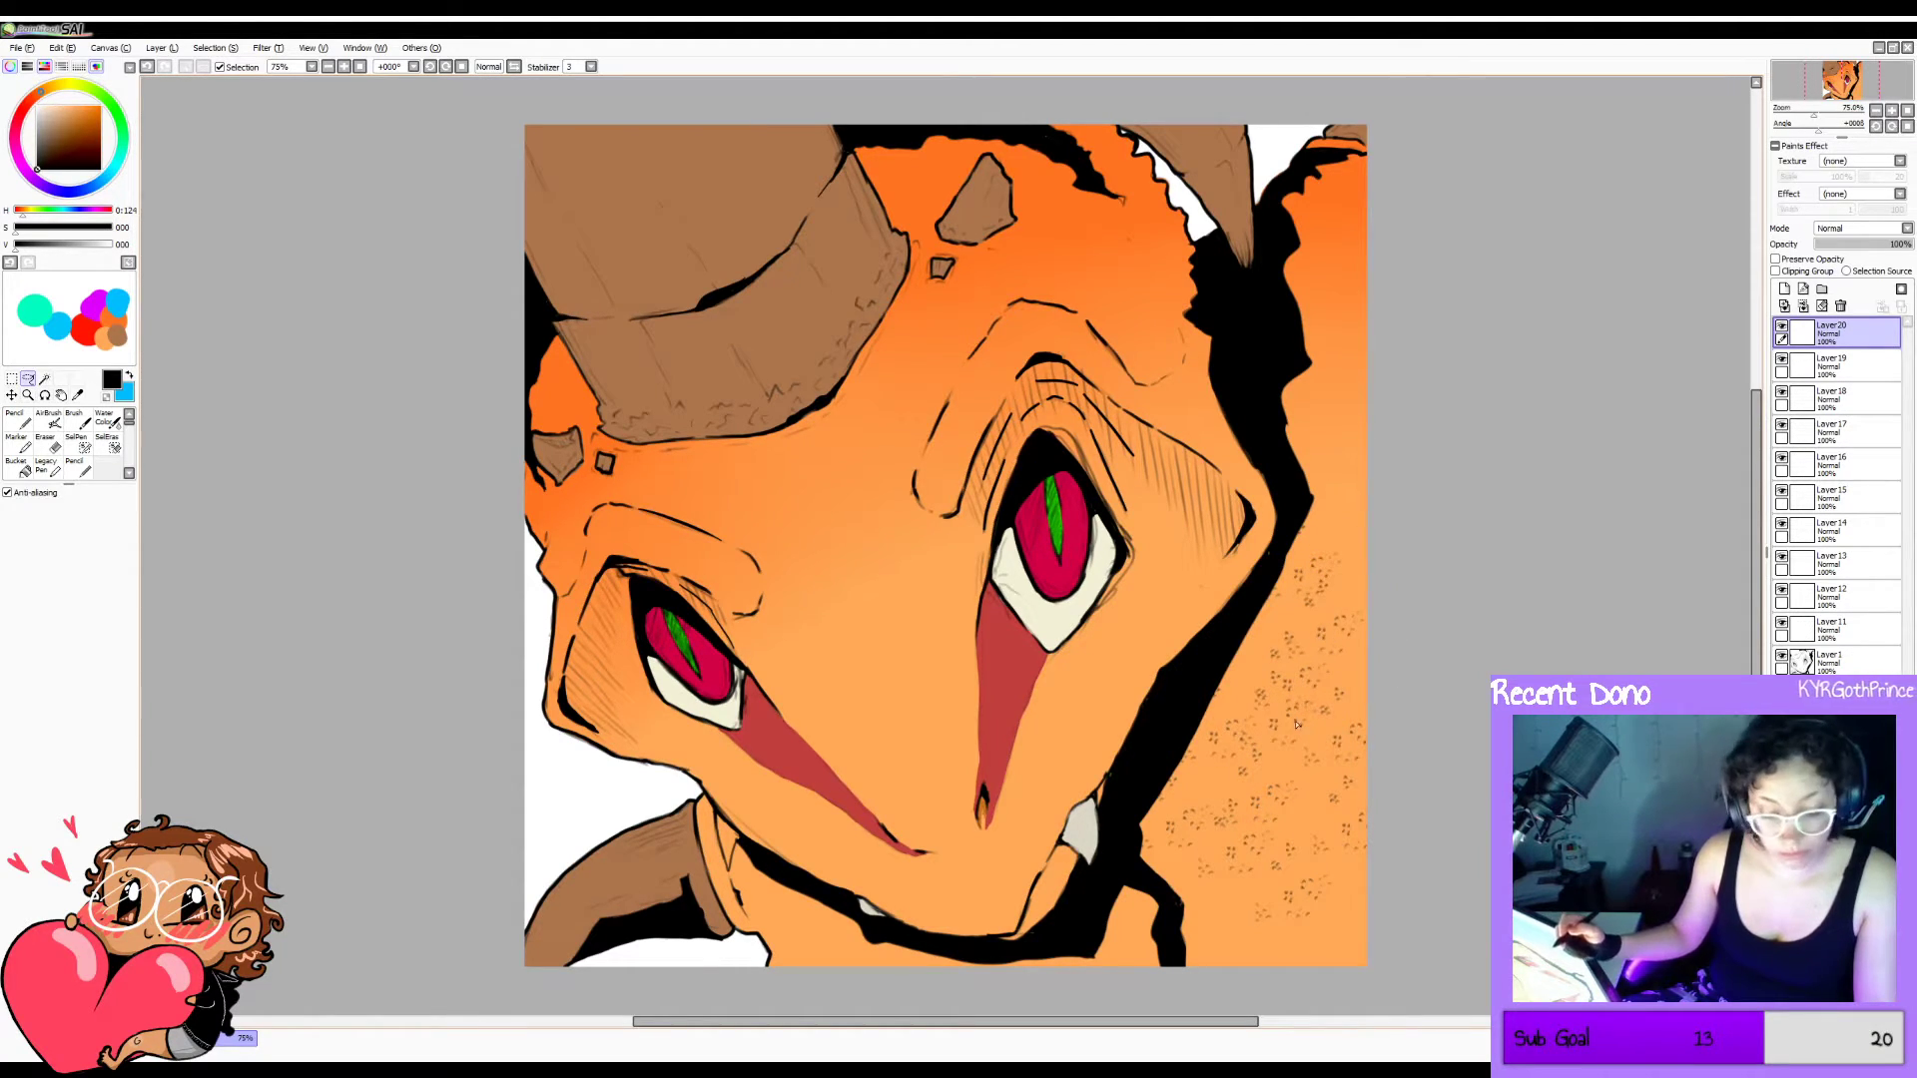
drag(1331, 840, 1248, 795)
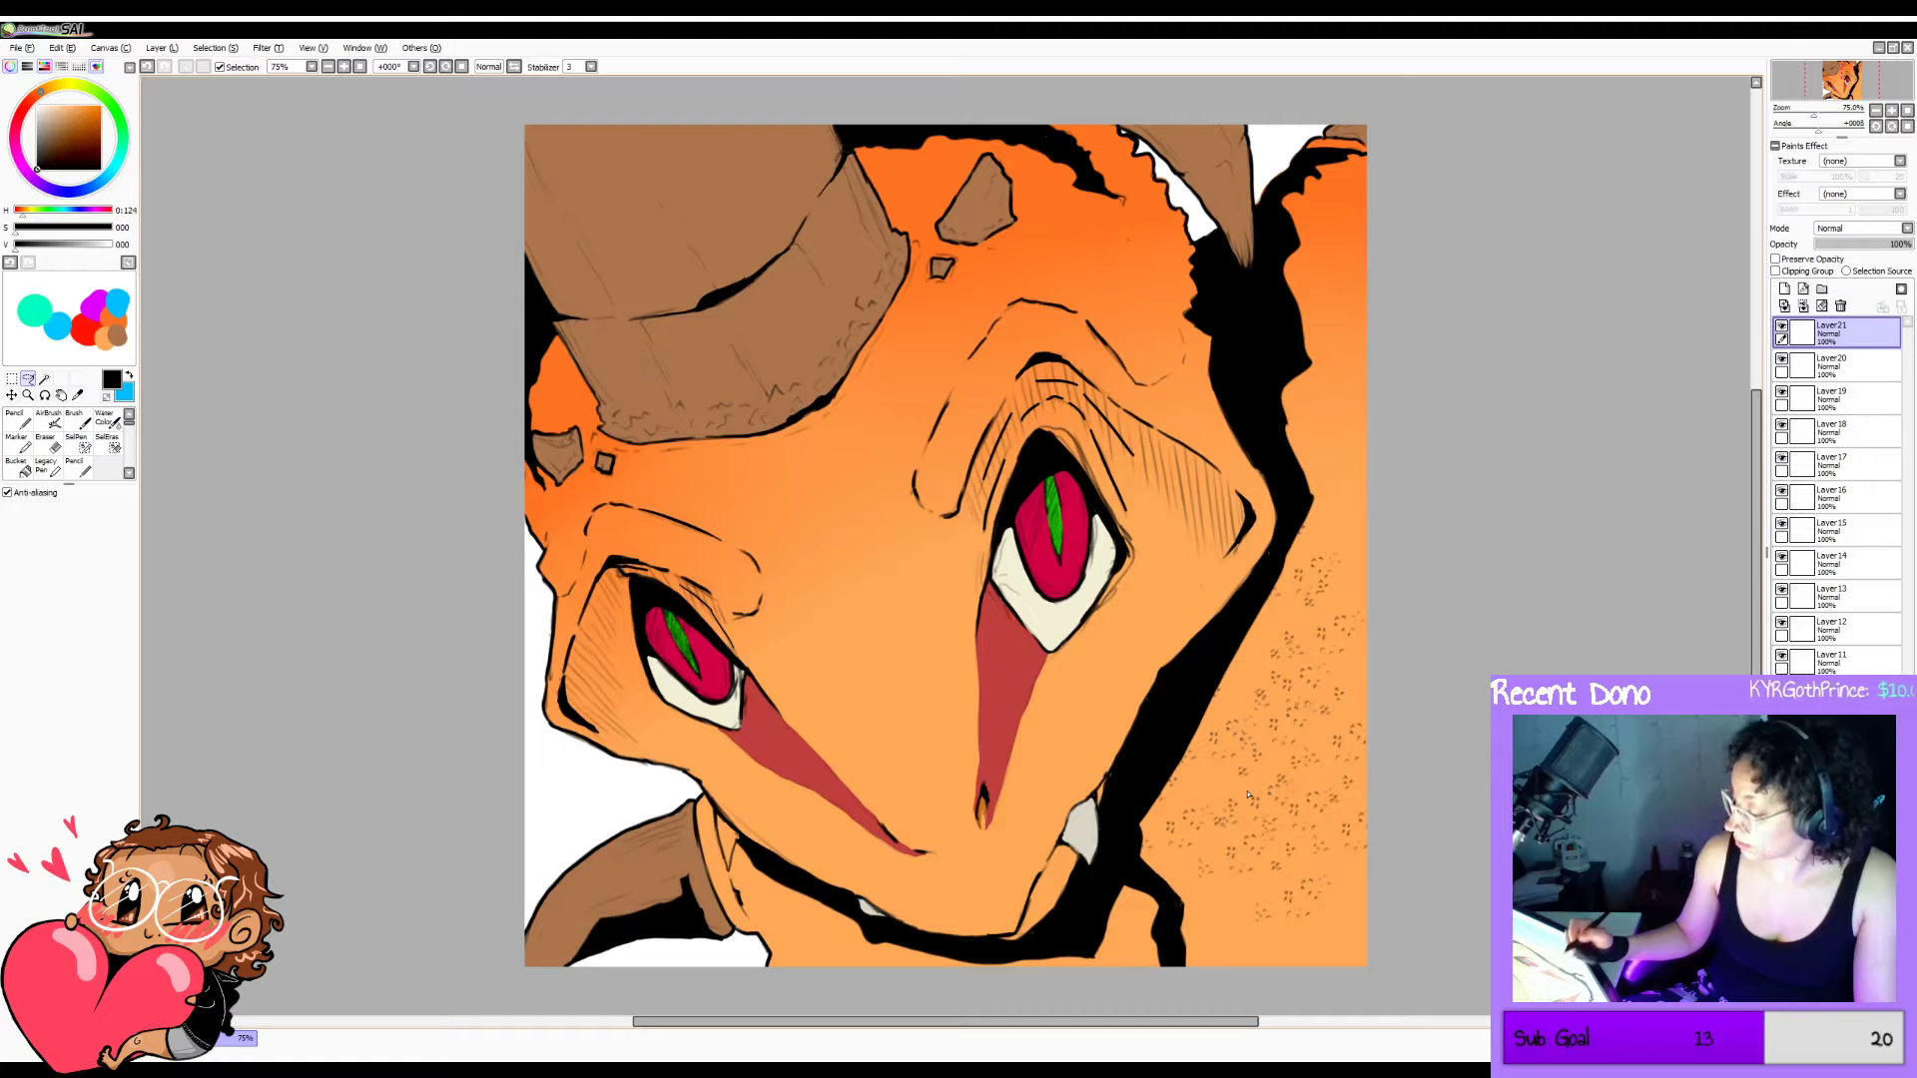
Paste additional dot clusters and arrange them across the bottom of the neck to even out the texture.
key(ctrl+v)
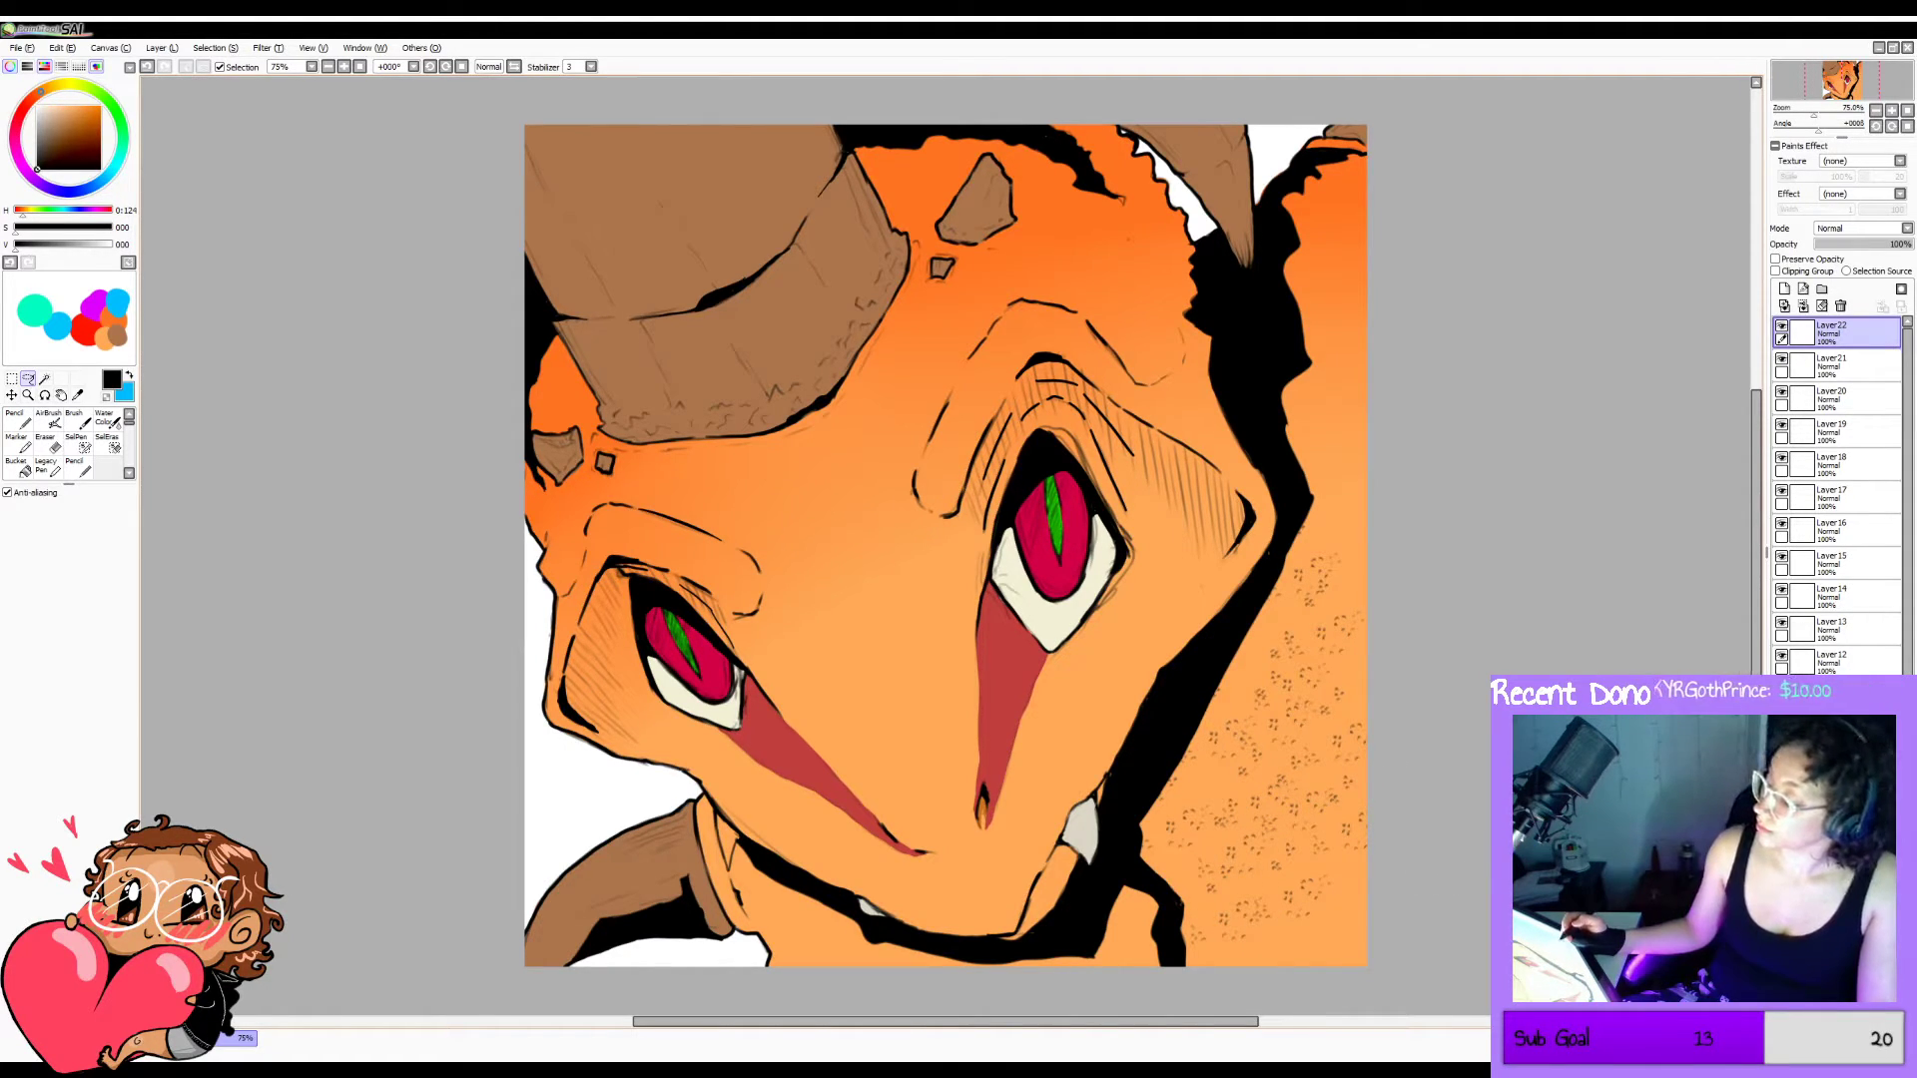
key(ctrl+v)
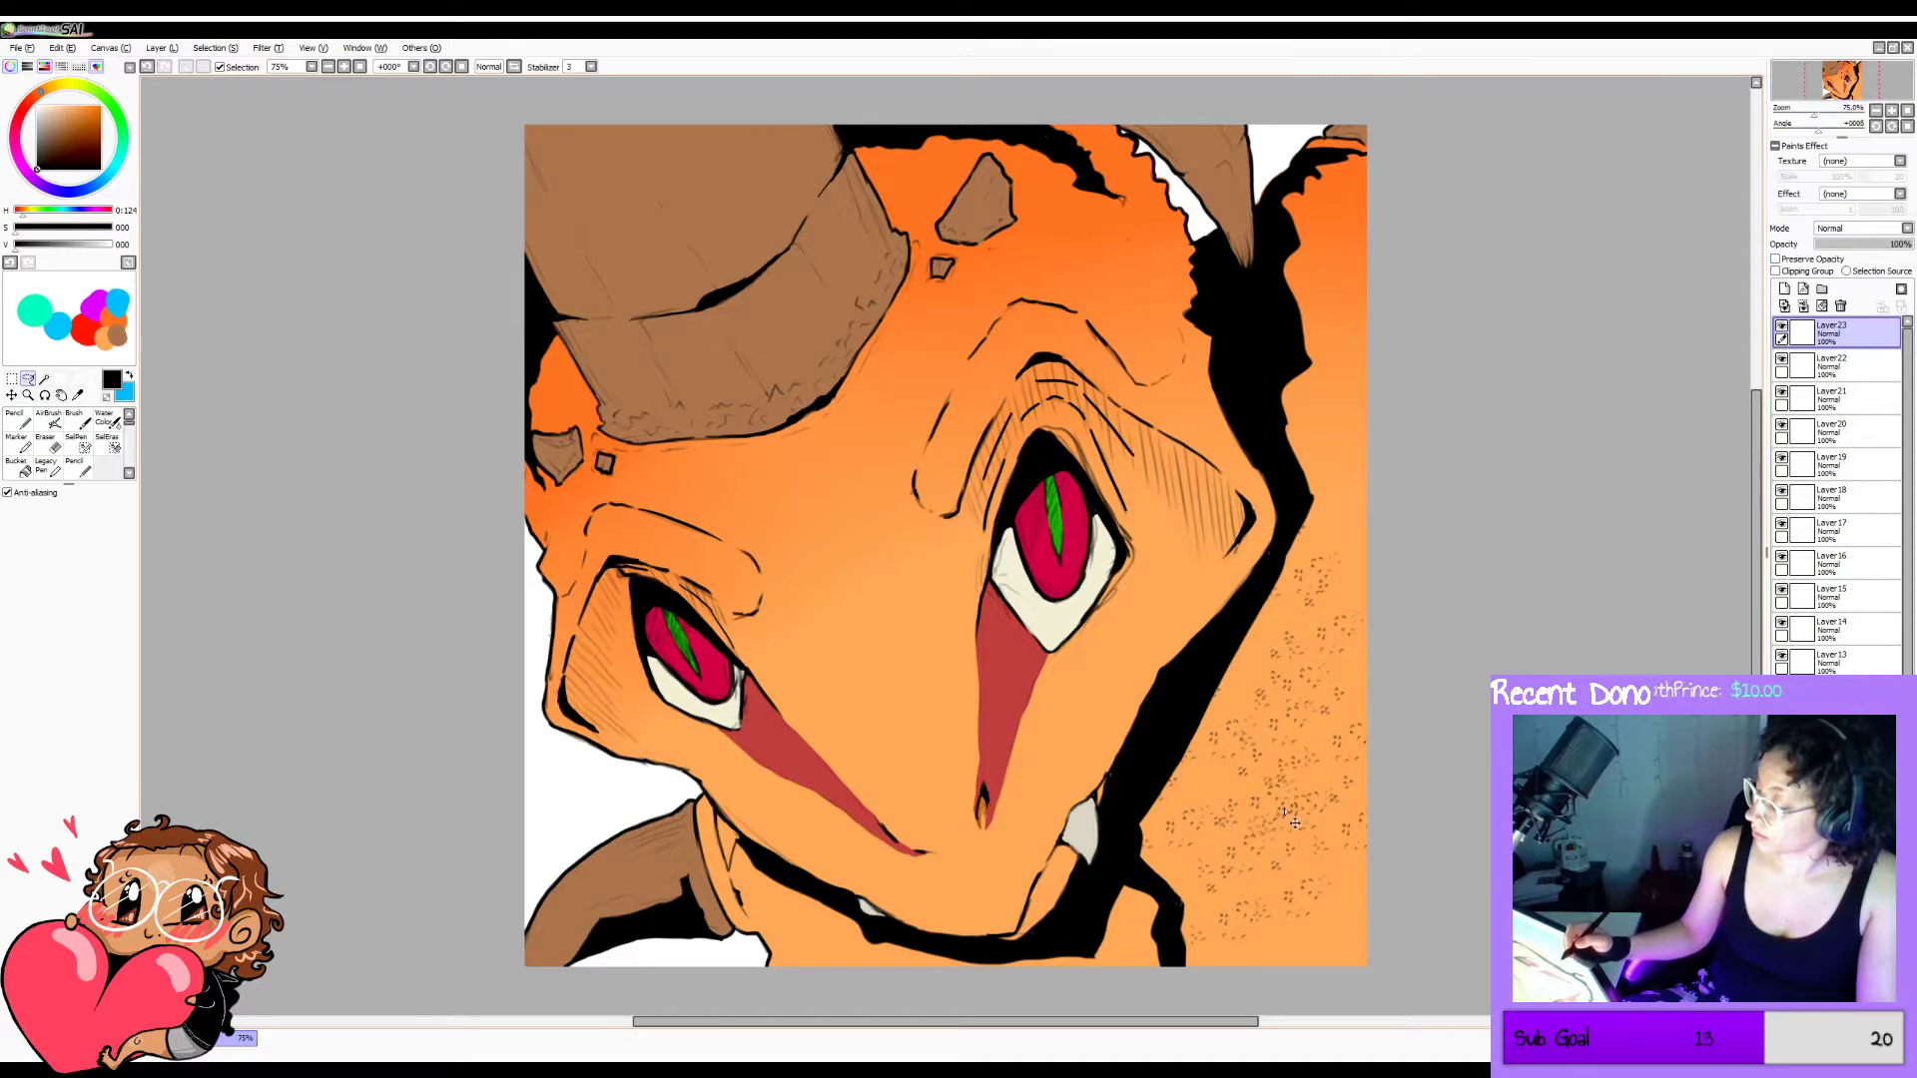
drag(1282, 812, 1258, 937)
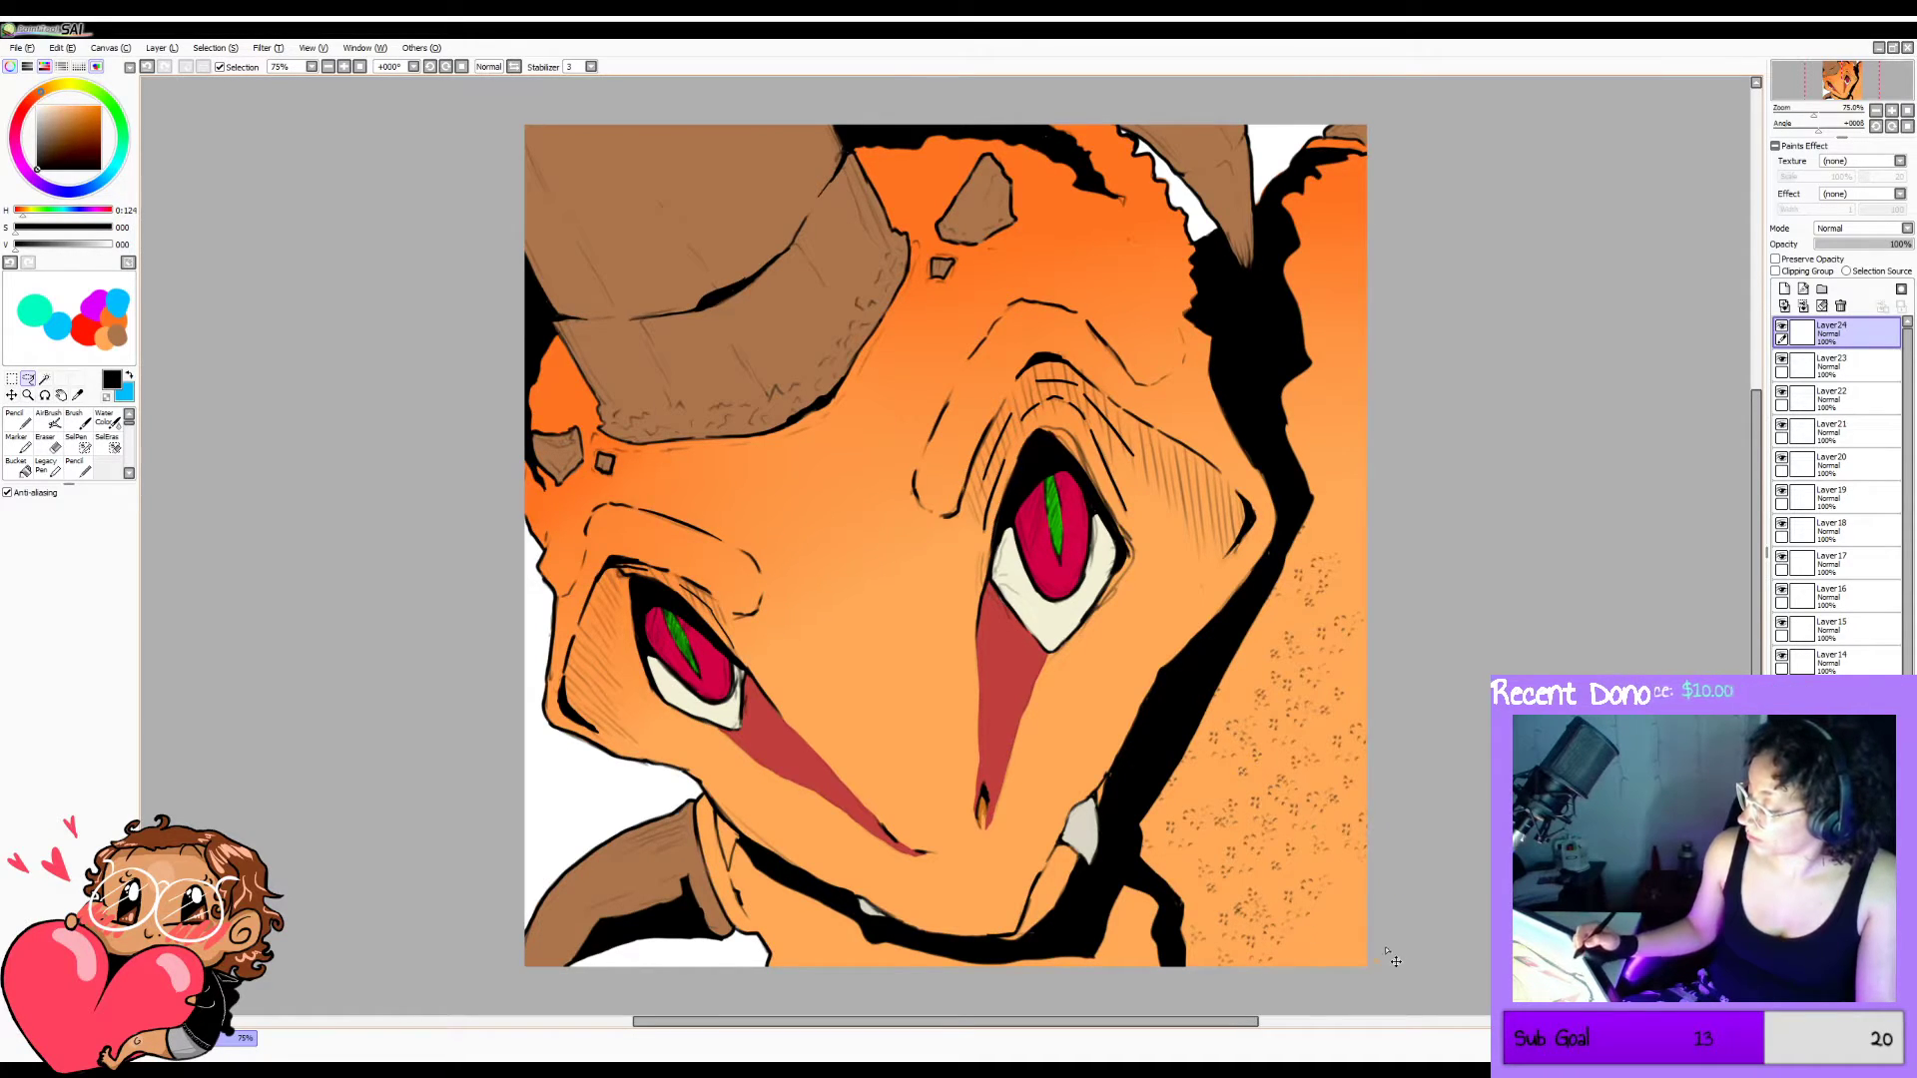
scroll(1312, 1017, down, 1)
key(ctrl+v)
drag(1288, 796, 1320, 923)
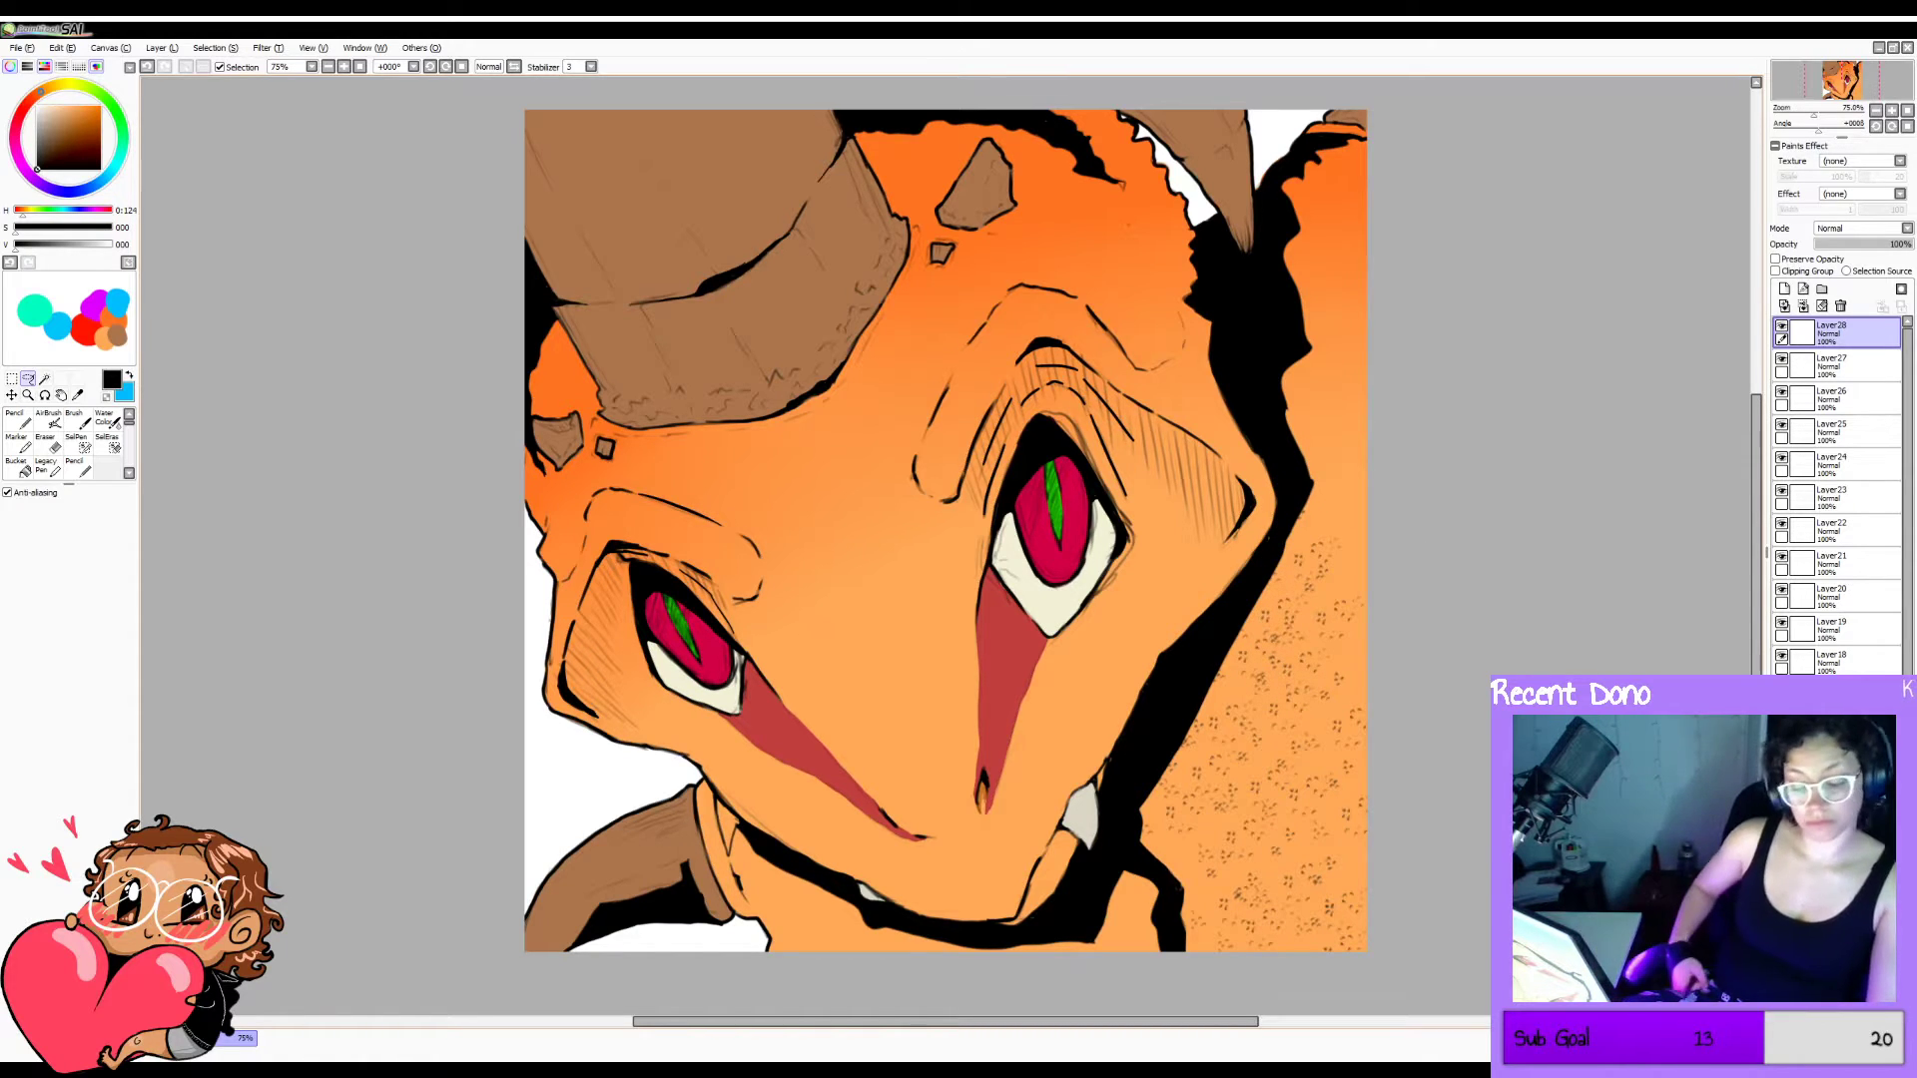
Delete every pasted dot-cluster layer above the line art, from Layer28 down to Layer11.
key(h)
key(h)
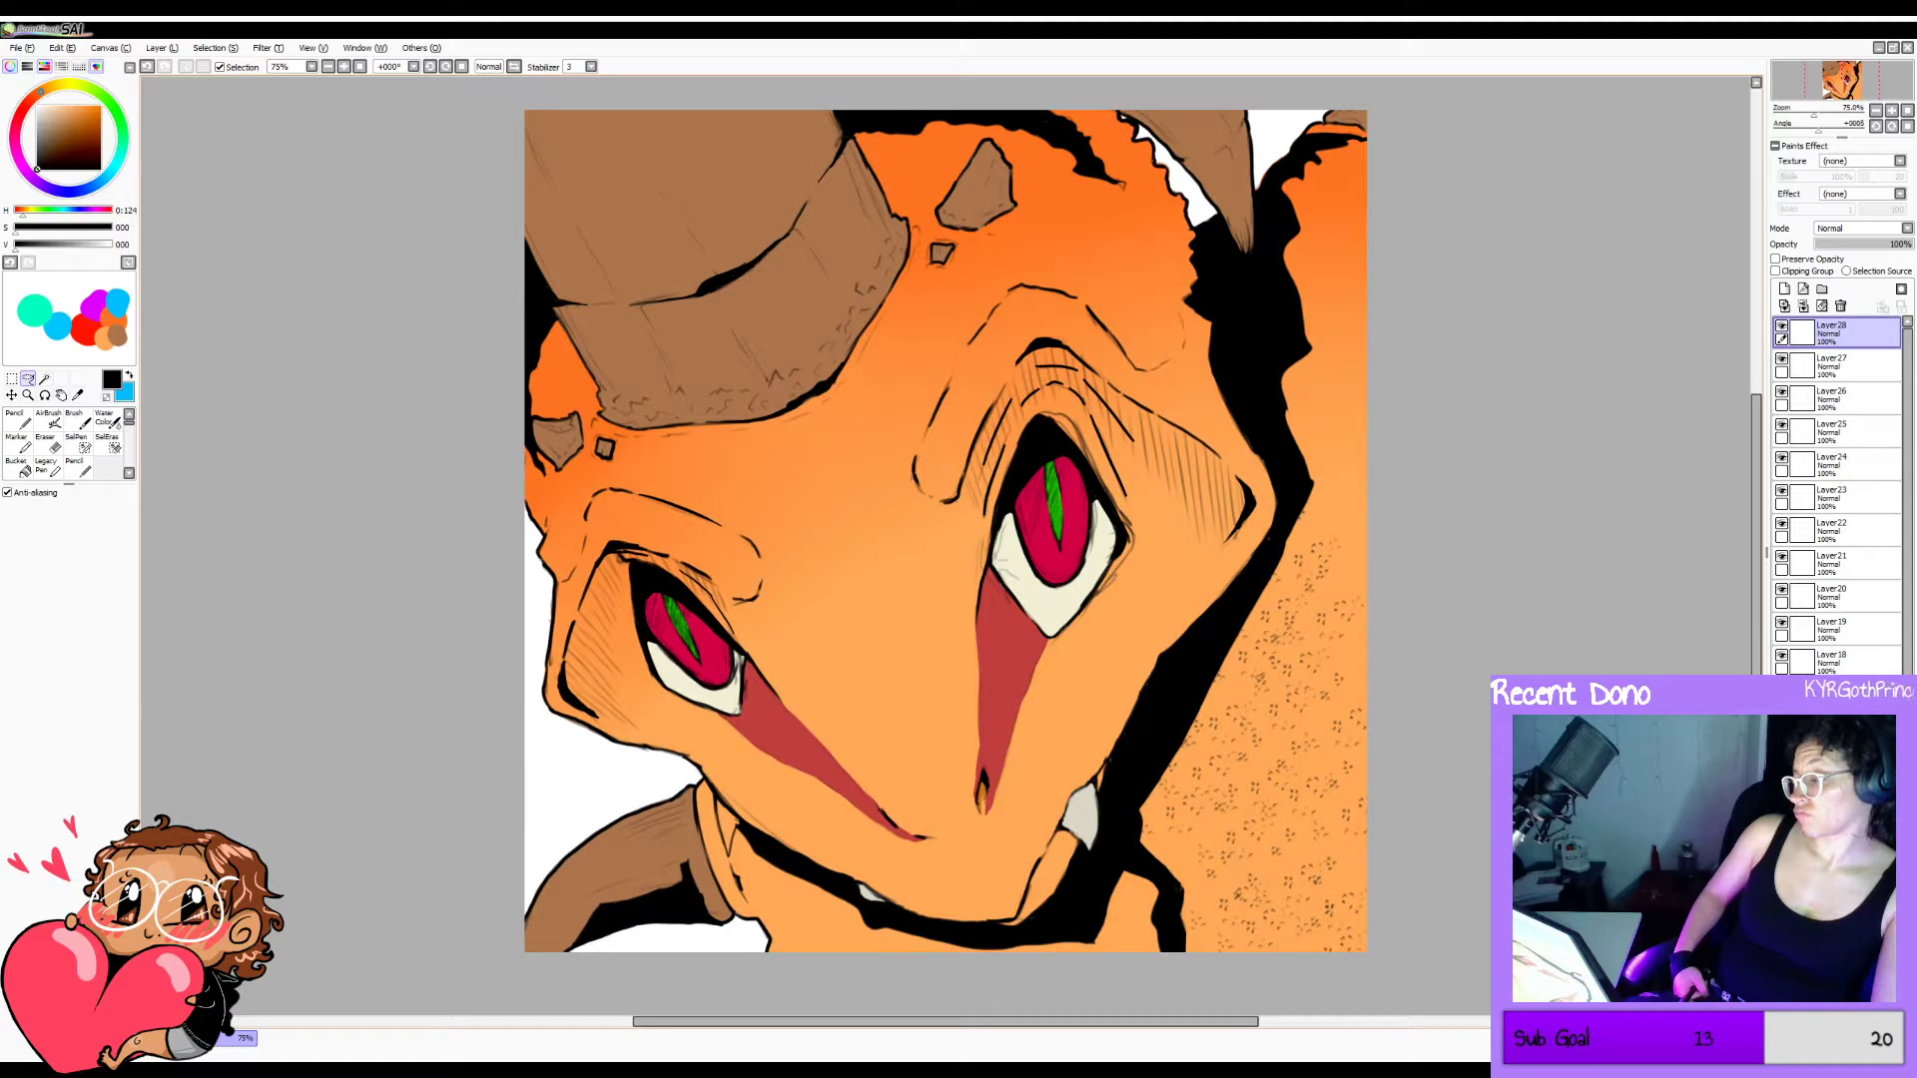
click(1841, 308)
click(1842, 307)
click(1841, 307)
click(1841, 308)
click(1841, 308)
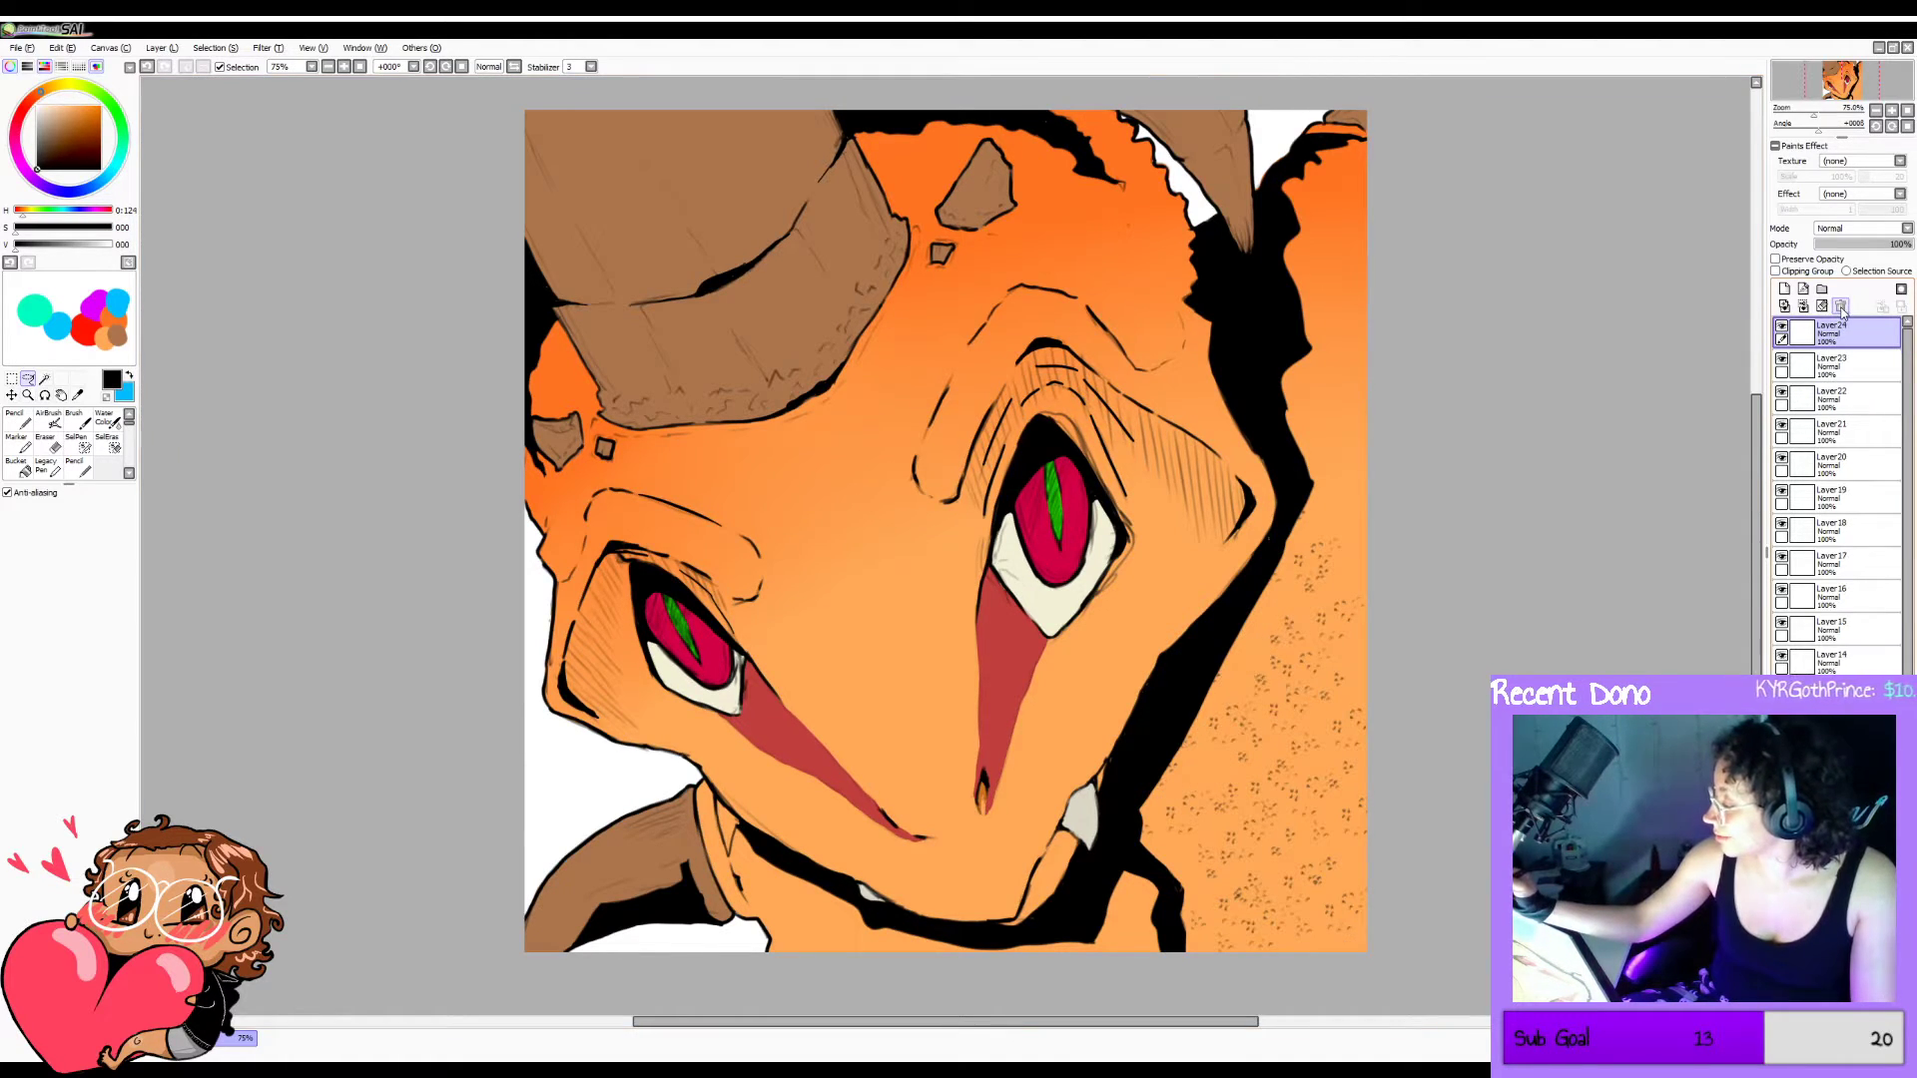
click(1842, 309)
click(1842, 309)
click(1841, 306)
click(1841, 306)
click(1840, 305)
click(1841, 305)
click(1840, 306)
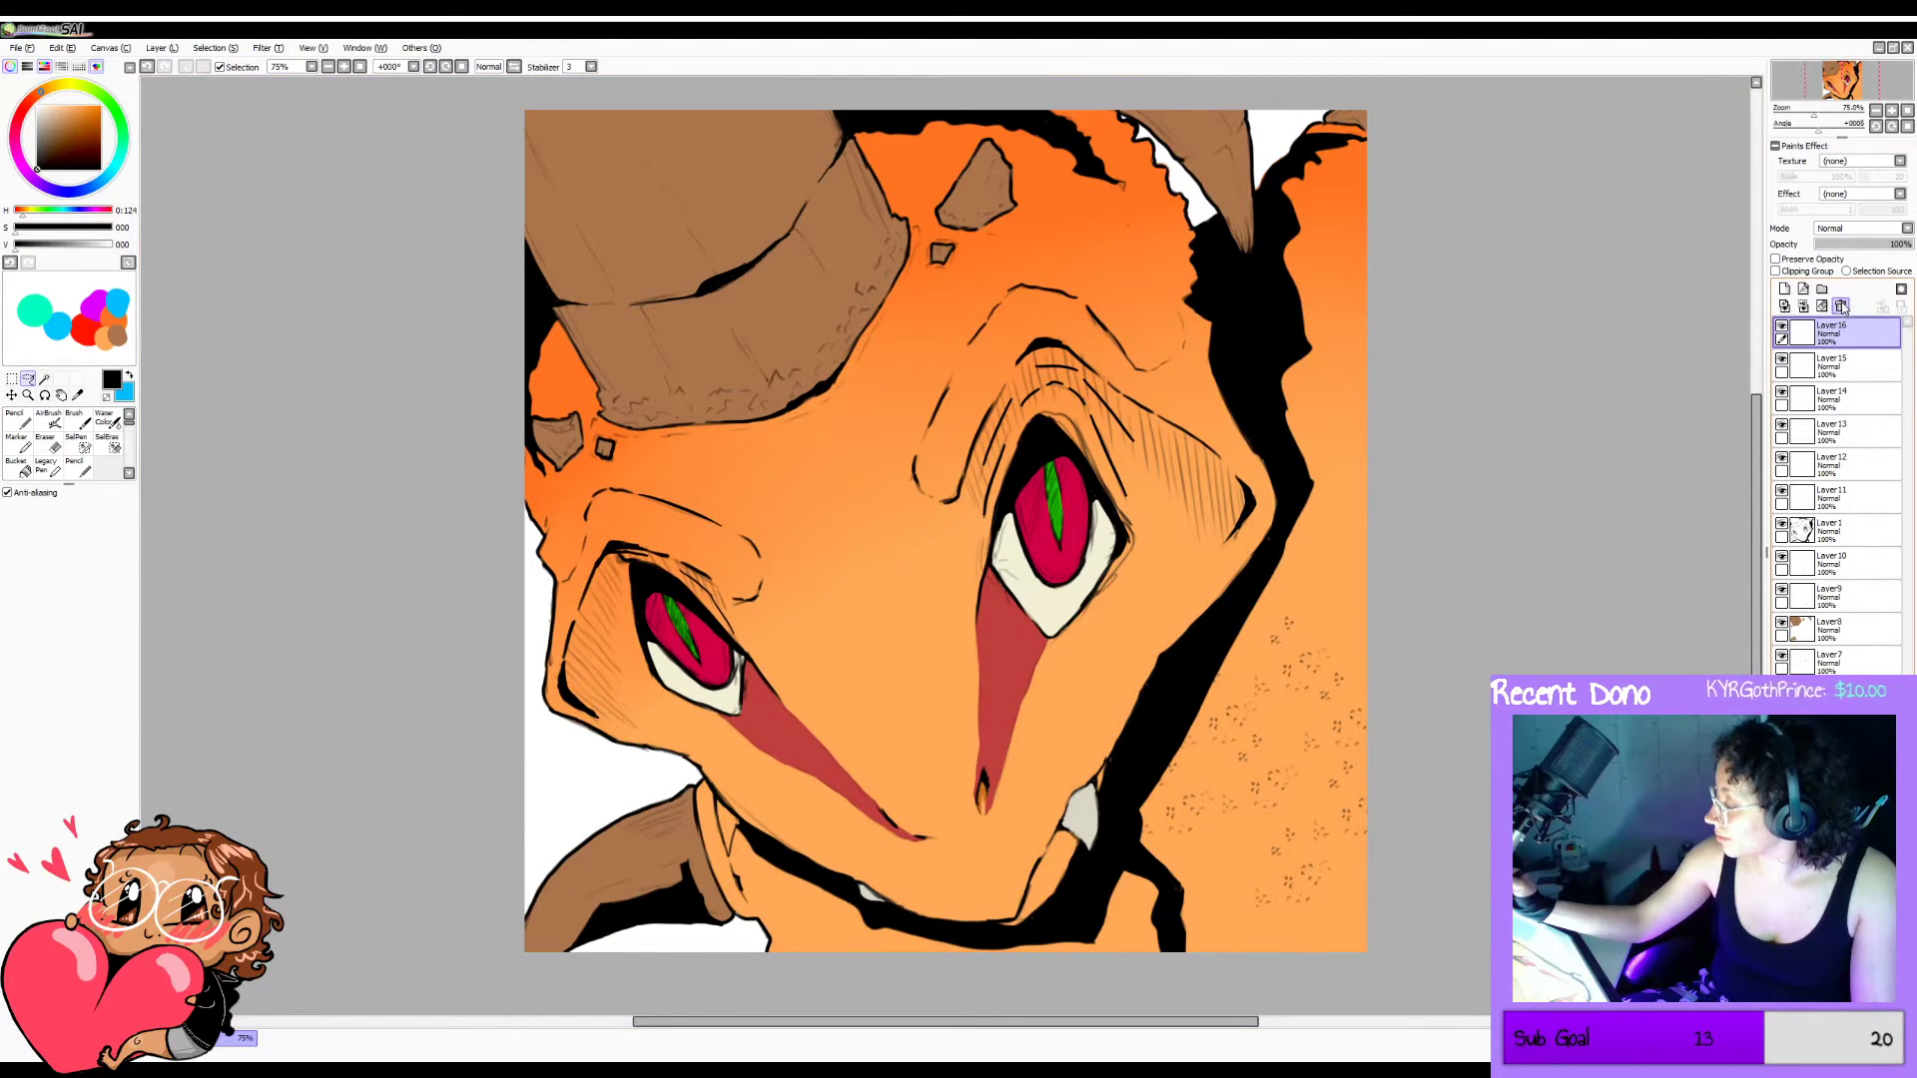
click(1840, 306)
click(1840, 306)
click(1840, 306)
click(1841, 306)
click(1840, 306)
click(1841, 305)
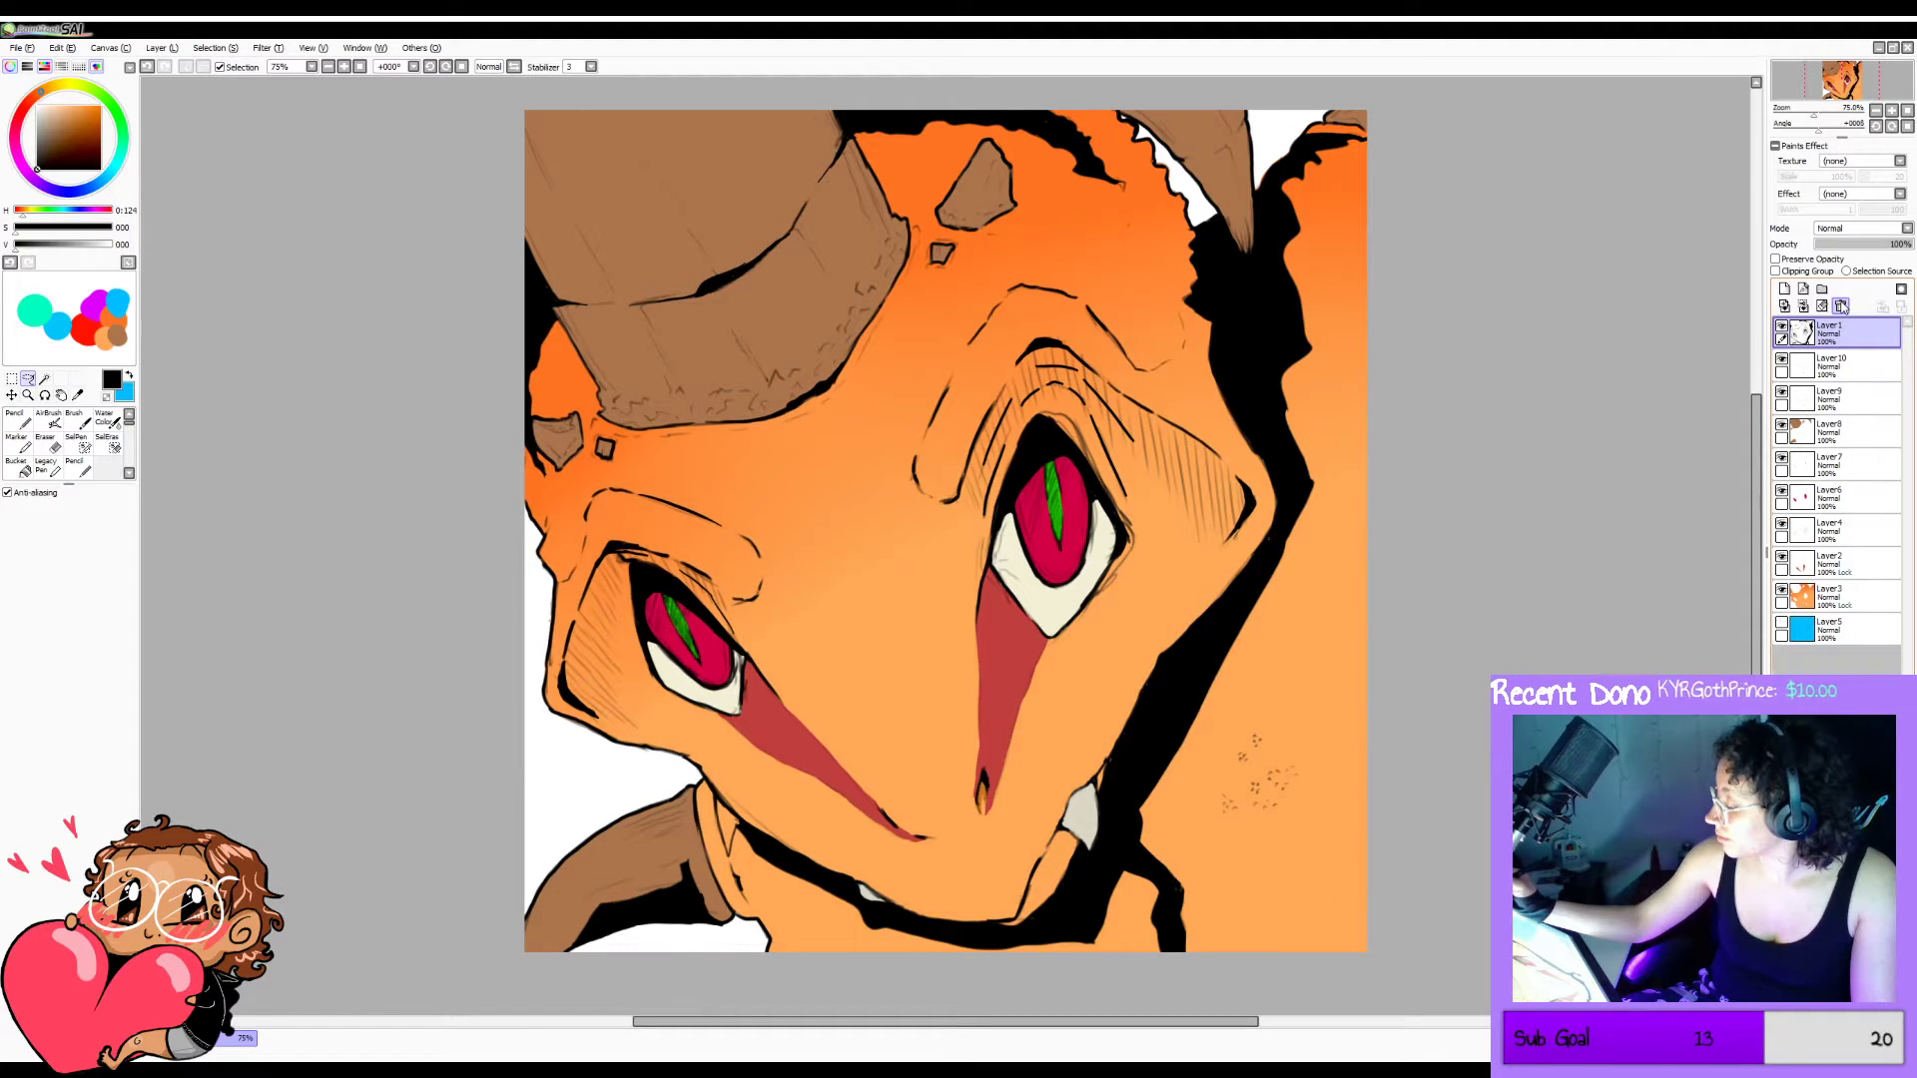
click(1841, 305)
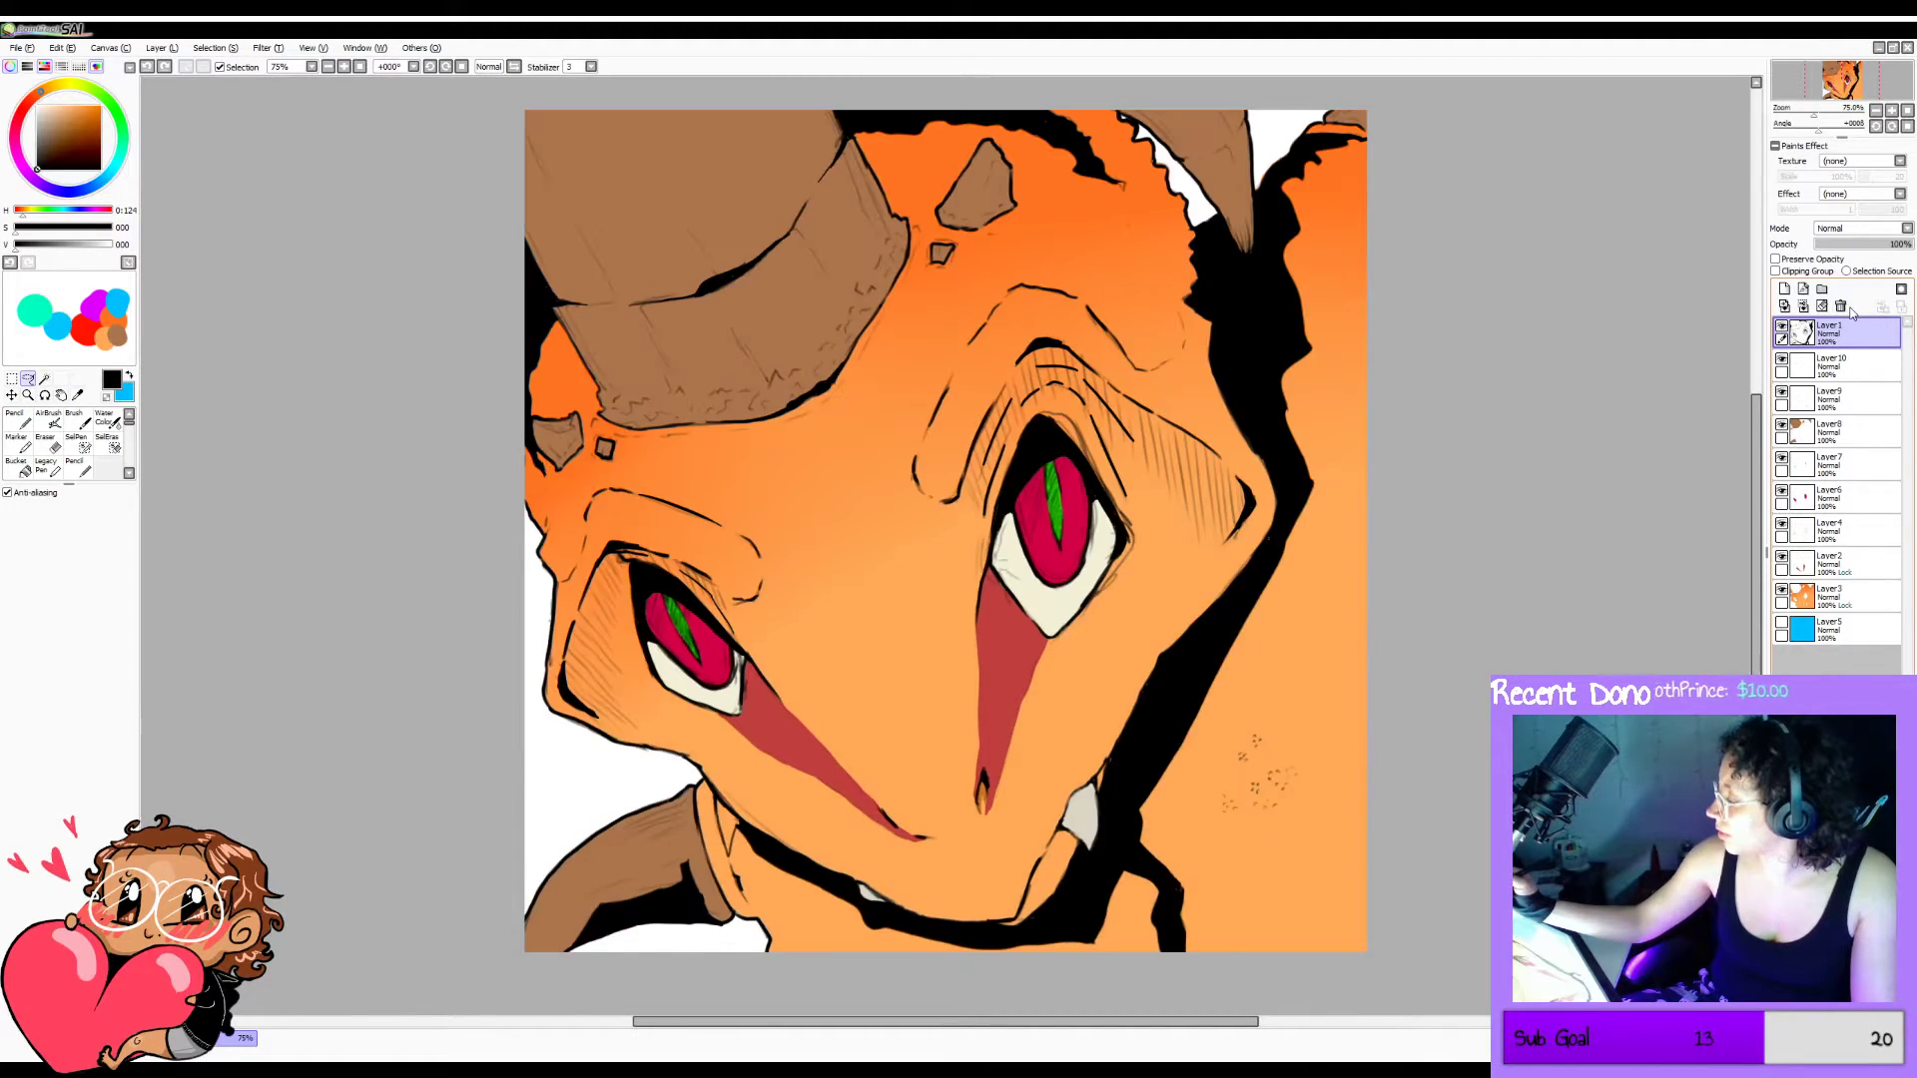
key(ctrl+z)
Erase the remaining original dots on the neck from Layer1 with the Eraser, enlarged to size 200.
key(e)
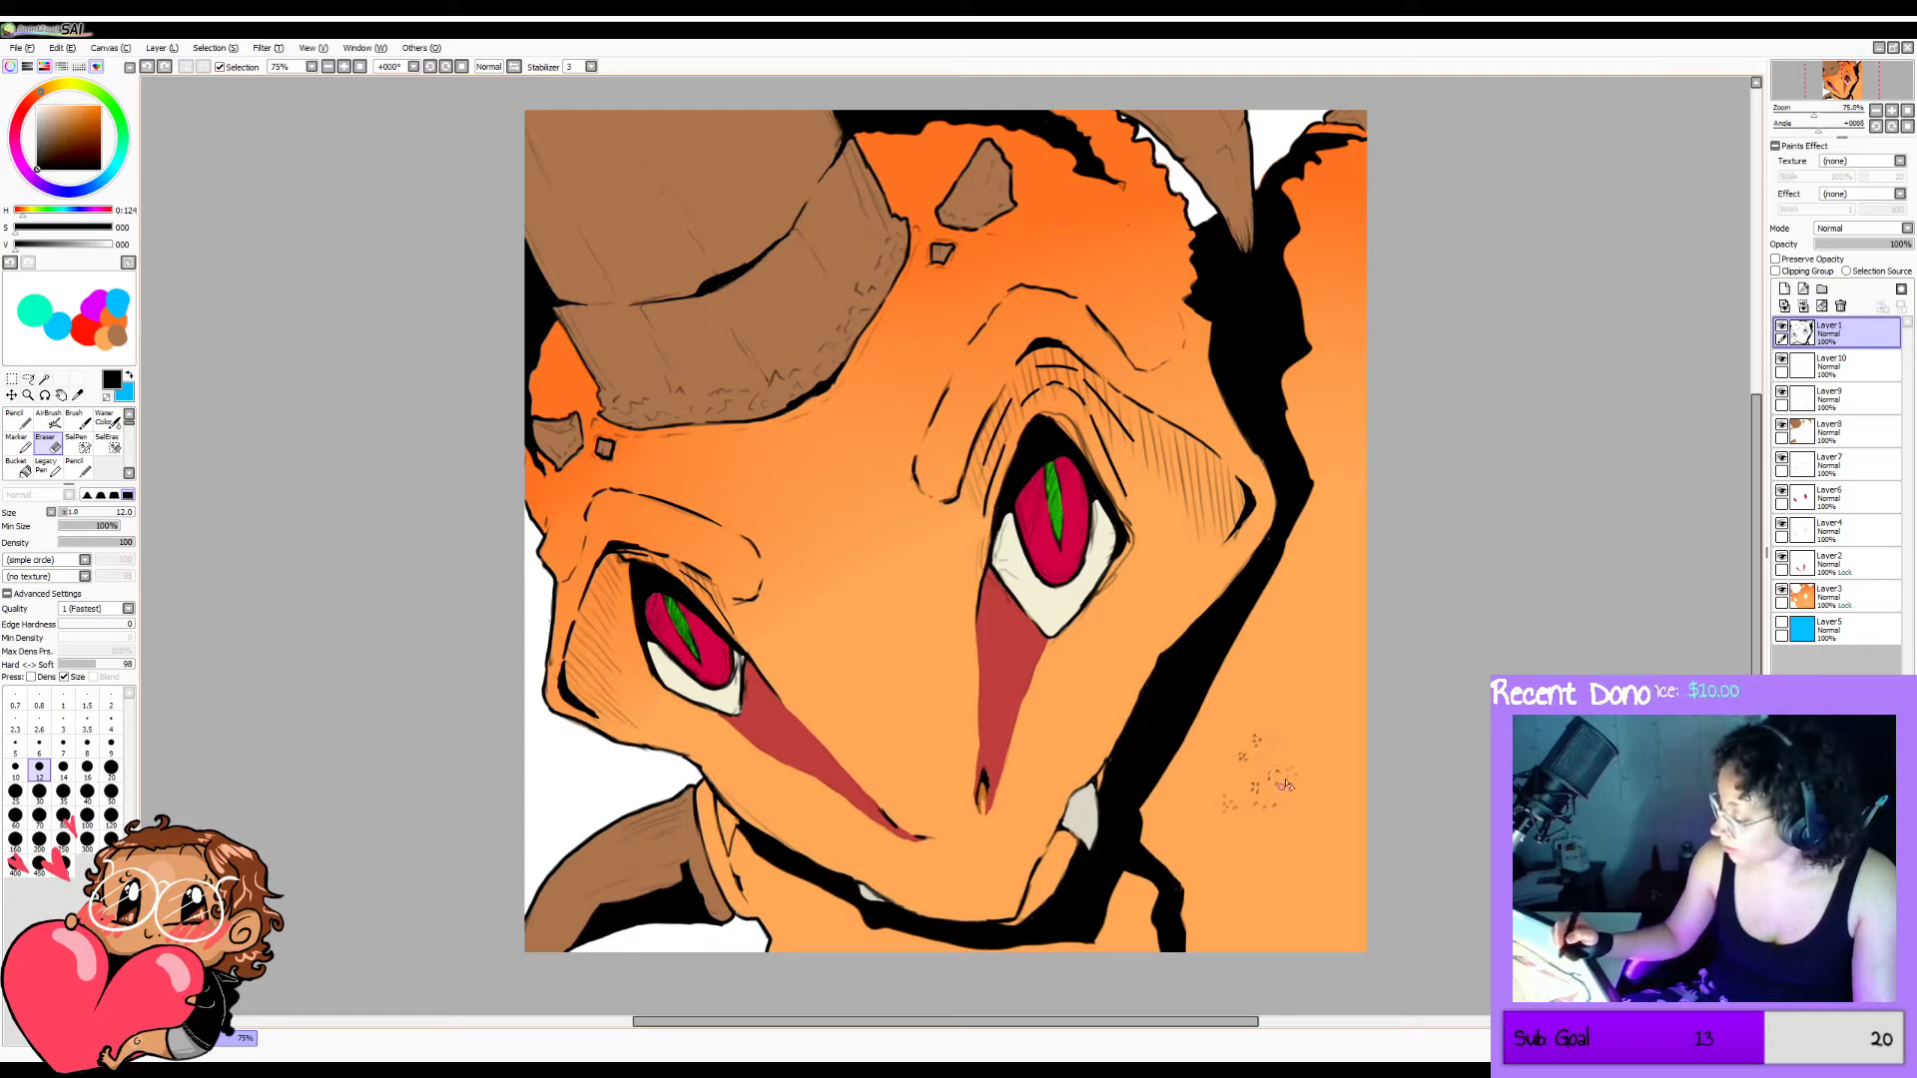
drag(1295, 767, 1290, 779)
key(])
key(])
key(])
key(])
key(])
key(])
key(])
key(])
key(])
key(])
key(])
key(])
key(])
key(bracketright)
key(bracketright)
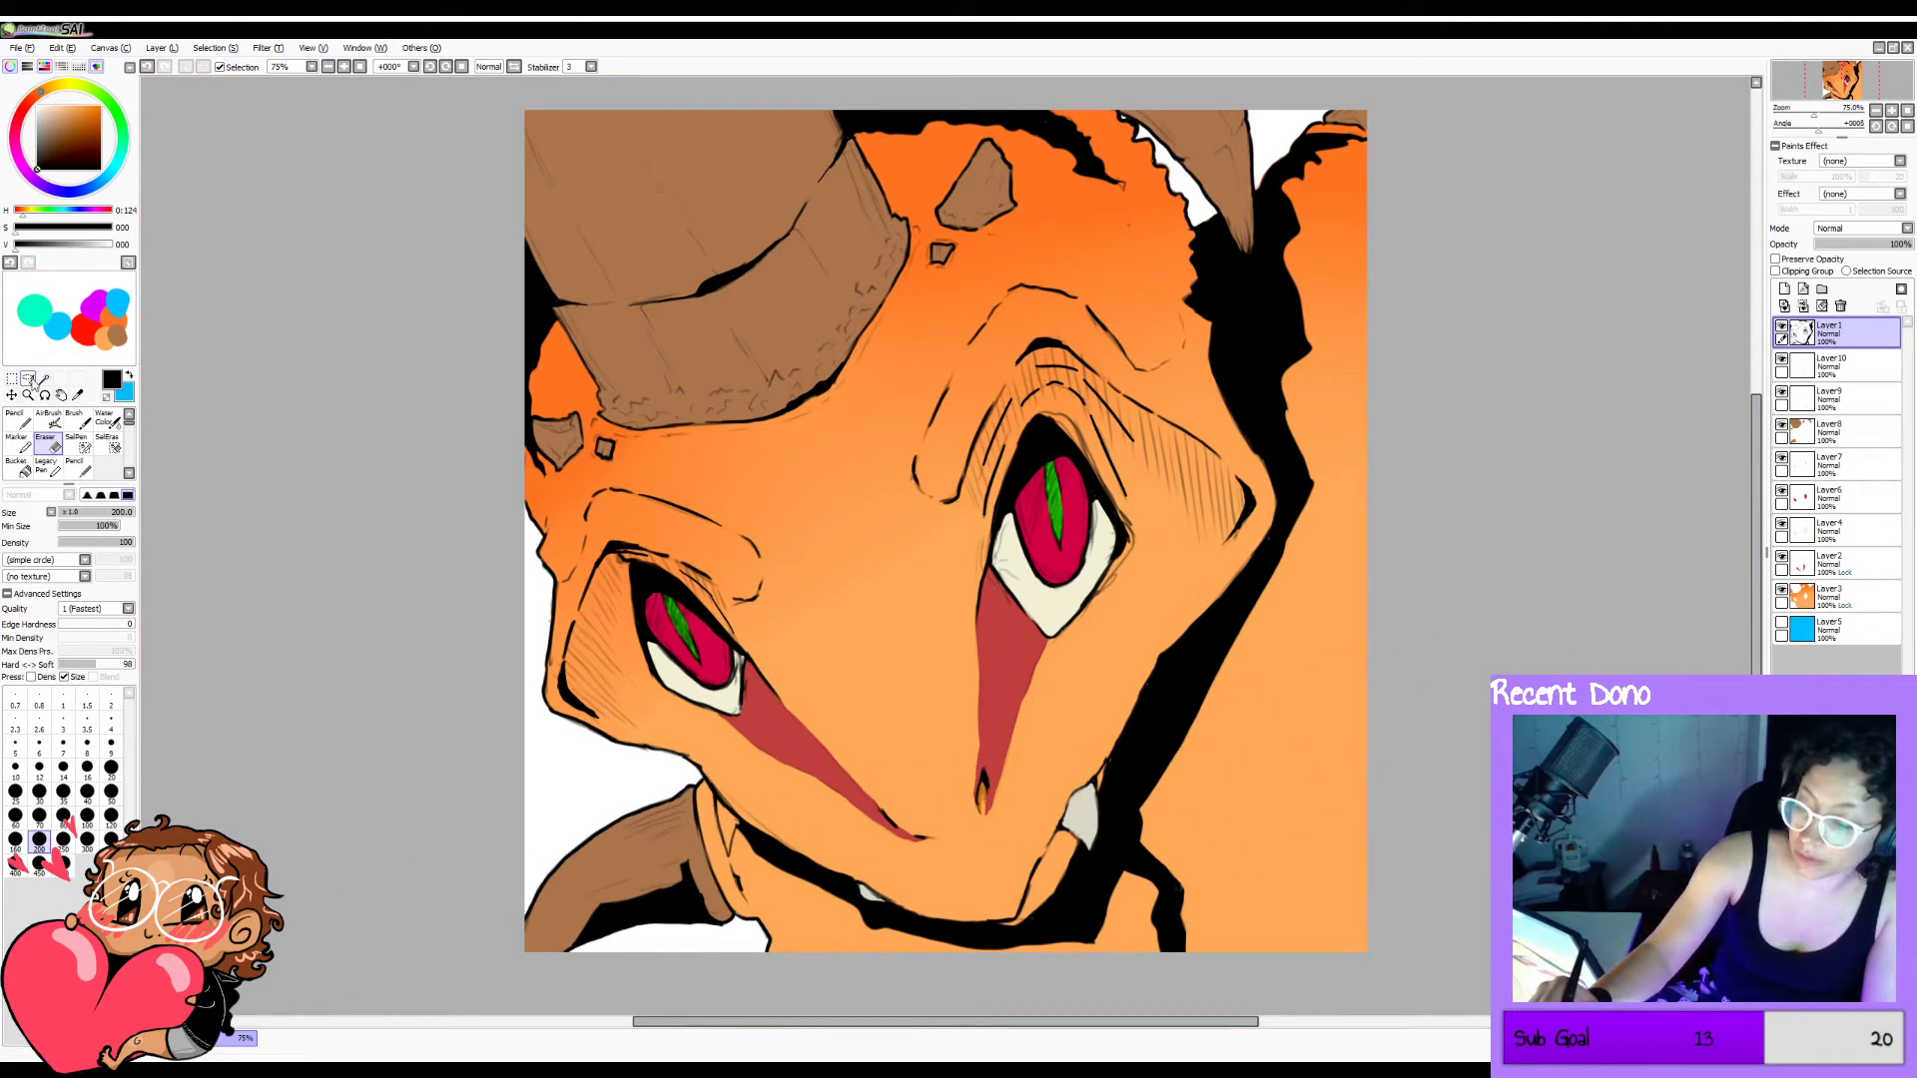
Preserve opacity on the brown horn layer, Layer8, and prepare a size 250 Pencil with a lighter tint of the horn brown.
key(a)
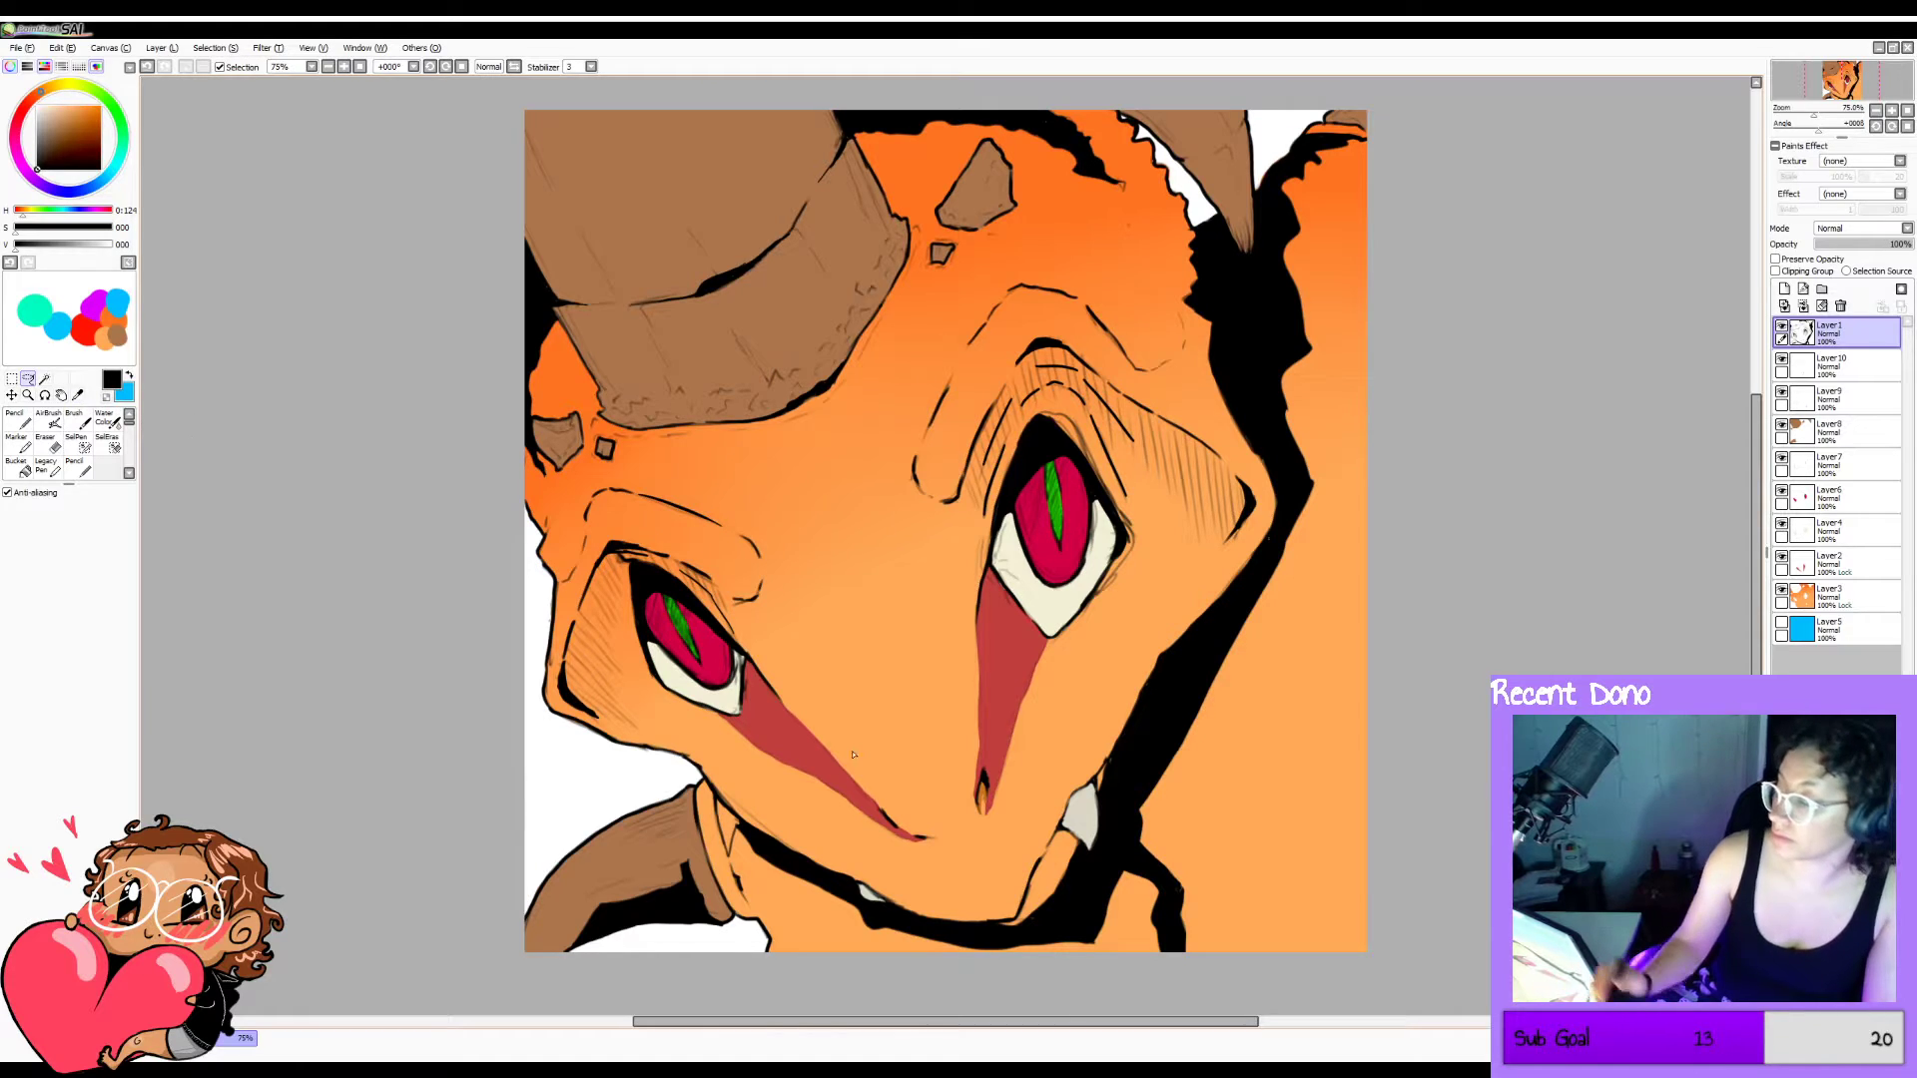
click(1837, 431)
click(1777, 259)
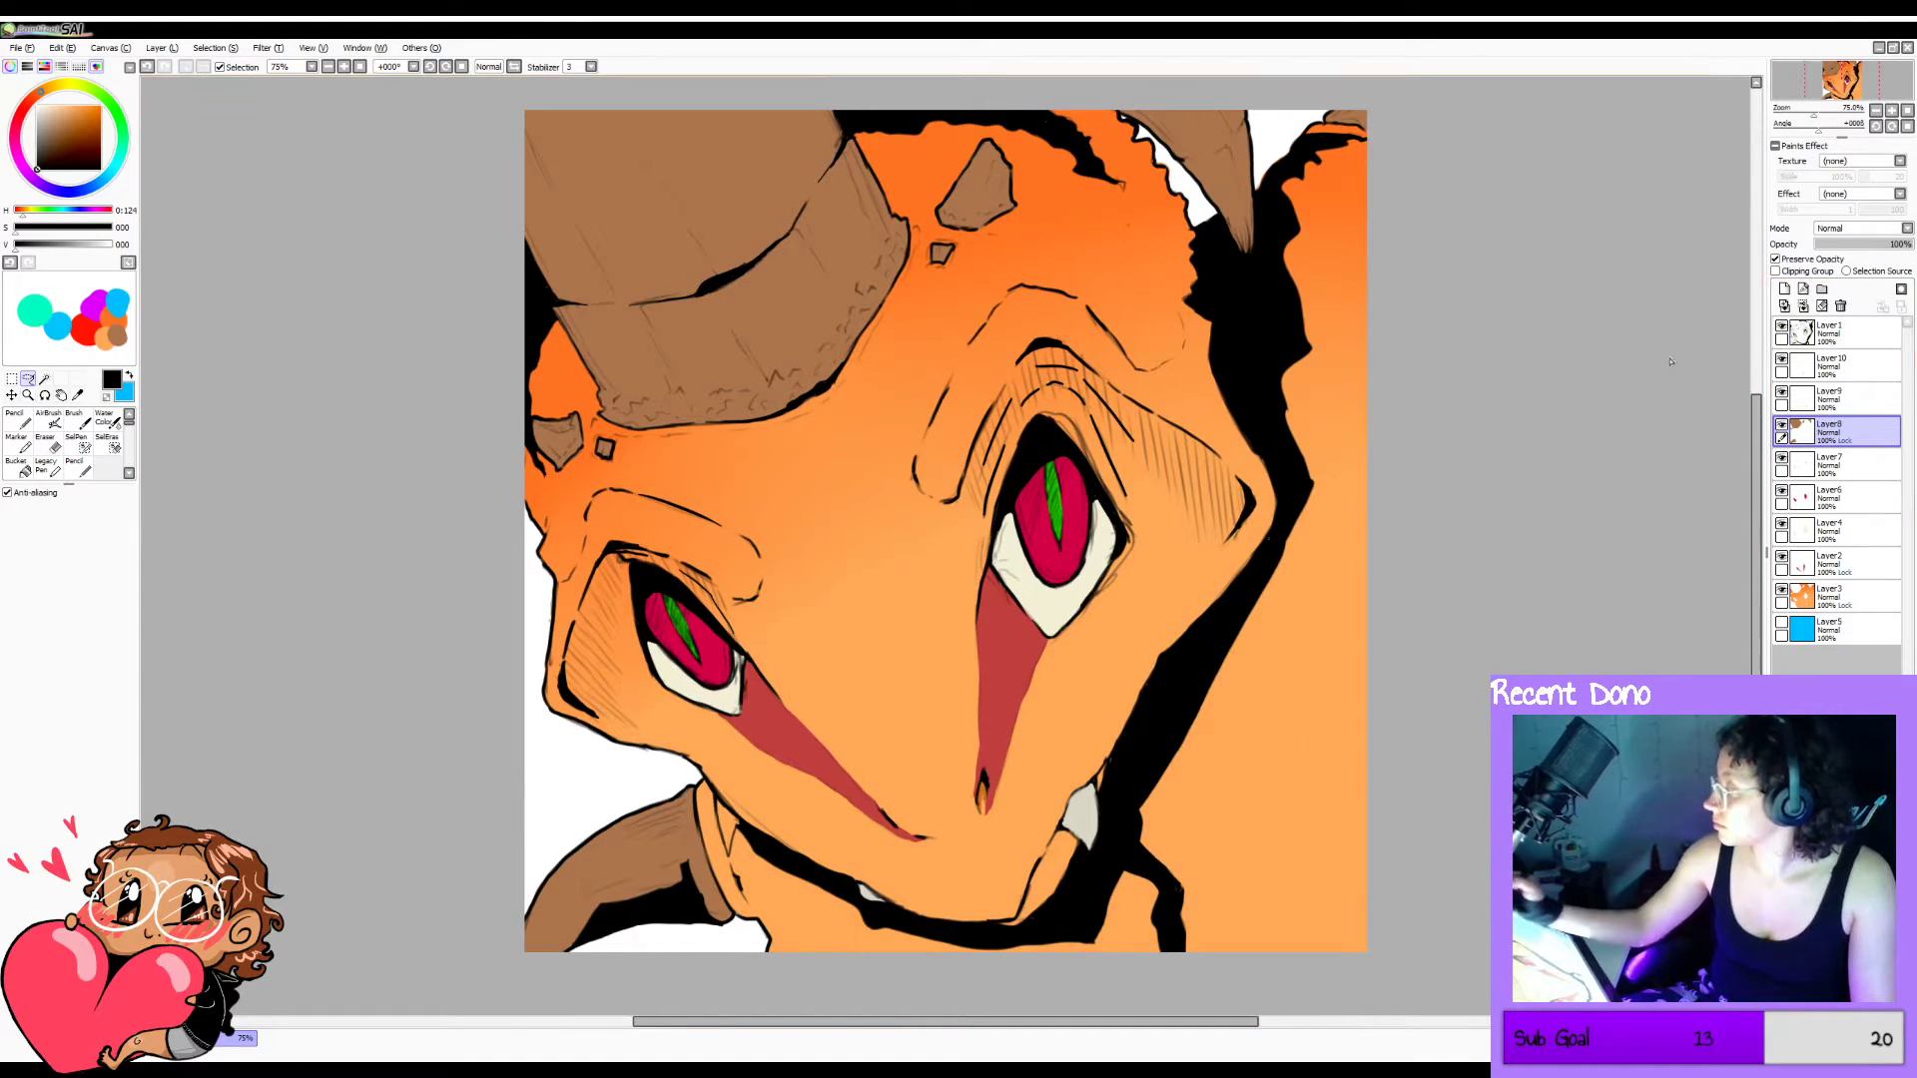
alt+click(665, 234)
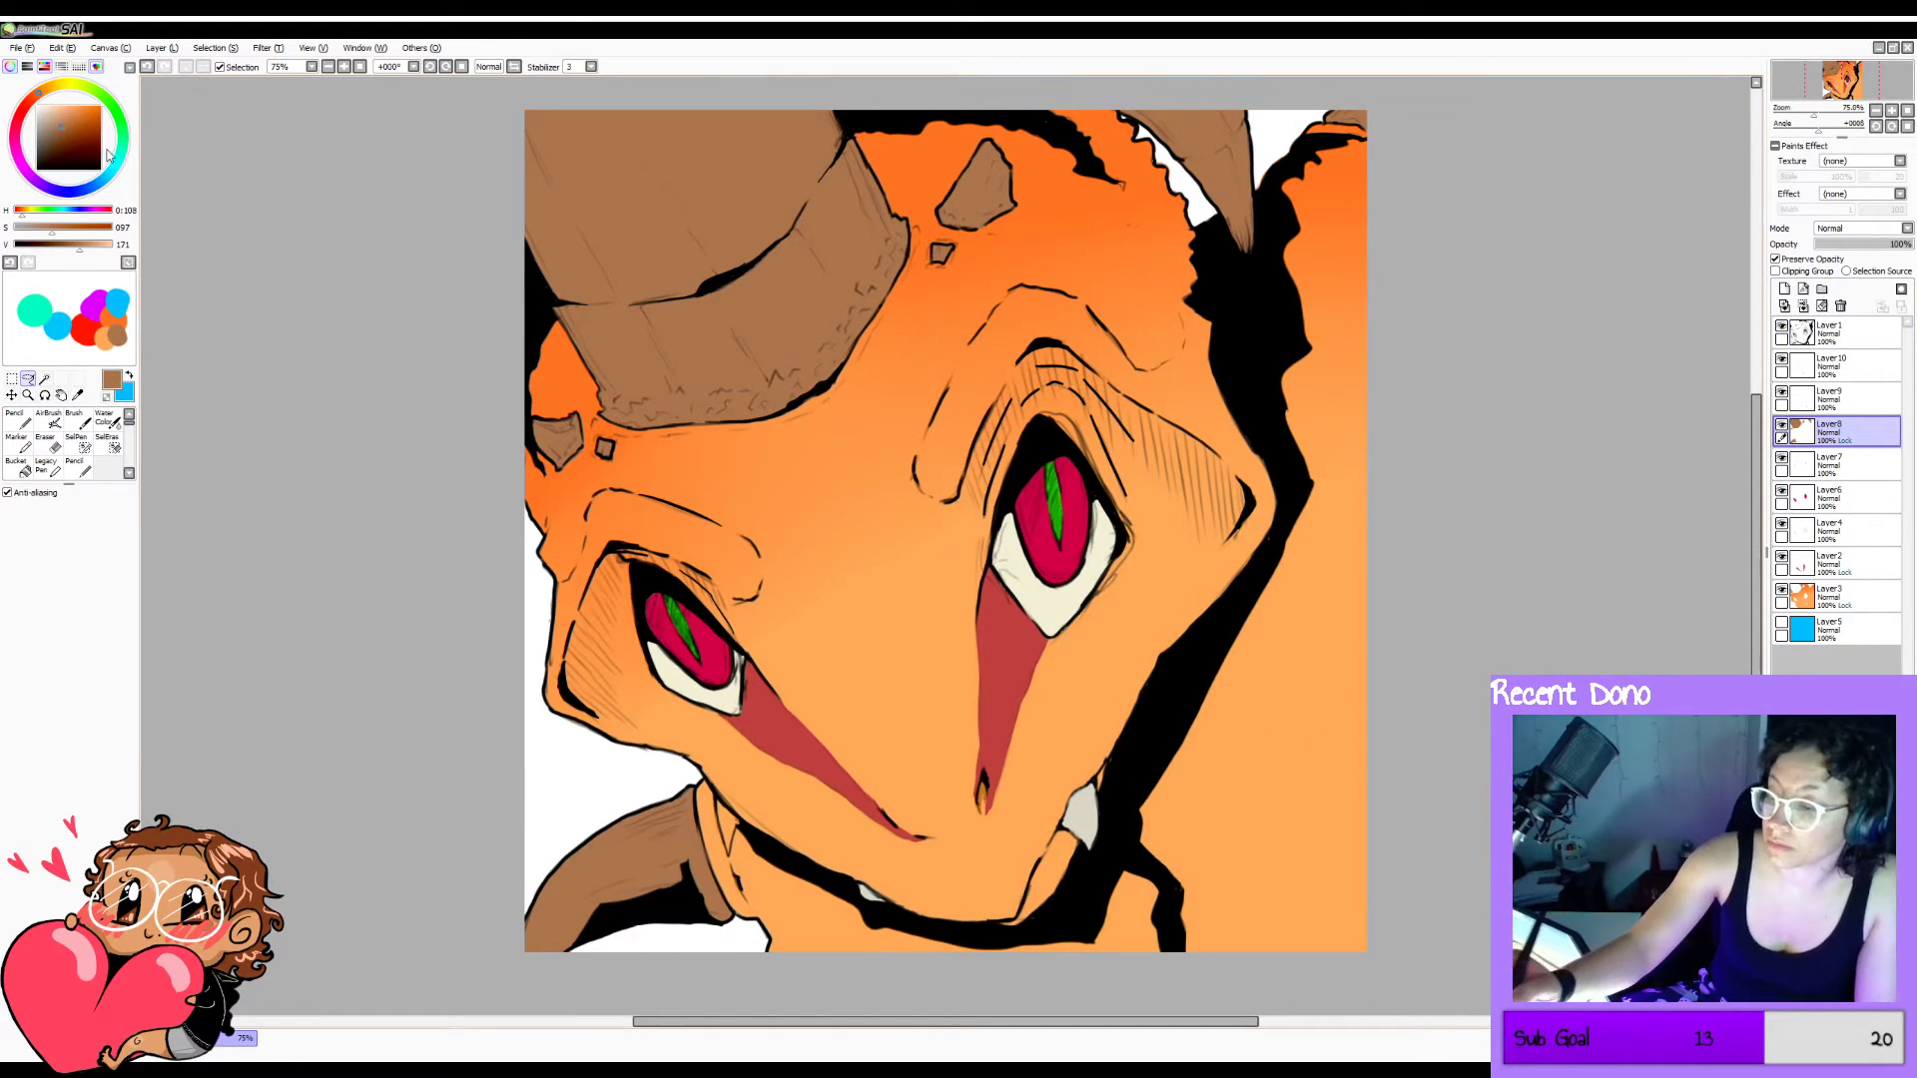
click(58, 110)
key(n)
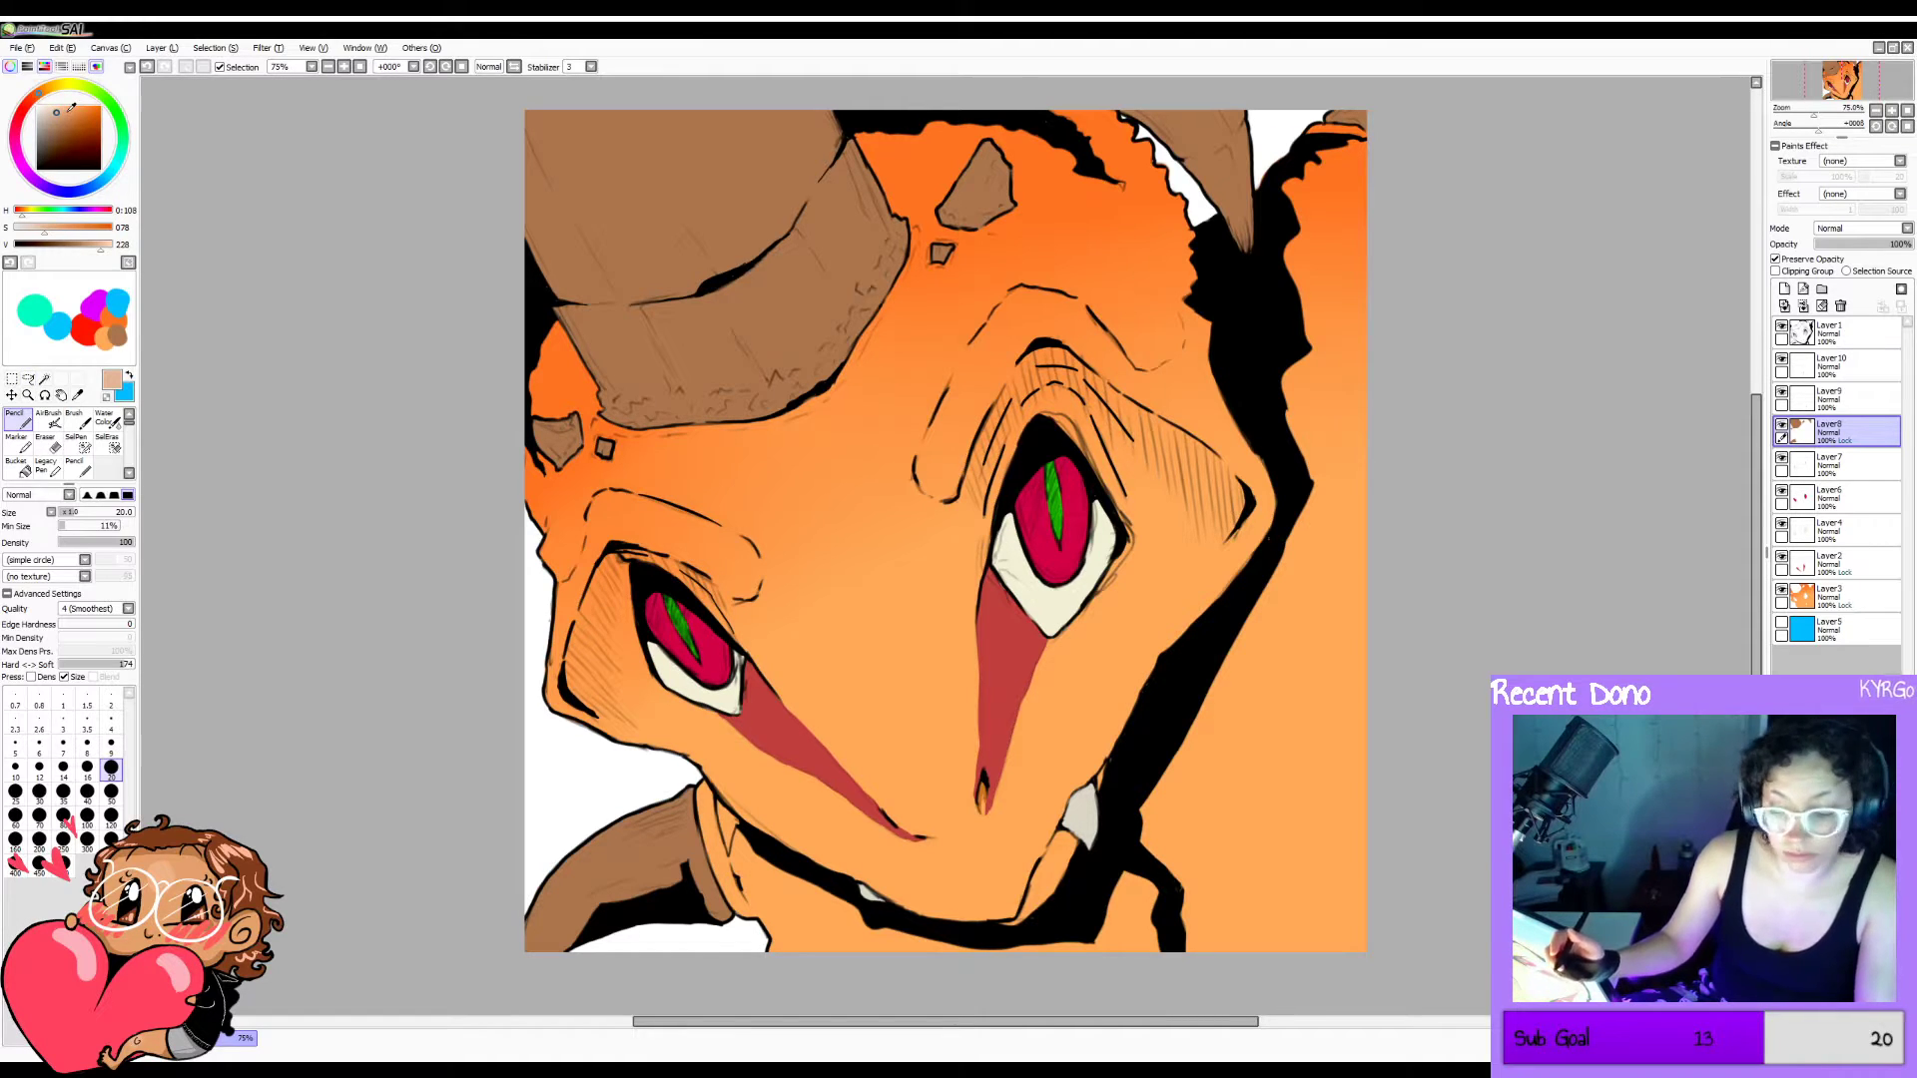
key(bracketright)
key(bracketright)
key(bracketright)
key(bracketright)
key(bracketright)
key(bracketright)
key(bracketright)
key(bracketright)
key(bracketright)
key(bracketright)
key(bracketright)
key(bracketright)
key(bracketright)
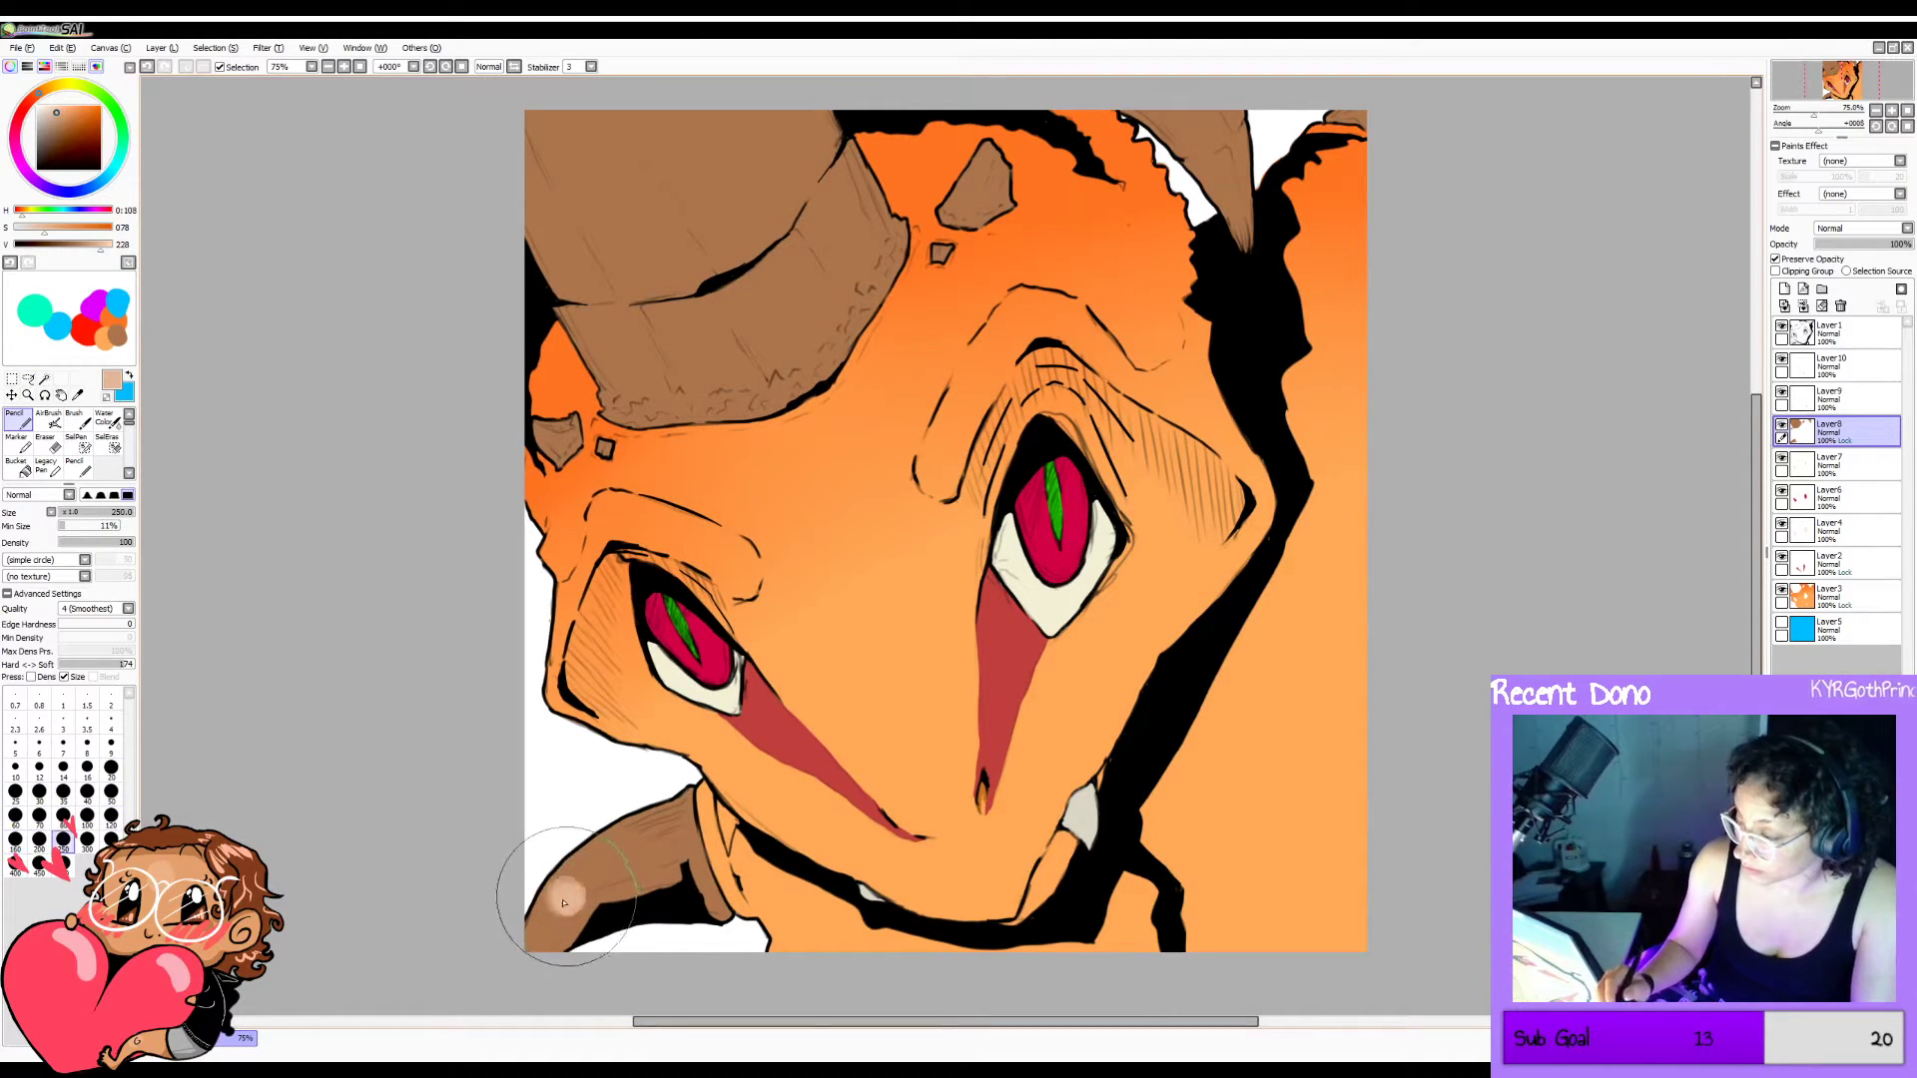
Try several lighter brown tones as highlights on the lower horn.
drag(564, 903, 564, 860)
key(ctrl+z)
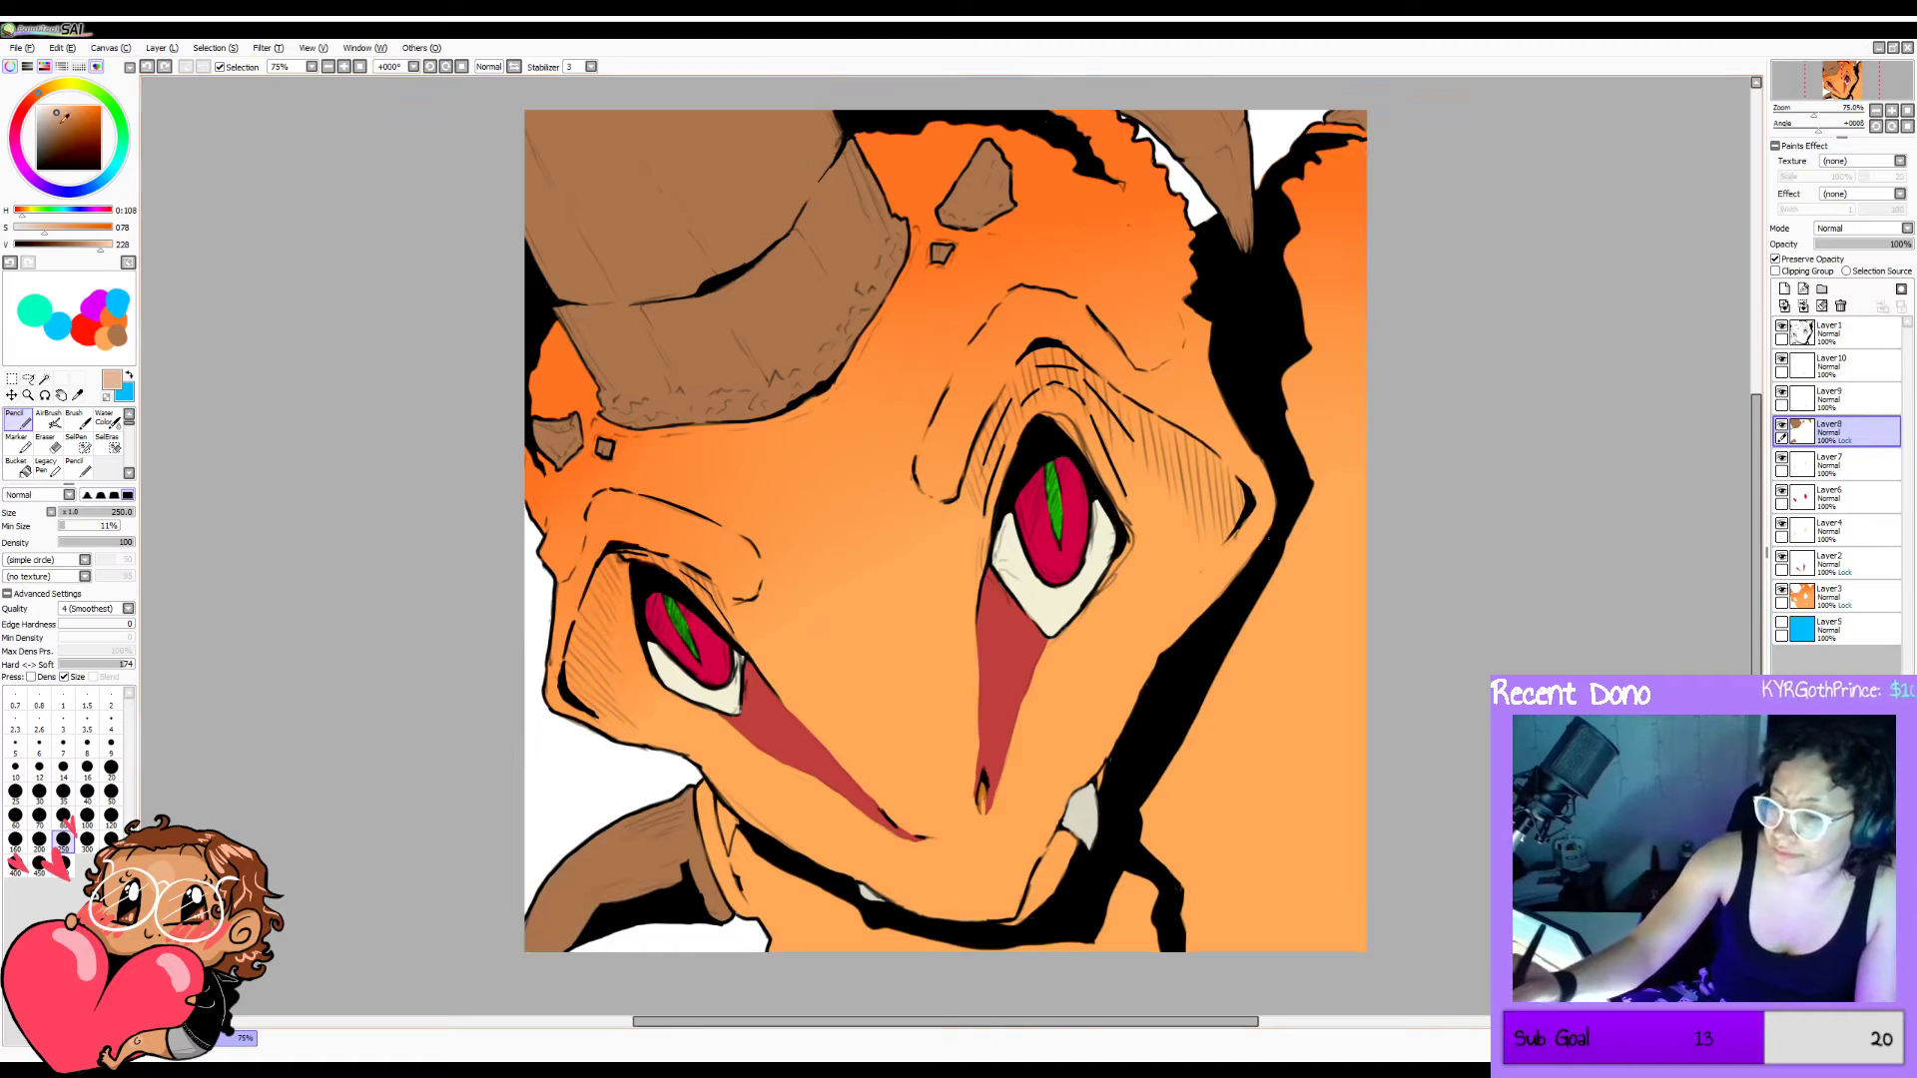
click(55, 116)
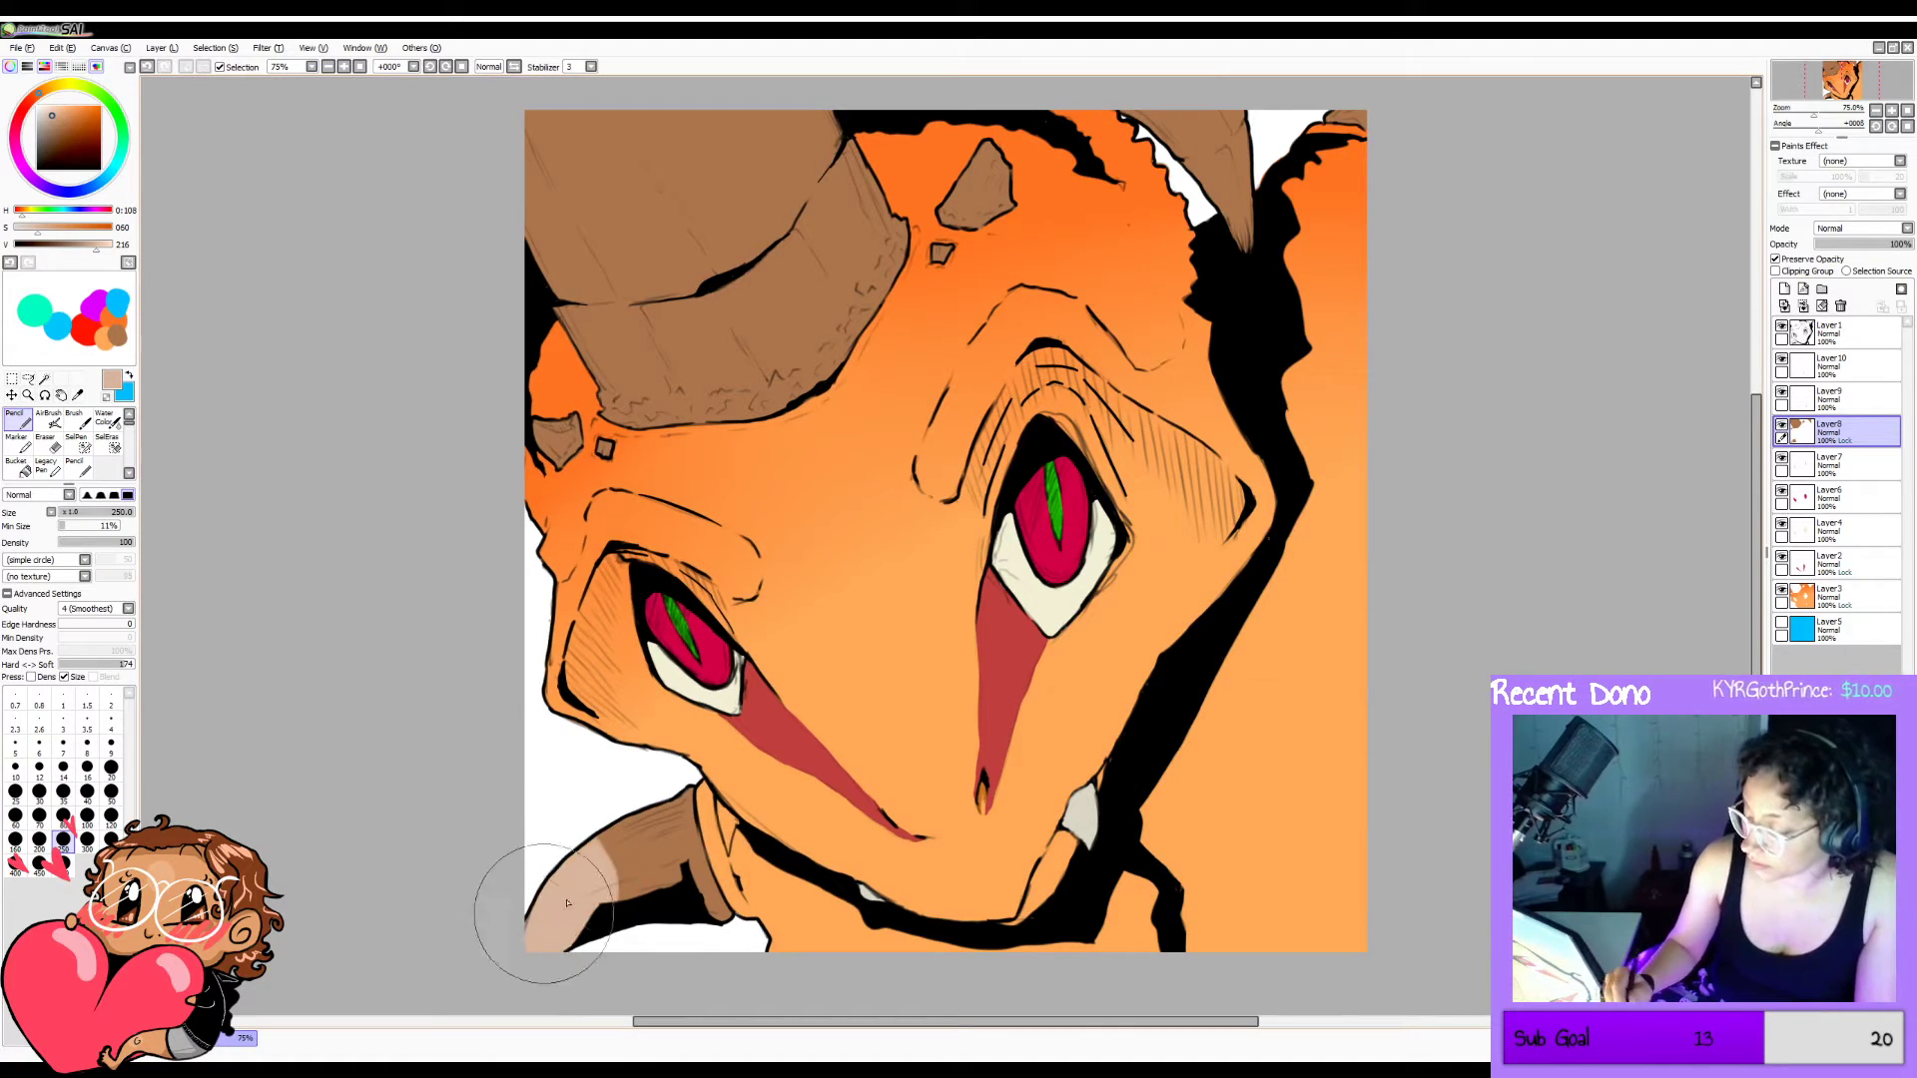
right_click(630, 856)
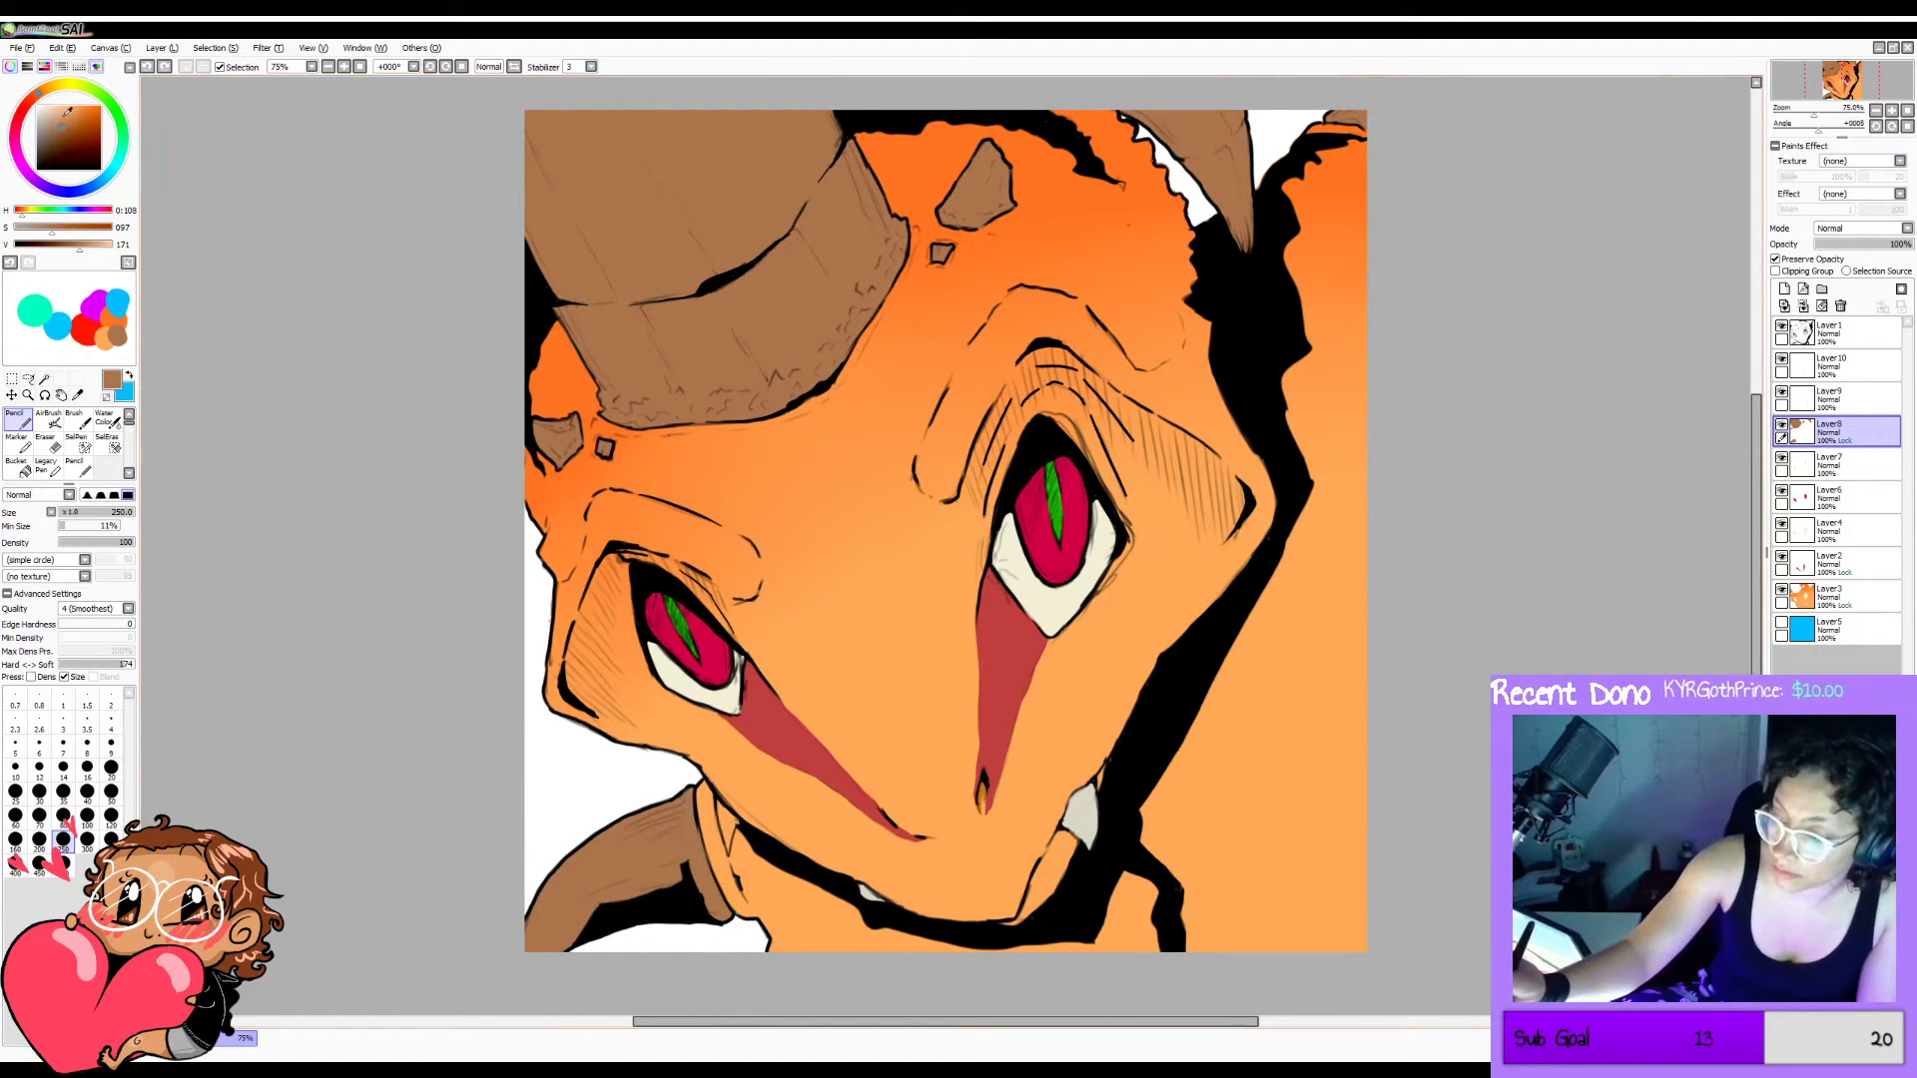
click(61, 117)
drag(587, 879, 566, 879)
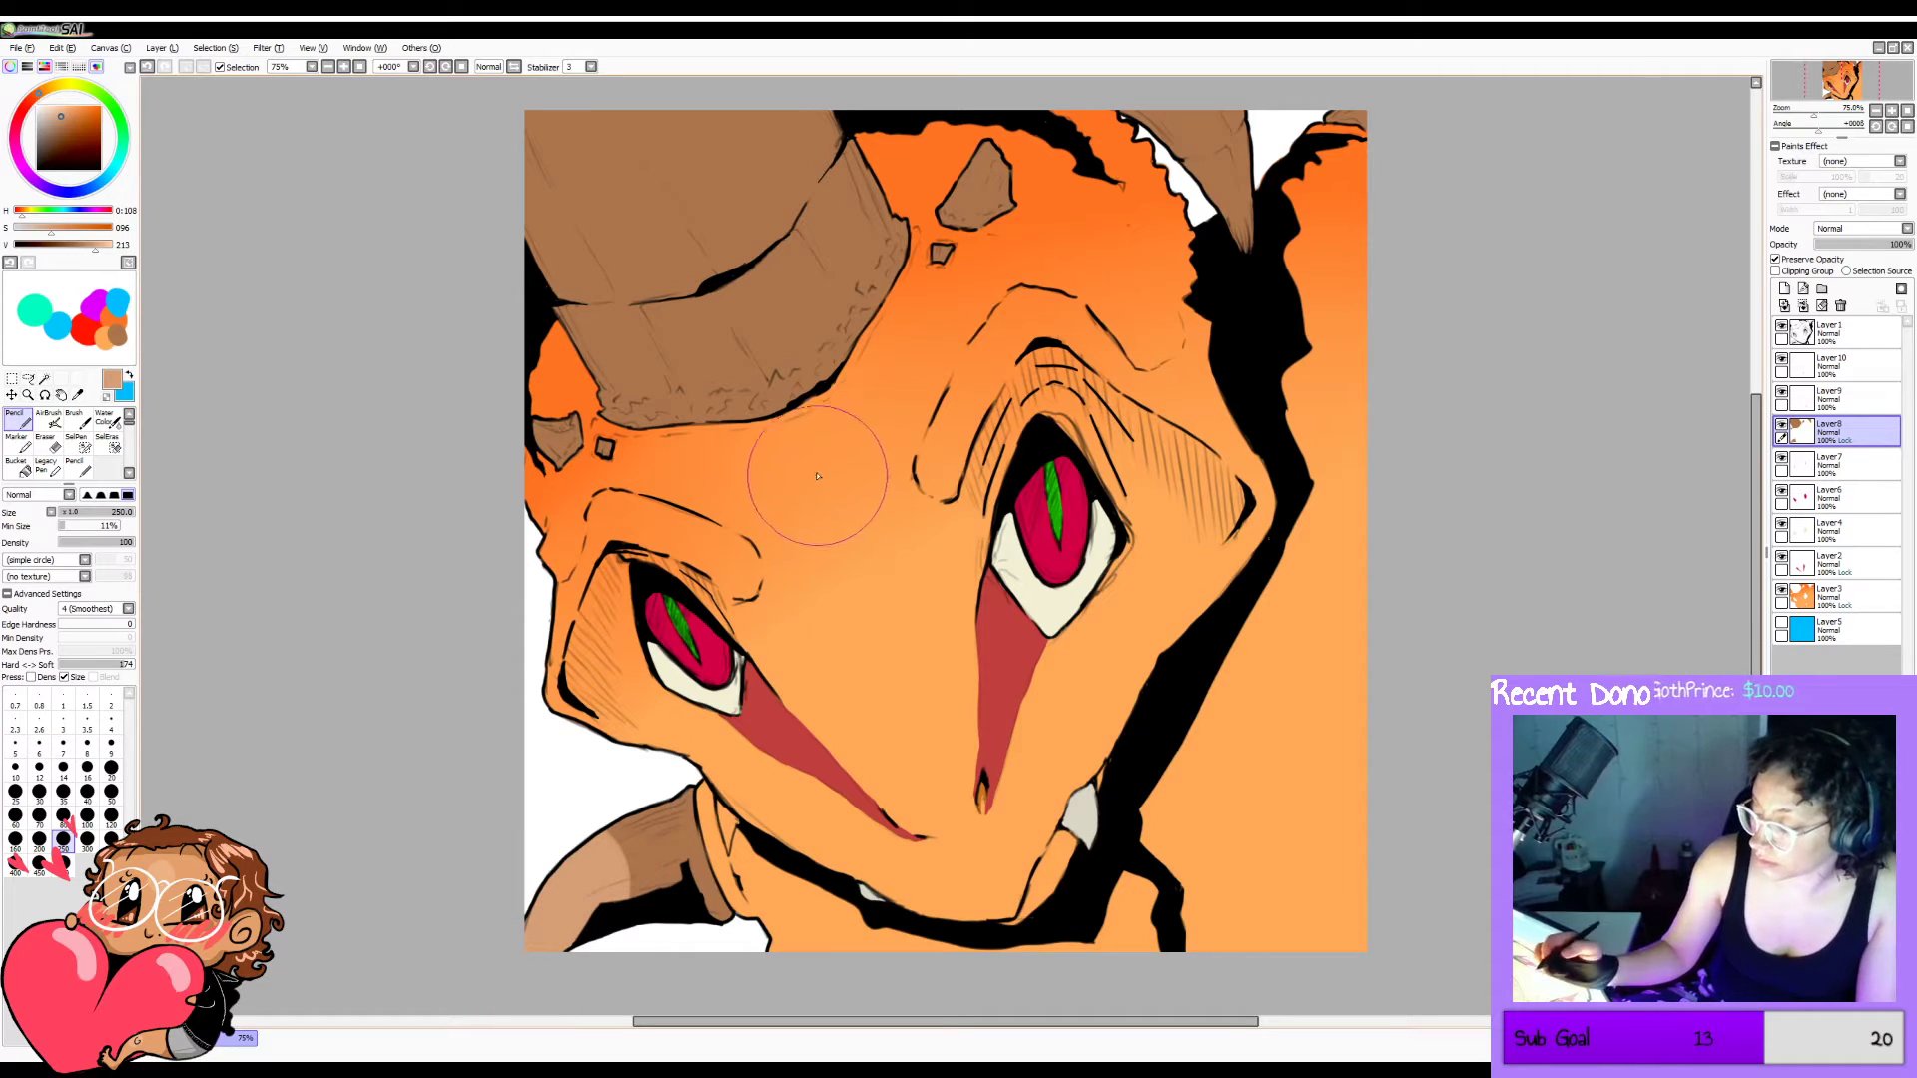
key(ctrl+z)
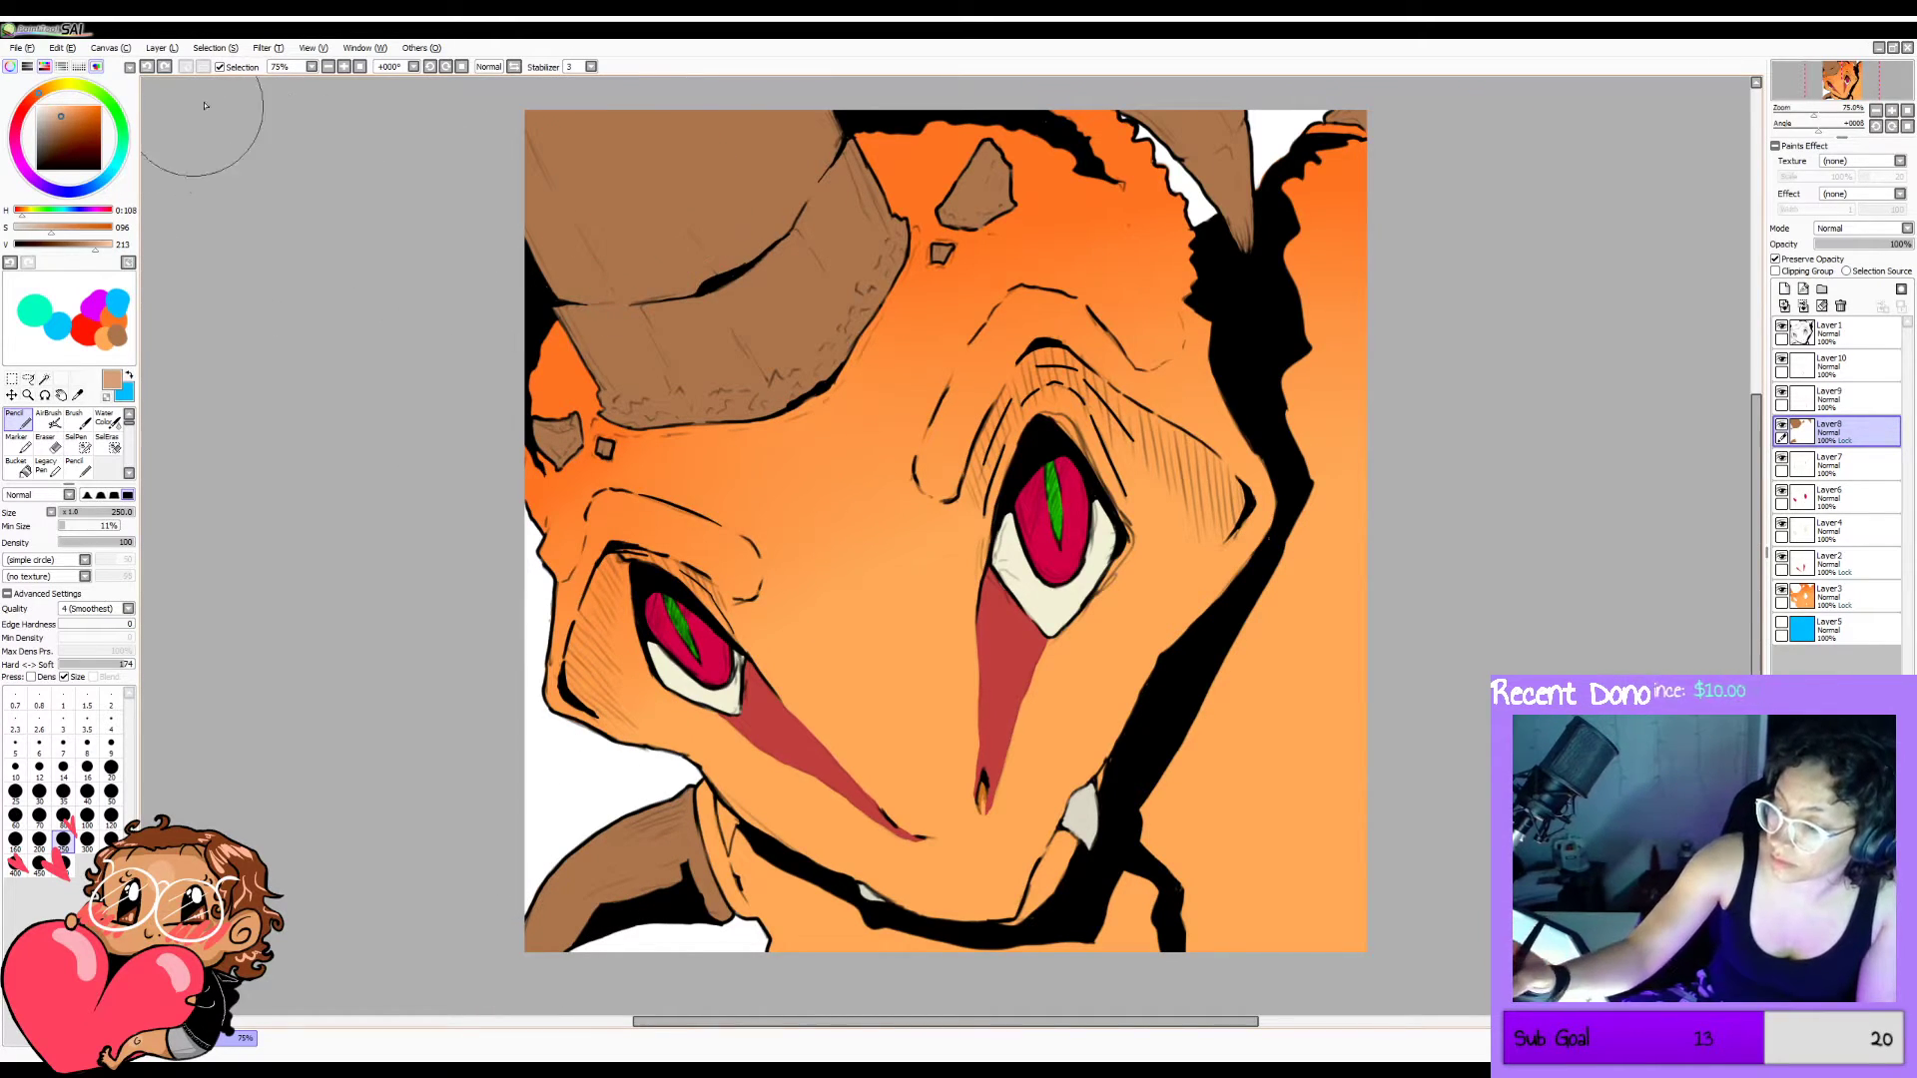
Sample the horn brown, lighten it slightly and paint highlights on the horns and the small head spikes.
alt+click(647, 156)
click(61, 119)
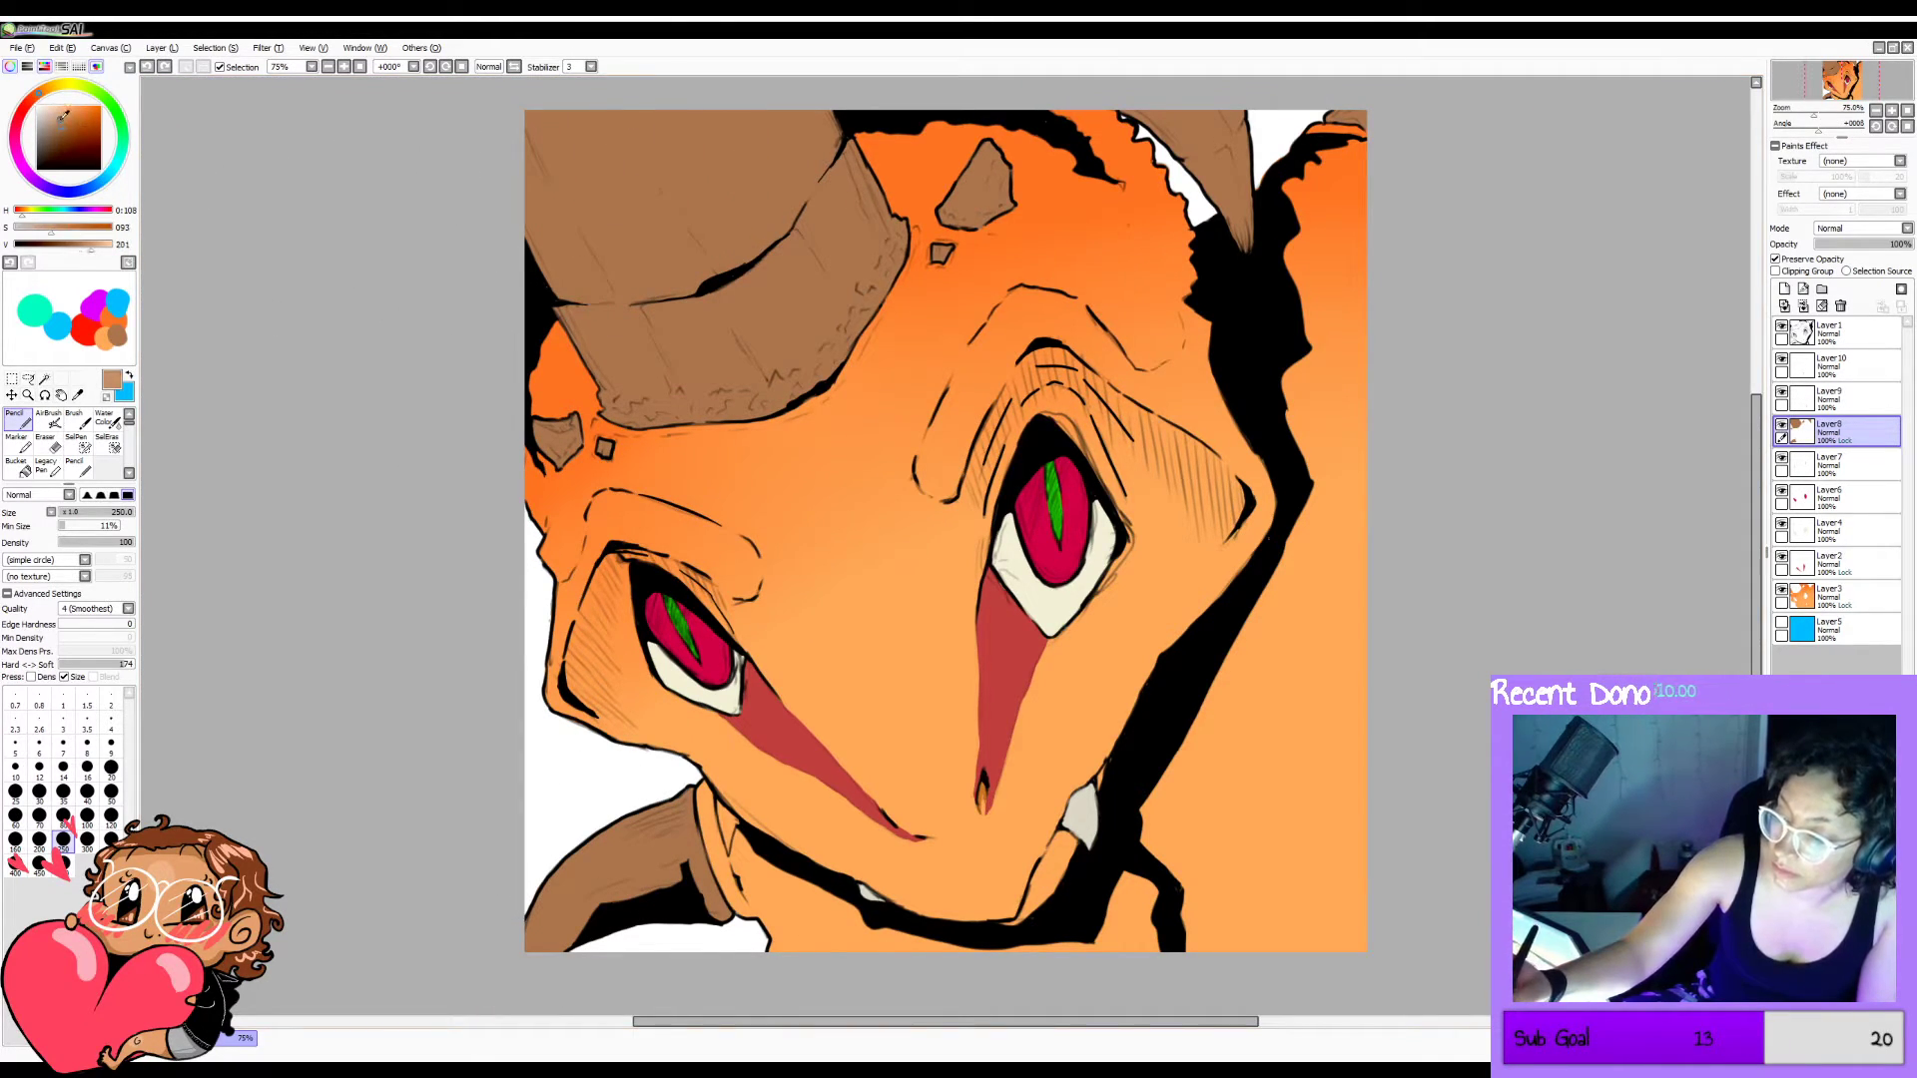
drag(568, 872, 545, 913)
mouse_move(560, 140)
mouse_down()
mouse_move(652, 172)
mouse_move(714, 283)
mouse_move(812, 298)
mouse_move(748, 321)
mouse_up()
drag(992, 153, 990, 167)
drag(534, 427, 533, 437)
drag(1238, 230, 1228, 185)
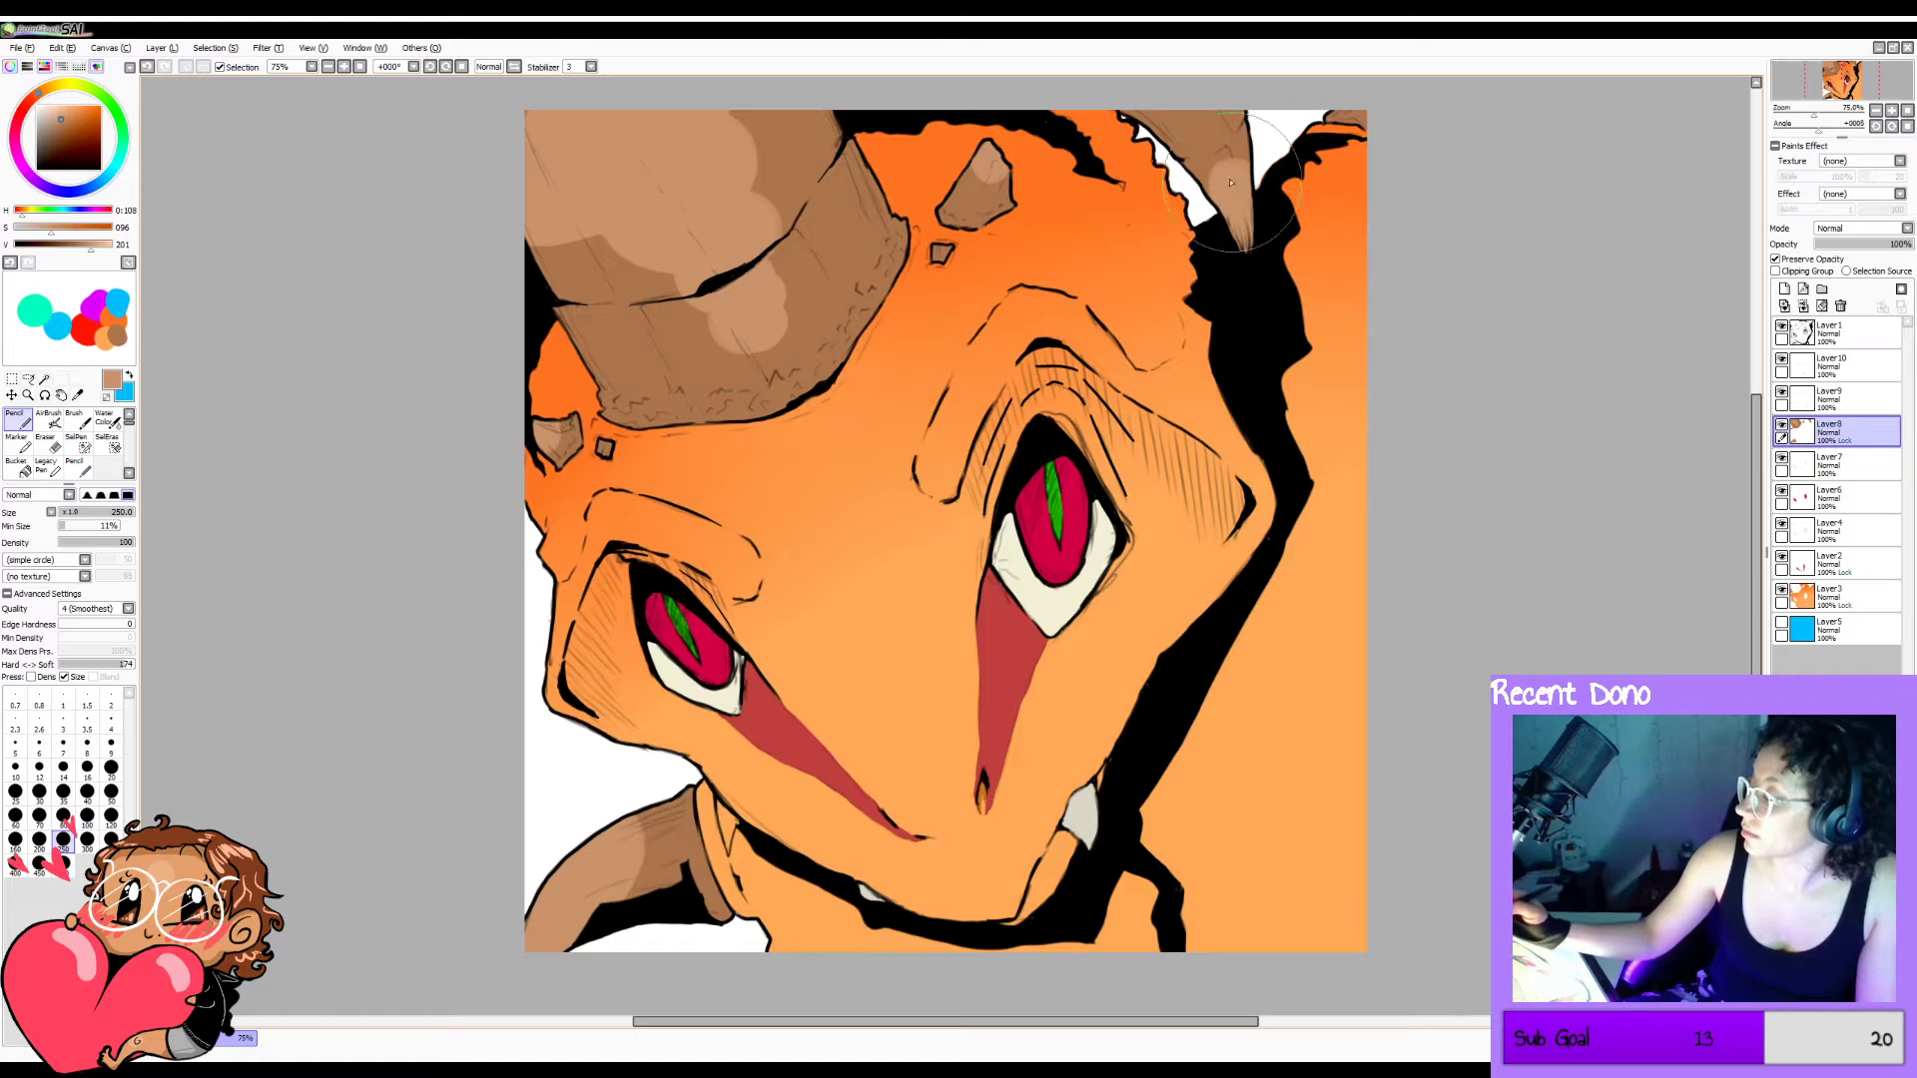
Set the Water Color brush to Blending 40, Dilution 42, Persistence 40 and size 100 for softening the horn highlights.
key(c)
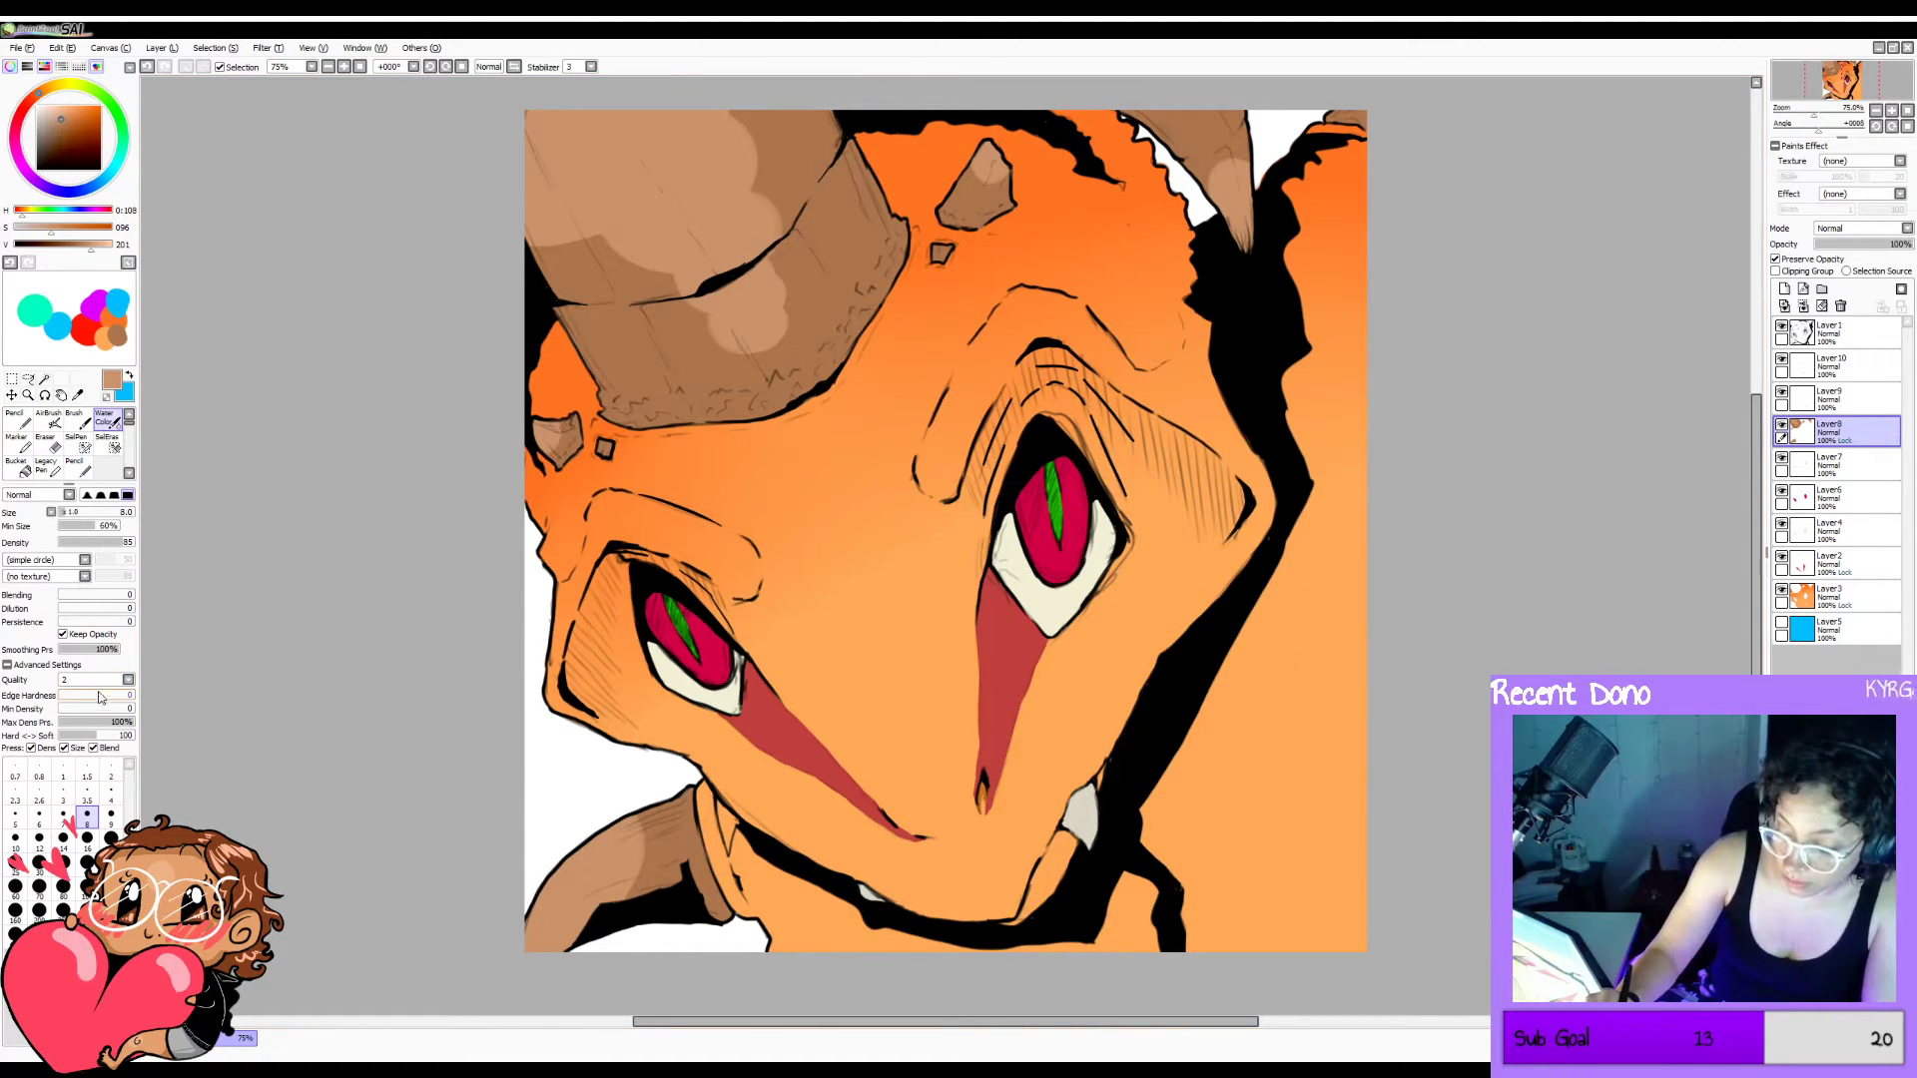
click(94, 608)
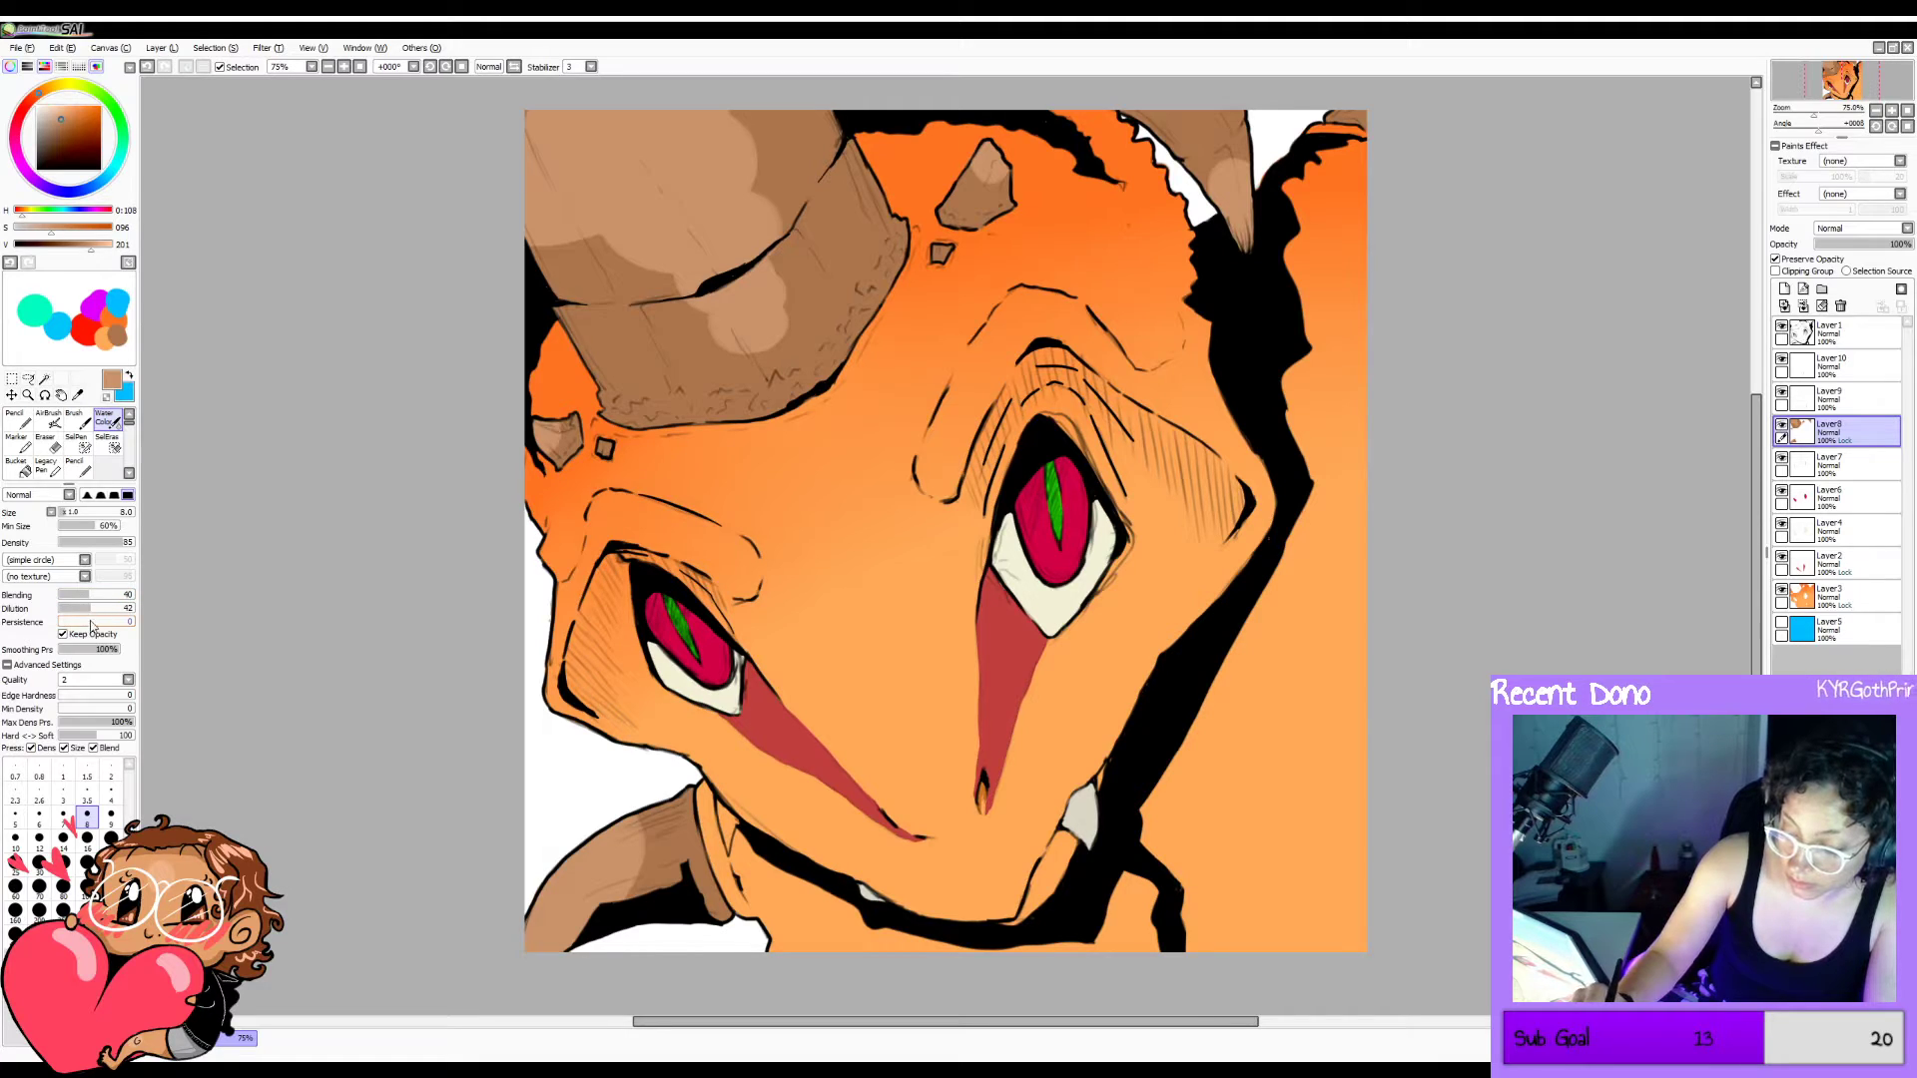
click(89, 621)
click(87, 861)
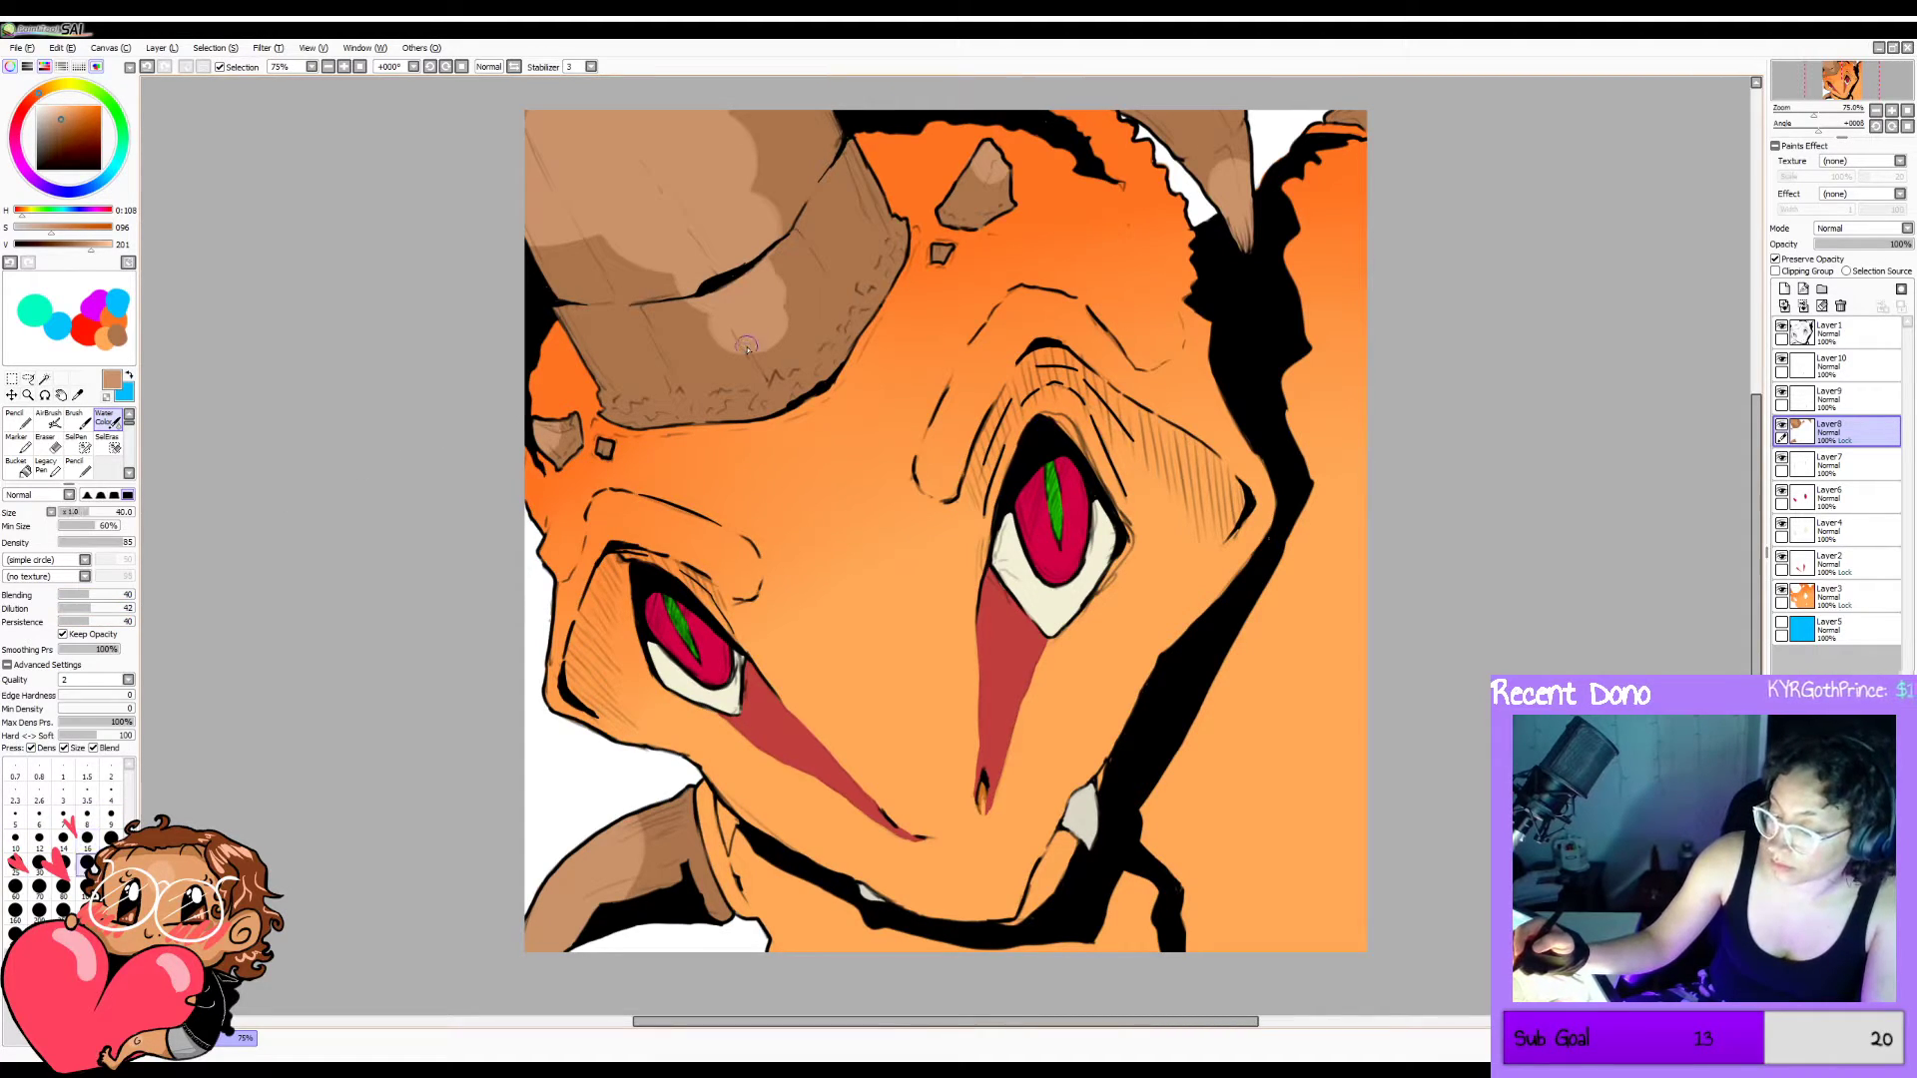
key(])
key(])
key(])
key(])
key(])
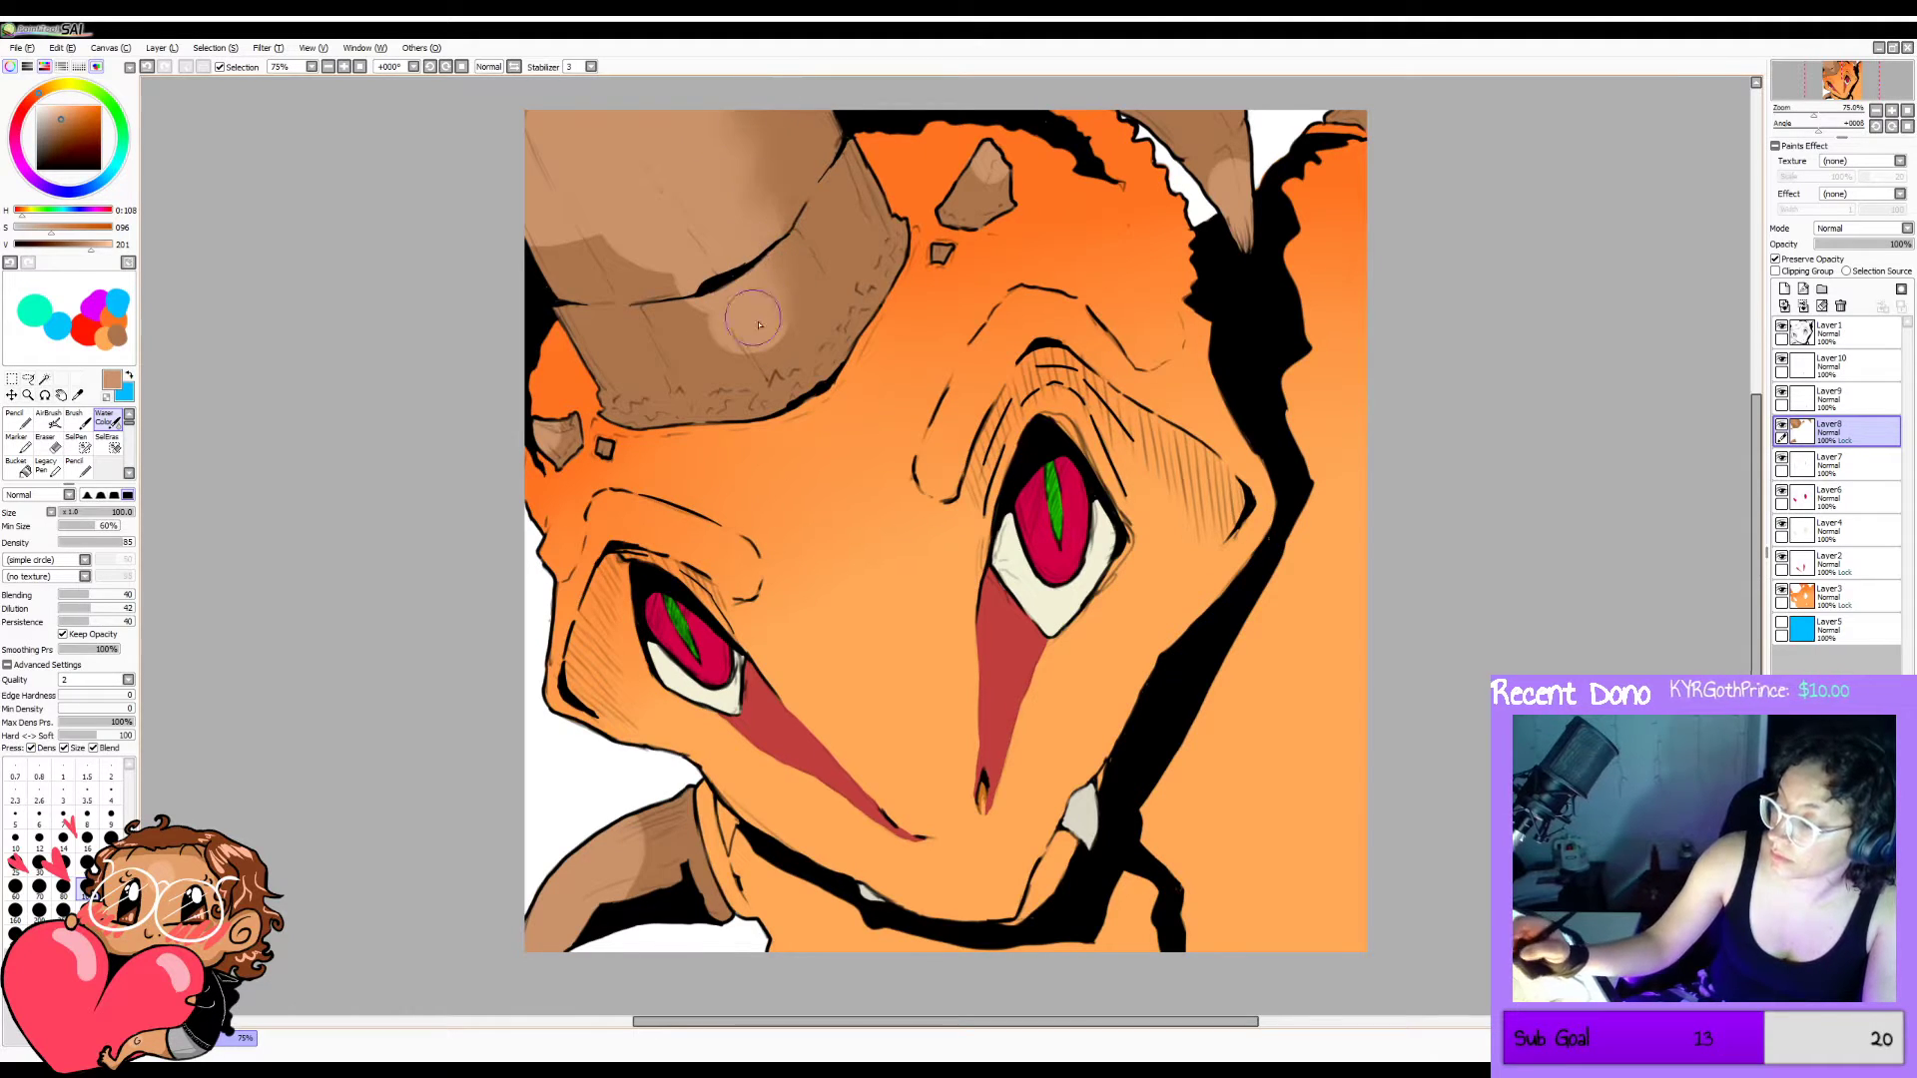
Raise Blending to 100 and Dilution to 58, and blend the large horn's highlights with the brush enlarged to size 350.
click(125, 608)
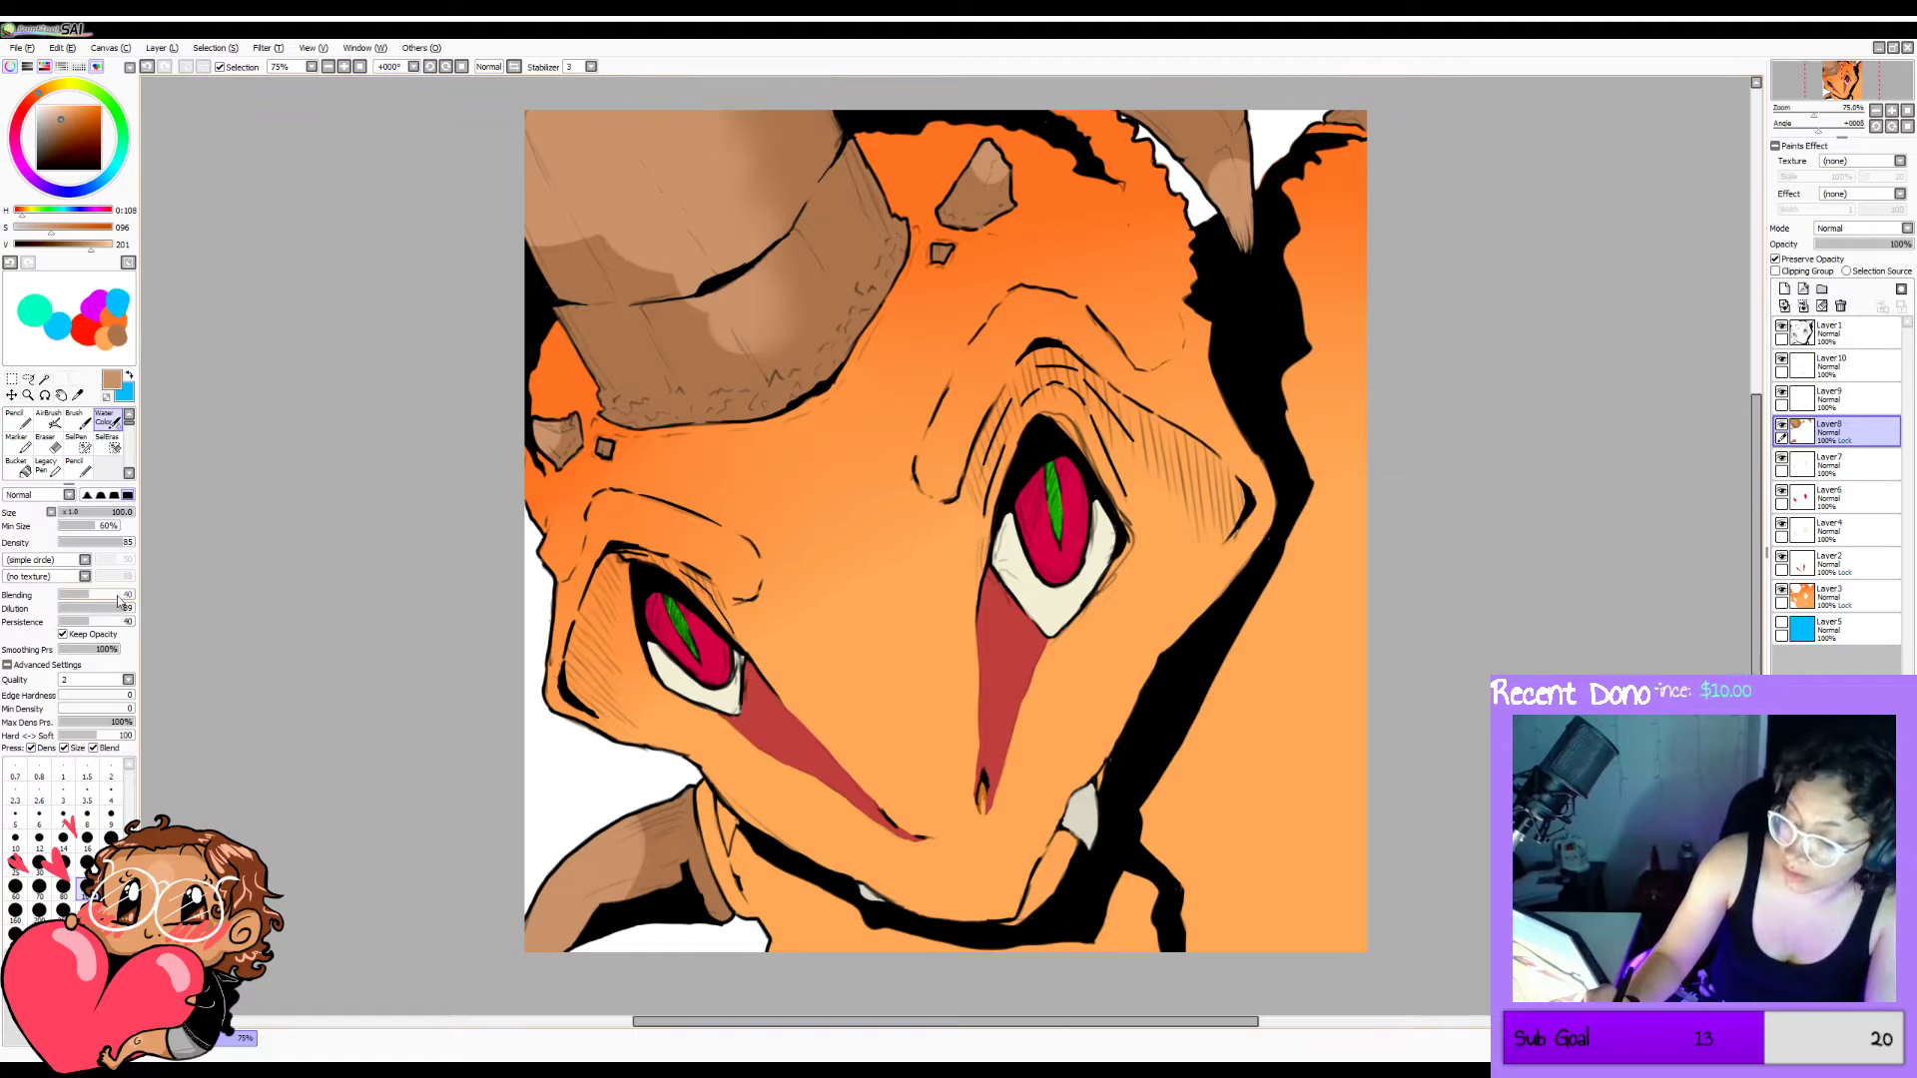
drag(119, 596, 103, 608)
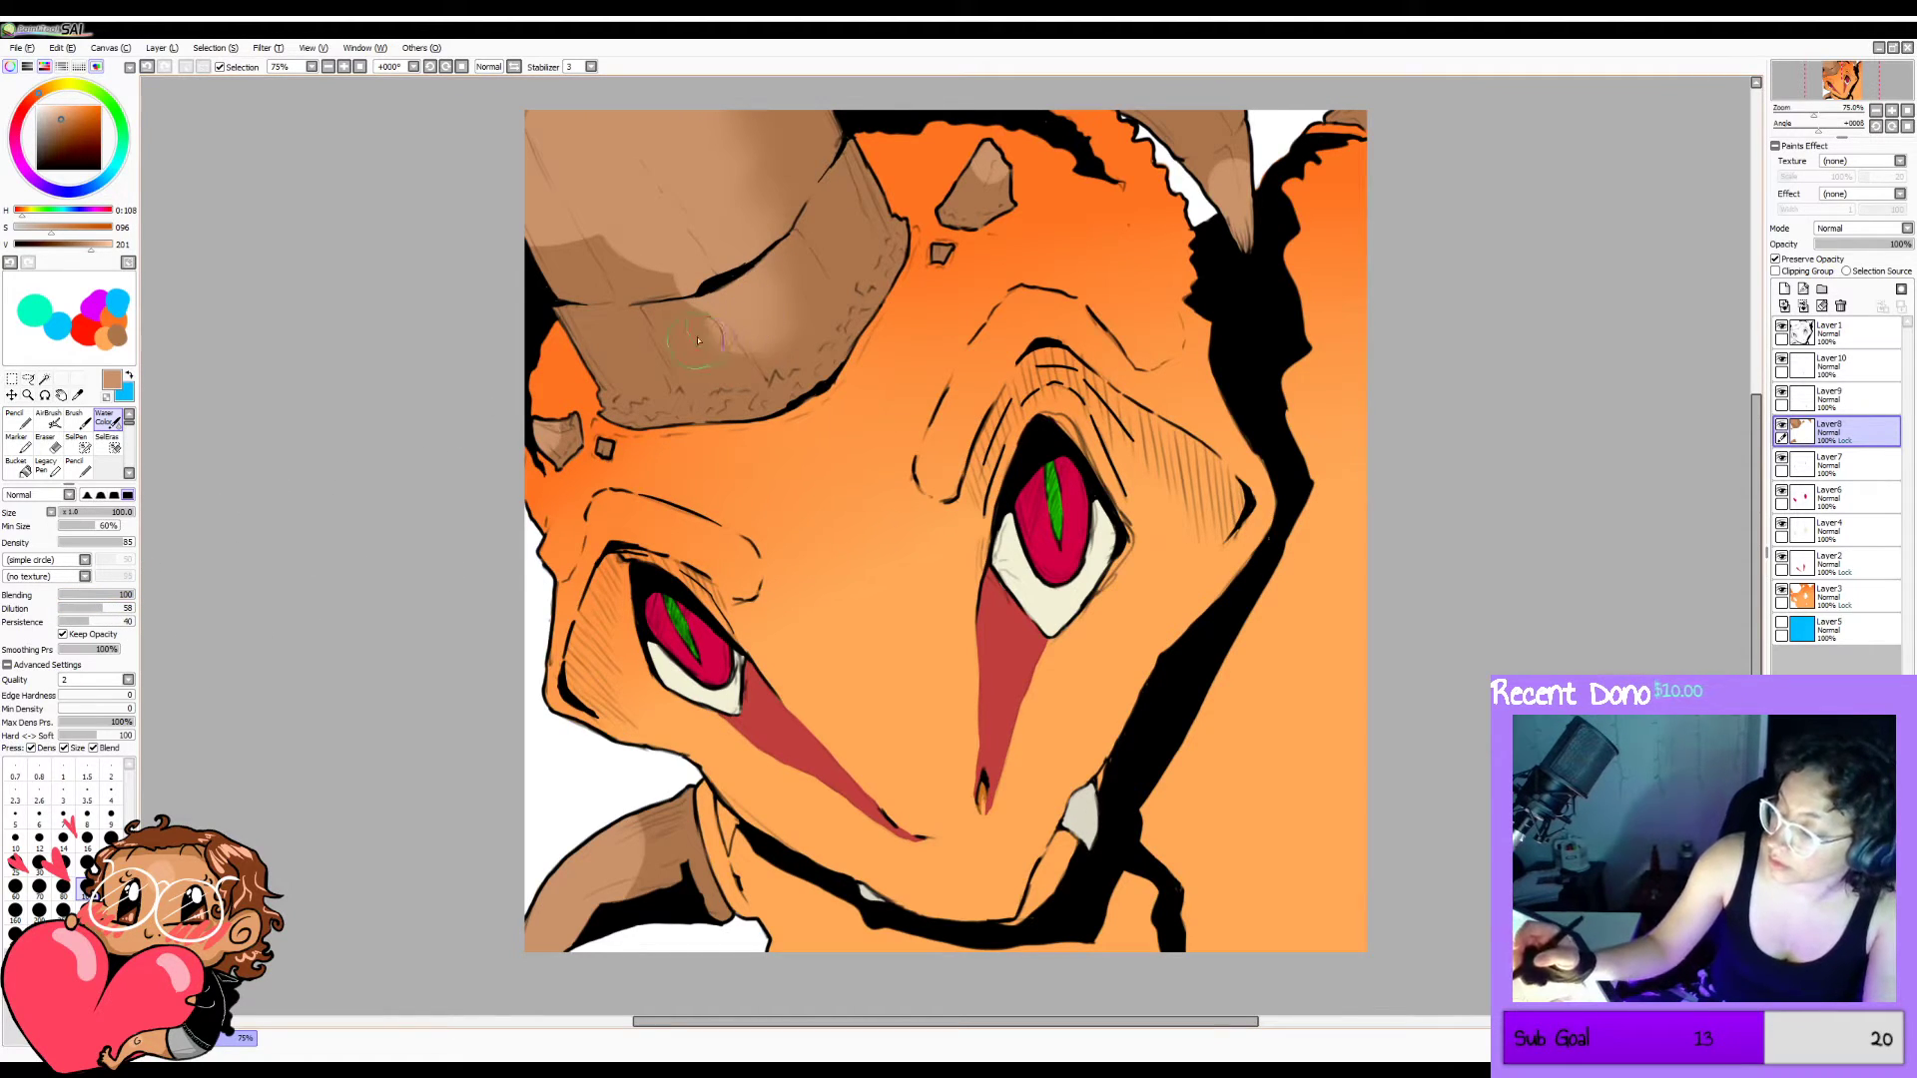
mouse_move(699, 342)
mouse_down()
mouse_move(687, 301)
mouse_move(714, 312)
mouse_move(670, 268)
mouse_move(616, 291)
mouse_move(571, 242)
mouse_move(702, 313)
mouse_up()
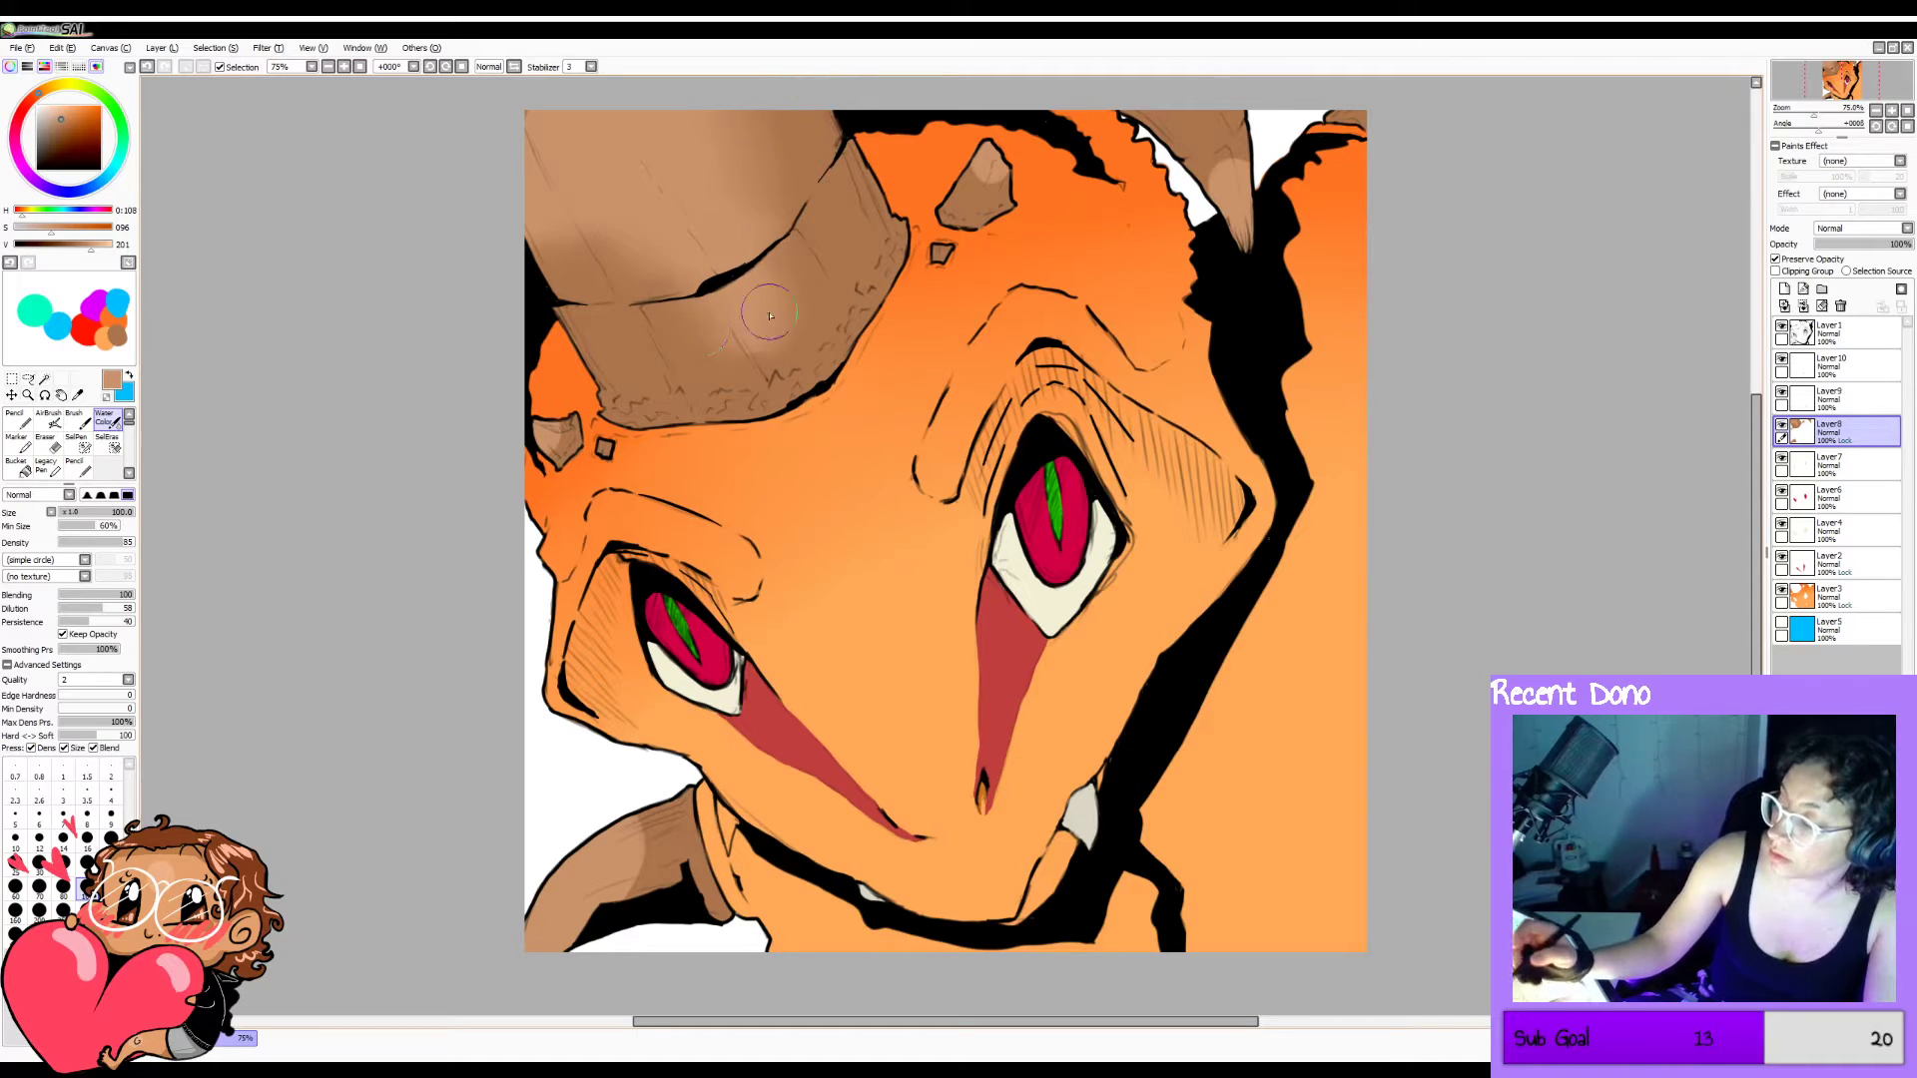
key(bracketright)
key(bracketright)
key(bracketright)
key(bracketright)
key(bracketright)
key(bracketright)
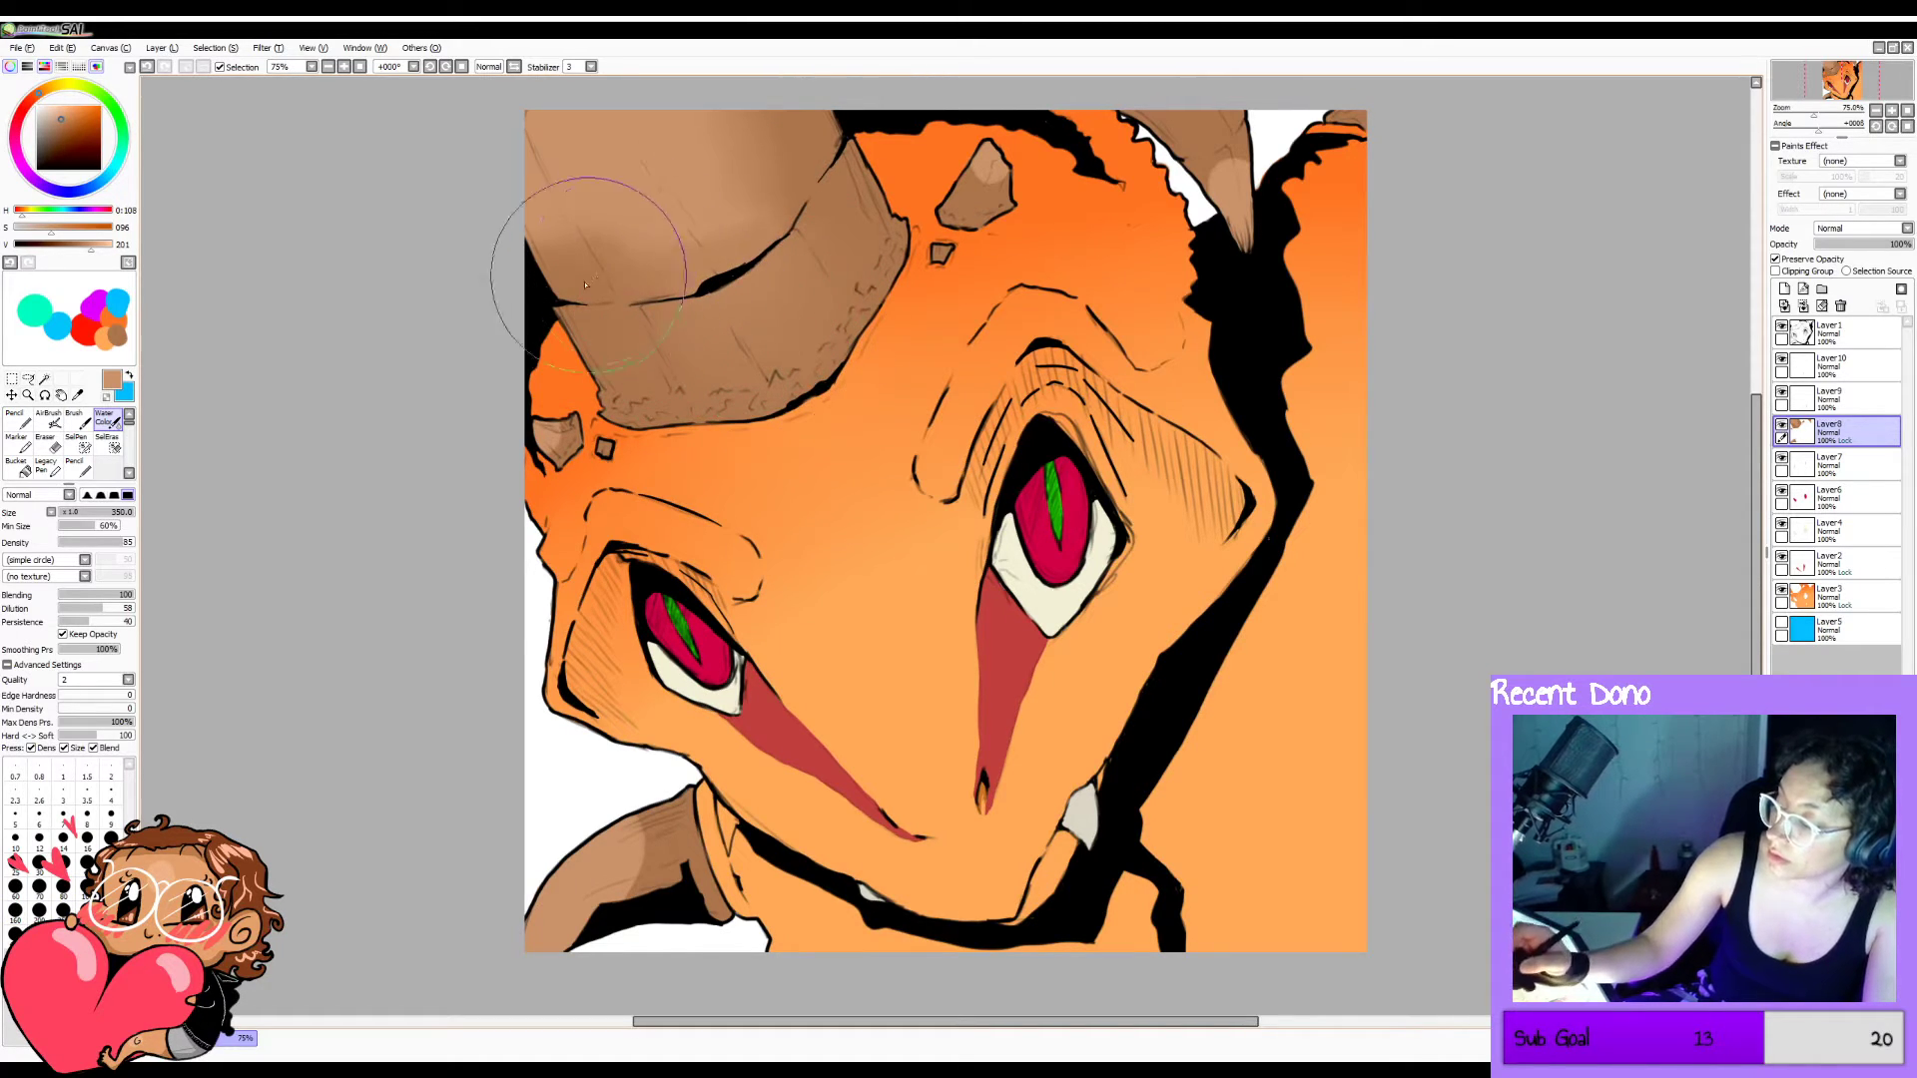
Reduce the brush in stages to size 70 and soften the highlights on the head spikes and smaller horns.
key(bracketleft)
key(bracketleft)
key(bracketleft)
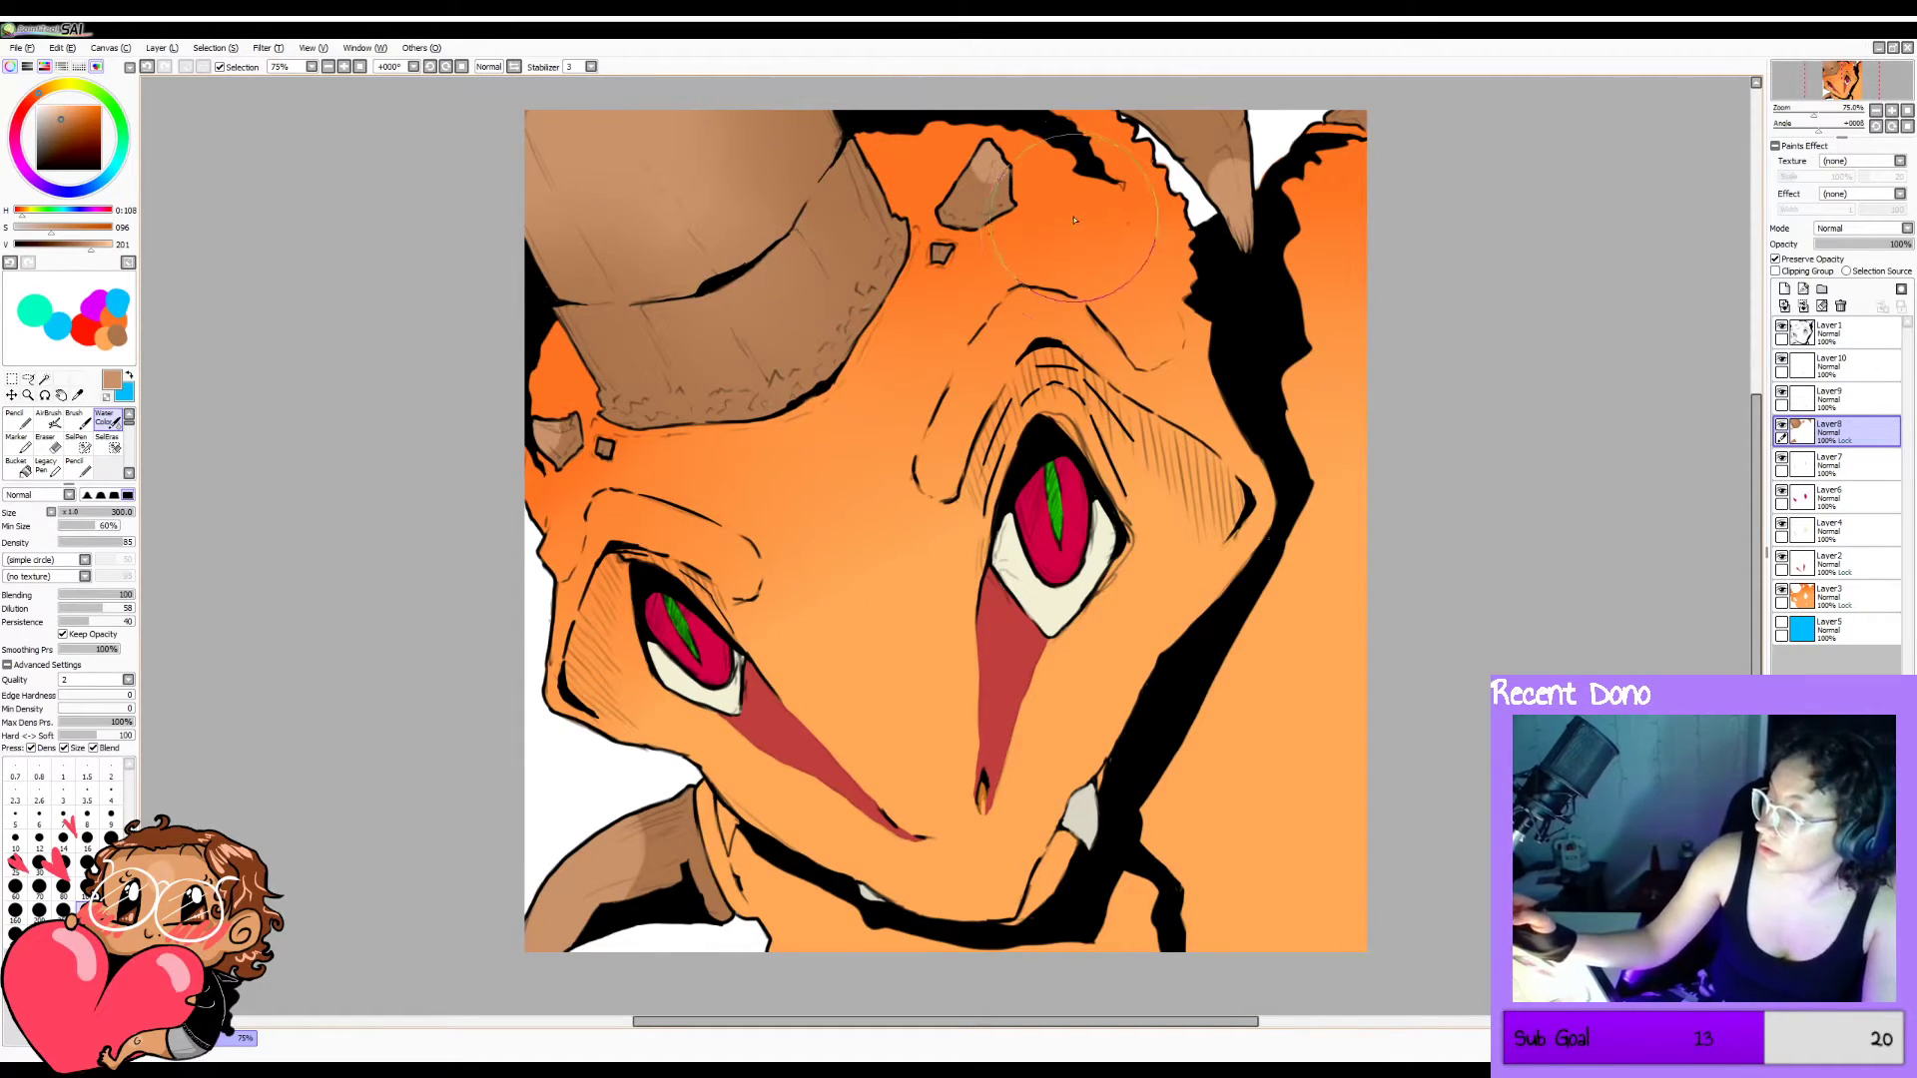
key(bracketleft)
key(bracketleft)
key(bracketleft)
key(bracketleft)
key(bracketleft)
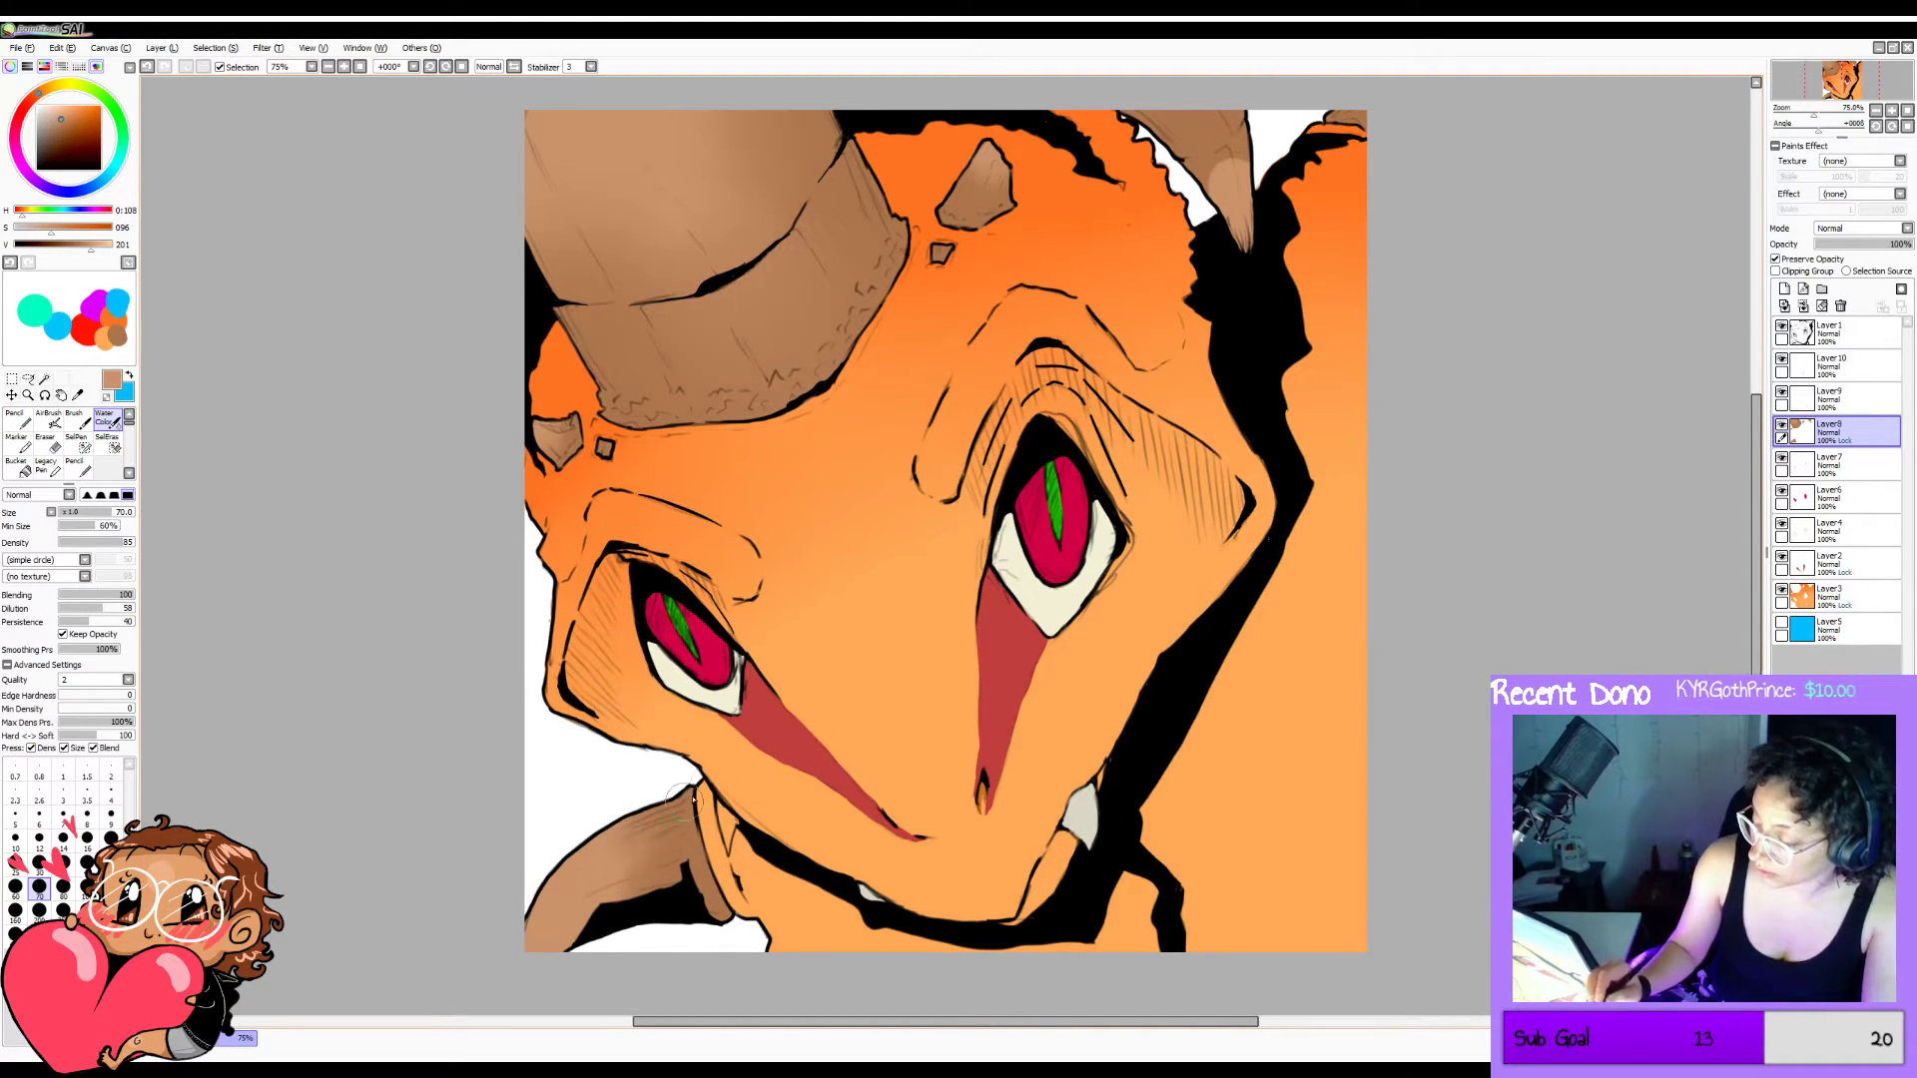
Set Density, Dilution and Persistence to 100 and smooth the large horn's shading with the brush at size 250.
click(128, 609)
drag(128, 622, 171, 630)
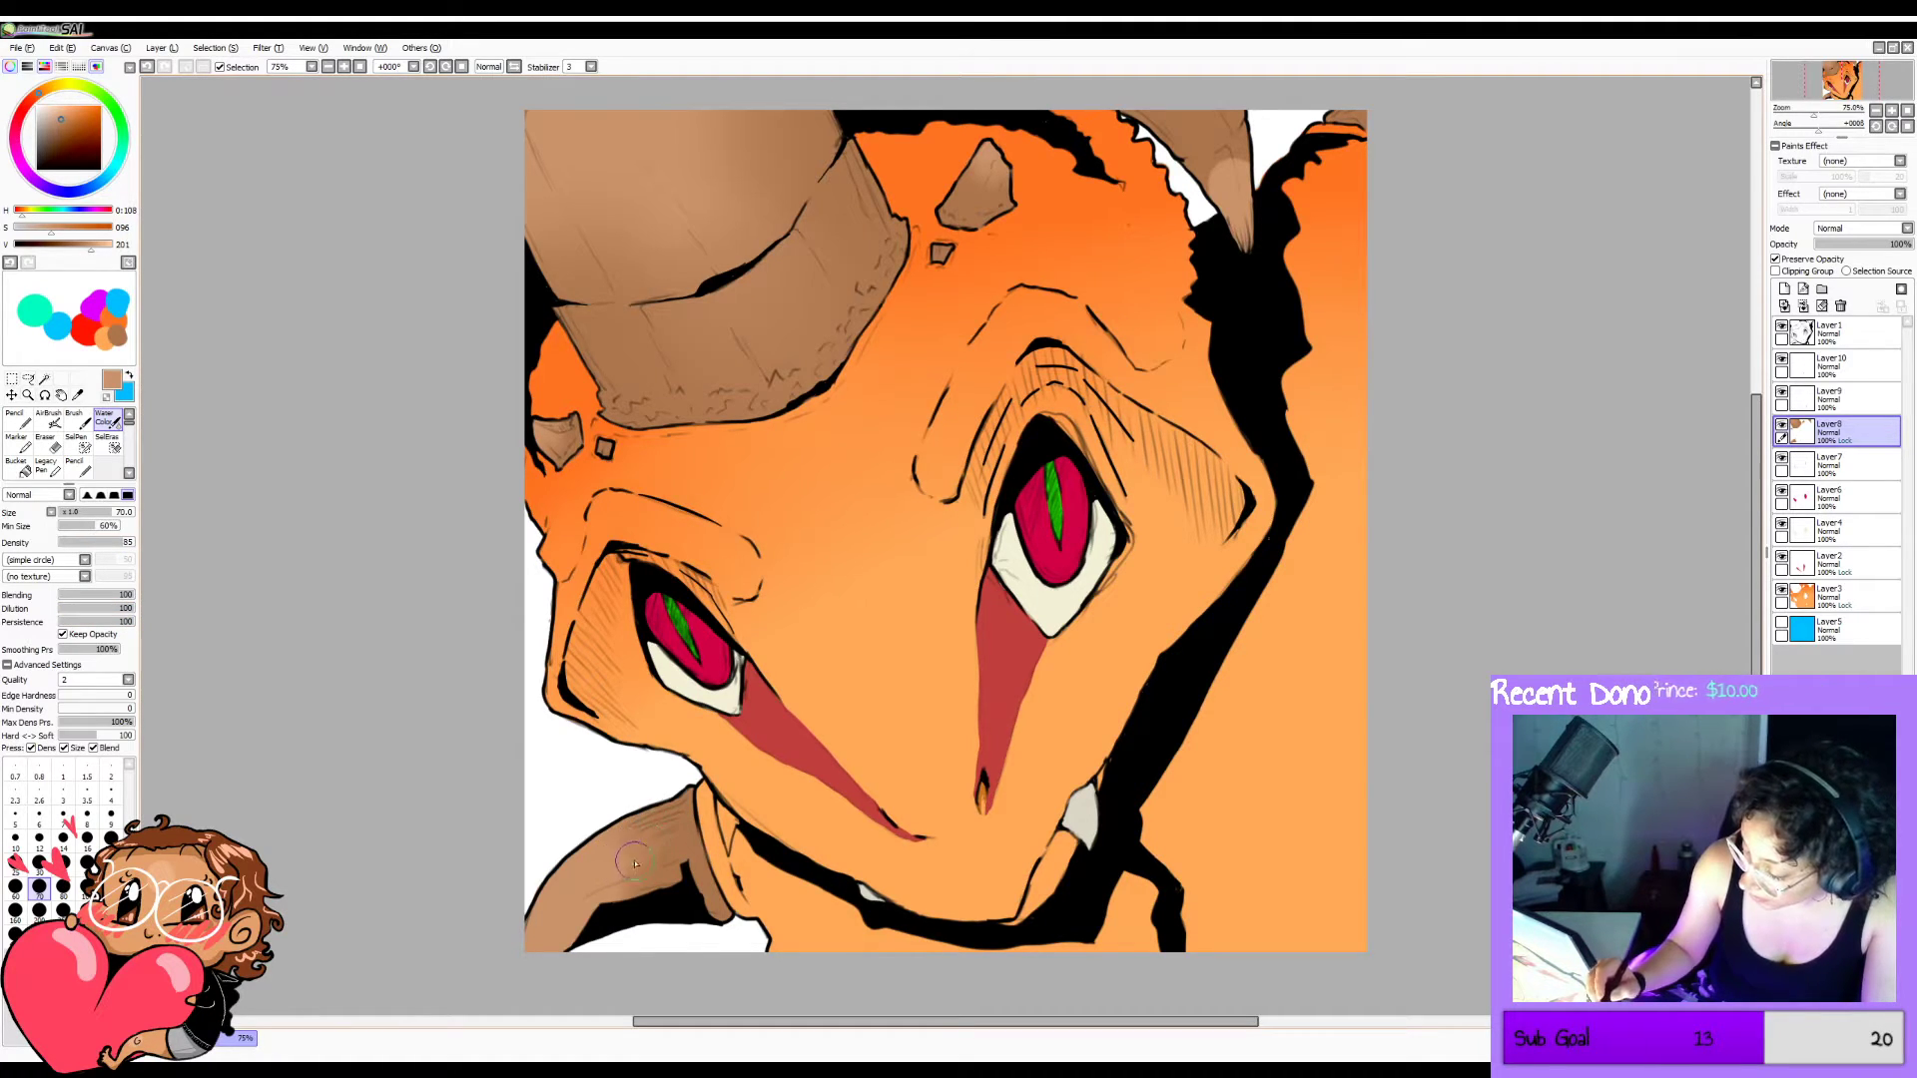
click(132, 542)
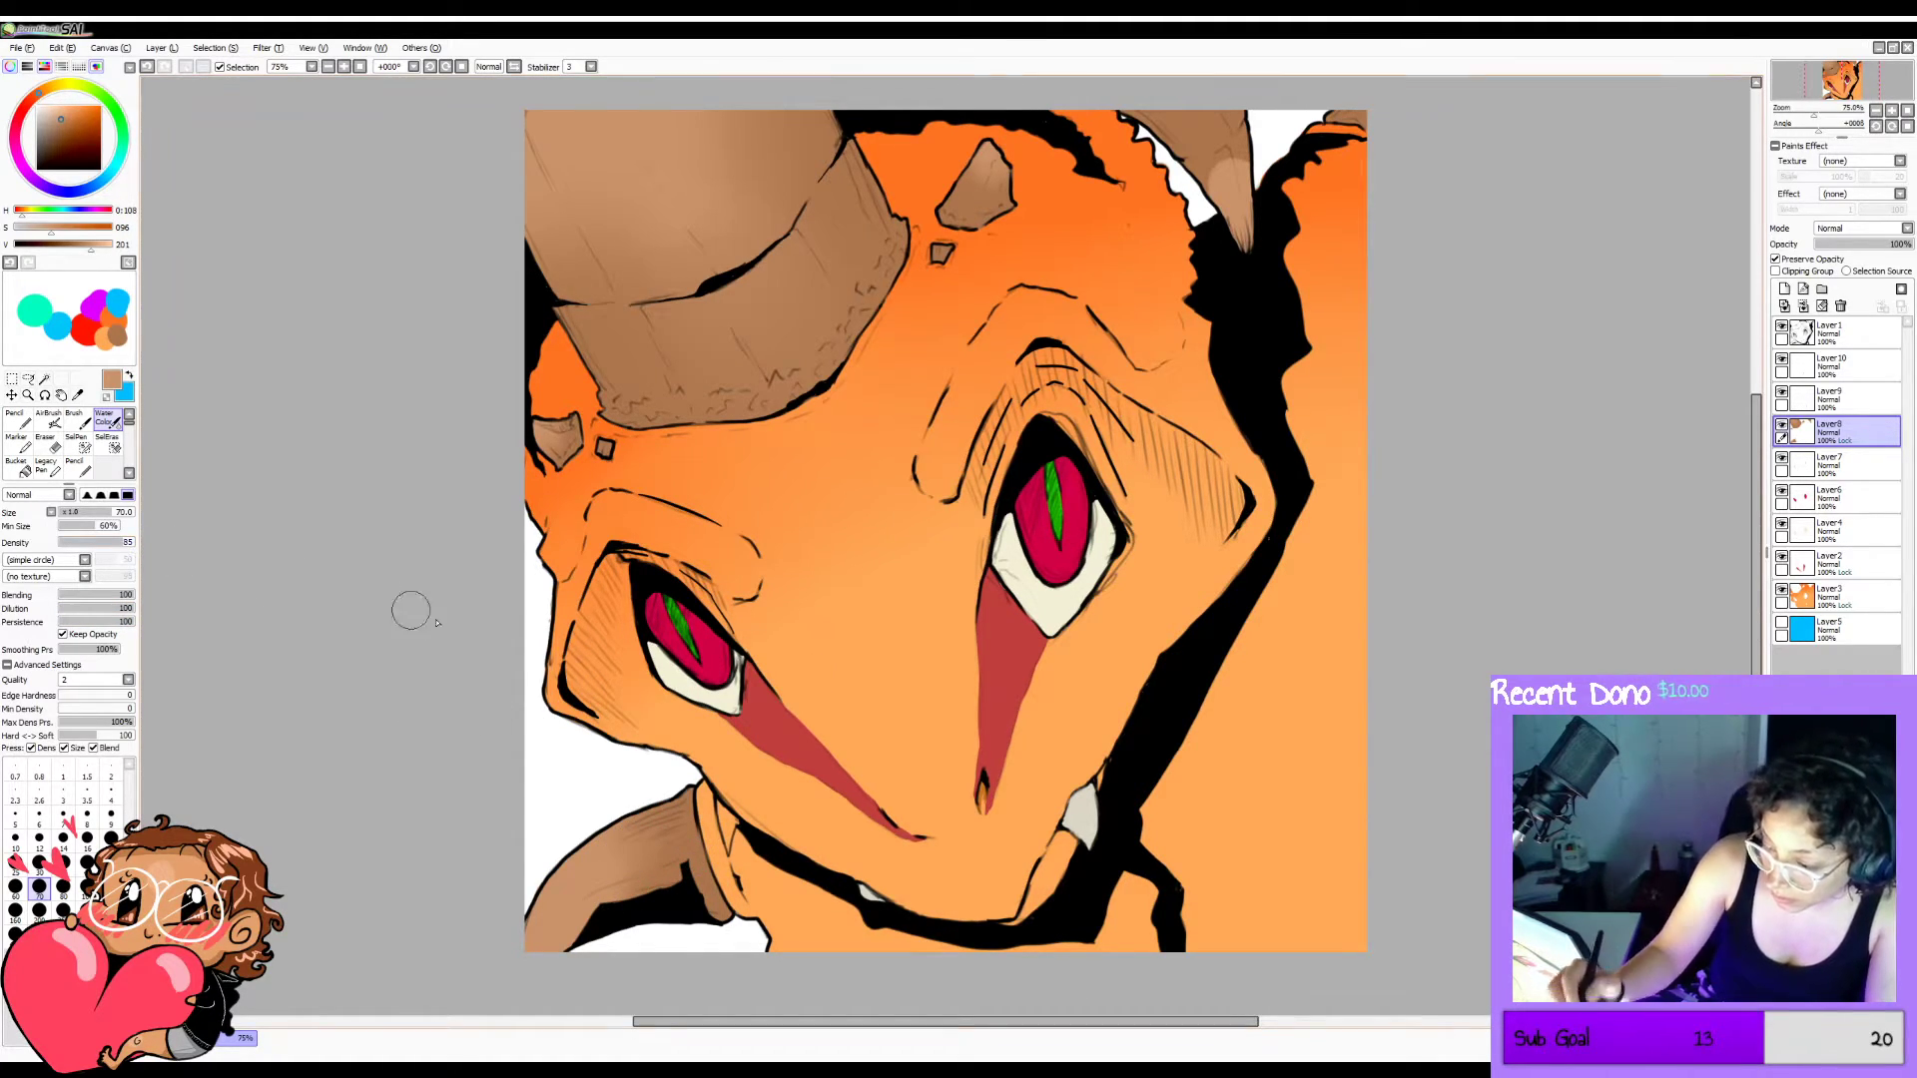
key(])
key(])
key(])
key(])
key(])
key(])
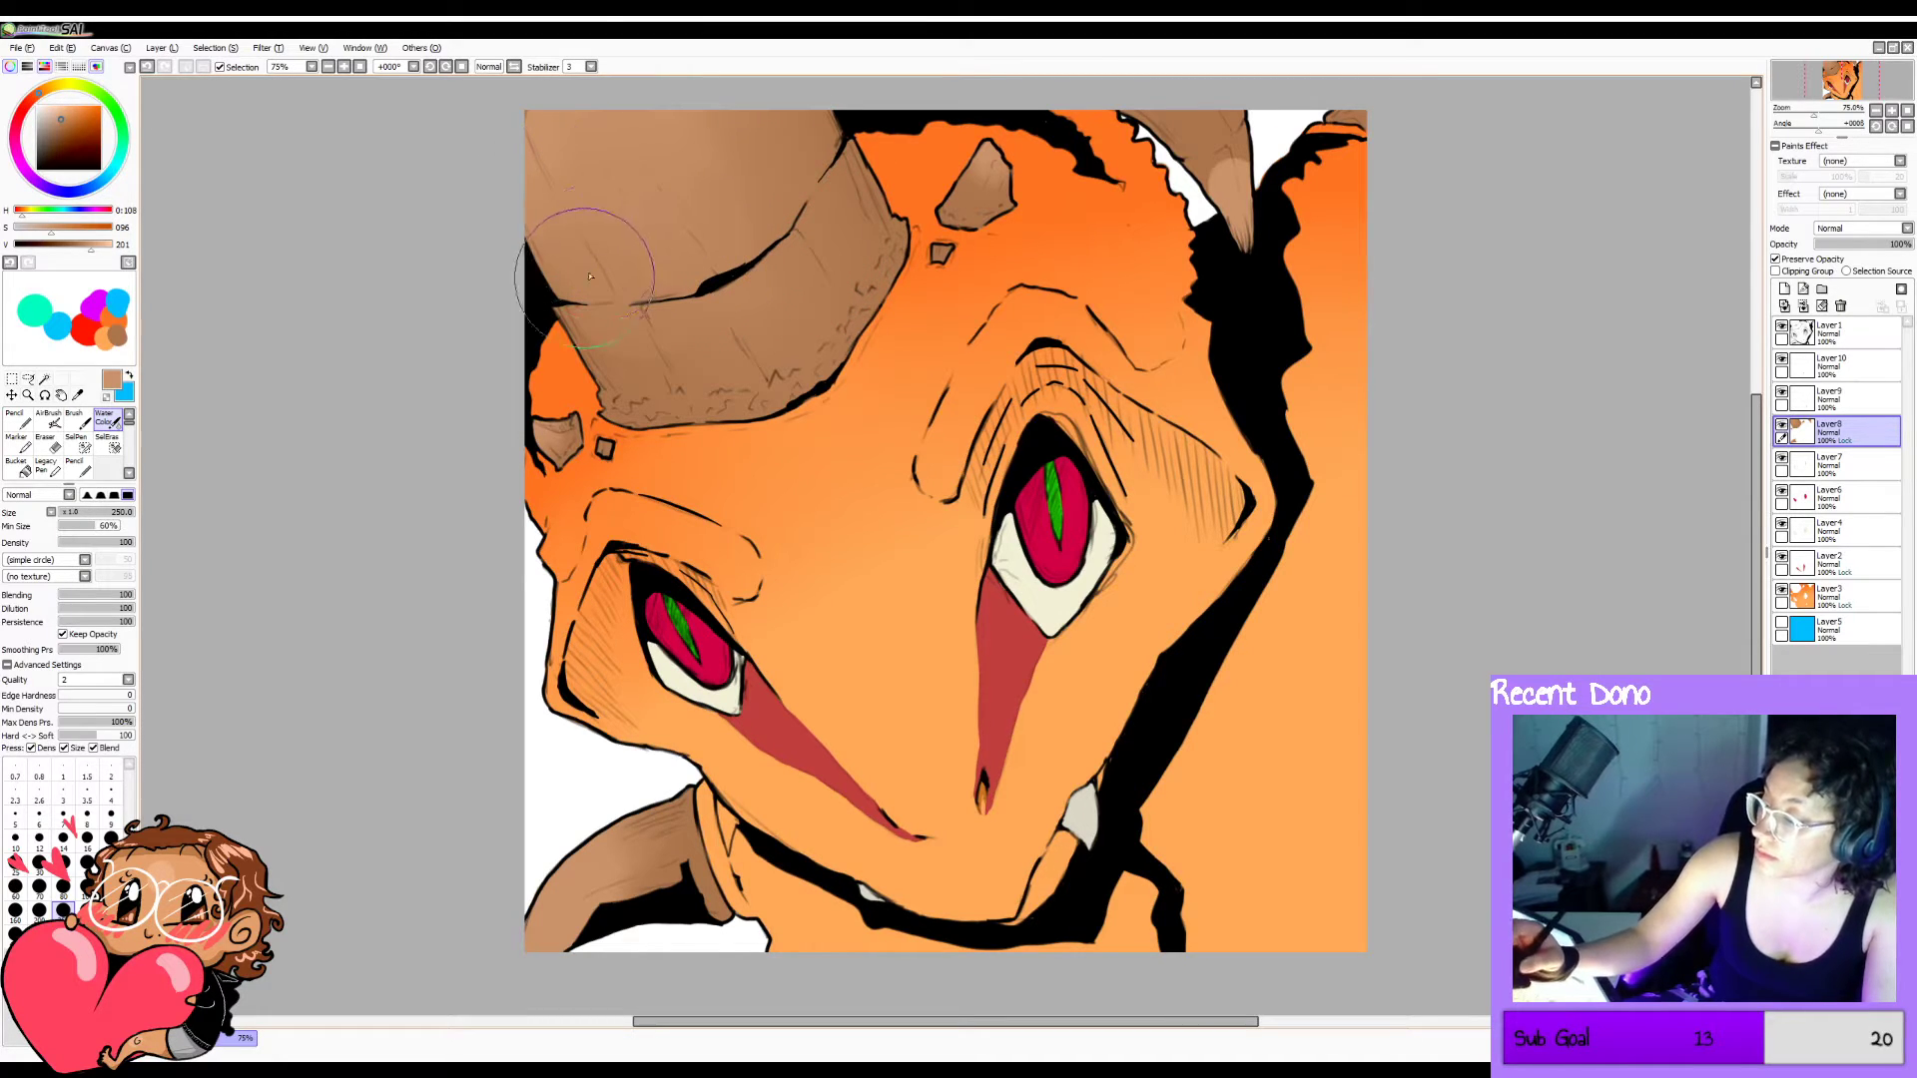
Set the Water Color brush's Blending, Dilution and Persistence to 0 and its size to 120.
key(bracketleft)
key(bracketleft)
key(bracketleft)
key(bracketleft)
key(bracketleft)
key(bracketleft)
key(bracketleft)
key(bracketleft)
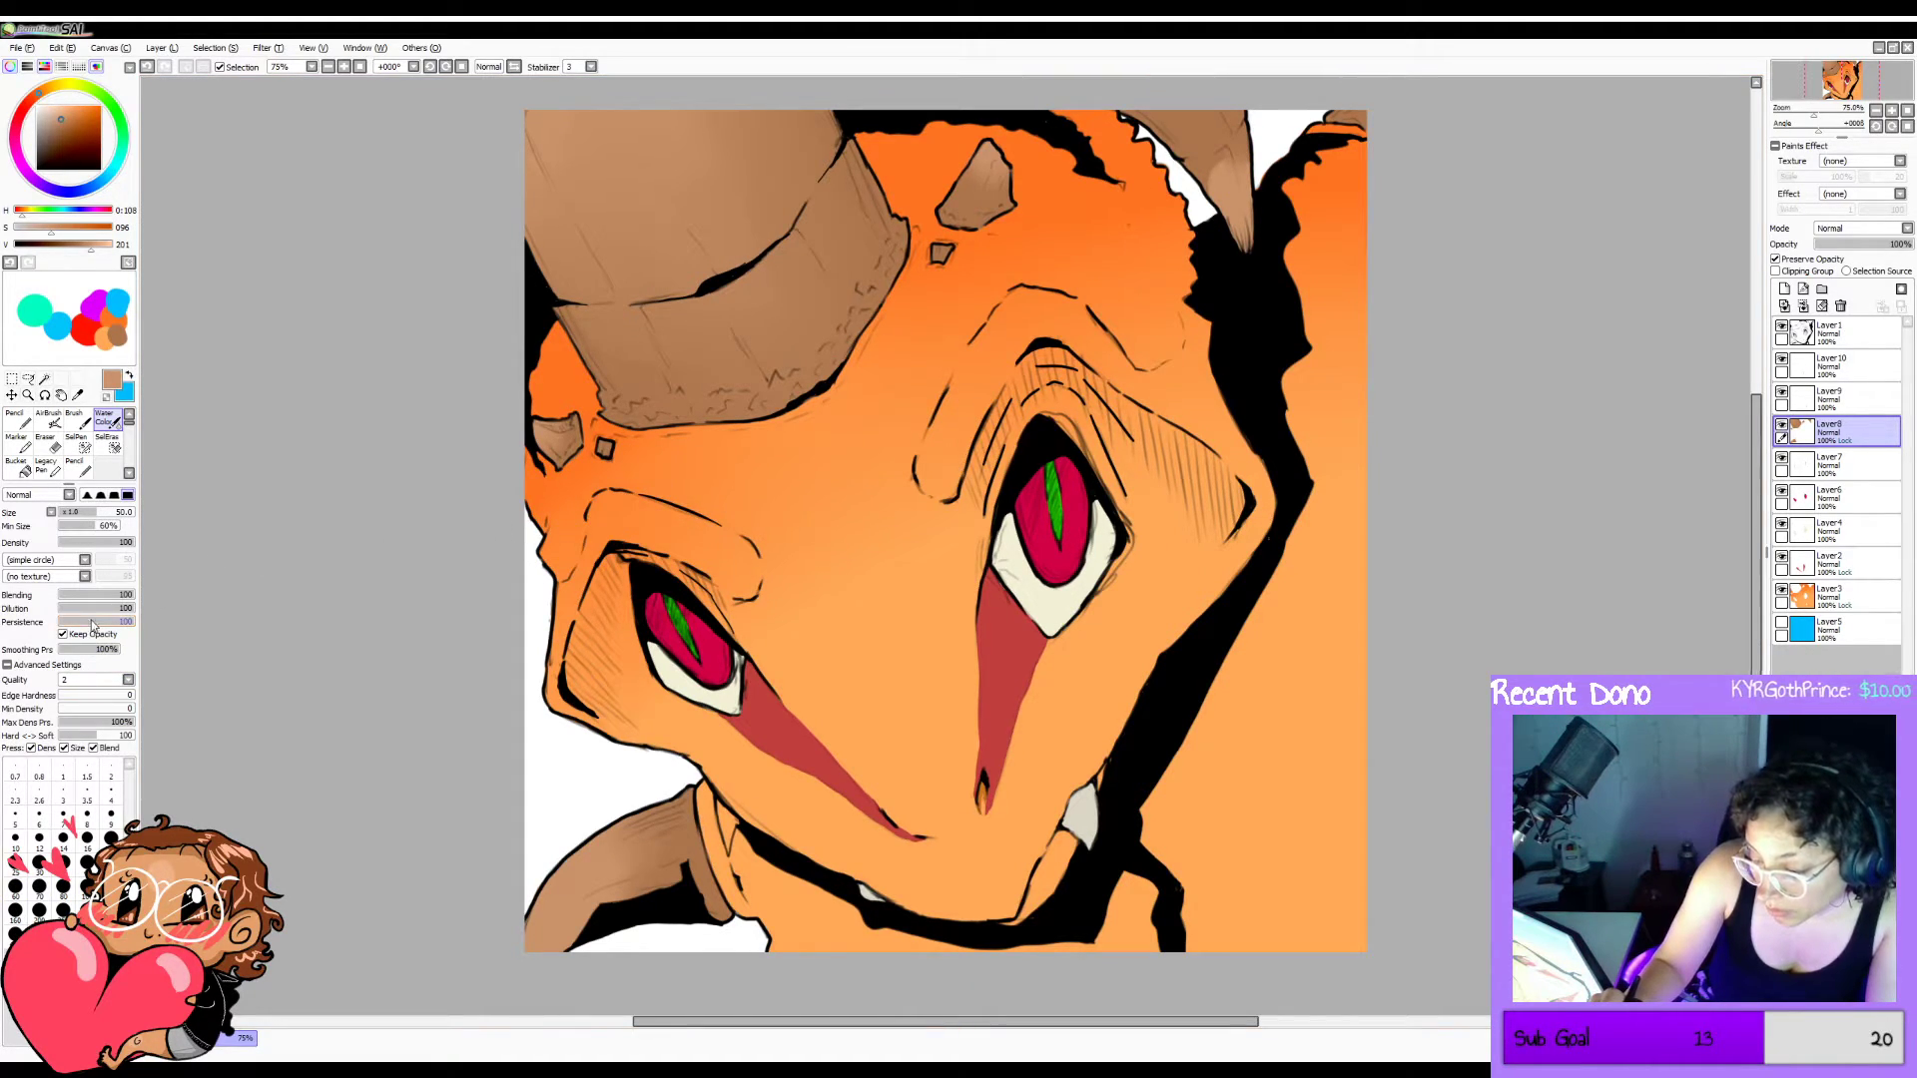
drag(97, 611, 62, 611)
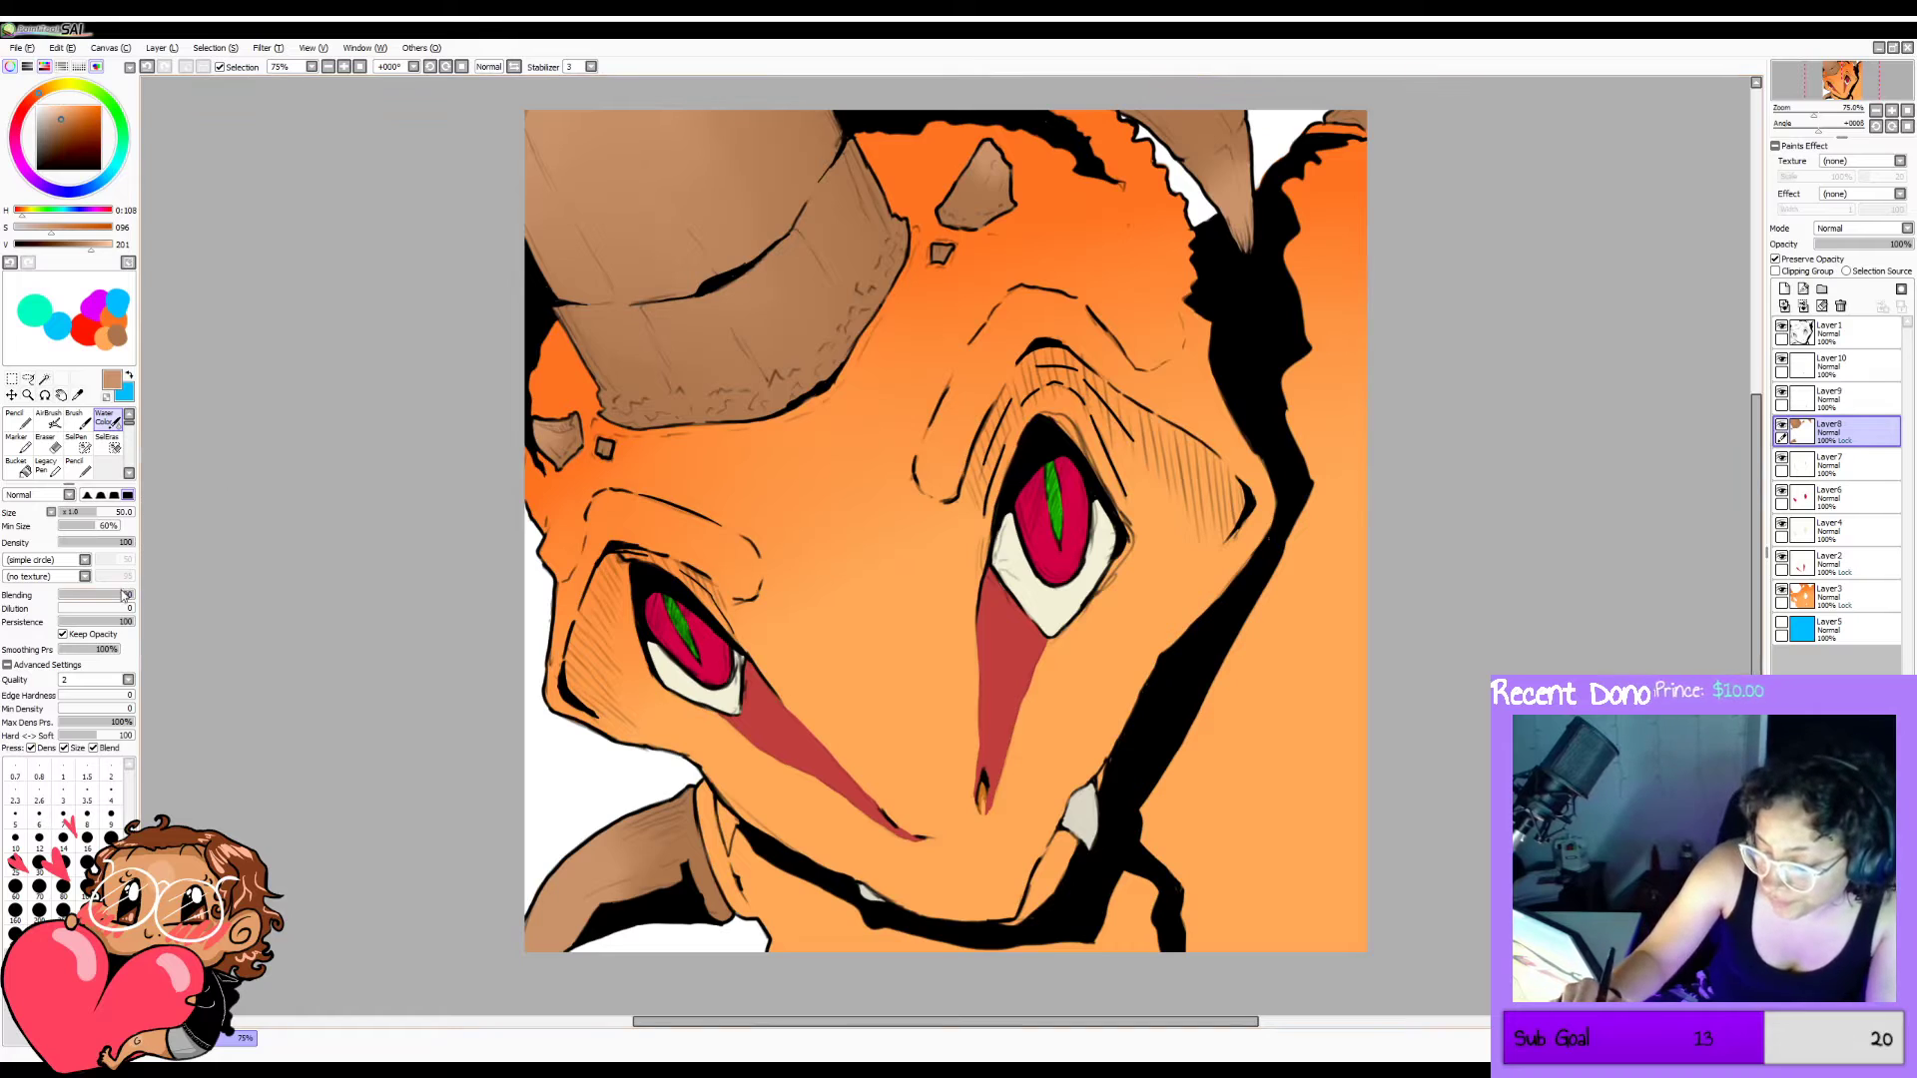
drag(125, 596, 56, 596)
drag(62, 608, 138, 608)
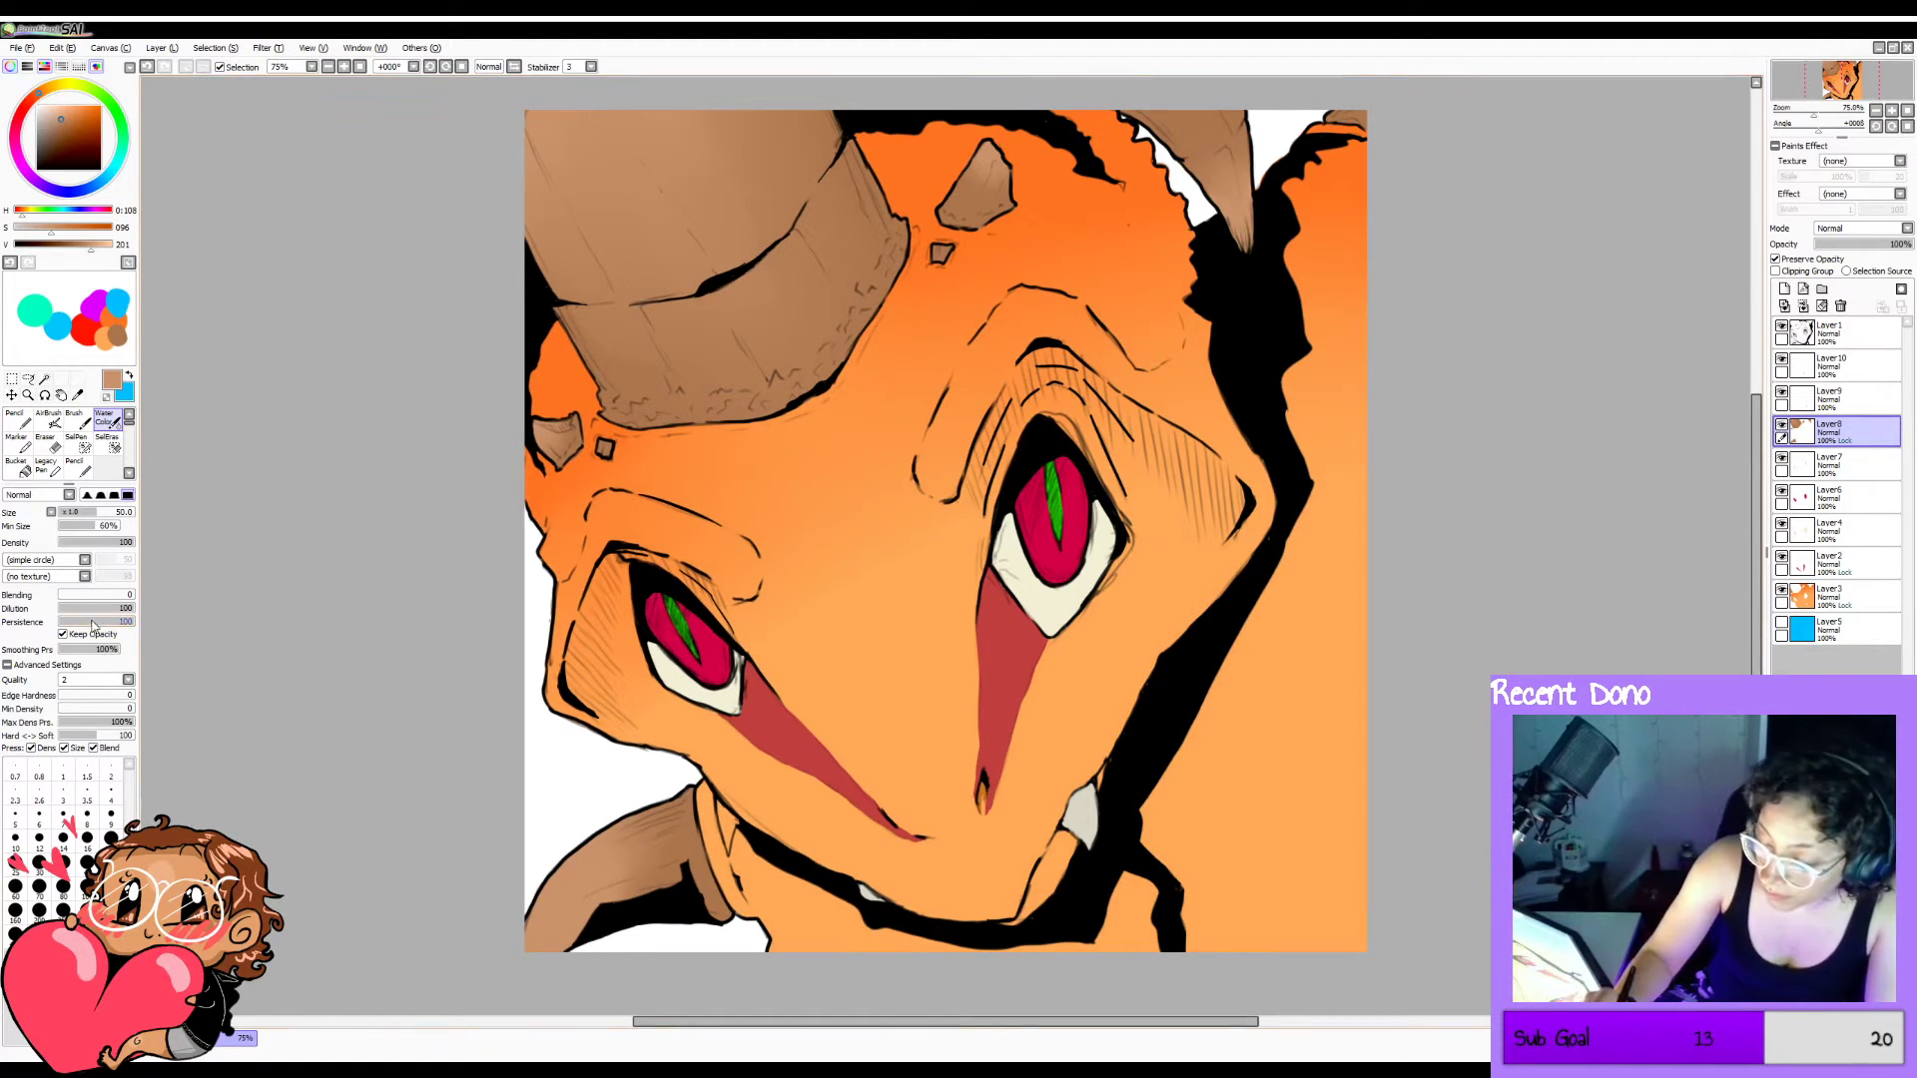
drag(112, 611, 52, 595)
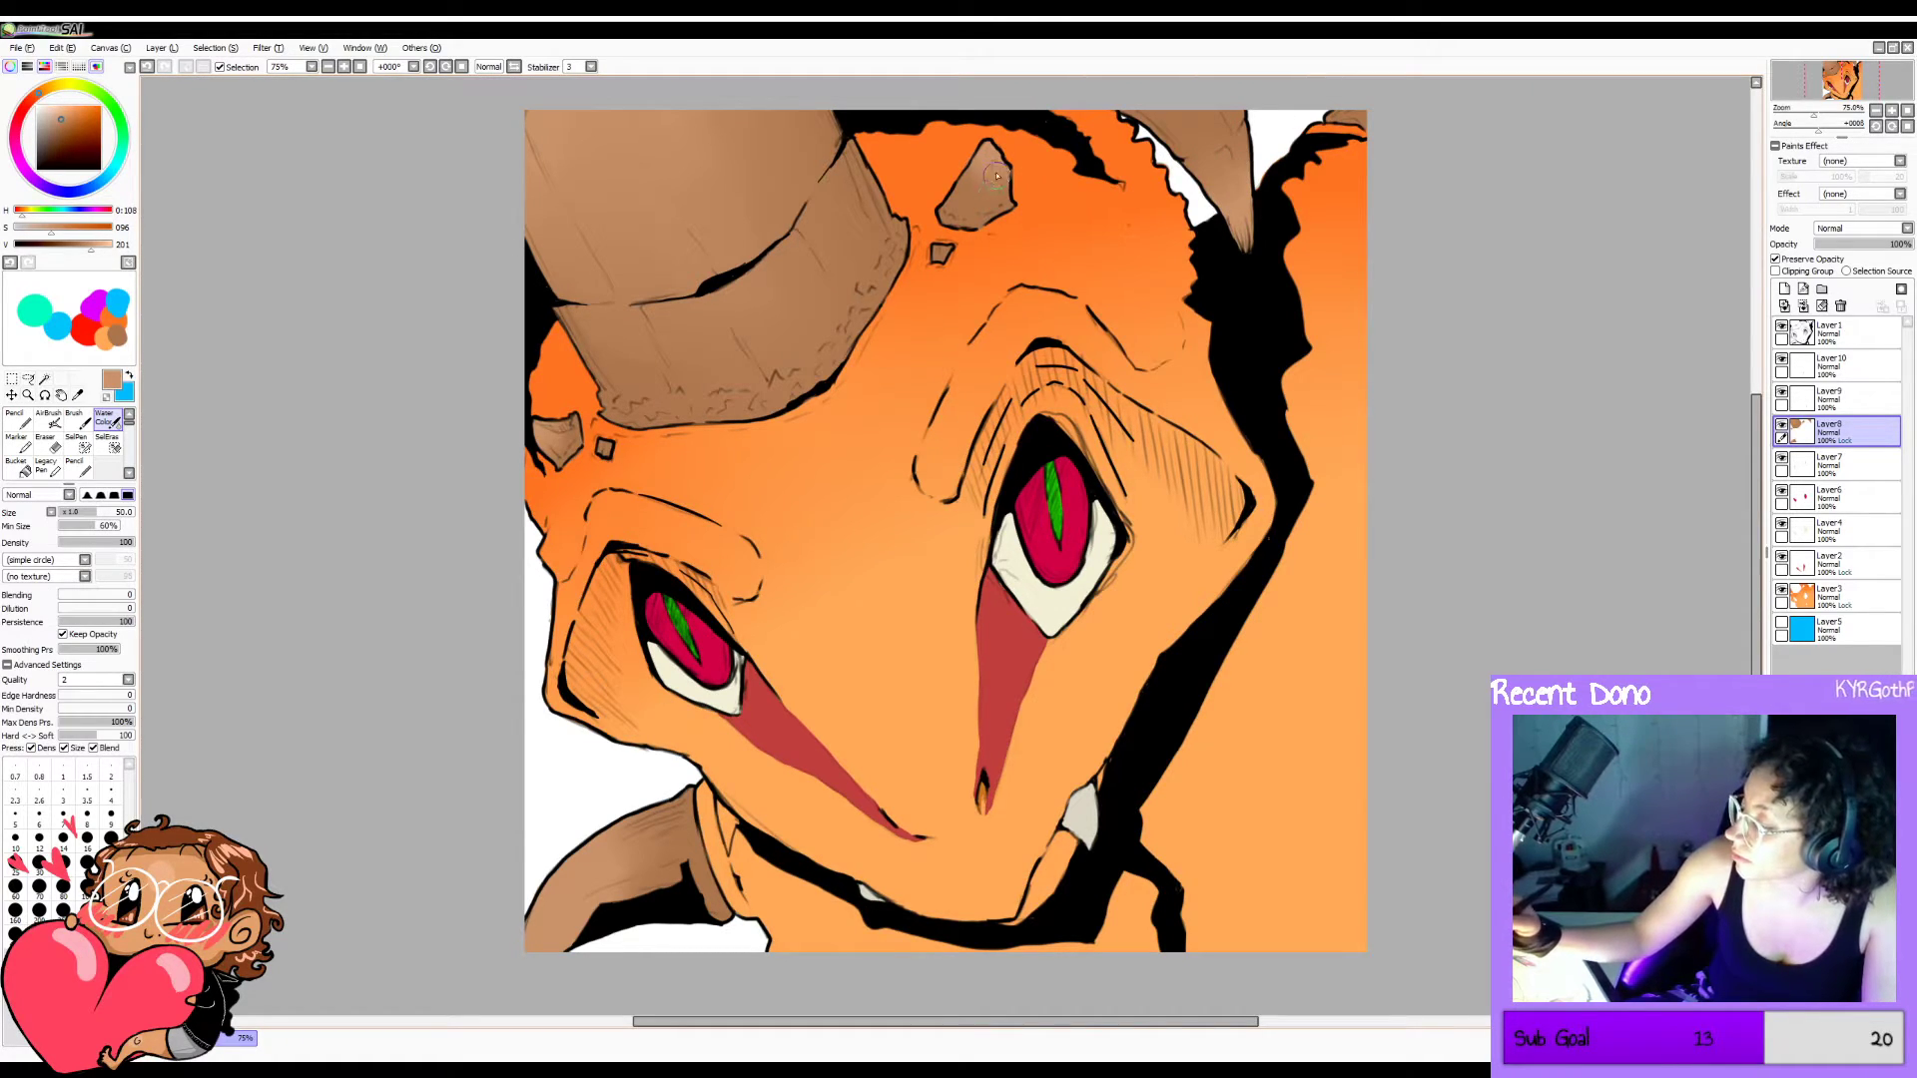
key(bracketright)
key(bracketright)
key(bracketright)
key(bracketright)
key(bracketright)
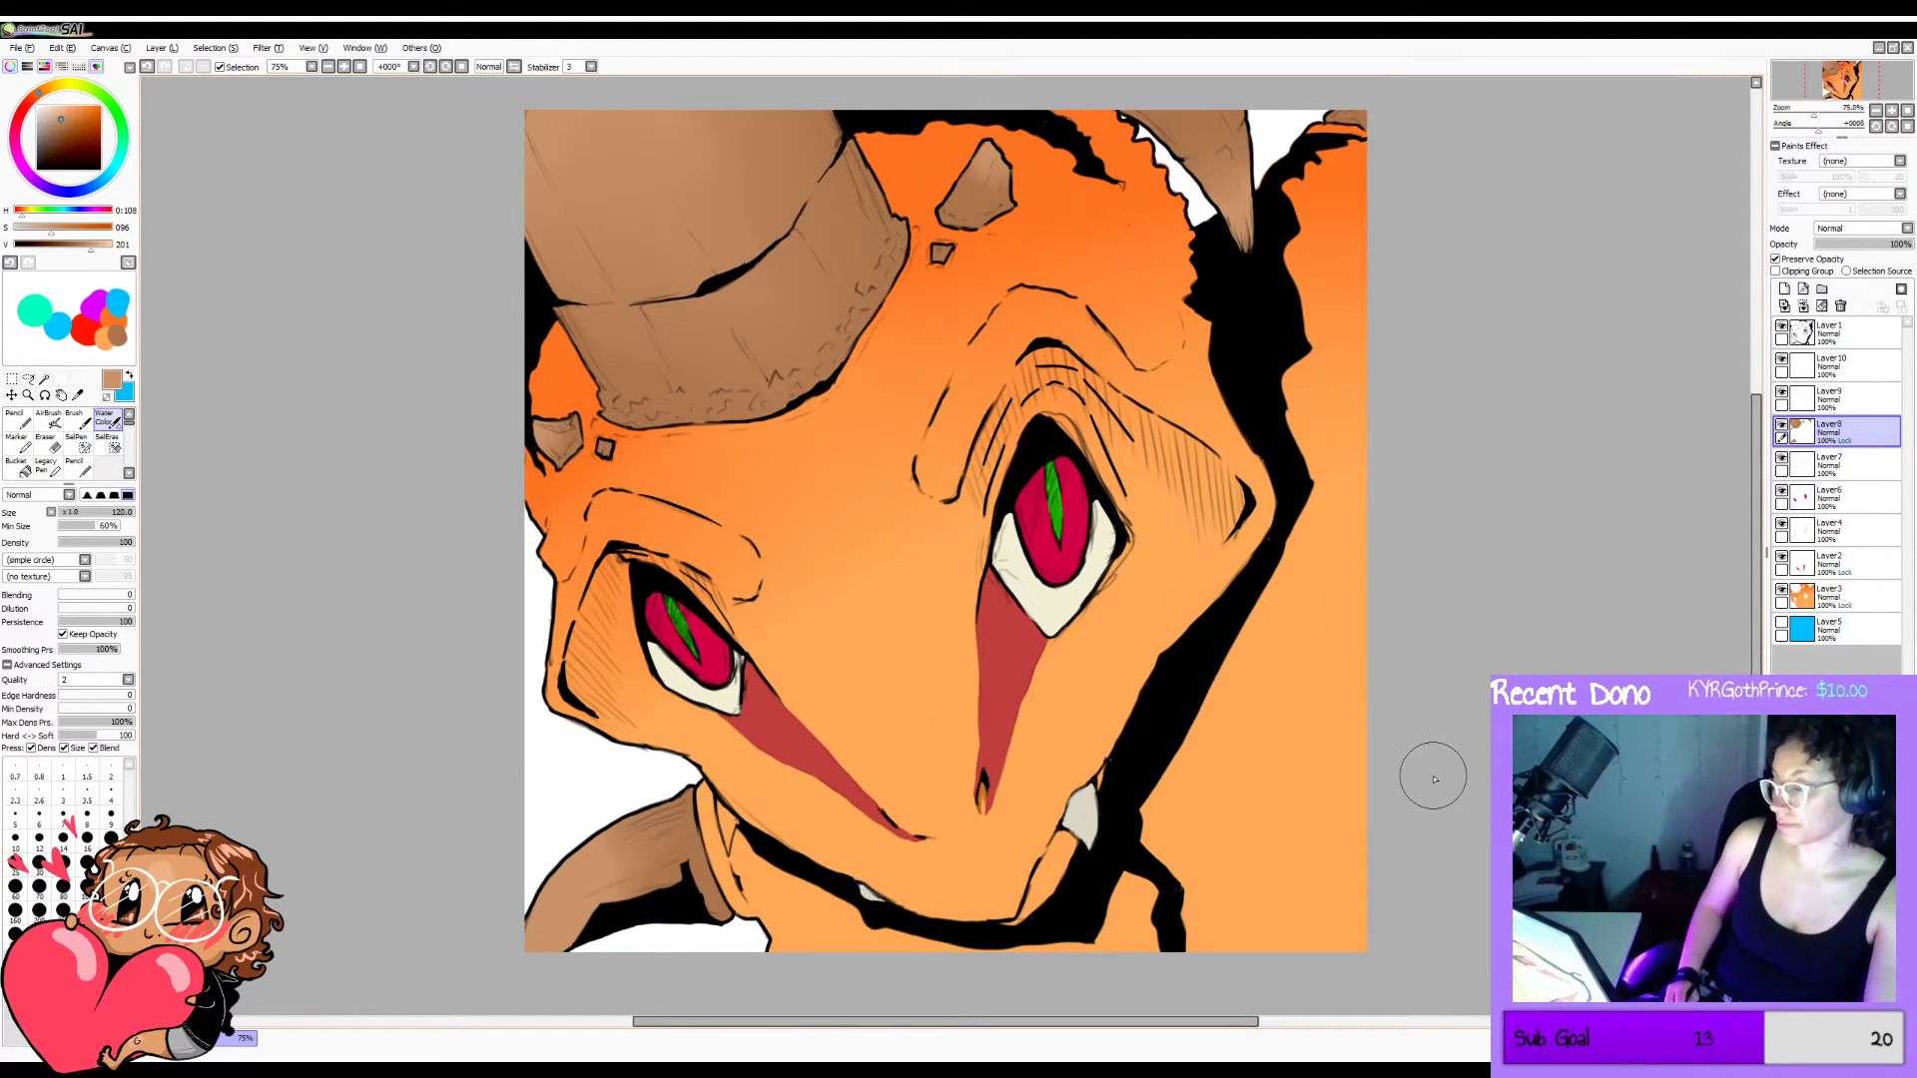
Switch to the Brush tool, enlarge it to size 120 and paint broad highlights on the large horn.
key(b)
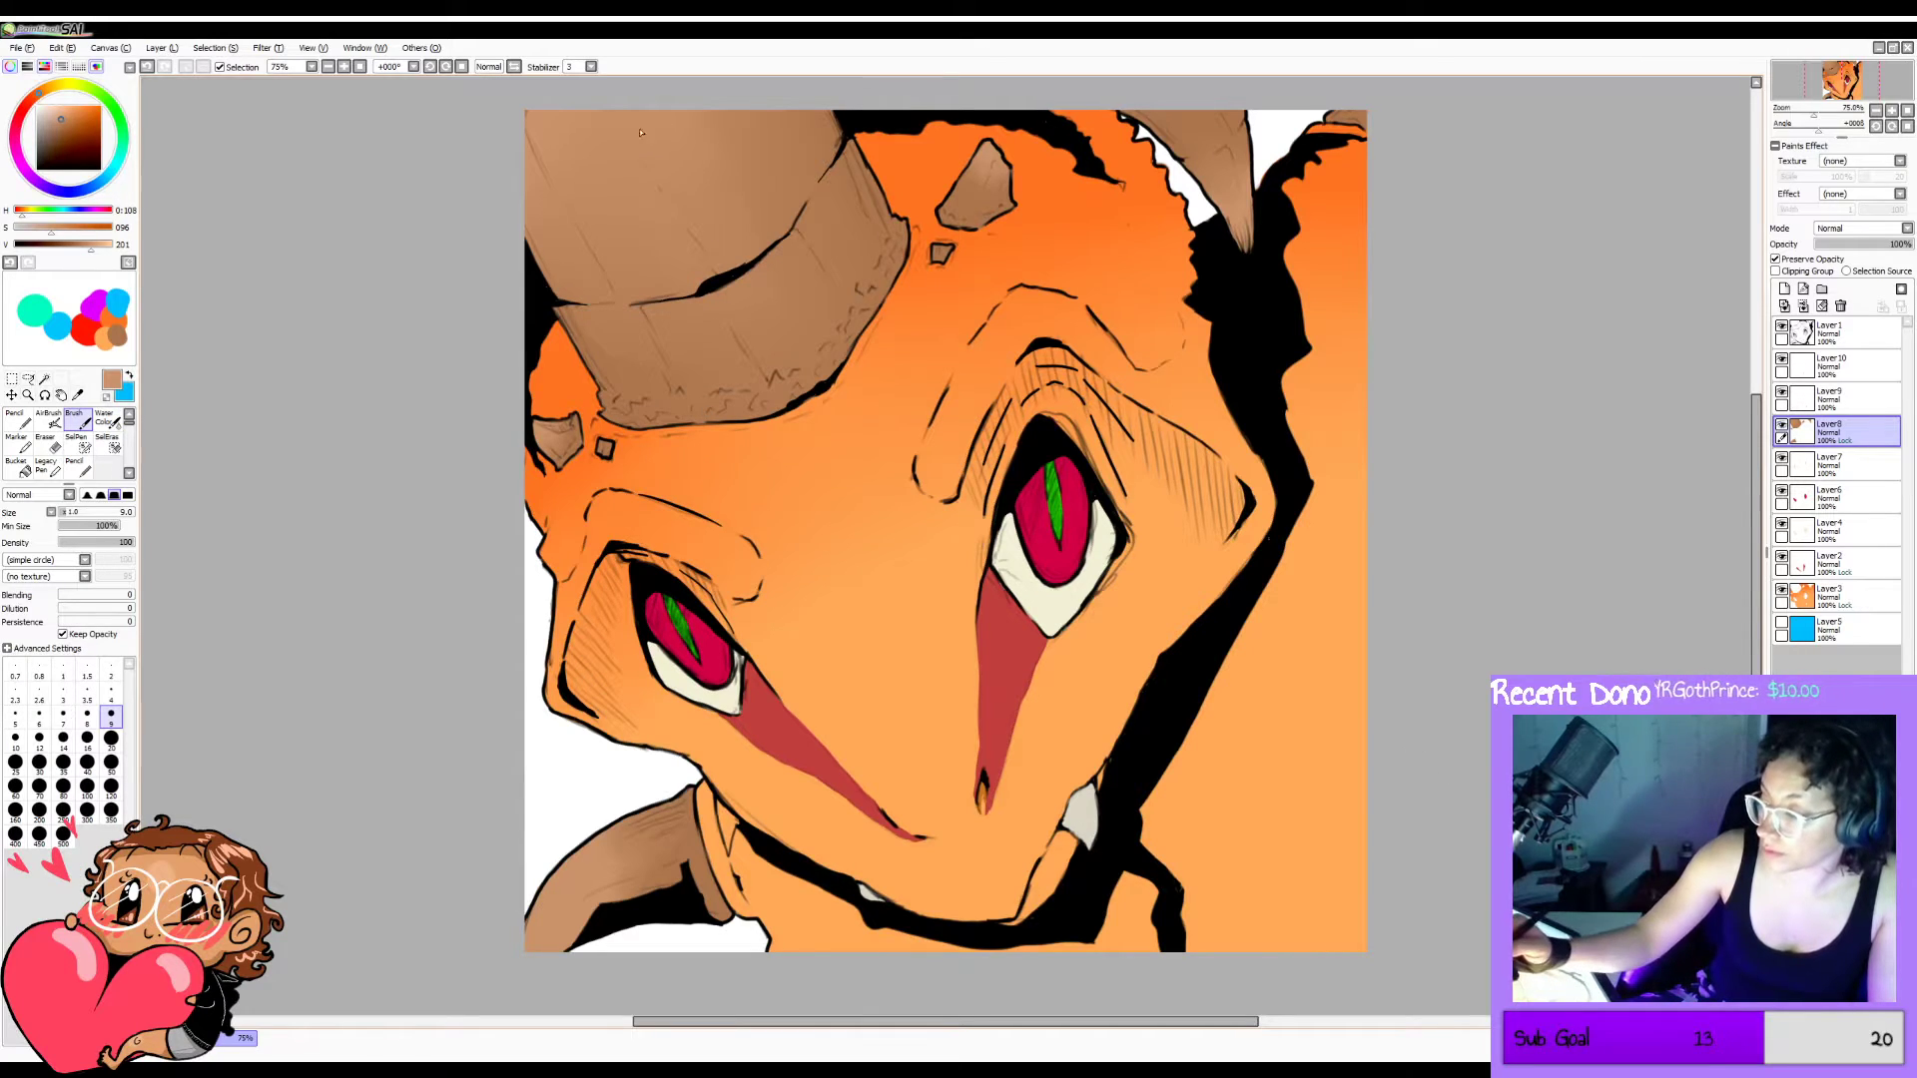
key(bracketright)
key(bracketright)
key(bracketright)
key(bracketright)
key(bracketright)
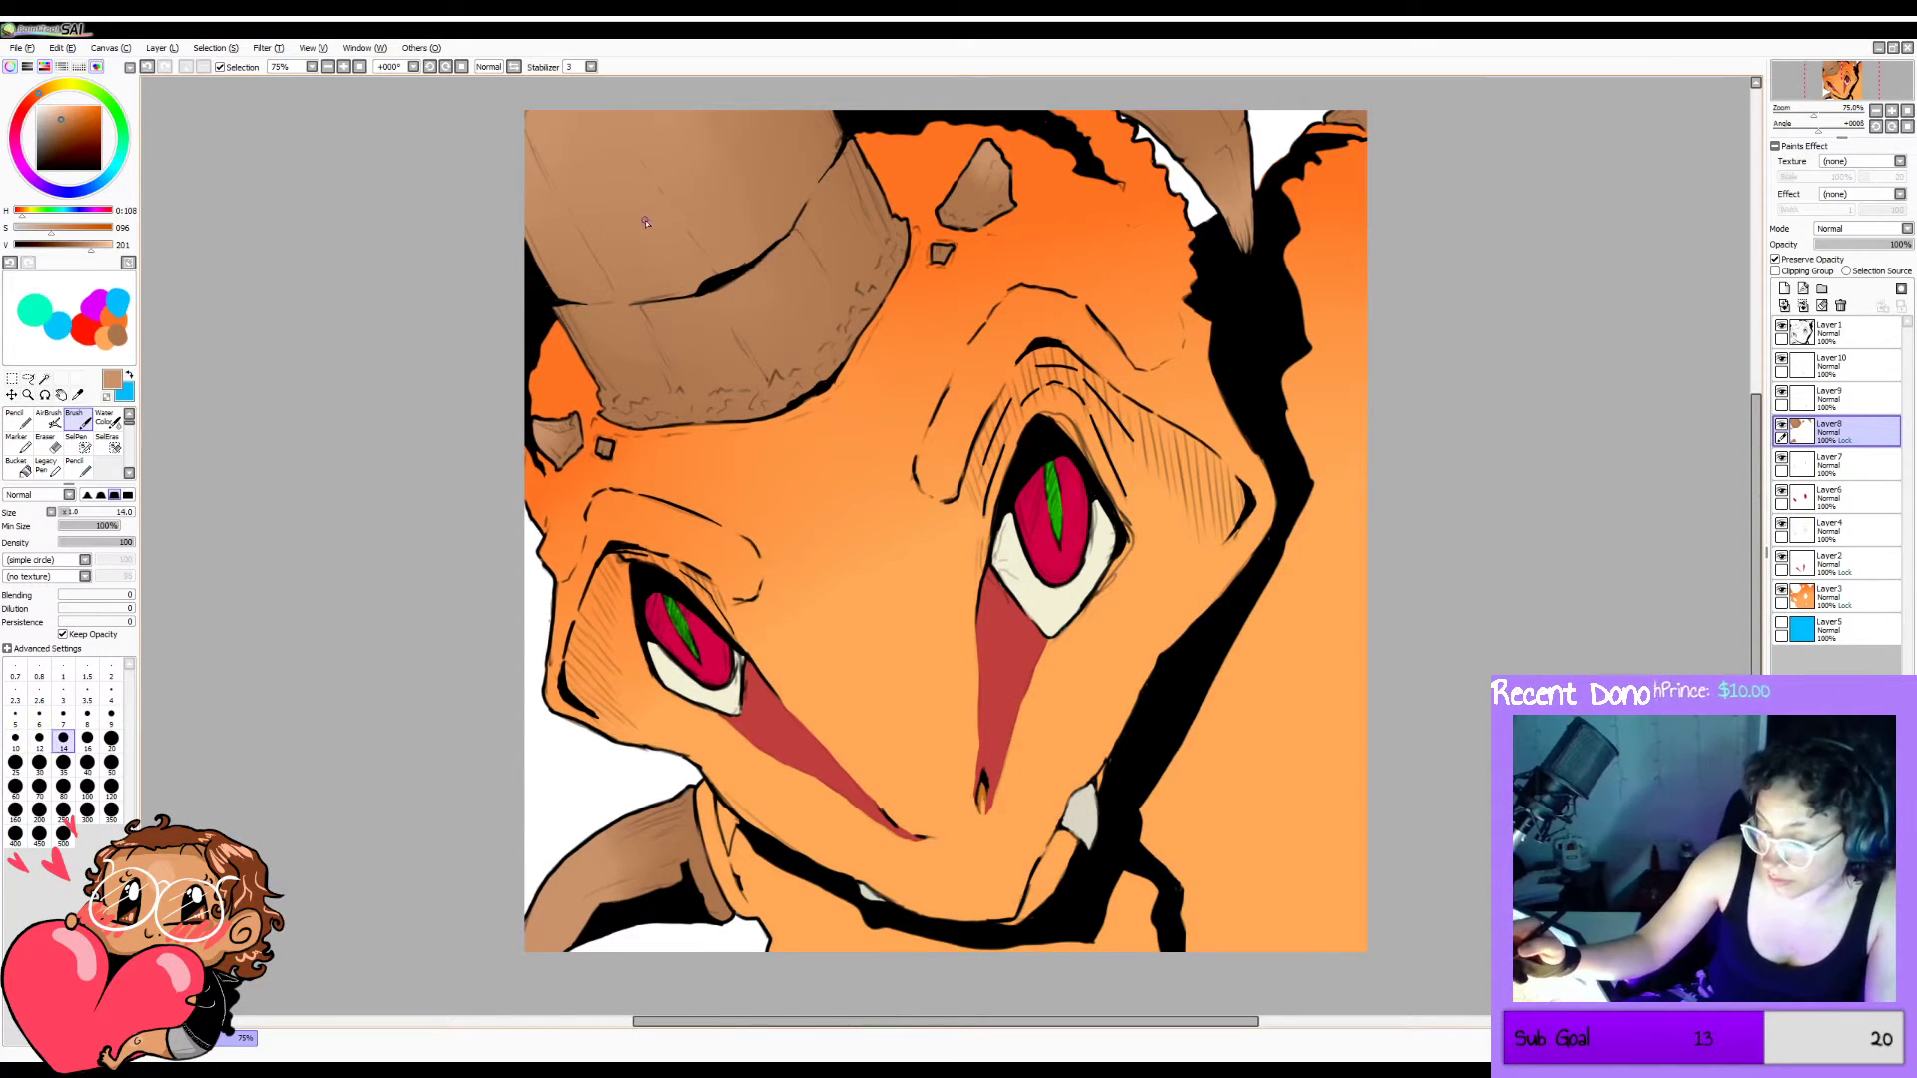
key(bracketright)
key(bracketright)
key(bracketright)
key(bracketright)
key(bracketright)
key(bracketright)
key(bracketright)
key(bracketright)
key(bracketright)
key(bracketright)
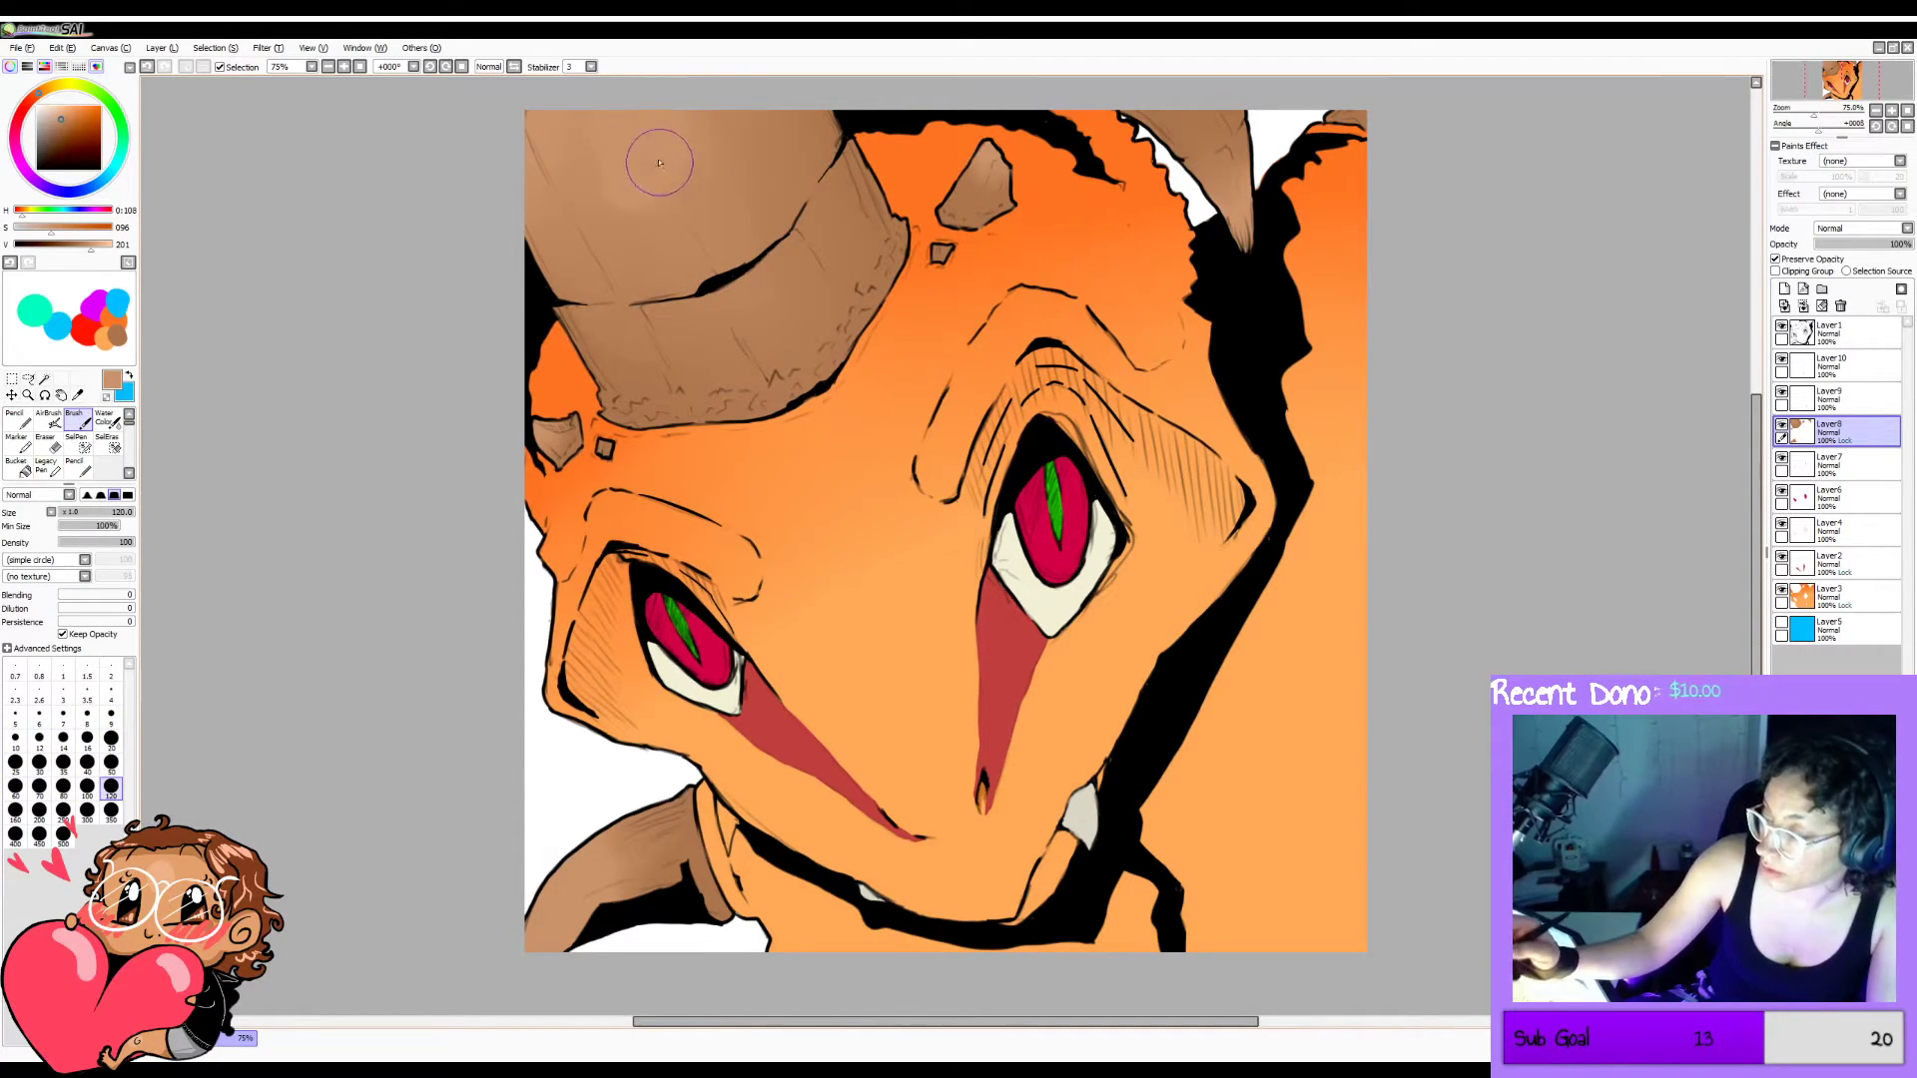
mouse_move(701, 230)
mouse_down()
mouse_move(744, 292)
mouse_move(694, 118)
mouse_move(602, 187)
mouse_move(559, 125)
mouse_move(747, 307)
mouse_move(761, 295)
mouse_move(775, 340)
mouse_up()
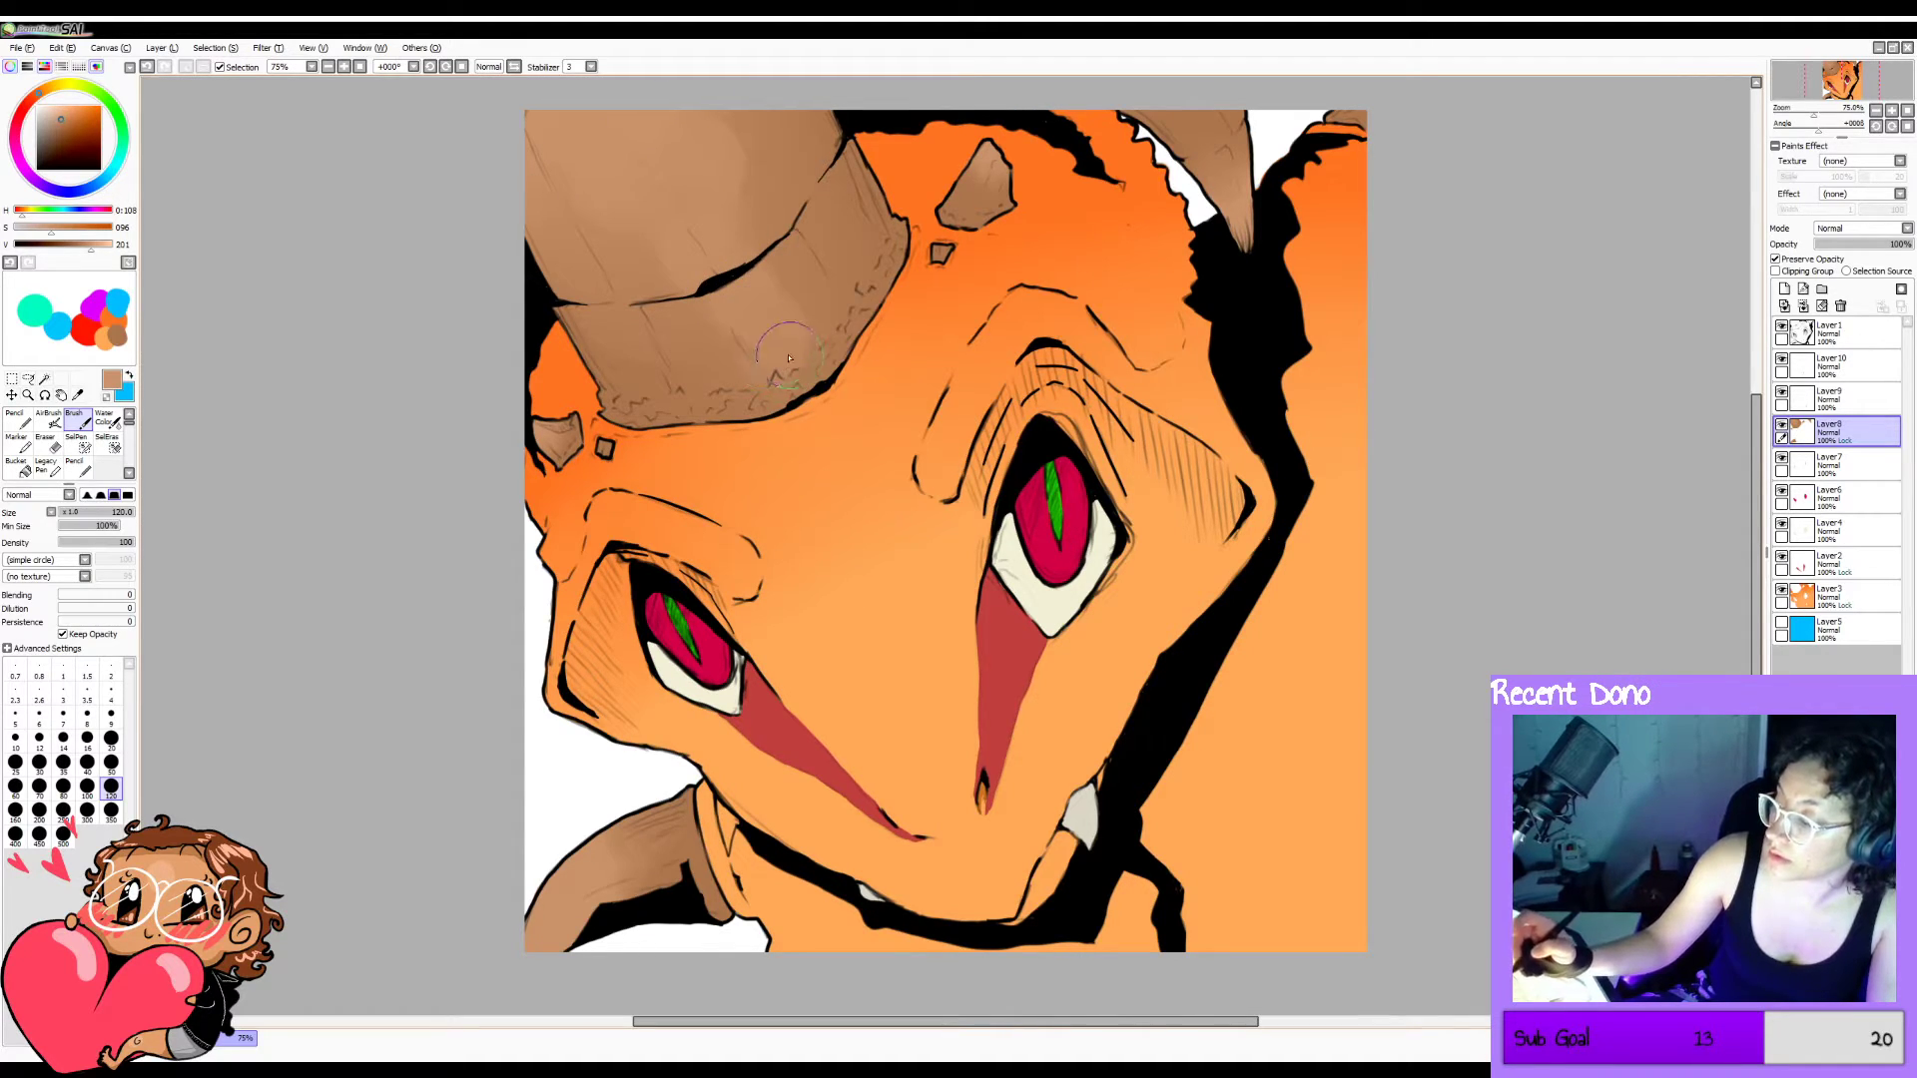
Reduce the Brush to size 60 and on to 35 for smaller highlights on the large horn's base segment.
key(bracketleft)
key(bracketleft)
key(bracketleft)
key(bracketleft)
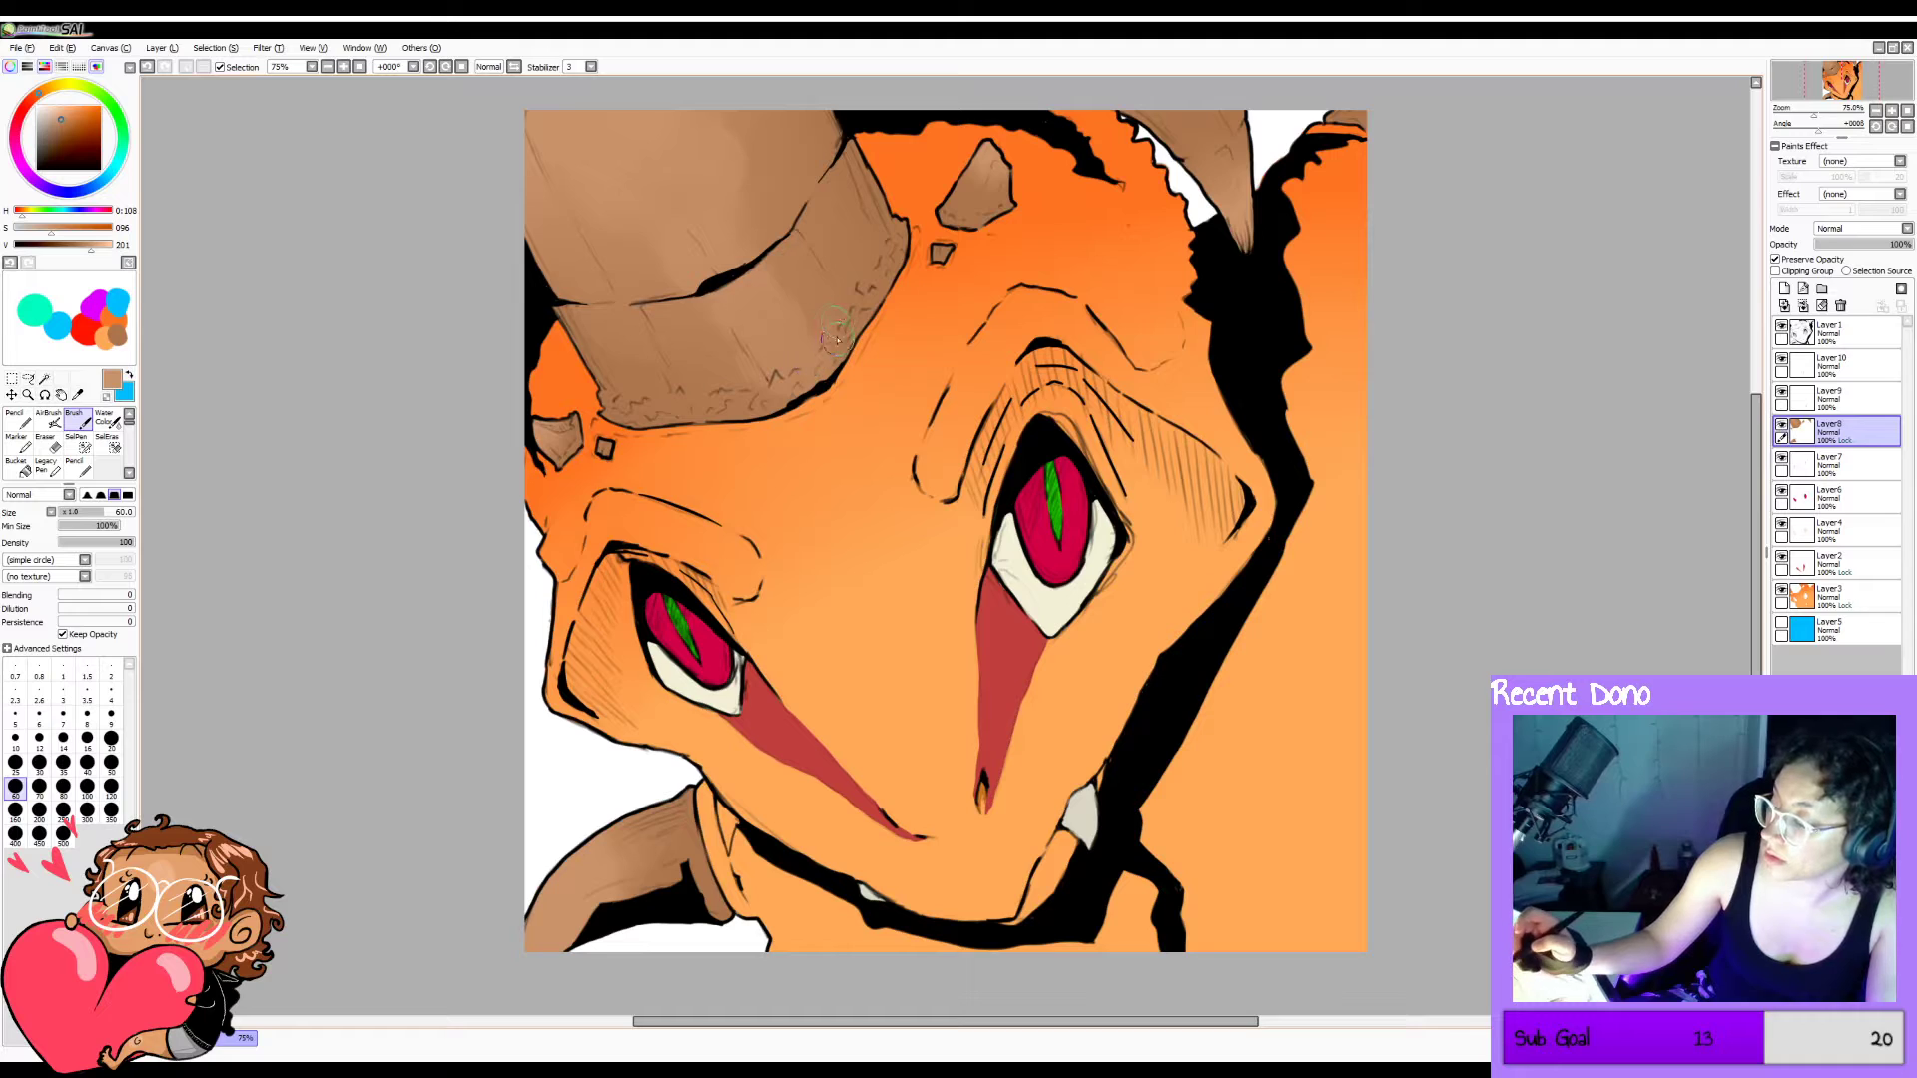
key(bracketleft)
key(bracketleft)
key(bracketleft)
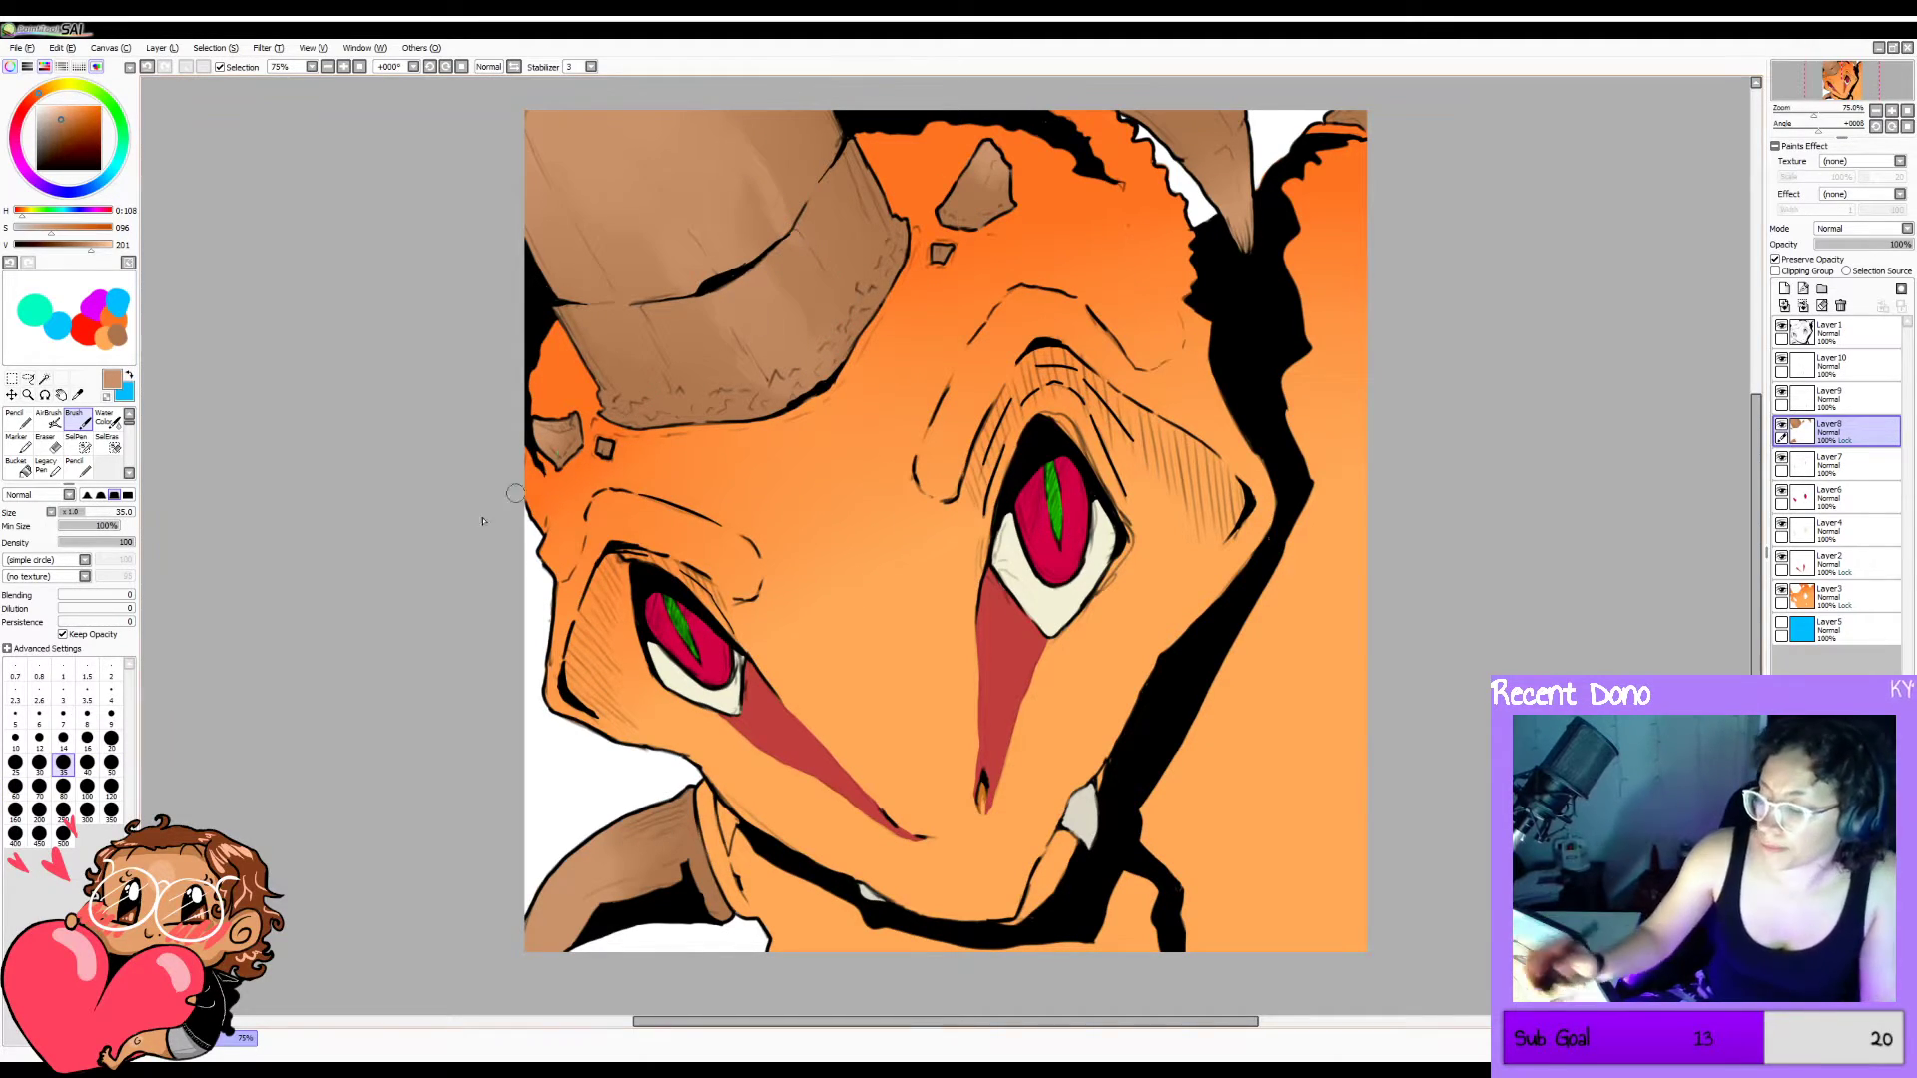
Set the Brush's Density to 71 and paint highlights on the large horn at size 60.
click(113, 546)
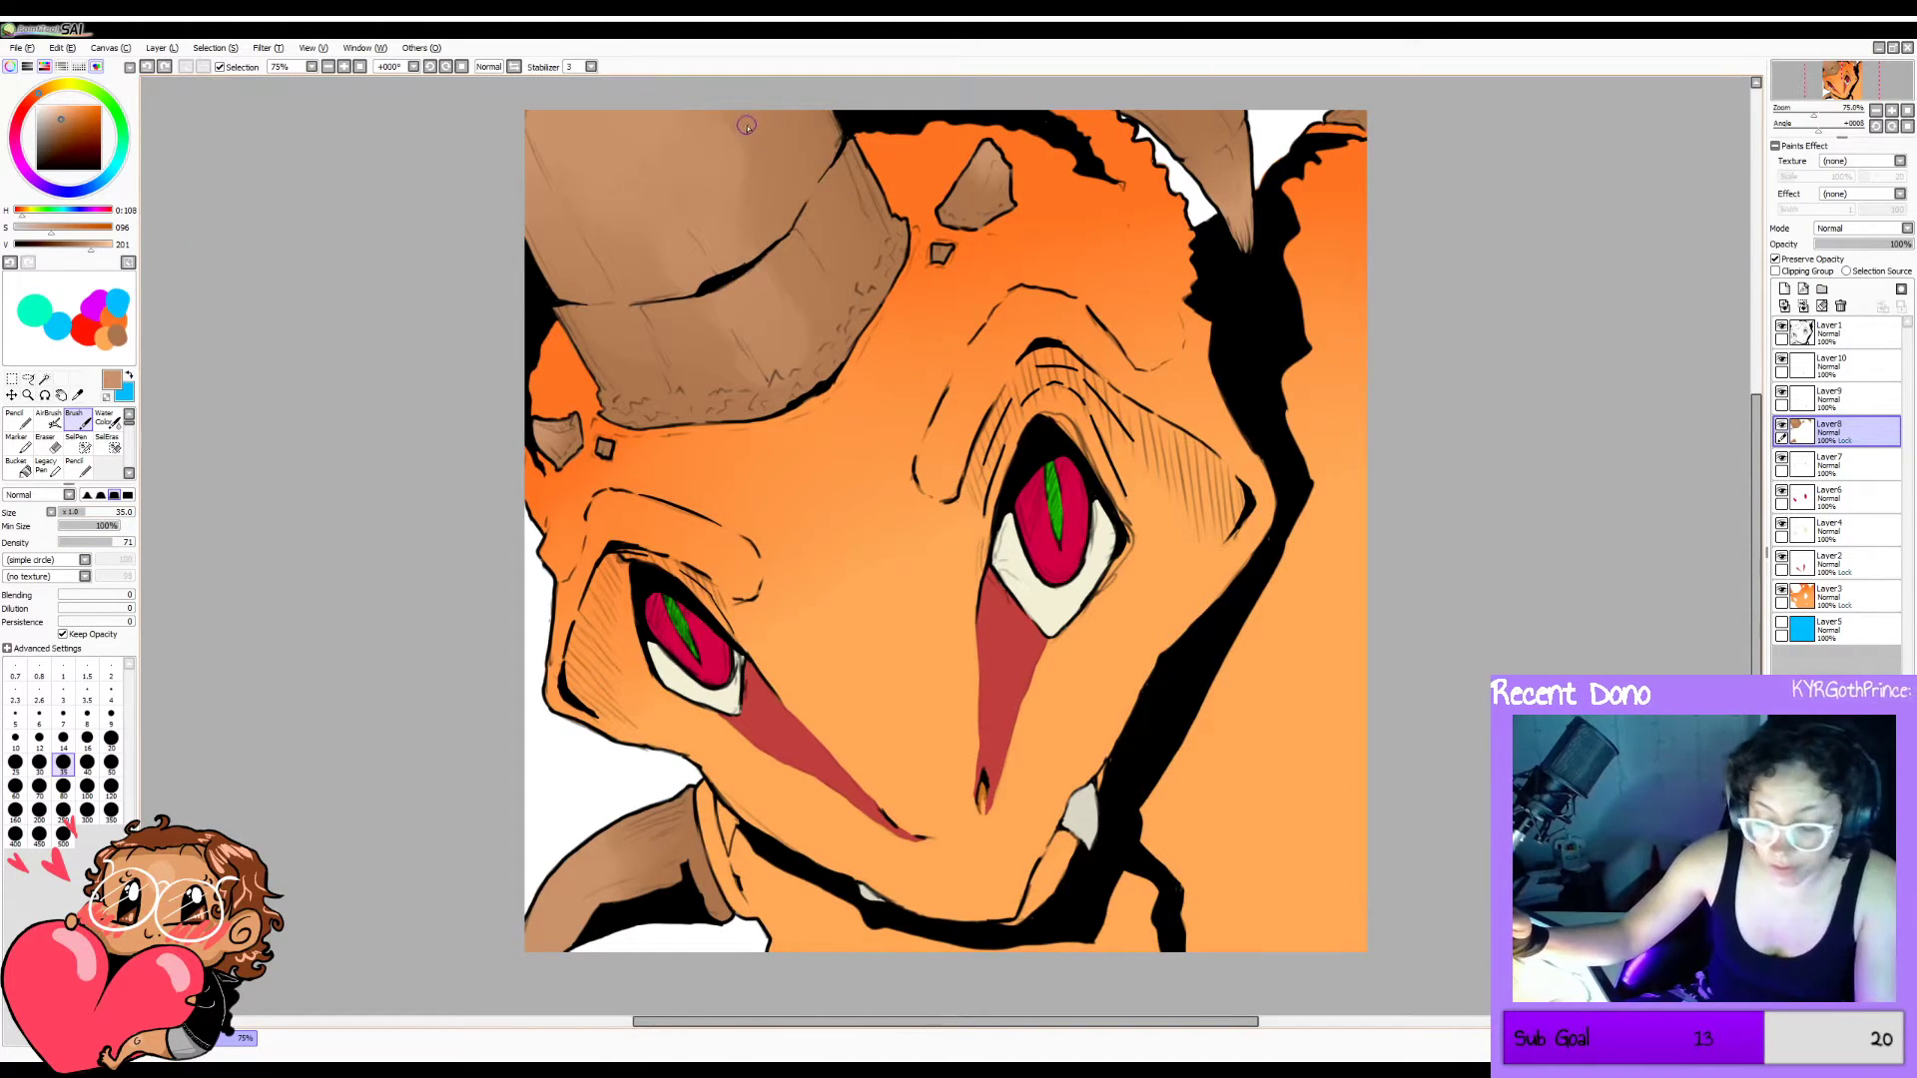
key(bracketright)
key(bracketright)
key(bracketright)
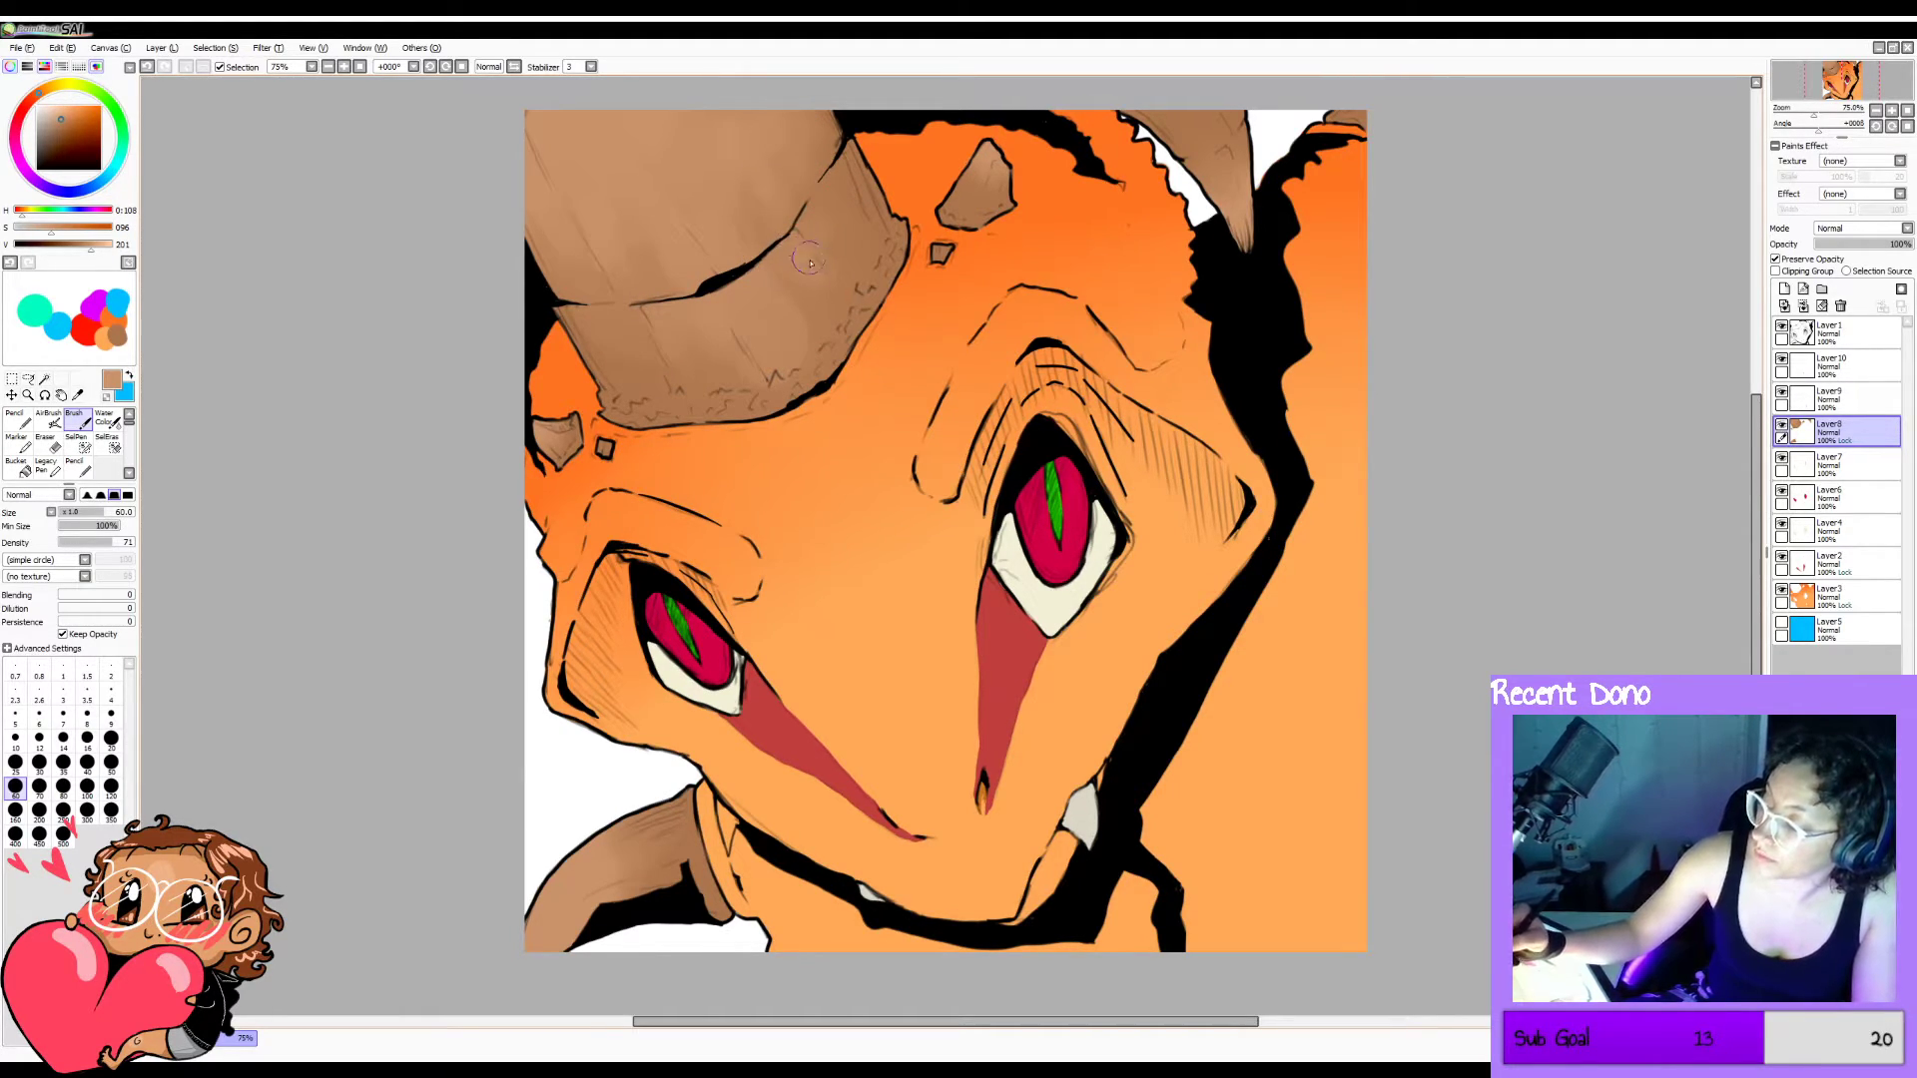
Reduce the Brush to size 25 and on to 14, and paint highlight streaks along the large horn and smaller horns.
key(bracketleft)
key(bracketleft)
key(bracketleft)
key(bracketleft)
key(bracketleft)
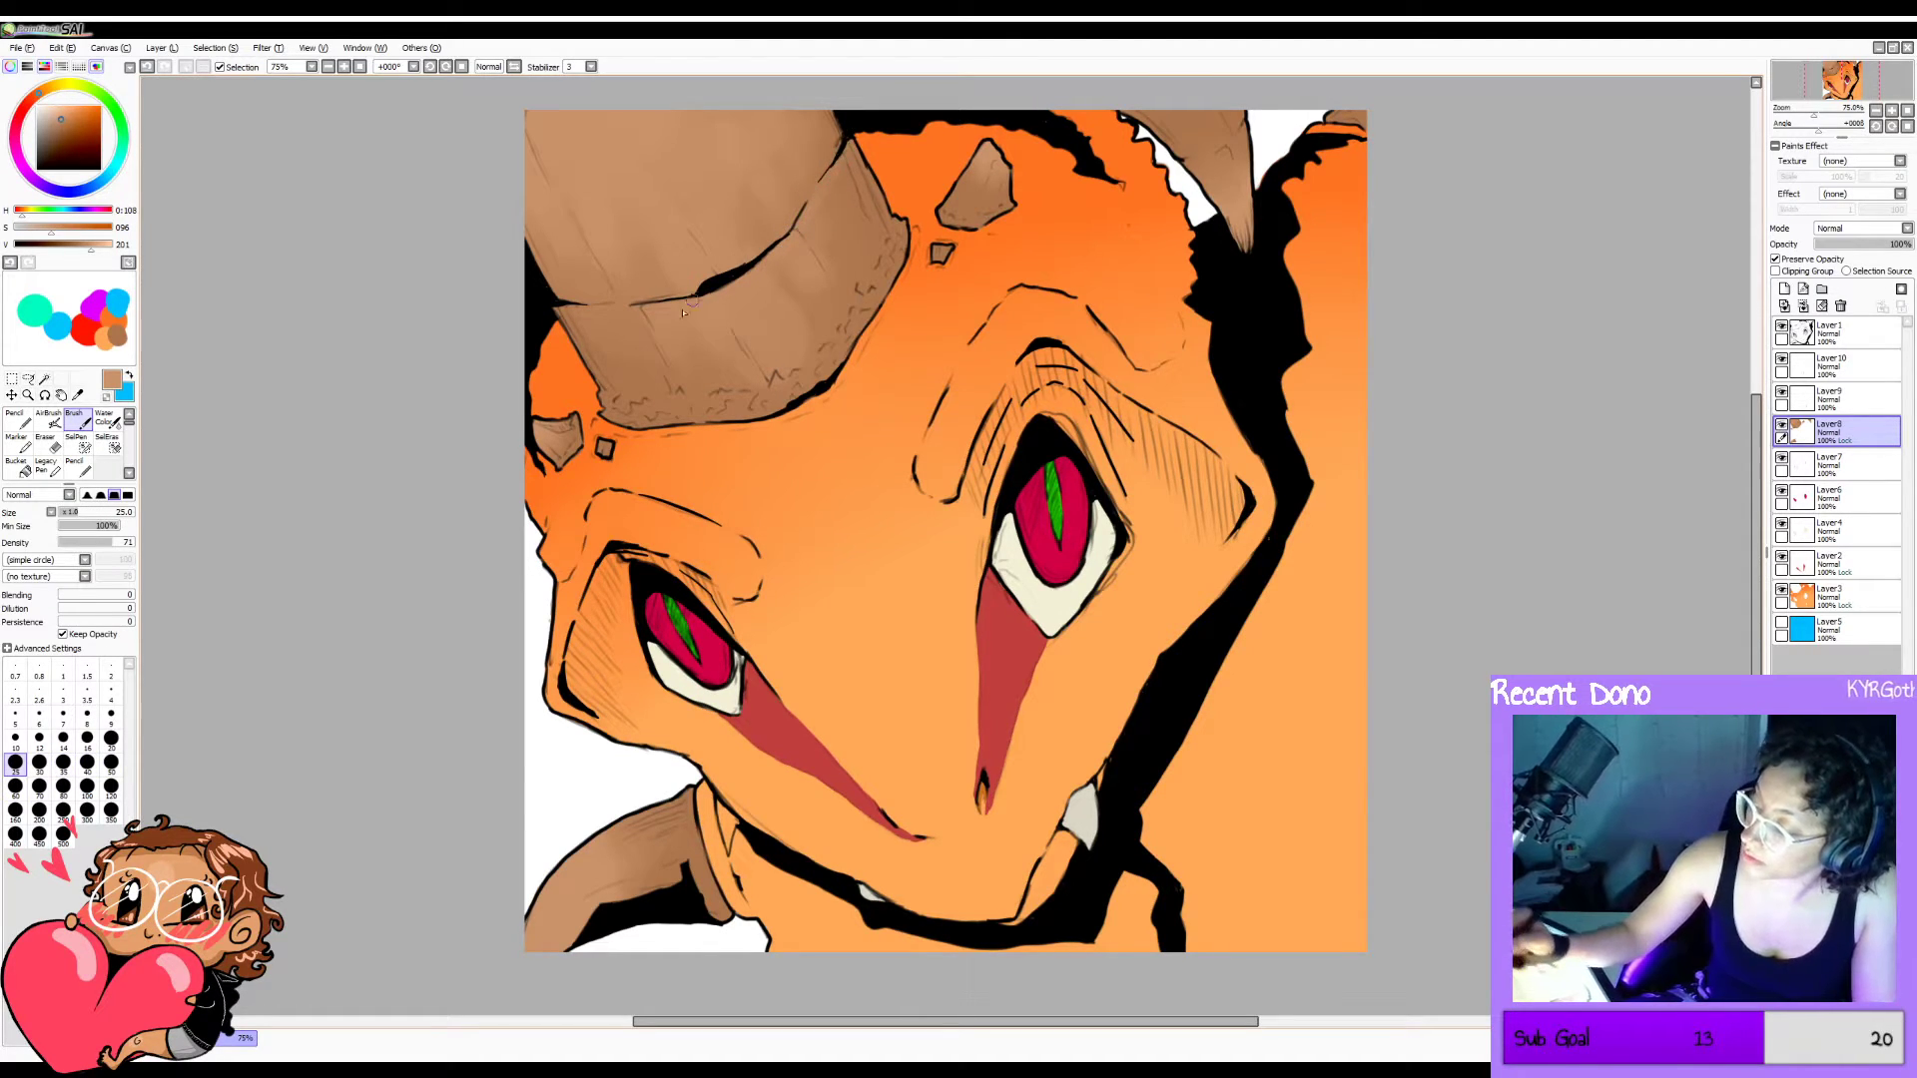
key(bracketleft)
key(bracketleft)
key(bracketleft)
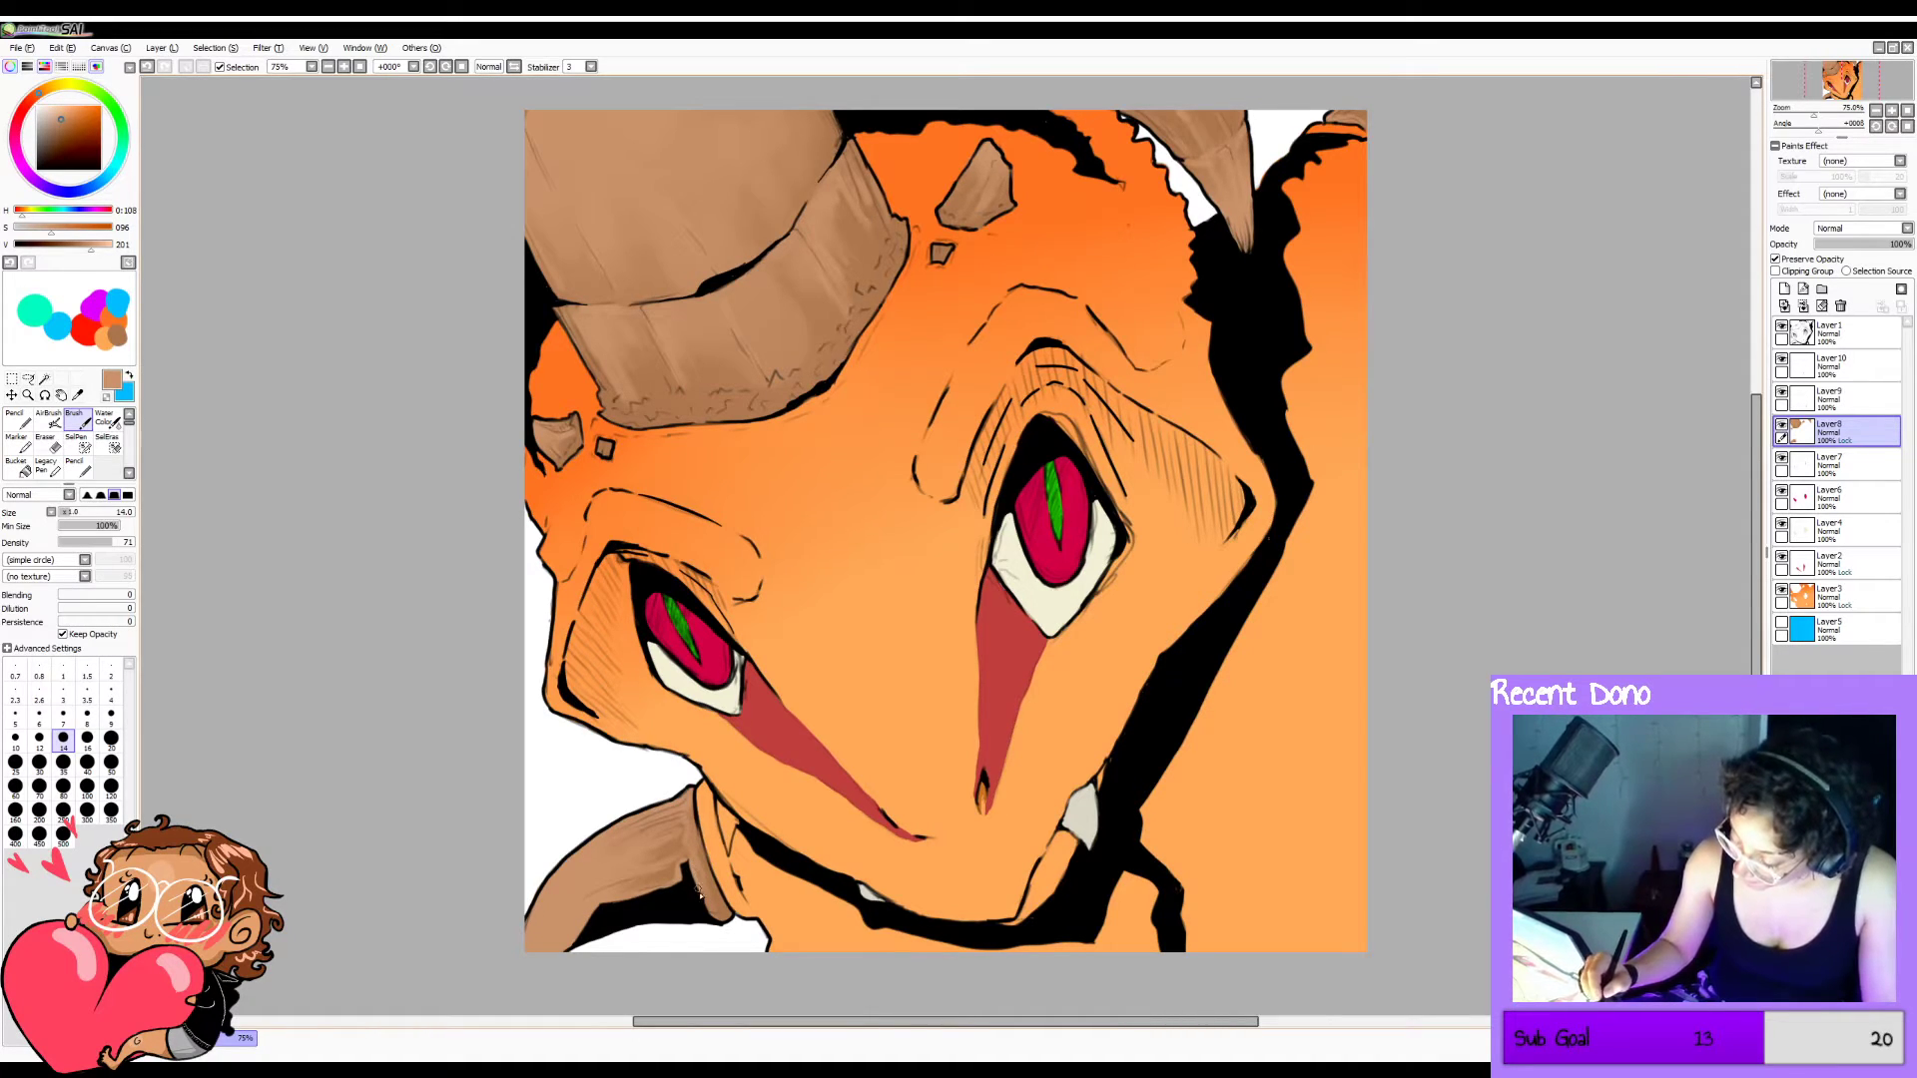
drag(699, 890, 718, 918)
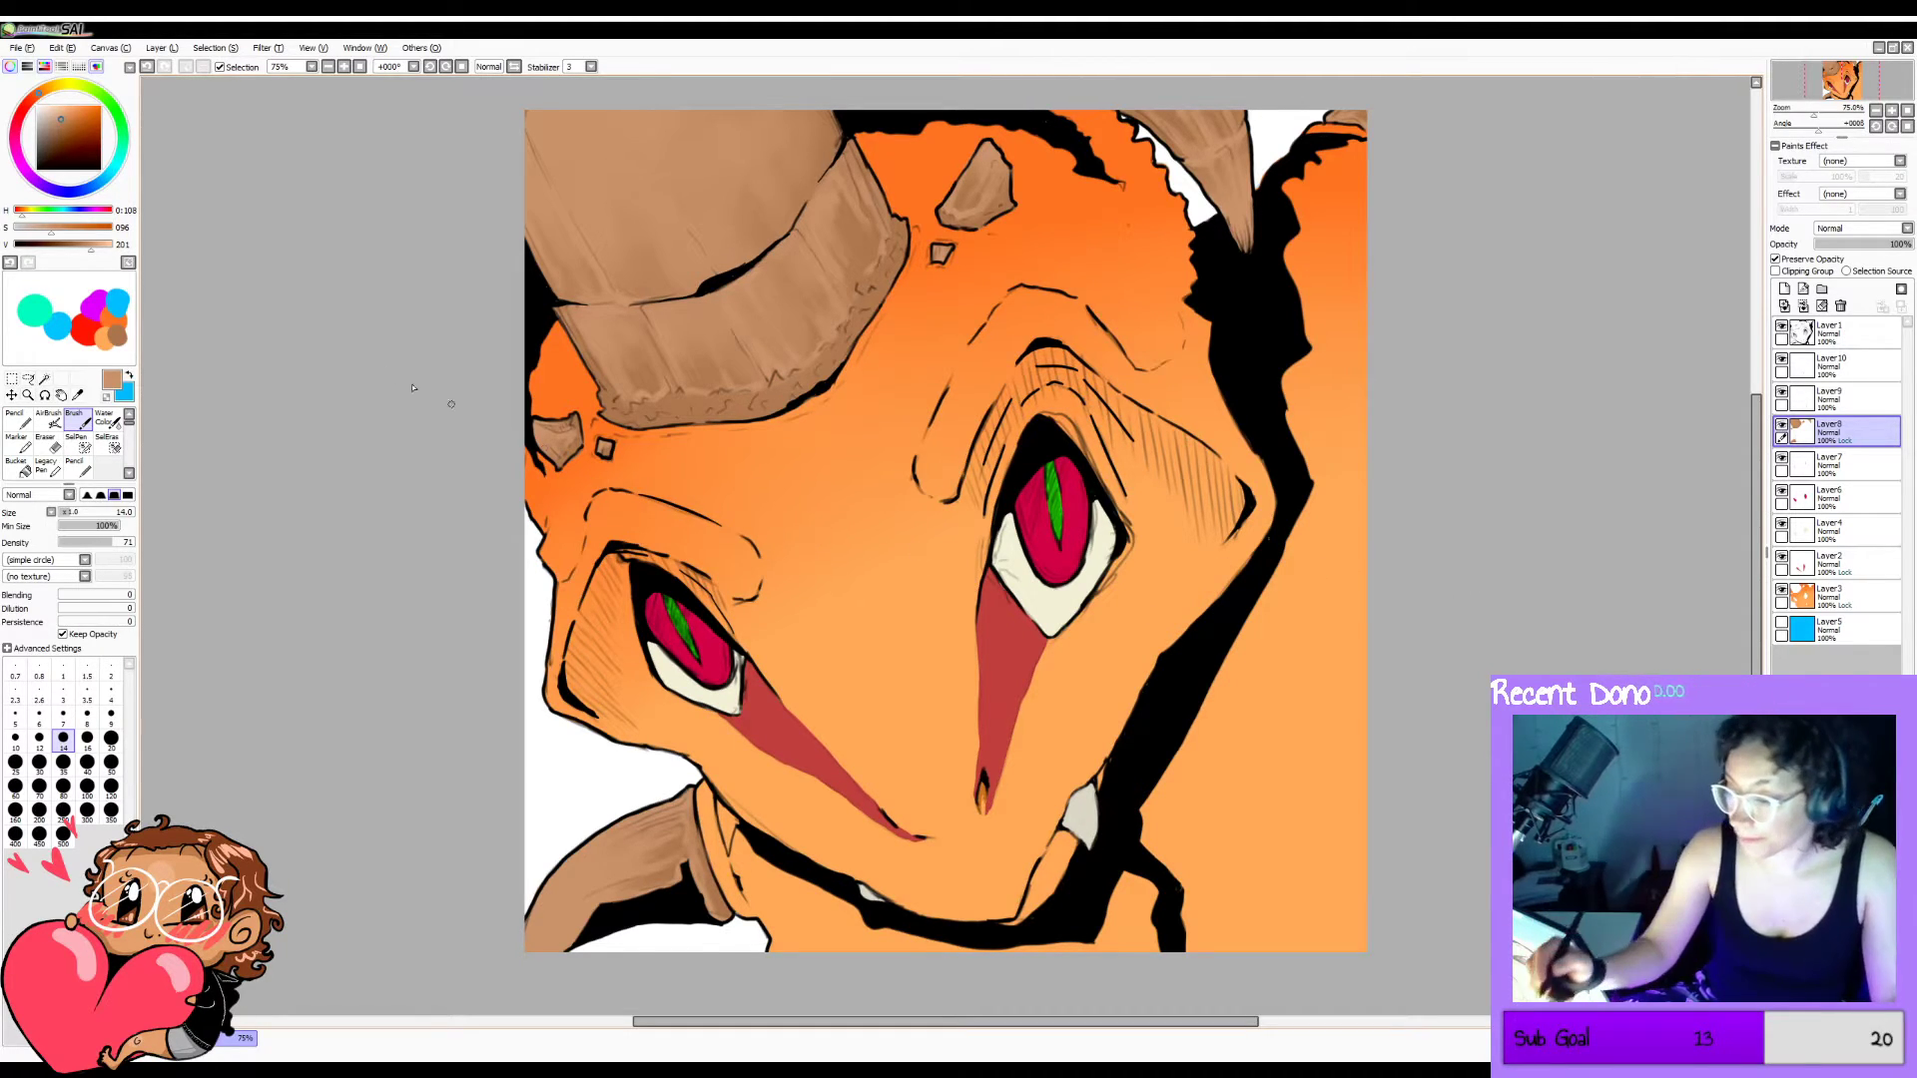
Choose a lighter tan and paint fine highlight lines along the large horn's segments with the AirBrush at size 12.
click(59, 116)
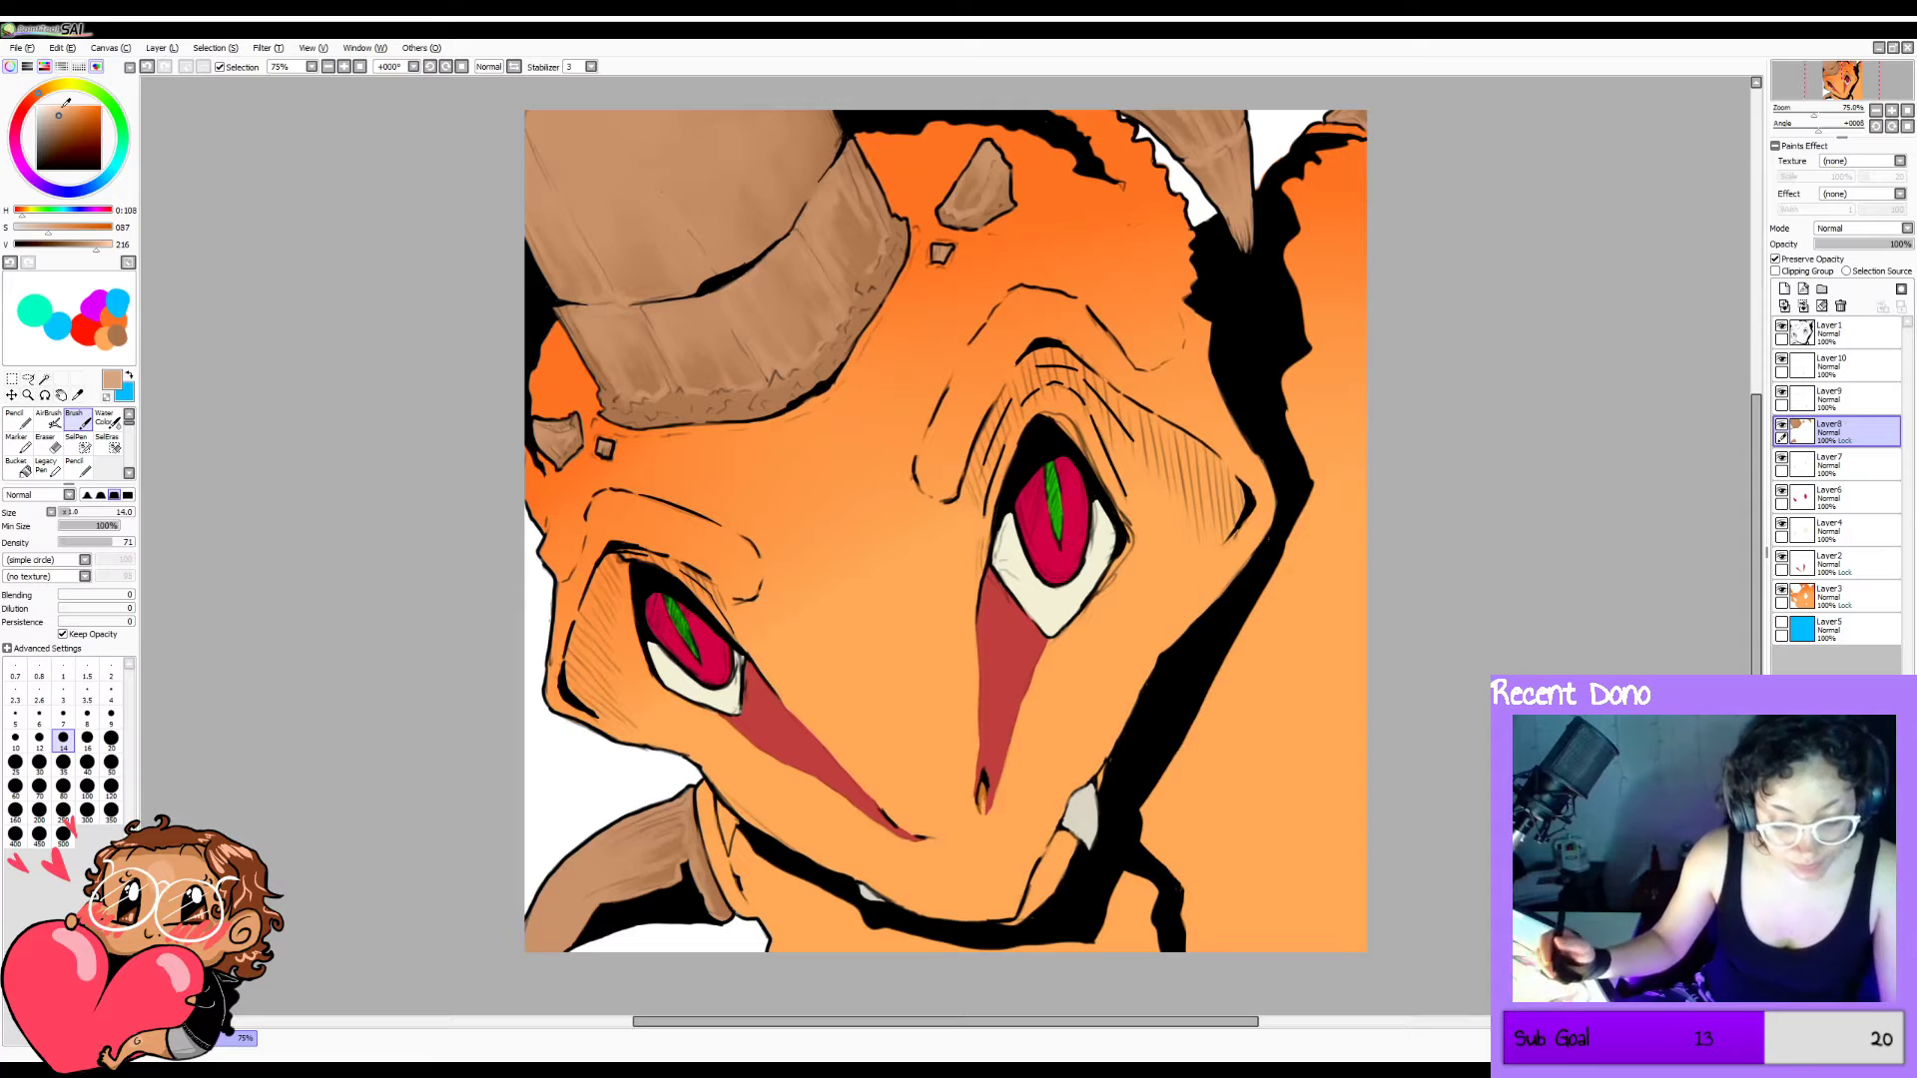
key(b)
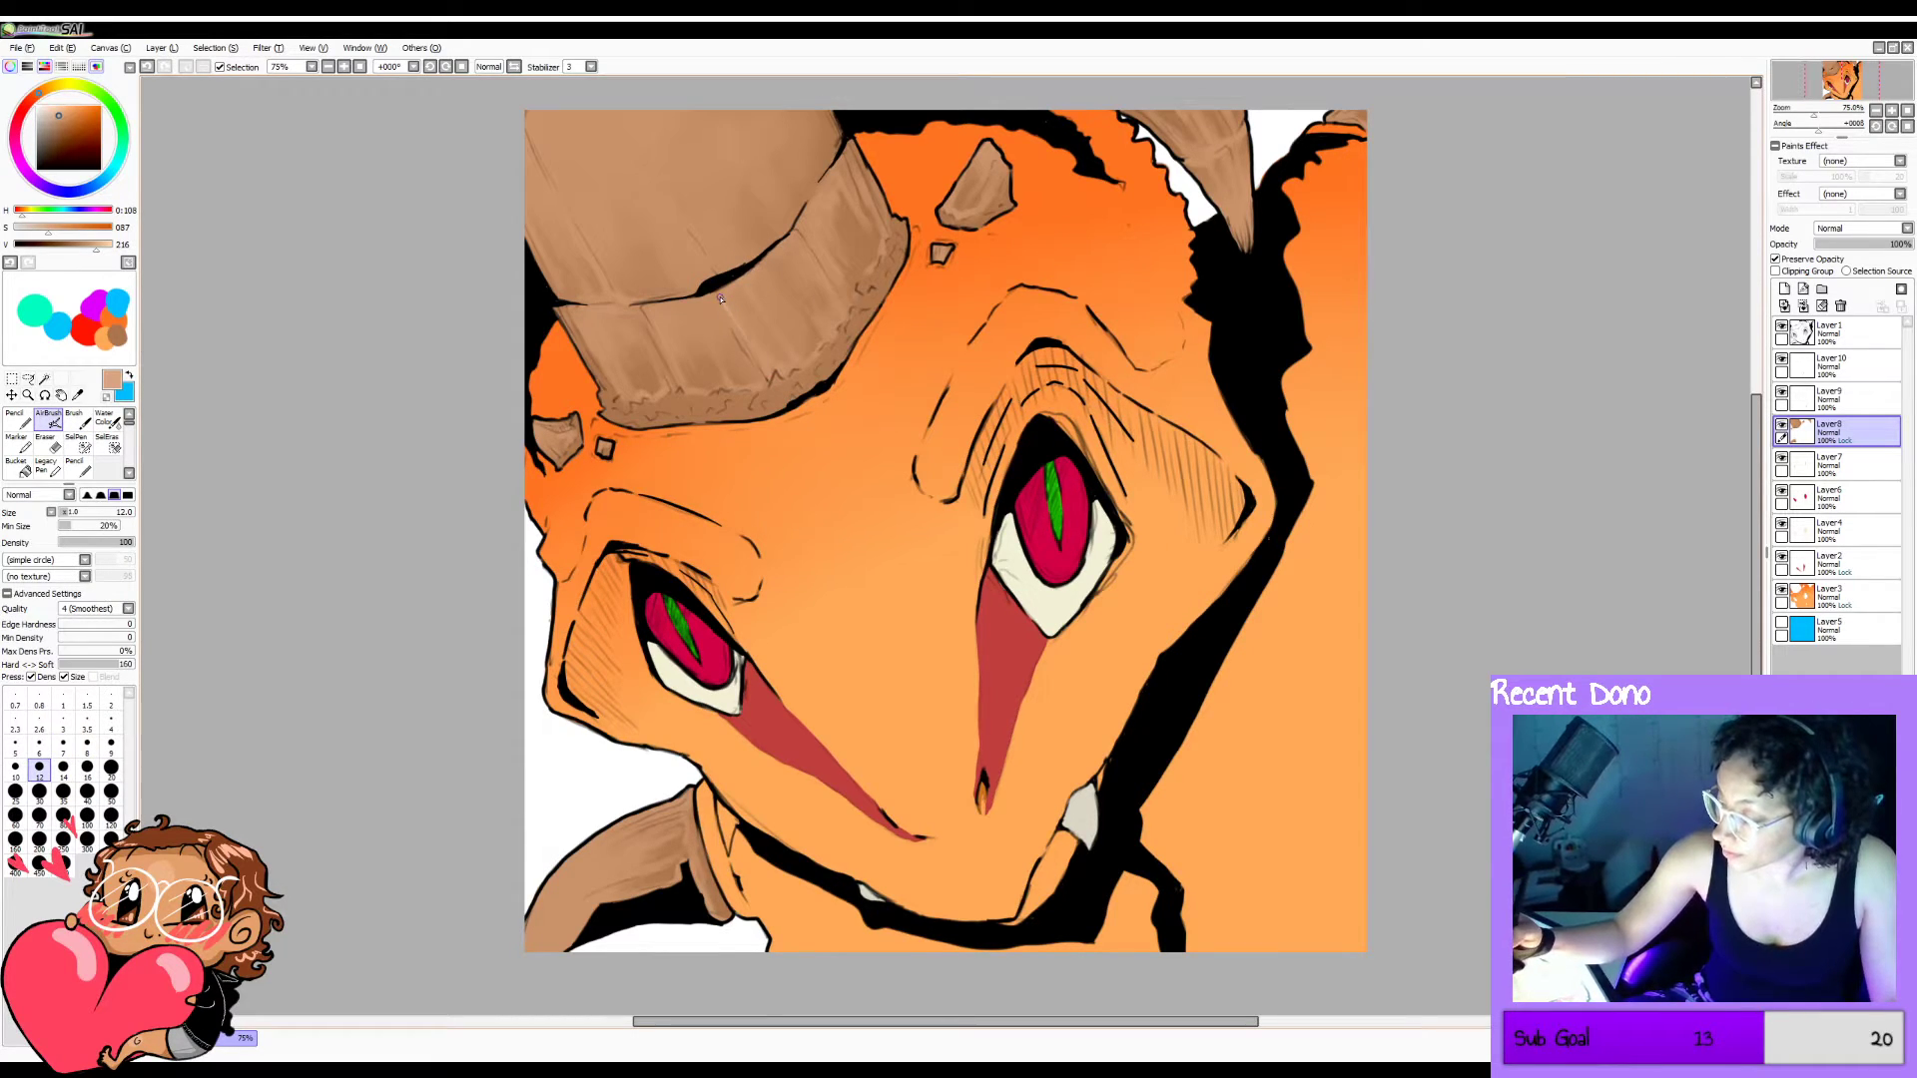
key(ctrl+z)
drag(732, 291, 767, 263)
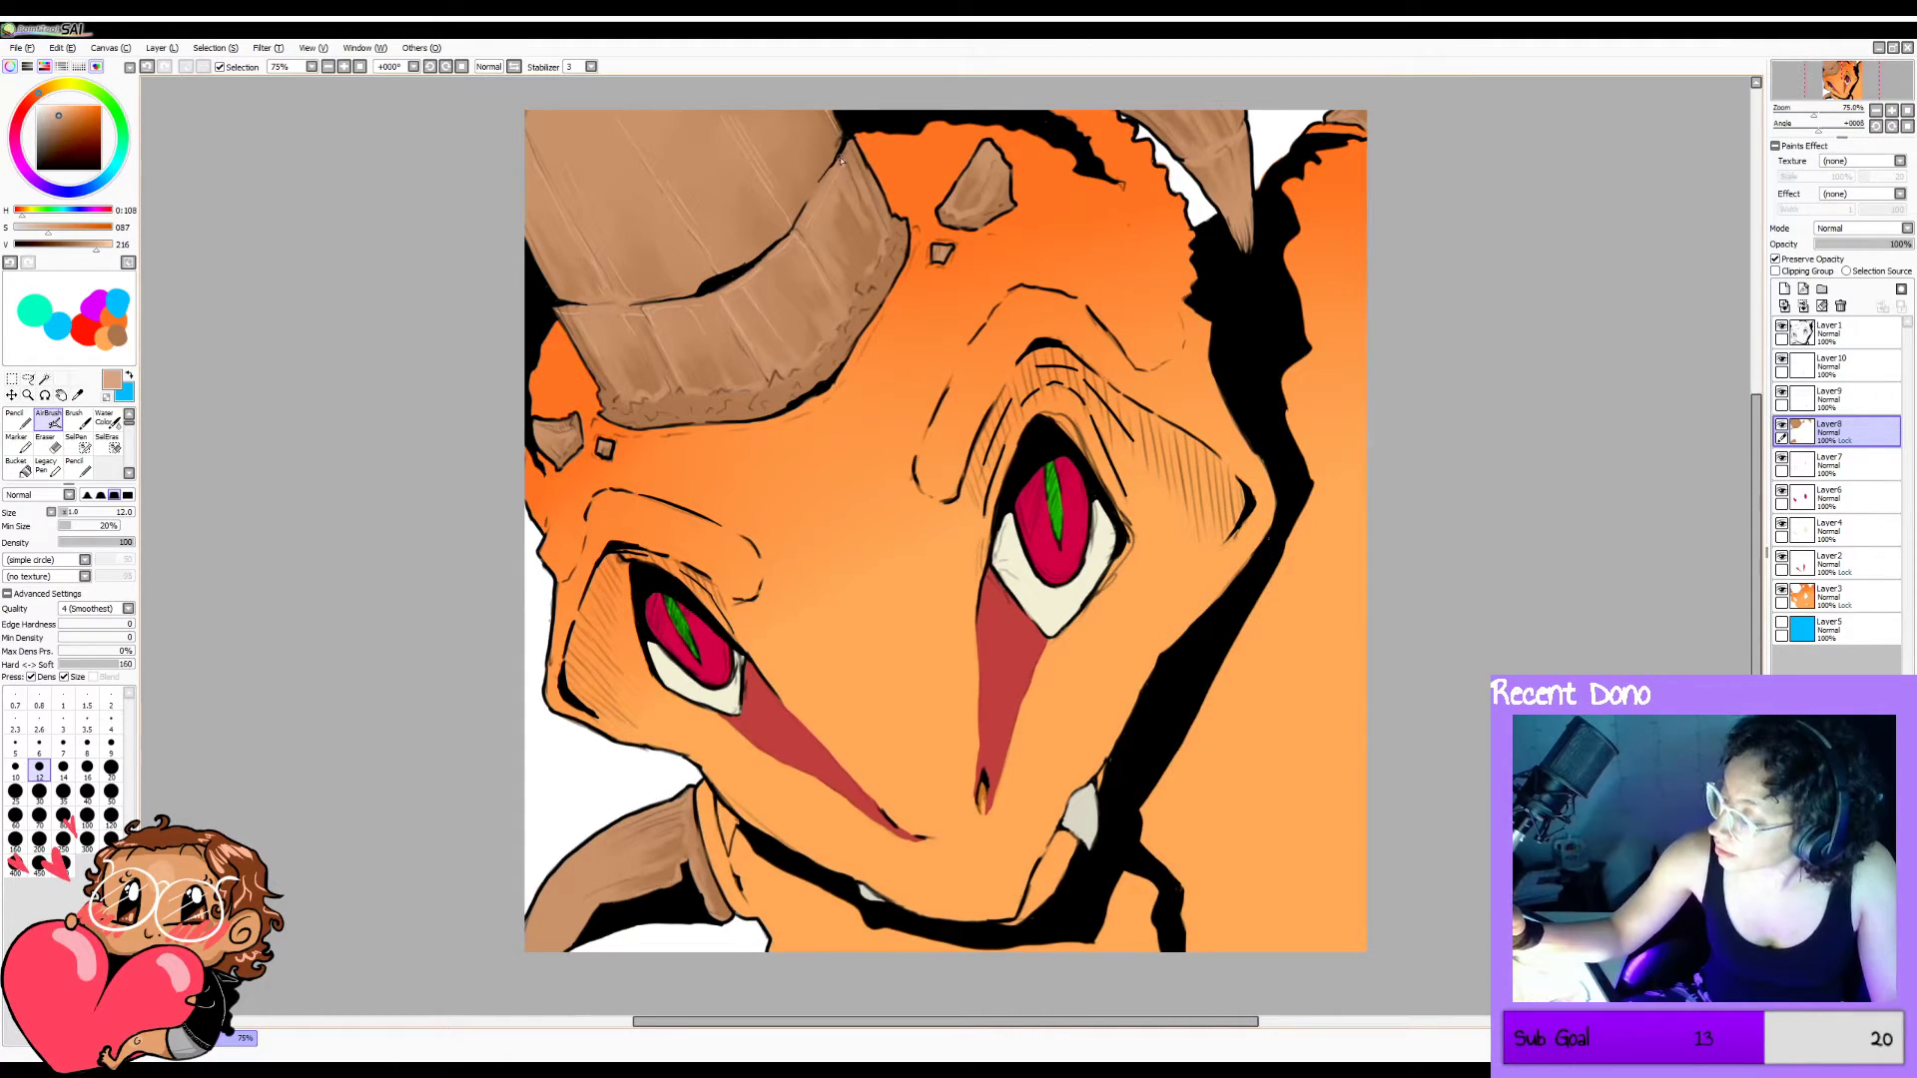
drag(848, 160, 866, 200)
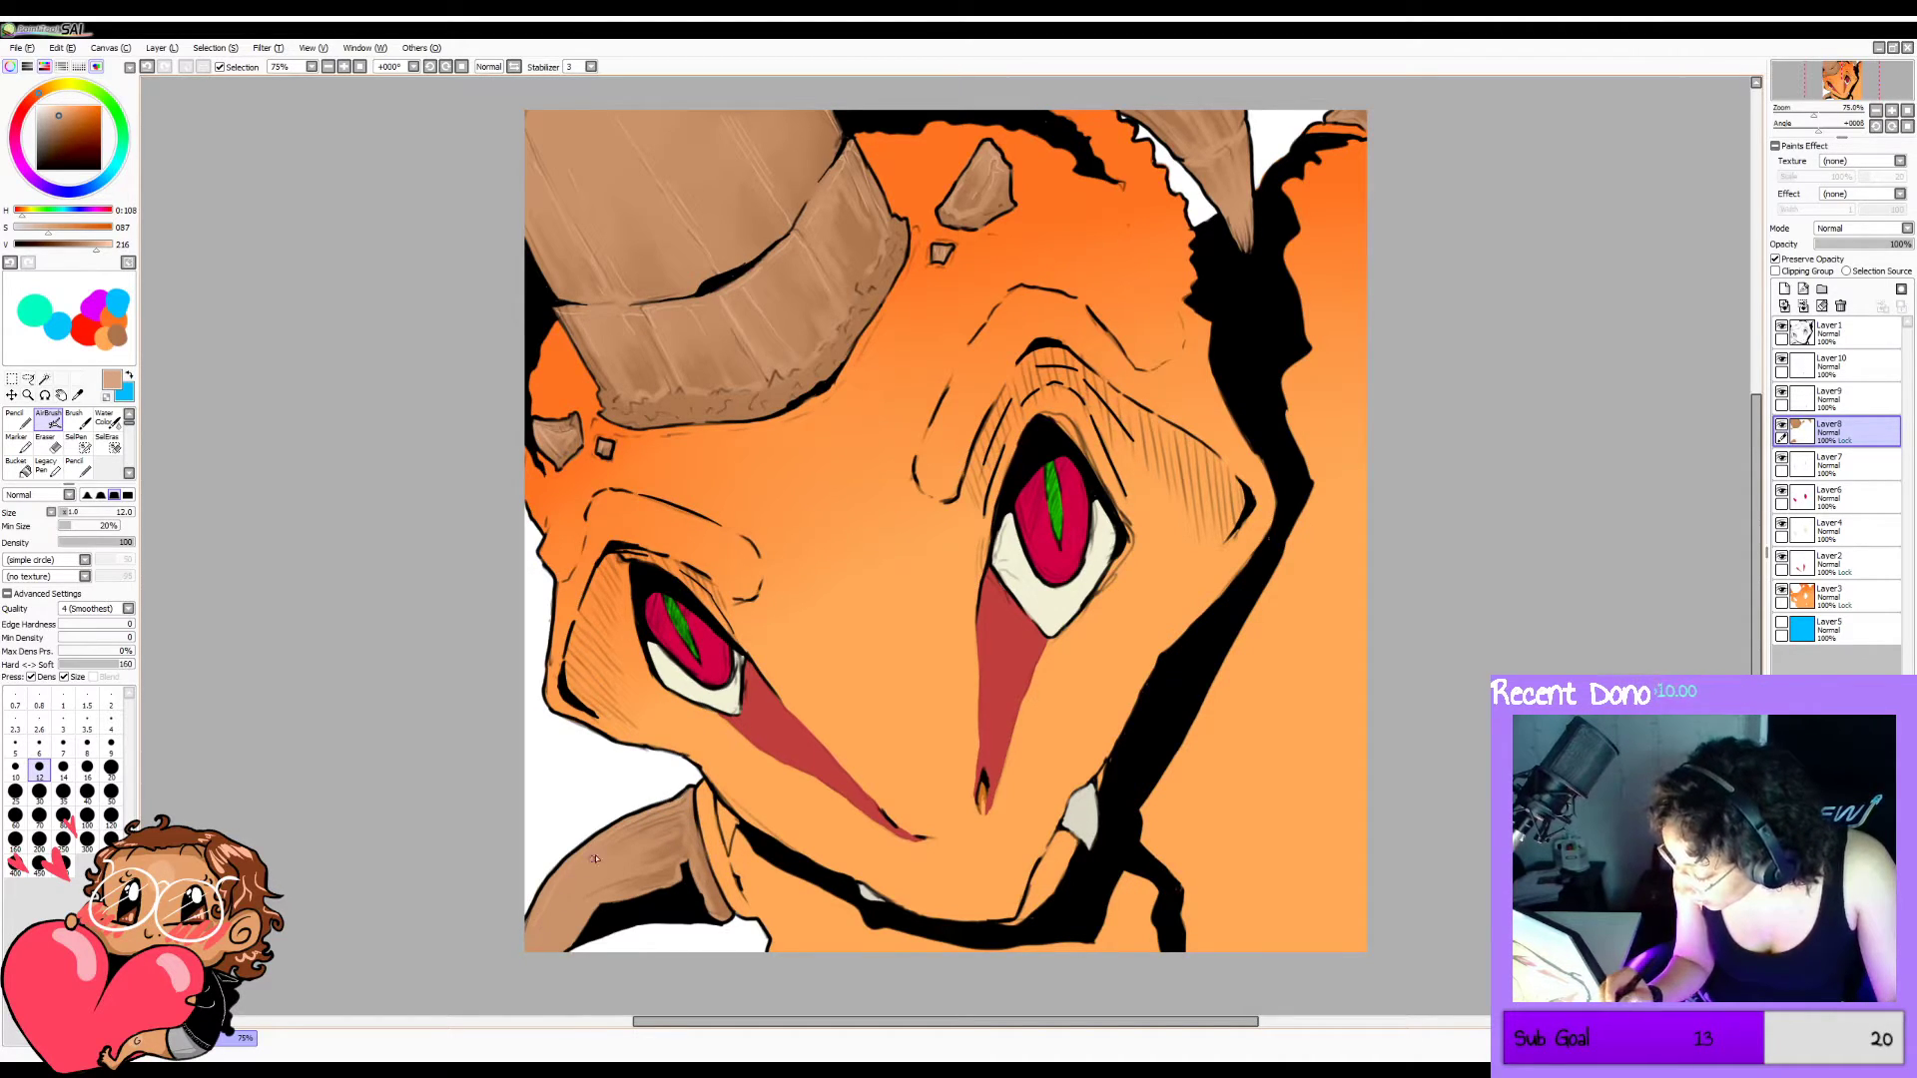
Undo the last stroke, paint fine light streaks near the lower horn's base, and check the drawing in mirrored view.
key(ctrl+z)
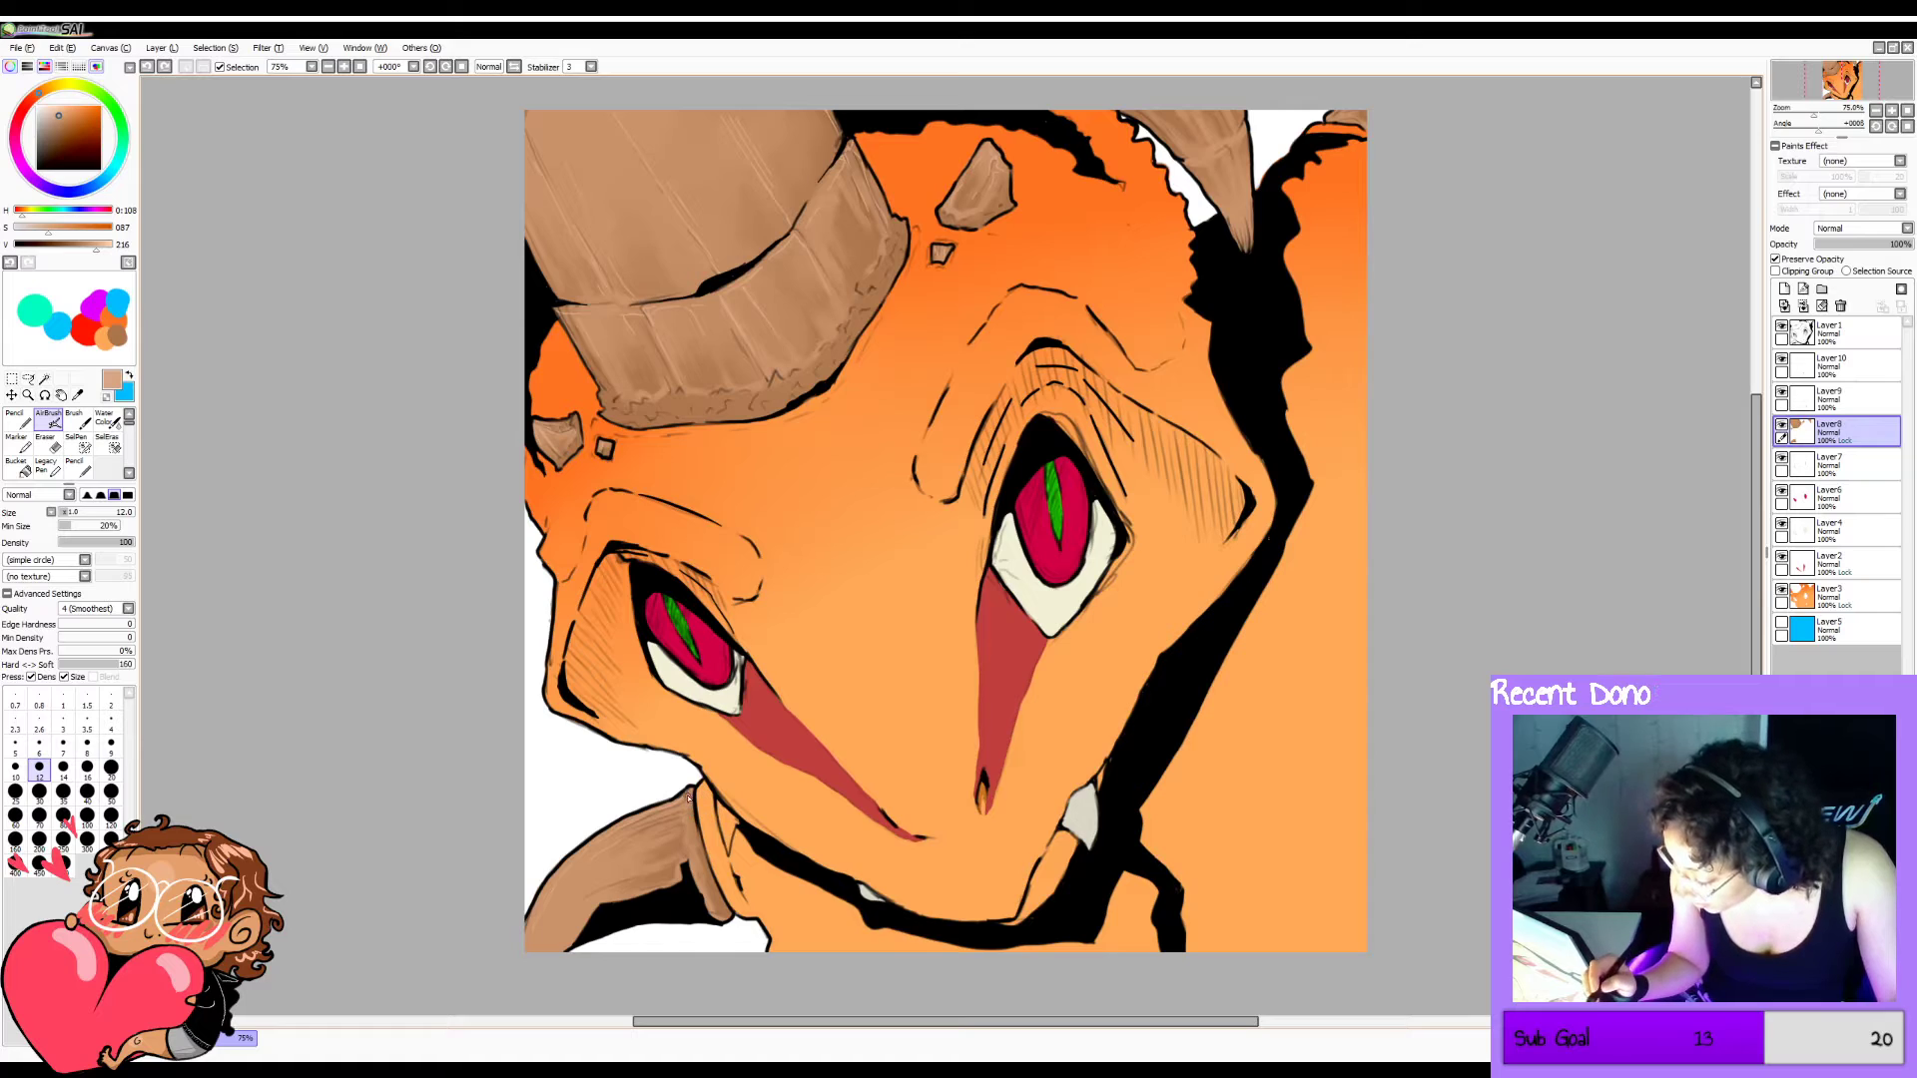
drag(689, 797, 706, 894)
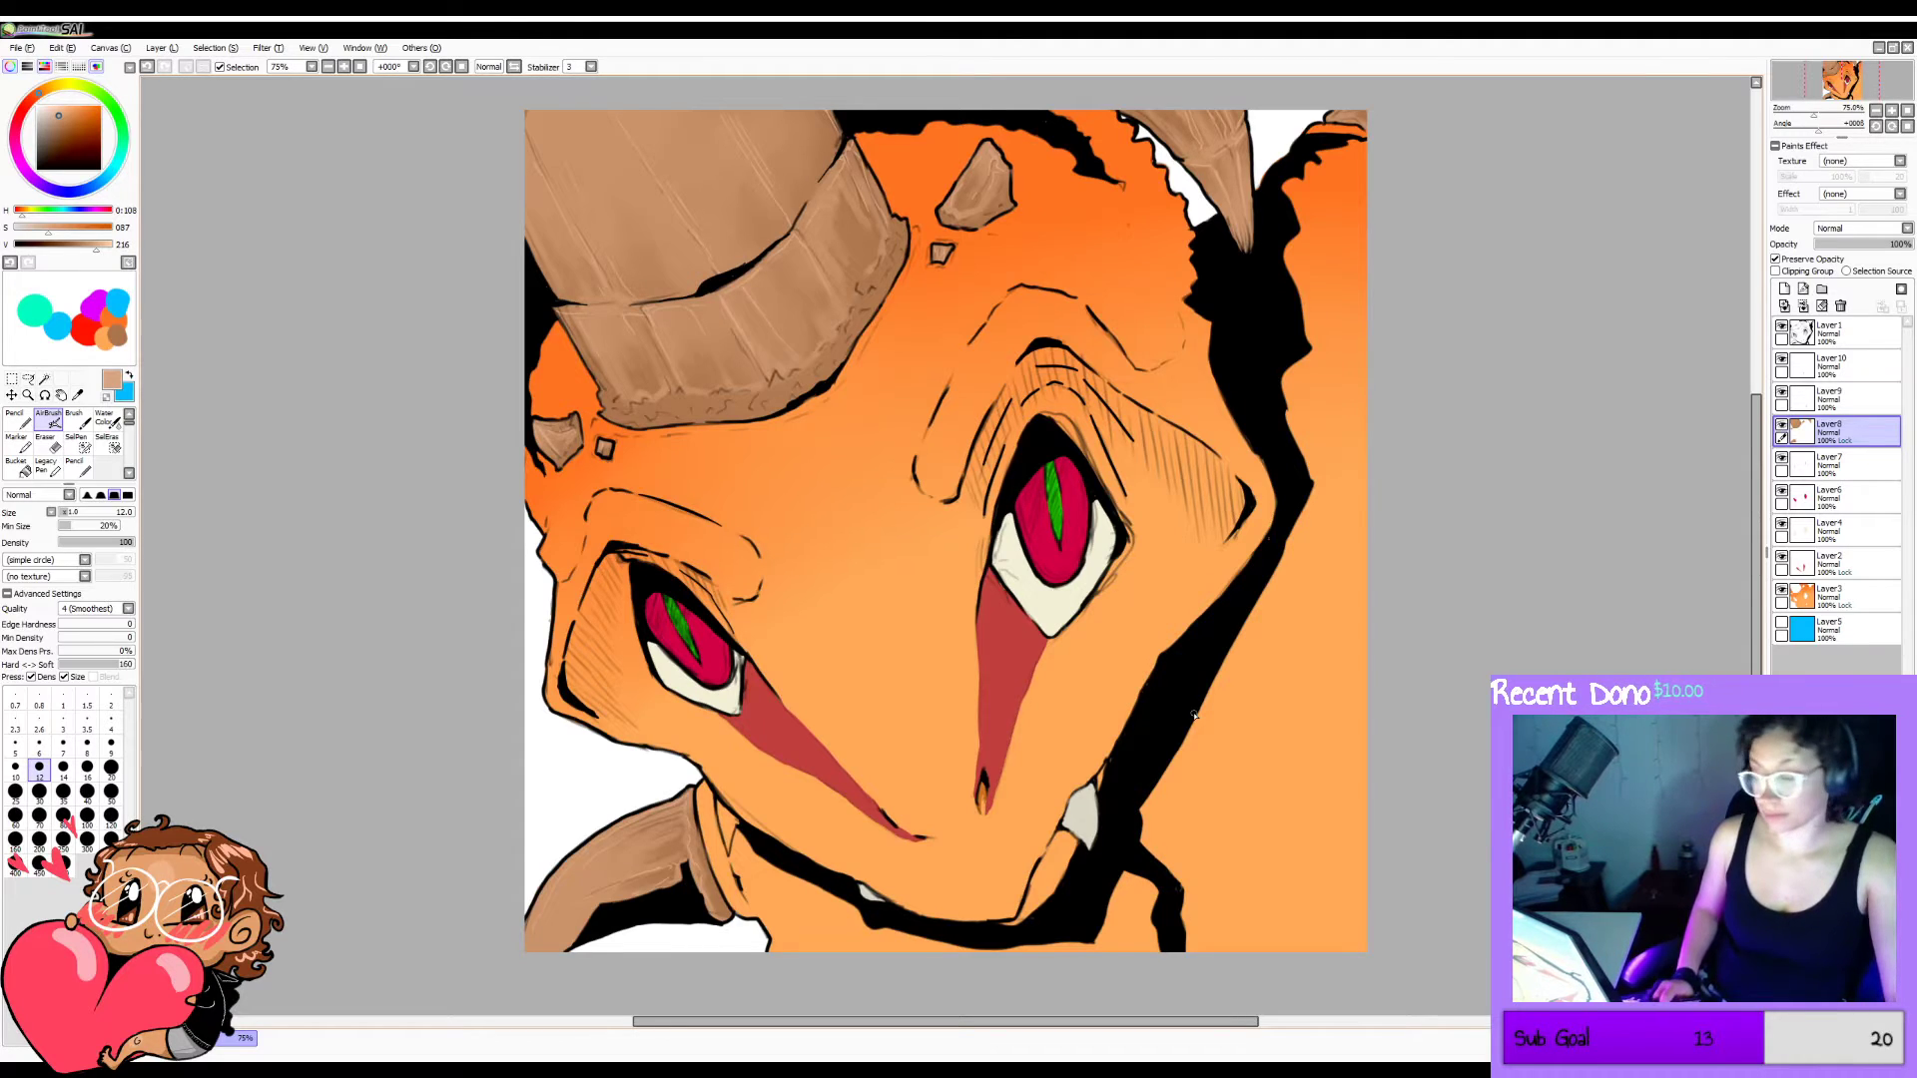
key(h)
key(h)
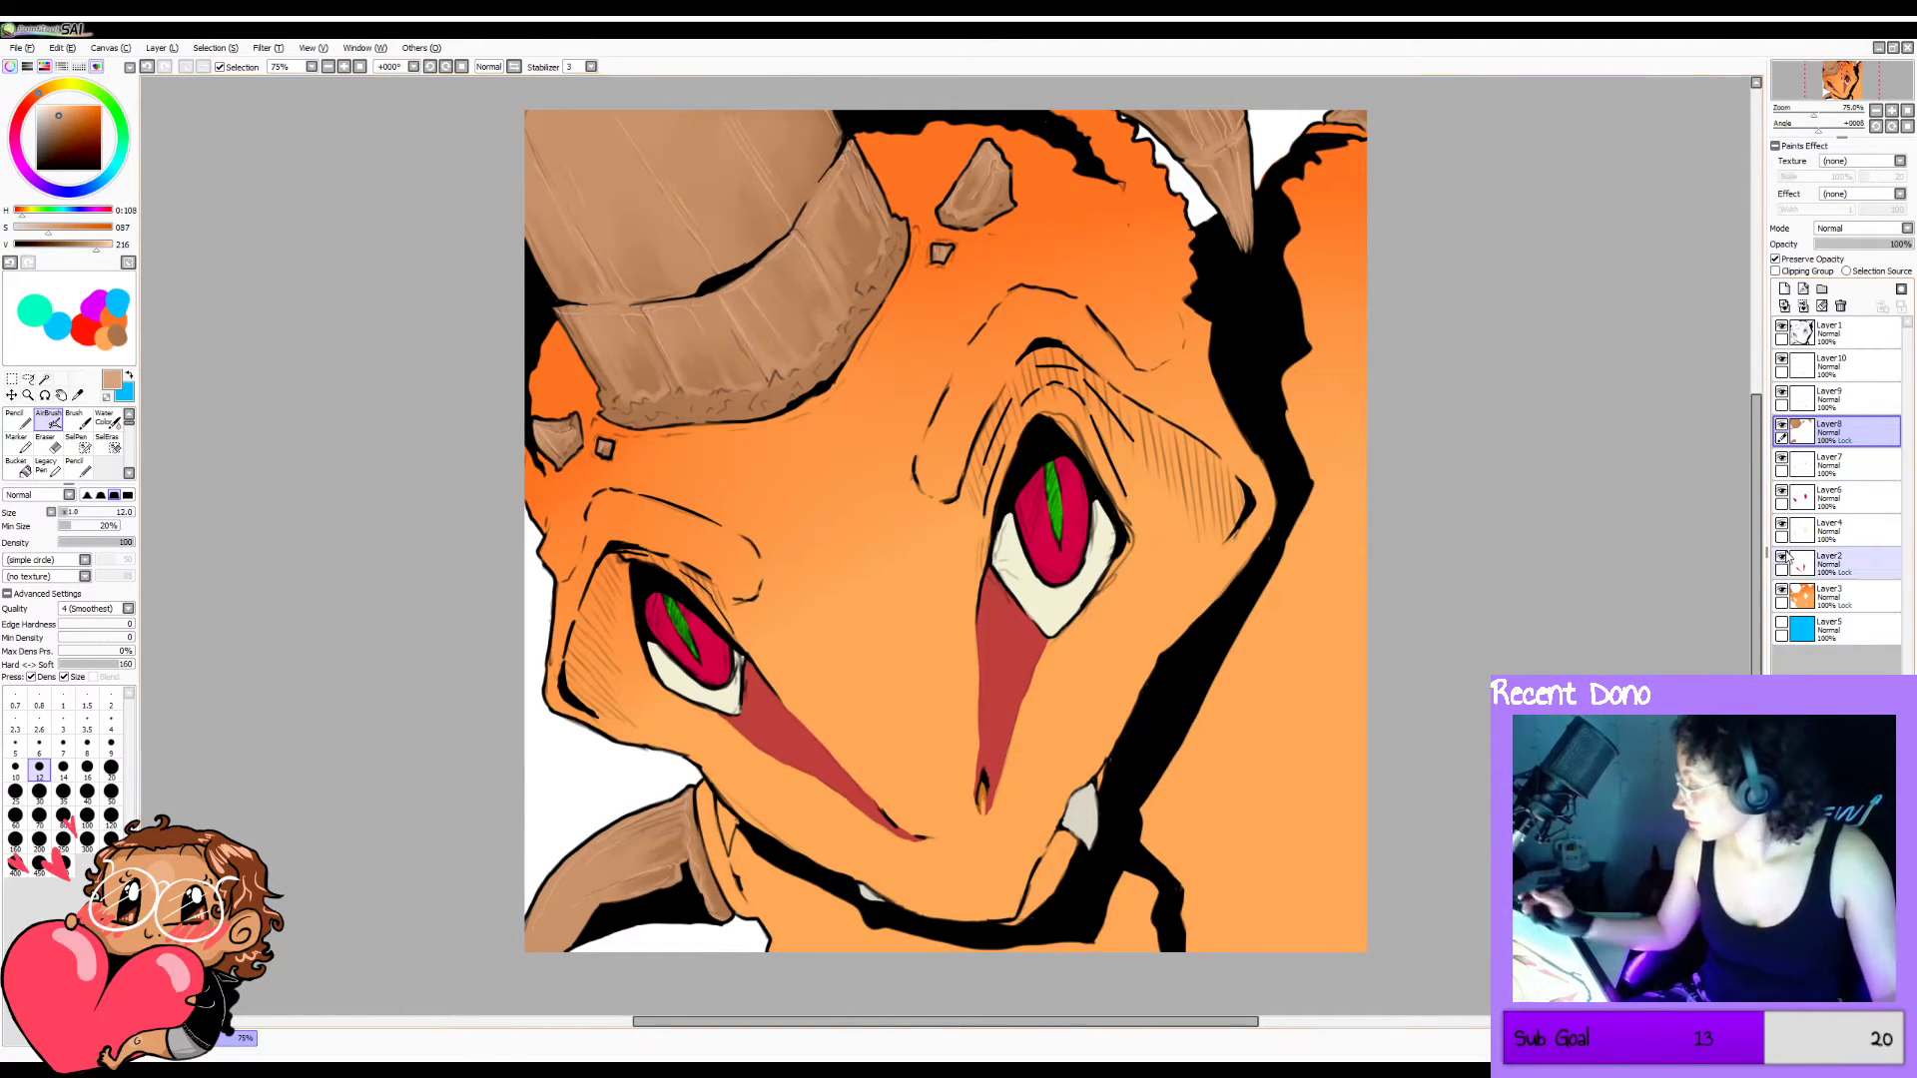
Add a new layer directly above Layer6 and enable Clipping Group on it.
click(1837, 496)
click(1784, 289)
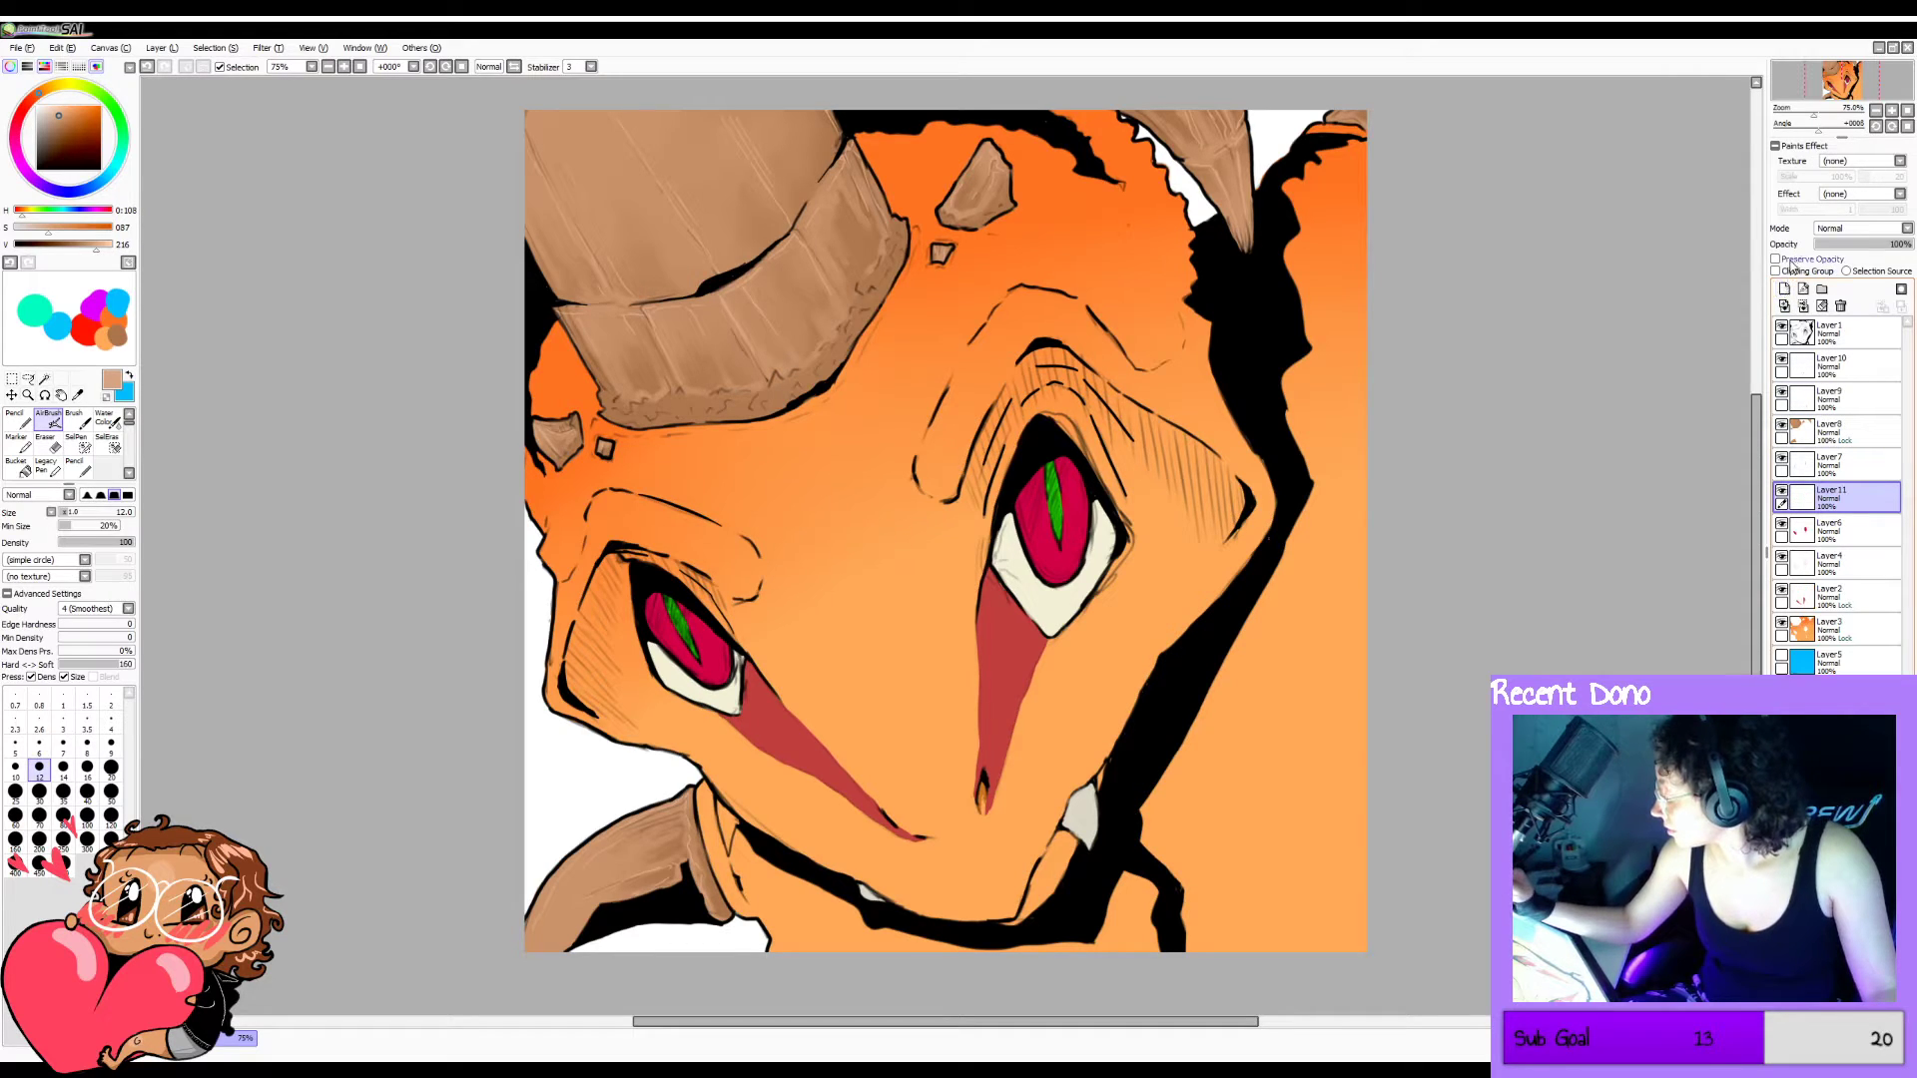
click(1778, 271)
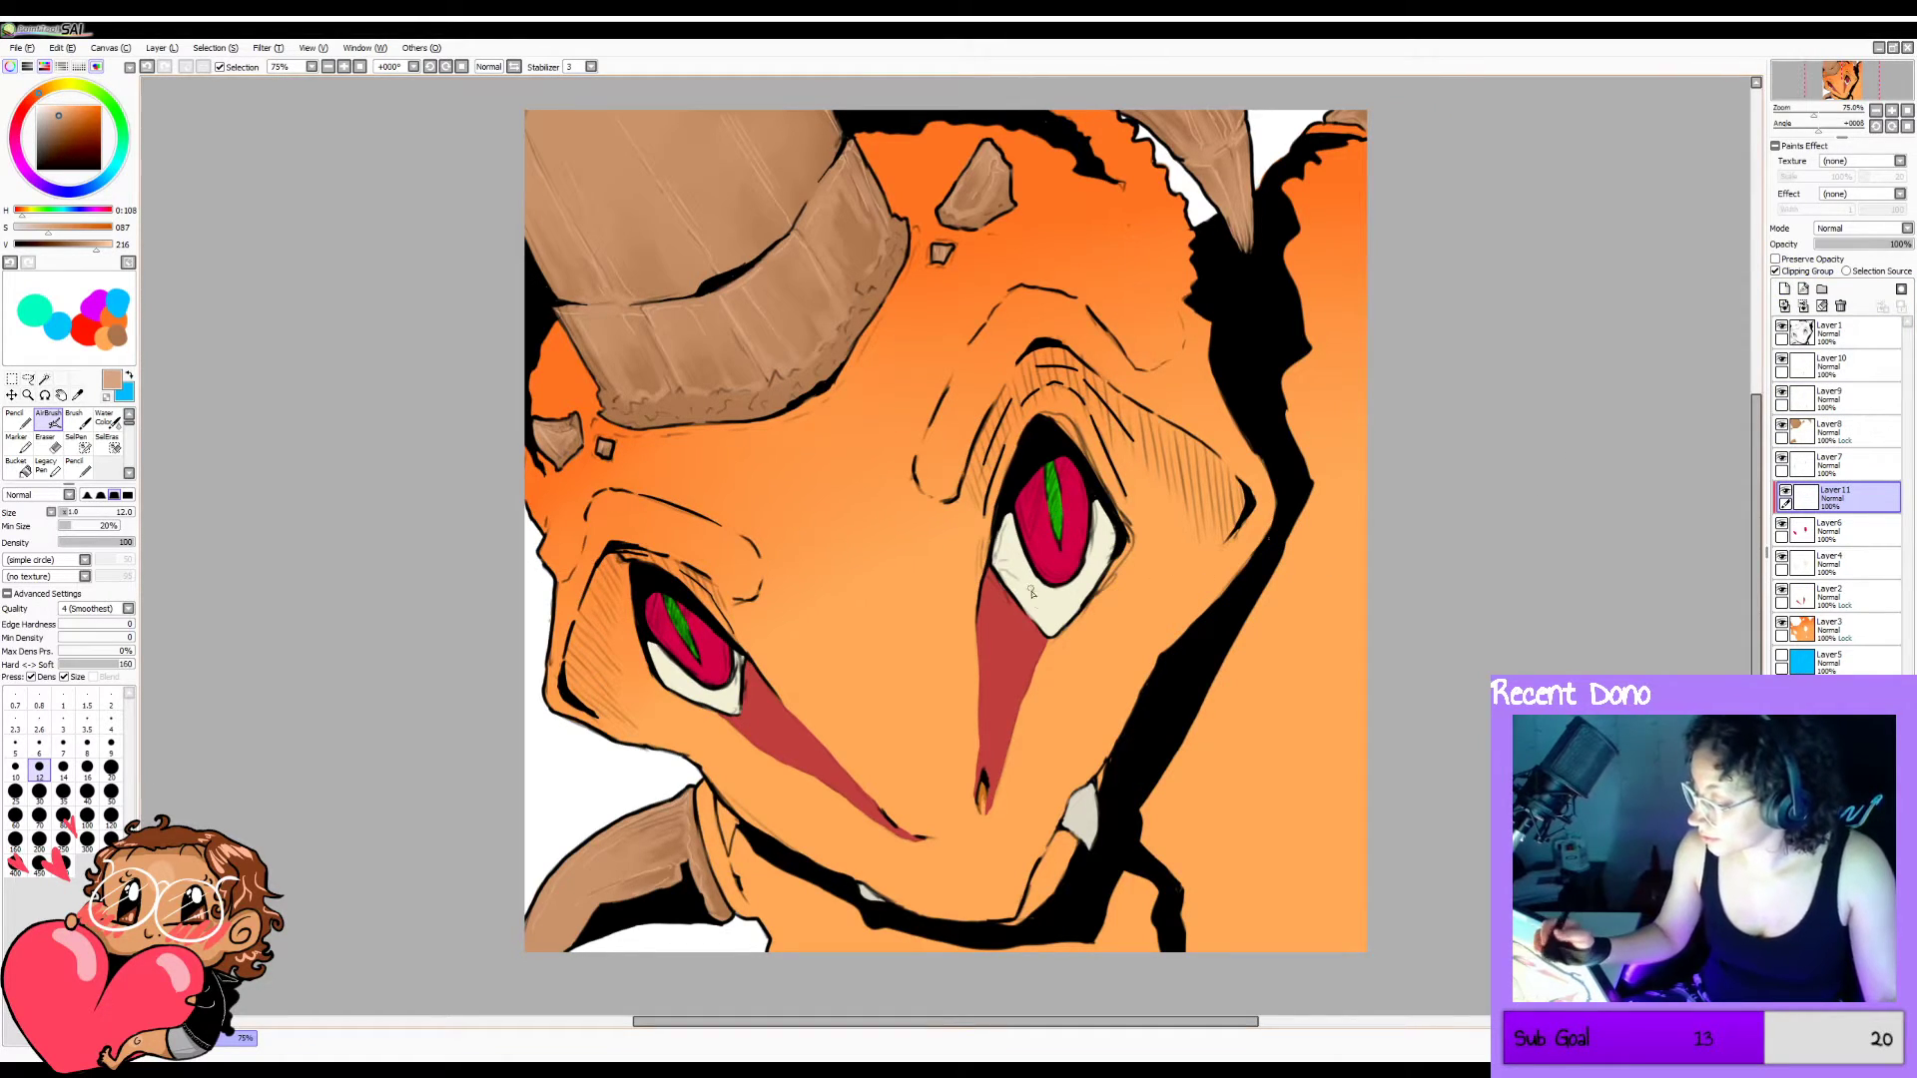
Sample the iris crimson, lighten it to pink and switch to the Pencil tool.
alt+click(1040, 529)
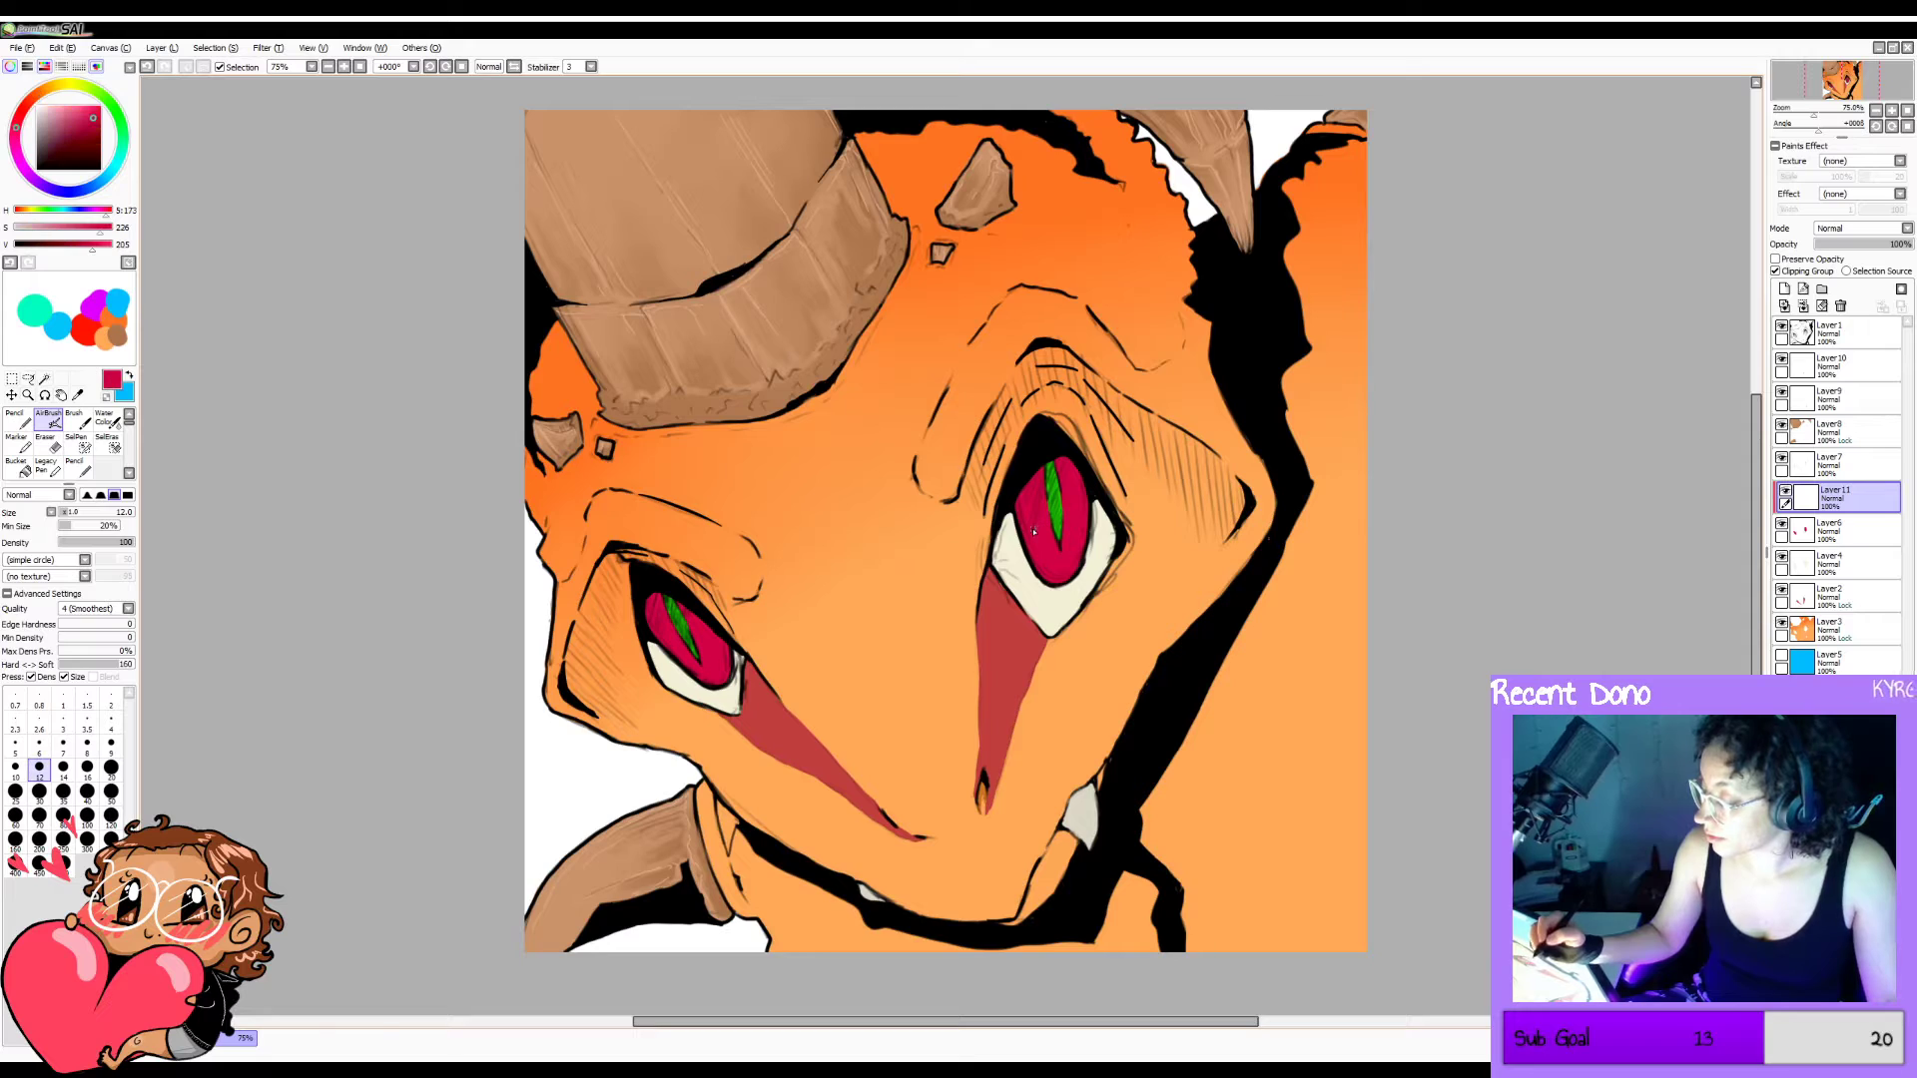
click(71, 109)
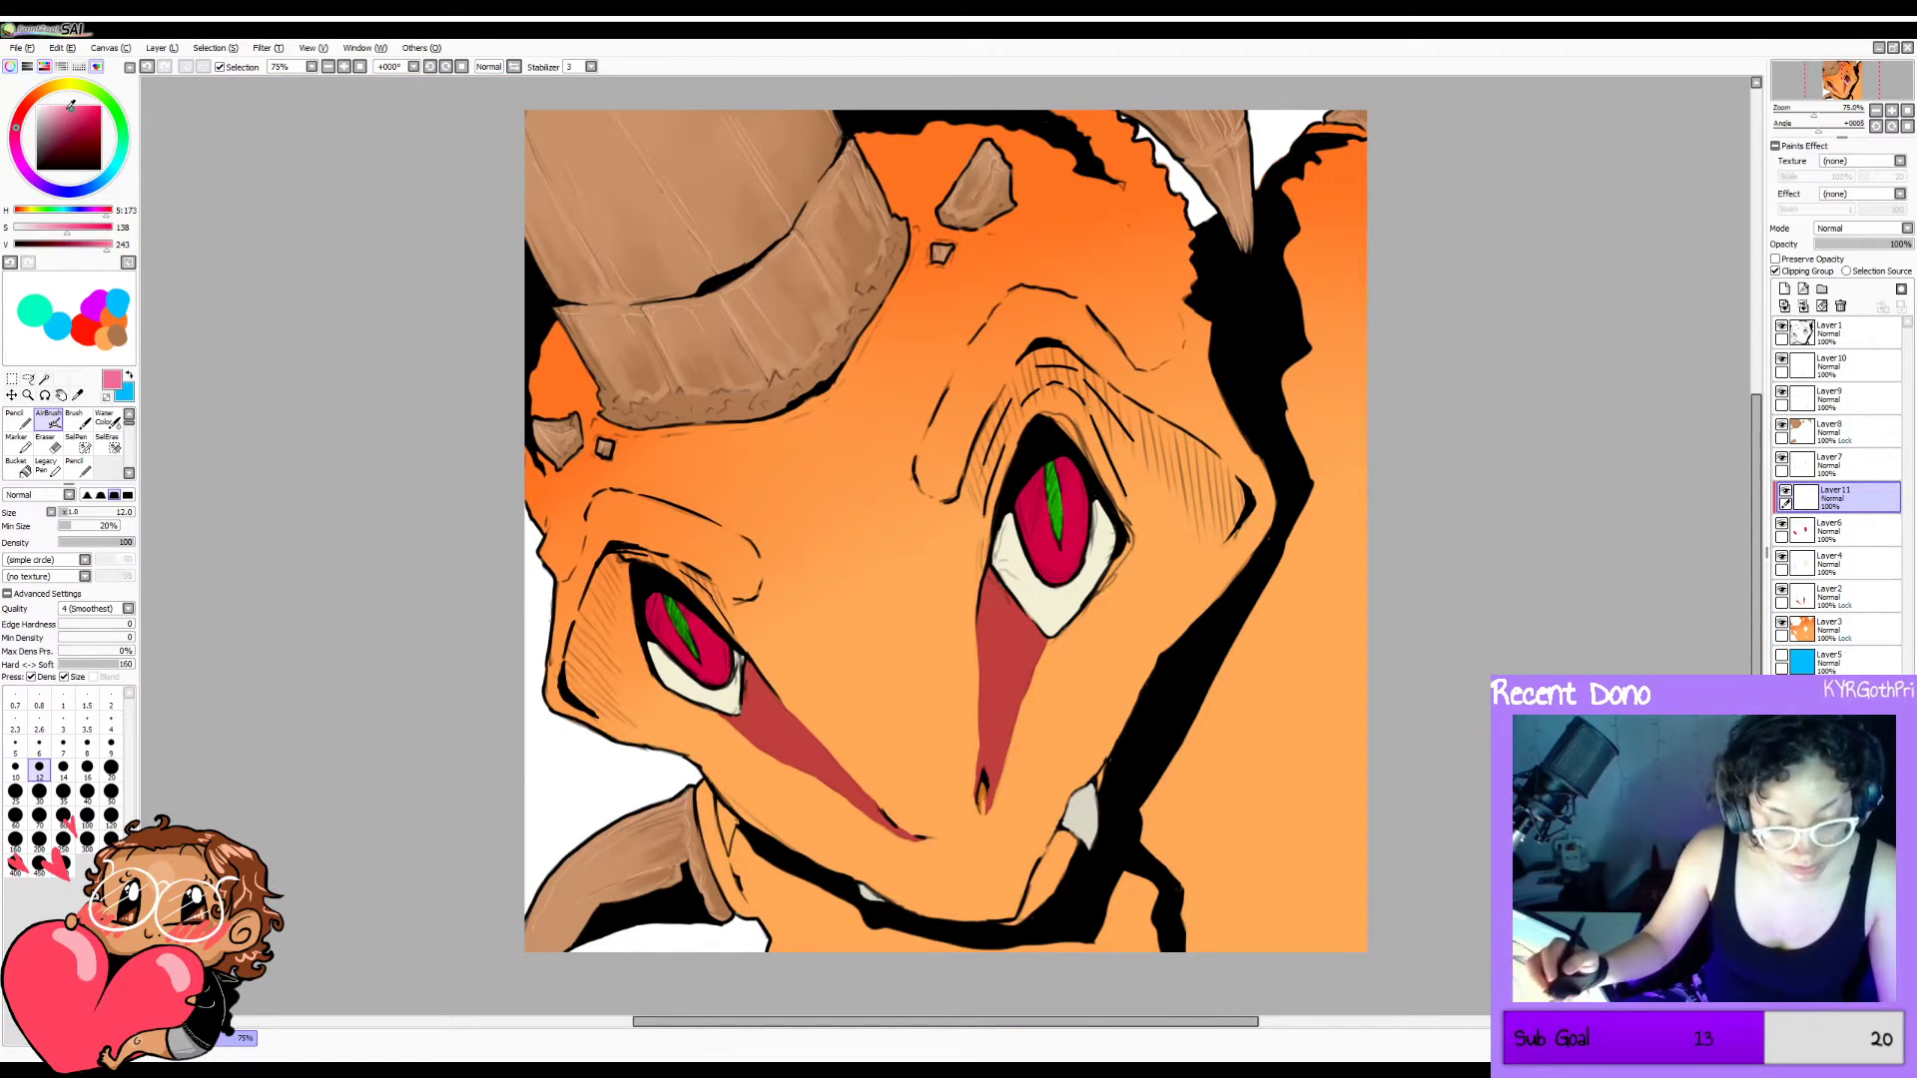
key(n)
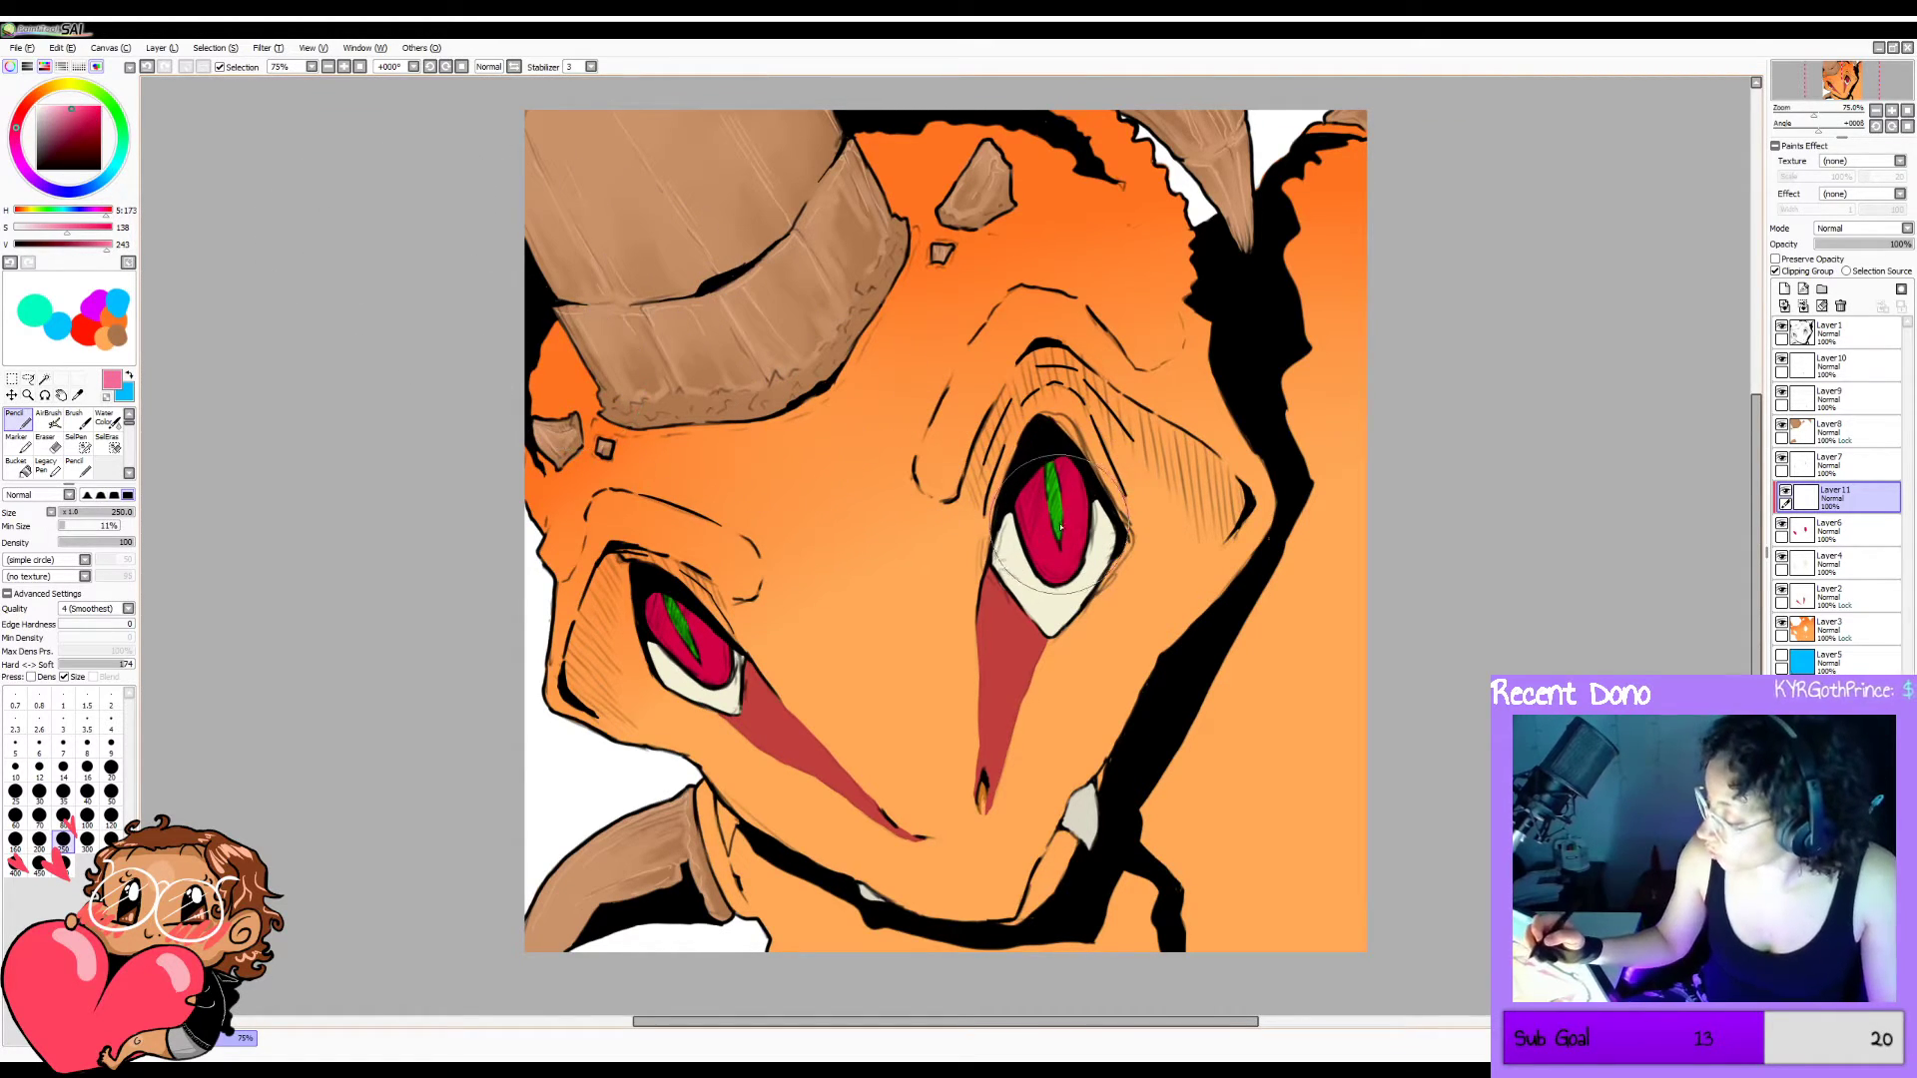
Sample and brighten the pupil's green, and test it on the larger iris with the Pencil reduced to size 40, undoing the mark.
alt+click(1056, 520)
click(79, 118)
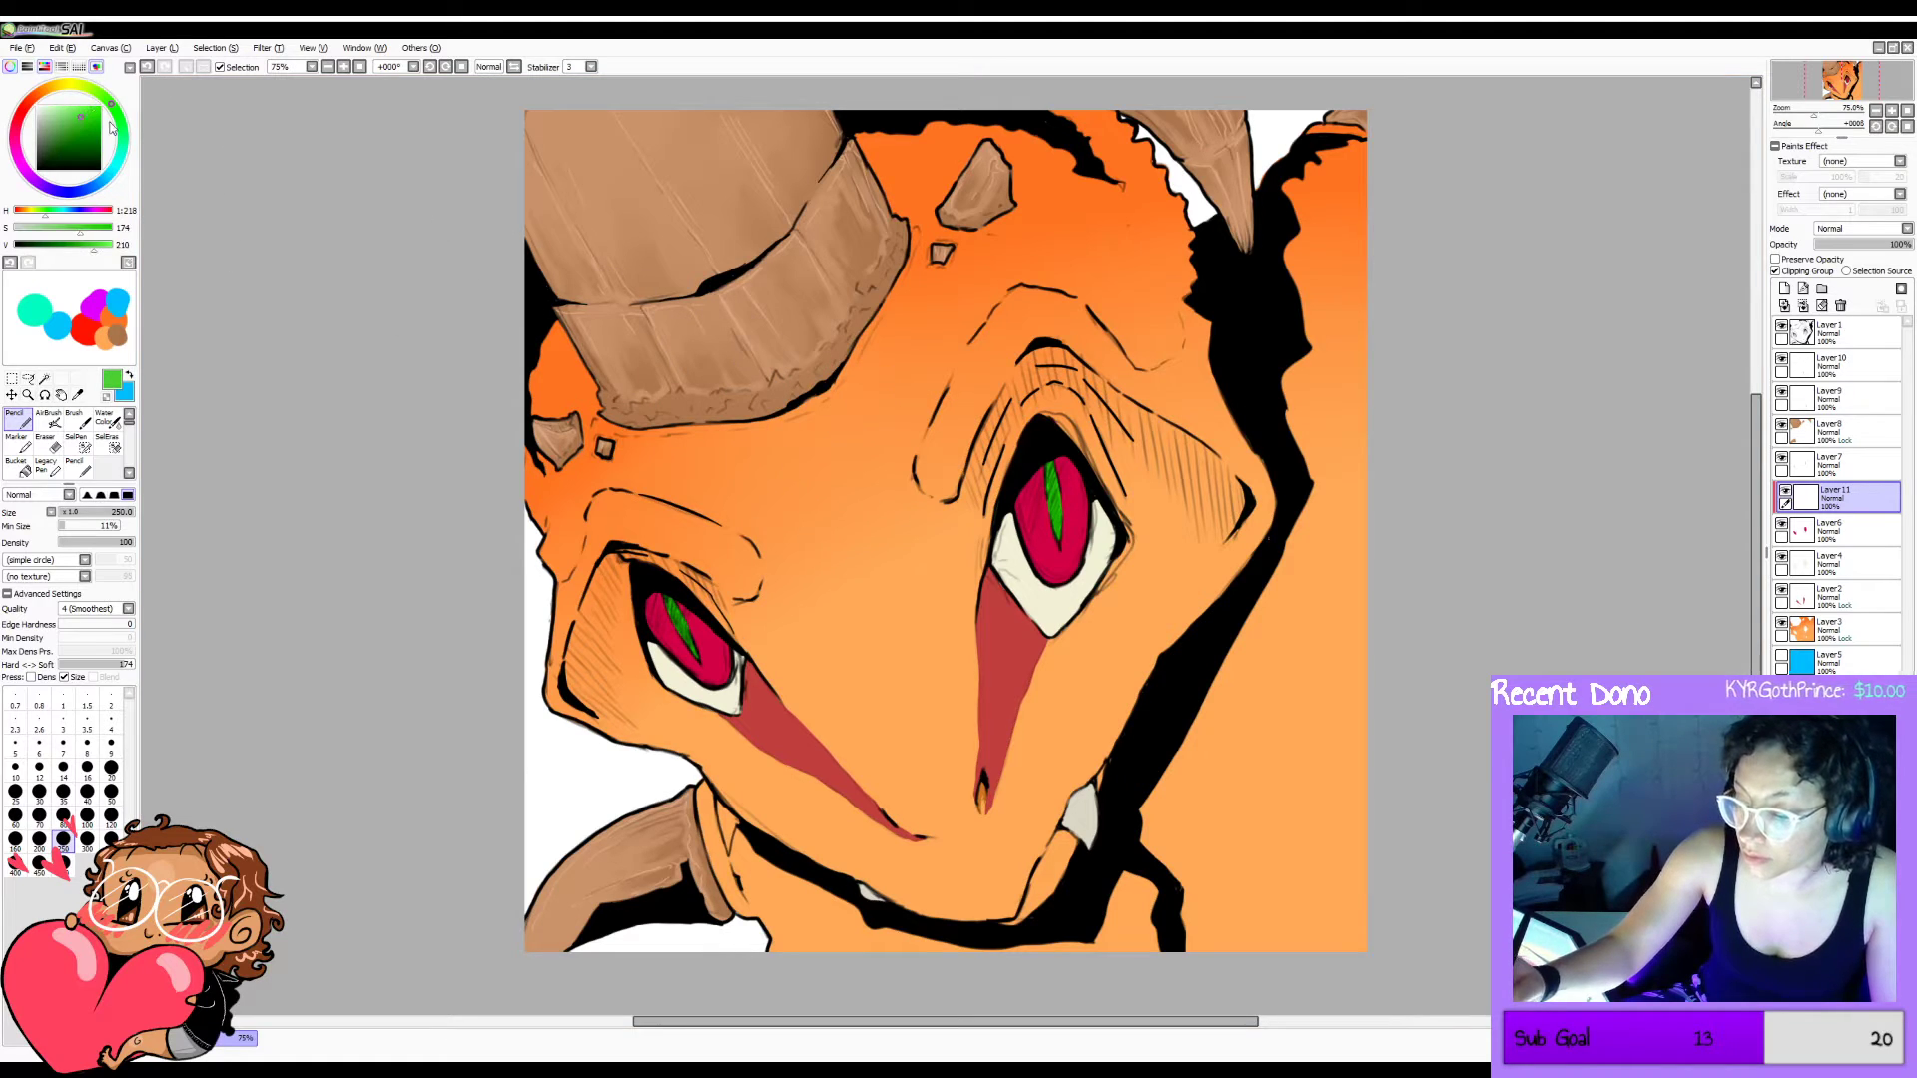
key(bracketleft)
key(bracketleft)
key(bracketleft)
key(bracketleft)
key(bracketleft)
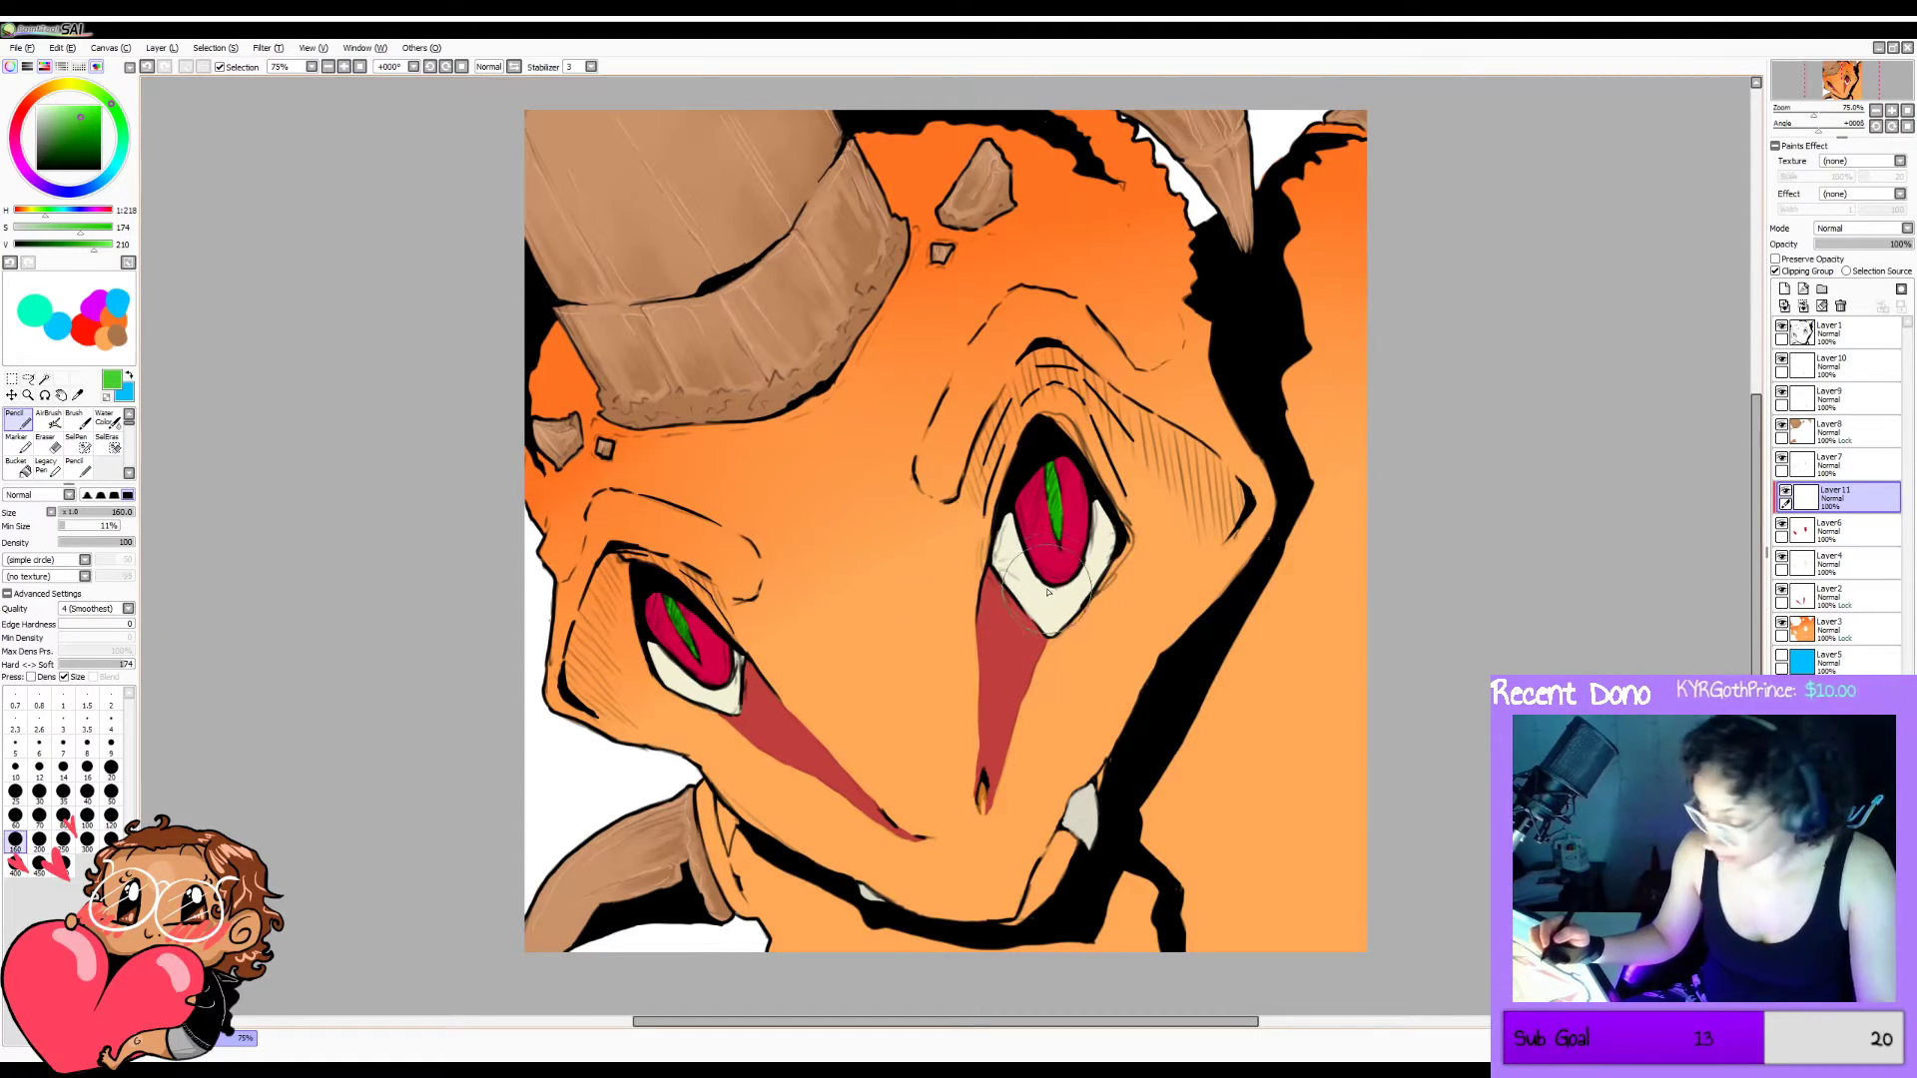
key(bracketleft)
key(bracketleft)
key(bracketleft)
key(bracketleft)
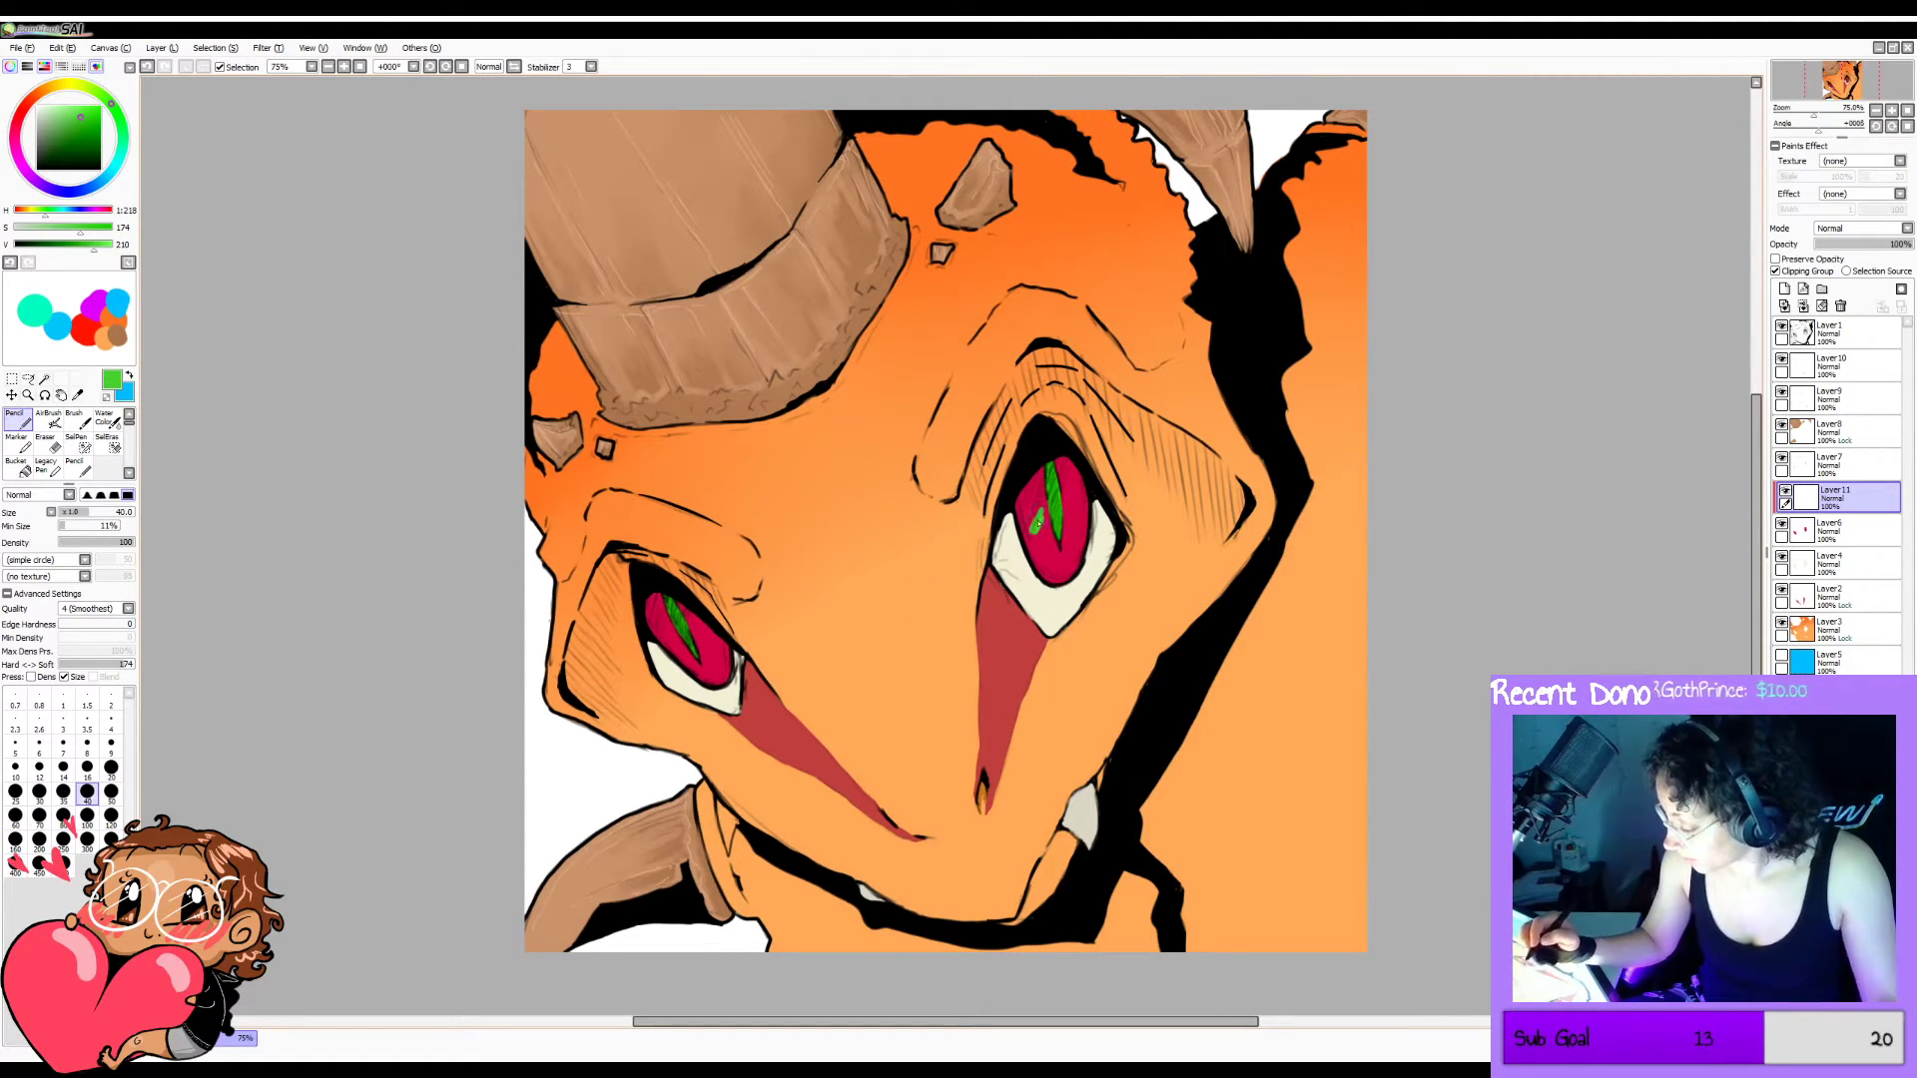
key(ctrl+z)
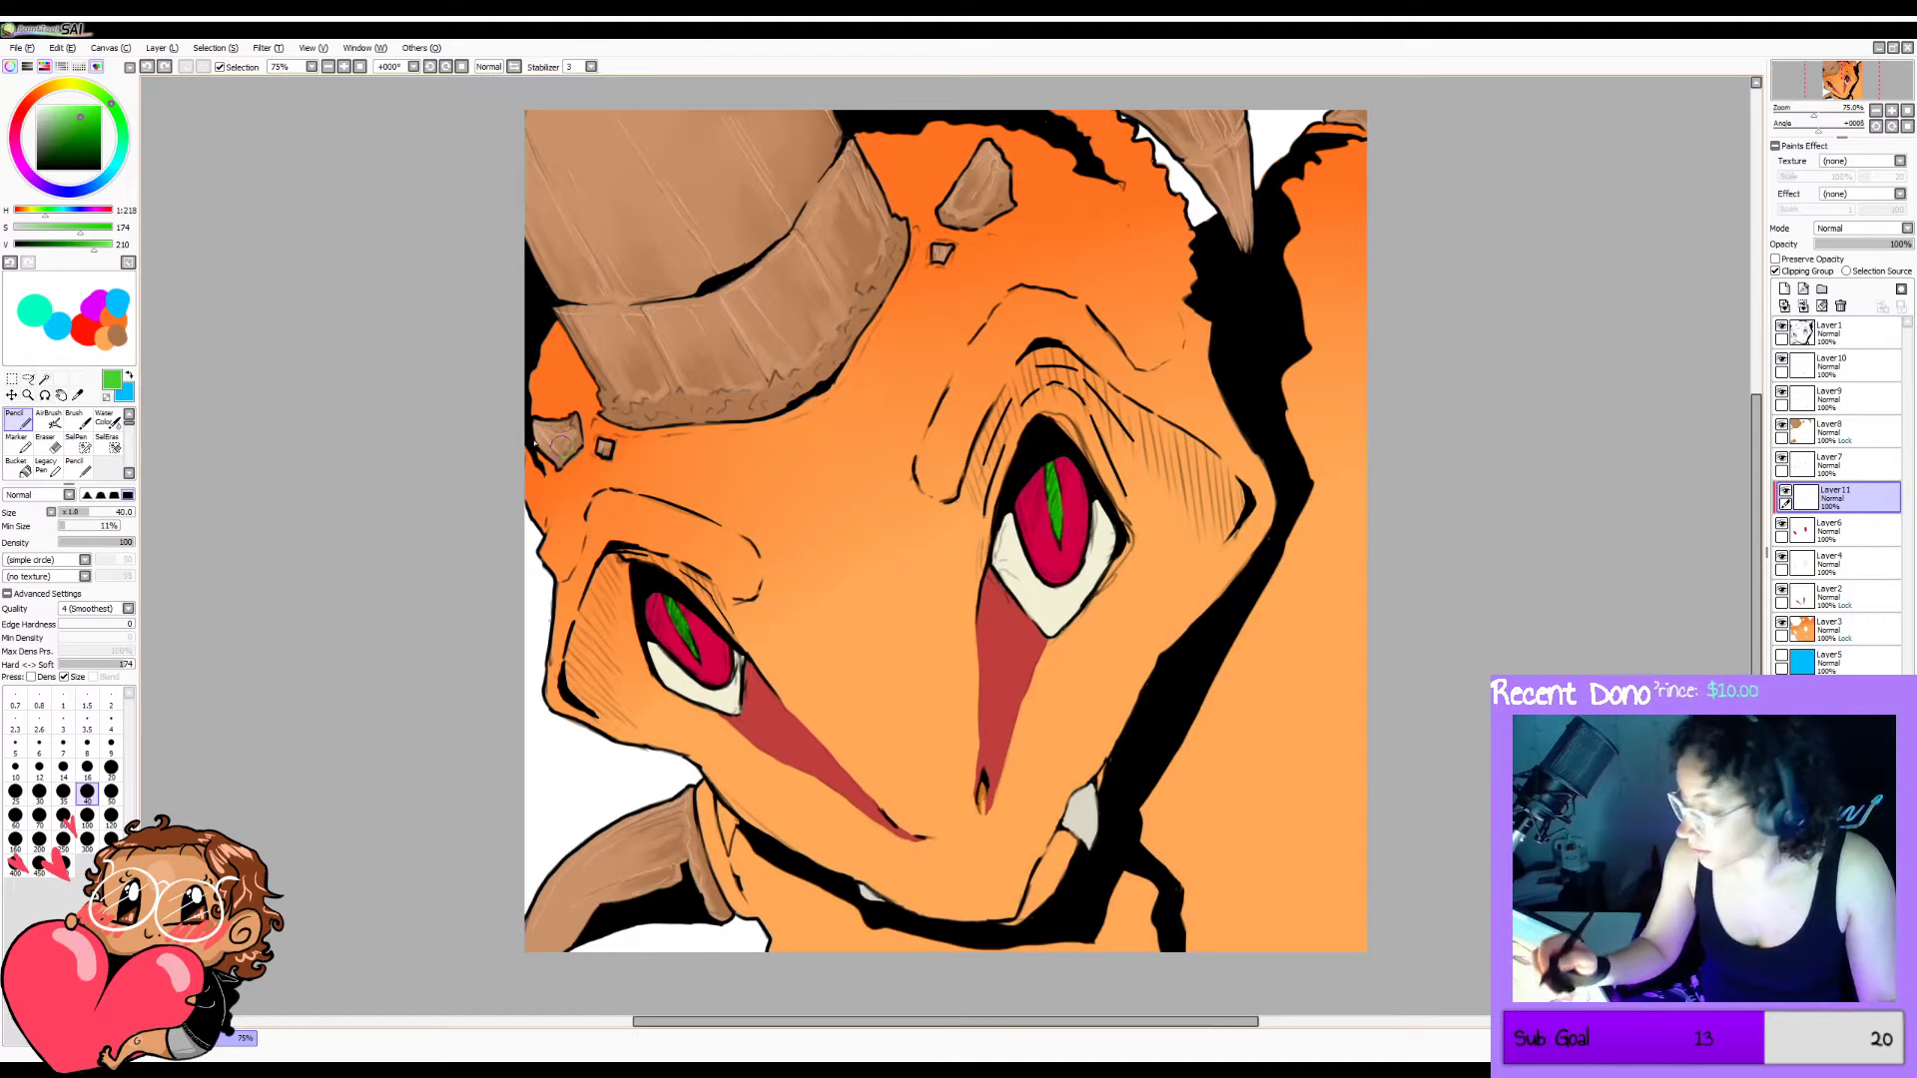
Try a darker green mark on the larger iris and undo it.
click(78, 127)
click(1044, 551)
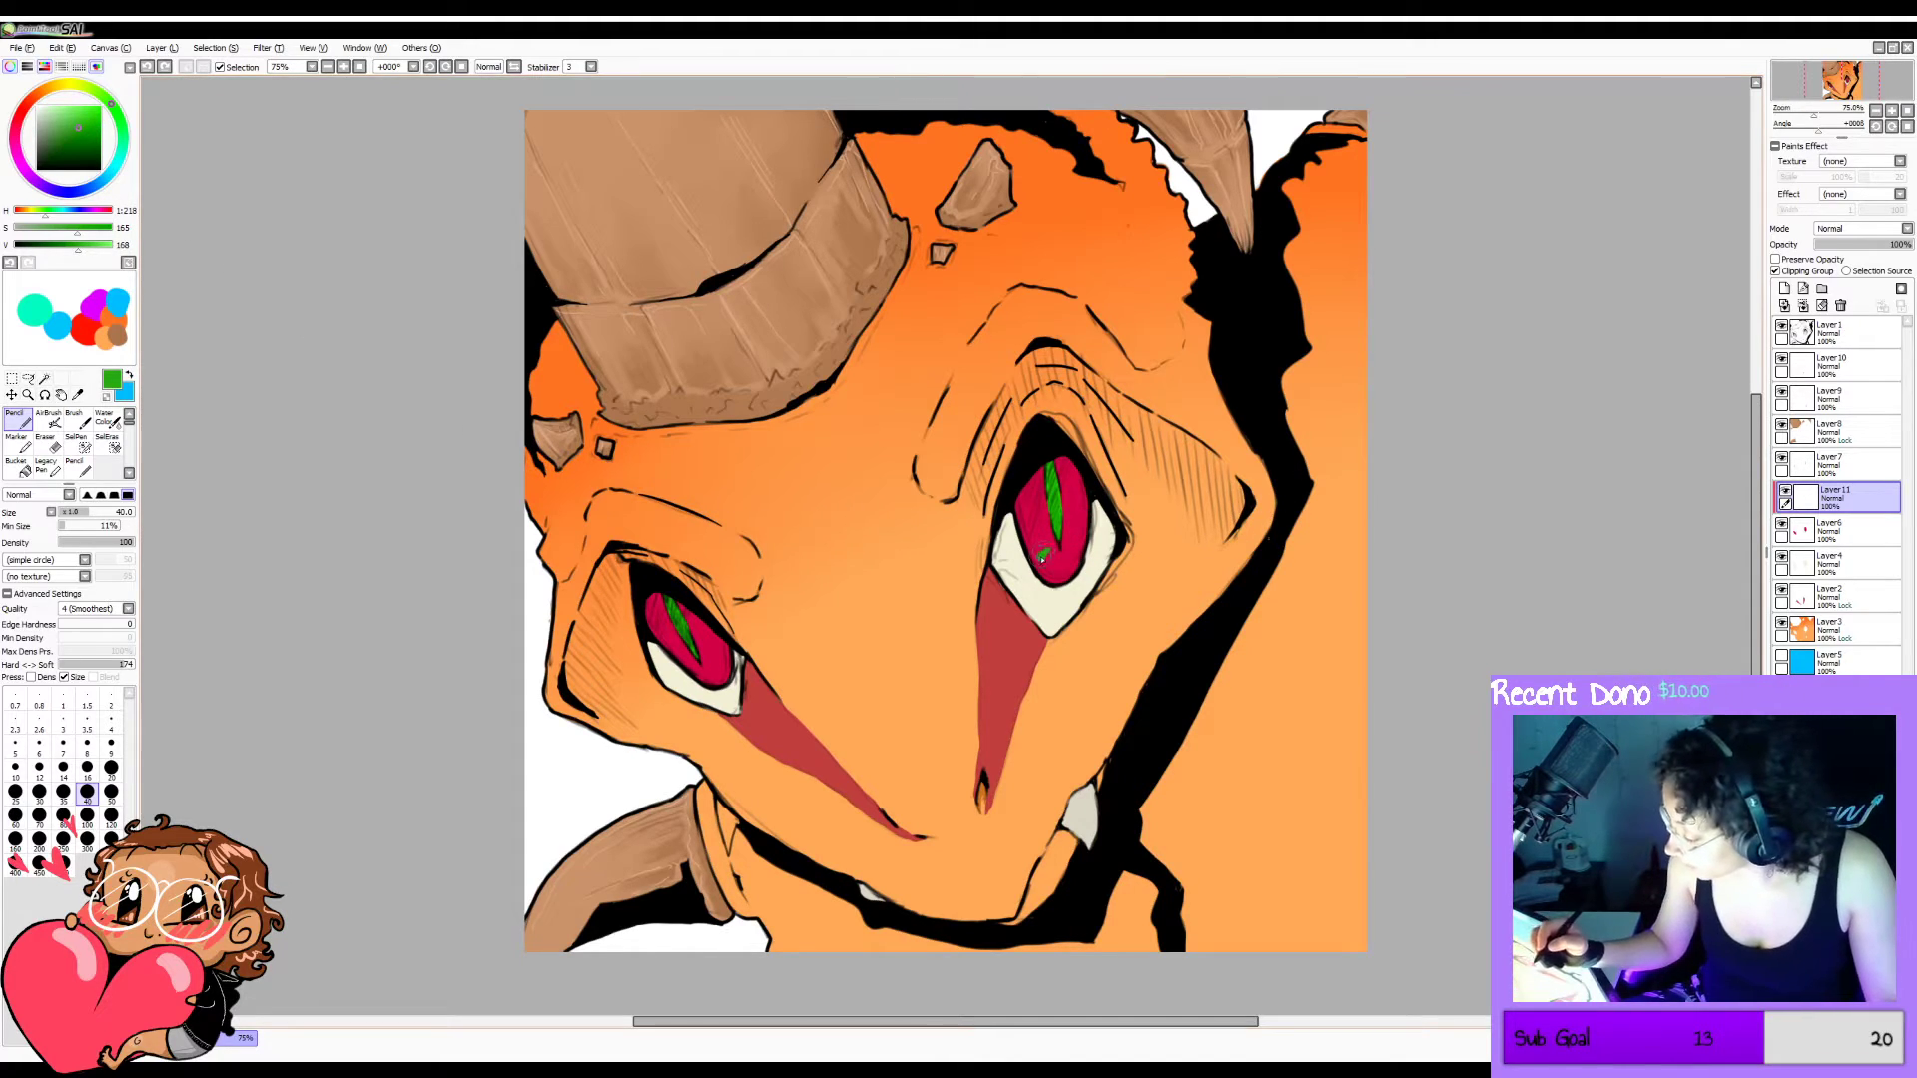
key(ctrl+z)
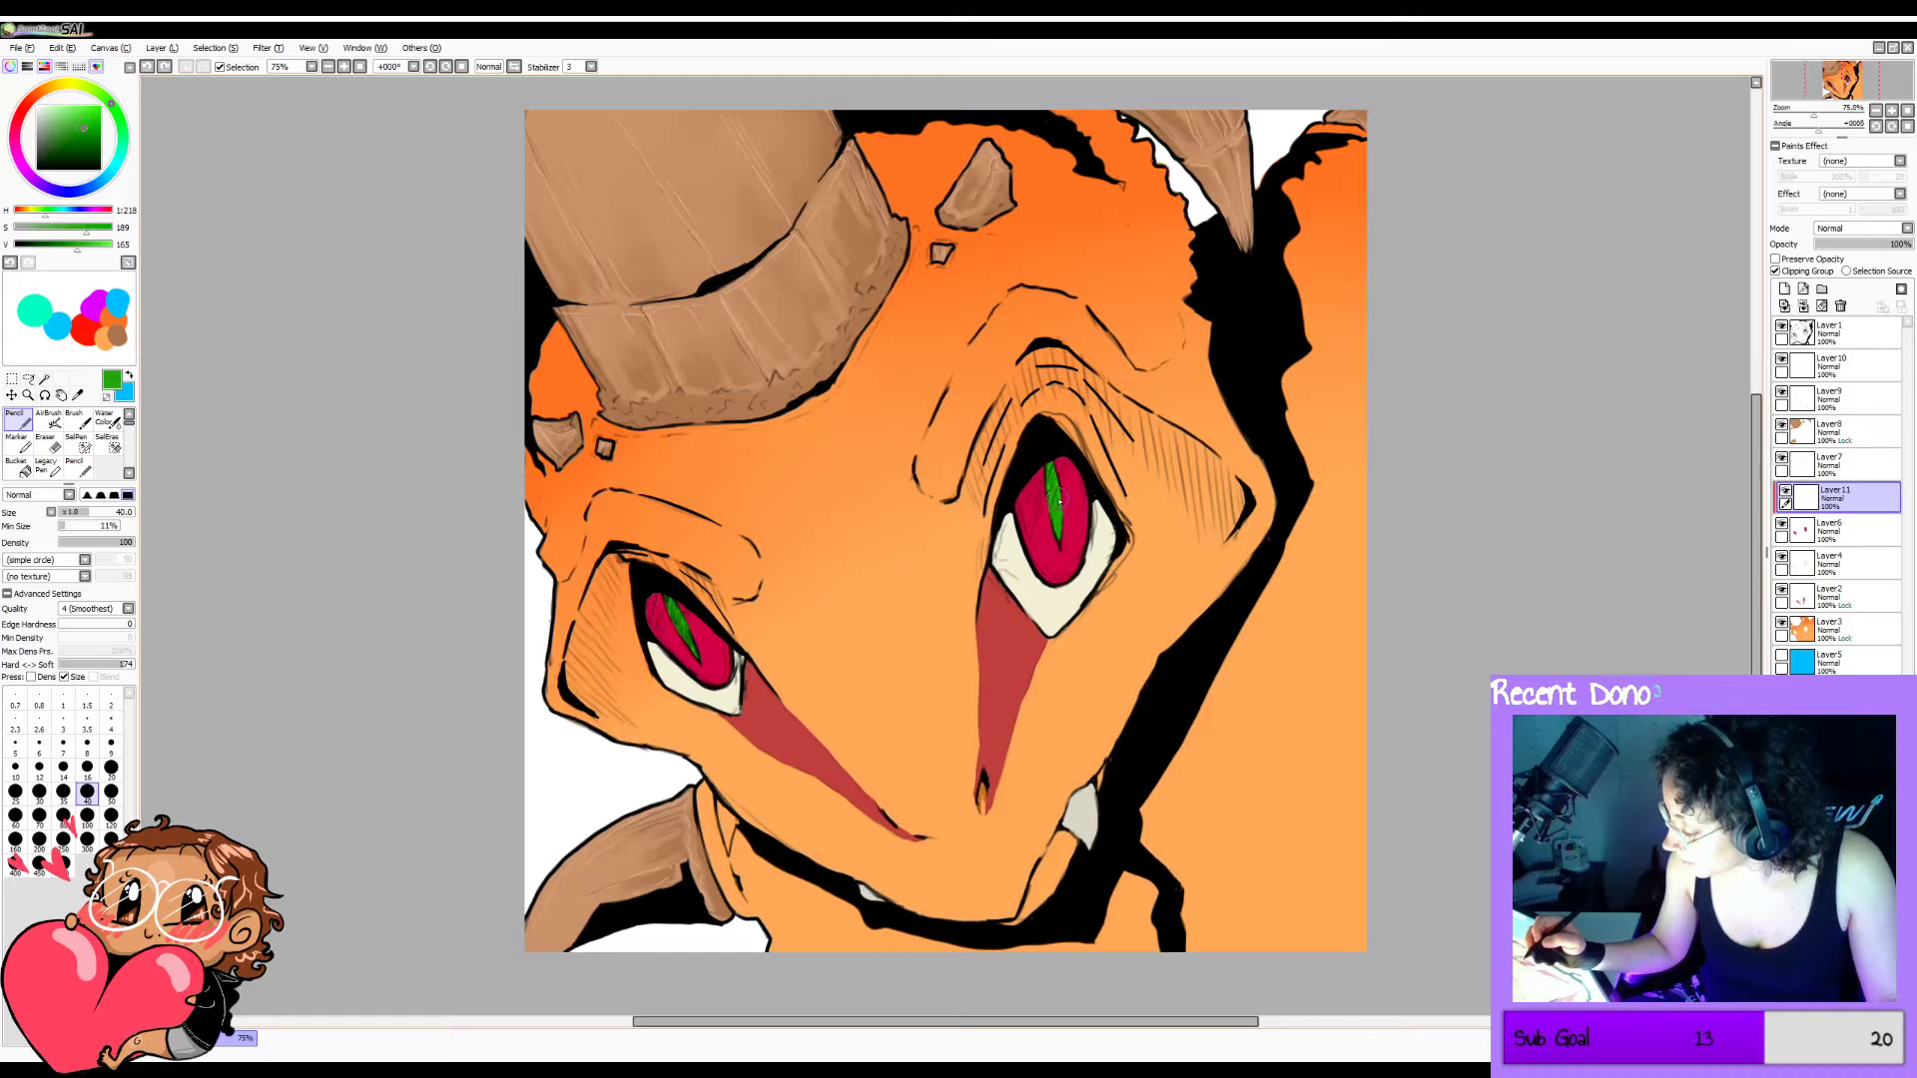
Mix a muted grey-green and test it on the larger iris with the Pencil, undoing the mark.
click(78, 114)
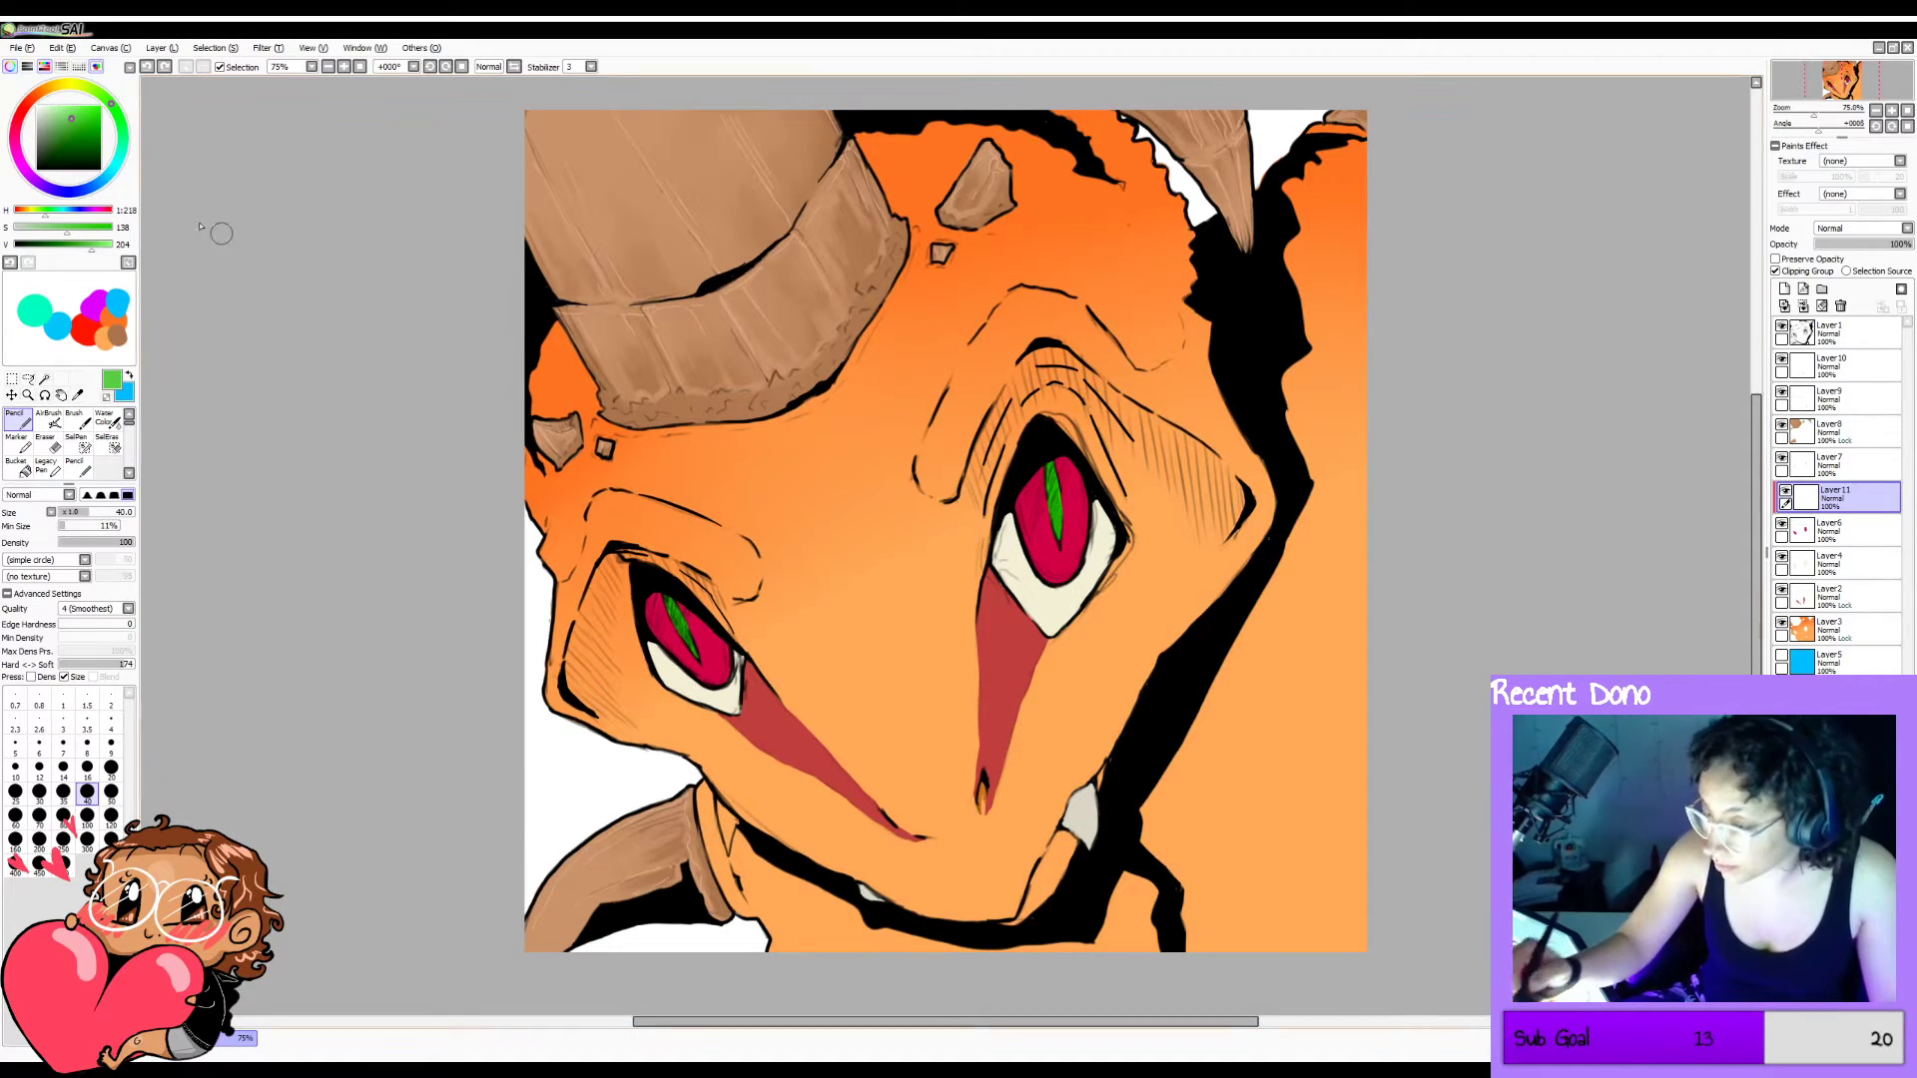
click(48, 132)
click(42, 124)
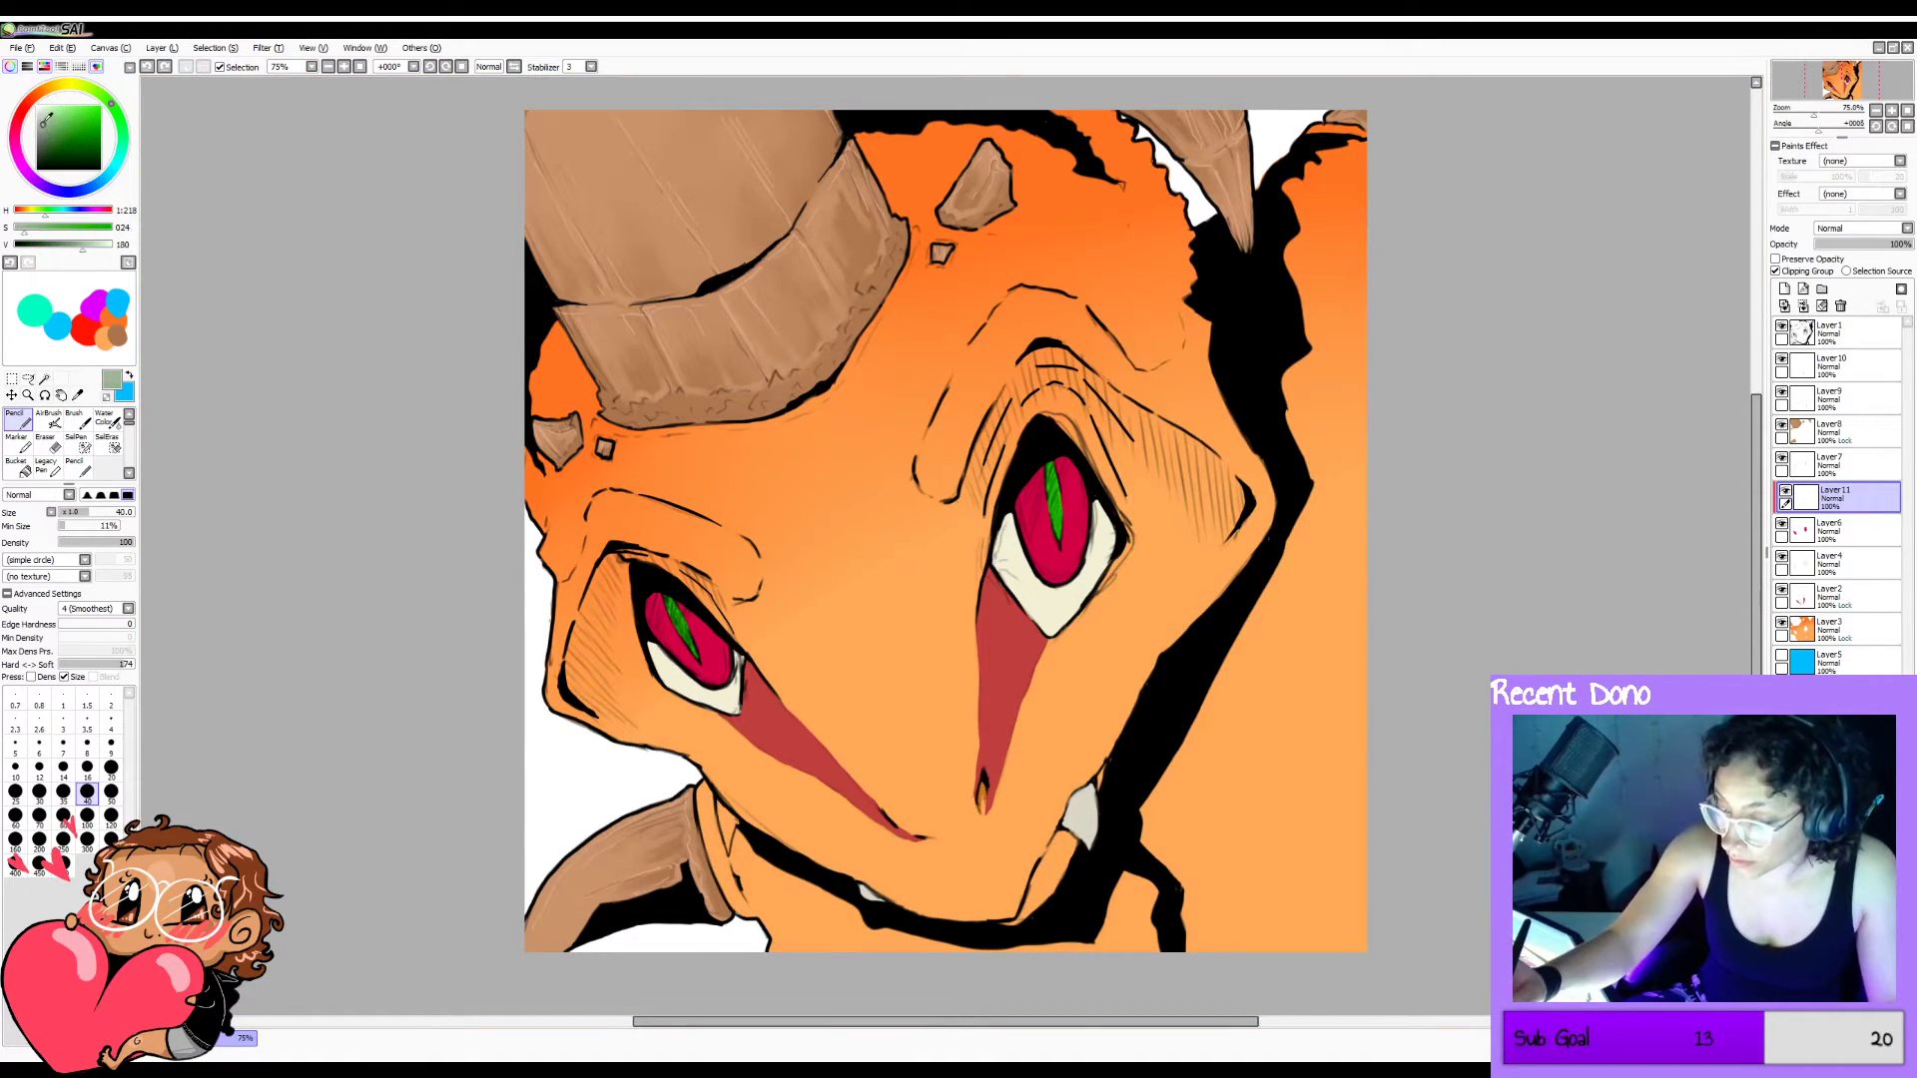
drag(1037, 528, 1038, 543)
key(ctrl+z)
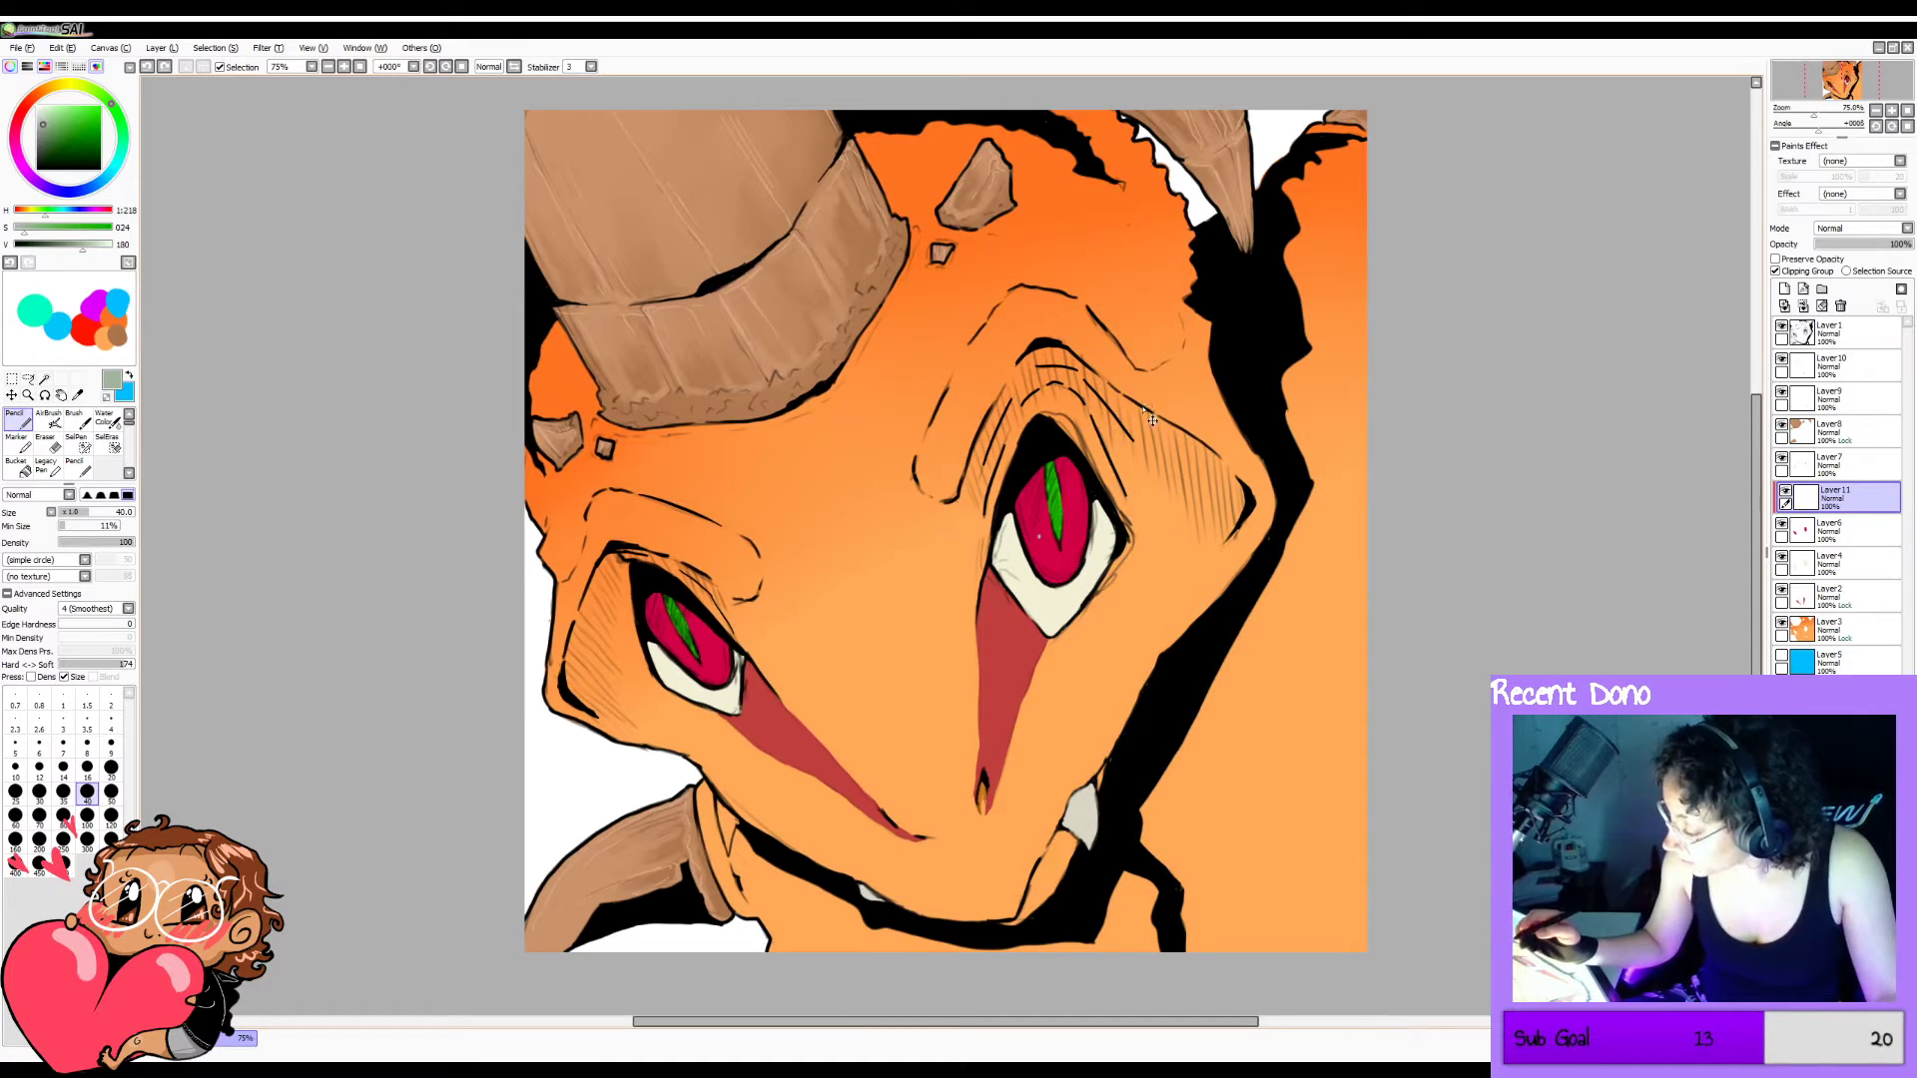
Switch to the Brush at size 60 and softly shade the upper part of both irises in grey-green.
key(b)
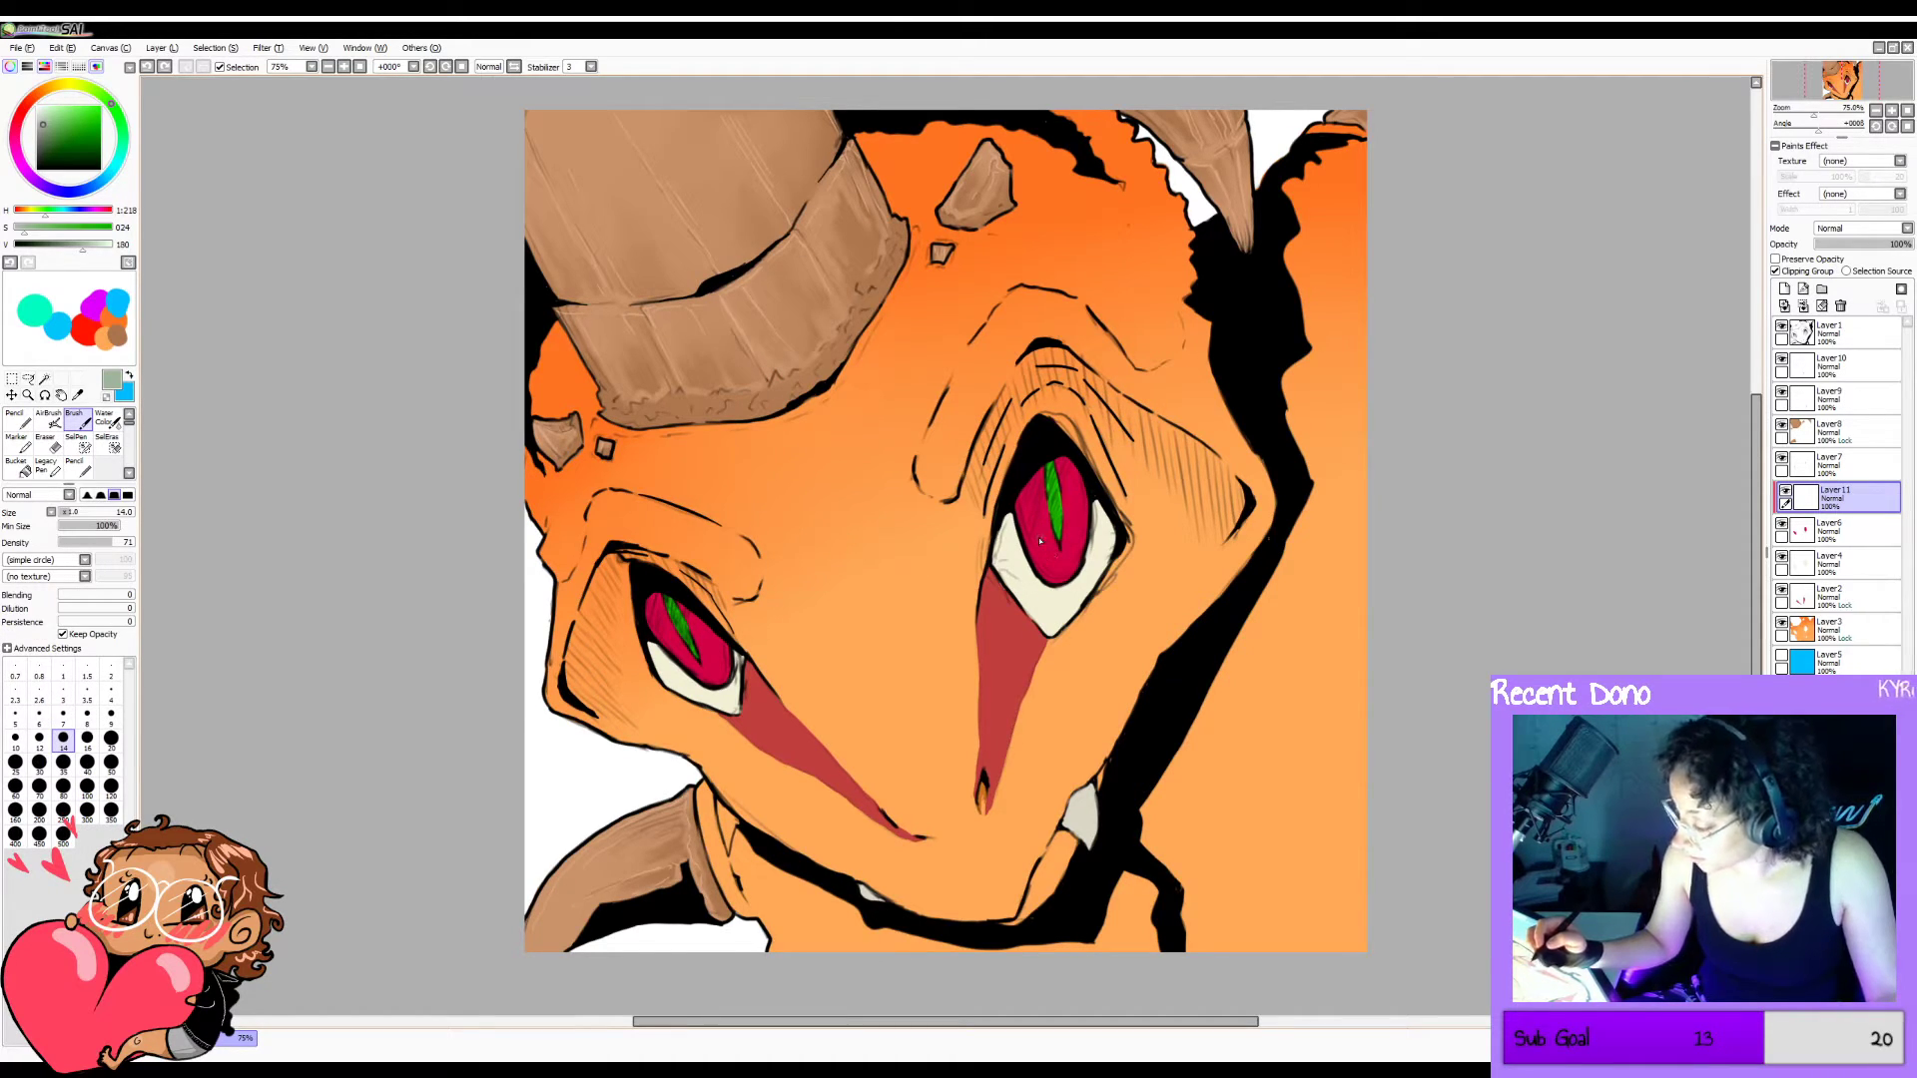
key(bracketright)
key(bracketright)
key(bracketright)
key(bracketright)
key(bracketright)
key(bracketright)
key(bracketright)
key(bracketright)
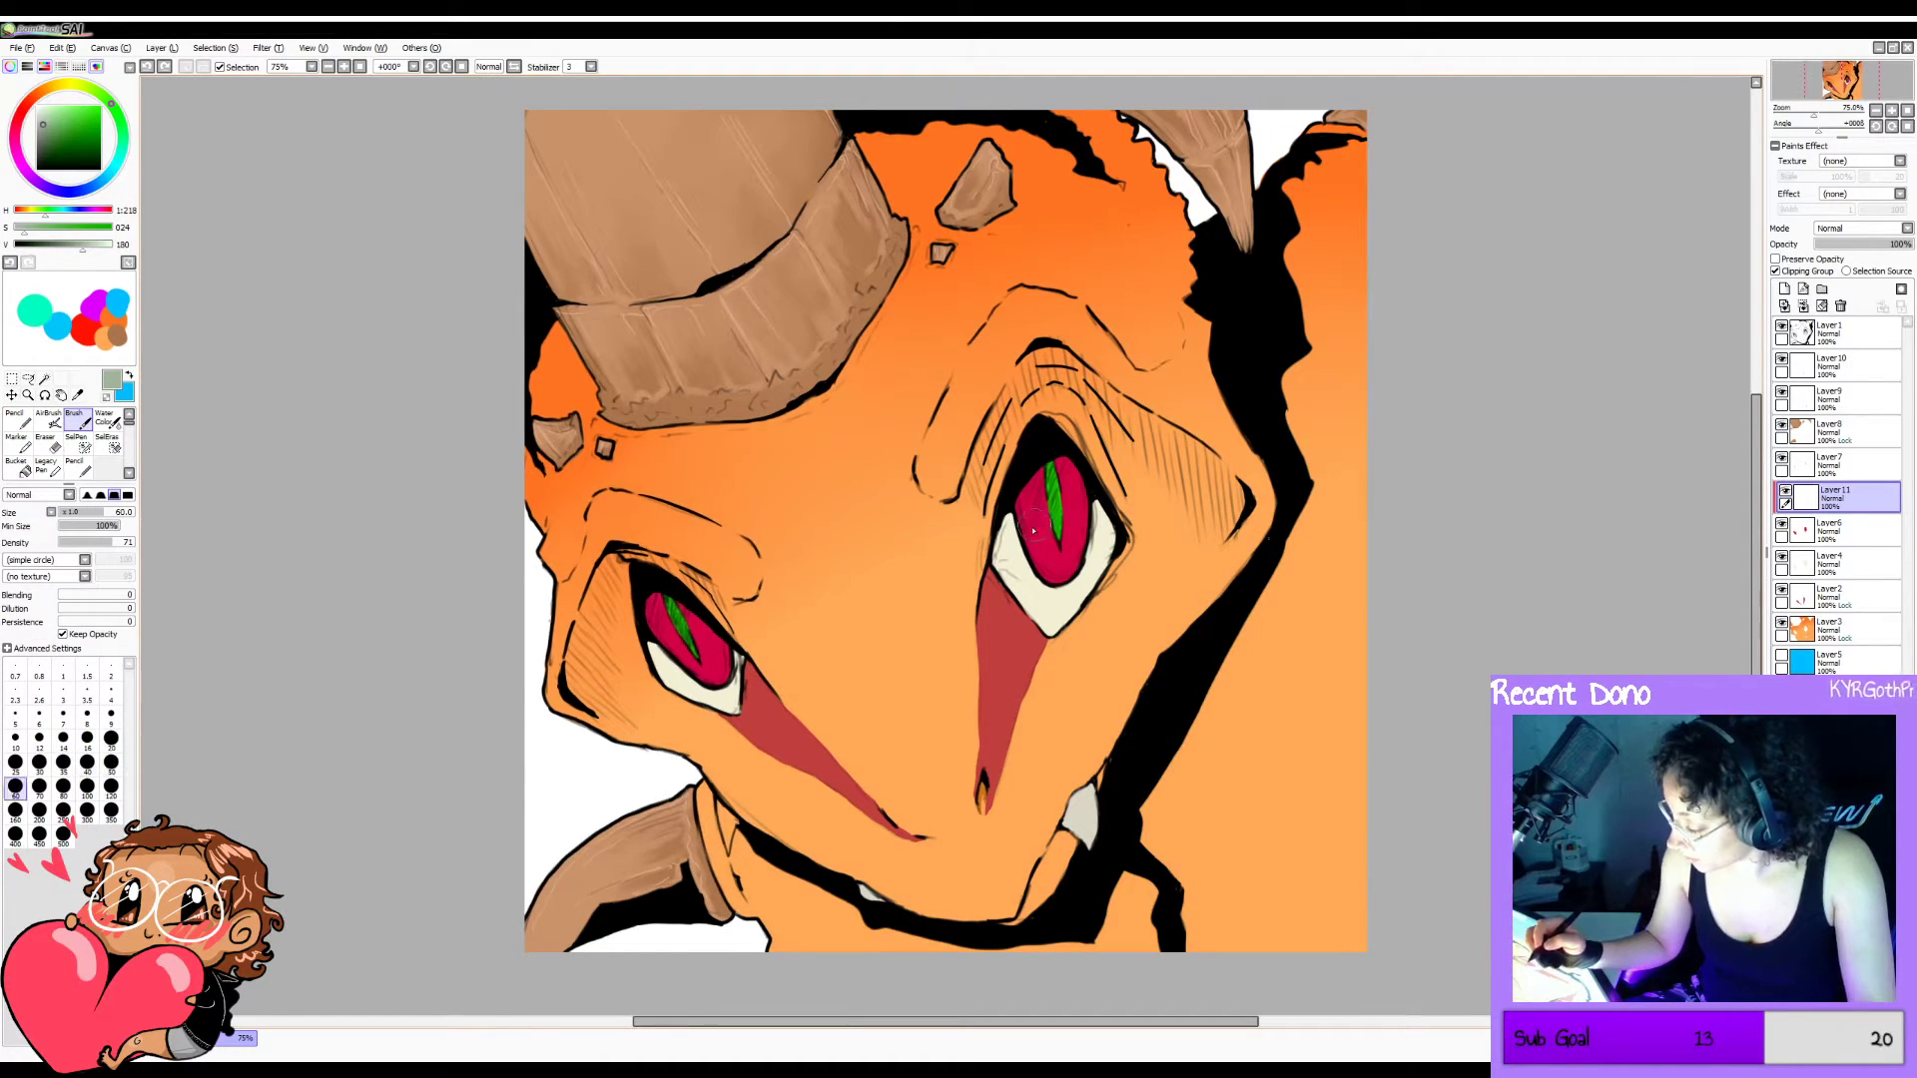
mouse_move(1035, 530)
mouse_down()
mouse_move(1041, 462)
mouse_move(1028, 523)
mouse_move(1073, 447)
mouse_move(1073, 503)
mouse_move(1059, 463)
mouse_move(1075, 495)
mouse_move(1031, 485)
mouse_move(1032, 463)
mouse_move(1033, 528)
mouse_move(1028, 460)
mouse_move(1064, 574)
mouse_up()
key(ctrl+z)
key(ctrl+z)
mouse_move(671, 600)
mouse_down()
mouse_move(691, 624)
mouse_move(647, 590)
mouse_move(661, 651)
mouse_move(656, 617)
mouse_up()
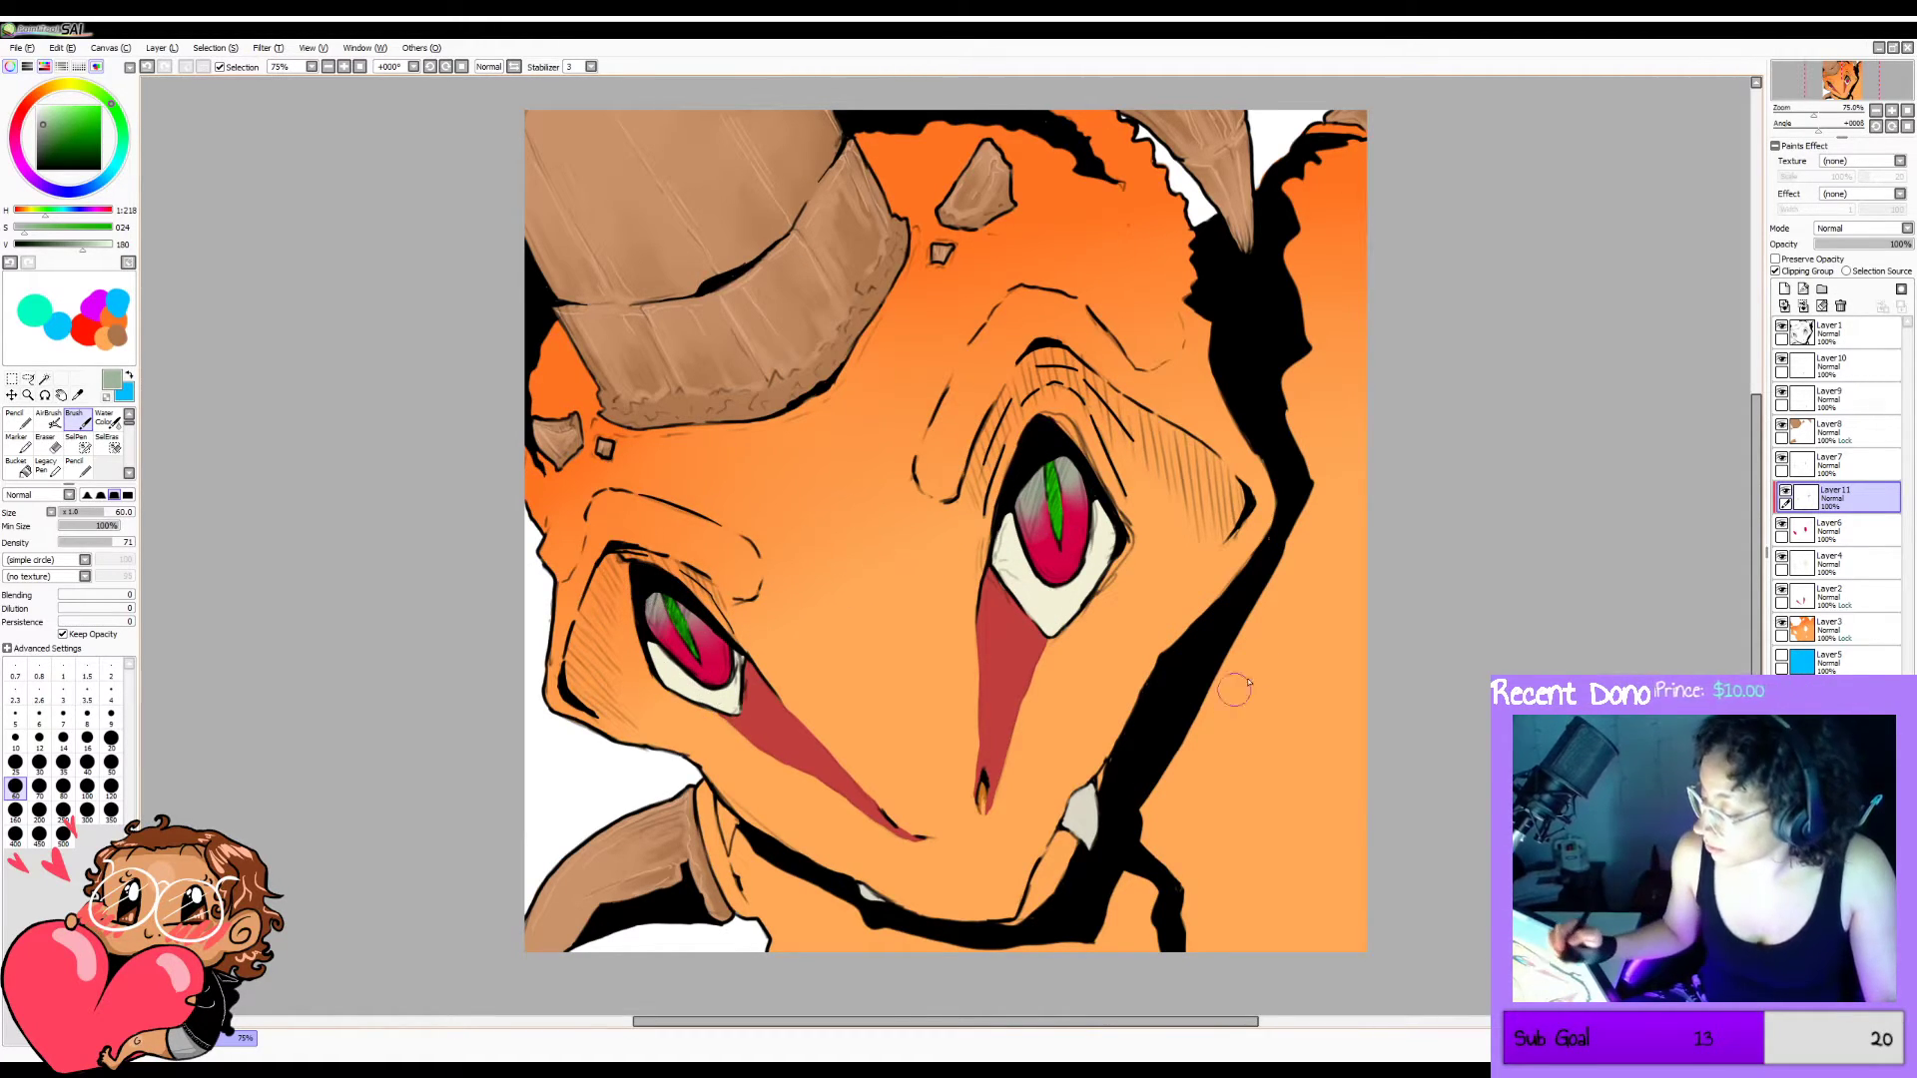
Choose a bright light green and test it below the larger eye's pupil with the Pencil, undoing the mark.
click(64, 110)
drag(64, 110, 75, 110)
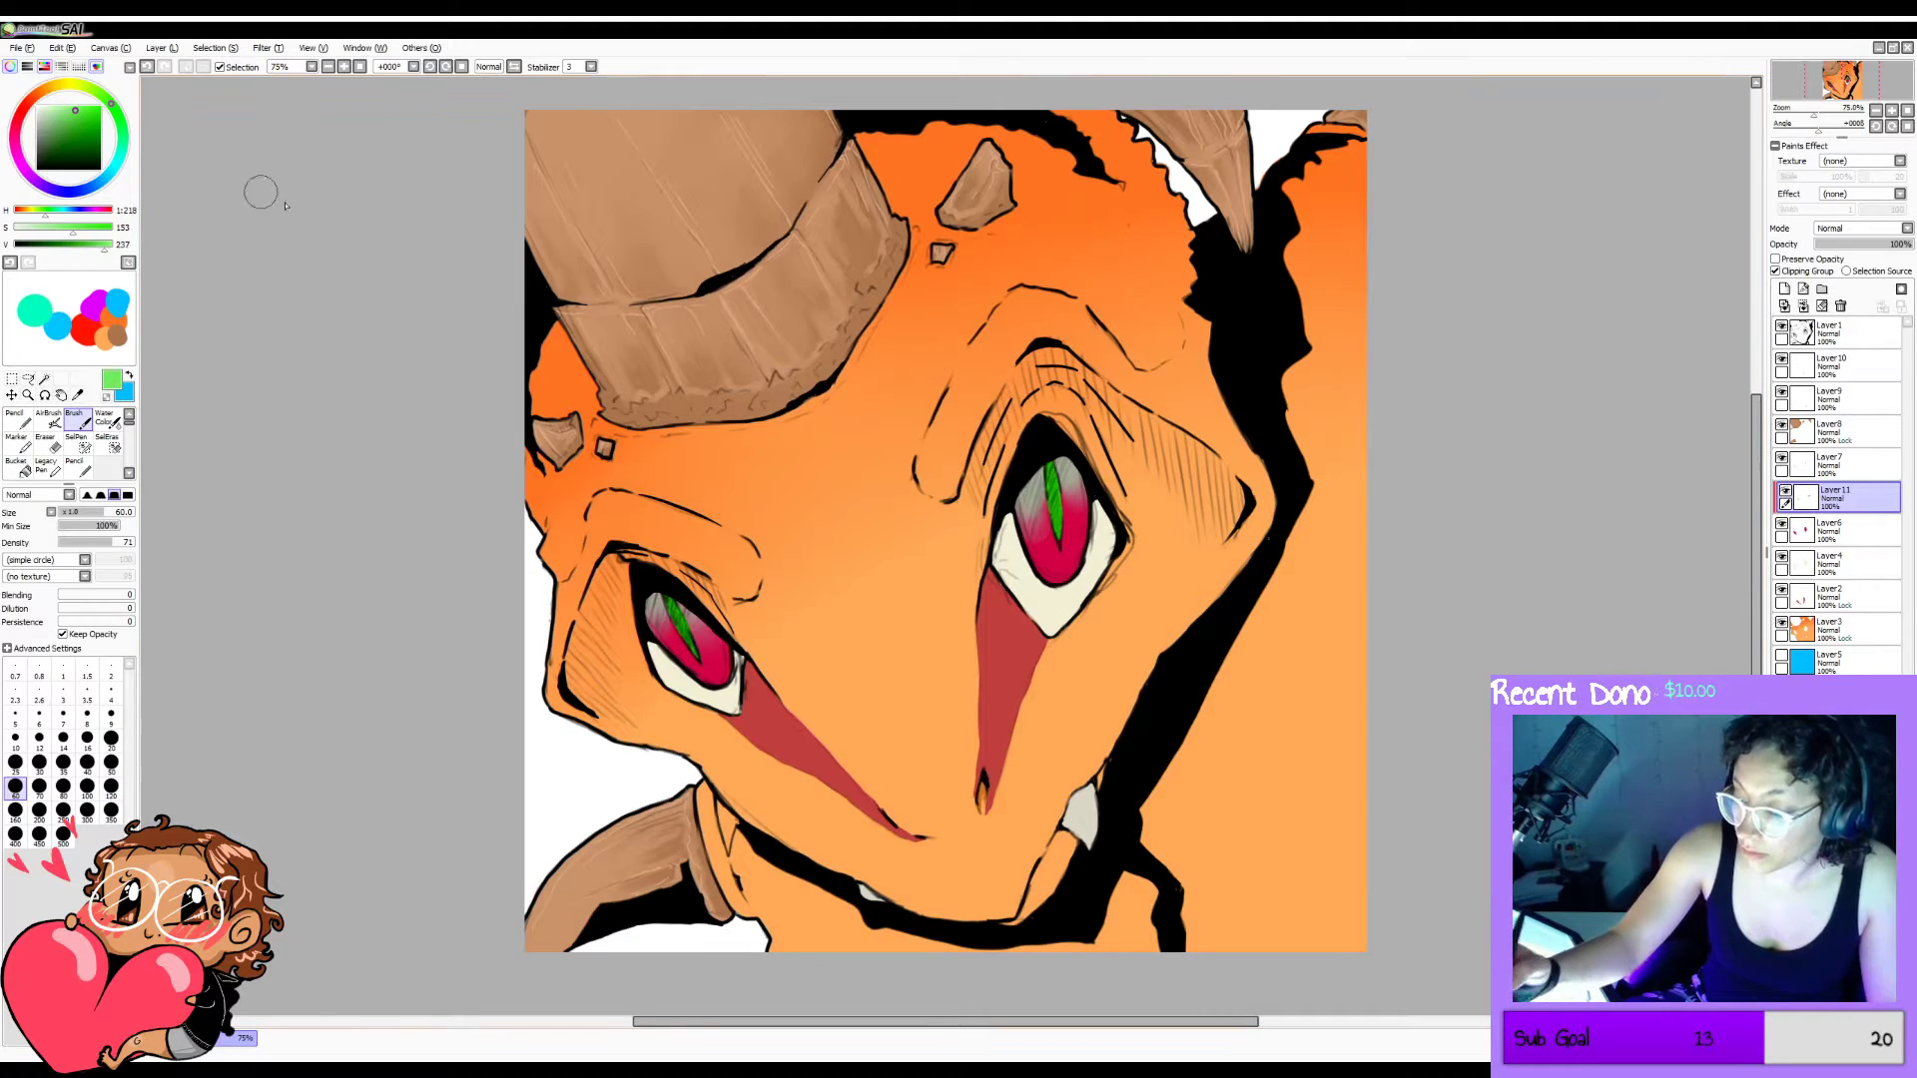
key(bracketleft)
key(bracketleft)
key(bracketleft)
key(bracketleft)
key(bracketleft)
key(bracketleft)
key(bracketleft)
key(bracketleft)
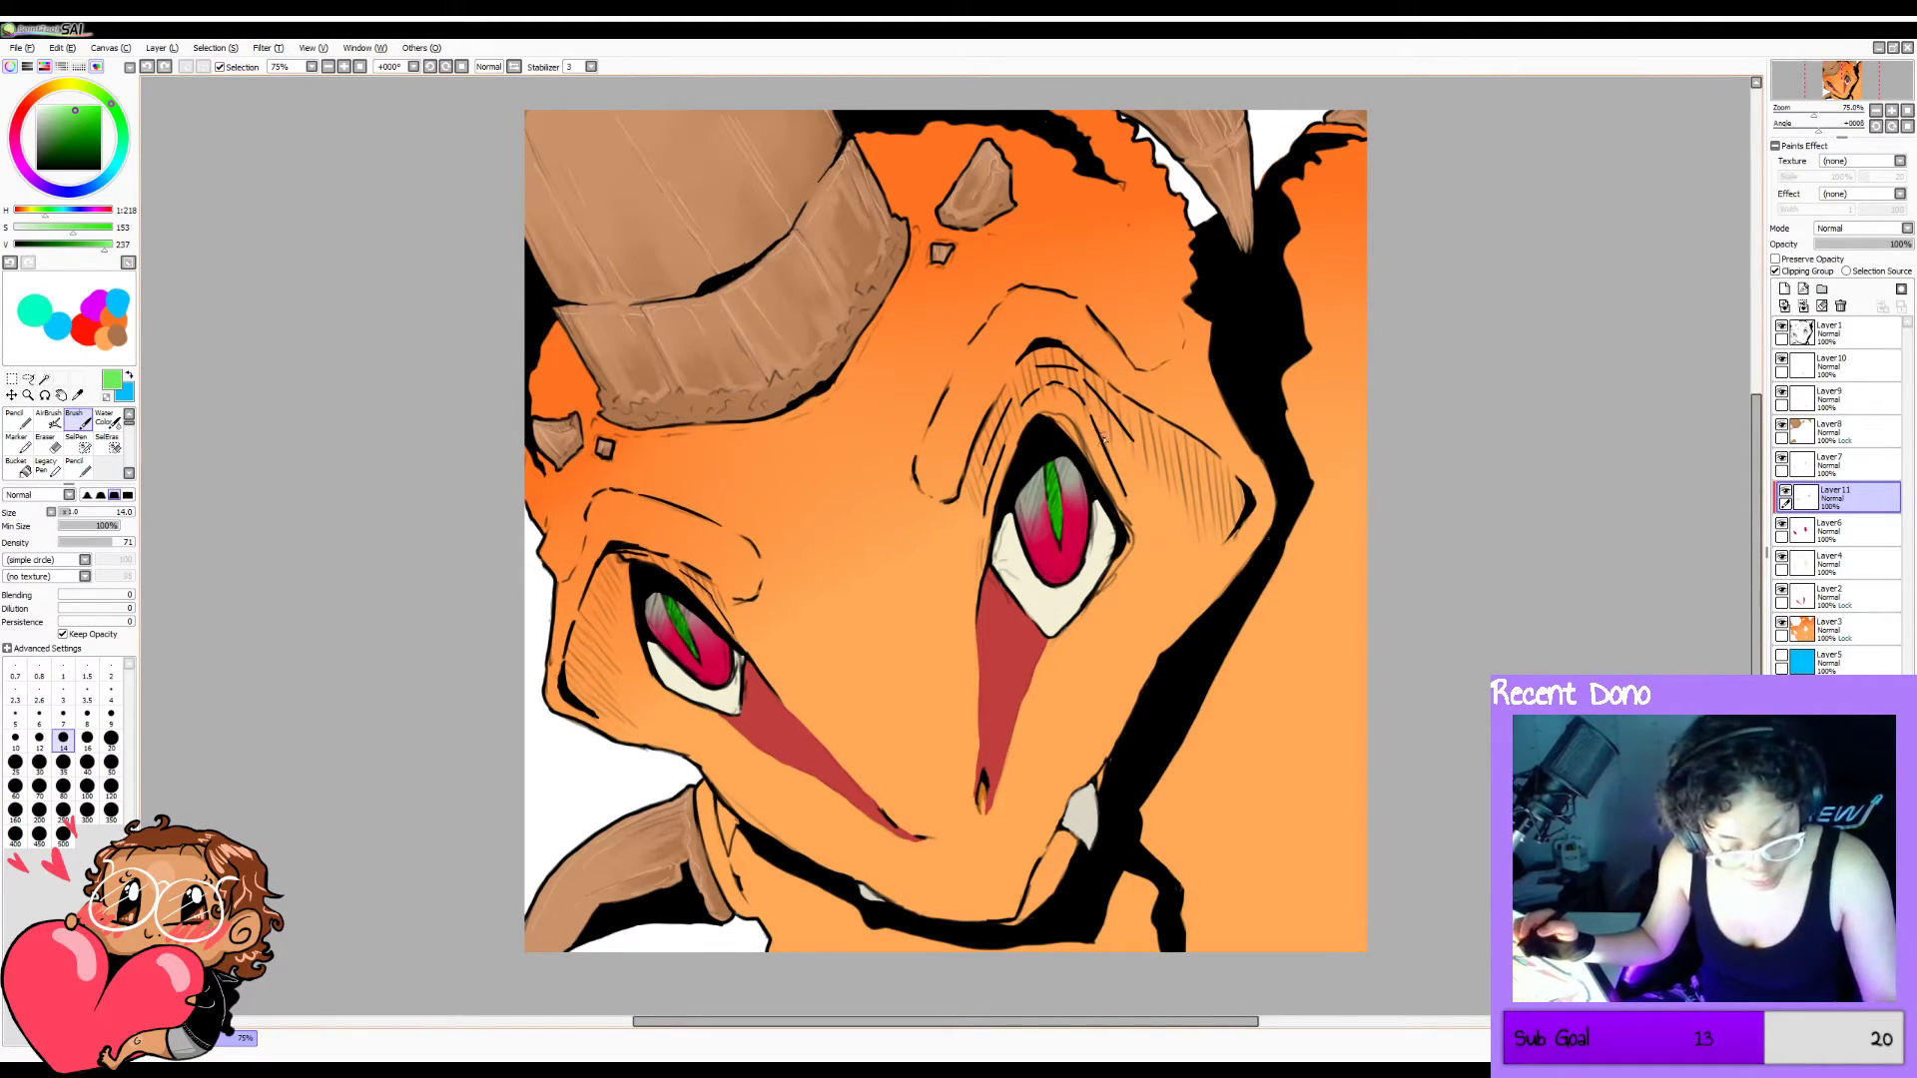
key(n)
drag(1054, 545, 1046, 567)
key(ctrl+z)
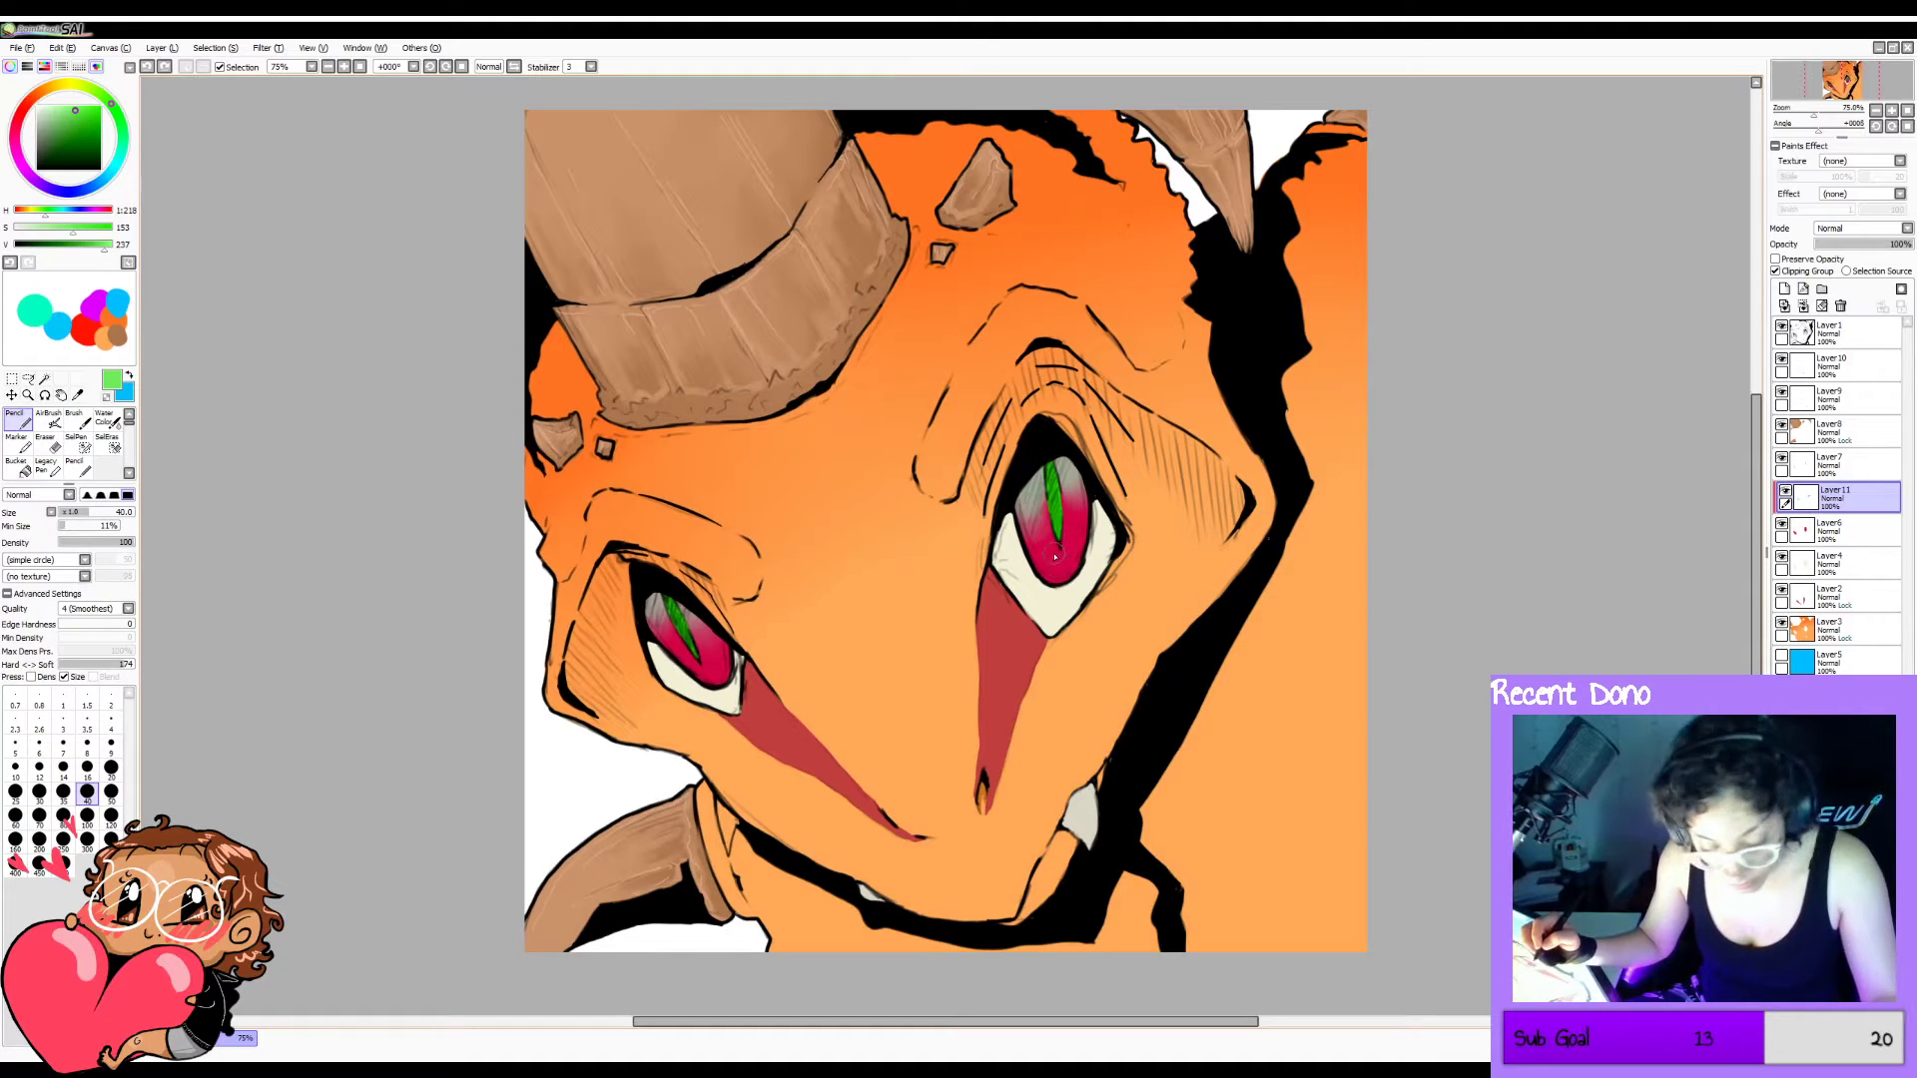
Reduce the Pencil to size 14 and draw fine light green streaks radiating through the lower part of both irises, undoing the last stroke.
key(bracketleft)
key(bracketleft)
key(bracketleft)
key(bracketleft)
key(bracketleft)
key(bracketleft)
mouse_move(1058, 548)
mouse_down()
mouse_move(1083, 495)
mouse_move(1053, 562)
mouse_up()
drag(1042, 541, 1046, 550)
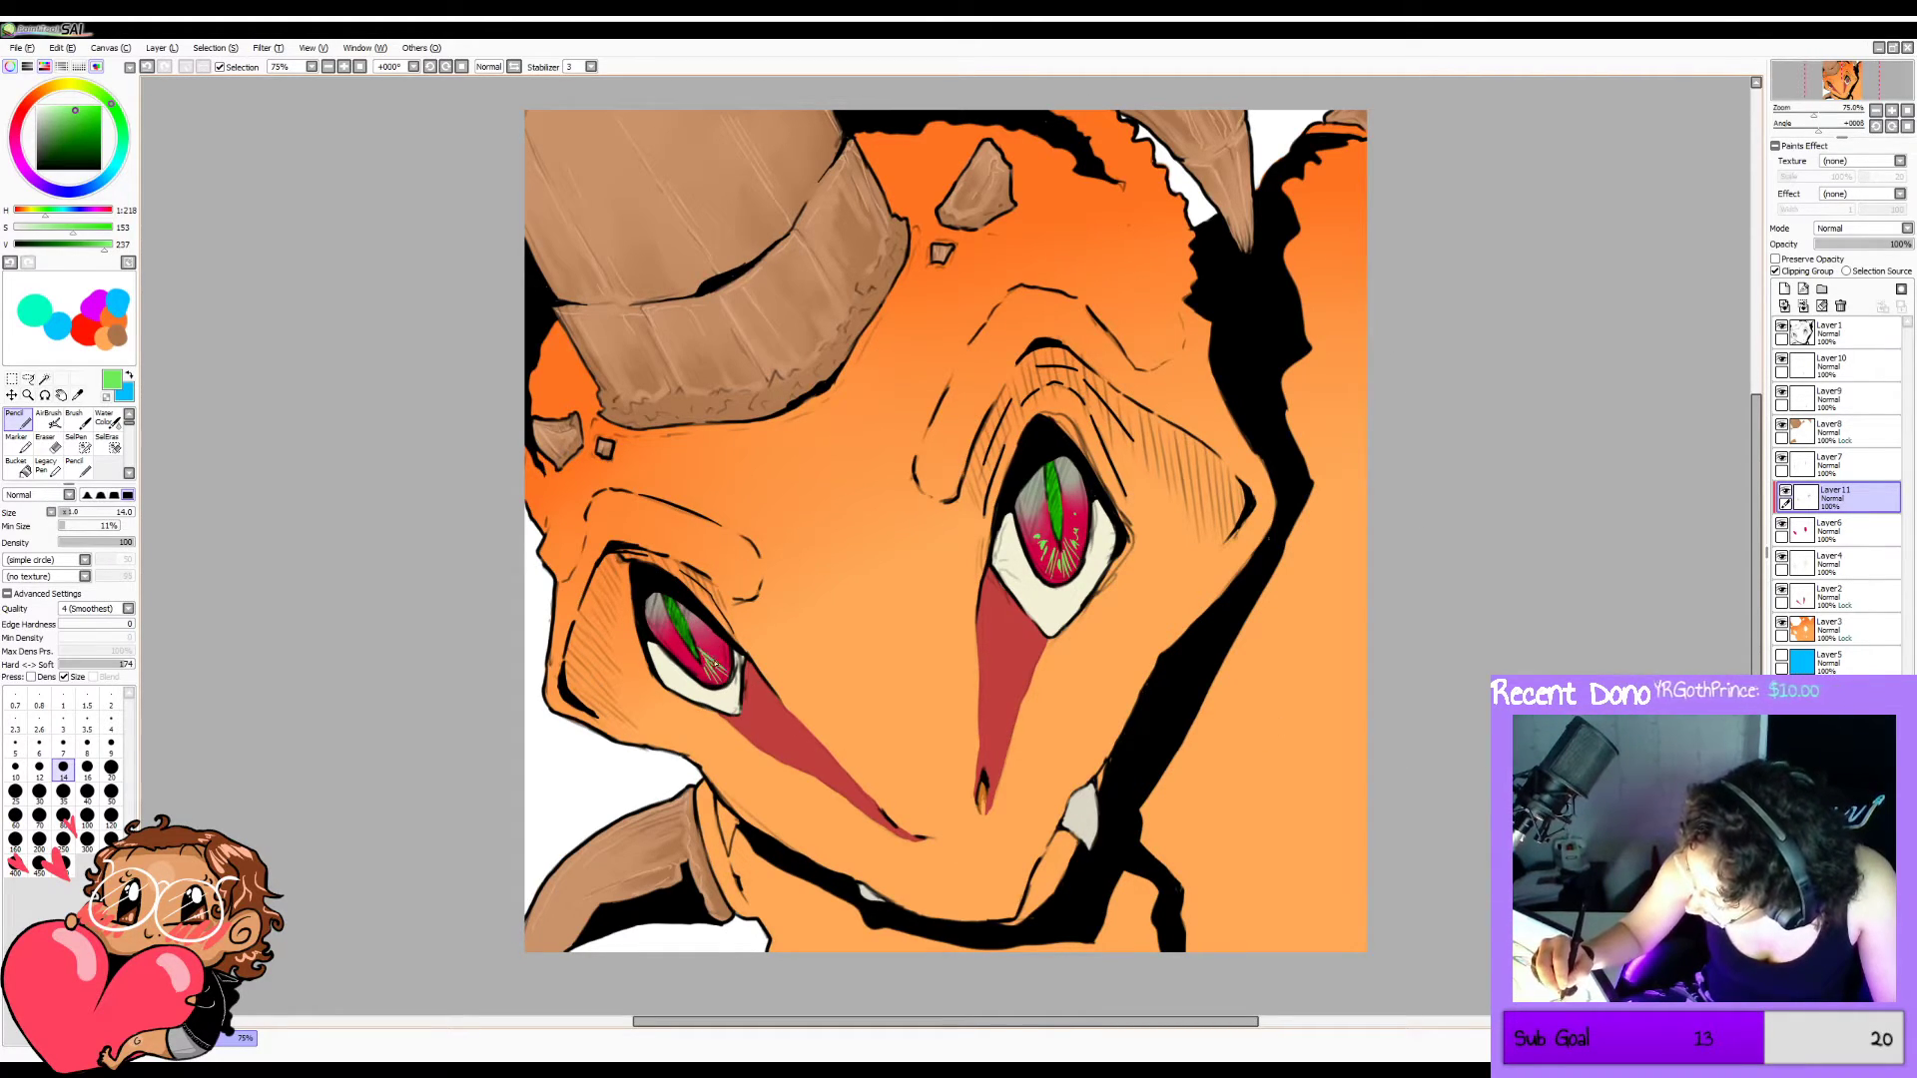
drag(725, 669, 714, 658)
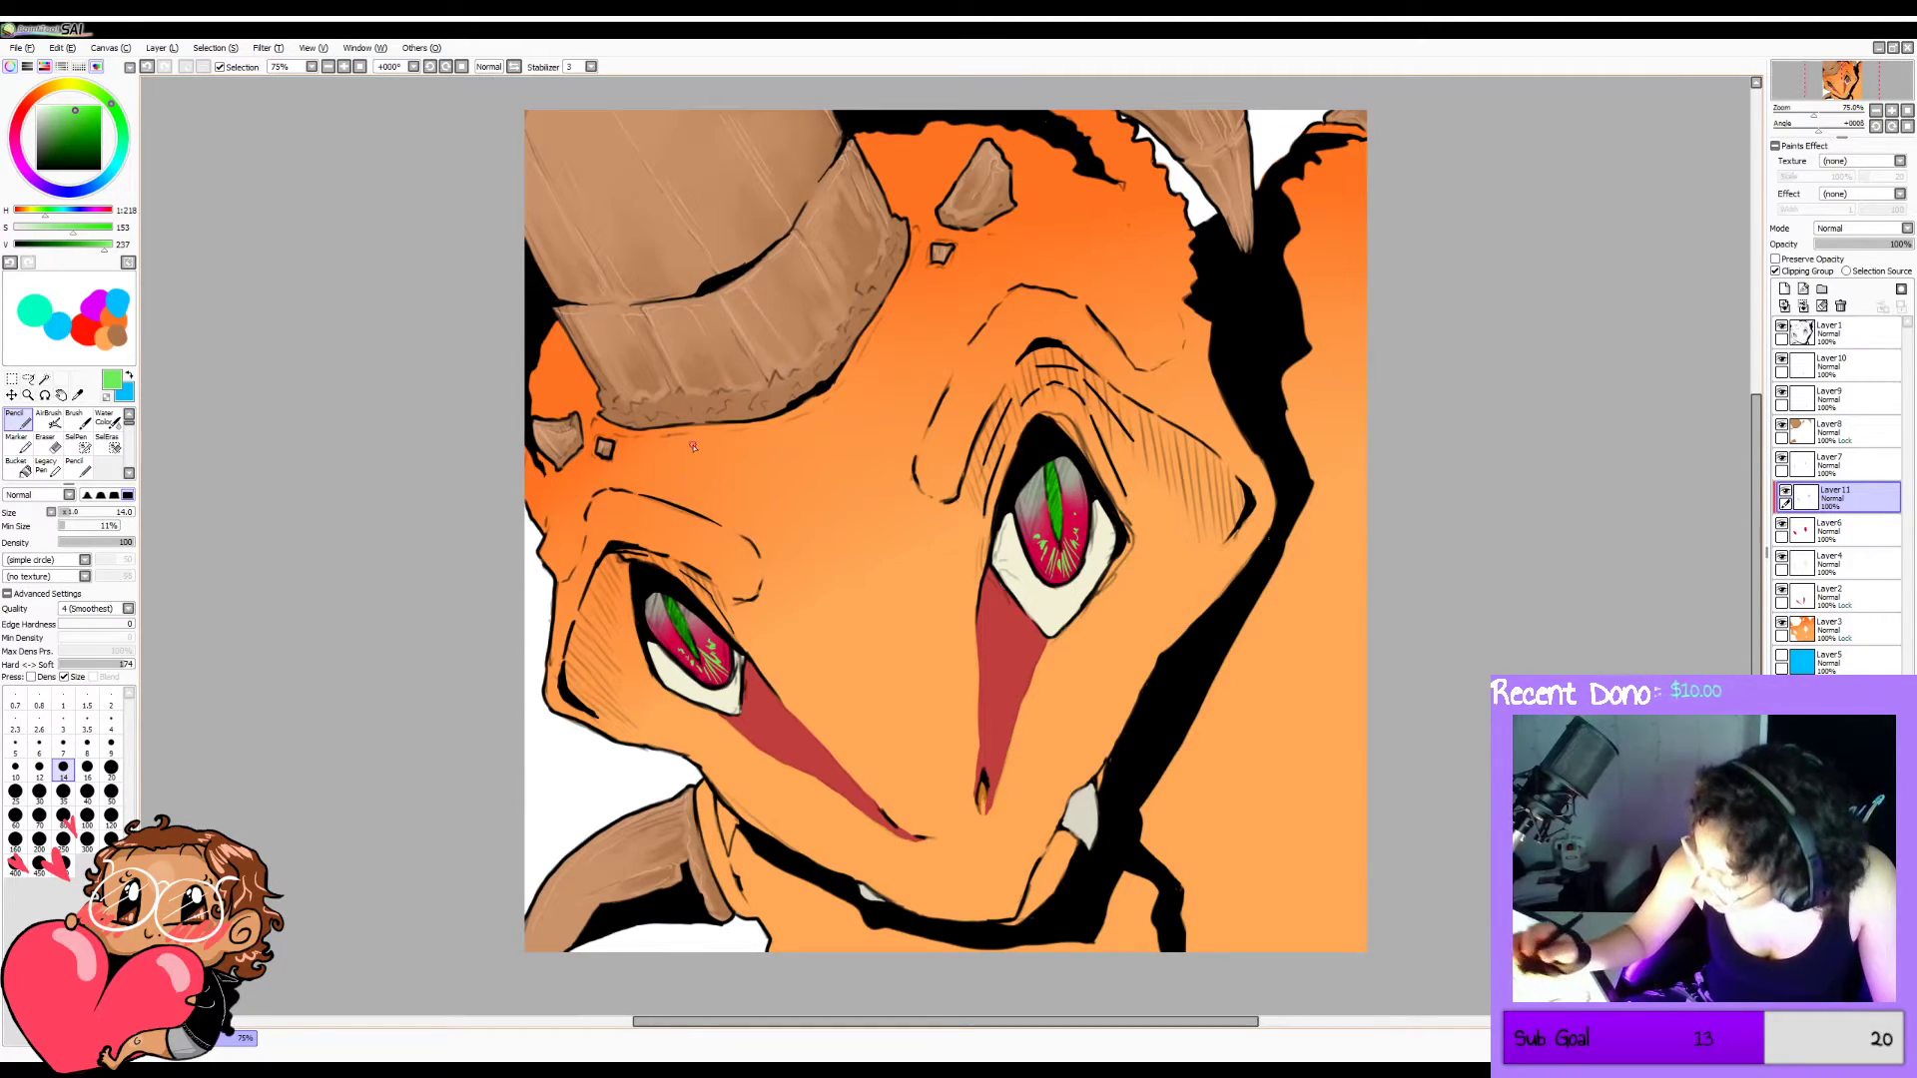
key(ctrl+z)
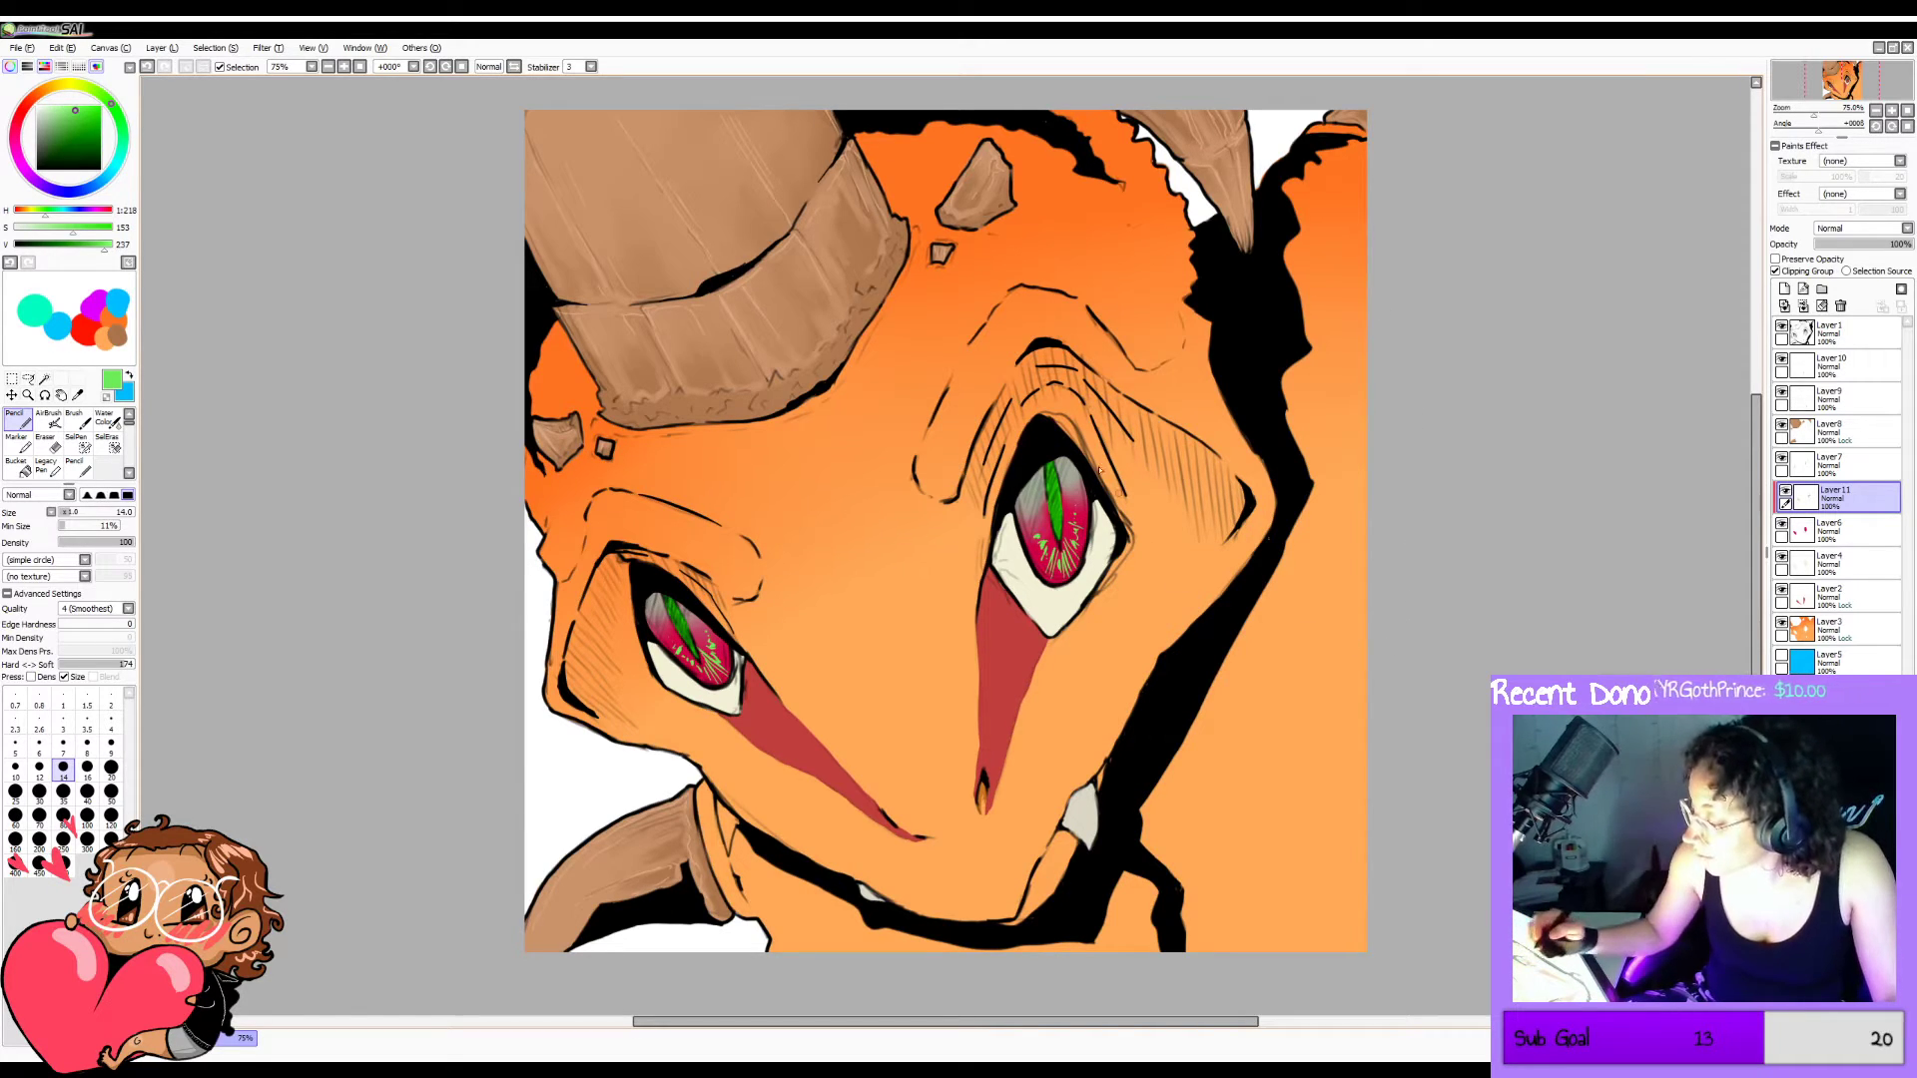
Refine both eyes at 150% zoom with thin light green lines around the pupils and extra streaks in the lower irises.
click(350, 66)
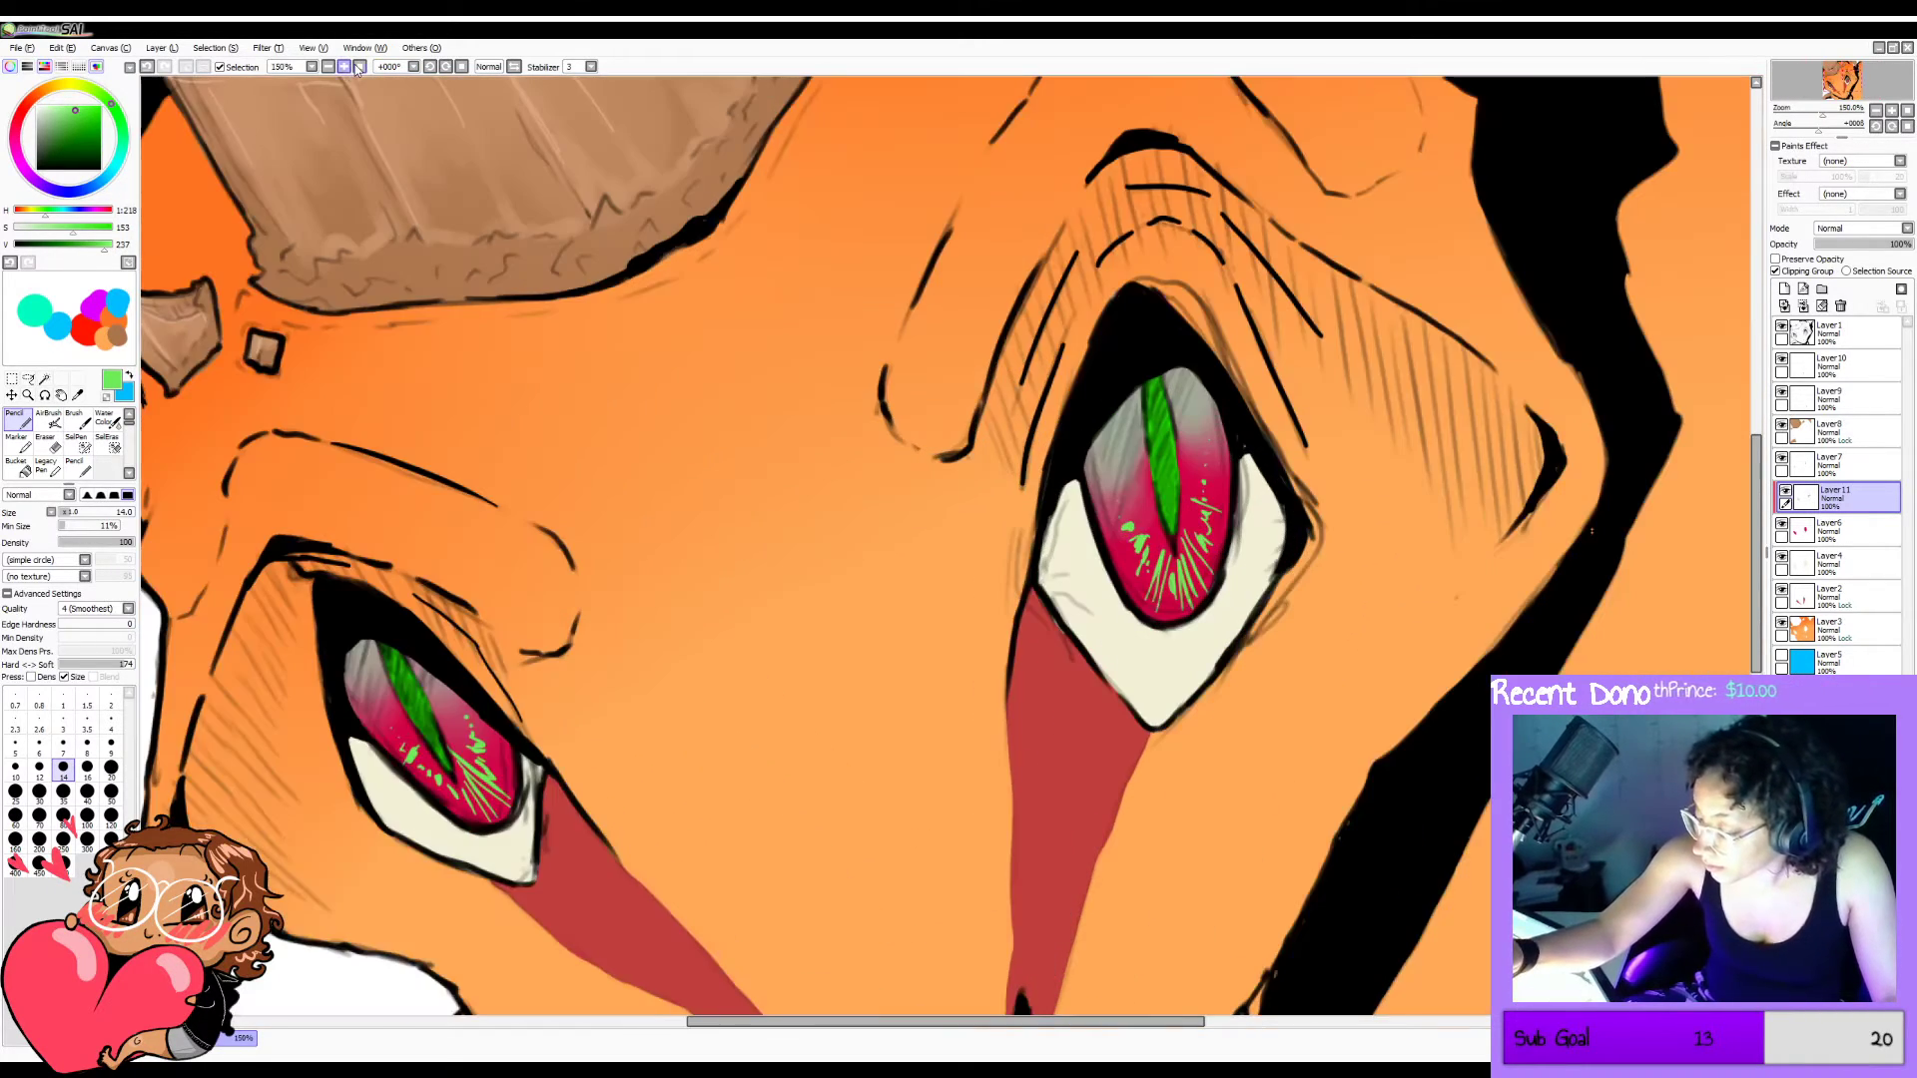
scroll(1468, 463, down, 1)
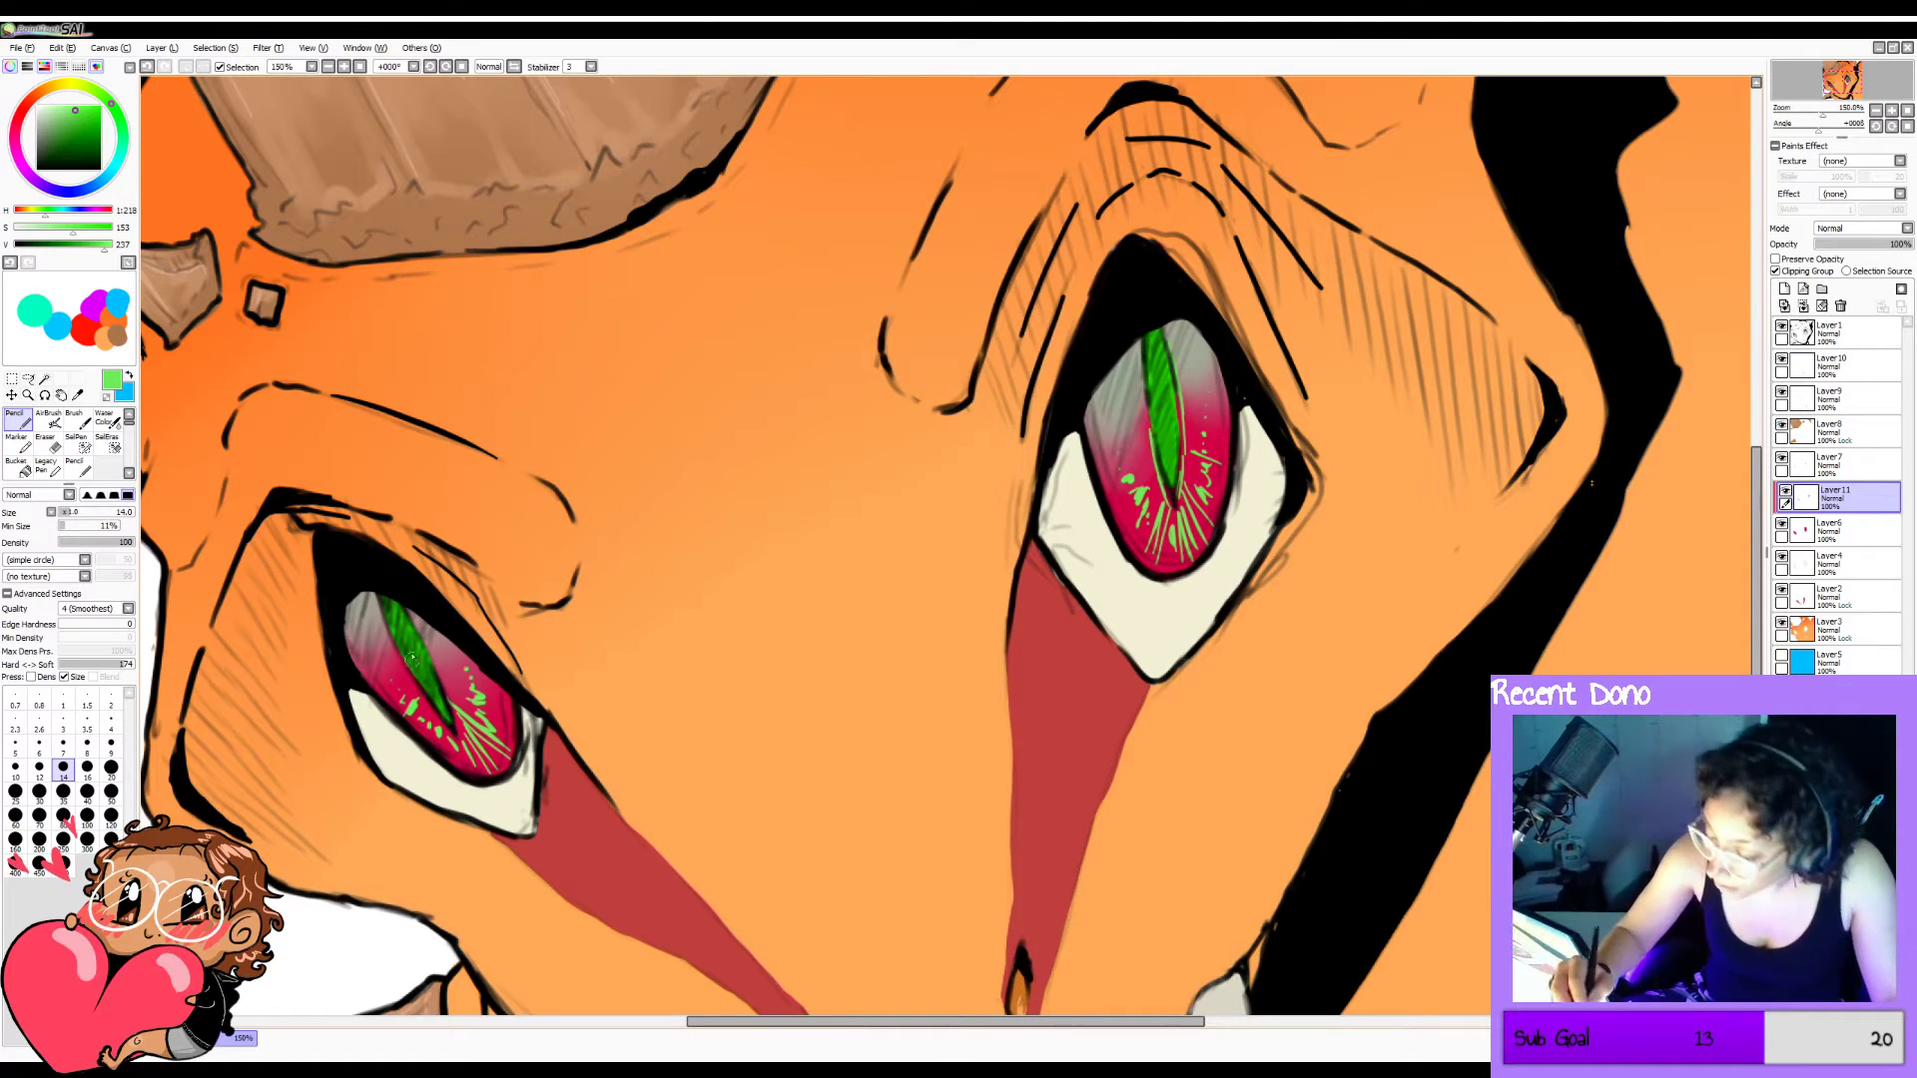
key(ctrl+z)
mouse_move(407, 608)
mouse_down()
mouse_move(454, 722)
mouse_move(400, 655)
mouse_move(450, 731)
mouse_move(397, 654)
mouse_up()
key(ctrl+z)
drag(448, 723, 458, 742)
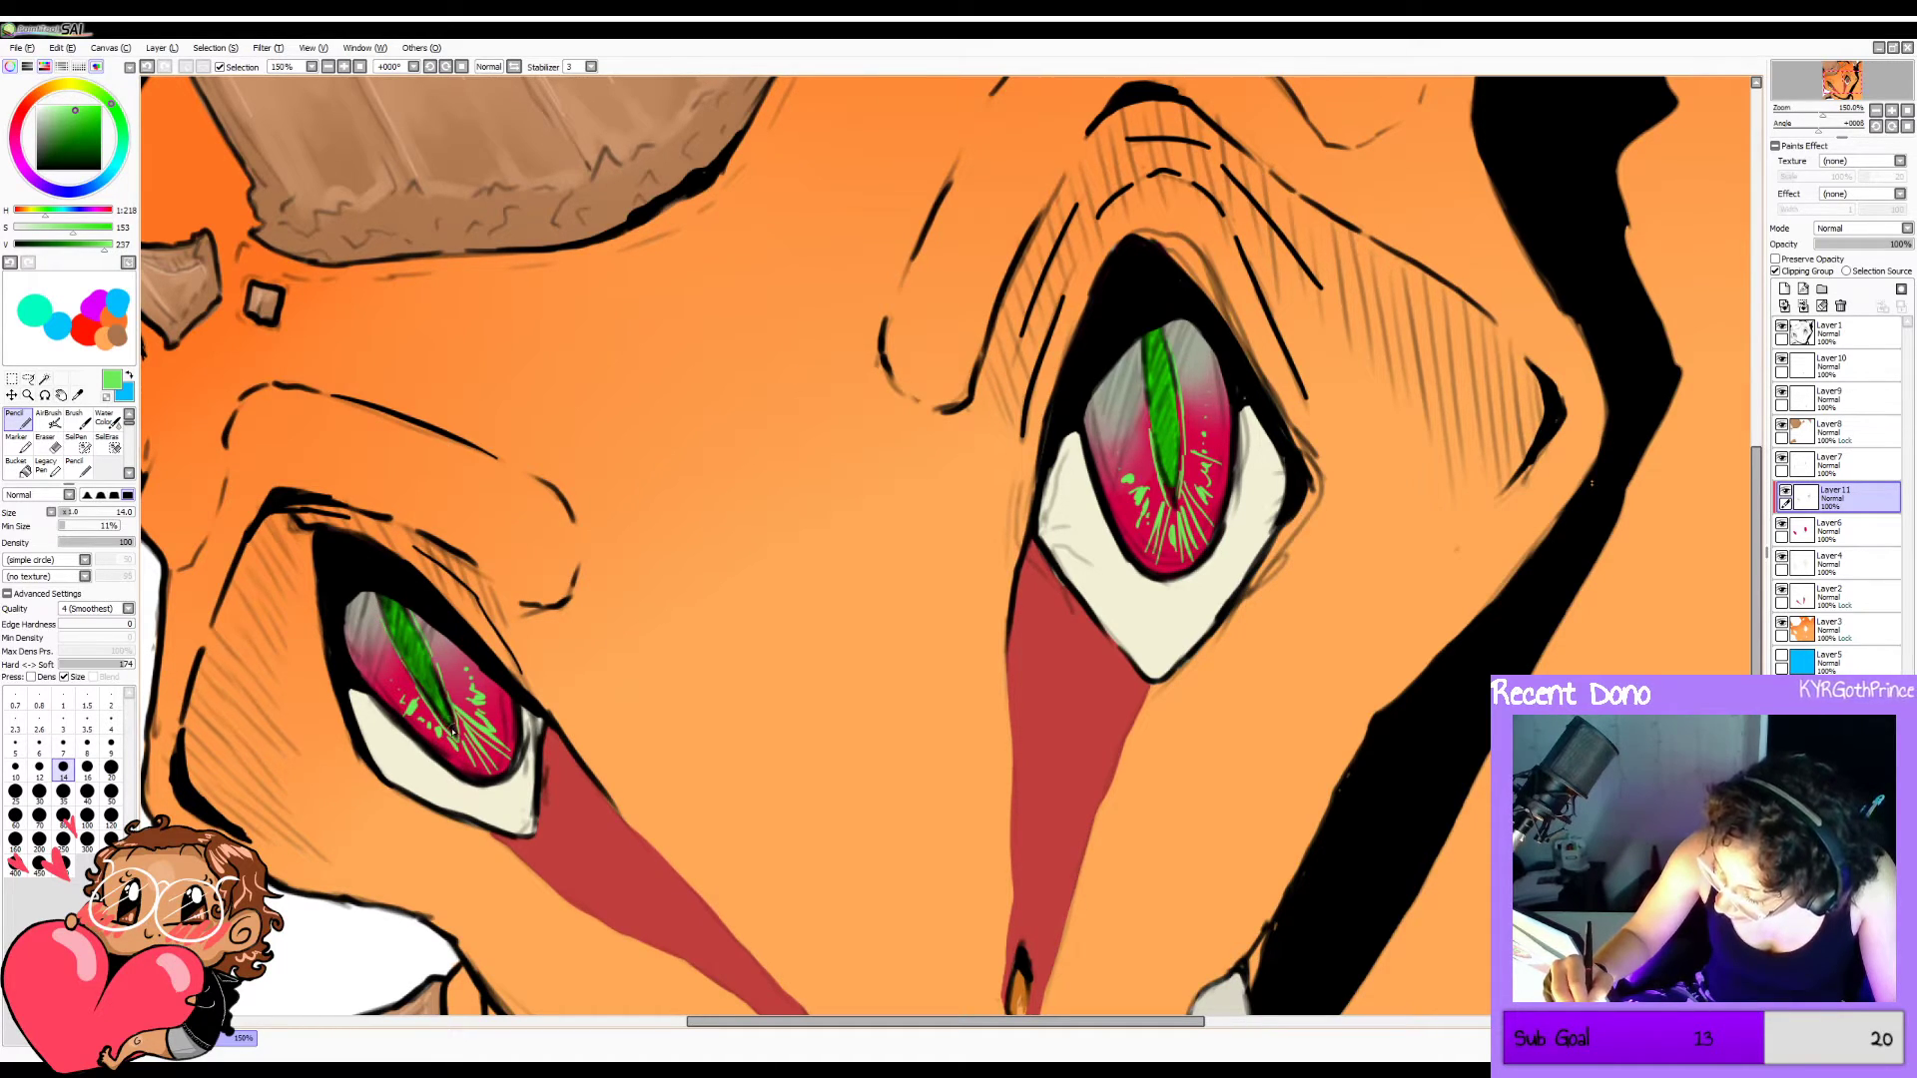
drag(1150, 429, 1162, 483)
mouse_move(1220, 426)
mouse_down()
mouse_move(1219, 509)
mouse_move(1226, 454)
mouse_move(1127, 519)
mouse_up()
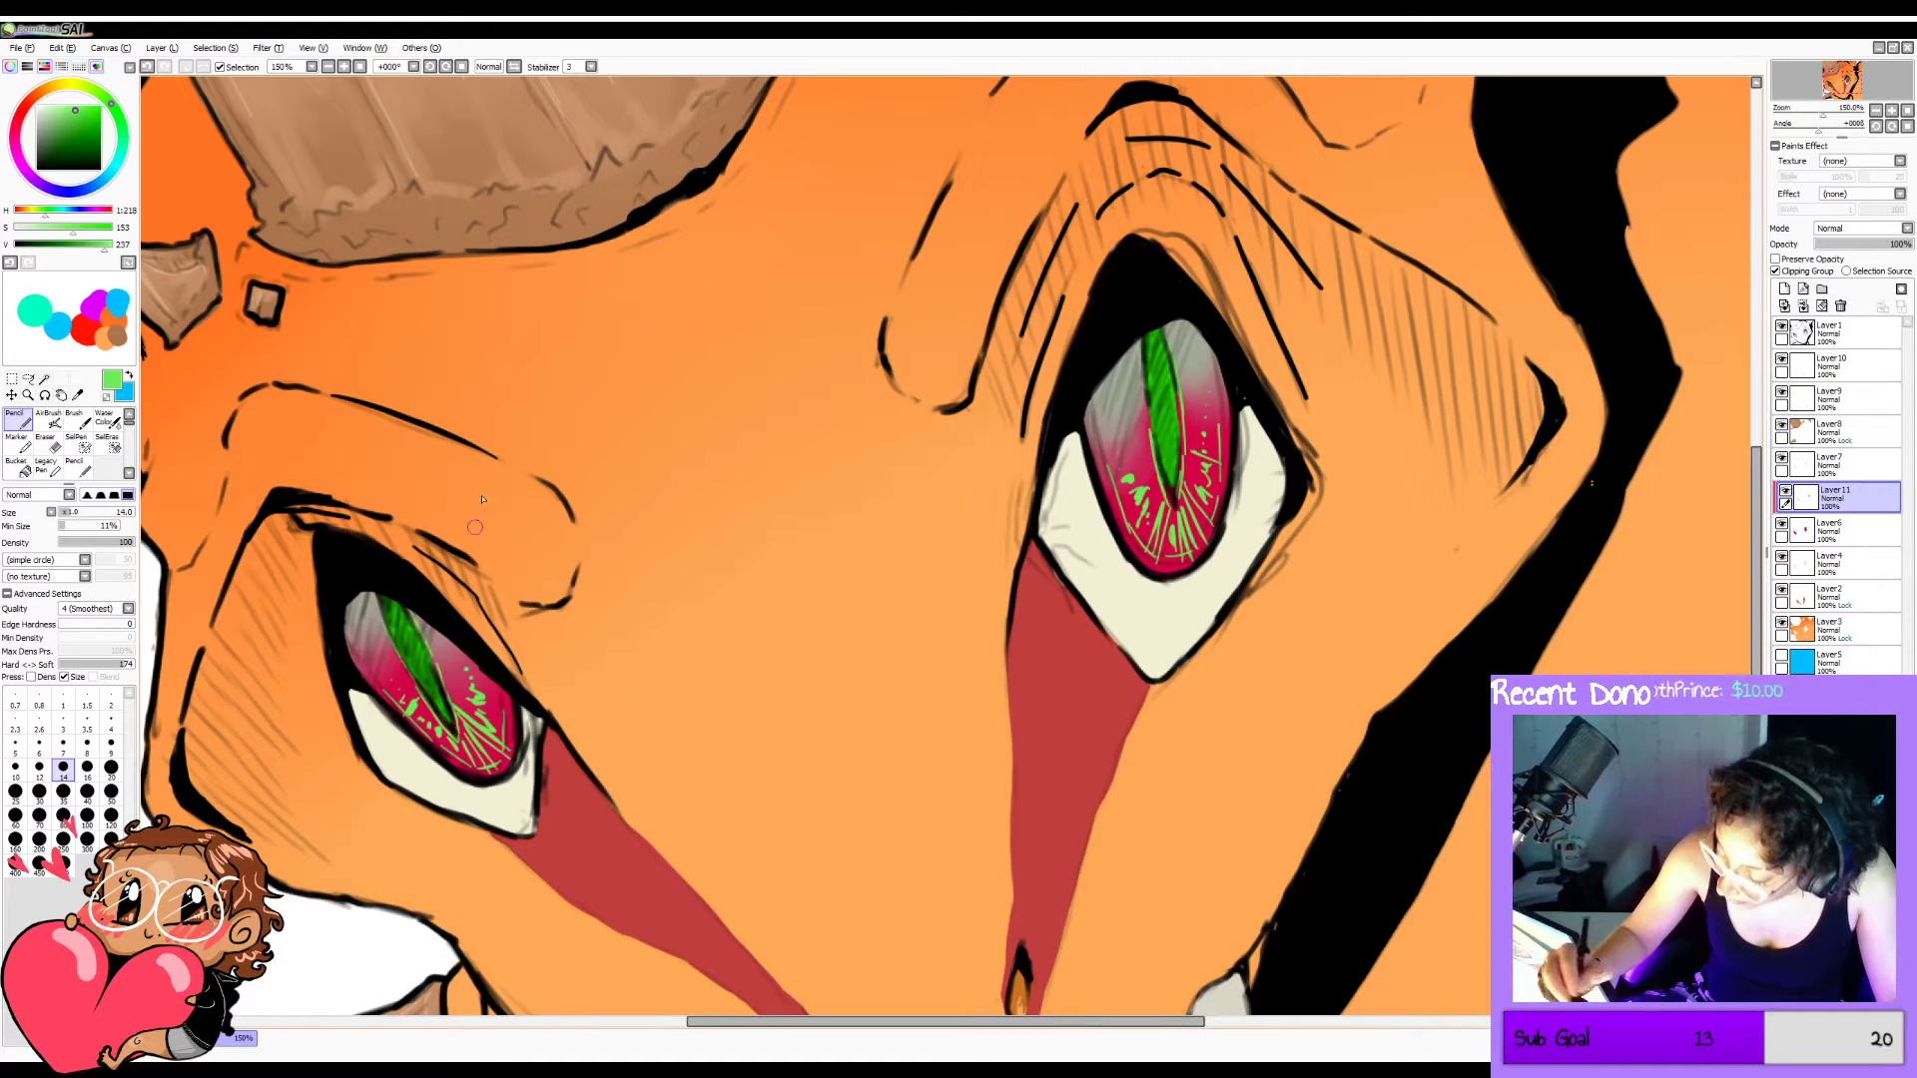
Pick a more saturated green and add short streaks to the lower part of the smaller iris.
click(91, 105)
click(92, 103)
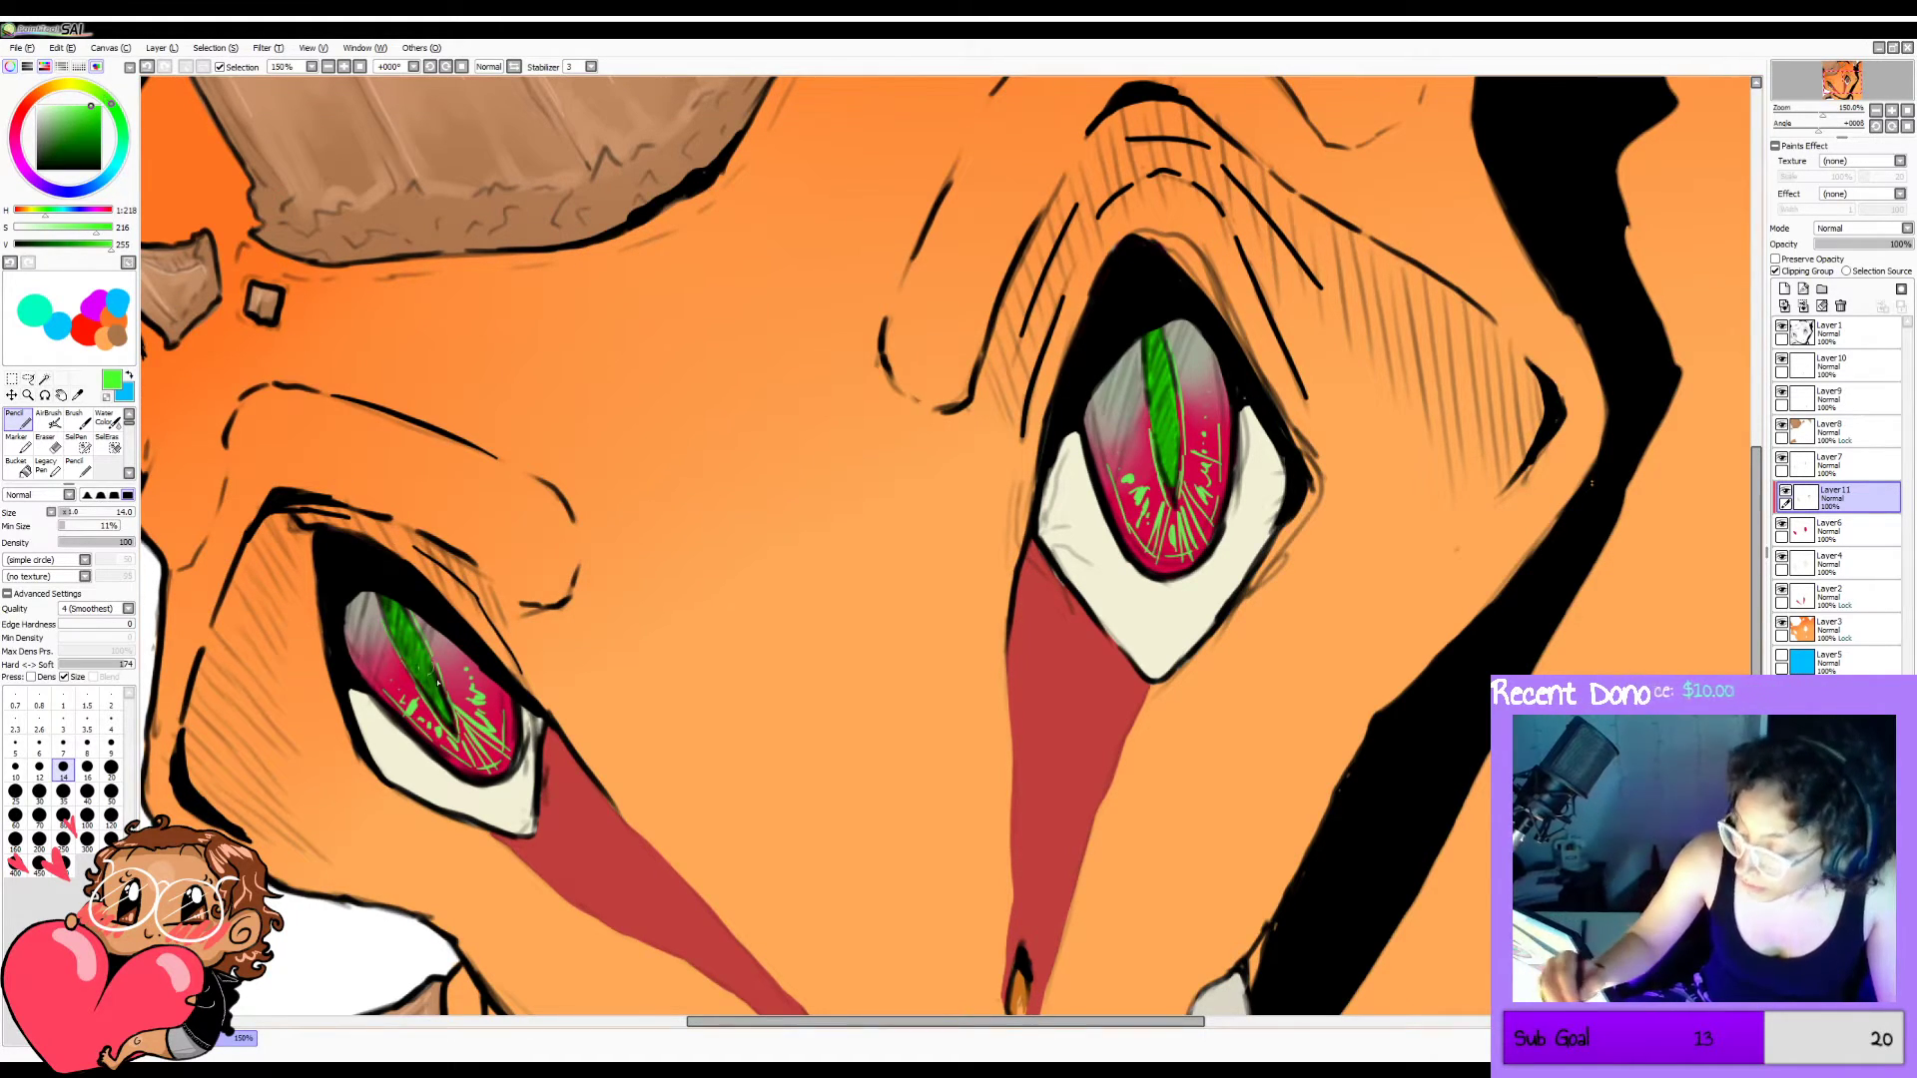
drag(475, 744, 489, 764)
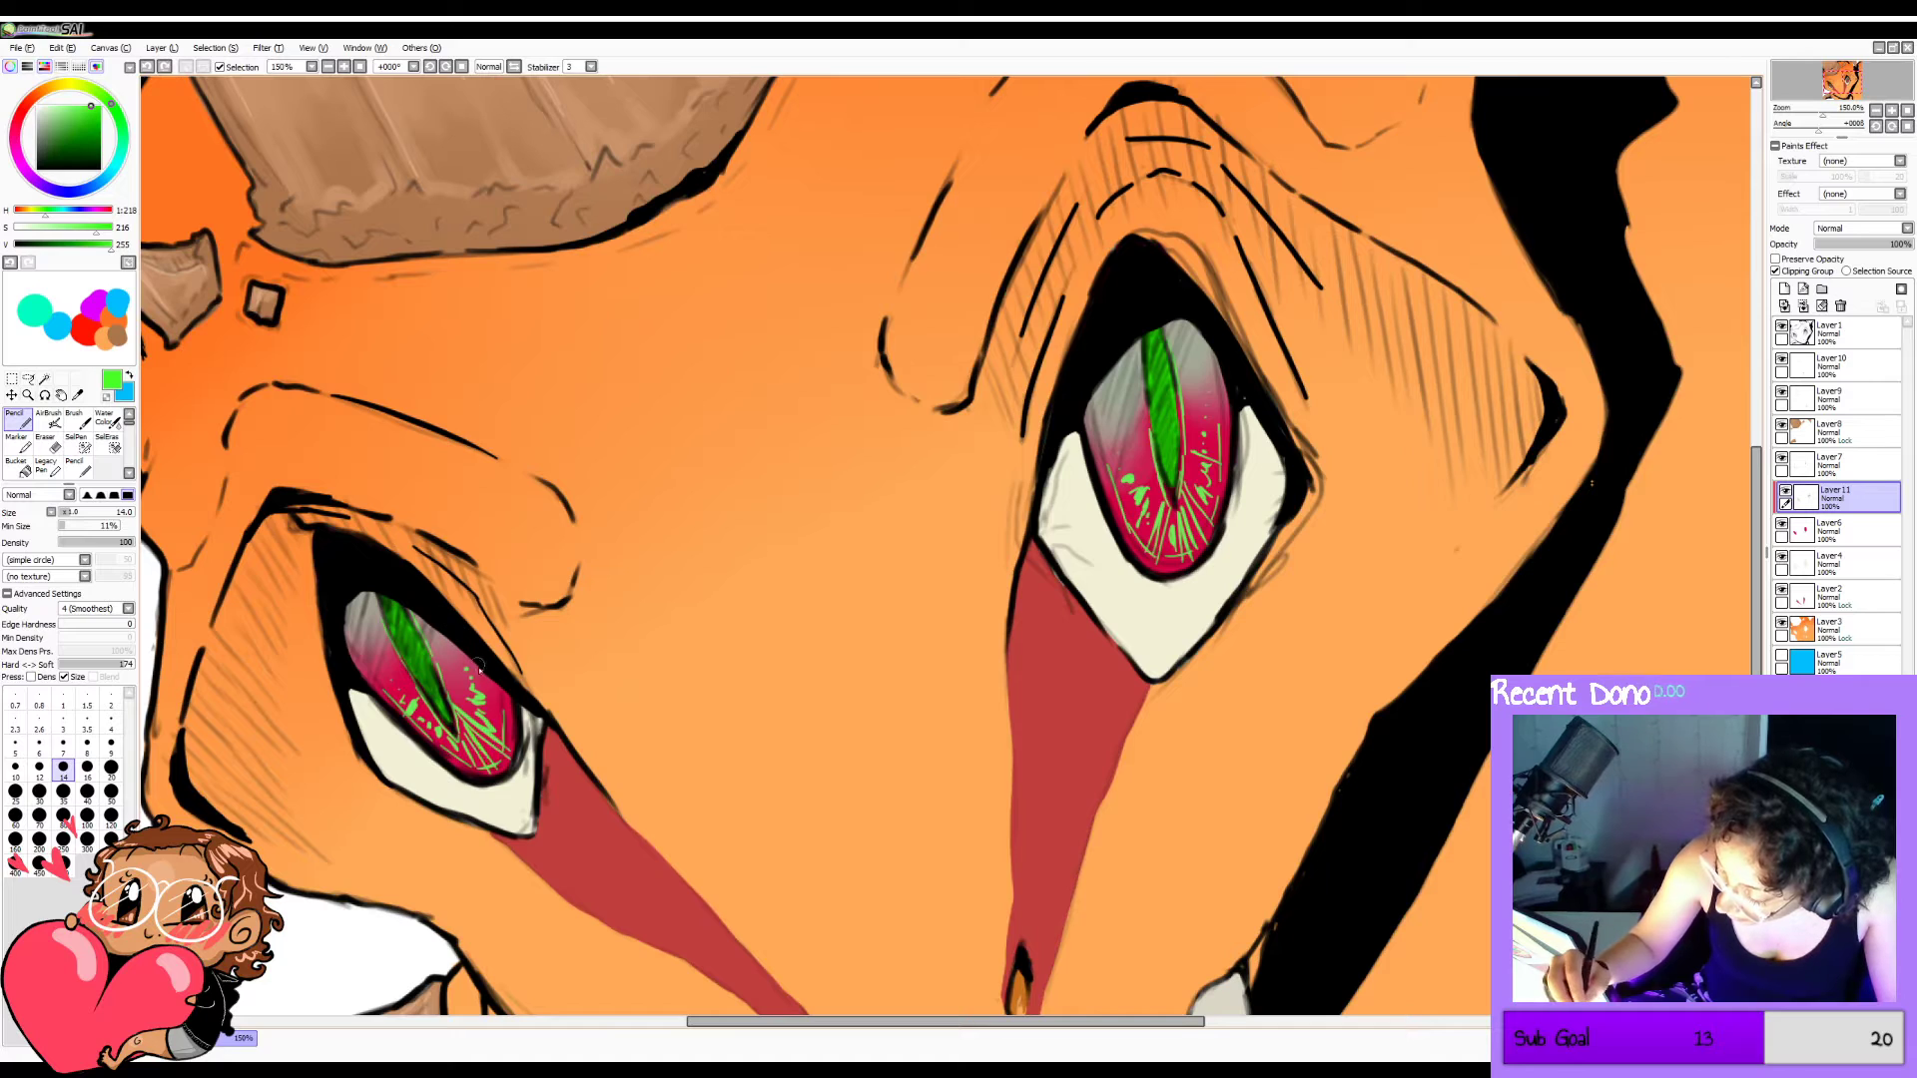
Change the colour to a saturated yellow and add yellow streaks below the pupils in both irises.
click(64, 105)
click(77, 87)
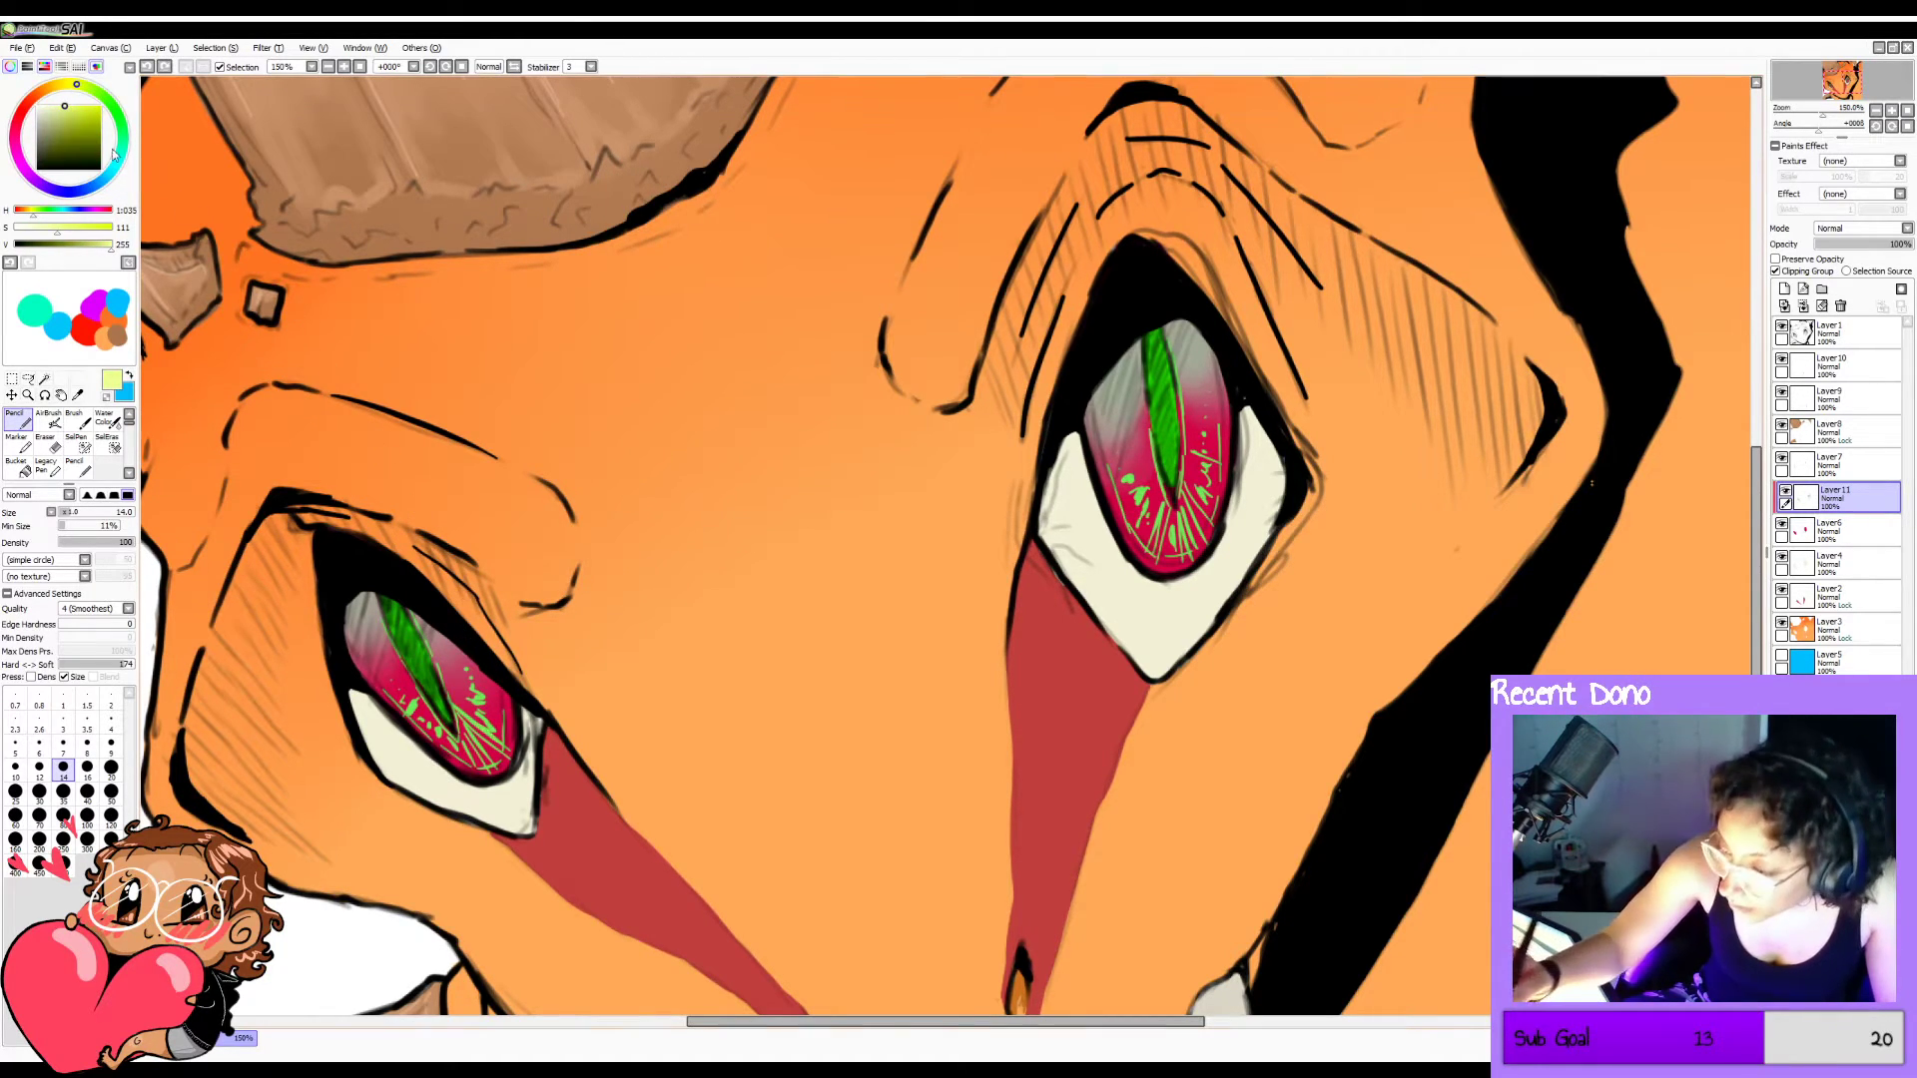
click(94, 104)
drag(478, 730, 490, 735)
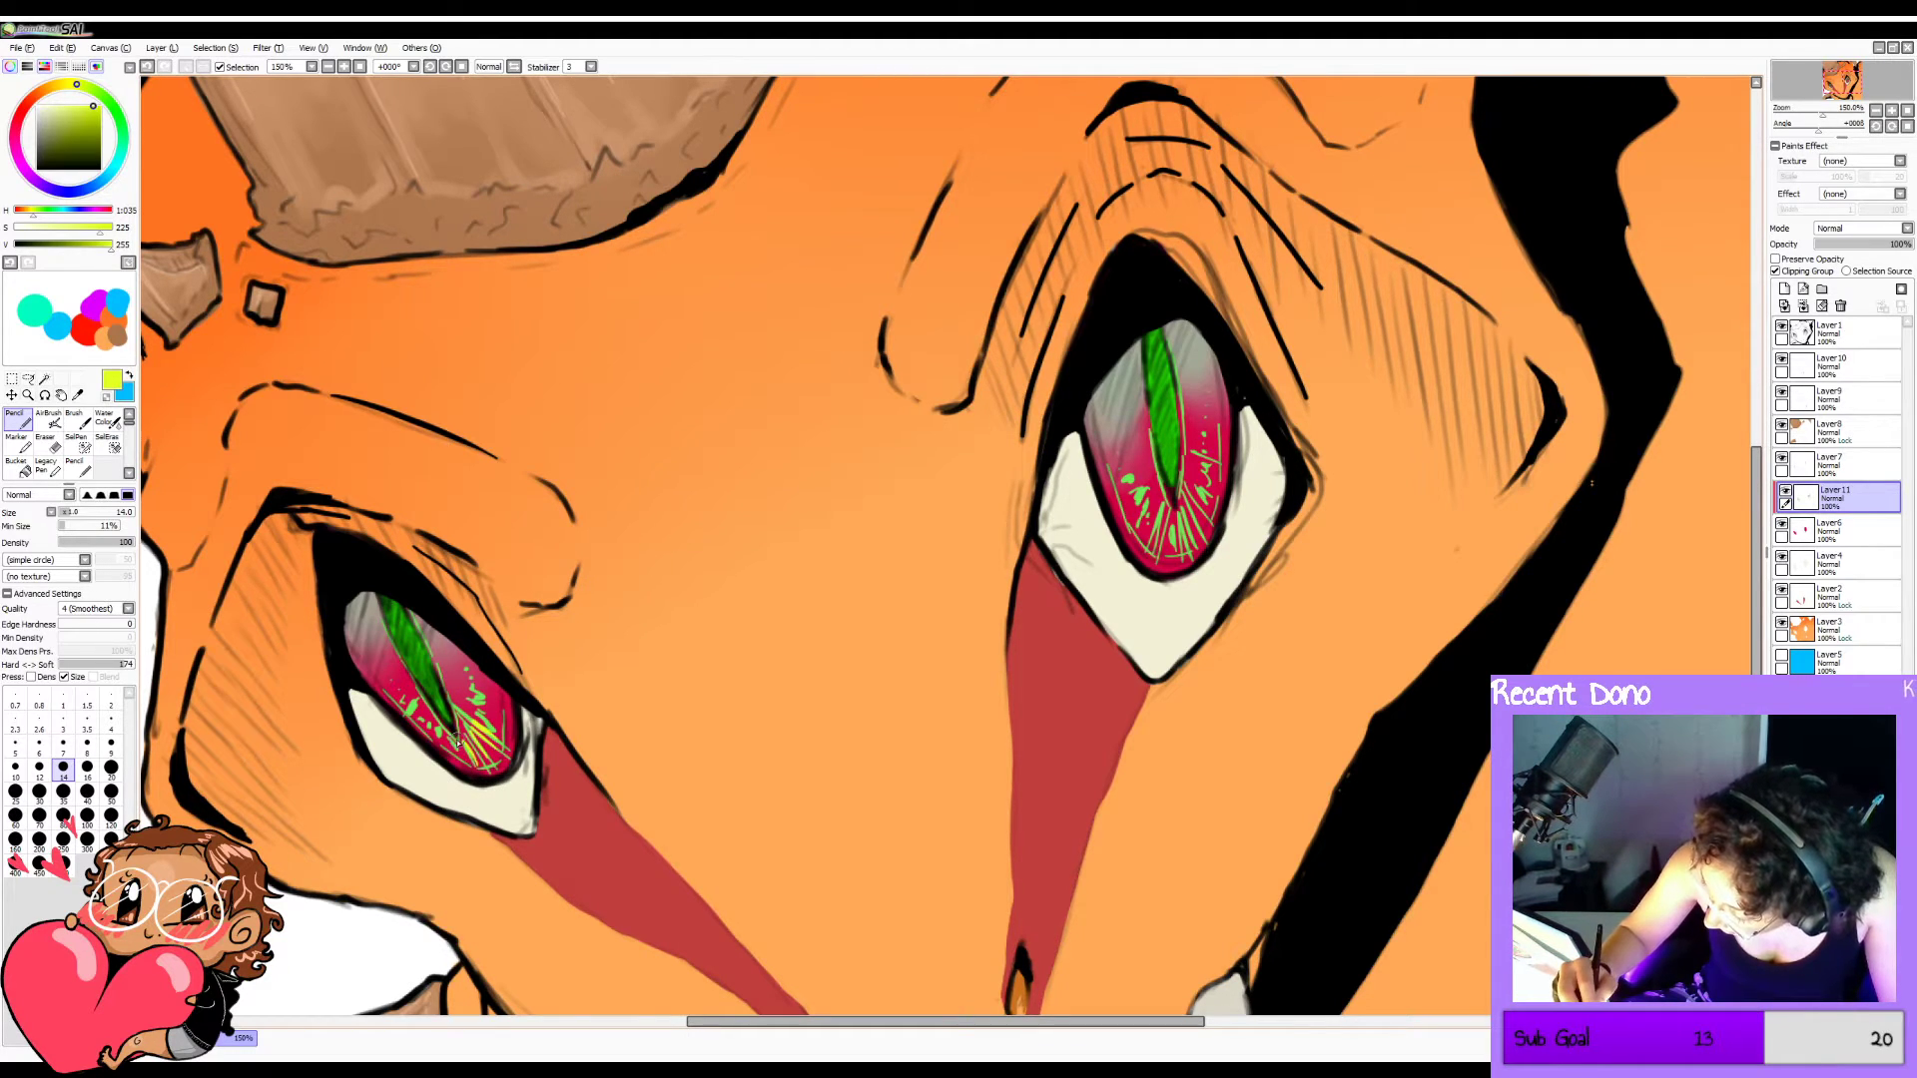
drag(451, 738, 439, 719)
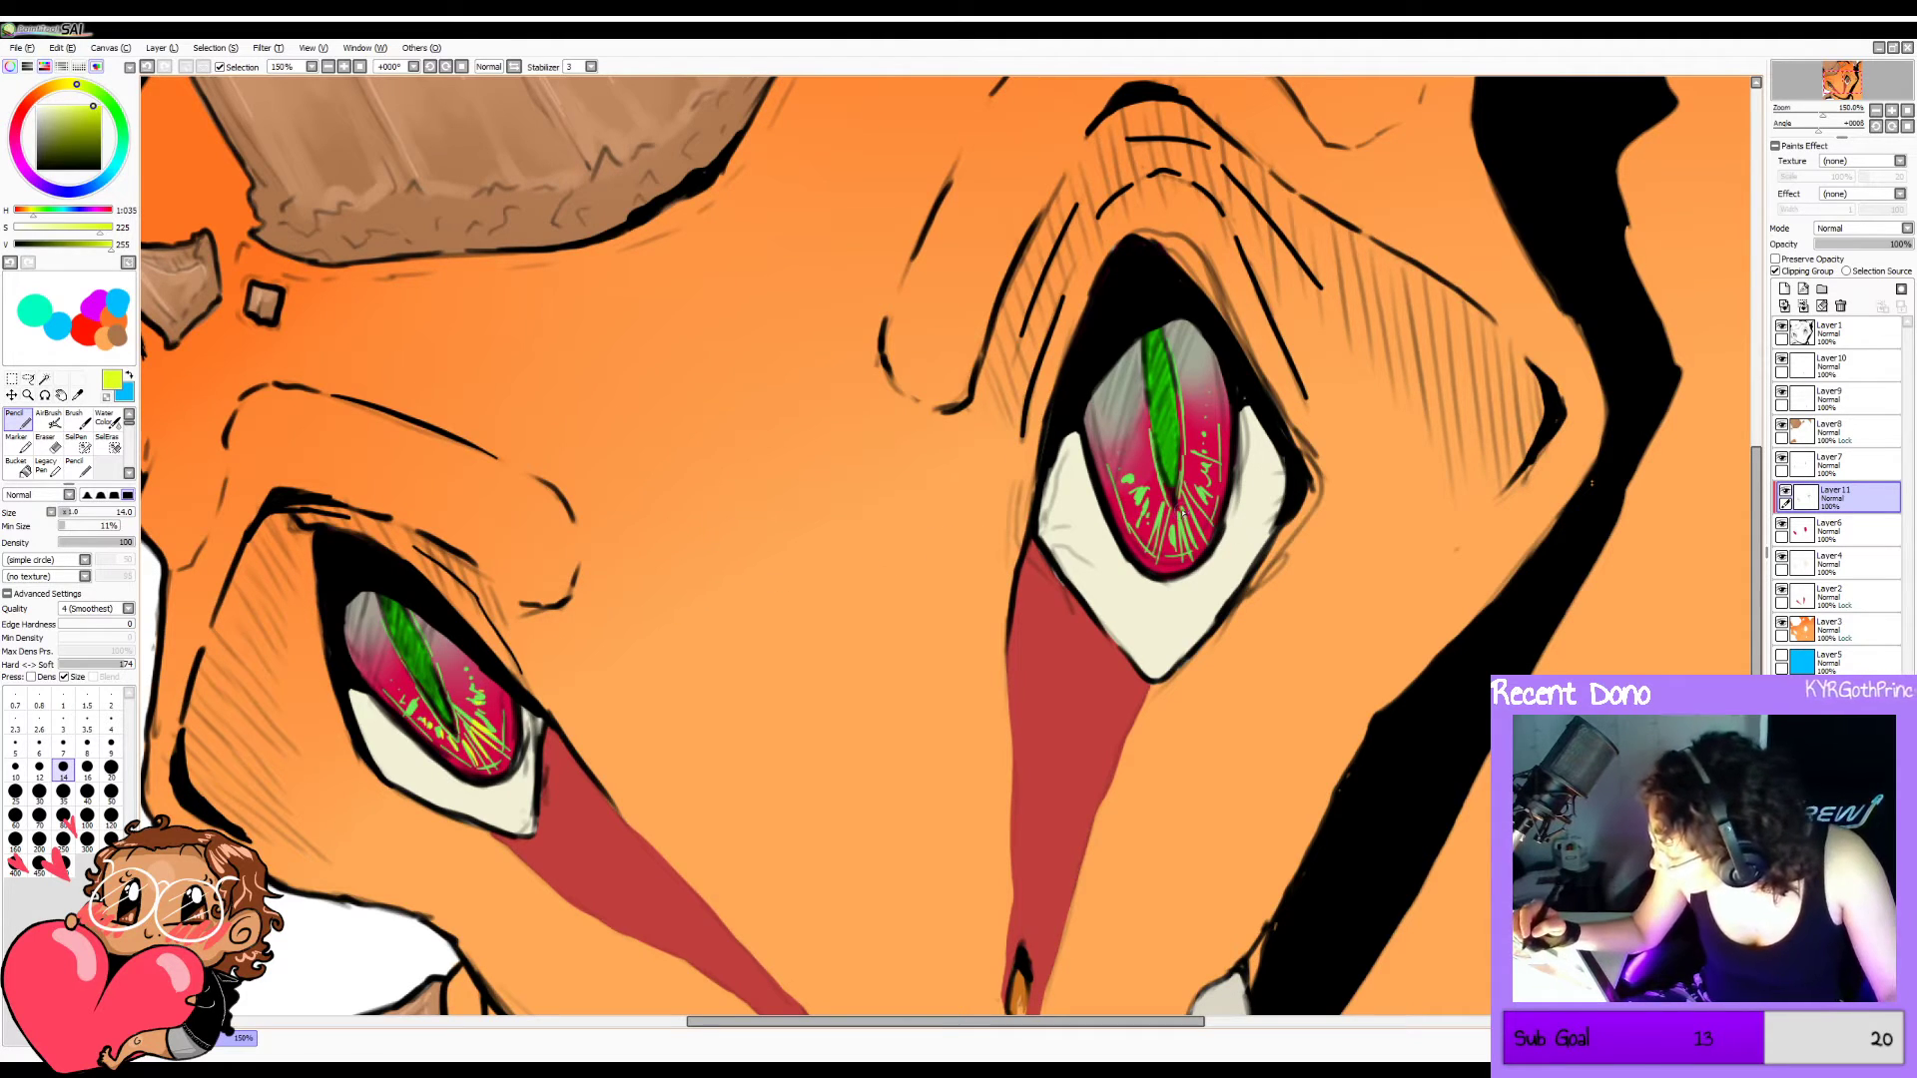
mouse_move(1182, 514)
mouse_down()
mouse_move(1209, 553)
mouse_move(1215, 515)
mouse_up()
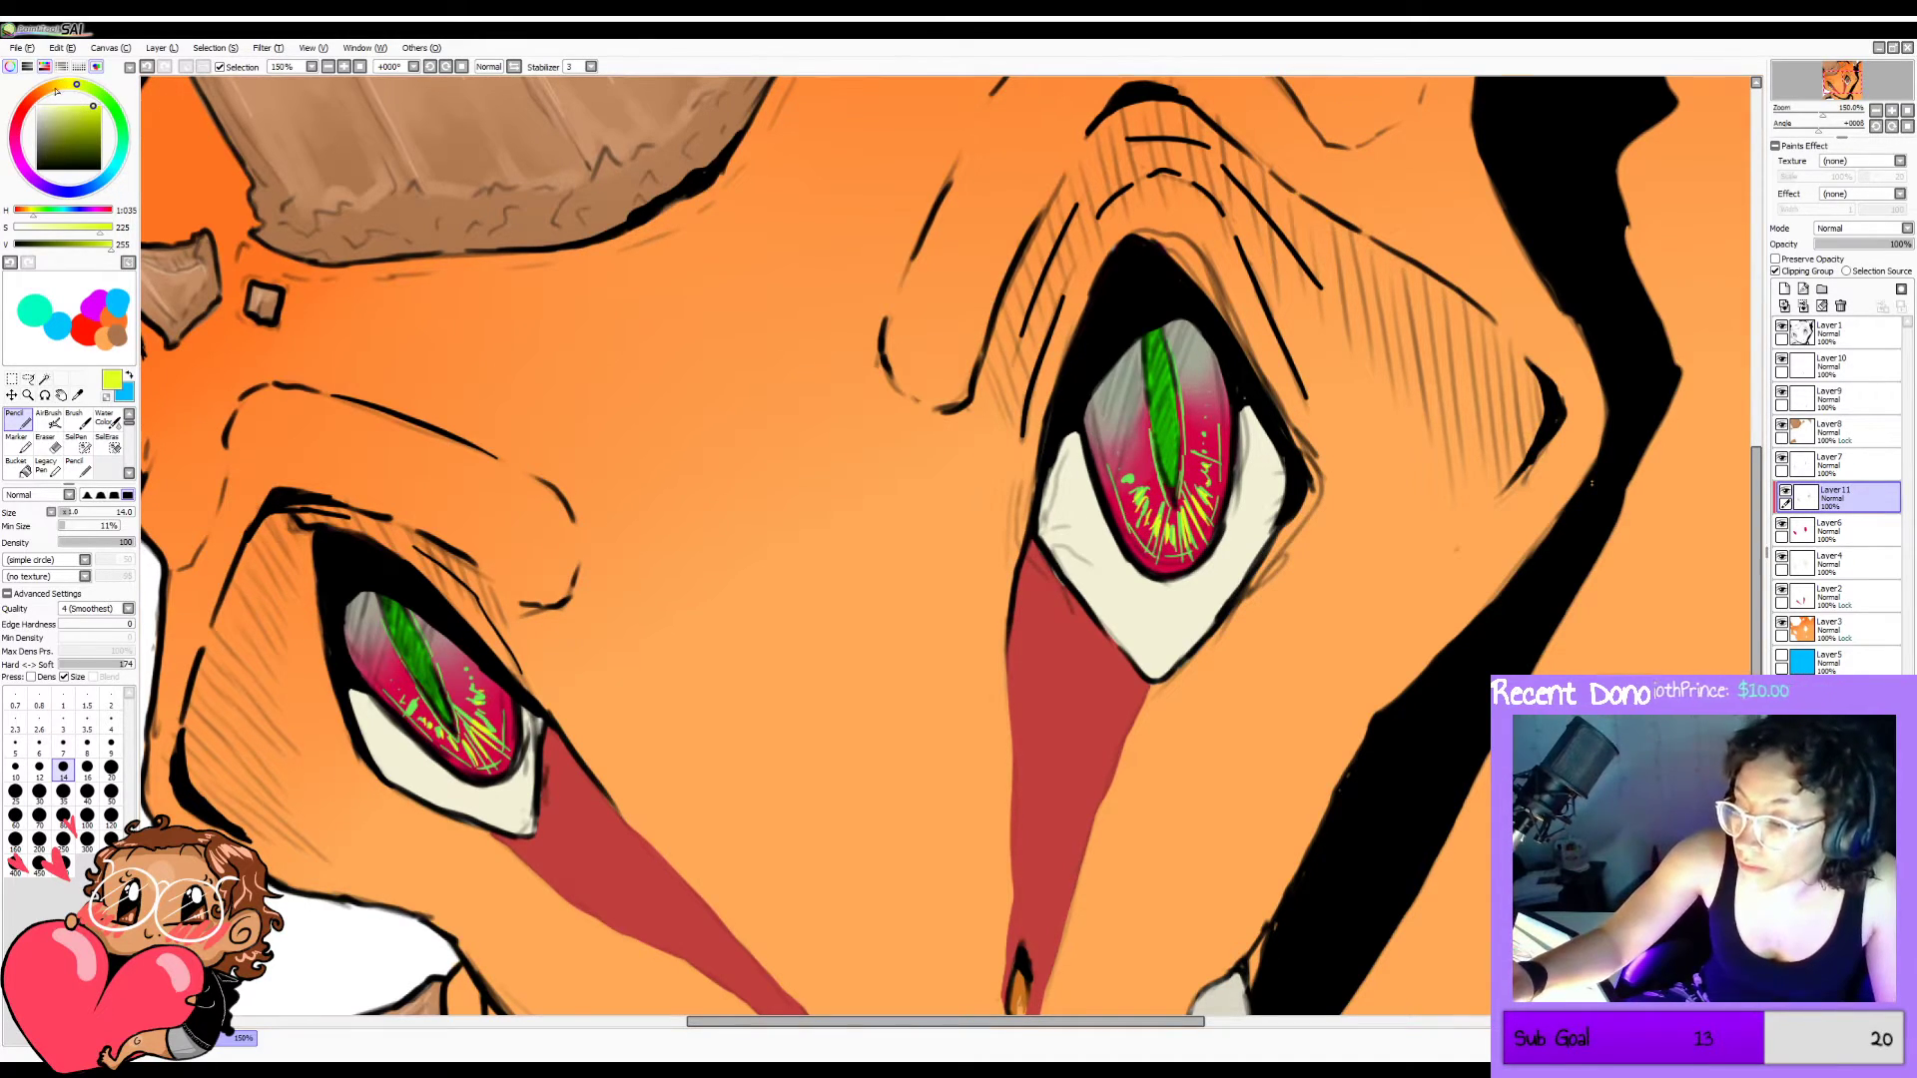
Shift the colour to orange, add orange accents to both irises, and check the drawing in mirrored view.
drag(57, 91, 45, 95)
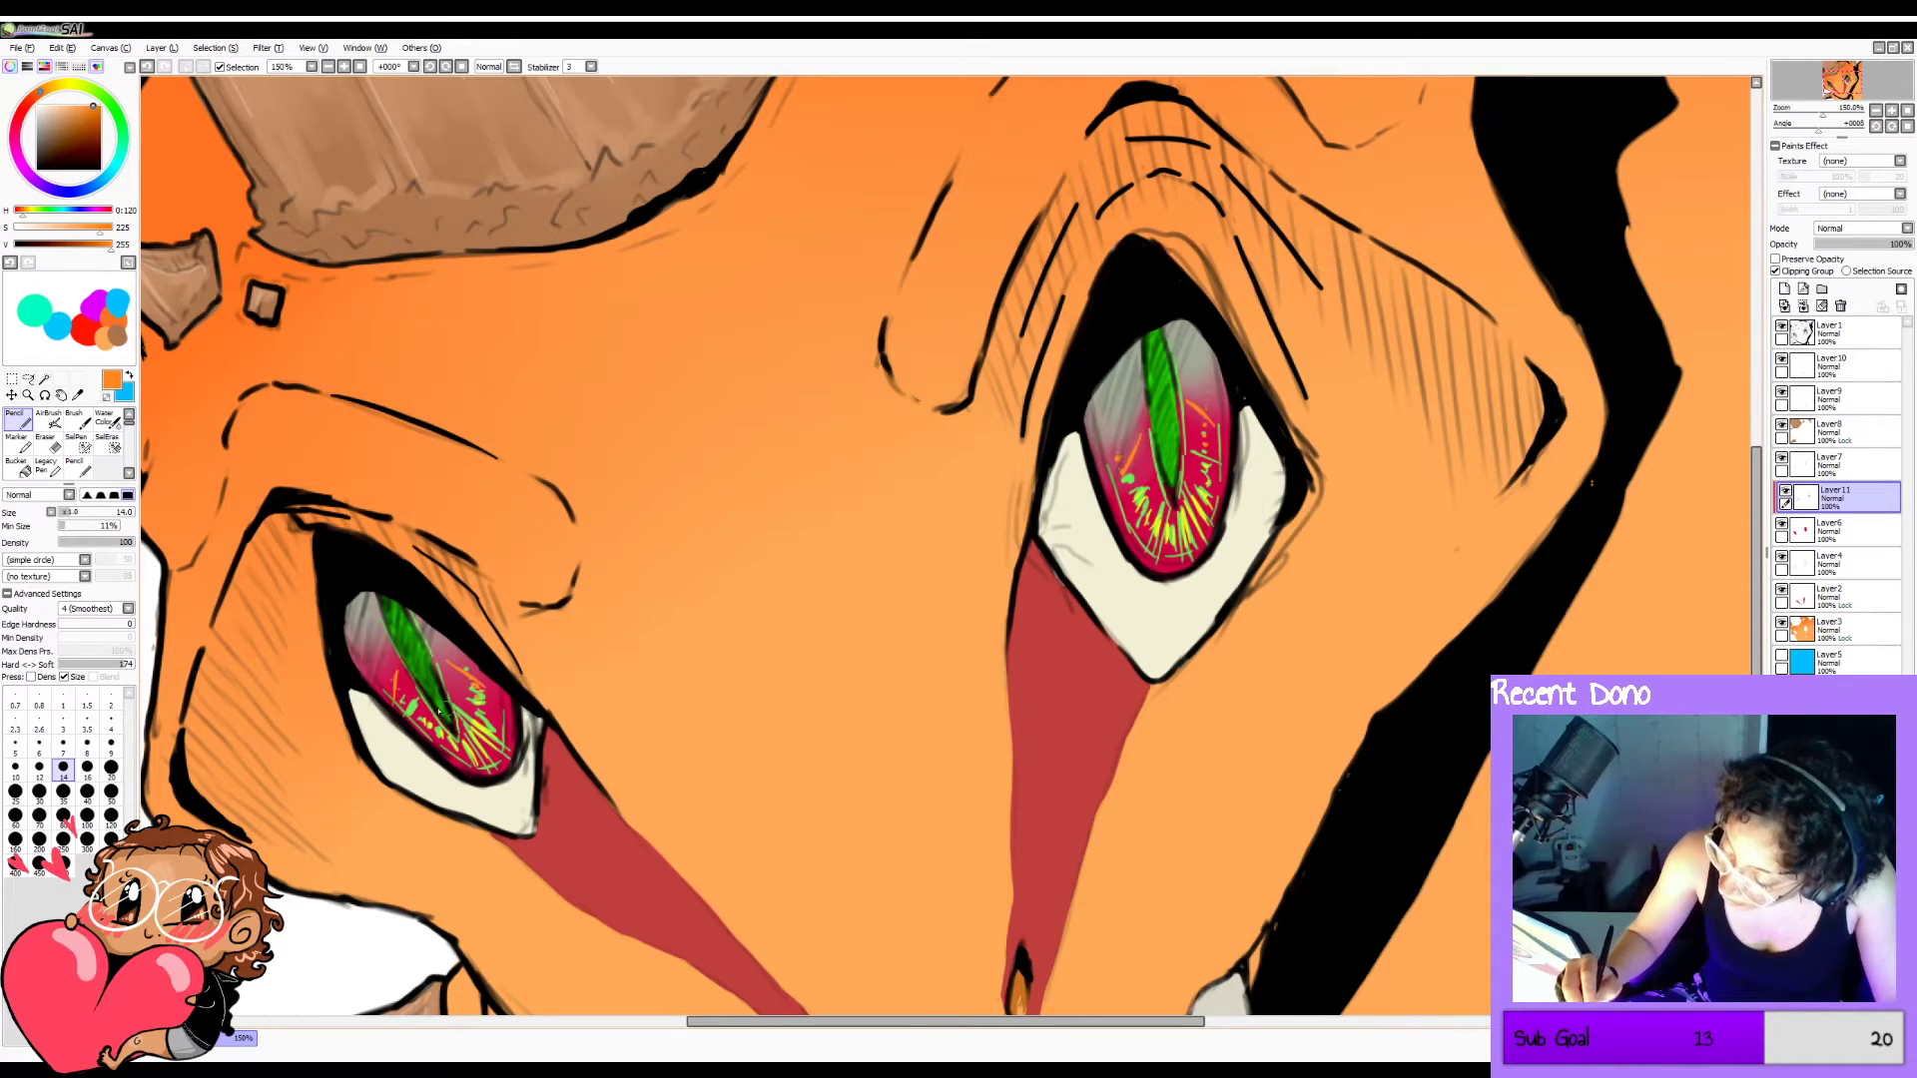
click(361, 67)
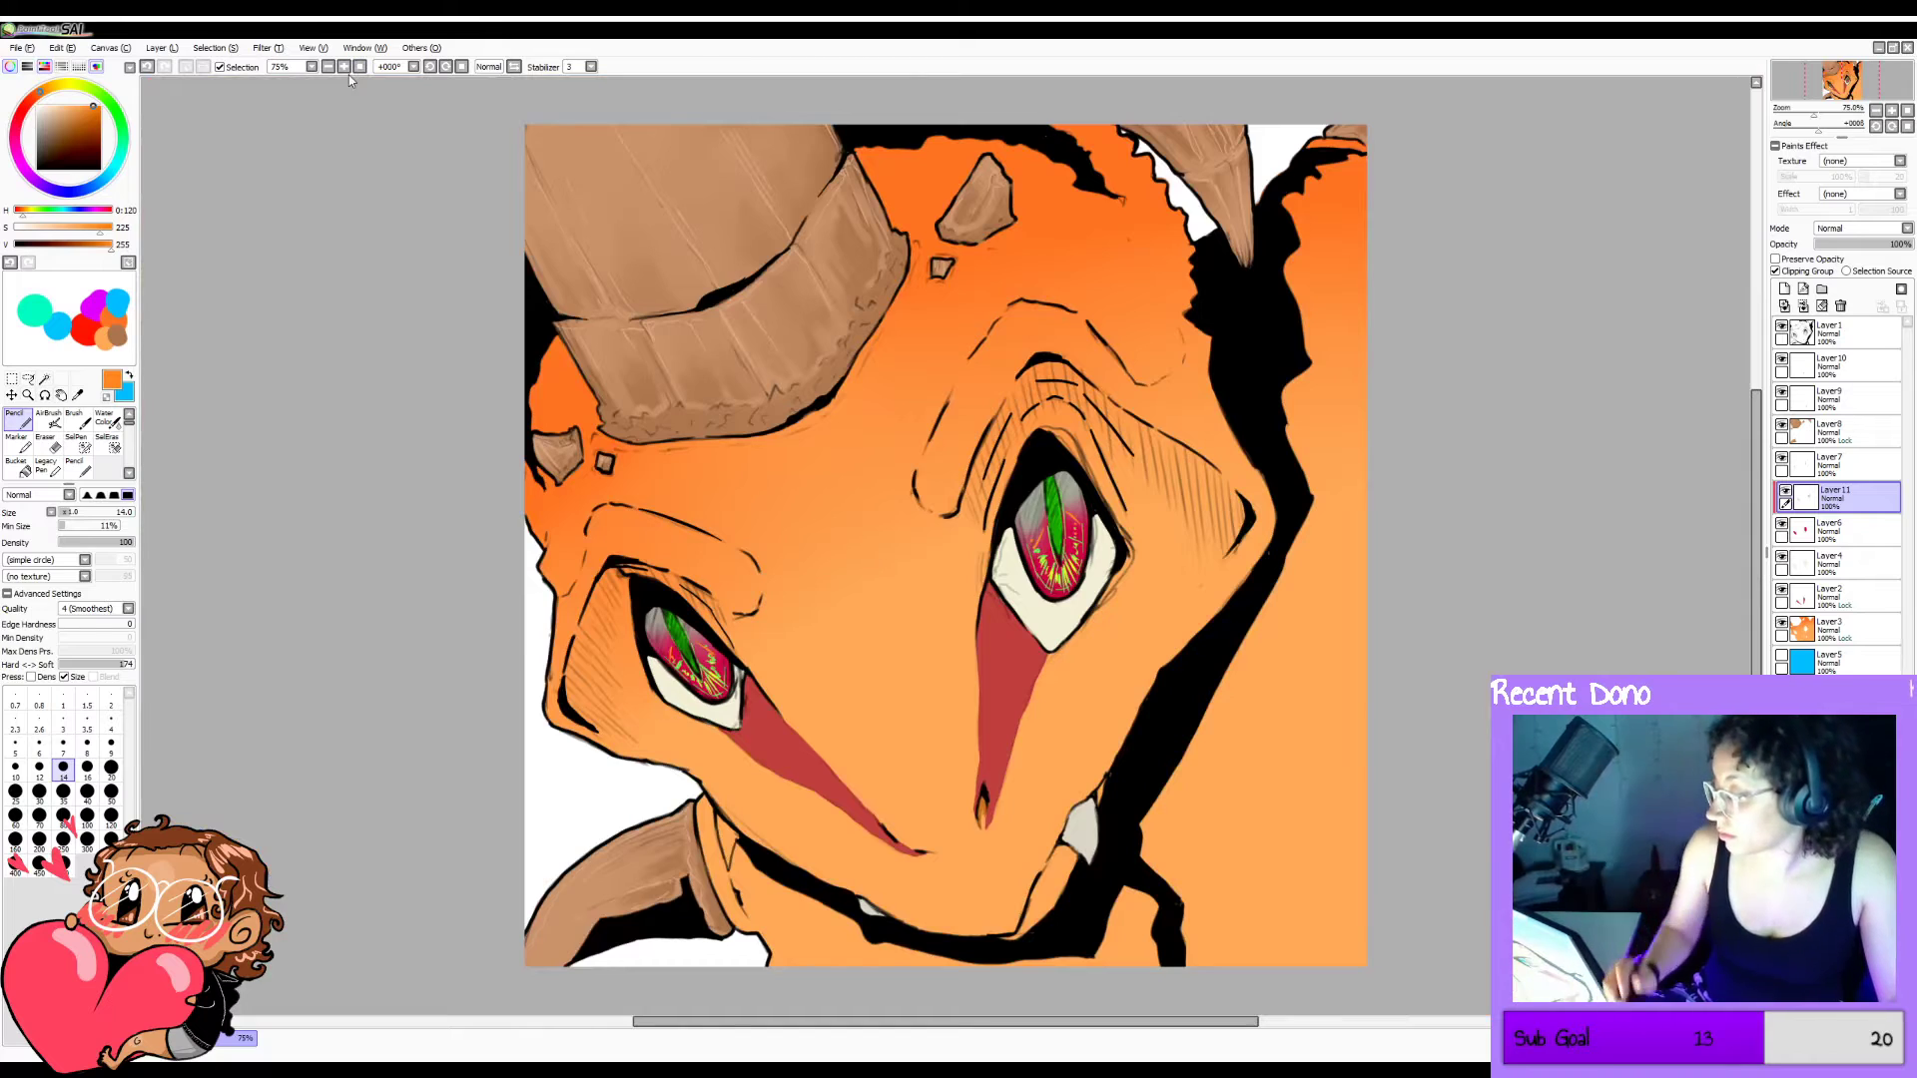
key(h)
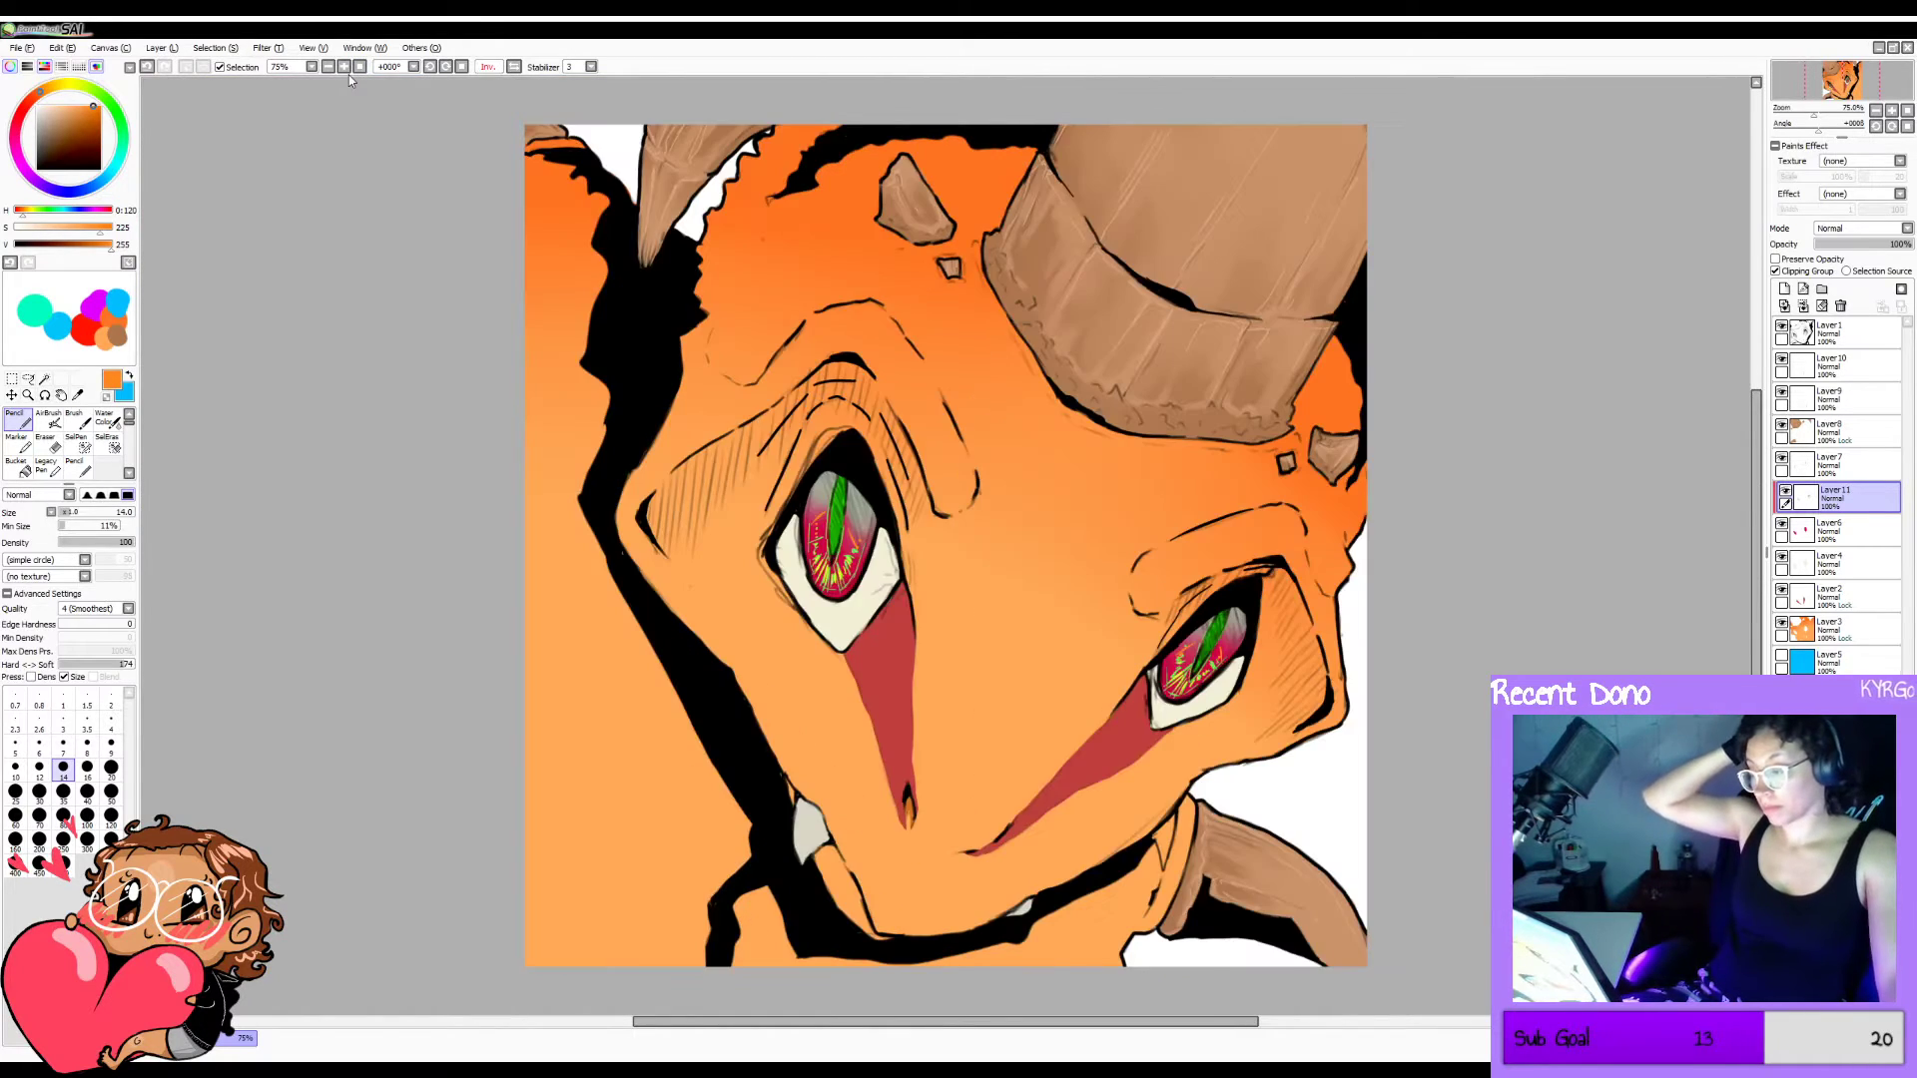
key(h)
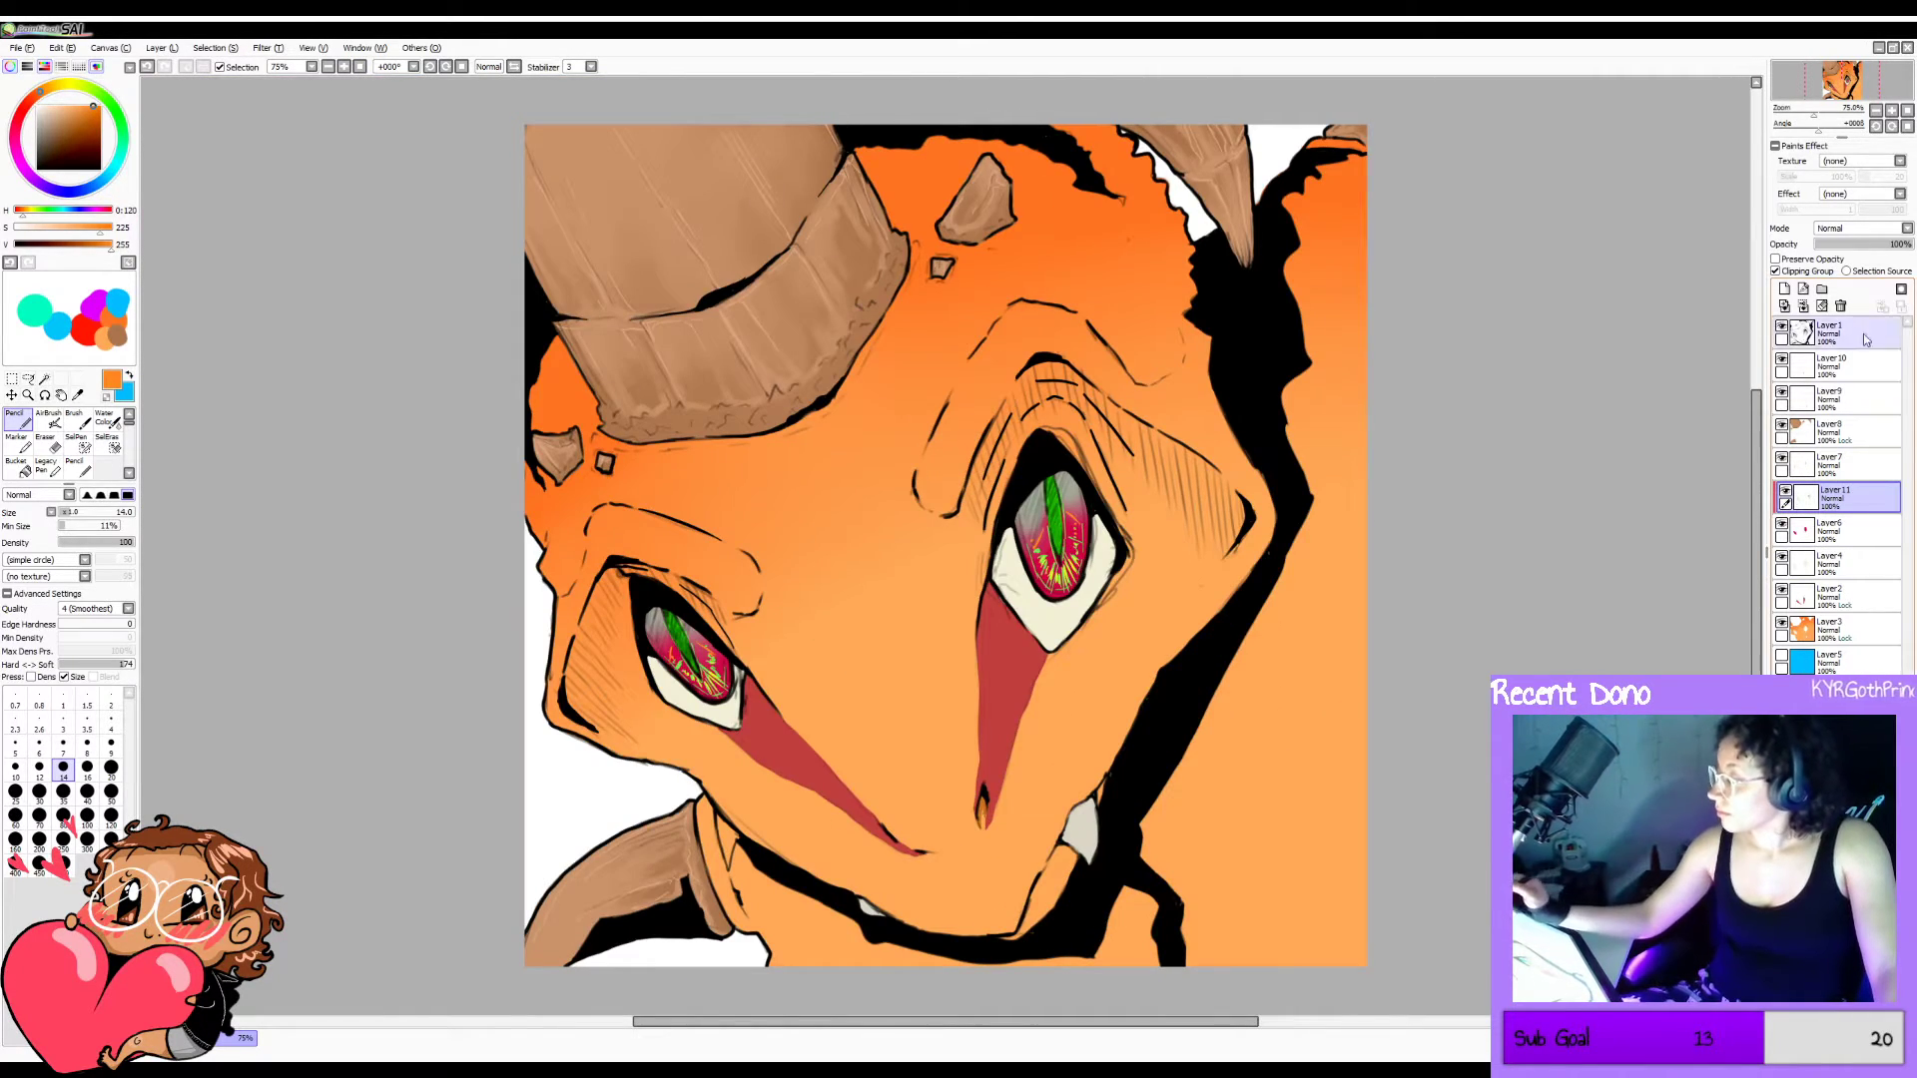
Try the Overlay blending mode on Layer11 and return it to Normal.
click(1859, 227)
click(1855, 268)
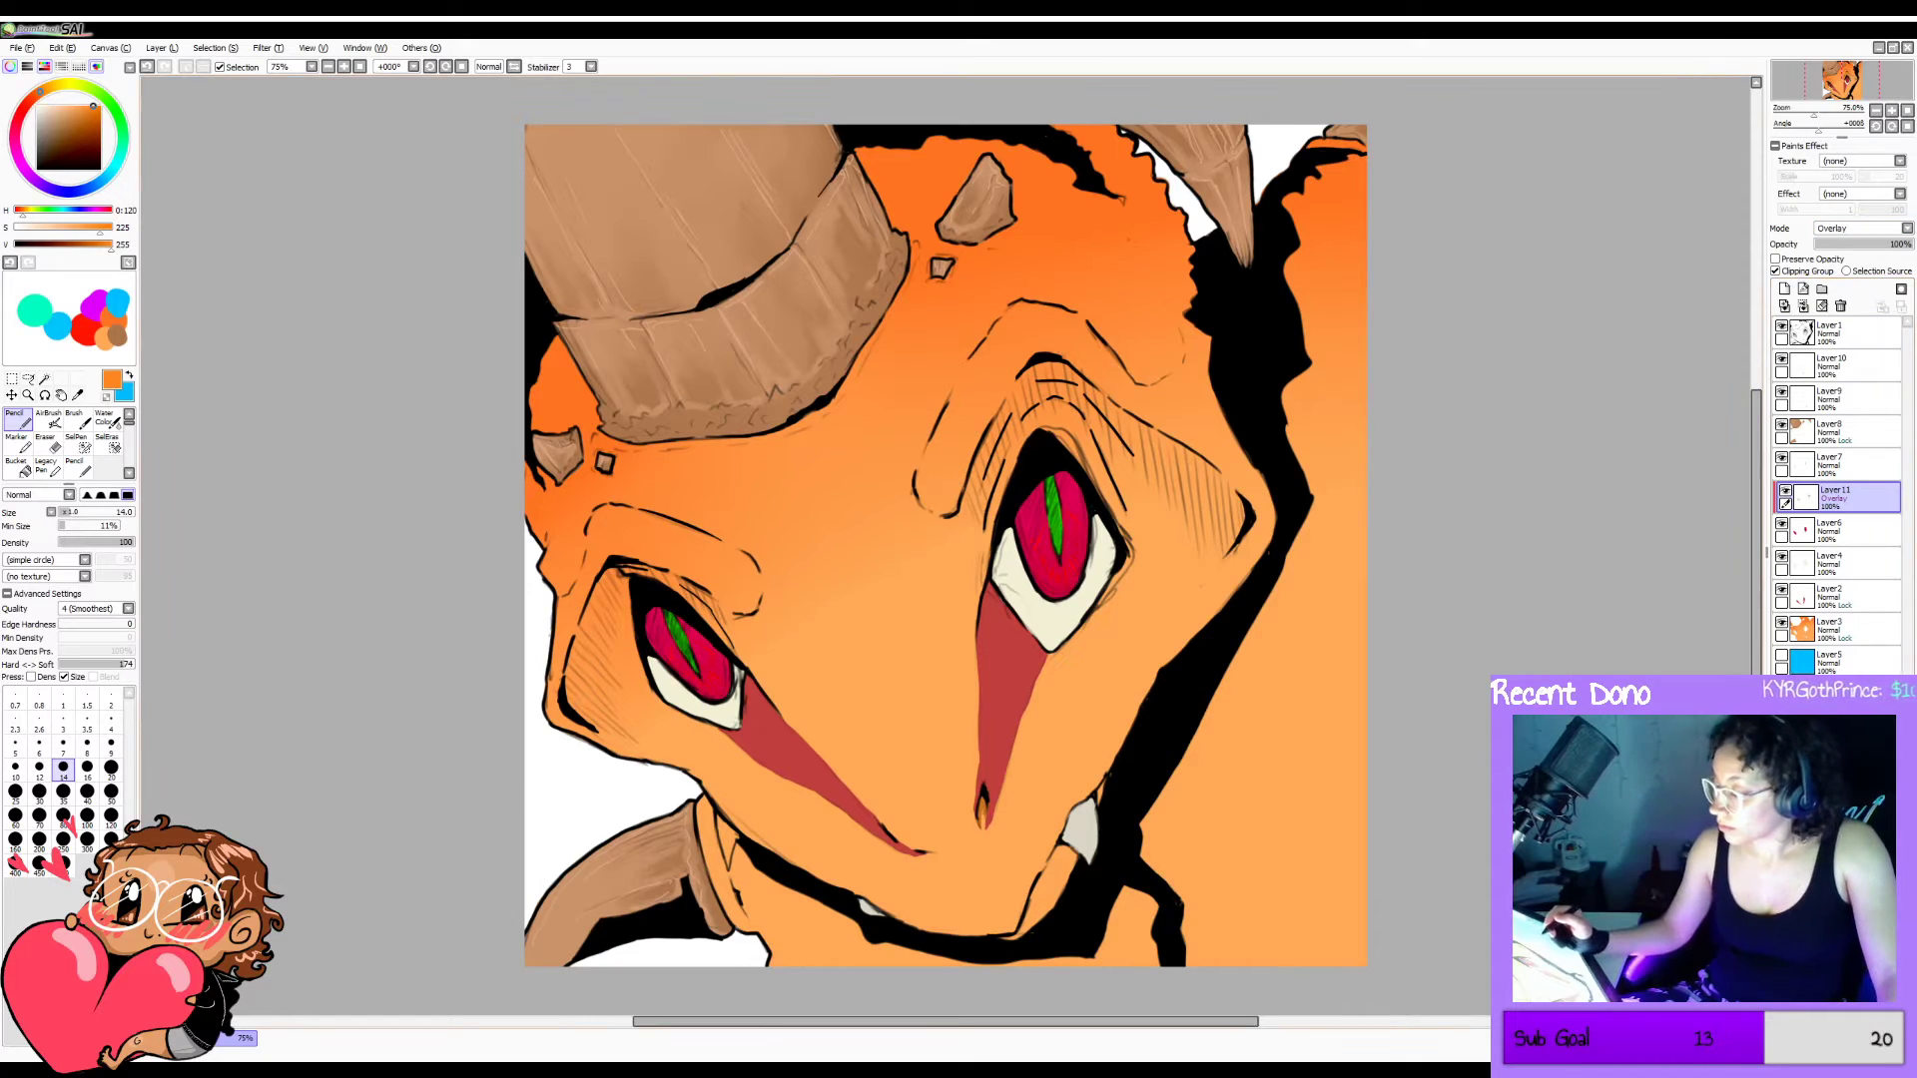
click(1868, 228)
click(1869, 228)
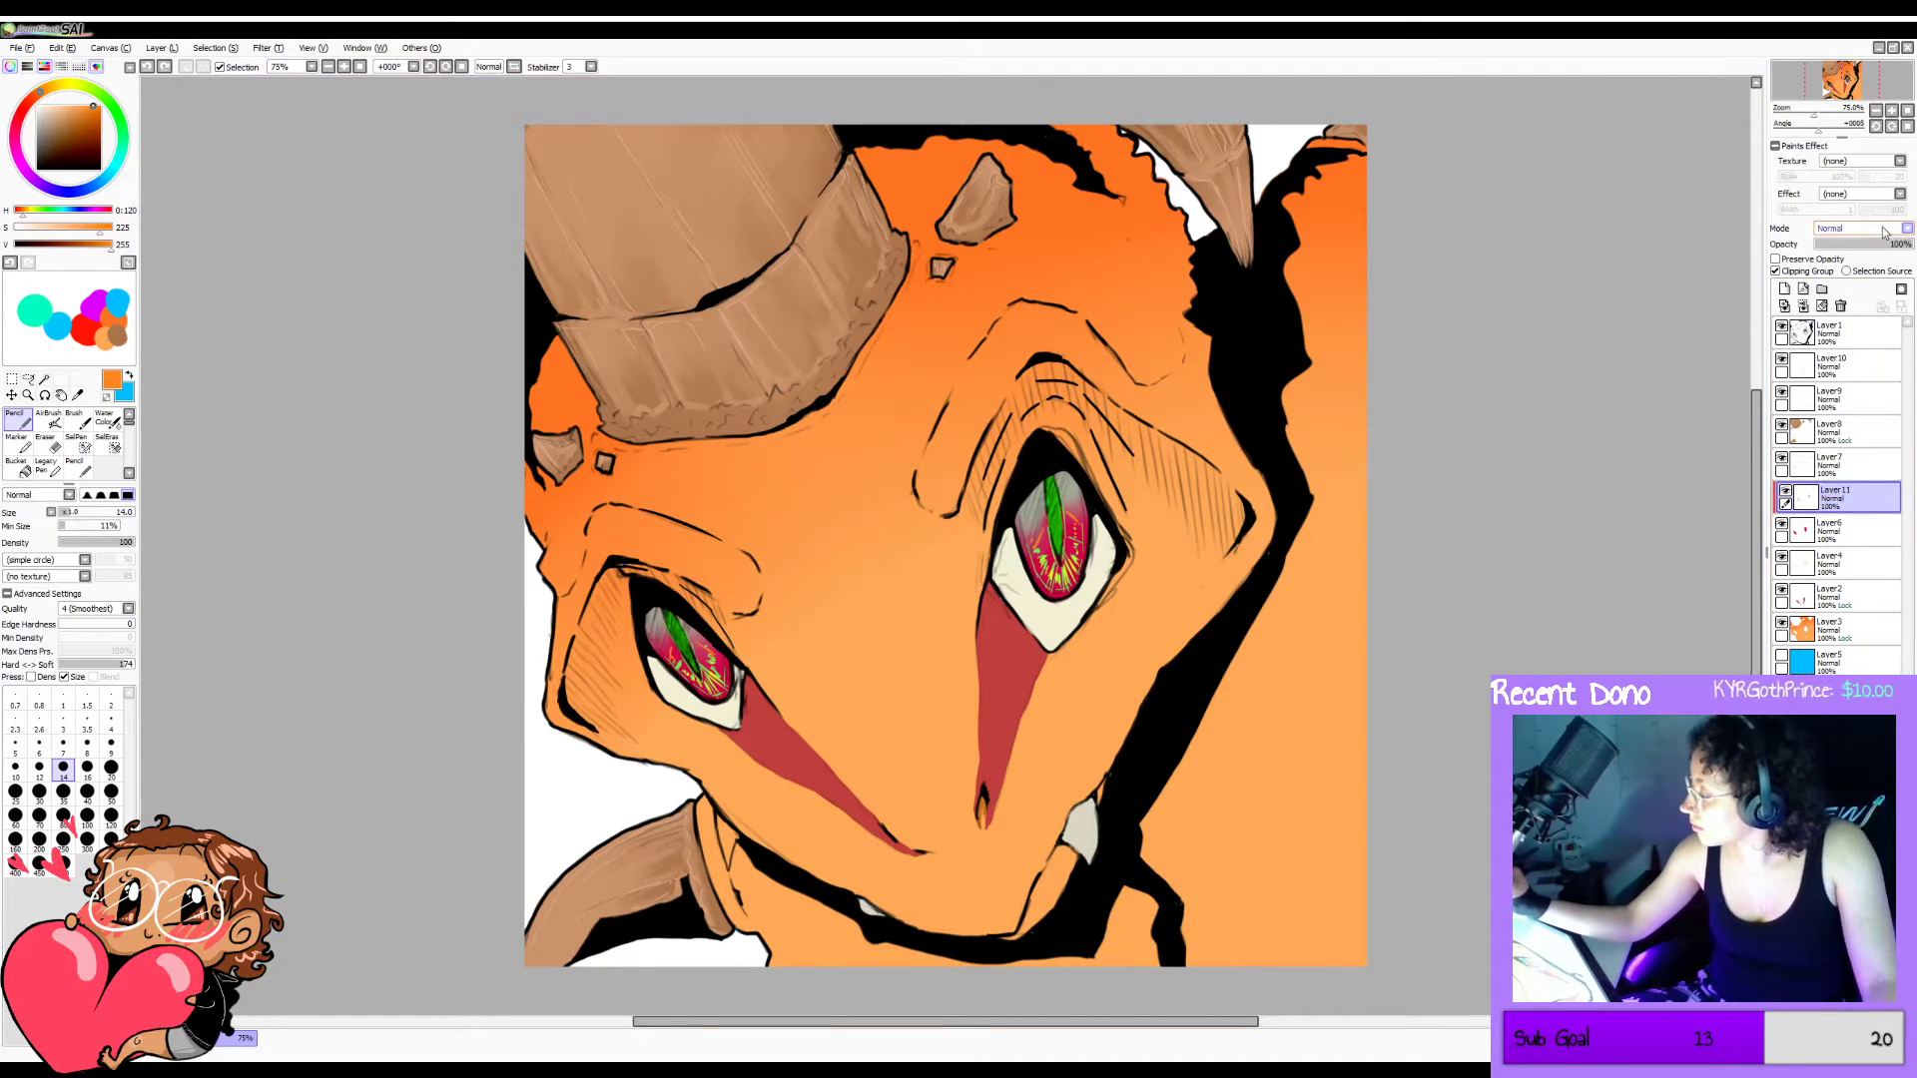
Compare the Luminosity and Lumi & Shade blending modes on Layer11, settling on Luminosity at 100% opacity.
click(1876, 280)
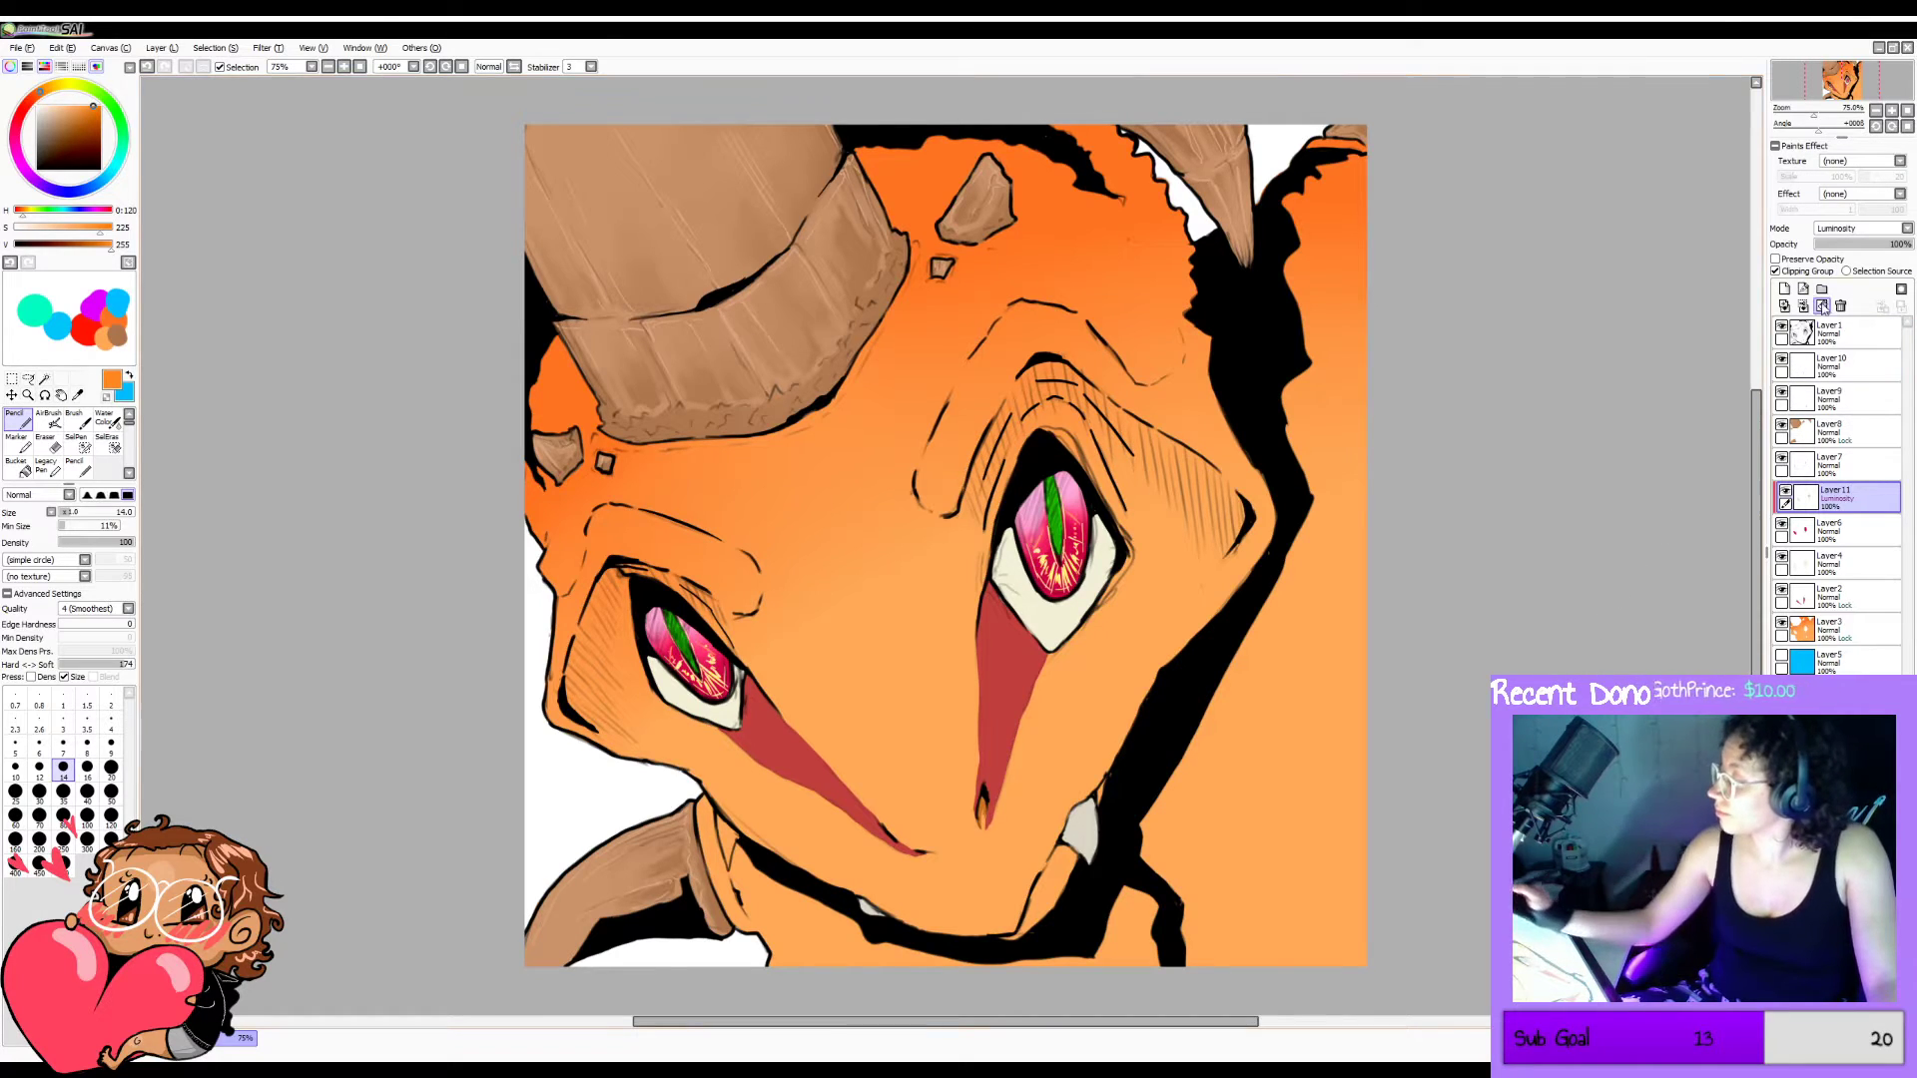
click(1862, 306)
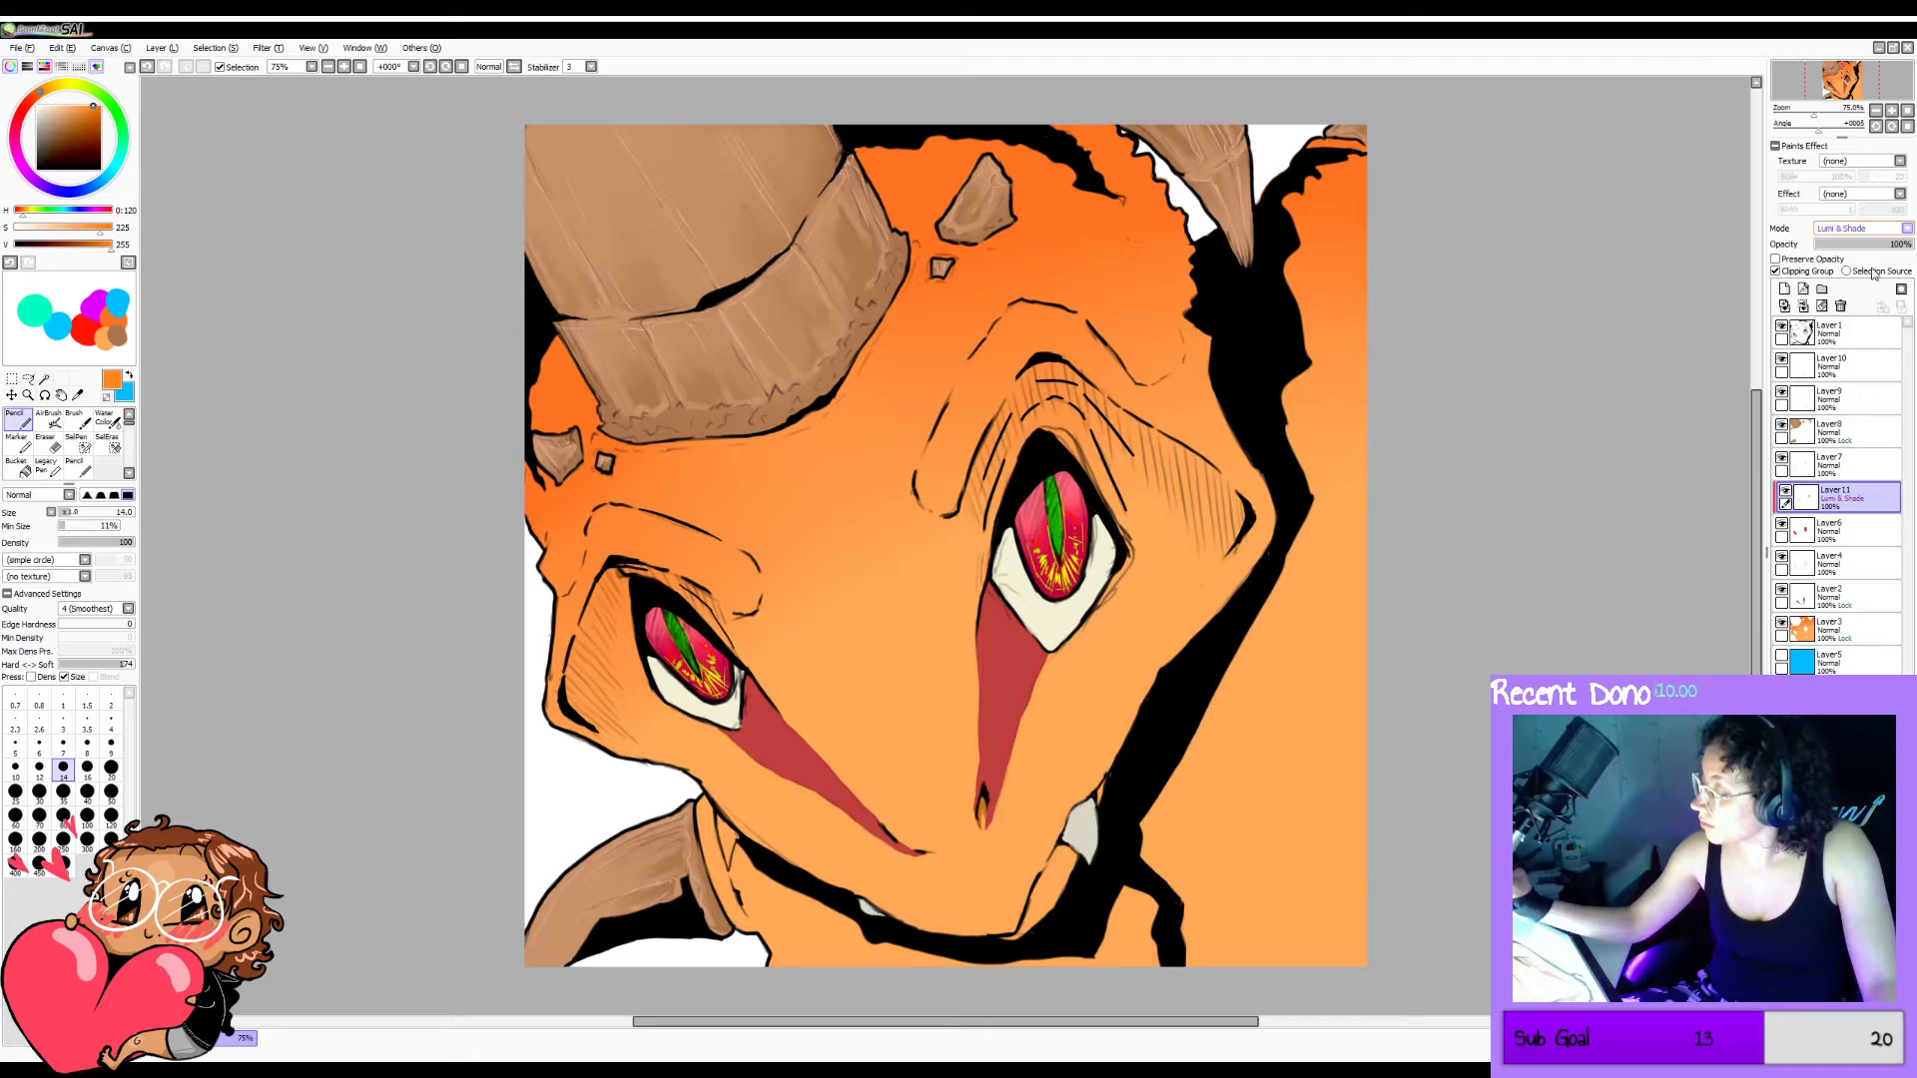
key(Up)
key(Up)
drag(1865, 245, 1910, 247)
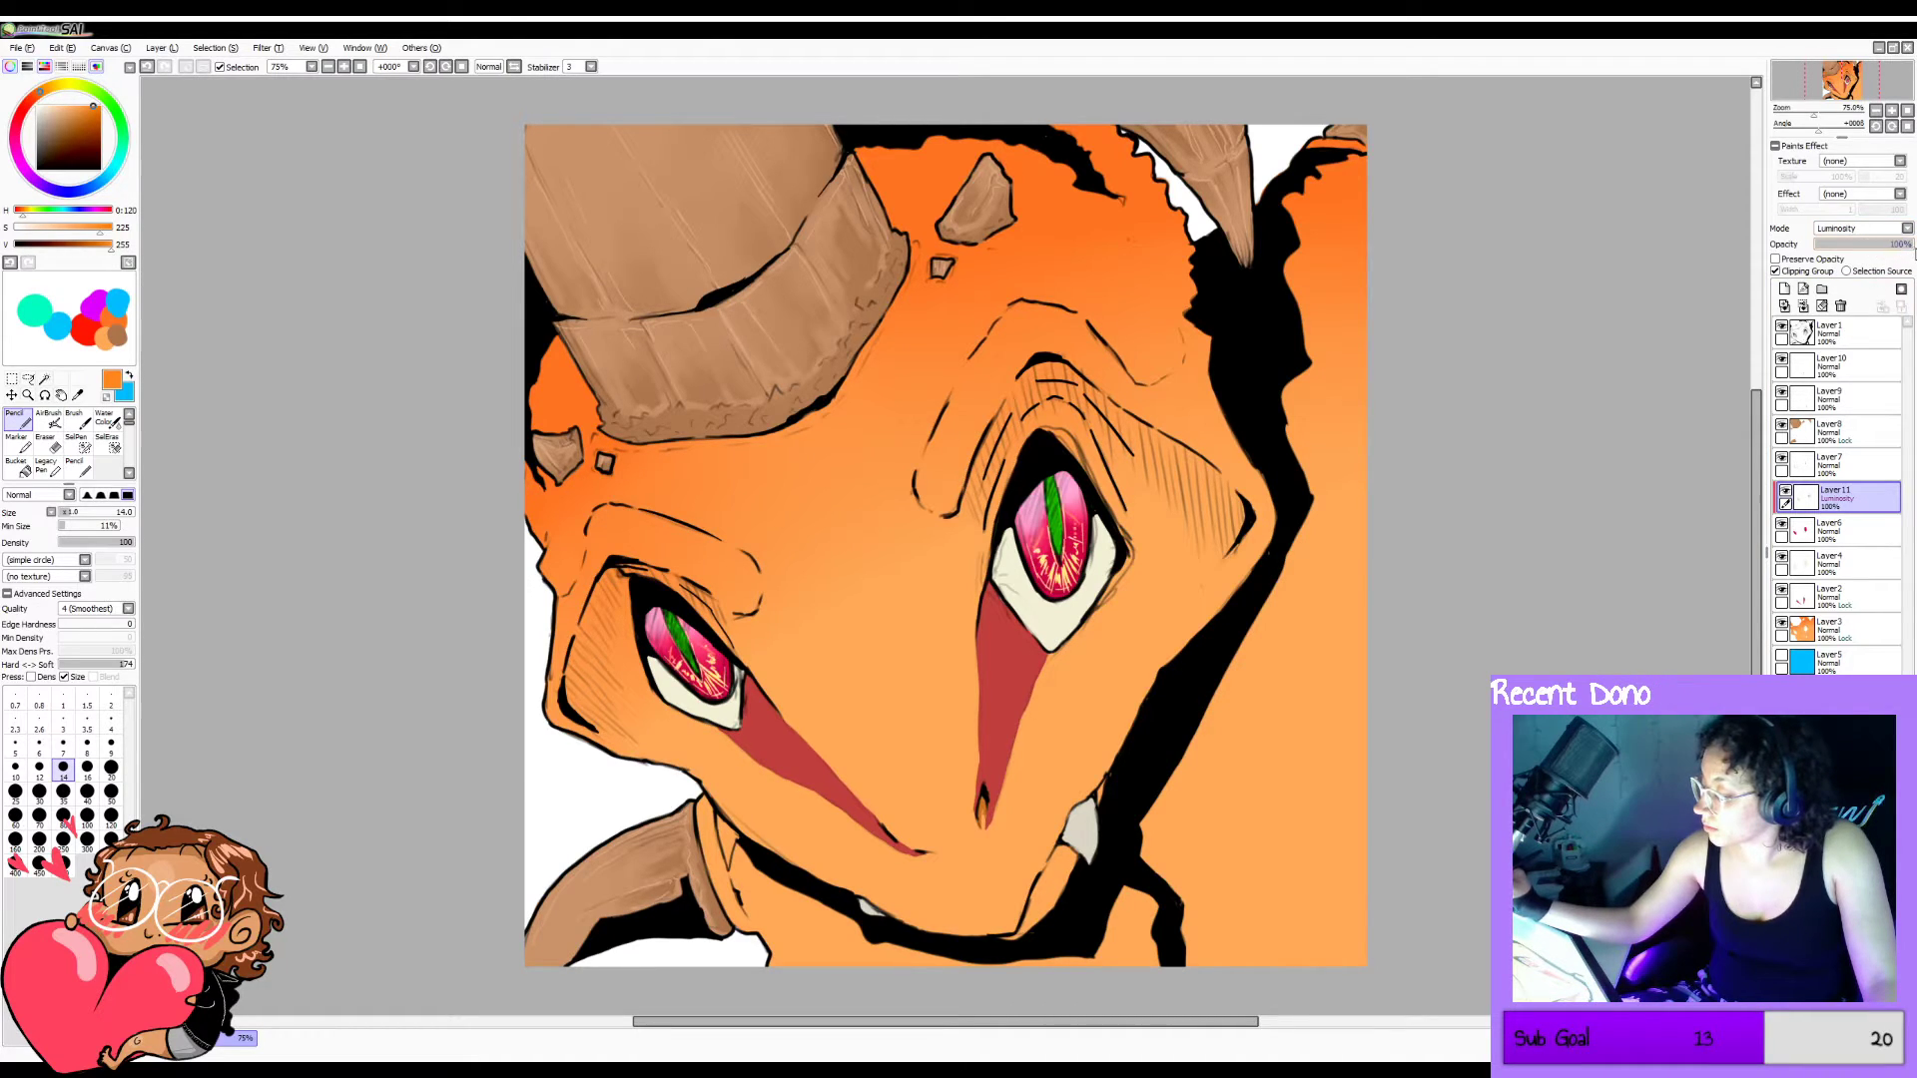
Compare the eyes with Layer11 hidden and shown, and check the drawing in mirrored view.
click(1785, 491)
click(1786, 491)
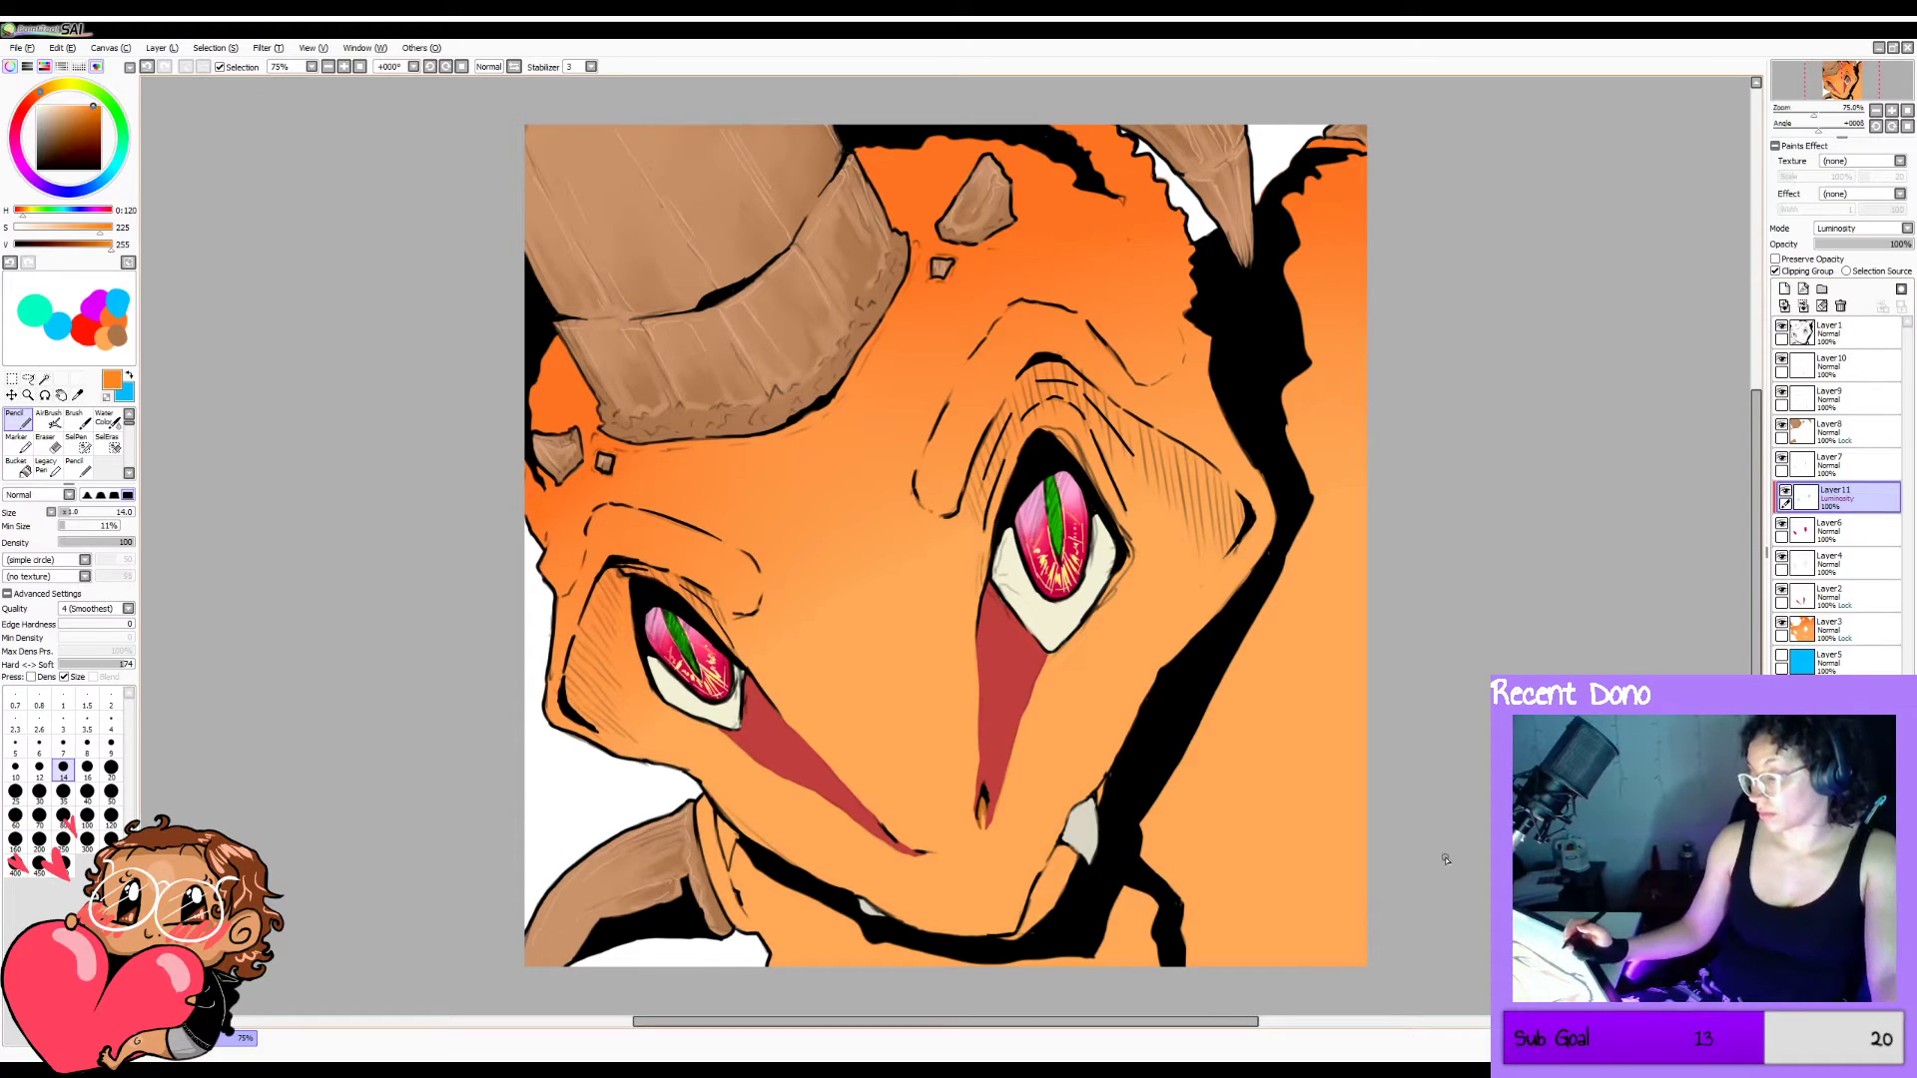
key(h)
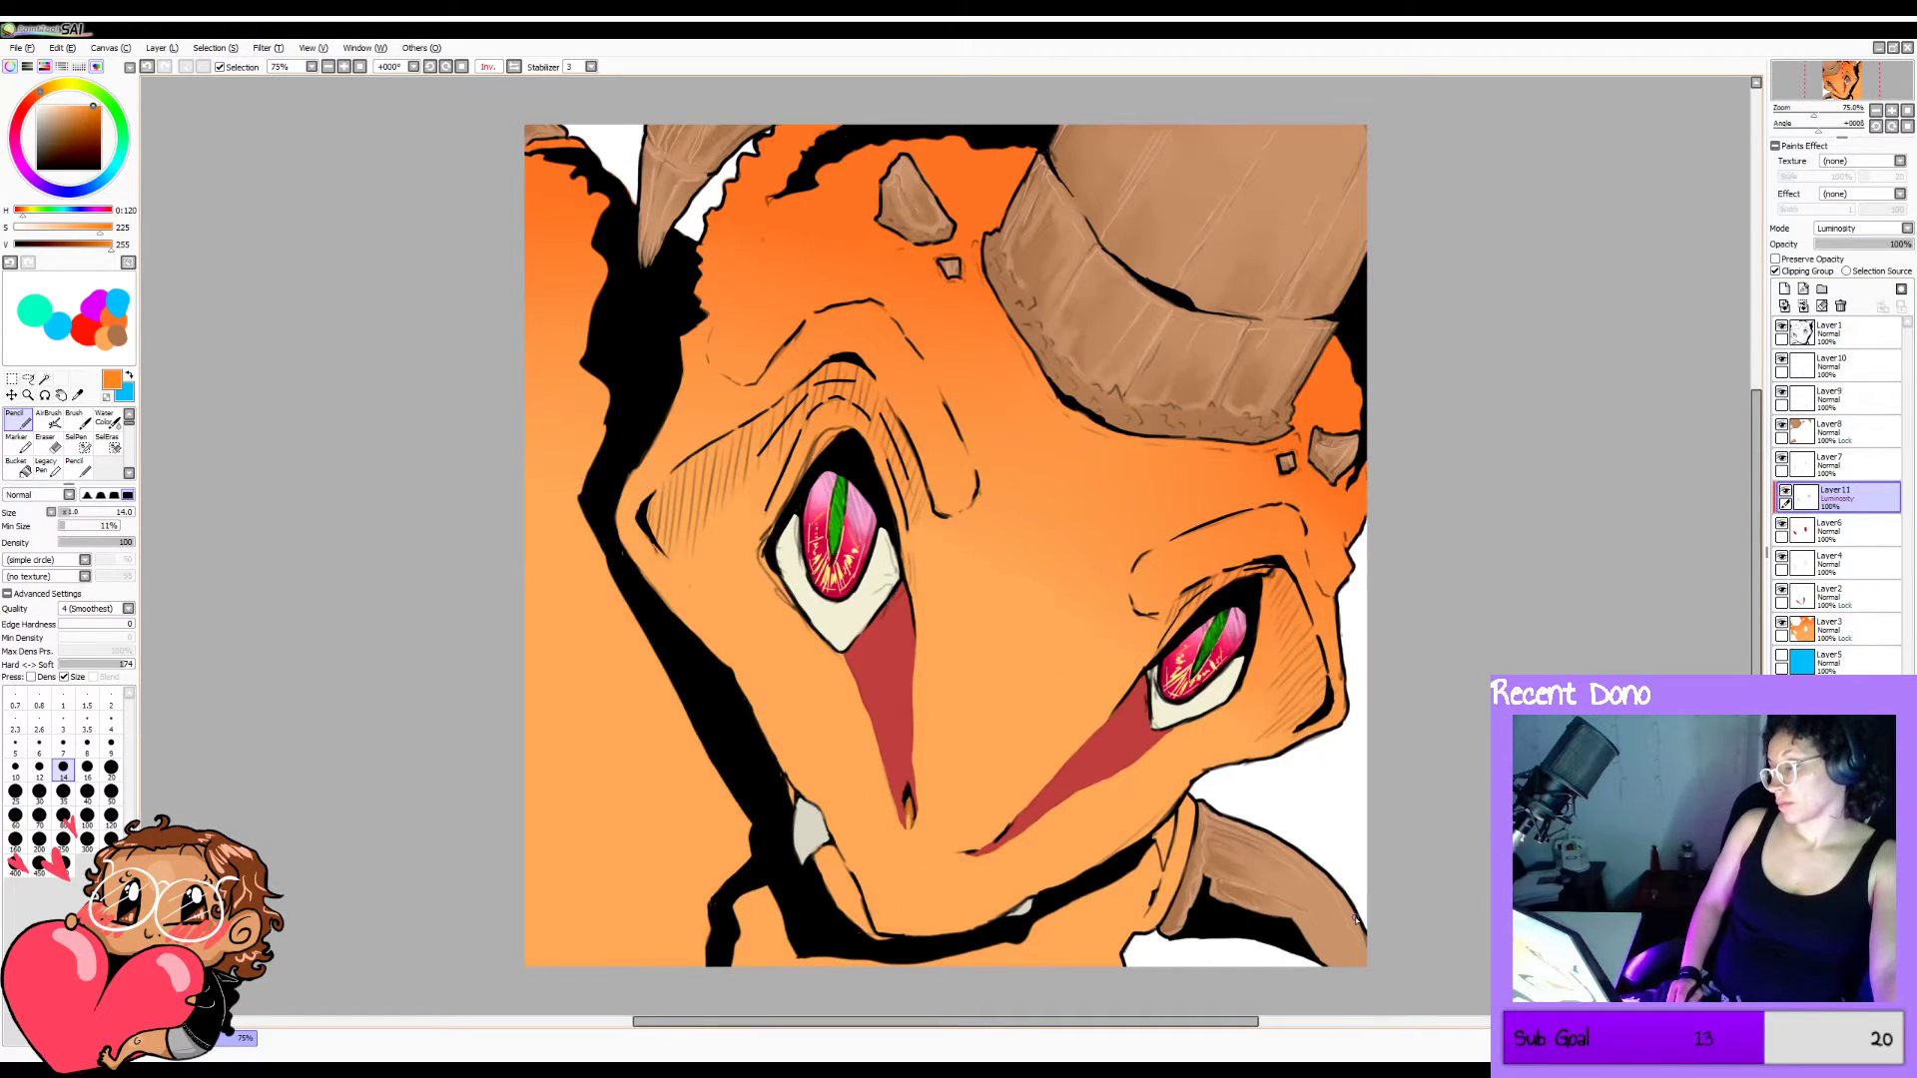
Mirror the view and return Layer11's blending mode to Normal.
key(h)
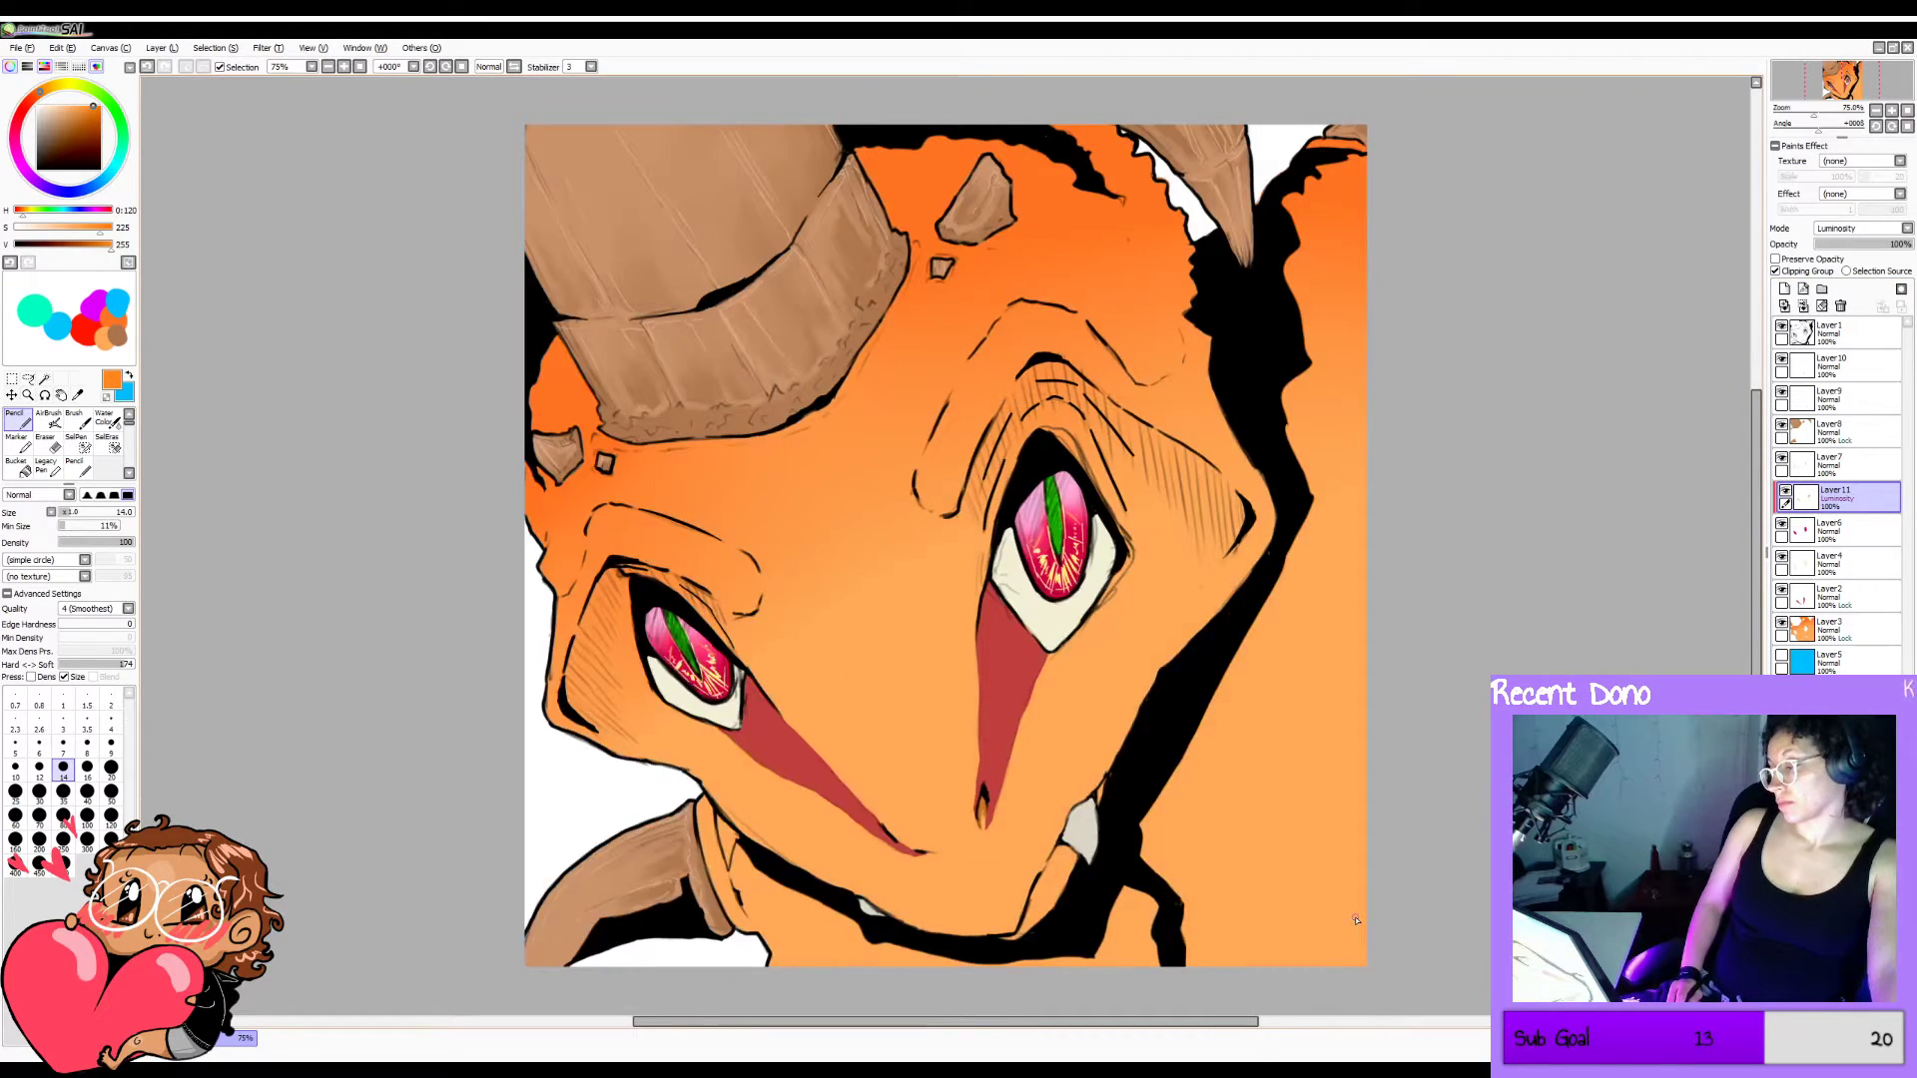
click(1859, 227)
click(1837, 241)
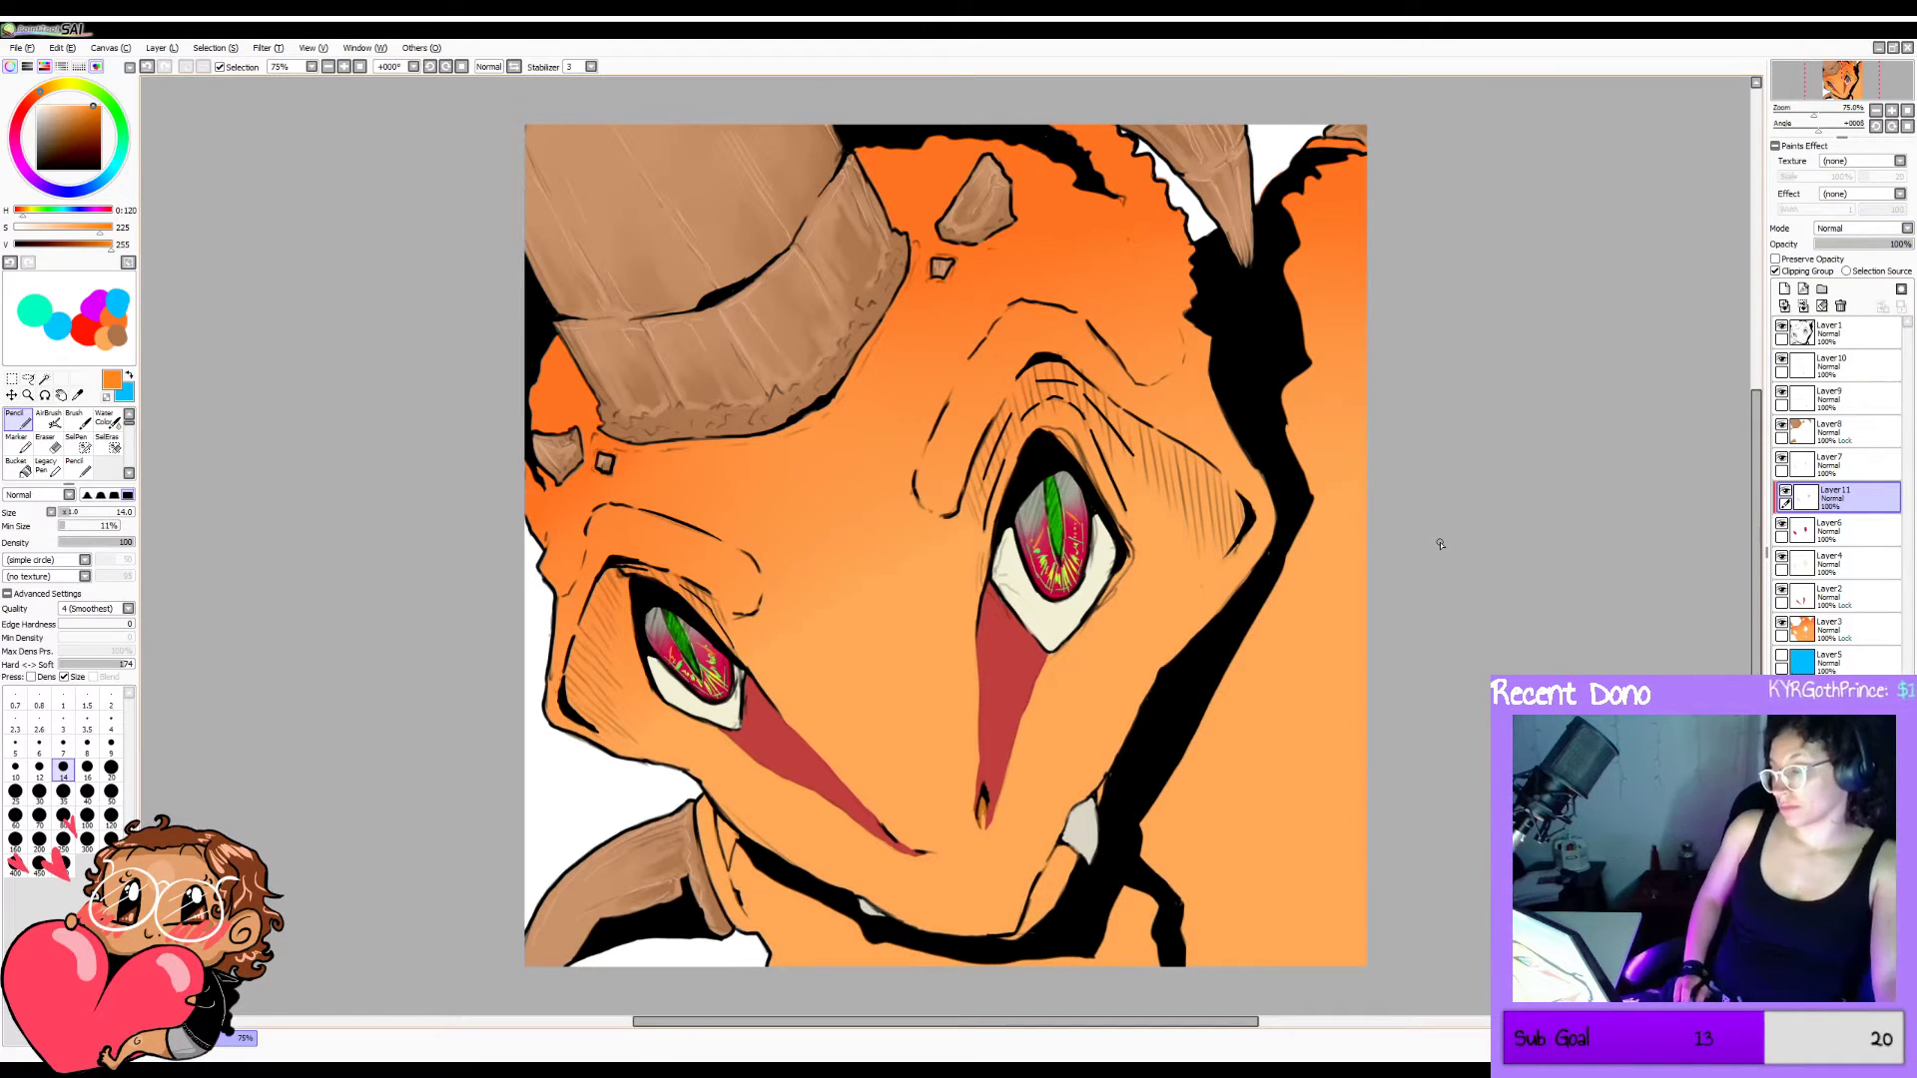
Toggle Layer4's visibility to check its contents, then add a new layer above it as a clipping group.
click(1853, 570)
click(1782, 559)
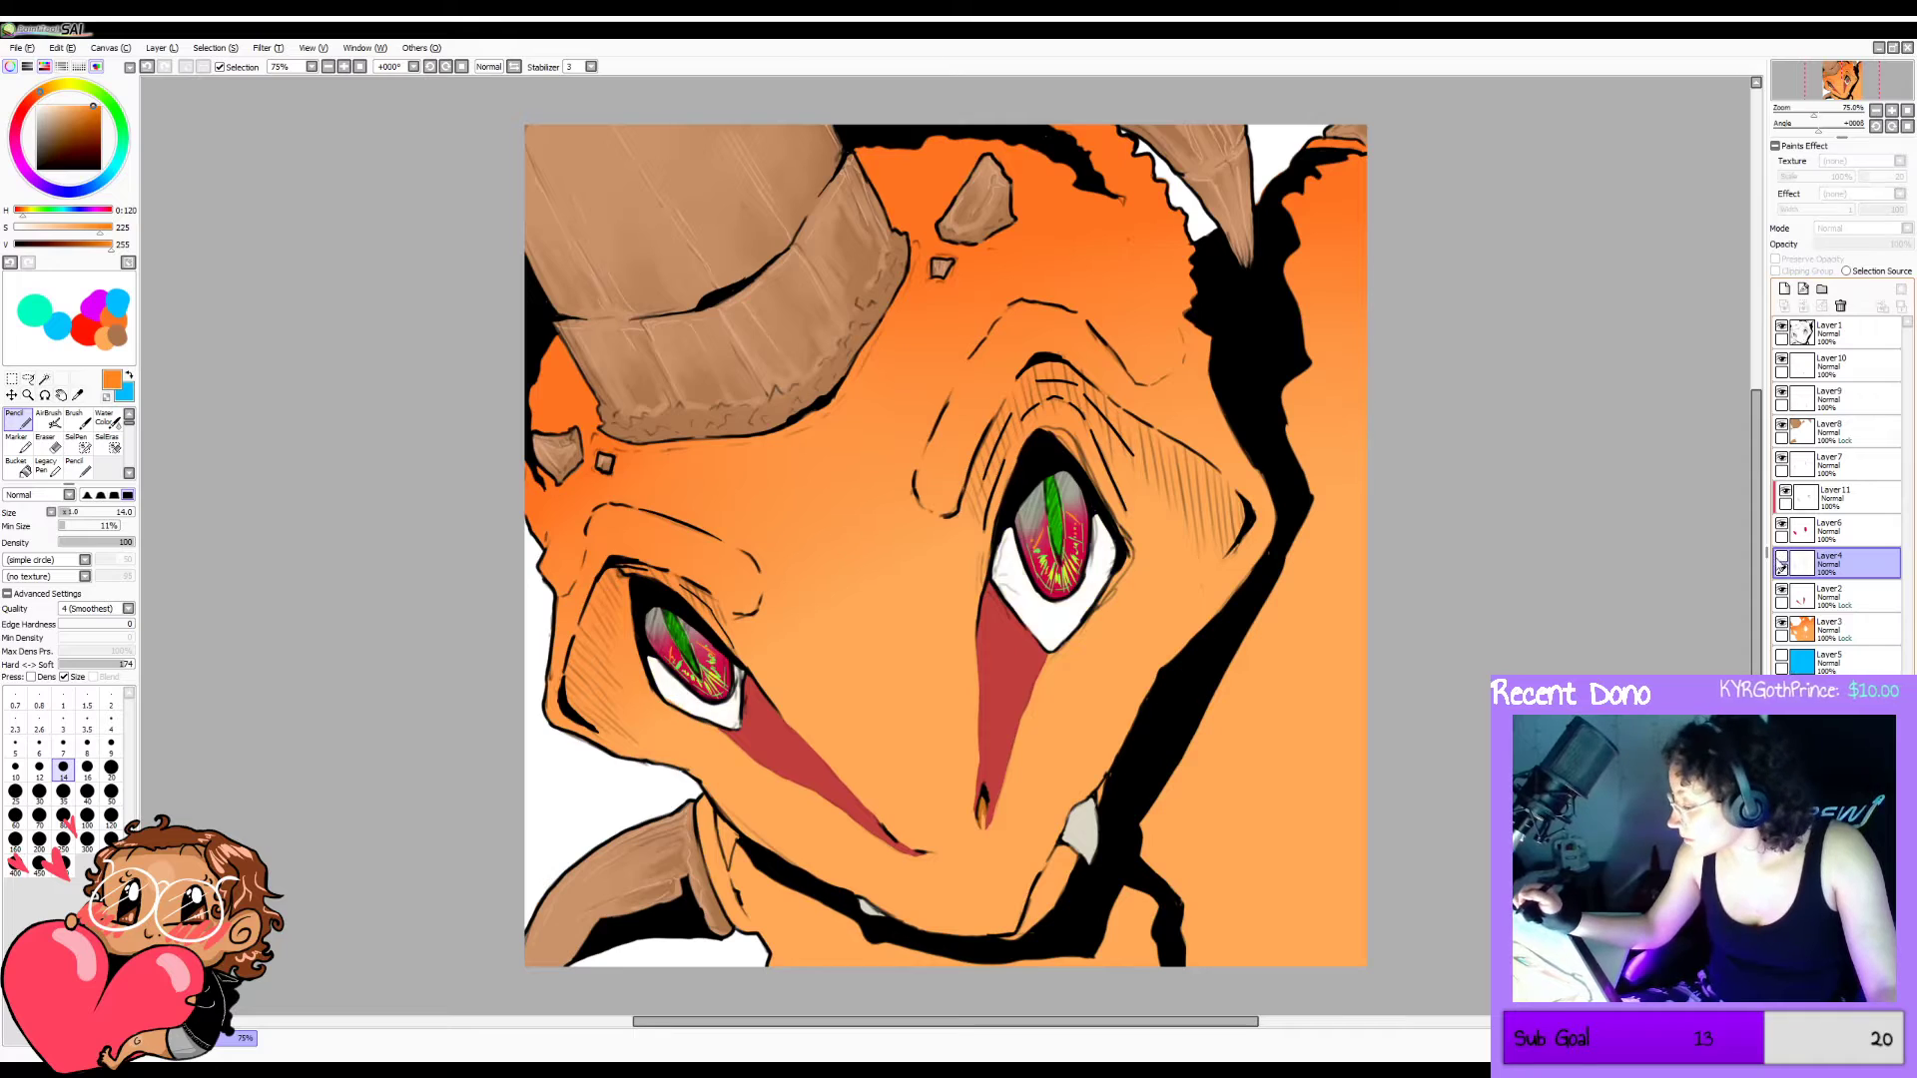
click(1783, 559)
click(1783, 559)
click(1783, 559)
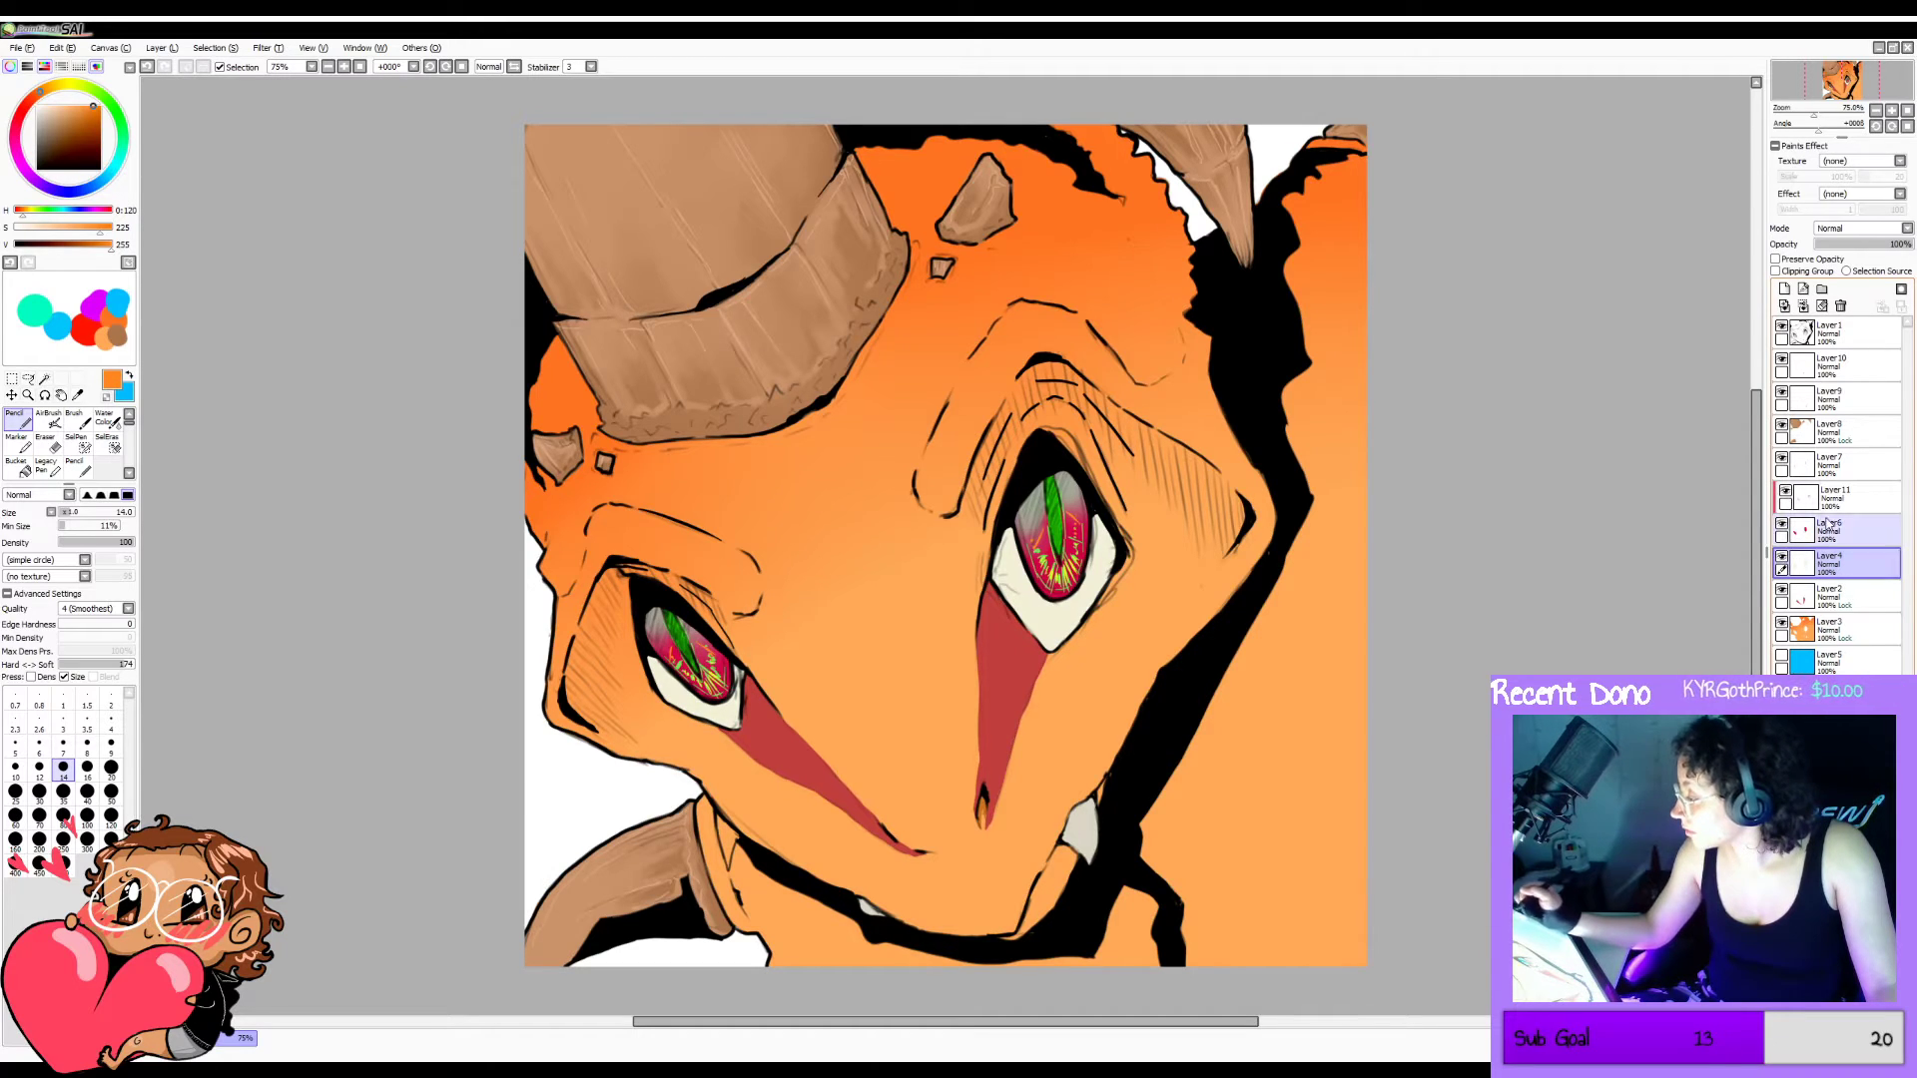
click(1785, 289)
click(1776, 271)
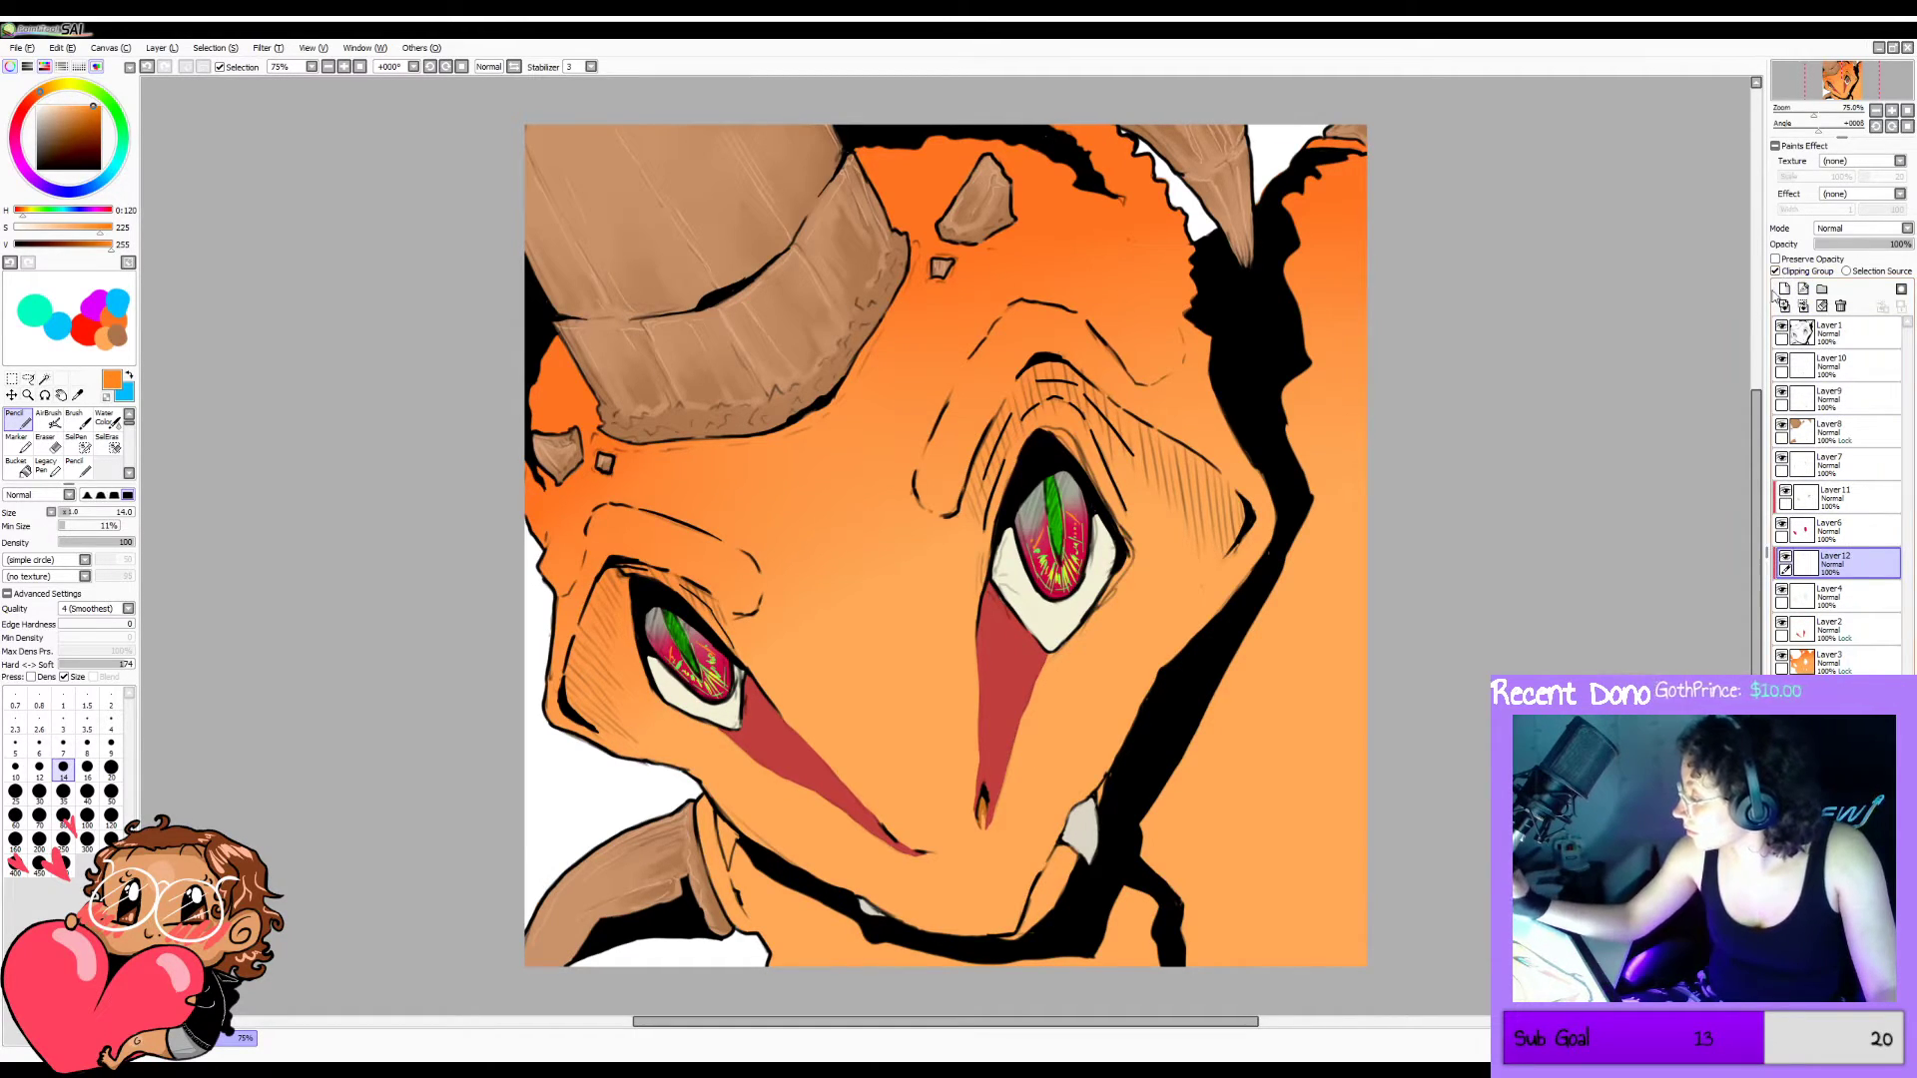
Shade the edges of both eye whites on Layer12 with a size 40 Brush in a greyish olive sampled from the eye.
alt+click(1087, 542)
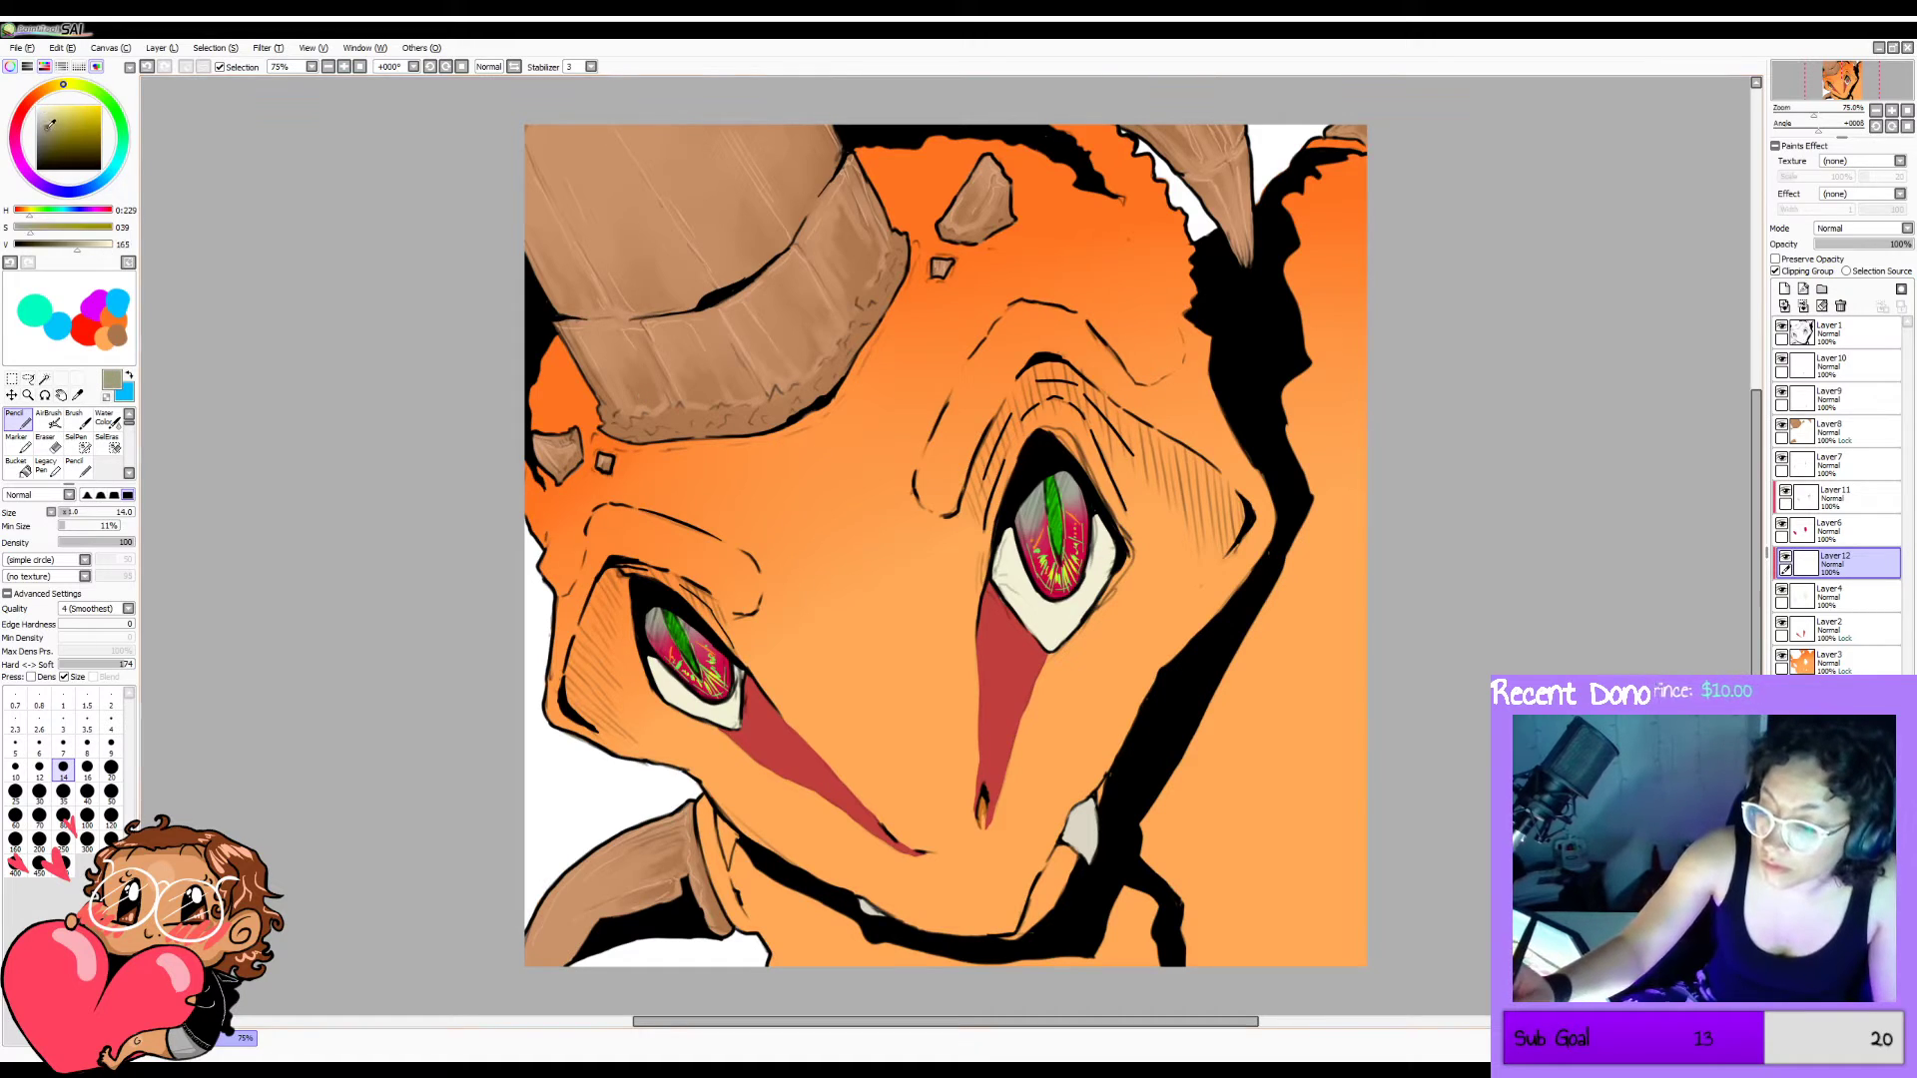
click(48, 126)
key(b)
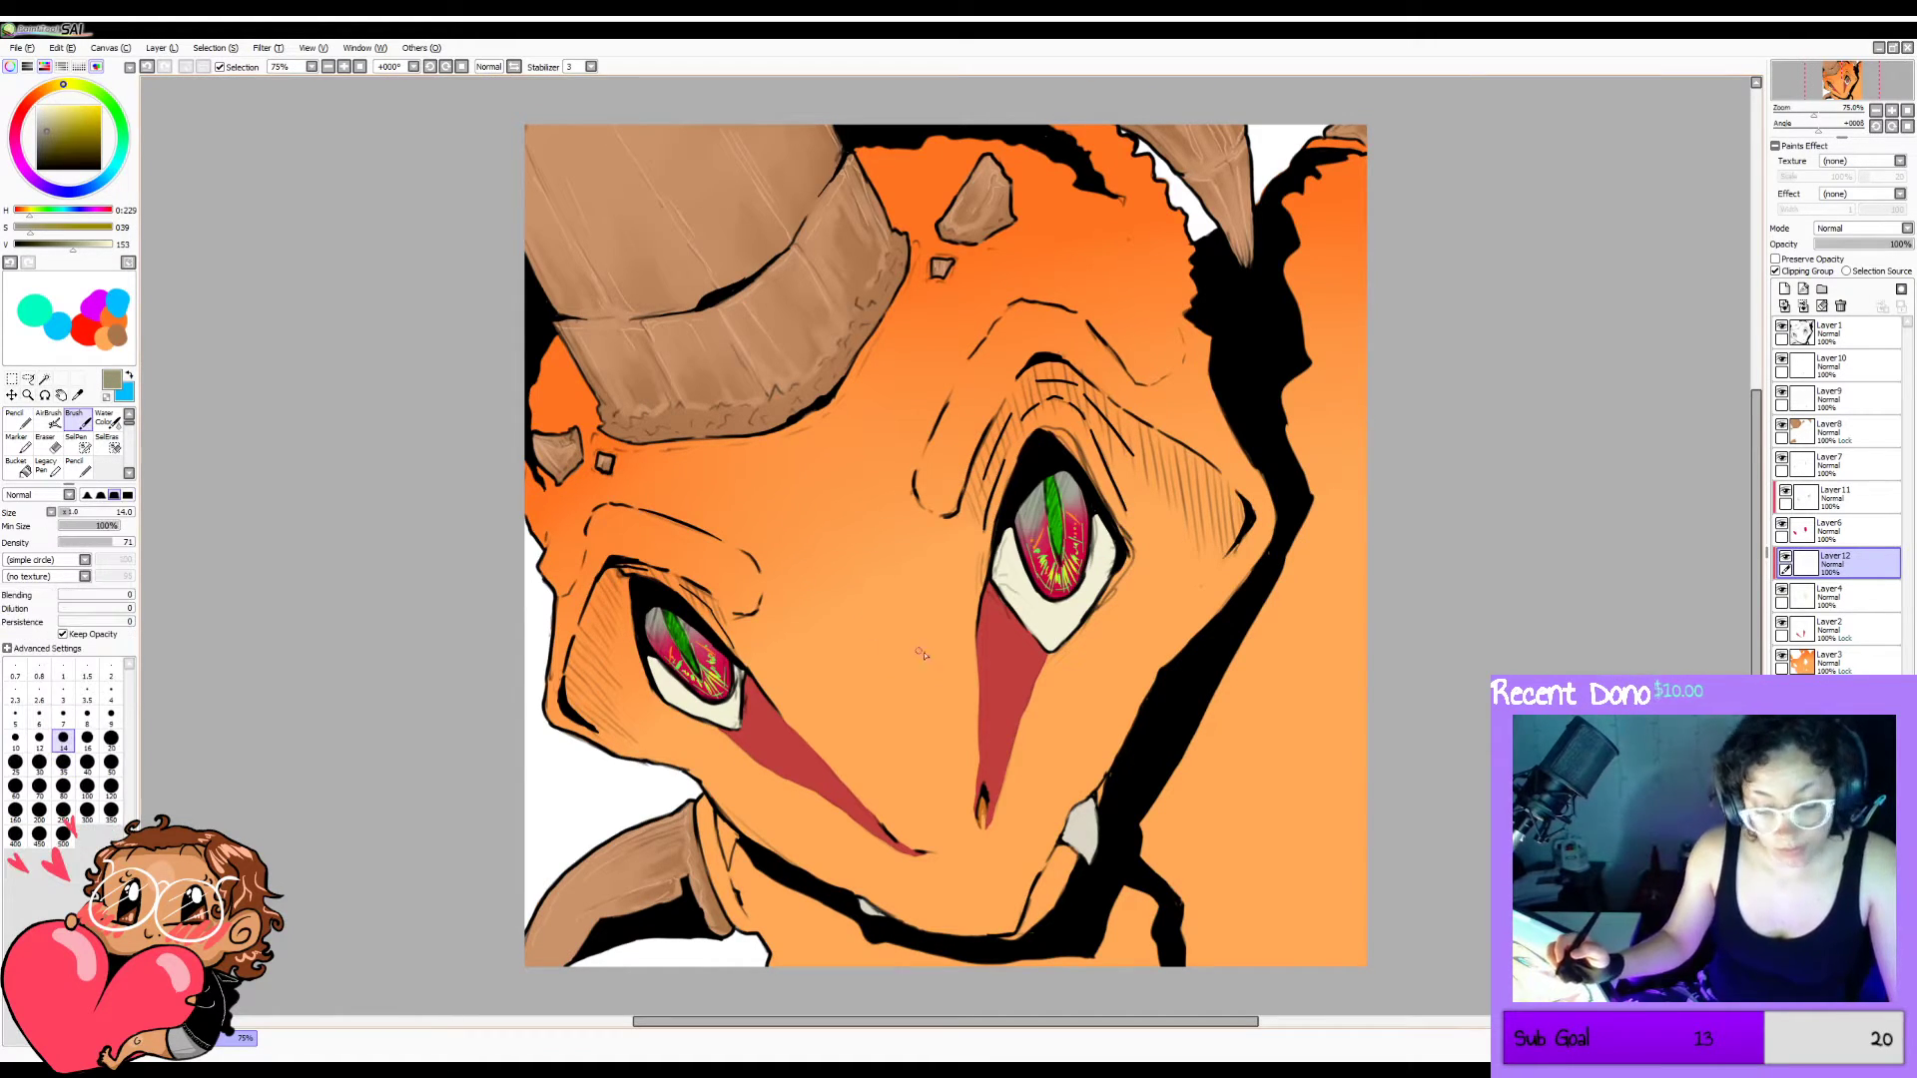
key(bracketright)
key(bracketright)
key(bracketright)
key(bracketright)
key(bracketright)
key(bracketright)
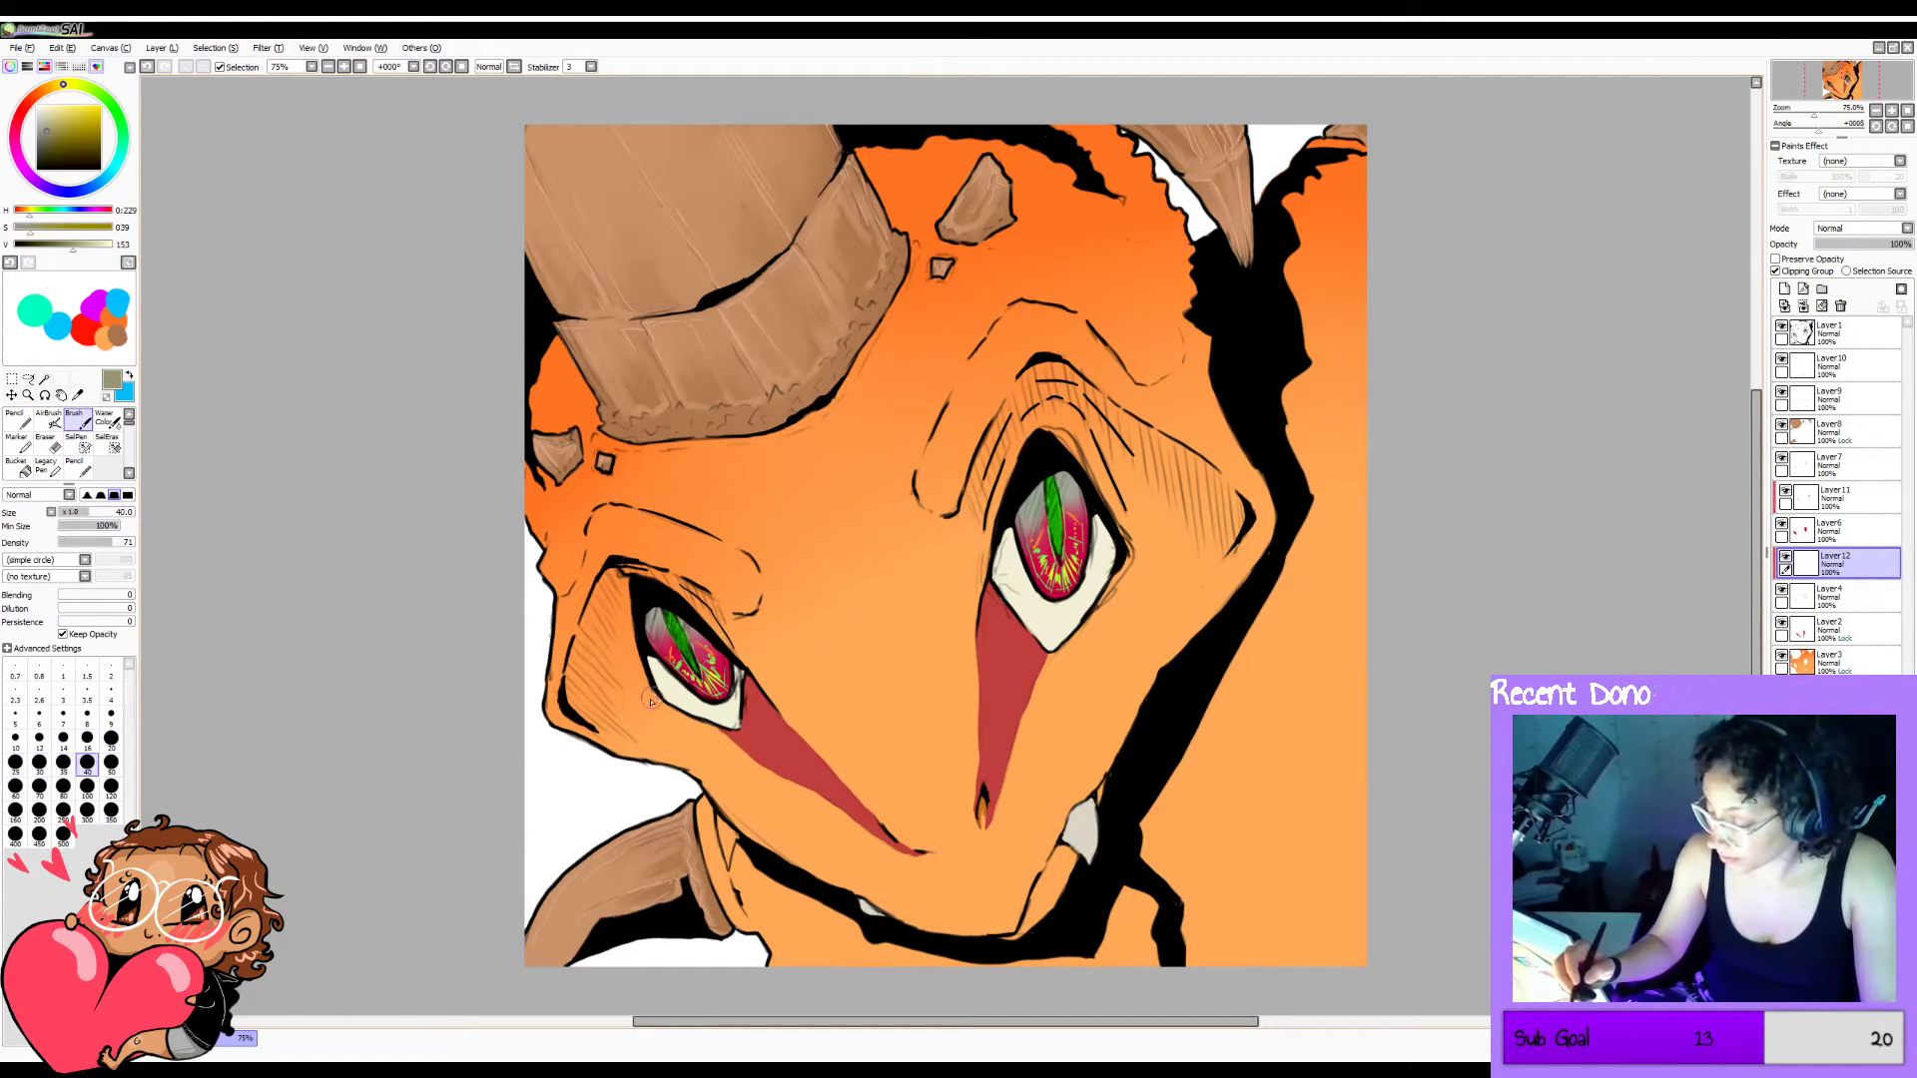
drag(655, 698, 694, 652)
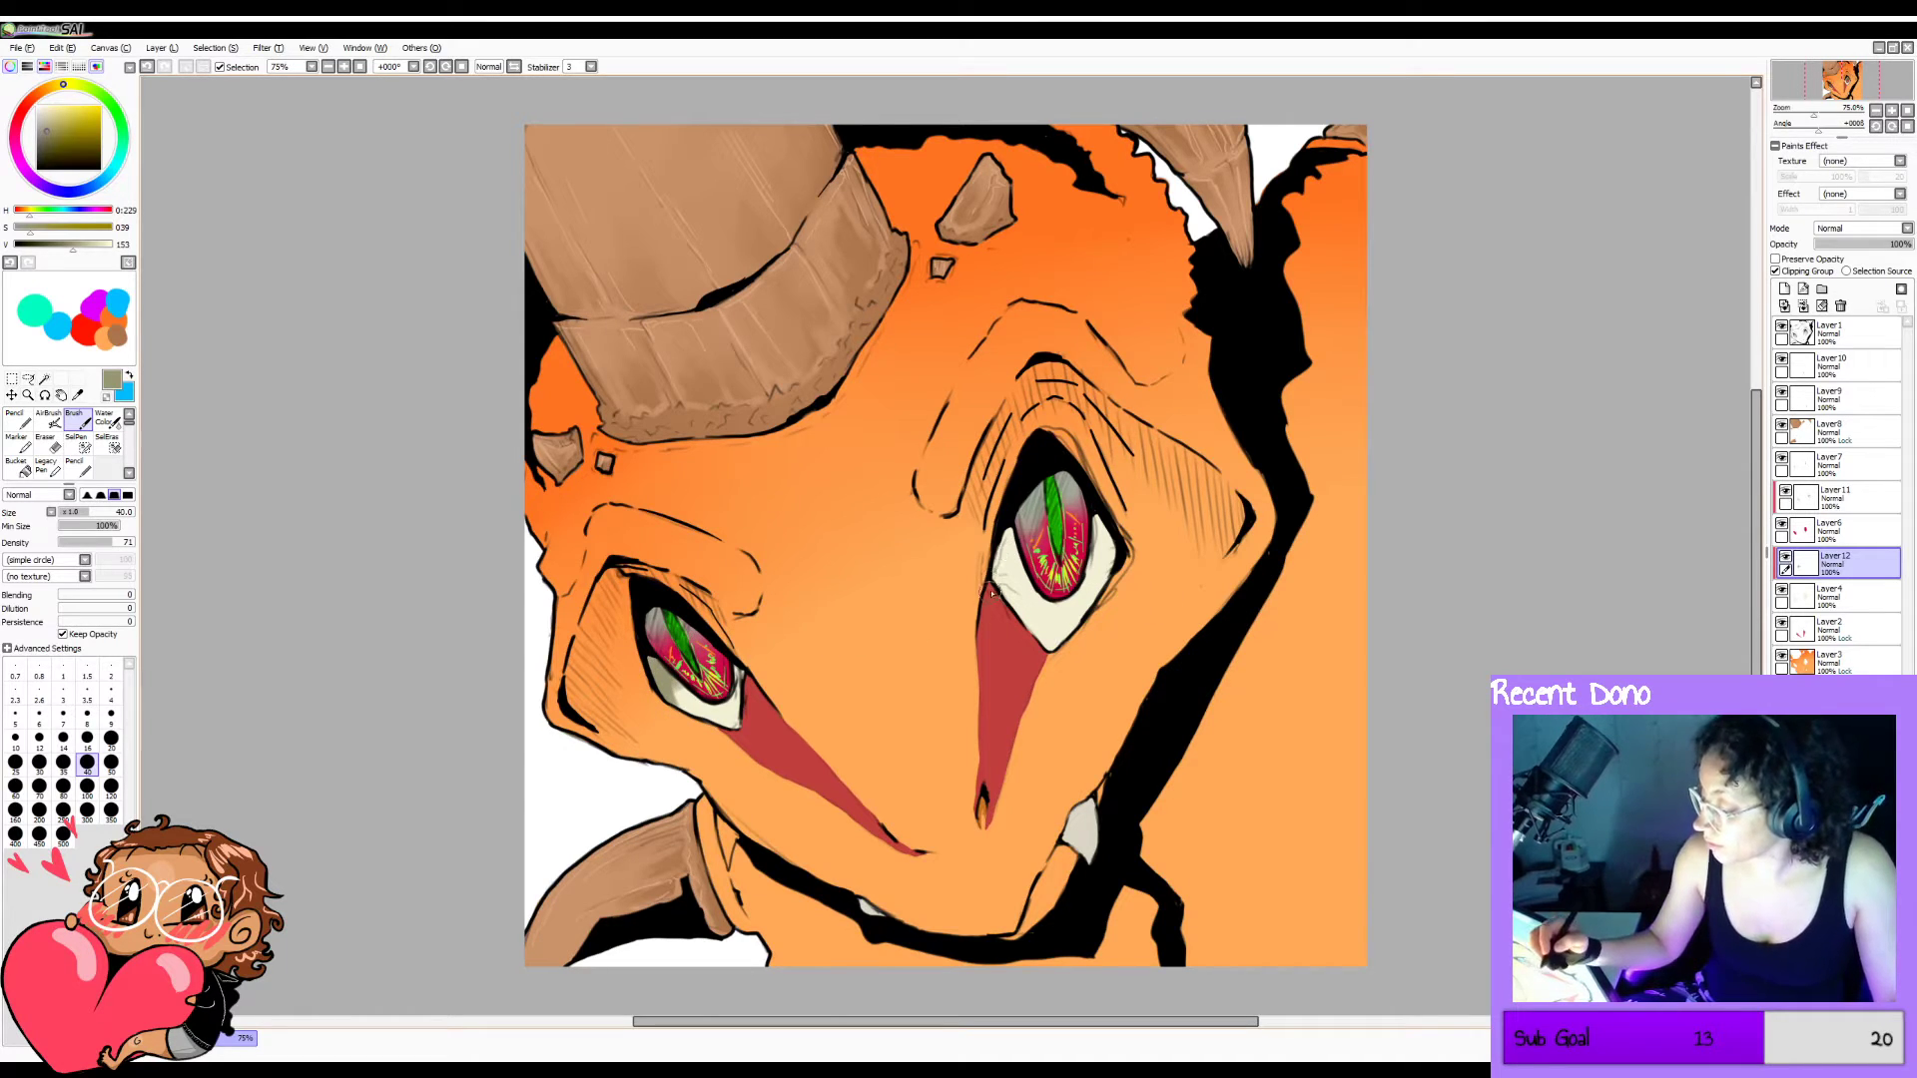
mouse_move(993, 594)
mouse_down()
mouse_move(1022, 517)
mouse_move(1007, 555)
mouse_move(1034, 570)
mouse_move(1091, 519)
mouse_move(1129, 565)
mouse_move(1119, 637)
mouse_move(1120, 555)
mouse_move(1054, 657)
mouse_up()
mouse_move(1133, 531)
mouse_down()
mouse_move(1054, 640)
mouse_move(1091, 598)
mouse_move(1049, 633)
mouse_move(1079, 611)
mouse_up()
mouse_move(737, 663)
mouse_down()
mouse_move(741, 723)
mouse_move(713, 705)
mouse_up()
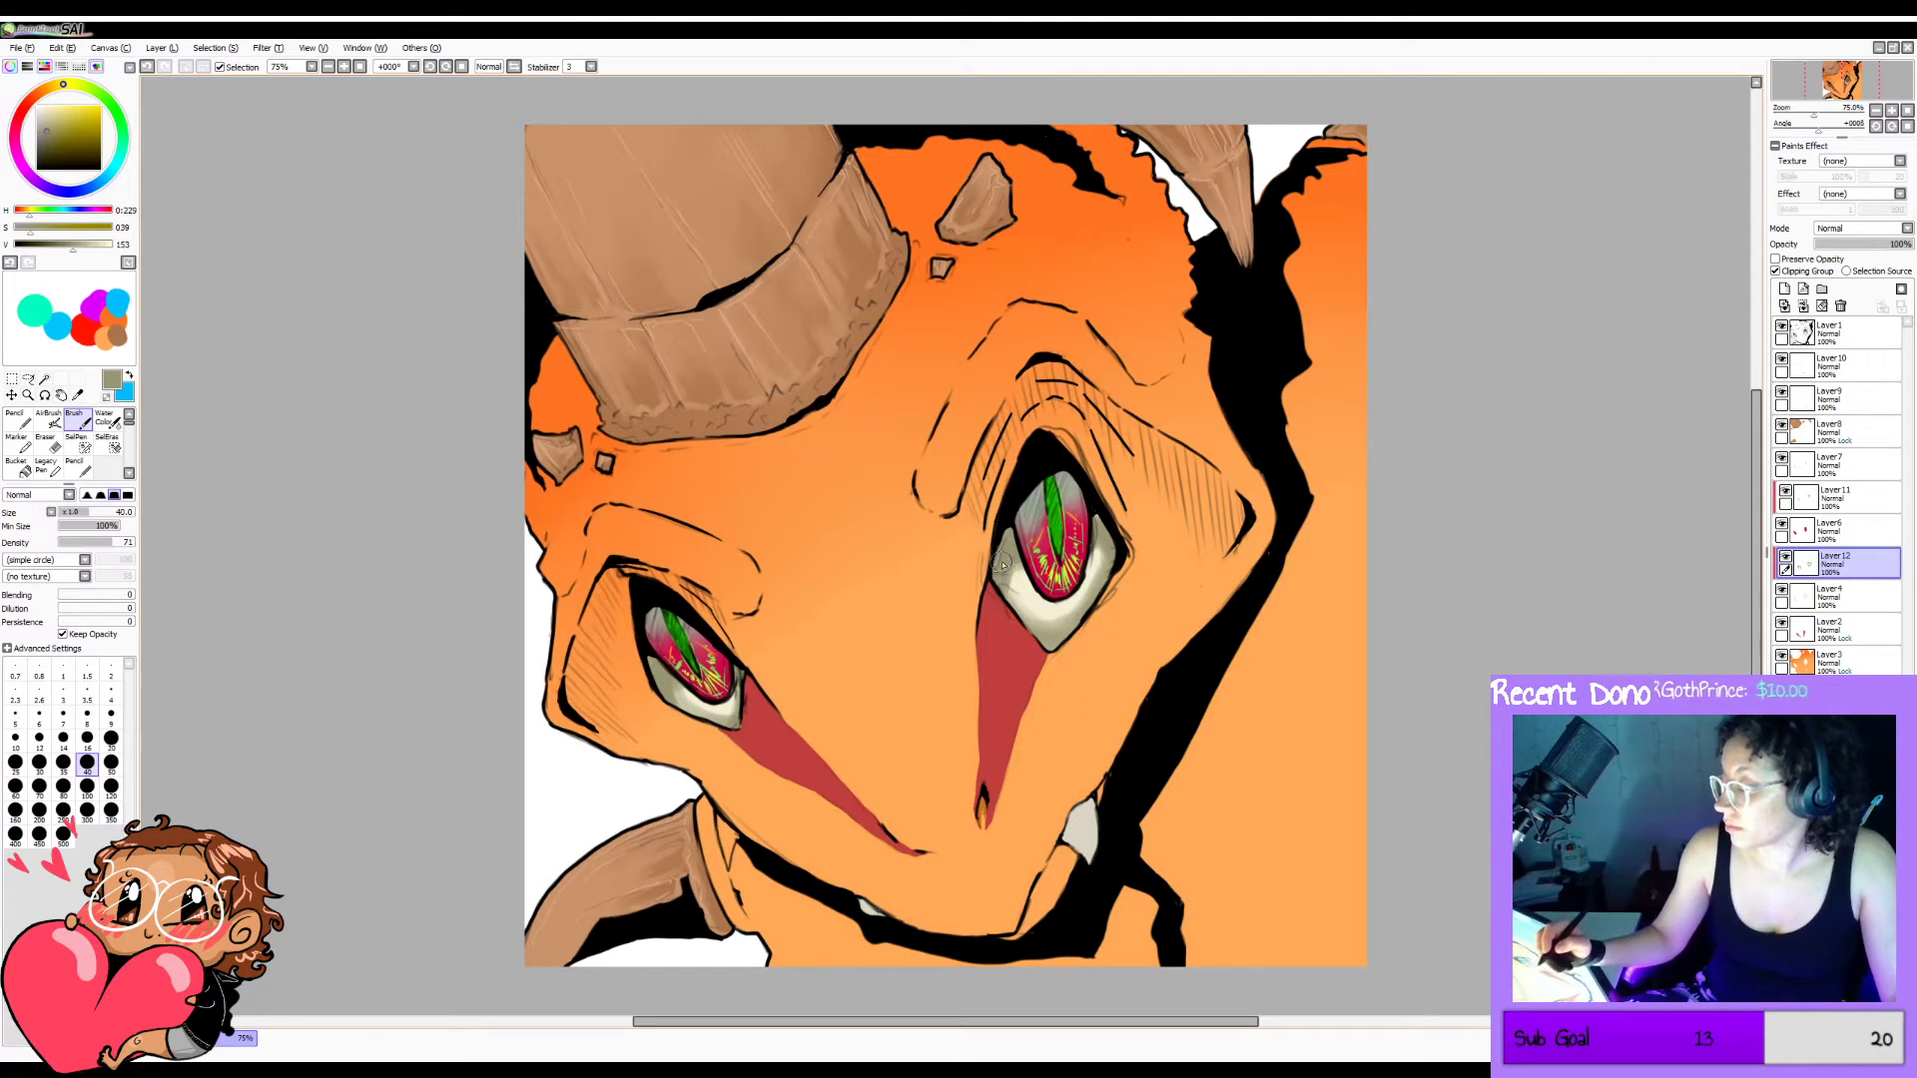
mouse_move(1003, 564)
mouse_down()
mouse_move(1087, 569)
mouse_move(1048, 609)
mouse_up()
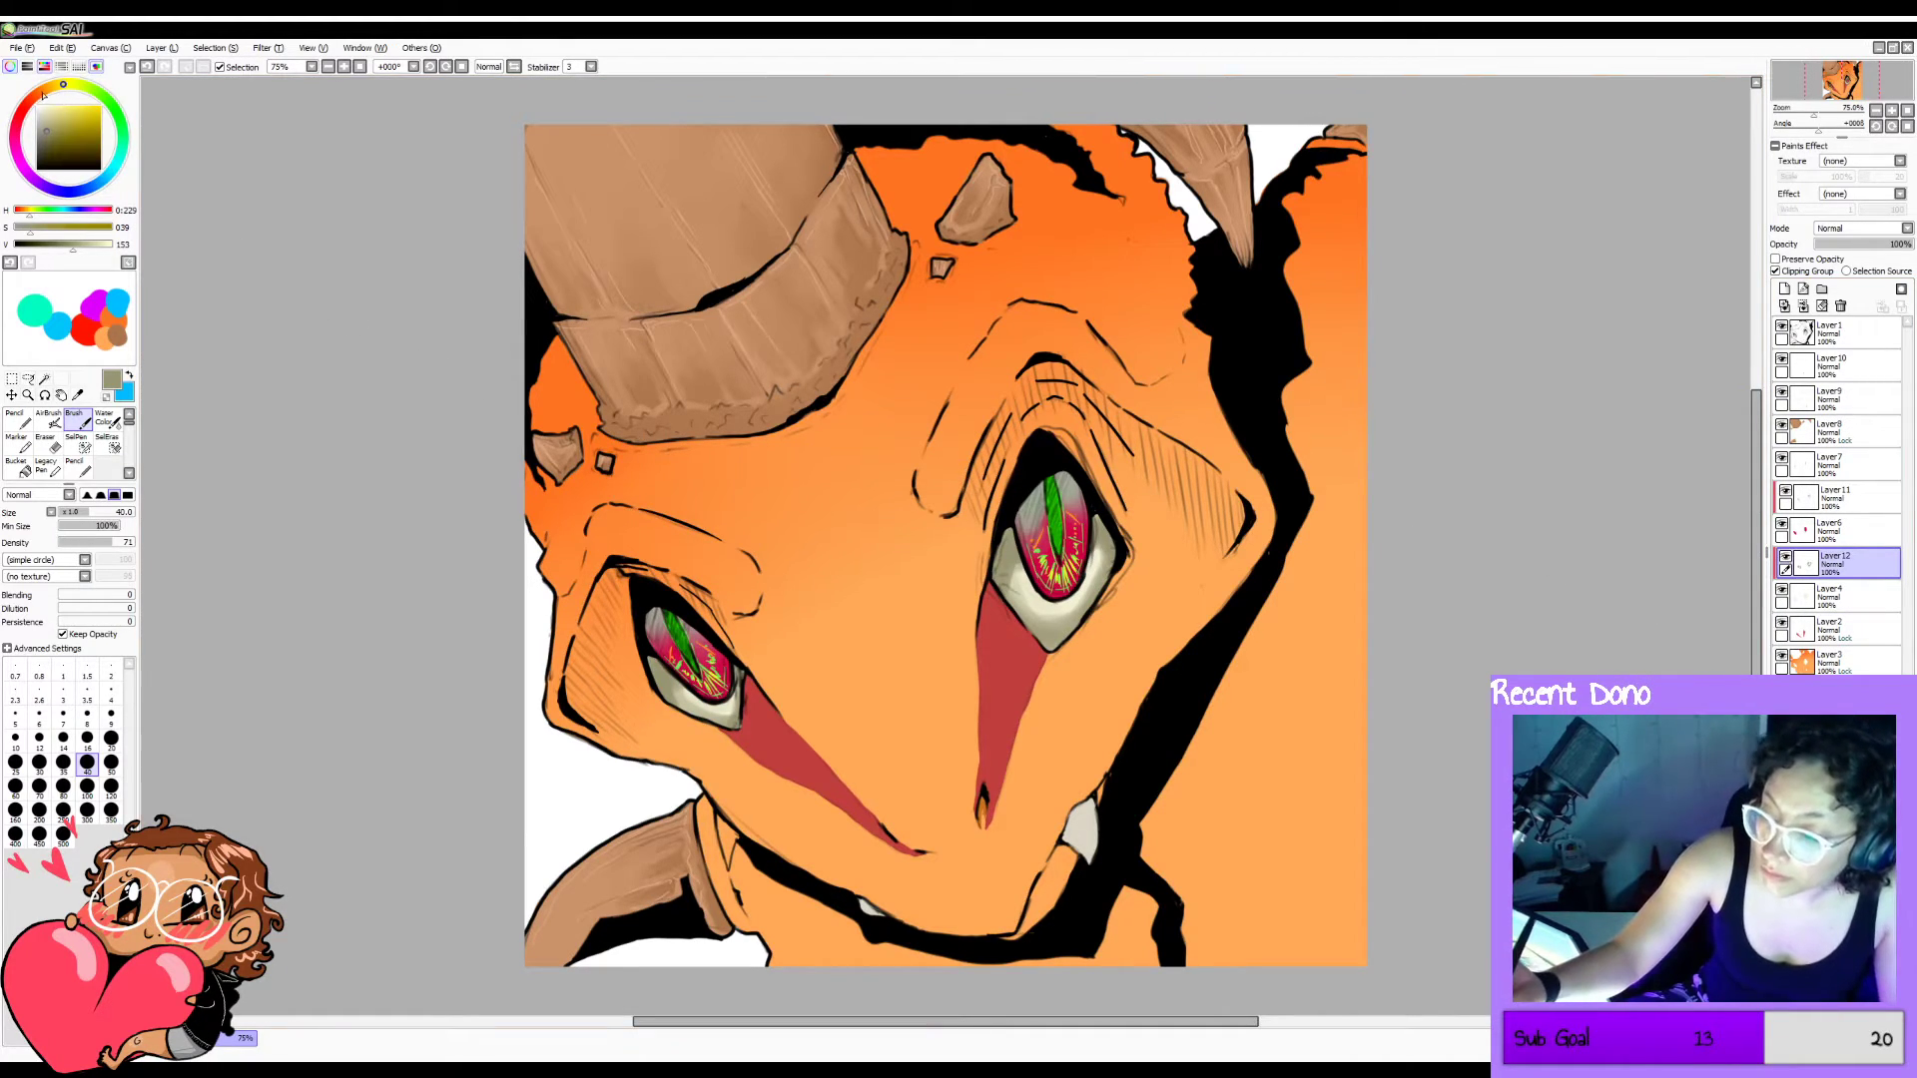
Try salmon pink tints around the corners and lower edges of both eye whites, then check the drawing in mirrored view.
drag(43, 95, 77, 104)
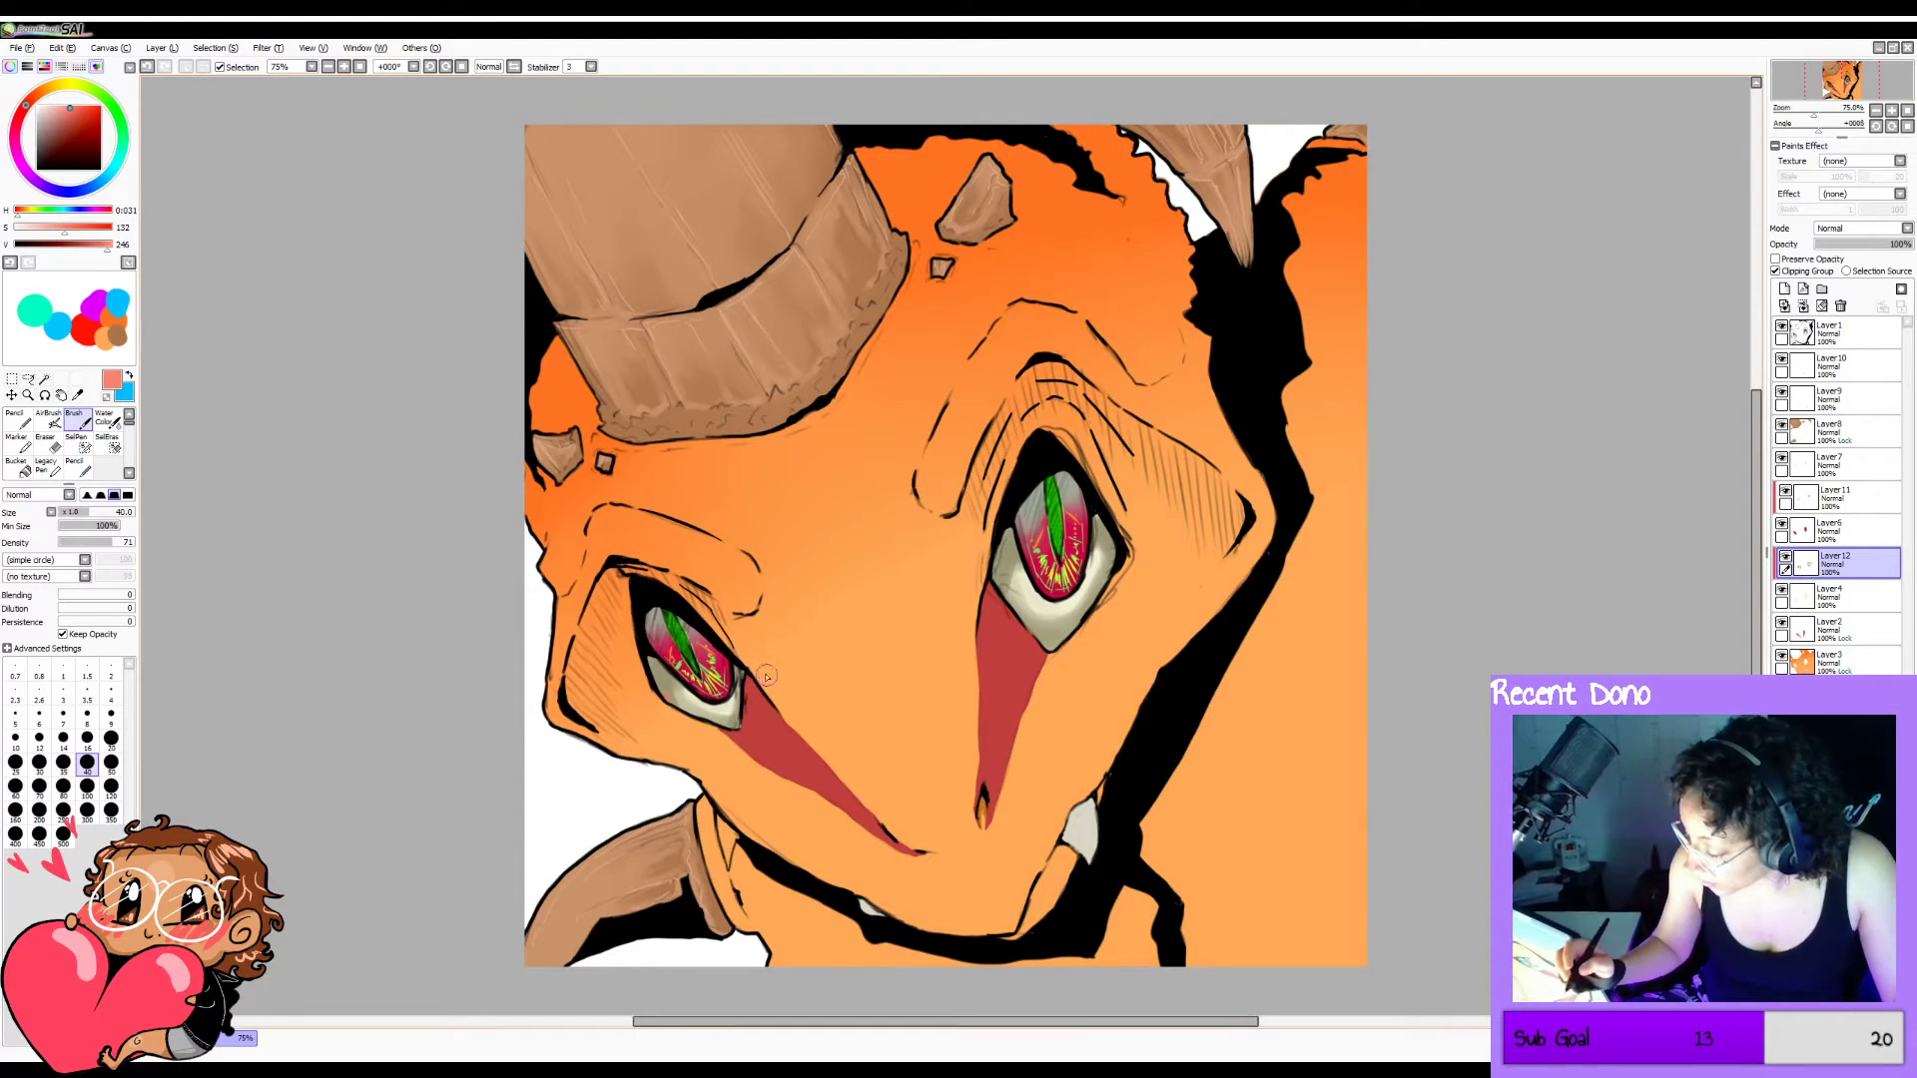
key(ctrl+z)
drag(747, 691, 743, 679)
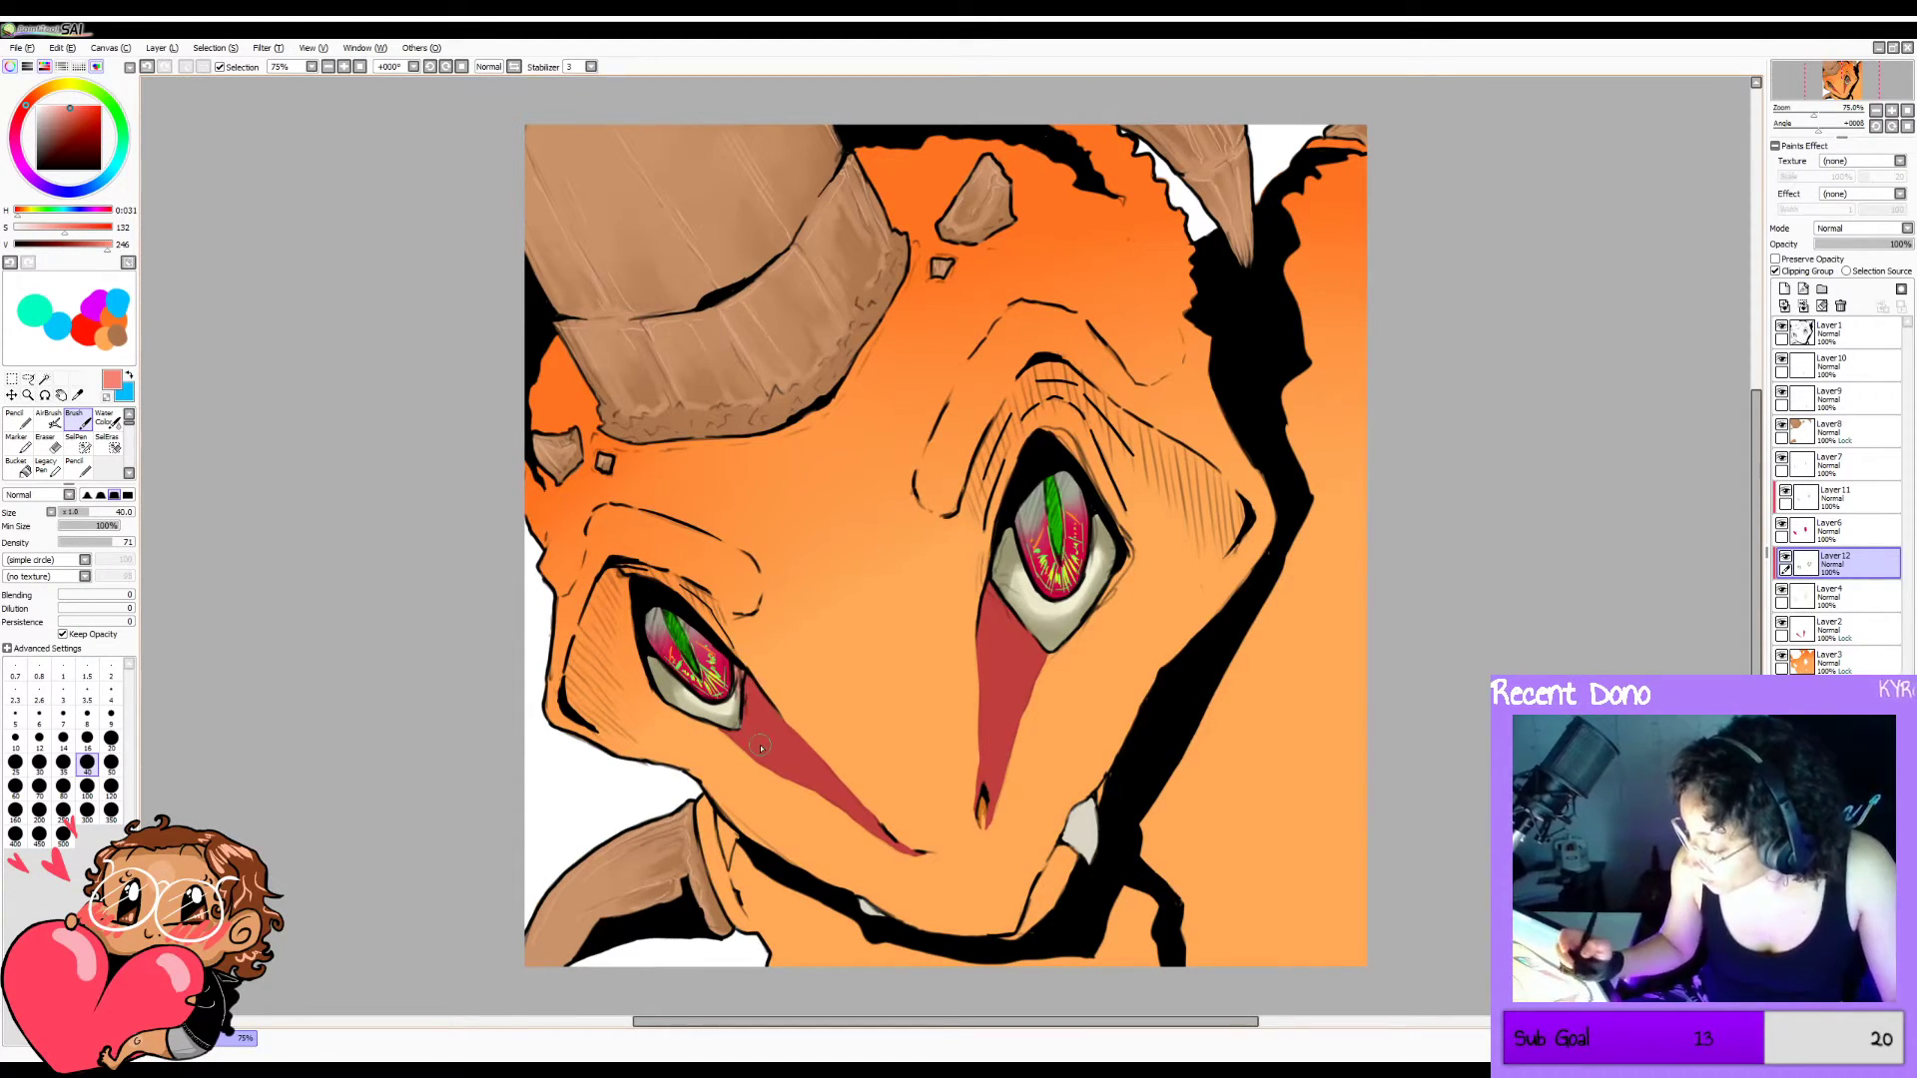
mouse_move(996, 579)
mouse_down()
mouse_move(1002, 540)
mouse_move(992, 598)
mouse_move(1051, 635)
mouse_move(984, 561)
mouse_move(993, 597)
mouse_move(996, 561)
mouse_move(987, 576)
mouse_move(1009, 612)
mouse_up()
key(ctrl+z)
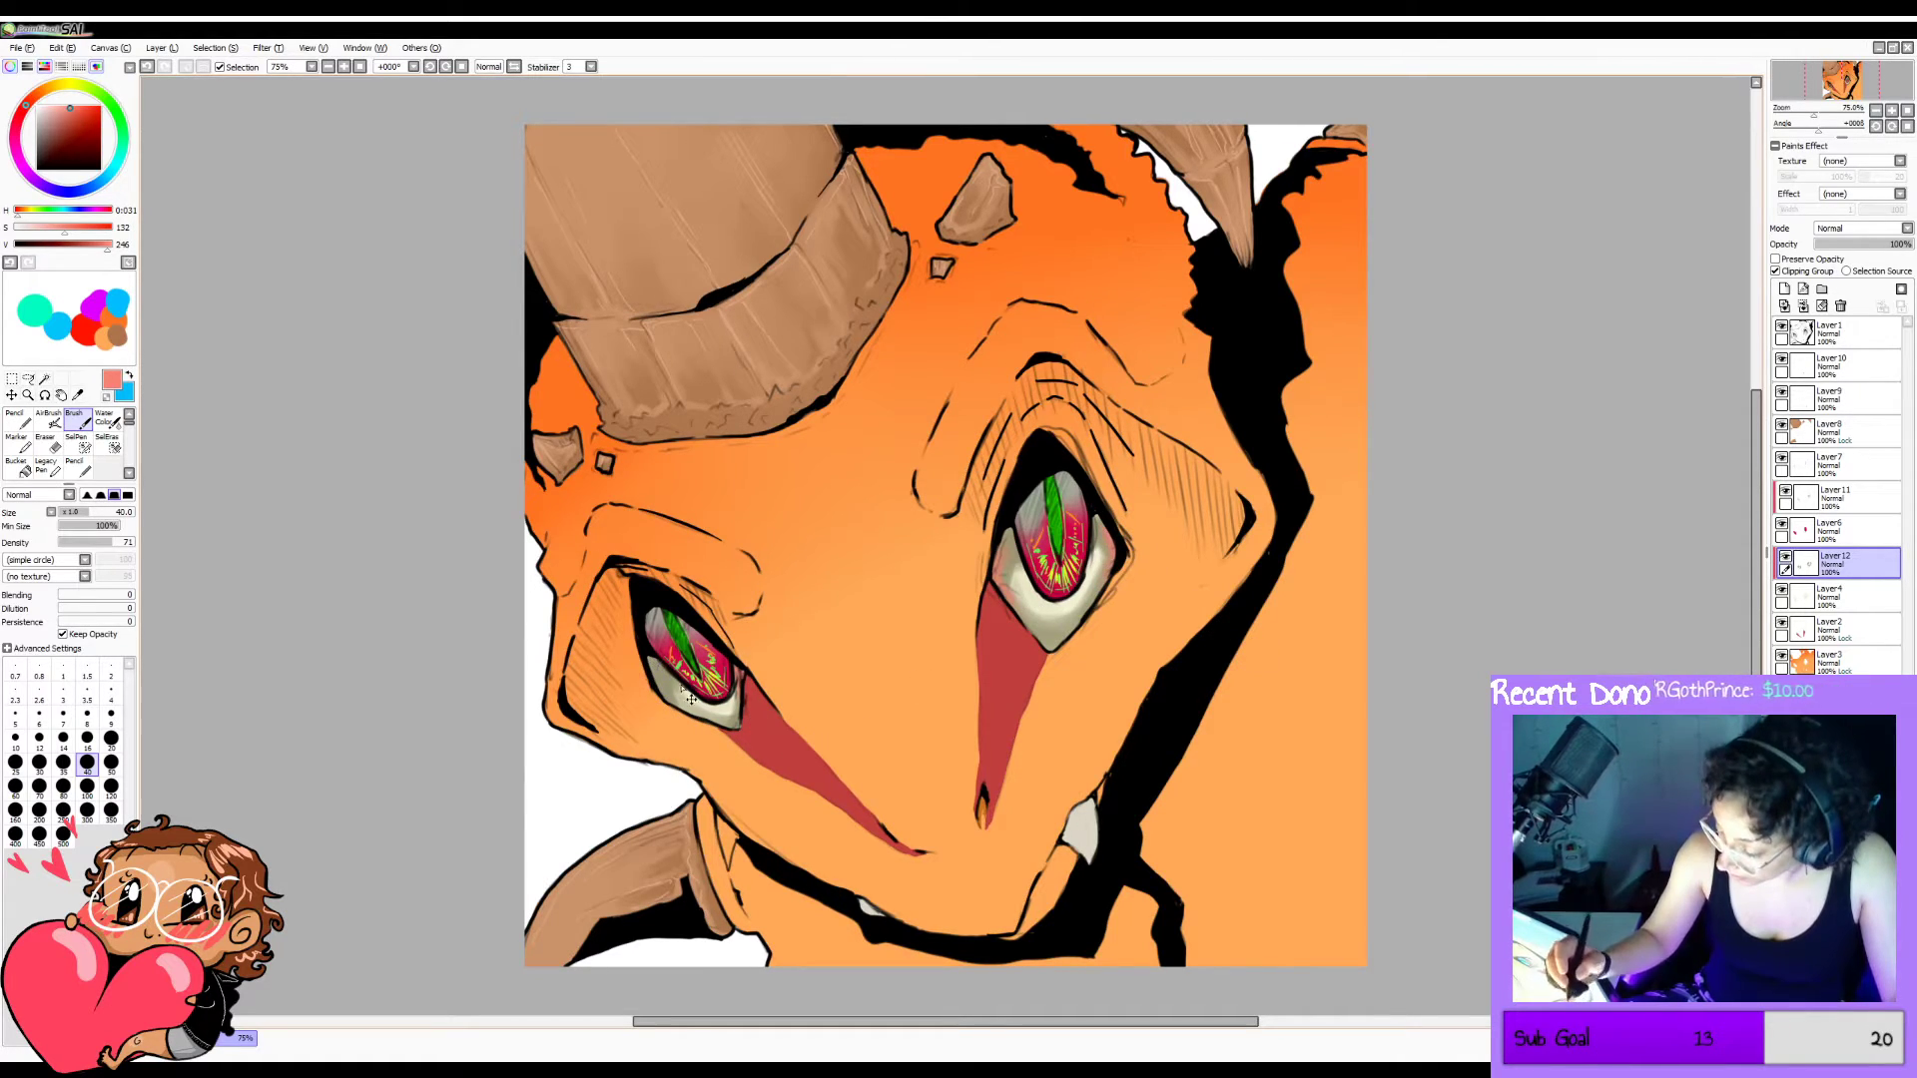
drag(671, 710, 710, 729)
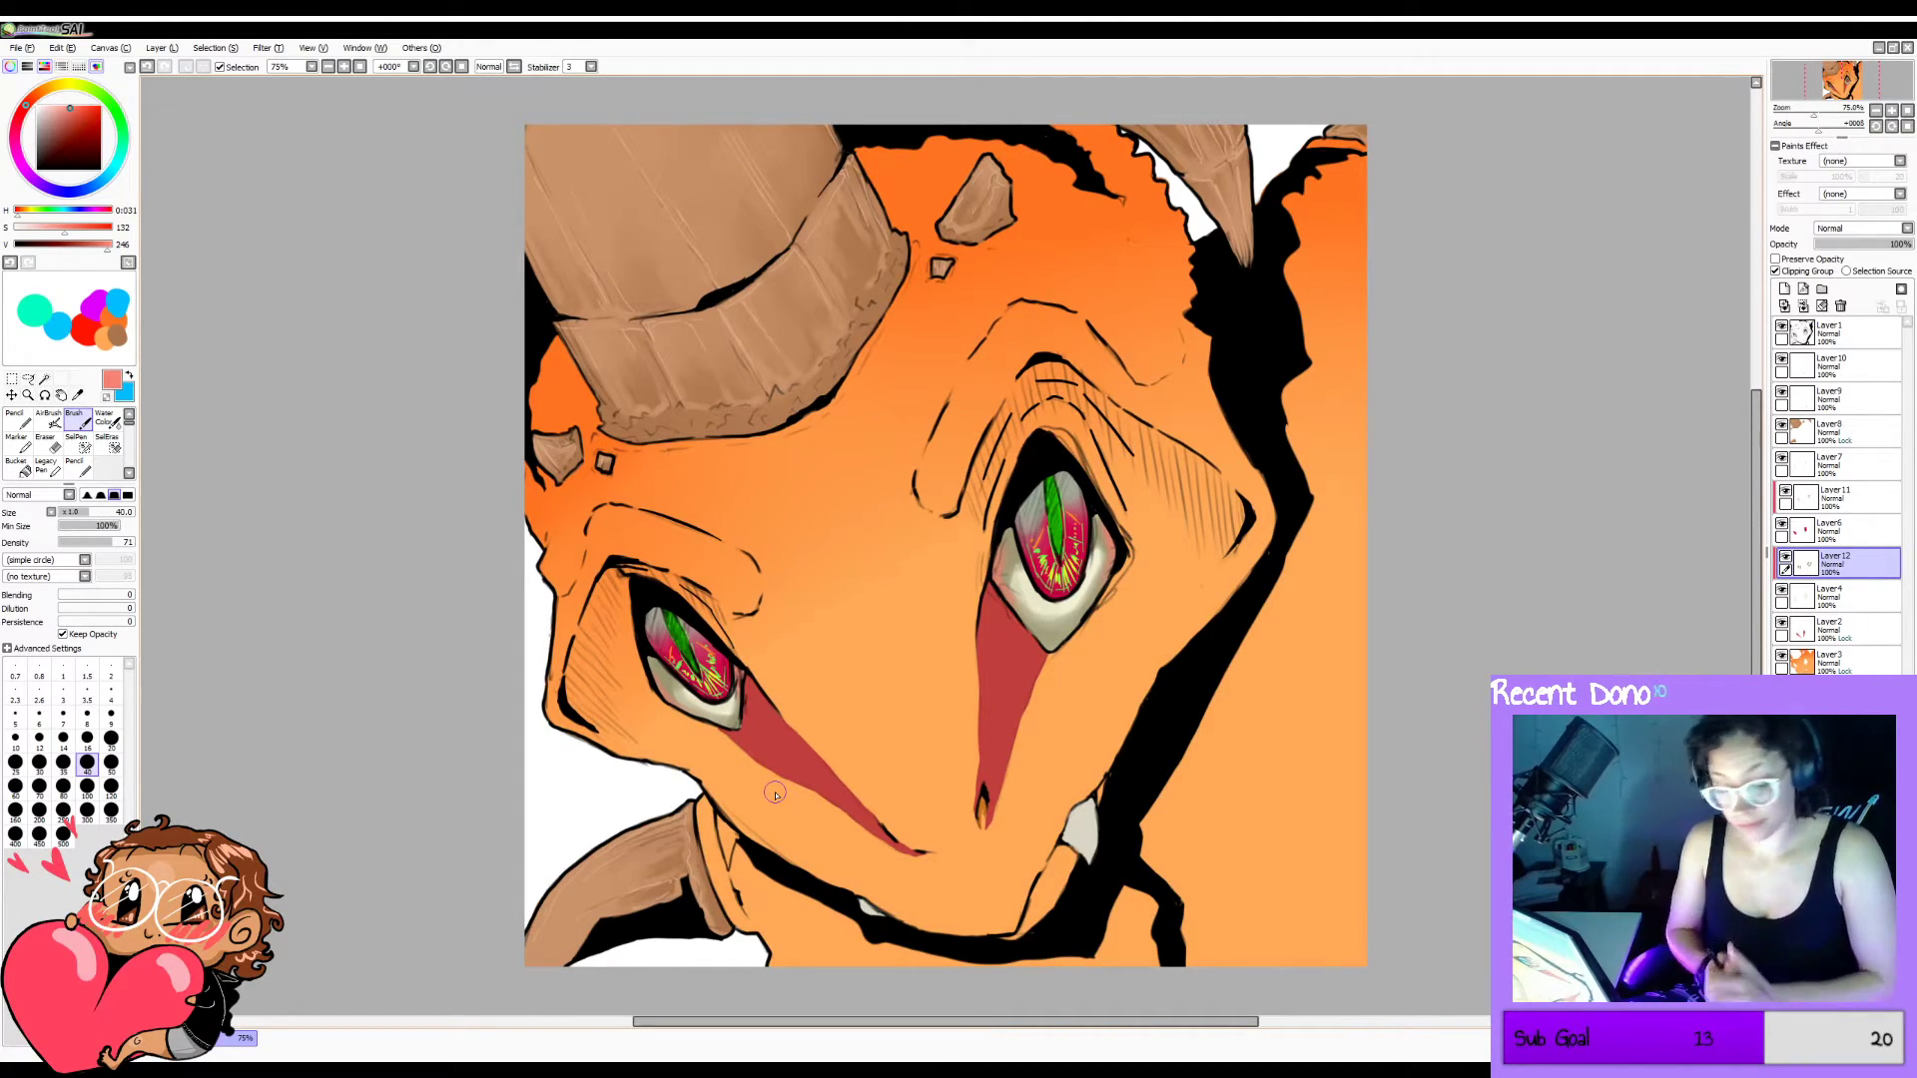
key(h)
key(h)
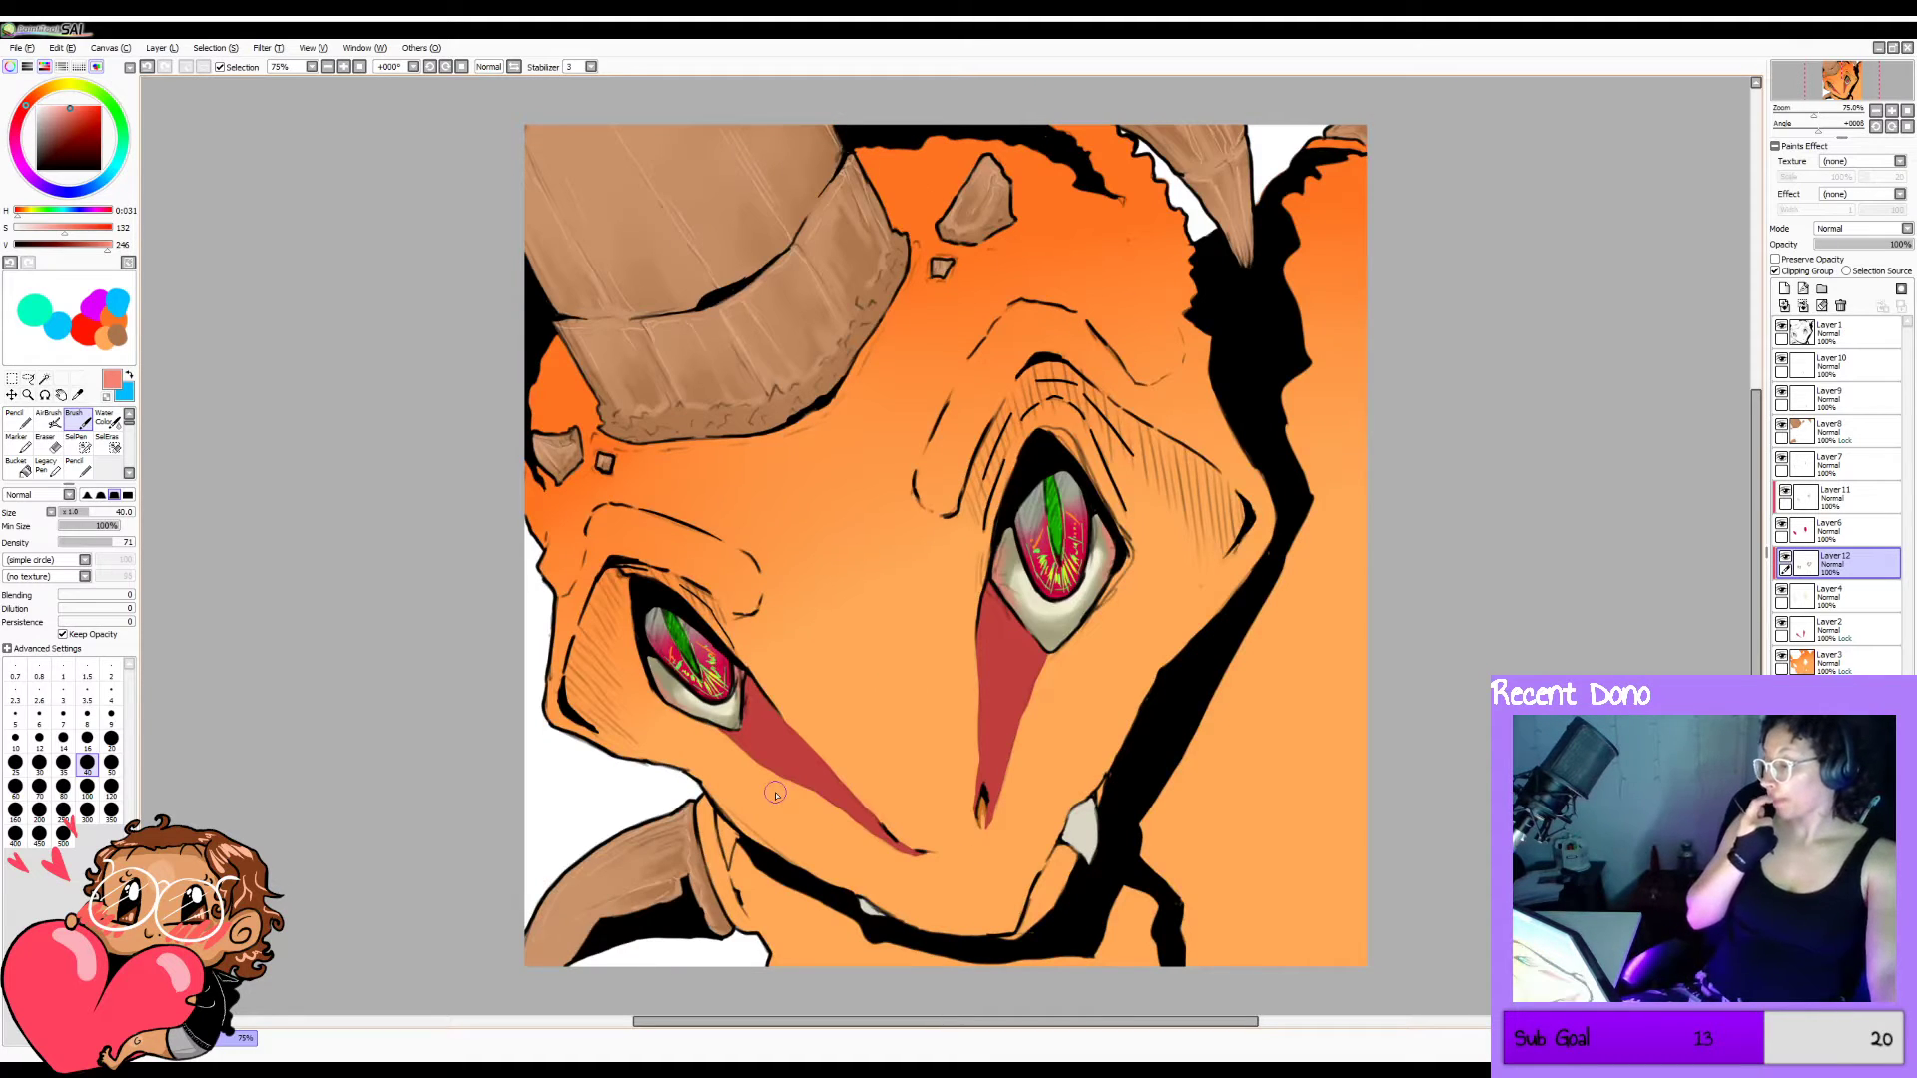
Add a layer clipped to Layer2 and set the Brush to the stripes' red, size 80, density 53 and blending 100.
click(1827, 630)
click(1784, 289)
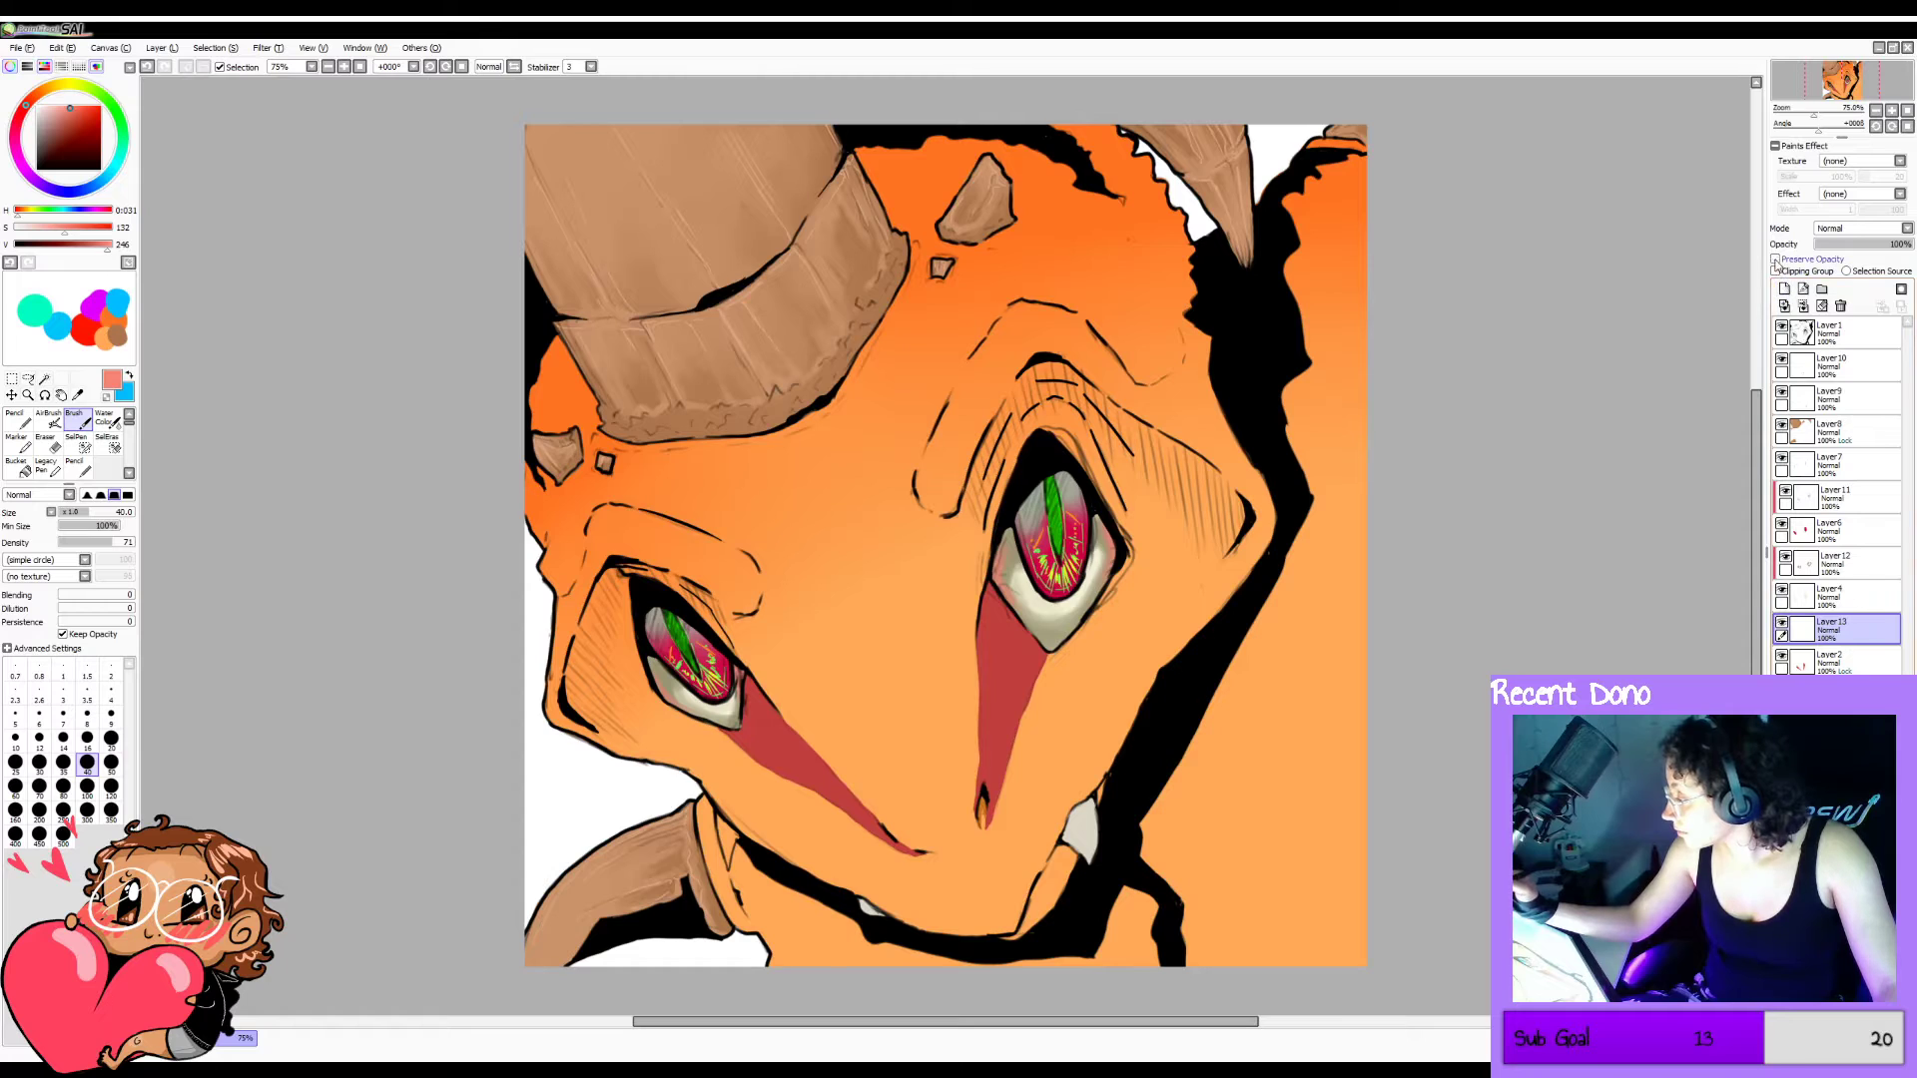
alt+click(1025, 635)
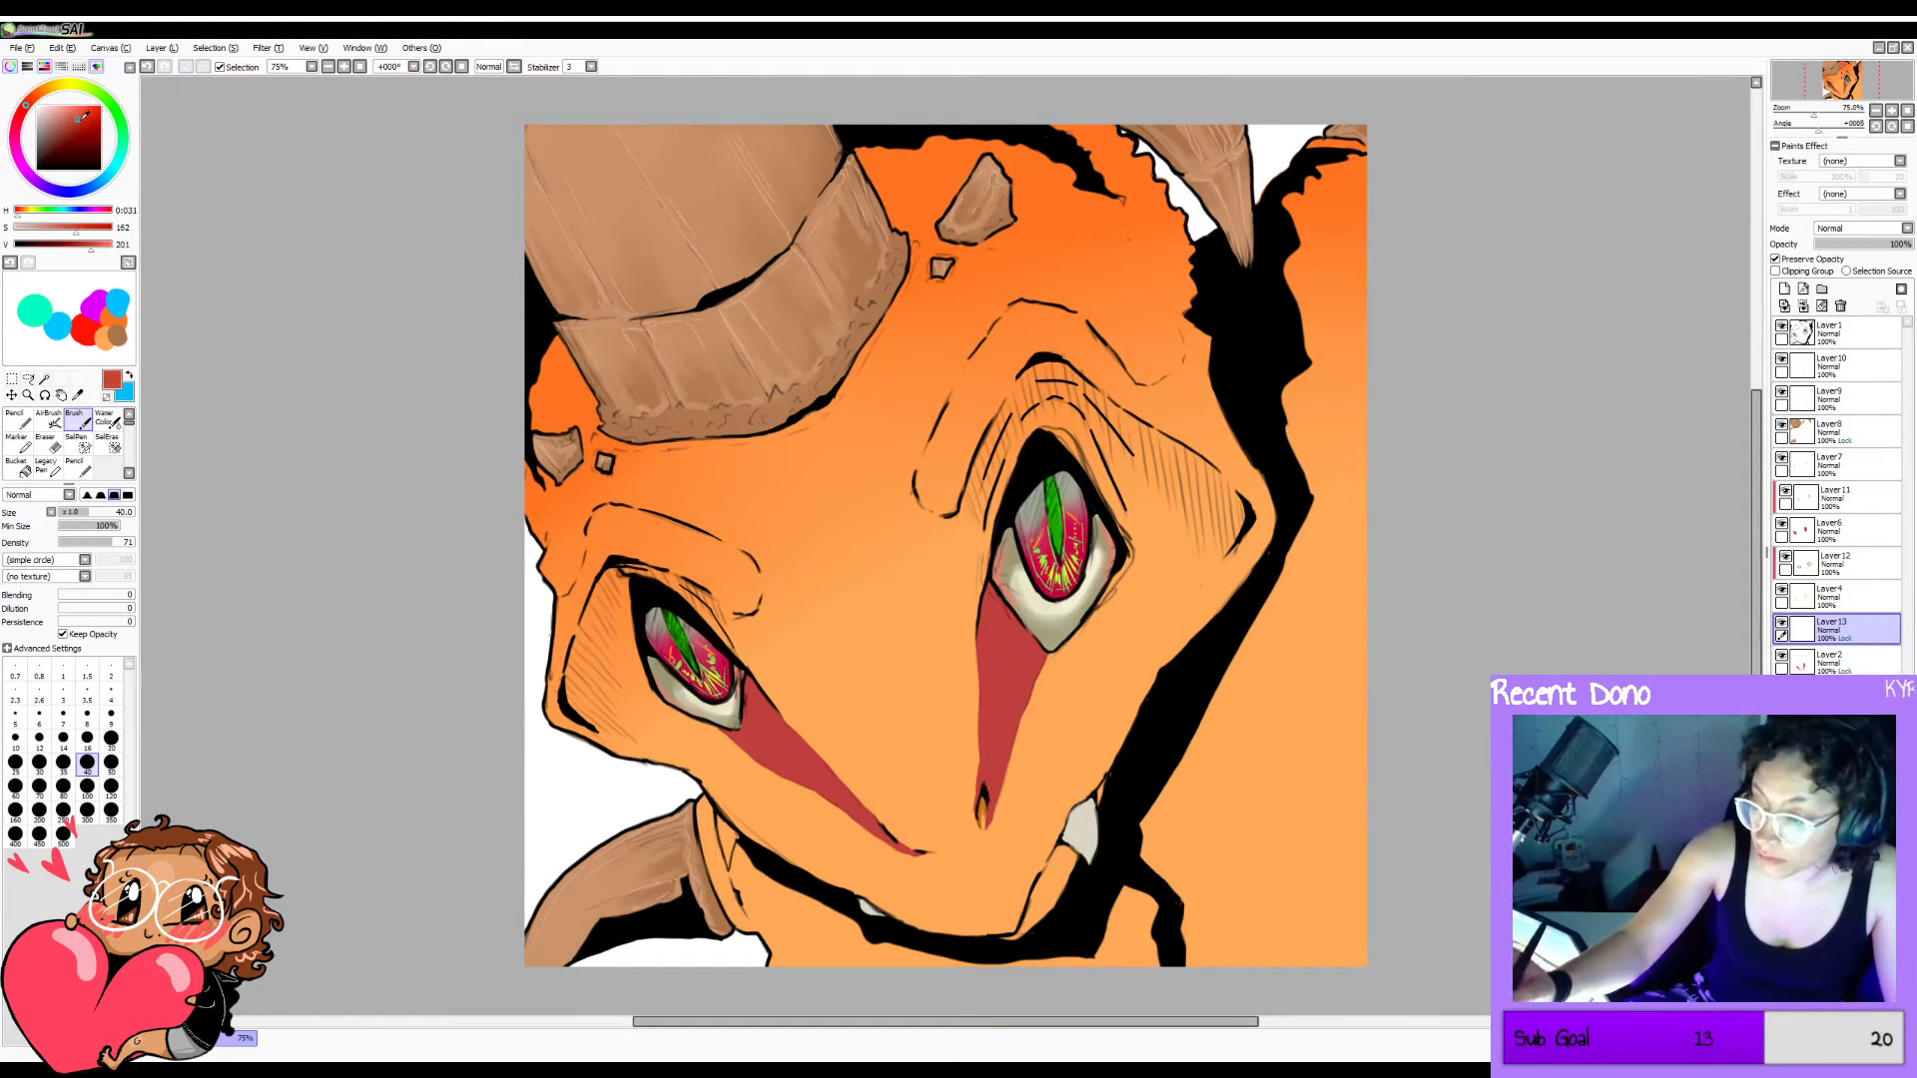
click(63, 786)
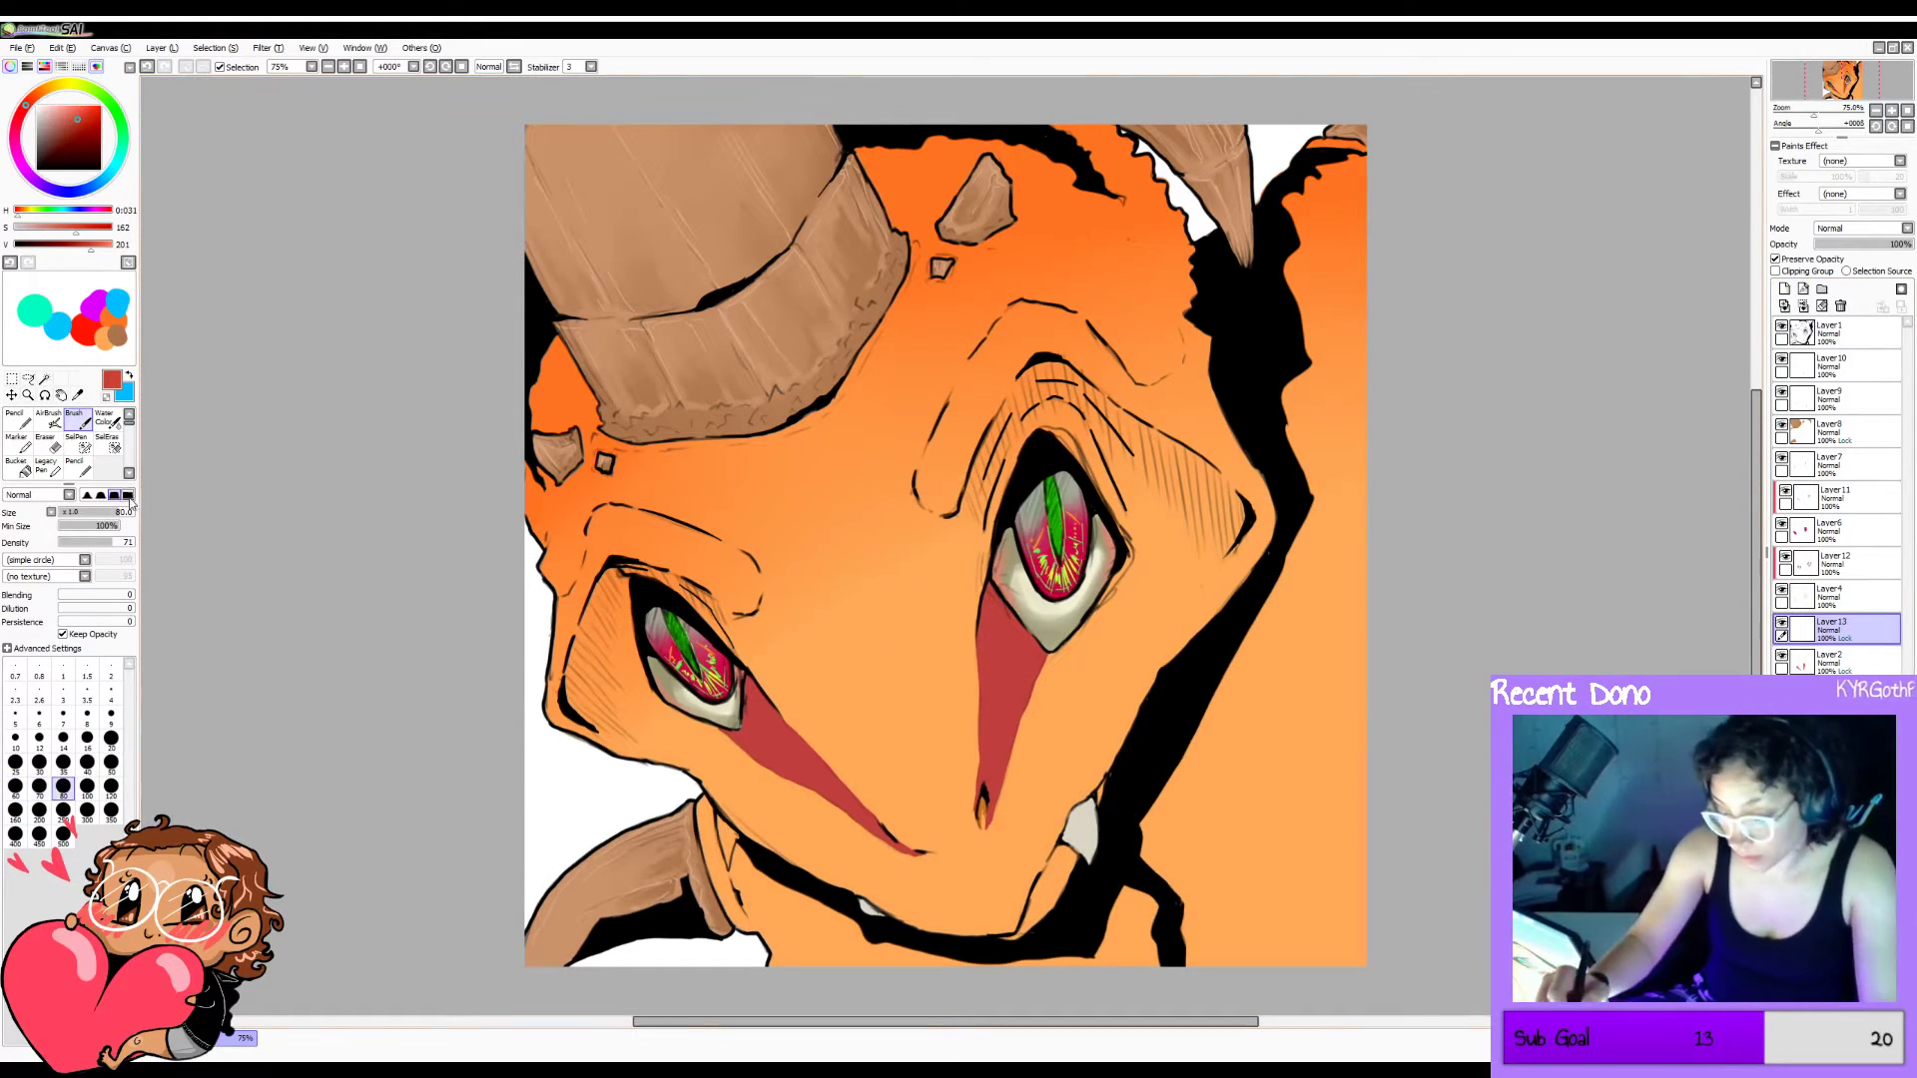
click(98, 544)
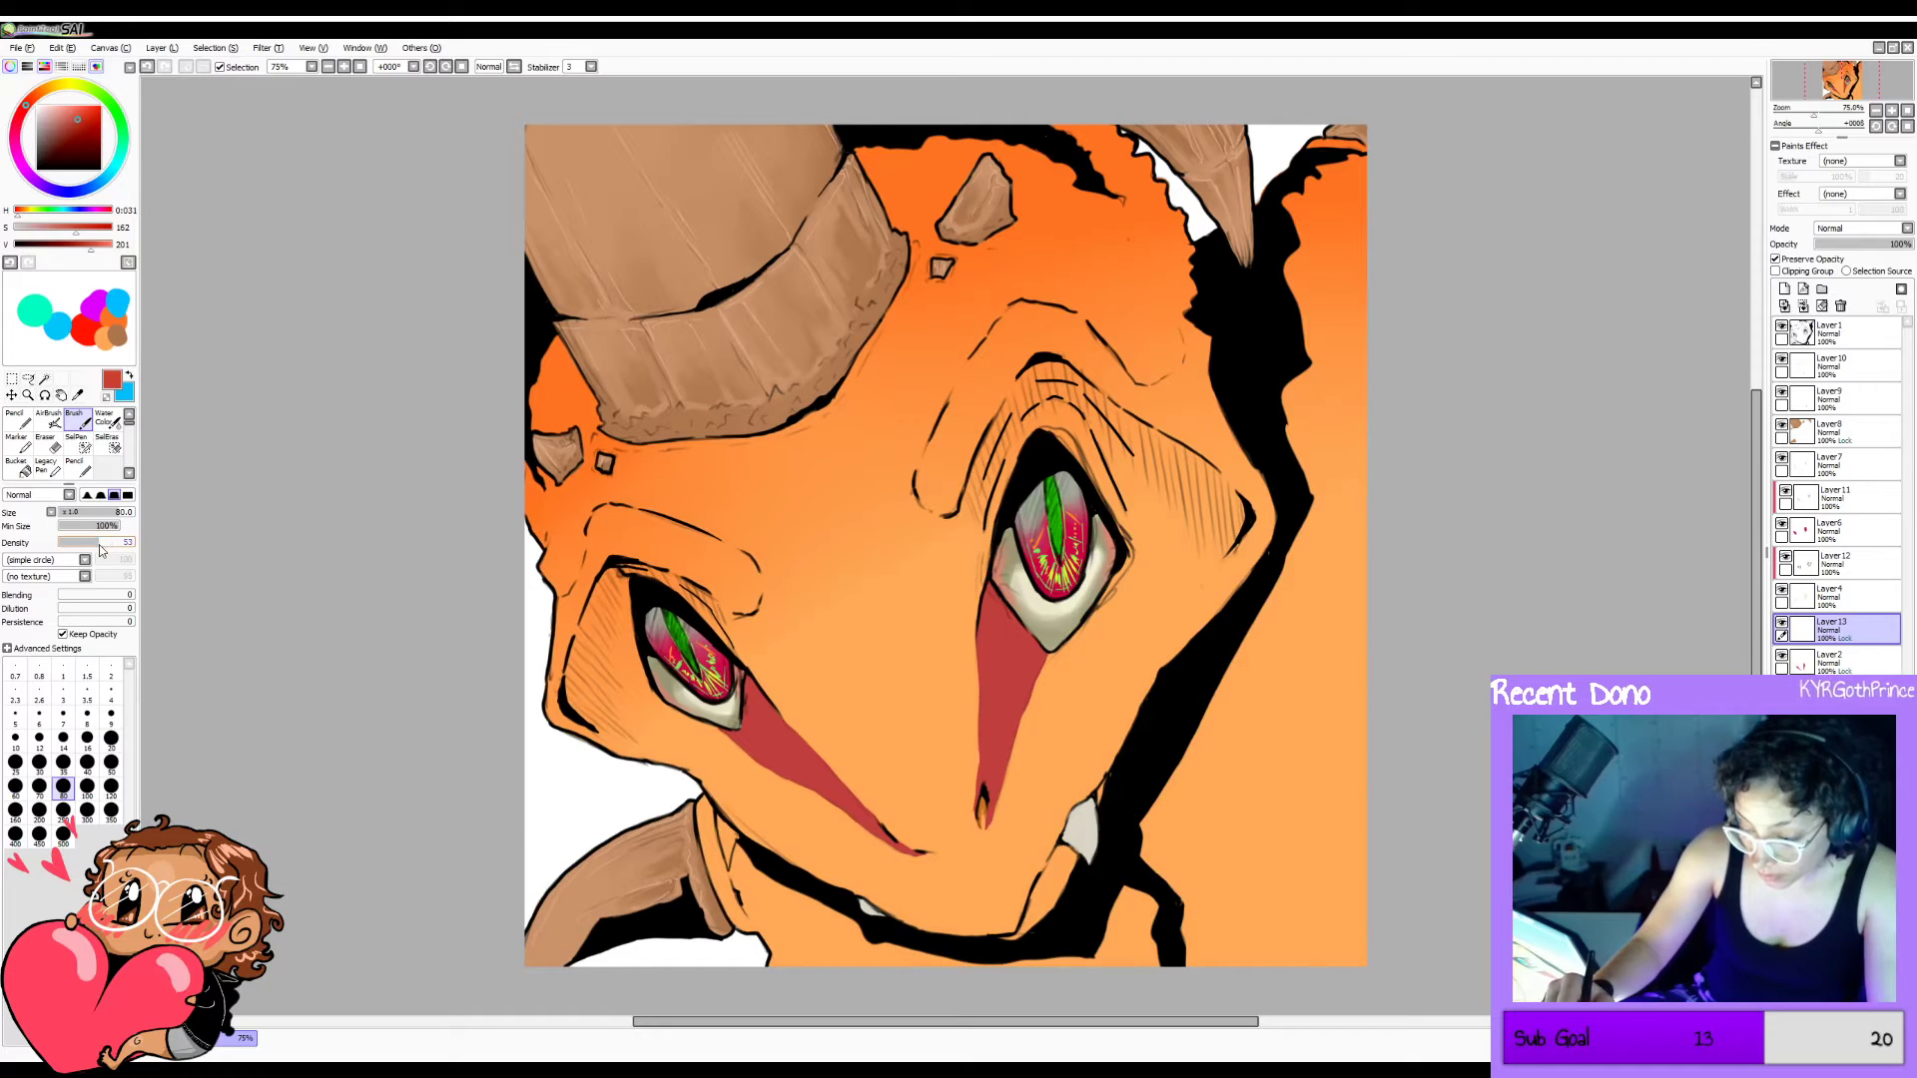
click(70, 596)
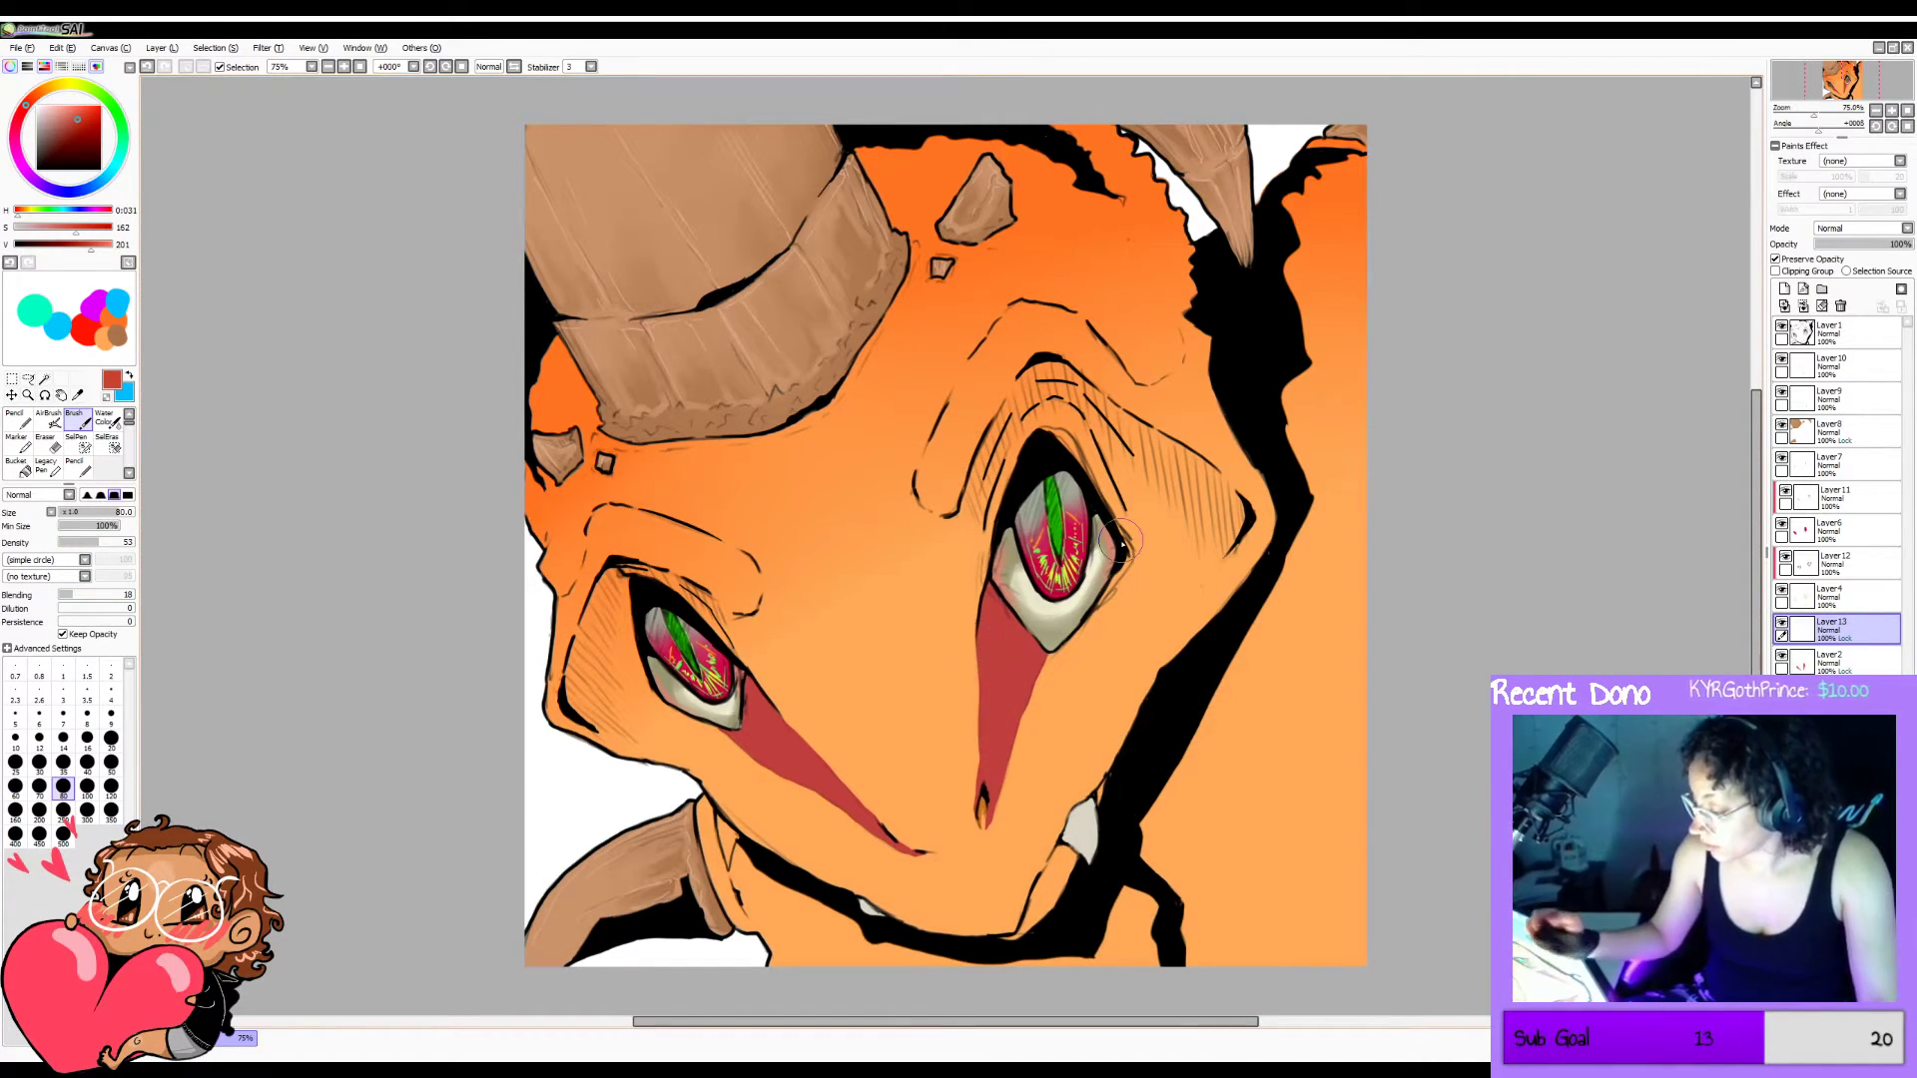
drag(116, 597, 135, 596)
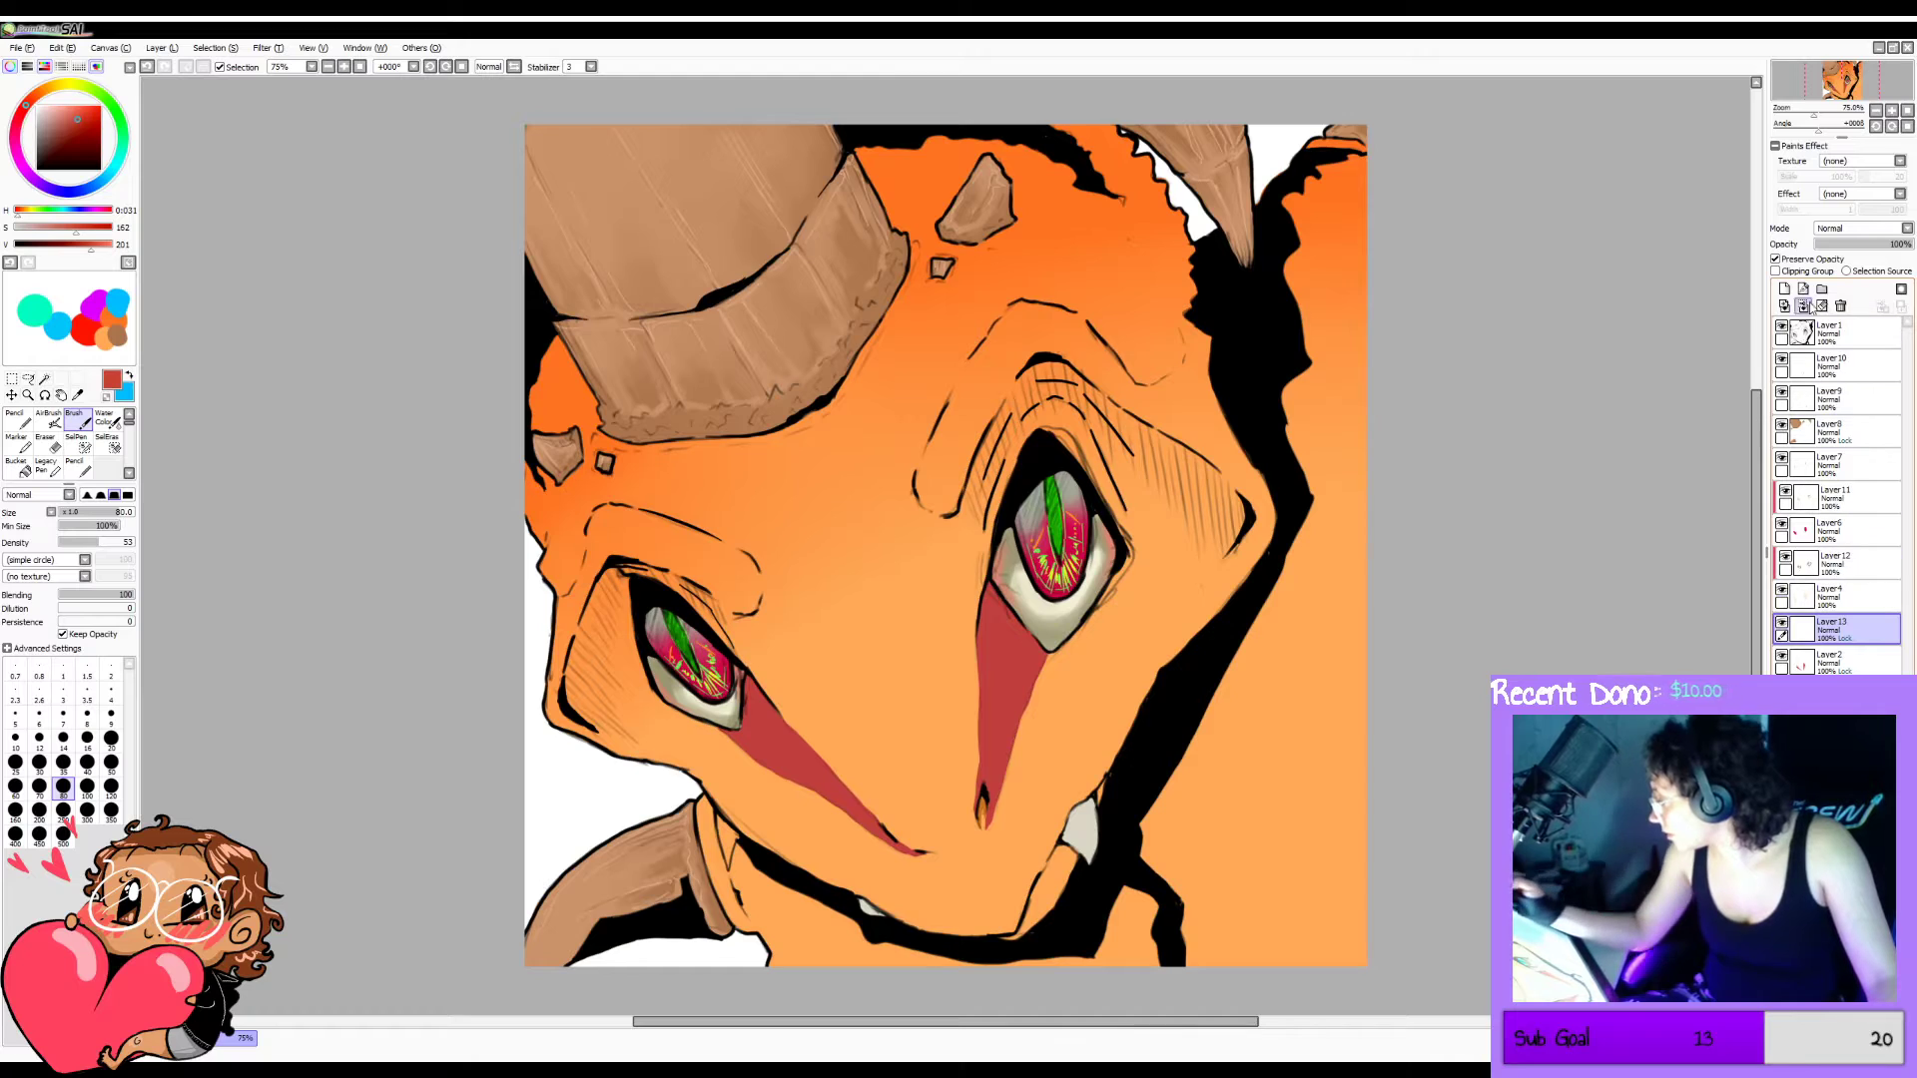
click(1775, 258)
click(1775, 271)
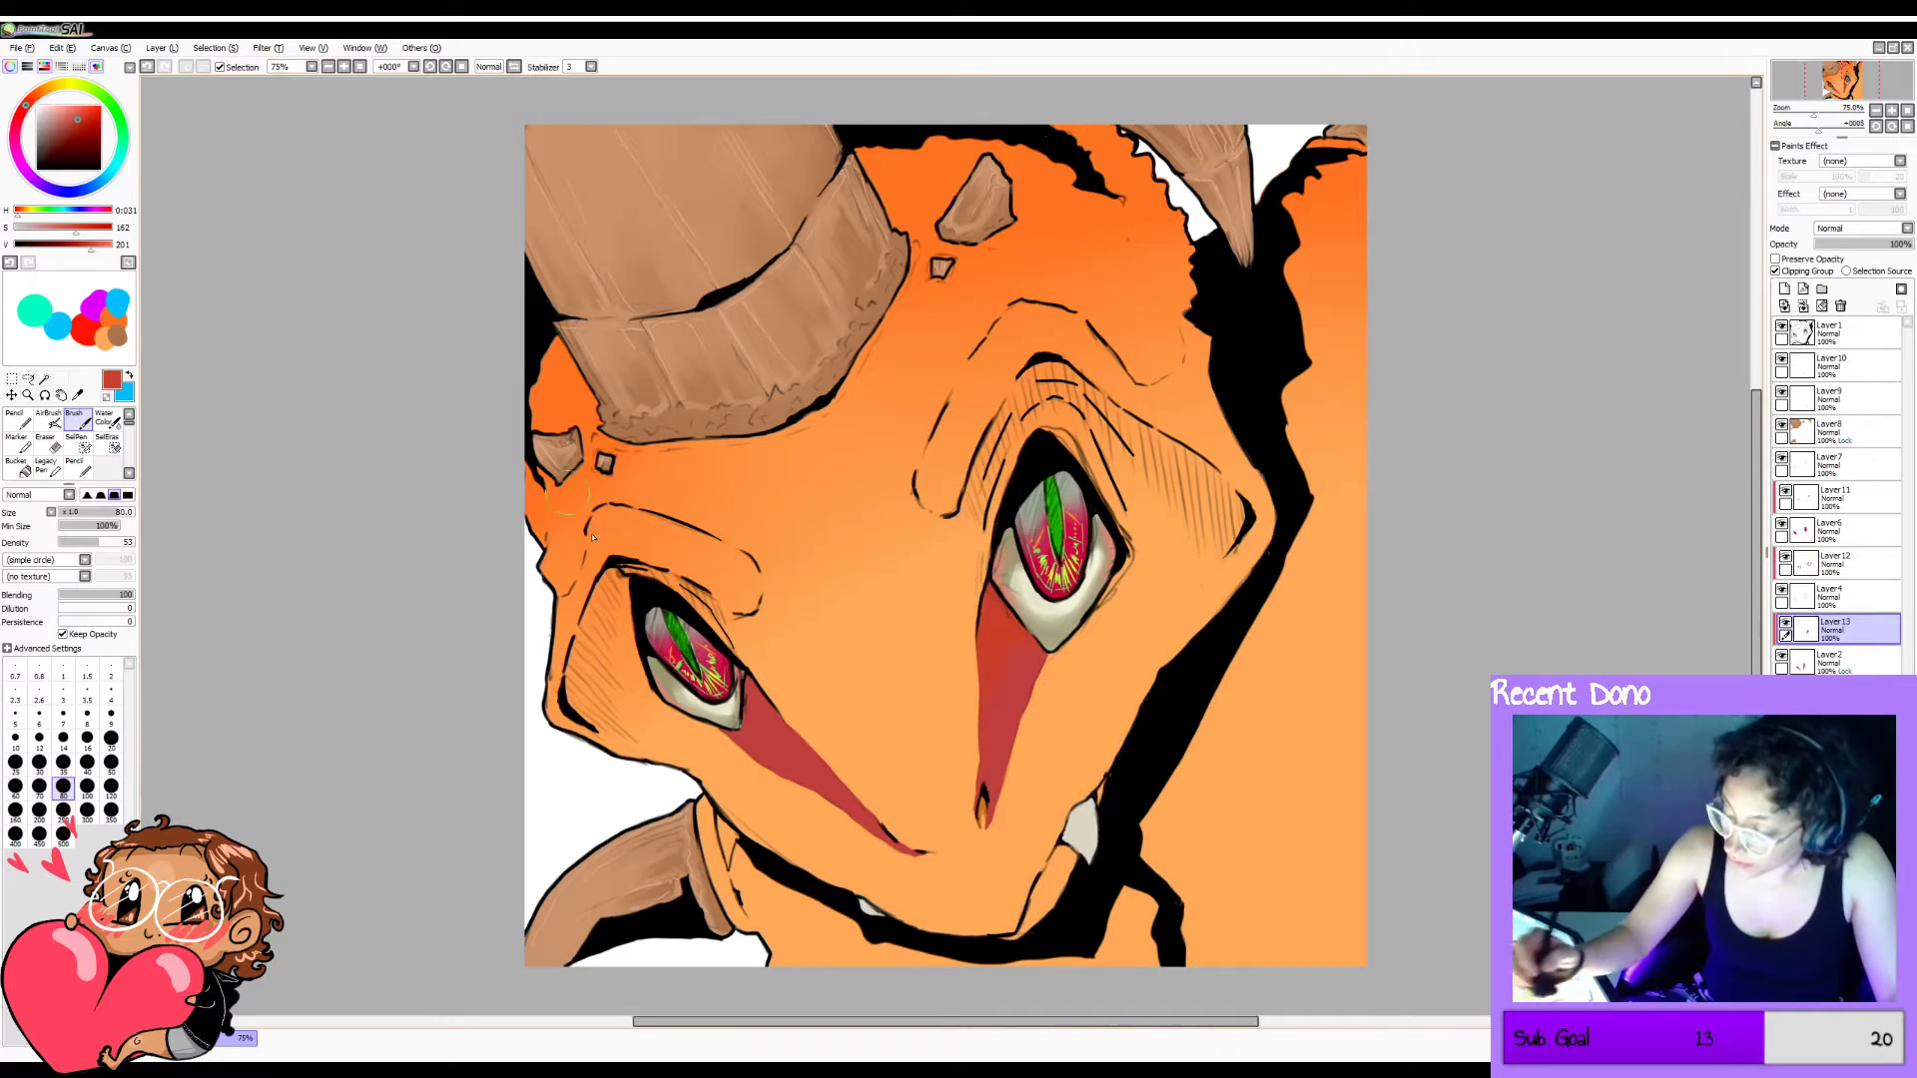
Try darker red shading along the red stripes below both eyes on the clipped Layer13.
right_click(792, 731)
click(82, 121)
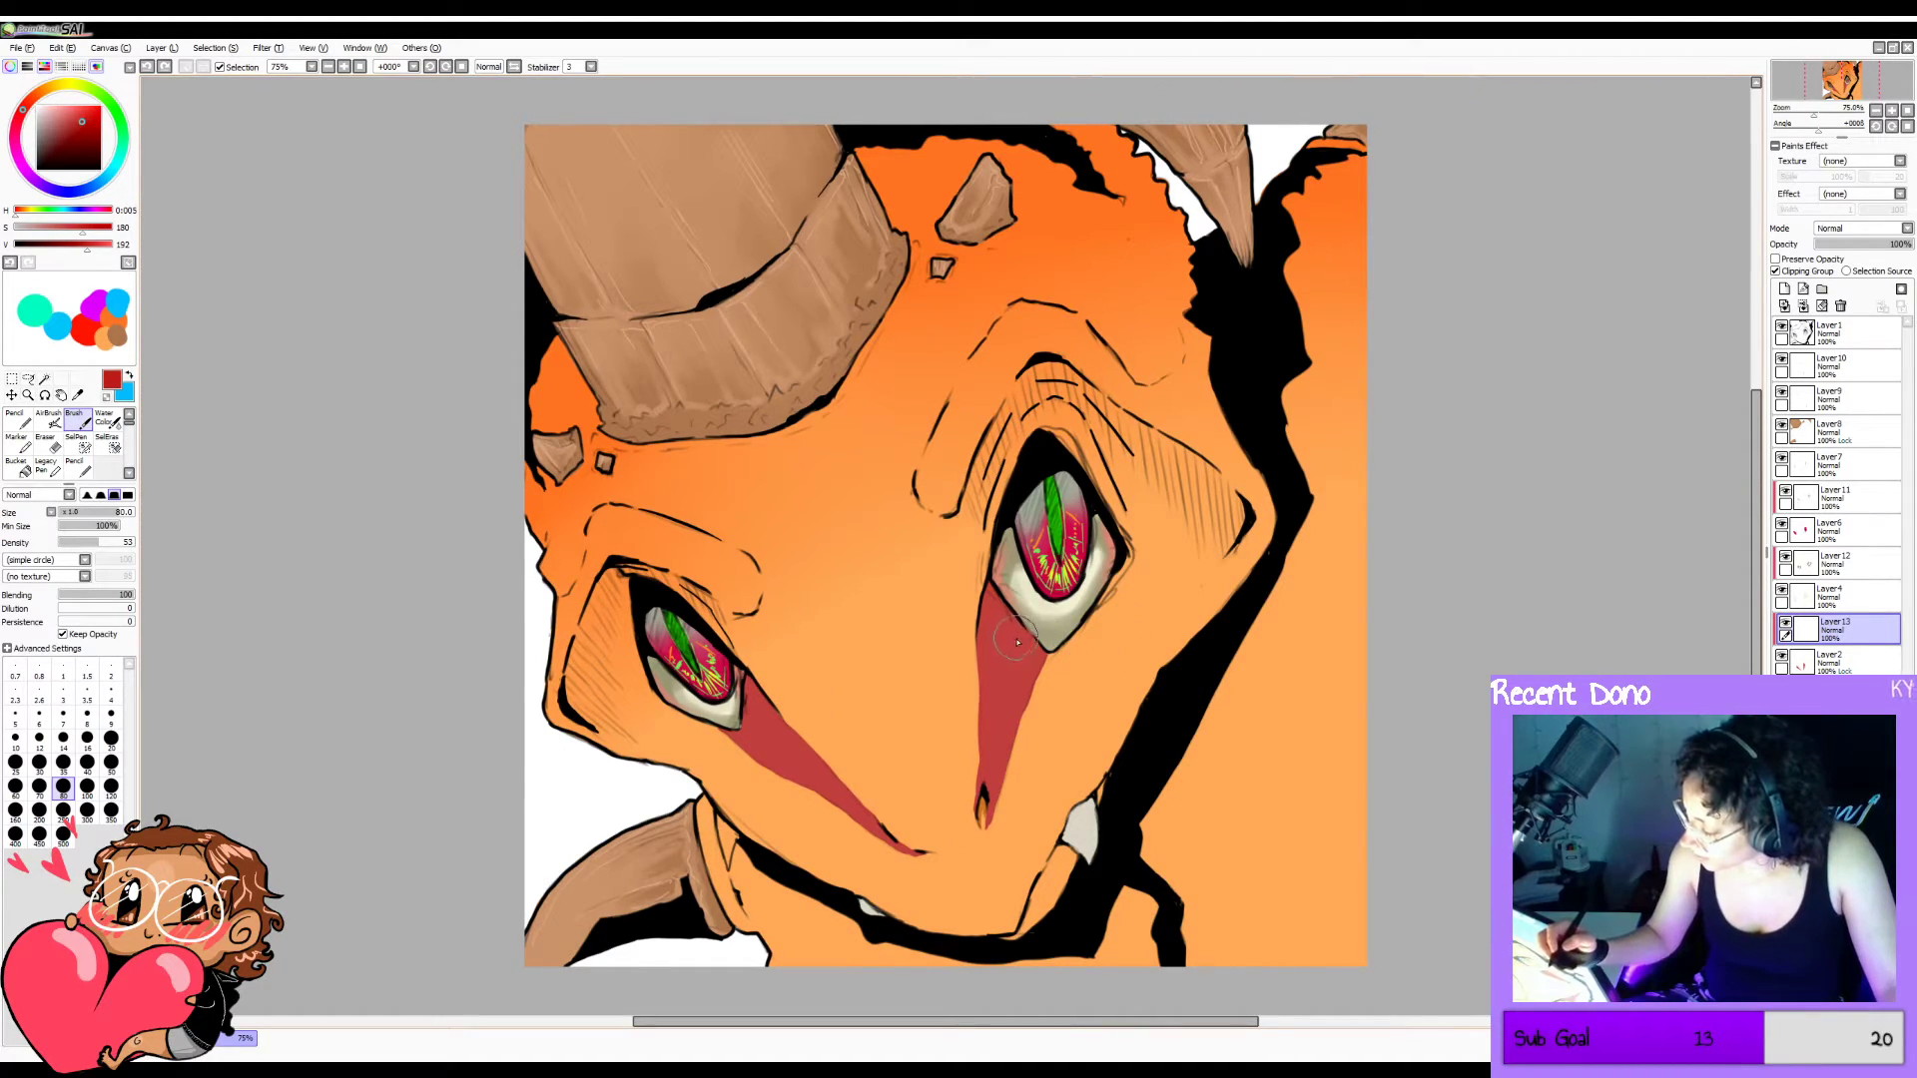
key(ctrl+z)
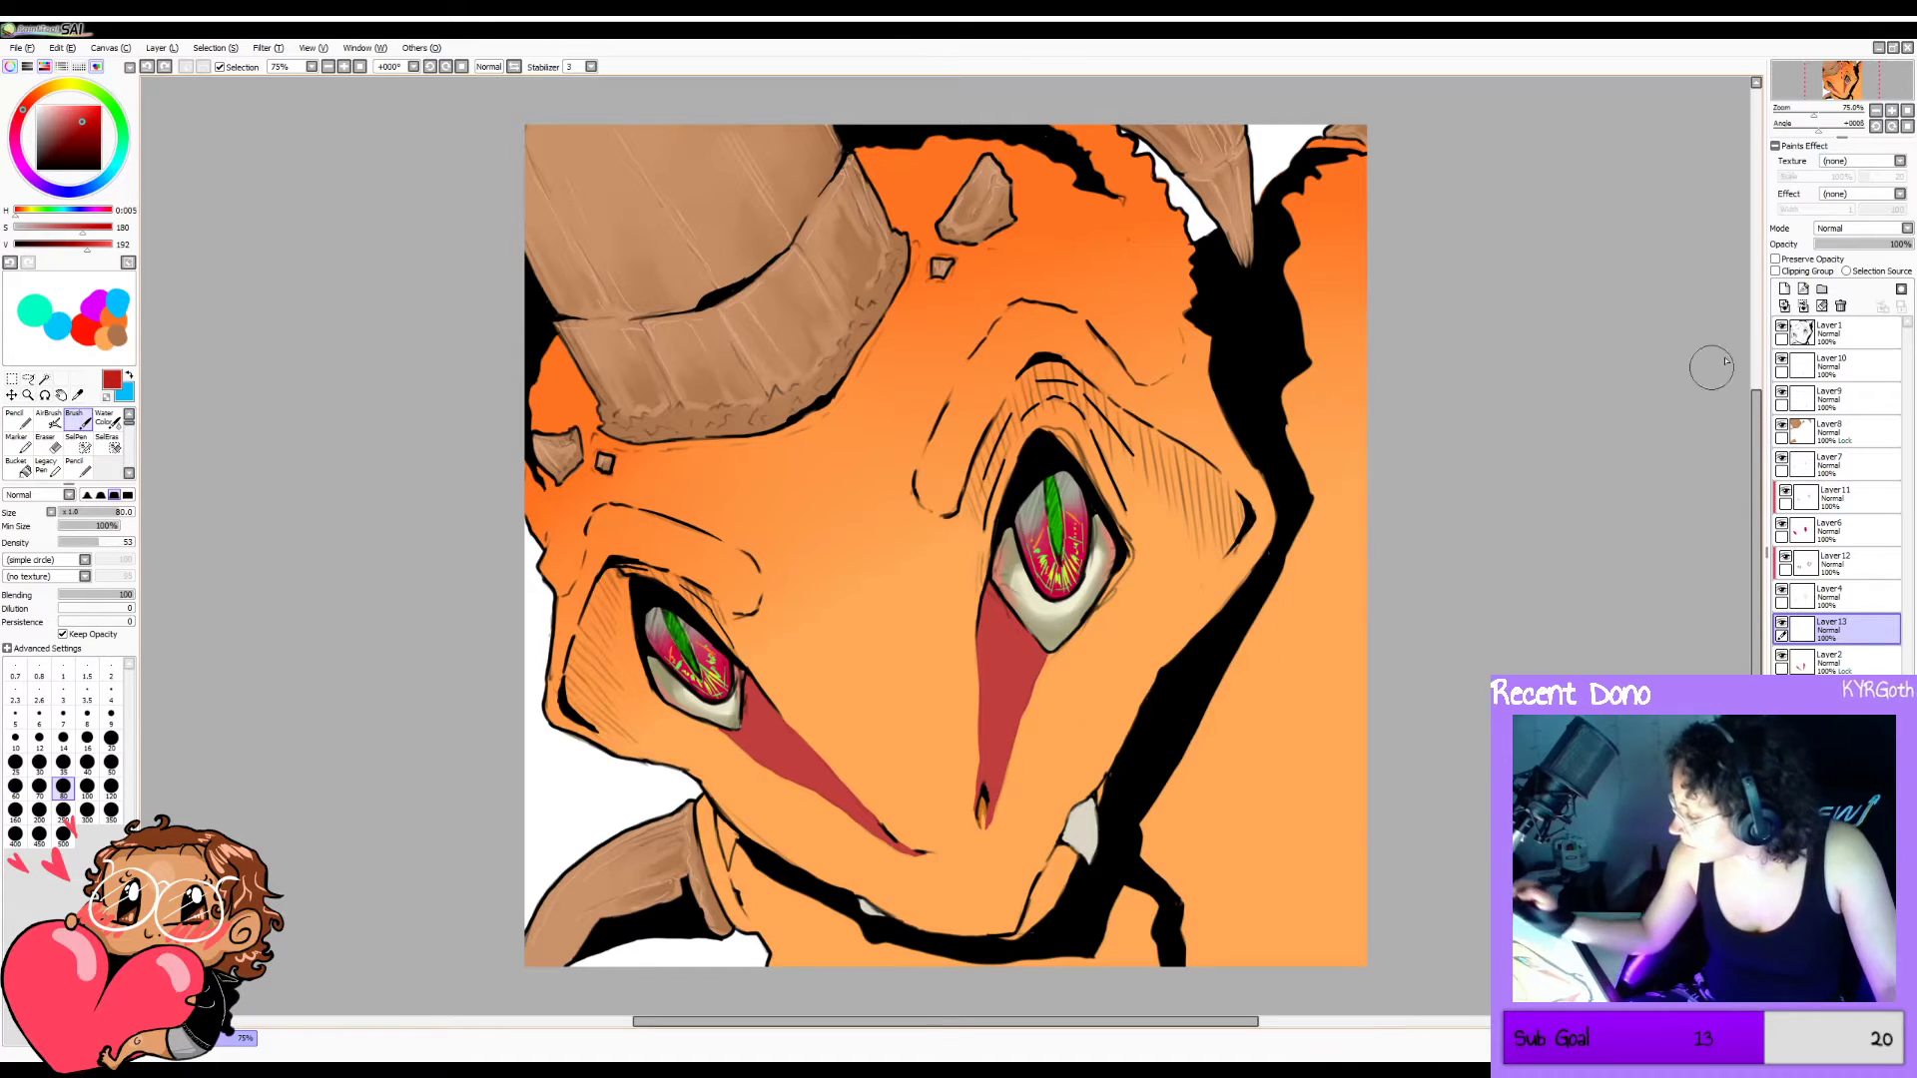
click(1777, 272)
drag(1004, 623, 999, 675)
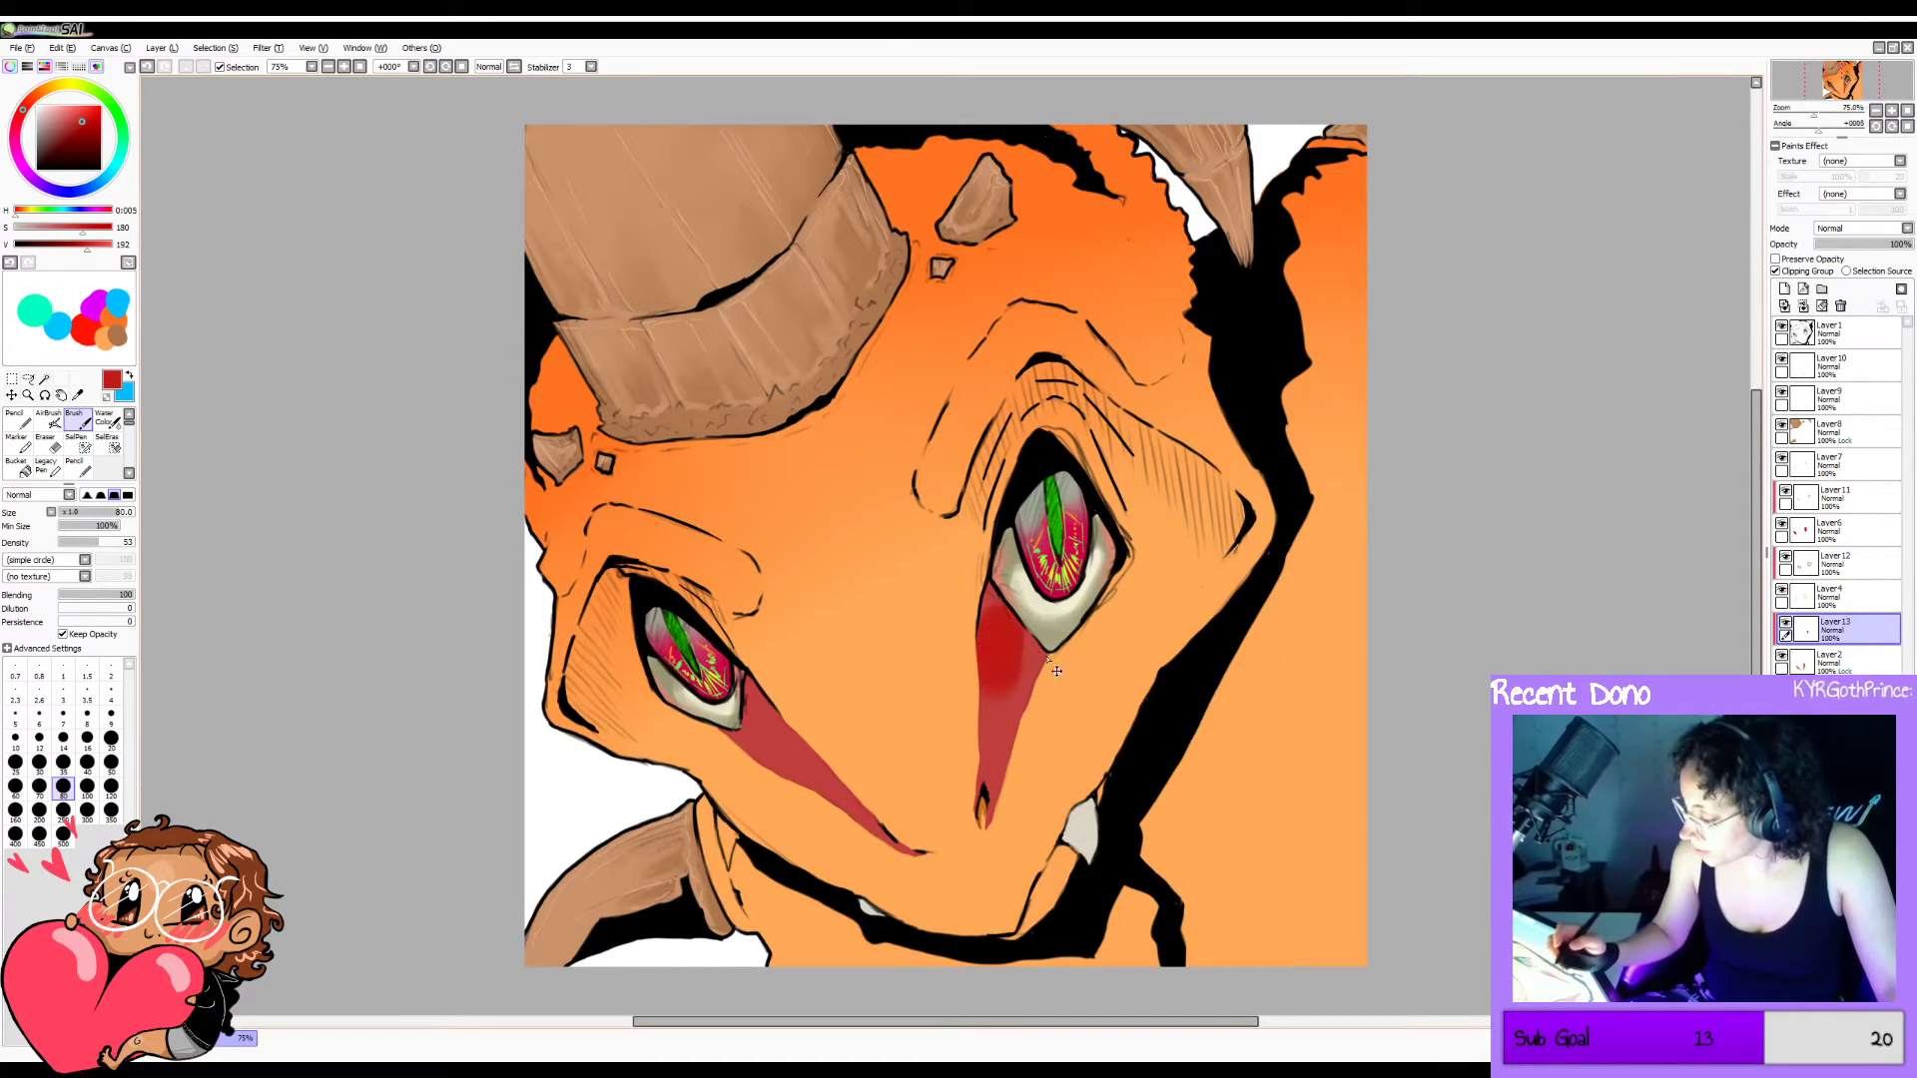
mouse_move(1029, 591)
mouse_down()
mouse_move(984, 697)
mouse_move(971, 631)
mouse_move(984, 685)
mouse_move(997, 631)
mouse_move(973, 649)
mouse_move(1006, 571)
mouse_up()
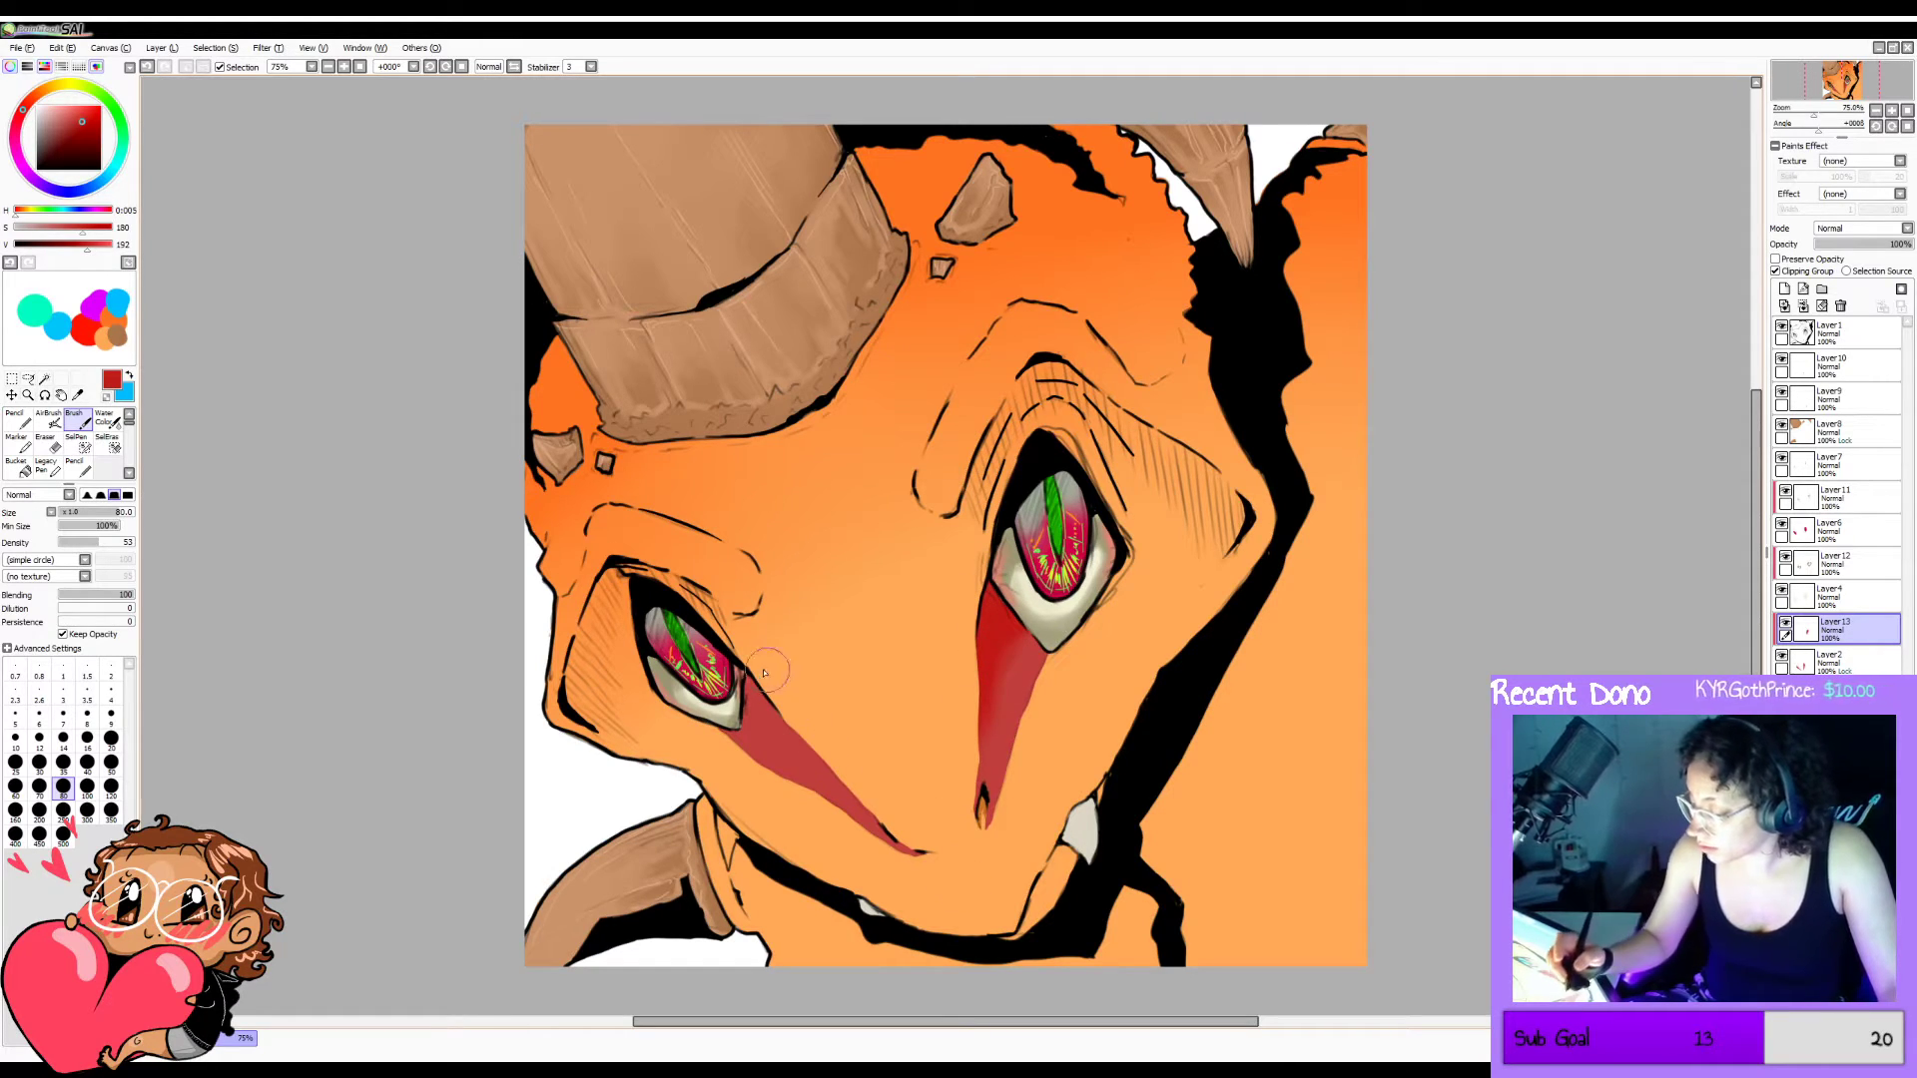
drag(761, 673, 835, 760)
mouse_move(753, 706)
mouse_down()
mouse_move(898, 787)
mouse_move(878, 800)
mouse_move(903, 829)
mouse_move(978, 866)
mouse_move(1001, 828)
mouse_up()
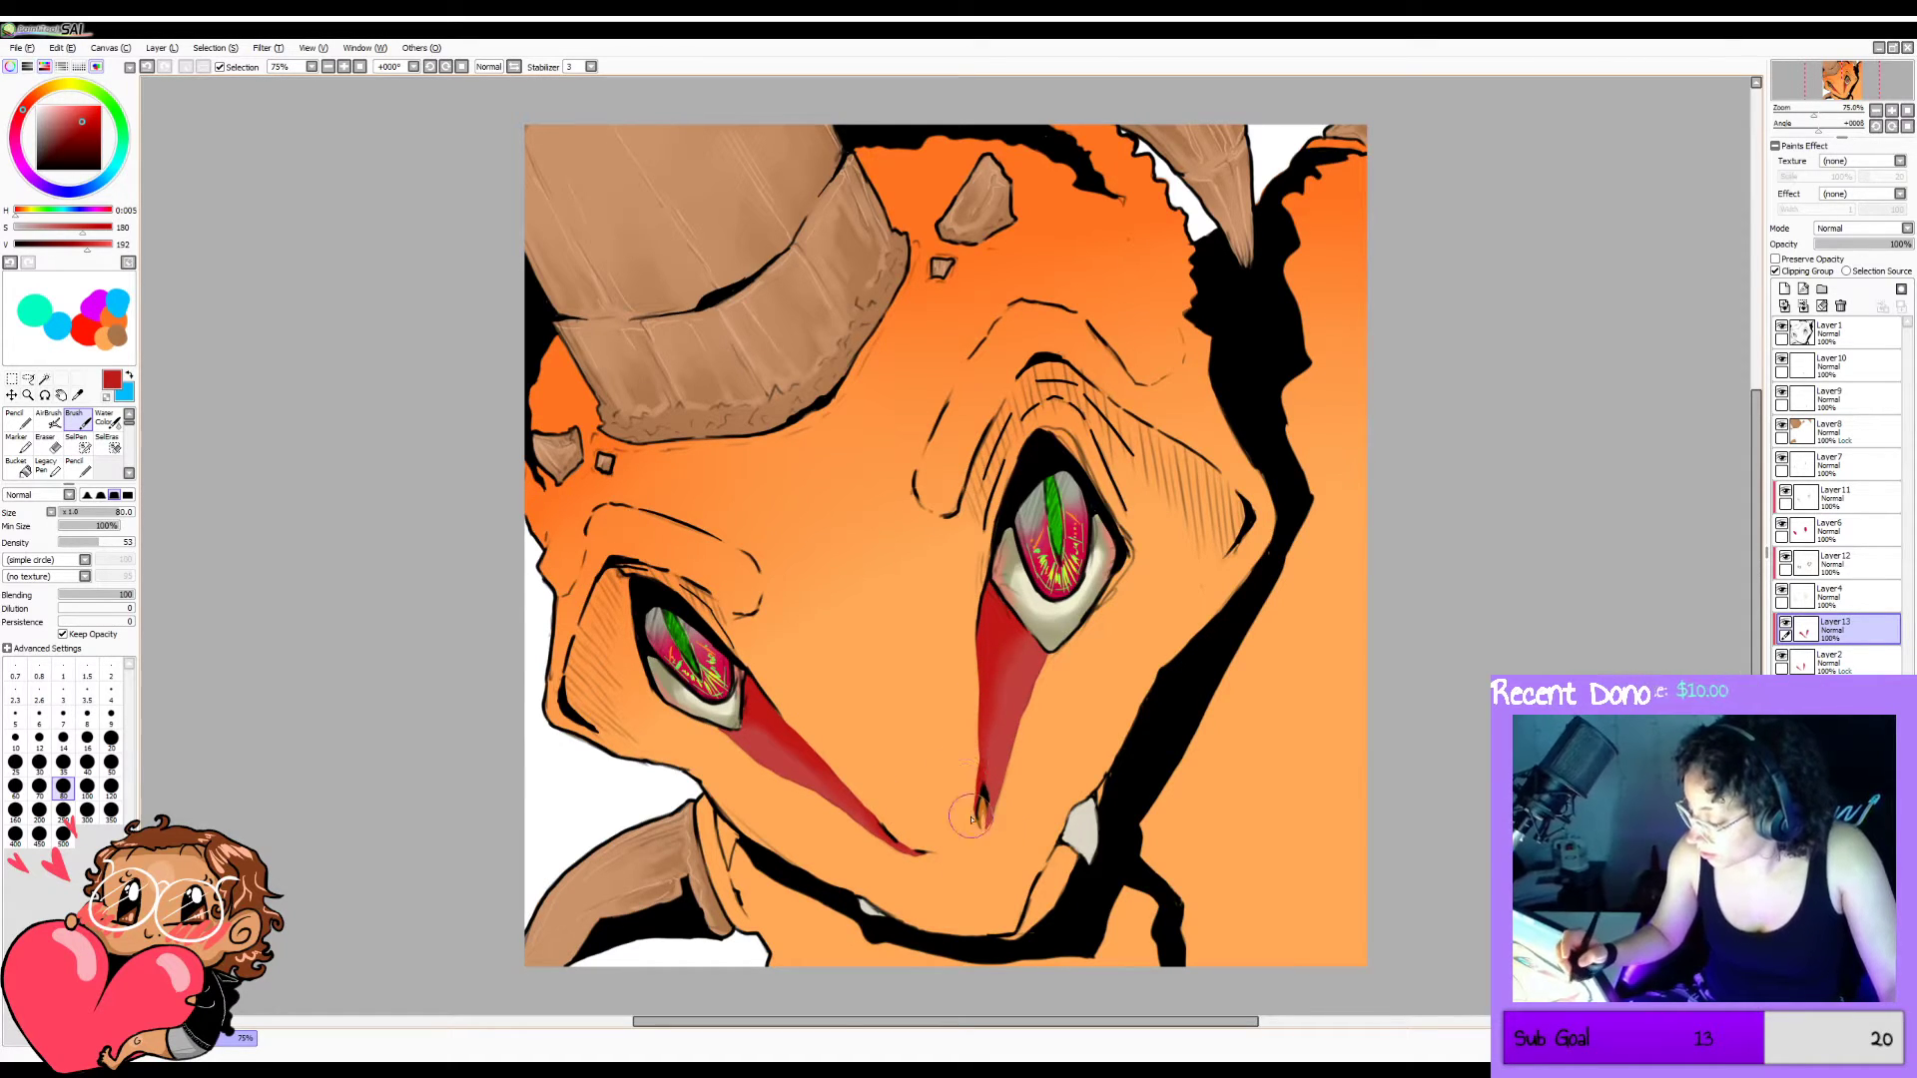
Set the Brush blending to 0 and undo the trial shading on the red stripes.
drag(59, 118, 40, 127)
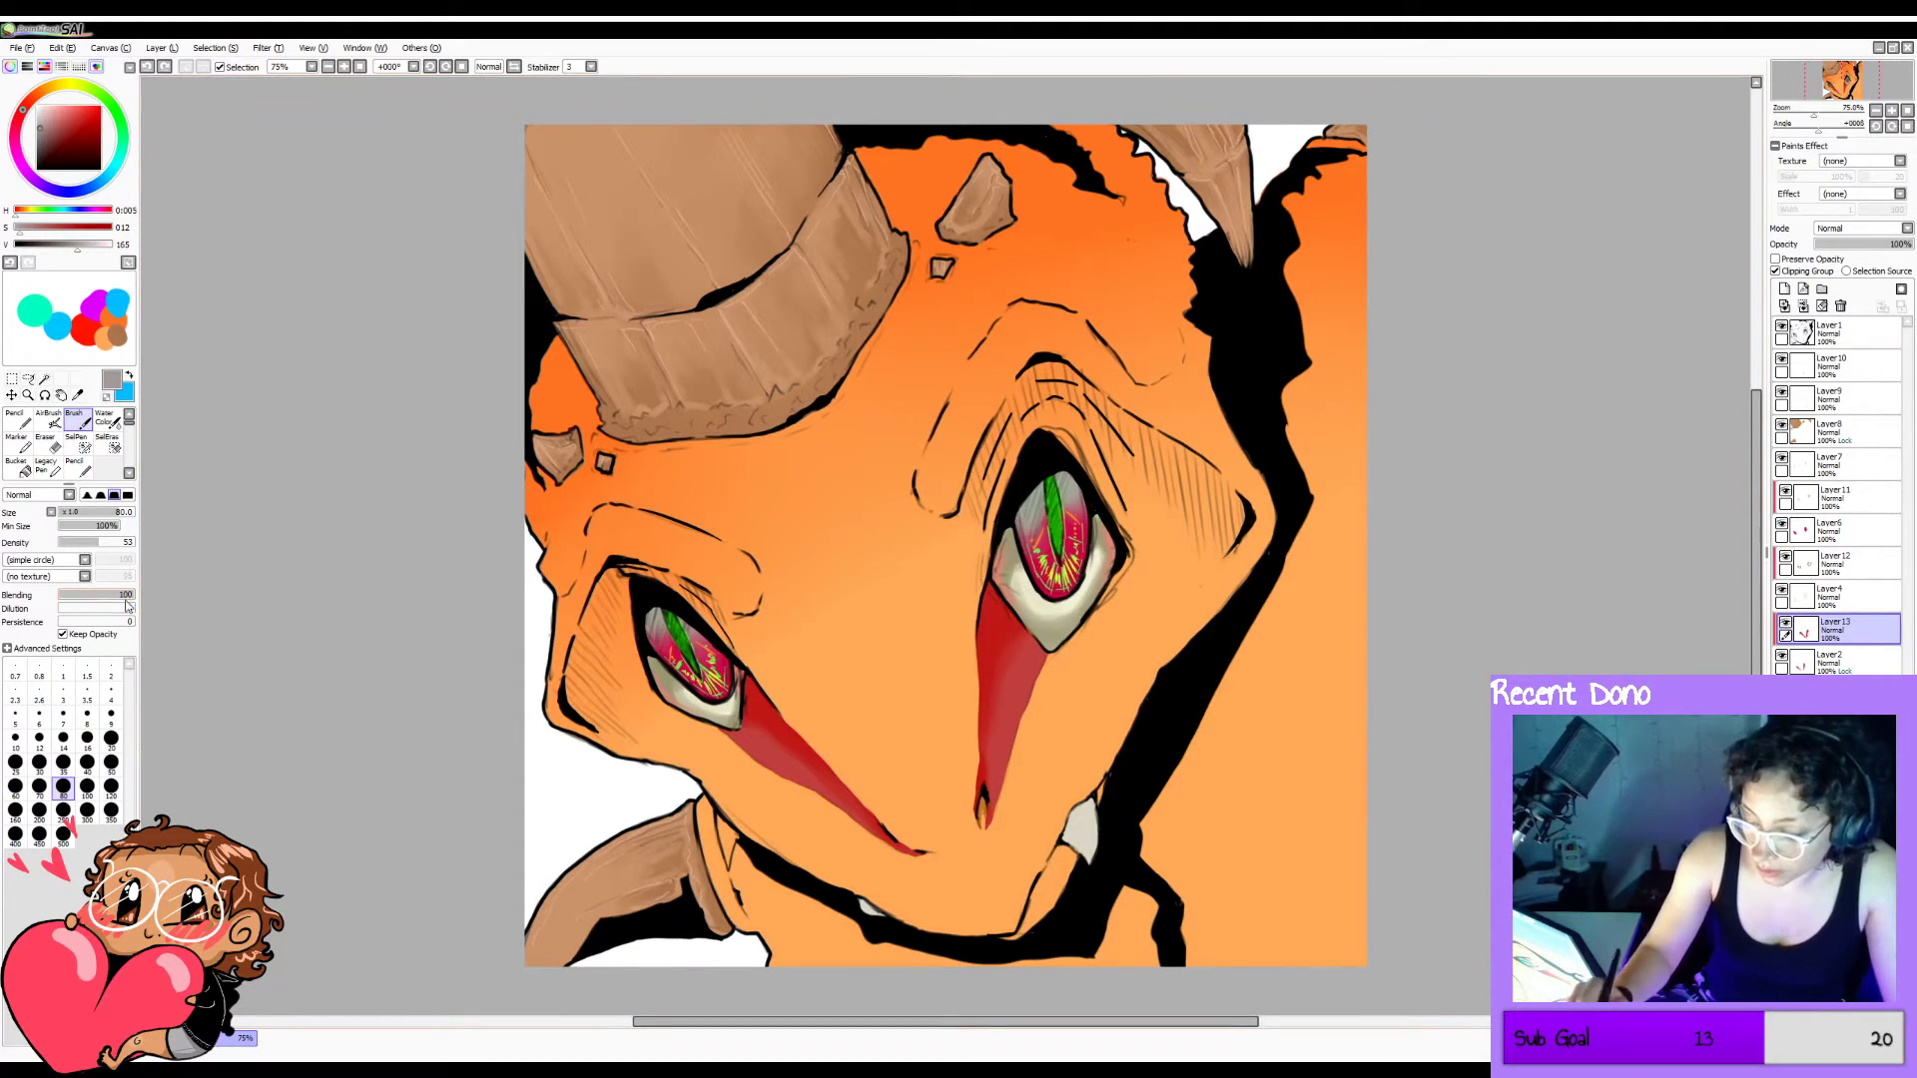
drag(127, 597, 60, 596)
key(ctrl+z)
key(ctrl+z)
key(ctrl+z)
key(ctrl+z)
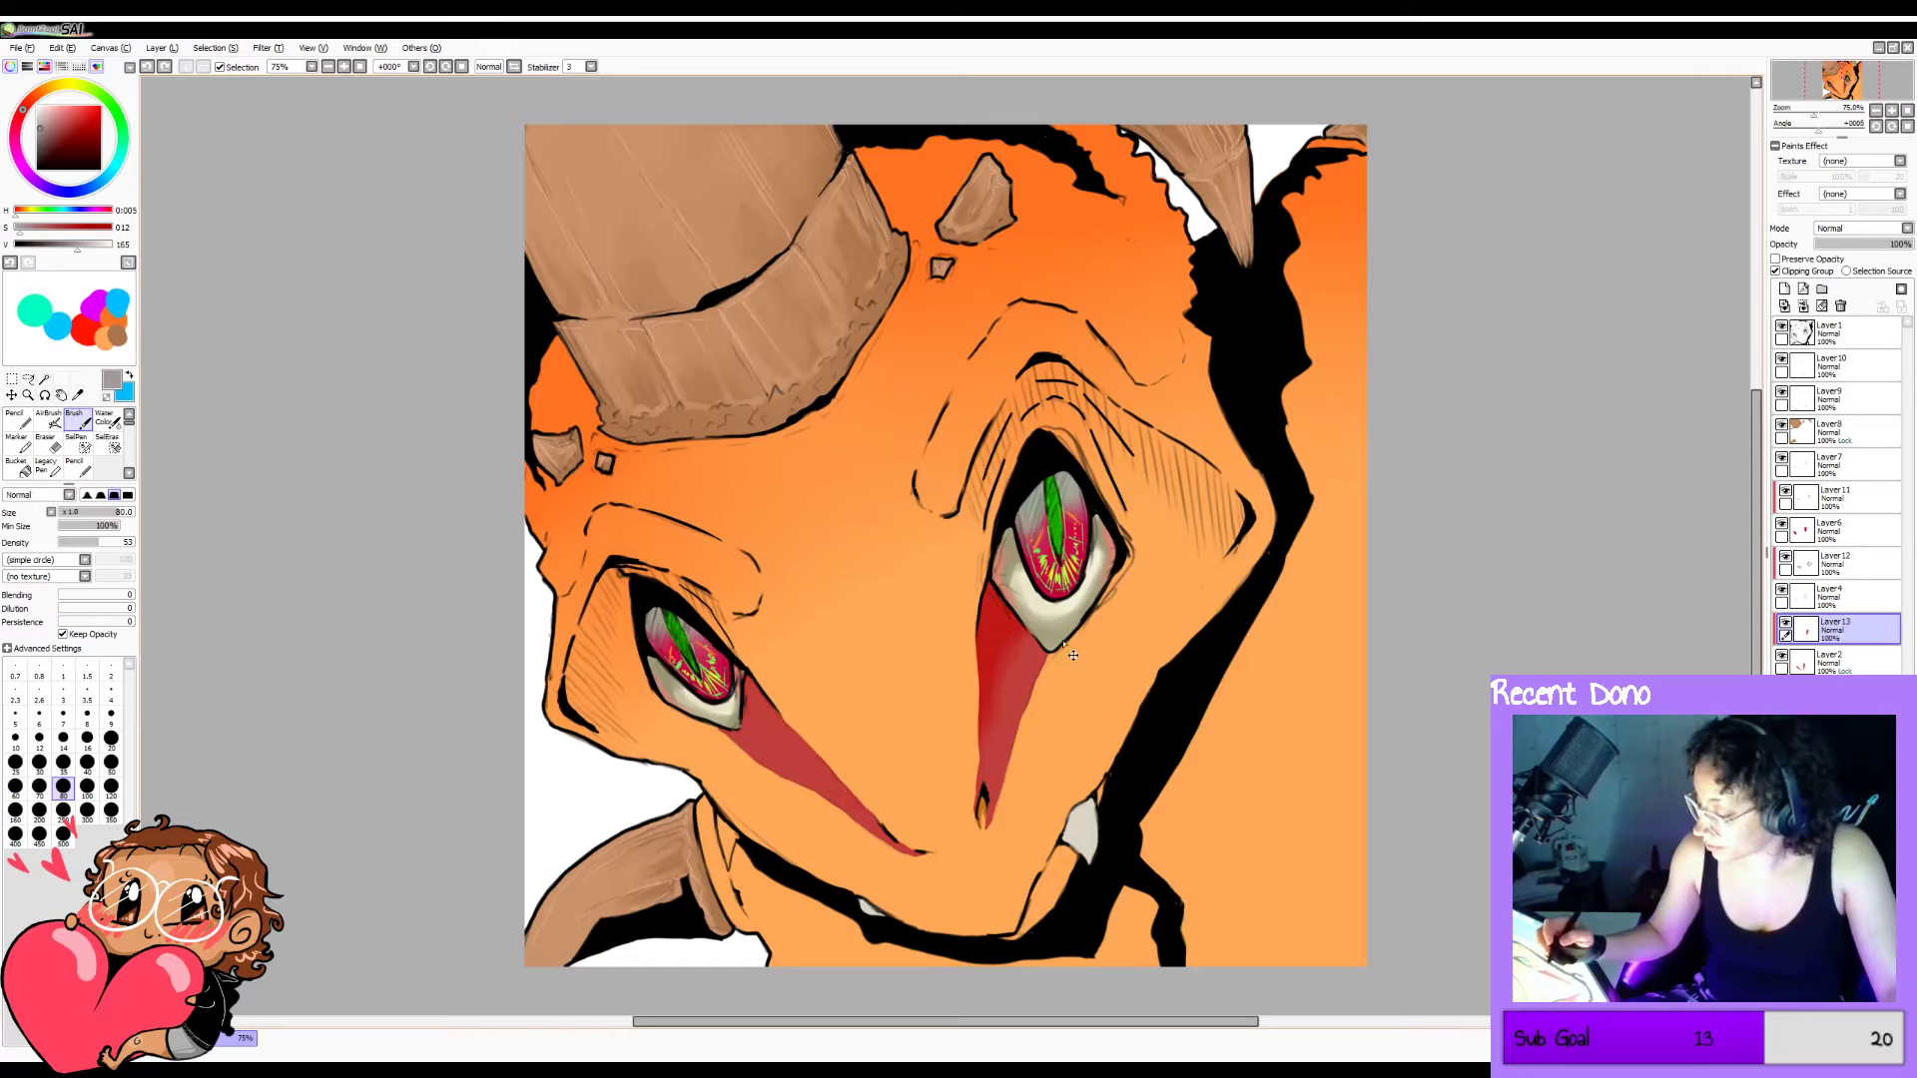
drag(1019, 632, 1010, 591)
key(ctrl+z)
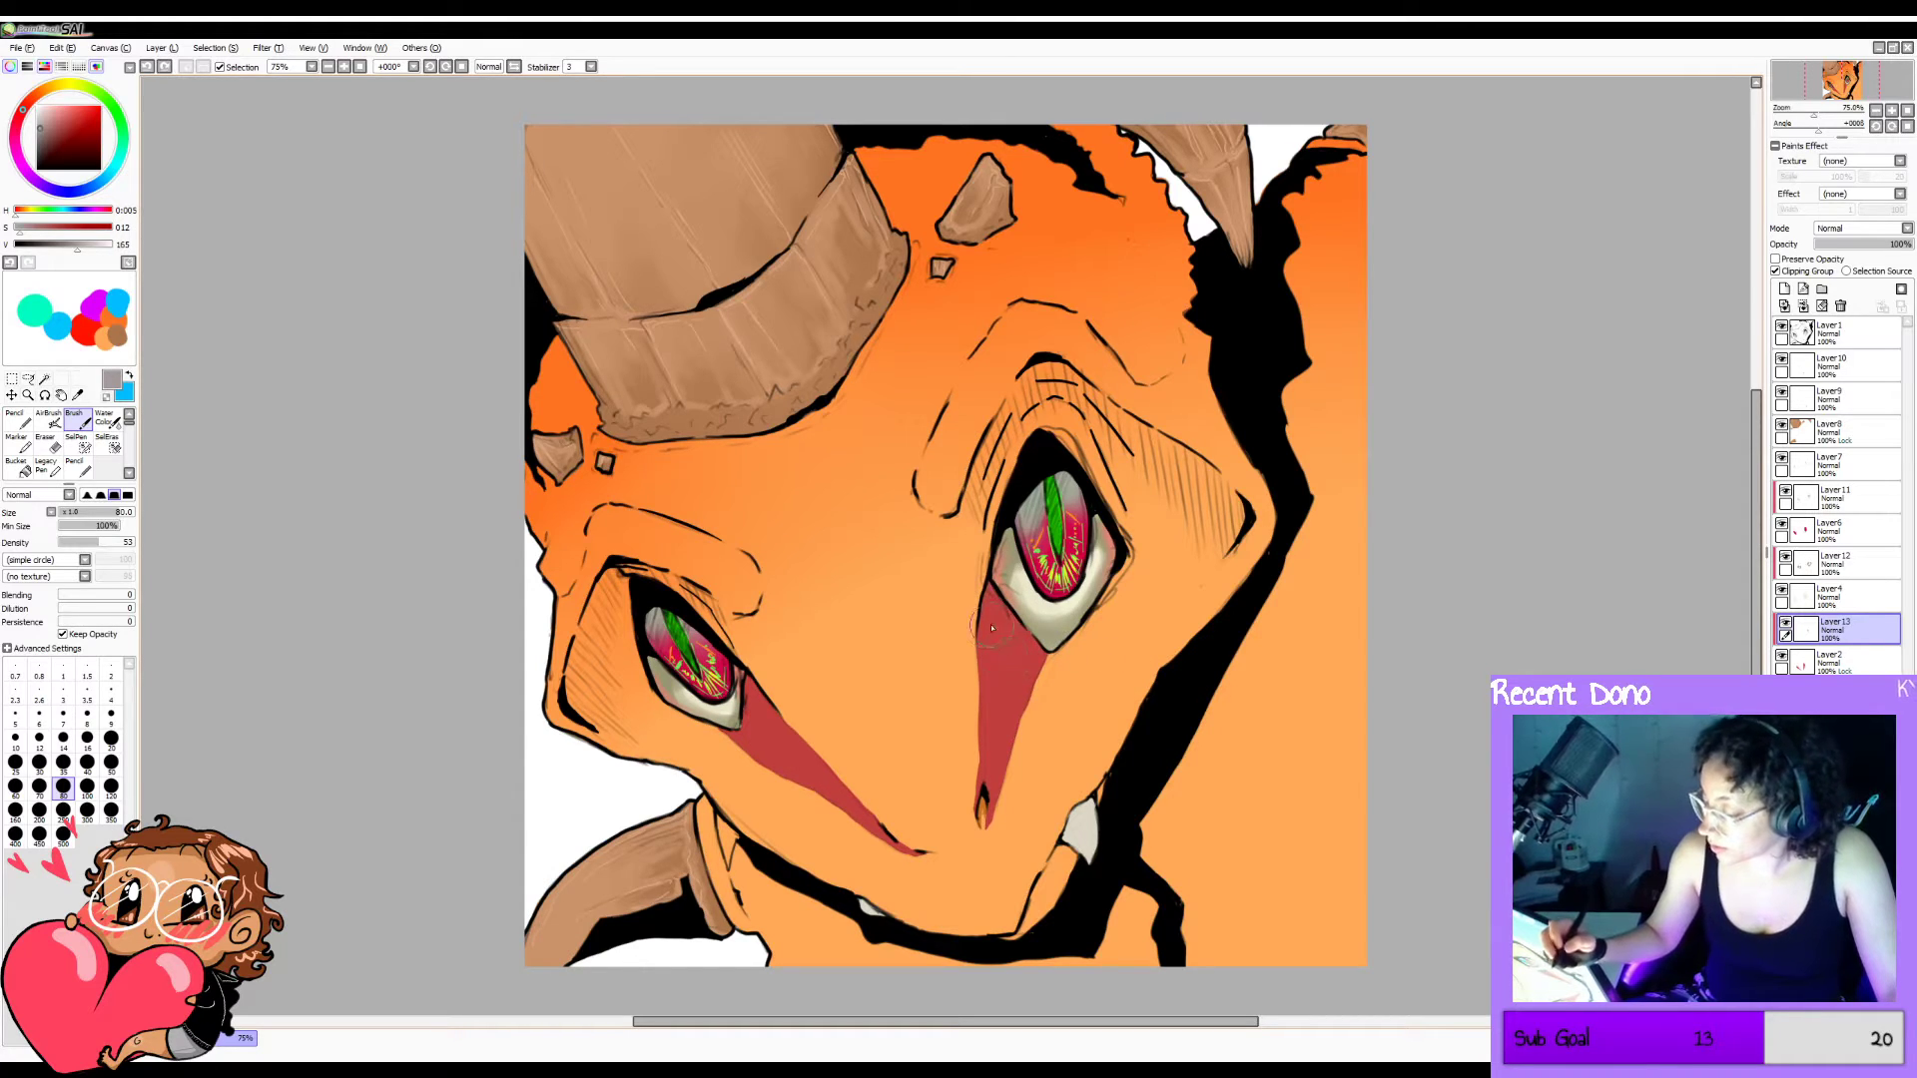
Shade both stripes below the eyes with dark red near the eyes and inner edges, and grey along the outer edges.
right_click(998, 644)
click(80, 126)
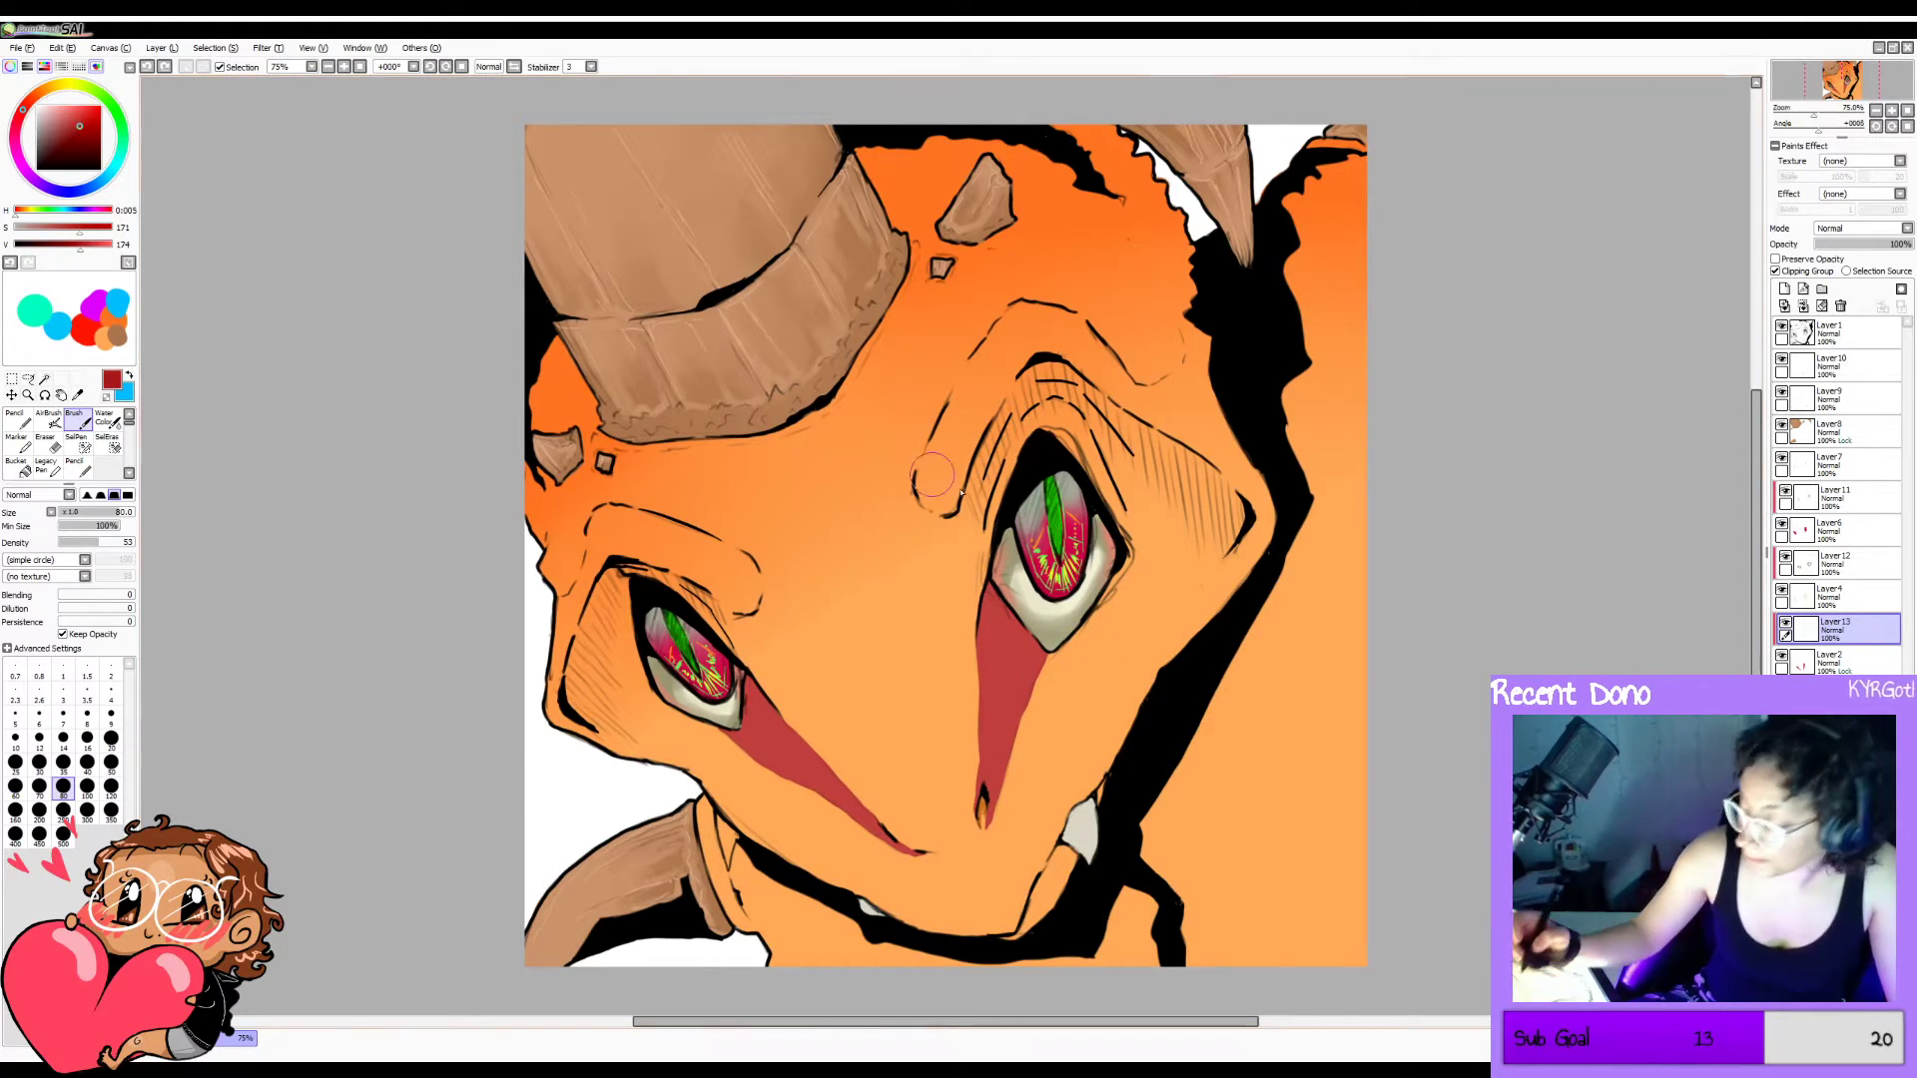
mouse_move(1032, 619)
mouse_down()
mouse_move(985, 590)
mouse_move(962, 641)
mouse_move(982, 667)
mouse_move(967, 631)
mouse_move(973, 811)
mouse_up()
mouse_move(739, 679)
mouse_down()
mouse_move(776, 712)
mouse_move(766, 691)
mouse_move(794, 737)
mouse_move(726, 715)
mouse_move(778, 708)
mouse_move(921, 847)
mouse_move(789, 699)
mouse_up()
drag(45, 135, 37, 132)
mouse_move(1024, 803)
mouse_down()
mouse_move(1007, 718)
mouse_move(1024, 721)
mouse_move(1044, 623)
mouse_move(1043, 758)
mouse_up()
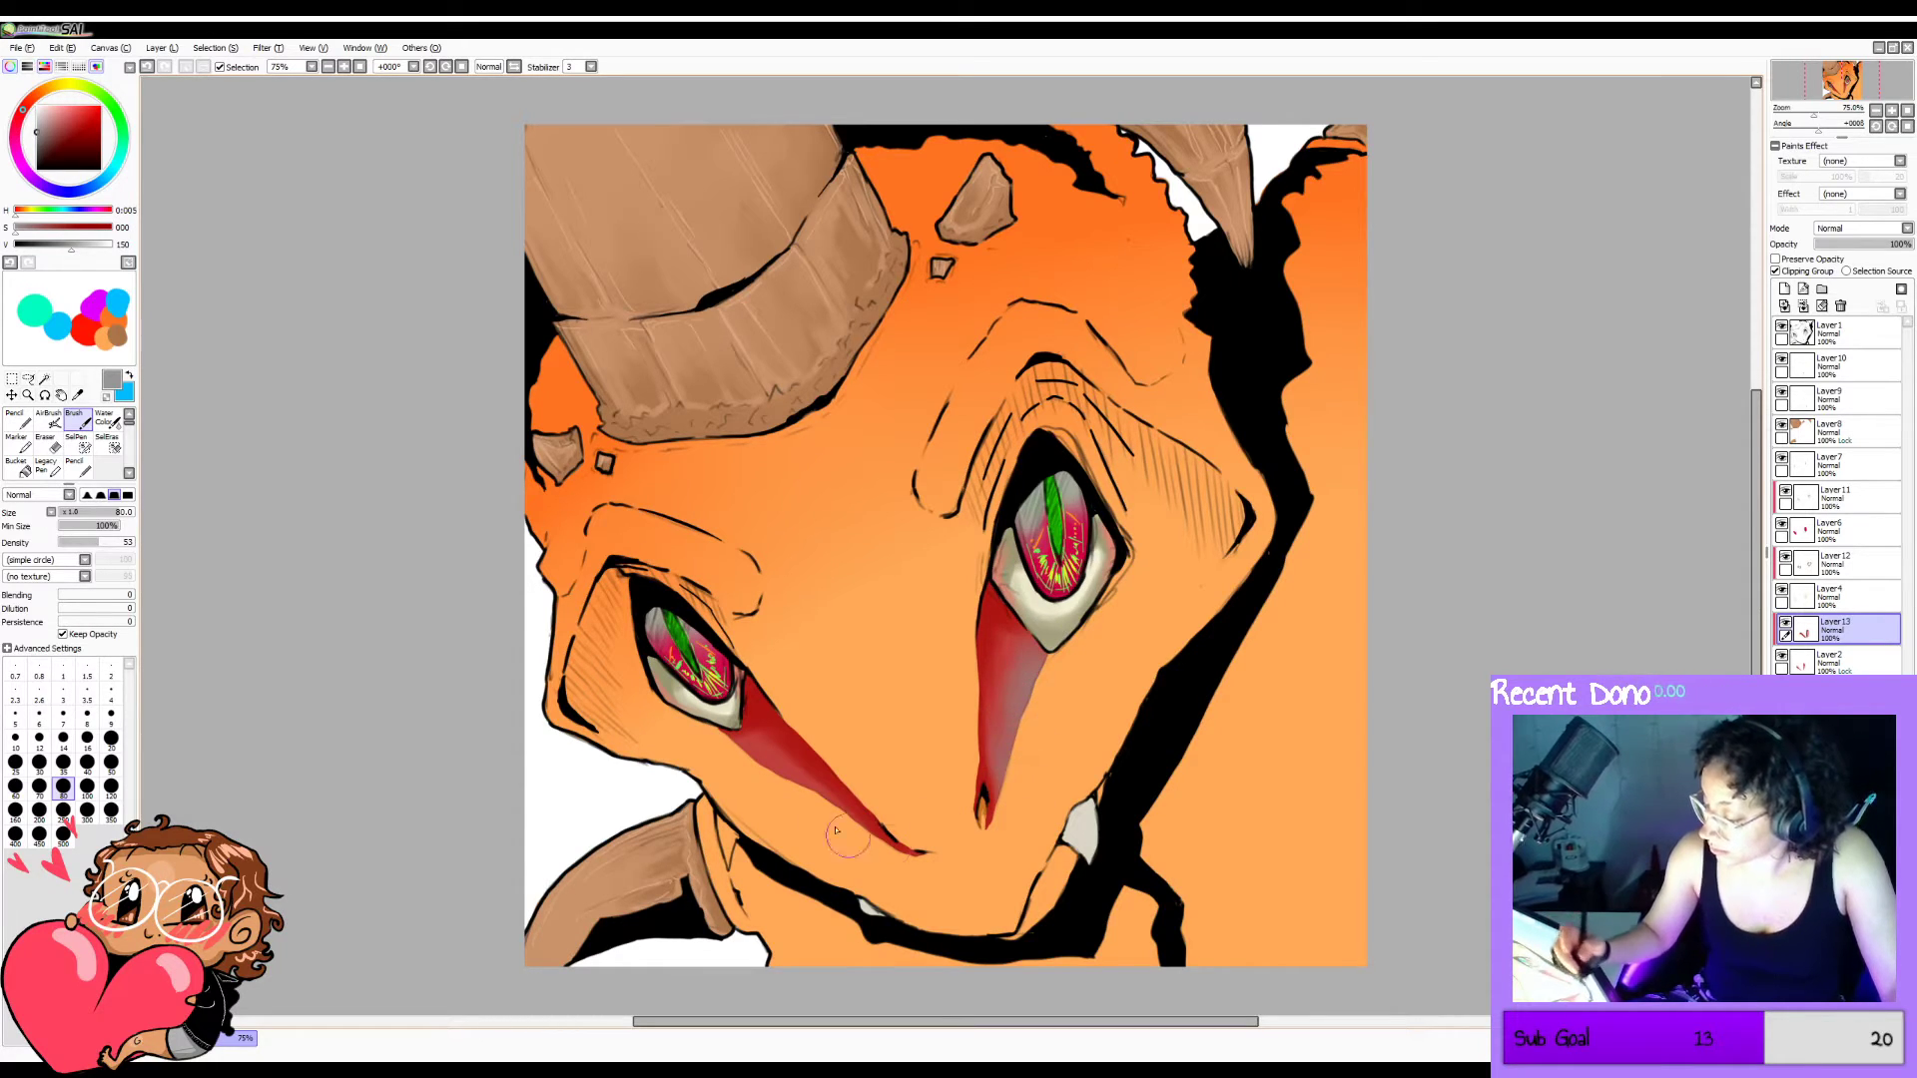
mouse_move(749, 779)
mouse_down()
mouse_move(757, 735)
mouse_move(788, 821)
mouse_move(814, 796)
mouse_move(855, 826)
mouse_up()
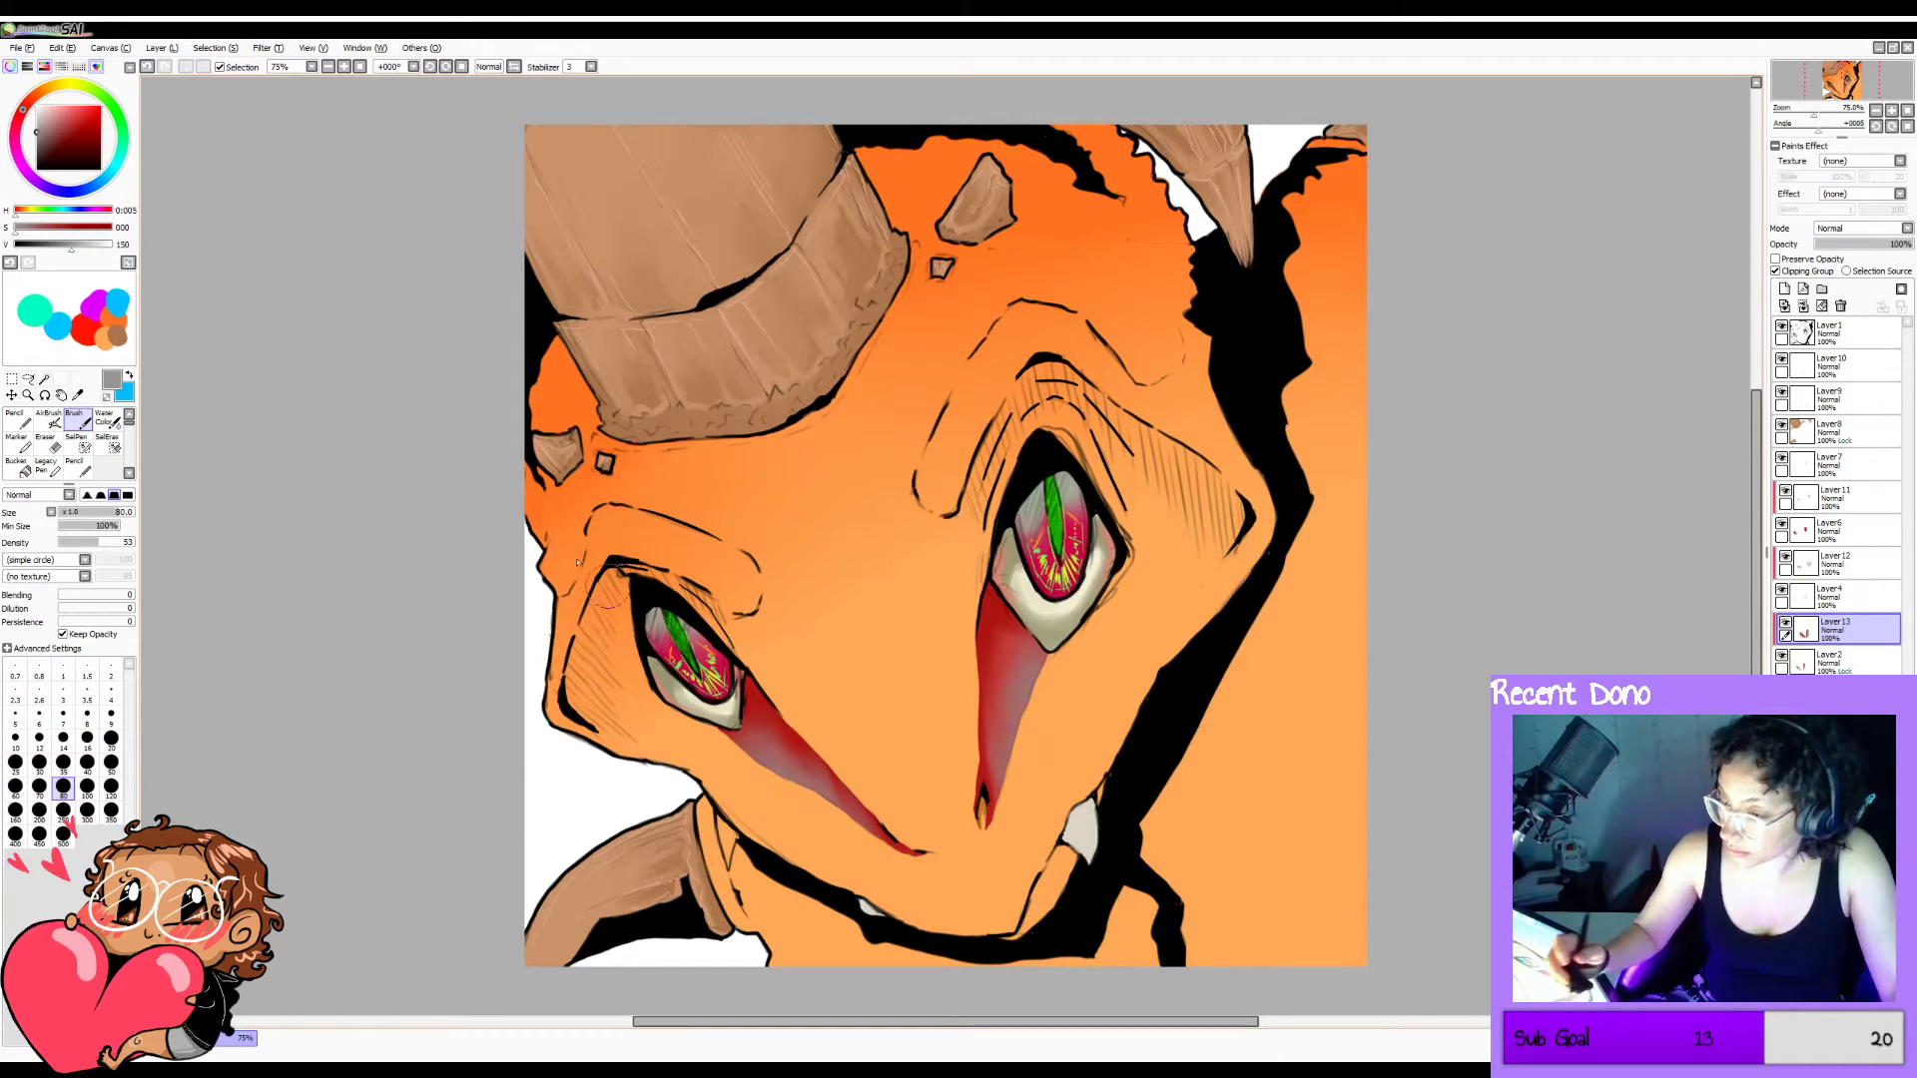
Try a light orange sampled from the skin on the smaller eye's stripe and undo the stroke.
alt+click(836, 617)
click(70, 105)
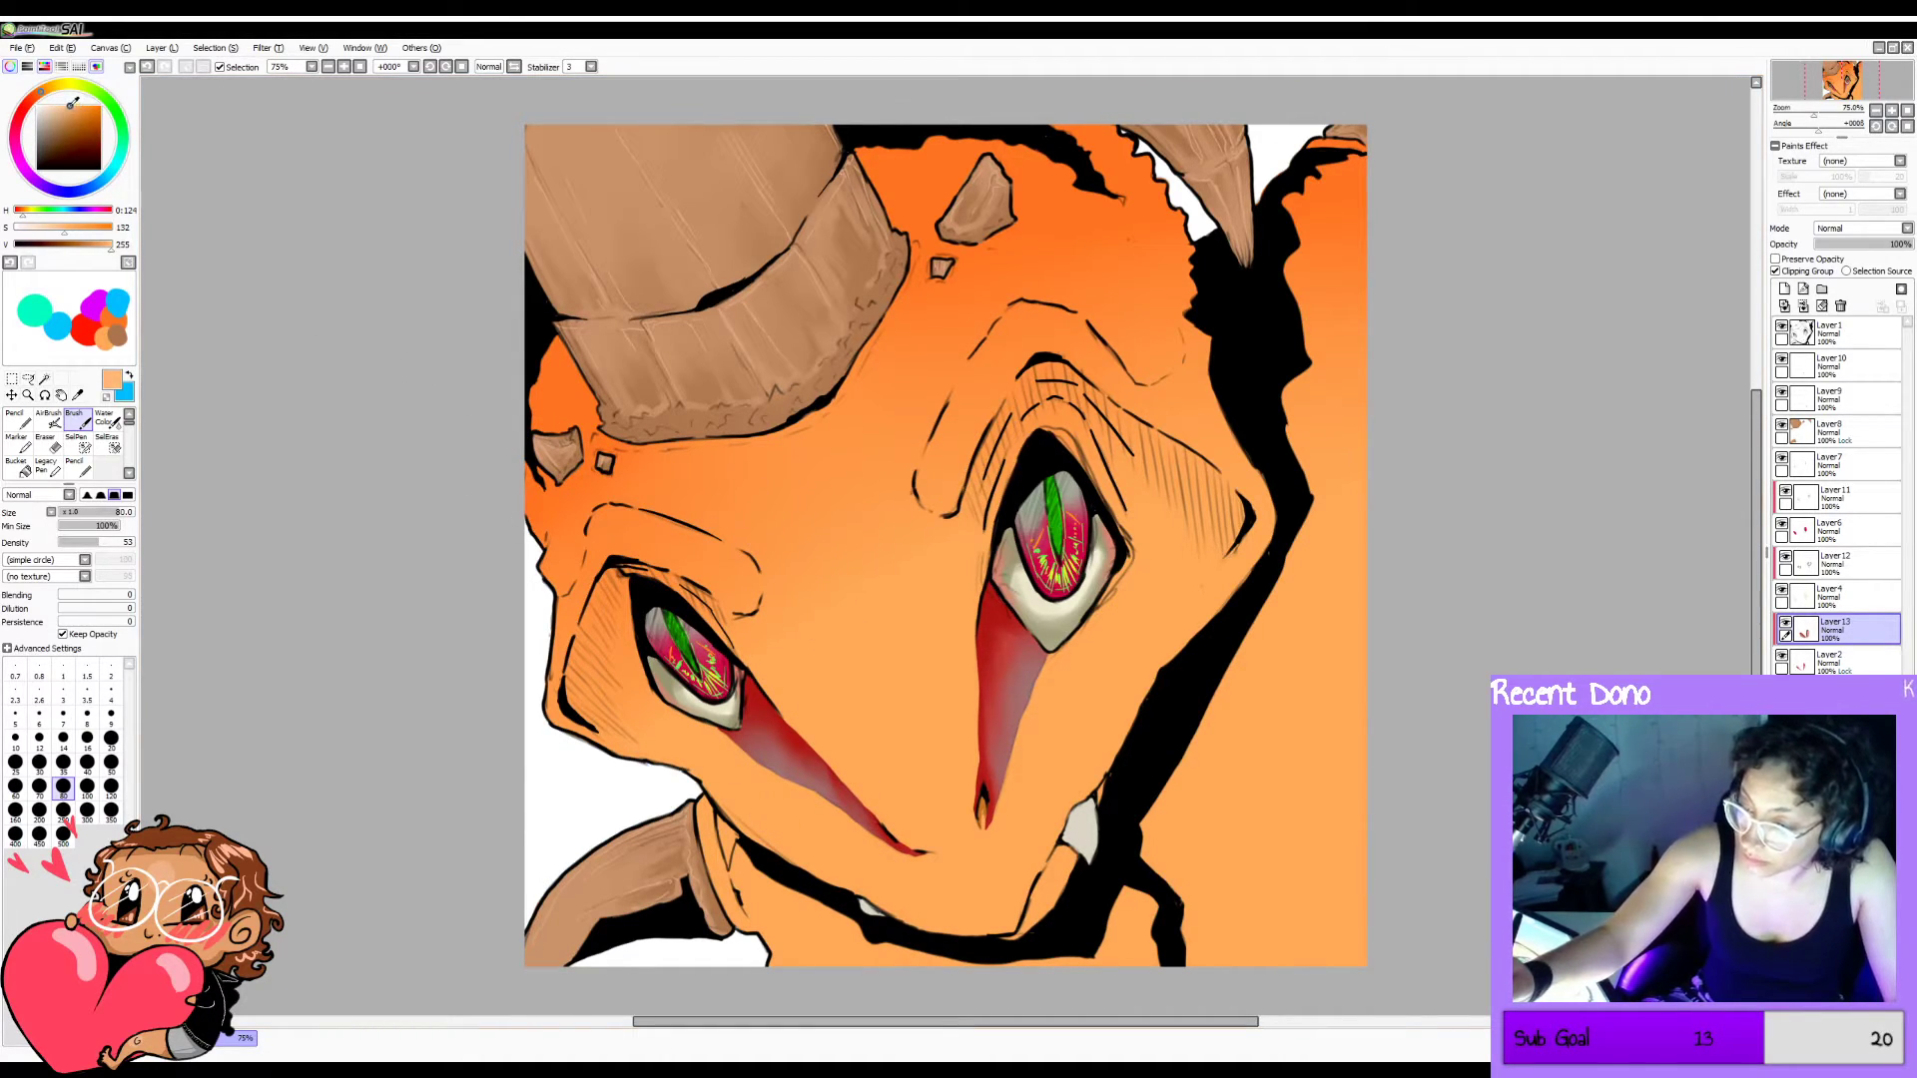
mouse_move(755, 768)
mouse_down()
mouse_move(800, 810)
mouse_move(807, 787)
mouse_up()
key(ctrl+z)
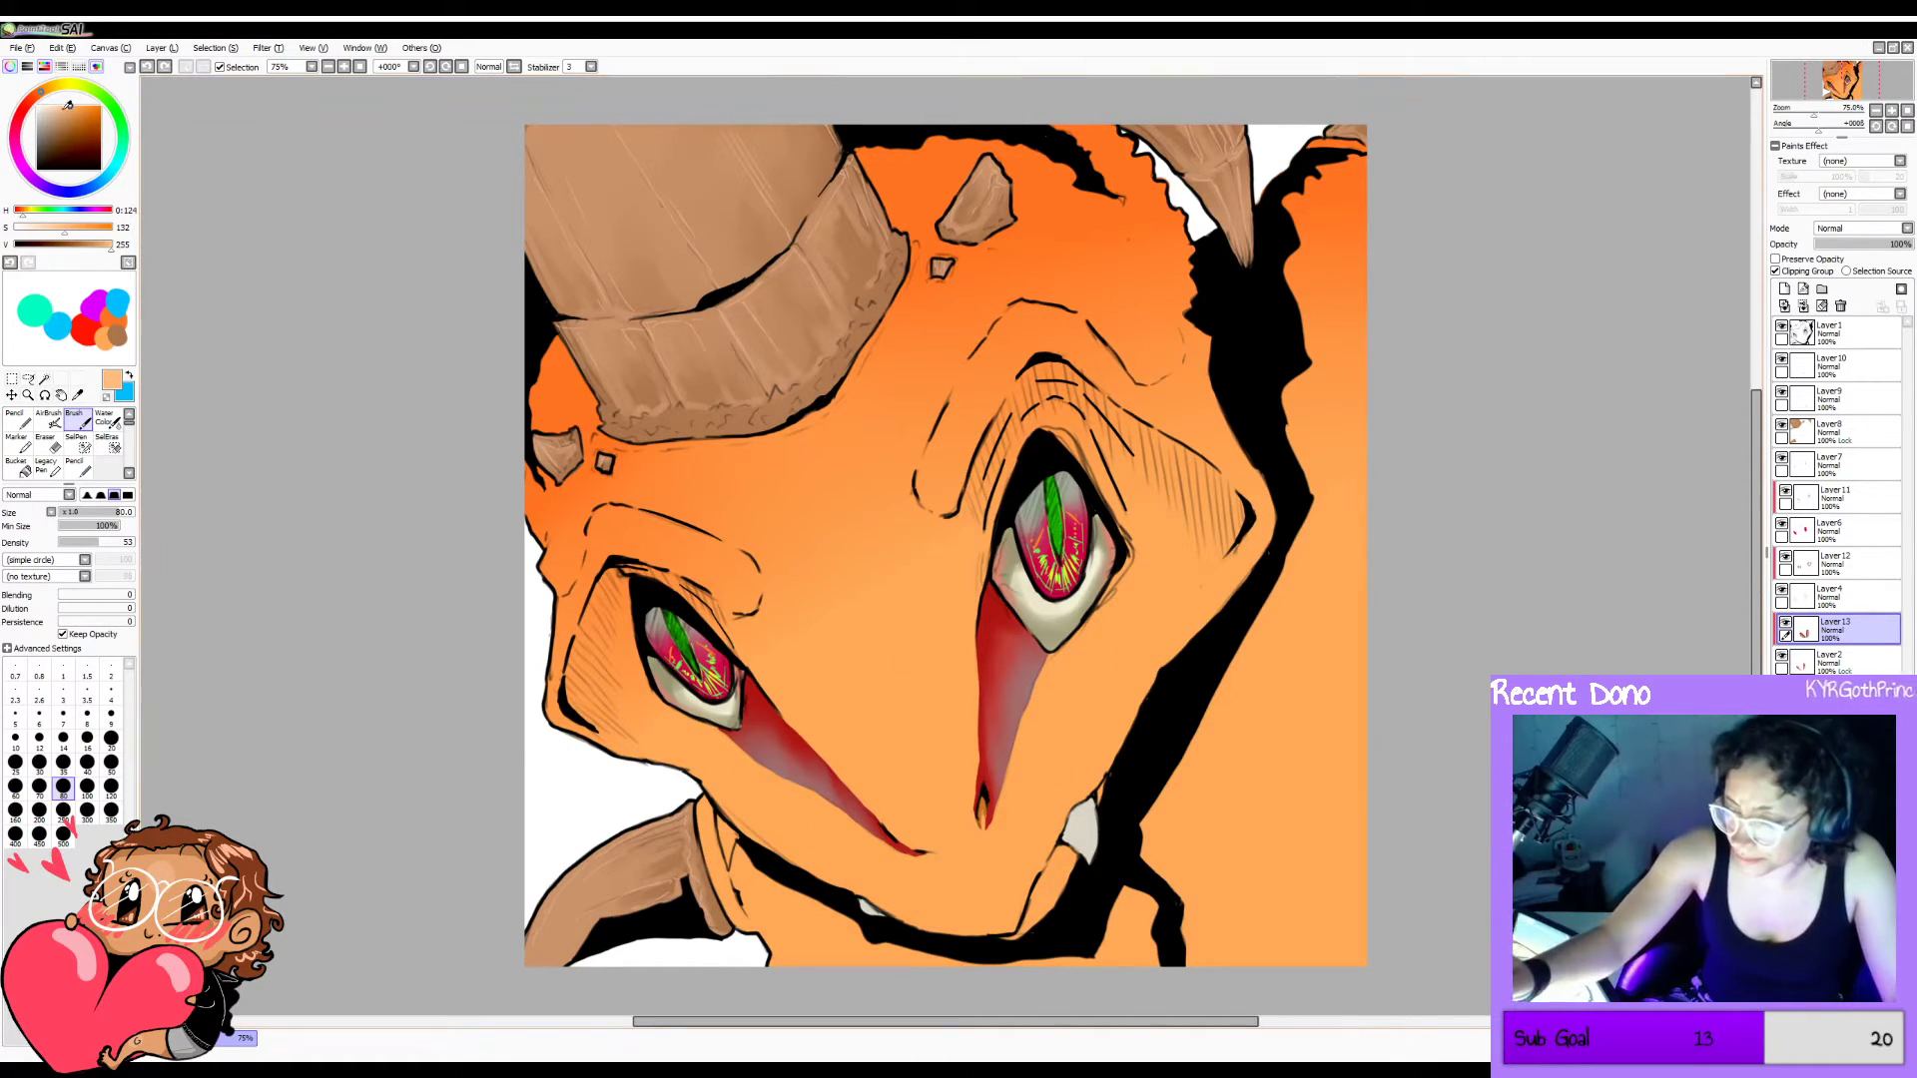
Try brownish-orange shading over the grey outer edges of both stripes, reducing the Brush size to 40.
alt+click(837, 611)
click(89, 244)
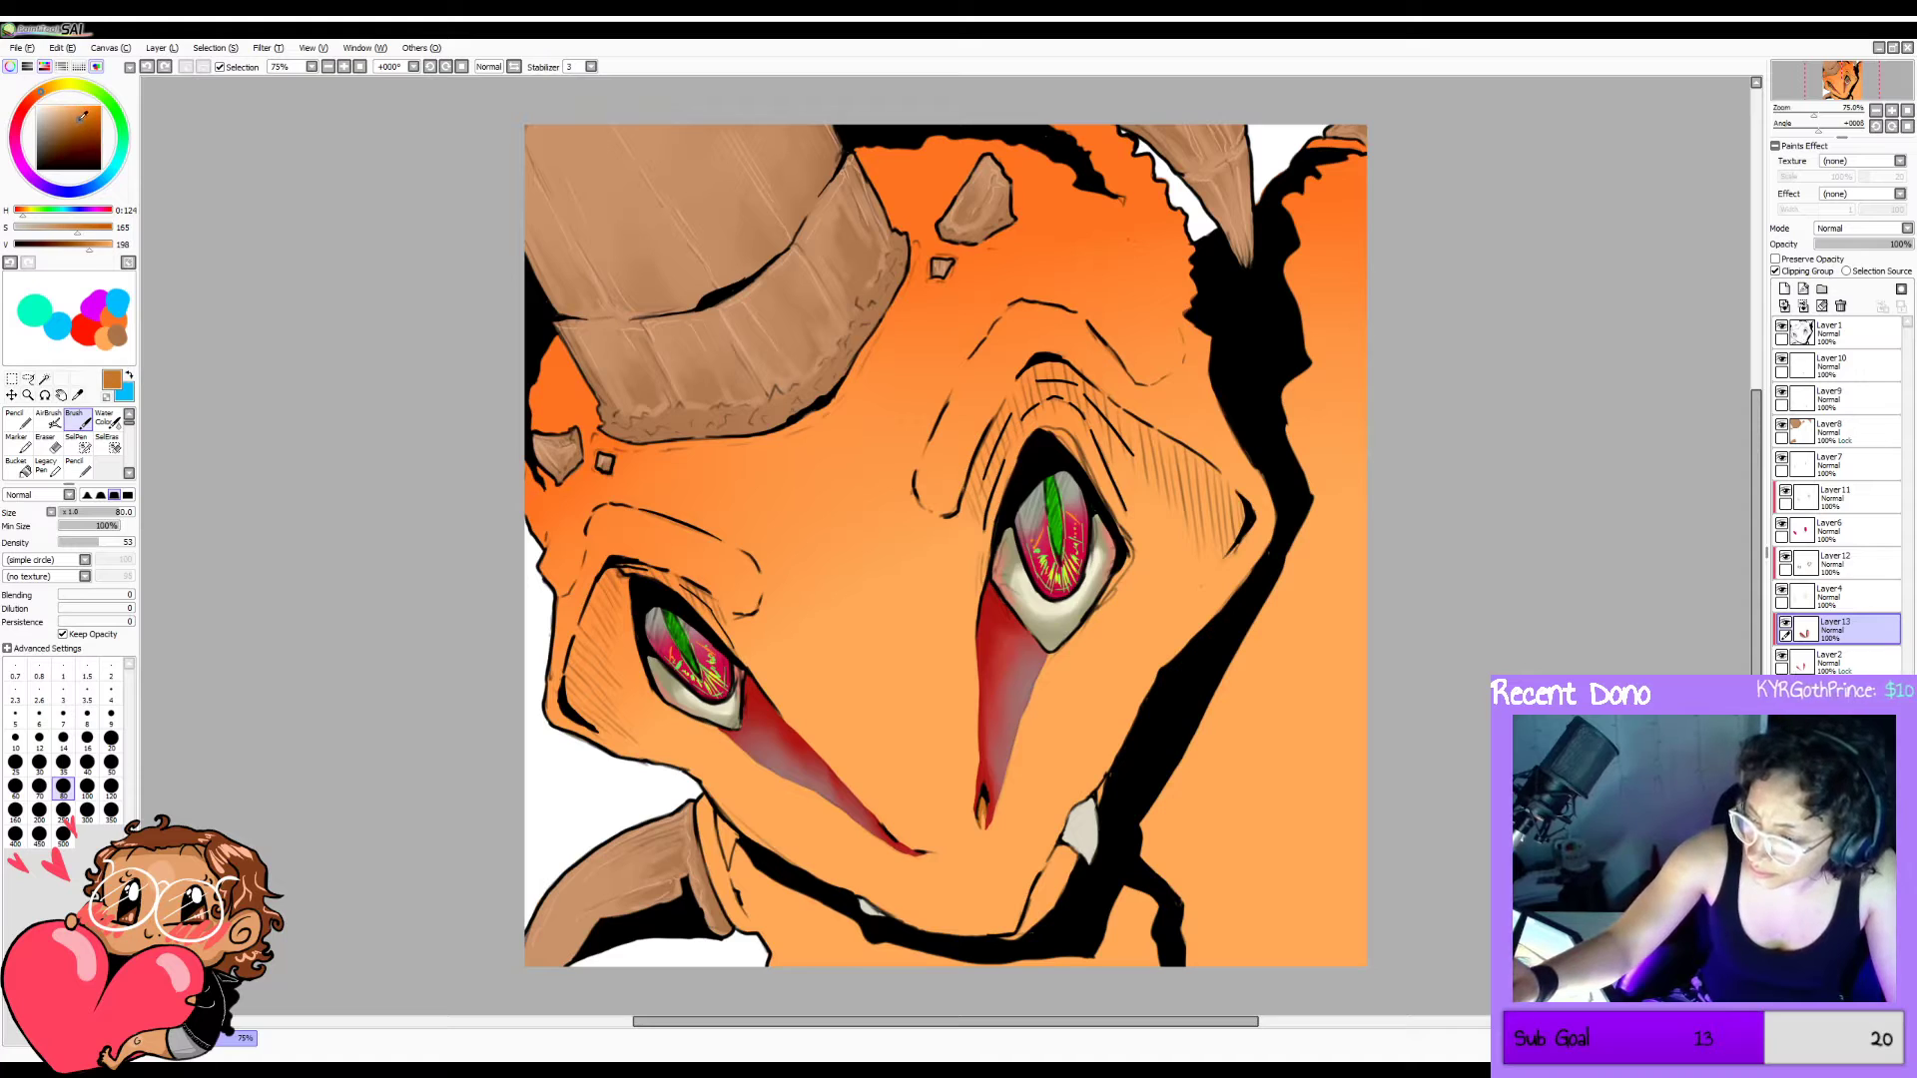
drag(746, 768, 750, 749)
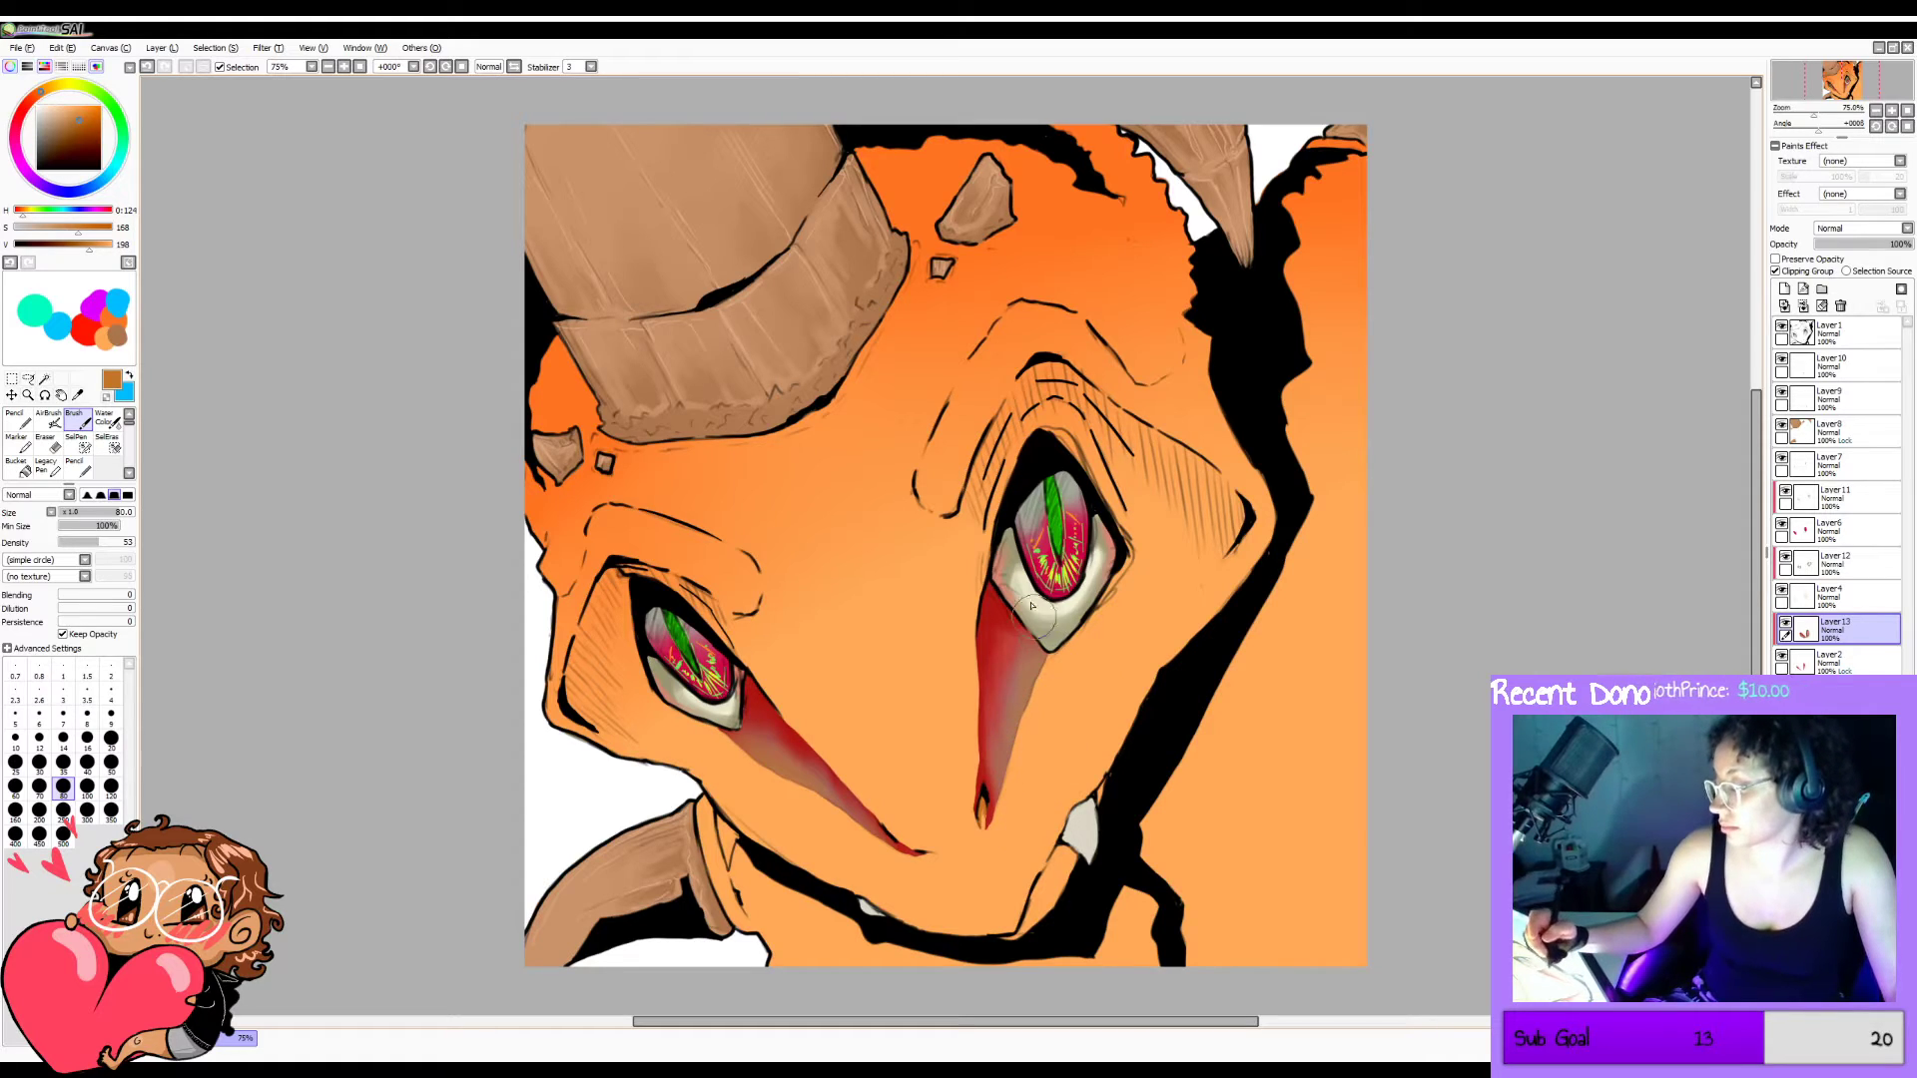
key(bracketleft)
key(bracketleft)
key(bracketleft)
key(bracketleft)
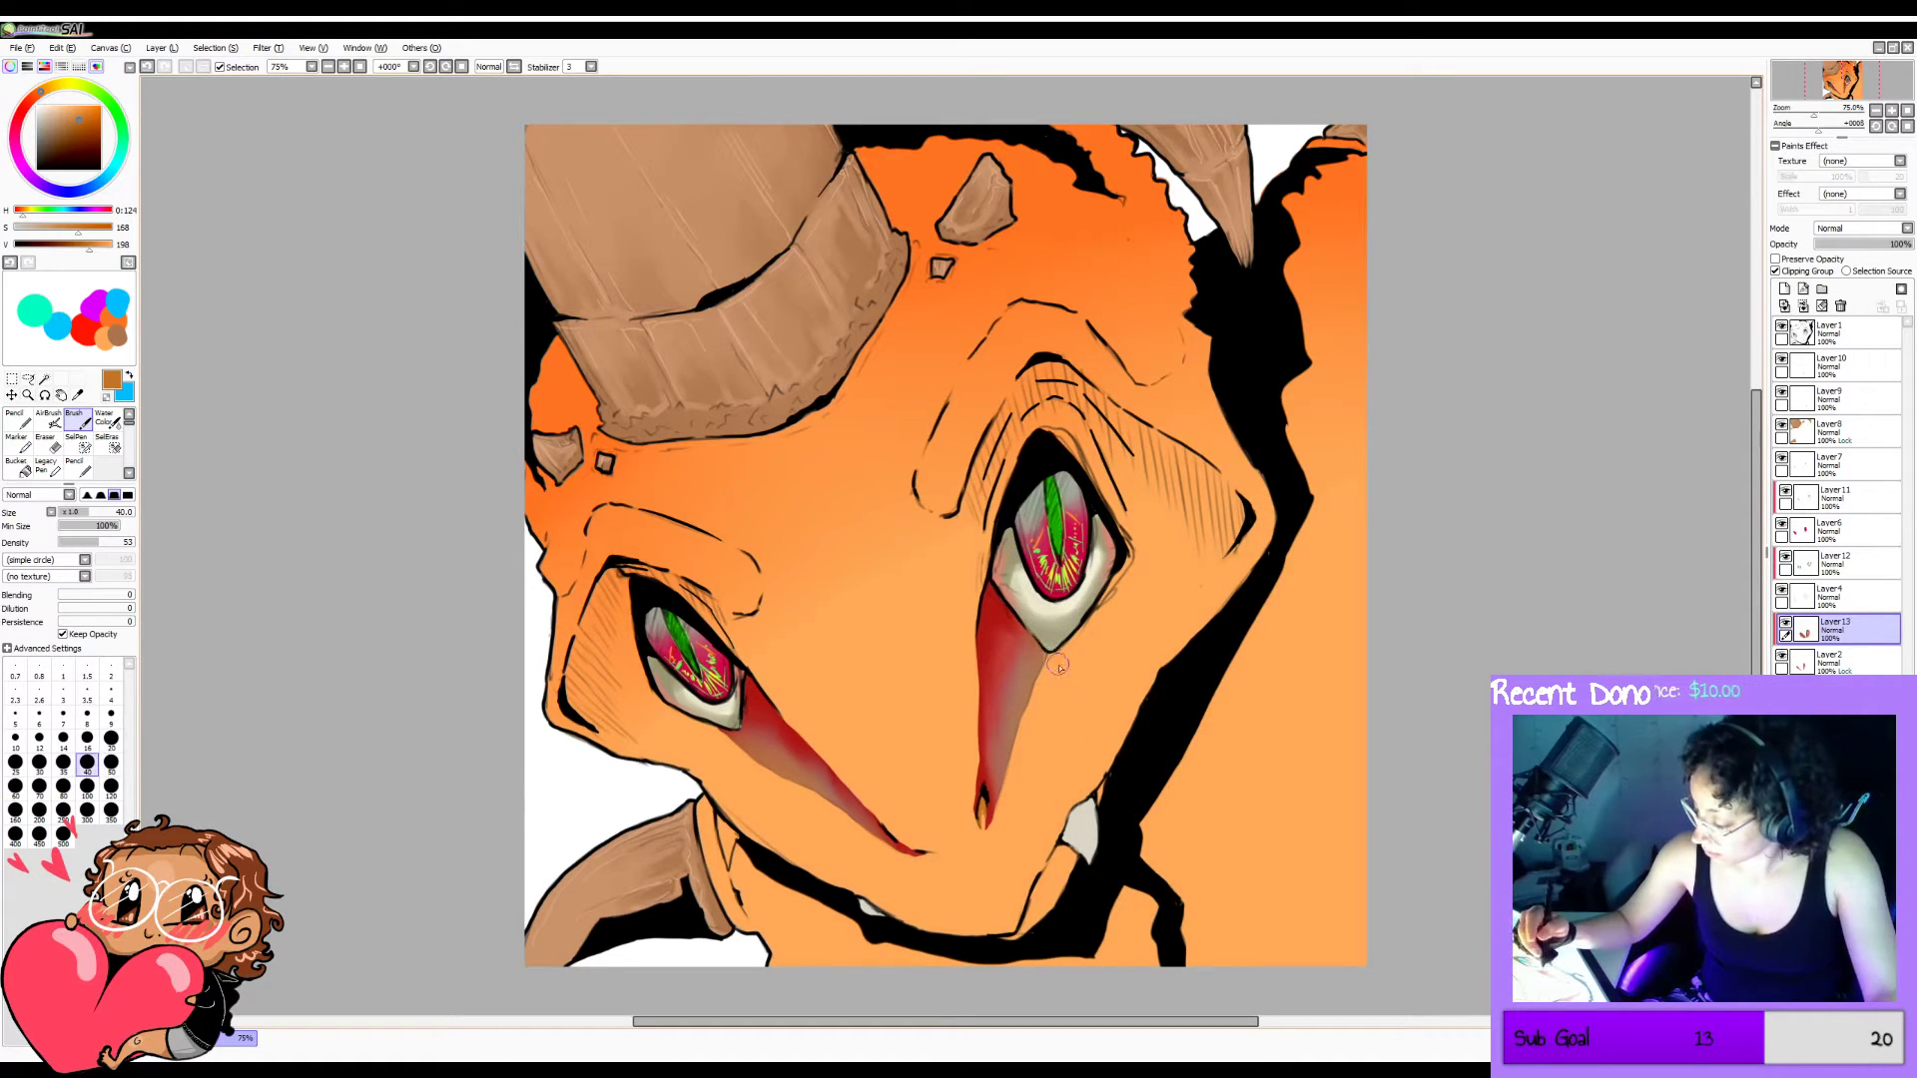
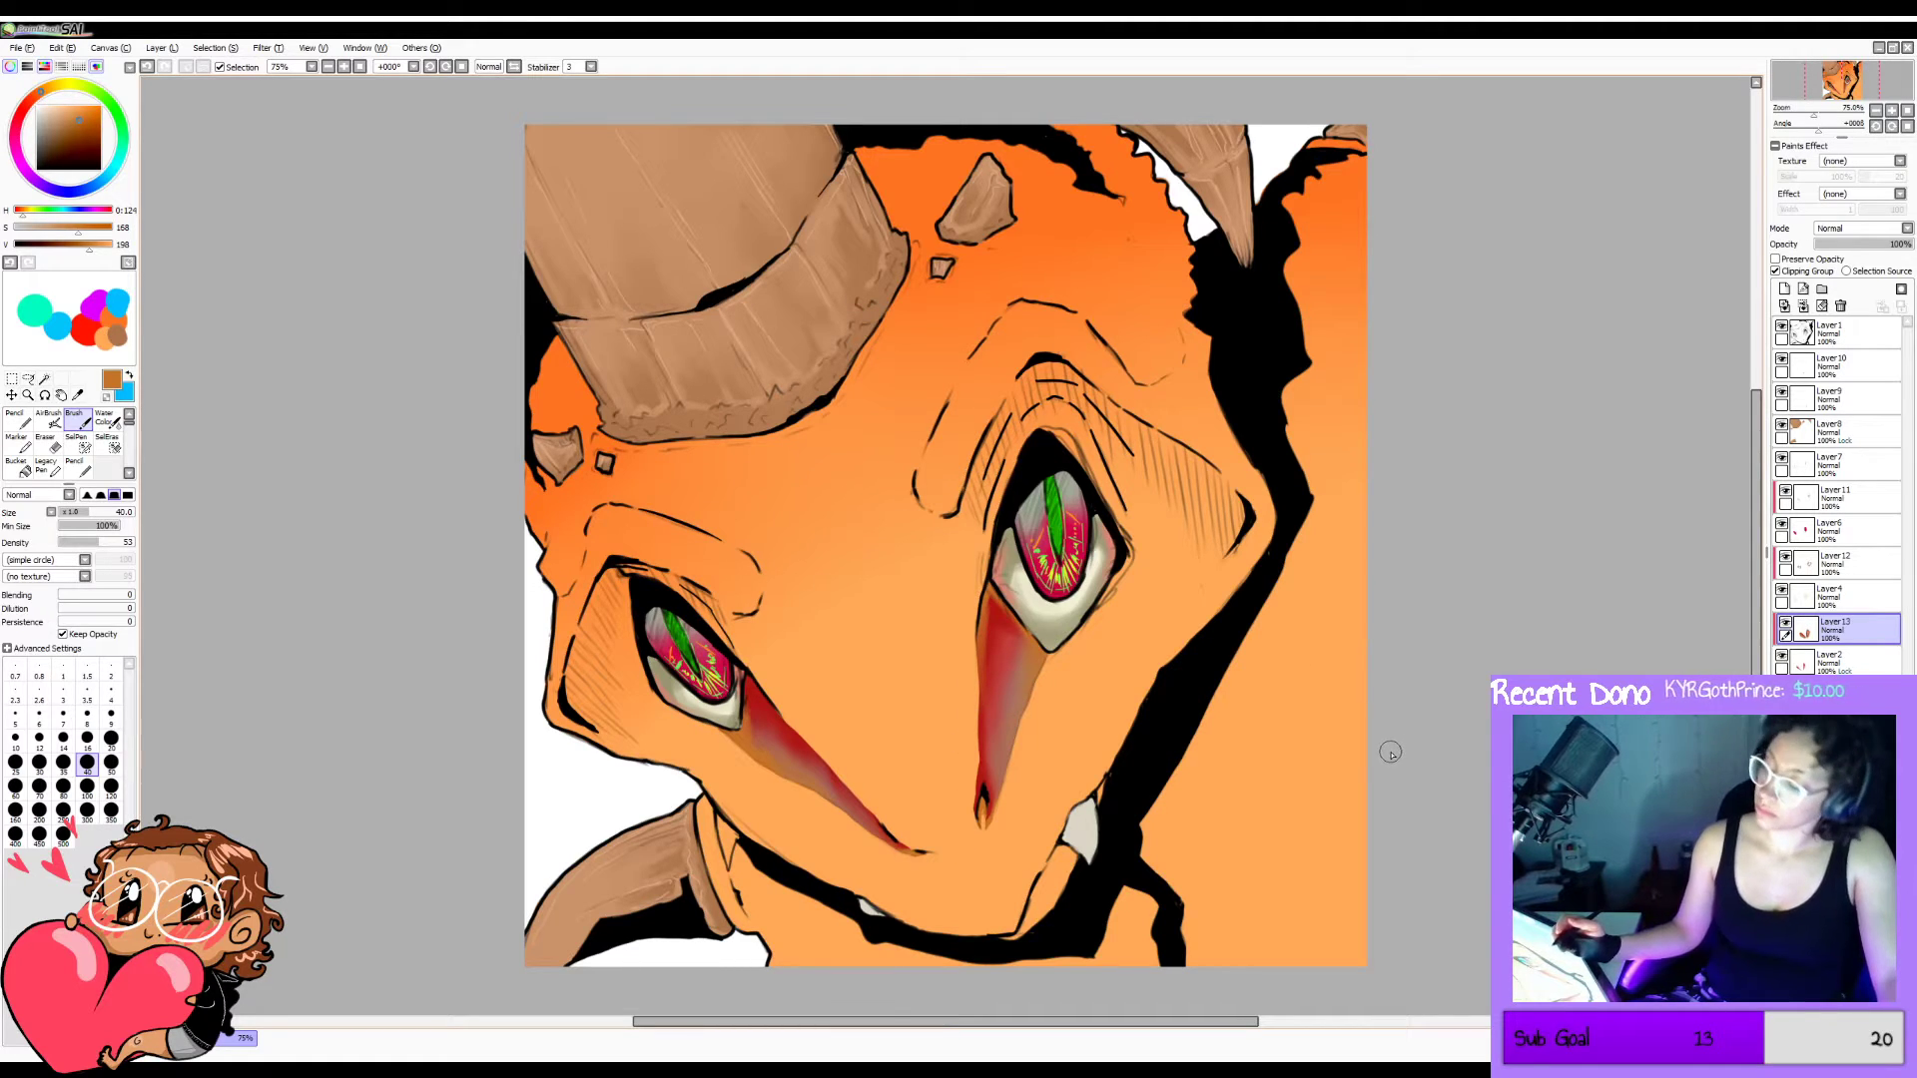
Undo the brownish-orange and grey shading on both stripes, leaving only the dark red.
key(ctrl+z)
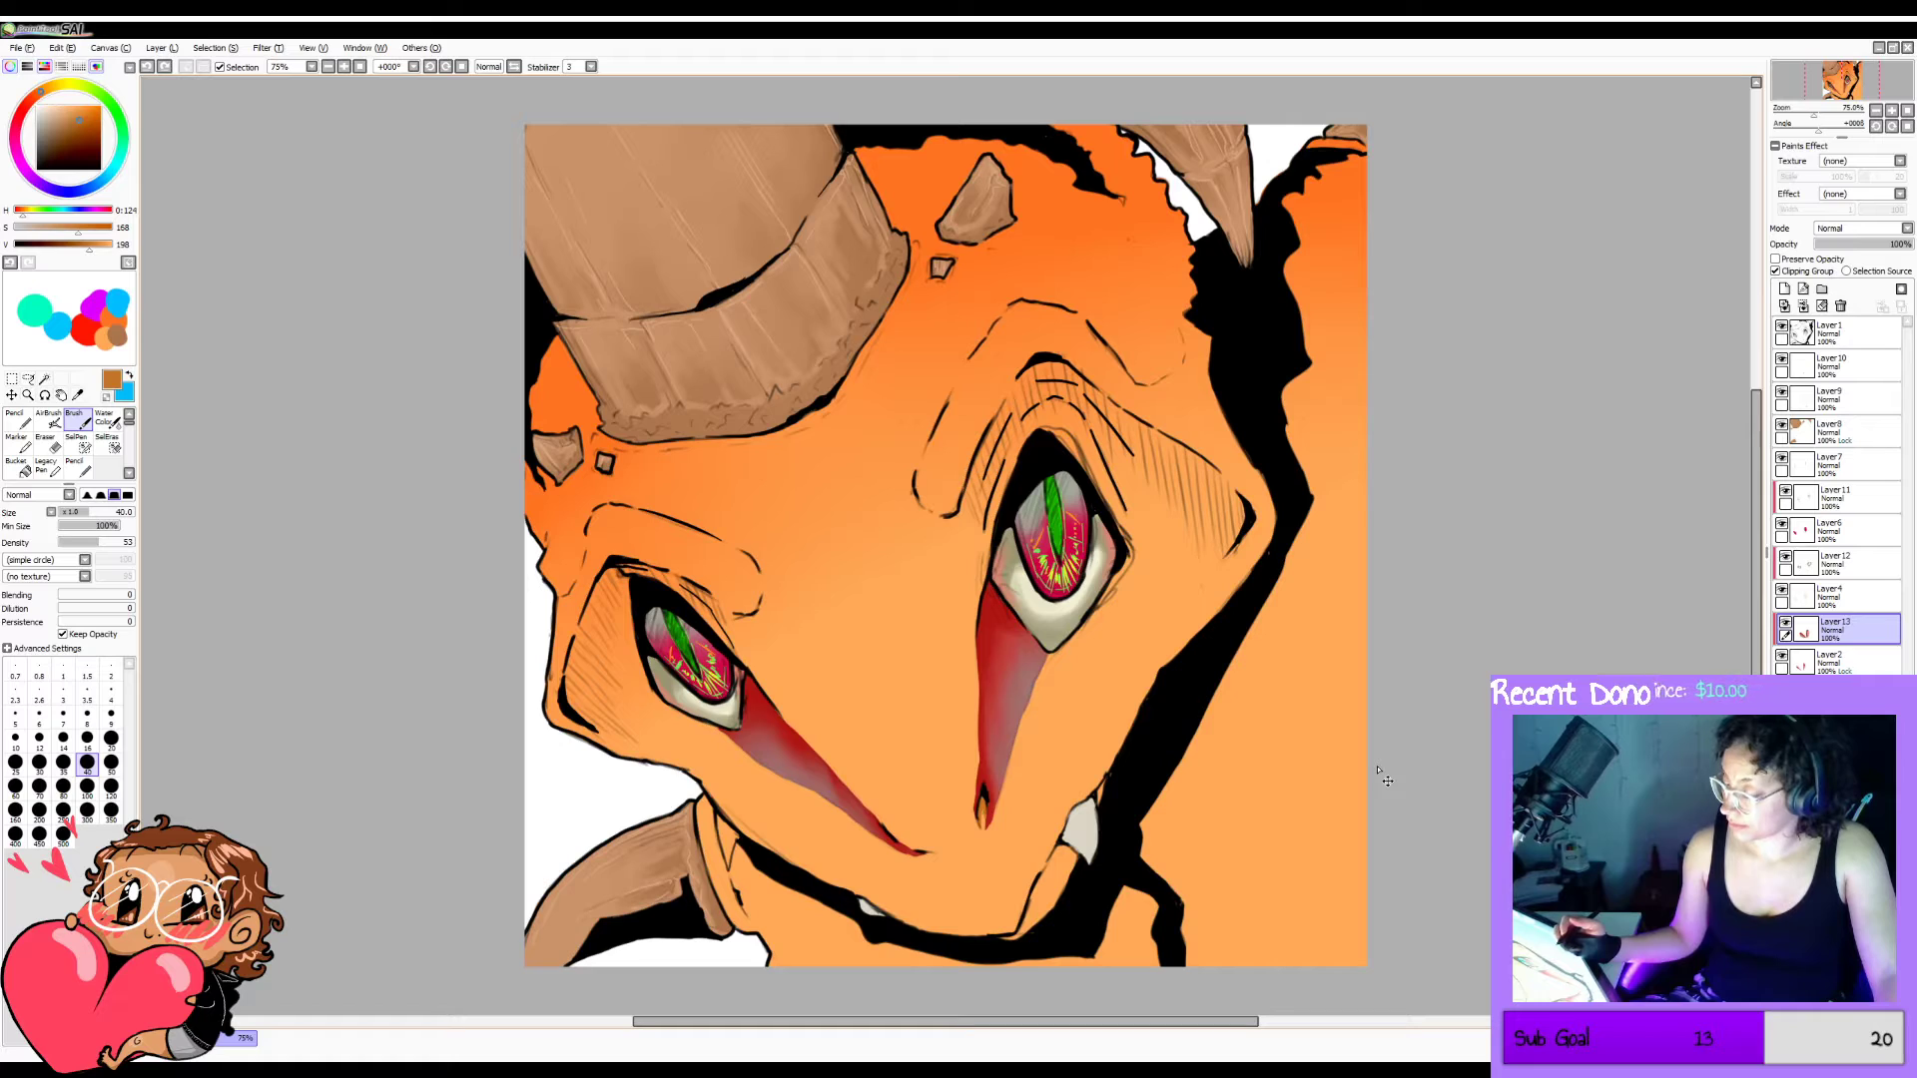
key(ctrl+z)
key(ctrl+z)
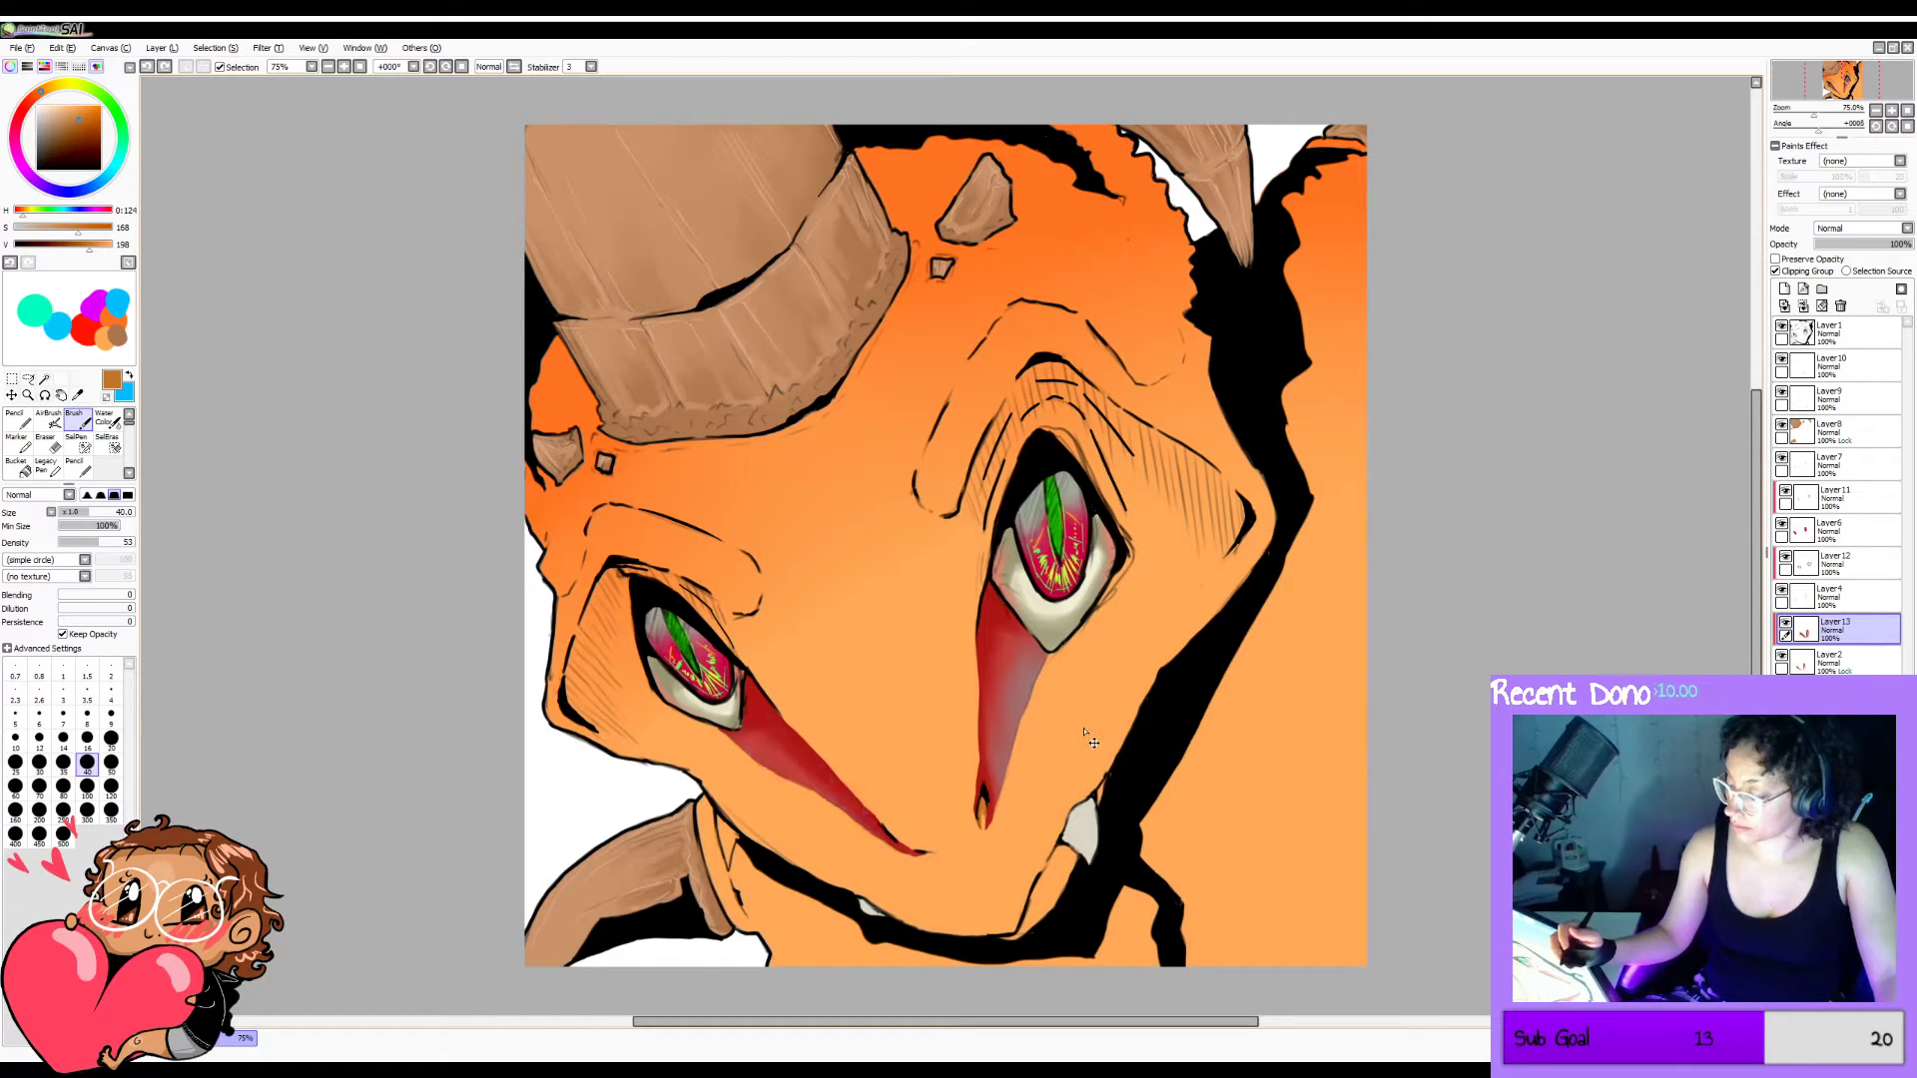
key(ctrl+z)
key(ctrl+z)
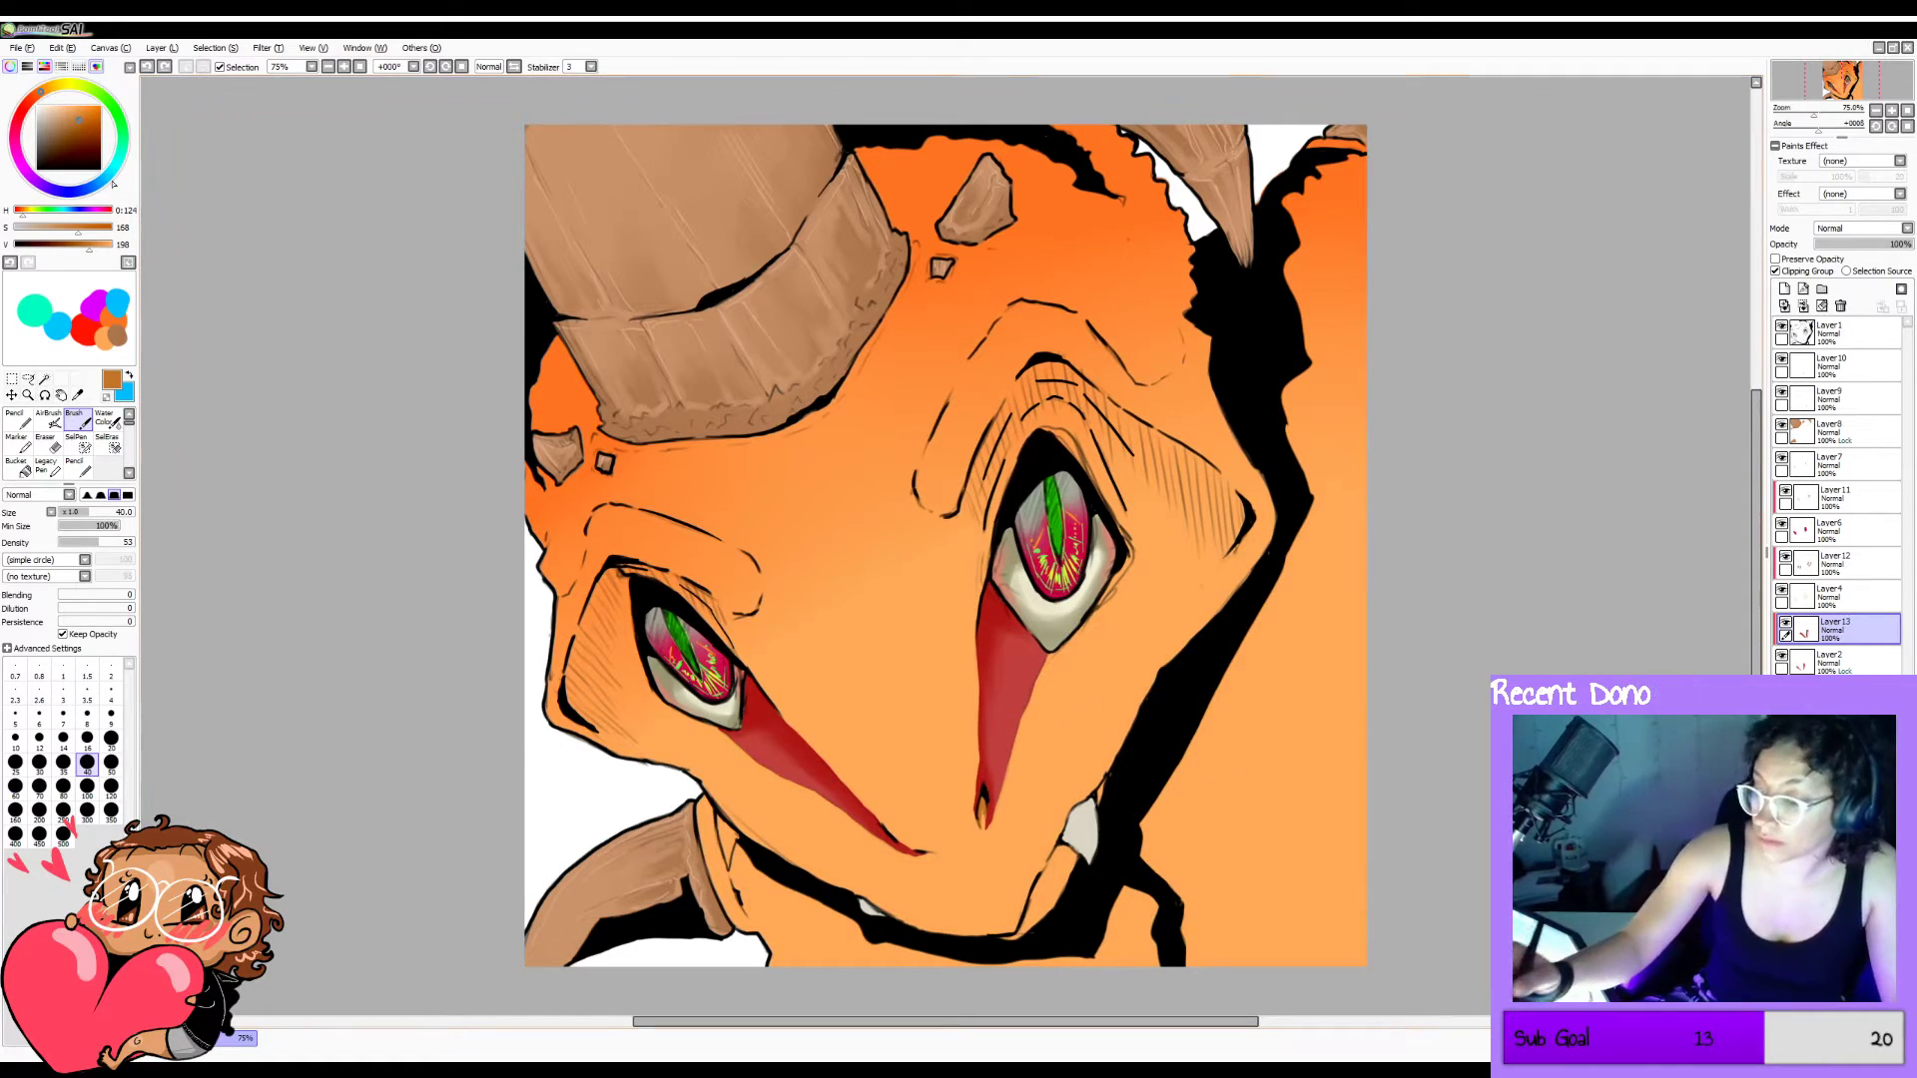
Shade the outer sides of both stripes with a muted grey-brown at Brush size 80 and density 19.
click(45, 121)
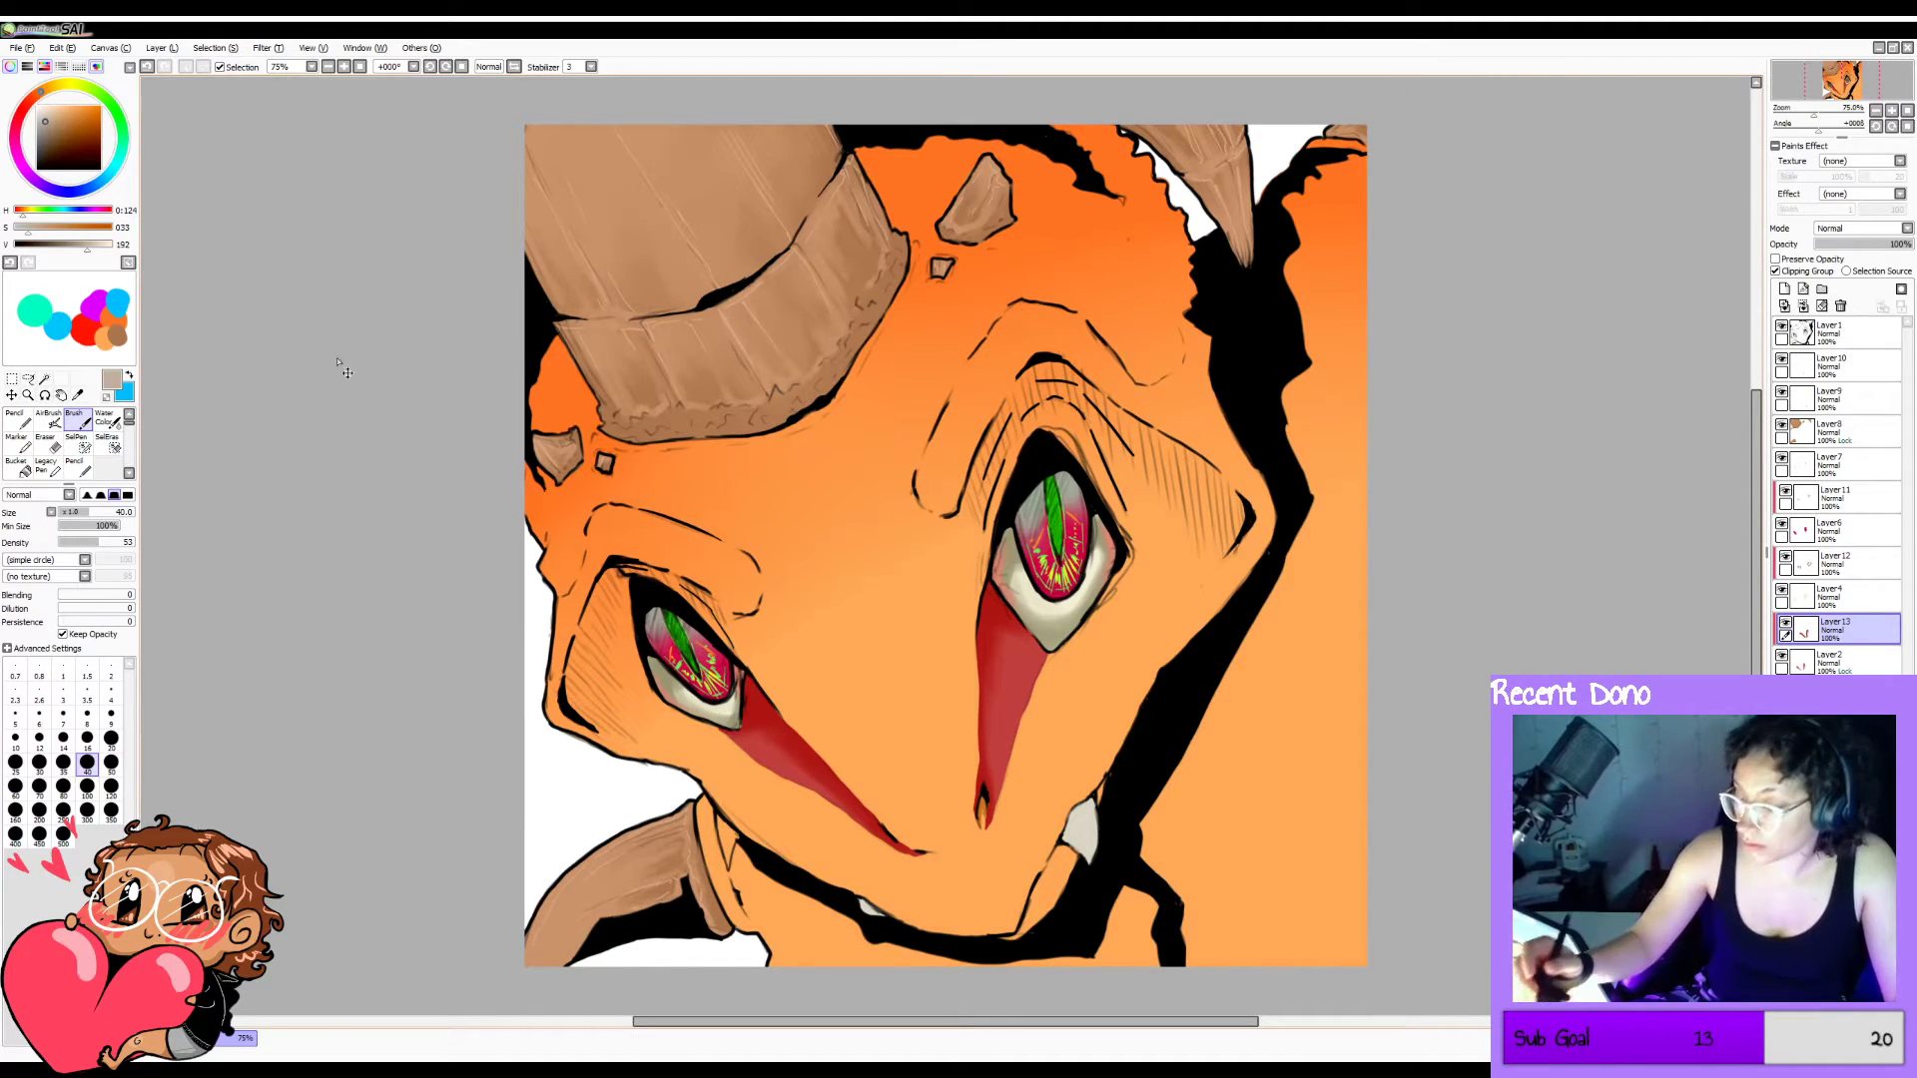
click(36, 140)
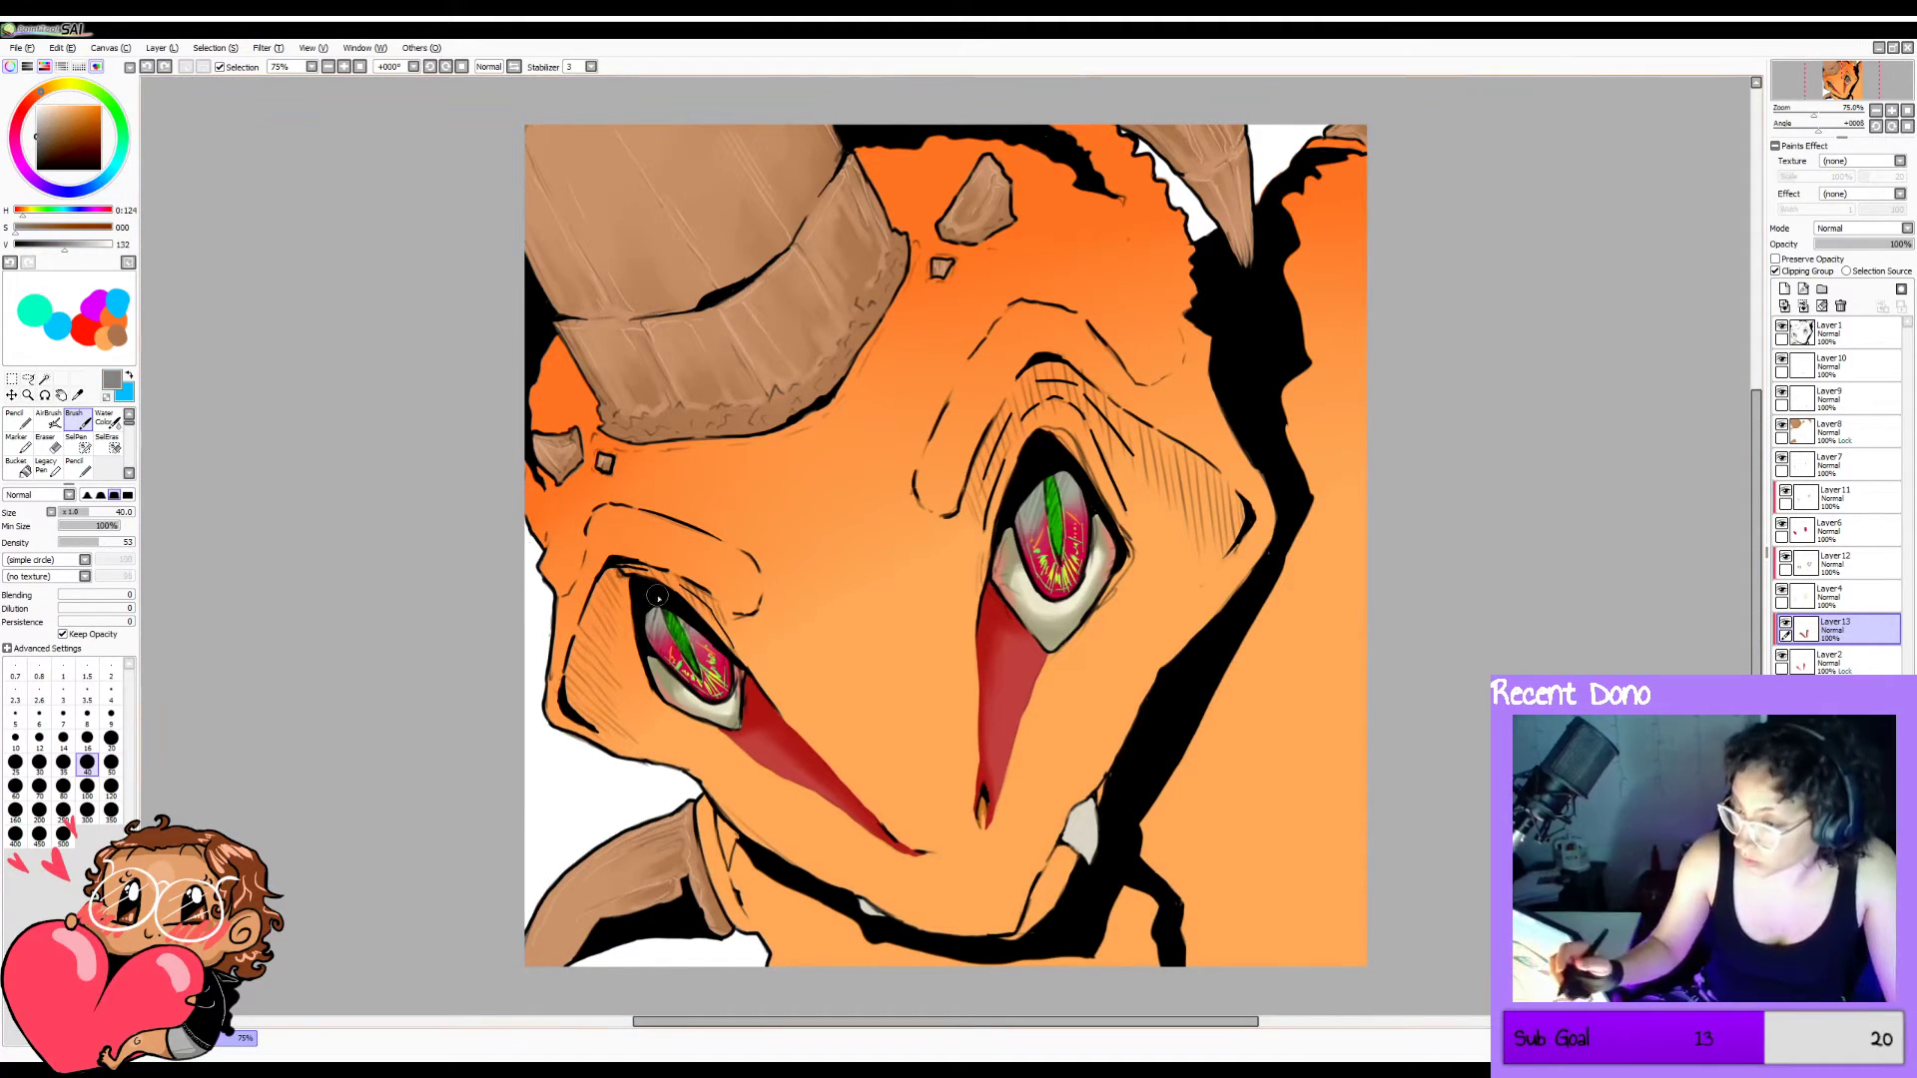
click(67, 125)
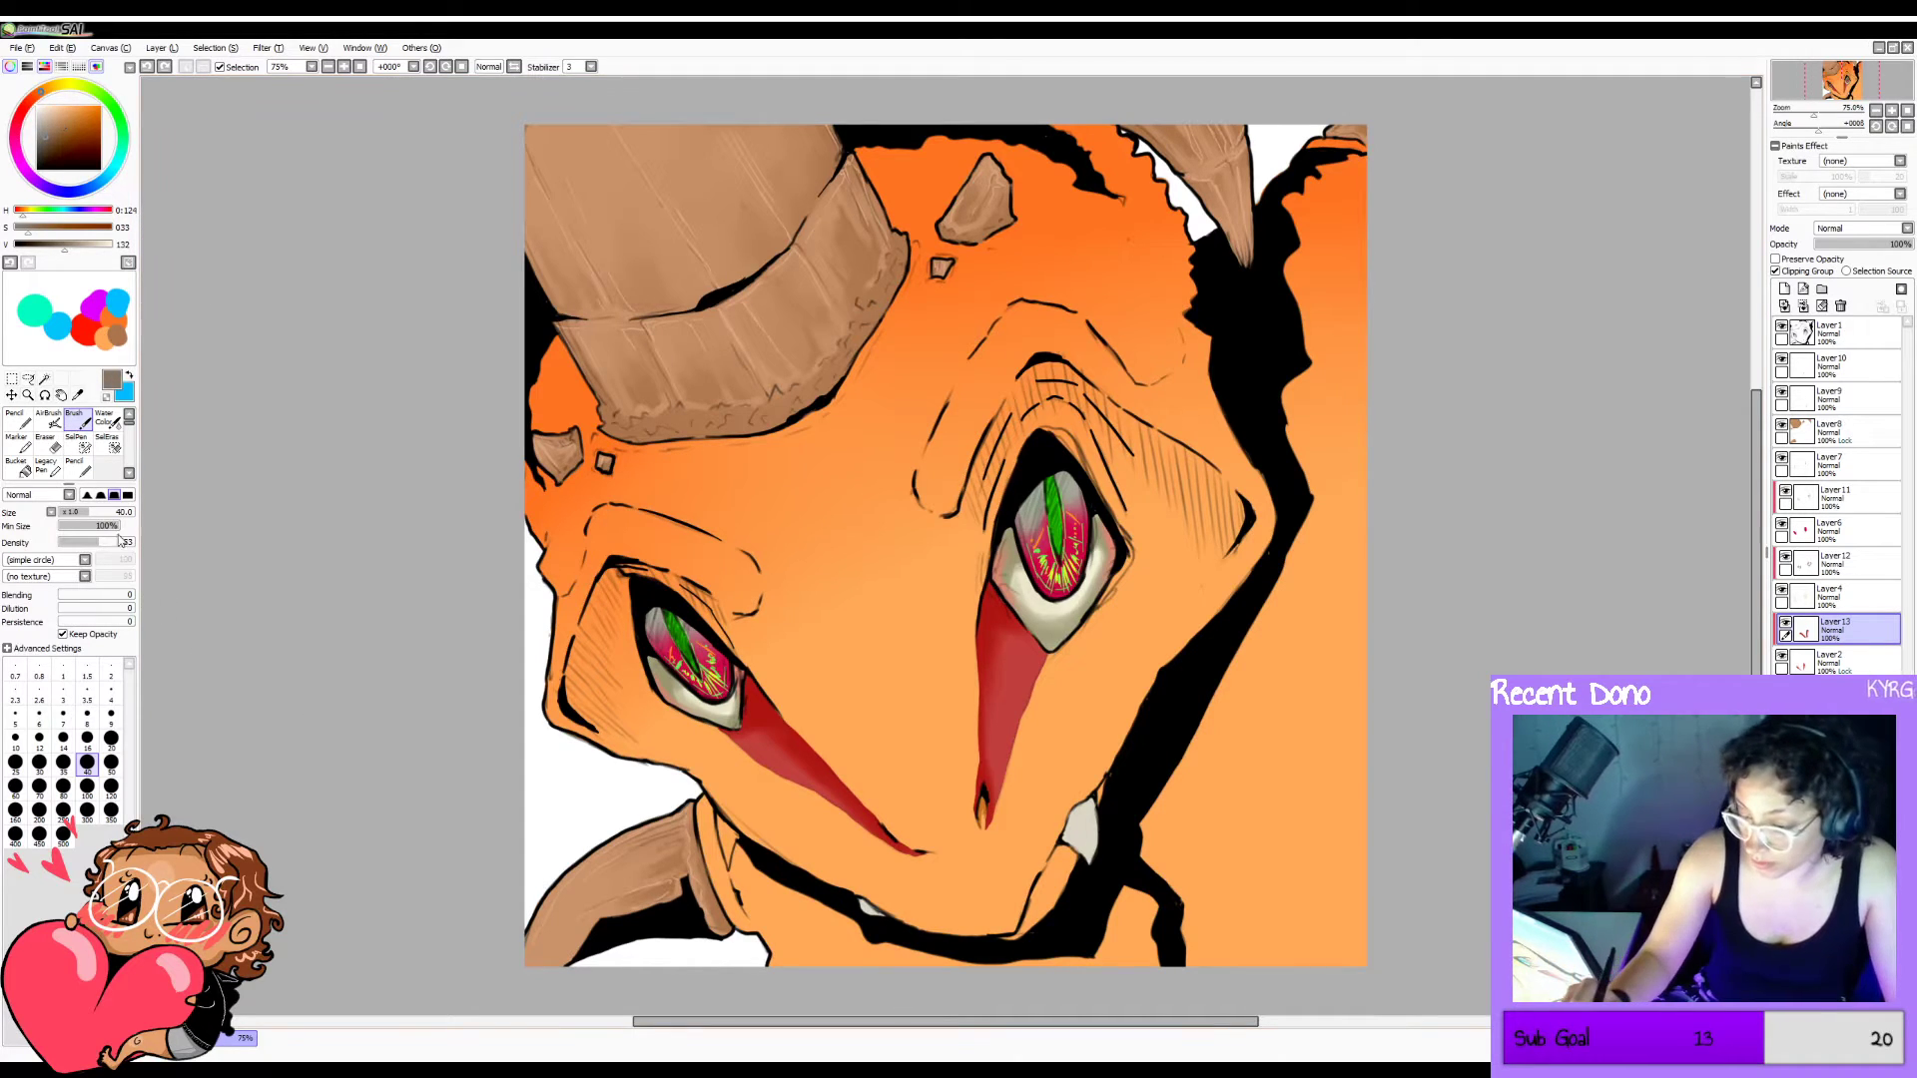
key(bracketright)
key(bracketright)
key(bracketright)
key(bracketright)
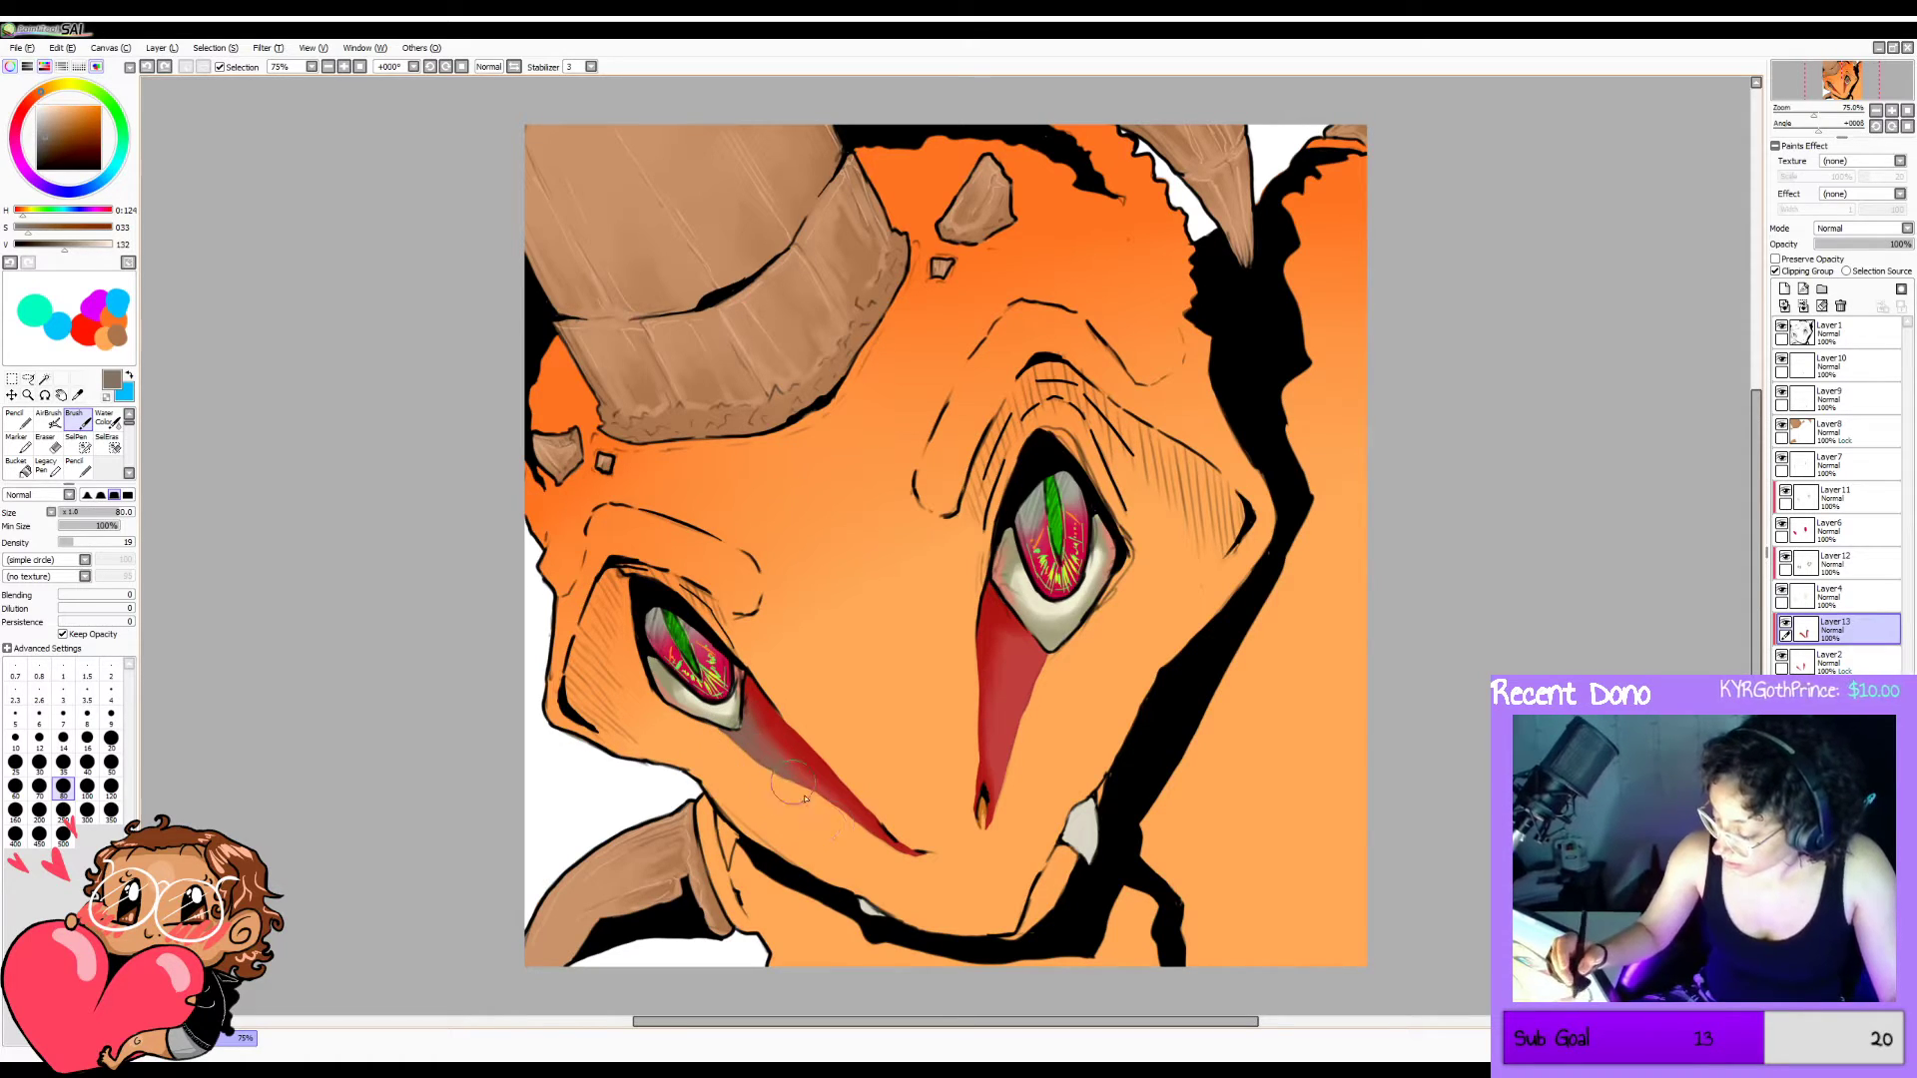
drag(806, 799, 839, 829)
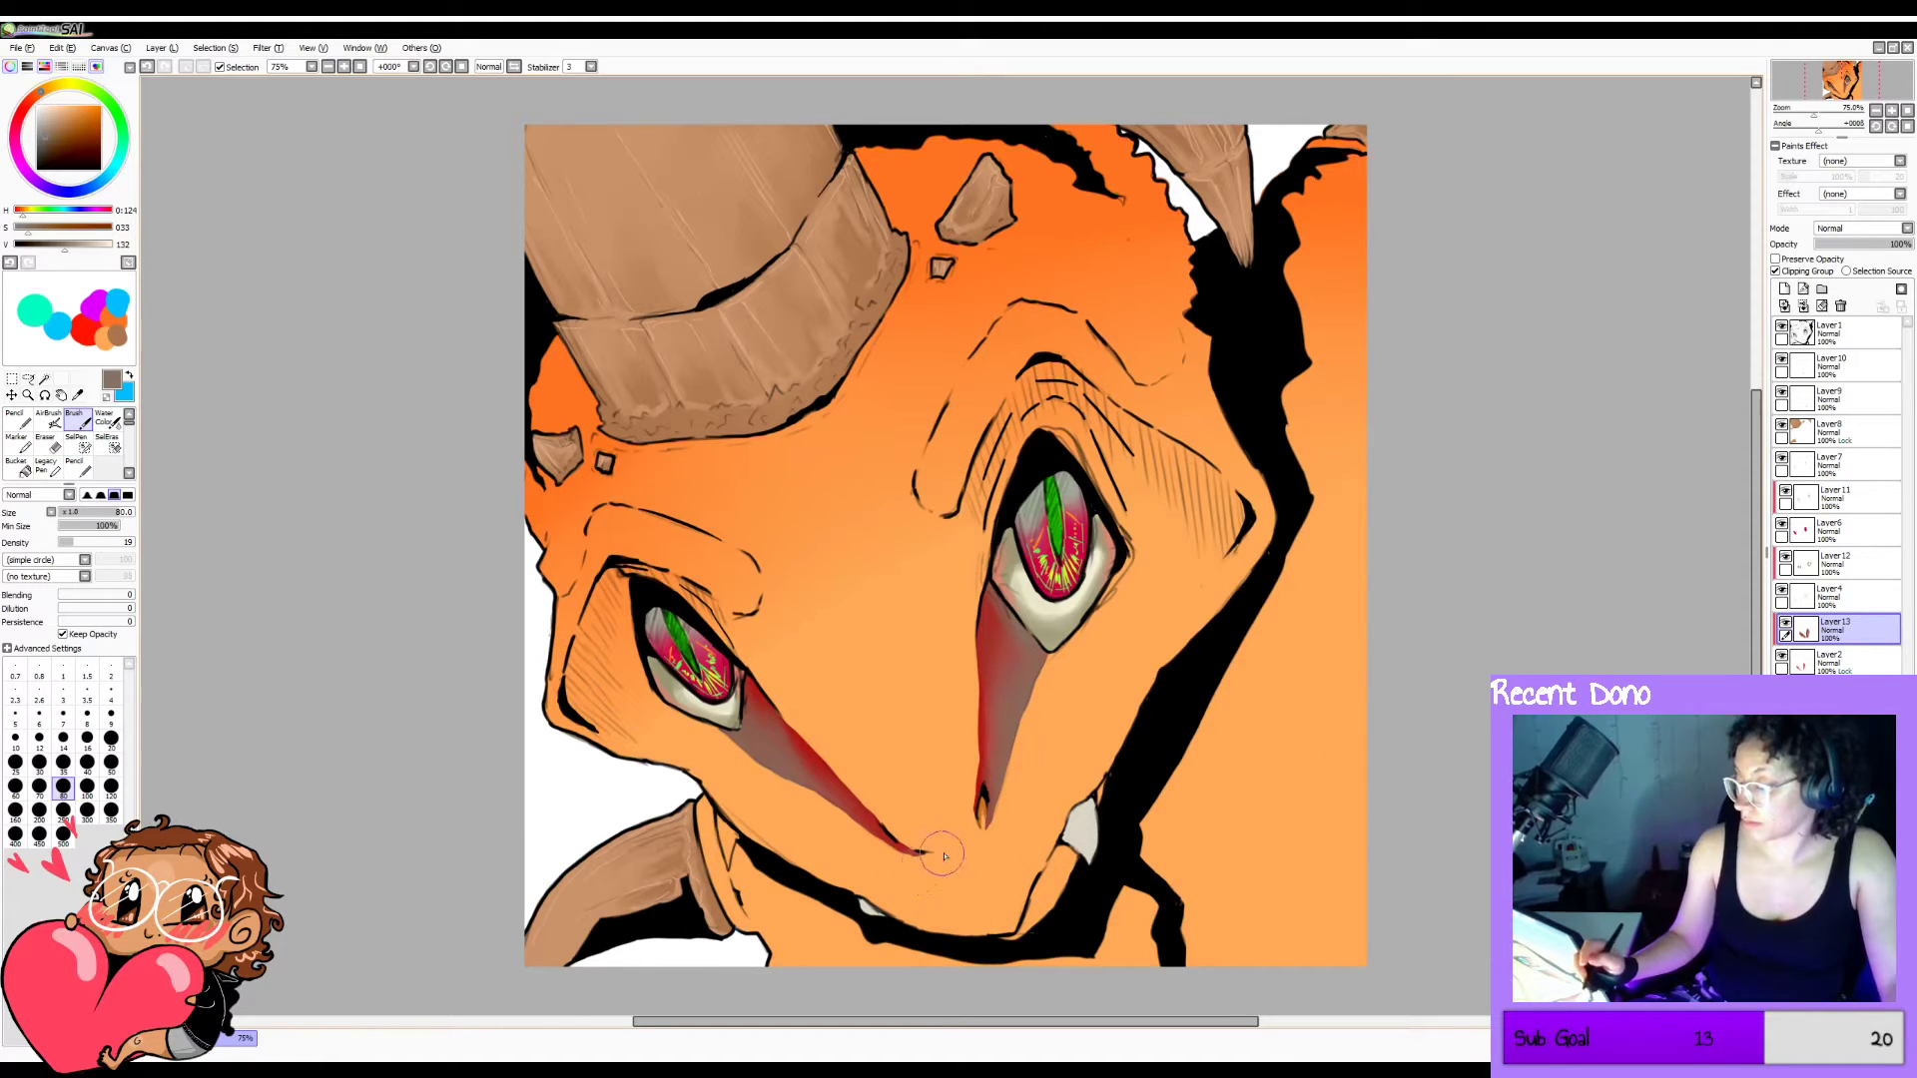
key(h)
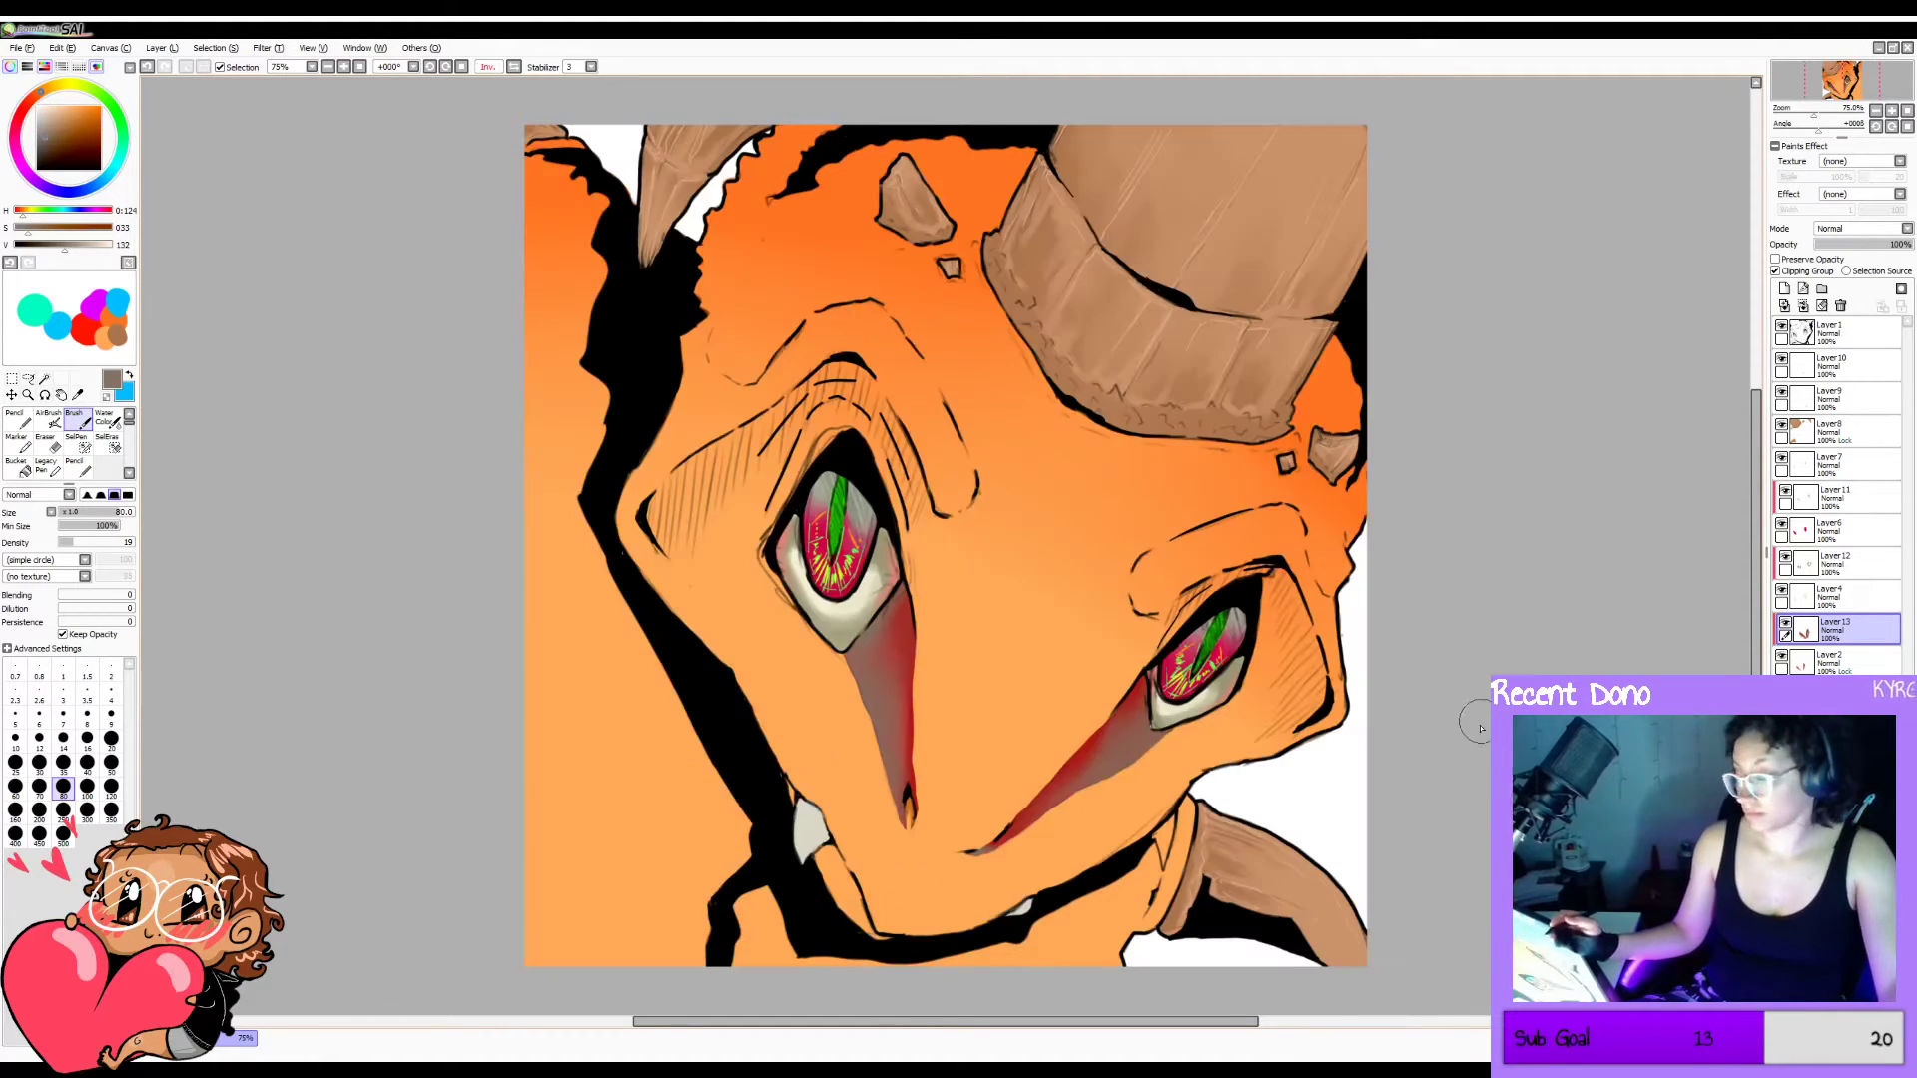
key(h)
Set up a layer with Clipping Group on for shading the orange skin.
alt+click(937, 699)
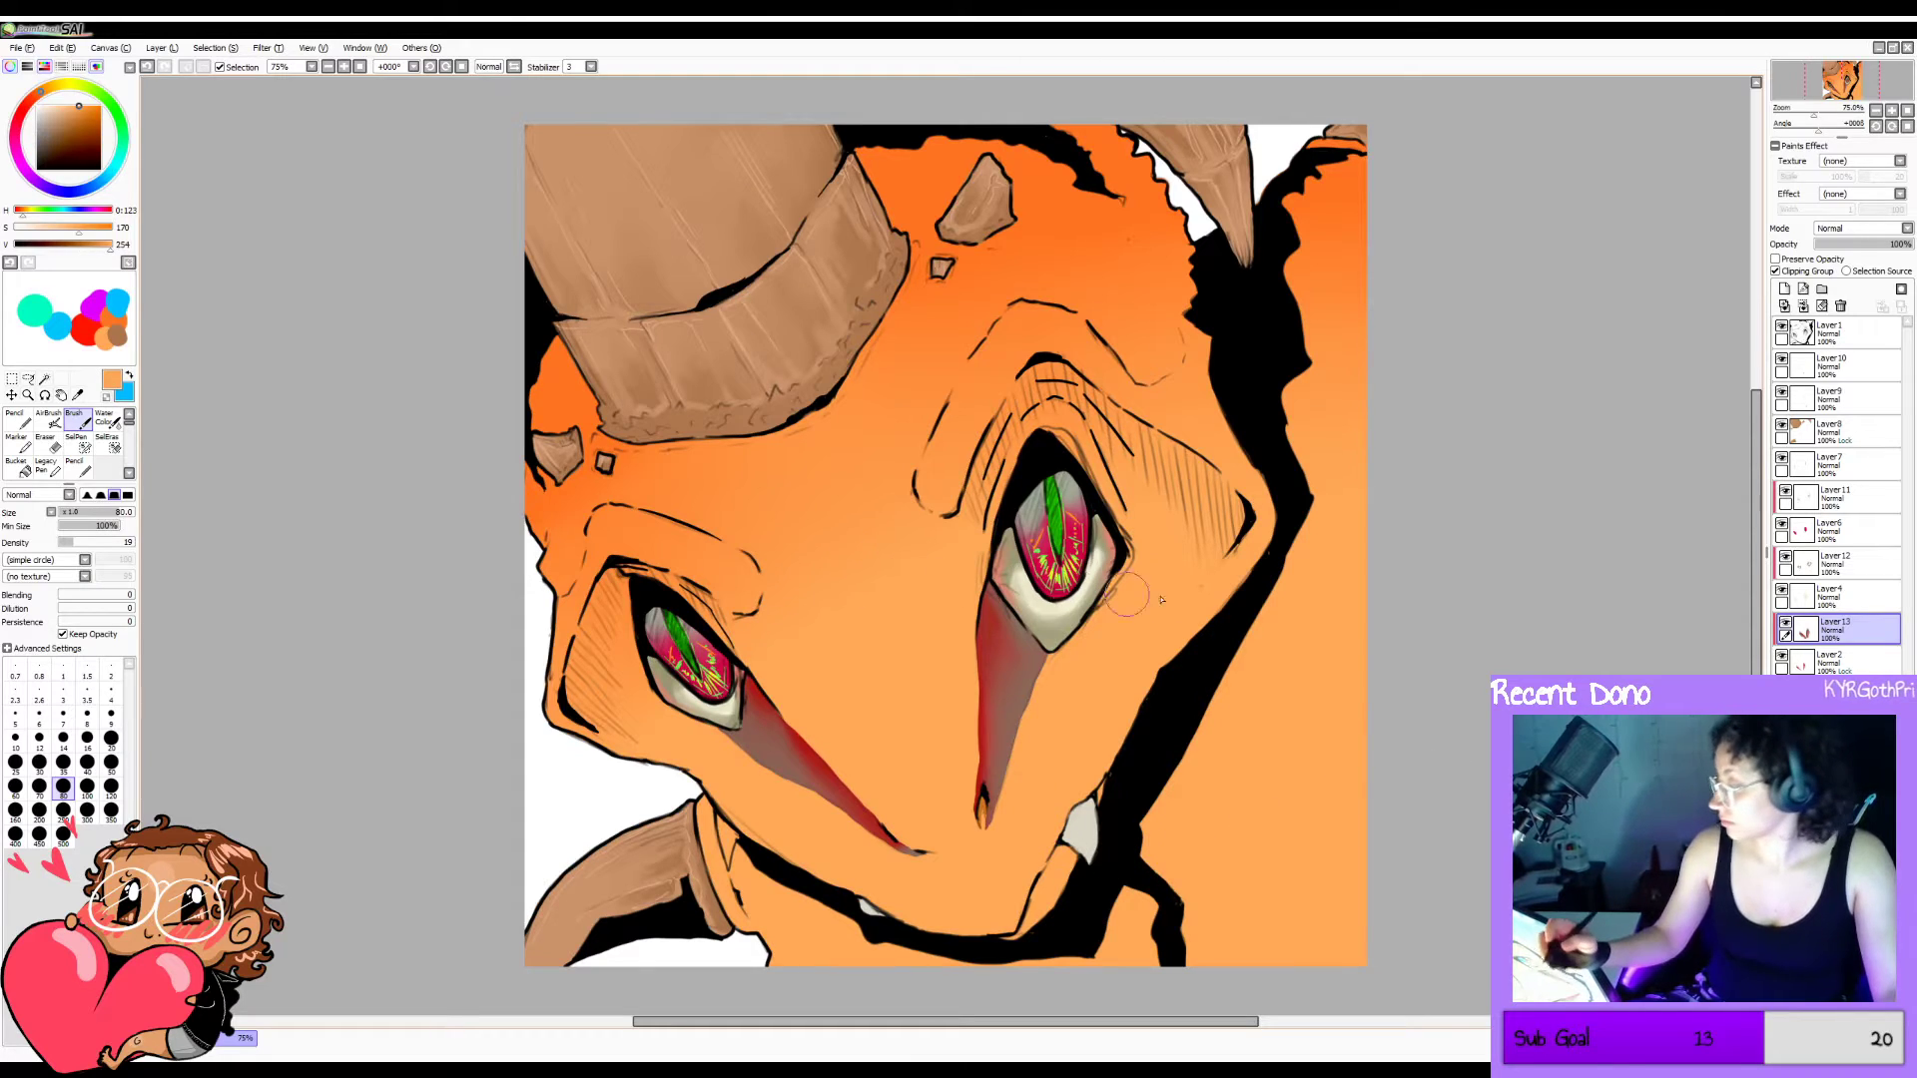
click(1837, 661)
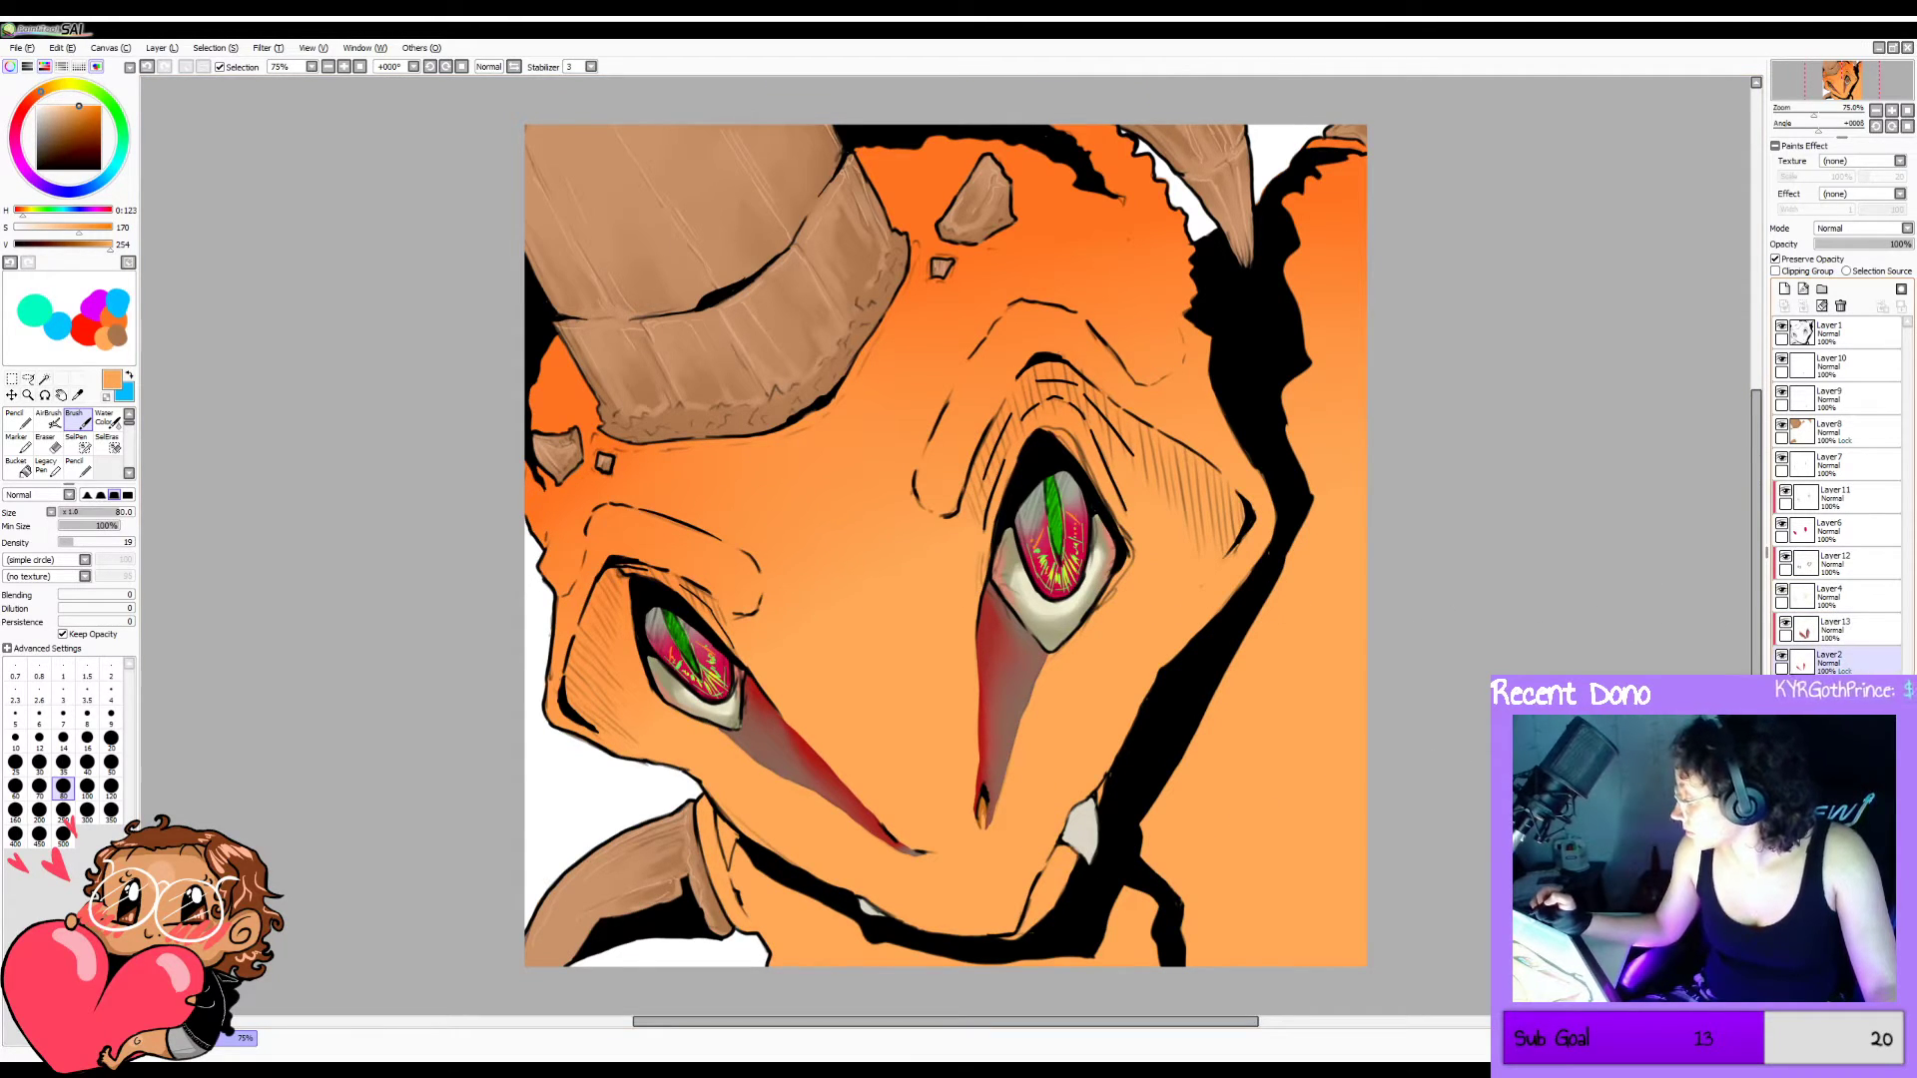
click(1777, 271)
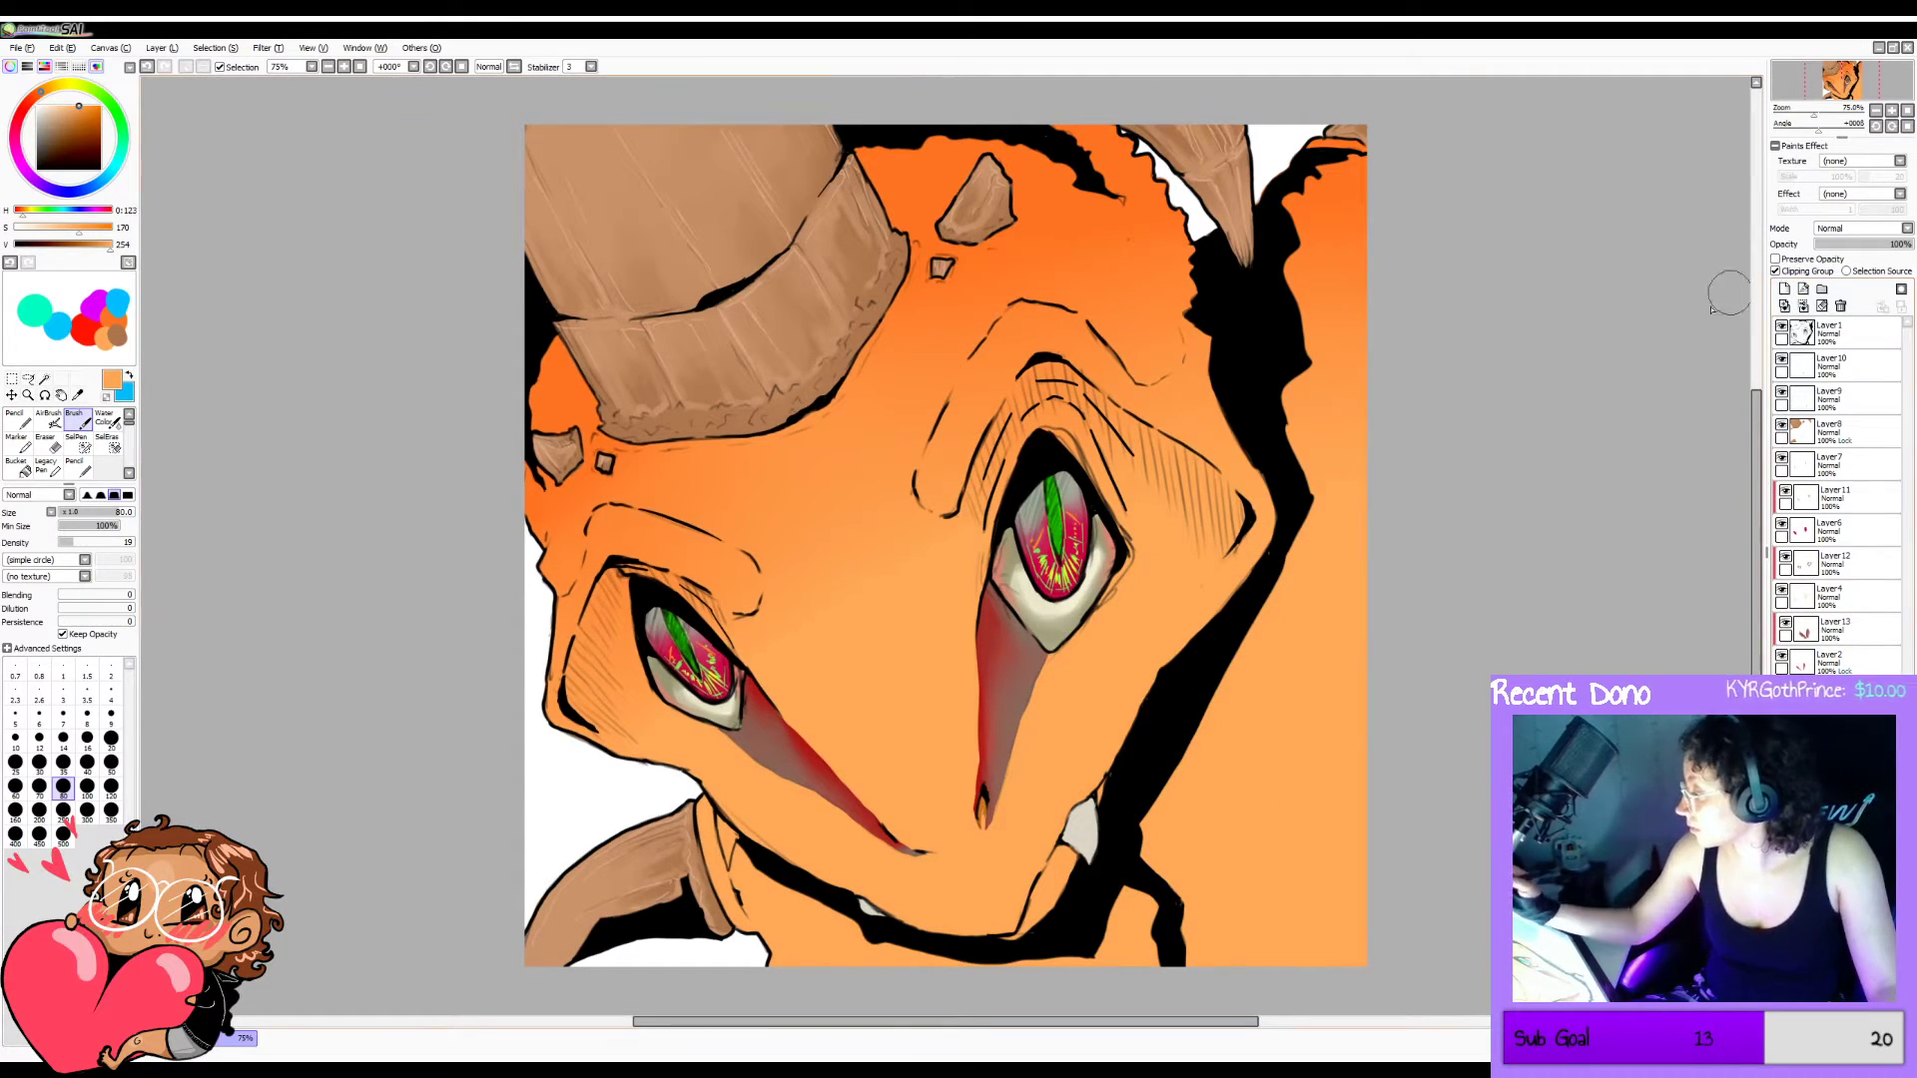
Try brownish-orange shading at the inner brow of the larger eye with the Brush at size 50, raising density to 57.
alt+click(1172, 578)
click(90, 118)
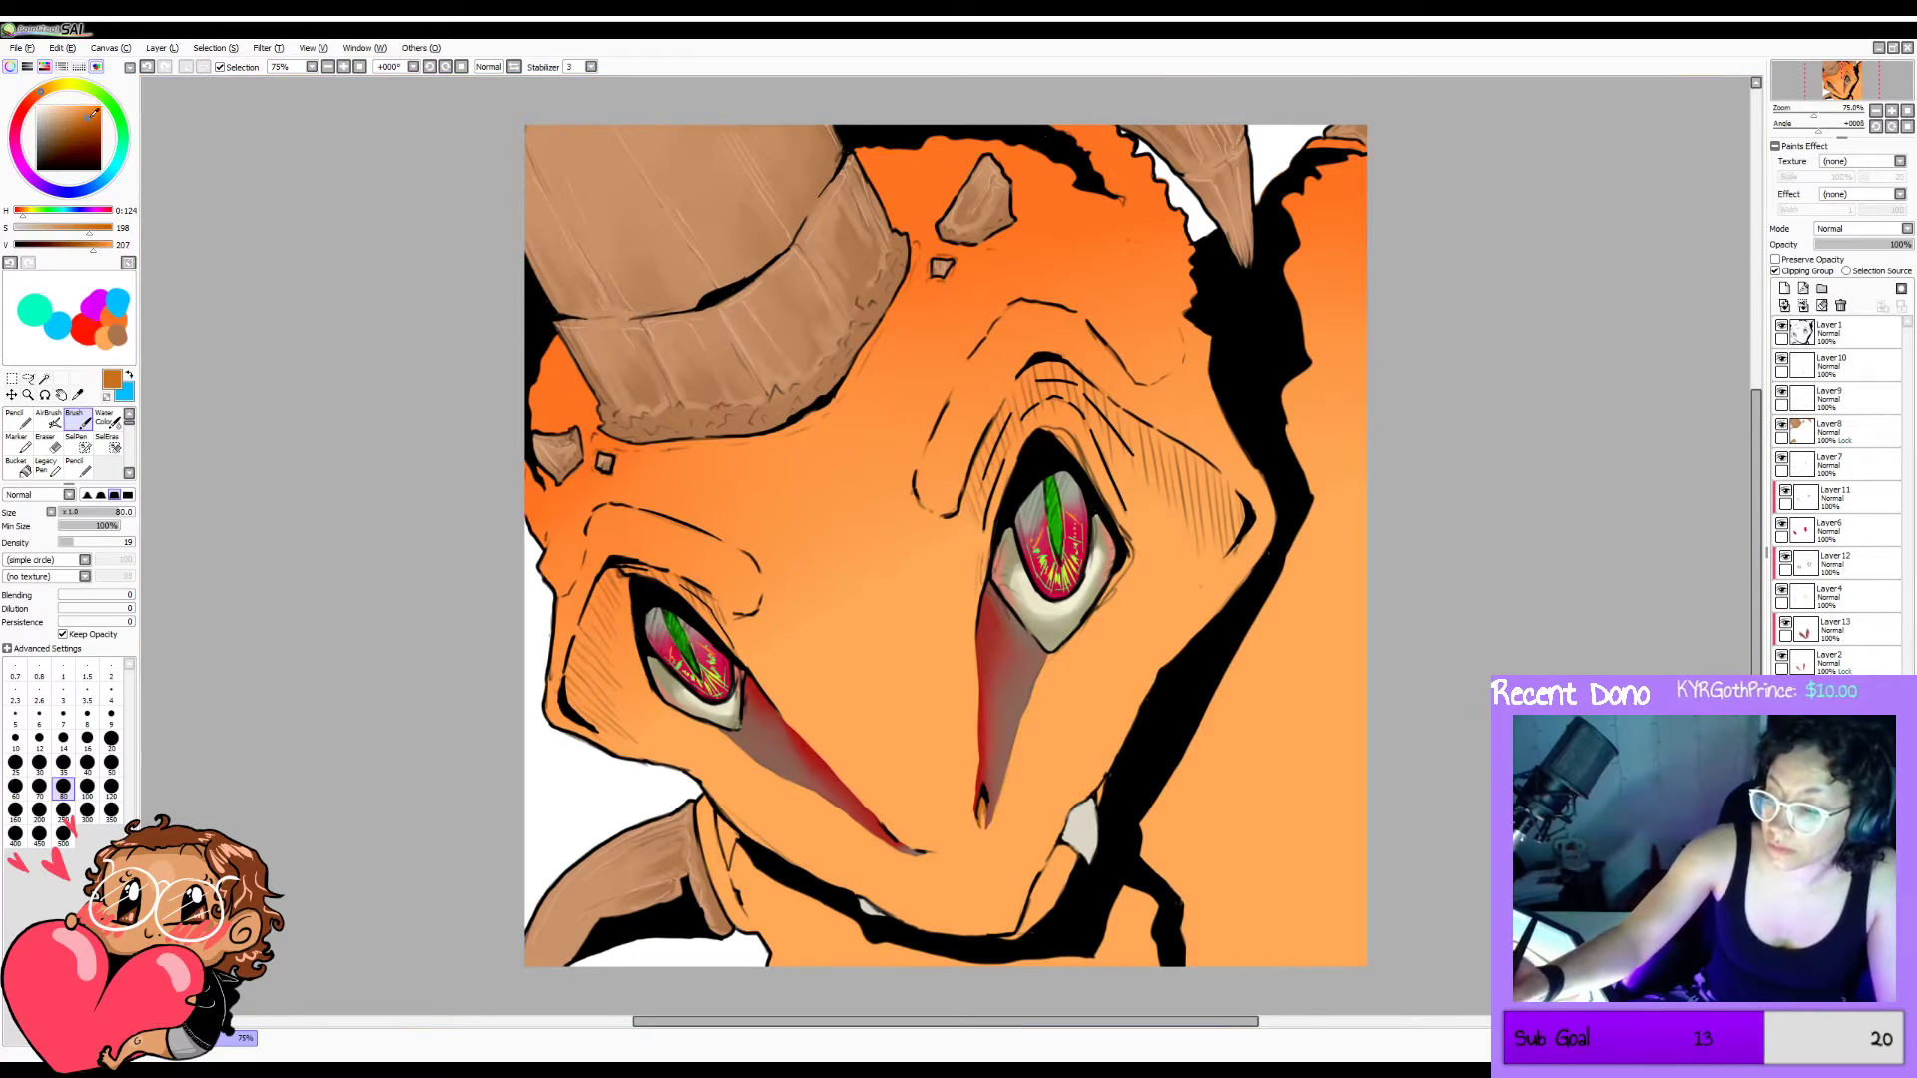
mouse_move(995, 454)
mouse_down()
mouse_move(987, 489)
mouse_move(995, 472)
mouse_up()
key(ctrl+z)
key(bracketleft)
key(bracketleft)
key(bracketleft)
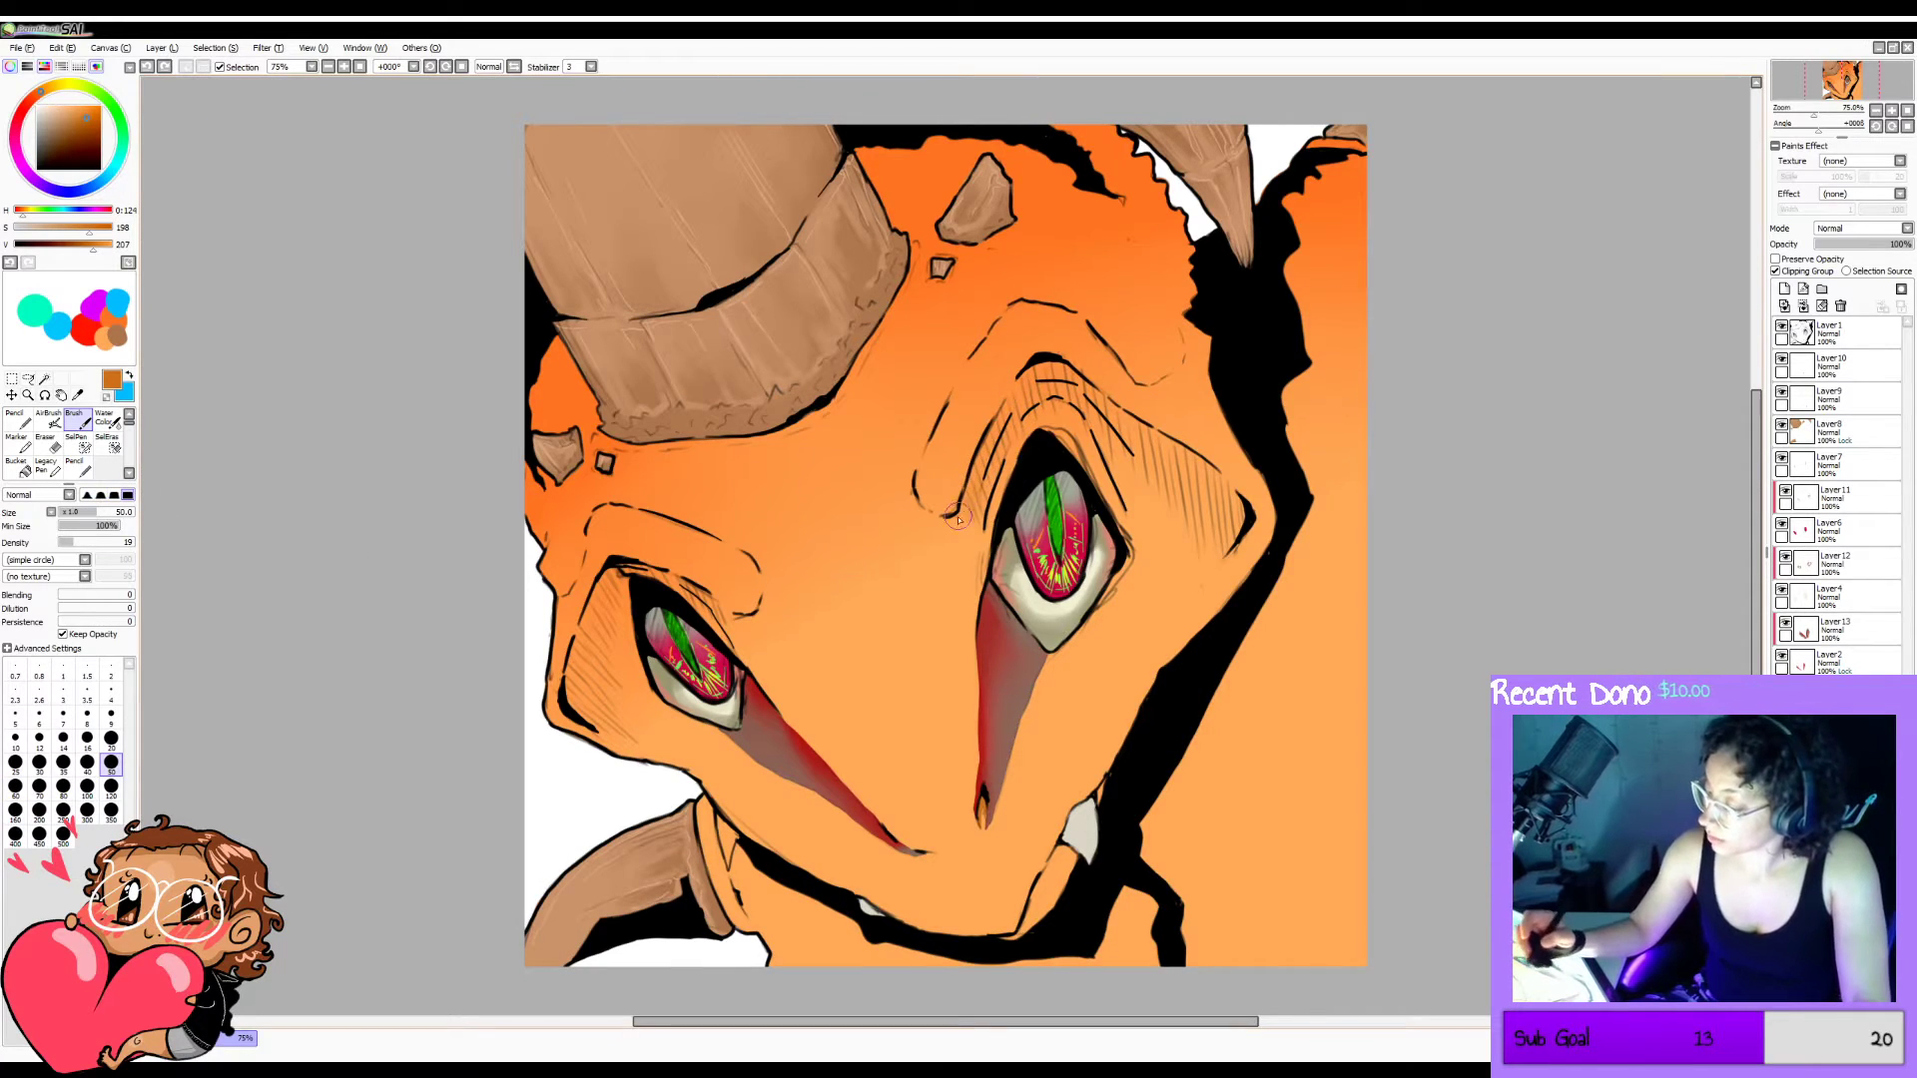
drag(958, 520, 987, 440)
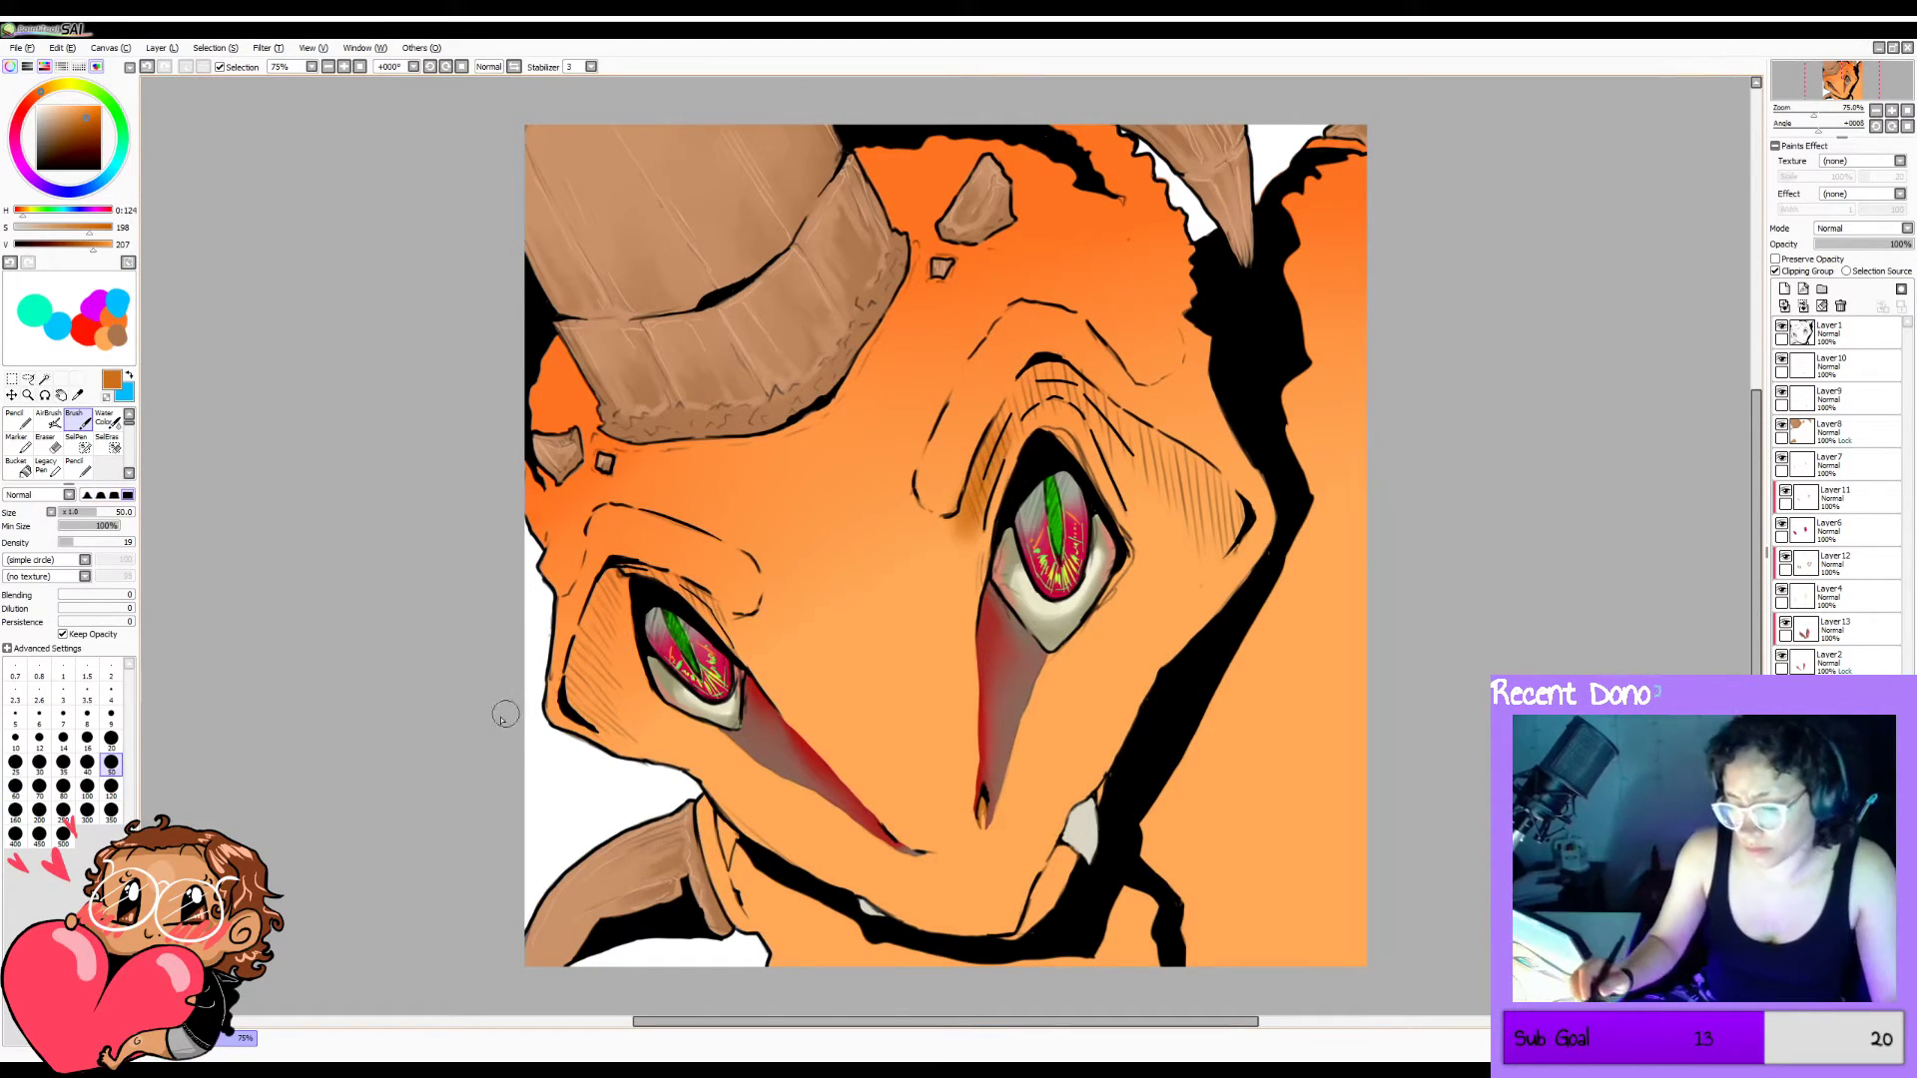
key(ctrl+z)
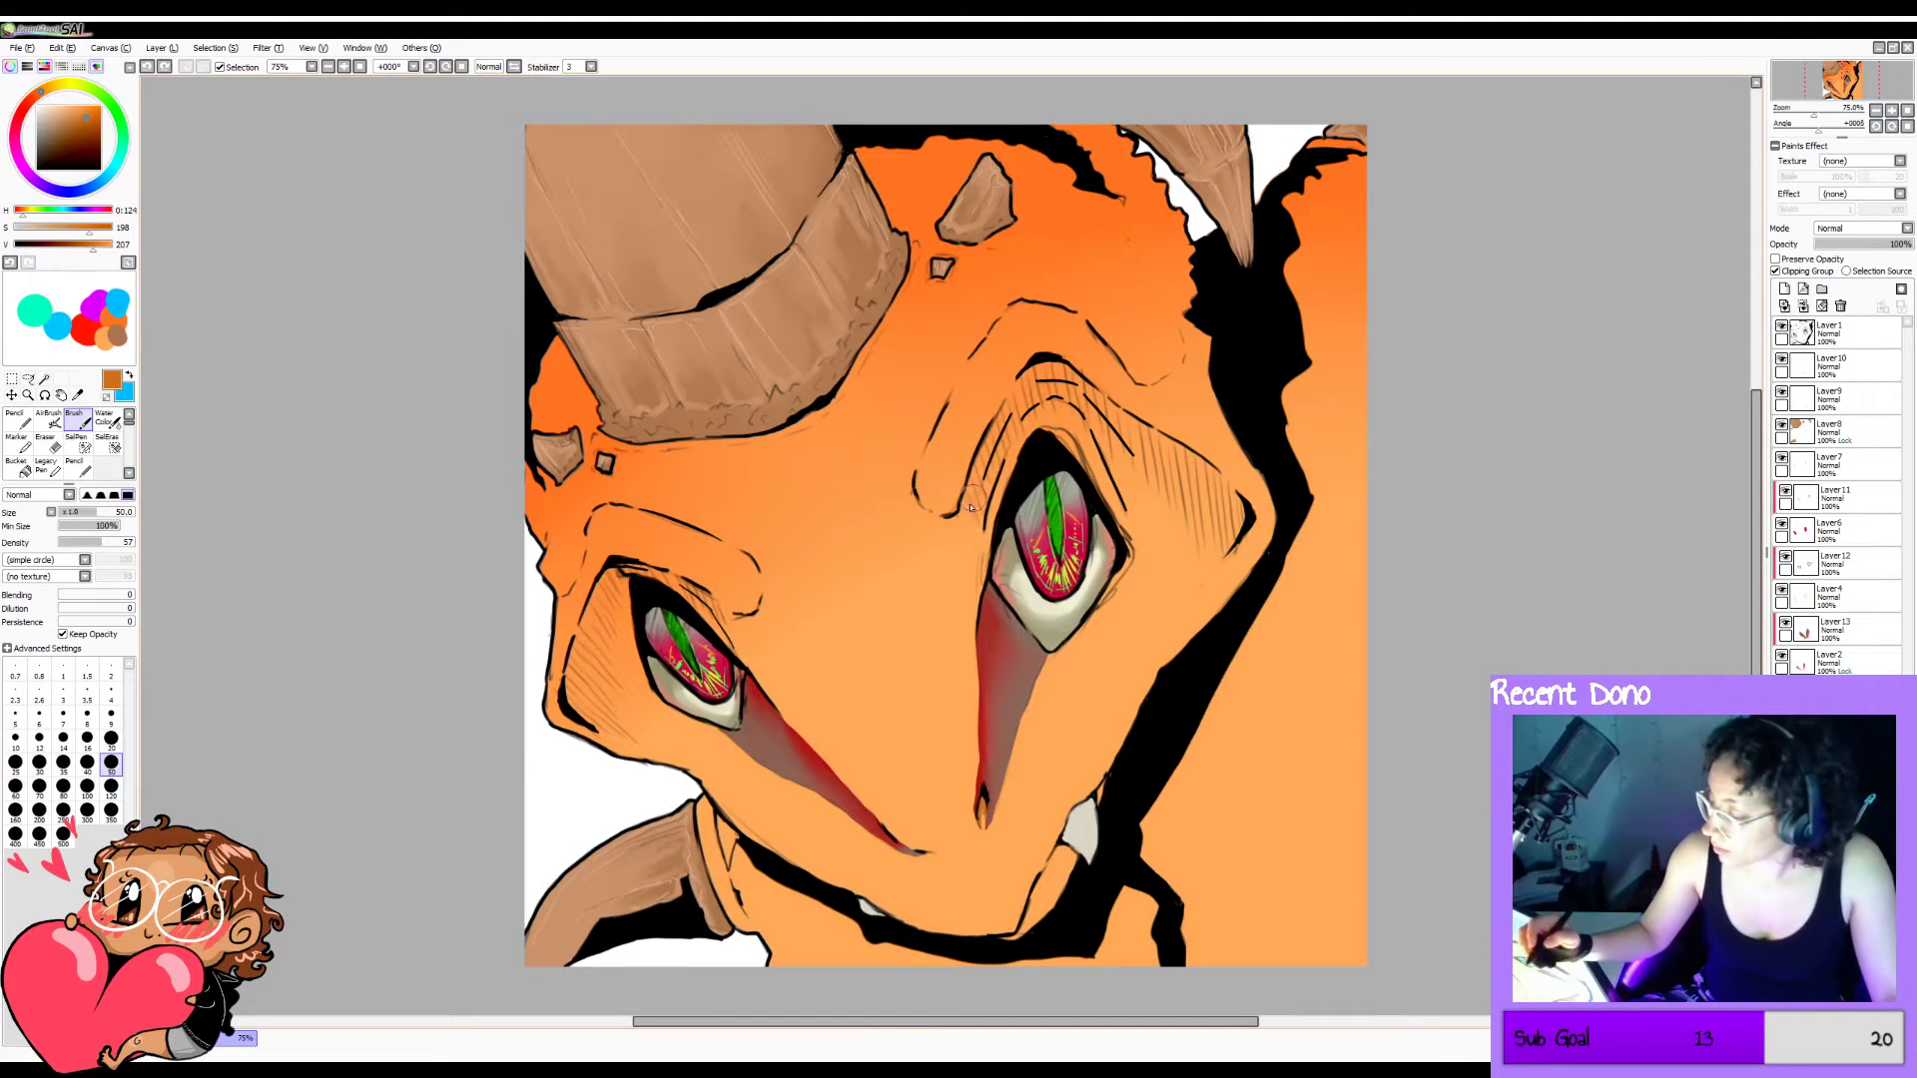
drag(972, 509, 1008, 403)
key(ctrl+z)
Sample the forehead's orange, darken it, try it along the larger eye's brow and raise the Brush size to 100.
right_click(1049, 229)
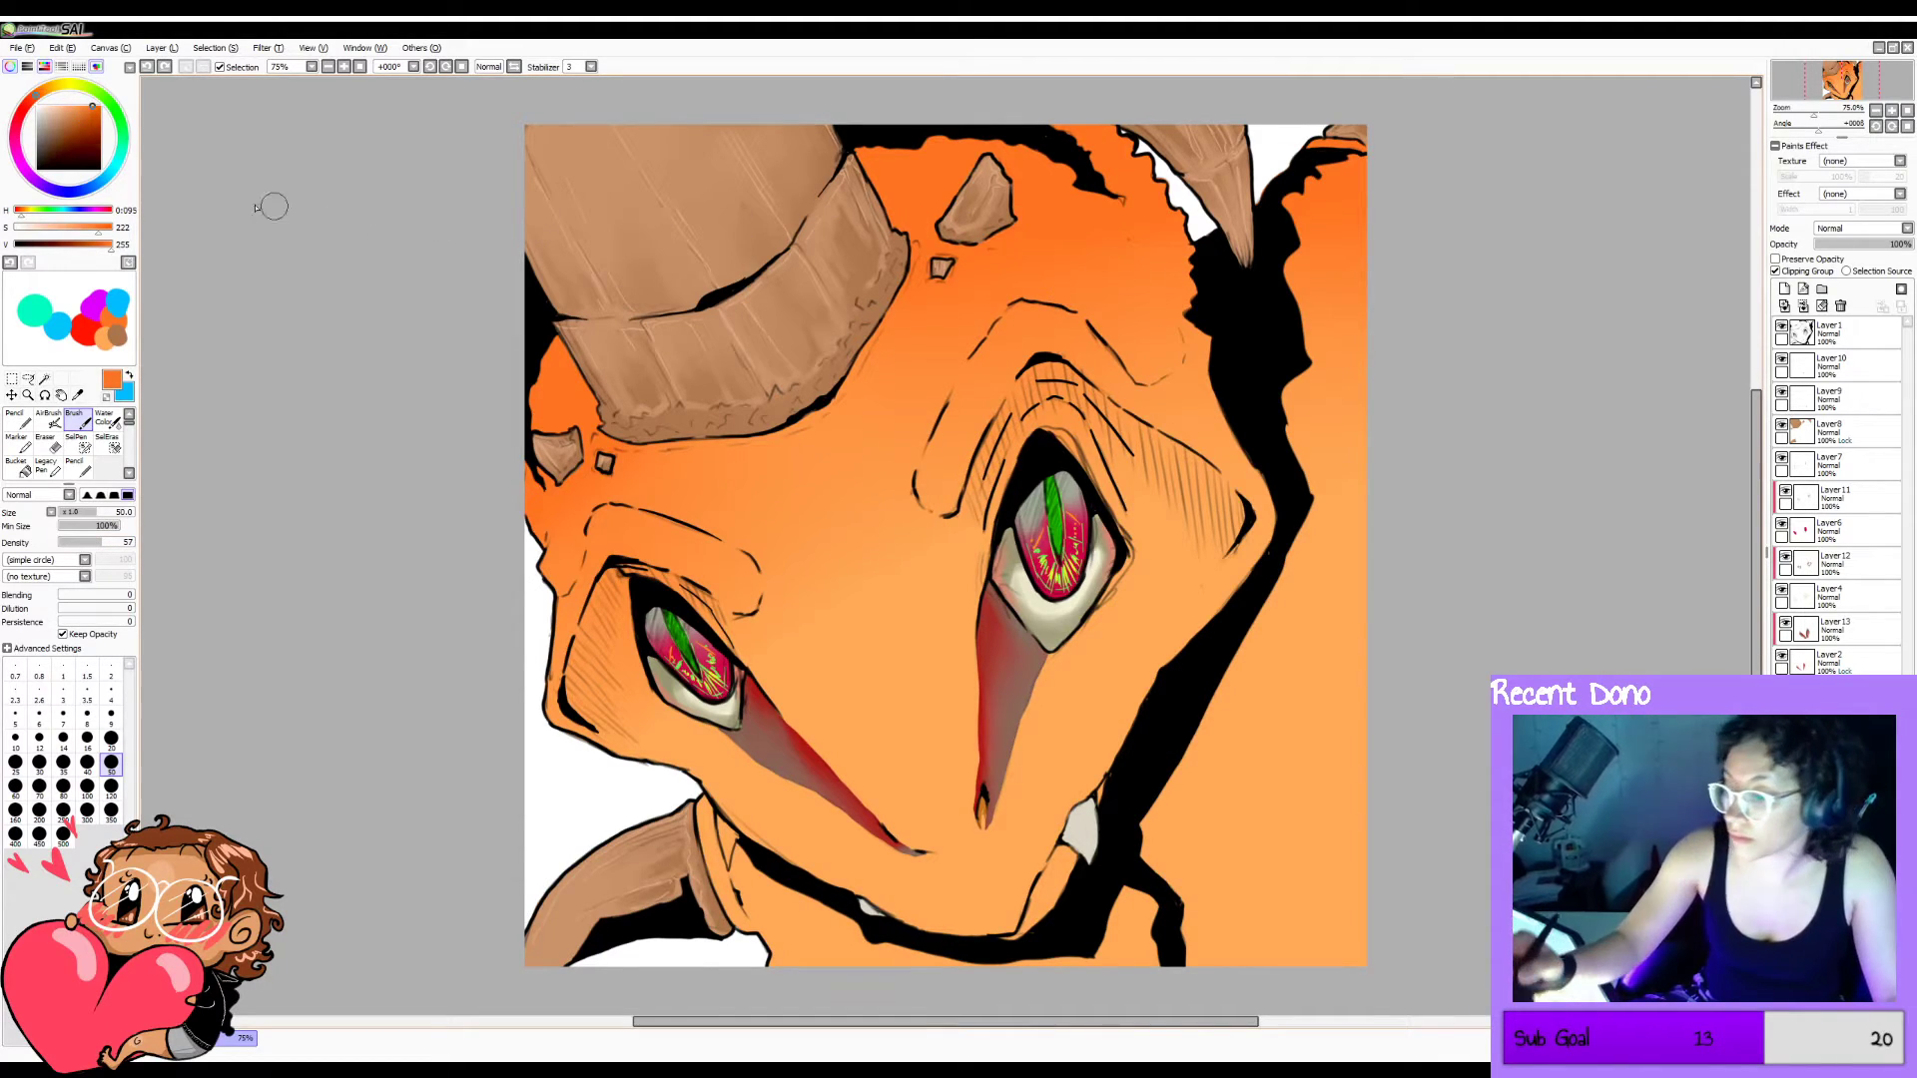
click(90, 114)
mouse_move(963, 518)
mouse_down()
mouse_move(1027, 396)
mouse_move(984, 451)
mouse_up()
drag(1044, 361, 1087, 404)
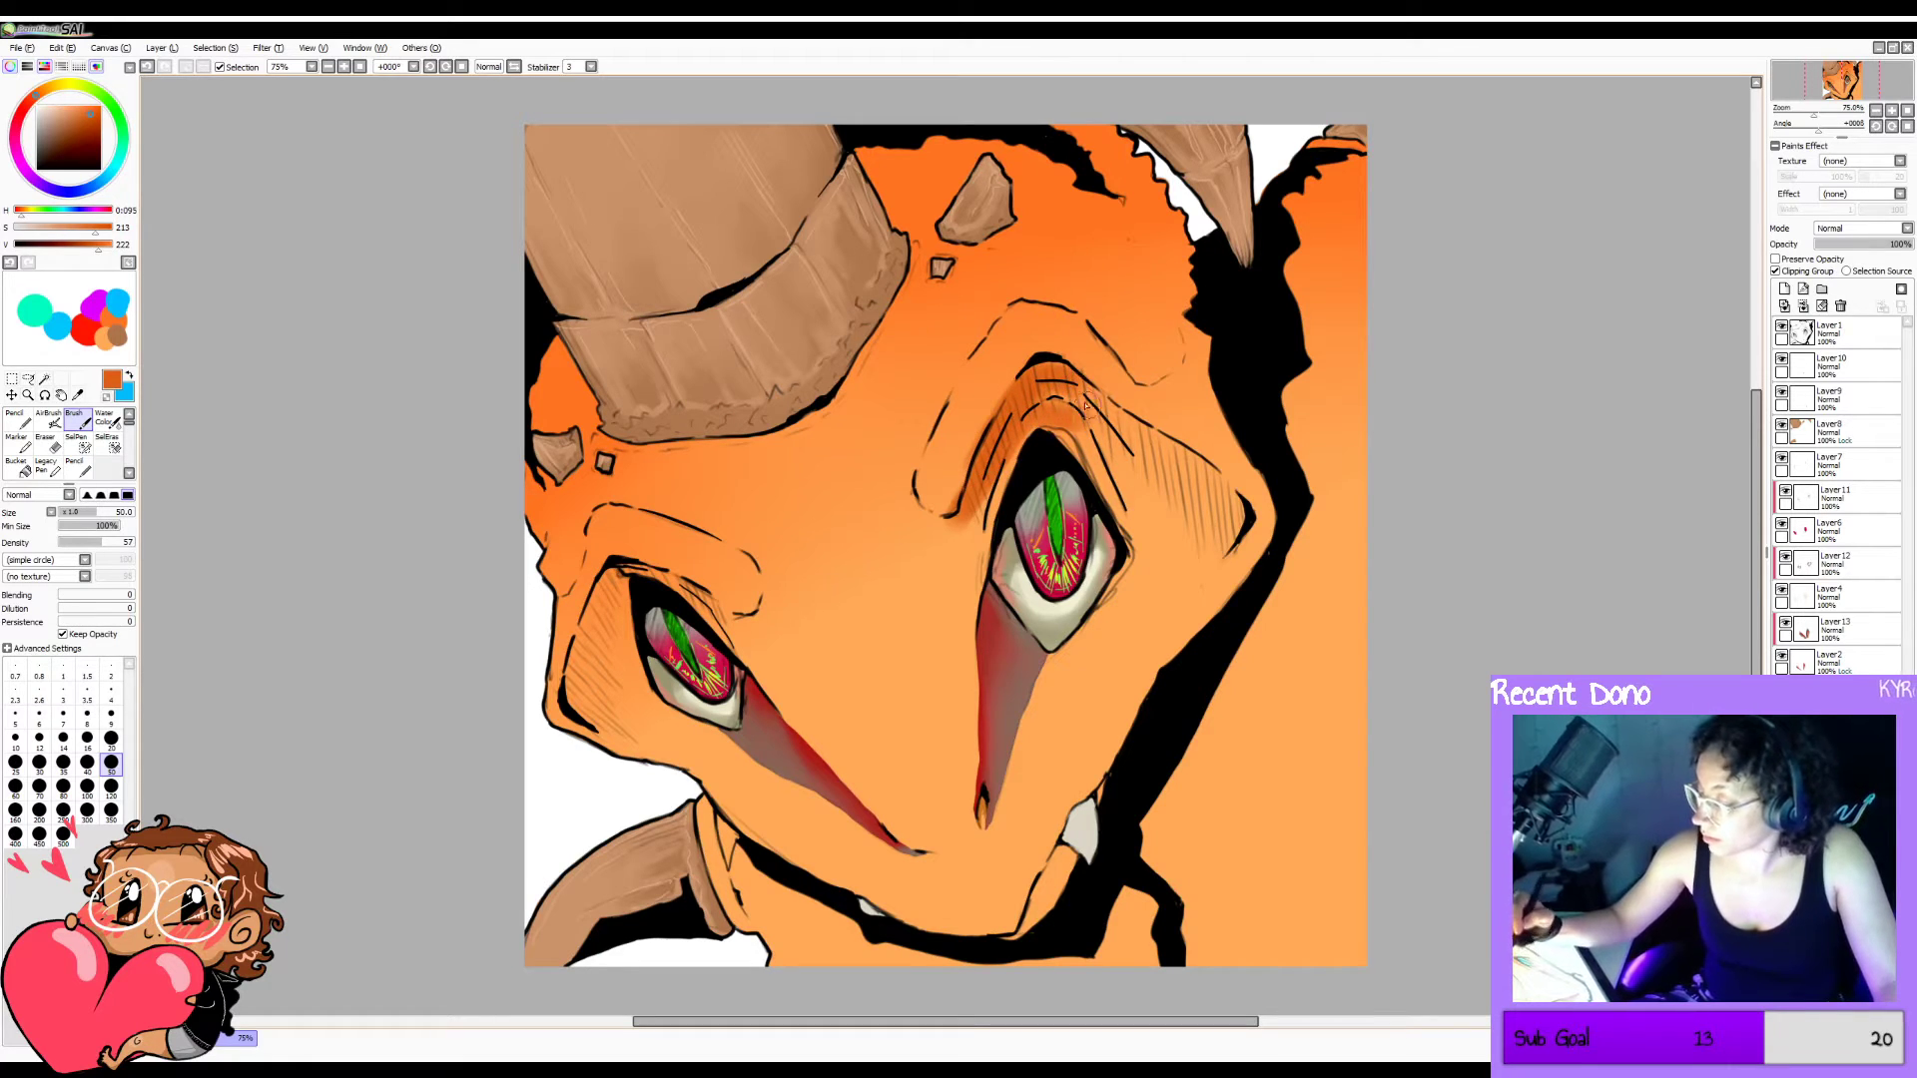
key(bracketright)
key(bracketright)
key(bracketright)
key(bracketright)
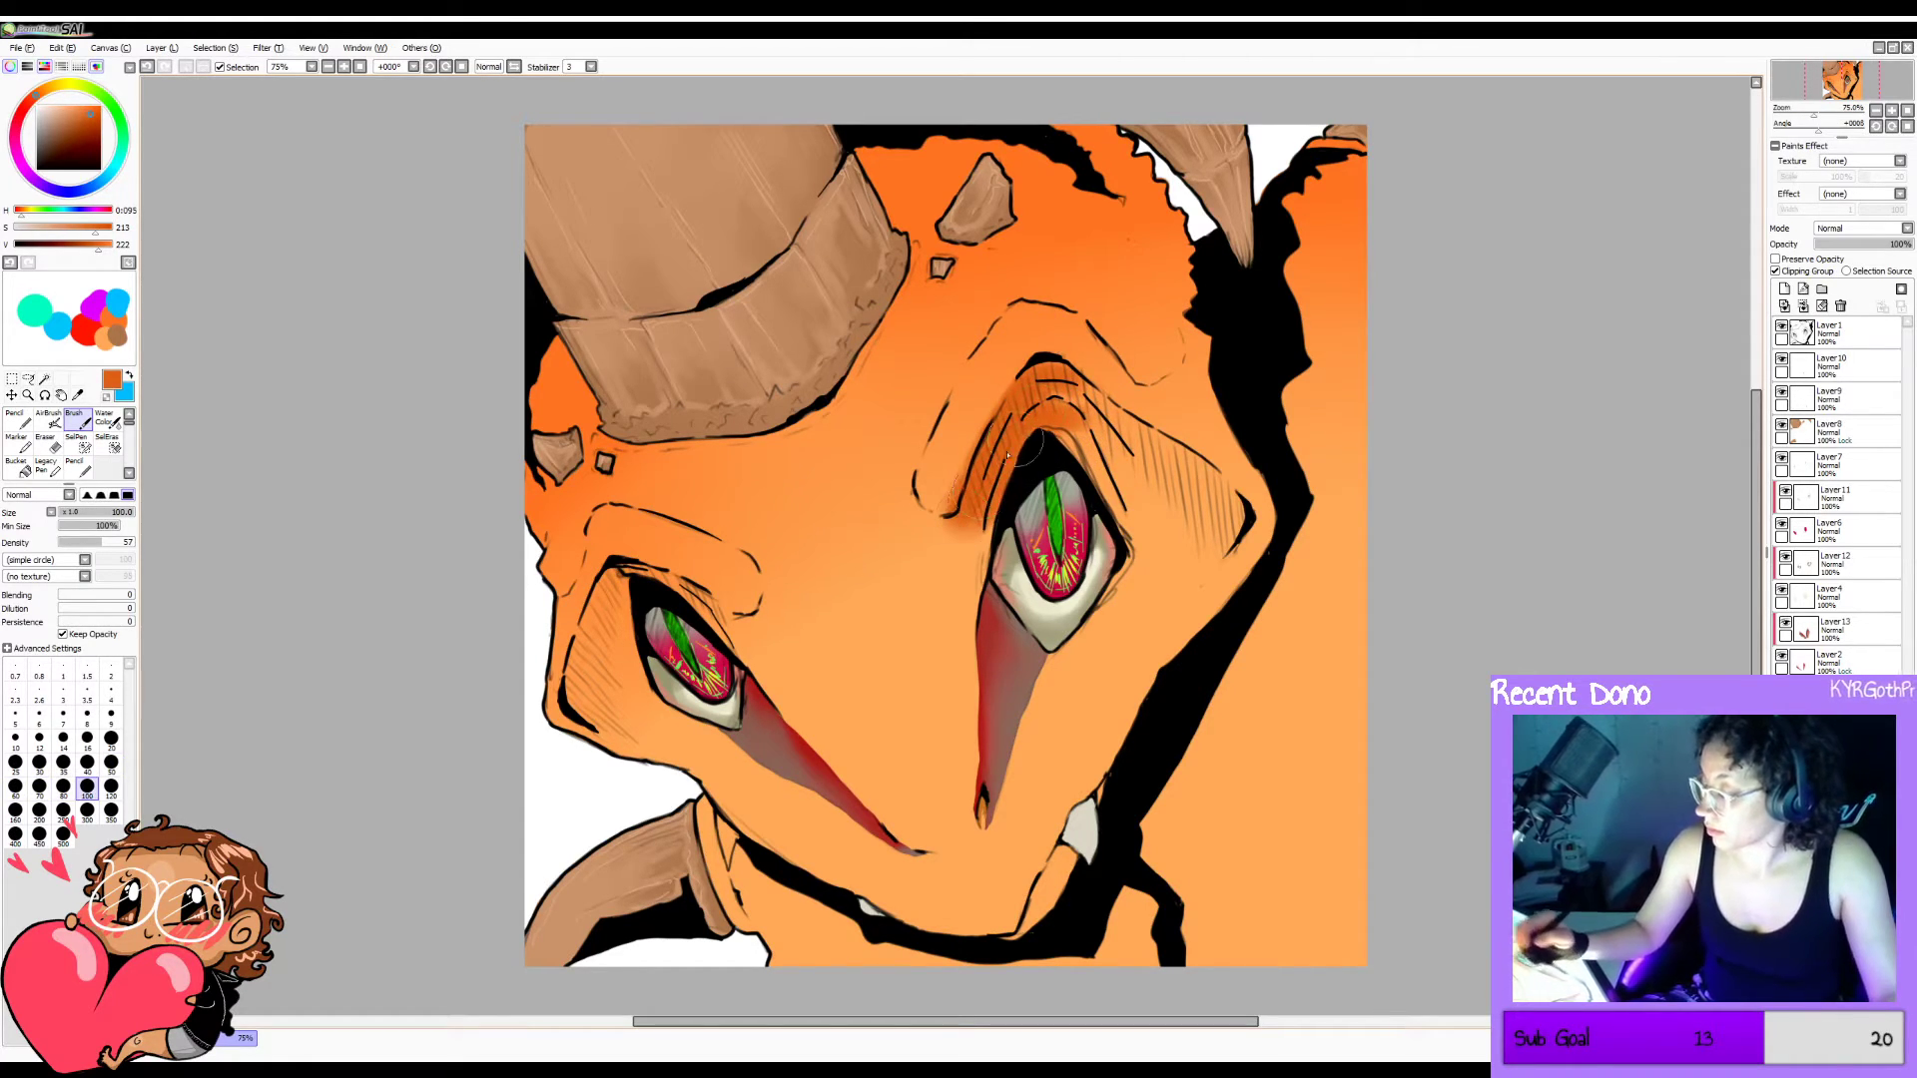
Try the brow shading with Min Size at 0%, undo the strokes and restore Min Size to 100%.
click(75, 527)
key(ctrl+z)
key(ctrl+z)
key(ctrl+z)
drag(983, 499, 954, 530)
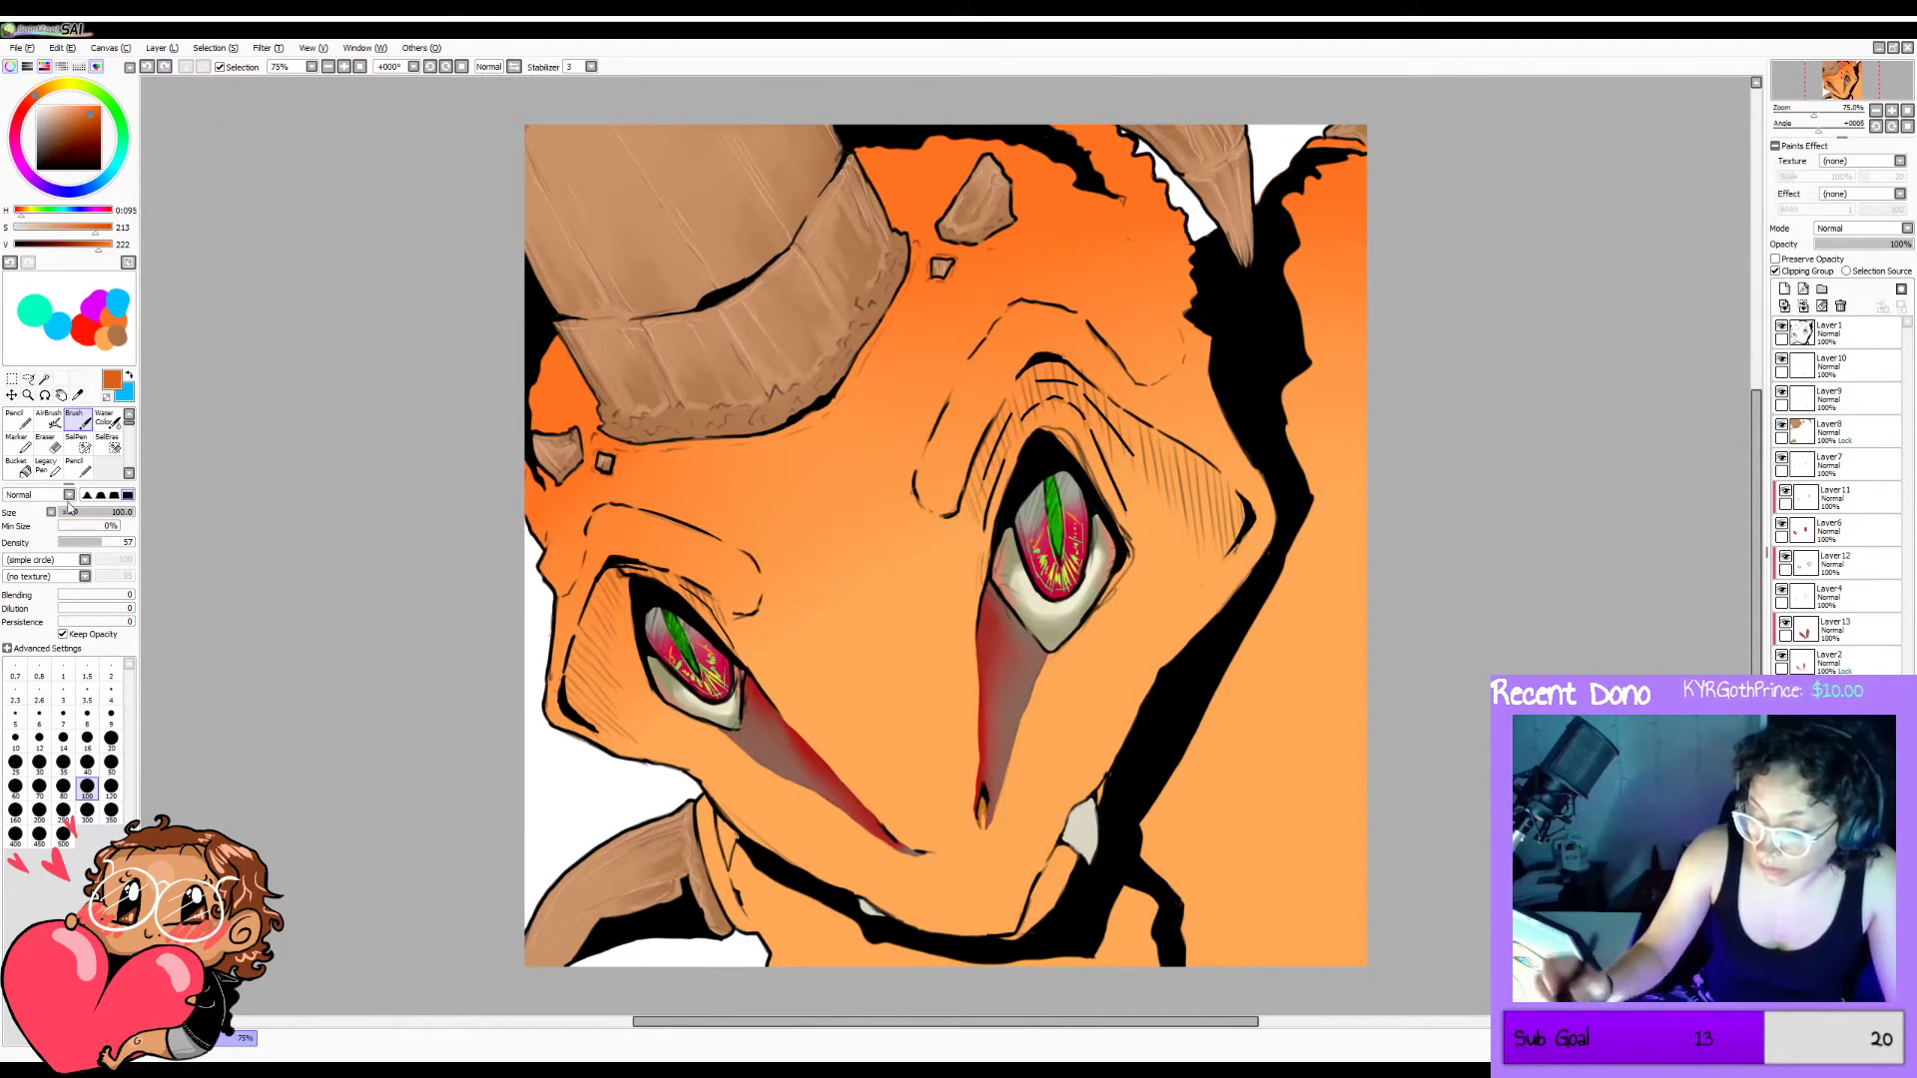
key(ctrl+z)
mouse_move(972, 517)
mouse_down()
mouse_move(951, 524)
mouse_move(1009, 419)
mouse_up()
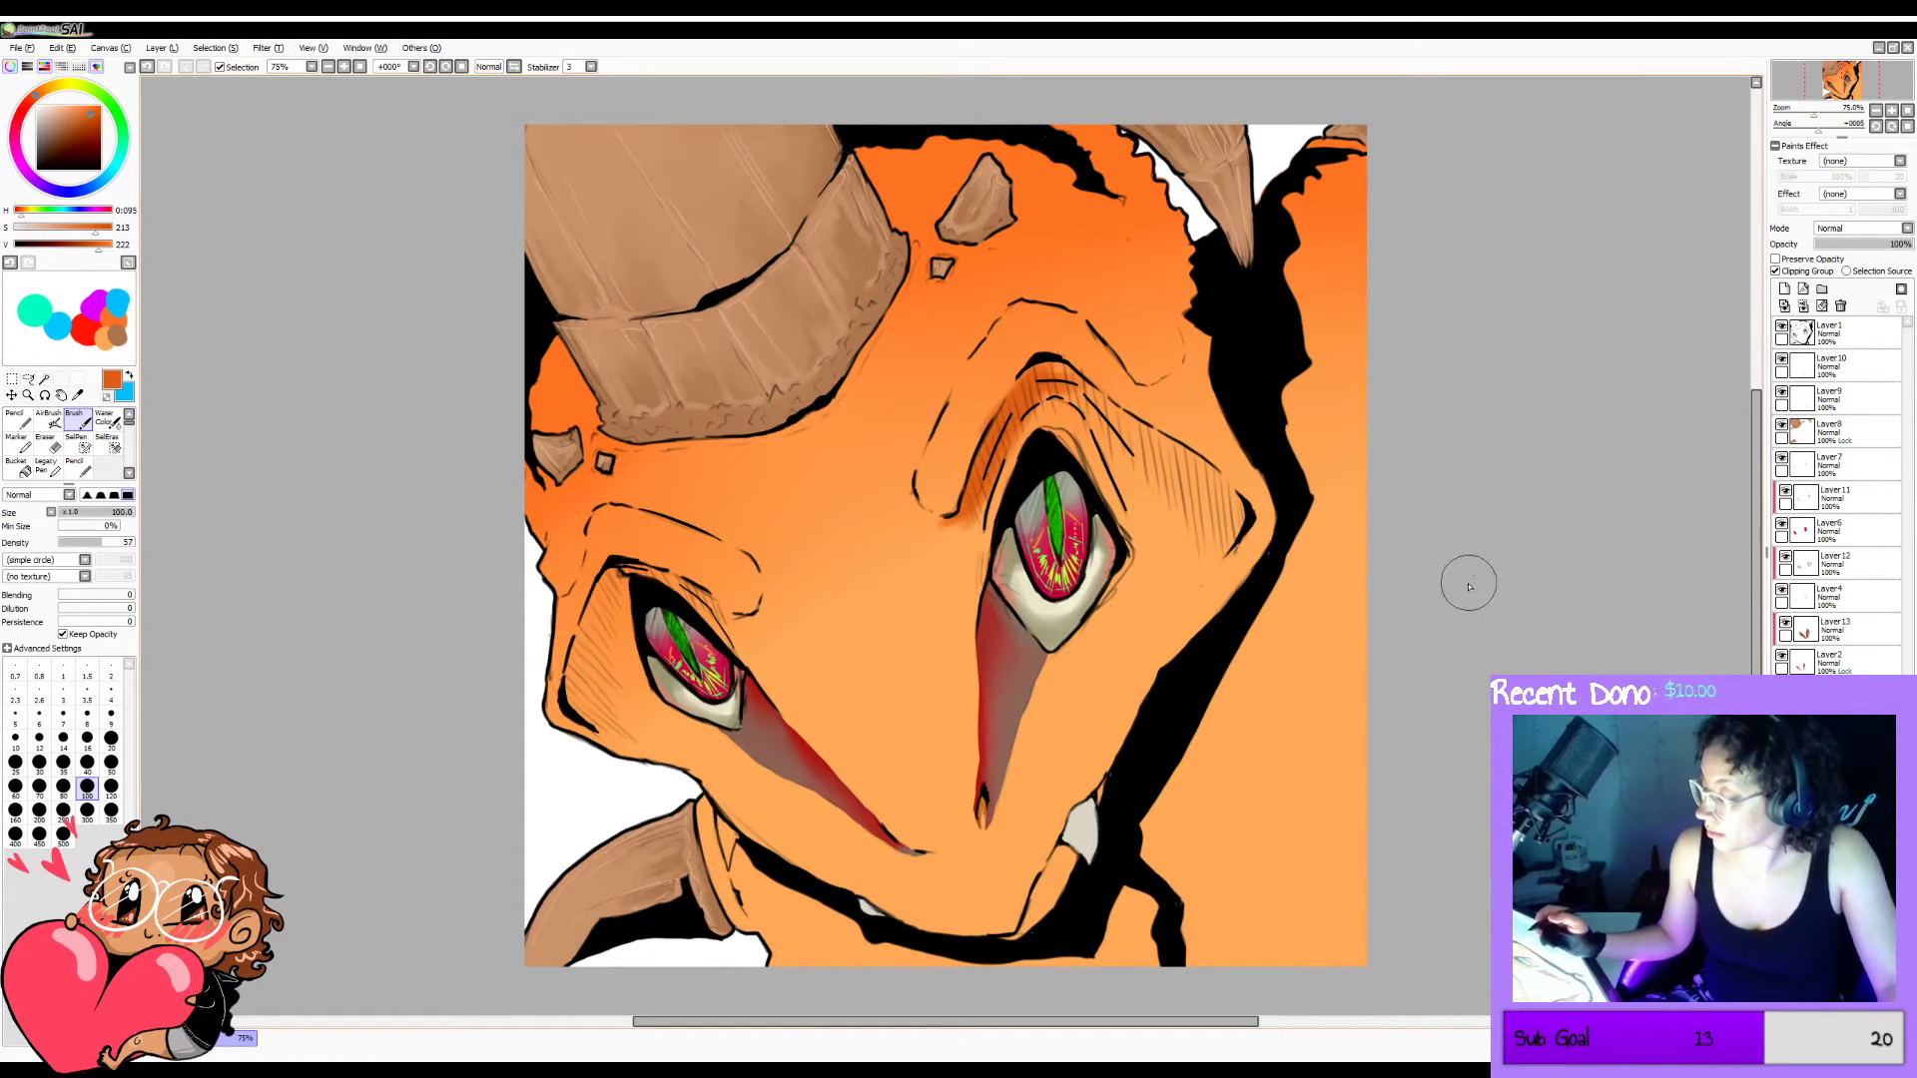
key(ctrl+z)
click(119, 527)
key(ctrl+z)
key(ctrl+z)
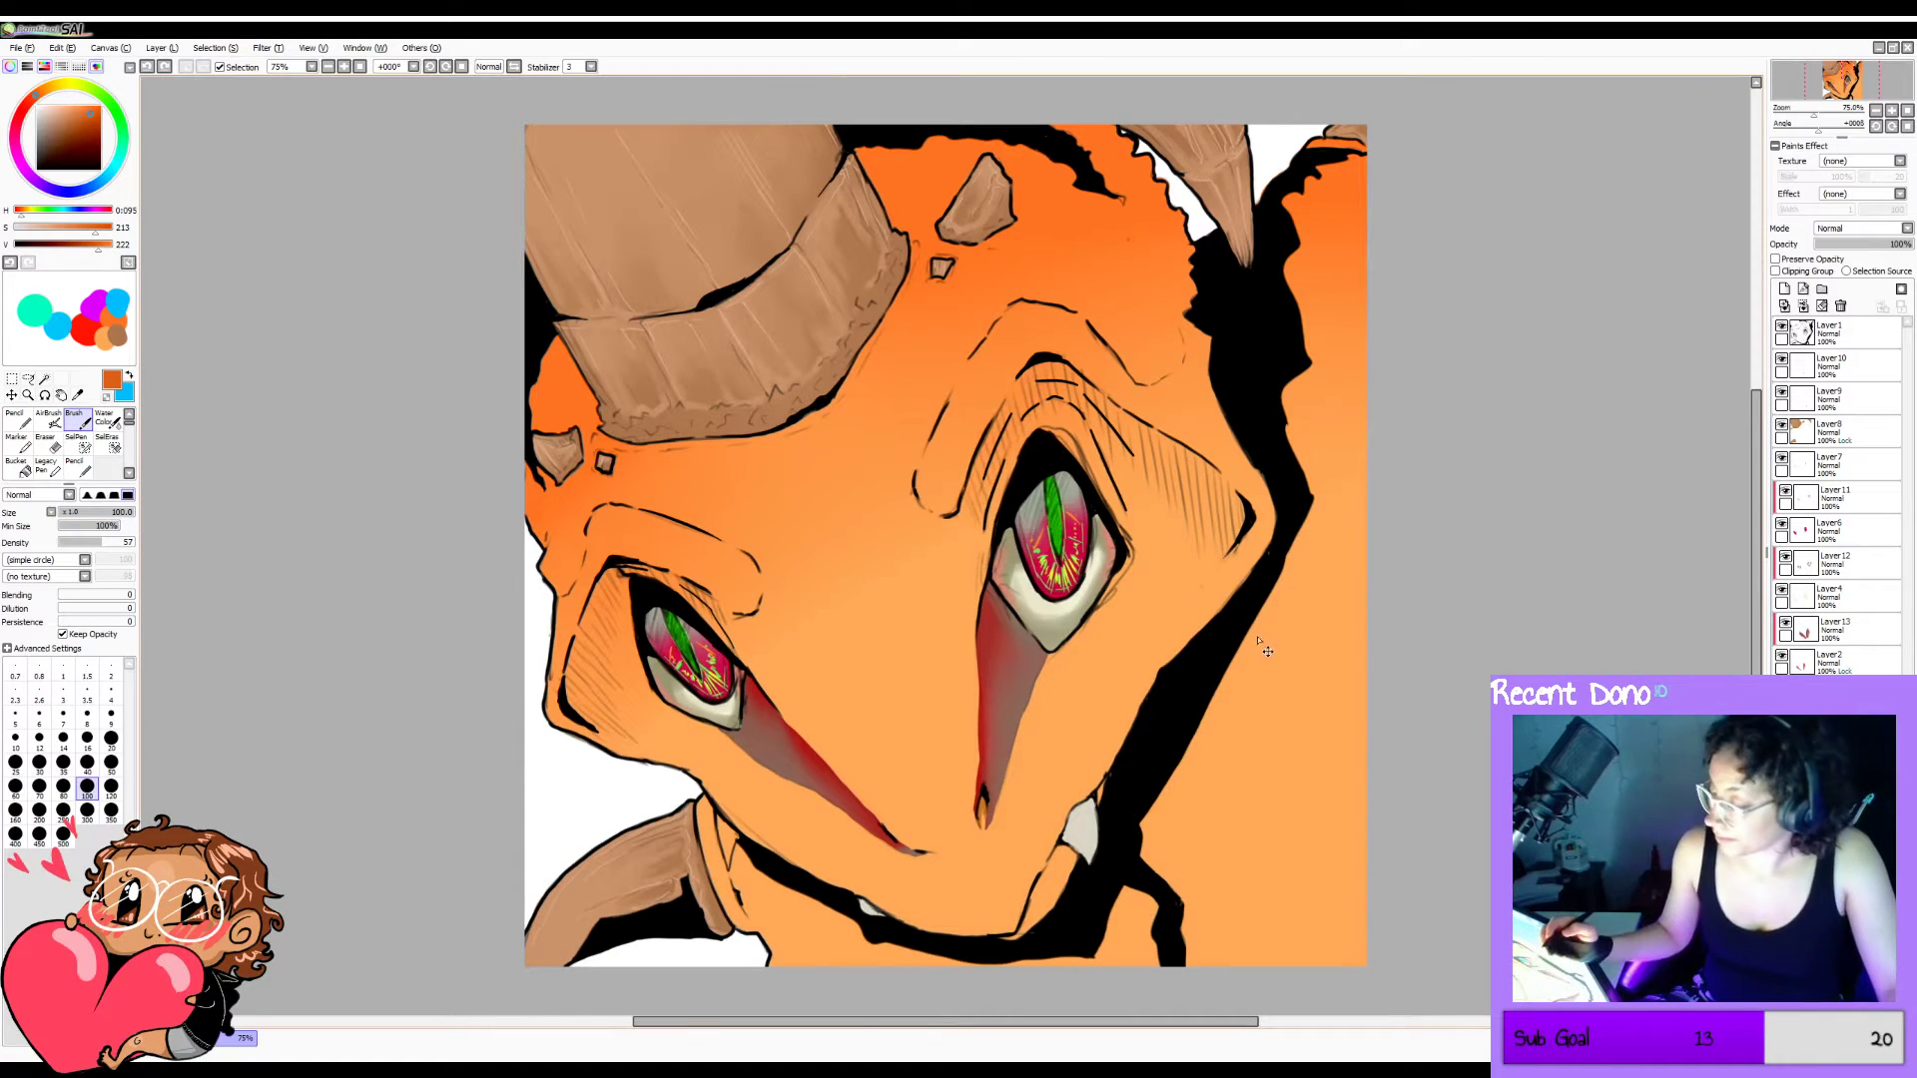
Shade the brow and socket around the larger eye and the cheek below it with the darker orange at size 100.
mouse_move(1001, 439)
mouse_down()
mouse_move(1035, 397)
mouse_move(1024, 415)
mouse_move(1070, 409)
mouse_move(1131, 508)
mouse_move(1136, 456)
mouse_move(1051, 397)
mouse_move(1199, 509)
mouse_up()
drag(1158, 450, 1238, 539)
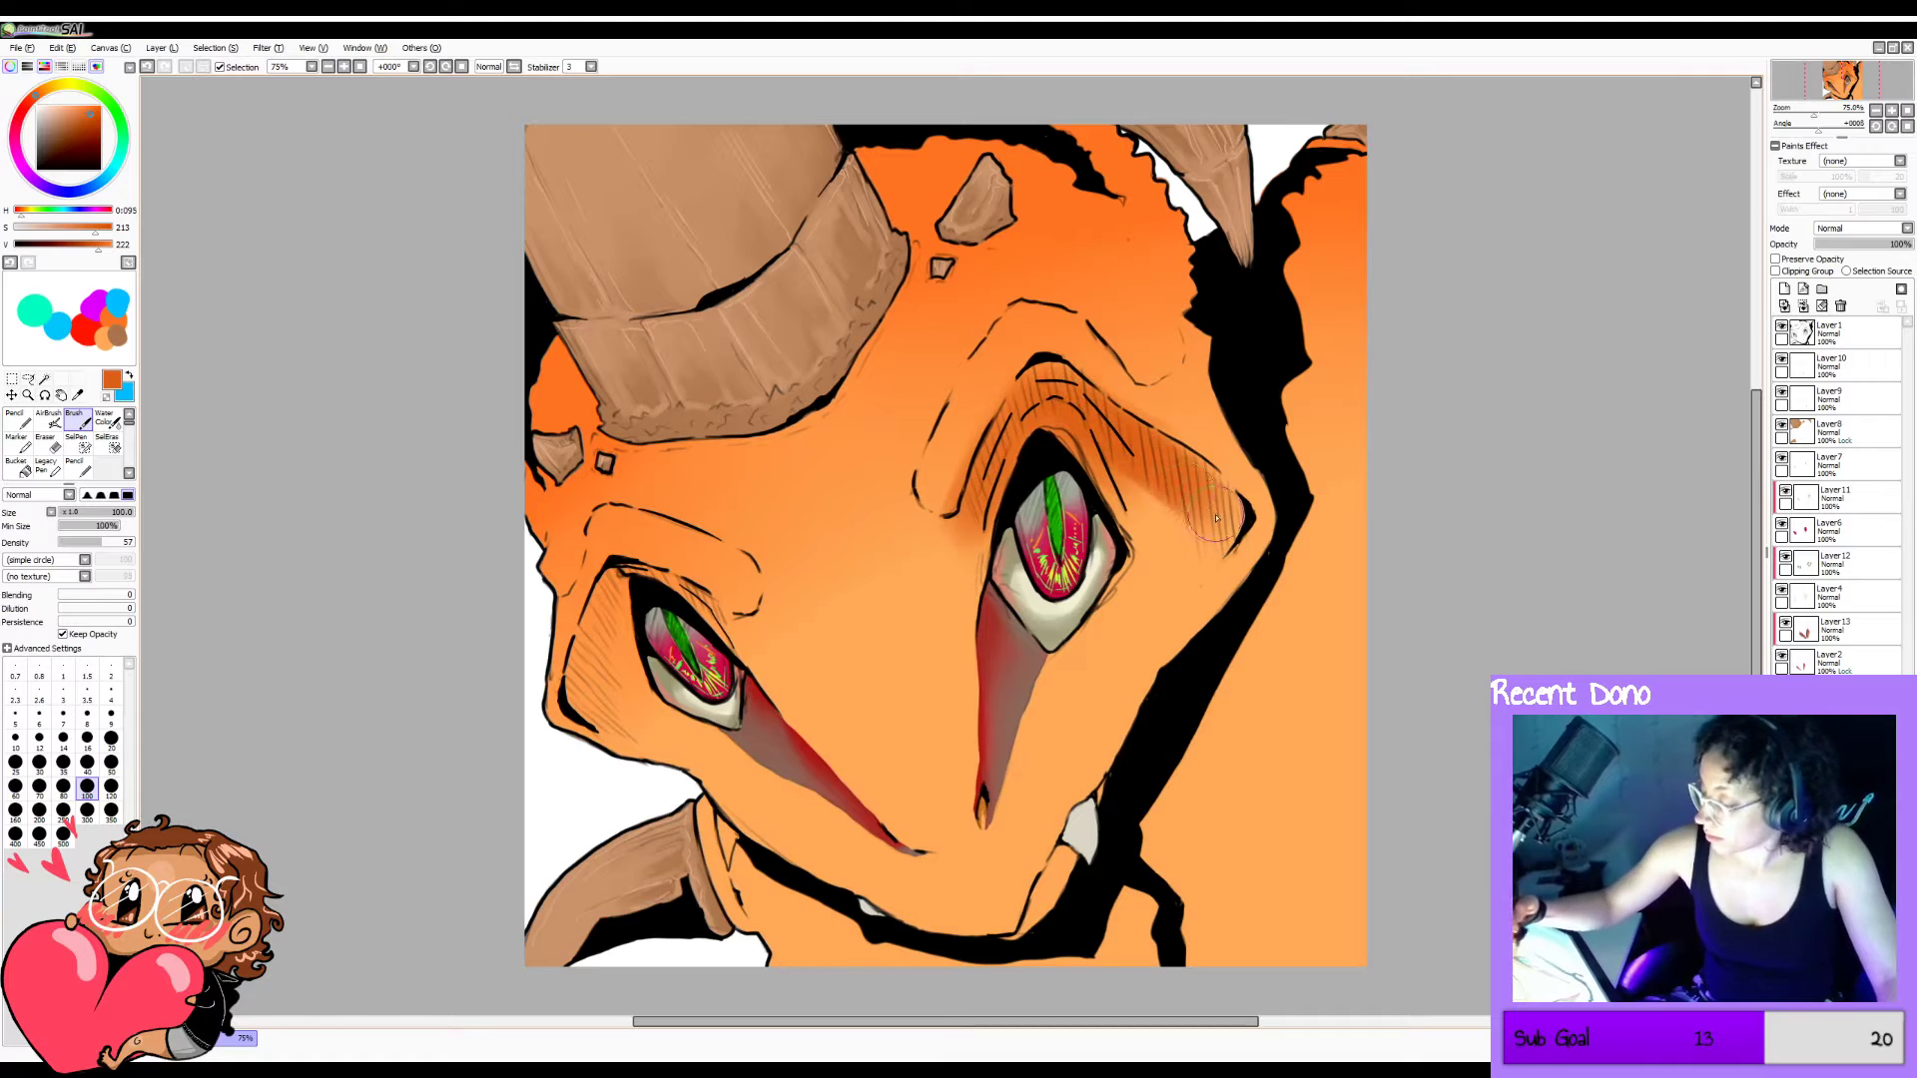
drag(1124, 479, 1219, 564)
drag(1108, 530, 1219, 619)
mouse_move(1202, 529)
mouse_down()
mouse_move(1138, 604)
mouse_move(1221, 530)
mouse_move(1183, 546)
mouse_up()
mouse_move(1109, 617)
mouse_down()
mouse_move(1043, 681)
mouse_move(1021, 744)
mouse_up()
mouse_move(1084, 664)
mouse_down()
mouse_move(999, 818)
mouse_move(1149, 569)
mouse_up()
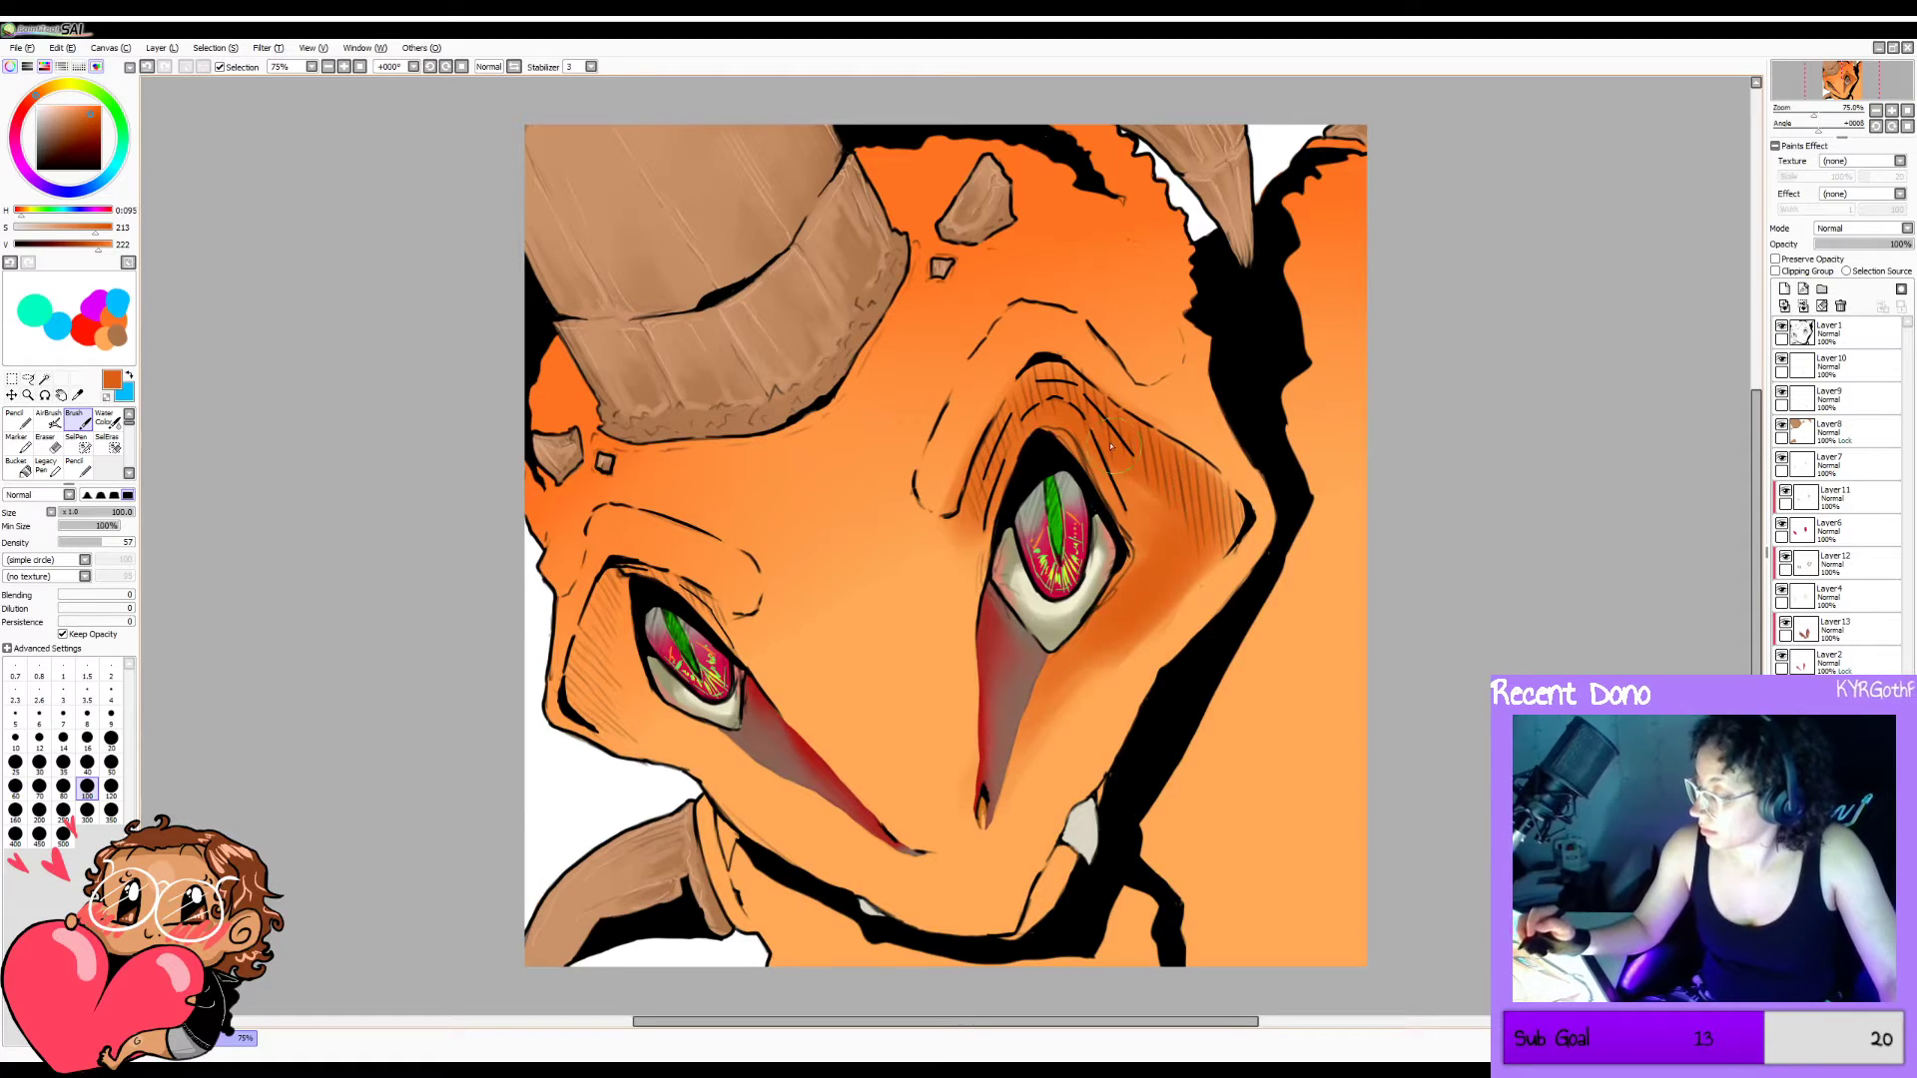
drag(1213, 478, 1204, 547)
mouse_move(1053, 375)
mouse_down()
mouse_move(1012, 400)
mouse_move(961, 549)
mouse_up()
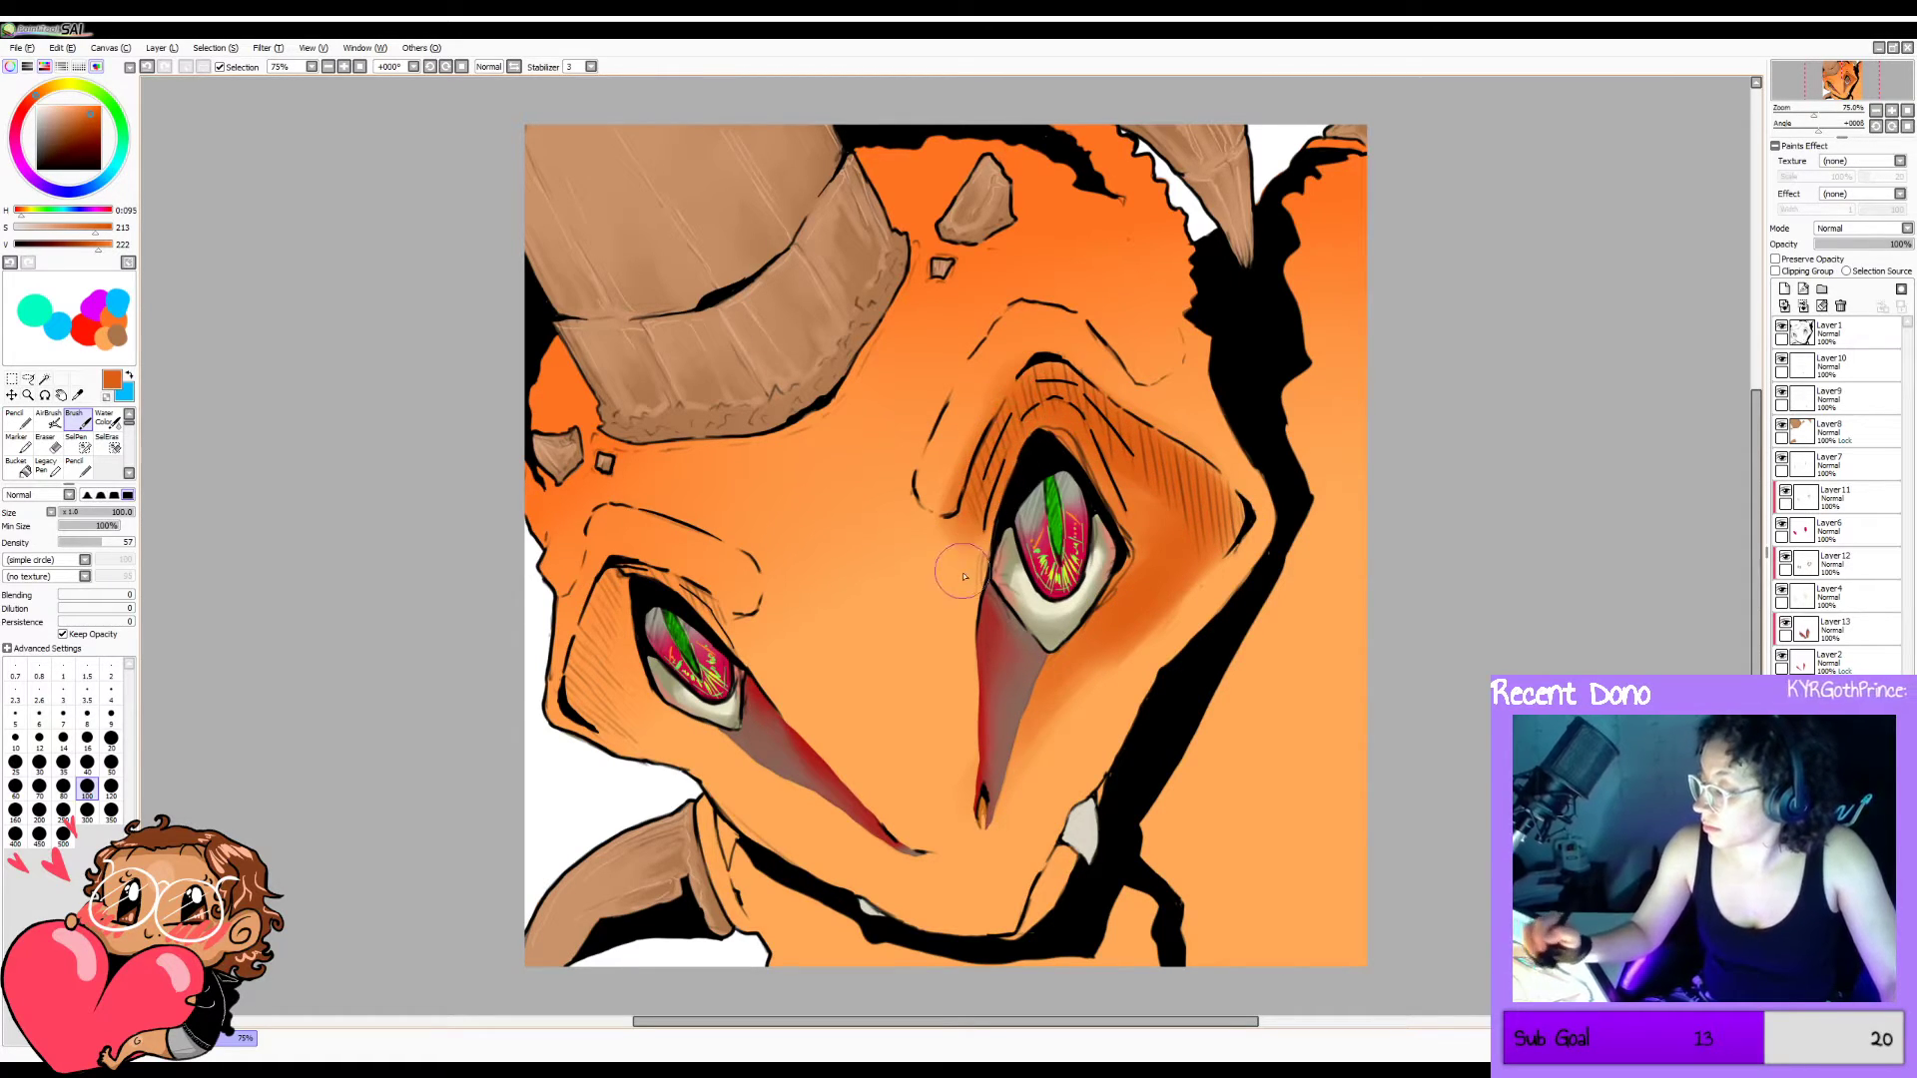
Paint the forehead above the larger eye's brow, around the small horn, with the darker orange at Brush size 70.
drag(1145, 355, 1134, 312)
key(bracketleft)
key(bracketleft)
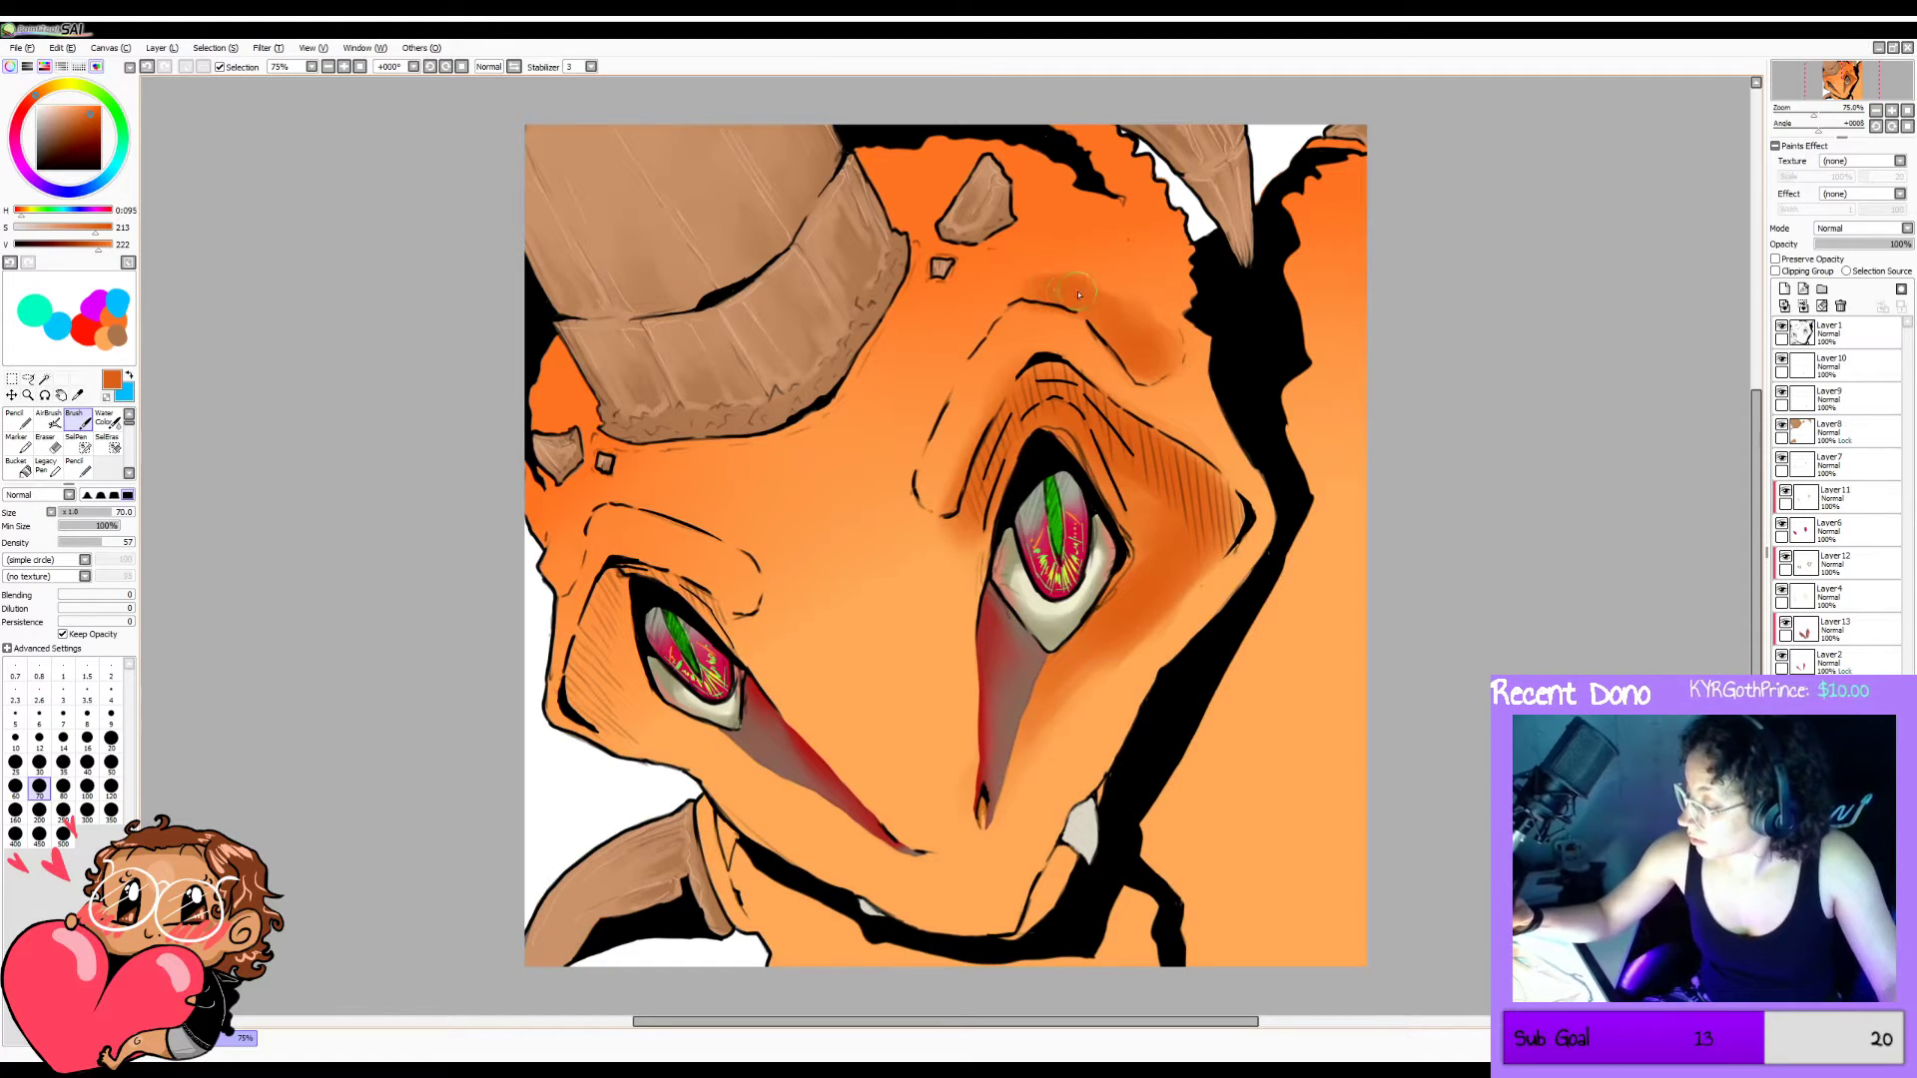
key(ctrl+z)
mouse_move(1073, 289)
mouse_down()
mouse_move(1128, 314)
mouse_move(1141, 347)
mouse_move(1161, 317)
mouse_move(1124, 197)
mouse_move(1062, 140)
mouse_up()
mouse_move(1121, 287)
mouse_down()
mouse_move(1109, 232)
mouse_move(1094, 215)
mouse_move(1096, 262)
mouse_move(1011, 154)
mouse_move(1006, 176)
mouse_move(974, 150)
mouse_move(928, 192)
mouse_move(909, 157)
mouse_move(868, 156)
mouse_move(915, 244)
mouse_up()
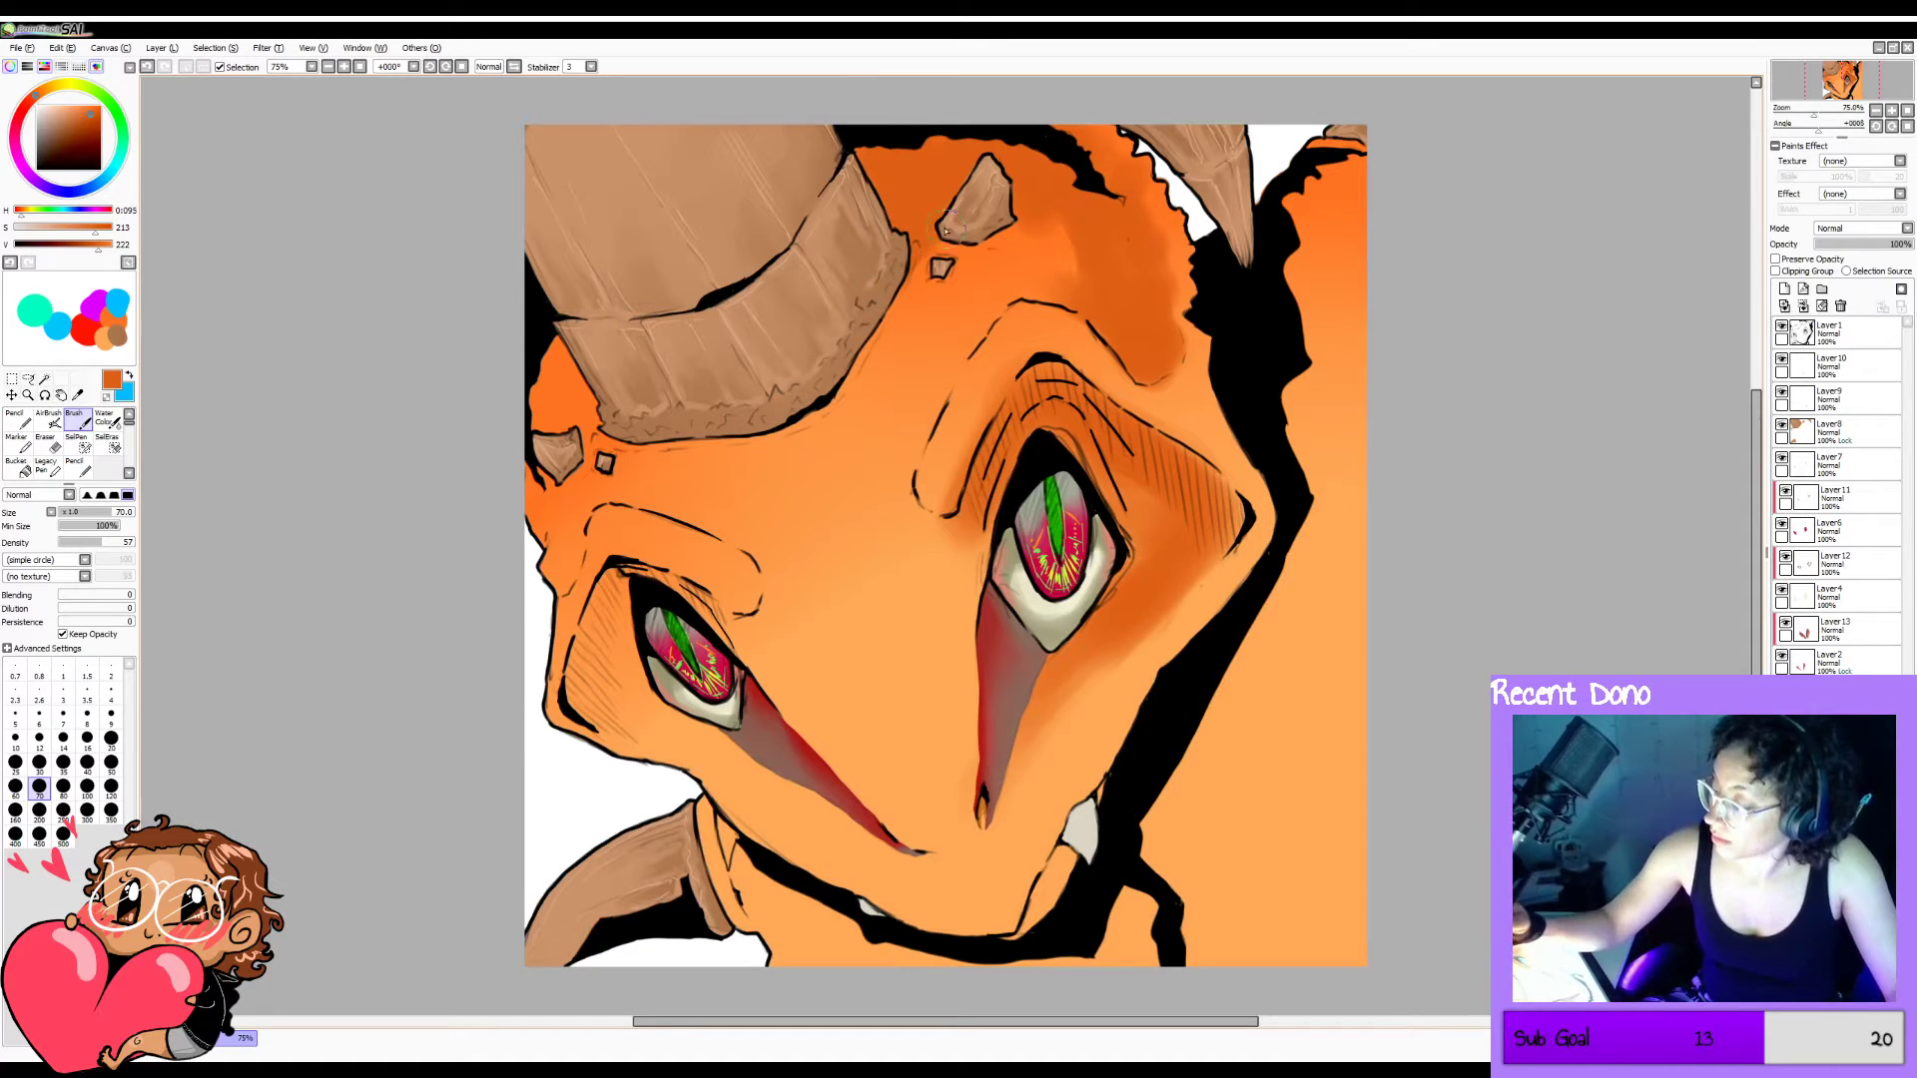
drag(1014, 212, 1055, 260)
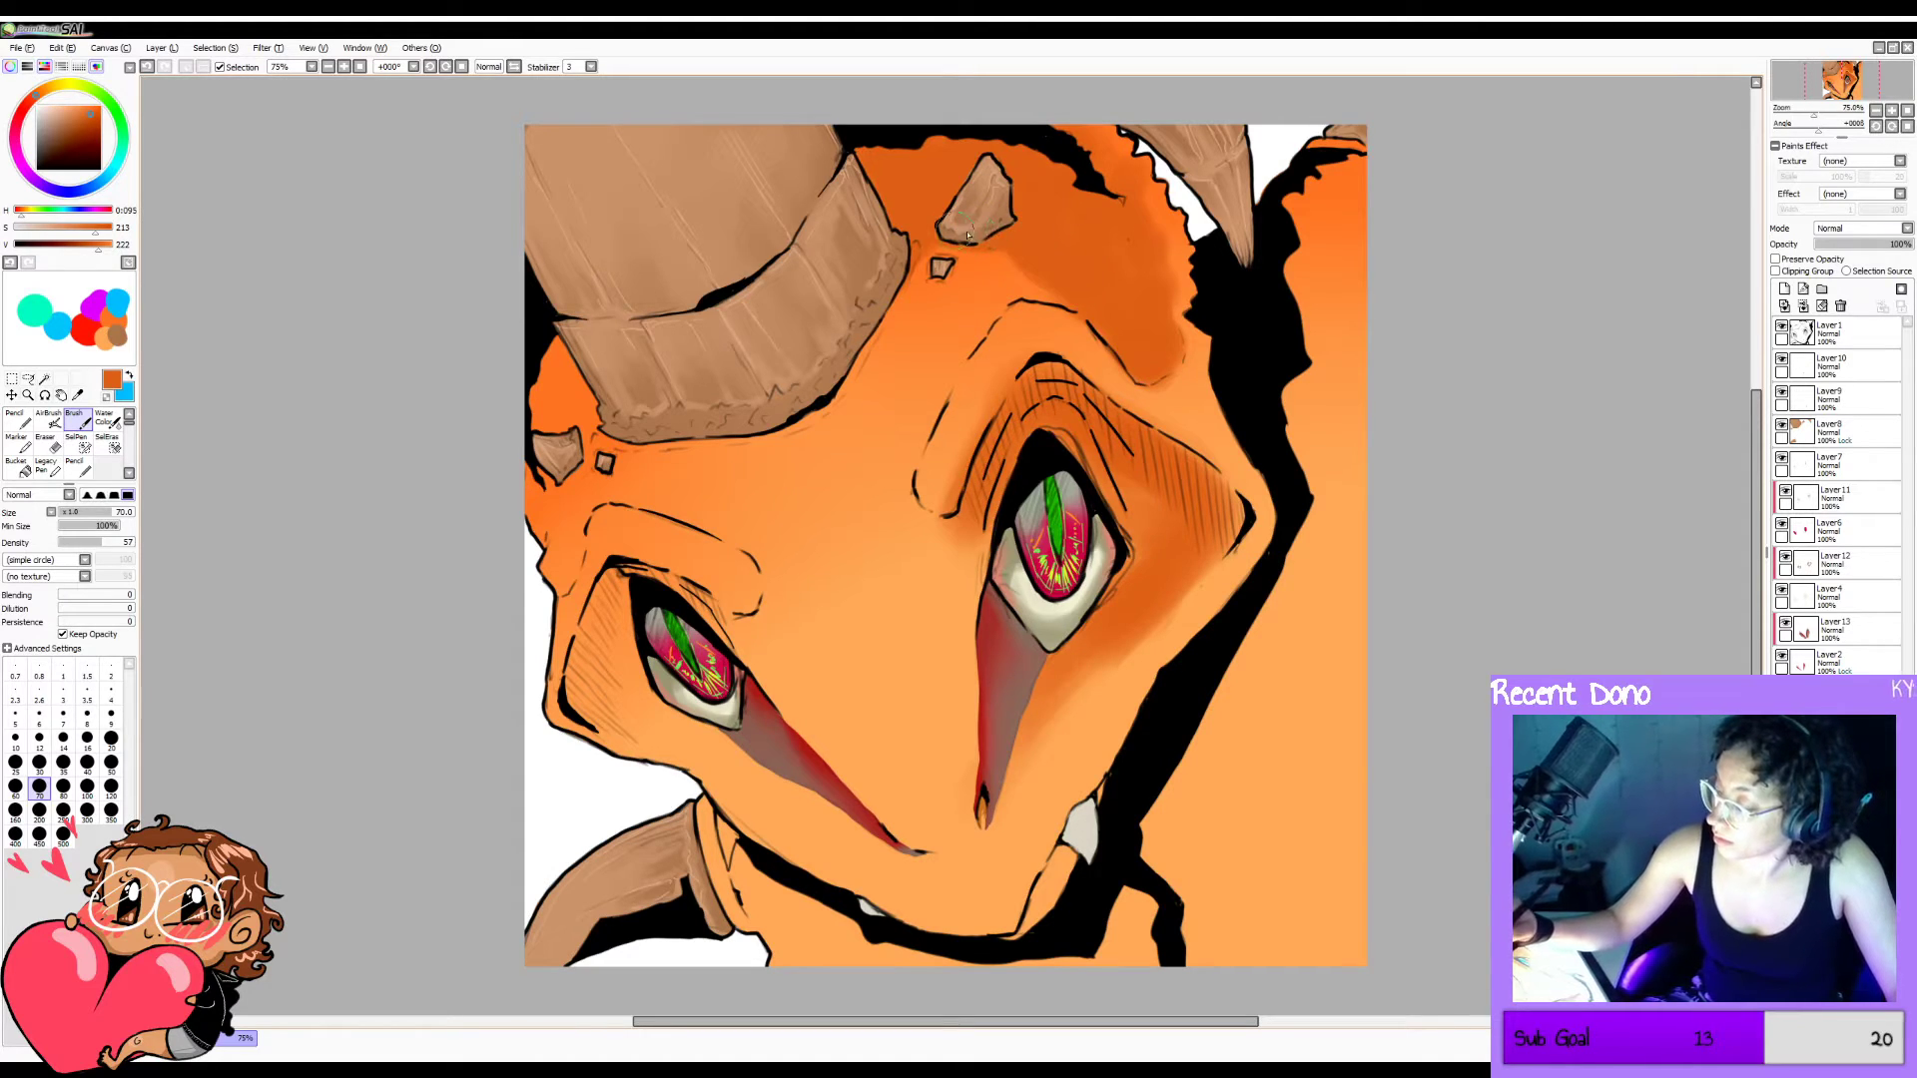
Shade along the brow line above the larger eye and beside the big horn's base with the darker orange at Brush size 25.
key(bracketleft)
key(bracketleft)
key(bracketleft)
key(bracketleft)
key(bracketleft)
key(bracketleft)
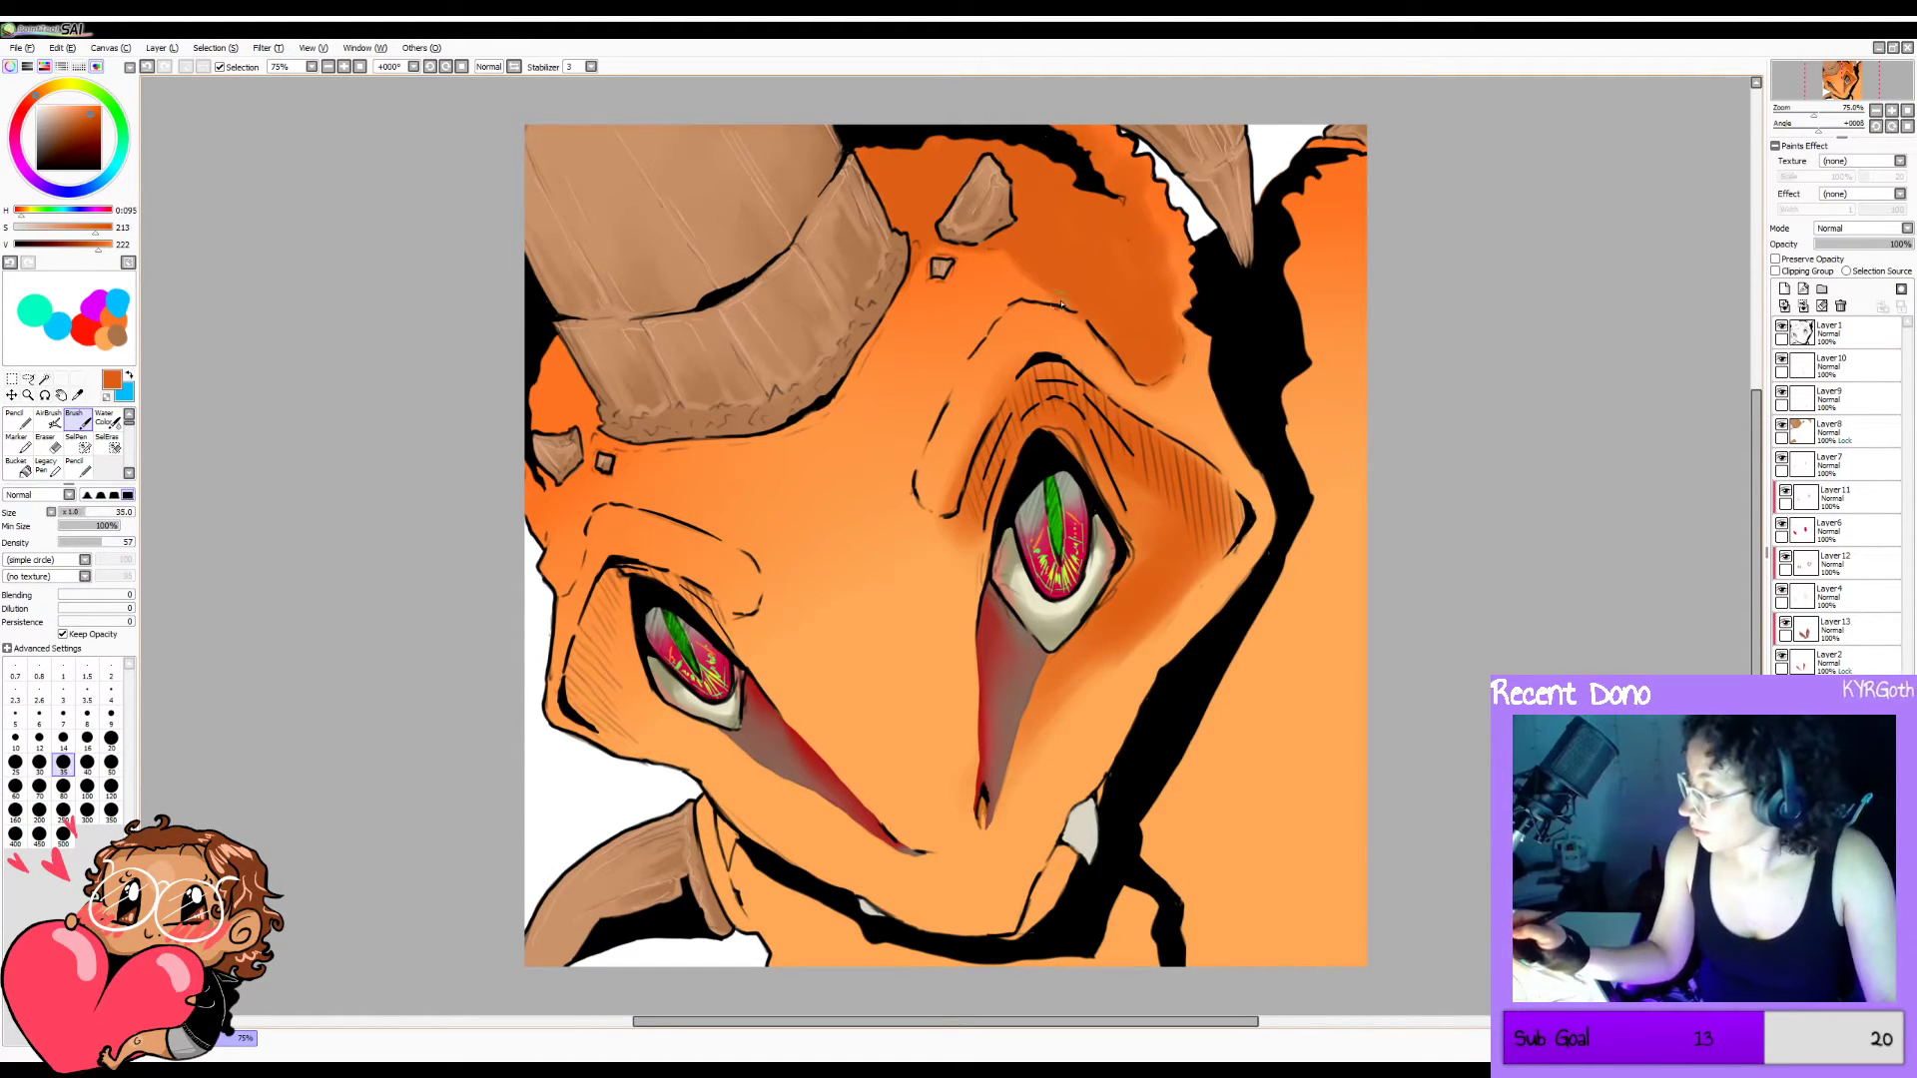
mouse_move(1029, 300)
mouse_down()
mouse_move(945, 320)
mouse_move(1188, 292)
mouse_move(1004, 303)
mouse_move(969, 355)
mouse_up()
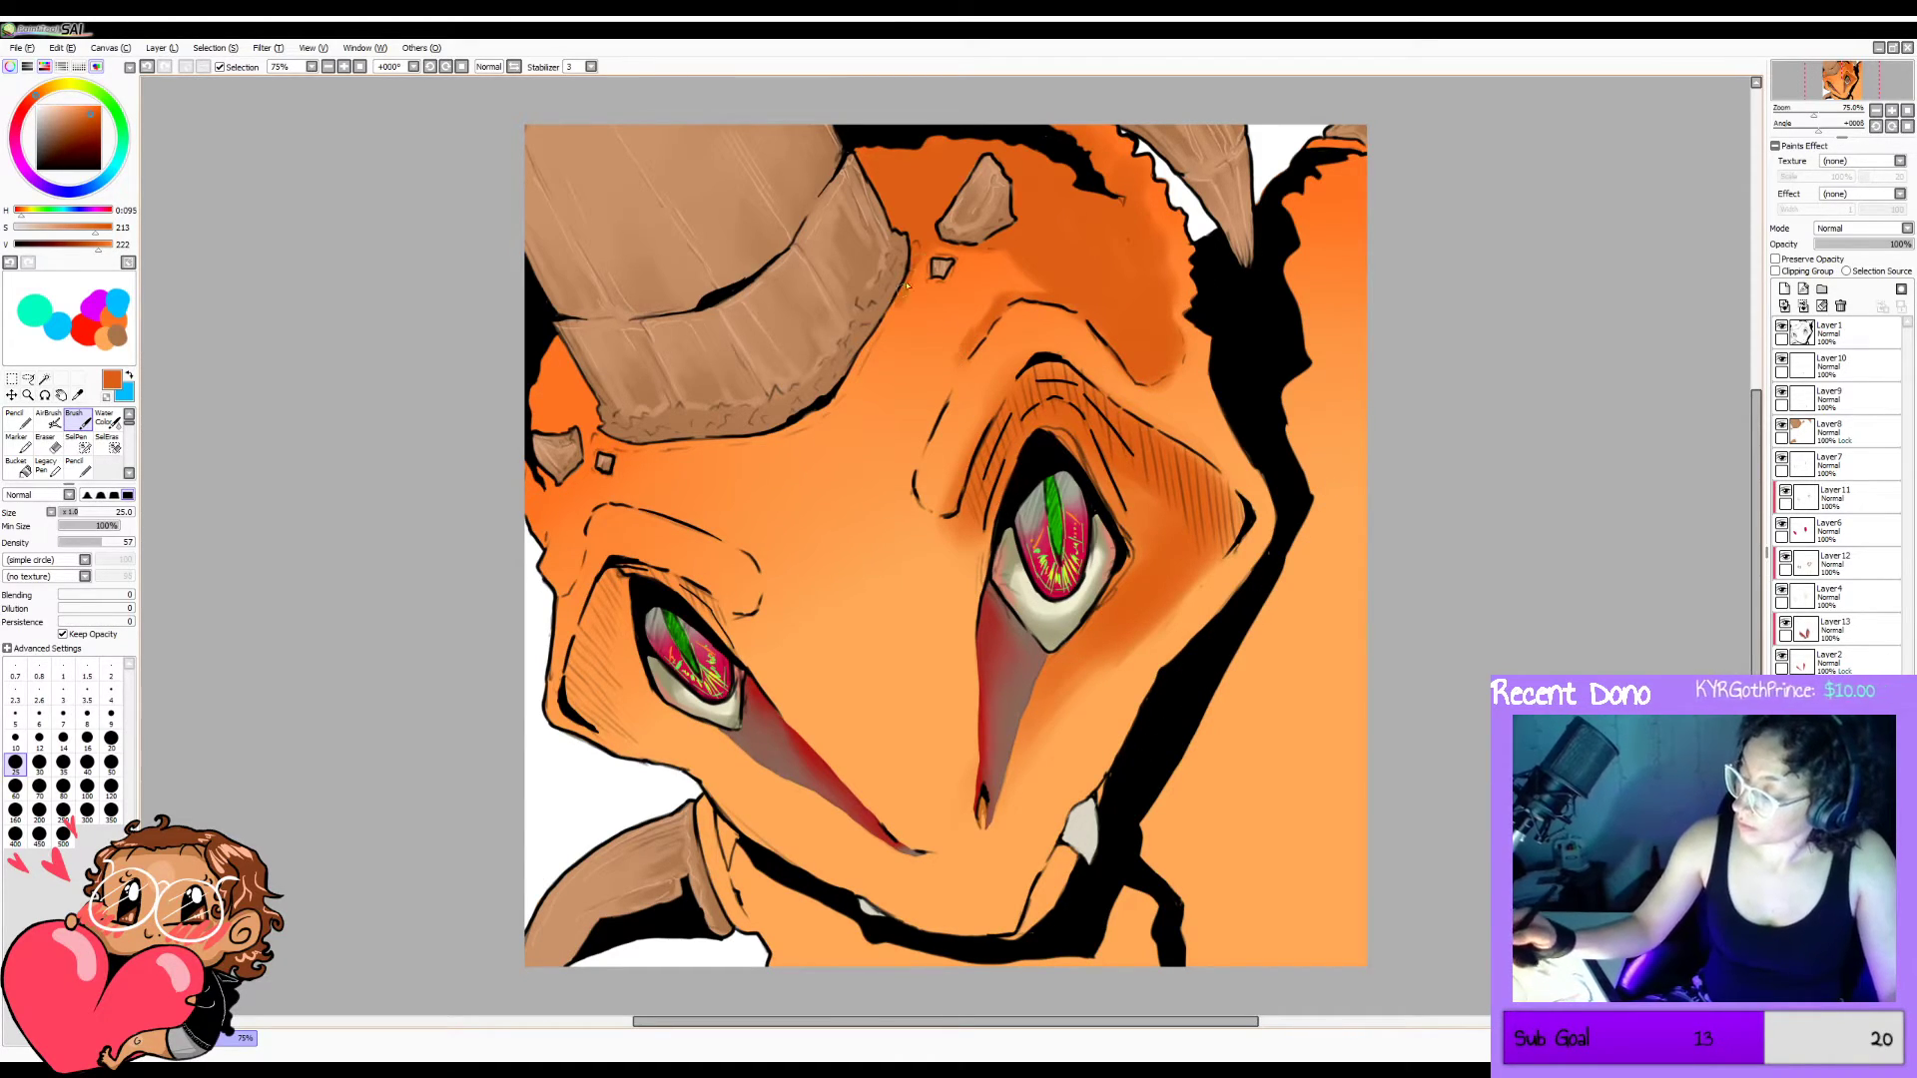
drag(896, 322, 860, 385)
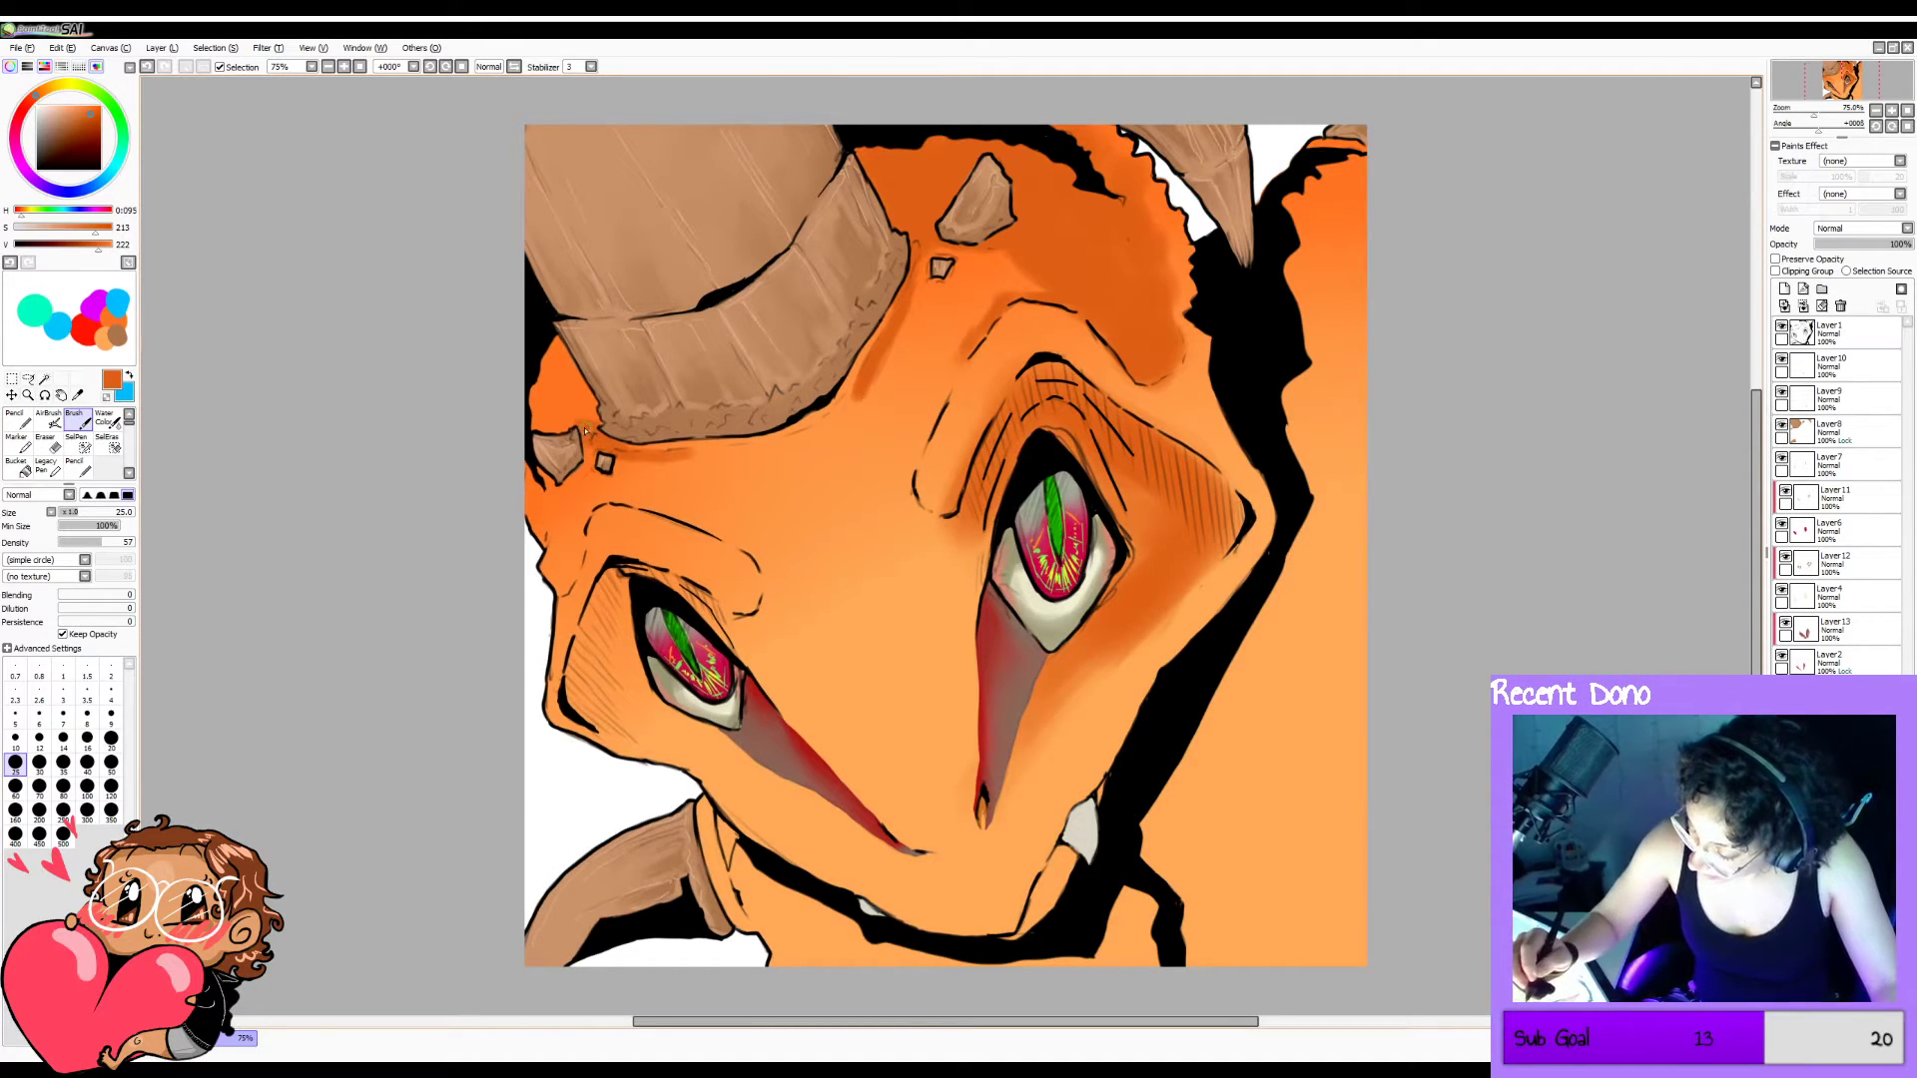
Paint darker orange around the small horn on the smaller eye's side of the head at Brush size 50.
key(bracketright)
key(bracketright)
key(bracketright)
key(bracketright)
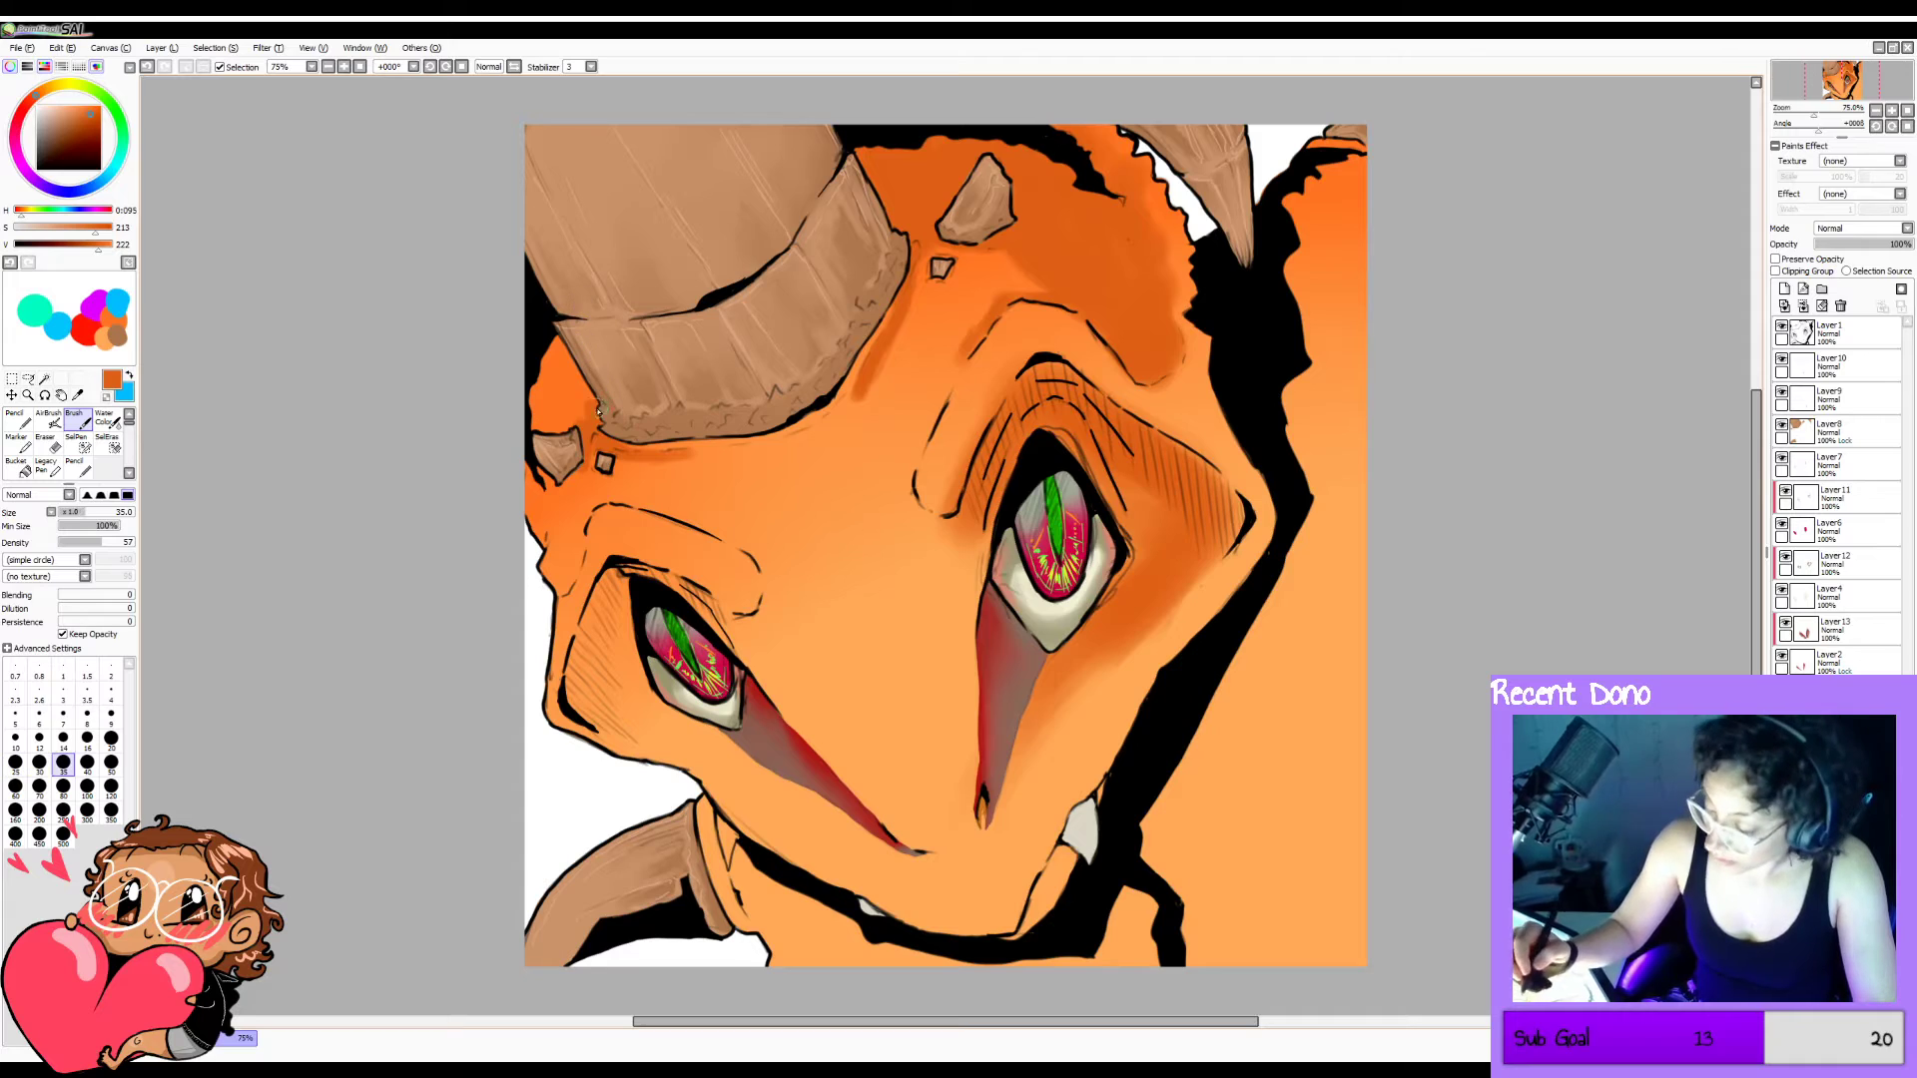
drag(557, 333, 561, 404)
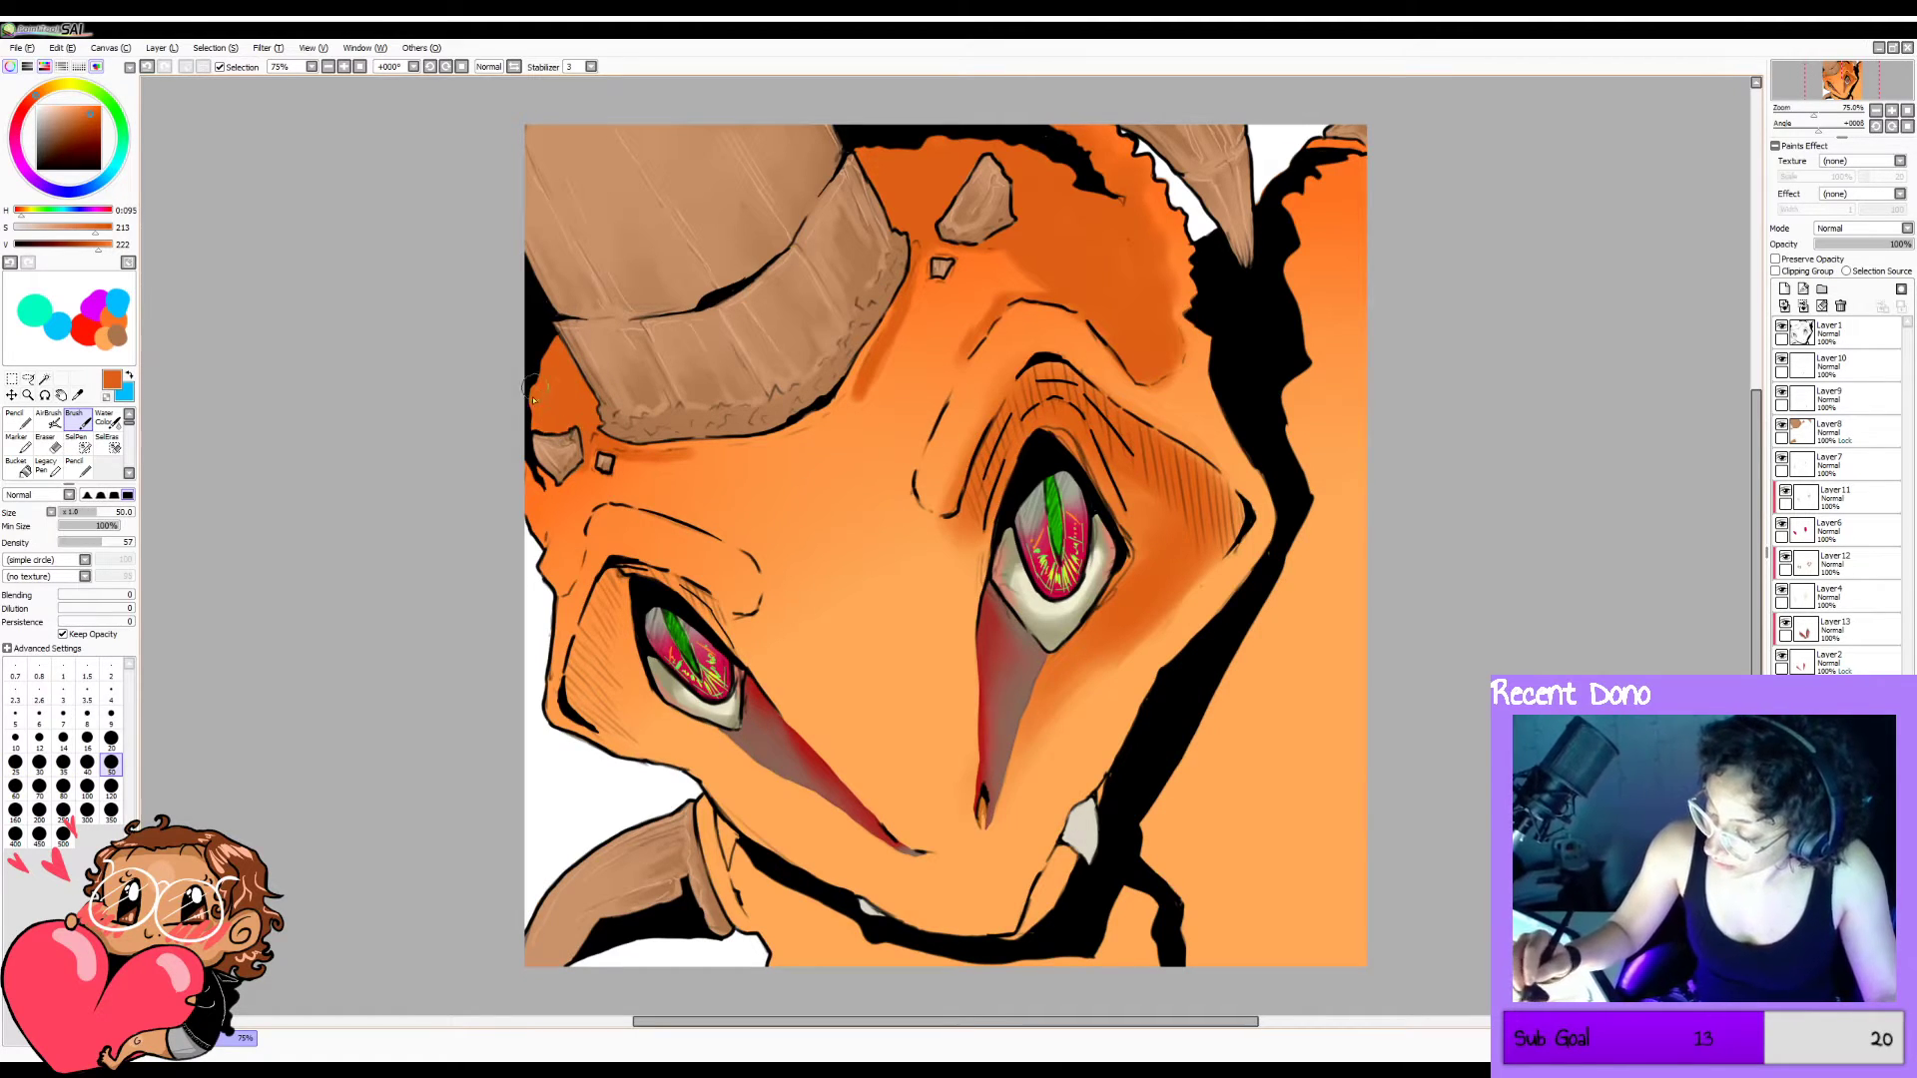
mouse_move(543, 485)
mouse_down()
mouse_move(569, 565)
mouse_move(545, 479)
mouse_up()
Shade the head's outer edge above the smaller eye at Brush size 40 and trace its brow line at size 16.
key(bracketleft)
key(bracketleft)
key(bracketleft)
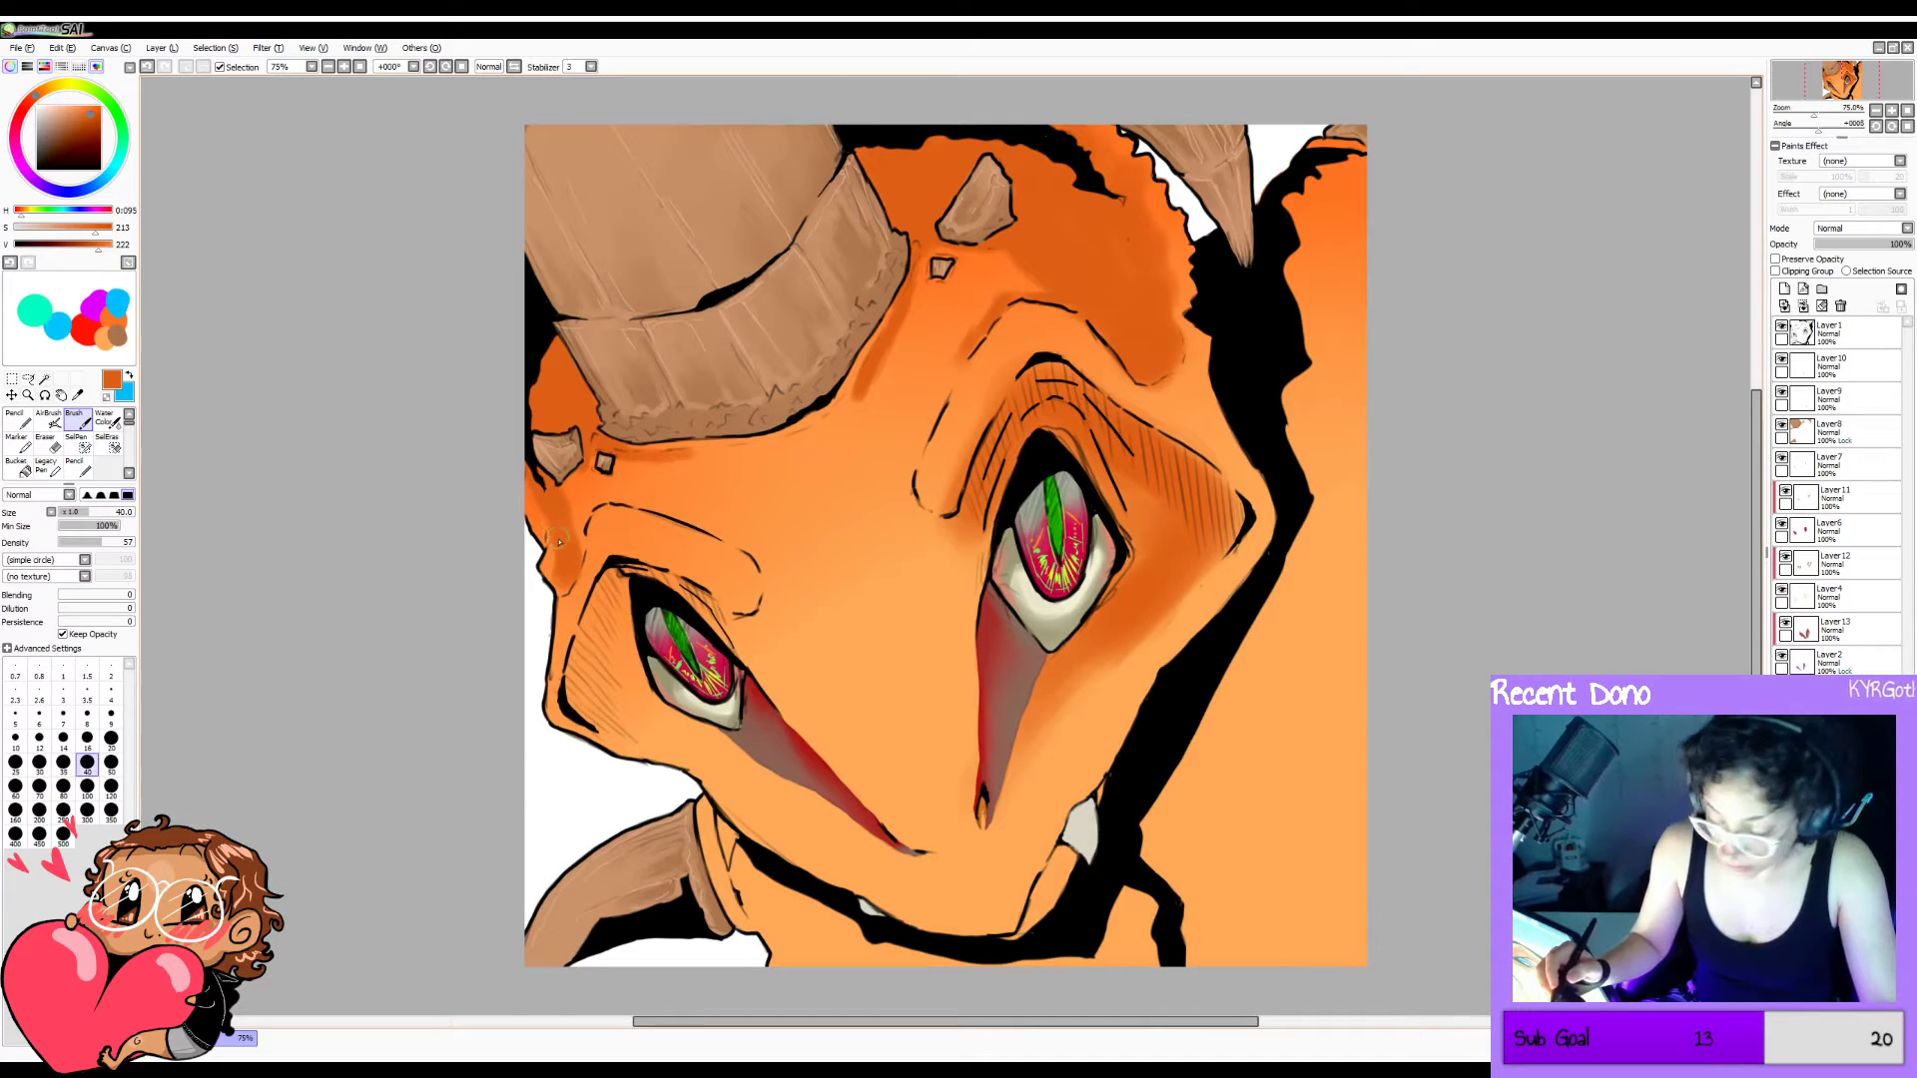
mouse_move(560, 594)
mouse_down()
mouse_move(549, 554)
mouse_move(552, 576)
mouse_move(583, 506)
mouse_up()
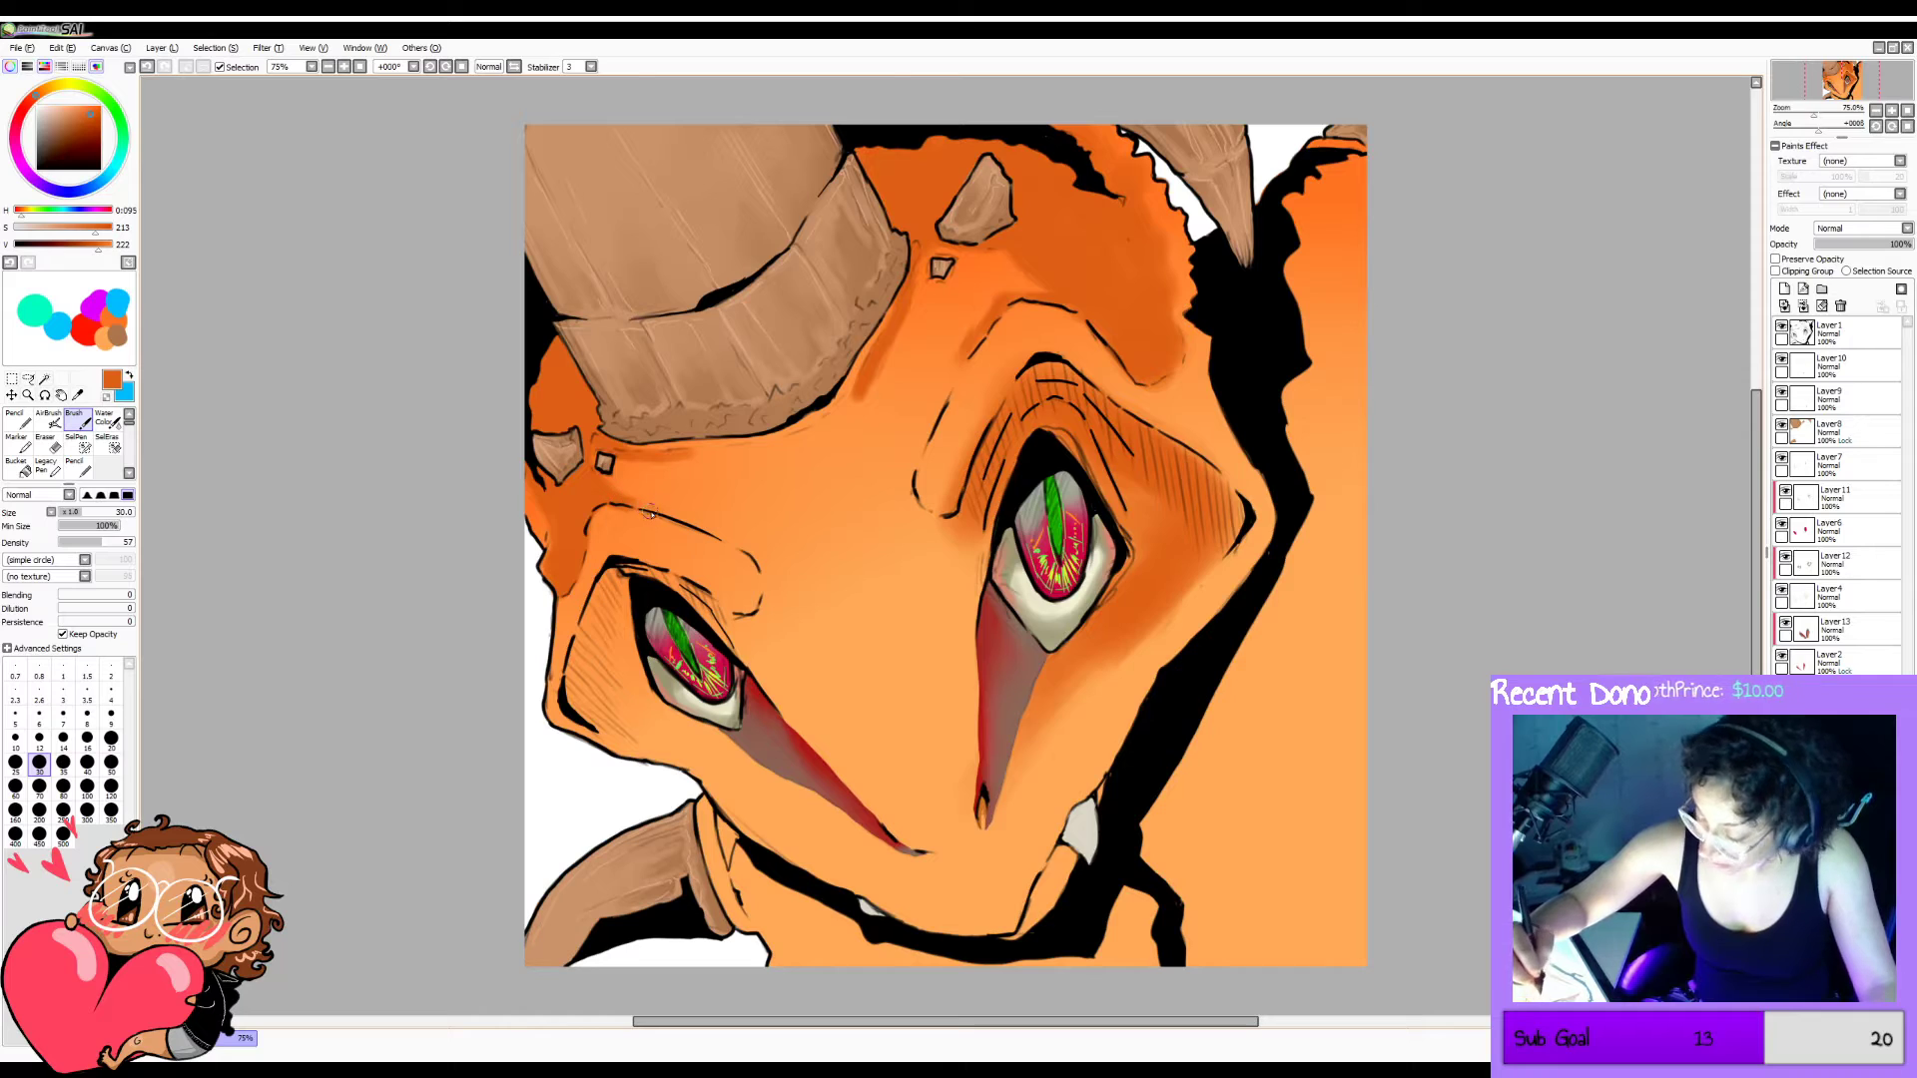
key(bracketleft)
key(bracketleft)
key(bracketleft)
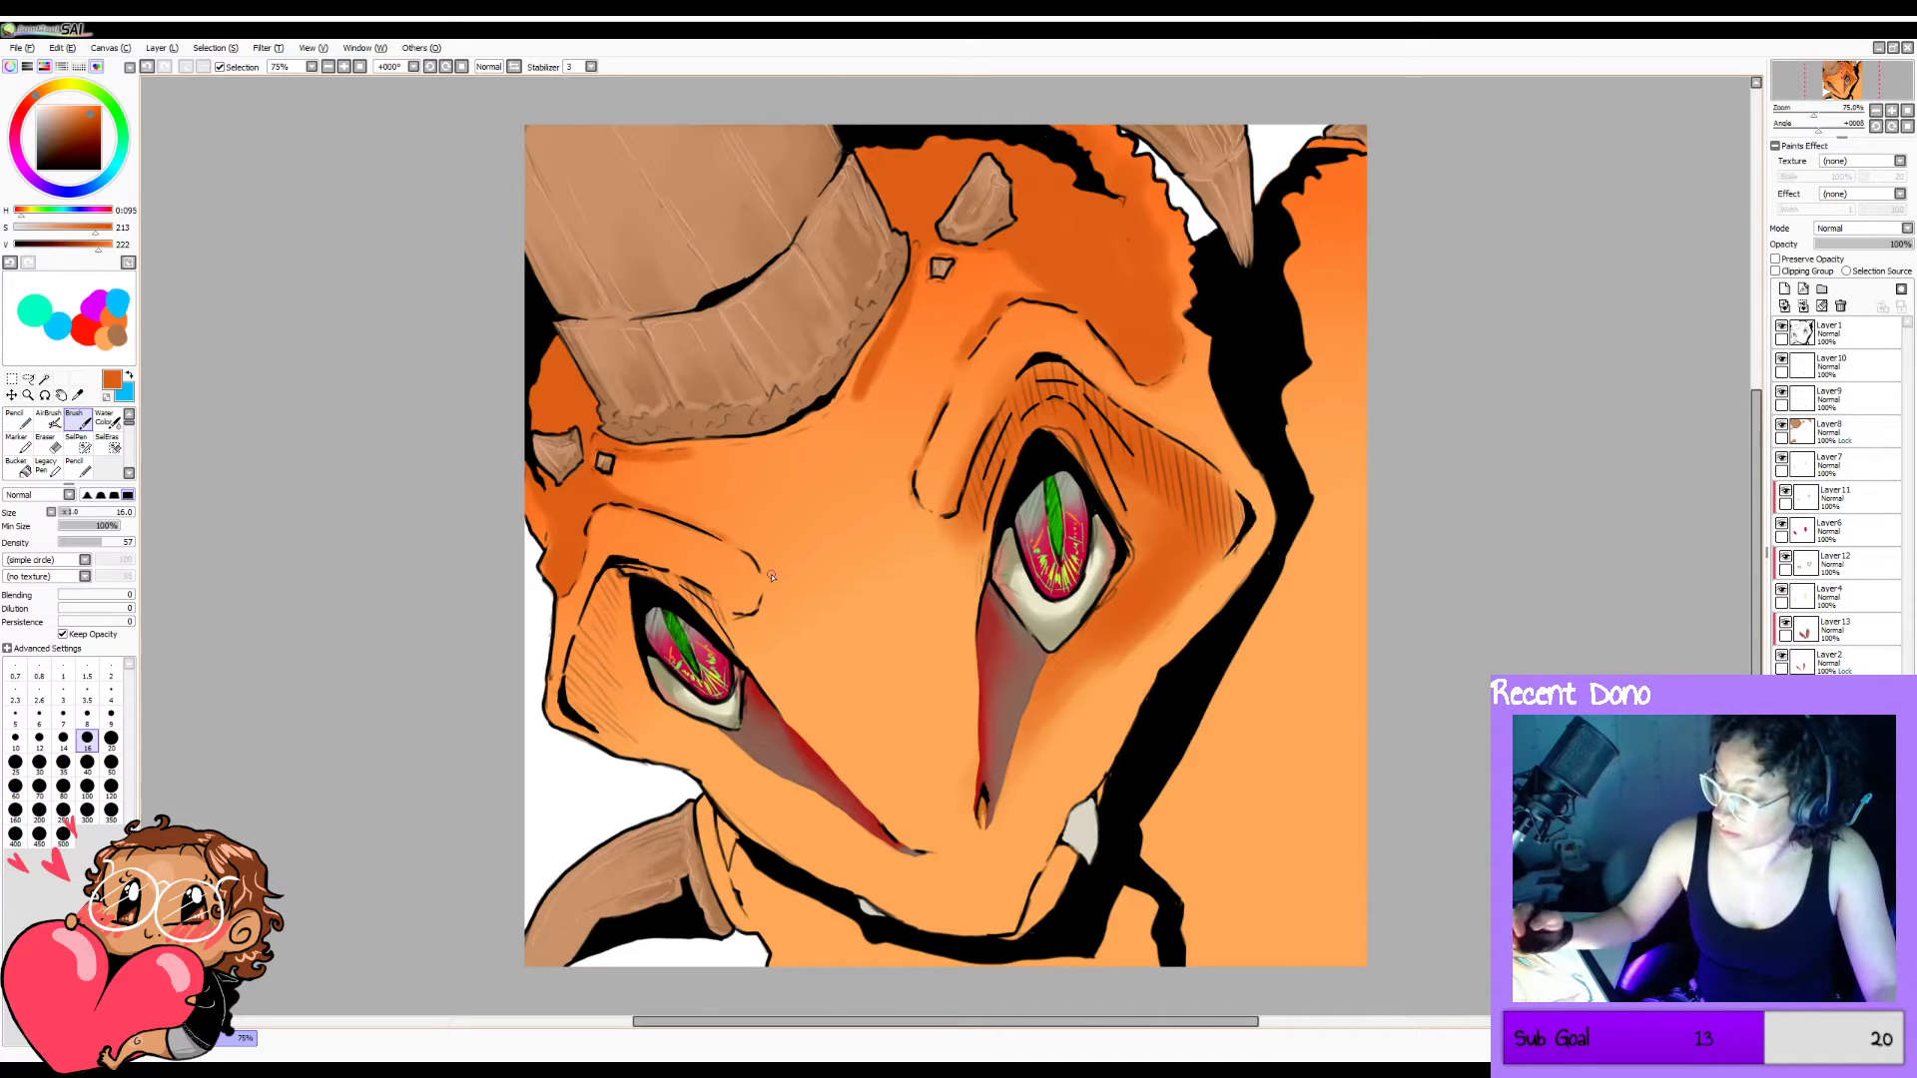
Shade the skin directly beneath the big horn's base with the darker orange at Brush size 60.
key(bracketright)
key(bracketright)
key(bracketright)
key(bracketright)
key(bracketright)
key(bracketright)
key(bracketright)
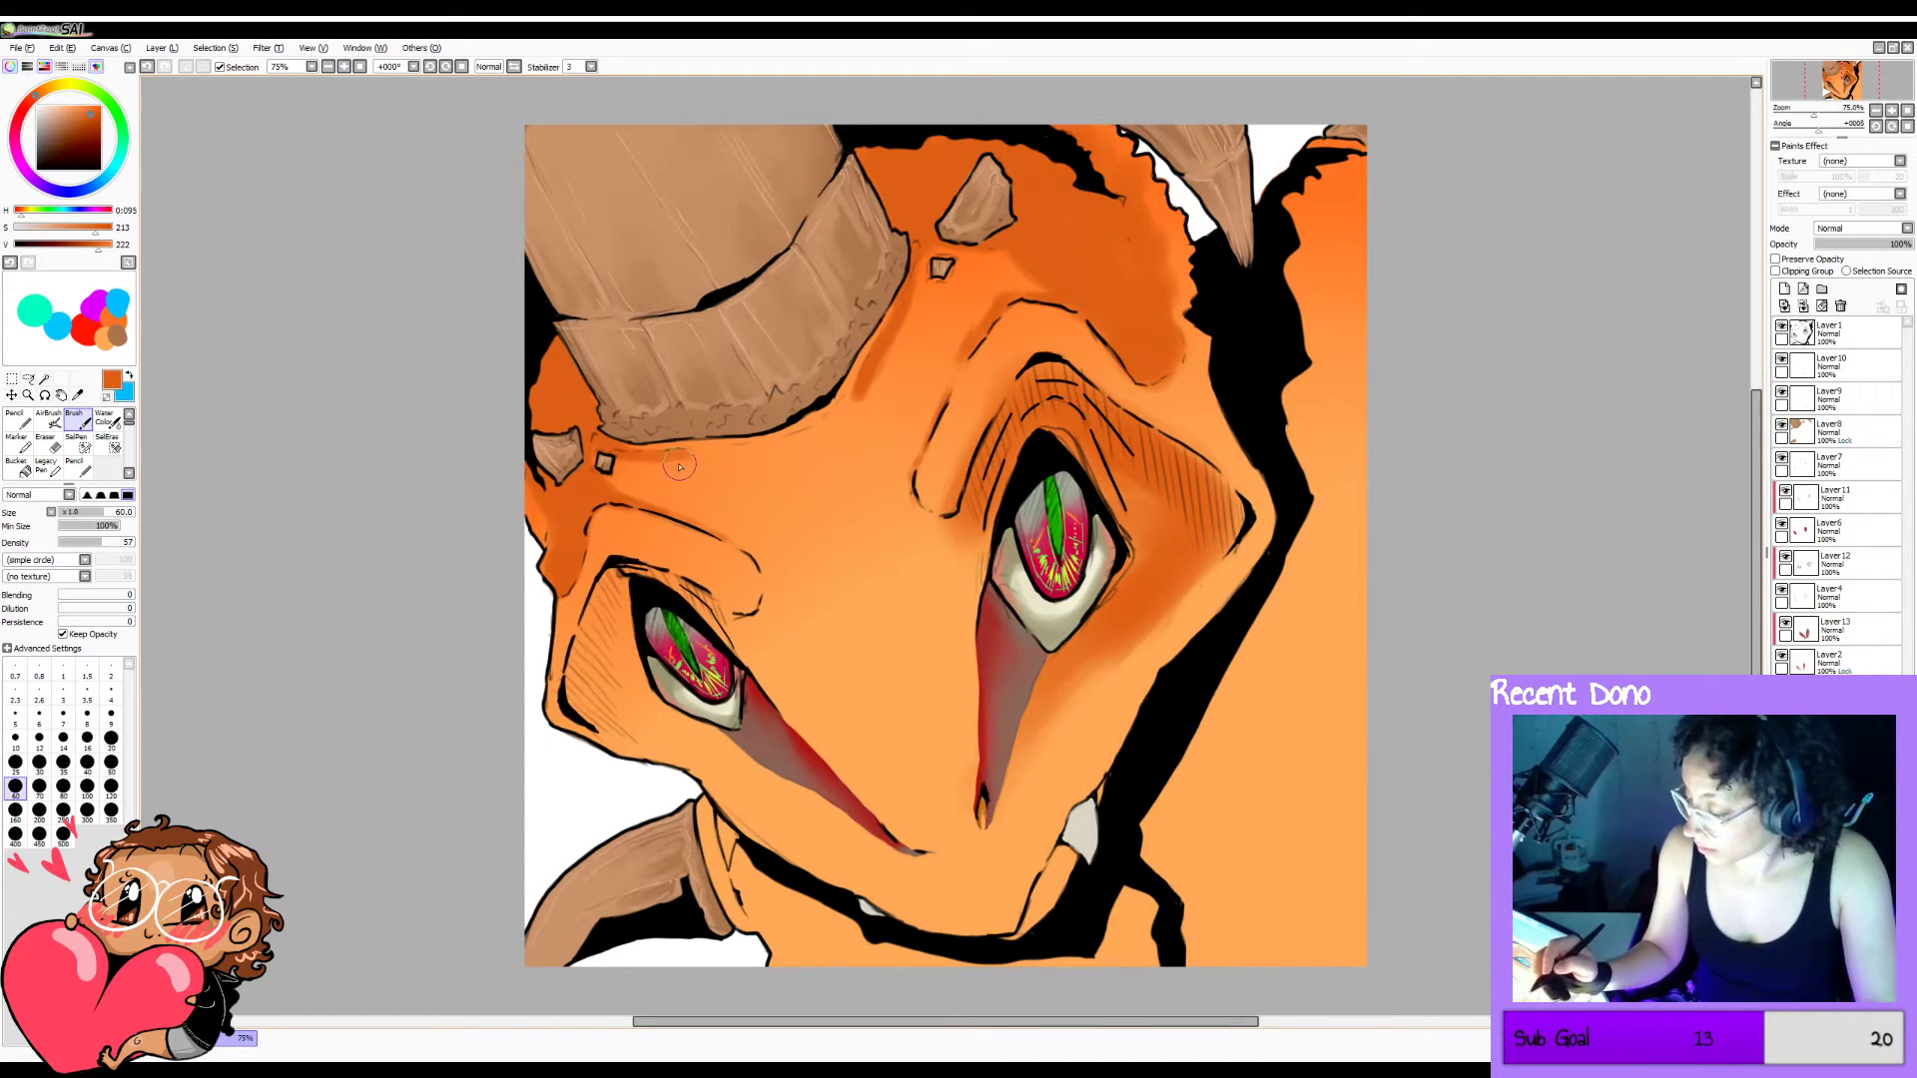
mouse_move(686, 460)
mouse_down()
mouse_move(799, 461)
mouse_move(821, 442)
mouse_up()
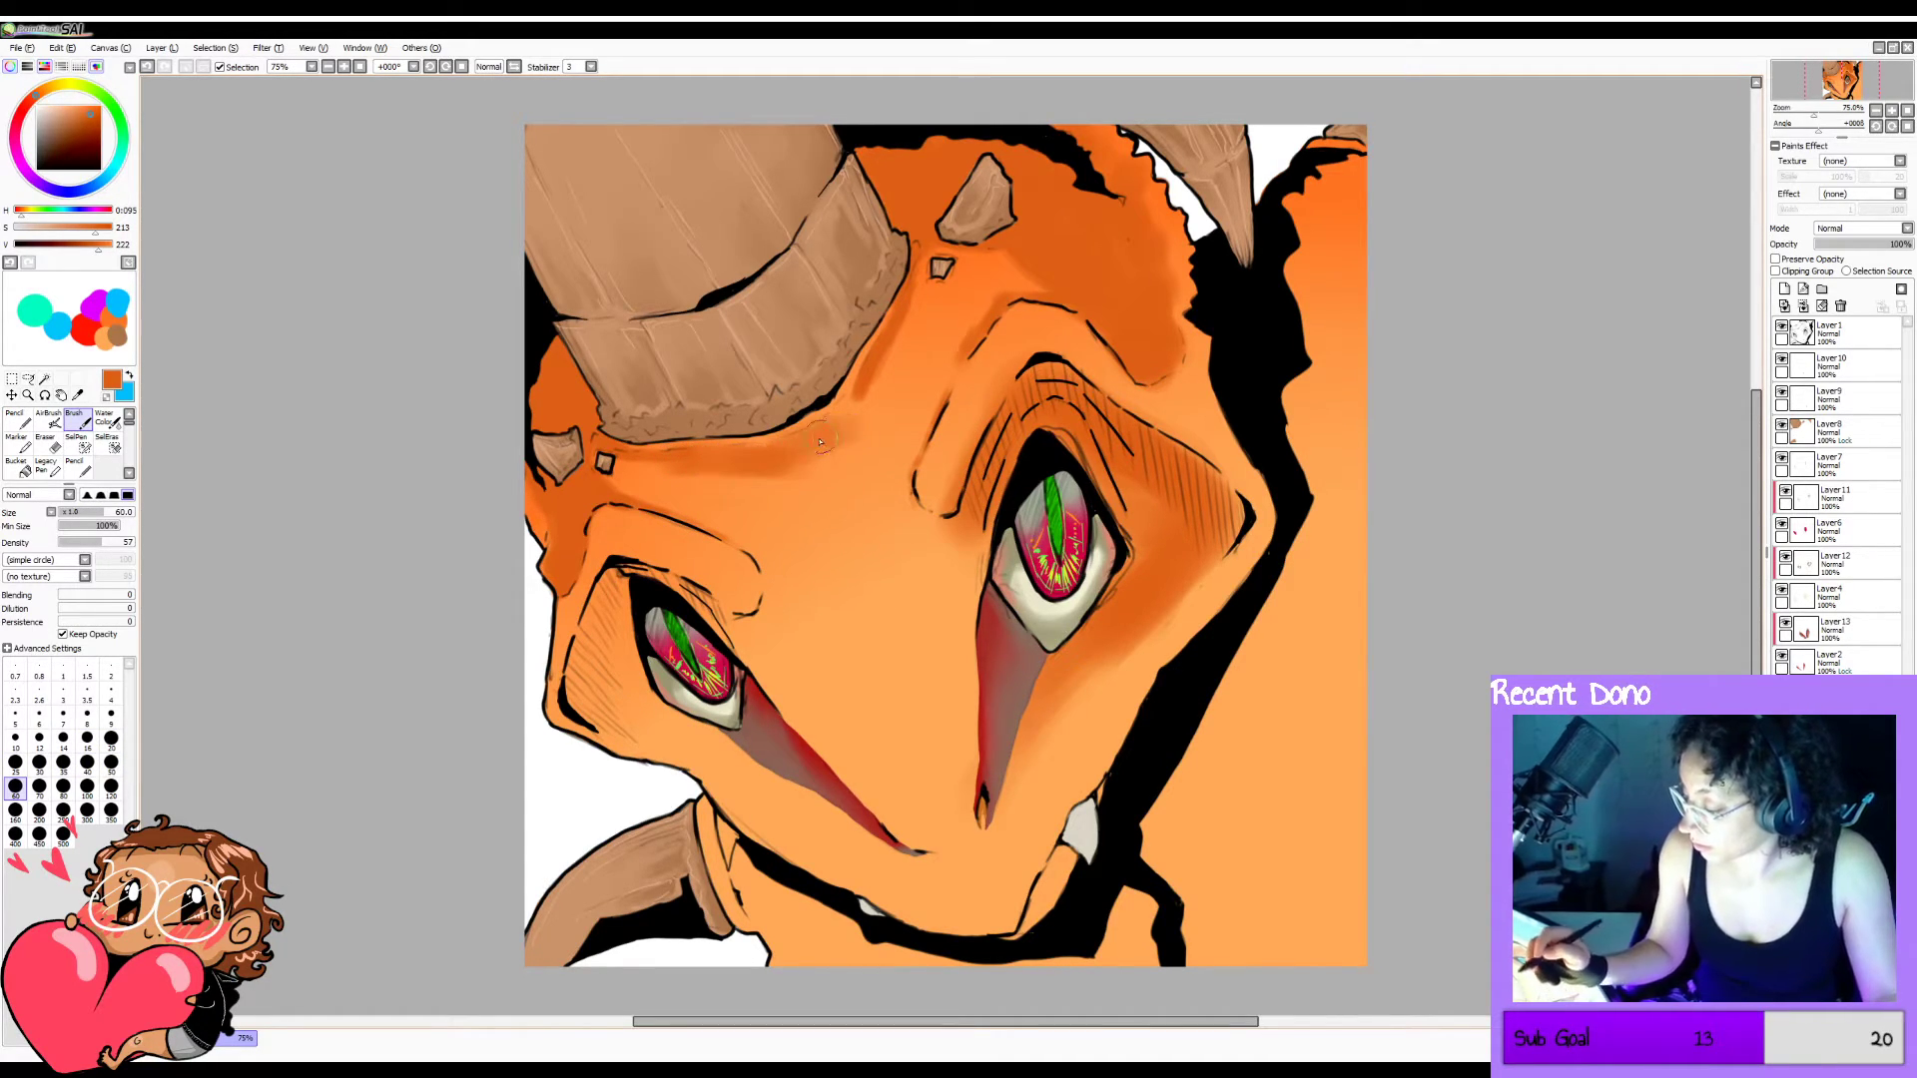
Extend the darker orange from the big horn down between the two brows at Brush size 120.
key(bracketright)
key(bracketright)
key(bracketright)
key(bracketright)
mouse_move(897, 384)
mouse_down()
mouse_move(862, 407)
mouse_move(853, 453)
mouse_move(860, 402)
mouse_move(833, 504)
mouse_move(731, 463)
mouse_move(770, 495)
mouse_move(751, 466)
mouse_move(792, 489)
mouse_move(828, 447)
mouse_move(845, 507)
mouse_move(774, 516)
mouse_move(855, 556)
mouse_up()
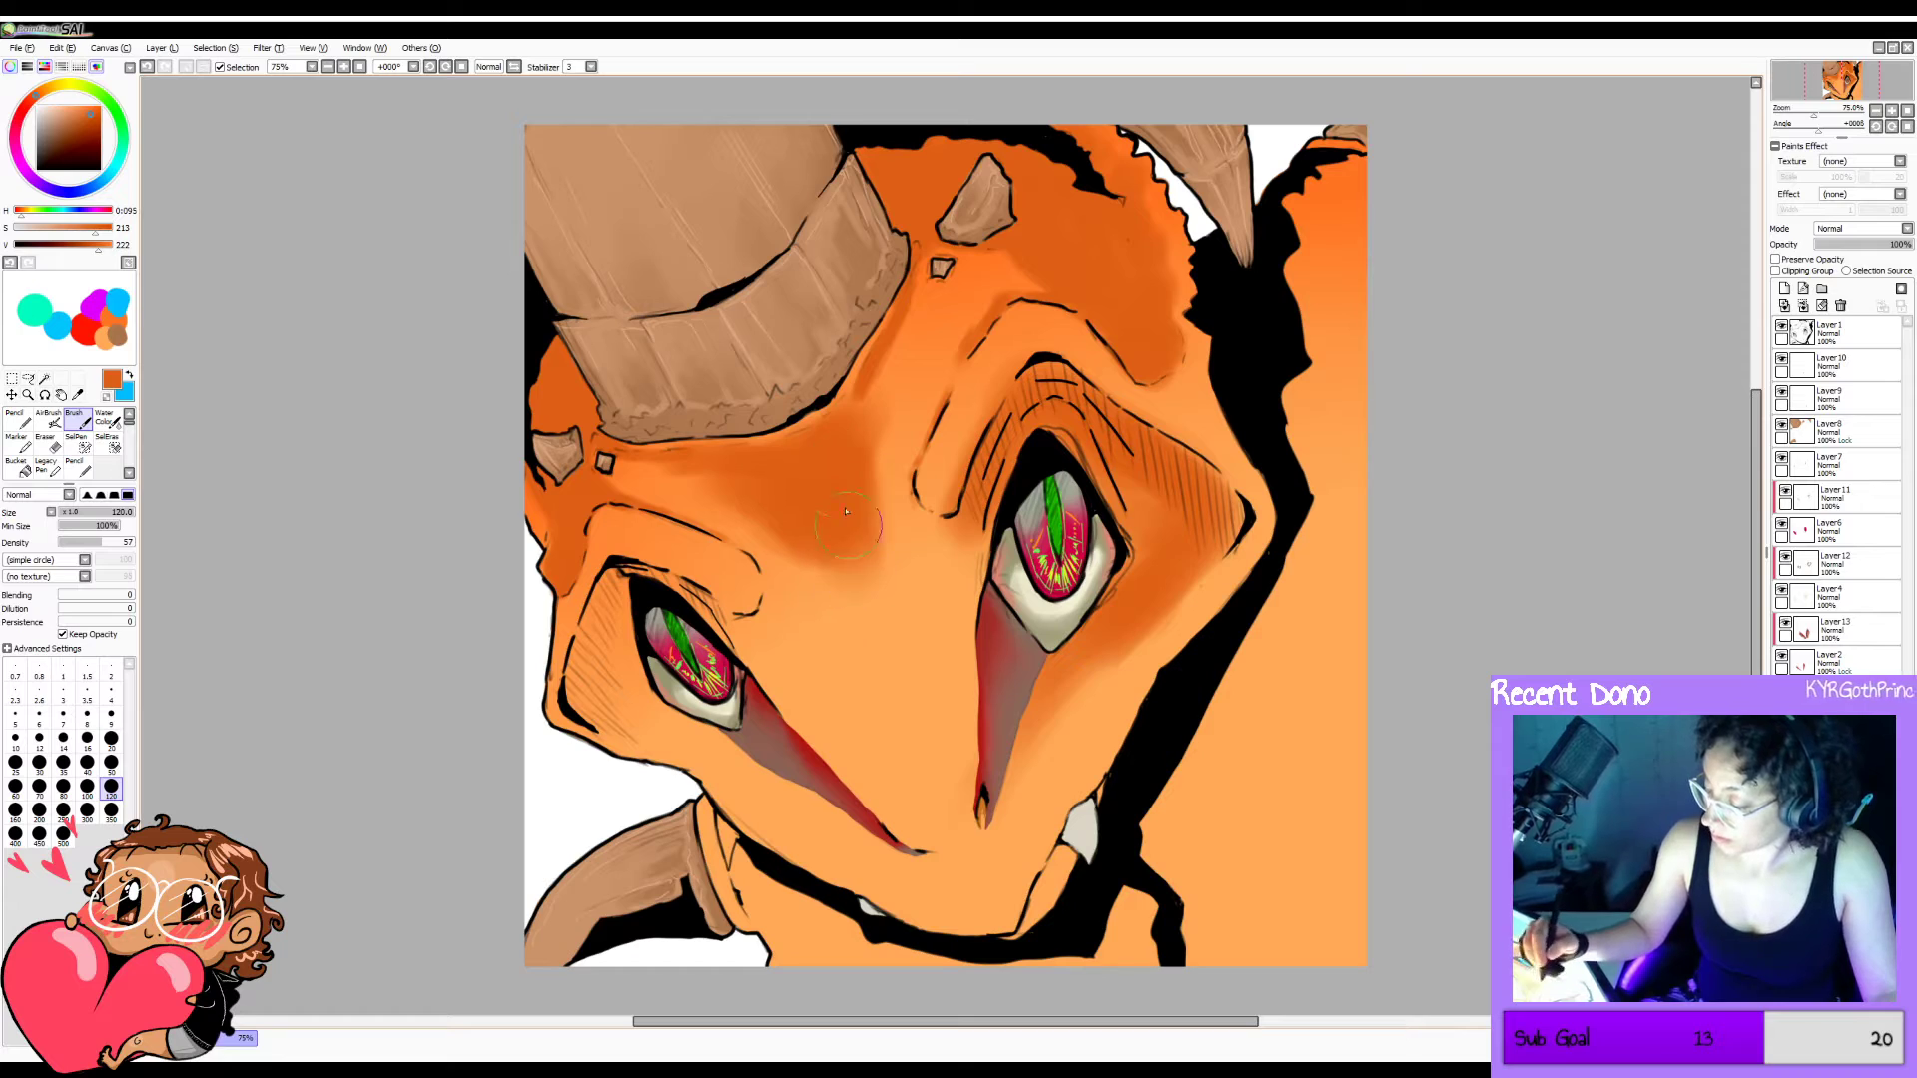
mouse_move(810, 492)
mouse_down()
mouse_move(957, 675)
mouse_move(796, 530)
mouse_up()
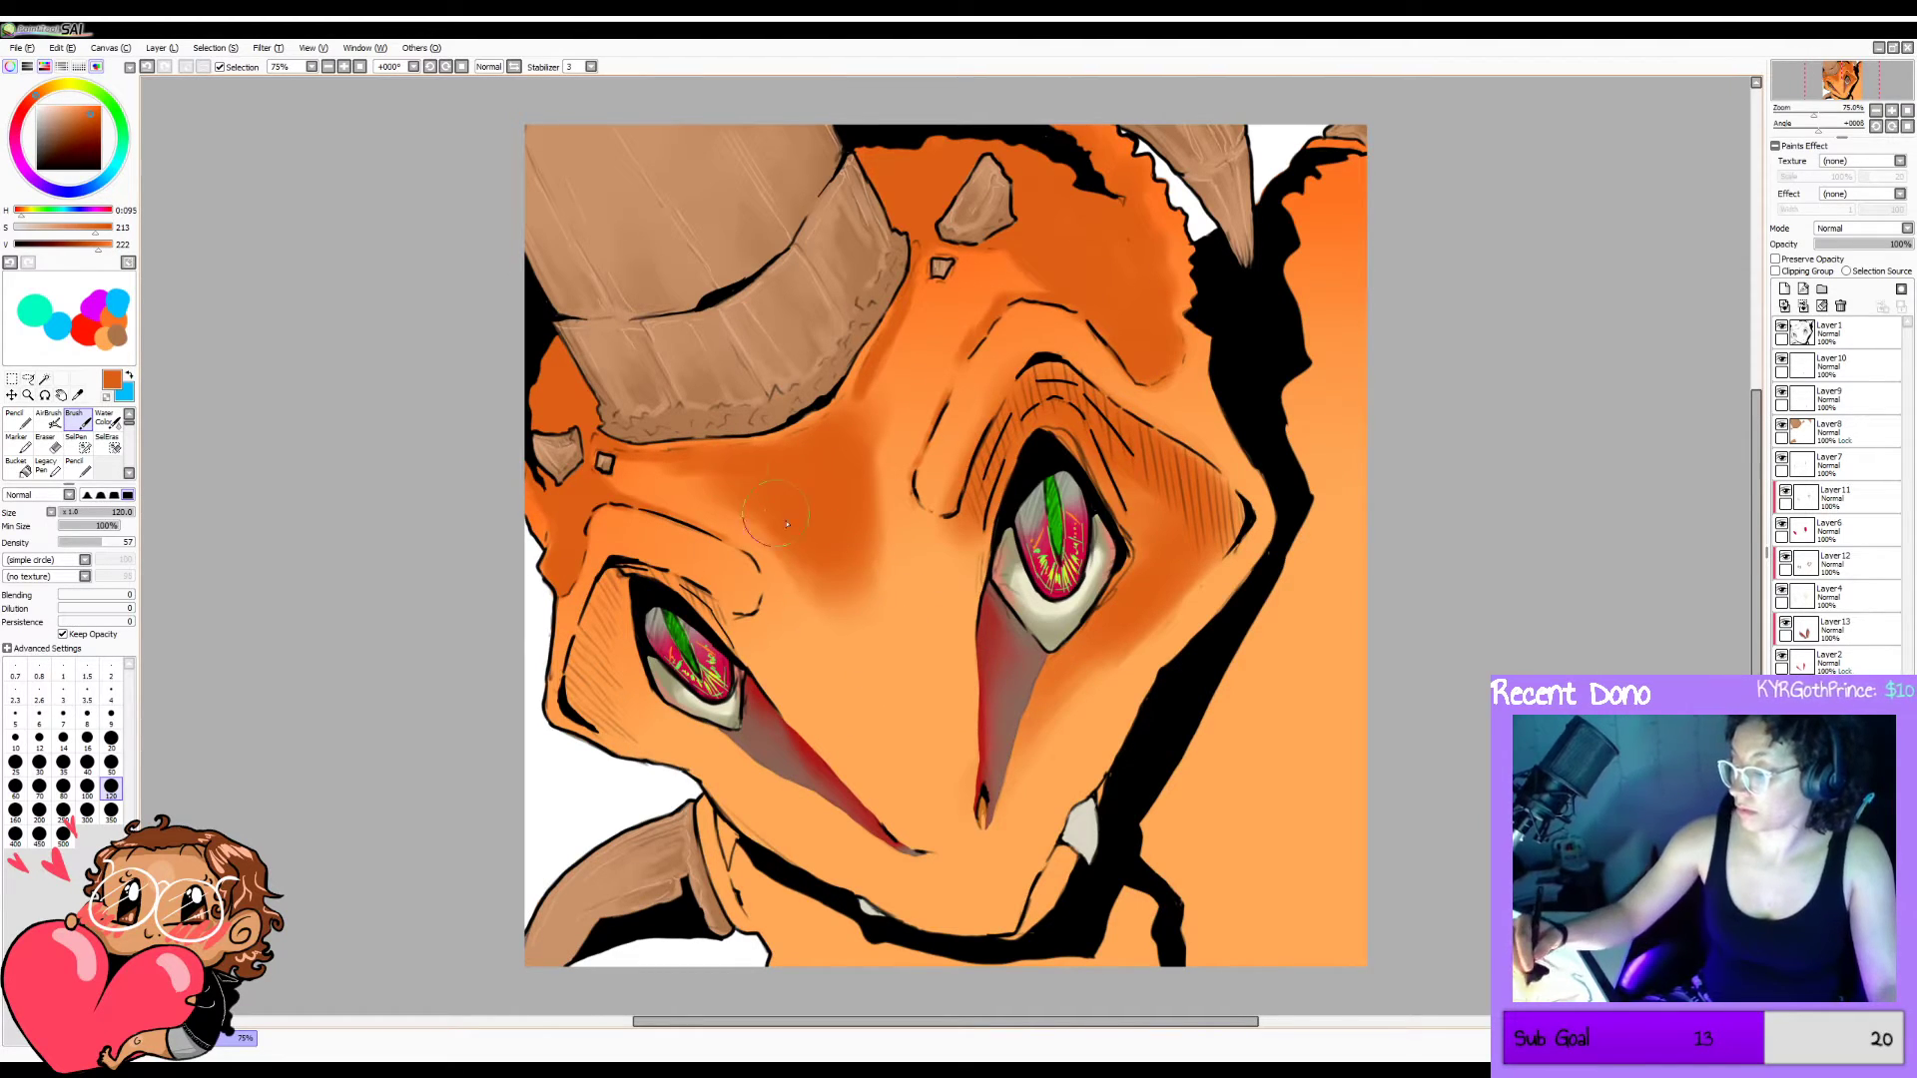
Fill in the shading above the smaller eye's brow and toward the bridge at Brush size 60, and switch to the Water Color brush.
key(bracketleft)
key(bracketleft)
key(bracketleft)
key(bracketleft)
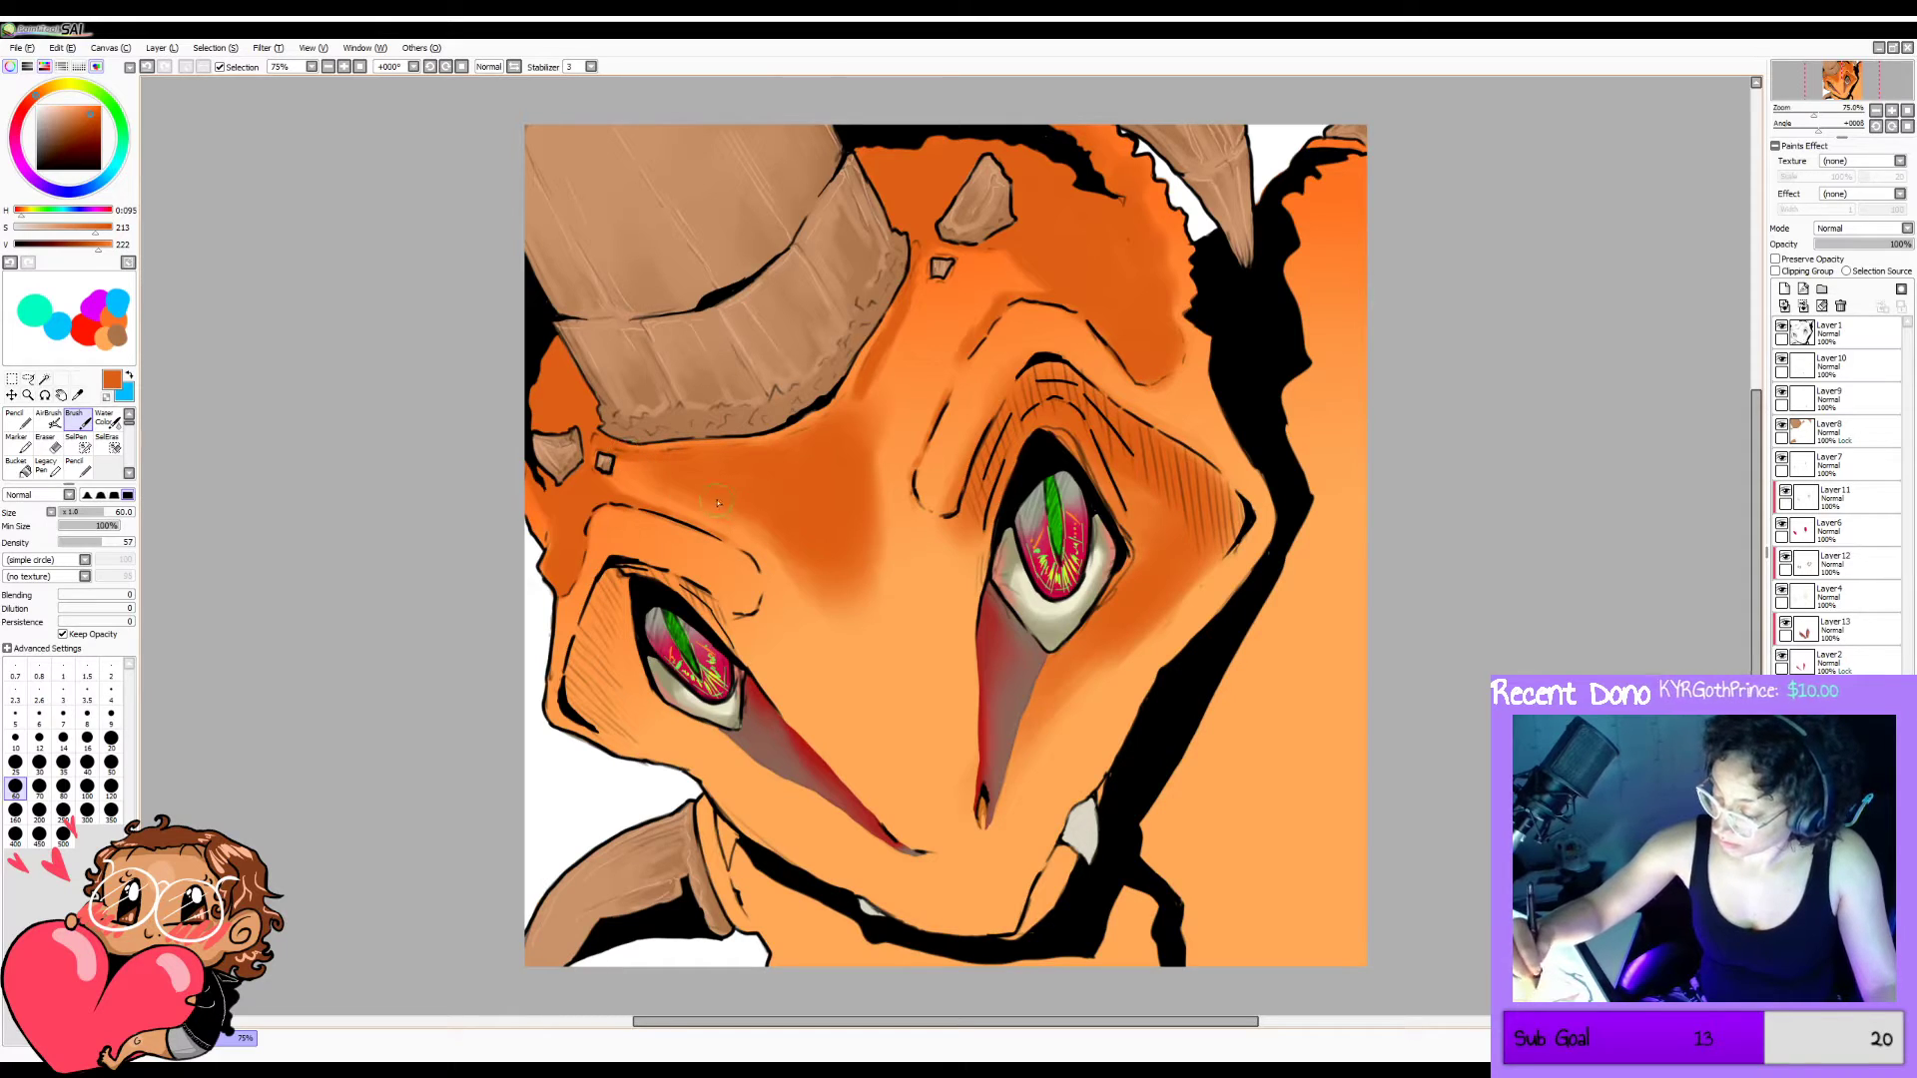
mouse_move(718, 503)
mouse_down()
mouse_move(848, 595)
mouse_move(897, 337)
mouse_move(863, 421)
mouse_move(866, 444)
mouse_move(888, 391)
mouse_move(872, 489)
mouse_up()
key(c)
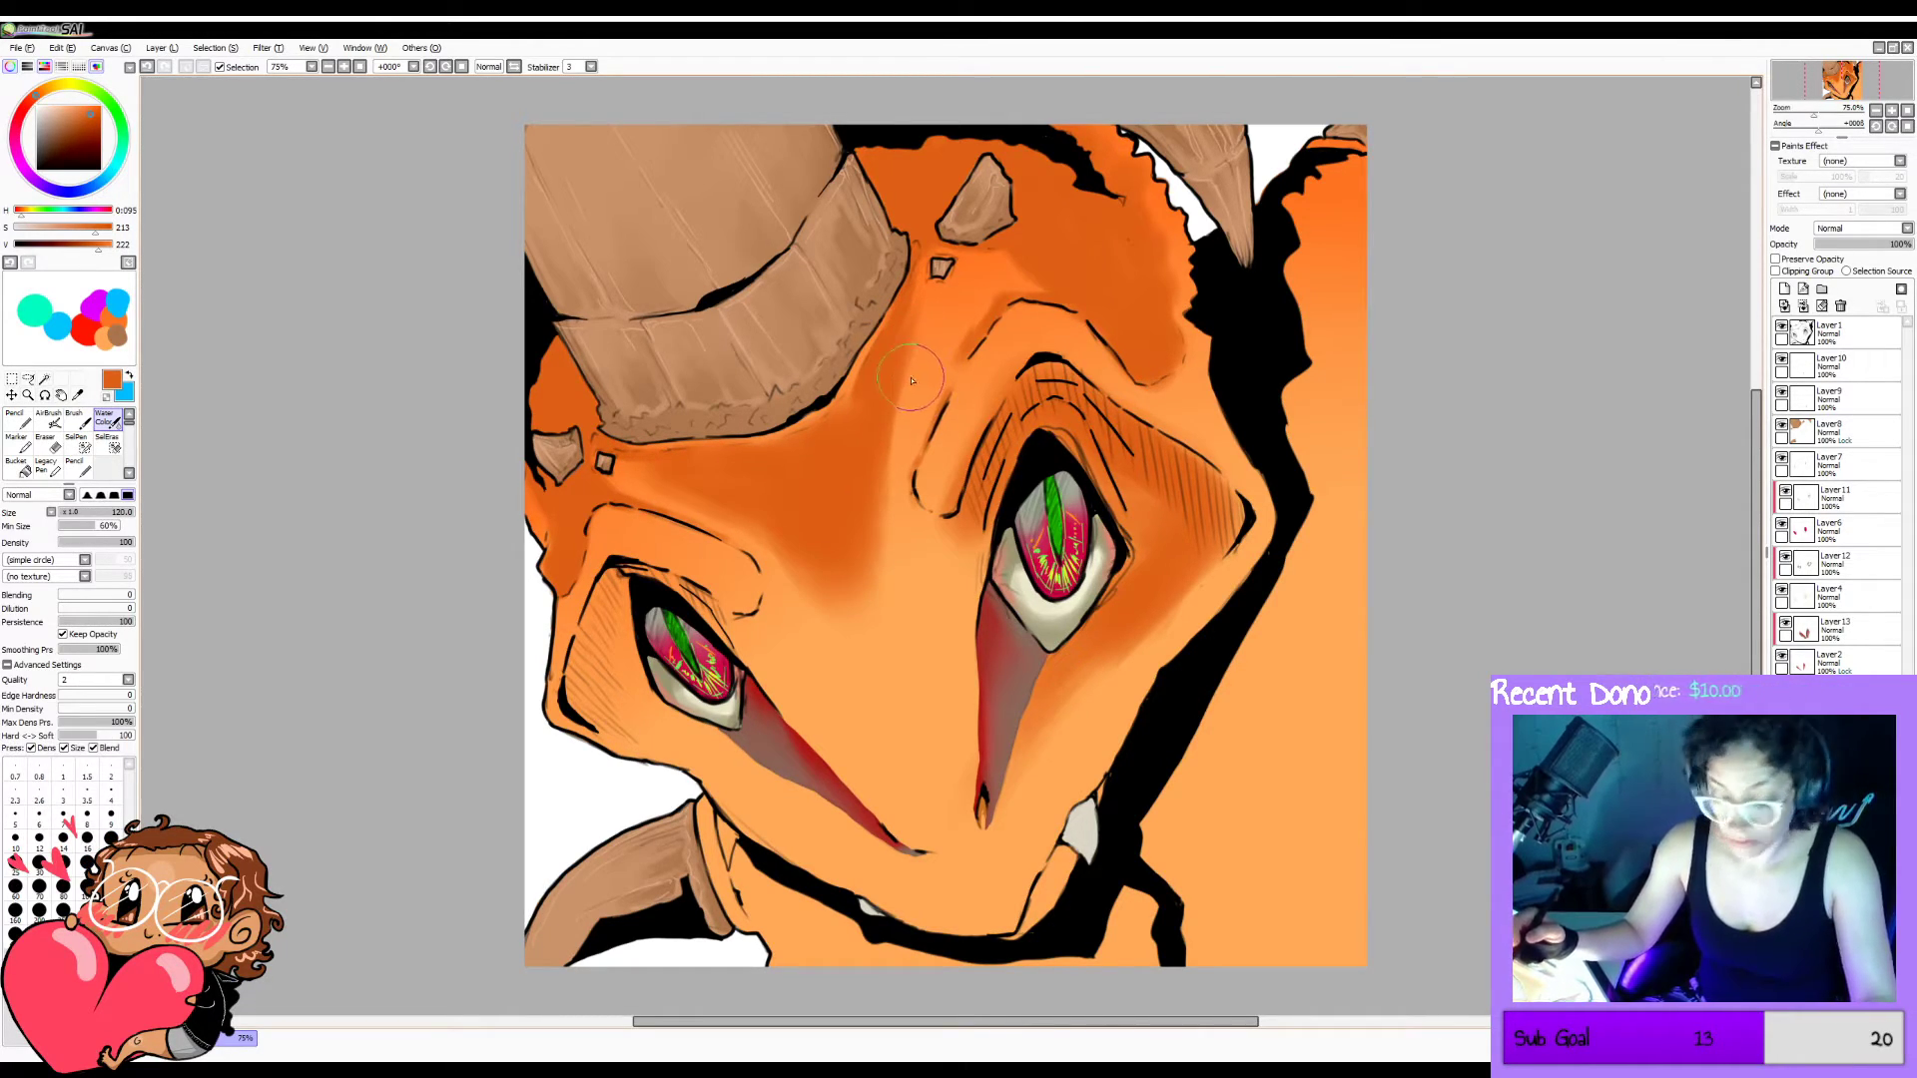
Try Water Color strokes at size 70 on the forehead between the brows, lower the Persistence, and undo the strokes.
key(bracketleft)
key(bracketleft)
key(bracketleft)
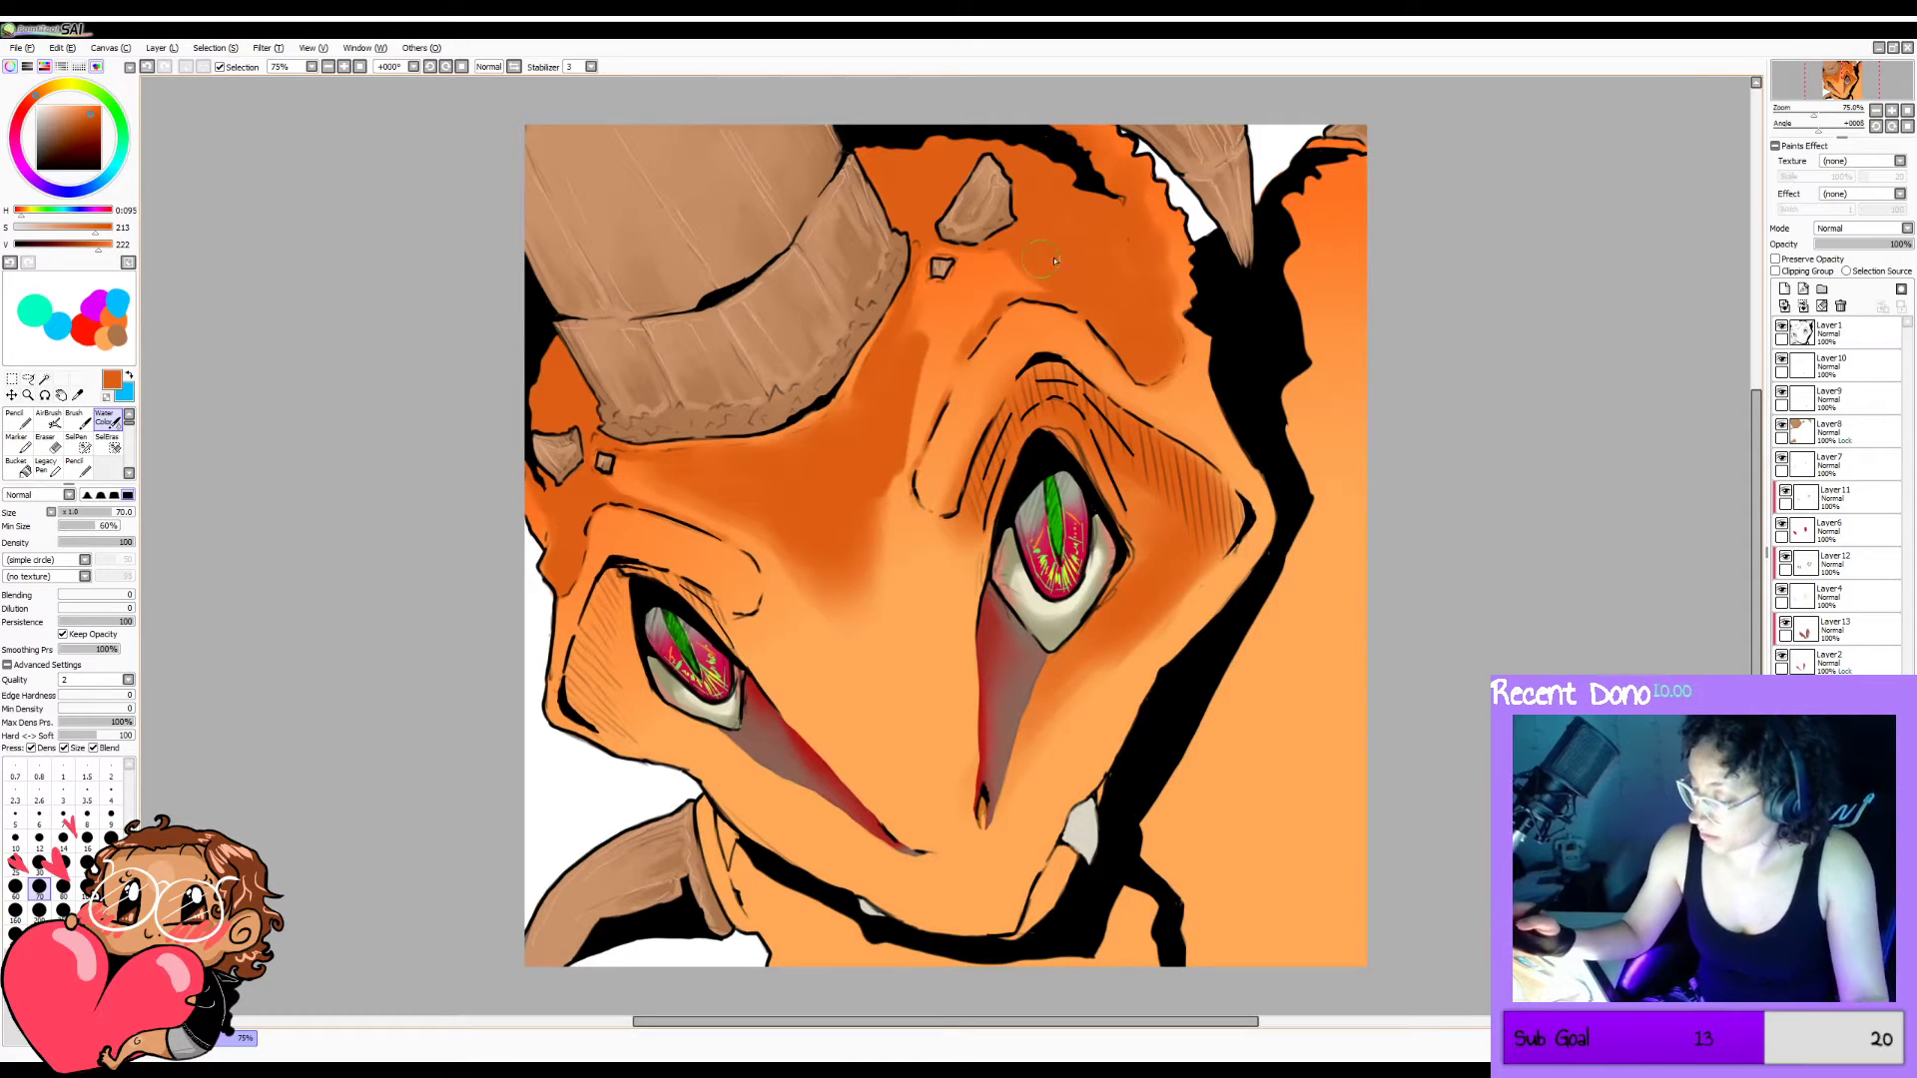
key(ctrl+z)
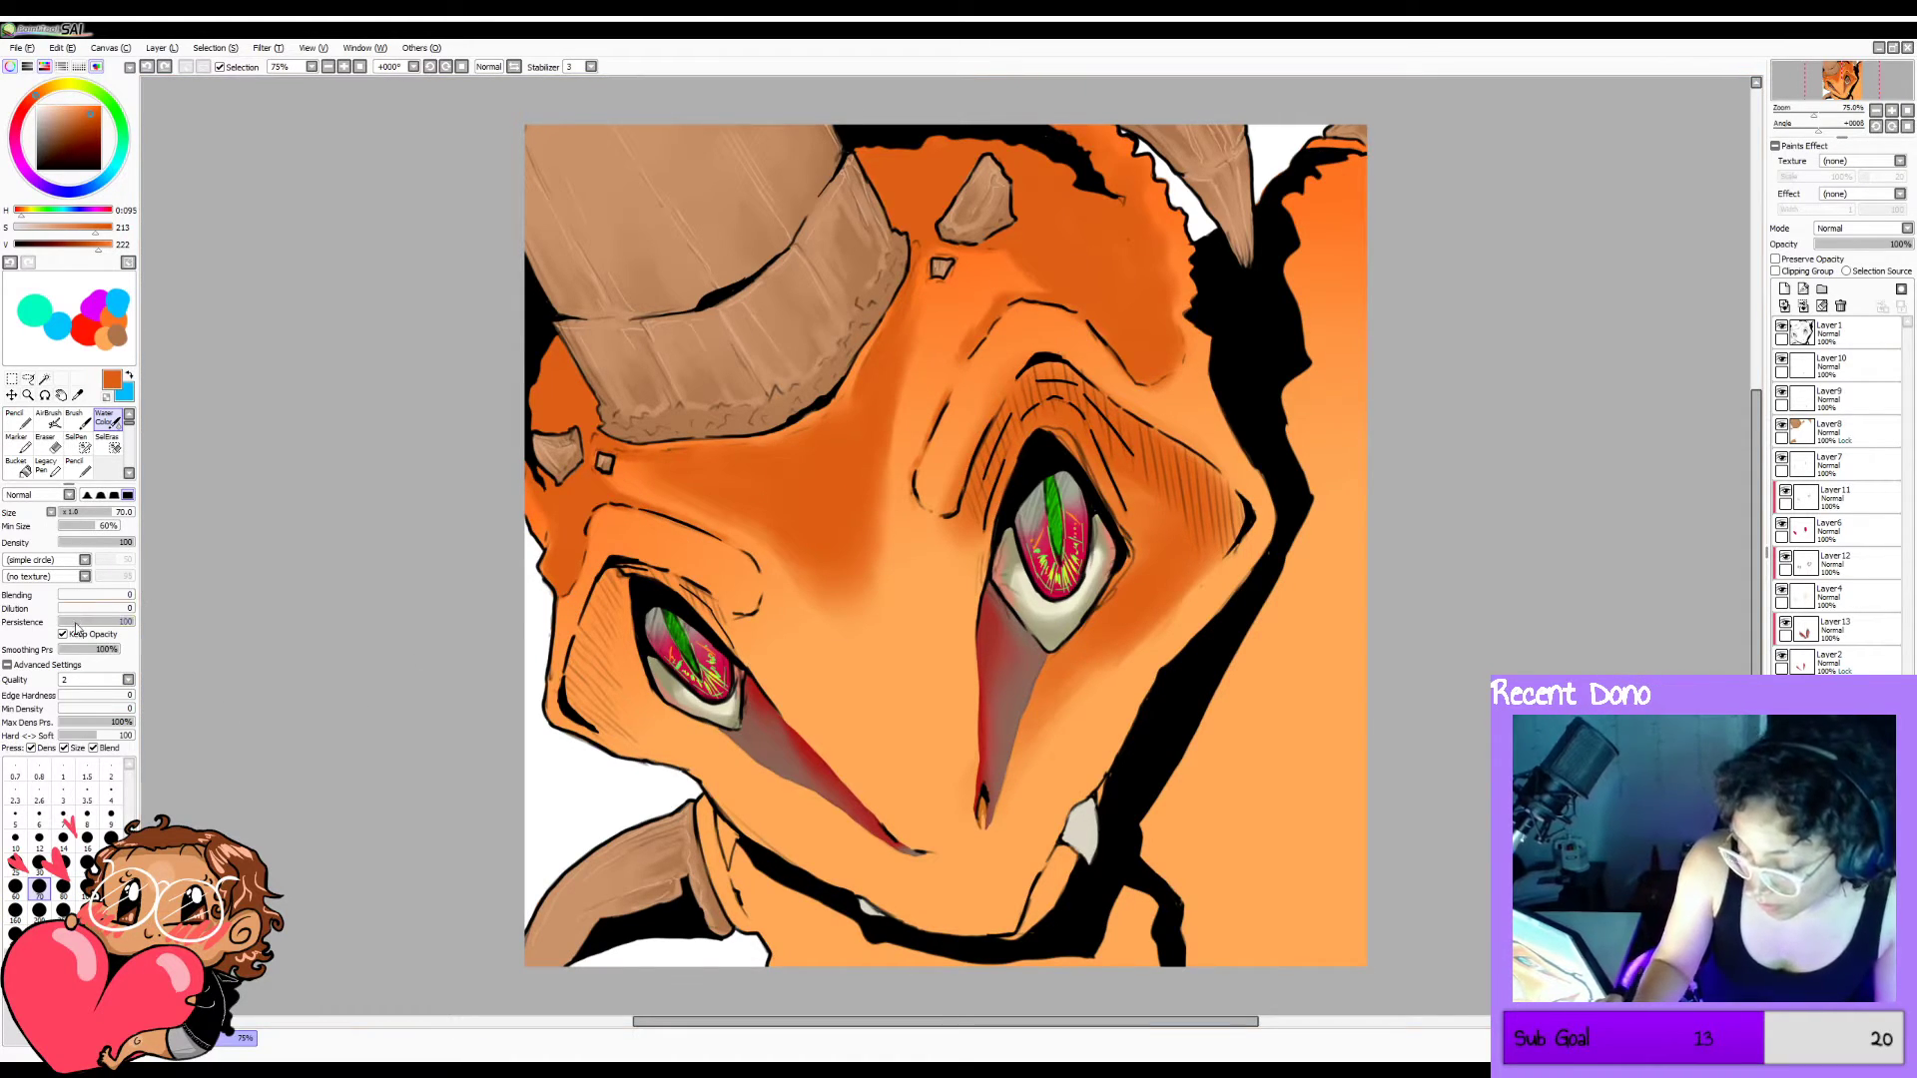
drag(76, 625, 56, 626)
drag(923, 351, 892, 476)
key(ctrl+z)
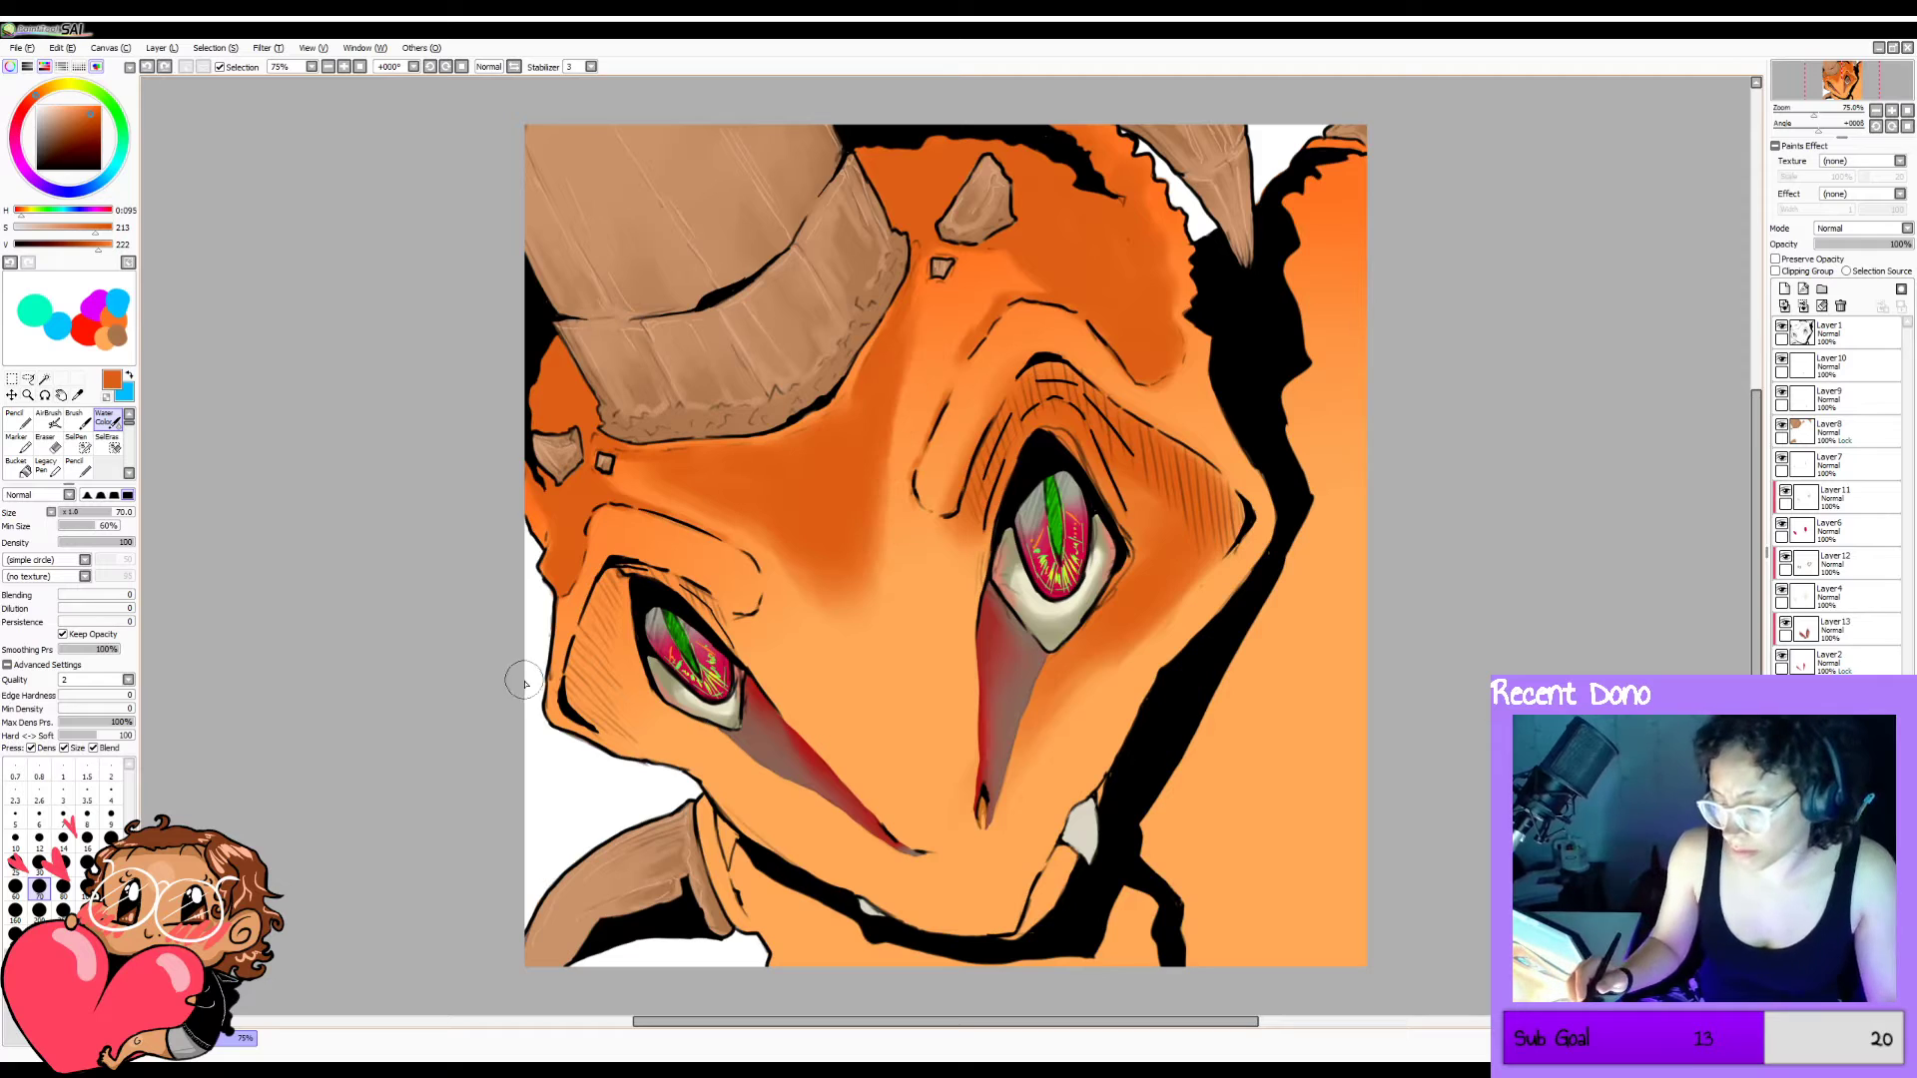
Set Water Color to Blending 50, Dilution 48, Persistence 51, Density 56 and size 100, and soften the forehead shading down to the bridge.
click(98, 596)
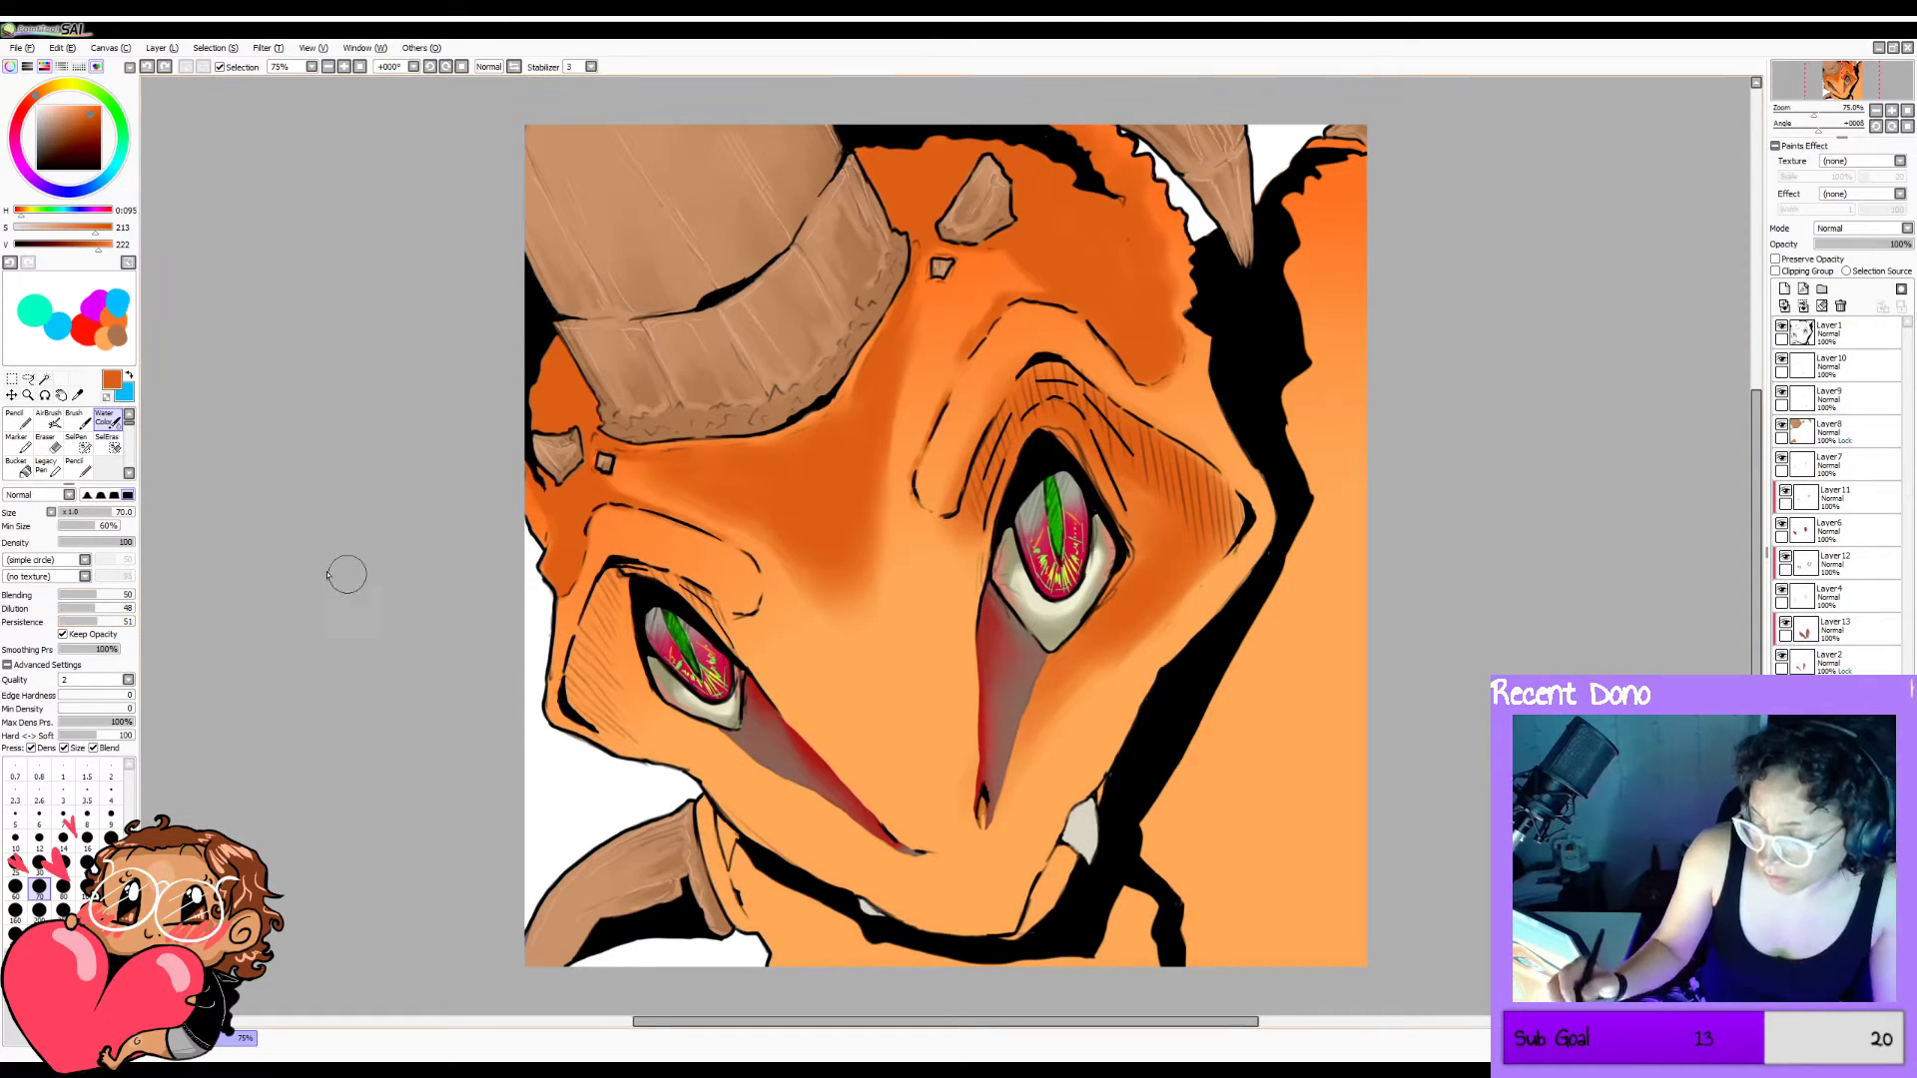
click(114, 495)
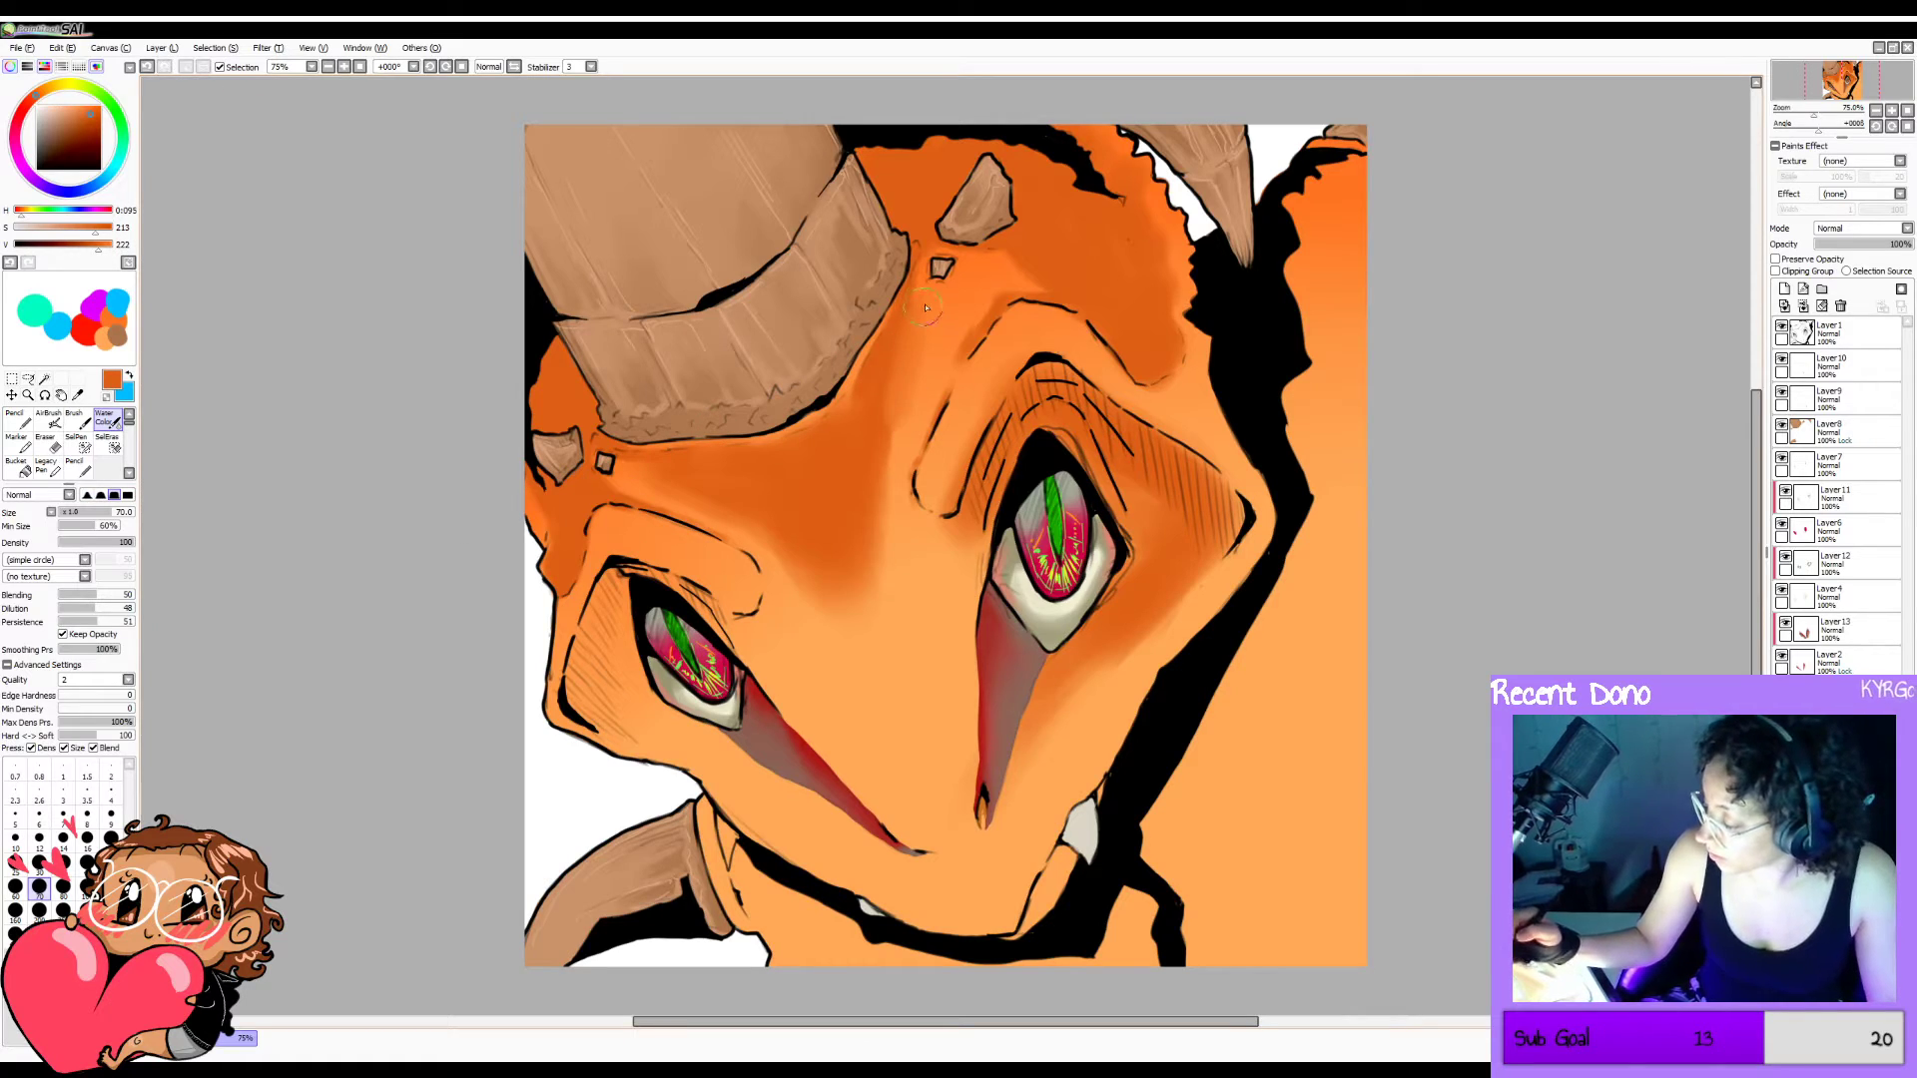
click(39, 911)
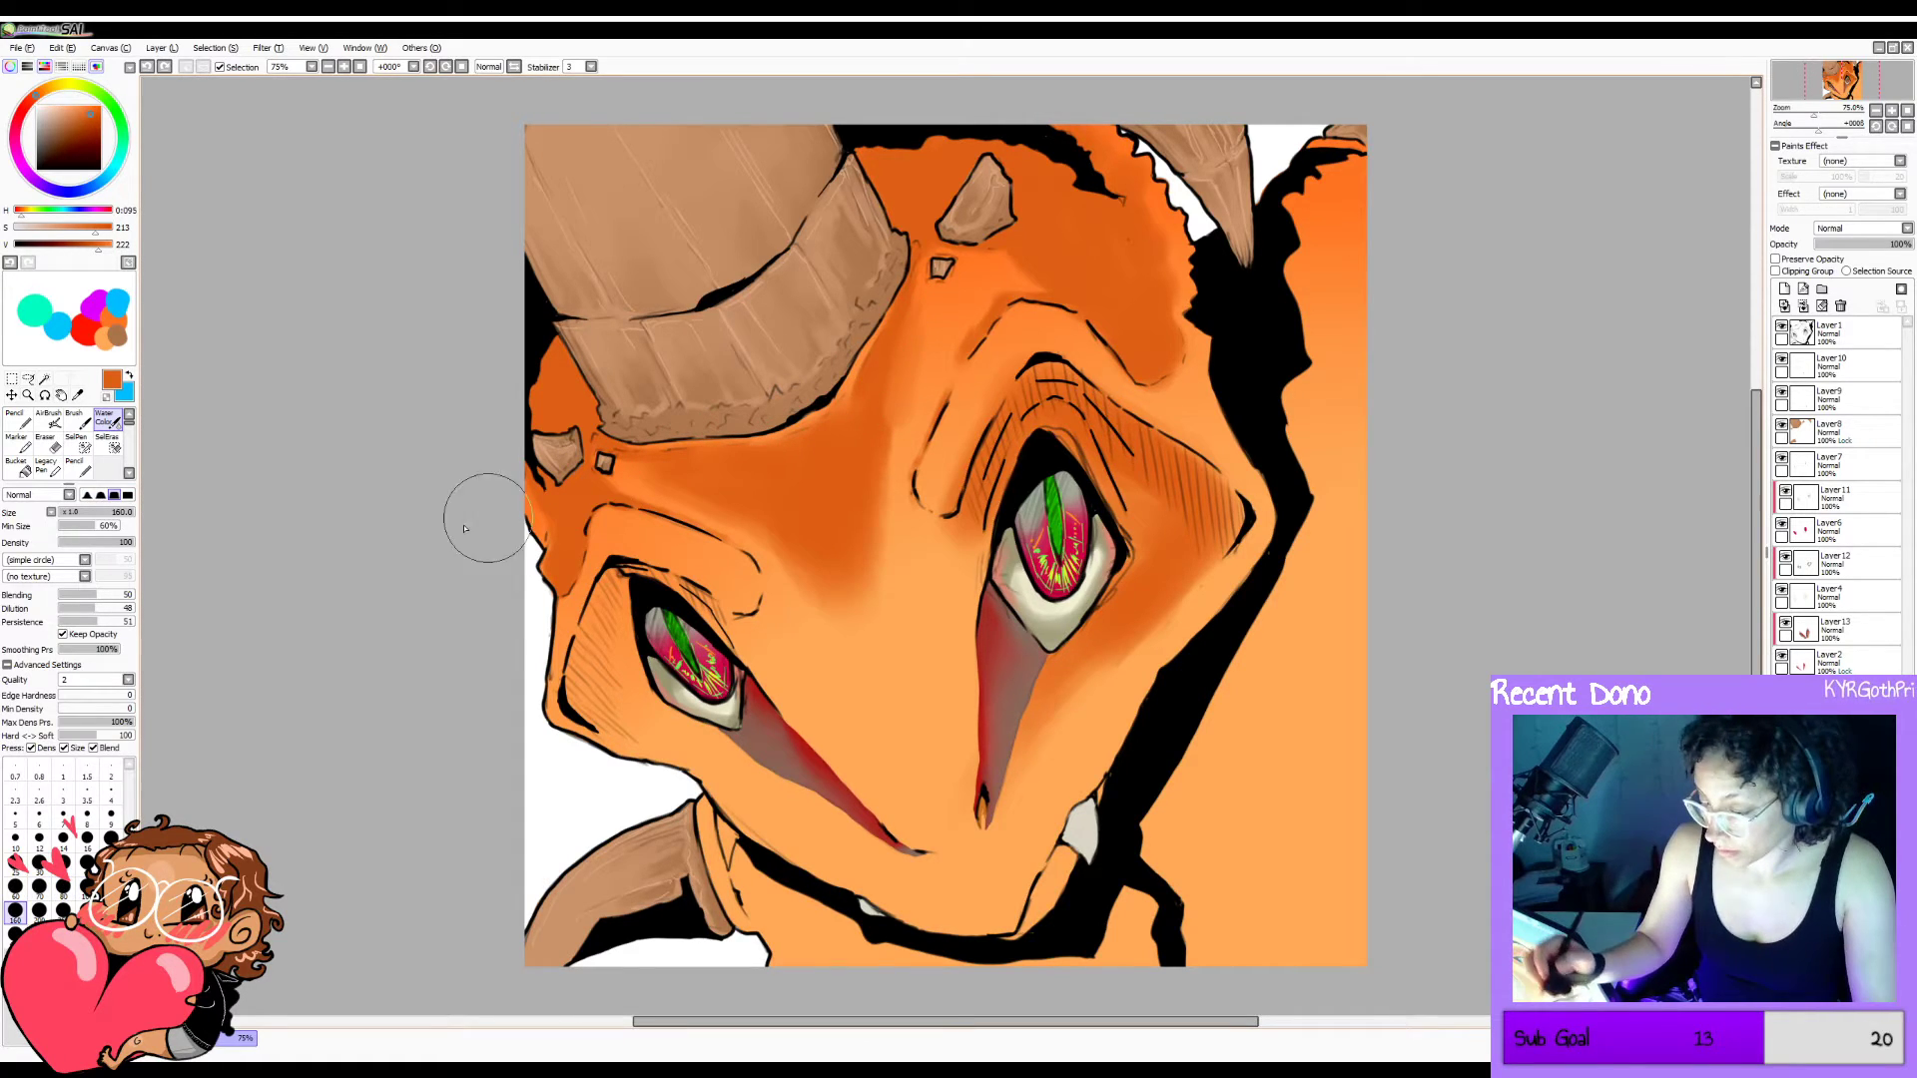
click(101, 542)
key(bracketleft)
key(bracketleft)
key(bracketleft)
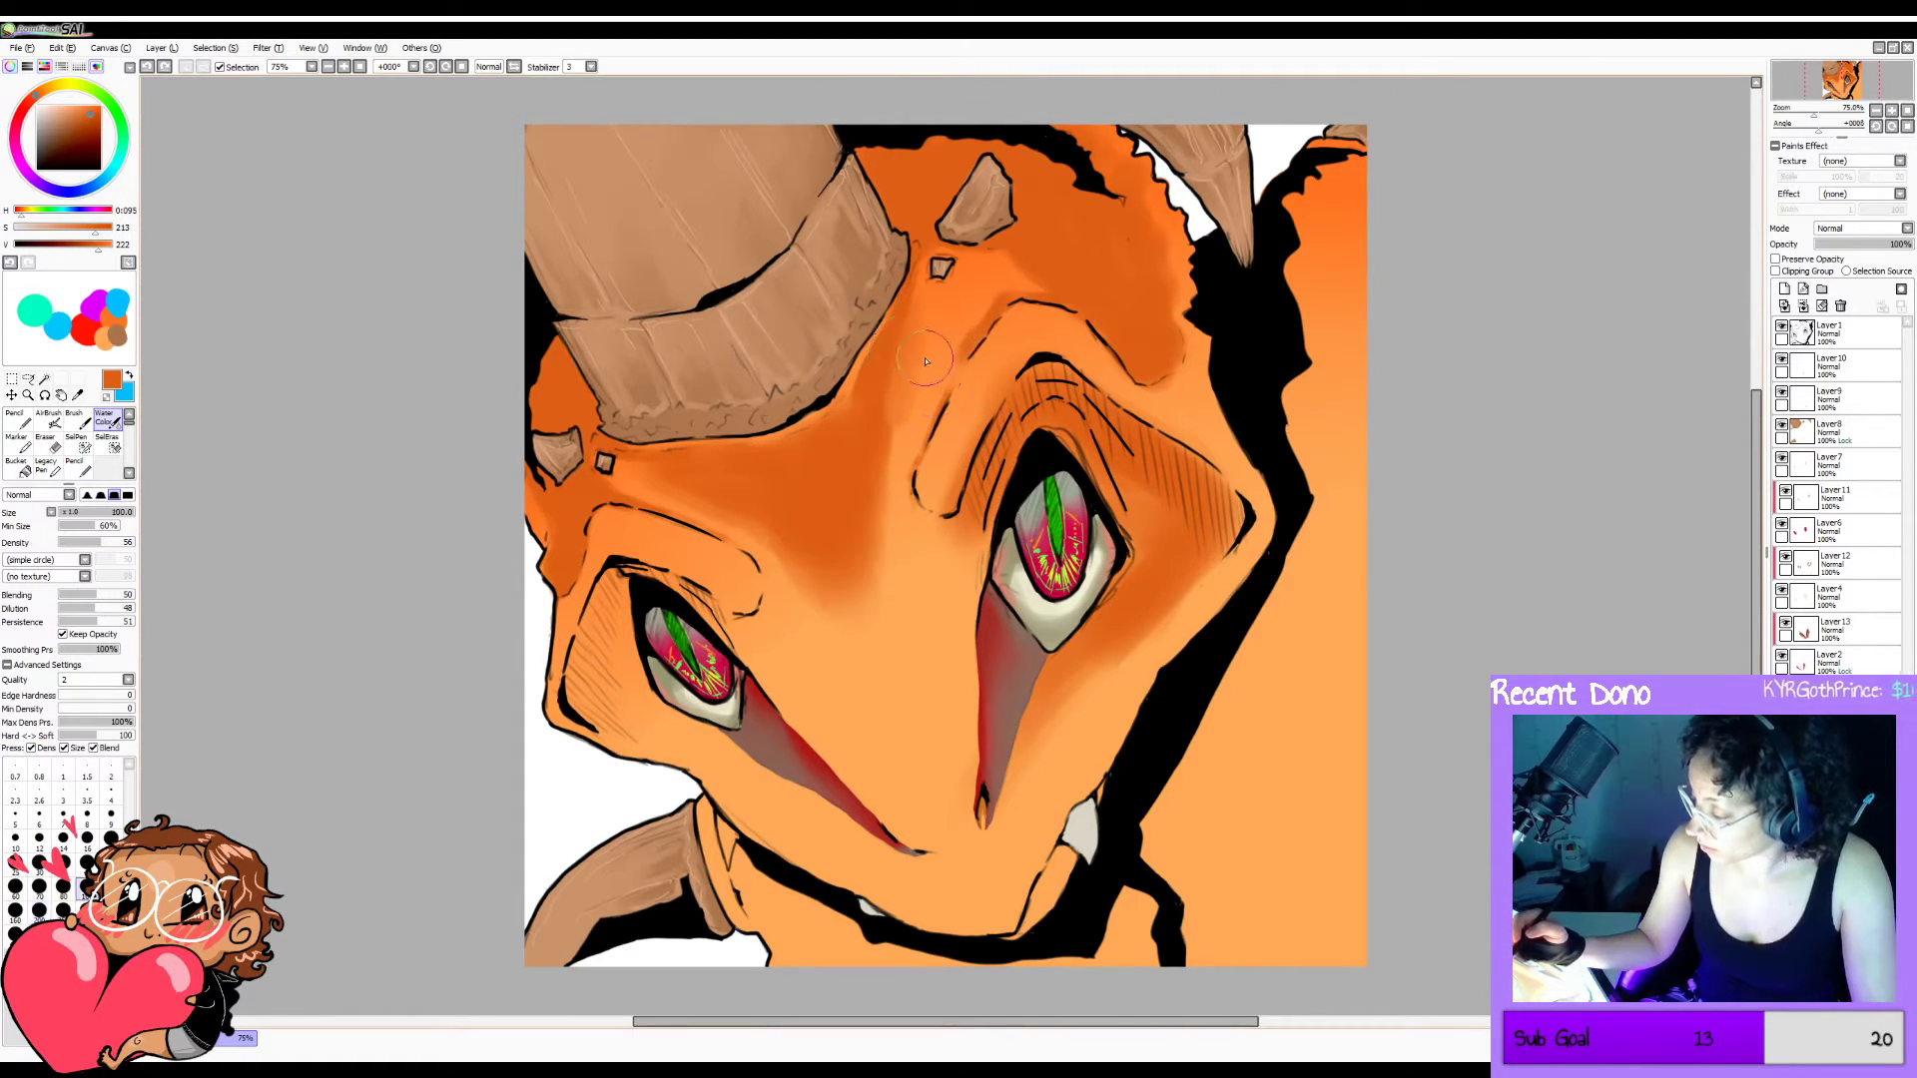
mouse_move(924, 359)
mouse_down()
mouse_move(933, 315)
mouse_move(893, 368)
mouse_move(874, 465)
mouse_move(909, 391)
mouse_up()
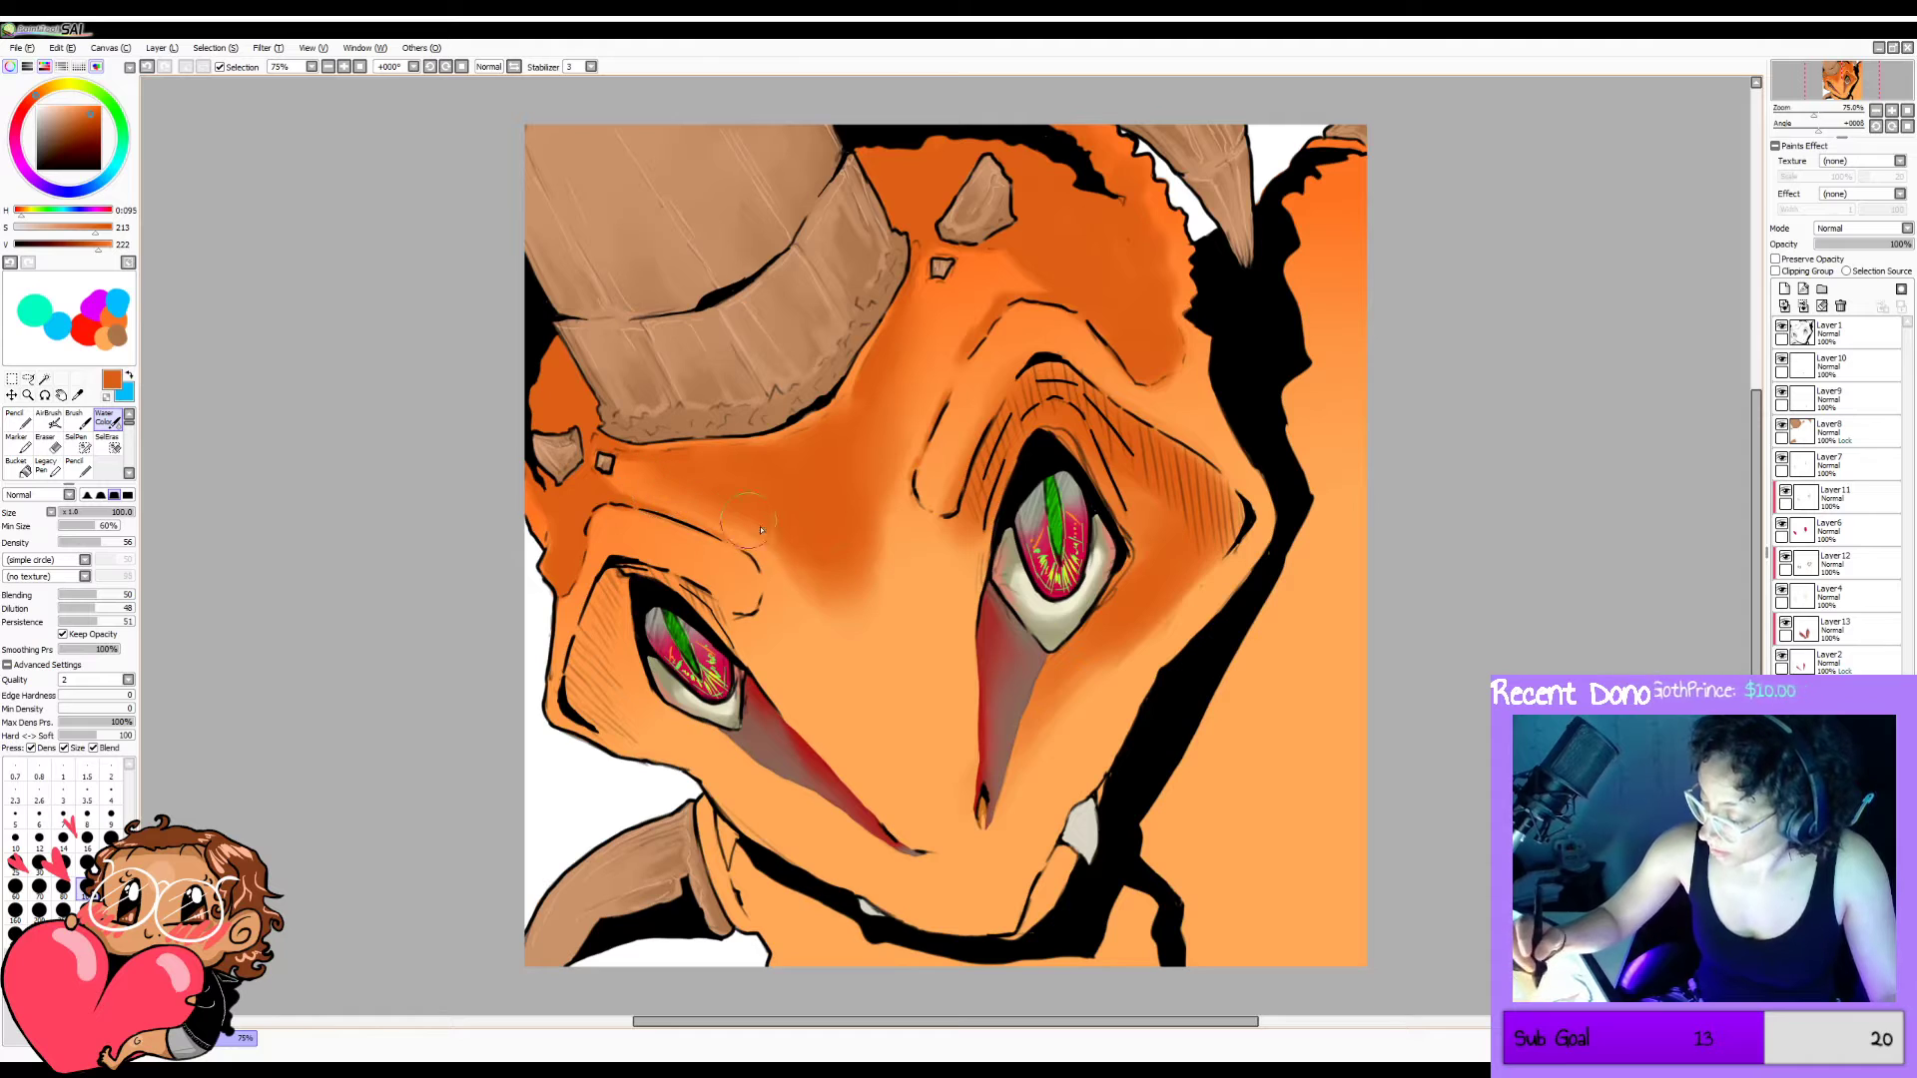
mouse_move(761, 530)
mouse_down()
mouse_move(829, 619)
mouse_move(812, 651)
mouse_move(809, 549)
mouse_move(864, 619)
mouse_up()
Shade the bridge between the eyes using the Brush at size 160 with Blending 10, Dilution 13 and Persistence 14.
key(v)
click(14, 809)
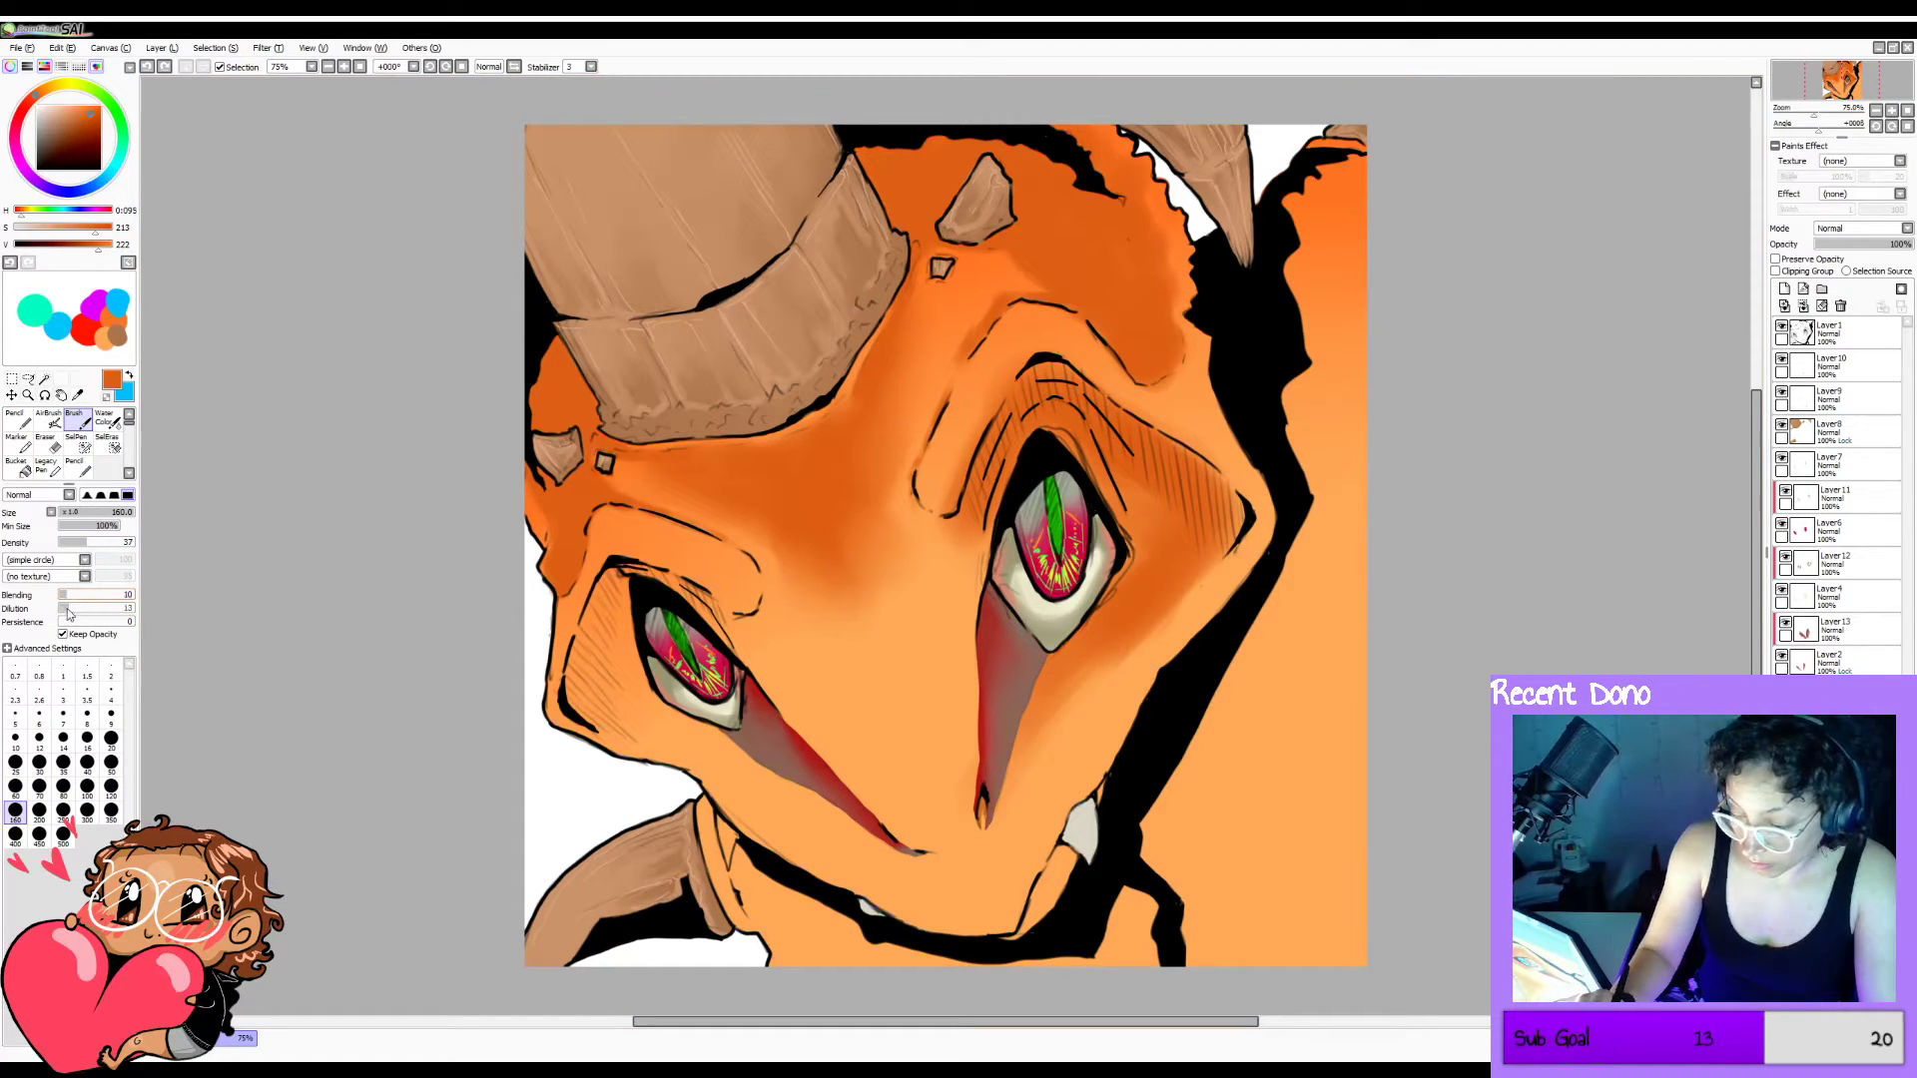
mouse_move(885, 583)
mouse_down()
mouse_move(865, 632)
mouse_move(828, 617)
mouse_move(877, 589)
mouse_move(883, 691)
mouse_up()
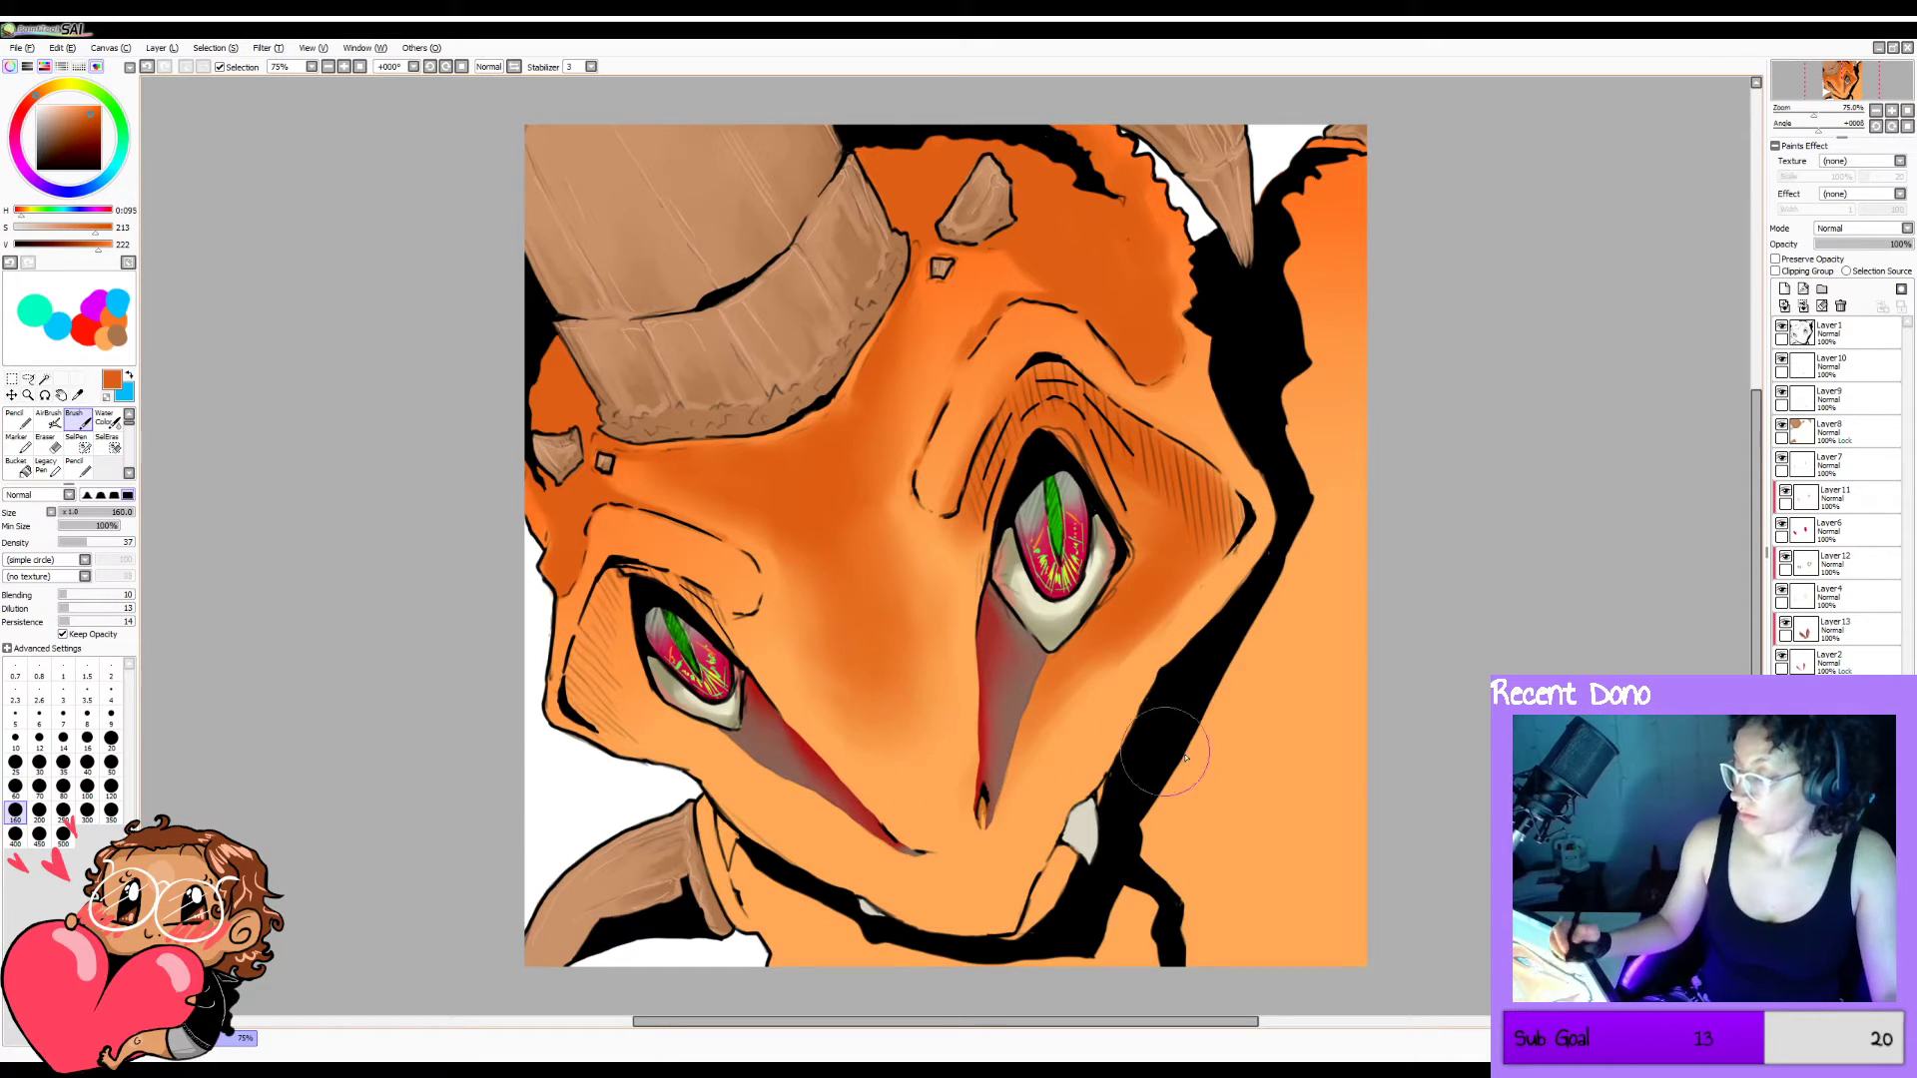
Smooth the bridge shading with Water Color, setting its Density to 69 and Blending to 100.
key(c)
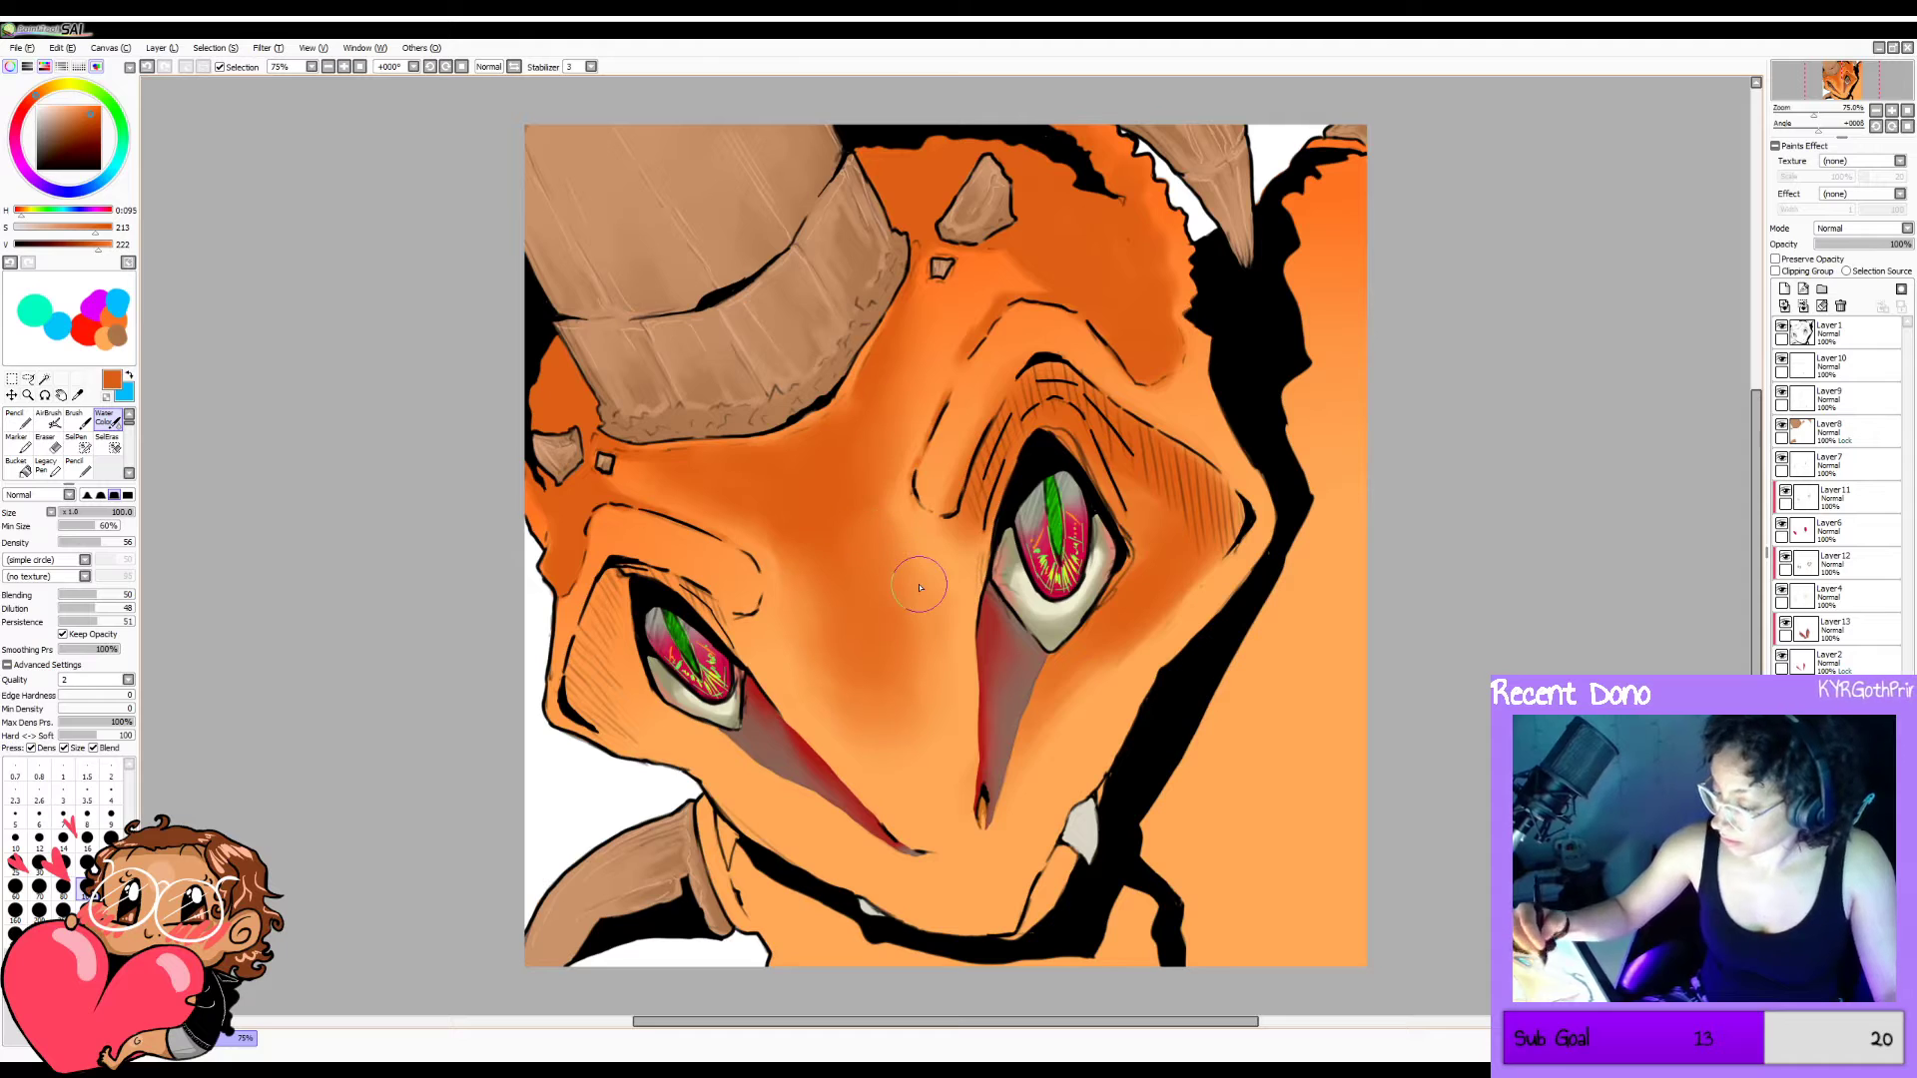
click(110, 543)
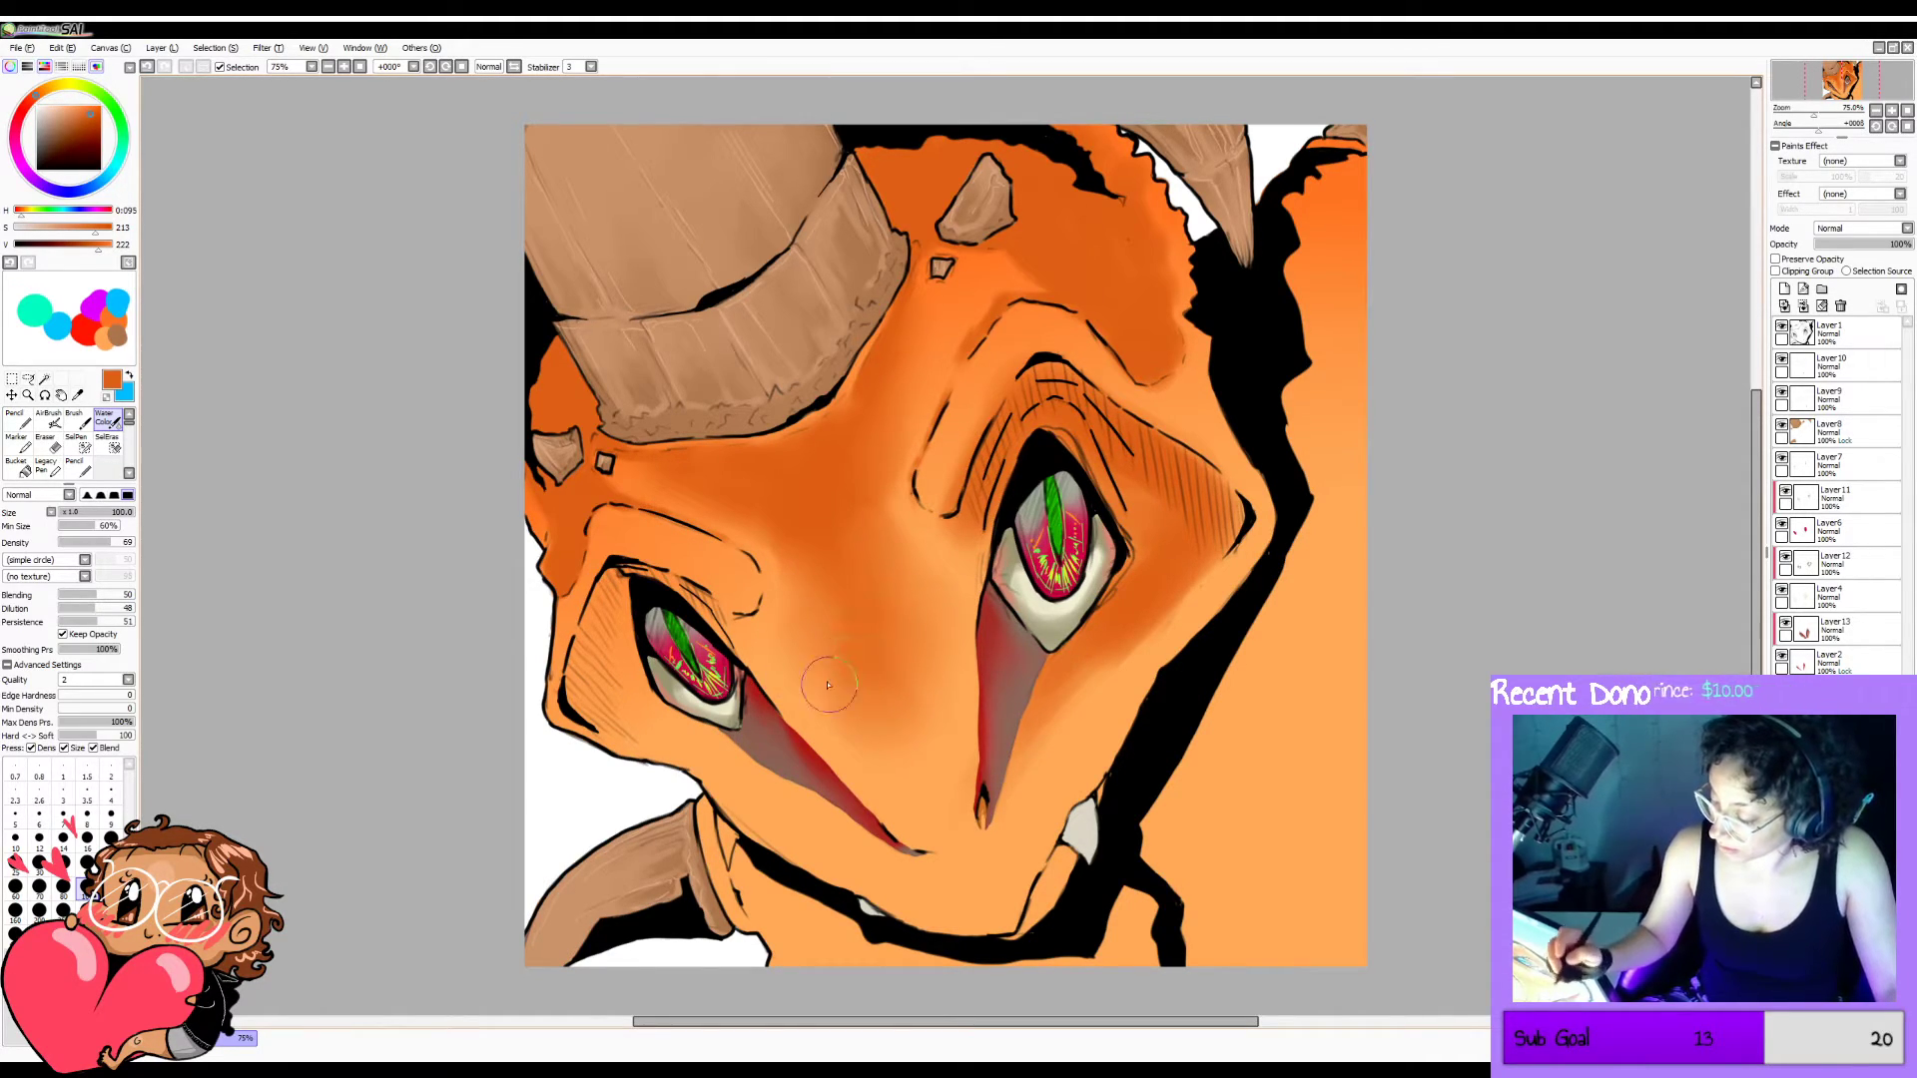
click(128, 596)
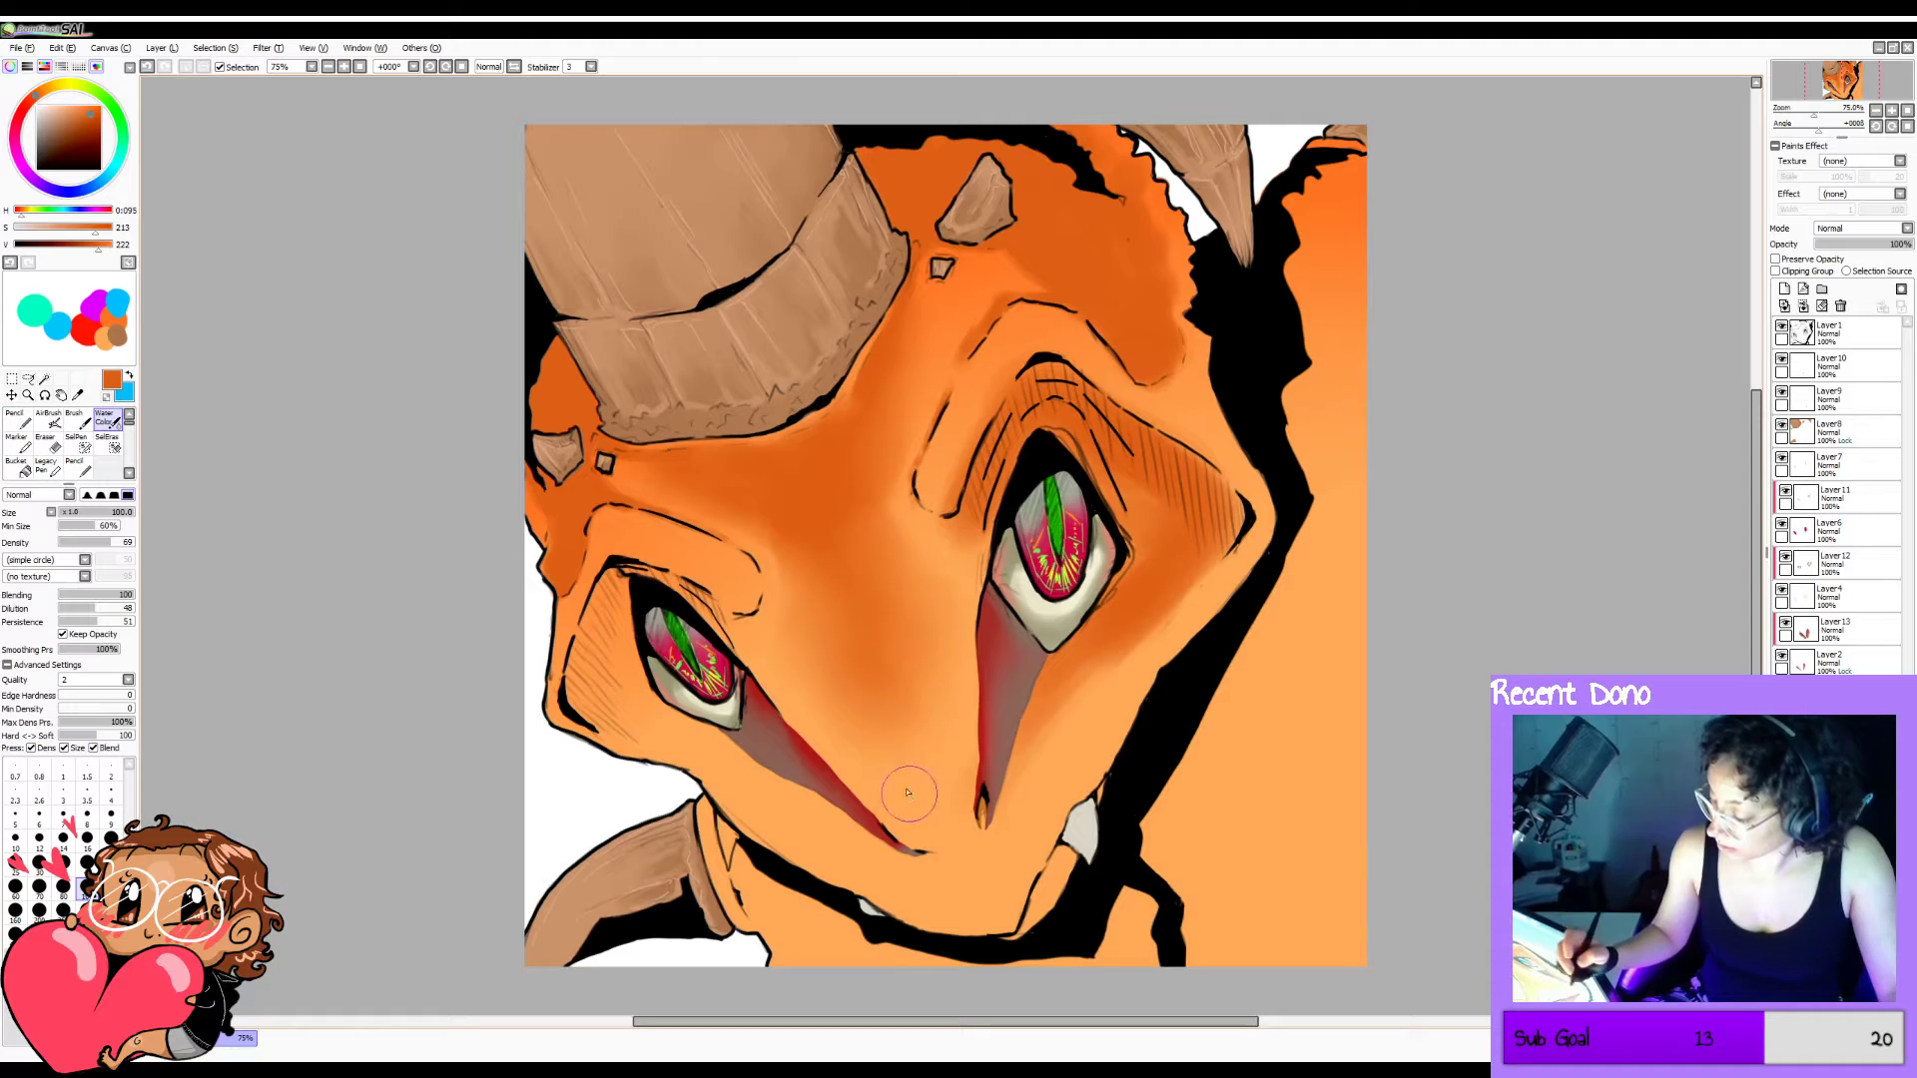
Shade the snout's tip between the ends of the red stripes with the darker orange at Brush size 70.
key(b)
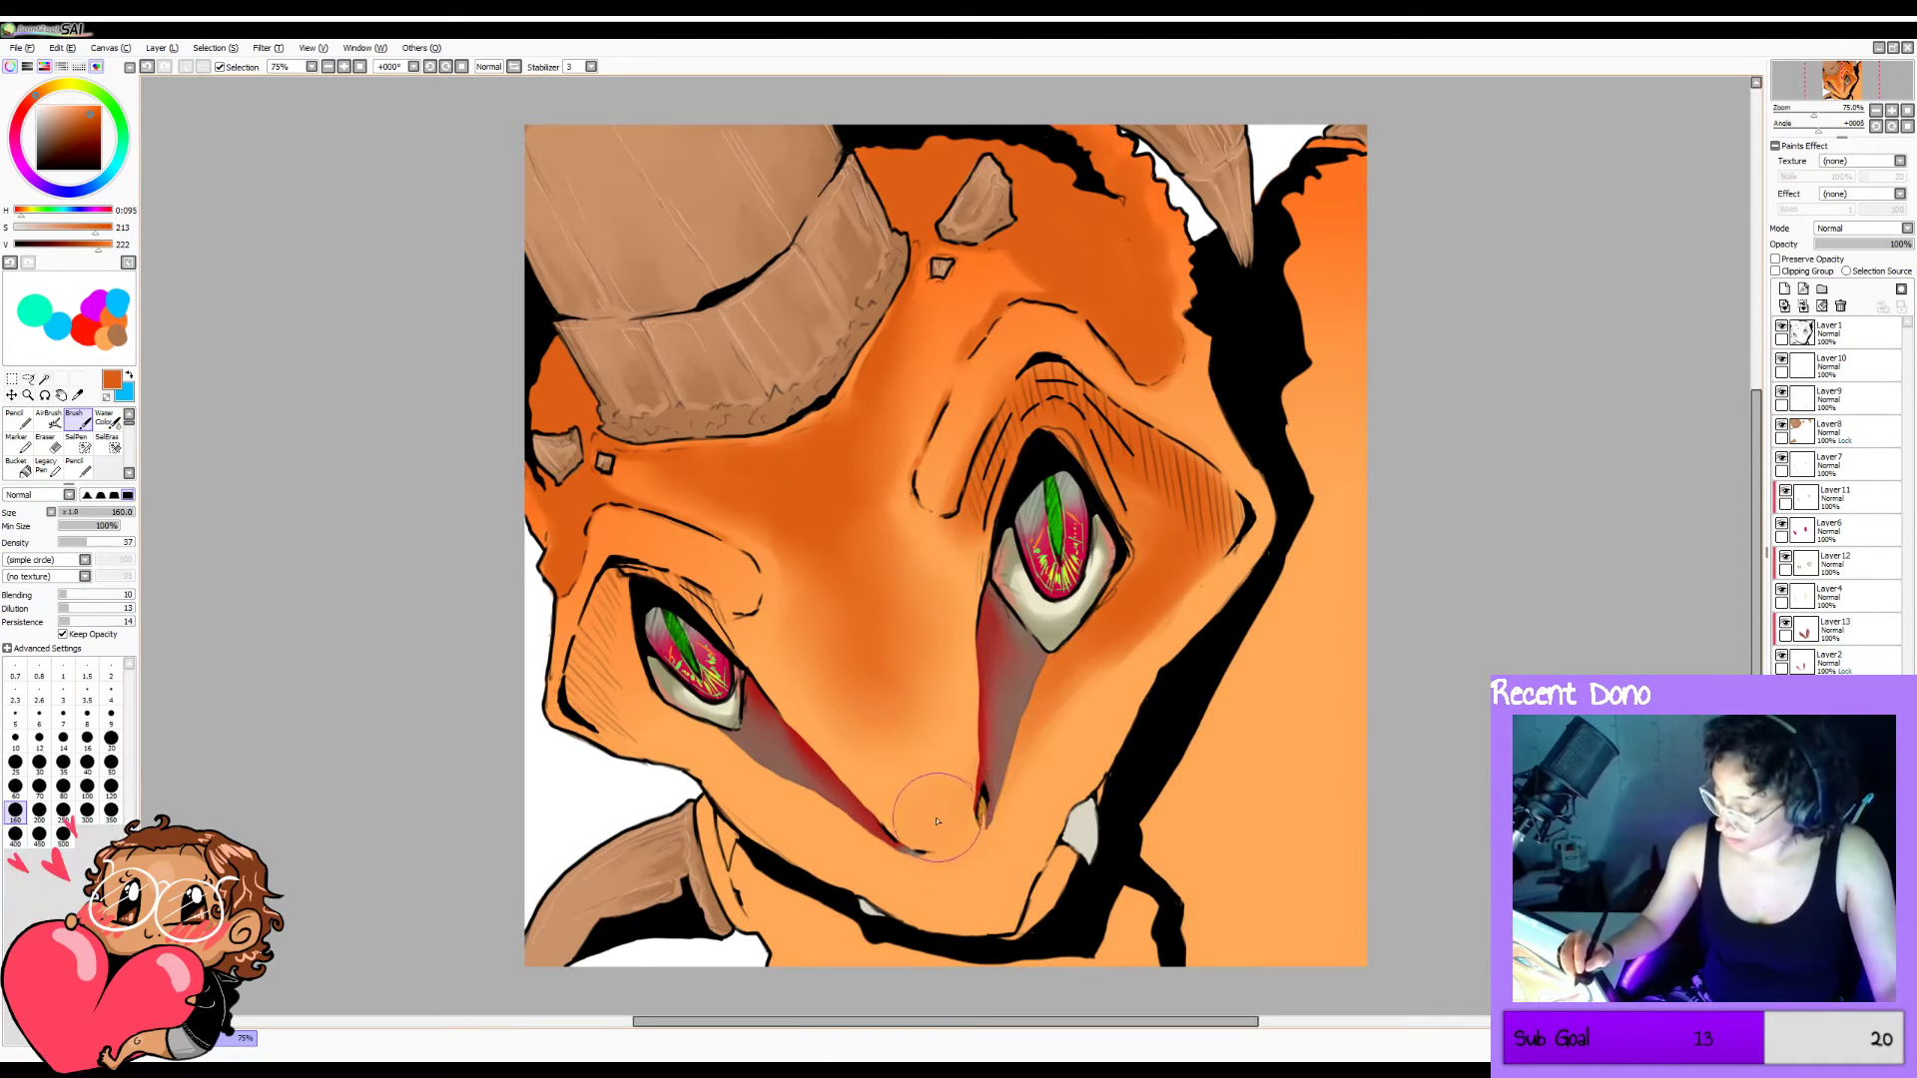
key(bracketleft)
key(bracketleft)
key(bracketleft)
key(bracketleft)
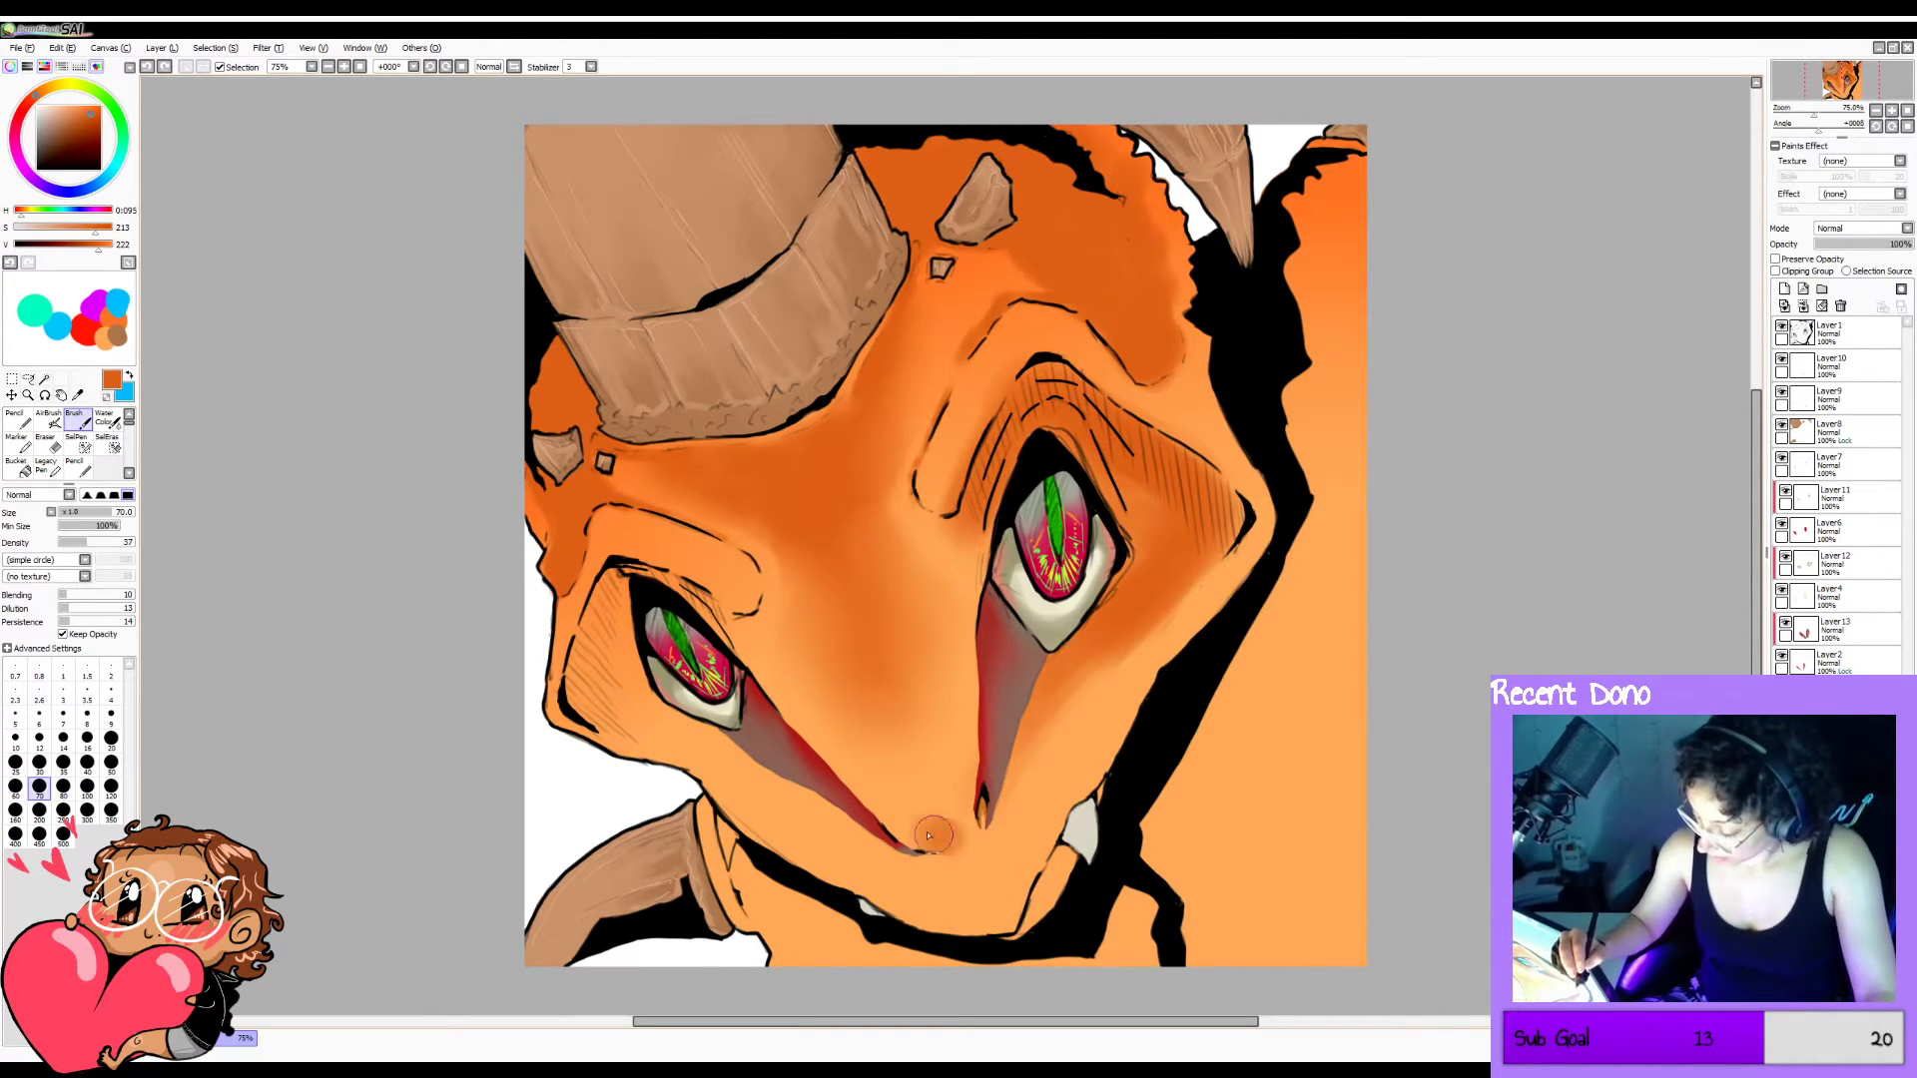
mouse_move(911, 827)
mouse_down()
mouse_move(953, 707)
mouse_move(937, 813)
mouse_move(947, 771)
mouse_move(883, 768)
mouse_move(924, 826)
mouse_move(920, 788)
mouse_move(928, 815)
mouse_move(1004, 657)
mouse_move(962, 779)
mouse_move(894, 717)
mouse_move(886, 741)
mouse_move(862, 699)
mouse_move(920, 744)
mouse_move(942, 802)
mouse_move(1012, 601)
mouse_move(927, 805)
mouse_move(924, 711)
mouse_move(877, 781)
mouse_up()
Blend the snout's shading with Water Color and deepen the bridge beside the smaller eye using the Brush at size 70.
key(c)
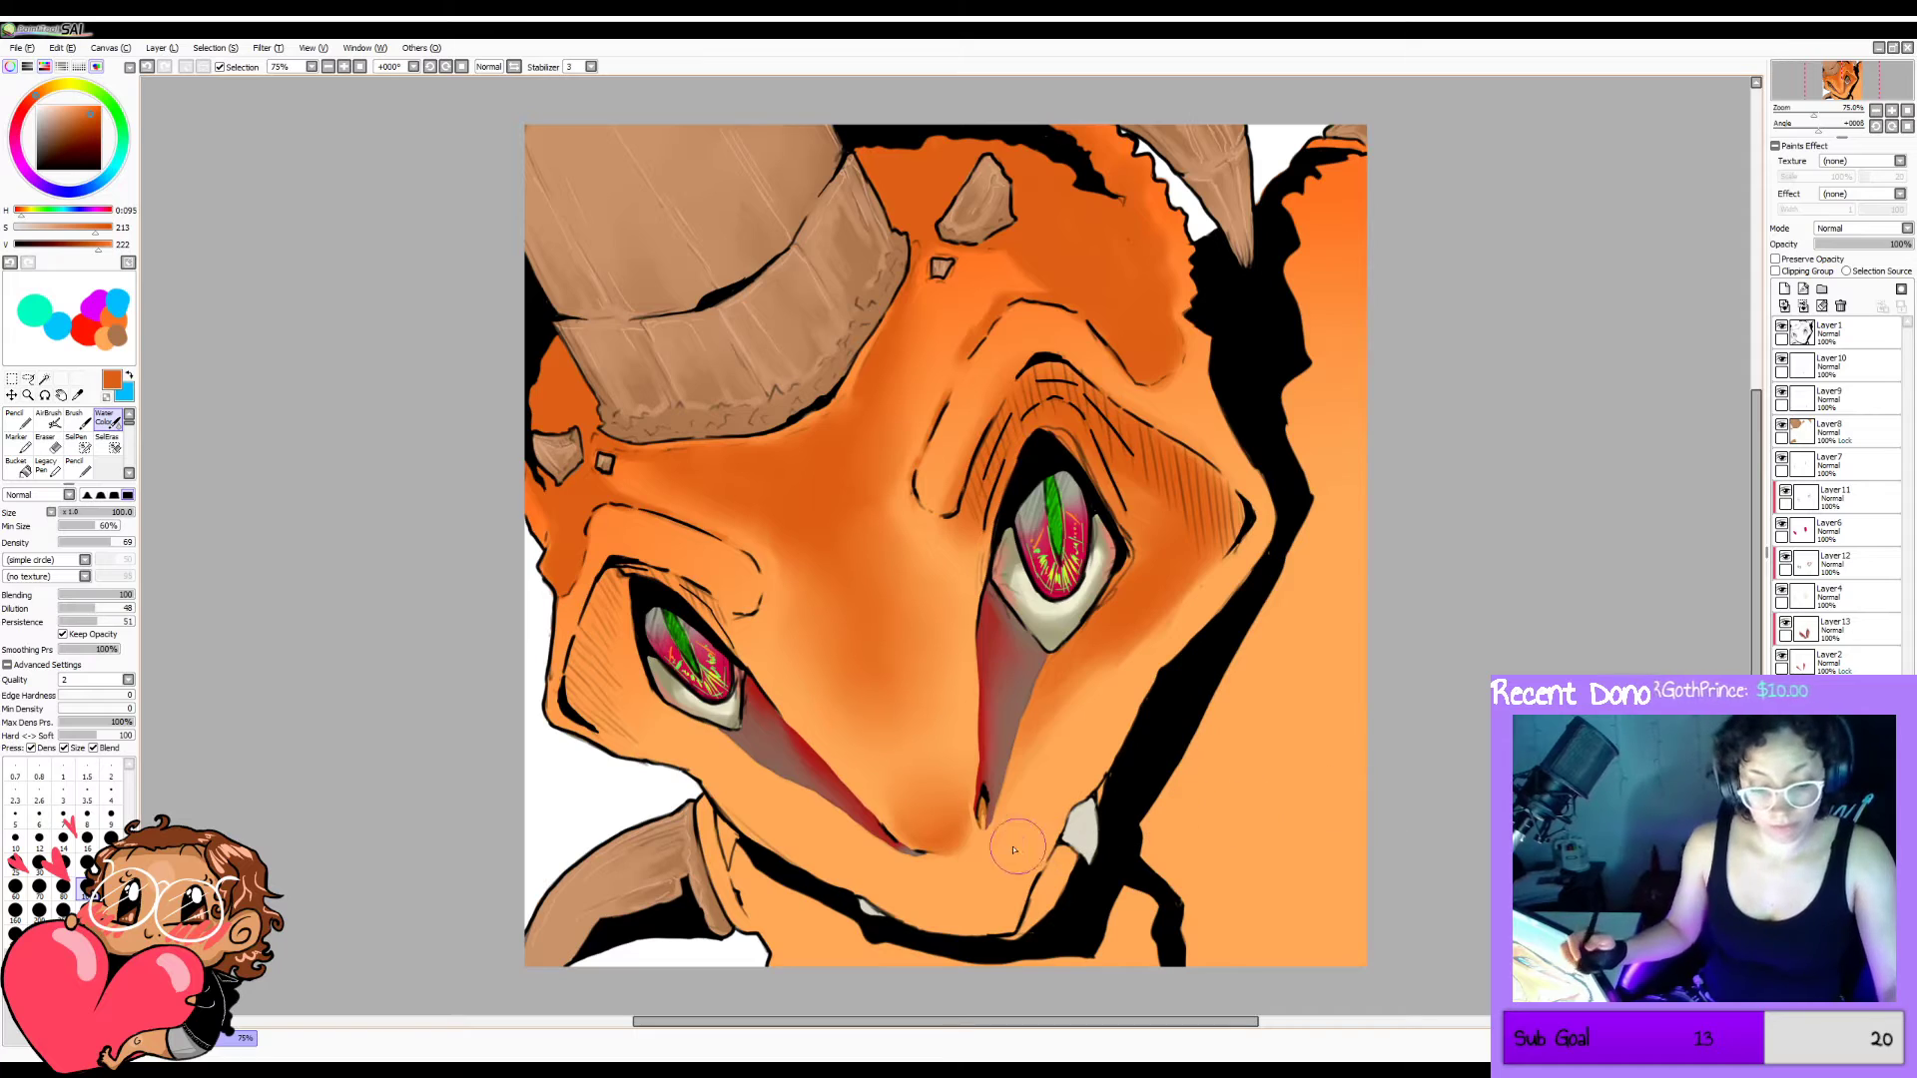
key(b)
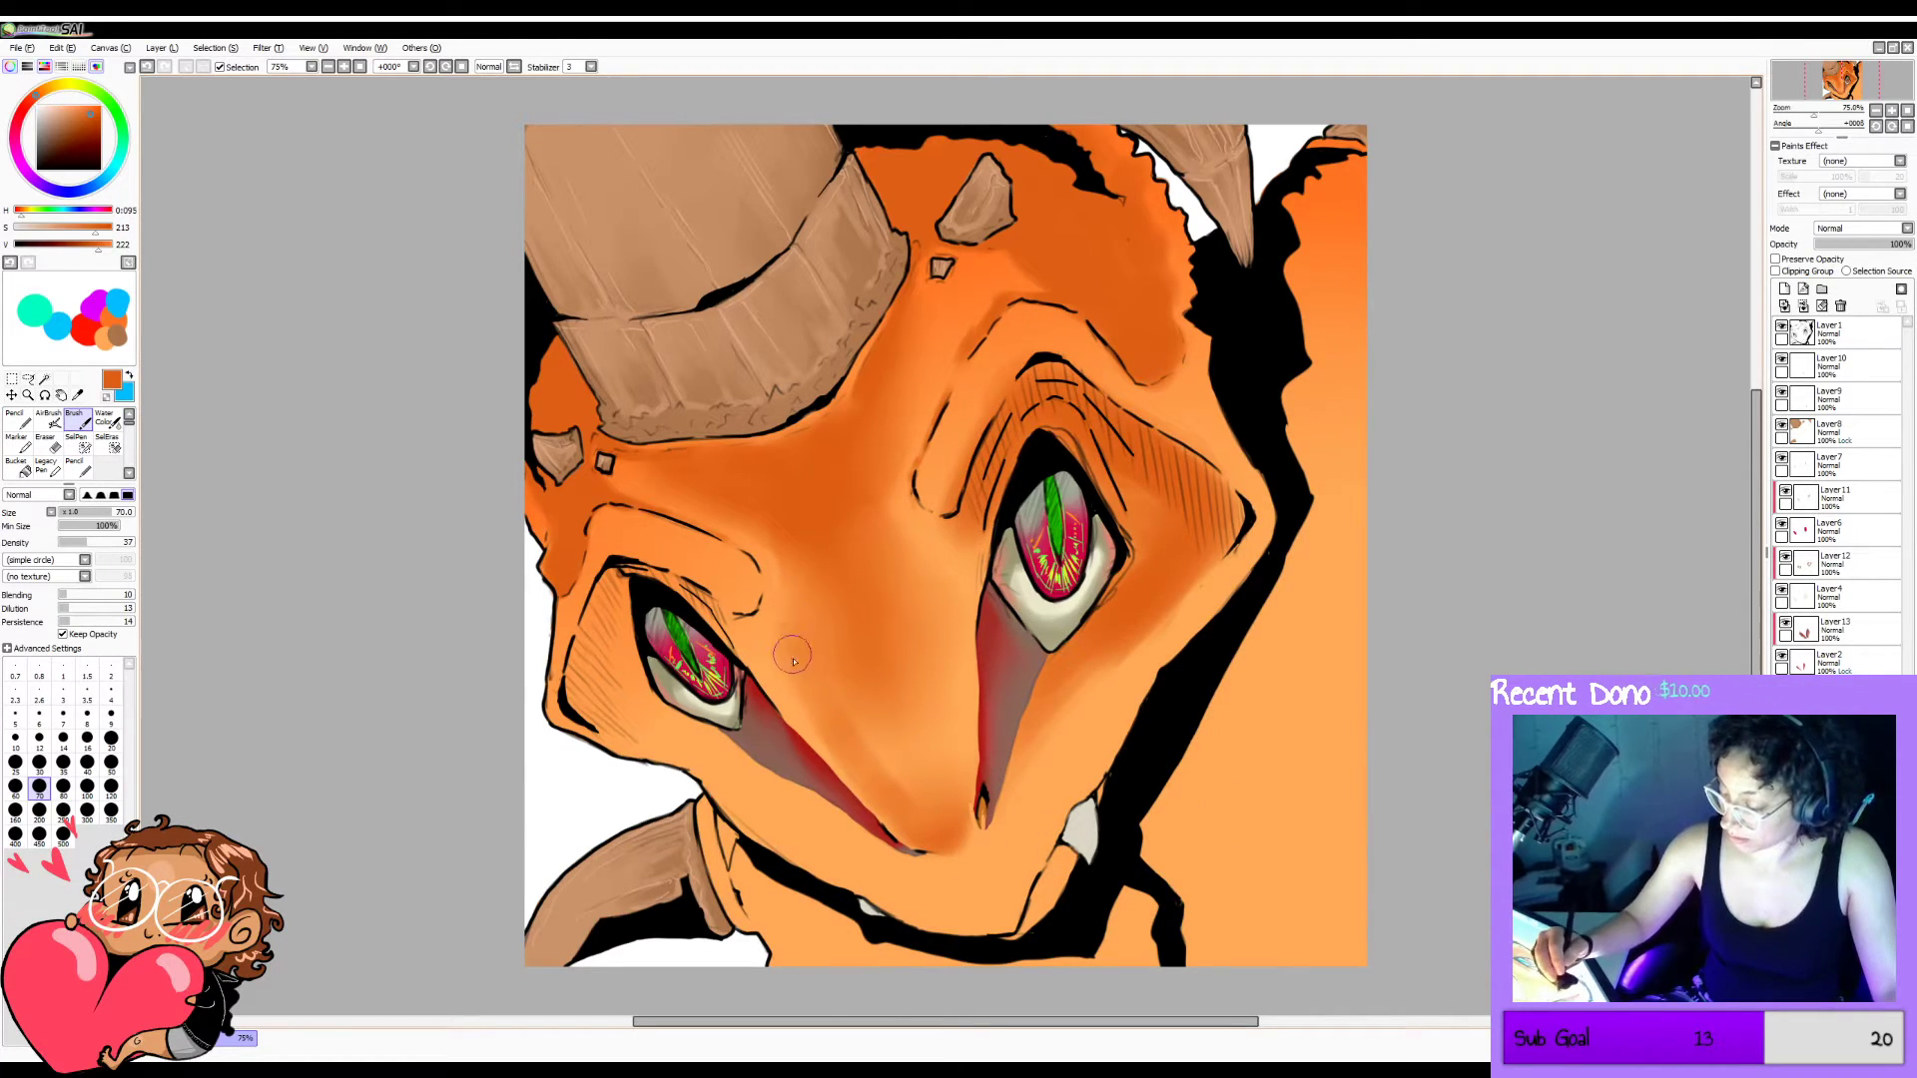
key(c)
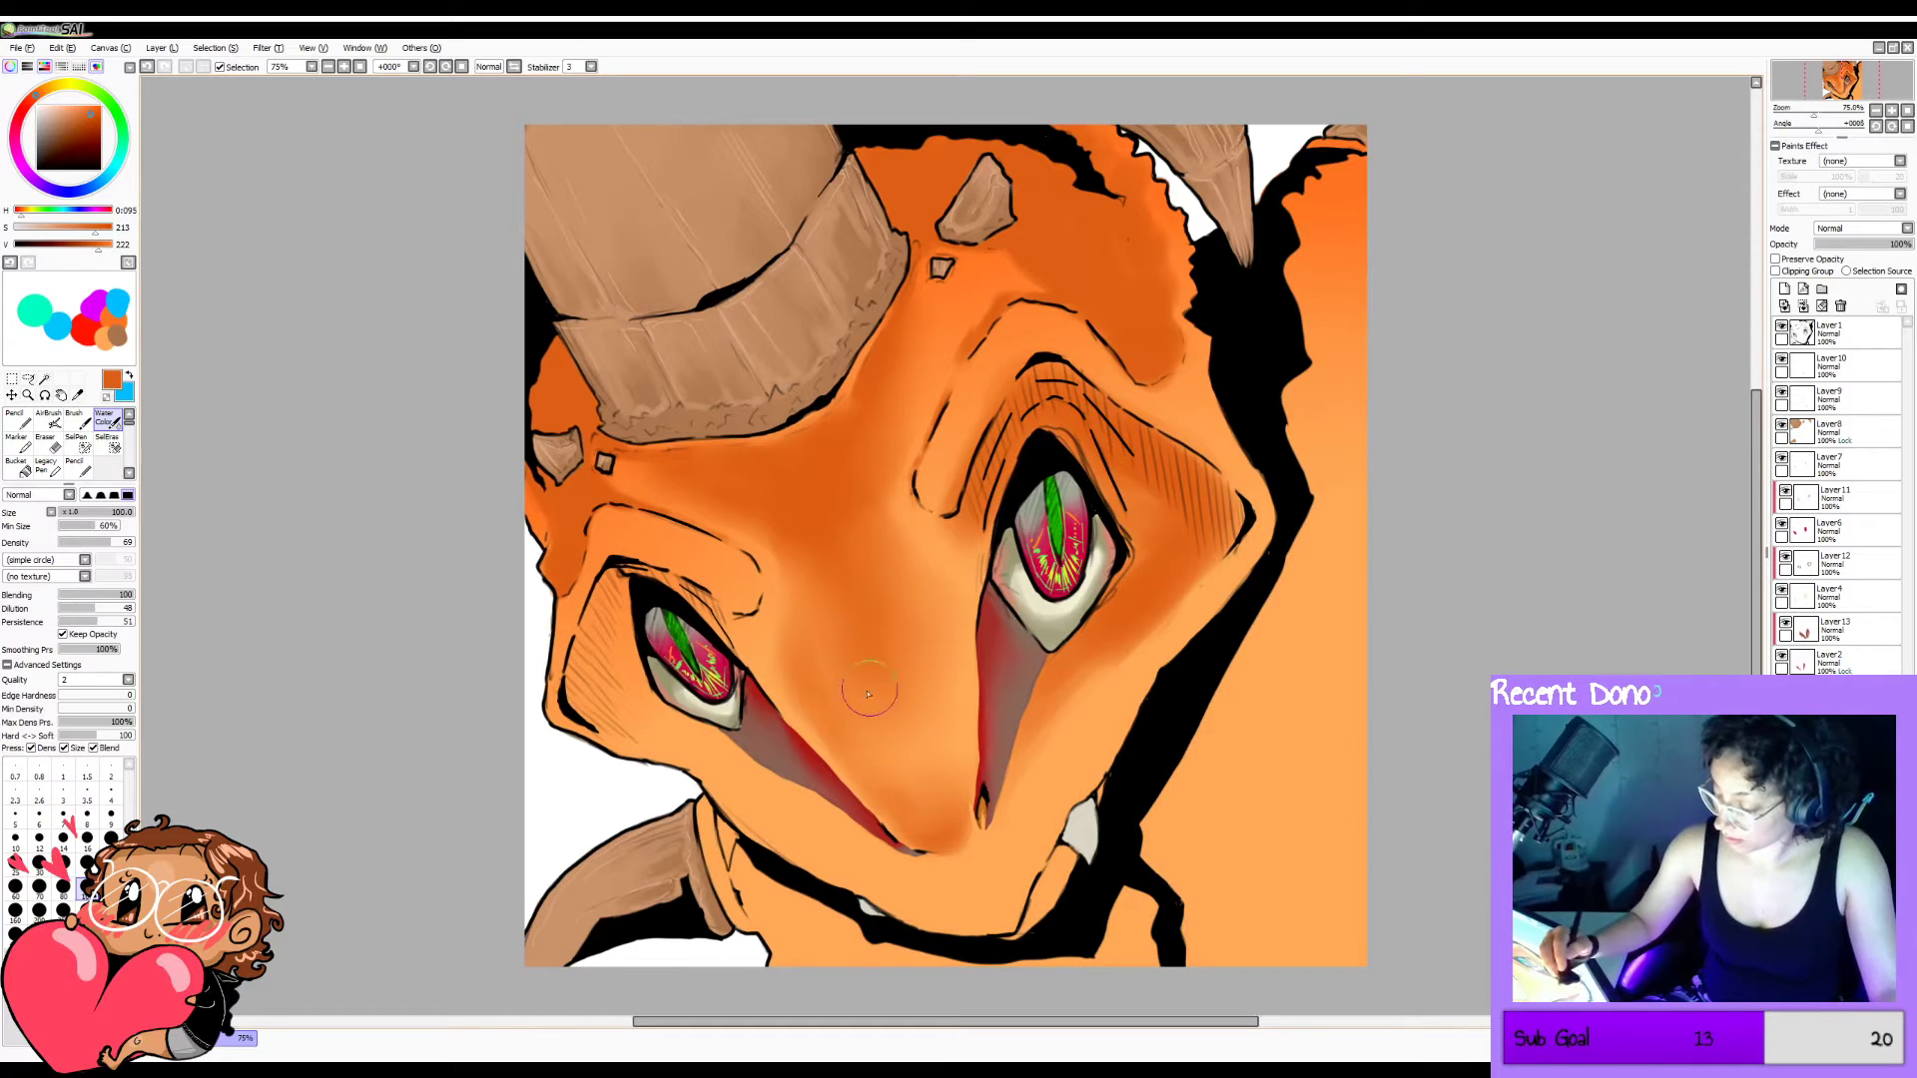
drag(920, 768, 951, 817)
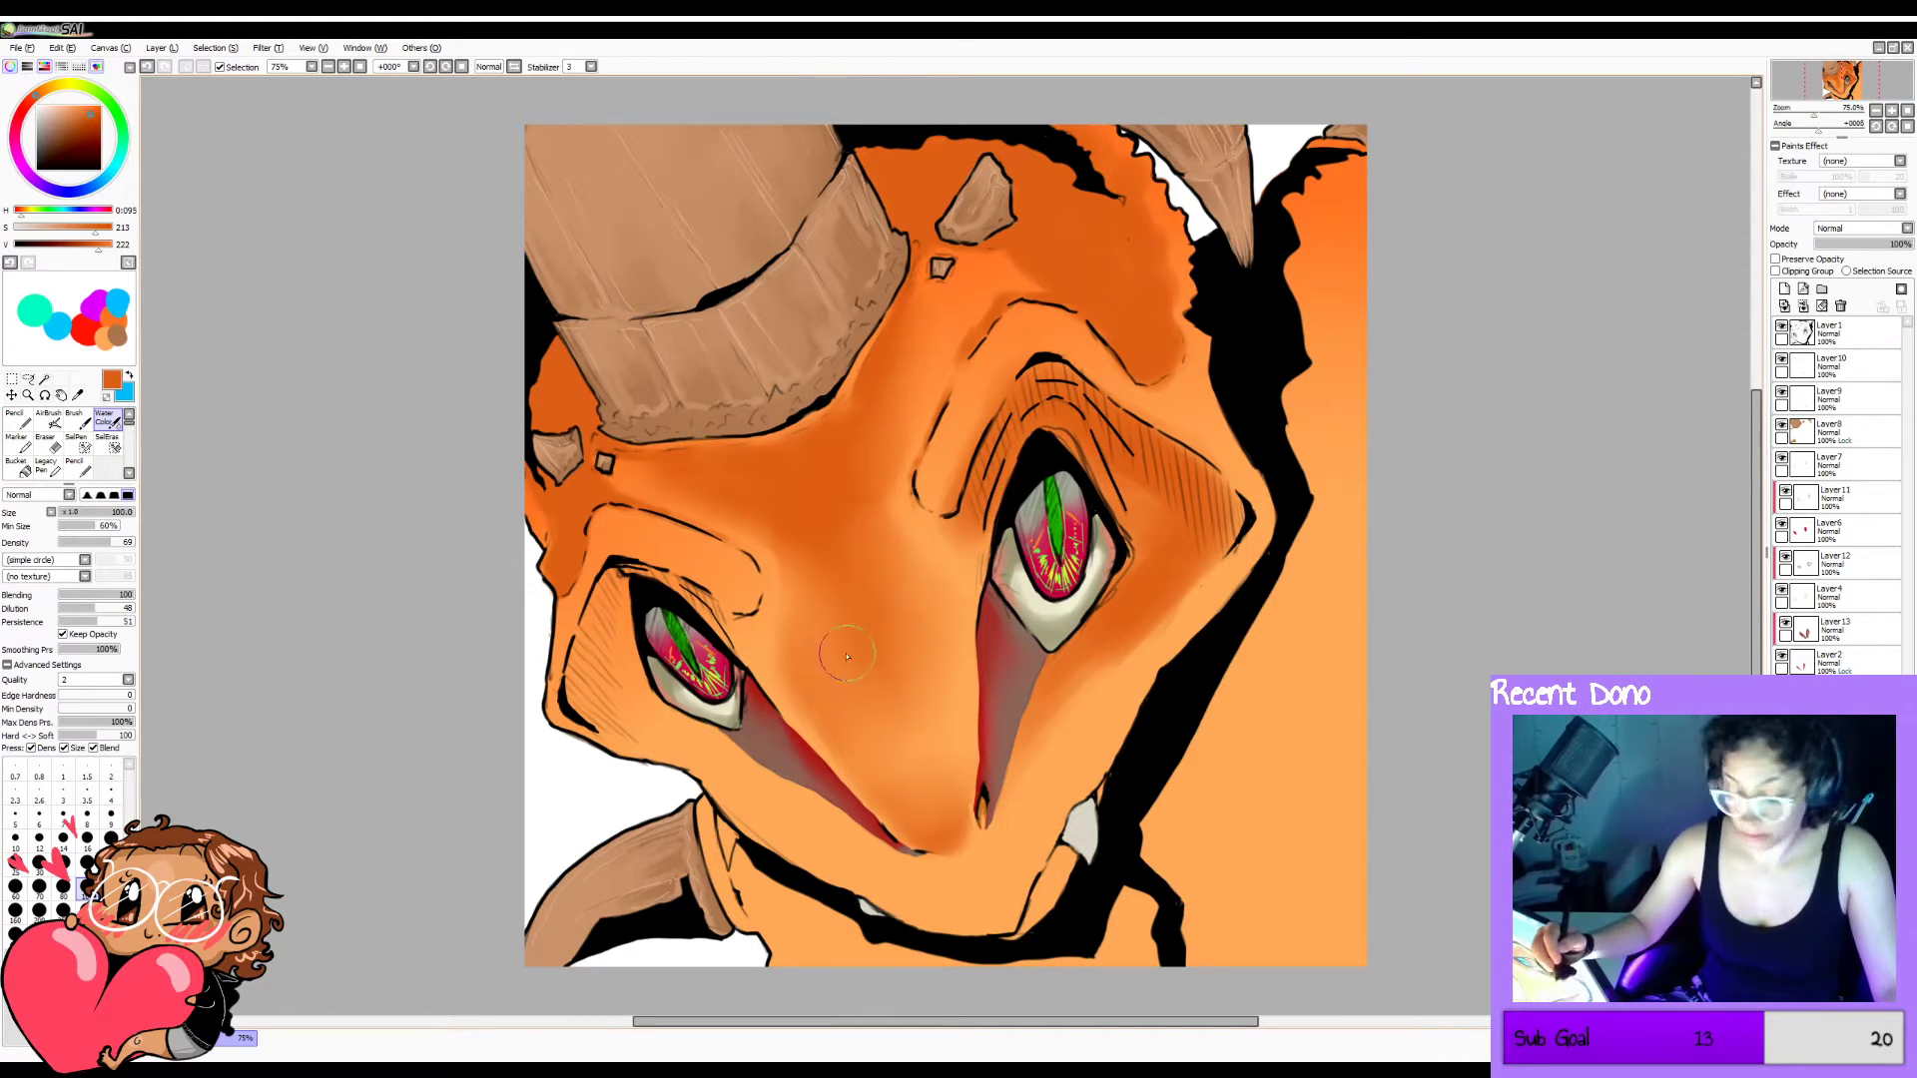
key(b)
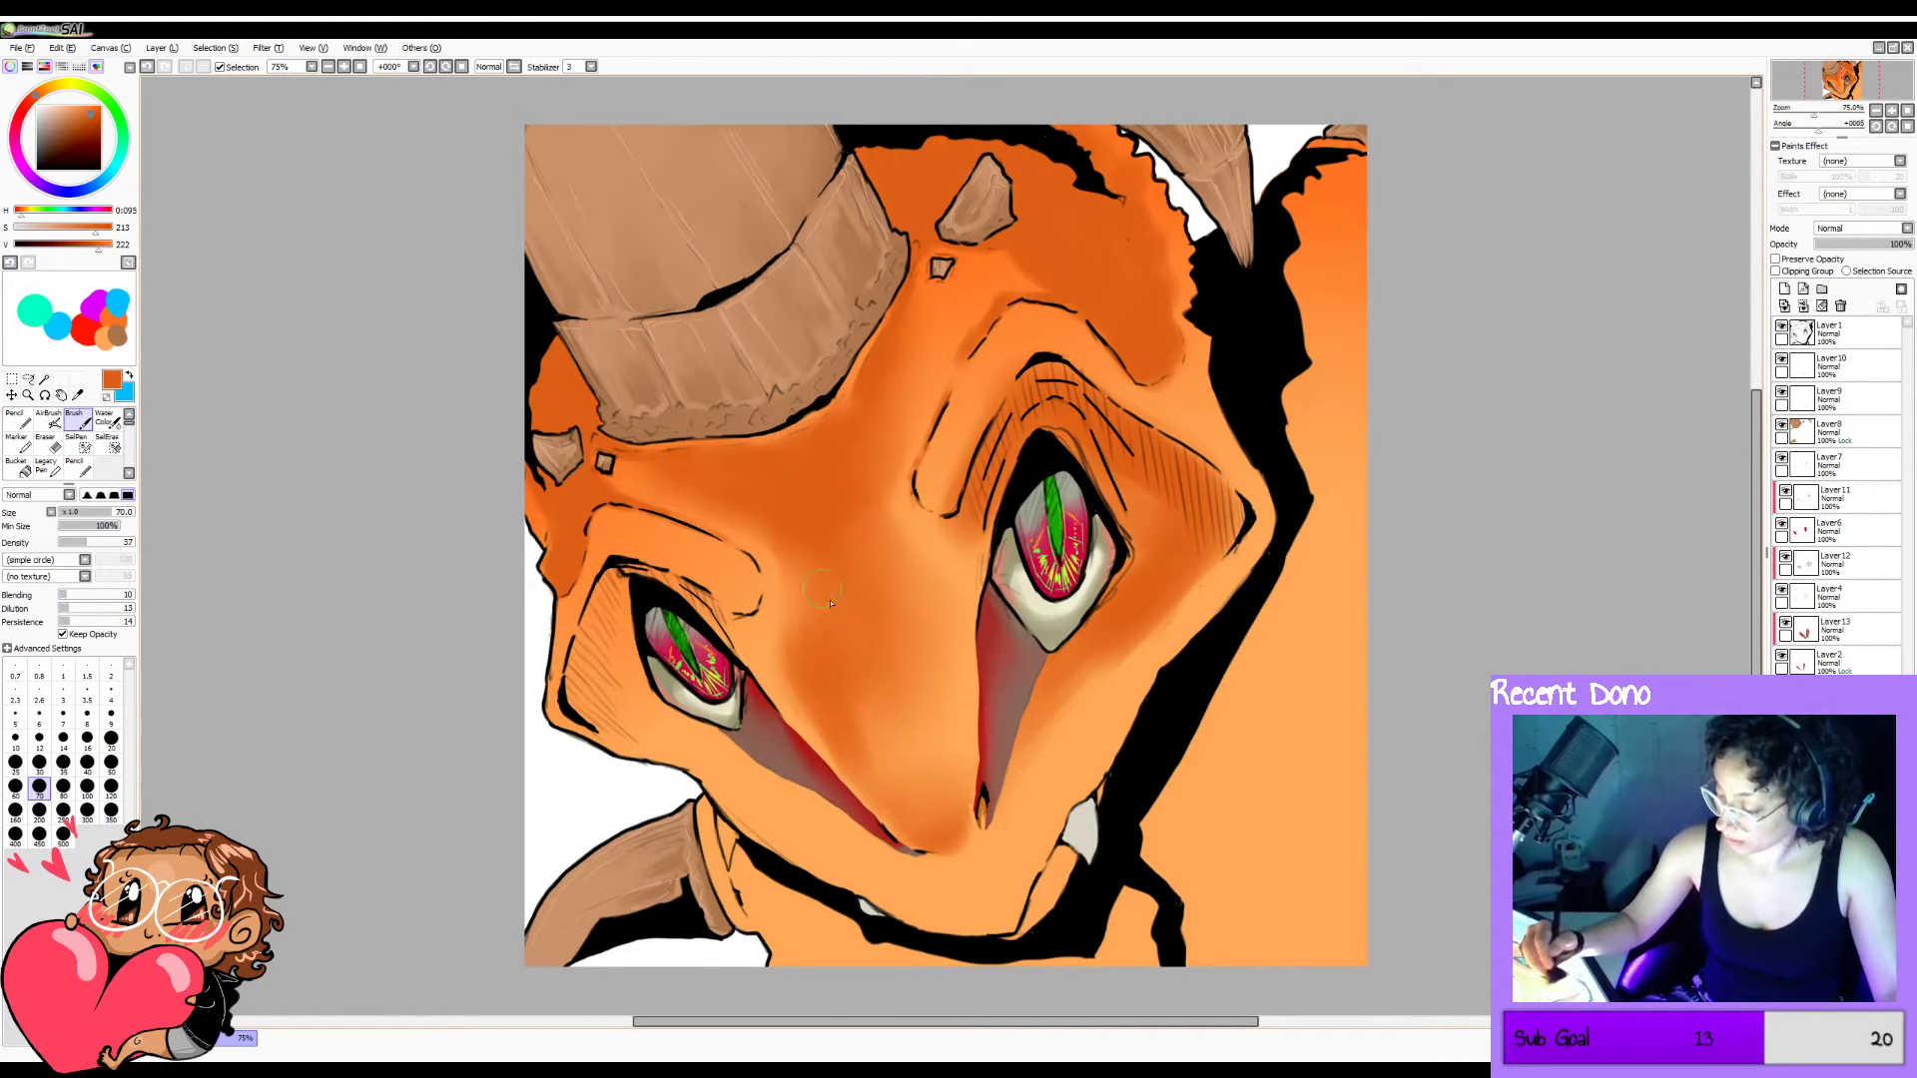
mouse_move(809, 589)
mouse_down()
mouse_move(806, 639)
mouse_move(782, 583)
mouse_move(779, 650)
mouse_move(760, 641)
mouse_move(801, 697)
mouse_up()
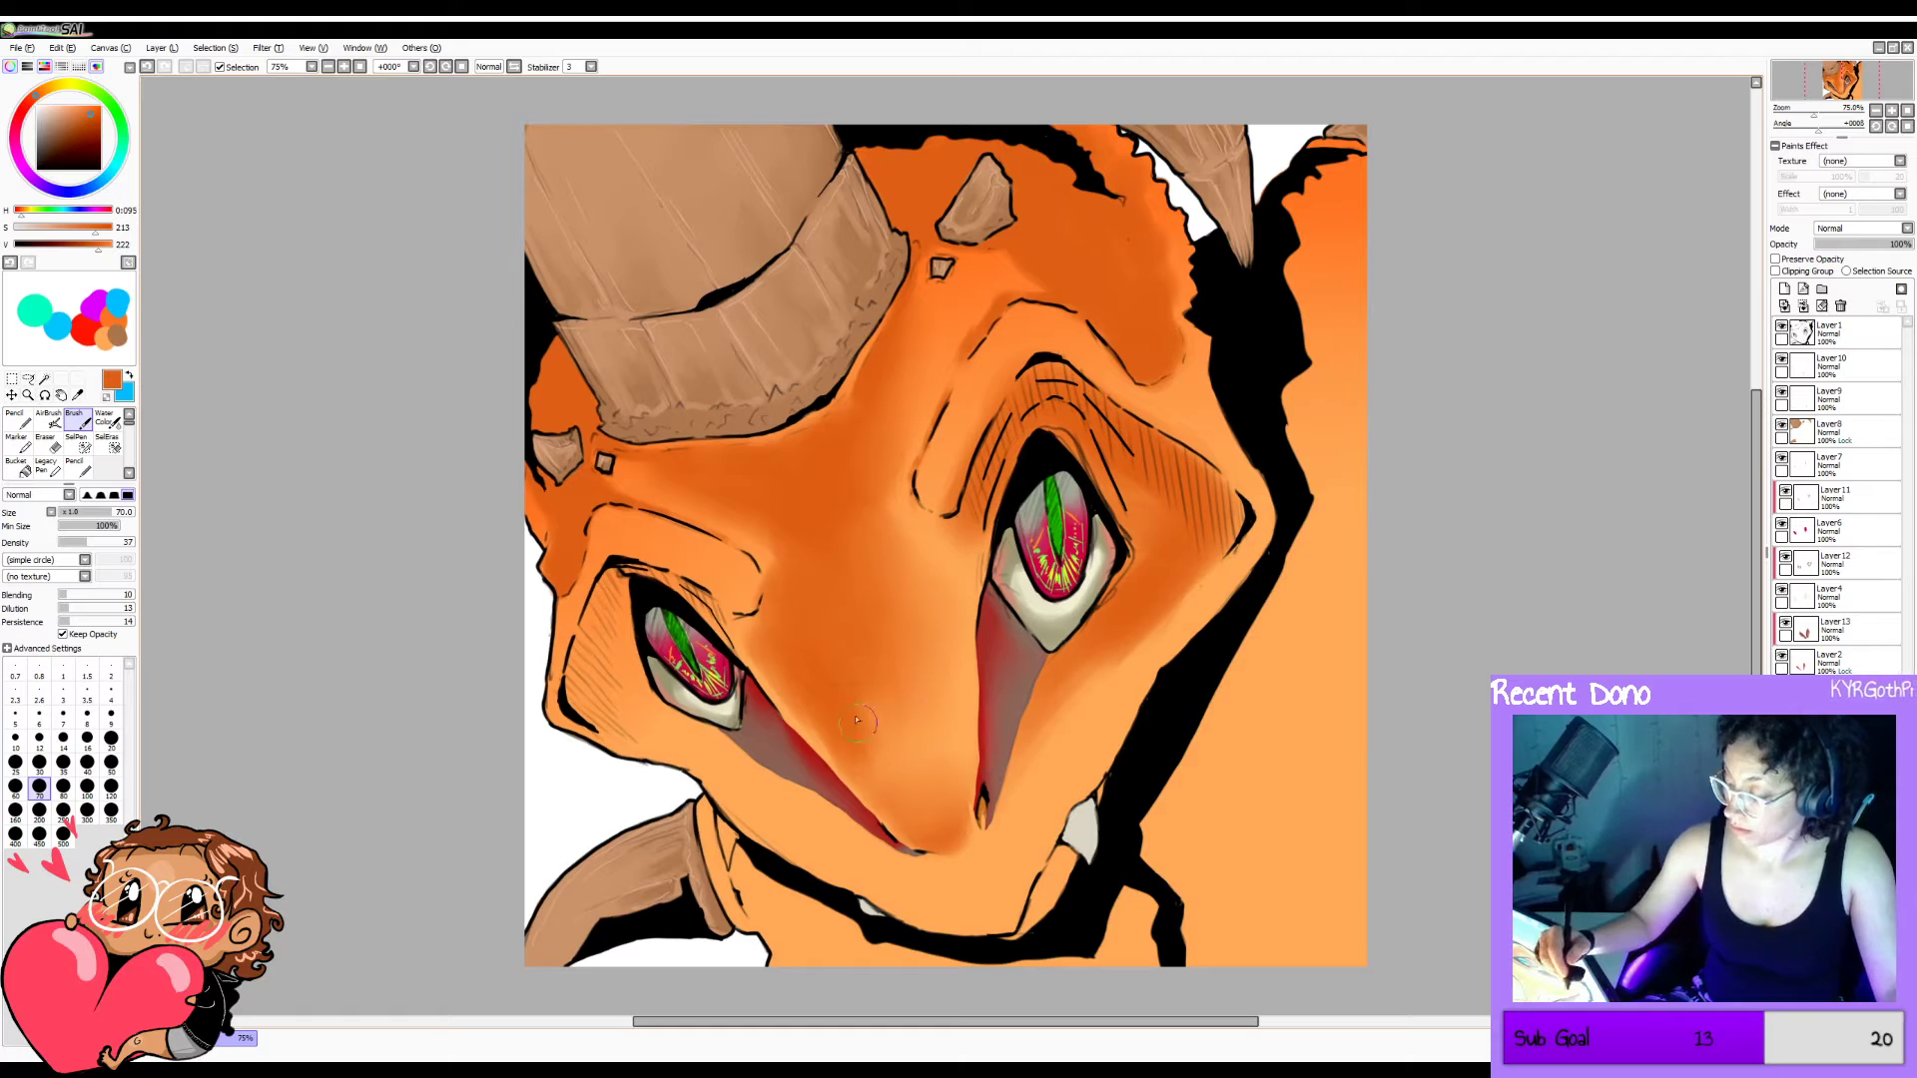
Check the face in a mirrored view and erase the darker shading from the bridge between the eyes with the Eraser at size 200.
key(c)
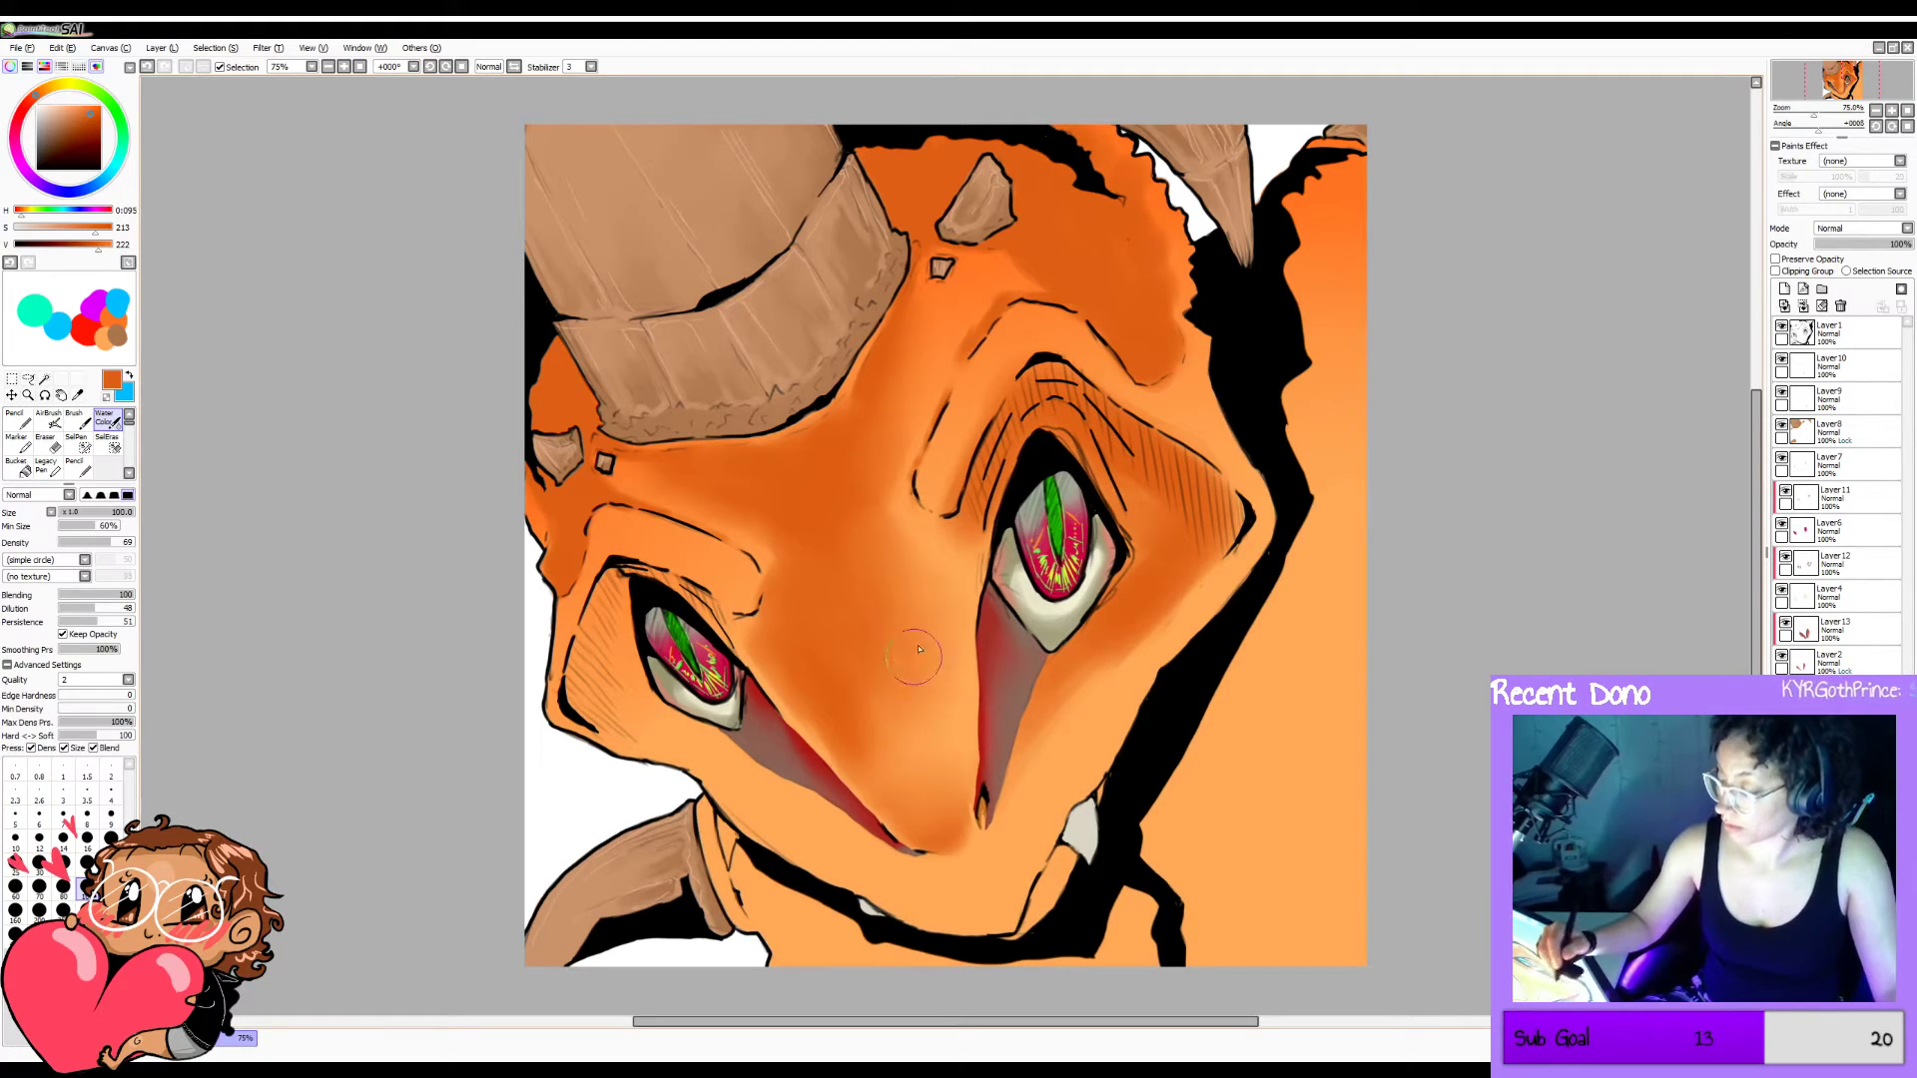
key(h)
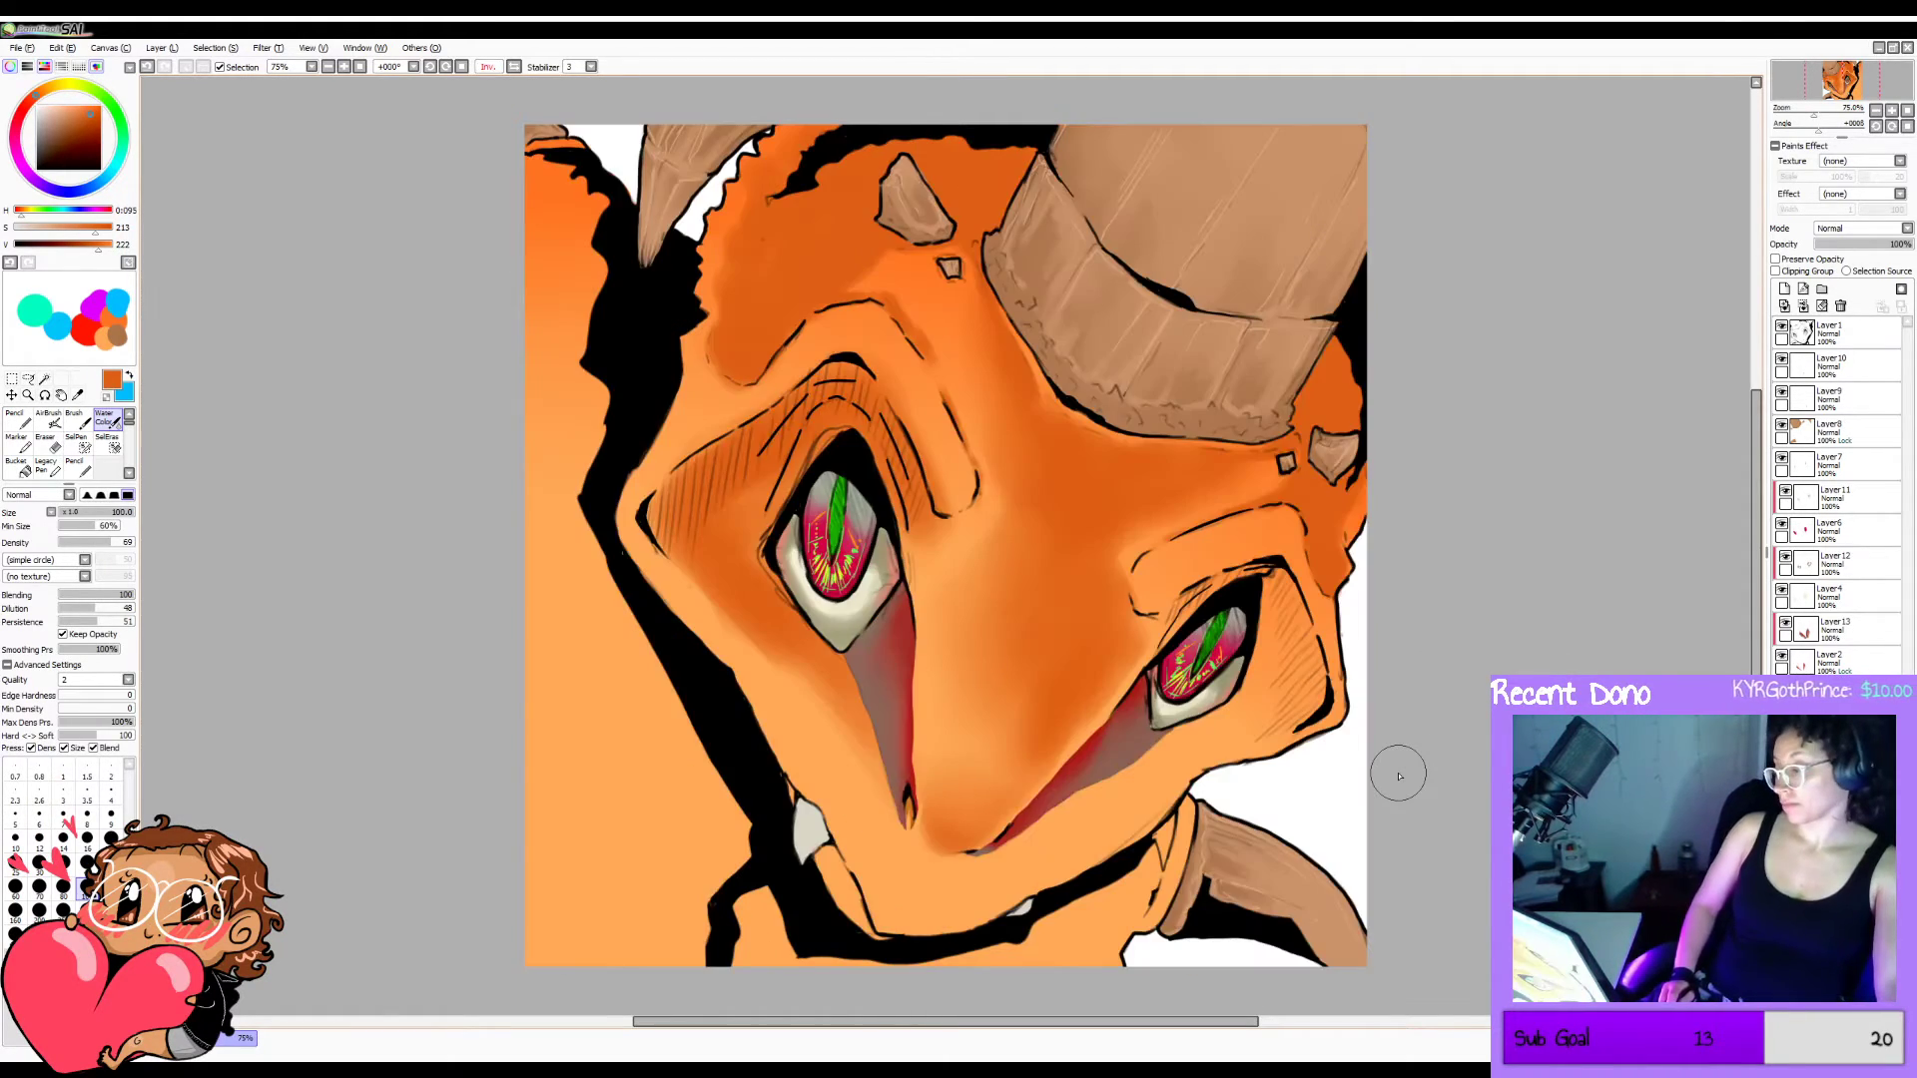
key(h)
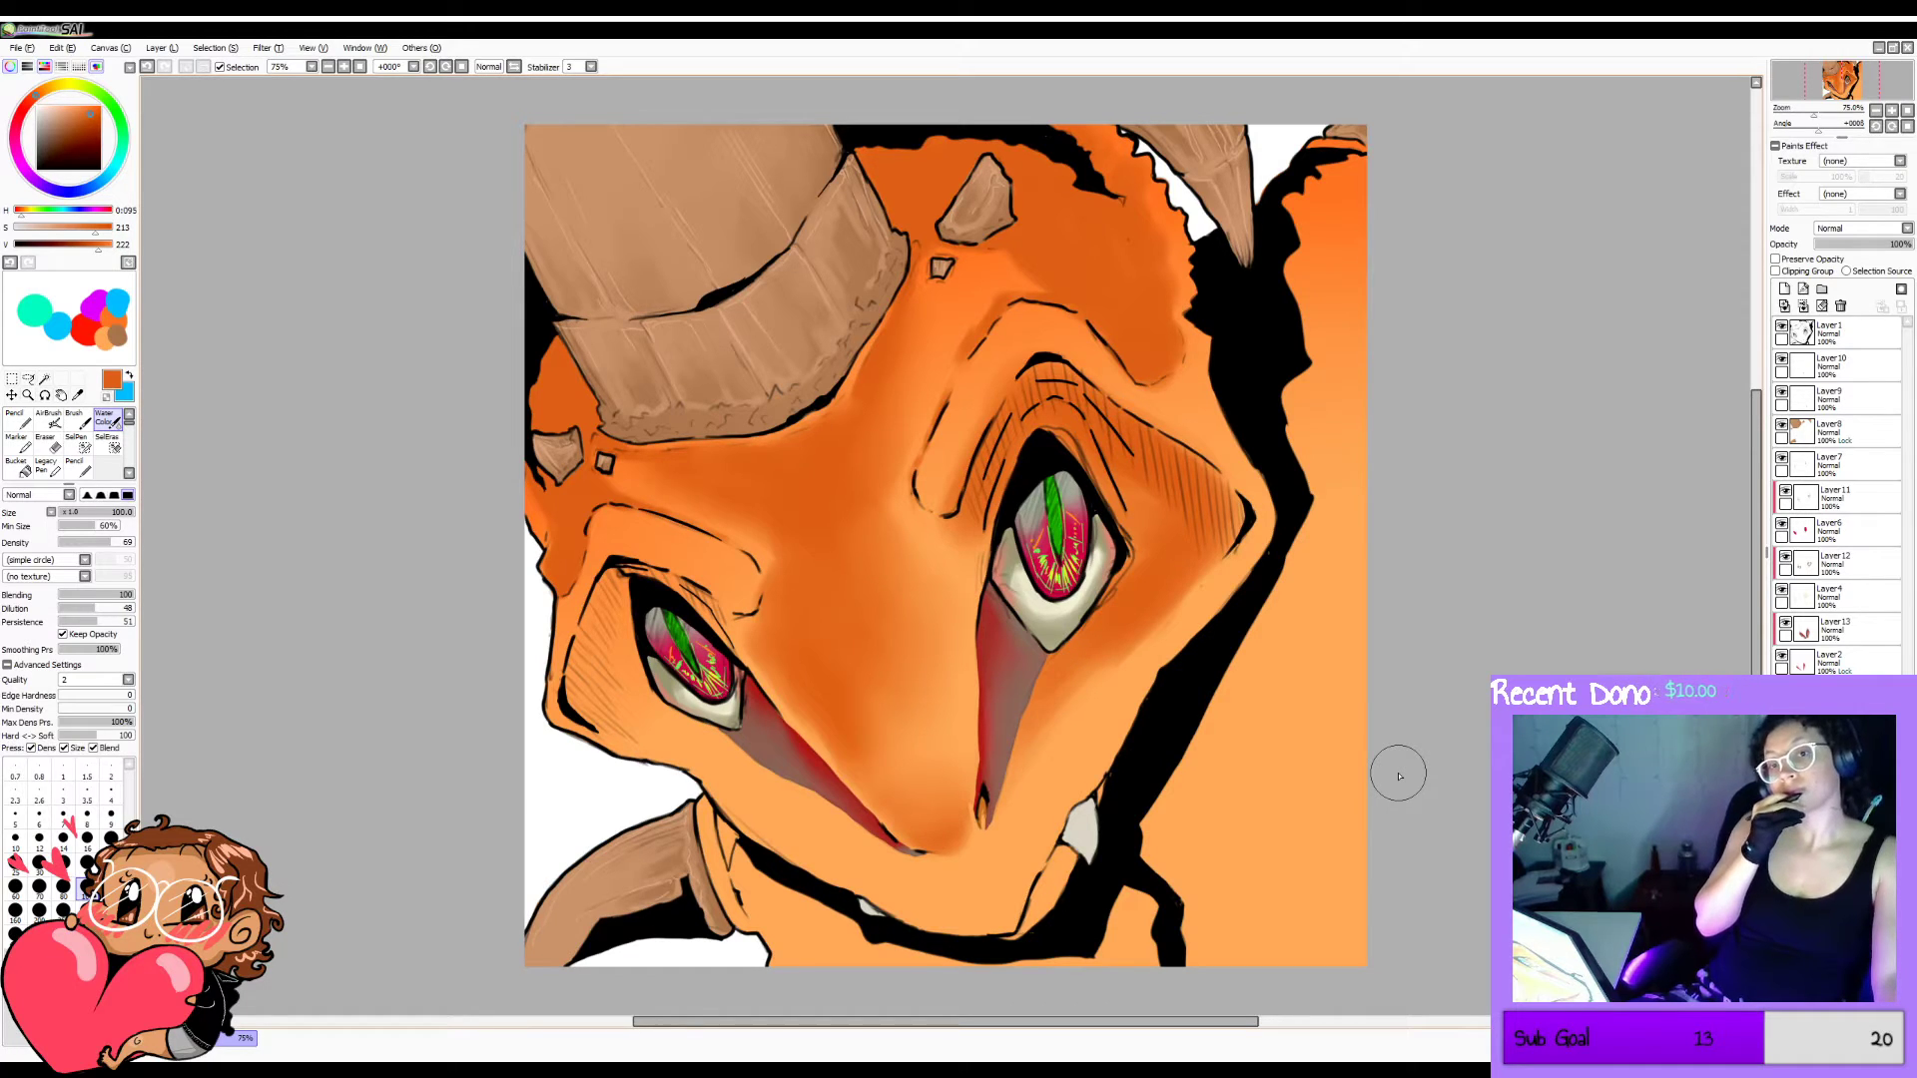
key(e)
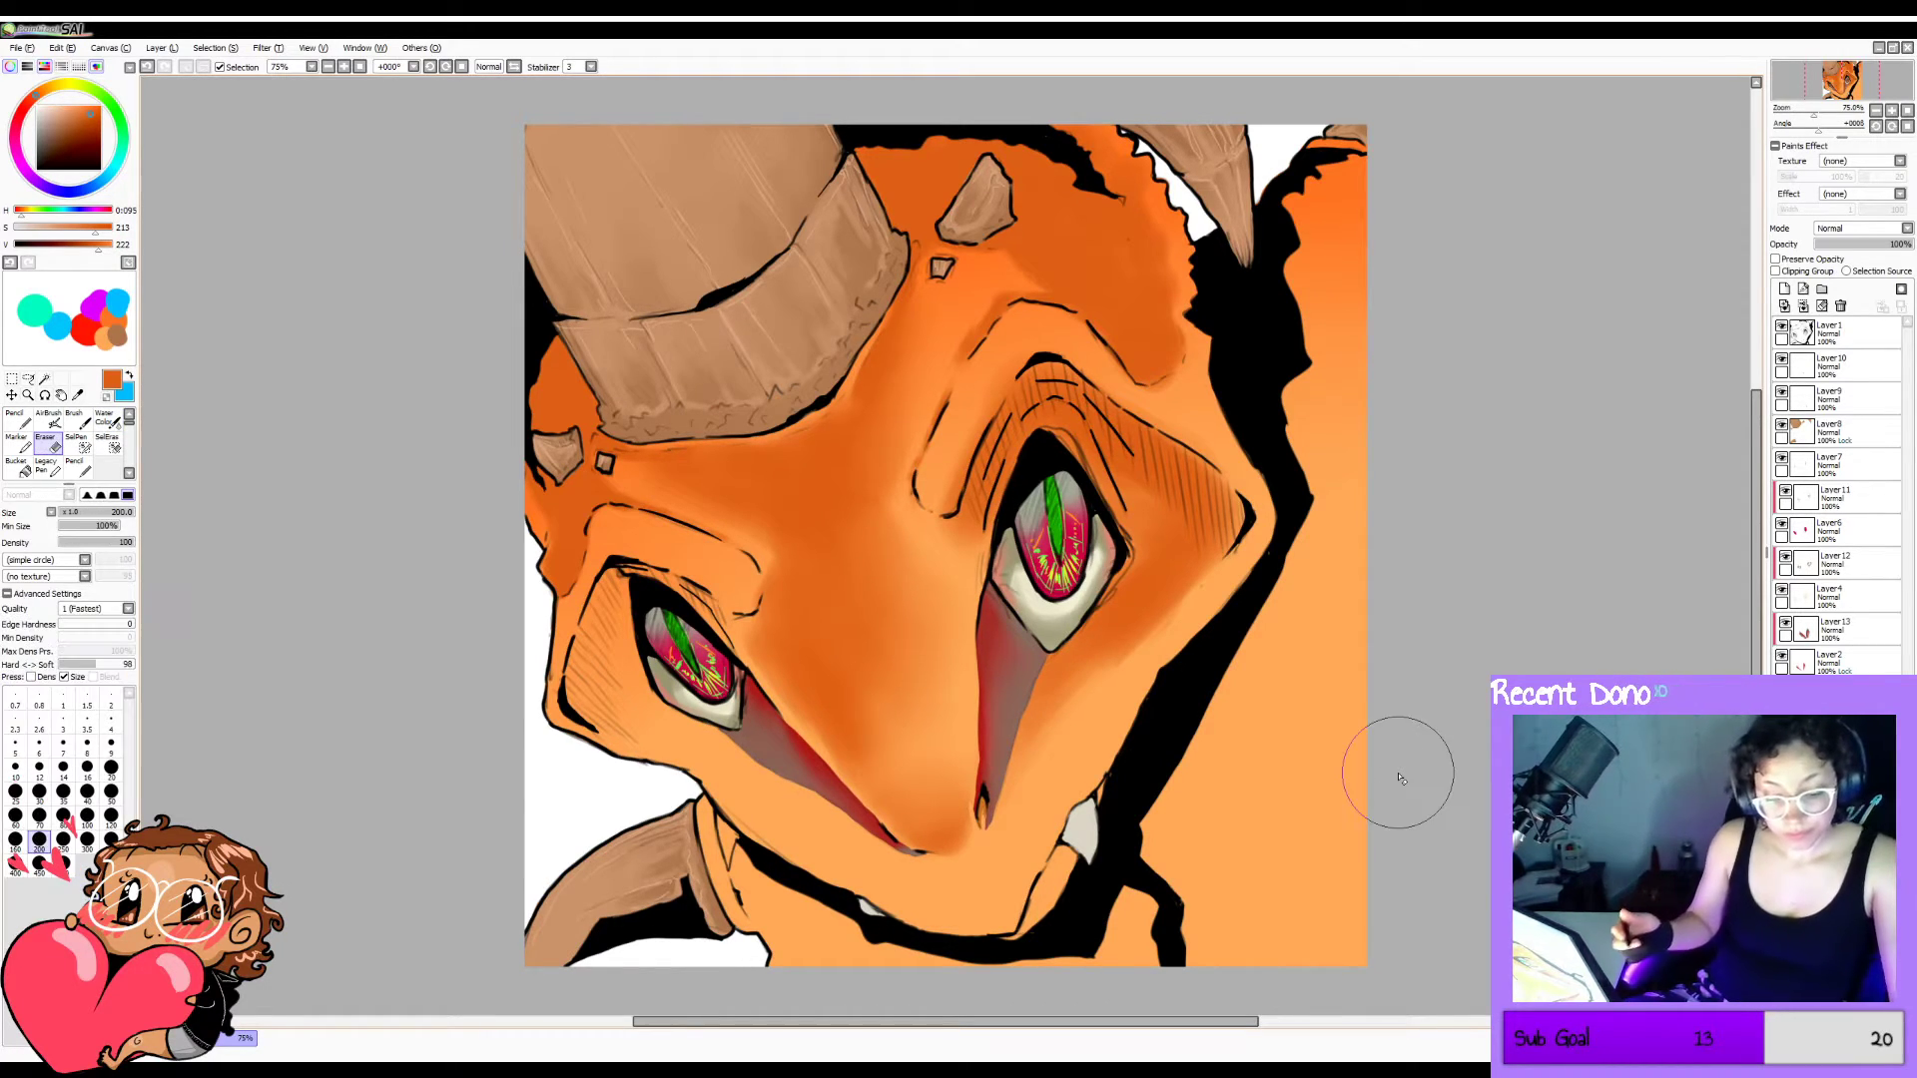
mouse_move(894, 692)
mouse_down()
mouse_move(917, 615)
mouse_move(891, 671)
mouse_move(876, 589)
mouse_move(868, 628)
mouse_move(887, 643)
mouse_move(786, 658)
mouse_move(787, 624)
mouse_move(773, 644)
mouse_move(823, 565)
mouse_move(804, 525)
mouse_move(864, 471)
mouse_move(909, 583)
mouse_move(766, 542)
mouse_move(715, 504)
mouse_move(827, 541)
mouse_move(919, 369)
mouse_move(857, 556)
mouse_move(866, 513)
mouse_up()
key(bracketleft)
key(bracketleft)
key(bracketleft)
key(bracketleft)
key(bracketleft)
Reshade the forehead below the large horn with the Brush at size 70, softening it and the snout's tip with Water Color at size 100.
key(b)
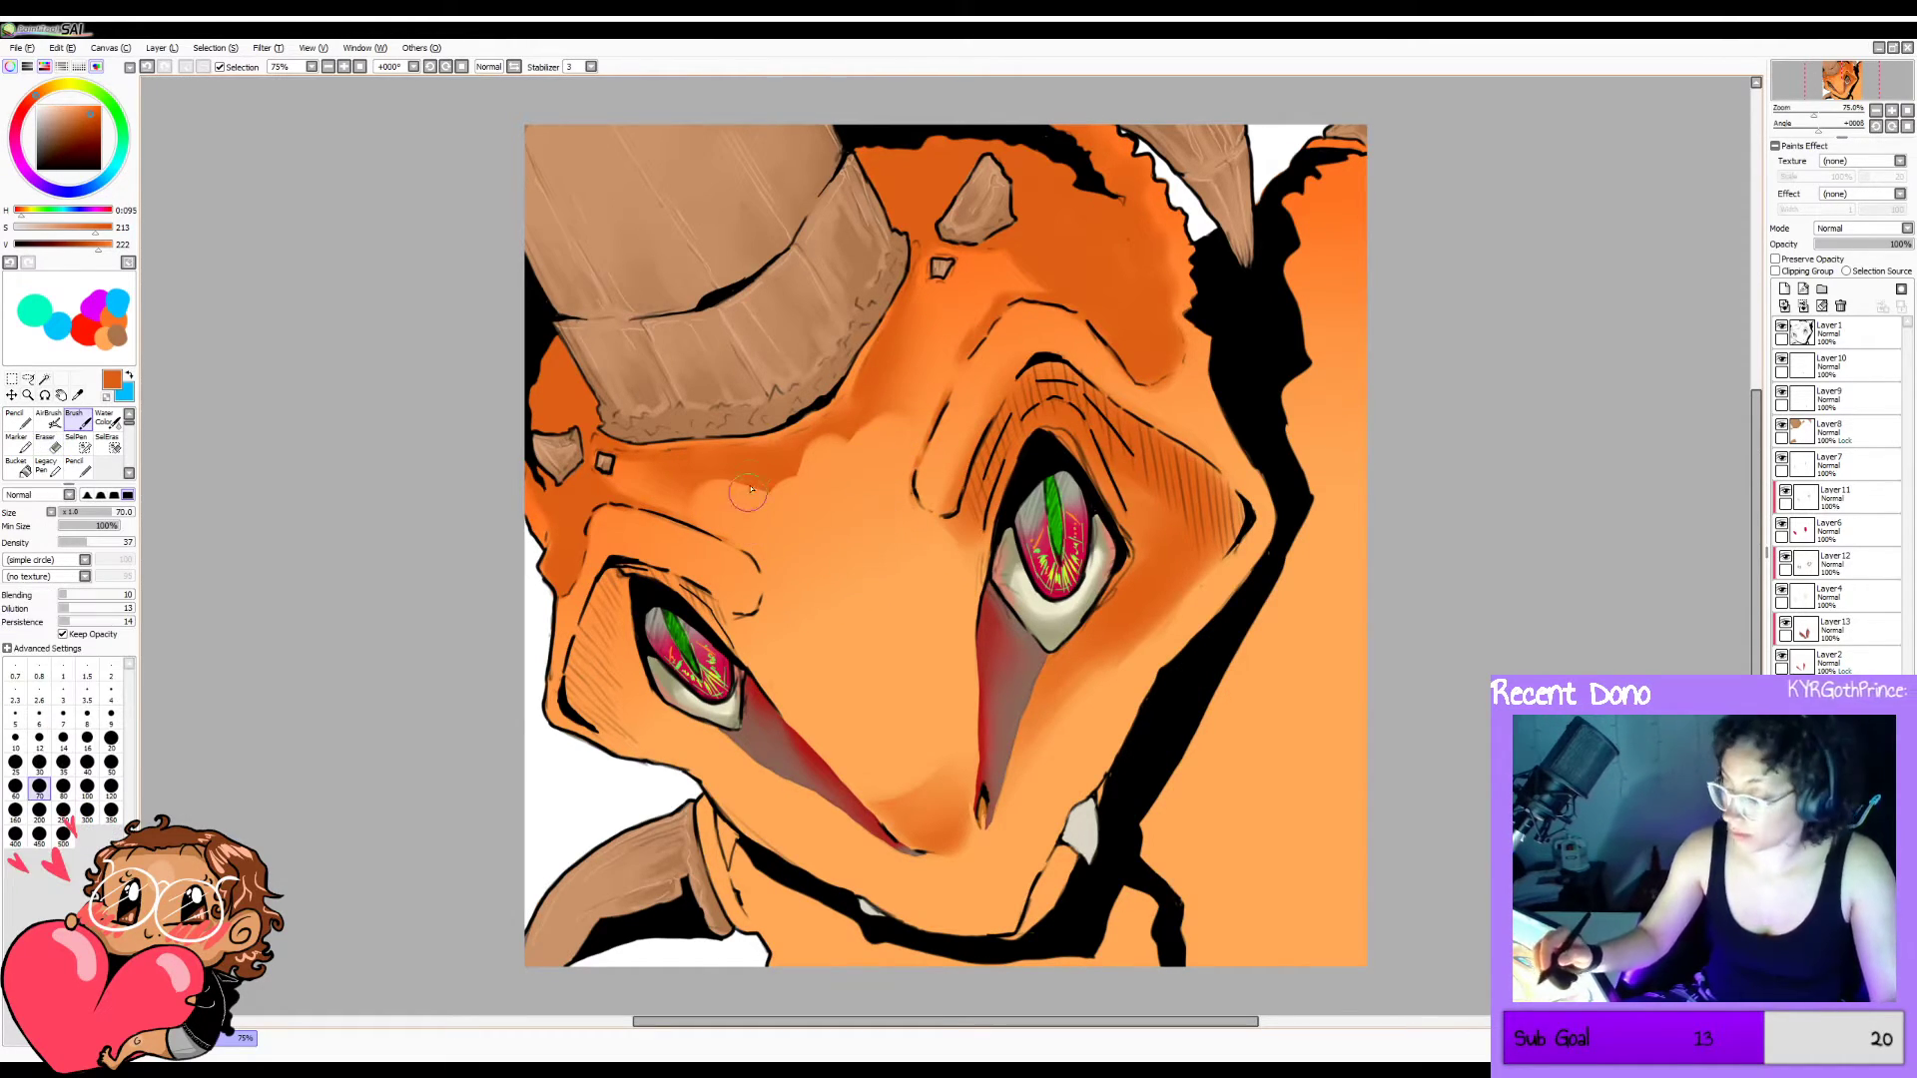
mouse_move(737, 485)
mouse_down()
mouse_move(819, 501)
mouse_move(895, 388)
mouse_move(830, 509)
mouse_move(765, 492)
mouse_move(824, 457)
mouse_move(824, 485)
mouse_move(864, 383)
mouse_move(828, 536)
mouse_move(901, 371)
mouse_move(907, 418)
mouse_move(937, 310)
mouse_move(854, 462)
mouse_up()
key(c)
mouse_move(779, 516)
mouse_down()
mouse_move(677, 487)
mouse_move(860, 564)
mouse_move(833, 511)
mouse_up()
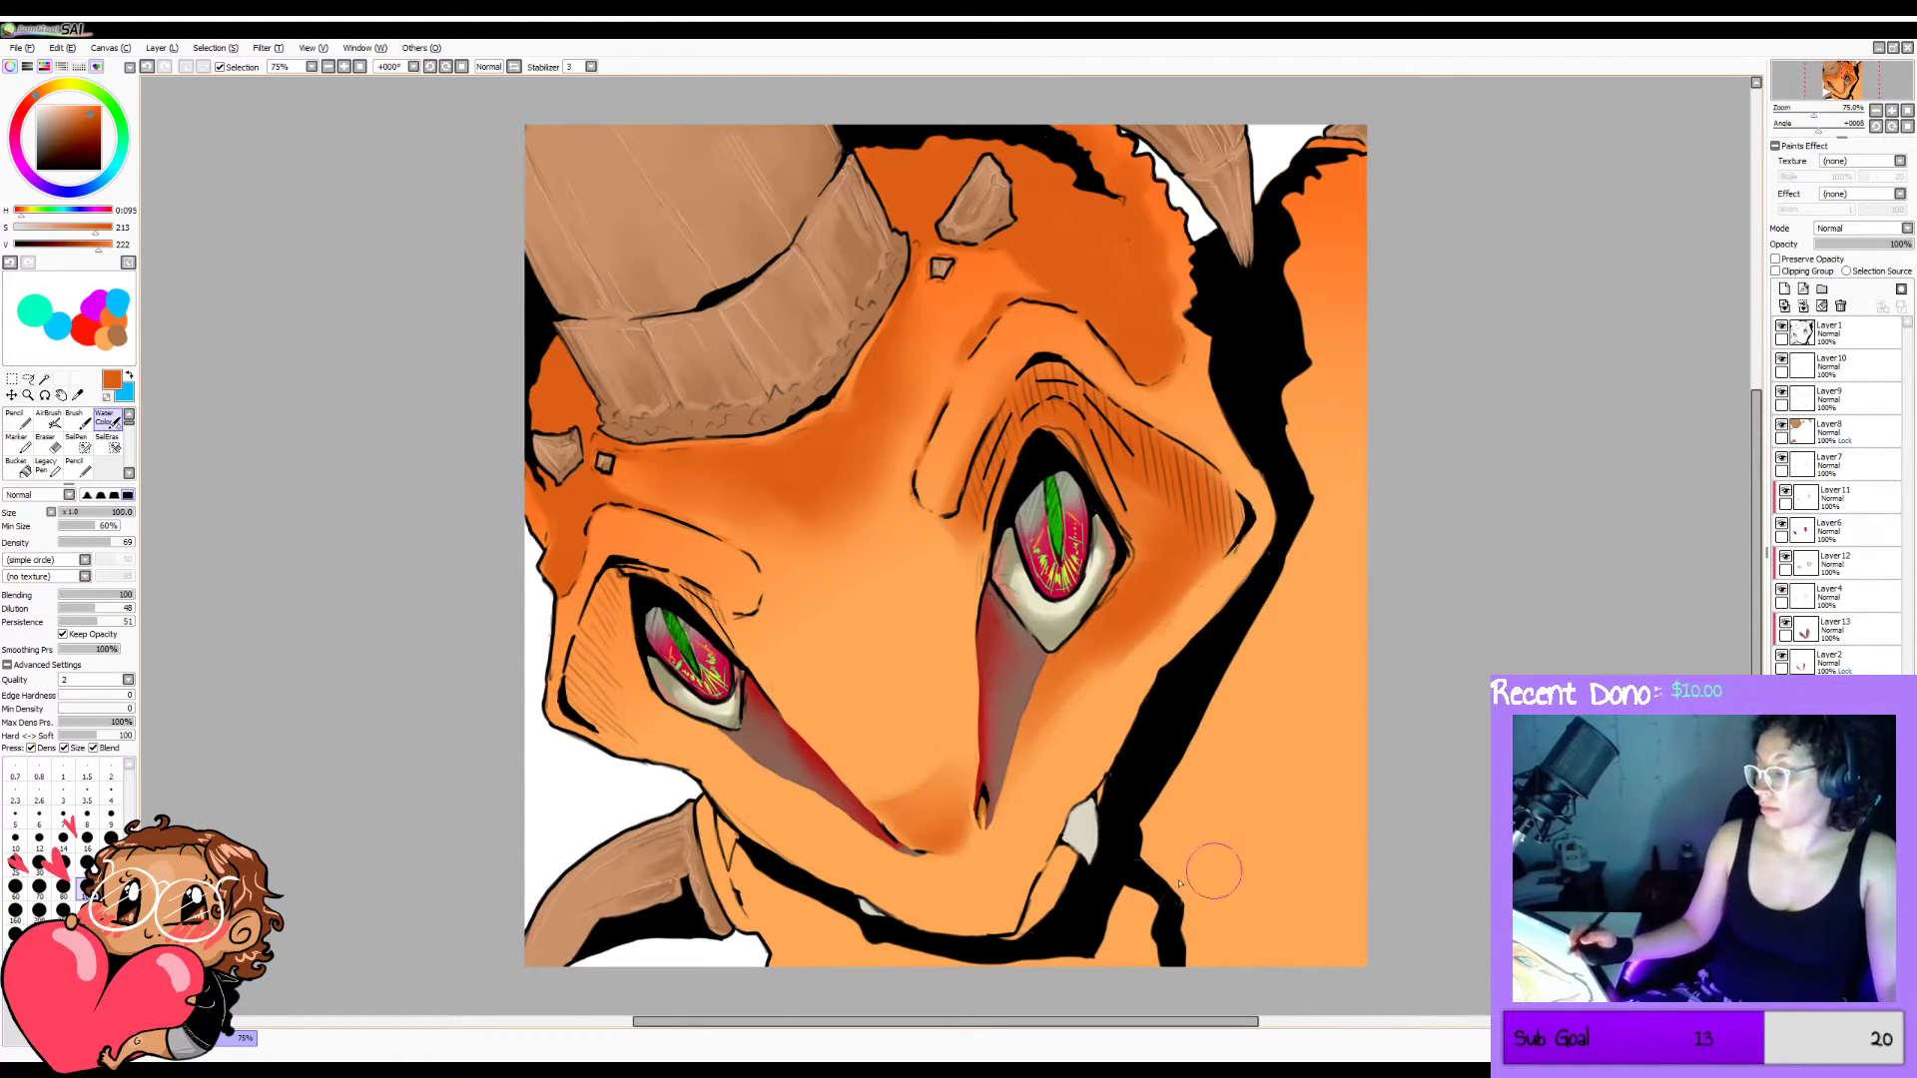
mouse_move(907, 810)
mouse_down()
mouse_move(880, 775)
mouse_move(881, 749)
mouse_move(925, 772)
mouse_up()
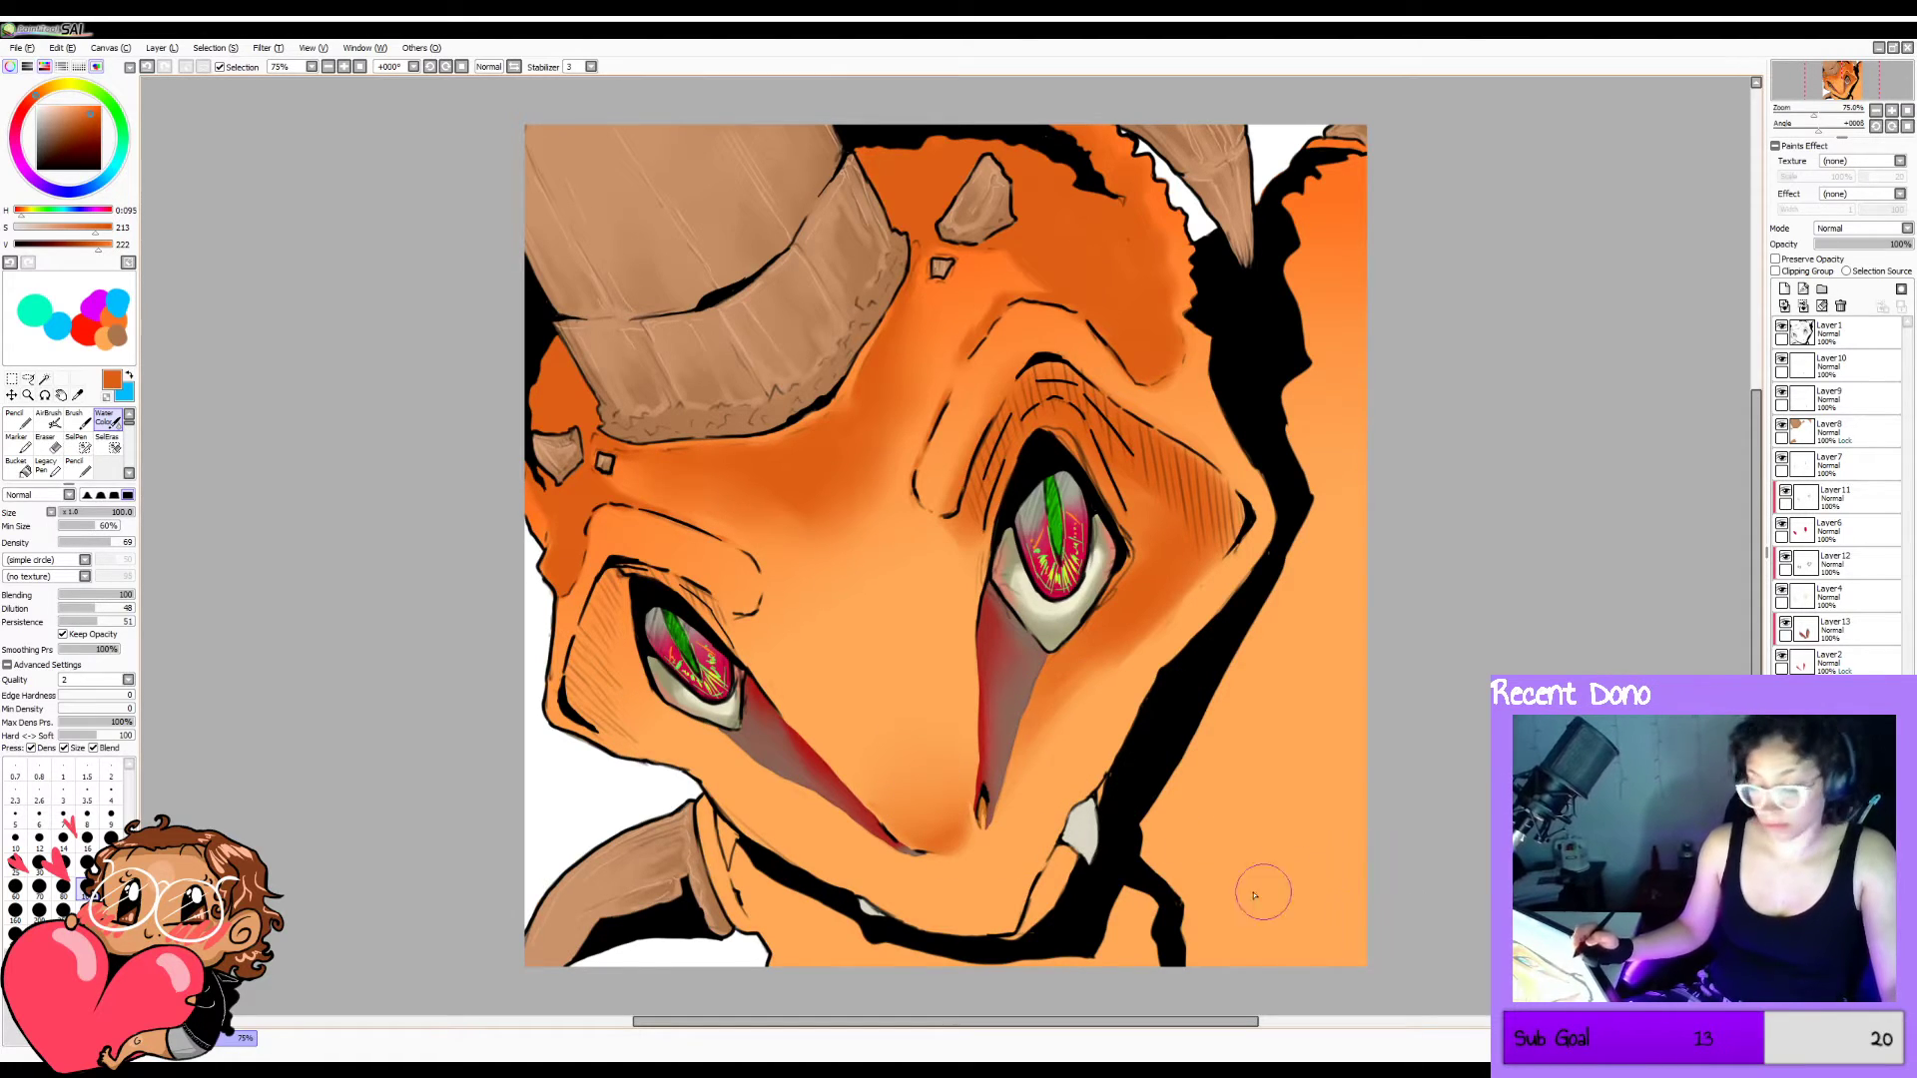
Shade the mouth's corner beside the light grey tooth with the darker orange, reducing the Brush to size 35.
key(b)
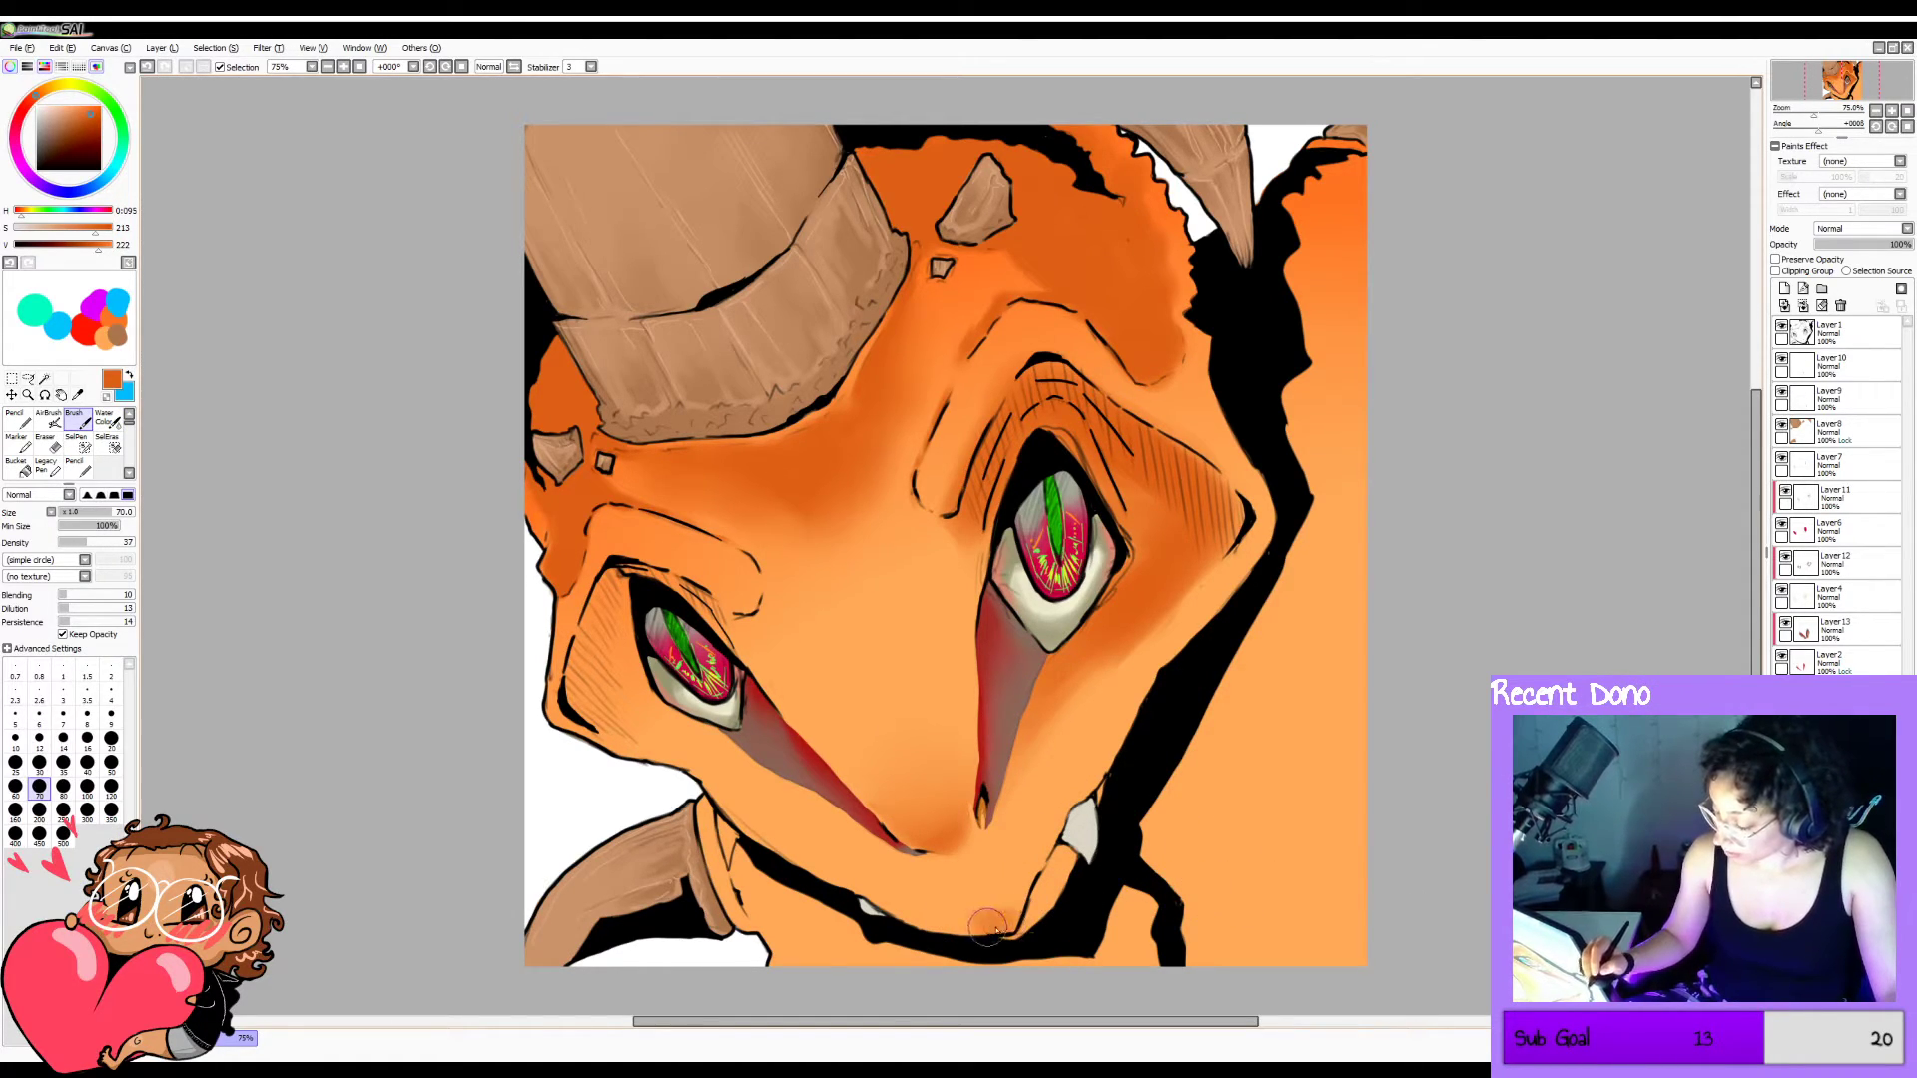
mouse_move(992, 932)
mouse_down()
mouse_move(1052, 800)
mouse_move(1039, 839)
mouse_up()
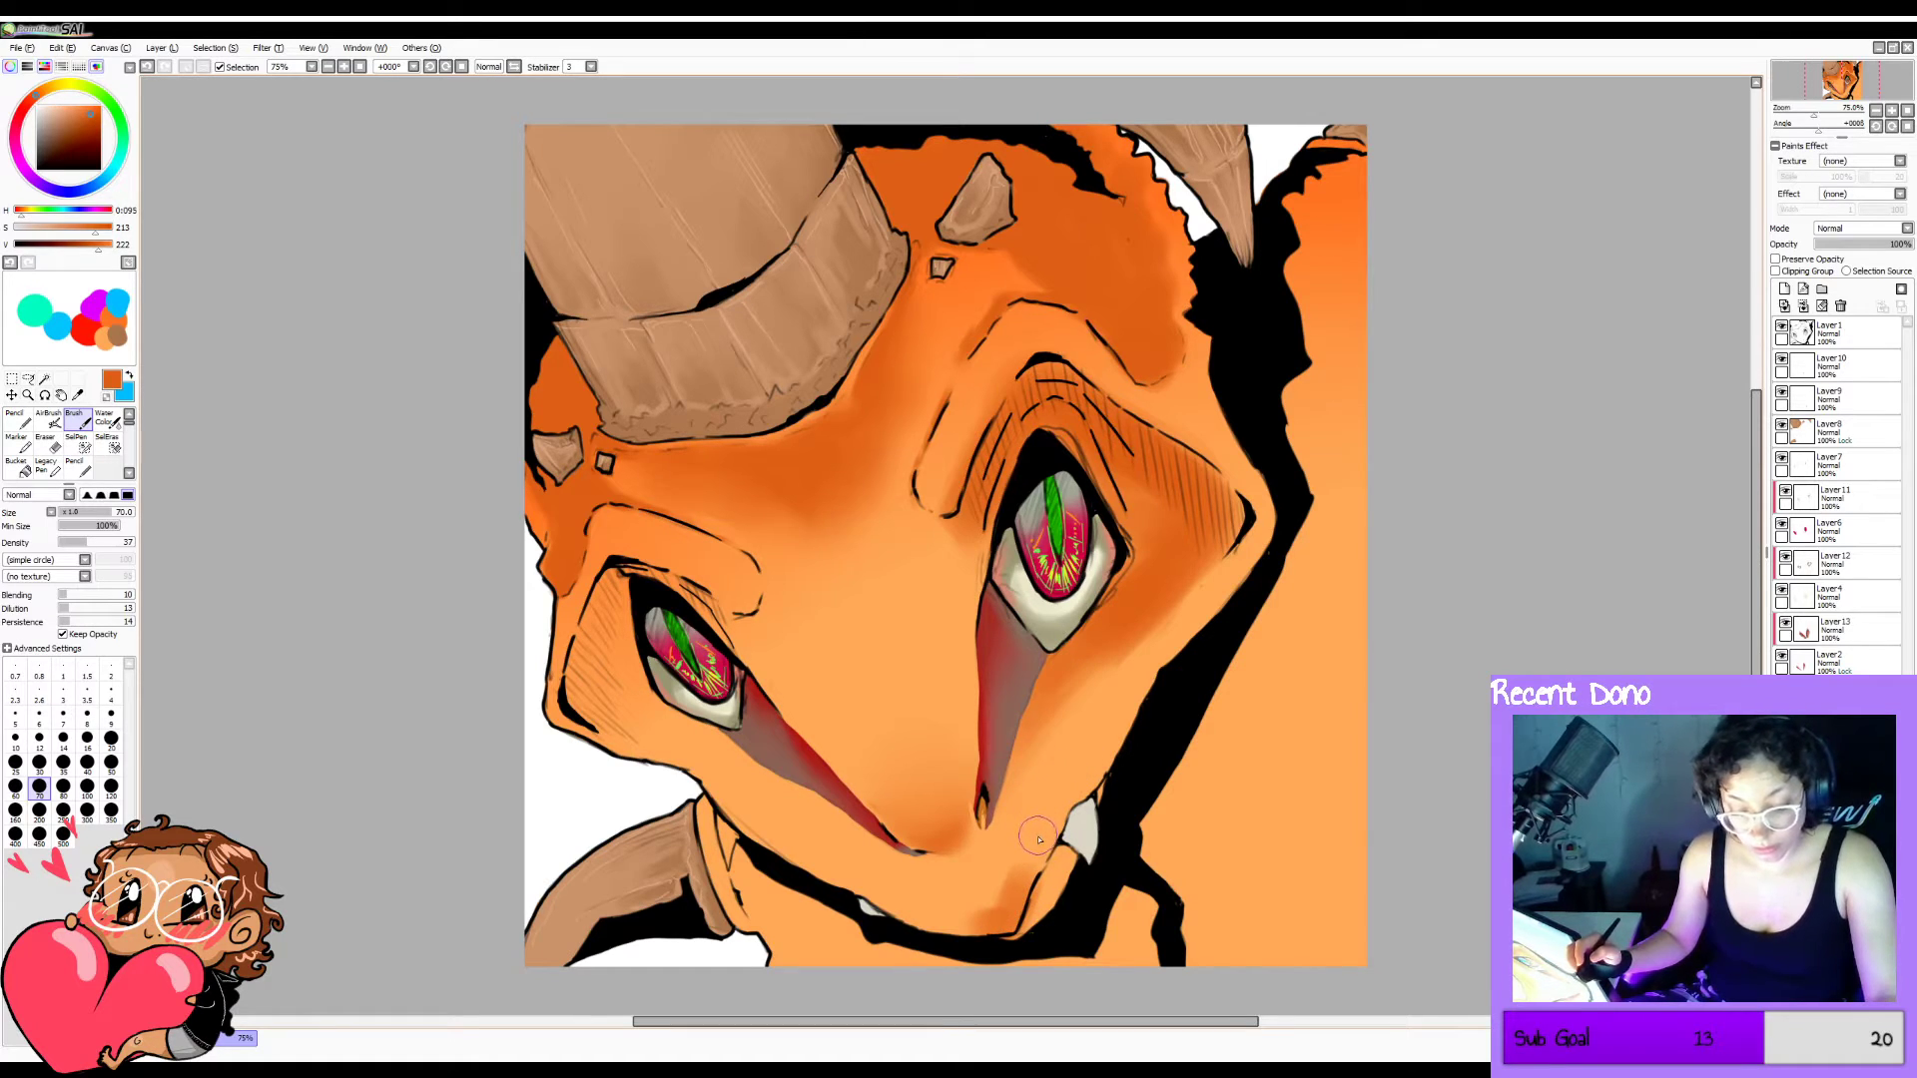
key(bracketleft)
key(bracketleft)
key(bracketleft)
key(bracketleft)
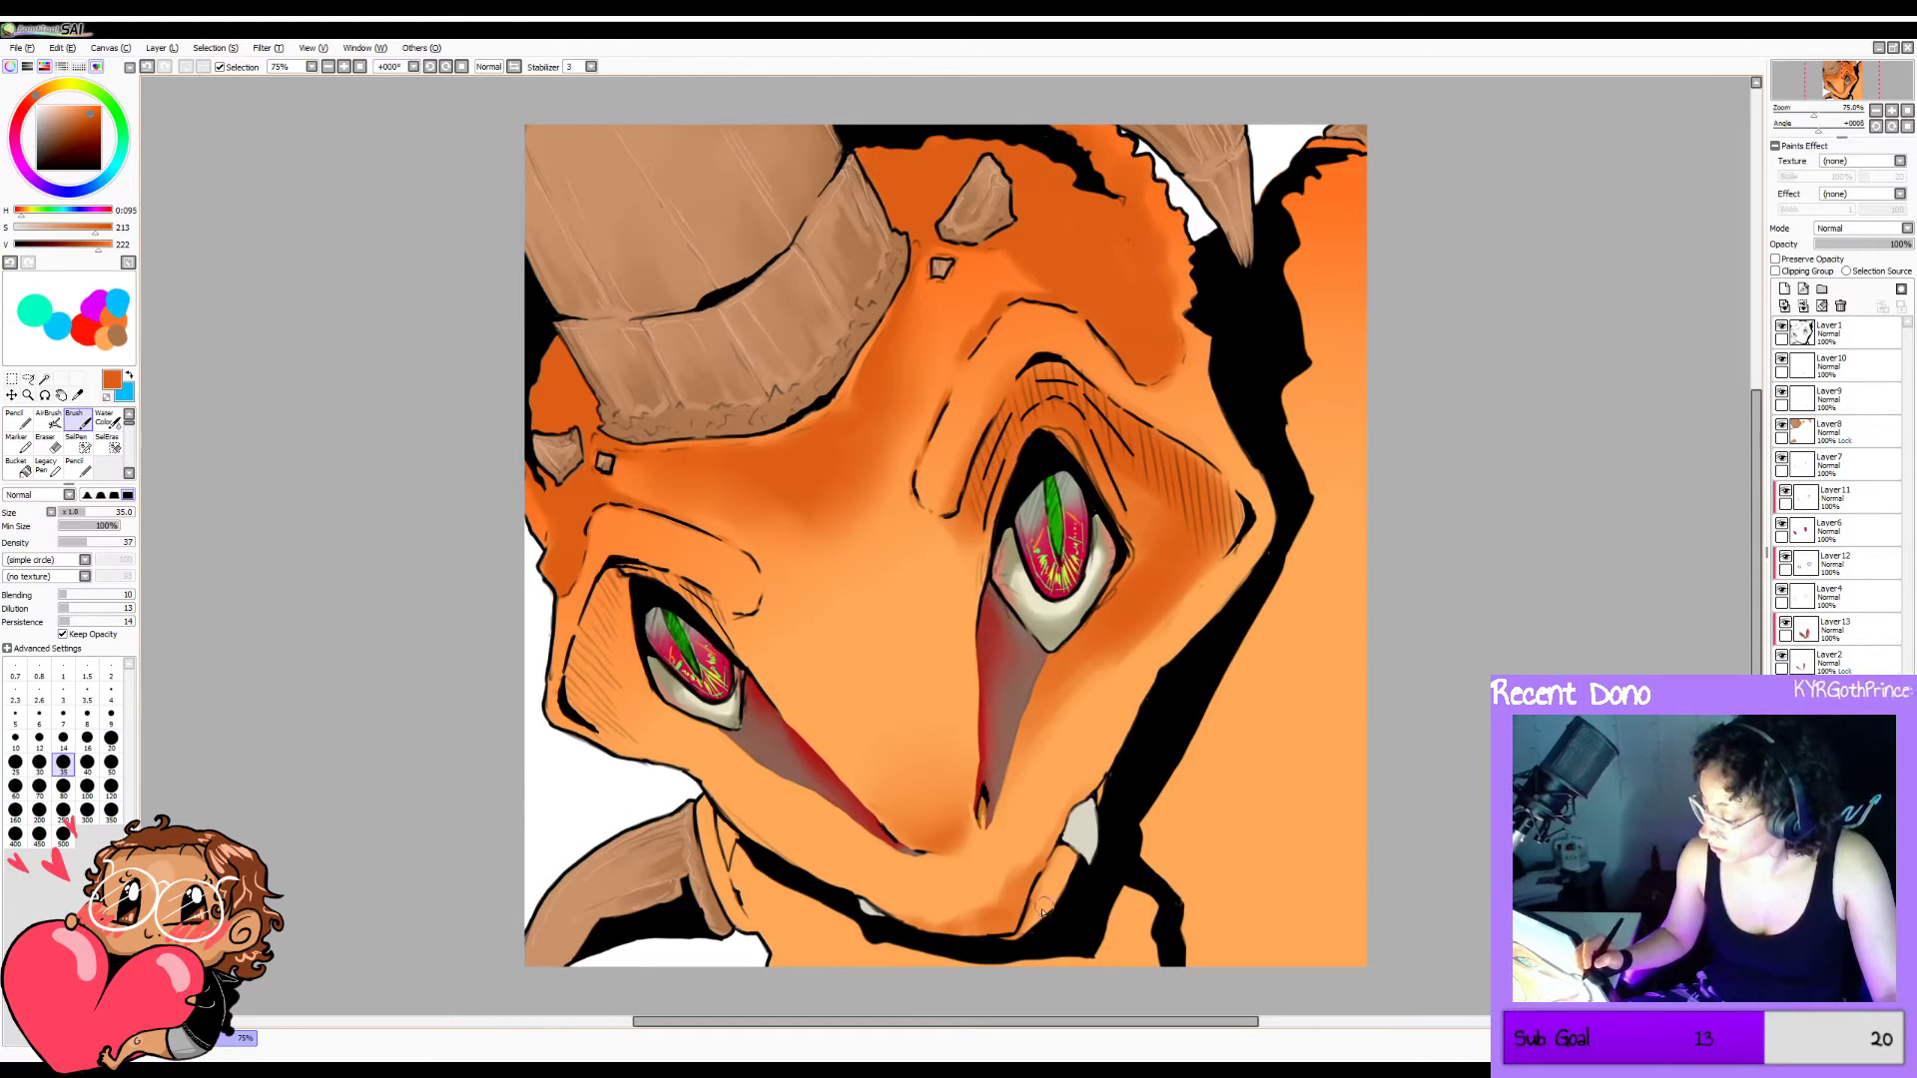
mouse_move(1068, 856)
mouse_down()
mouse_move(1014, 946)
mouse_move(1066, 858)
mouse_up()
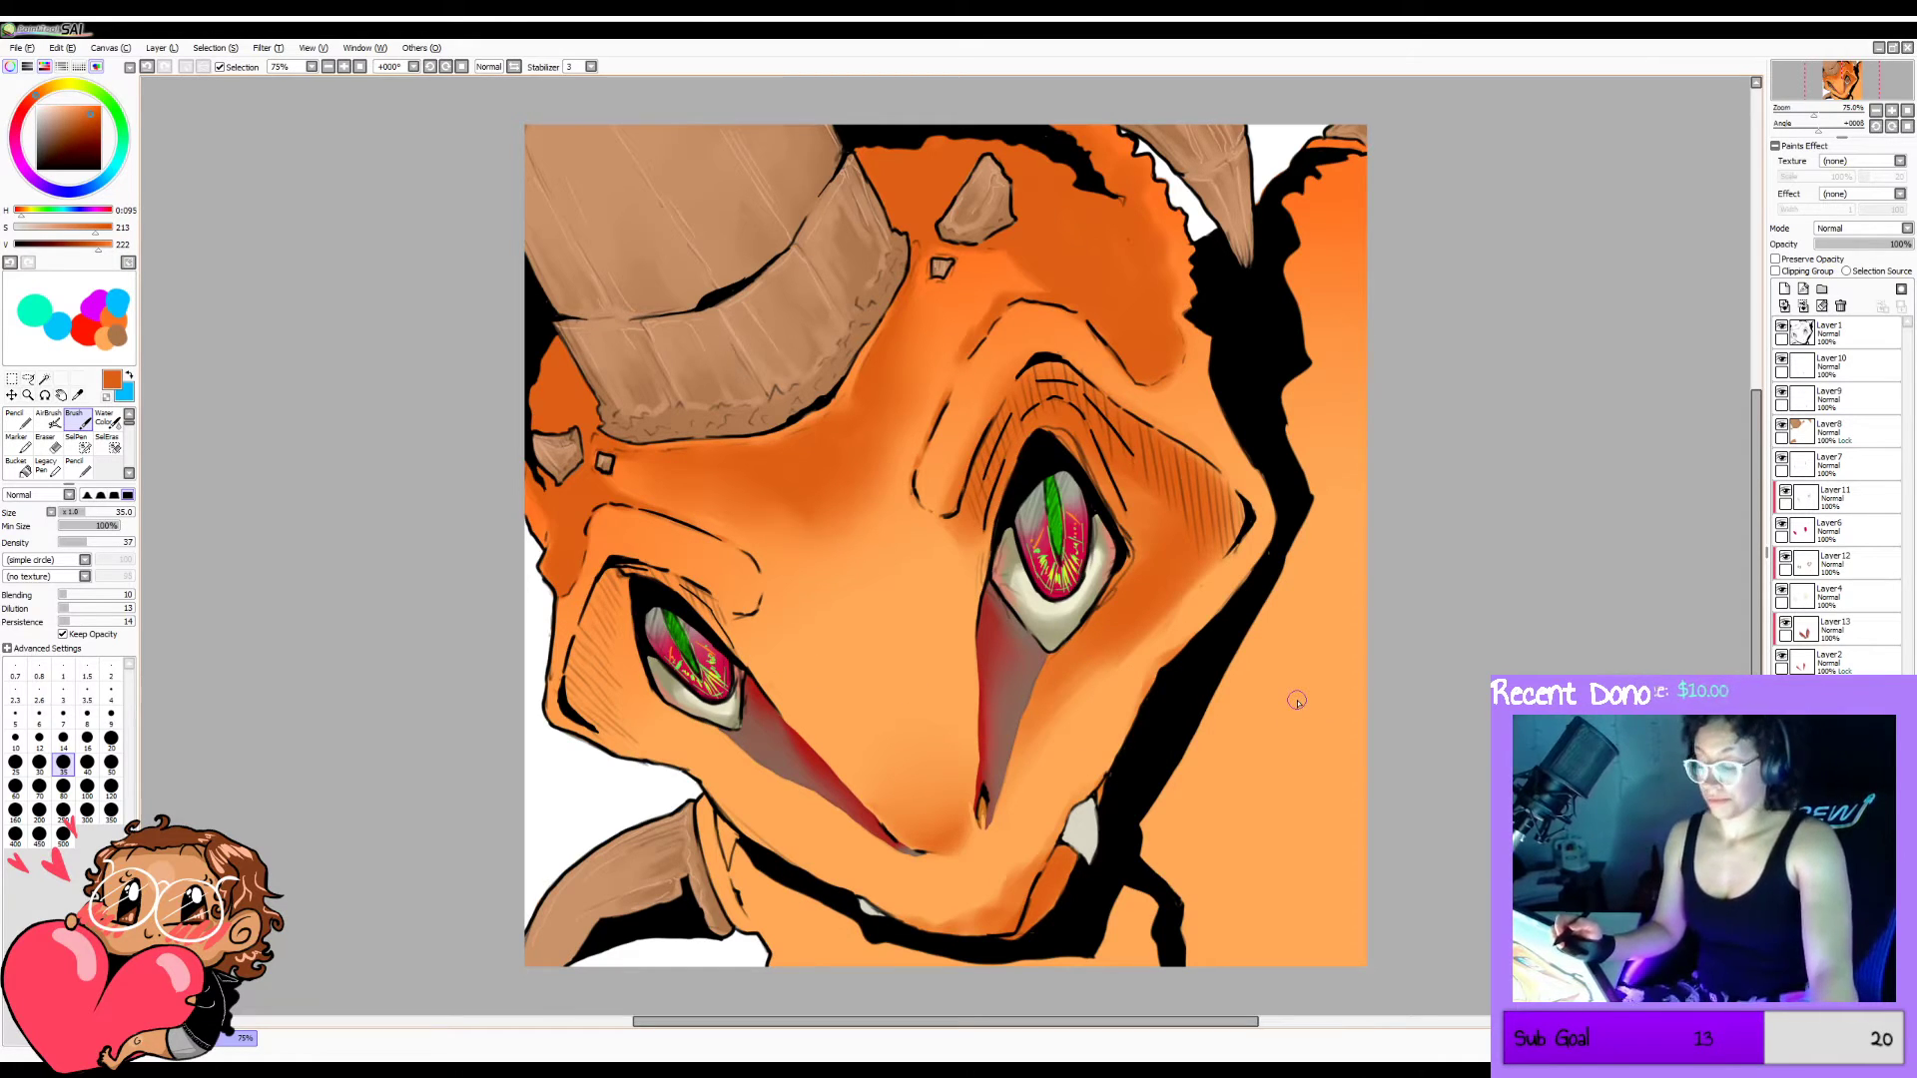
Shade the skin around the smaller eye's outer side and underside with the Brush at size 70.
key(bracketright)
key(bracketright)
key(bracketright)
key(bracketright)
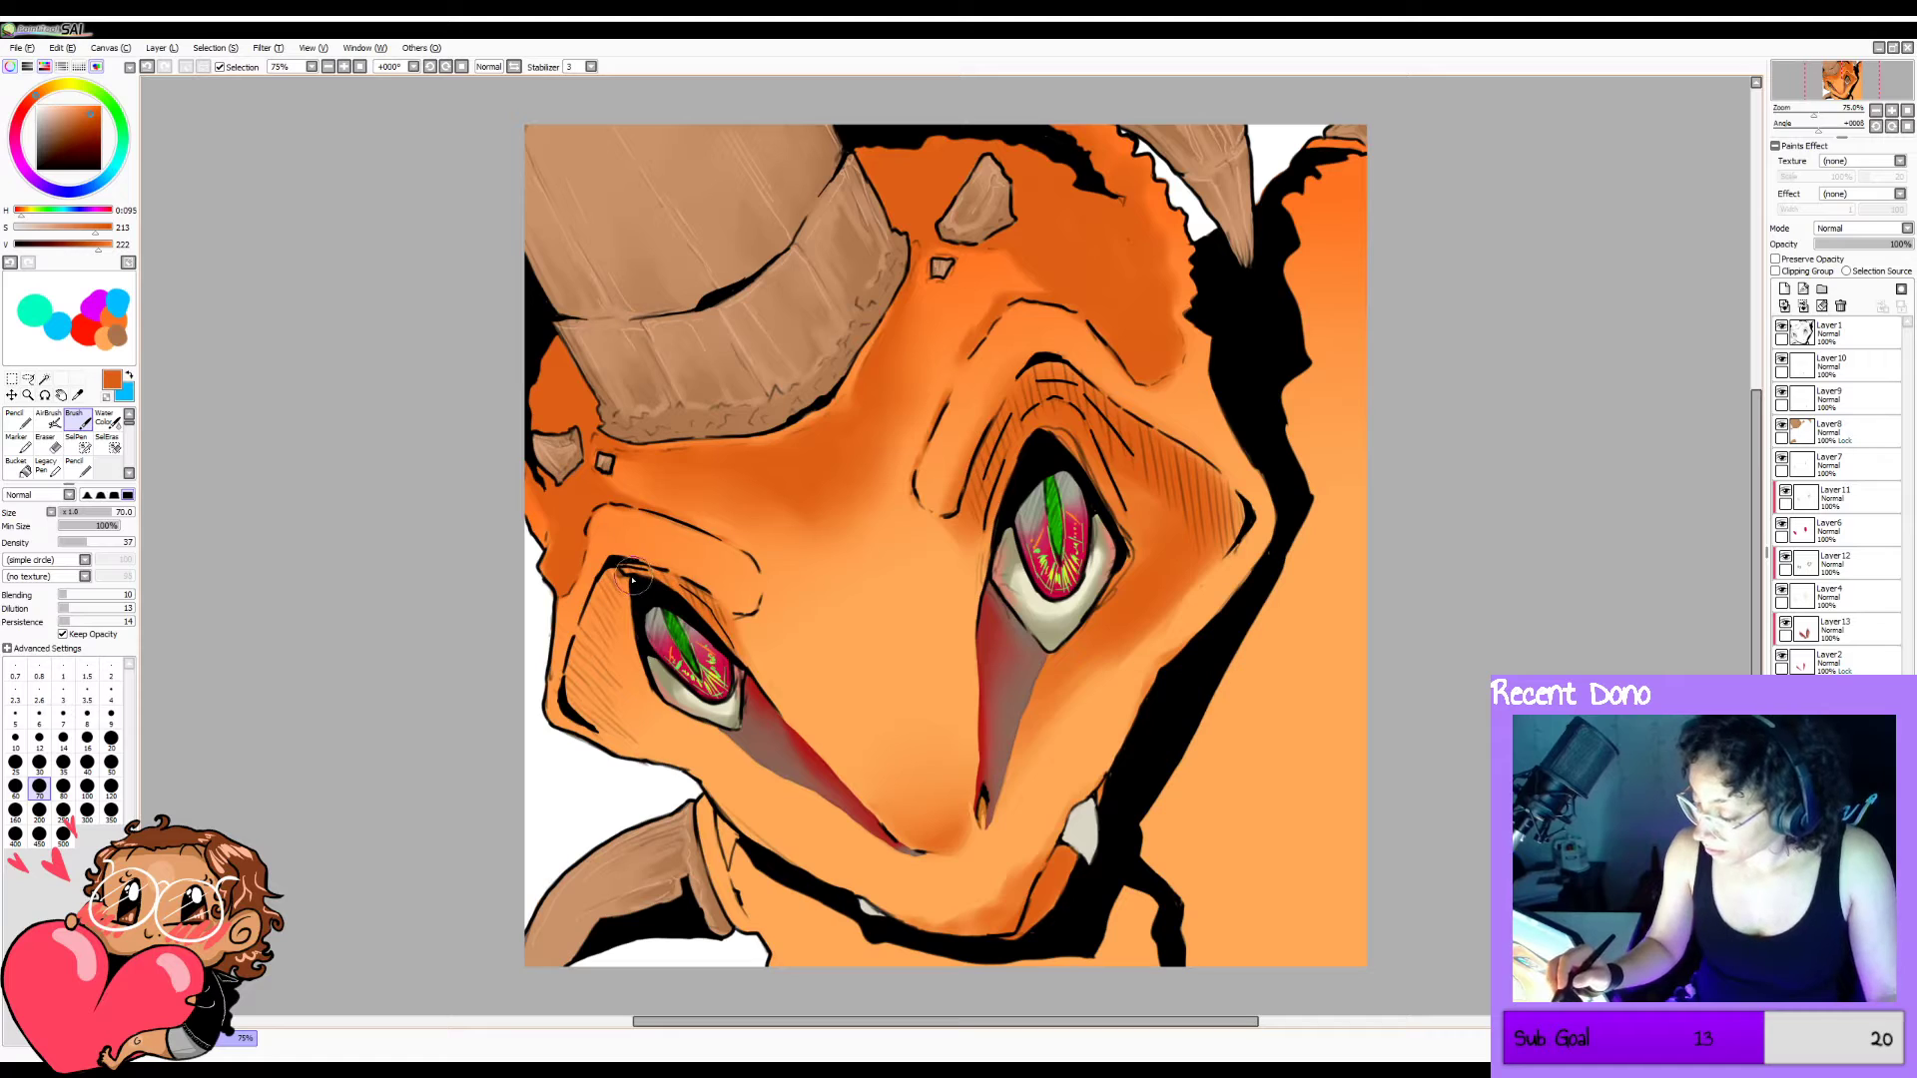
mouse_move(617, 595)
mouse_down()
mouse_move(579, 692)
mouse_move(607, 694)
mouse_move(611, 638)
mouse_move(621, 688)
mouse_move(621, 631)
mouse_move(646, 728)
mouse_move(623, 700)
mouse_move(651, 728)
mouse_move(625, 715)
mouse_move(699, 749)
mouse_up()
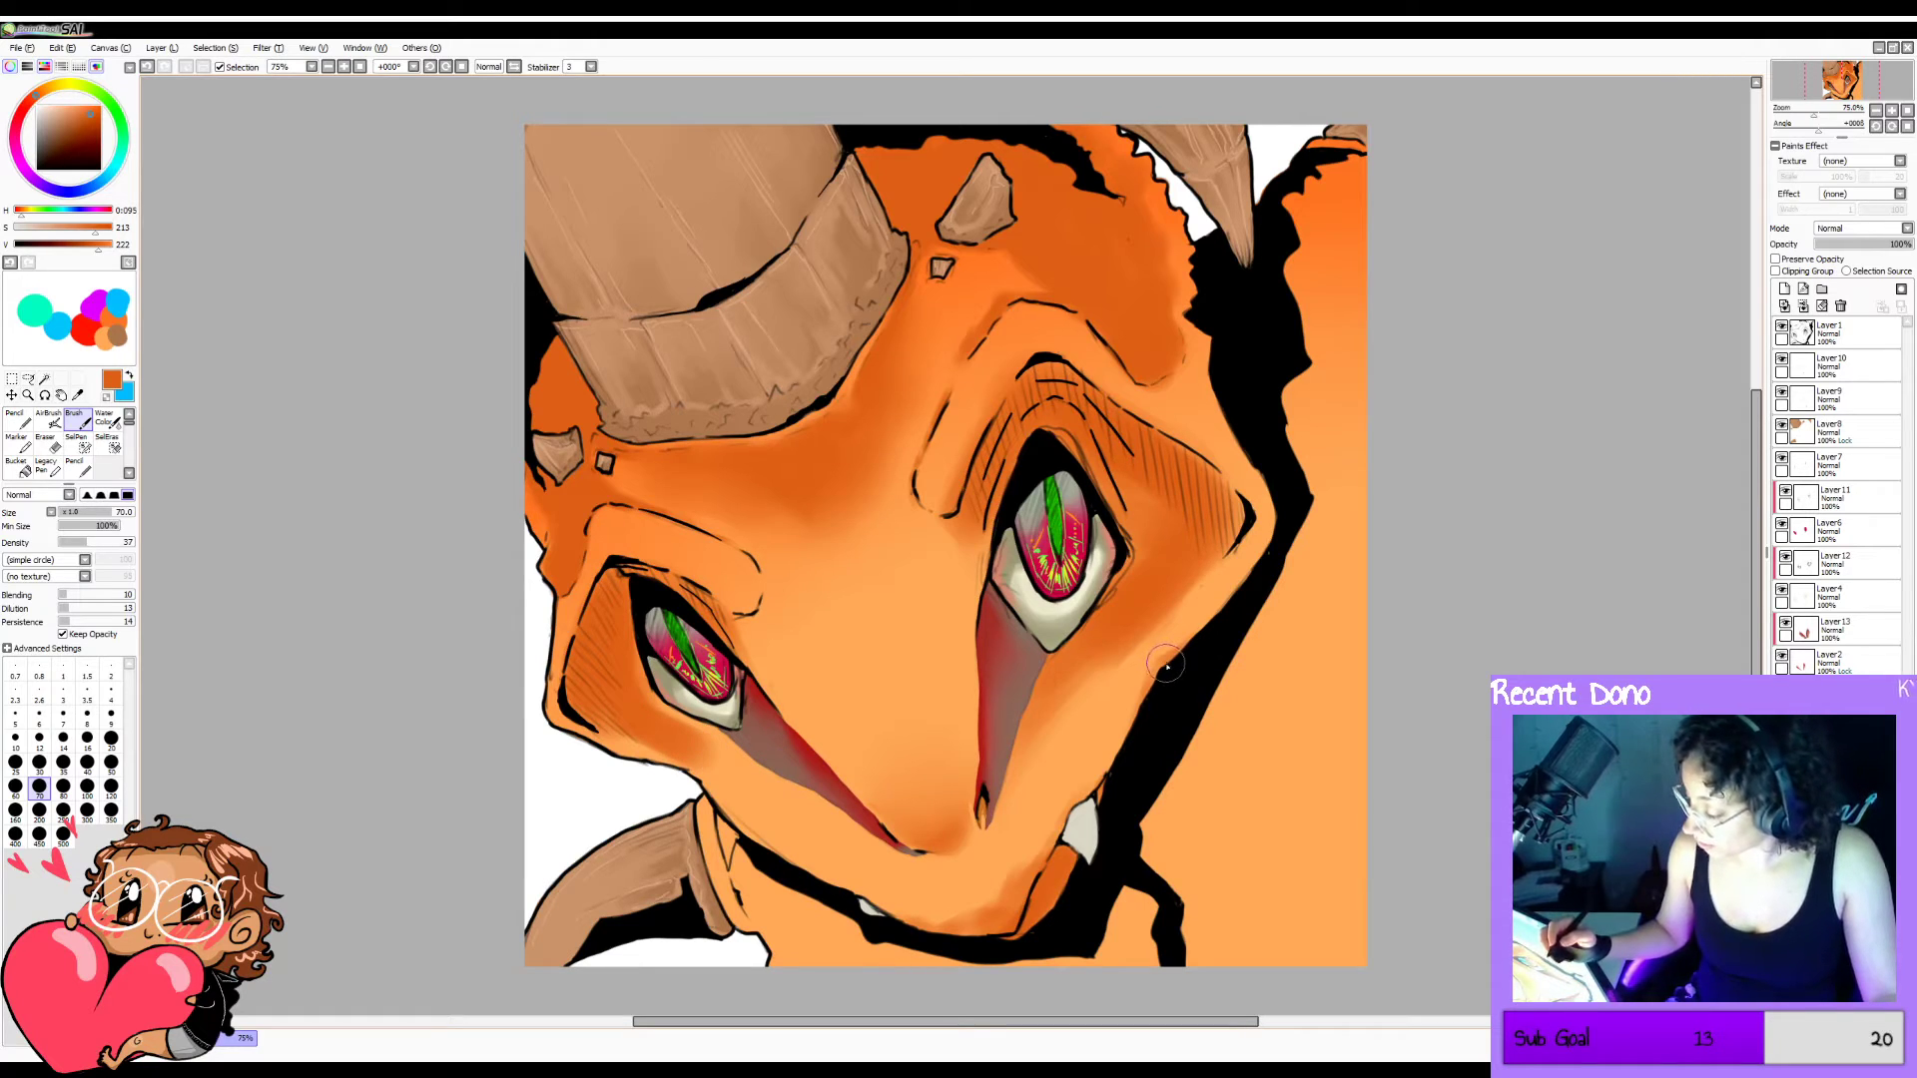
Clean up the shading along the larger eye's outer edge with the Eraser at size 20.
key(e)
key(bracketleft)
key(bracketleft)
key(bracketleft)
key(bracketleft)
key(bracketleft)
key(bracketleft)
key(bracketleft)
key(bracketleft)
key(bracketleft)
mouse_move(1060, 632)
mouse_down()
mouse_move(1051, 652)
mouse_move(1130, 542)
mouse_up()
drag(1091, 473, 1131, 557)
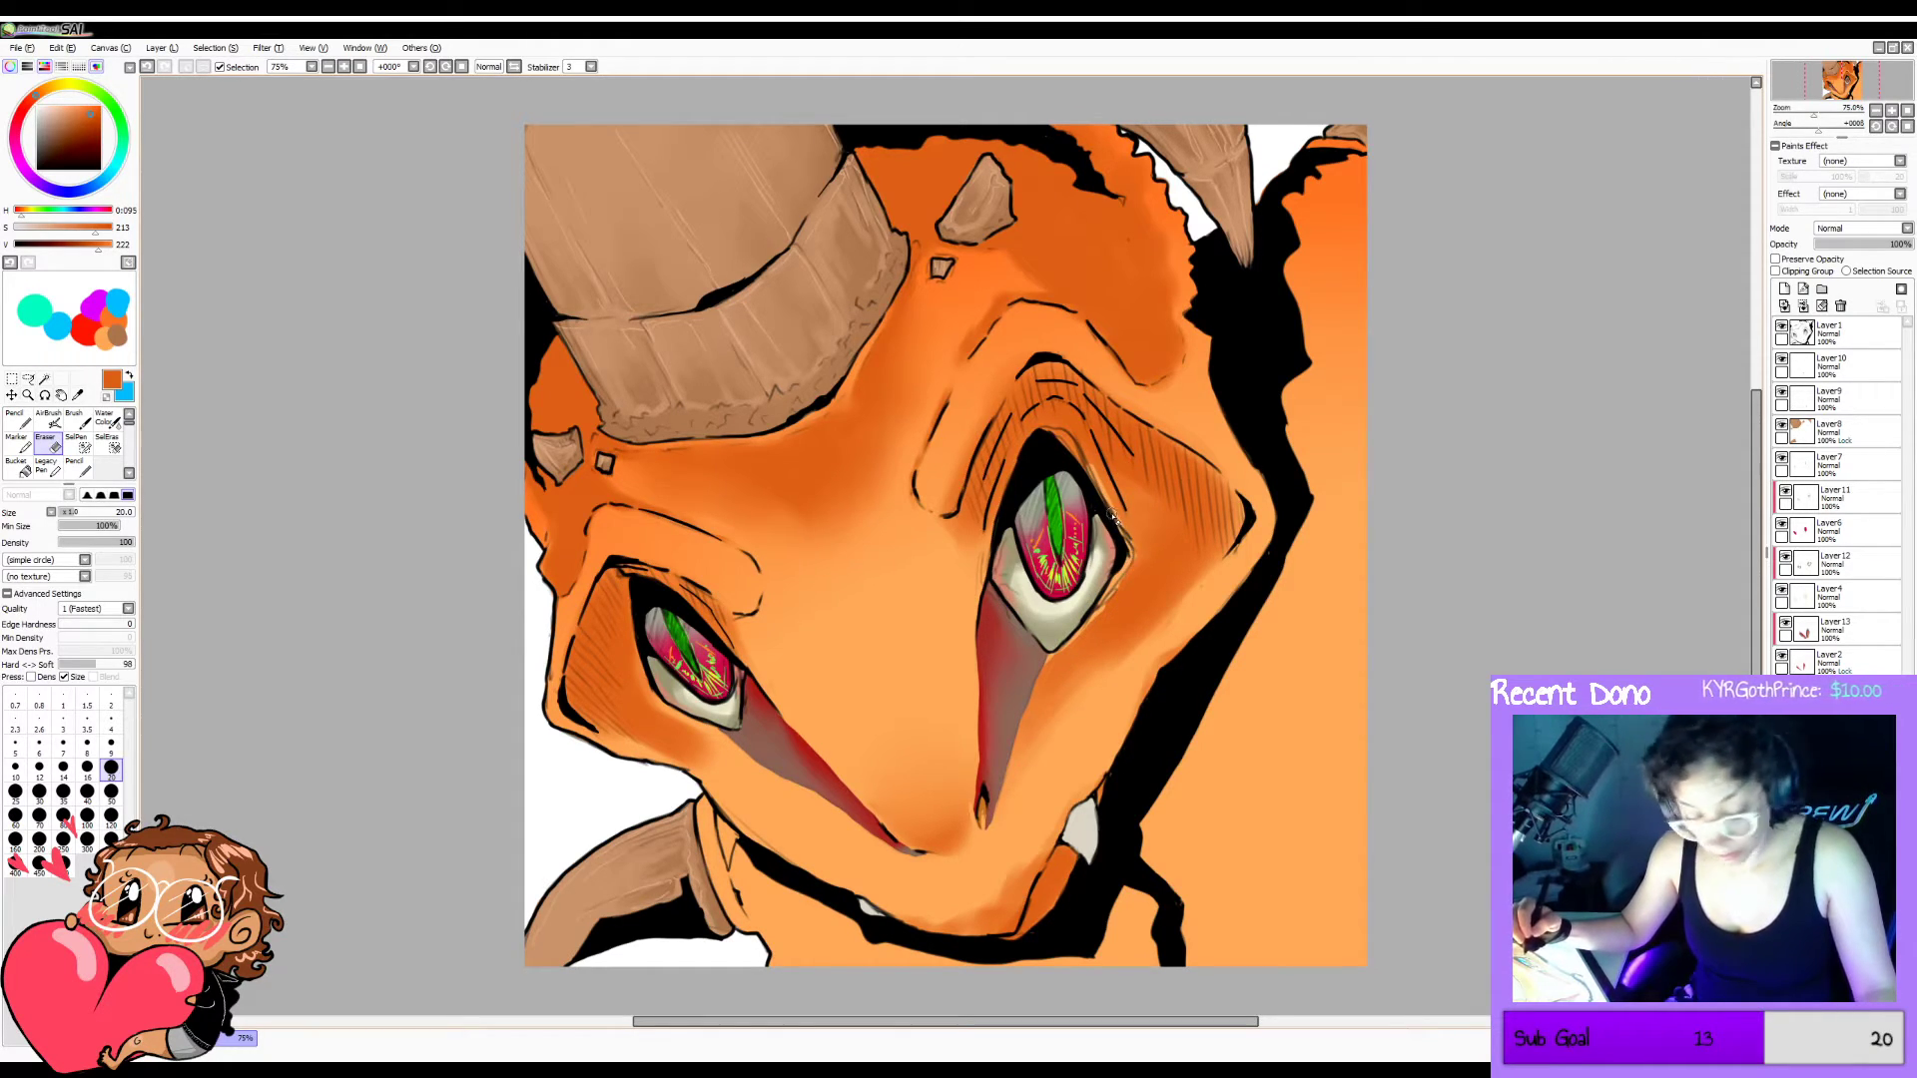
Soften the shading's edge beside the larger eye with Water Color at size 20.
key(c)
key(bracketleft)
key(bracketleft)
key(bracketleft)
key(bracketleft)
key(bracketleft)
key(bracketleft)
key(bracketleft)
key(bracketleft)
key(bracketleft)
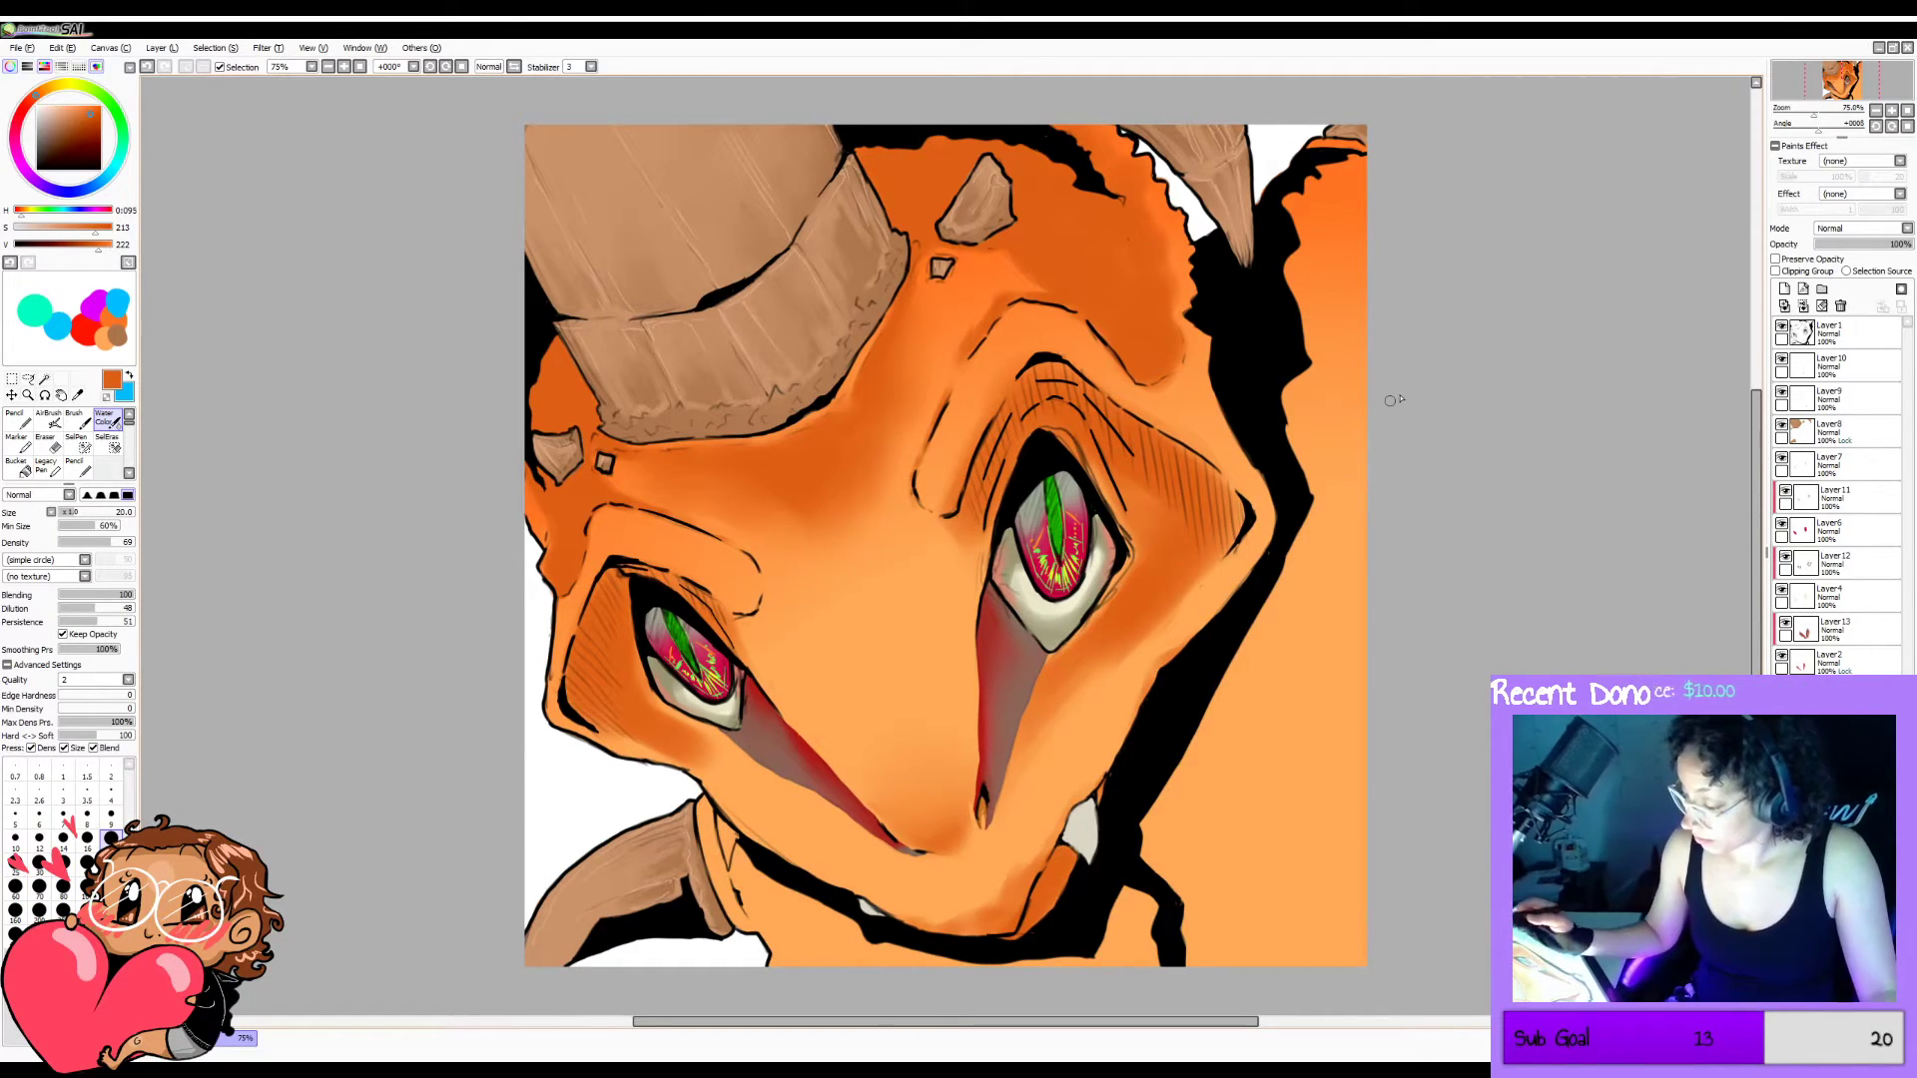
Shade the cheek directly below the smaller eye with the Brush at size 25, undoing the first strokes along the jaw edge.
key(b)
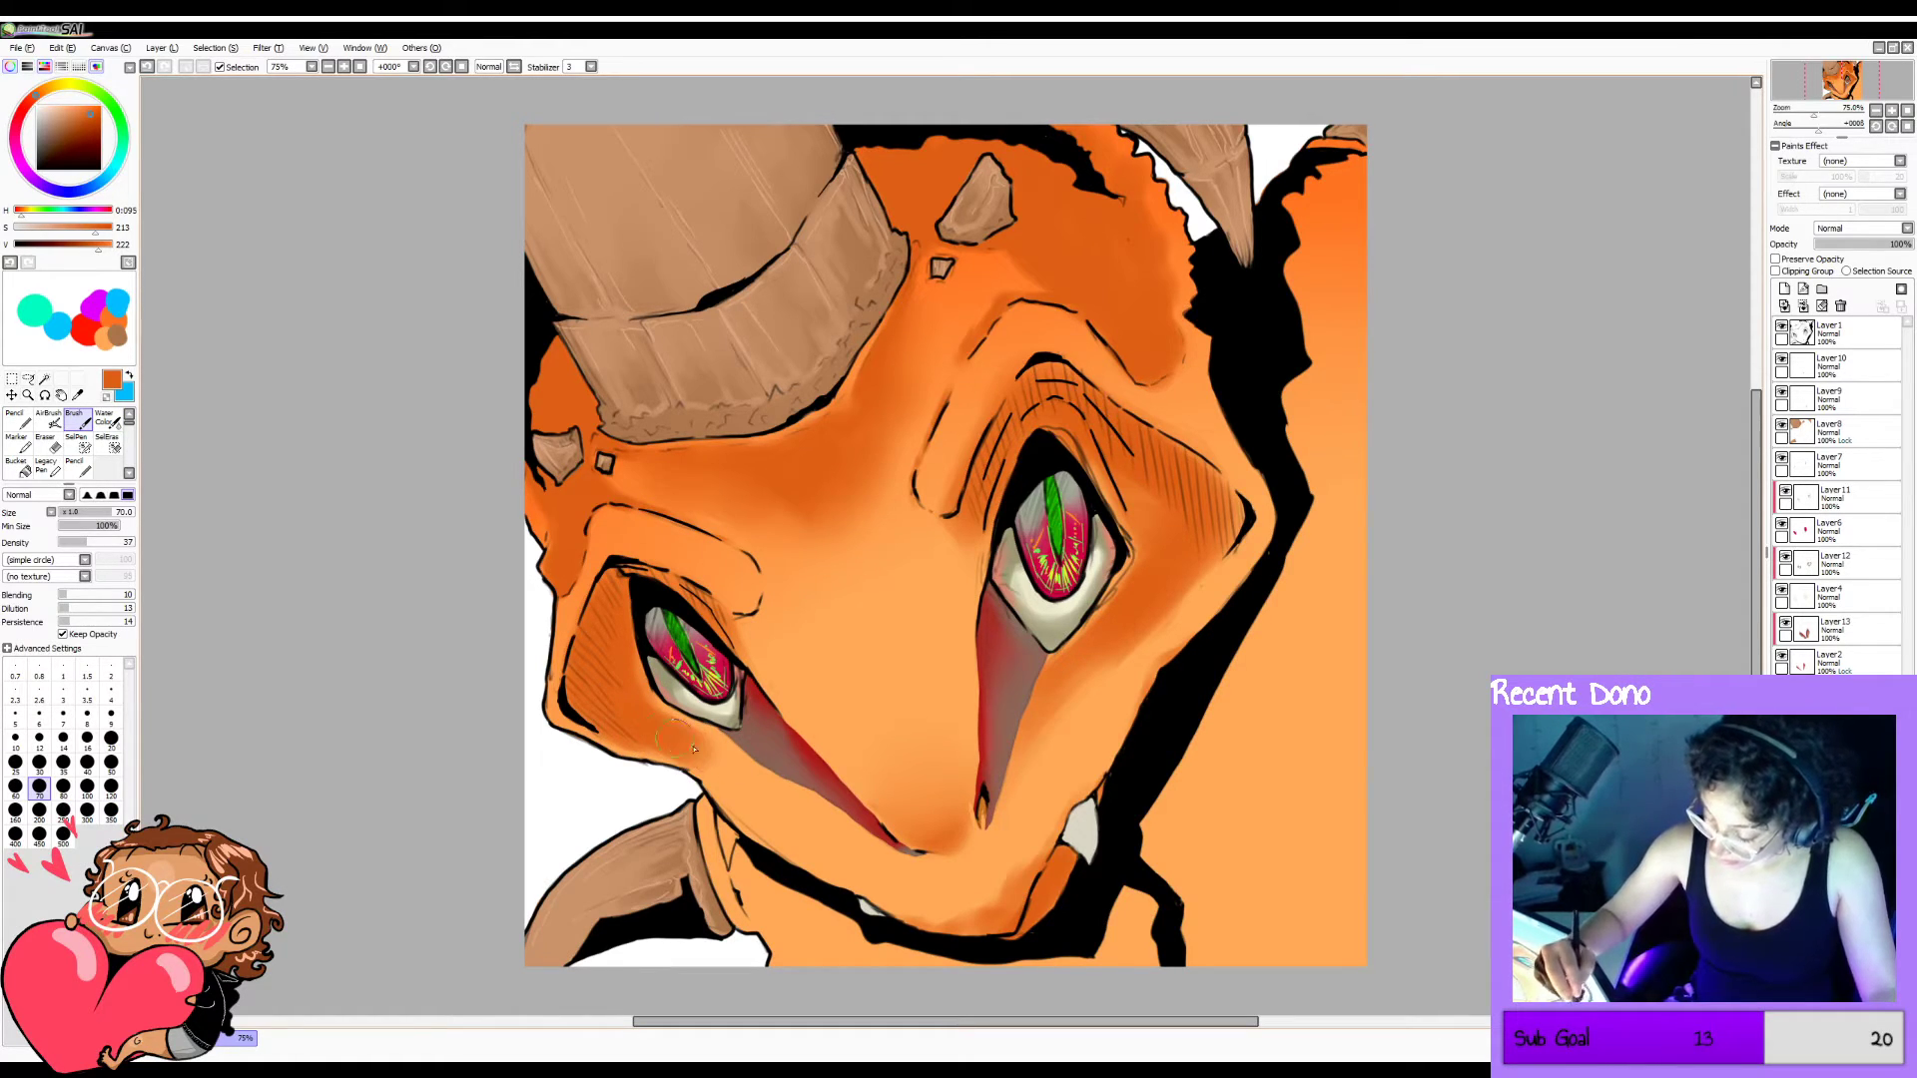
key(bracketleft)
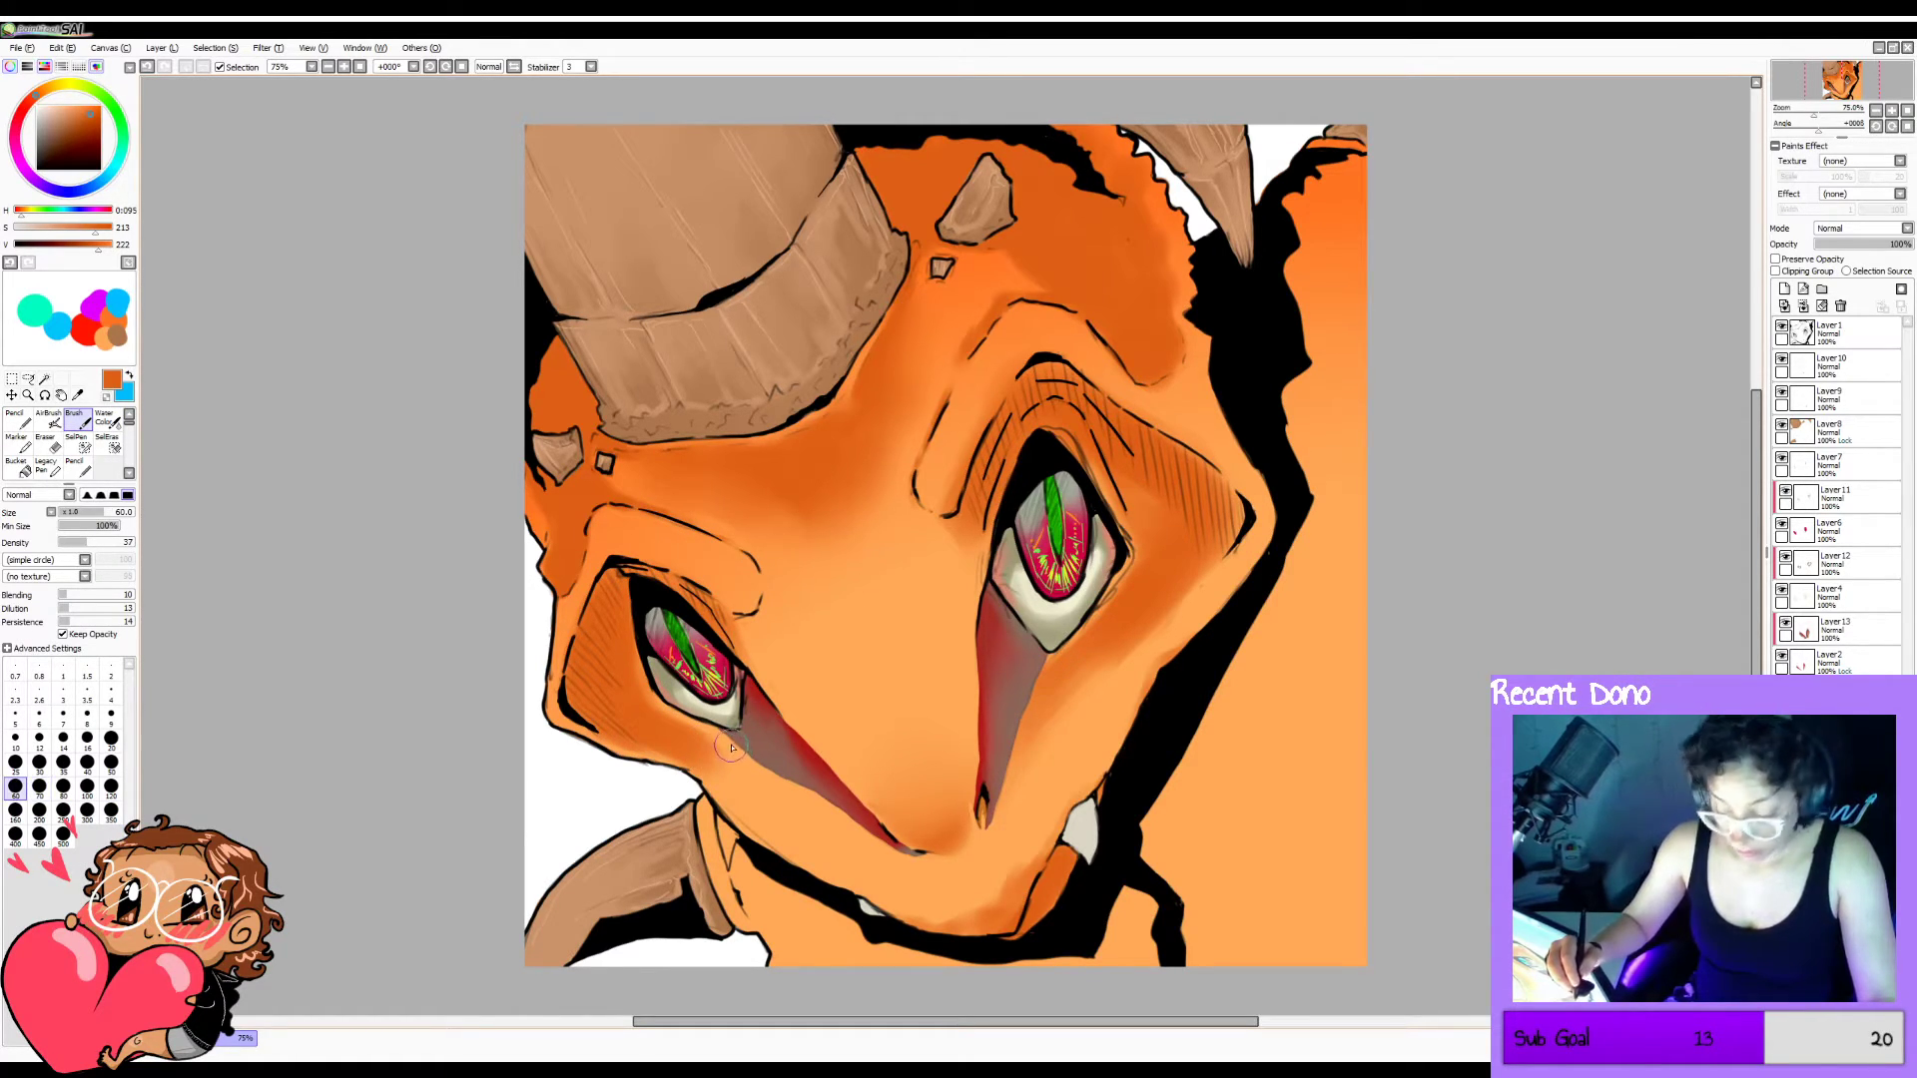
key(bracketleft)
key(bracketleft)
key(bracketleft)
key(bracketleft)
key(bracketleft)
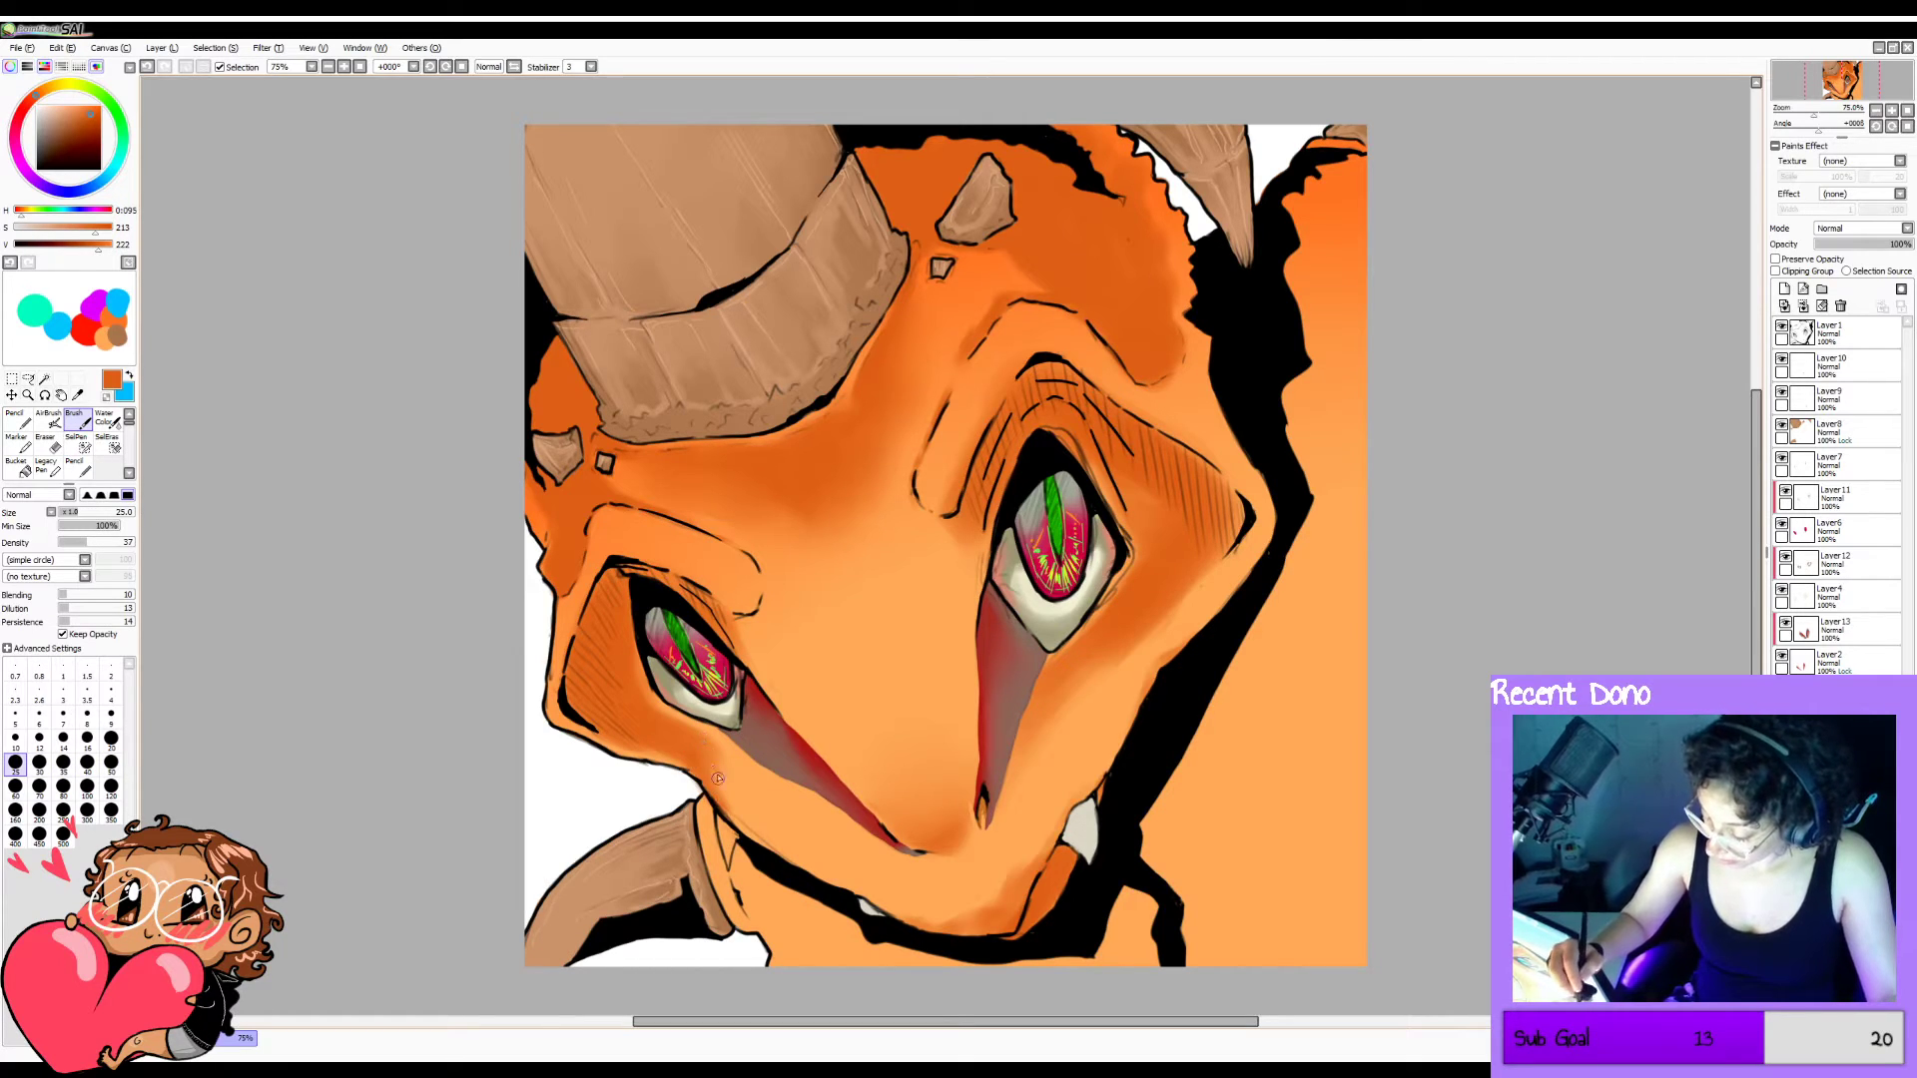
drag(717, 779, 741, 833)
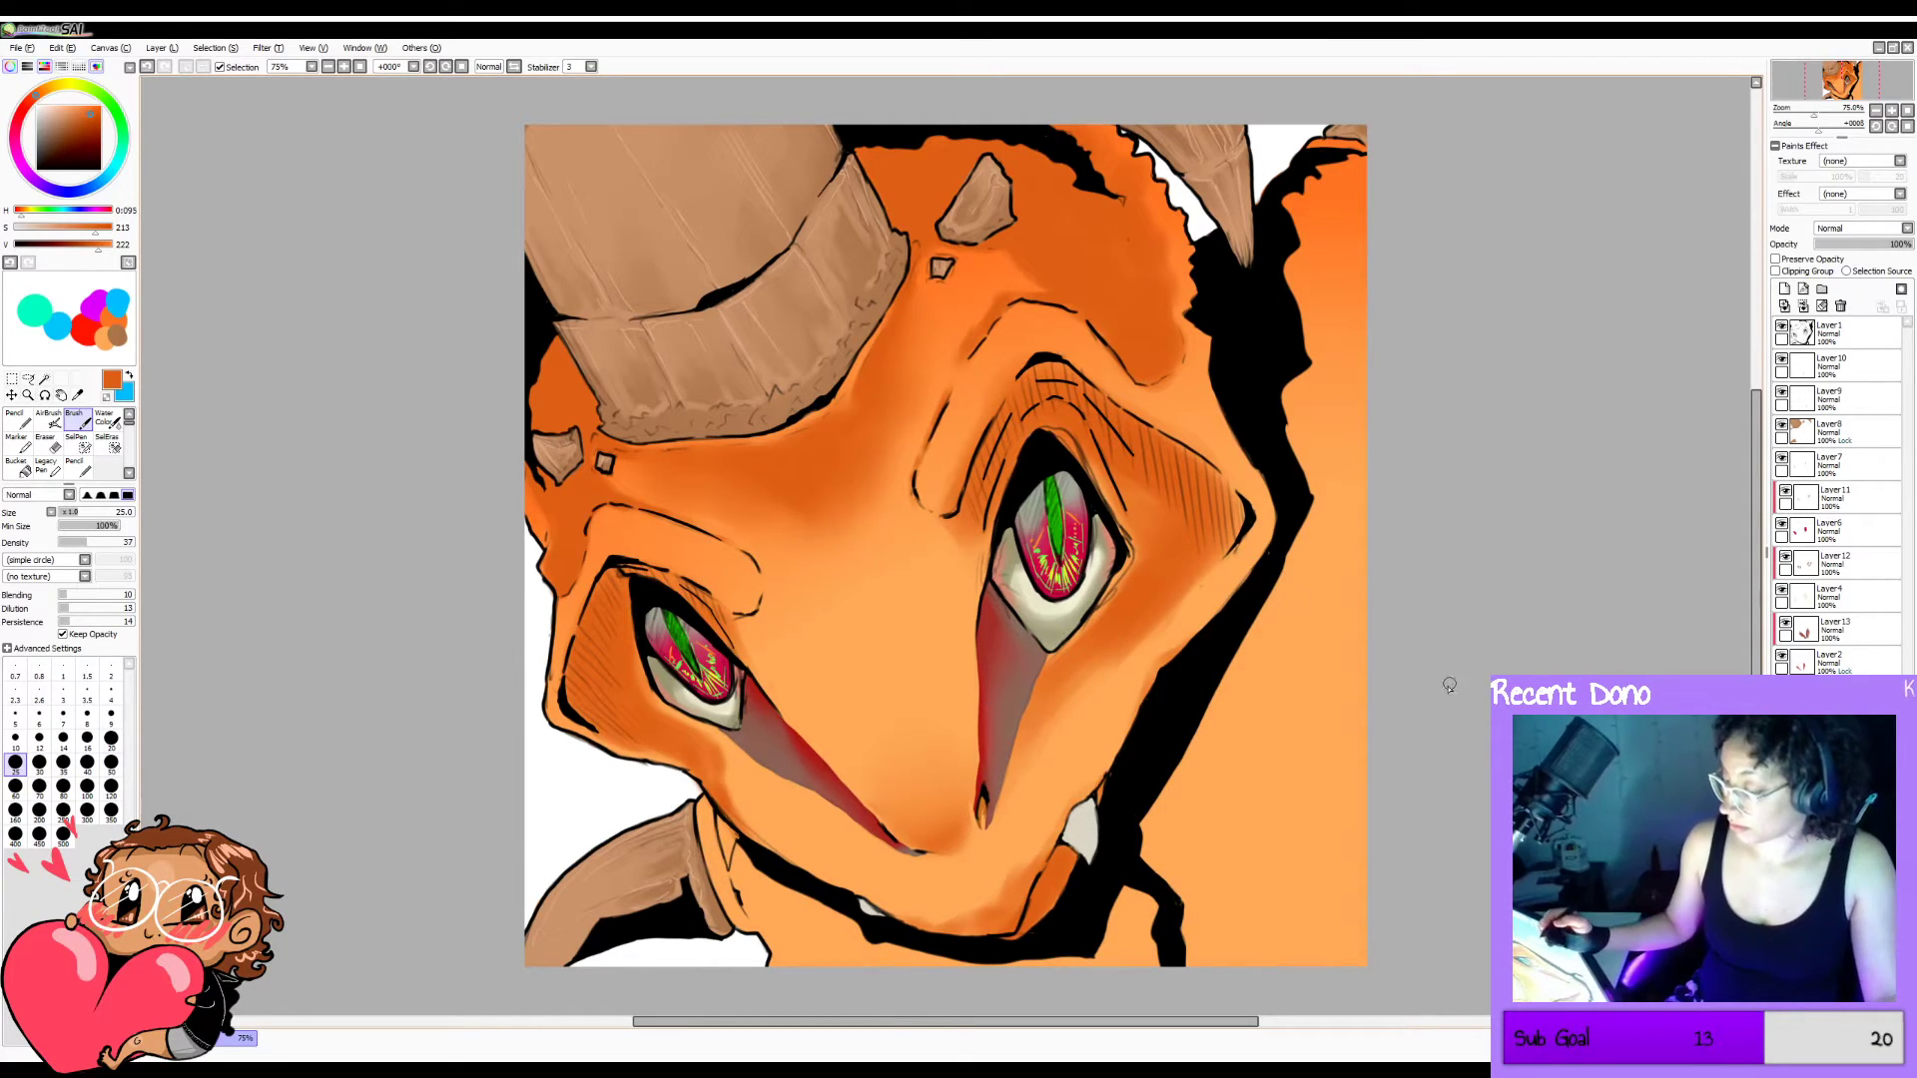
key(ctrl+z)
key(ctrl+z)
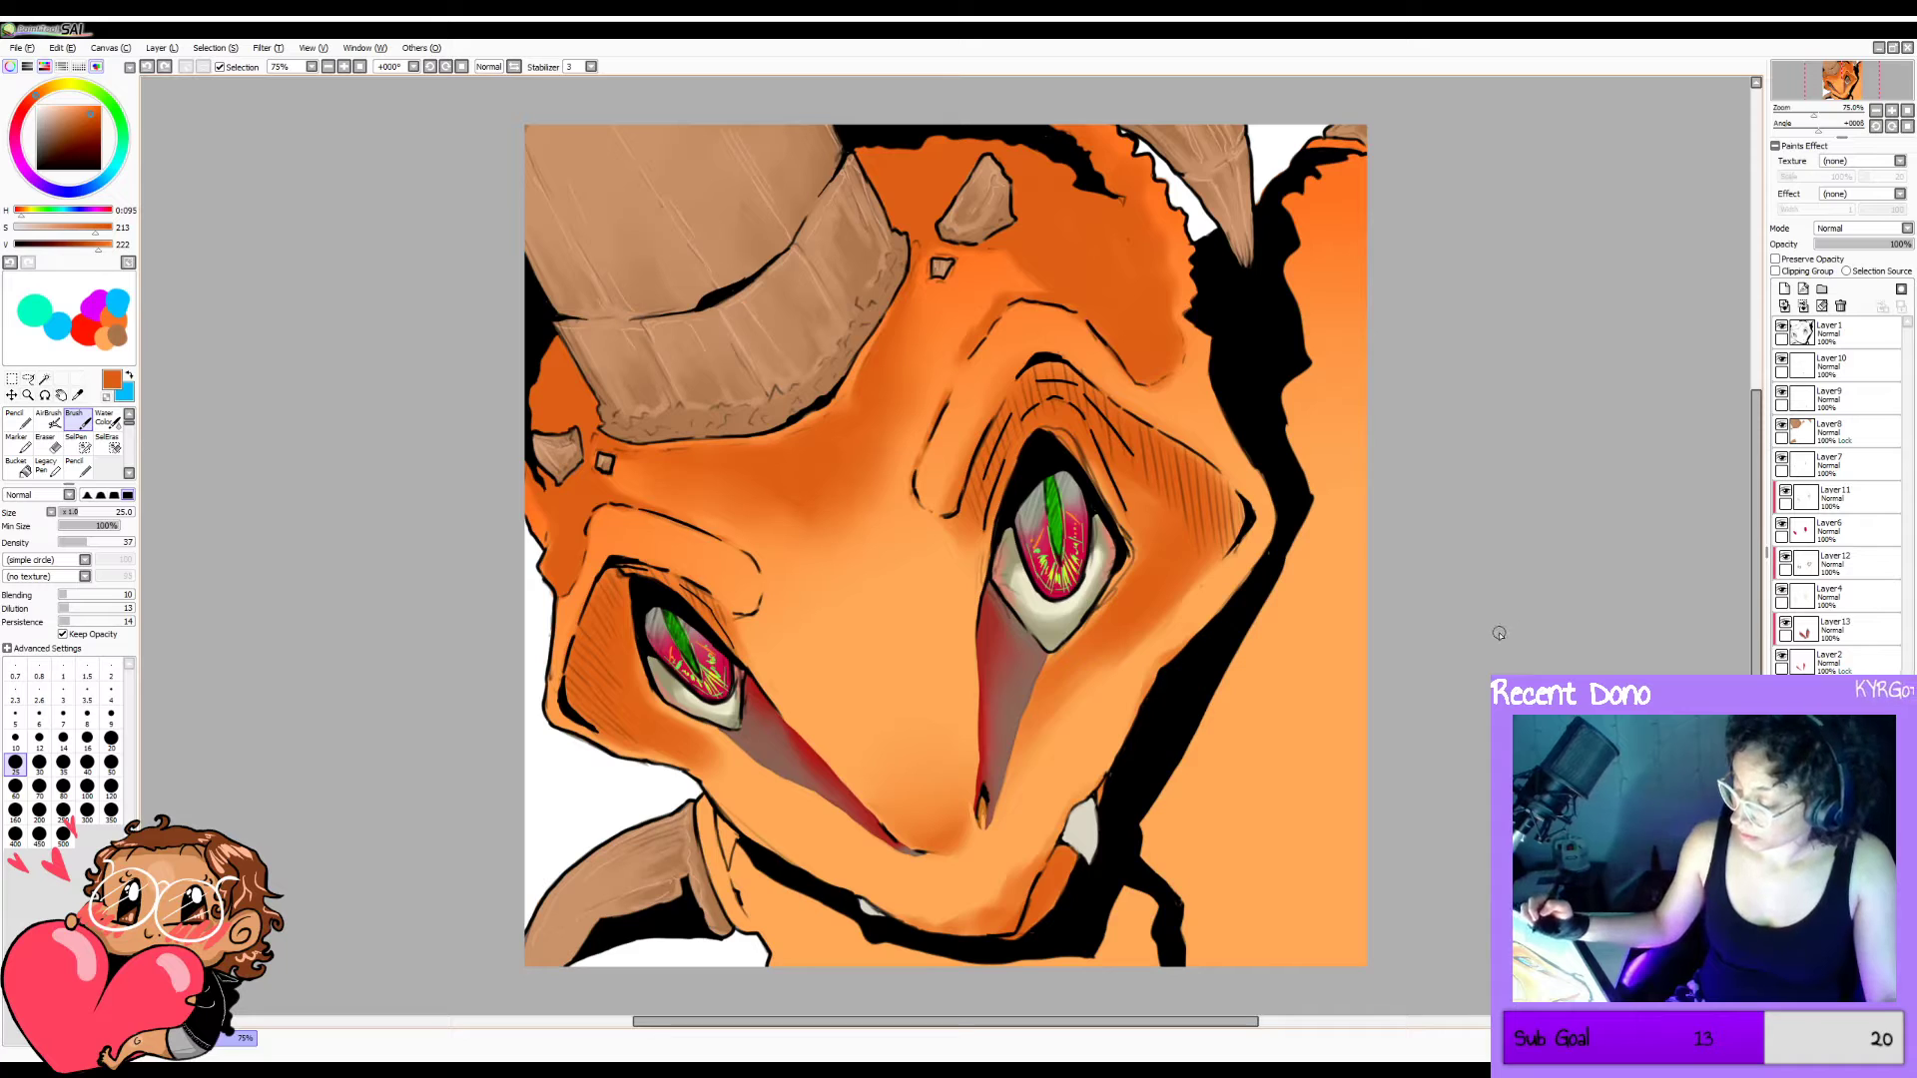
drag(773, 772, 689, 744)
mouse_move(798, 781)
mouse_down()
mouse_move(632, 731)
mouse_move(794, 803)
mouse_up()
Extend the cheek shading along the smaller eye's grey stripe down towards the snout with the Brush at size 40.
key(bracketright)
key(bracketright)
key(bracketright)
key(bracketright)
key(bracketright)
key(bracketright)
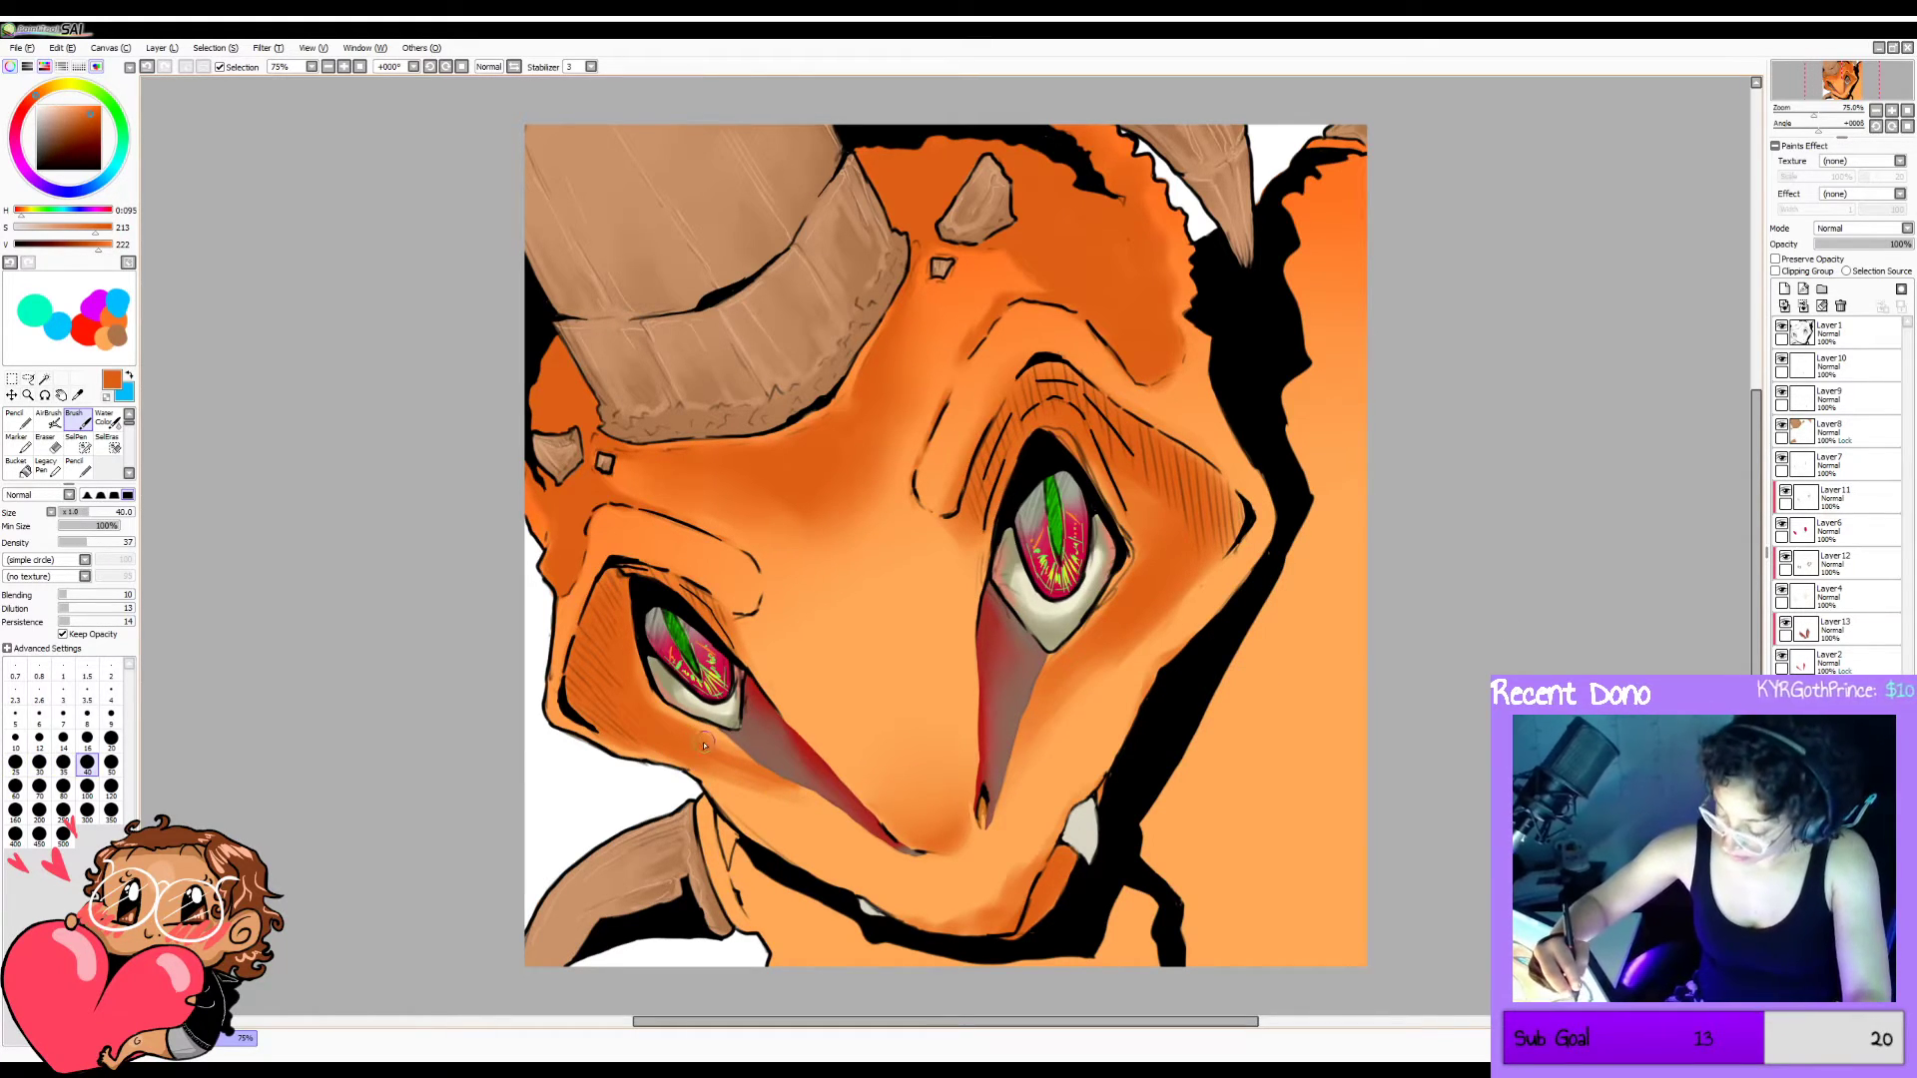
drag(699, 754, 869, 829)
Shade the muzzle's lower edge above the black mouth line with the darker orange at Brush size 40.
key([)
key([)
key([)
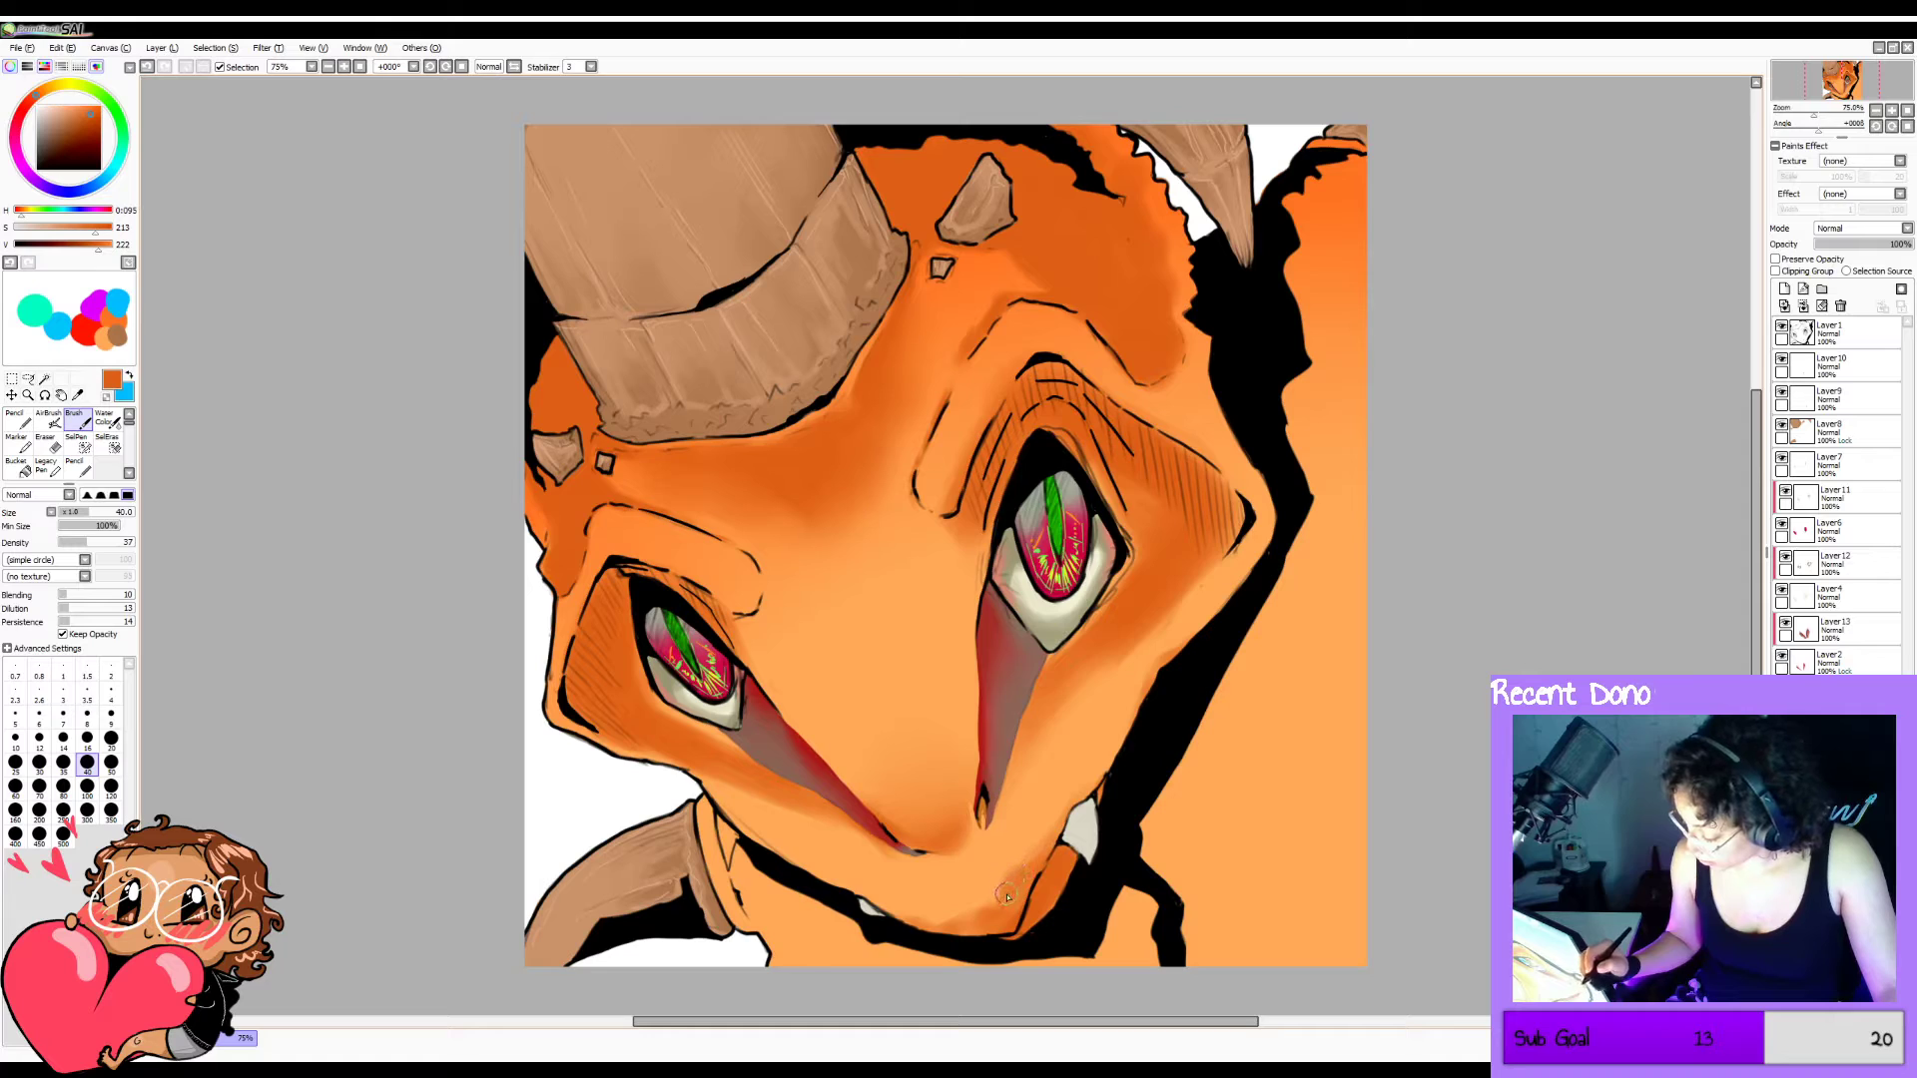
mouse_move(1007, 897)
mouse_down()
mouse_move(954, 924)
mouse_move(886, 917)
mouse_up()
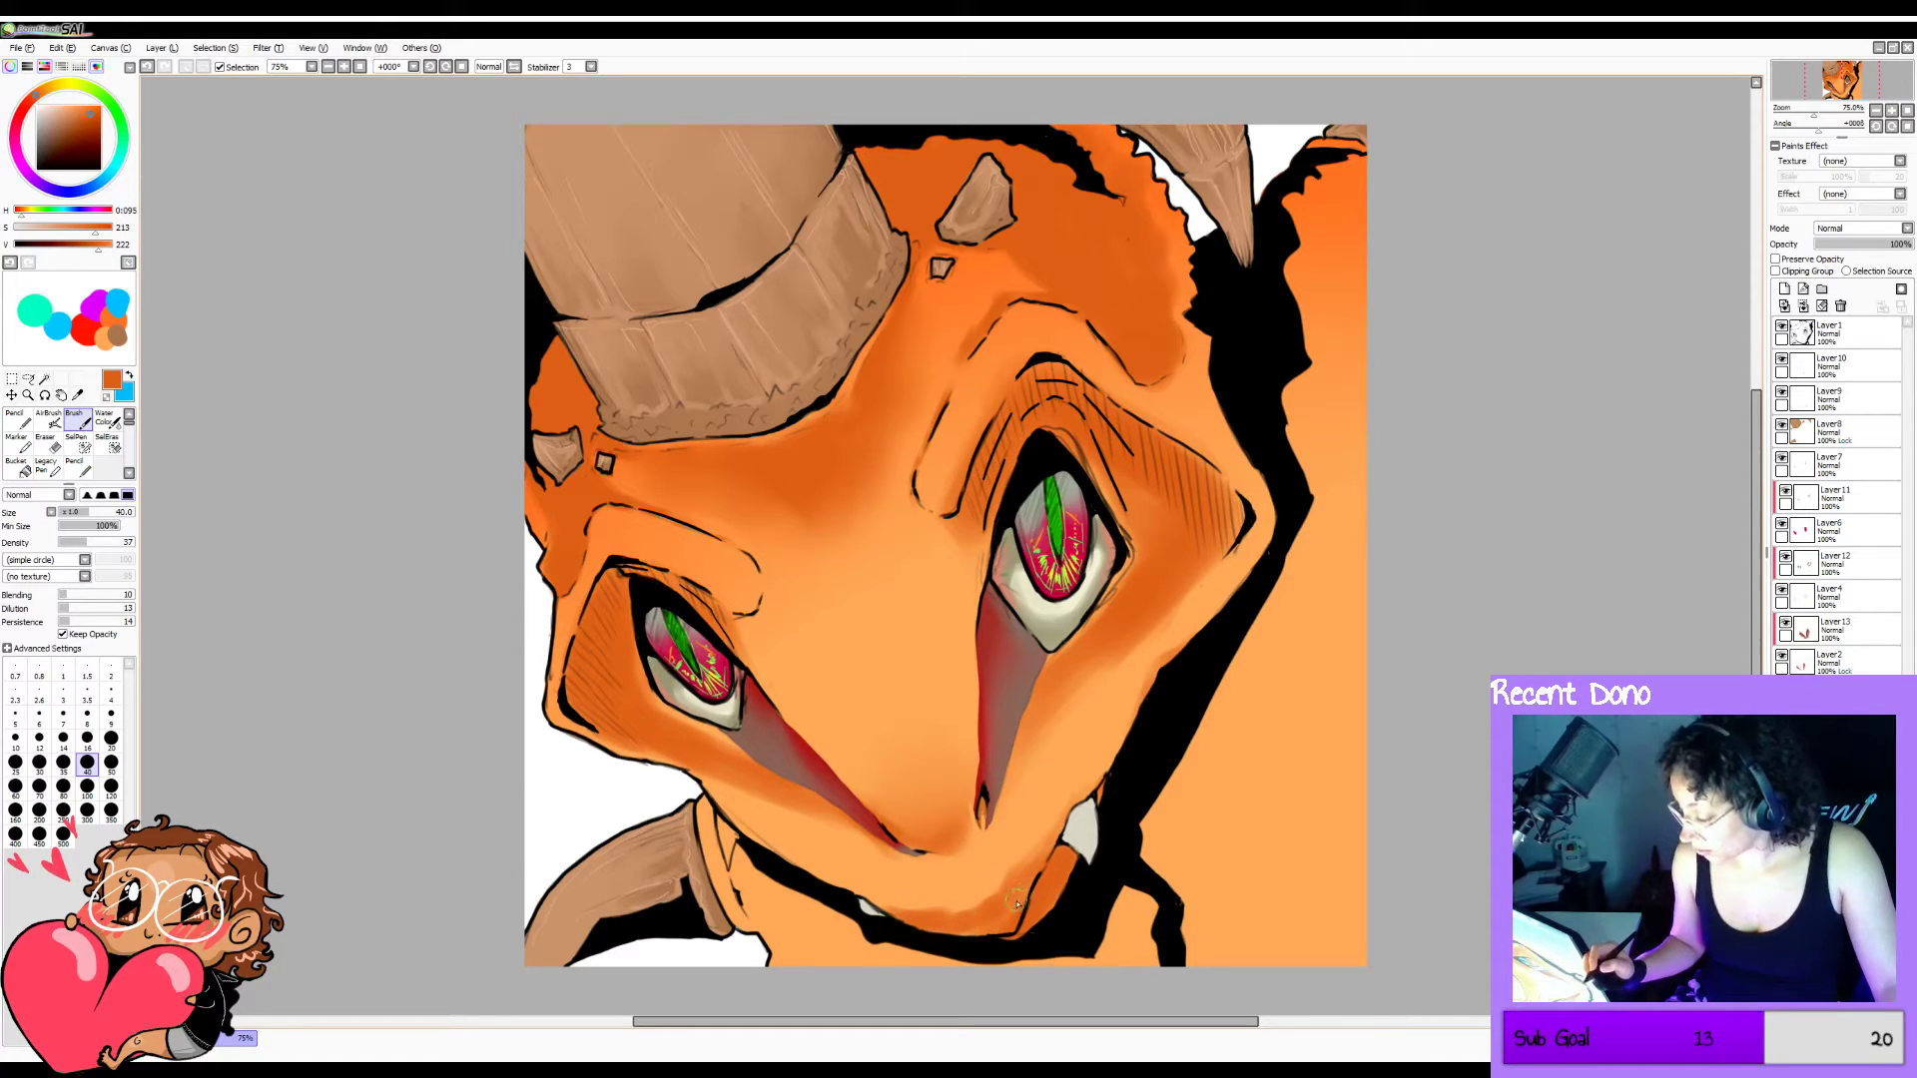
mouse_move(986, 911)
mouse_down()
mouse_move(773, 879)
mouse_move(906, 913)
mouse_move(1003, 899)
mouse_move(969, 927)
mouse_move(1094, 866)
mouse_move(964, 939)
mouse_move(837, 892)
mouse_up()
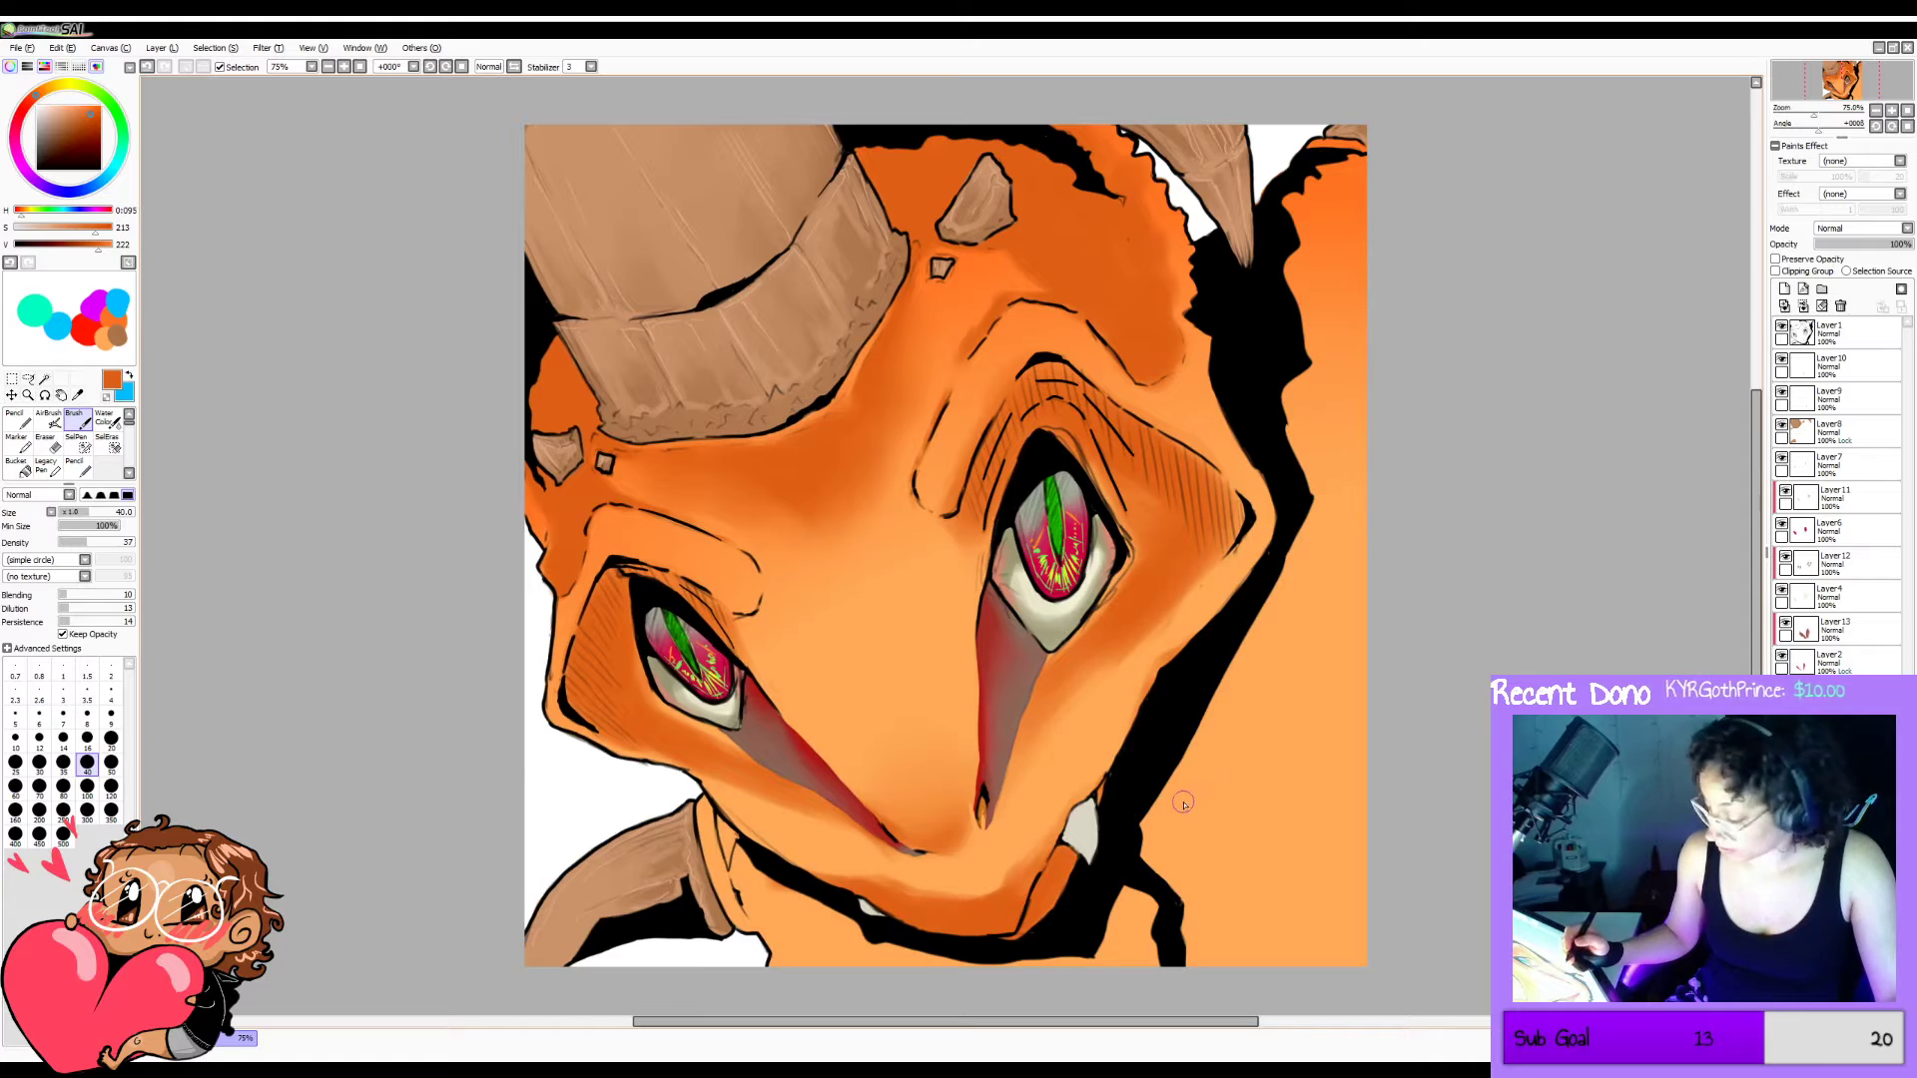
Touch up the dark outline at the jaw edge beside the lower horn in black with the AirBrush at size 12.
key(v)
click(130, 377)
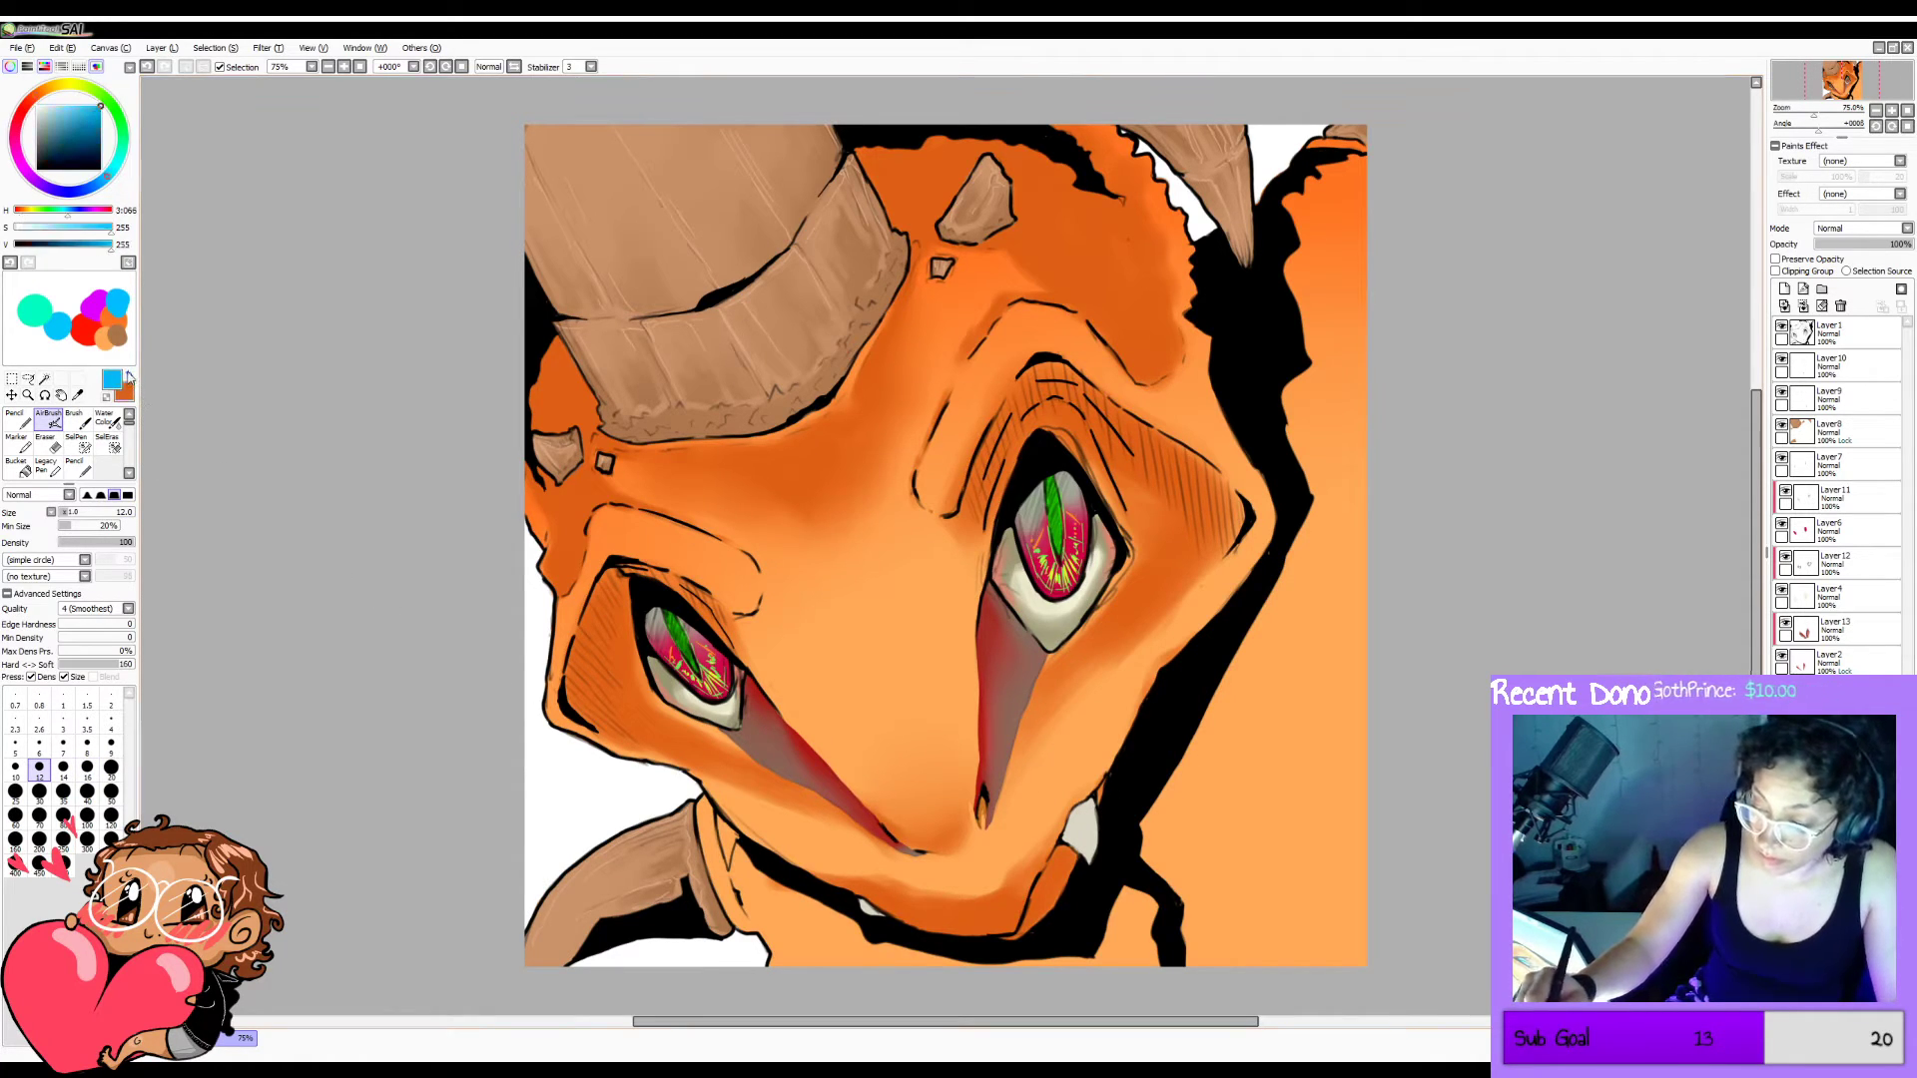
click(38, 164)
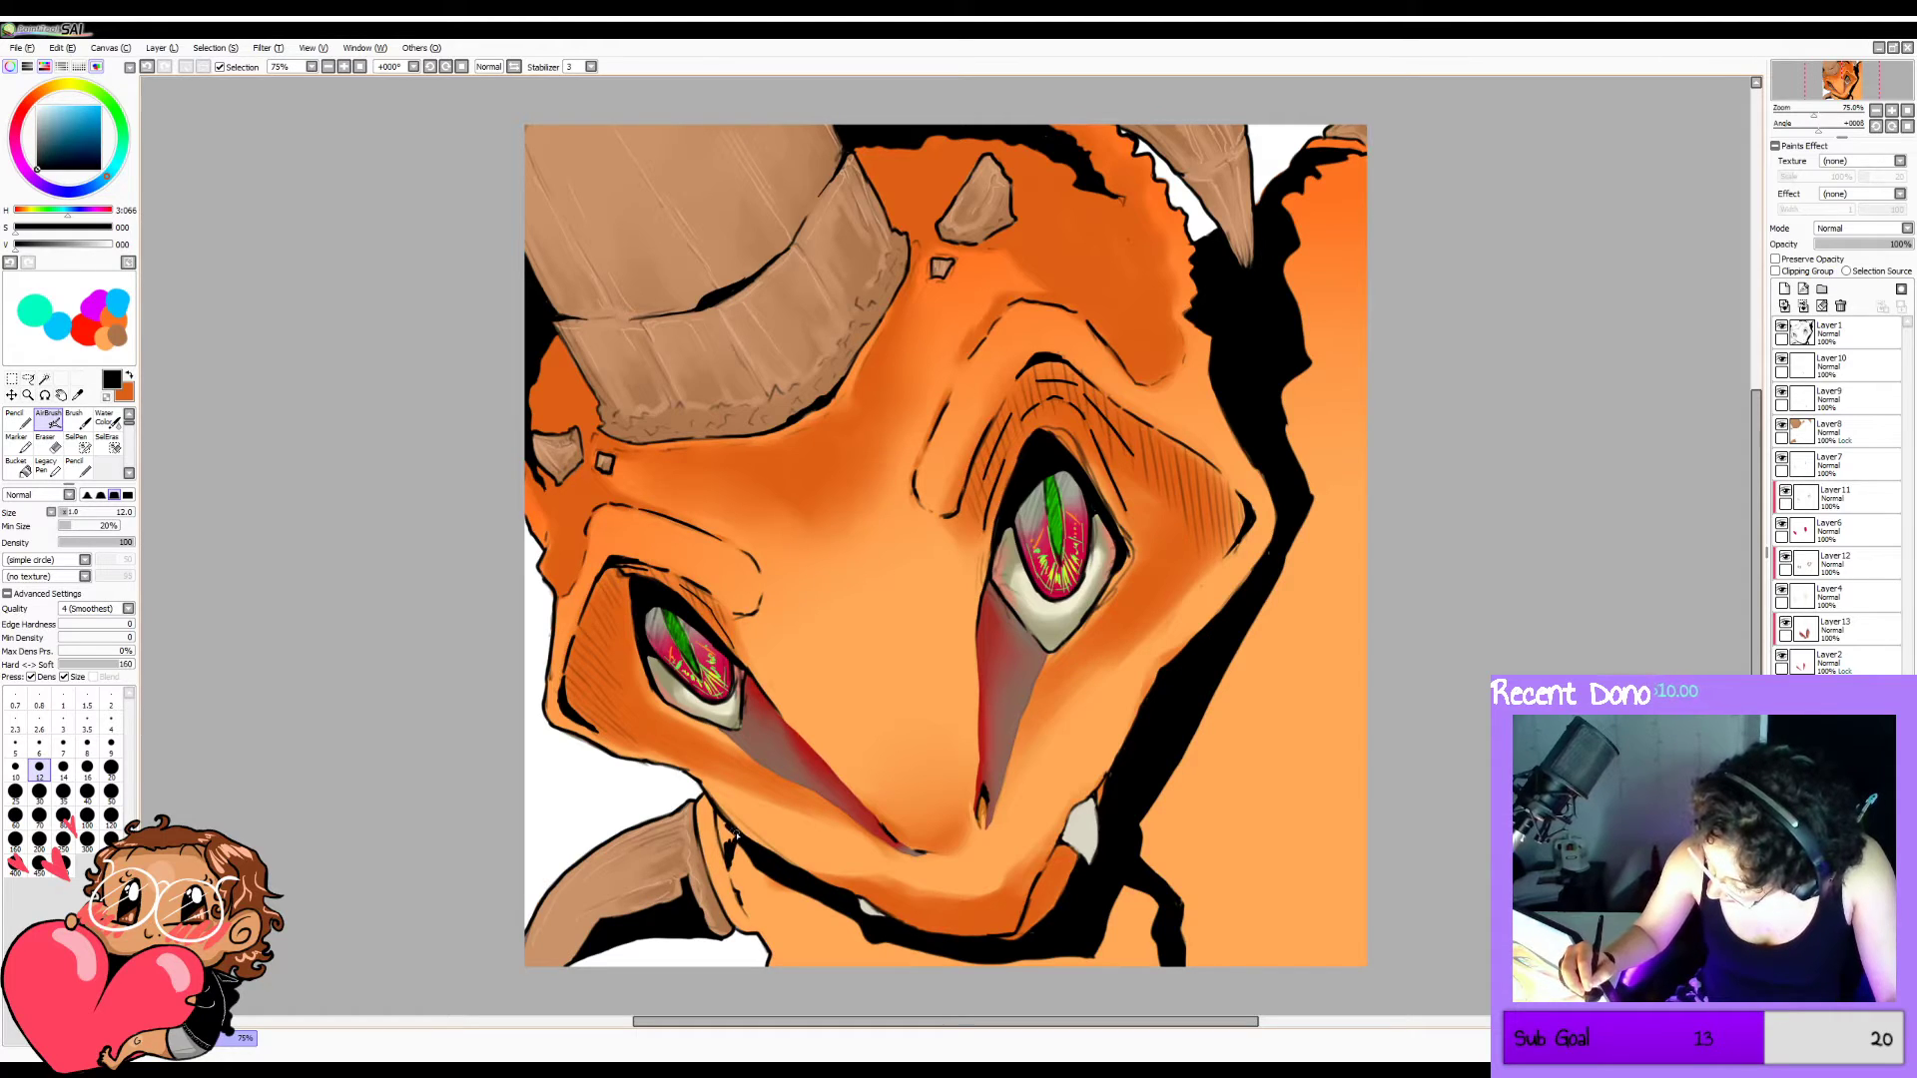
drag(718, 822, 728, 848)
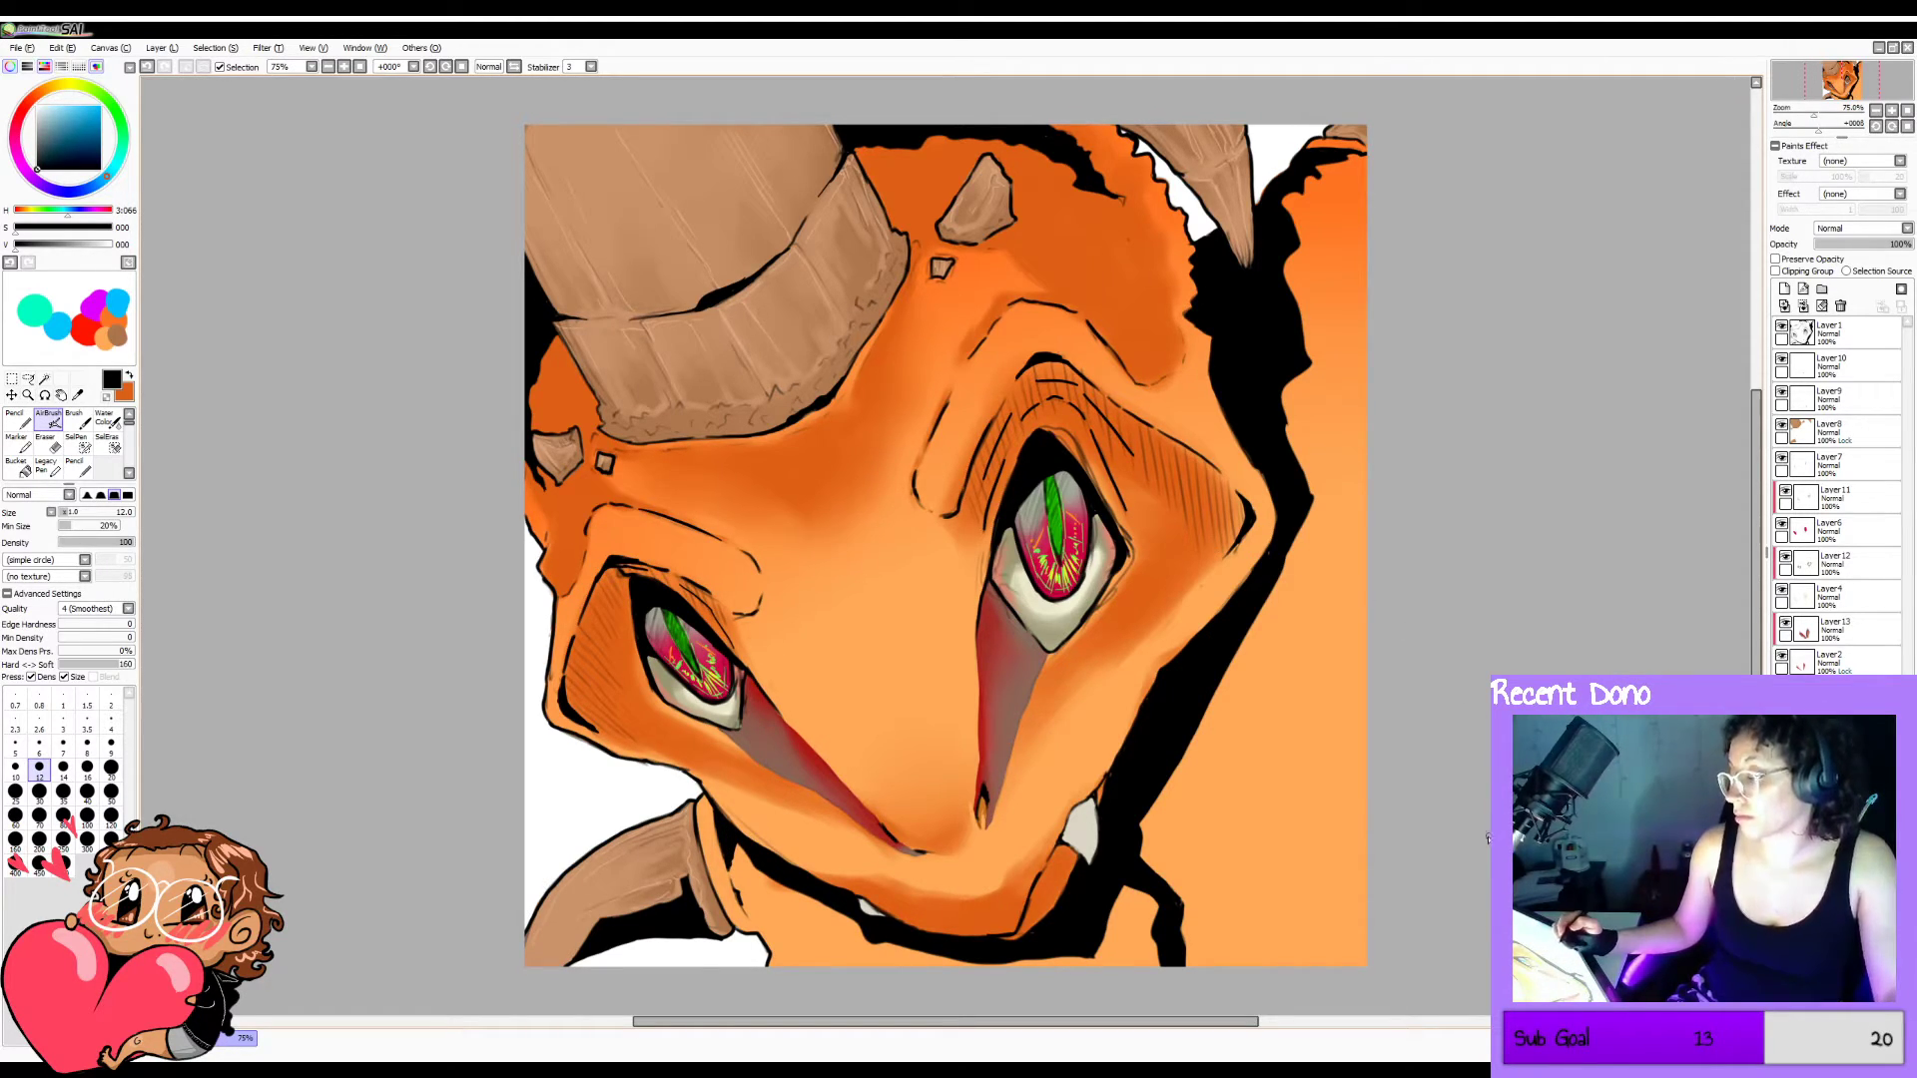
Ink short black hatching lines along the lower edges of both eye sockets, discarding the unwanted strokes.
mouse_move(1048, 663)
mouse_down()
mouse_move(1122, 590)
mouse_move(1057, 674)
mouse_up()
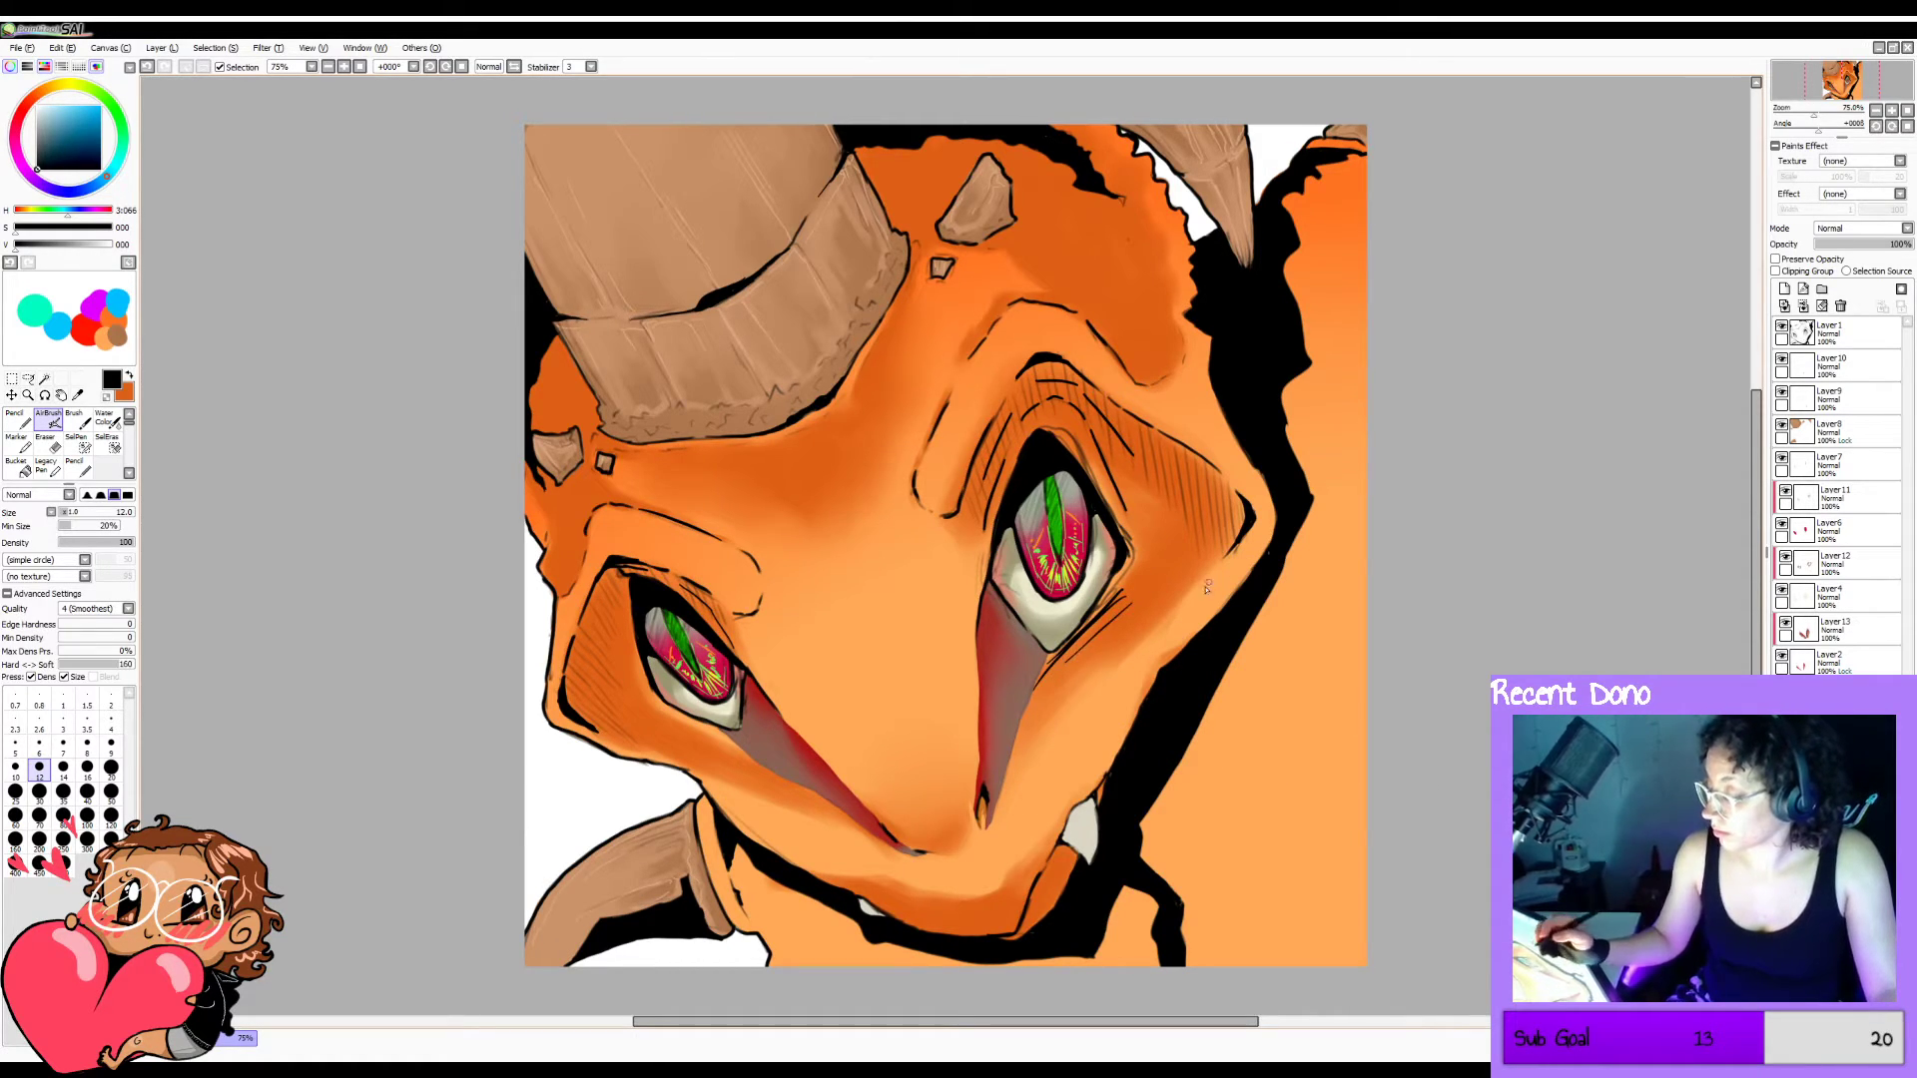
drag(654, 706, 741, 756)
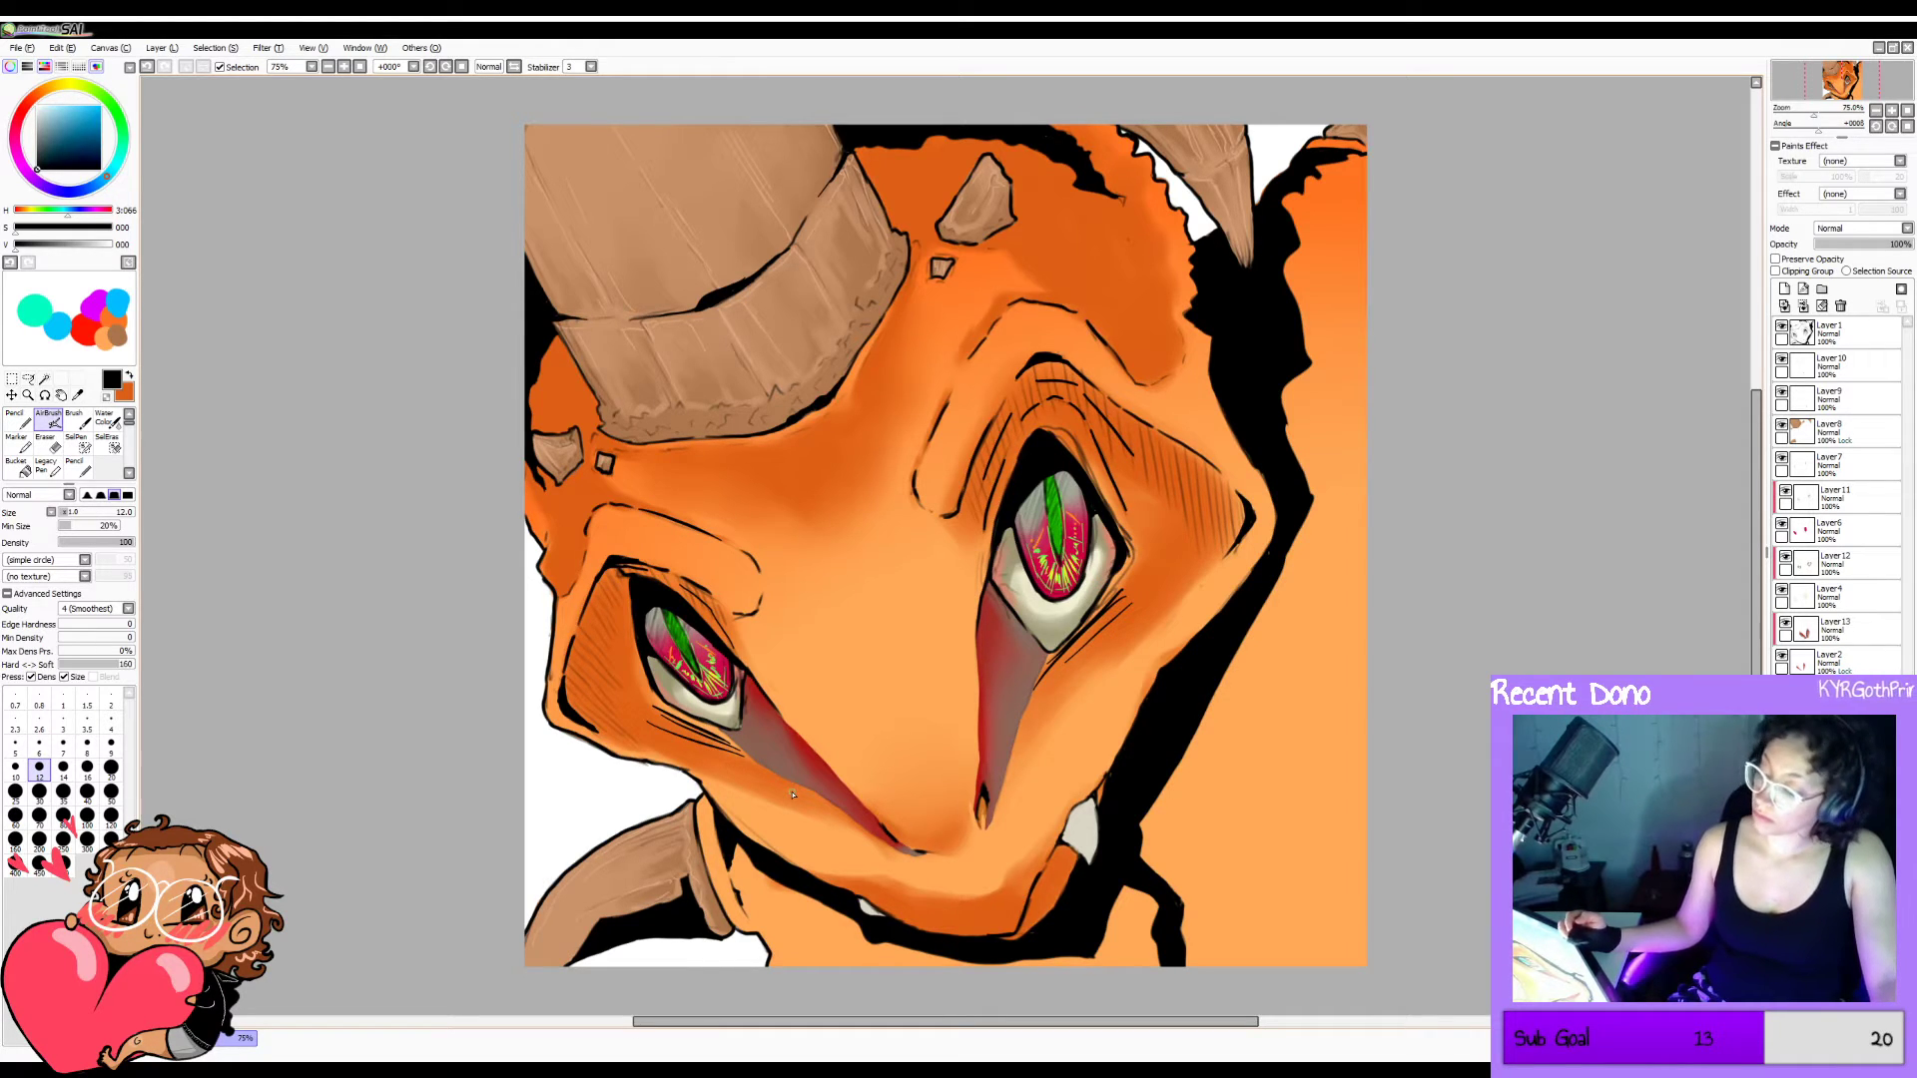
drag(859, 786, 898, 828)
key(ctrl+z)
key(ctrl+z)
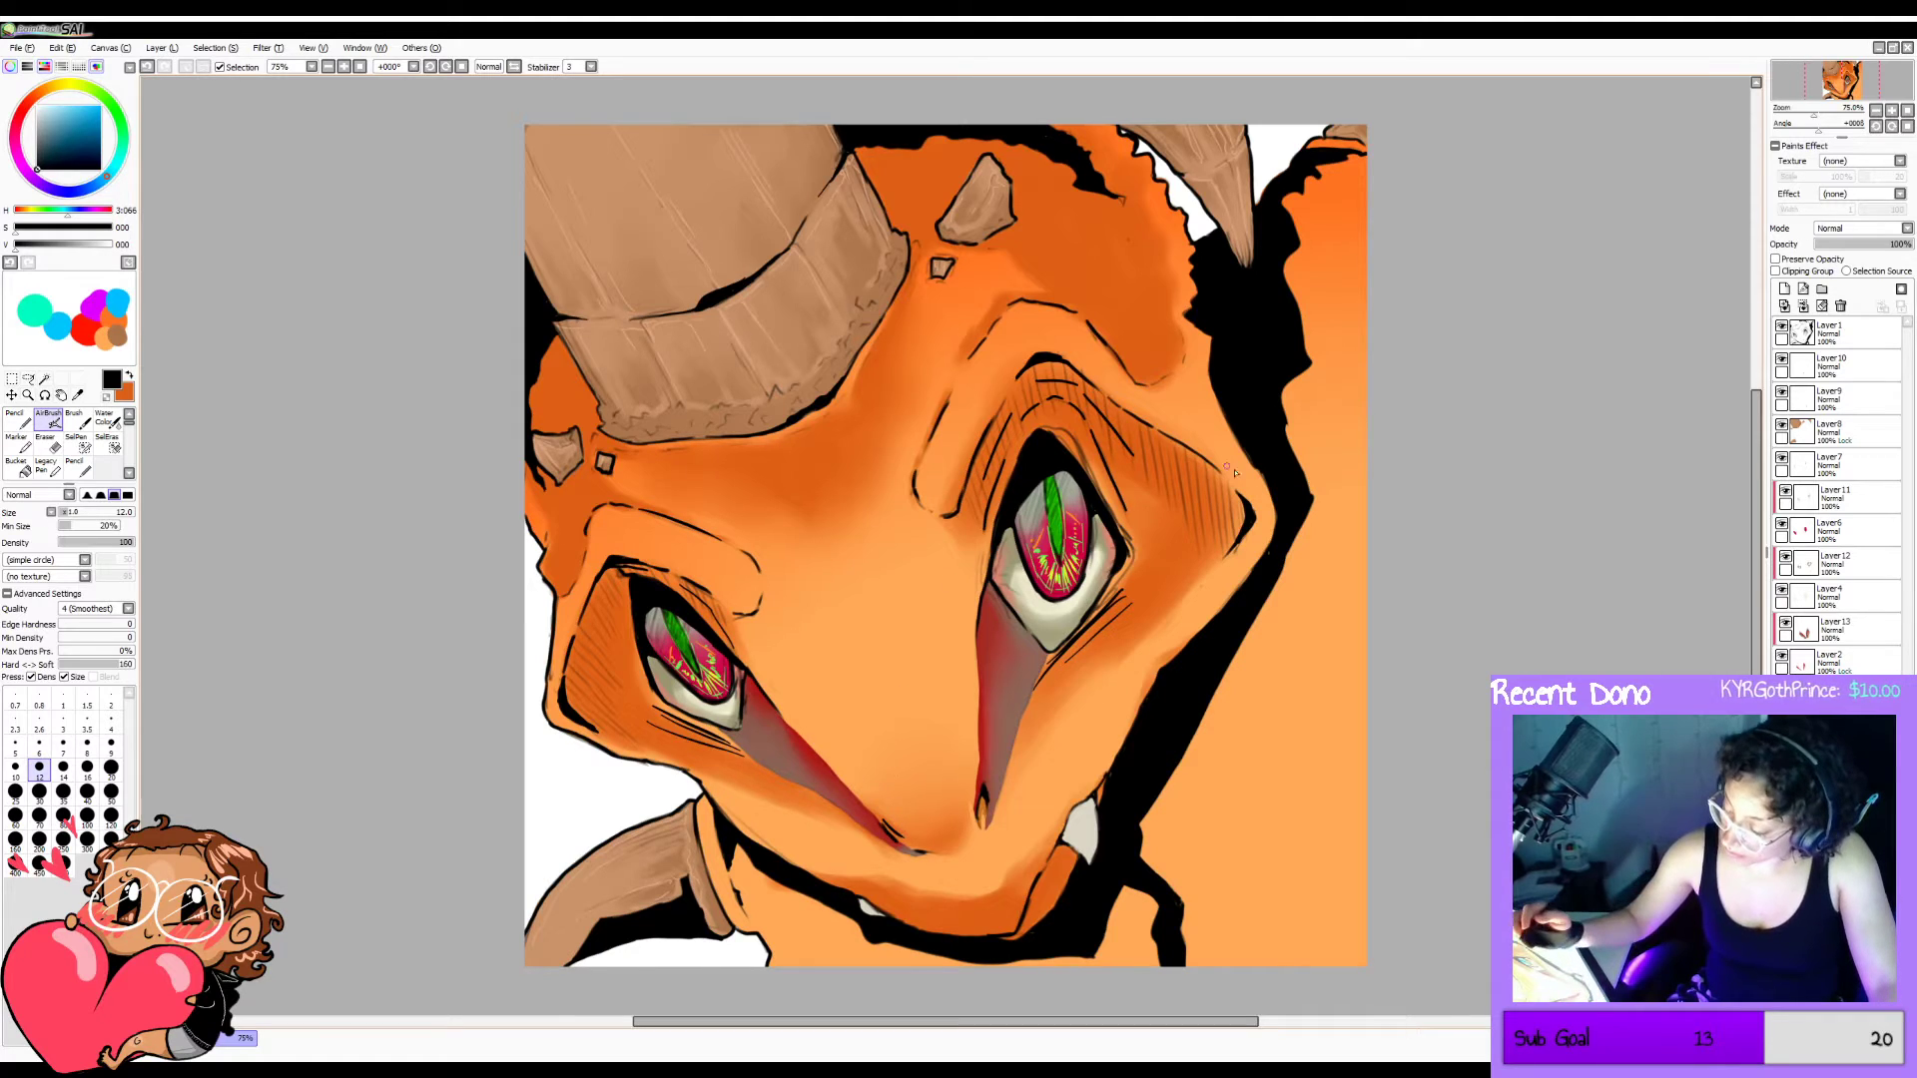
key(ctrl+z)
Hatch a dense patch of diagonal black lines on the snout beside the smaller eye's red tear streak.
mouse_move(814, 732)
mouse_down()
mouse_move(881, 814)
mouse_move(914, 812)
mouse_up()
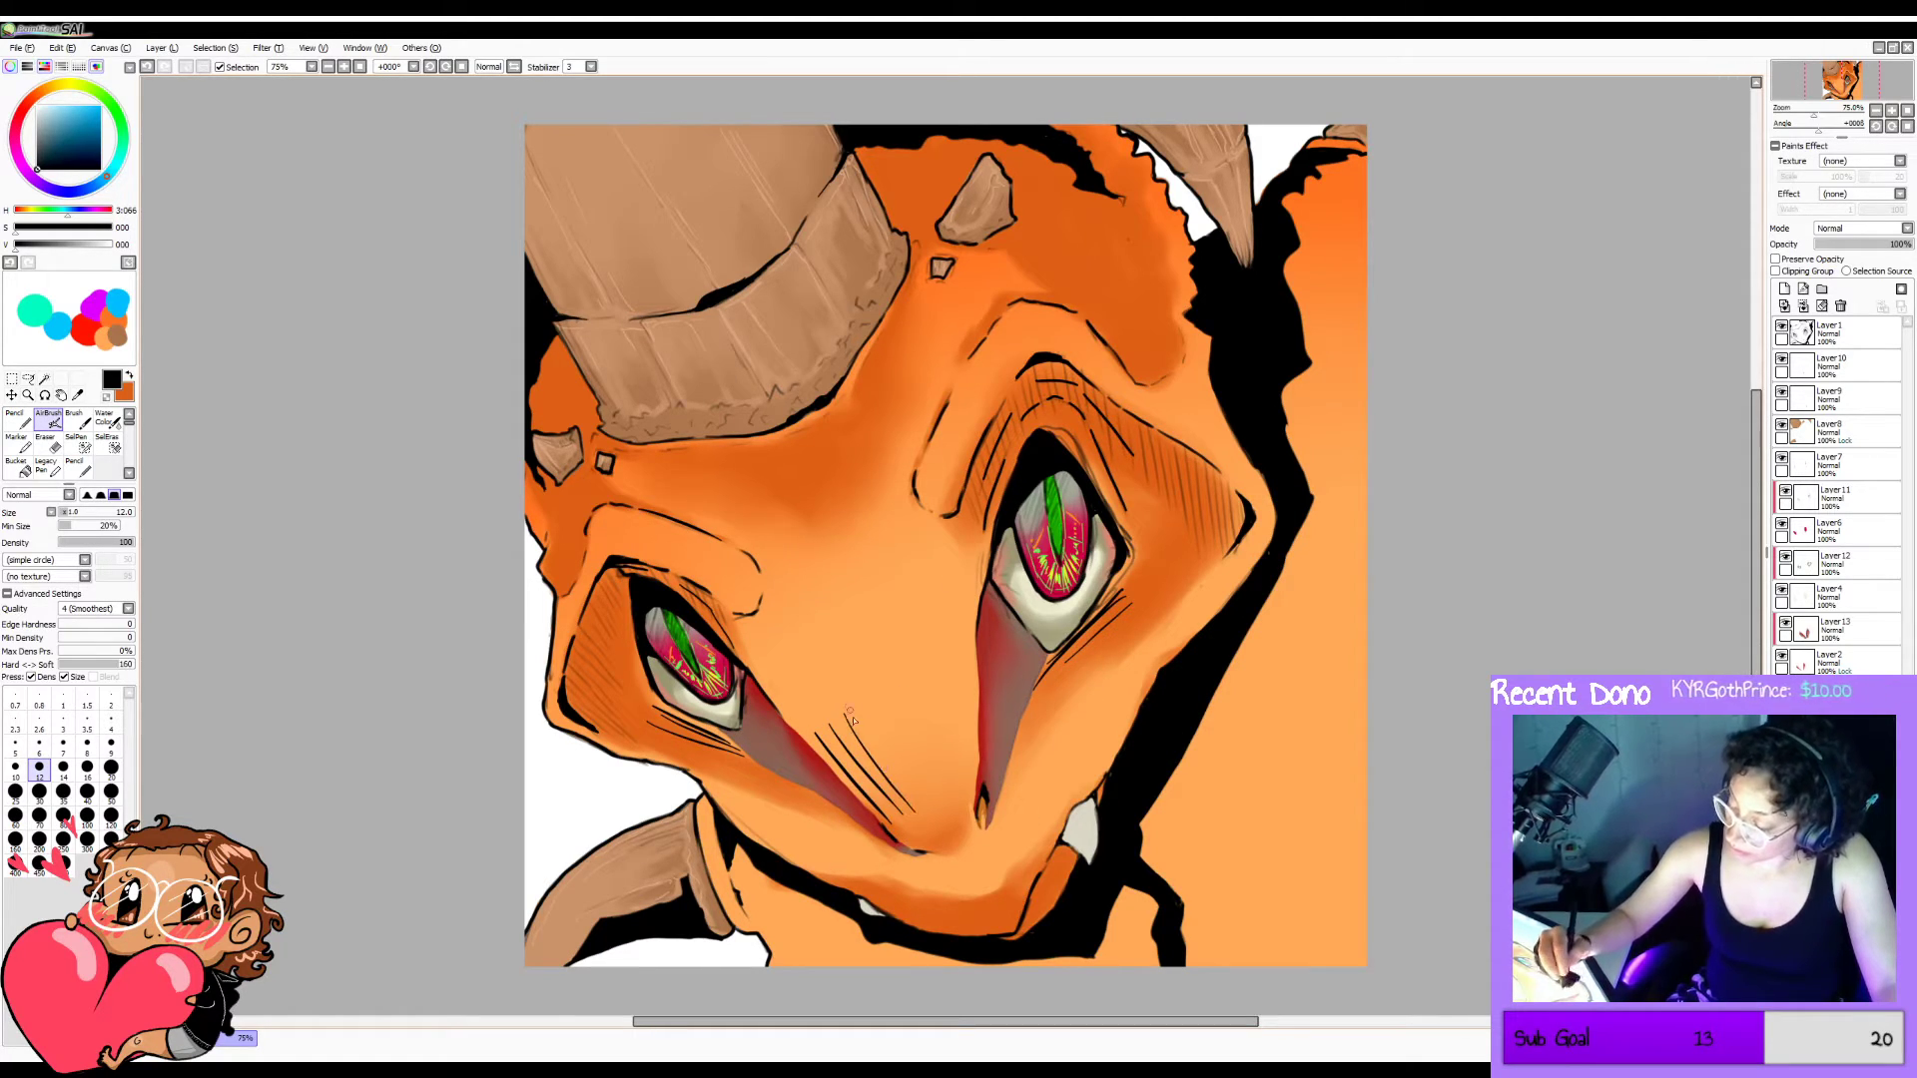
drag(844, 704, 911, 809)
mouse_move(836, 737)
mouse_down()
mouse_move(894, 819)
mouse_move(917, 811)
mouse_up()
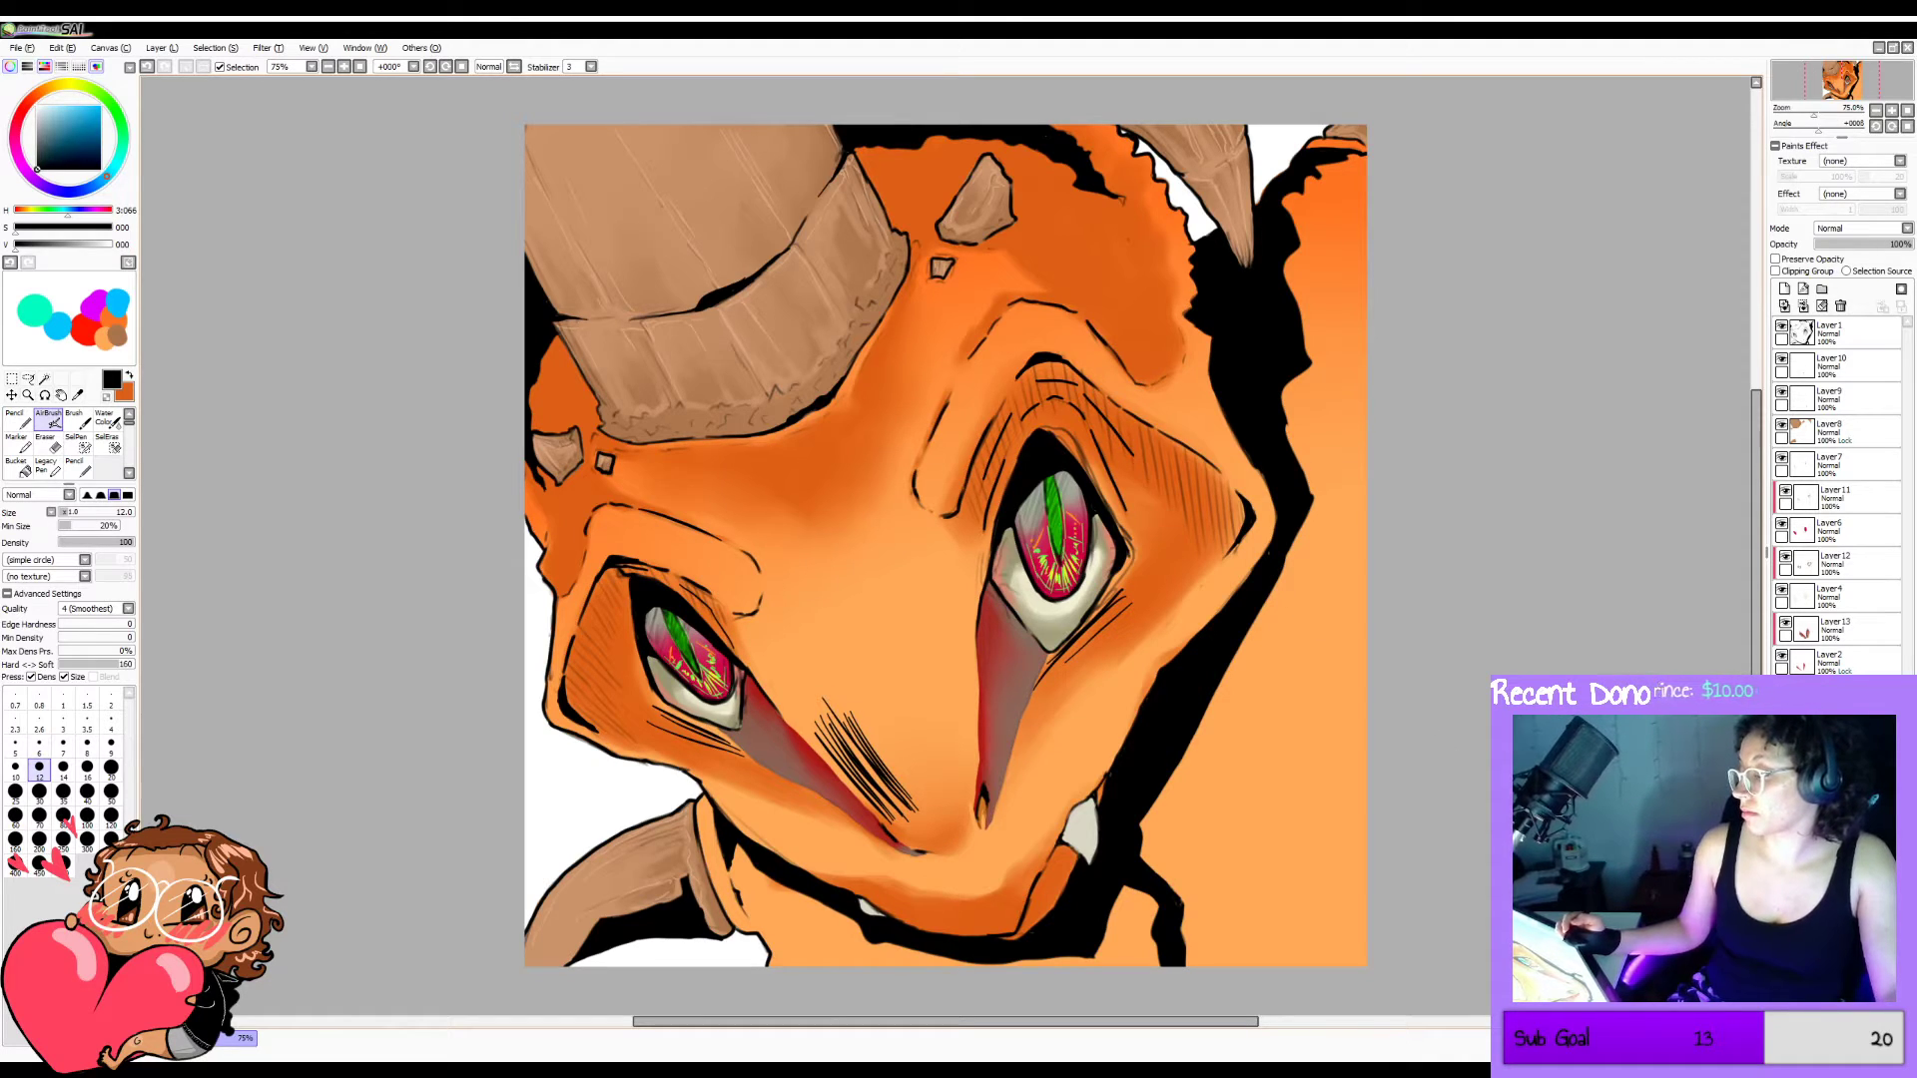
Hatch black lines along the inner upper side of the larger eye and around the smaller eye's upper lid and outer side.
drag(1007, 399, 974, 493)
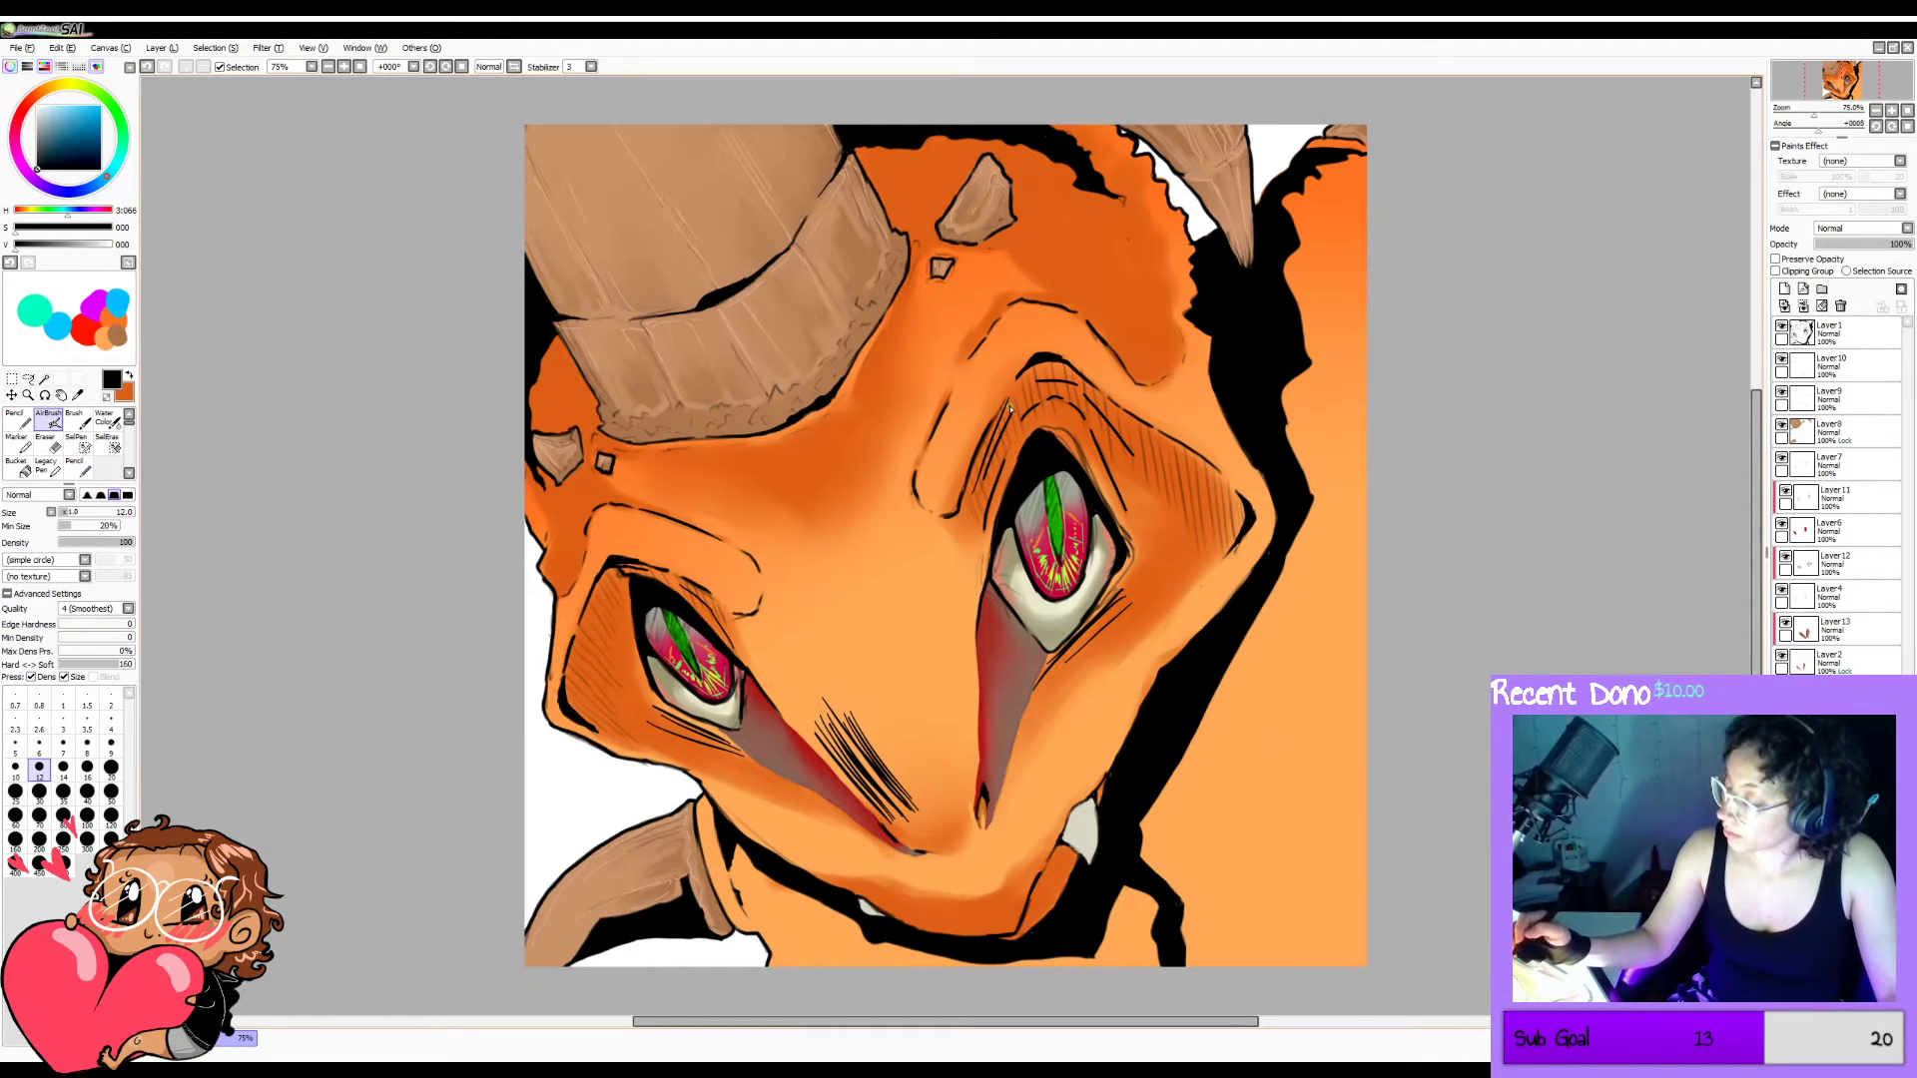
drag(1006, 417, 991, 512)
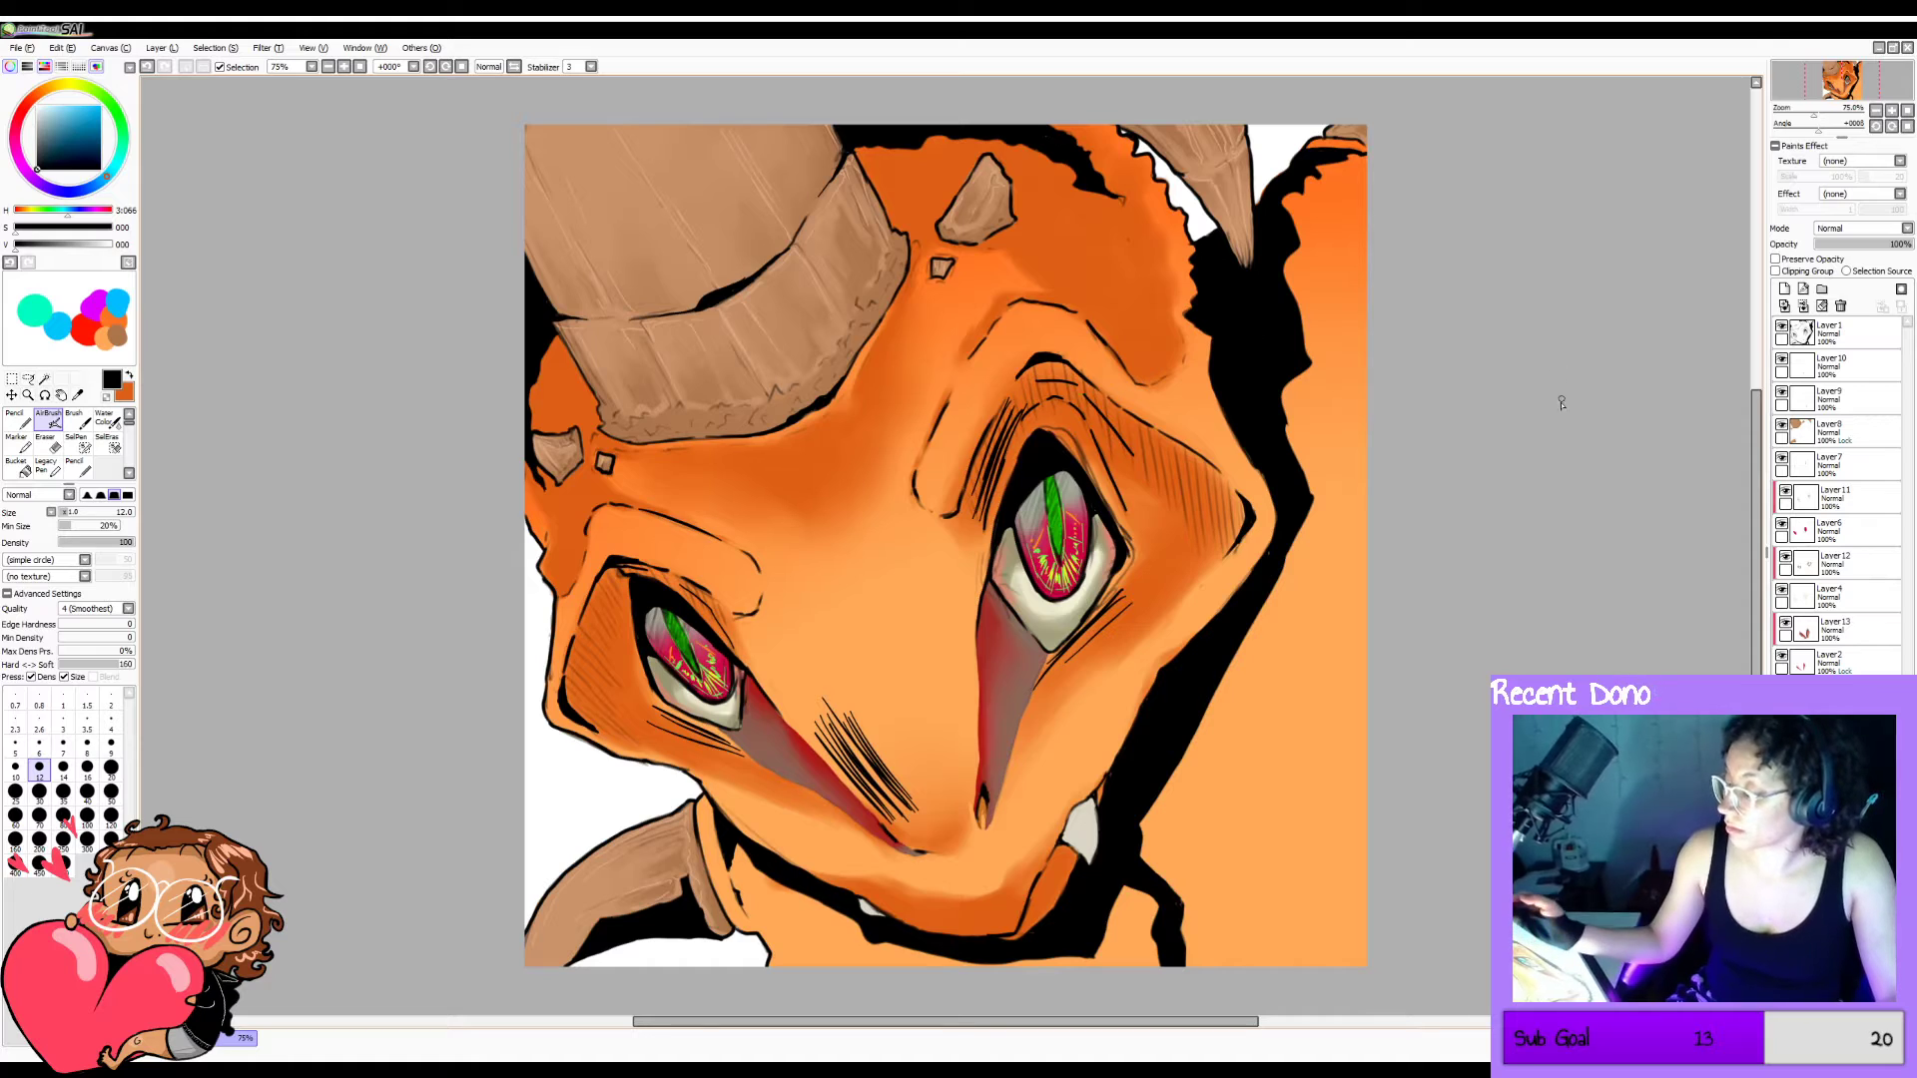
drag(670, 579, 726, 635)
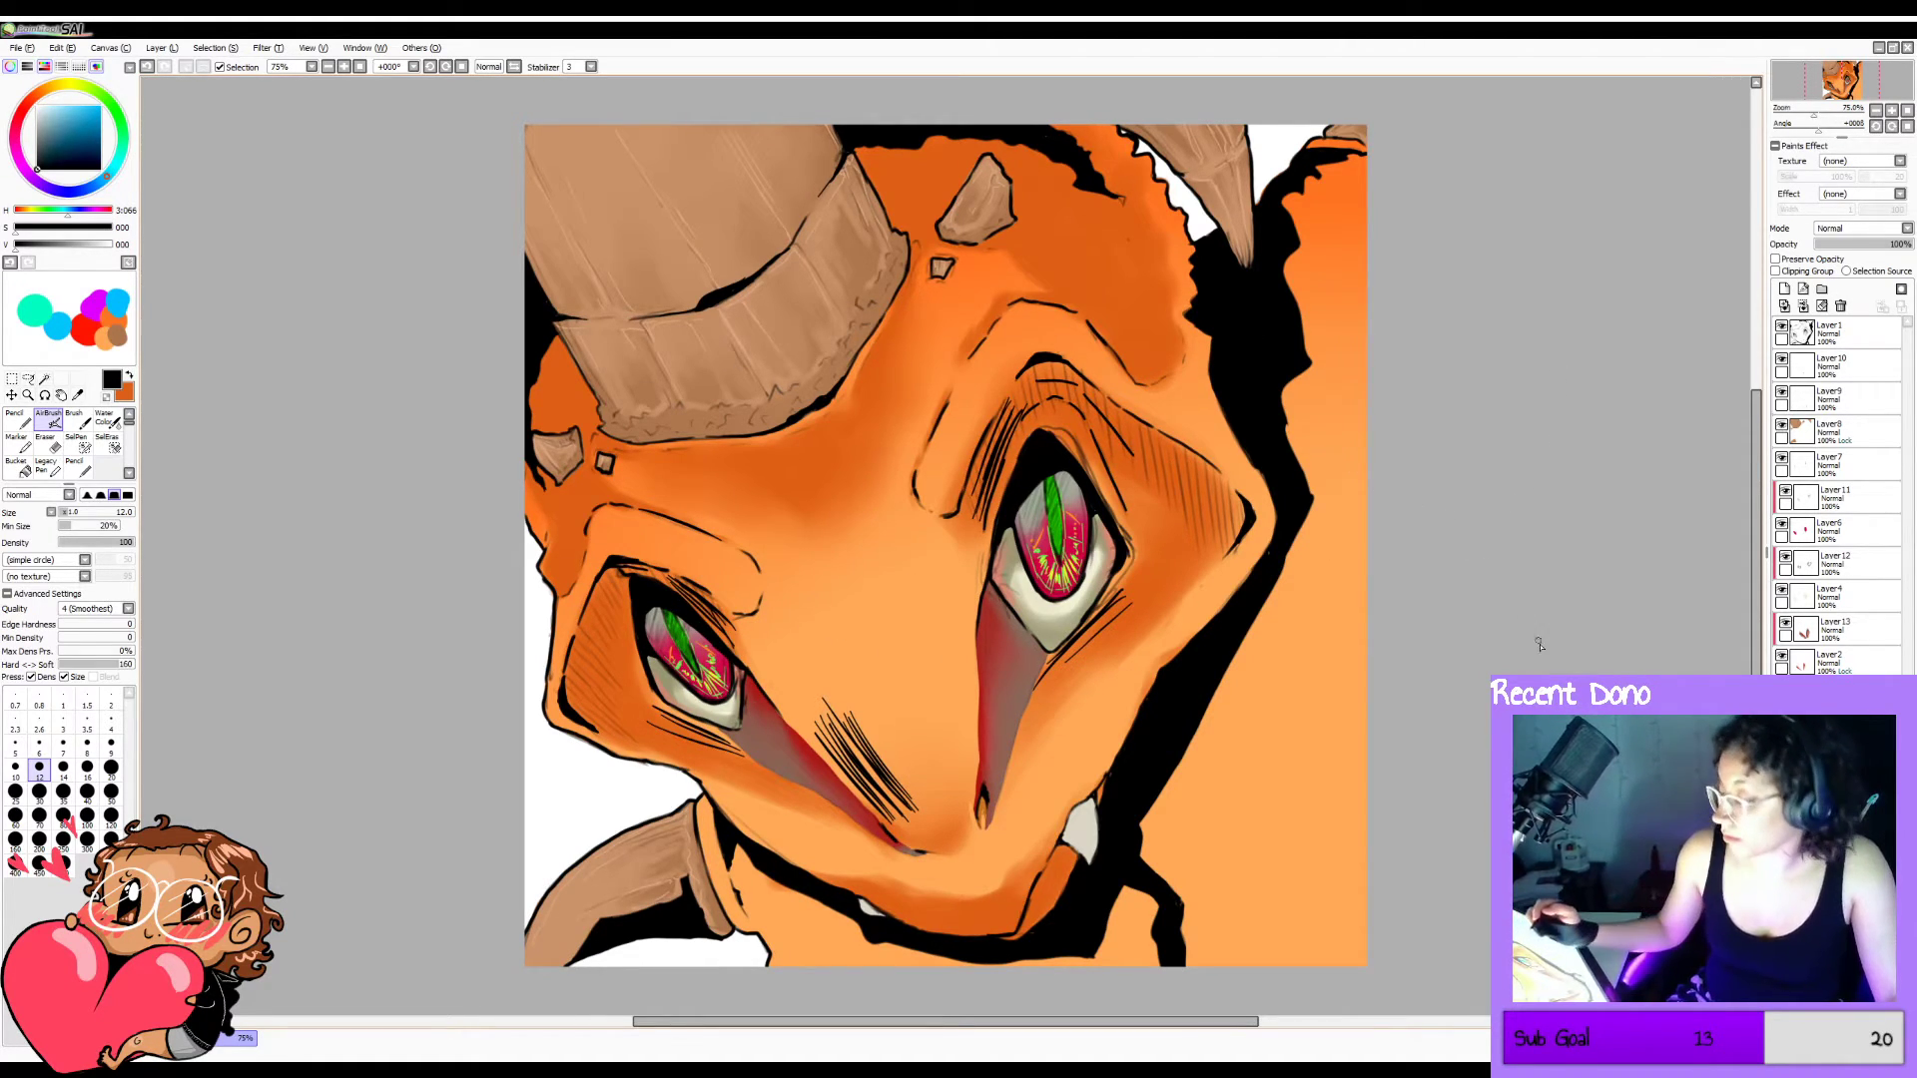
drag(619, 592, 640, 691)
drag(622, 606, 630, 697)
drag(609, 610, 632, 717)
Hatch diagonal black lines over the outer upper lid of the larger eye.
drag(1086, 438, 1139, 539)
drag(1093, 417, 1149, 514)
drag(1098, 414, 1164, 496)
drag(1108, 414, 1173, 484)
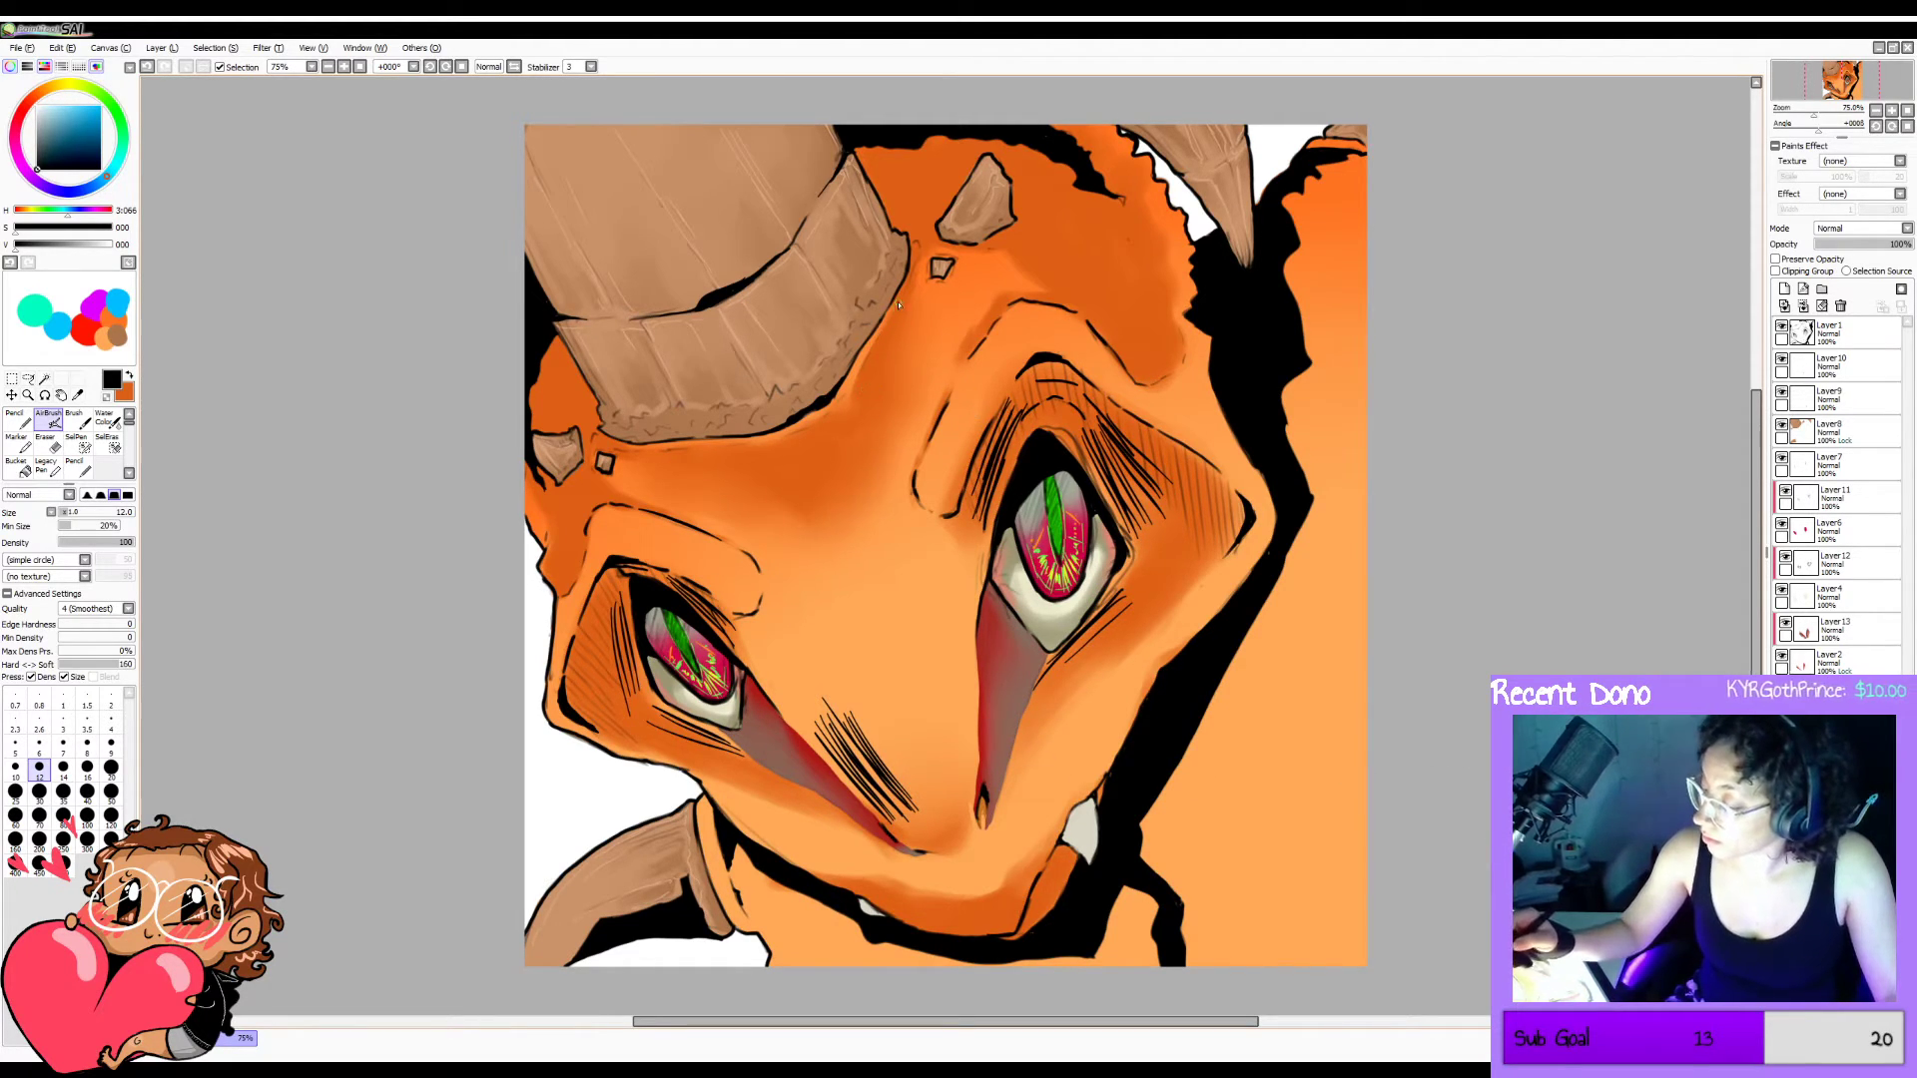
Try to hatch black shading lines on the forehead along the base of the large horn.
mouse_move(903, 301)
mouse_down()
mouse_move(841, 408)
mouse_move(867, 408)
mouse_up()
mouse_move(928, 315)
mouse_down()
mouse_move(871, 409)
mouse_move(649, 462)
mouse_up()
drag(780, 448, 664, 454)
mouse_move(754, 436)
mouse_down()
mouse_move(639, 468)
mouse_move(760, 464)
mouse_up()
drag(657, 469, 753, 477)
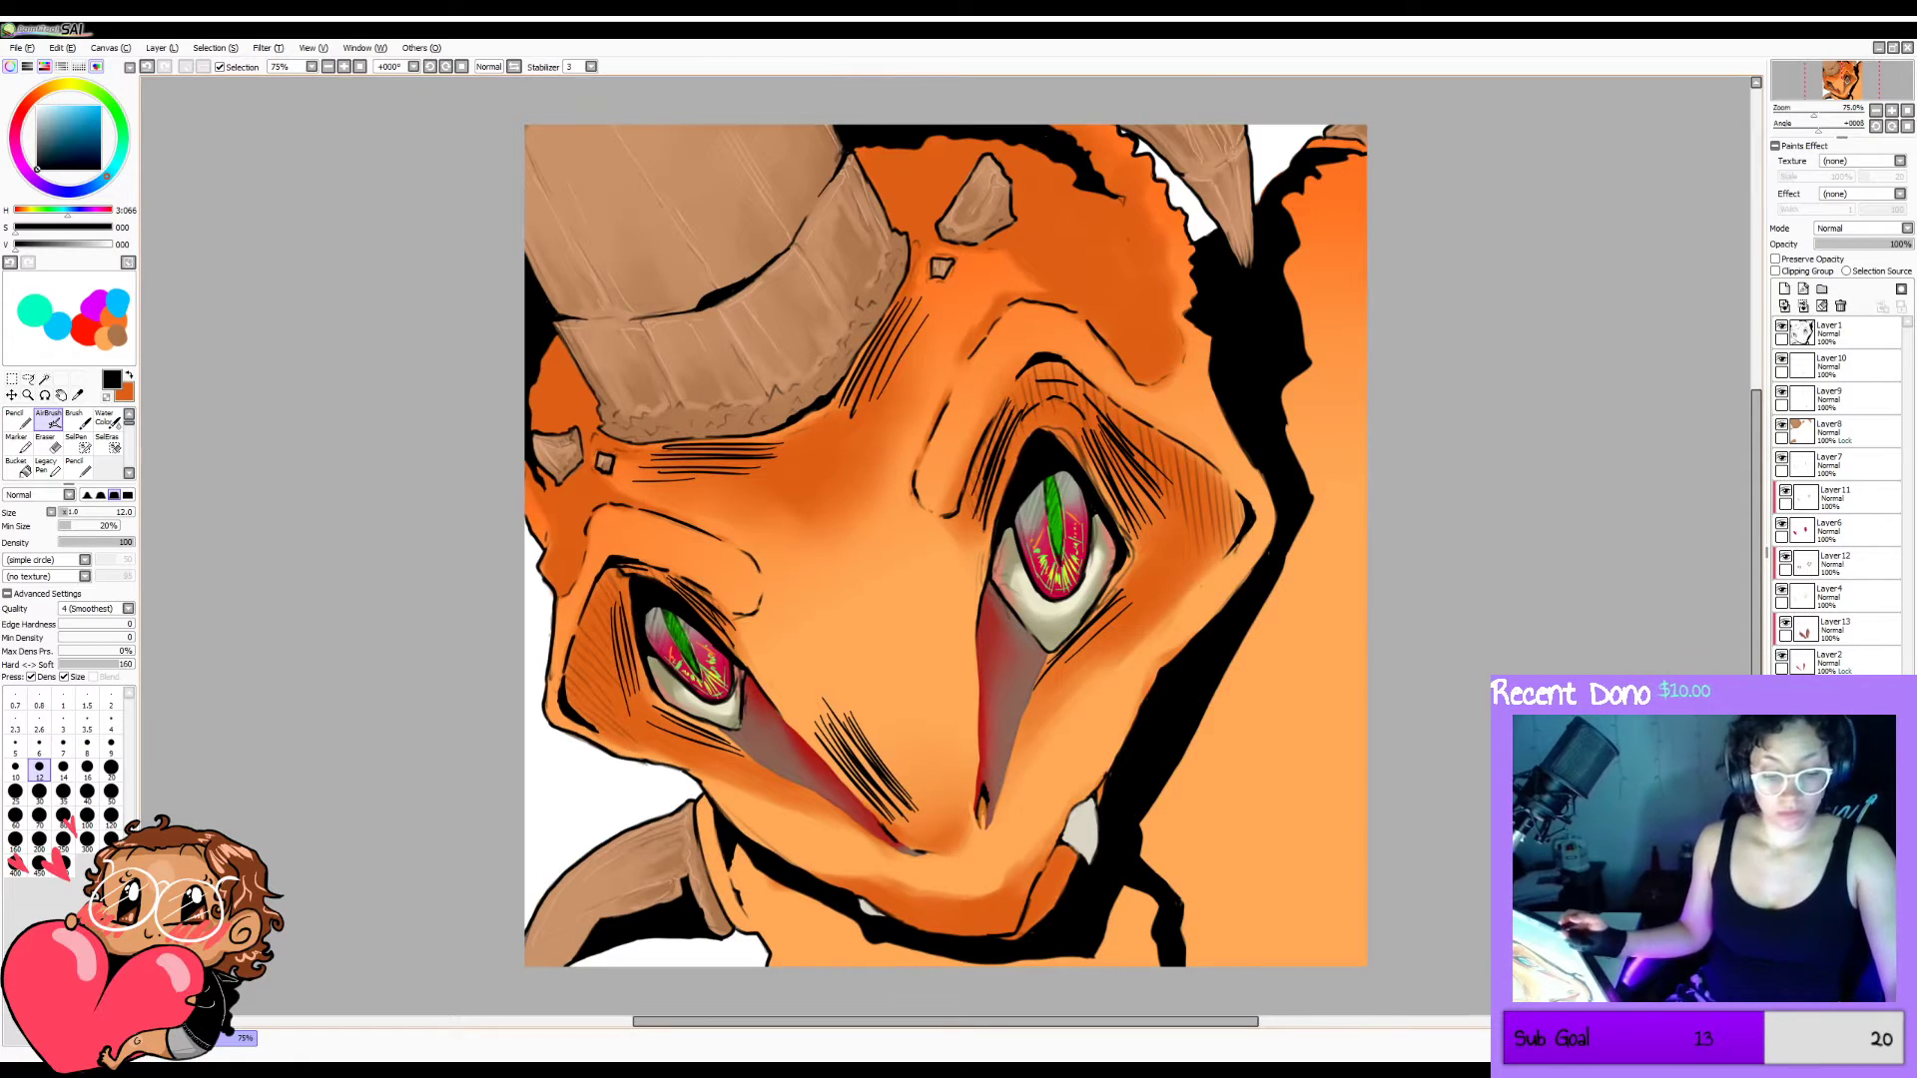
key(h)
key(h)
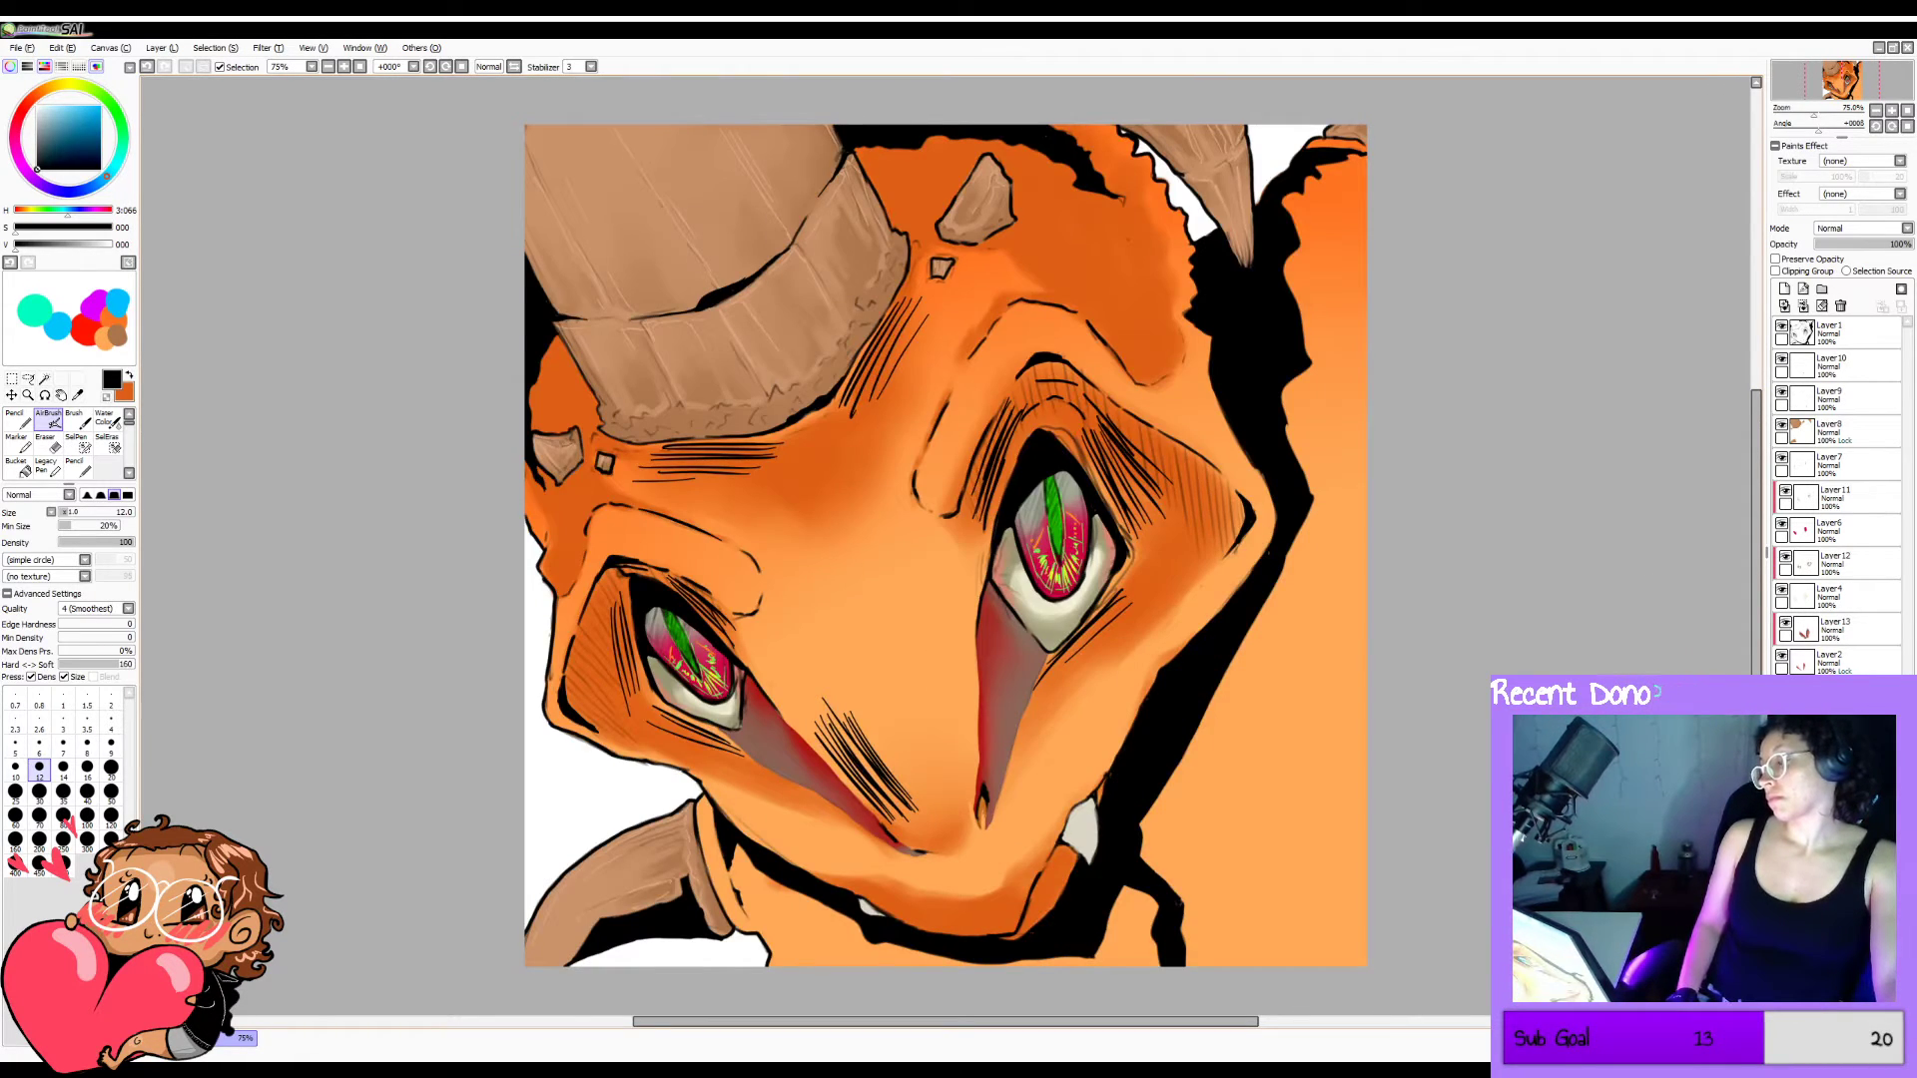
Undo the hatching on the forehead along the base of the large horn.
key(ctrl+z)
key(ctrl+z)
key(ctrl+z)
key(ctrl+z)
key(ctrl+z)
key(ctrl+z)
key(ctrl+z)
key(ctrl+z)
key(ctrl+z)
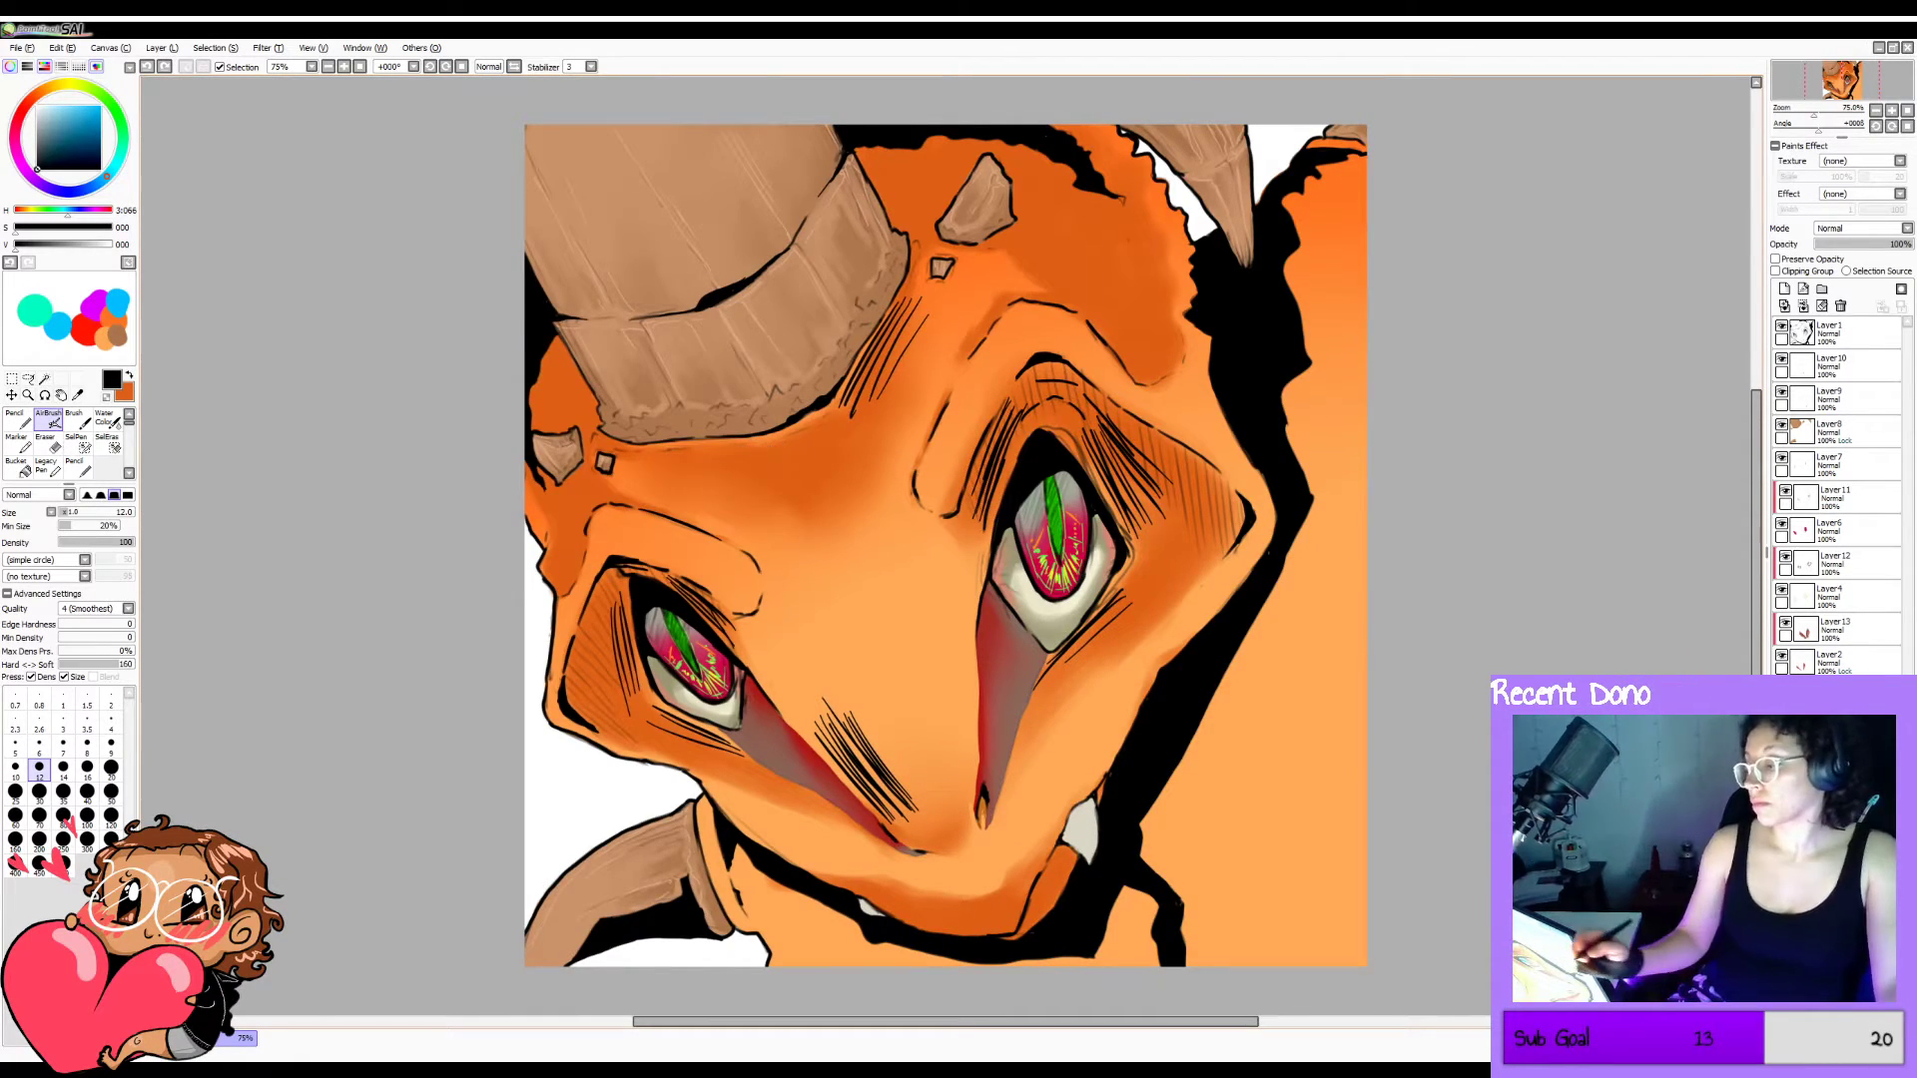
key(ctrl+z)
key(ctrl+z)
key(ctrl+z)
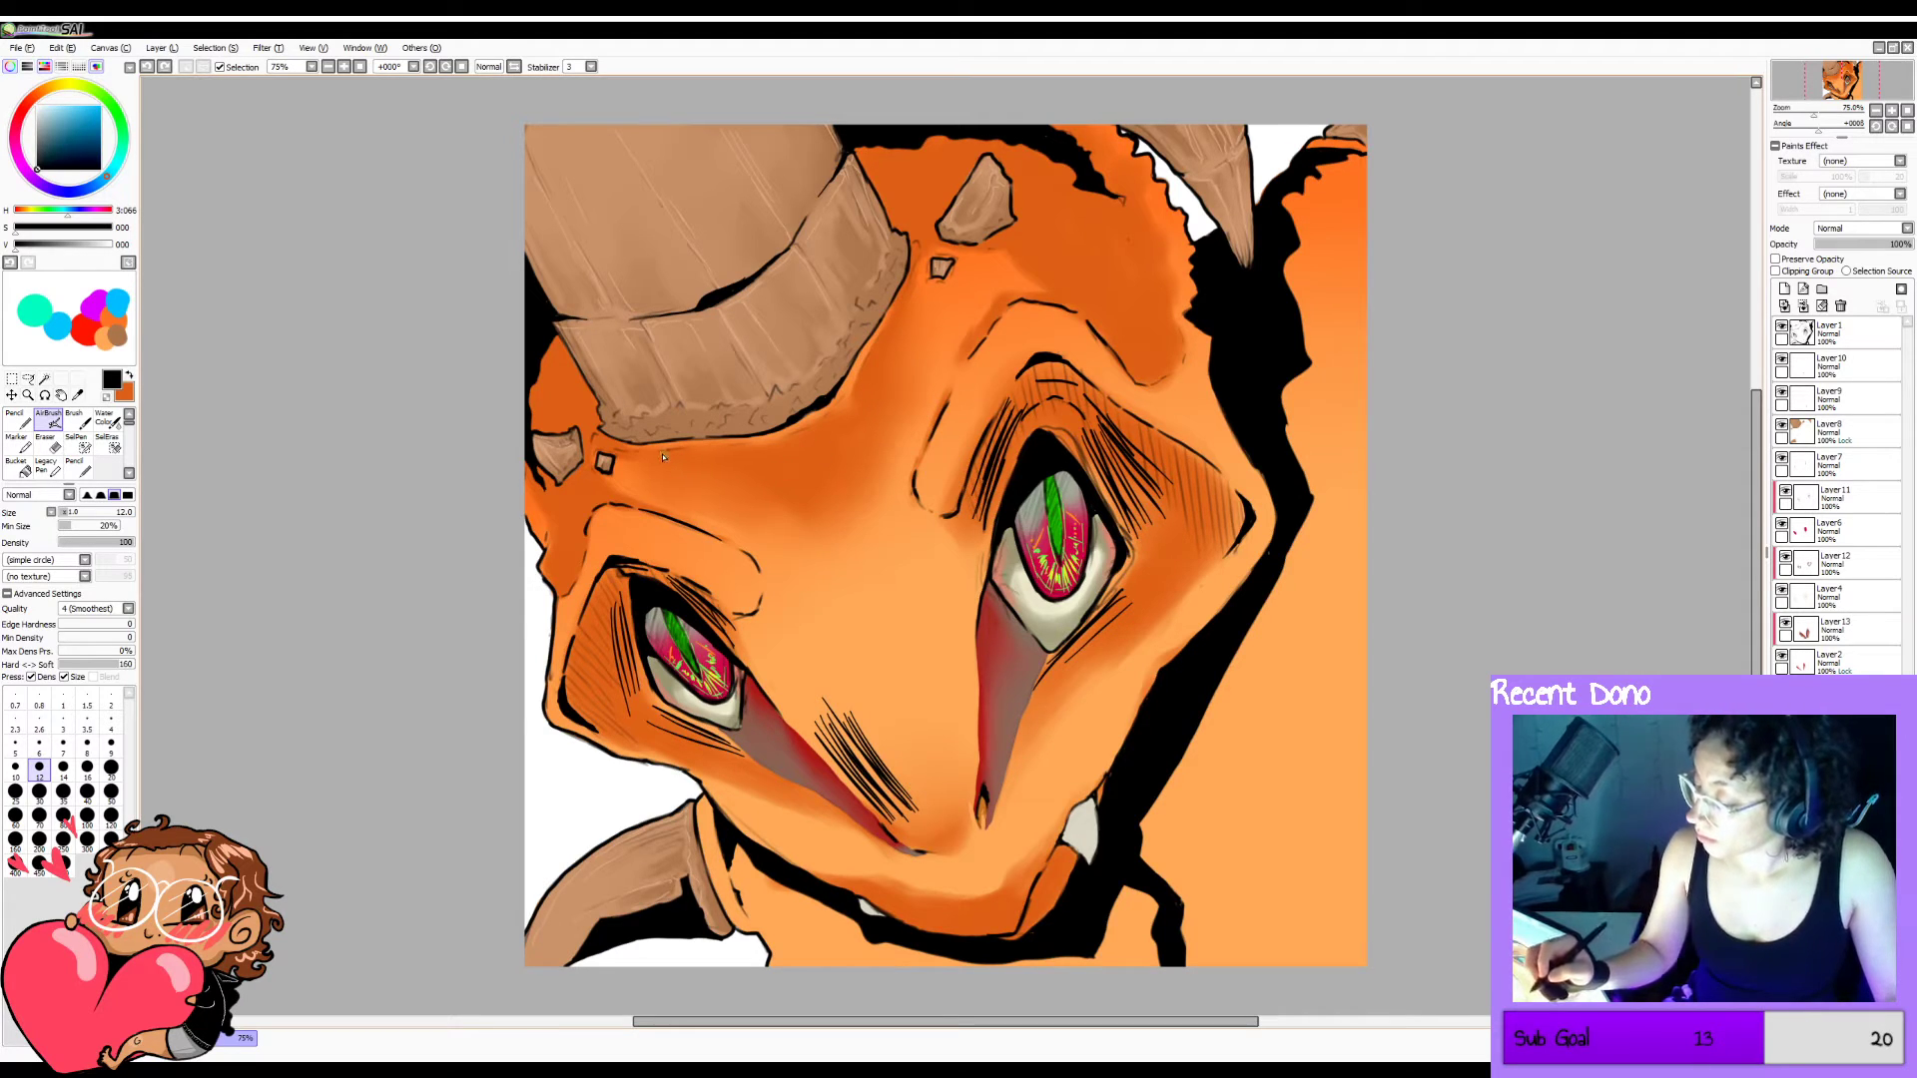
Try to draw long curved wrinkle lines across the brow beneath the large horn and short lines above the smaller eye.
drag(663, 456, 860, 419)
key(ctrl+z)
mouse_move(659, 455)
mouse_down()
mouse_move(787, 451)
mouse_move(867, 411)
mouse_up()
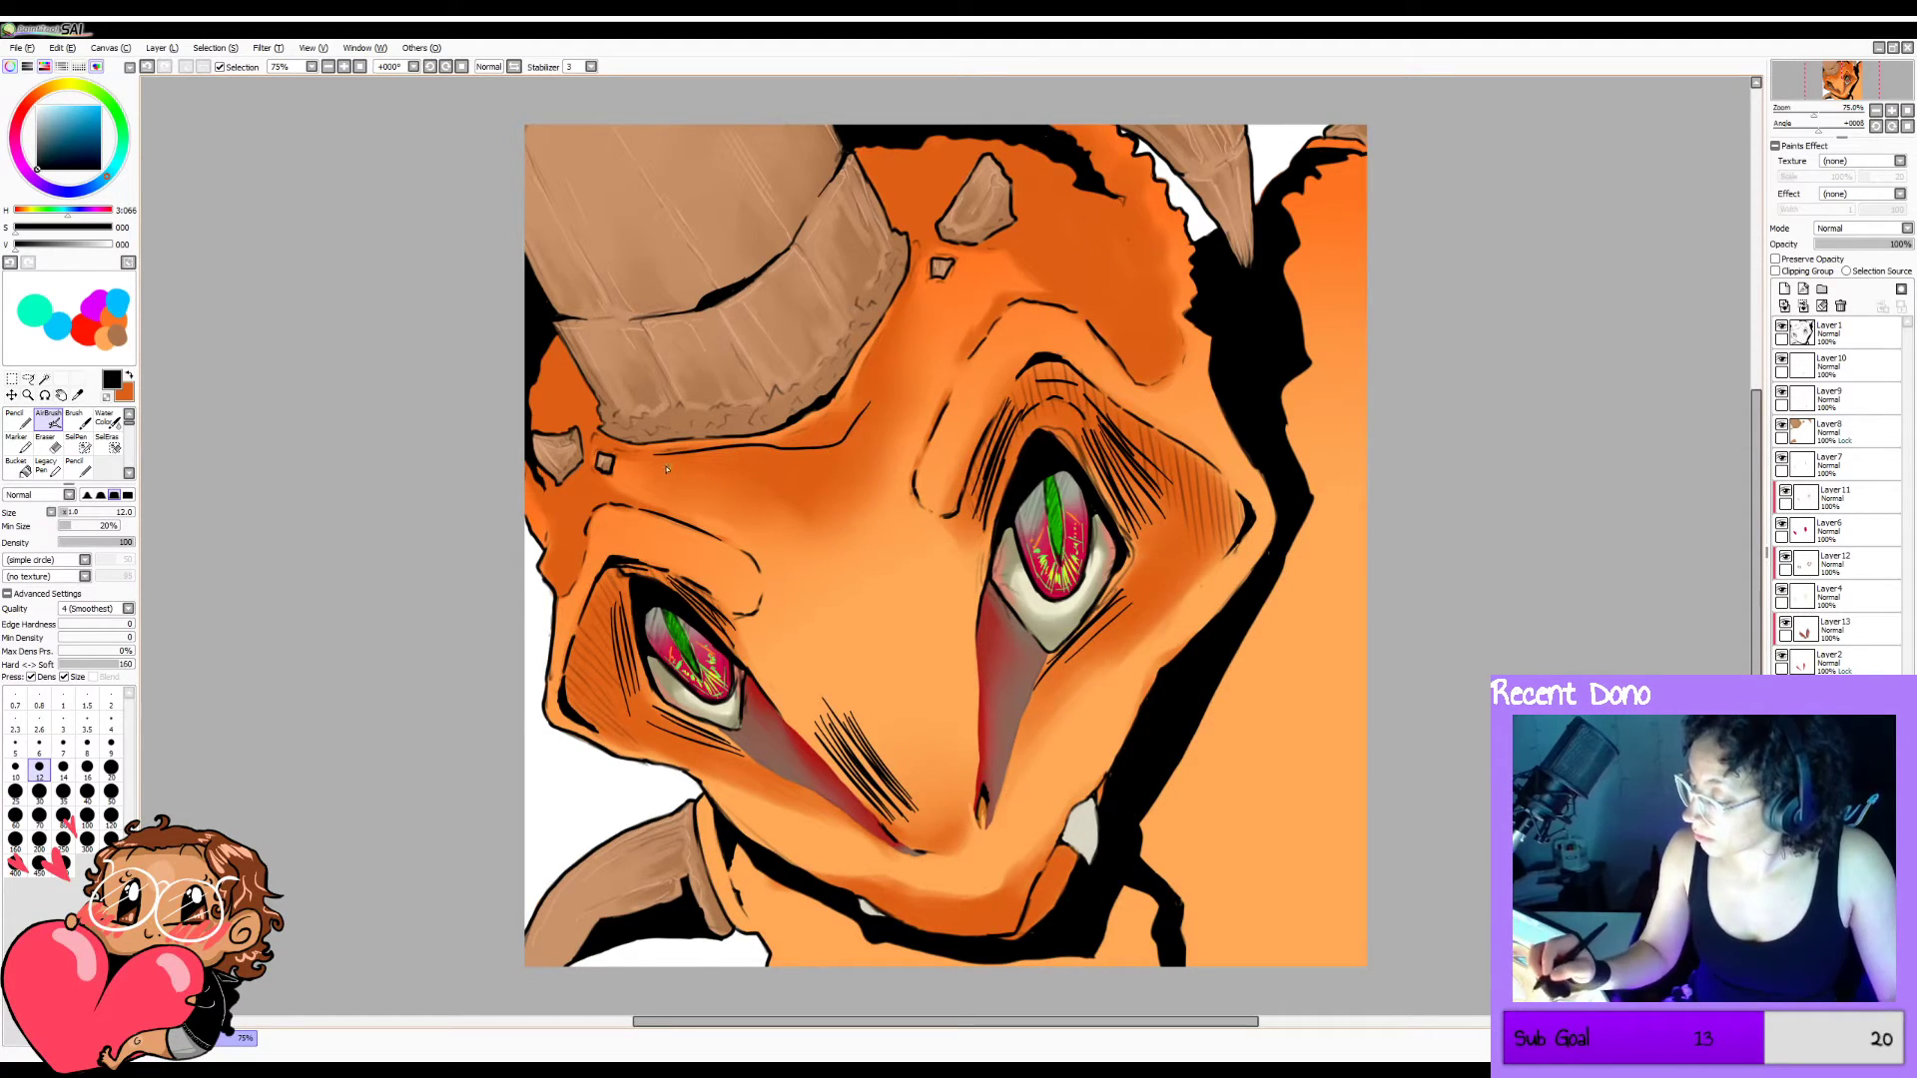
drag(666, 469, 861, 437)
drag(660, 488, 860, 441)
key(ctrl+z)
key(ctrl+z)
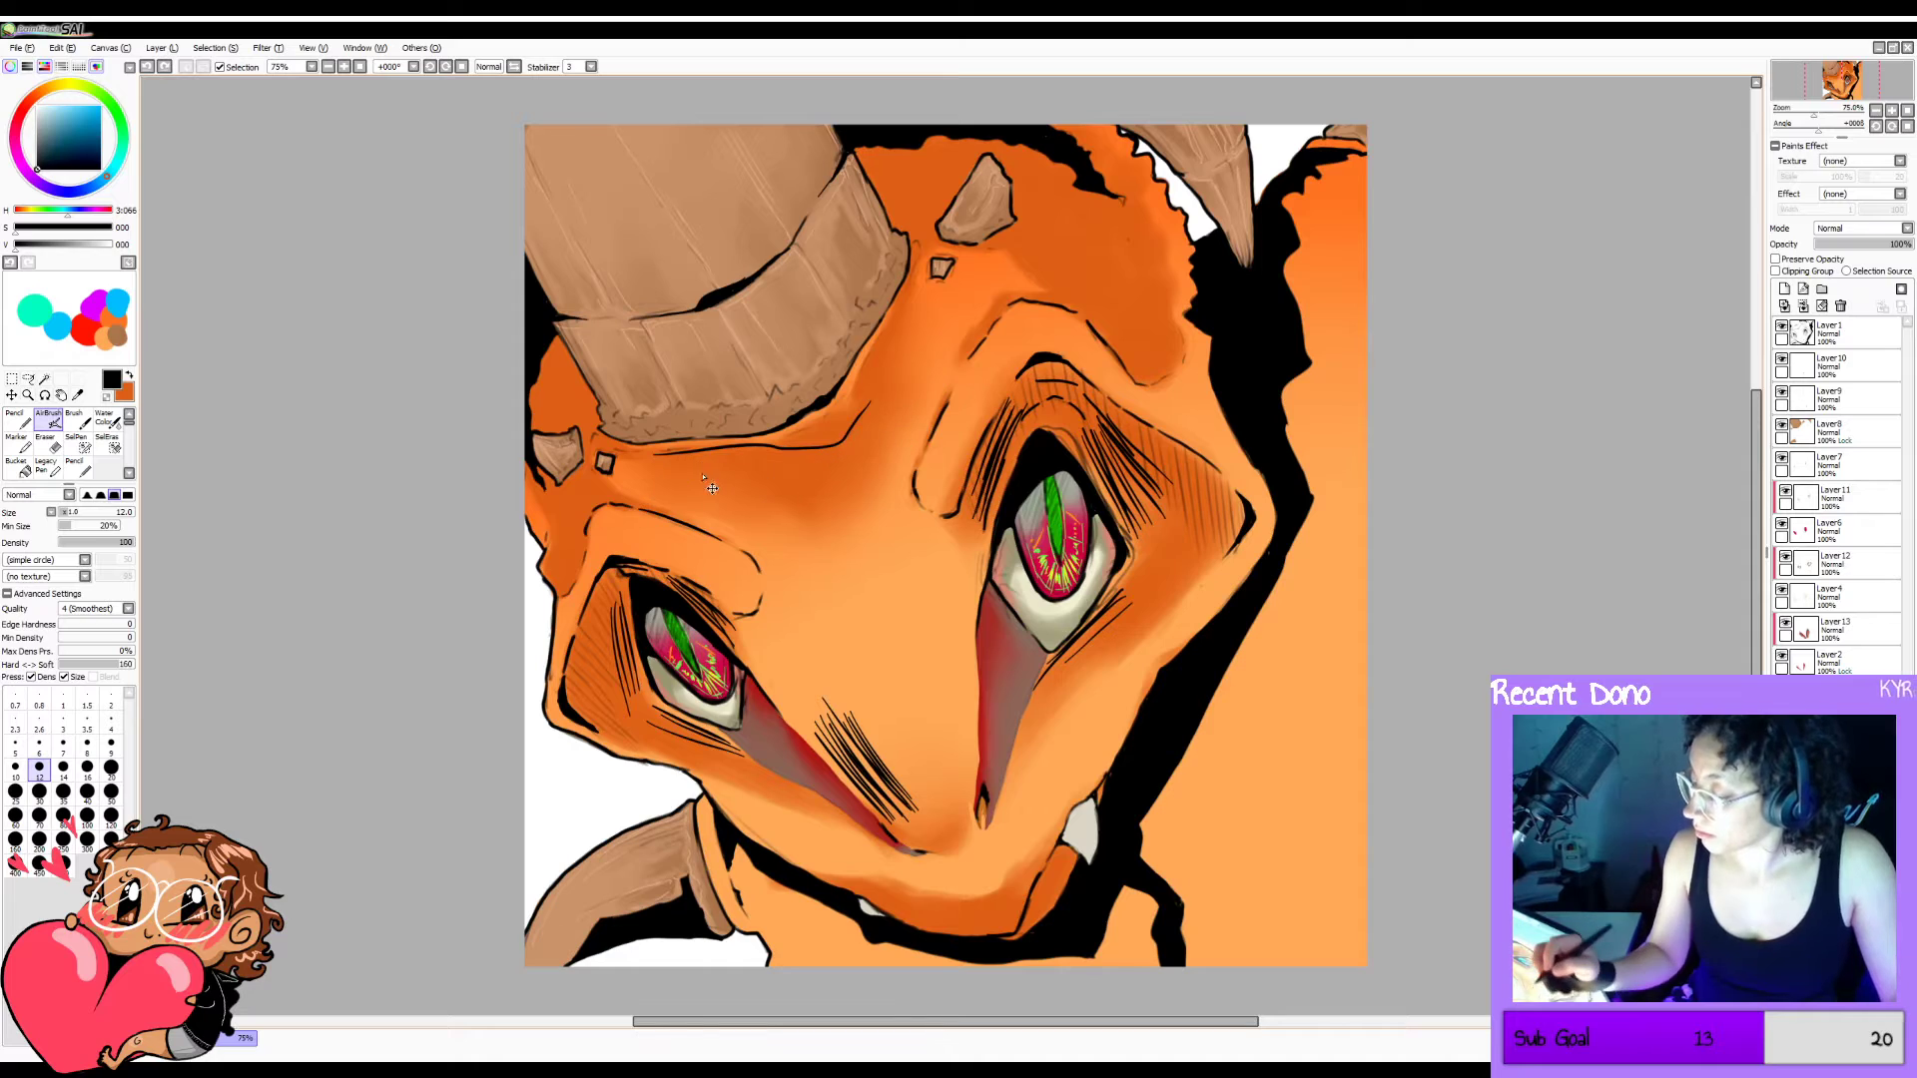
mouse_move(653, 467)
mouse_down()
mouse_move(767, 463)
mouse_move(879, 404)
mouse_up()
drag(701, 489, 811, 494)
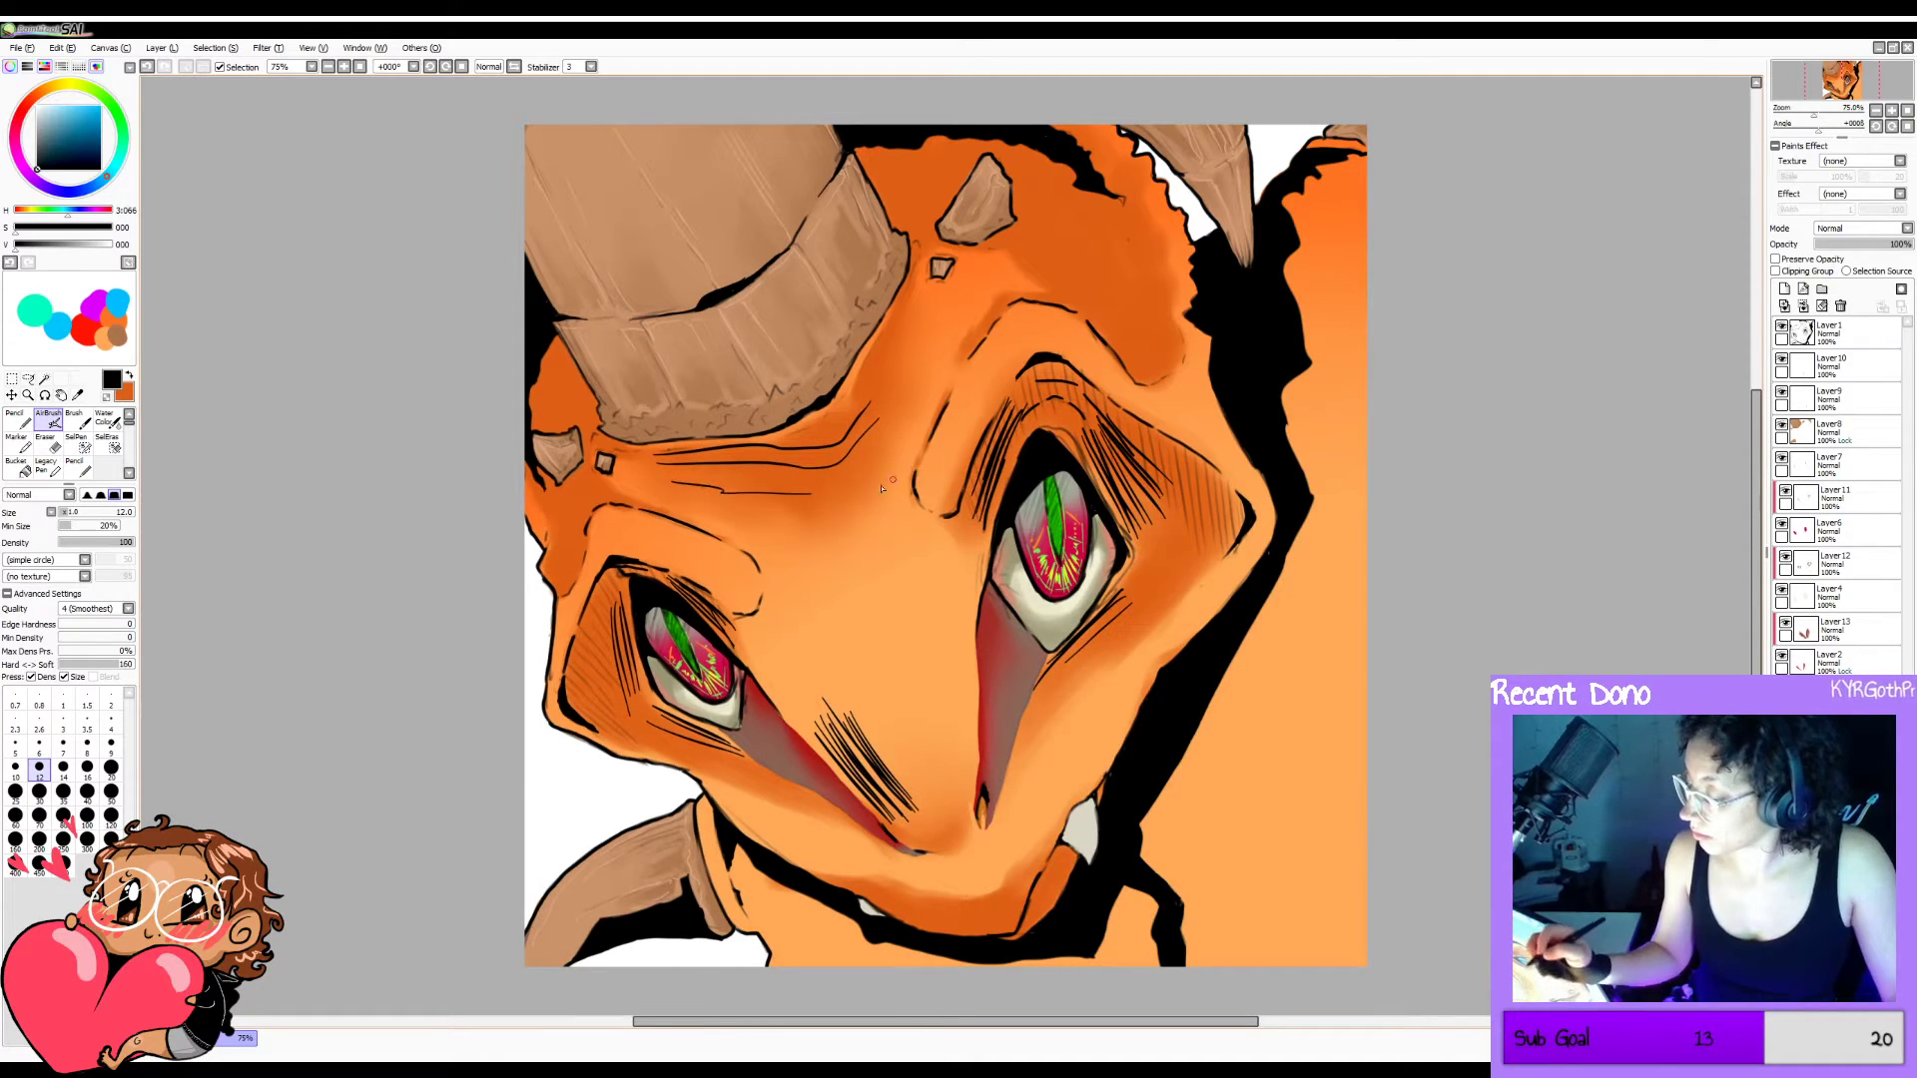
drag(618, 503, 761, 553)
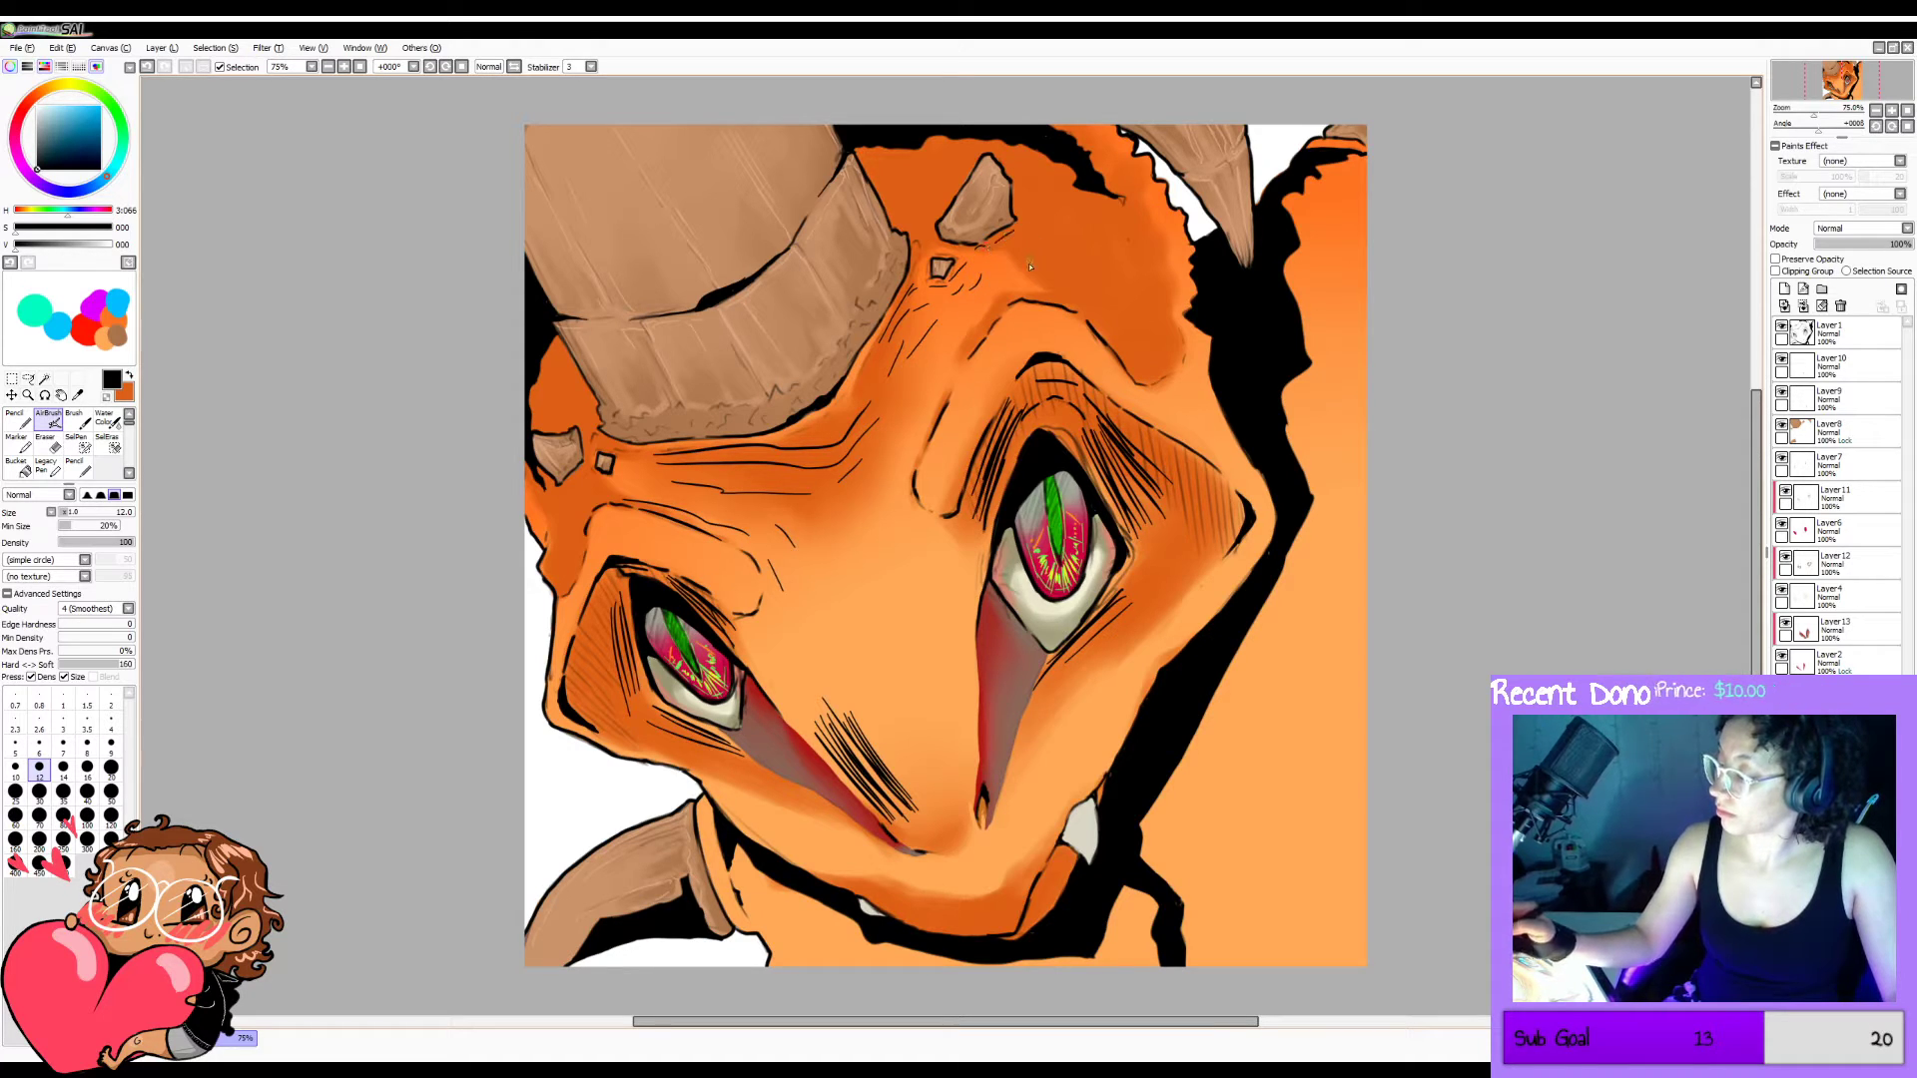
Mirror the view to check the wrinkle lines, restore it, and undo the brow and forehead lines.
key(h)
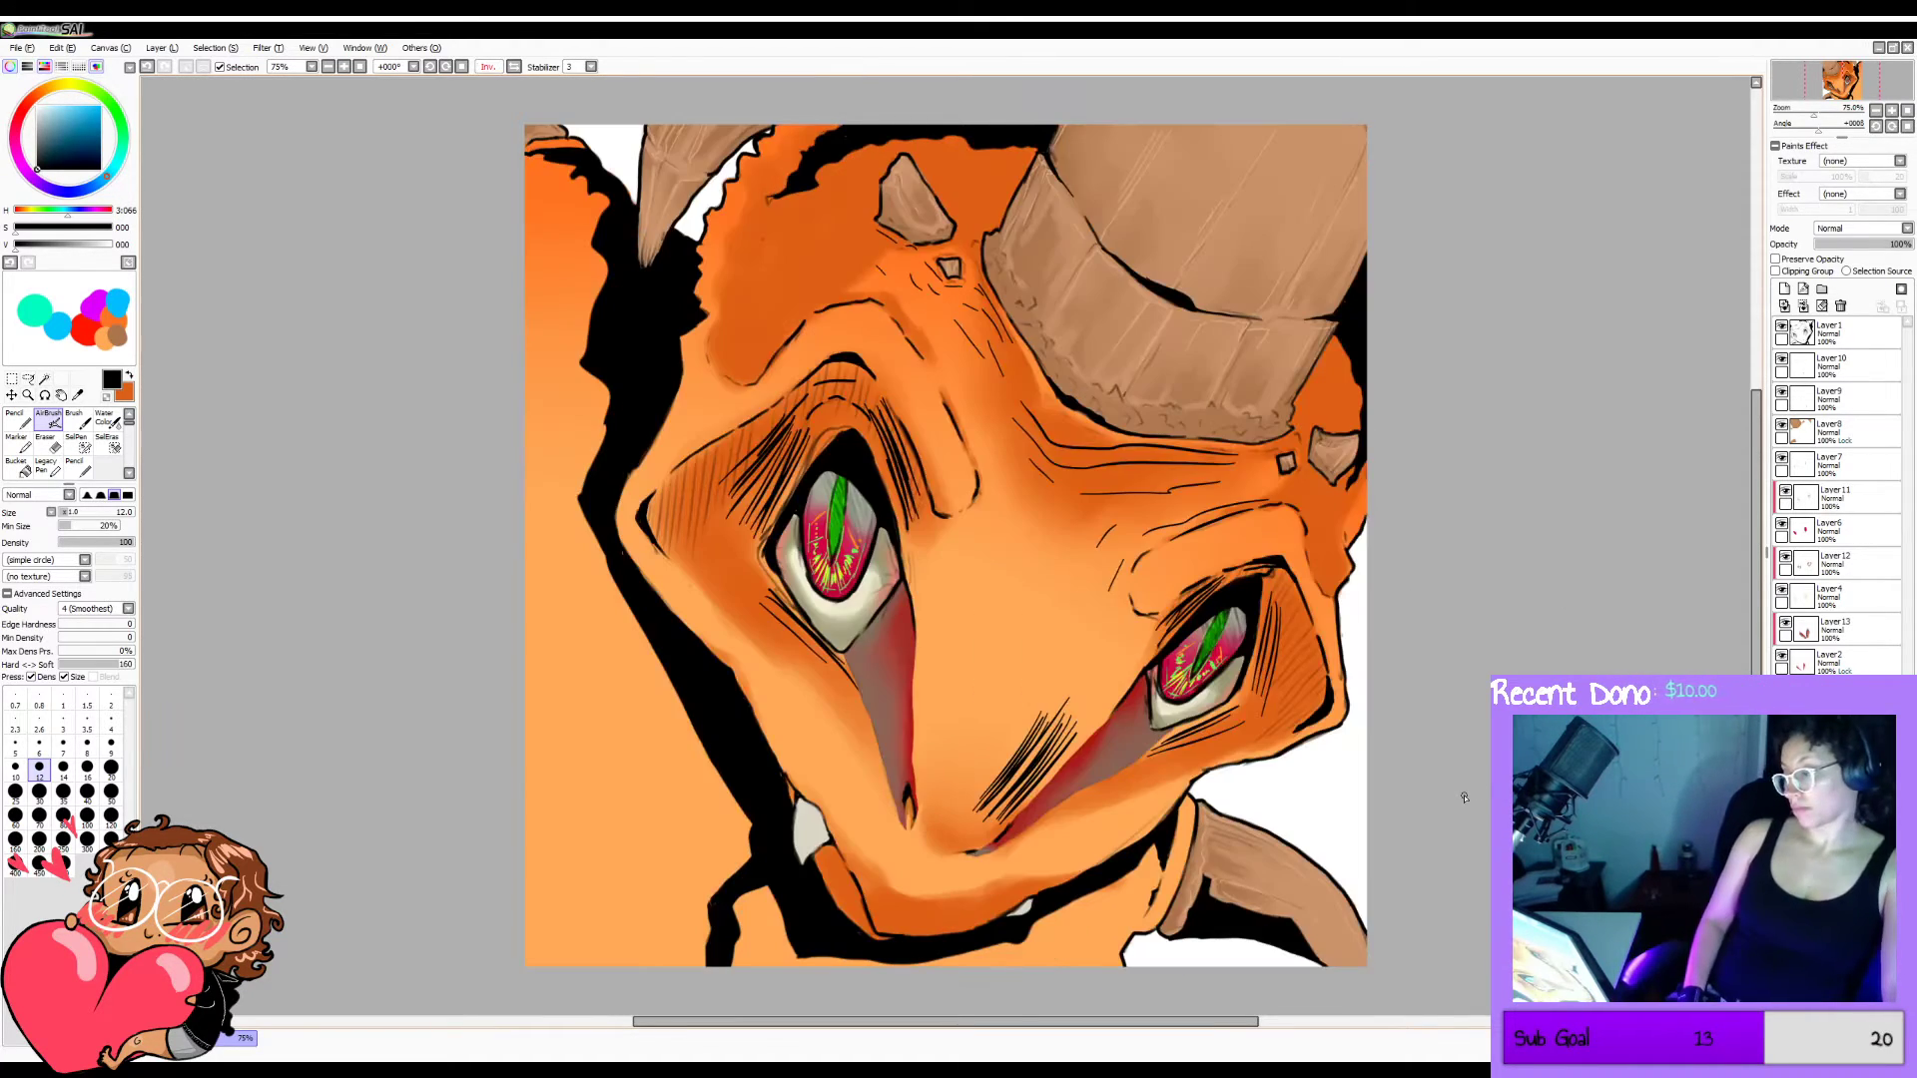
key(h)
key(ctrl+z)
key(ctrl+z)
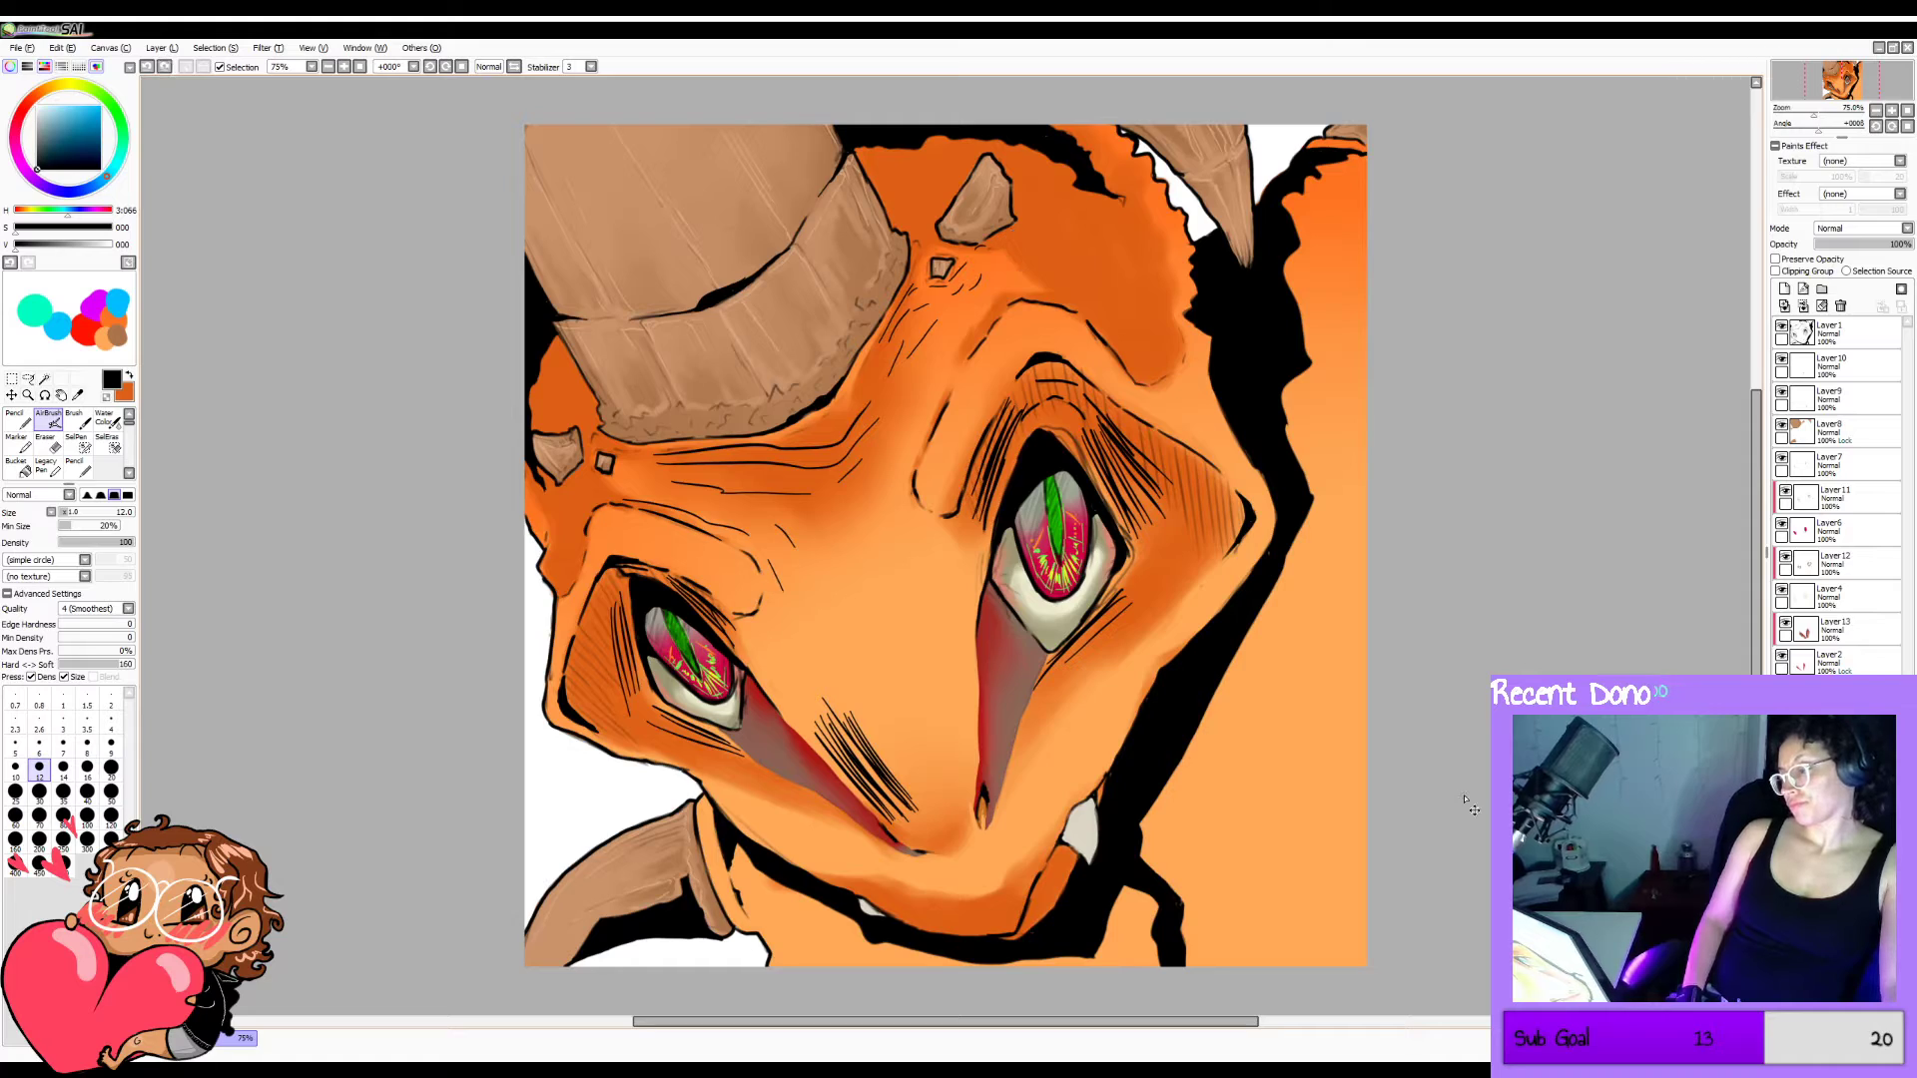
key(ctrl+z)
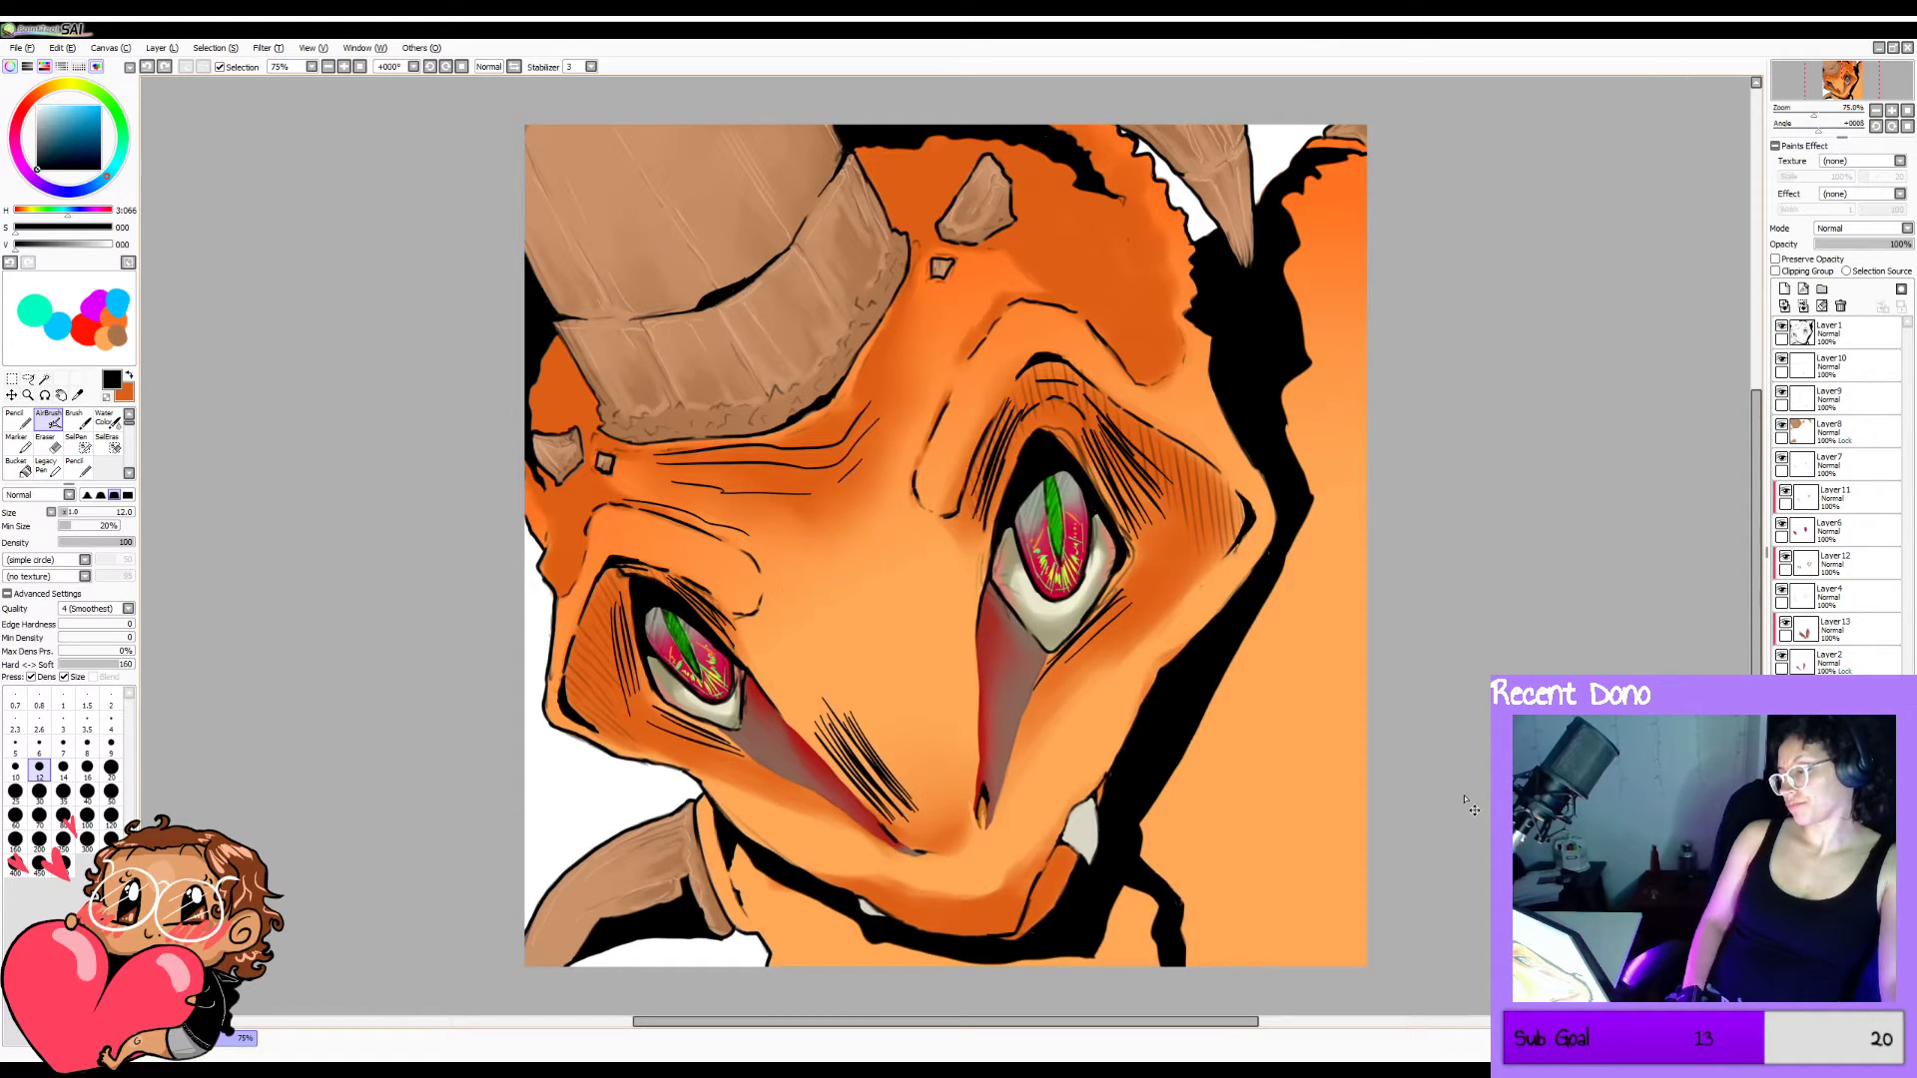
key(ctrl+z)
key(ctrl+z)
key(ctrl+z)
key(ctrl+z)
key(ctrl+z)
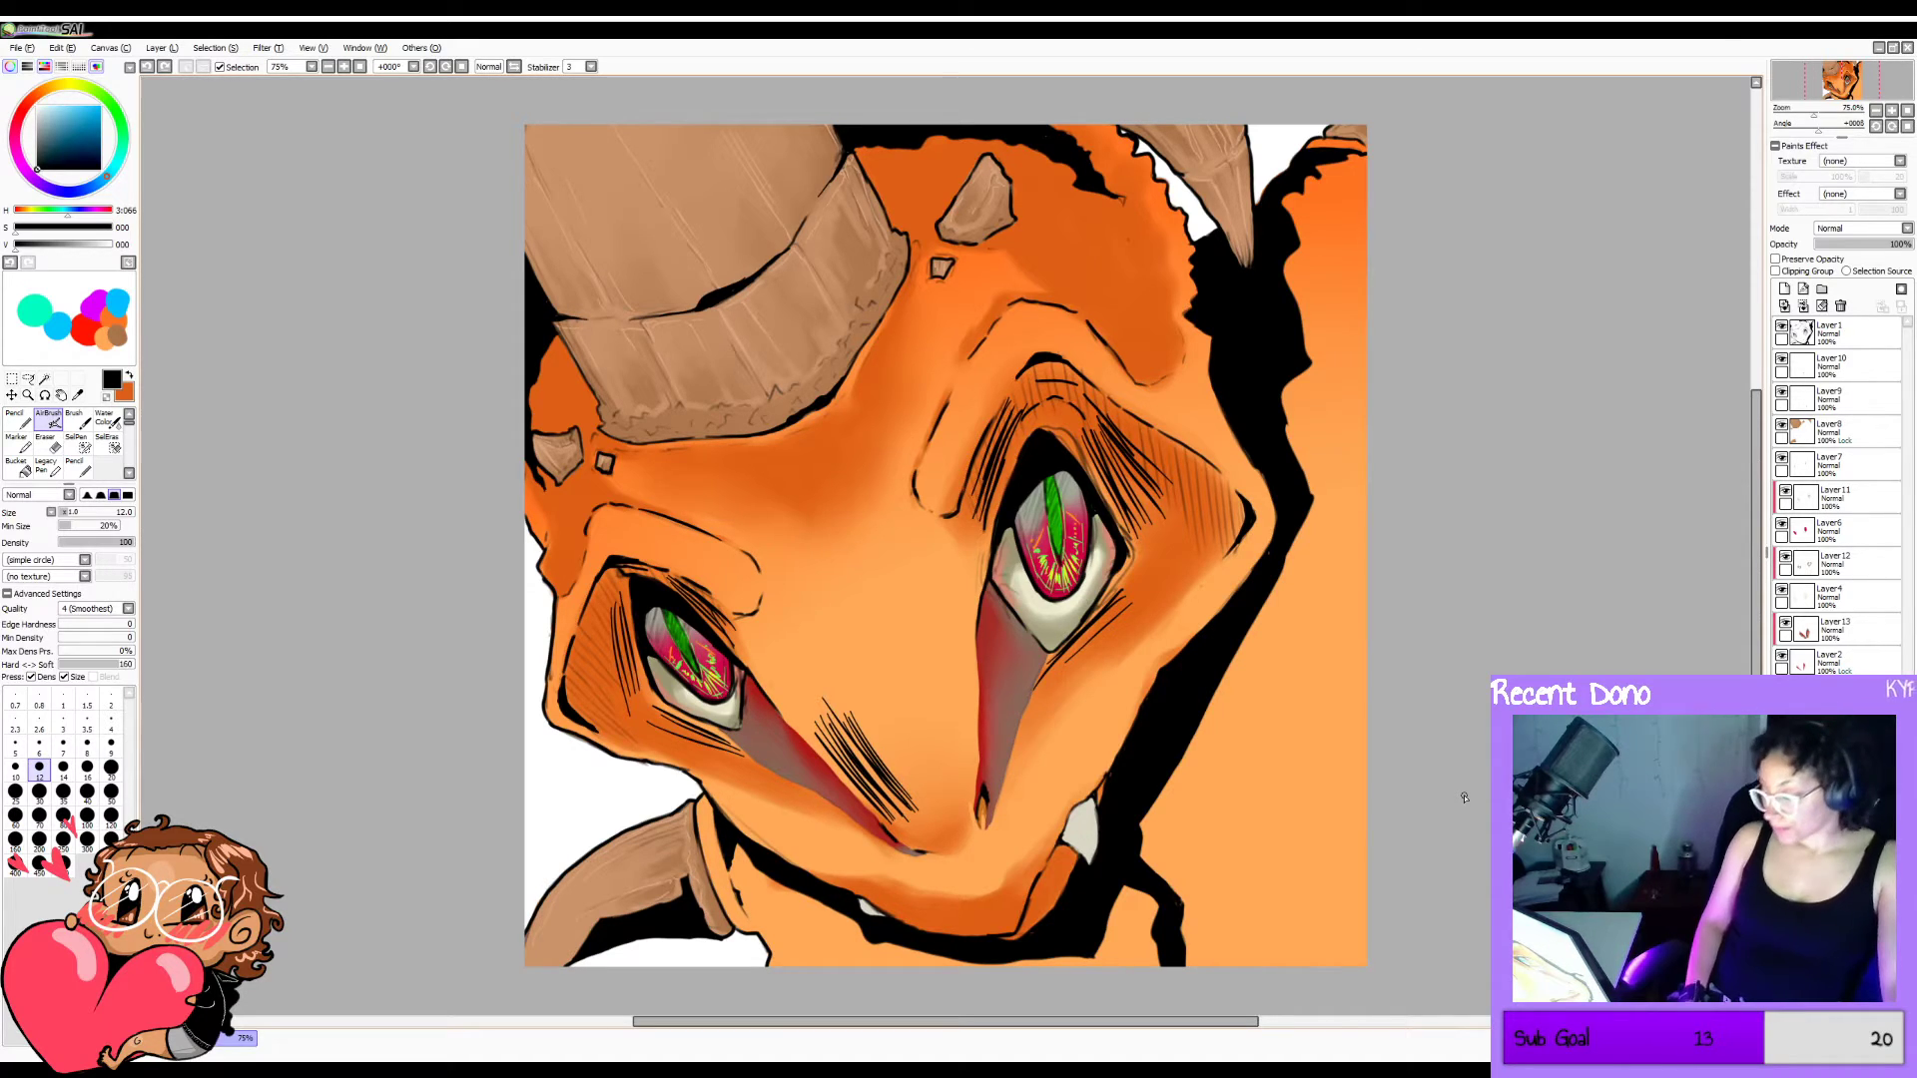
Ink short black contour lines around the snout tip and chin, undoing the unwanted strokes.
drag(946, 860, 988, 842)
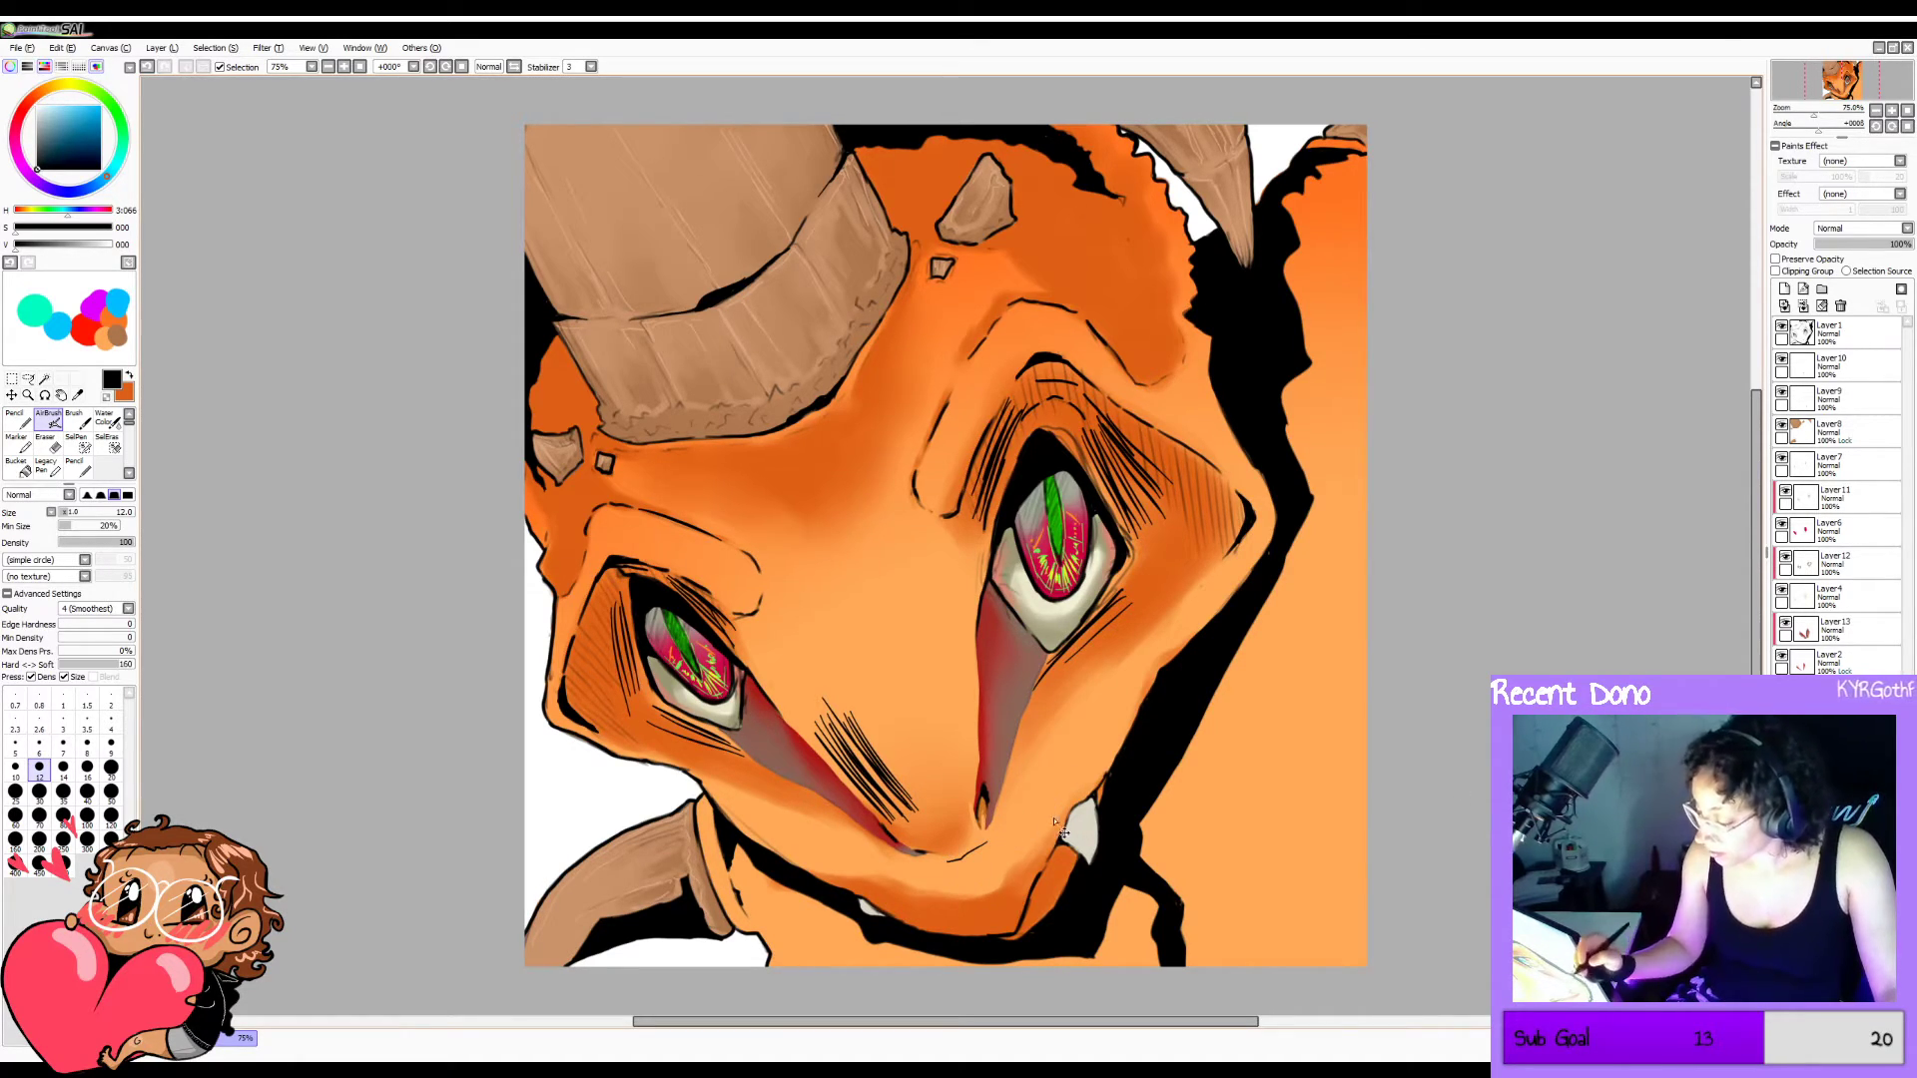
key(ctrl+z)
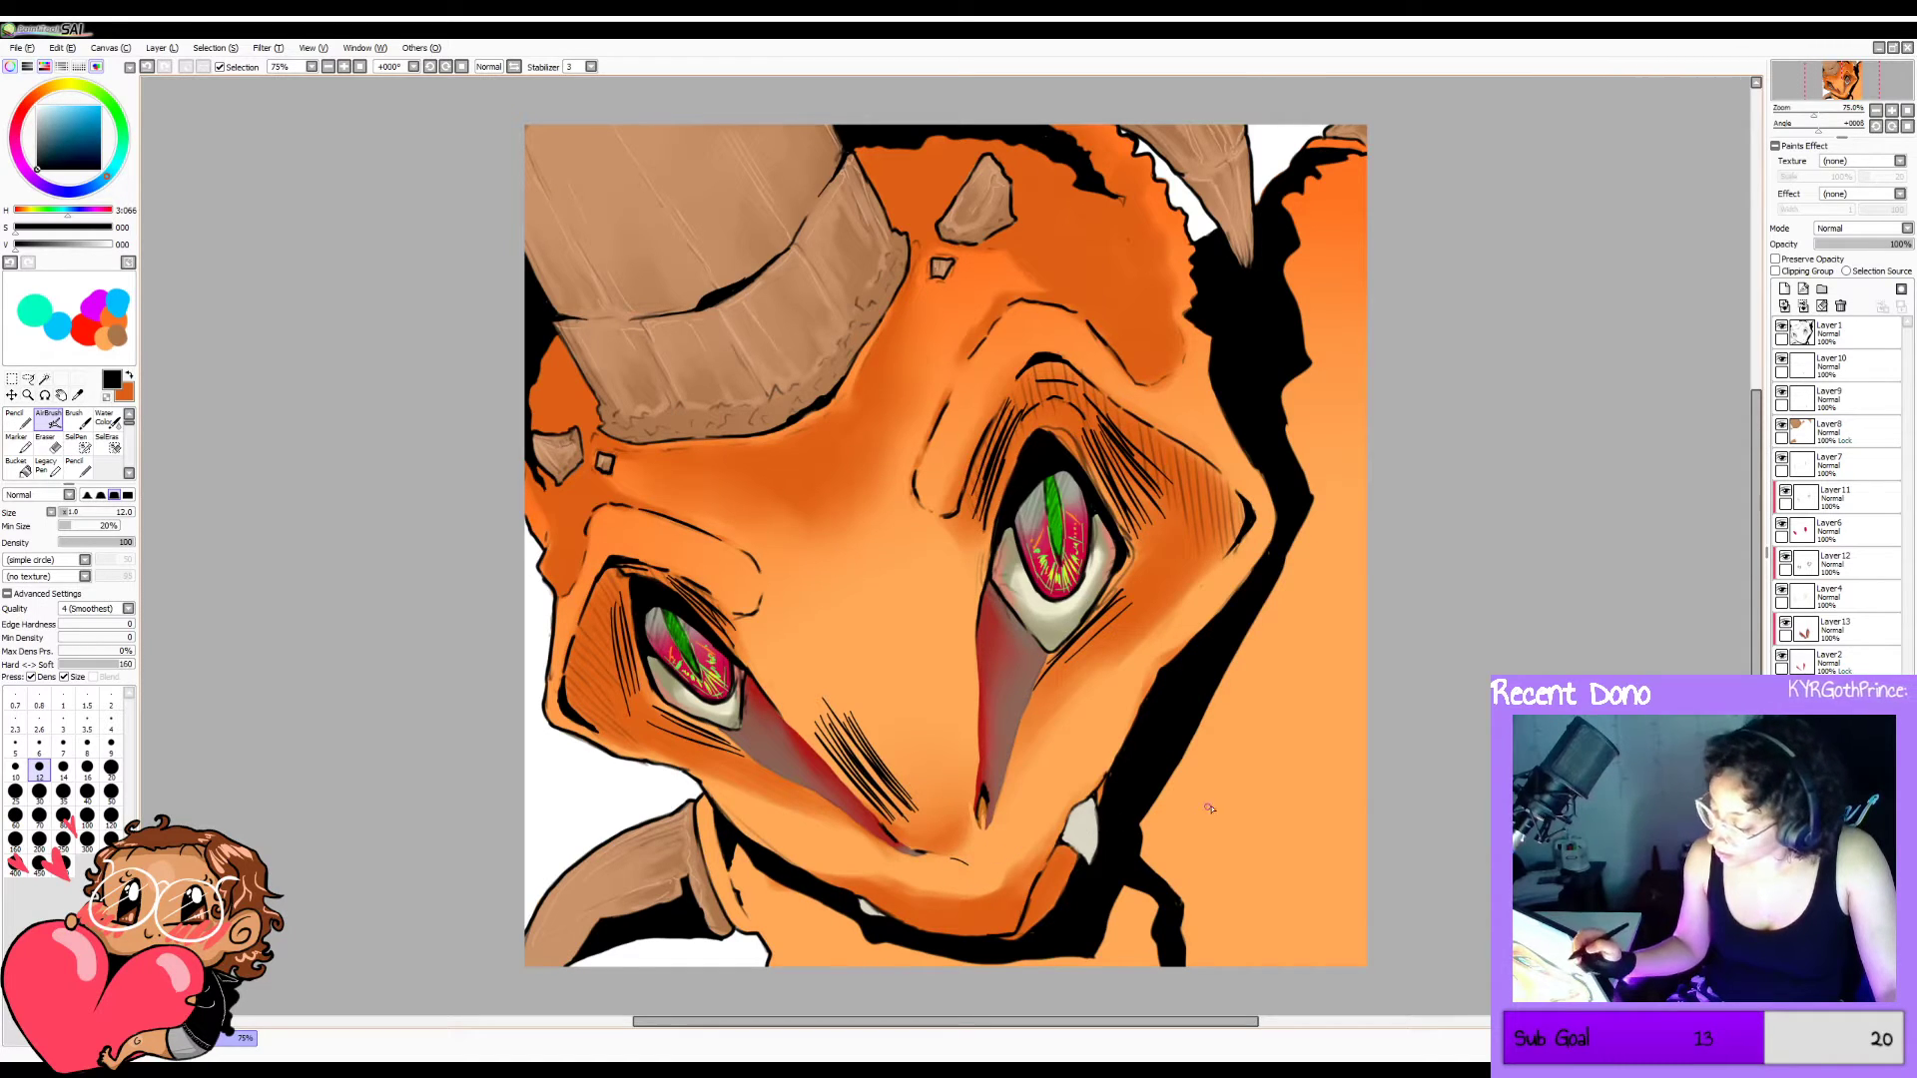
drag(956, 929, 1008, 932)
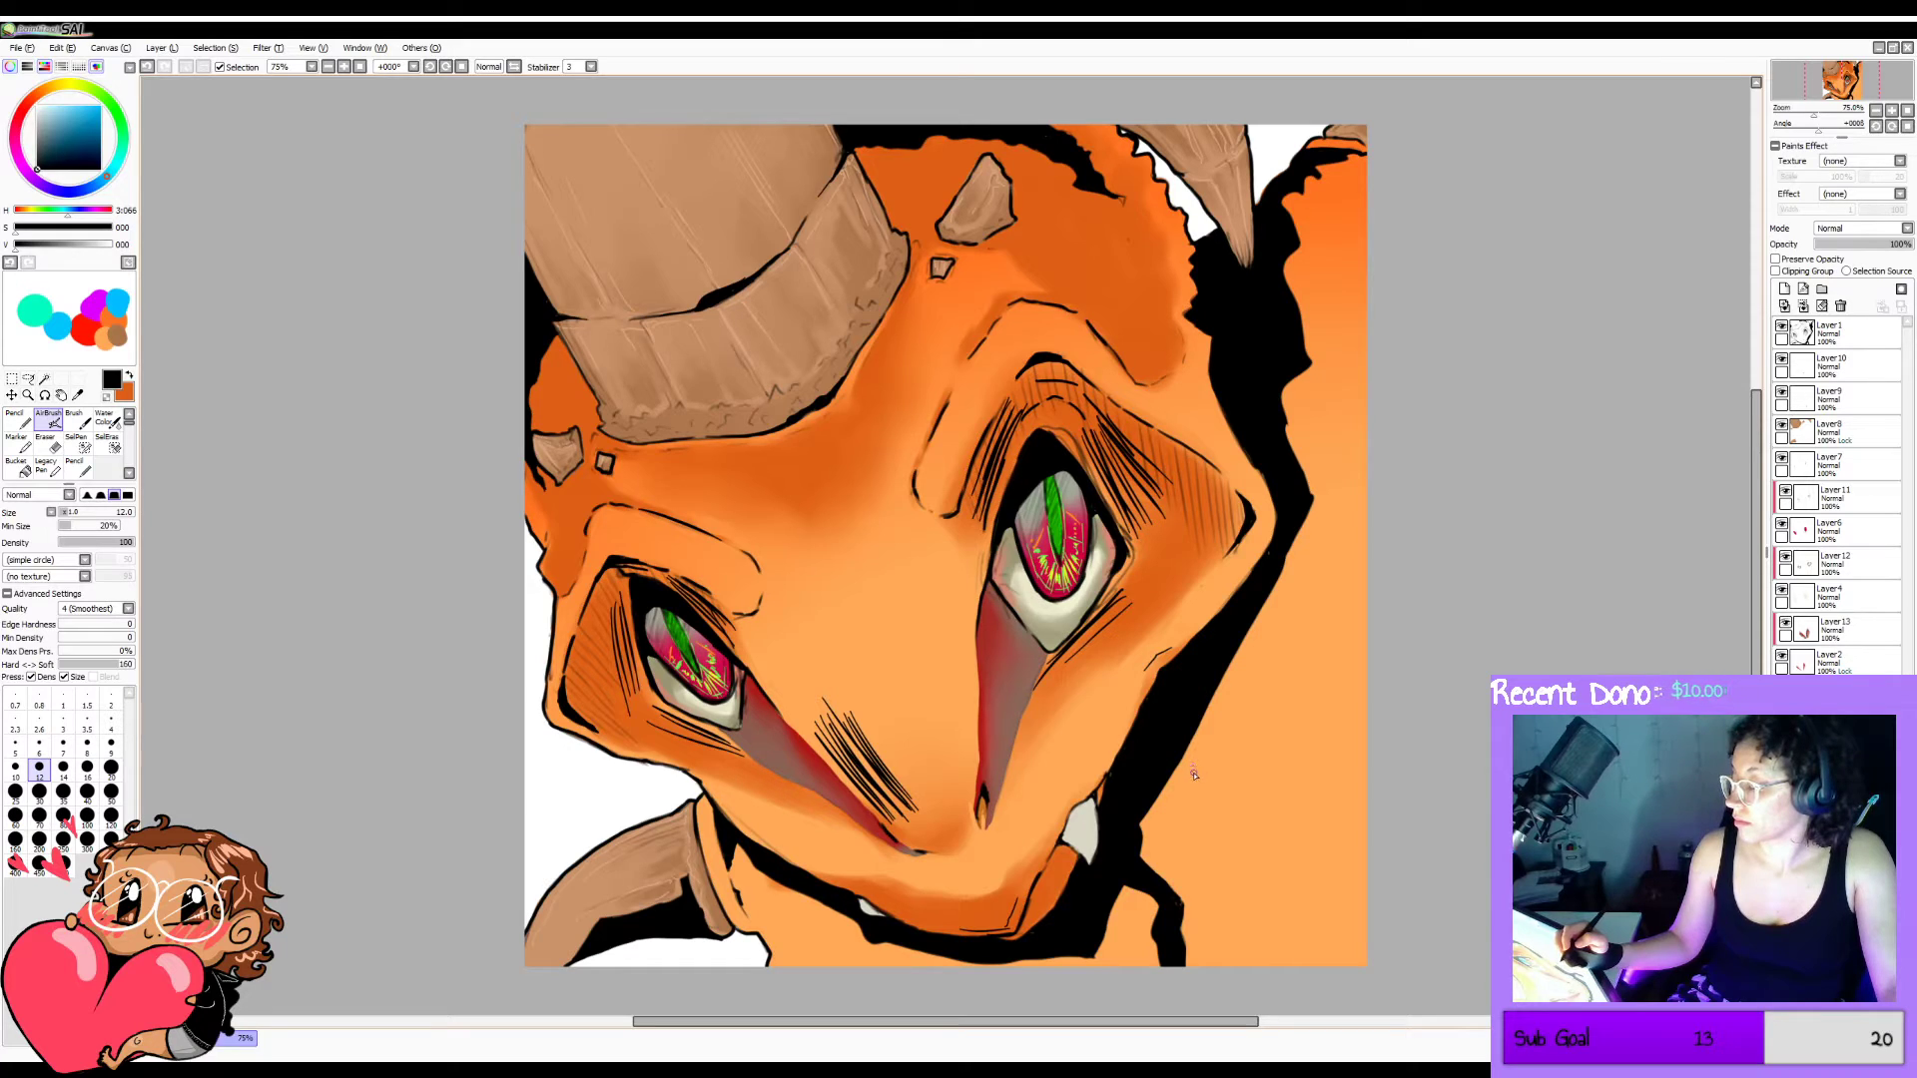
key(ctrl+z)
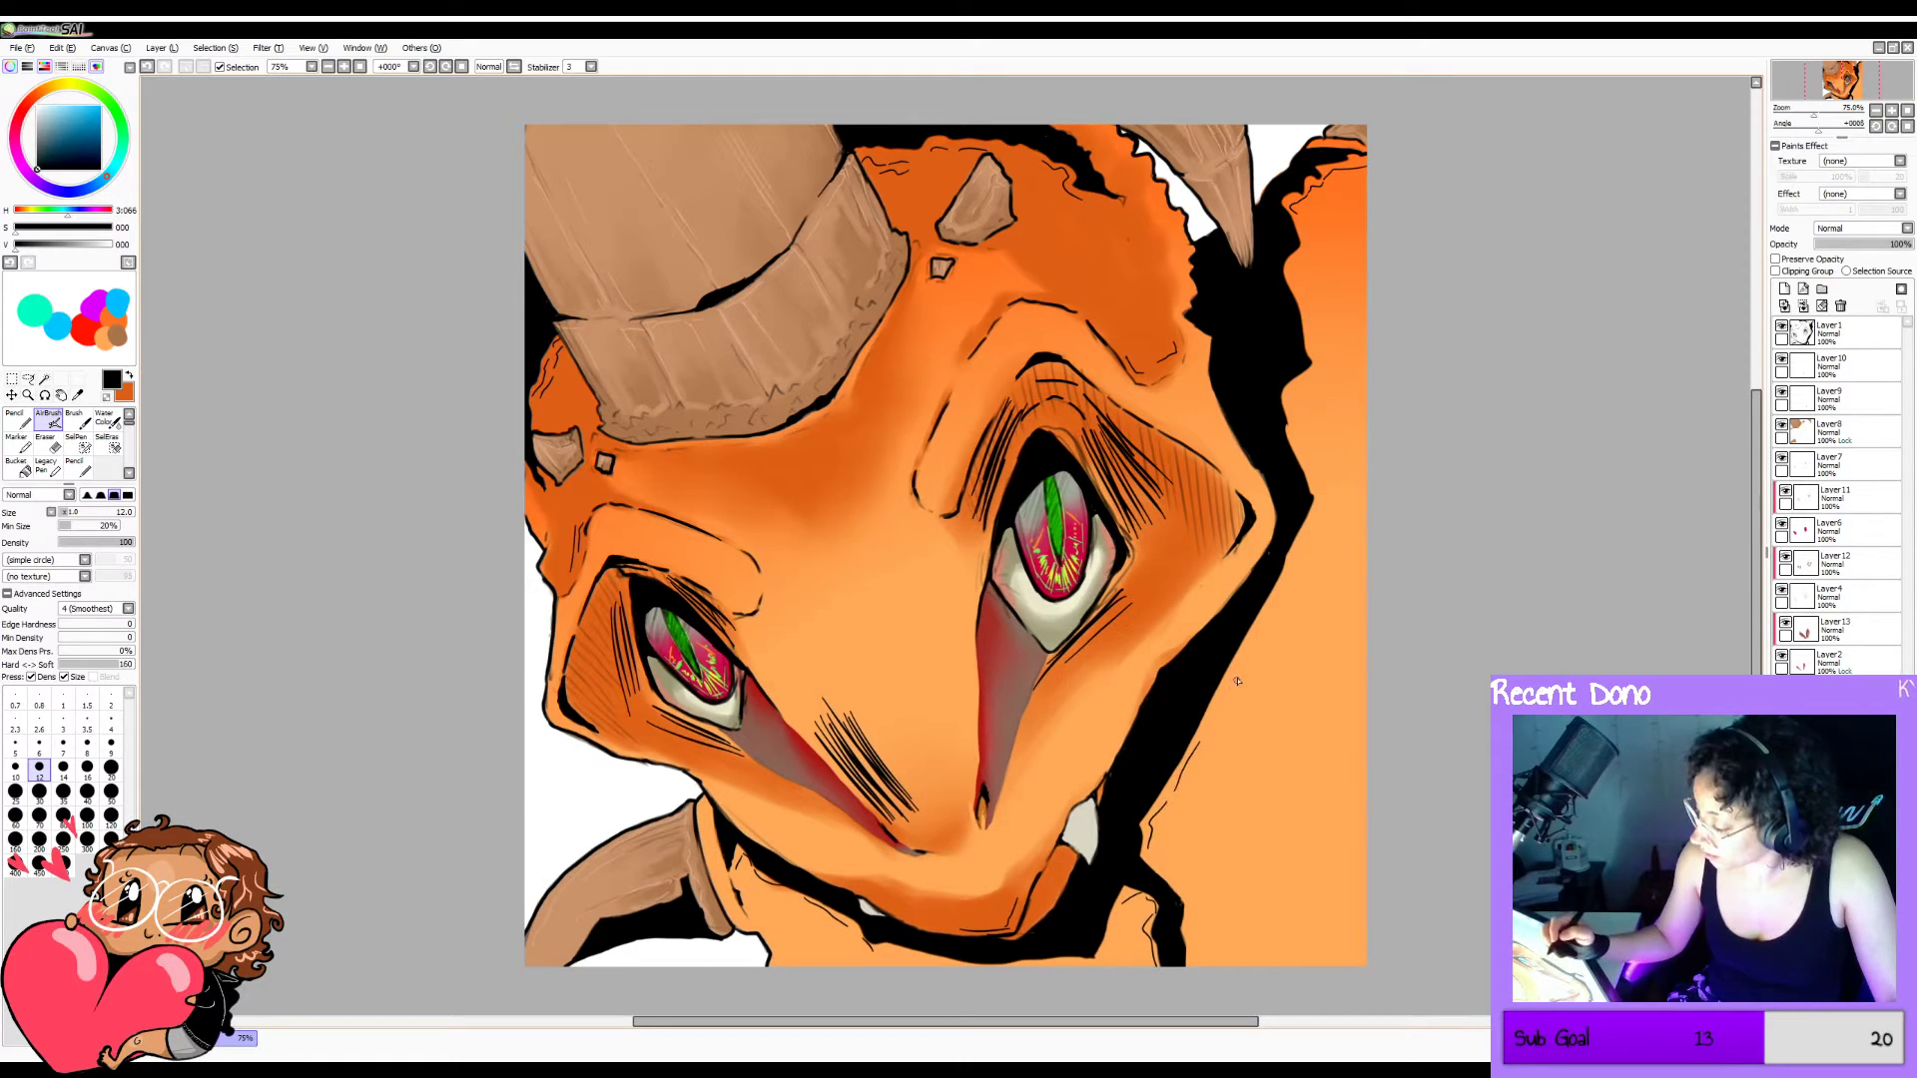
Ink long black contour lines and small wrinkles down the neck beside the head, and check the drawing in a mirrored view.
drag(1289, 577, 1206, 729)
drag(1324, 512, 1224, 708)
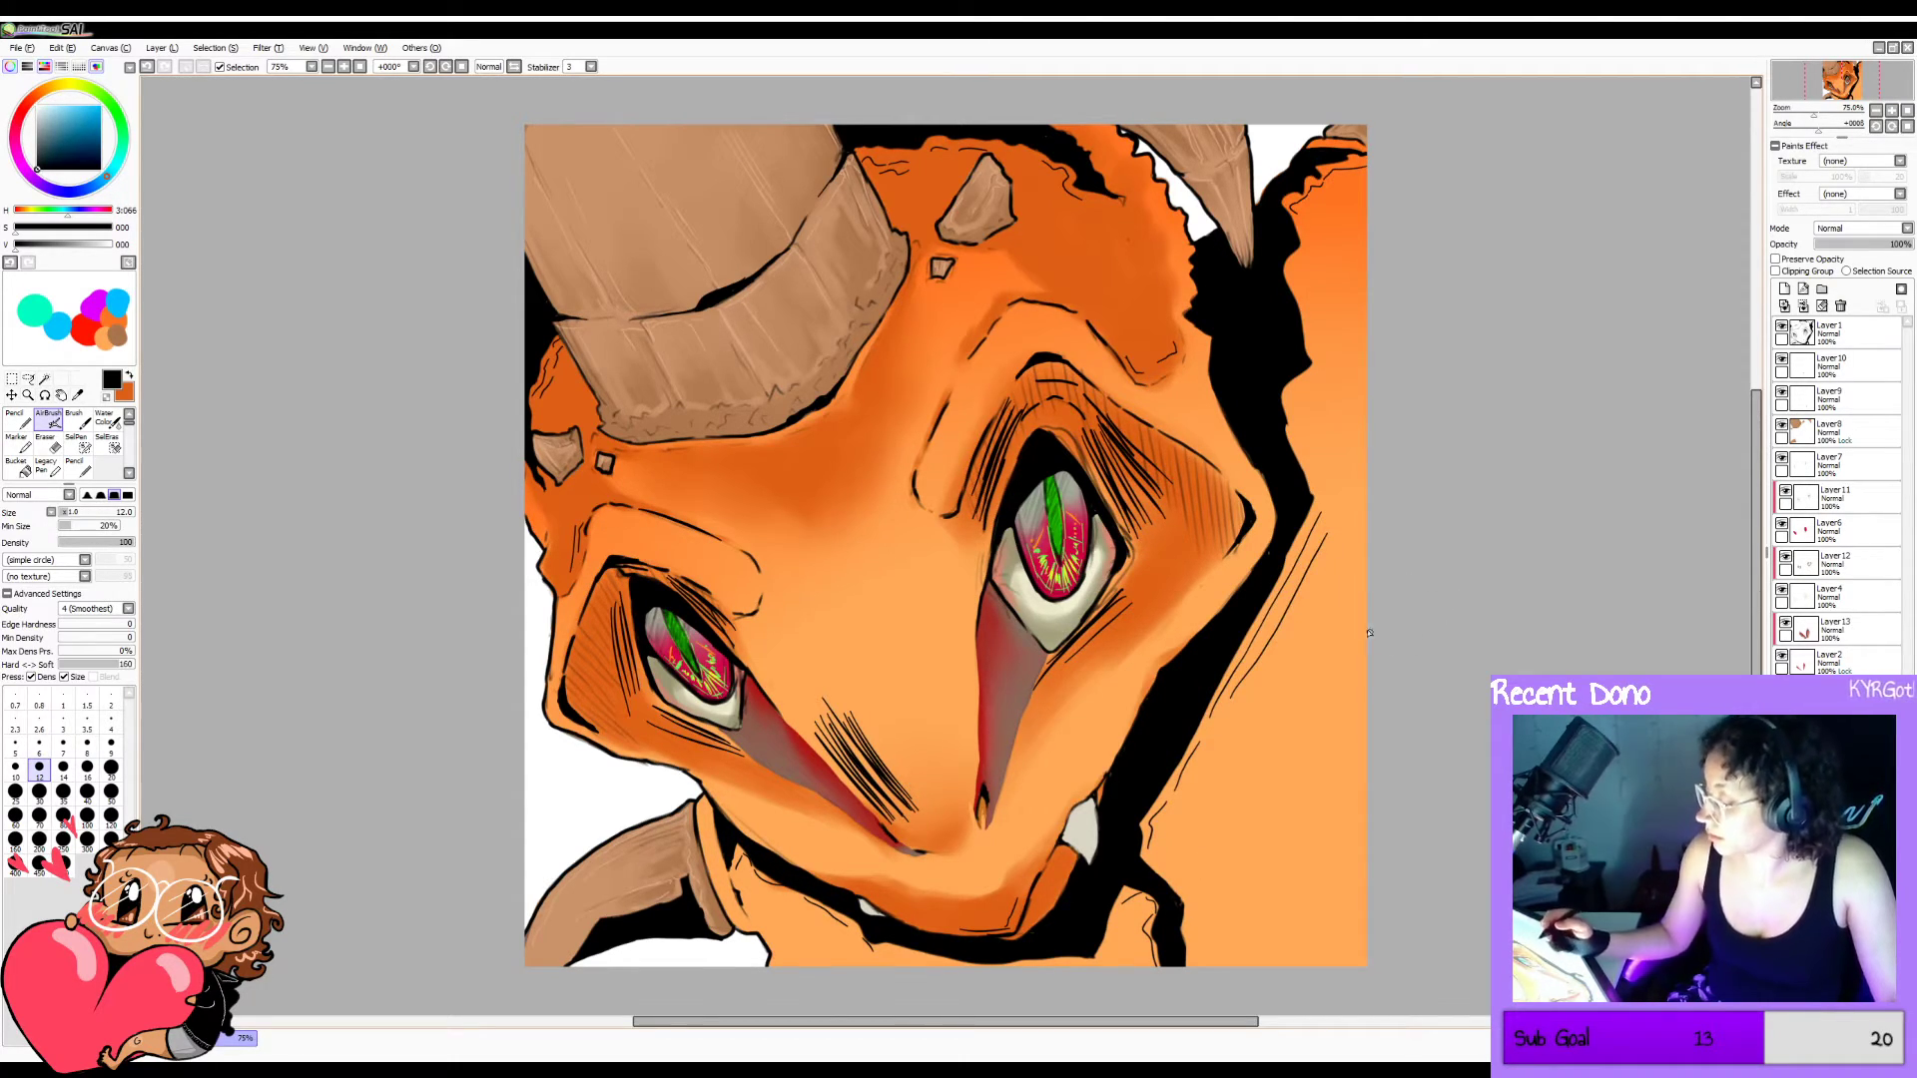
drag(1346, 589, 1329, 844)
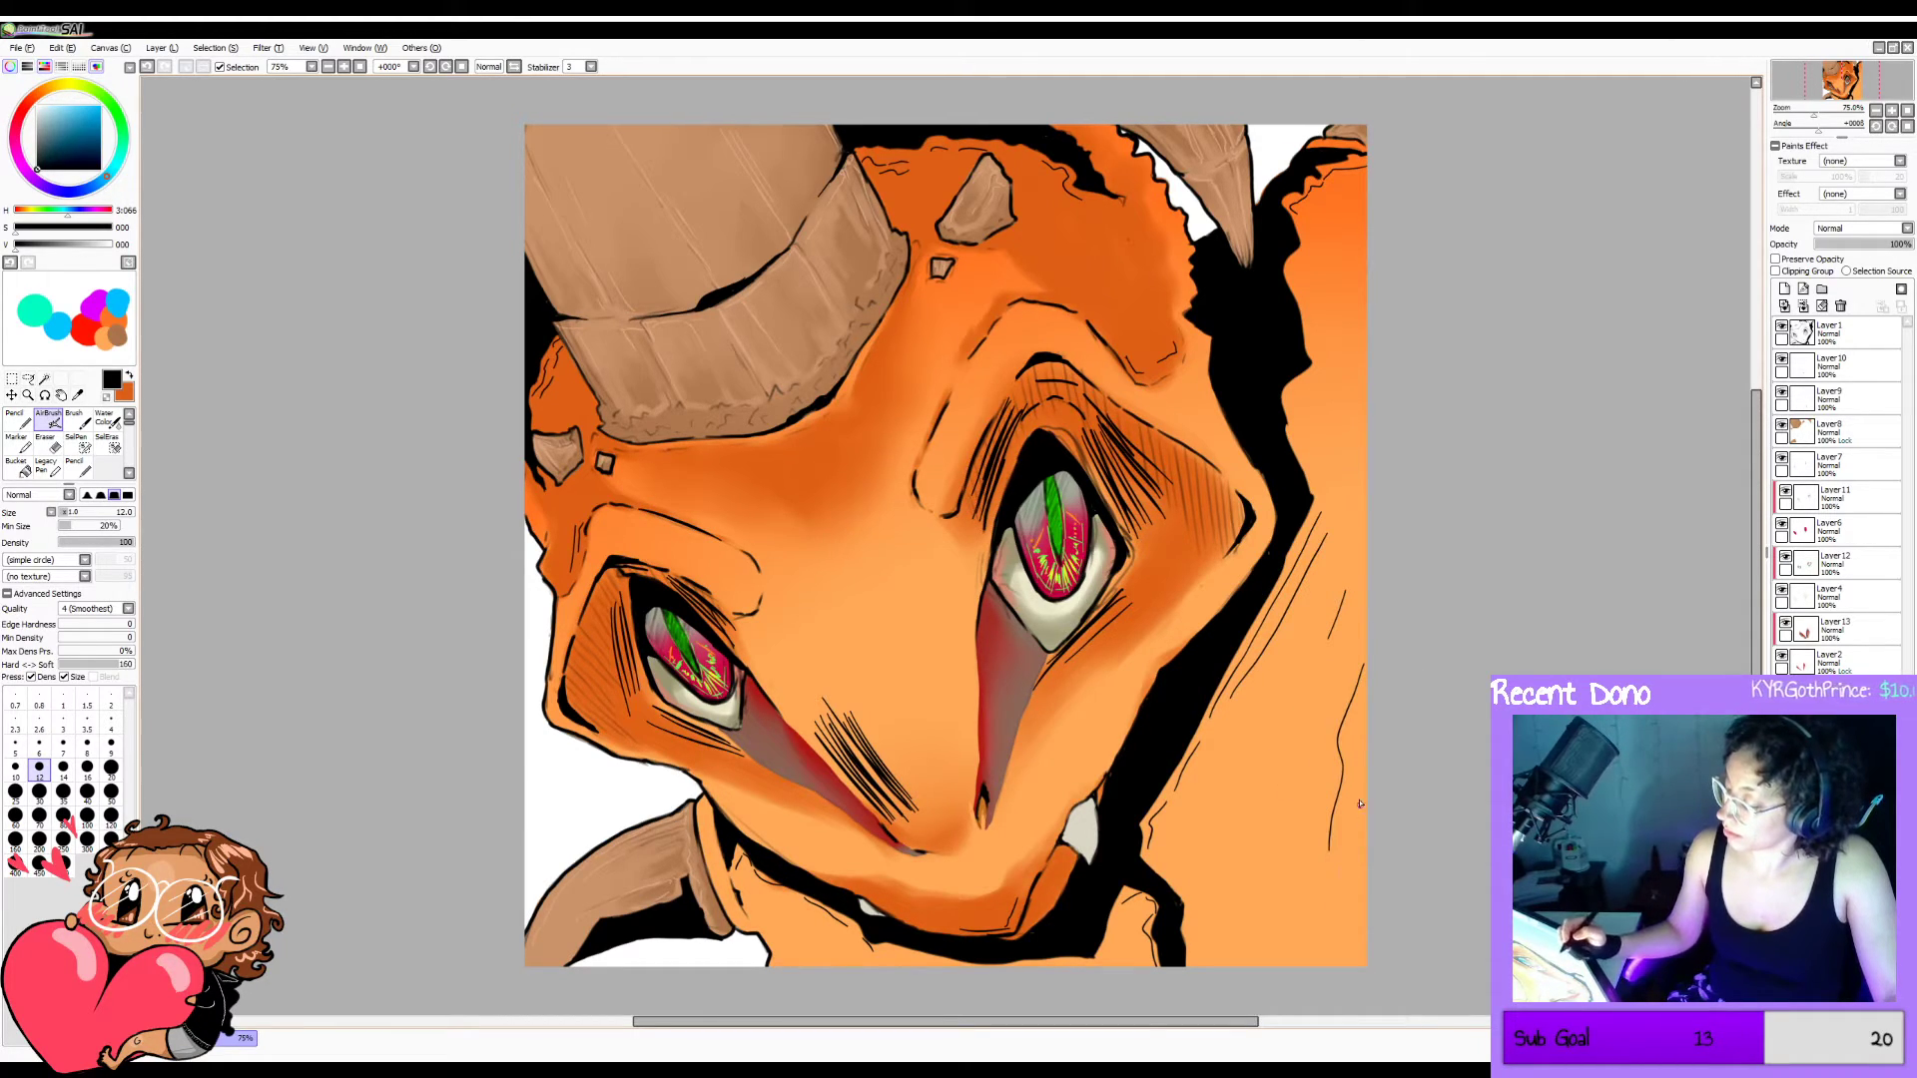
key(ctrl+z)
drag(1342, 774, 1338, 889)
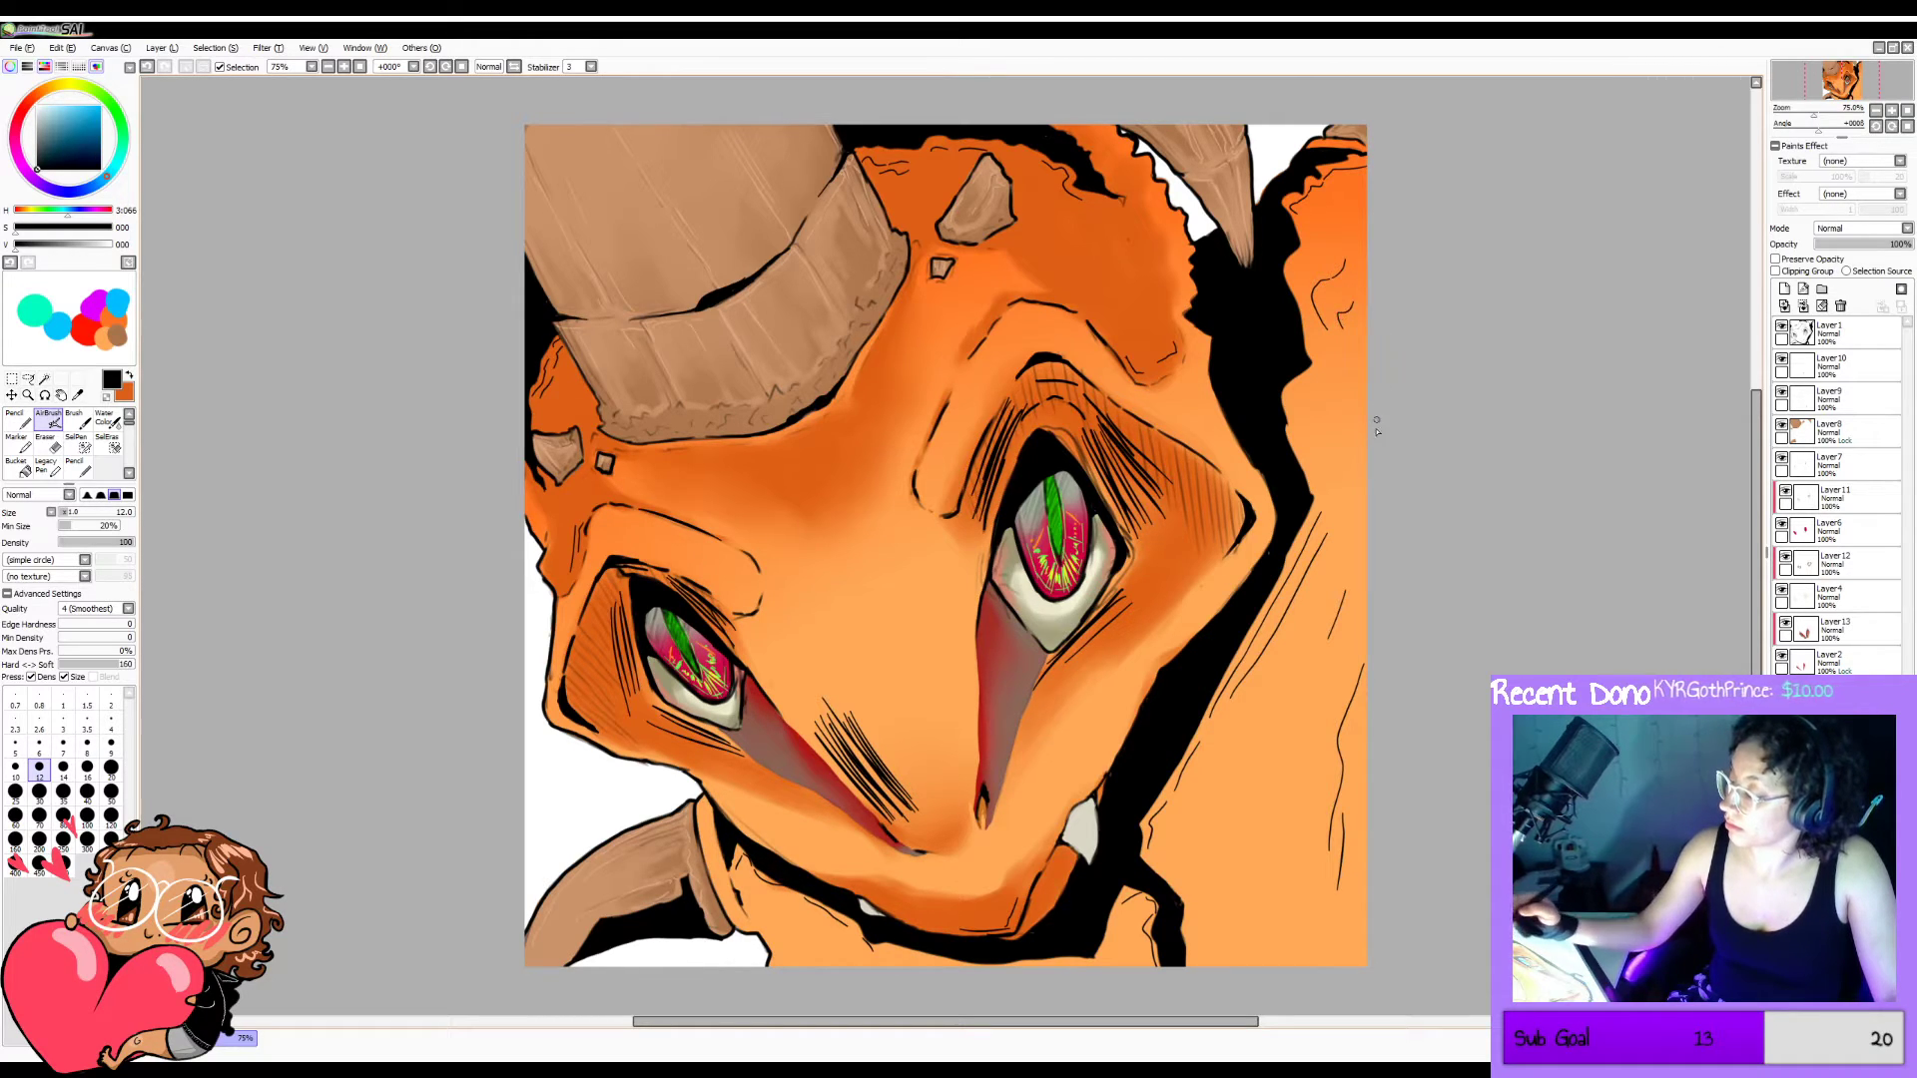
key(ctrl+z)
drag(1346, 325, 1356, 311)
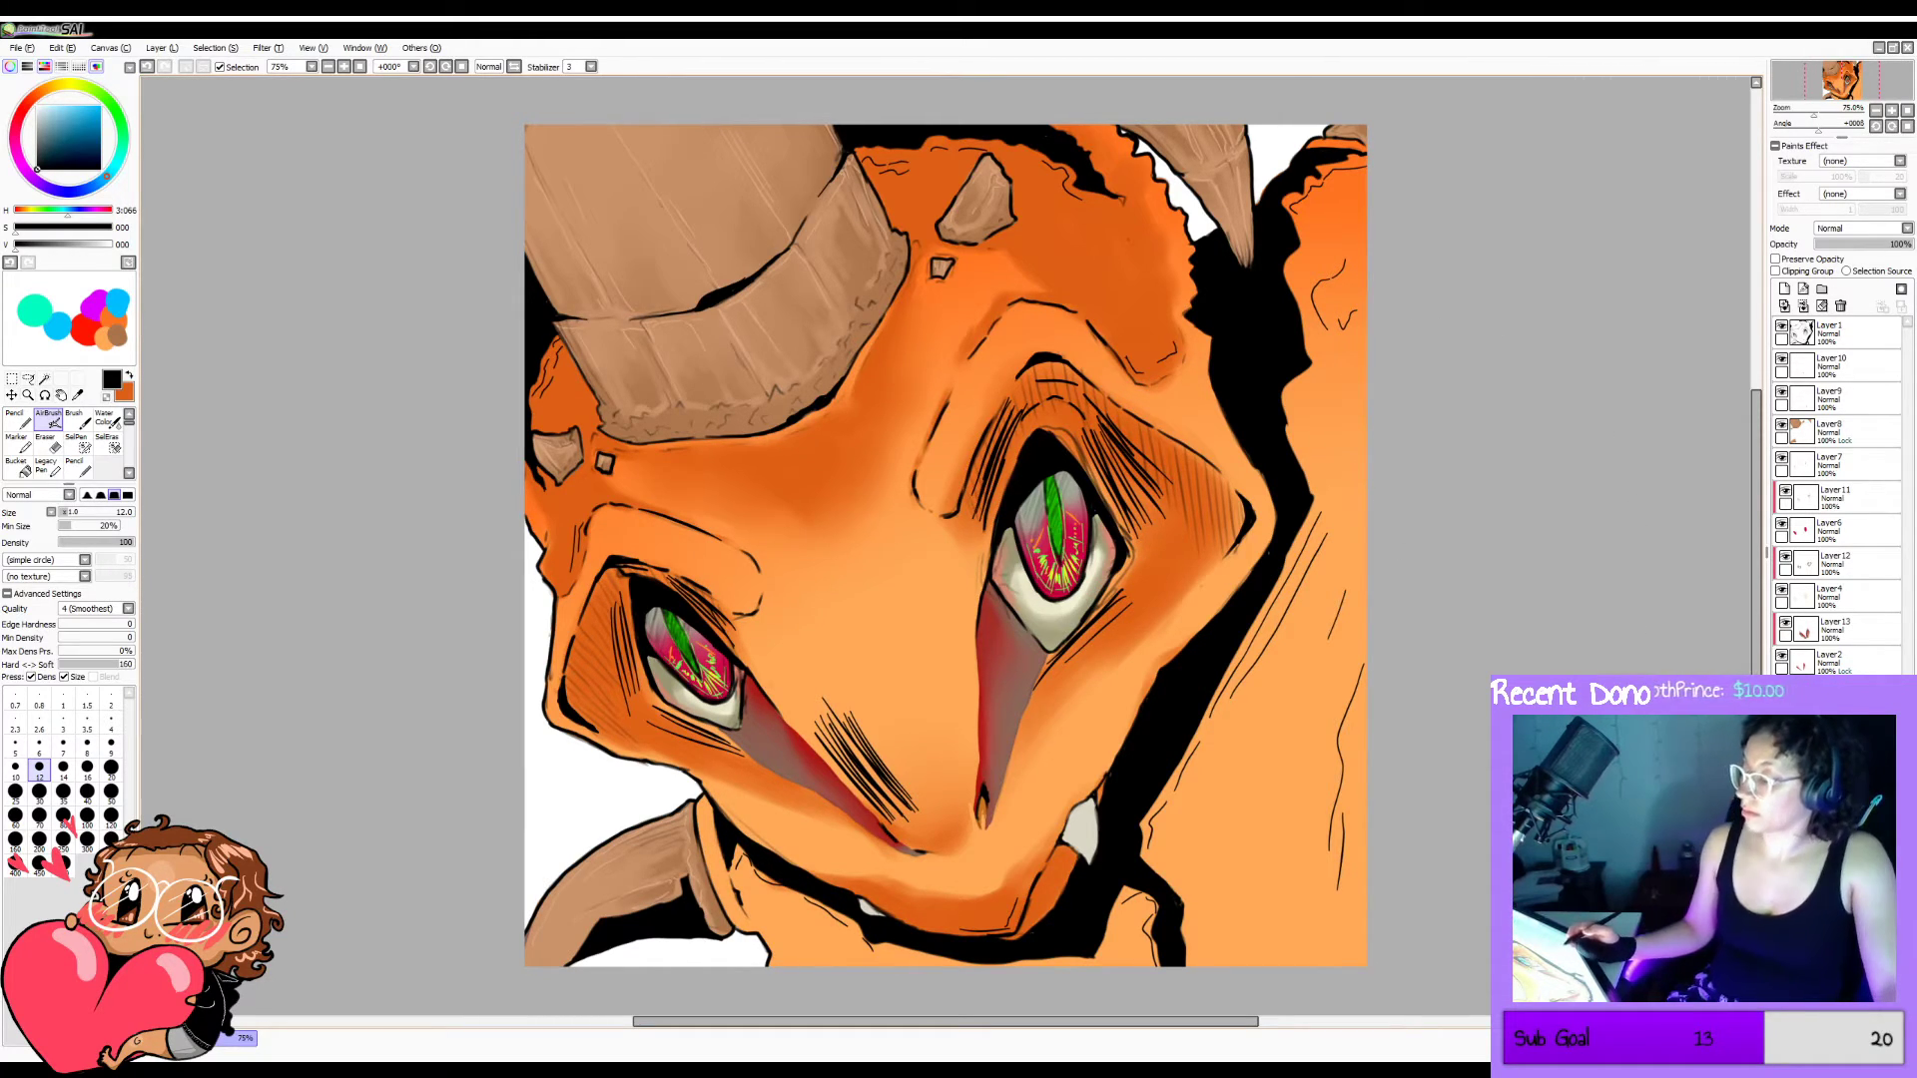
key(h)
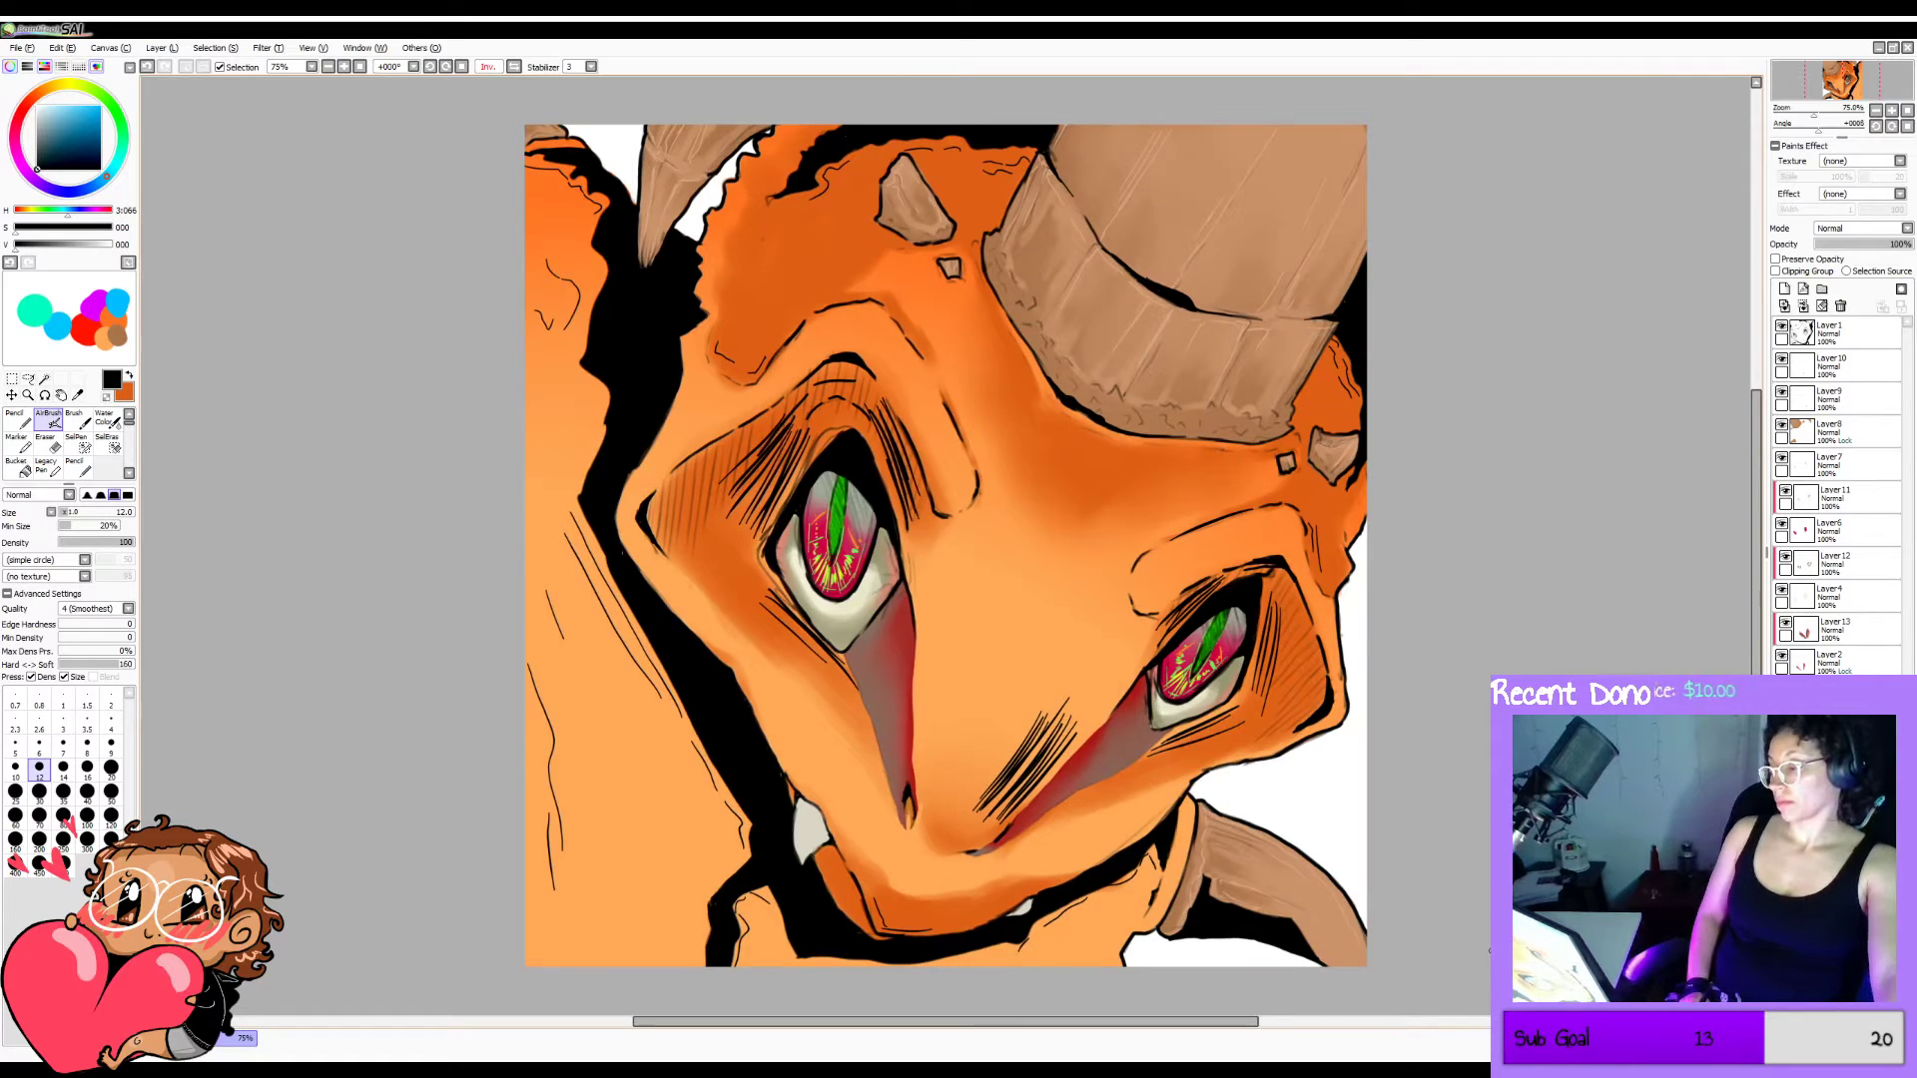
key(h)
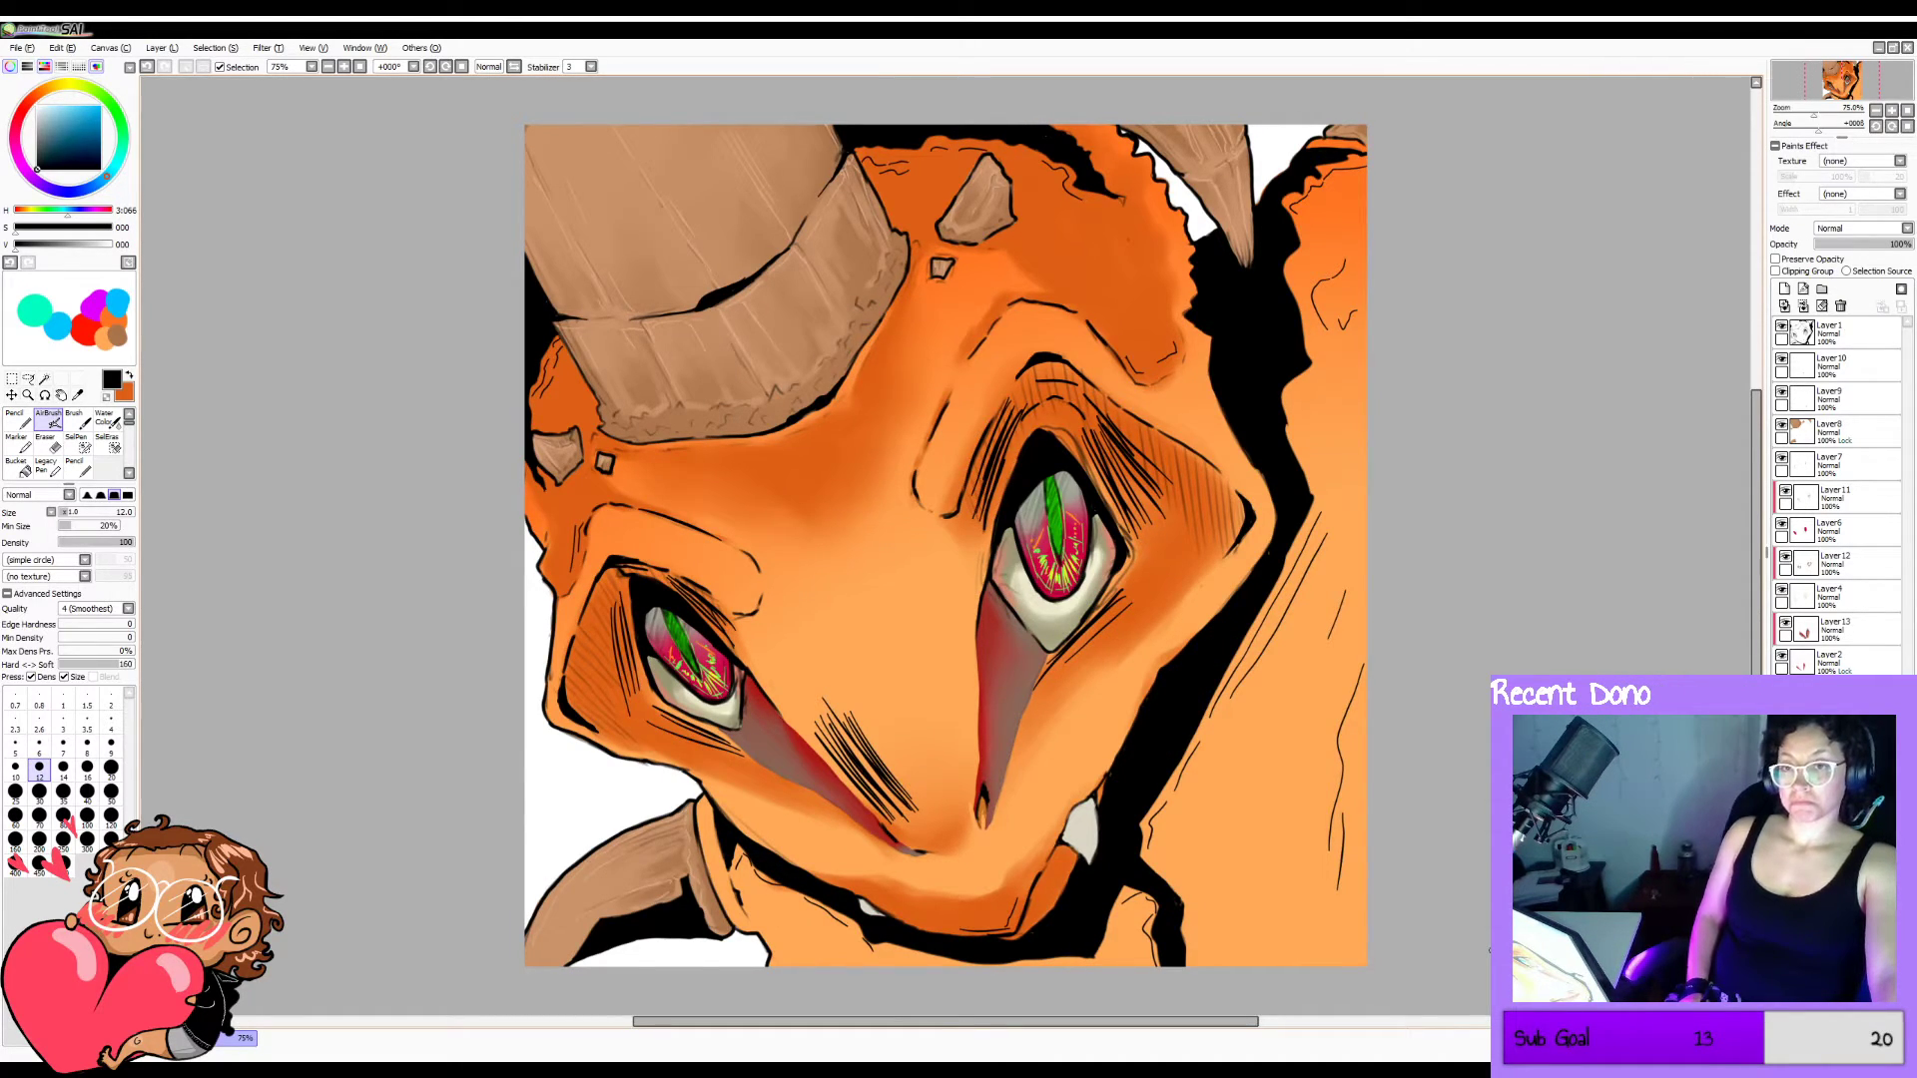
key(h)
key(h)
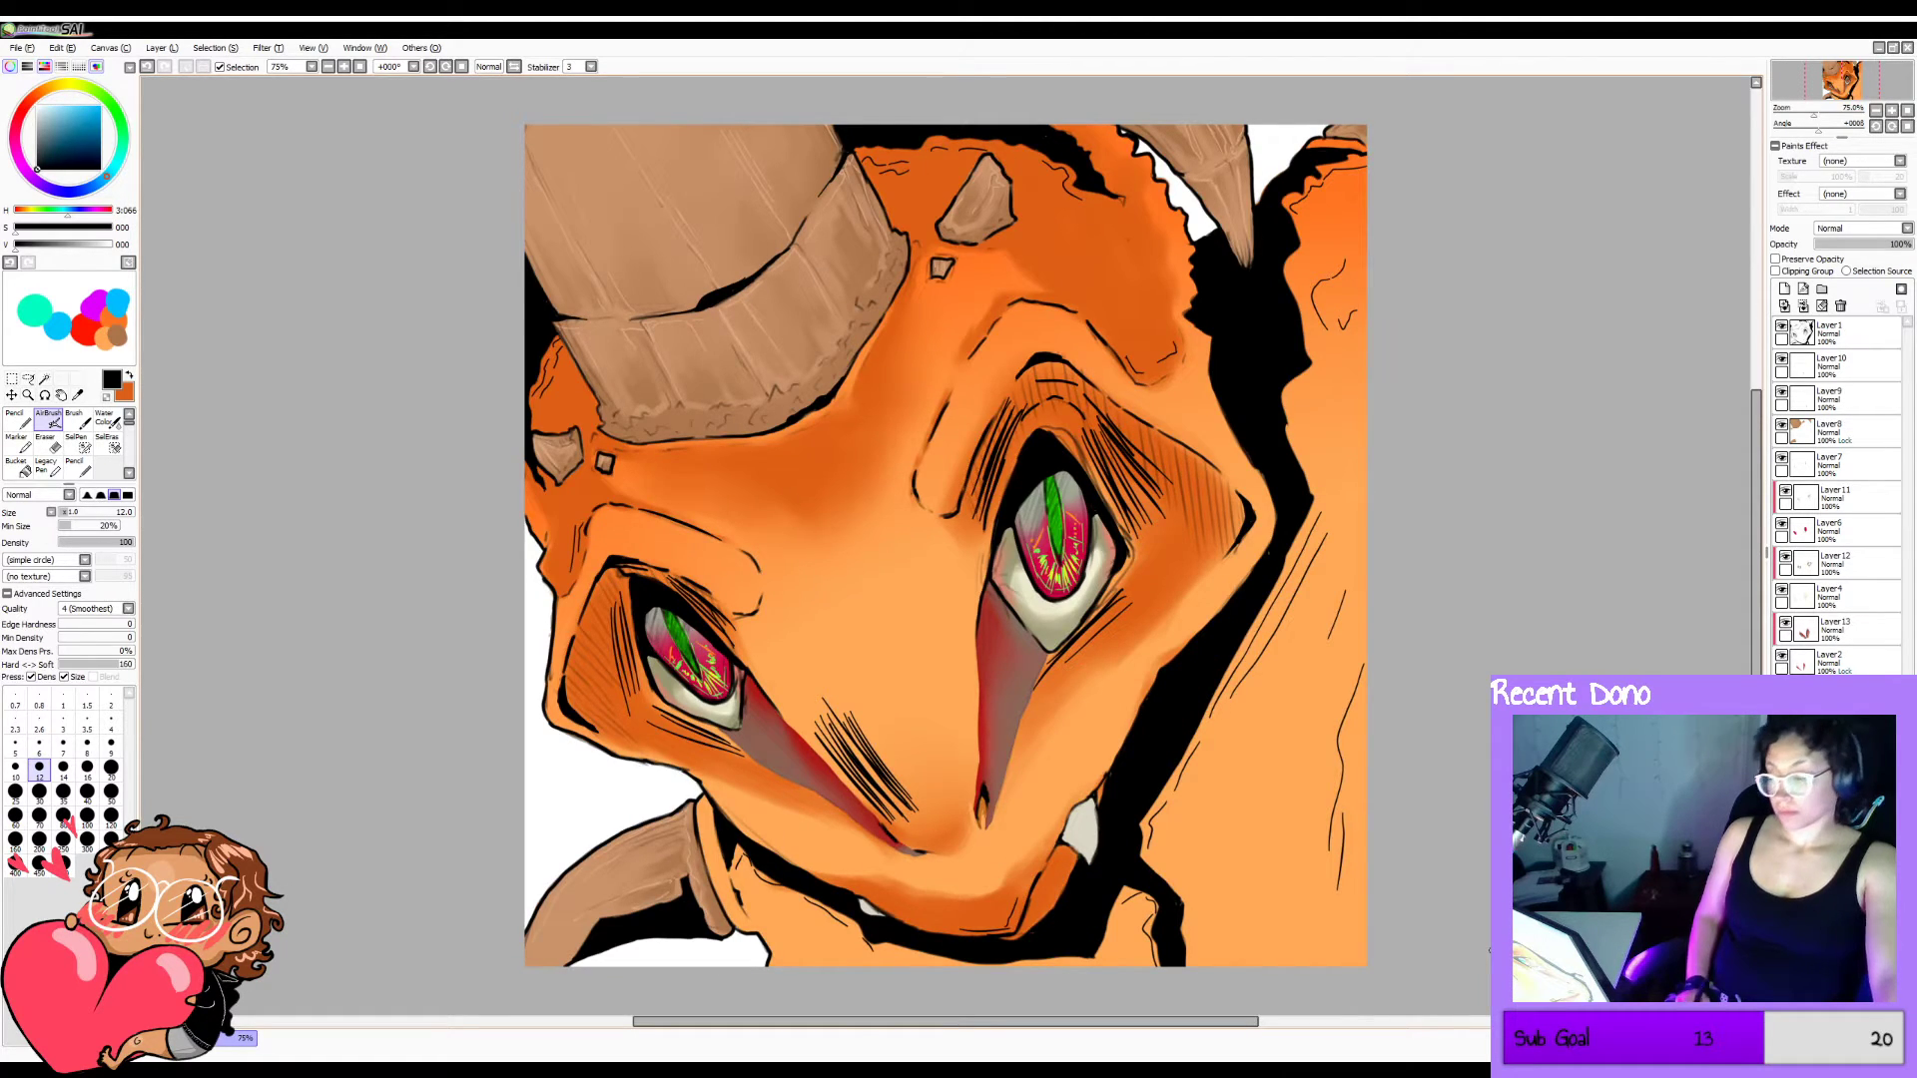
Shade the neck beneath the jaw in dark orange using the Brush tool, enlarged to size 70.
key(x)
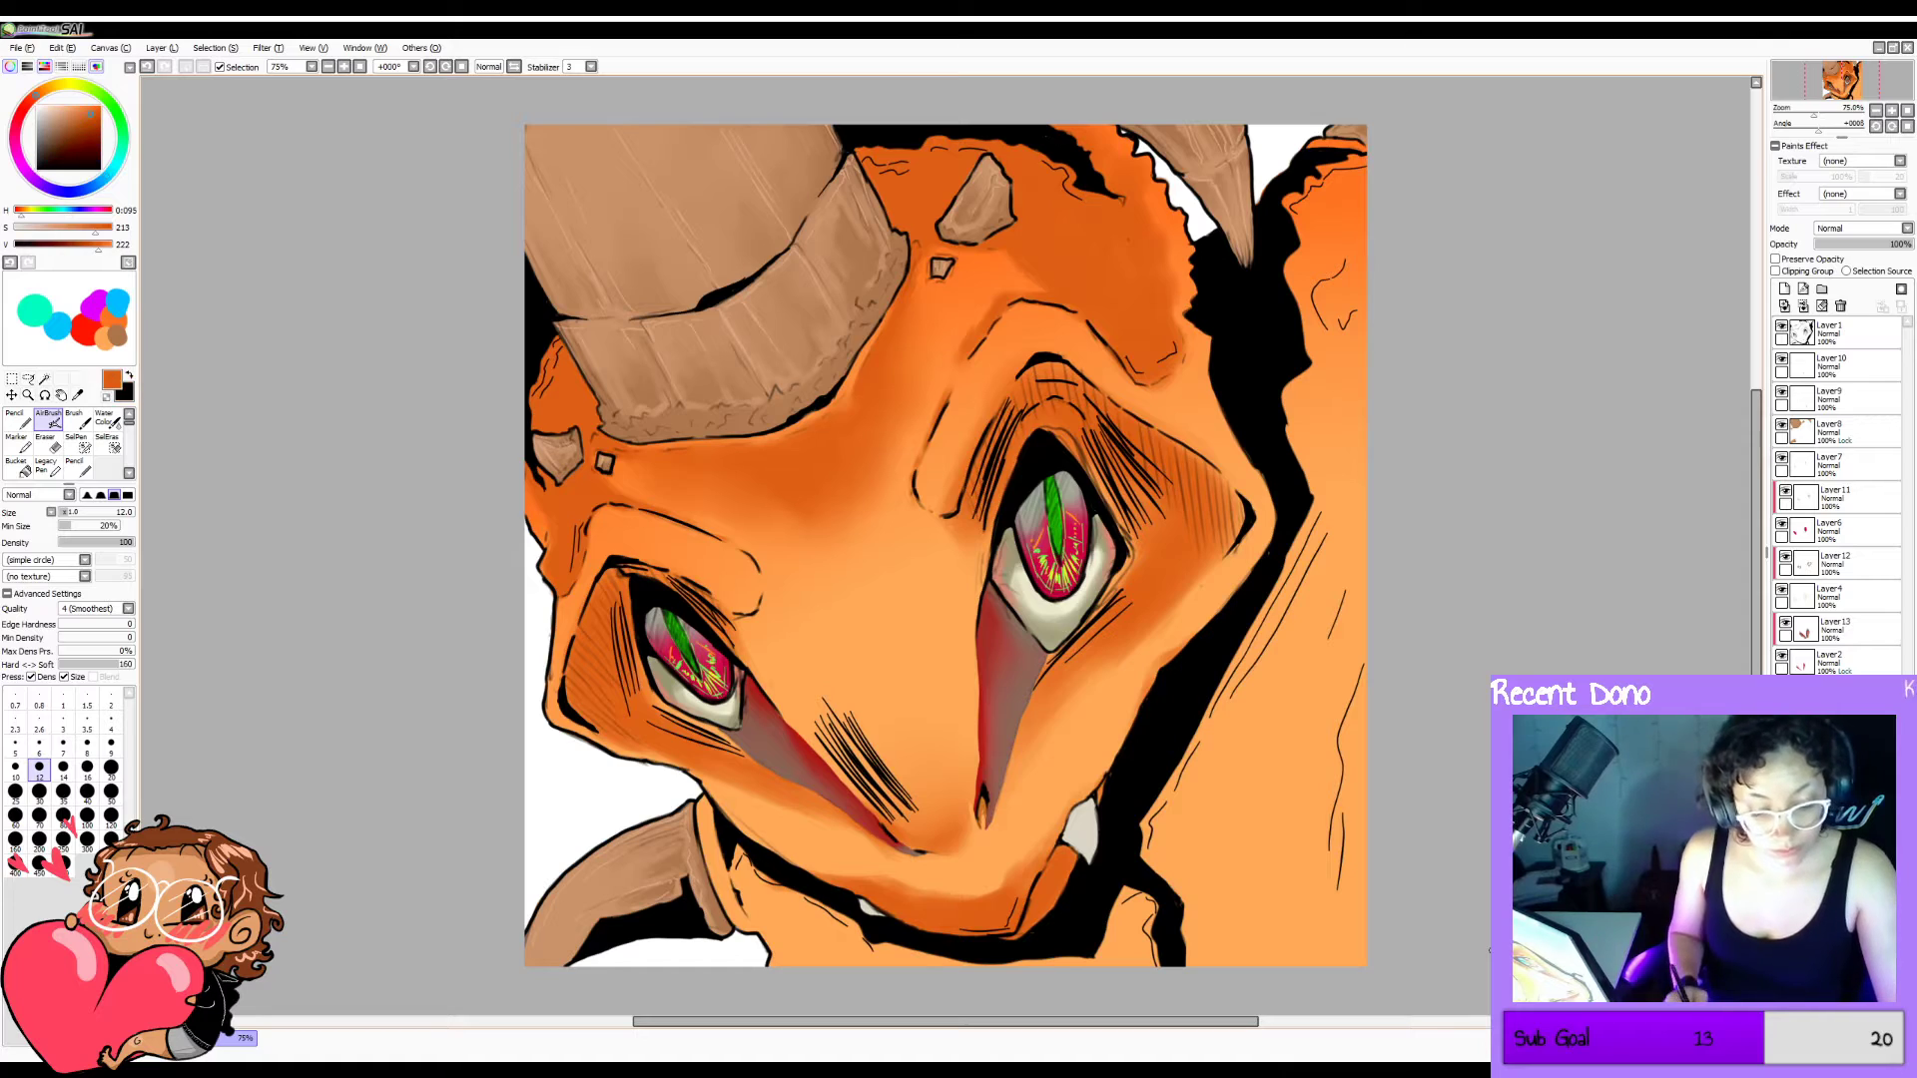
key(b)
key(bracketright)
key(bracketright)
key(bracketright)
key(bracketright)
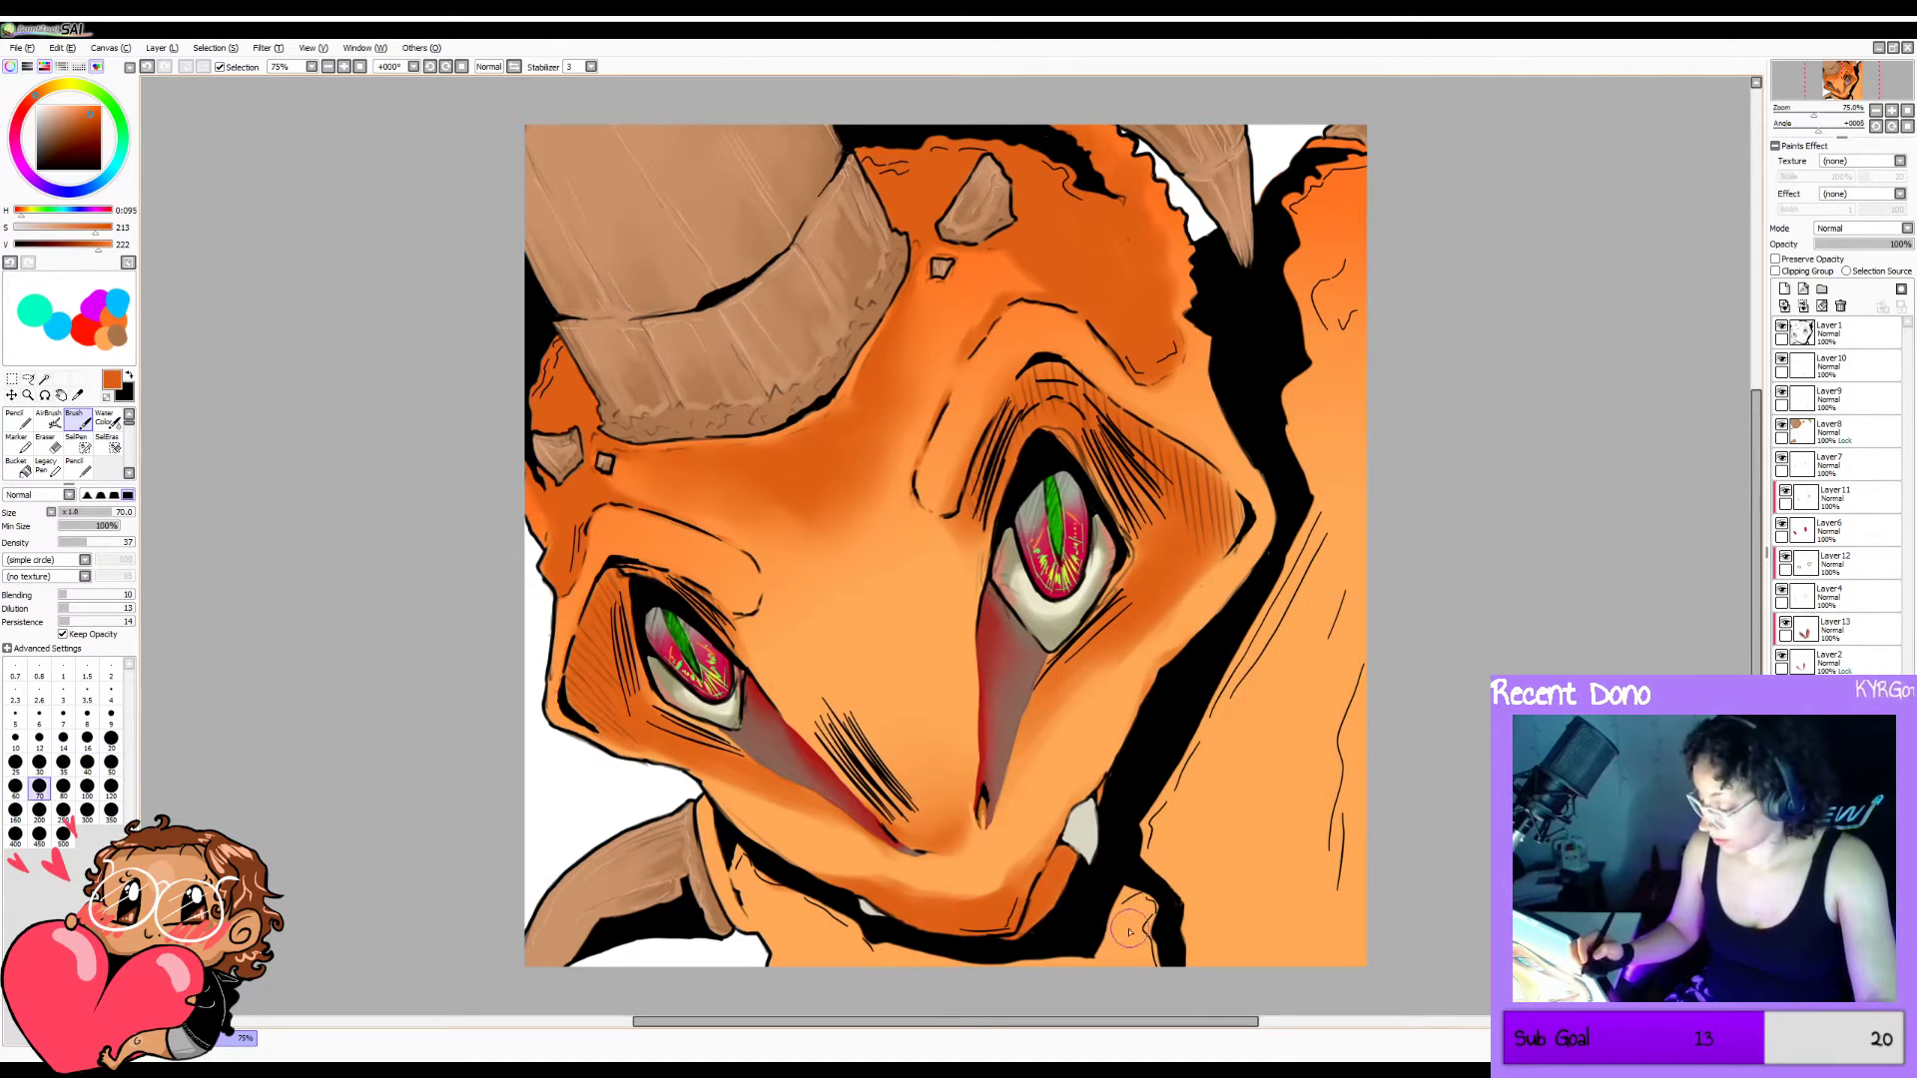
mouse_move(1093, 965)
mouse_down()
mouse_move(871, 962)
mouse_move(782, 882)
mouse_move(805, 964)
mouse_move(773, 879)
mouse_up()
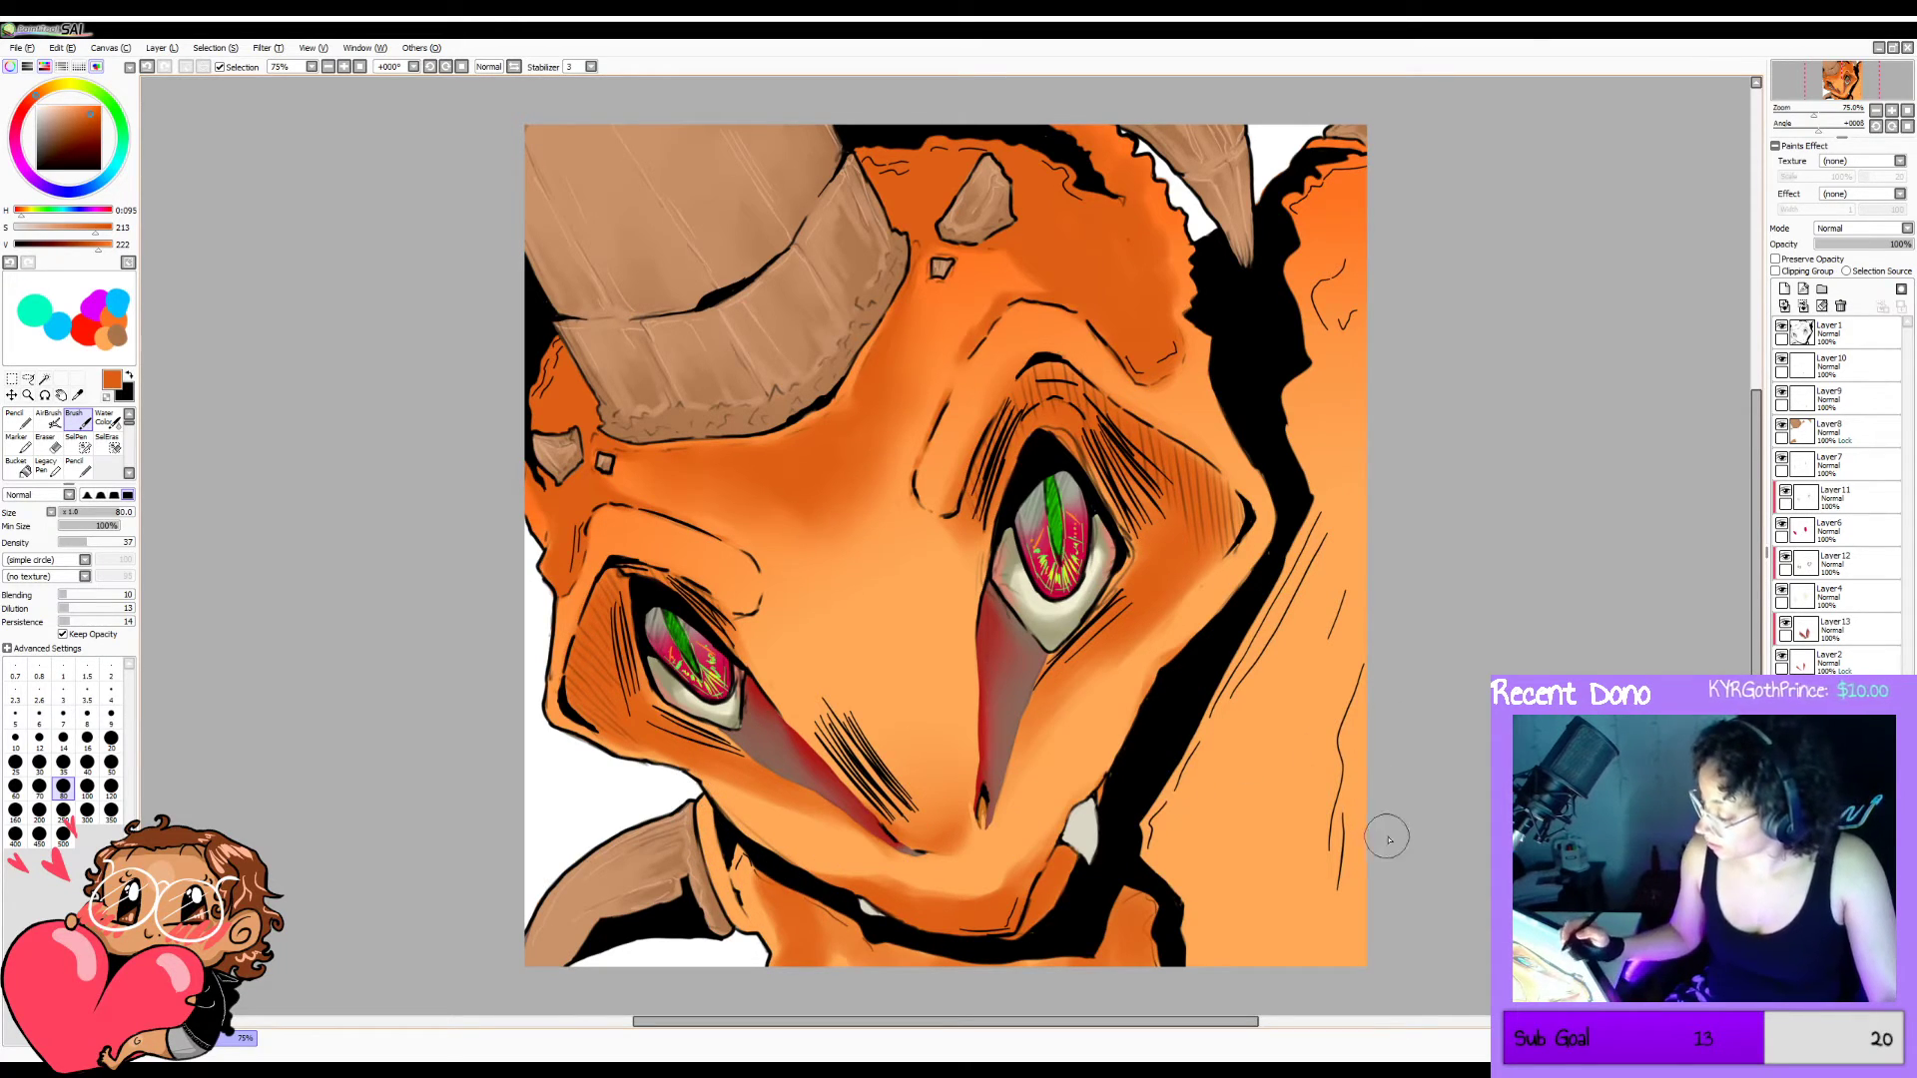
Shade the neck beside the head in dark orange with the Brush tool at size 80, undoing one unwanted stroke.
mouse_move(1369, 683)
mouse_down()
mouse_move(1333, 829)
mouse_move(1336, 912)
mouse_move(1361, 926)
mouse_move(1351, 1015)
mouse_move(1335, 940)
mouse_move(1274, 999)
mouse_move(1185, 985)
mouse_move(1183, 916)
mouse_move(1156, 869)
mouse_move(1189, 957)
mouse_up()
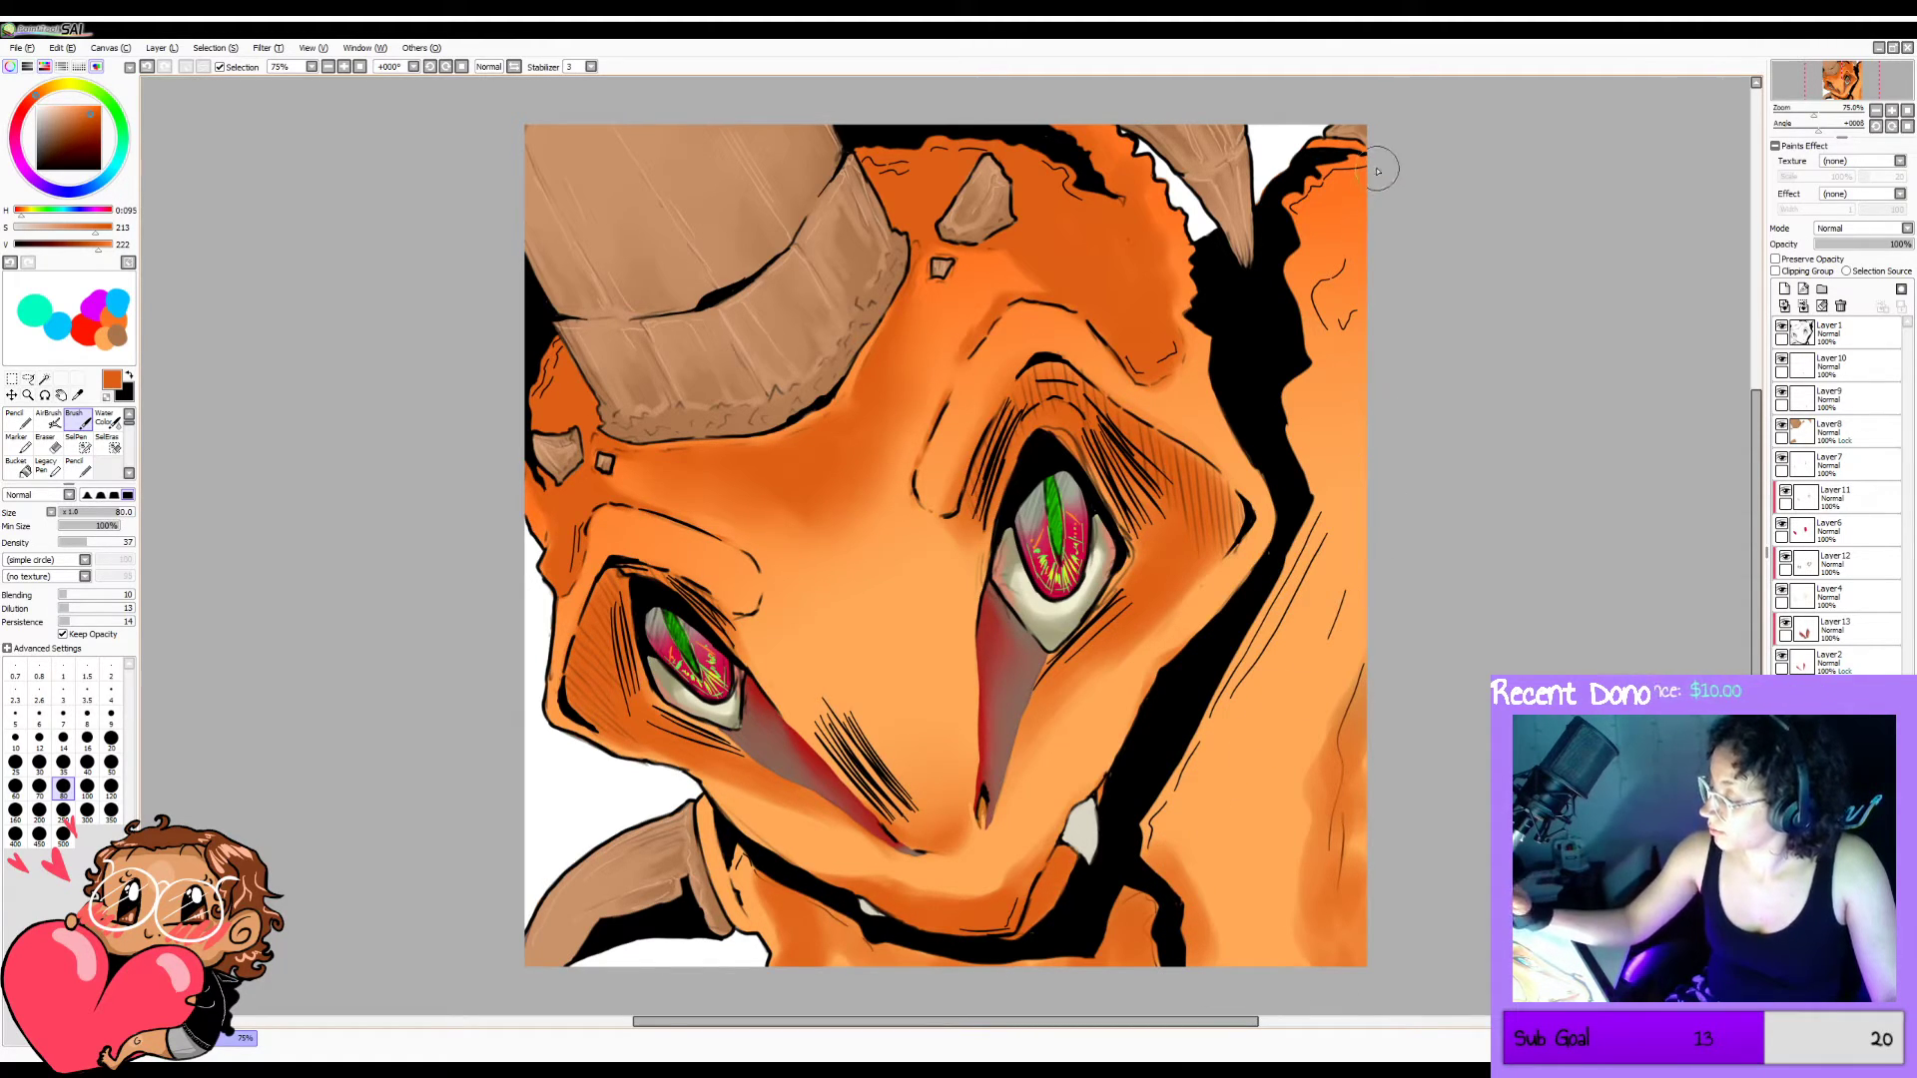
mouse_move(1386, 168)
mouse_down()
mouse_move(1294, 213)
mouse_move(1350, 205)
mouse_move(1331, 200)
mouse_move(1325, 234)
mouse_move(1354, 259)
mouse_move(1327, 295)
mouse_move(1360, 248)
mouse_move(1342, 309)
mouse_move(1371, 506)
mouse_up()
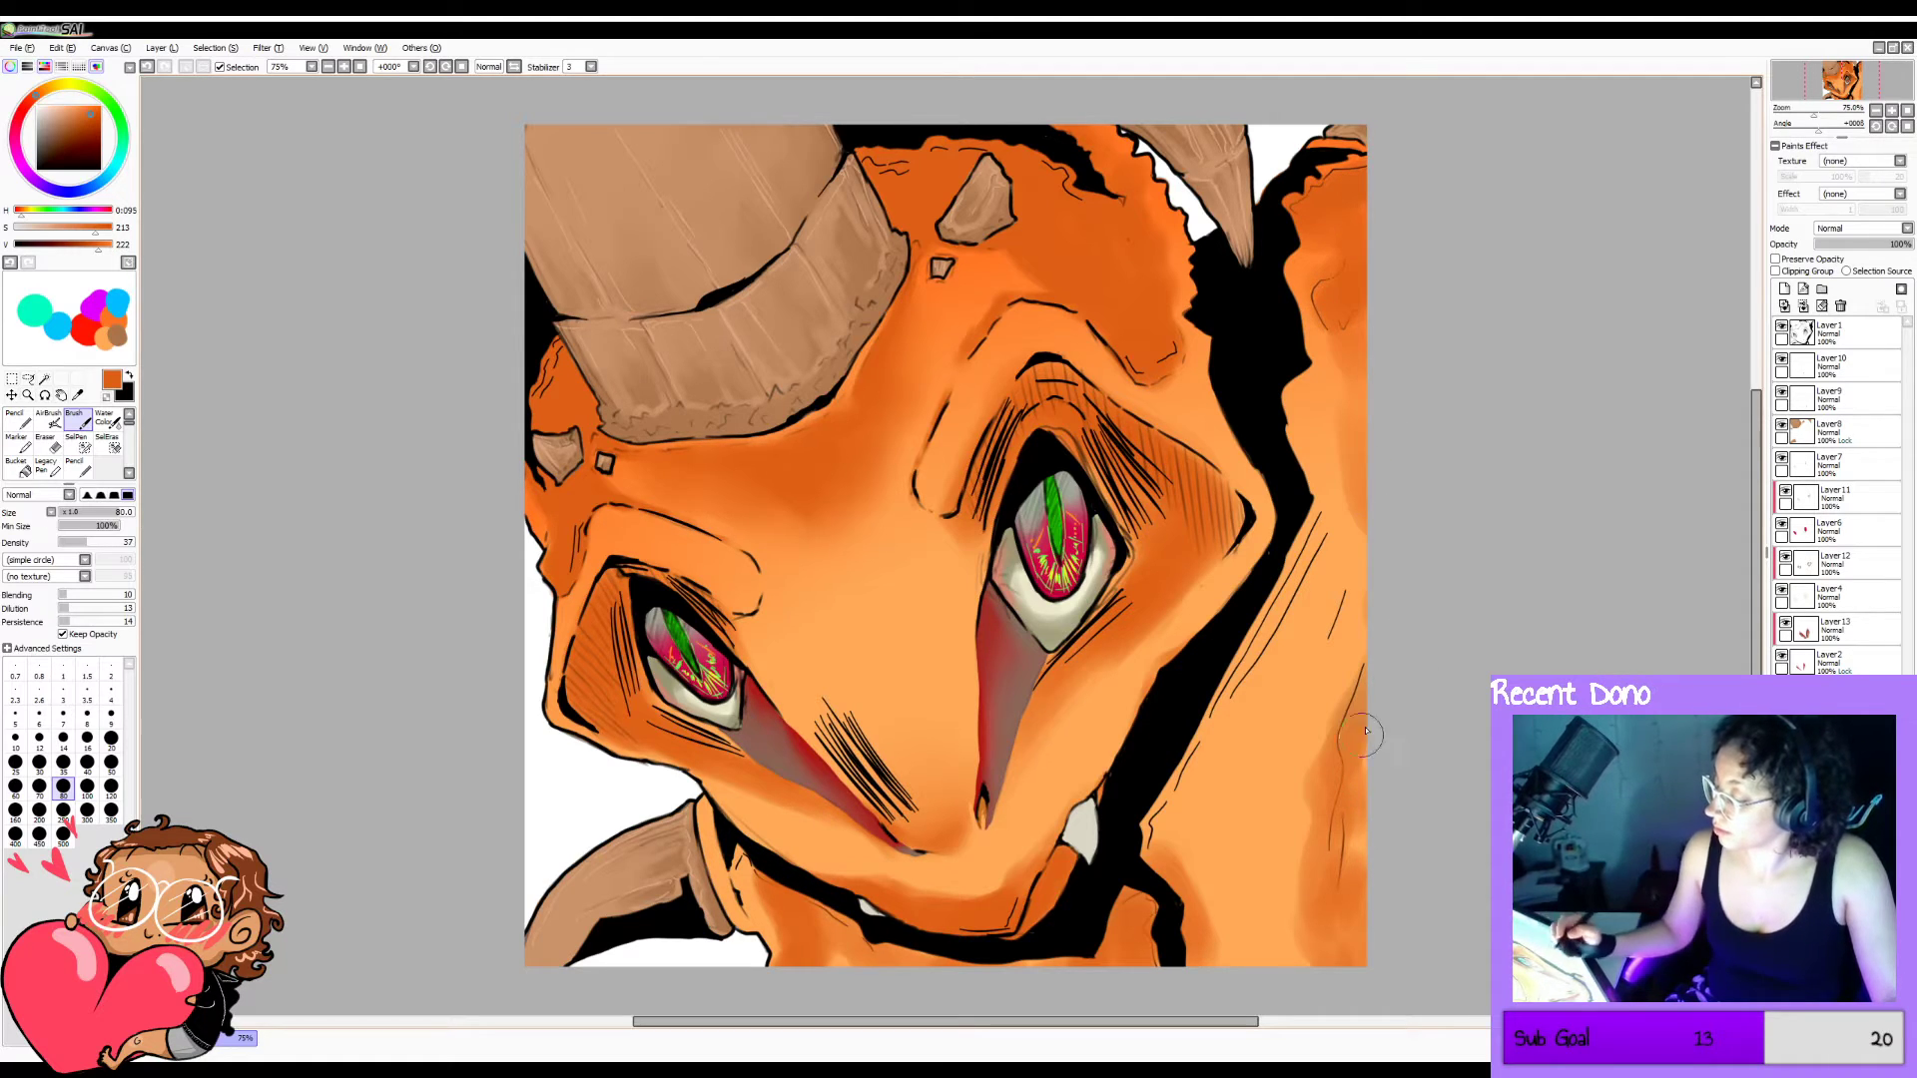
drag(1323, 610, 1308, 689)
mouse_move(1341, 574)
mouse_down()
mouse_move(1355, 655)
mouse_move(1349, 698)
mouse_move(1352, 673)
mouse_move(1324, 670)
mouse_move(1313, 709)
mouse_up()
key(ctrl+z)
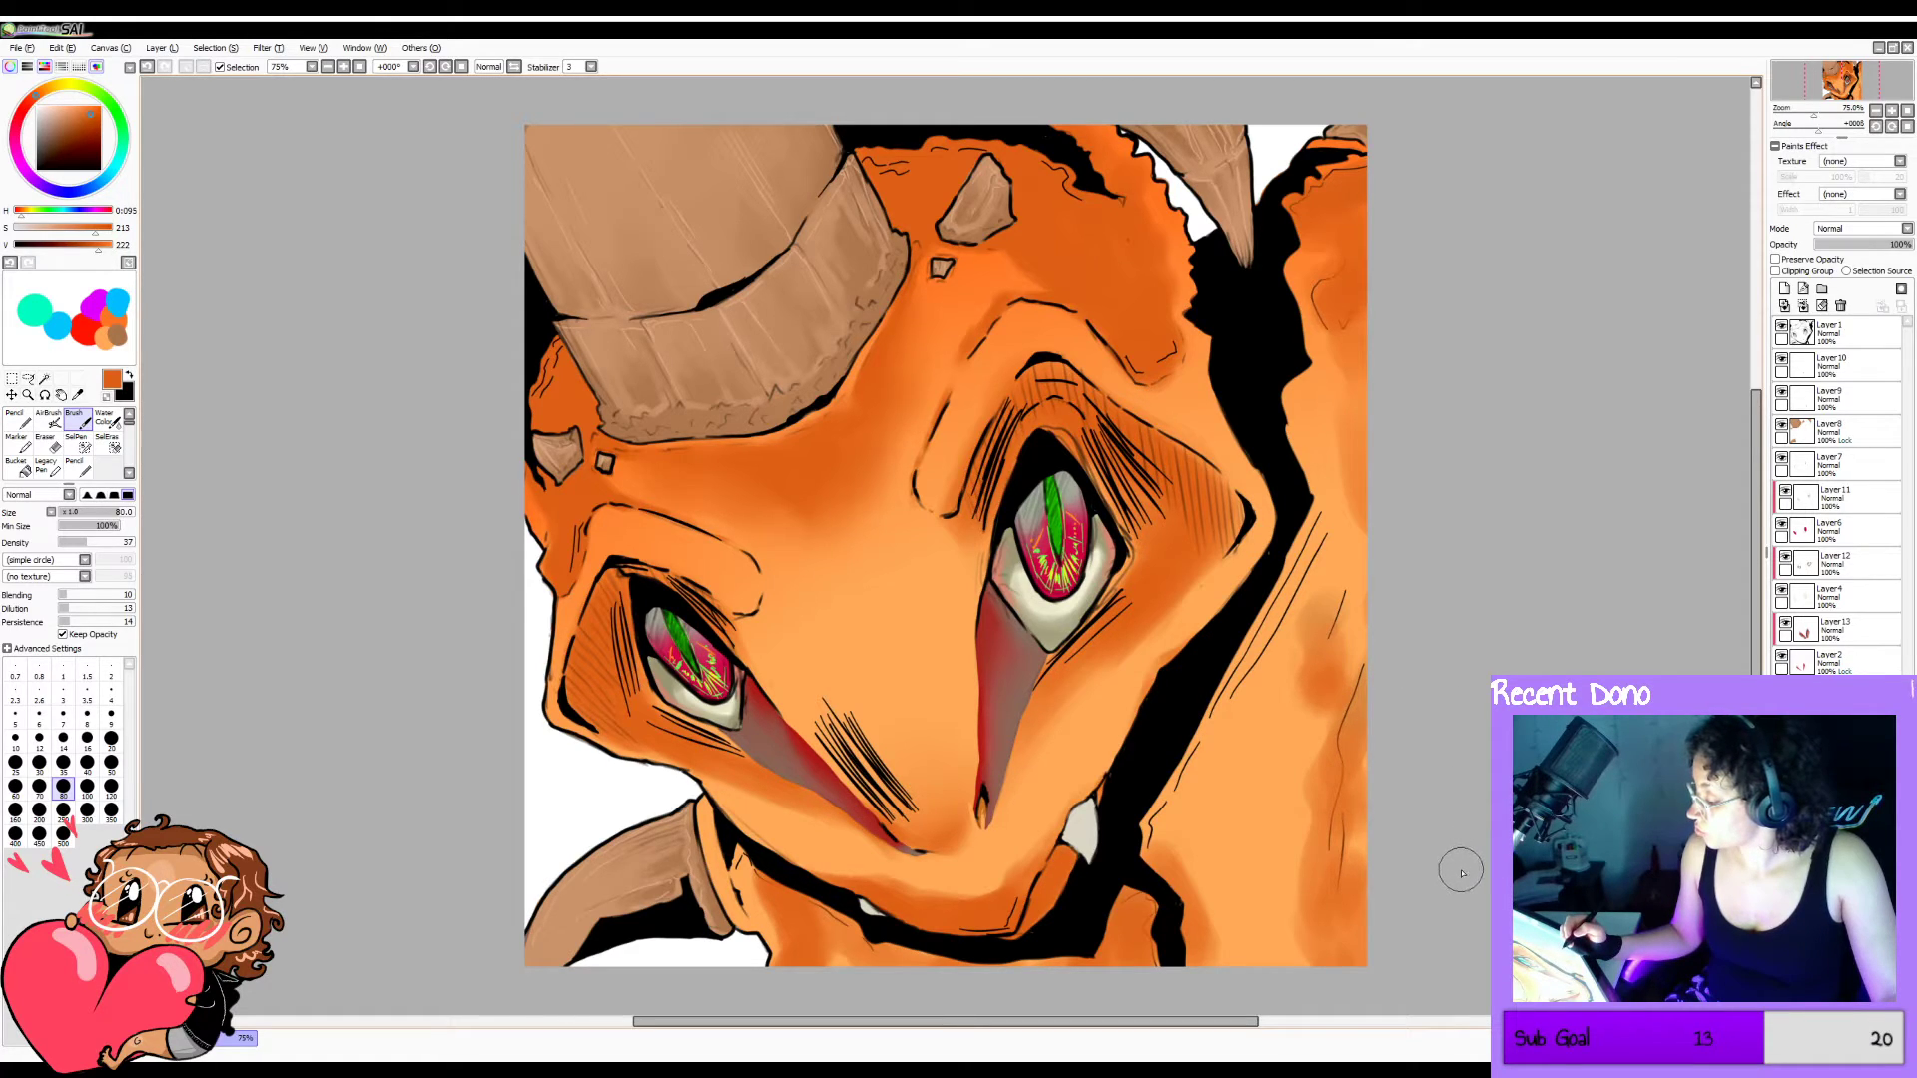
mouse_move(1358, 644)
mouse_down()
mouse_move(1362, 486)
mouse_move(1355, 547)
mouse_move(1324, 578)
mouse_up()
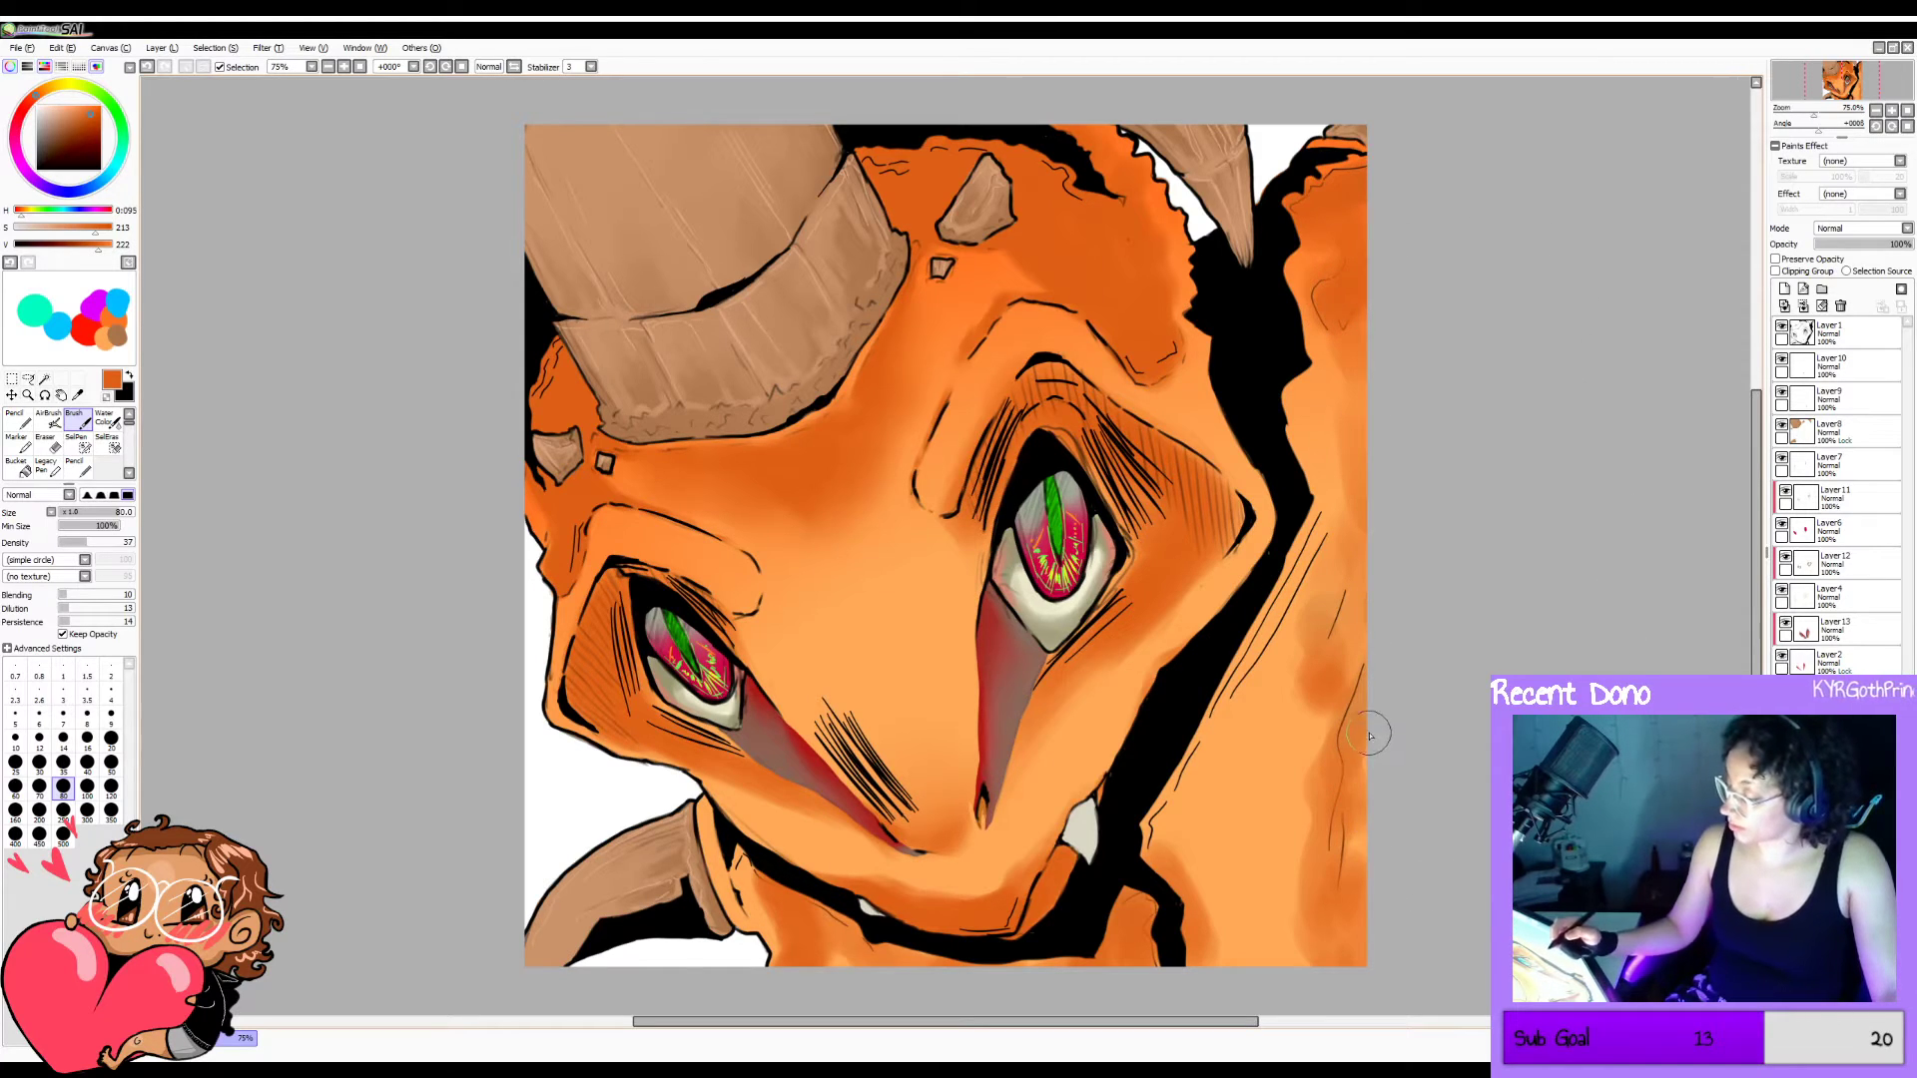
mouse_move(1370, 736)
mouse_down()
mouse_move(1354, 944)
mouse_move(1358, 789)
mouse_move(1325, 958)
mouse_move(1327, 757)
mouse_move(1382, 677)
mouse_move(1368, 732)
mouse_up()
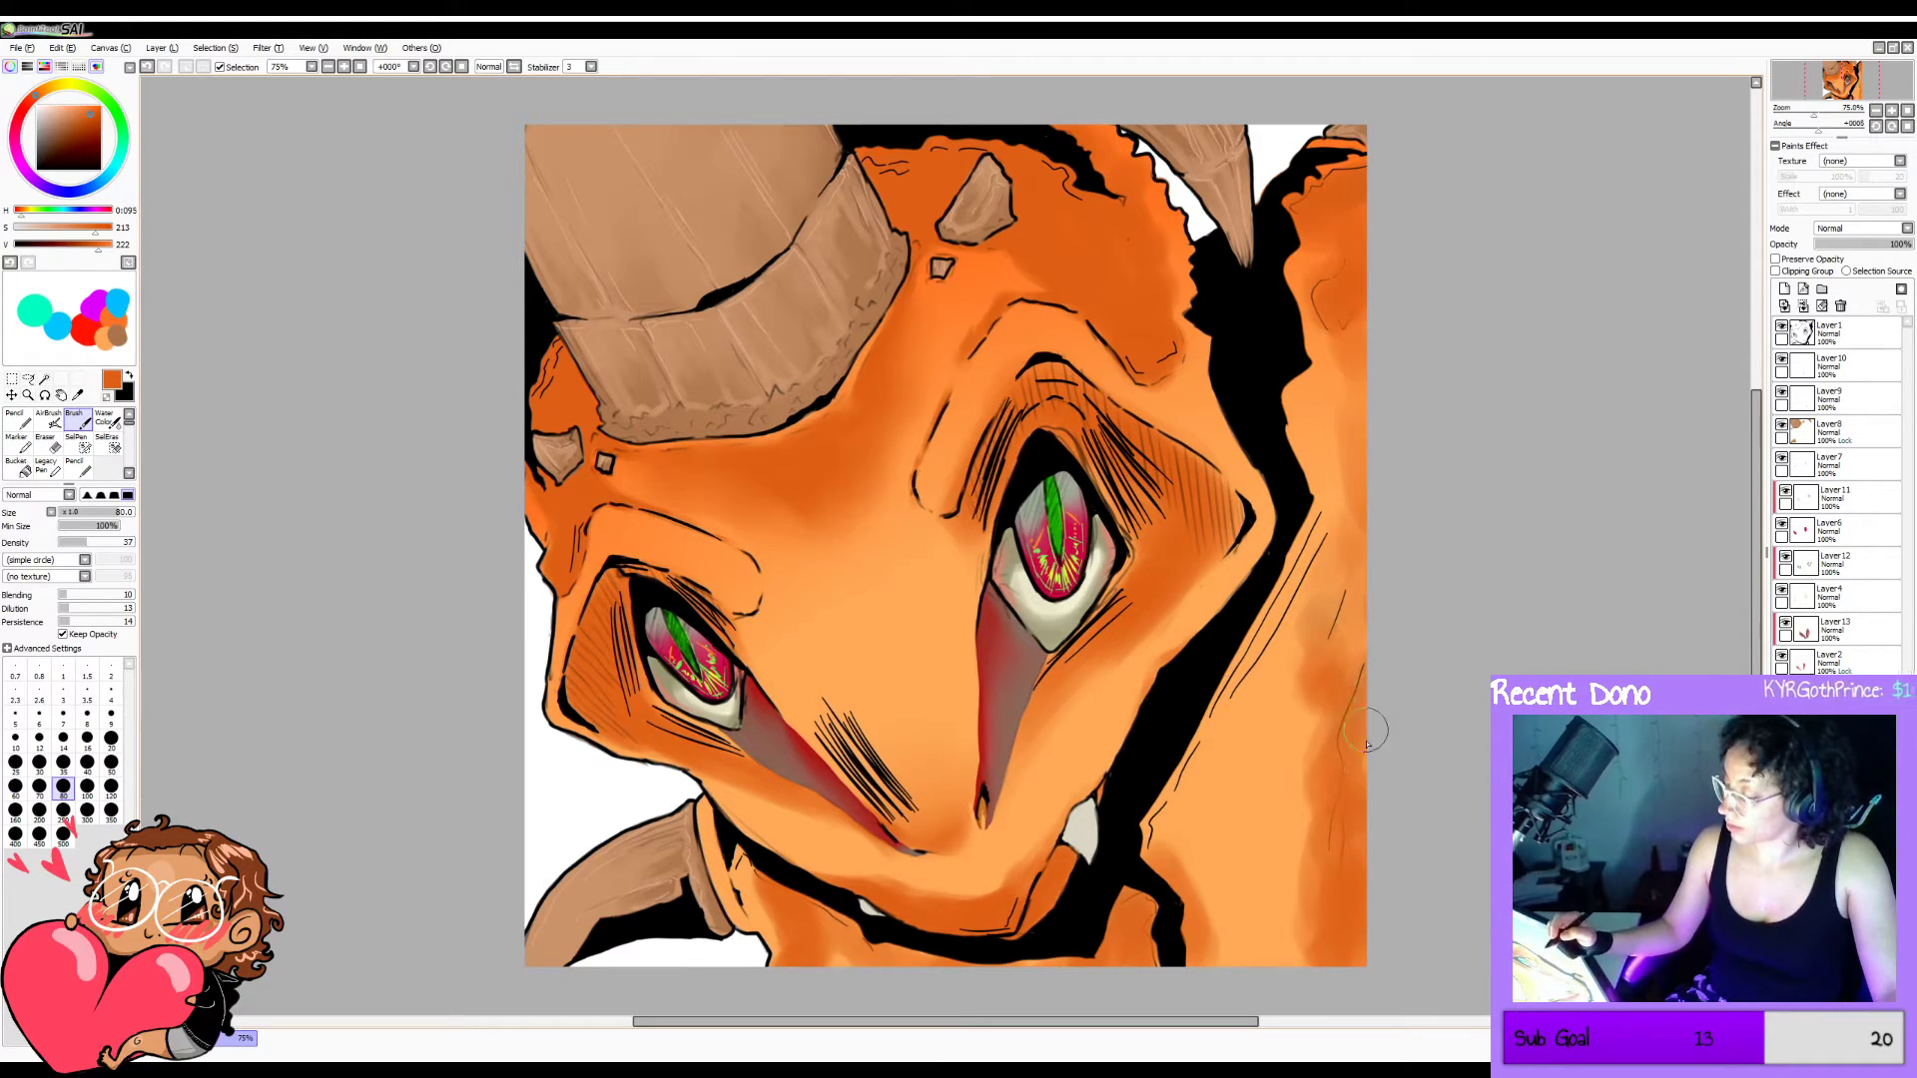
Blend the orange shading on the neck using the Water Color tool at size 160, and check the drawing in a mirrored view.
key(c)
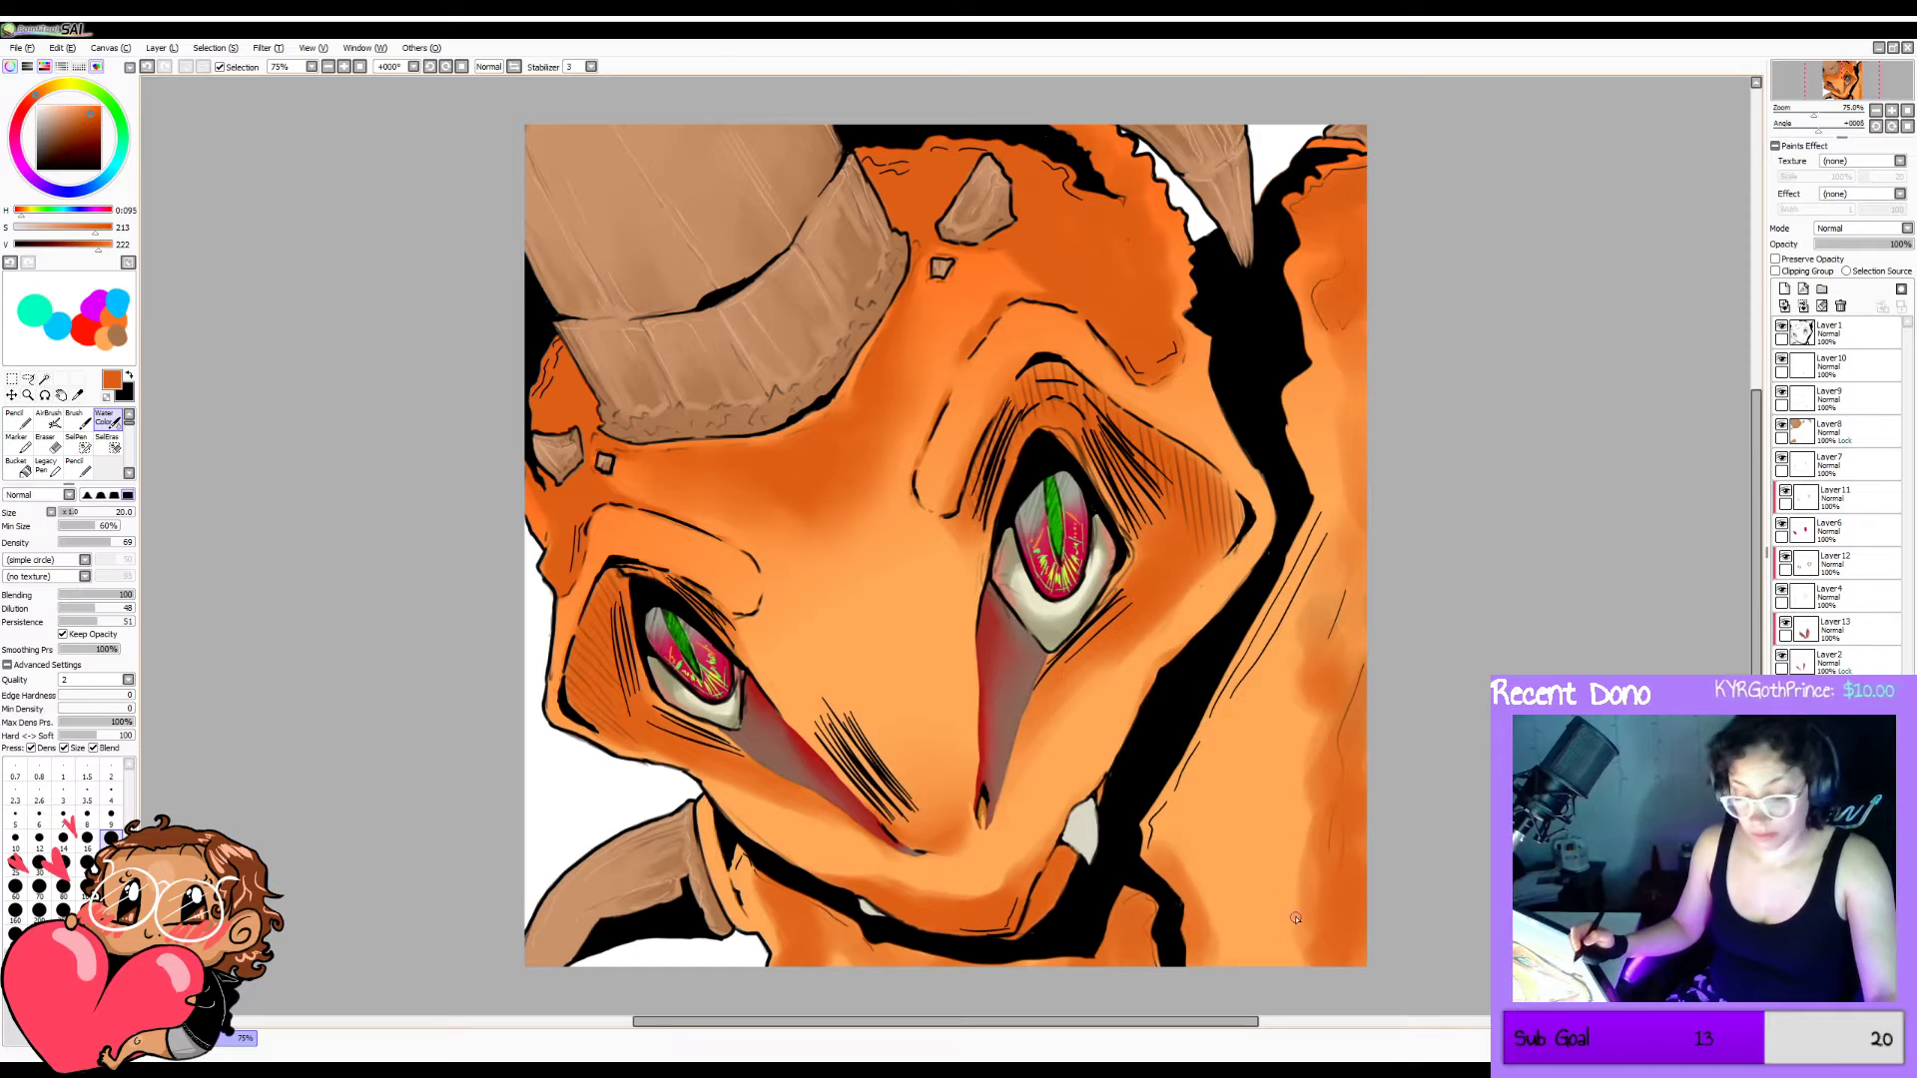
key(bracketright)
key(bracketright)
key(bracketright)
key(bracketright)
key(bracketright)
key(bracketright)
key(bracketright)
key(bracketright)
key(bracketright)
key(bracketright)
key(bracketright)
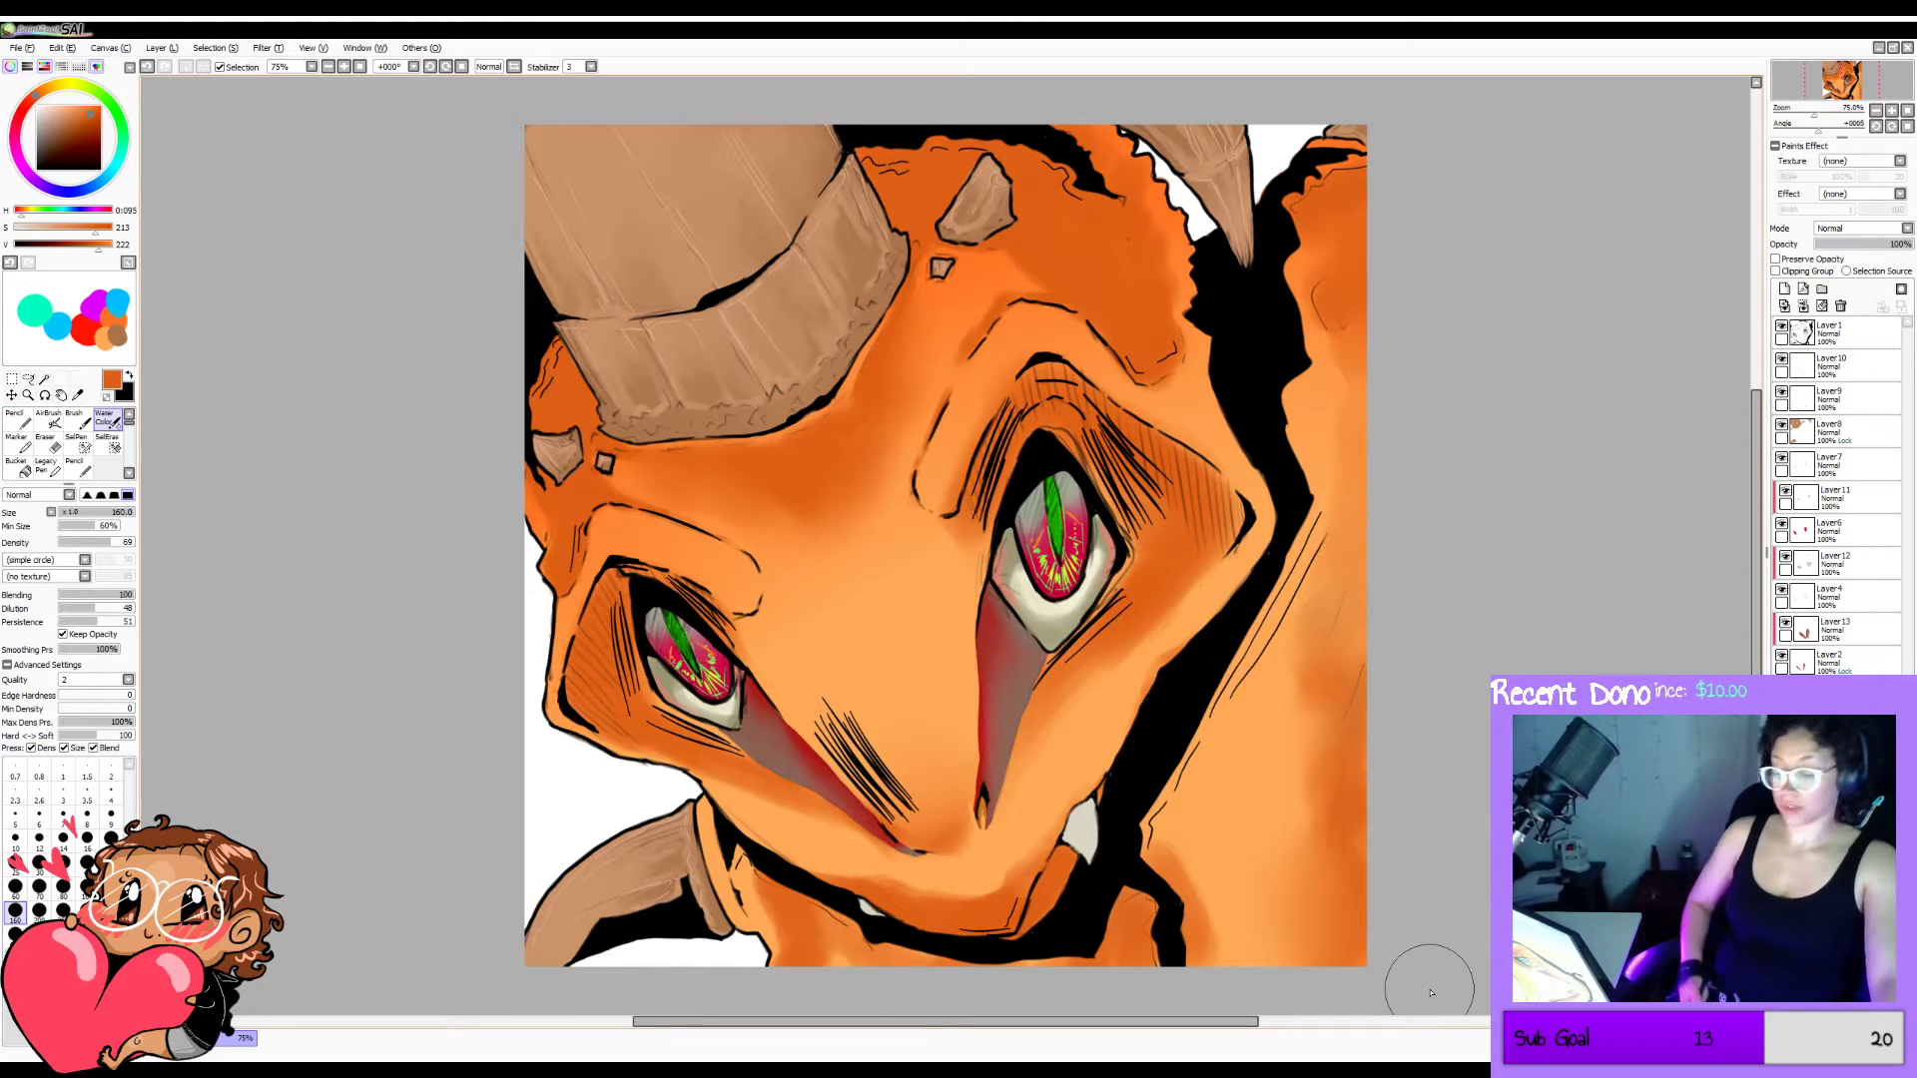
key(h)
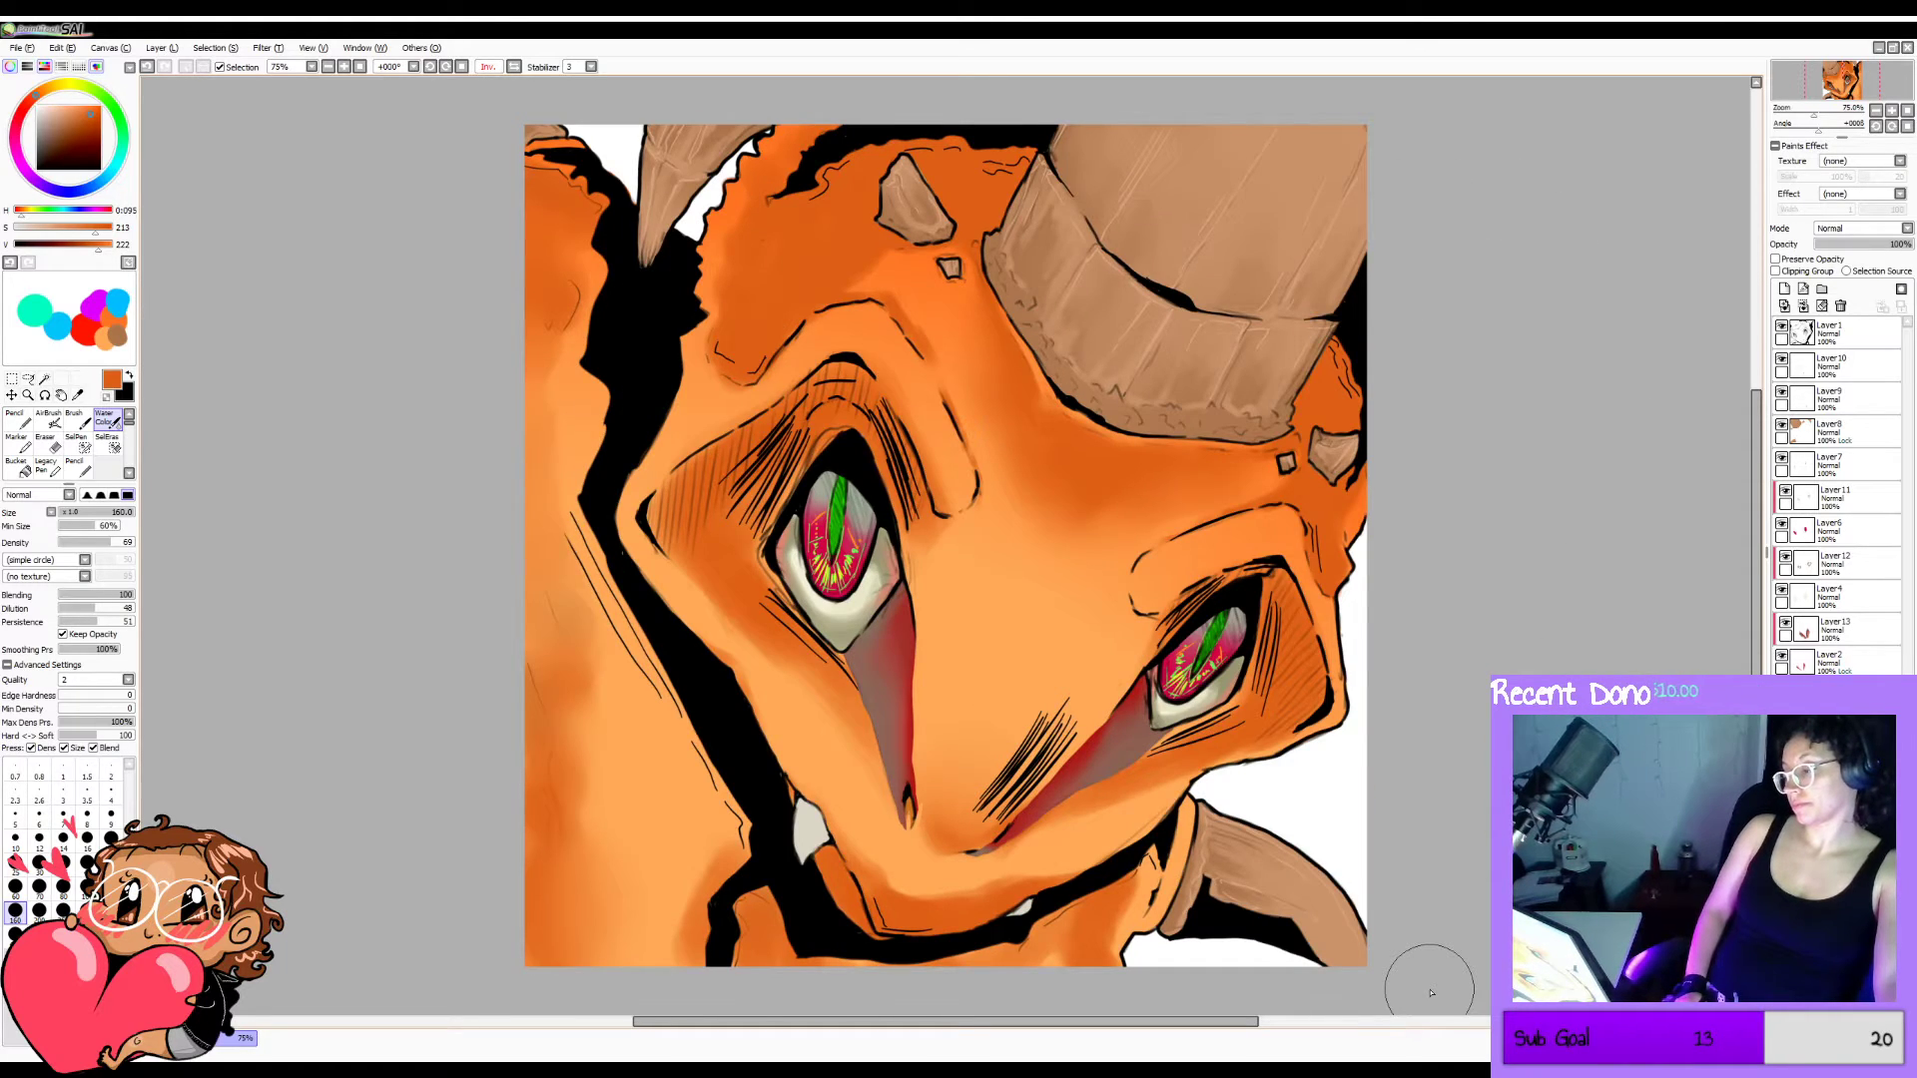
key(h)
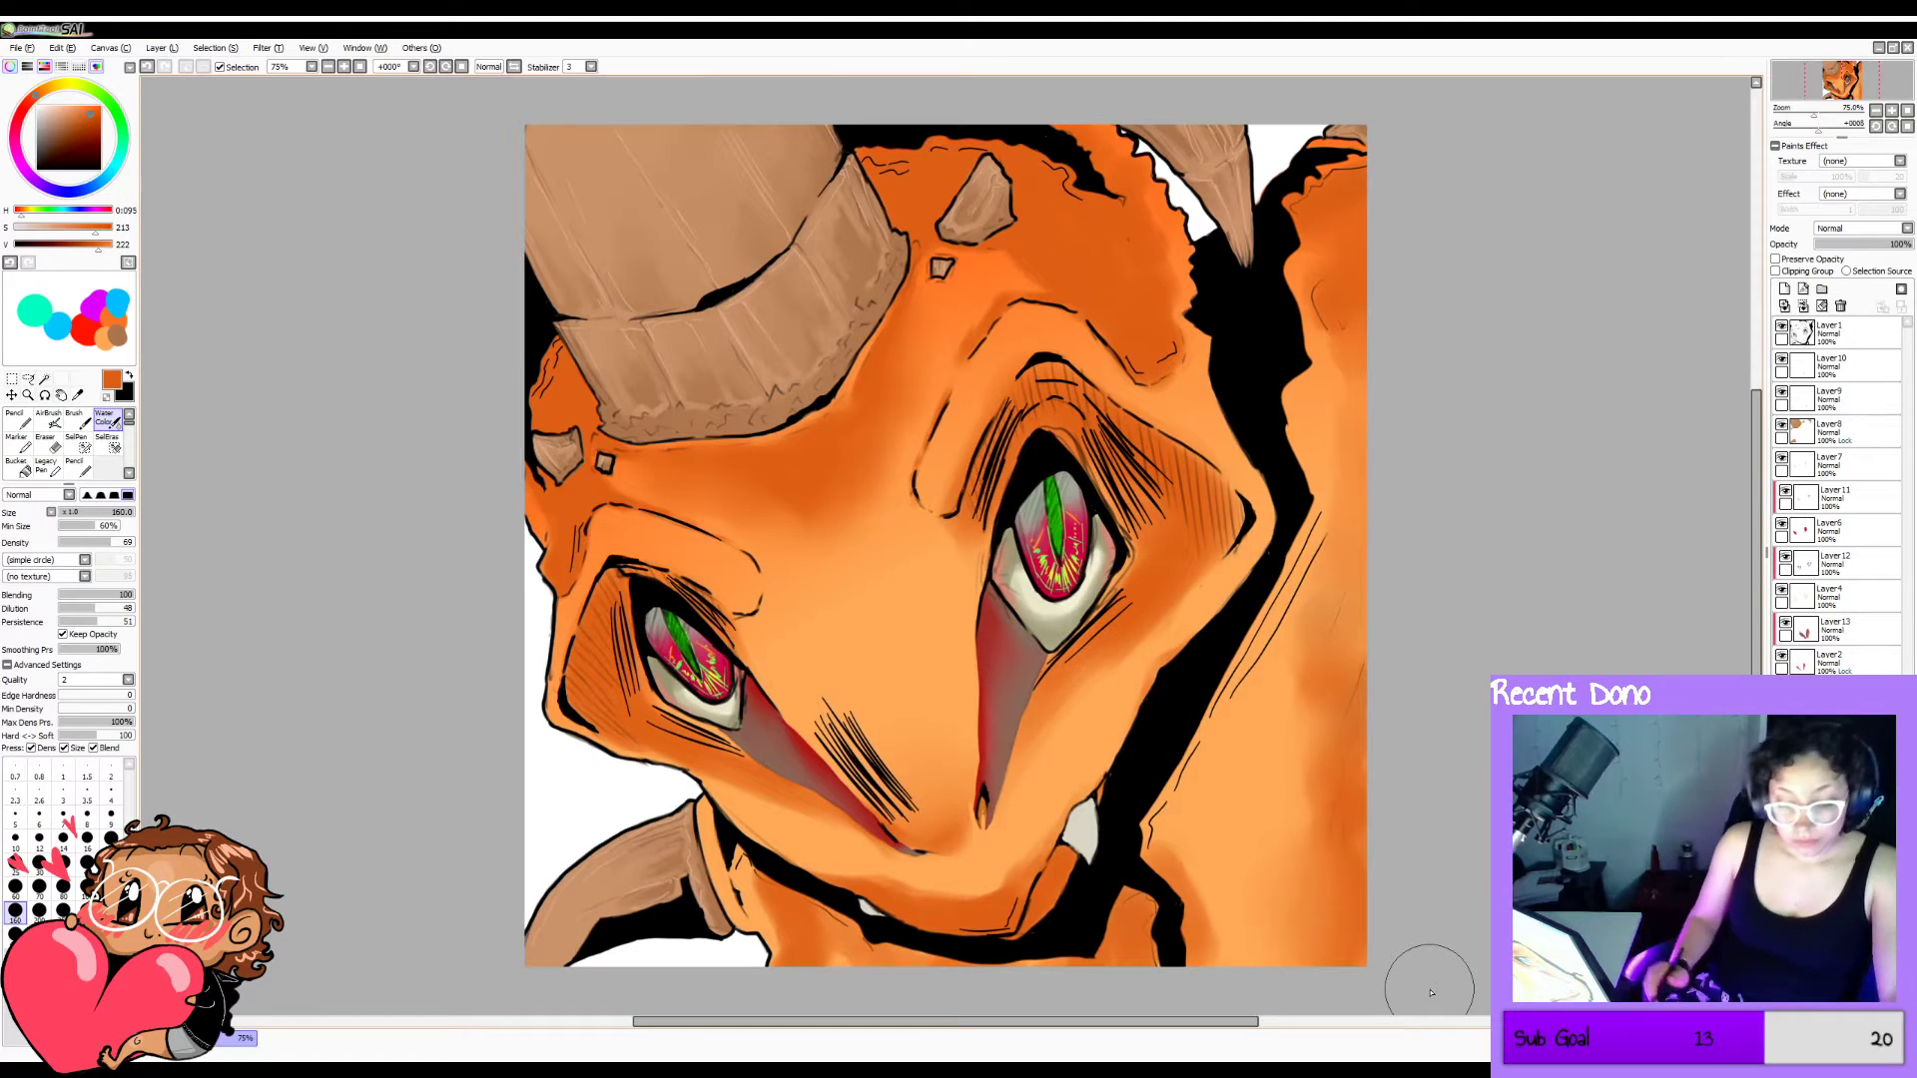
Shade the lower neck and the area beneath the jaw in dark brown (saturation 147, value 117) with the Brush tool at size 80.
key(b)
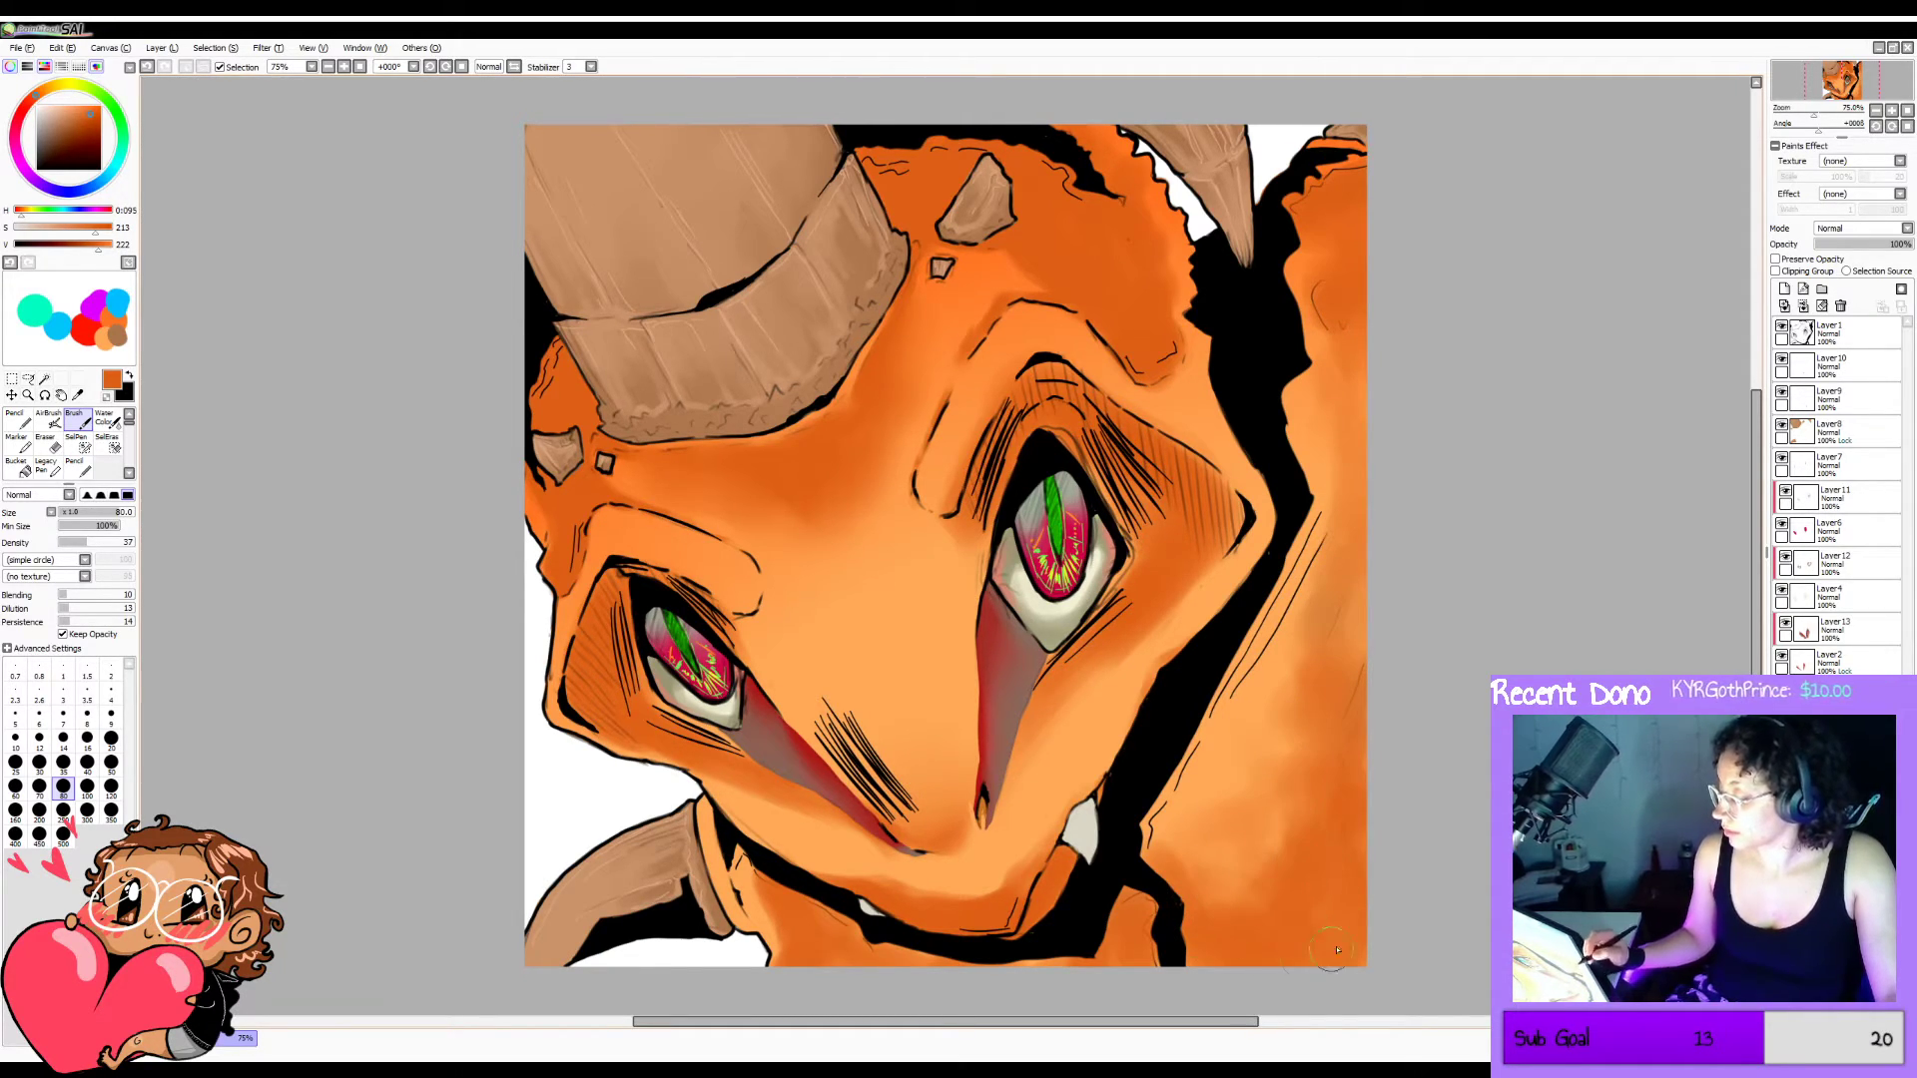
click(79, 121)
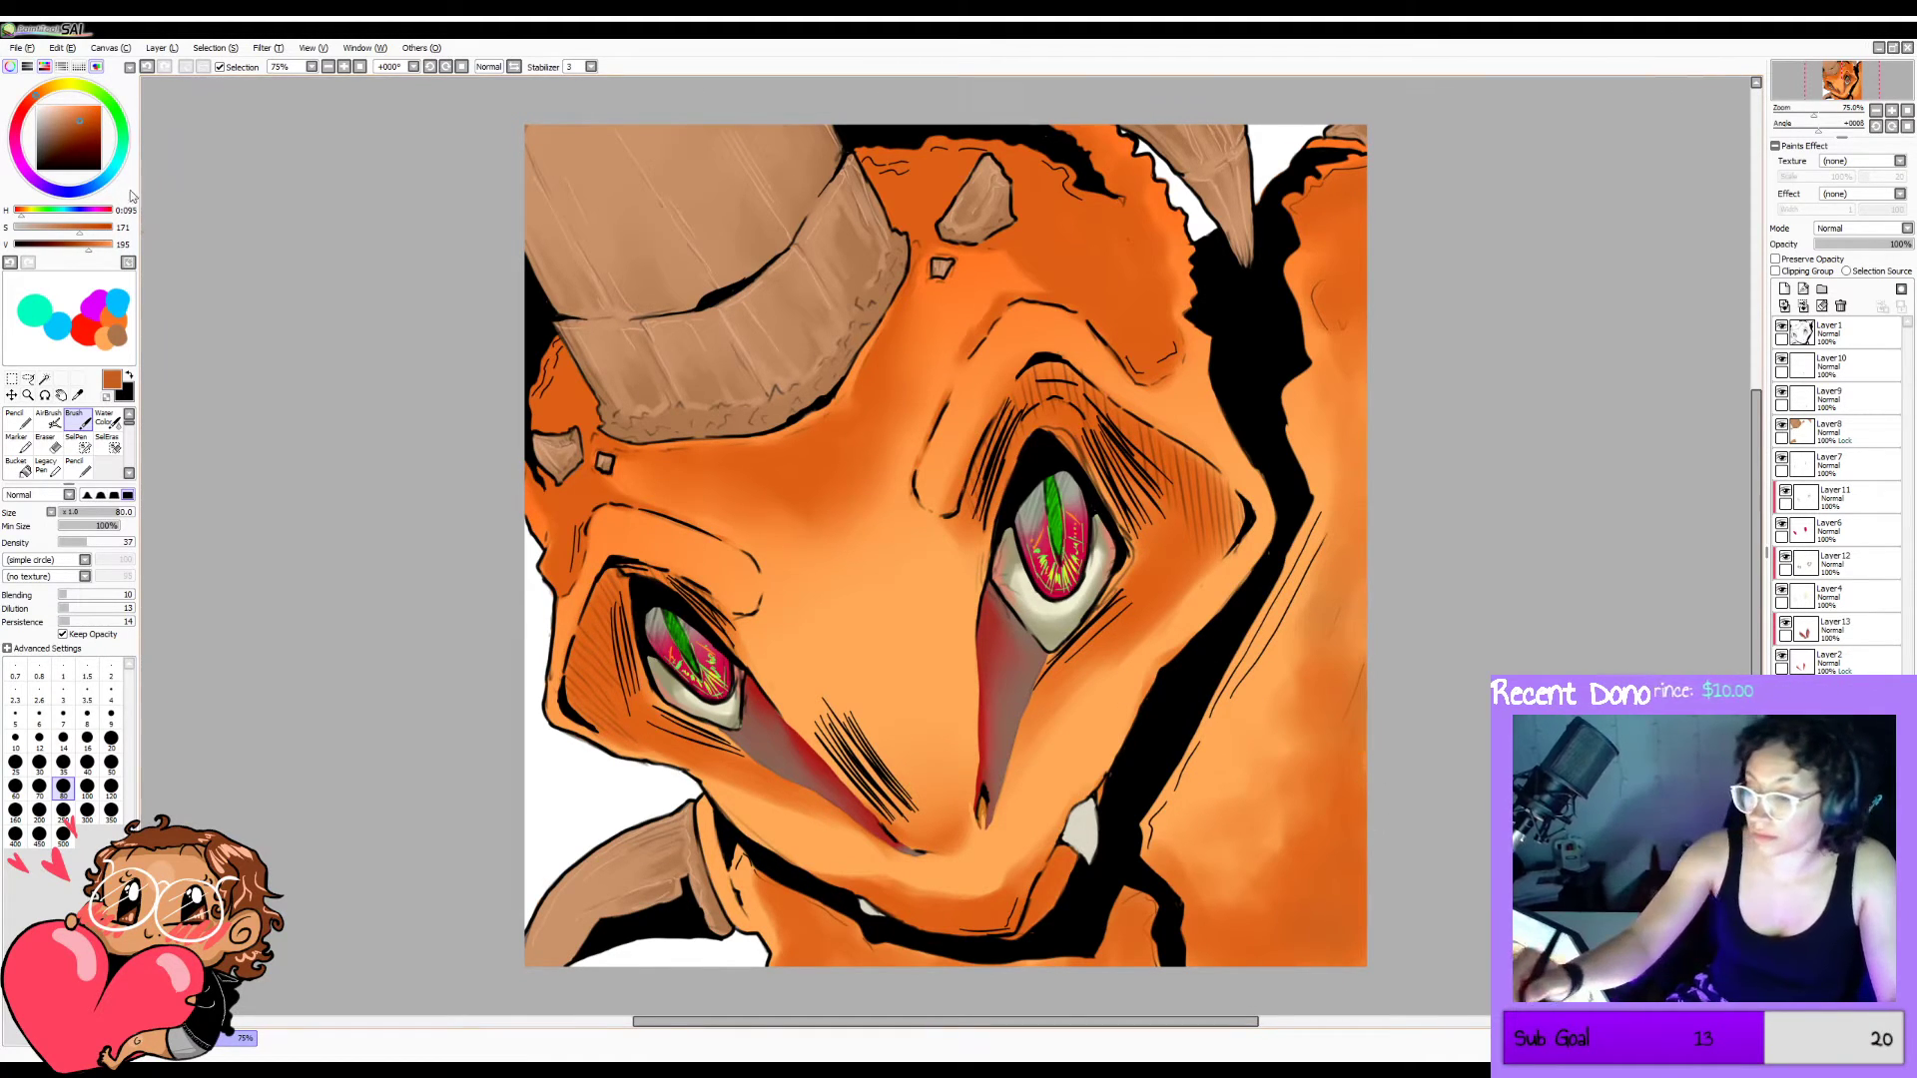
click(74, 141)
mouse_move(1254, 965)
mouse_down()
mouse_move(1304, 938)
mouse_move(1345, 896)
mouse_move(1351, 924)
mouse_move(1350, 869)
mouse_up()
key(ctrl+z)
drag(1254, 939, 1356, 874)
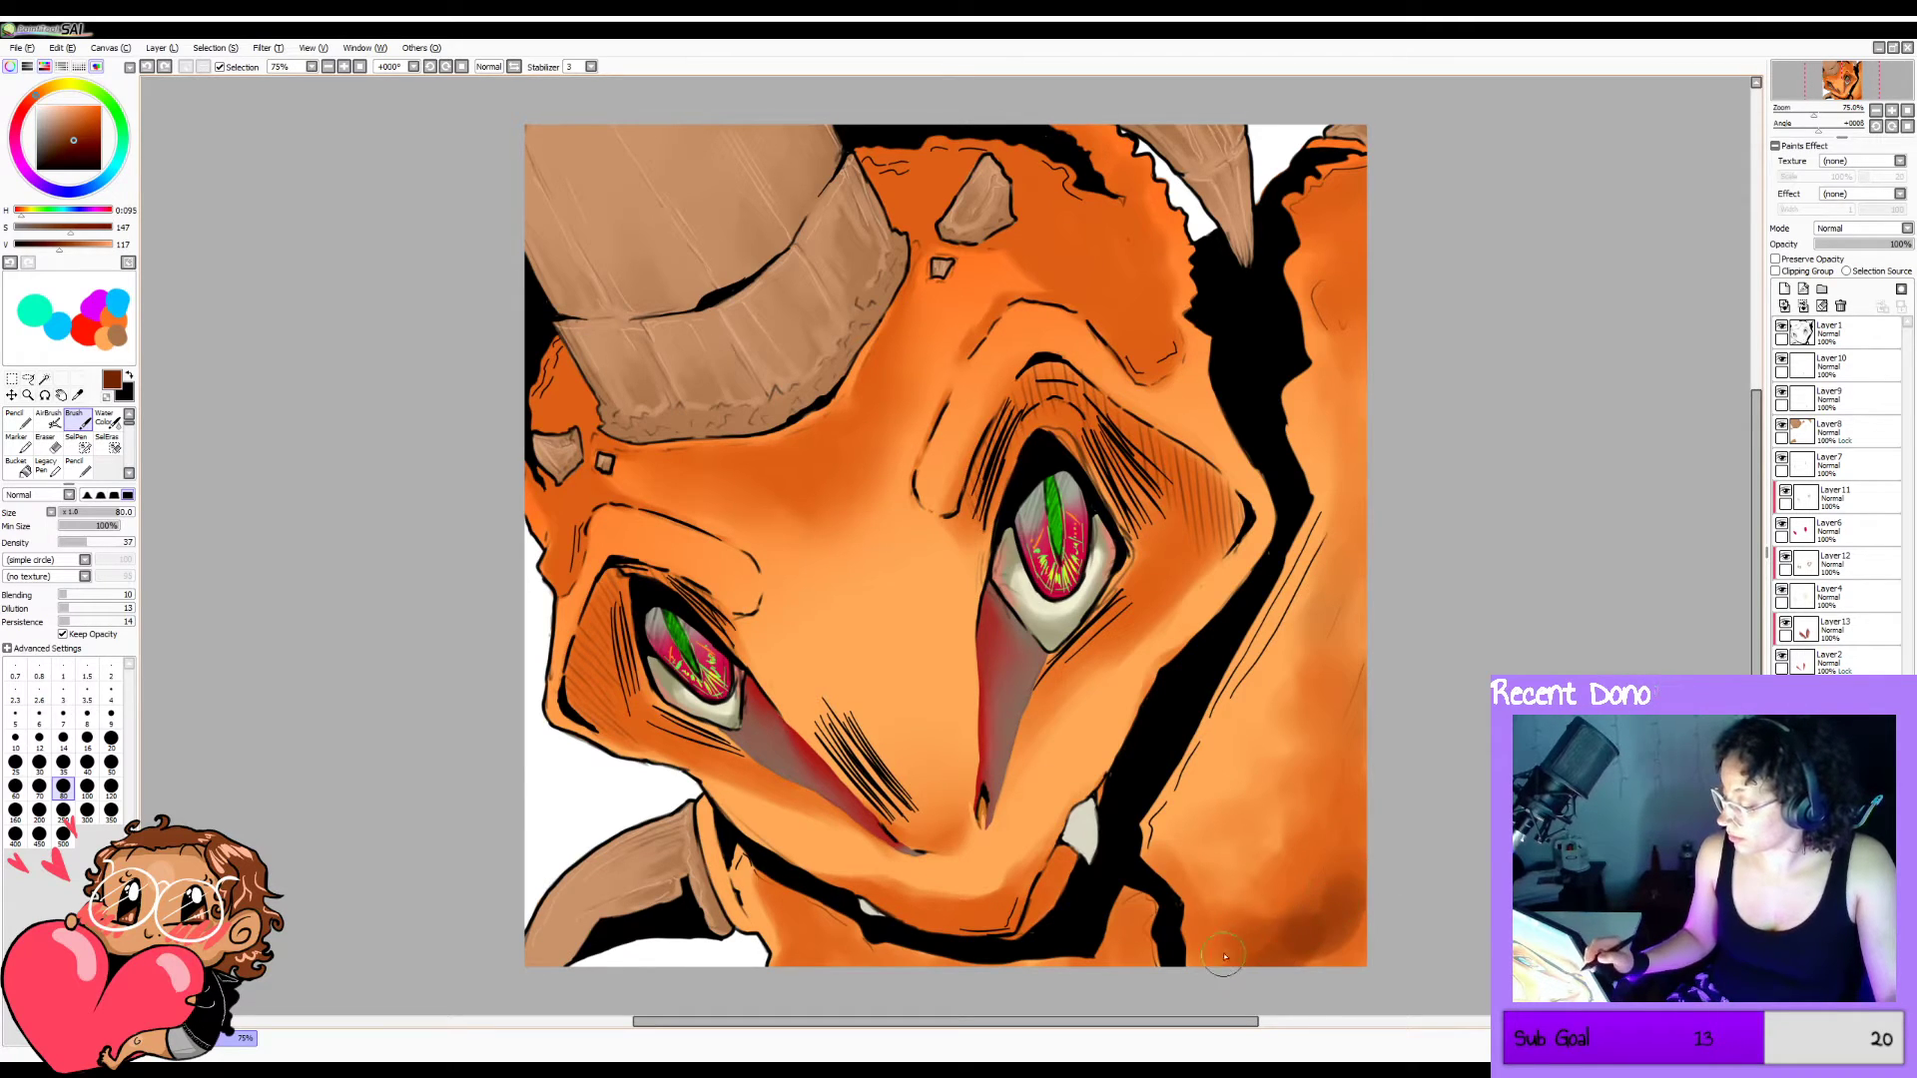
drag(1298, 961, 1378, 819)
drag(1360, 904, 1375, 786)
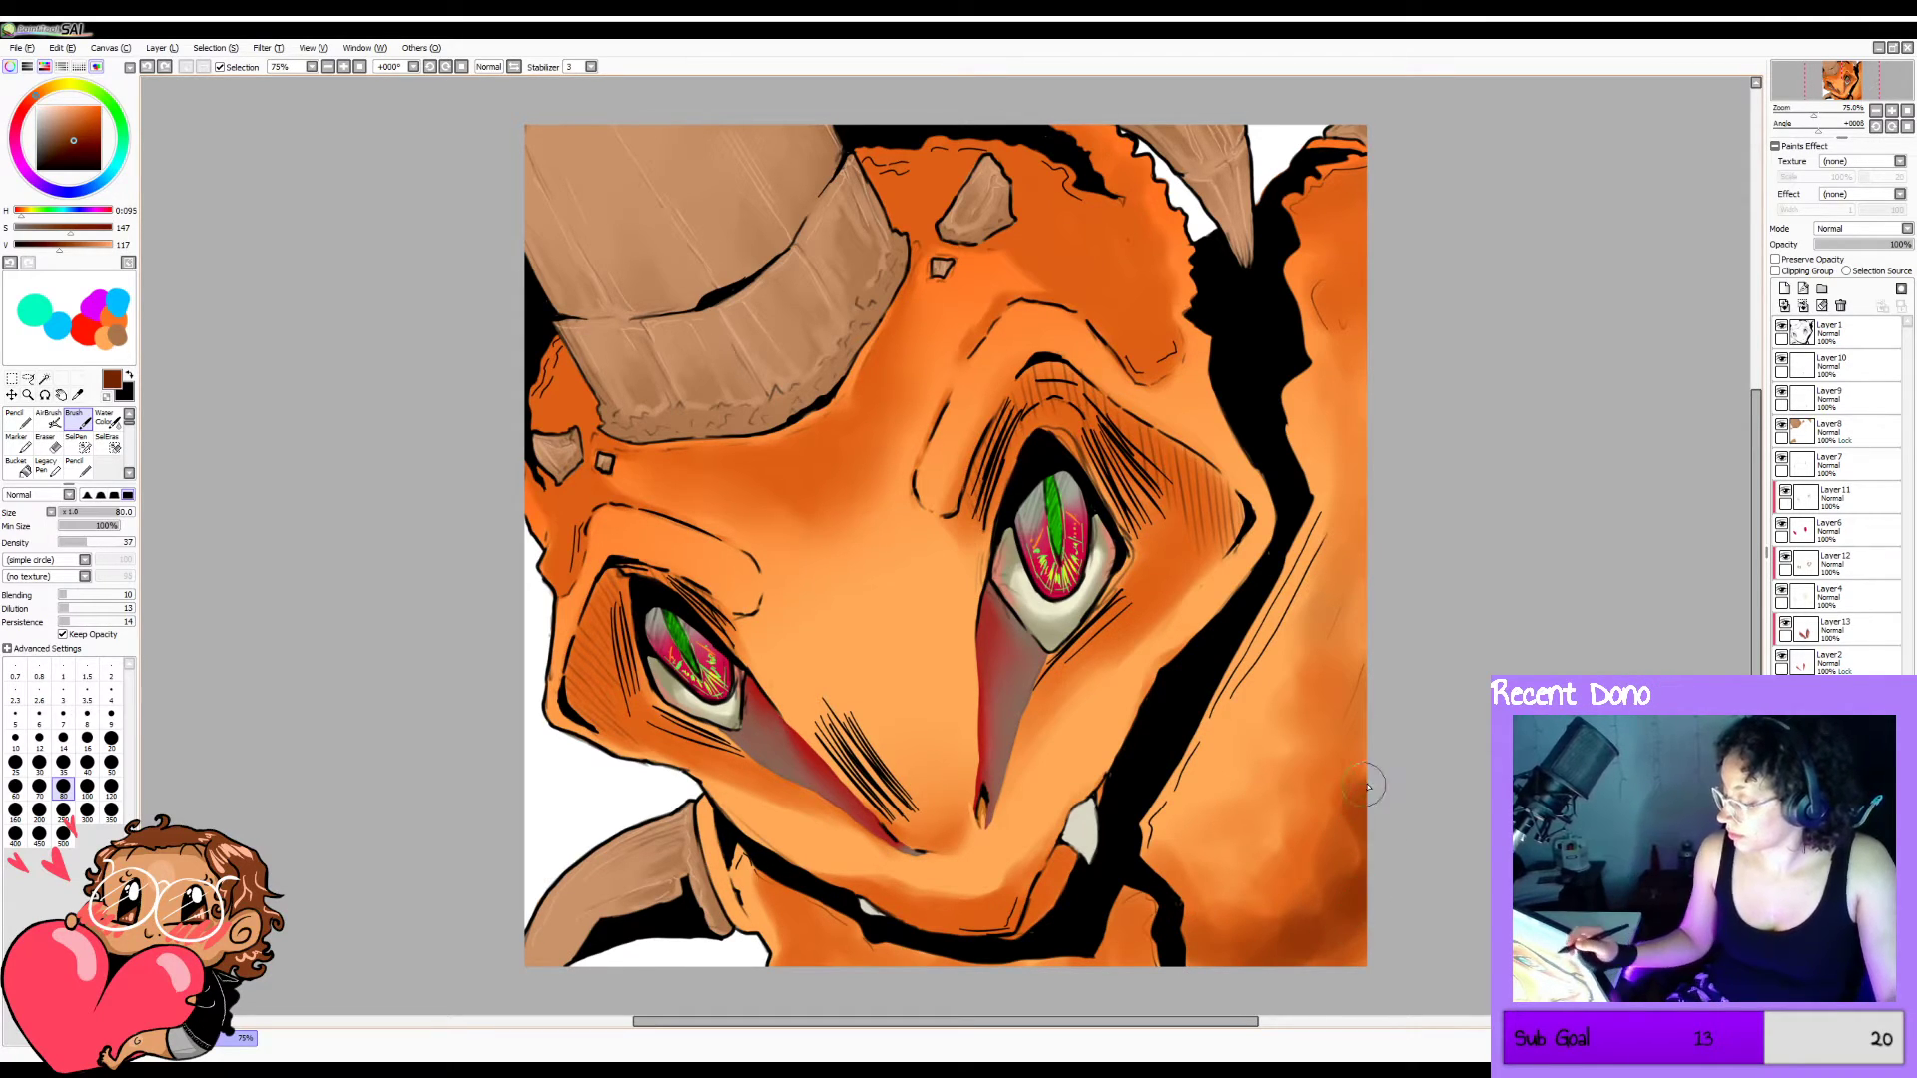
mouse_move(1356, 938)
mouse_down()
mouse_move(1302, 966)
mouse_move(1369, 942)
mouse_up()
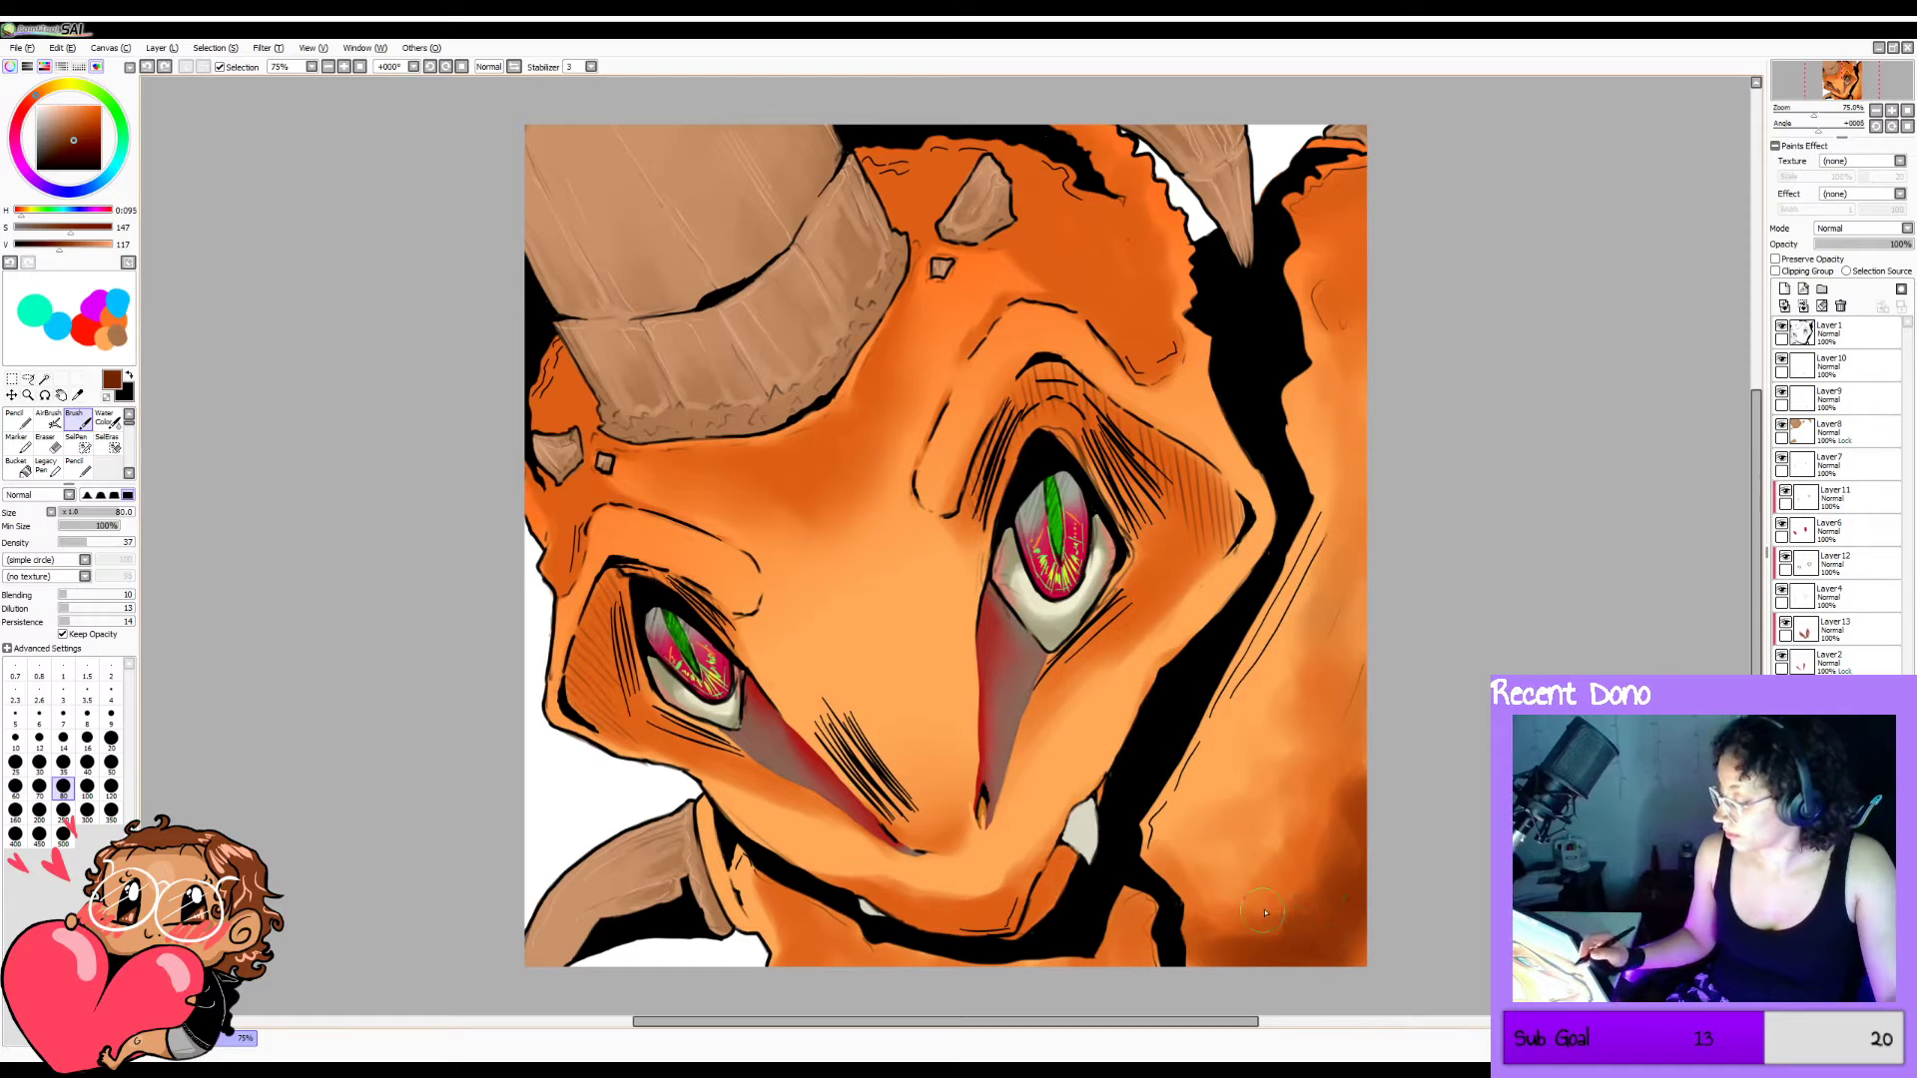
drag(1193, 933, 1280, 904)
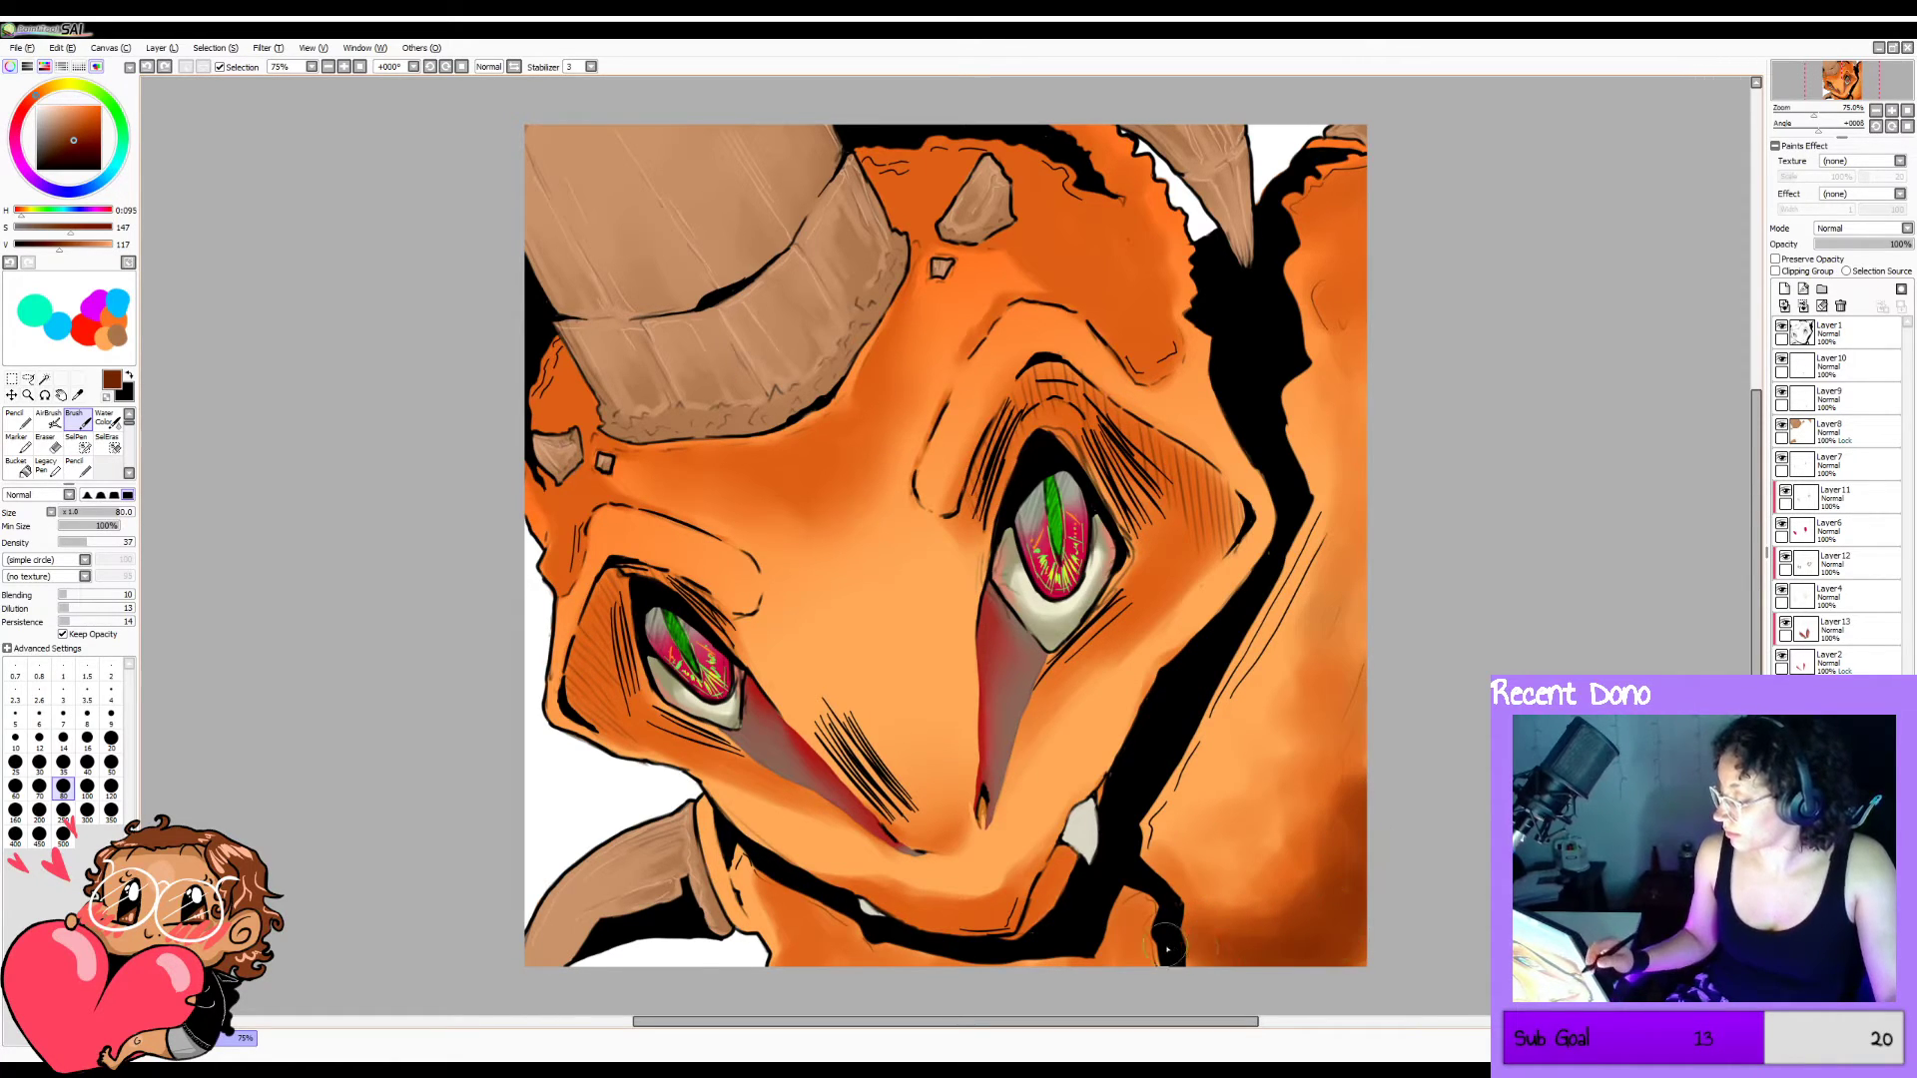
mouse_move(1267, 913)
mouse_down()
mouse_move(1304, 856)
mouse_move(1222, 917)
mouse_move(1334, 885)
mouse_move(1264, 929)
mouse_move(1320, 902)
mouse_move(1209, 931)
mouse_move(1353, 967)
mouse_move(1329, 948)
mouse_move(1233, 964)
mouse_move(1158, 939)
mouse_move(1135, 902)
mouse_move(1147, 966)
mouse_move(1134, 912)
mouse_move(1171, 920)
mouse_move(1132, 960)
mouse_move(1109, 927)
mouse_move(1102, 959)
mouse_move(1109, 924)
mouse_move(1092, 974)
mouse_move(1138, 908)
mouse_move(1190, 951)
mouse_move(1290, 961)
mouse_move(1152, 874)
mouse_move(1283, 911)
mouse_move(1185, 974)
mouse_move(1037, 952)
mouse_move(1089, 952)
mouse_move(961, 980)
mouse_move(951, 958)
mouse_move(904, 962)
mouse_move(1083, 971)
mouse_move(1025, 949)
mouse_move(855, 964)
mouse_move(838, 910)
mouse_move(836, 959)
mouse_move(814, 959)
mouse_move(825, 924)
mouse_move(874, 966)
mouse_move(1053, 922)
mouse_move(1007, 936)
mouse_move(1060, 882)
mouse_move(1016, 934)
mouse_up()
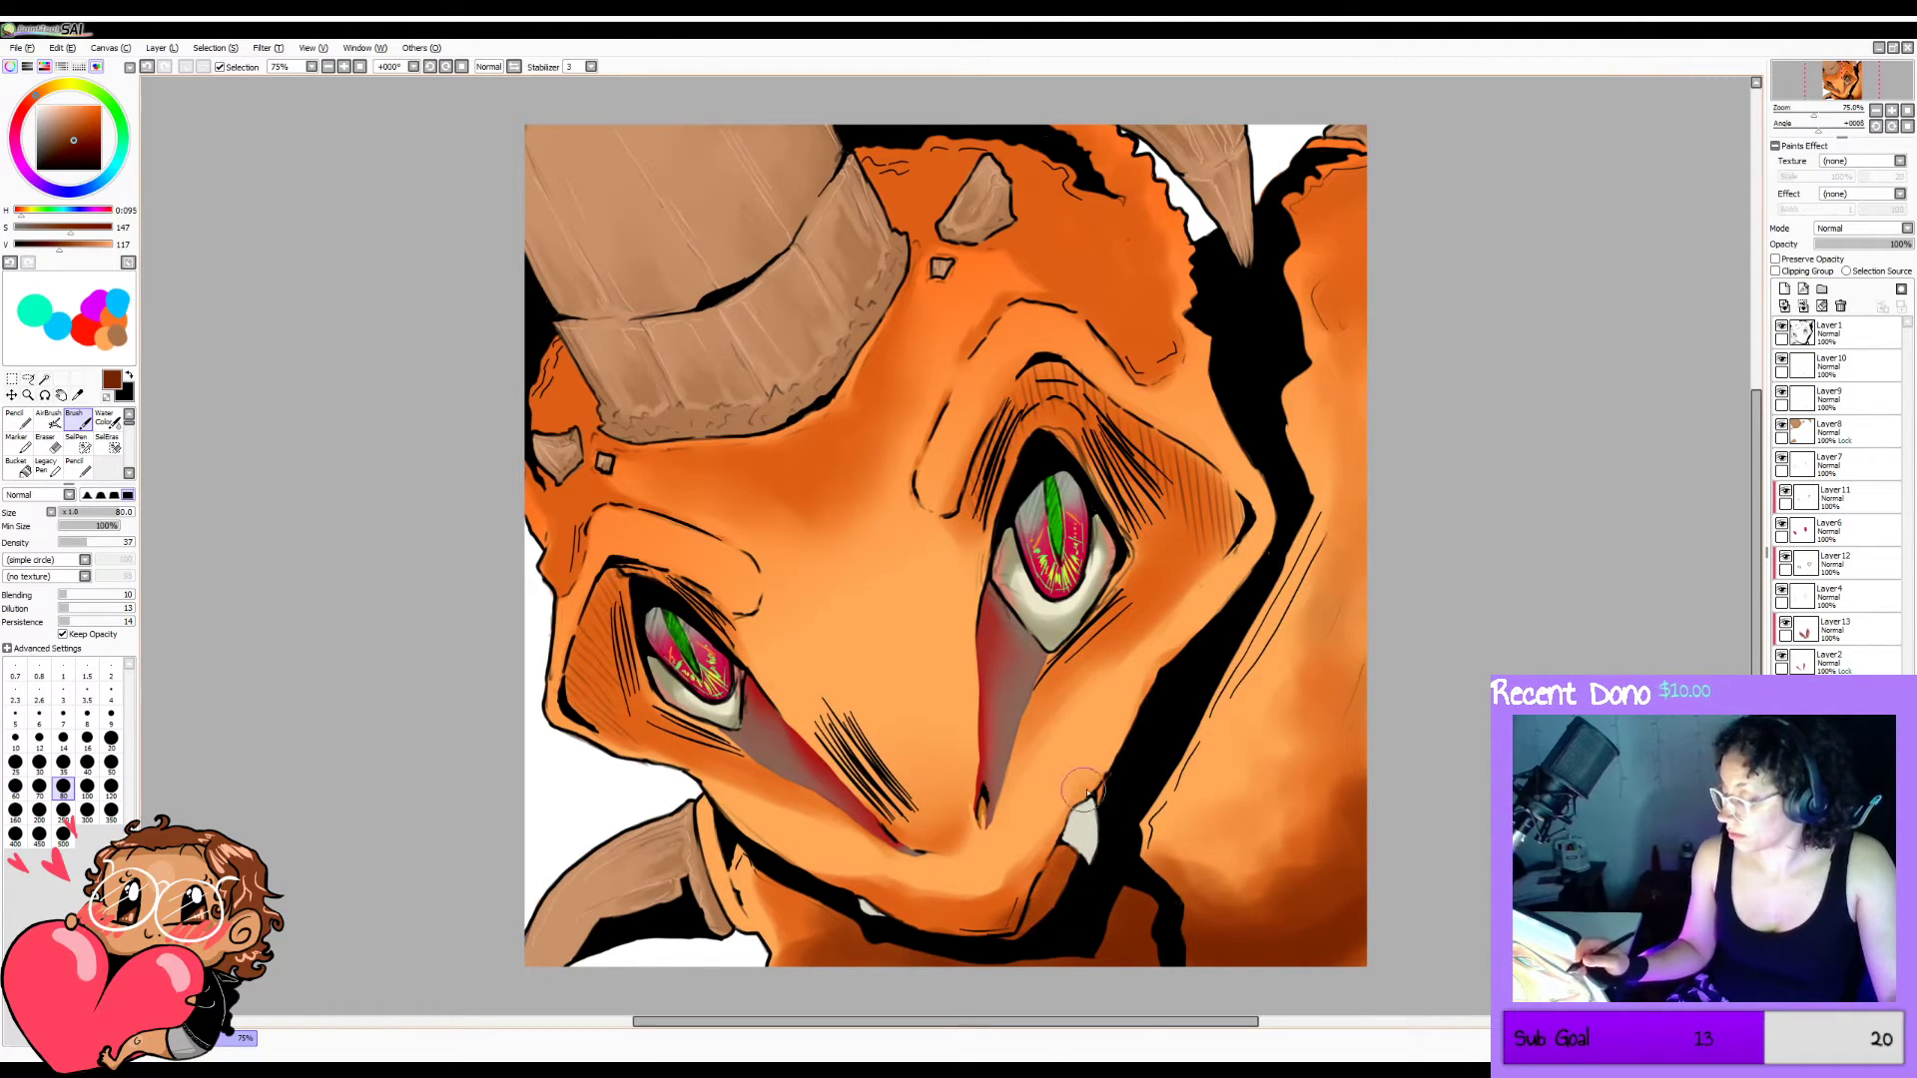
mouse_move(1177, 455)
mouse_down()
mouse_move(1218, 489)
mouse_move(1207, 544)
mouse_move(1206, 471)
mouse_move(1214, 539)
mouse_move(1183, 463)
mouse_move(1195, 559)
mouse_up()
drag(1139, 445, 1190, 509)
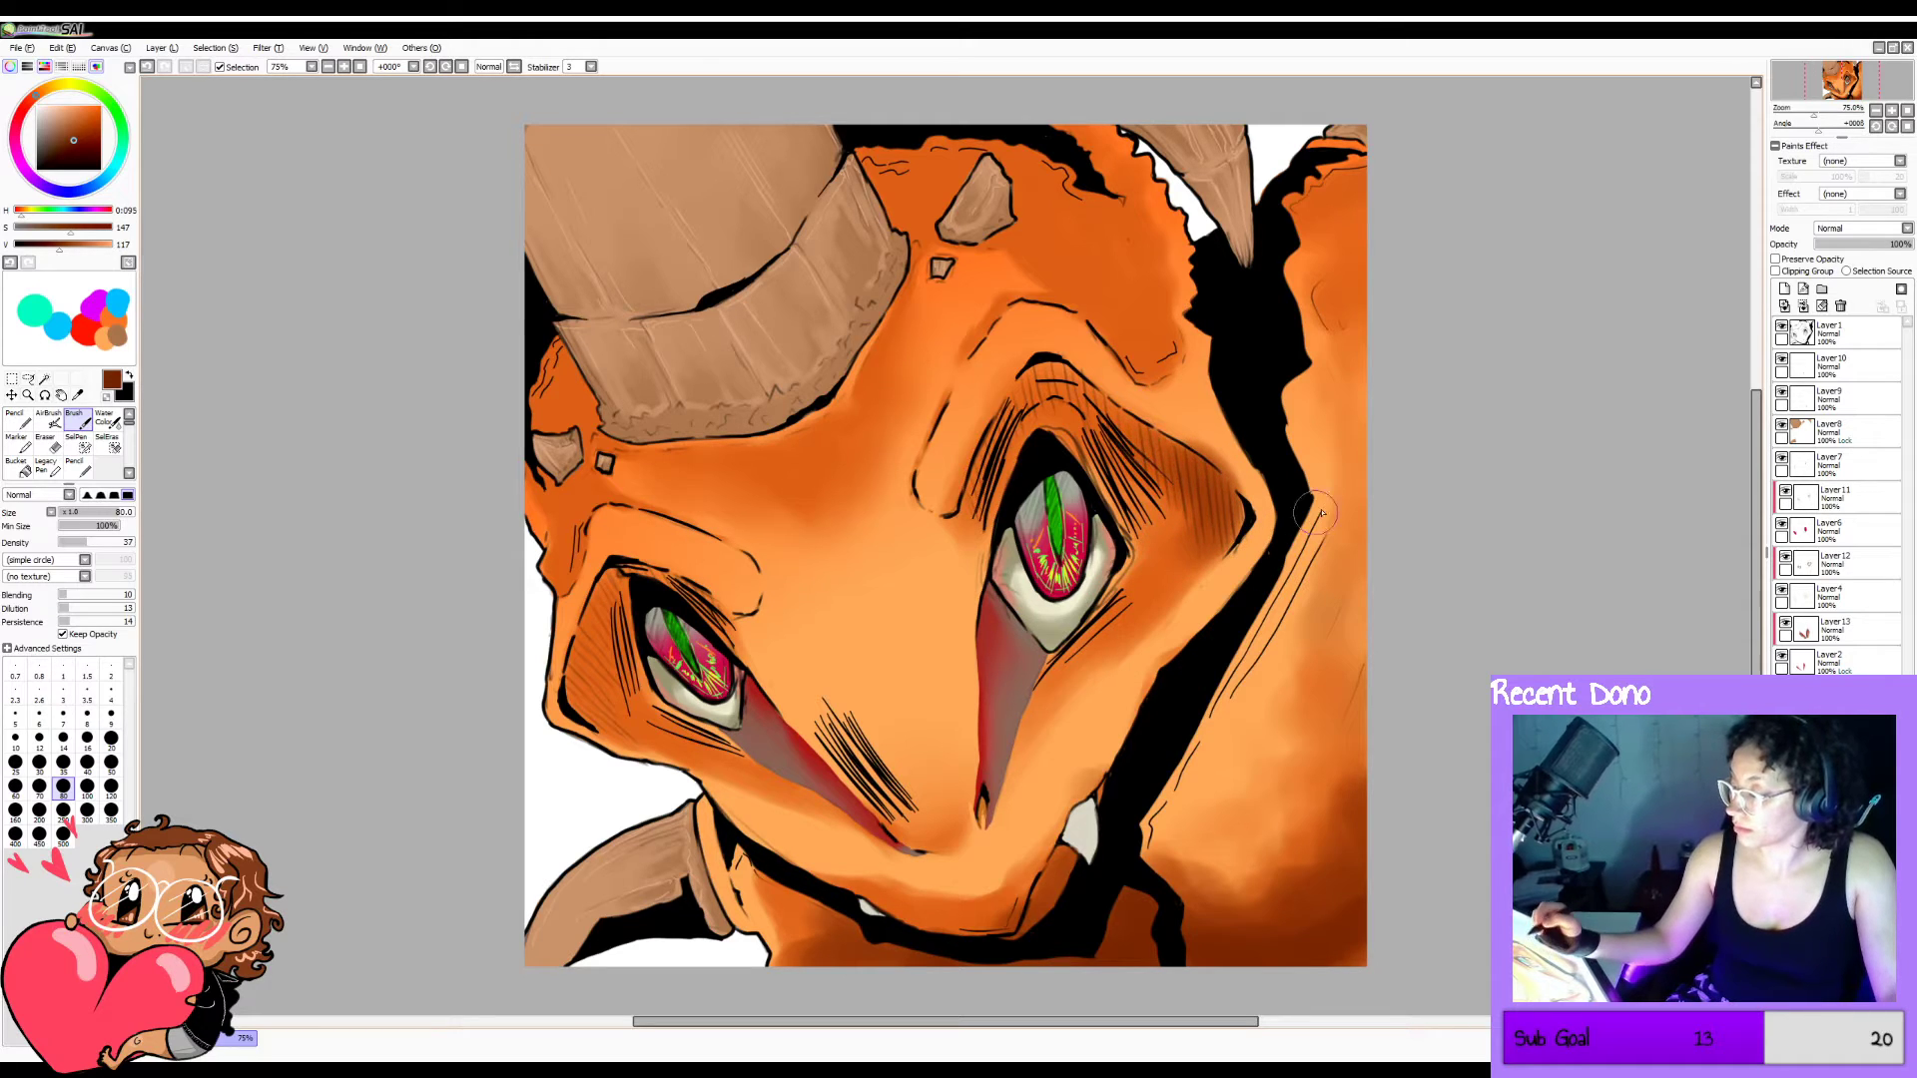
key(ctrl+z)
key(ctrl+z)
key(ctrl+z)
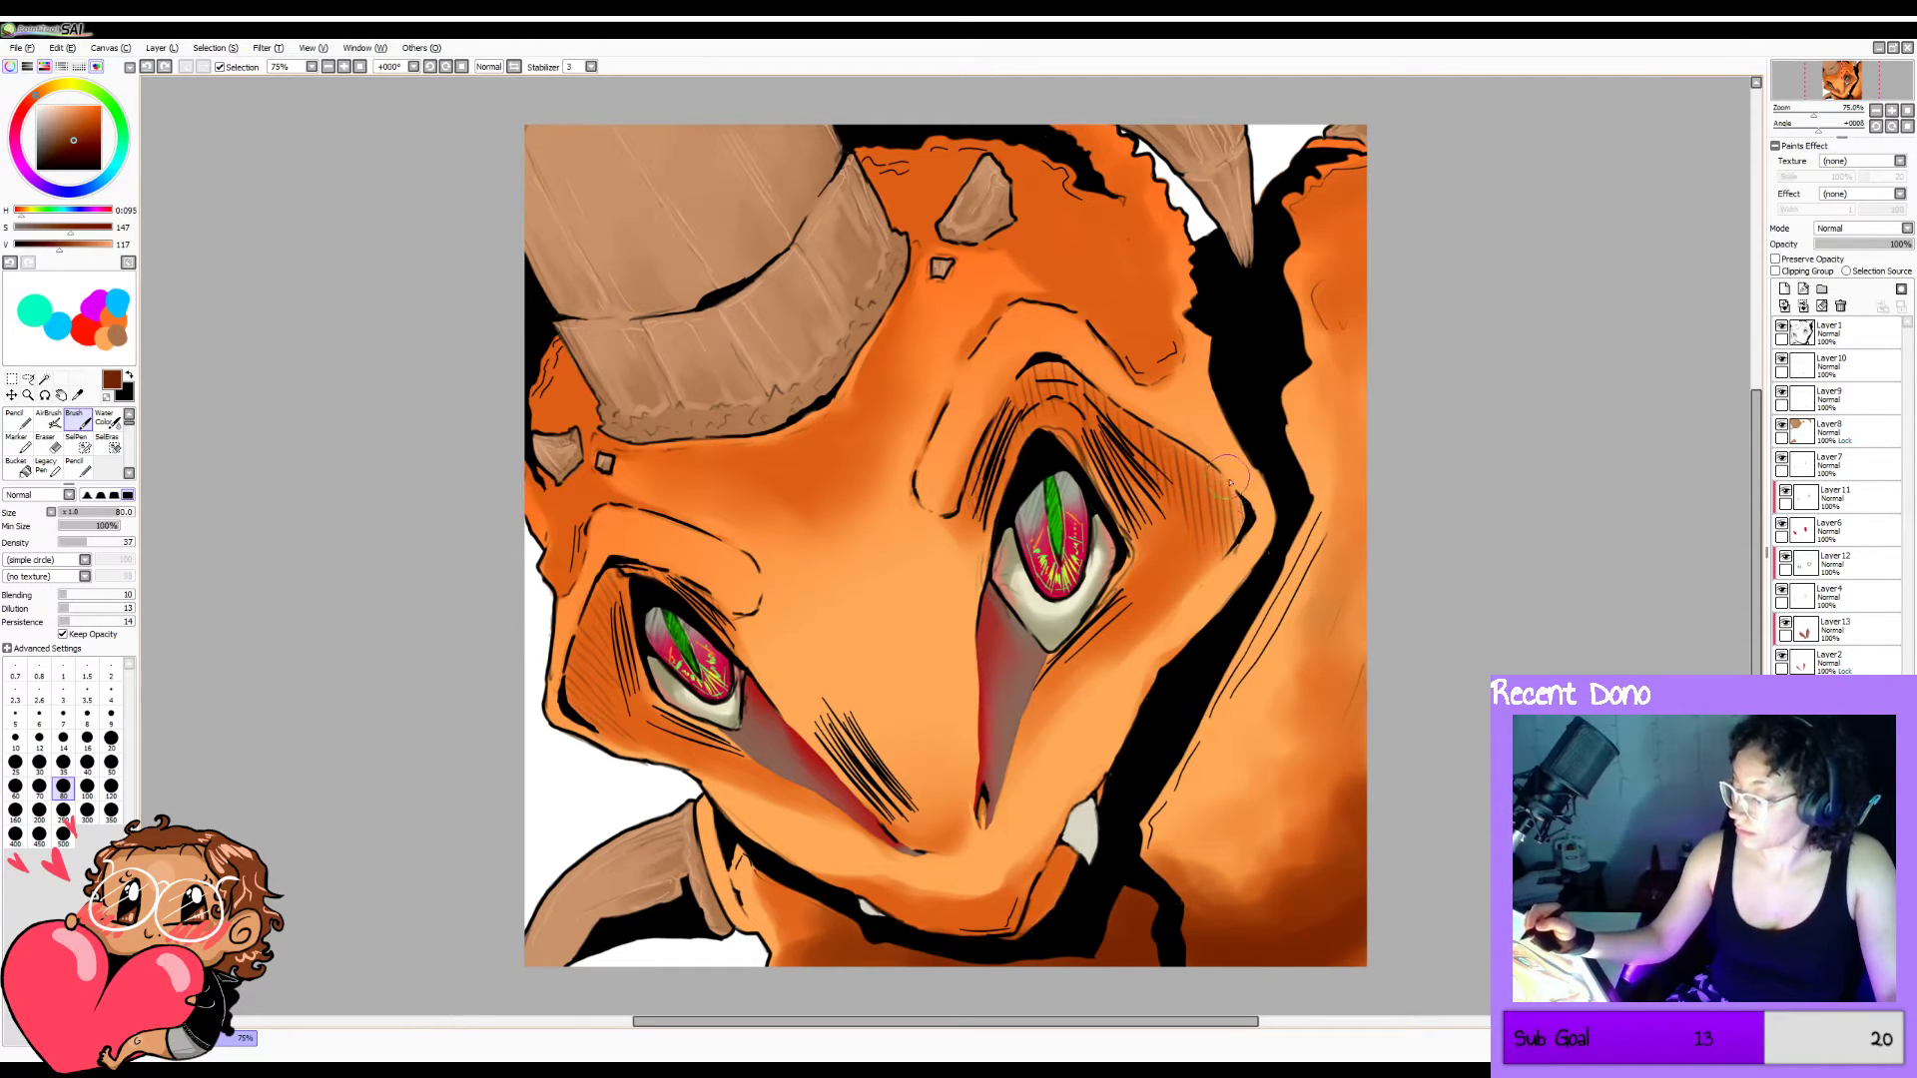
Shade the outer corners of both eye sockets and the recess above the larger eye's brow in dark brown.
mouse_move(1244, 467)
mouse_down()
mouse_move(1202, 483)
mouse_move(1212, 550)
mouse_move(1162, 593)
mouse_up()
mouse_move(1186, 530)
mouse_down()
mouse_move(1161, 450)
mouse_move(1174, 579)
mouse_up()
mouse_move(581, 621)
mouse_down()
mouse_move(605, 721)
mouse_move(594, 629)
mouse_move(616, 589)
mouse_move(600, 637)
mouse_up()
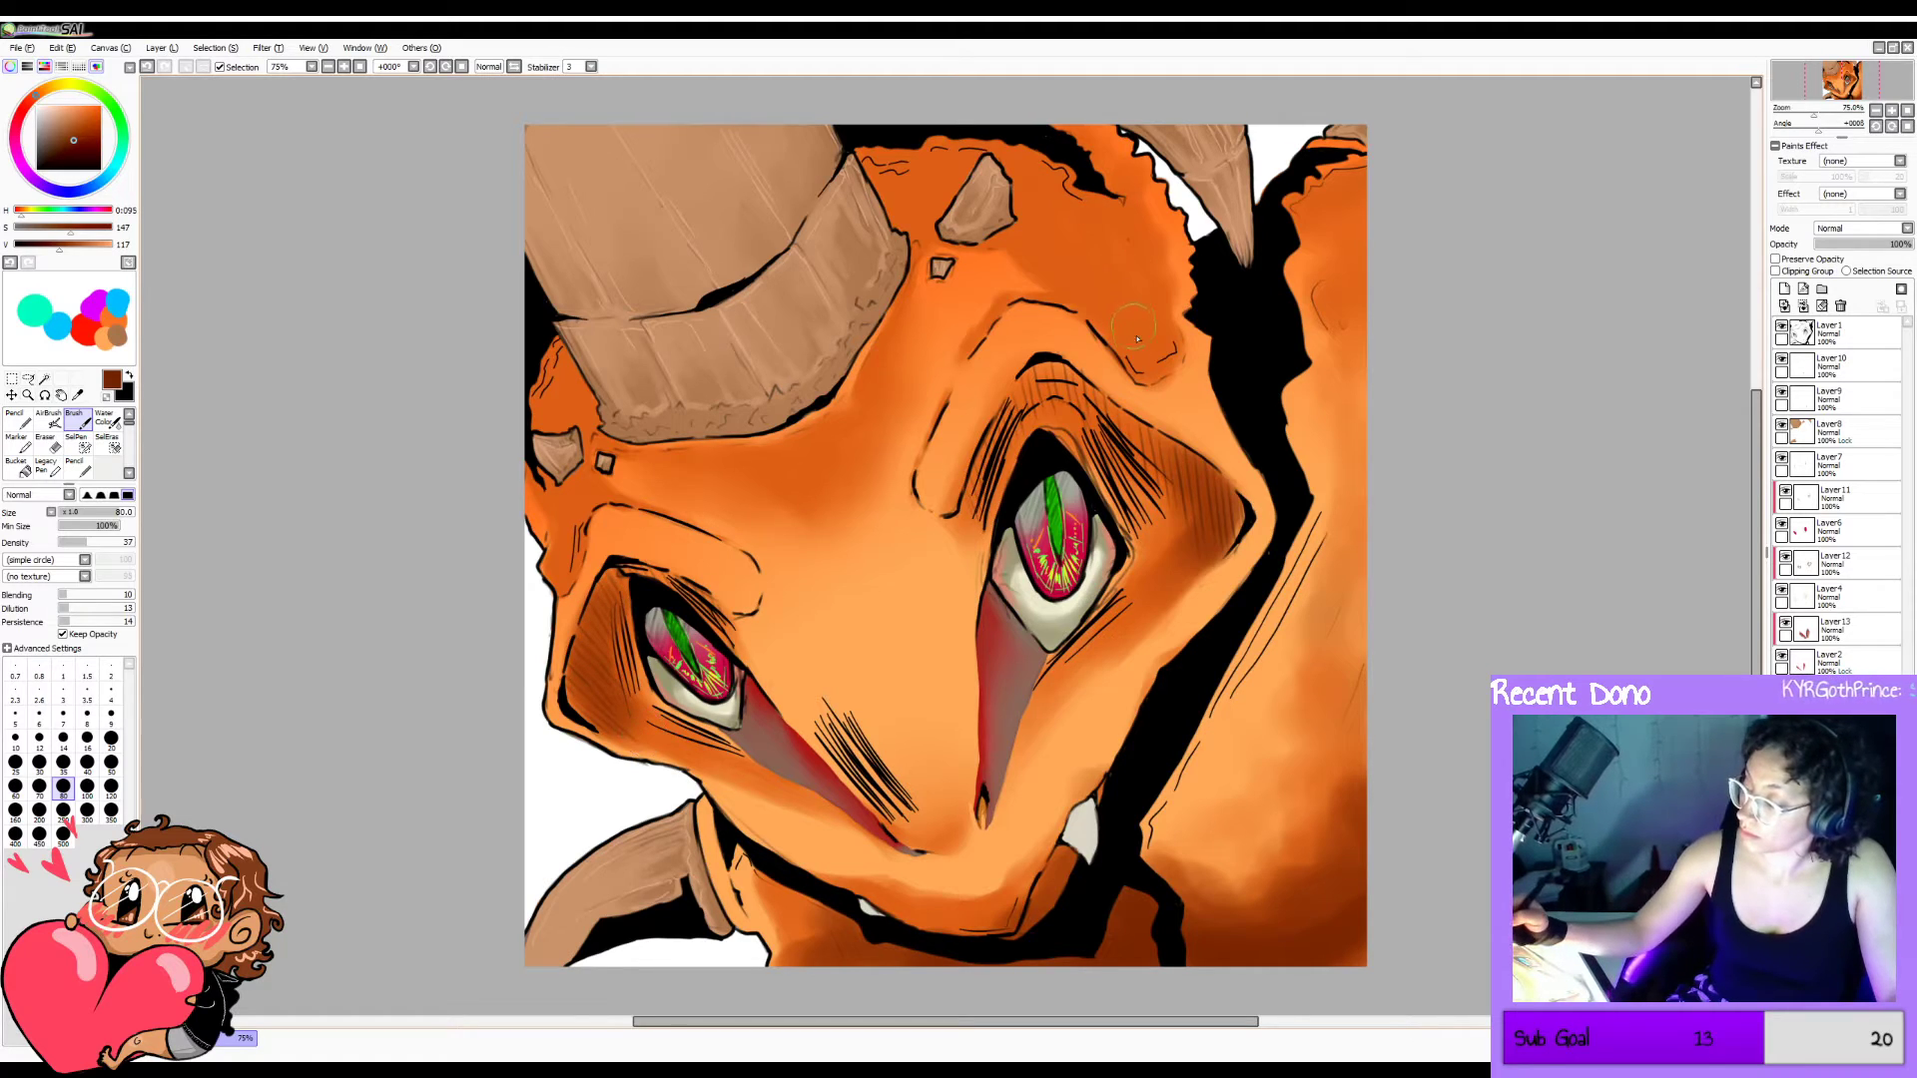
mouse_move(1138, 339)
mouse_down()
mouse_move(1154, 276)
mouse_move(1155, 311)
mouse_move(1136, 252)
mouse_move(1144, 337)
mouse_move(1058, 289)
mouse_move(1142, 365)
mouse_up()
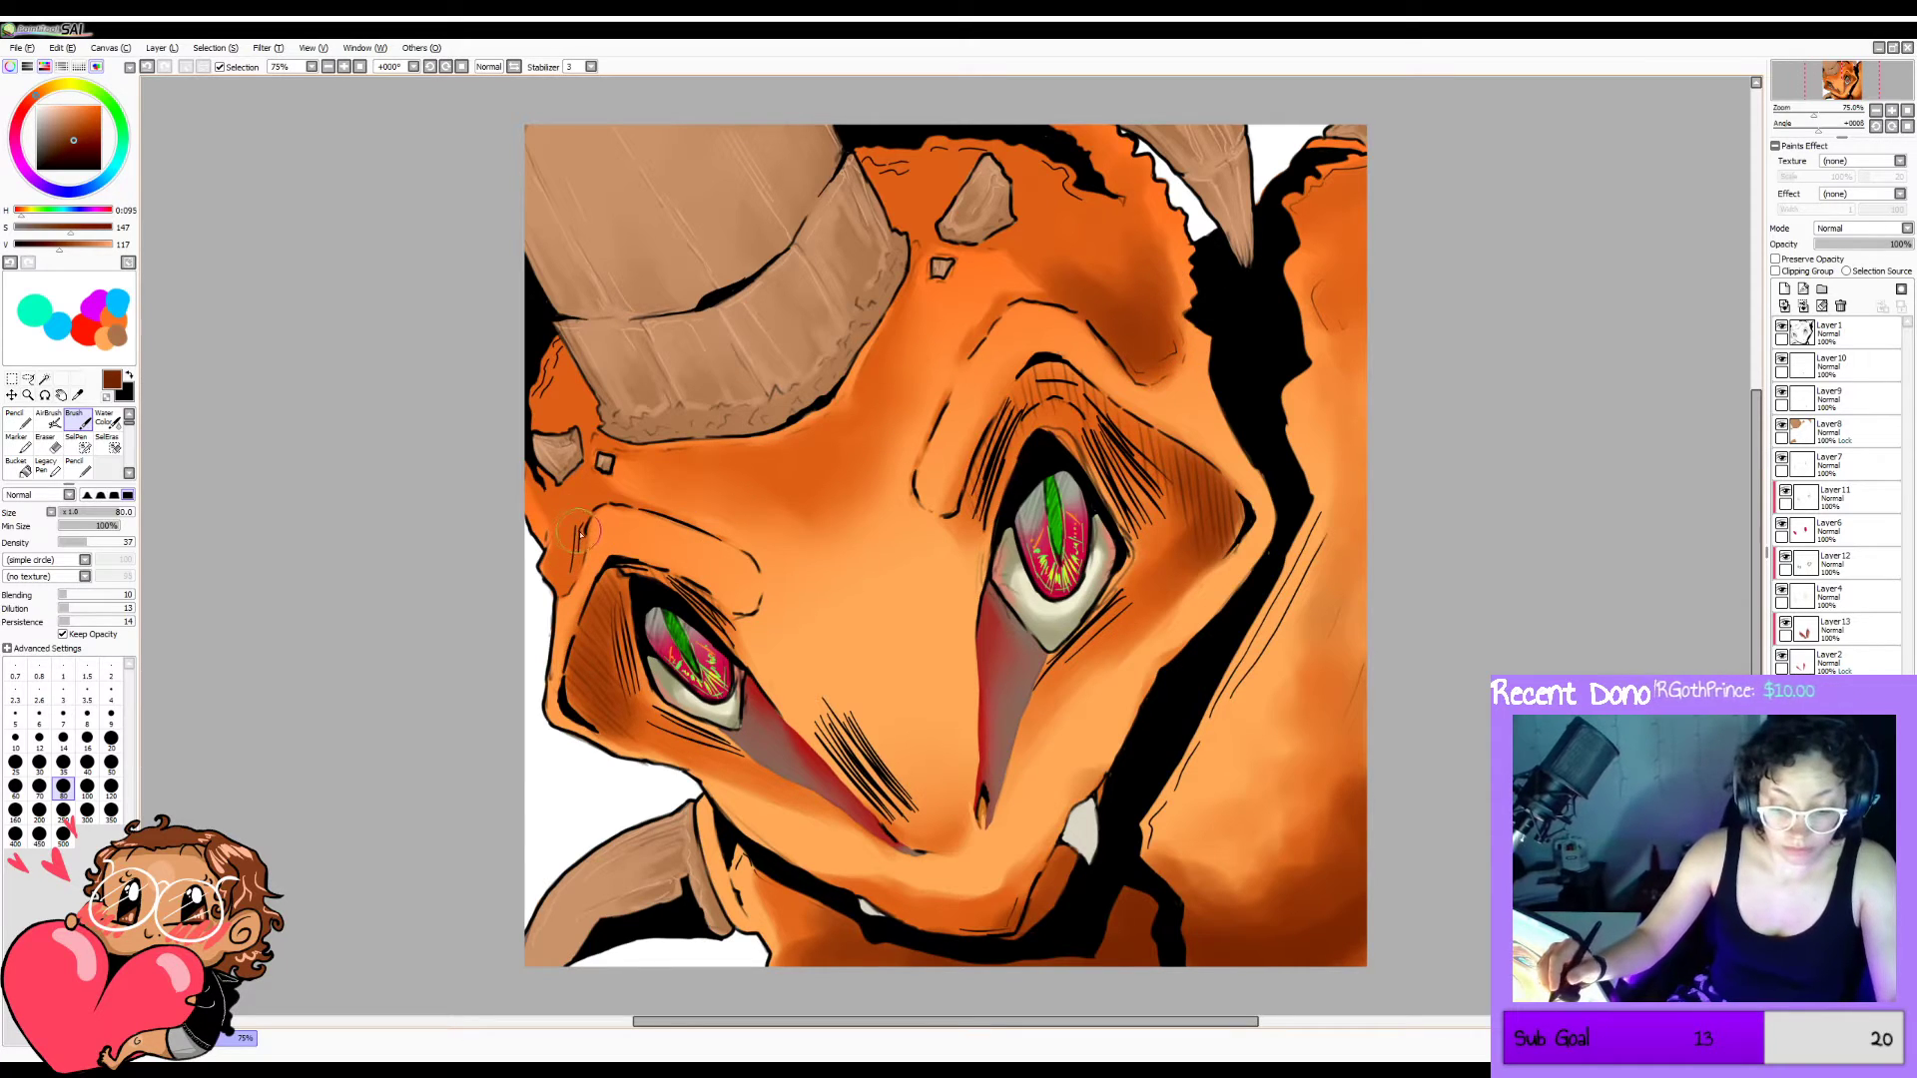
Shade above the smaller eye's brow, beside the large horn's base and behind its tip-side edge in dark brown at brush size 40.
key(bracketleft)
key(bracketleft)
key(bracketleft)
key(bracketleft)
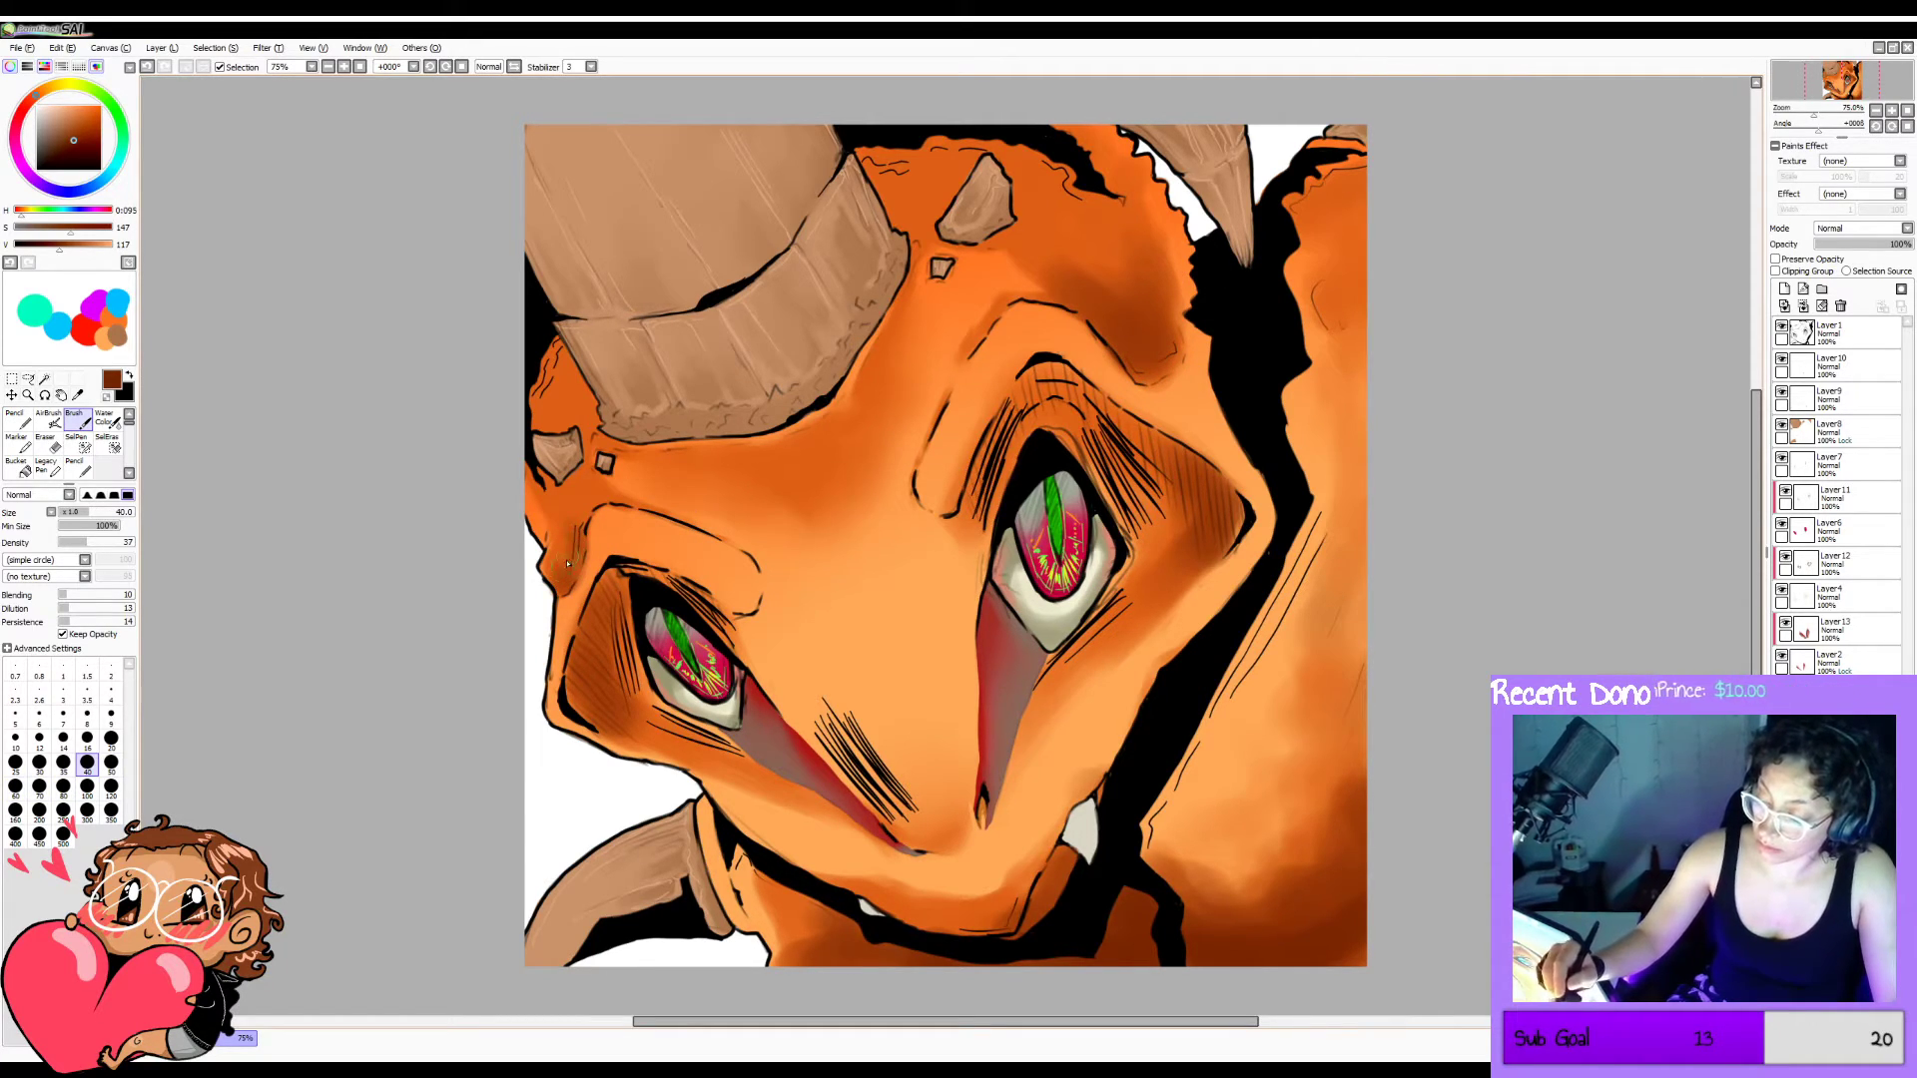
drag(567, 565, 603, 496)
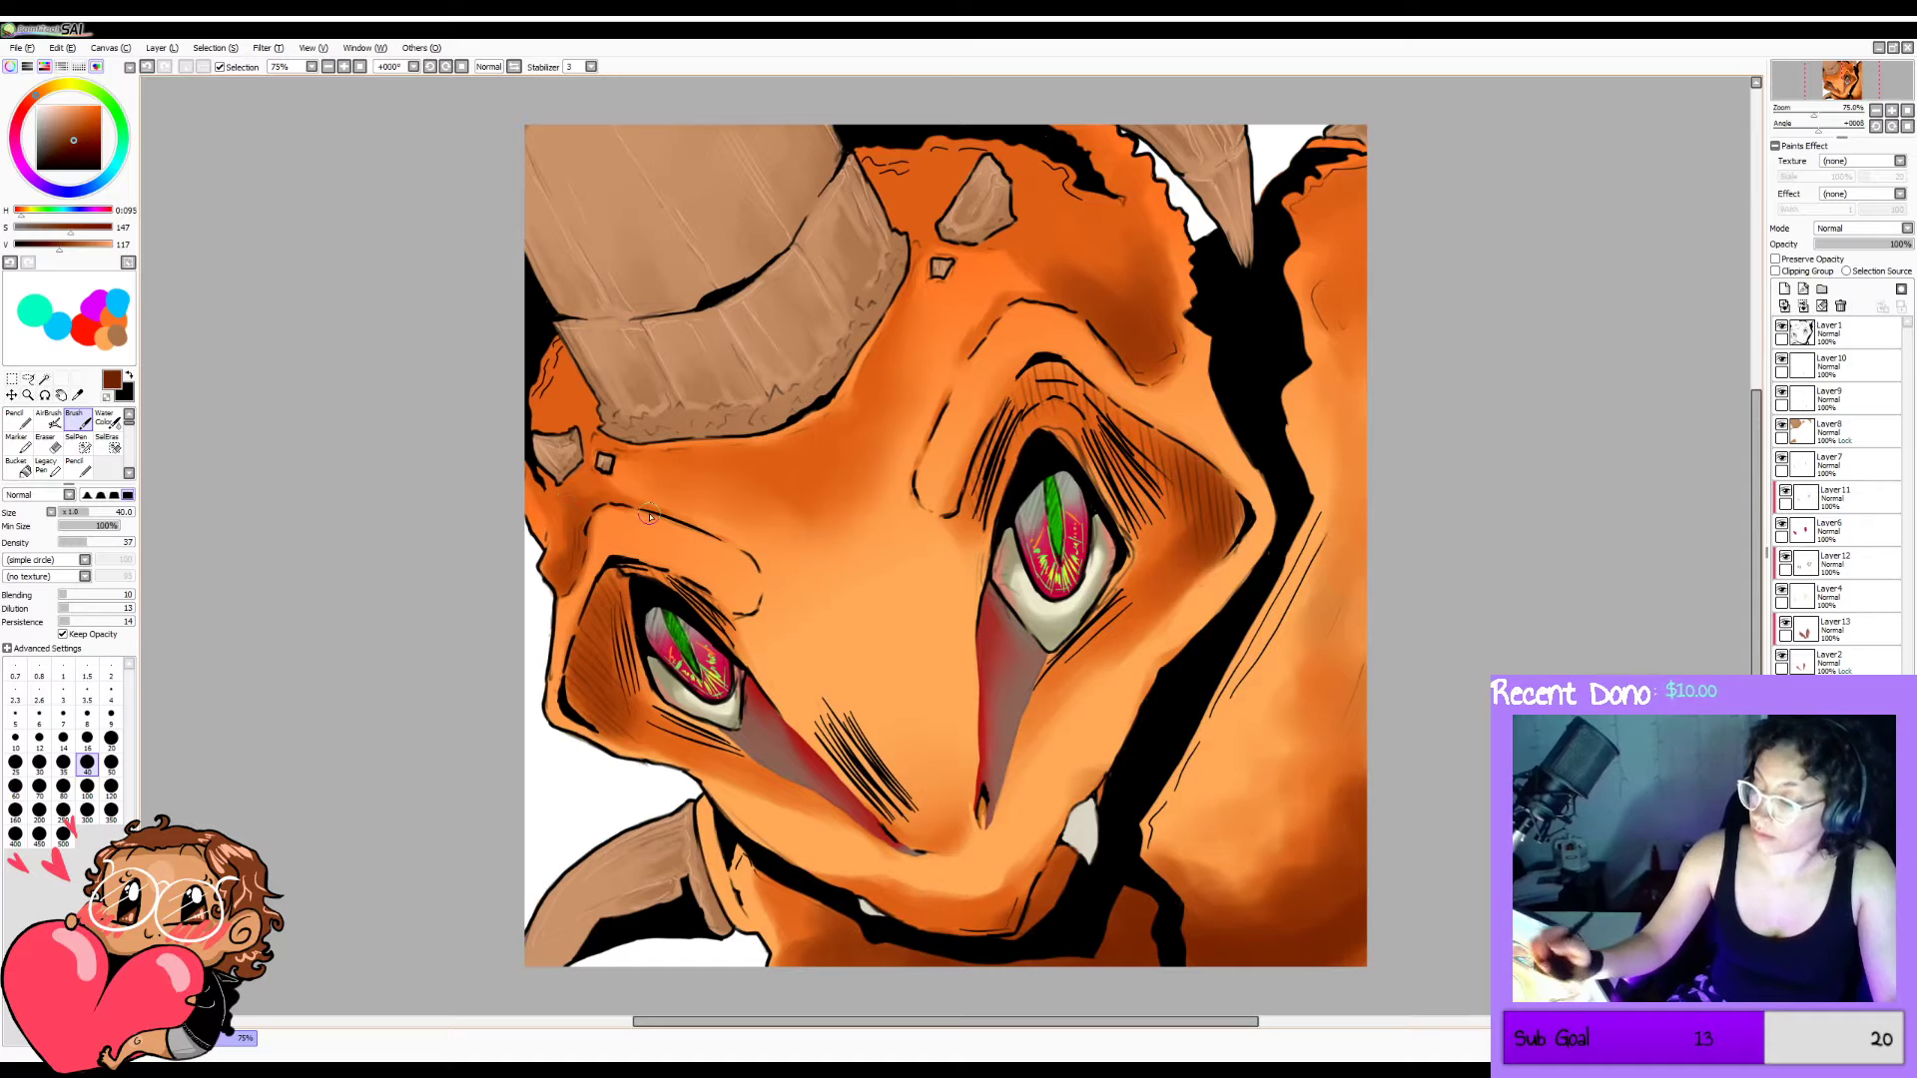
mouse_move(547, 345)
mouse_down()
mouse_move(570, 383)
mouse_move(553, 355)
mouse_move(535, 395)
mouse_move(561, 352)
mouse_move(570, 391)
mouse_move(536, 431)
mouse_move(560, 382)
mouse_move(615, 369)
mouse_up()
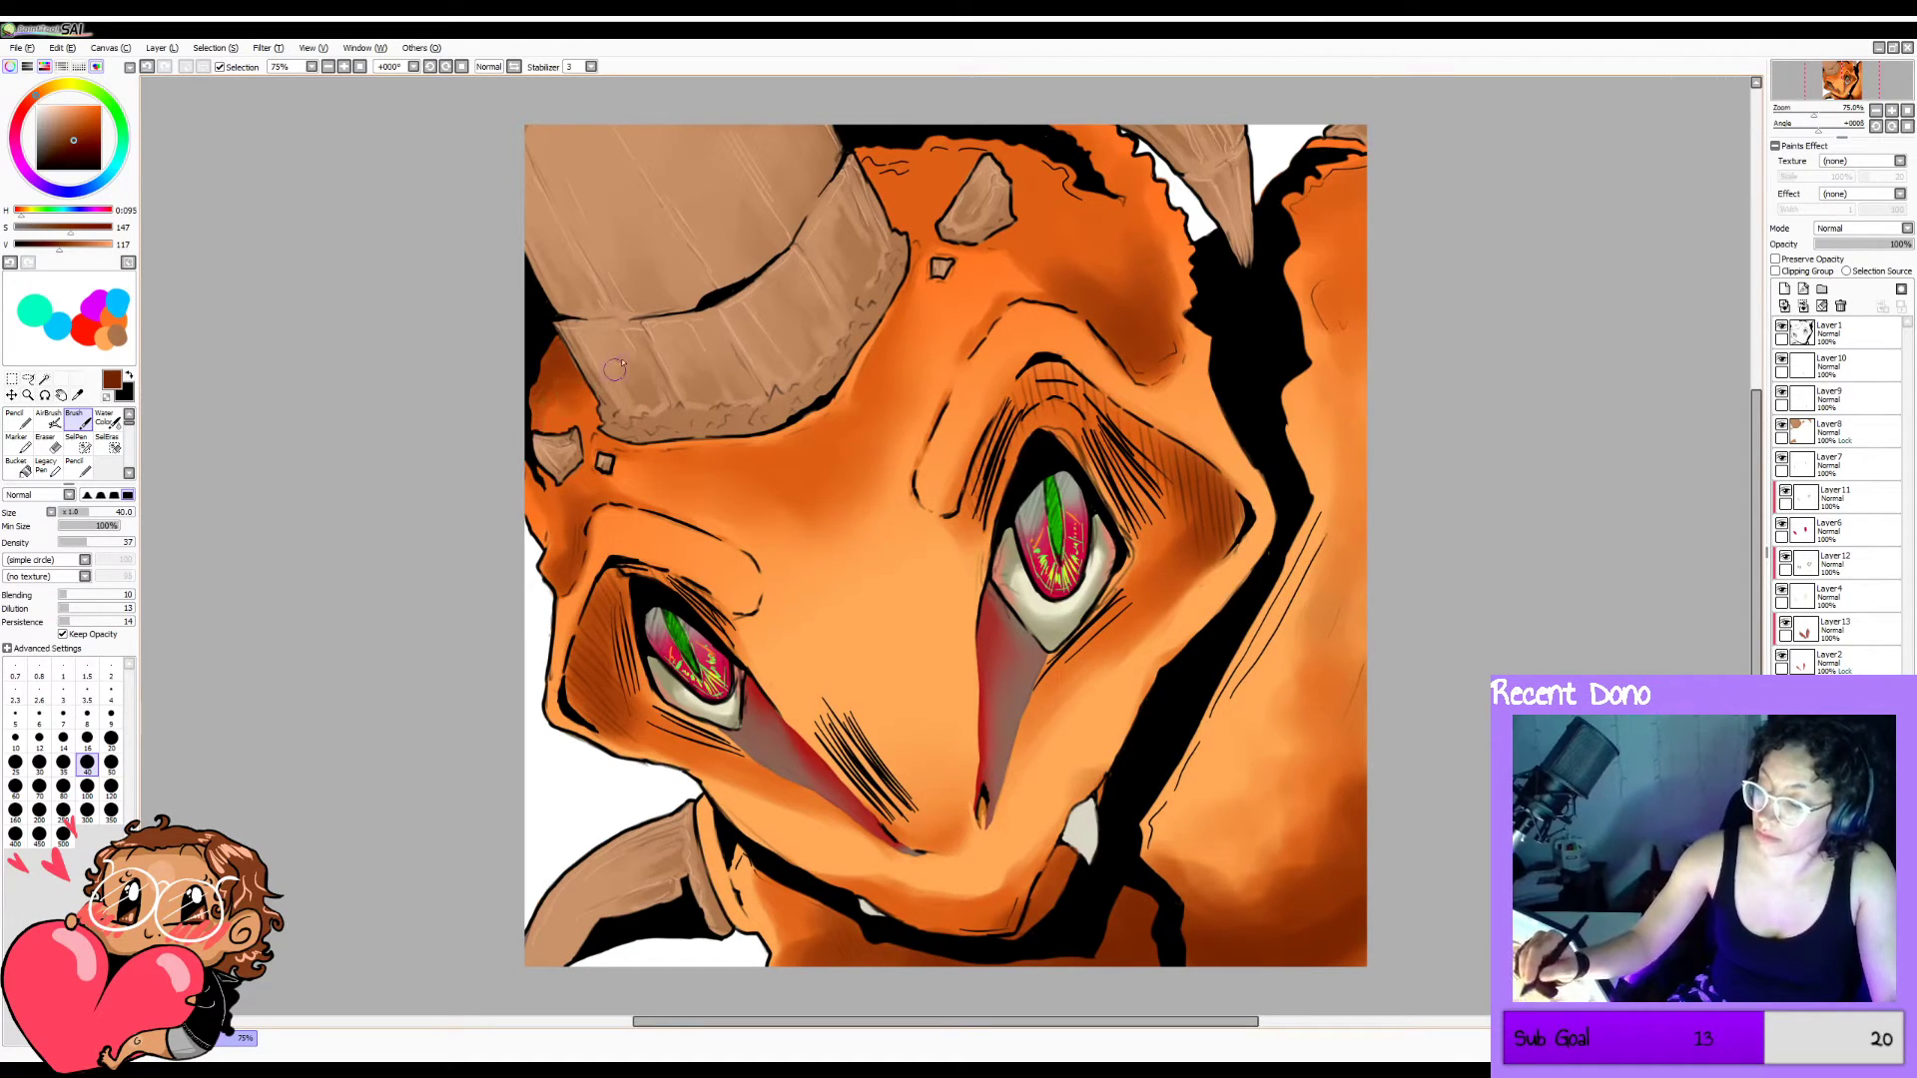
mouse_move(883, 170)
mouse_down()
mouse_move(946, 155)
mouse_move(879, 186)
mouse_move(969, 143)
mouse_move(863, 163)
mouse_move(914, 151)
mouse_up()
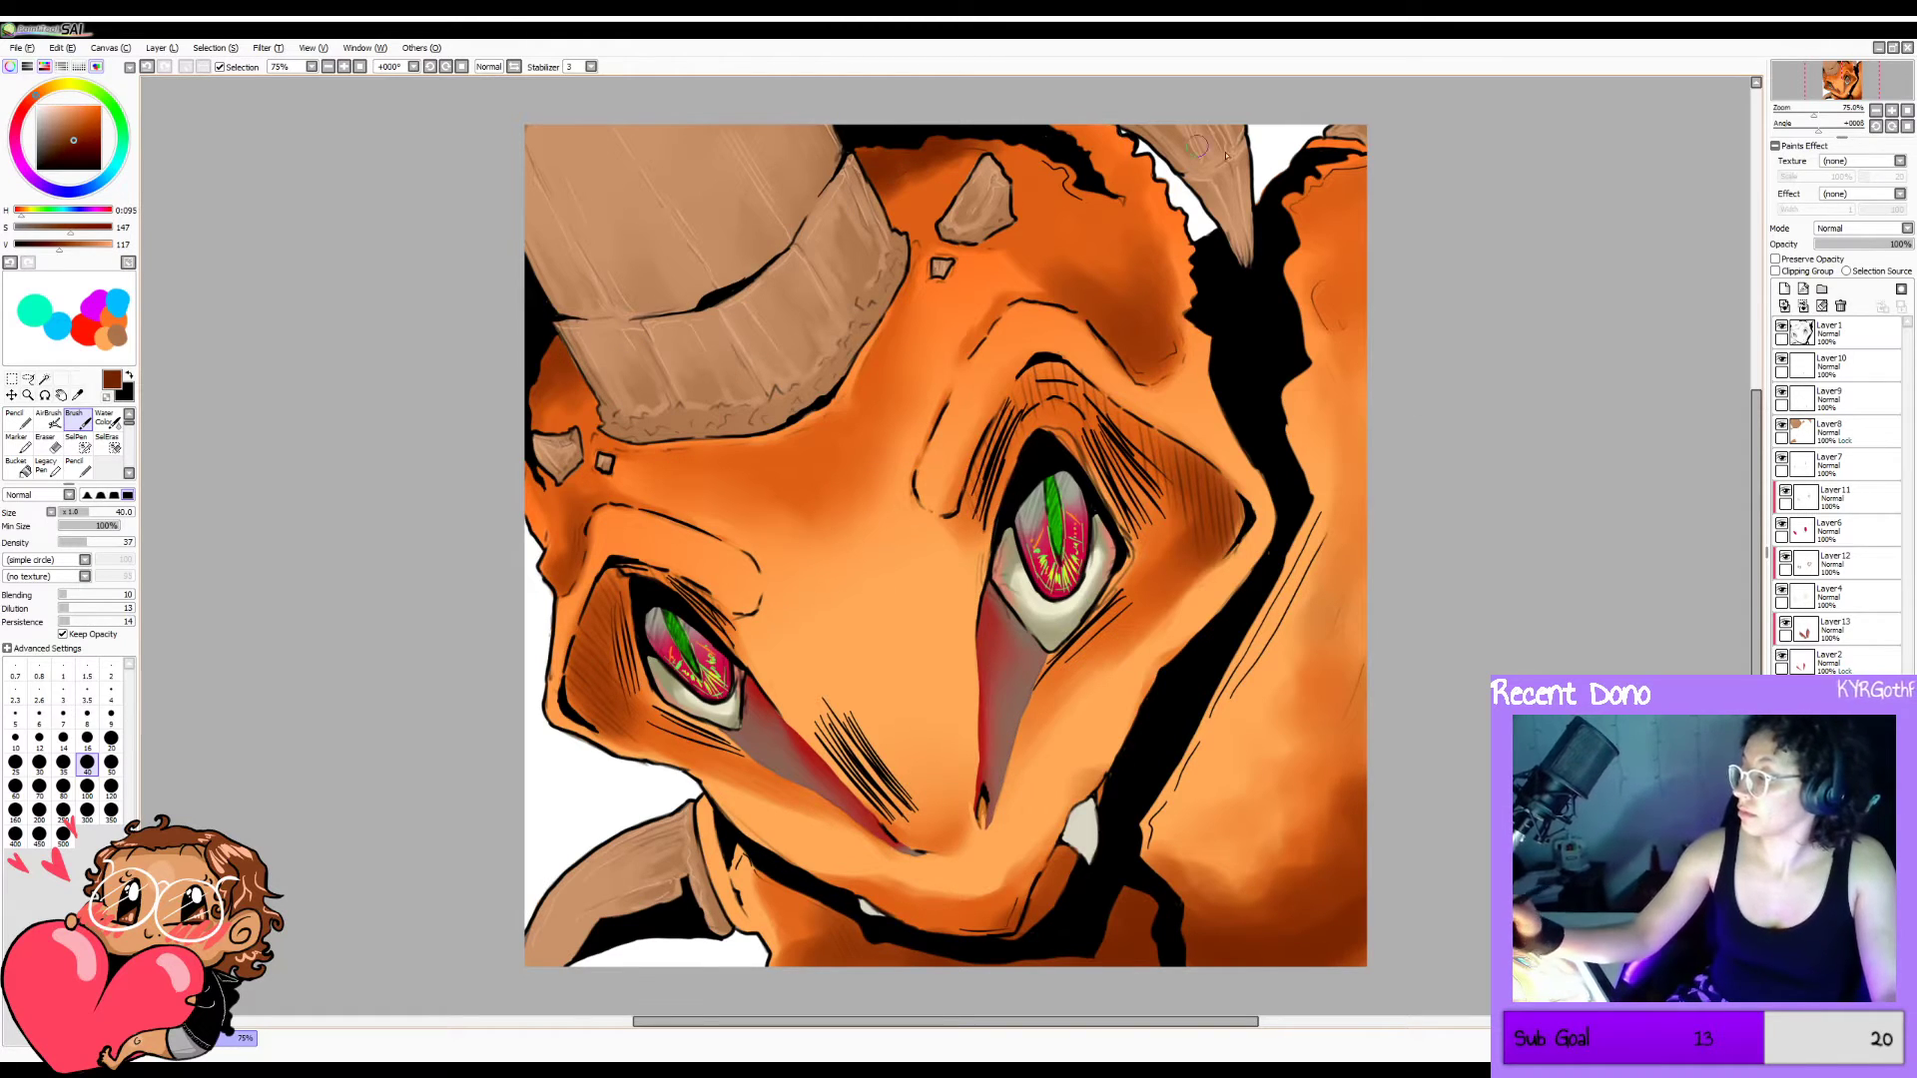
Paint dark brown shadow patches down the outer edge of the neck and beneath the chin.
mouse_move(1331, 185)
mouse_down()
mouse_move(1312, 236)
mouse_move(1344, 186)
mouse_move(1370, 184)
mouse_move(1327, 244)
mouse_move(1361, 202)
mouse_up()
mouse_move(1336, 266)
mouse_down()
mouse_move(1348, 214)
mouse_move(1319, 295)
mouse_move(1333, 329)
mouse_move(1352, 308)
mouse_up()
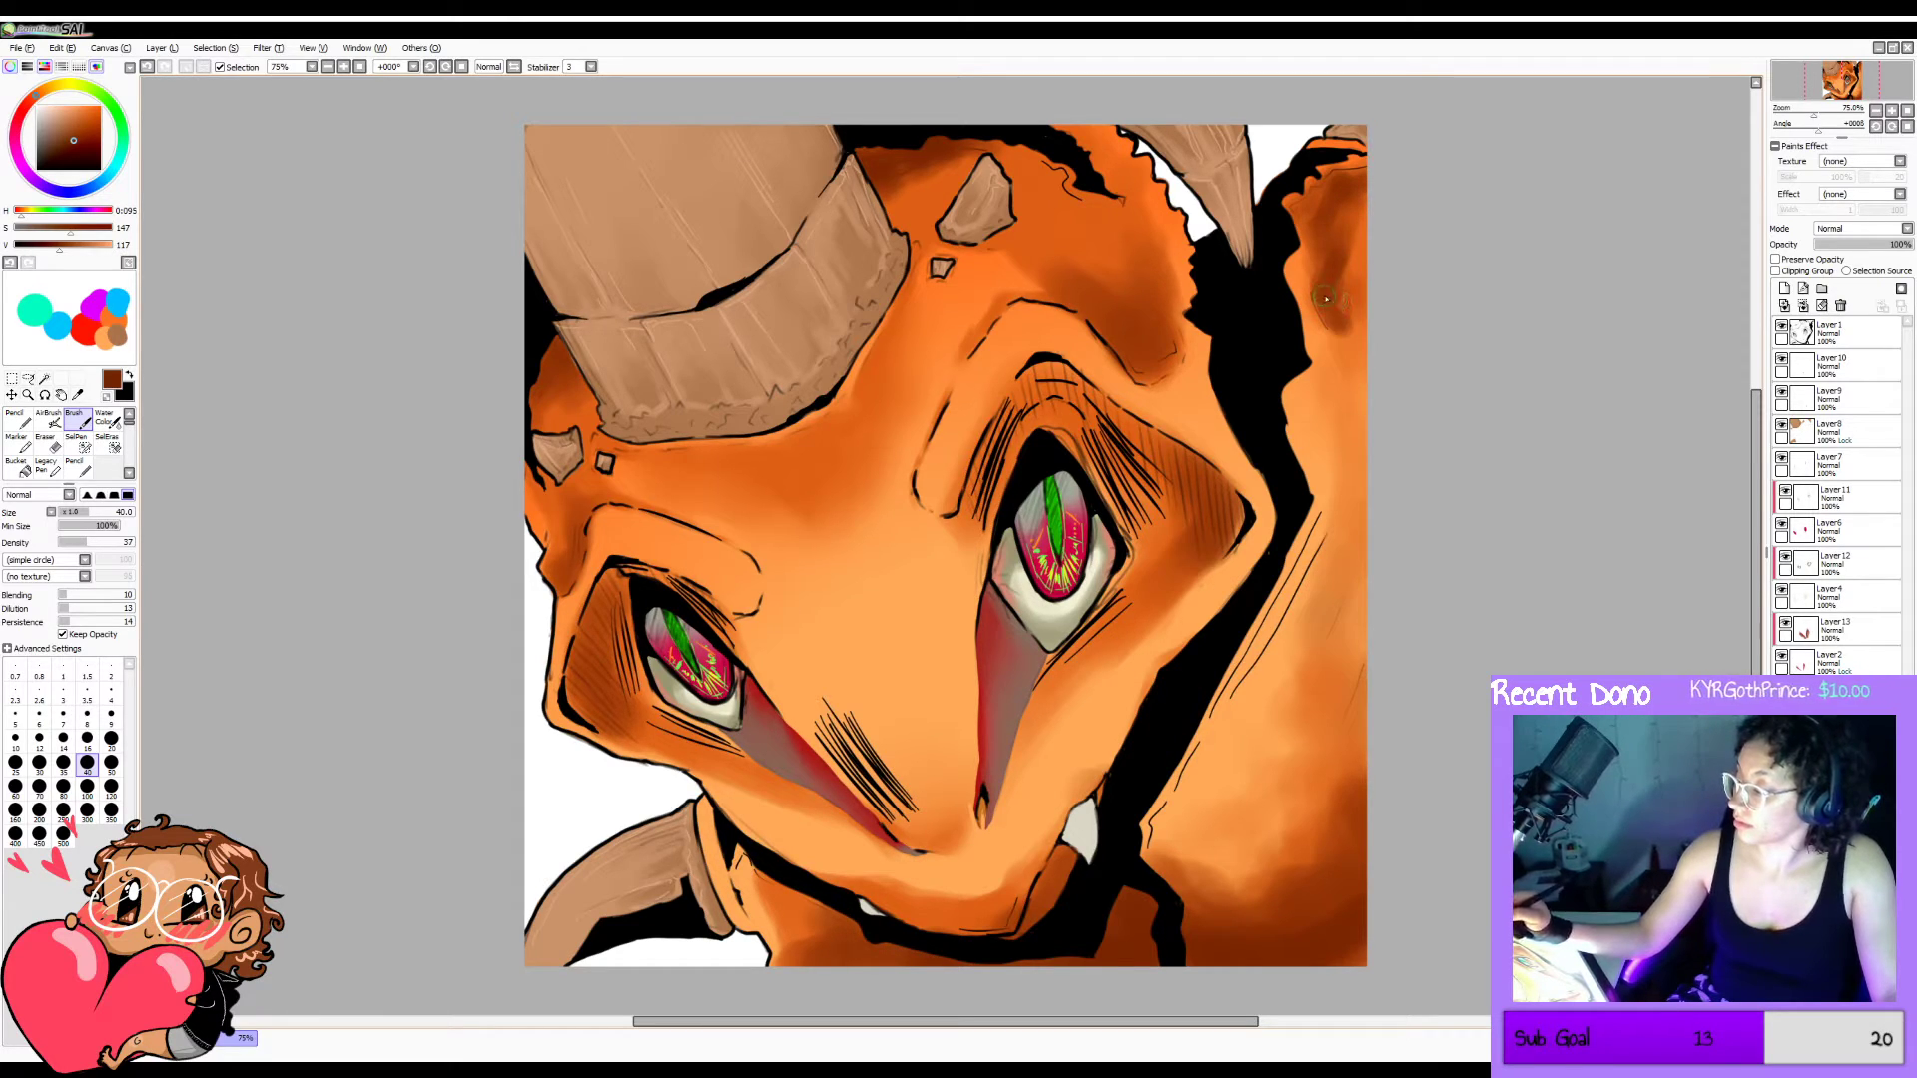
mouse_move(1360, 186)
mouse_down()
mouse_move(1349, 253)
mouse_move(1343, 431)
mouse_move(1317, 440)
mouse_move(1330, 460)
mouse_move(1352, 389)
mouse_move(1350, 448)
mouse_move(1354, 382)
mouse_move(1355, 446)
mouse_move(1318, 476)
mouse_move(1343, 523)
mouse_move(1354, 500)
mouse_move(1331, 616)
mouse_move(1331, 581)
mouse_move(1372, 547)
mouse_move(1308, 609)
mouse_move(1356, 556)
mouse_move(1339, 549)
mouse_move(1362, 505)
mouse_move(1323, 597)
mouse_up()
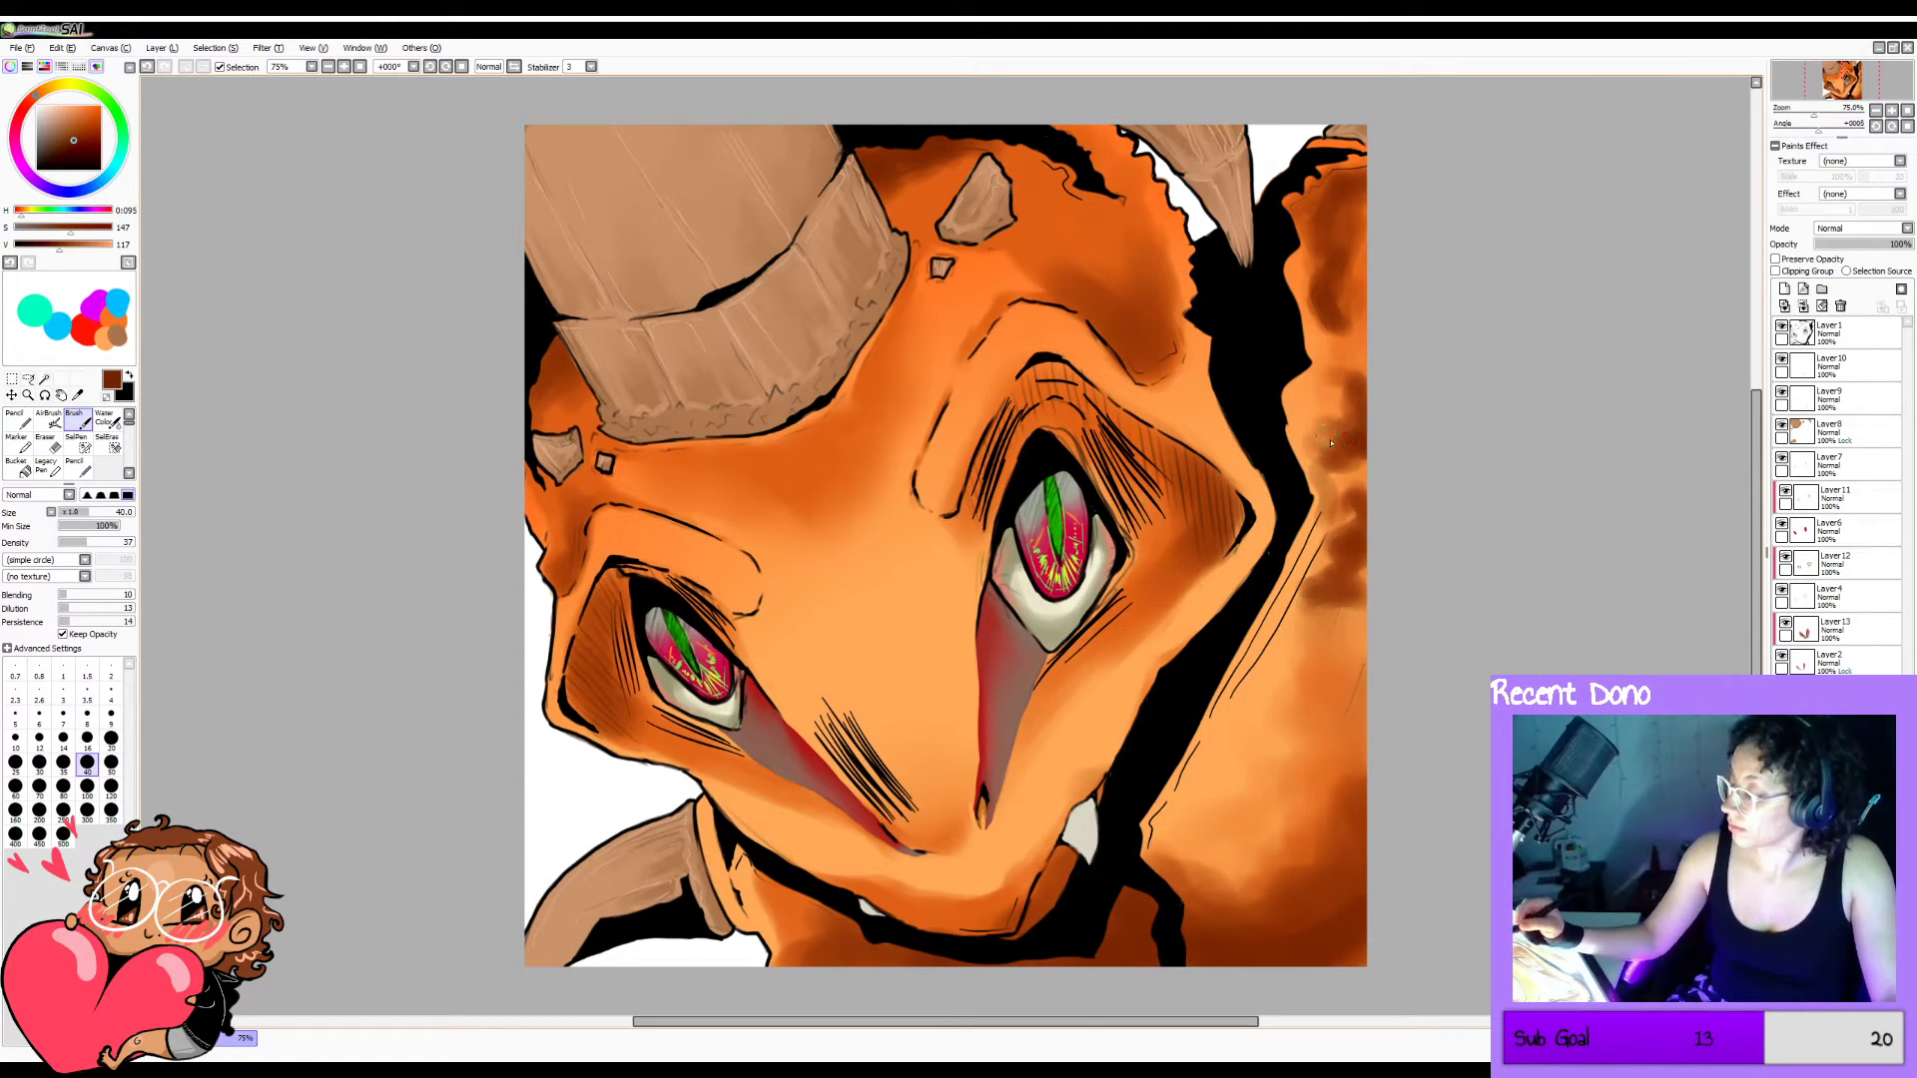
mouse_move(1331, 442)
mouse_down()
mouse_move(1320, 444)
mouse_move(1329, 394)
mouse_move(1336, 427)
mouse_move(1315, 425)
mouse_move(1341, 452)
mouse_move(1355, 438)
mouse_move(1350, 514)
mouse_up()
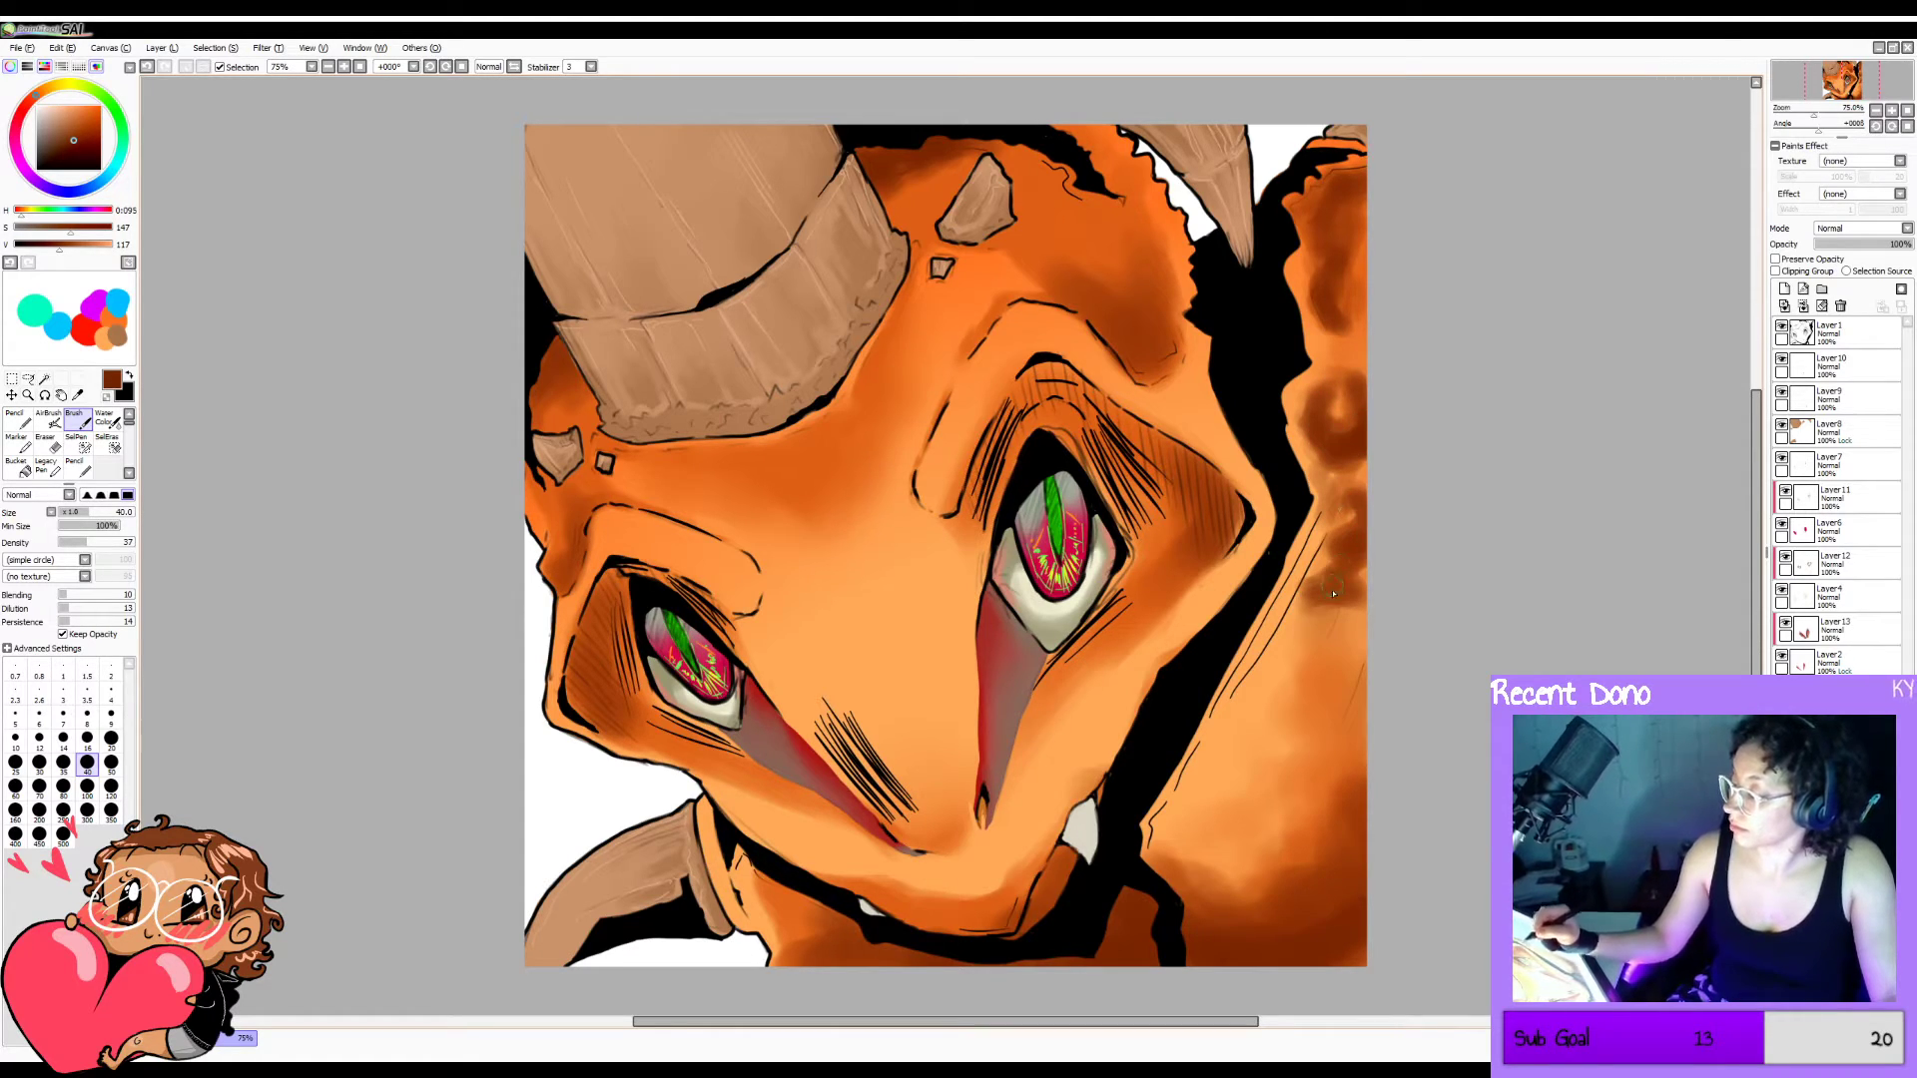
mouse_move(1361, 747)
mouse_down()
mouse_move(1364, 673)
mouse_move(1348, 734)
mouse_move(1357, 693)
mouse_move(1318, 745)
mouse_move(1348, 703)
mouse_move(1336, 750)
mouse_move(1291, 779)
mouse_move(1353, 734)
mouse_move(1373, 799)
mouse_move(1302, 945)
mouse_move(1364, 916)
mouse_up()
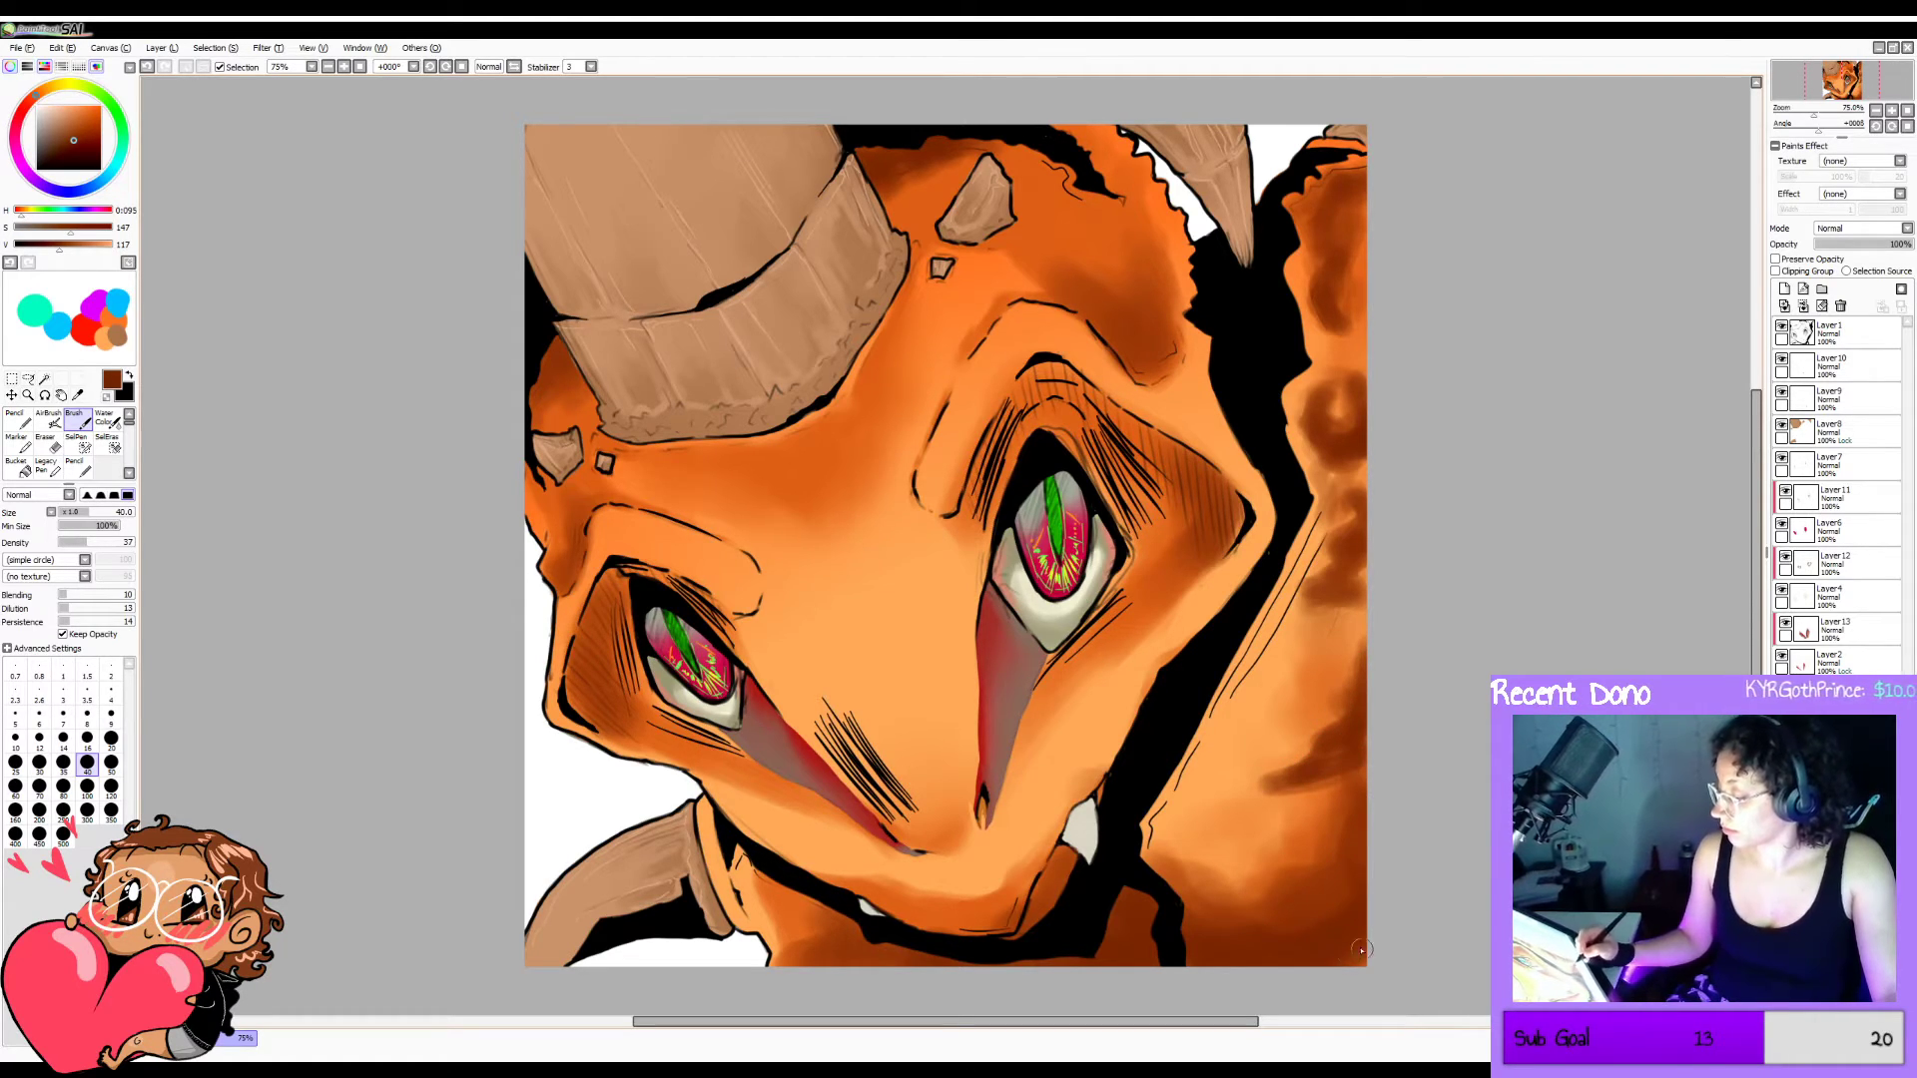
drag(811, 928, 816, 969)
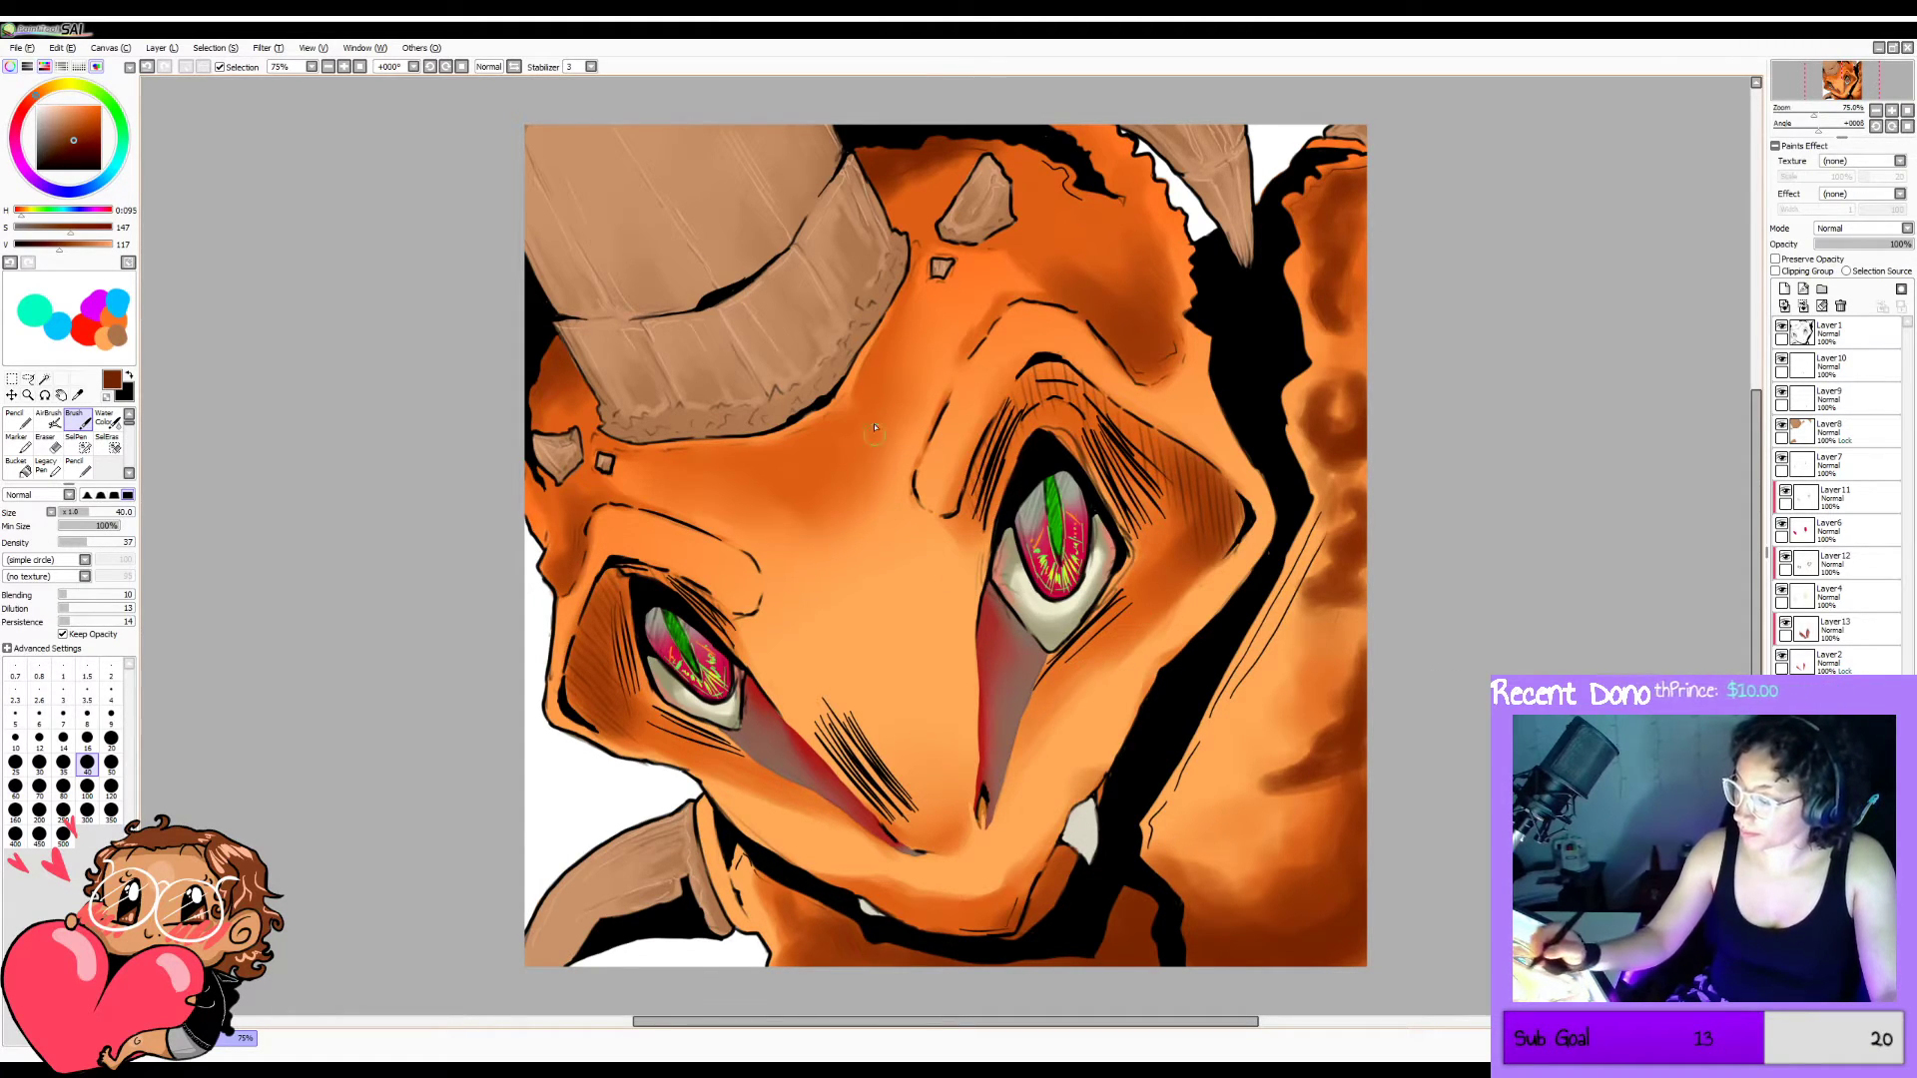
Shade the forehead along the base of the large horn in dark brown, and check the drawing in a mirrored view.
mouse_move(872, 383)
mouse_down()
mouse_move(845, 422)
mouse_move(892, 339)
mouse_move(863, 432)
mouse_move(894, 340)
mouse_up()
mouse_move(847, 427)
mouse_down()
mouse_move(956, 377)
mouse_move(1011, 509)
mouse_move(854, 408)
mouse_move(823, 443)
mouse_move(871, 417)
mouse_up()
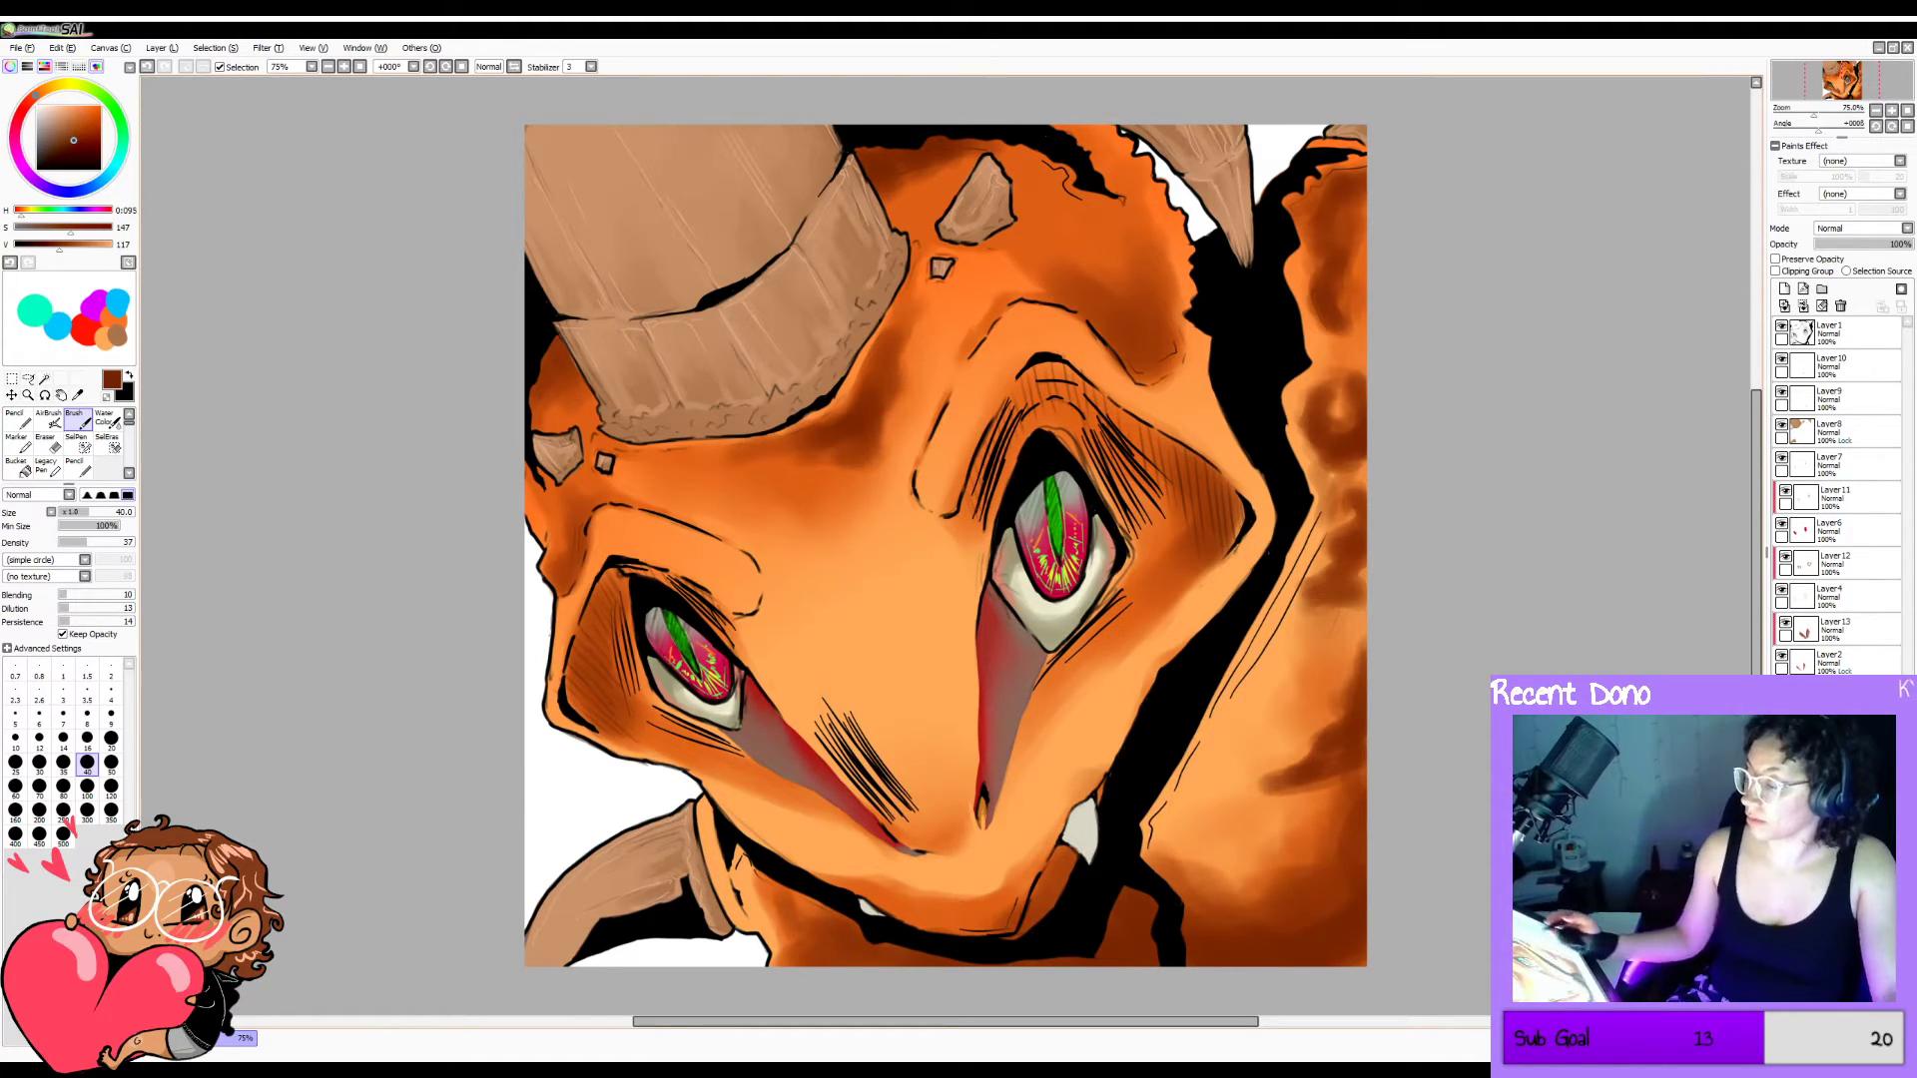
key(h)
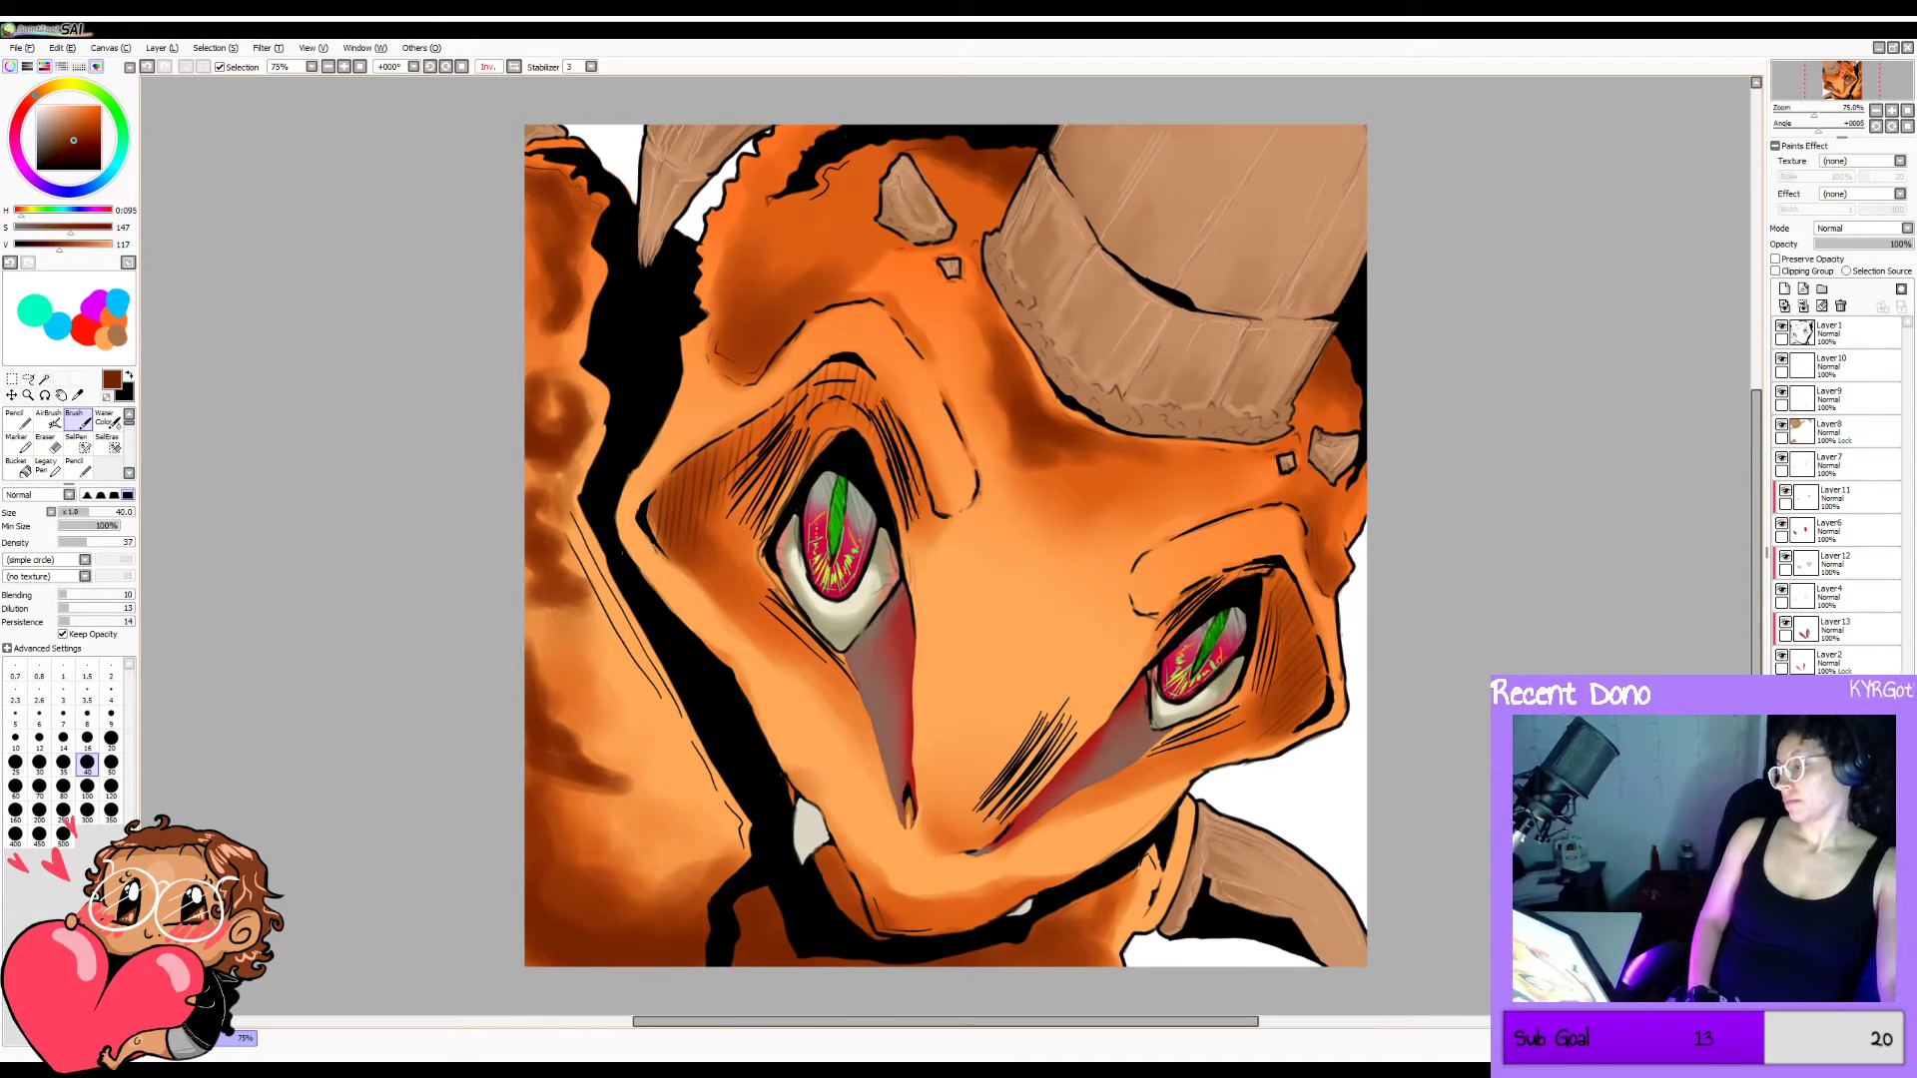
key(h)
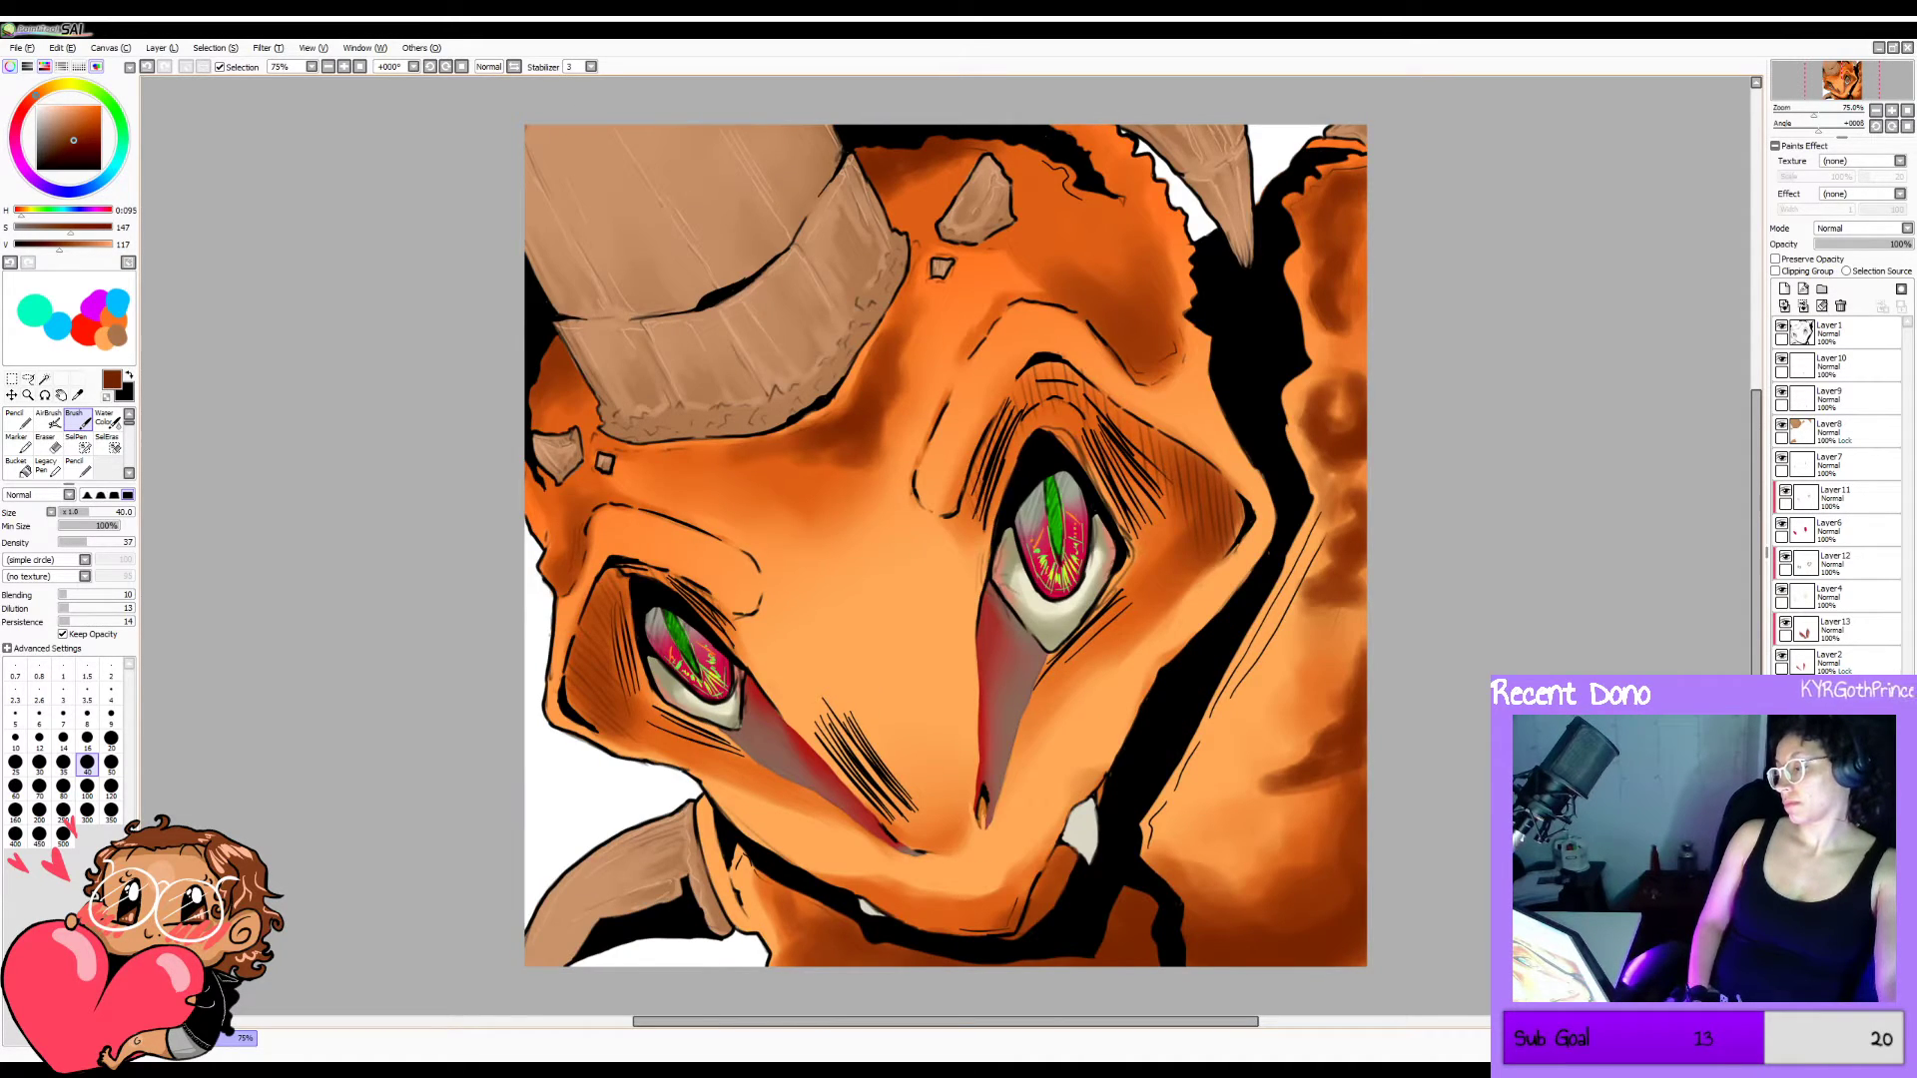
key(h)
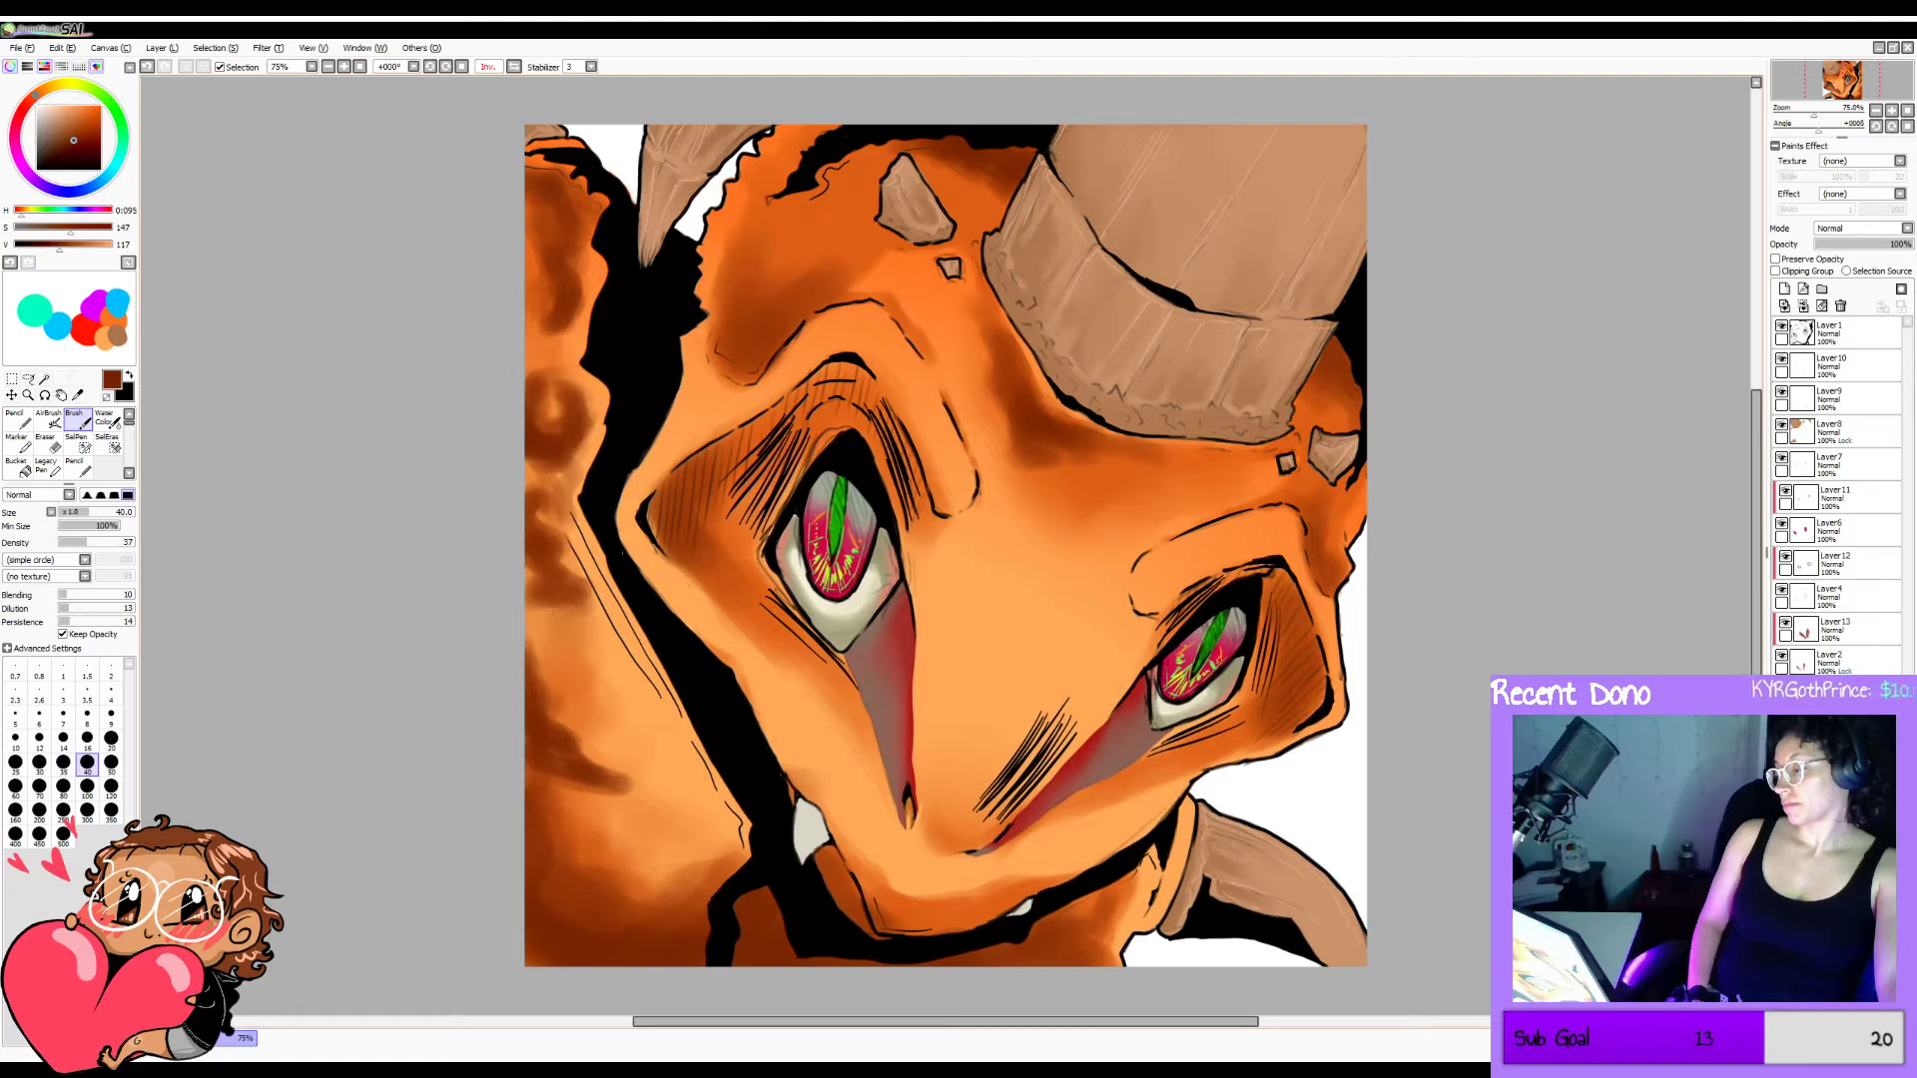
key(h)
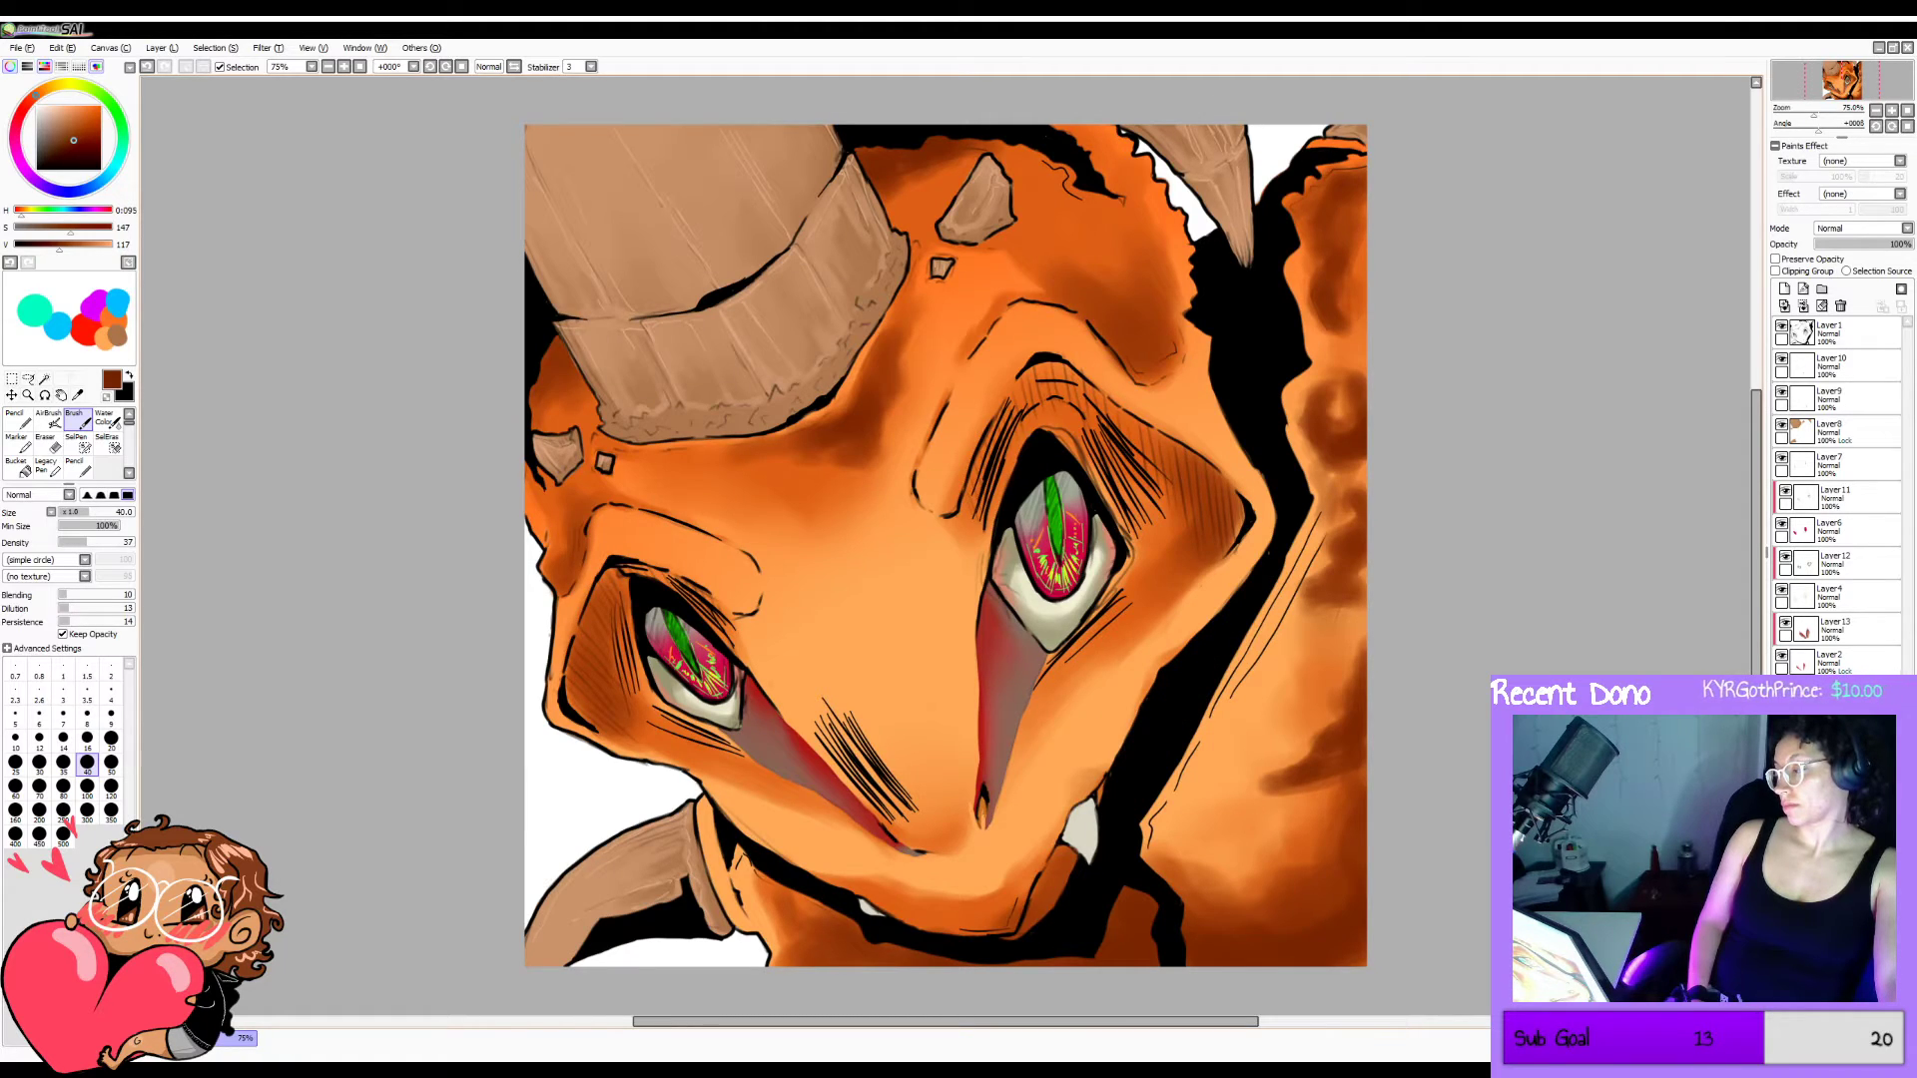
Try greyish-brown shading over the neck's lower corner and beneath the chin at brush size 100.
click(52, 127)
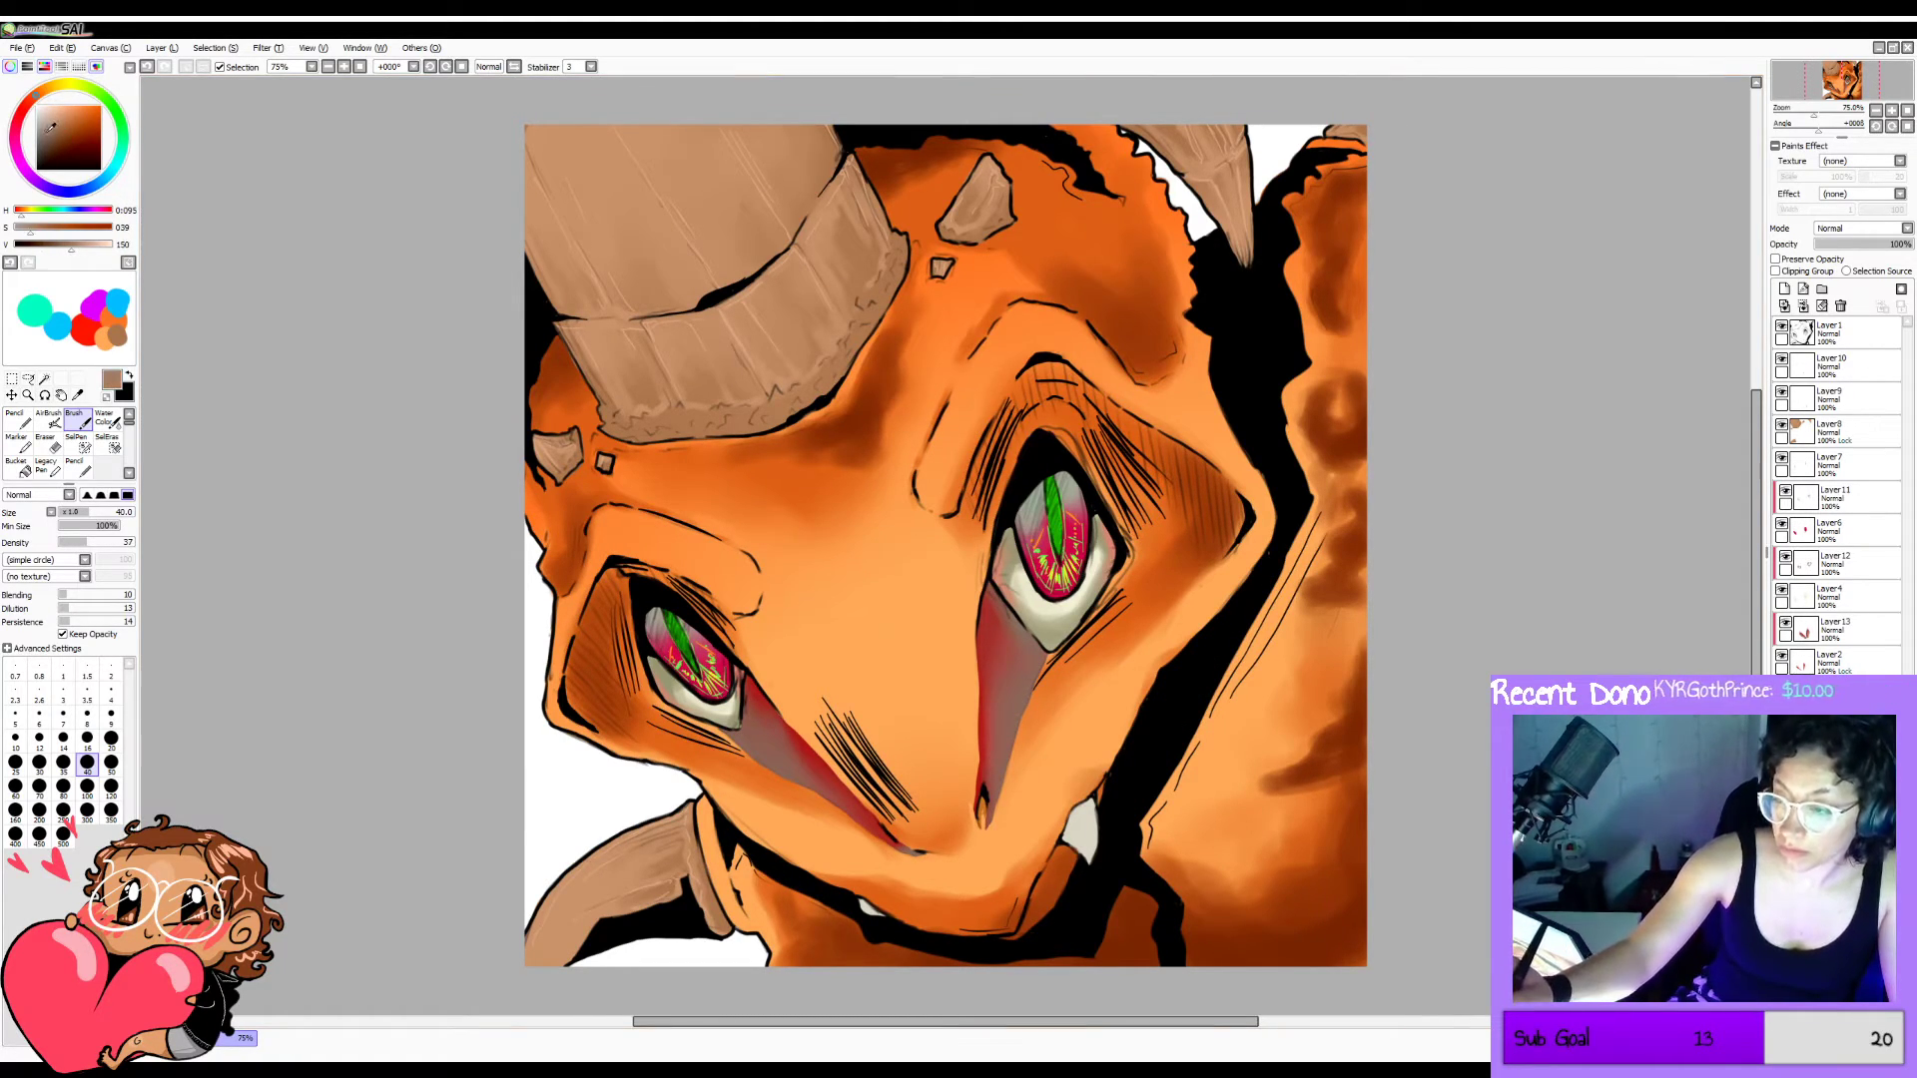
key(bracketright)
key(bracketright)
key(bracketright)
key(bracketright)
key(bracketright)
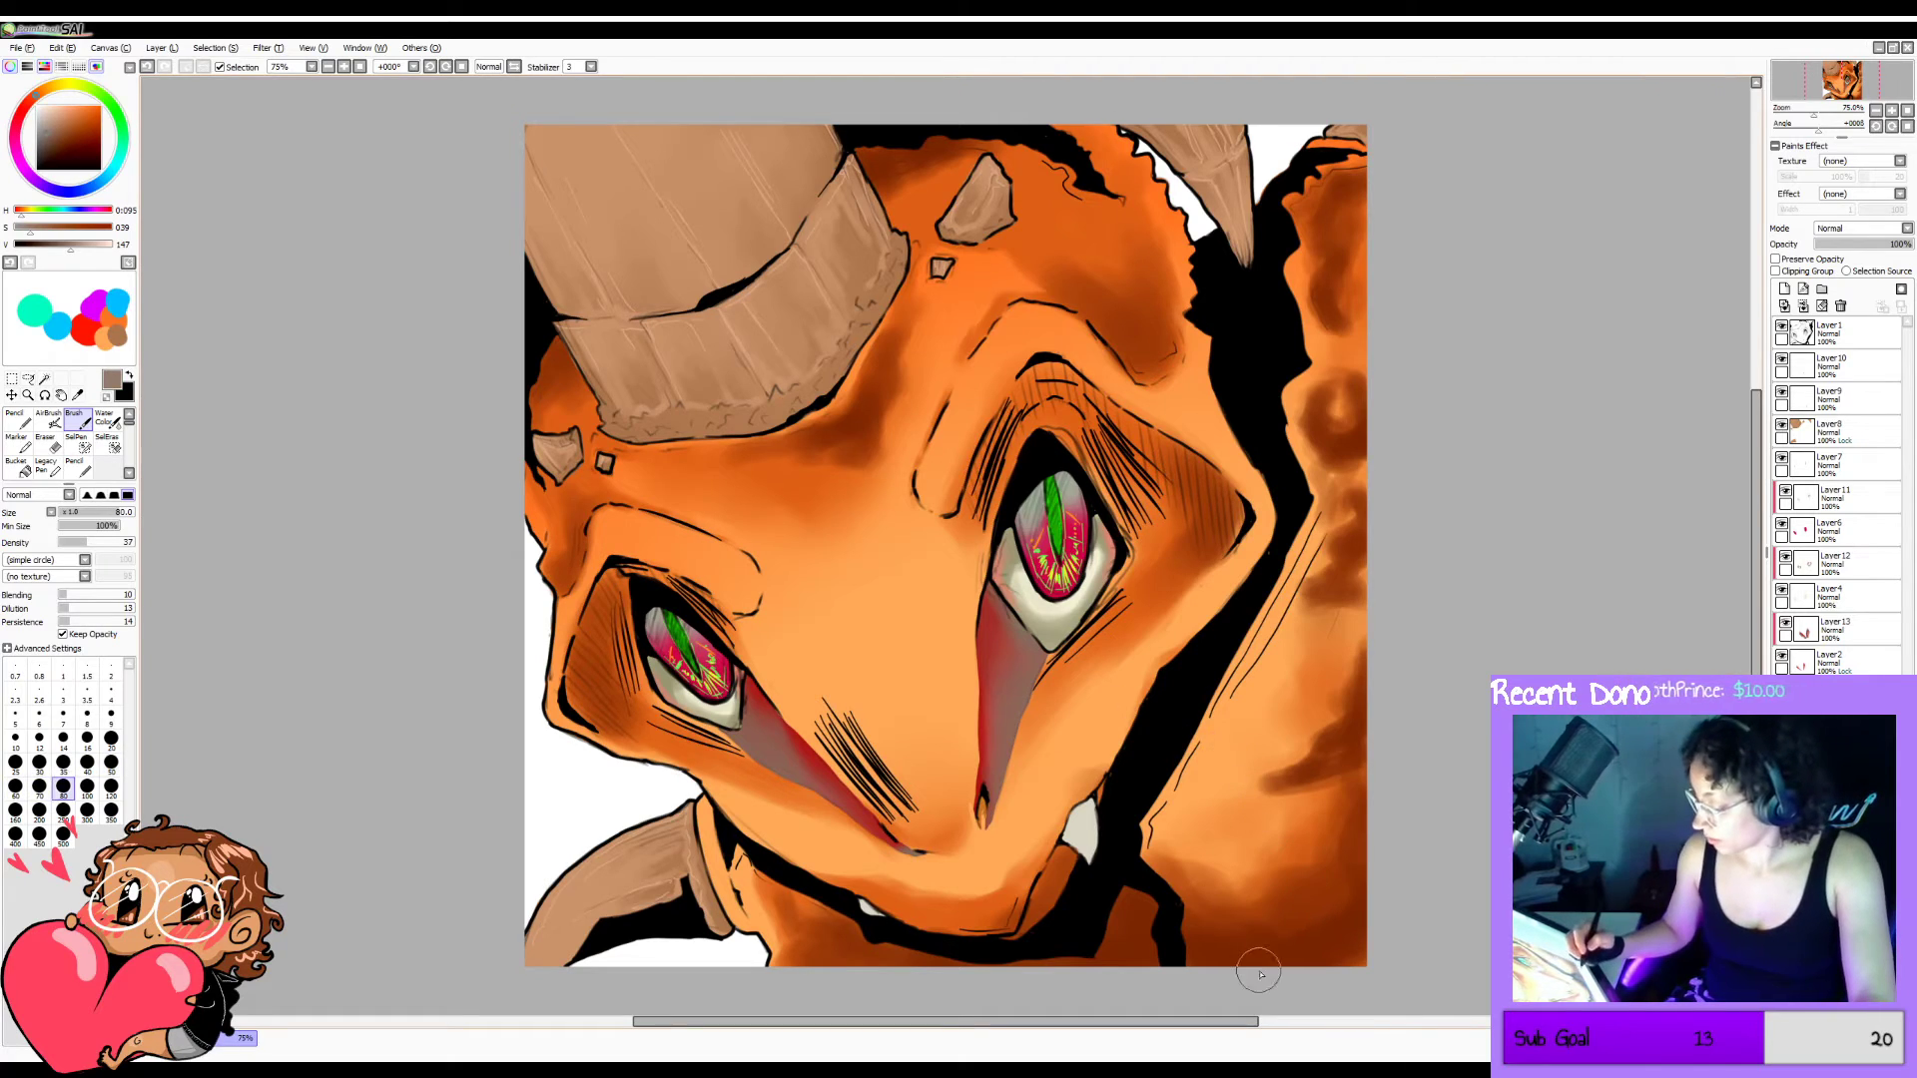
mouse_move(1234, 937)
mouse_down()
mouse_move(1328, 947)
mouse_move(1363, 894)
mouse_move(1272, 947)
mouse_move(1331, 953)
mouse_move(1365, 903)
mouse_move(1346, 969)
mouse_up()
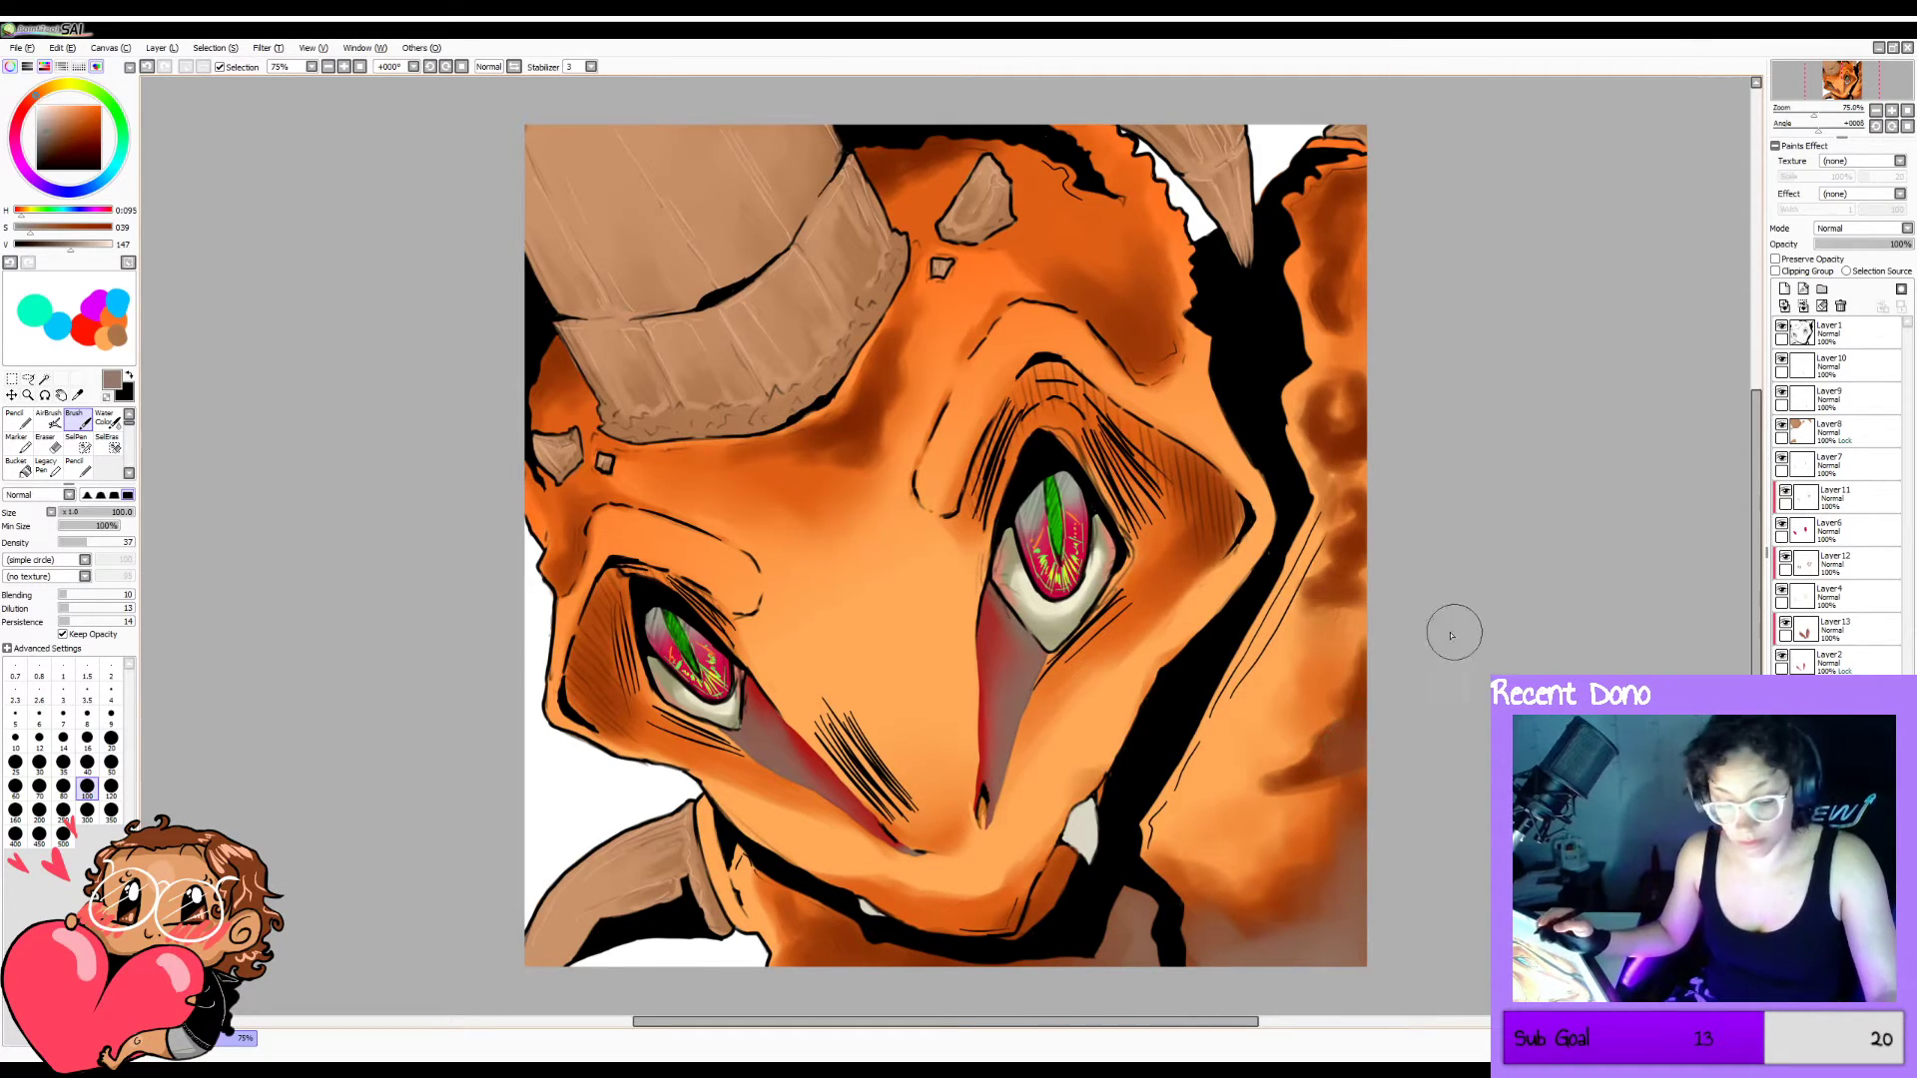
Reduce the brush to size 40 and try a greyish-brown stroke over the lowest dark patch on the neck.
key(bracketleft)
key(bracketleft)
key(ctrl+z)
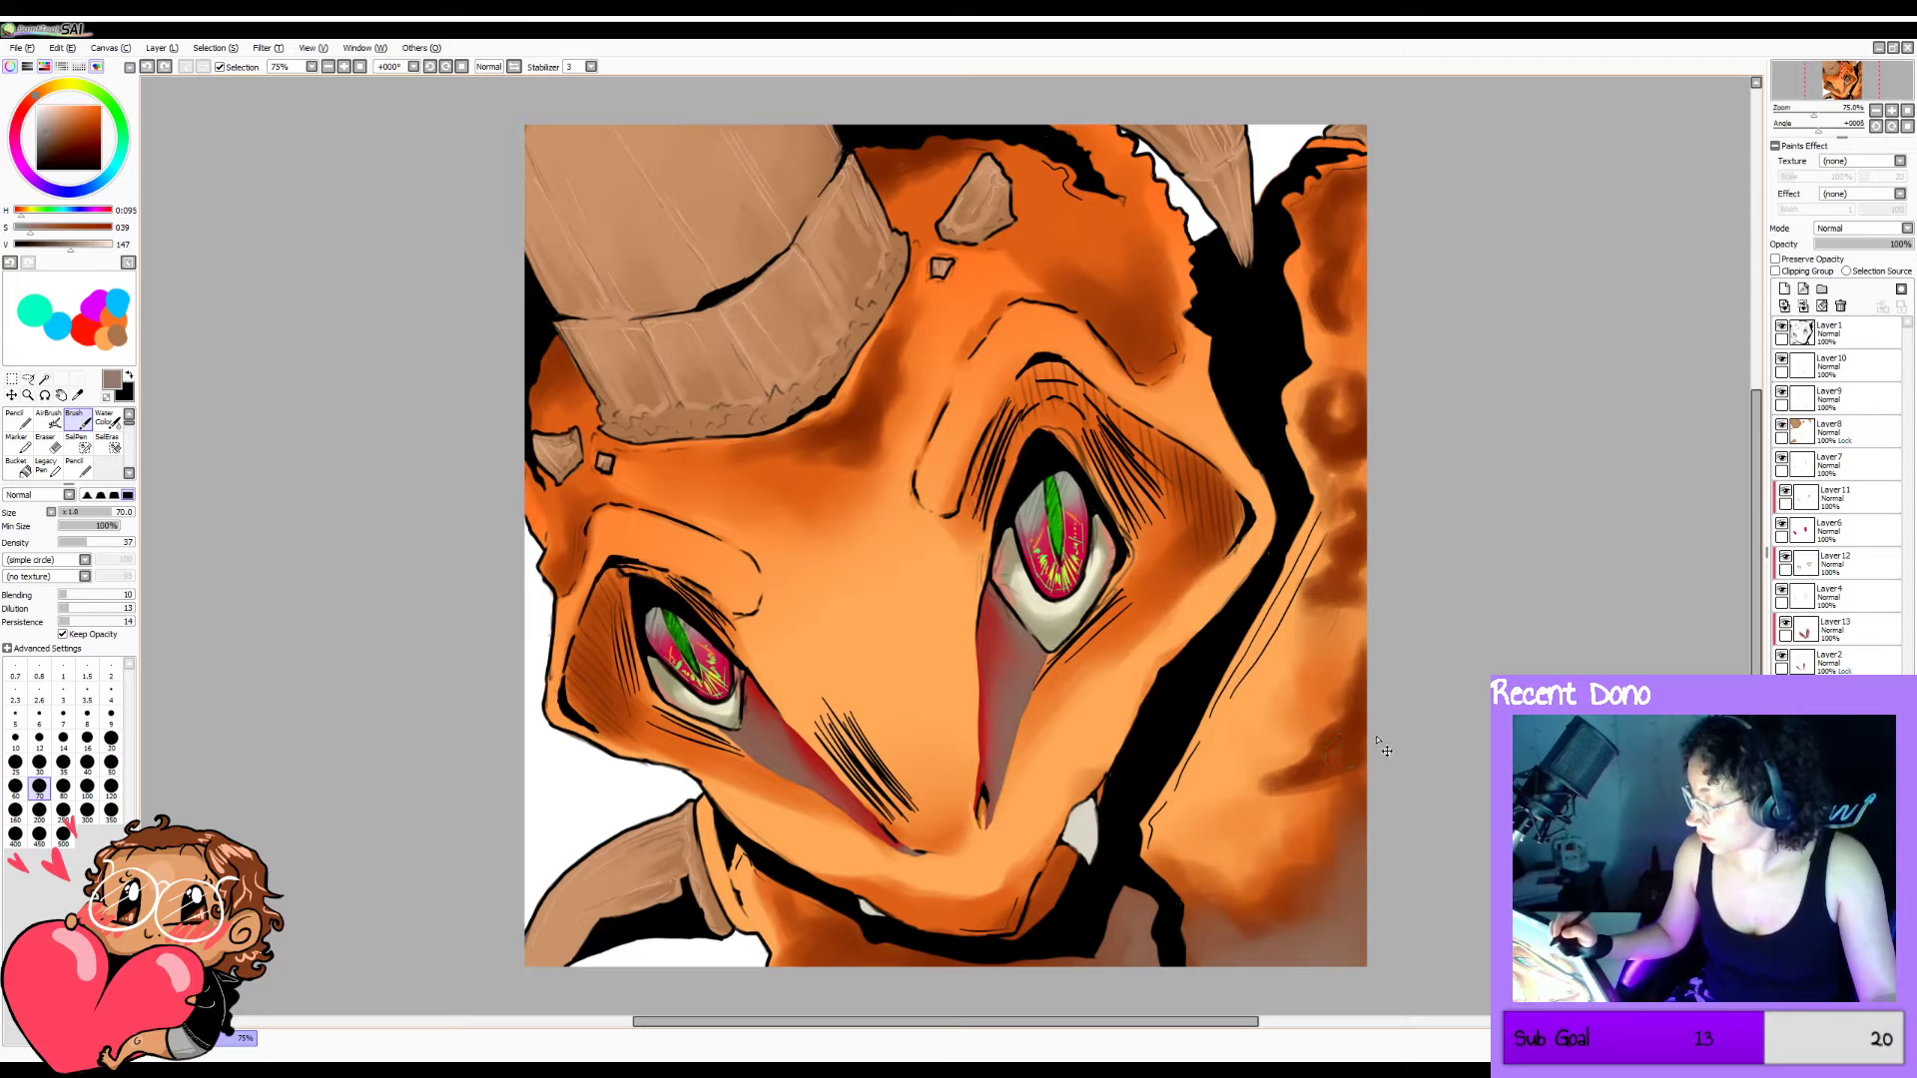
key(bracketleft)
key(bracketleft)
key(bracketleft)
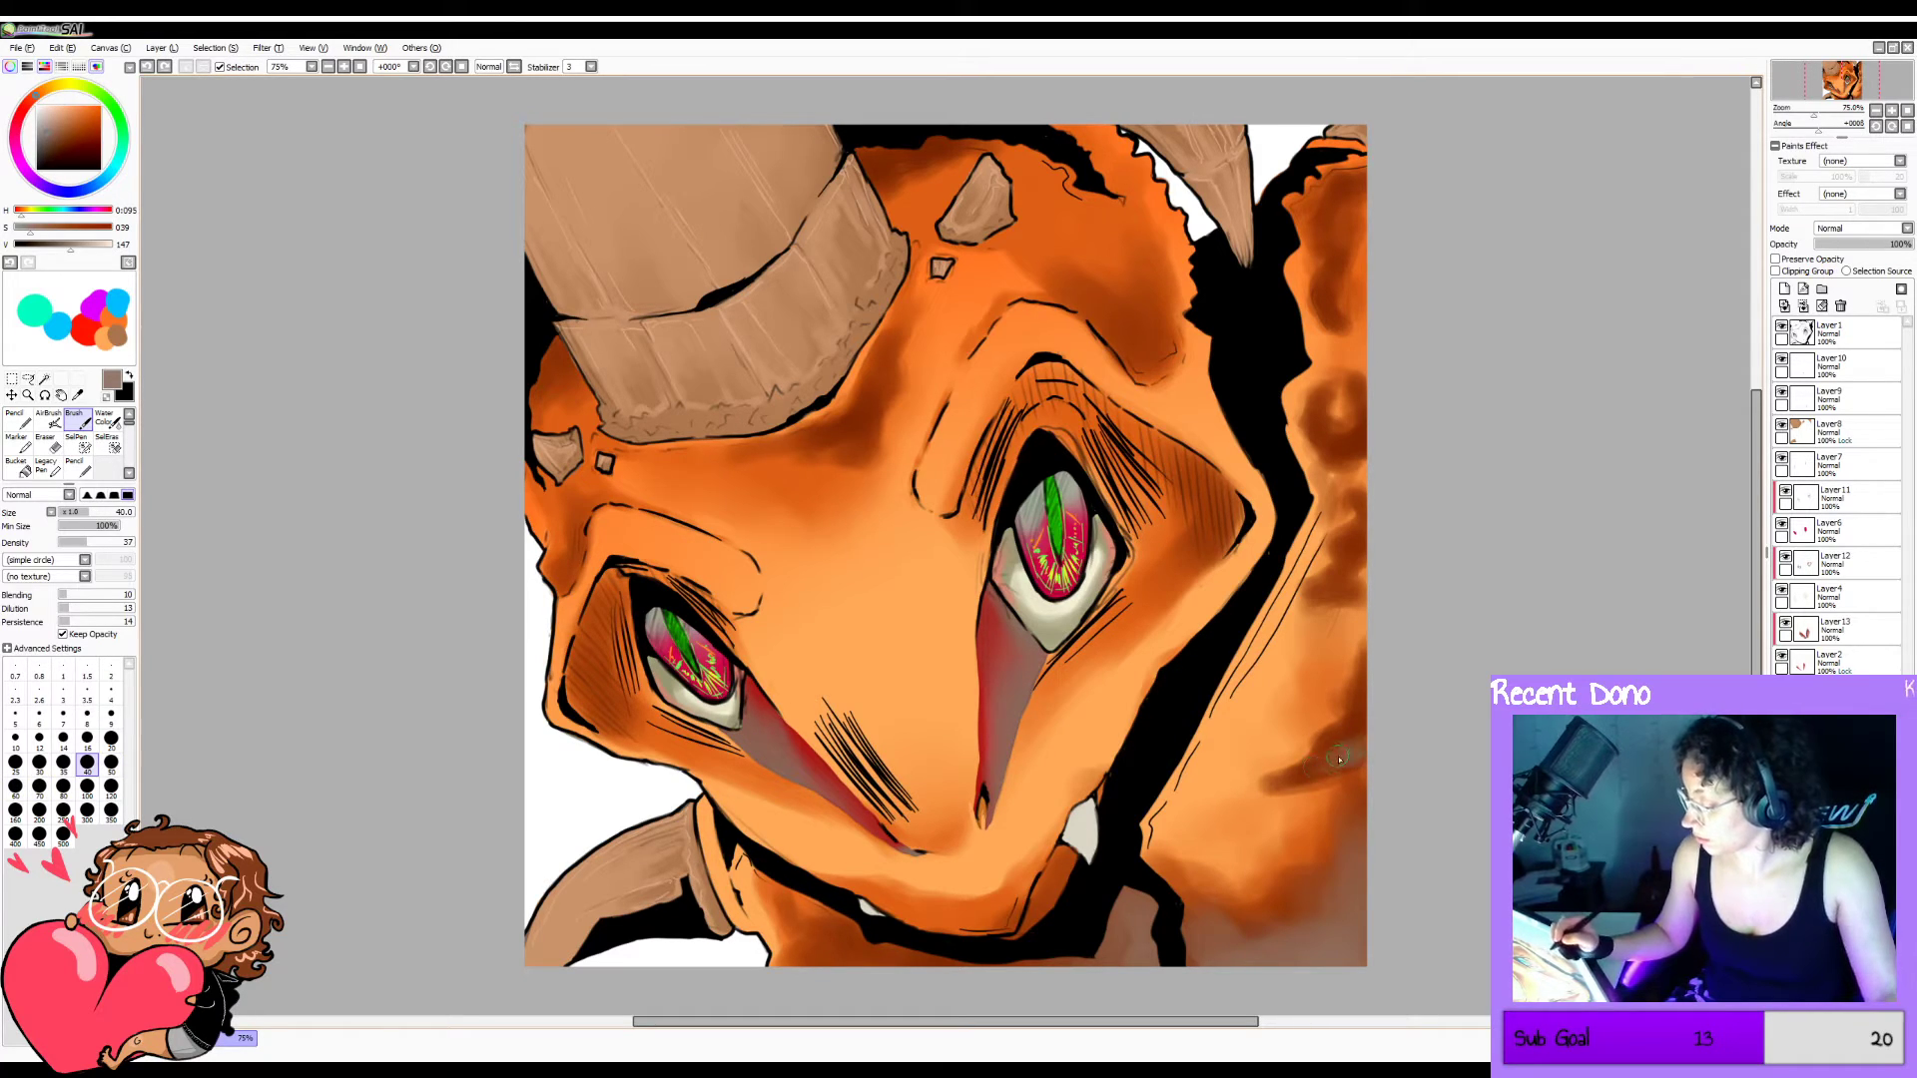
drag(1339, 760, 1320, 763)
Shift the brush colour's hue to blue-grey, set the size to 70 and undo the greyish-brown neck shading.
click(112, 170)
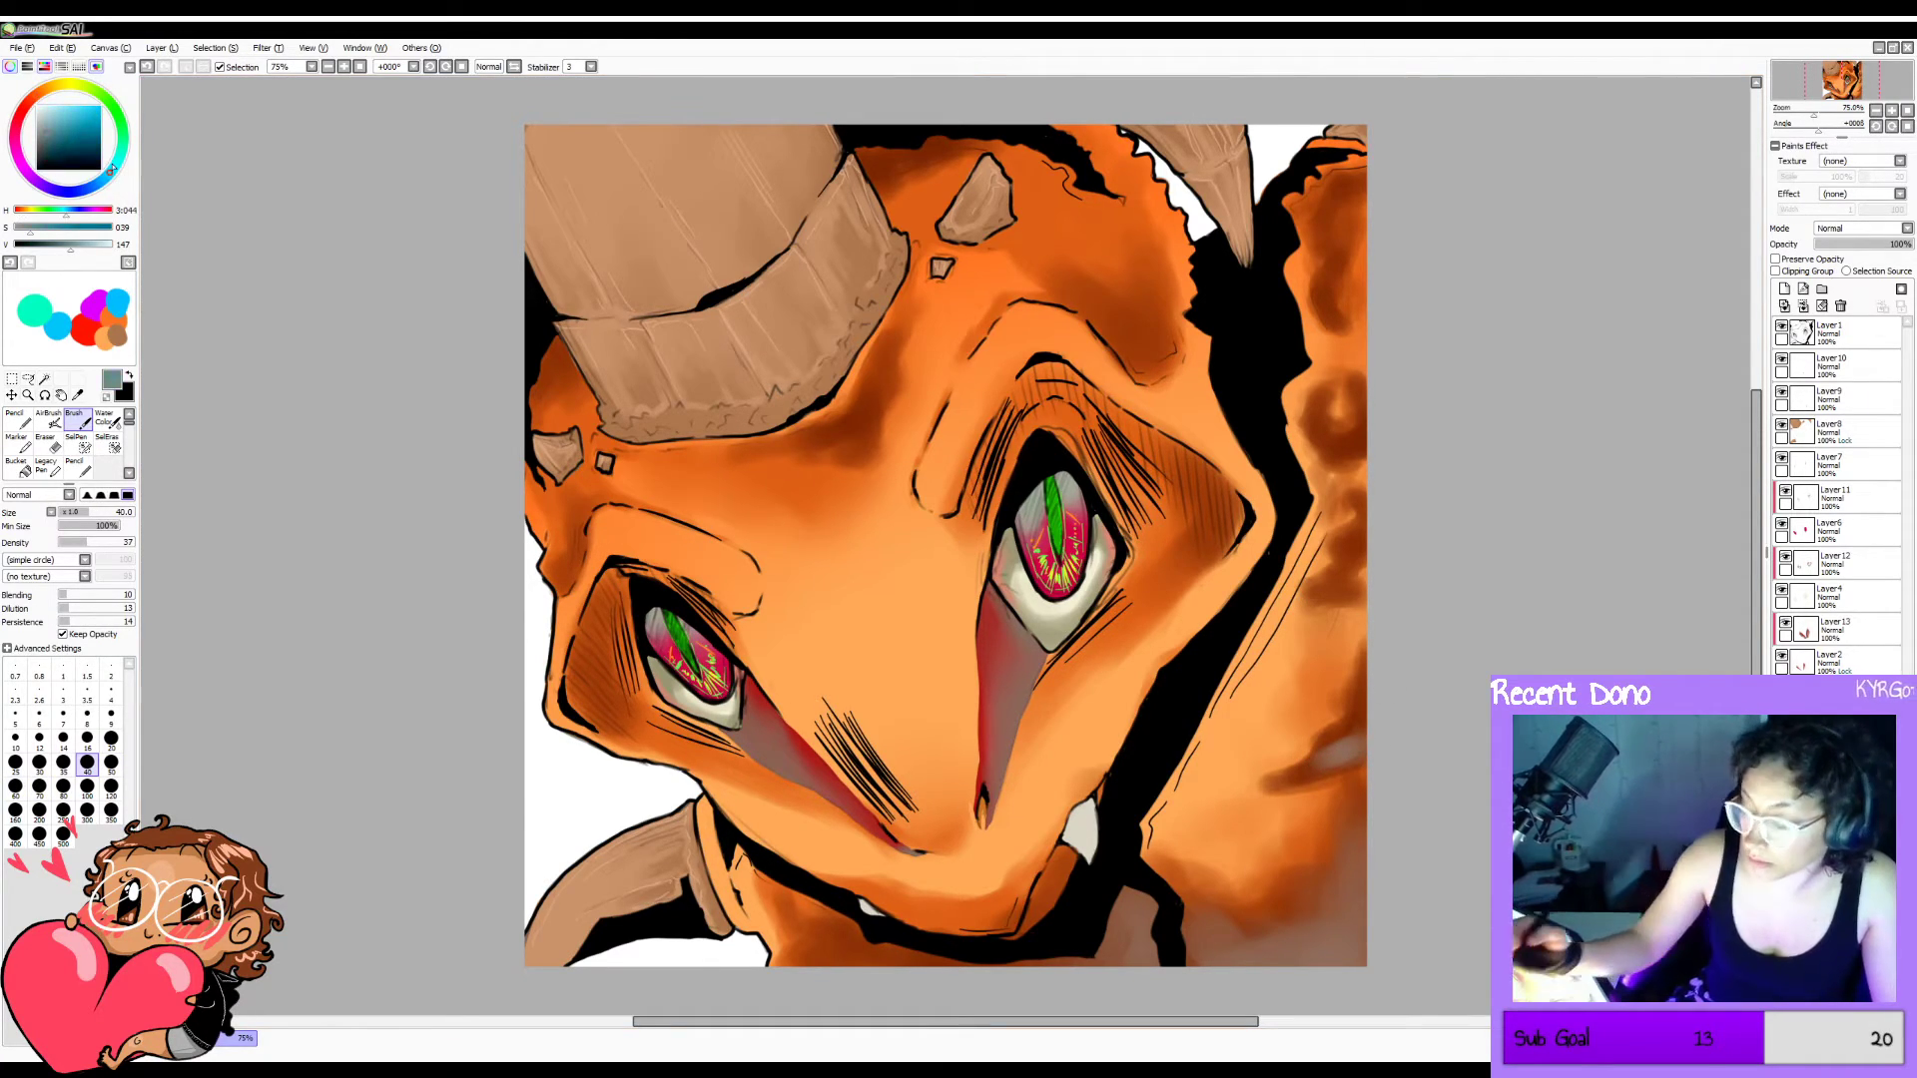
key(bracketright)
key(bracketright)
key(bracketright)
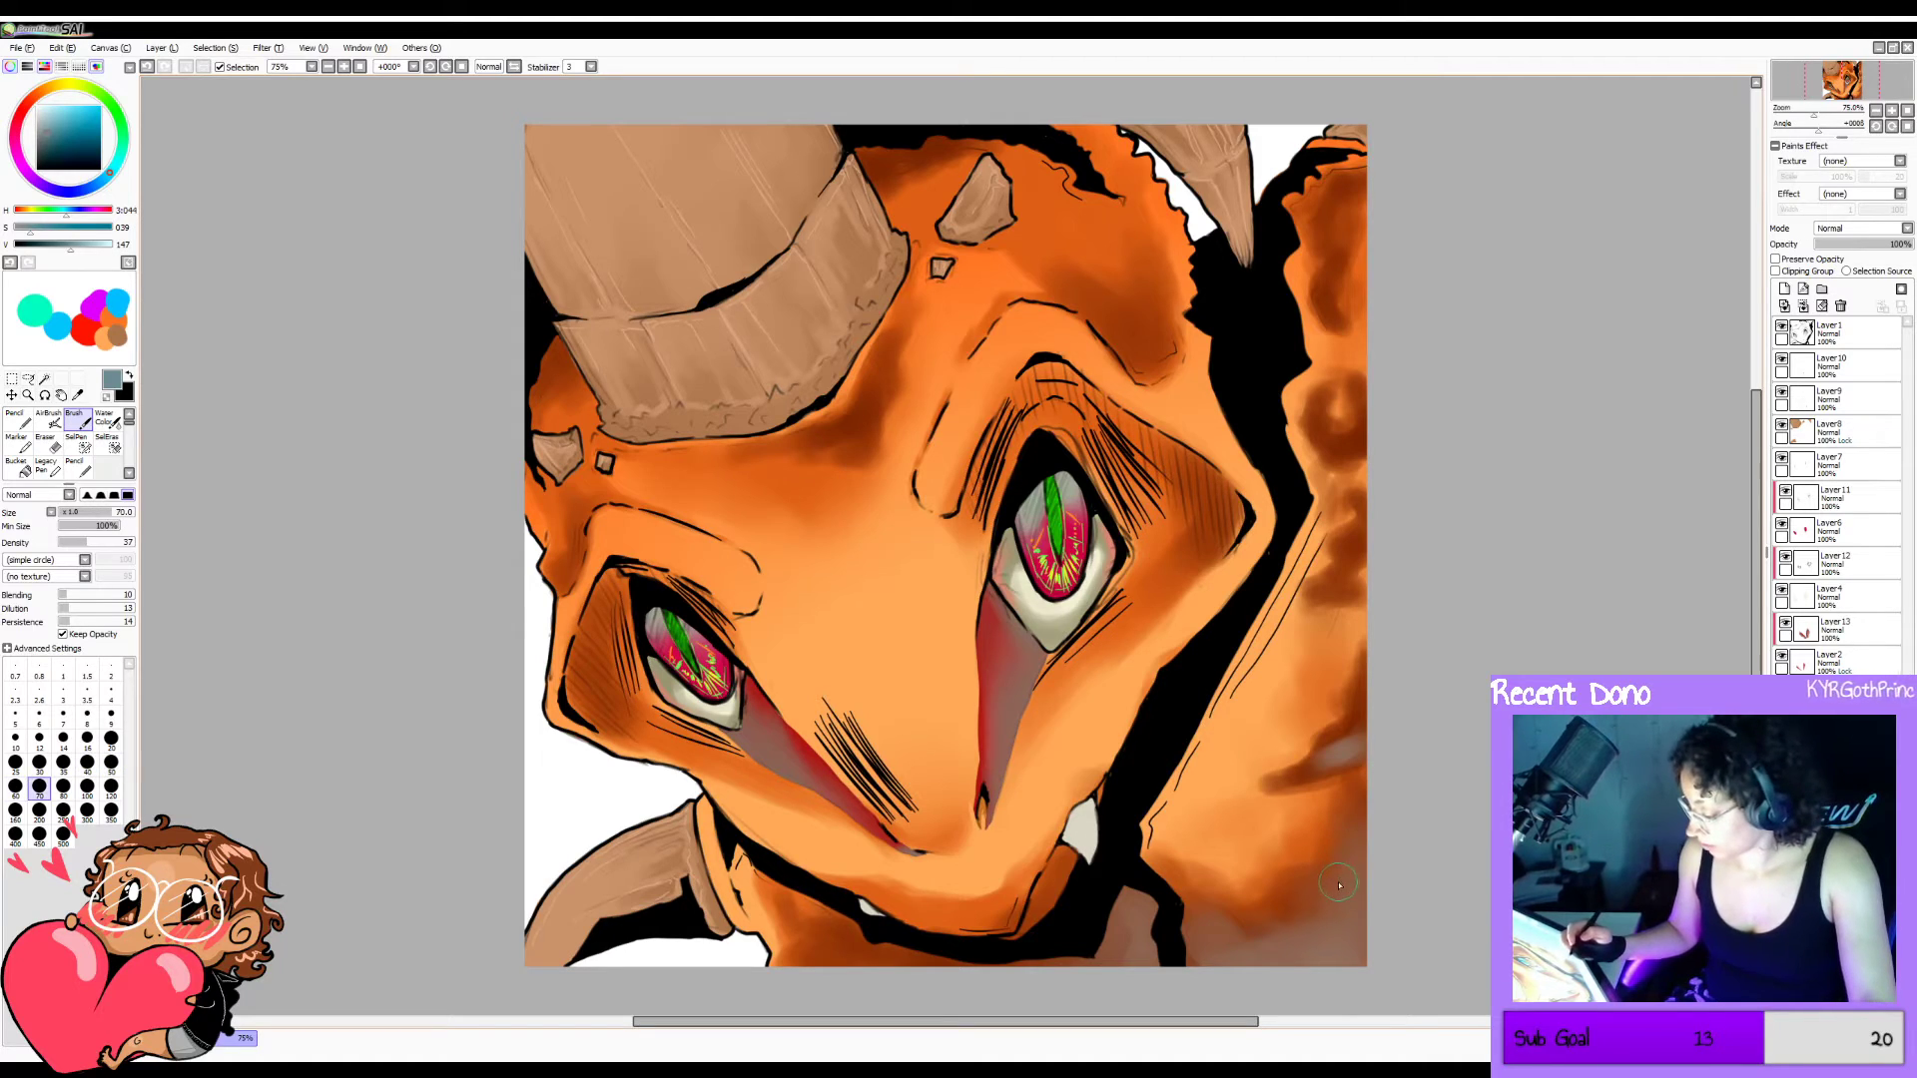
key(ctrl+z)
key(ctrl+z)
Try blue-grey shading on the neck's lower corner at brush size 70, then at size 200 with density 31.
drag(1339, 964, 1358, 938)
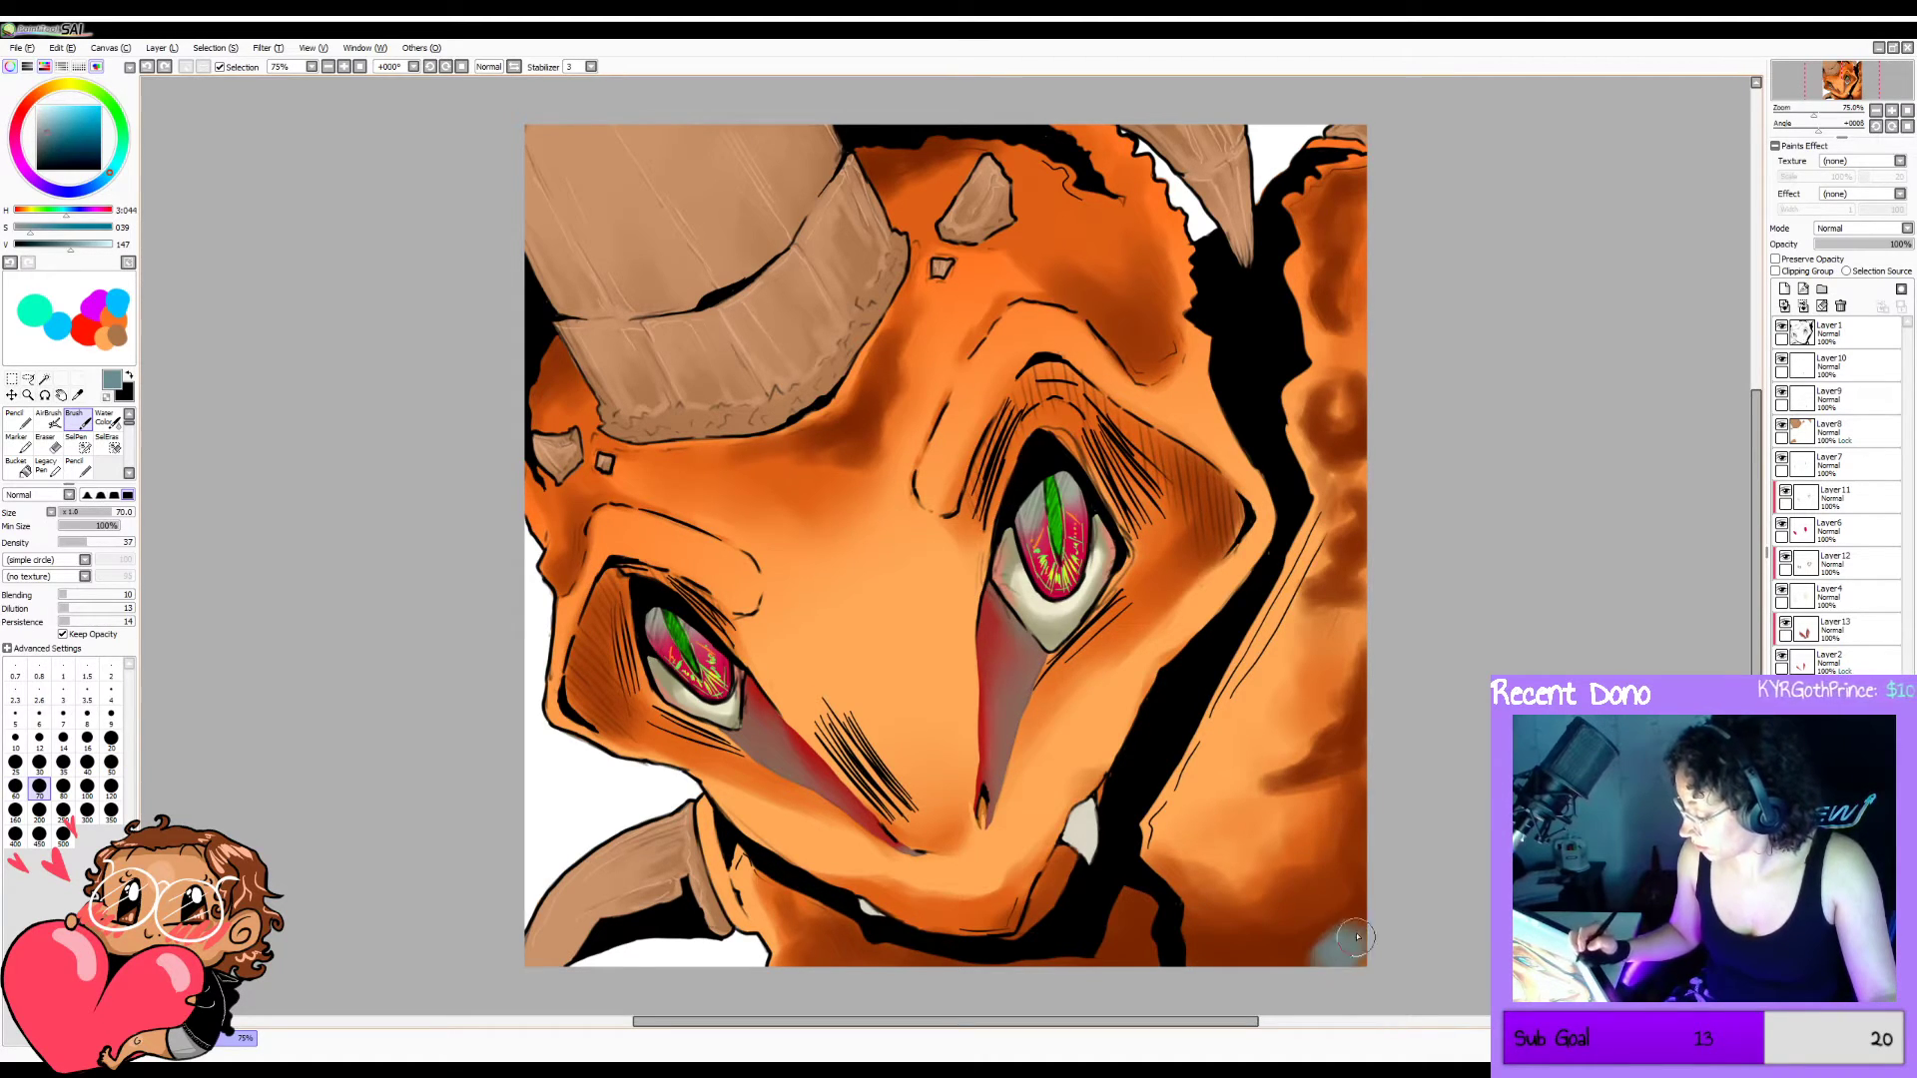
key(ctrl+z)
key(bracketright)
key(bracketright)
key(bracketright)
key(bracketright)
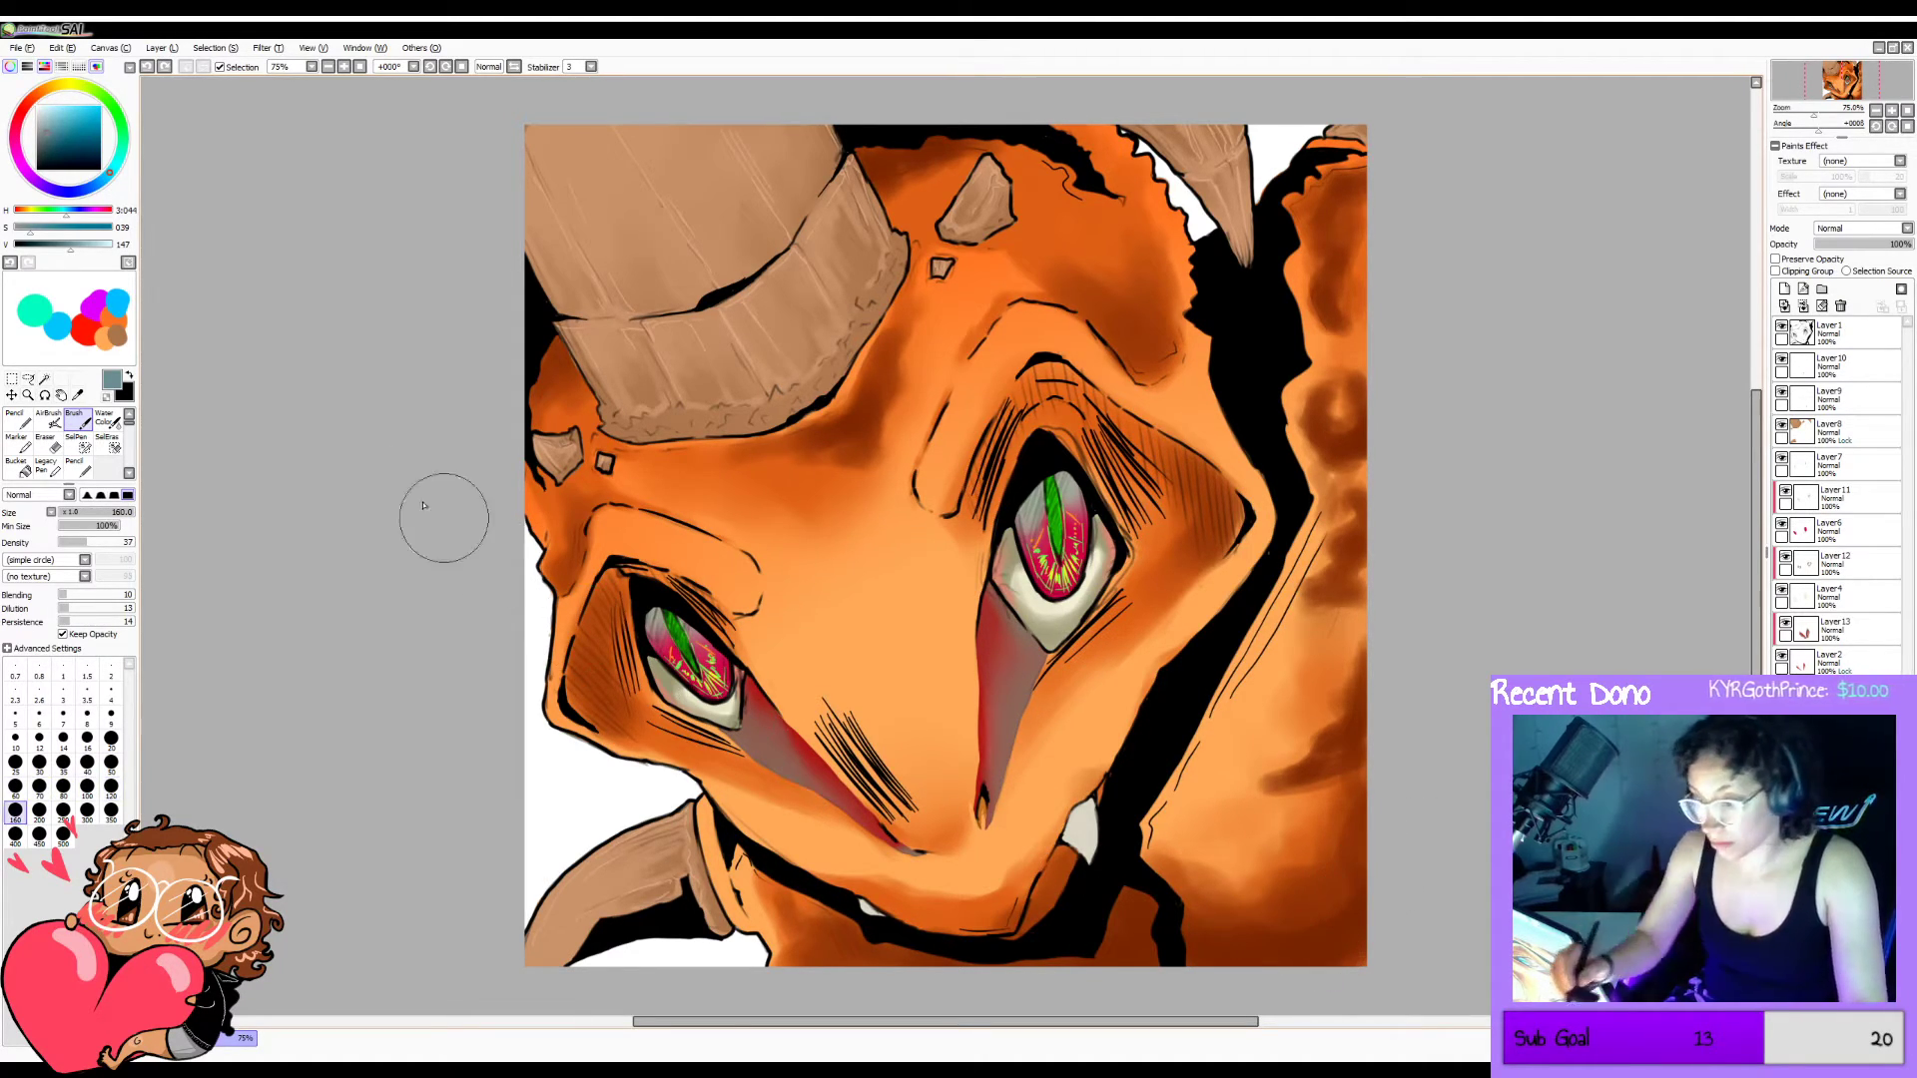
key(bracketright)
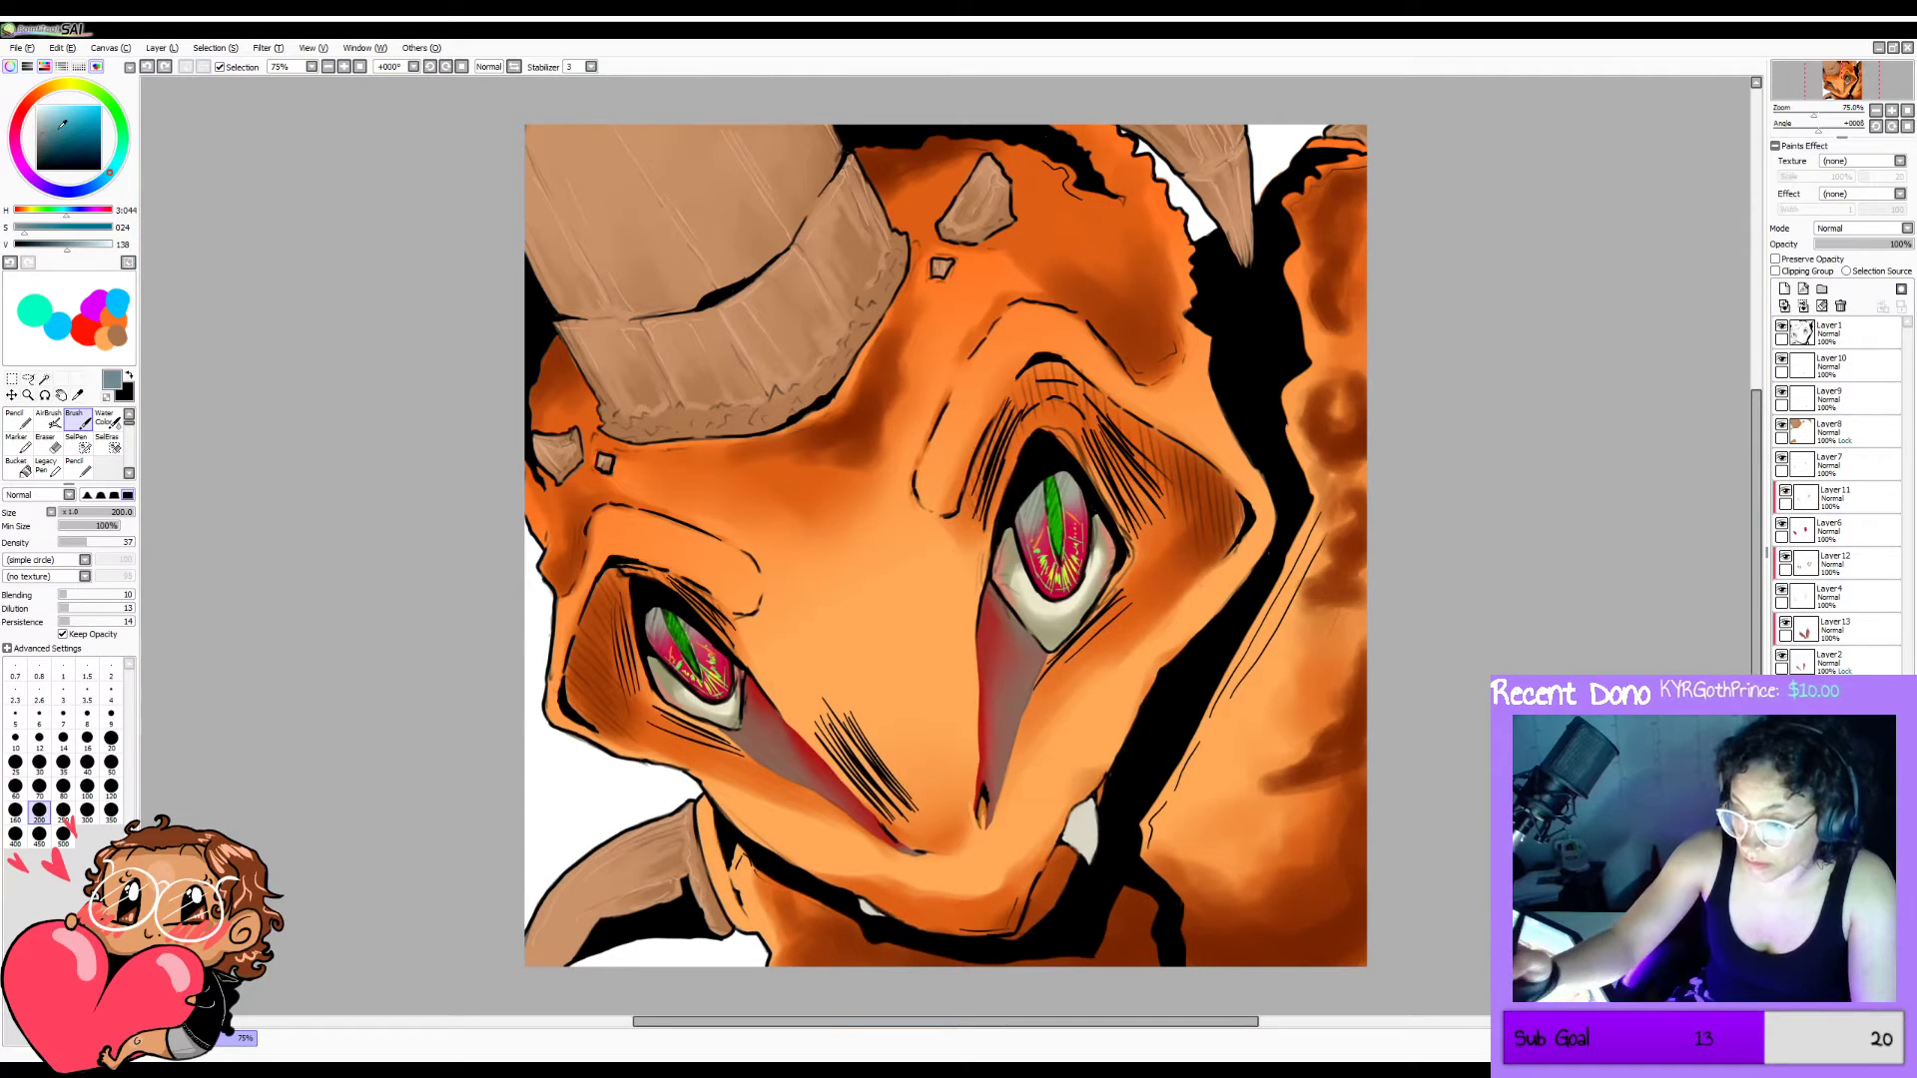
drag(1341, 967, 1356, 961)
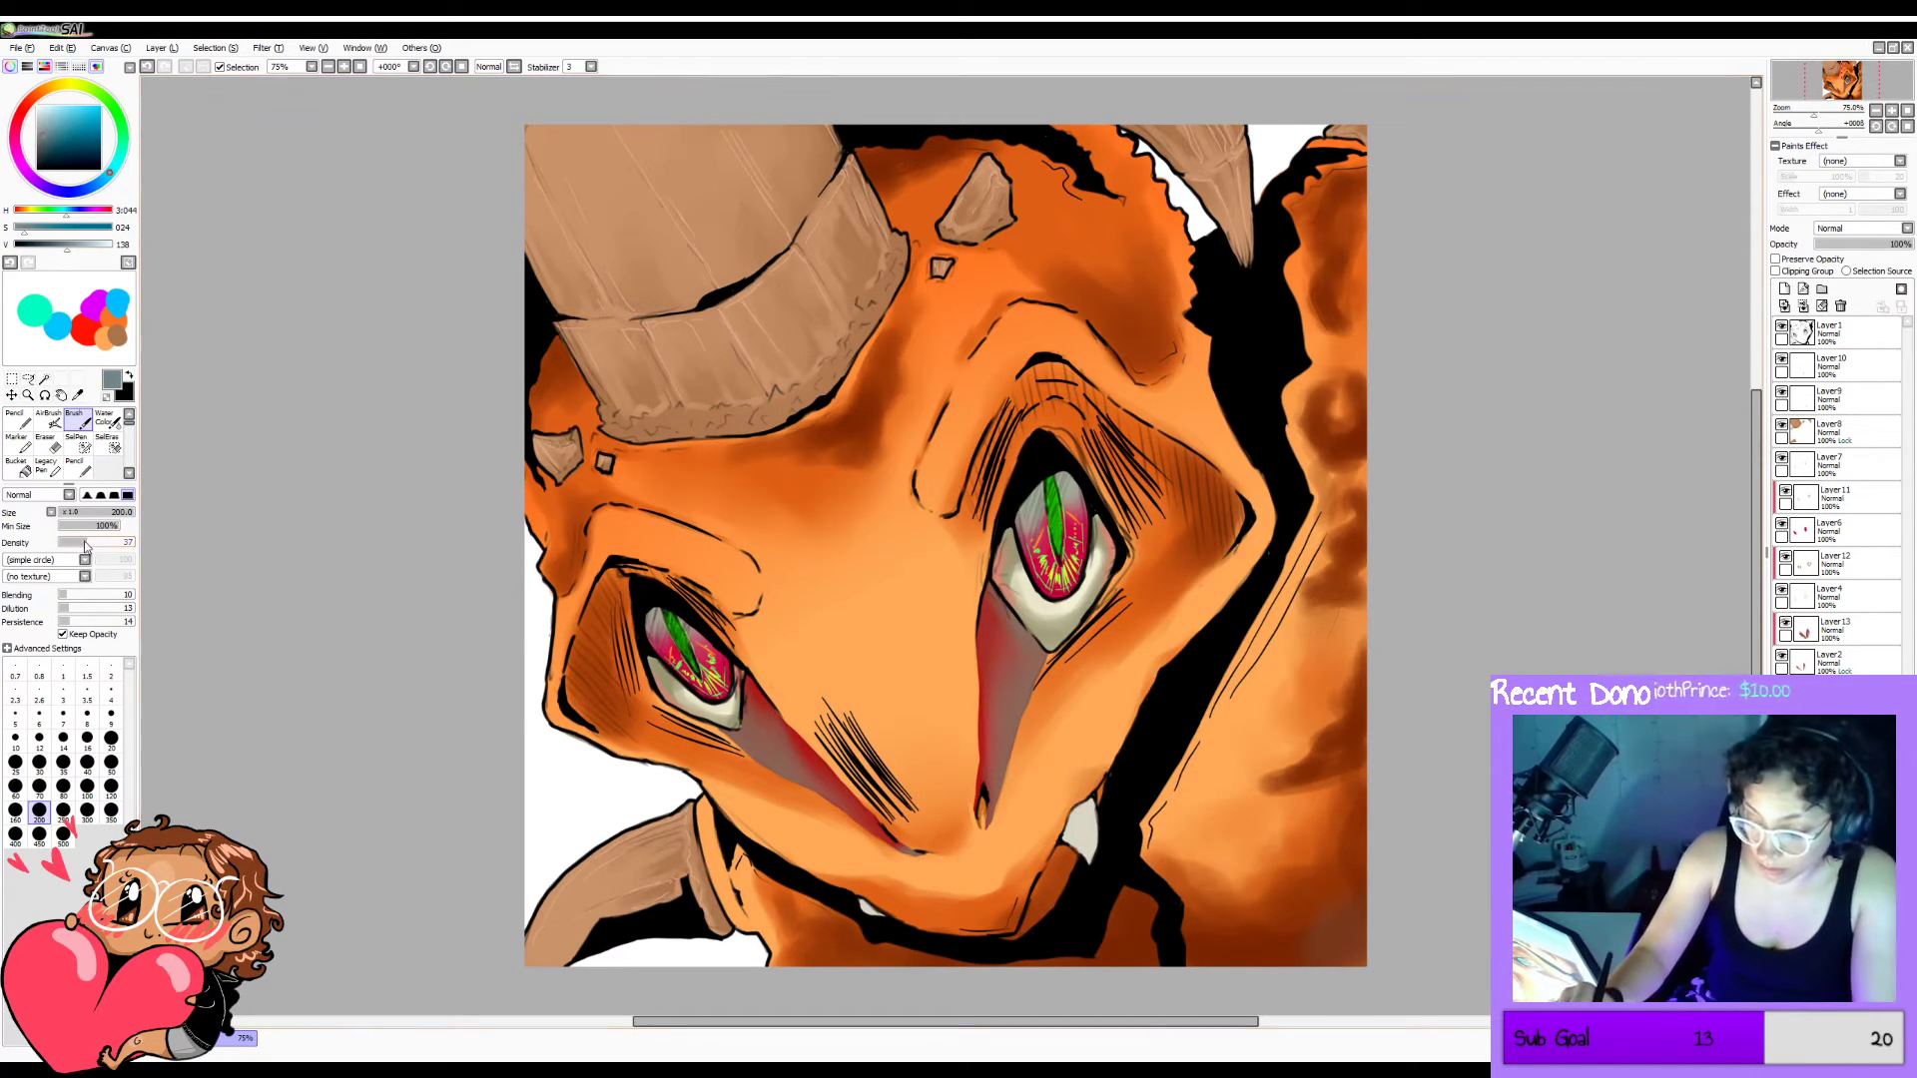
drag(85, 545, 82, 545)
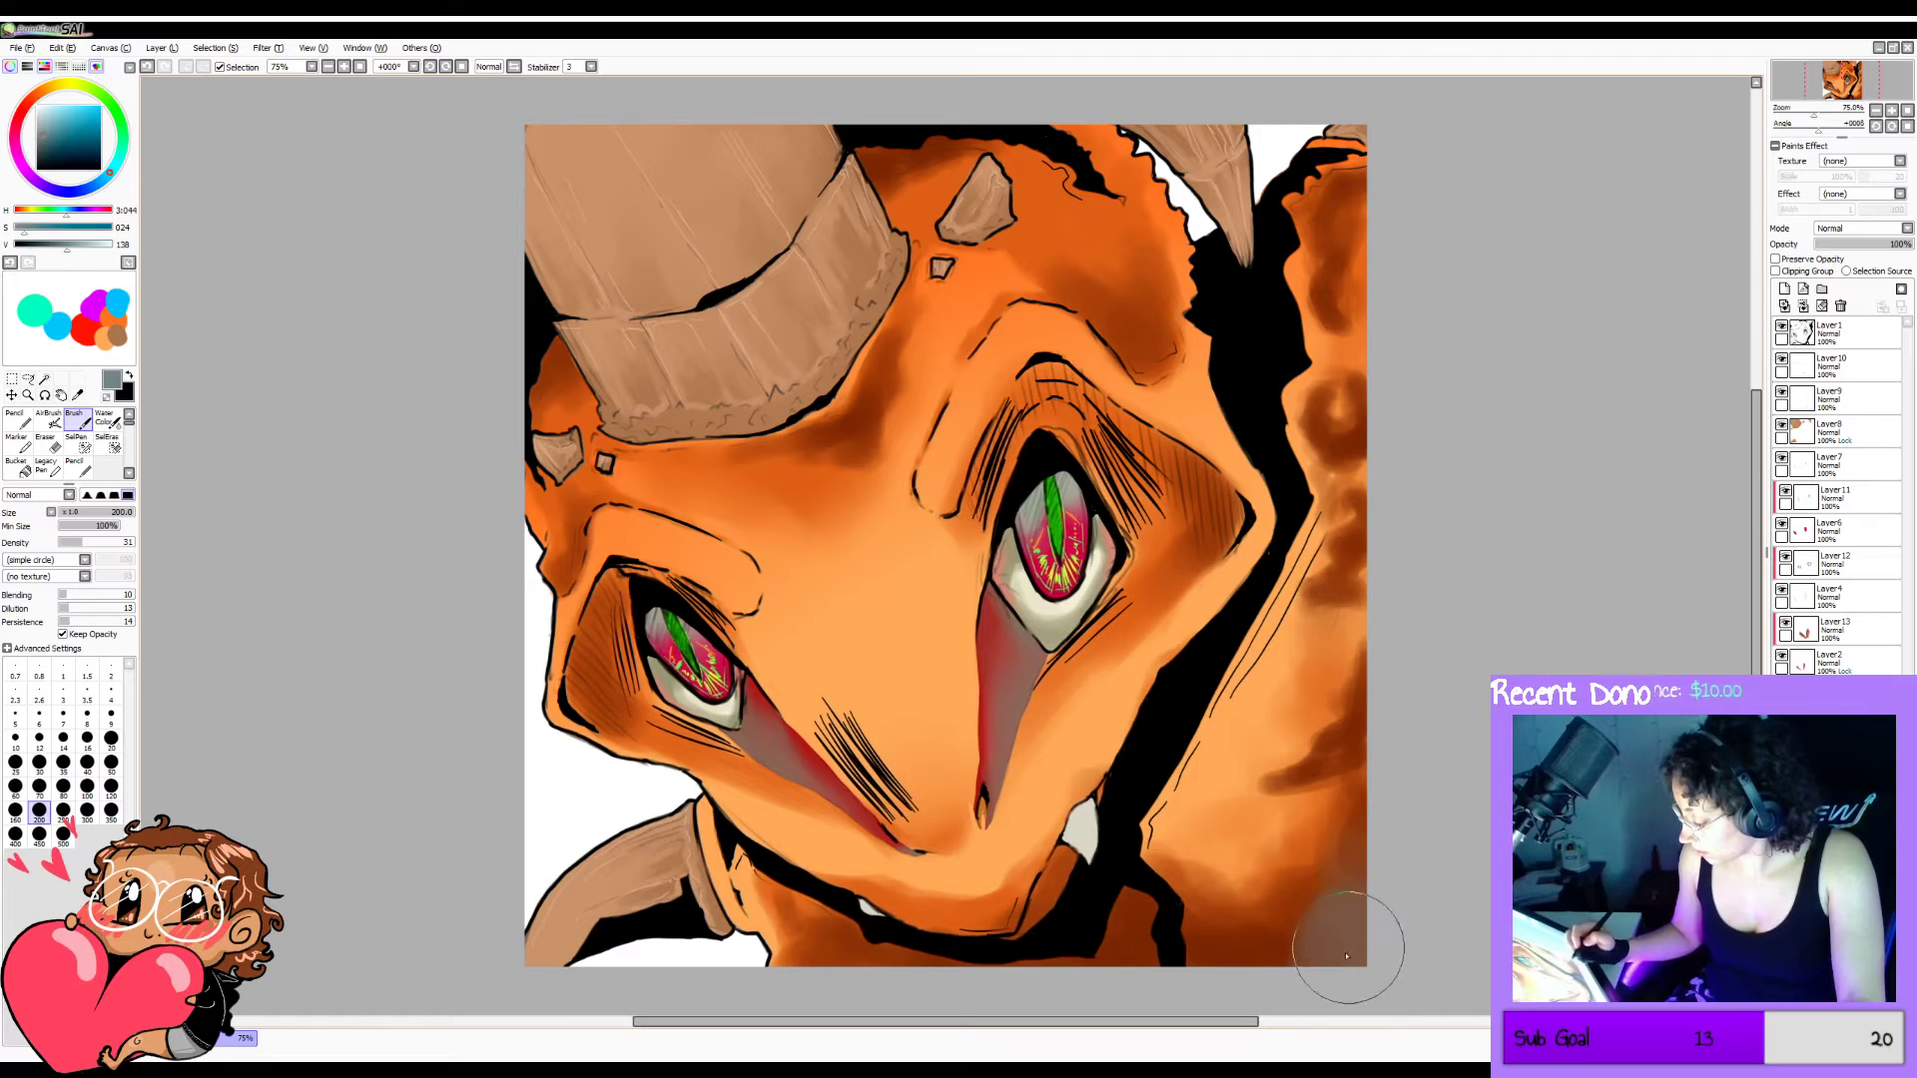
mouse_move(1346, 955)
mouse_down()
mouse_move(1195, 963)
mouse_move(1177, 934)
mouse_move(1282, 979)
mouse_move(1347, 961)
mouse_up()
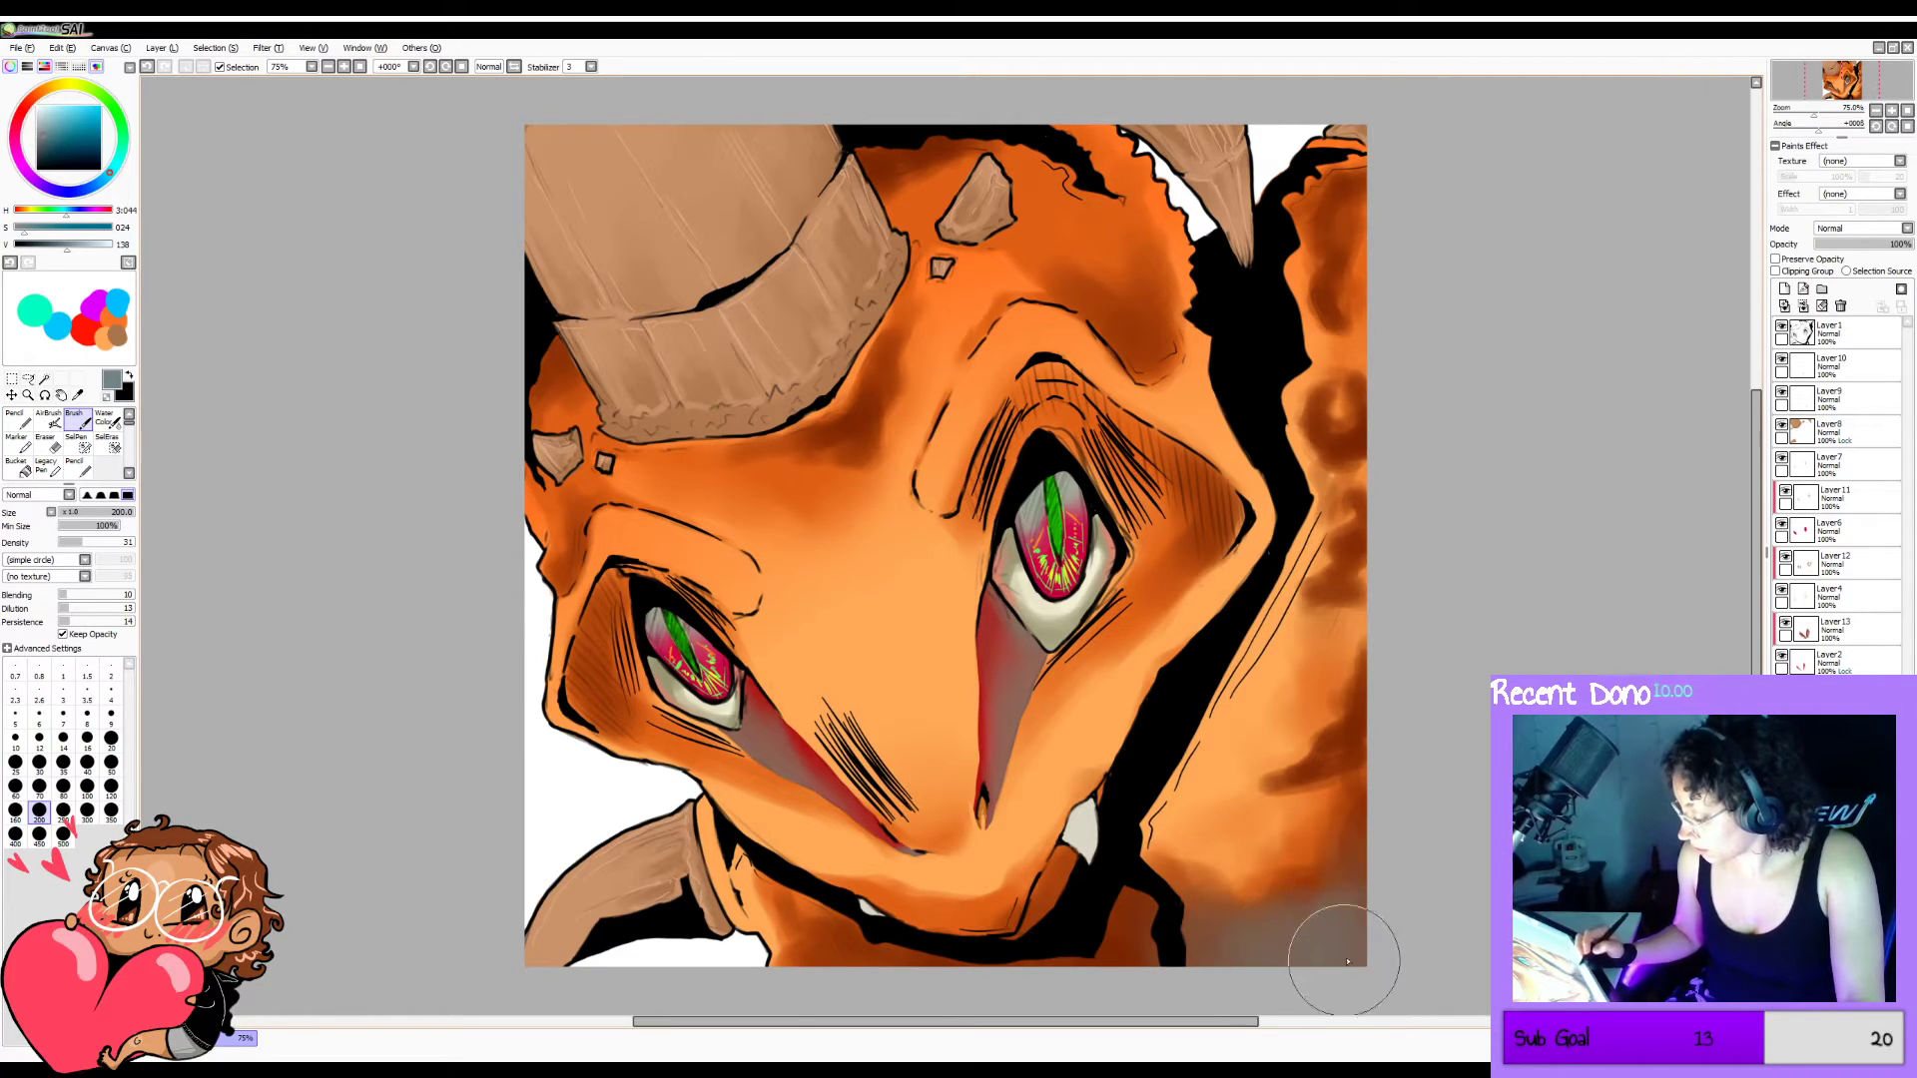
Change the brush shape to Flat Bristle, try a stroke down the neck's lower corner and undo the blue-grey shading.
key(bracketleft)
key(bracketleft)
key(bracketleft)
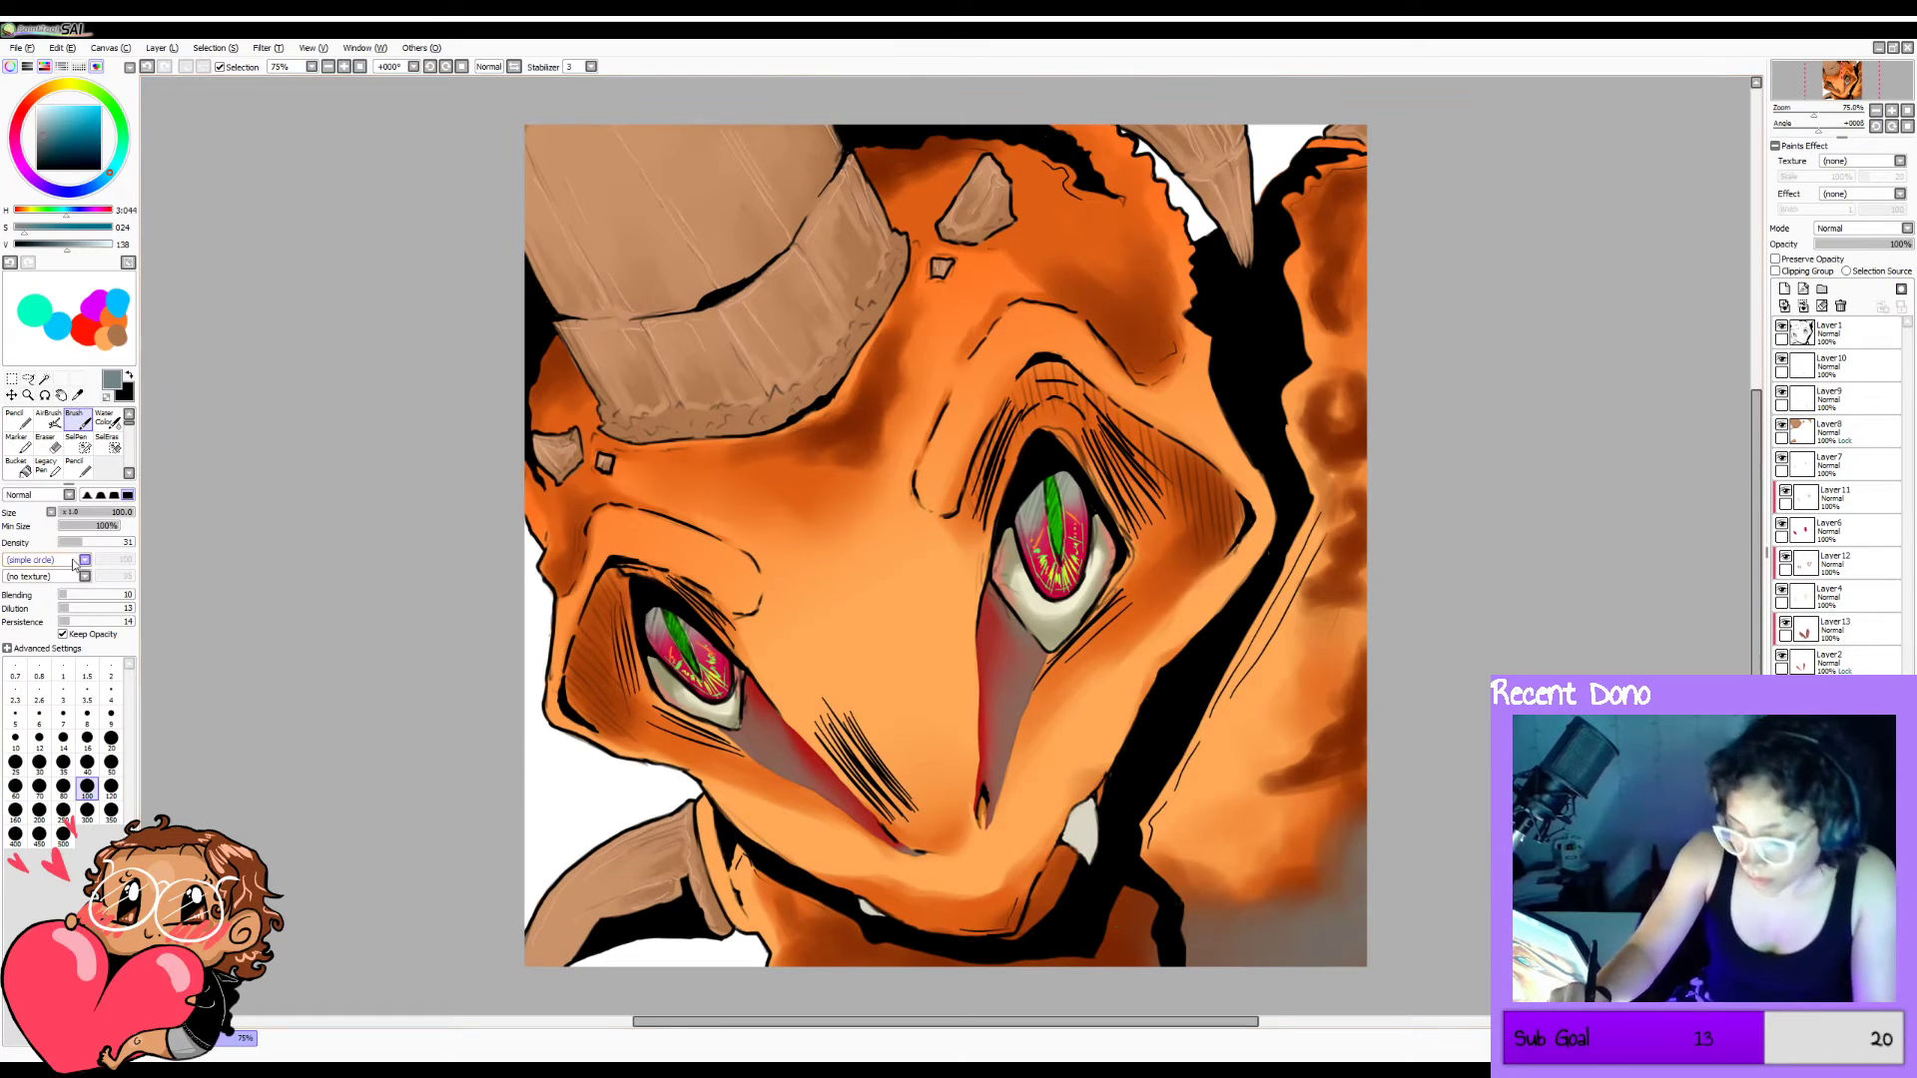
click(59, 622)
mouse_move(1354, 845)
mouse_down()
mouse_move(1352, 959)
mouse_move(1340, 950)
mouse_move(1360, 949)
mouse_up()
key(ctrl+z)
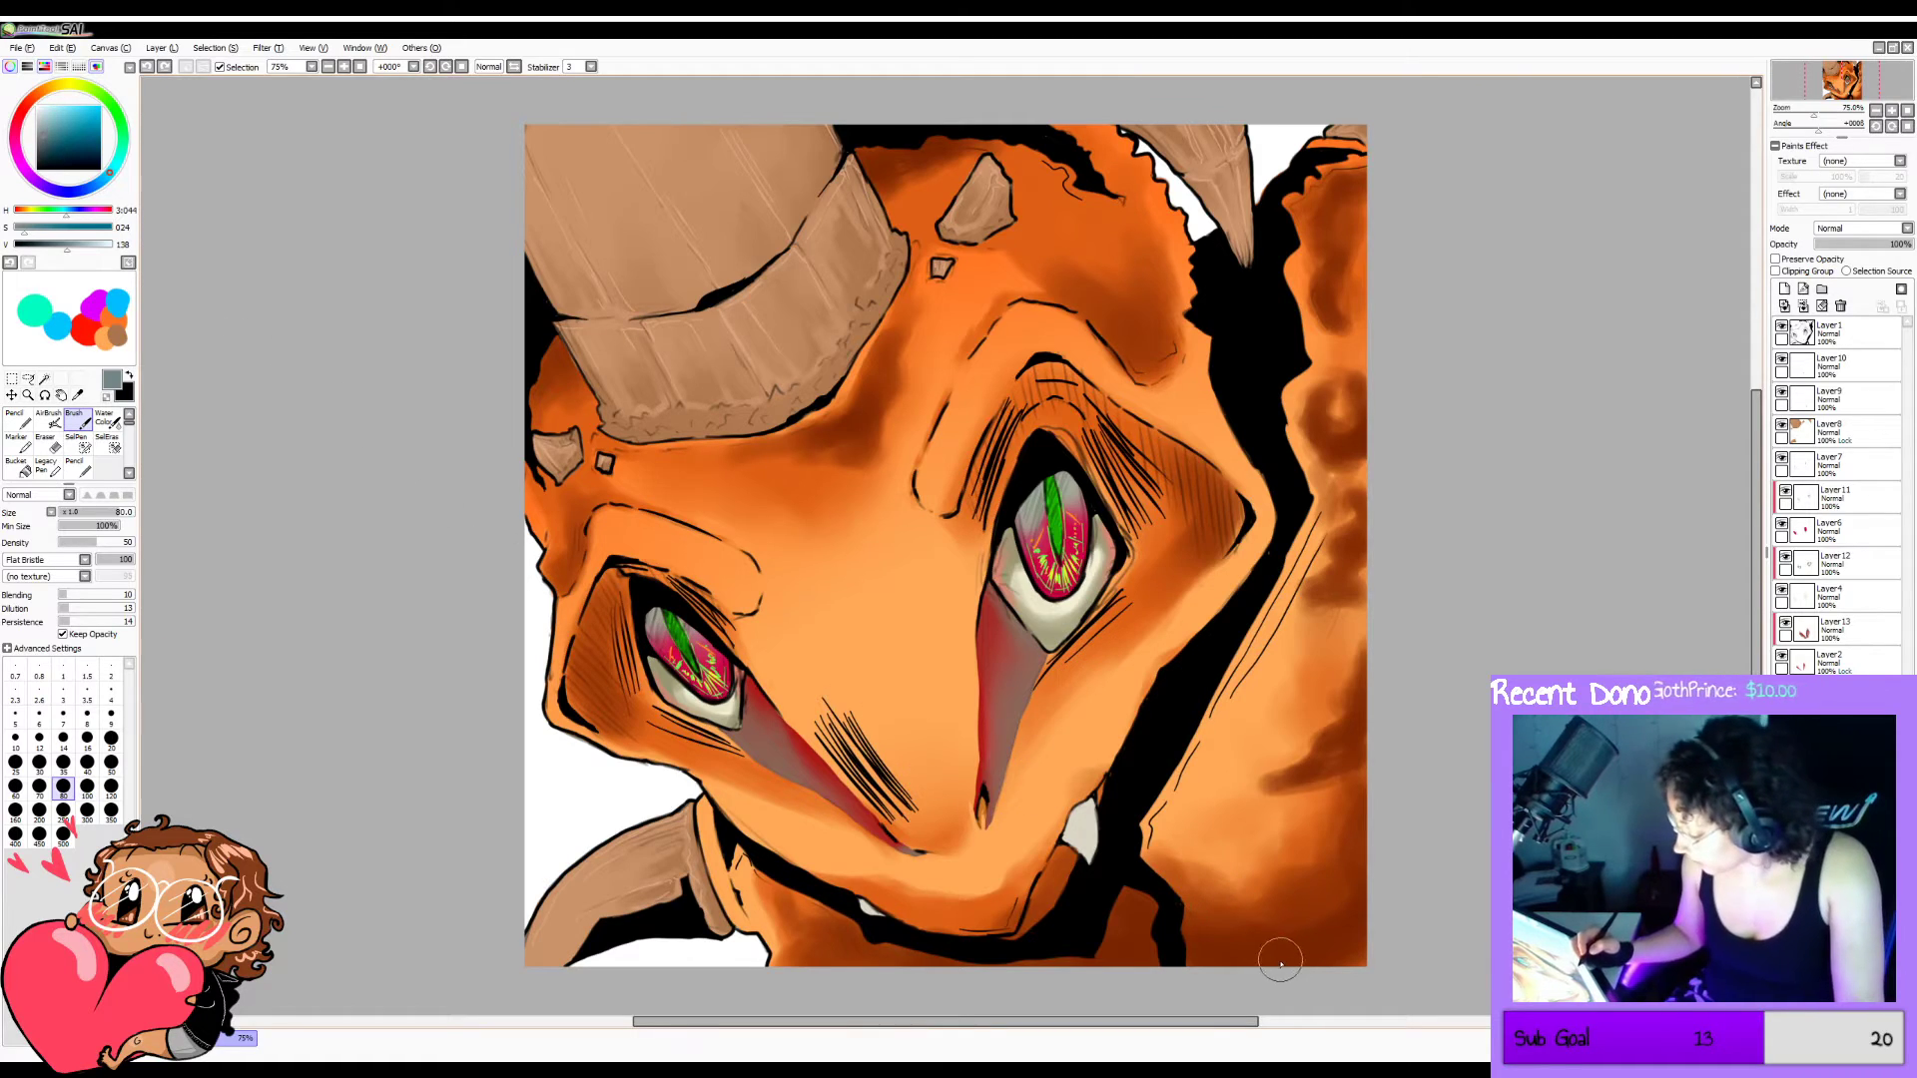
Try a blue-grey Flat Bristle dab on the neck's lower edge at size 100 and enlarge the brush to 120.
drag(1284, 963, 1270, 956)
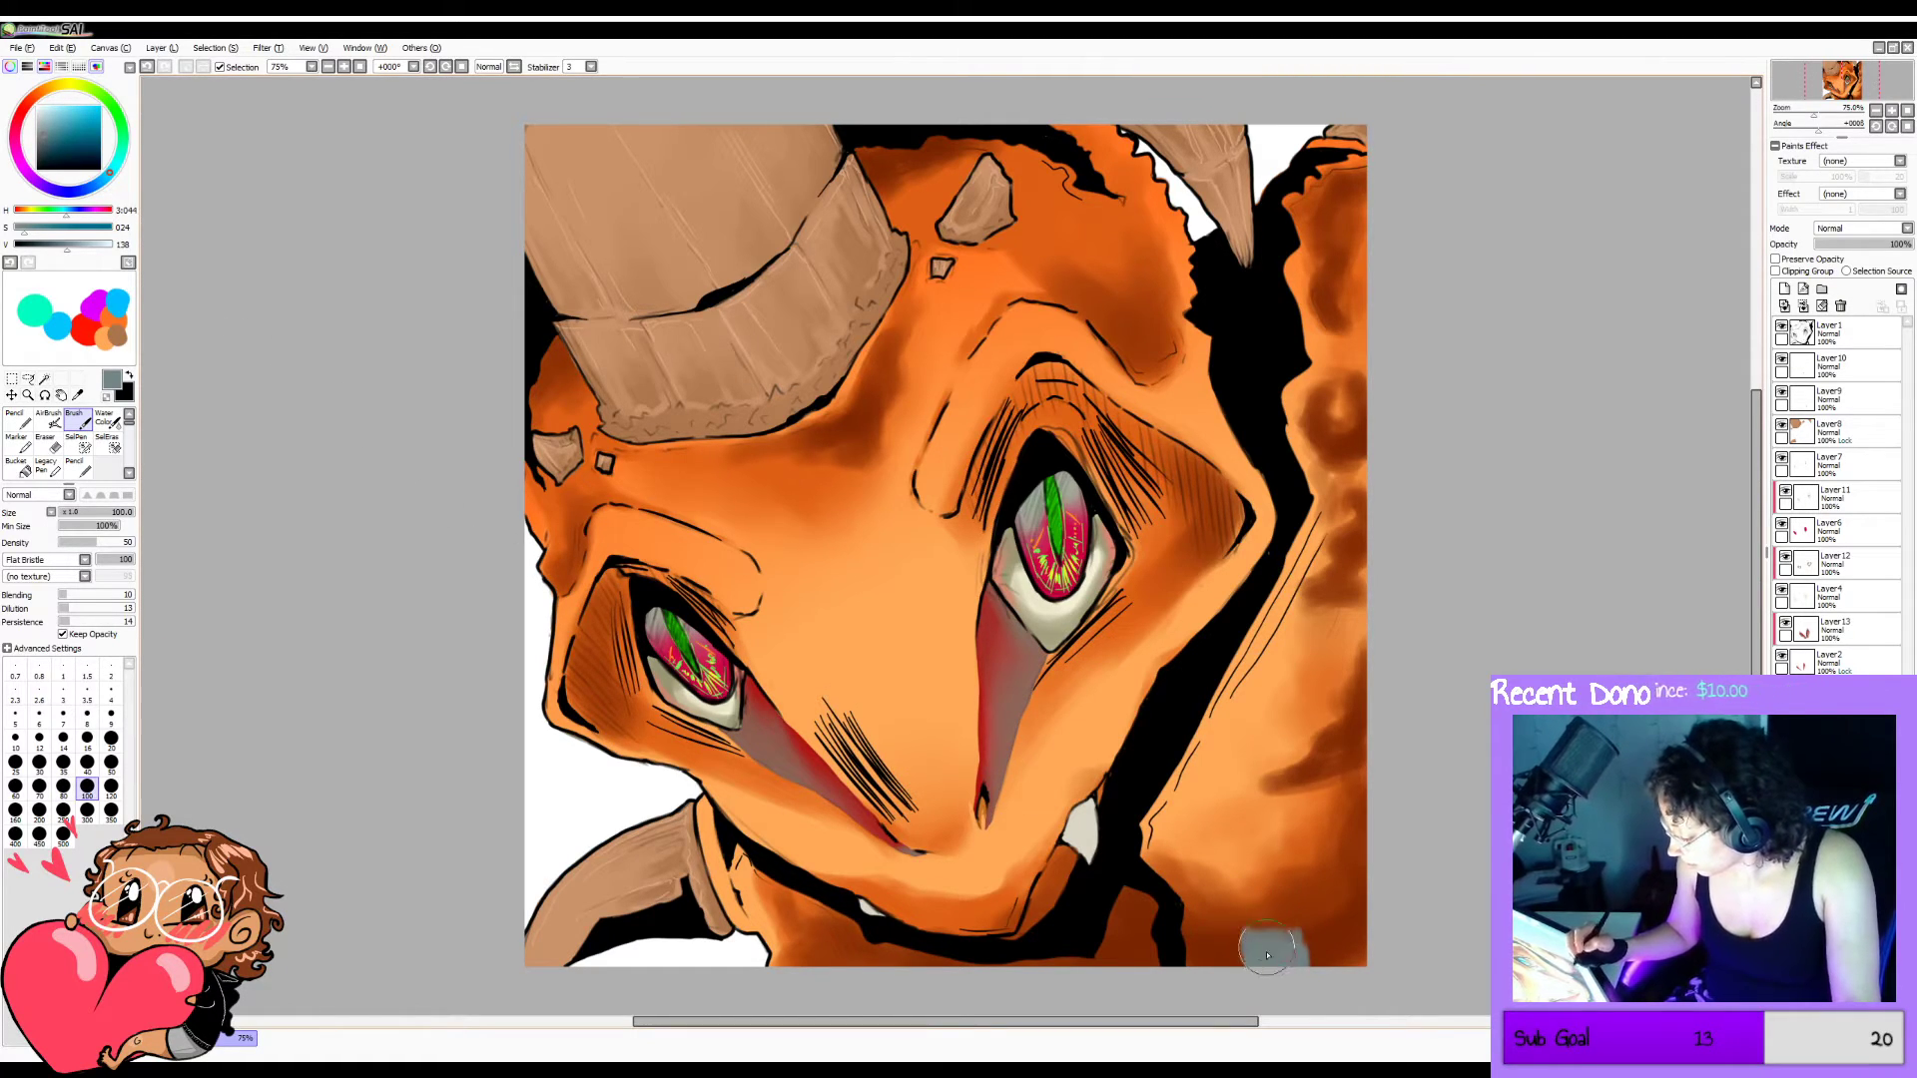
key(bracketleft)
key(bracketleft)
key(bracketright)
key(bracketright)
key(bracketright)
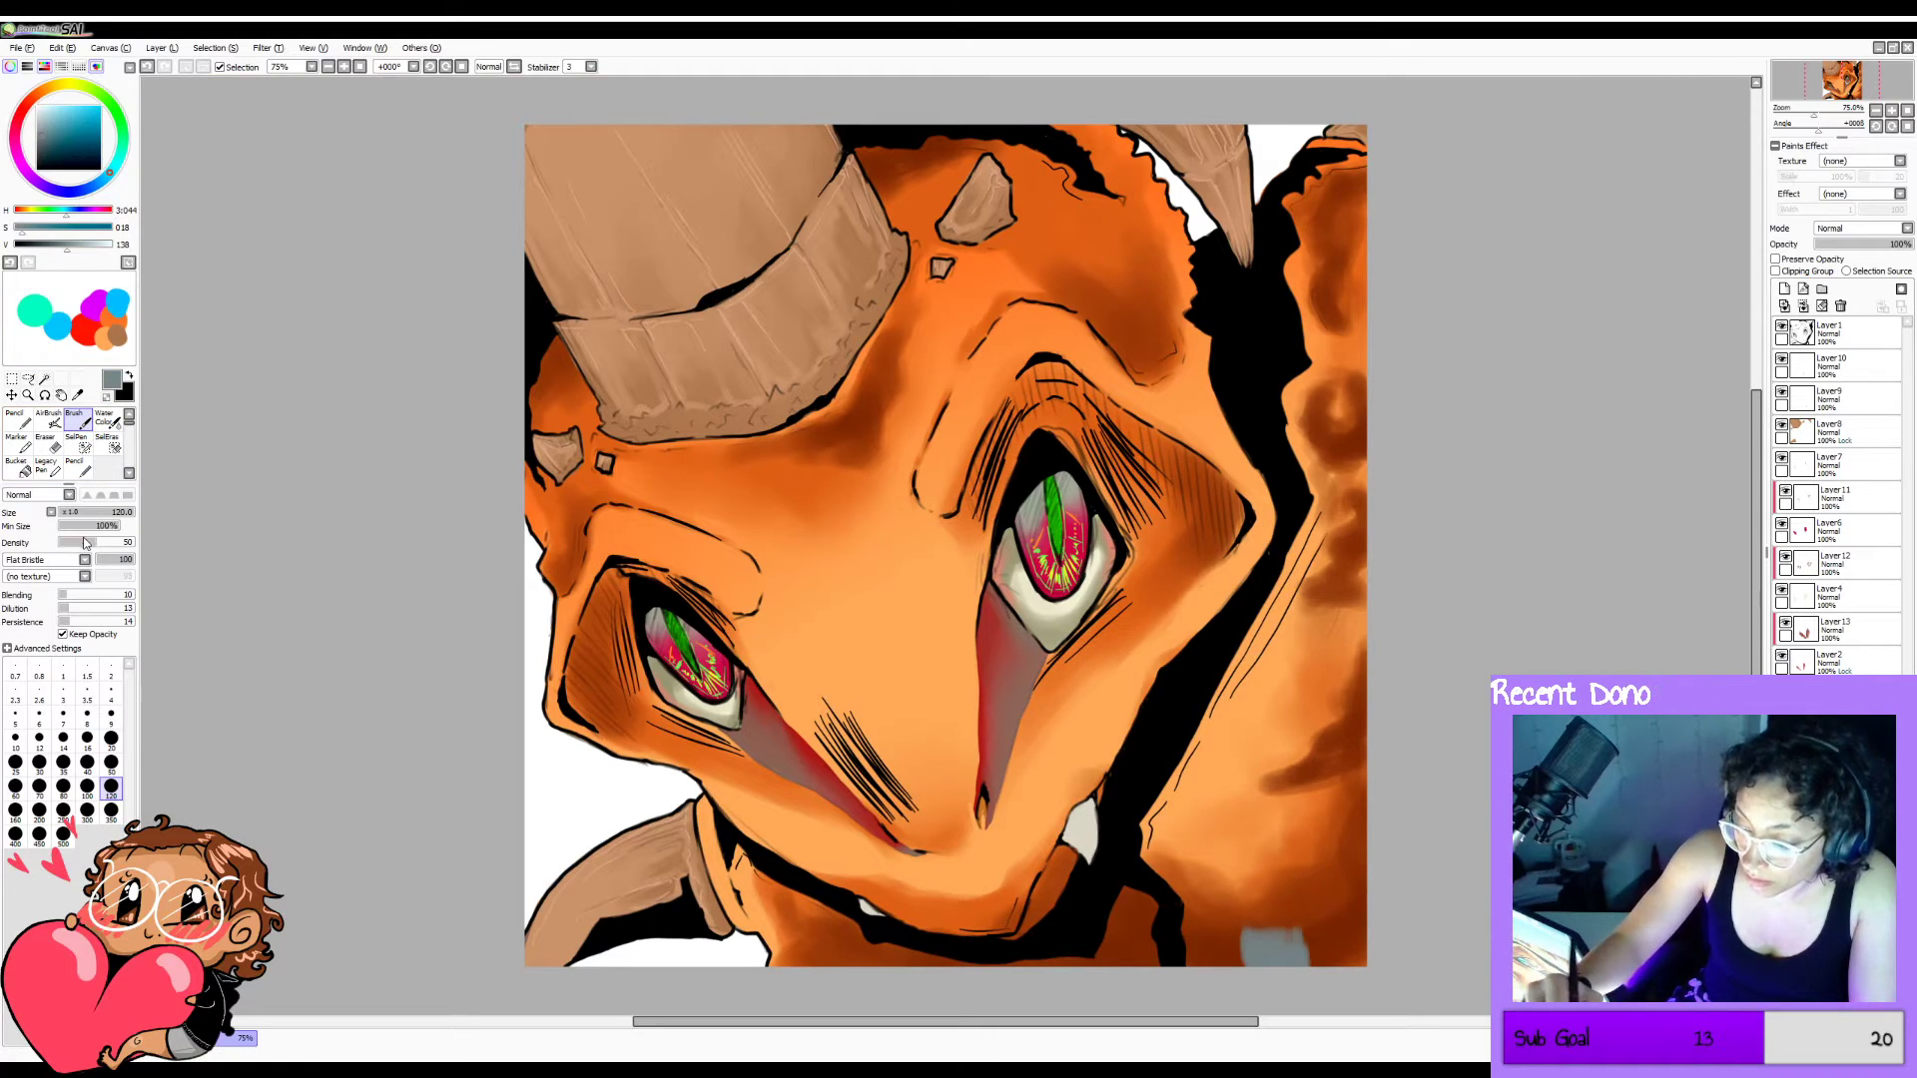
Sample the dab's grey, undo the dab and try mottled grey shading across the lower neck at size 60 and density 31.
key(bracketleft)
key(bracketleft)
key(bracketleft)
key(bracketleft)
right_click(1273, 944)
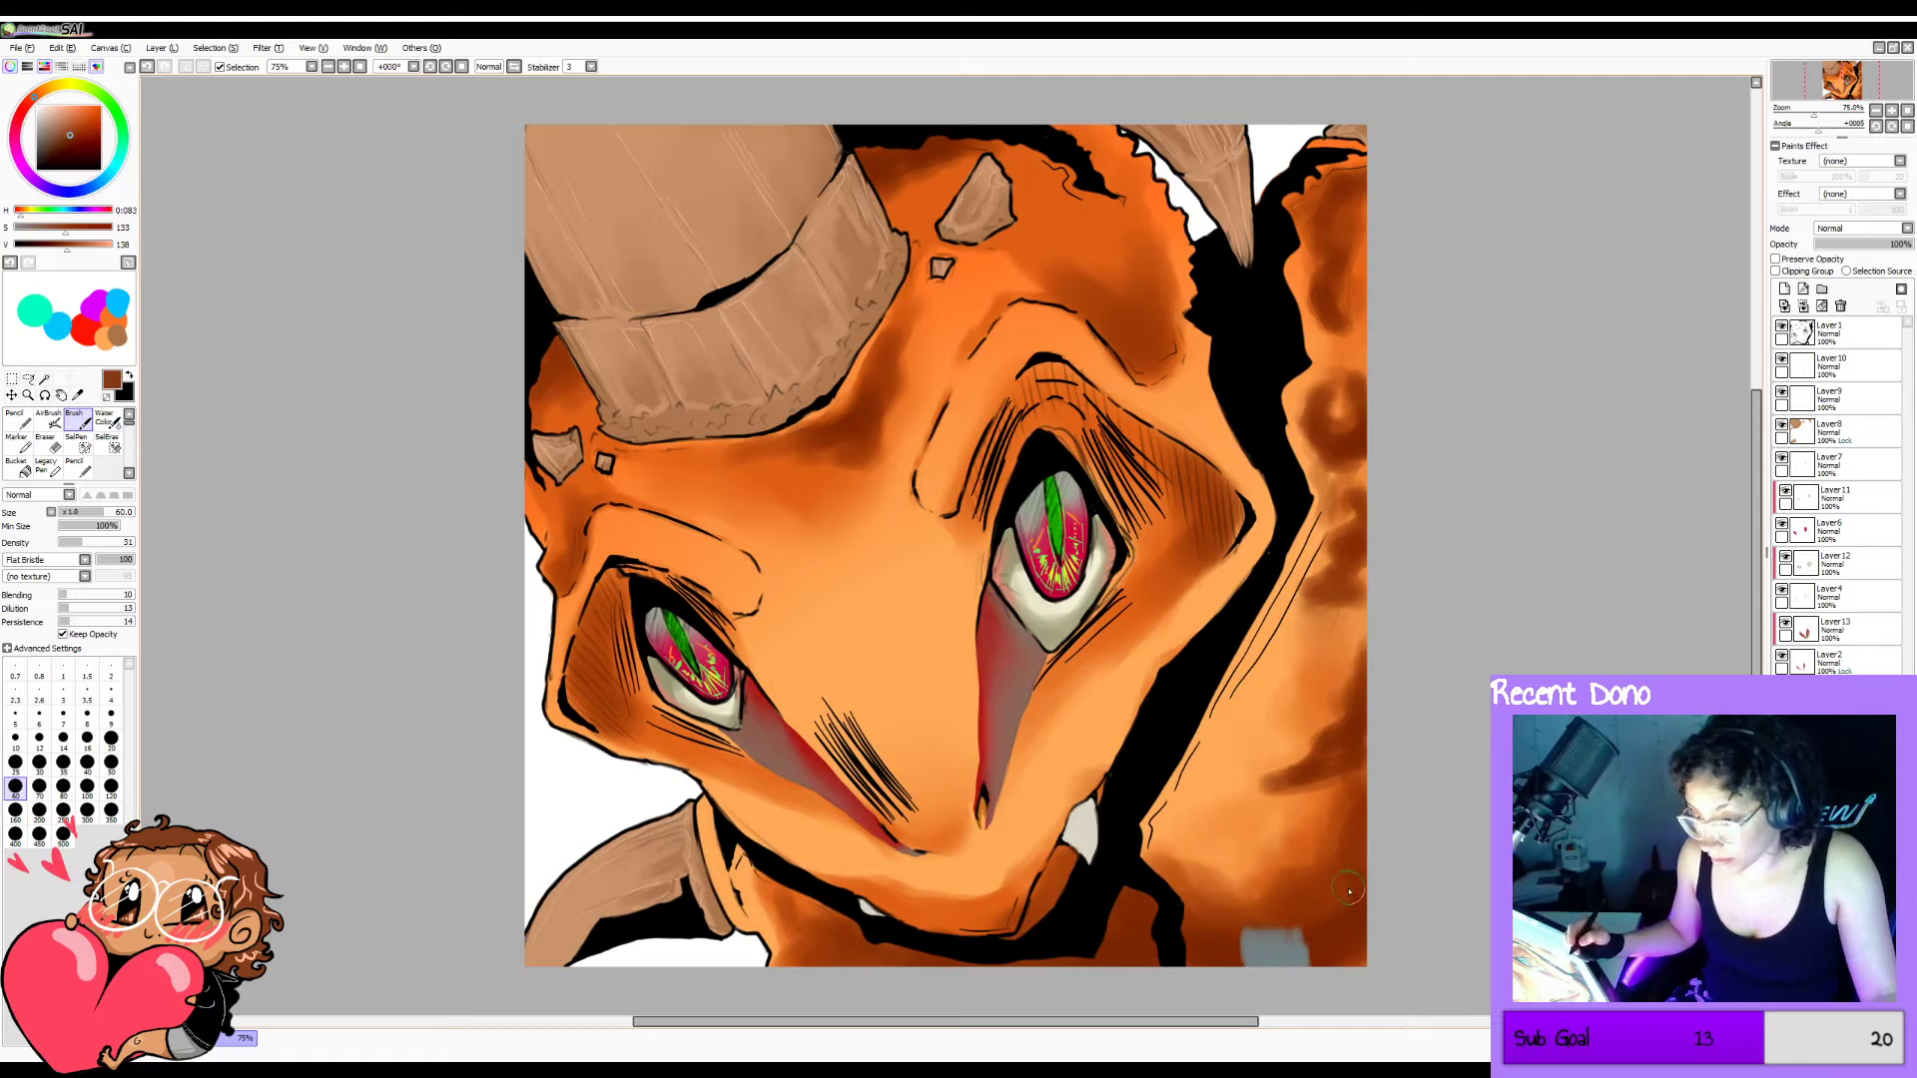
alt+click(1277, 949)
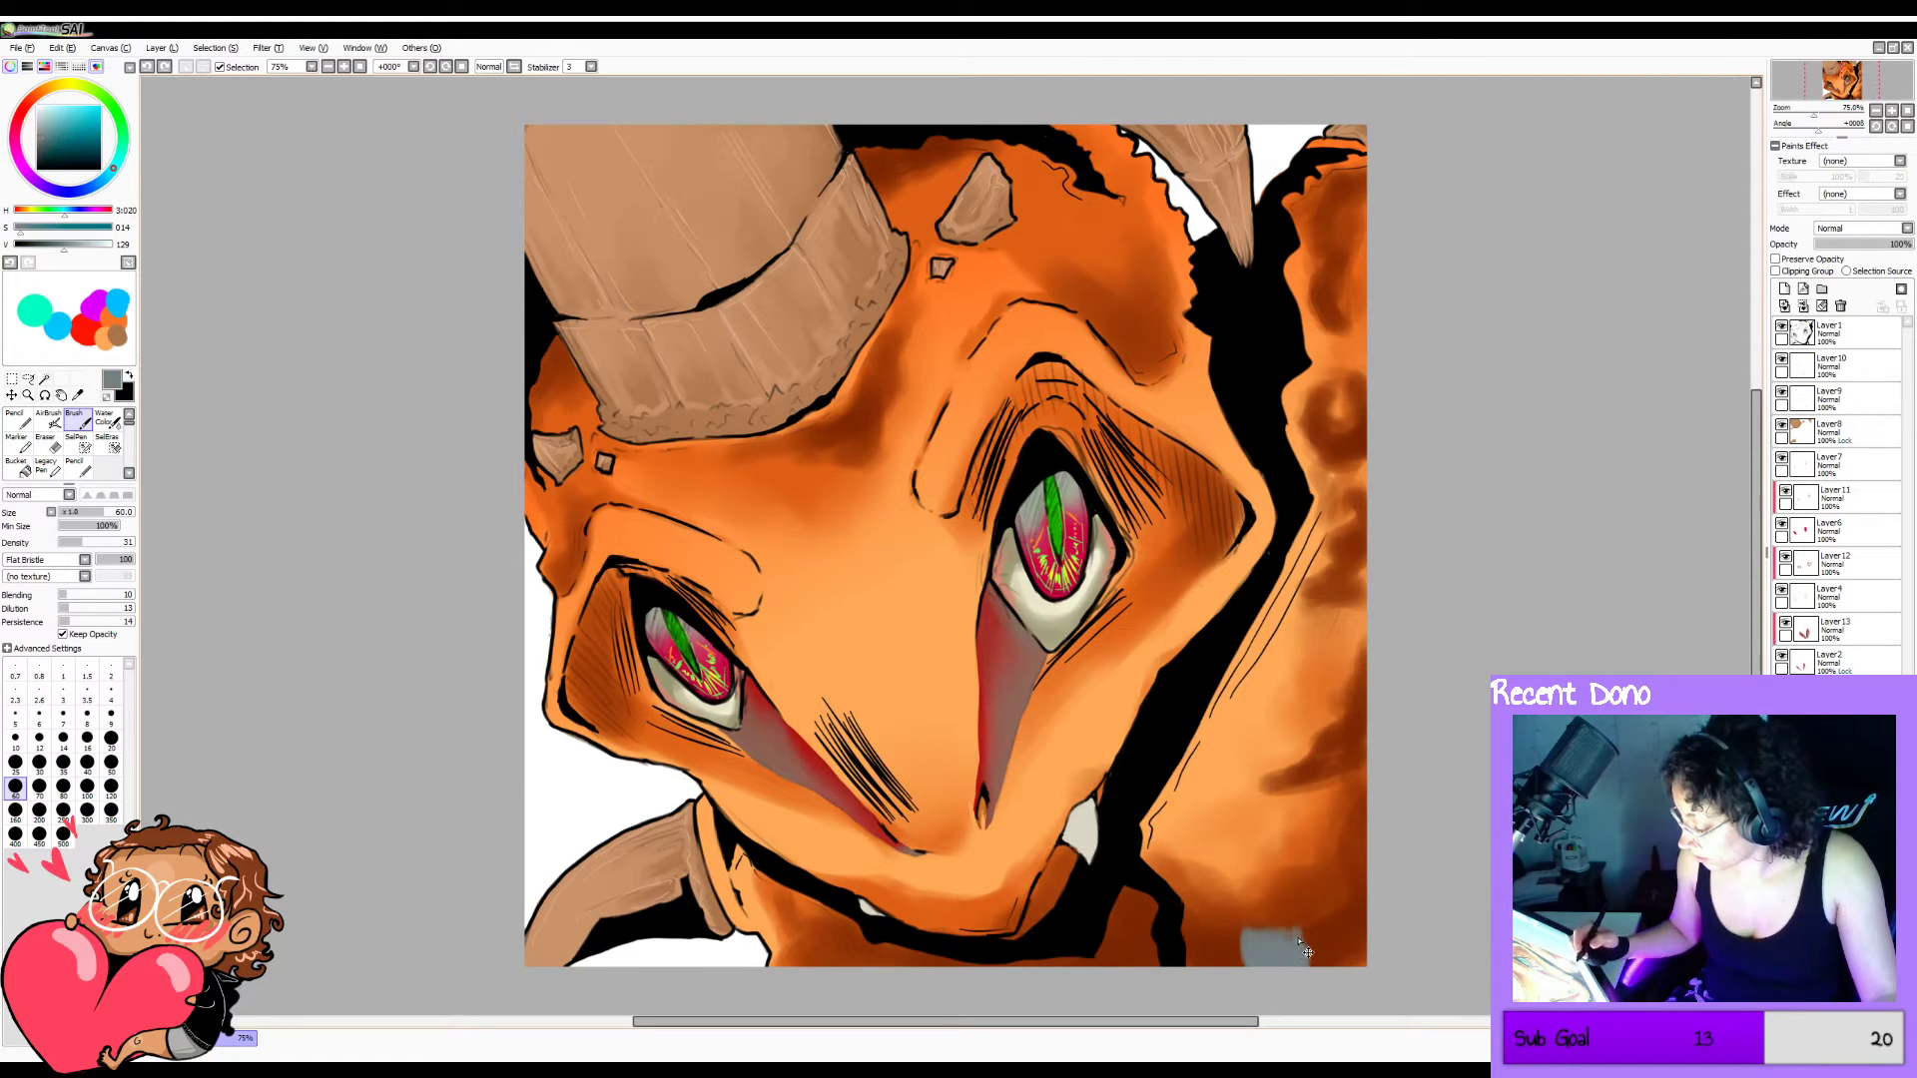
key(ctrl+z)
mouse_move(1287, 954)
mouse_down()
mouse_move(1259, 927)
mouse_move(1239, 978)
mouse_move(1265, 942)
mouse_move(1189, 942)
mouse_move(1257, 905)
mouse_move(1202, 978)
mouse_move(1290, 918)
mouse_move(1308, 948)
mouse_move(1308, 873)
mouse_move(1380, 900)
mouse_up()
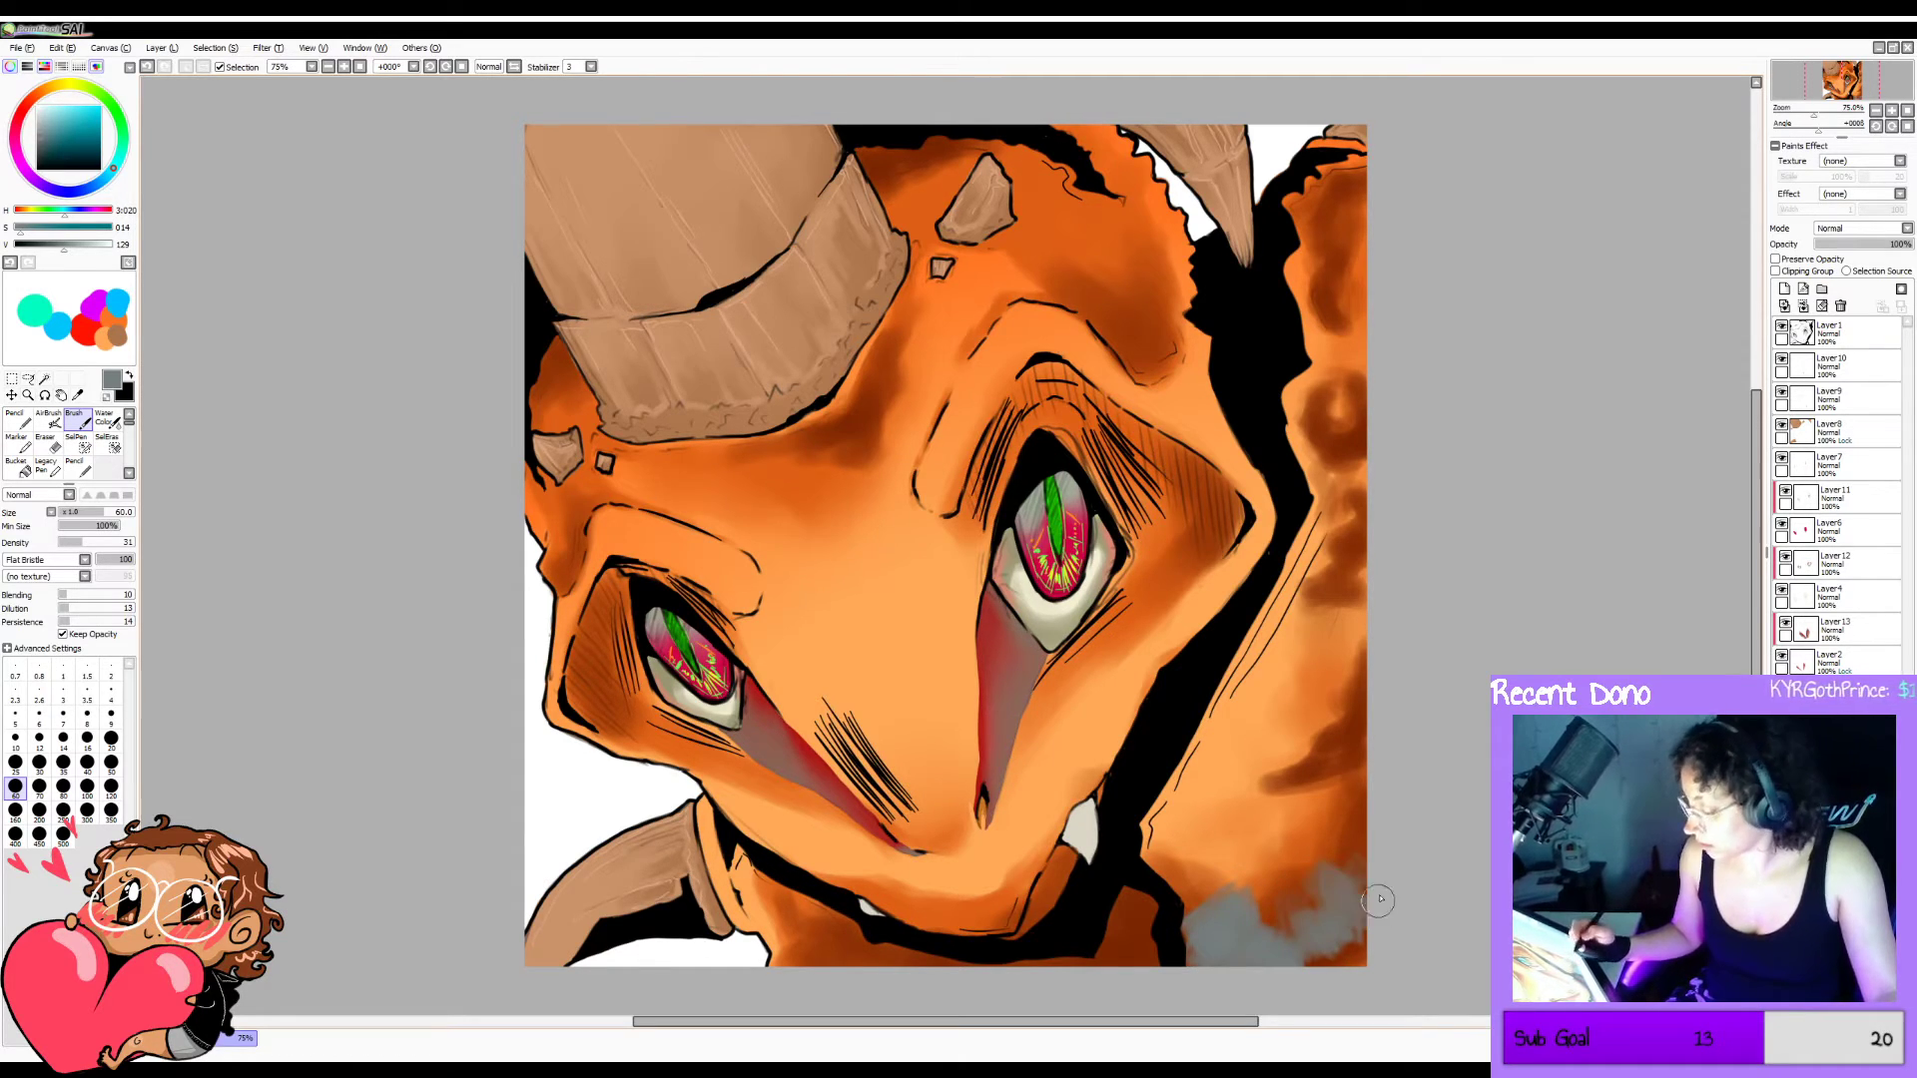
Undo the mottled shading and try a denser grey stroke on the neck's lower corner at size 100 and density 61.
key(bracketright)
key(bracketright)
key(bracketright)
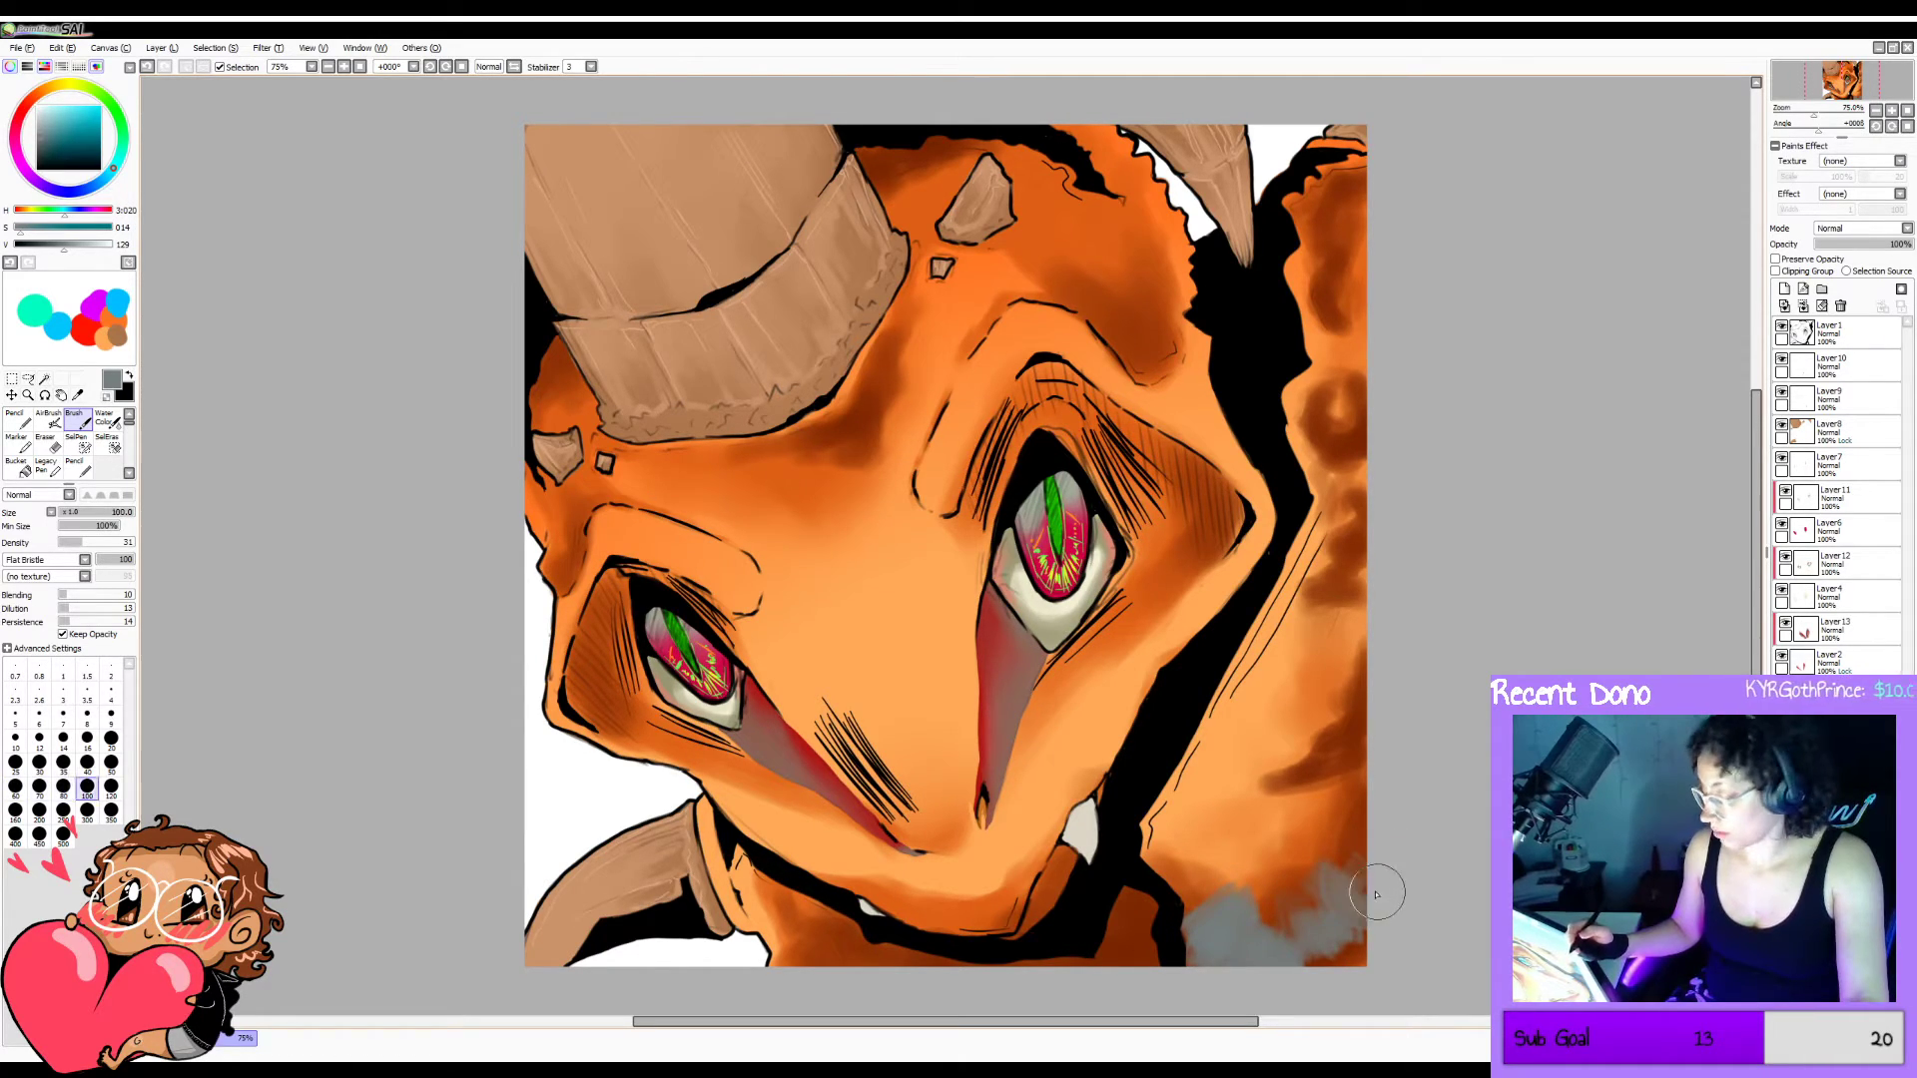
click(106, 543)
key(ctrl+z)
drag(1338, 909, 1342, 972)
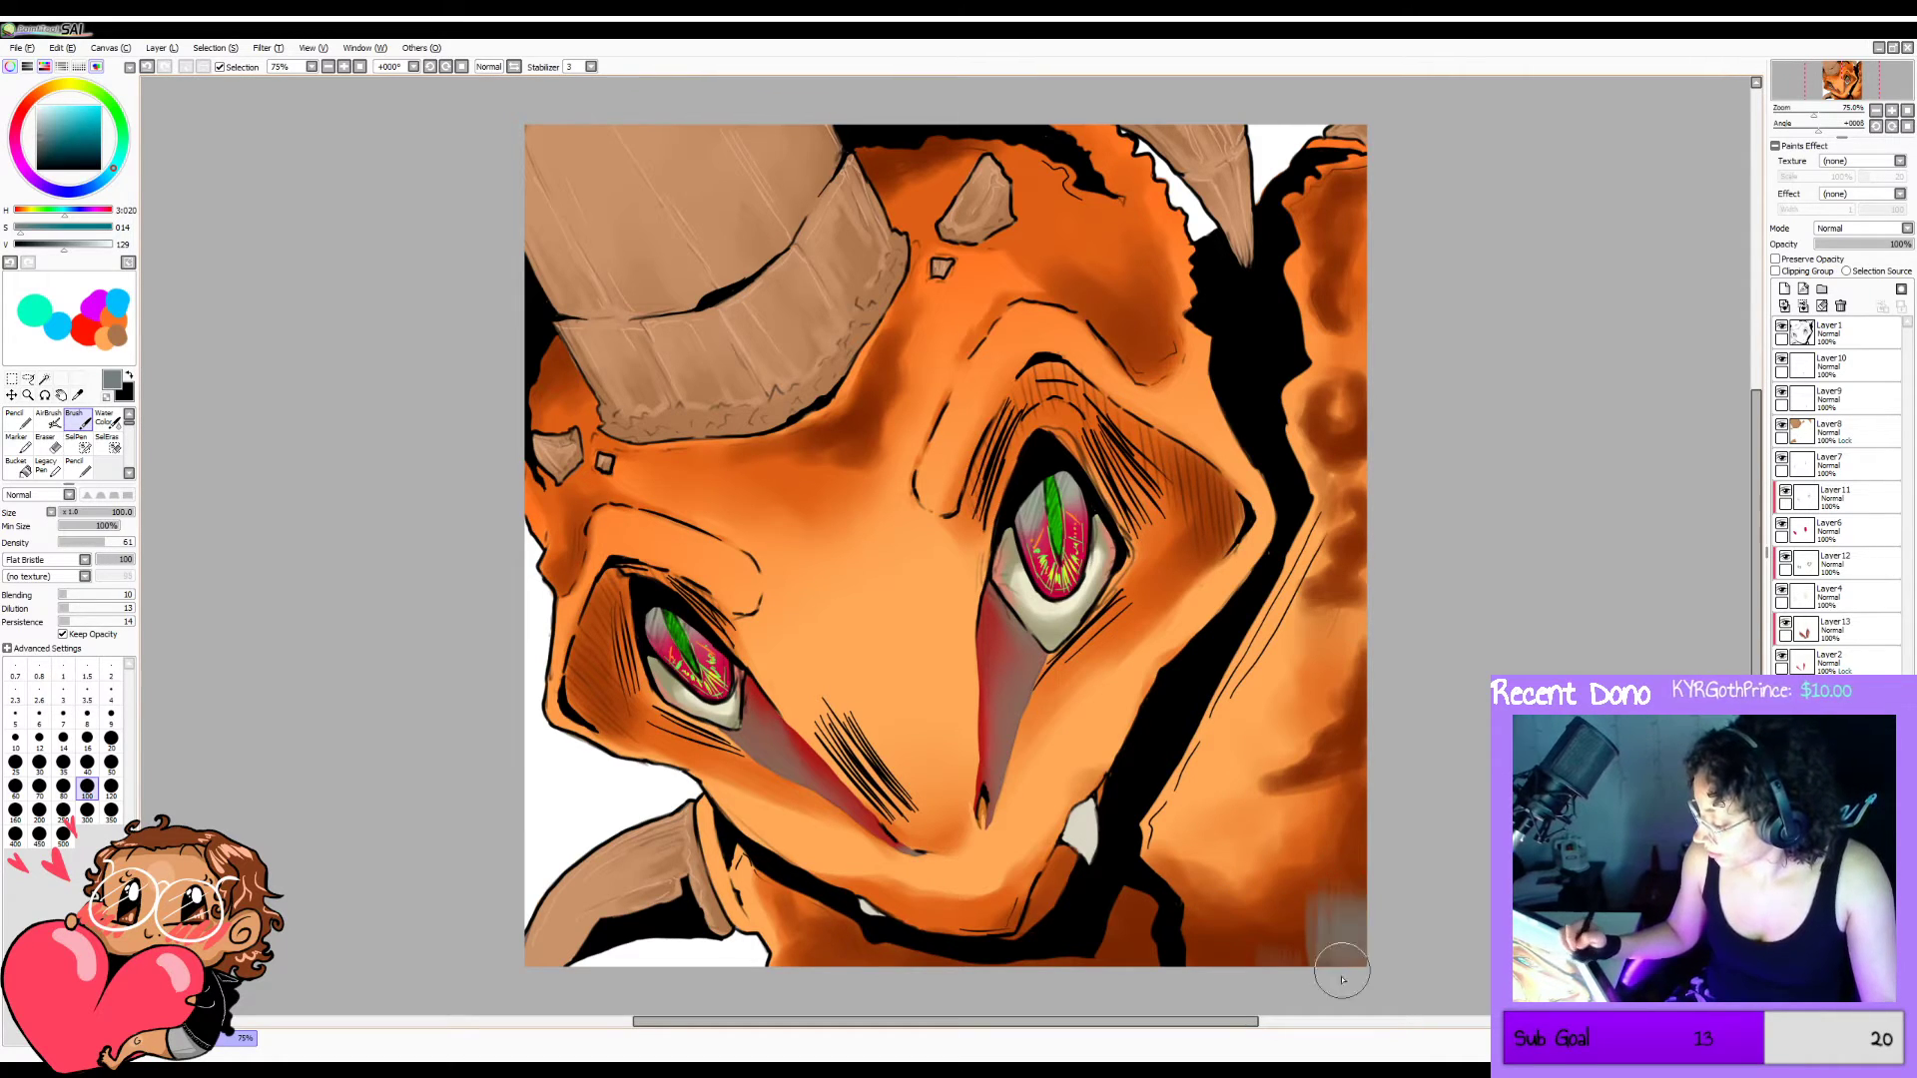
key(ctrl+z)
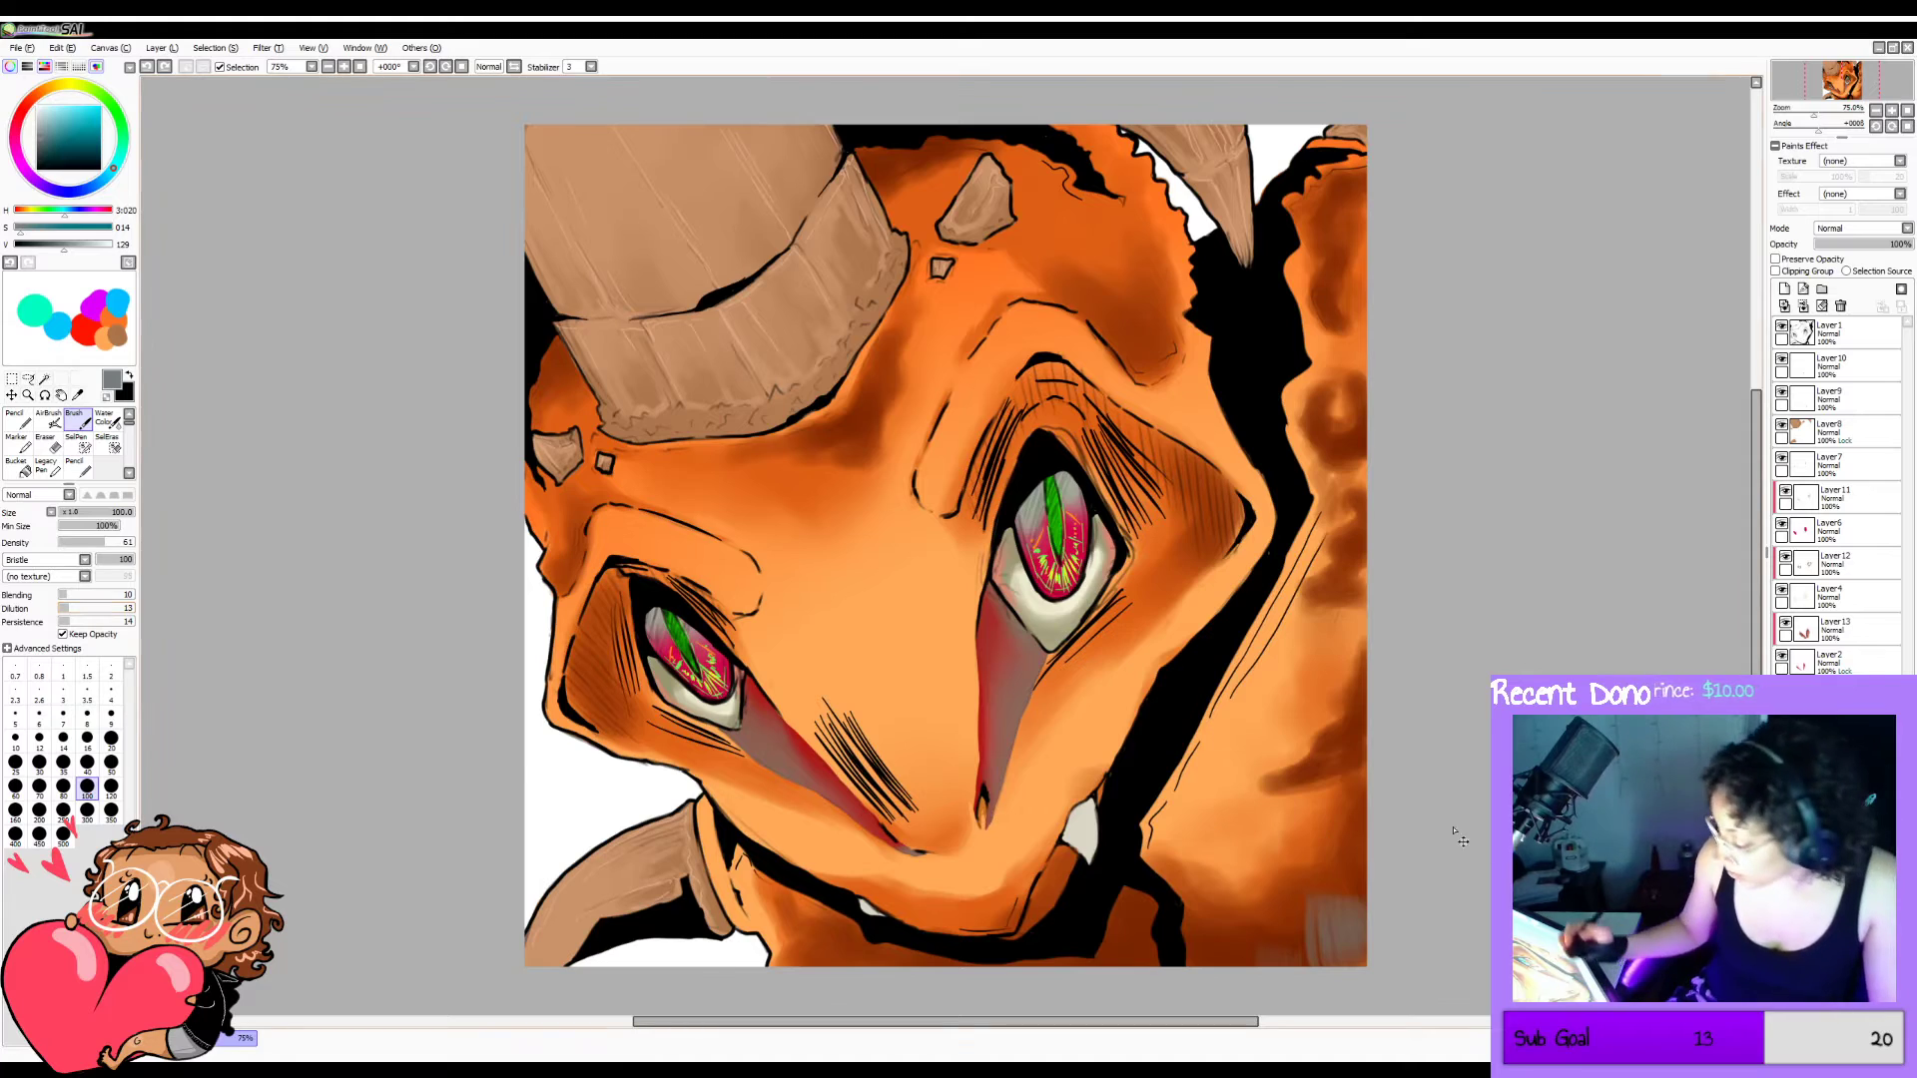
Undo the test strokes, reduce the brush to size 60 and try a grey Bristle stroke on the neck's lower corner.
key(ctrl+z)
key(ctrl+z)
key(ctrl+z)
key(bracketleft)
key(bracketleft)
key(bracketleft)
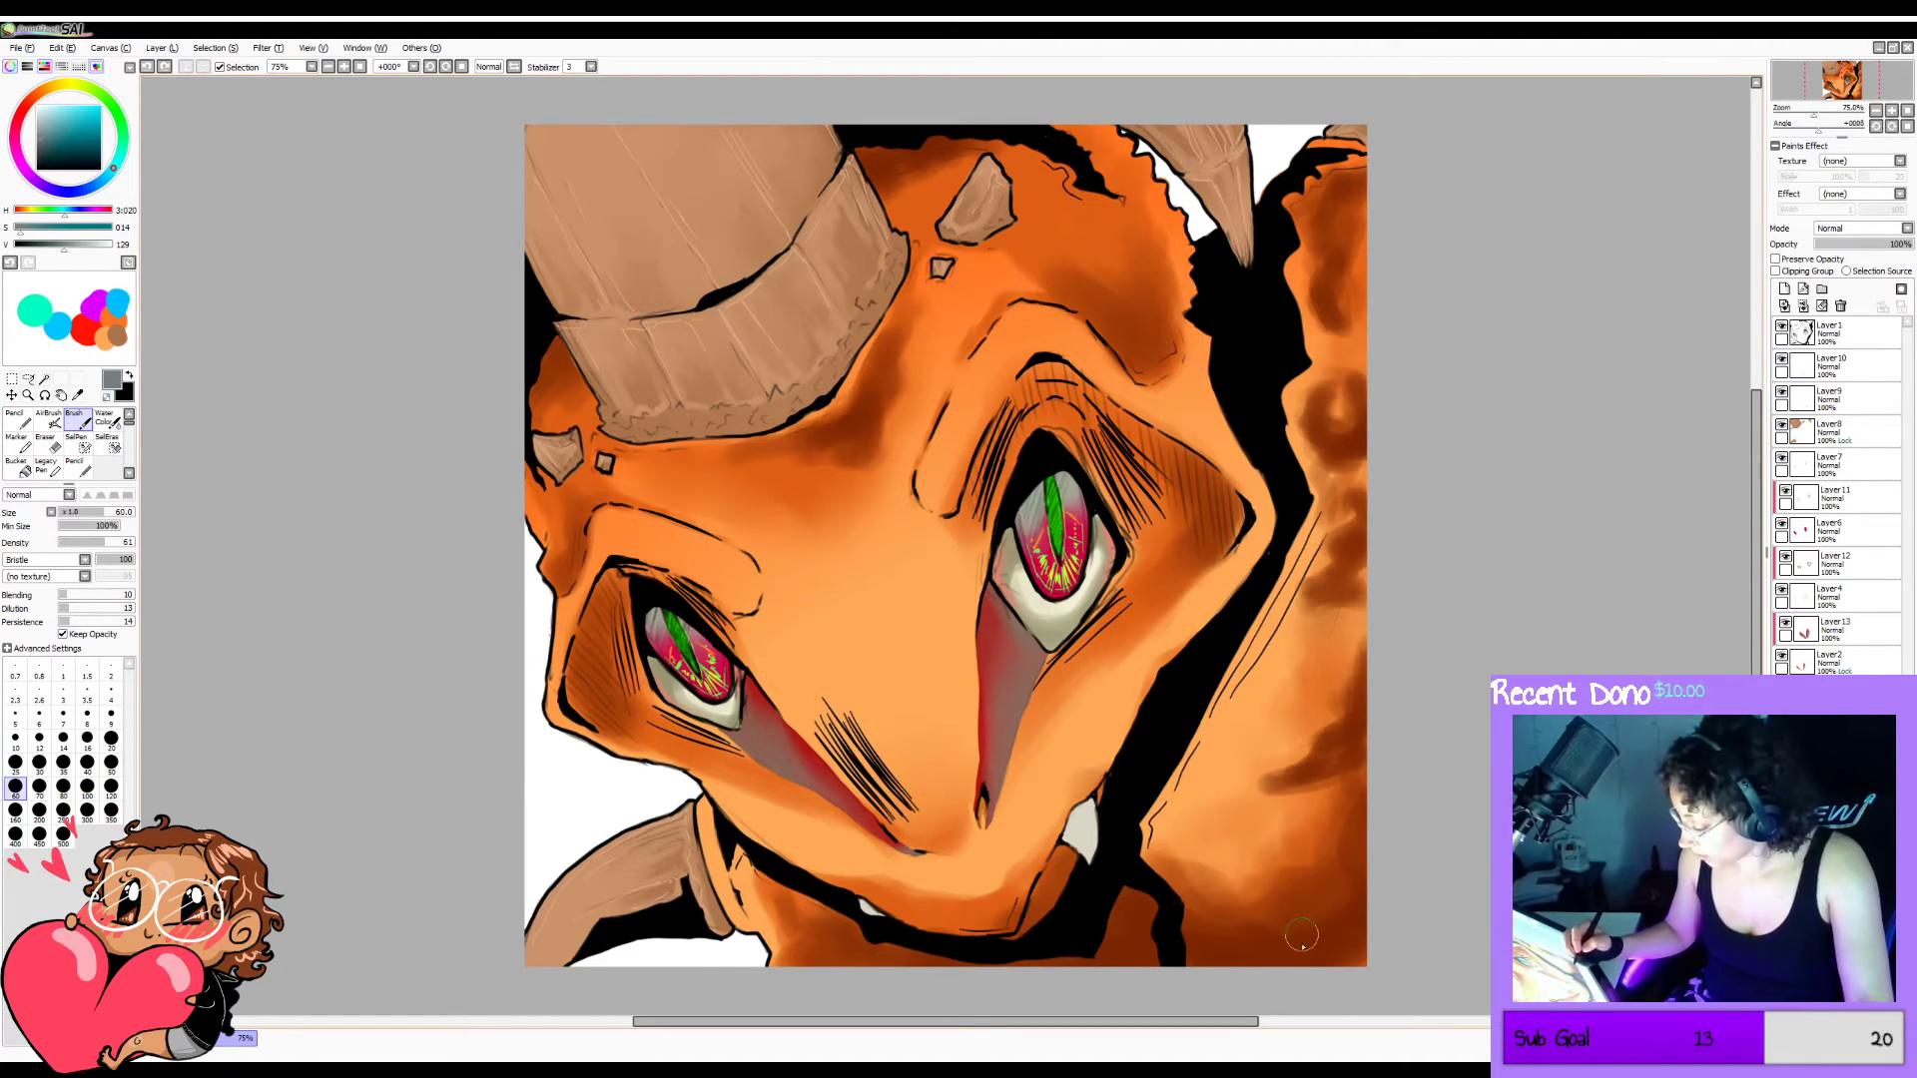
mouse_move(1302, 936)
mouse_down()
mouse_move(1308, 913)
mouse_move(1338, 949)
mouse_up()
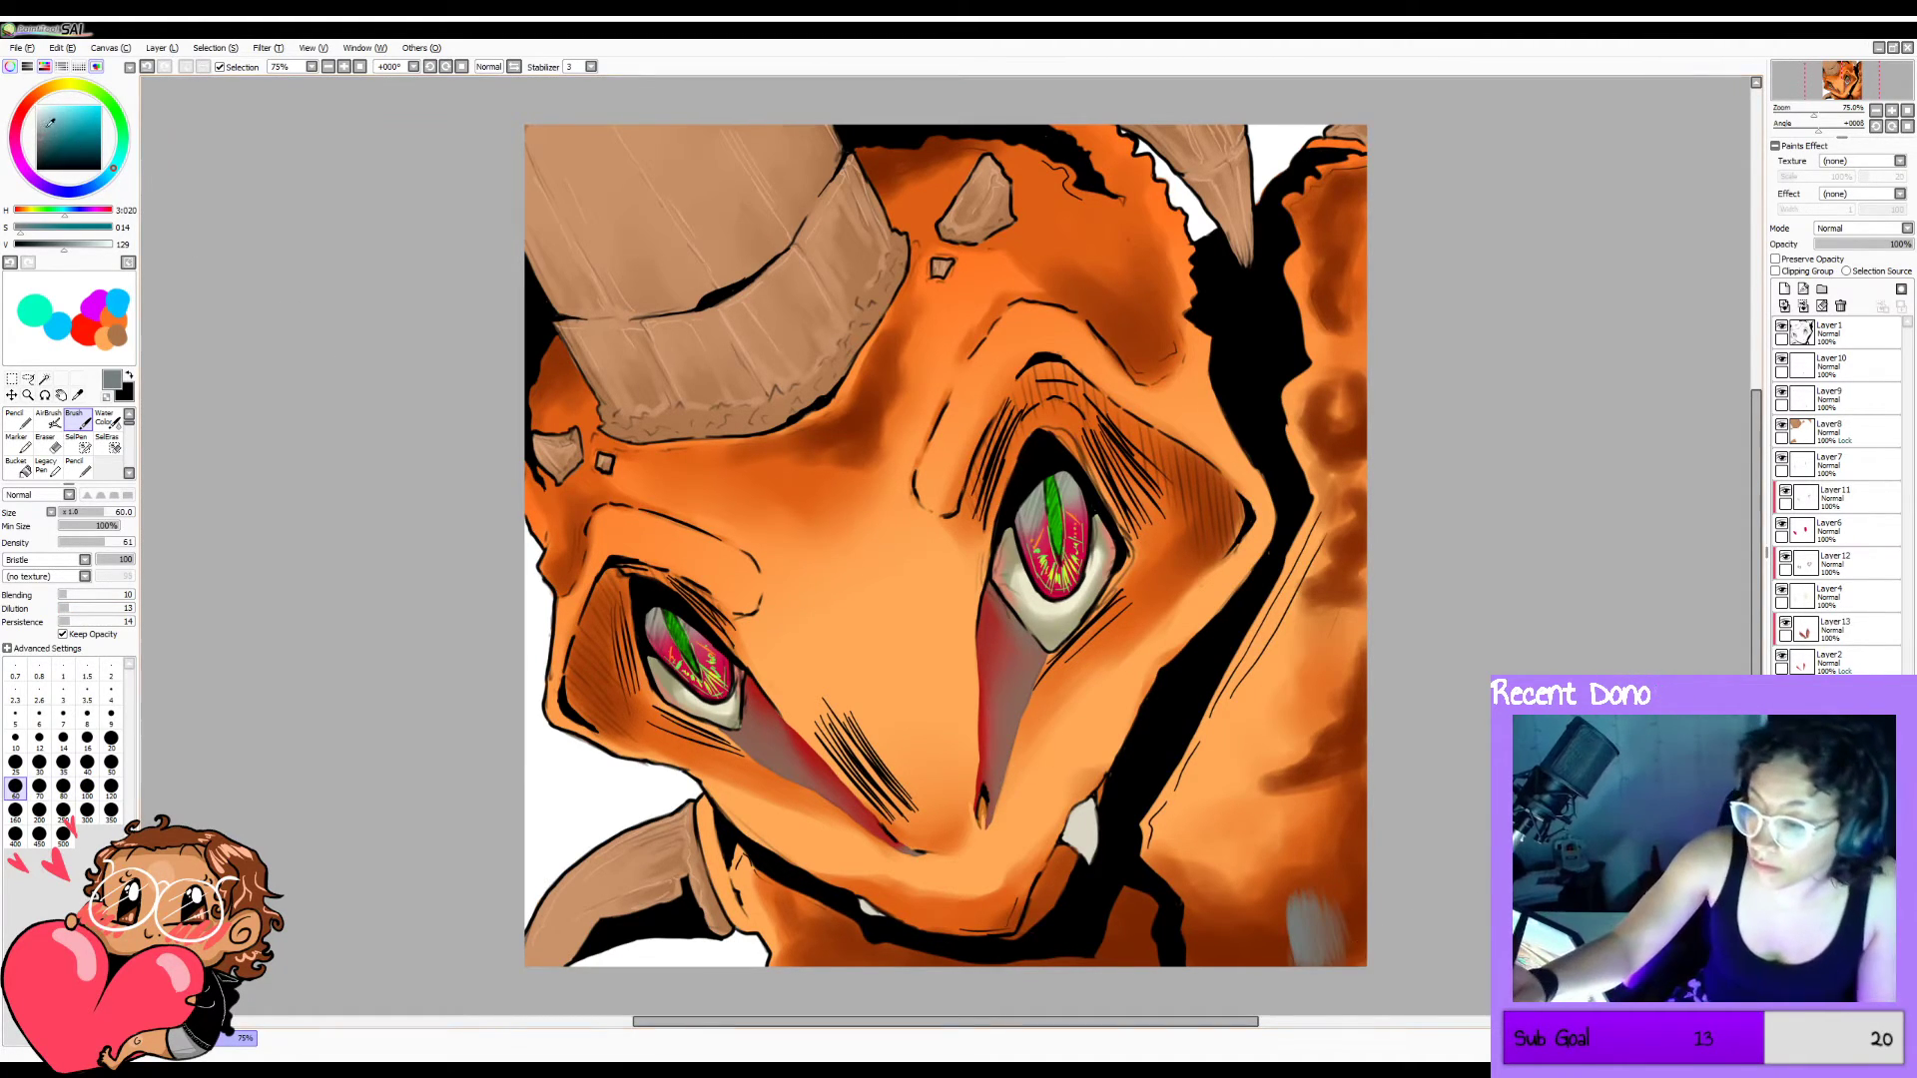
Try pale grey and medium blue-grey shading on the neck's lower edge with density 35, blending 28 and dilution 27.
drag(51, 121, 39, 121)
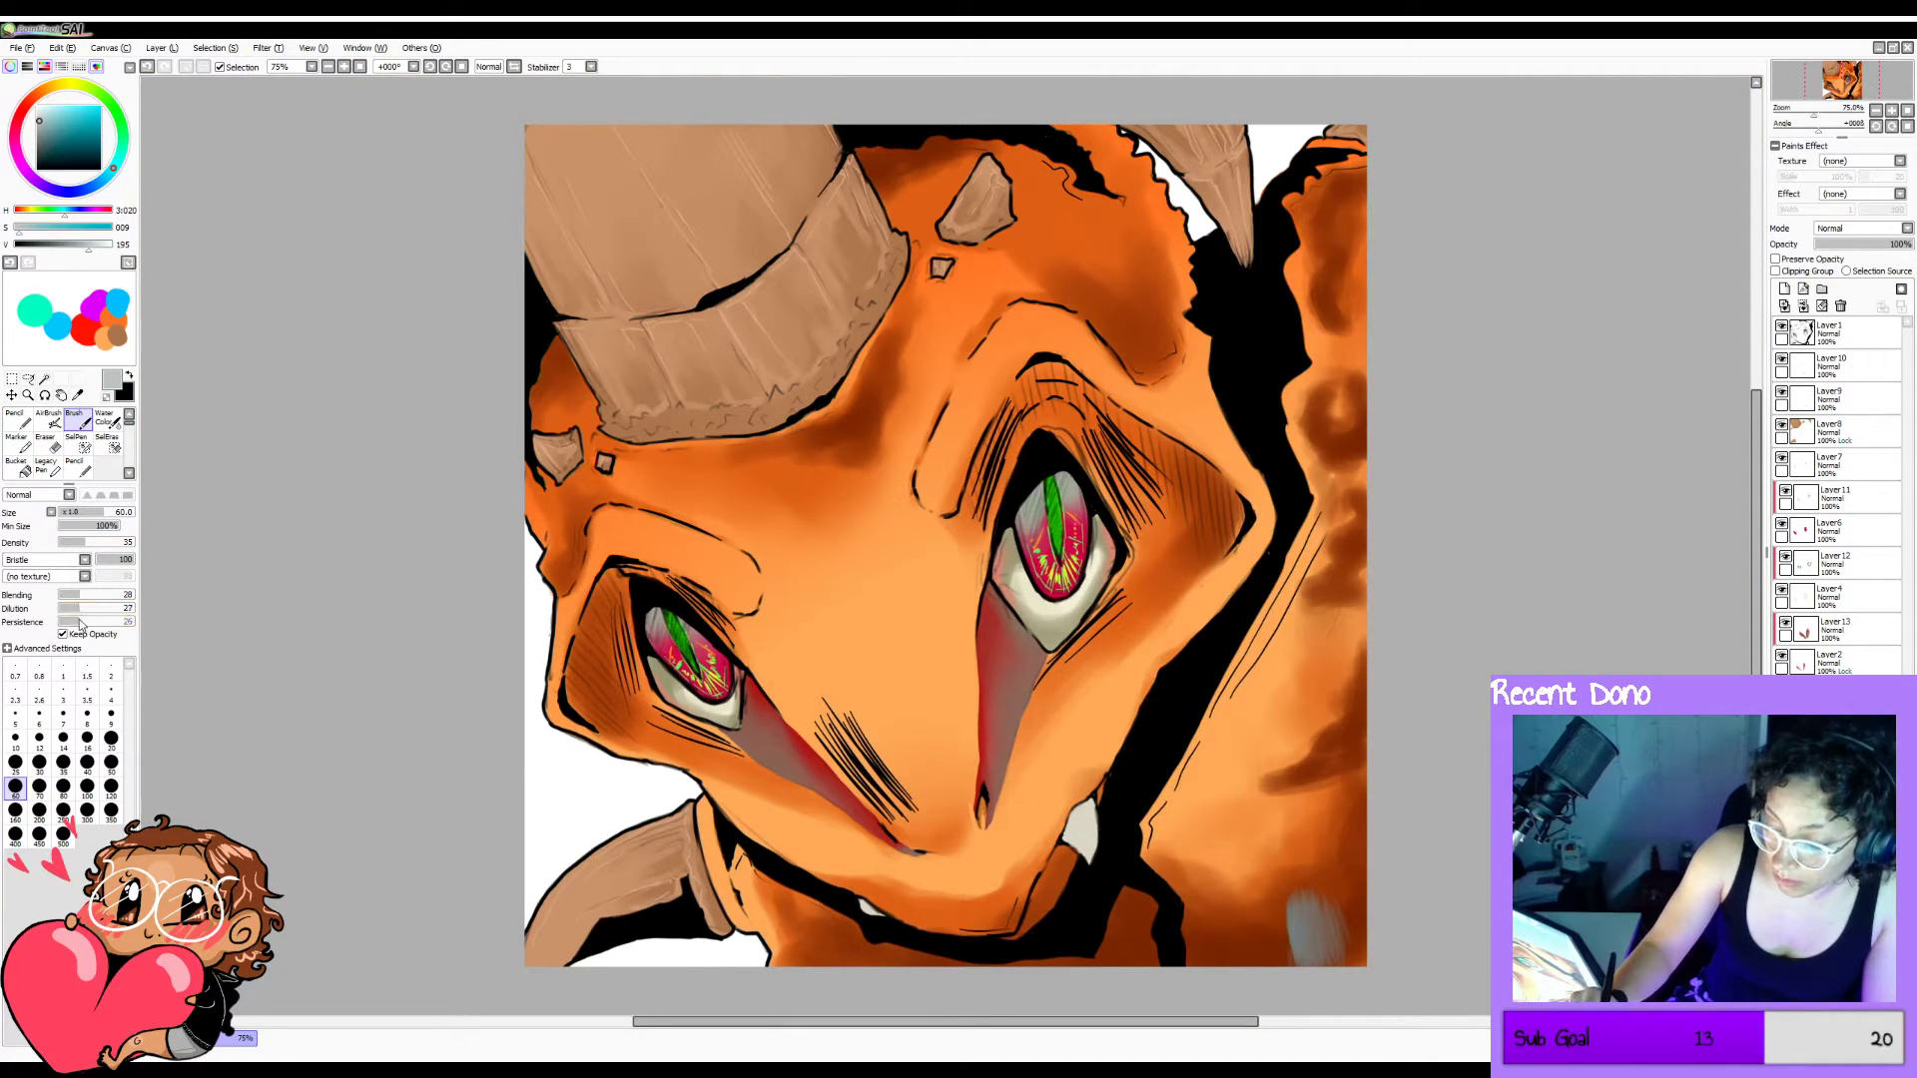
key(ctrl+z)
key(ctrl+y)
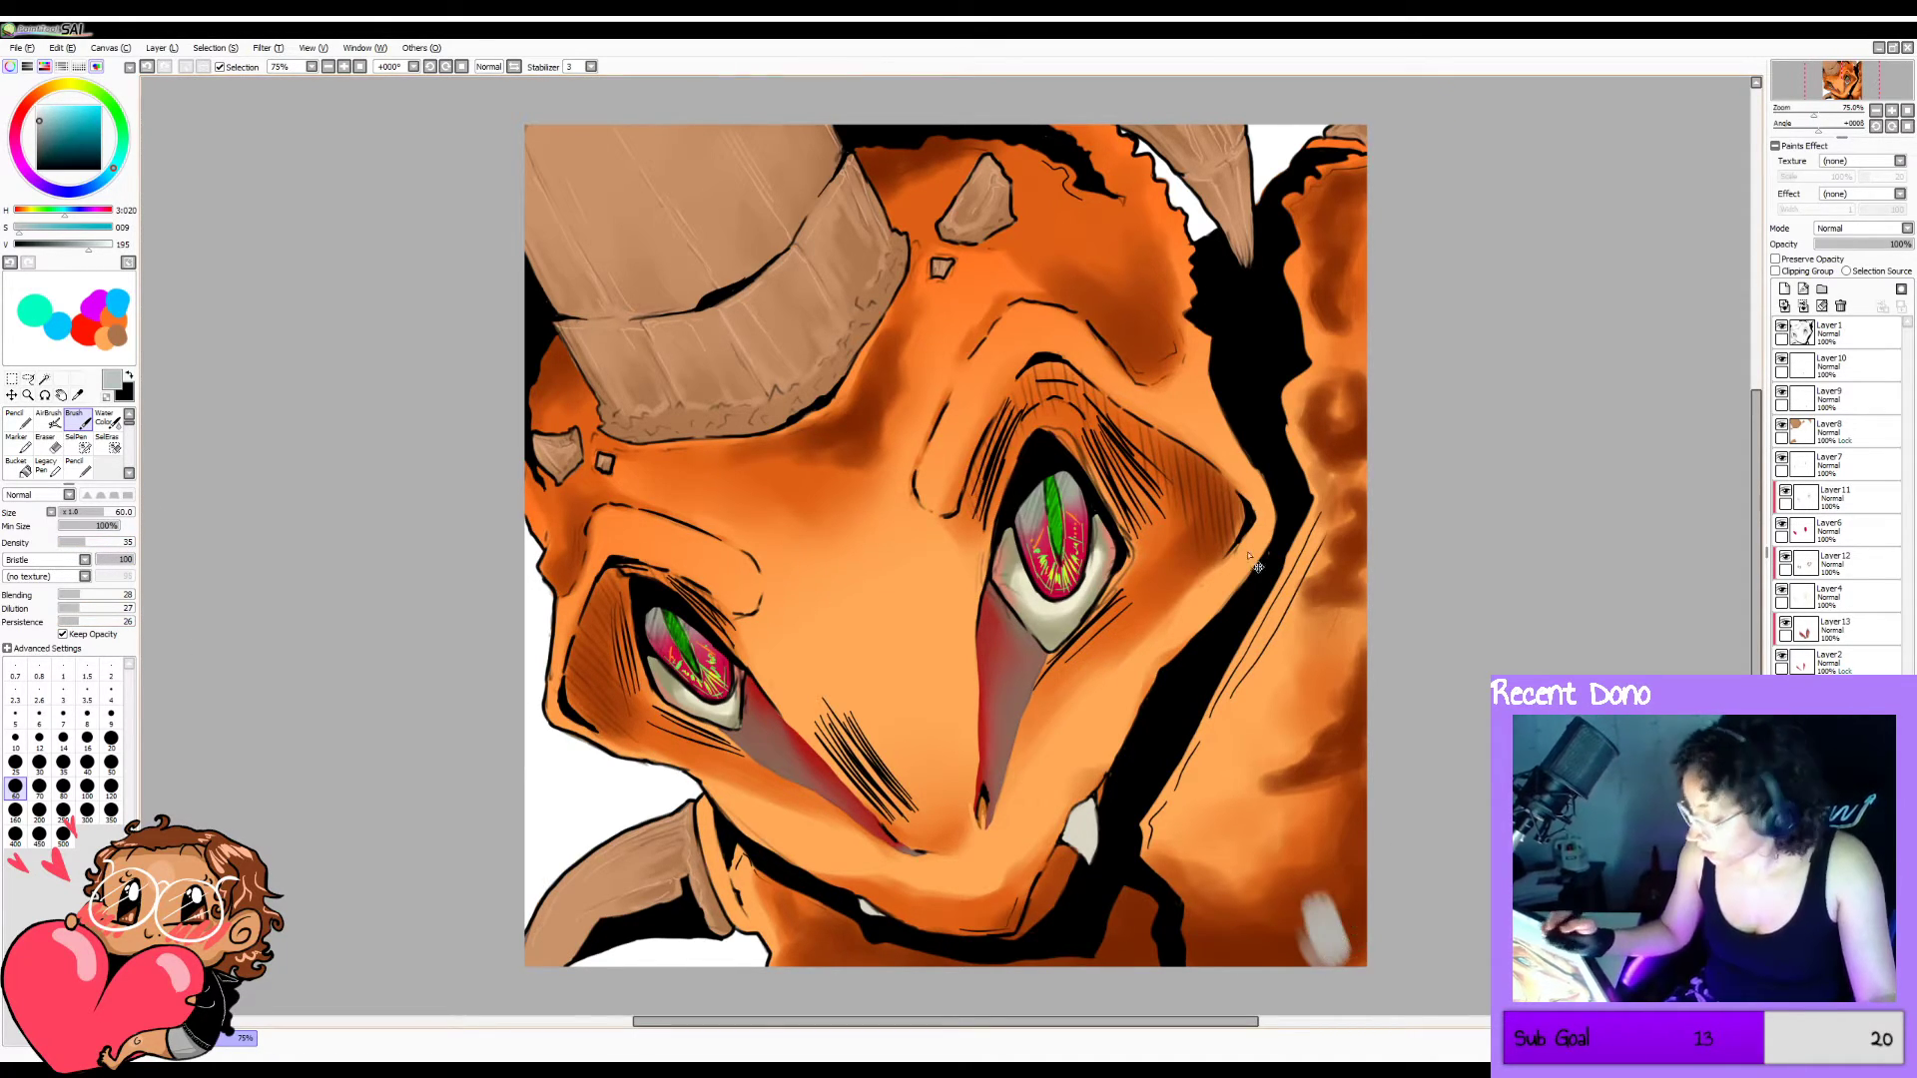
key(ctrl+z)
click(46, 133)
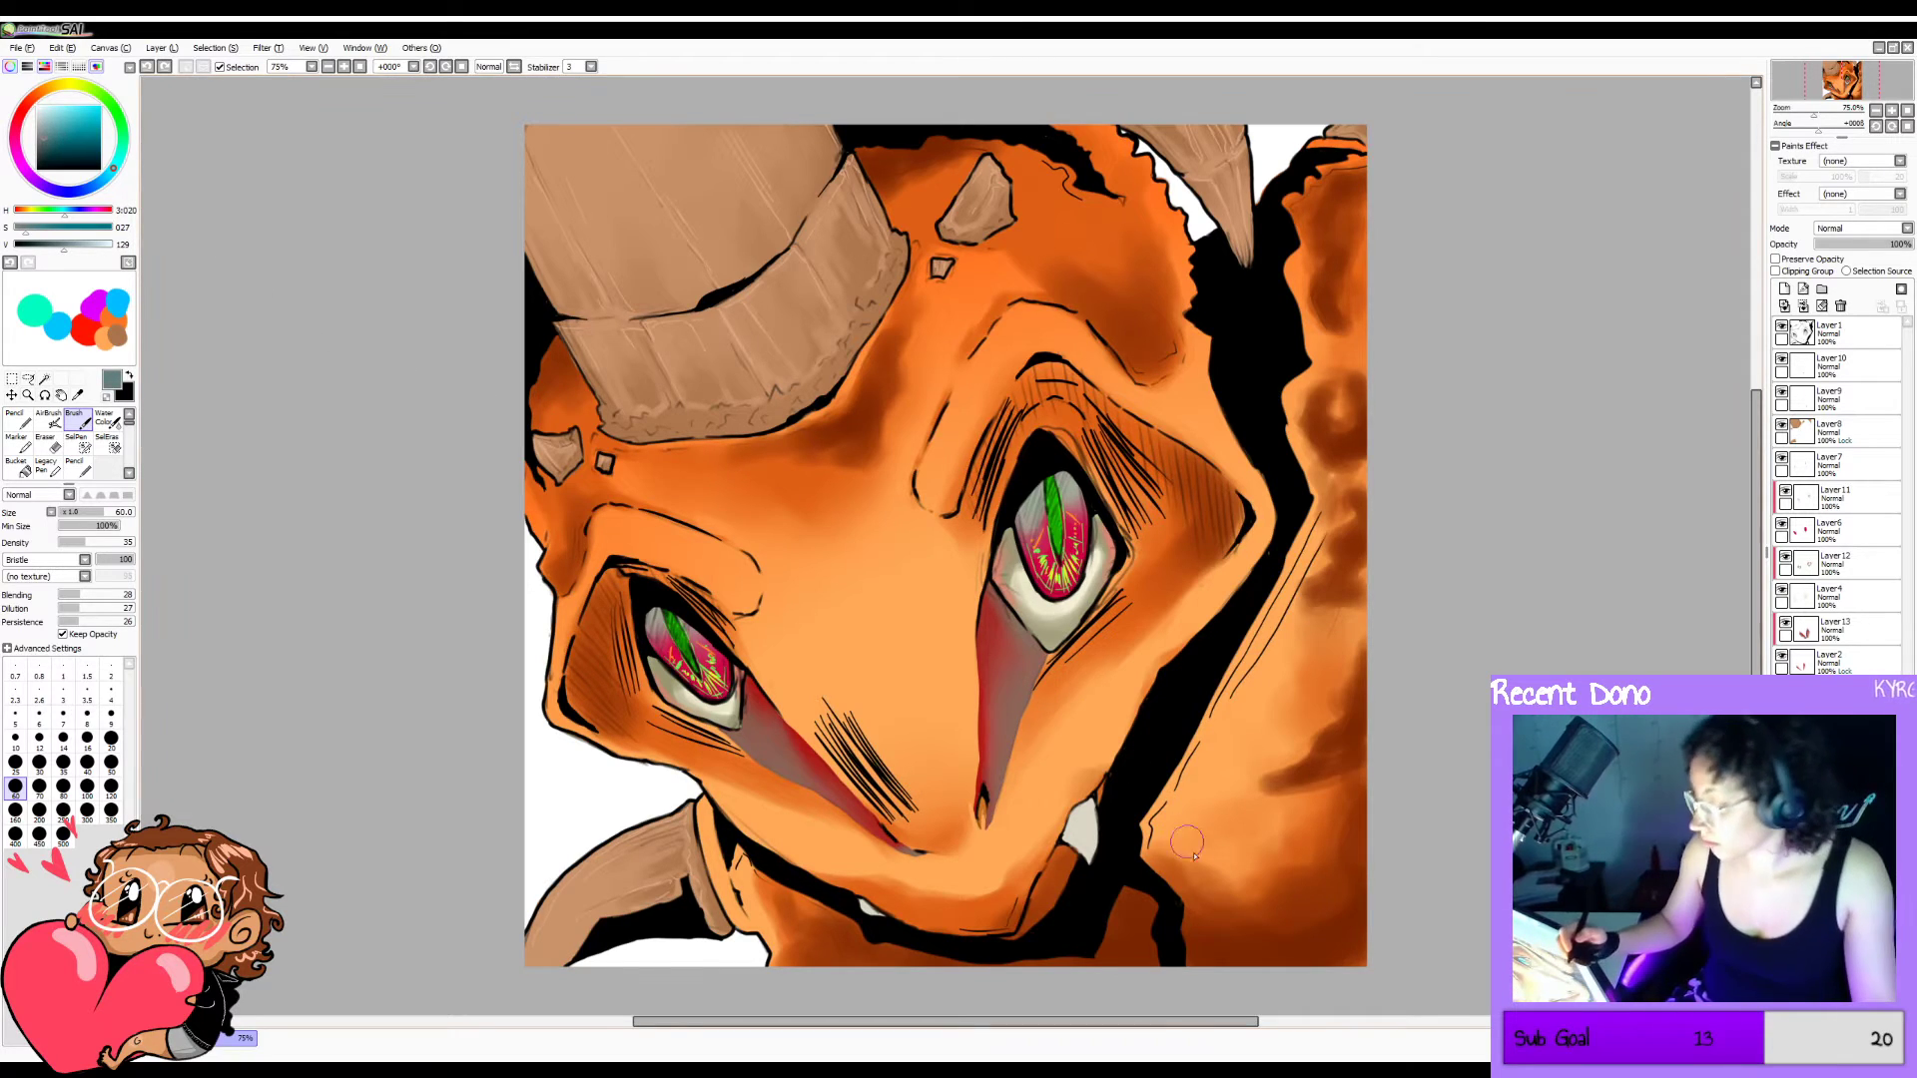
mouse_move(1206, 971)
mouse_down()
mouse_move(1196, 918)
mouse_move(1220, 961)
mouse_move(1263, 936)
mouse_move(1266, 953)
mouse_move(1272, 910)
mouse_move(1333, 954)
mouse_move(1338, 908)
mouse_up()
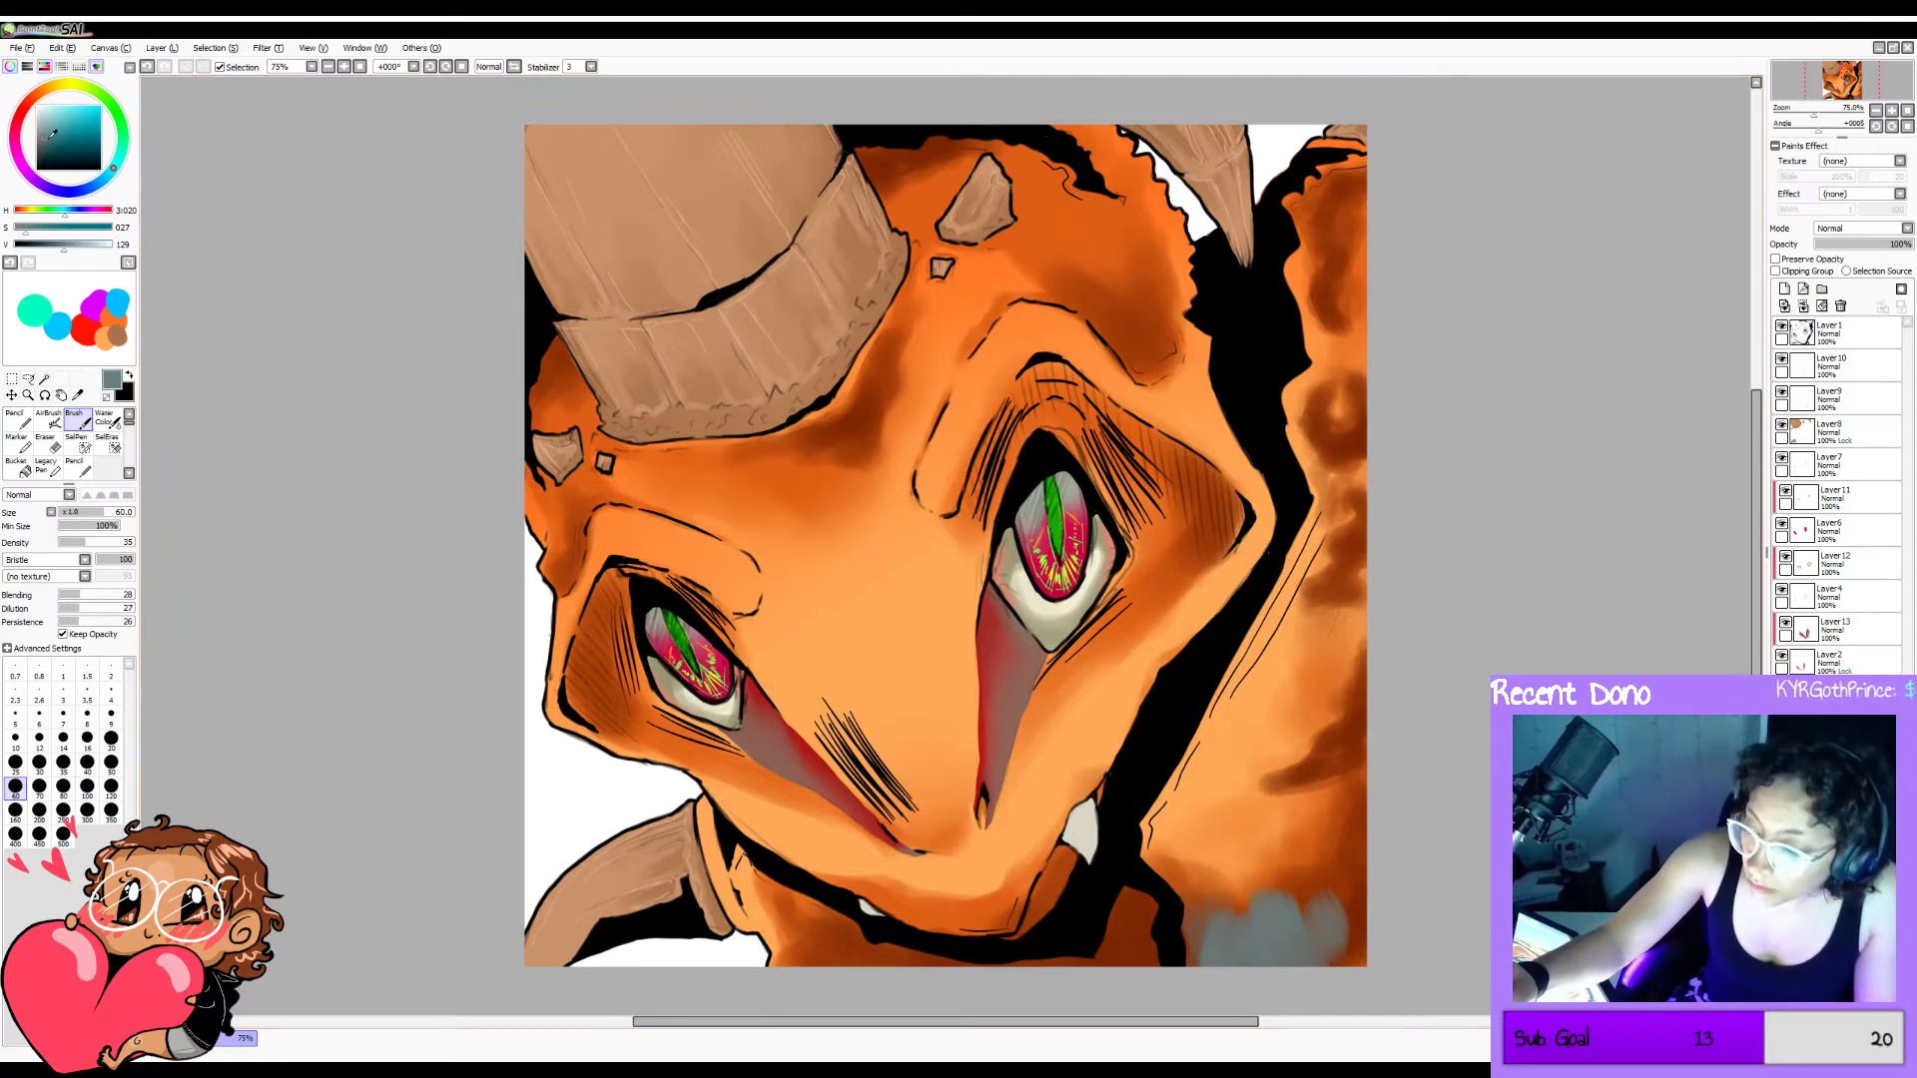
Darken the blue-grey, set density 18, blending 53, dilution 50 and persistence 46, and shade the neck's lower corner and beneath the chin.
click(46, 142)
key(ctrl+z)
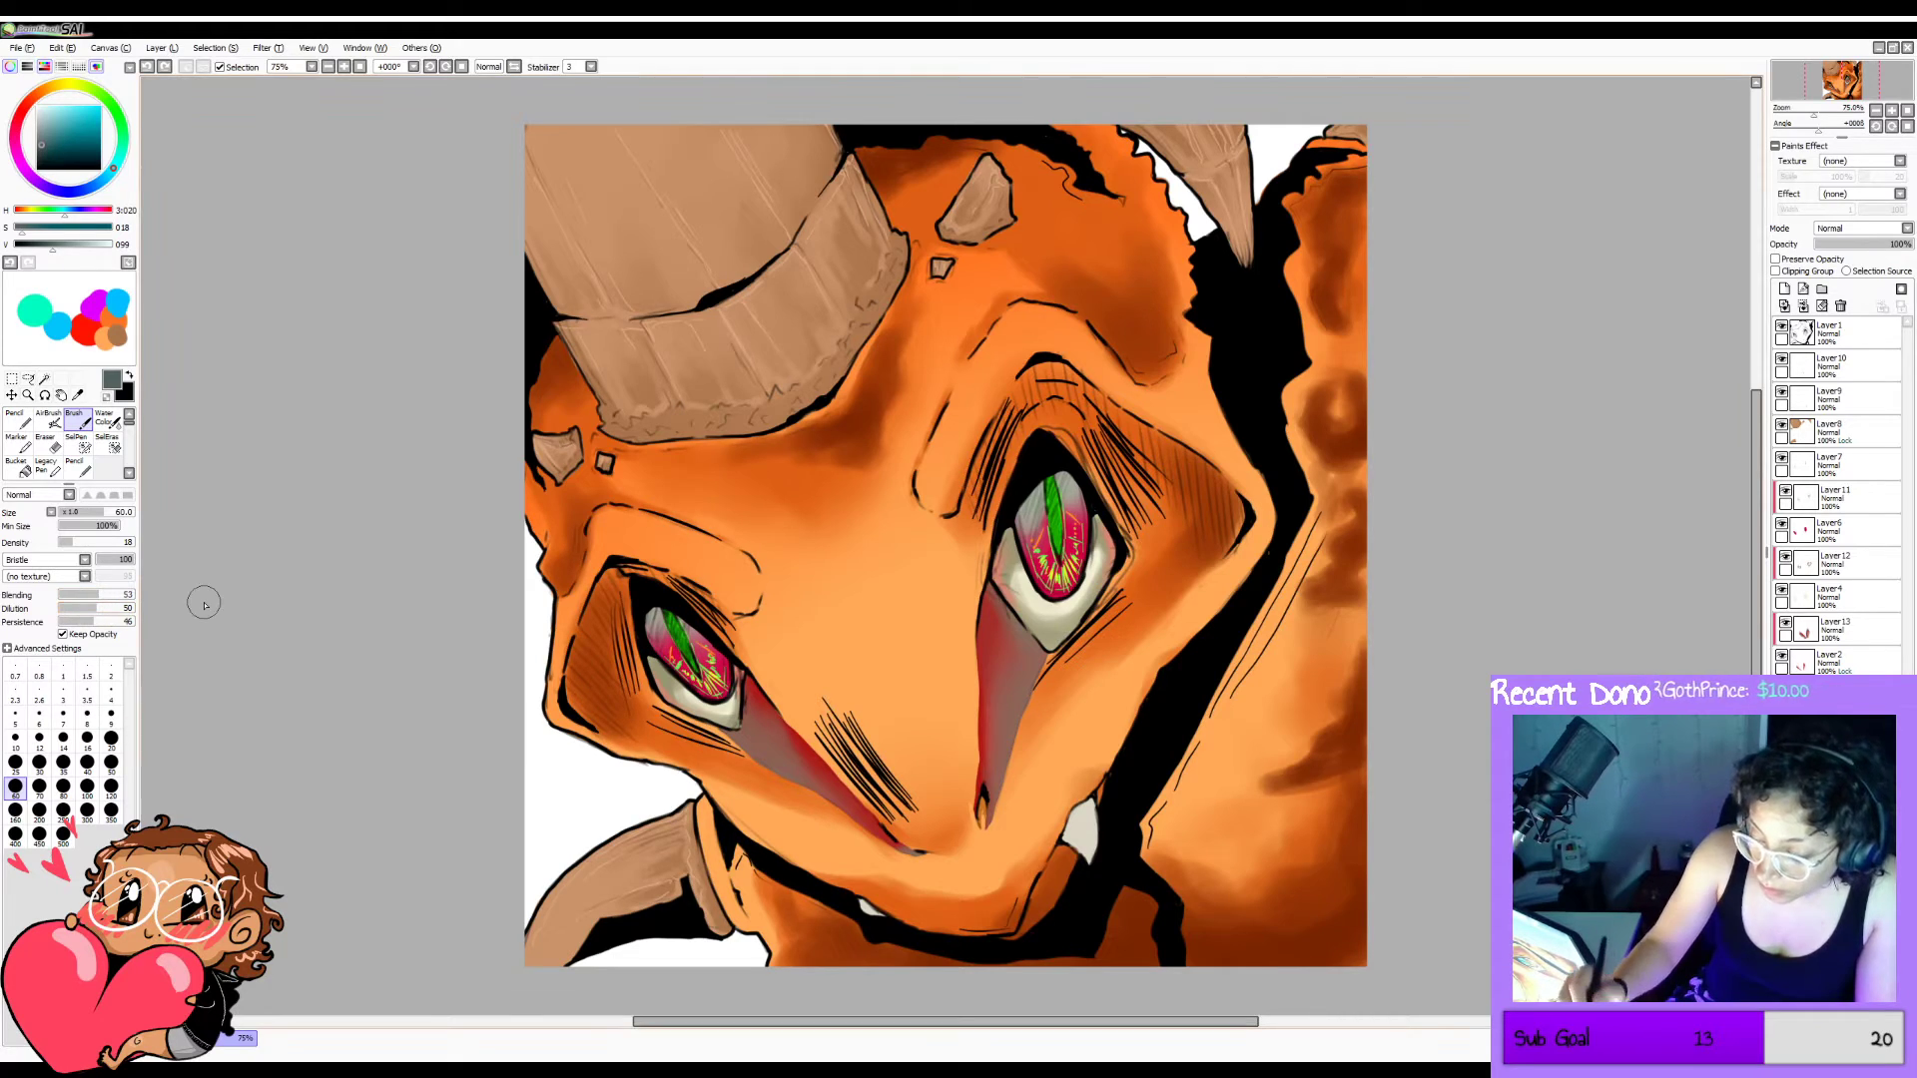
mouse_move(1202, 909)
mouse_down()
mouse_move(1204, 963)
mouse_move(1227, 931)
mouse_move(1244, 963)
mouse_move(1238, 923)
mouse_move(1317, 961)
mouse_move(1255, 950)
mouse_move(1315, 954)
mouse_move(1323, 890)
mouse_move(1302, 972)
mouse_move(1326, 905)
mouse_move(1363, 929)
mouse_move(1358, 952)
mouse_move(1320, 912)
mouse_move(1290, 953)
mouse_move(1344, 934)
mouse_move(1225, 940)
mouse_move(1278, 959)
mouse_move(1349, 903)
mouse_move(1365, 855)
mouse_up()
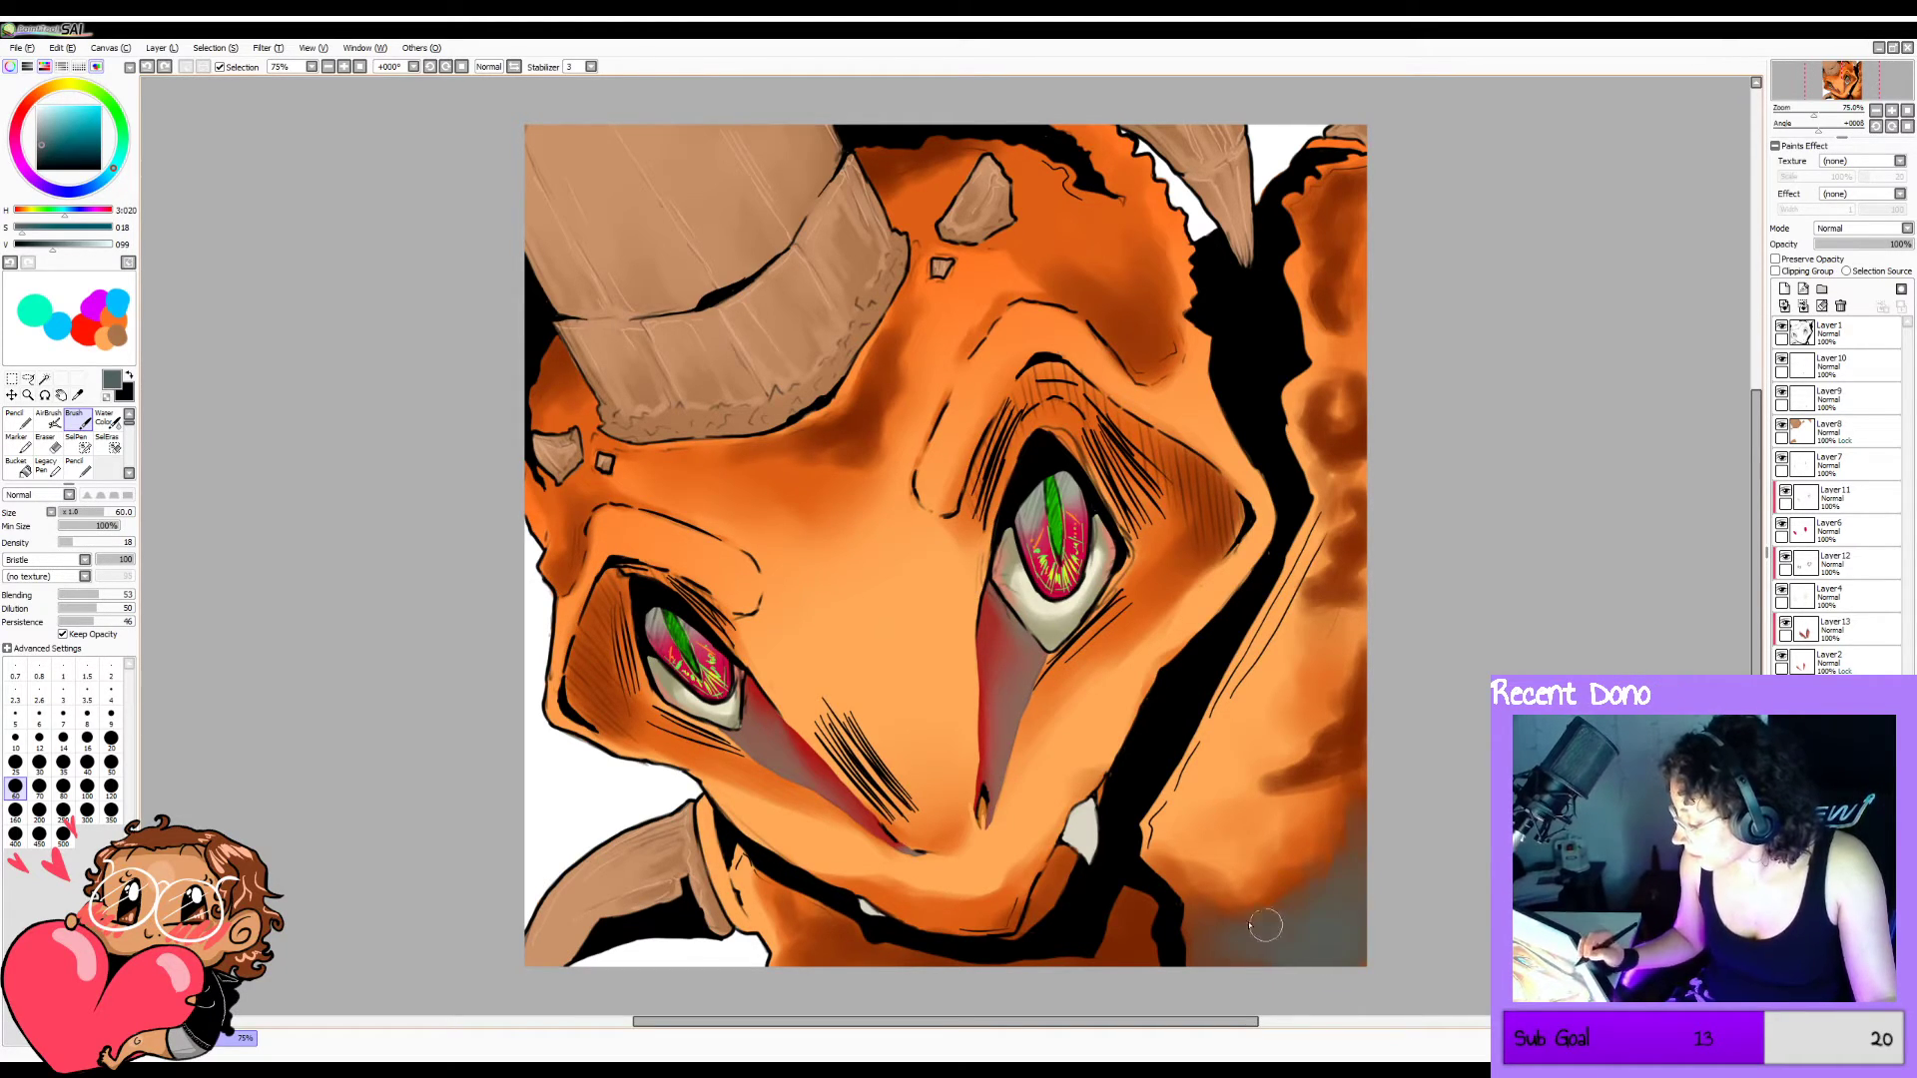
mouse_move(1176, 932)
mouse_down()
mouse_move(1355, 947)
mouse_move(1351, 879)
mouse_move(1201, 963)
mouse_move(1151, 946)
mouse_up()
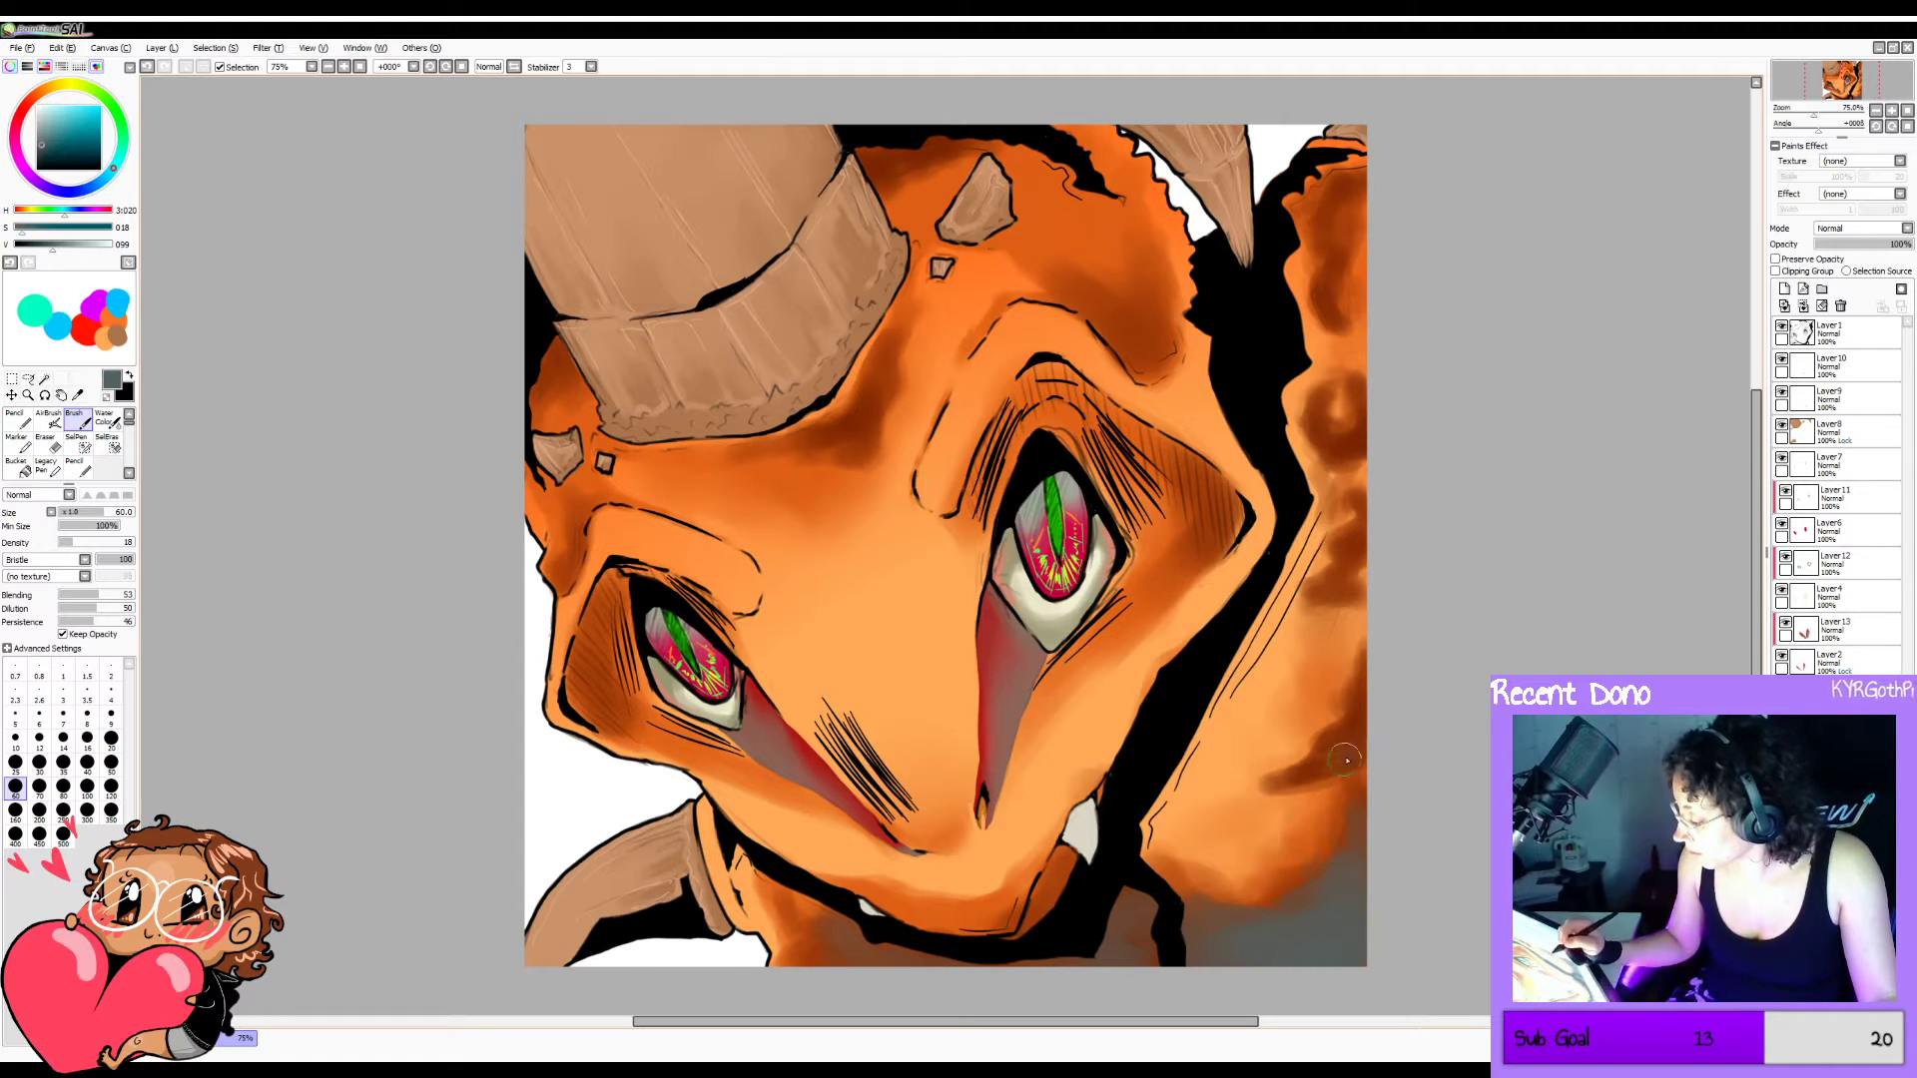
Glaze dark blue-grey over the brown shadow patches along the neck's outer edge at brush size 35.
key(bracketleft)
key(bracketleft)
key(bracketleft)
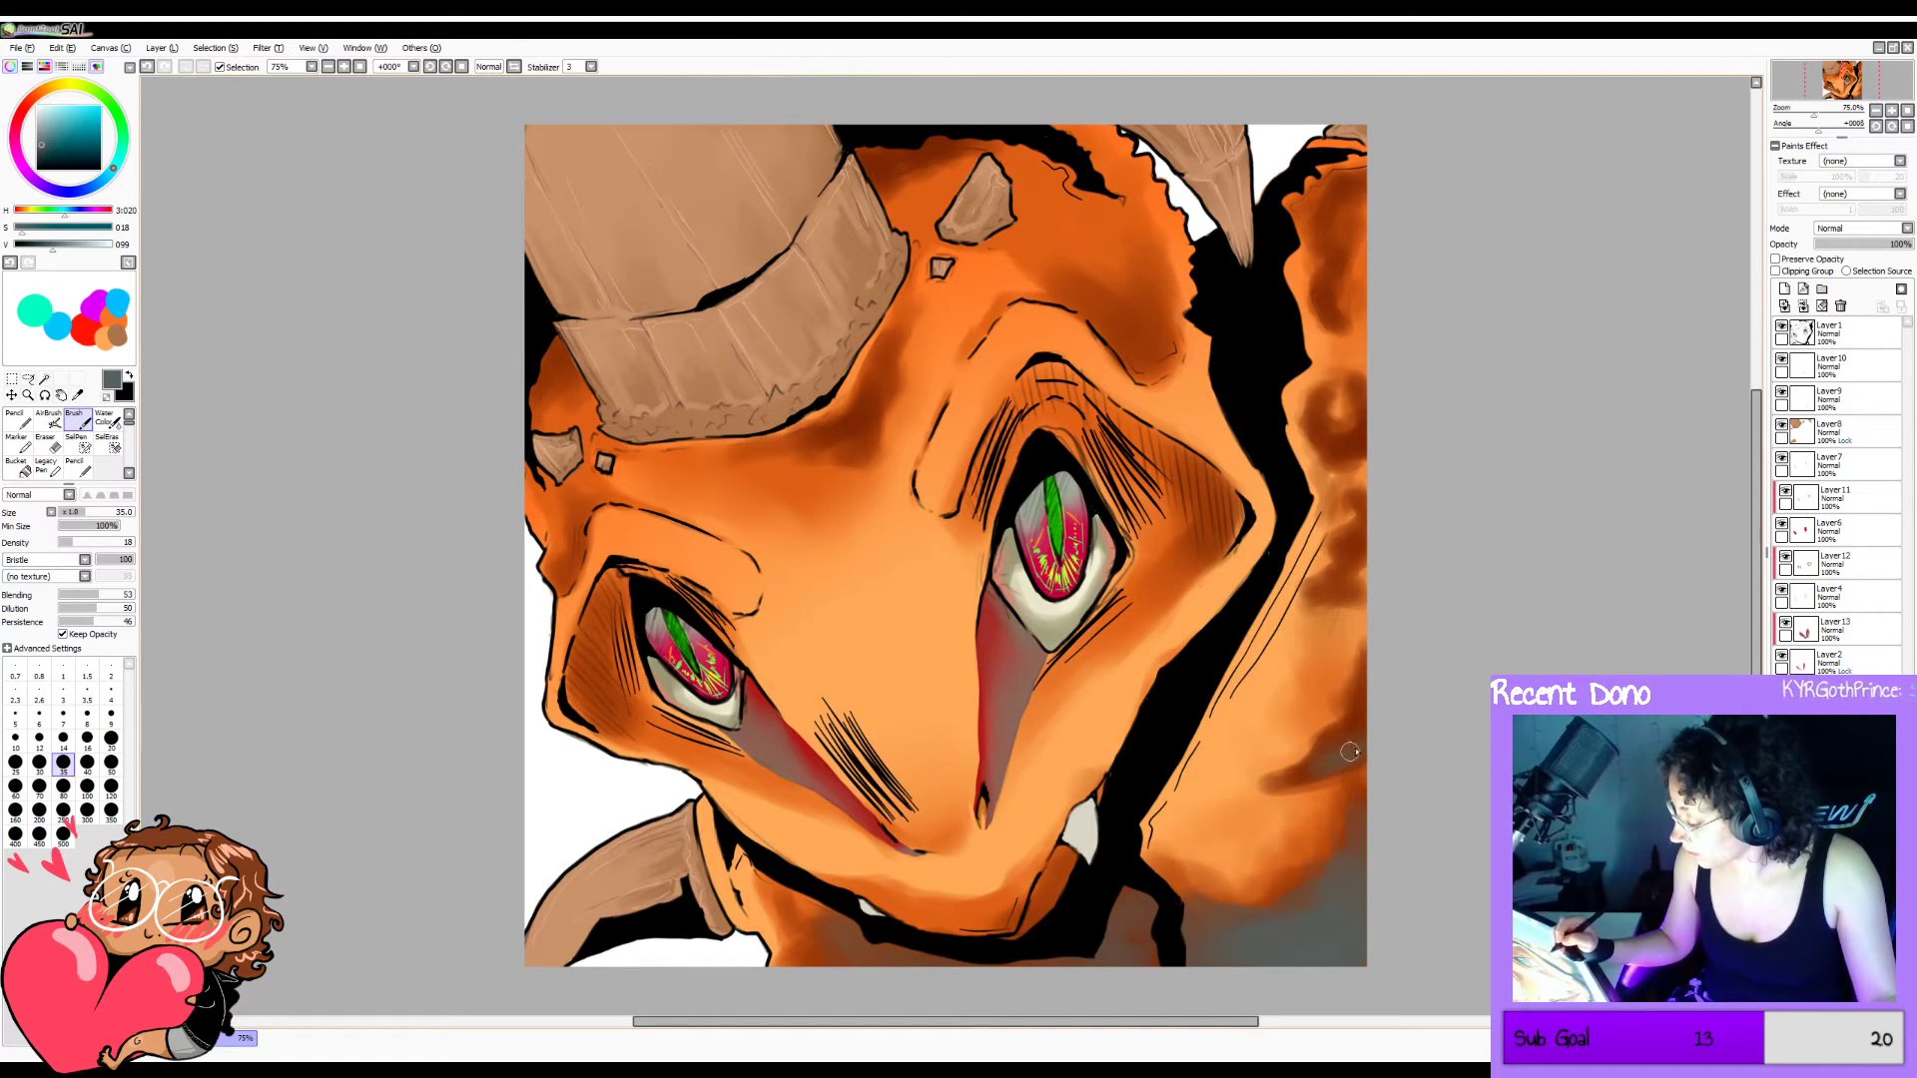
mouse_move(1350, 752)
mouse_down()
mouse_move(1375, 694)
mouse_move(1334, 763)
mouse_move(1368, 636)
mouse_move(1366, 741)
mouse_move(1320, 761)
mouse_move(1364, 760)
mouse_up()
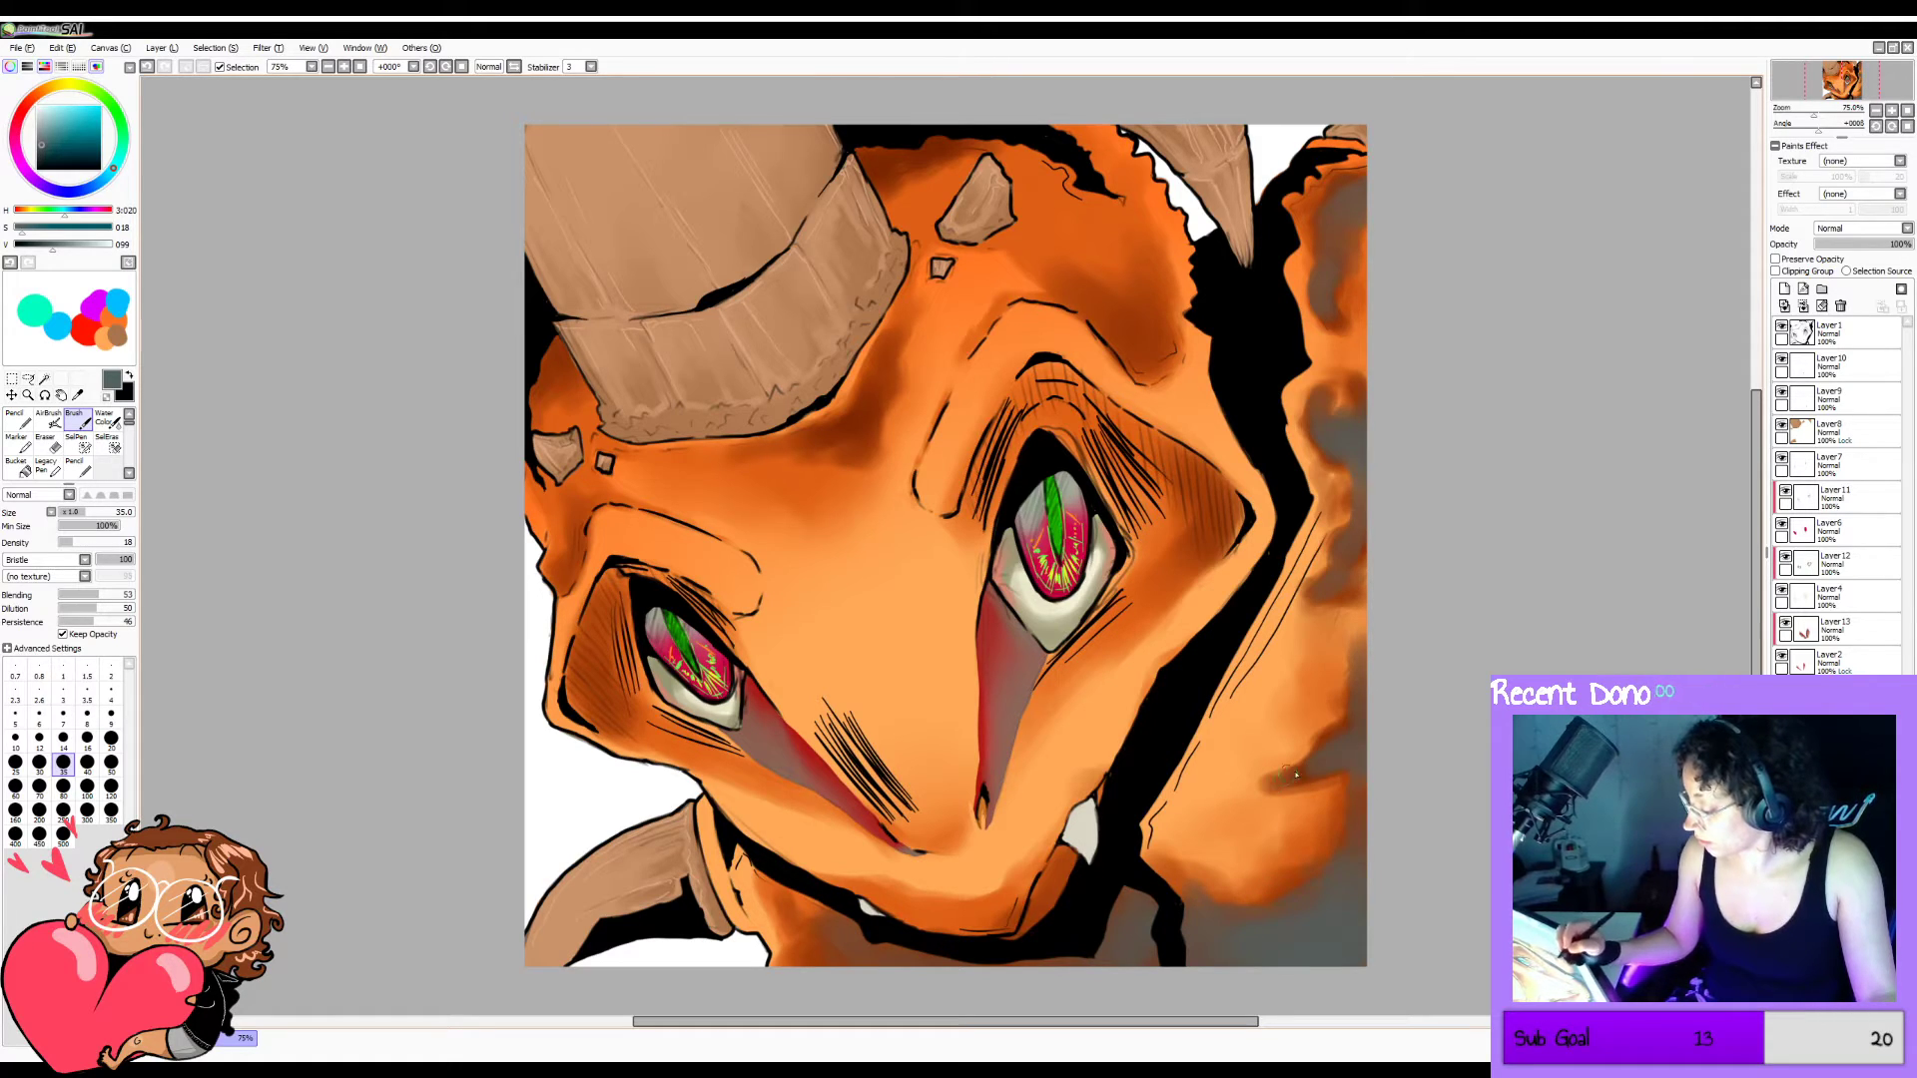
drag(1289, 775, 1321, 766)
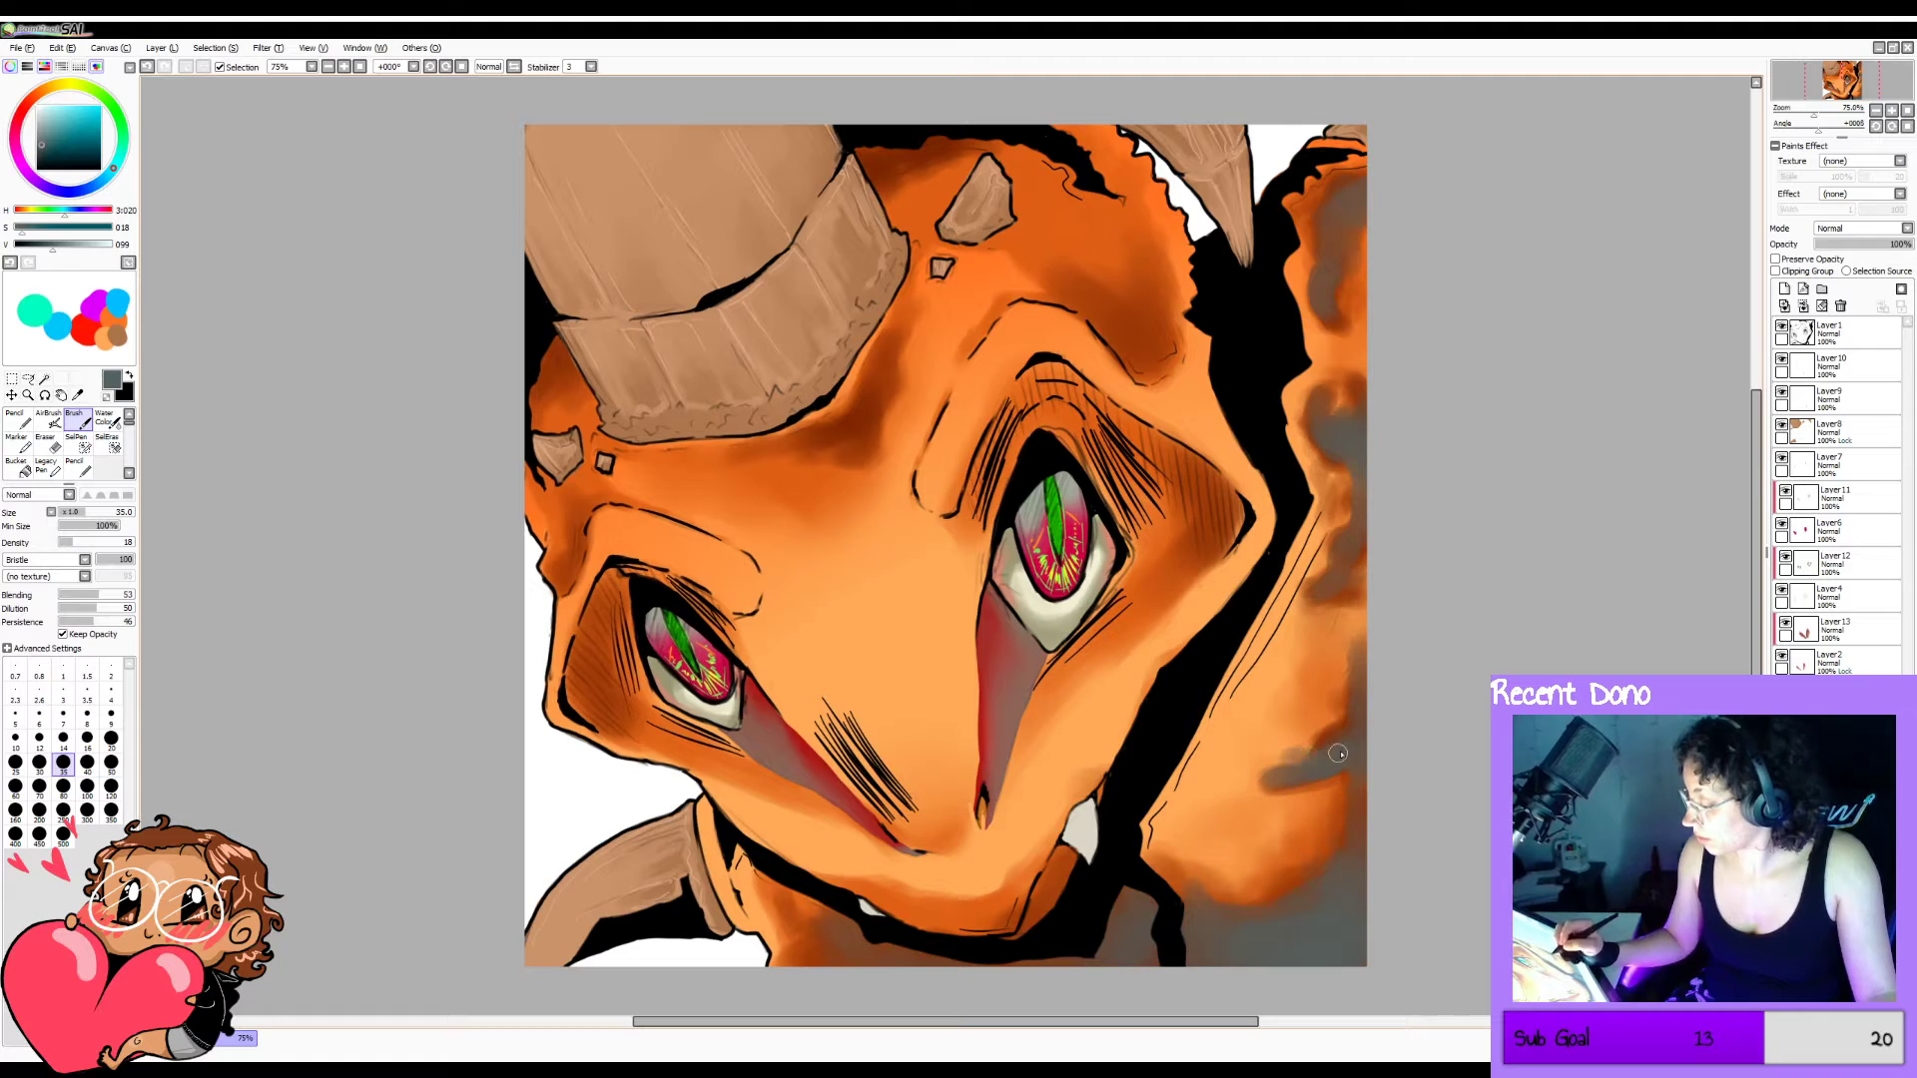
Undo the last neck stroke and glaze blue-grey over the outer corners of both eye sockets and the shadow above the brow.
key(ctrl+z)
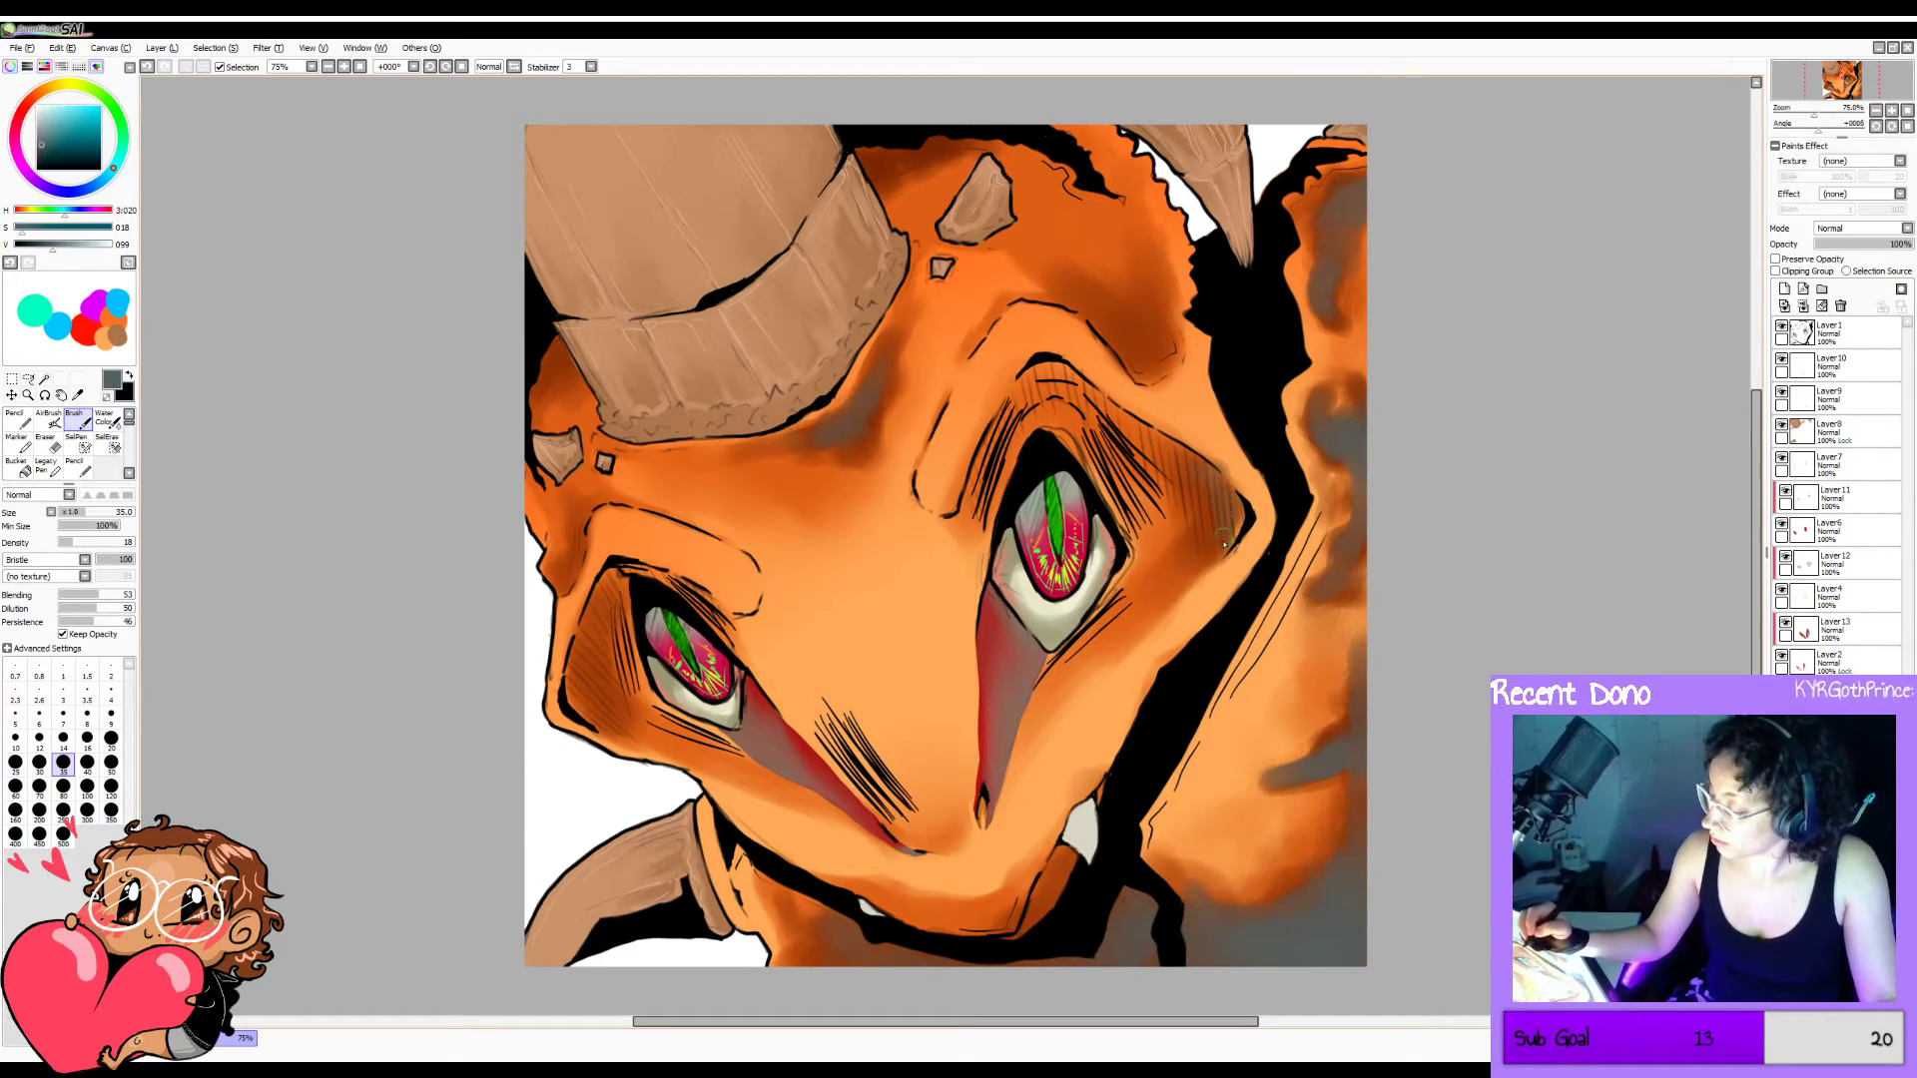
mouse_move(1215, 529)
mouse_down()
mouse_move(1201, 473)
mouse_move(1201, 546)
mouse_up()
mouse_move(588, 636)
mouse_down()
mouse_move(581, 691)
mouse_move(580, 667)
mouse_move(619, 743)
mouse_up()
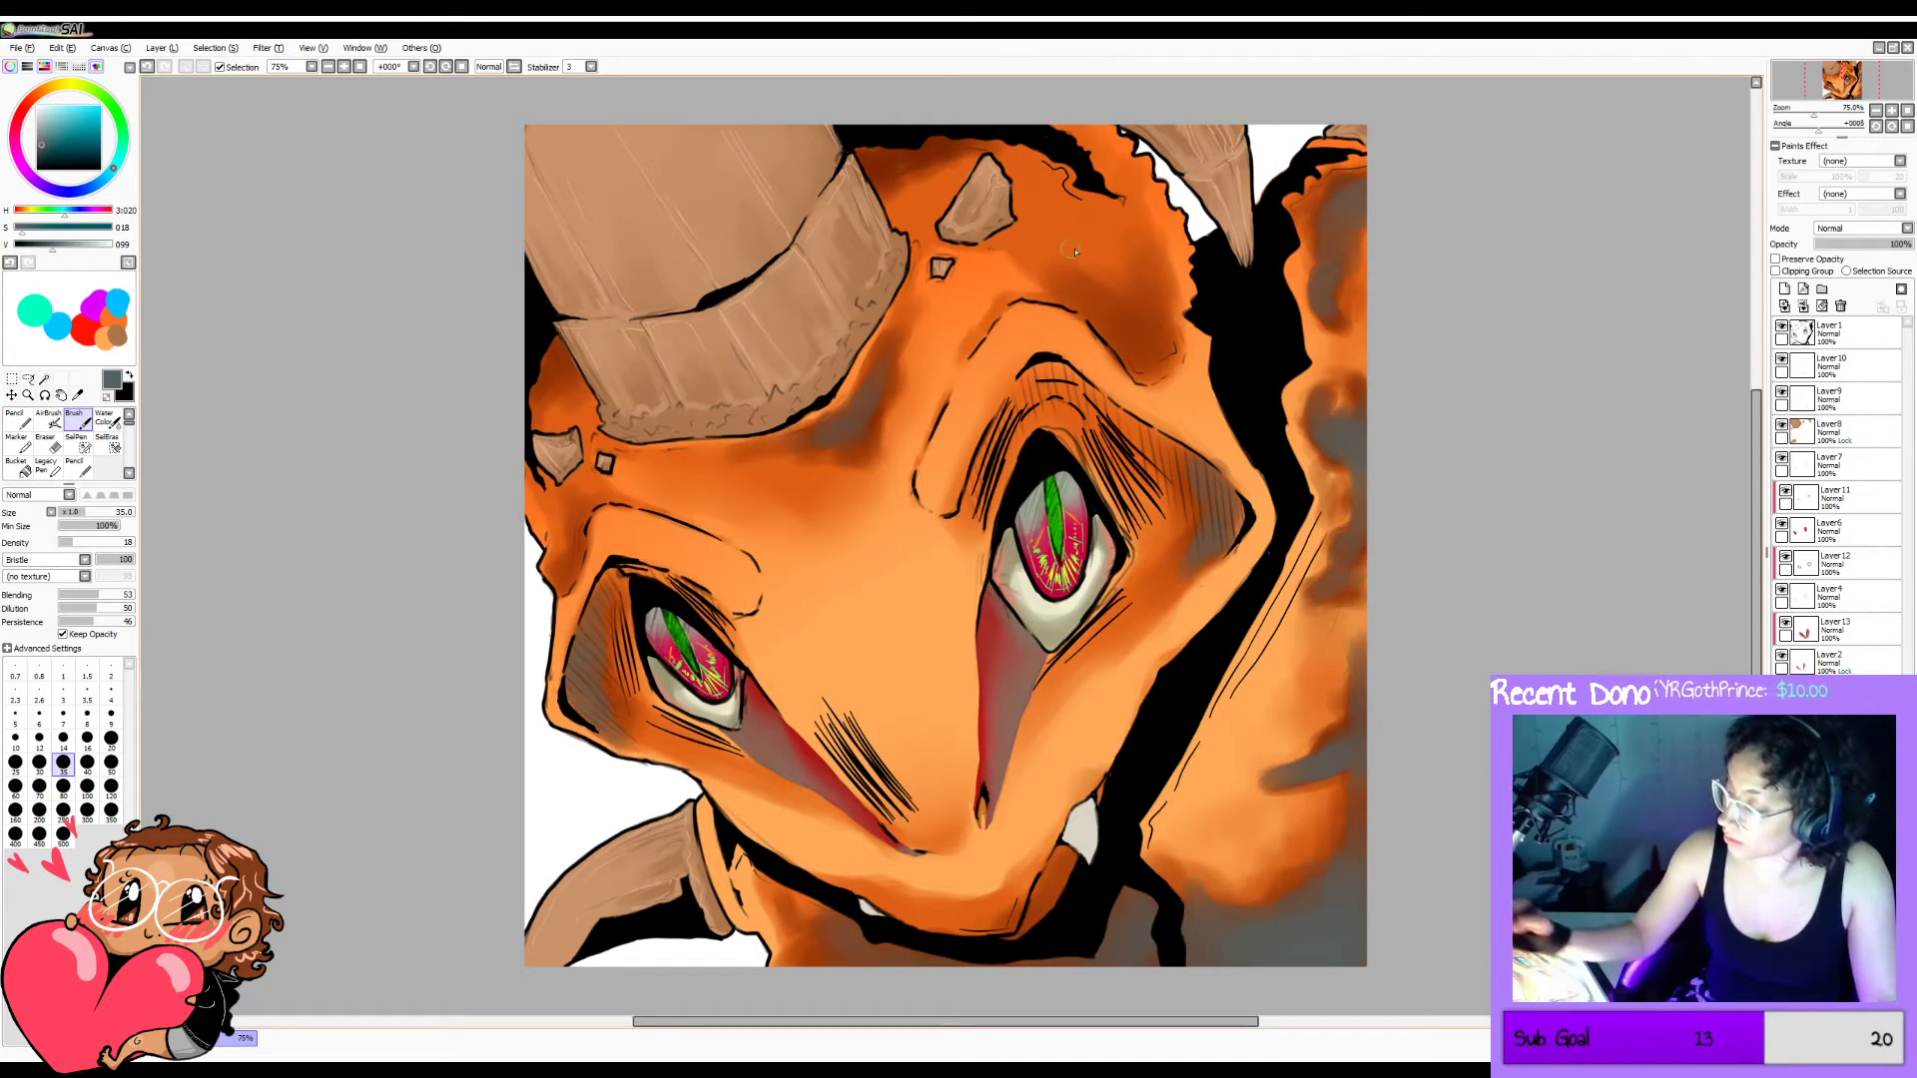
mouse_move(1112, 327)
mouse_down()
mouse_move(1144, 387)
mouse_move(1102, 319)
mouse_up()
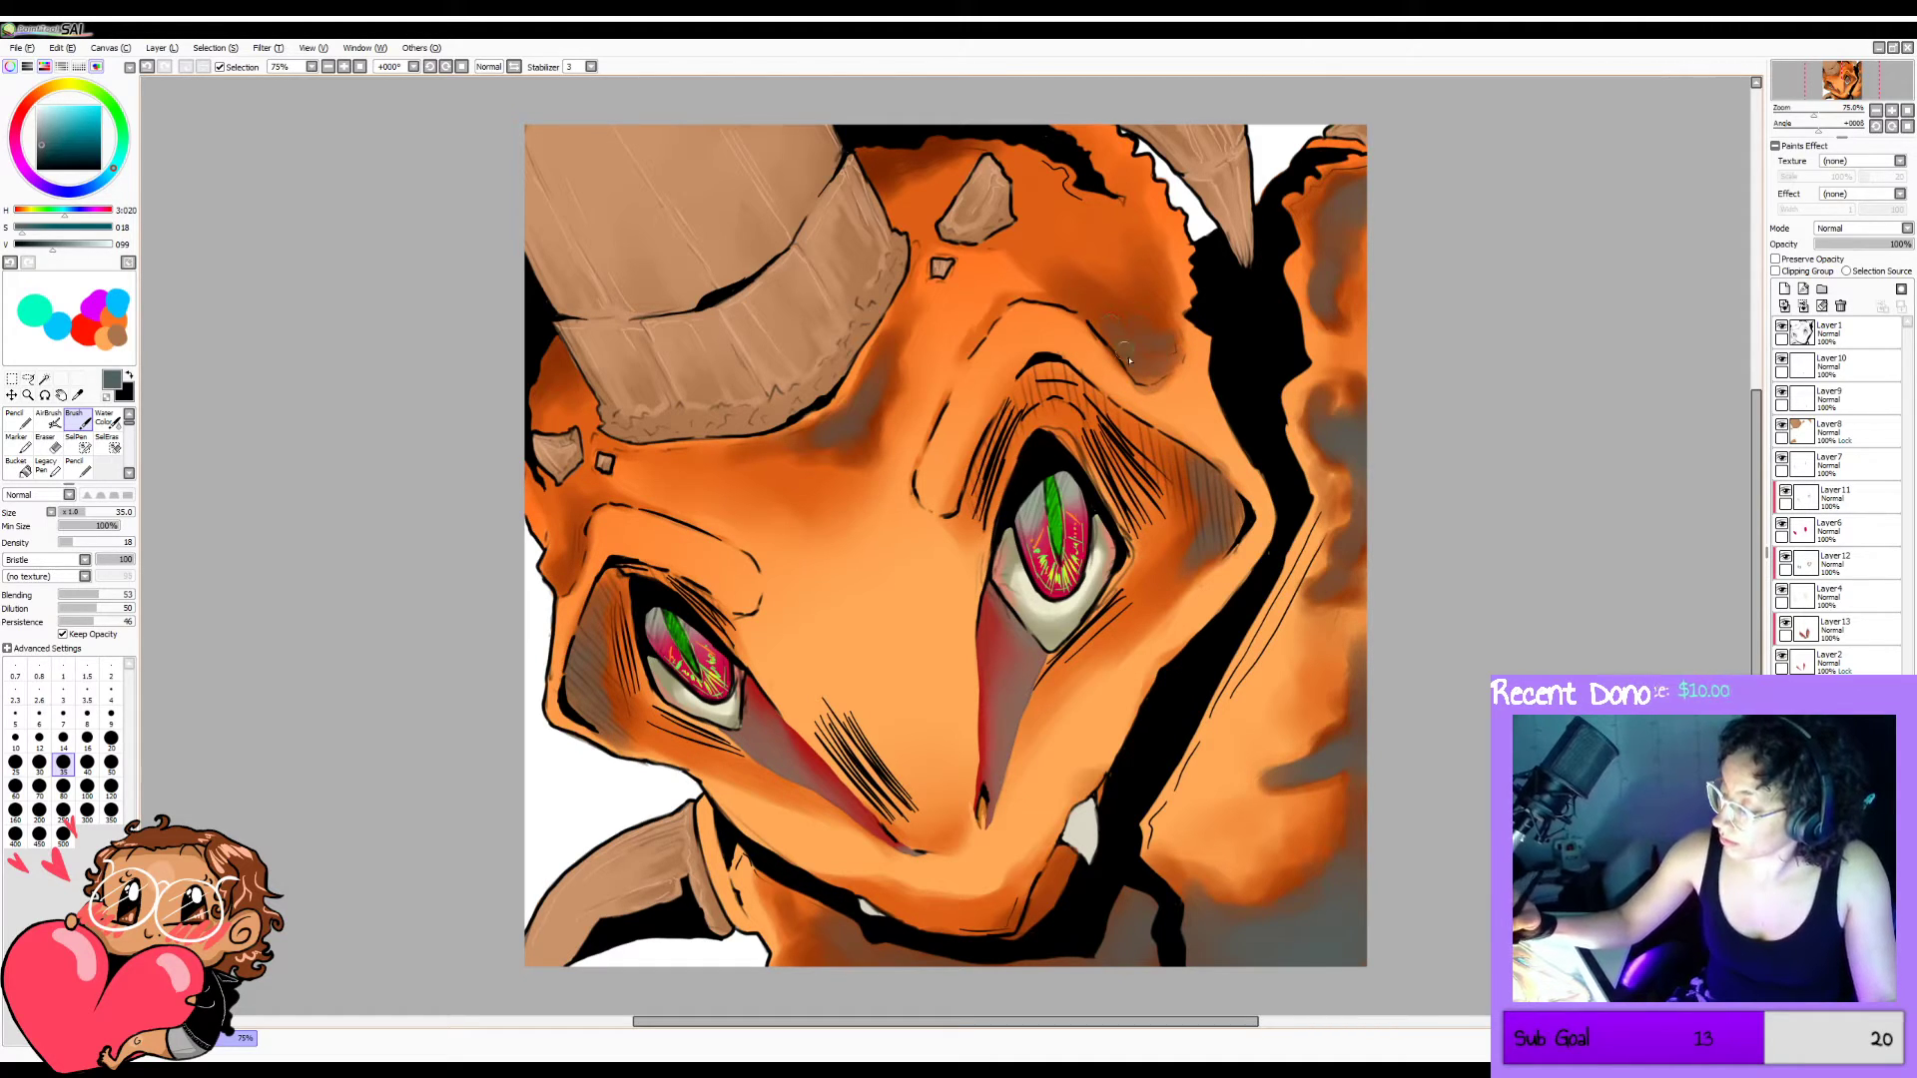
mouse_move(1111, 321)
mouse_down()
mouse_move(1147, 377)
mouse_move(1099, 299)
mouse_move(1148, 331)
mouse_move(1099, 313)
mouse_move(1122, 346)
mouse_up()
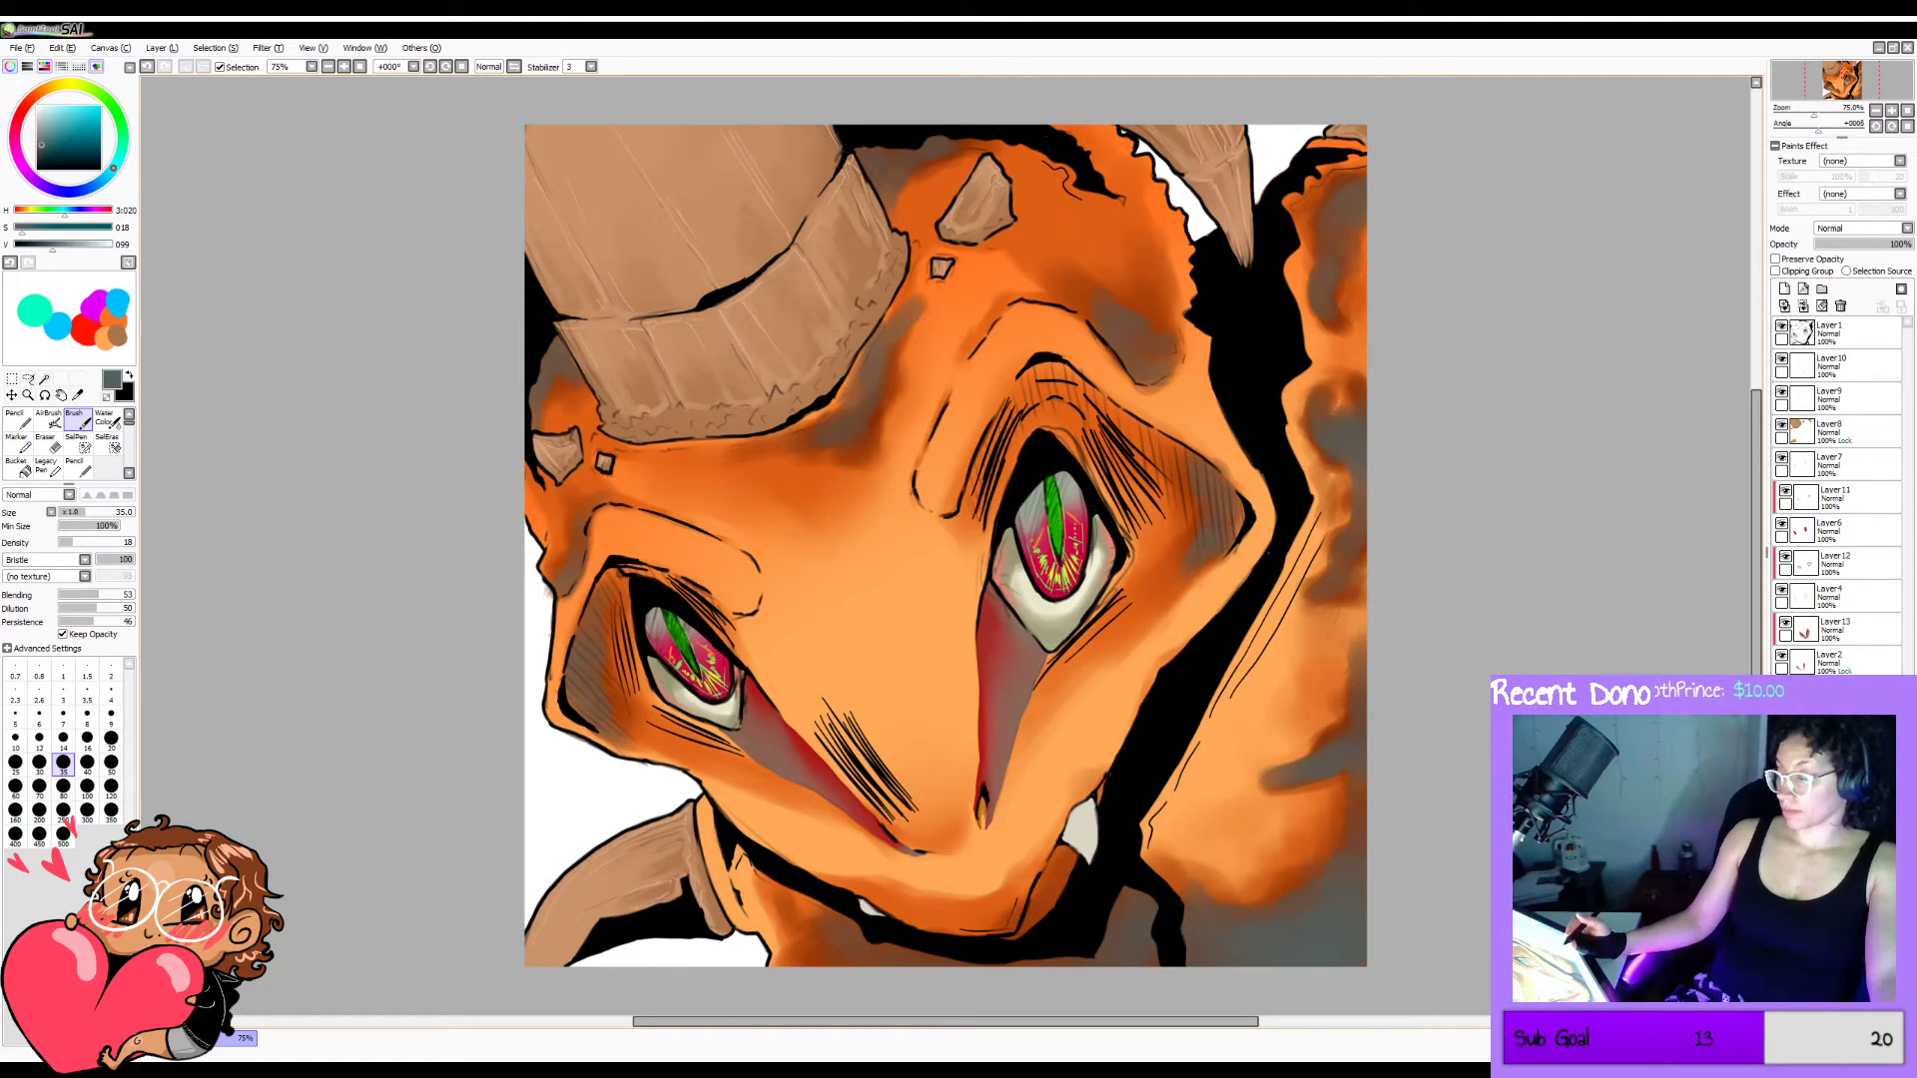
Compare the shaded head in mirrored and normal view to judge its balance.
key(h)
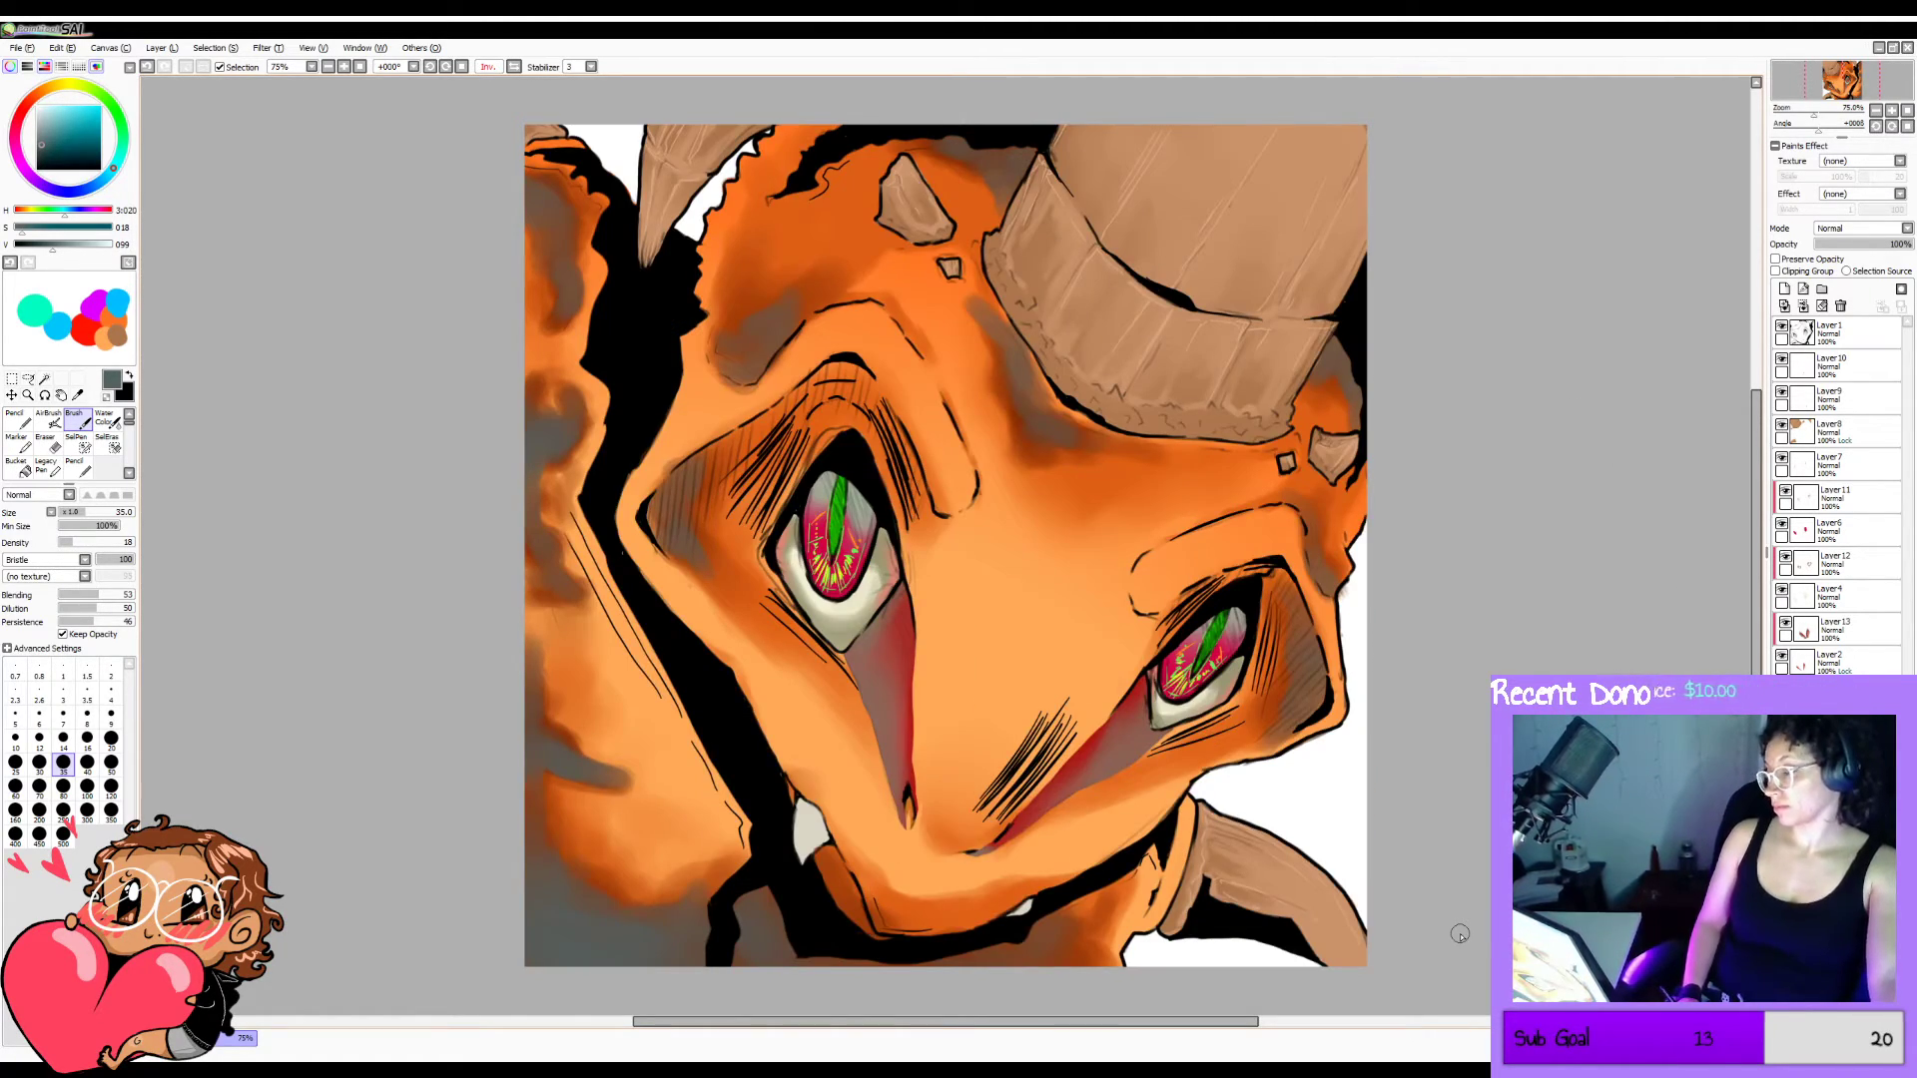
key(h)
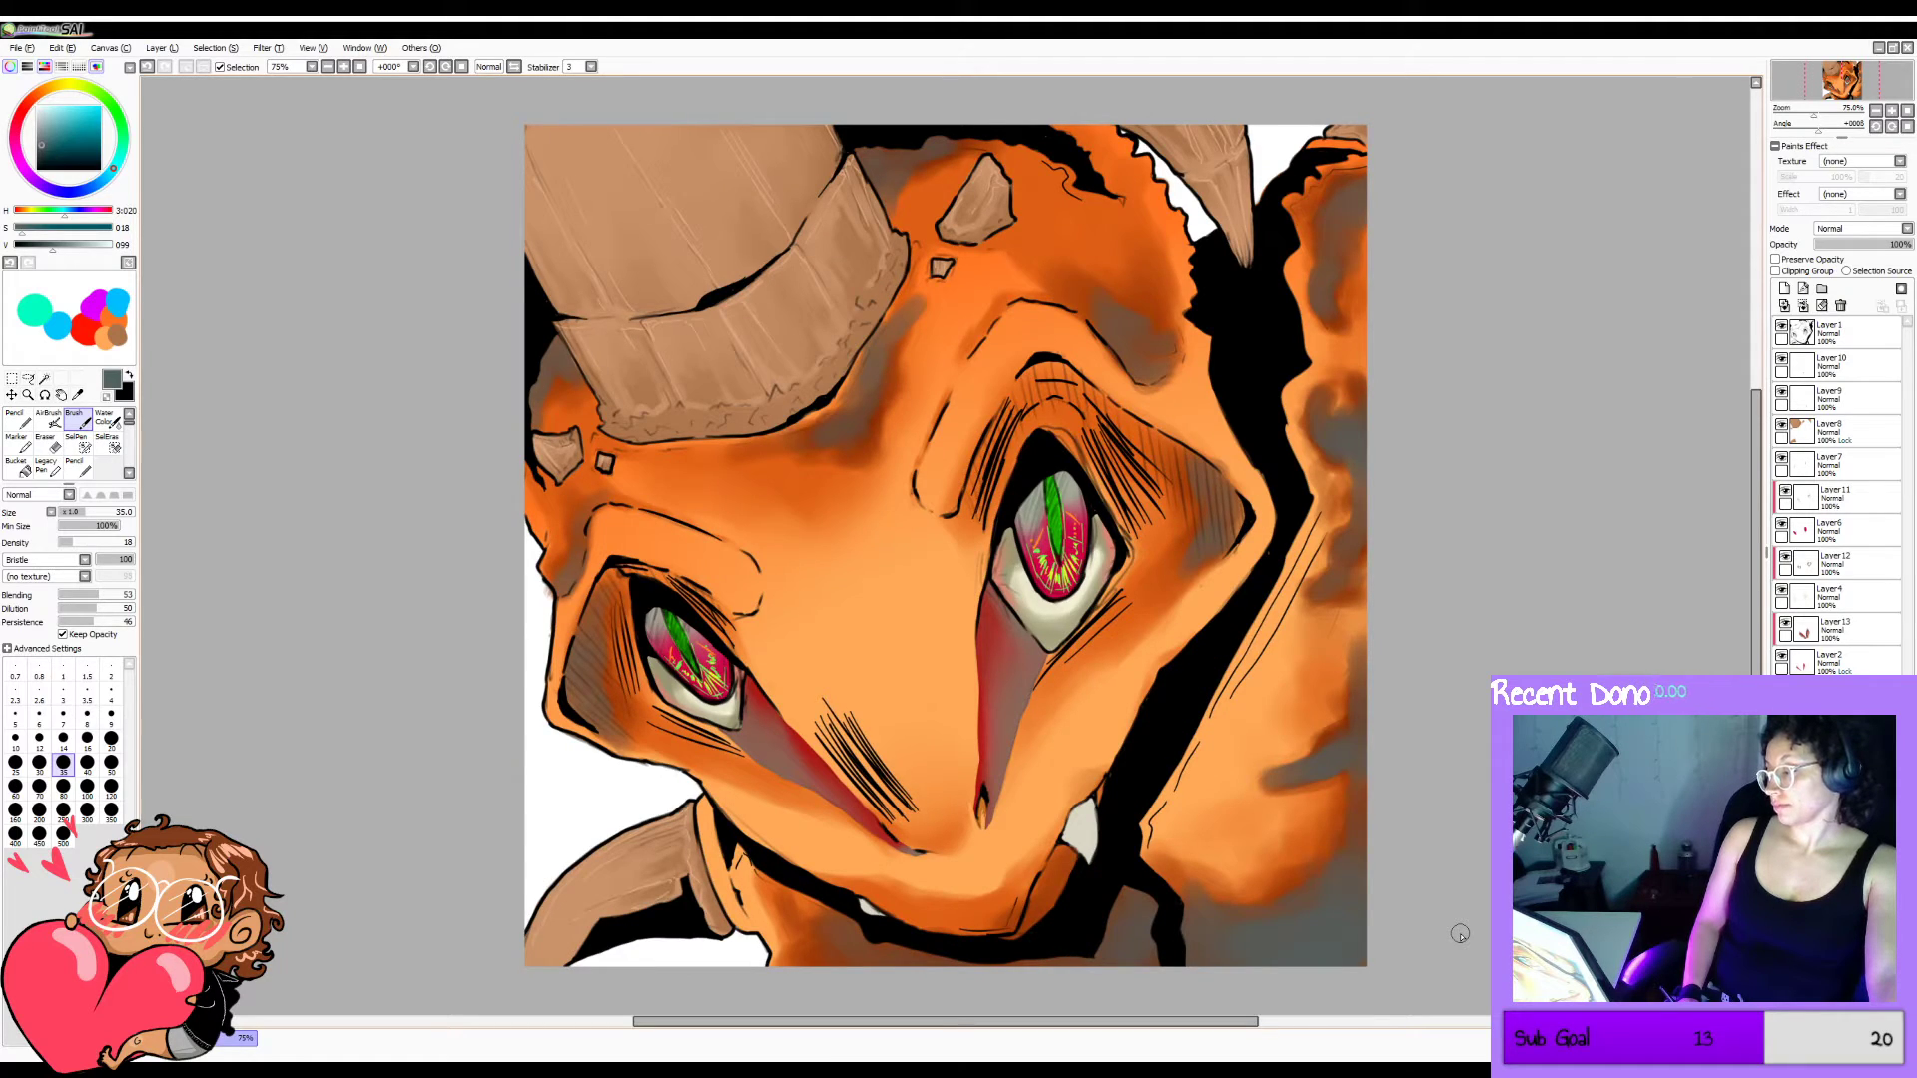
key(h)
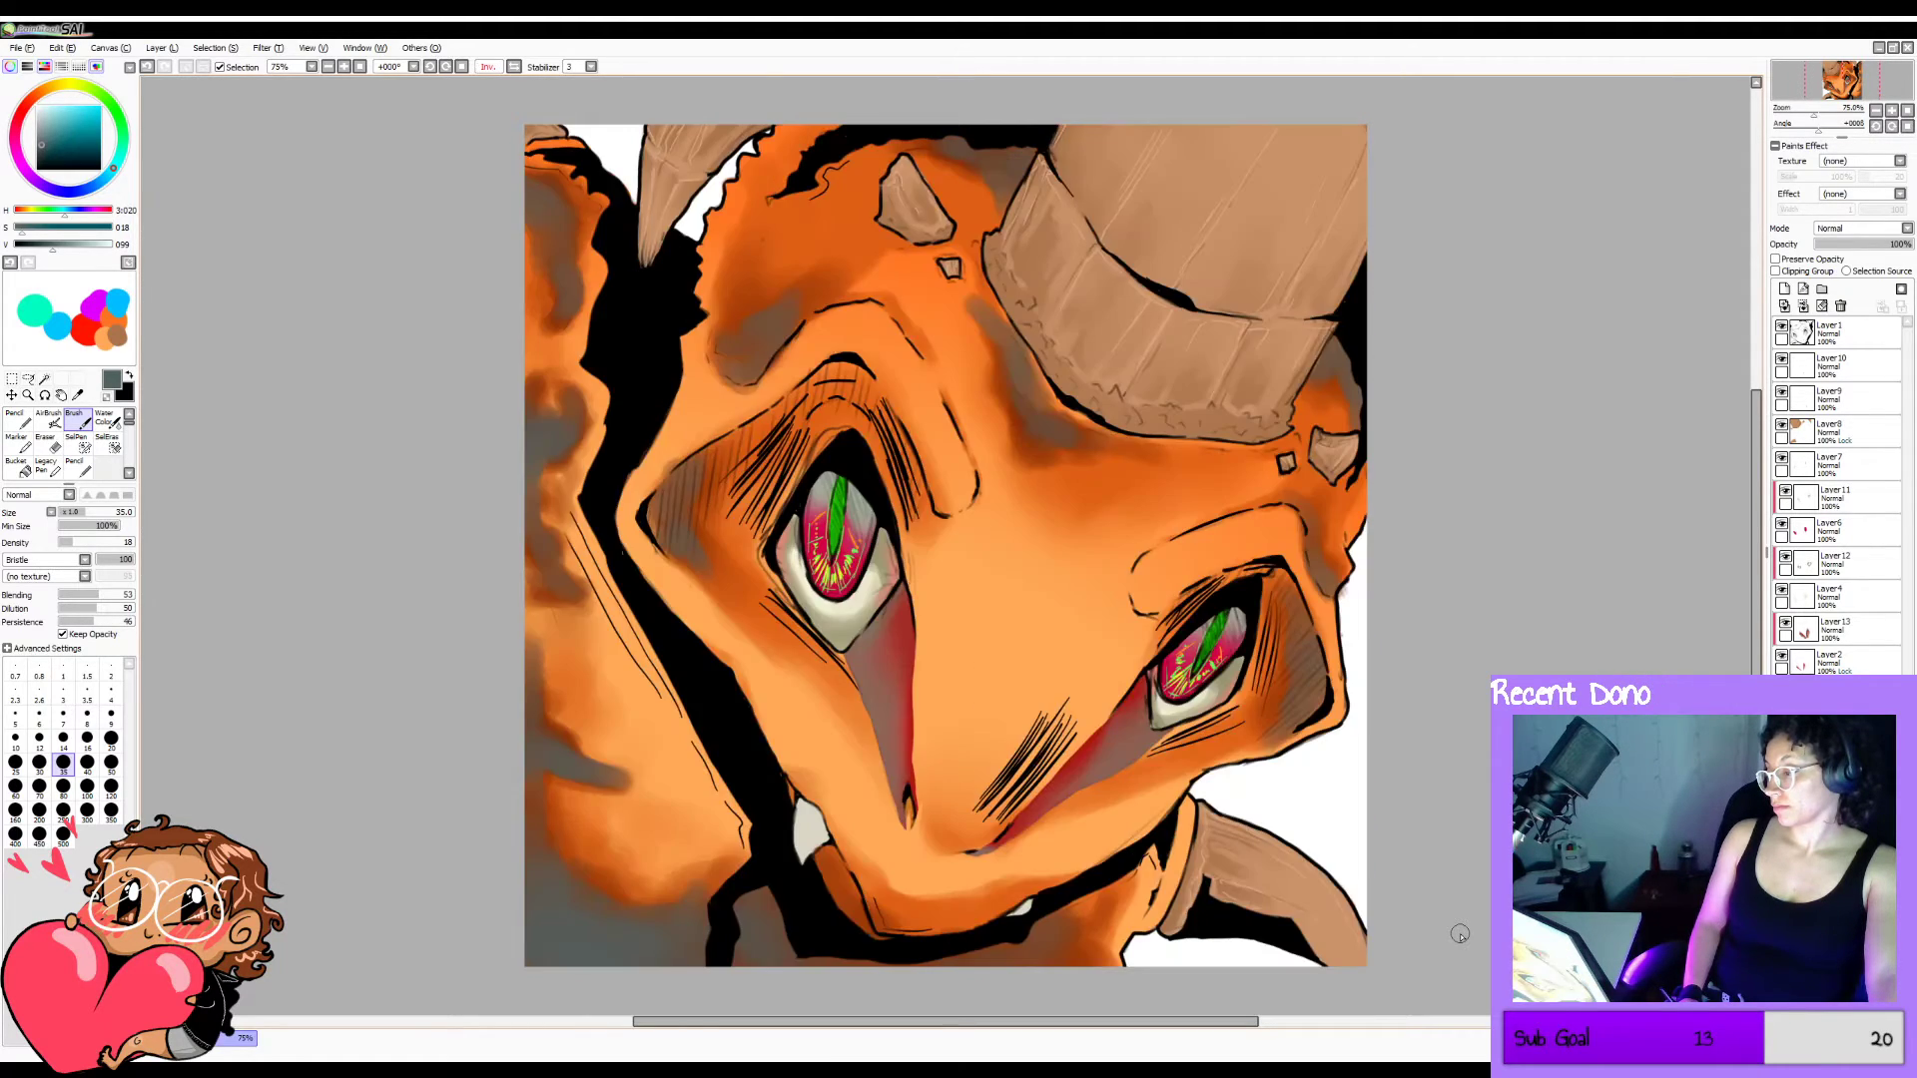
key(h)
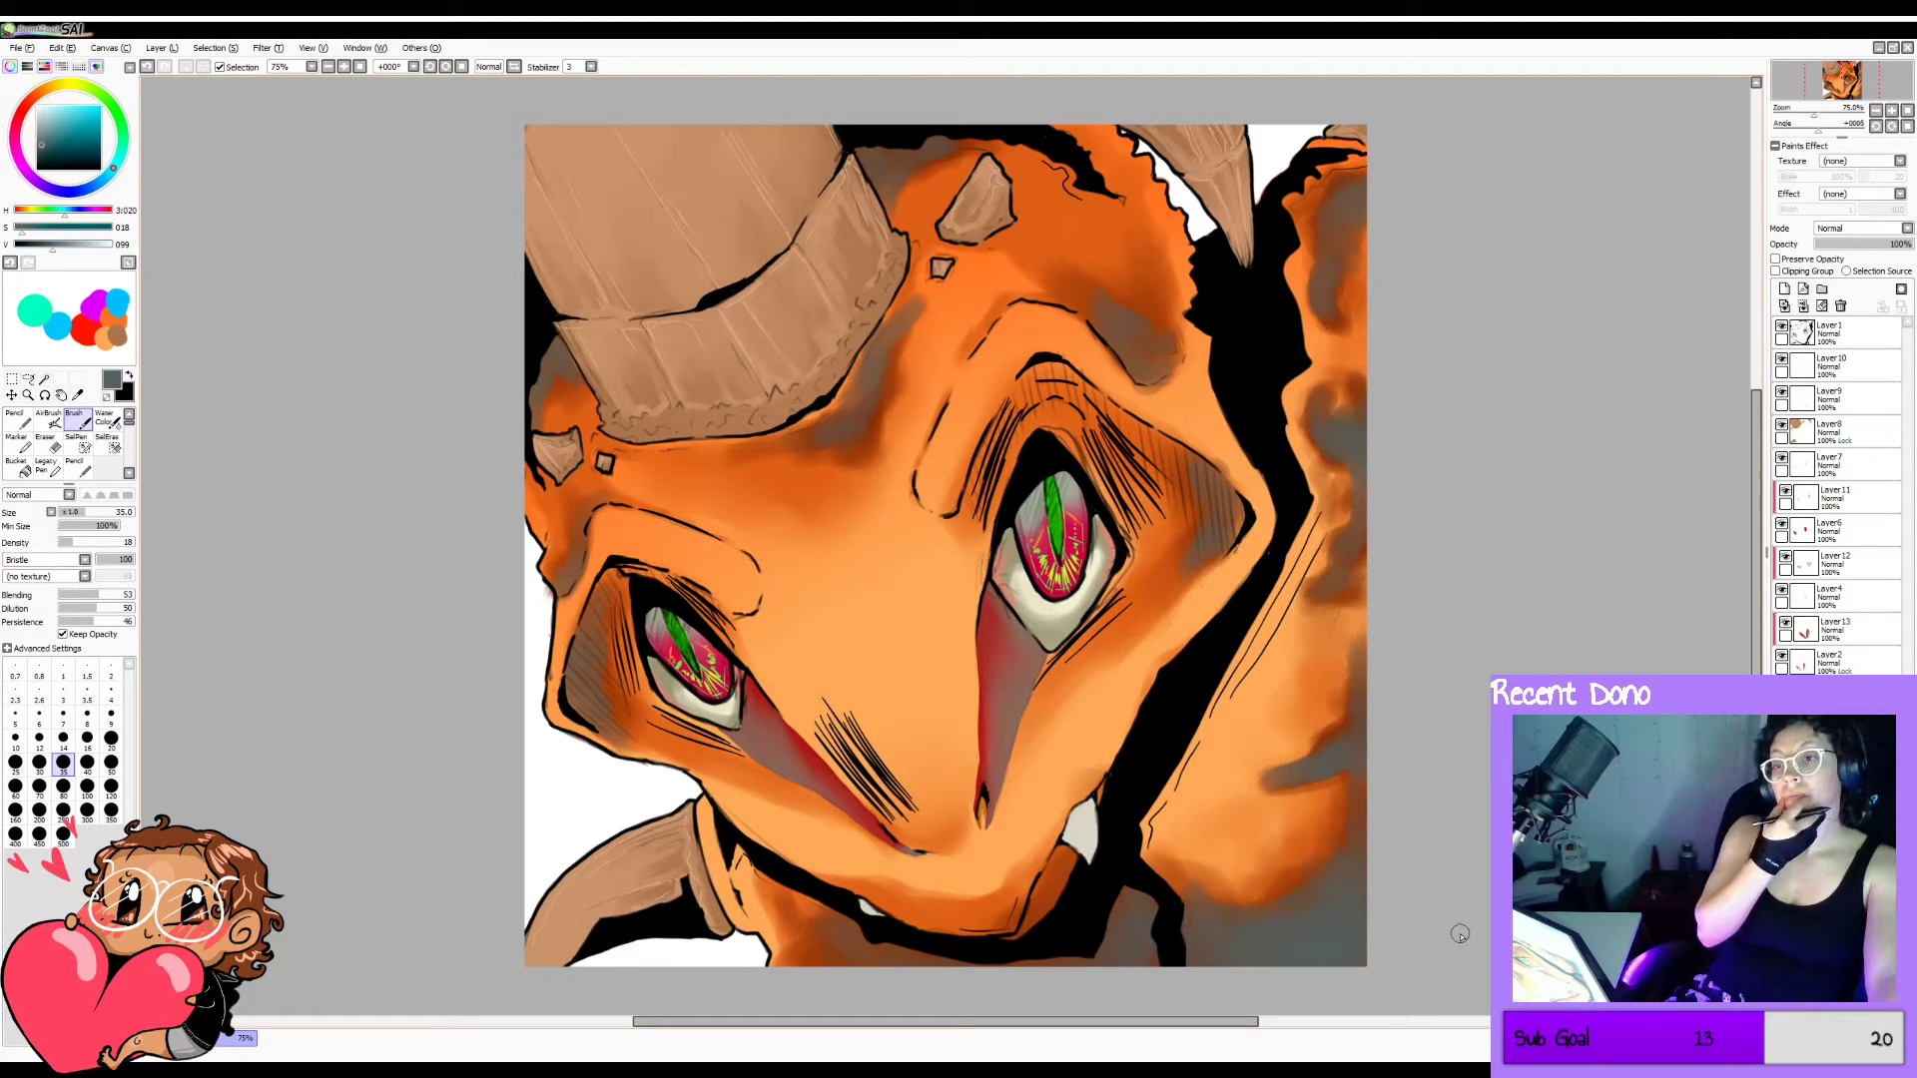
key(h)
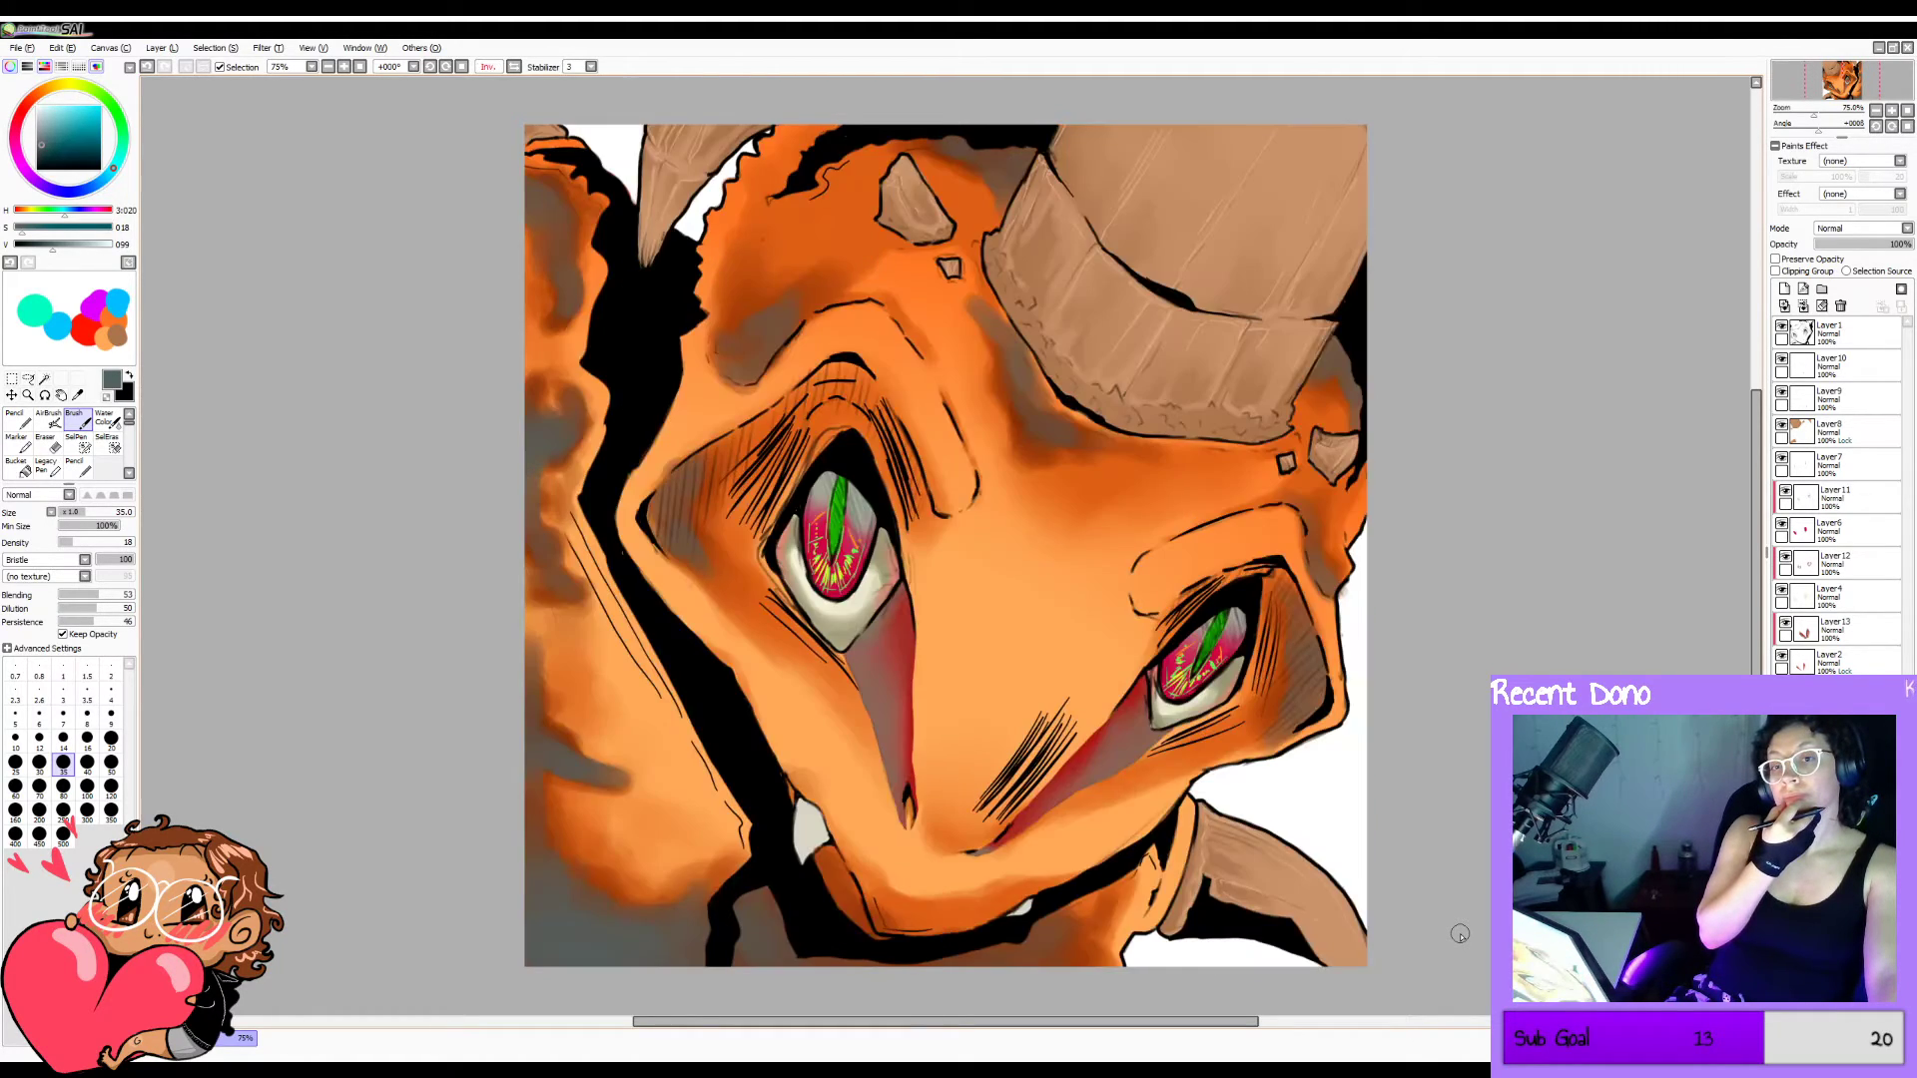
key(h)
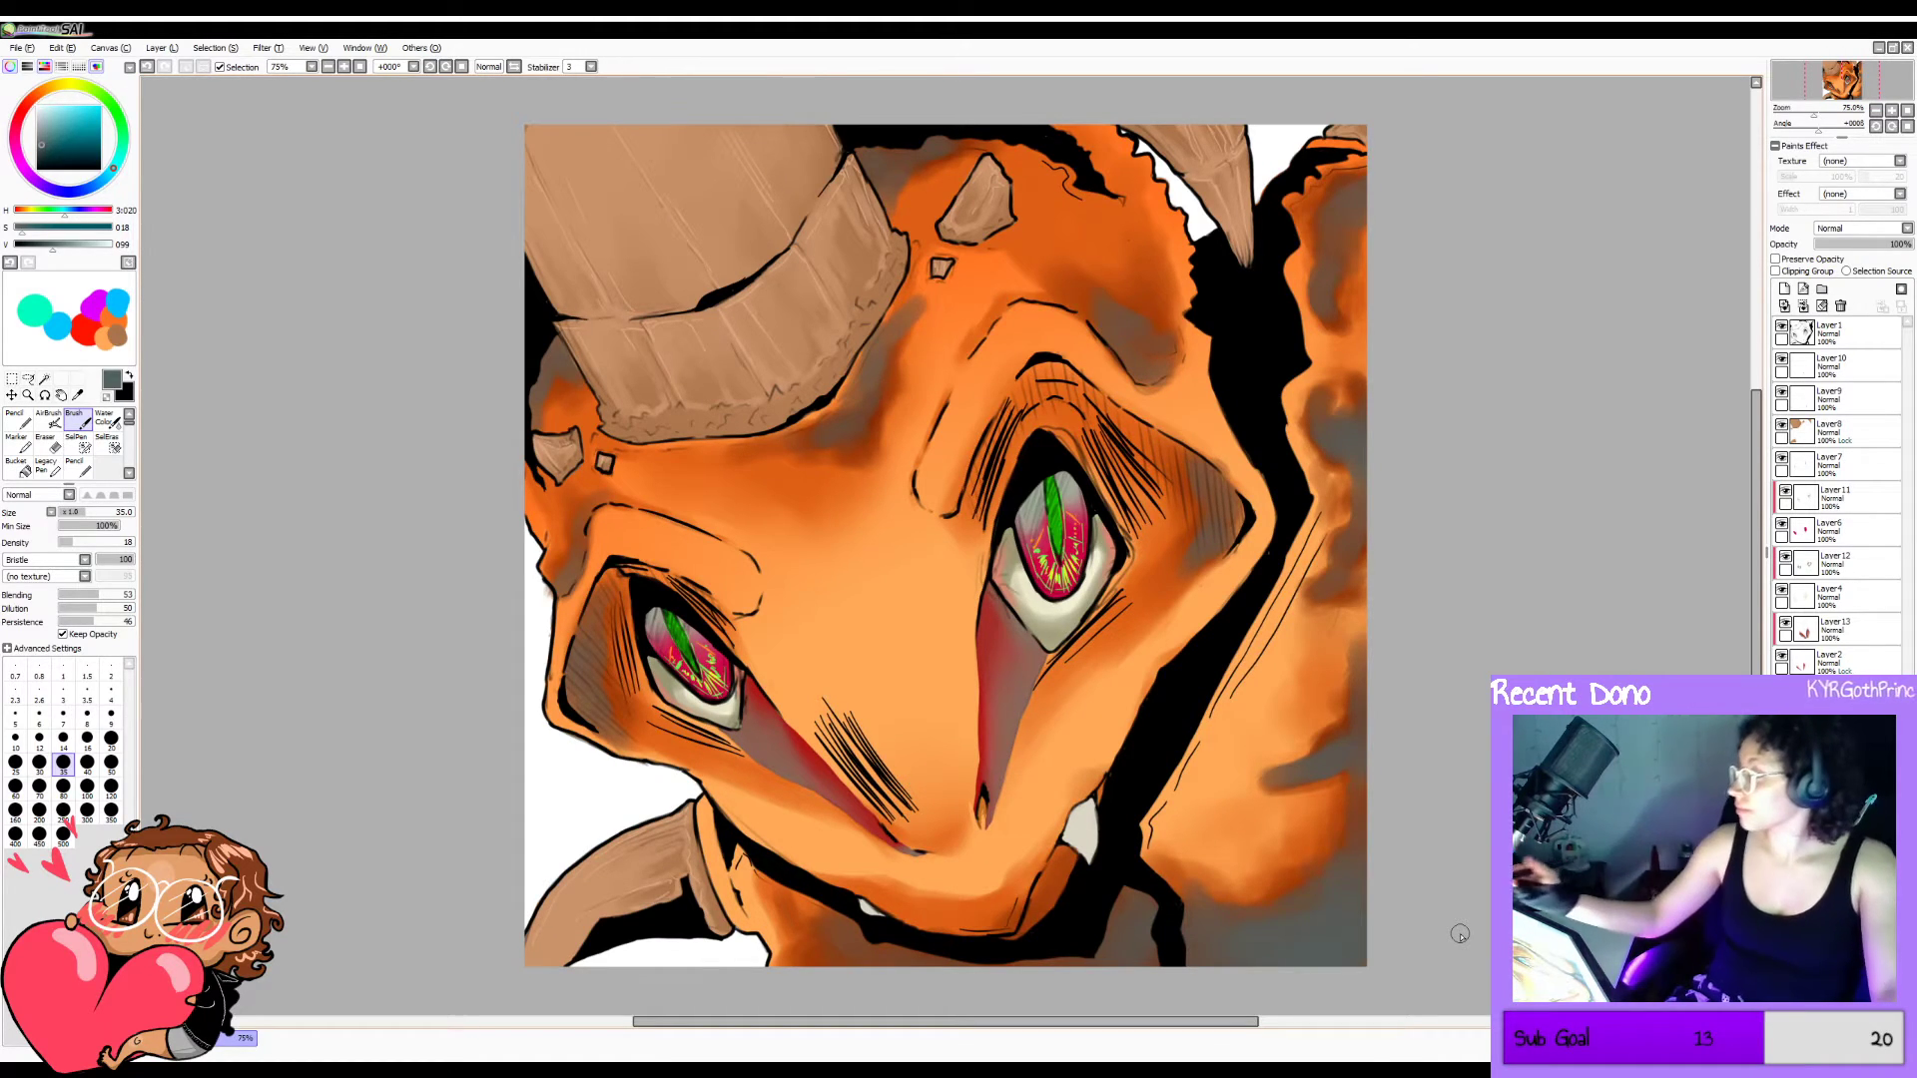
Try Luminosity and Overlay on the skin shading layer, then set its blending mode to Multiply.
click(1865, 292)
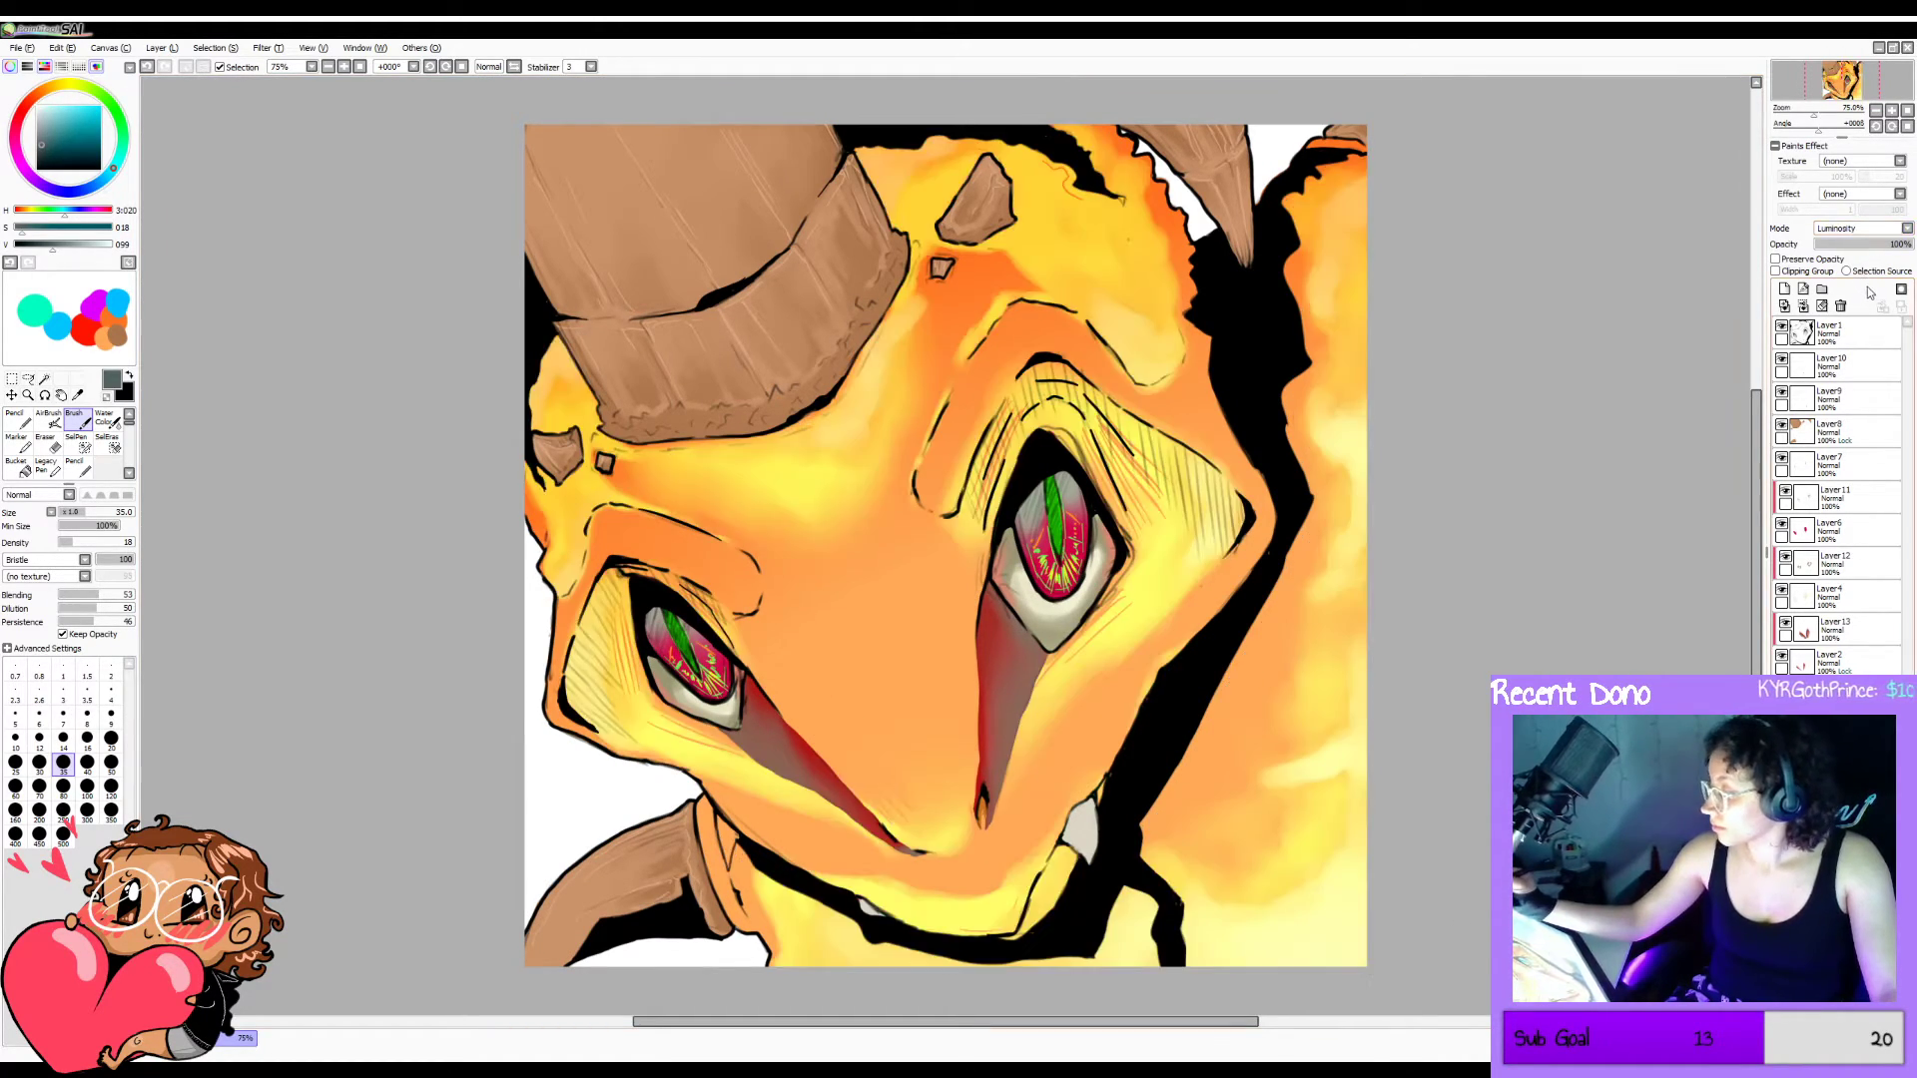
click(1870, 229)
click(1863, 277)
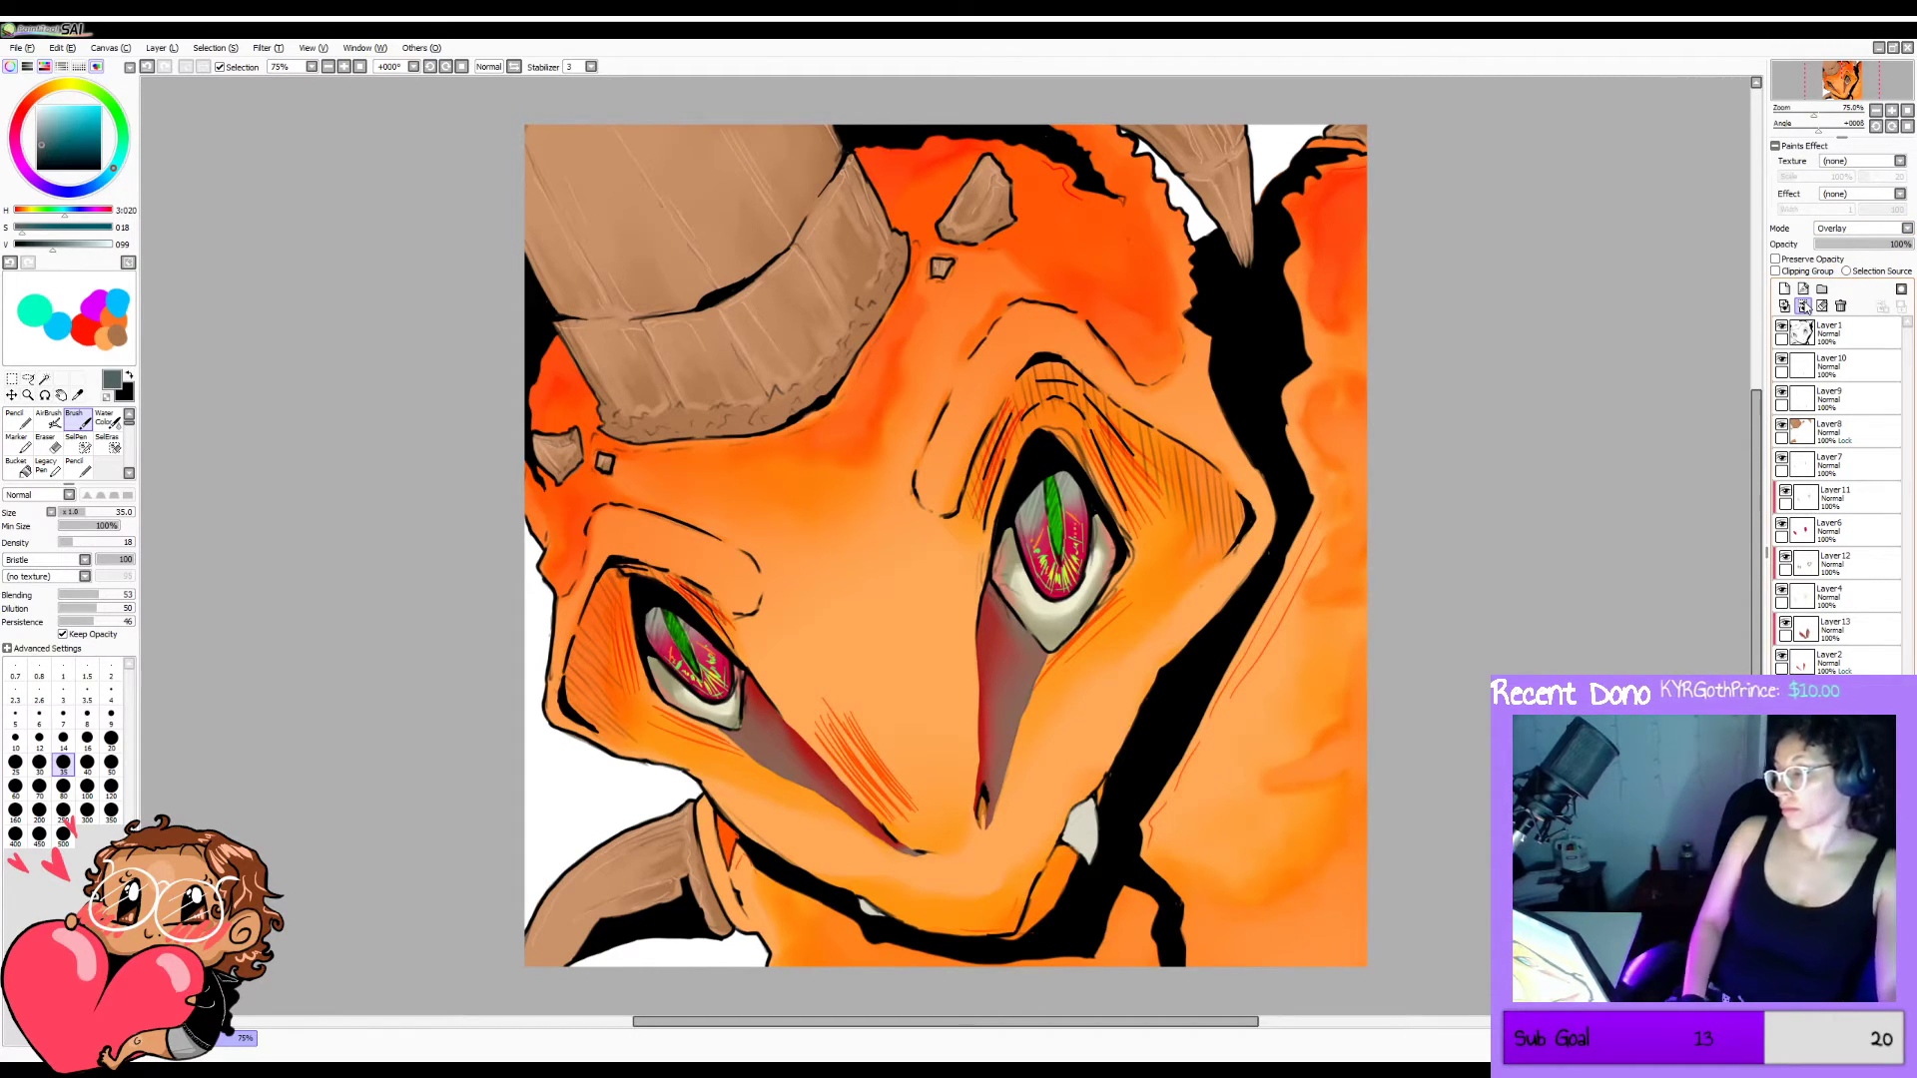
key(h)
key(h)
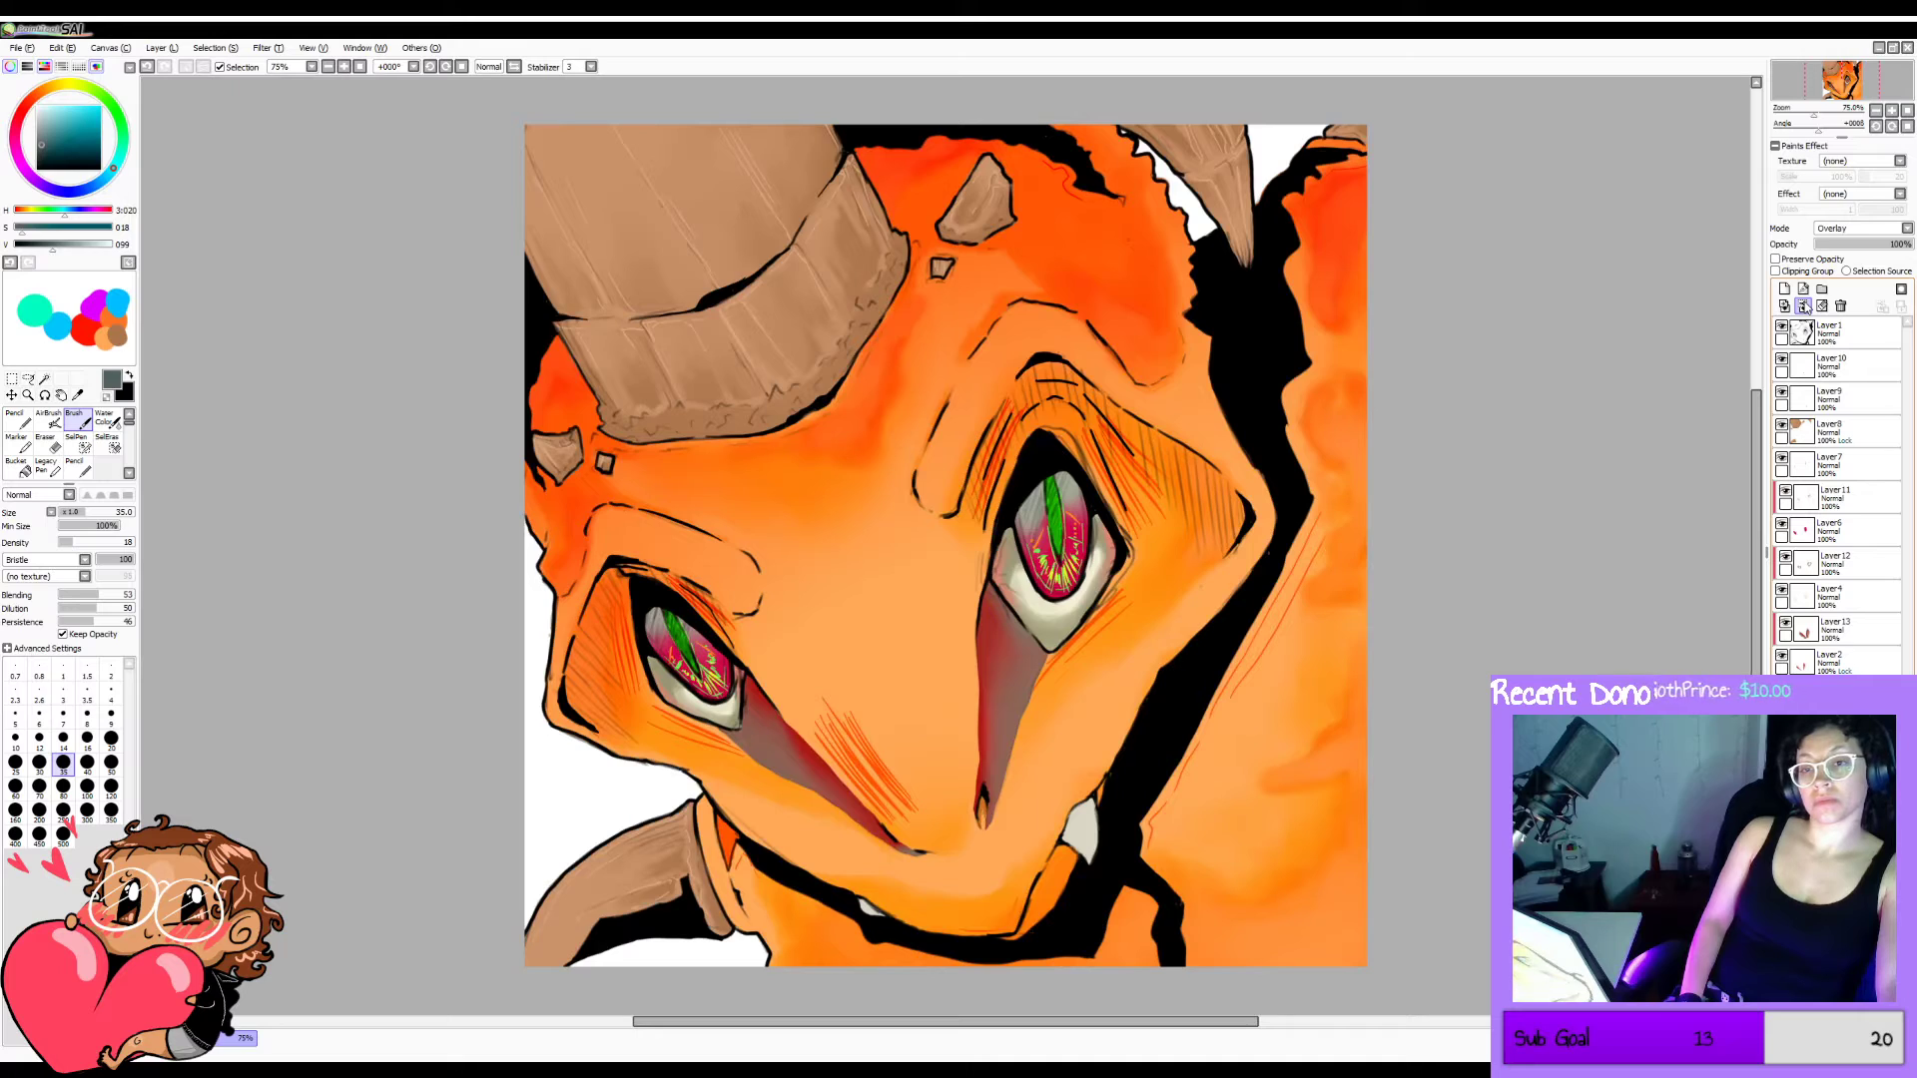
click(1878, 229)
click(1868, 253)
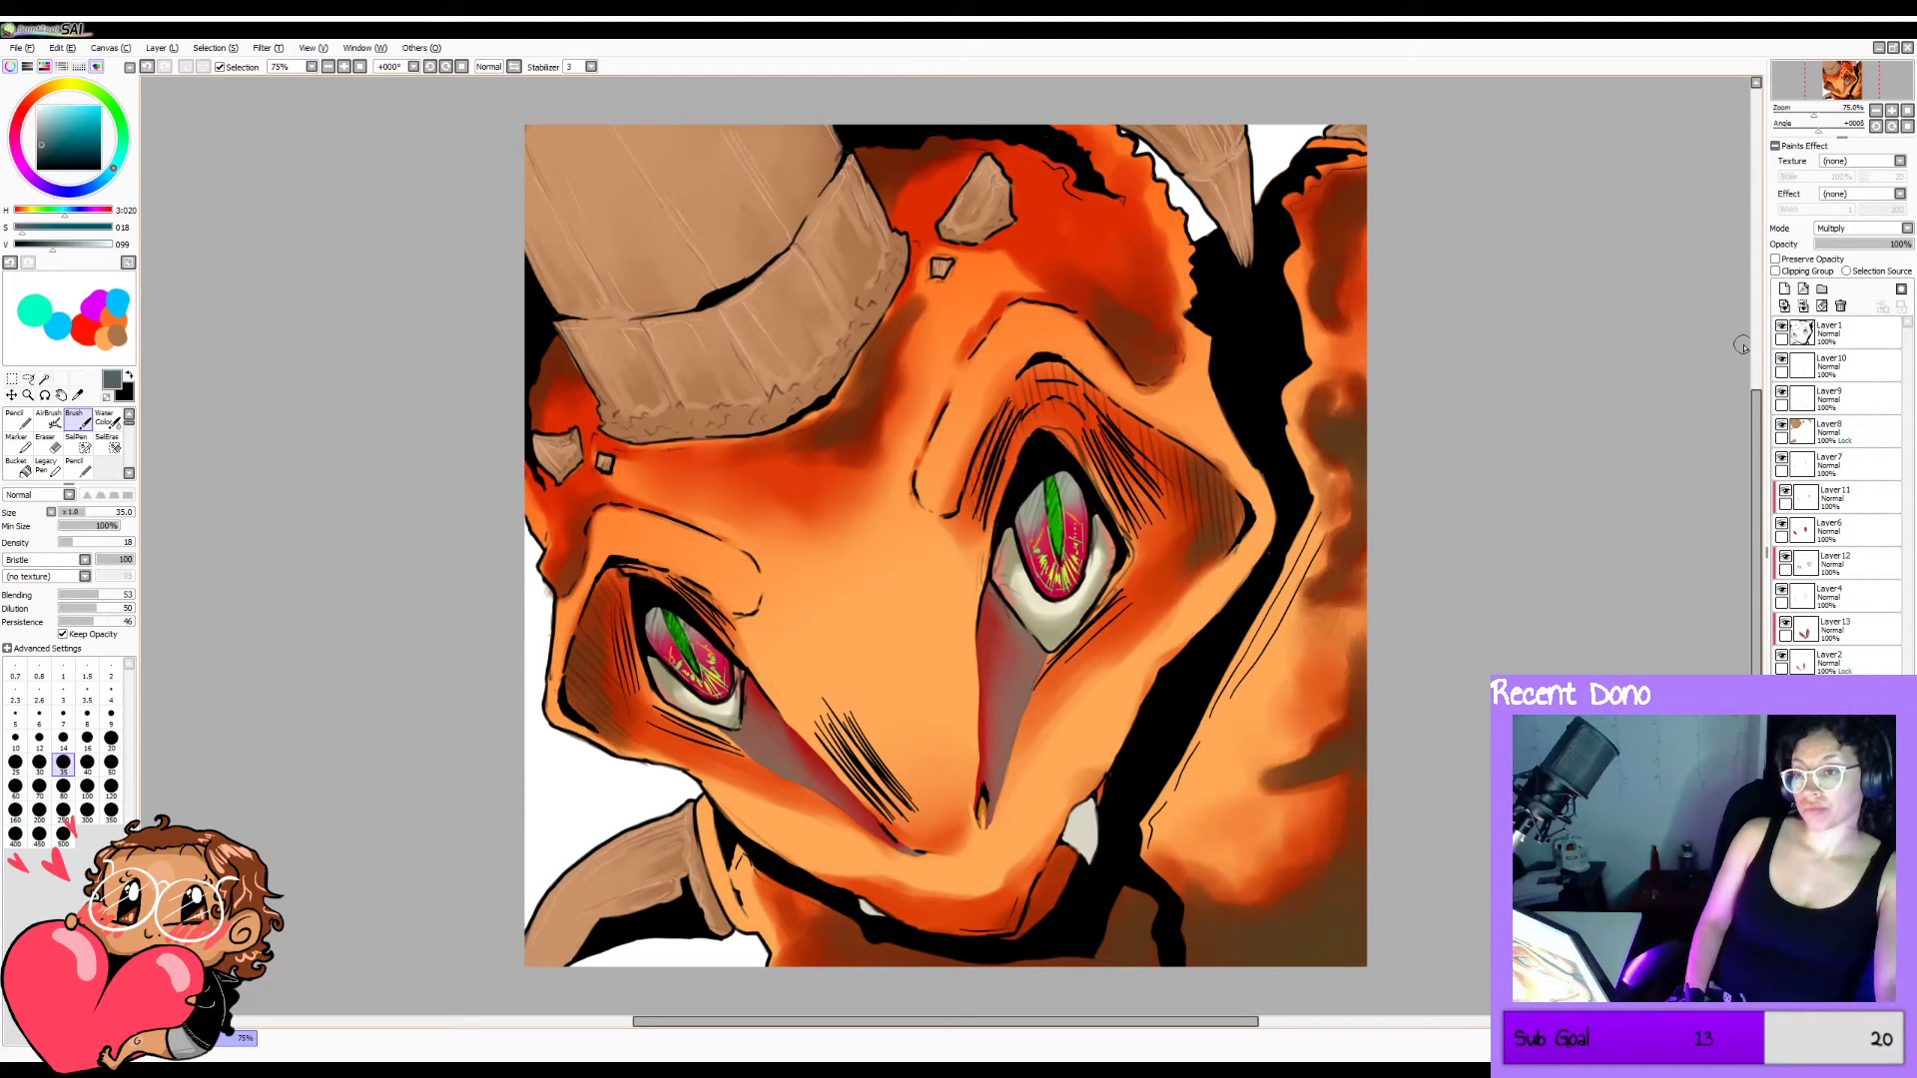
Examine the Multiply shading on the head and neck by switching between mirrored and normal view.
key(h)
key(h)
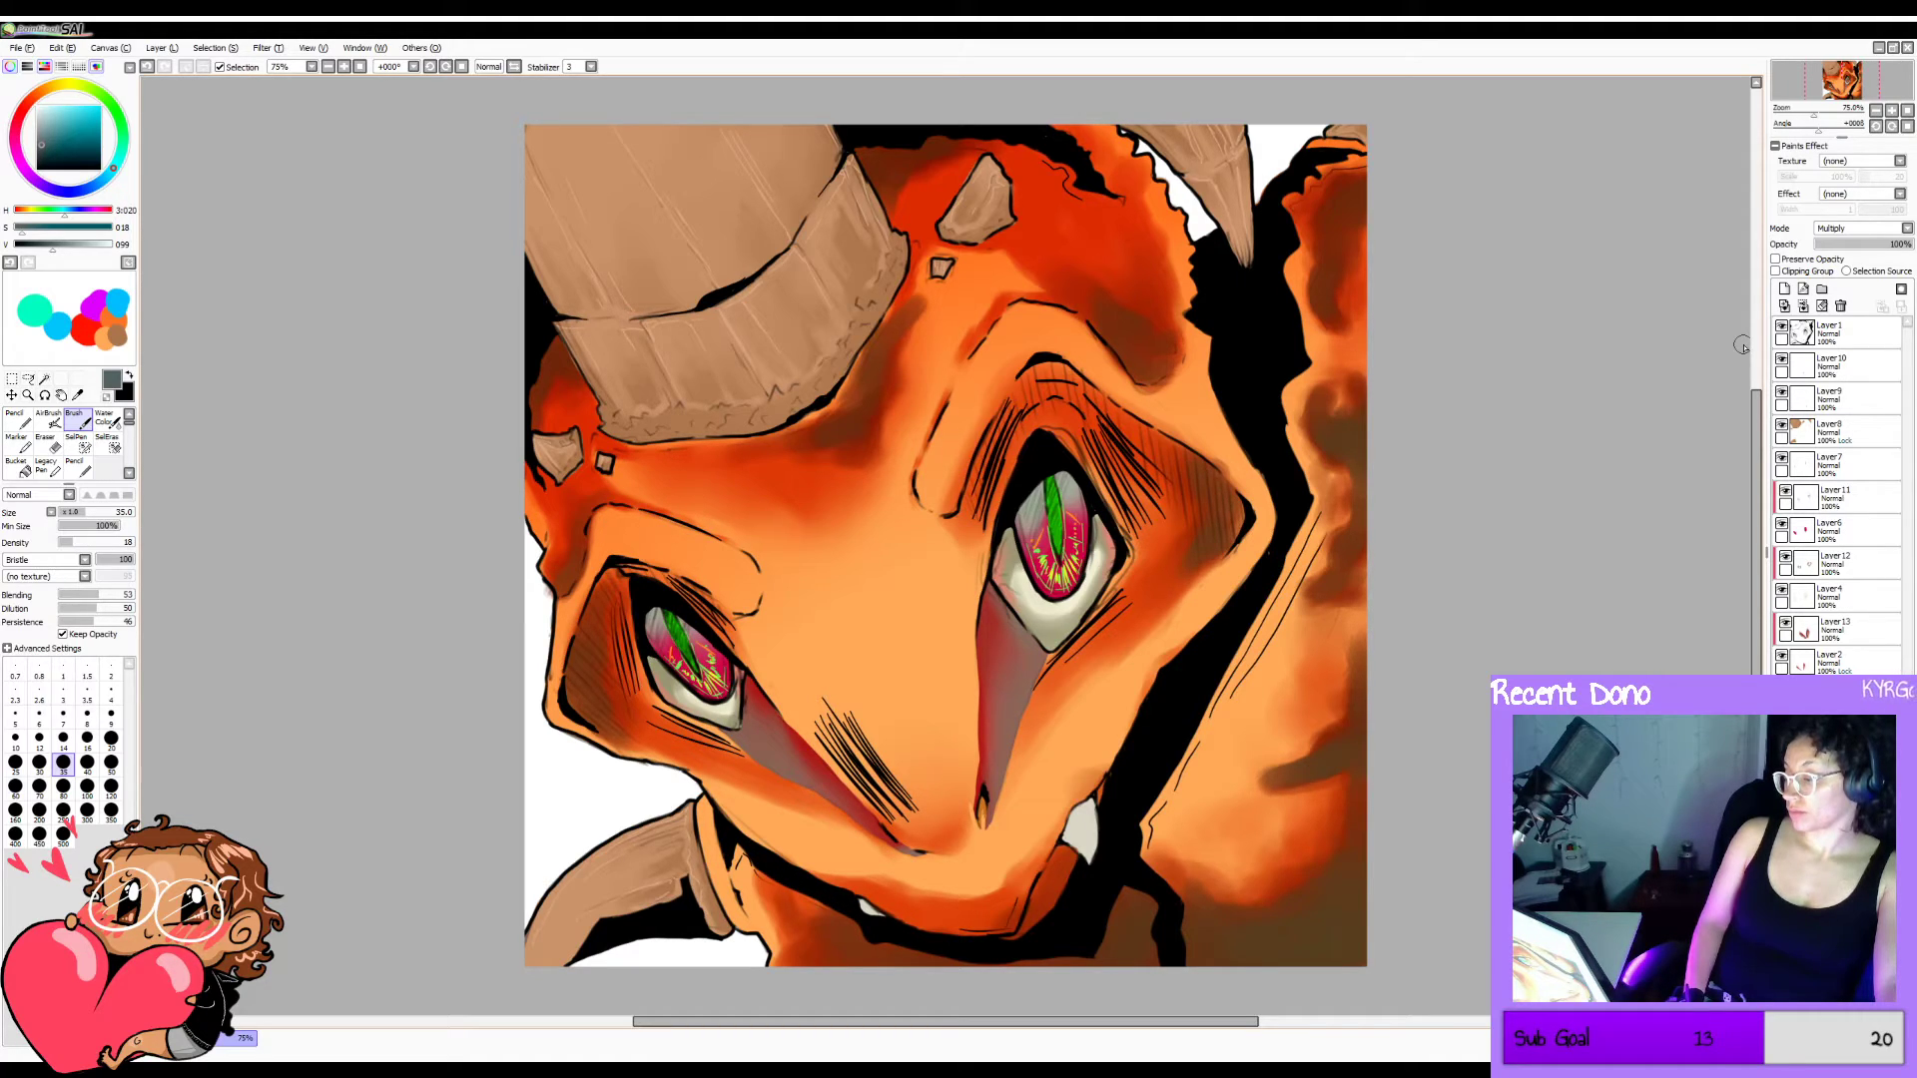
key(h)
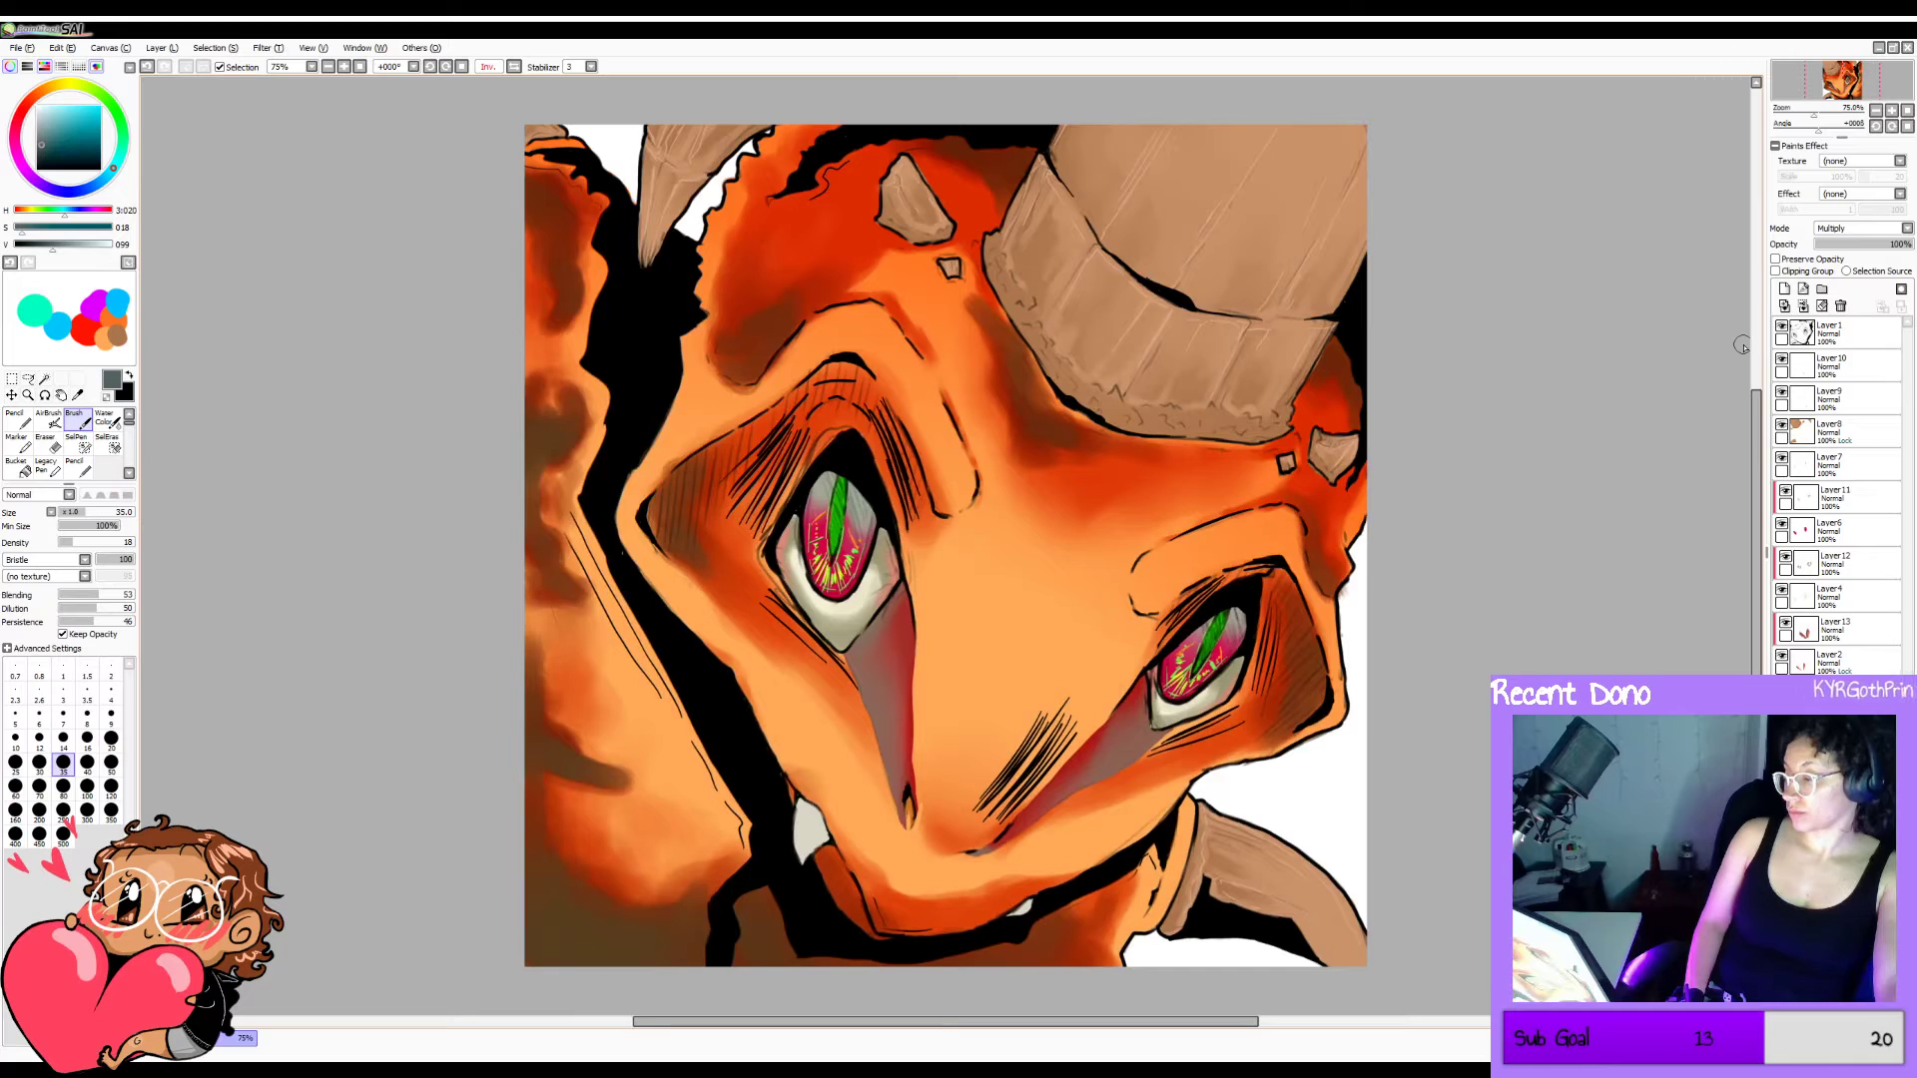
key(h)
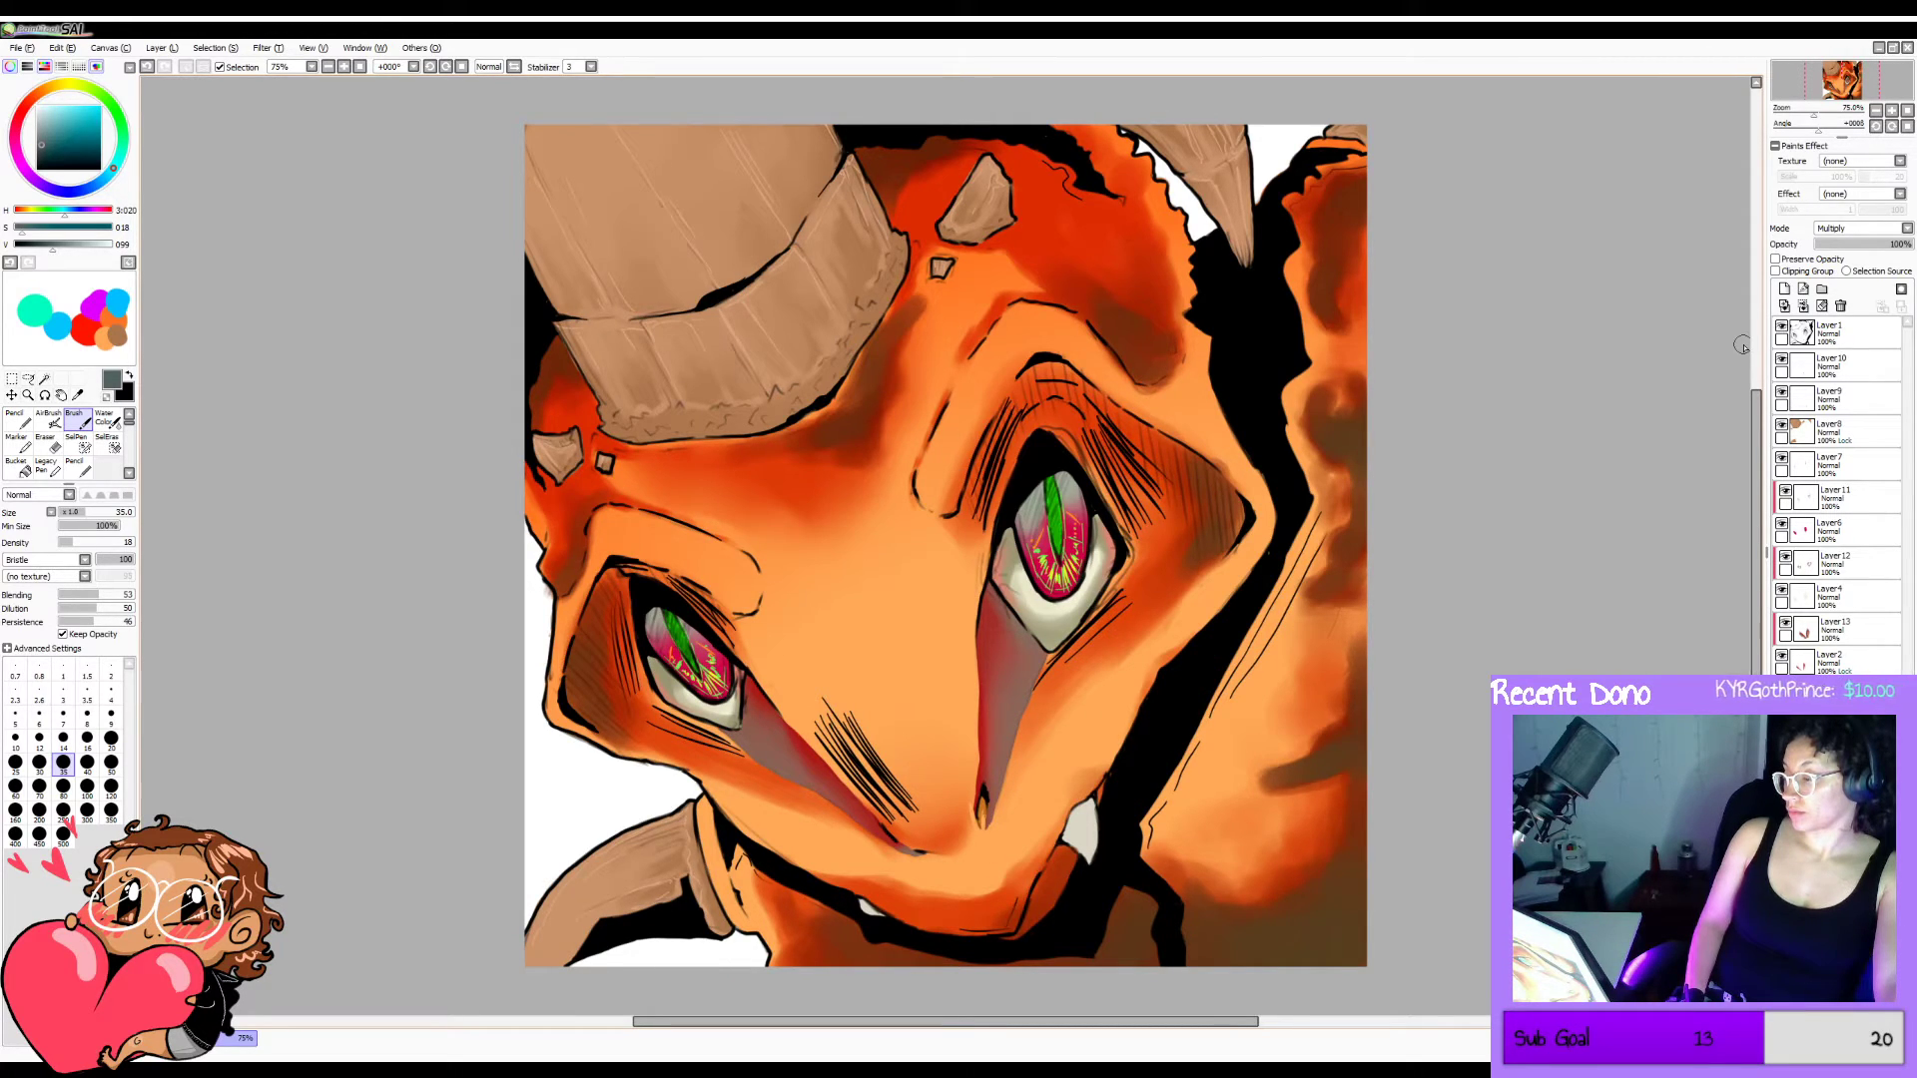
key(h)
key(h)
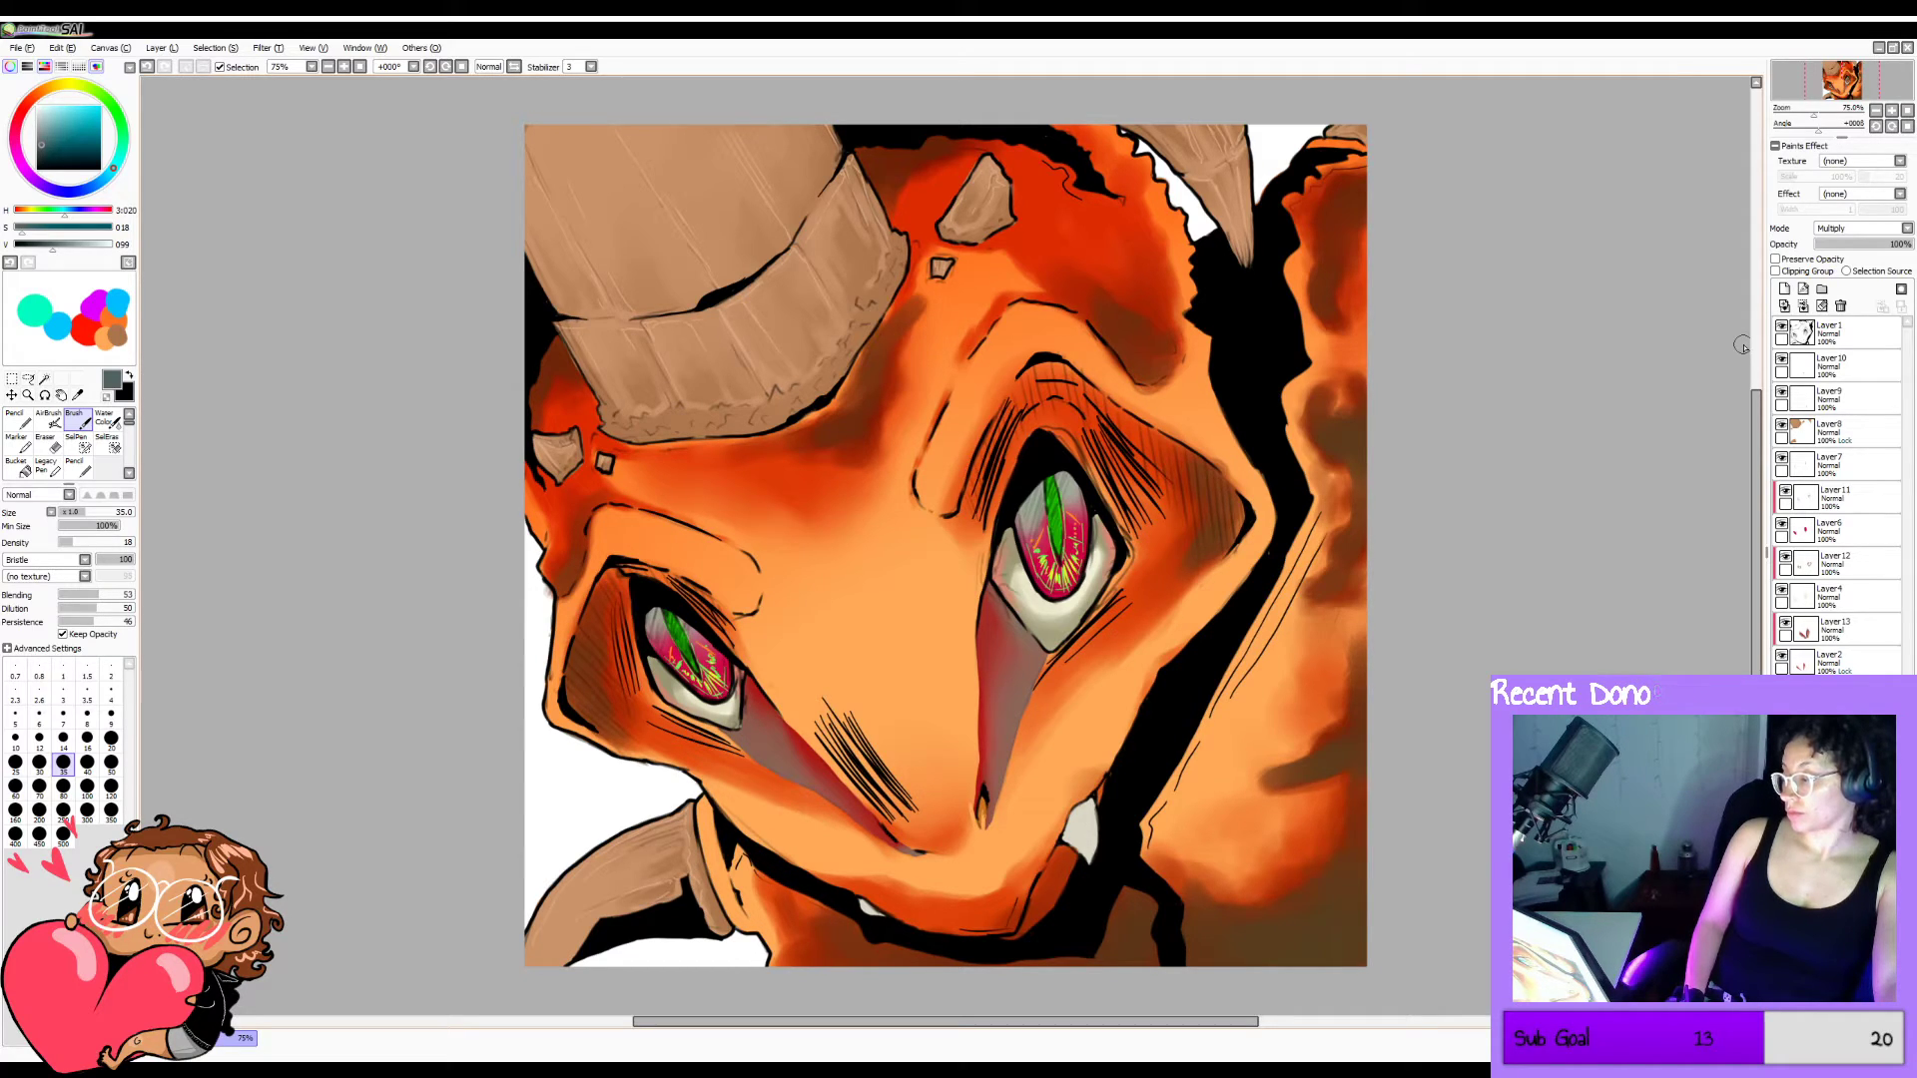
key(h)
key(h)
key(h)
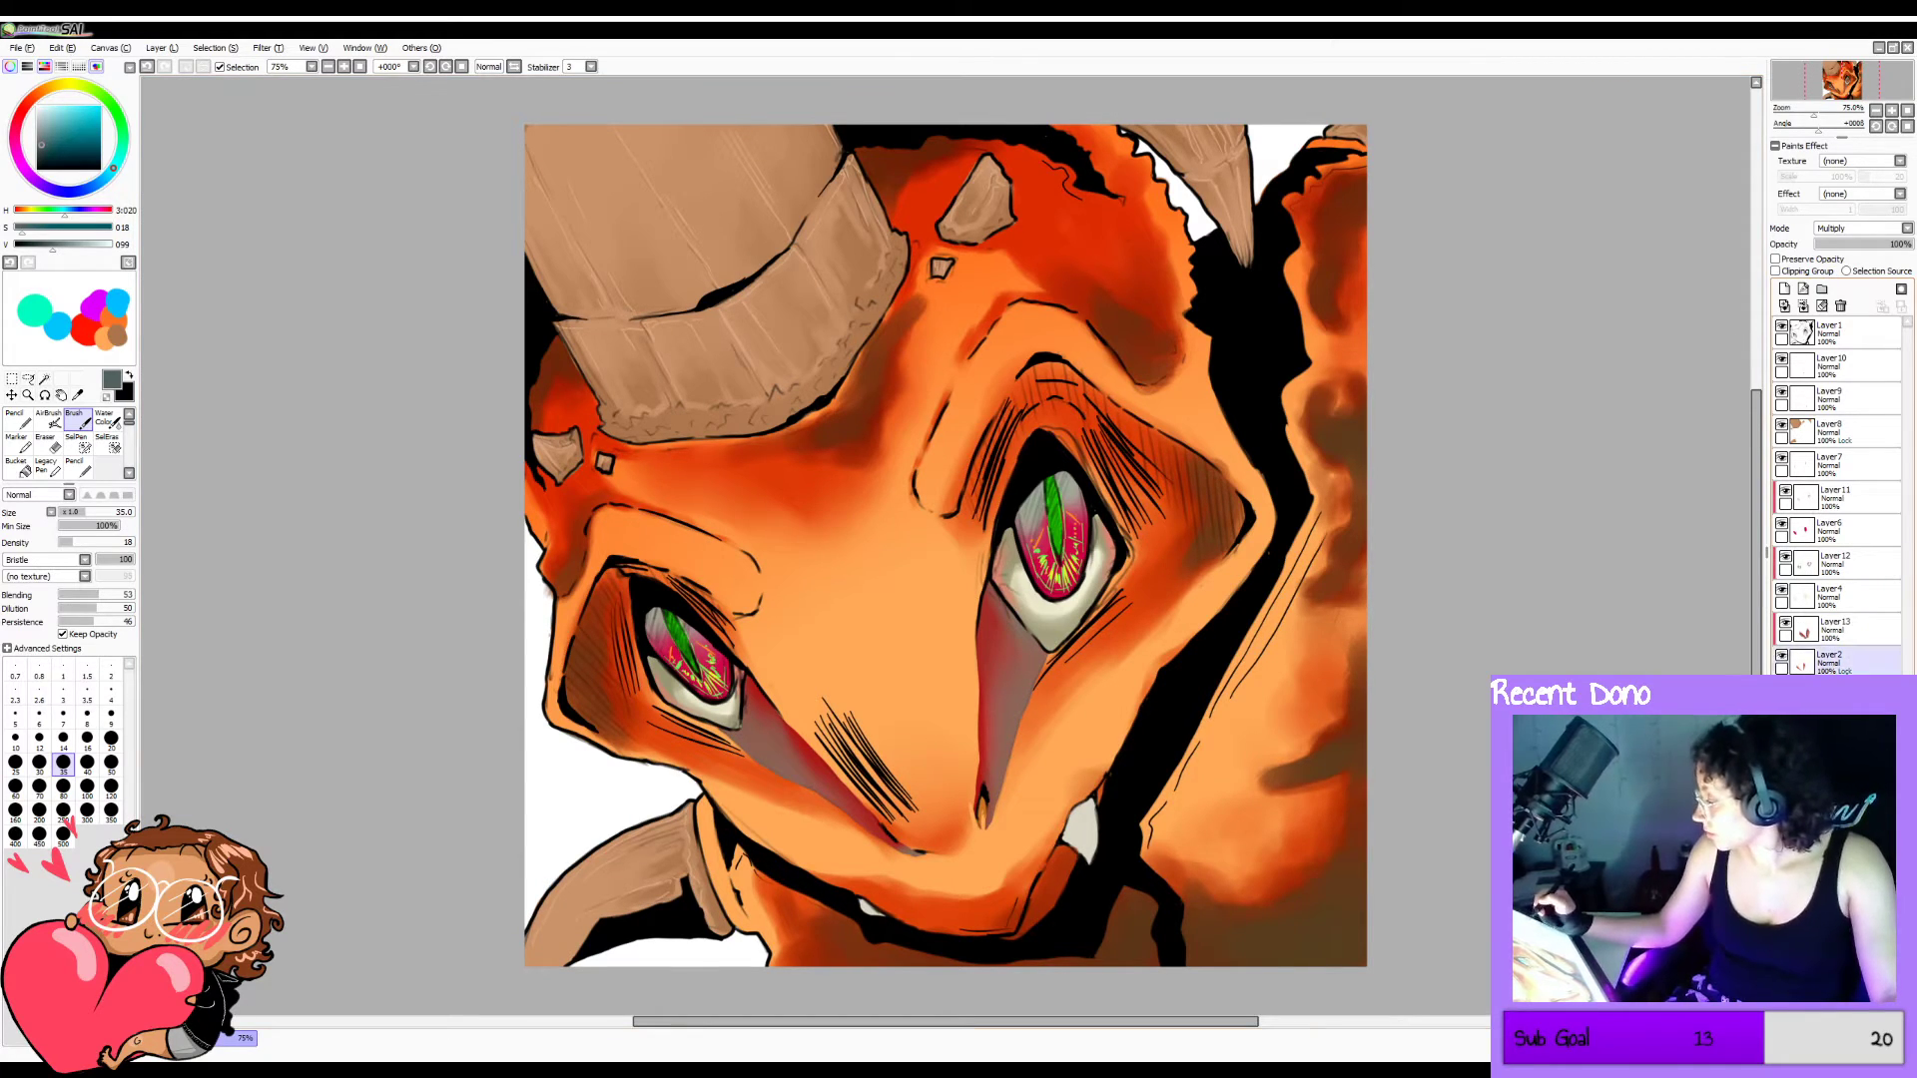
key(h)
Add a new layer at the top of the layer stack with clipping off and its blending mode set to Overlay.
click(1789, 292)
click(1792, 272)
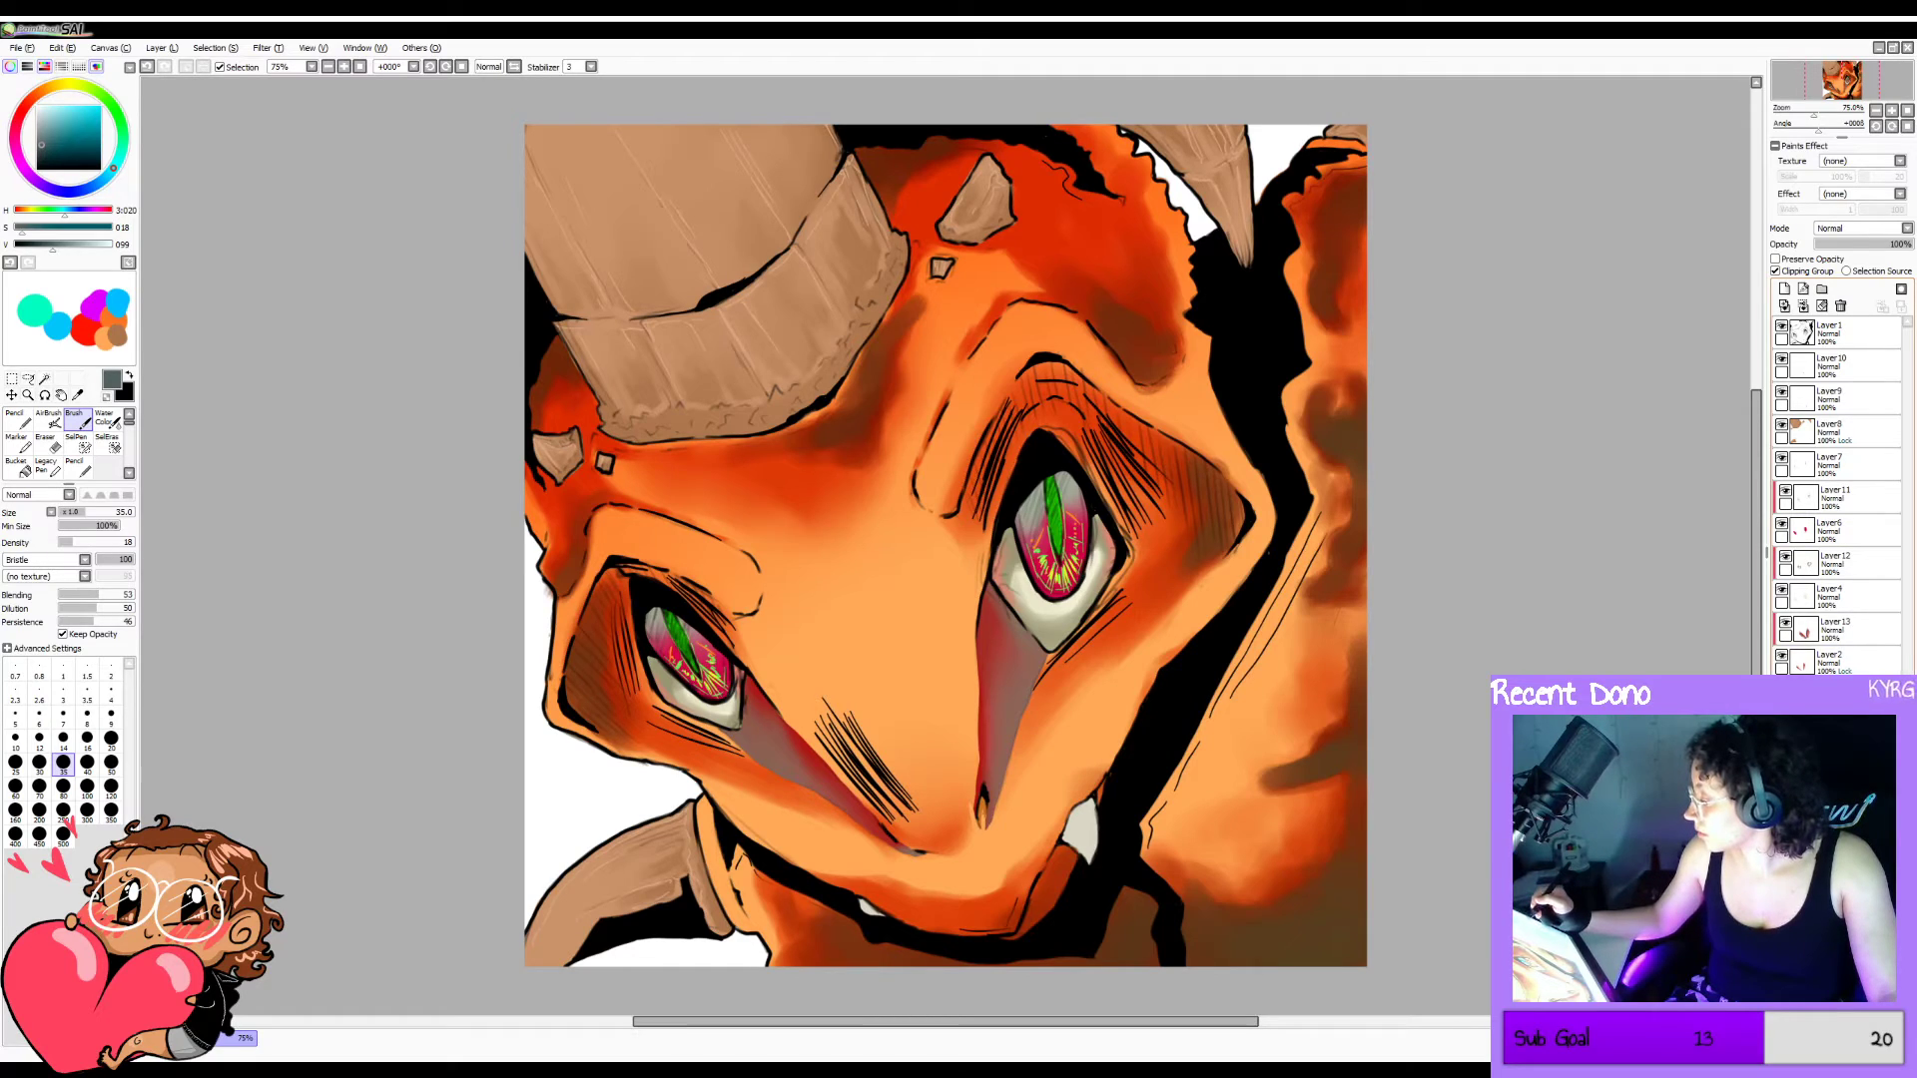
drag(1843, 699, 1853, 324)
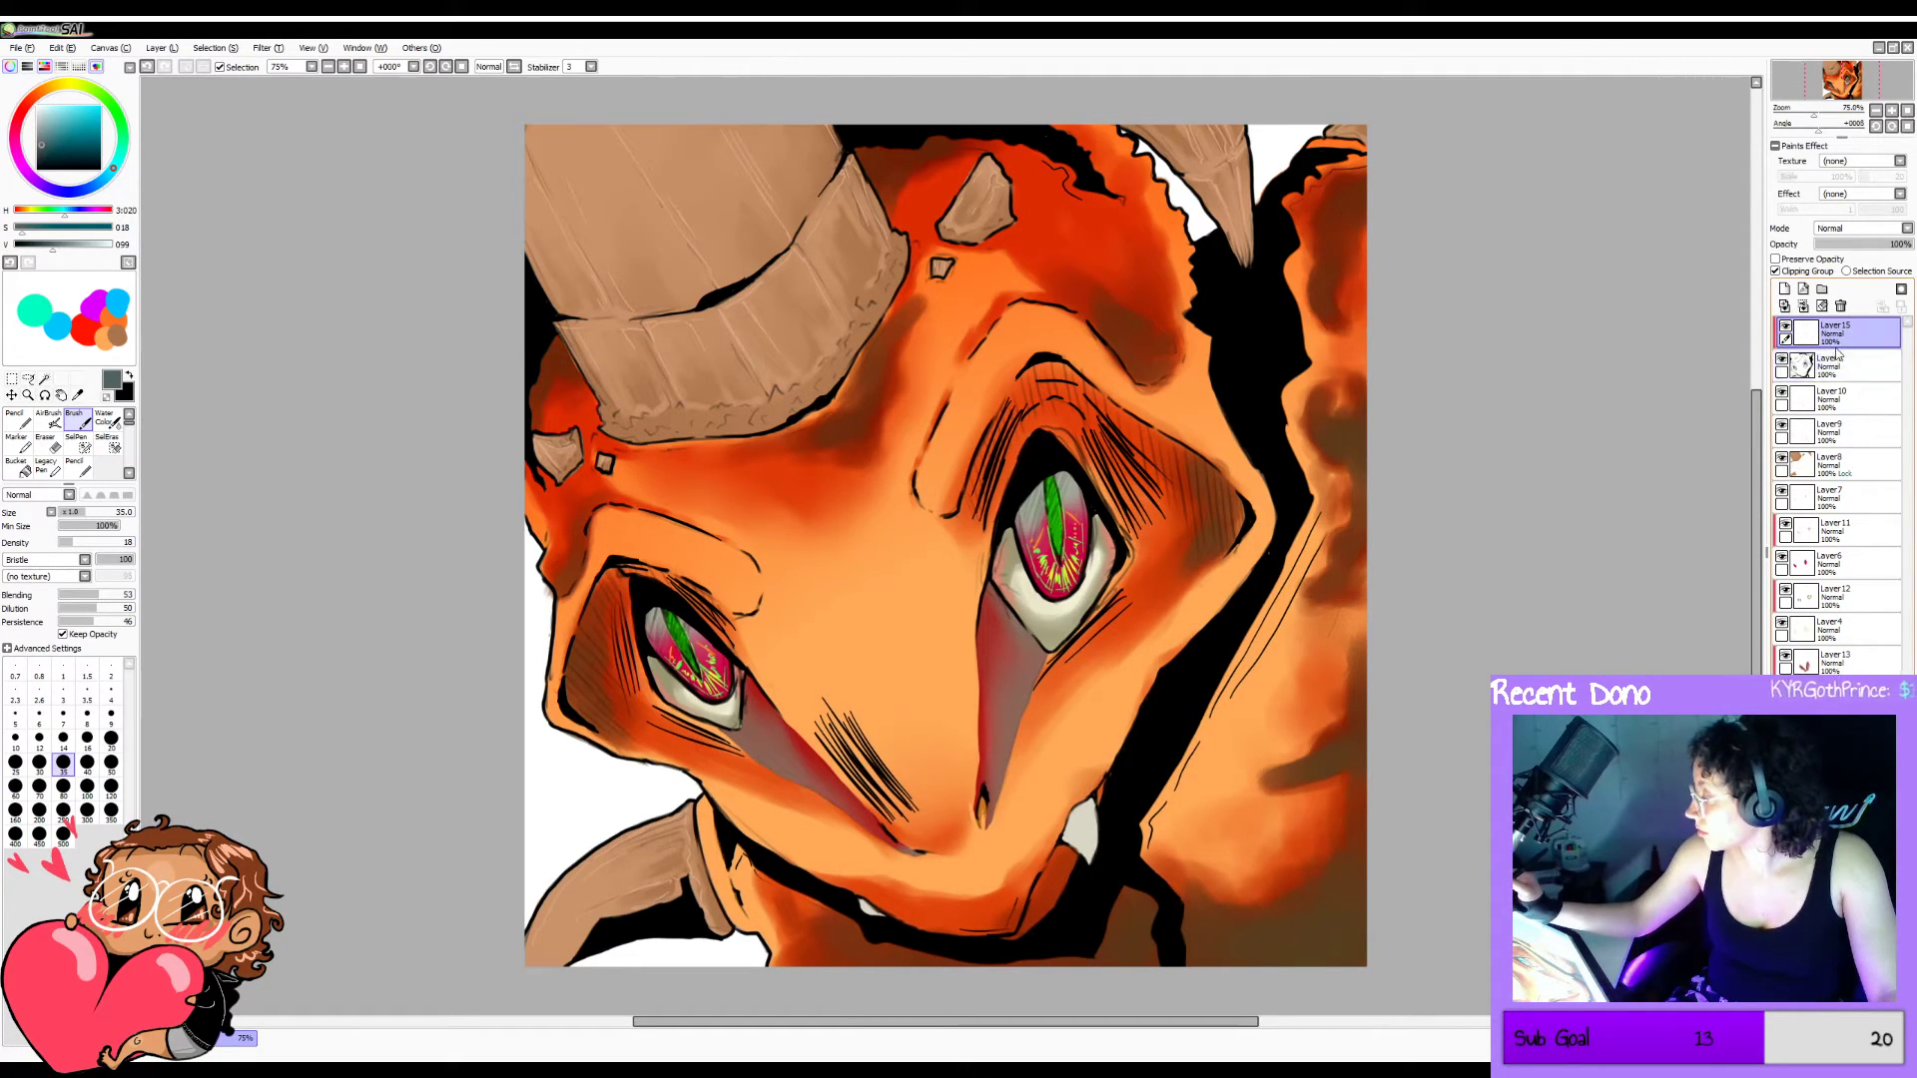
click(1782, 273)
click(1858, 231)
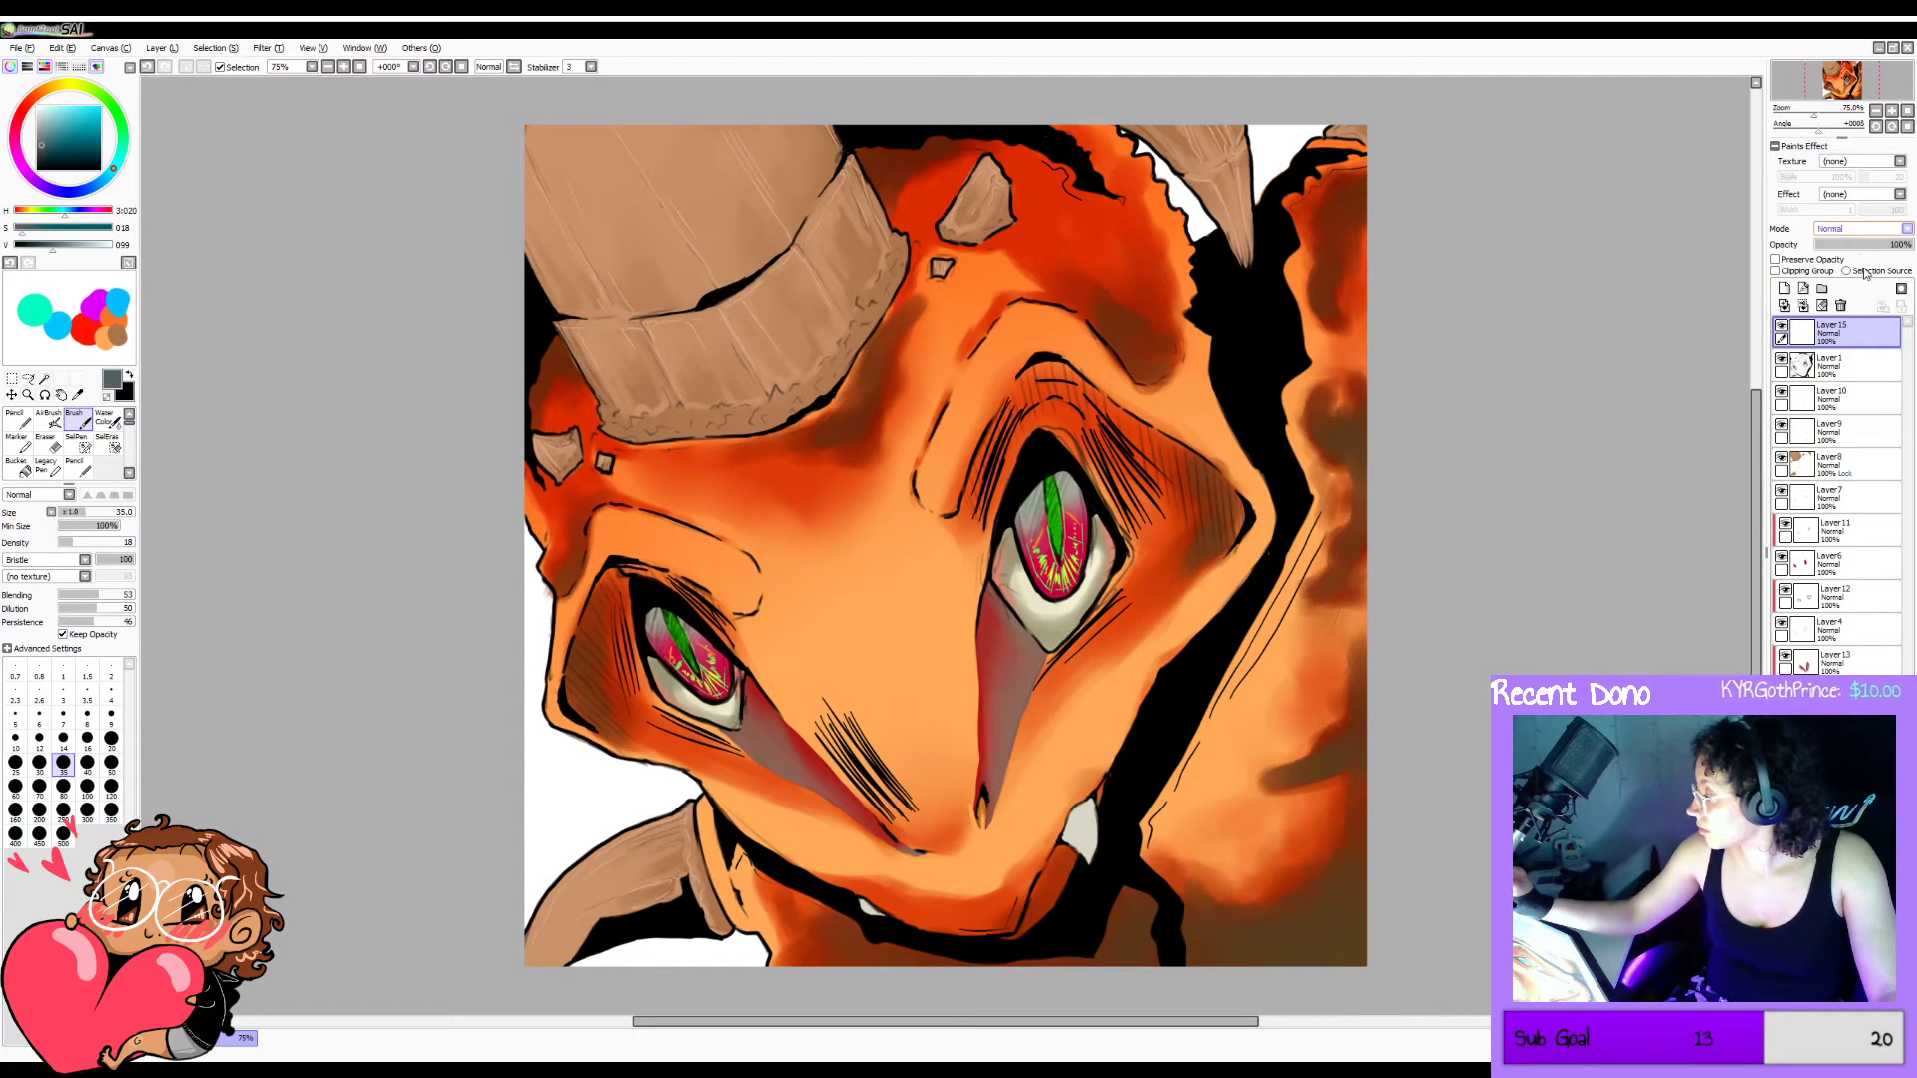
click(1866, 273)
Pick a saturated burnt orange, enlarge the Pencil to size 300 and try a broad stroke over the smaller eye's outer side.
click(32, 98)
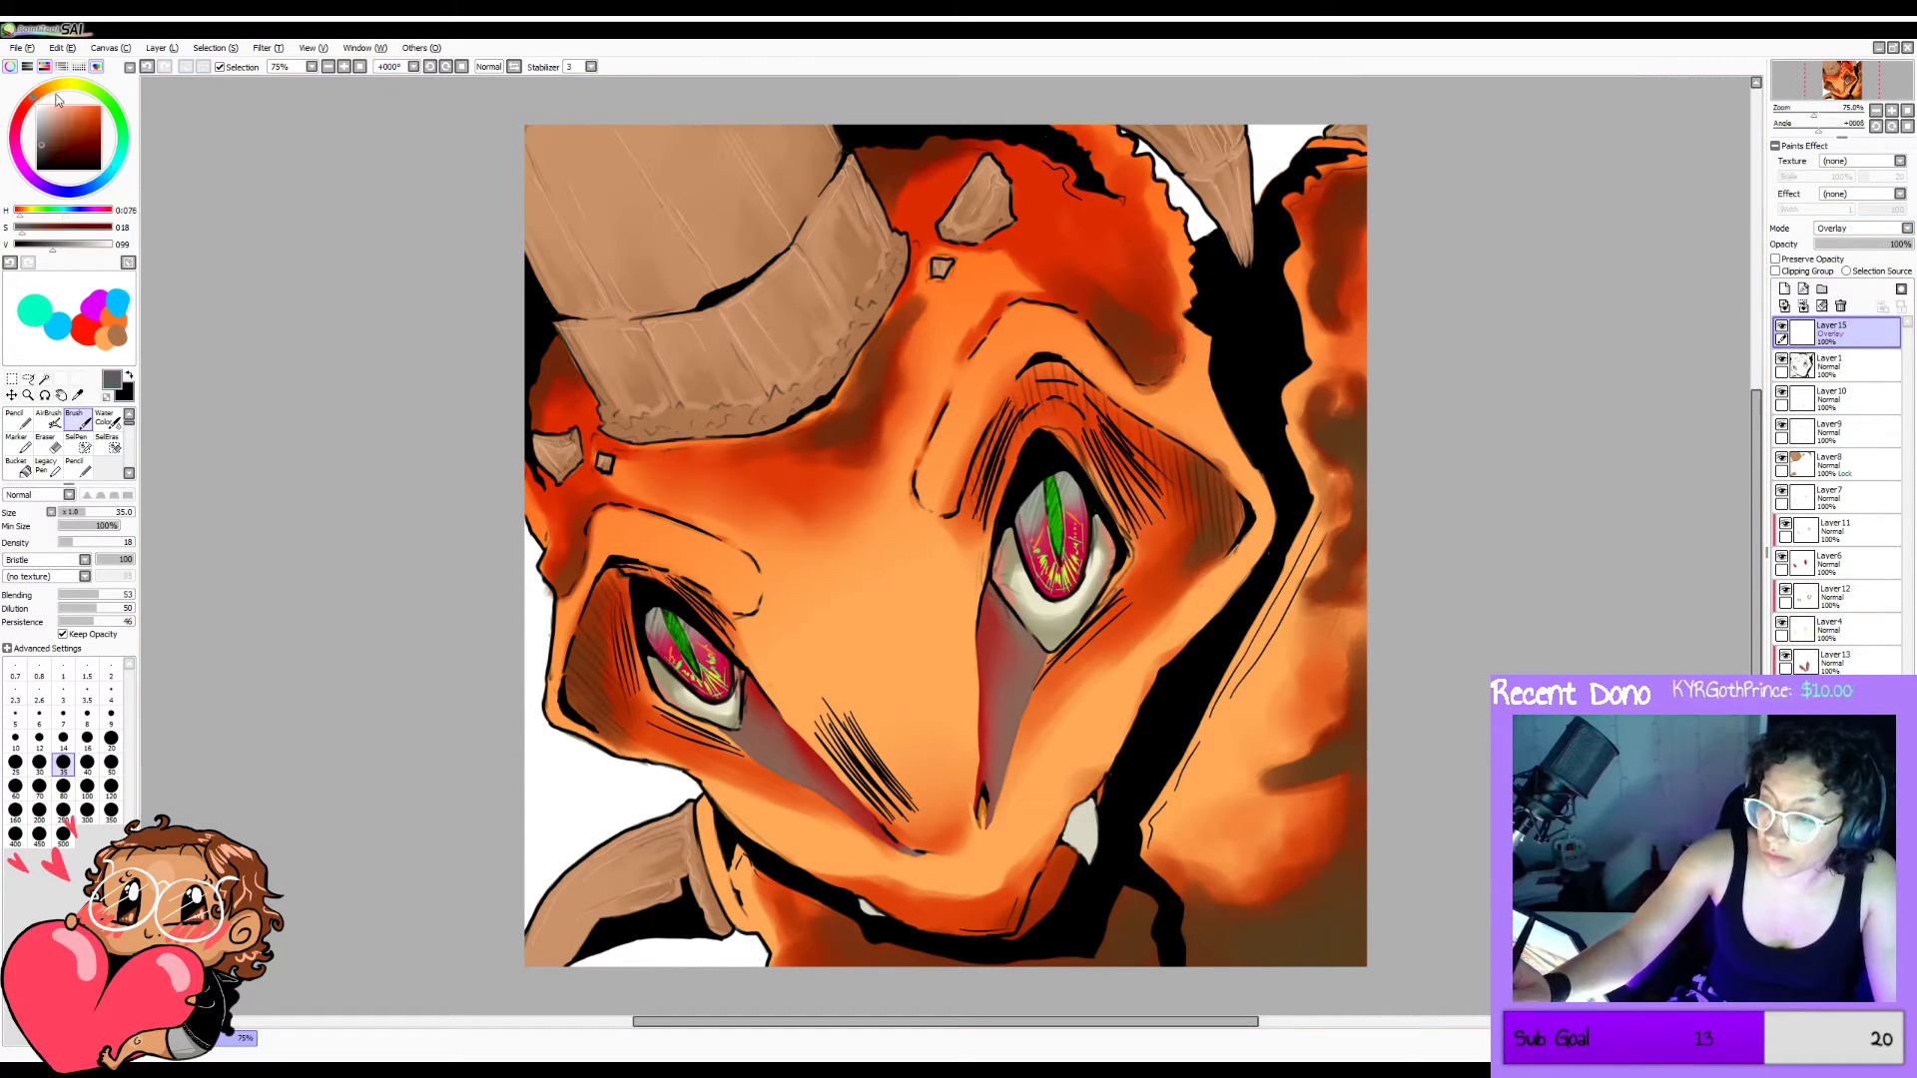
drag(62, 118, 89, 113)
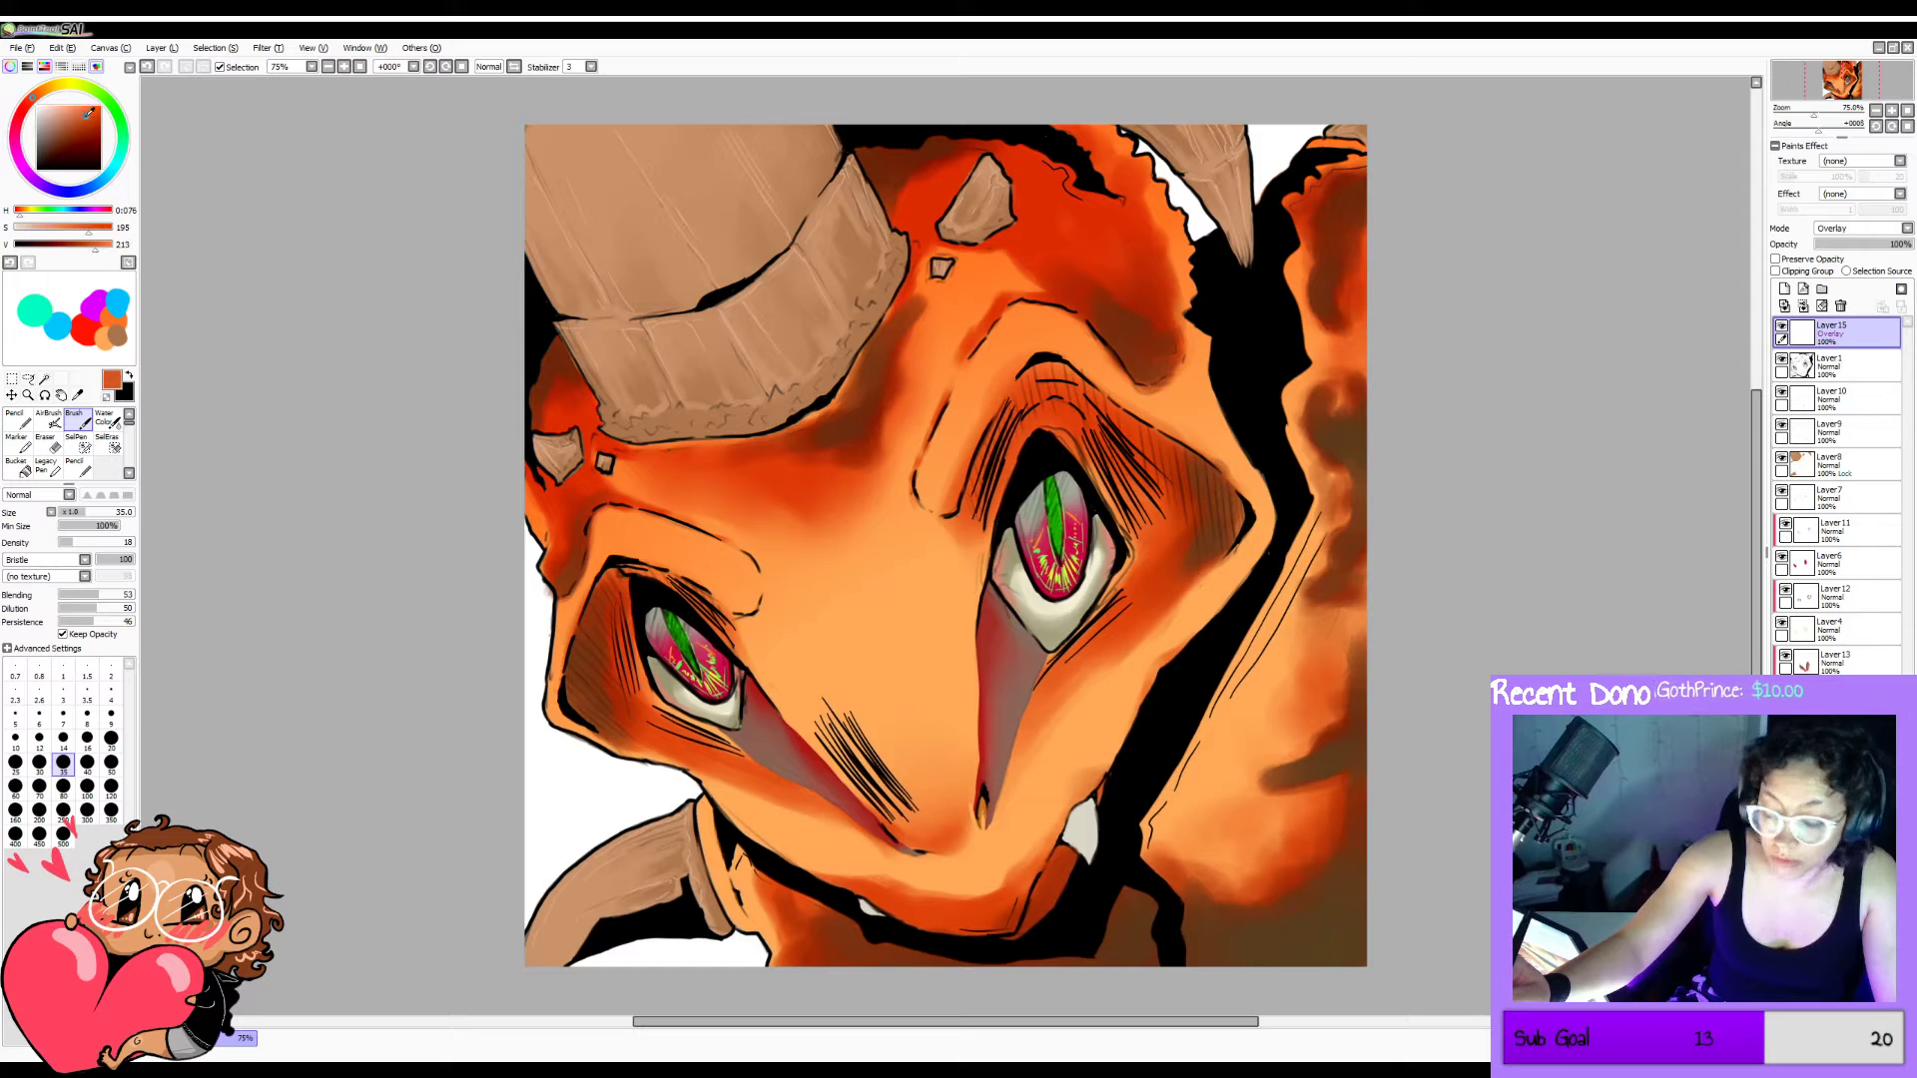
key(n)
key(bracketright)
key(bracketright)
key(bracketright)
key(bracketright)
key(bracketright)
key(bracketright)
key(bracketright)
key(bracketright)
key(bracketright)
key(bracketright)
key(bracketright)
key(bracketright)
key(bracketright)
key(bracketright)
key(bracketright)
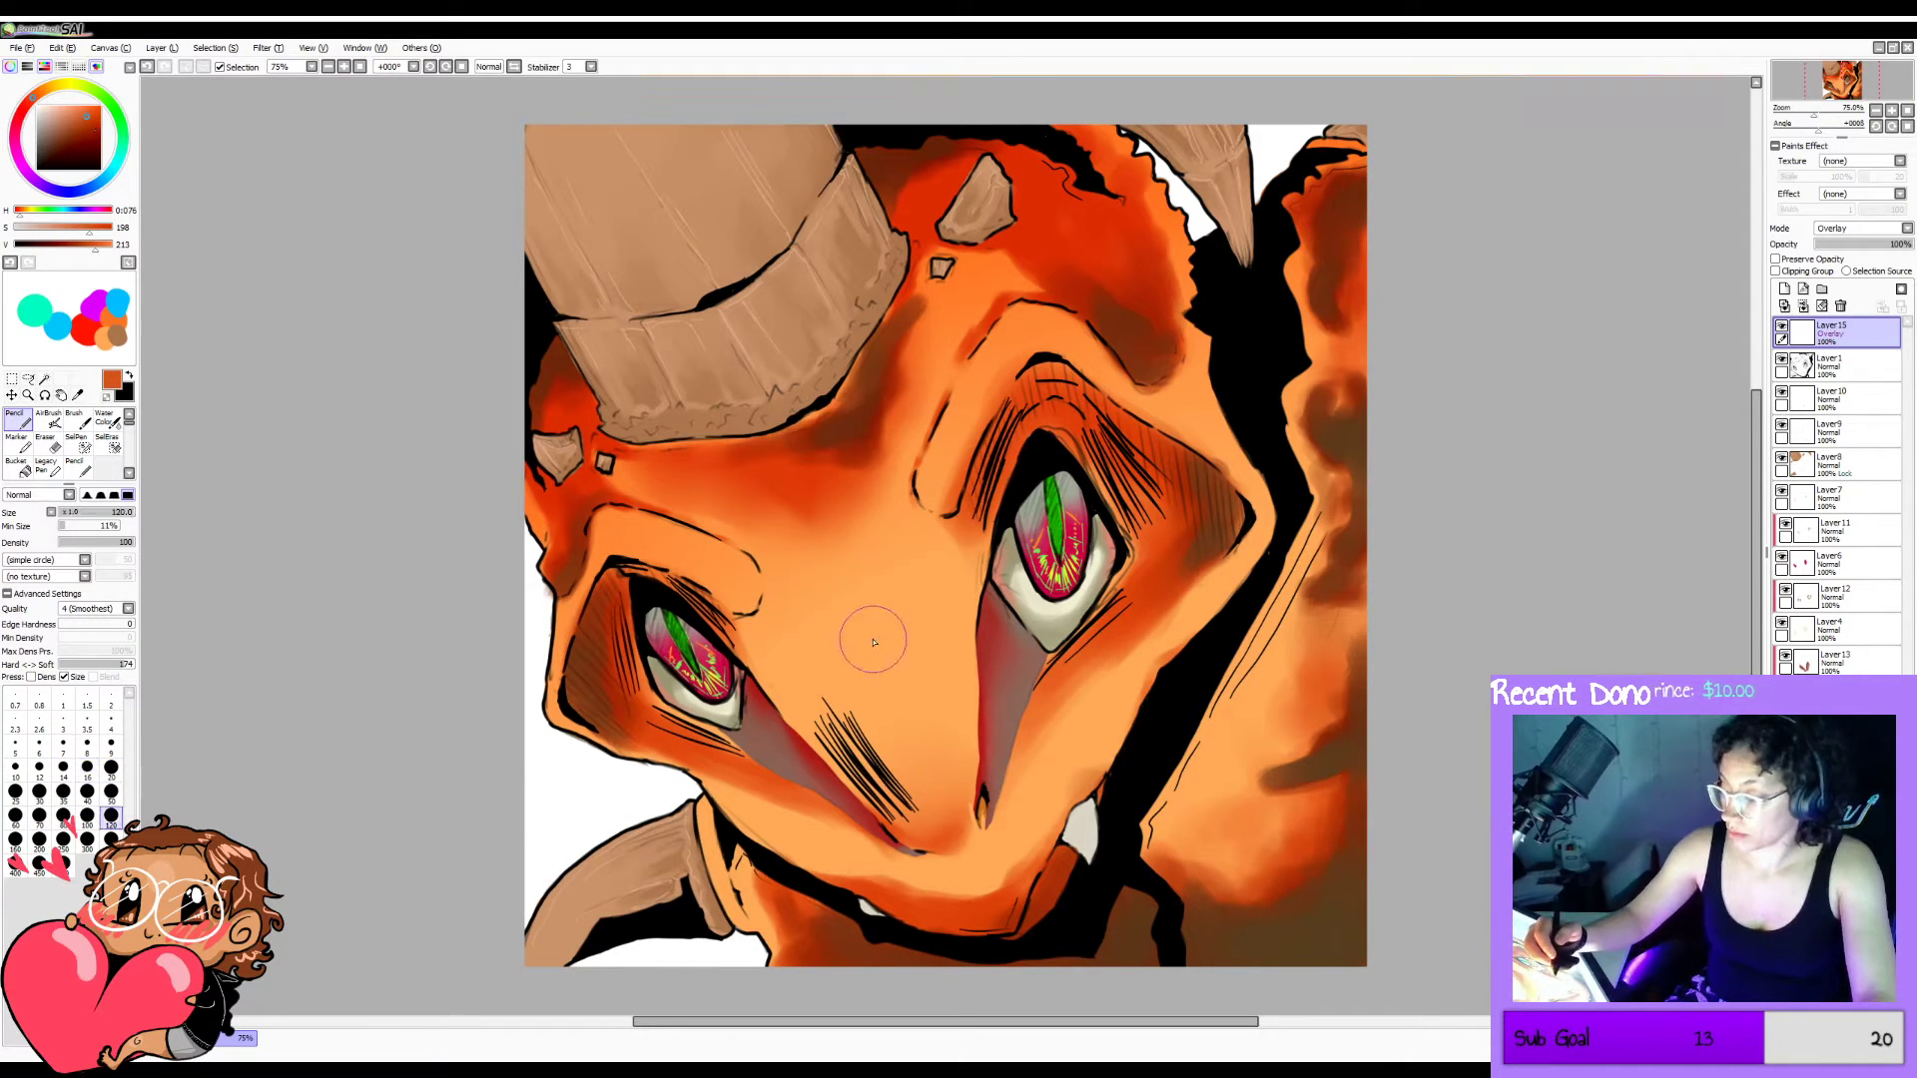
key(bracketright)
mouse_move(542, 619)
mouse_down()
mouse_move(549, 455)
mouse_move(665, 804)
mouse_up()
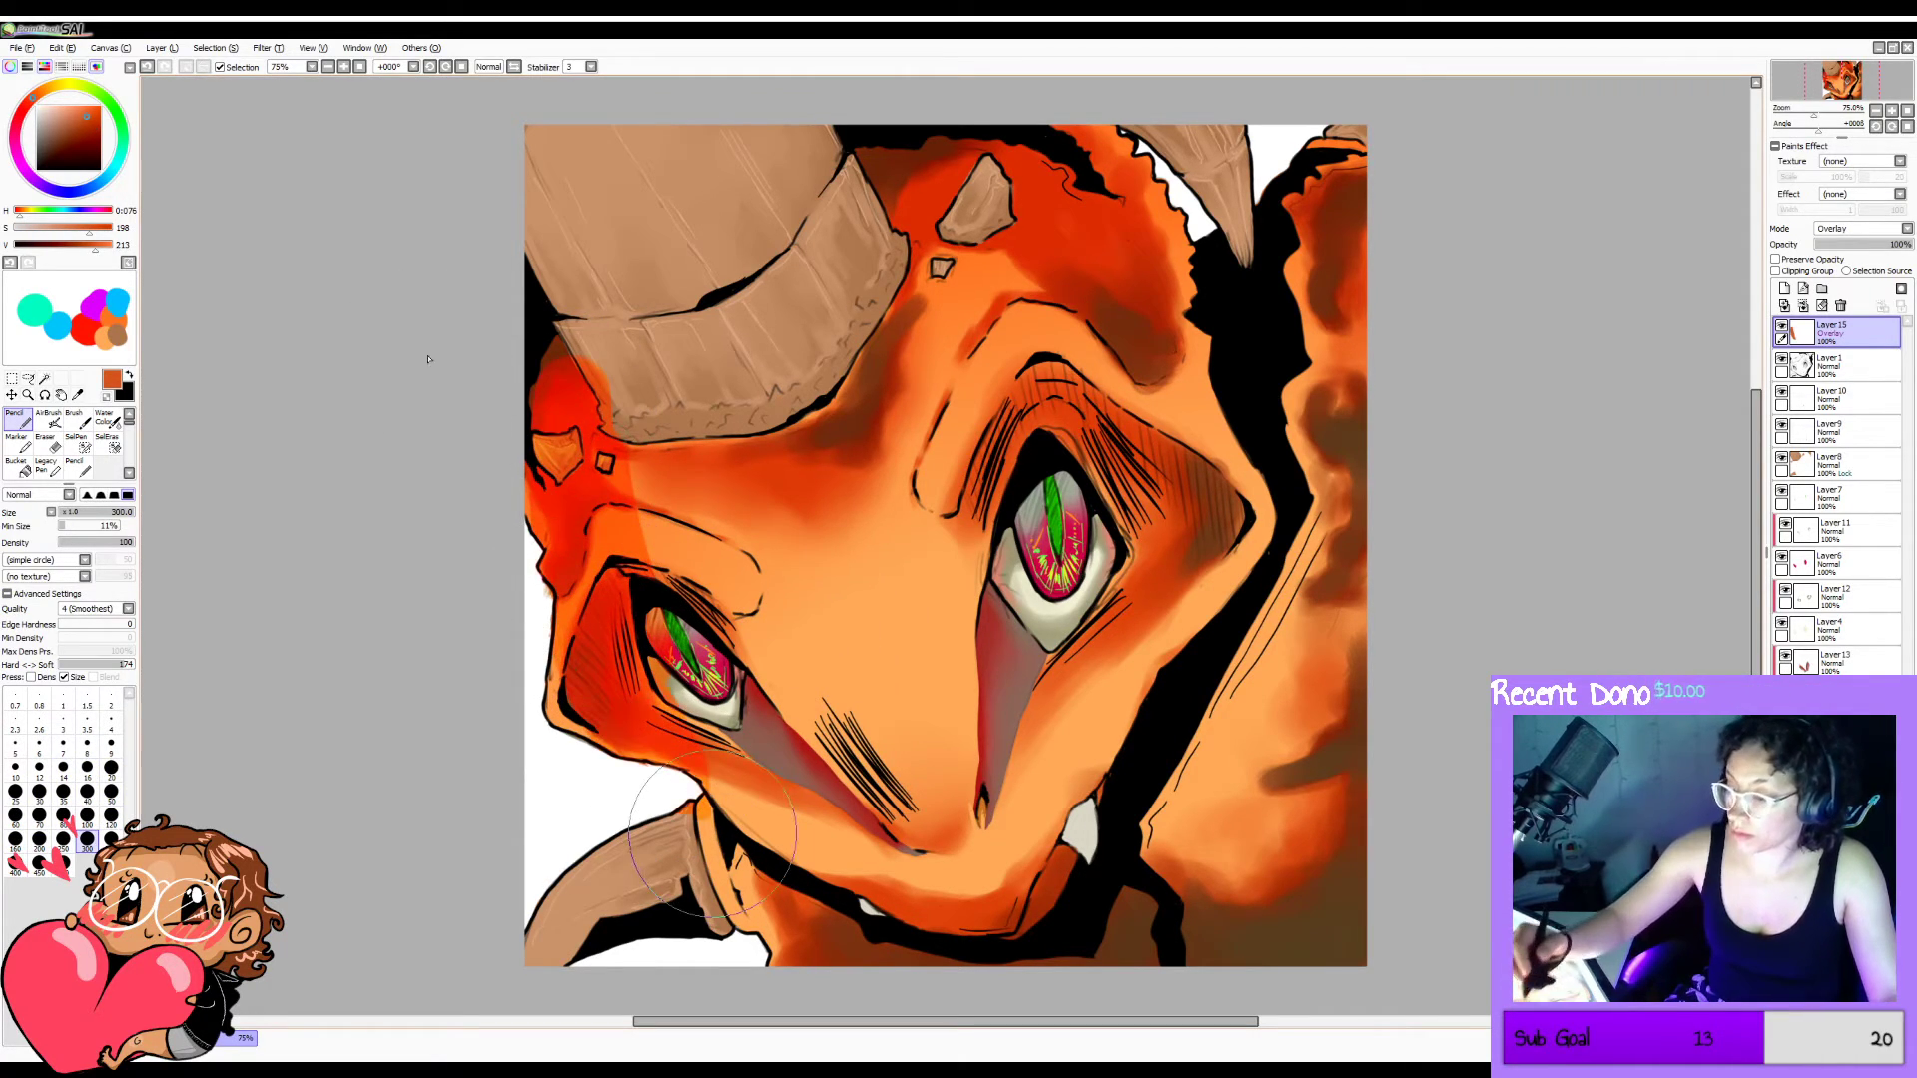
Undo the orange stroke and paint broad dark red (S 255, V 096) down both outer sides of the head and over the neck.
click(86, 140)
drag(87, 140, 101, 145)
key(ctrl+z)
mouse_move(546, 551)
mouse_down()
mouse_move(537, 408)
mouse_move(640, 776)
mouse_move(799, 973)
mouse_move(594, 585)
mouse_move(709, 898)
mouse_move(634, 876)
mouse_move(604, 980)
mouse_move(512, 936)
mouse_up()
mouse_move(635, 565)
mouse_down()
mouse_move(702, 796)
mouse_move(846, 958)
mouse_up()
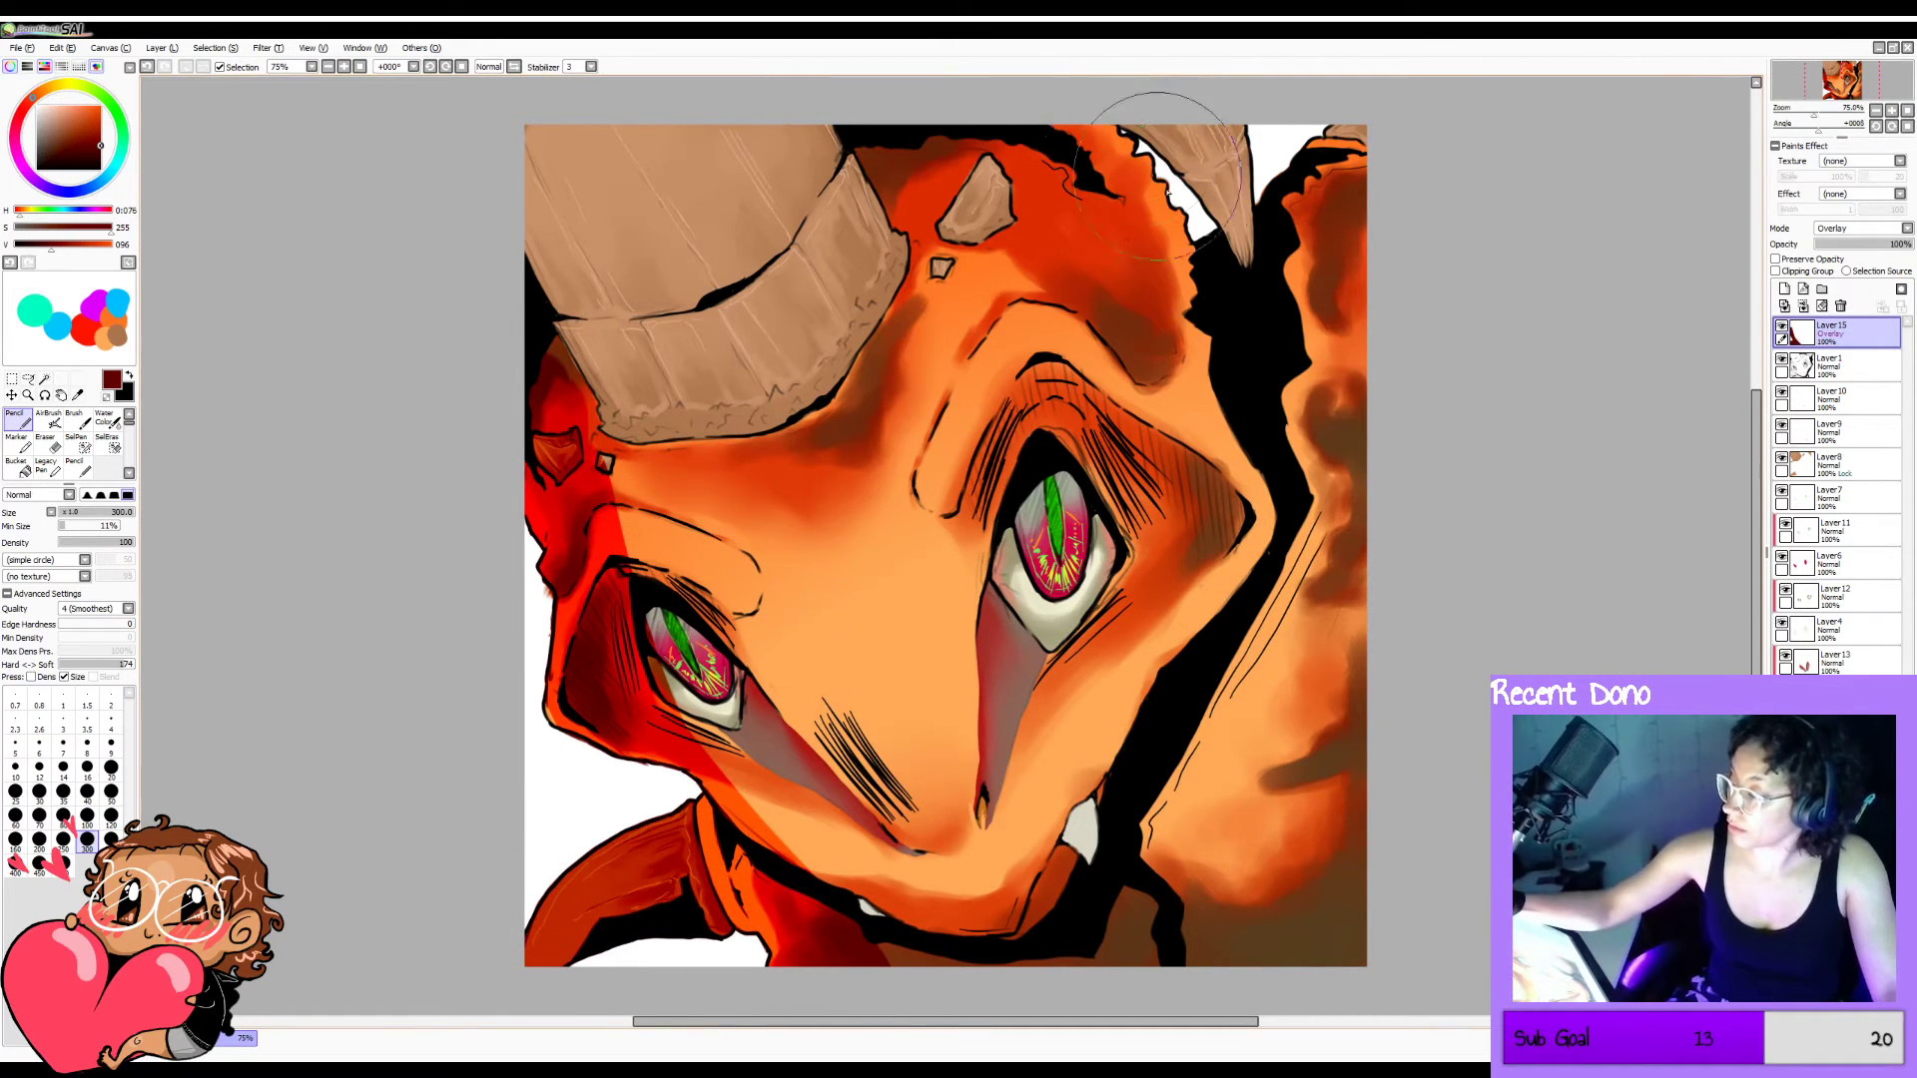
mouse_move(1149, 140)
mouse_down()
mouse_move(1133, 164)
mouse_move(1243, 713)
mouse_move(1212, 959)
mouse_up()
mouse_move(1283, 624)
mouse_down()
mouse_move(1320, 717)
mouse_move(1277, 185)
mouse_move(1343, 680)
mouse_move(1329, 113)
mouse_move(1308, 227)
mouse_move(1201, 228)
mouse_move(1065, 144)
mouse_up()
Soften the hard inner edges of the dark red areas with the Water Color brush at size 160.
key(c)
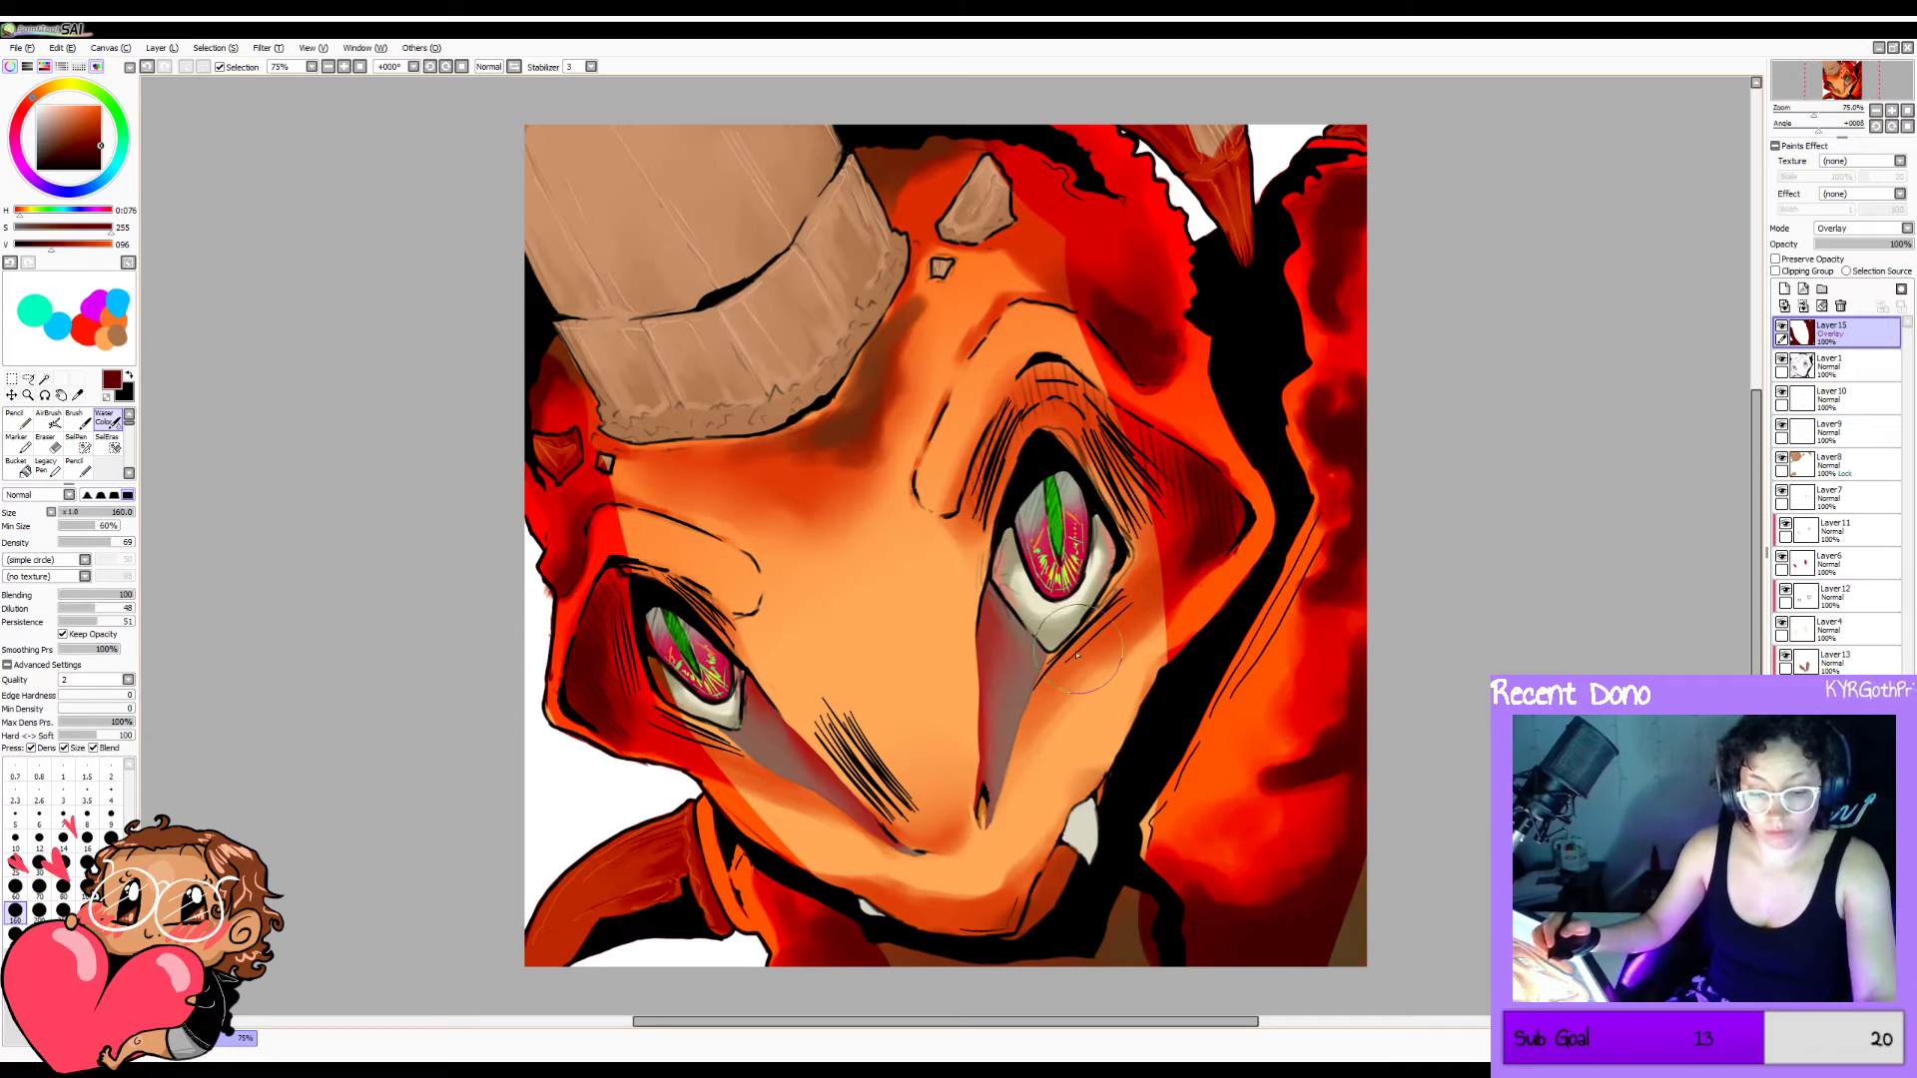
key(bracketright)
key(bracketright)
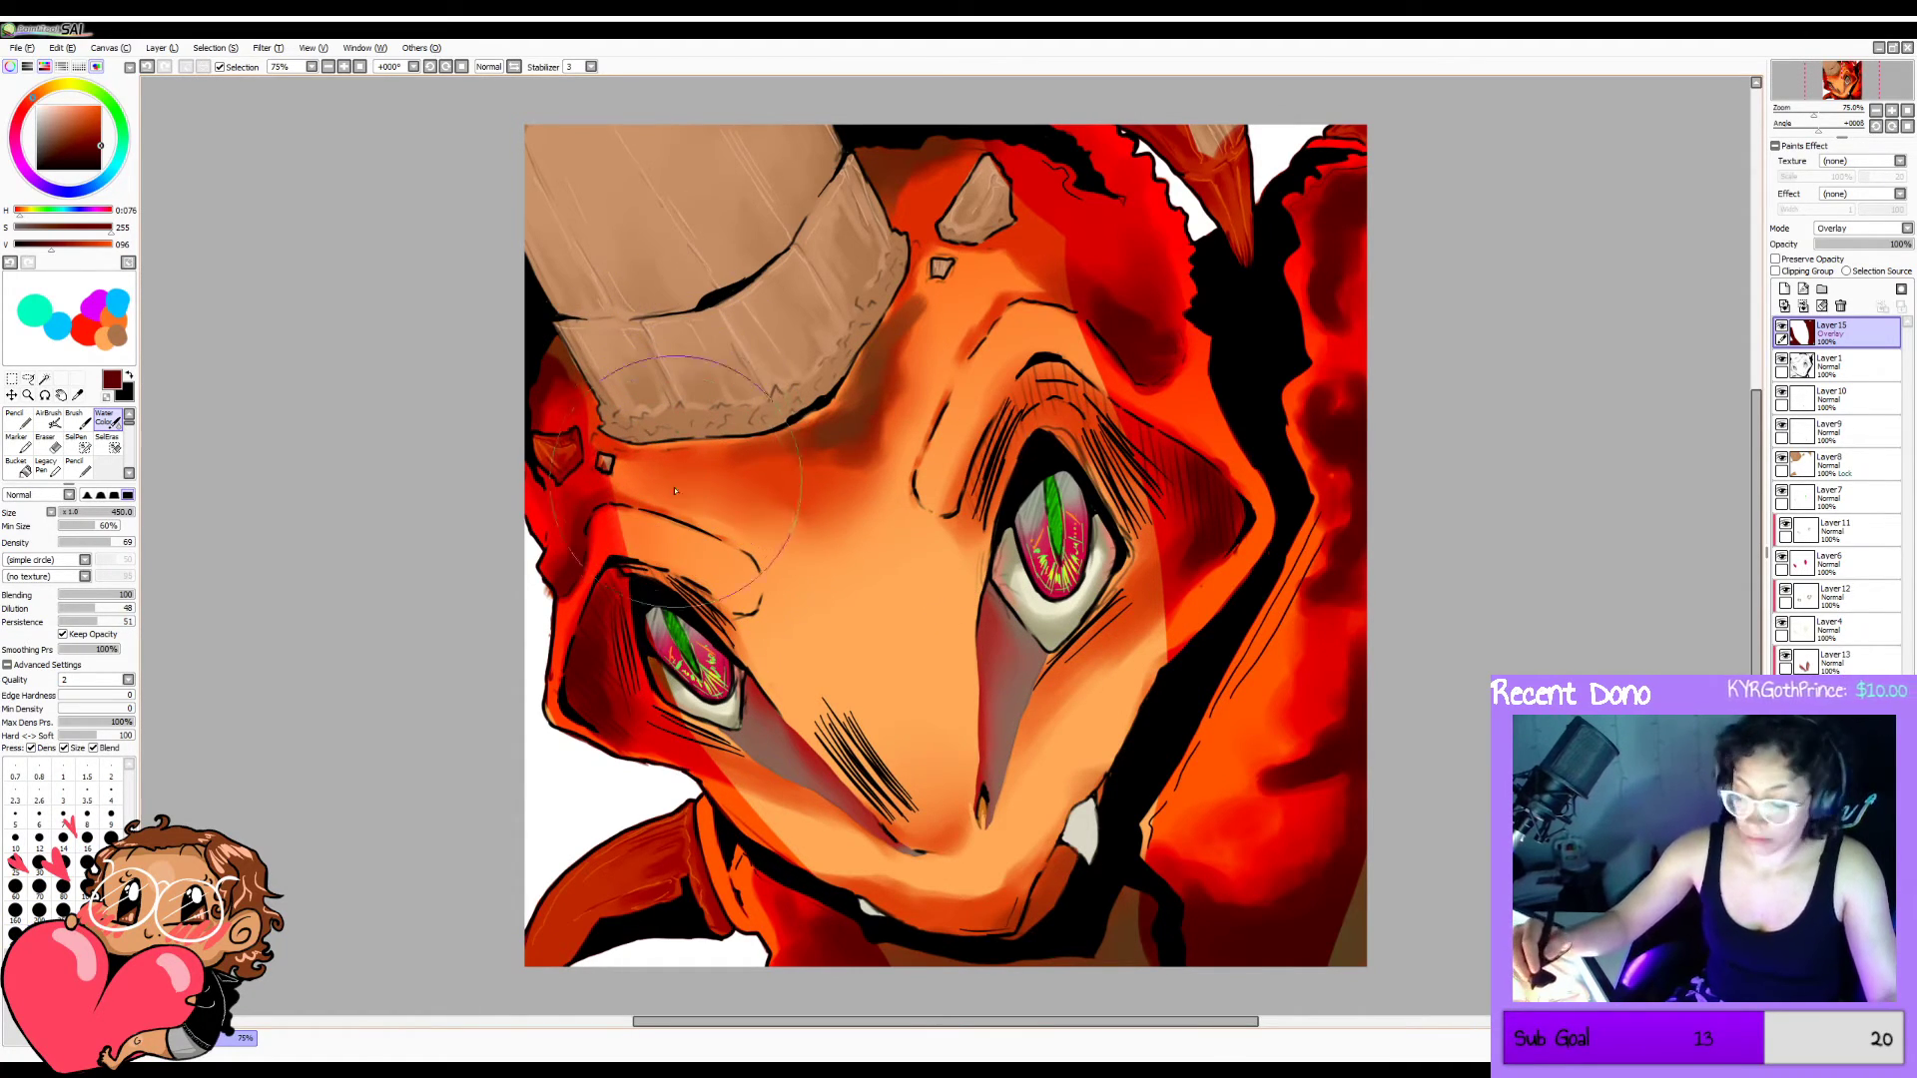
key(bracketright)
key(bracketleft)
key(bracketleft)
key(bracketleft)
key(bracketleft)
key(bracketleft)
key(bracketleft)
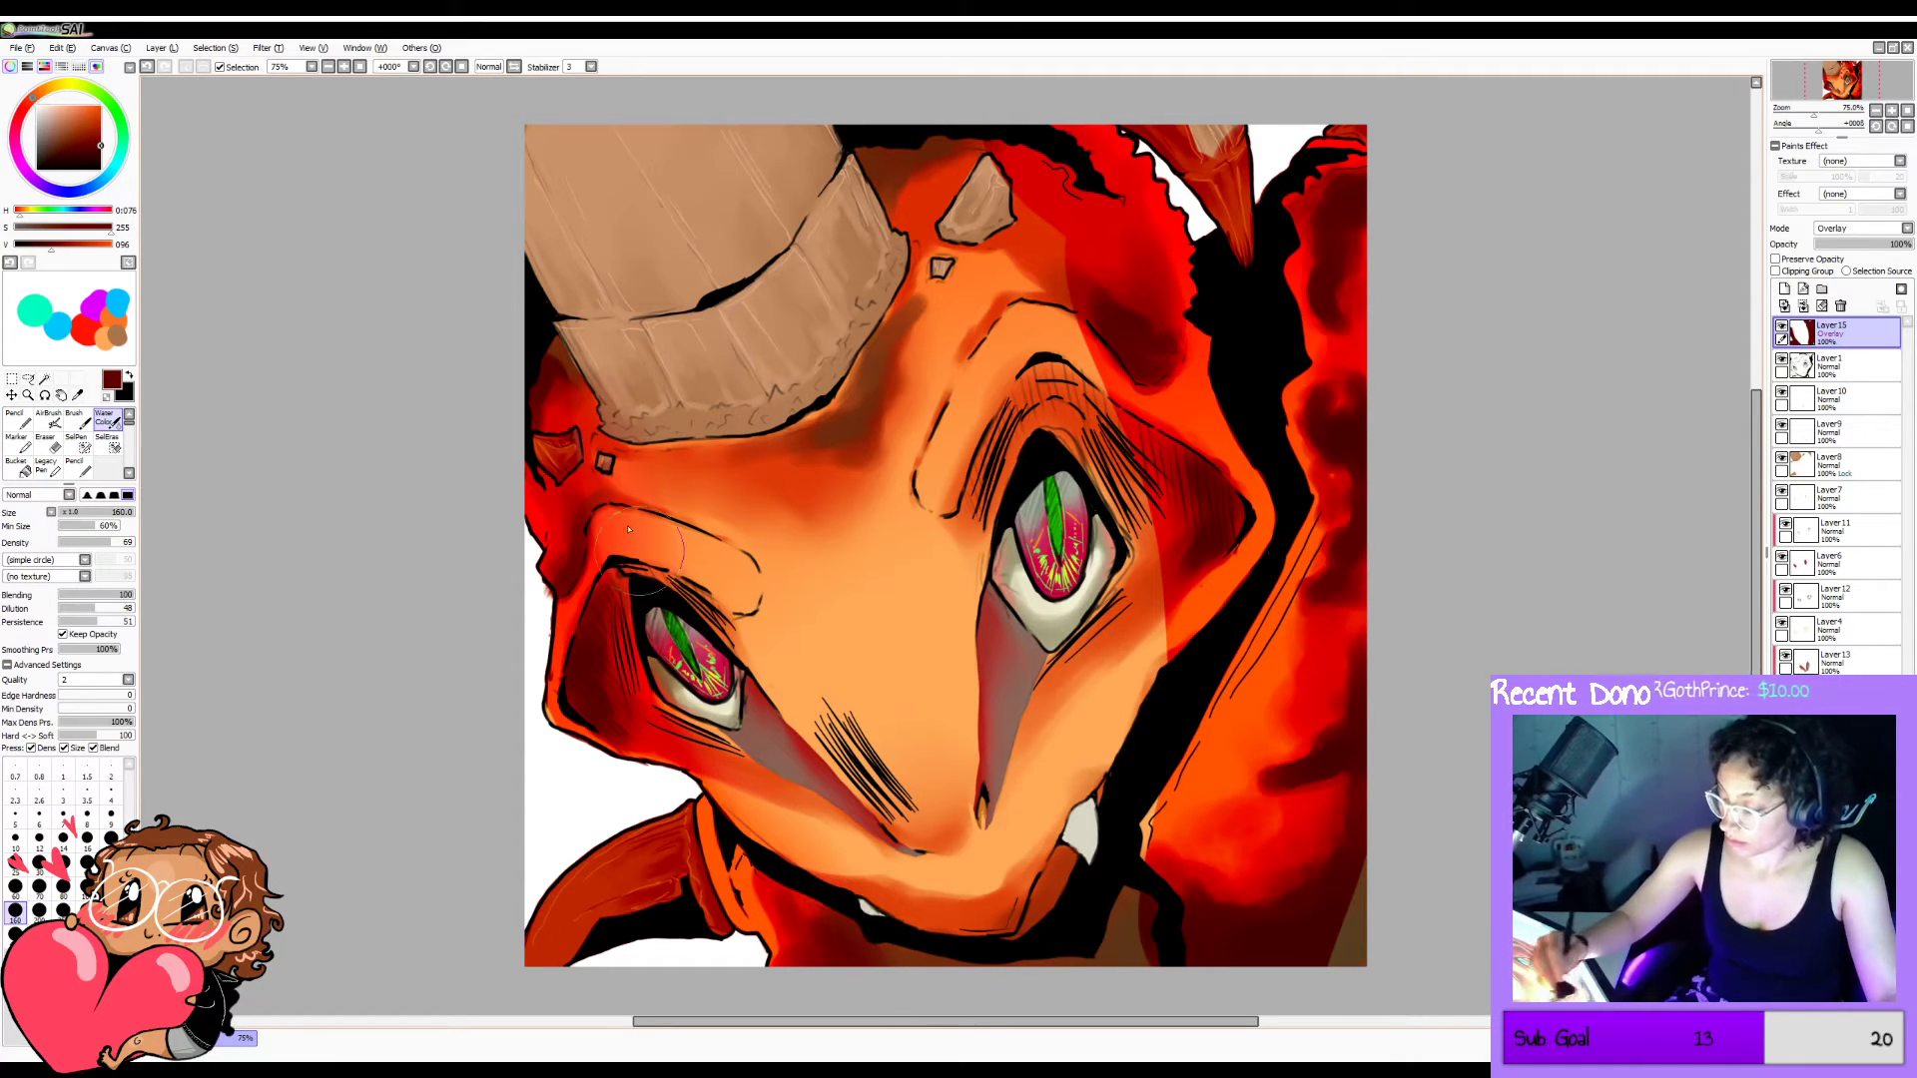
key(h)
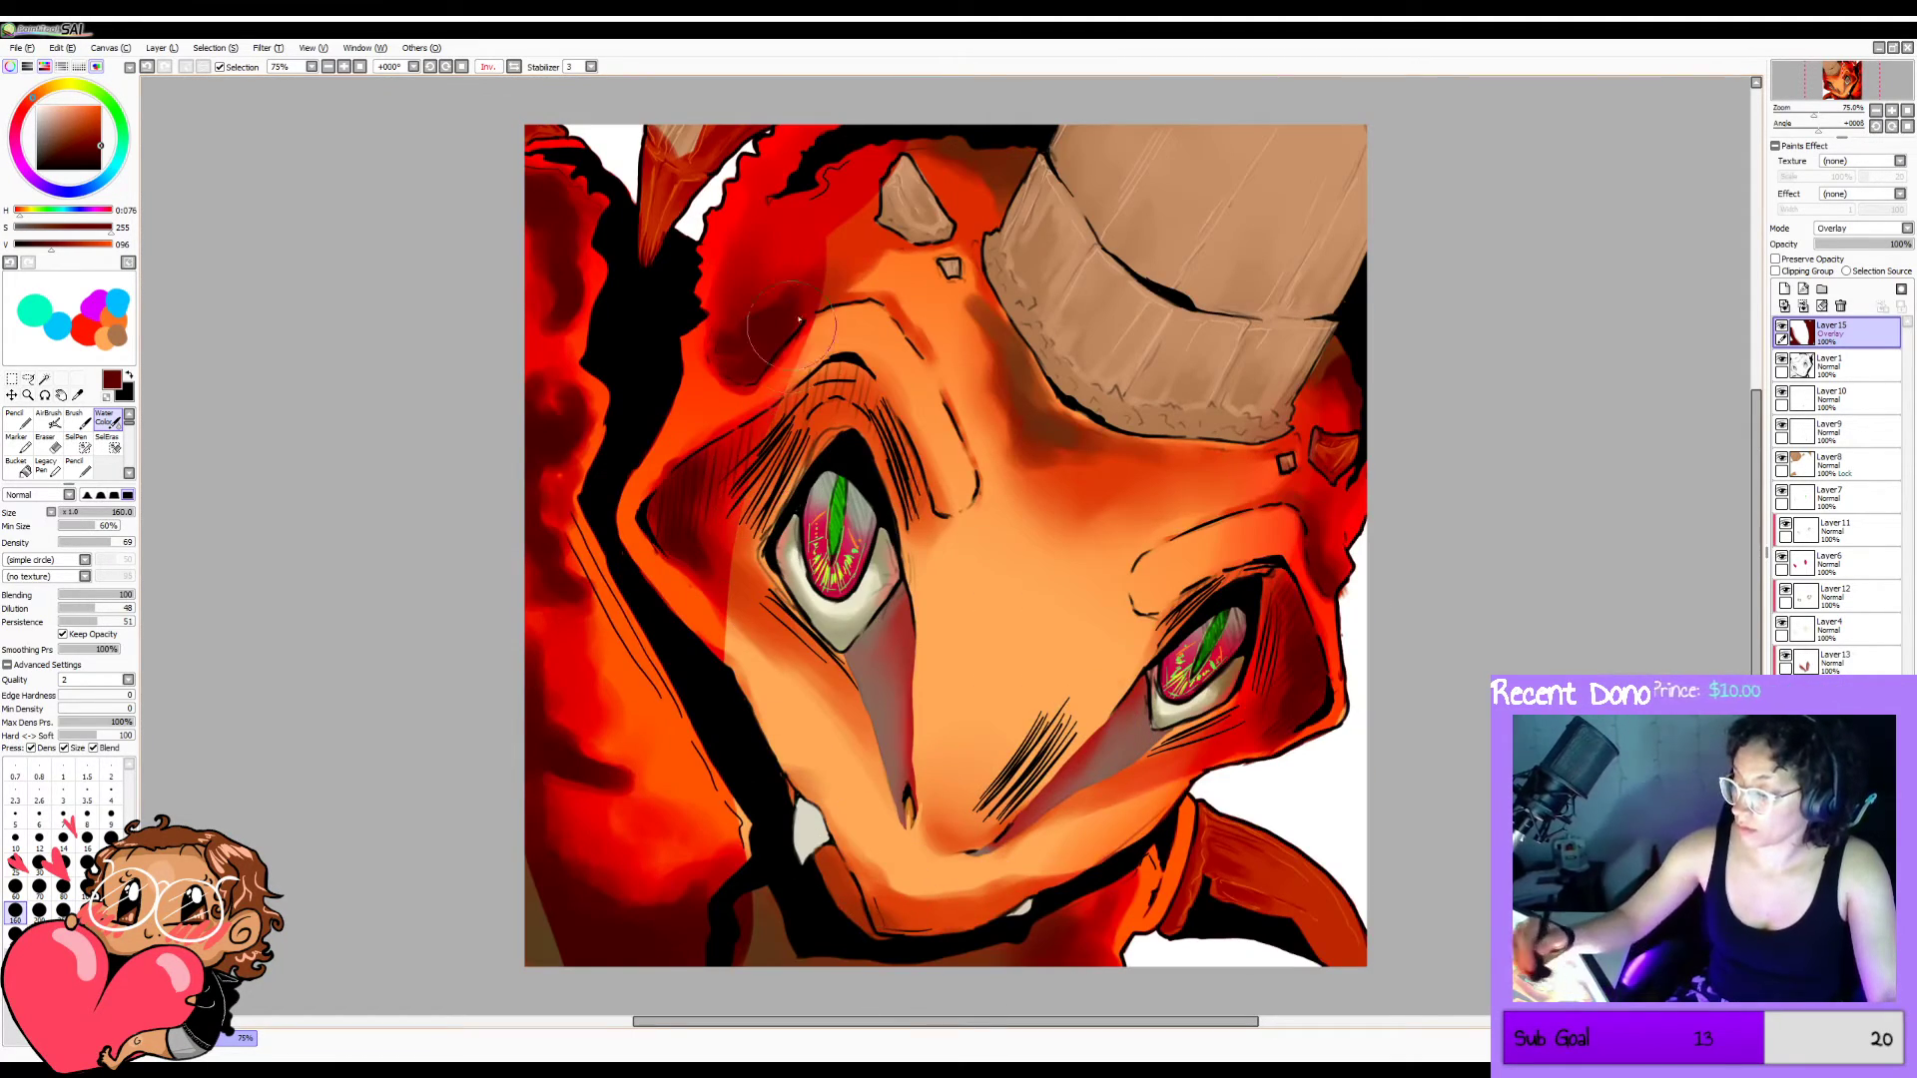
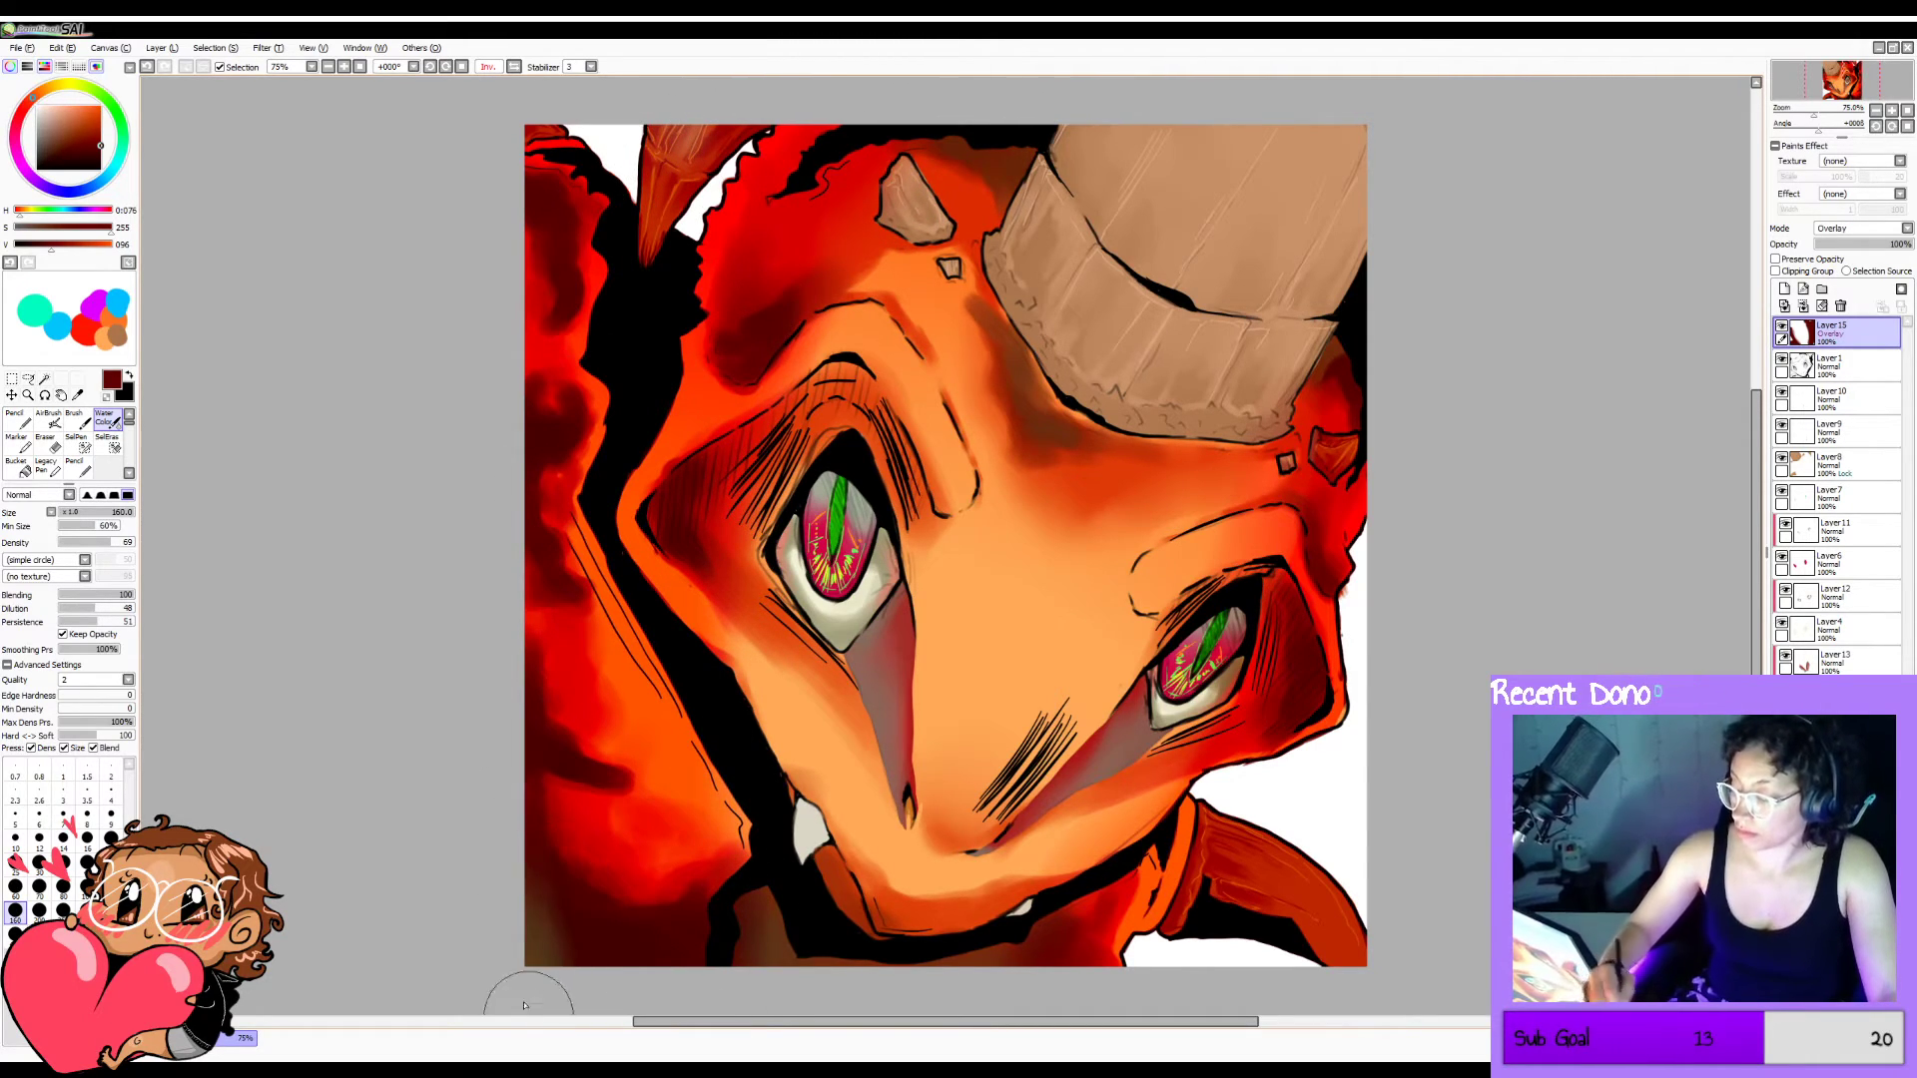
Set the dark red layer's blending mode to Multiply and lower its opacity to 64%.
key(h)
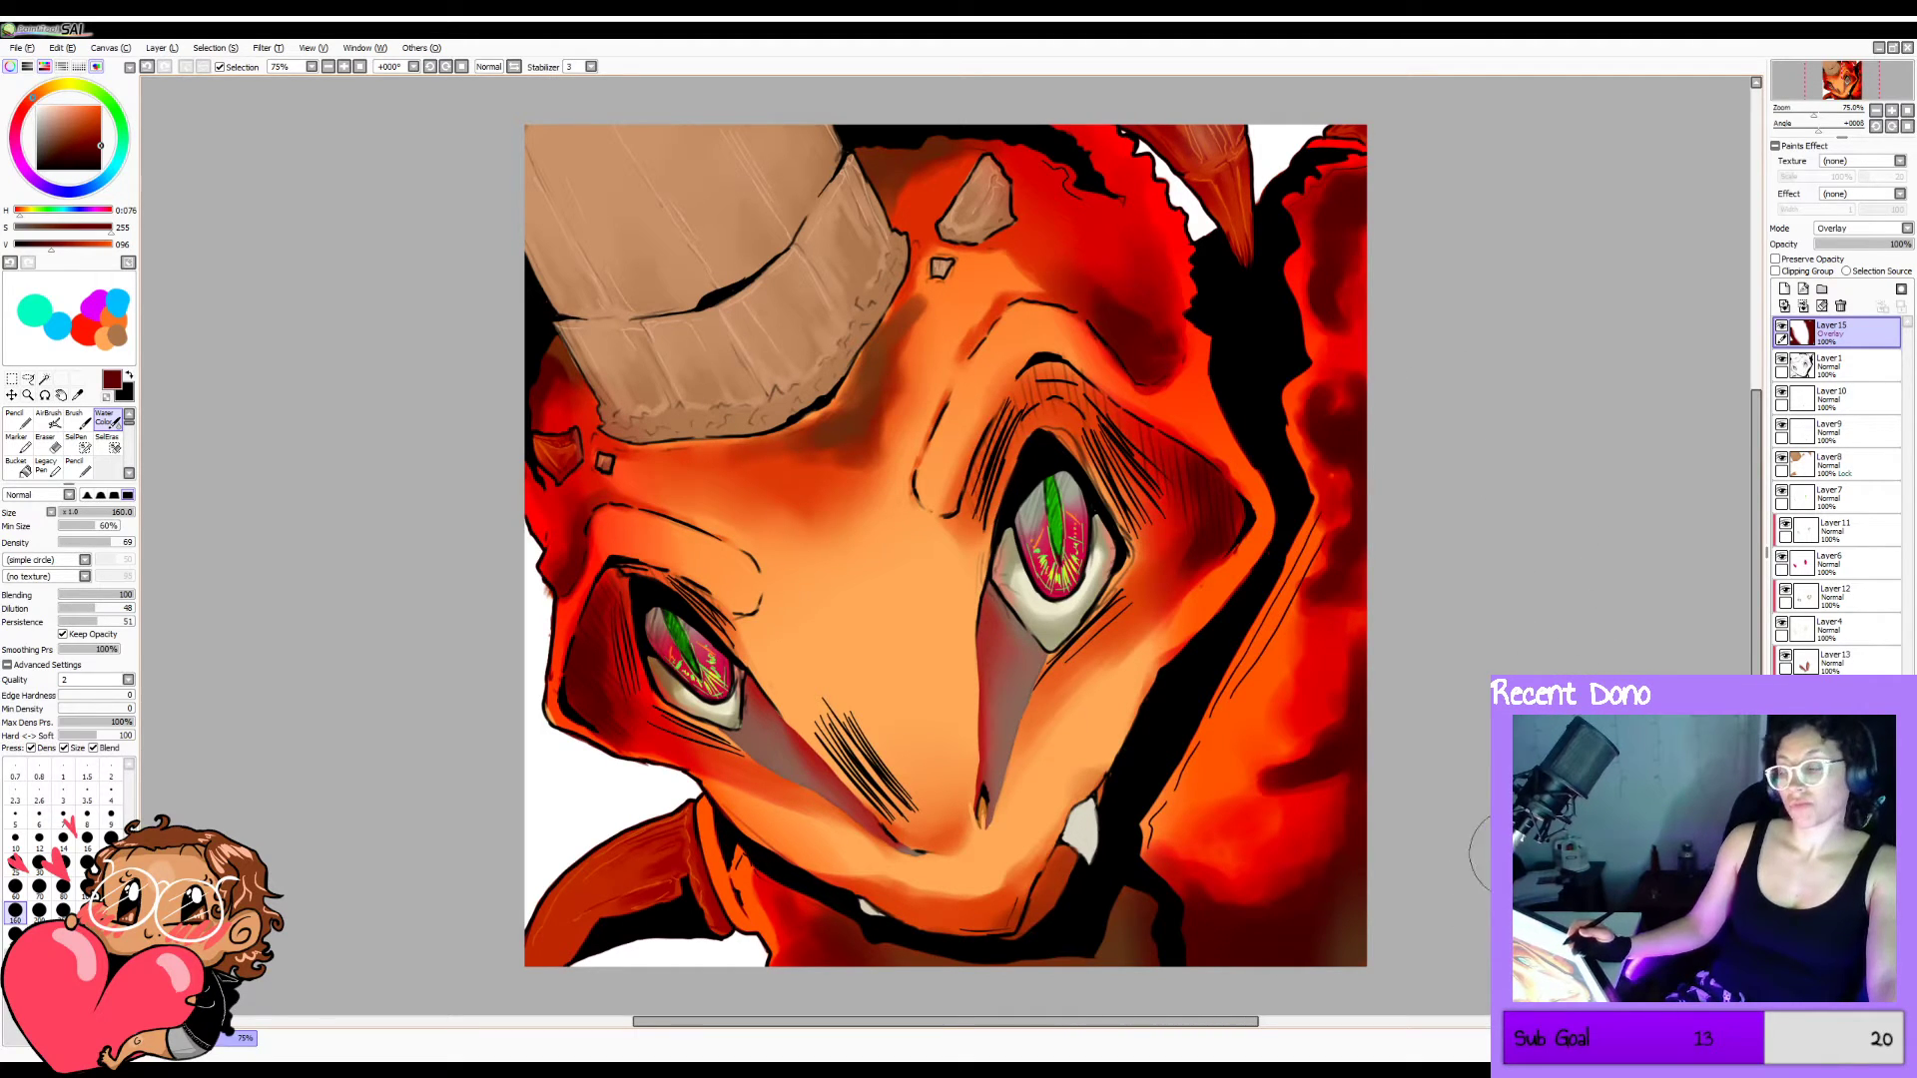
click(1861, 261)
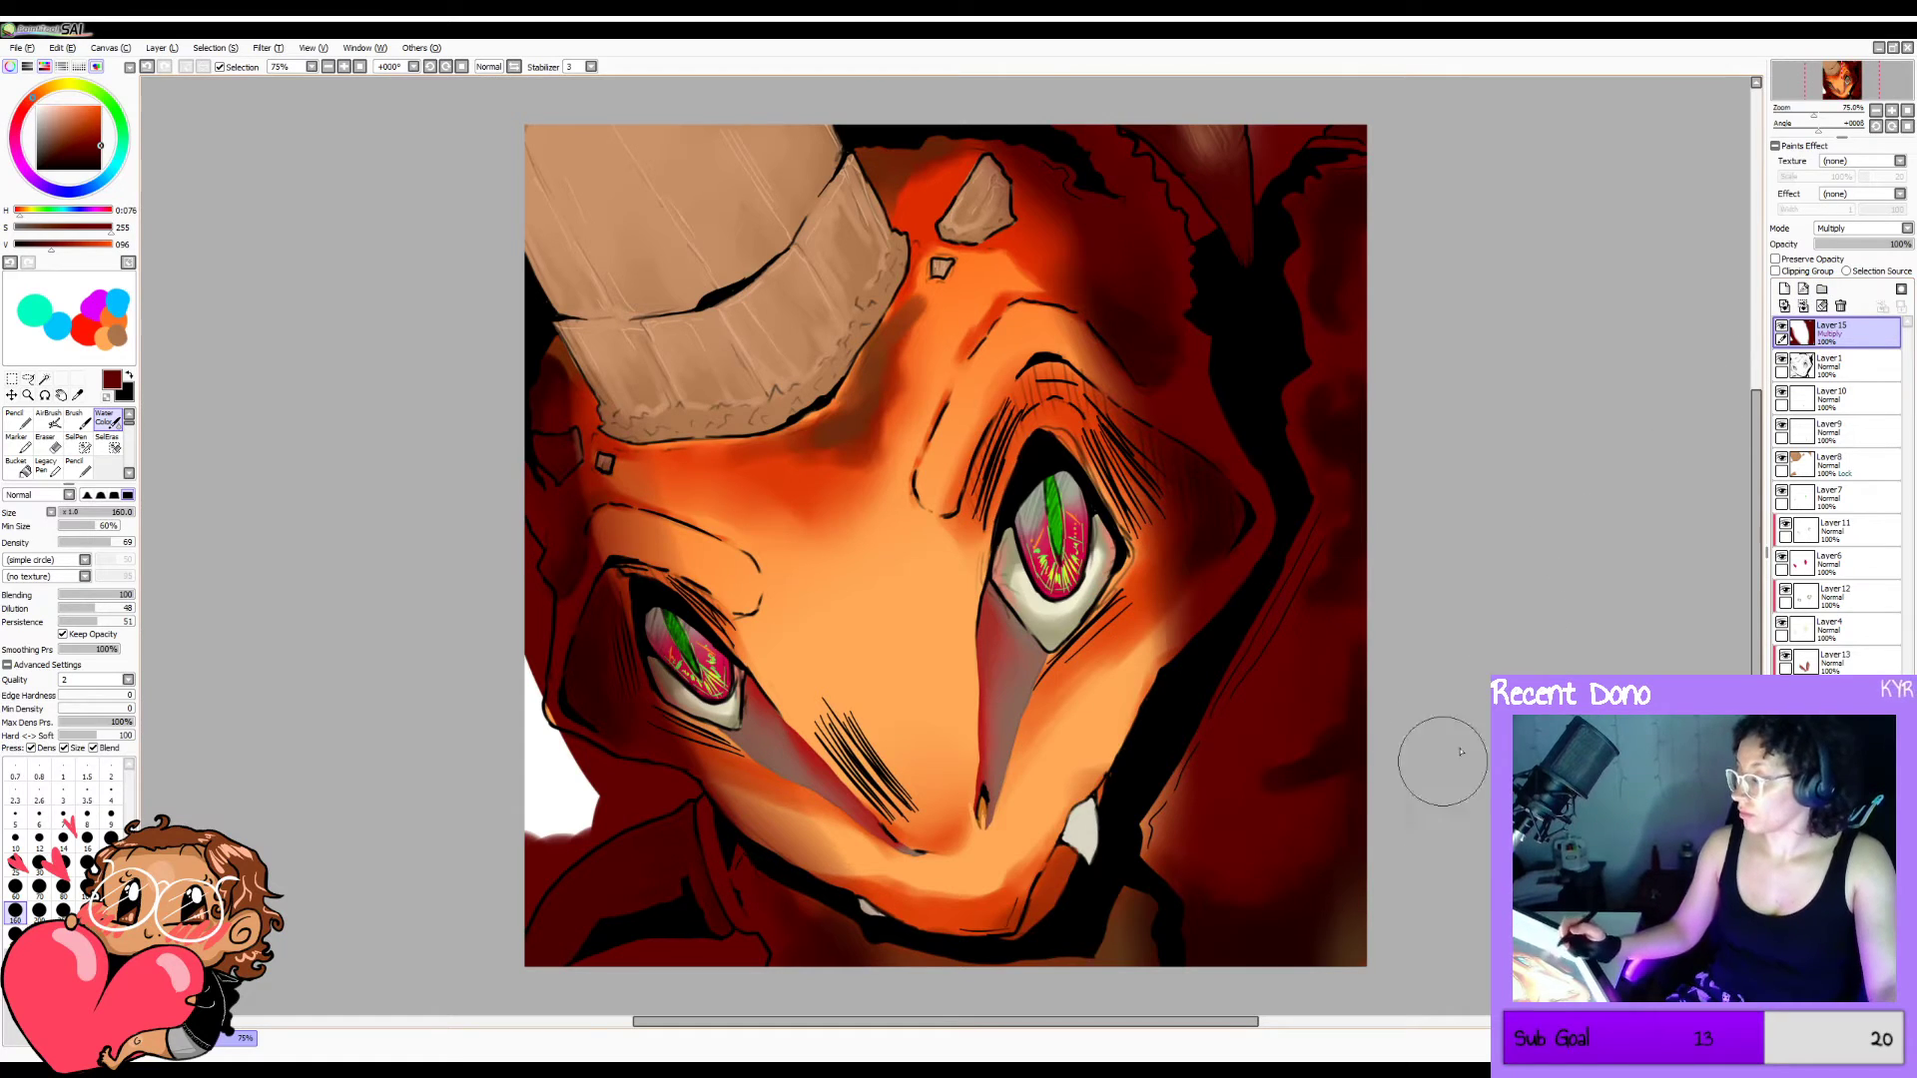
mouse_move(1897, 245)
mouse_down()
mouse_move(1858, 249)
mouse_move(1882, 256)
mouse_up()
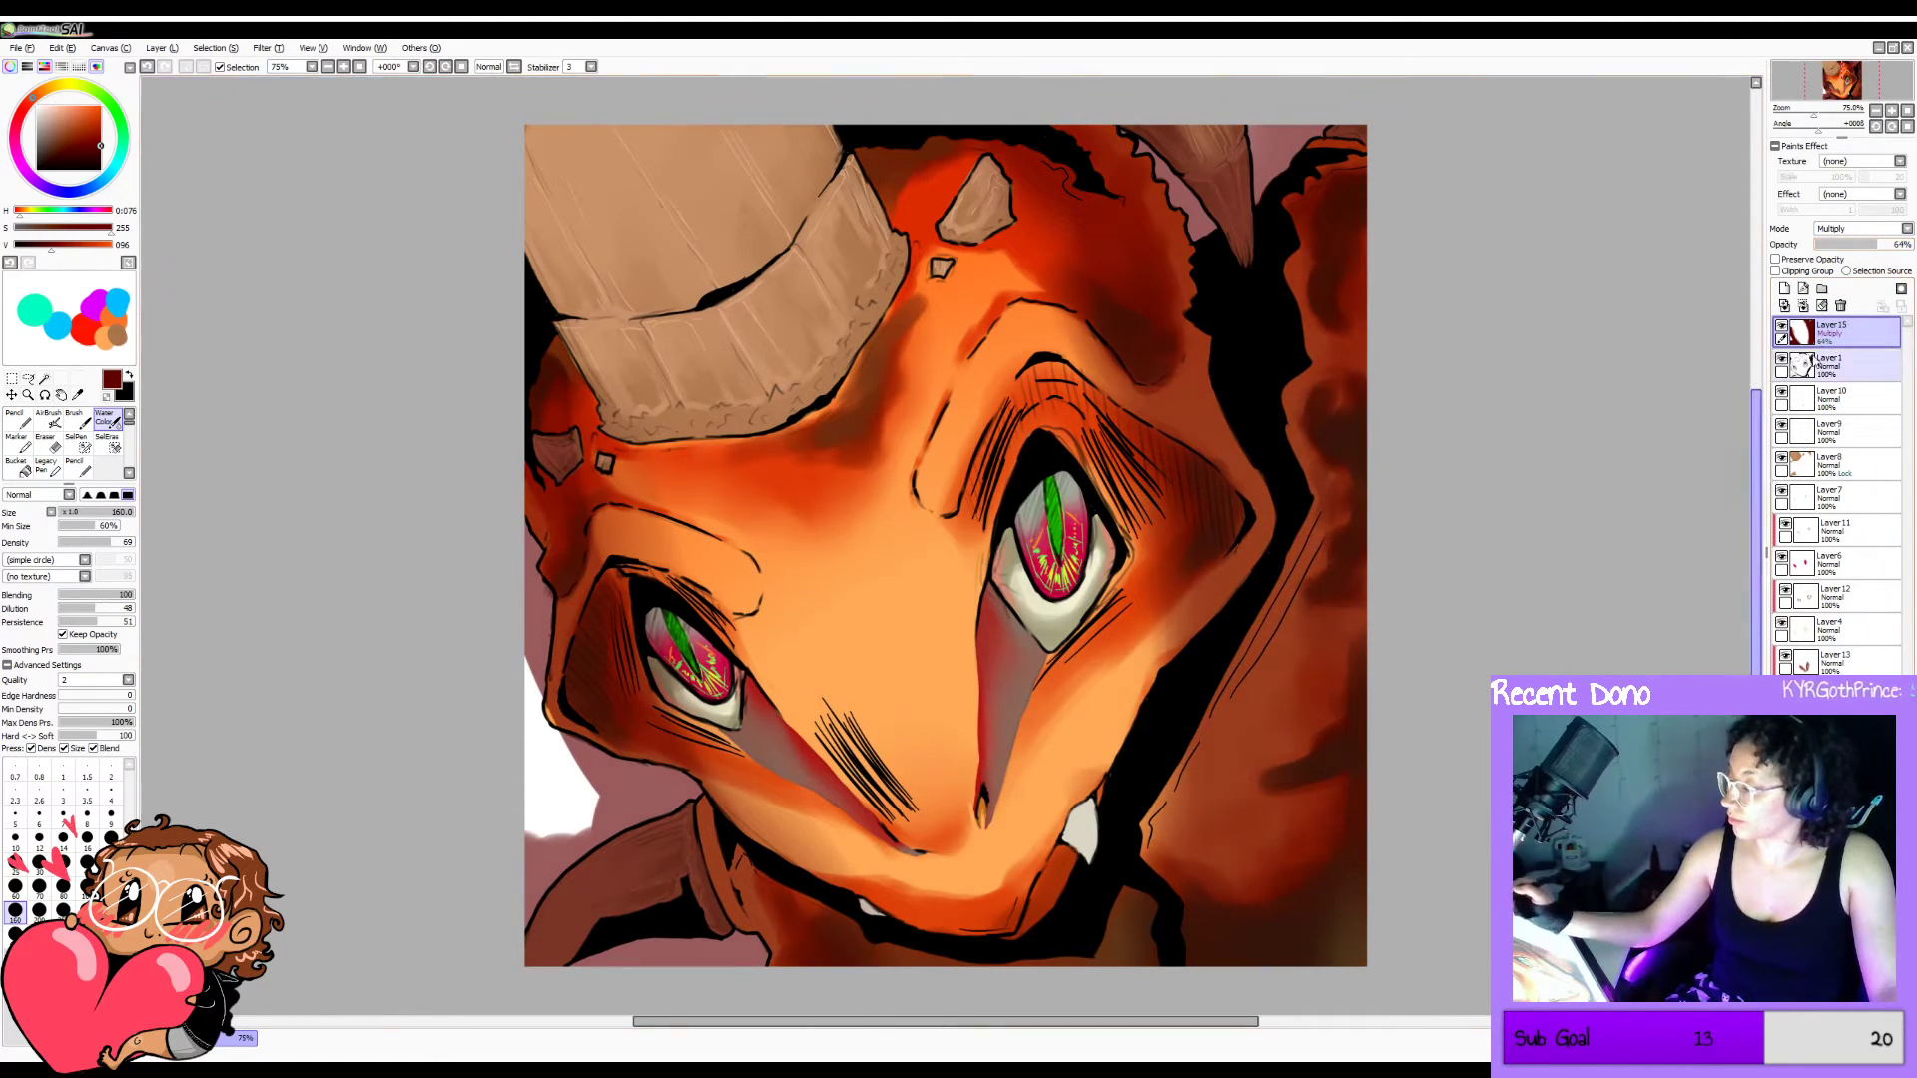
Show the light blue background layer and delete the dark red Multiply layer.
click(1869, 829)
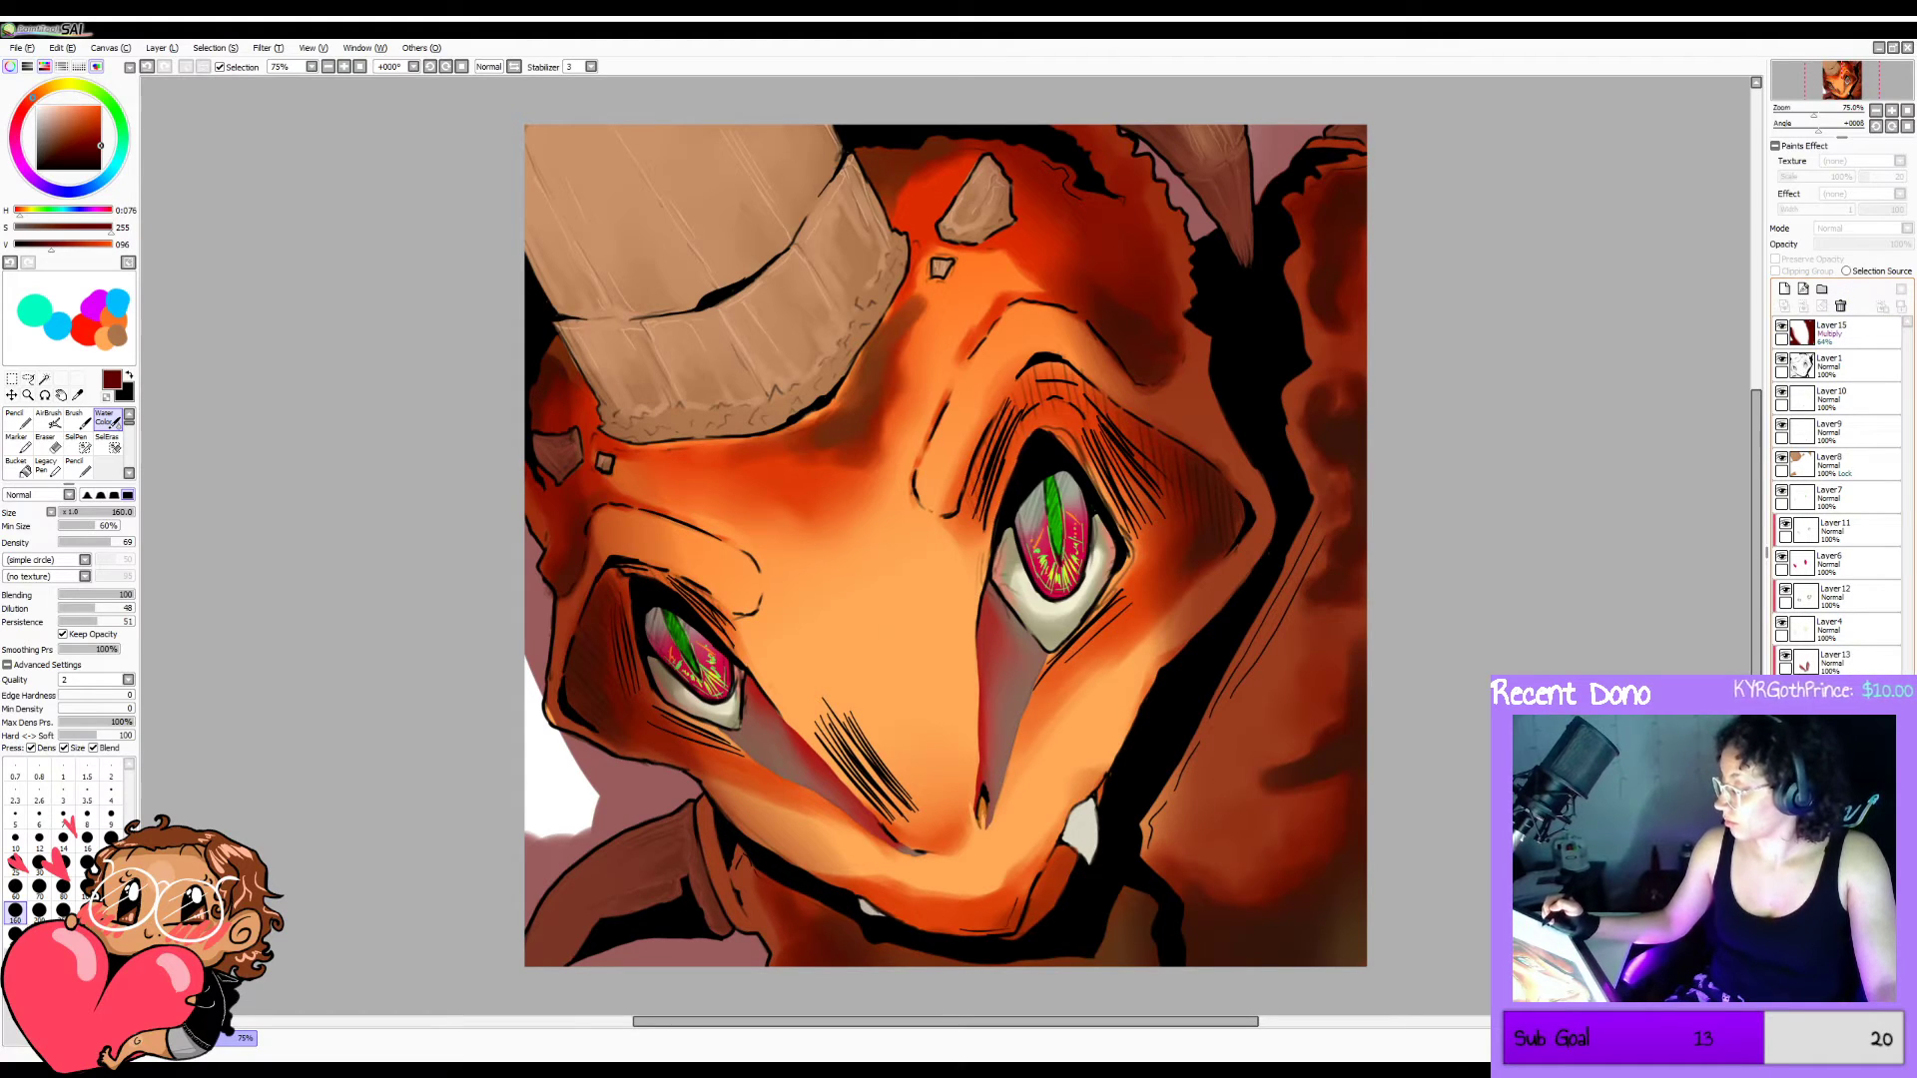
click(1782, 829)
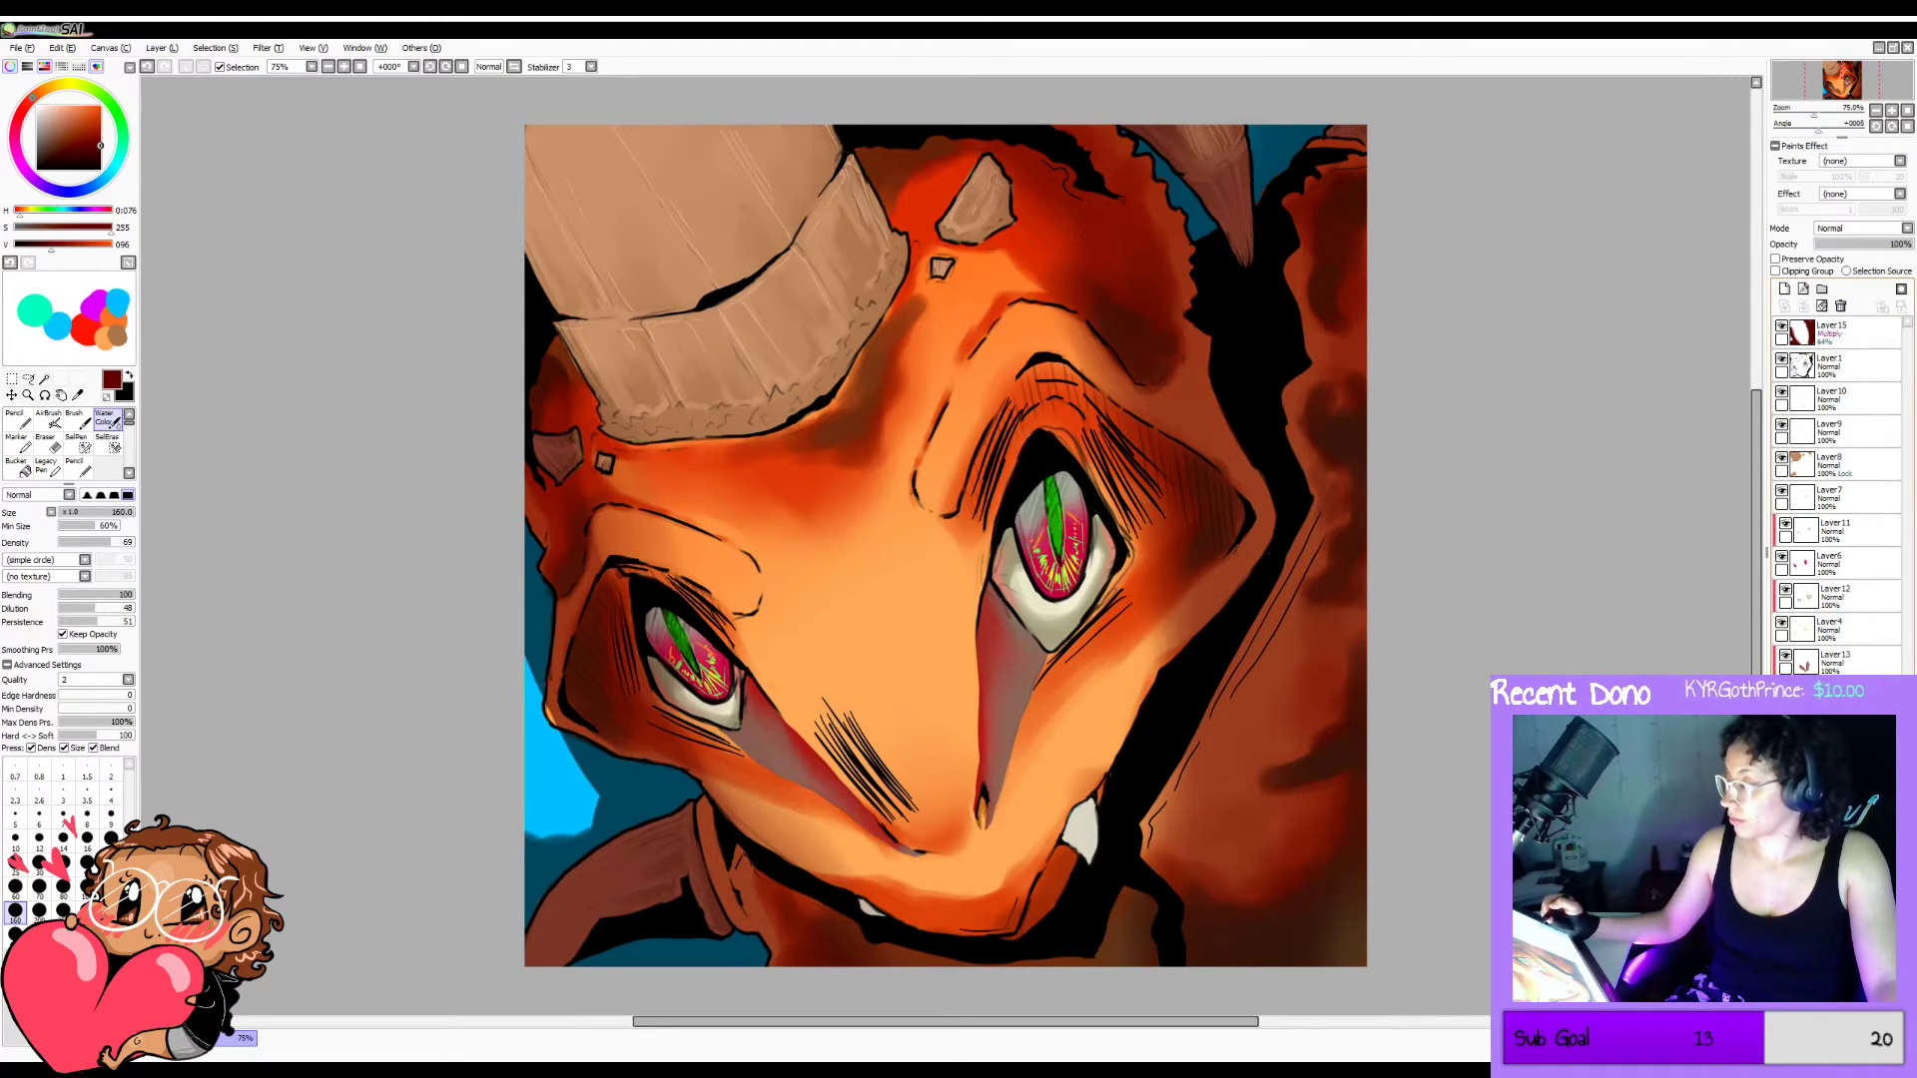
click(1858, 333)
click(1840, 307)
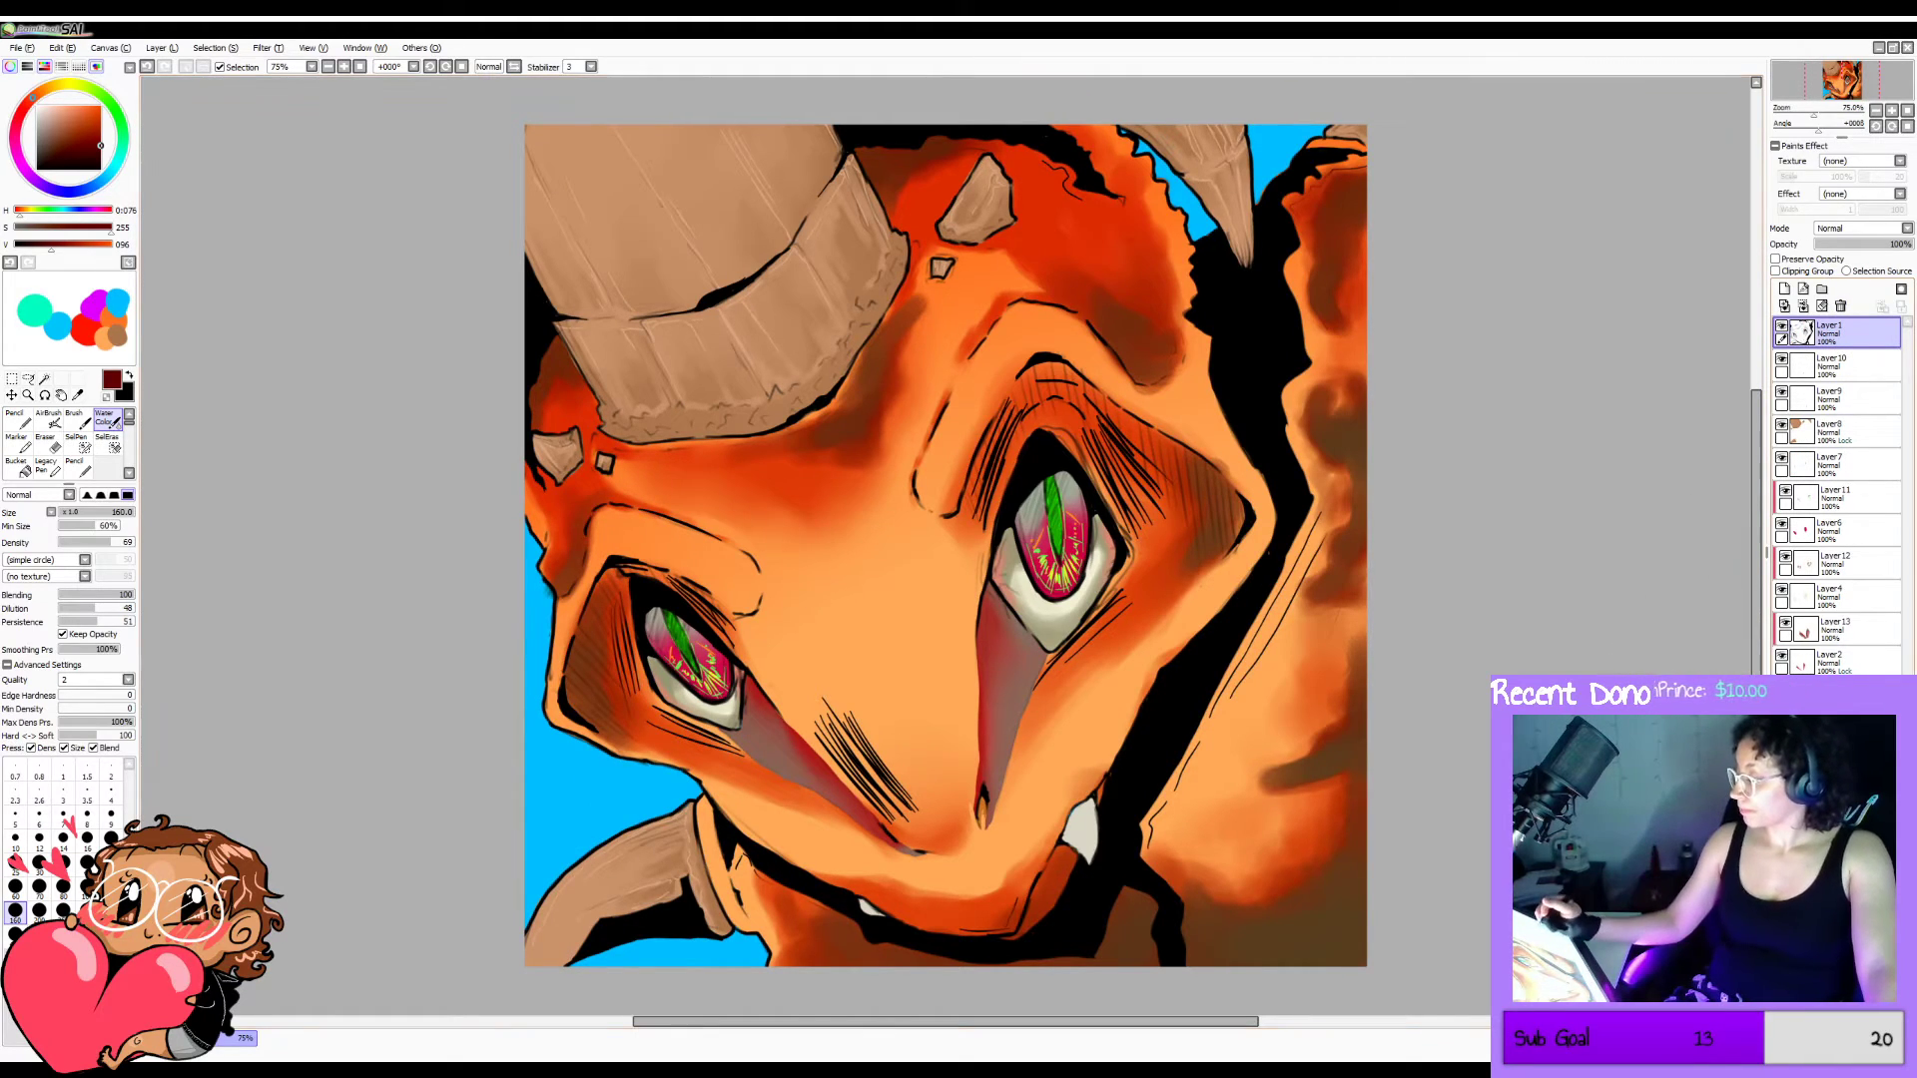
Select the light blue background layer and fill it with dark navy blue (S 240, V 087) using the Bucket.
click(1781, 755)
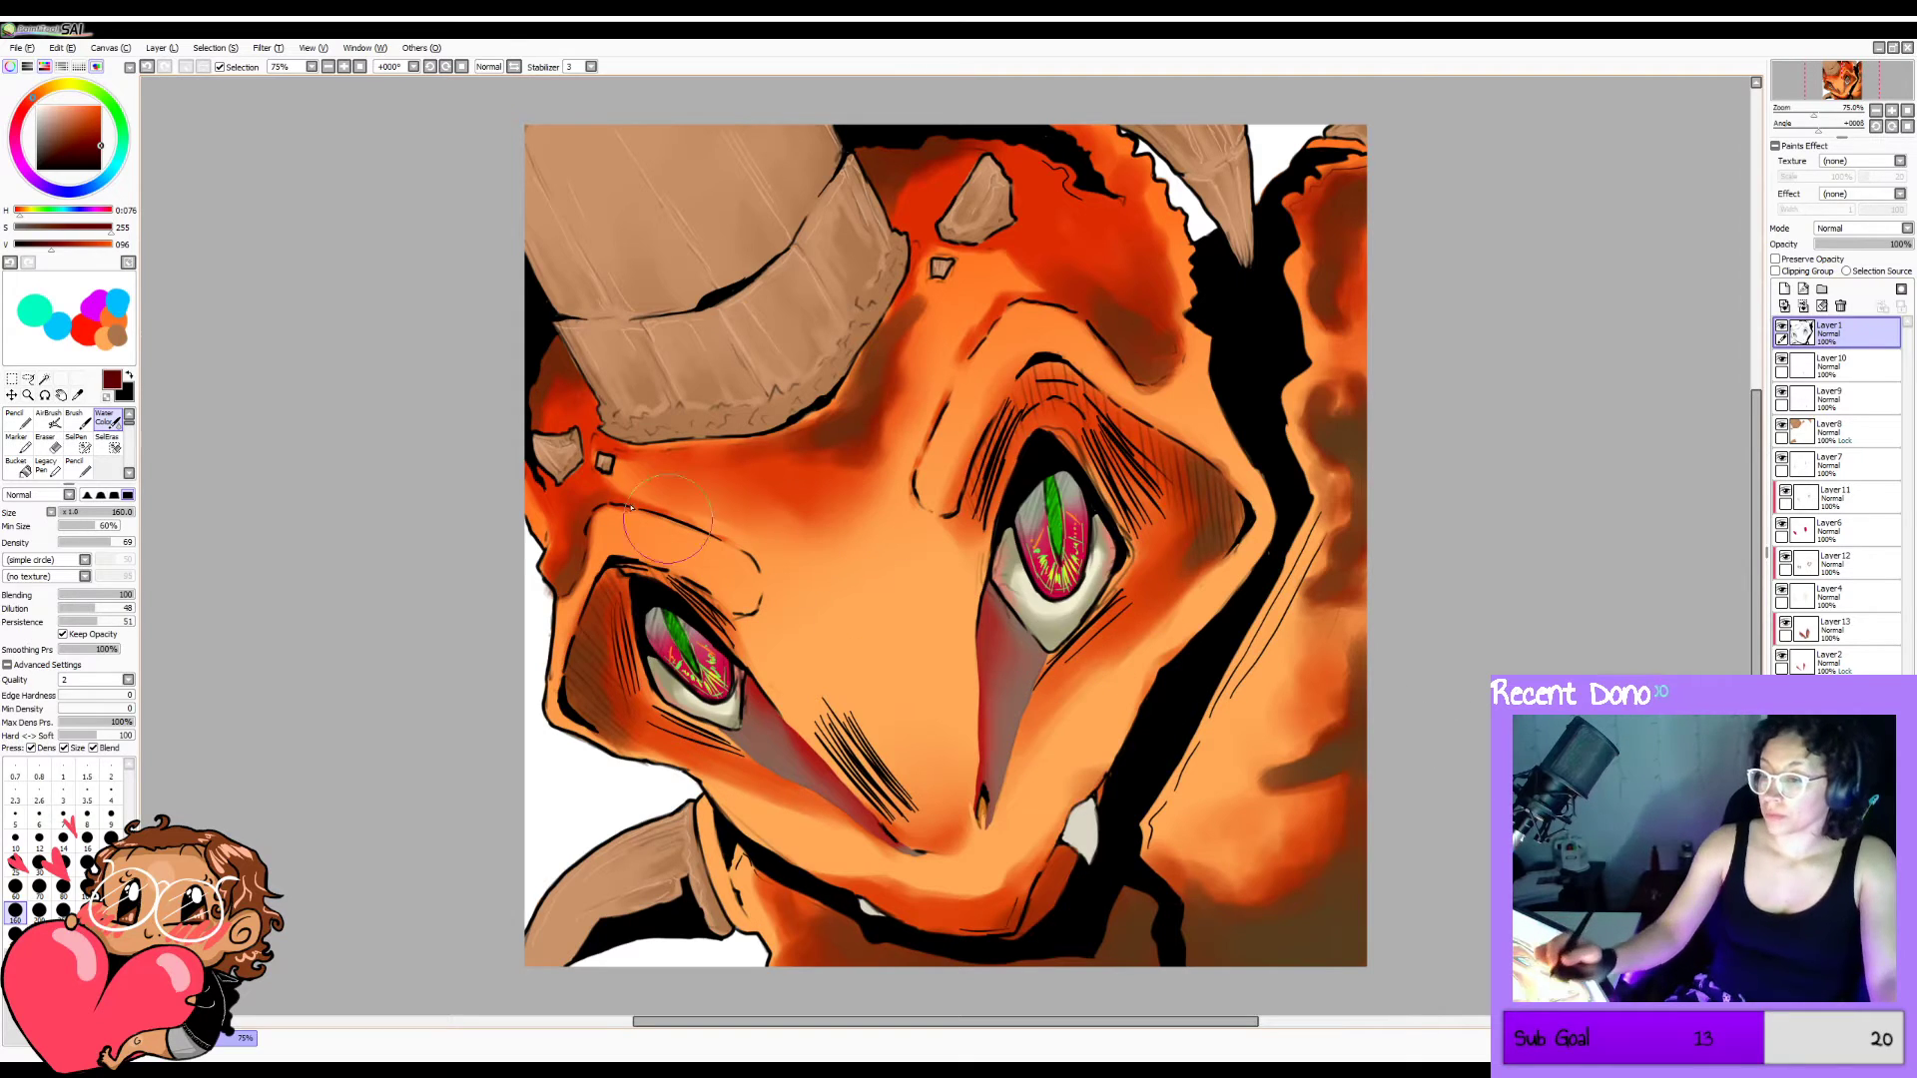
click(80, 190)
drag(92, 140, 97, 148)
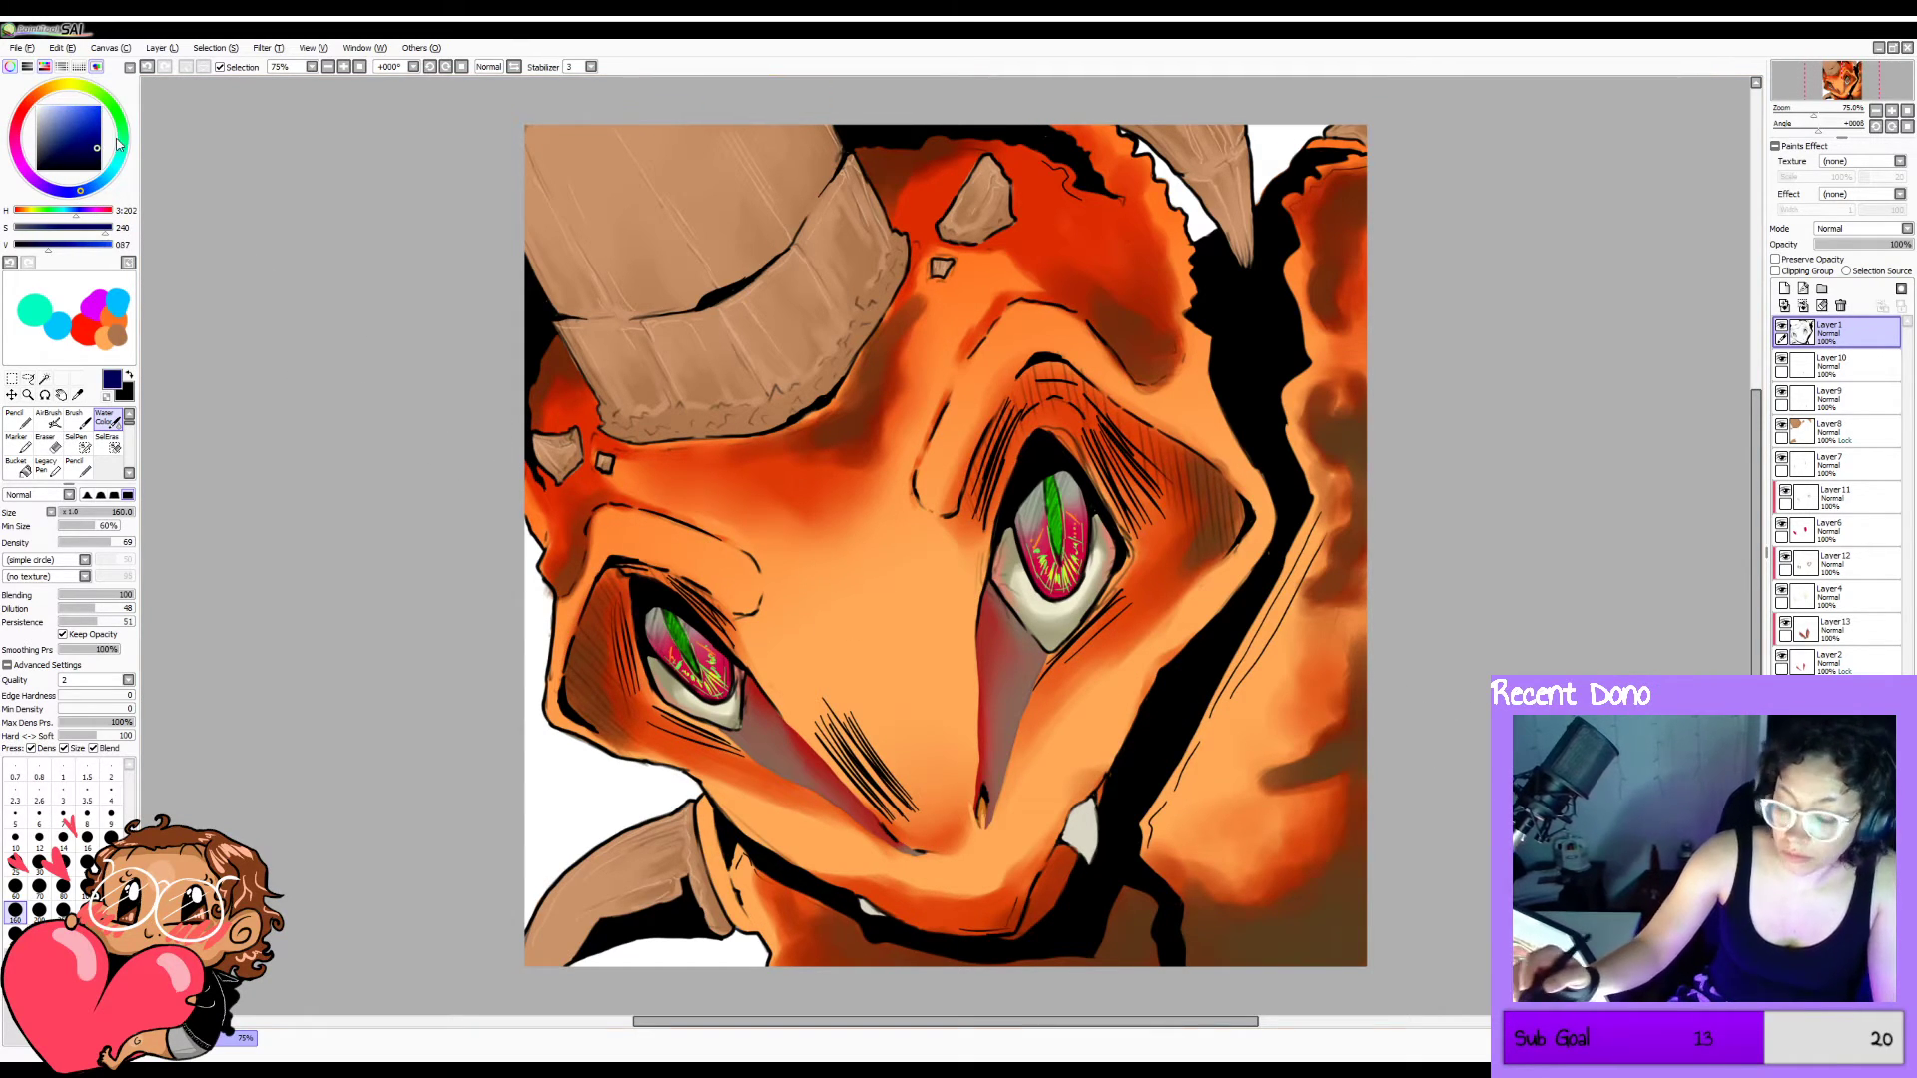
click(18, 467)
click(1781, 755)
click(1842, 755)
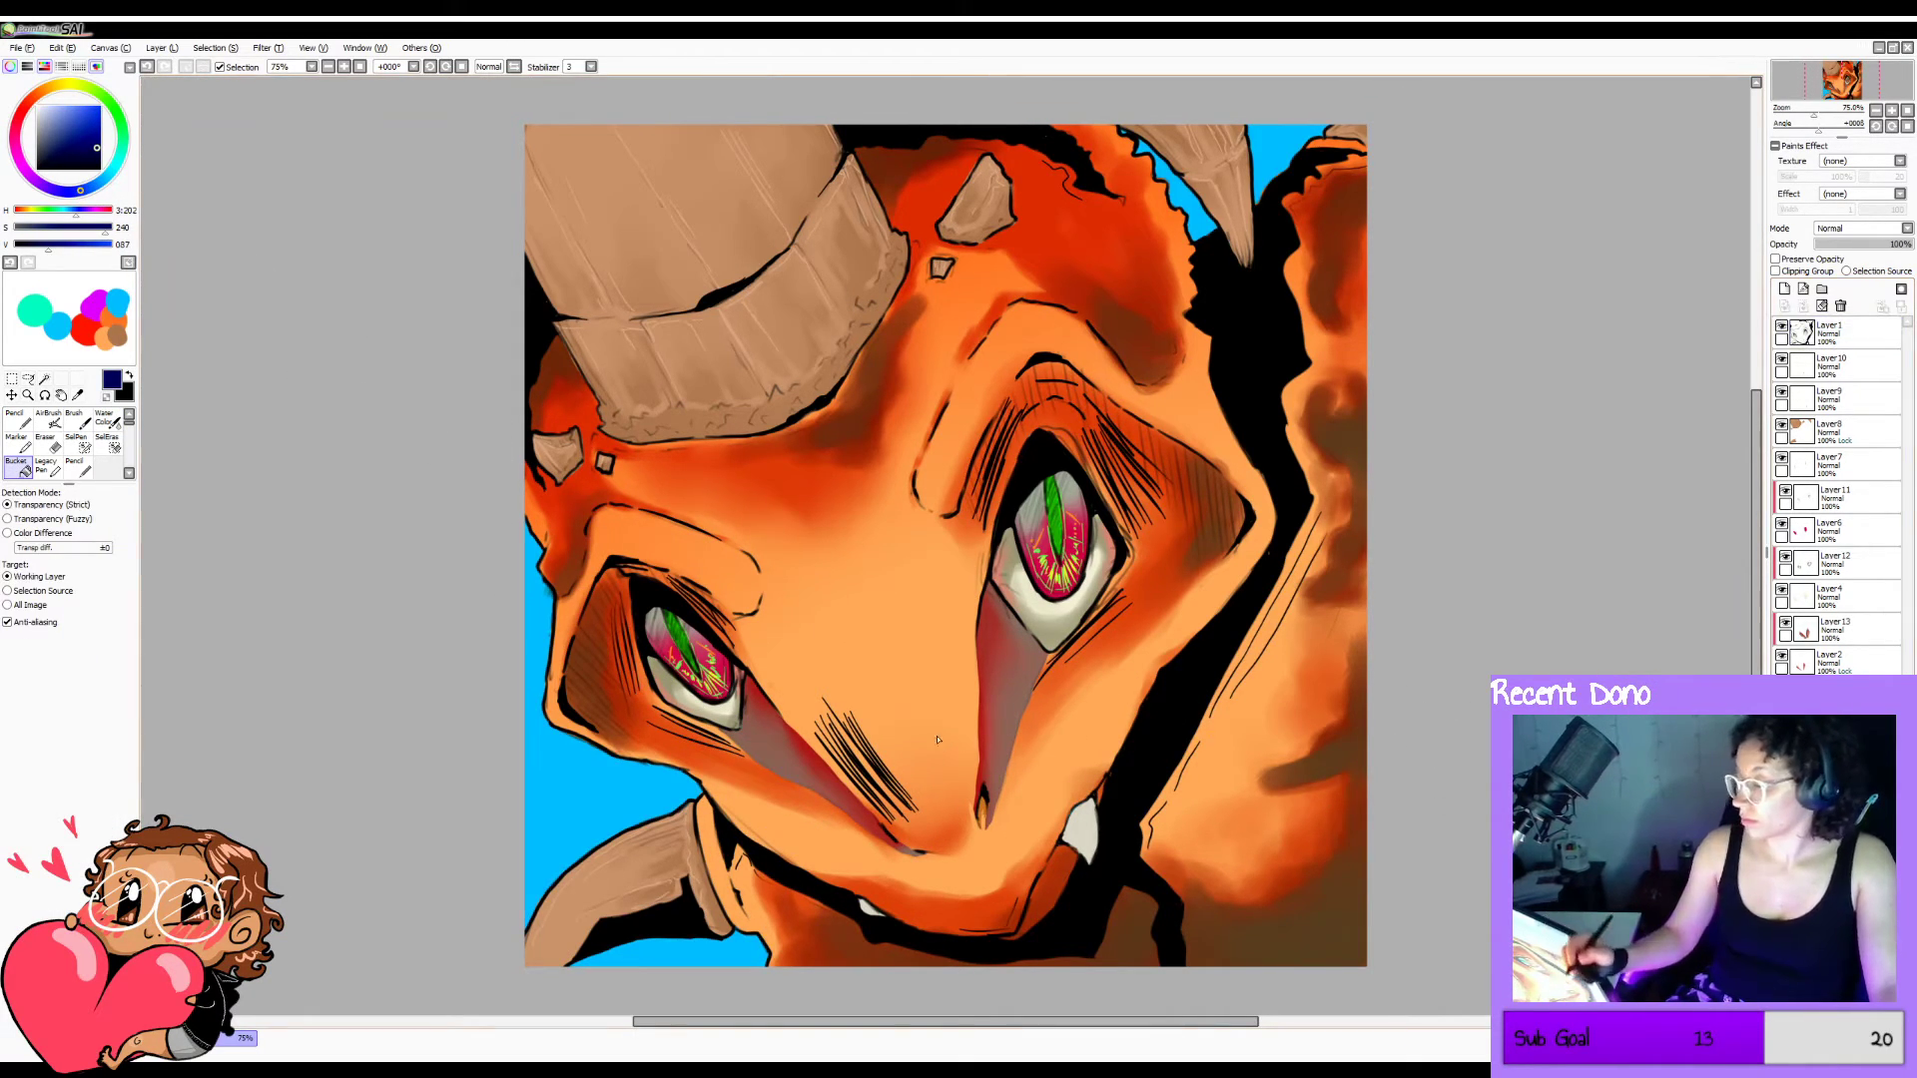
click(986, 823)
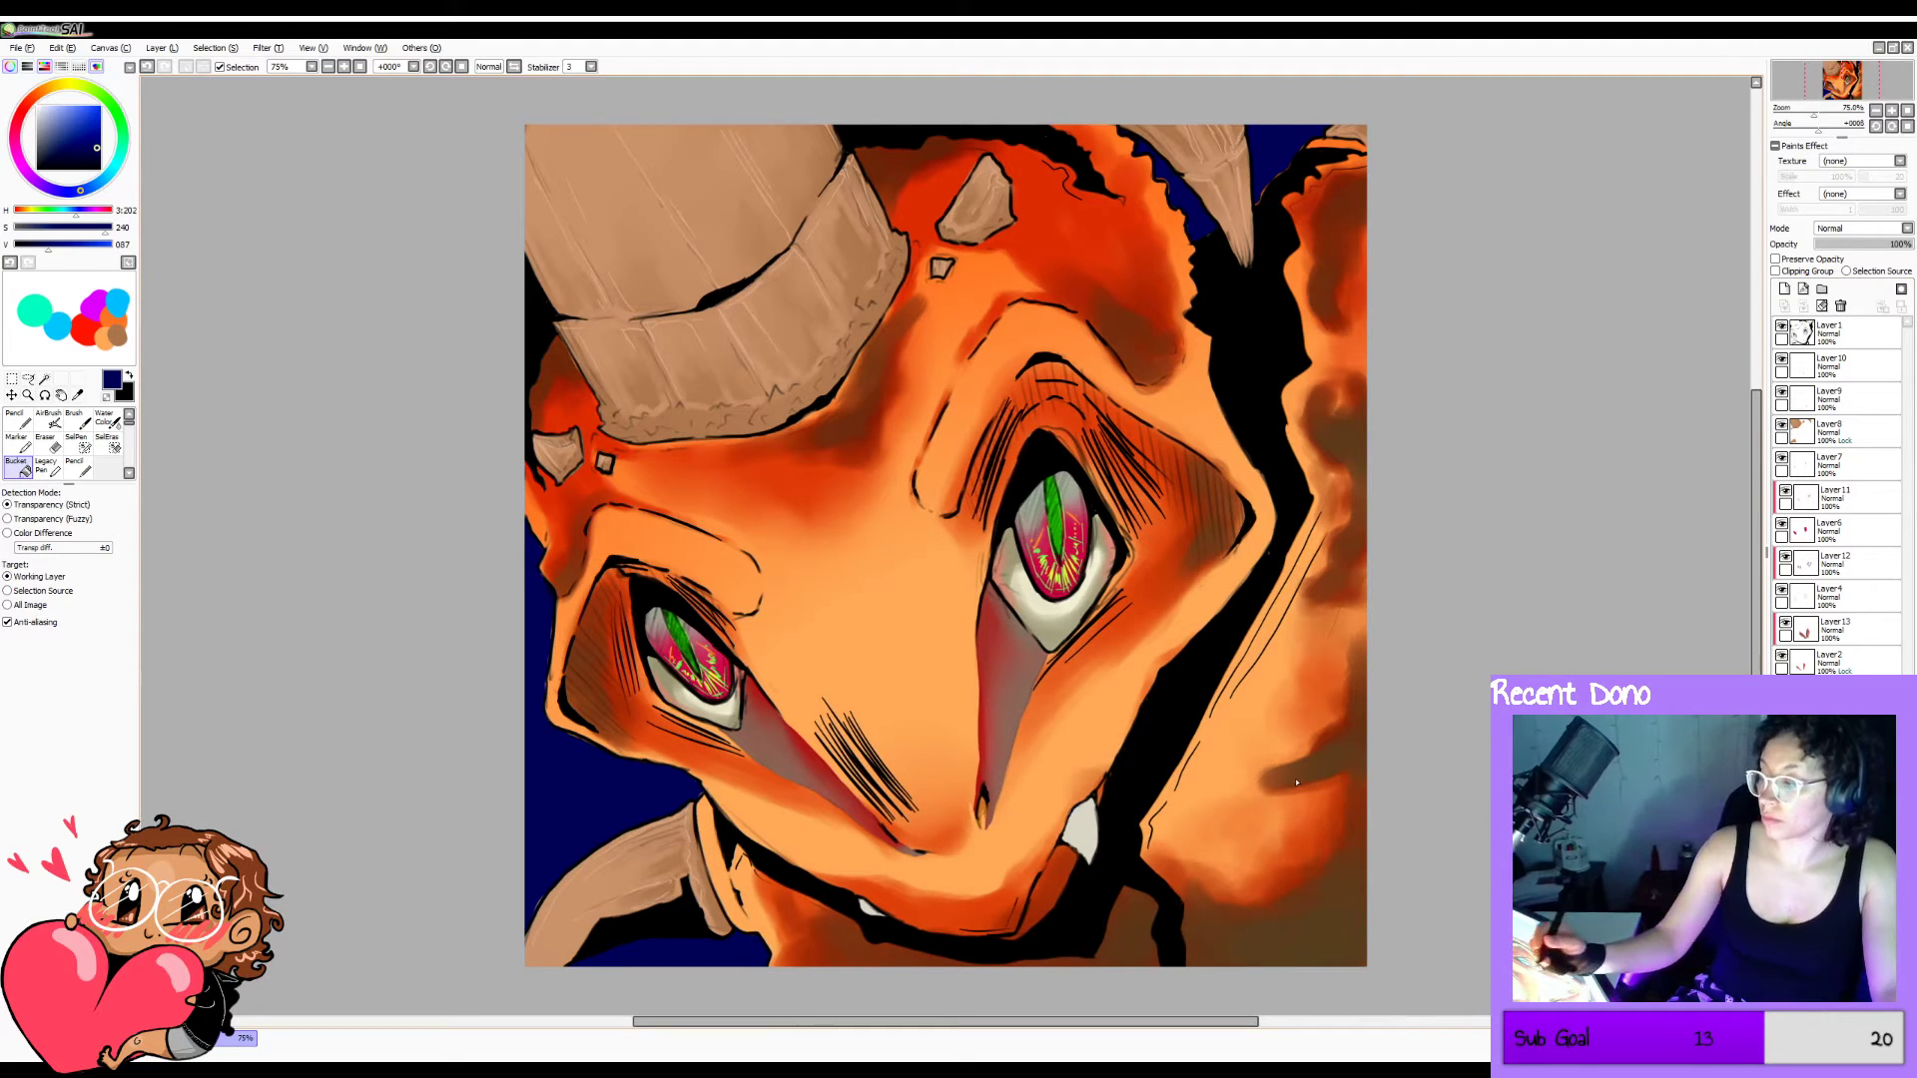
Refill the background with a darker navy (S 165, V 042) and a muted slate blue (S 033, V 067), checking the mirrored view.
click(78, 159)
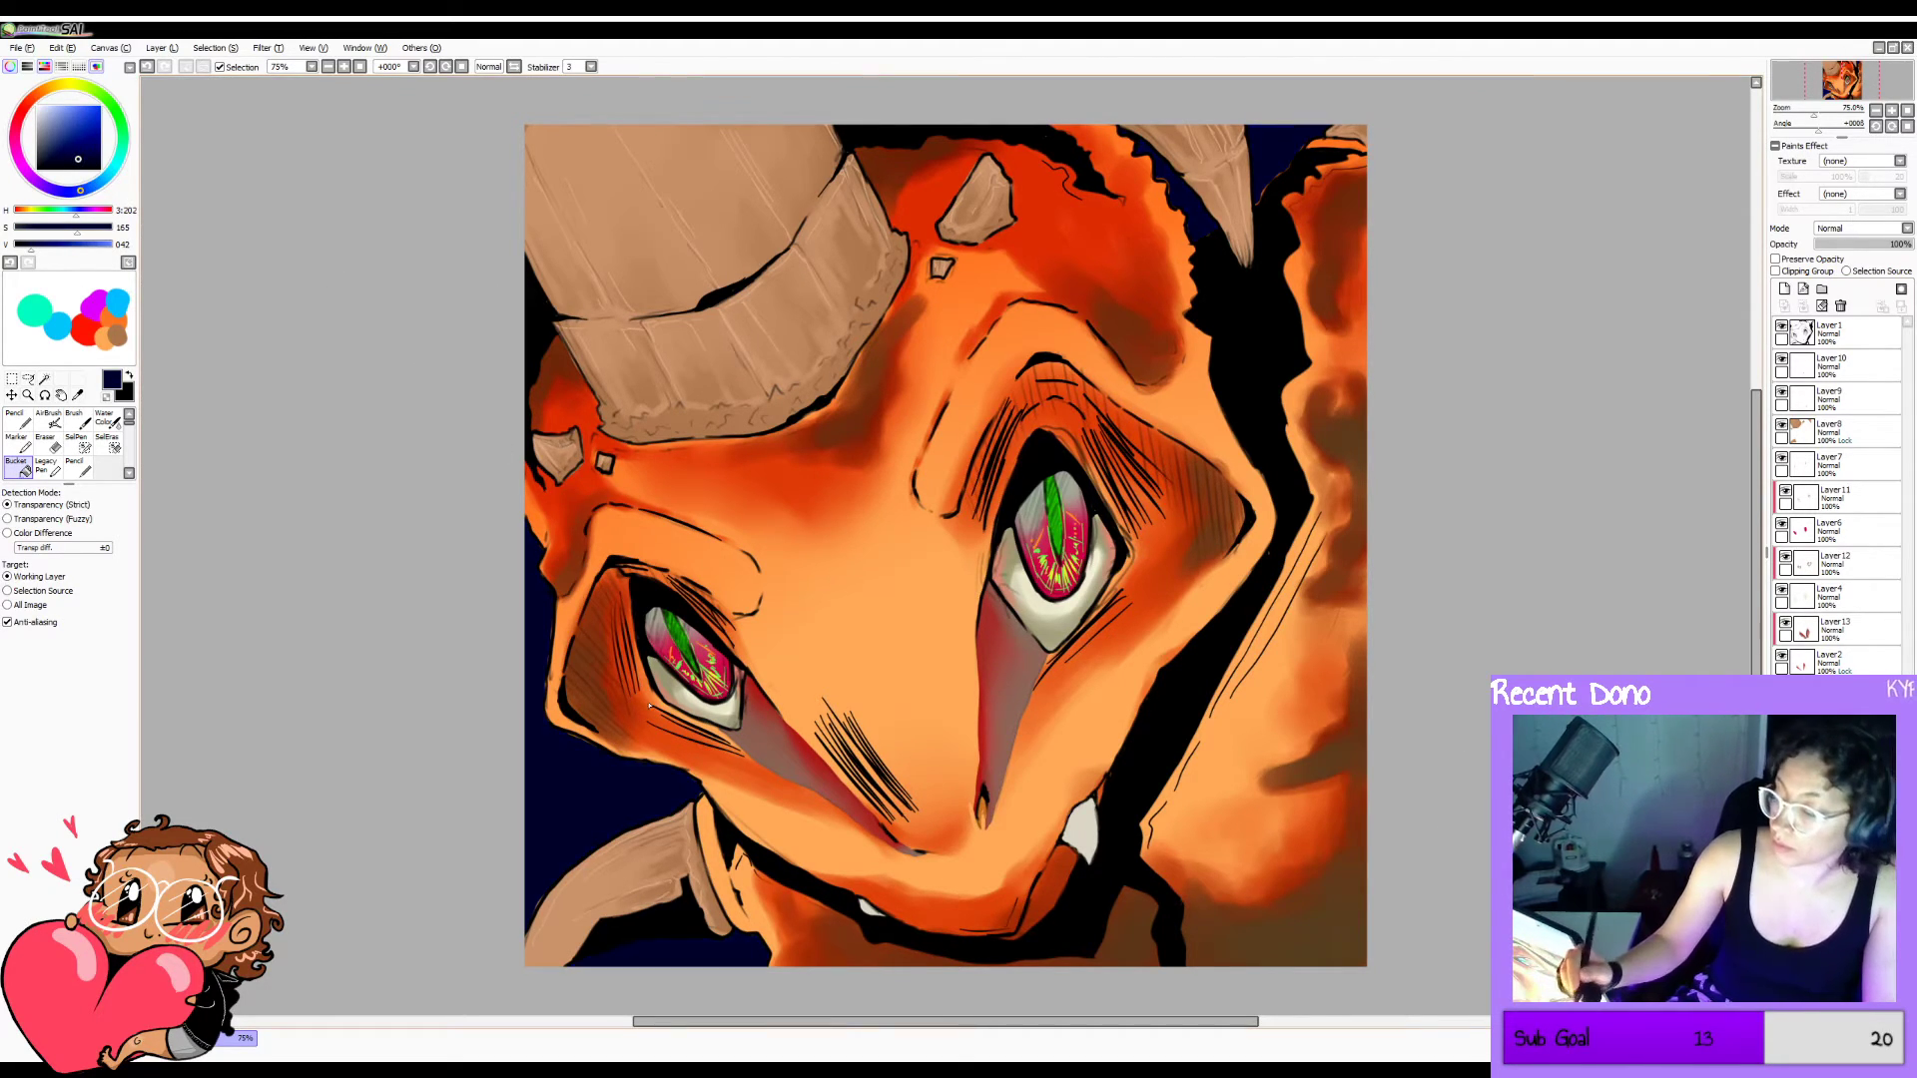
click(48, 148)
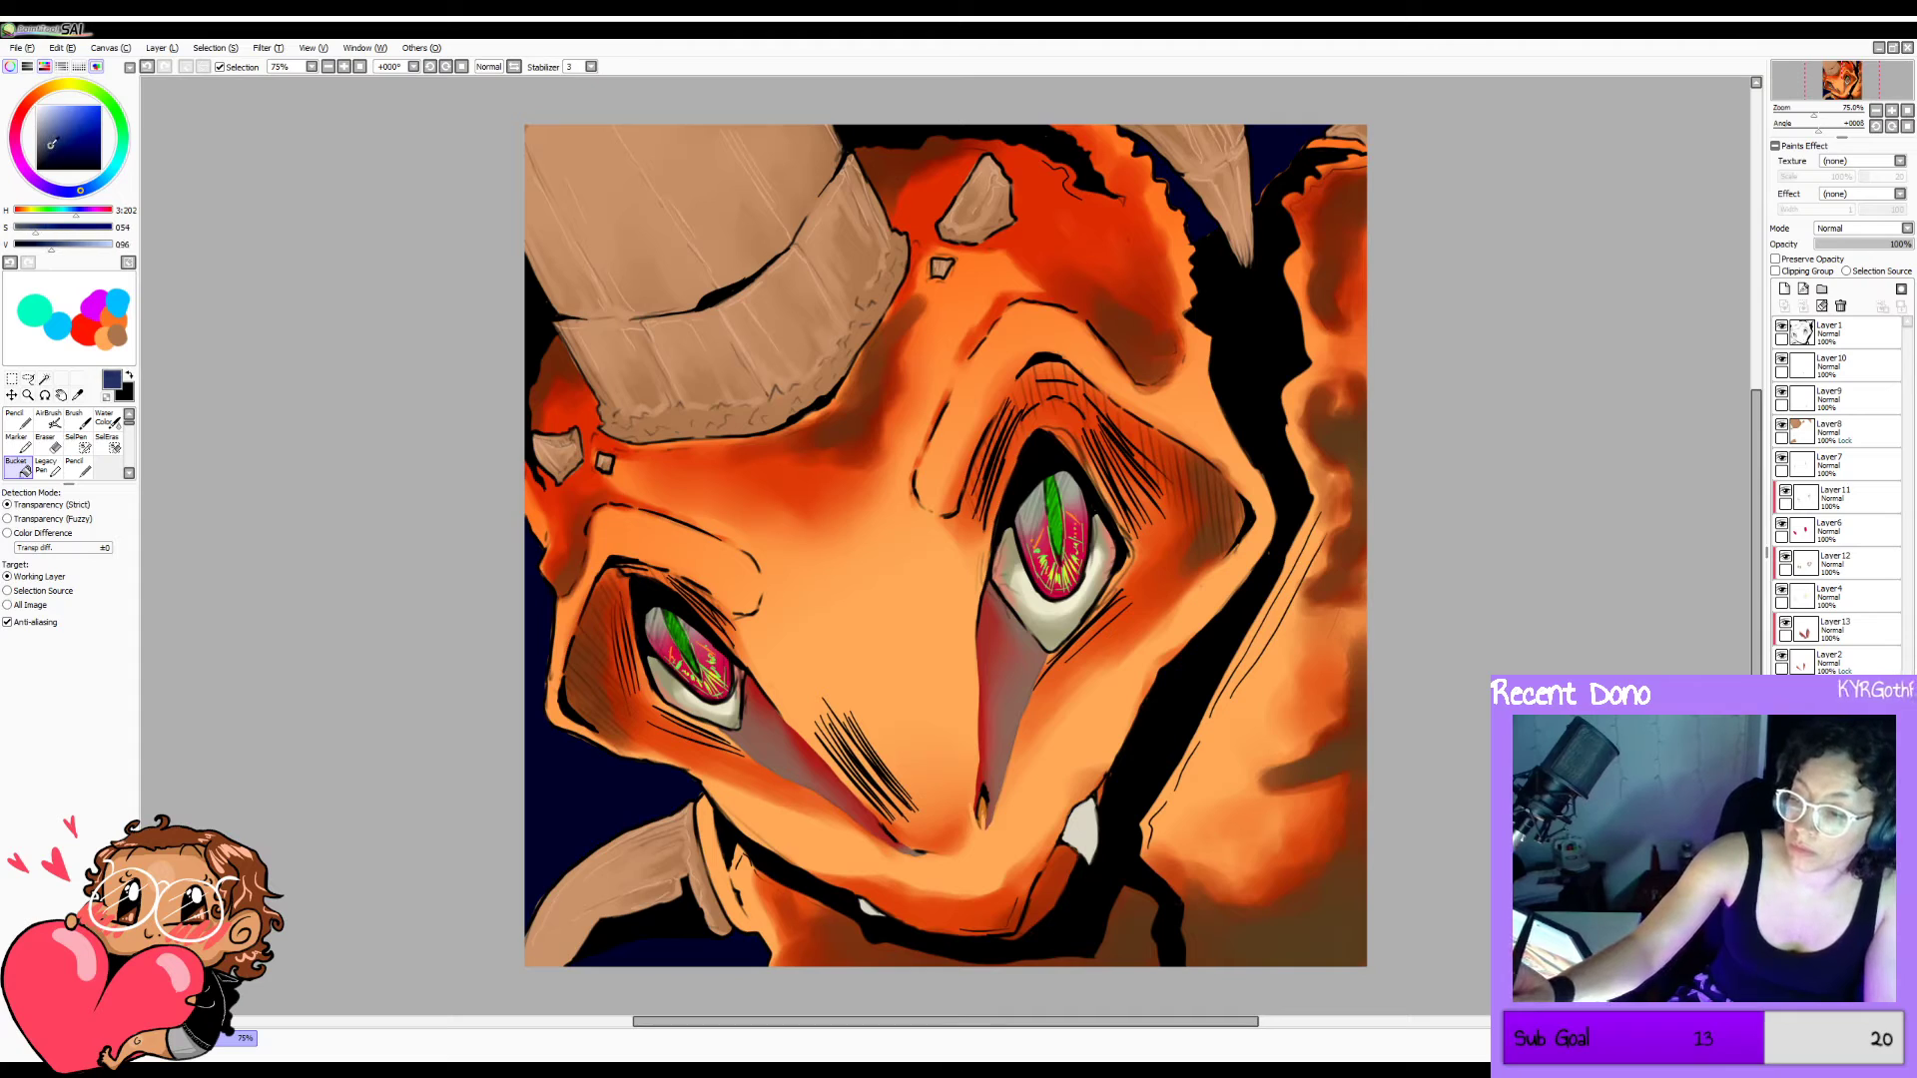
click(45, 145)
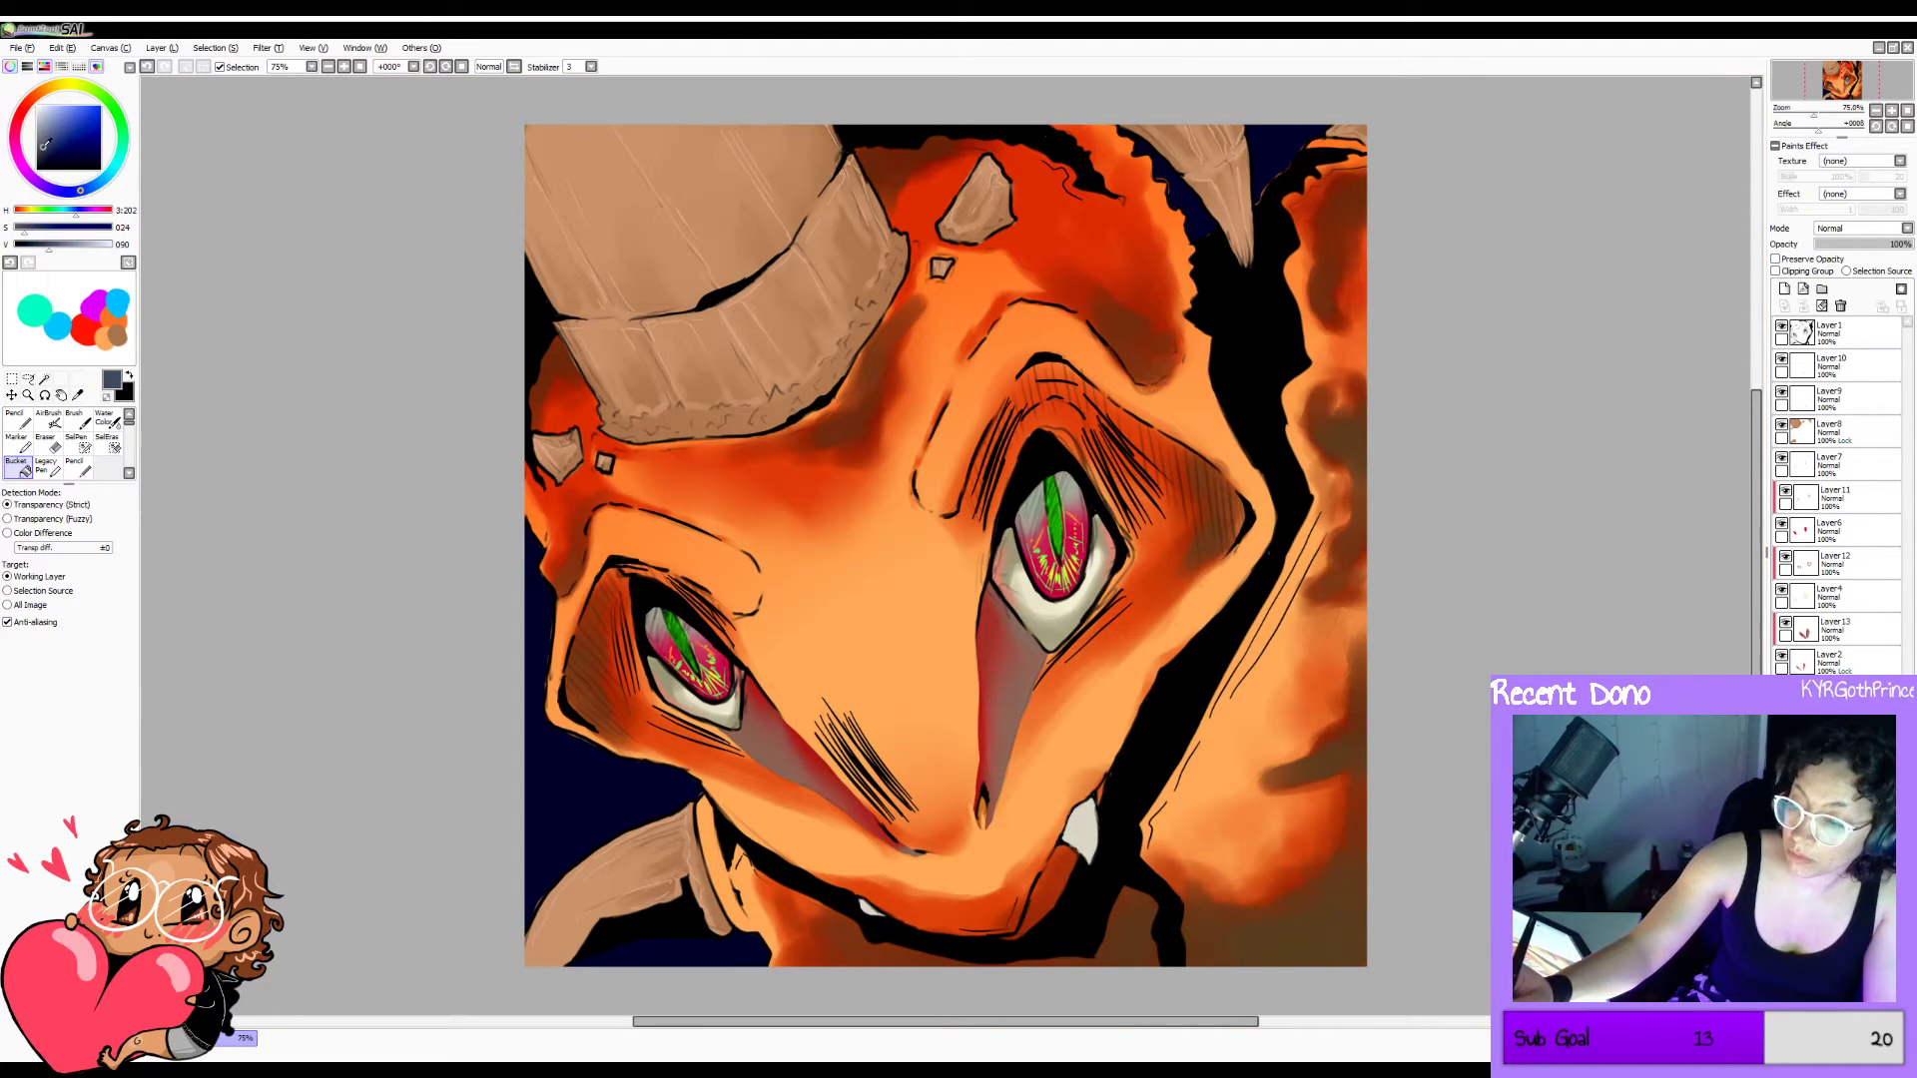
click(676, 682)
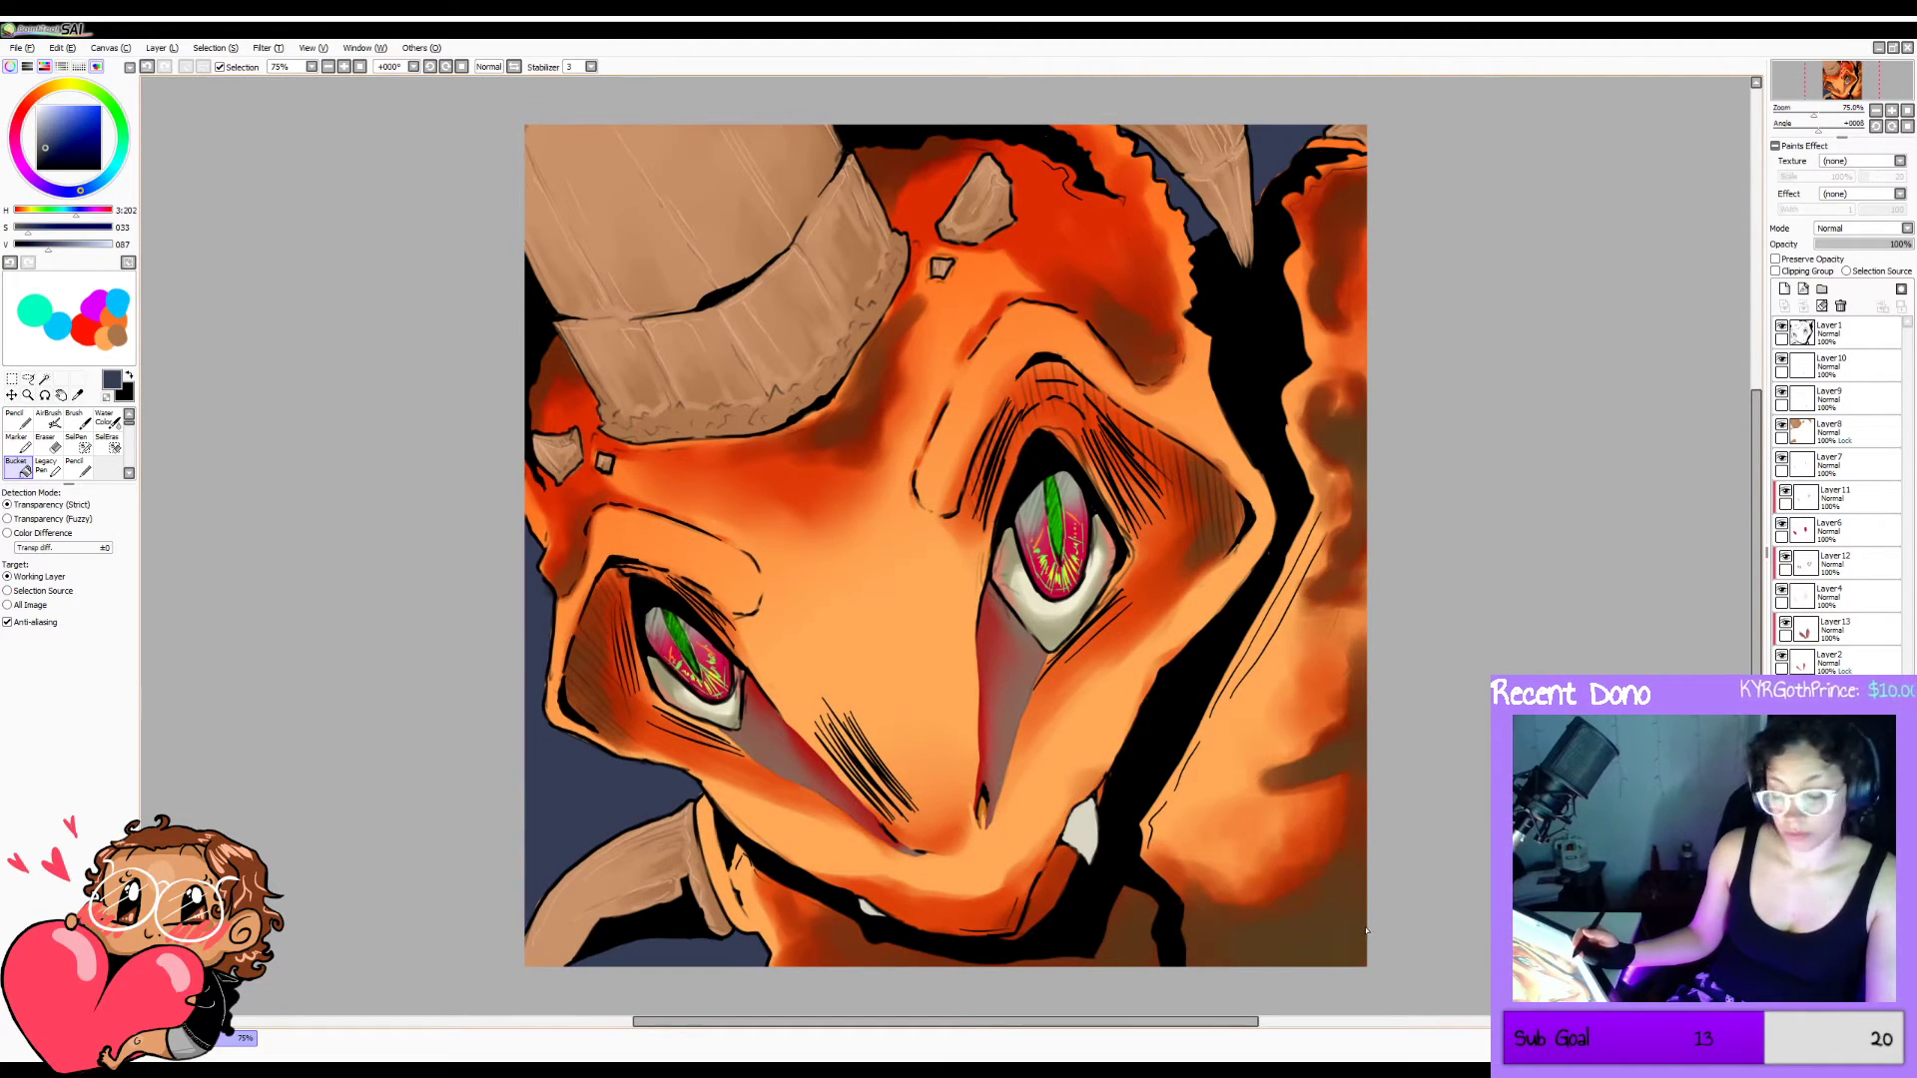
key(h)
key(h)
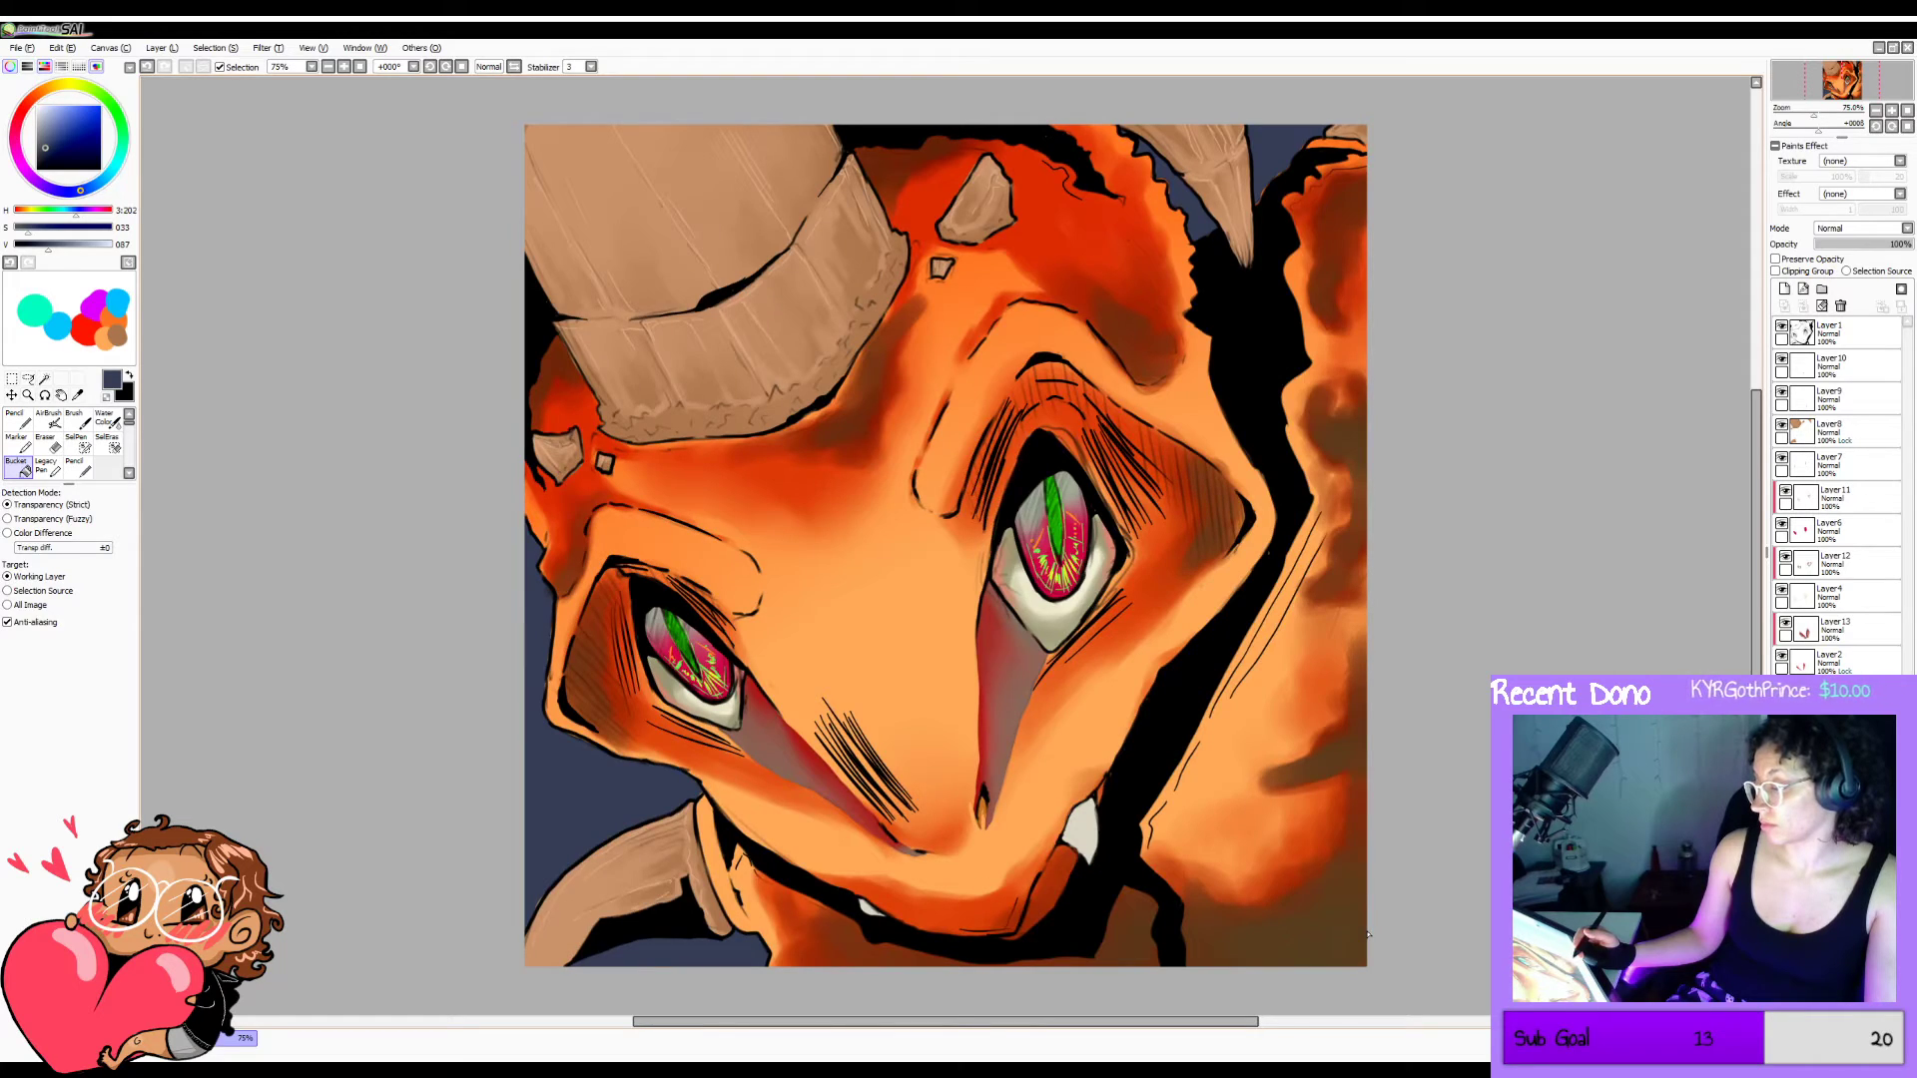
Fill the background layer with bright green (S 255, V 255).
click(111, 106)
click(101, 106)
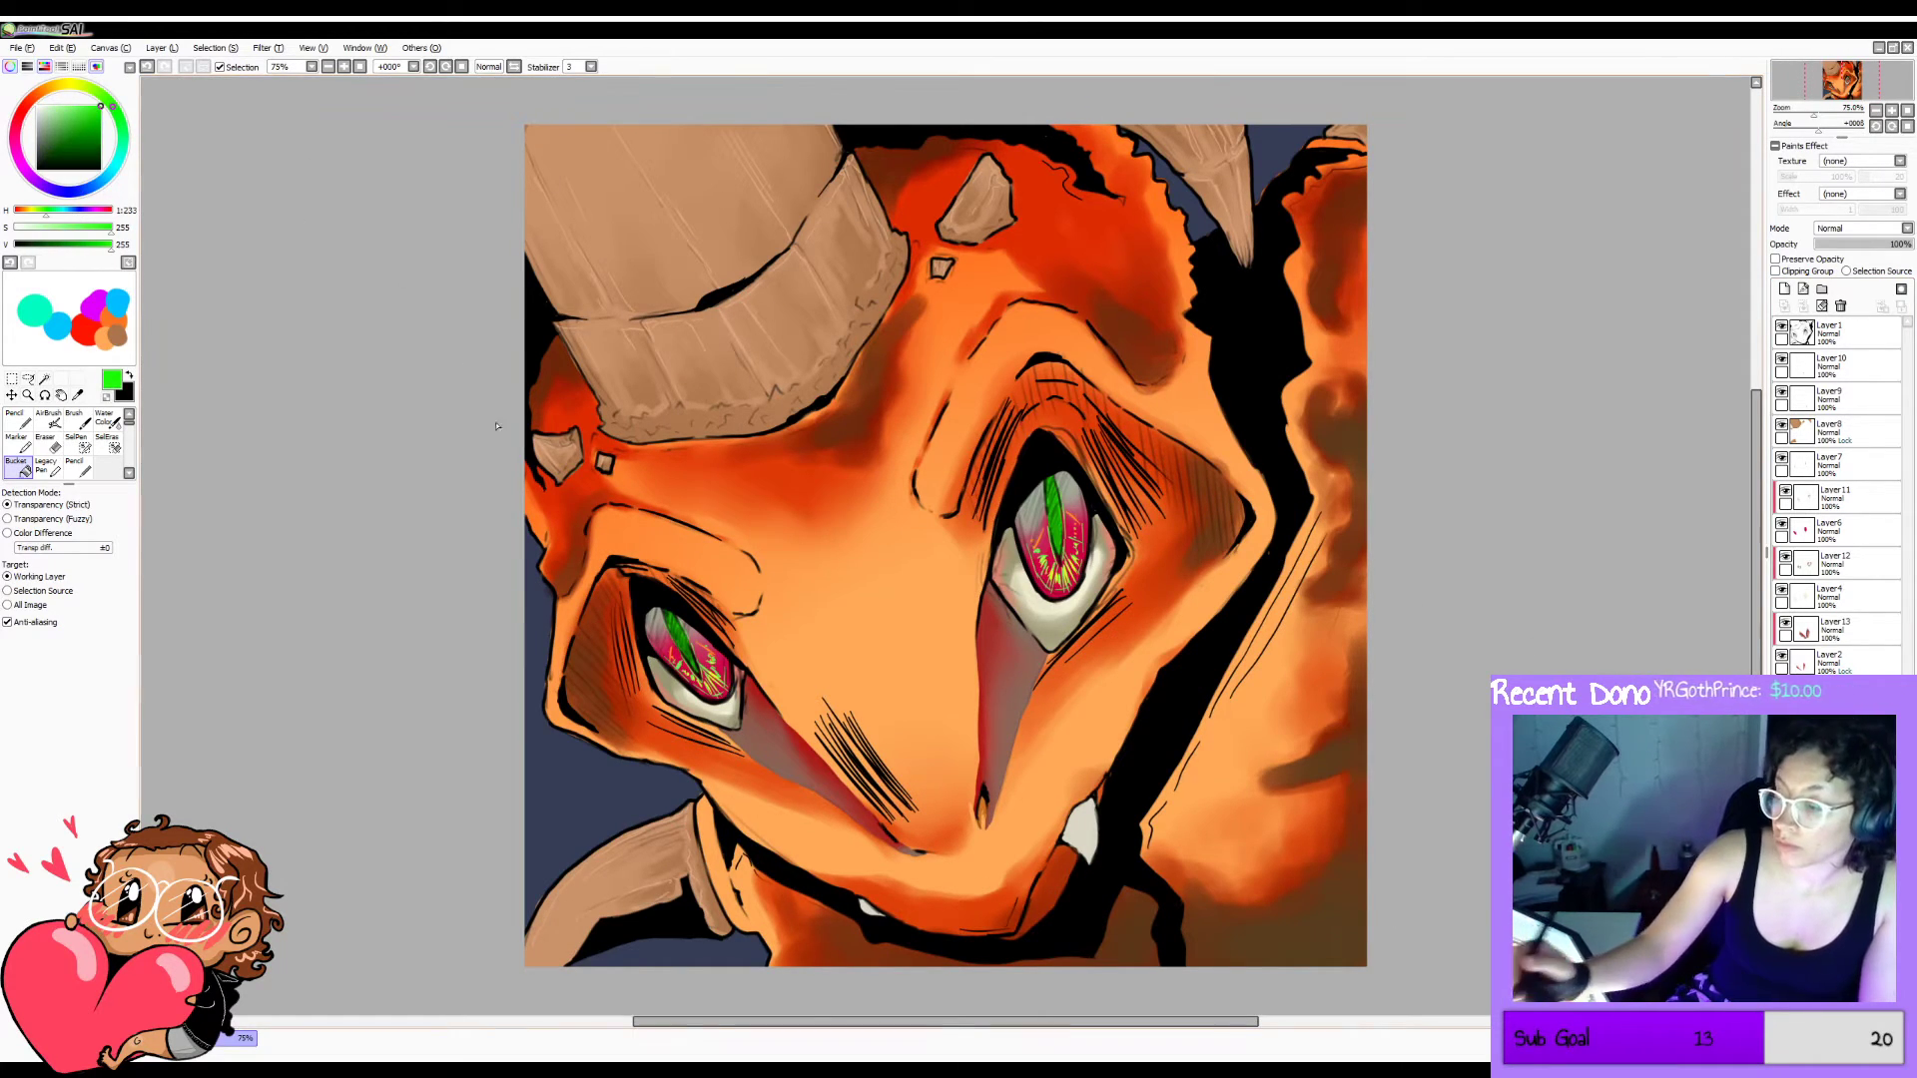
click(1340, 809)
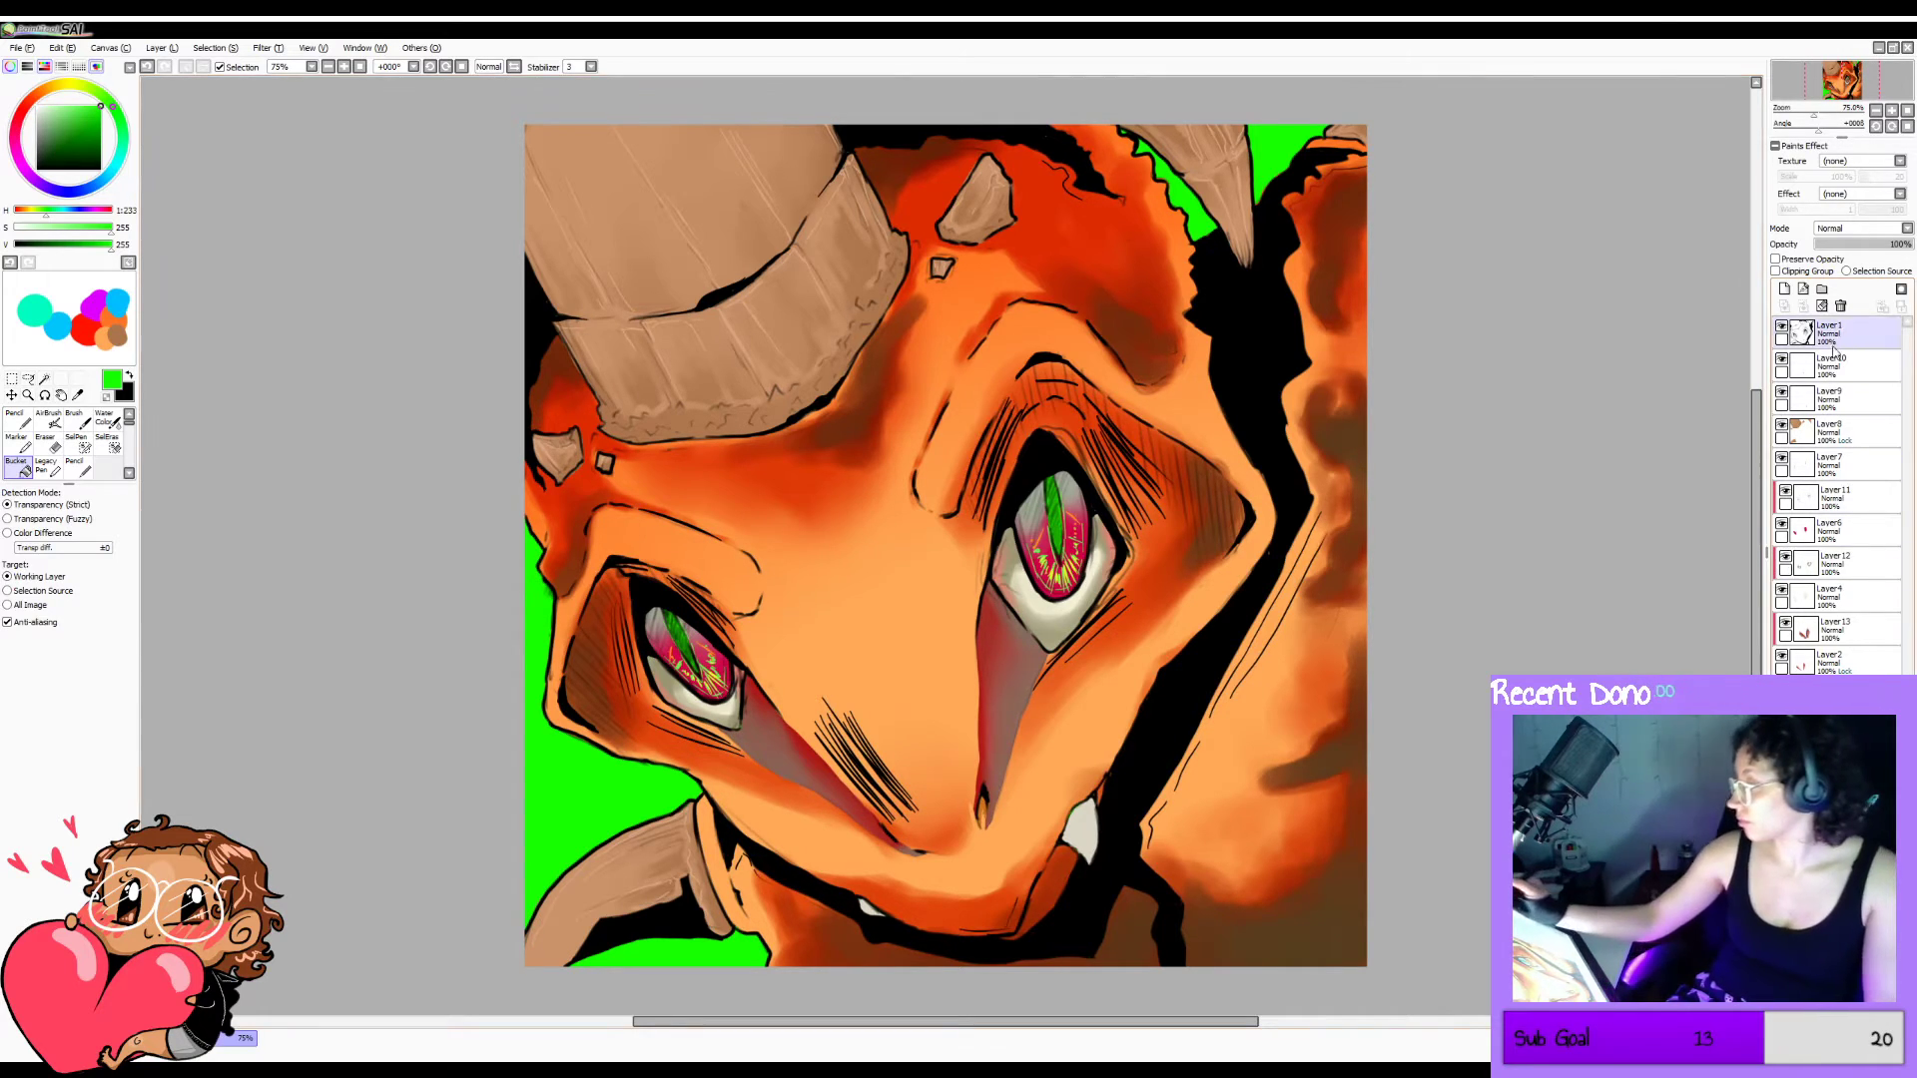
Add a new layer clipped to the line art in Layer 1 and pick white as the drawing colour.
click(1840, 308)
click(1812, 332)
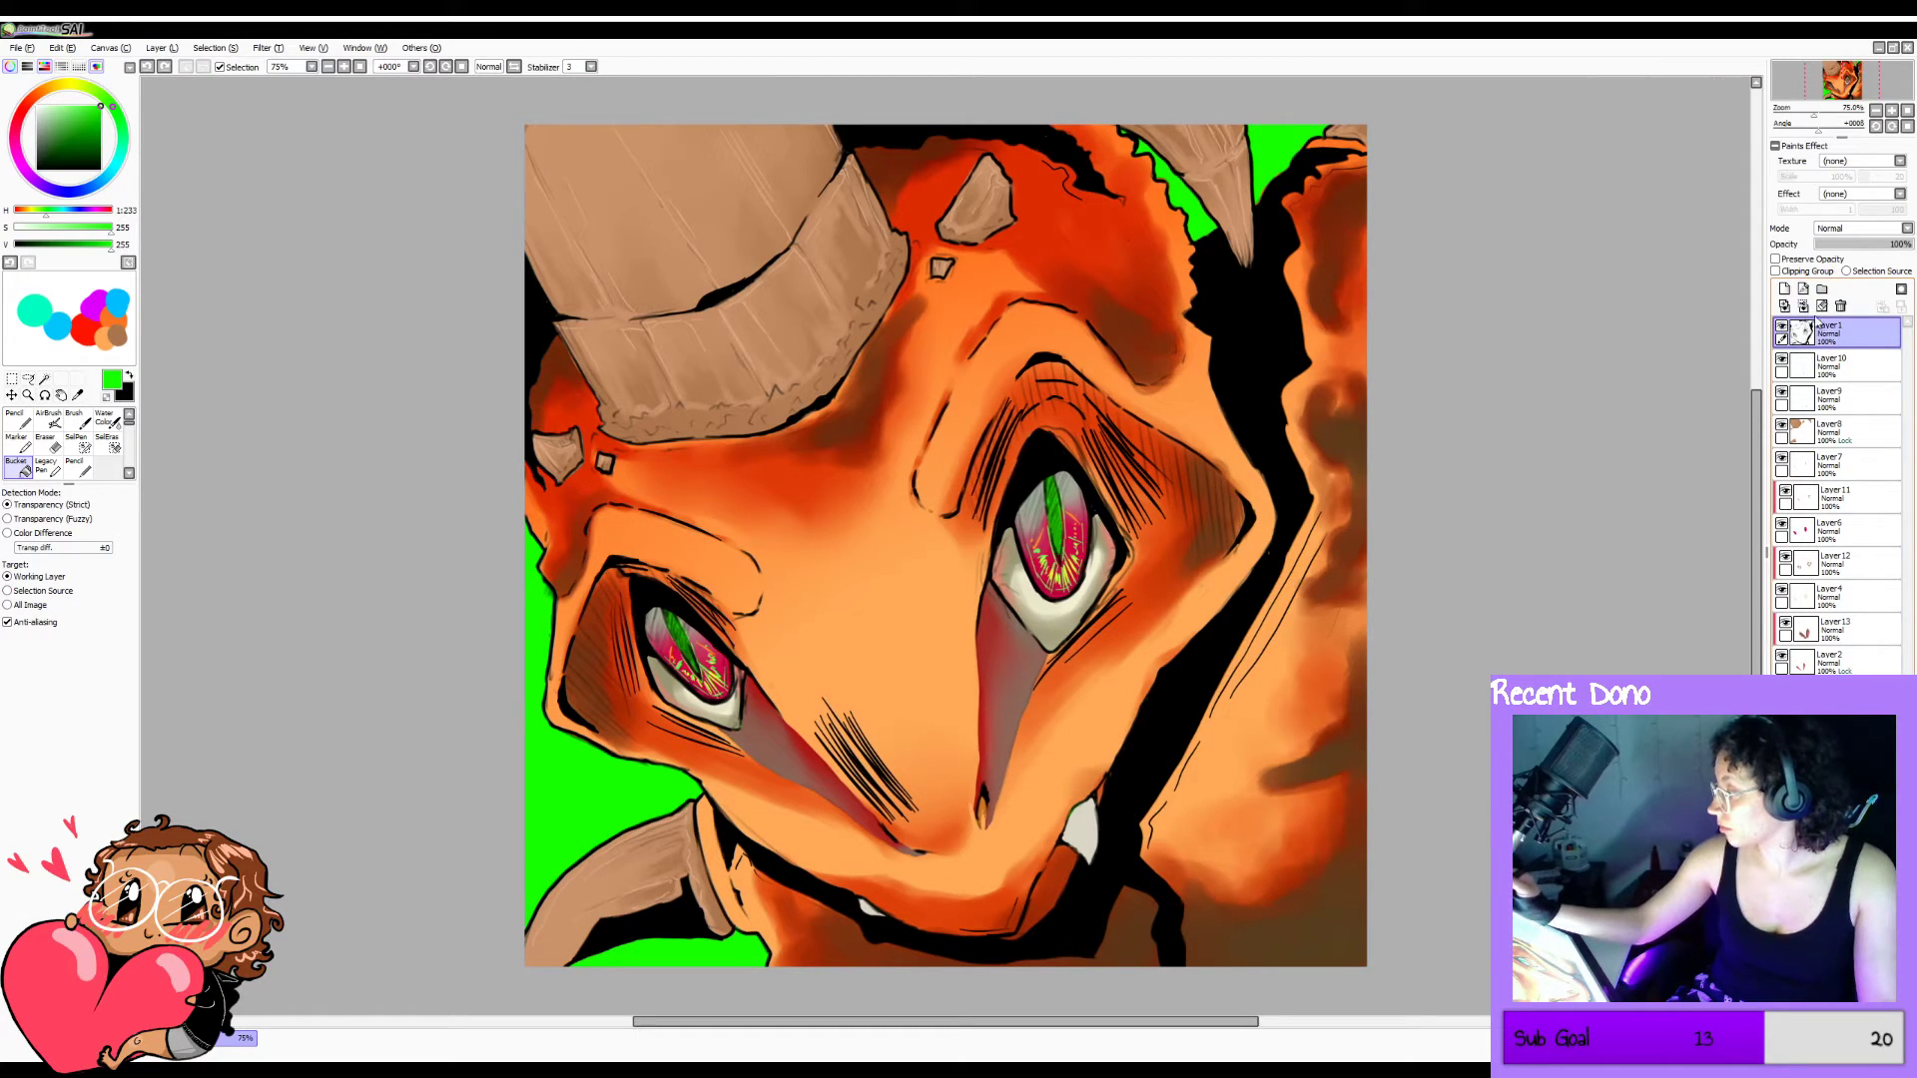
click(1784, 290)
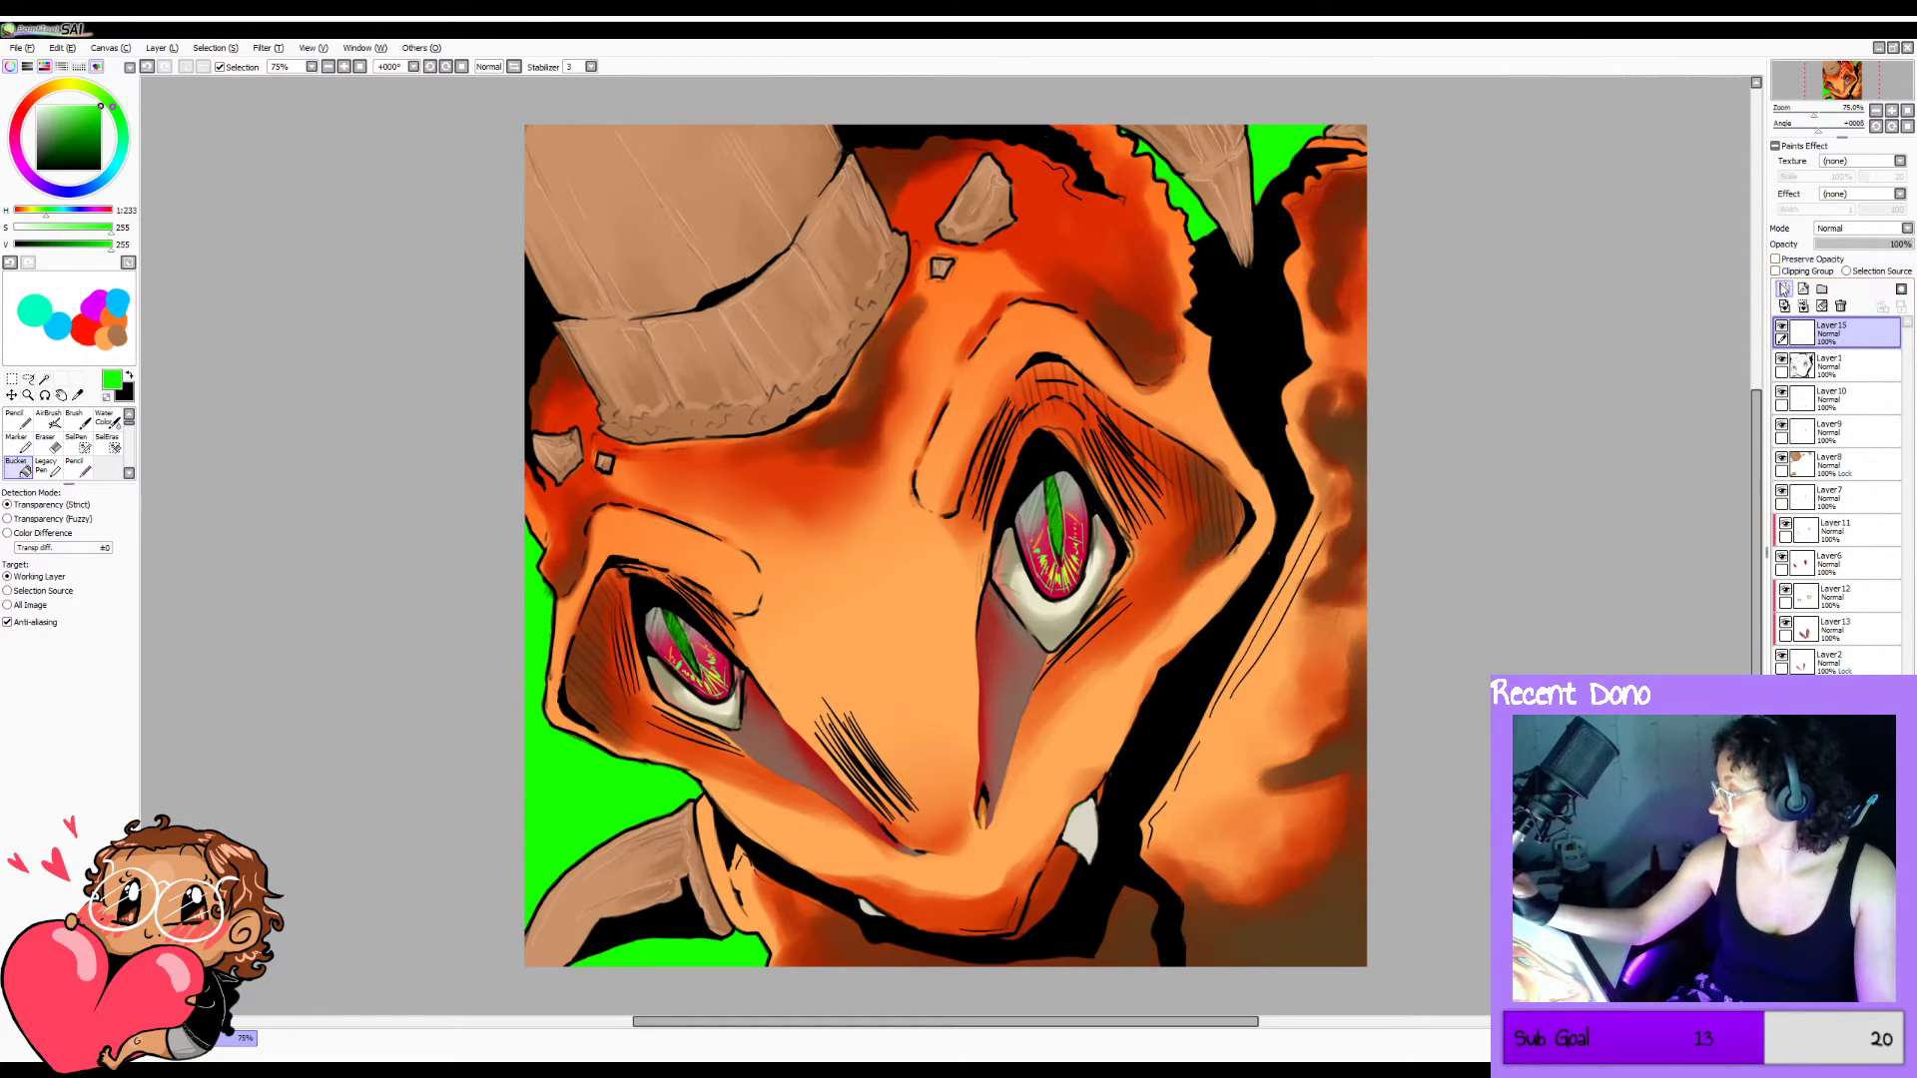
click(1776, 271)
click(38, 106)
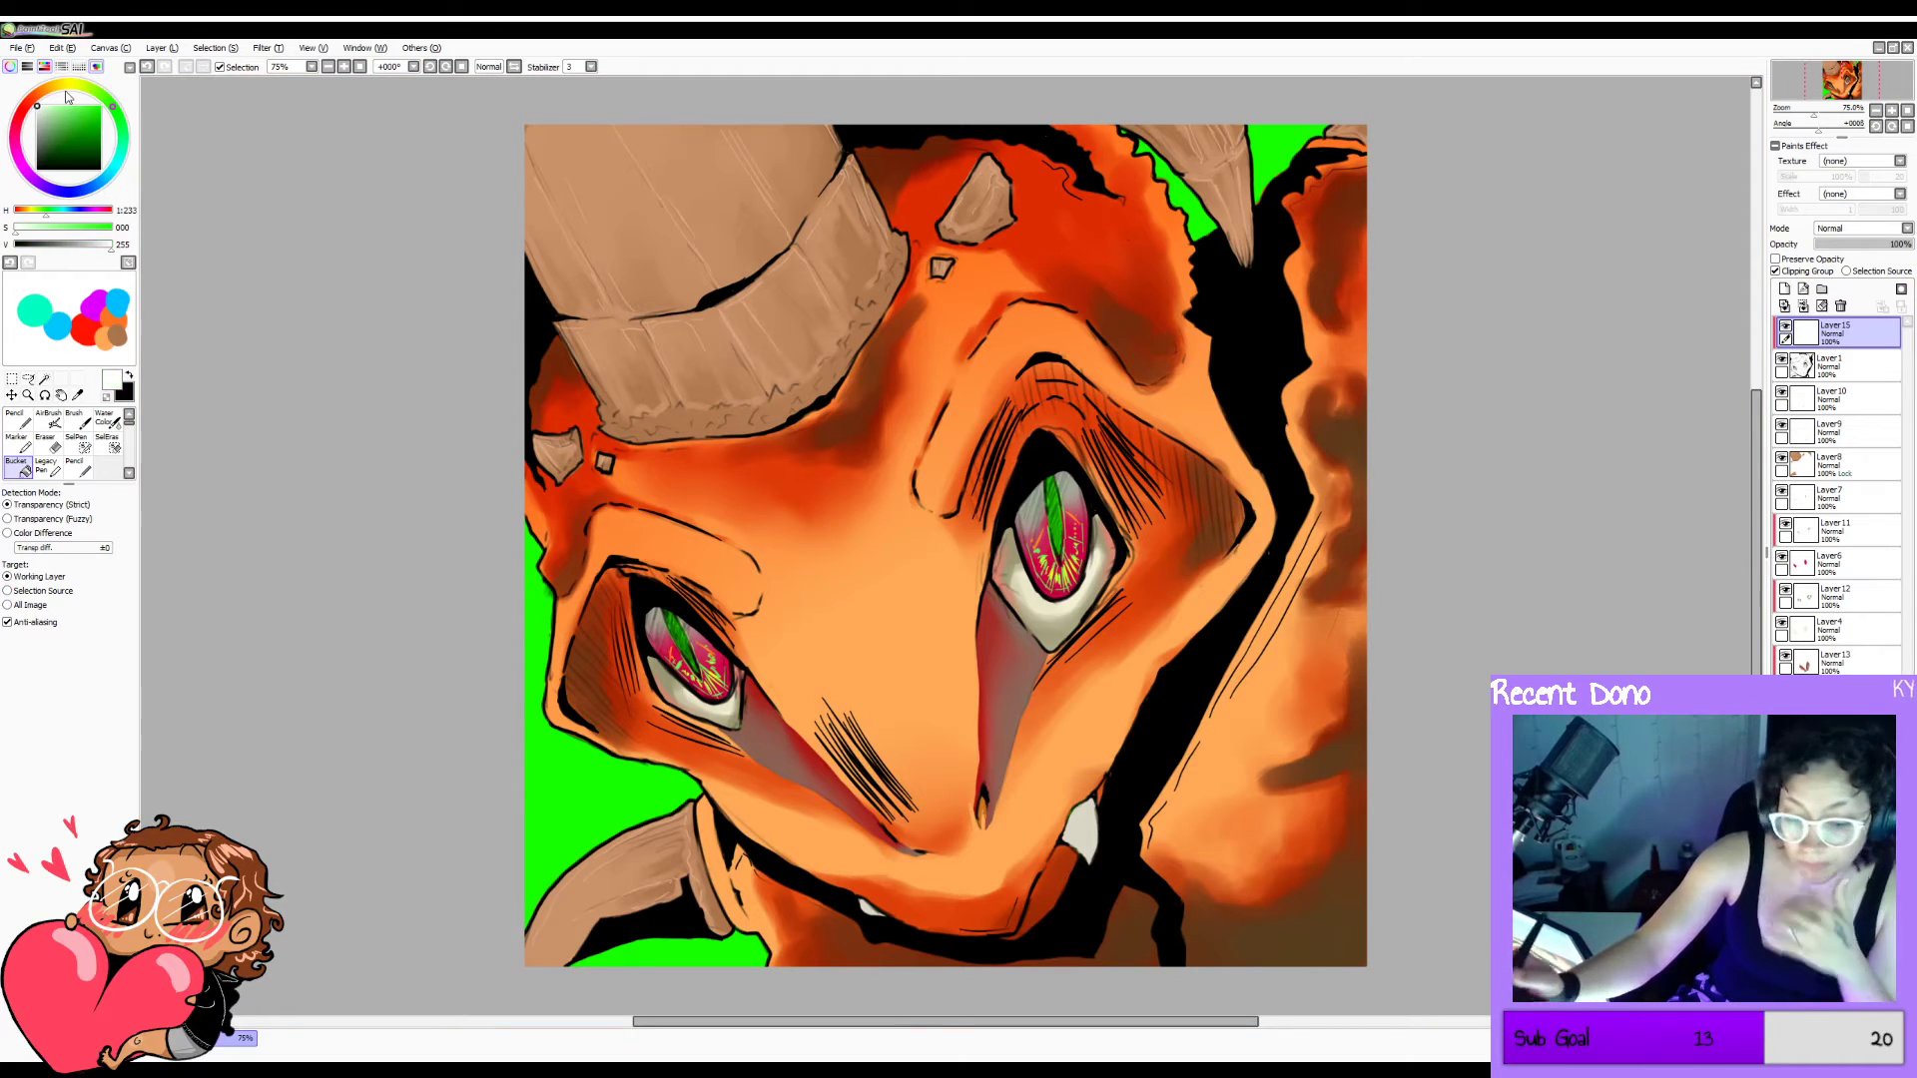
Try broad white Pencil strokes at size 500 over the line art and undo them.
click(17, 419)
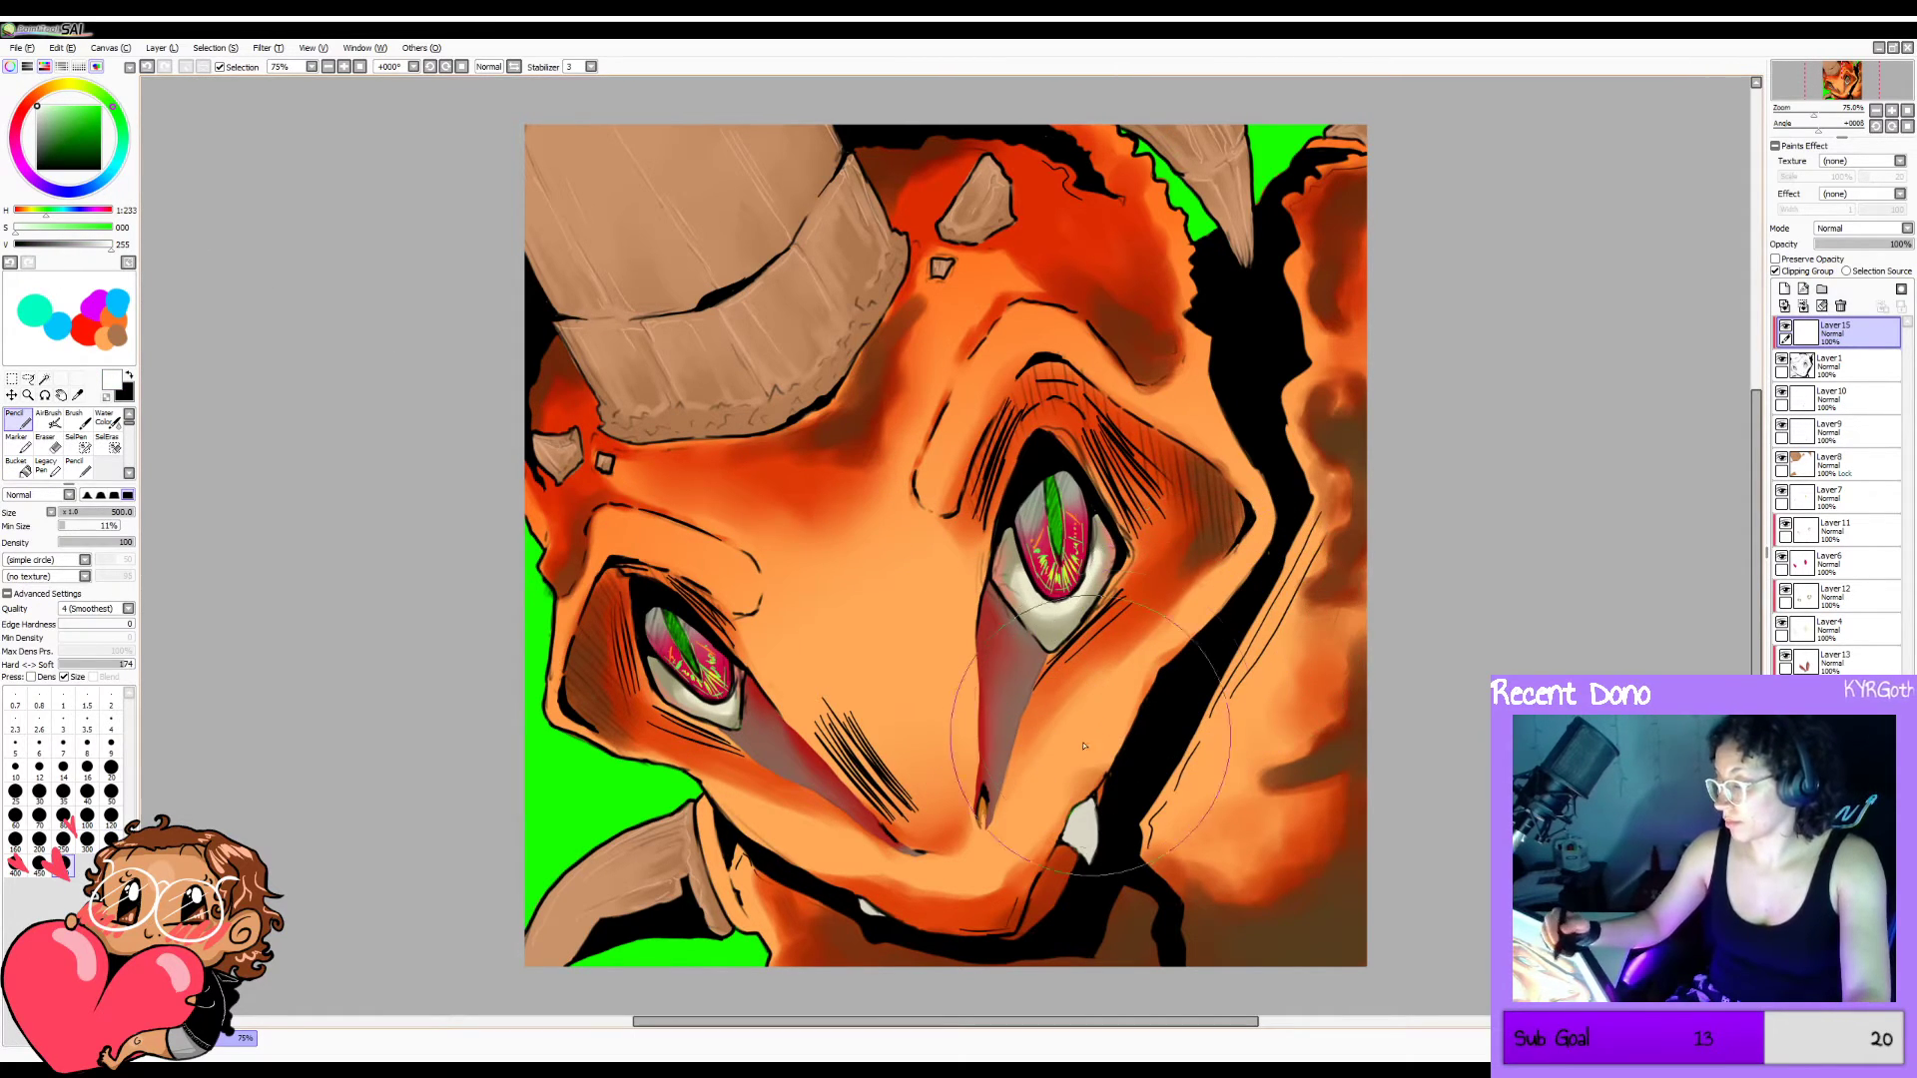
mouse_move(1119, 519)
mouse_down()
mouse_move(970, 617)
mouse_move(1258, 364)
mouse_move(1156, 961)
mouse_move(1174, 1002)
mouse_move(1398, 94)
mouse_move(999, 98)
mouse_move(599, 150)
mouse_move(659, 899)
mouse_move(904, 1007)
mouse_up()
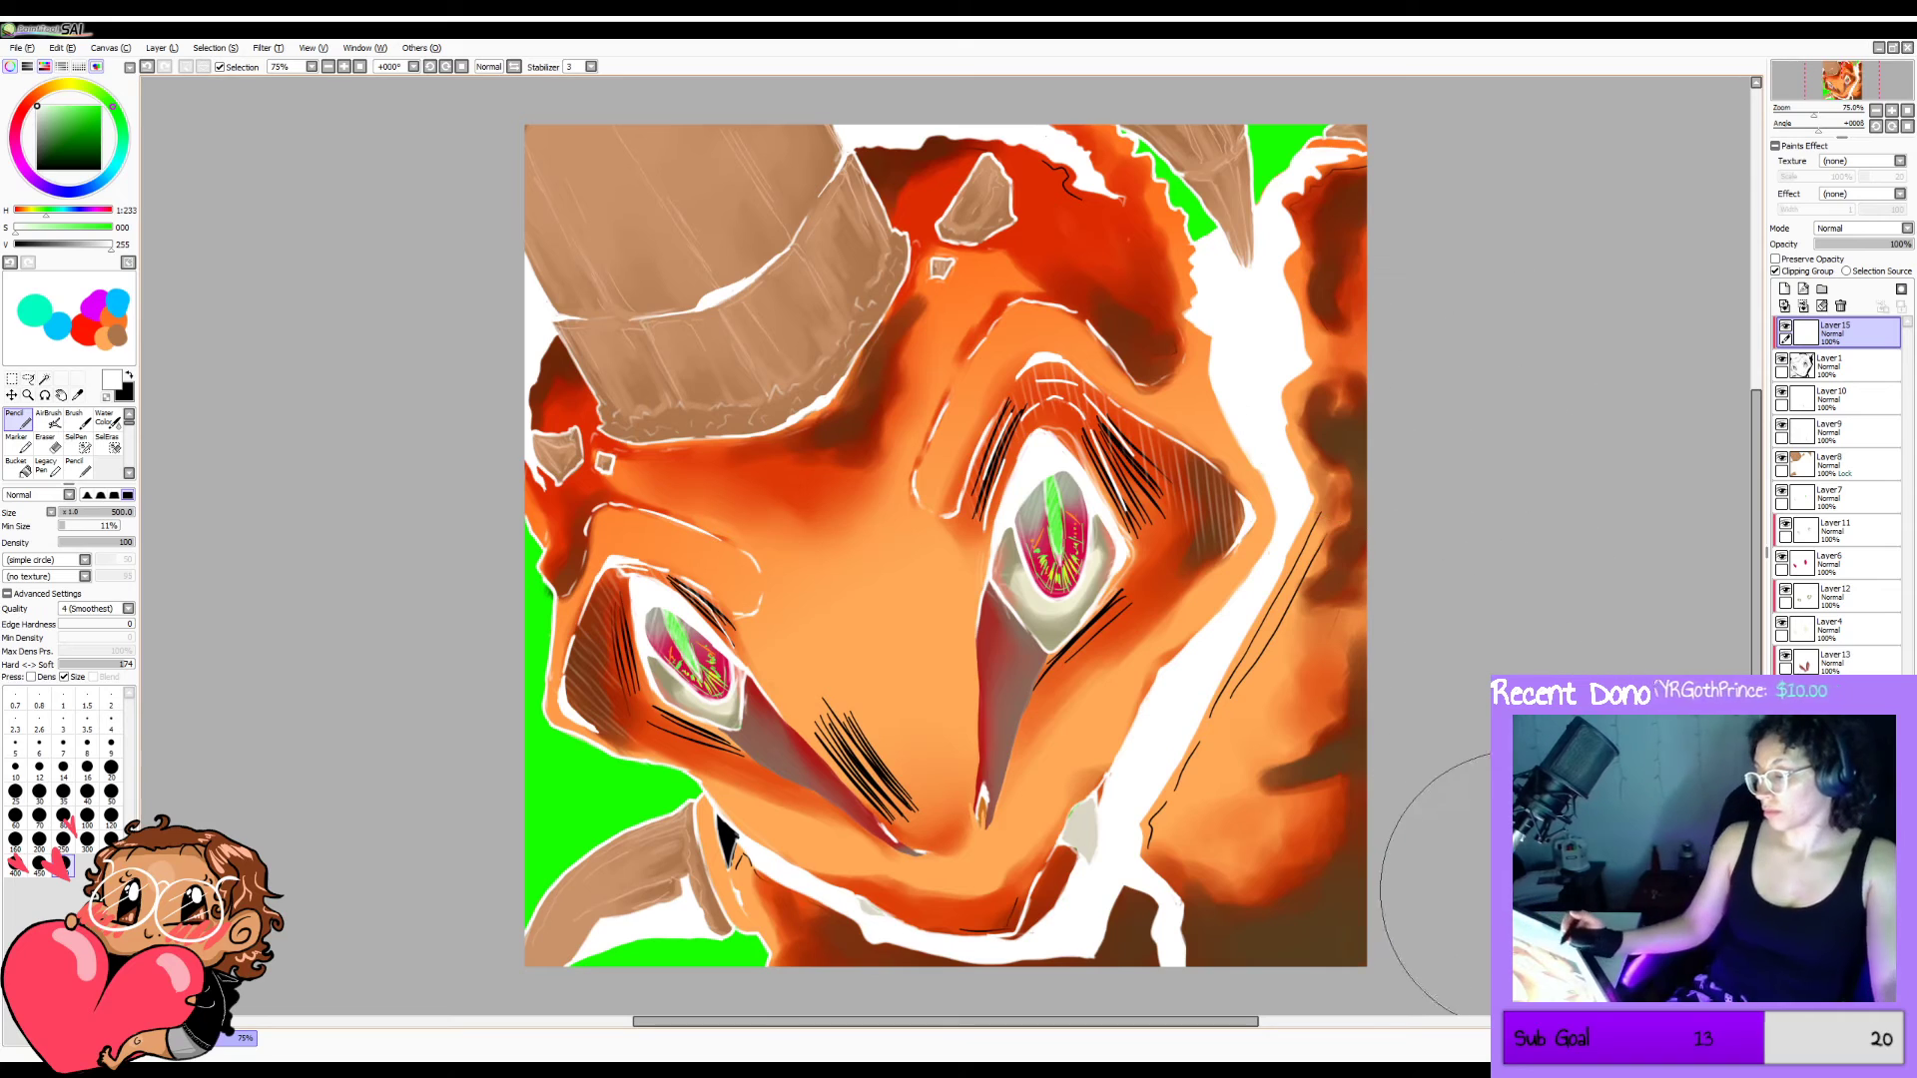
key(ctrl+z)
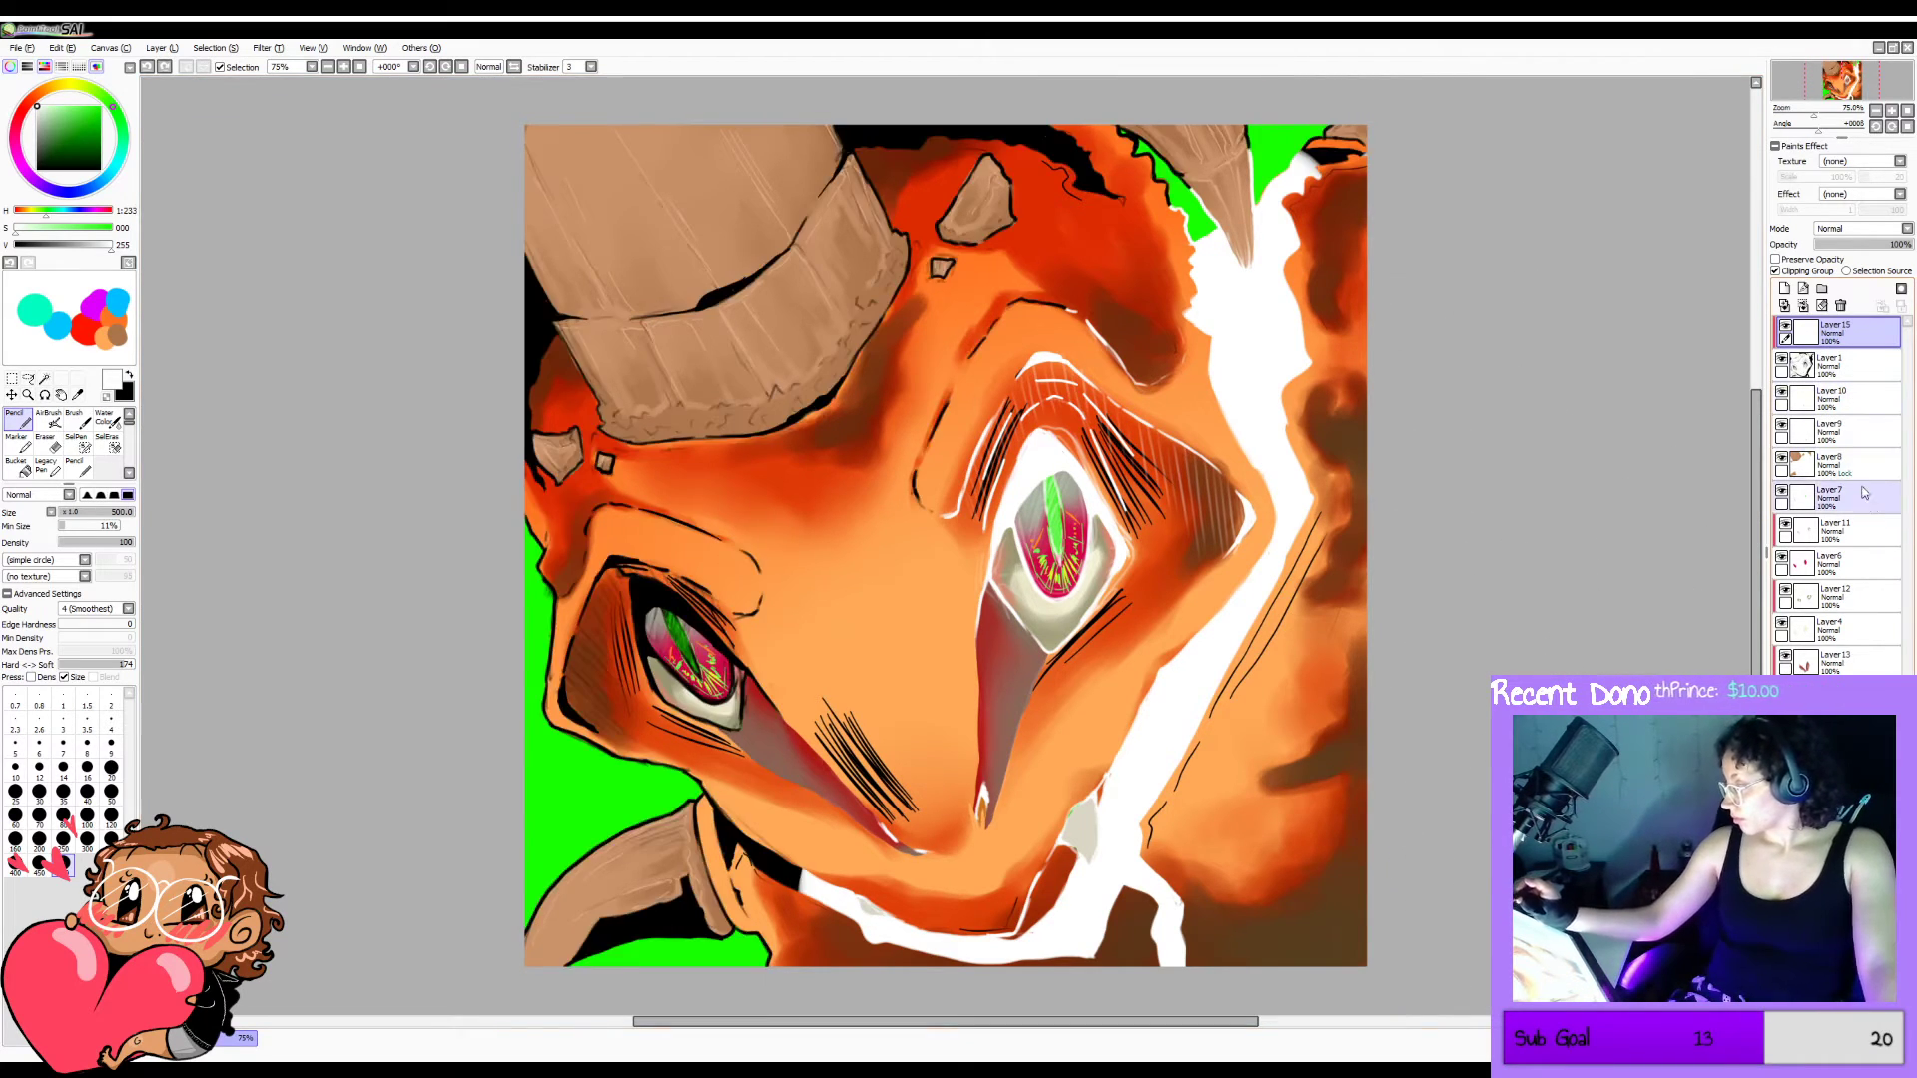
key(ctrl+z)
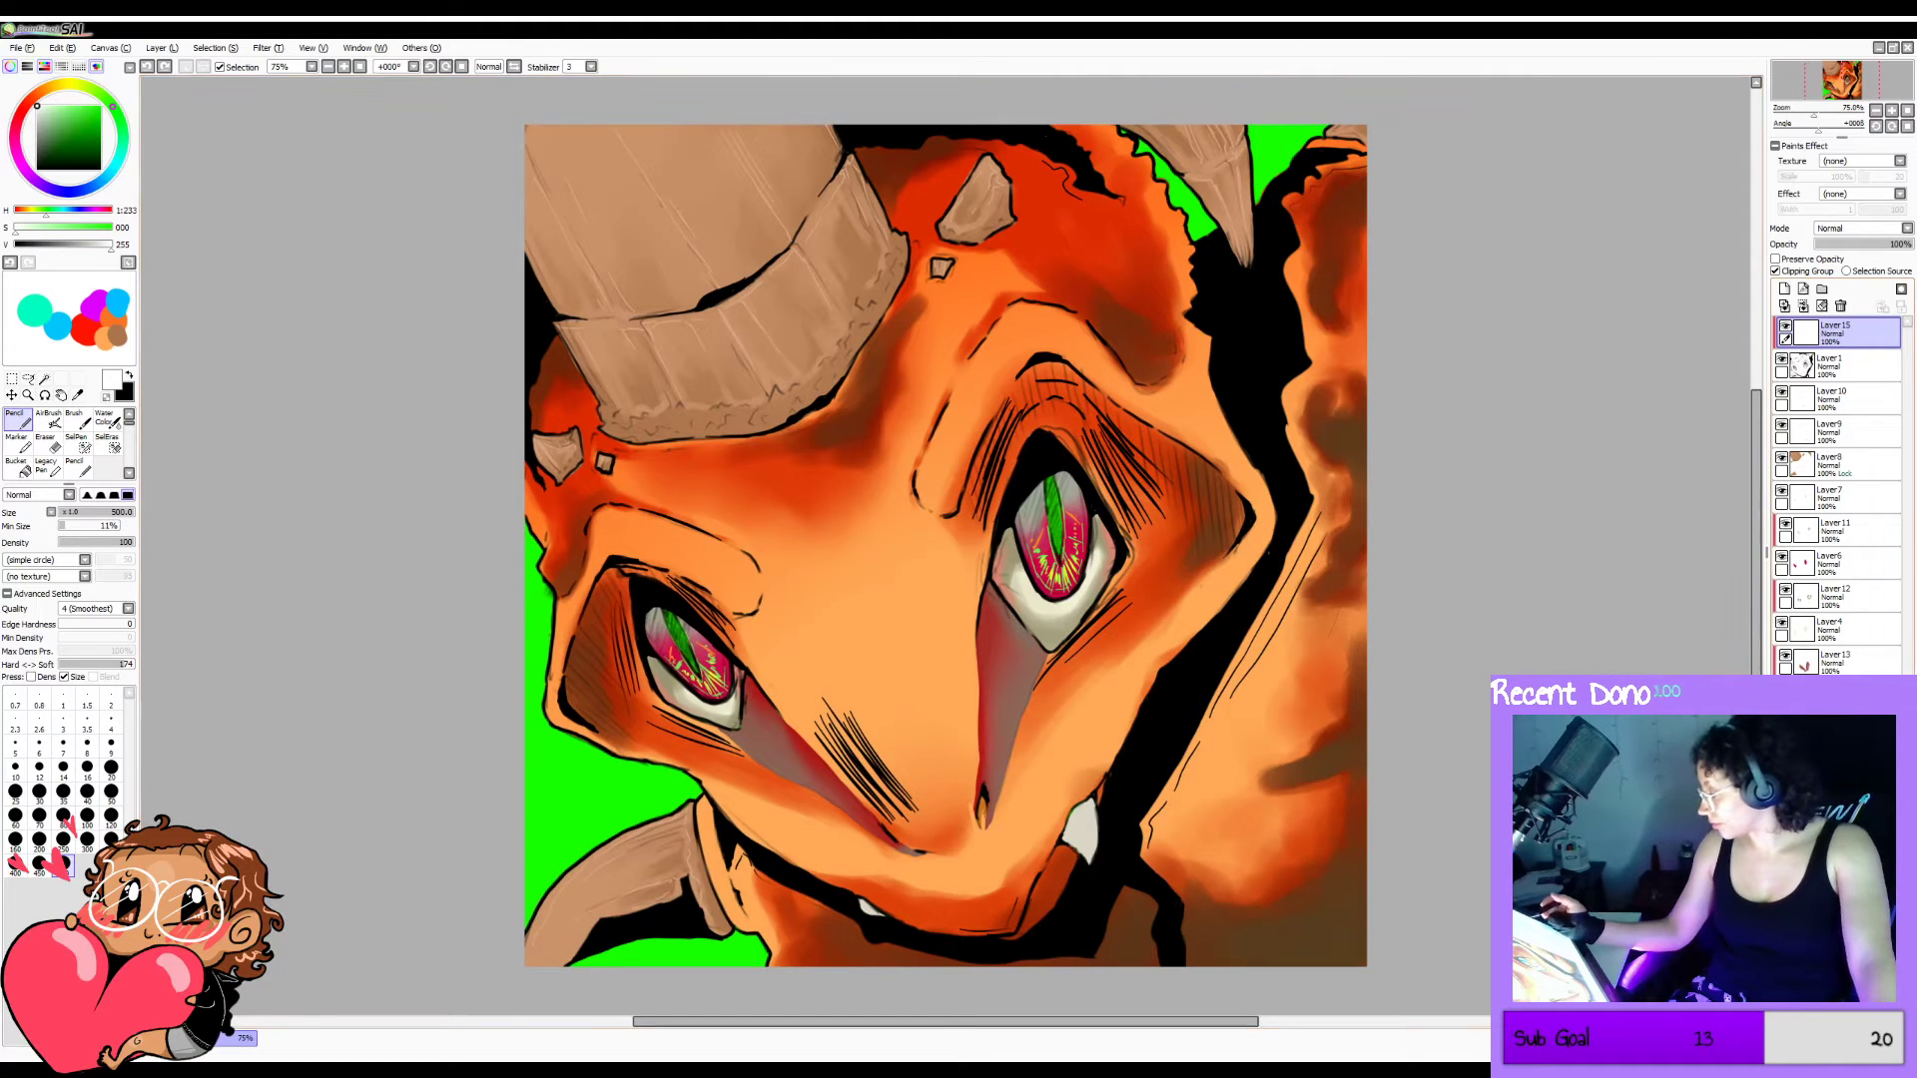
click(1785, 721)
click(1786, 721)
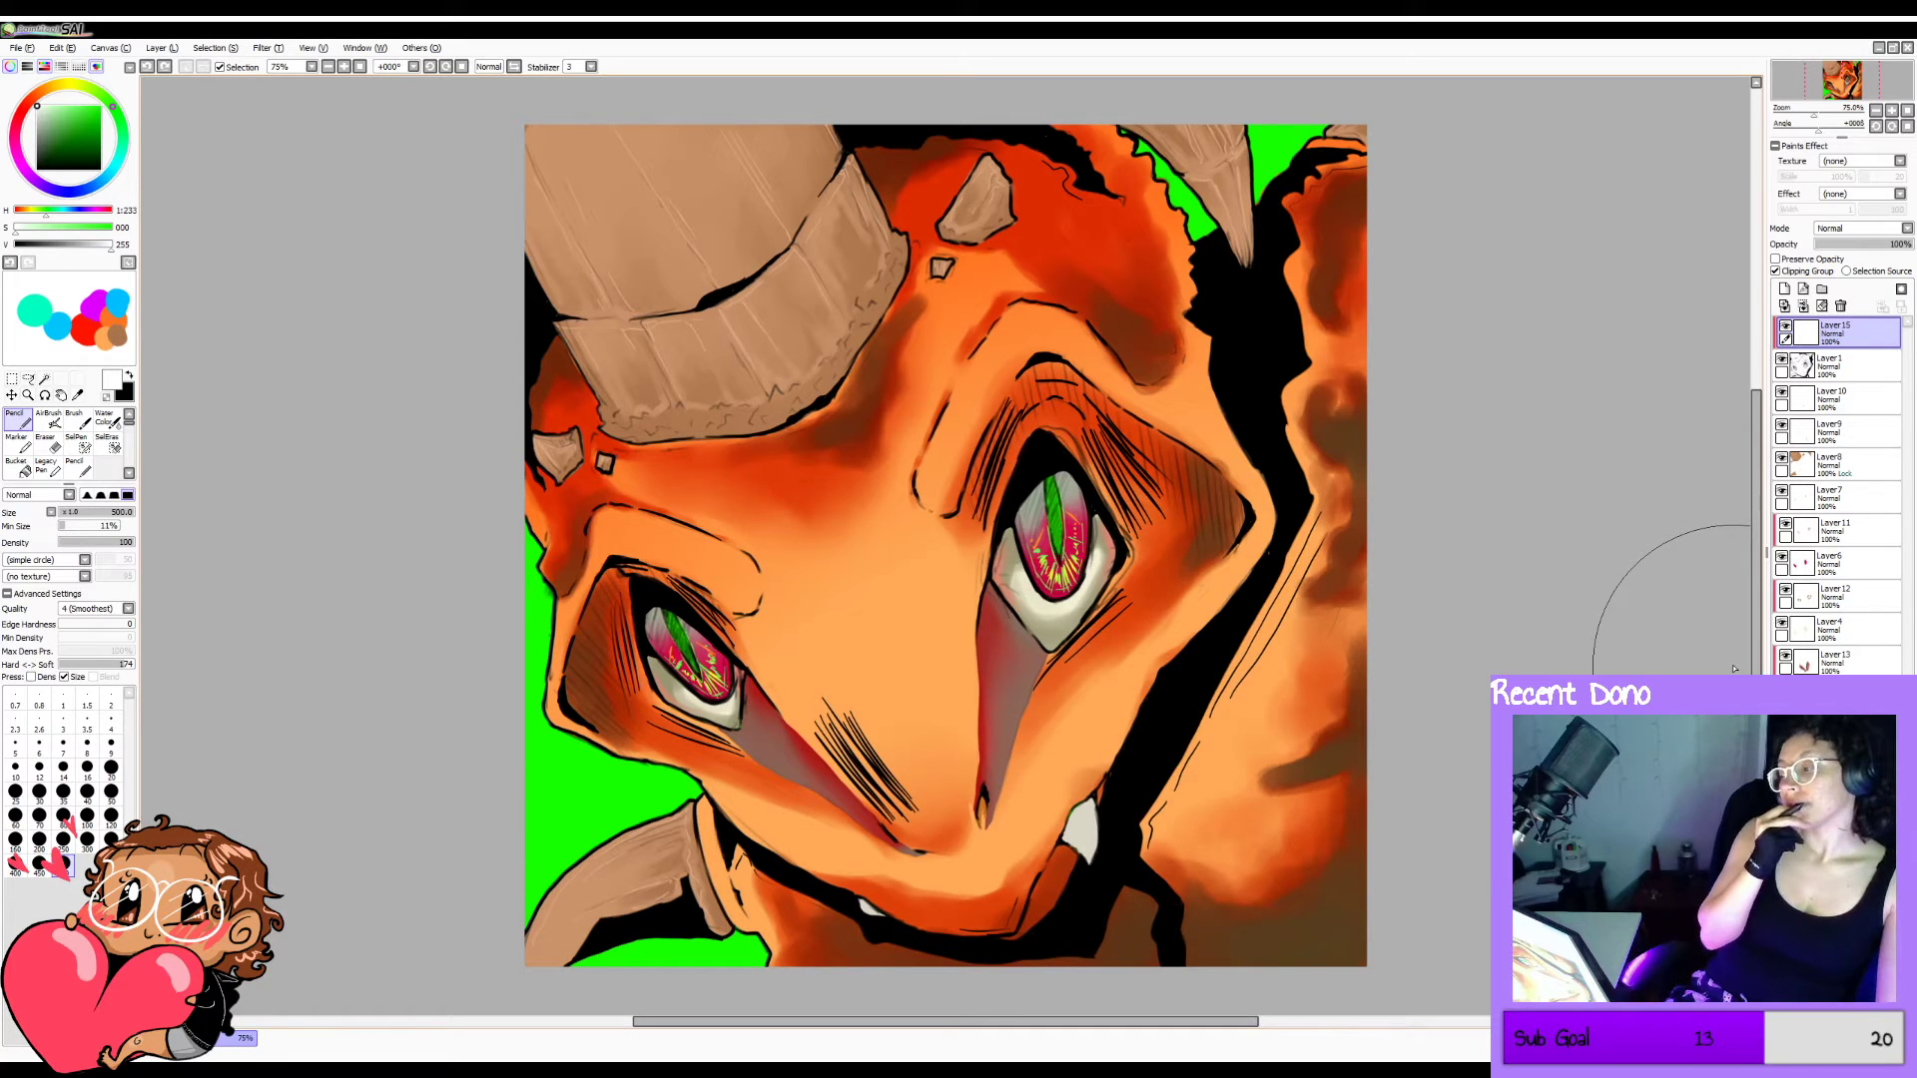
Reduce the Pencil to size 30 and hatch white diagonal lines across the black shadow between the head and neck.
key(bracketleft)
key(bracketleft)
key(bracketleft)
key(bracketleft)
key(bracketleft)
key(bracketleft)
key(bracketleft)
key(bracketleft)
key(bracketleft)
key(bracketleft)
key(bracketleft)
key(bracketleft)
key(bracketleft)
key(bracketleft)
key(bracketleft)
key(bracketleft)
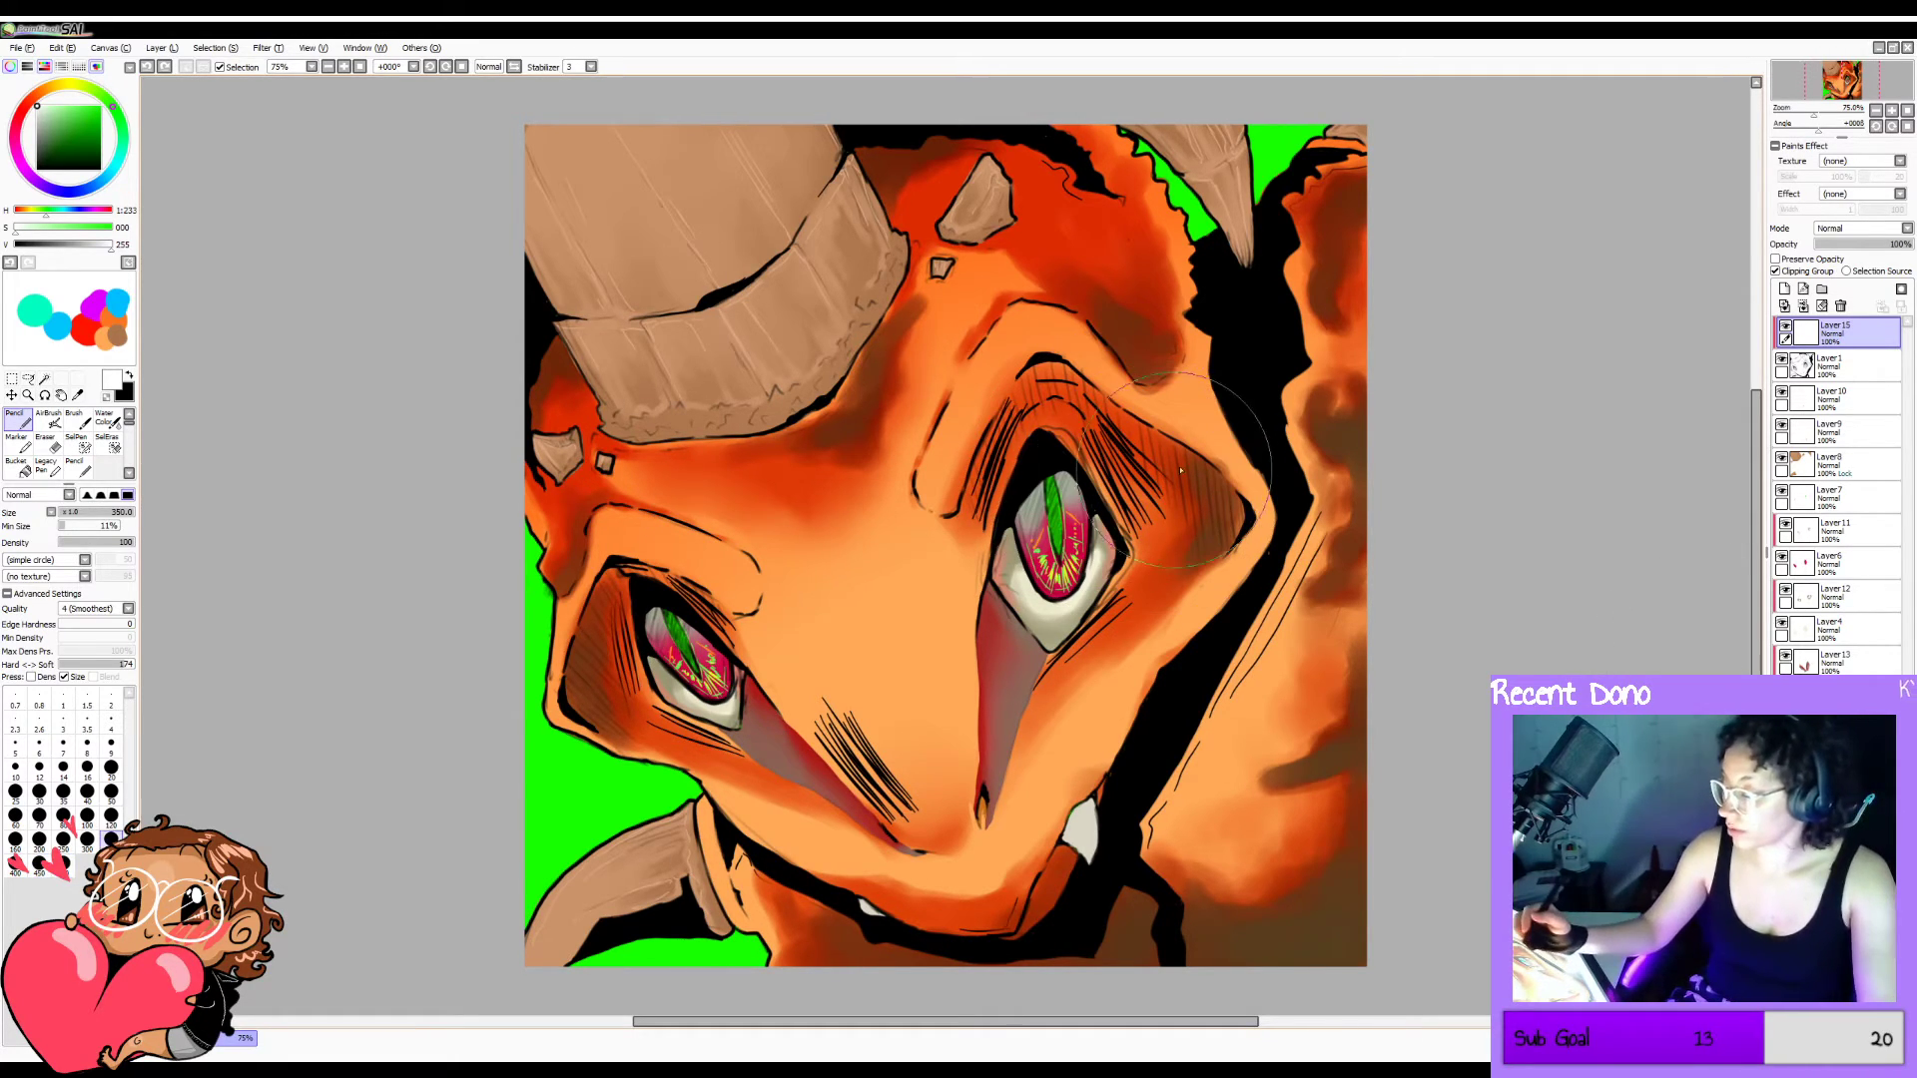
drag(1174, 878, 1129, 935)
drag(1246, 635, 1045, 961)
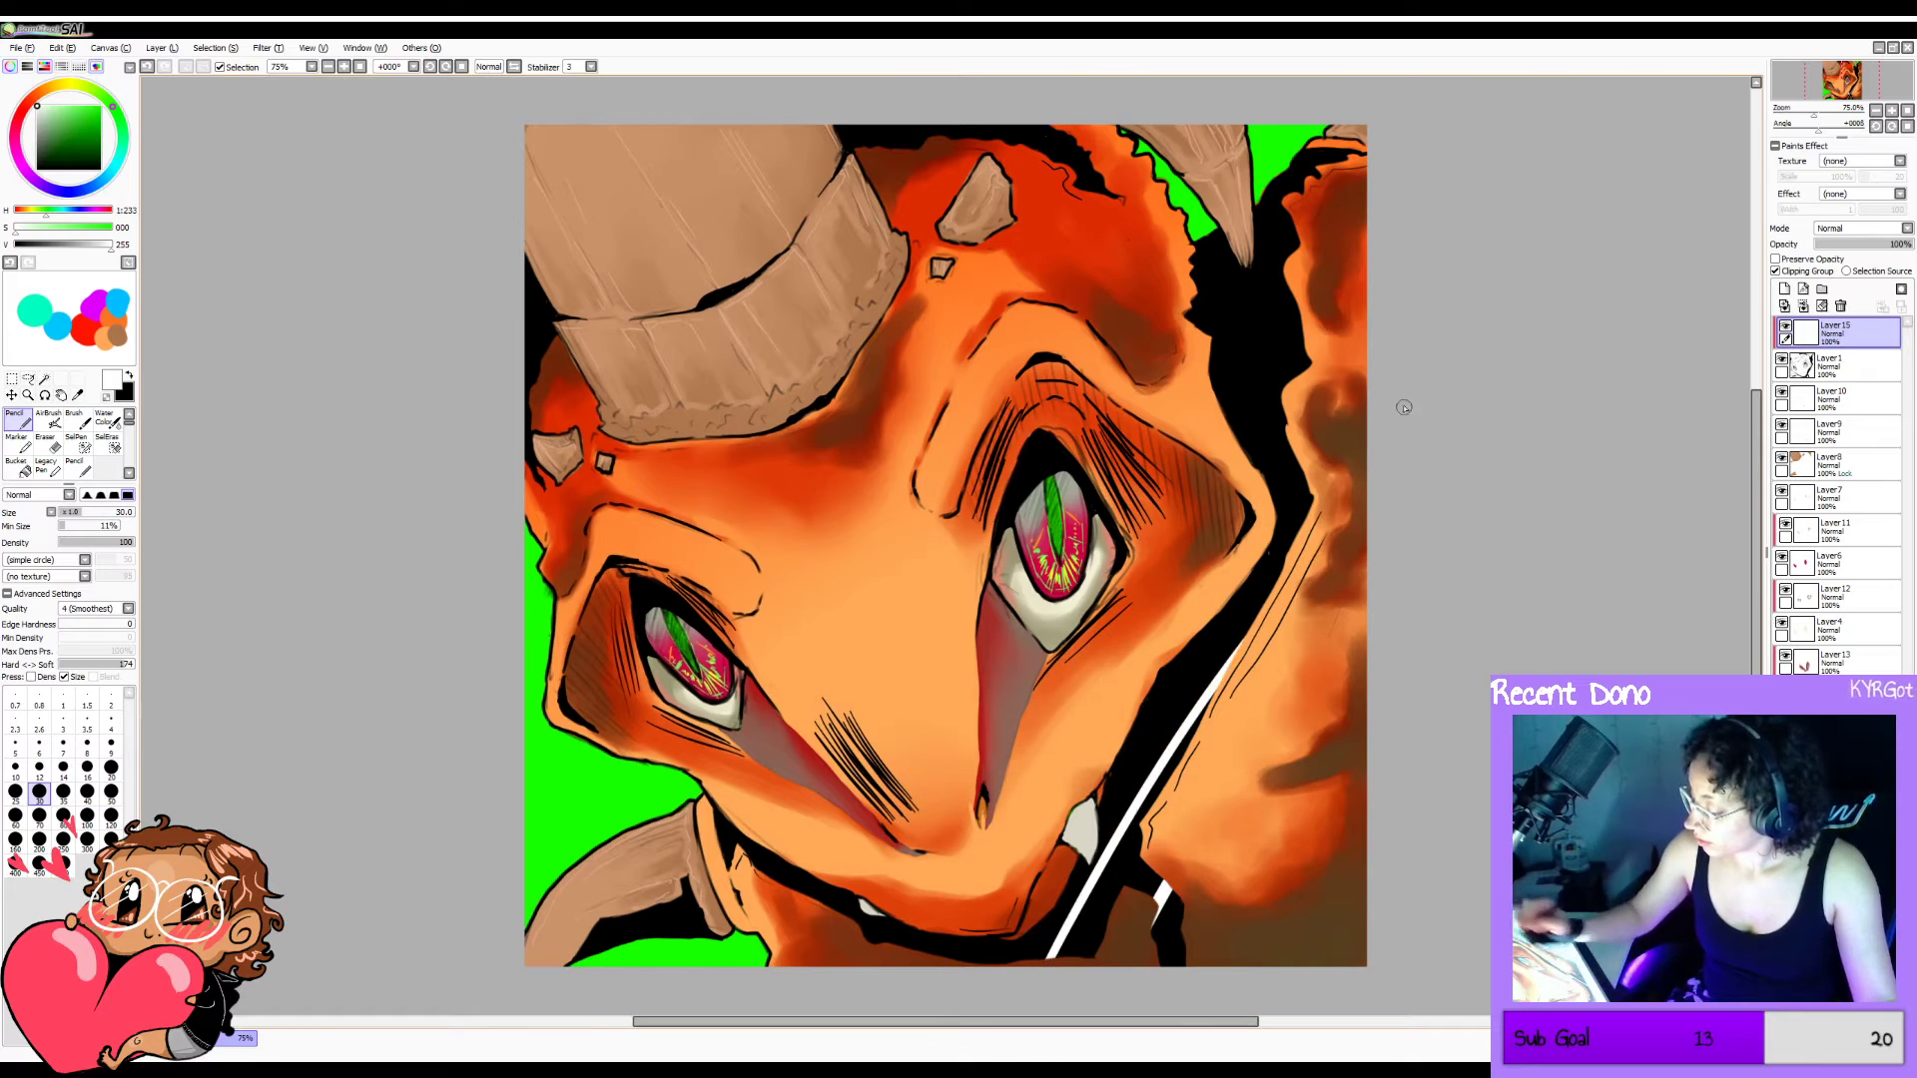
mouse_move(1293, 499)
mouse_down()
mouse_move(1030, 961)
mouse_move(971, 965)
mouse_up()
drag(1243, 578, 1091, 812)
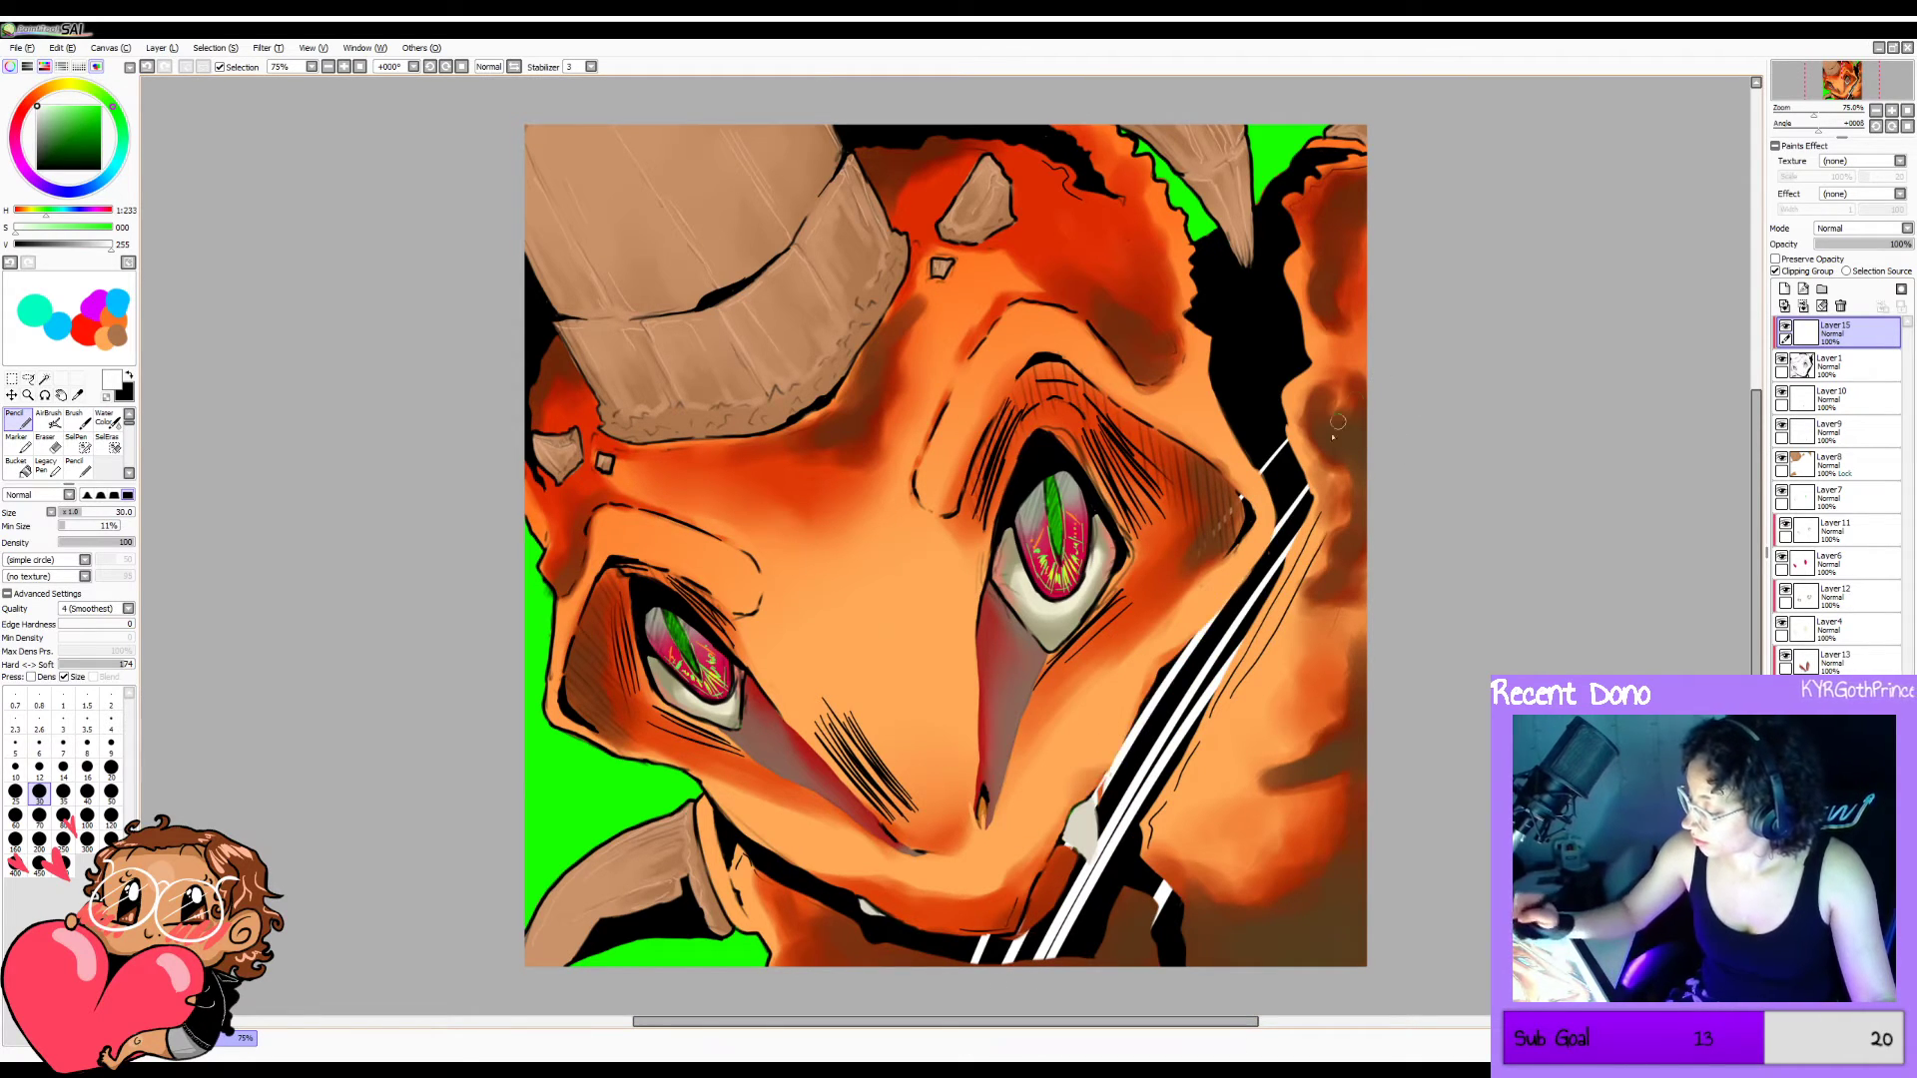
drag(1276, 536, 1096, 842)
drag(1295, 441, 1261, 485)
drag(1038, 874, 991, 964)
mouse_move(1303, 369)
mouse_down()
mouse_move(1242, 471)
mouse_move(1234, 435)
mouse_up()
mouse_move(1303, 304)
mouse_down()
mouse_move(1218, 430)
mouse_move(1209, 396)
mouse_up()
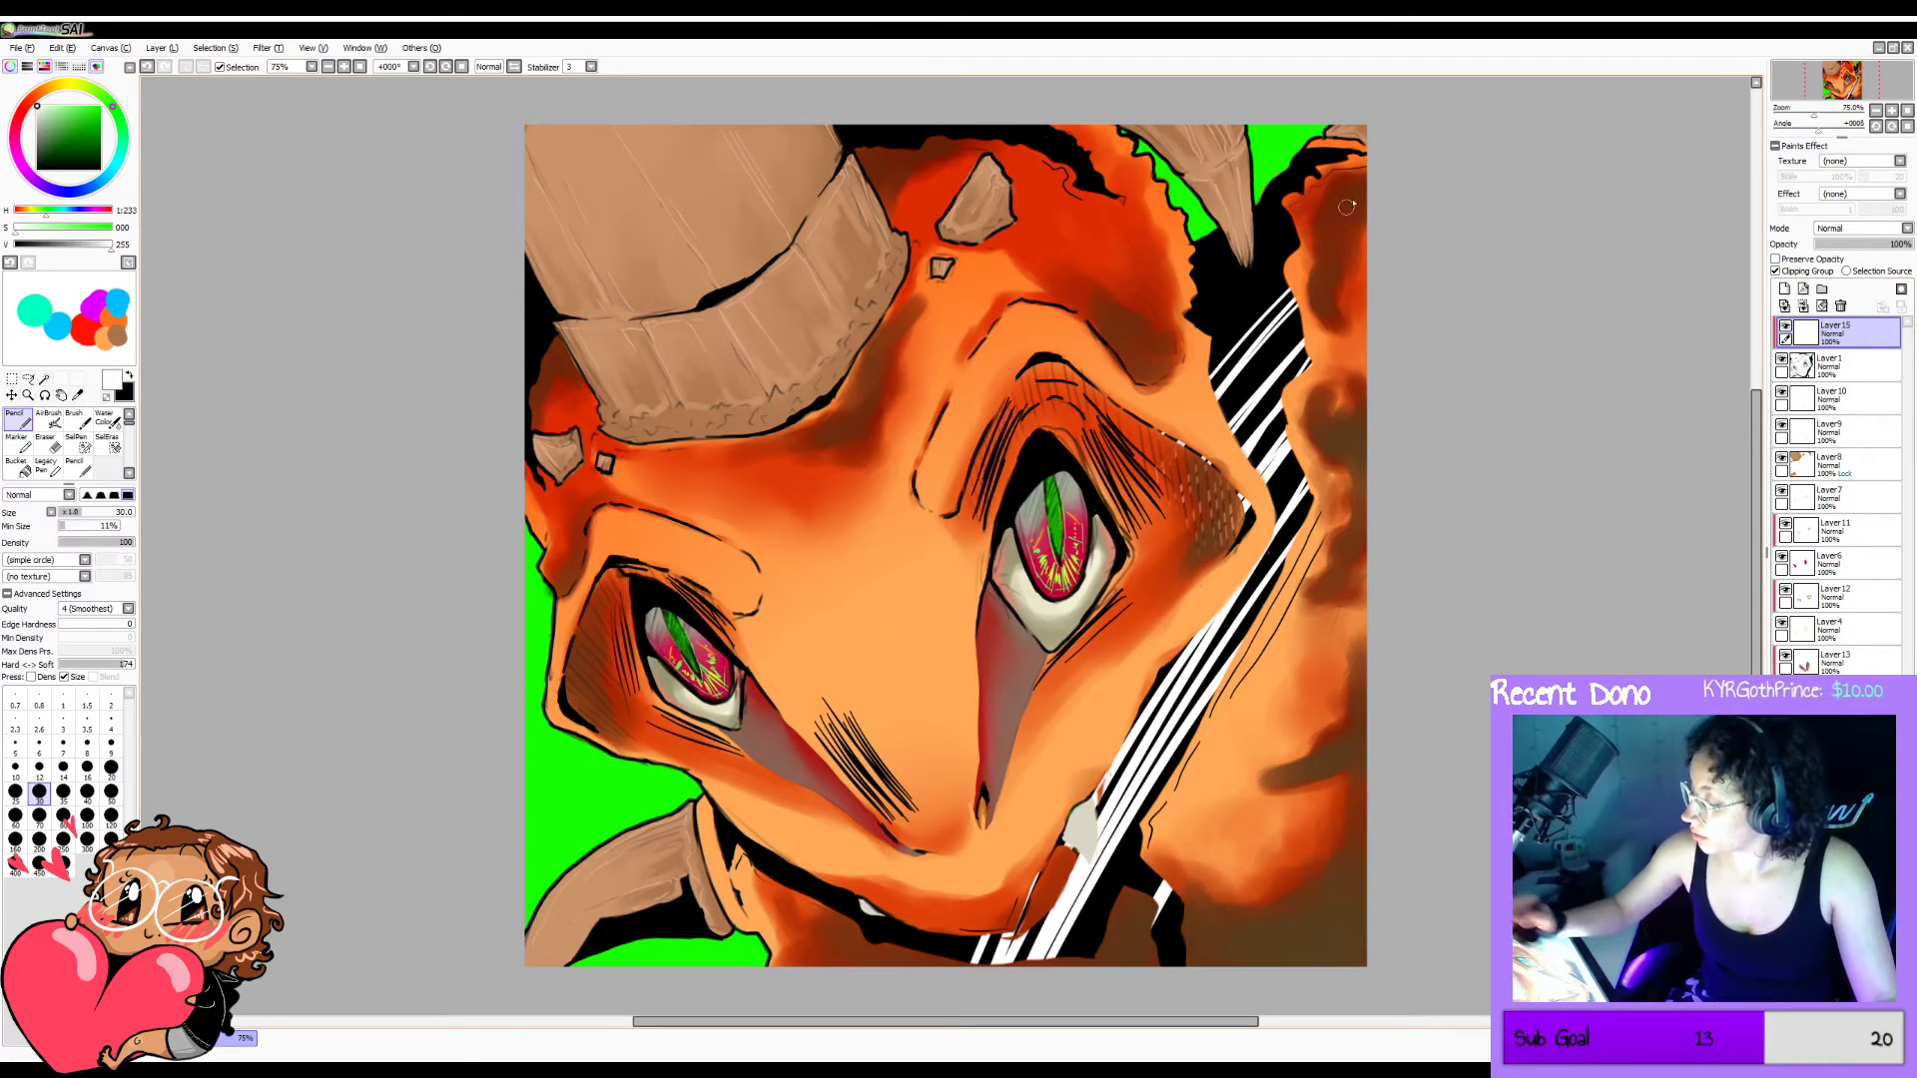
drag(1303, 237, 1208, 337)
drag(1288, 208, 1191, 305)
Hatch short white lines across the black shadow under the jaw and check the drawing in mirrored view.
drag(954, 933, 937, 957)
mouse_move(943, 932)
mouse_down()
mouse_move(924, 954)
mouse_move(894, 946)
mouse_up()
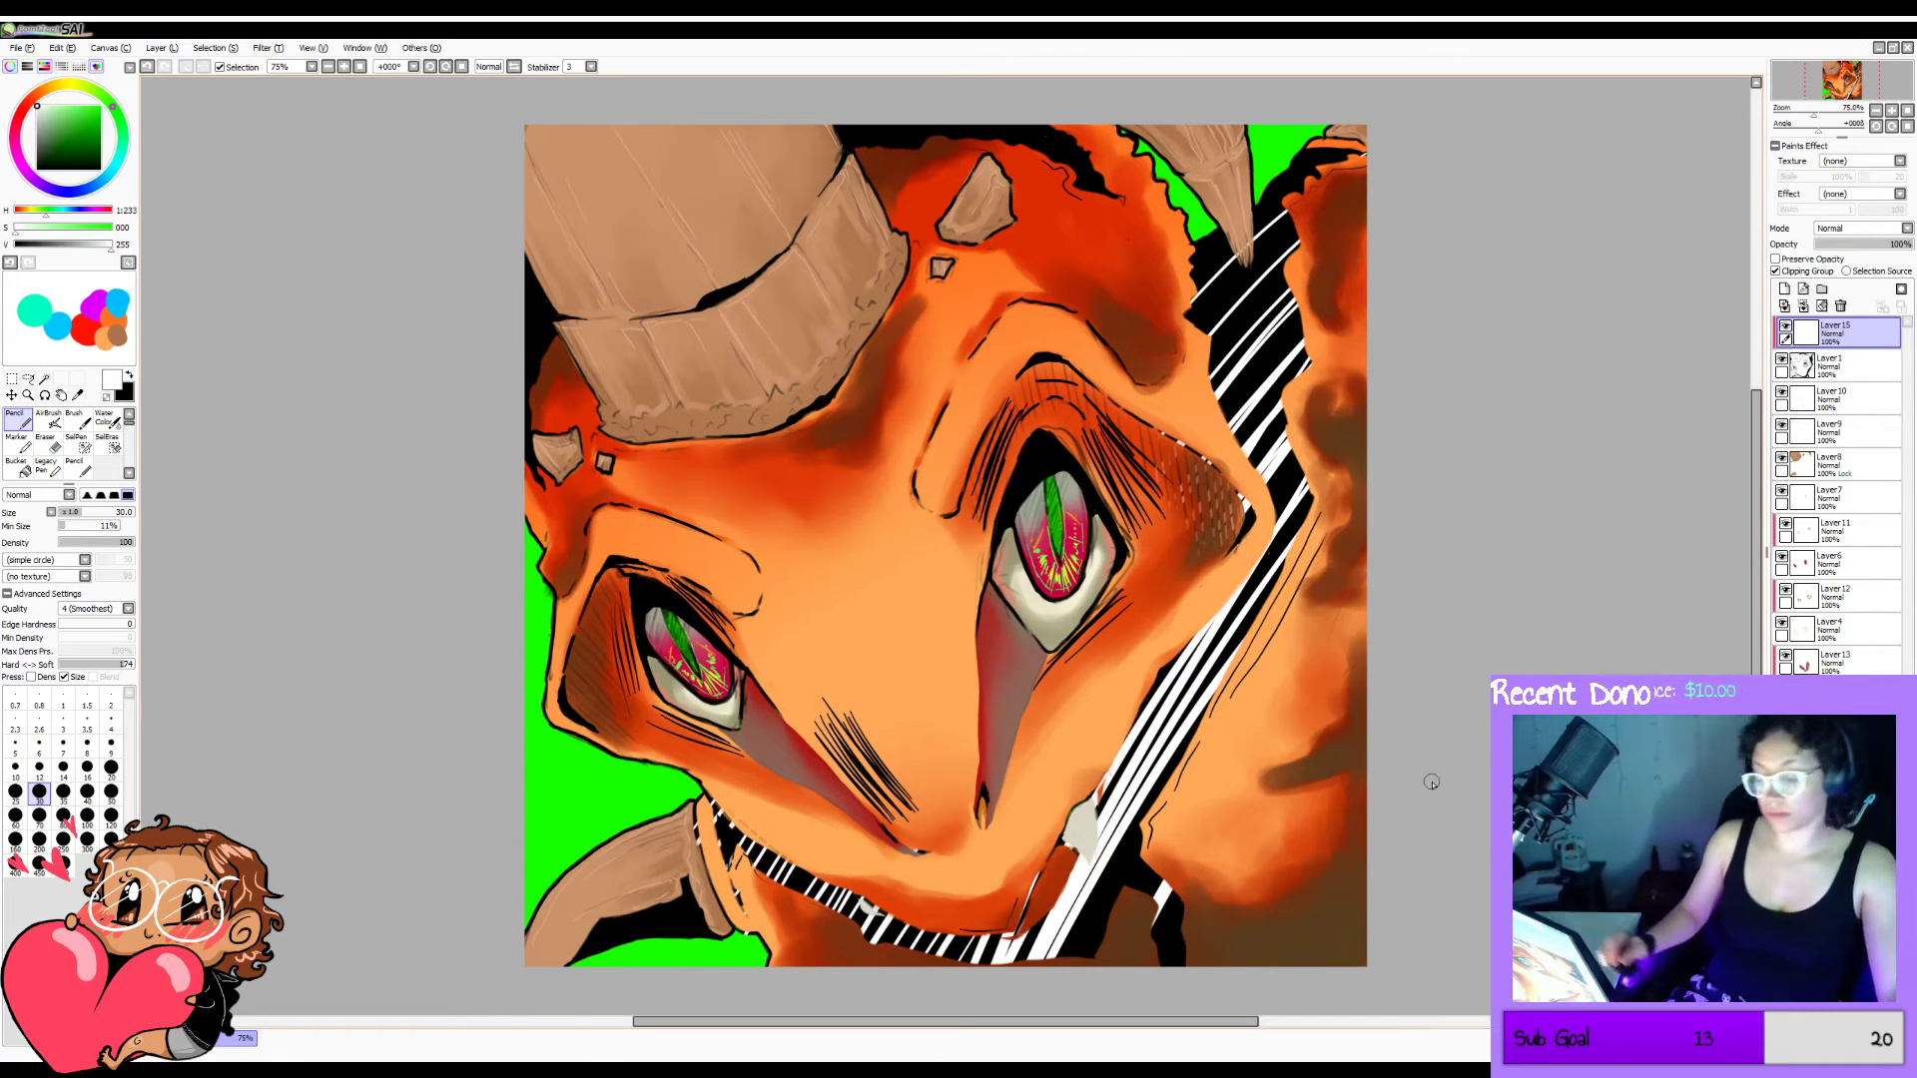
key(h)
key(h)
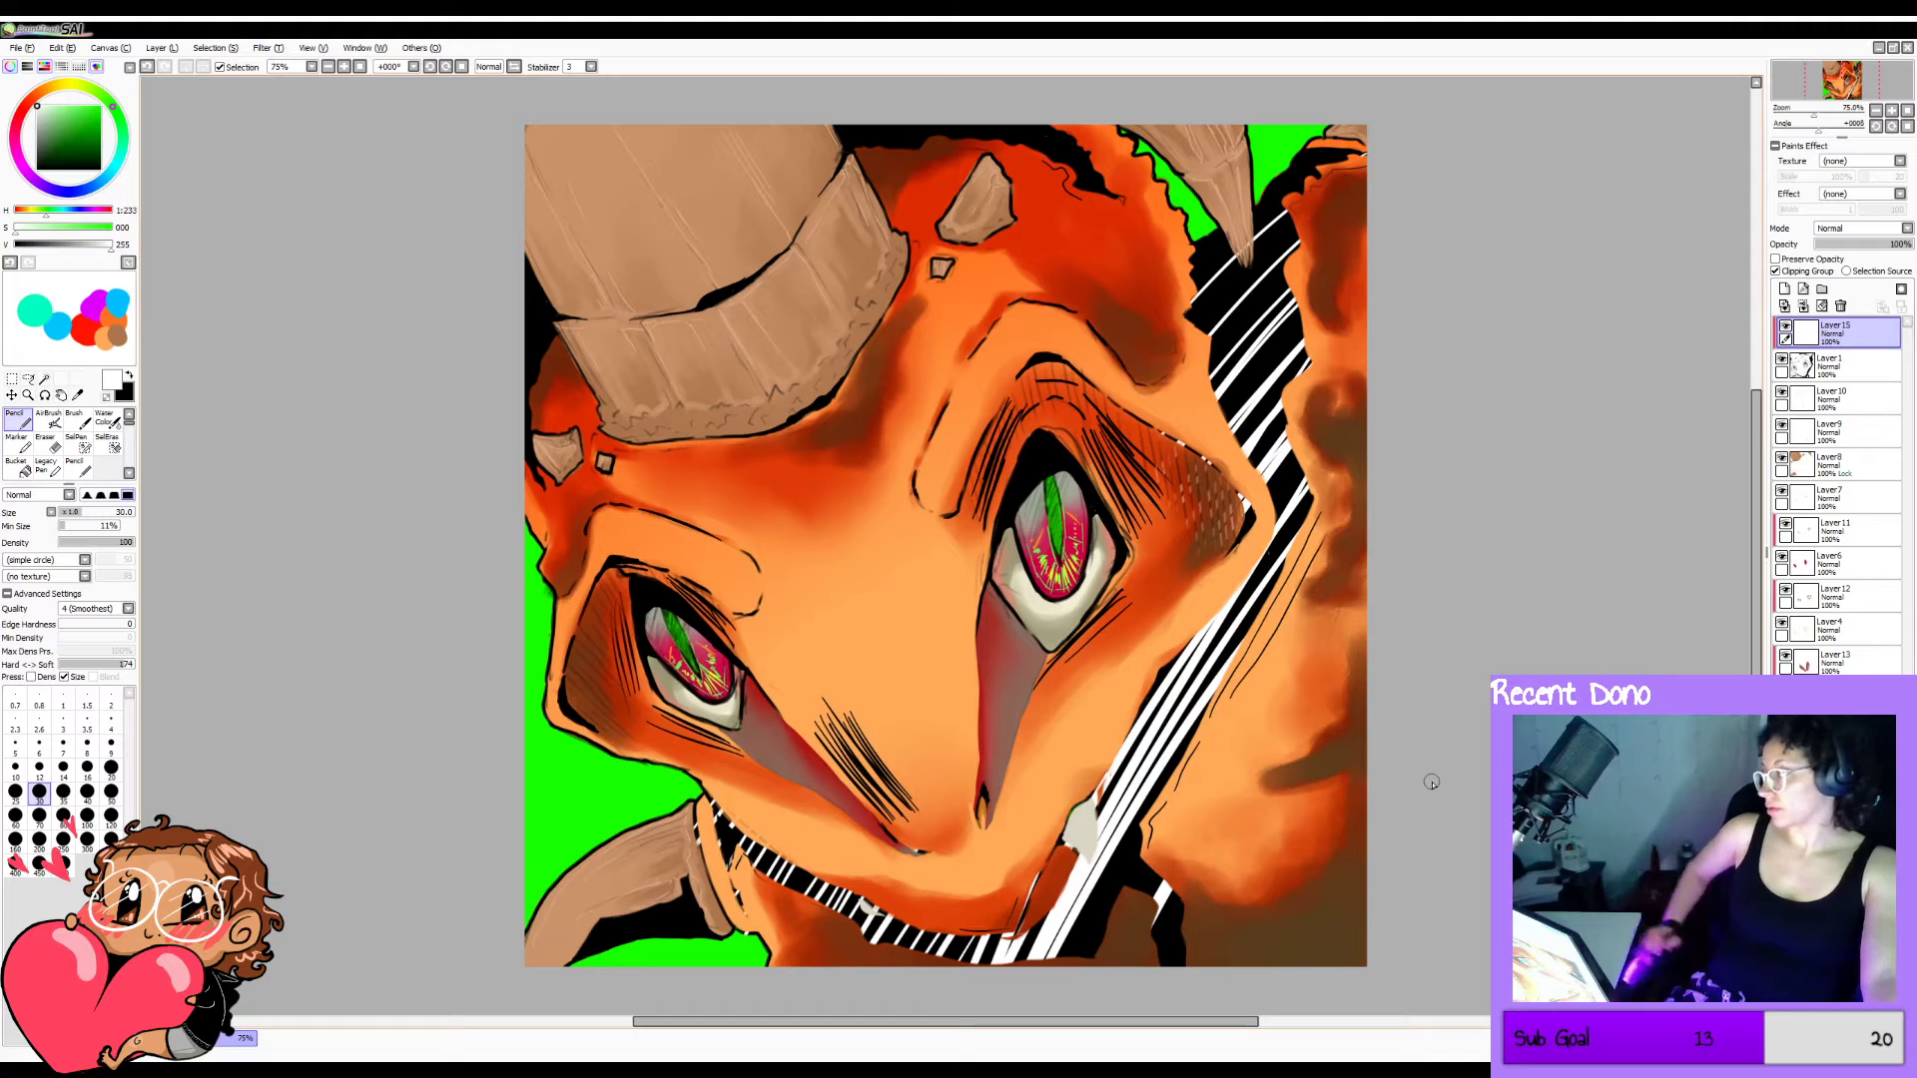
Delete the clipped layer with the white hatching, hide the green background and check the mirrored view.
click(1840, 306)
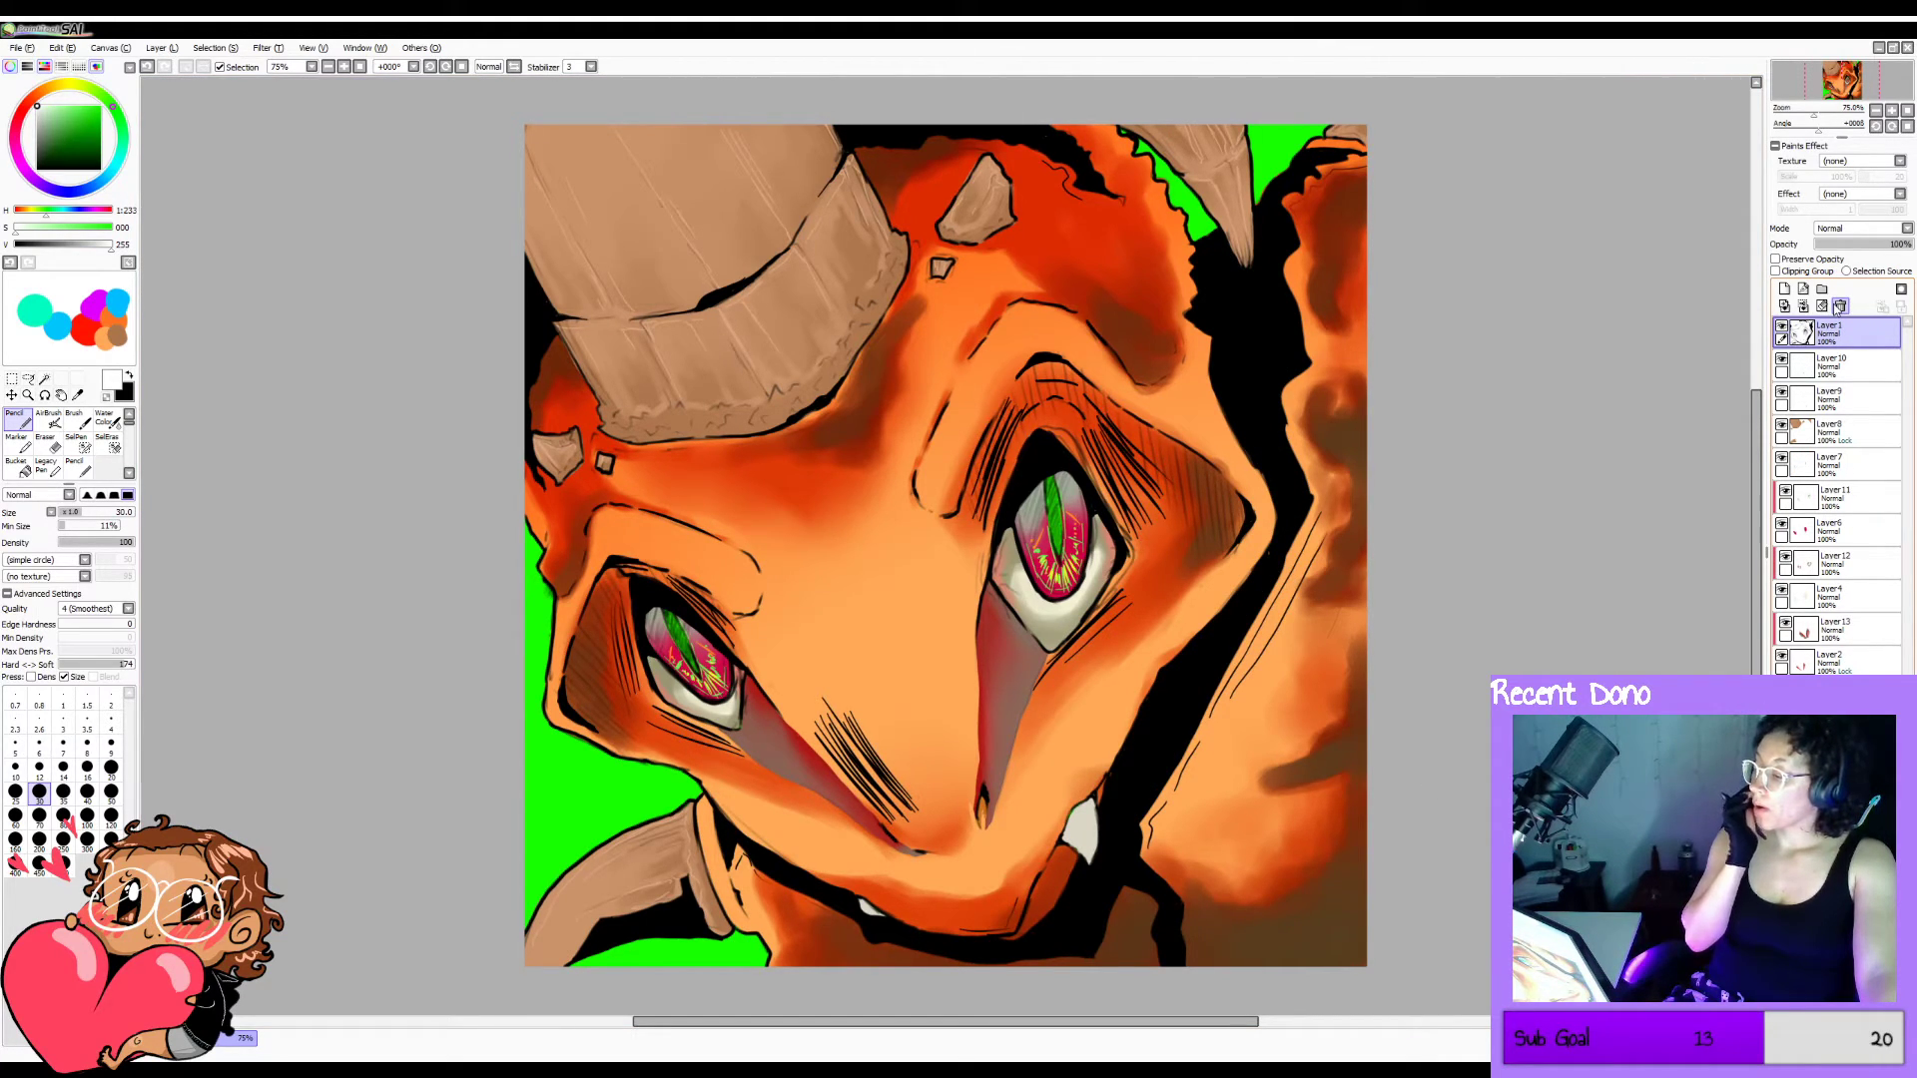
click(1783, 754)
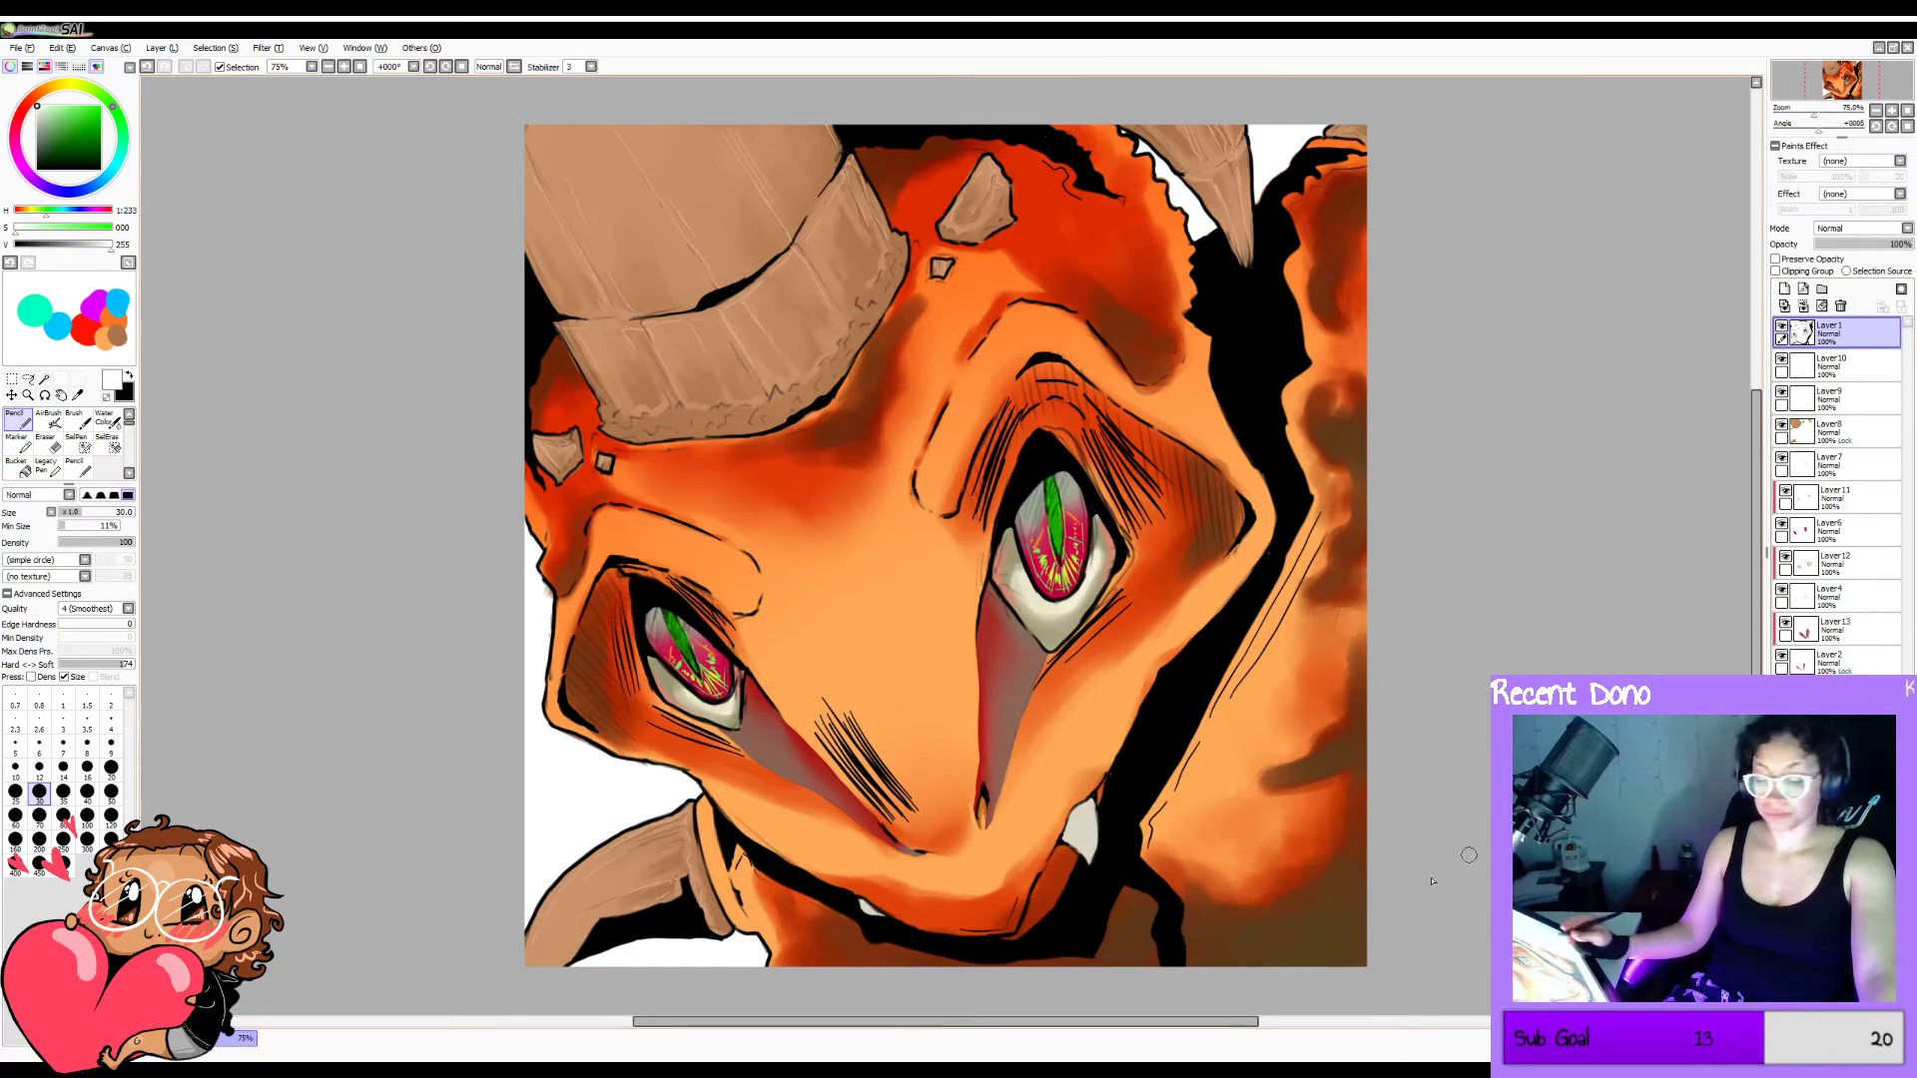
key(h)
key(h)
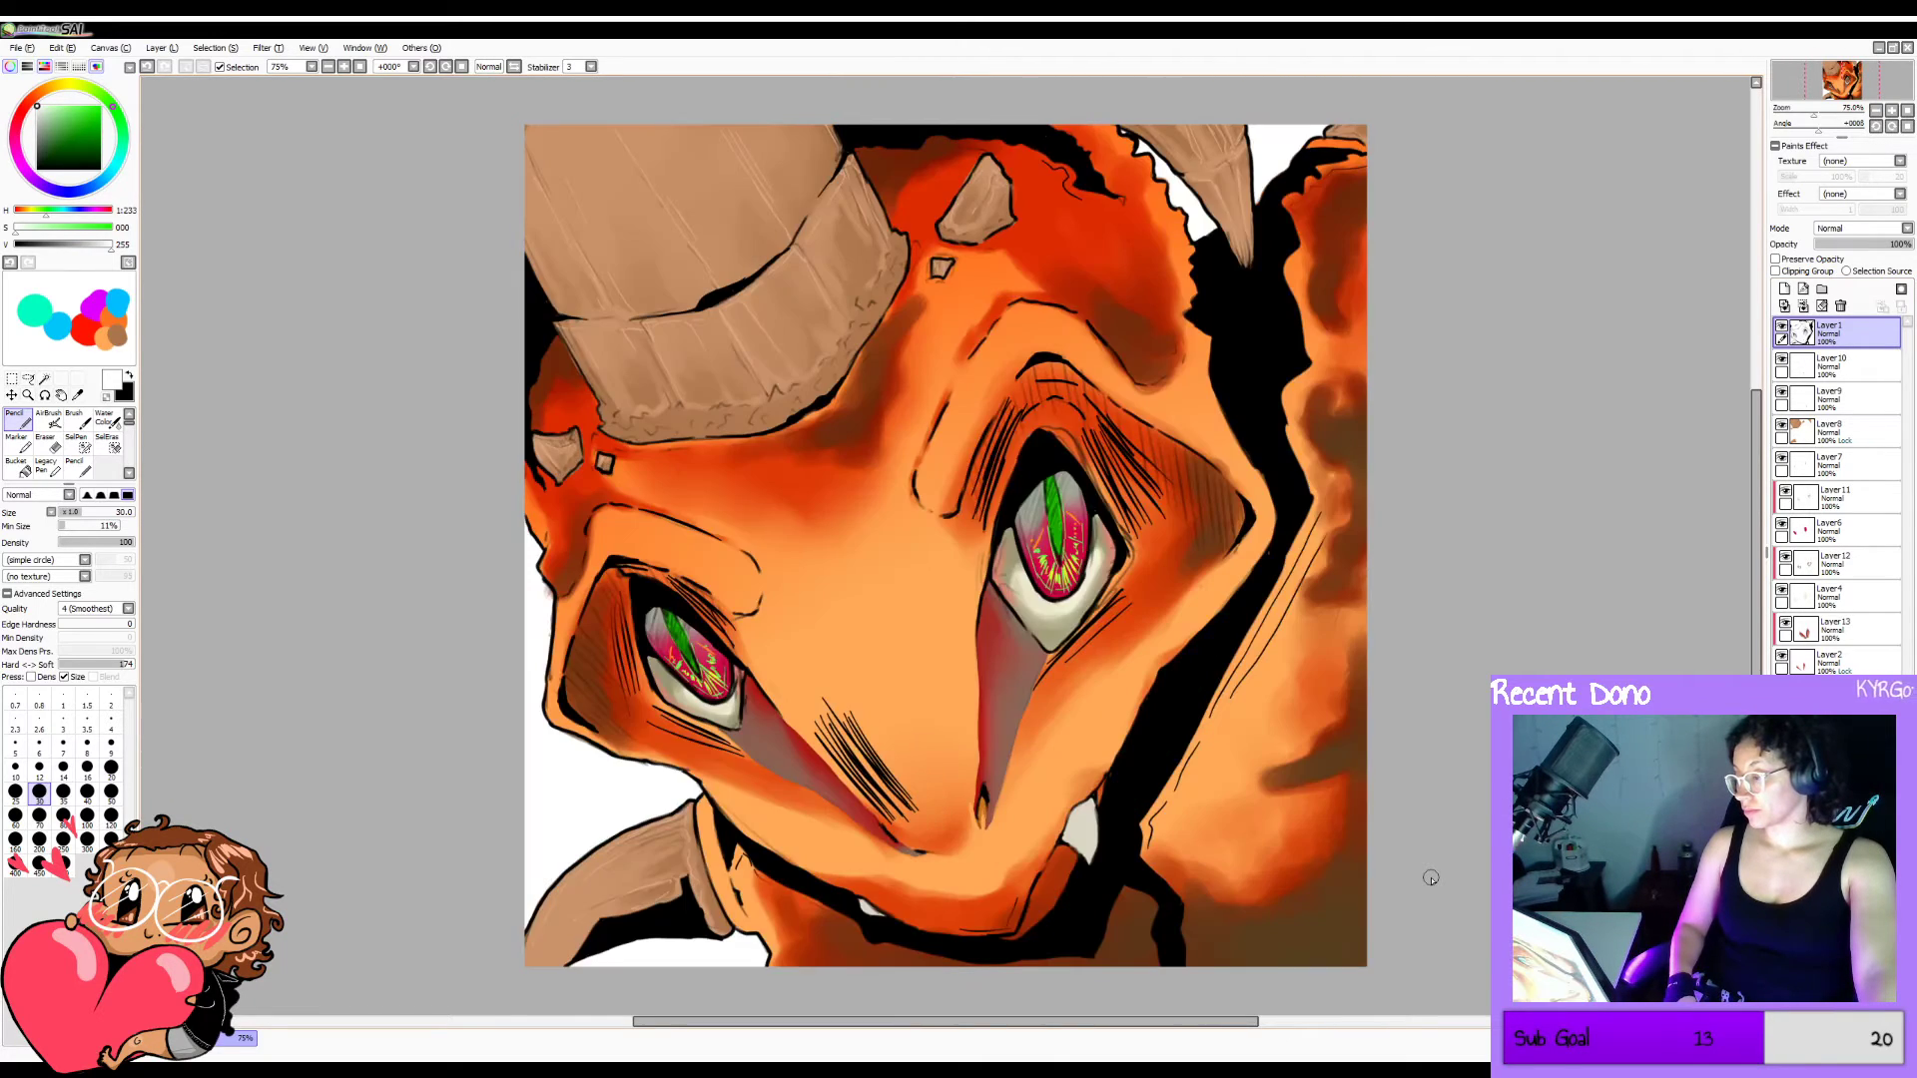
Hide and reshow the skin shading to compare the dragon's face with its flat orange base colours.
click(1783, 721)
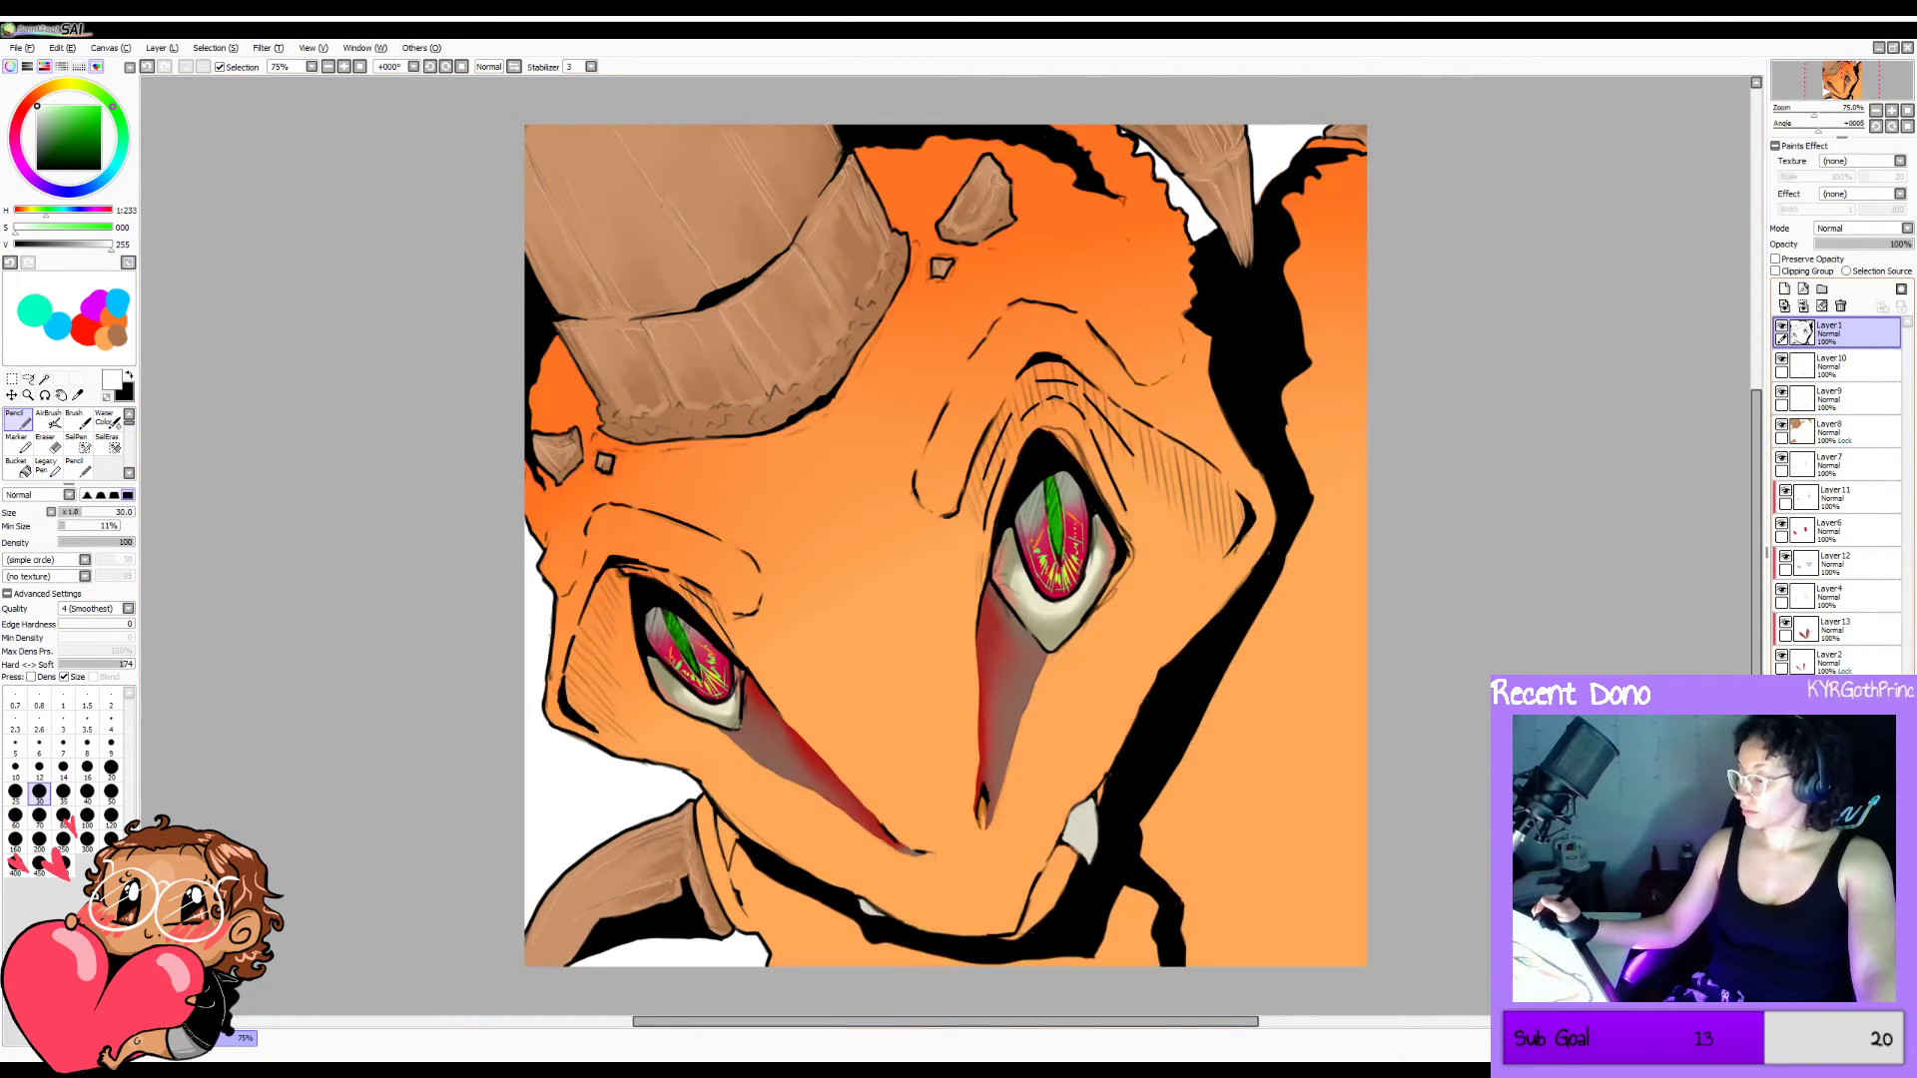
key(ctrl+y)
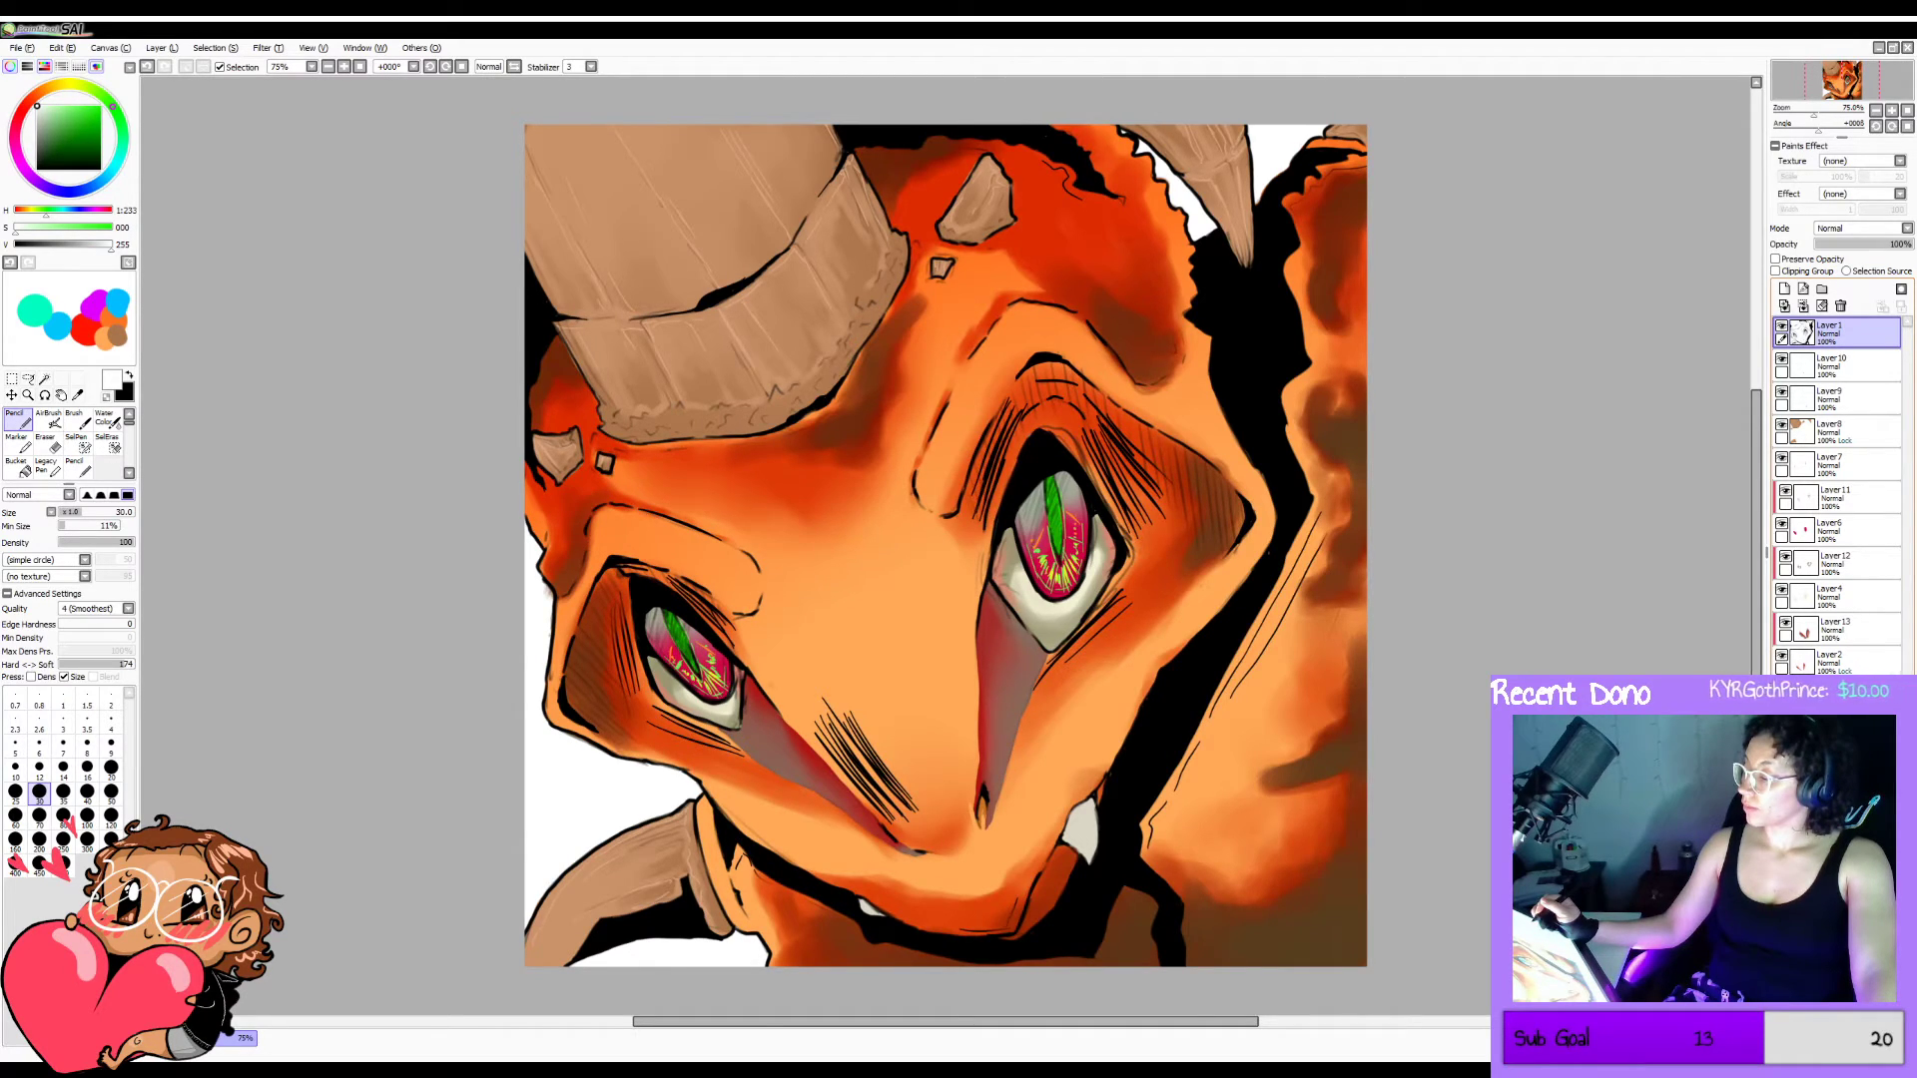
key(ctrl+z)
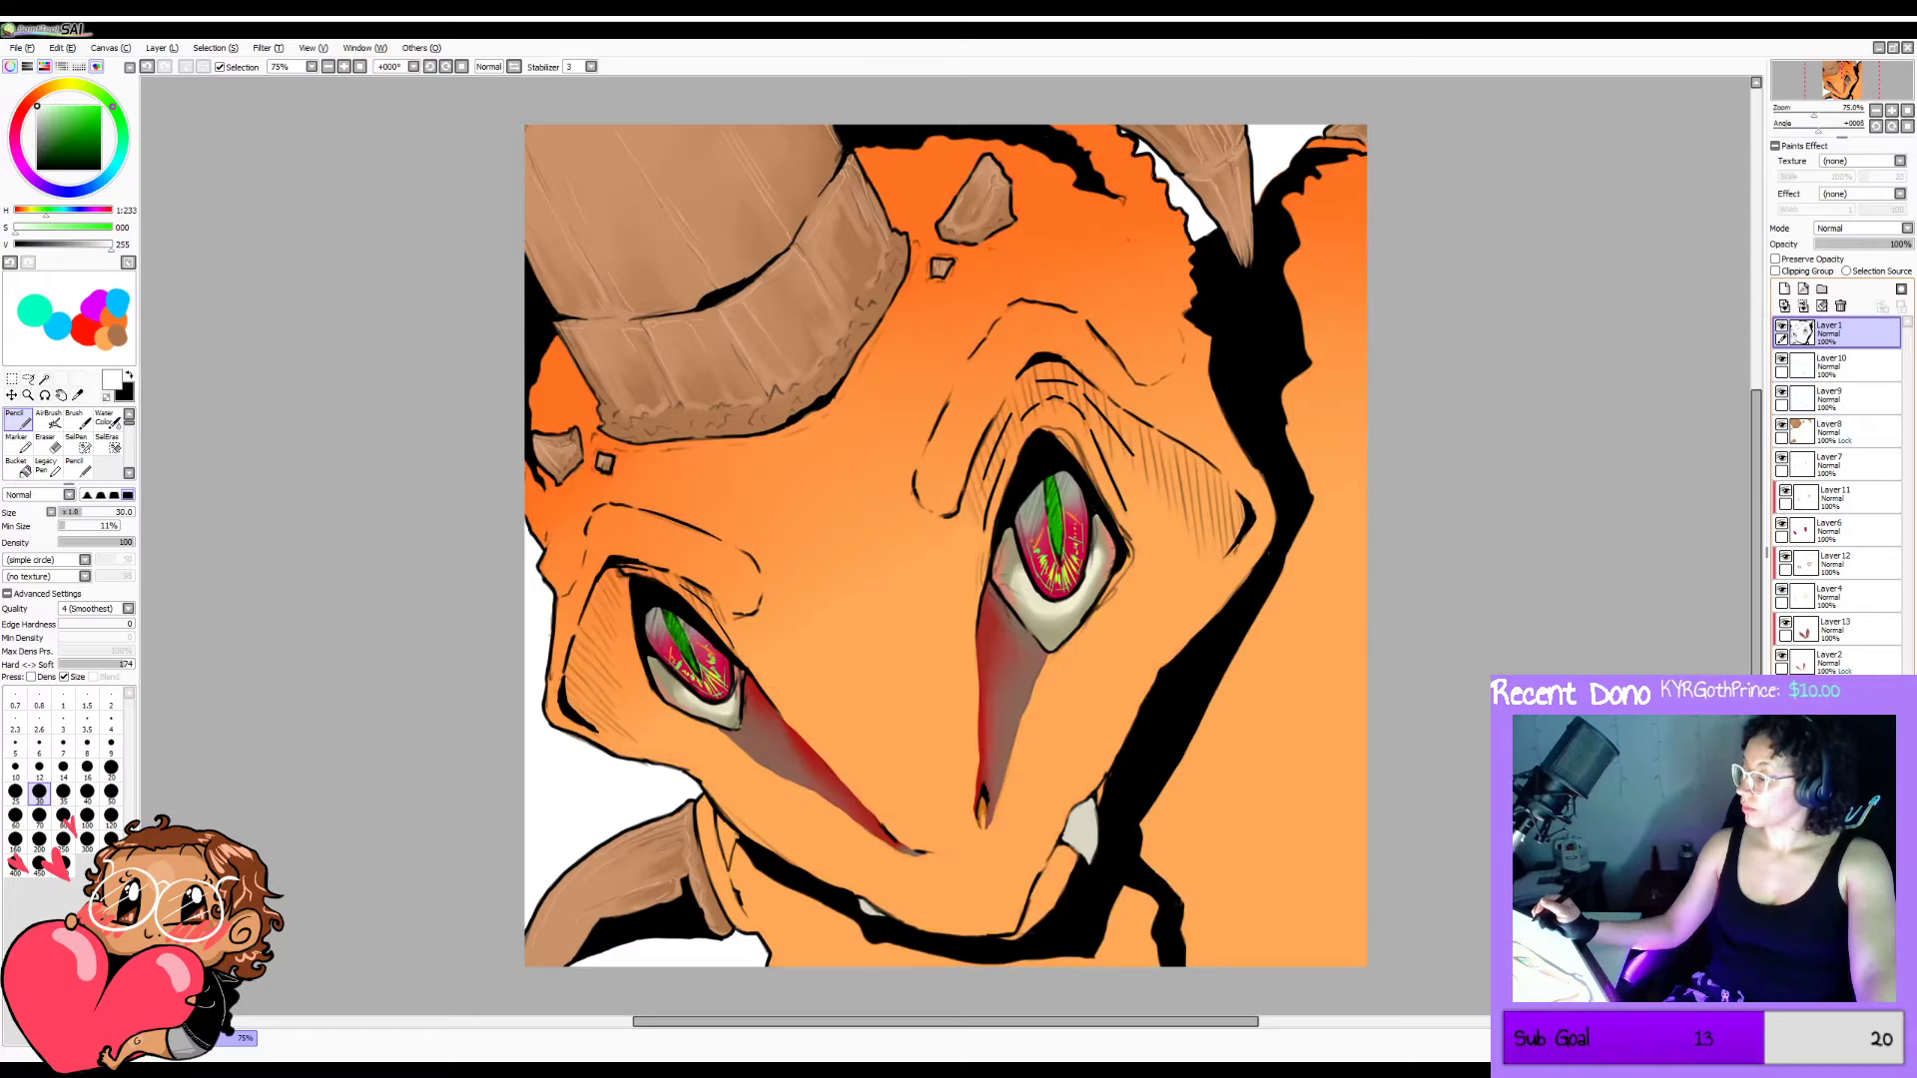
key(ctrl+y)
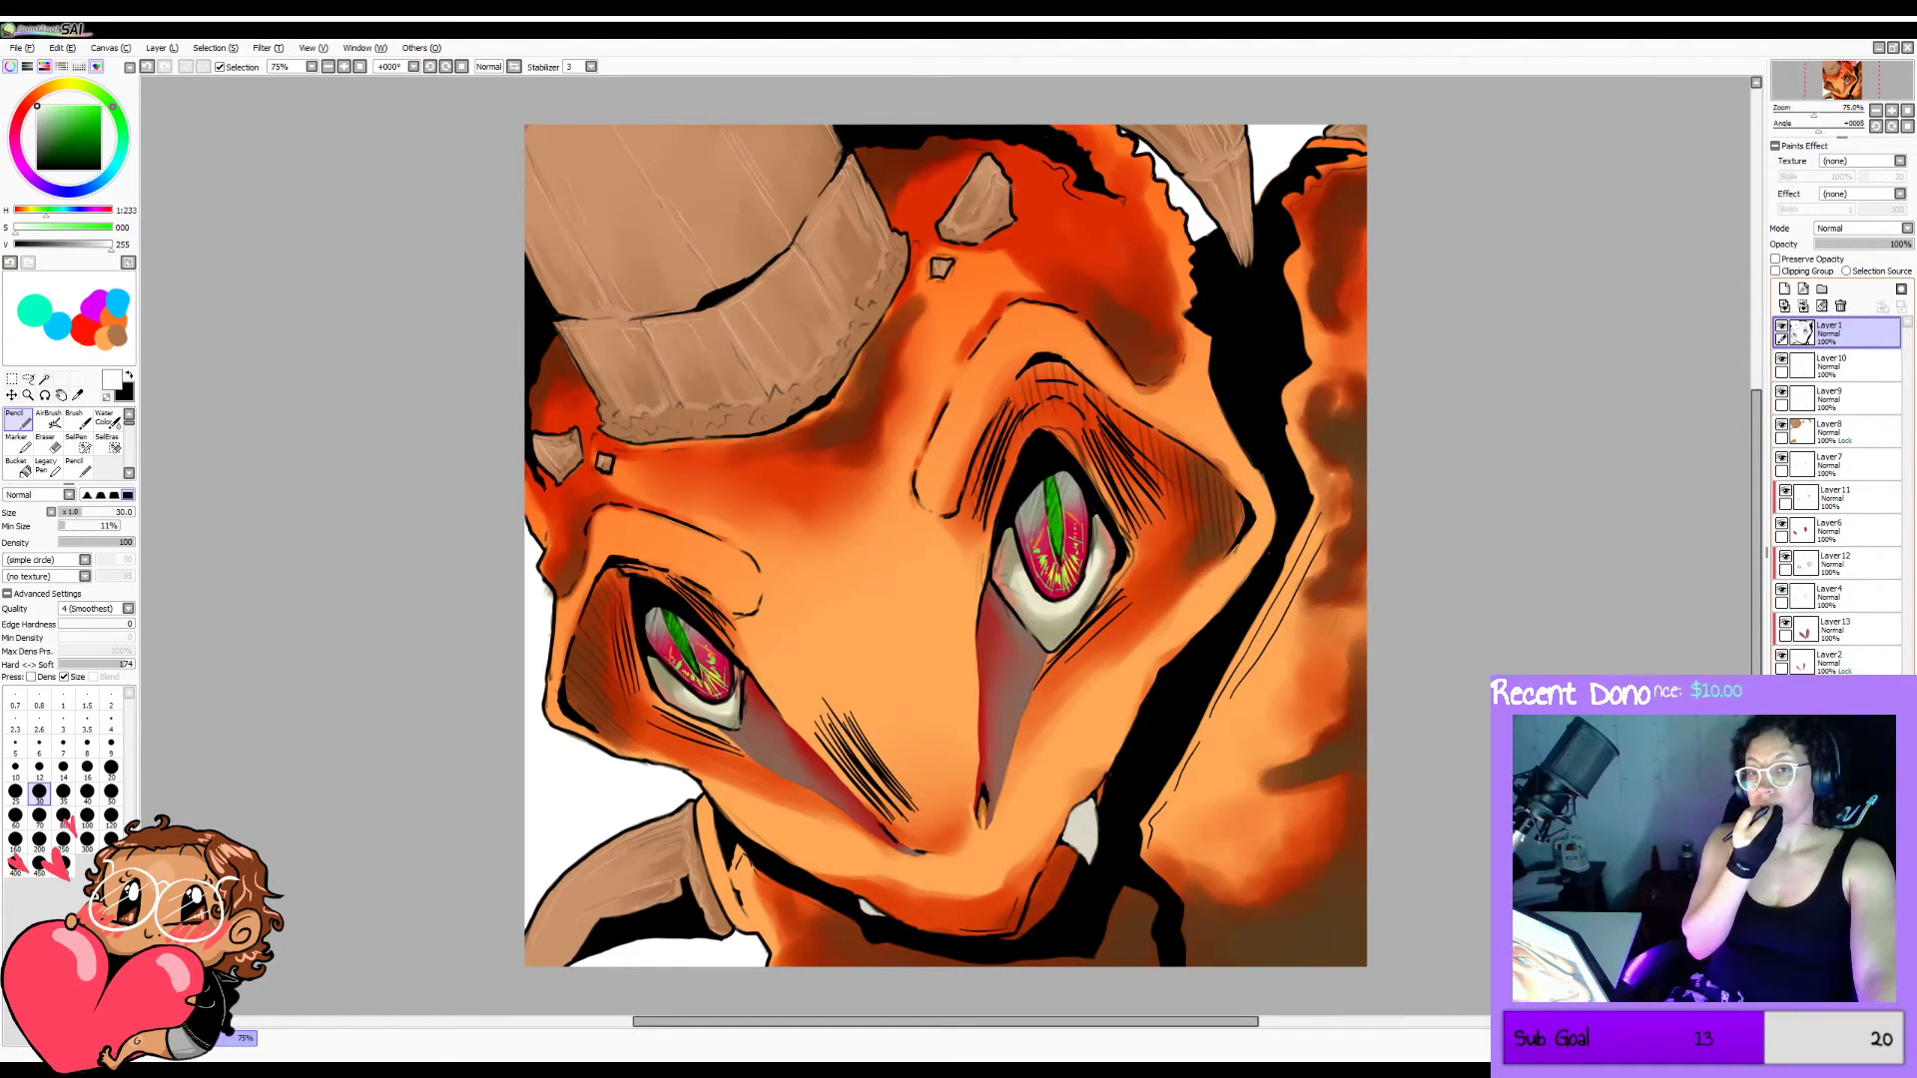
Compare the dragon's flat-coloured face in normal and mirrored view.
key(h)
key(h)
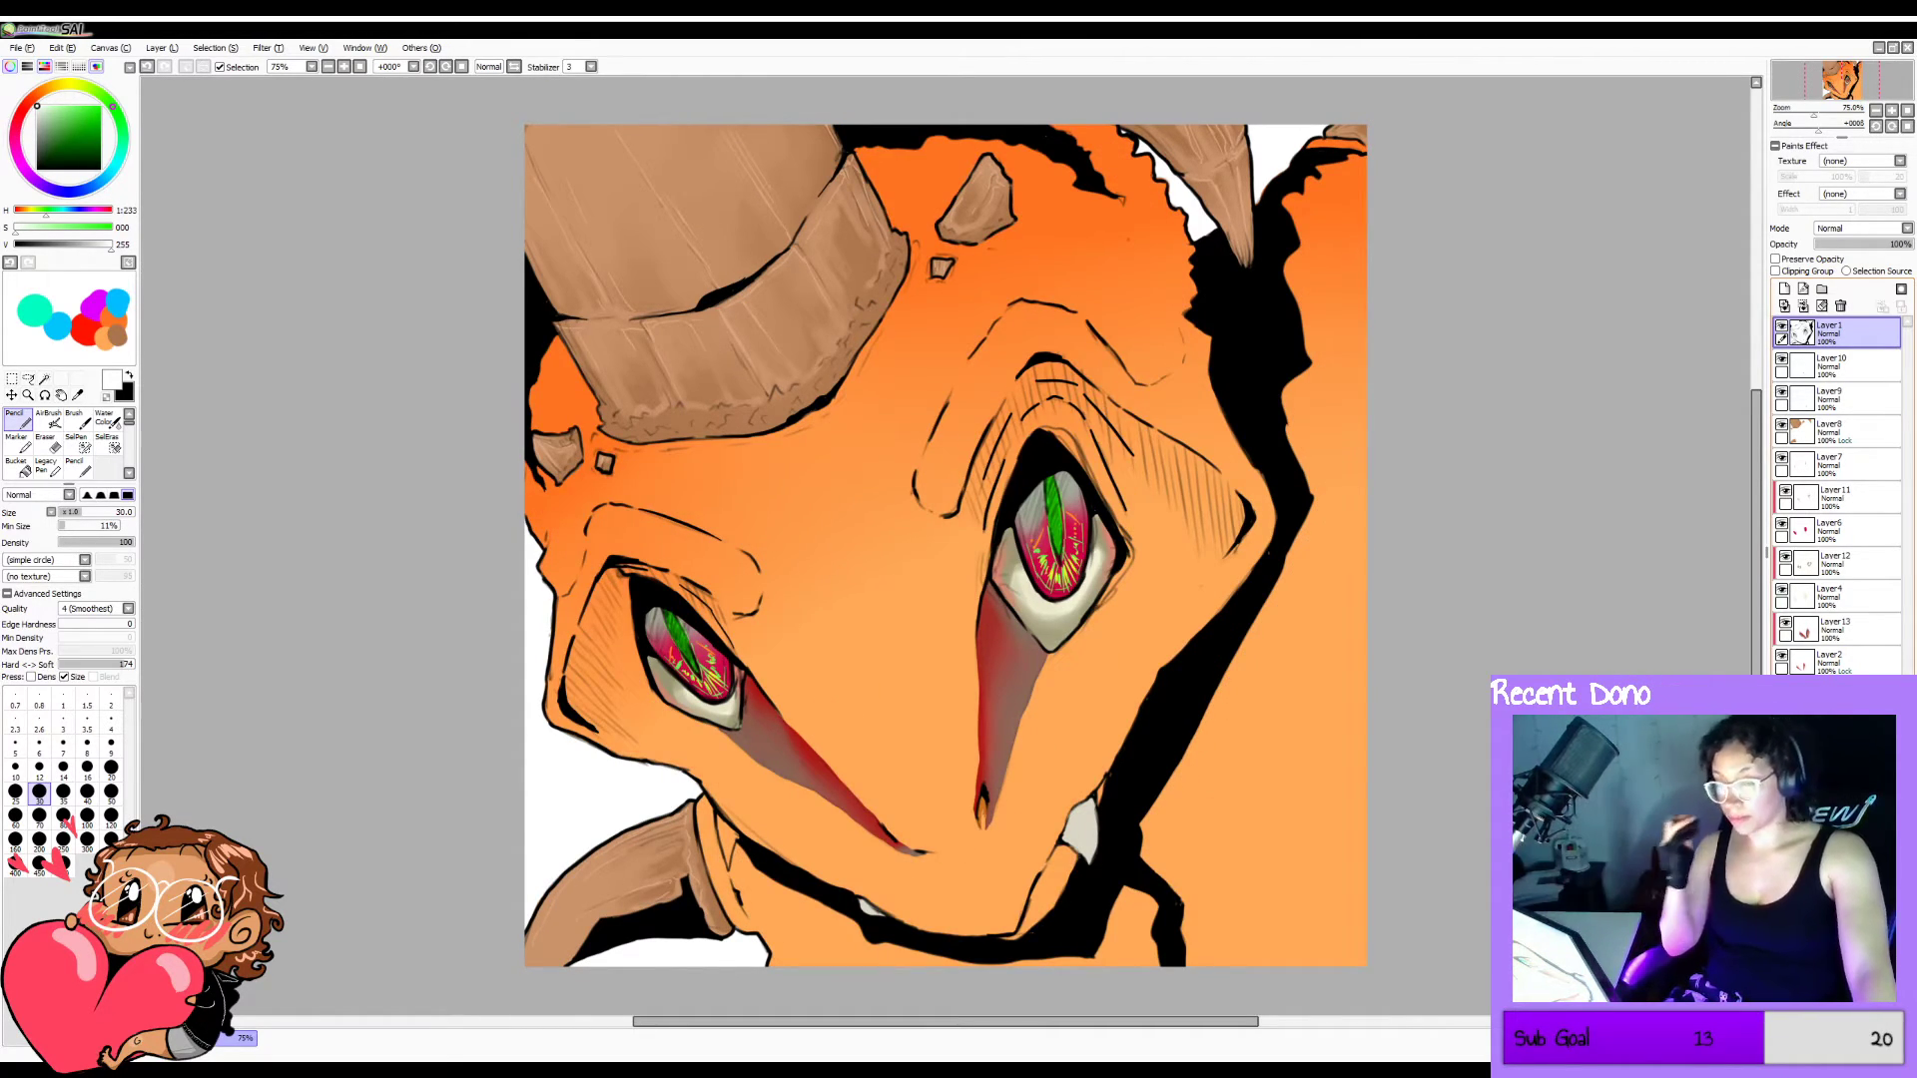
key(h)
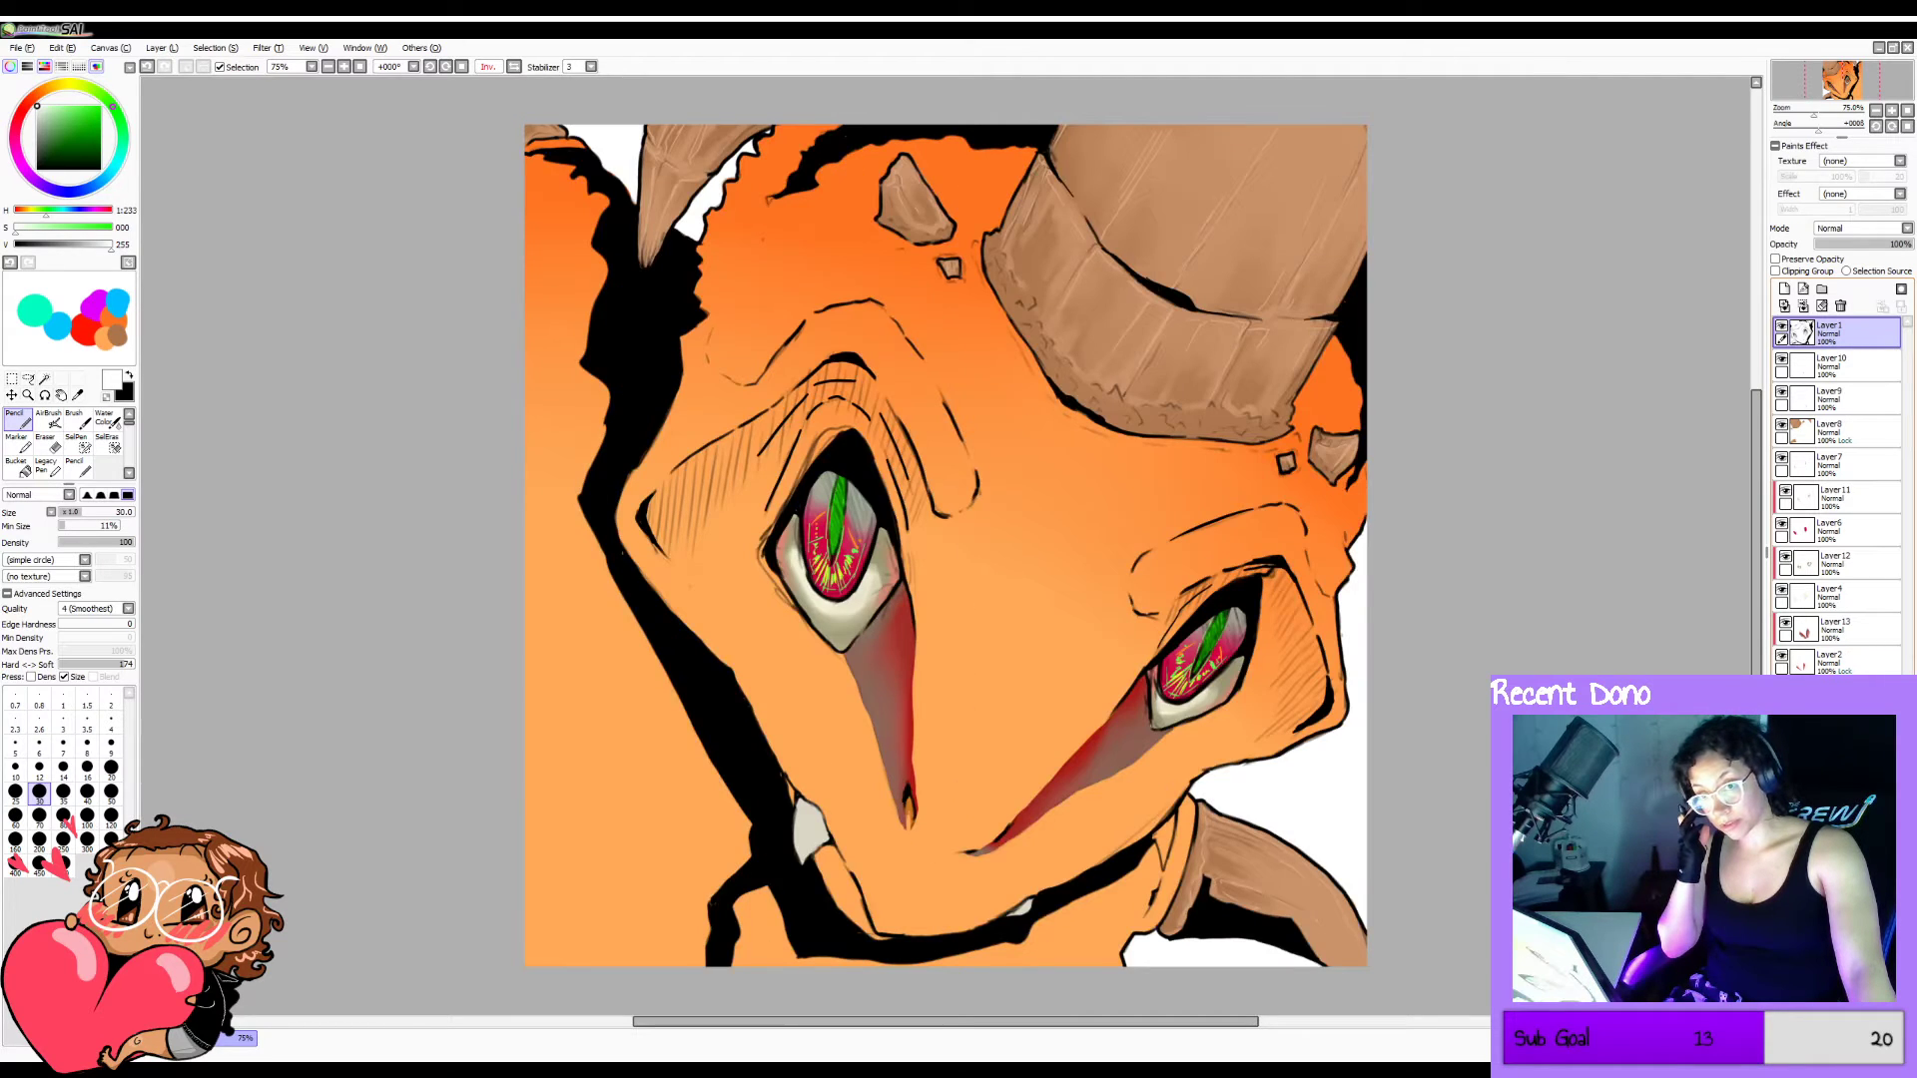
key(h)
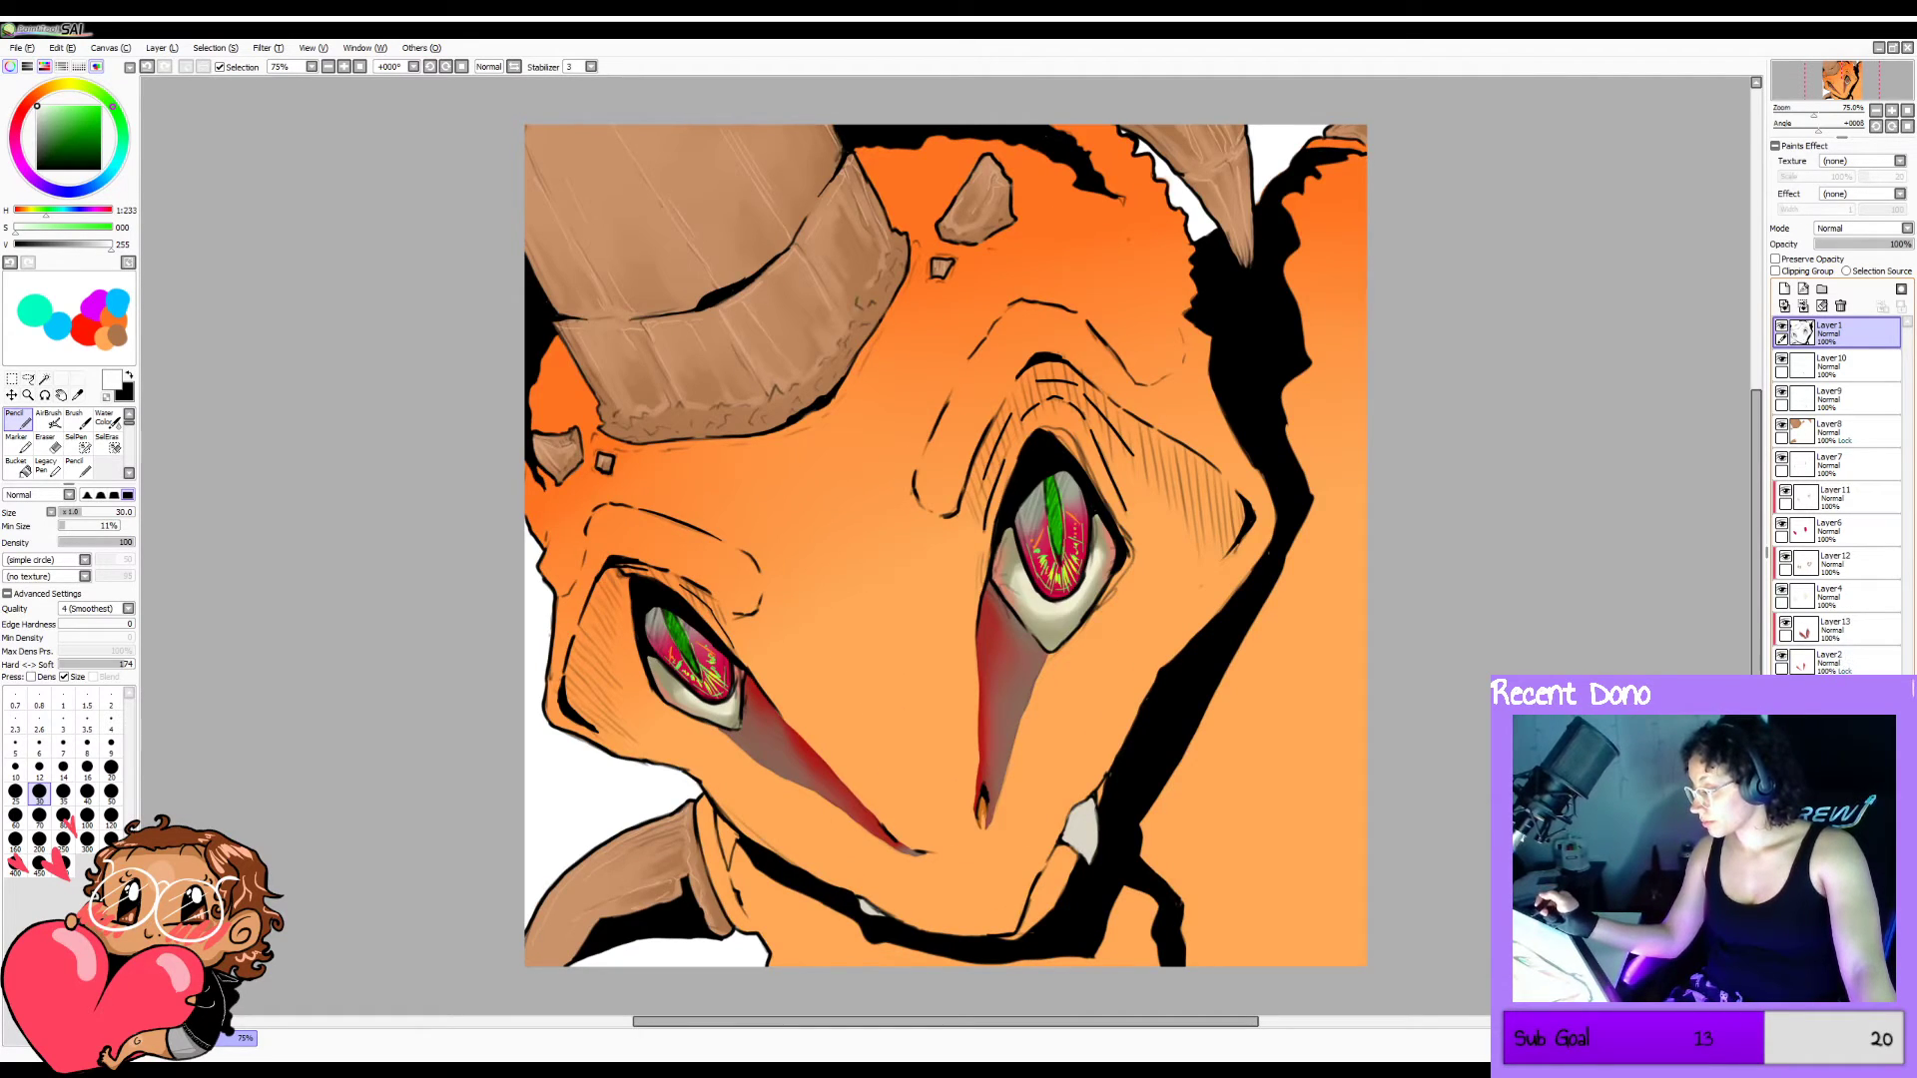
Preserve opacity on the skin base layer and paint the top of the head bright red with the Pencil at size 350.
click(1838, 729)
click(1778, 259)
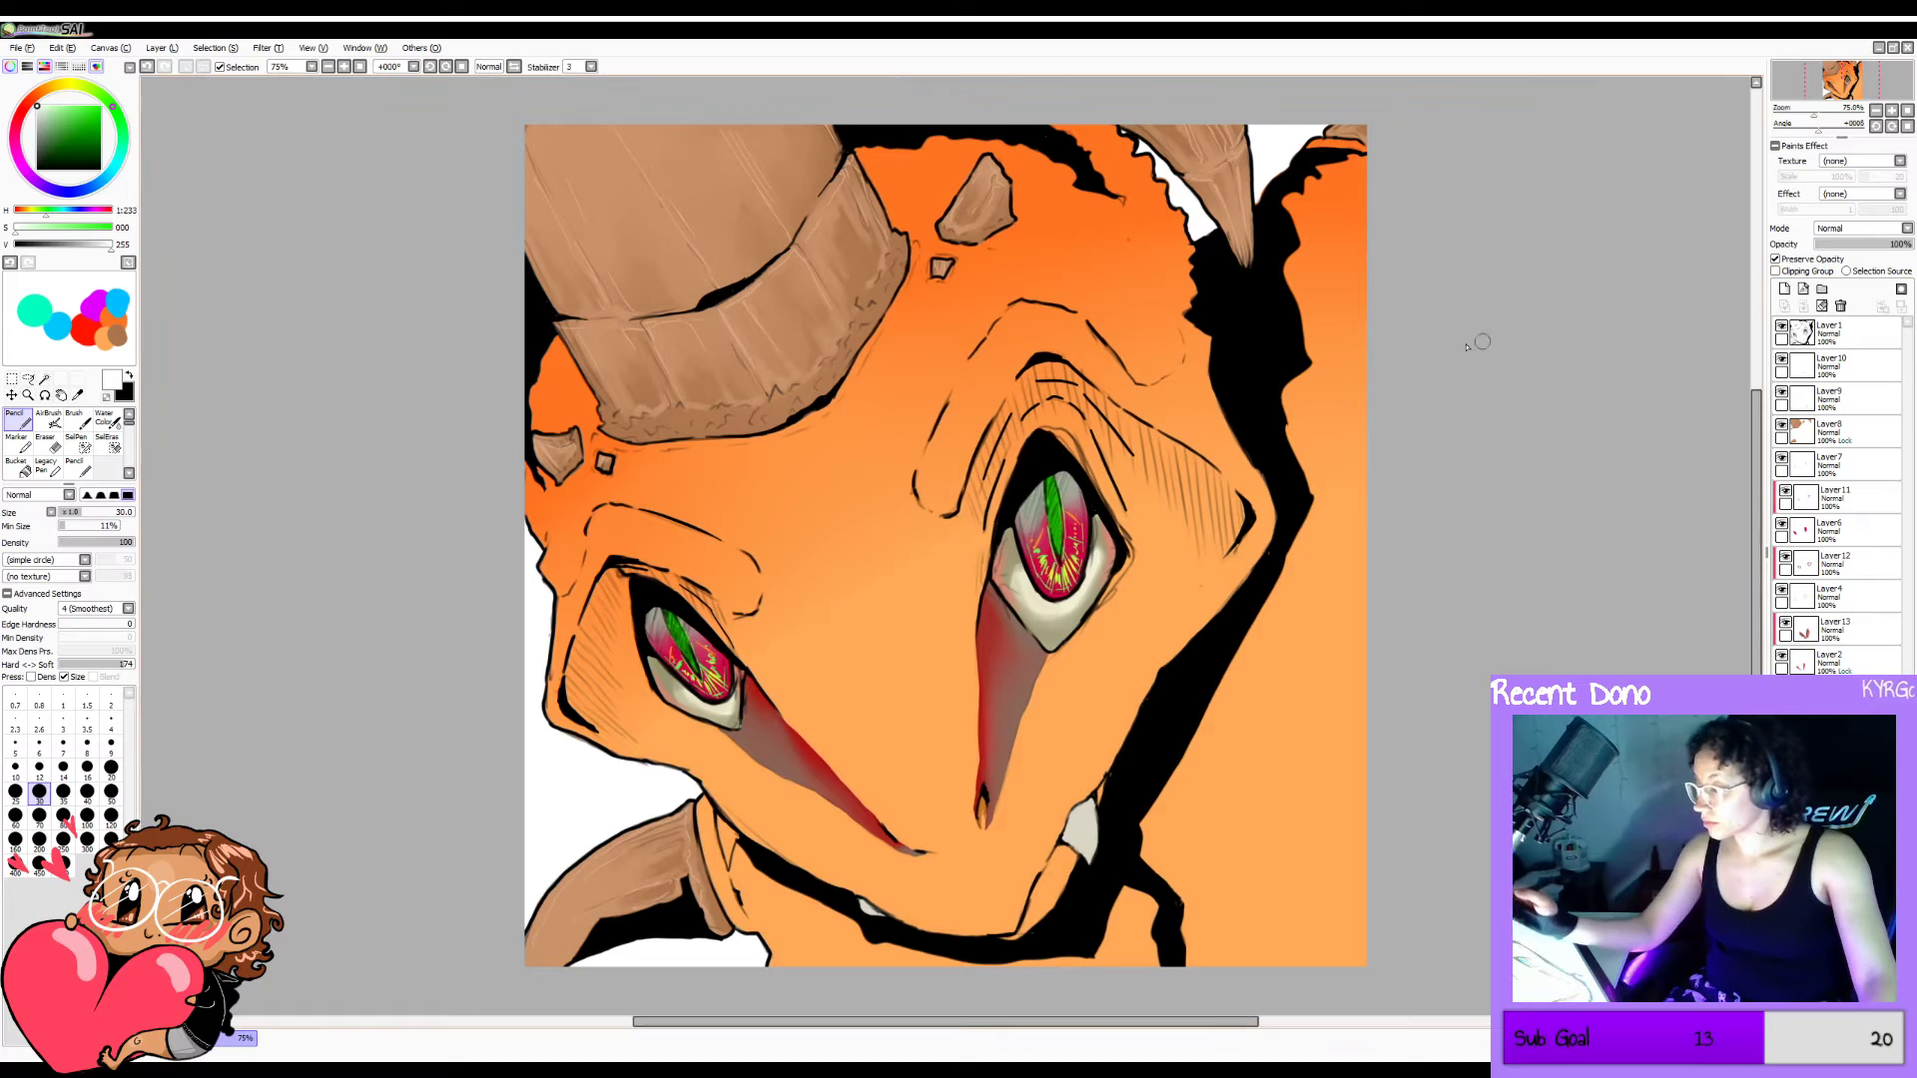
right_click(1064, 211)
drag(97, 115, 101, 106)
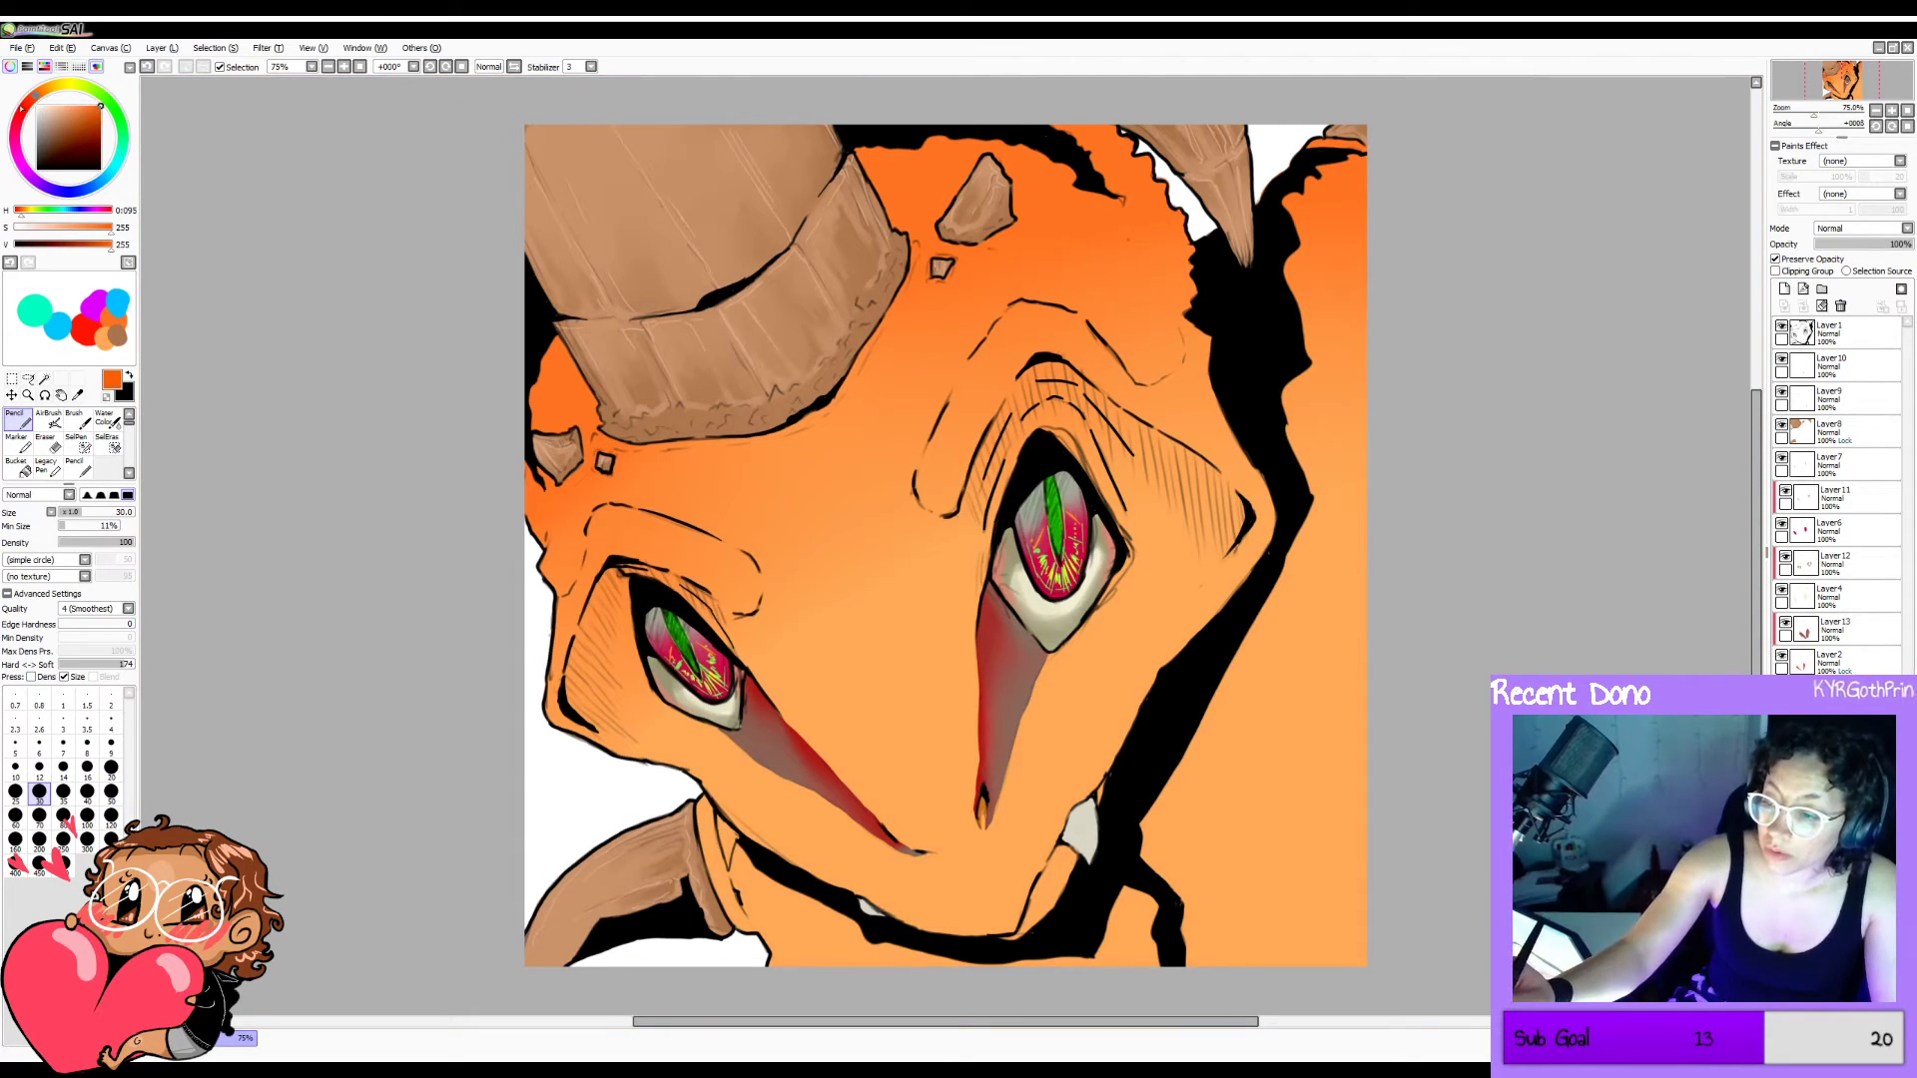
click(27, 108)
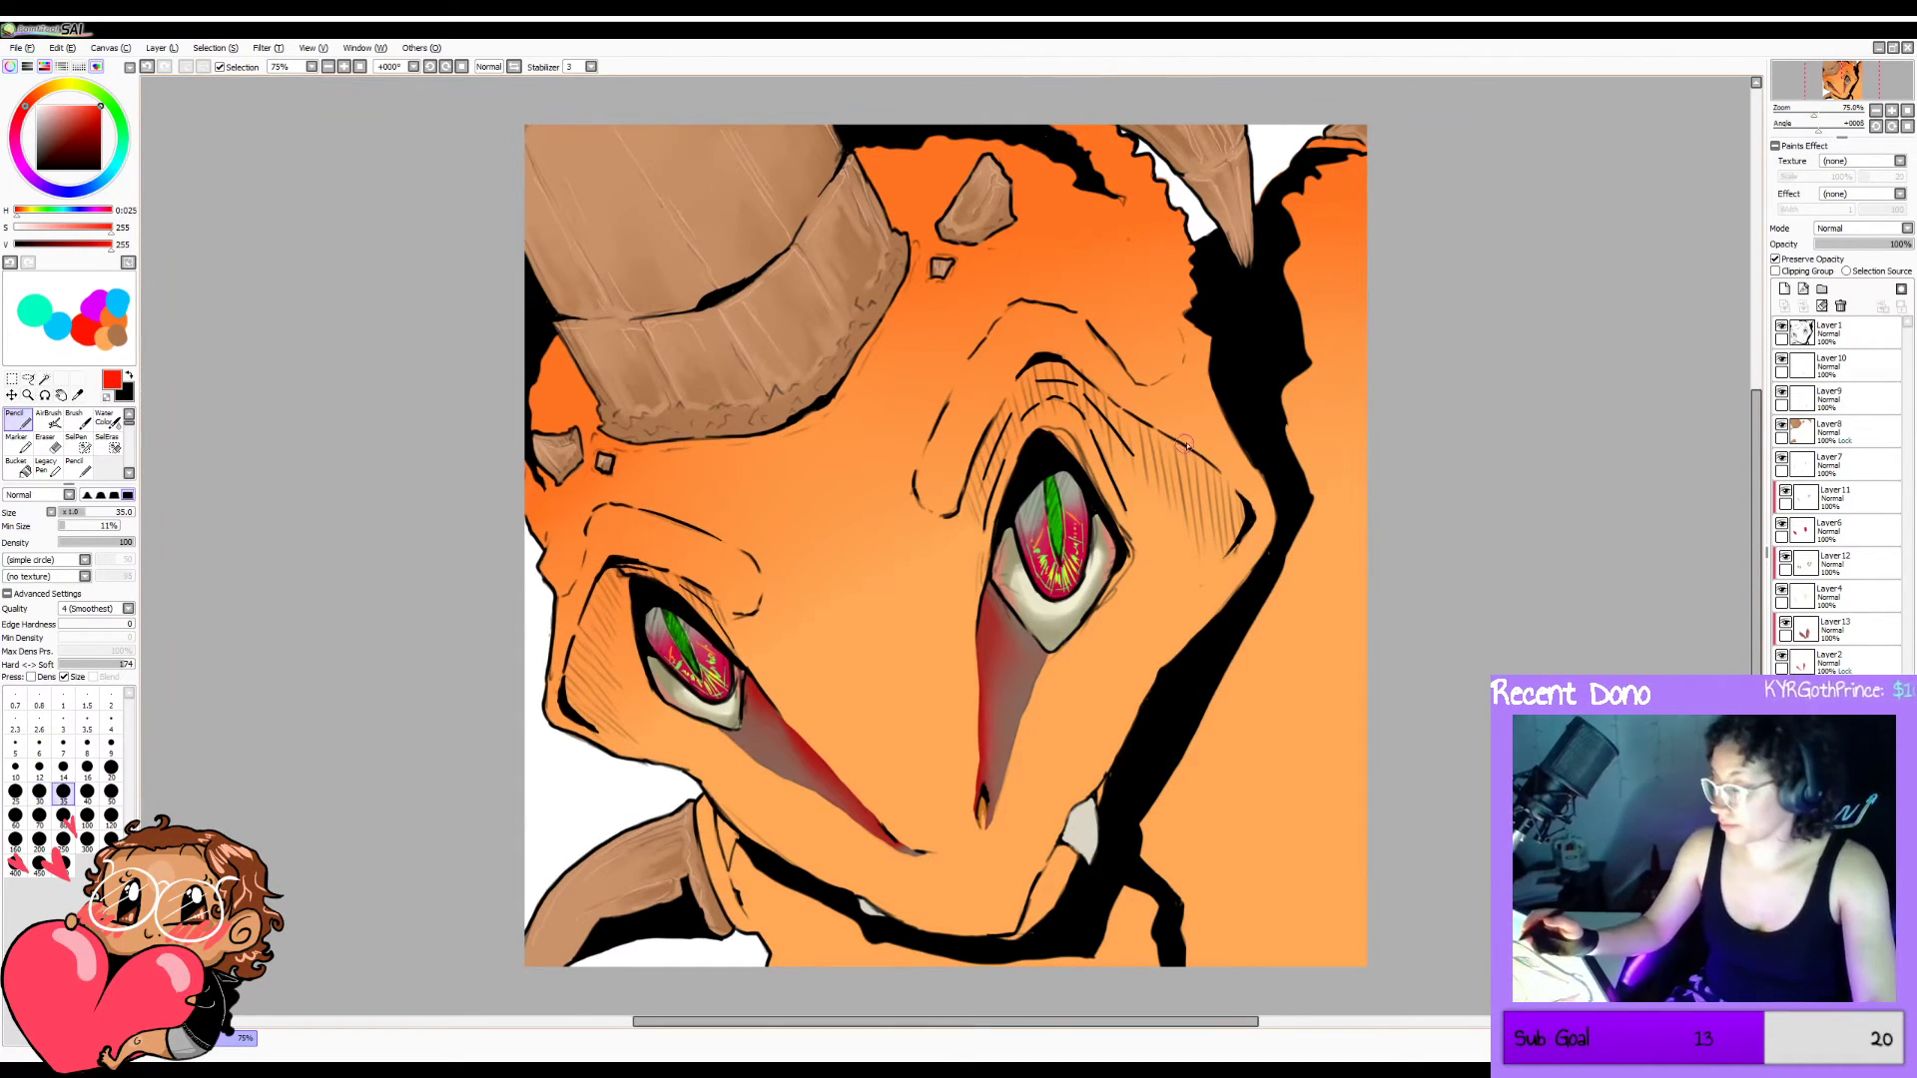
click(111, 839)
drag(1248, 112, 619, 516)
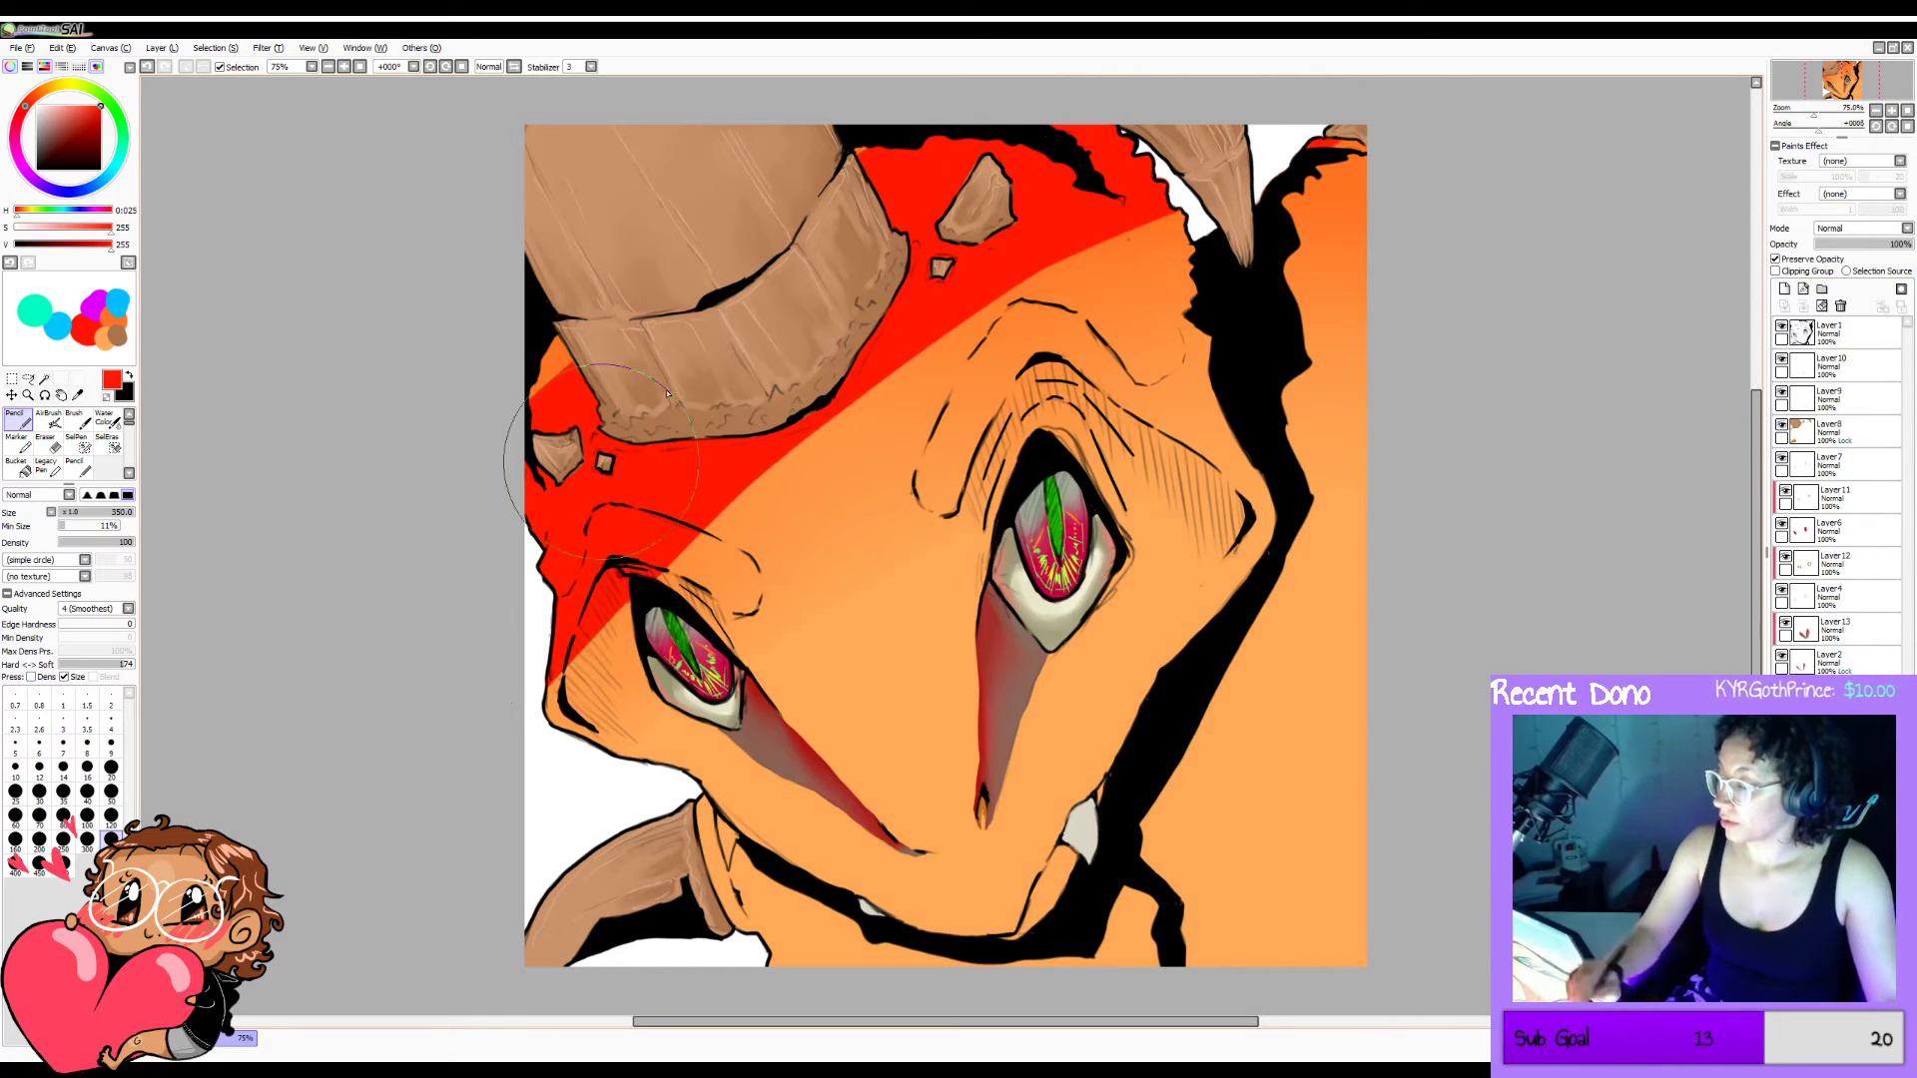
mouse_move(559, 689)
mouse_down()
mouse_move(1228, 158)
mouse_move(835, 504)
mouse_move(1308, 120)
mouse_up()
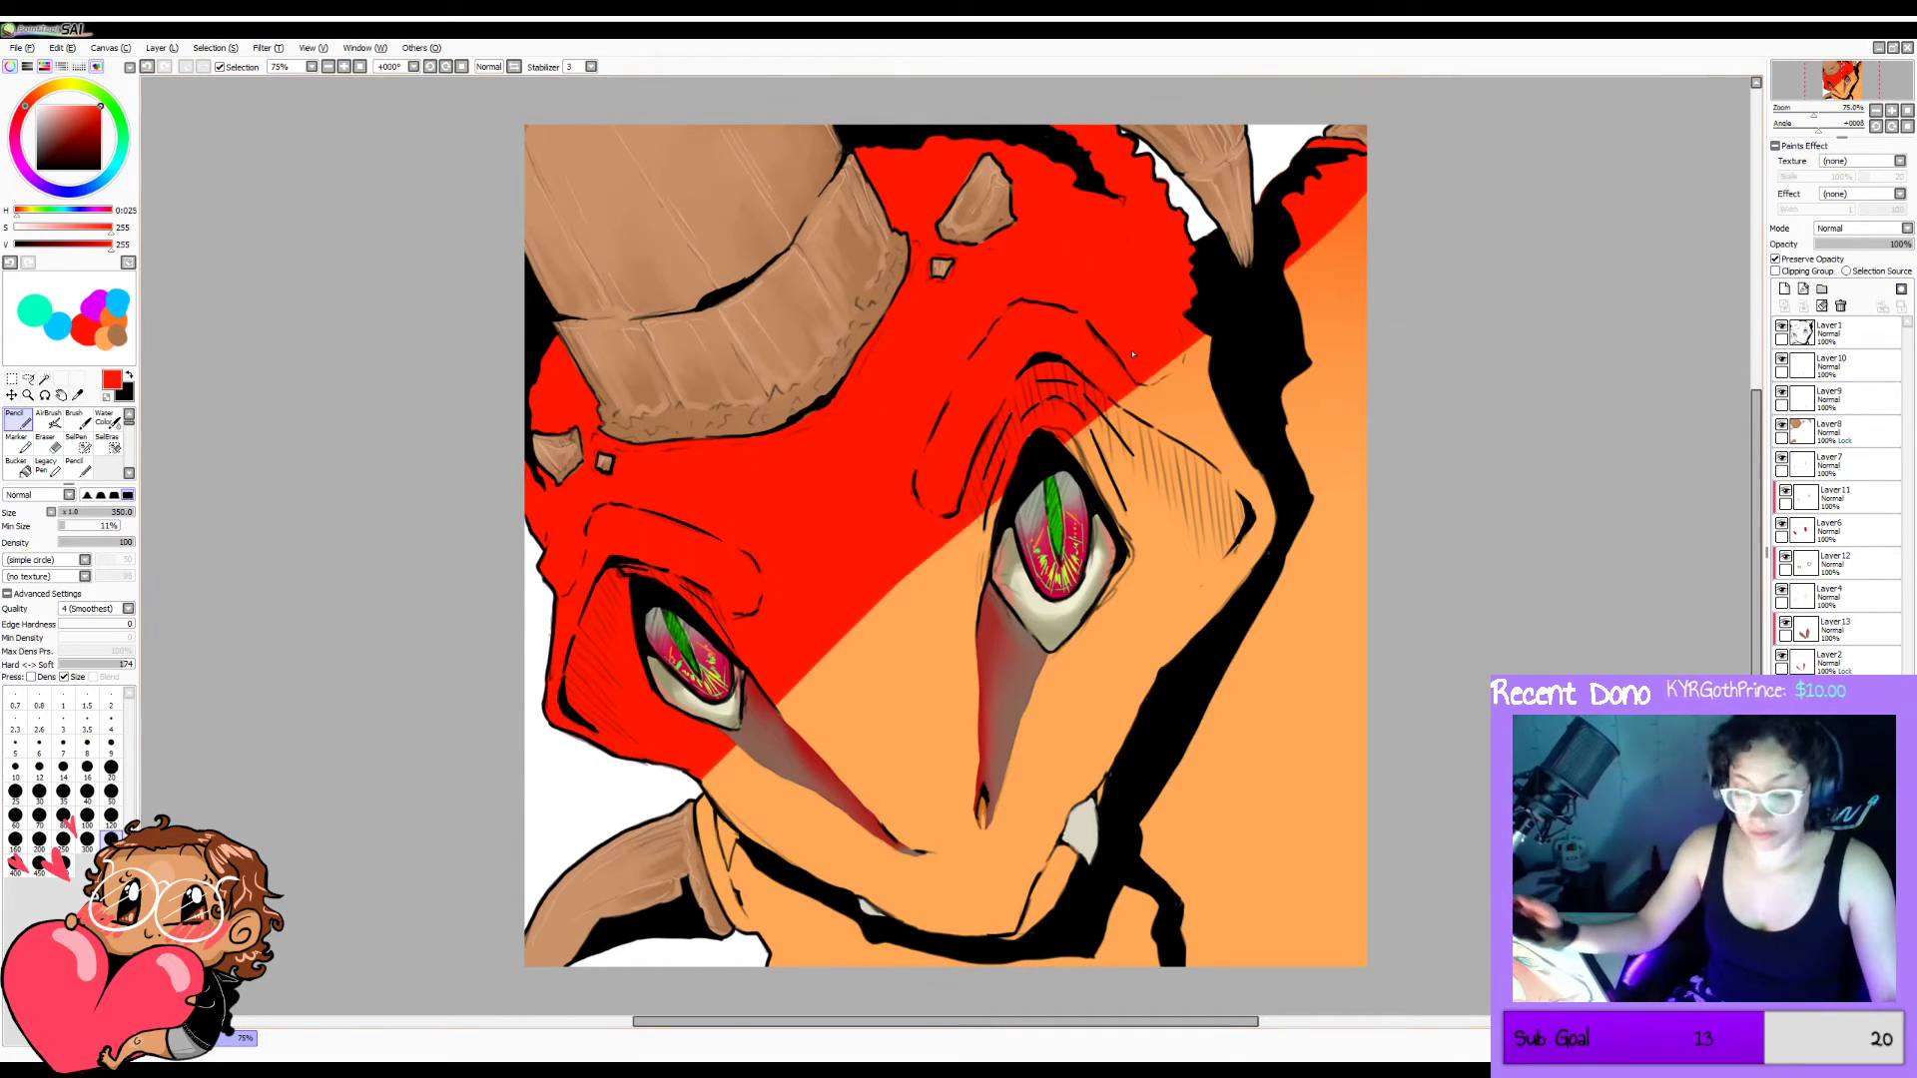
Blend the red diagonally into the orange across the face with the Water Color brush at size 500.
key(c)
key(bracketright)
key(bracketright)
key(bracketright)
key(bracketright)
key(bracketright)
key(bracketright)
key(bracketright)
mouse_move(1333, 234)
mouse_down()
mouse_move(1288, 290)
mouse_move(639, 729)
mouse_up()
drag(639, 729, 1361, 182)
mouse_move(1420, 85)
mouse_down()
mouse_move(1279, 296)
mouse_move(1286, 388)
mouse_move(1148, 504)
mouse_move(681, 803)
mouse_up()
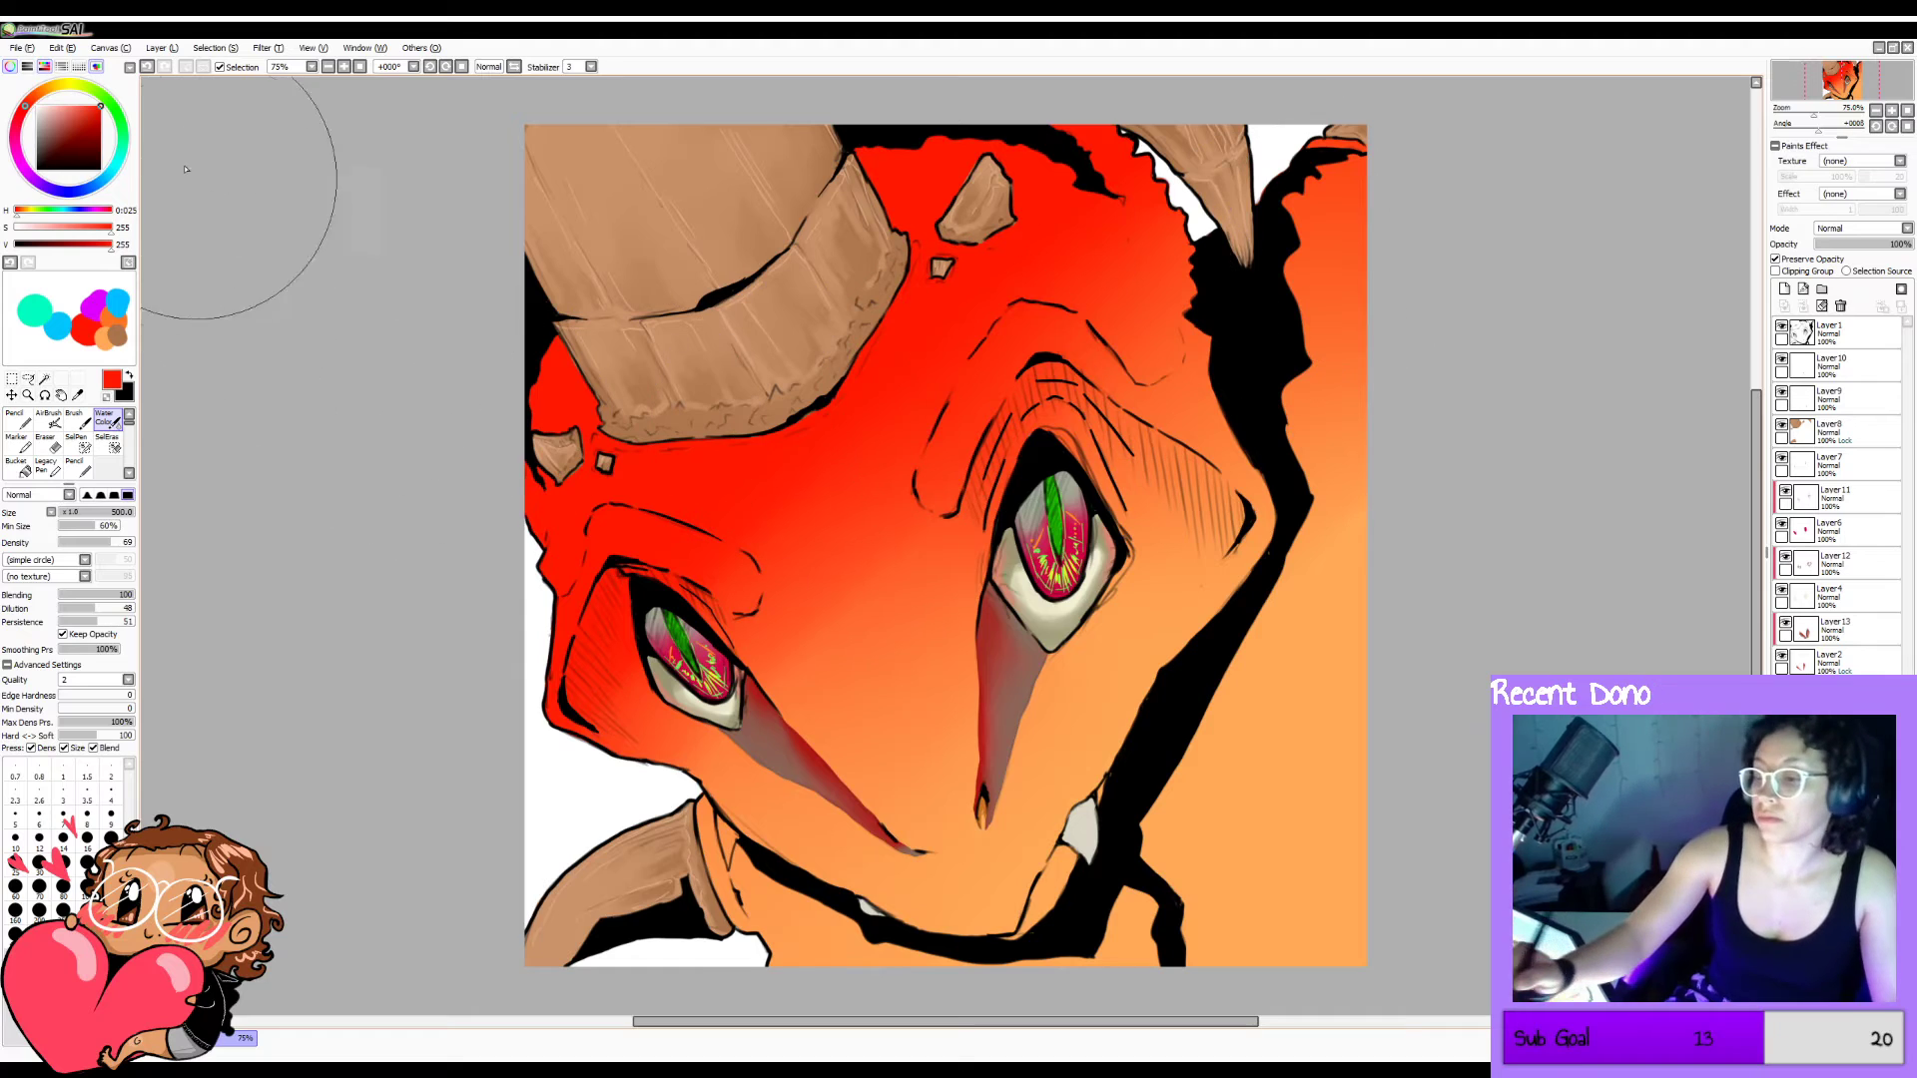
click(108, 170)
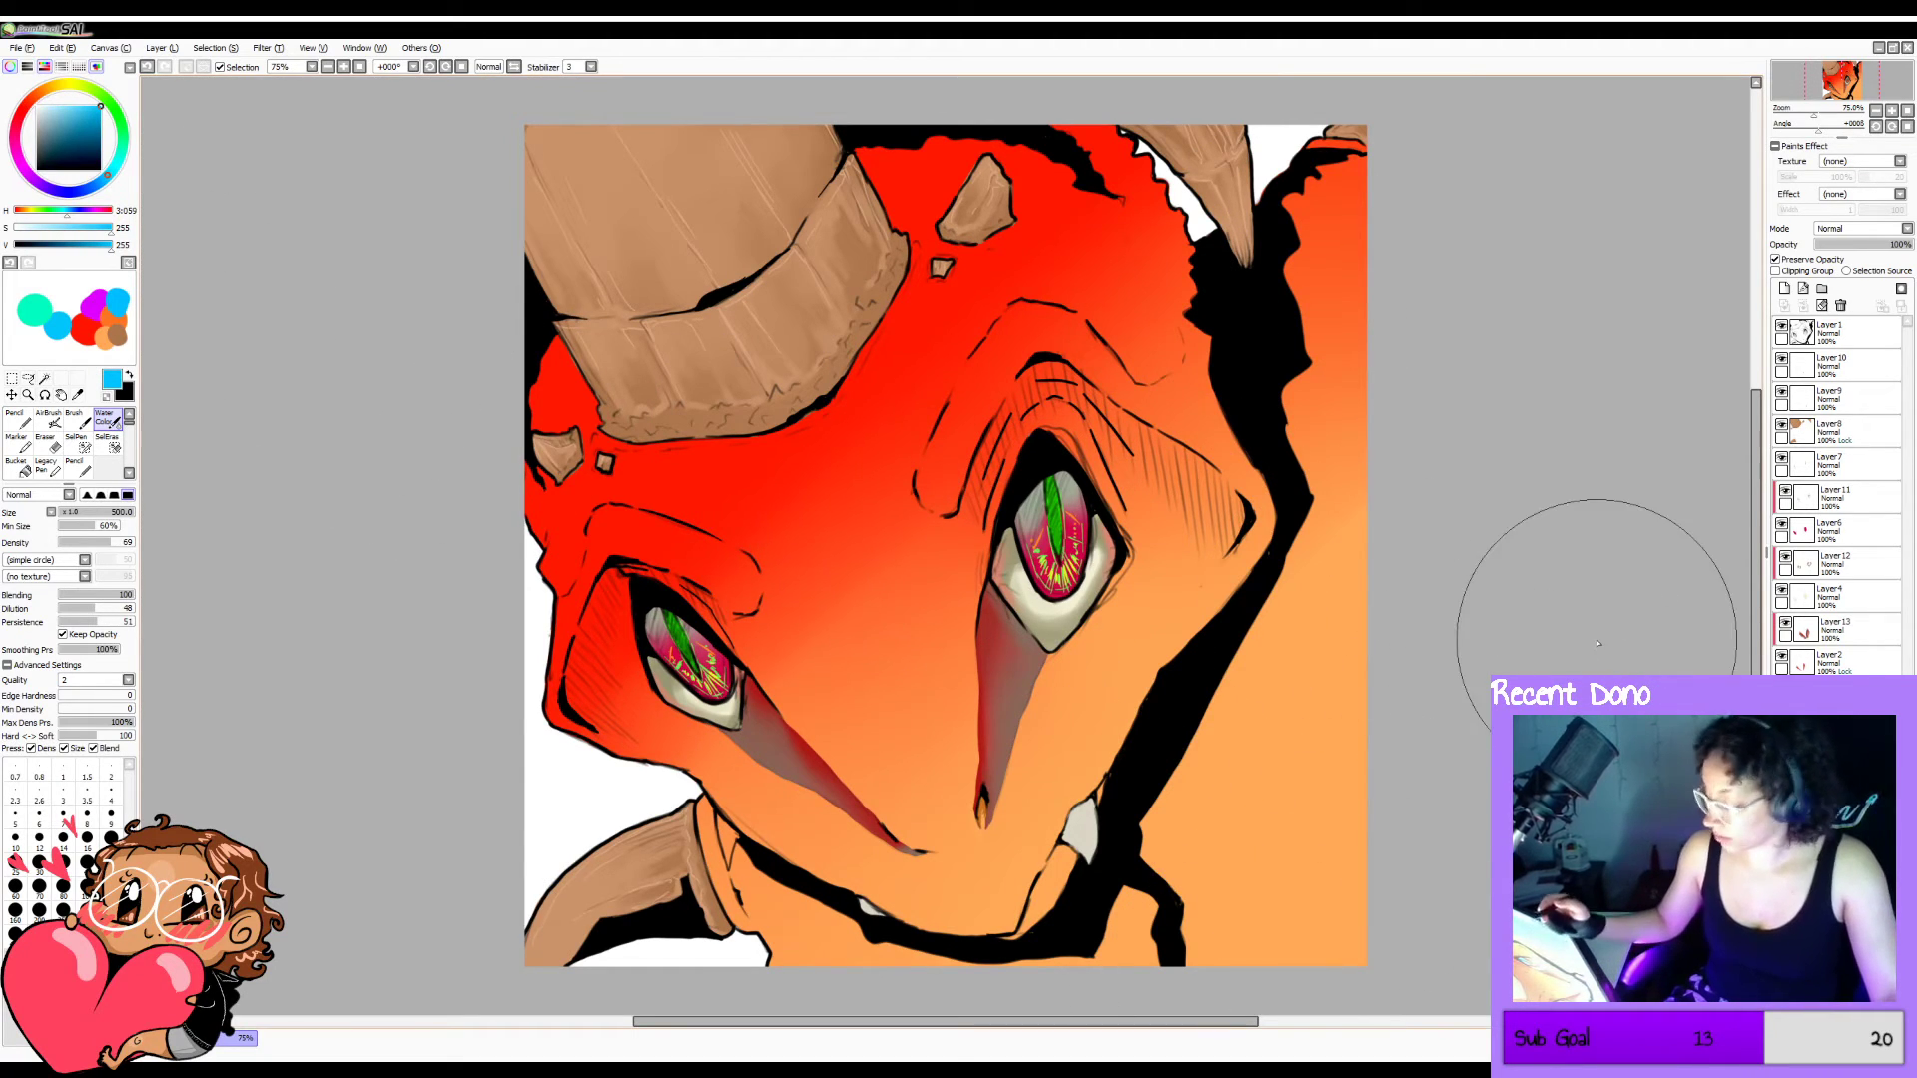
key(n)
drag(1436, 870, 1334, 967)
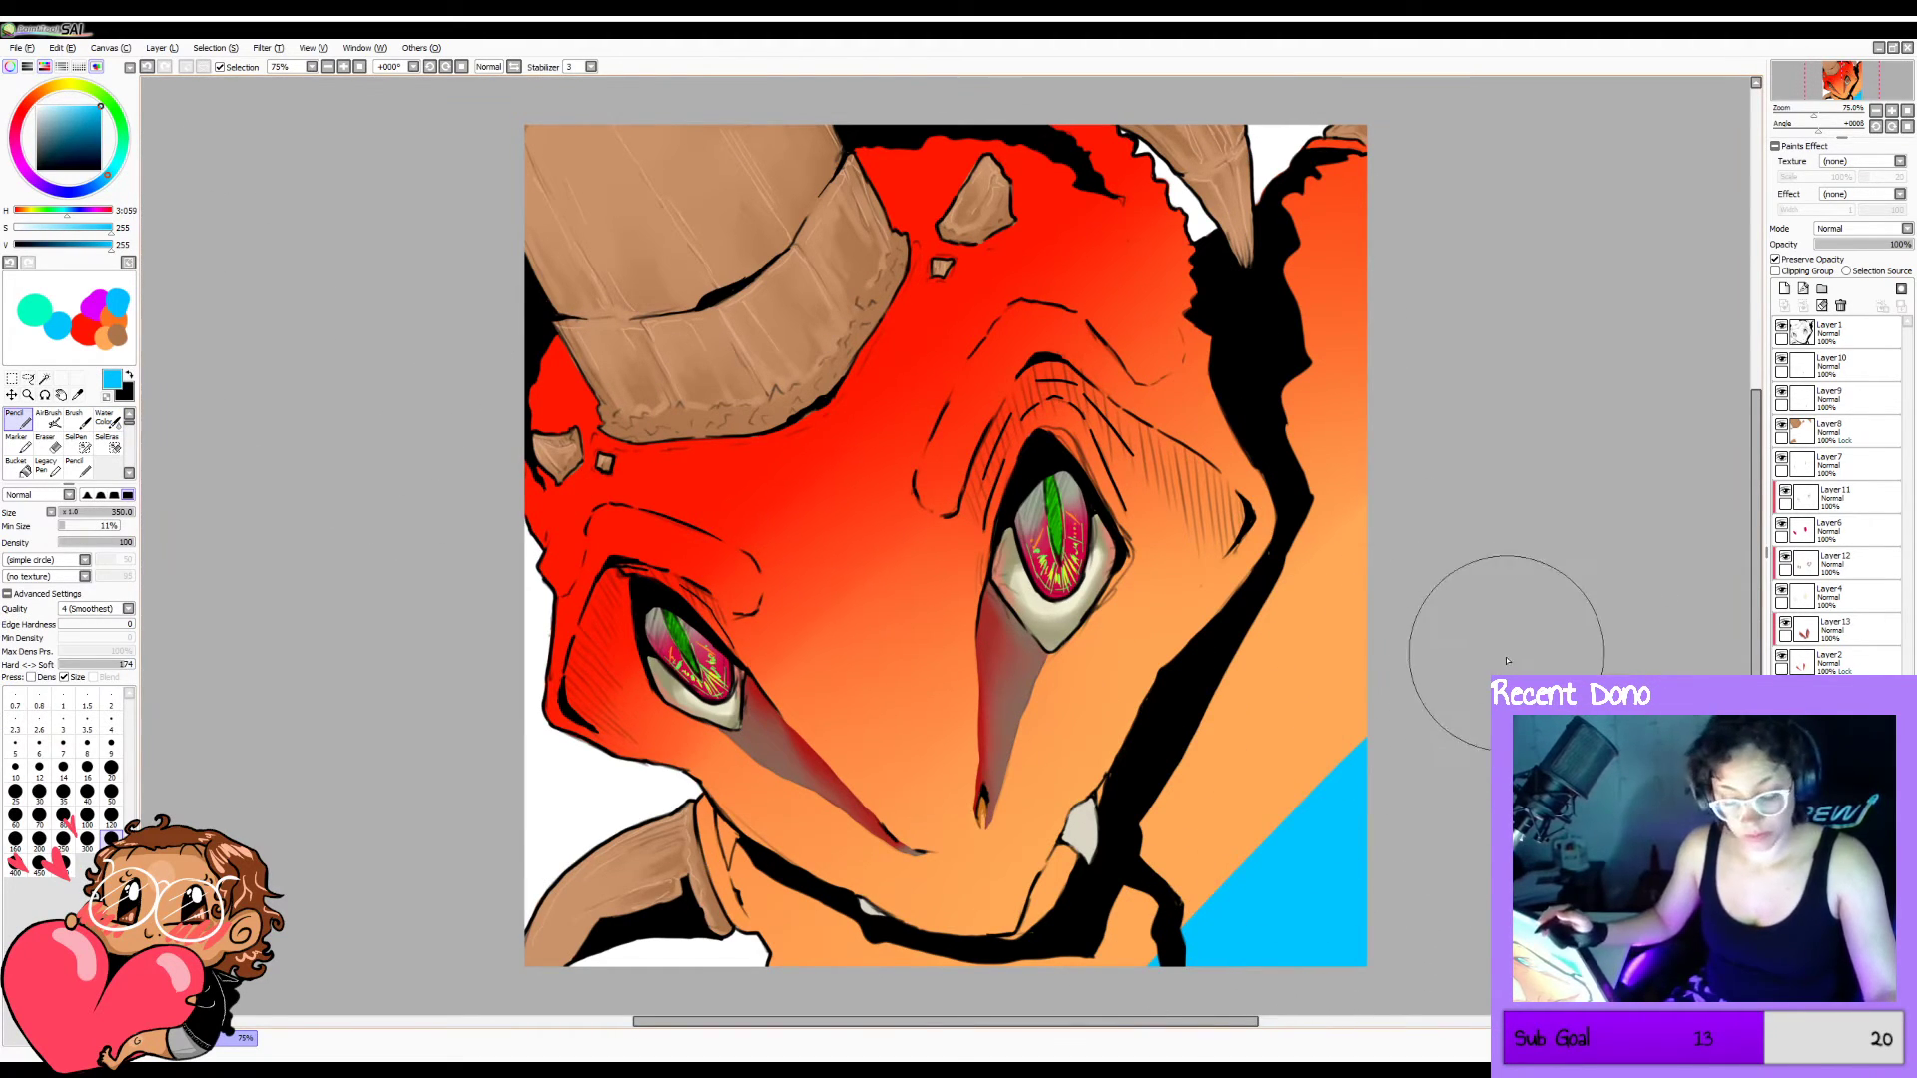
key(ctrl+z)
Paint the lower corner of the neck bright green and soften its edge into the orange with the Water Color brush at size 250.
click(110, 103)
drag(1508, 719, 1238, 1028)
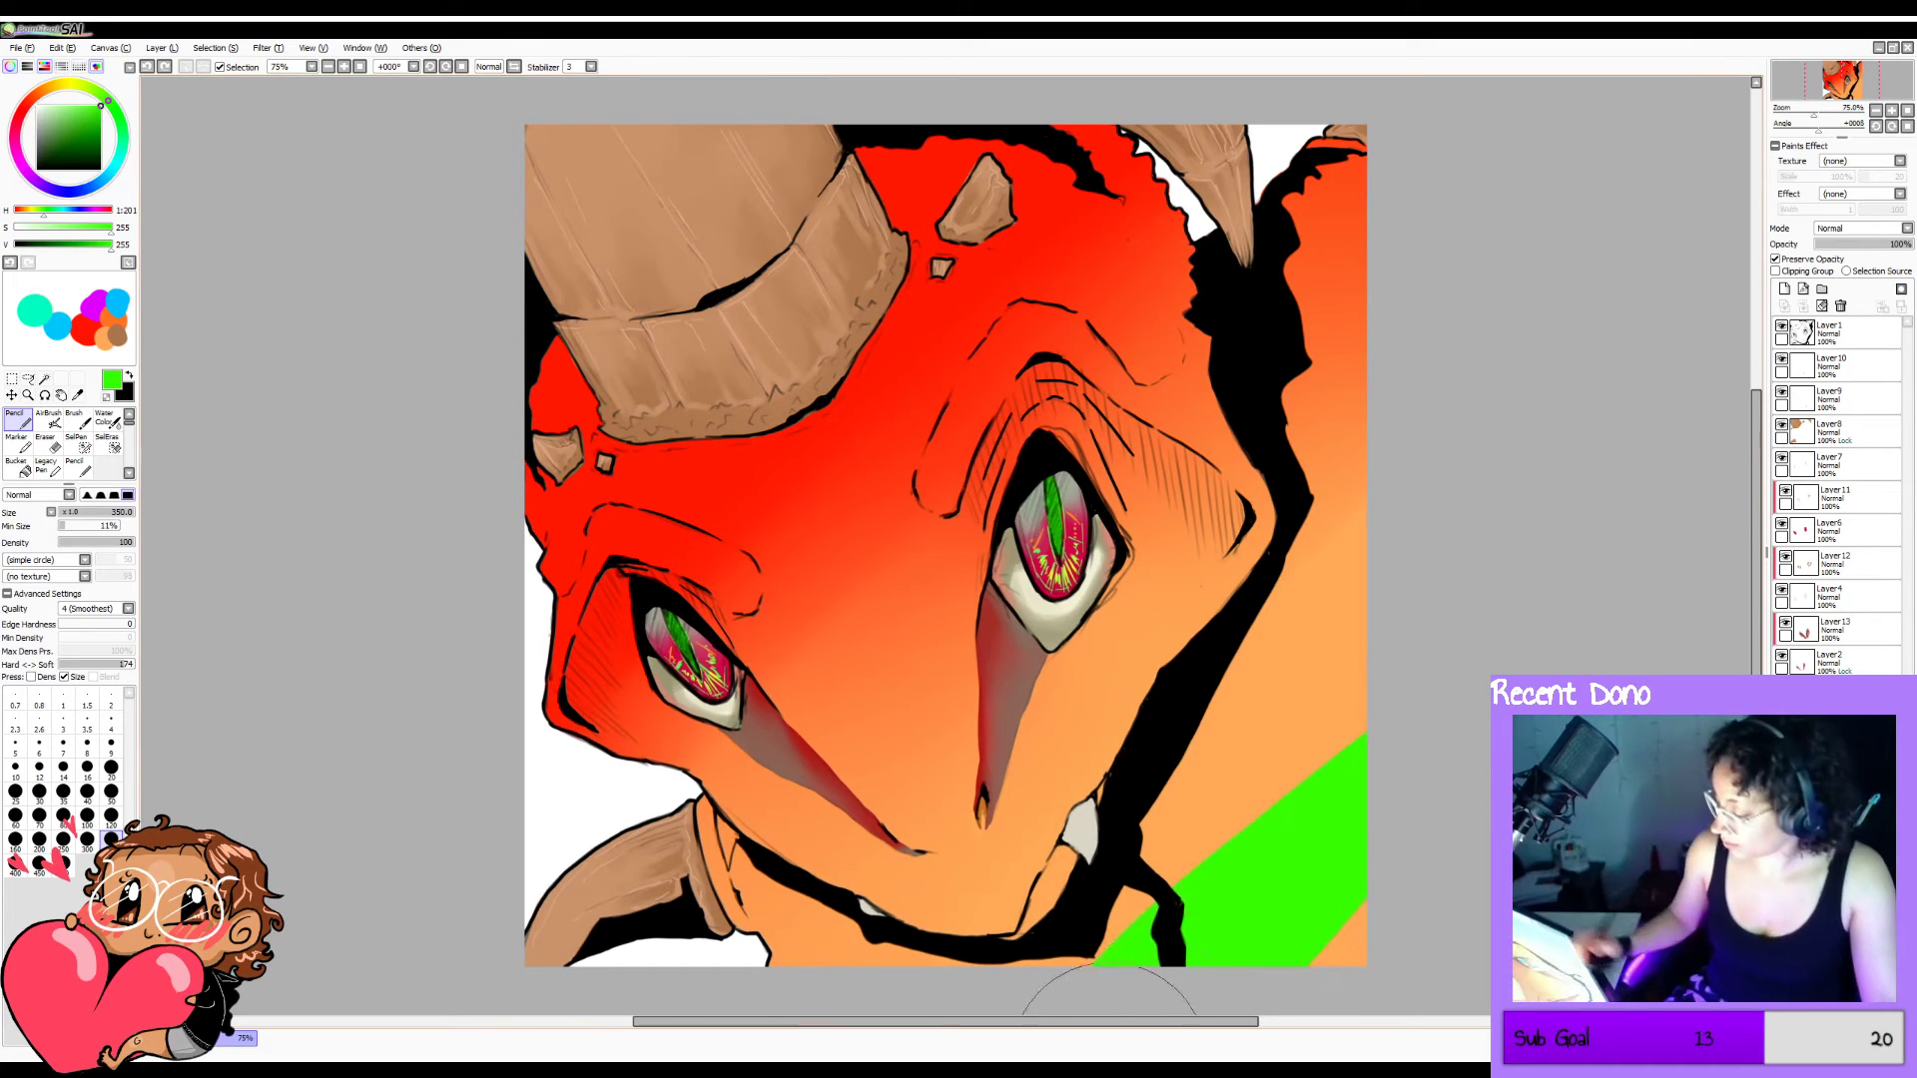
key(c)
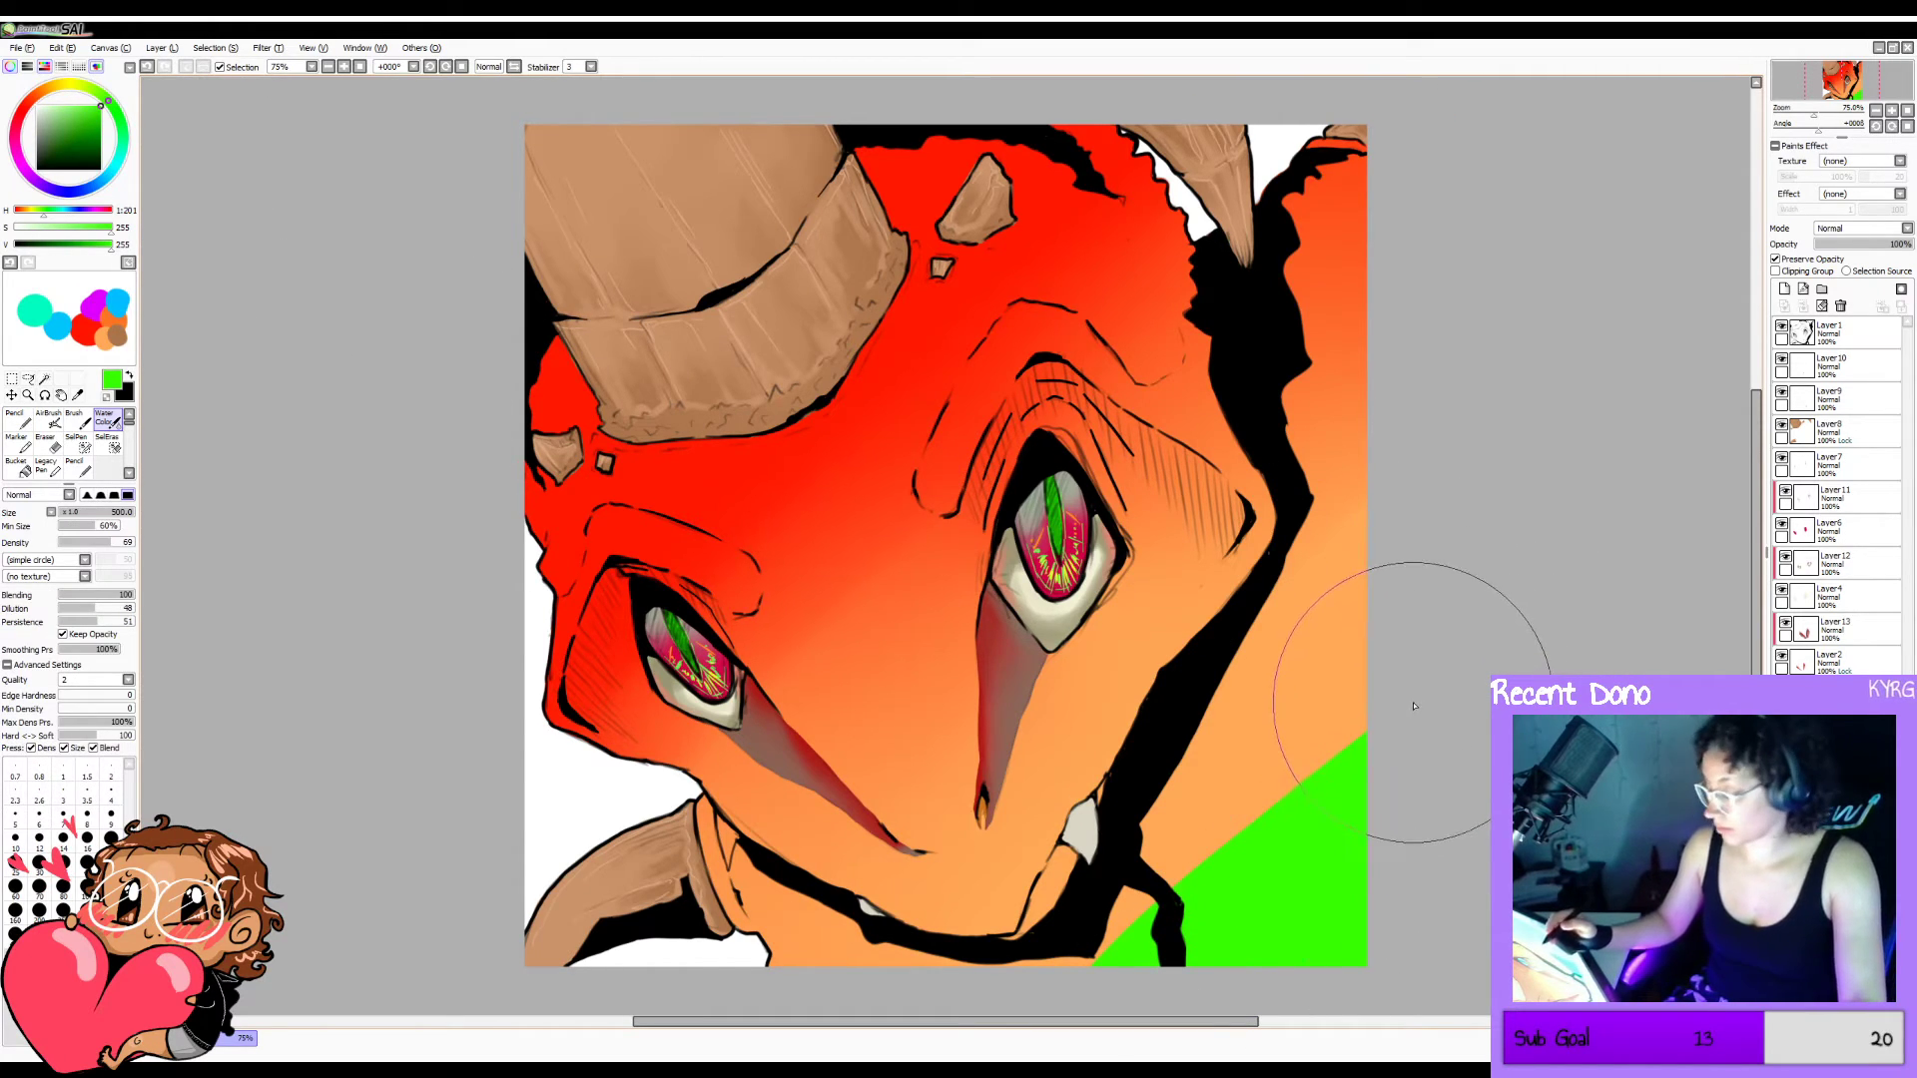
key(bracketleft)
key(bracketleft)
key(bracketleft)
key(bracketleft)
key(bracketleft)
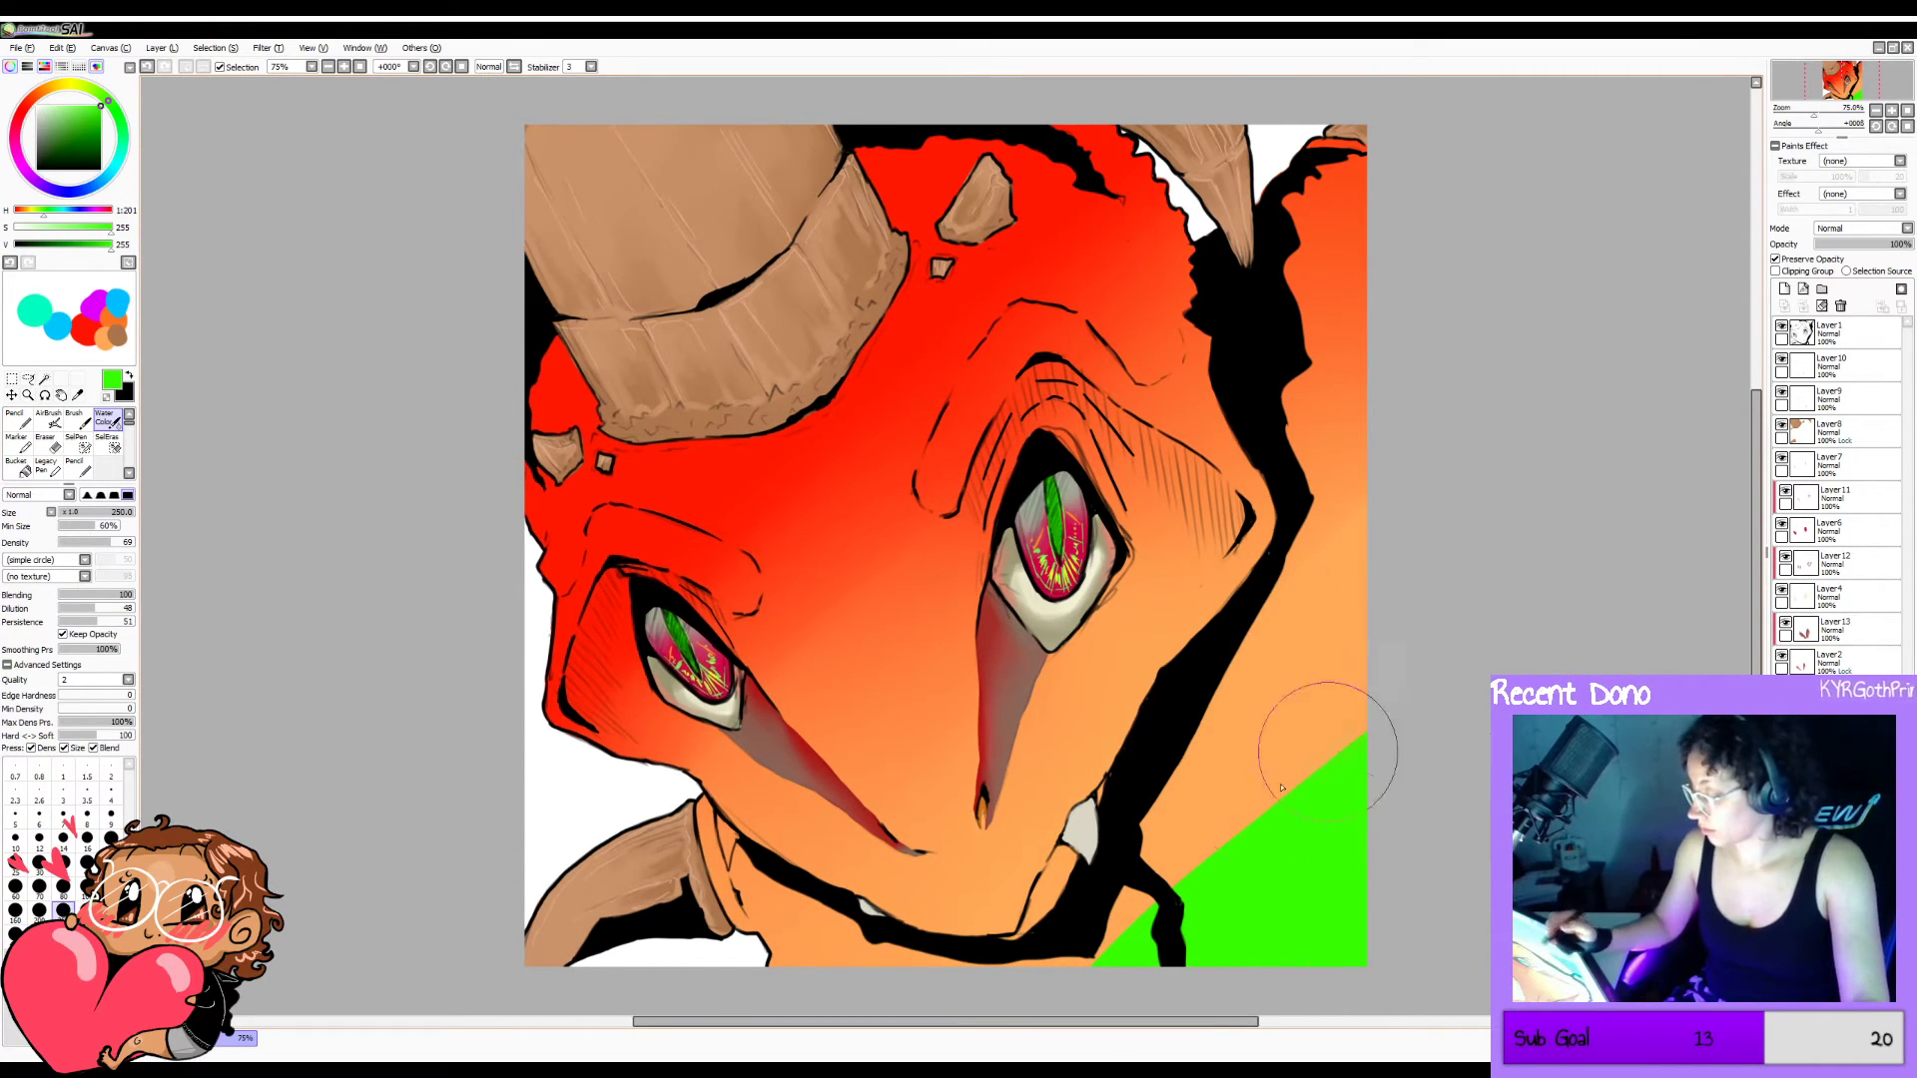
drag(1441, 677, 1090, 987)
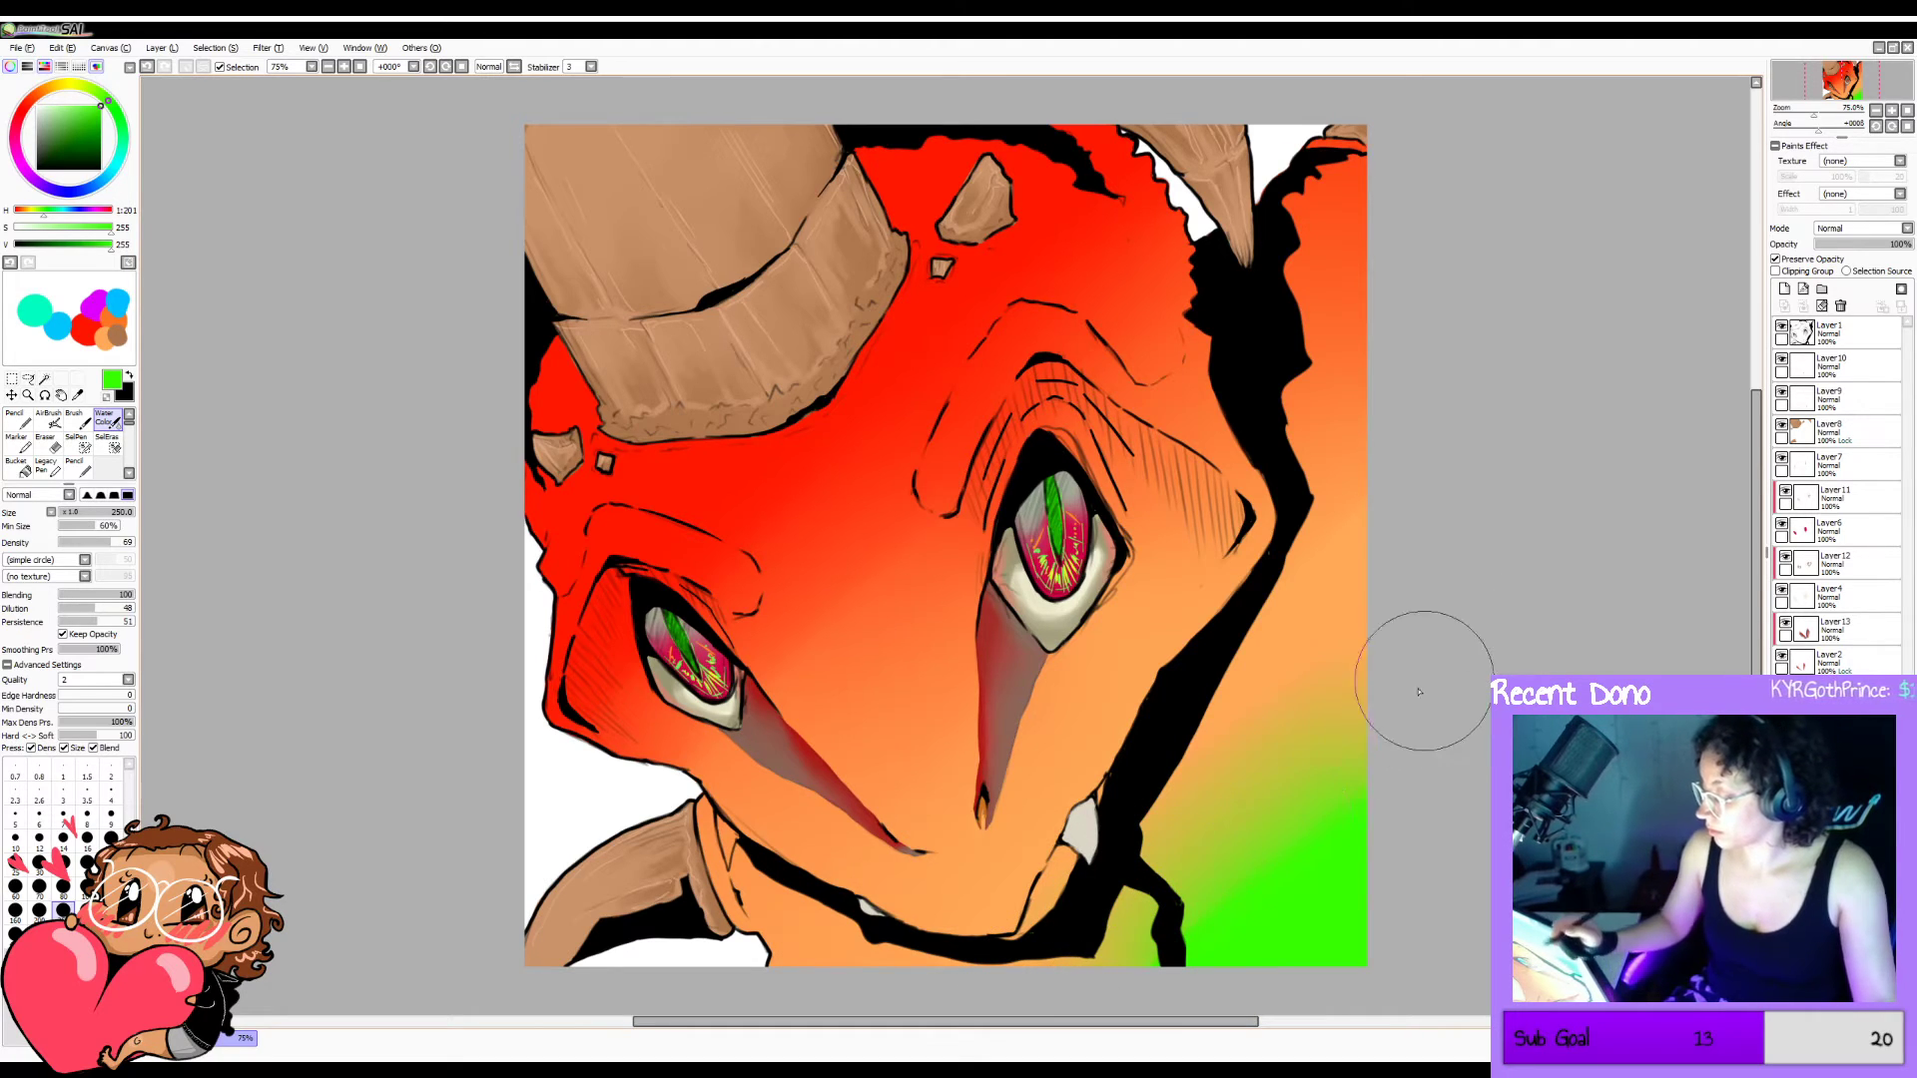
Extend the green up the outer side of the neck with the Pencil and blend it using the Water Color brush at size 120.
key(n)
mouse_move(1266, 944)
mouse_down()
mouse_move(1301, 824)
mouse_move(1454, 530)
mouse_up()
mouse_move(1206, 916)
mouse_down()
mouse_move(1339, 764)
mouse_move(1443, 339)
mouse_up()
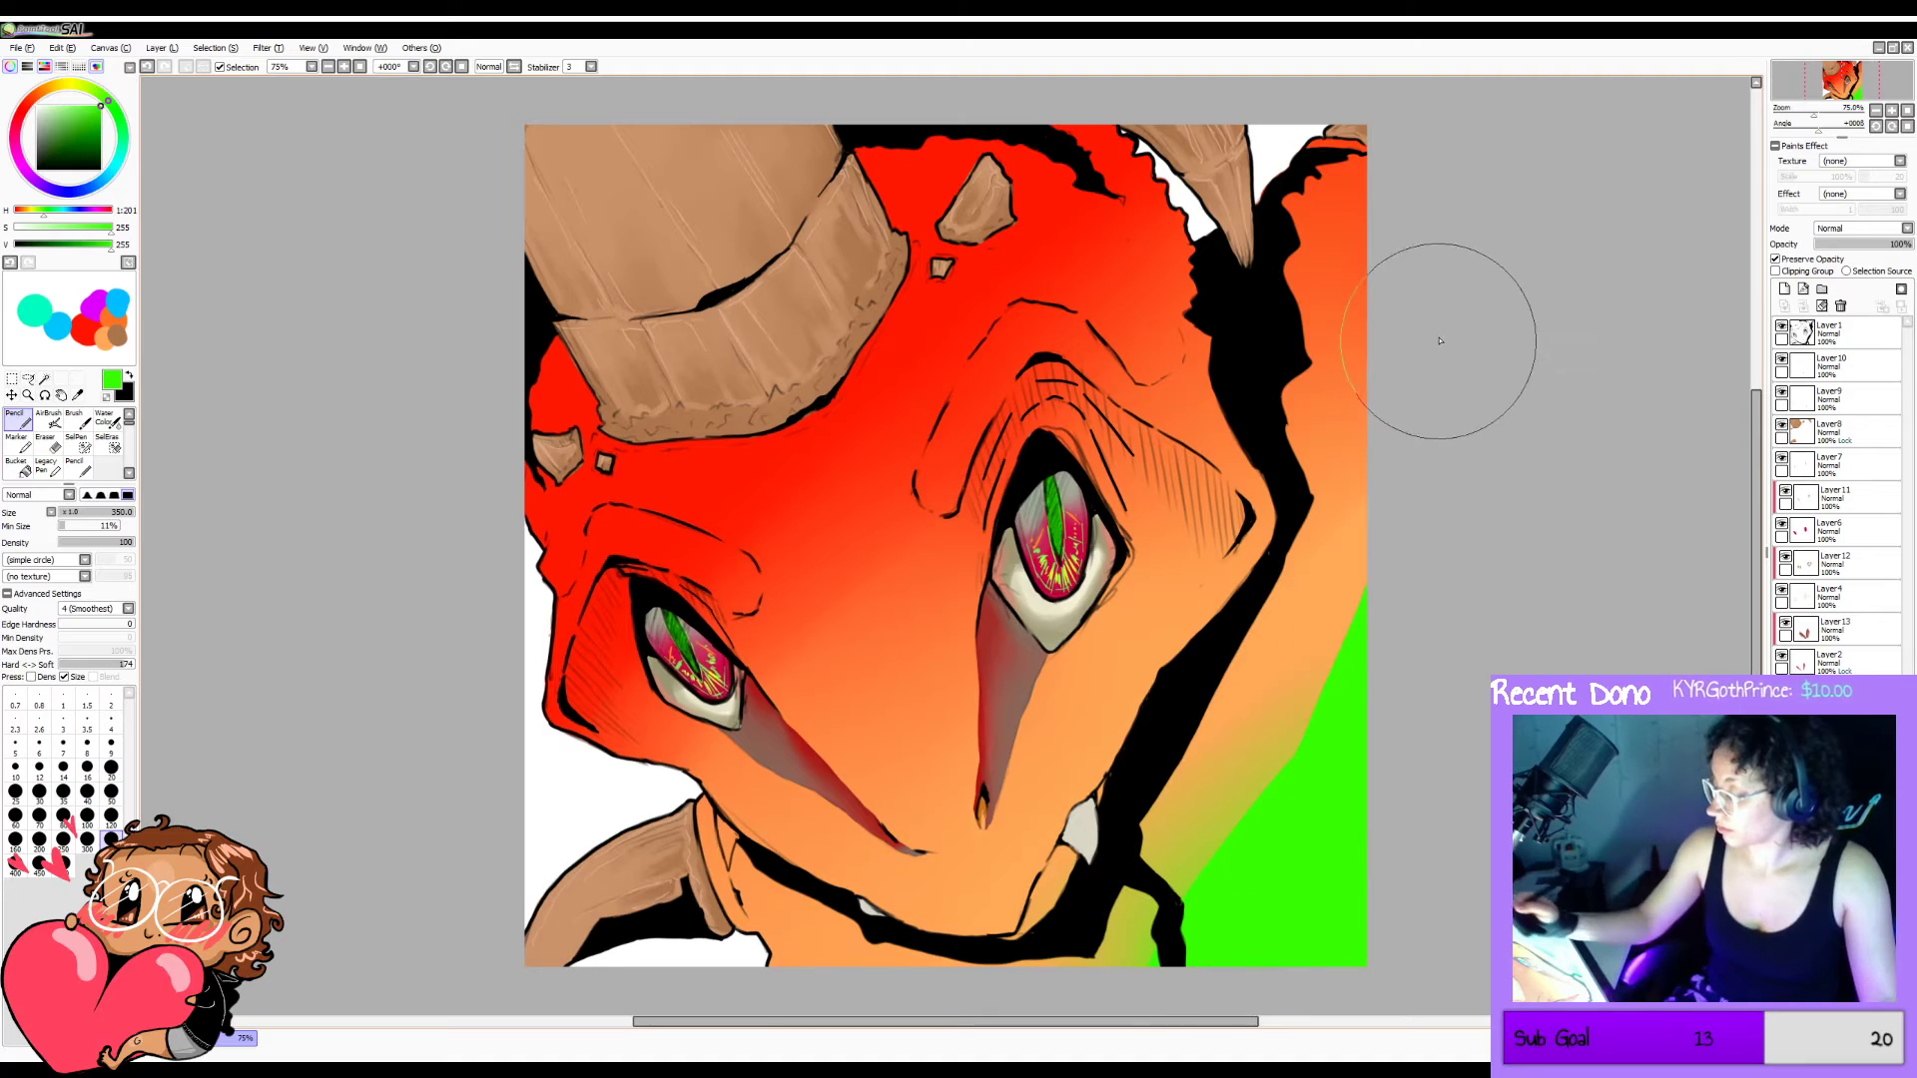
mouse_move(1365, 623)
mouse_down()
mouse_move(1180, 989)
mouse_move(1423, 651)
mouse_up()
key(c)
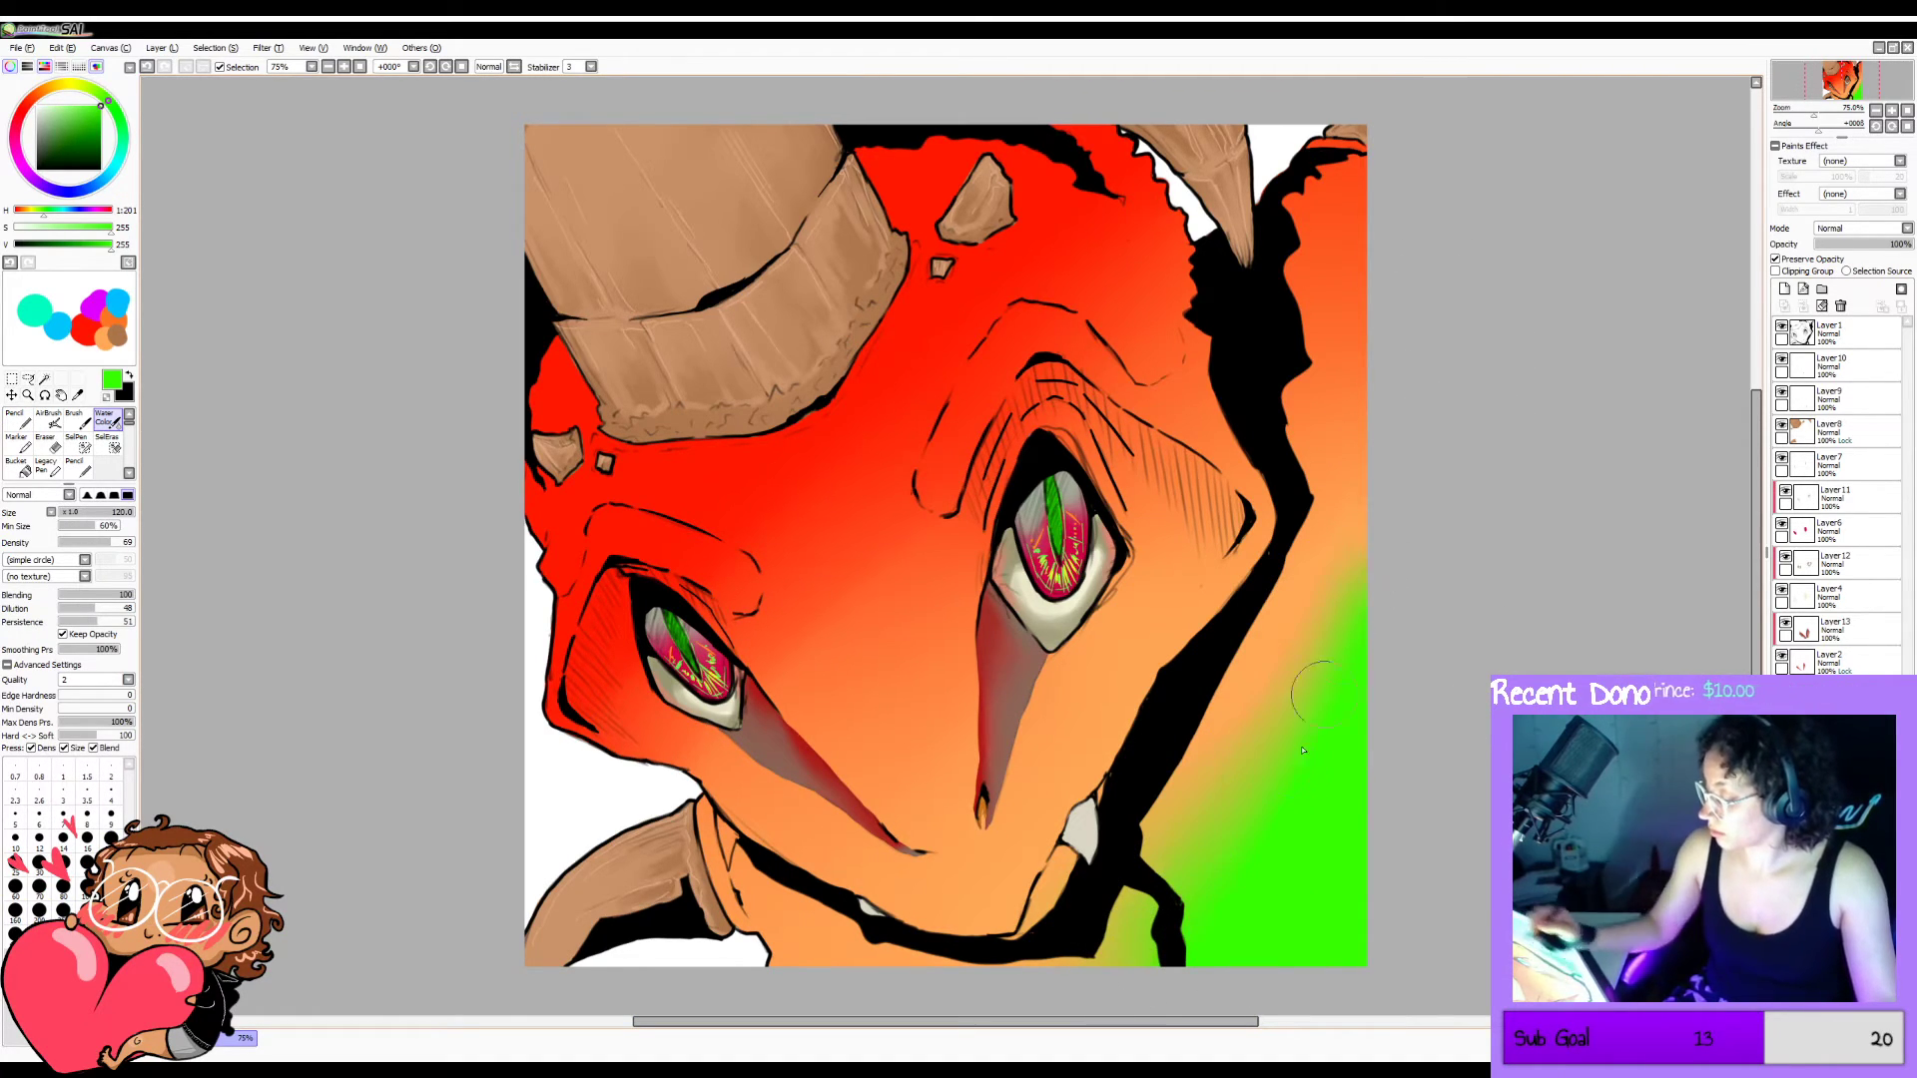
Hatch diagonal green streaks from the green area into the neck's orange with the Pencil at size 30.
key(n)
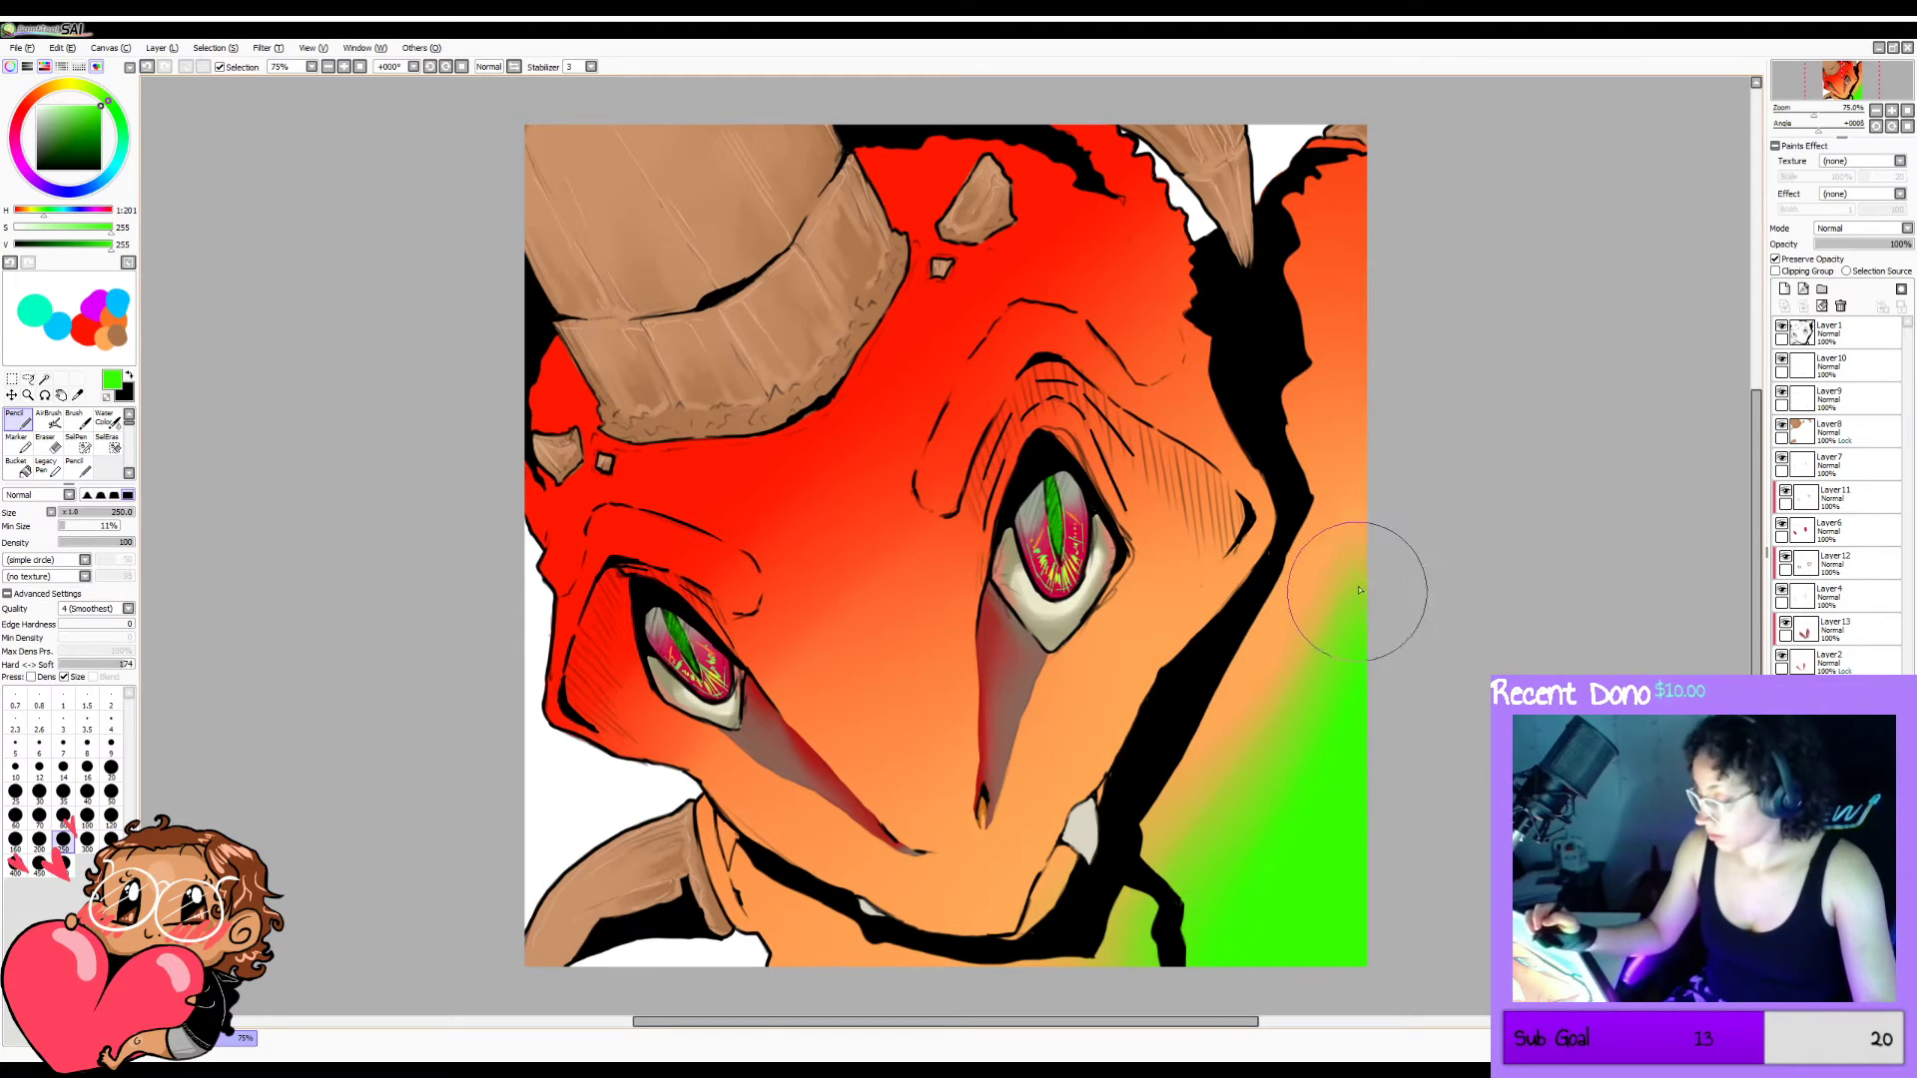
key(bracketleft)
drag(1398, 489, 1084, 1007)
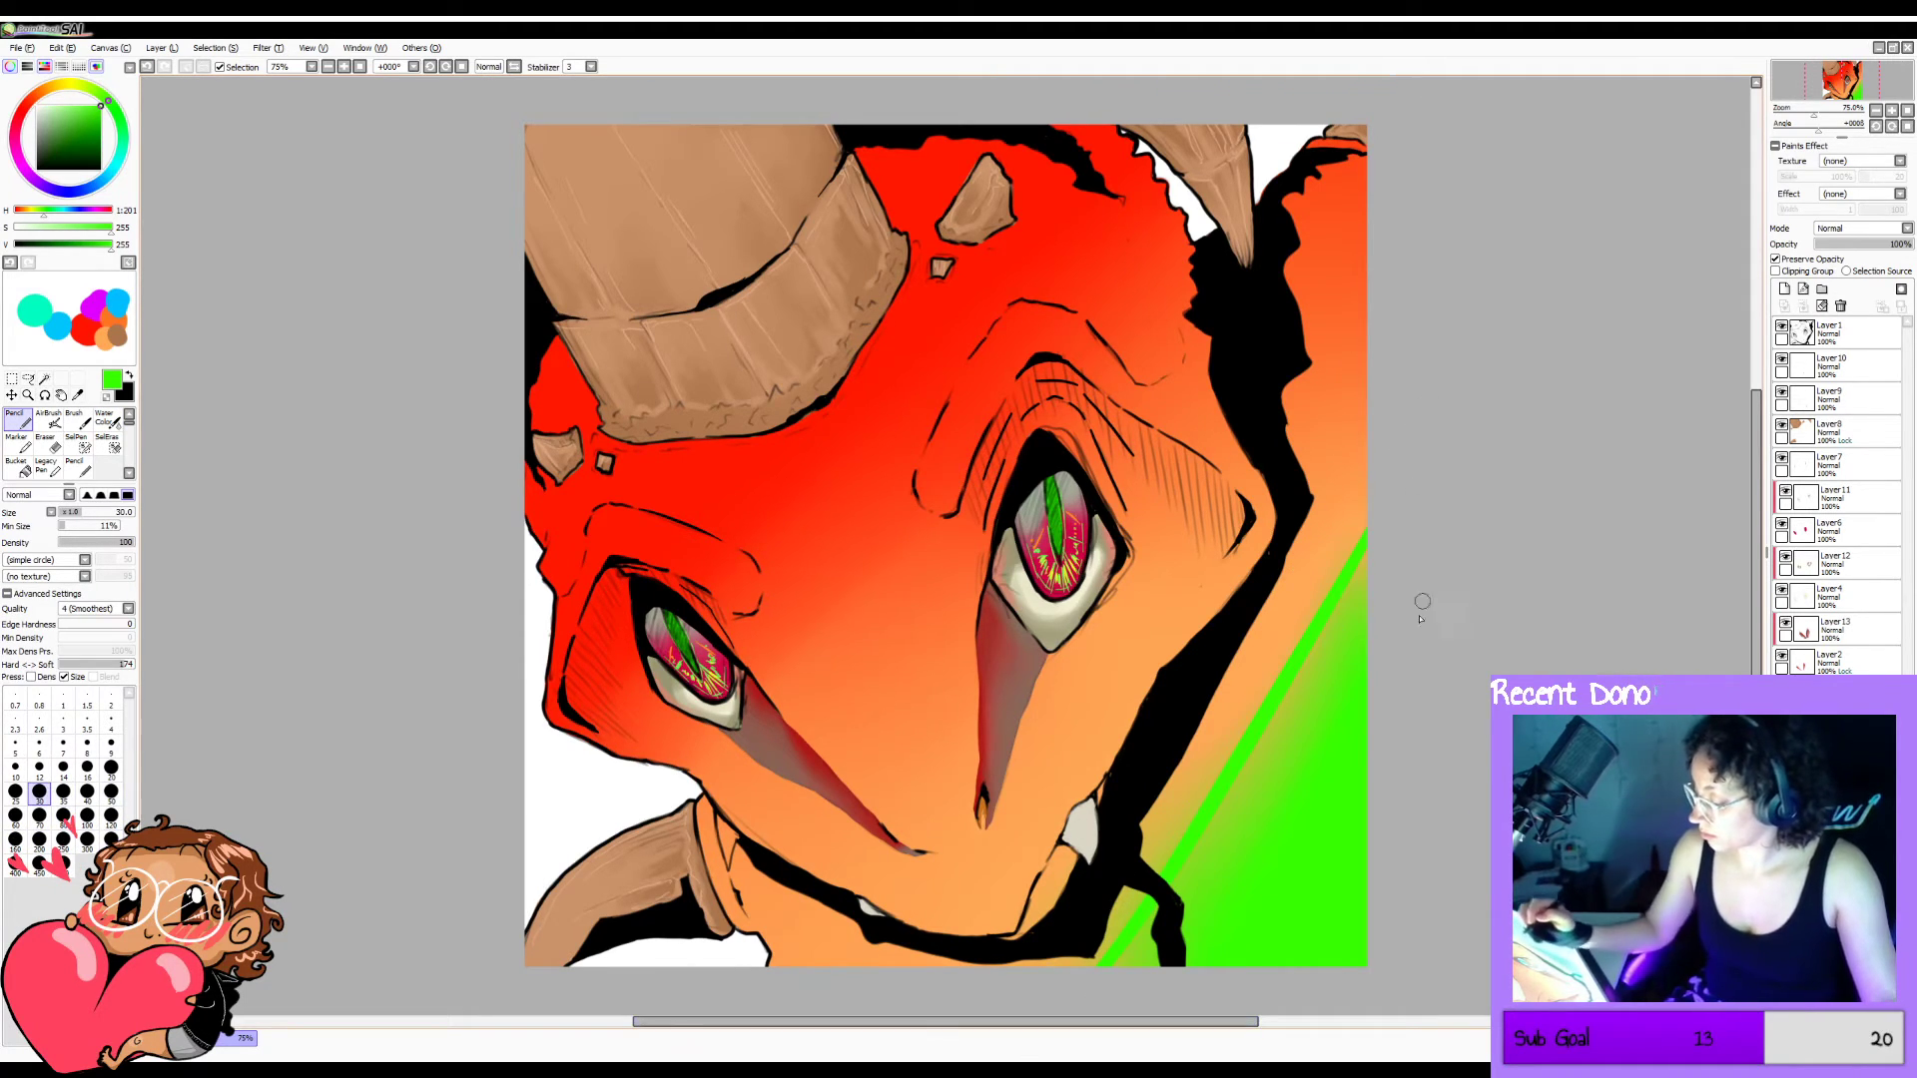
key(ctrl+z)
drag(1410, 555, 1100, 1003)
key(ctrl+z)
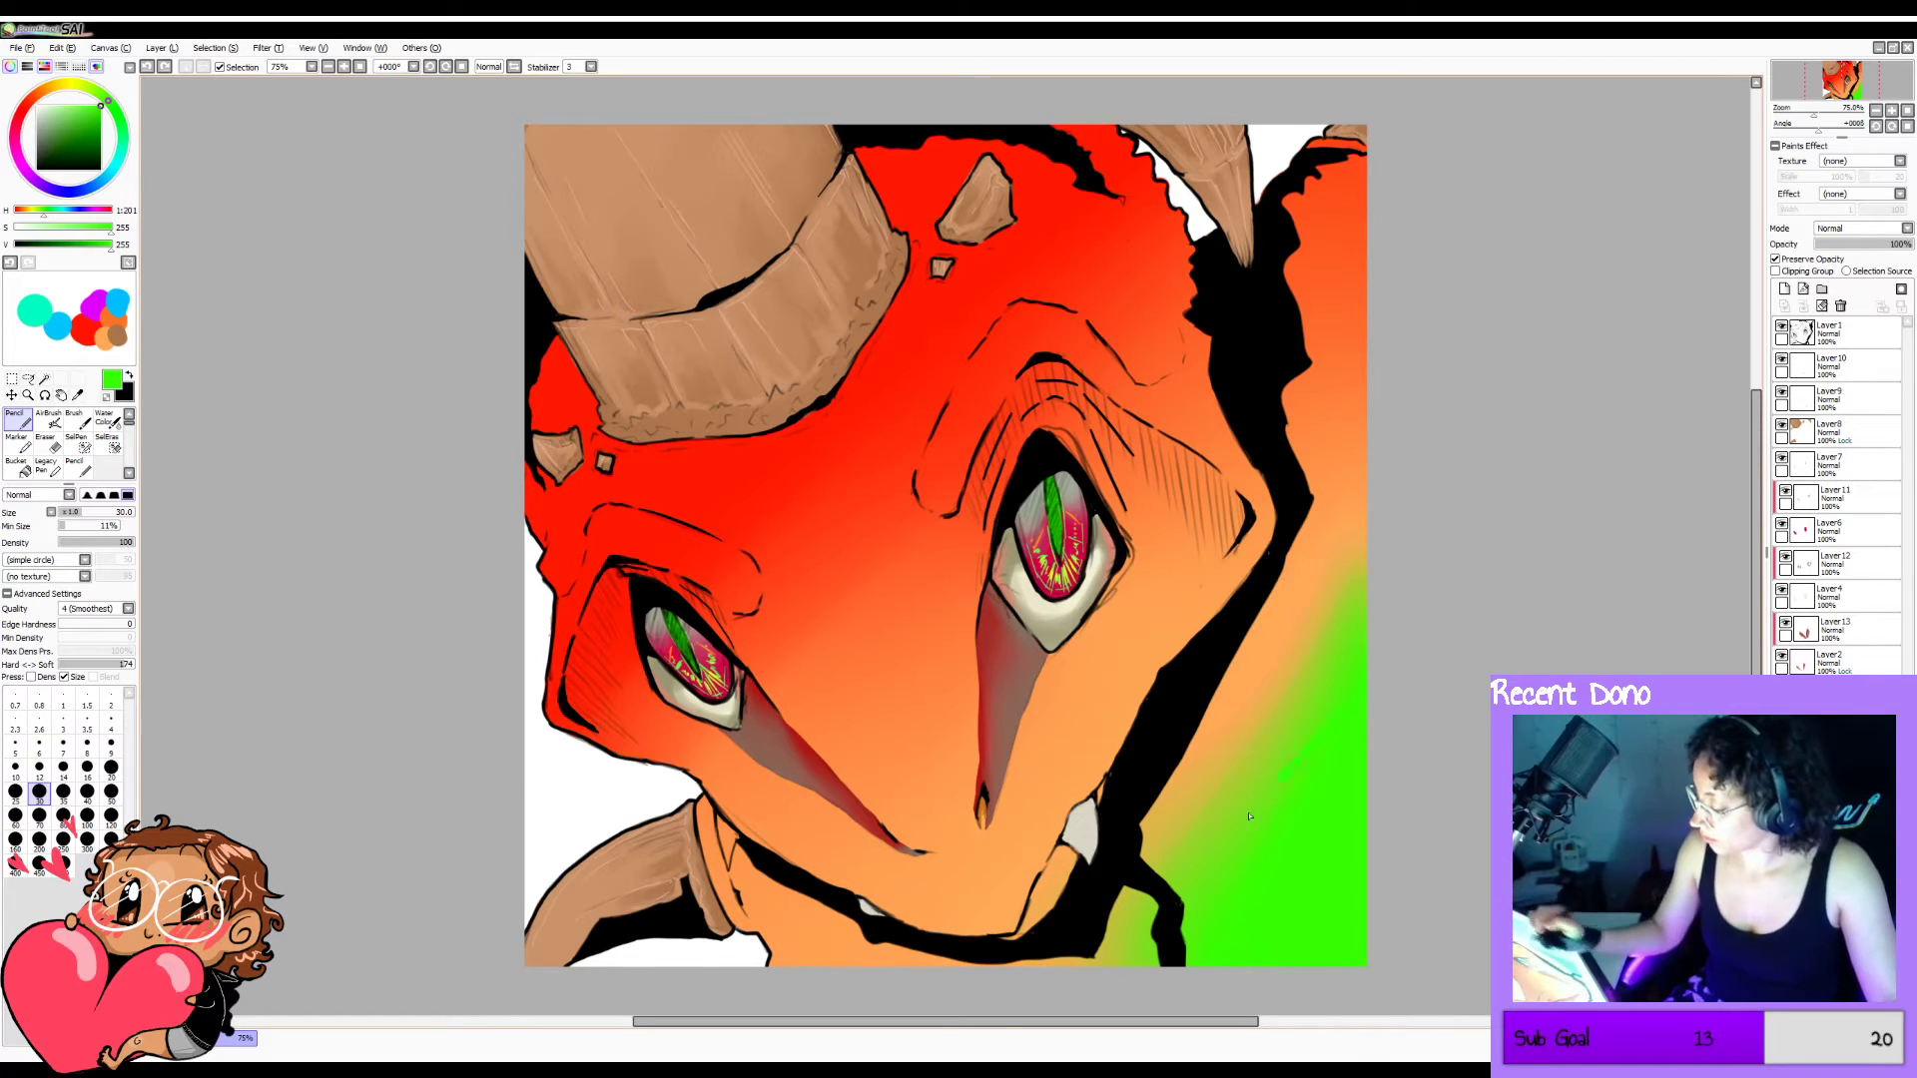
drag(1249, 817, 1098, 953)
drag(1260, 759, 1148, 869)
drag(1294, 705, 1144, 844)
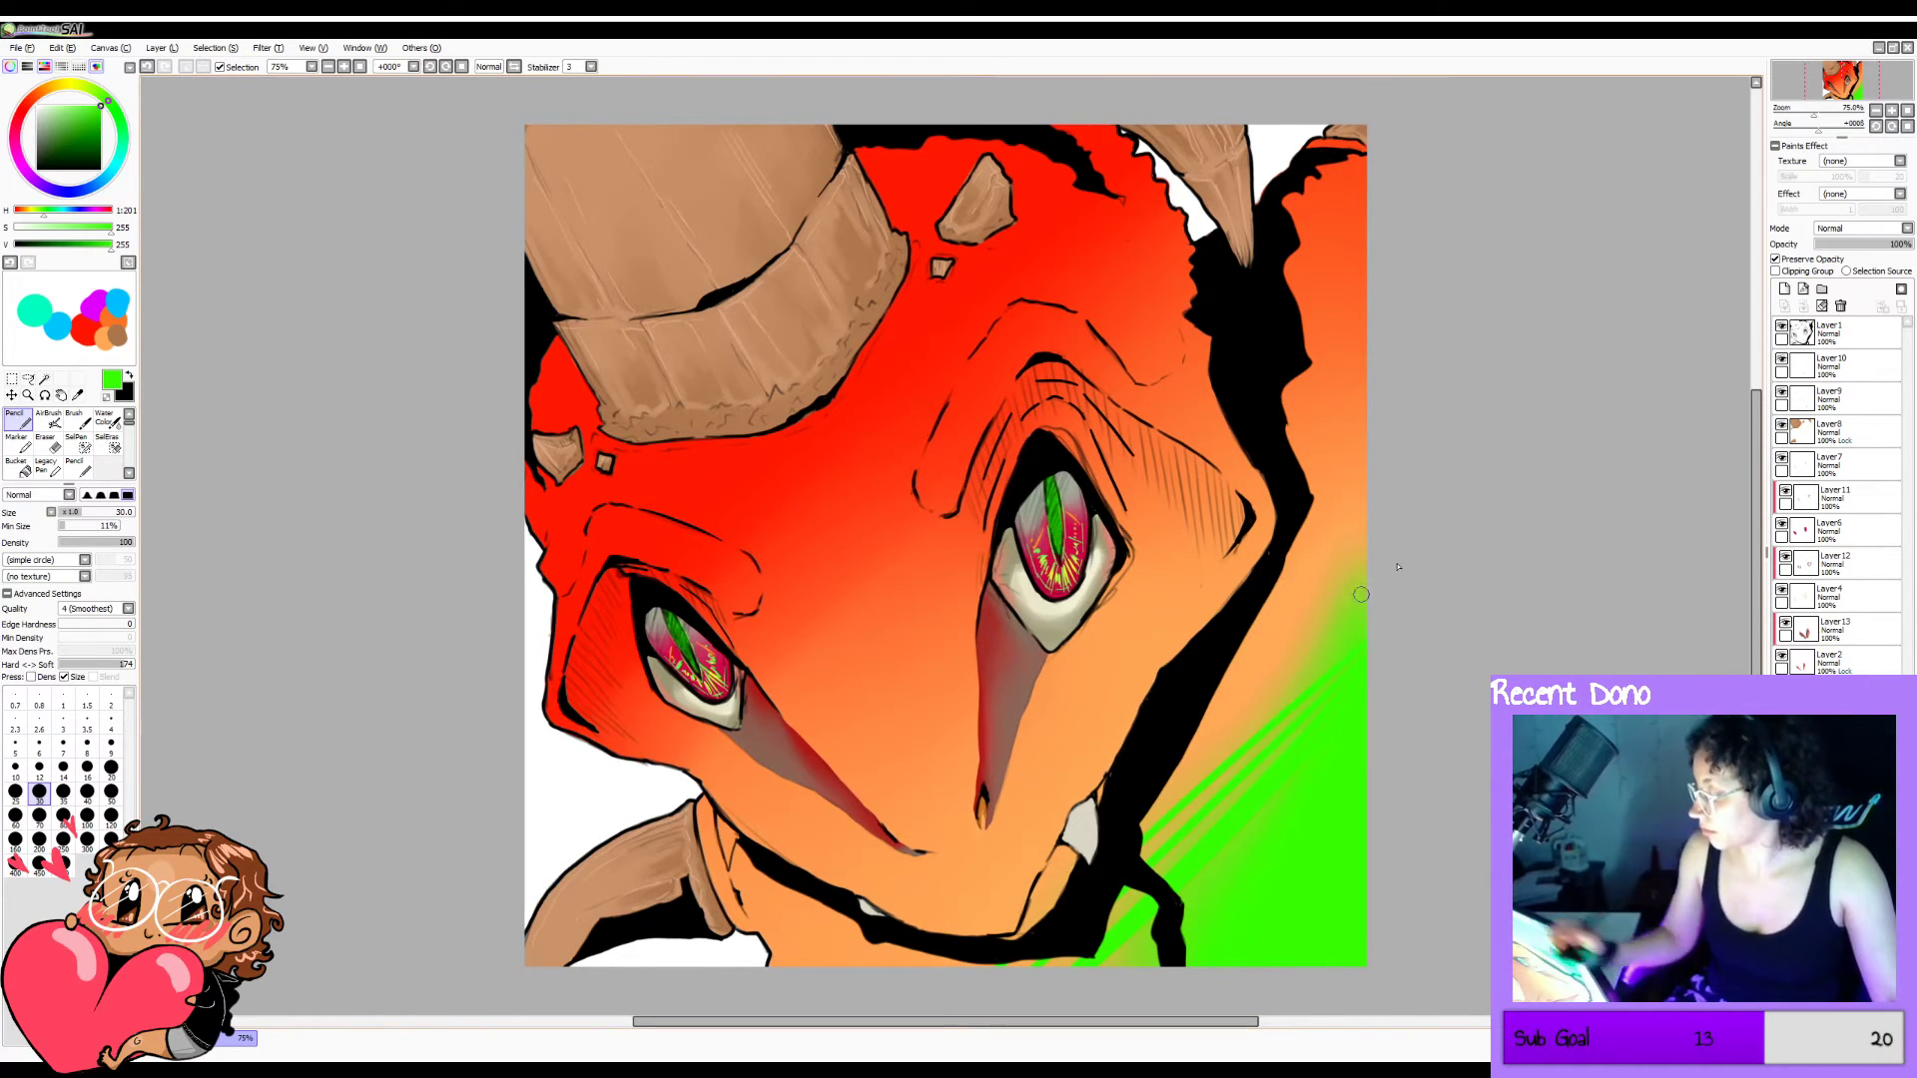
Draw longer green streaks from the neck across the jaw and lower snout, and add more to the green area's edge.
mouse_move(1333, 626)
mouse_down()
mouse_move(974, 937)
mouse_move(926, 932)
mouse_up()
drag(1366, 554, 899, 920)
drag(1299, 599, 863, 898)
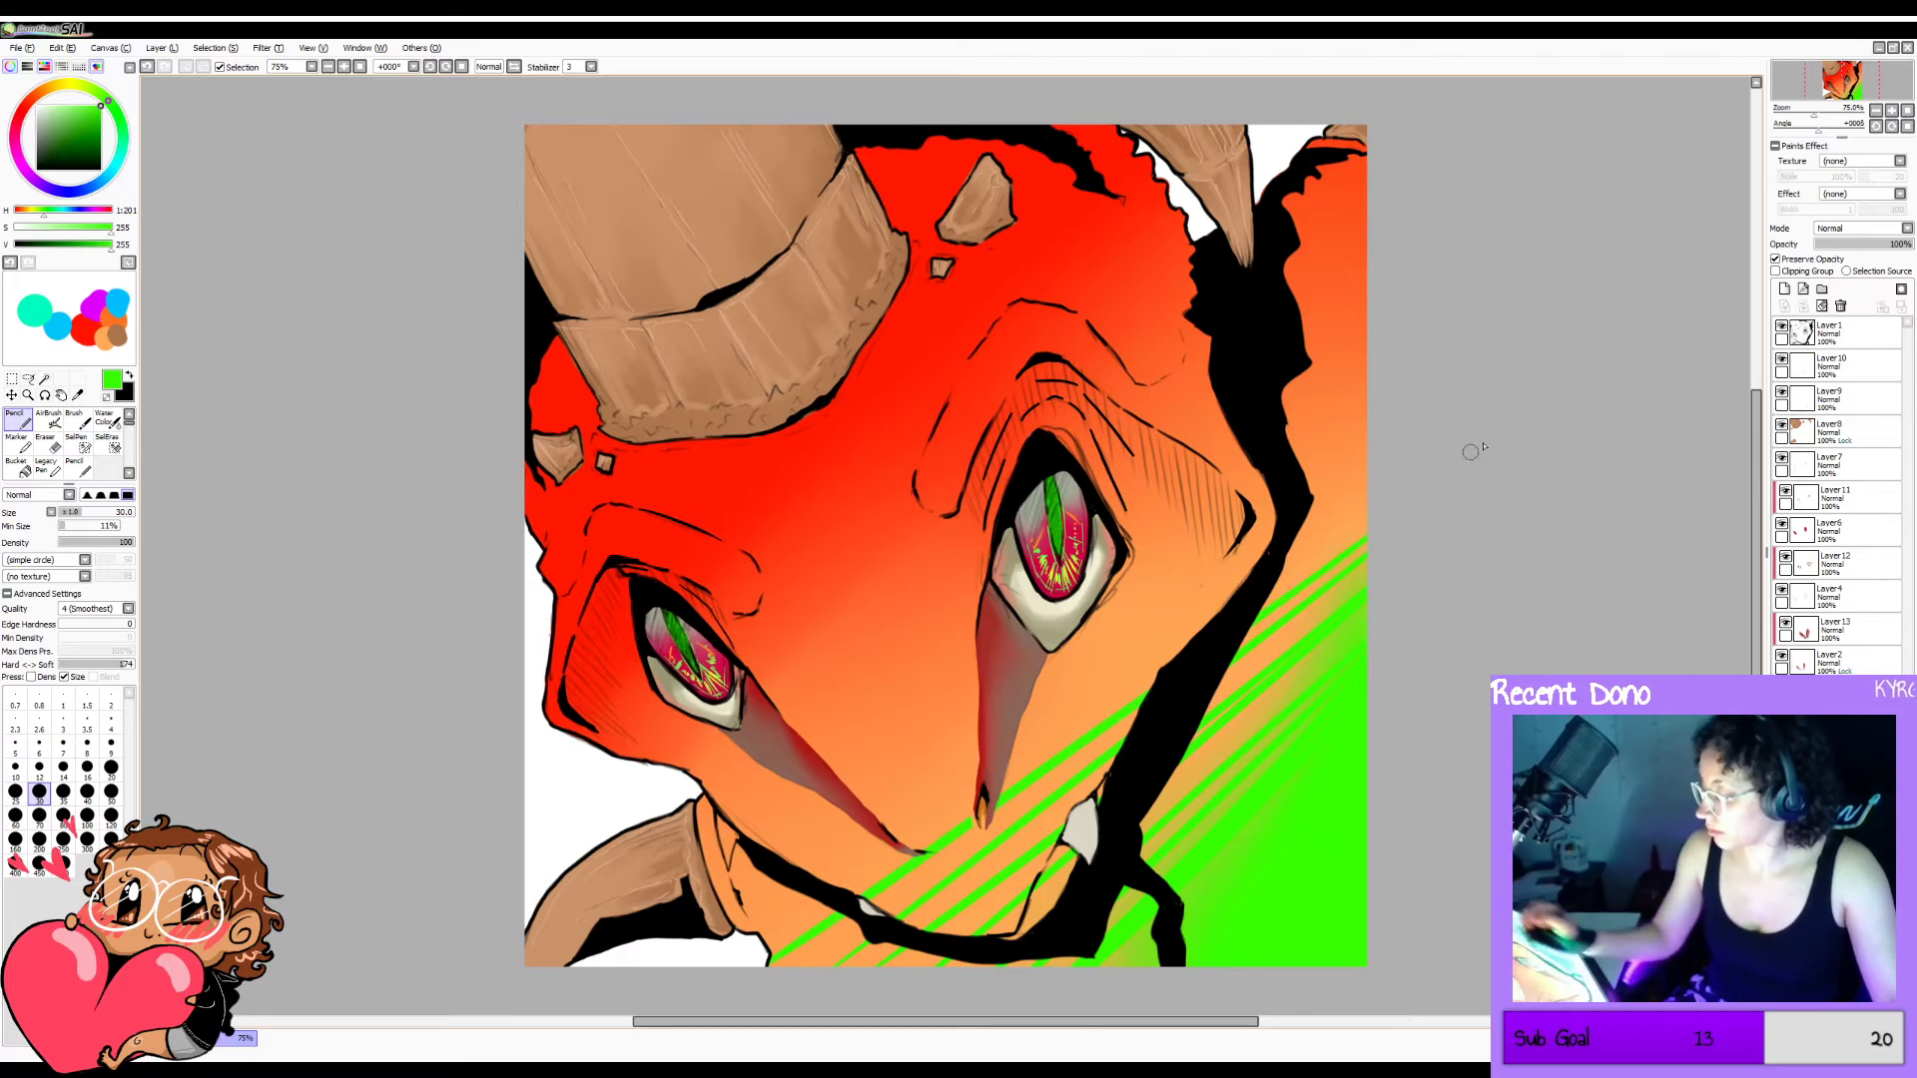
key(ctrl+z)
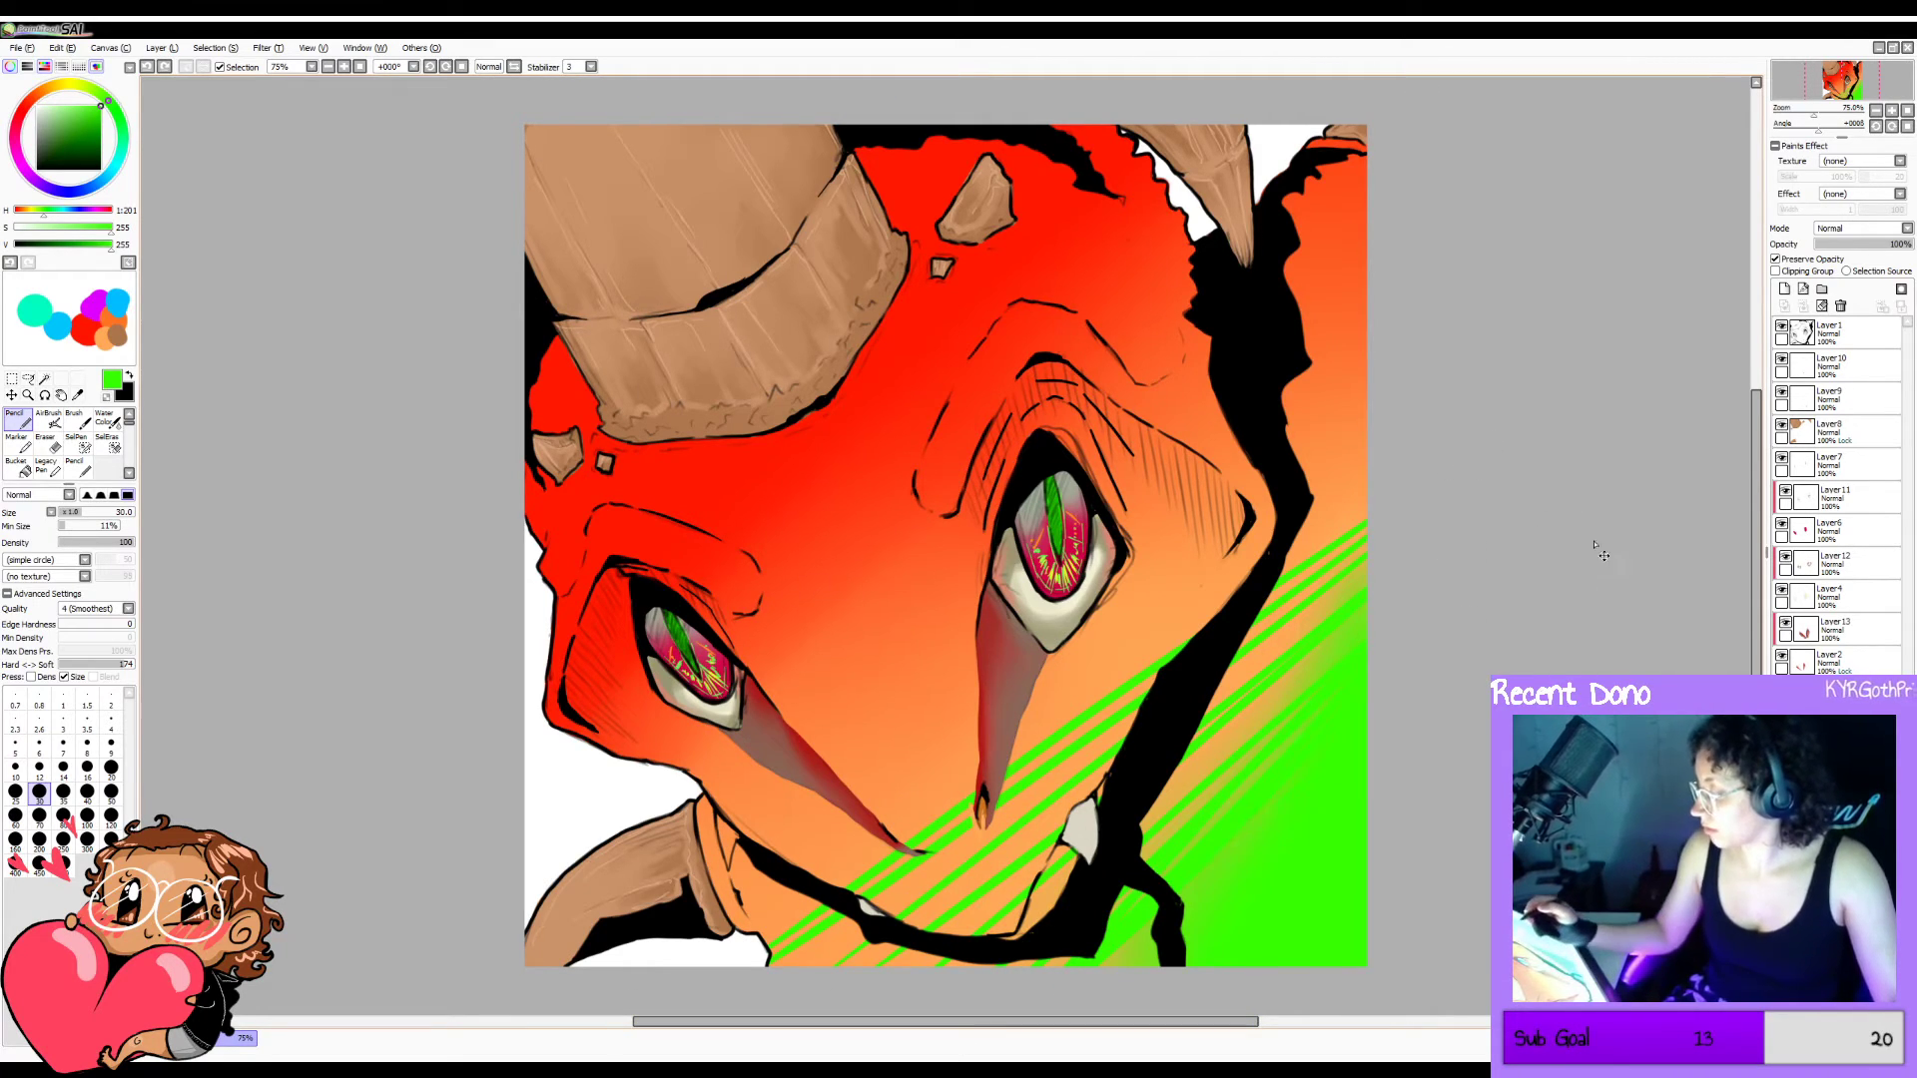
drag(1364, 683, 1110, 926)
drag(1364, 619, 1141, 833)
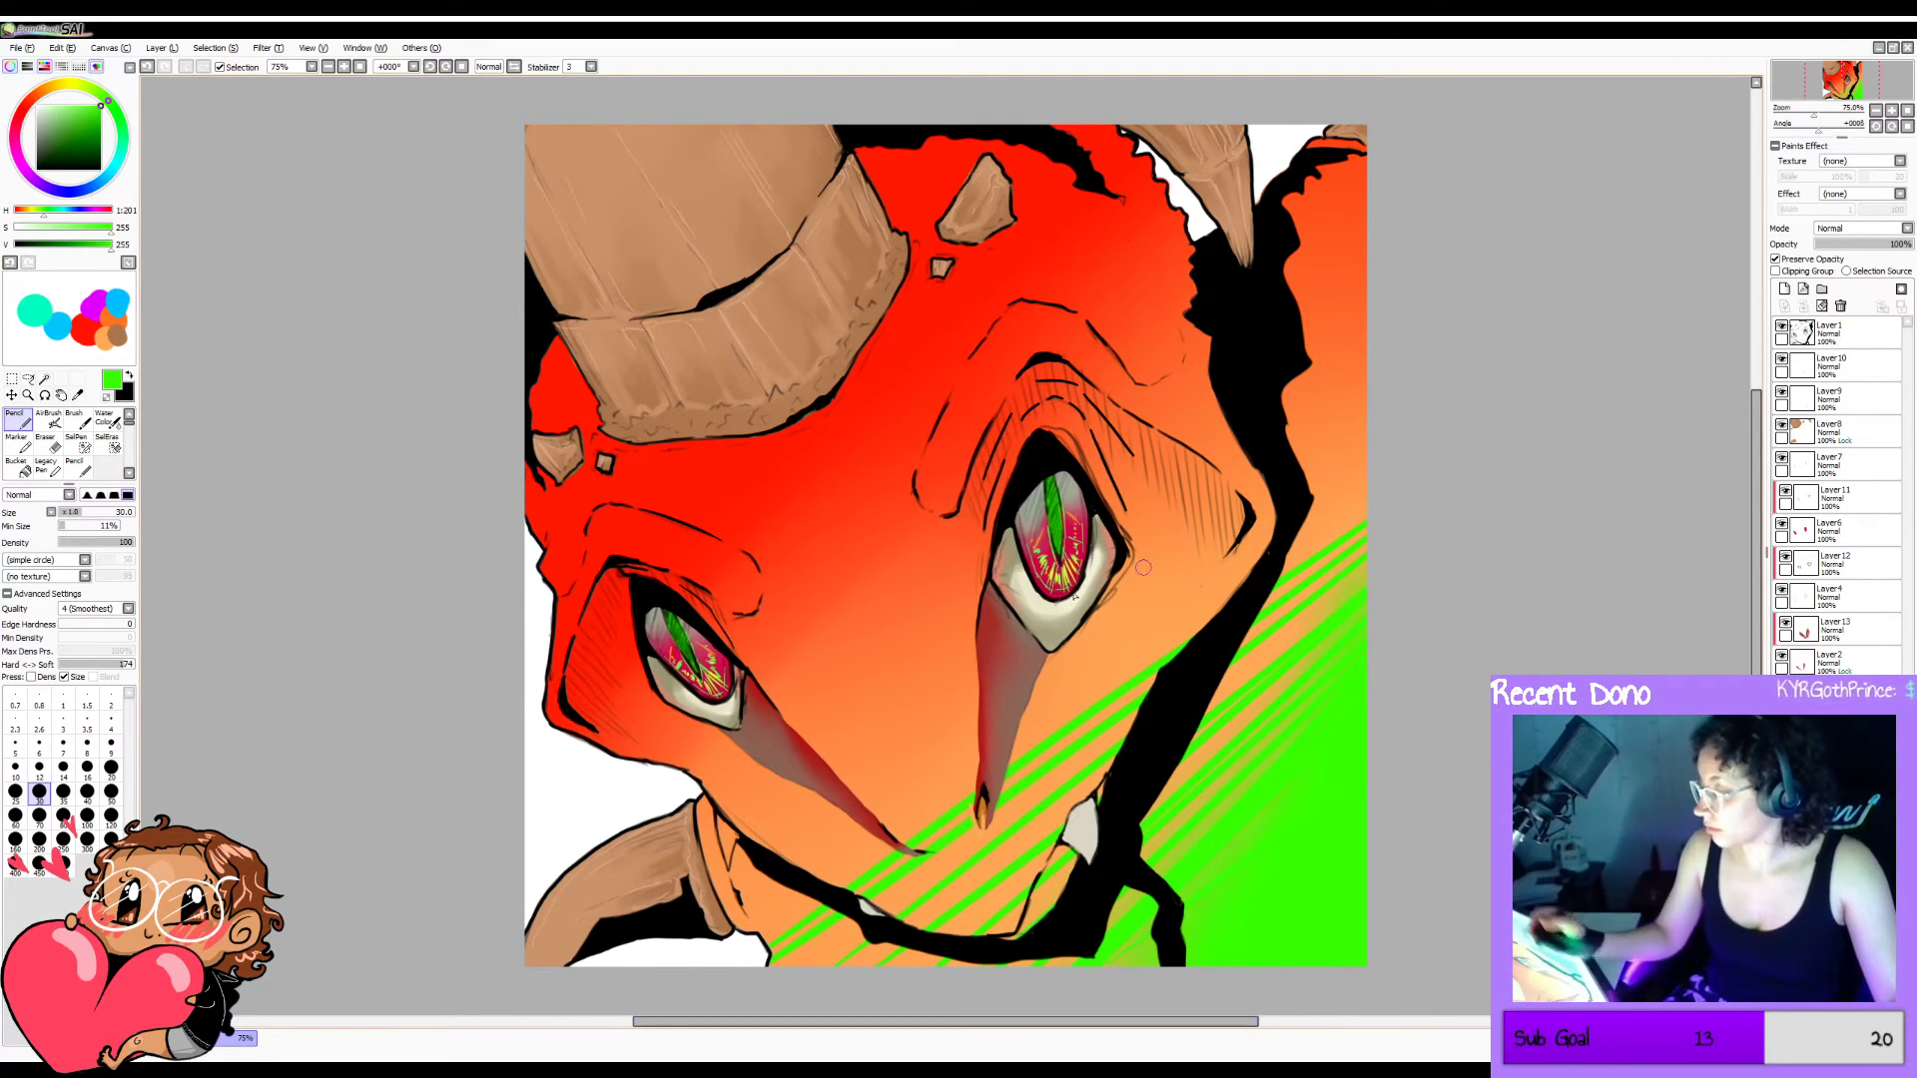
Sample the forehead red and draw streaks from the top of the head across the upper neck.
right_click(759, 433)
right_click(703, 485)
mouse_move(889, 399)
mouse_down()
mouse_move(1508, 250)
mouse_move(1398, 208)
mouse_up()
mouse_move(823, 373)
mouse_down()
mouse_move(1398, 150)
mouse_move(1045, 300)
mouse_up()
drag(1368, 185, 1069, 270)
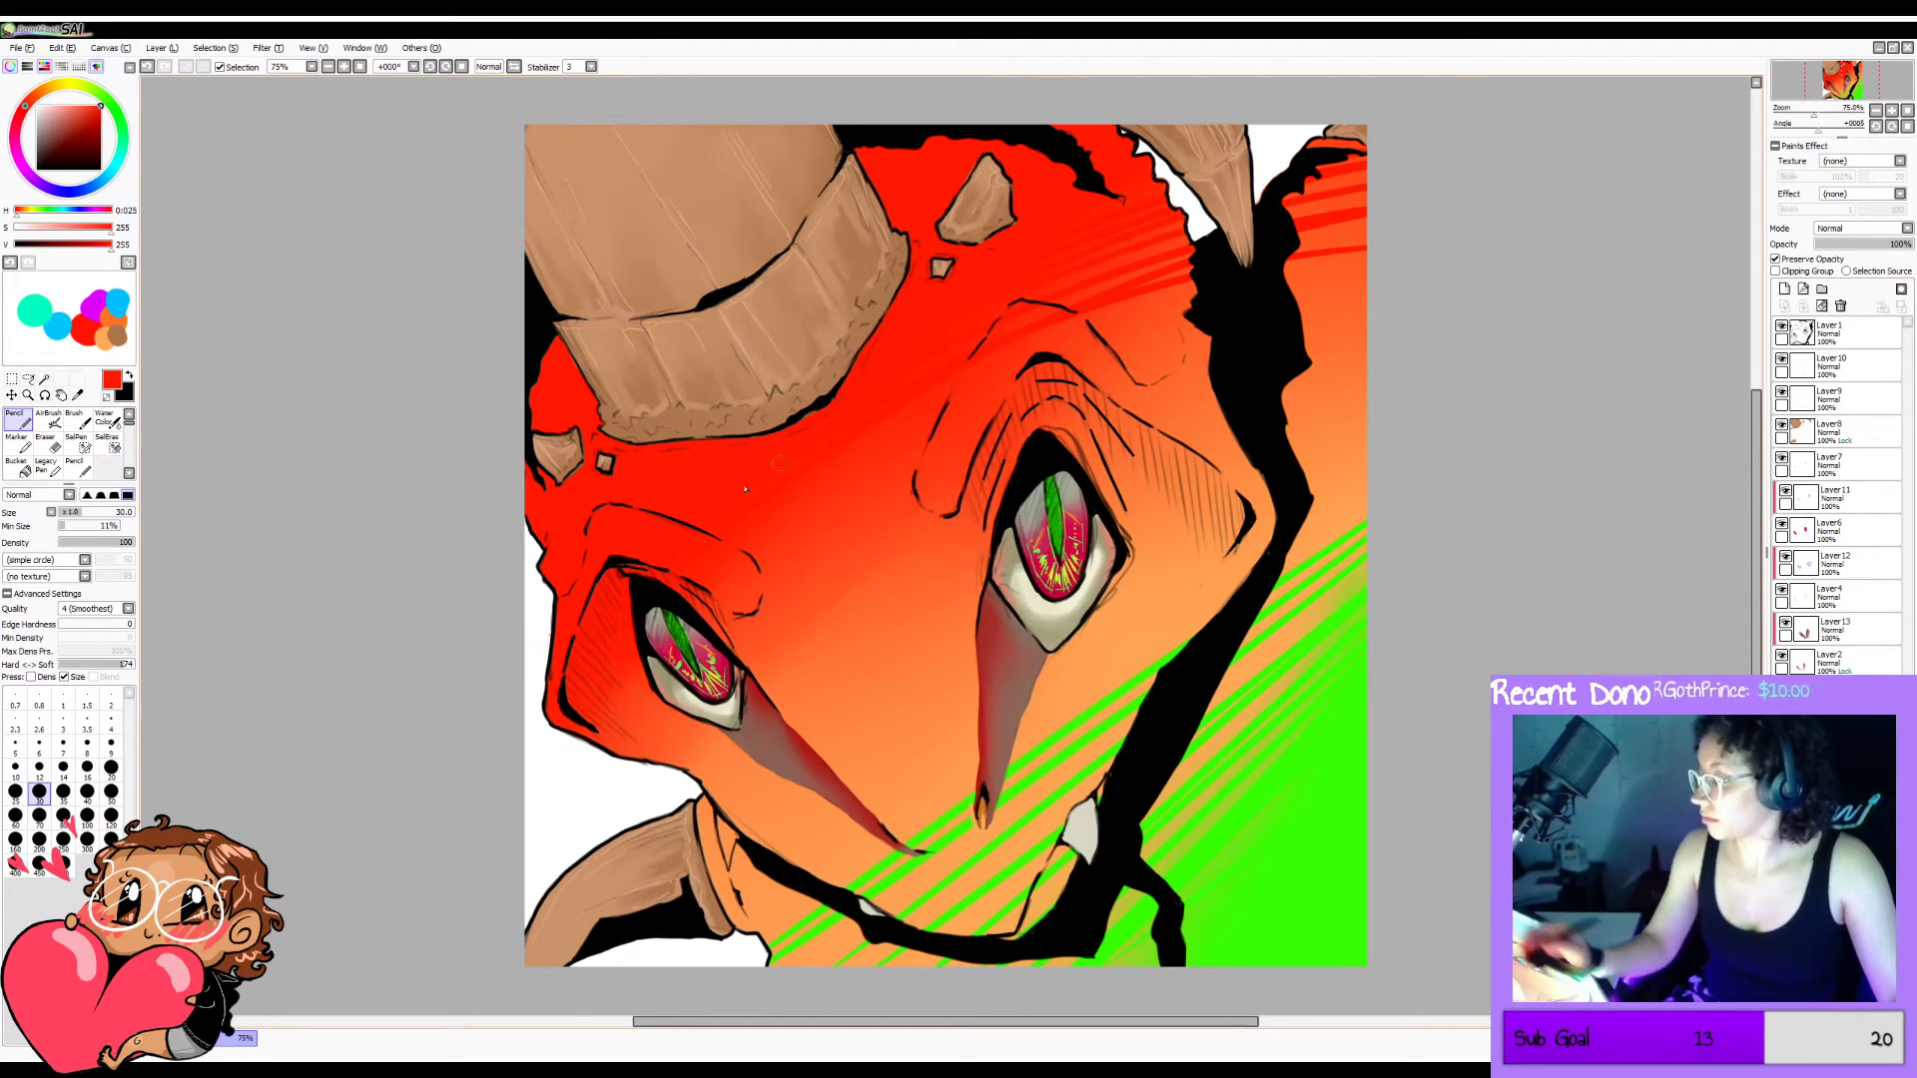
Continue the red streaks downward over the brow and the middle of the neck.
drag(1367, 276, 960, 378)
drag(1212, 338, 954, 397)
drag(1367, 329, 820, 475)
mouse_move(1367, 402)
mouse_down()
mouse_move(1127, 416)
mouse_move(970, 398)
mouse_up()
drag(1367, 461, 1100, 456)
drag(1367, 519, 782, 501)
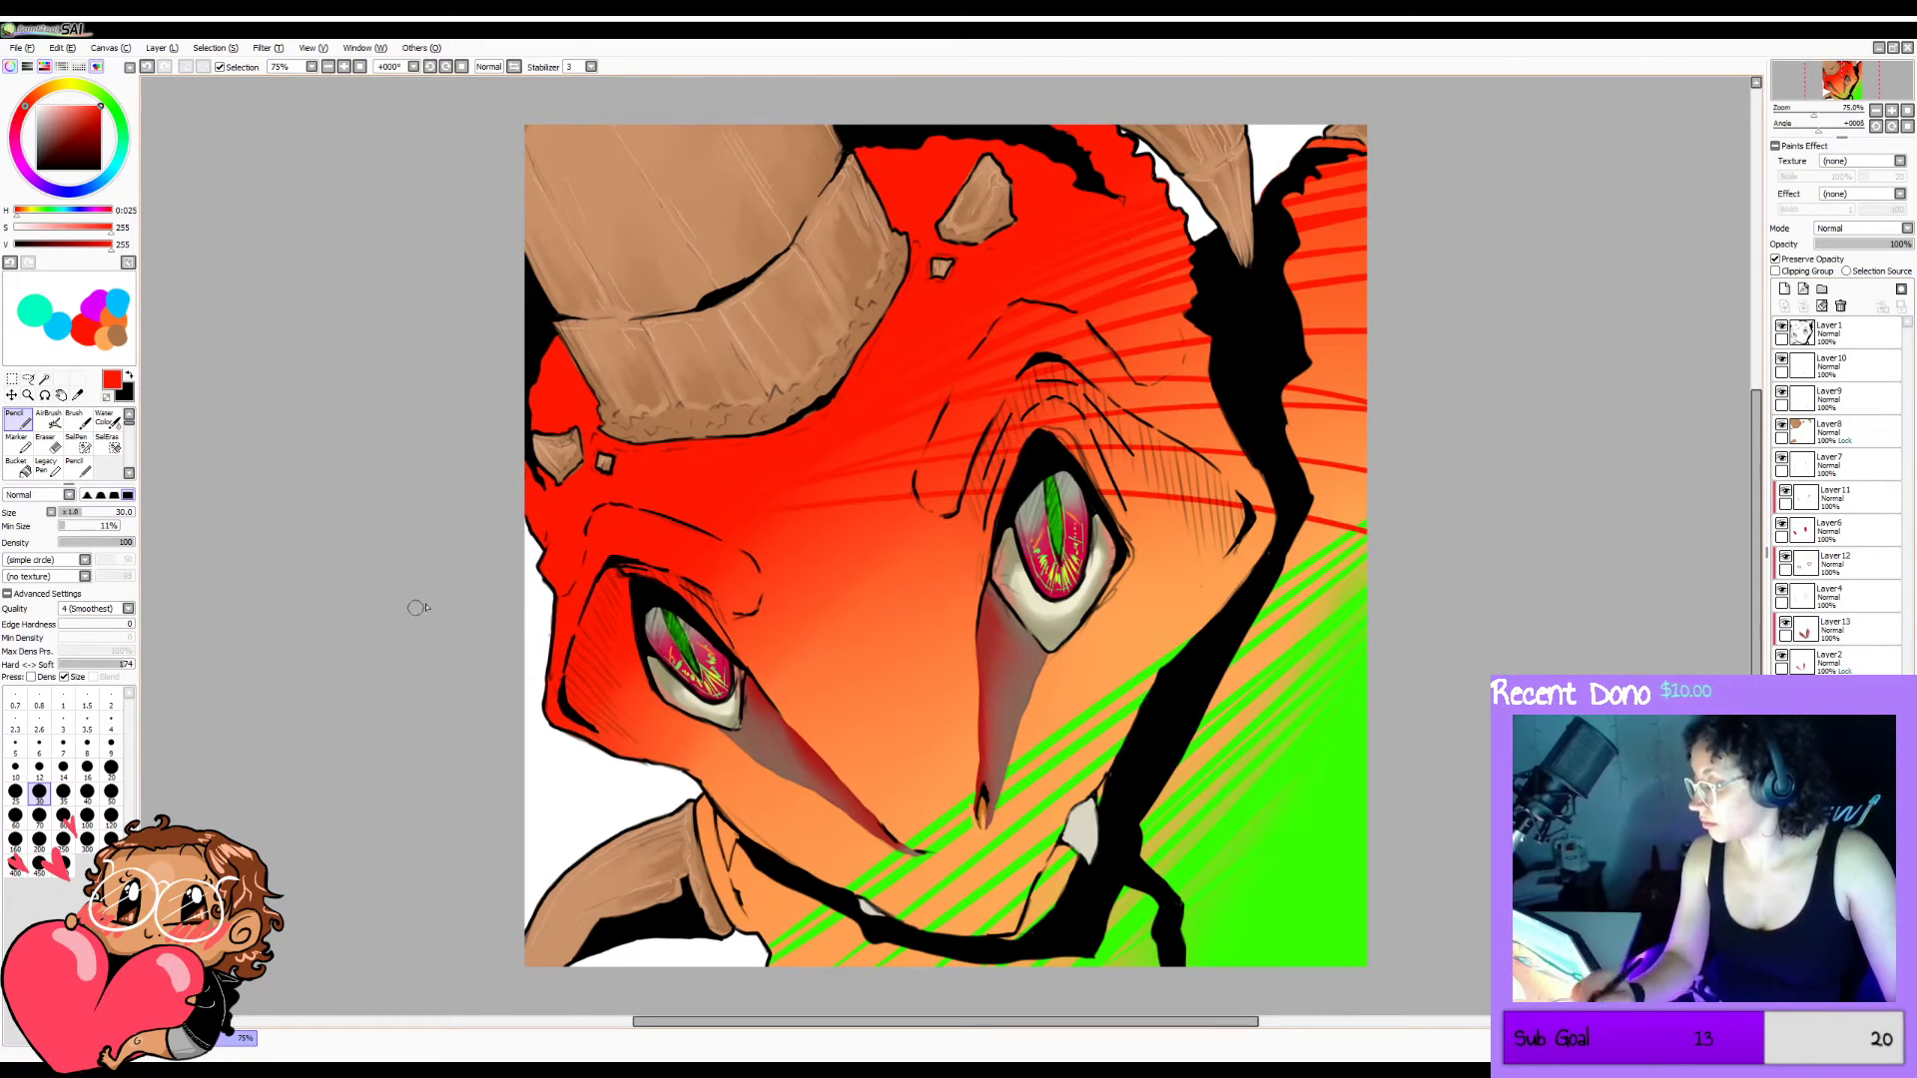
drag(1367, 590, 791, 506)
drag(1367, 683, 761, 601)
key(h)
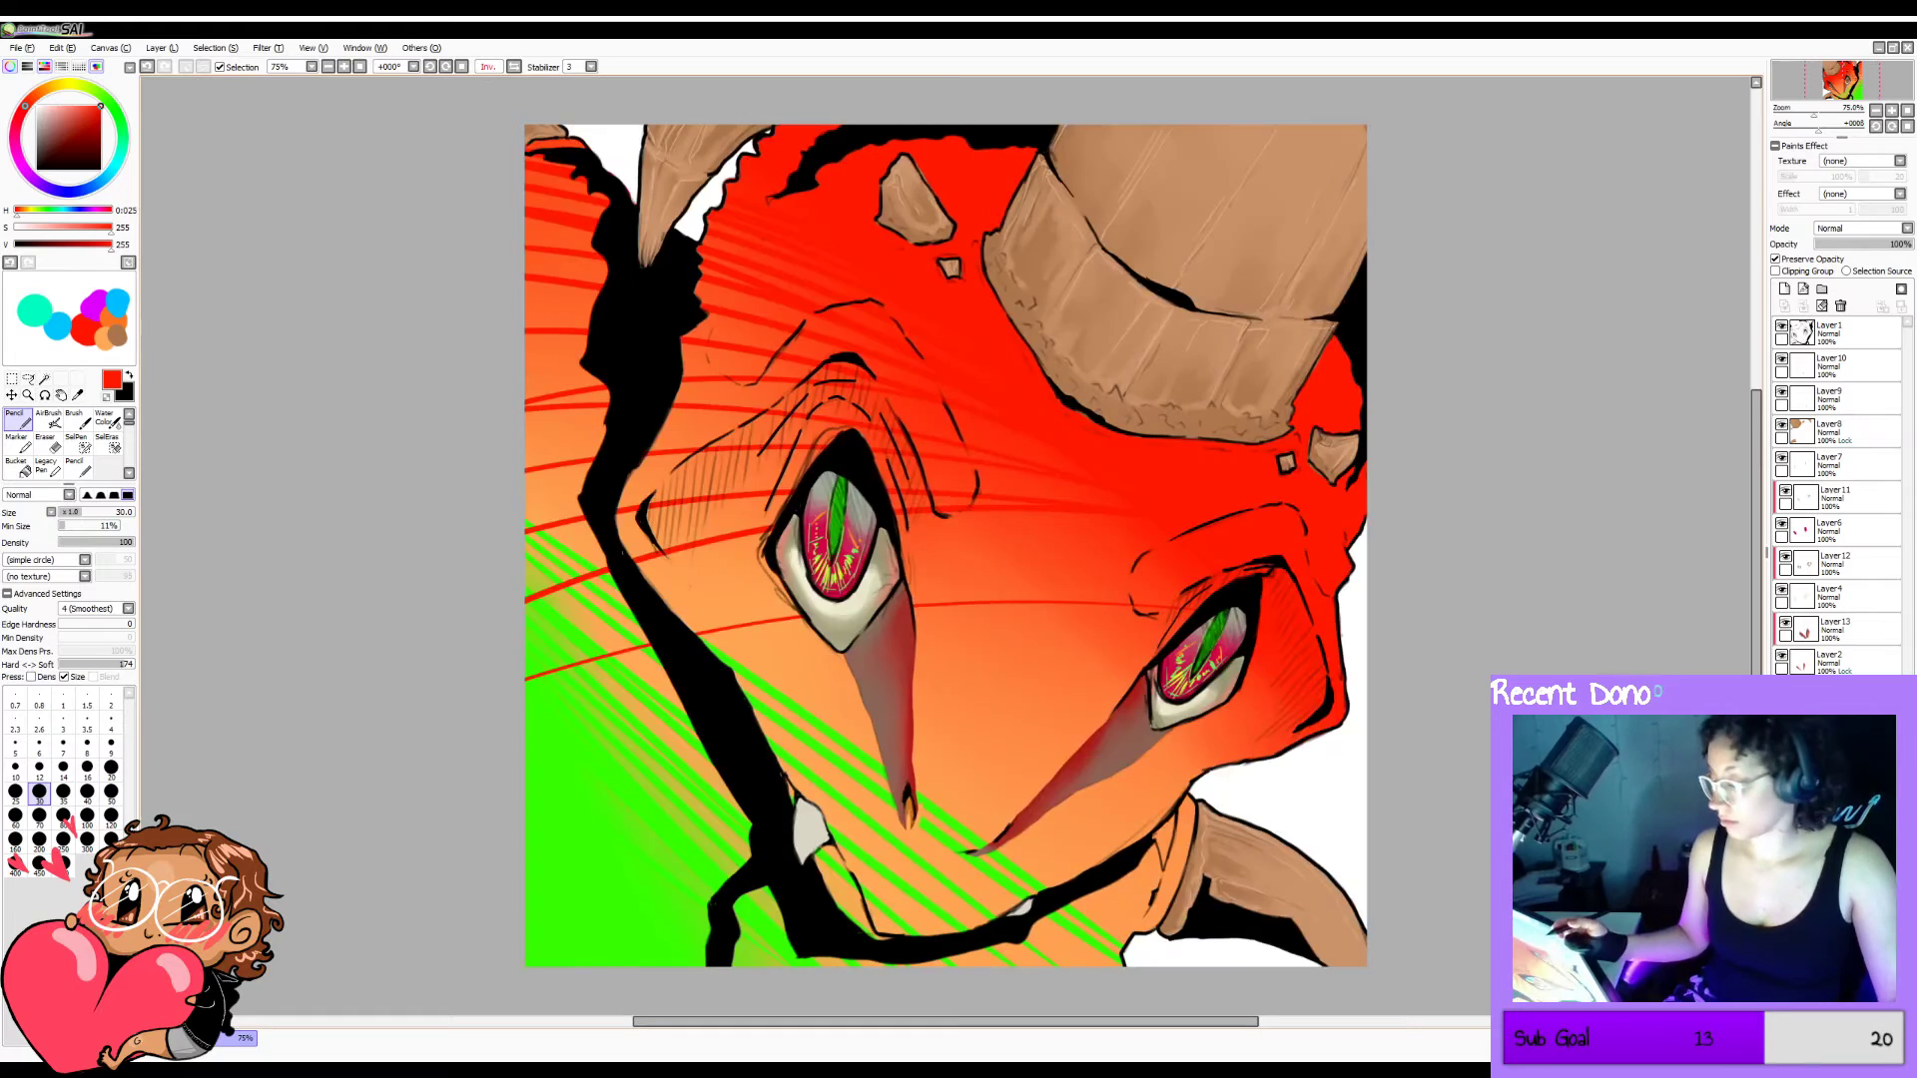
key(ctrl+z)
key(ctrl+z)
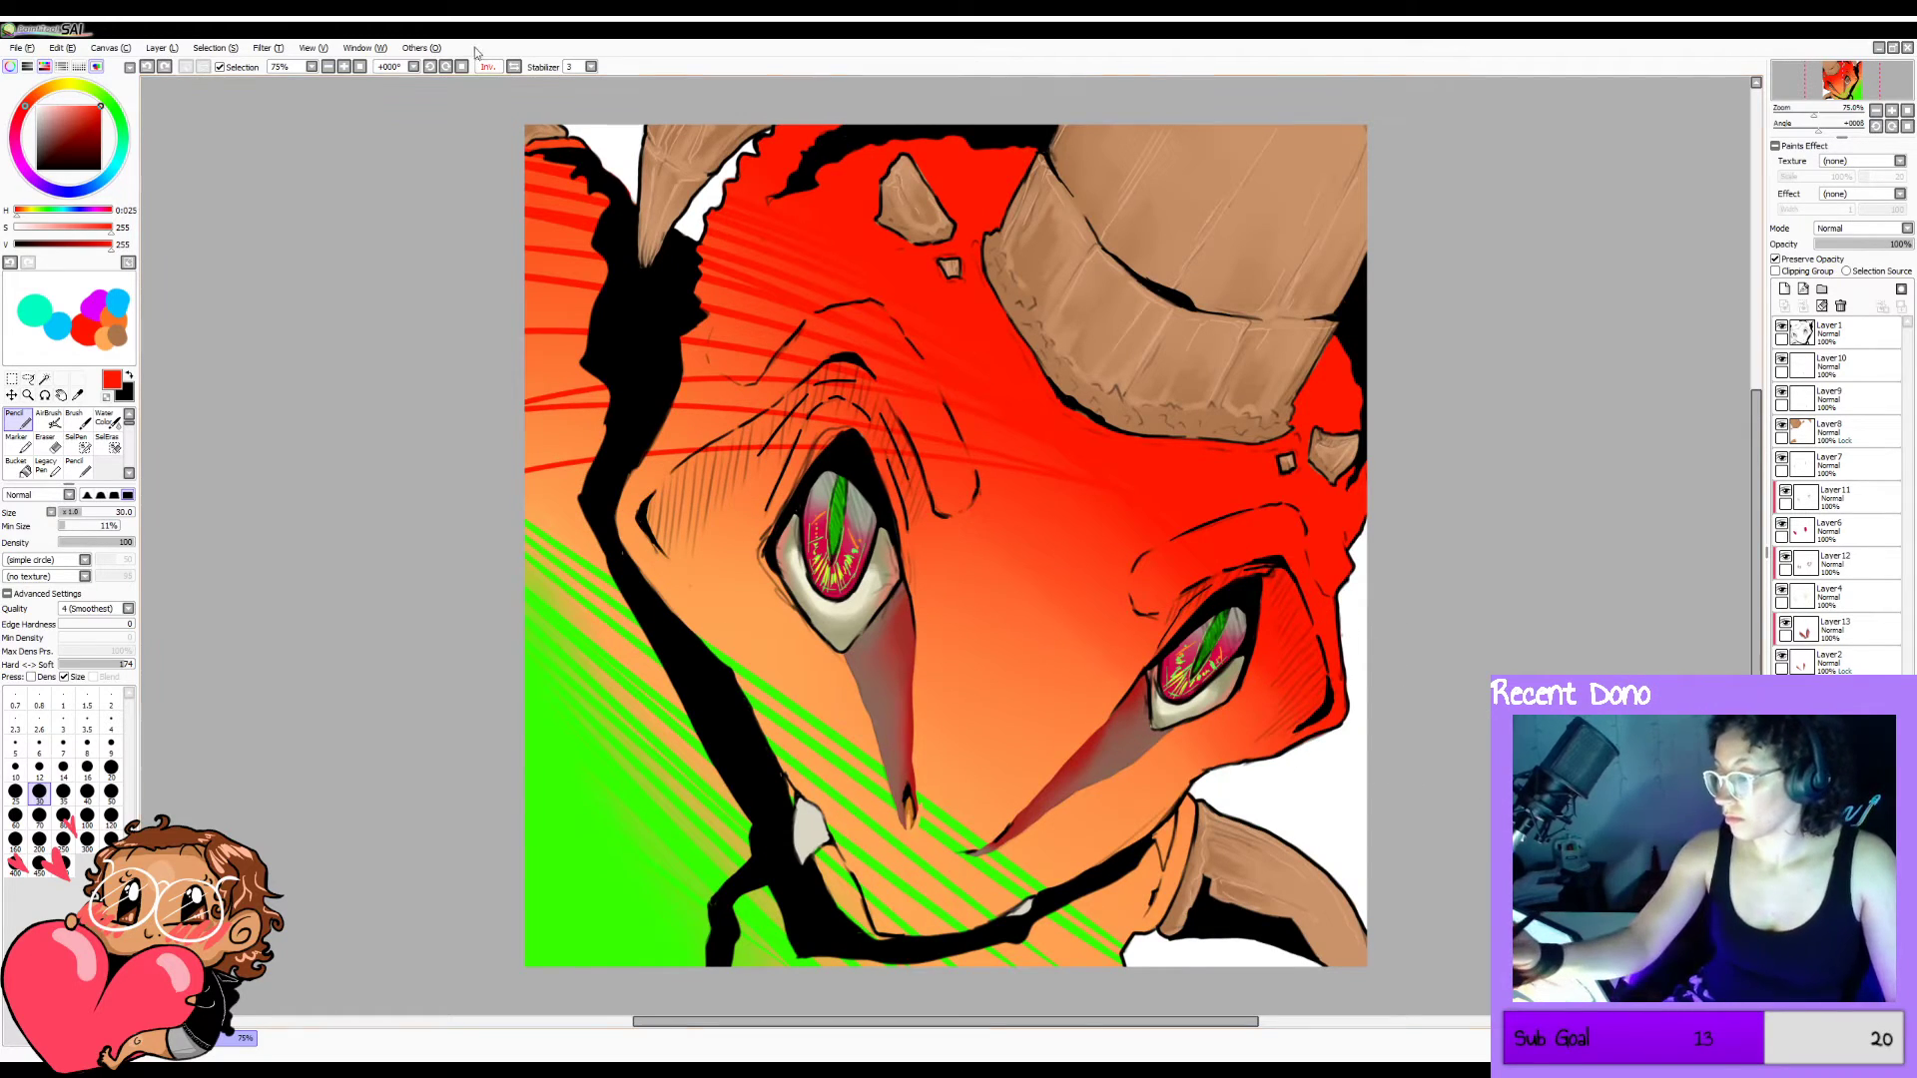
Rotate the mirrored canvas, undo the lowest red streaks and try redrawing them from the brow to the neck.
click(432, 66)
click(431, 66)
click(432, 66)
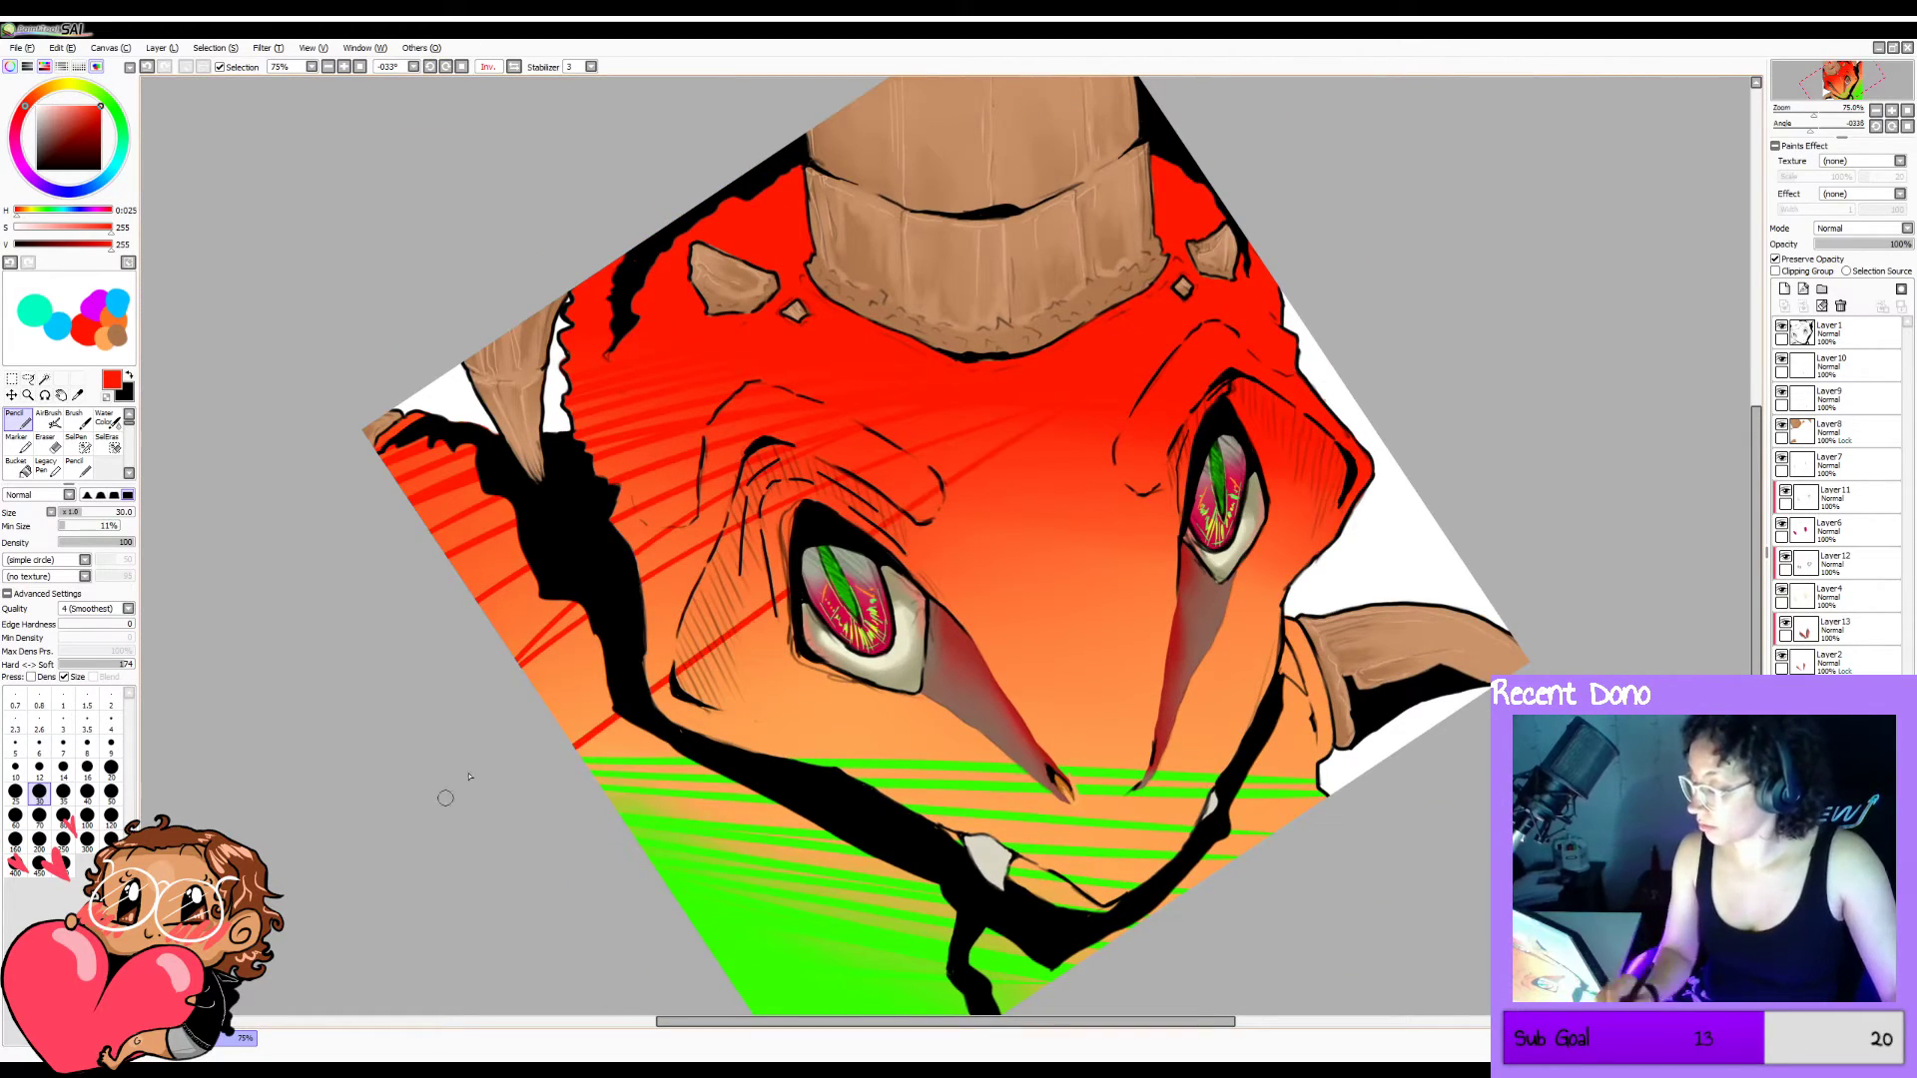
key(ctrl+z)
key(ctrl+z)
drag(1320, 326, 436, 774)
drag(1396, 314, 401, 760)
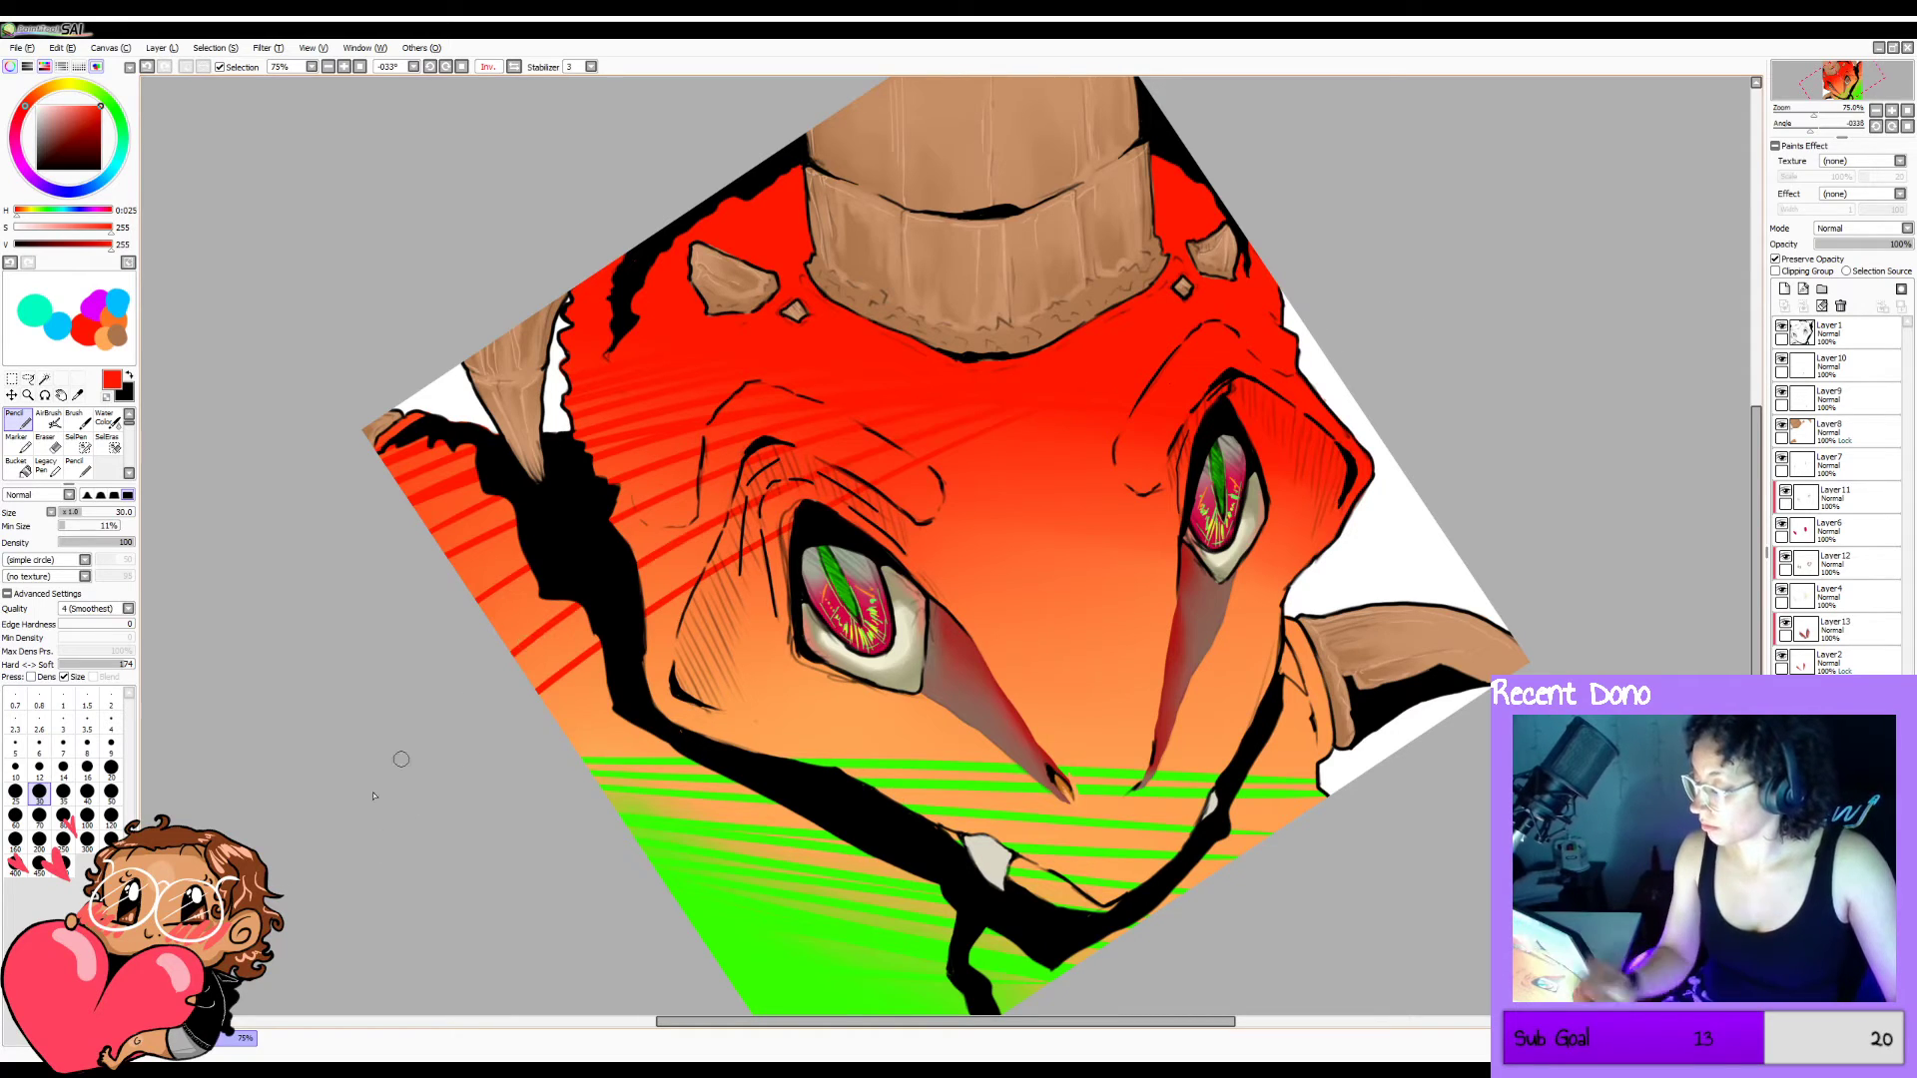
Fill out the red streaks across the neck and brow, and reset the canvas to its unrotated, unmirrored view.
key(ctrl+y)
key(ctrl+y)
key(ctrl+y)
key(ctrl+y)
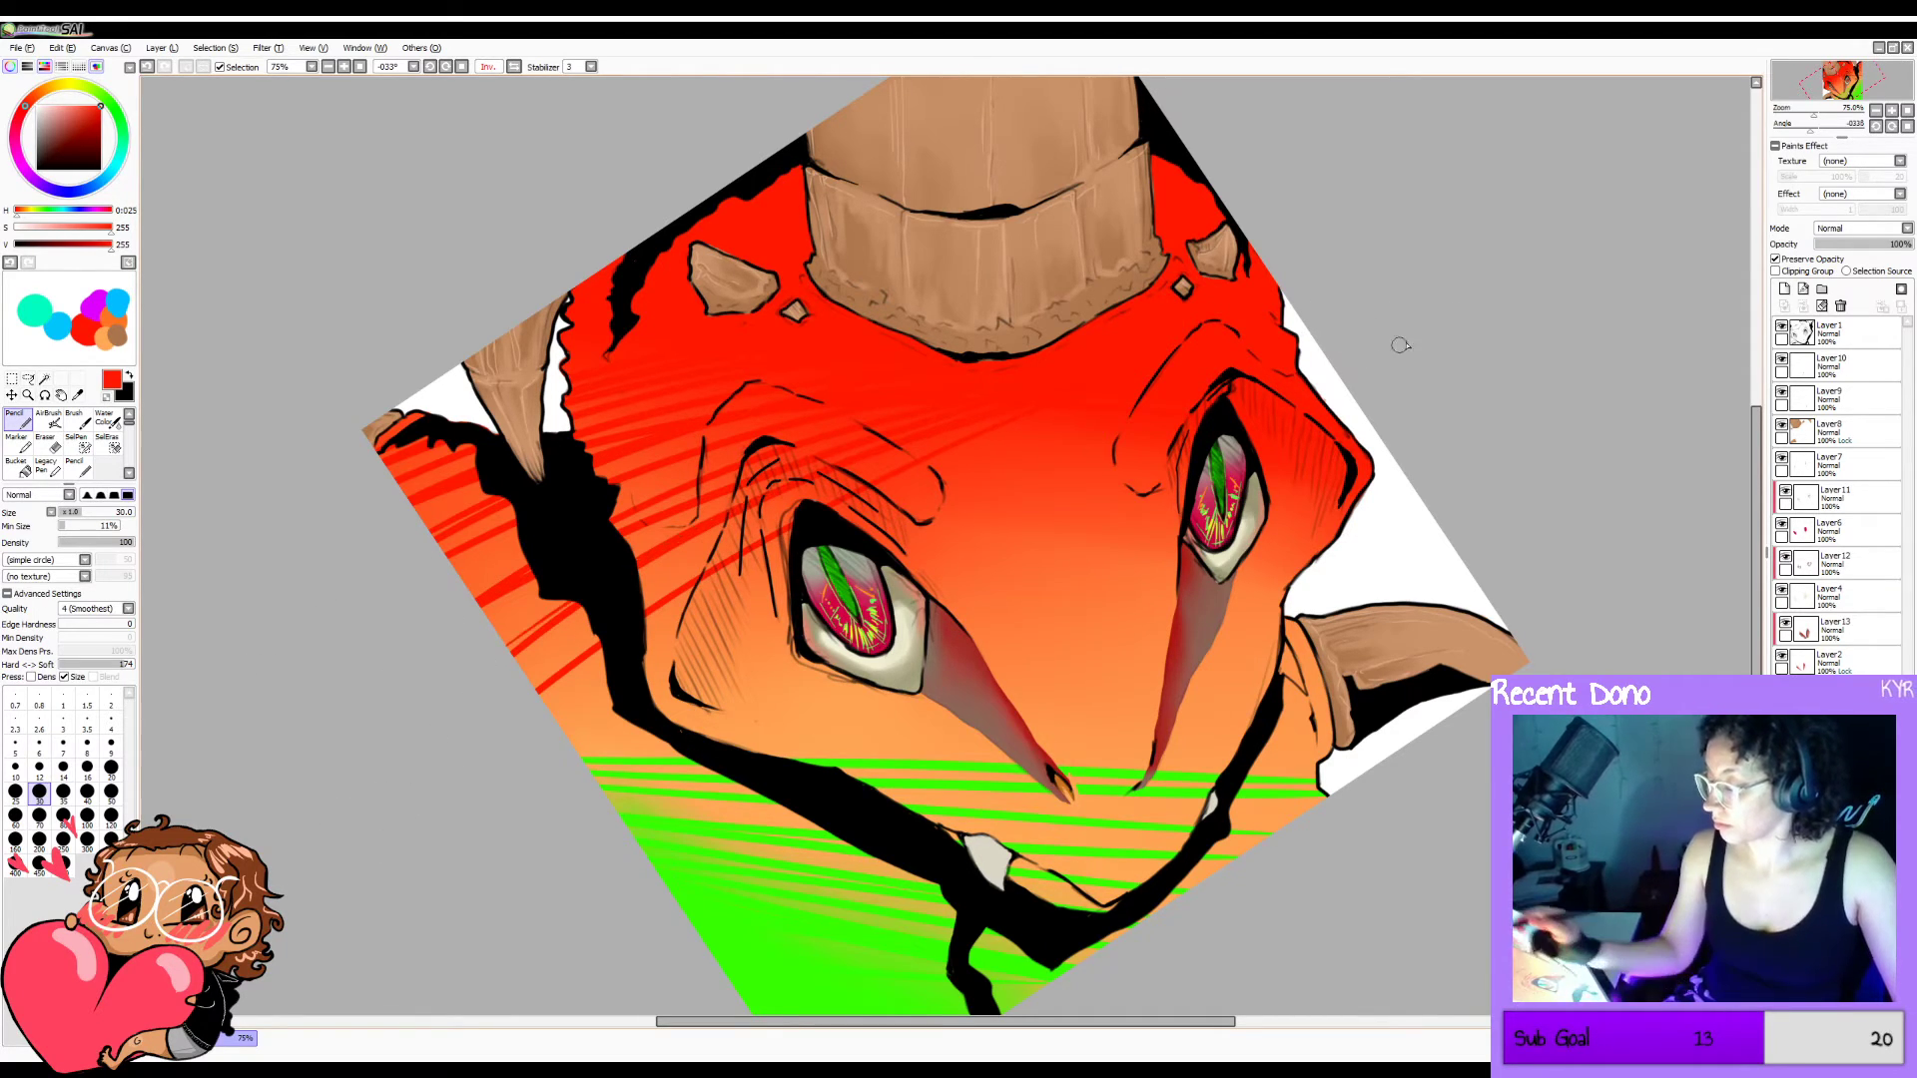
key(ctrl+y)
key(ctrl+y)
key(ctrl+y)
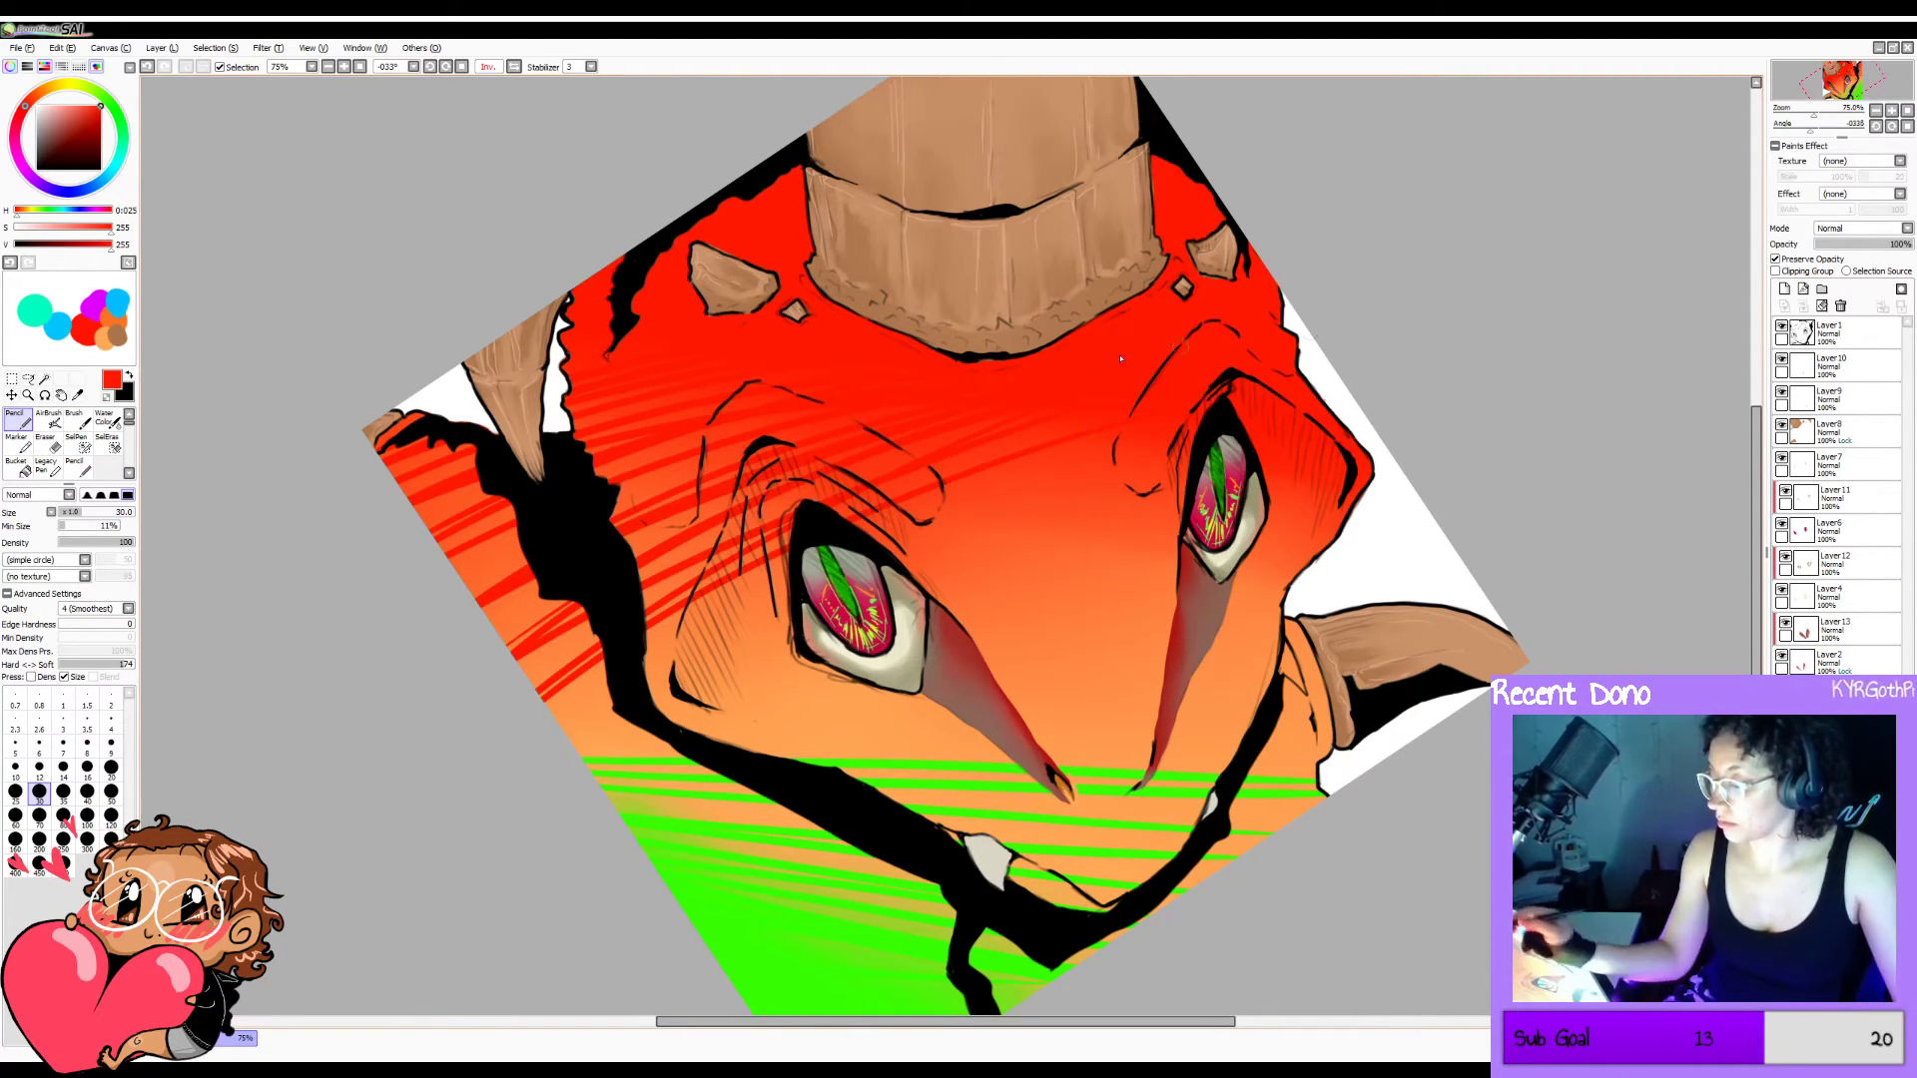
click(362, 66)
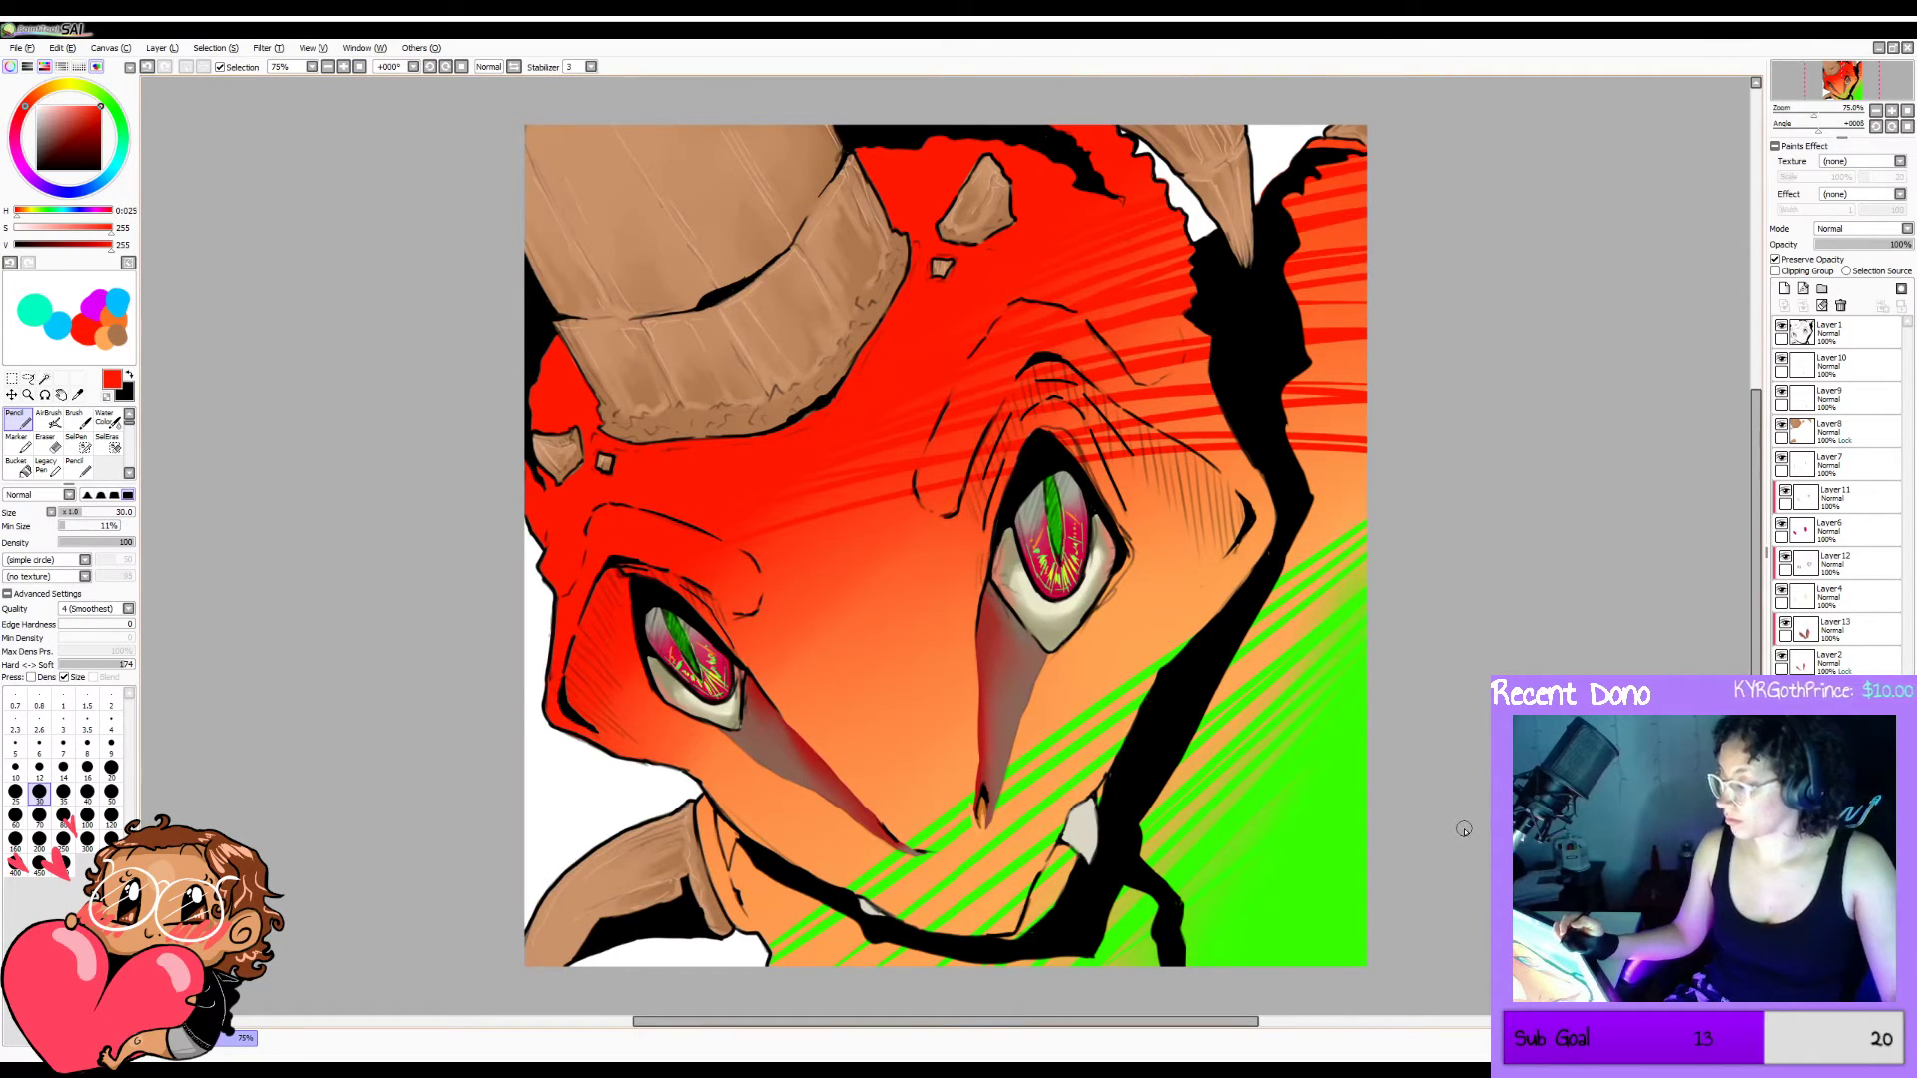
Sample the green, draw two long streaks from the neck across the snout, and pick up the forehead red again.
alt+click(1315, 907)
drag(1373, 503, 519, 920)
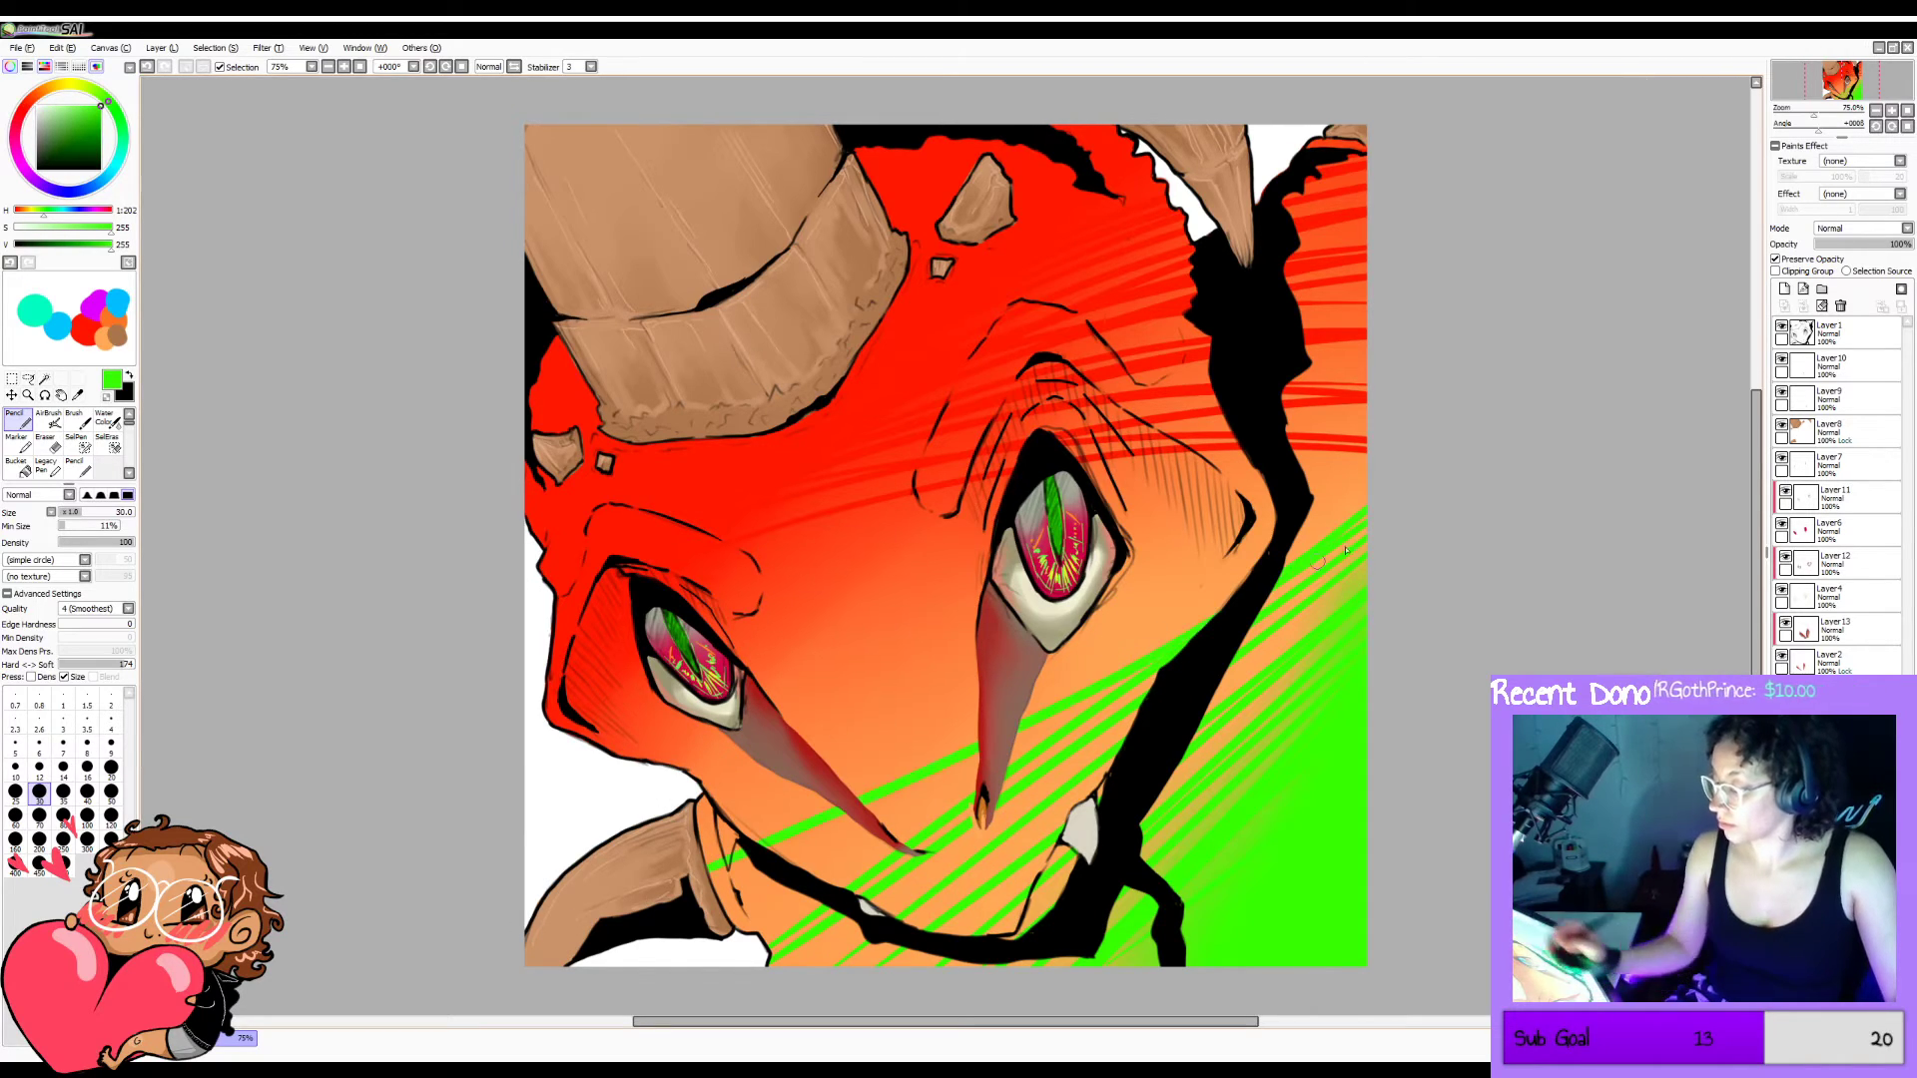
drag(1315, 525, 462, 791)
alt+click(587, 496)
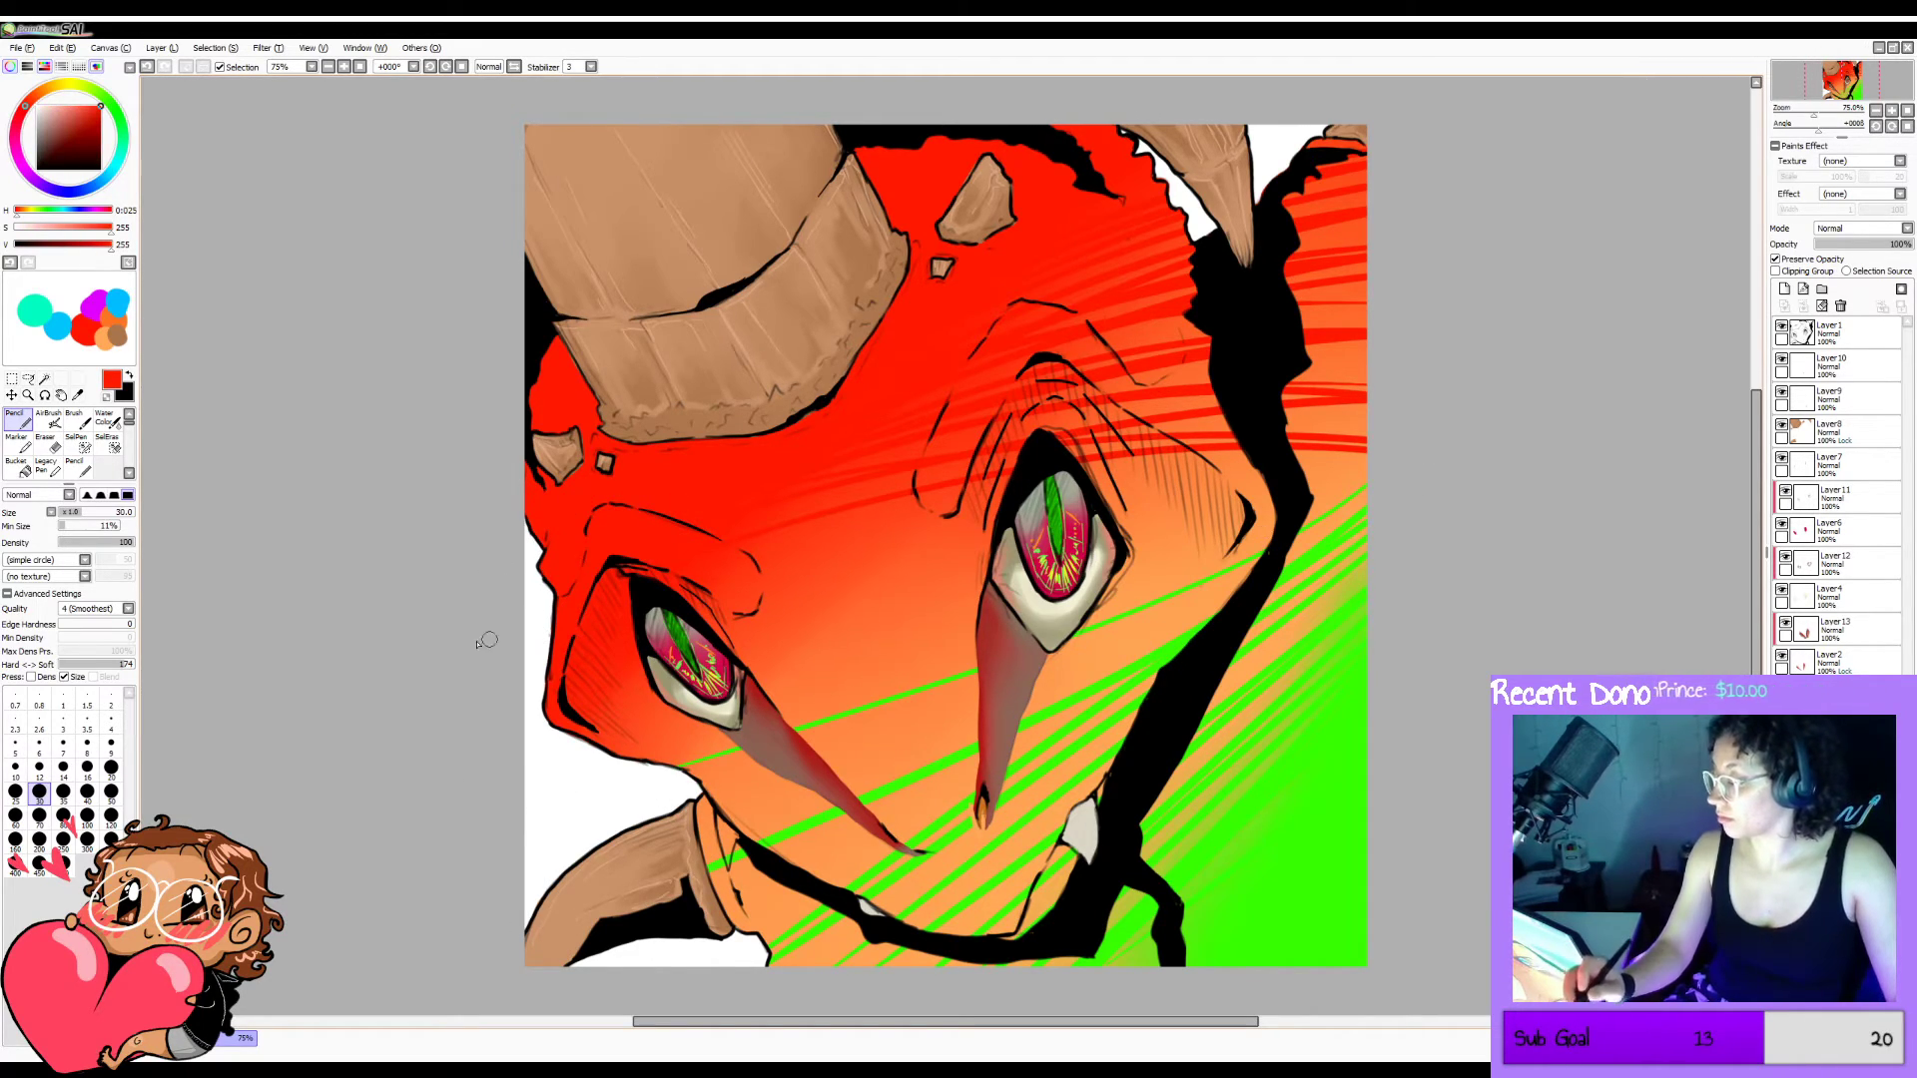
Draw two more long red streaks from the face across the snout and the neck below the eye.
drag(490, 640, 1383, 521)
key(ctrl+z)
drag(463, 549, 1547, 533)
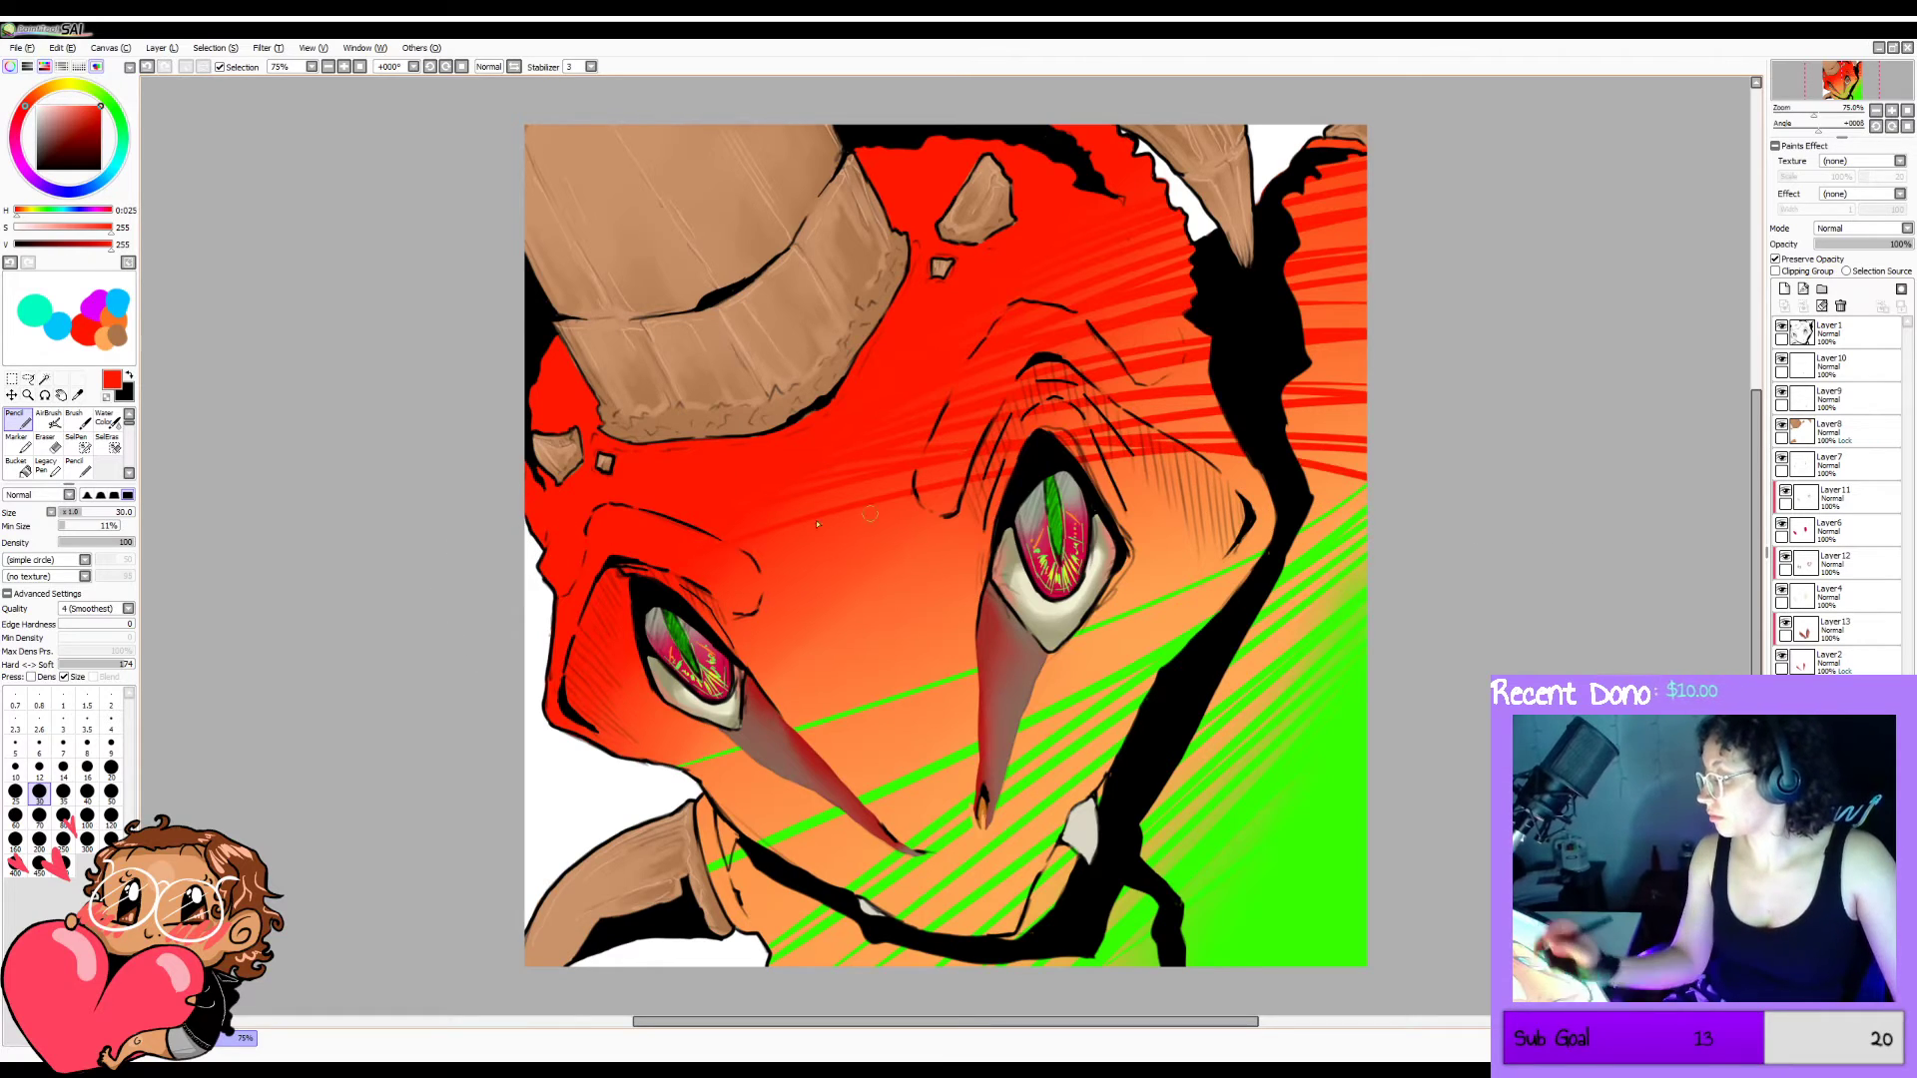
drag(454, 584, 1398, 593)
Sample the neck's green and try long streaks across the face in both the normal and mirrored canvas views.
alt+click(1306, 830)
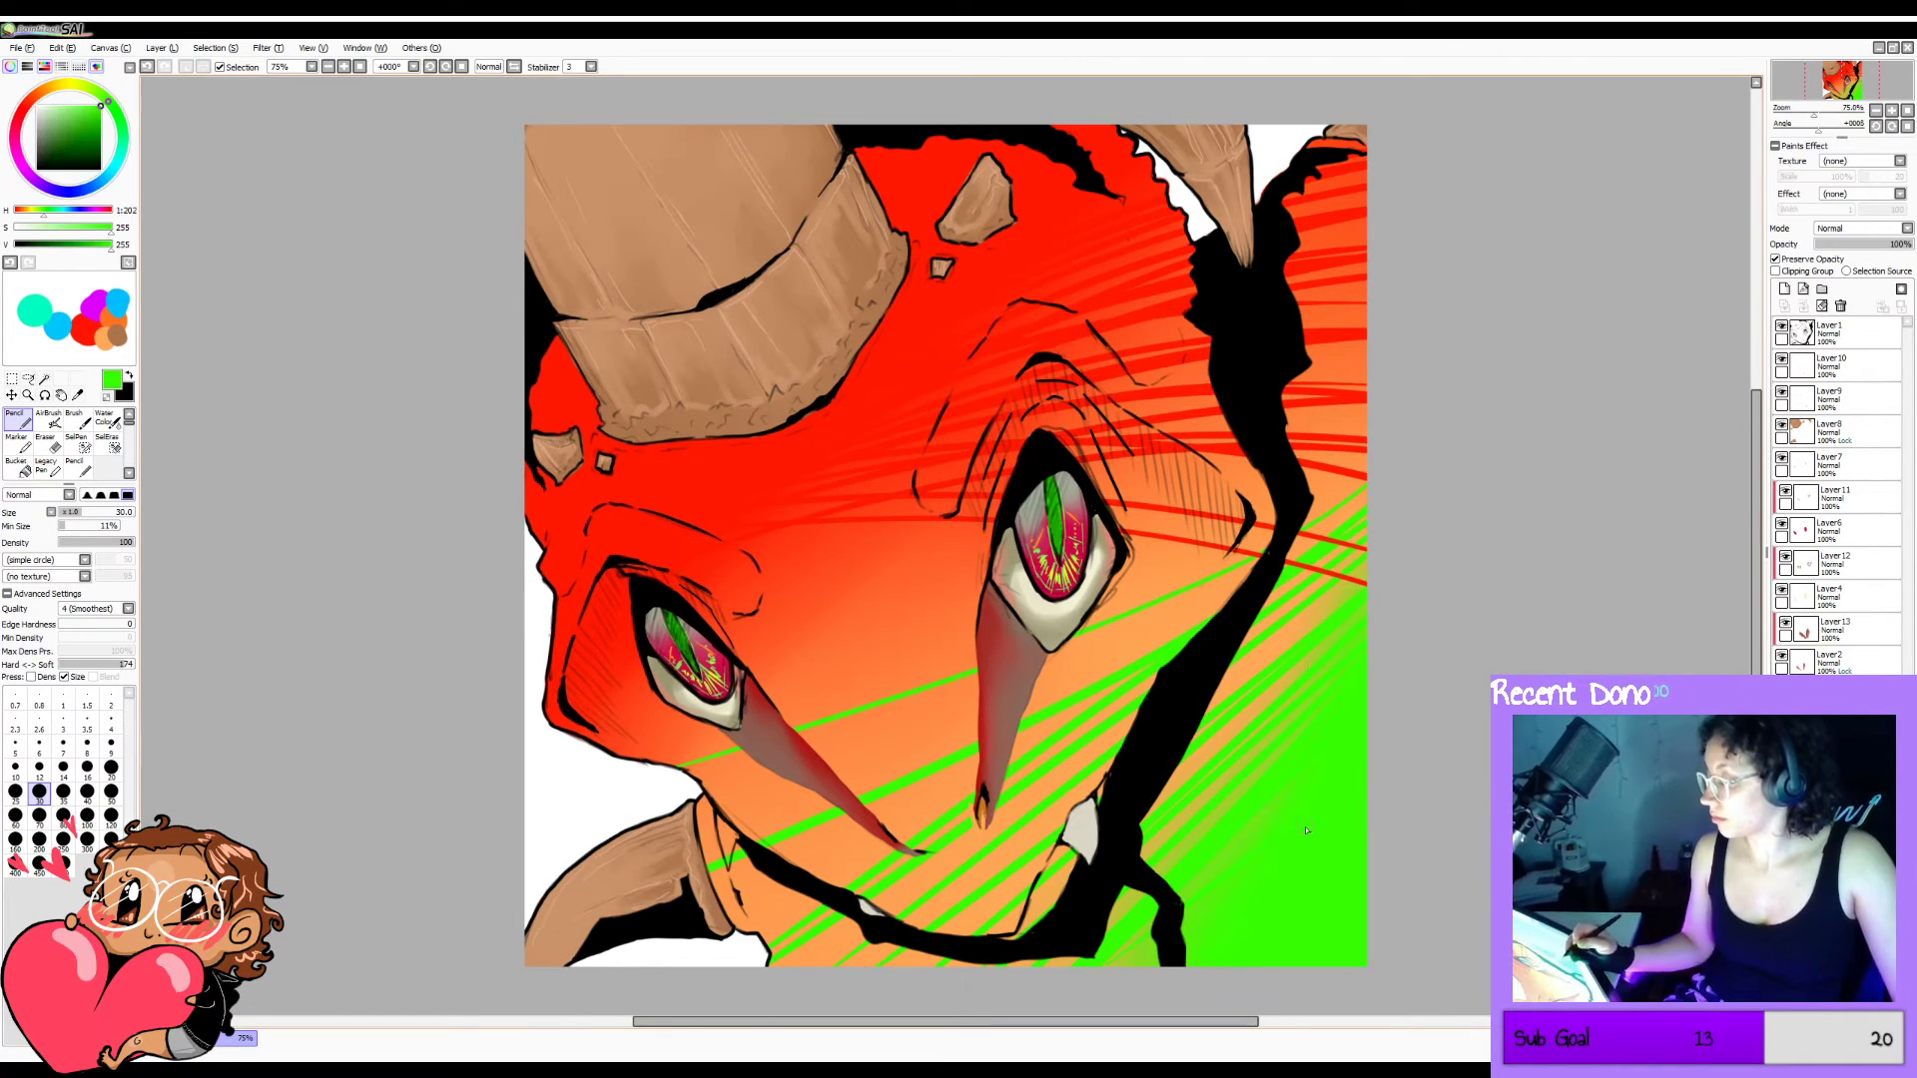
drag(974, 656, 353, 540)
key(ctrl+z)
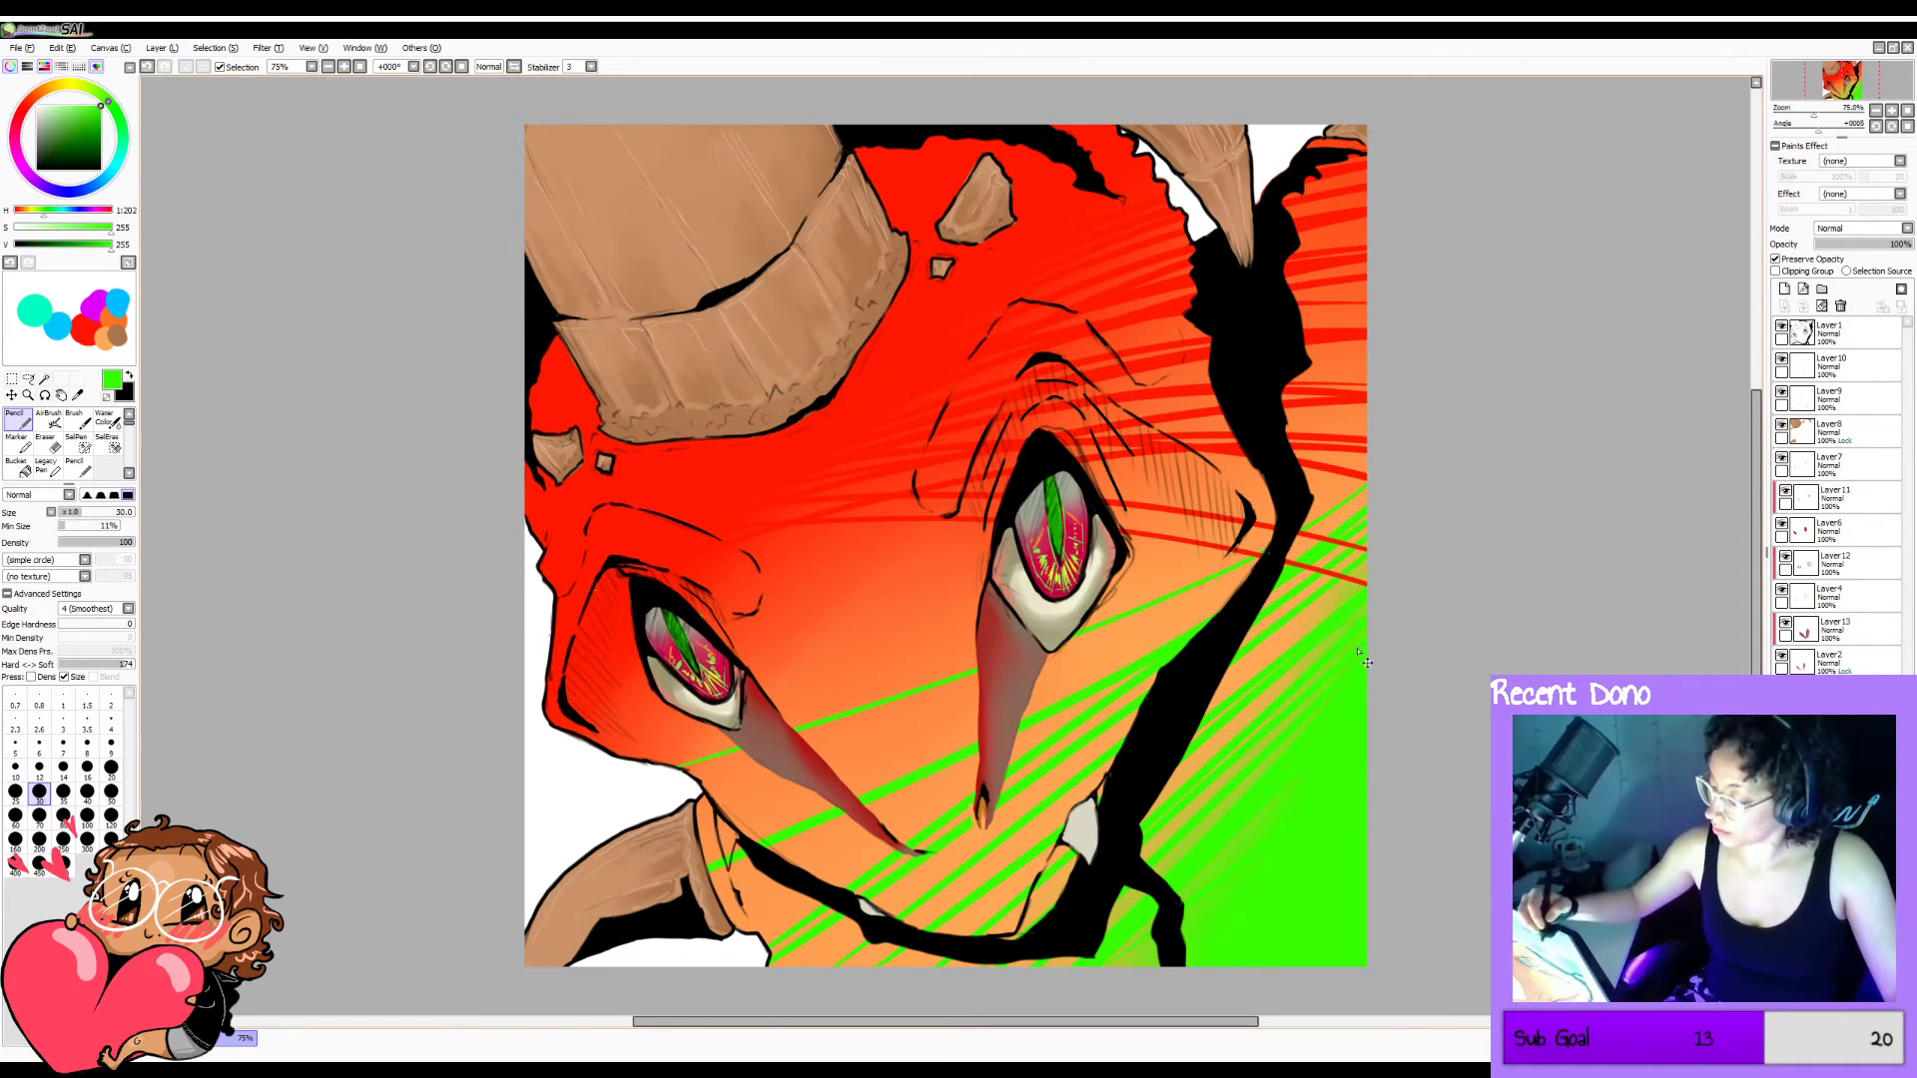
key(h)
drag(436, 659, 1438, 627)
key(ctrl+z)
Try several thick green streaks from the neck past the larger eye to the far side of the head.
drag(448, 459, 1569, 602)
drag(430, 482, 1518, 429)
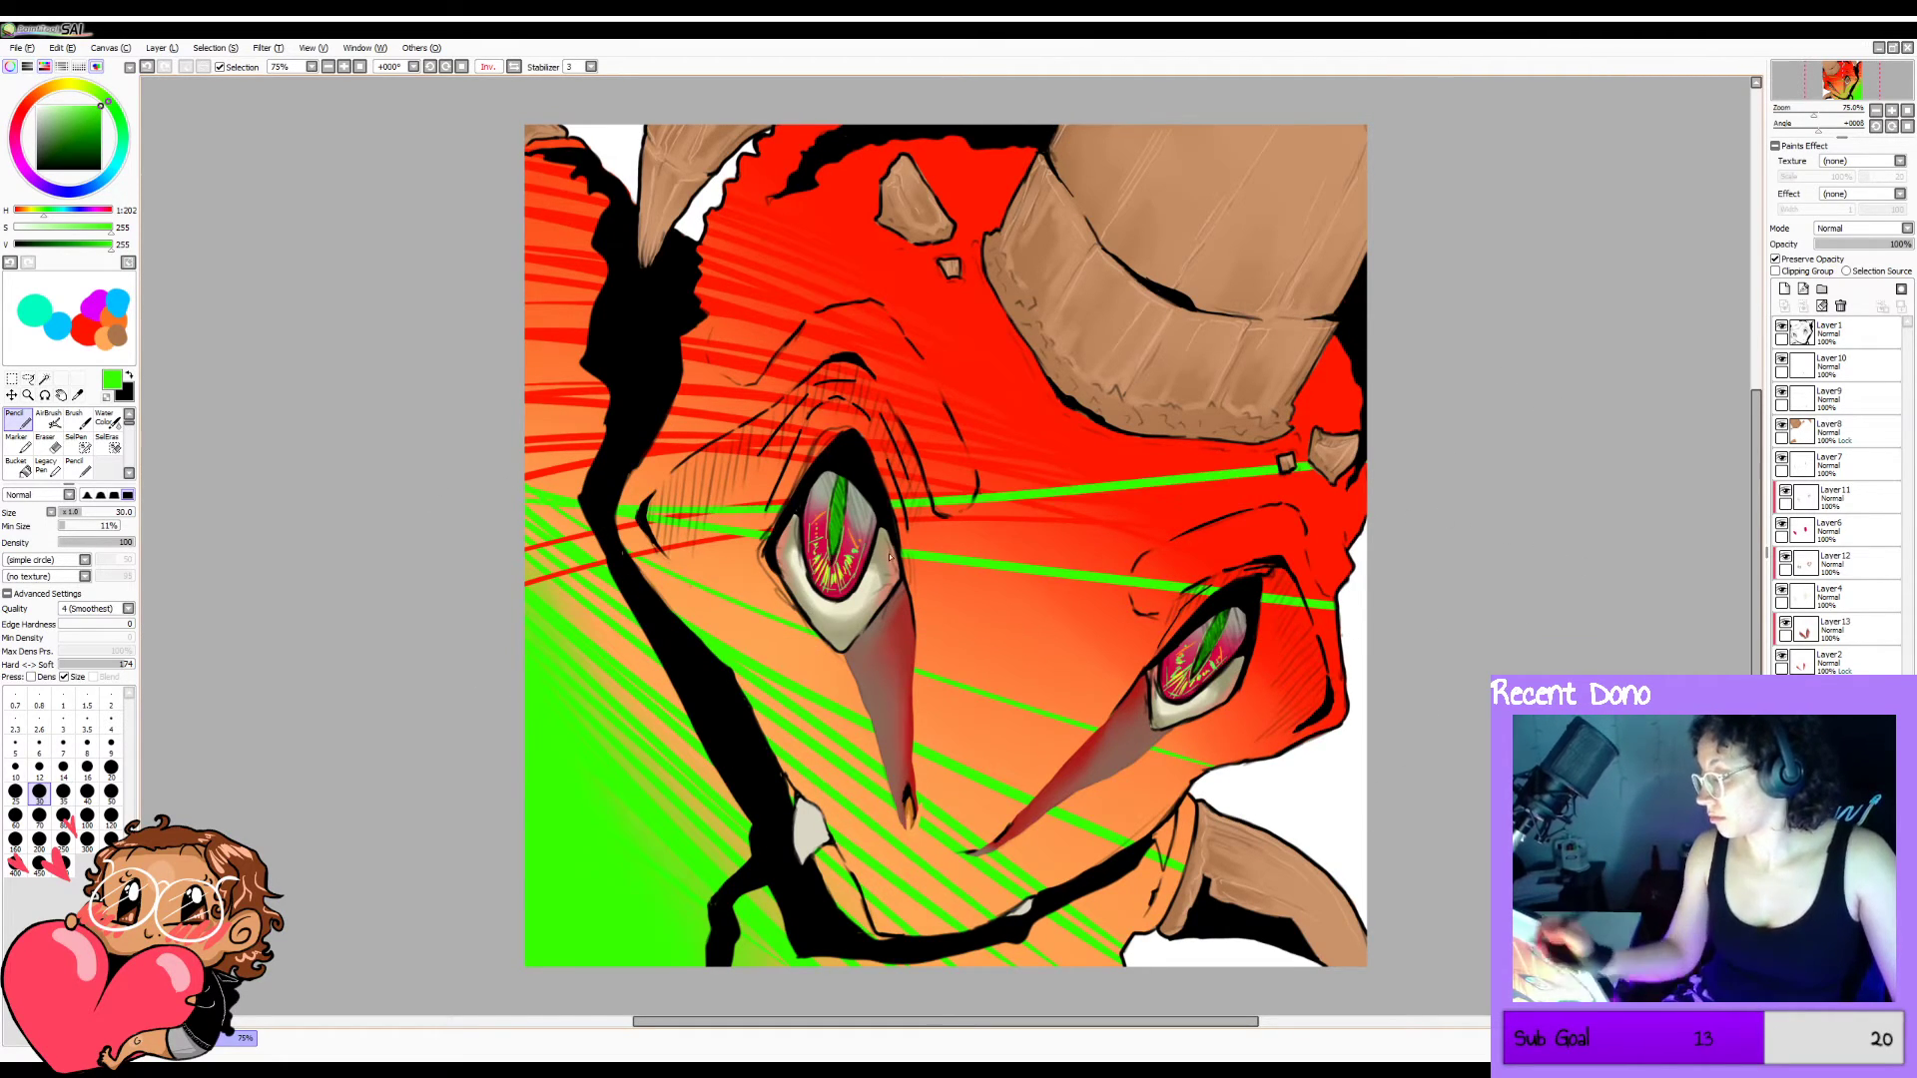
key(ctrl+z)
key(ctrl+z)
drag(430, 488, 1398, 571)
key(ctrl+z)
key(ctrl+z)
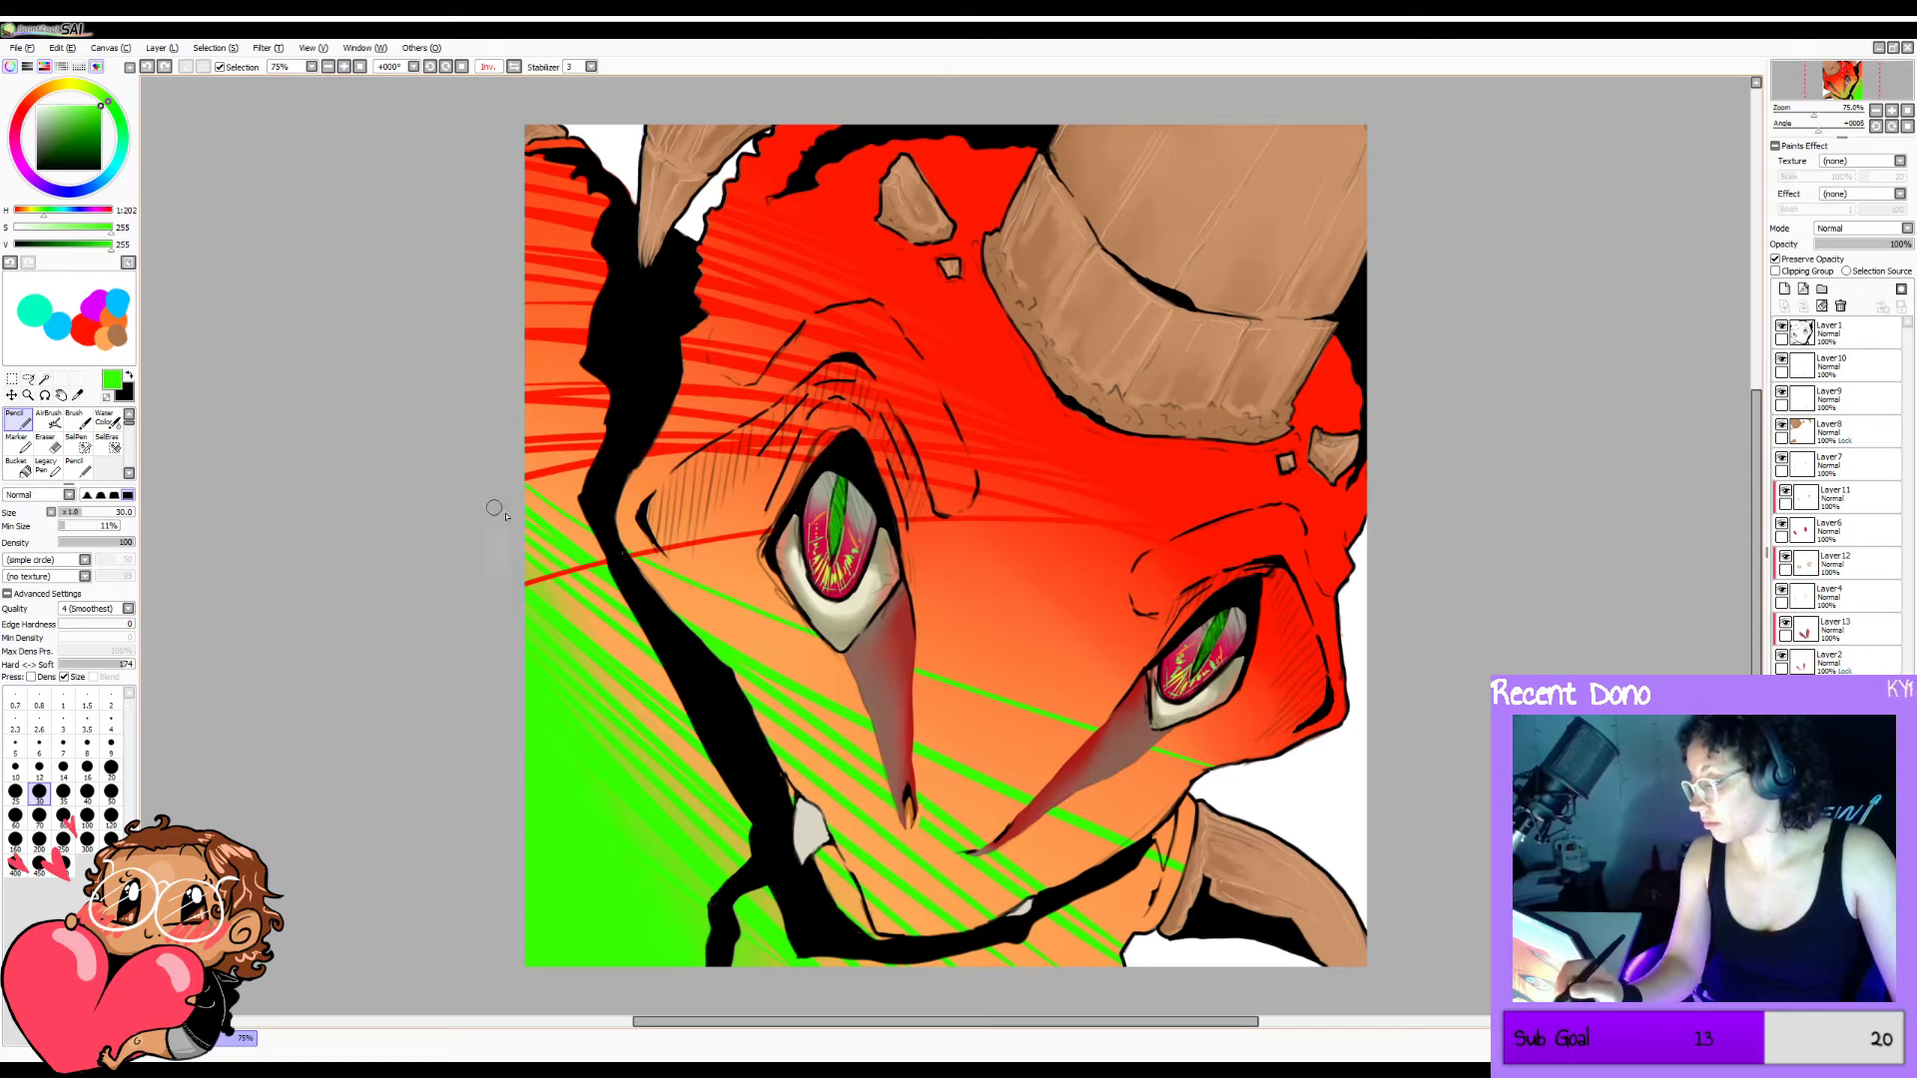
Draw one thick green streak from the neck above the smaller eye to the head's edge, and try a second one.
key(ctrl+y)
drag(489, 470, 1552, 476)
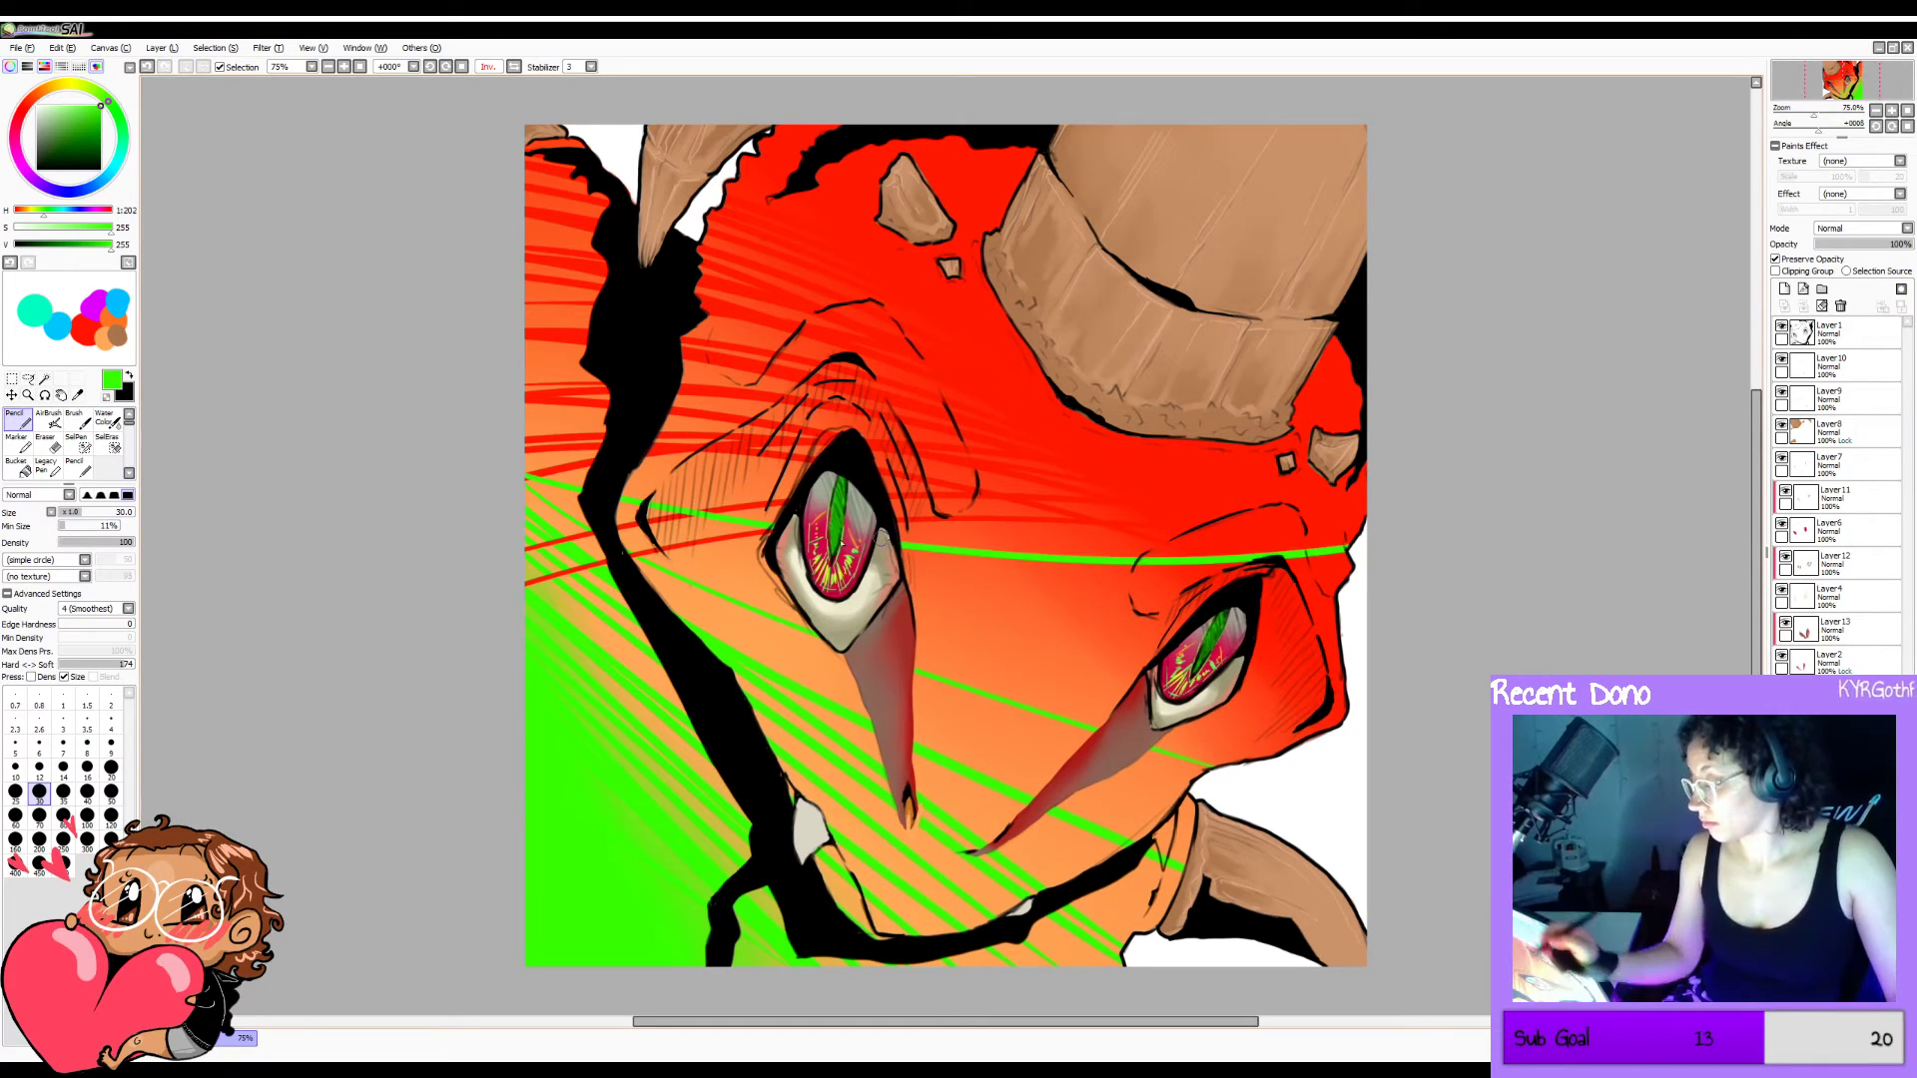
drag(476, 493, 1613, 599)
key(ctrl+z)
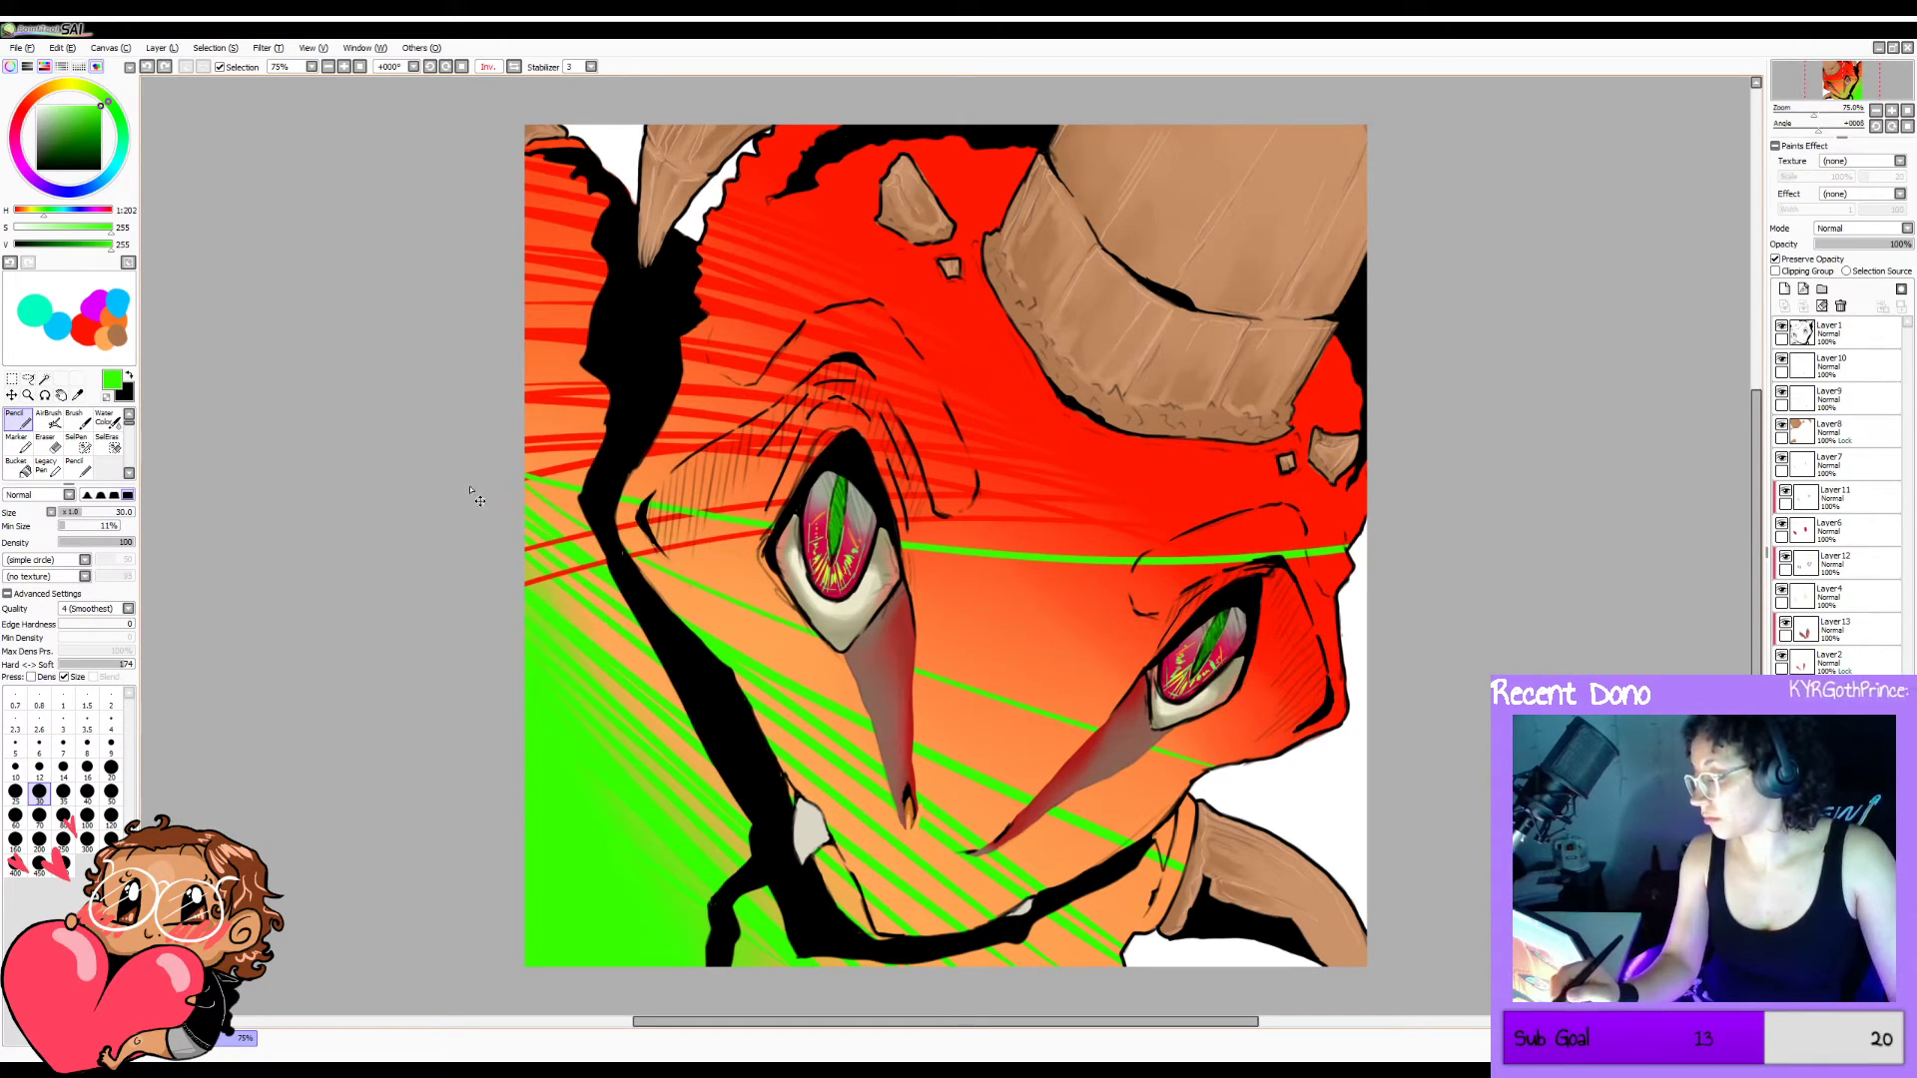
drag(475, 495, 1438, 599)
key(ctrl+z)
Try a thinner green streak below the thick one, first at brush size 20 and again at 12.
key(bracketleft)
key(bracketleft)
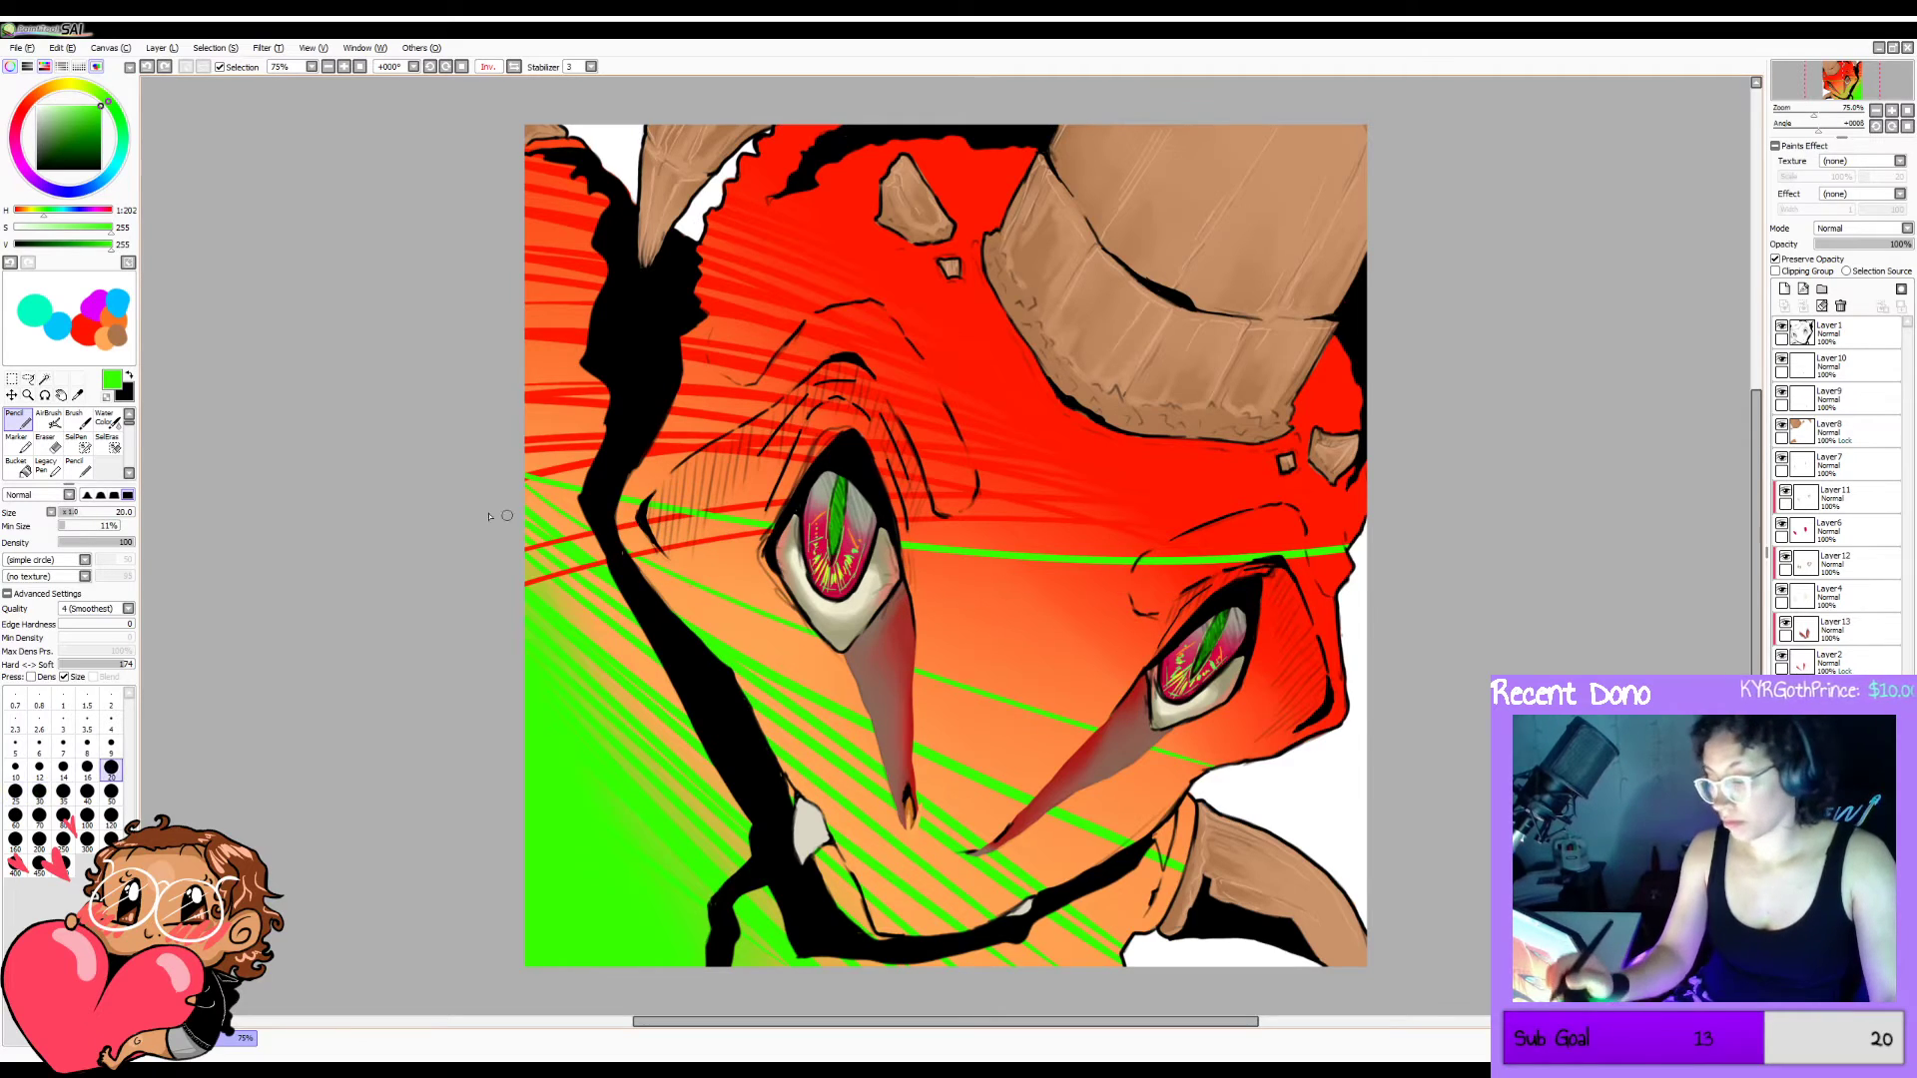
drag(505, 516, 1684, 603)
key(ctrl+z)
key(bracketleft)
key(bracketleft)
key(bracketleft)
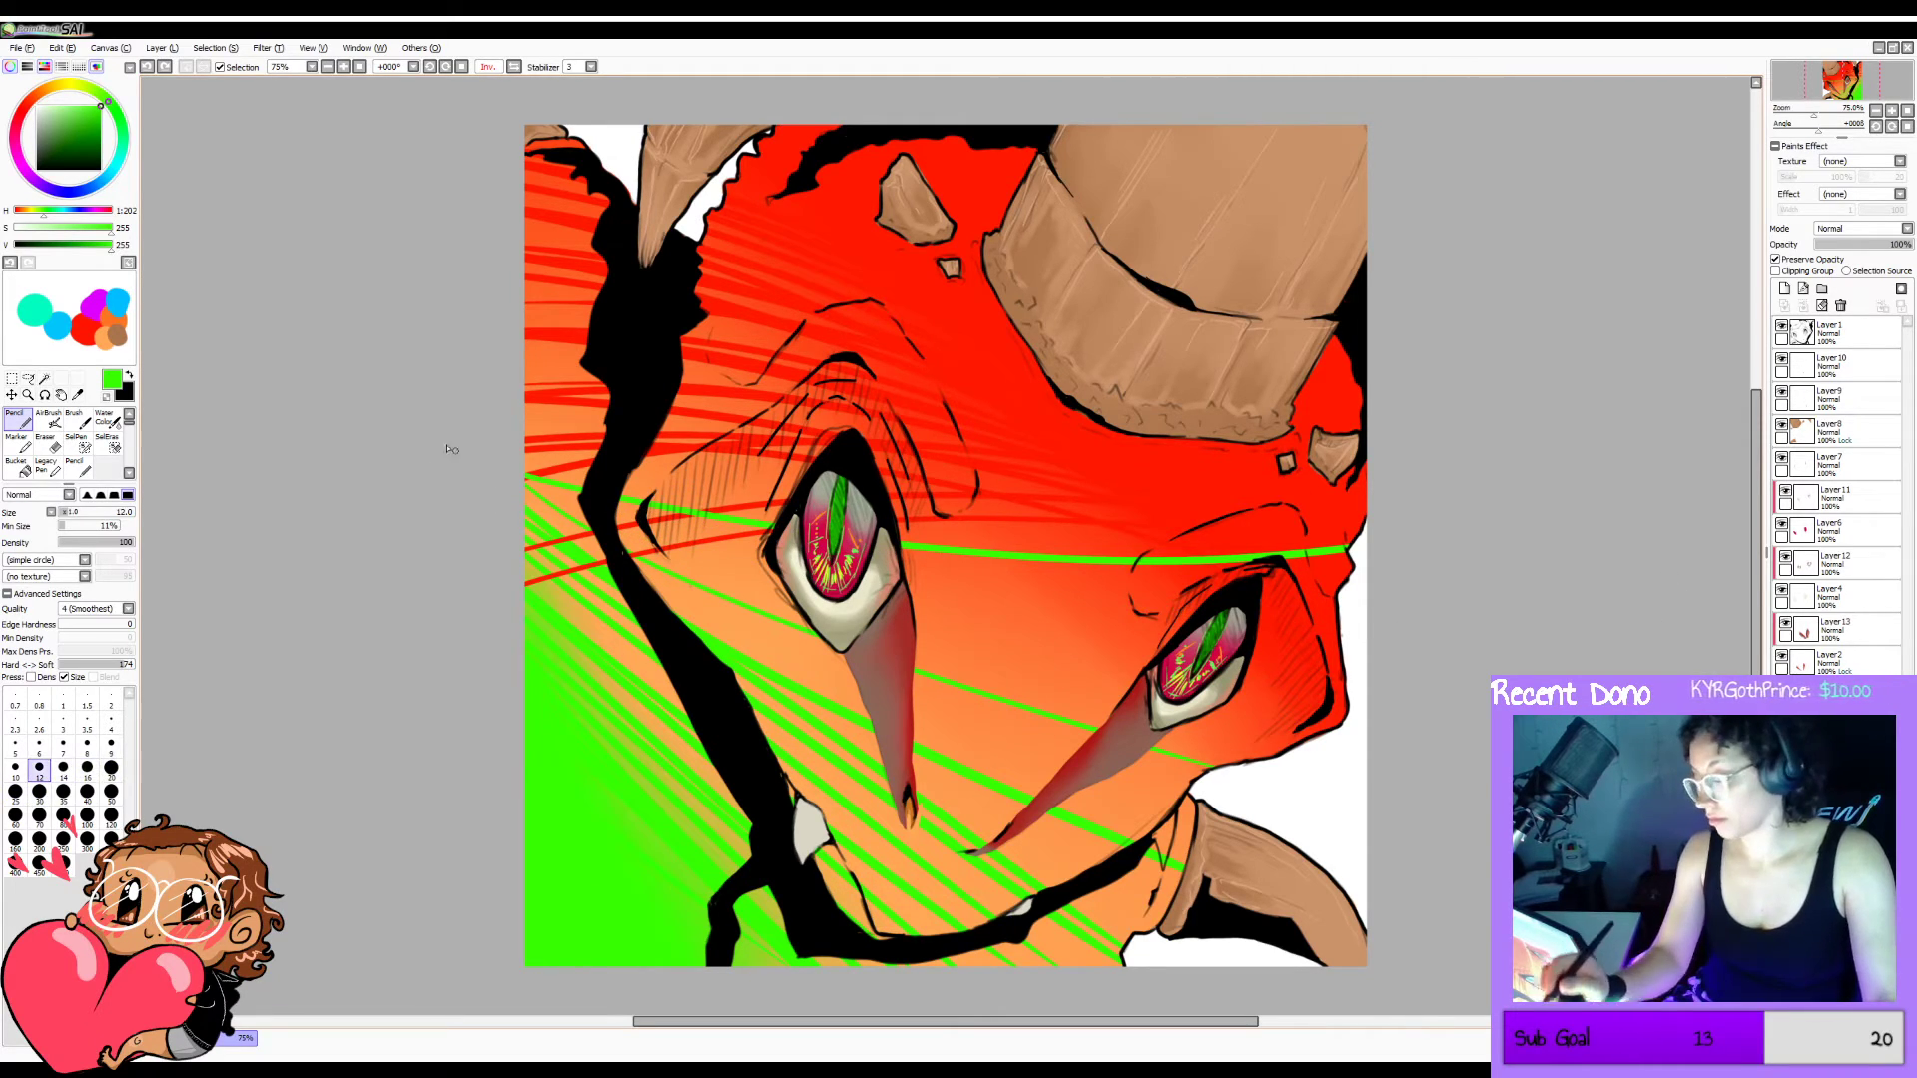
drag(908, 579, 1336, 597)
key(ctrl+z)
Set the brush size to 7 and draw thin green streaks across the forehead and snout between the eyes.
key(bracketleft)
key(bracketleft)
key(bracketleft)
key(bracketleft)
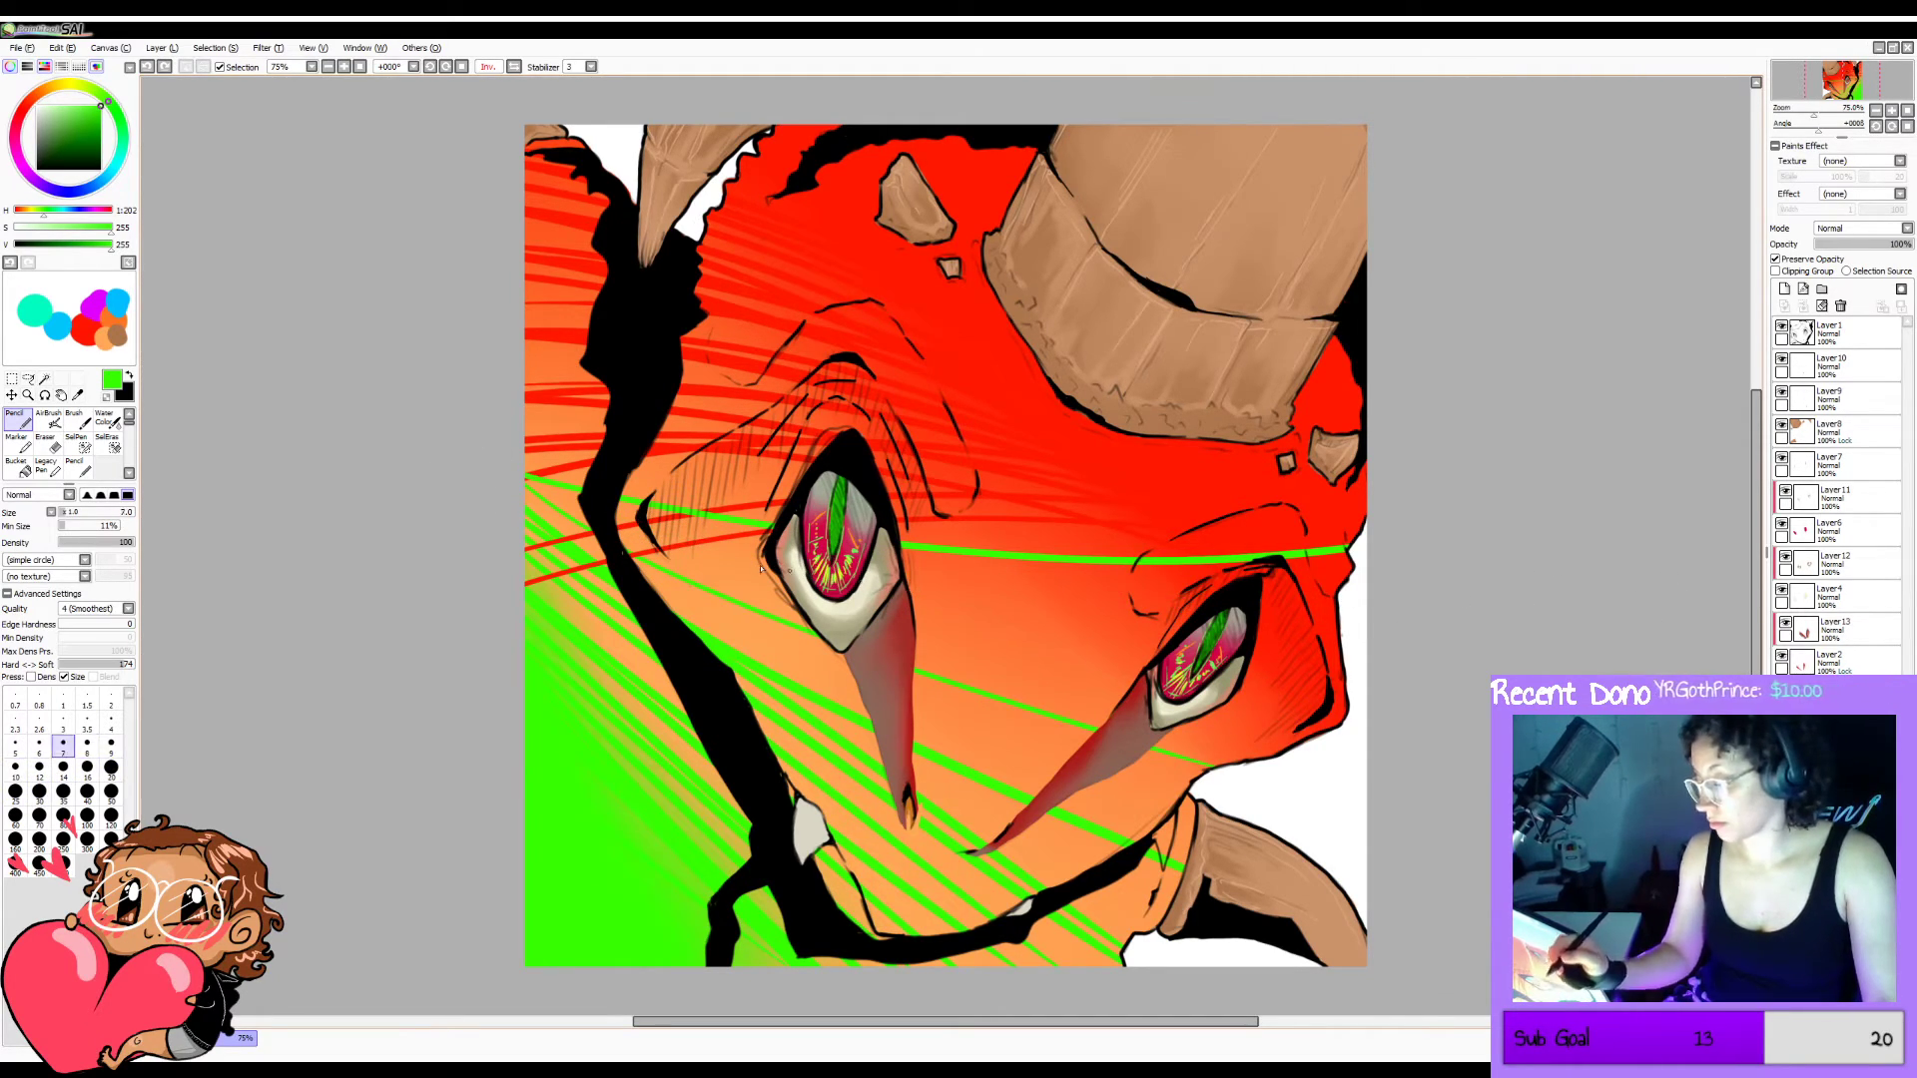
drag(901, 558, 1599, 614)
drag(935, 511, 1541, 471)
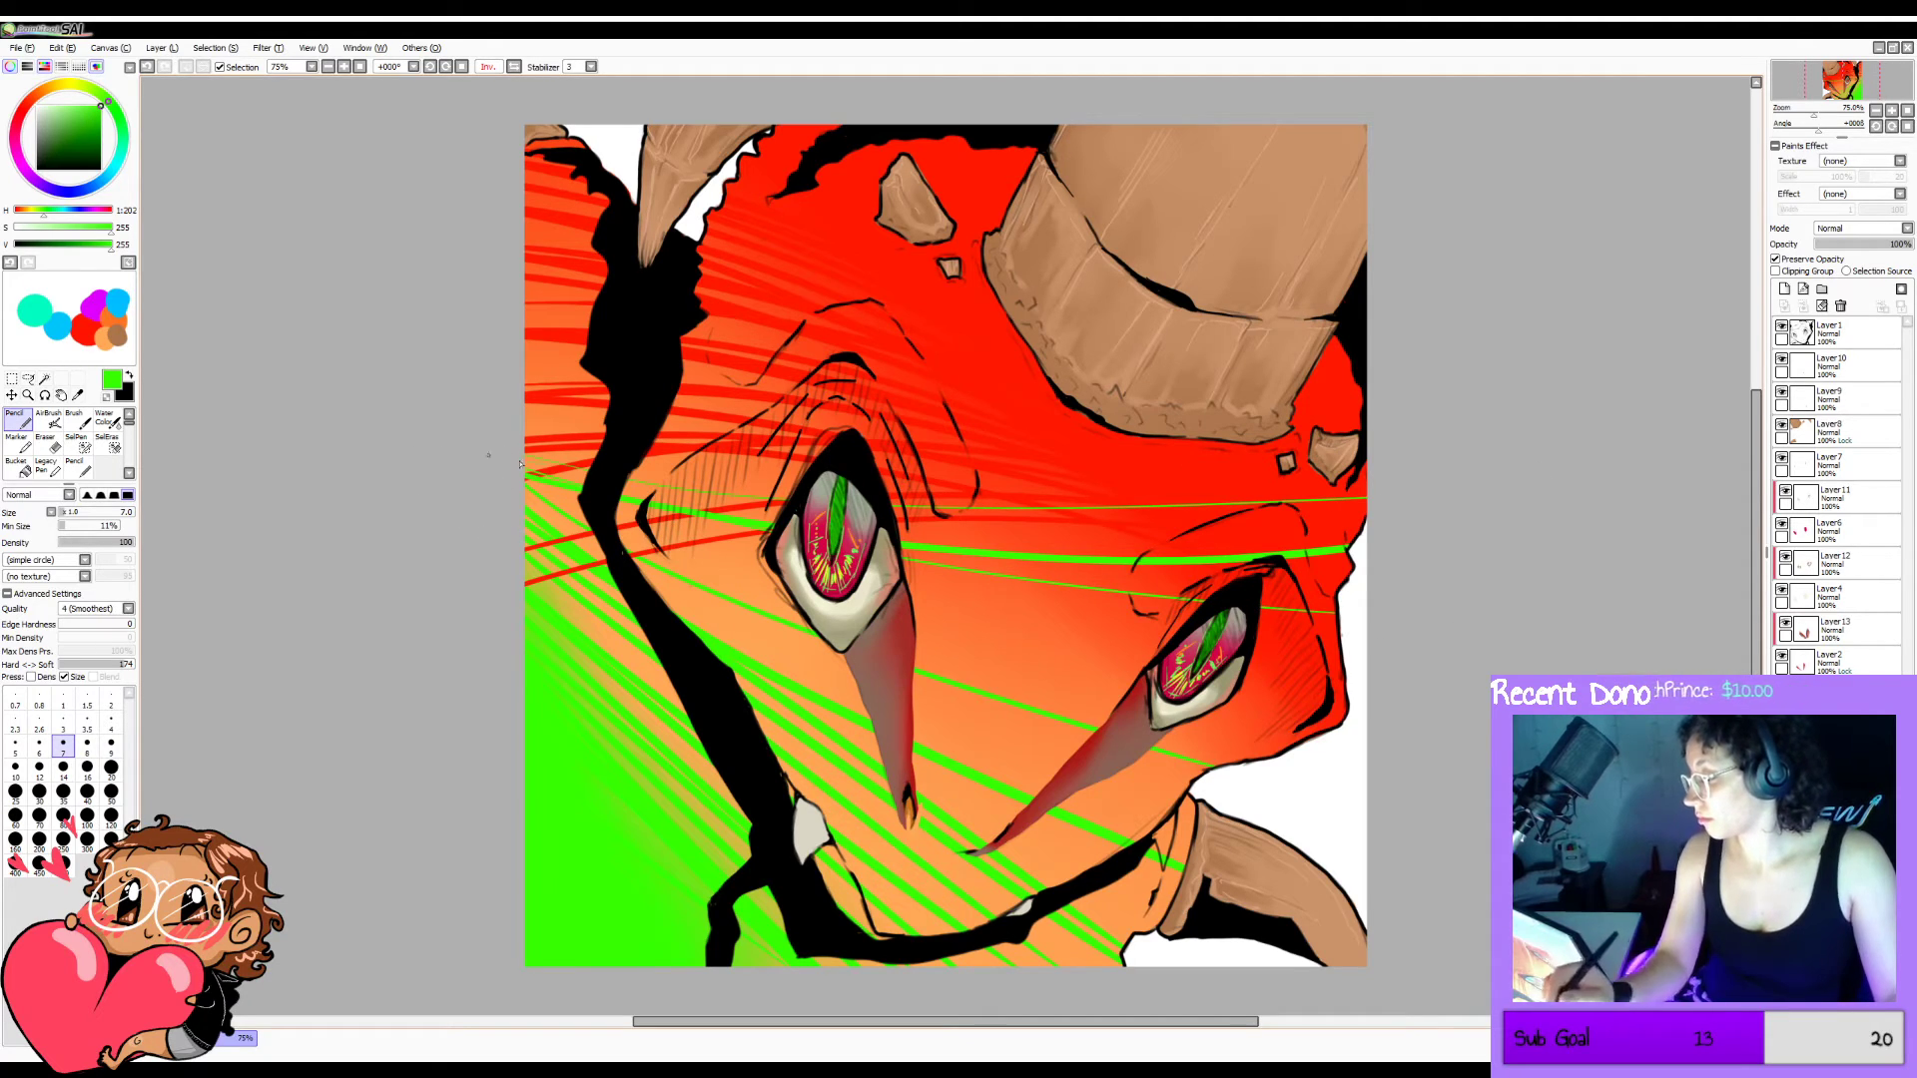
drag(979, 481, 1363, 408)
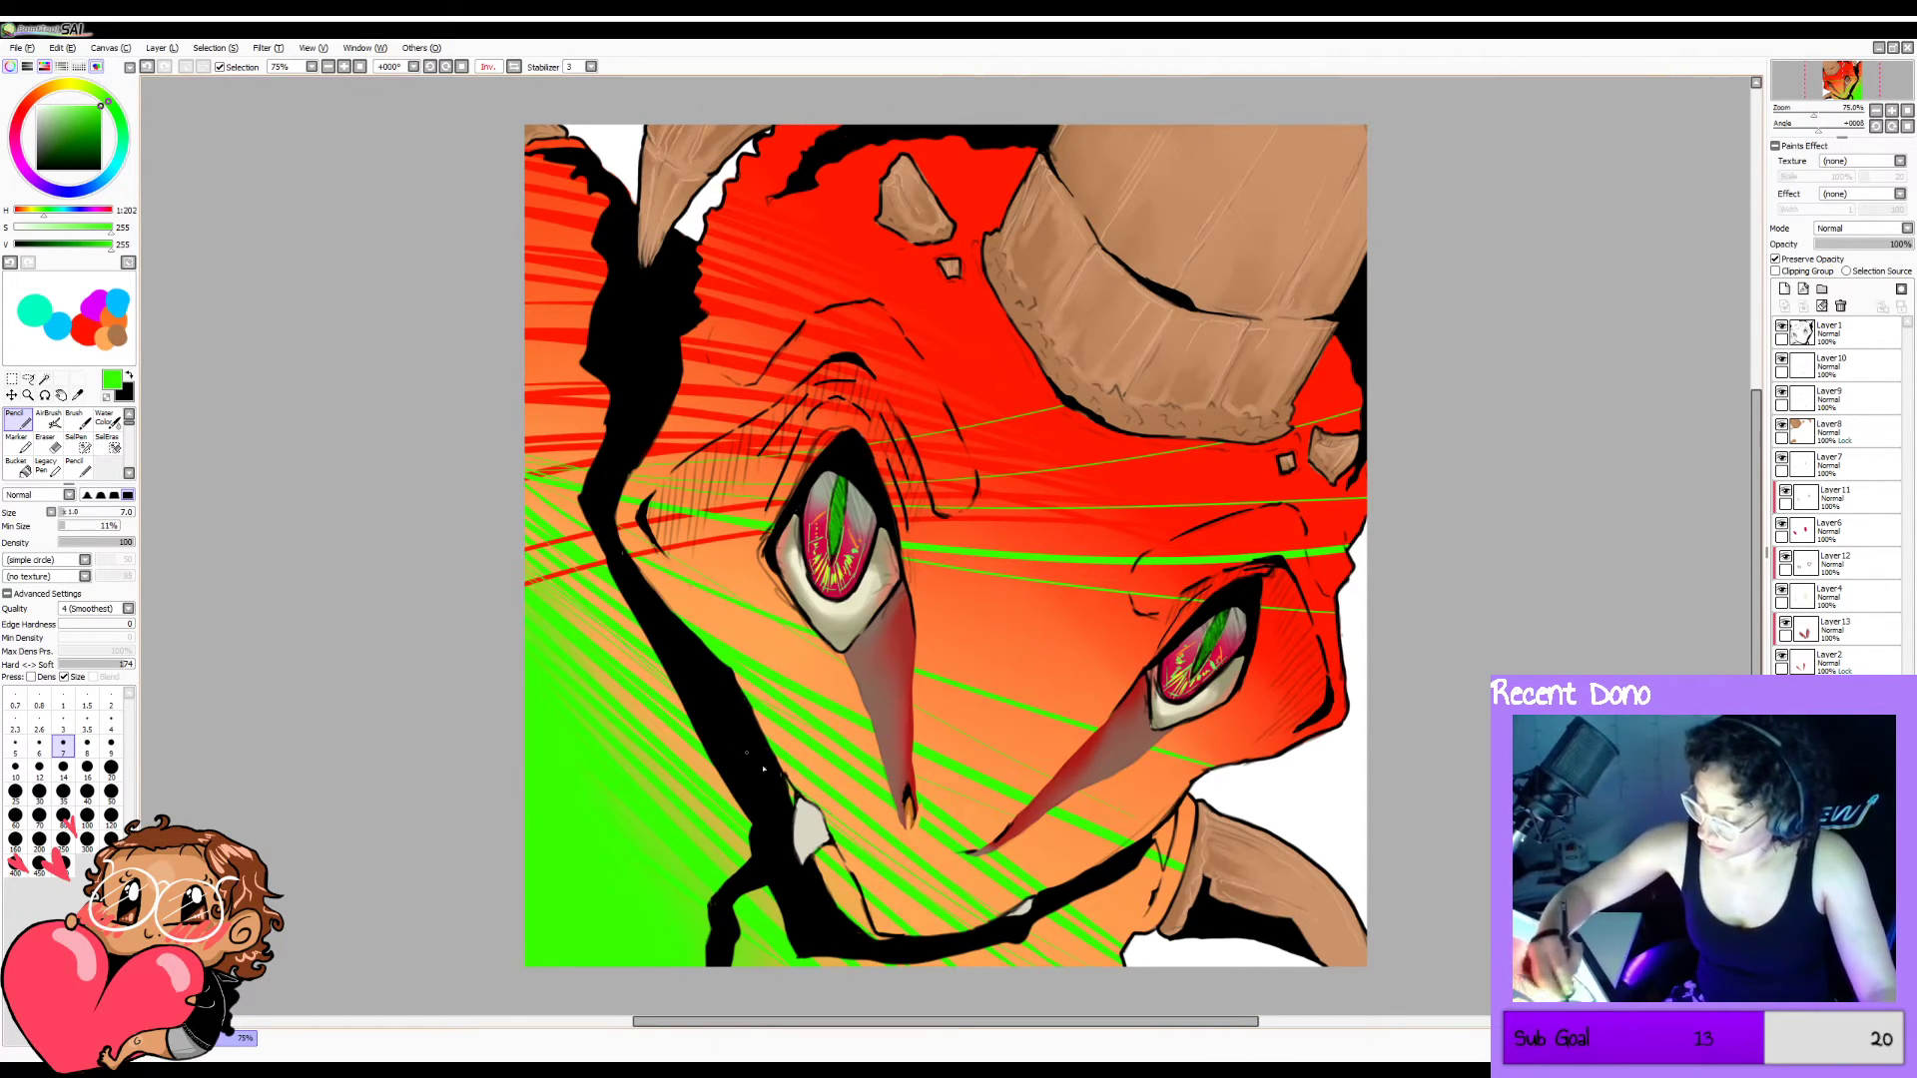
Try thin red streaks from the brow down onto the green part of the neck, checking them in the mirrored view.
key(h)
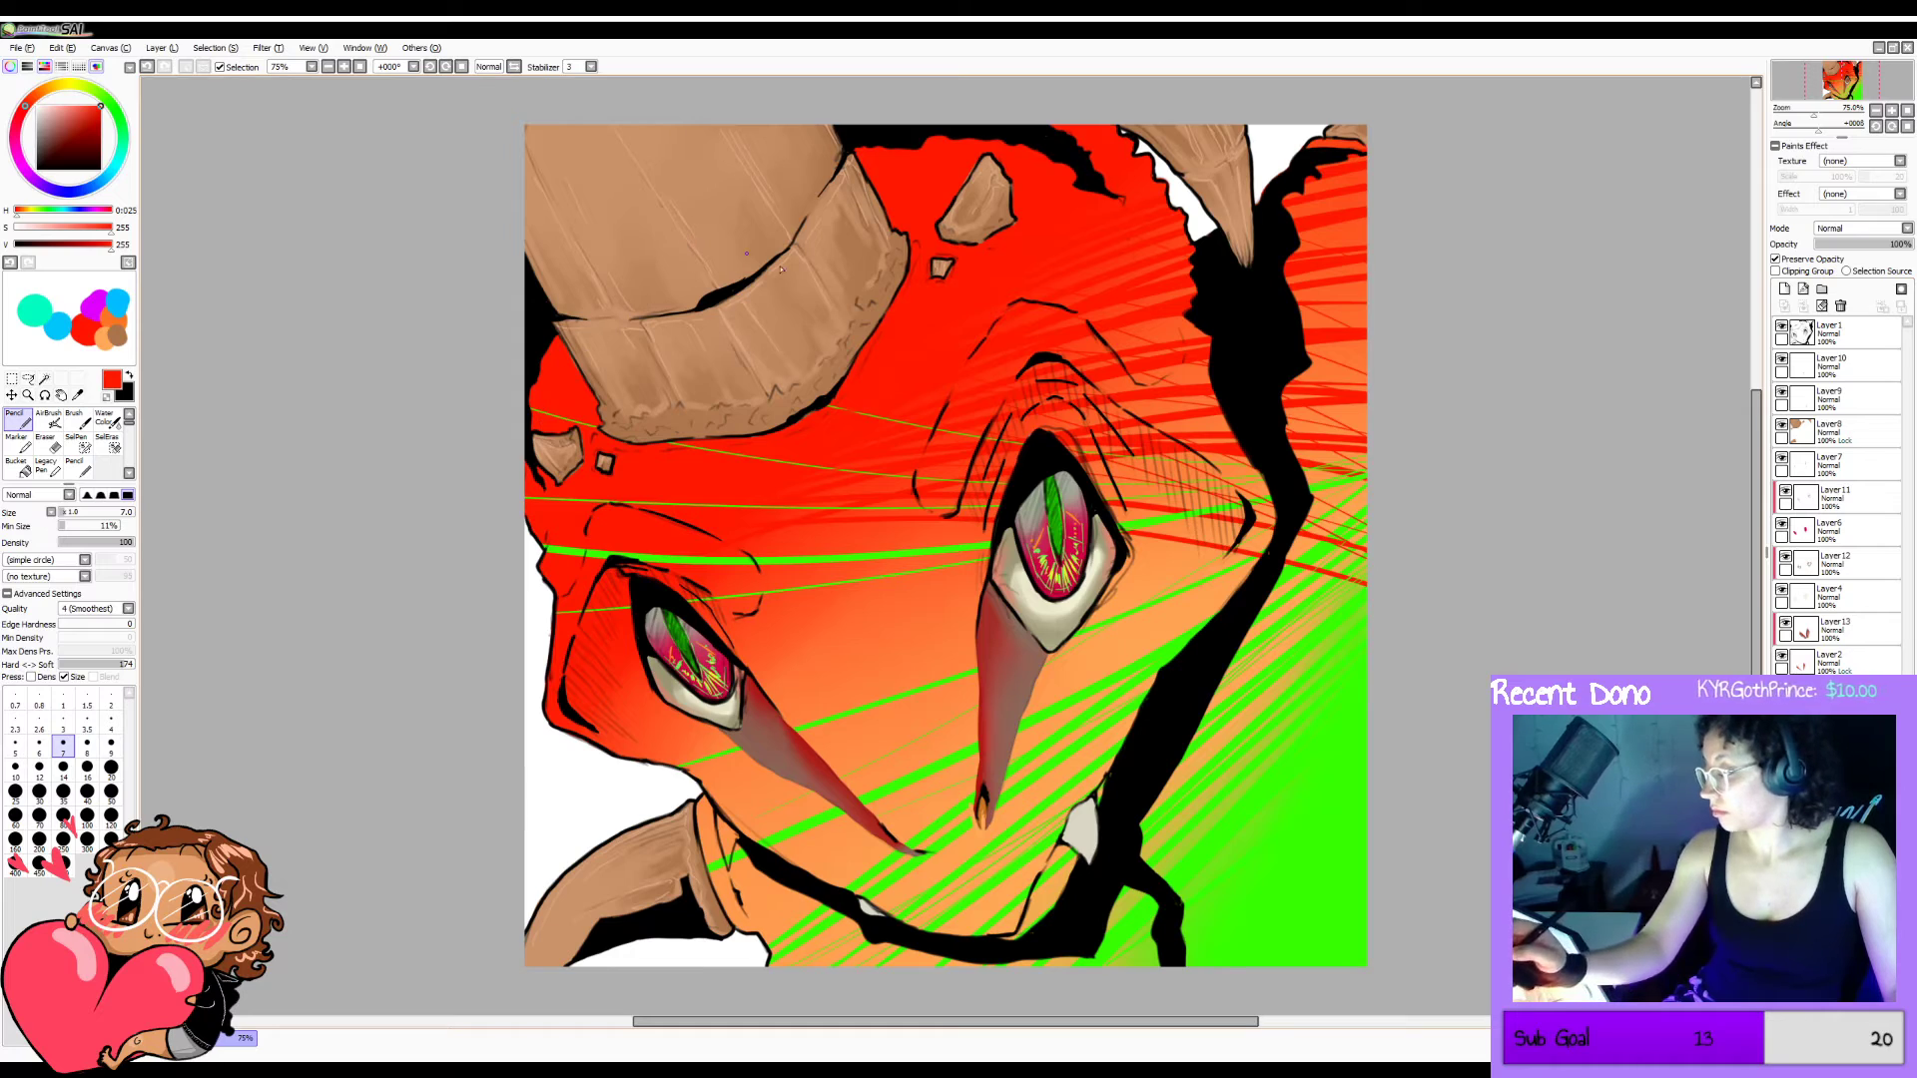
drag(1204, 549, 1368, 705)
key(h)
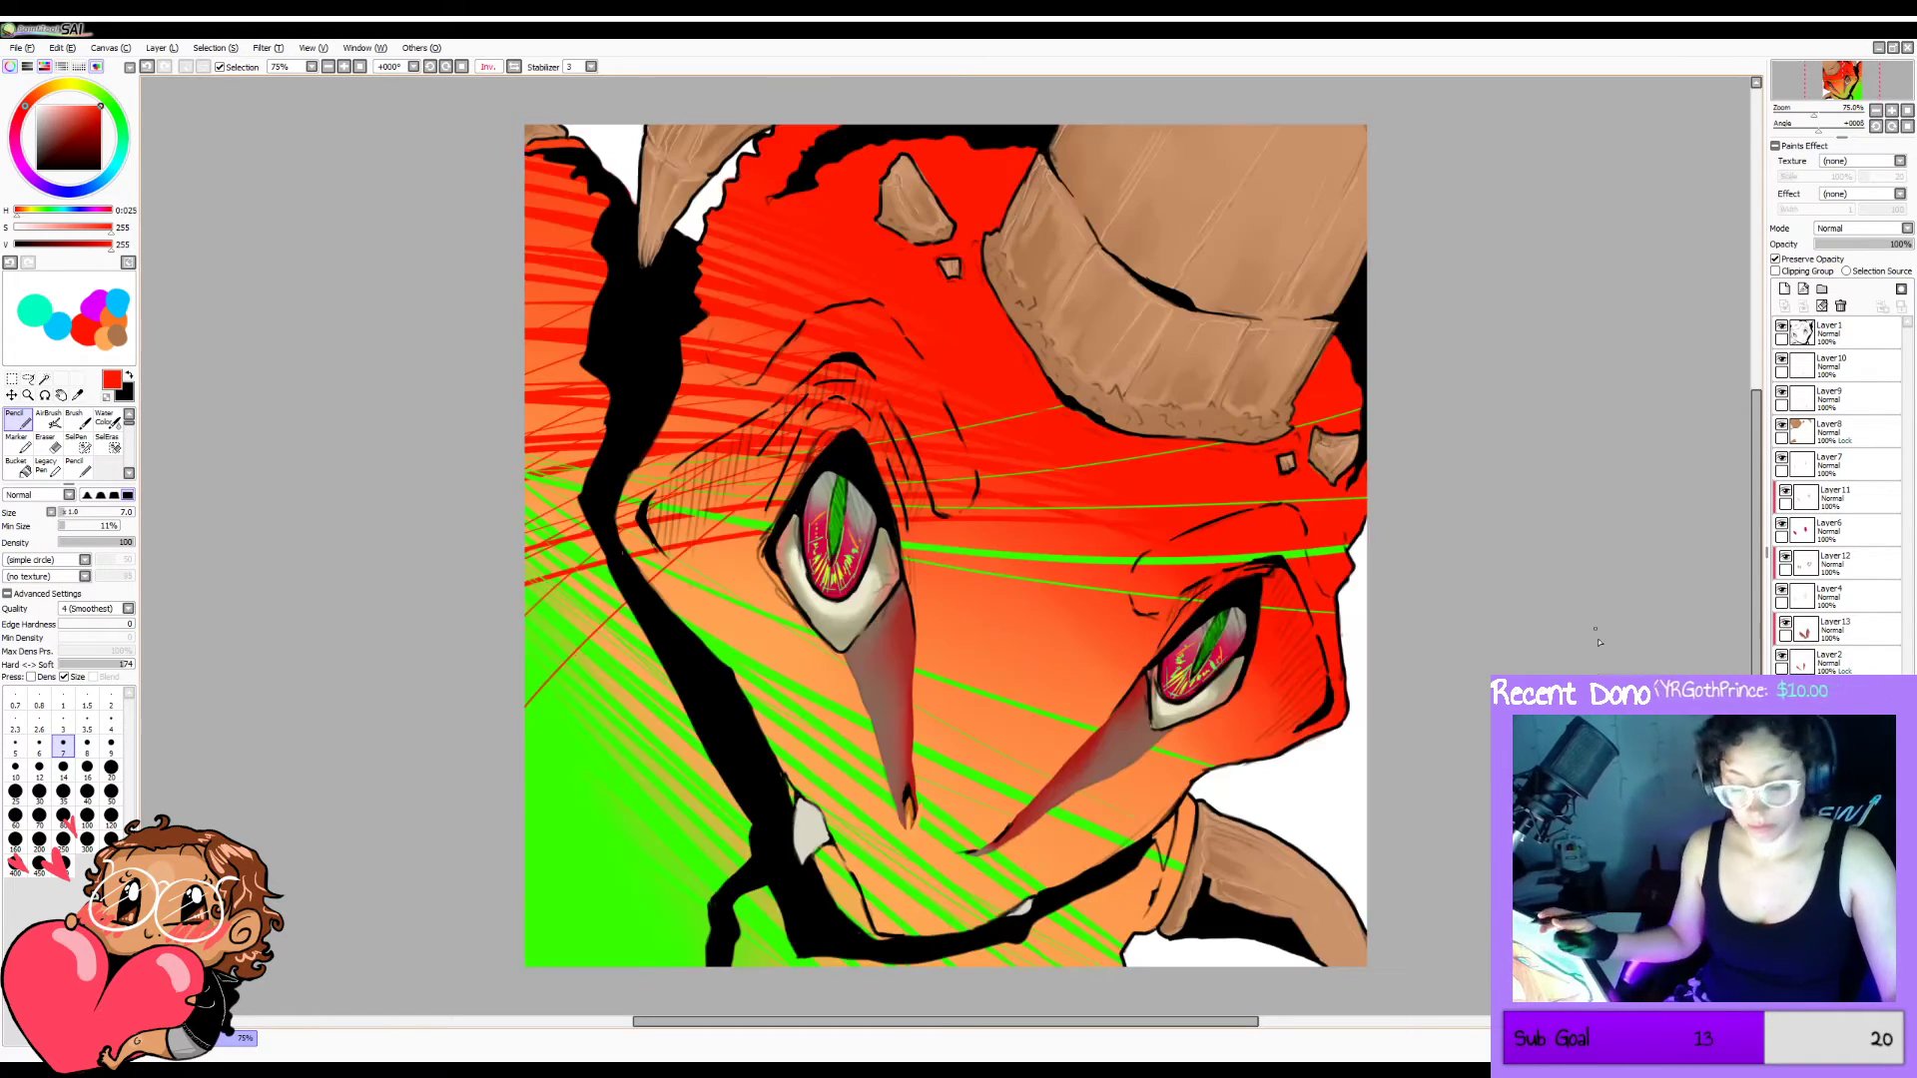
key(ctrl+z)
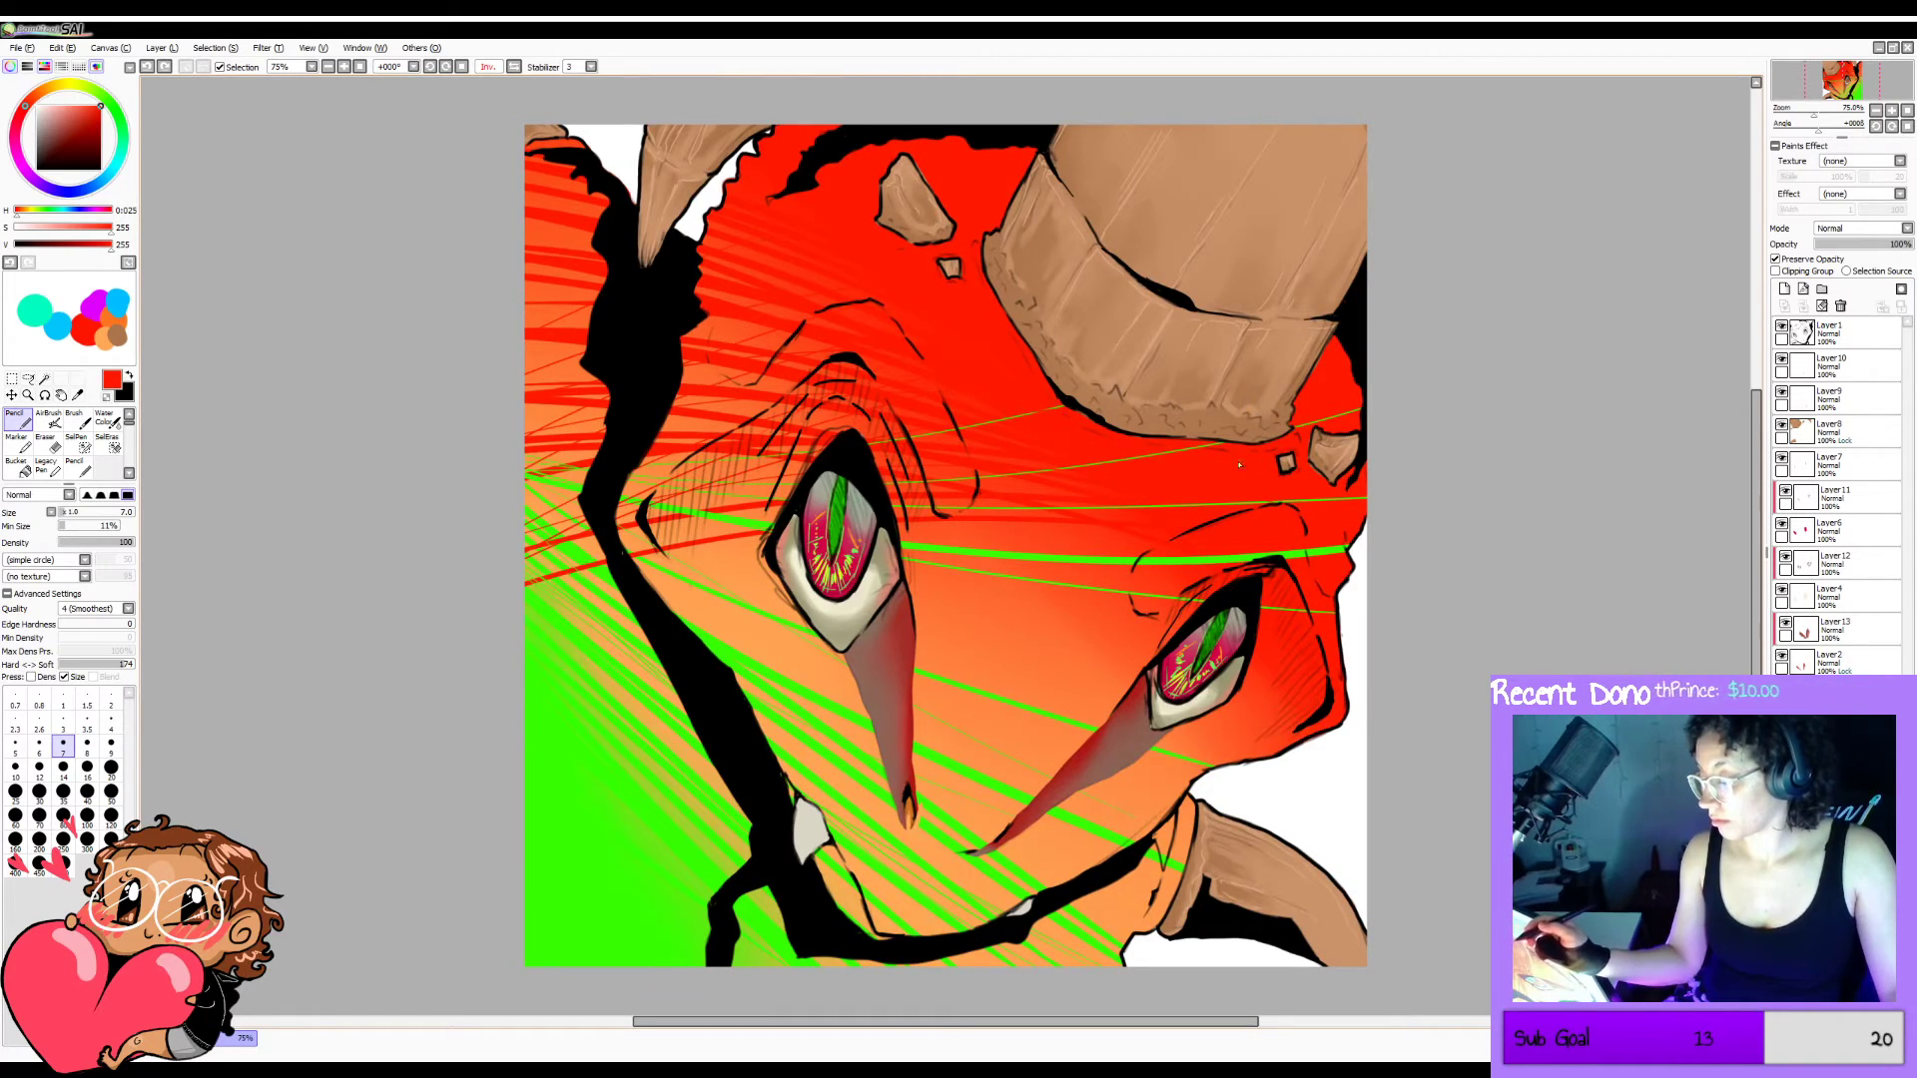
drag(1100, 475, 525, 643)
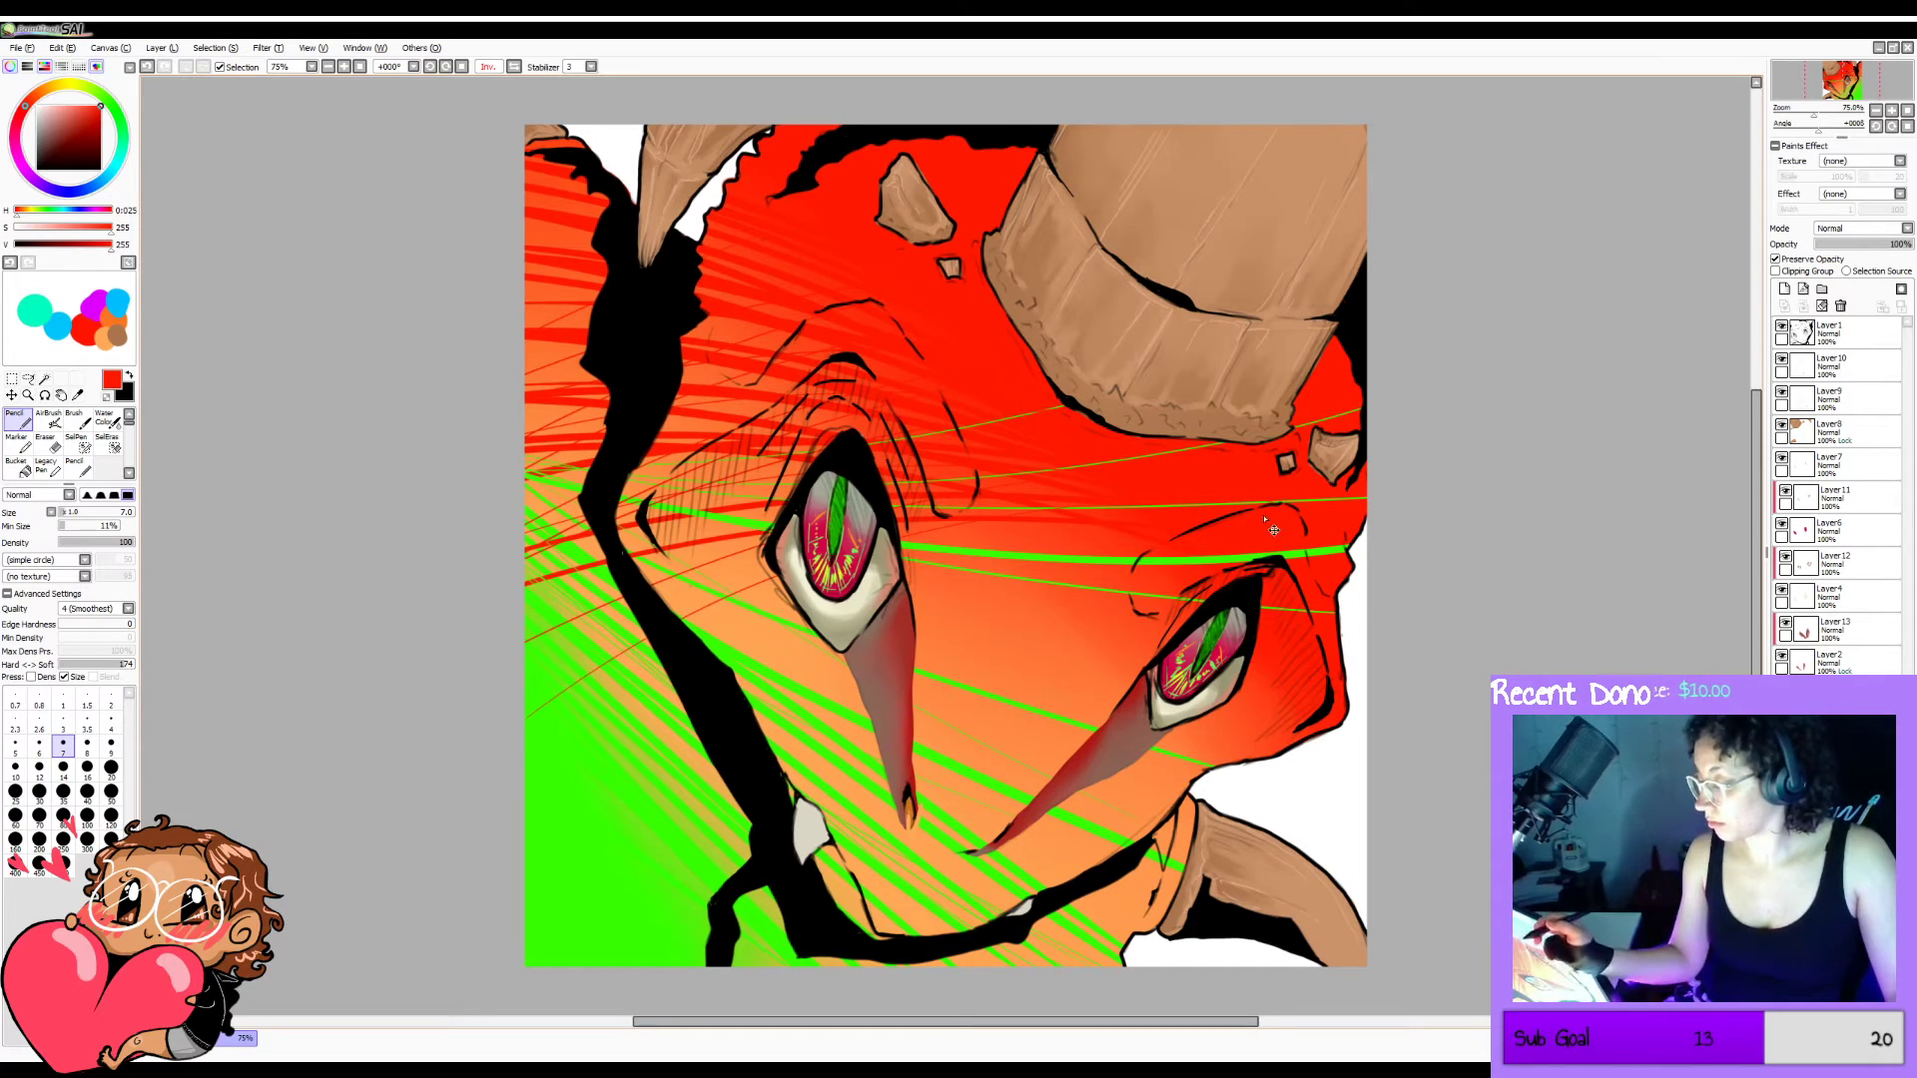
key(ctrl+z)
Fan thin red streaks from the forehead and snout down across the green neck, and restore the unmirrored view.
drag(1199, 508, 524, 740)
drag(1248, 534, 525, 815)
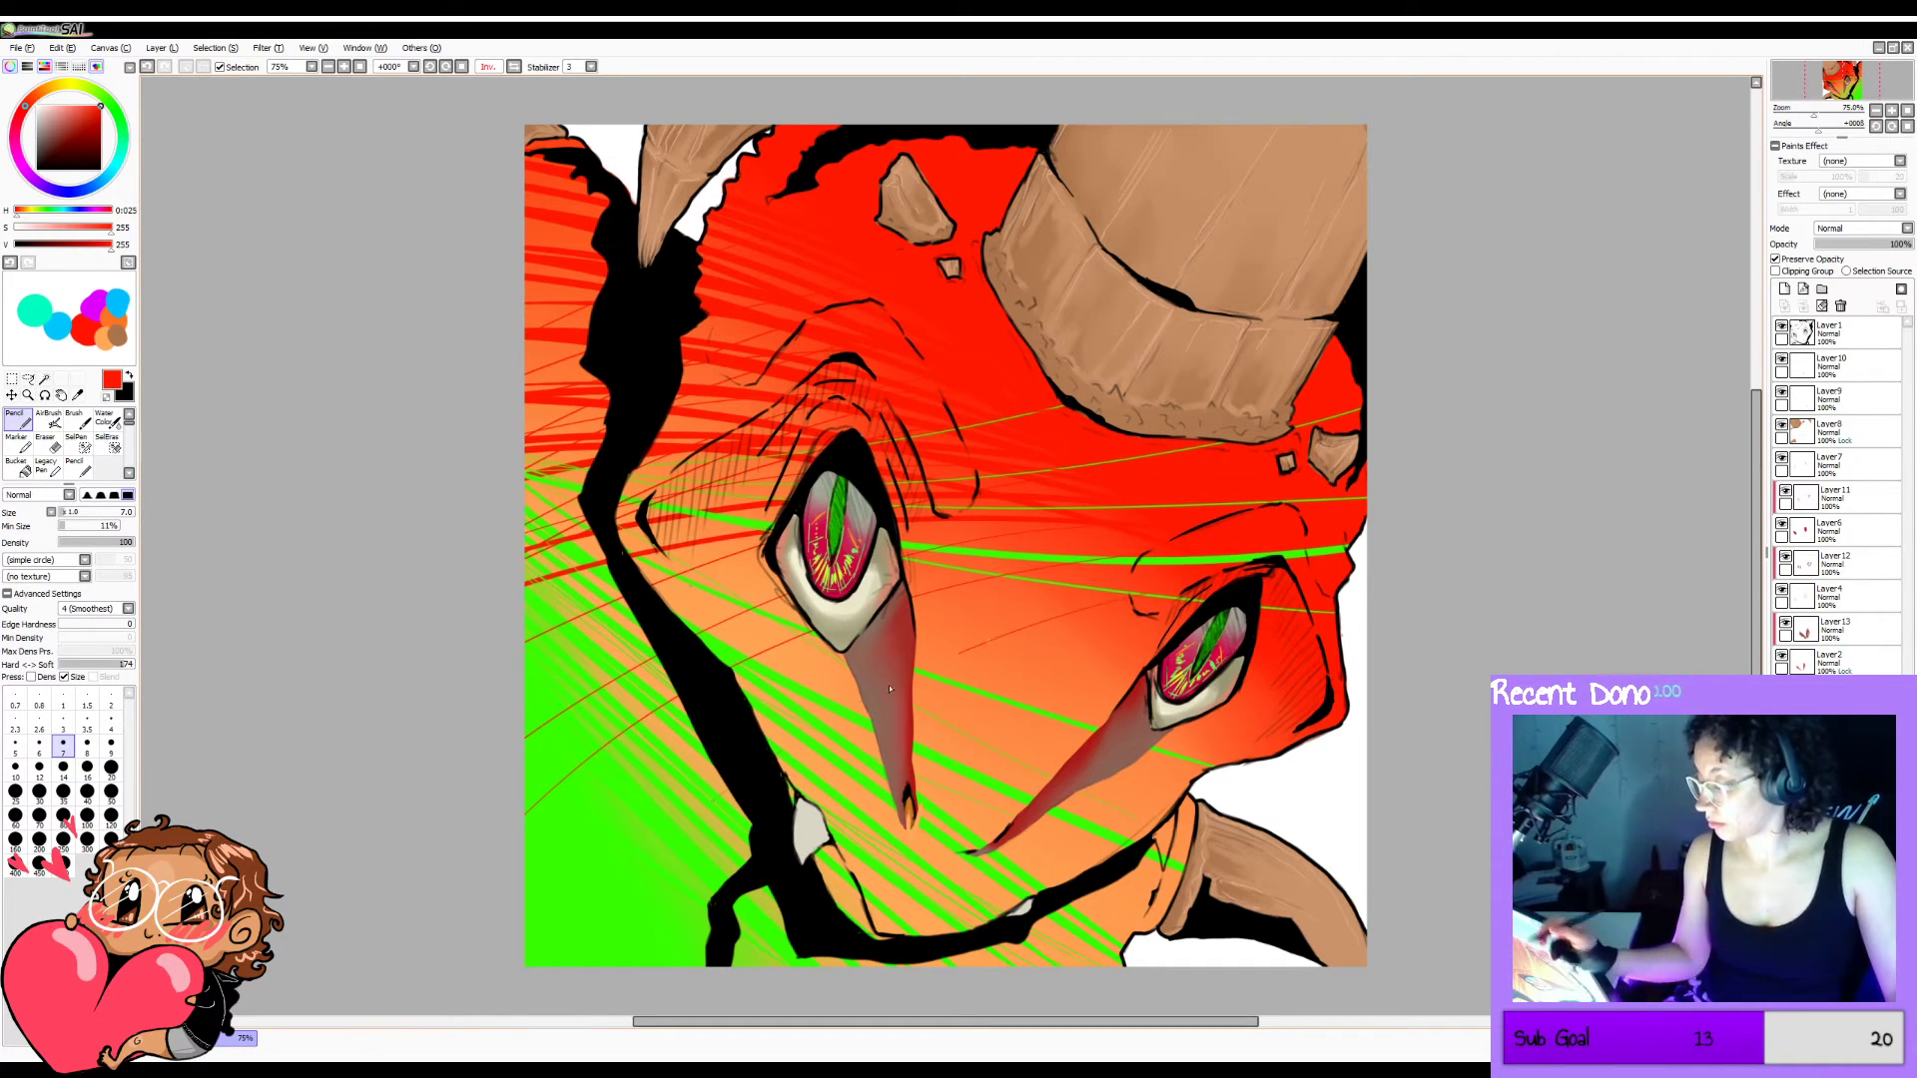
drag(890, 689, 537, 973)
mouse_move(1269, 547)
mouse_down()
mouse_move(671, 971)
mouse_move(534, 965)
mouse_up()
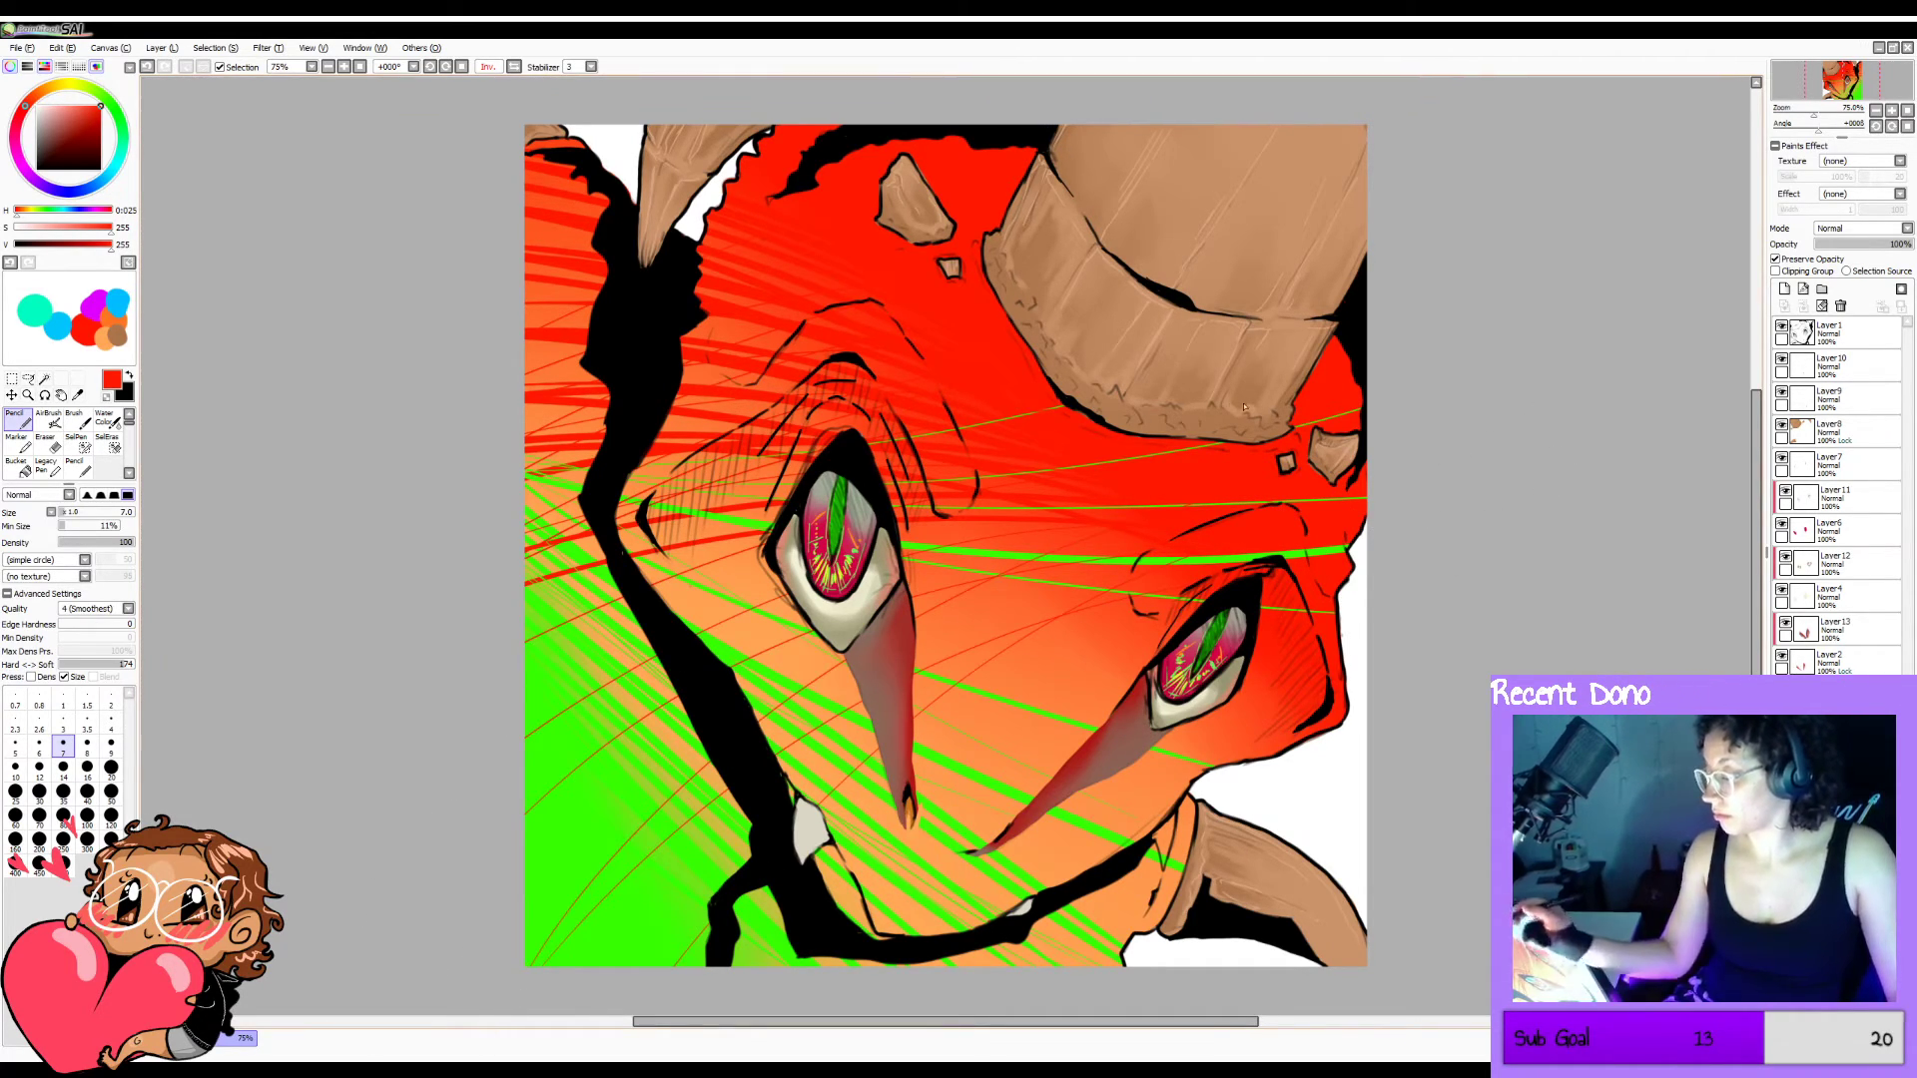
drag(1245, 406, 524, 731)
key(h)
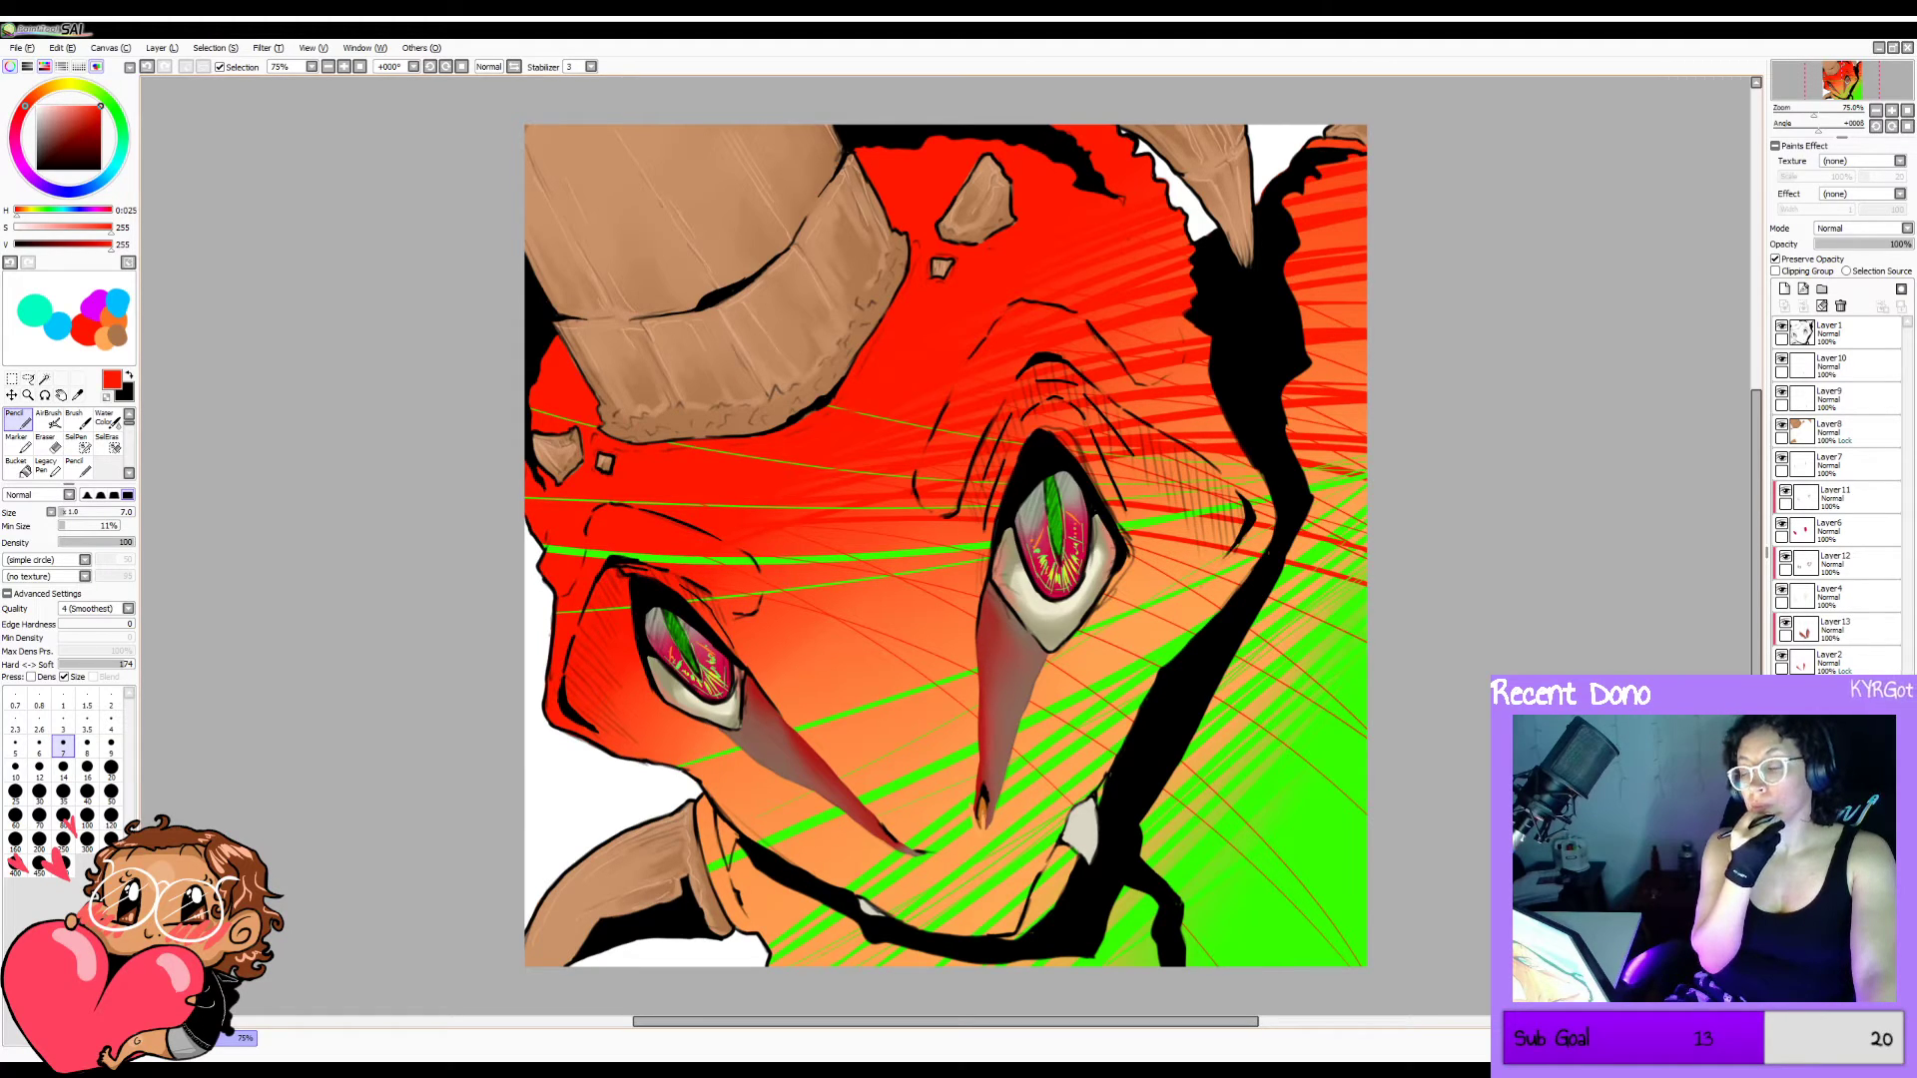
Set the brush size to 16.
click(1784, 289)
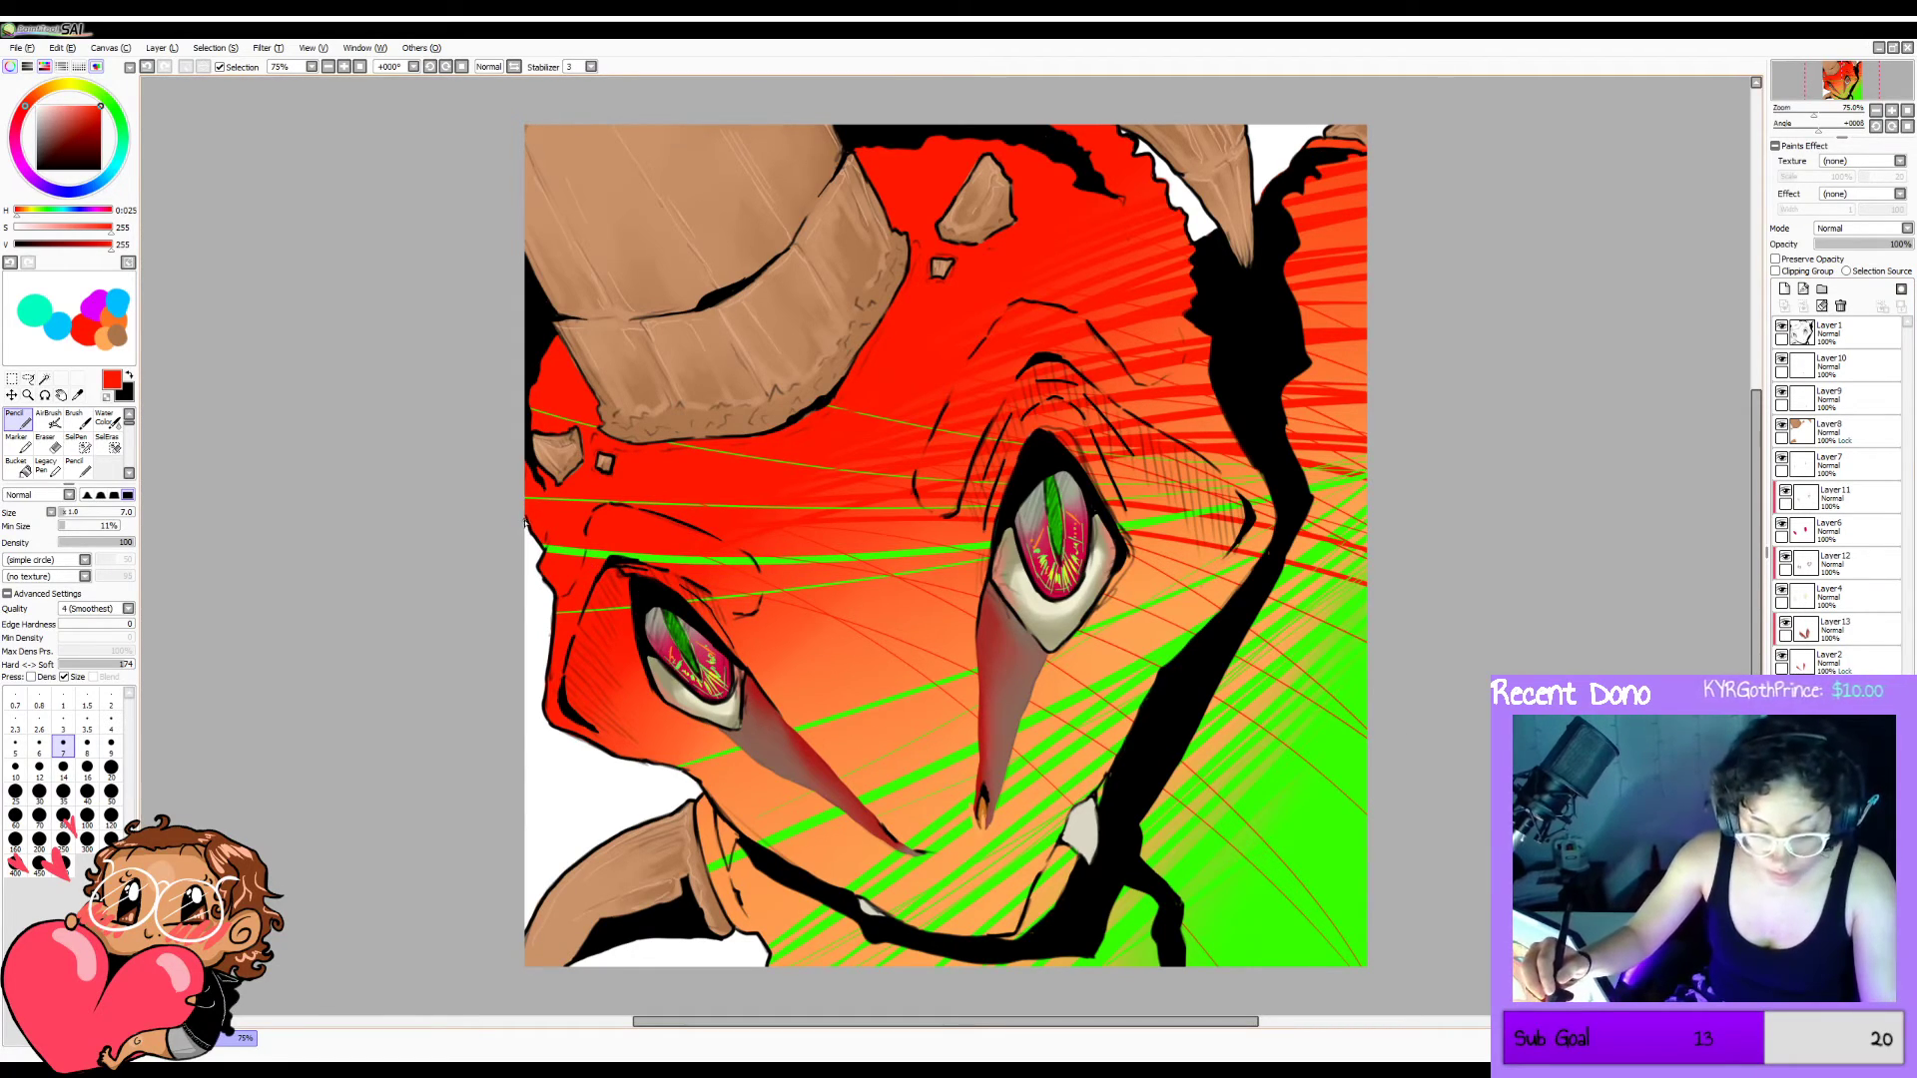
key(bracketright)
key(bracketright)
key(bracketright)
key(bracketright)
key(bracketright)
key(bracketright)
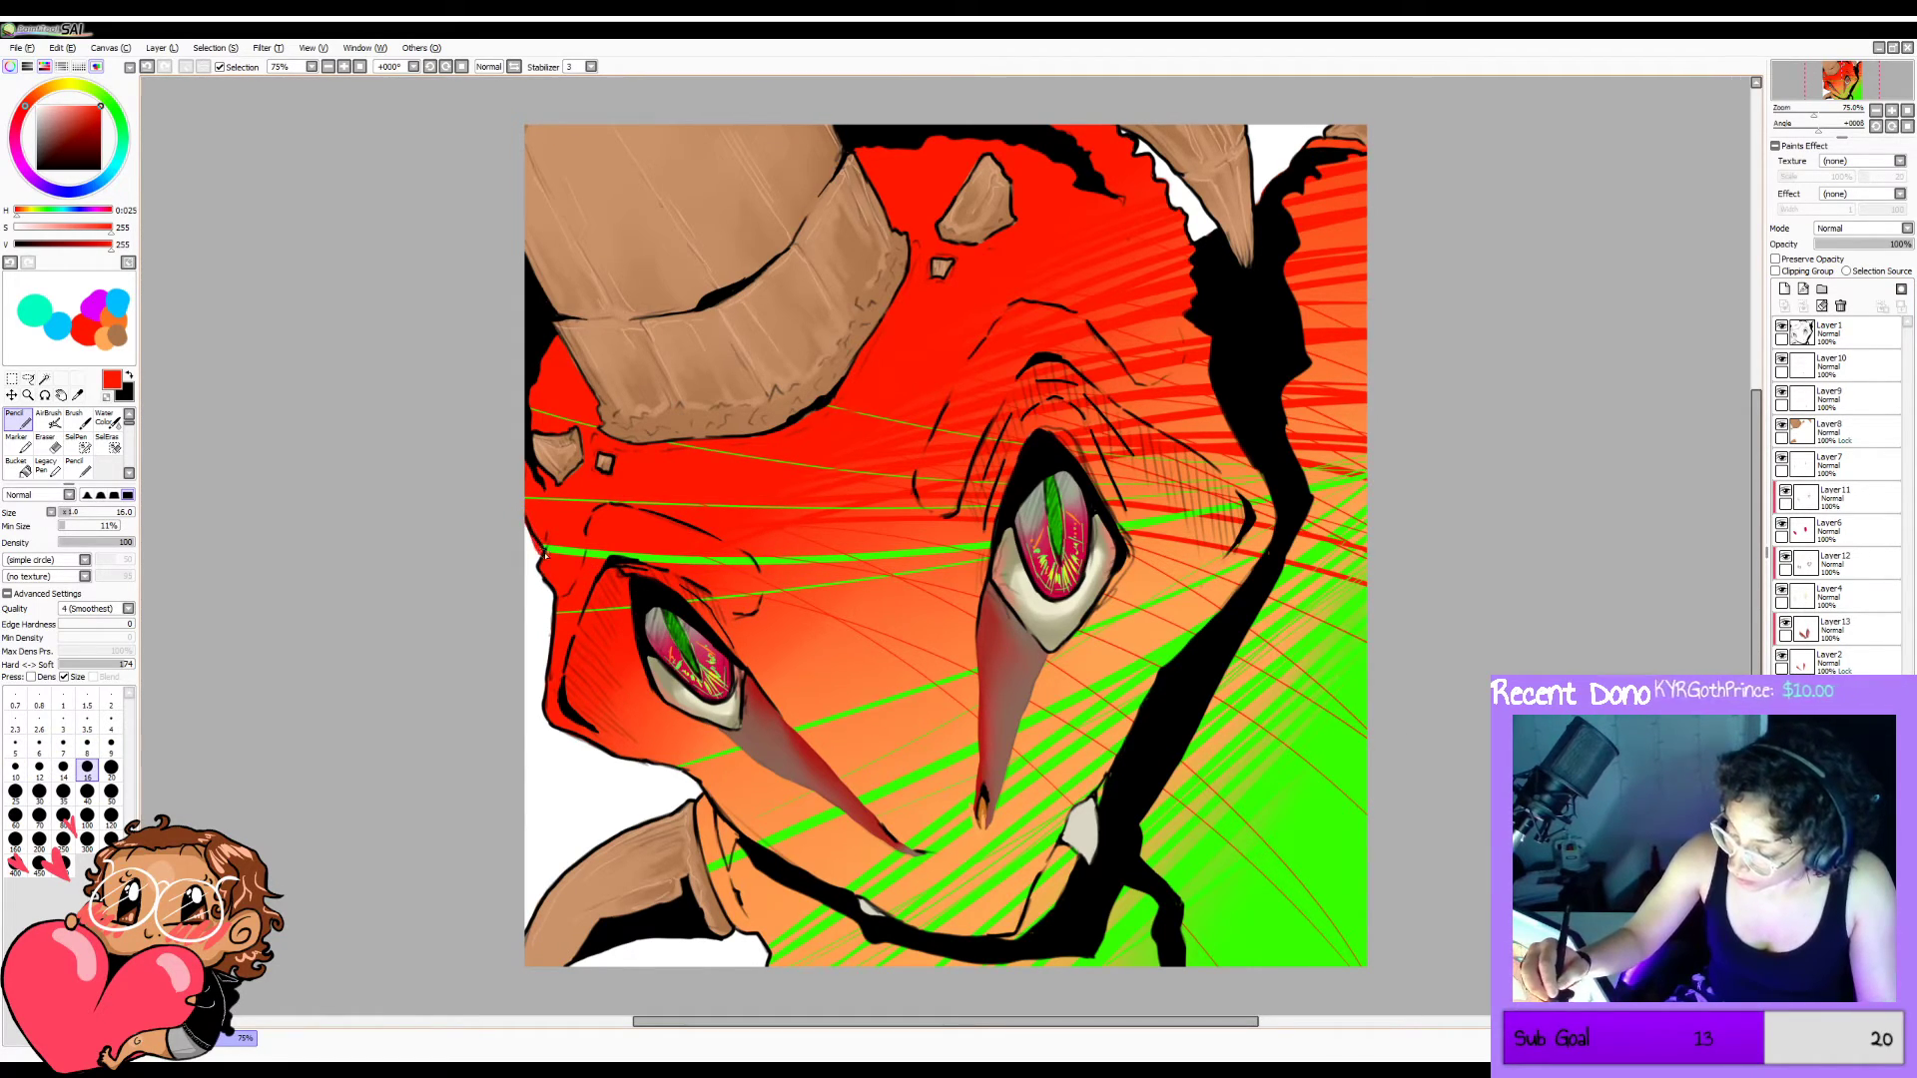
Make the line art layer, Layer1, active and lasso the entire canvas.
click(1837, 334)
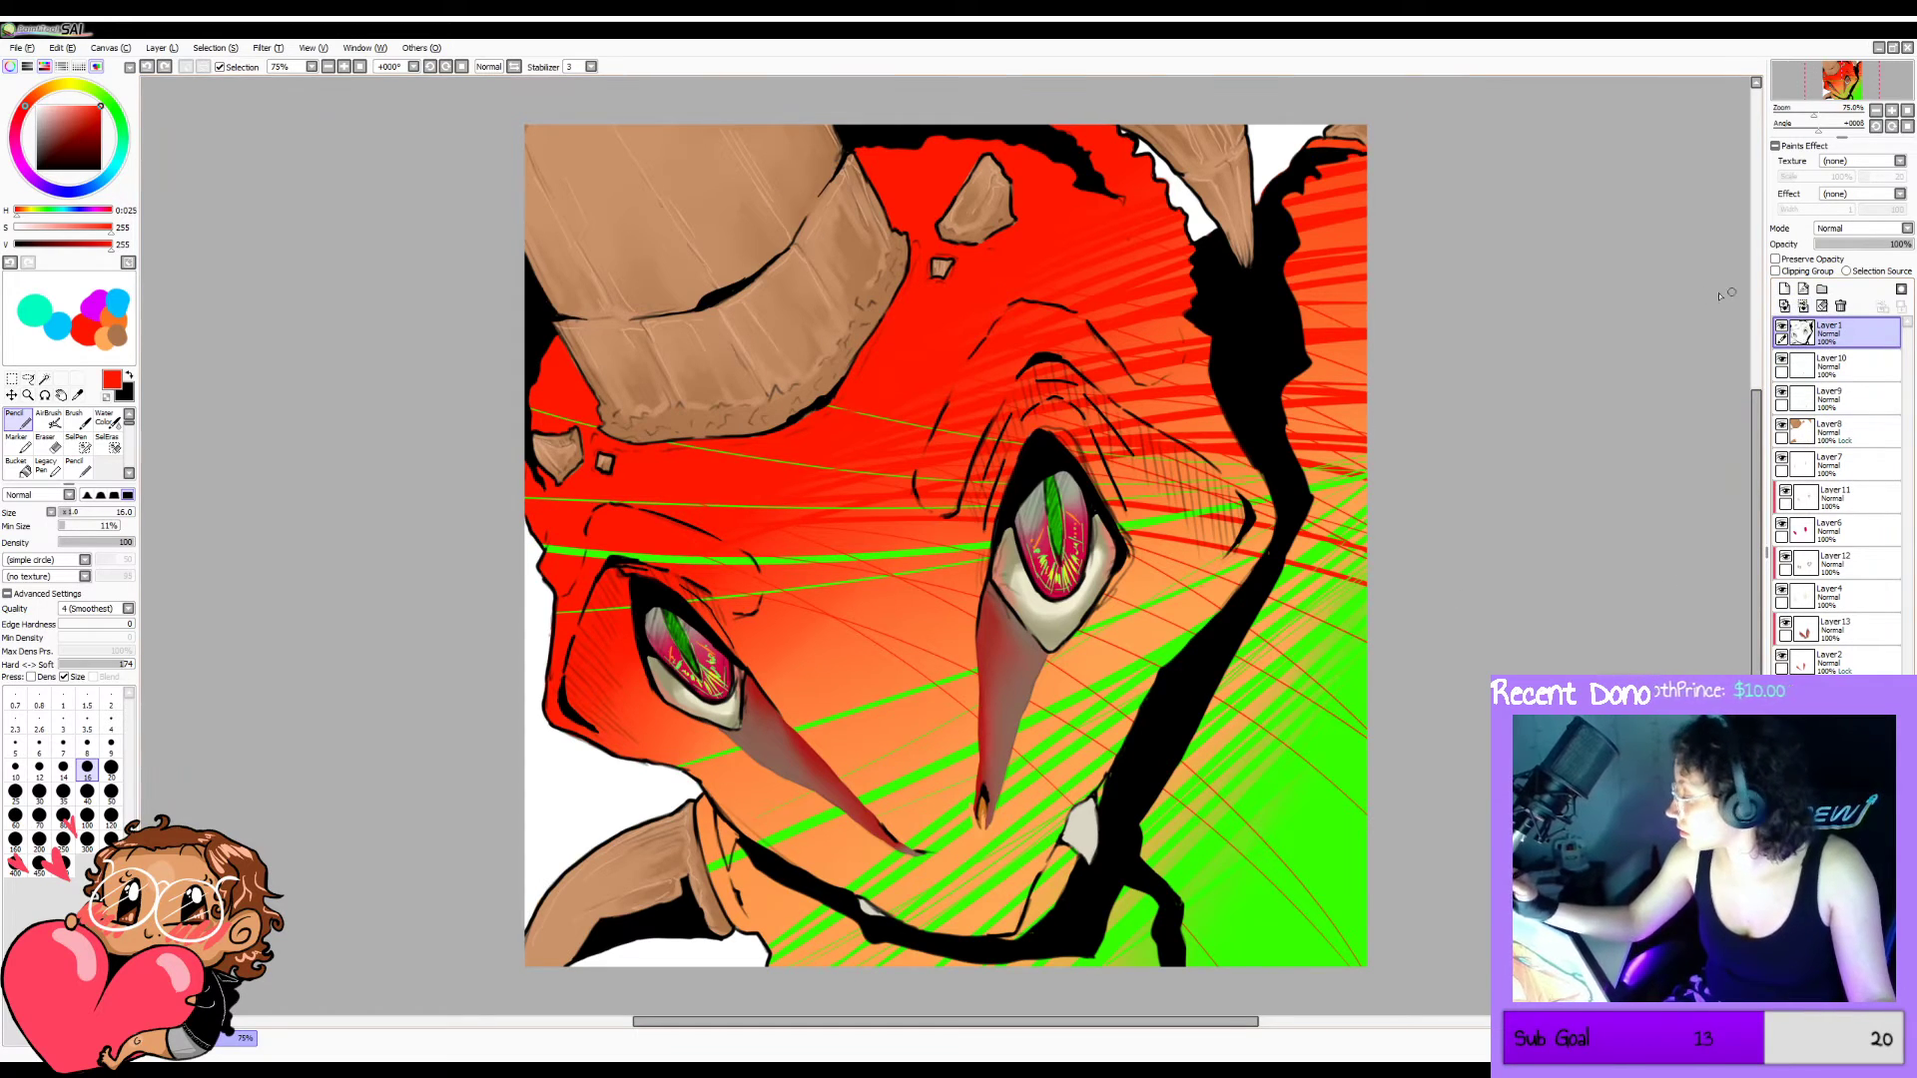
click(28, 379)
mouse_move(418, 188)
mouse_down()
mouse_move(383, 712)
mouse_move(587, 1032)
mouse_move(1285, 950)
mouse_move(1353, 822)
mouse_up()
key(ctrl+d)
mouse_move(393, 542)
mouse_down()
mouse_move(465, 1016)
mouse_move(511, 980)
mouse_up()
mouse_move(379, 944)
mouse_down()
mouse_move(717, 1019)
mouse_move(1000, 1033)
mouse_up()
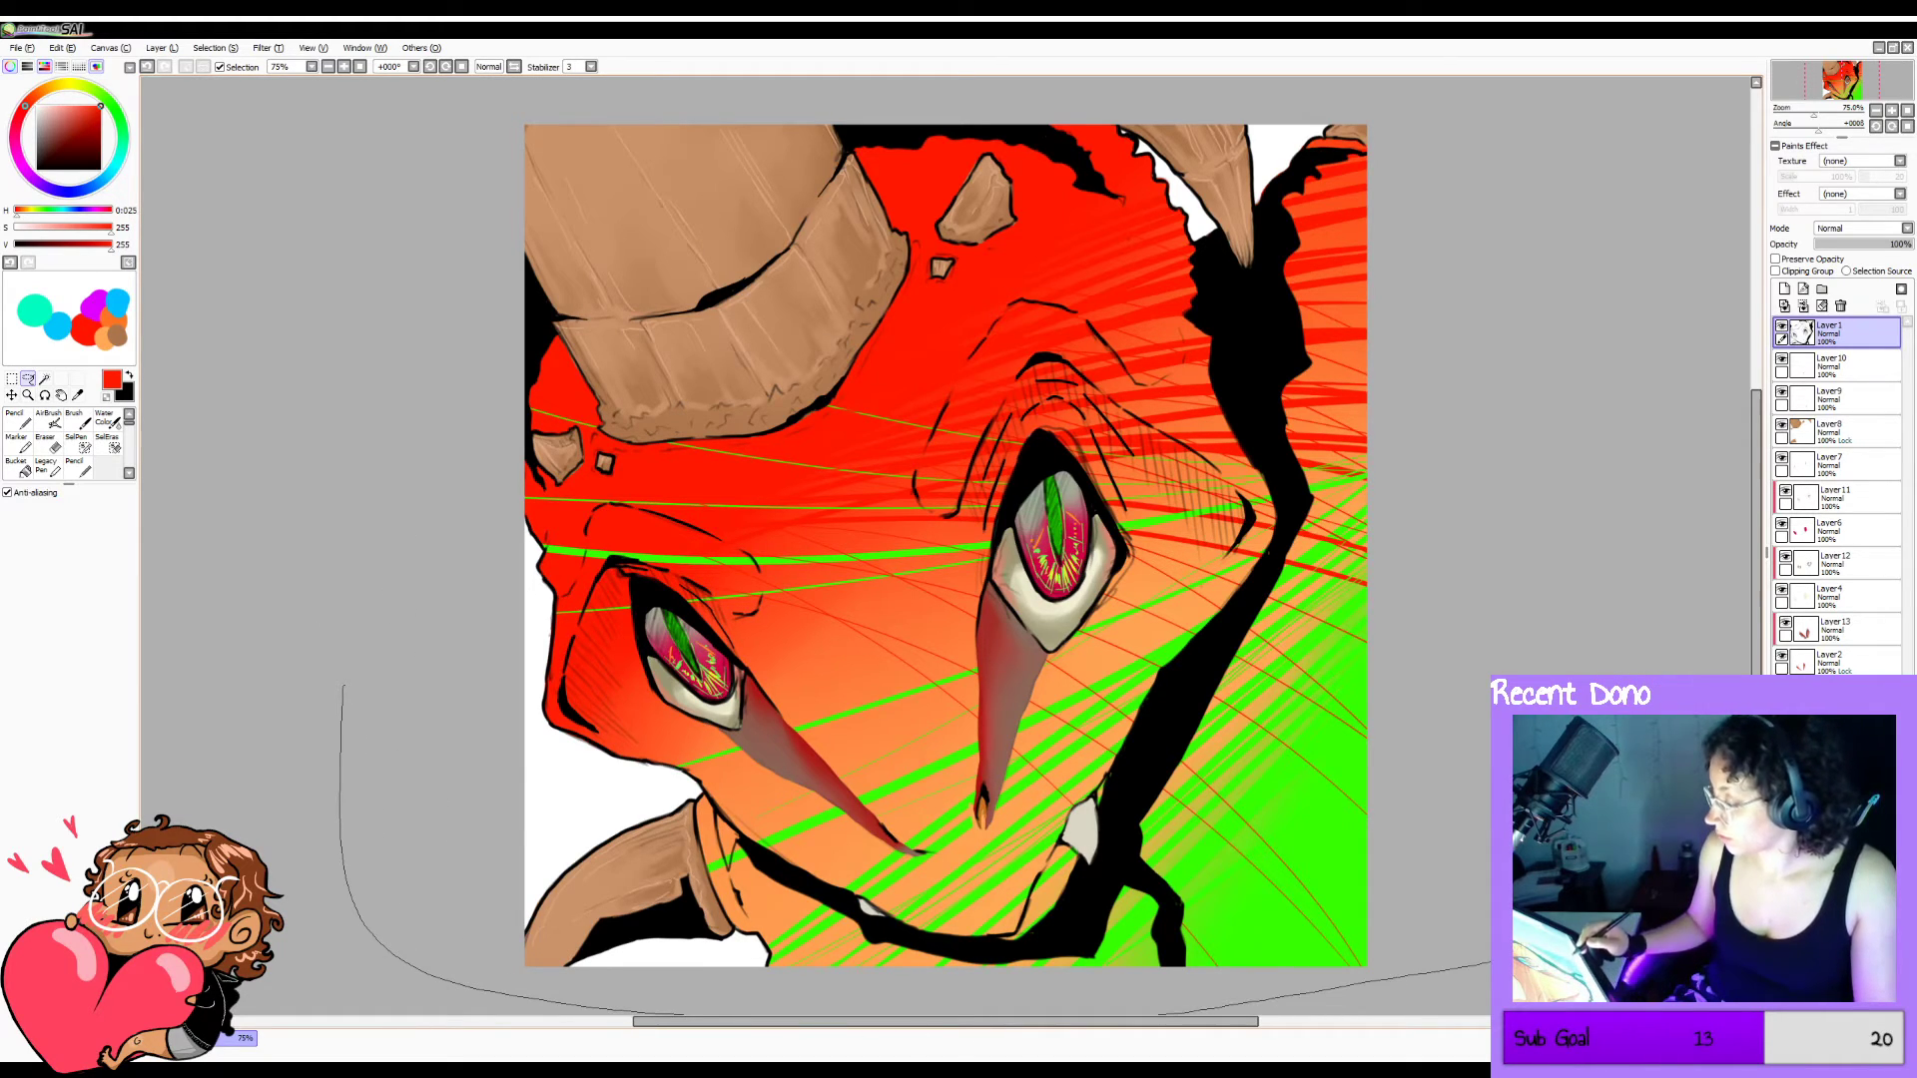
mouse_move(1493, 964)
mouse_down()
mouse_move(1488, 465)
mouse_move(1149, 78)
mouse_move(455, 140)
mouse_move(439, 743)
mouse_up()
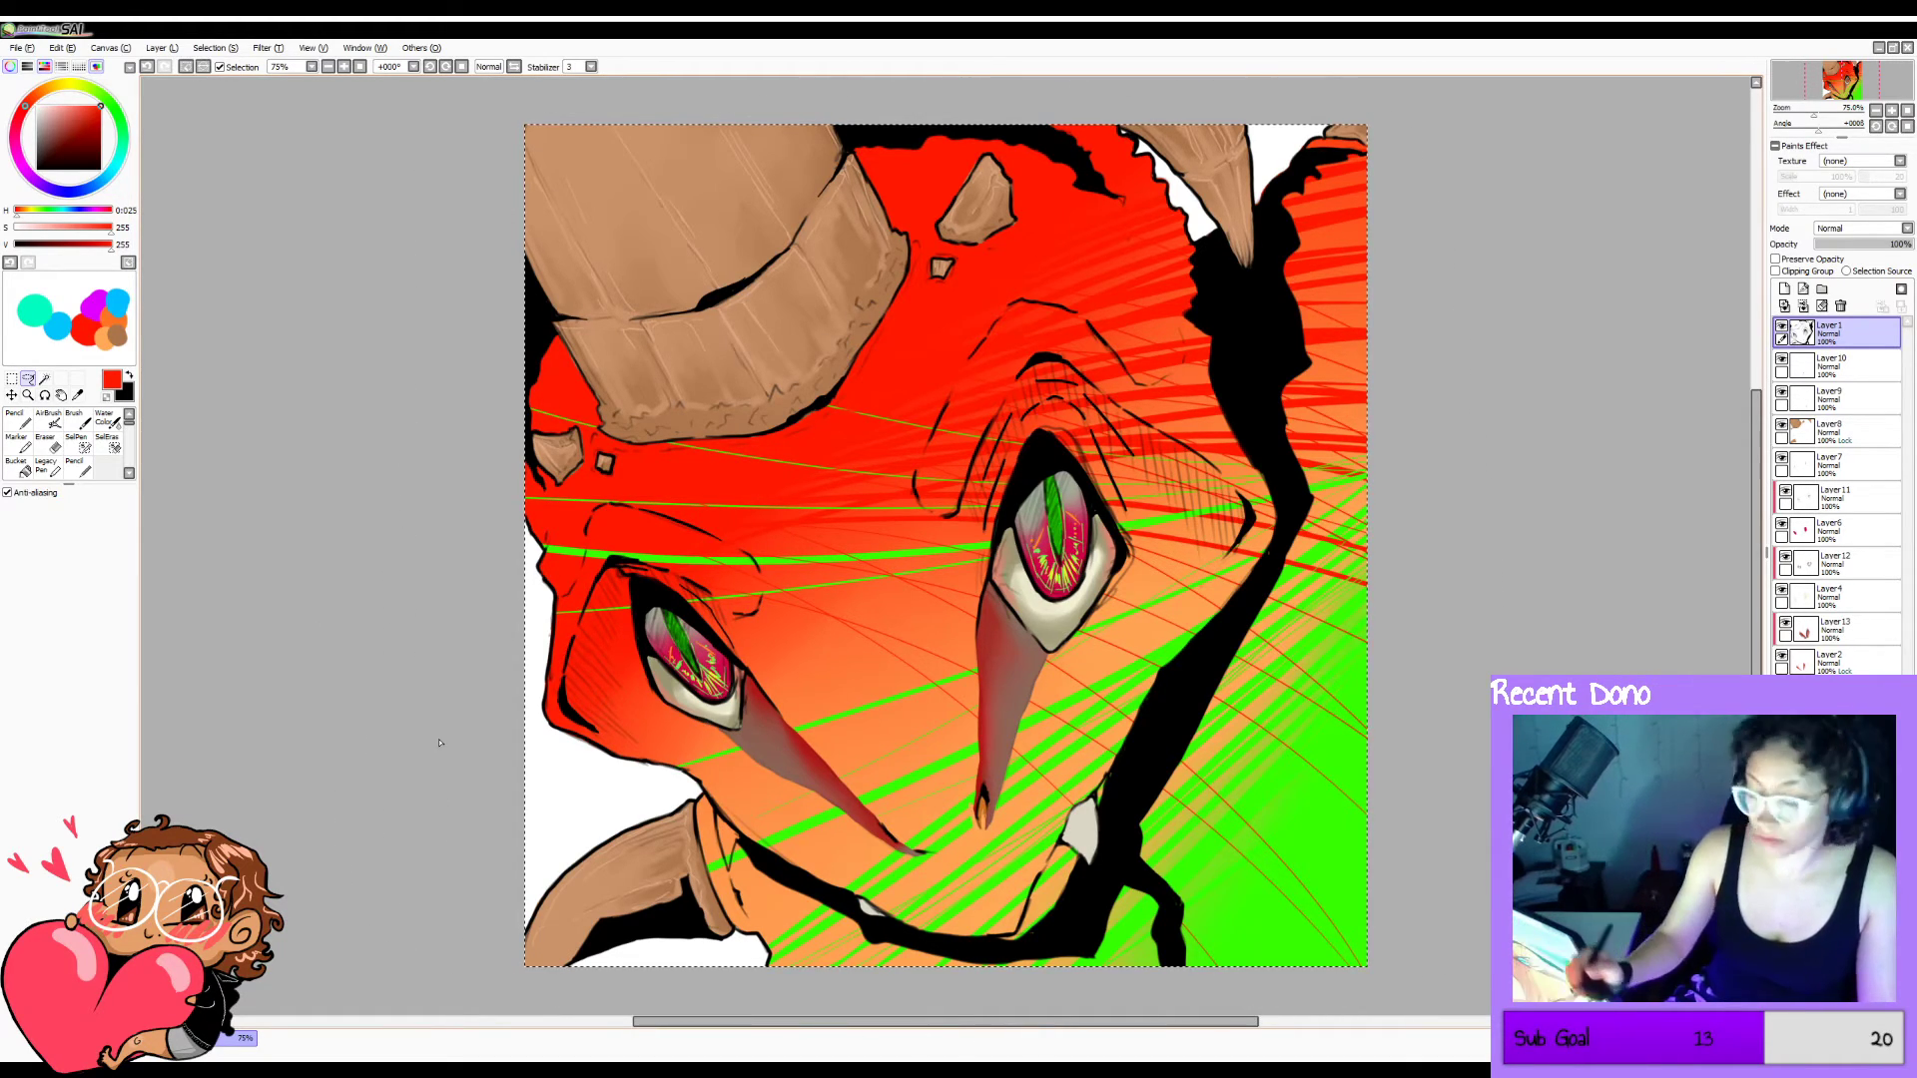
Paste a copy of the line art onto a new layer, offset it slightly downward, and preserve its opacity.
key(ctrl+c)
key(ctrl+v)
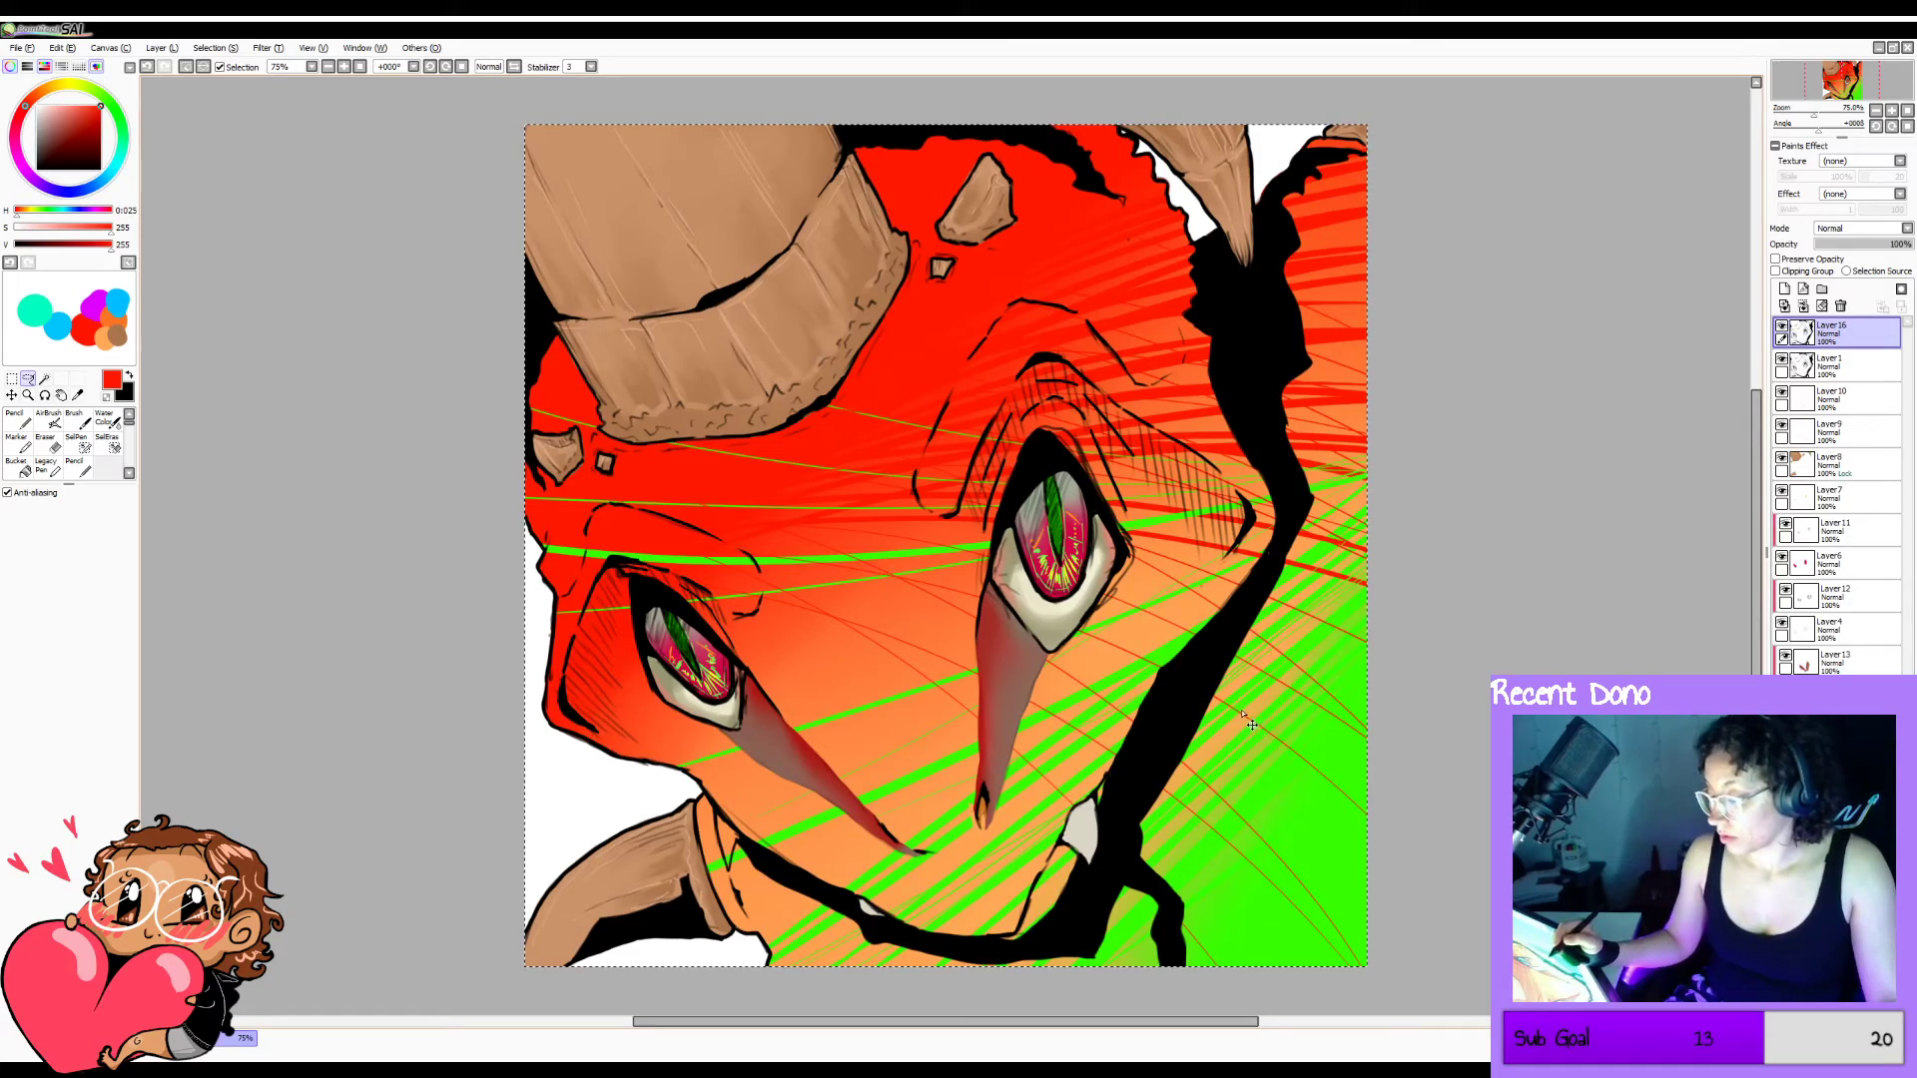
drag(1248, 714, 1250, 719)
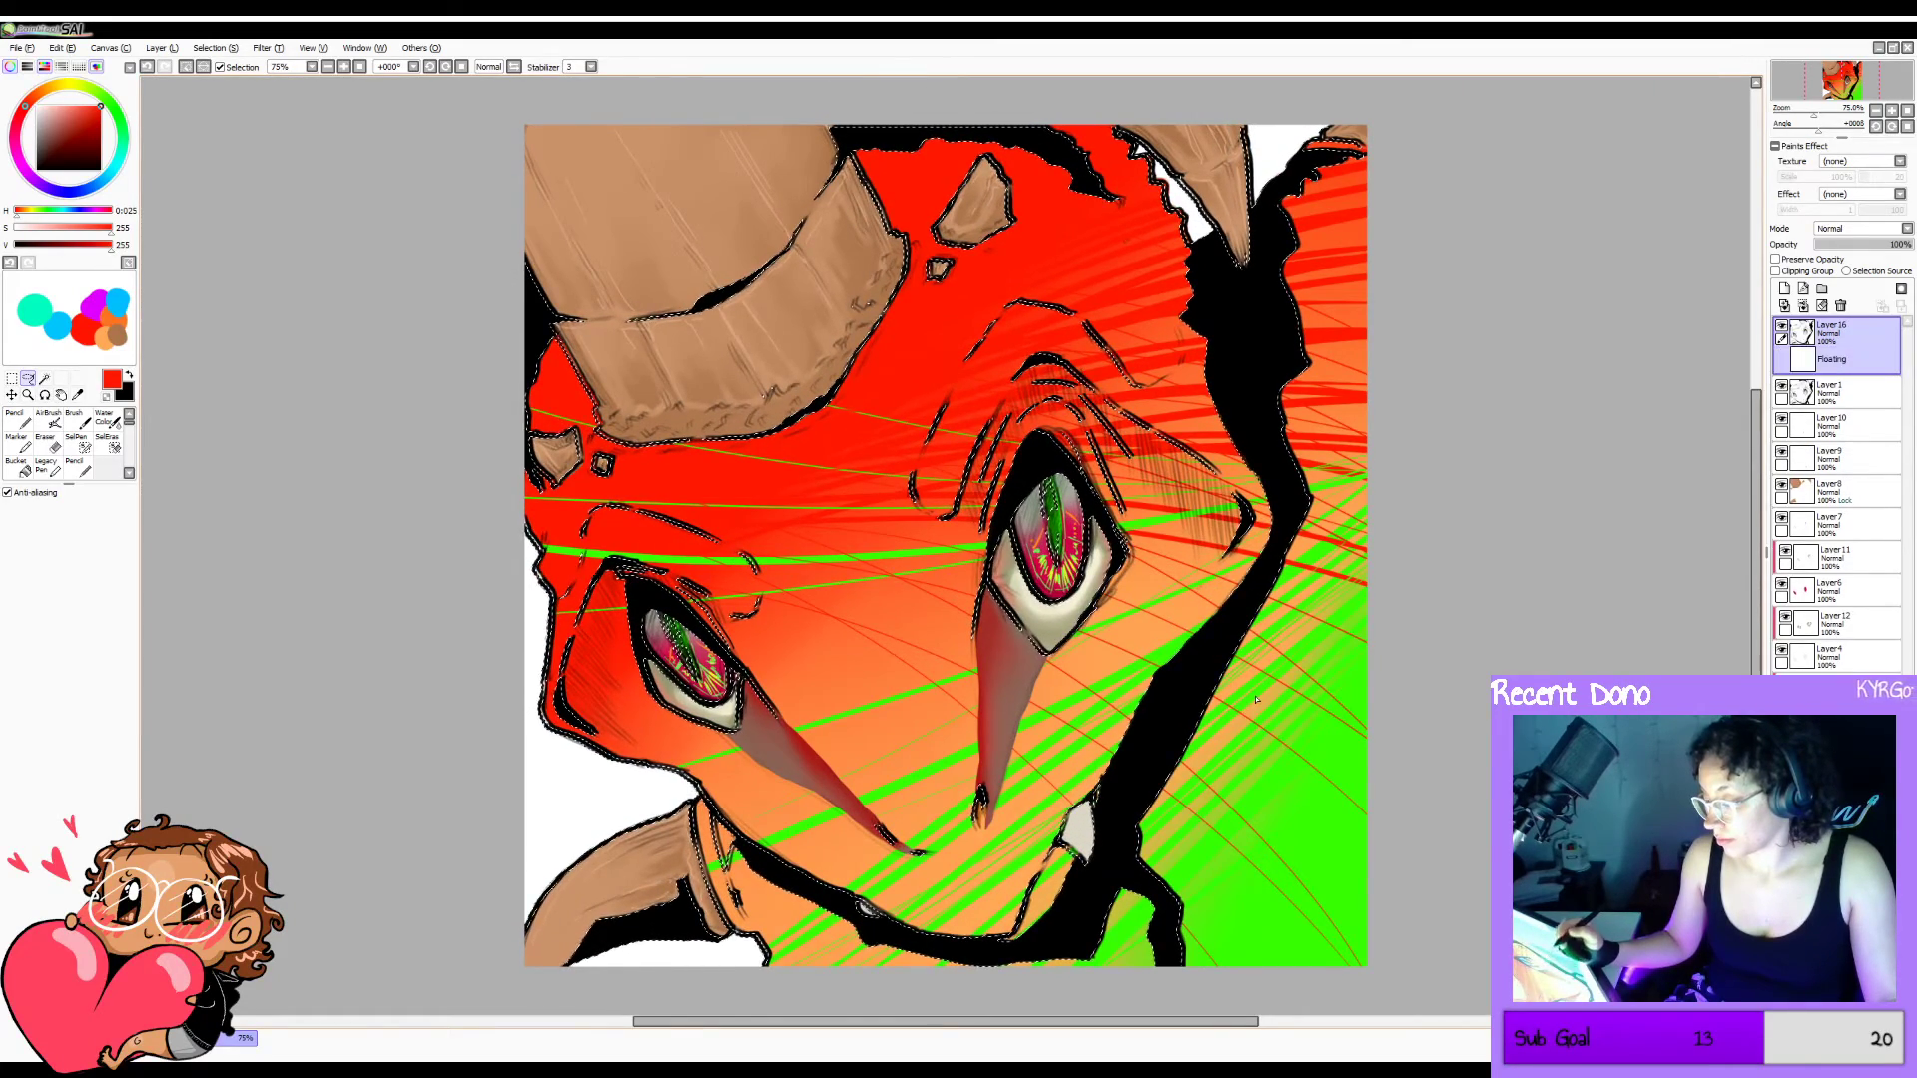
click(1791, 261)
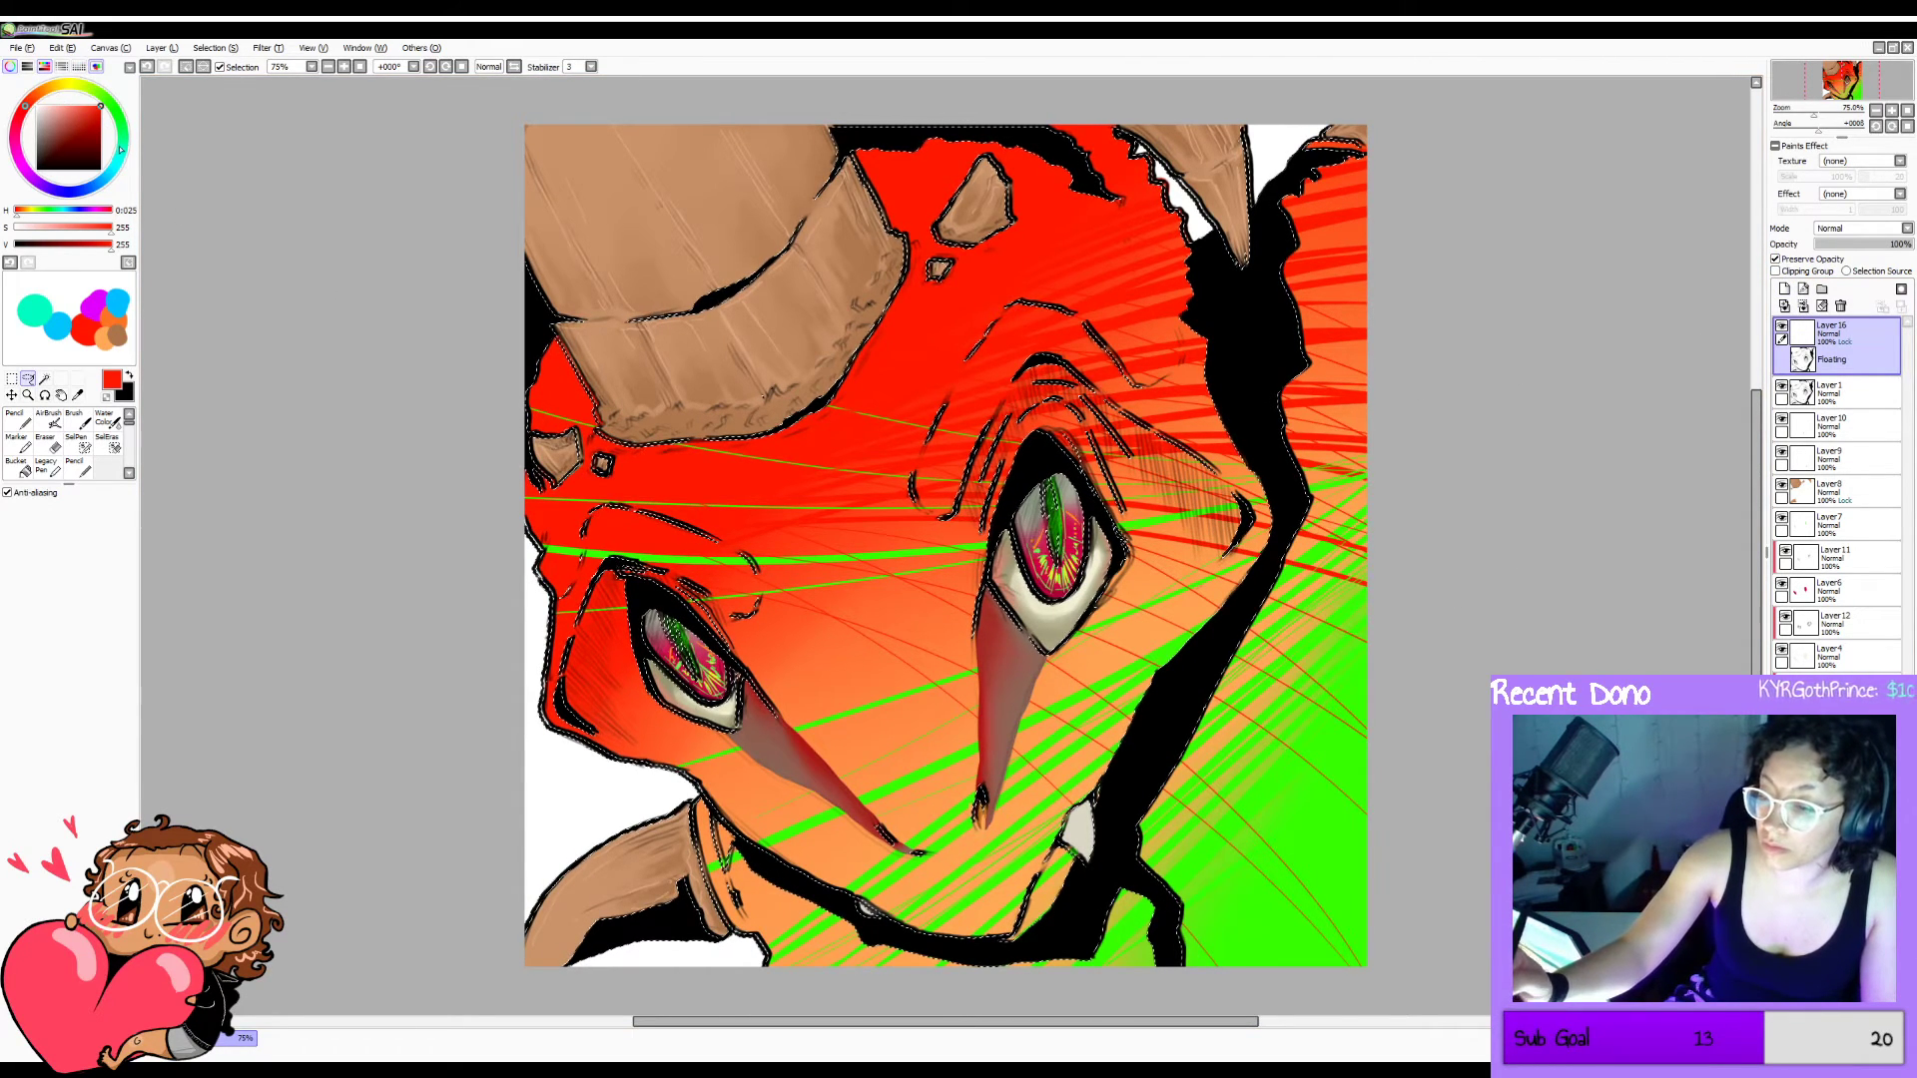
Pick a light sky blue and colour the copied line art with the Pencil at brush size 500.
mouse_move(119, 156)
mouse_down()
mouse_move(109, 174)
mouse_move(118, 159)
mouse_up()
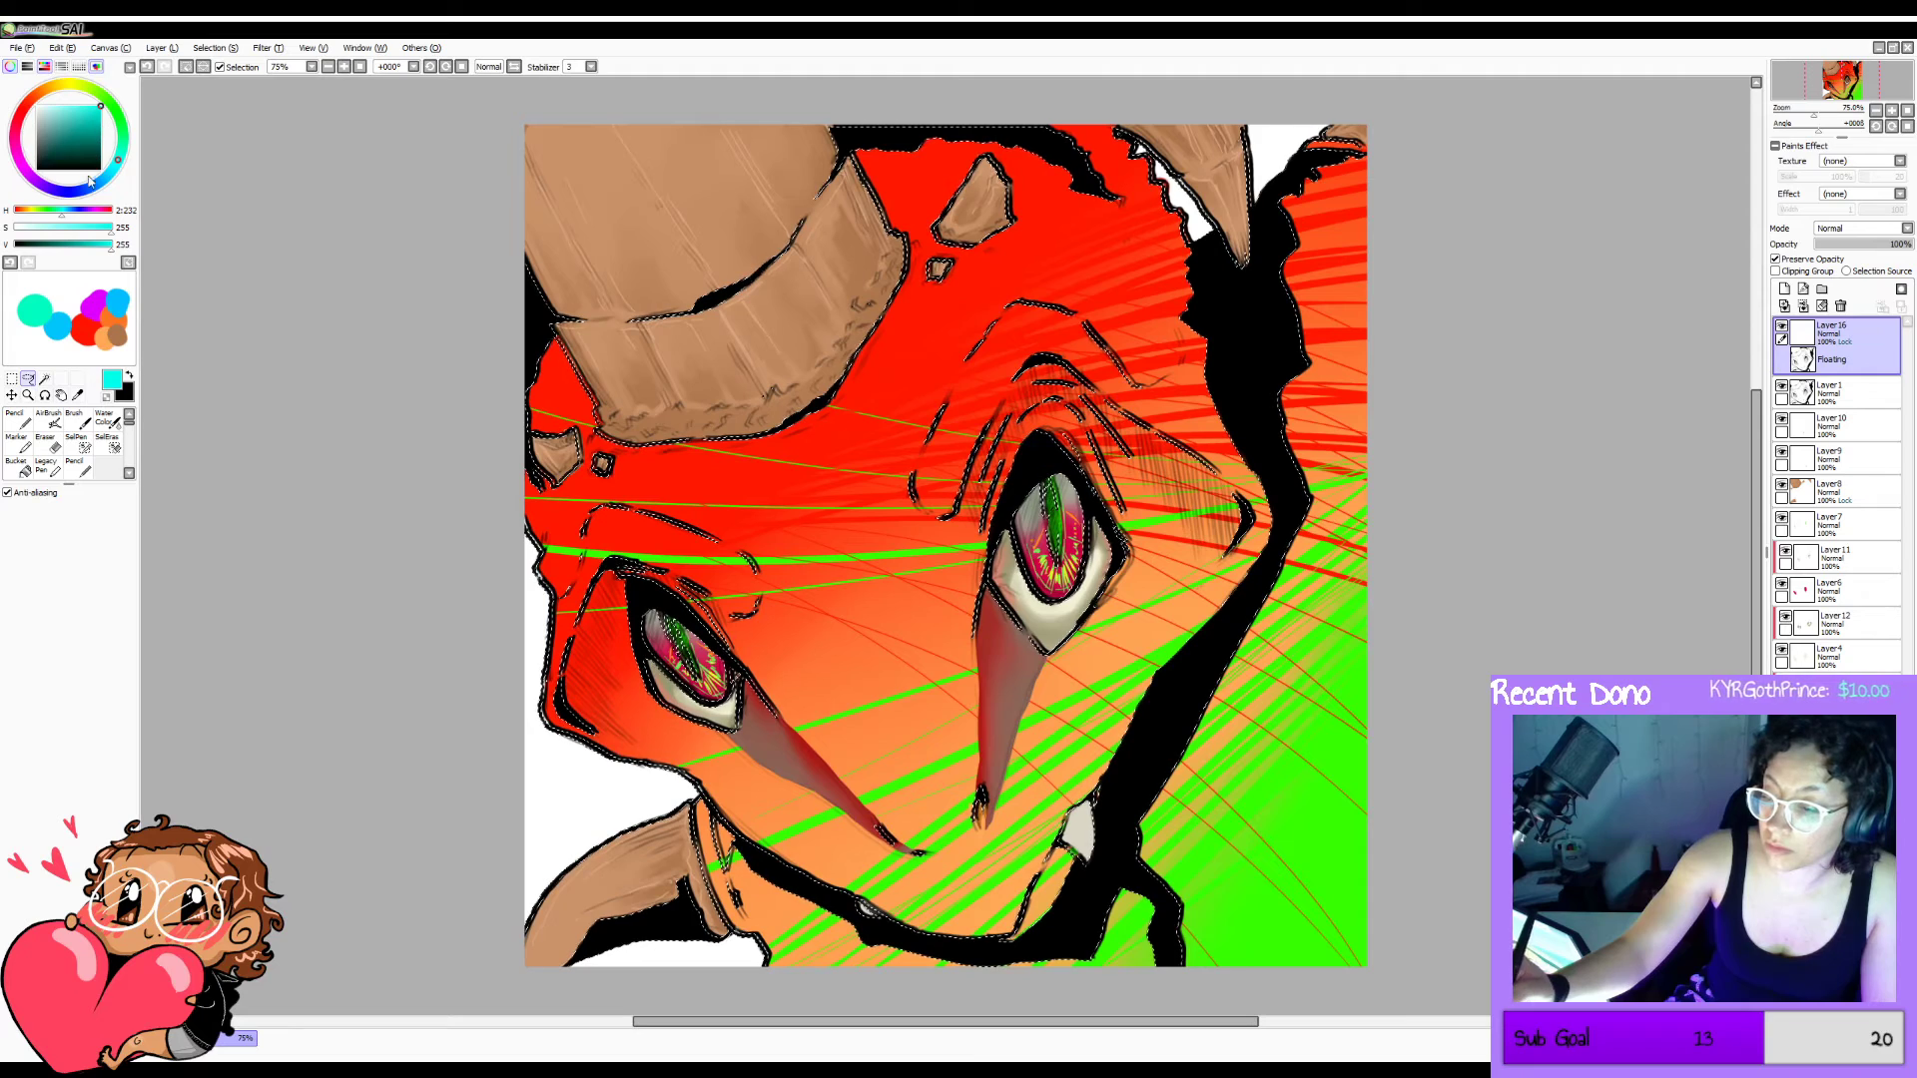
click(89, 185)
click(113, 175)
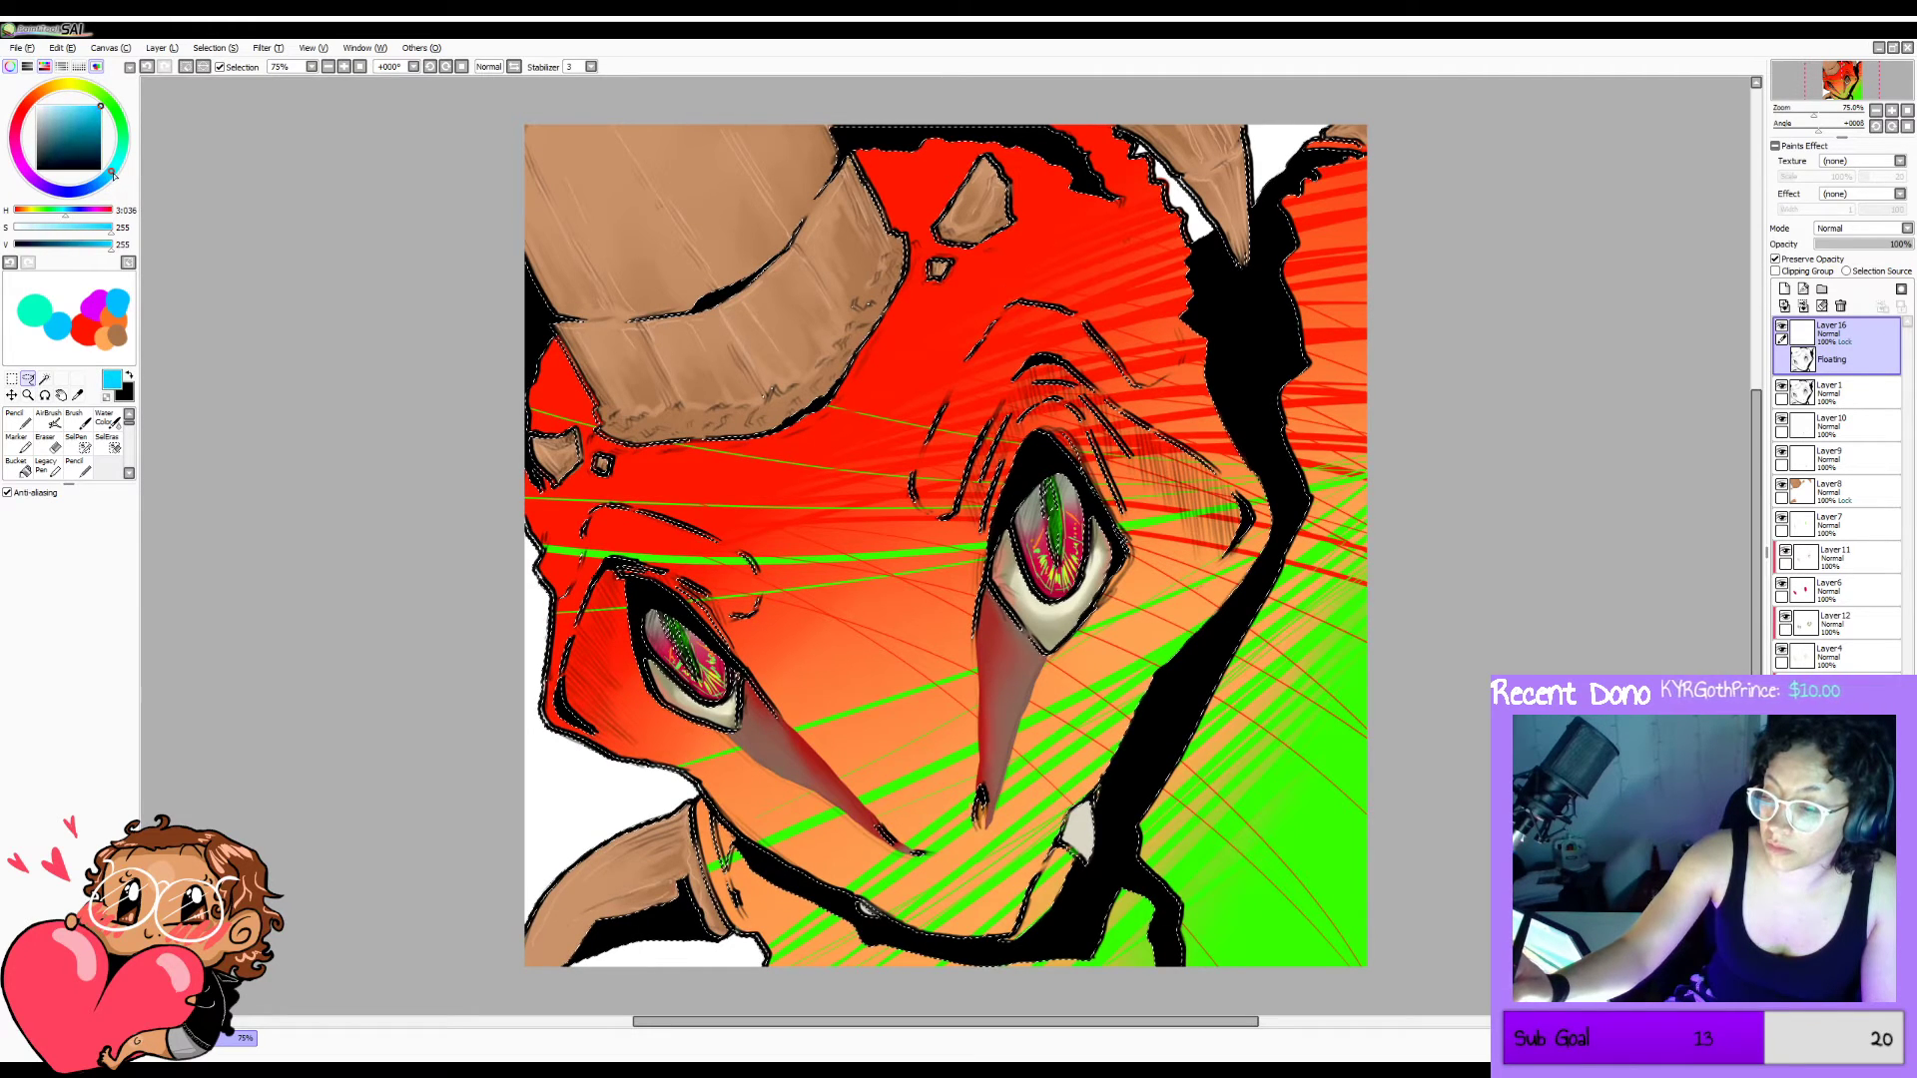
key(n)
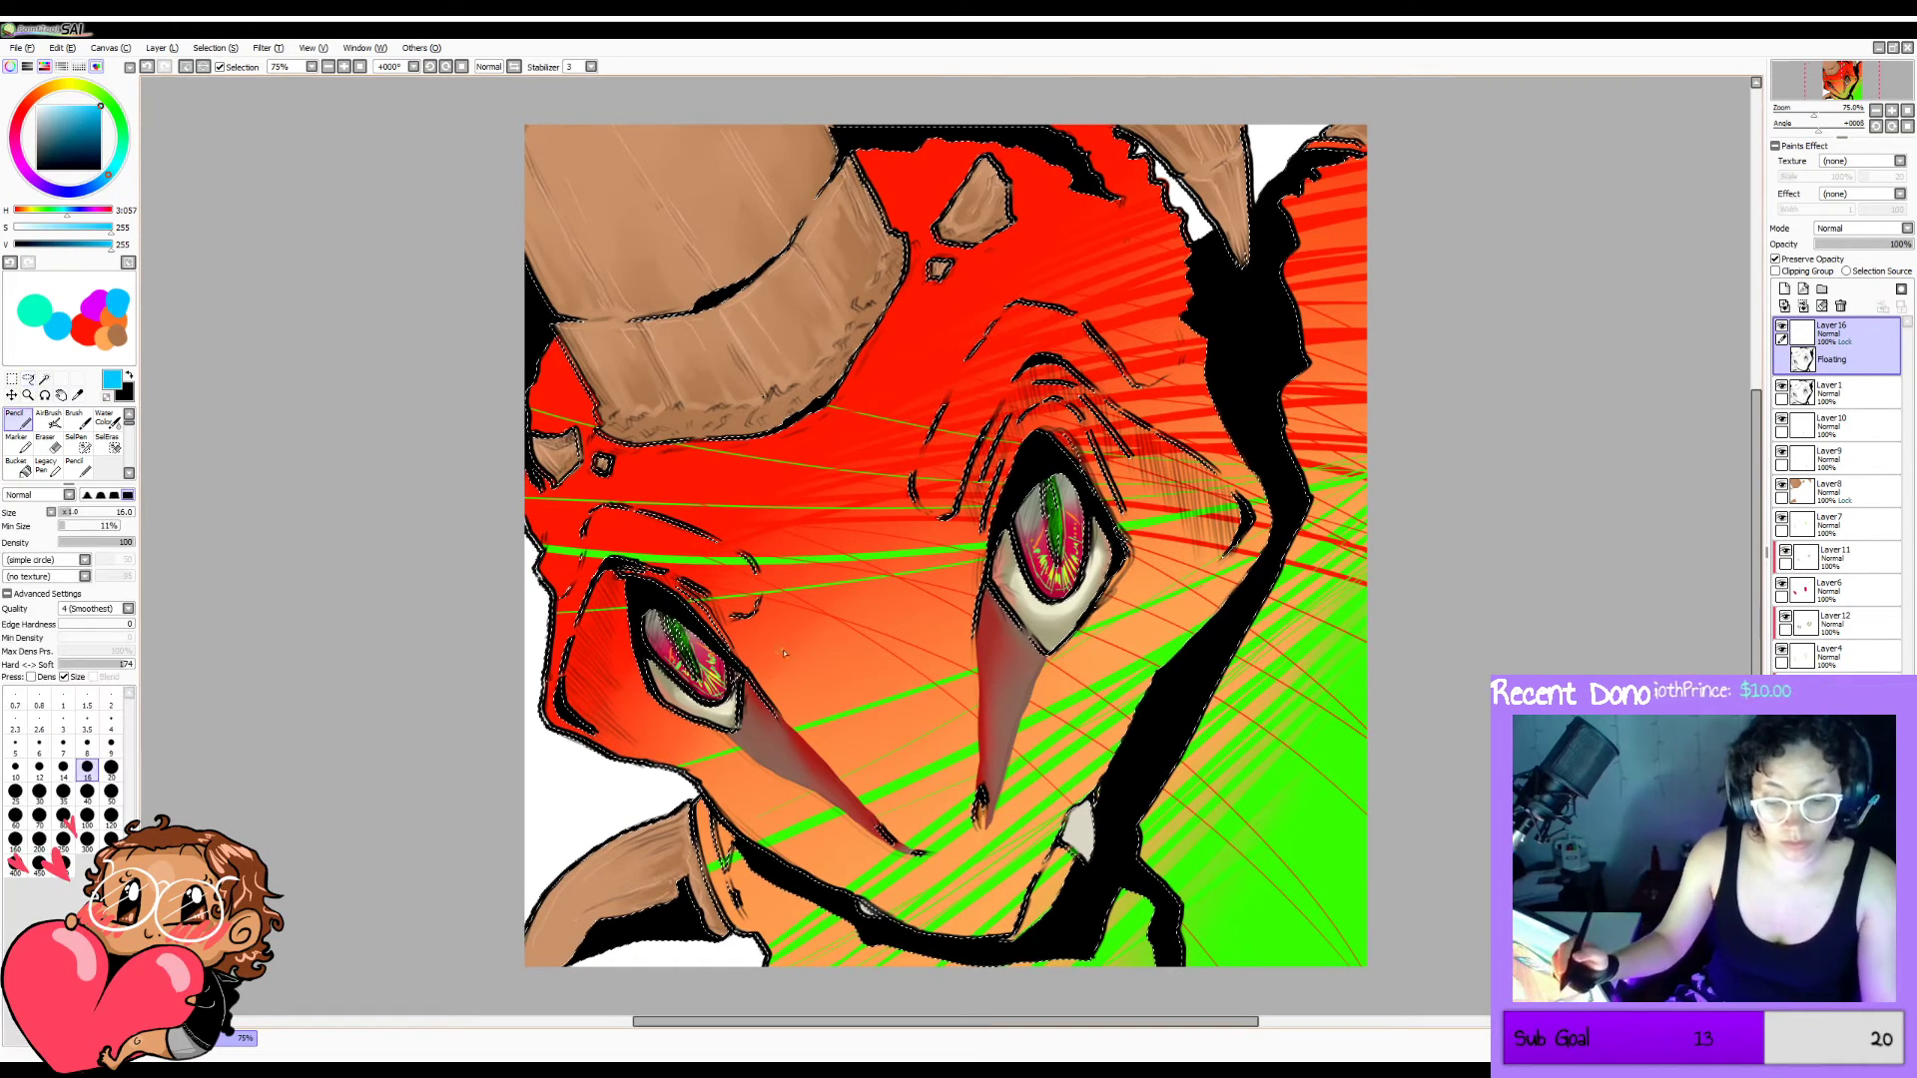
key(bracketright)
key(bracketright)
key(bracketright)
key(bracketright)
key(bracketright)
key(bracketright)
key(bracketright)
key(bracketright)
key(bracketright)
key(bracketright)
key(bracketright)
key(bracketright)
key(bracketright)
key(bracketright)
key(bracketright)
key(bracketright)
key(bracketright)
key(bracketright)
key(bracketright)
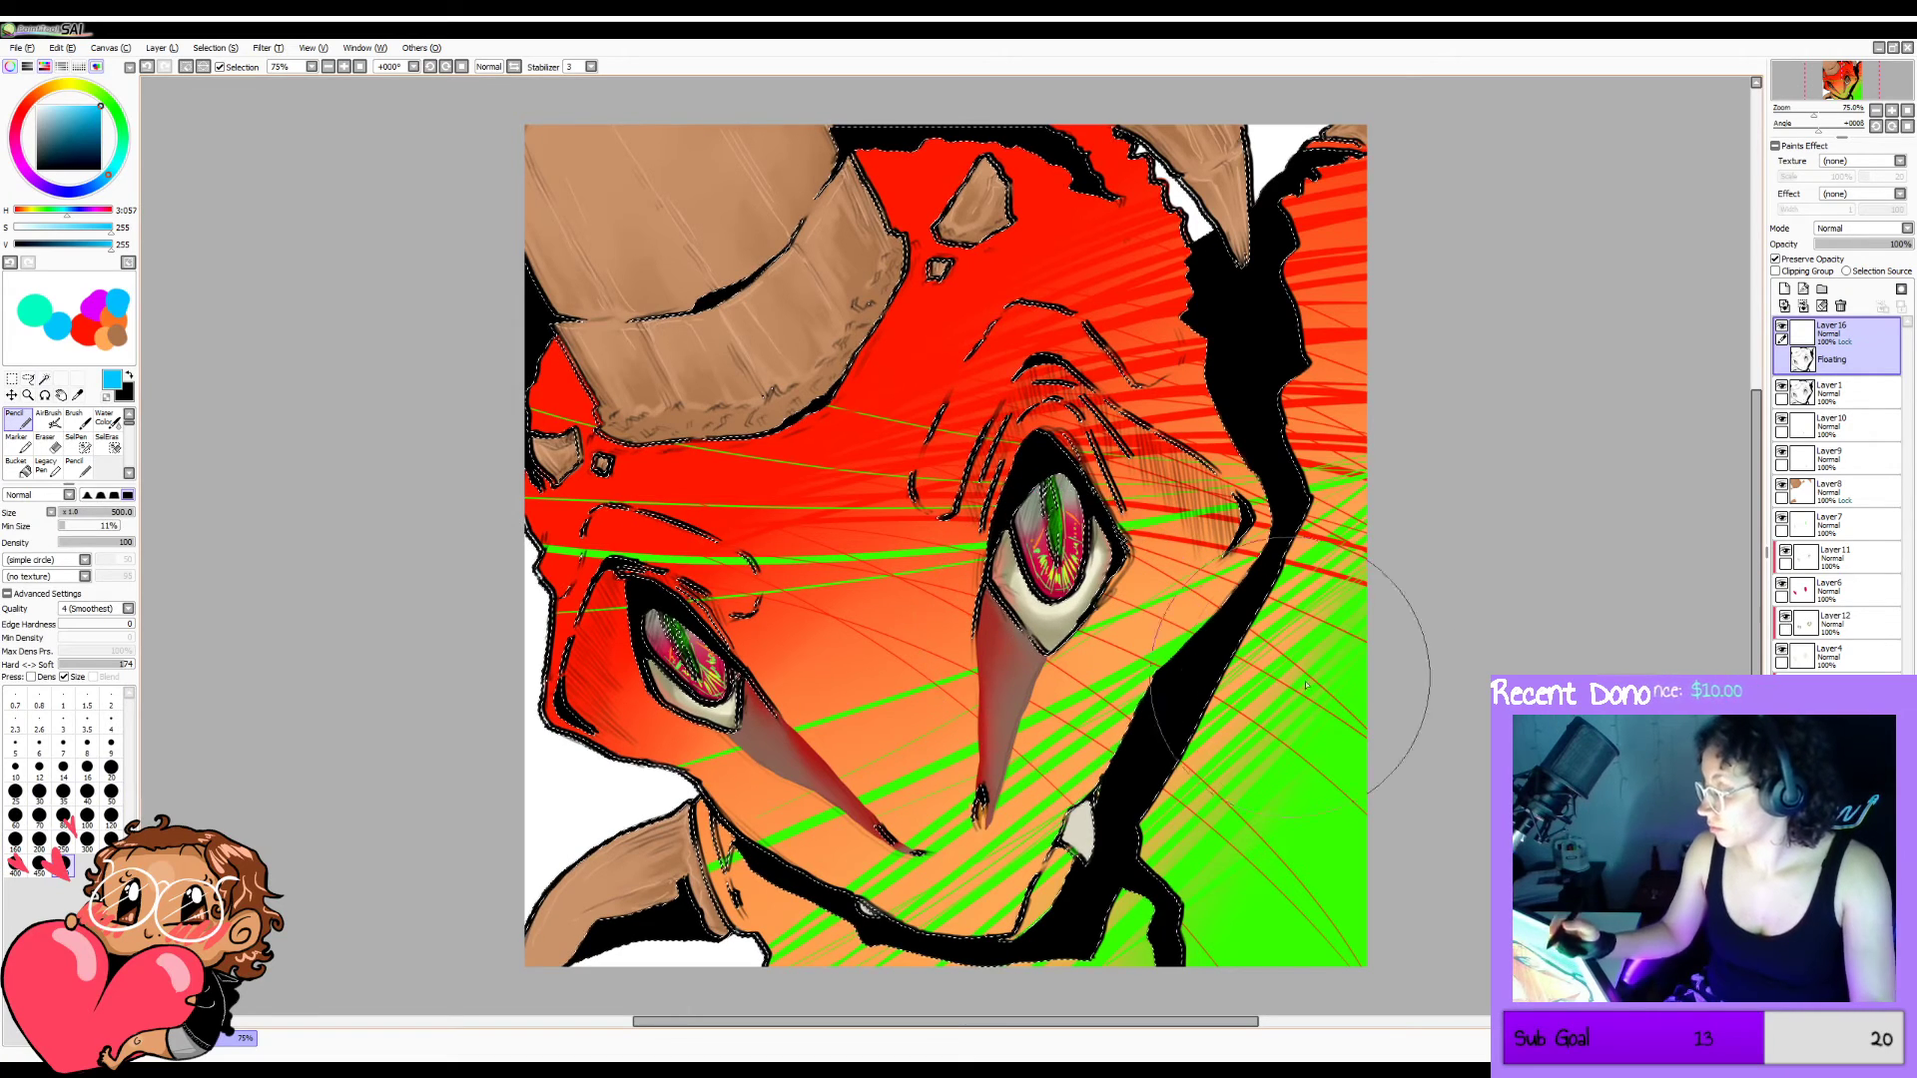
mouse_move(1103, 904)
mouse_down()
mouse_move(1412, 764)
mouse_move(1054, 871)
mouse_move(743, 879)
mouse_move(1592, 313)
mouse_move(485, 877)
mouse_move(1270, 102)
mouse_move(381, 291)
mouse_up()
Shift the colour to a deeper blue, repaint the whole copied line art, and return to the lasso selection tool.
click(98, 185)
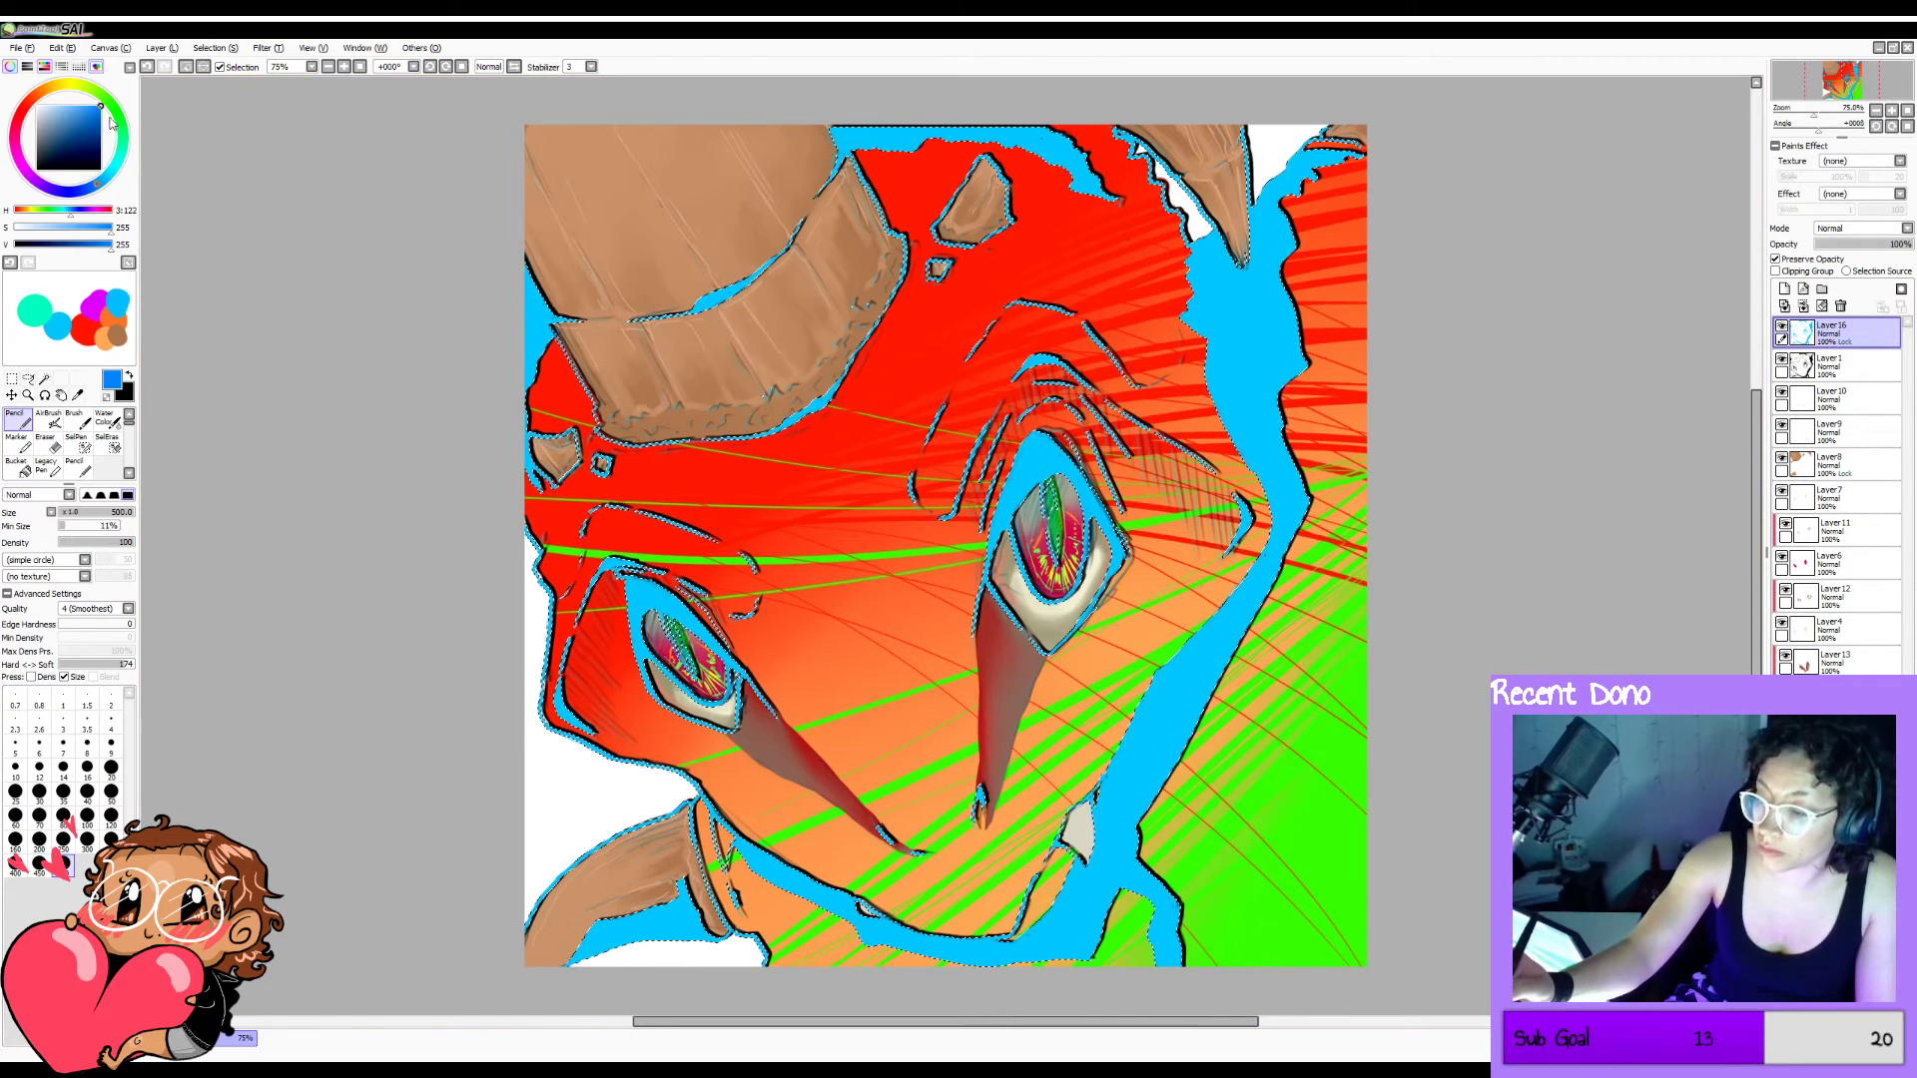
click(90, 189)
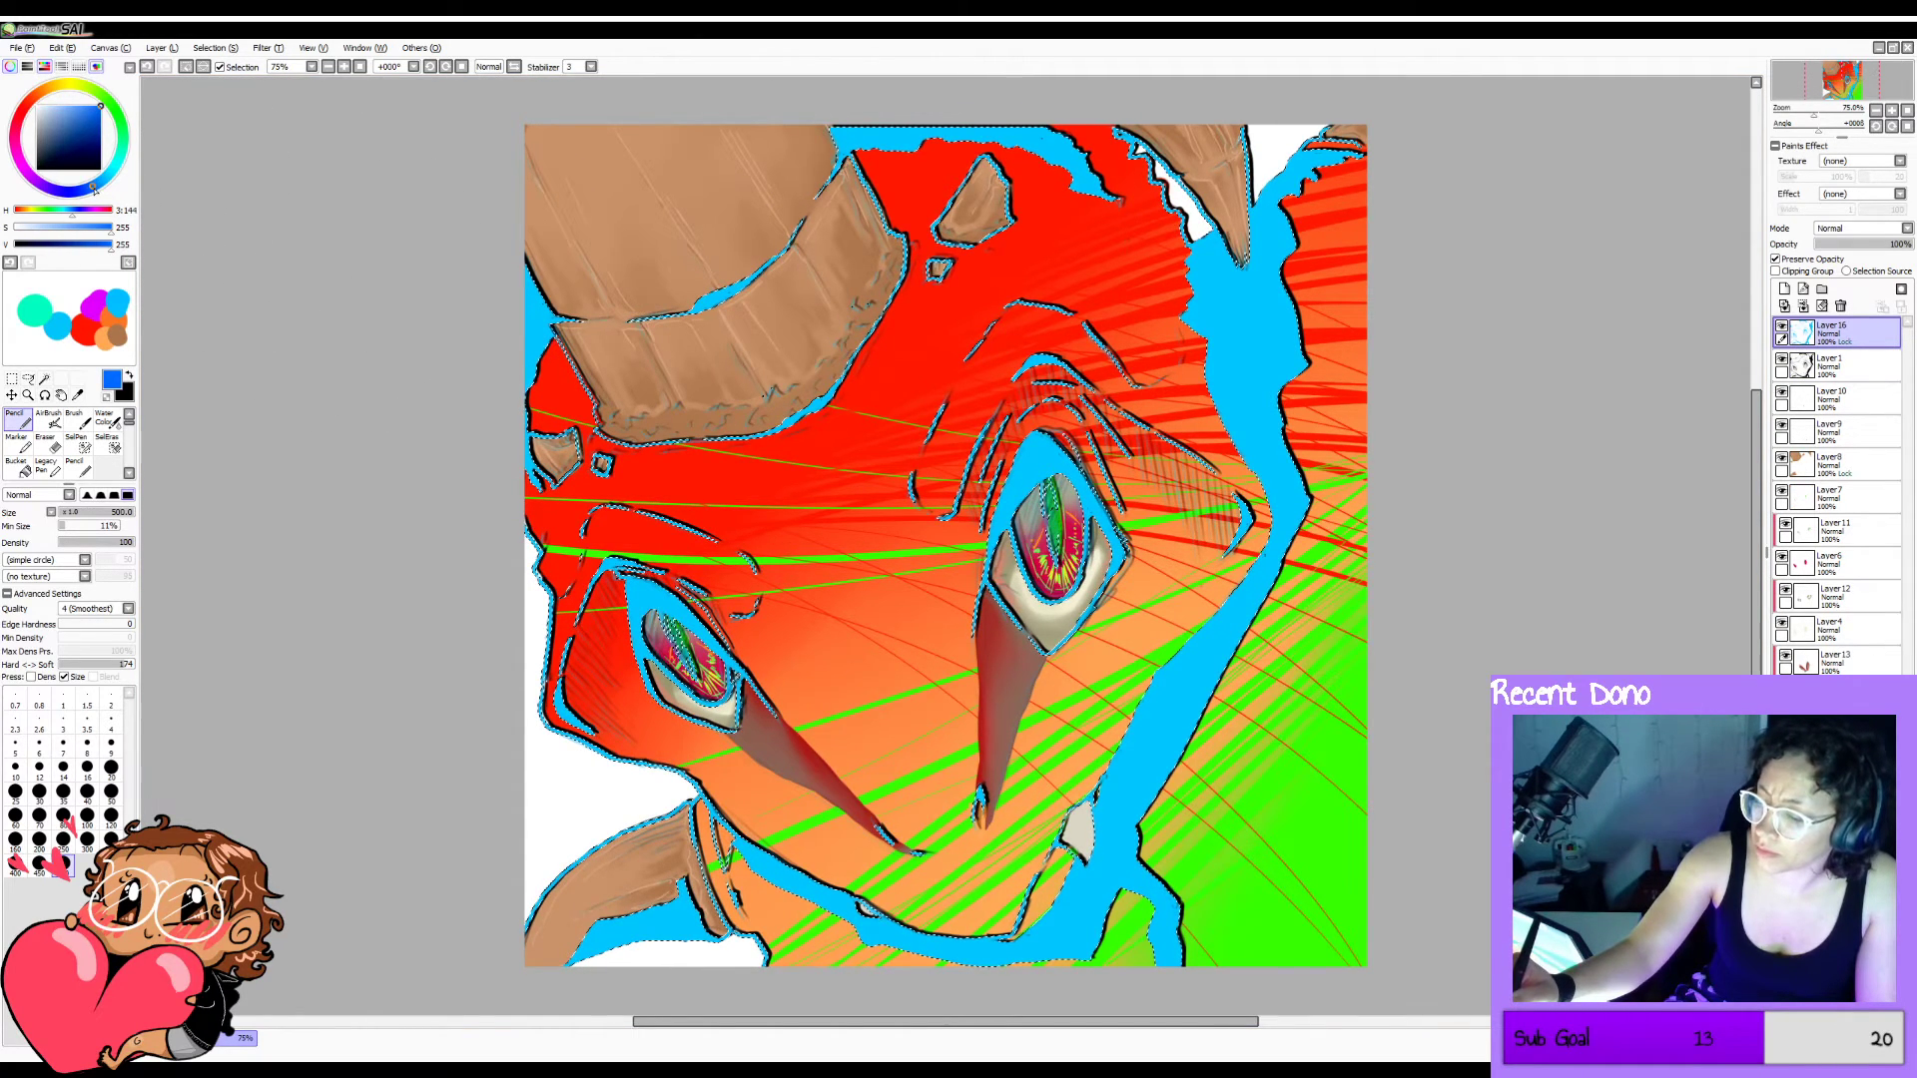
mouse_move(599, 199)
mouse_down()
mouse_move(642, 129)
mouse_move(449, 535)
mouse_move(483, 749)
mouse_move(563, 914)
mouse_move(649, 899)
mouse_move(1524, 342)
mouse_move(1152, 977)
mouse_up()
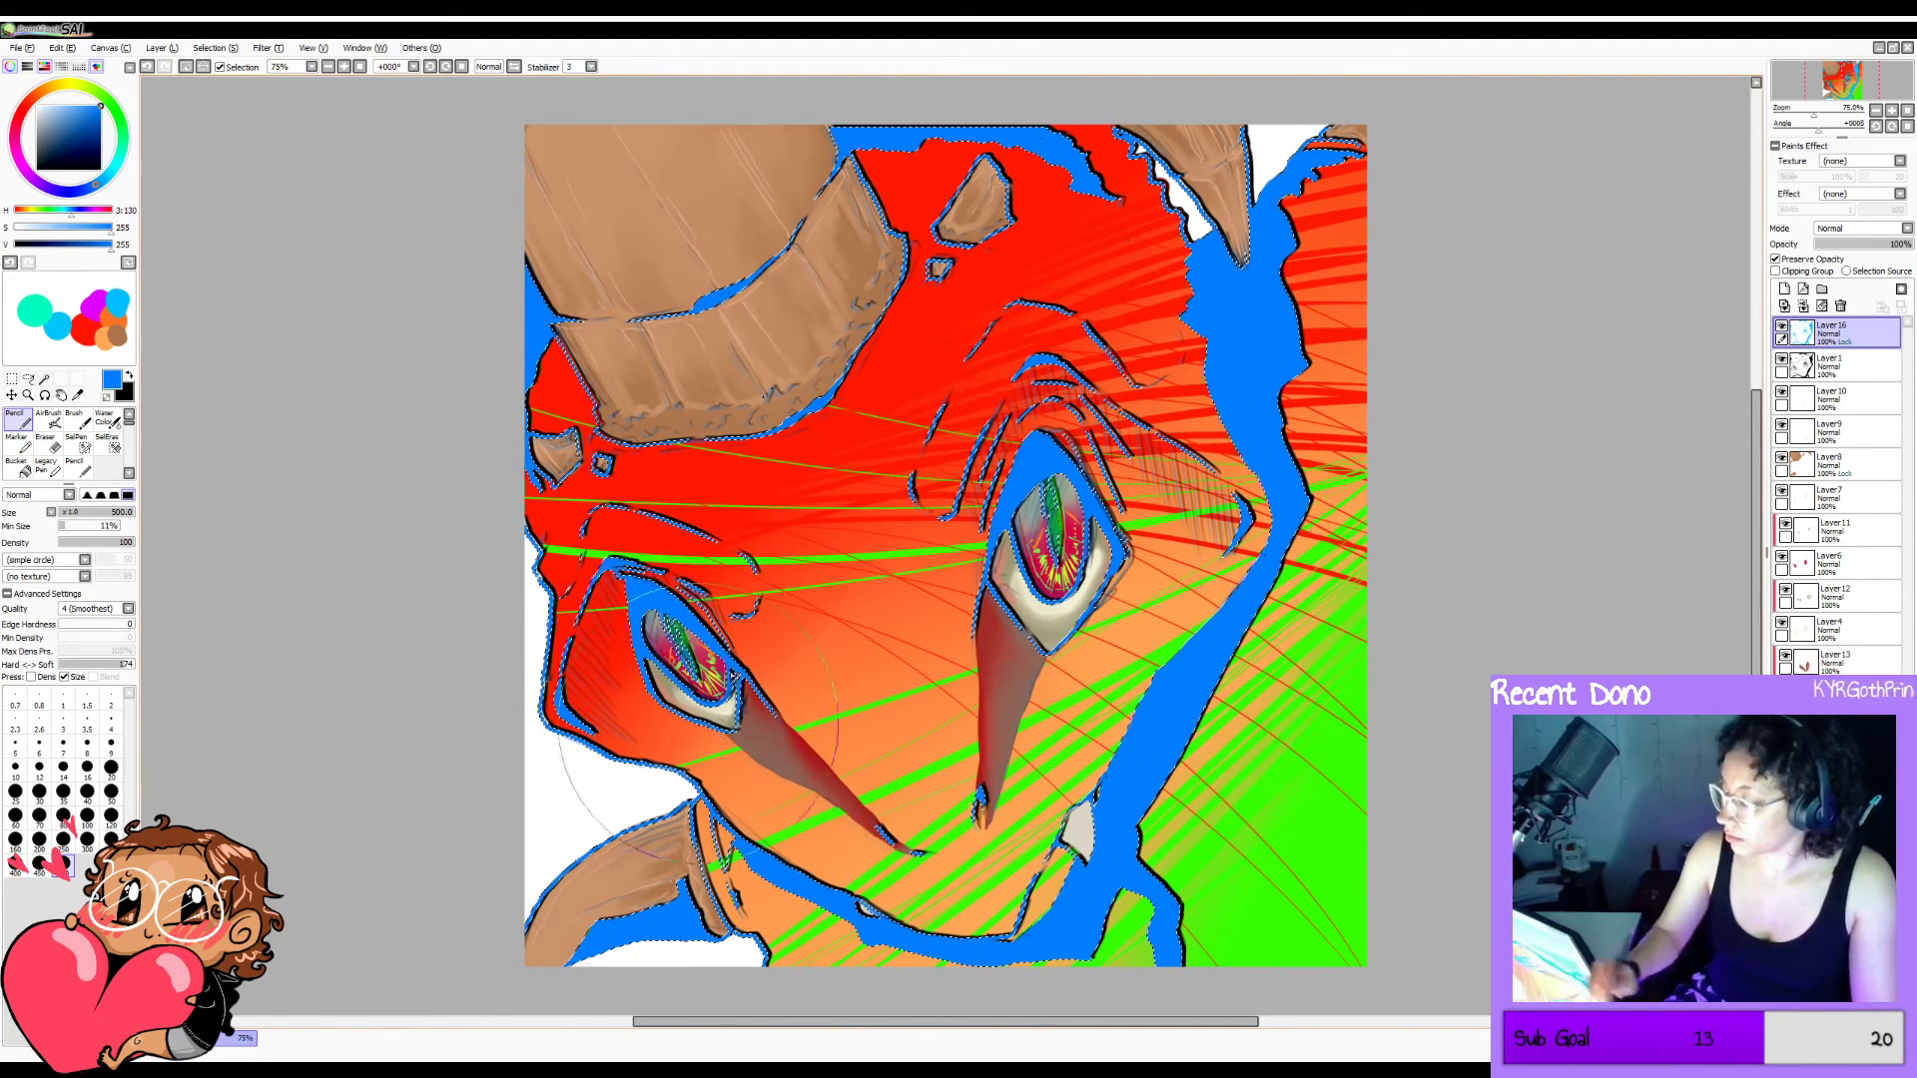
click(28, 378)
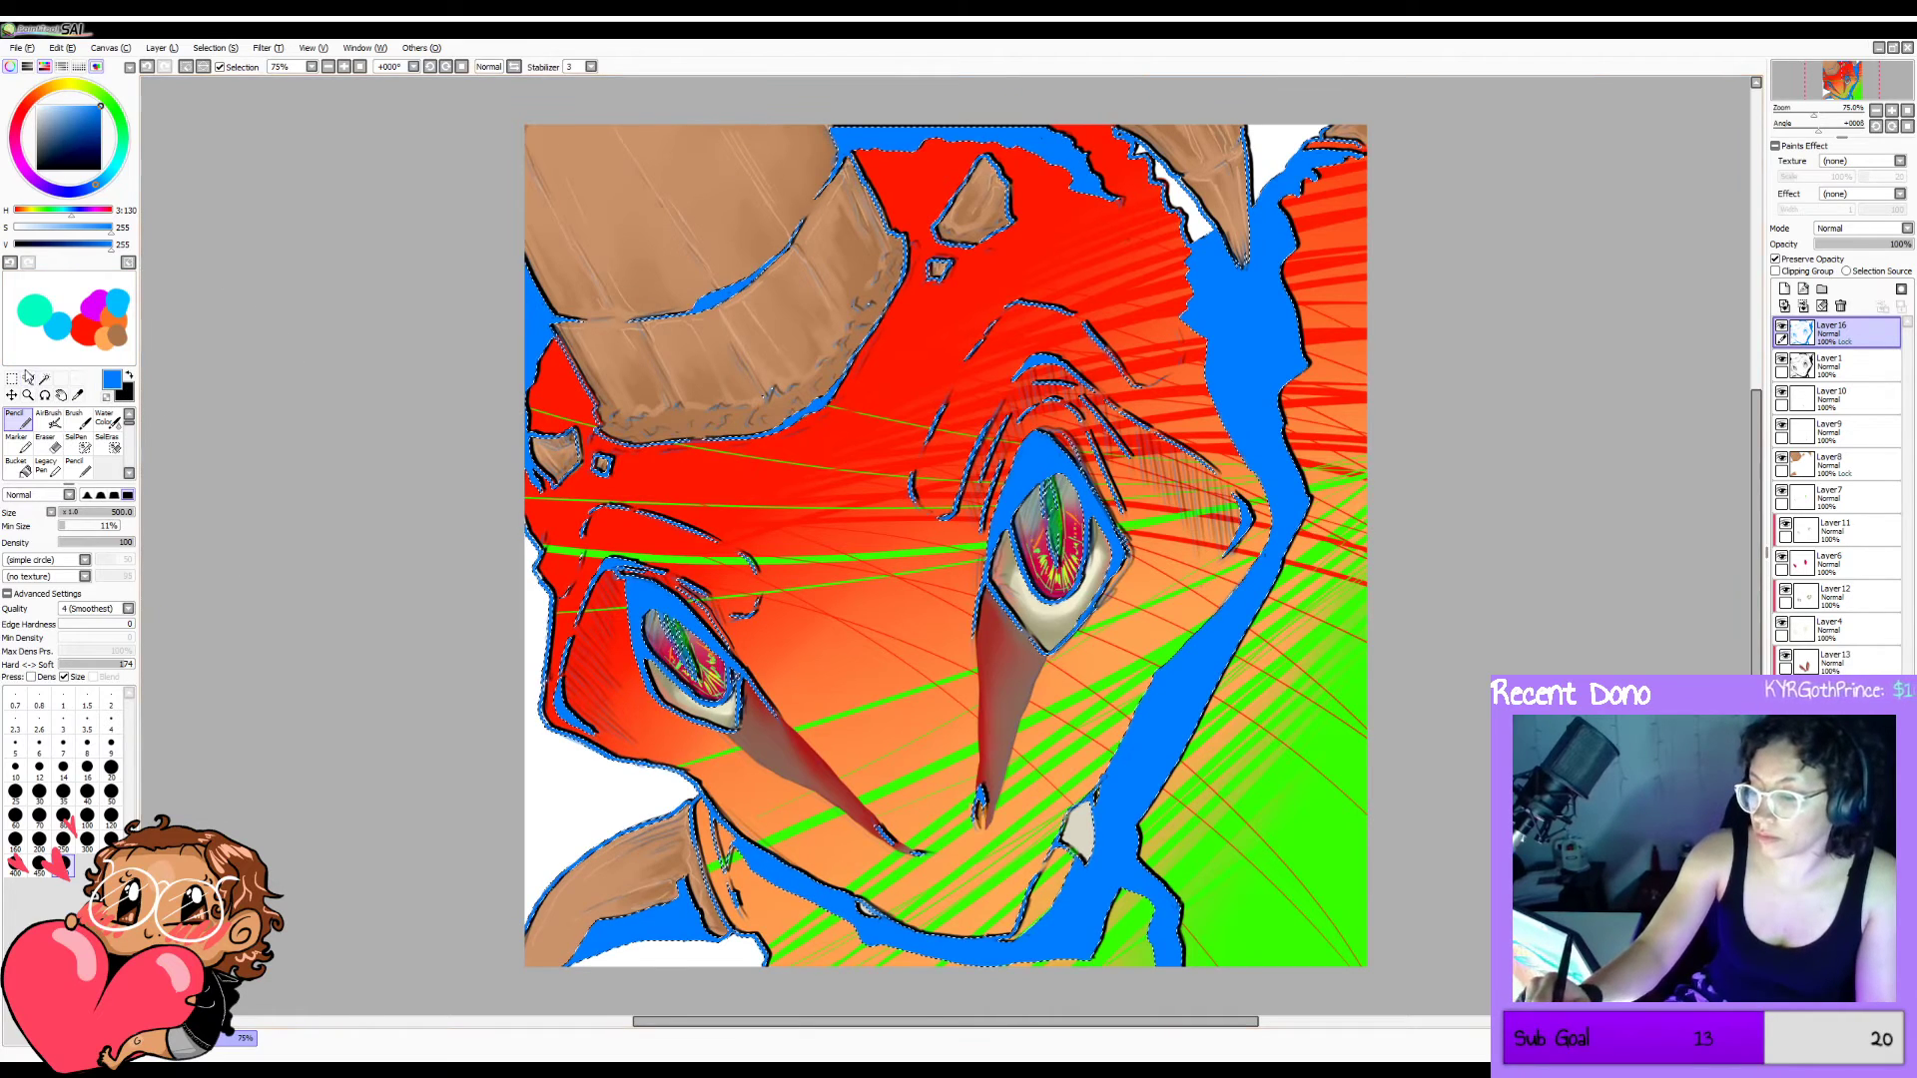
Clear the selection and set the blending mode of the blue line-art copy to Luminosity.
key(ctrl+d)
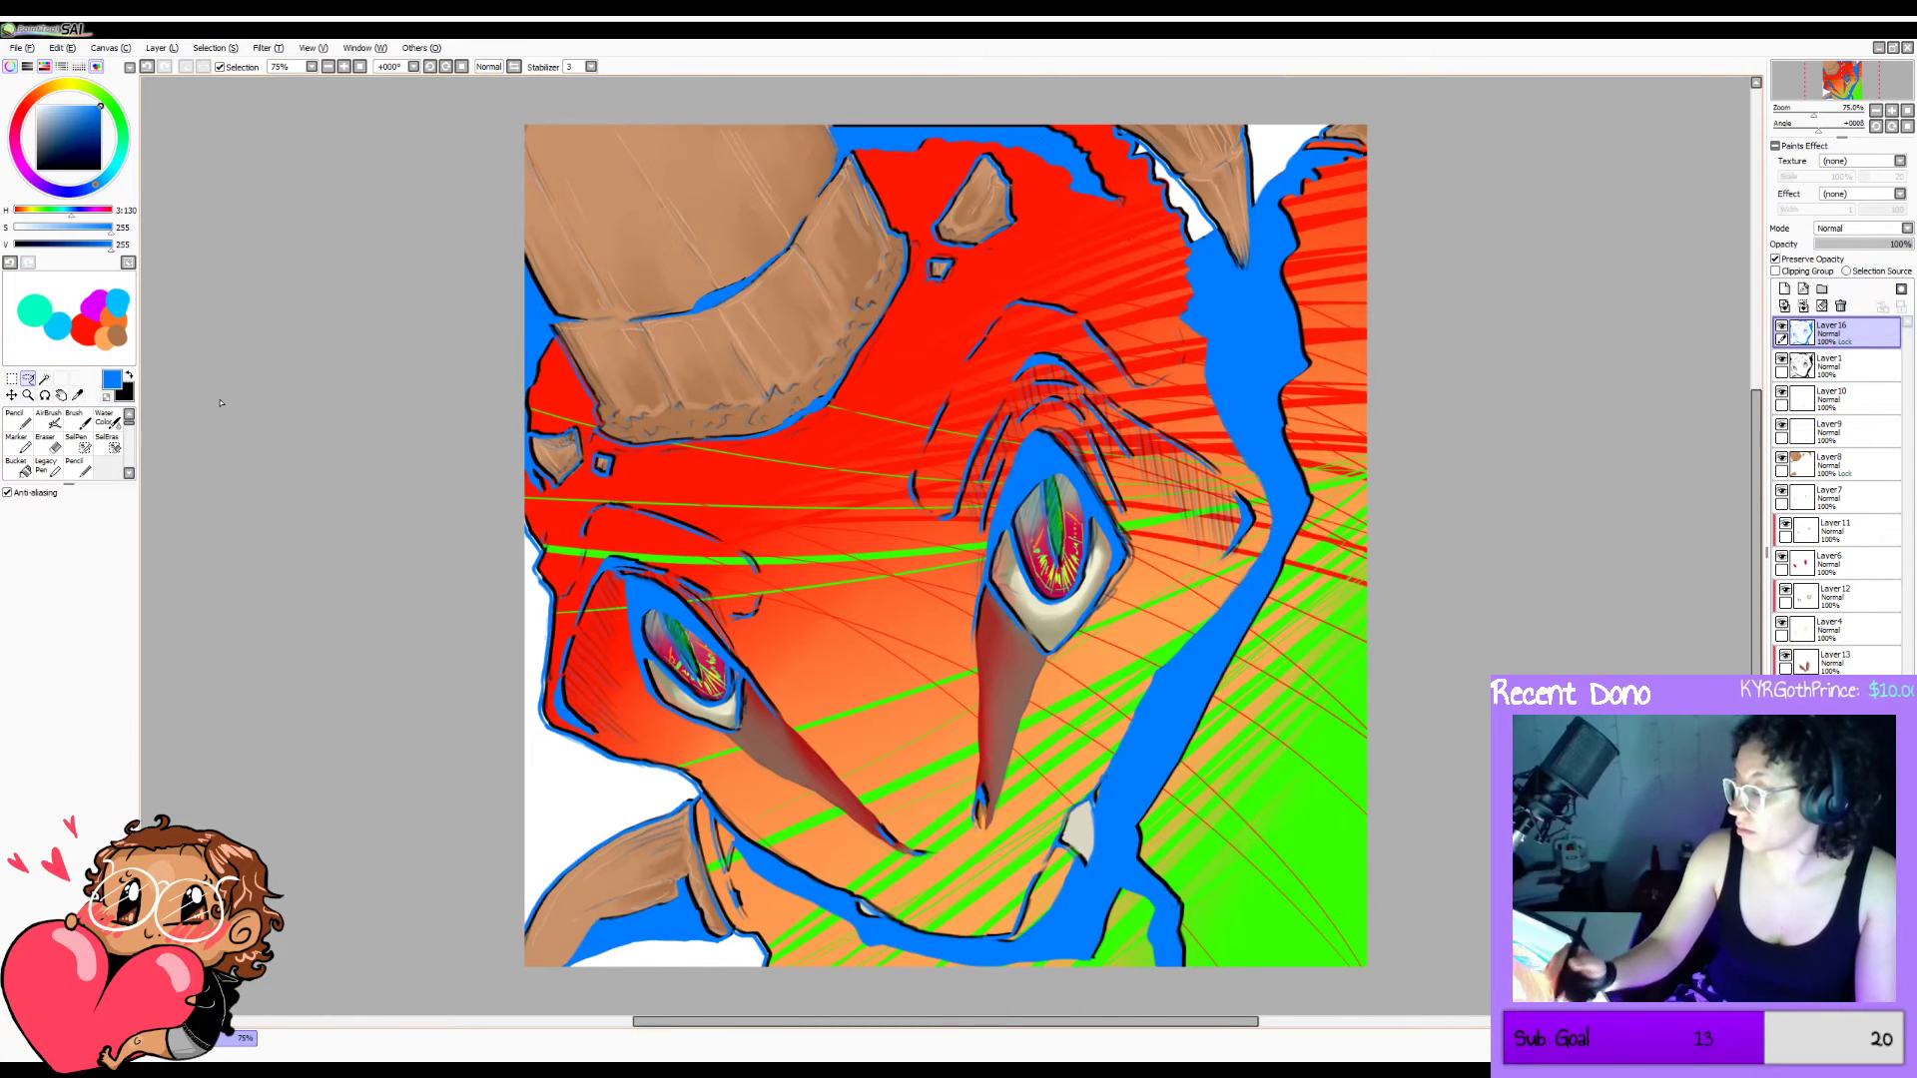
click(1860, 228)
click(1866, 292)
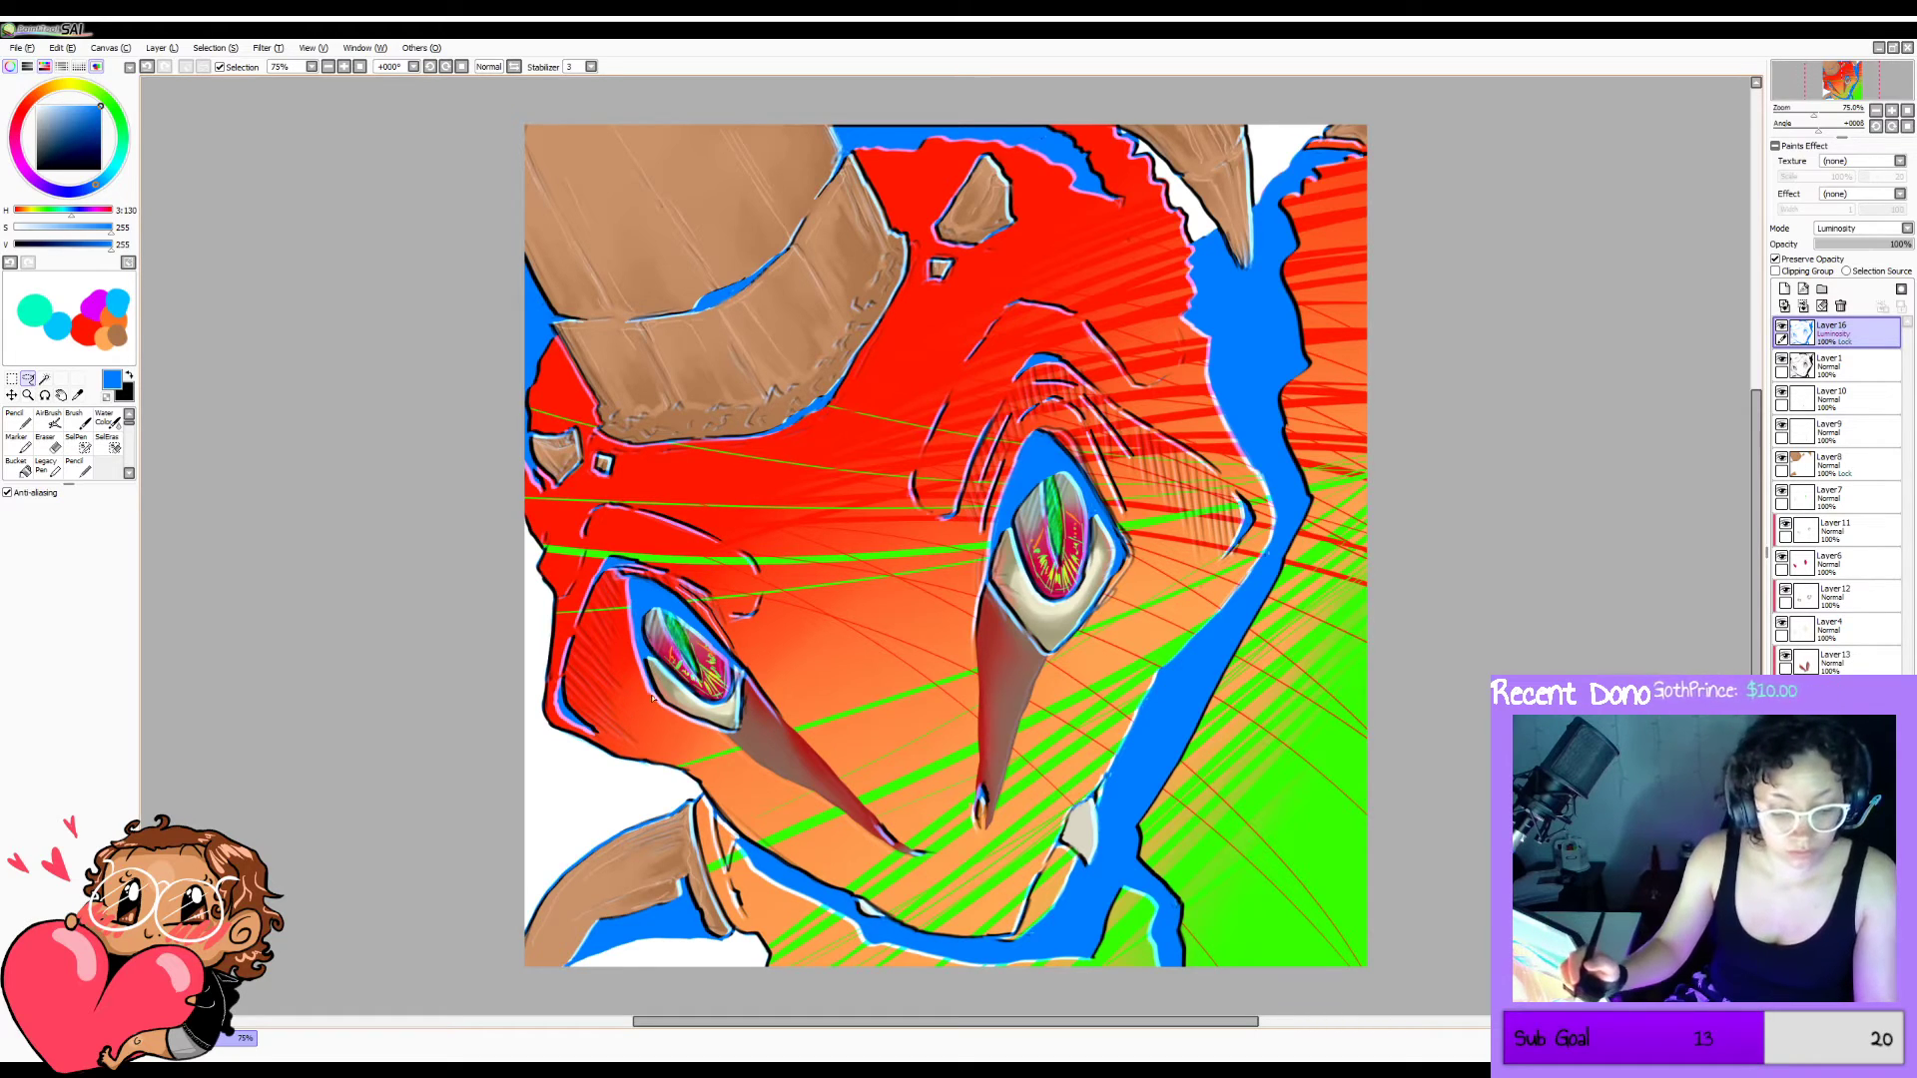
Paste another copy of the line art, offset it slightly sideways, and place its layer beneath the main line art, Layer1.
key(ctrl+v)
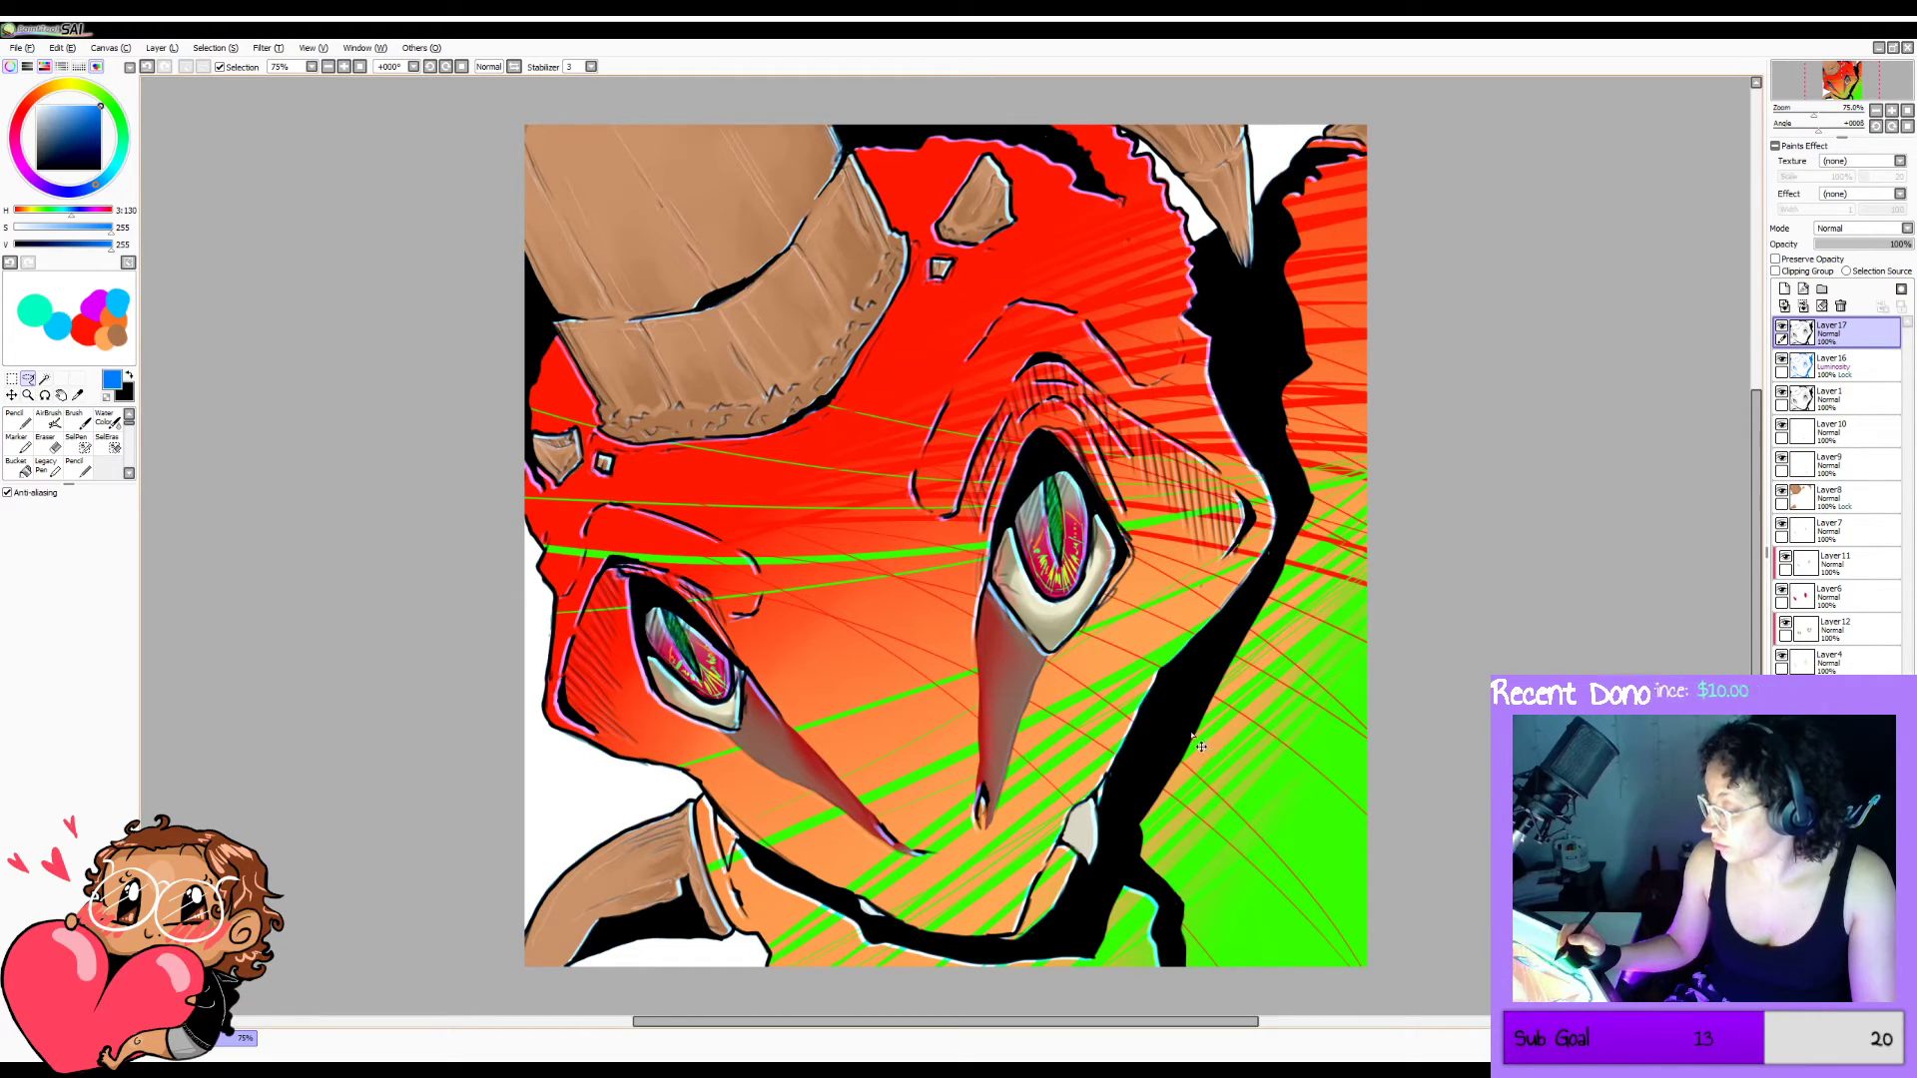
drag(1188, 738, 1195, 739)
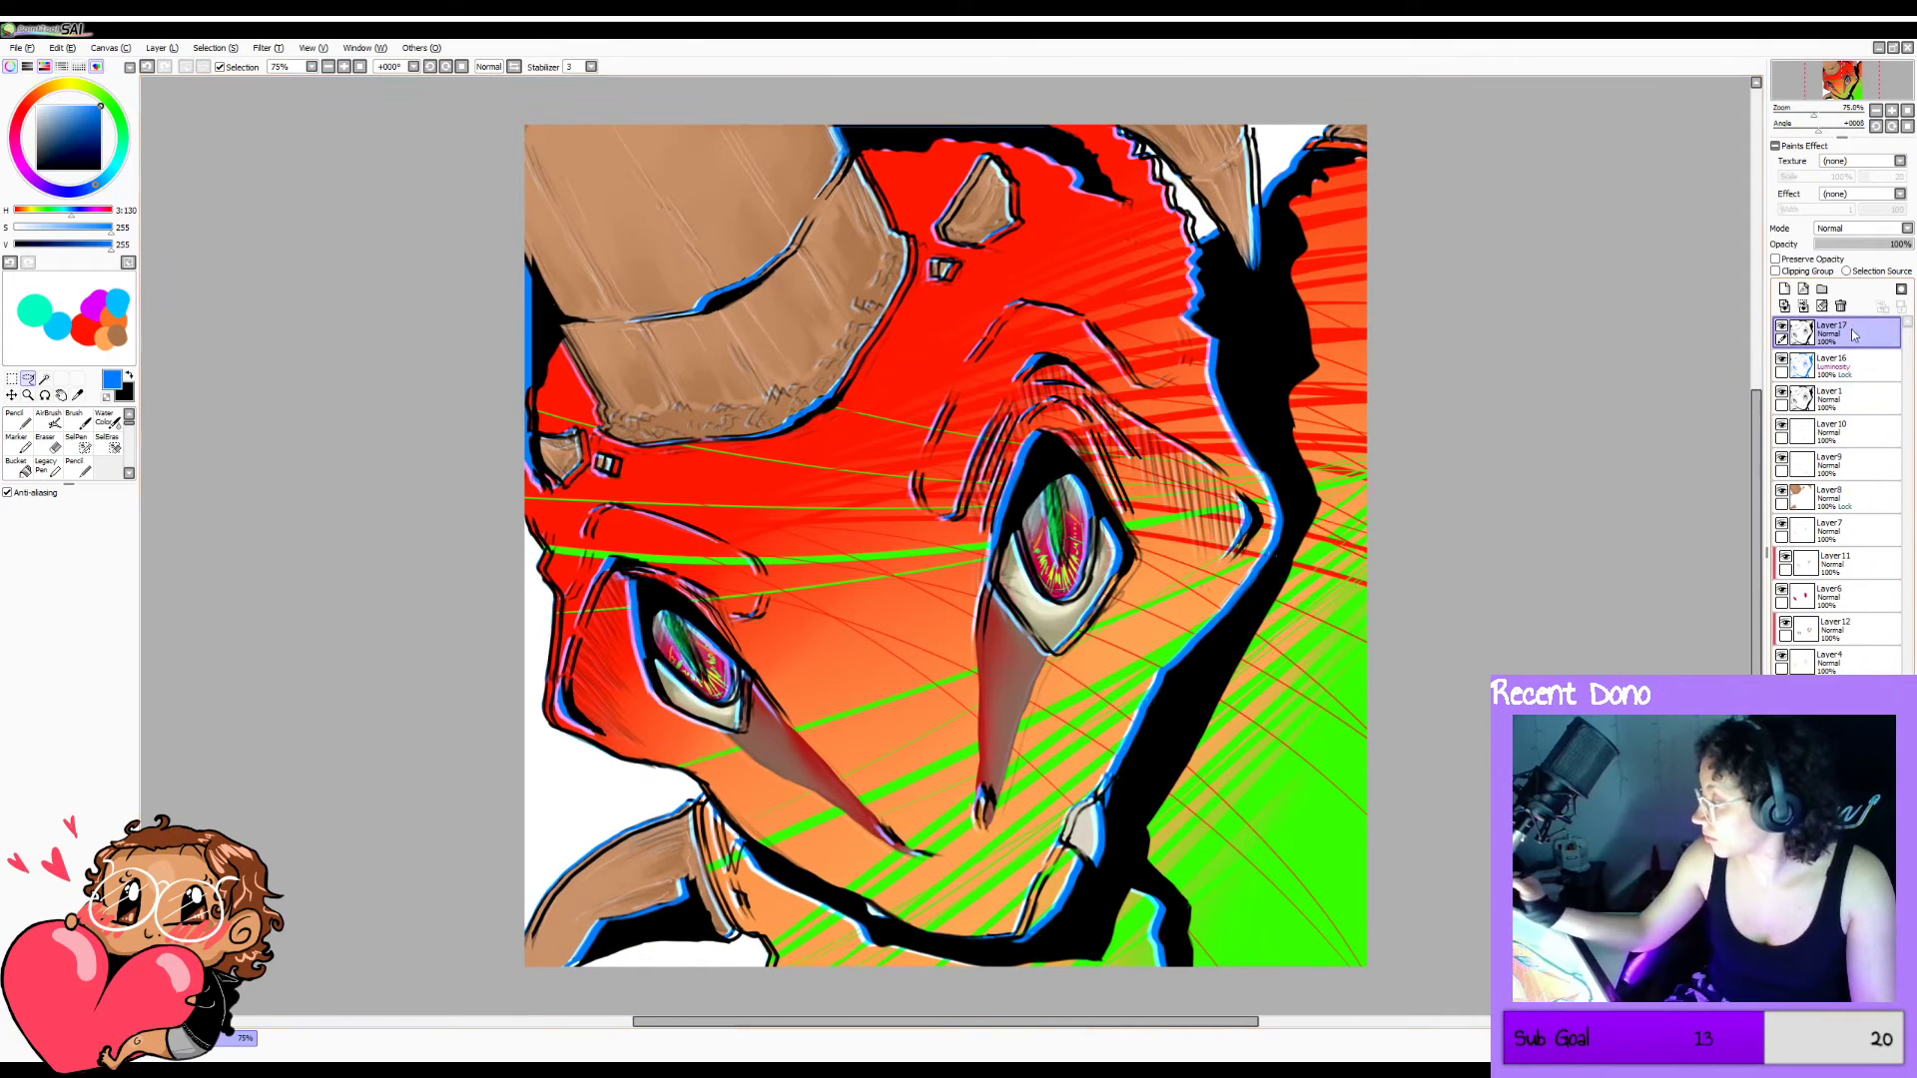
drag(1848, 335, 1848, 410)
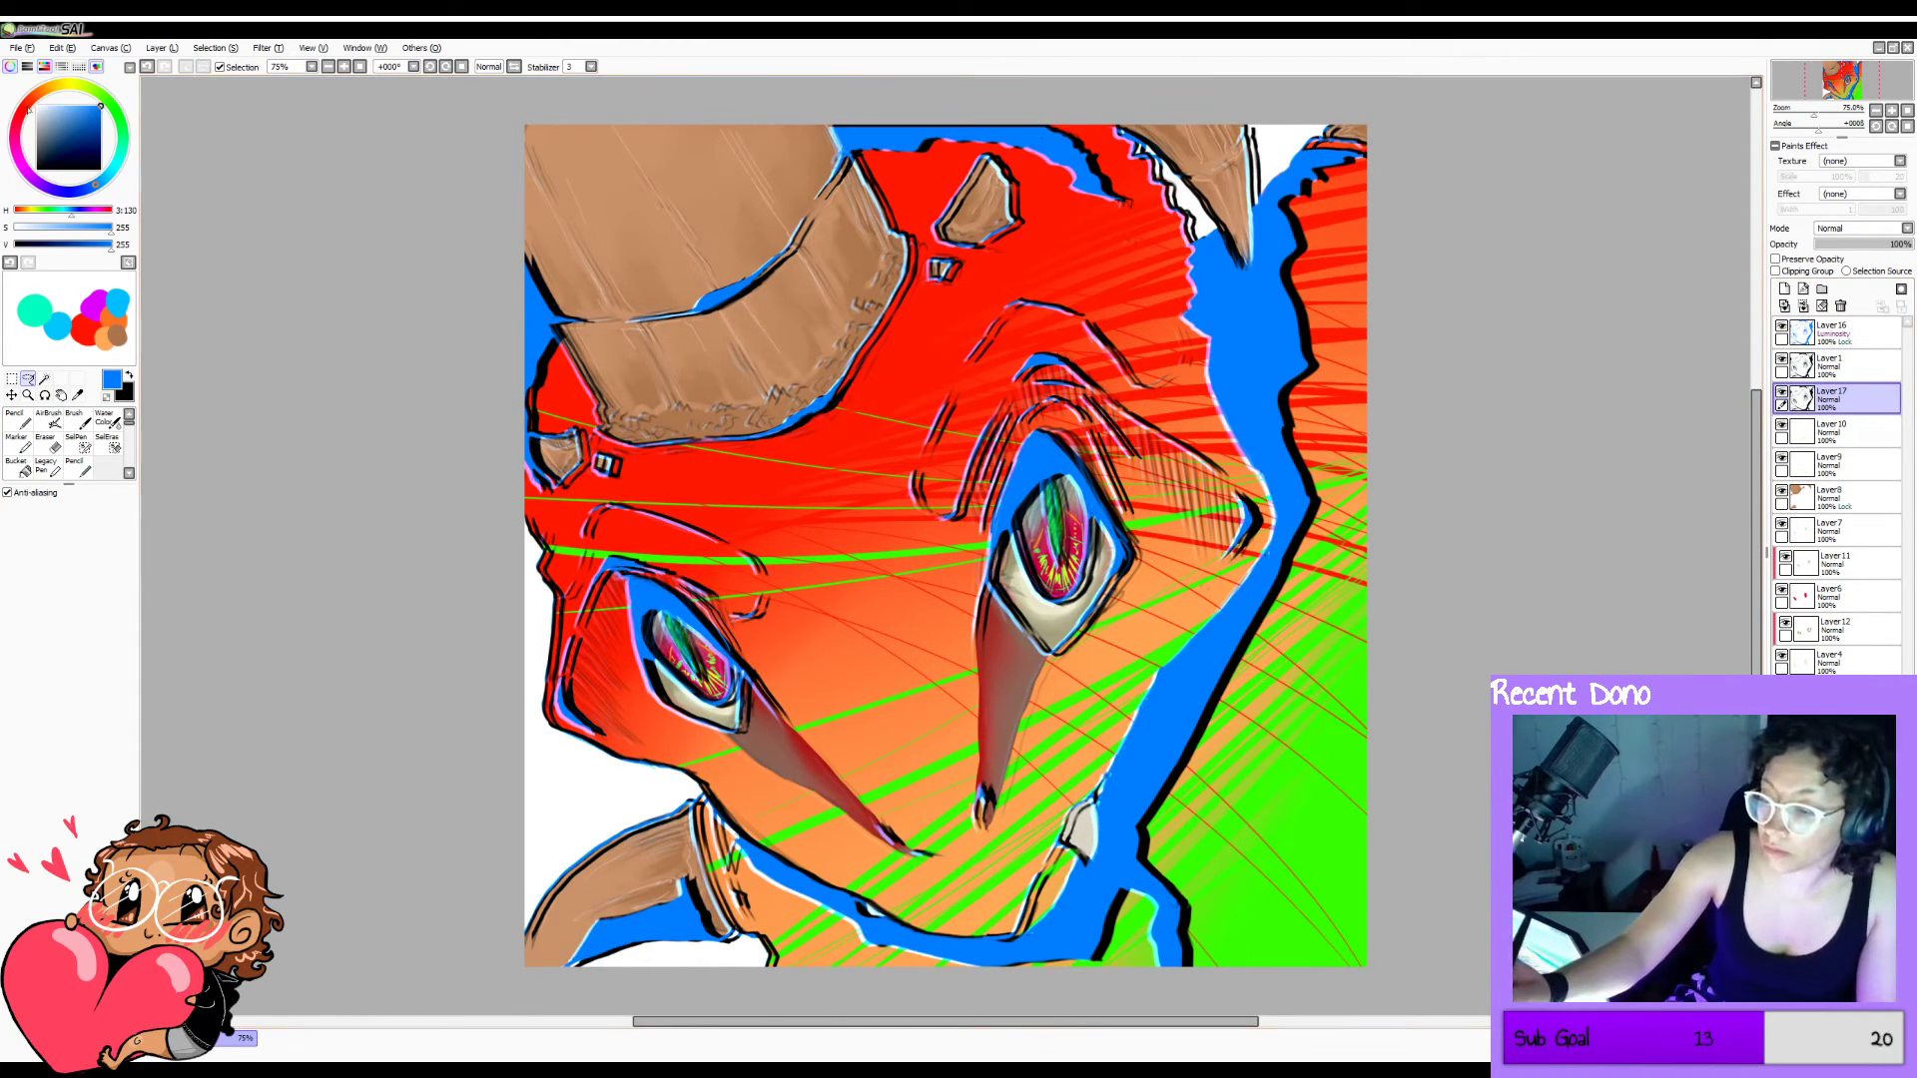
Preserve the new copy's opacity, colour all of it bright red with the Pencil, and set its blending mode to Overlay.
click(118, 93)
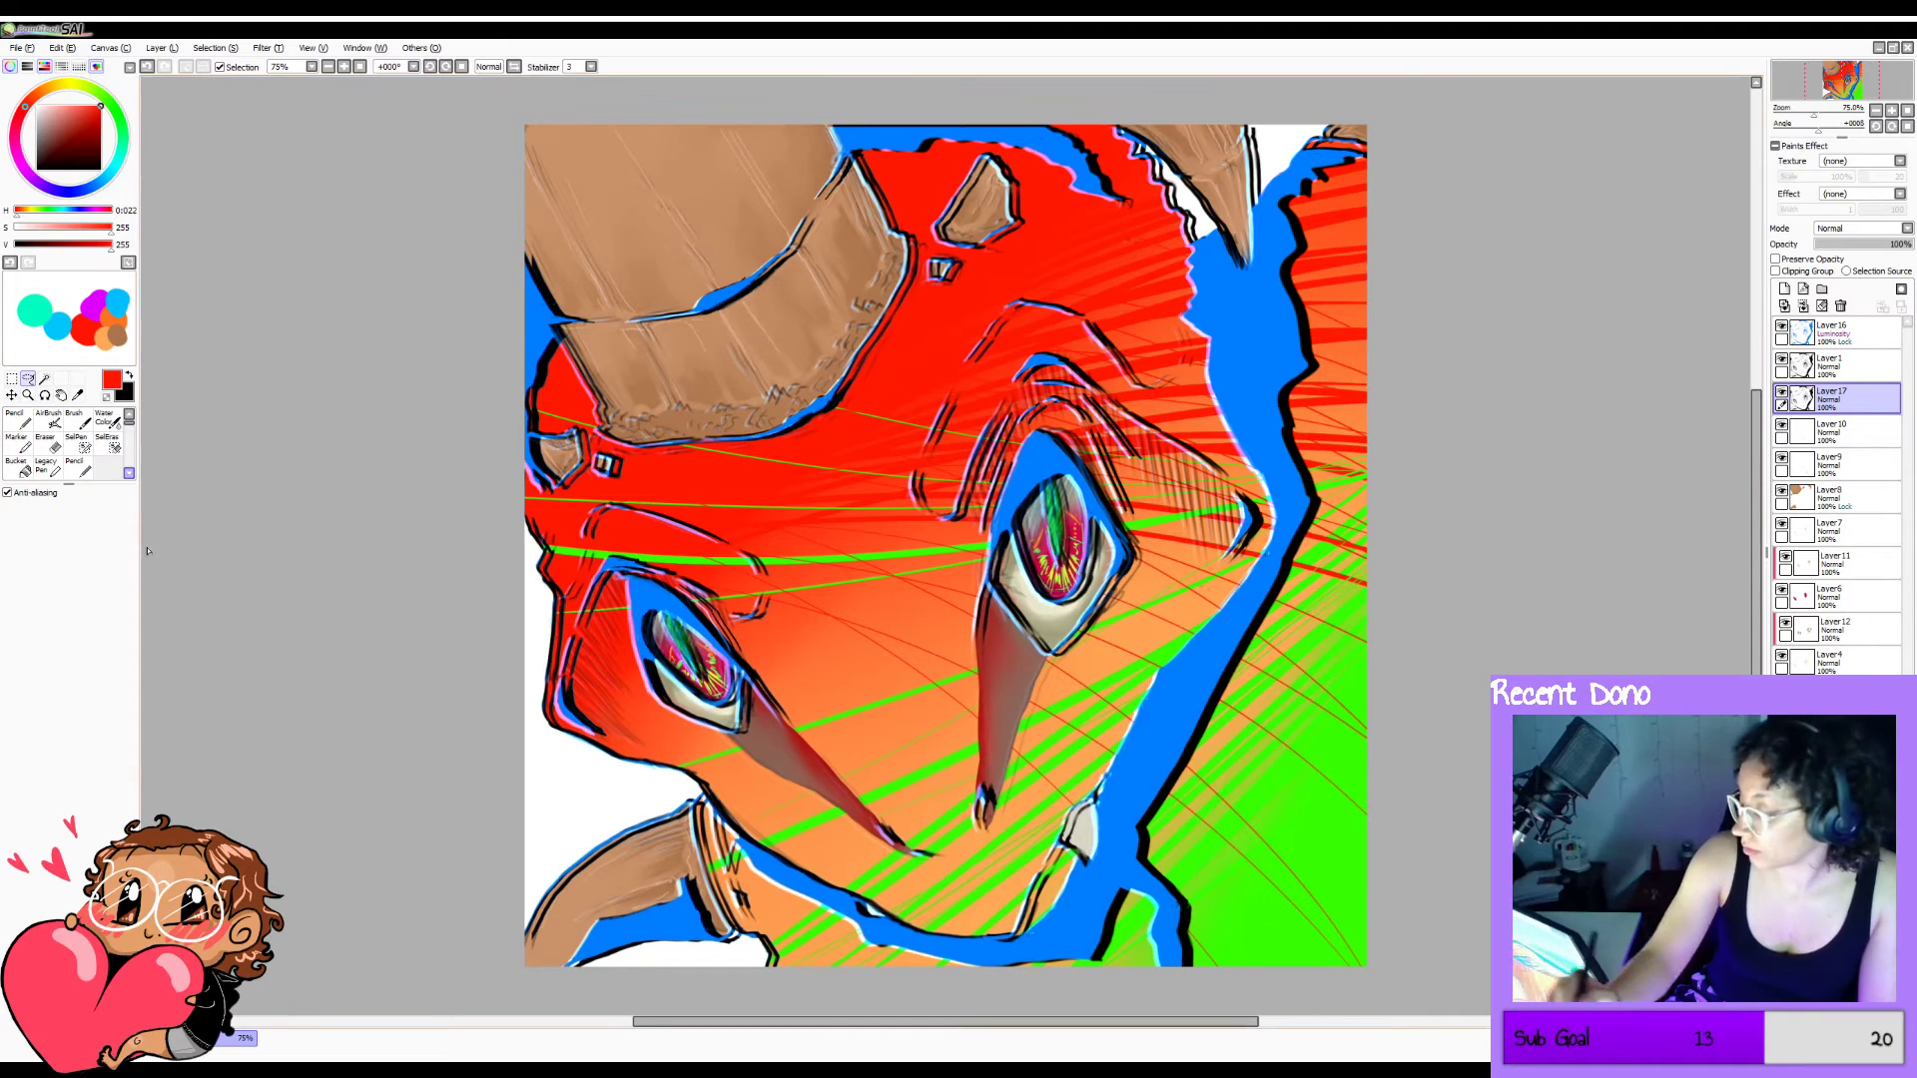
click(1870, 295)
click(18, 420)
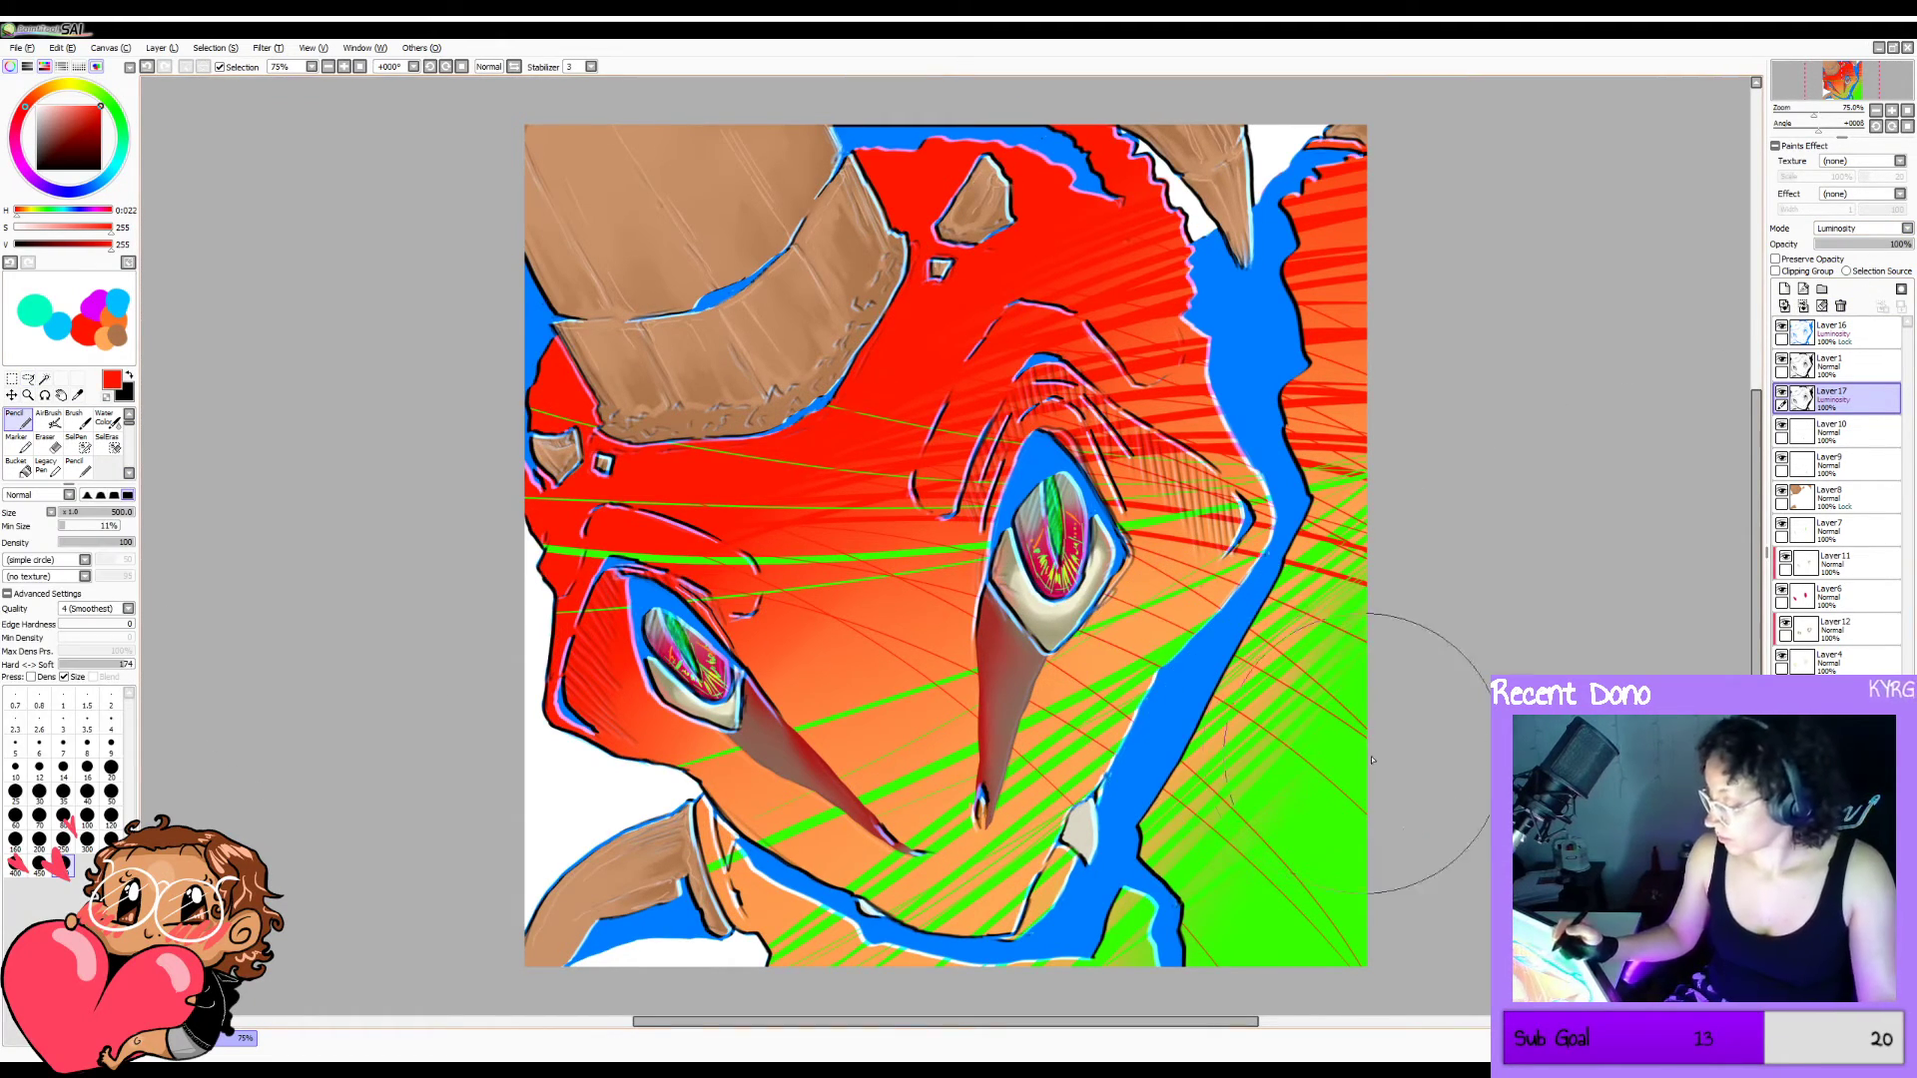
drag(1368, 864, 1007, 1022)
key(ctrl+z)
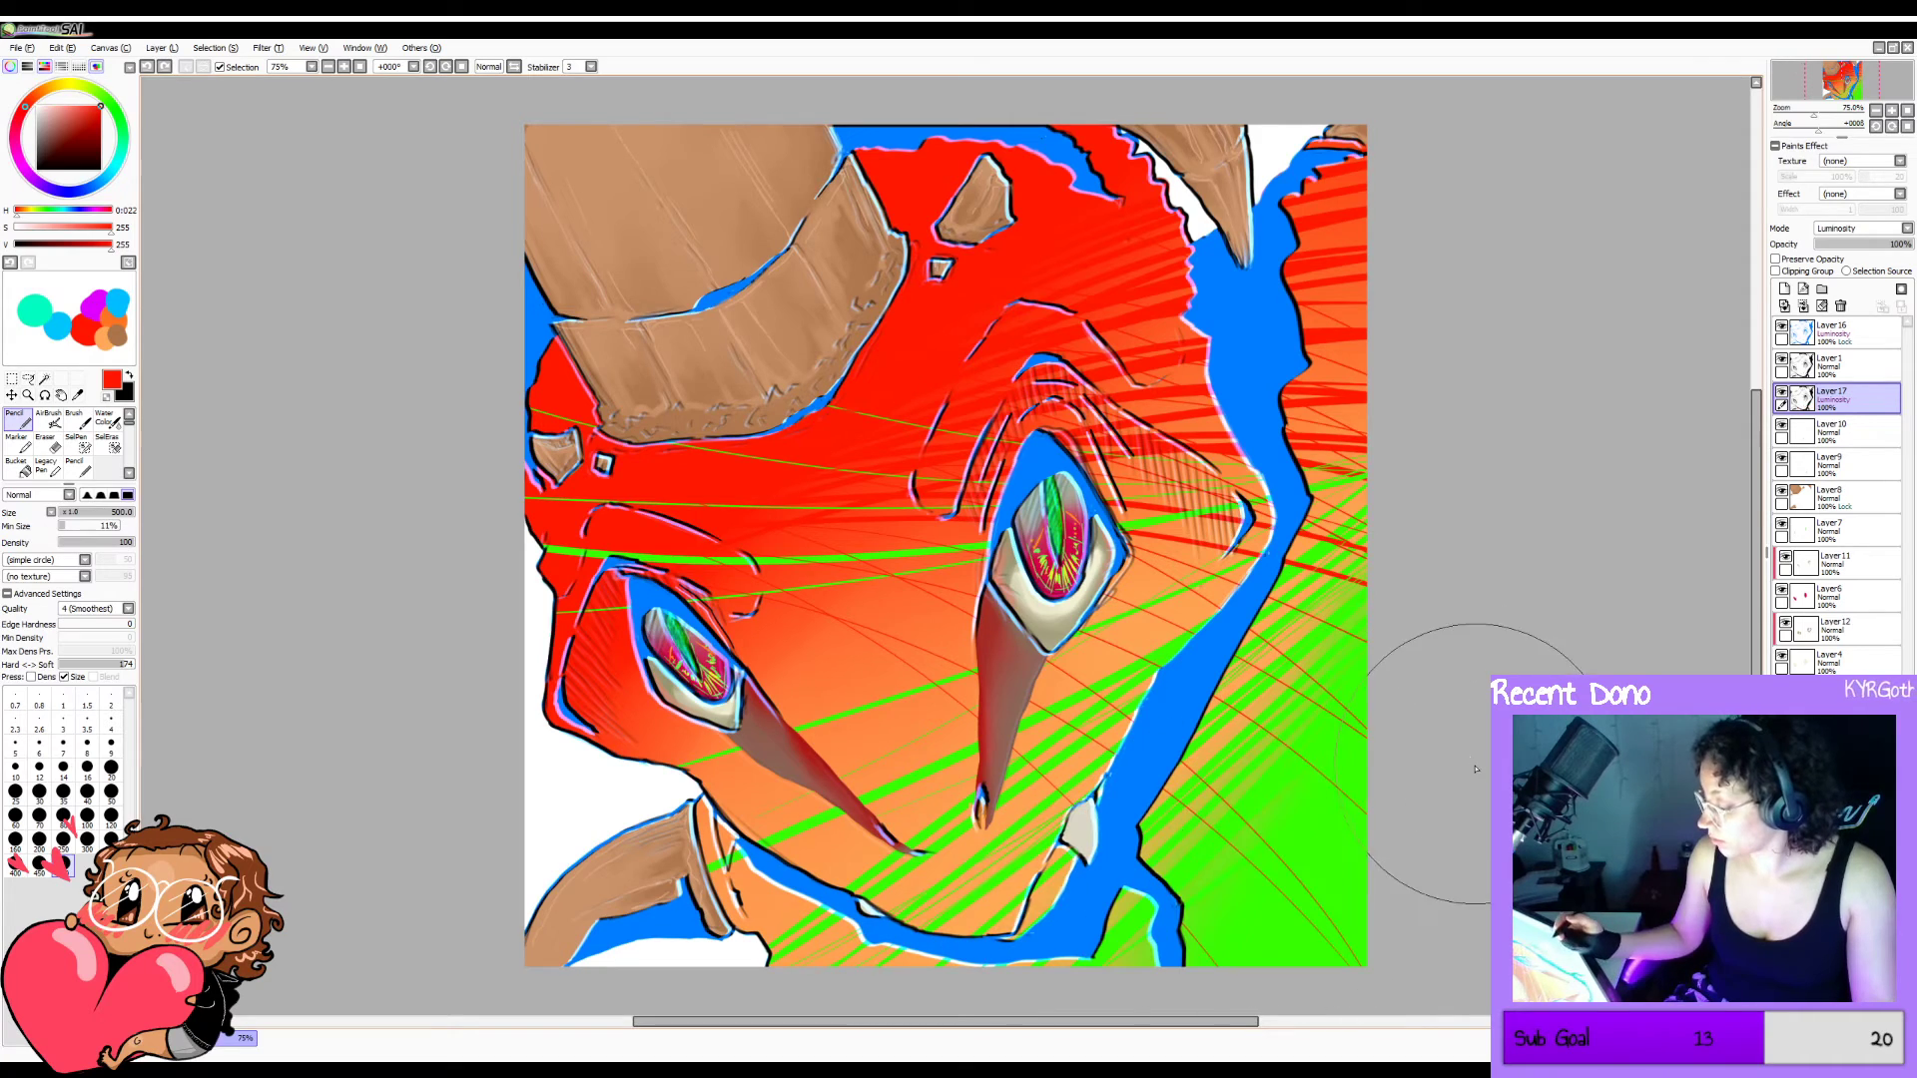
click(1777, 260)
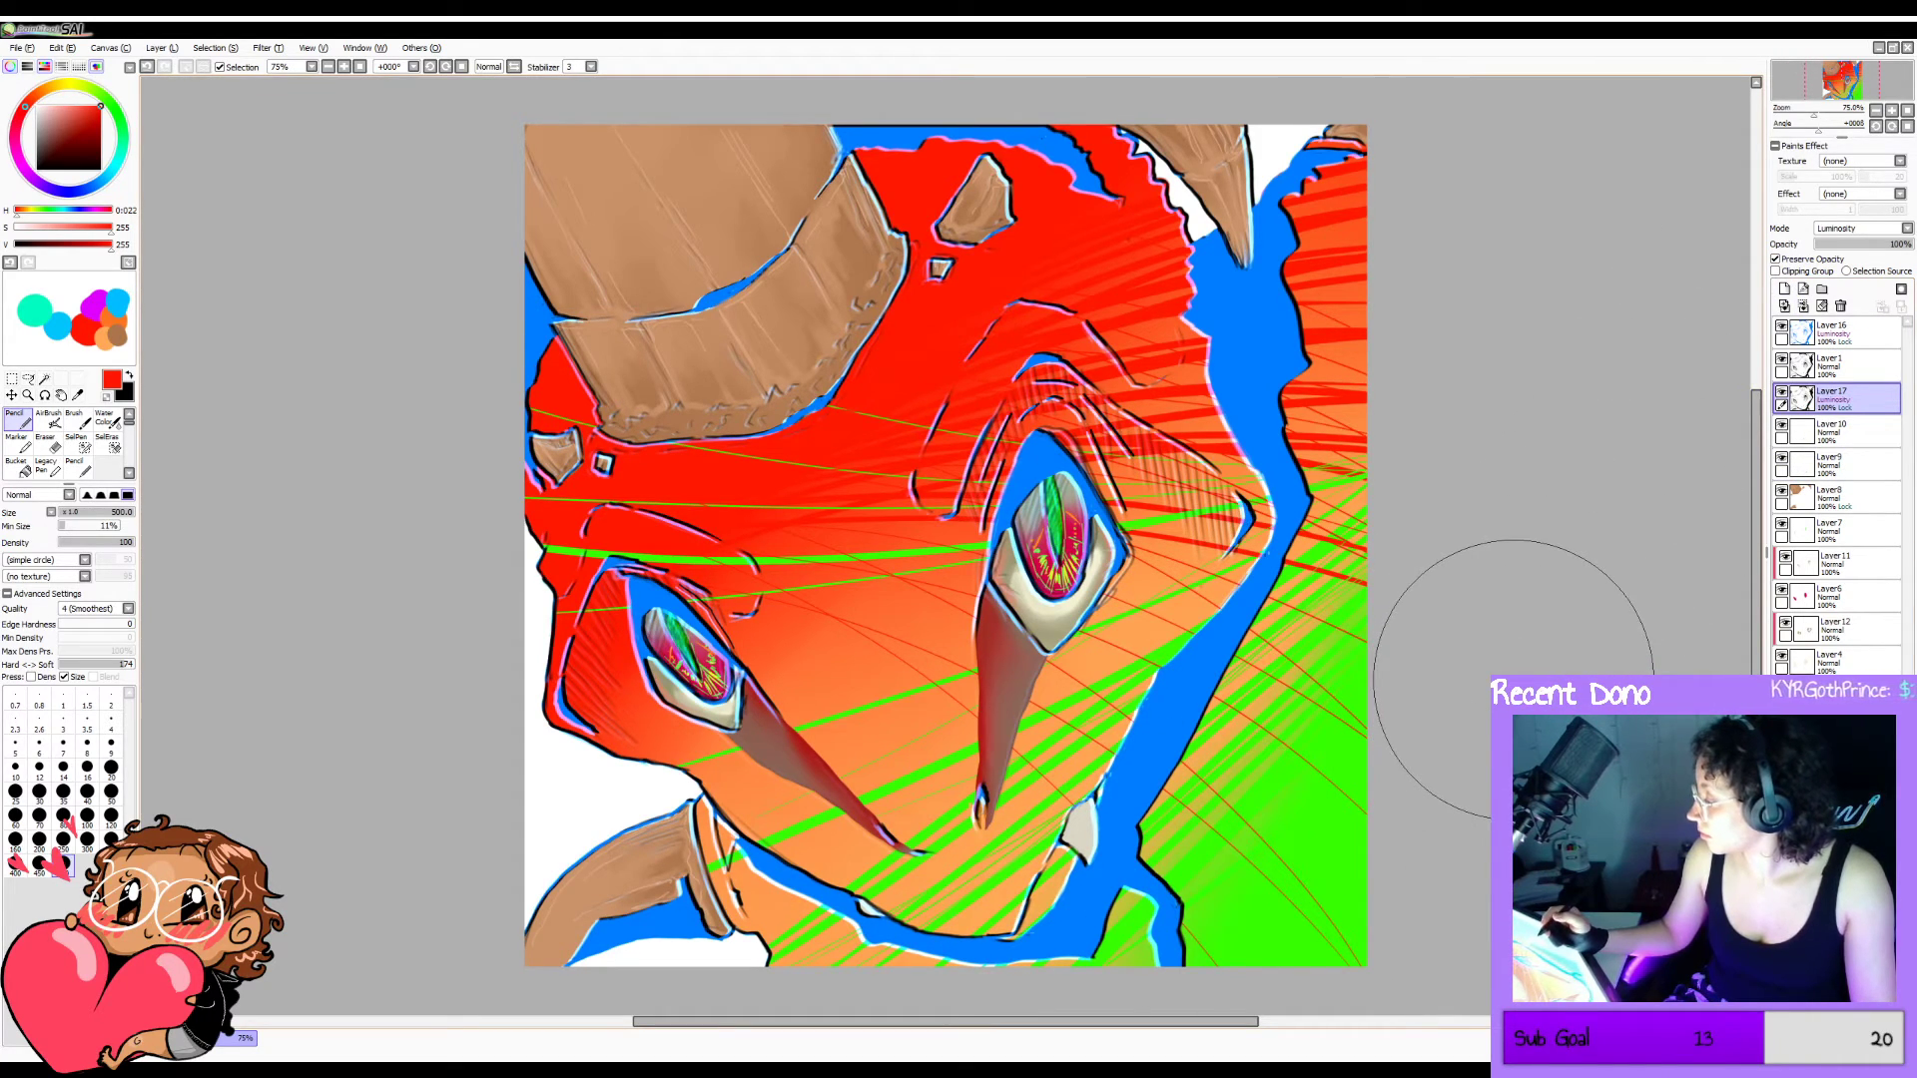
mouse_move(1138, 879)
mouse_down()
mouse_move(1045, 876)
mouse_move(1348, 638)
mouse_move(1193, 550)
mouse_up()
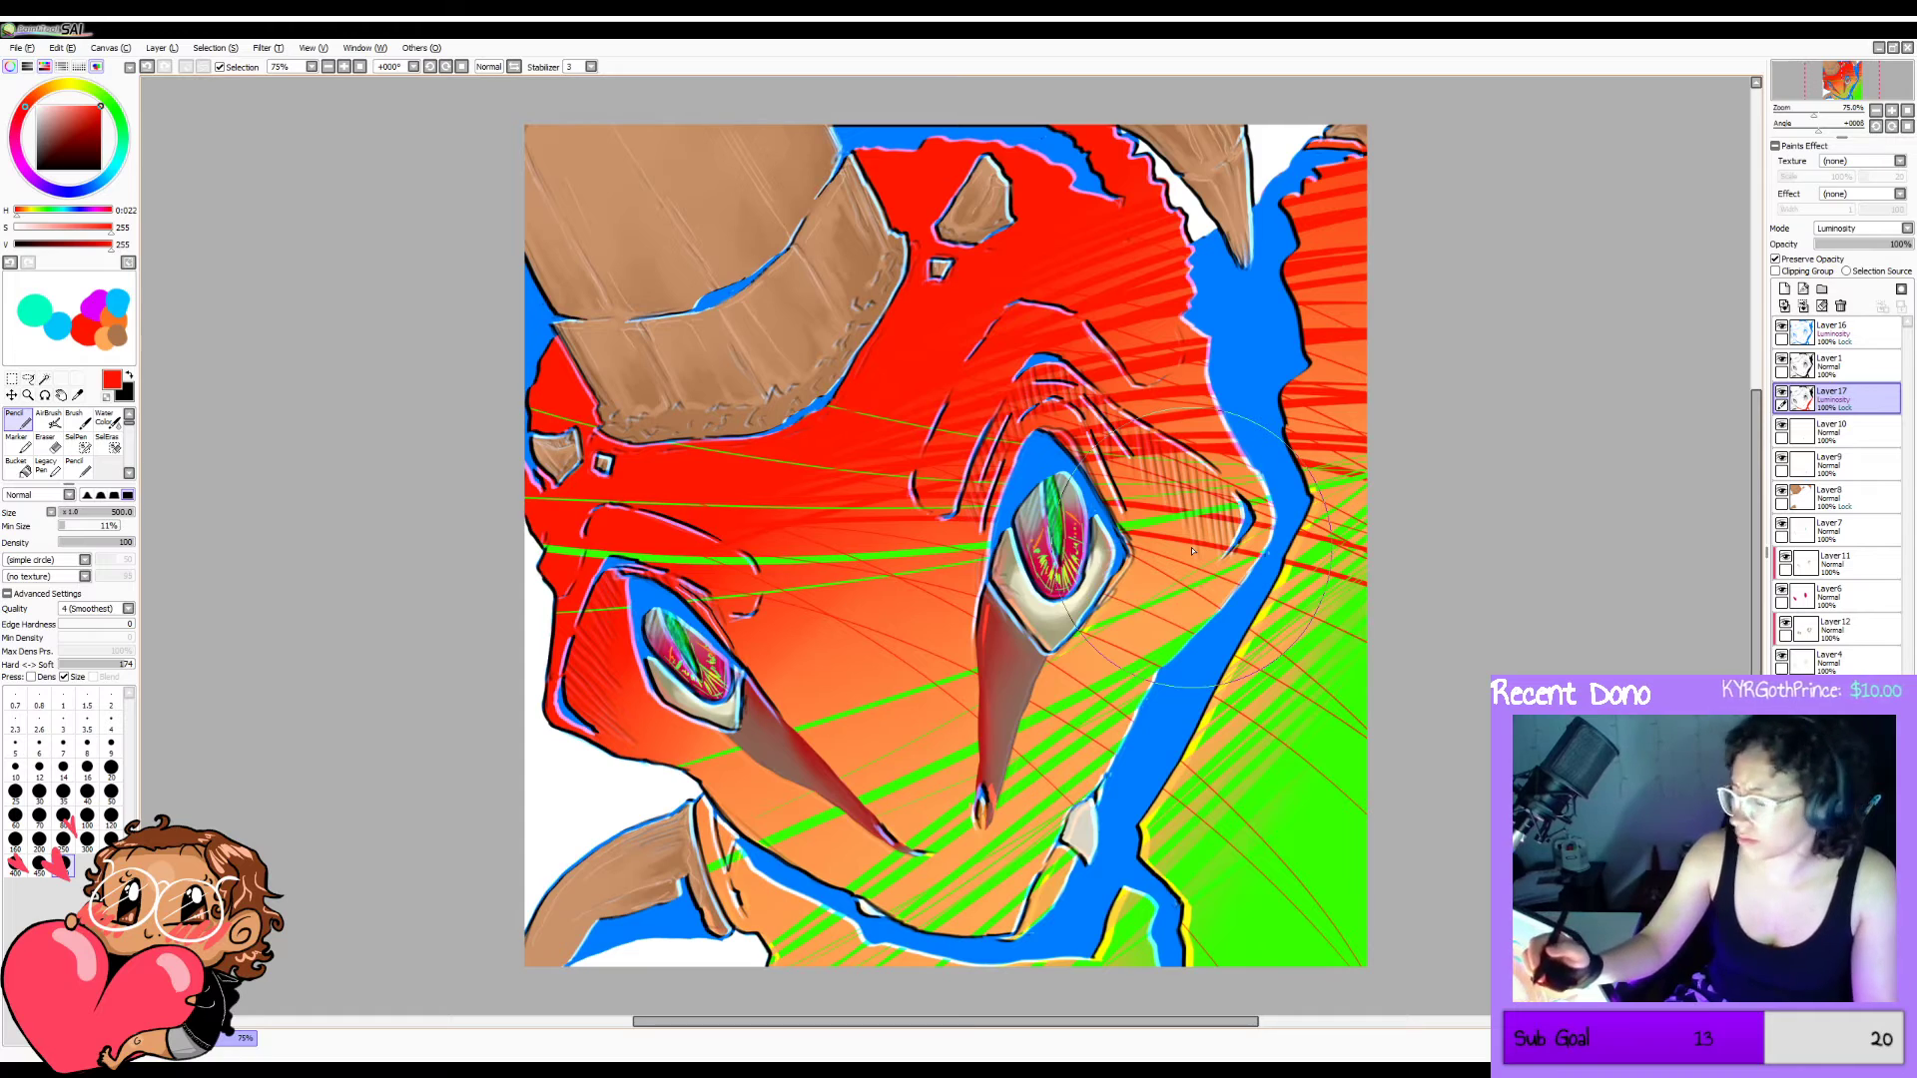
click(1866, 275)
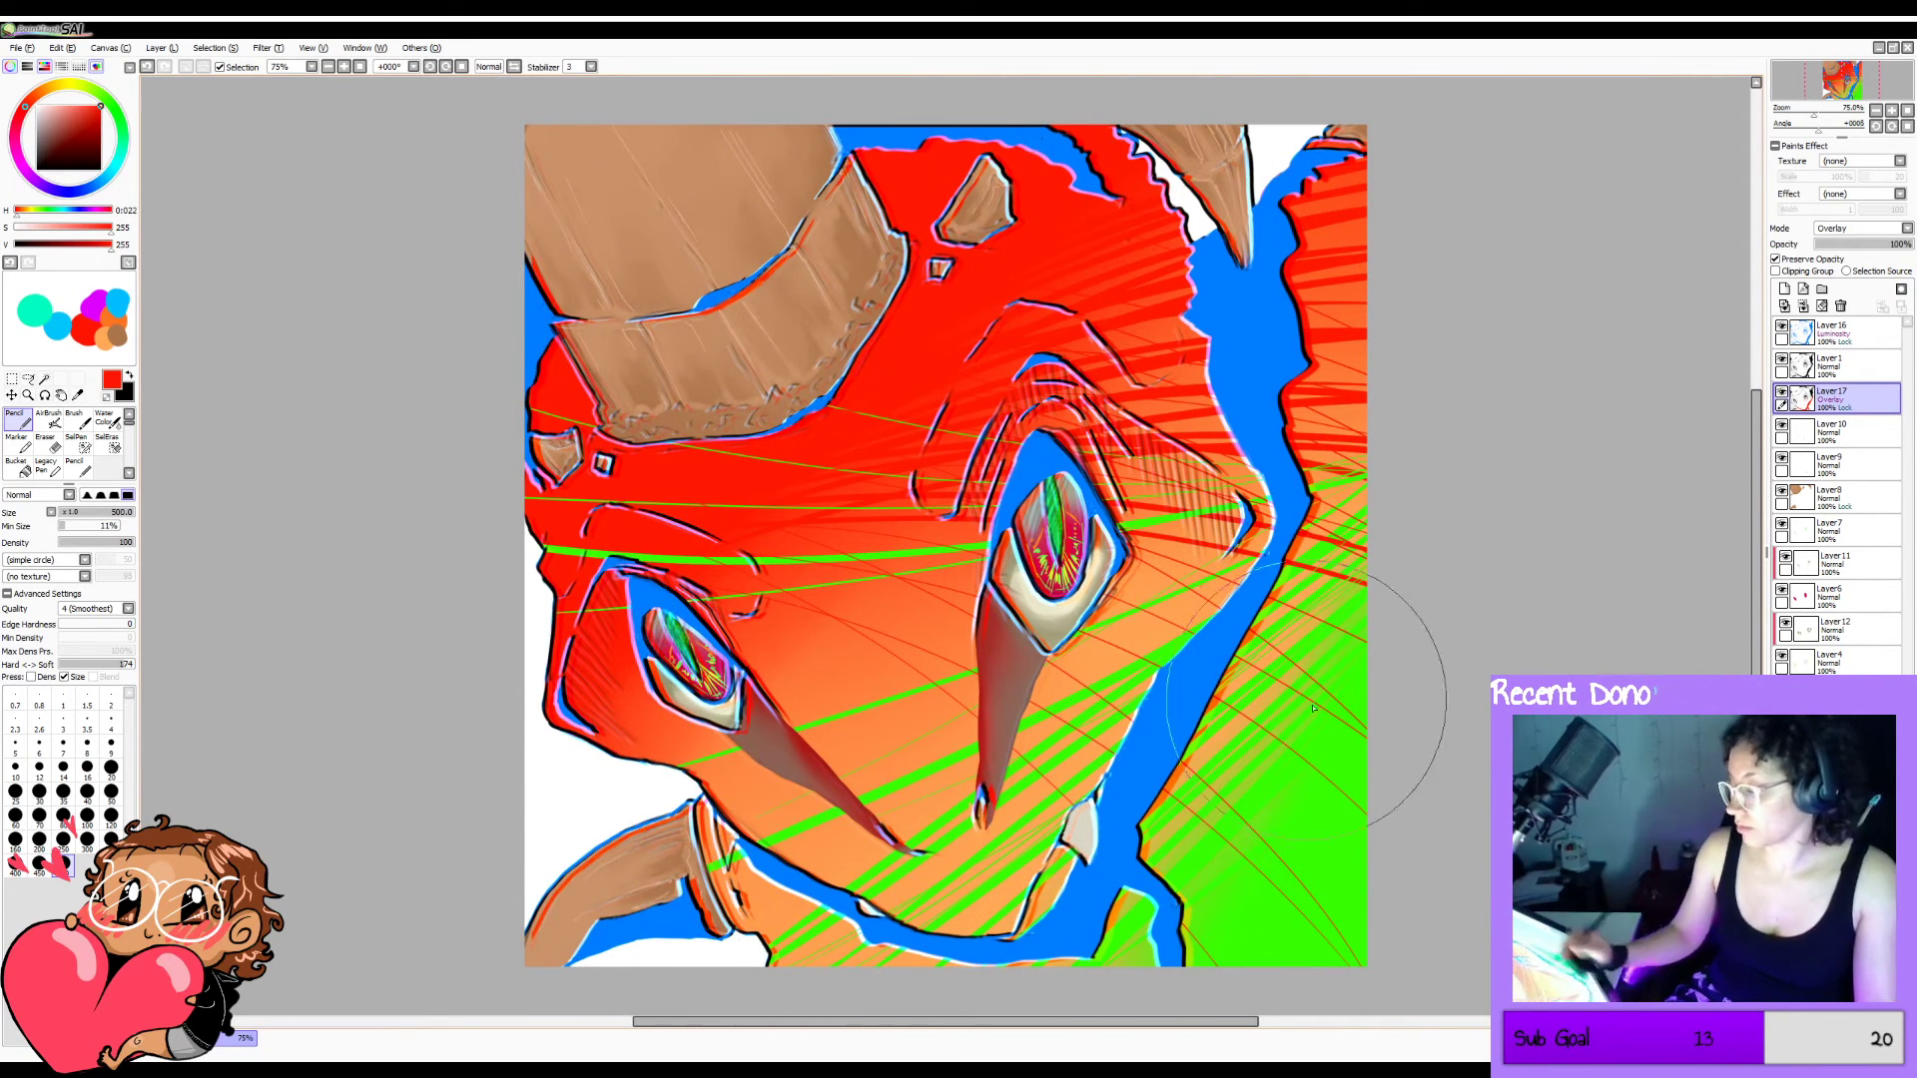
Return to the lasso selection tool and check the painting in a mirrored view before restoring the normal orientation.
click(28, 378)
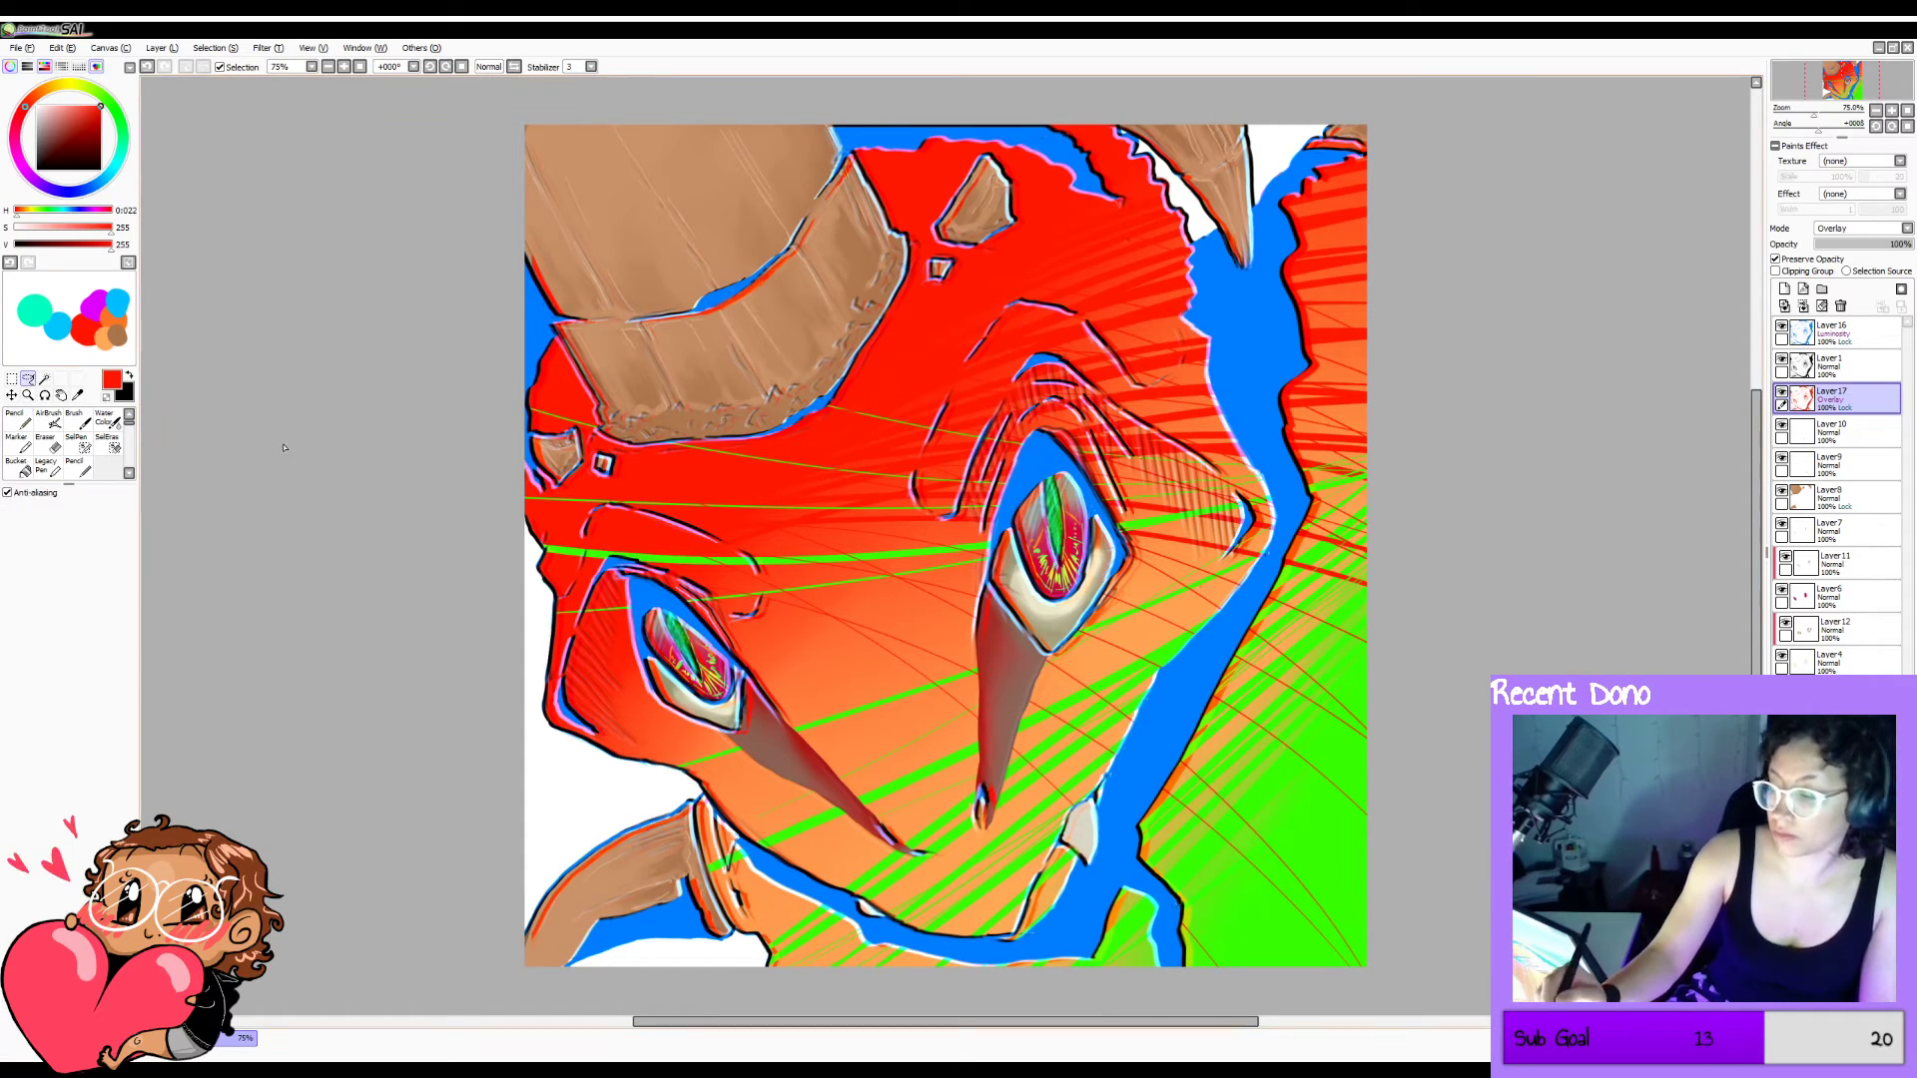
key(h)
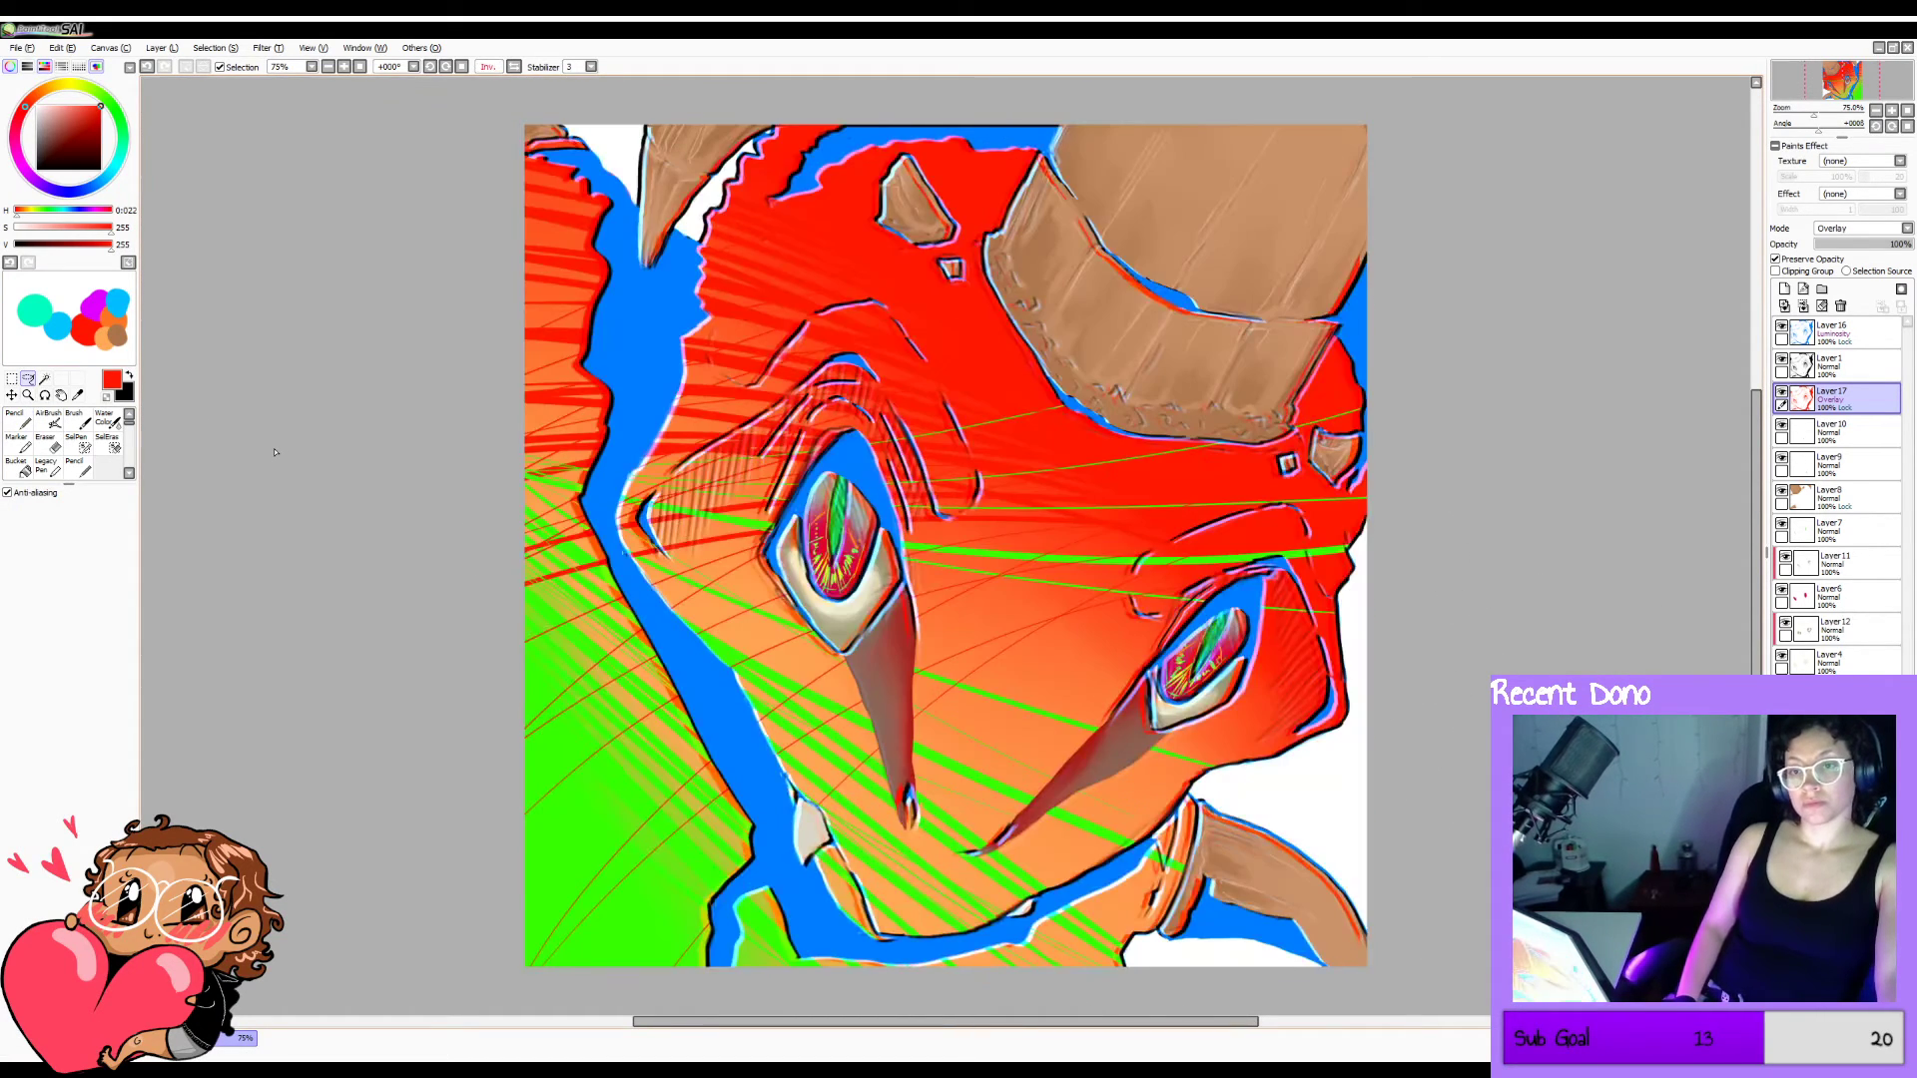
key(h)
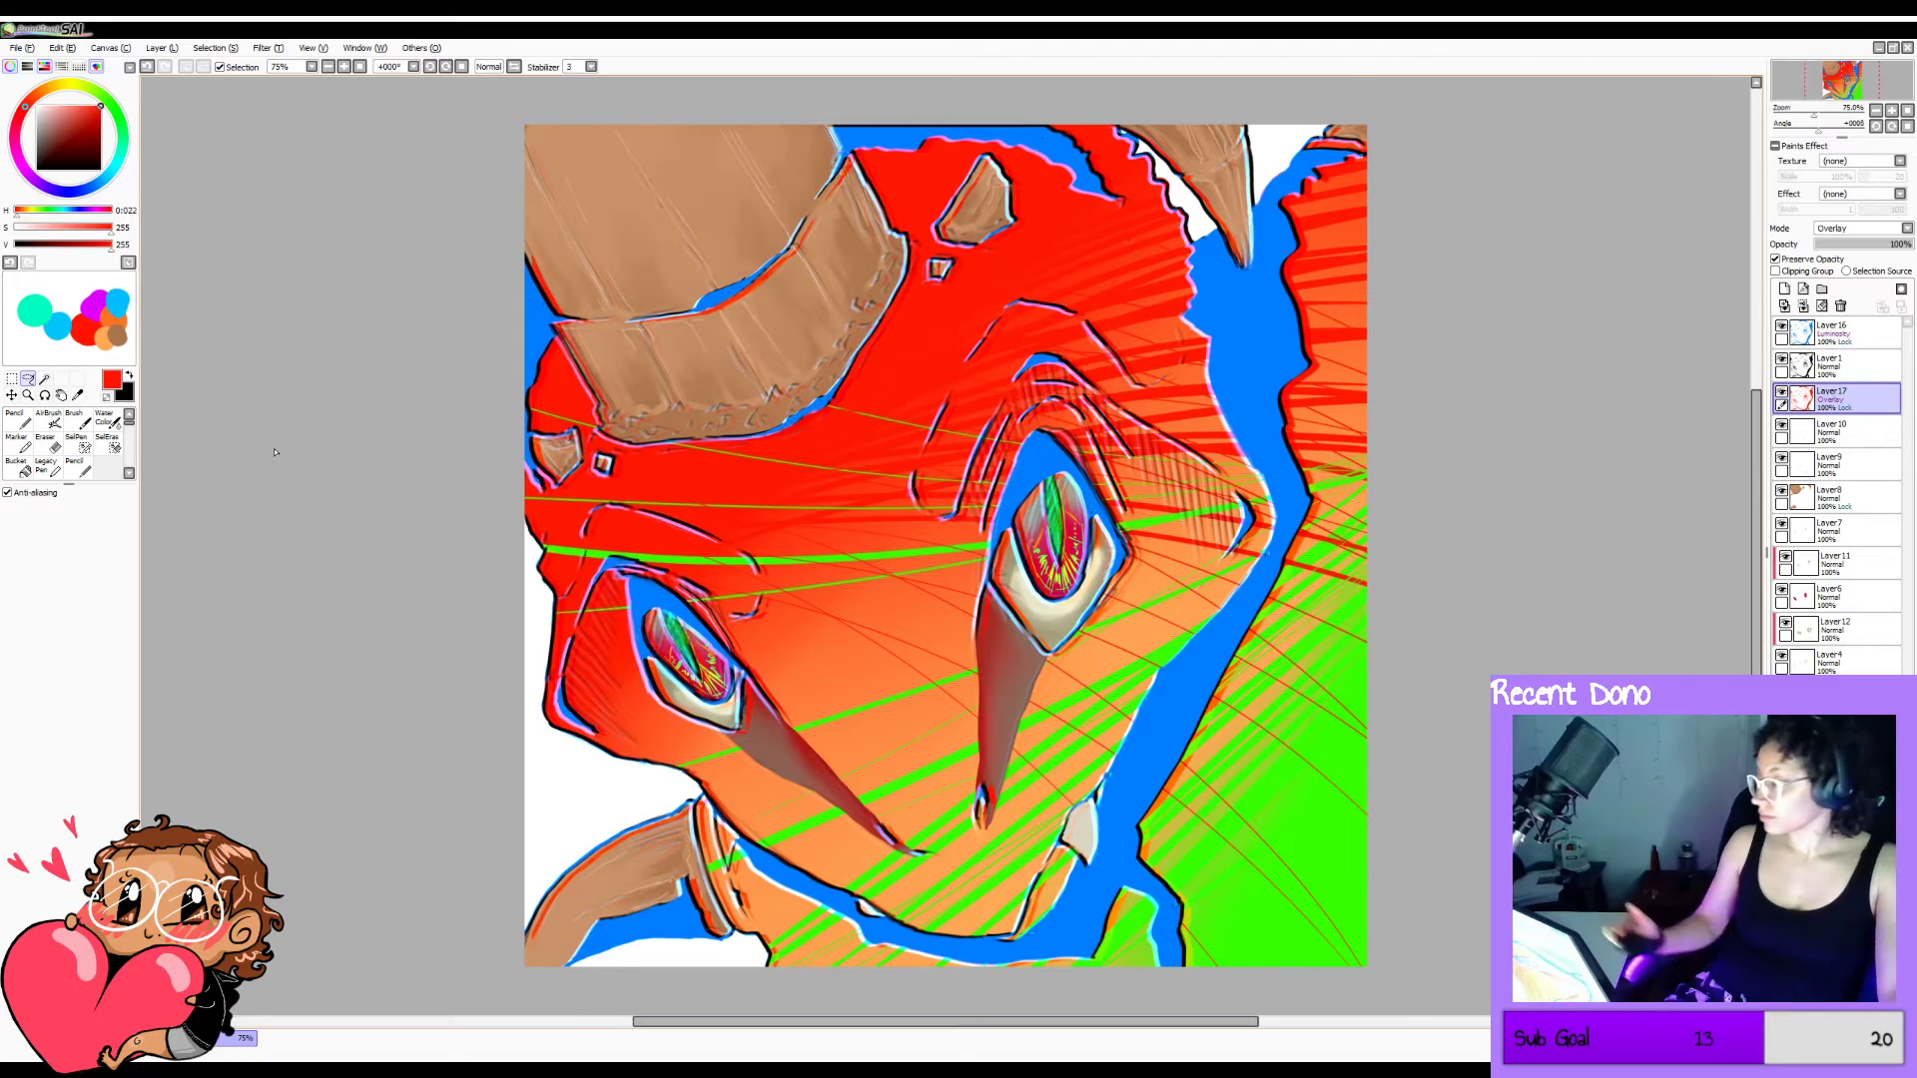
Shift the hue of the blue line-art copy, Layer16, to a deep pure blue and move it beneath Layer1.
click(1832, 334)
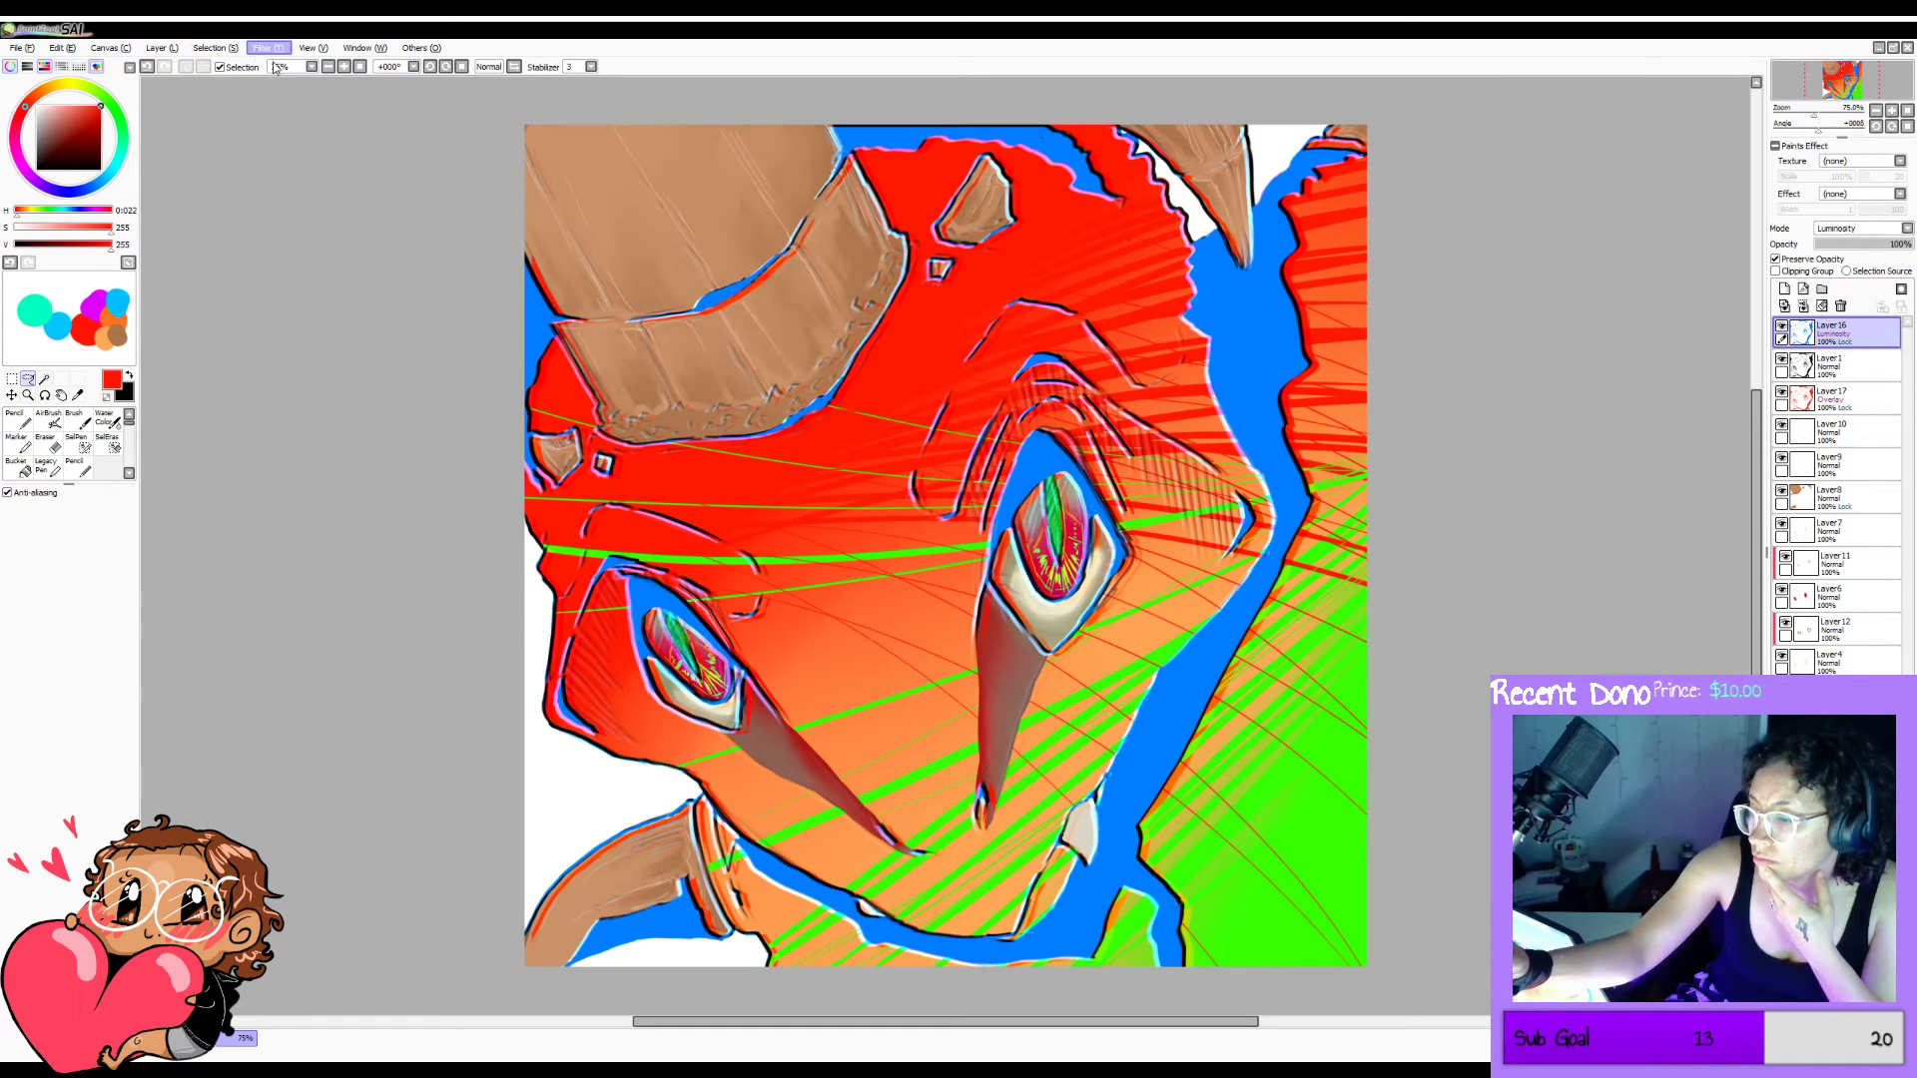
click(349, 263)
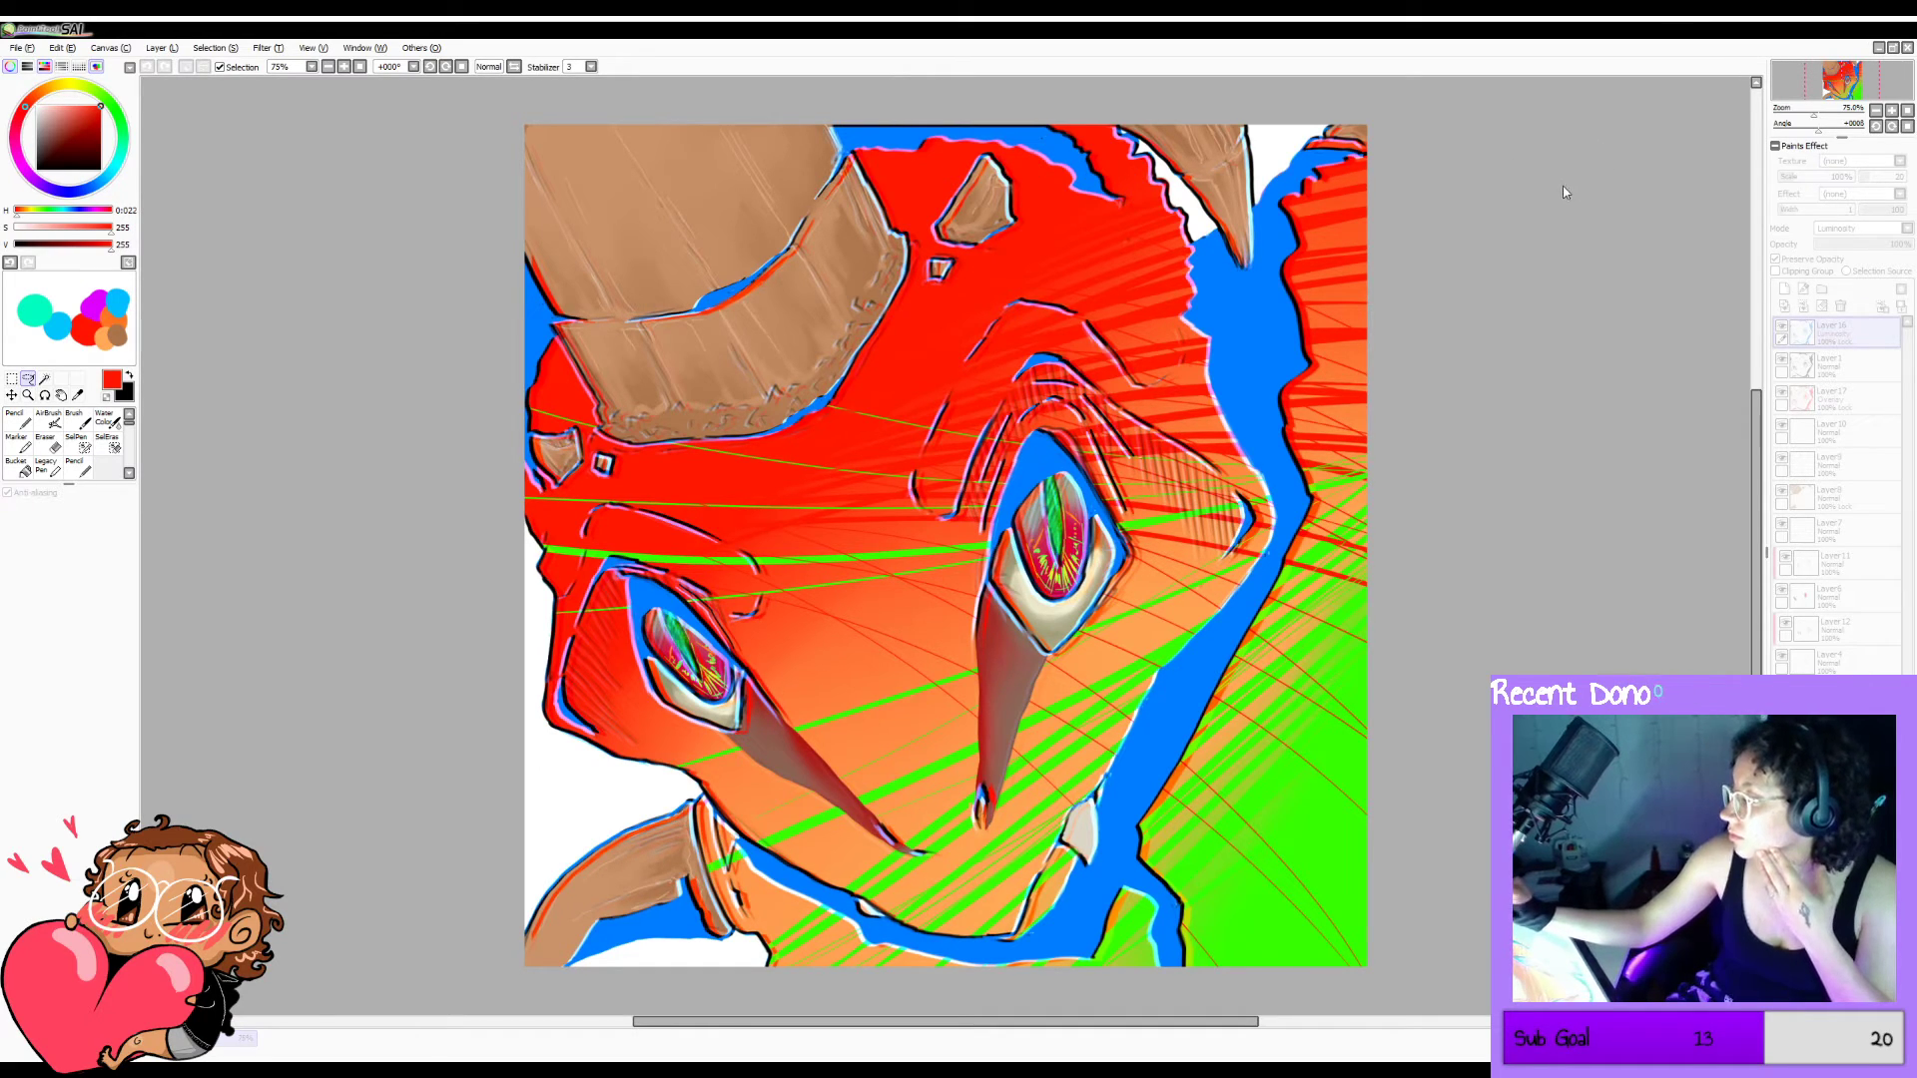
drag(1566, 186, 1623, 190)
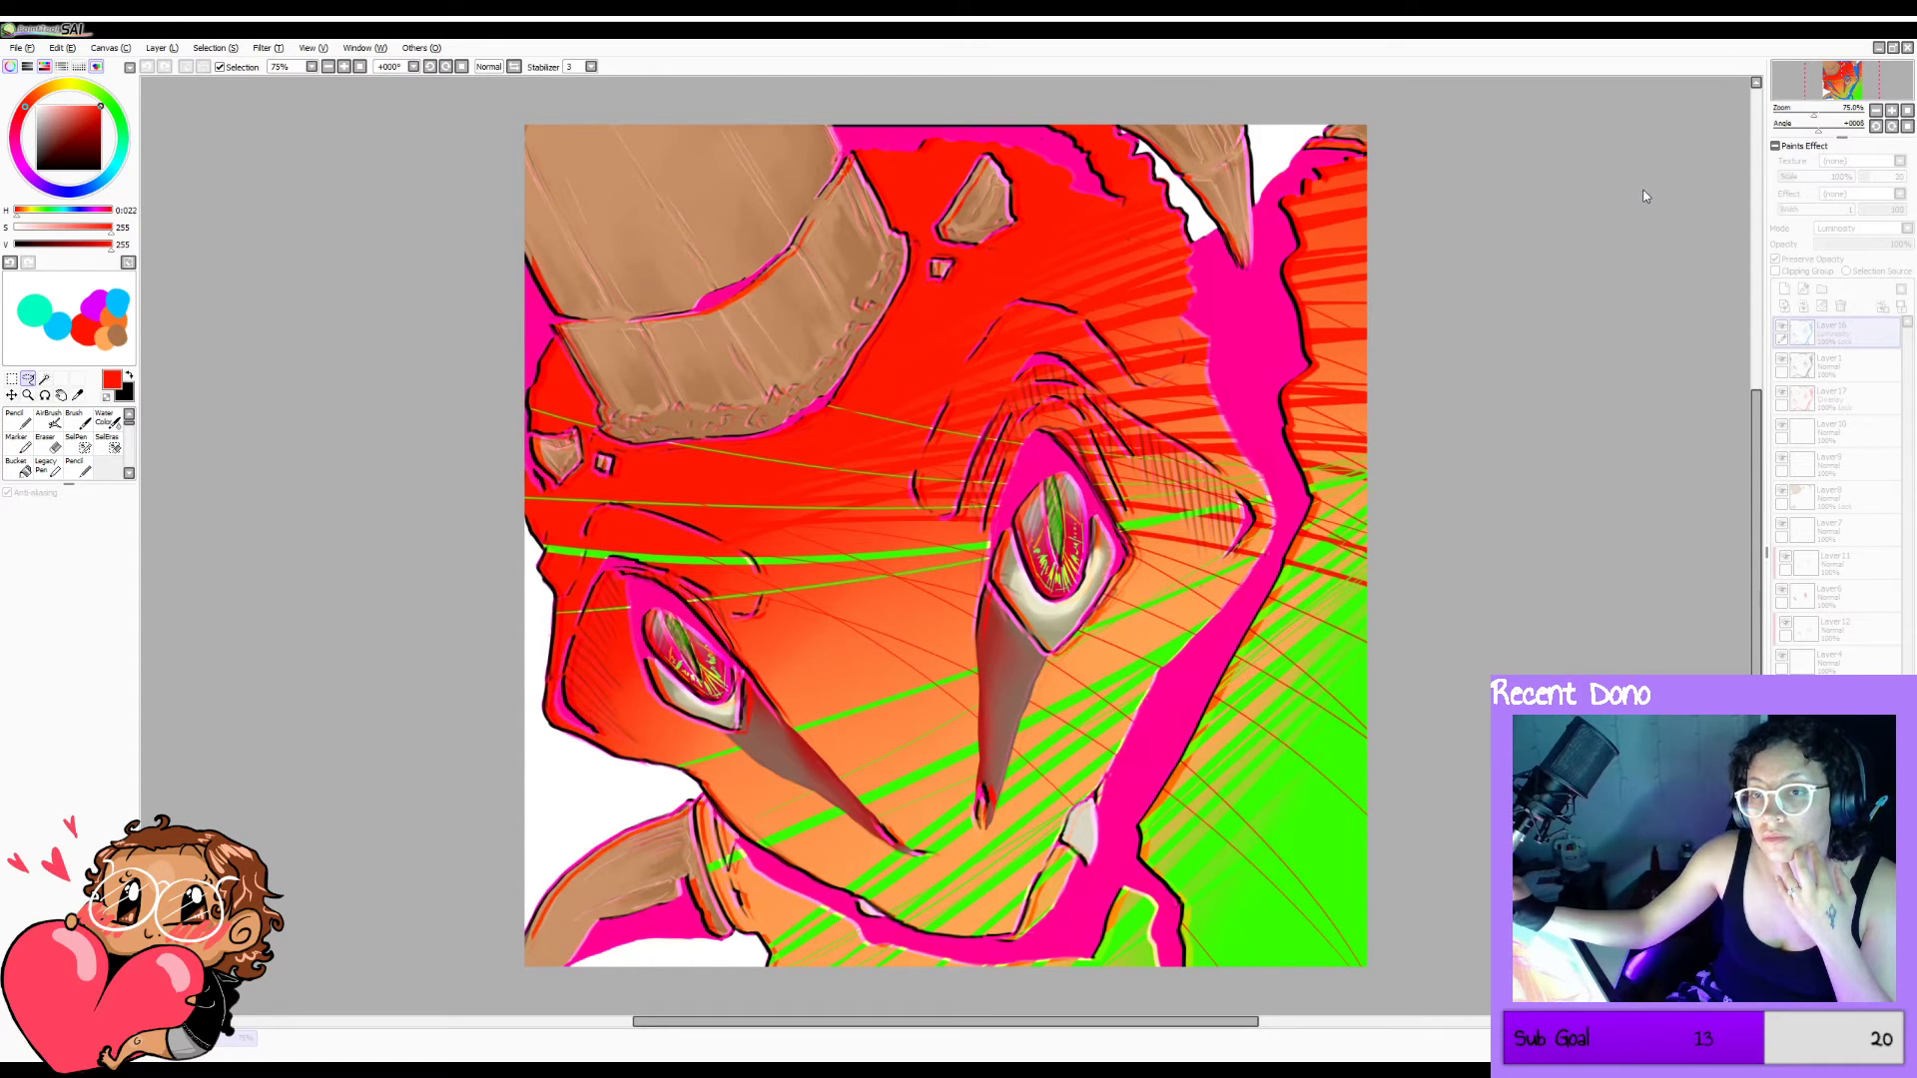
drag(1654, 189, 1551, 170)
key(ctrl+z)
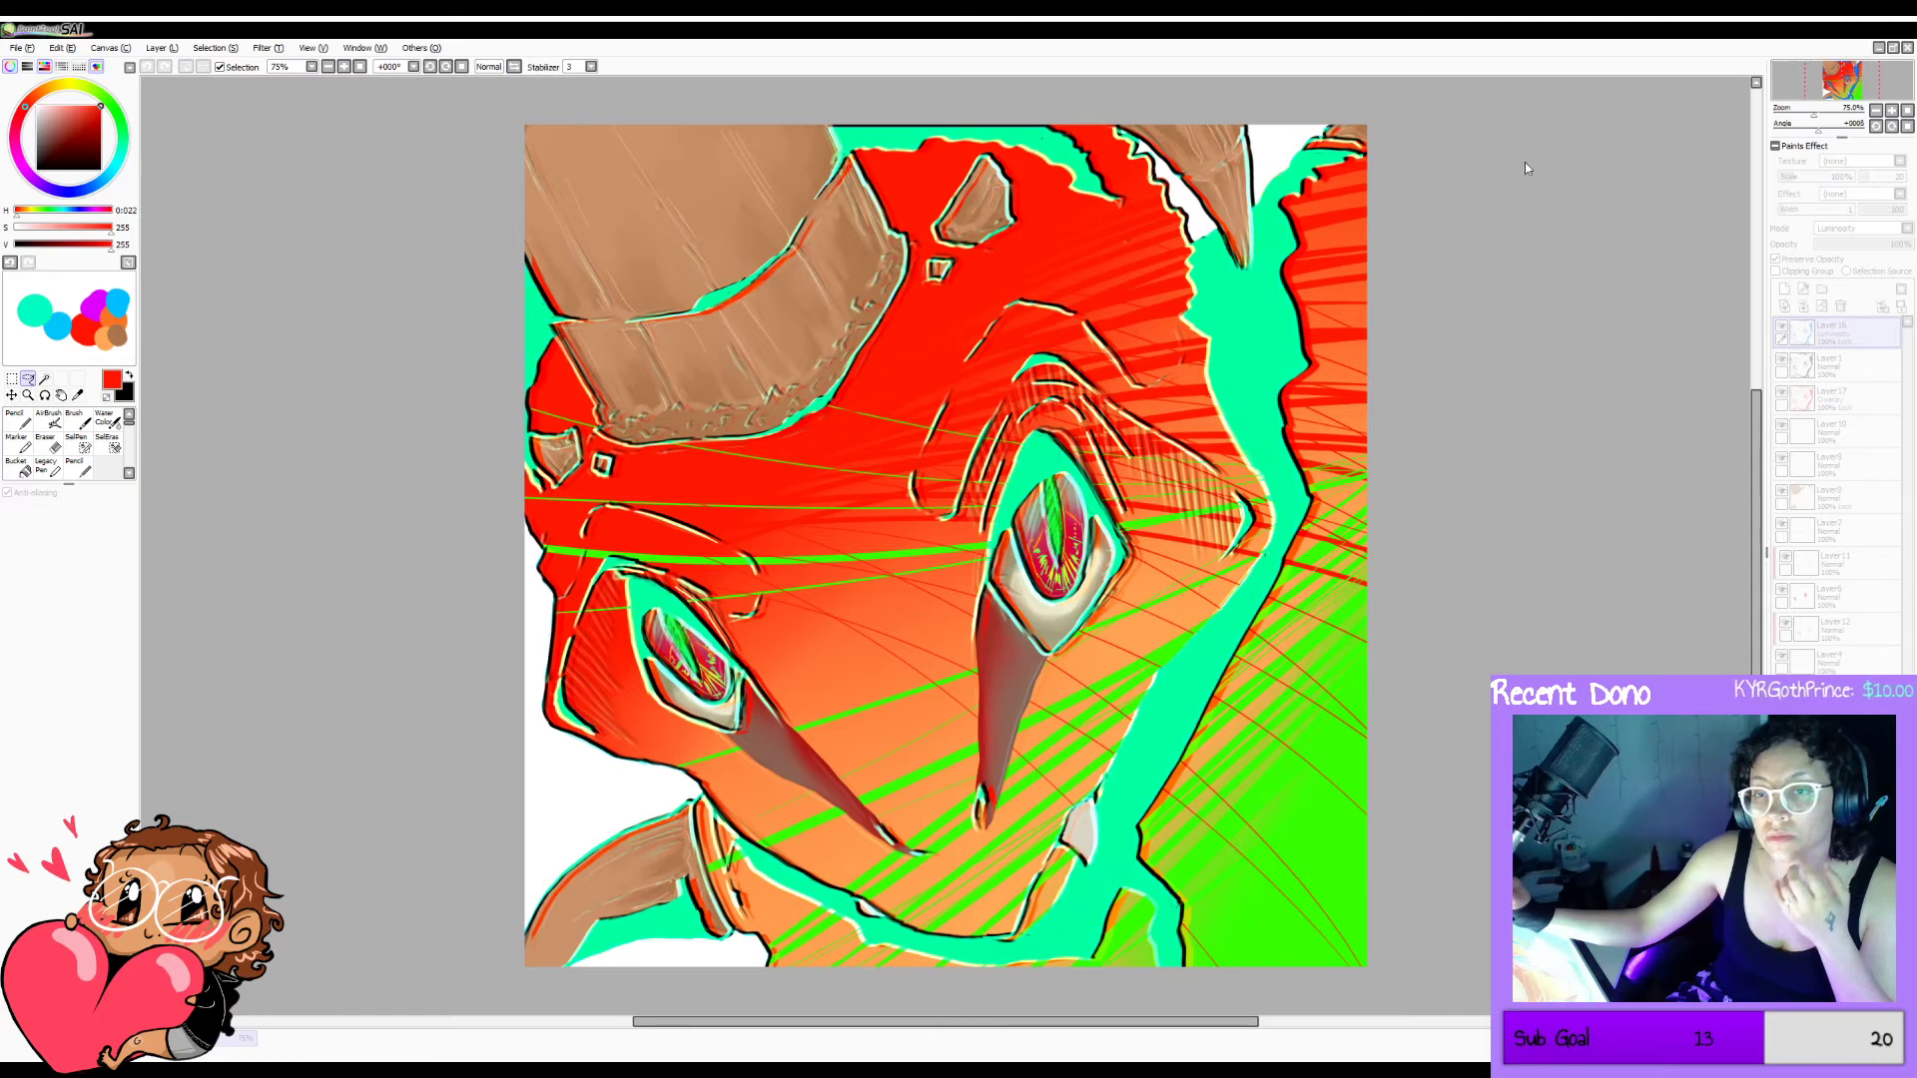
key(ctrl+y)
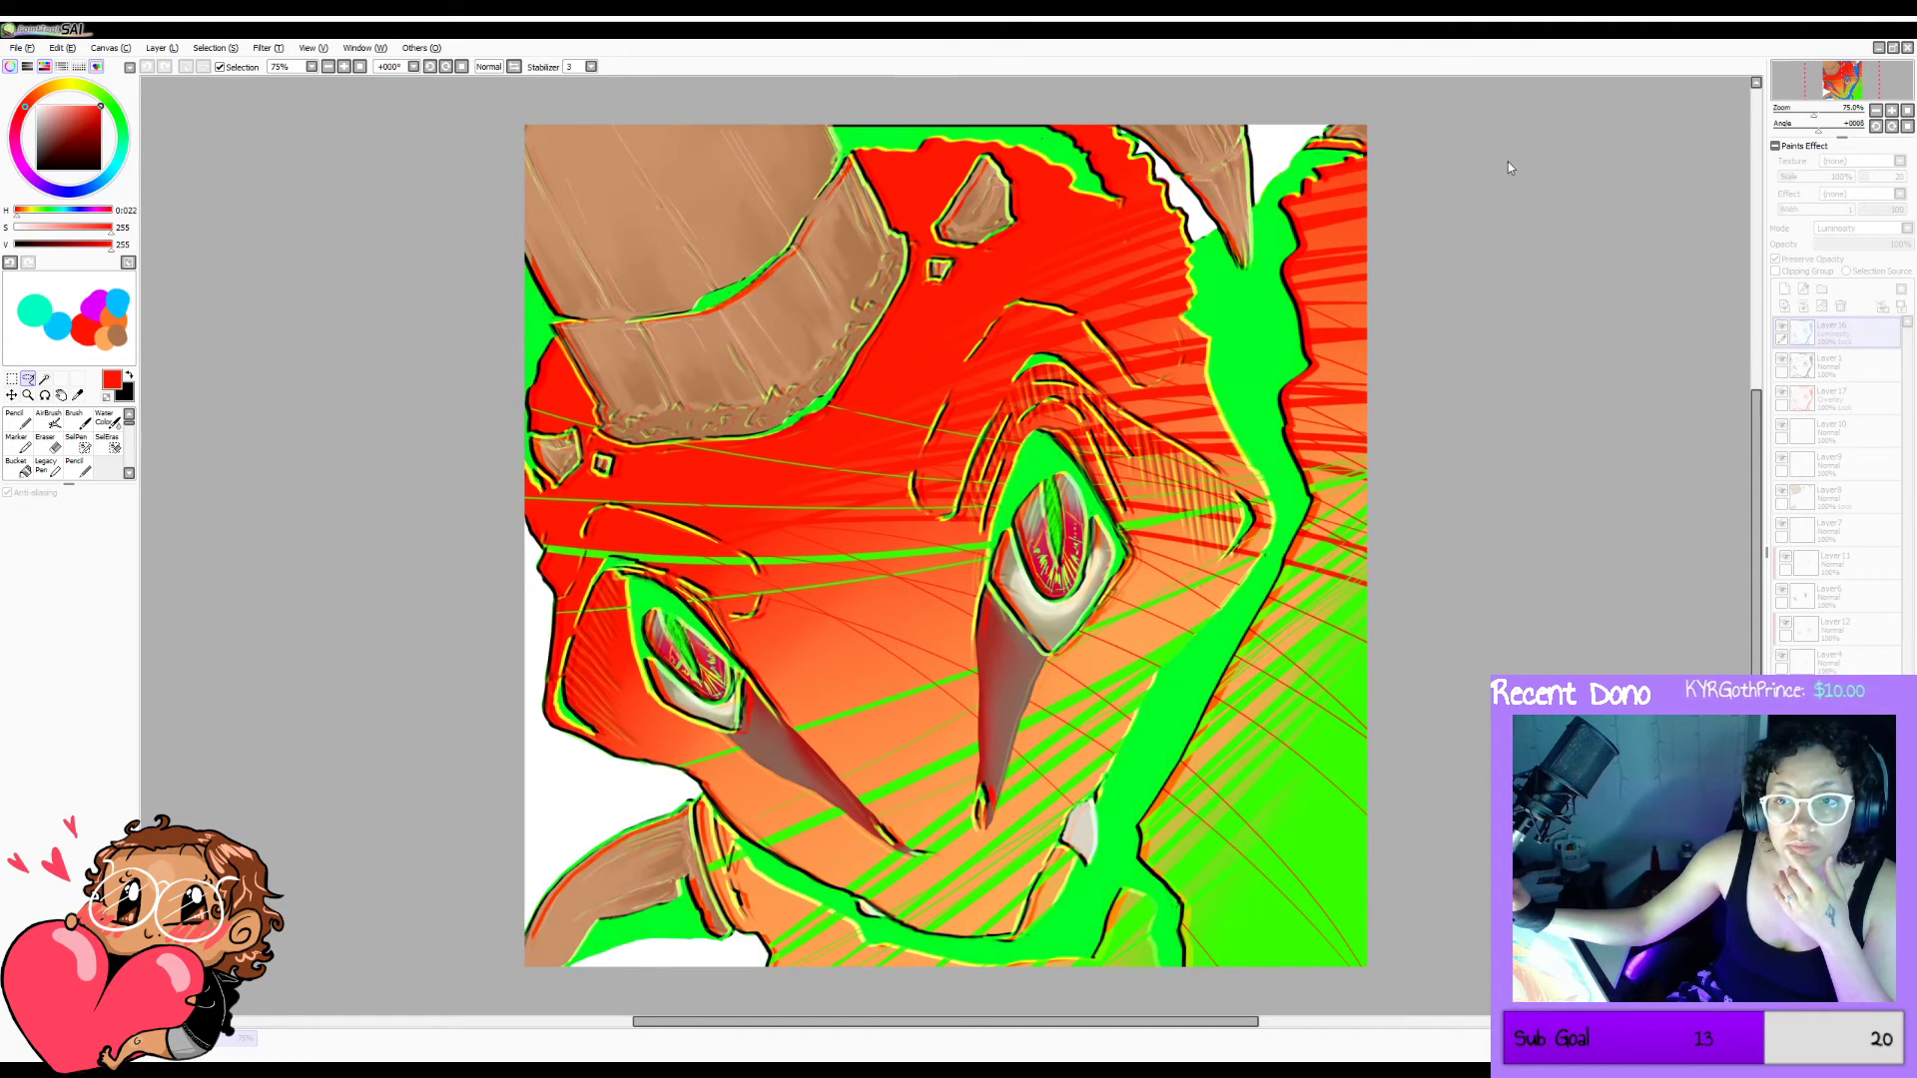
key(ctrl+y)
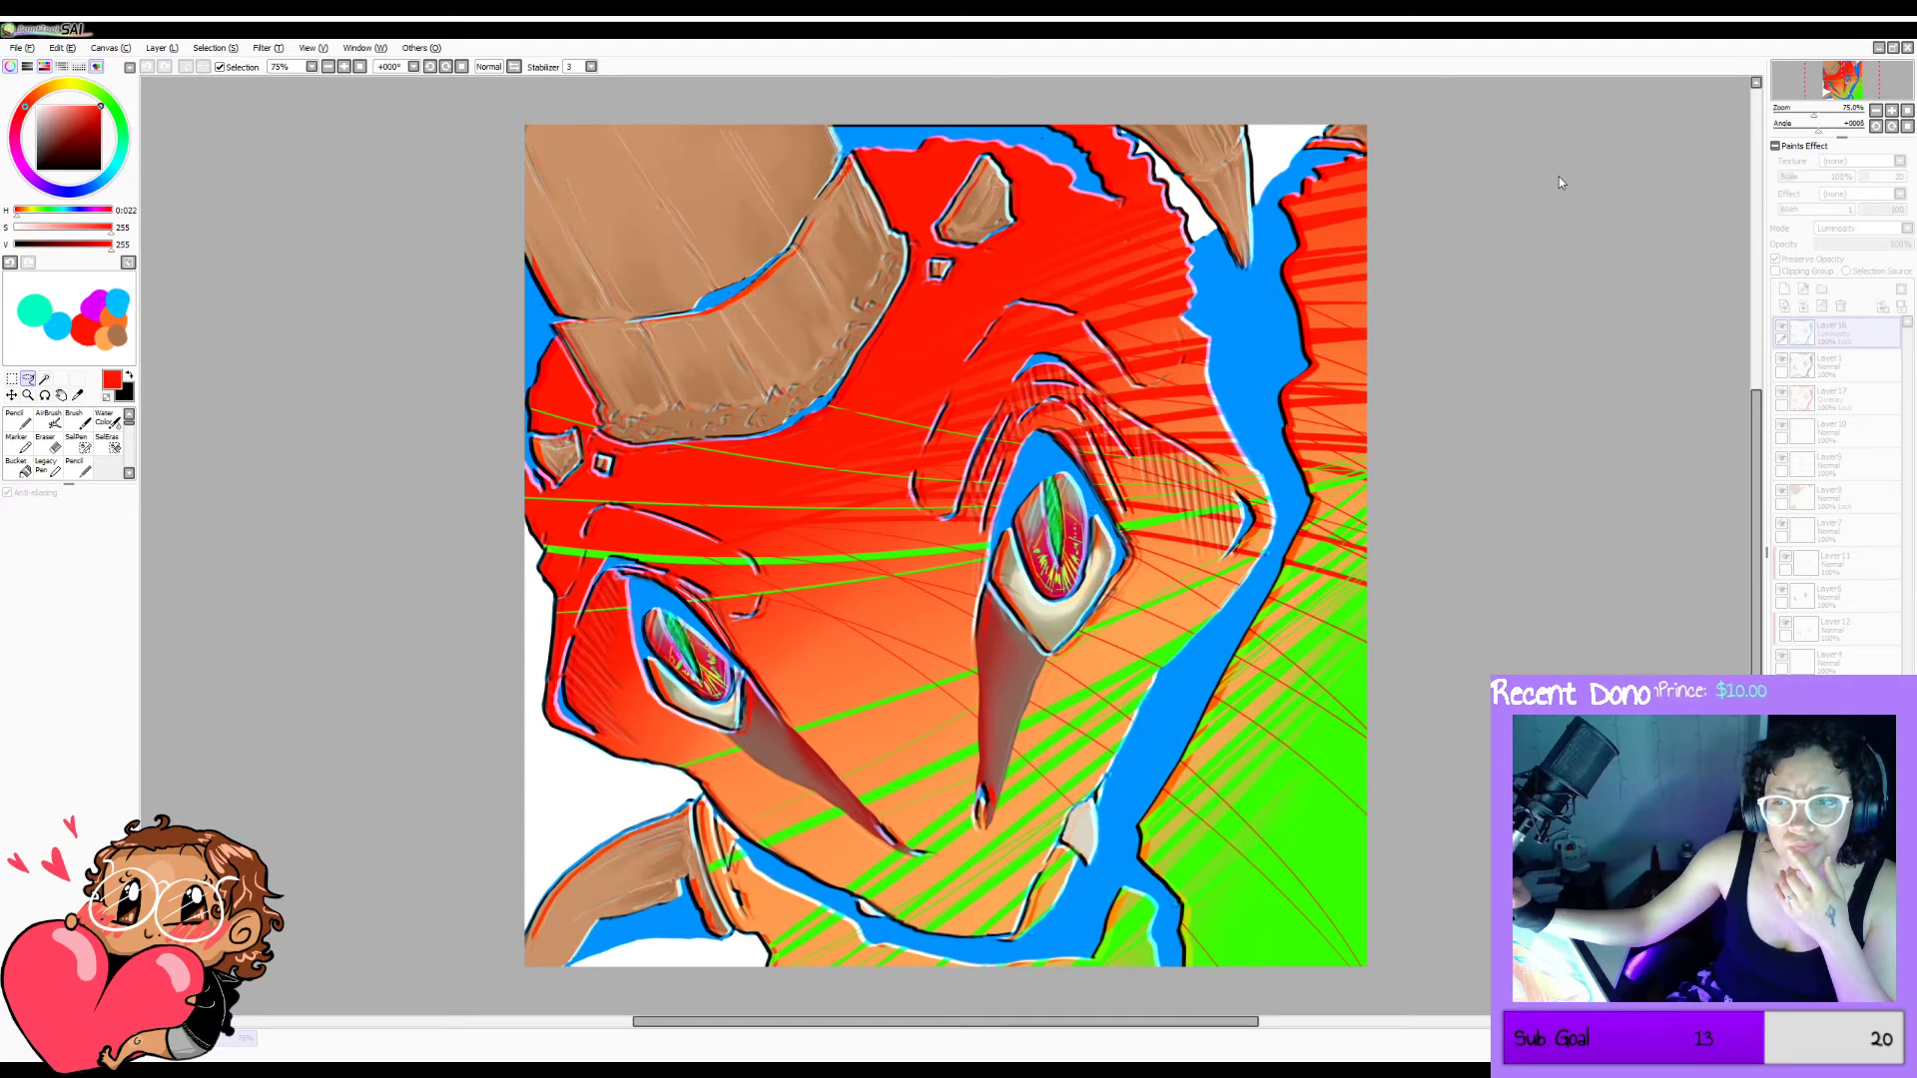
key(ctrl+z)
key(ctrl+y)
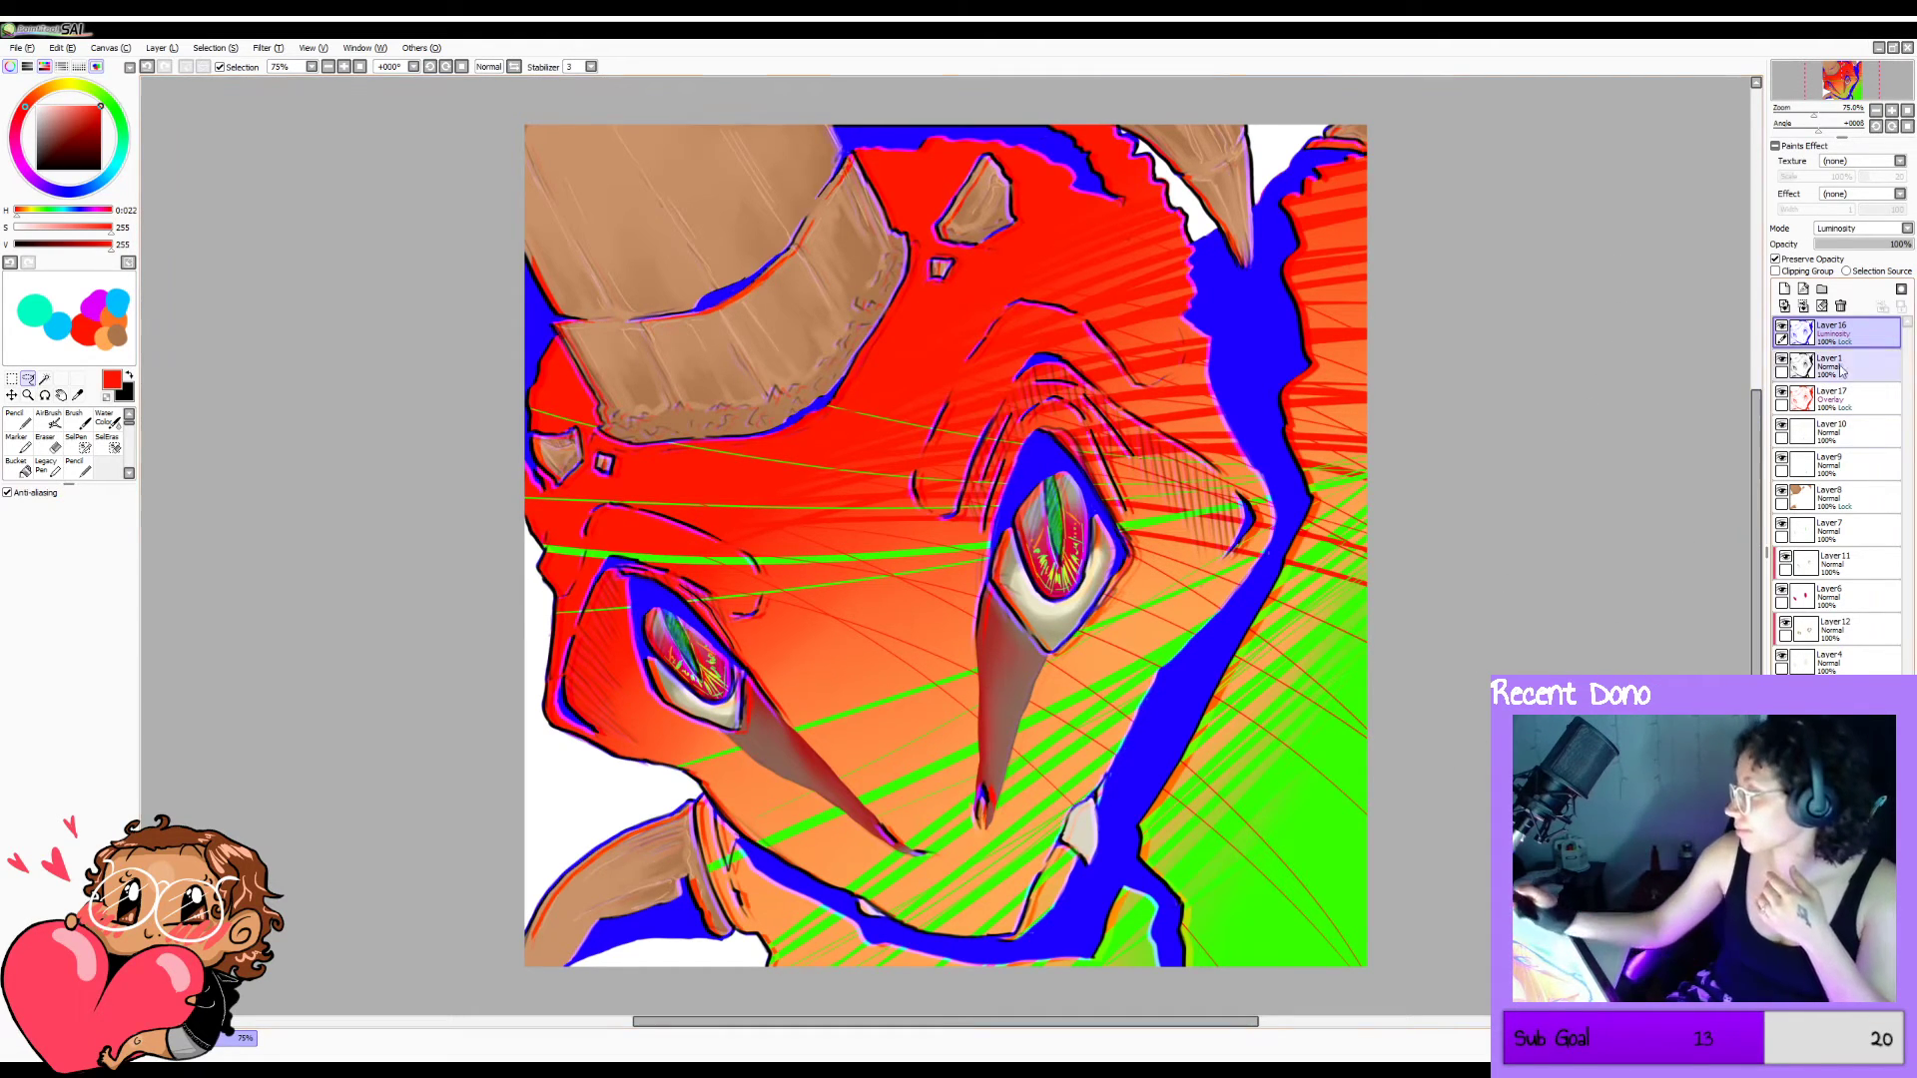
drag(1864, 335, 1865, 374)
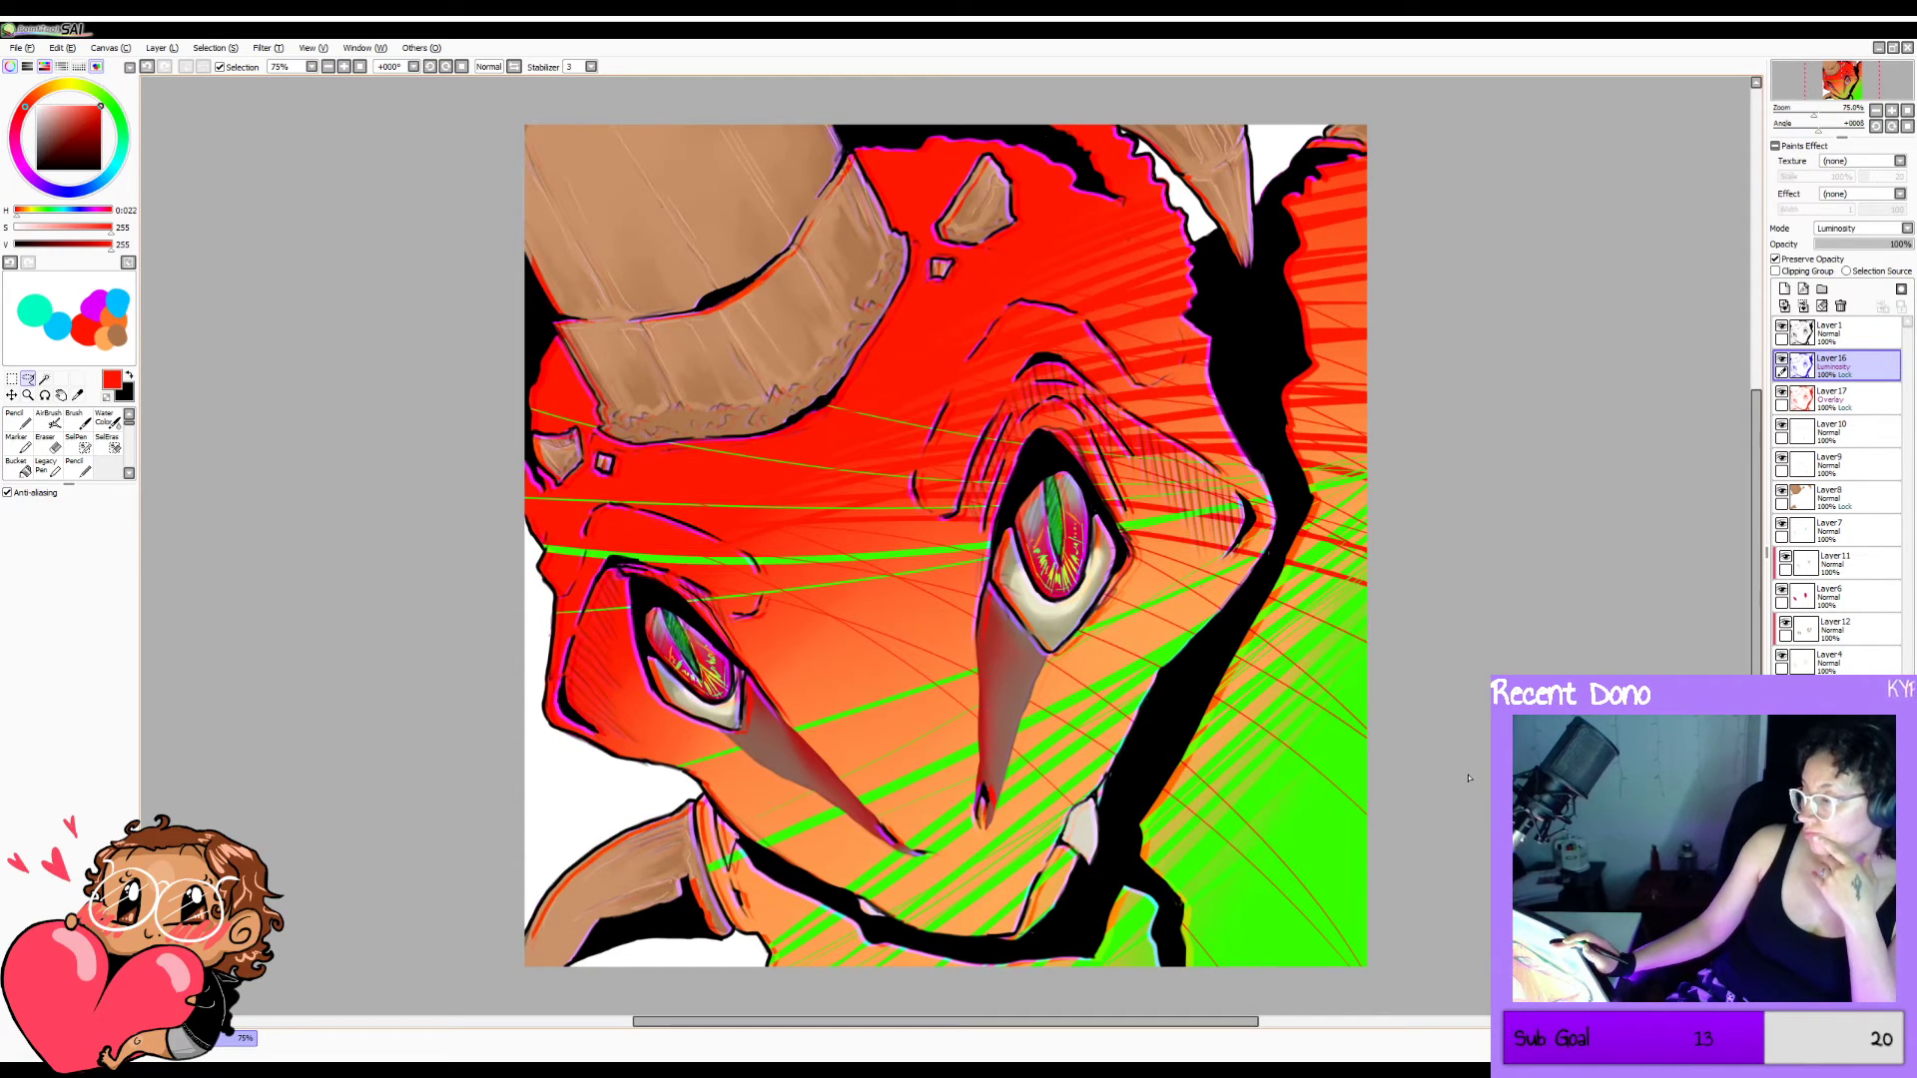
Shift the hue of Layer16 to a light cyan and change its blending mode to Overlay.
click(289, 64)
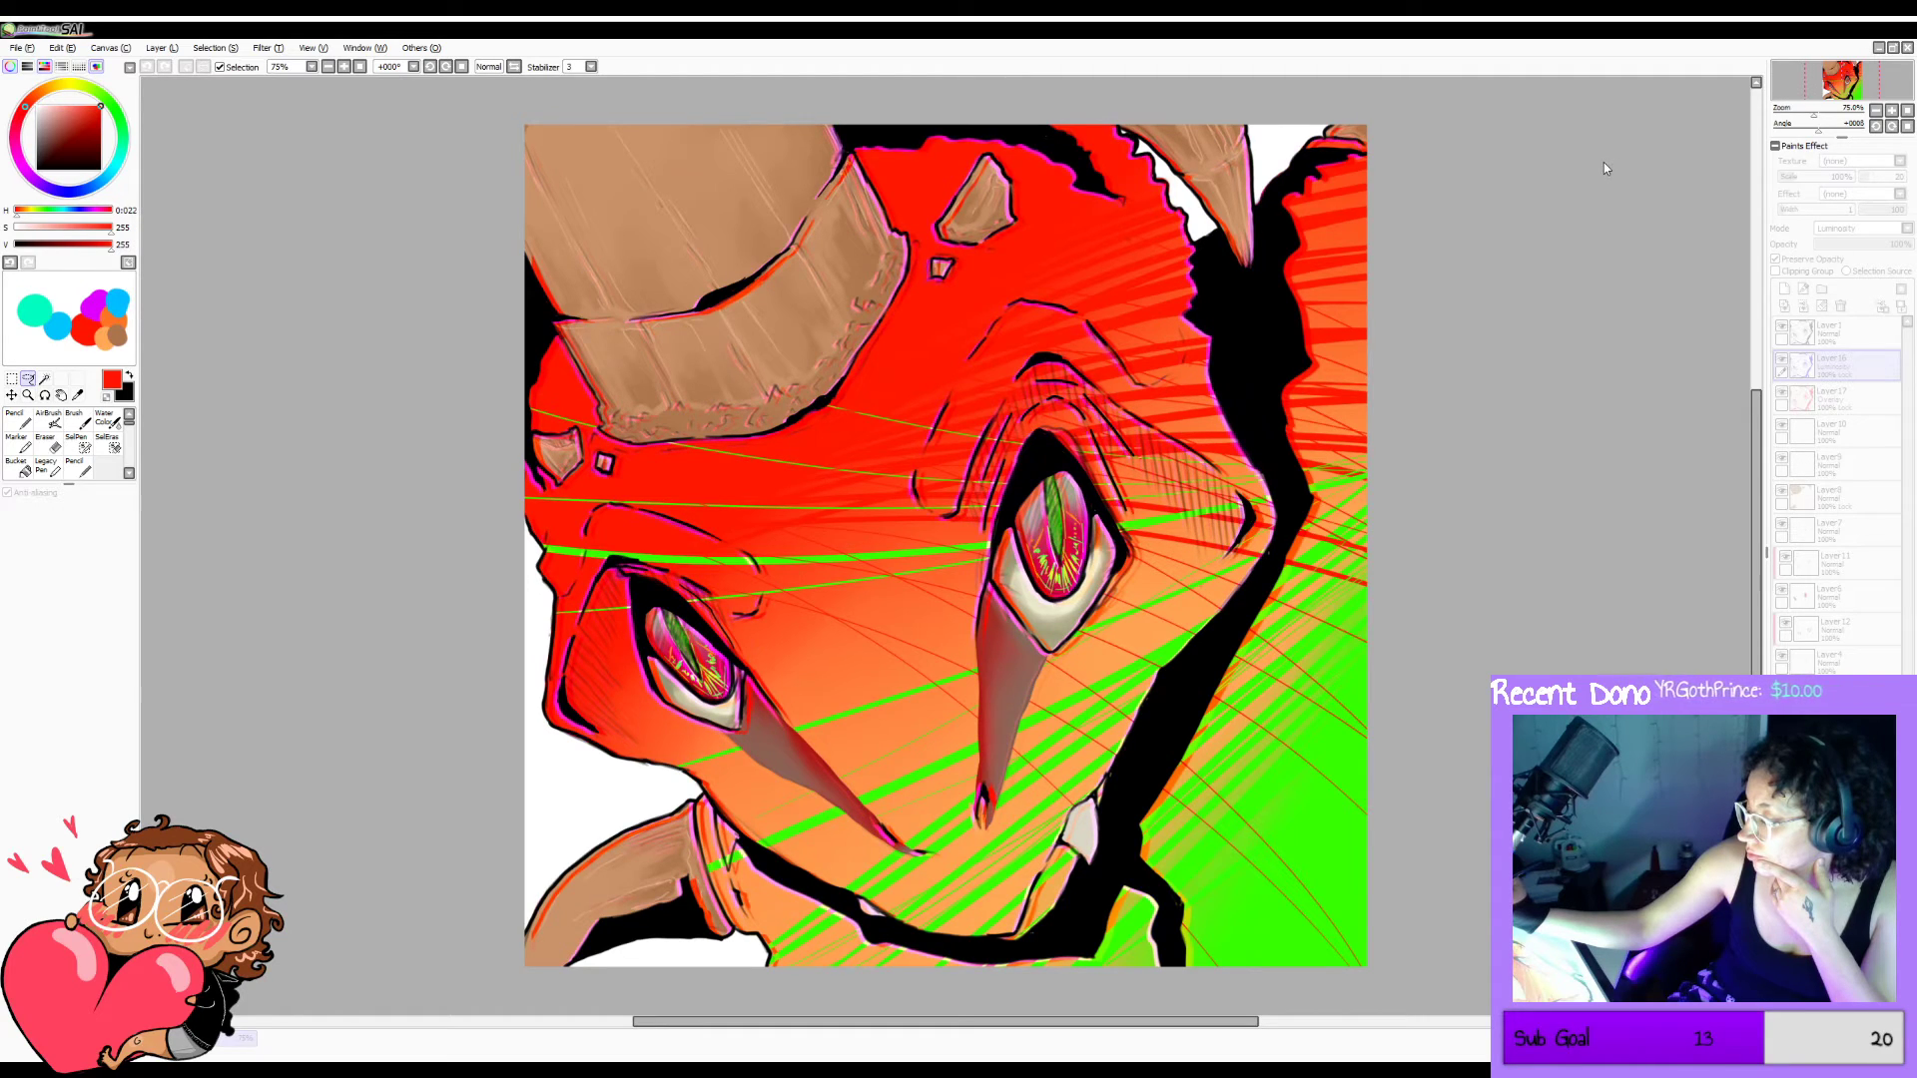
drag(1596, 161, 1516, 148)
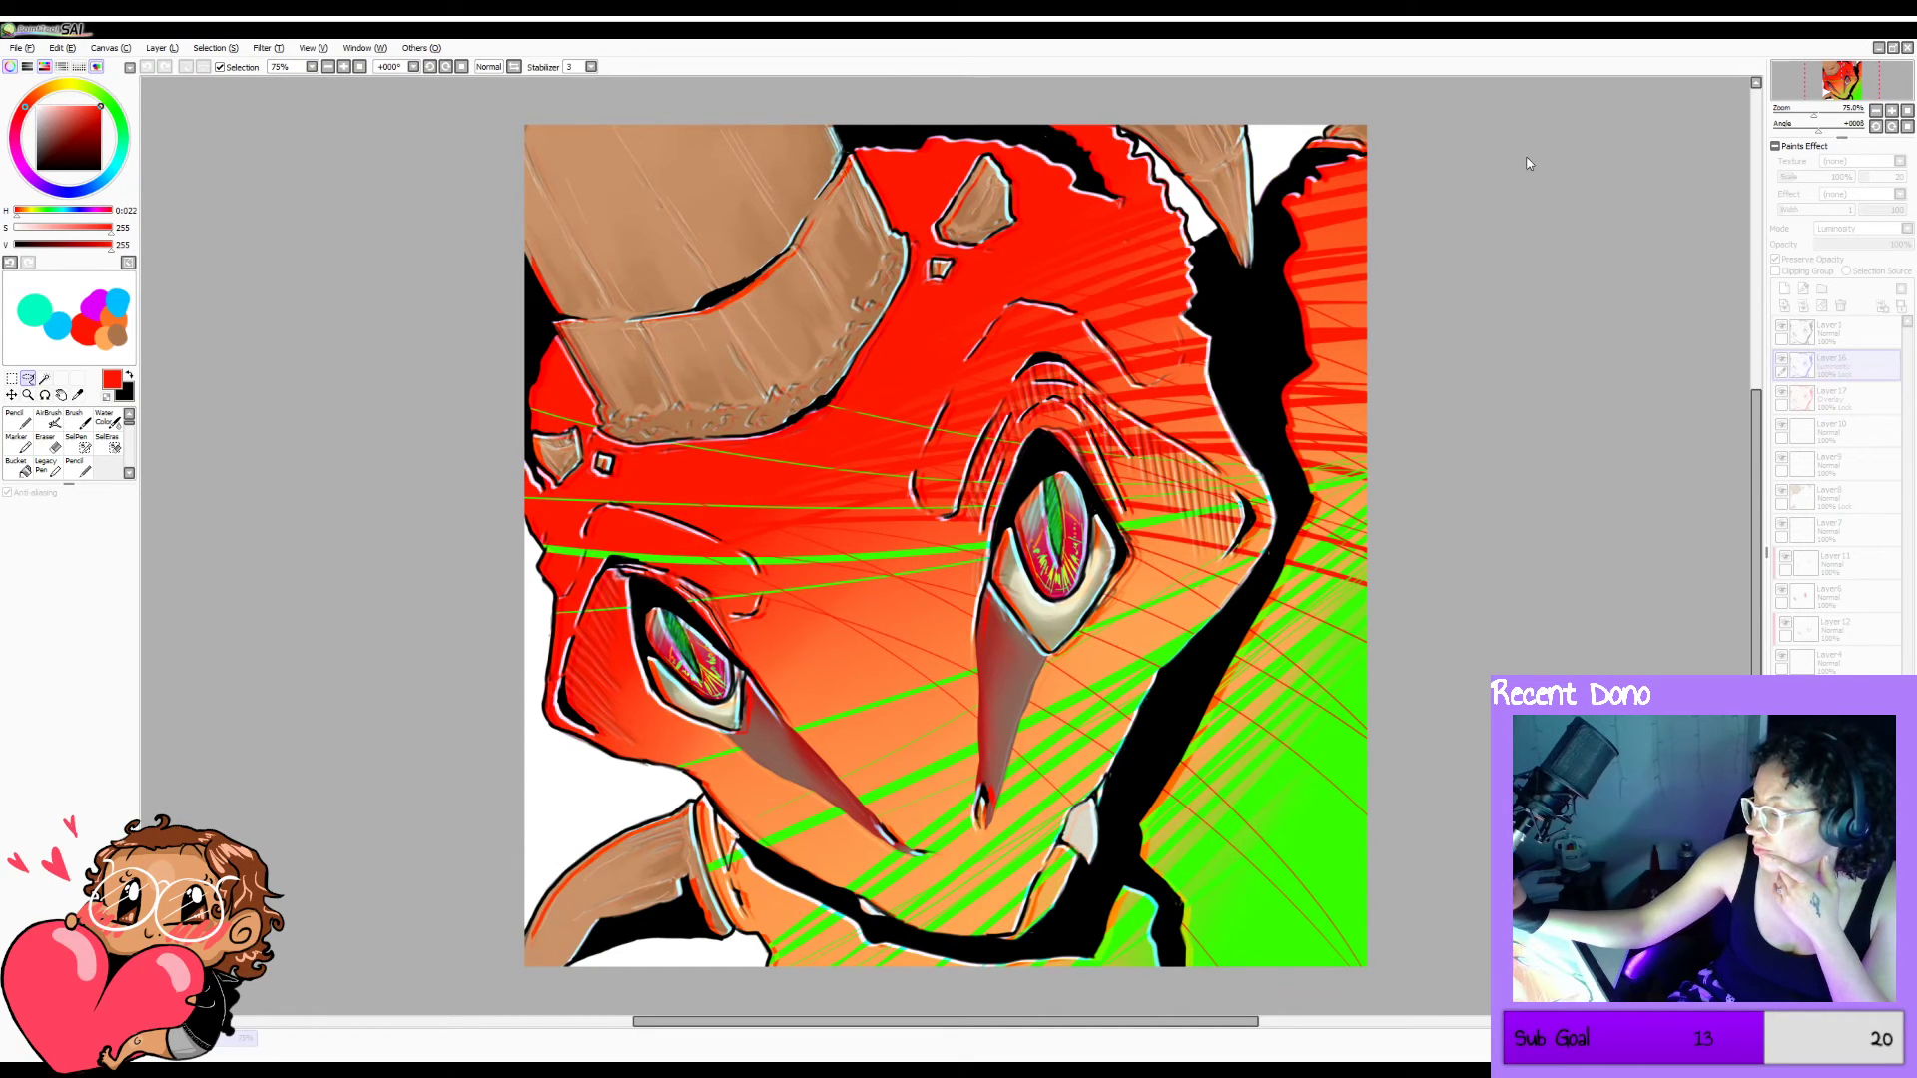
click(1590, 257)
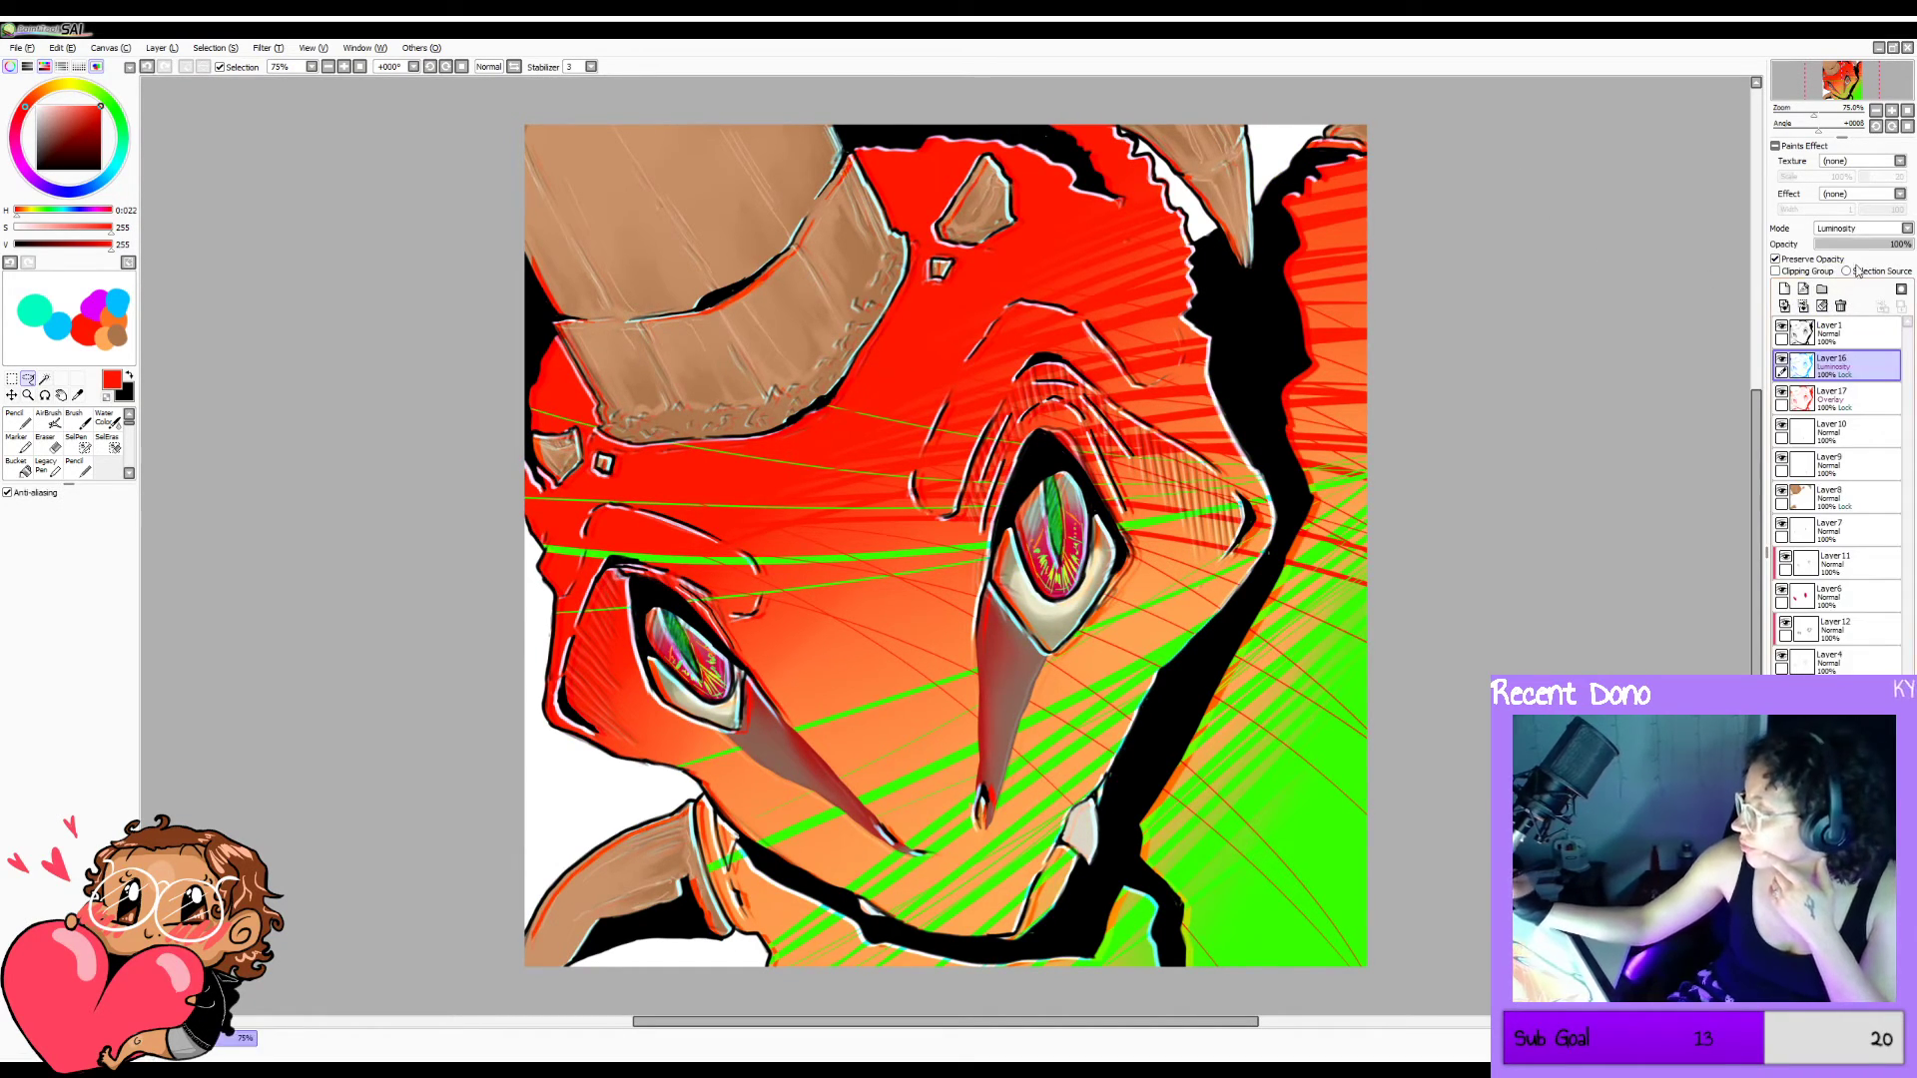
click(1863, 229)
click(1865, 276)
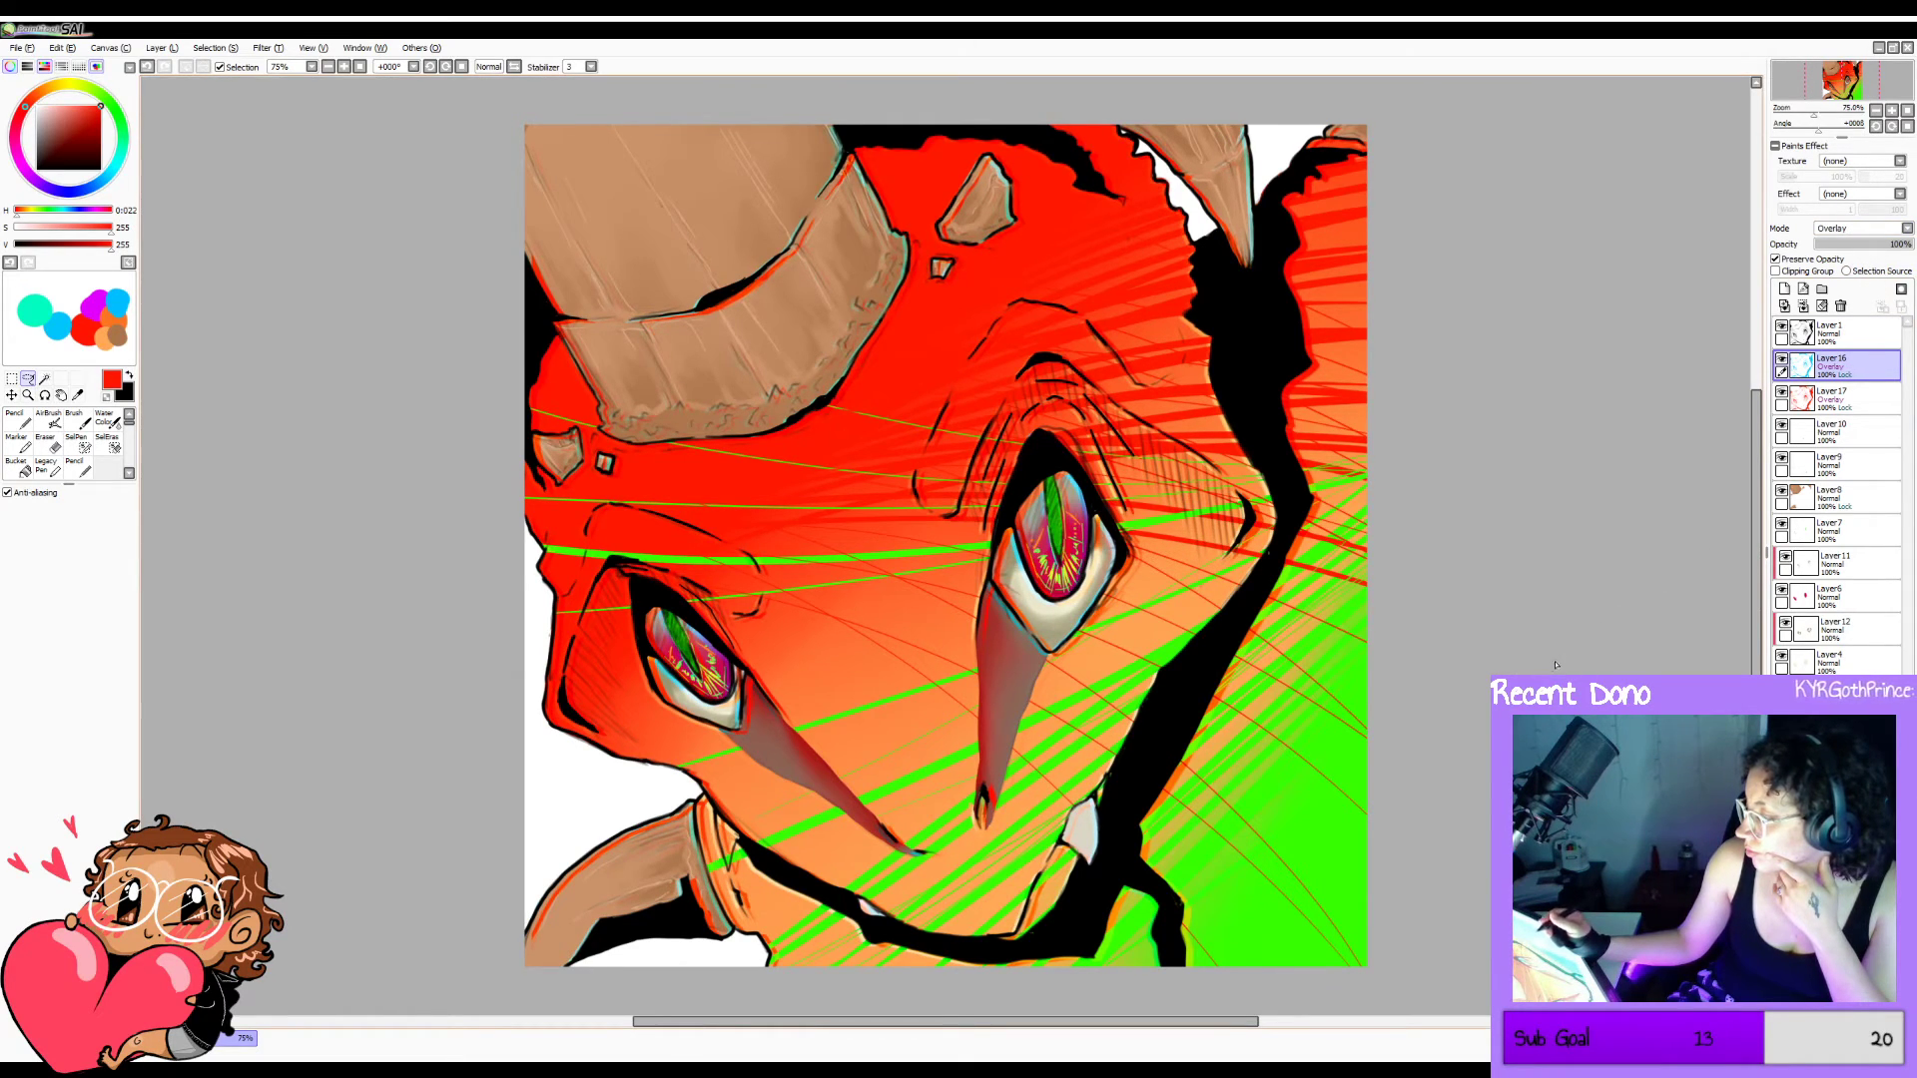
Adjust the hue of the Overlay line-art copy, Layer16, to a deeper blue.
click(350, 50)
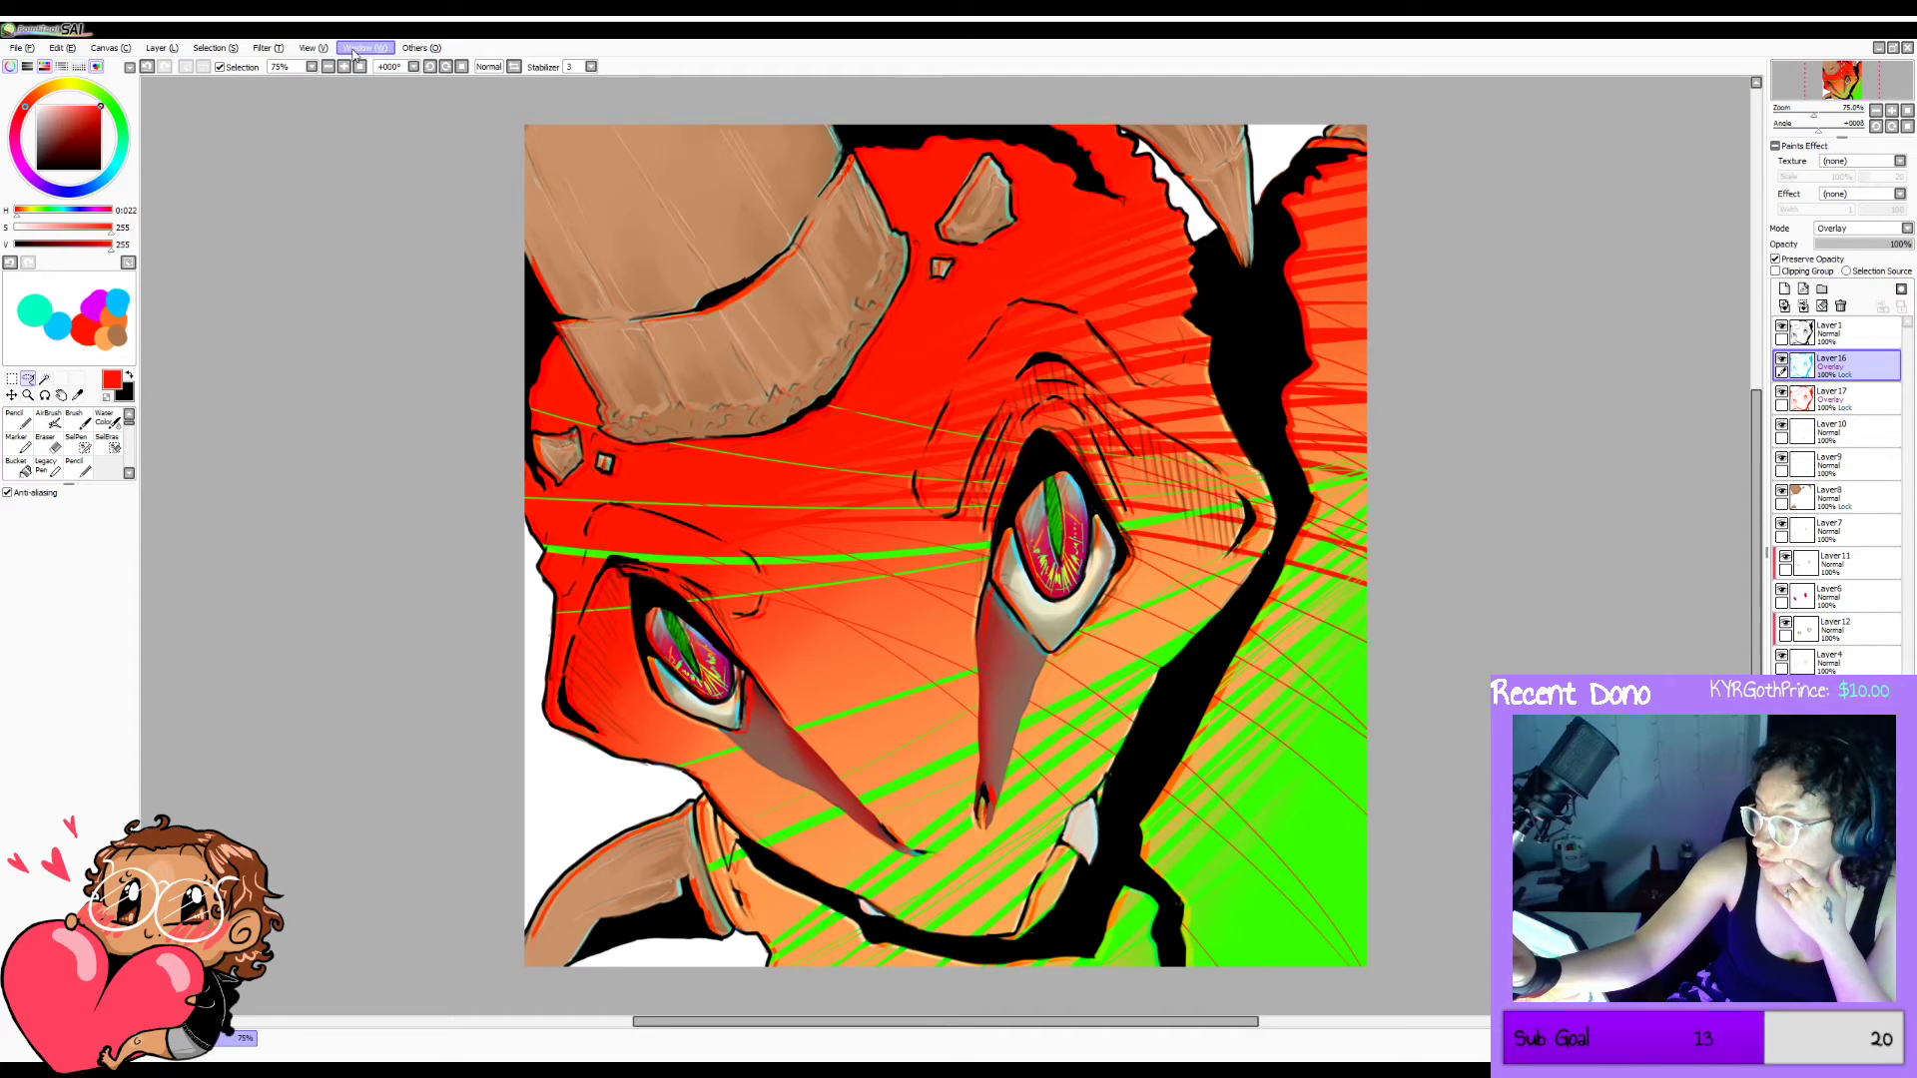
click(300, 69)
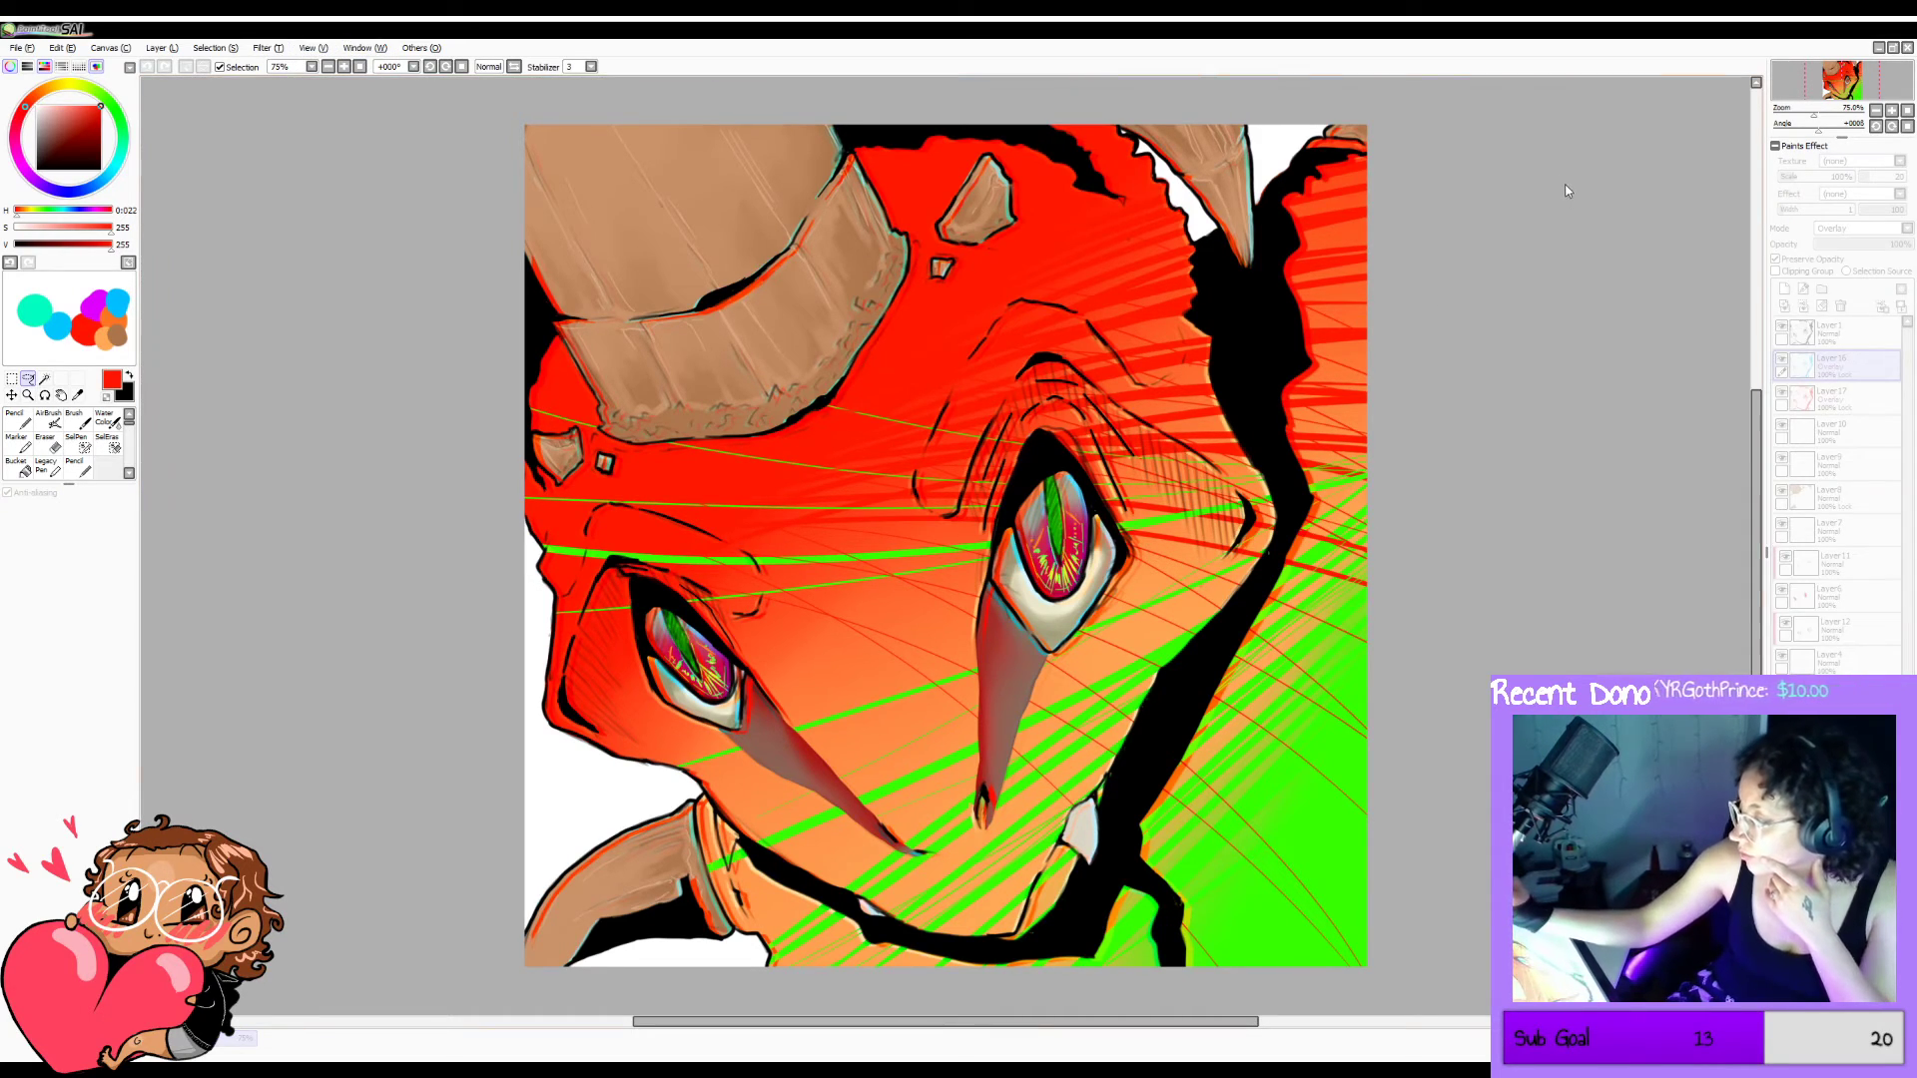
drag(1563, 187, 1621, 191)
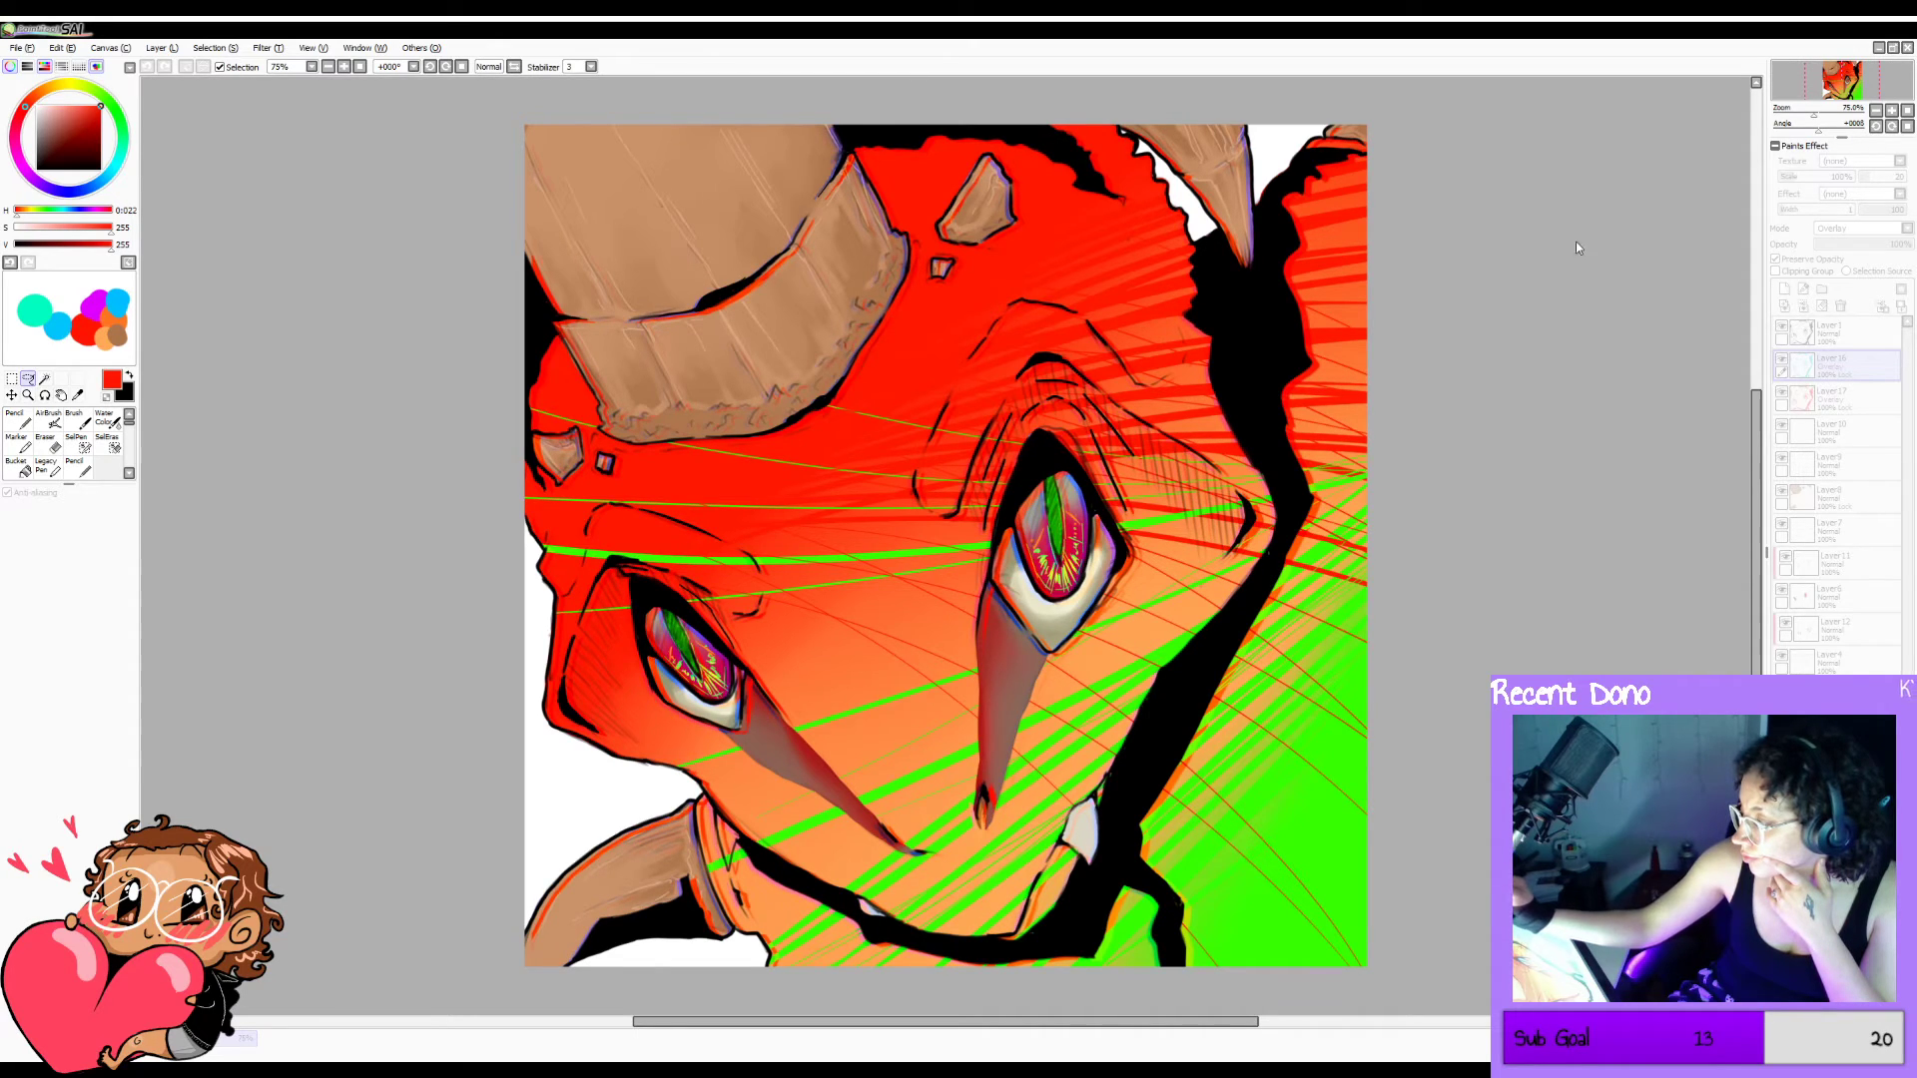
click(1634, 248)
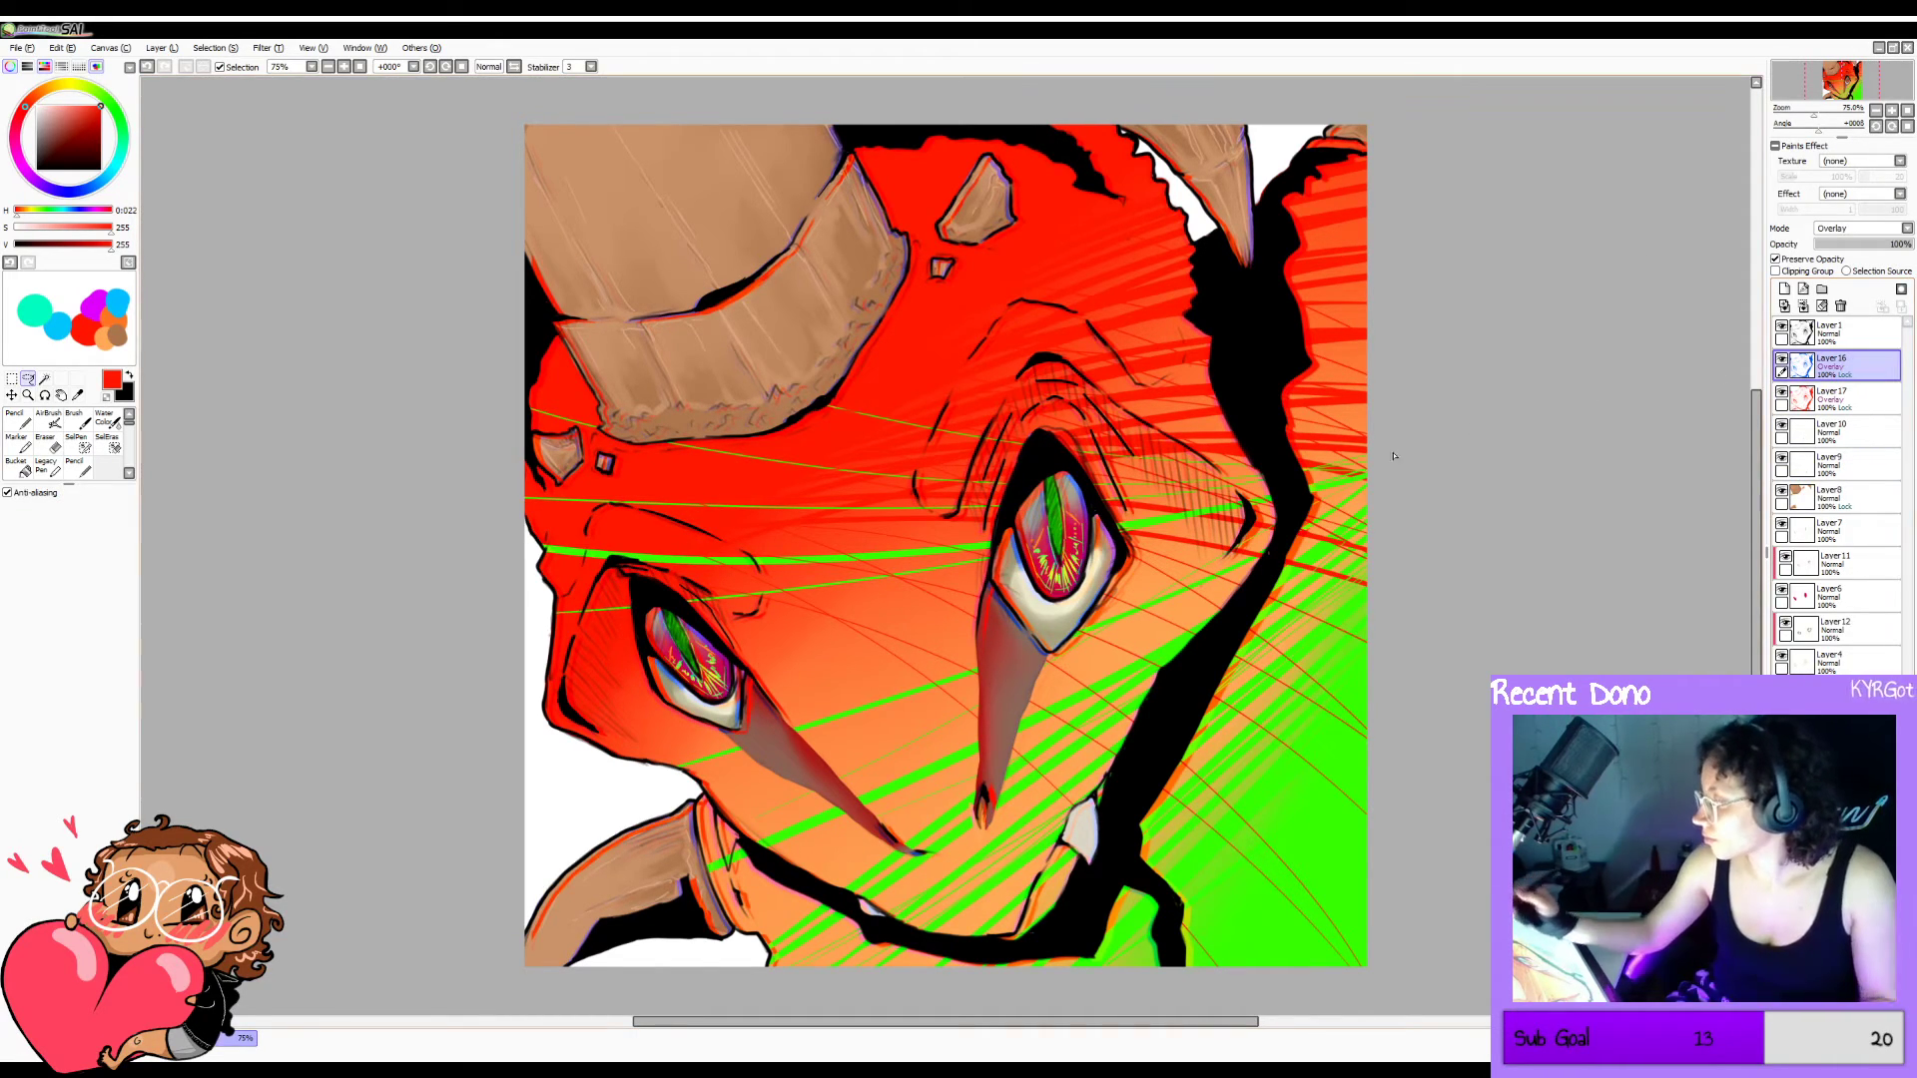
Try offsetting Layer16 slightly to the left, and undo the move.
drag(1130, 557, 1112, 558)
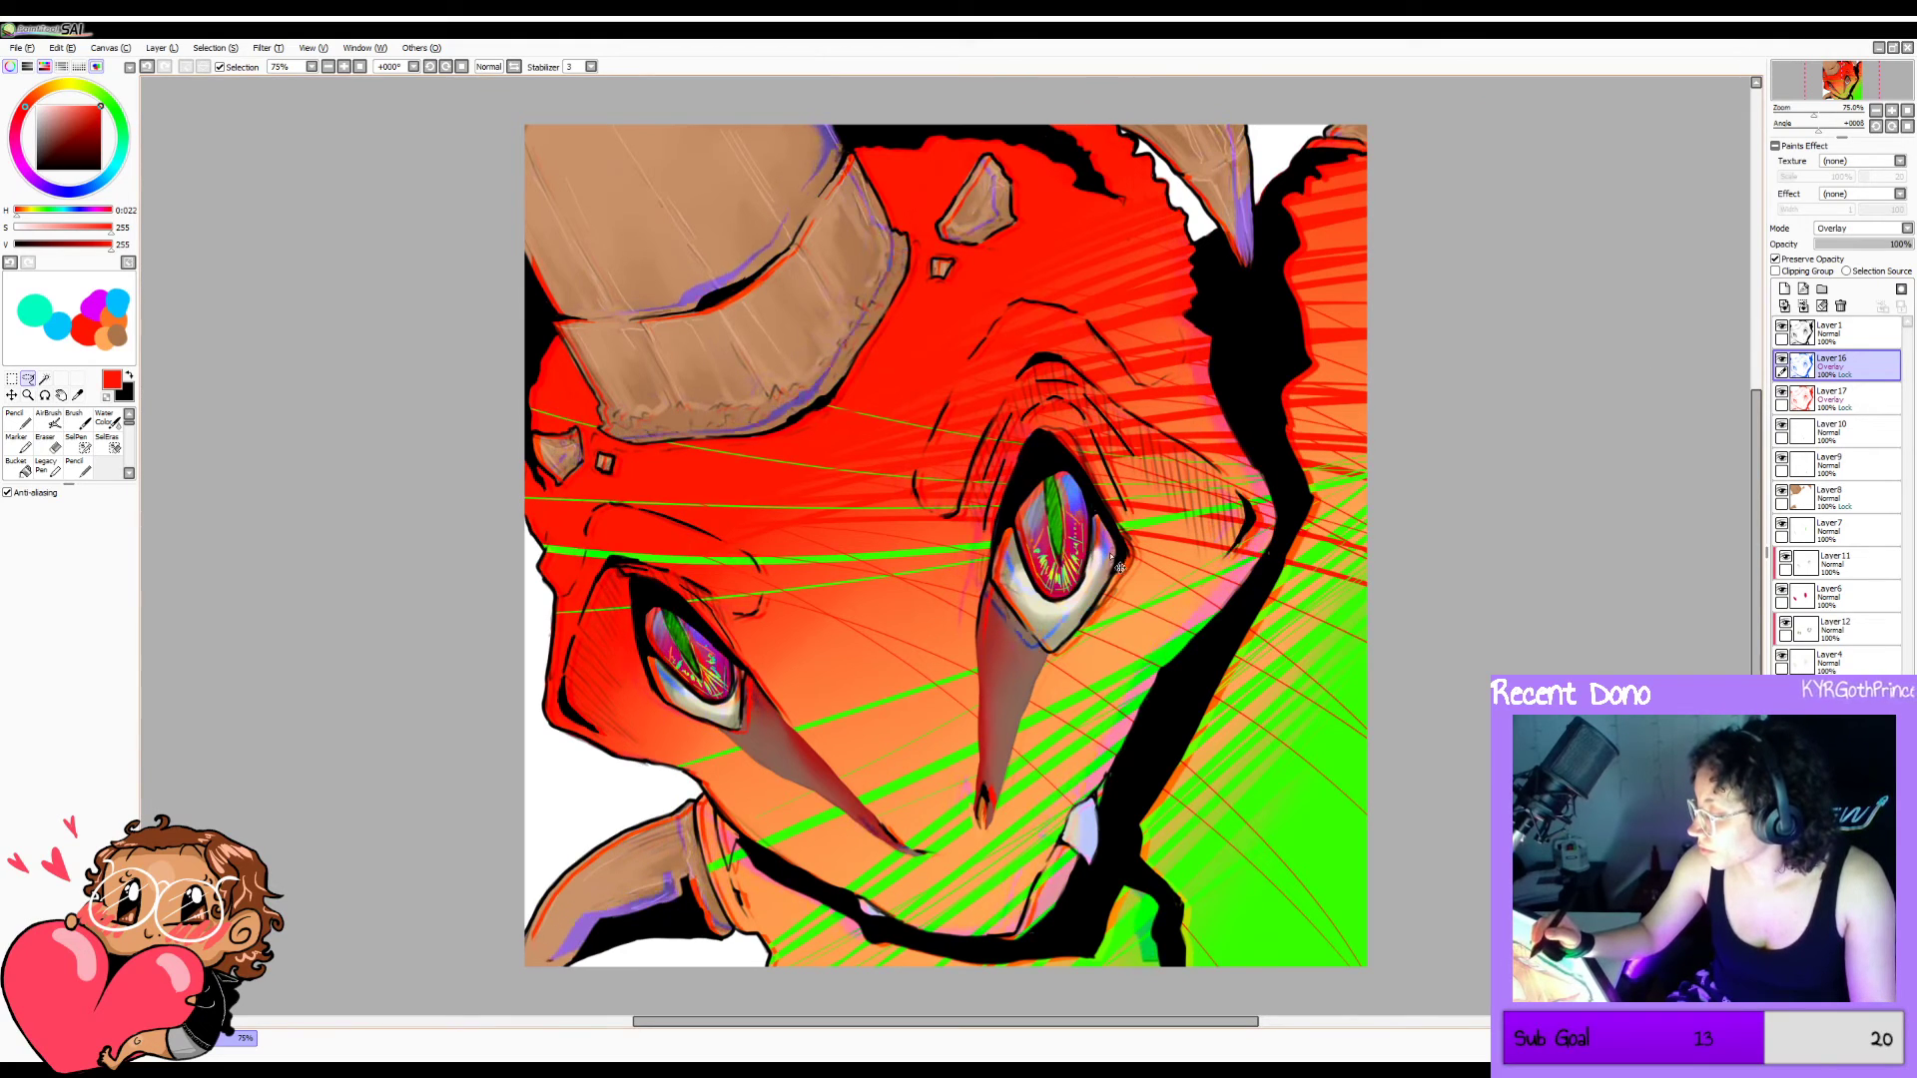
key(ctrl+z)
key(ctrl+z)
key(ctrl+z)
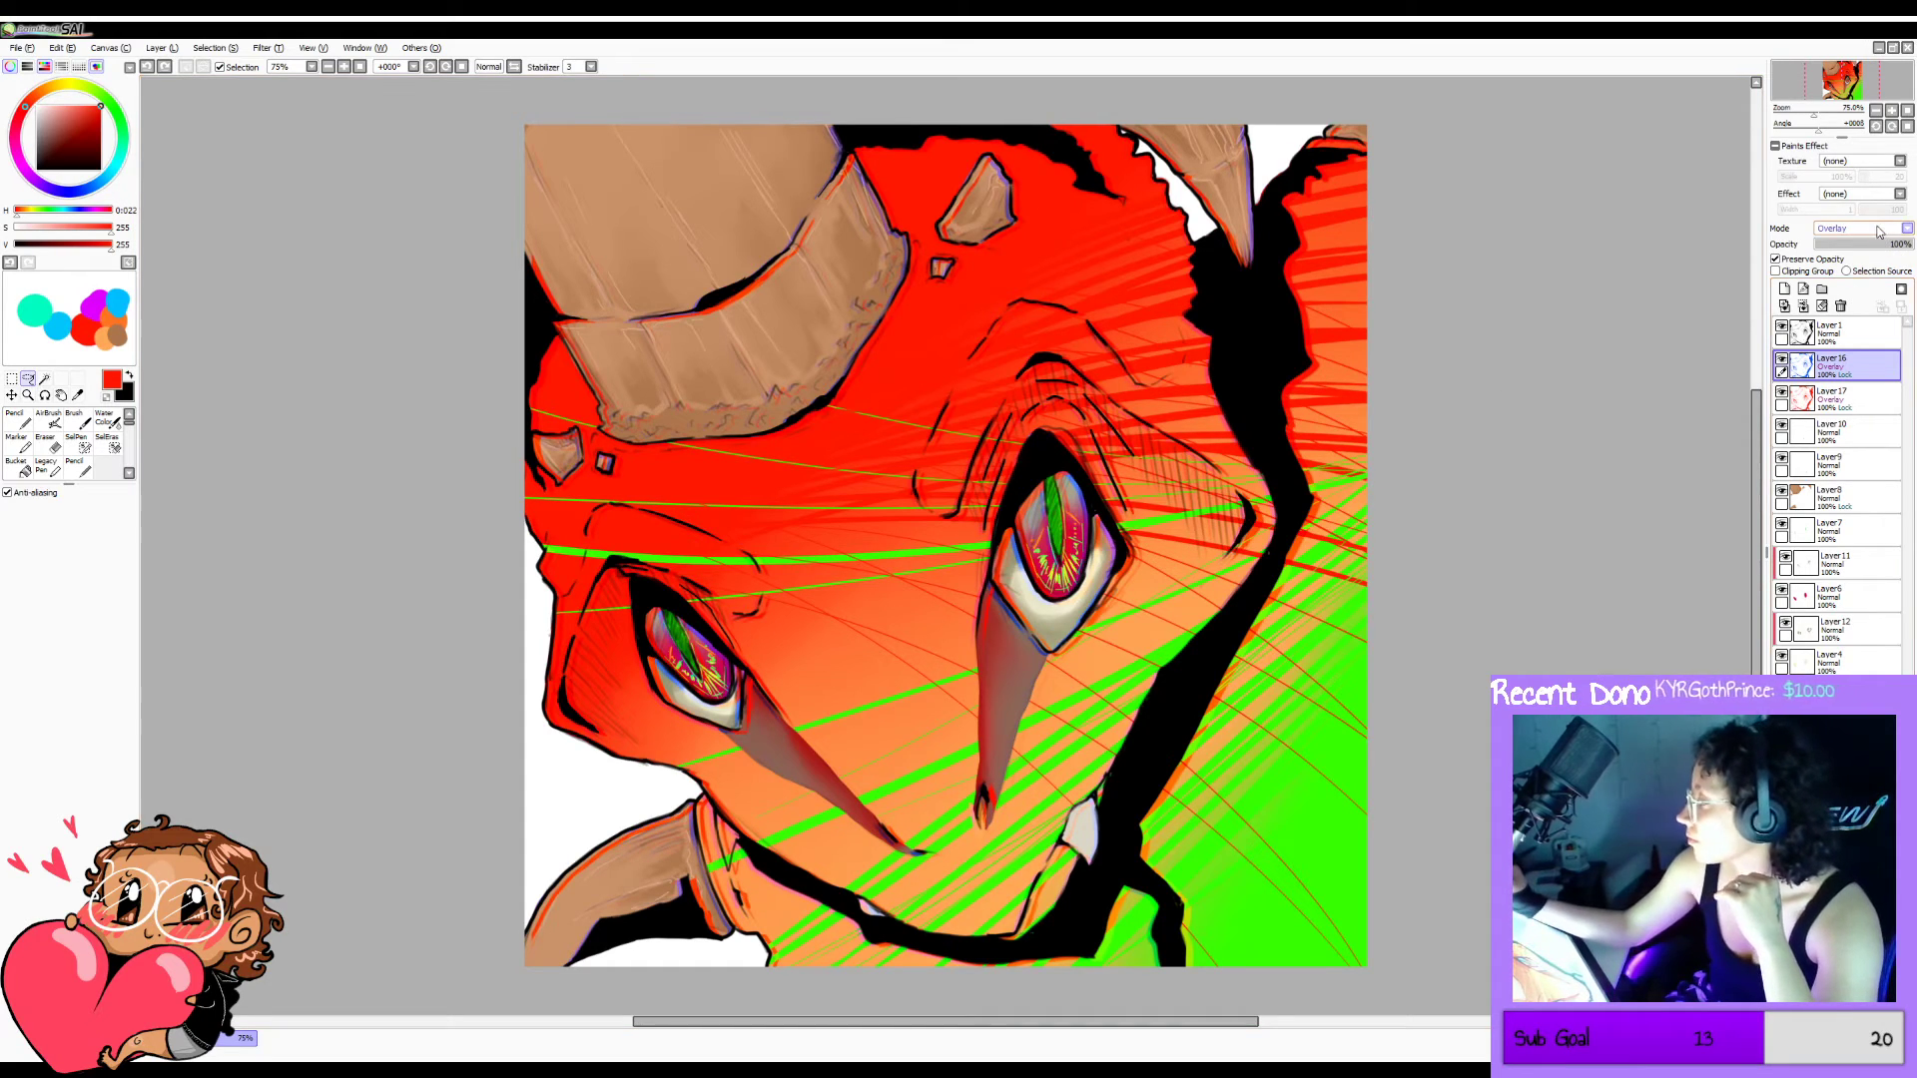
Set Layer16 to Multiply, pick a bright cyan, and recolour the whole line-art copy with the Pencil.
key(Down)
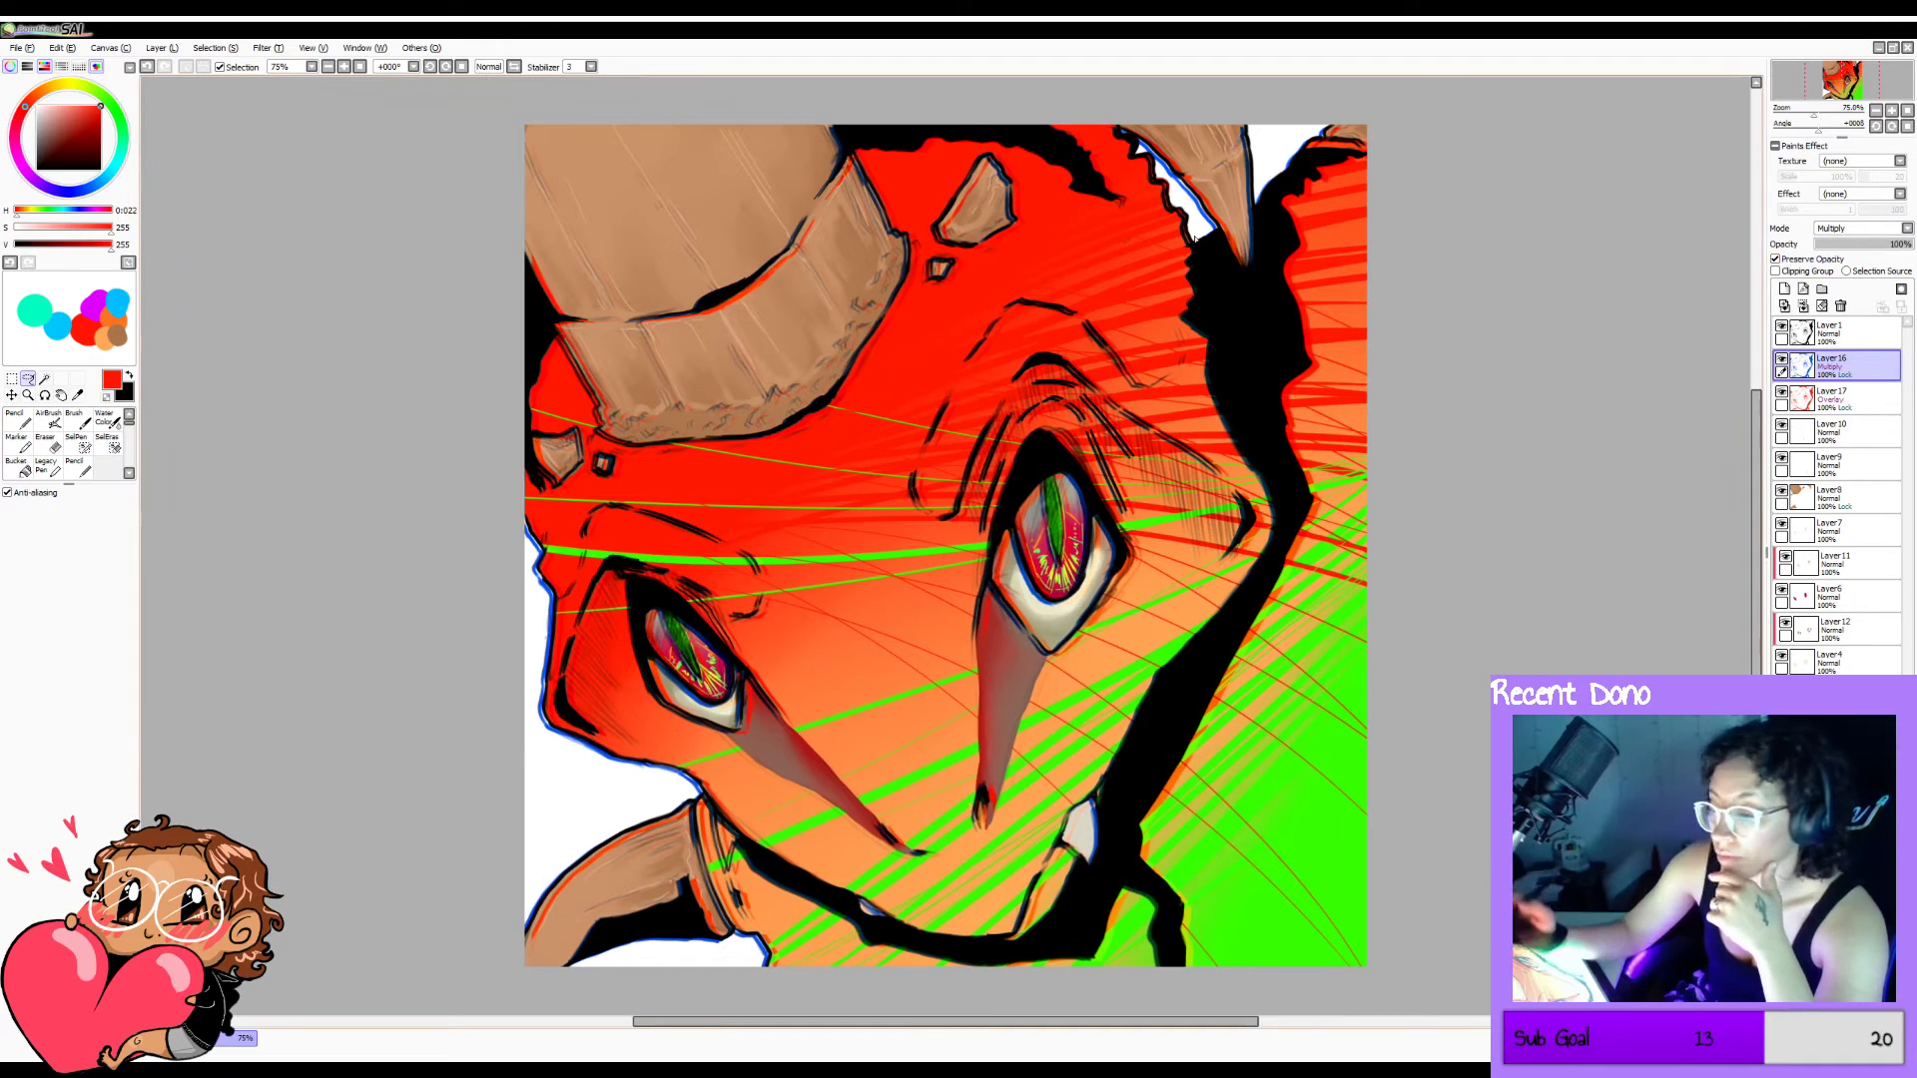
click(84, 193)
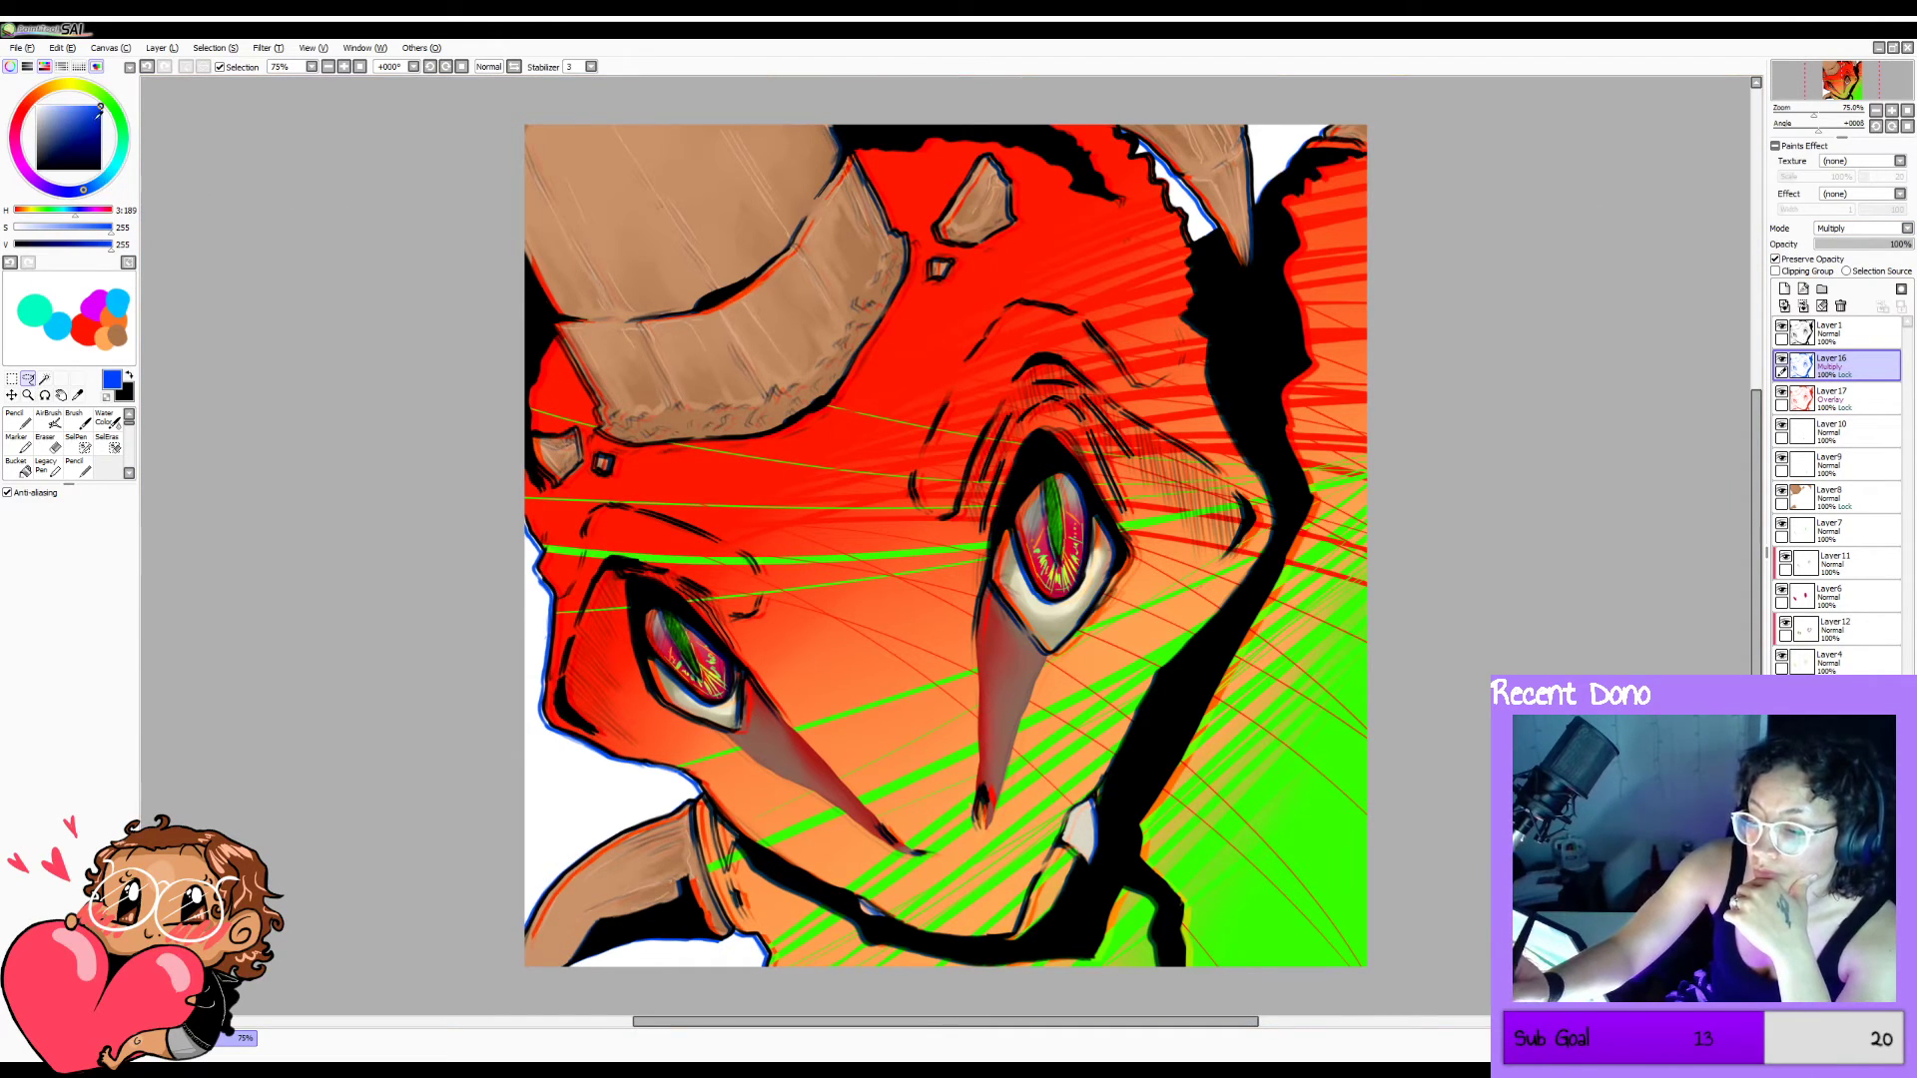
click(111, 172)
key(n)
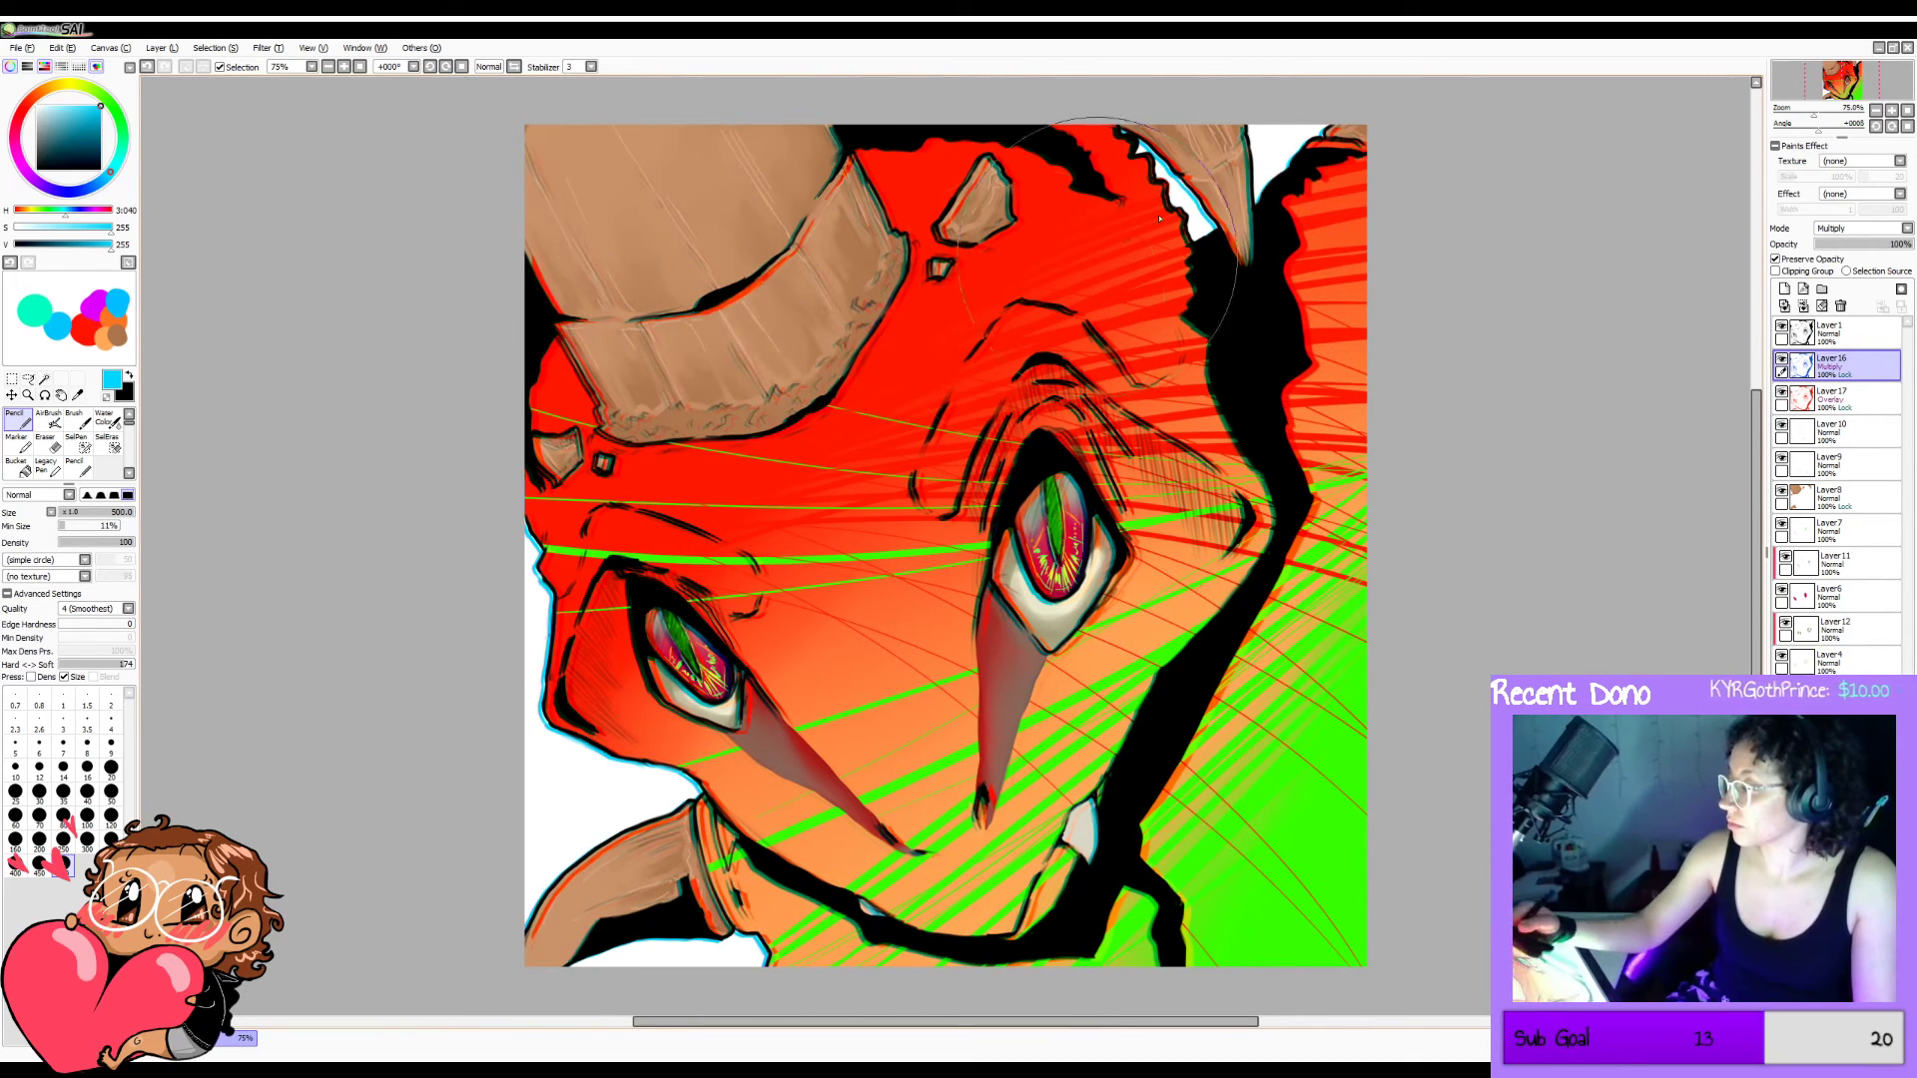
Set Layer16 to Normal, try it above Layer1, return it beneath Layer1 and check the canvas mirrored.
drag(1838, 365, 1838, 332)
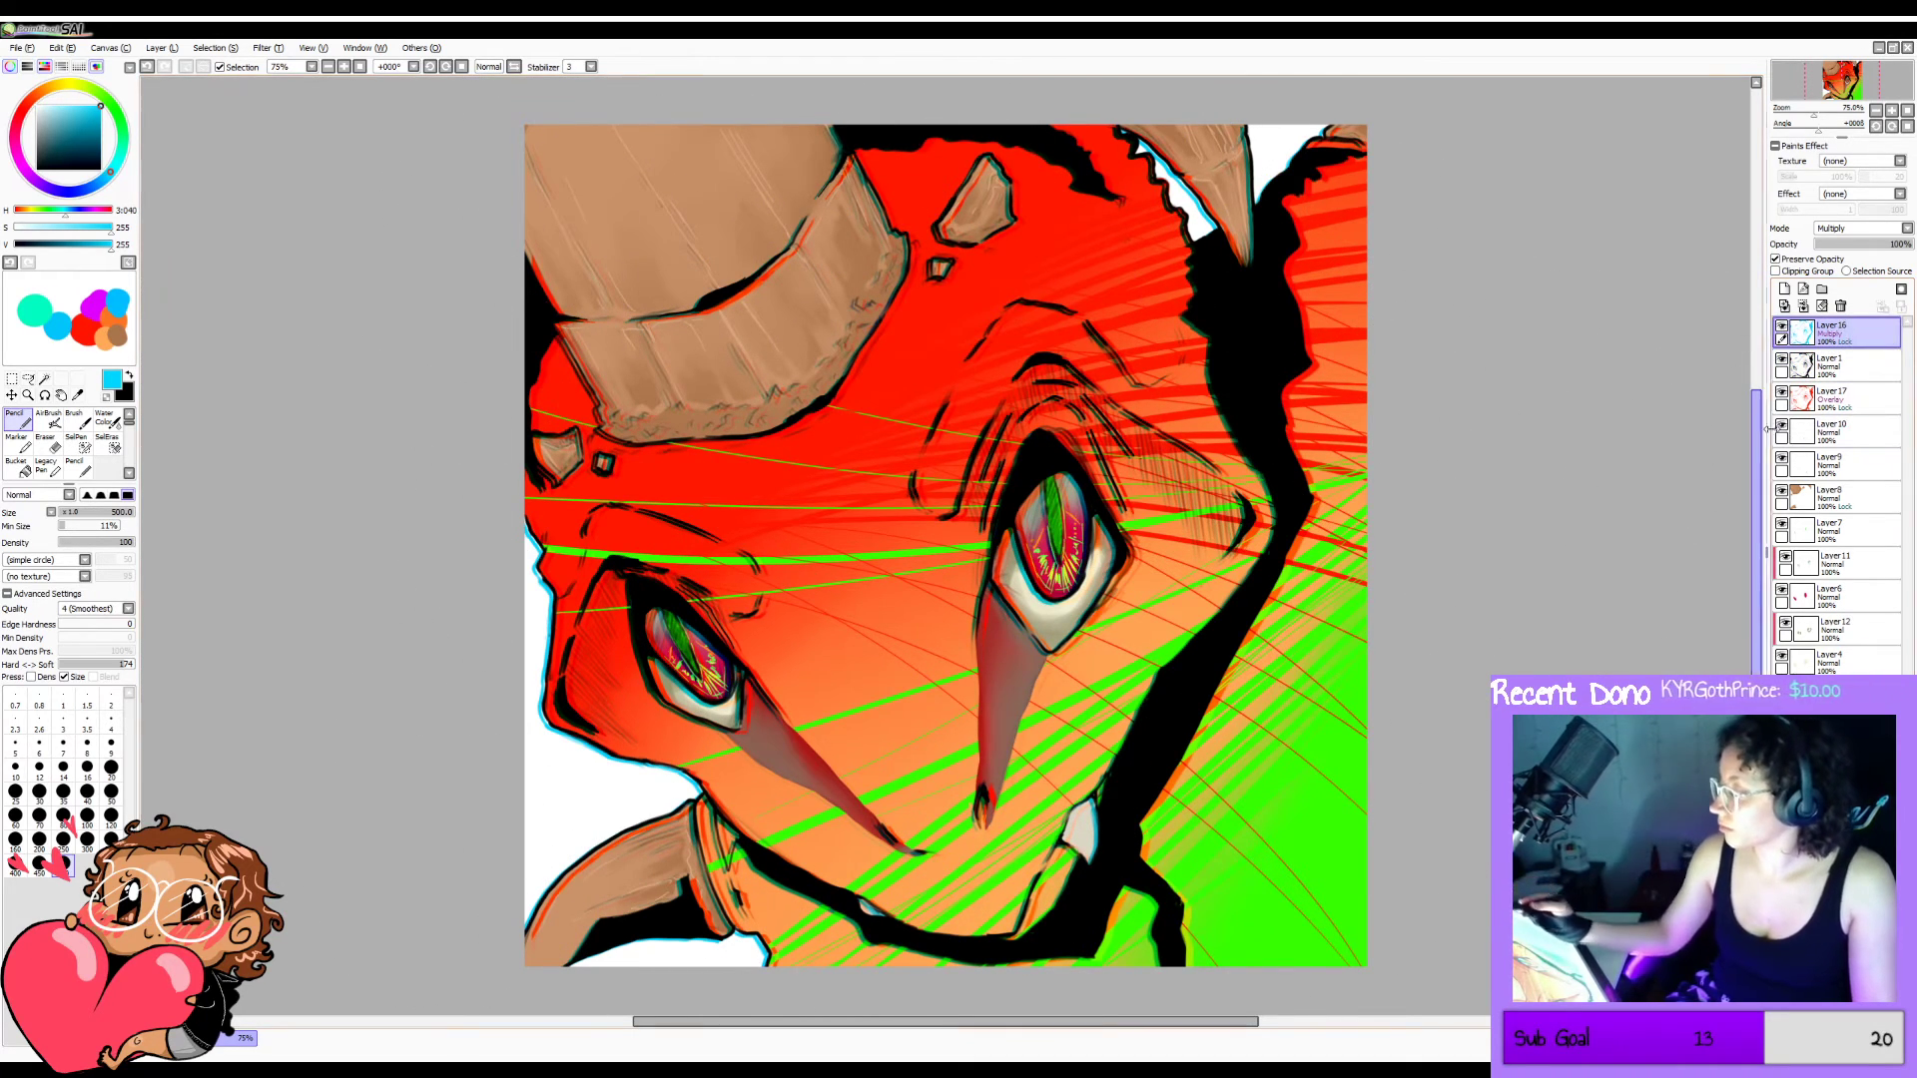
click(1869, 245)
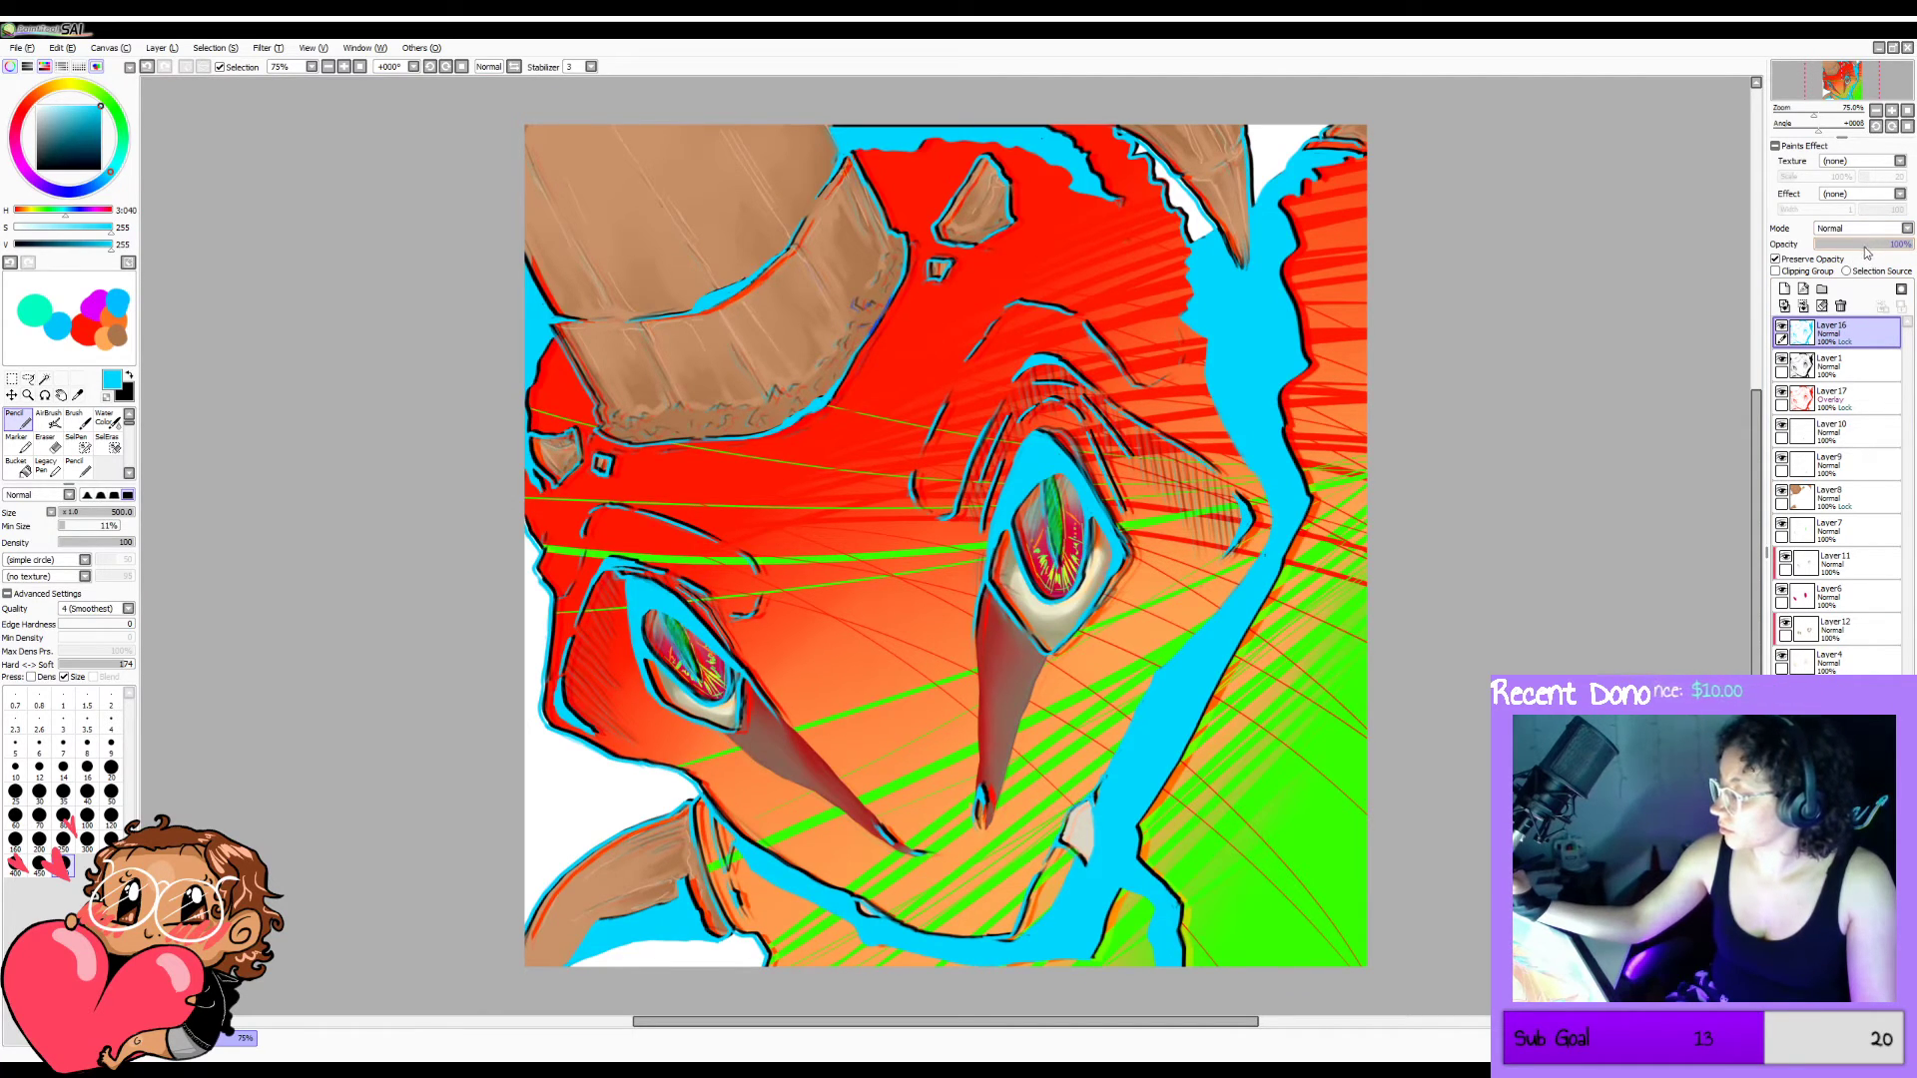
drag(1838, 333, 1838, 394)
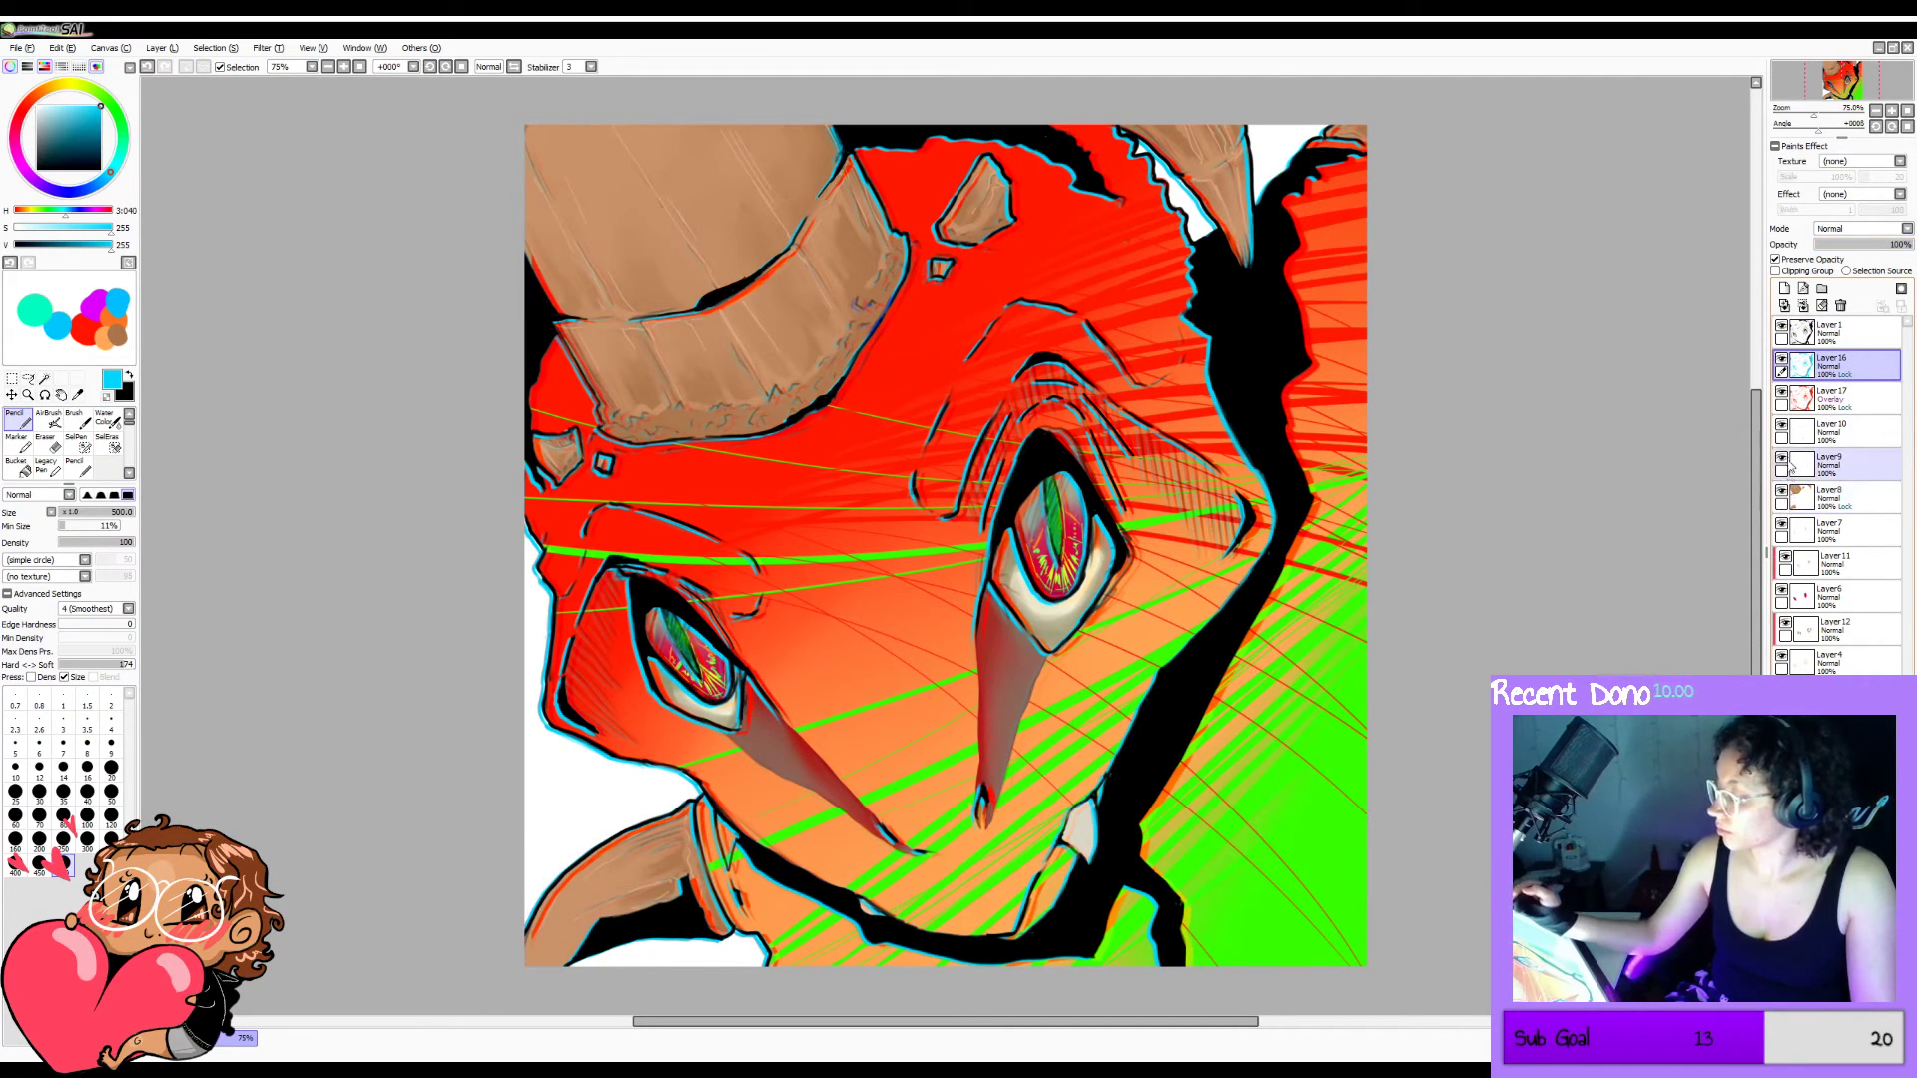
key(h)
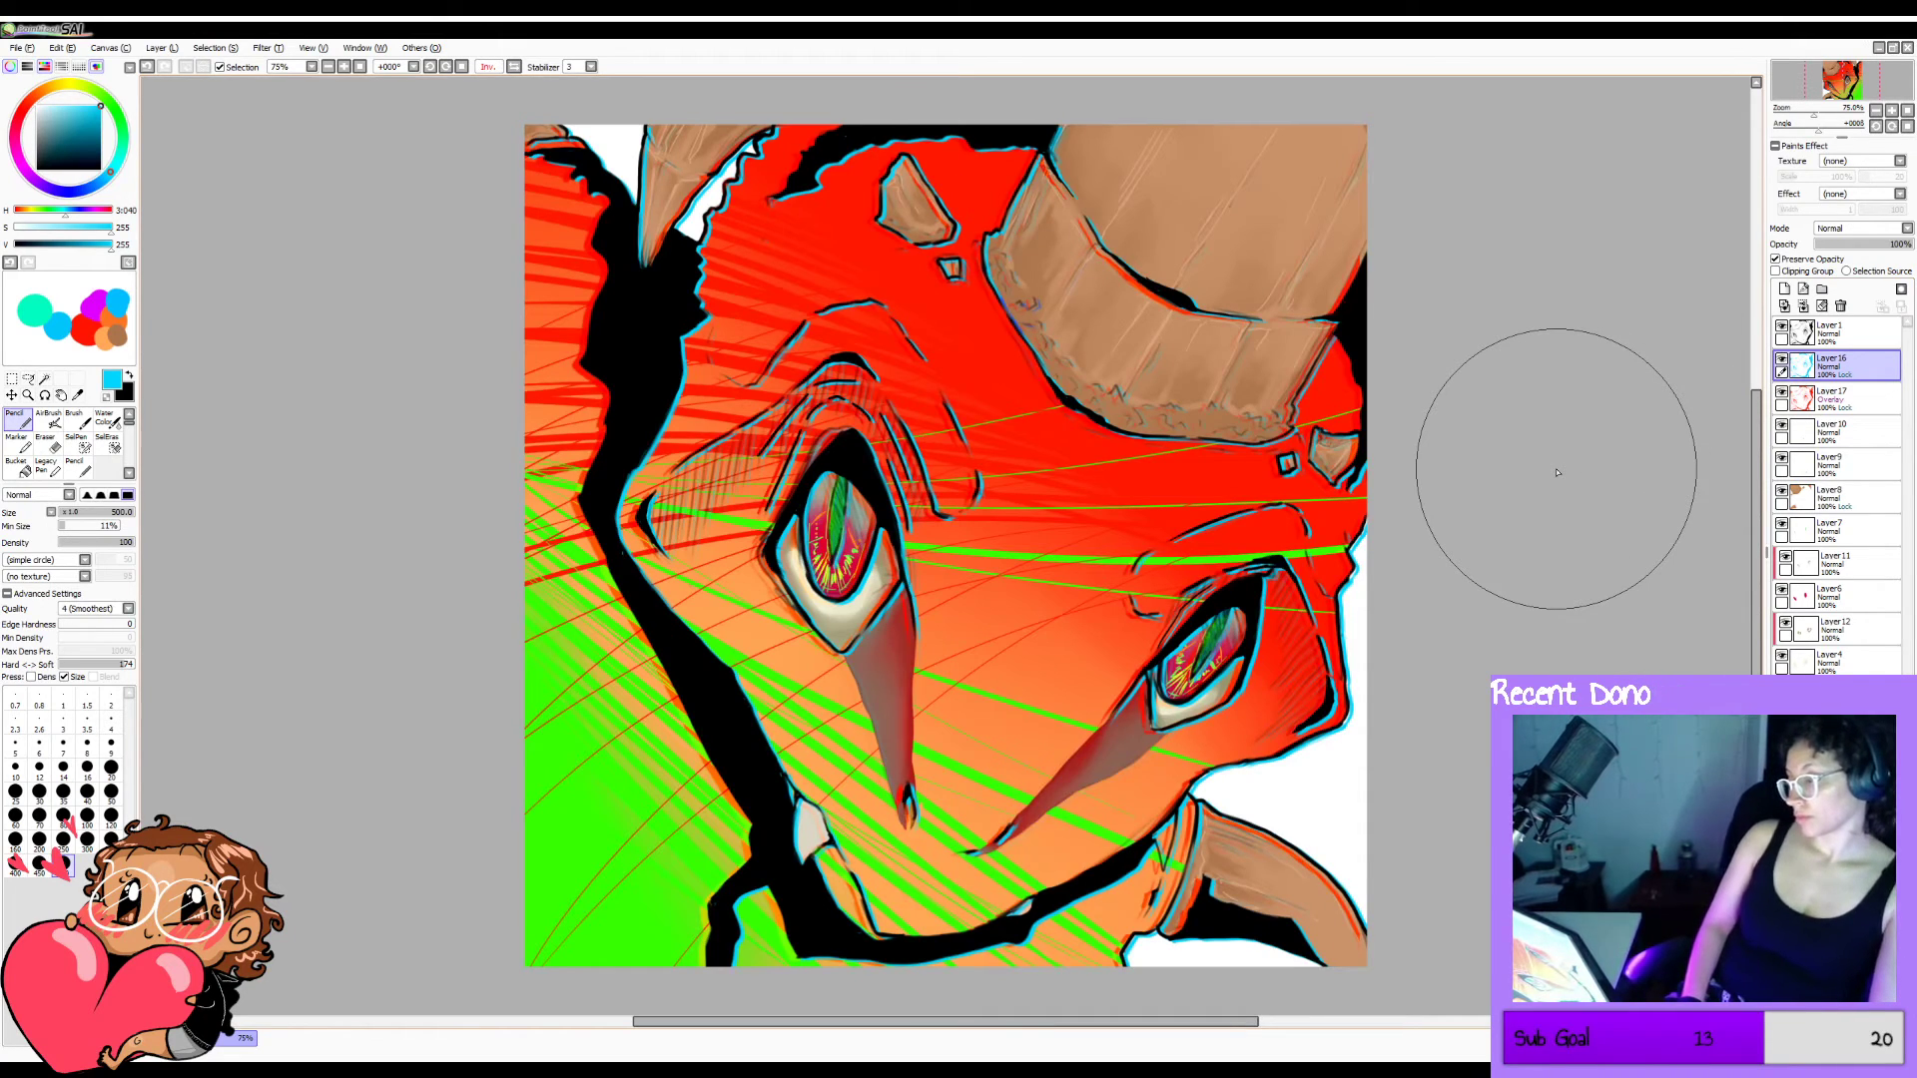
key(h)
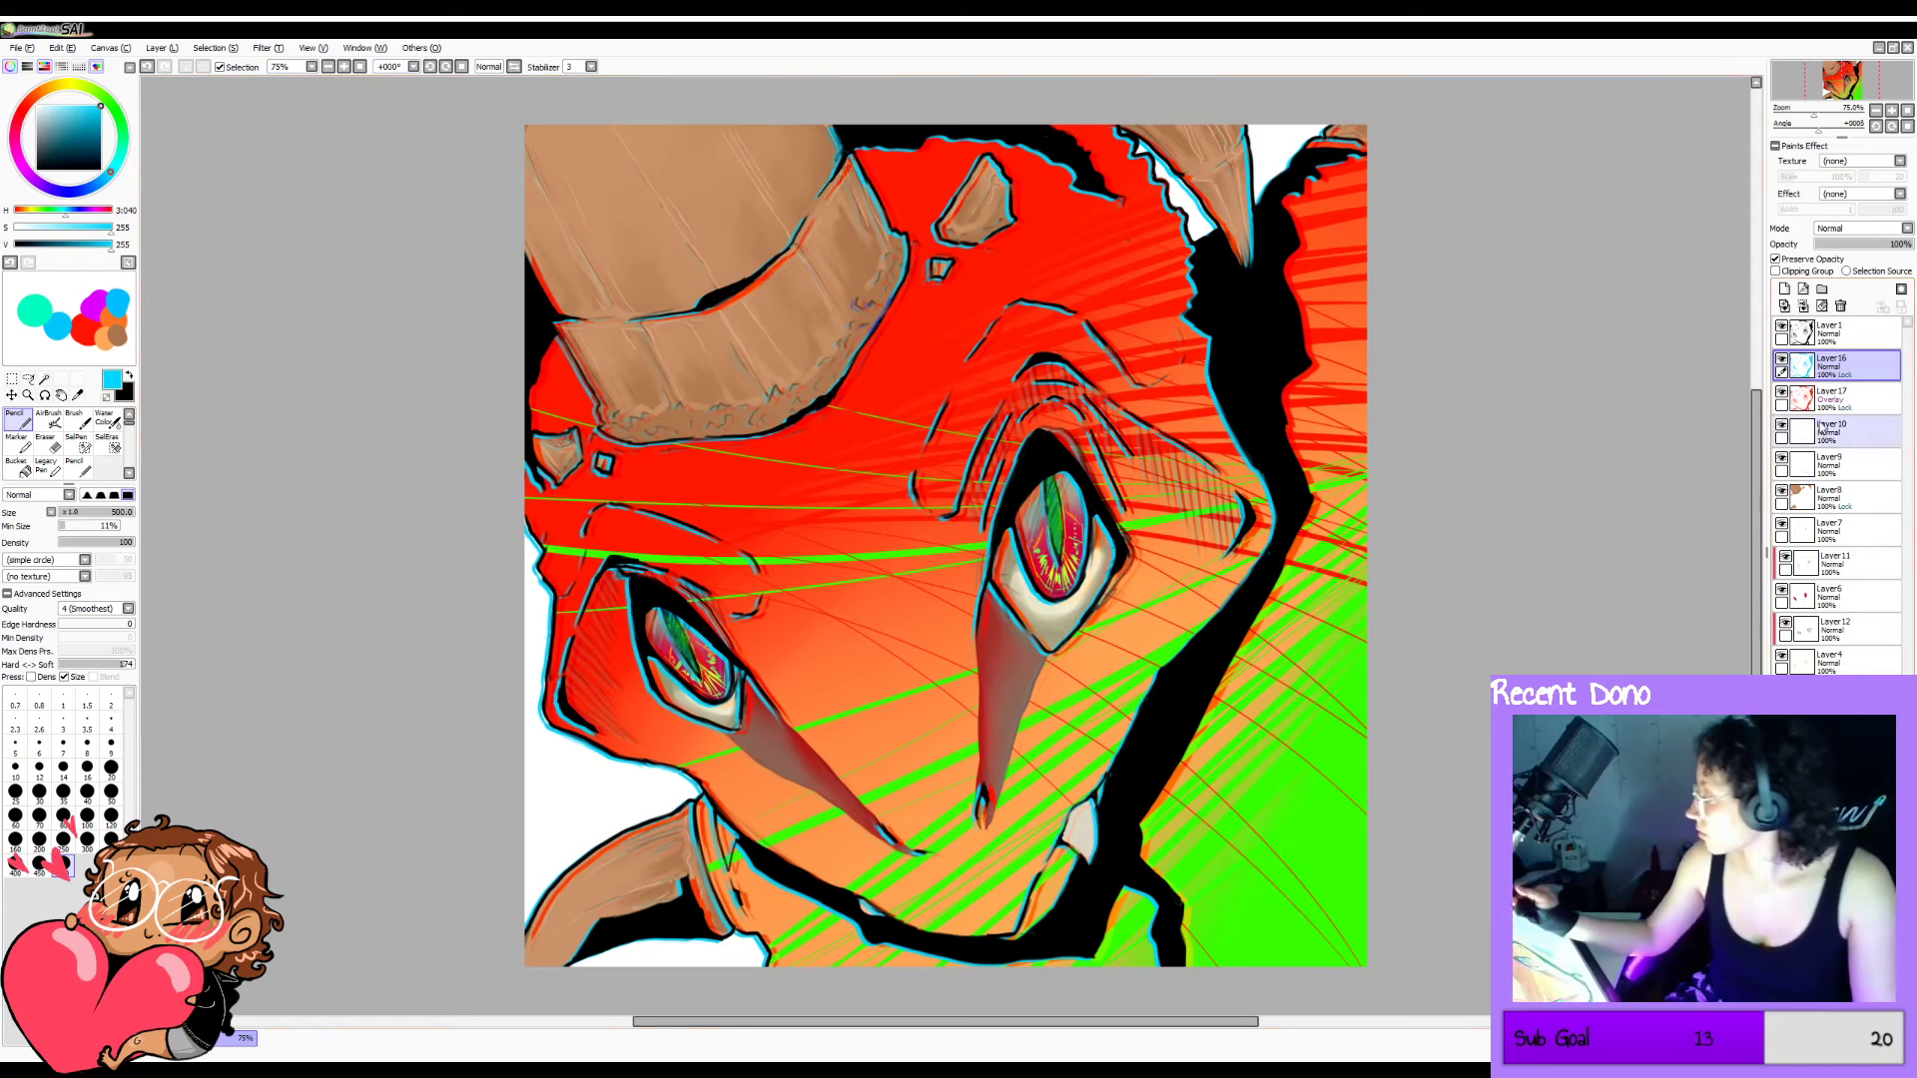
Try bluer shades for the line-art copy on Layer16 and recolour it with the Pencil.
click(103, 183)
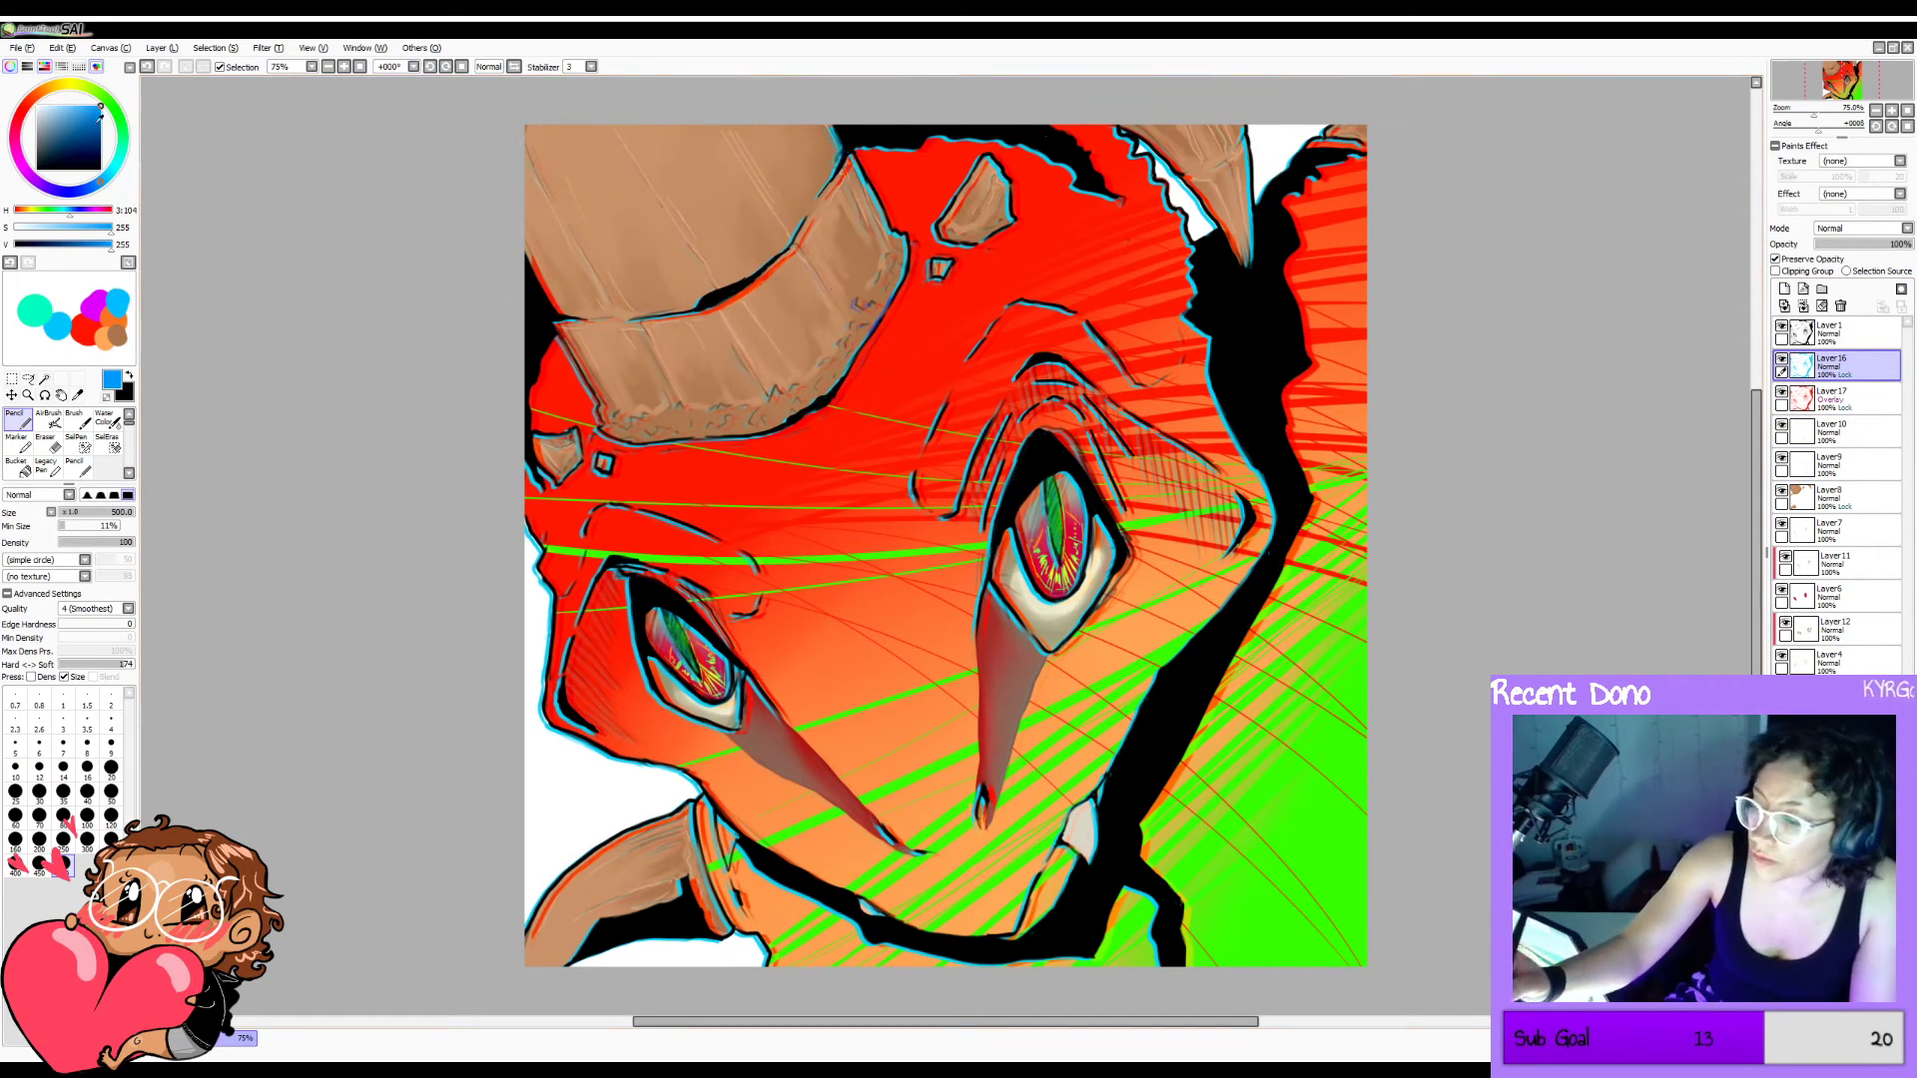
drag(101, 178, 90, 189)
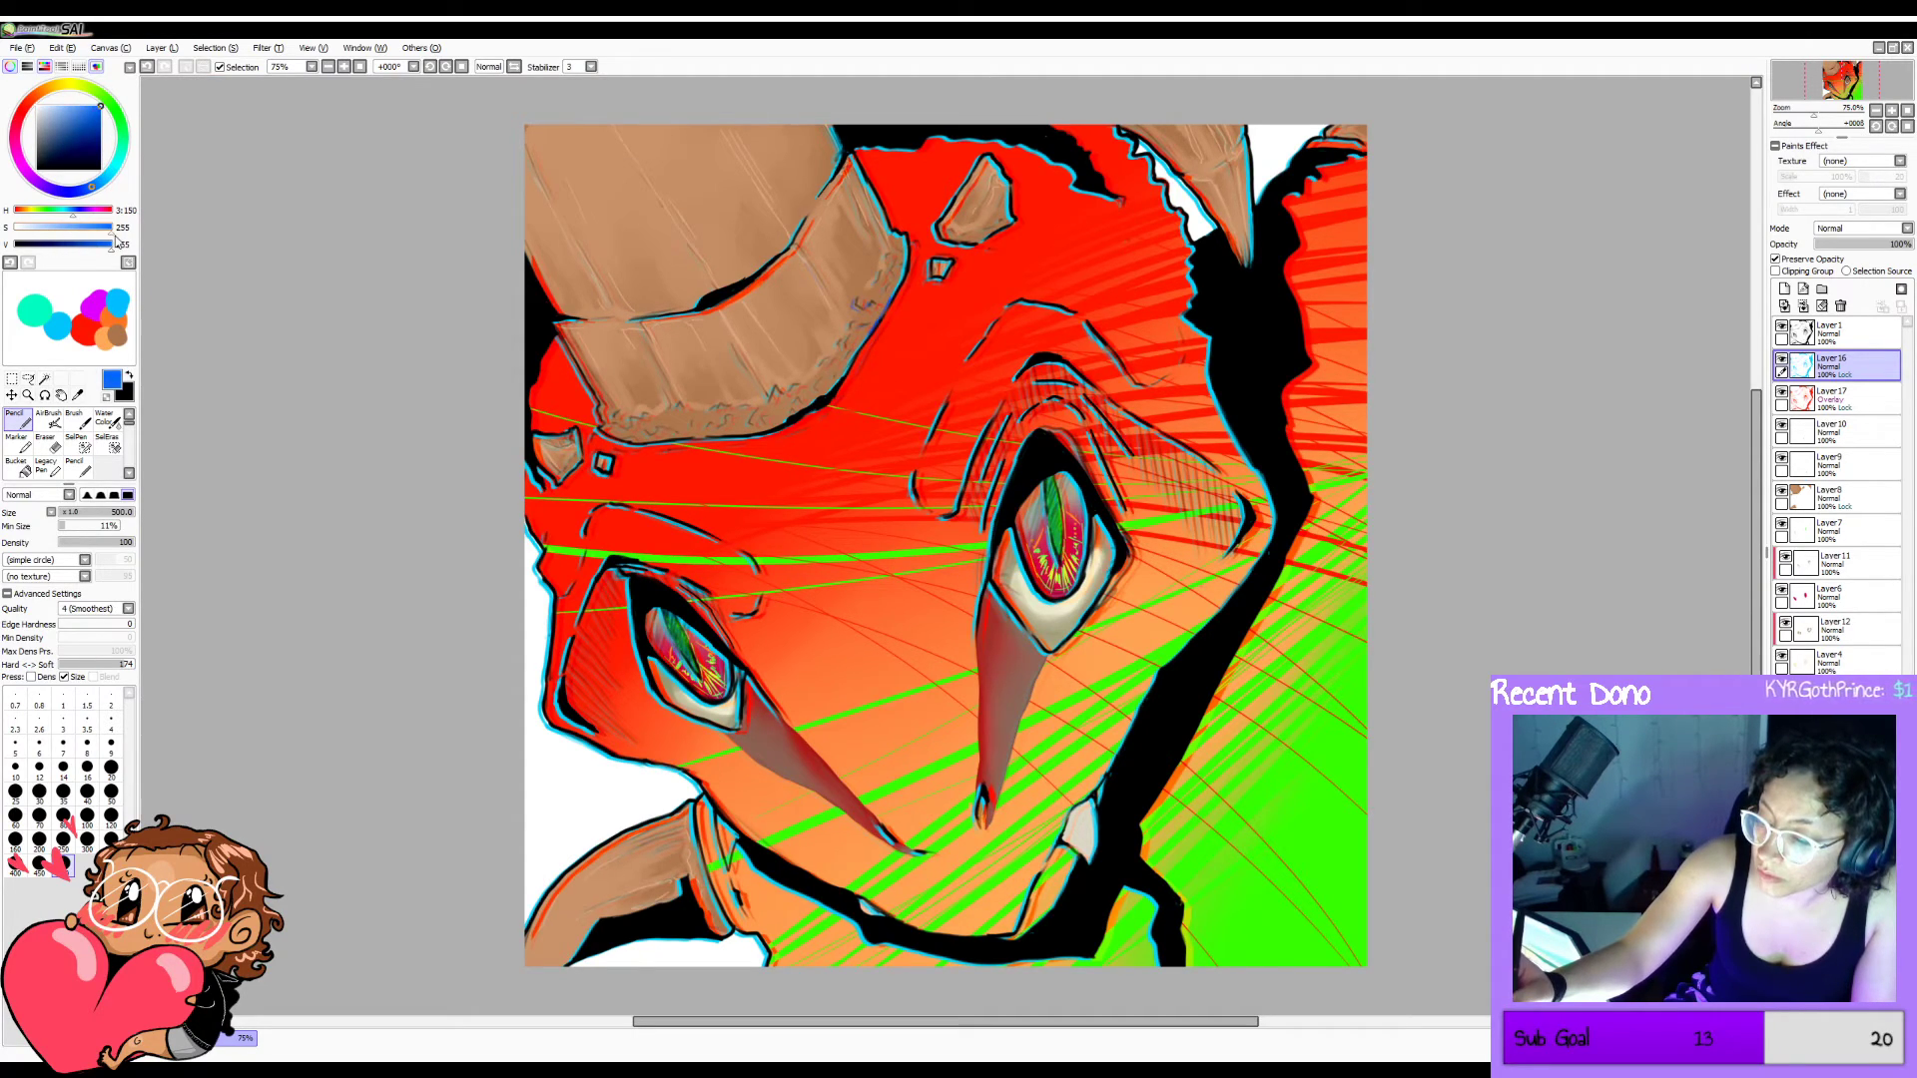
drag(103, 197, 114, 181)
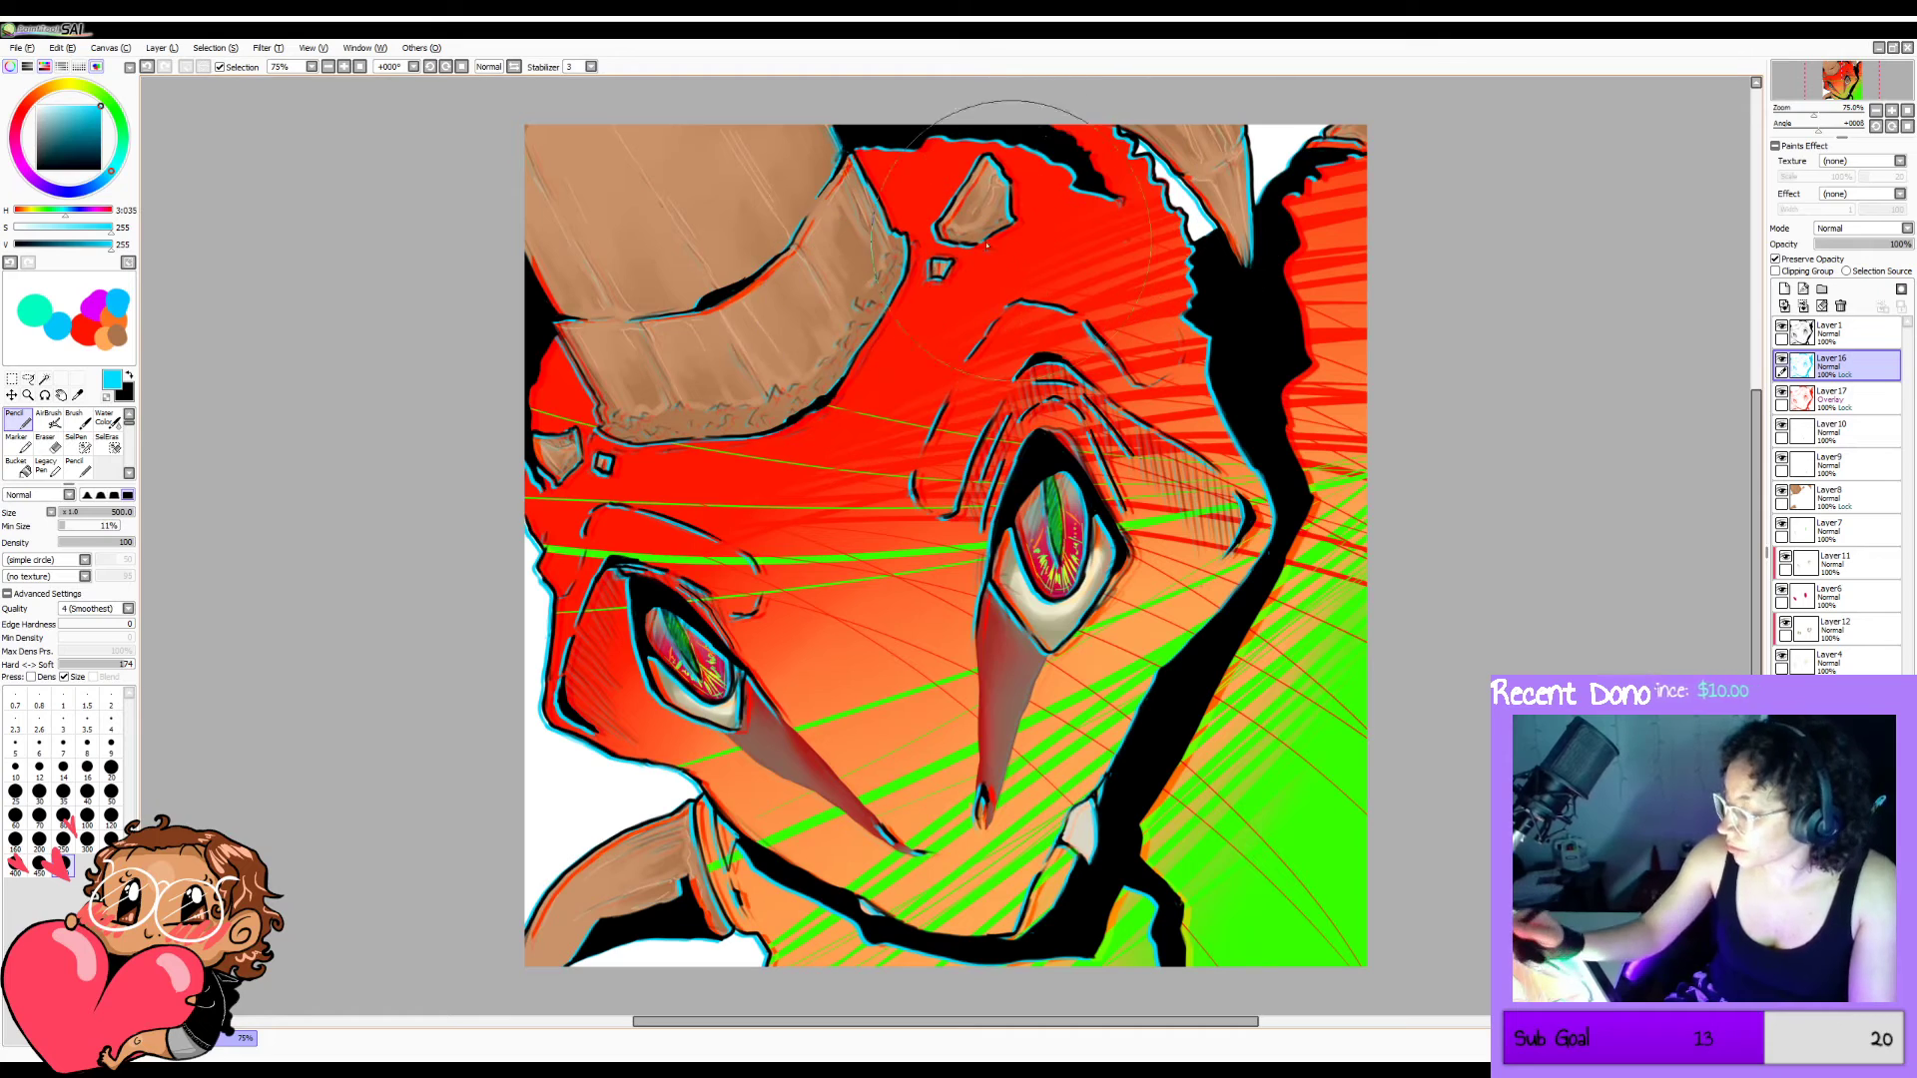
click(103, 182)
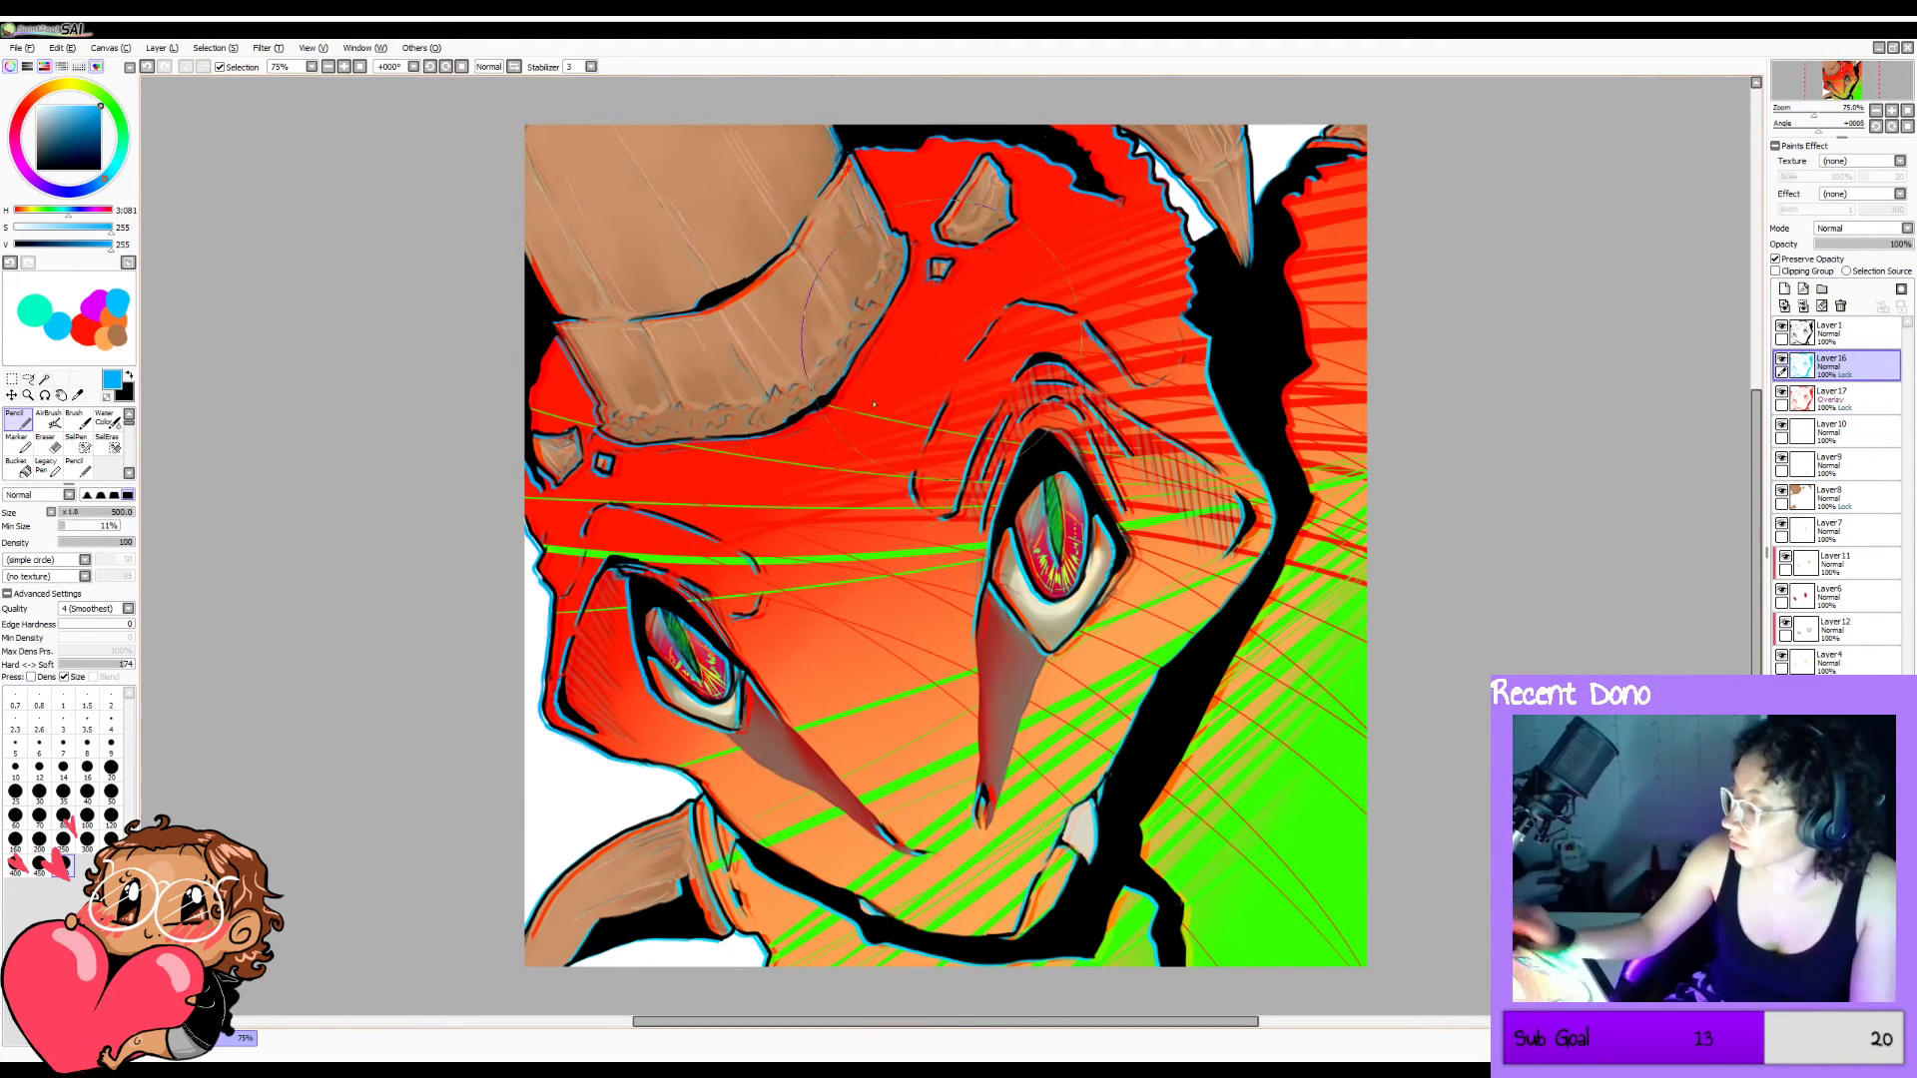
Try violet, pale violet and purple on Layer16's line-art copy with the Pencil, and check it mirrored.
click(53, 190)
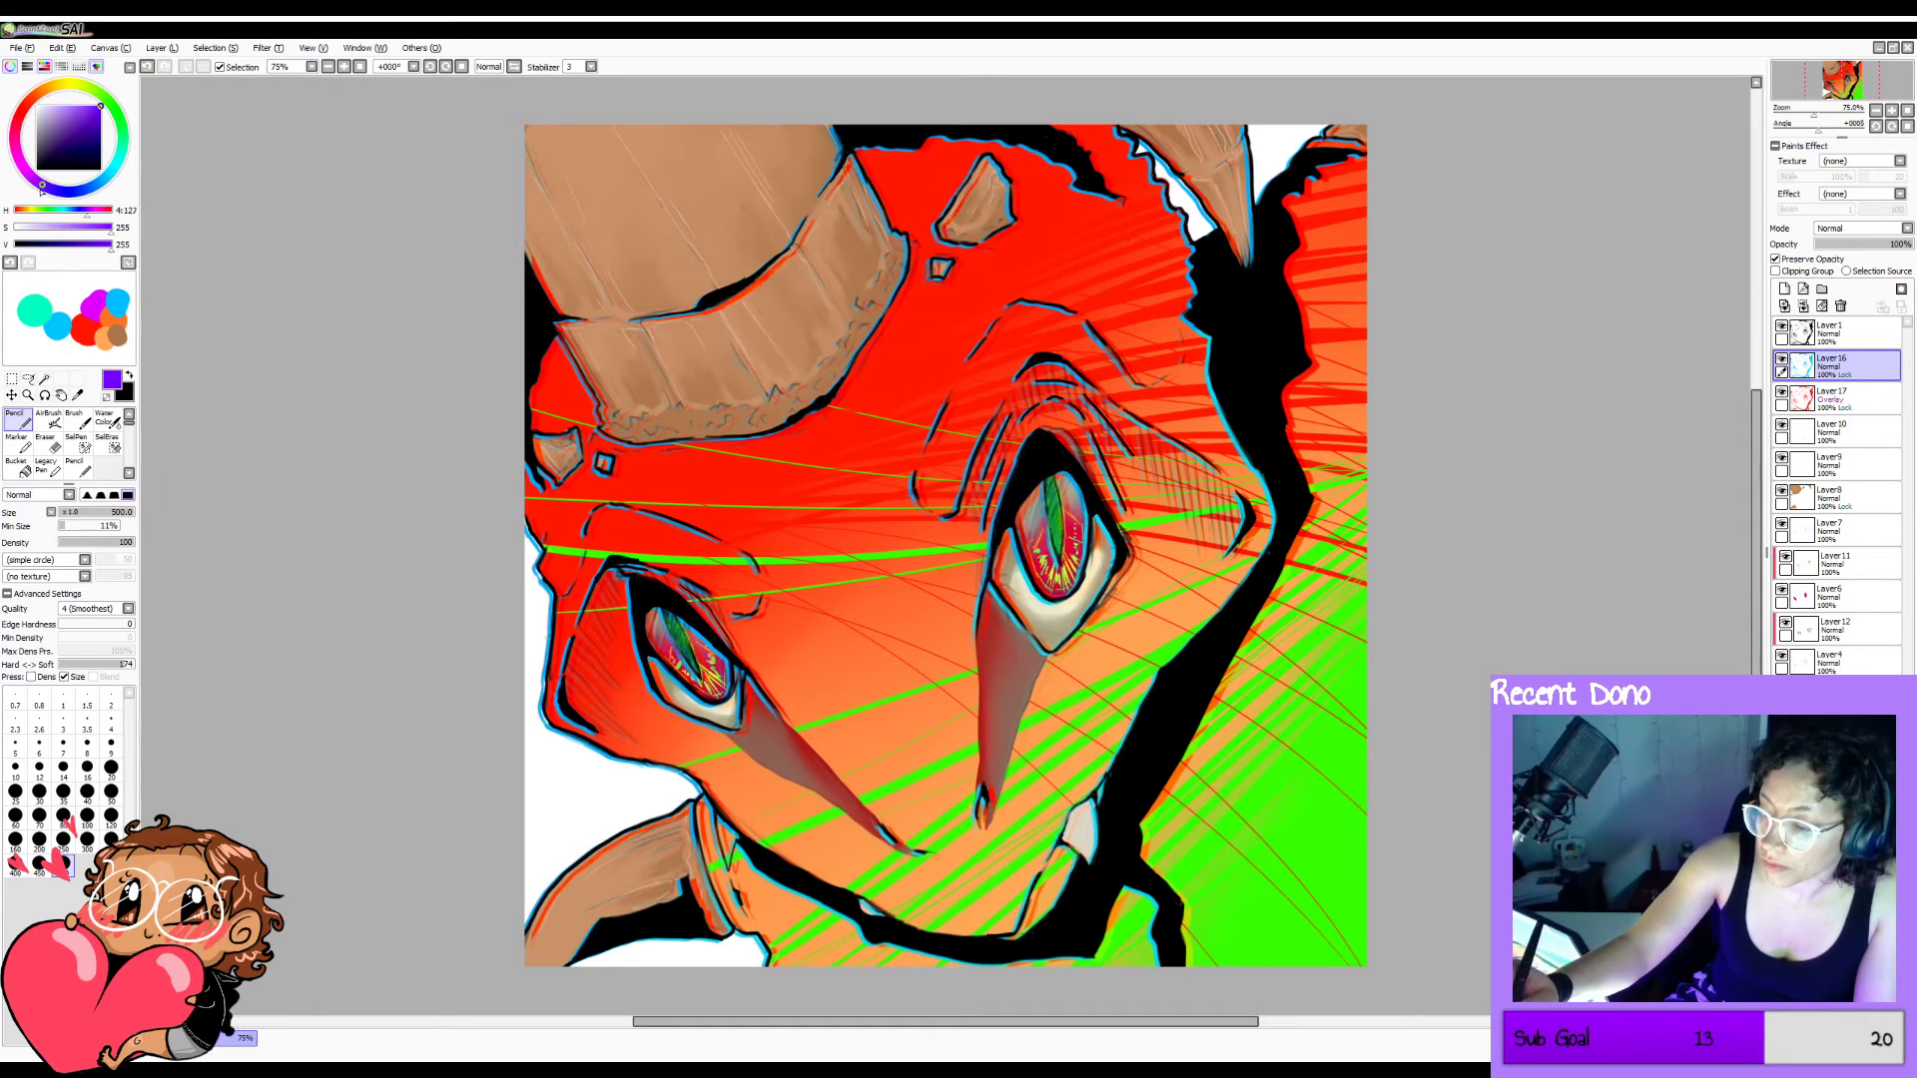
drag(42, 189, 47, 191)
mouse_move(480, 210)
mouse_down()
mouse_move(655, 440)
mouse_move(709, 724)
mouse_move(913, 658)
mouse_up()
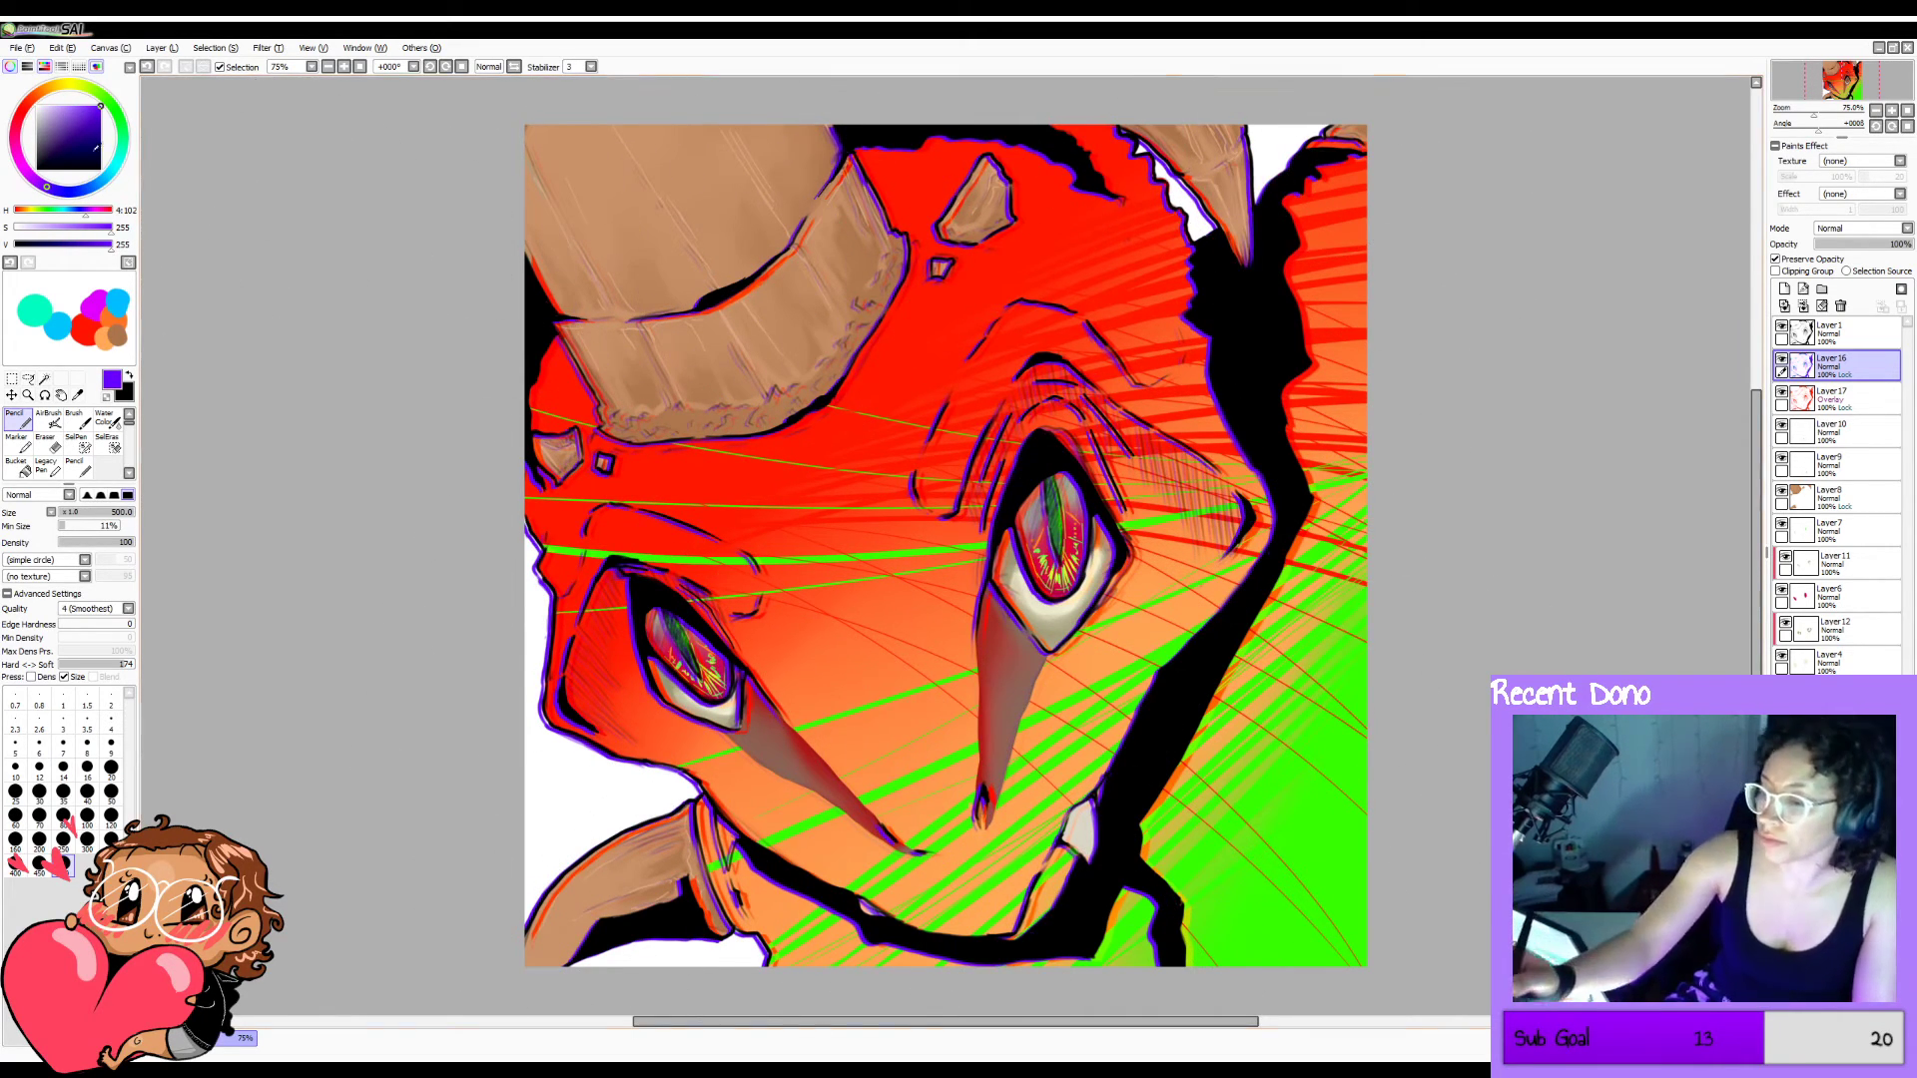
click(71, 101)
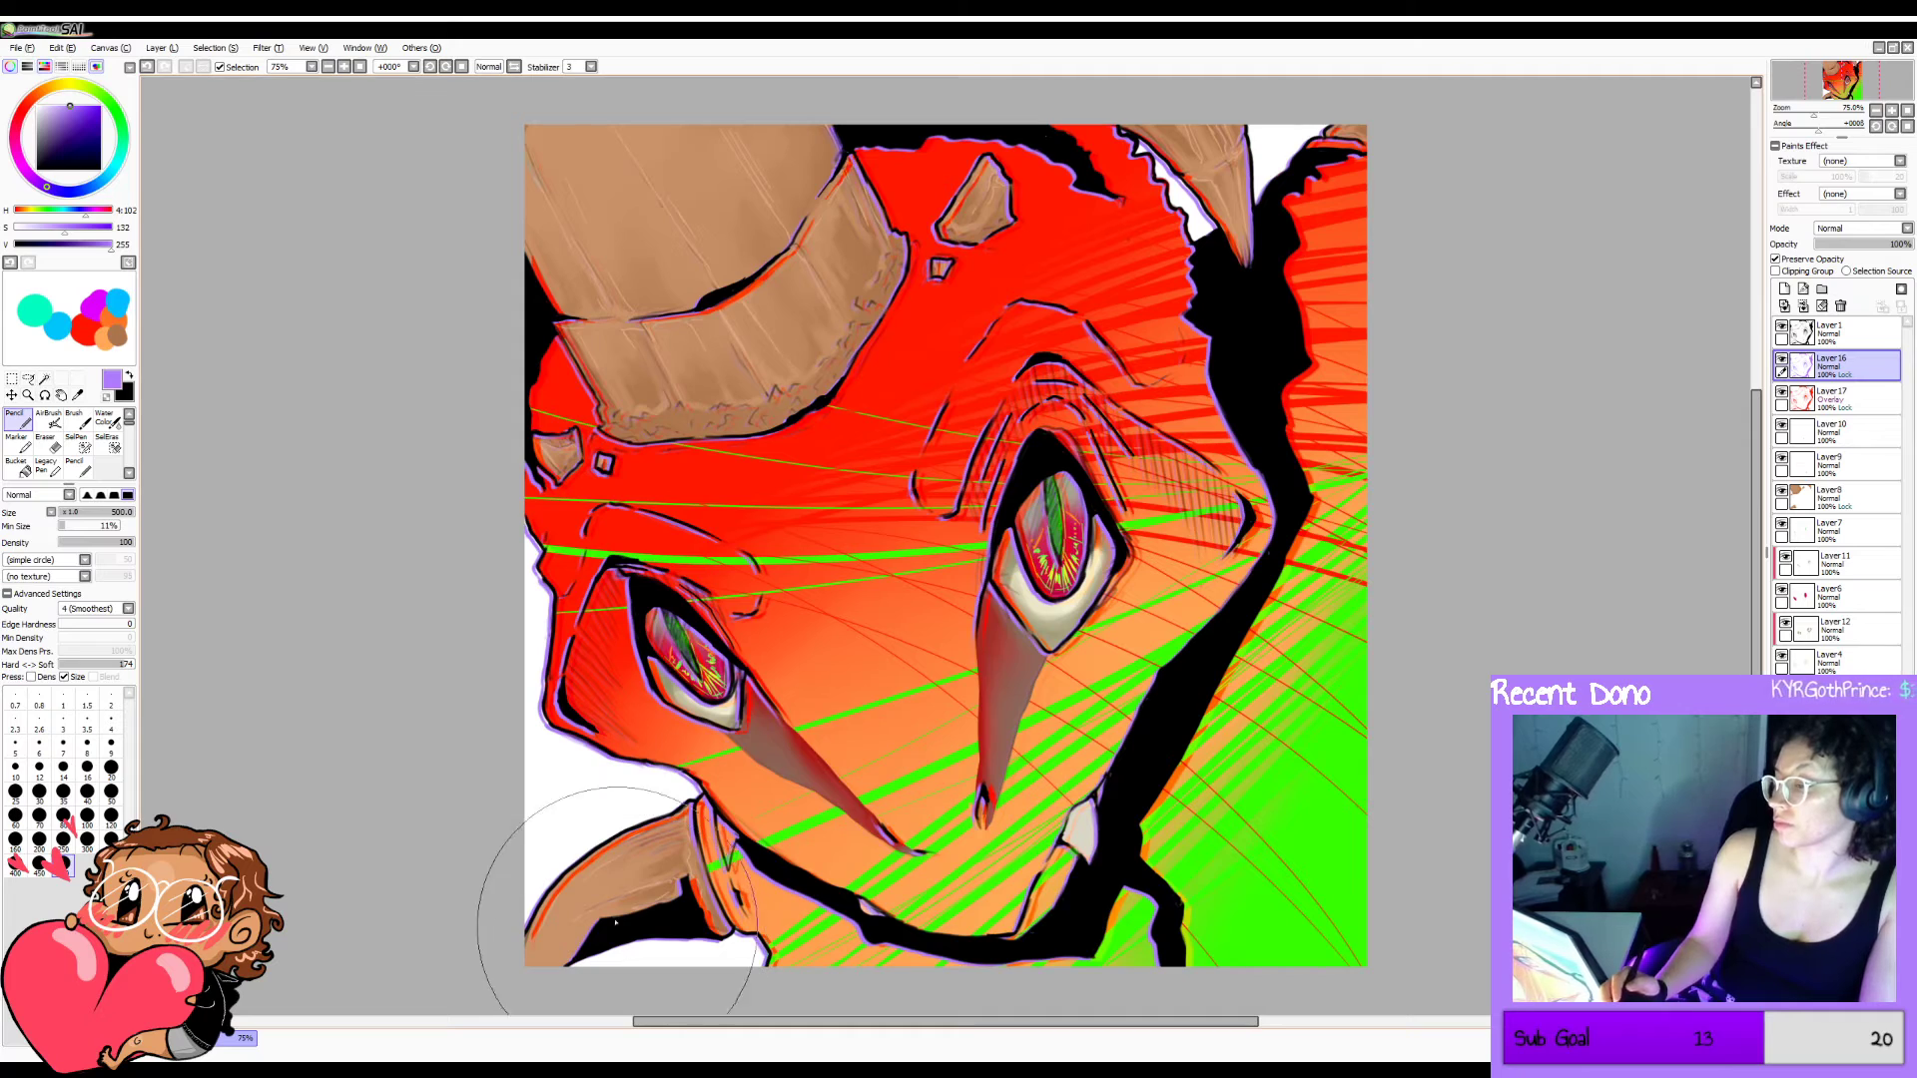
click(68, 212)
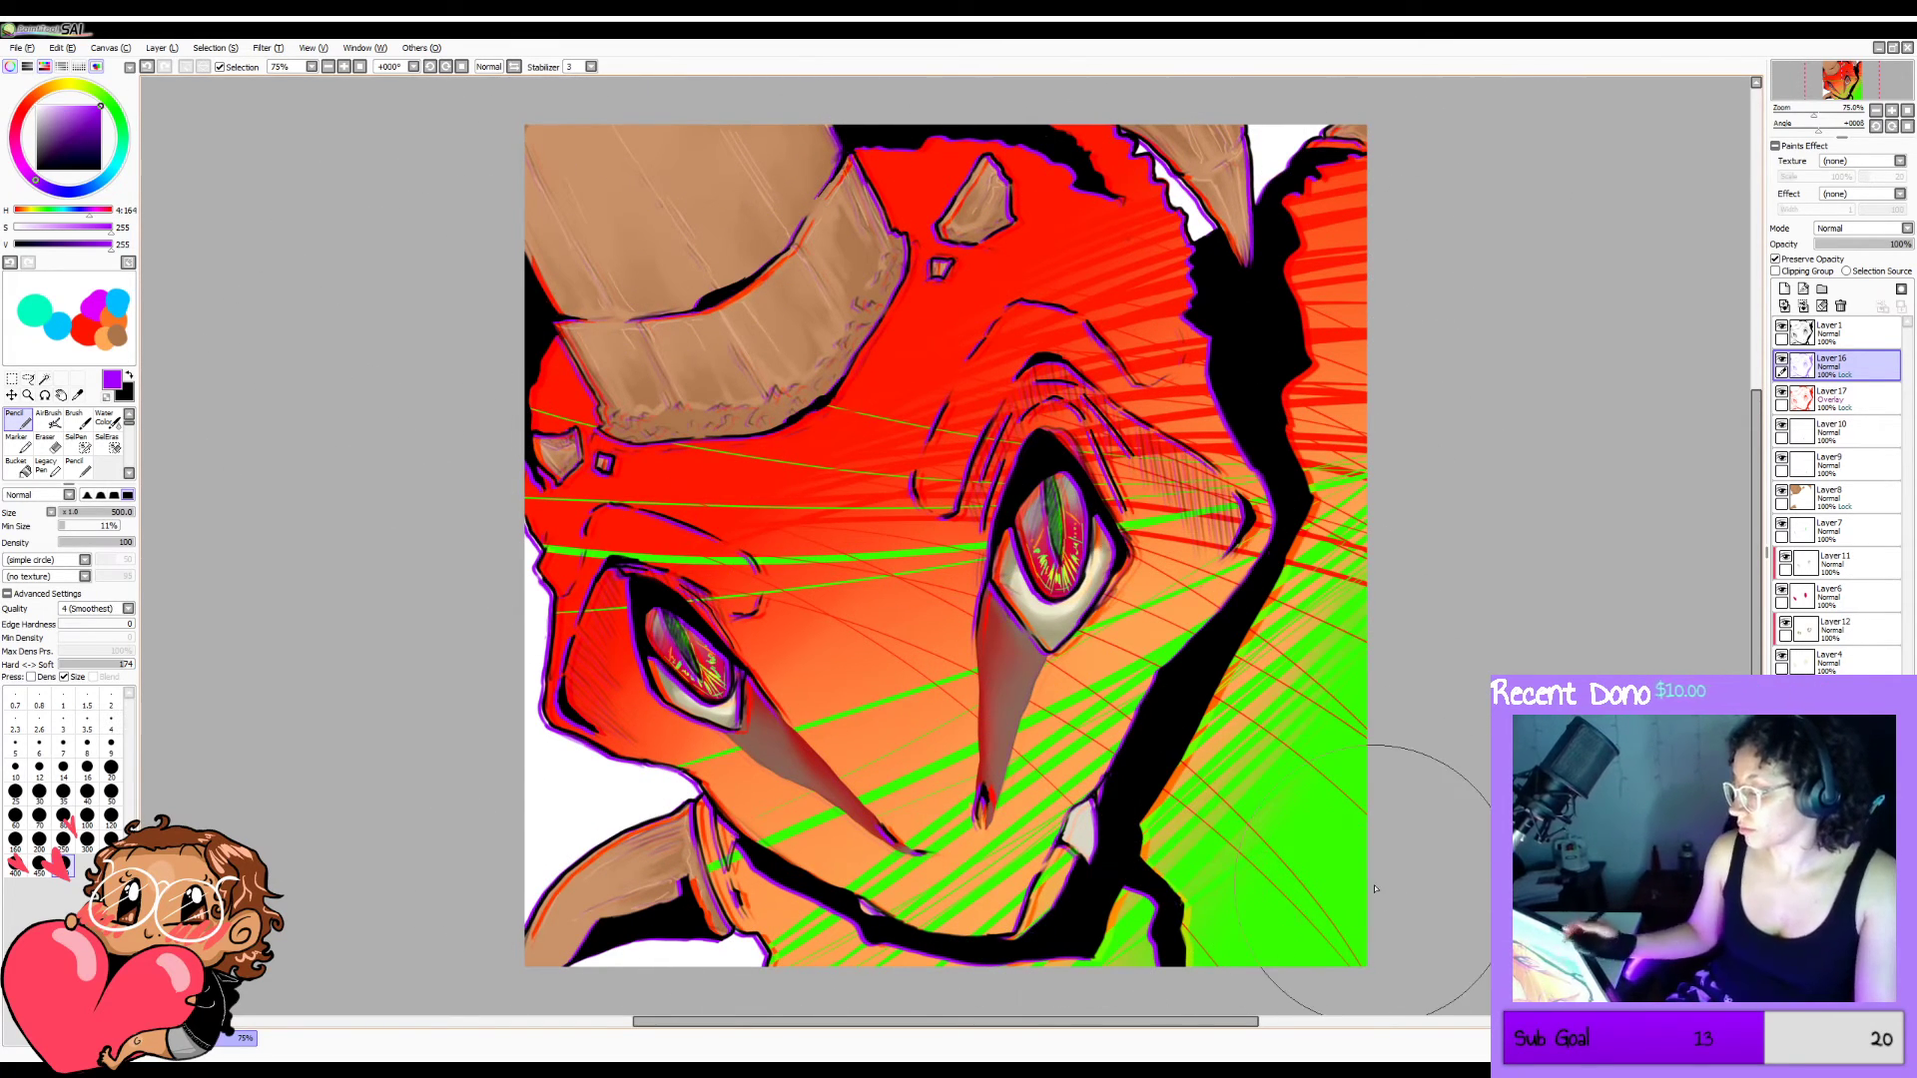
key(h)
key(h)
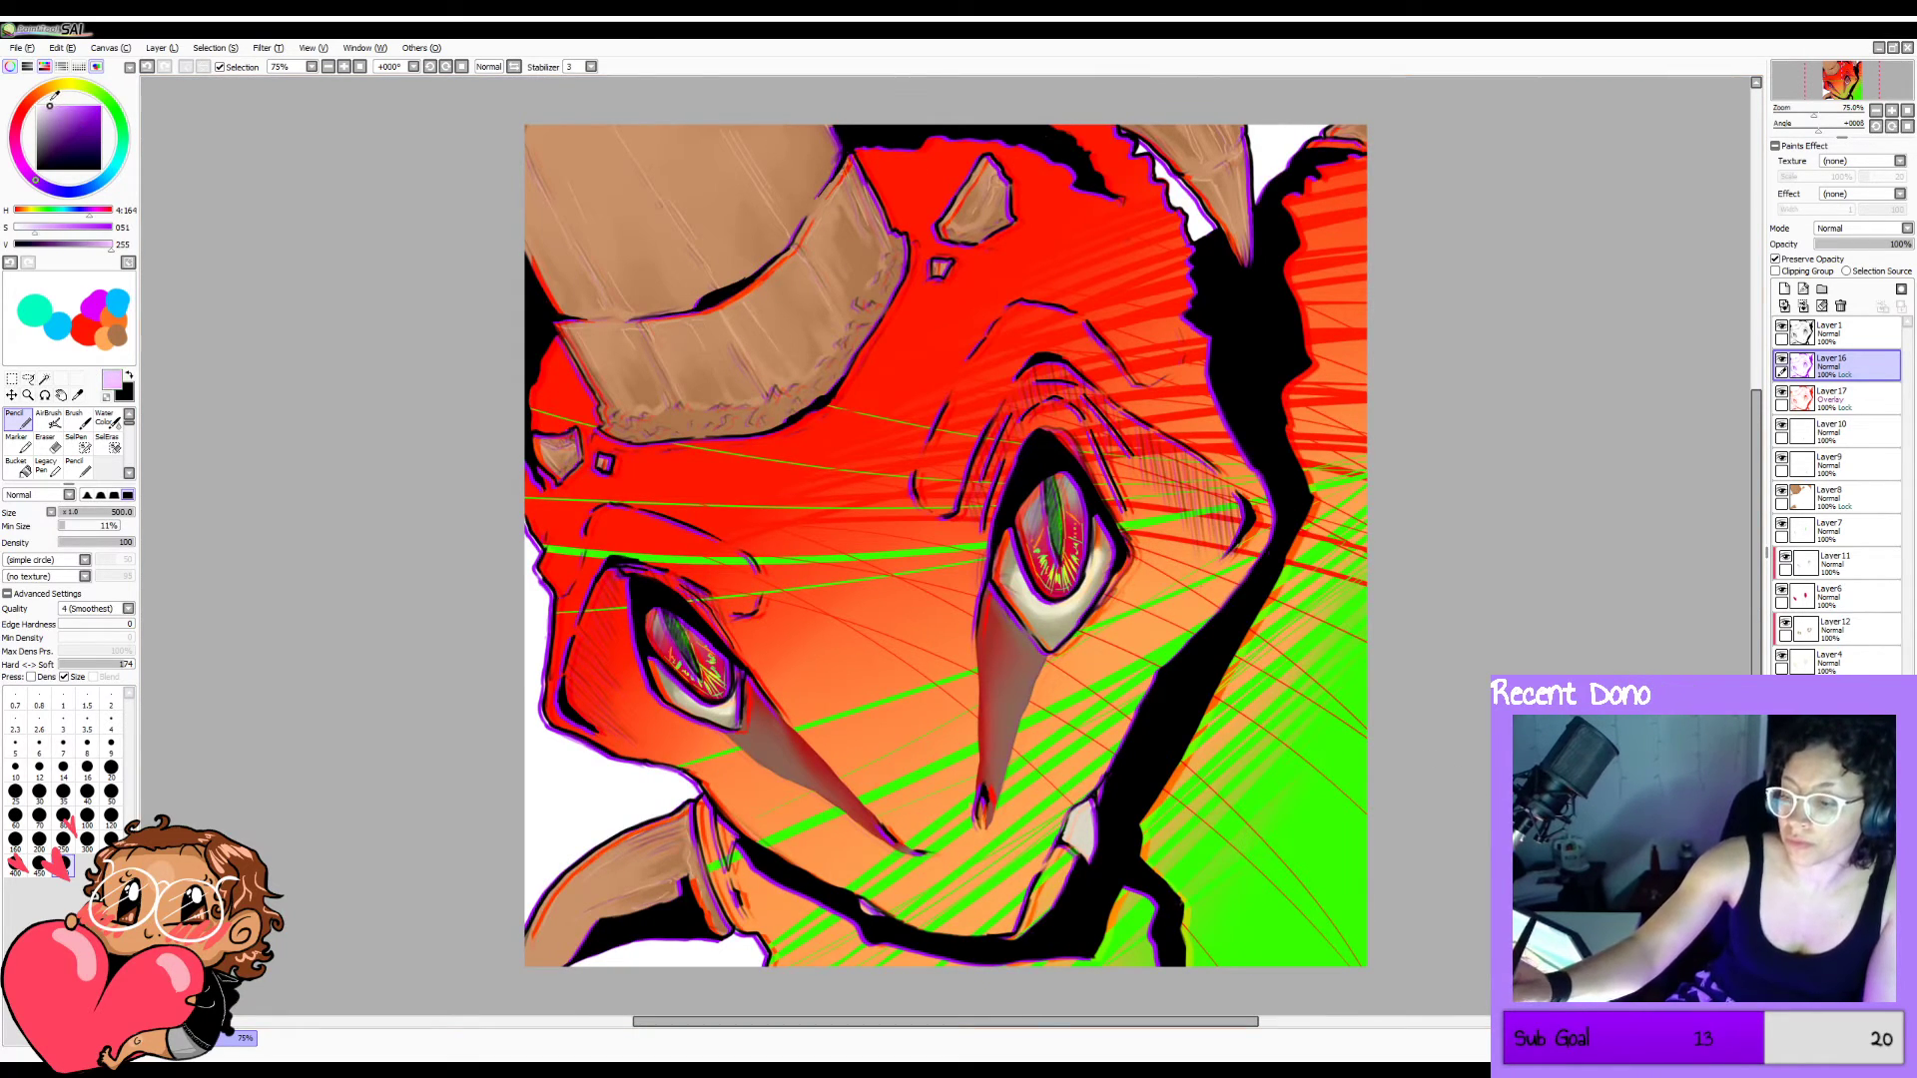
Recolour Layer16's line-art copy pale lavender with the Pencil and check the painting mirrored.
click(53, 106)
mouse_move(621, 165)
mouse_down()
mouse_move(595, 799)
mouse_move(1186, 810)
mouse_move(1158, 480)
mouse_move(1331, 107)
mouse_move(1222, 90)
mouse_move(1086, 153)
mouse_up()
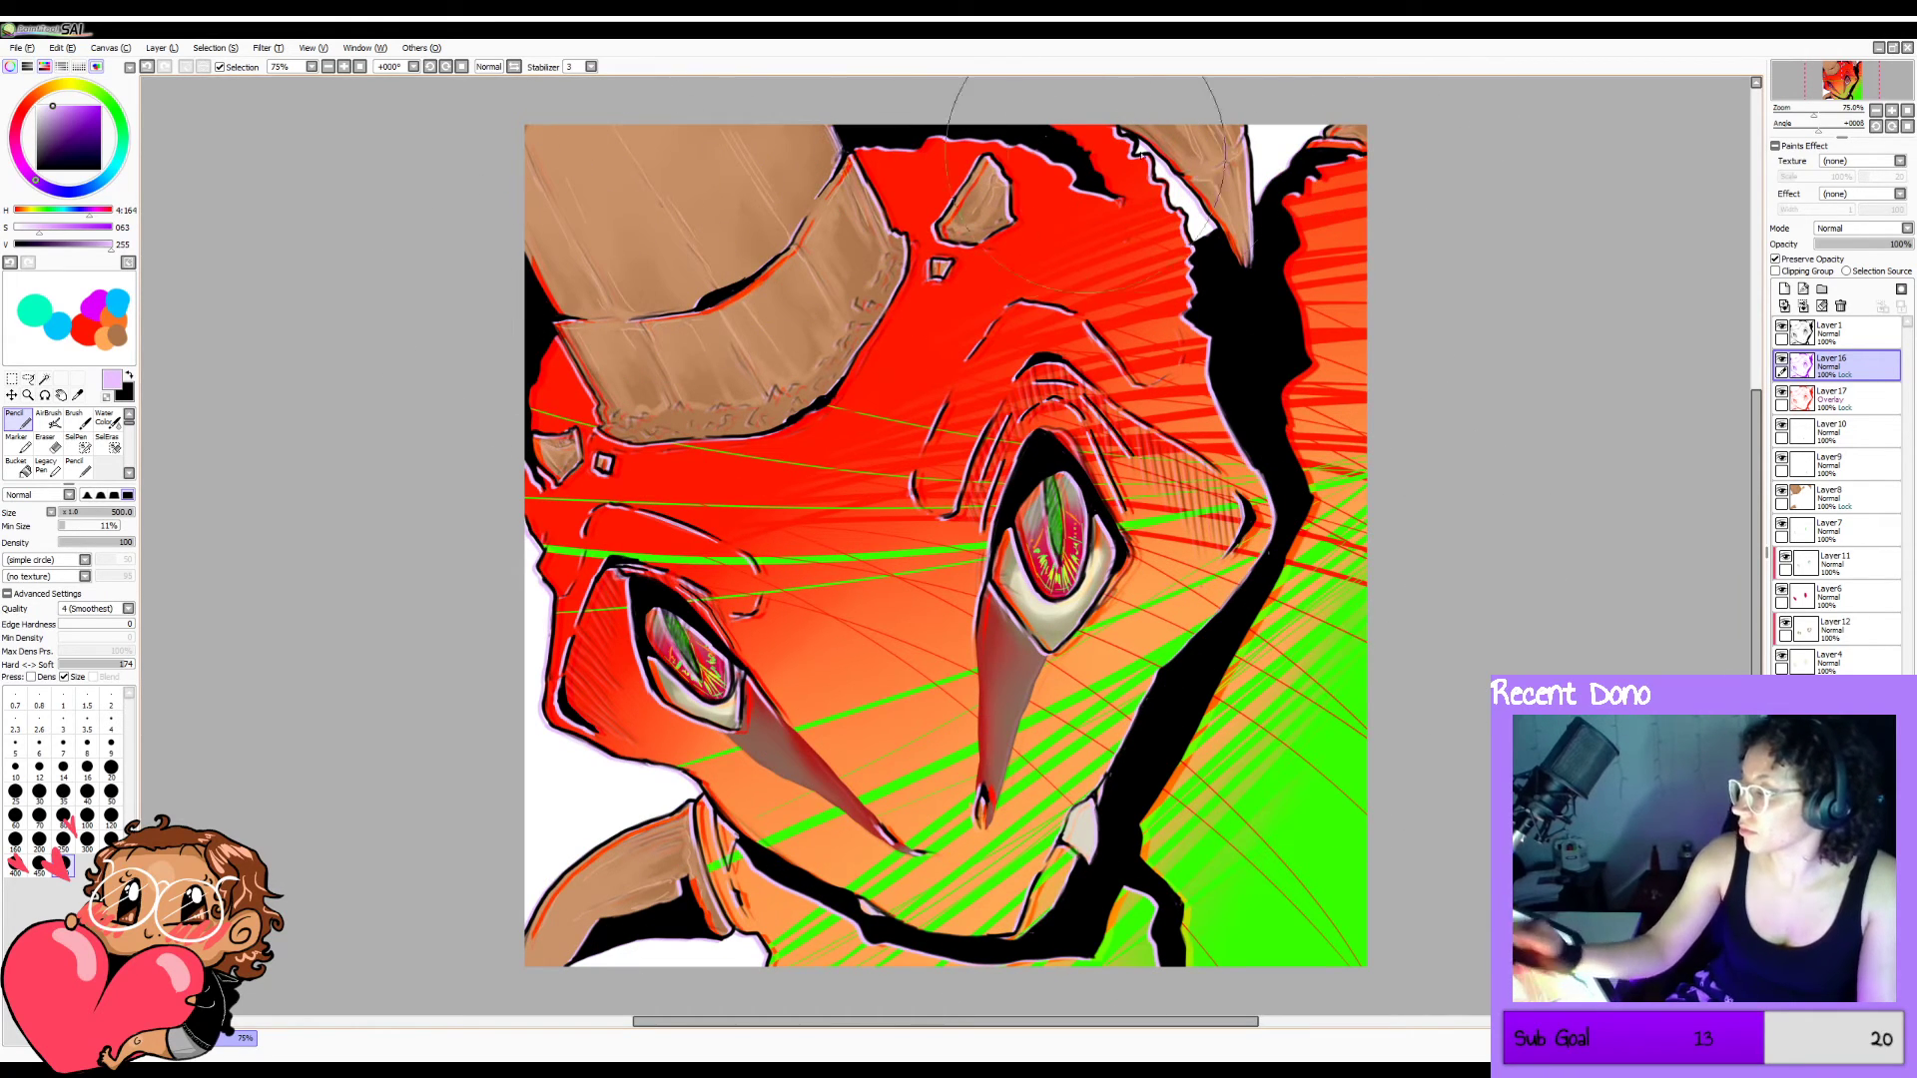
key(h)
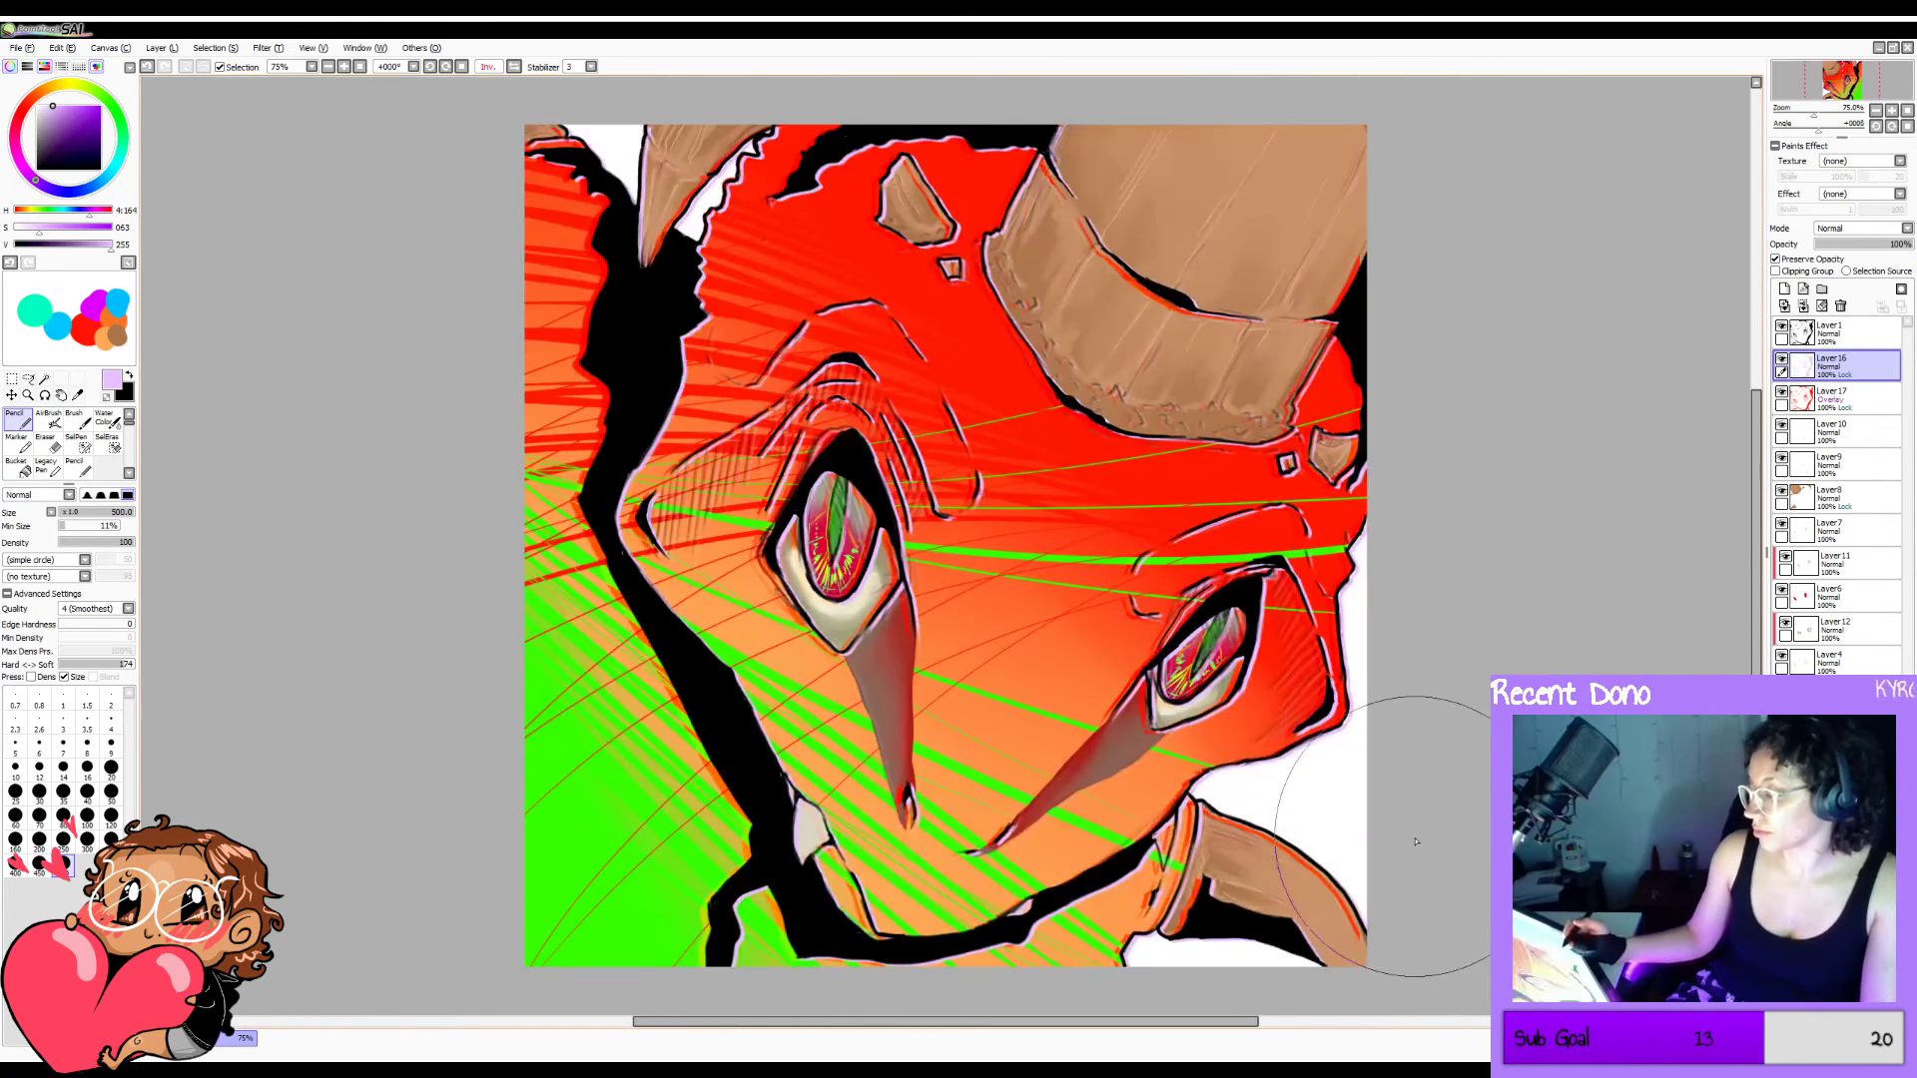
key(h)
Try the lavender Layer16 above Layer1, compare it in the mirrored view, and return it beneath Layer1.
drag(1852, 321, 1852, 323)
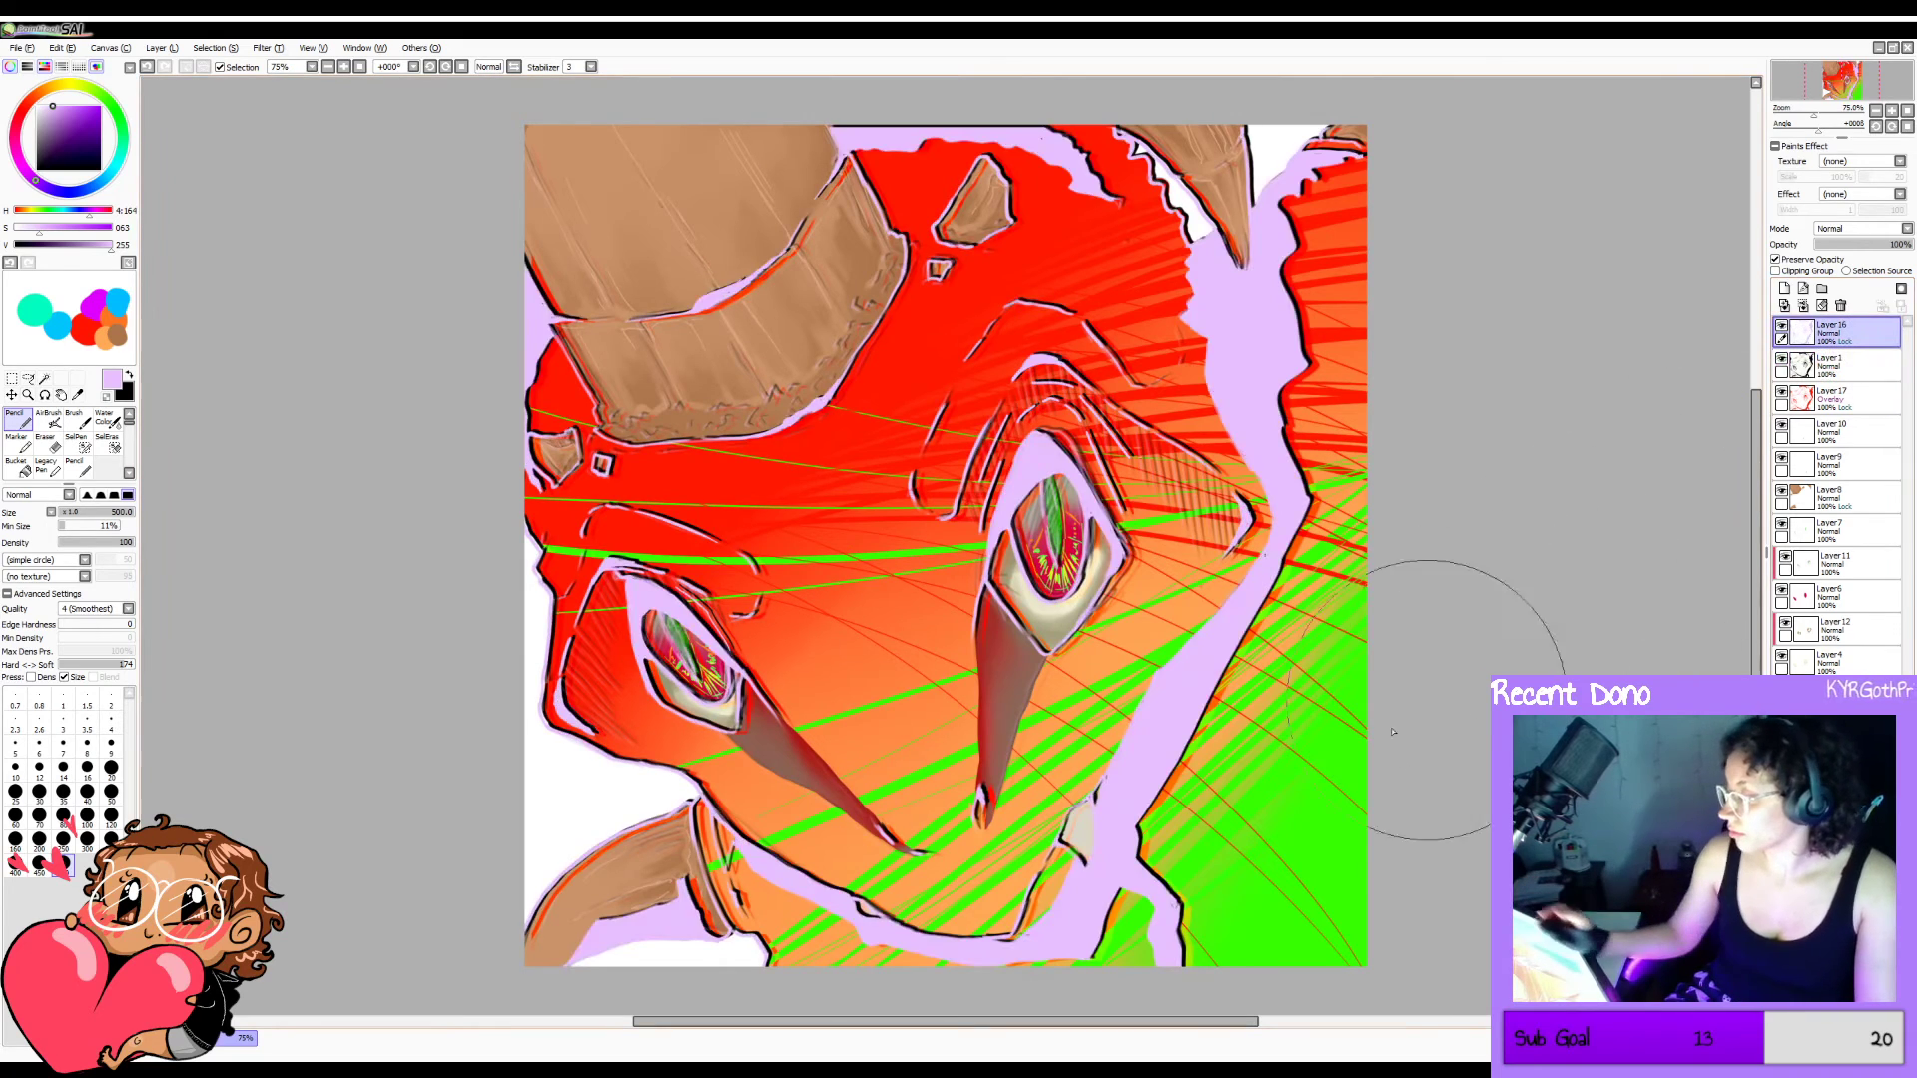
key(h)
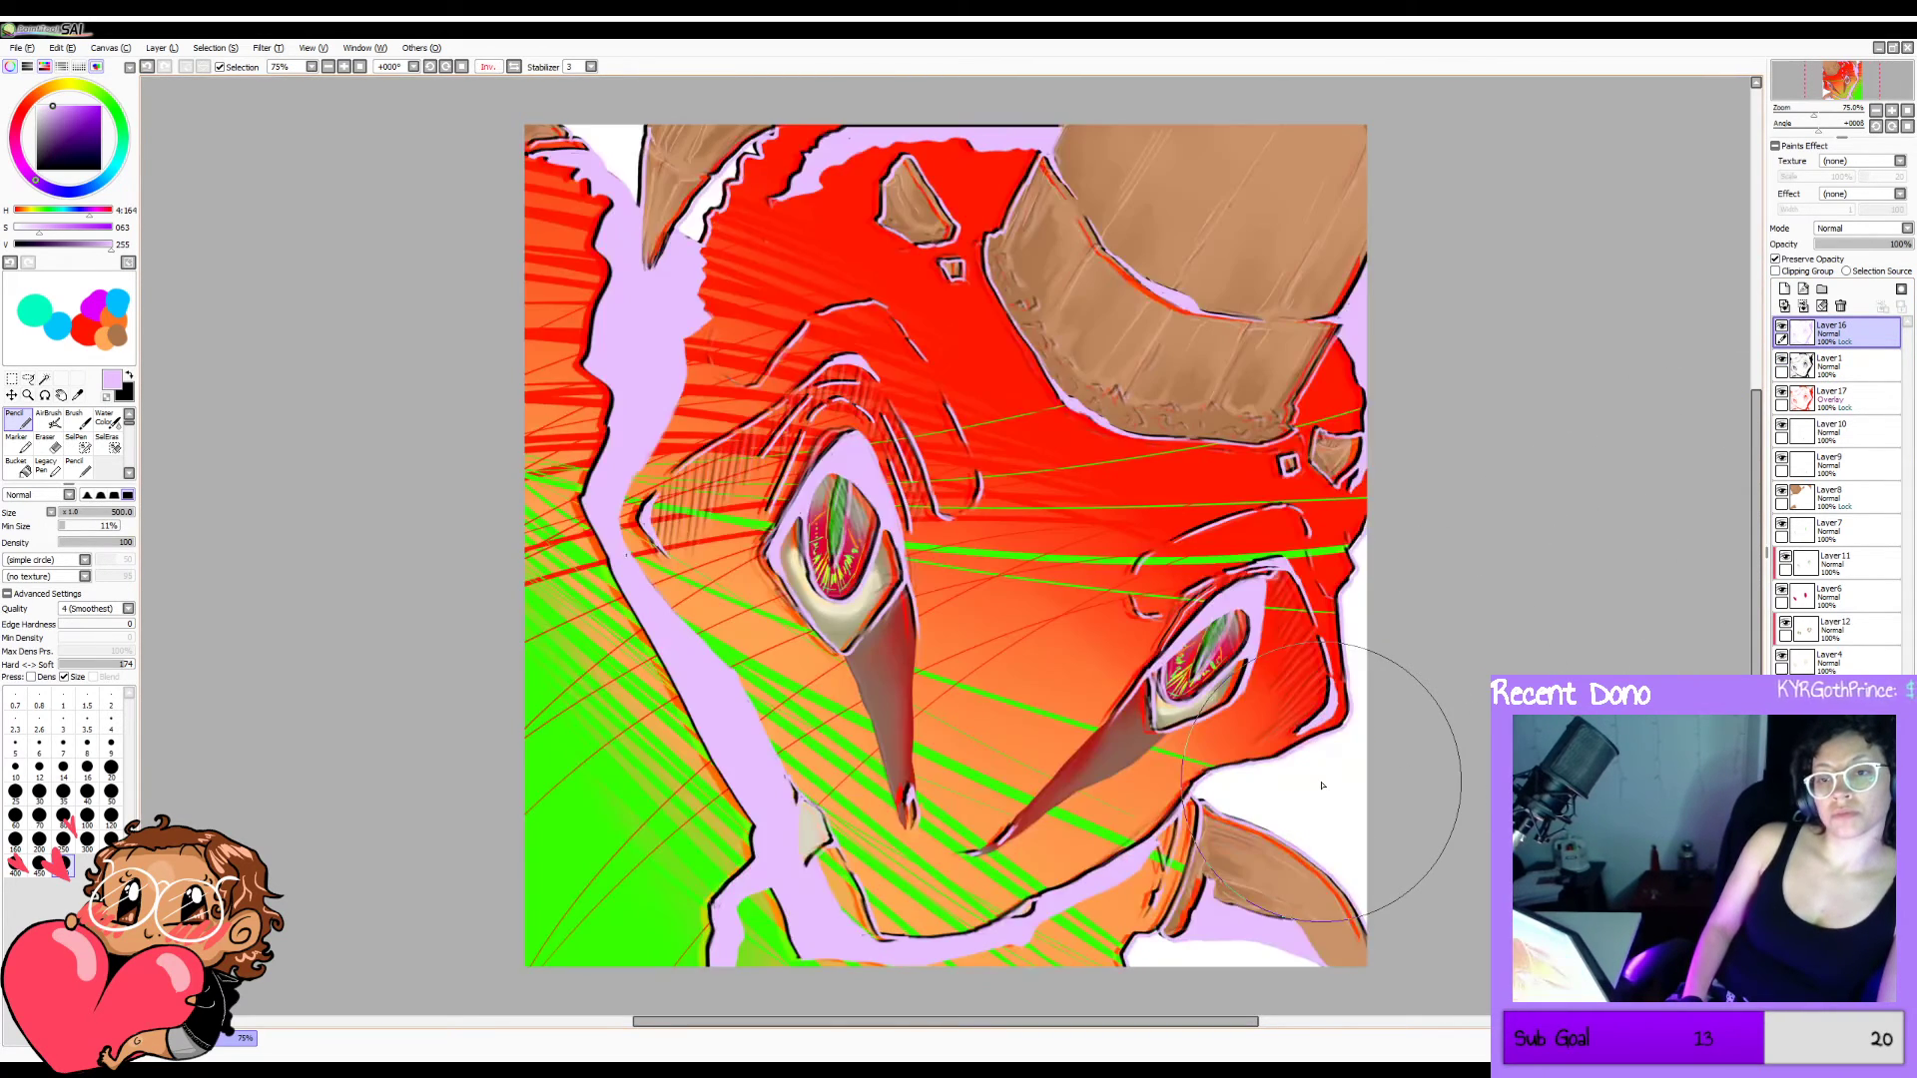
key(h)
drag(1847, 333, 1872, 381)
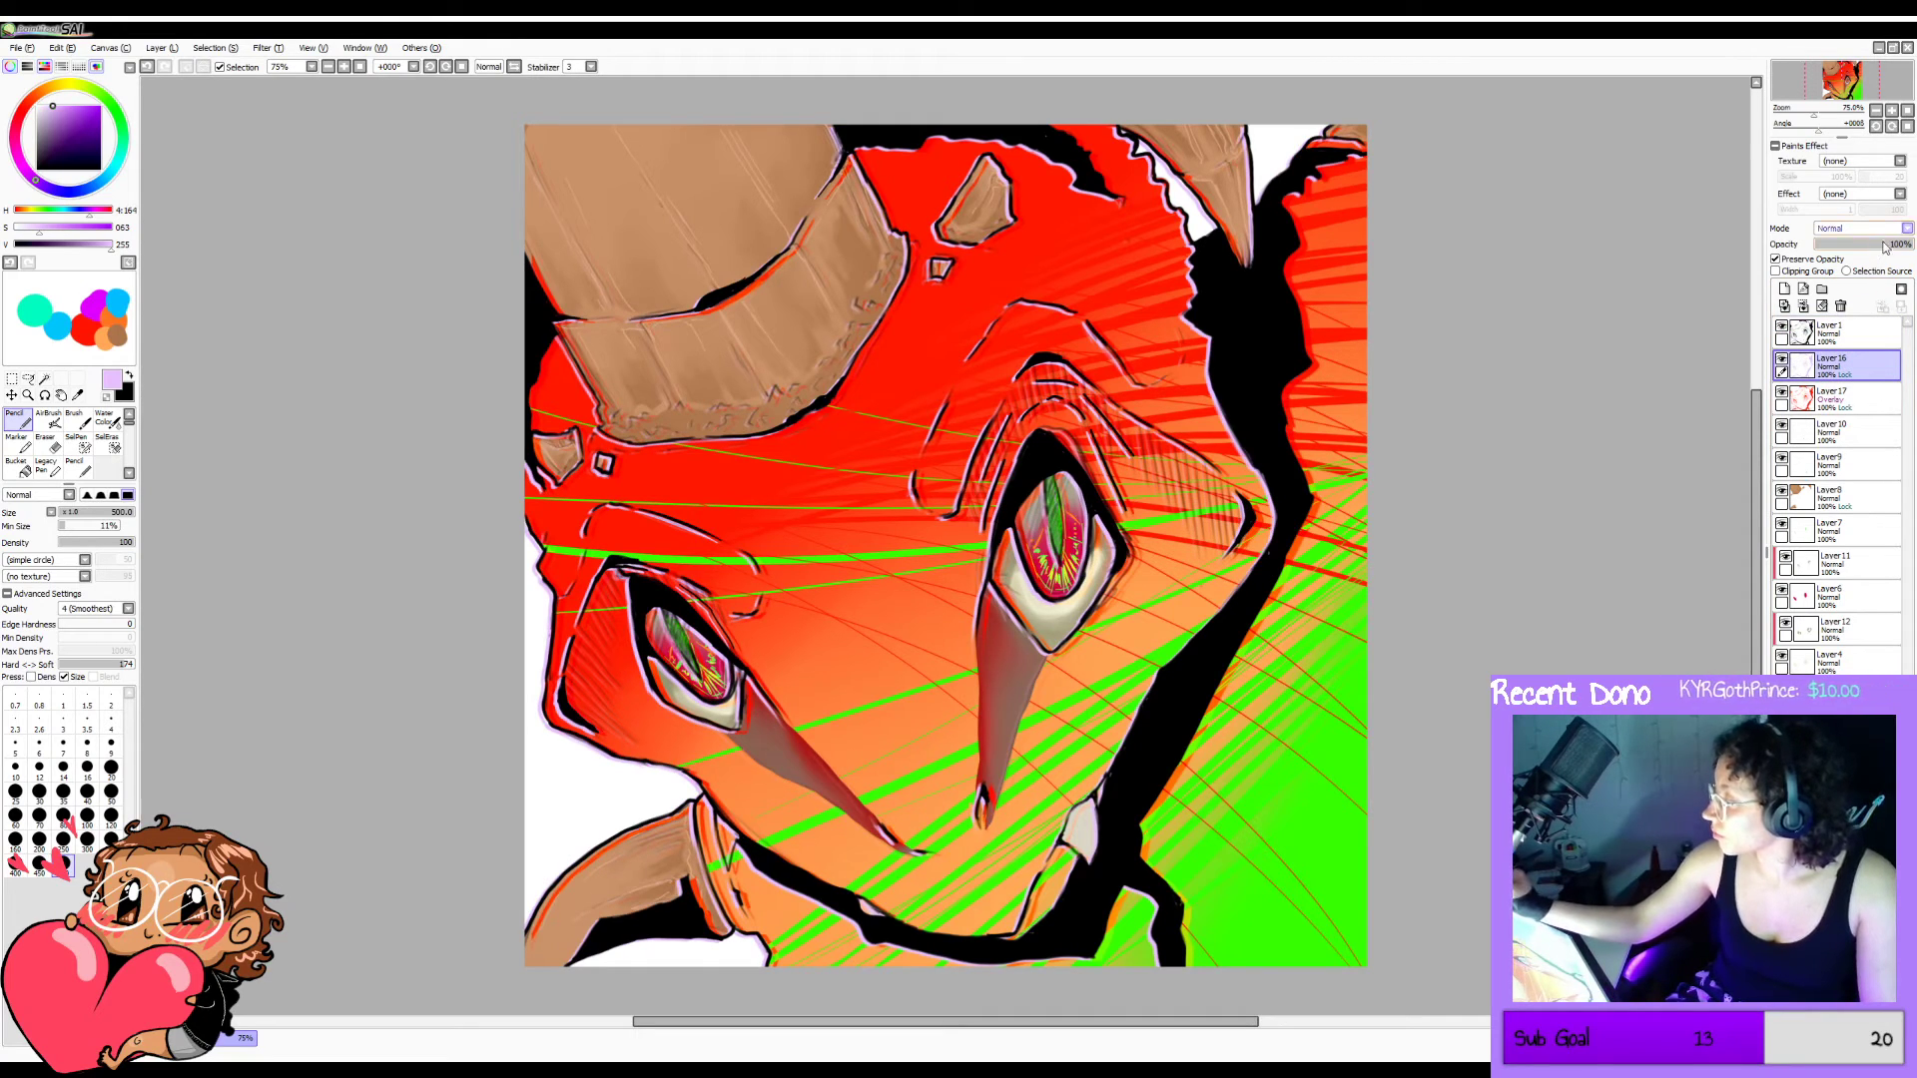
Try Luminosity and Overlay as Layer16's blending mode and recolour its line art purple with the Pencil.
click(1876, 290)
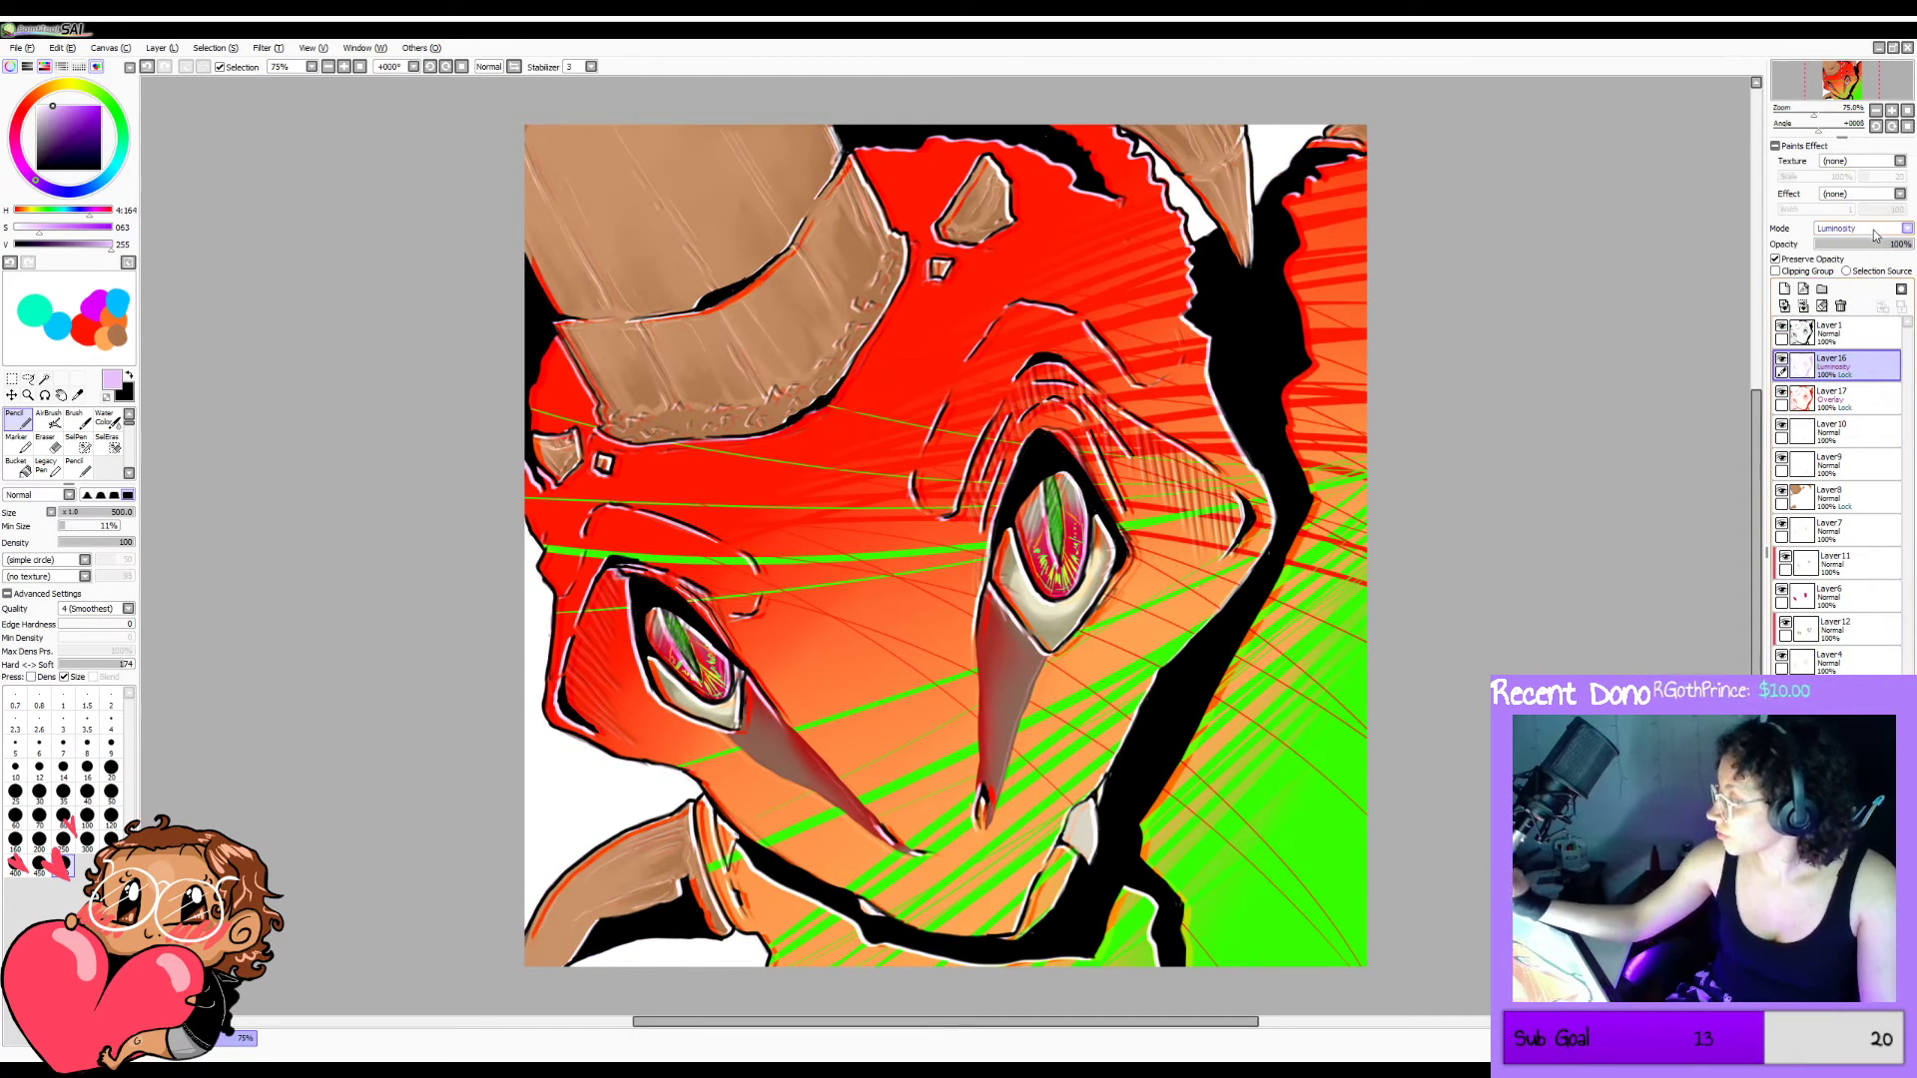
key(Up)
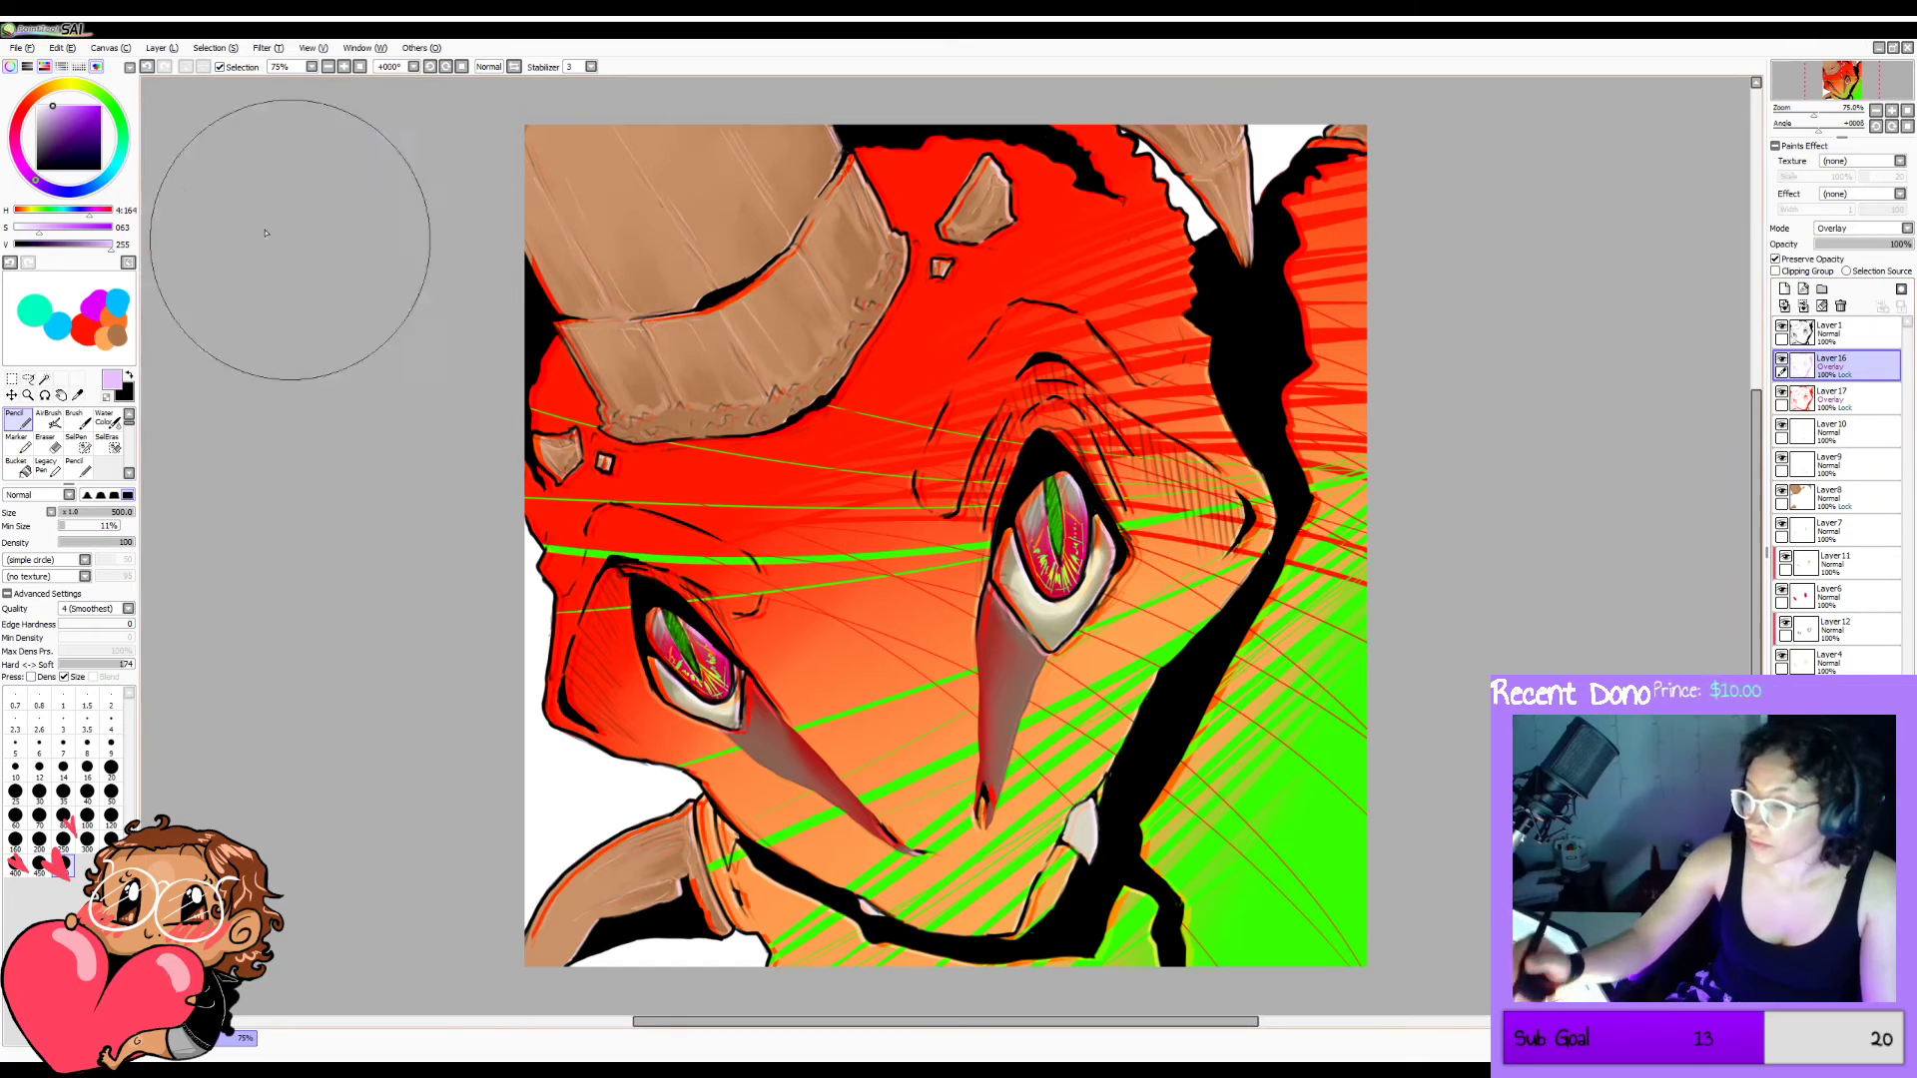
click(101, 105)
drag(692, 183, 622, 858)
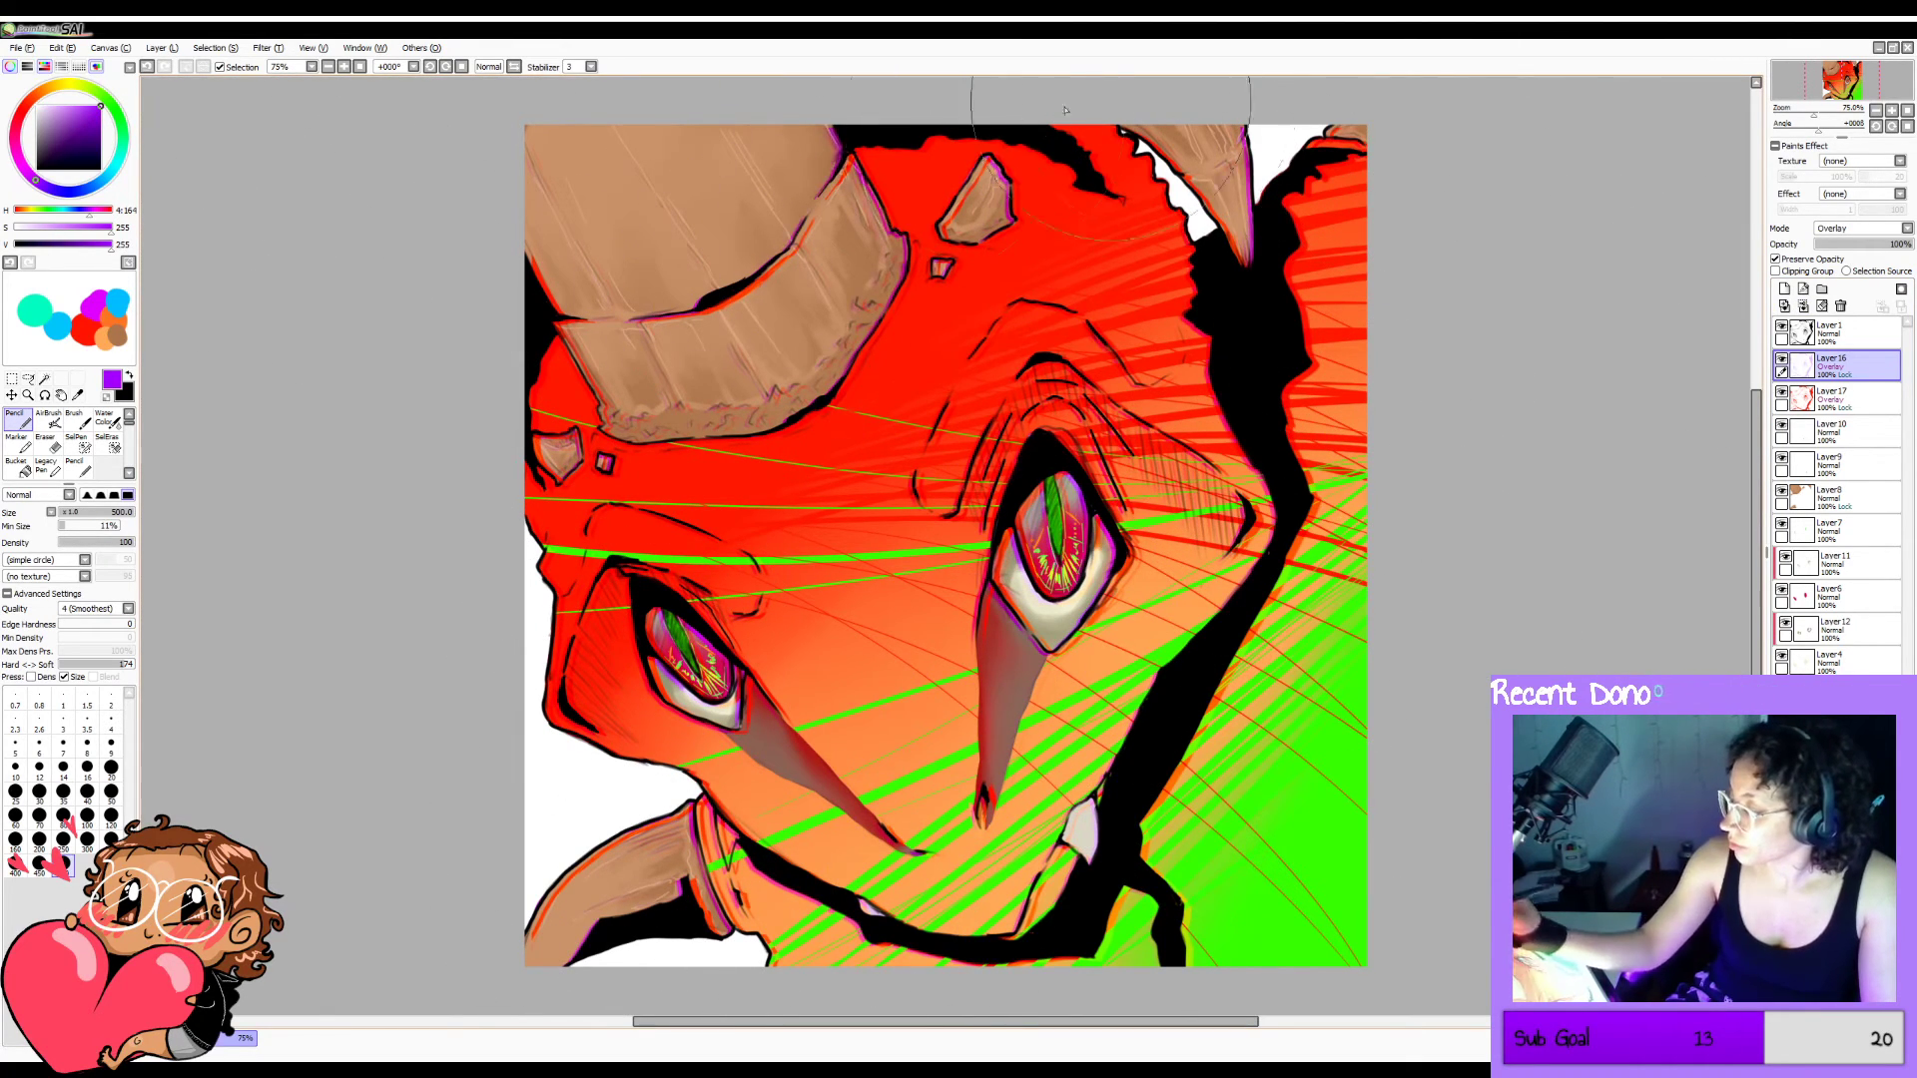
Recolour Layer16's line-art copy bright blue with the Pencil and set its blending mode to Luminosity.
click(103, 179)
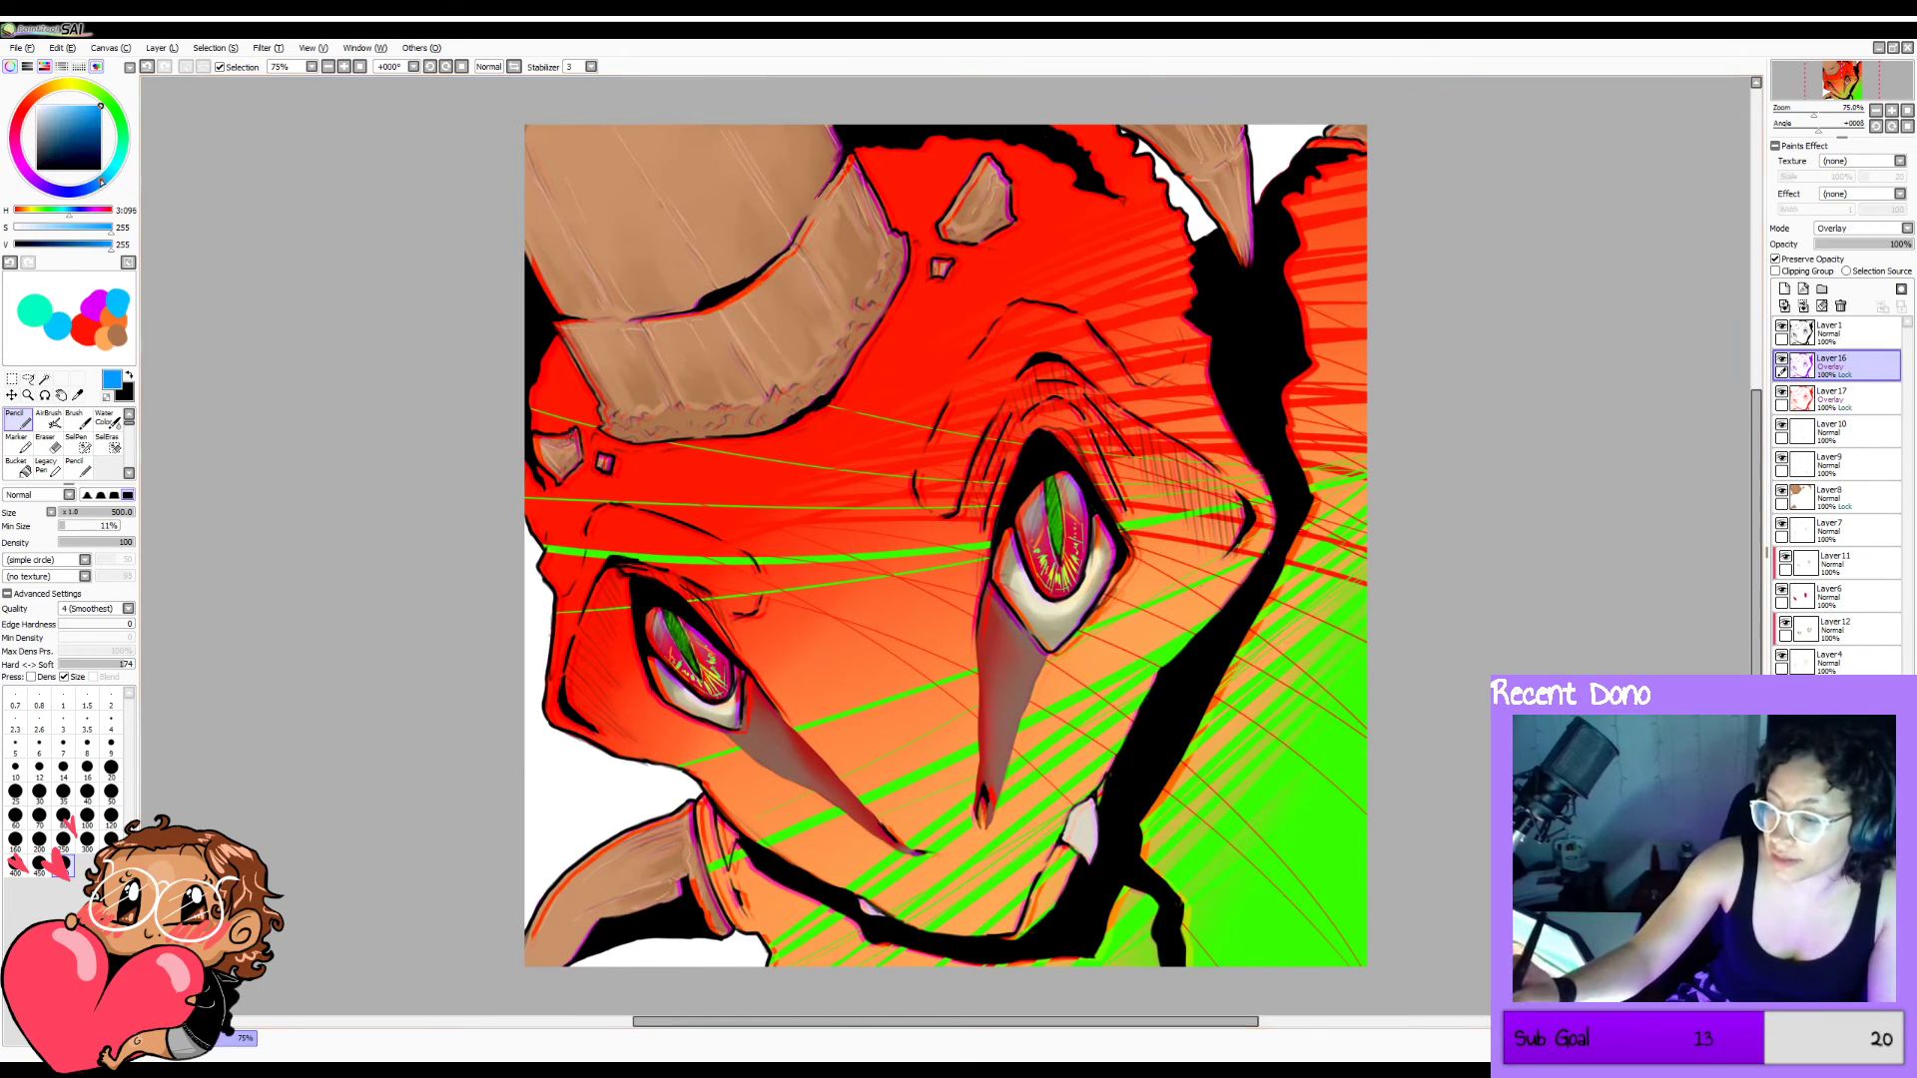
mouse_move(532, 184)
mouse_down()
mouse_move(700, 659)
mouse_move(658, 959)
mouse_up()
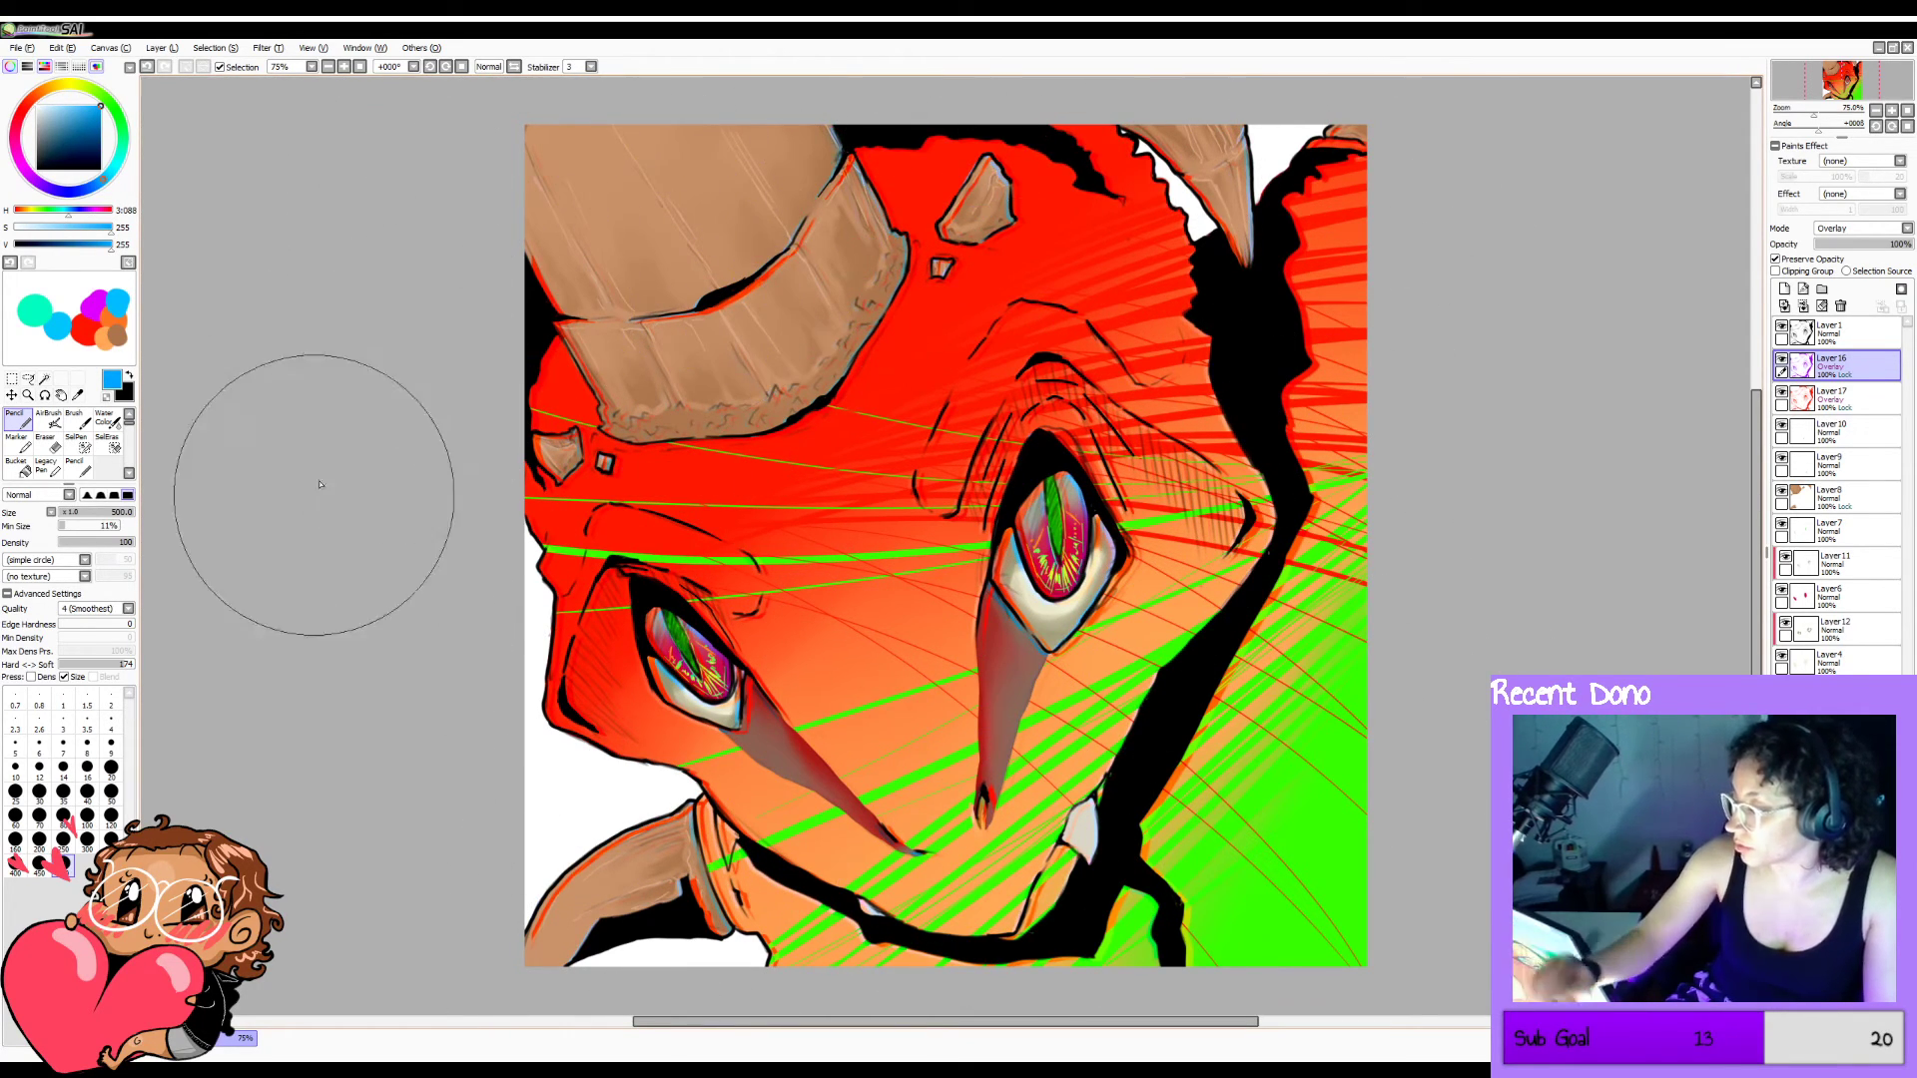
click(100, 183)
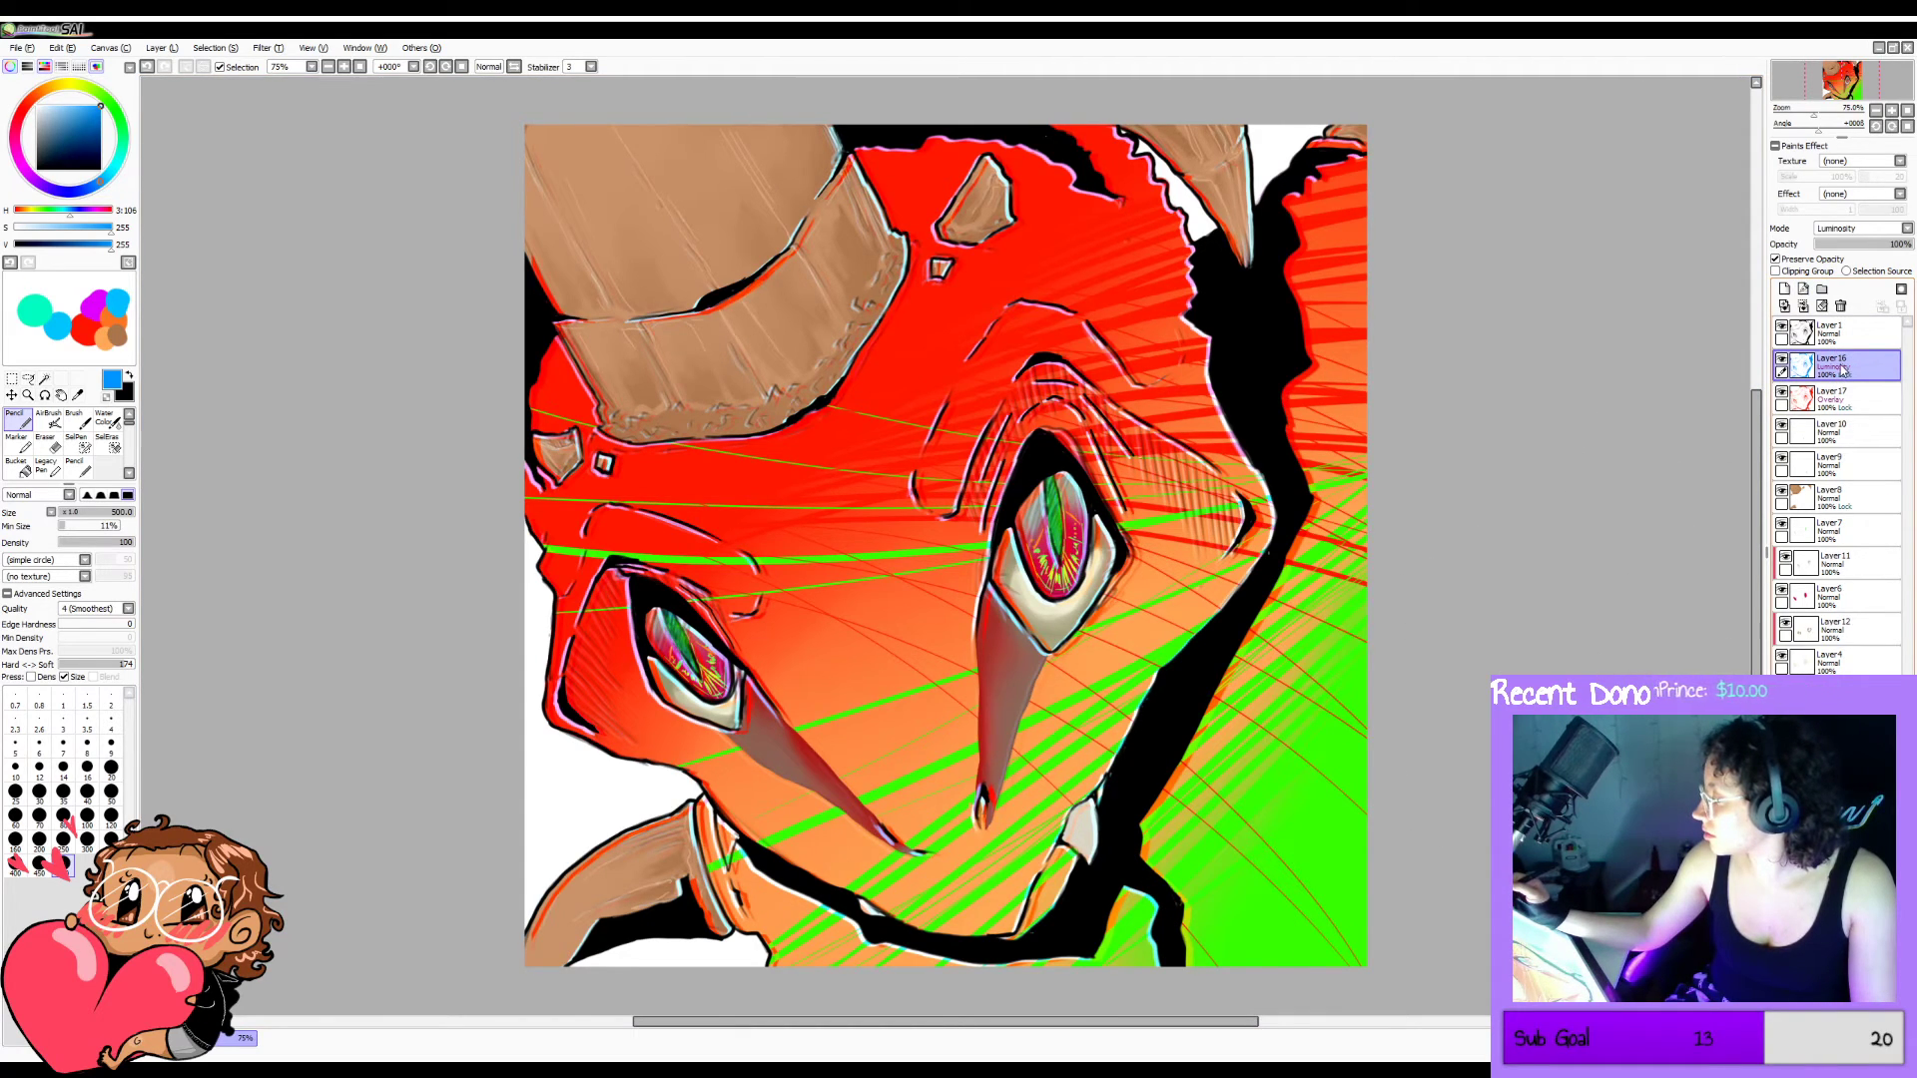
Select the whole canvas by drawing a freehand Lasso around the painting.
click(28, 379)
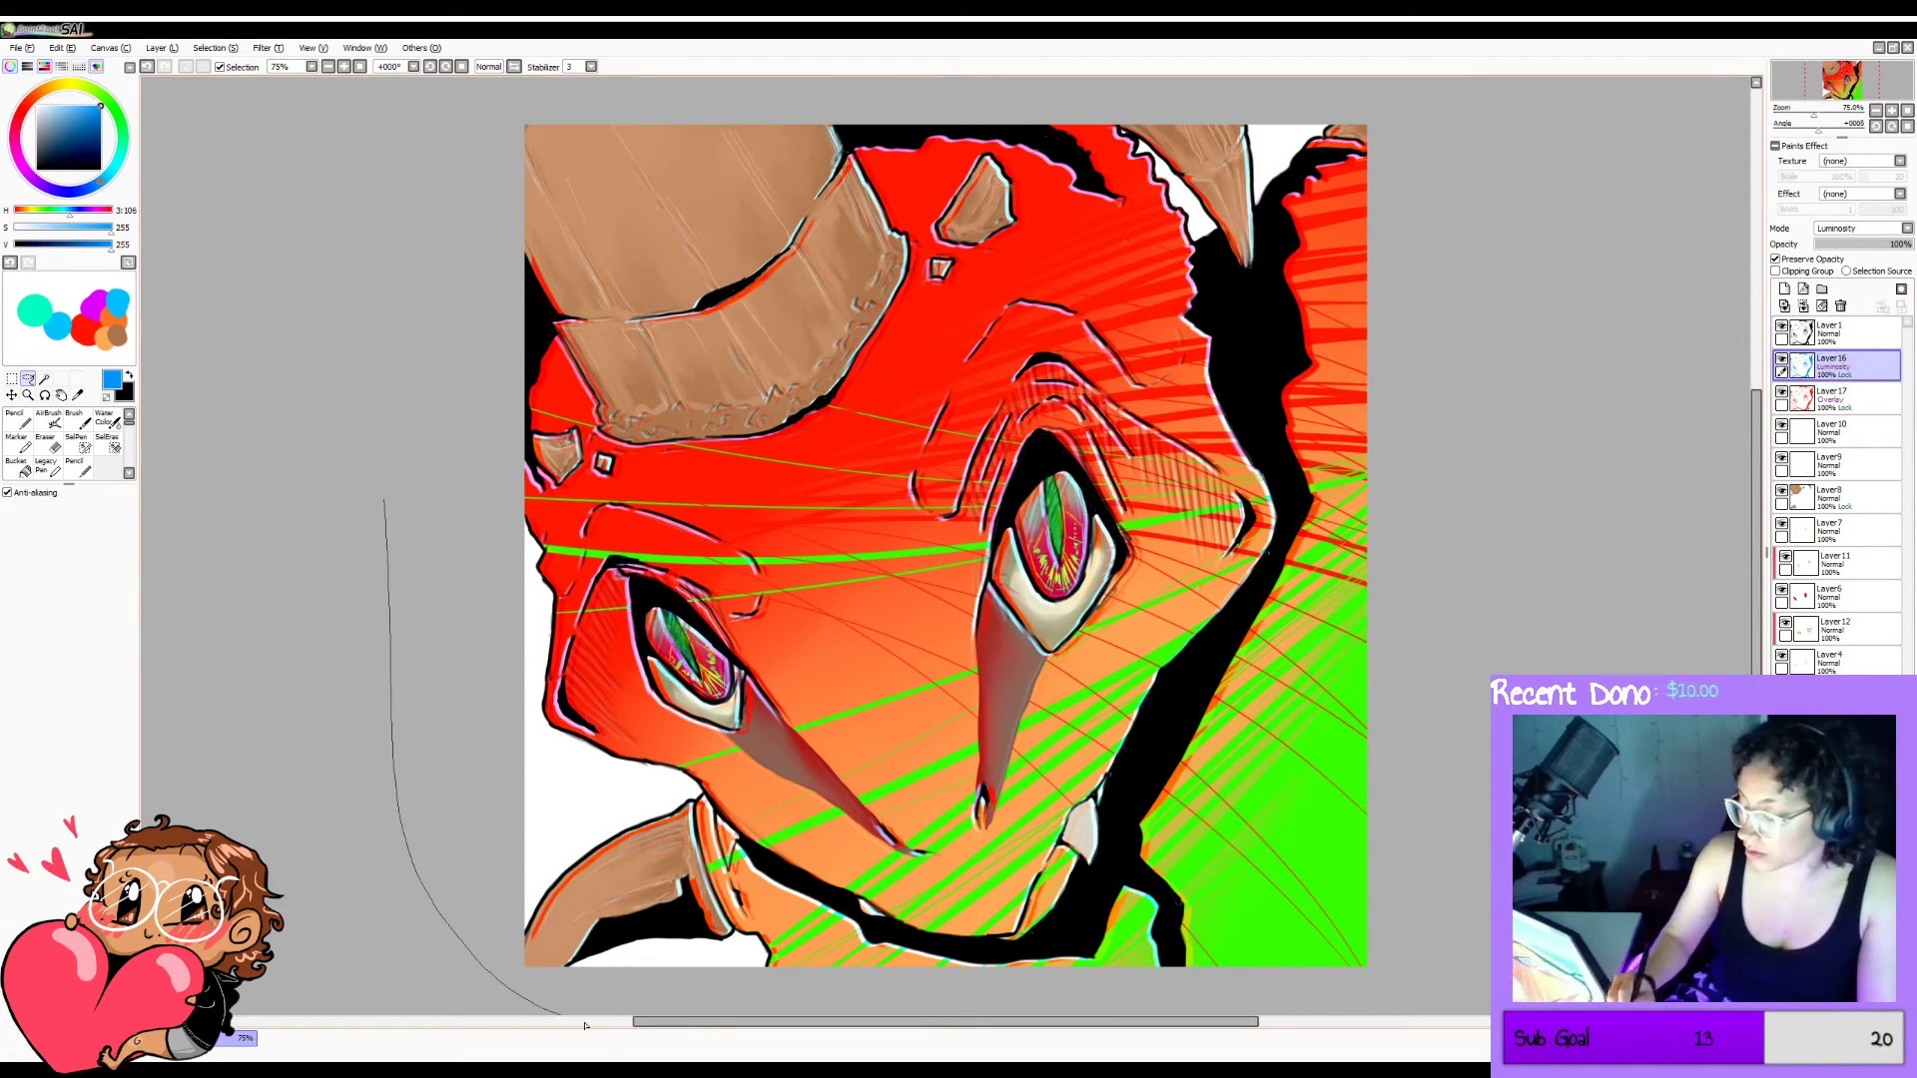
drag(1493, 739, 1508, 747)
mouse_move(1289, 992)
mouse_down()
mouse_move(1417, 967)
mouse_move(1487, 631)
mouse_up()
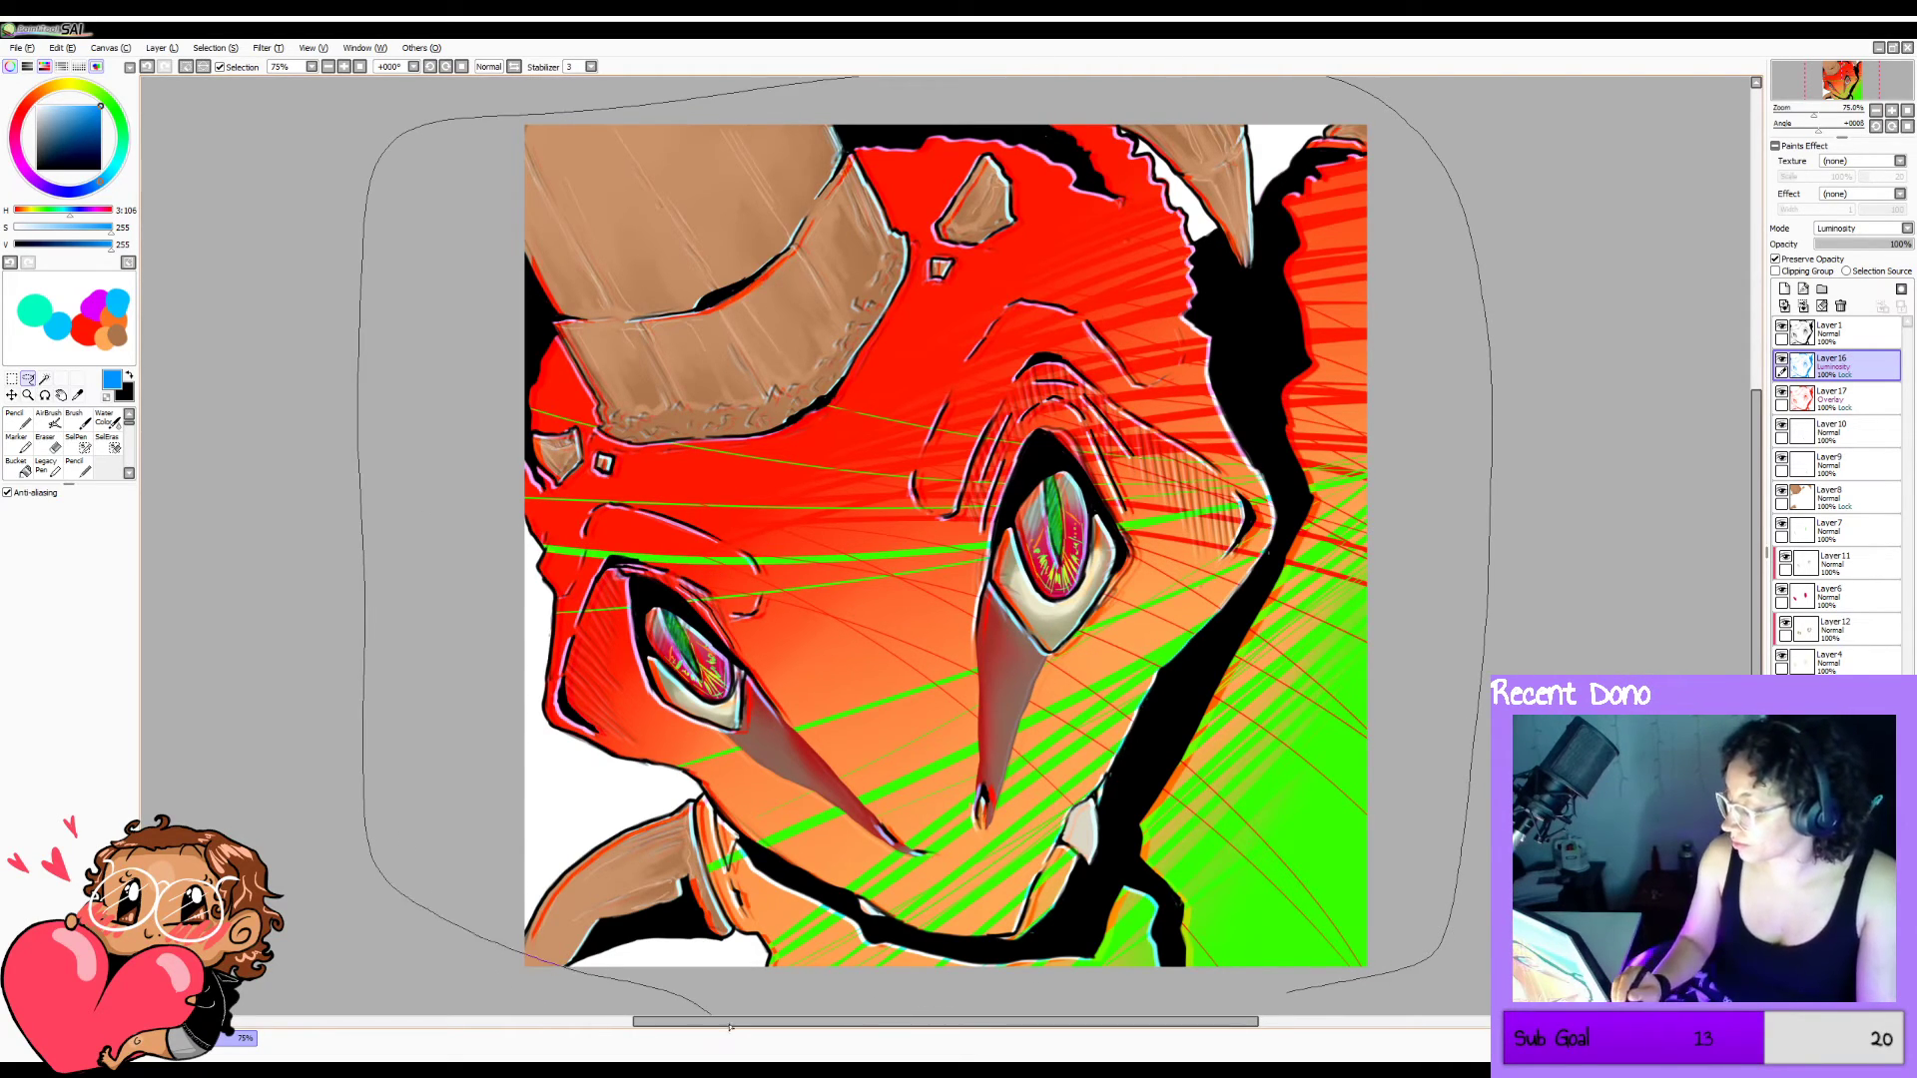
drag(904, 1006, 1288, 993)
drag(496, 996, 804, 986)
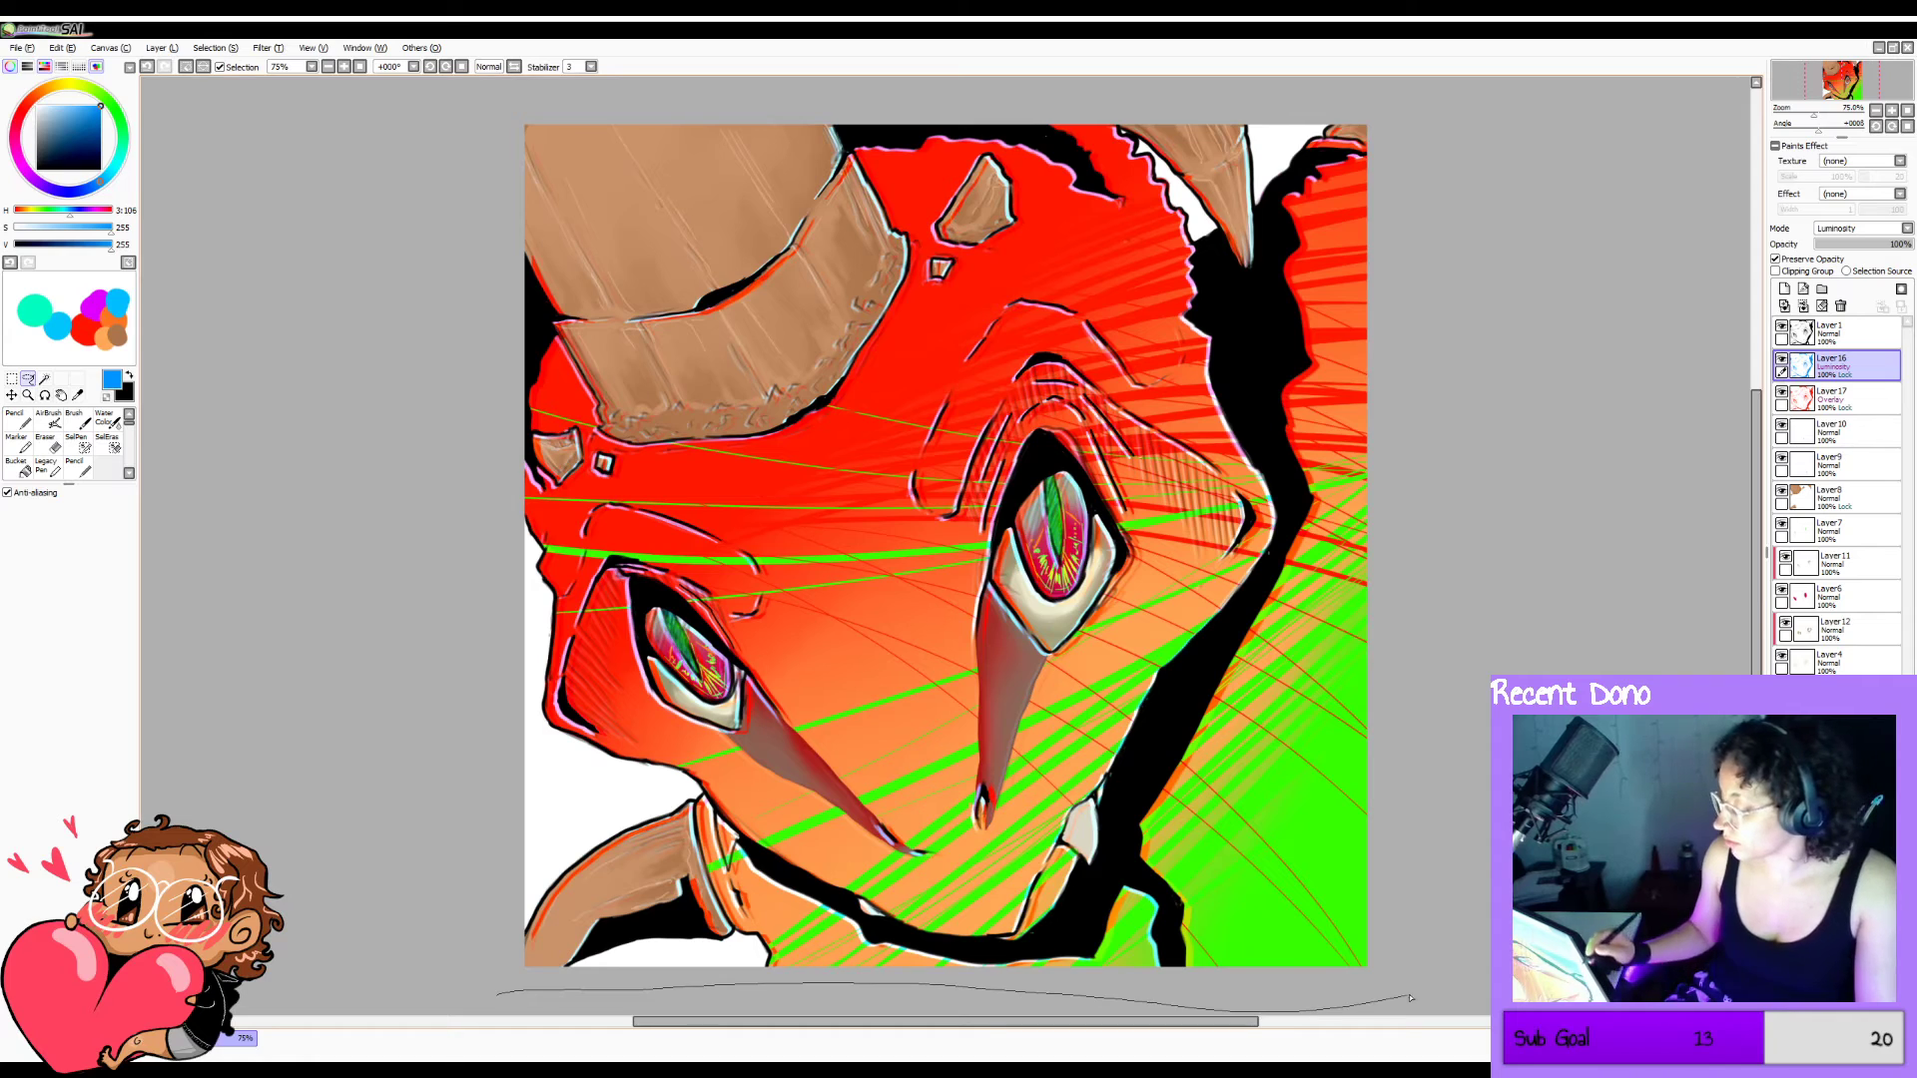
mouse_move(852, 72)
mouse_down()
mouse_move(398, 133)
mouse_move(355, 591)
mouse_move(430, 998)
mouse_up()
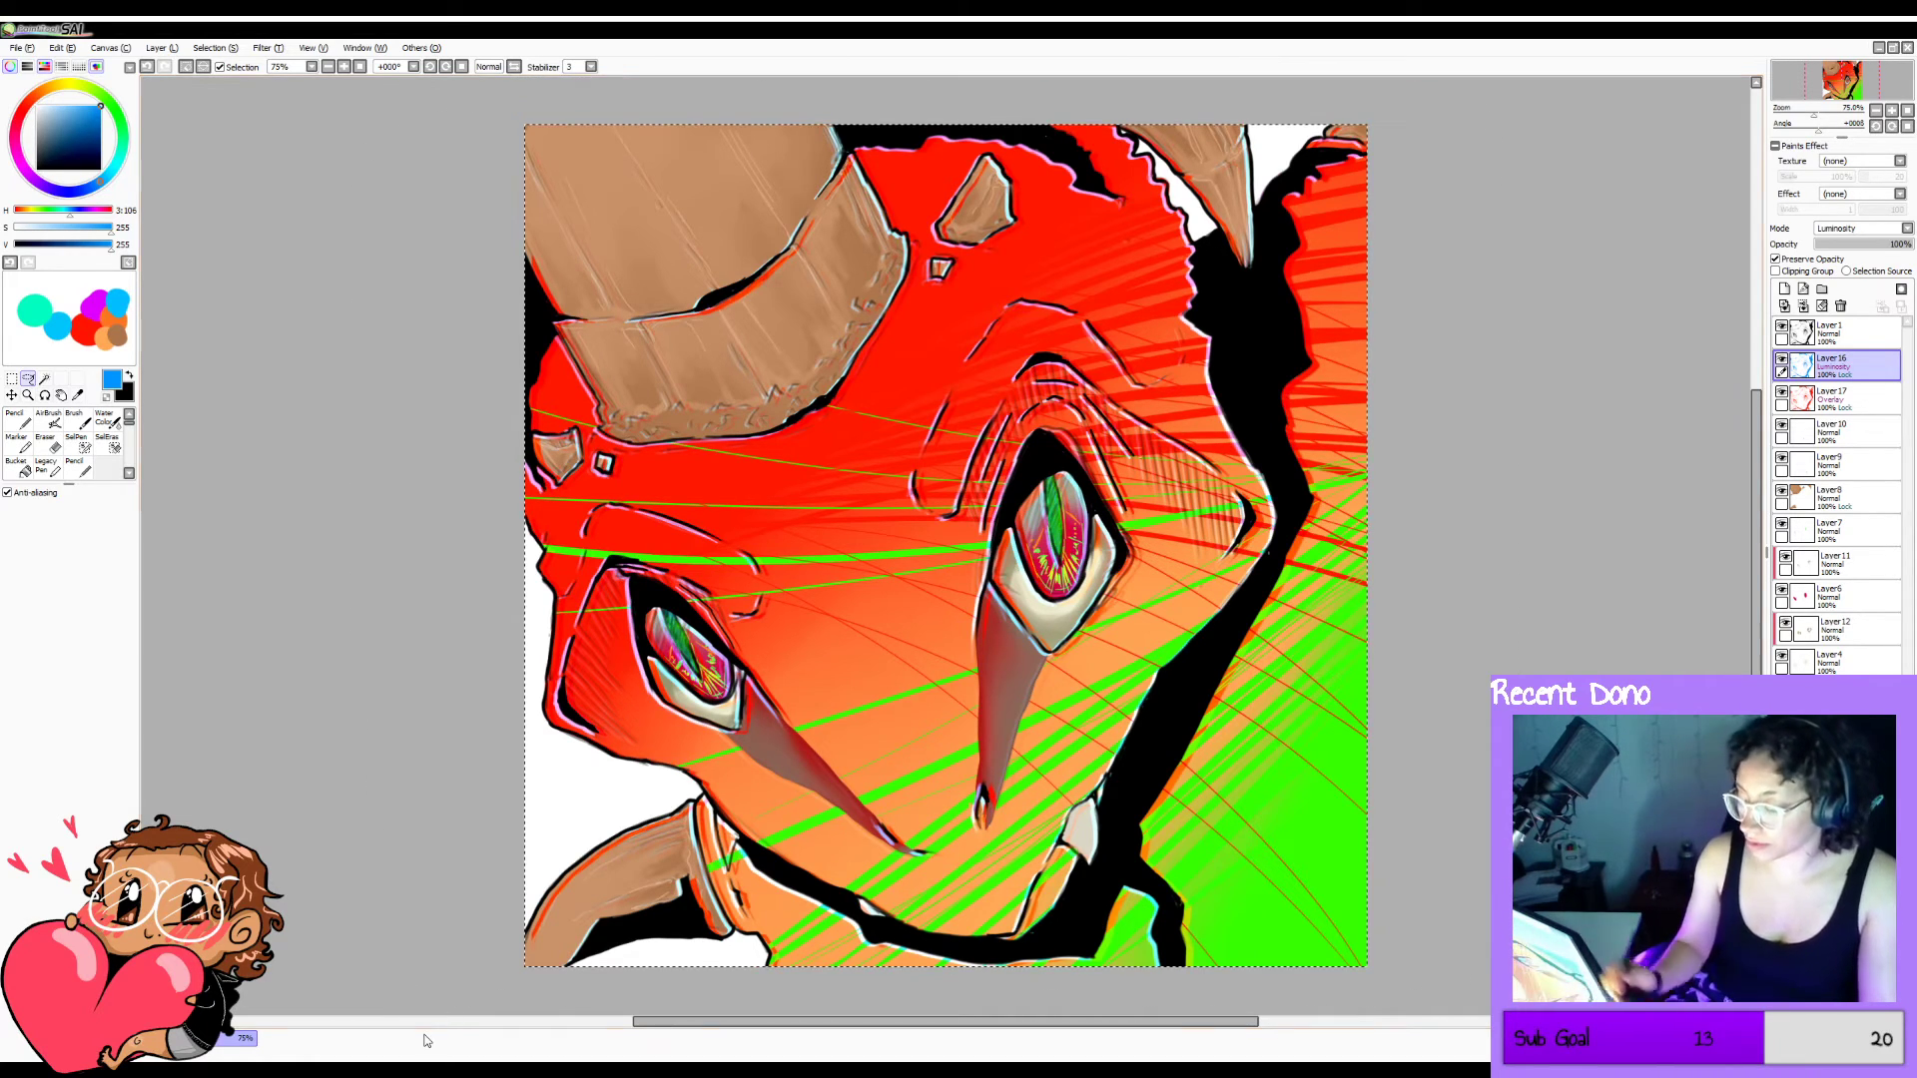
Duplicate the blue line art onto a new Normal layer, clear the selection, place the copy beneath Layer16 and check it mirrored.
key(ctrl+c)
key(ctrl+v)
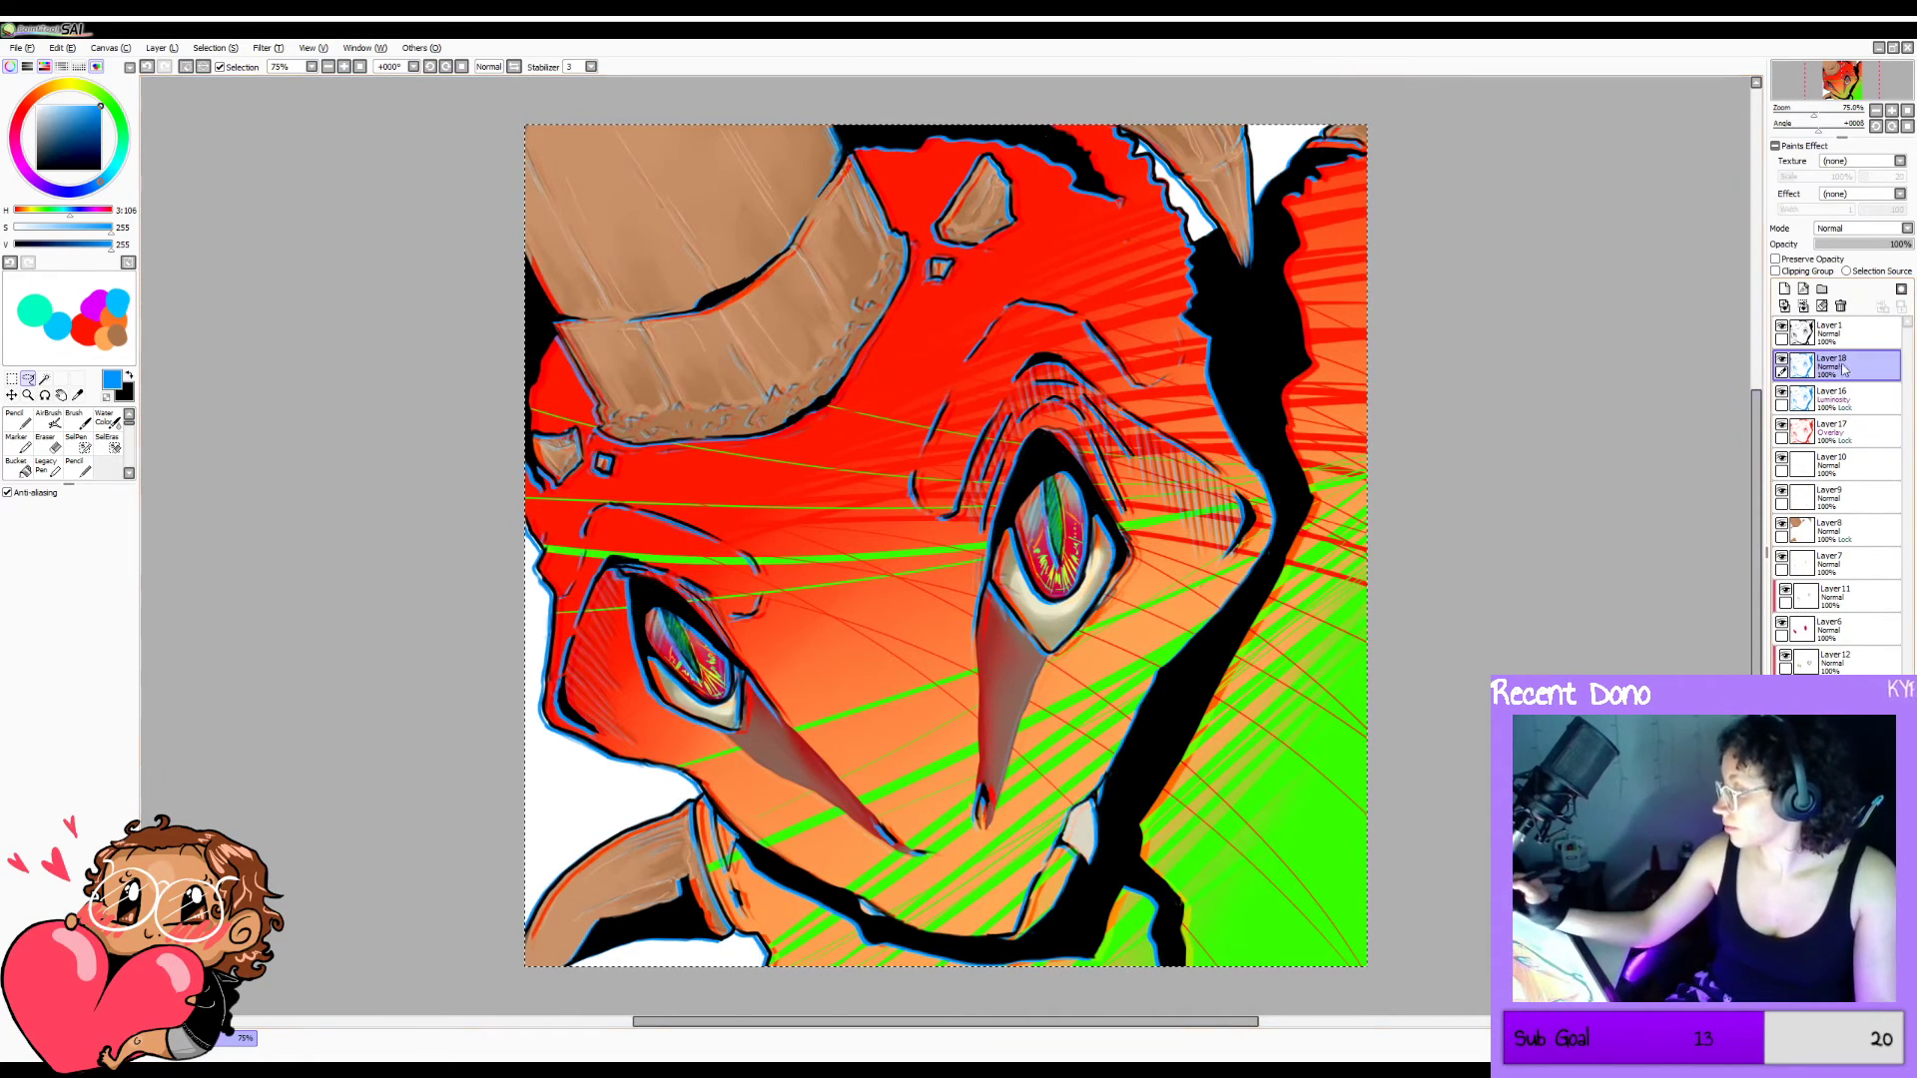
key(ctrl+d)
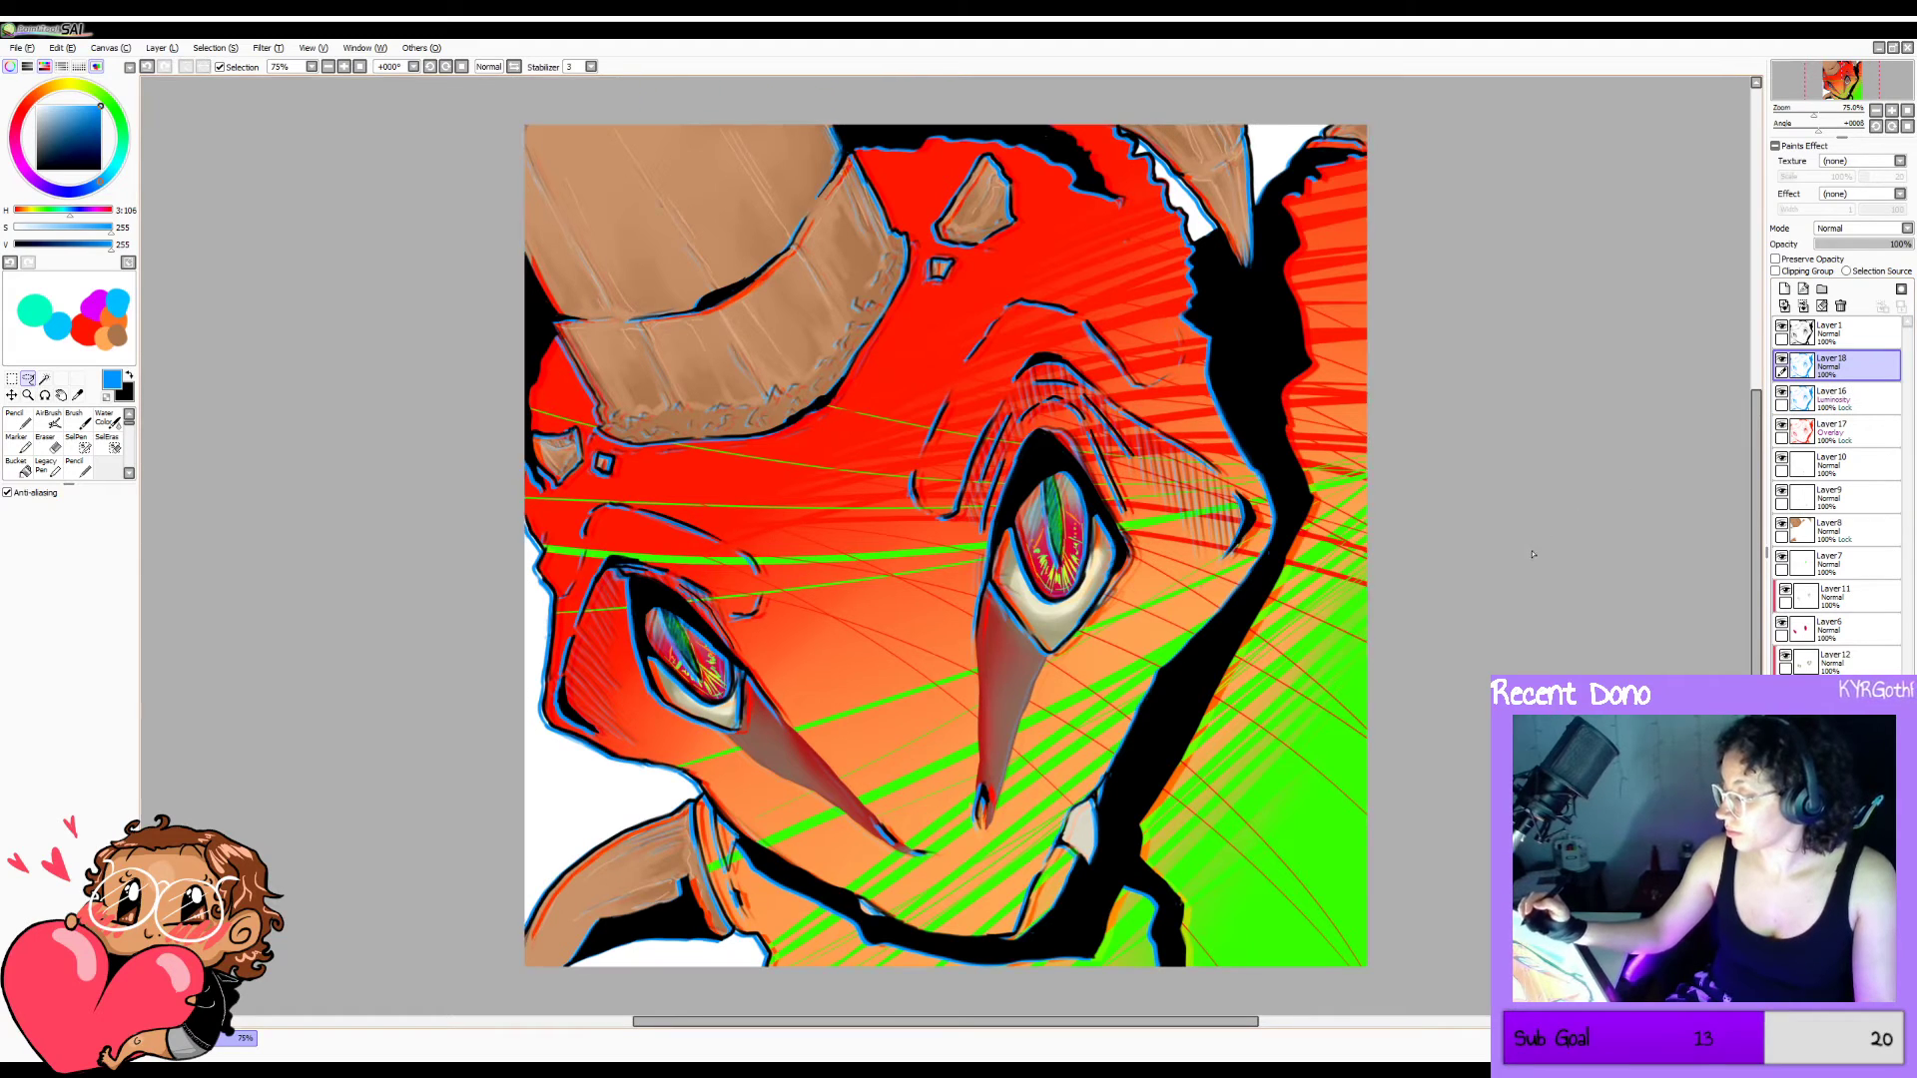
drag(1857, 367, 1857, 412)
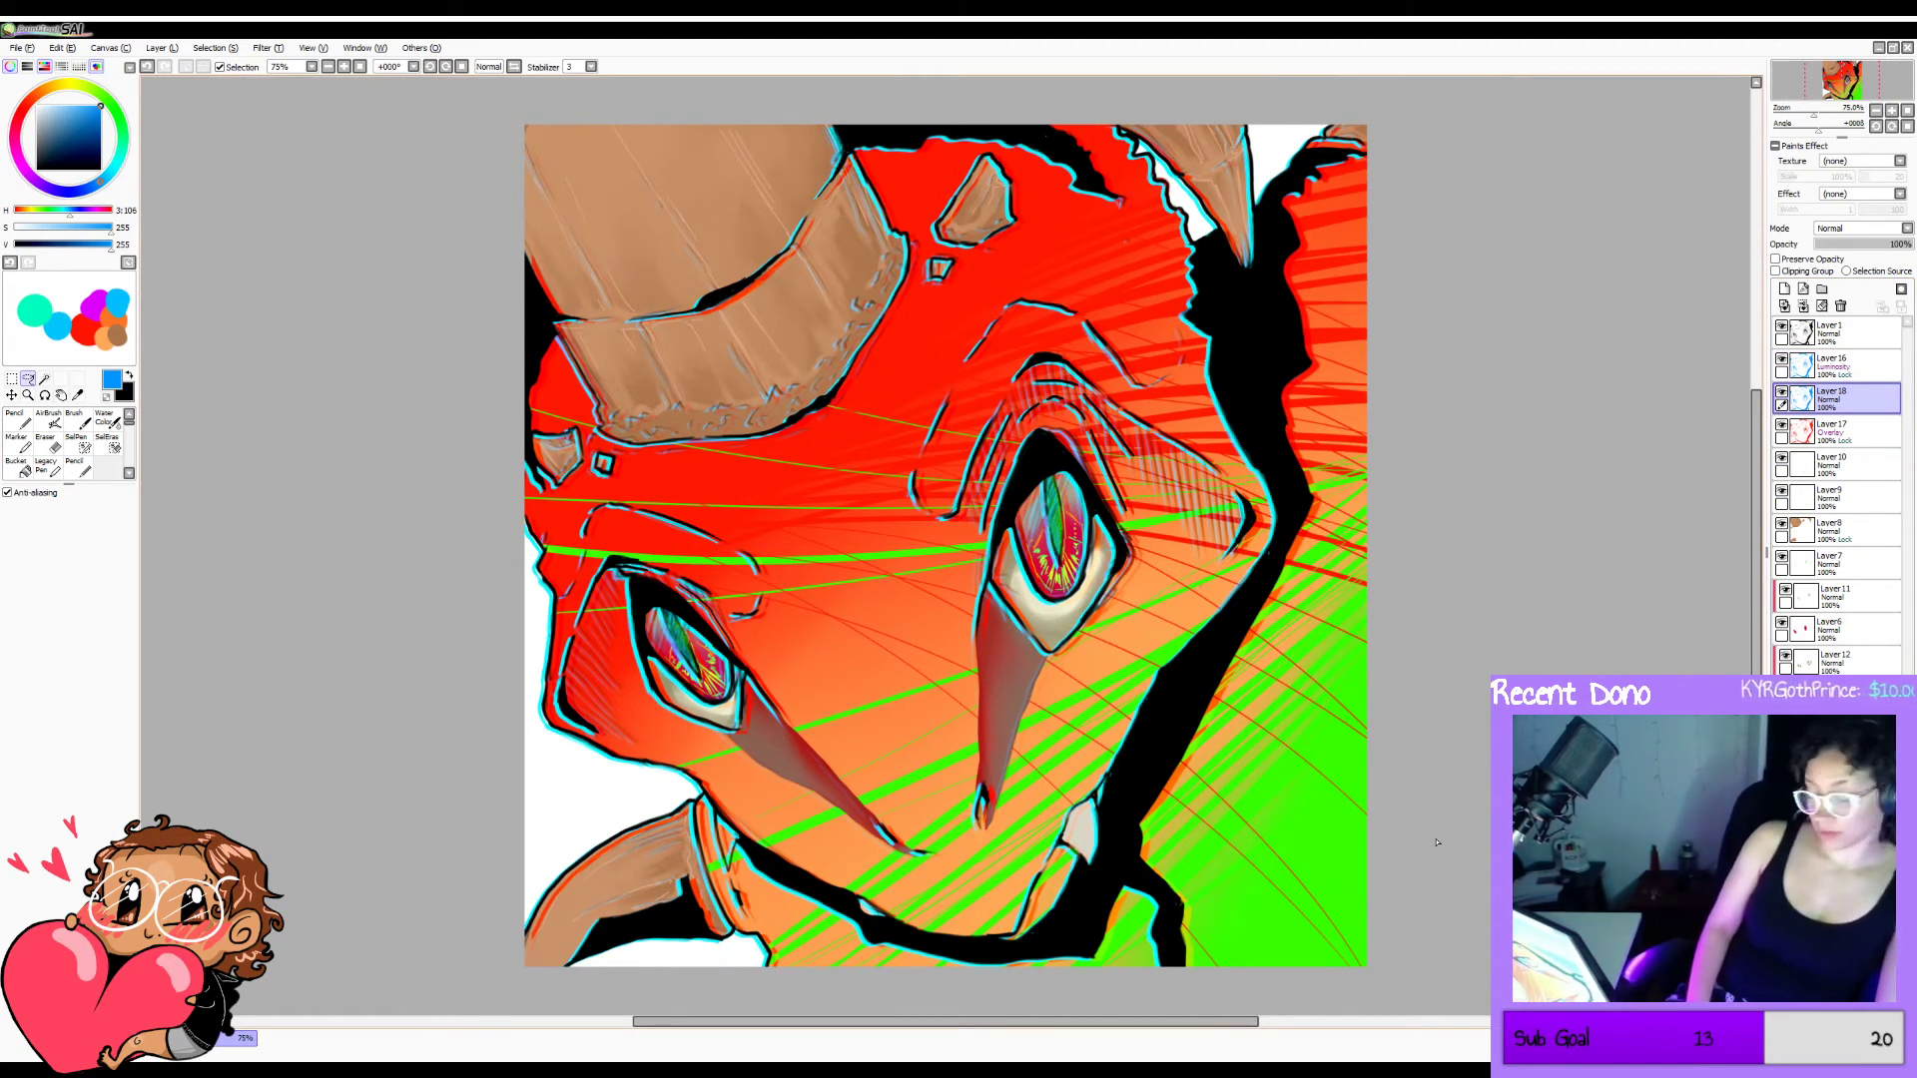
key(h)
key(h)
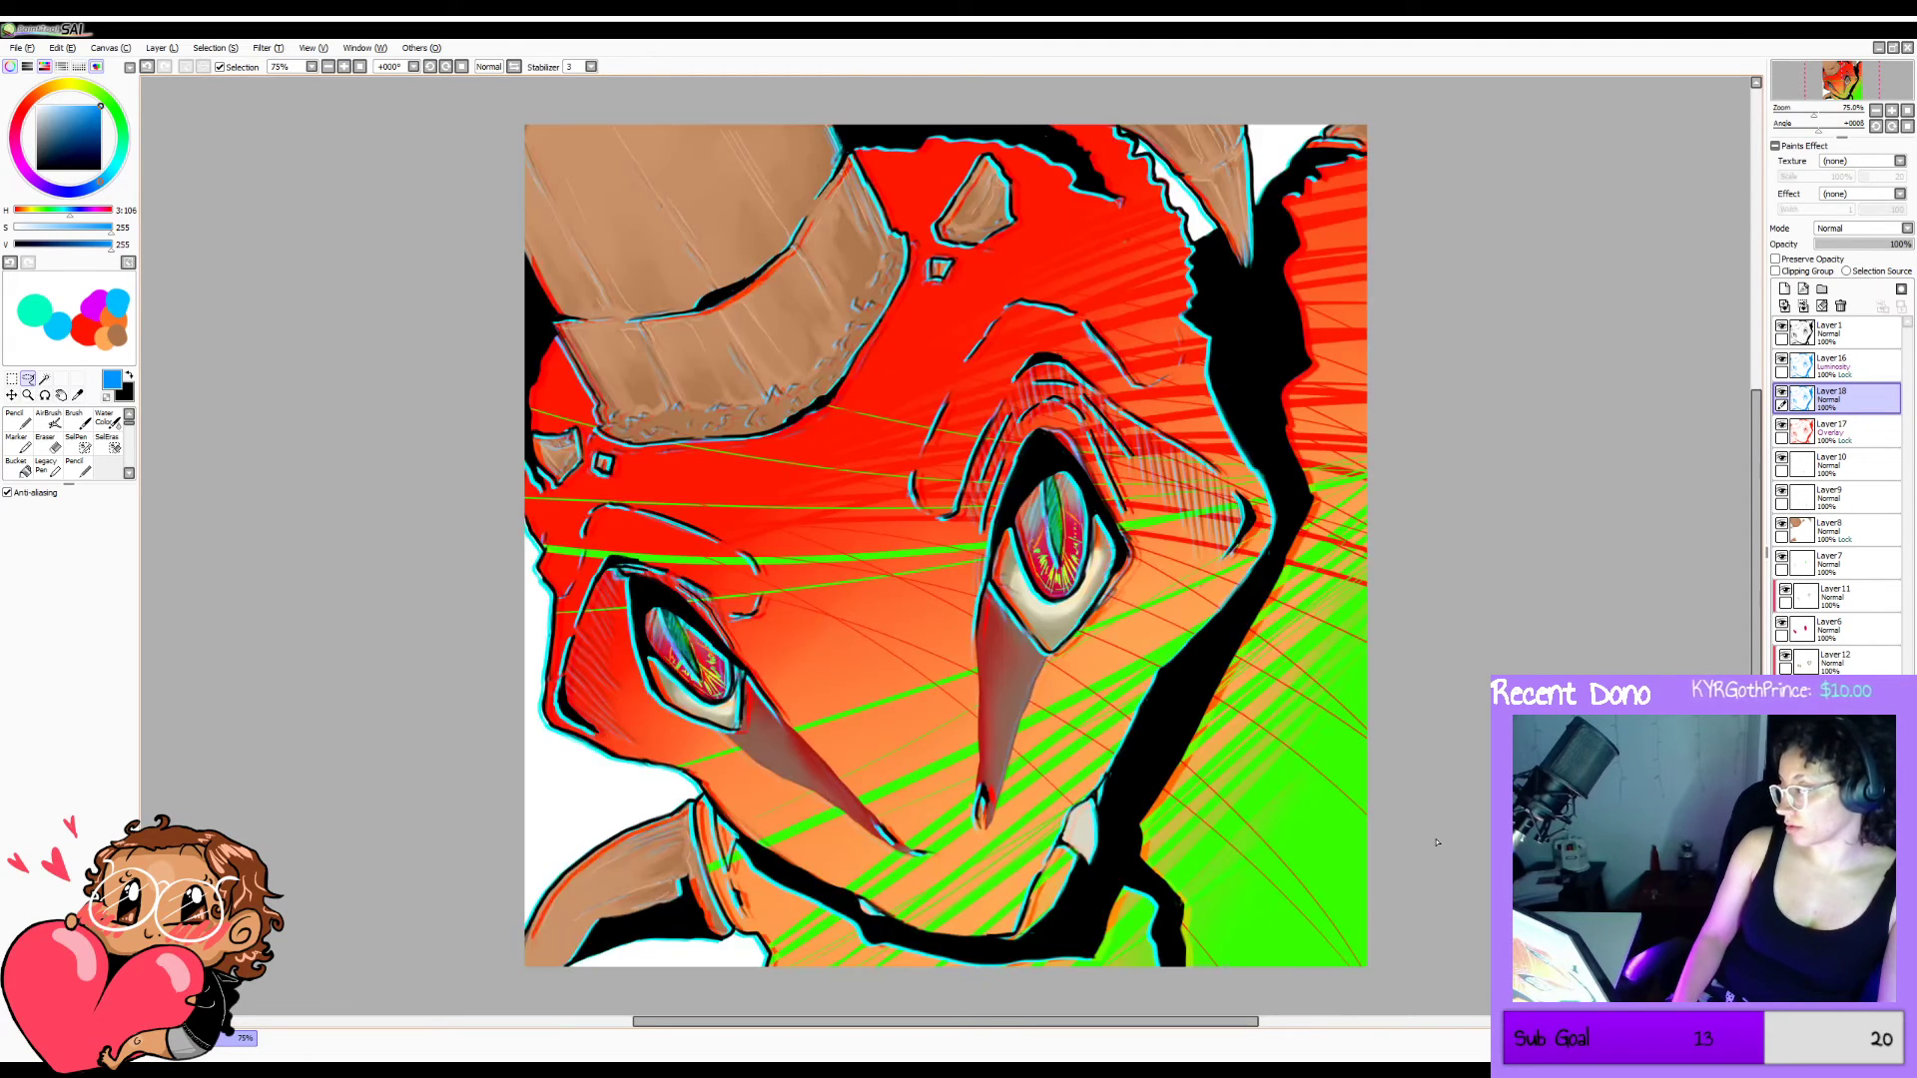
key(h)
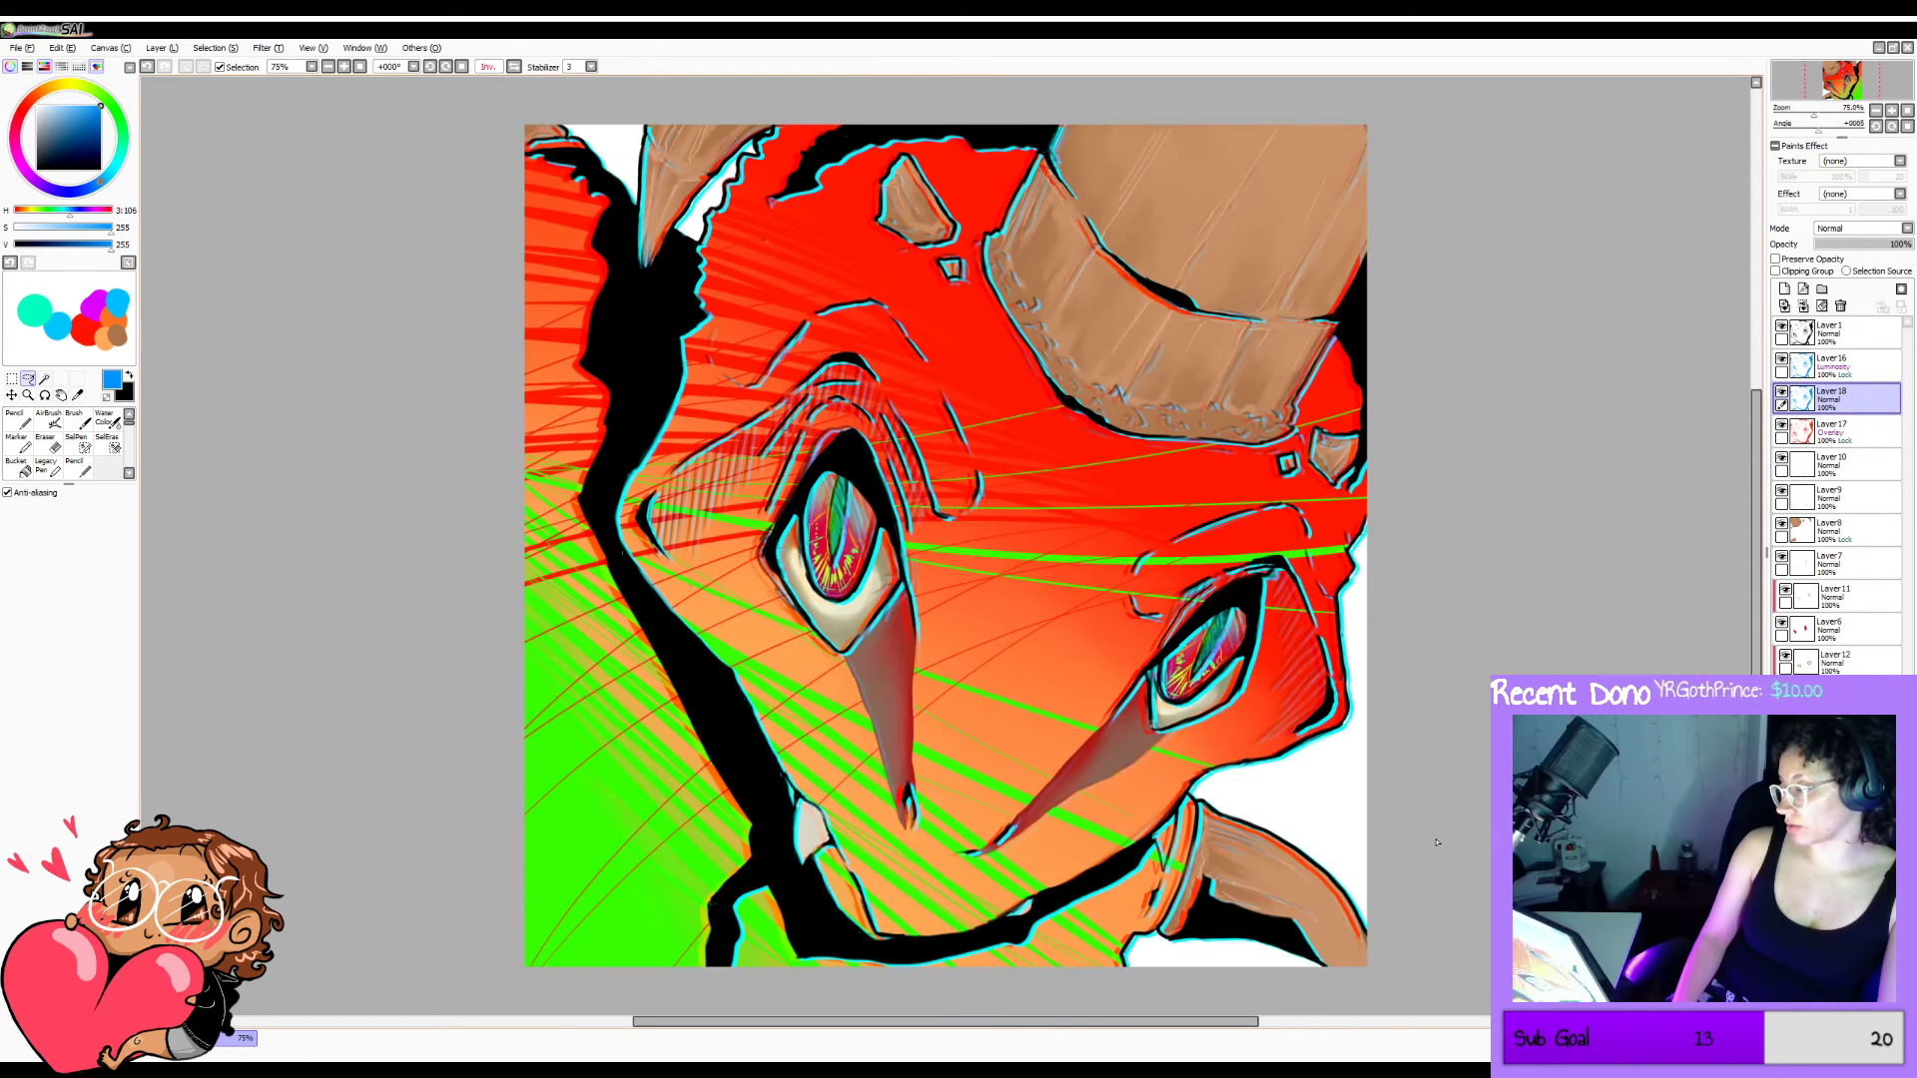
key(h)
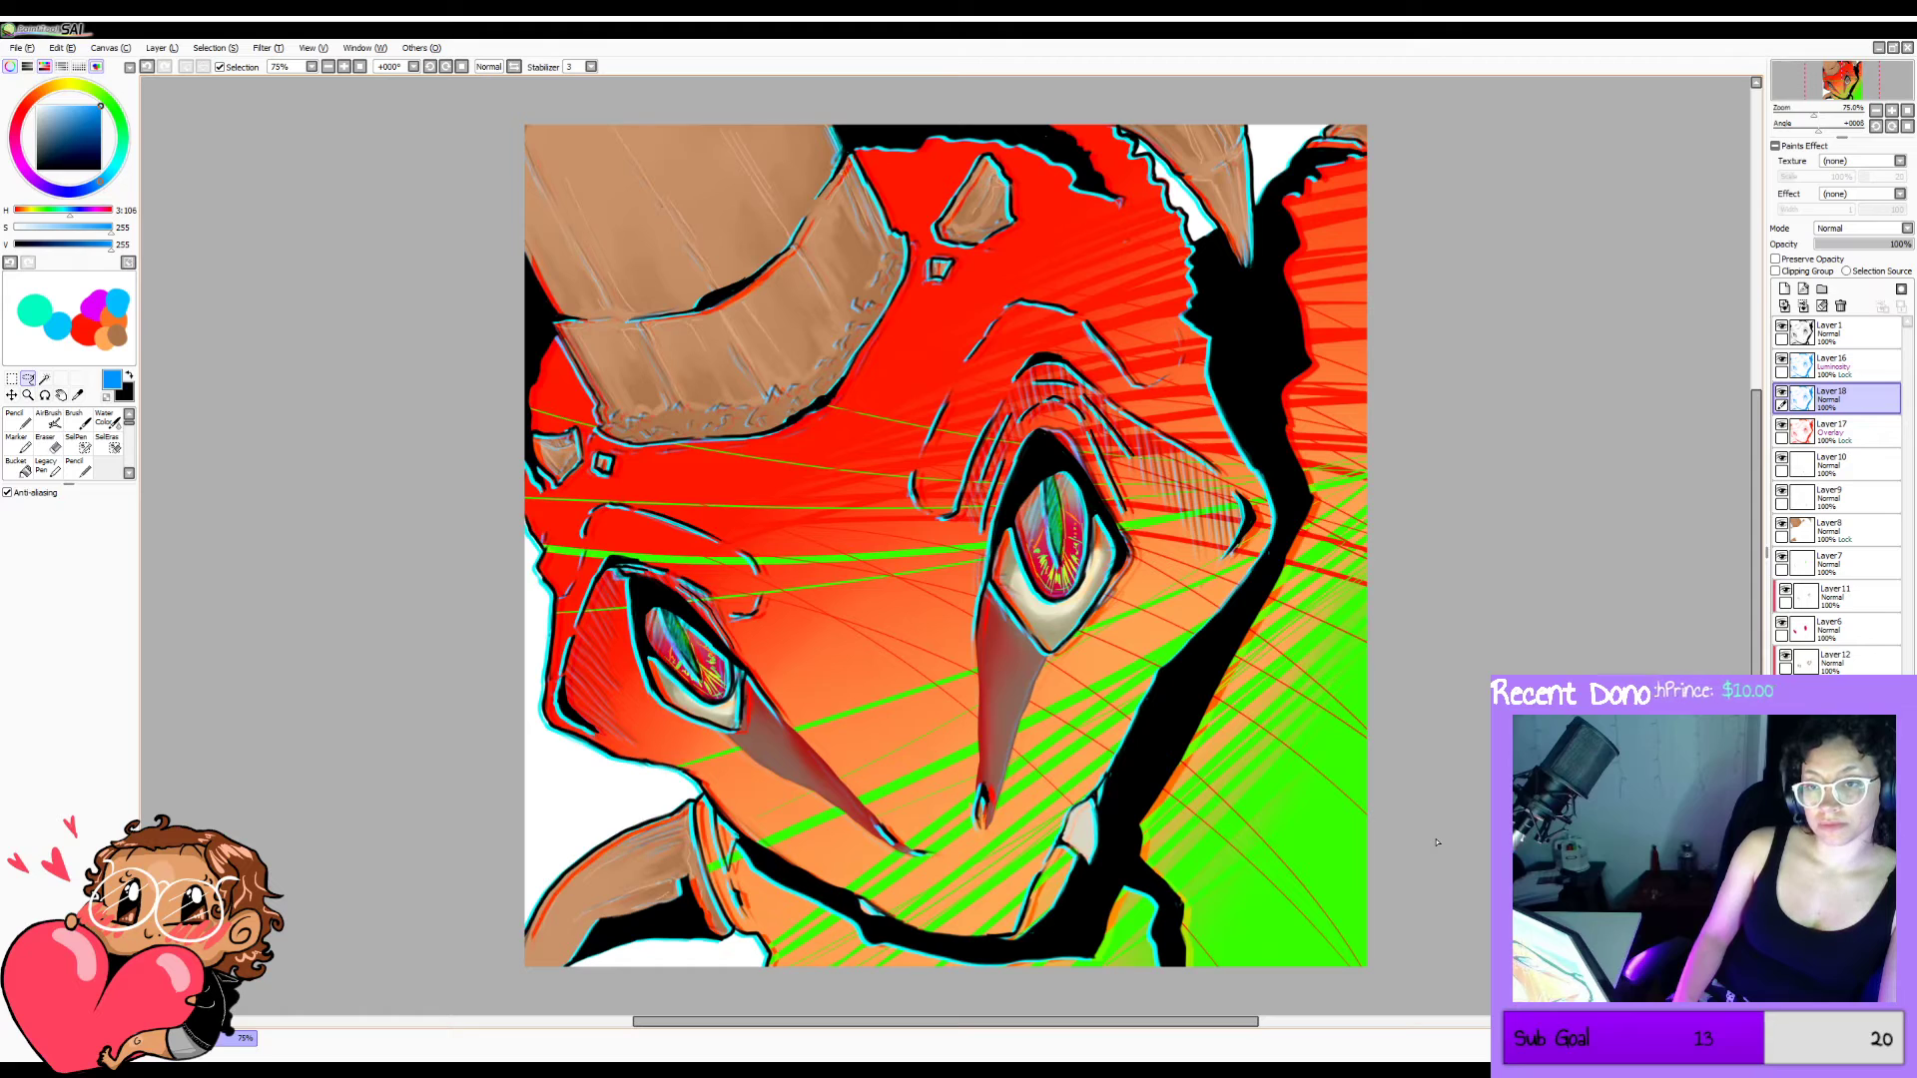
Duplicate Layer17's red line art onto a new Normal layer, place the copy beneath Layer17 and clear the selection.
click(1868, 432)
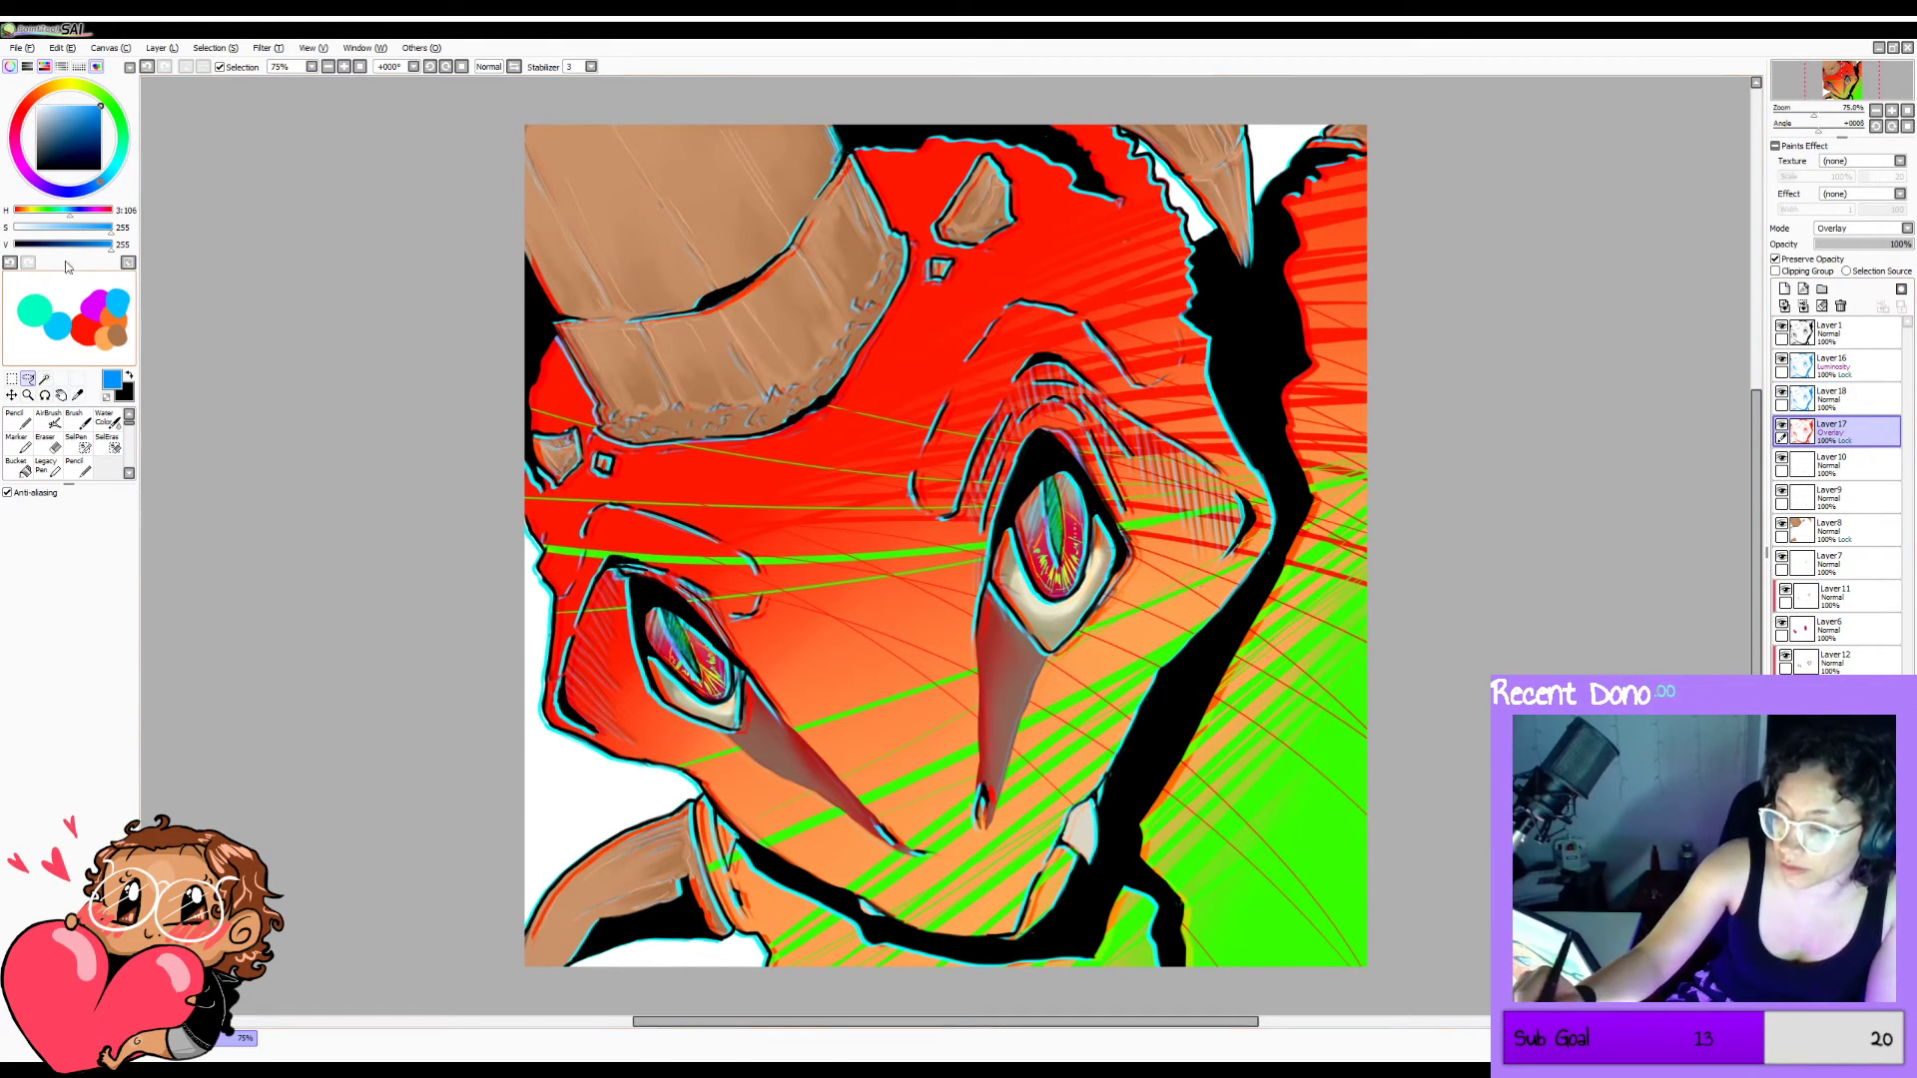
key(ctrl+t)
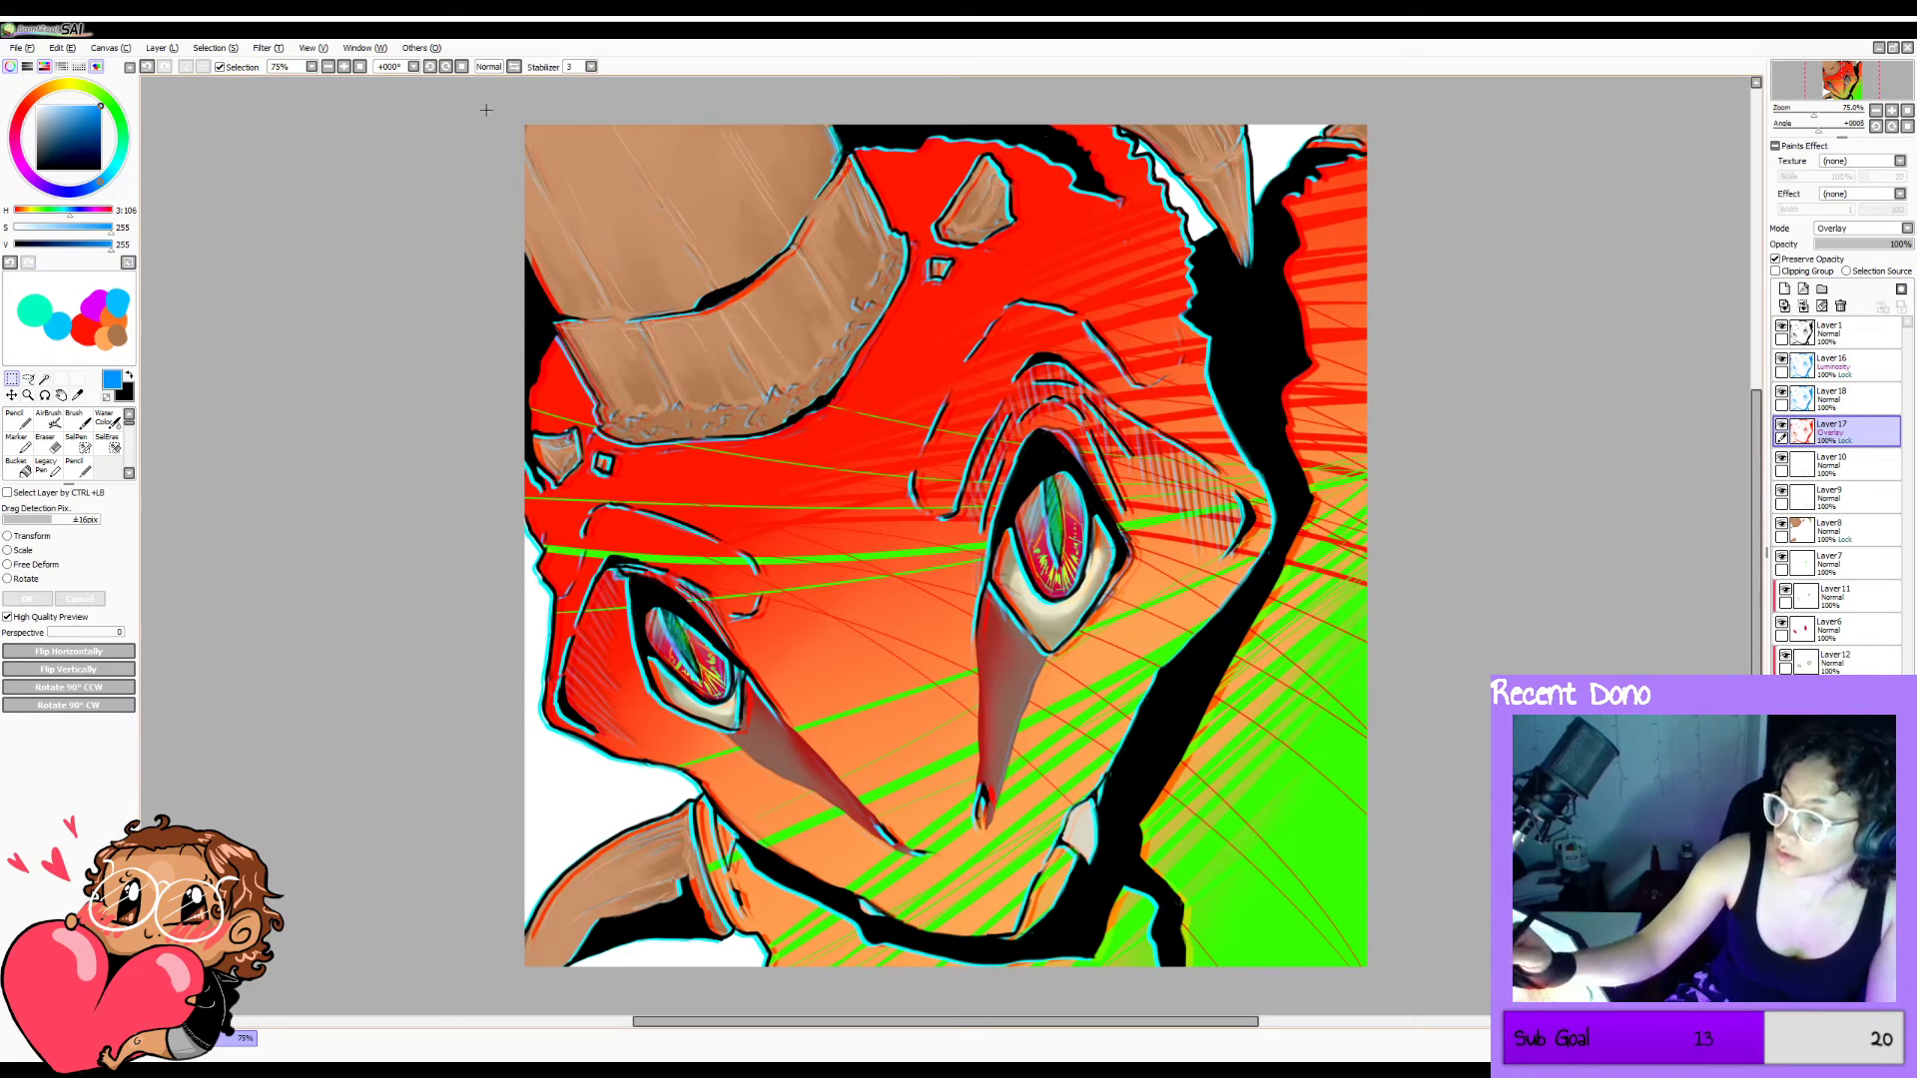
key(ctrl+a)
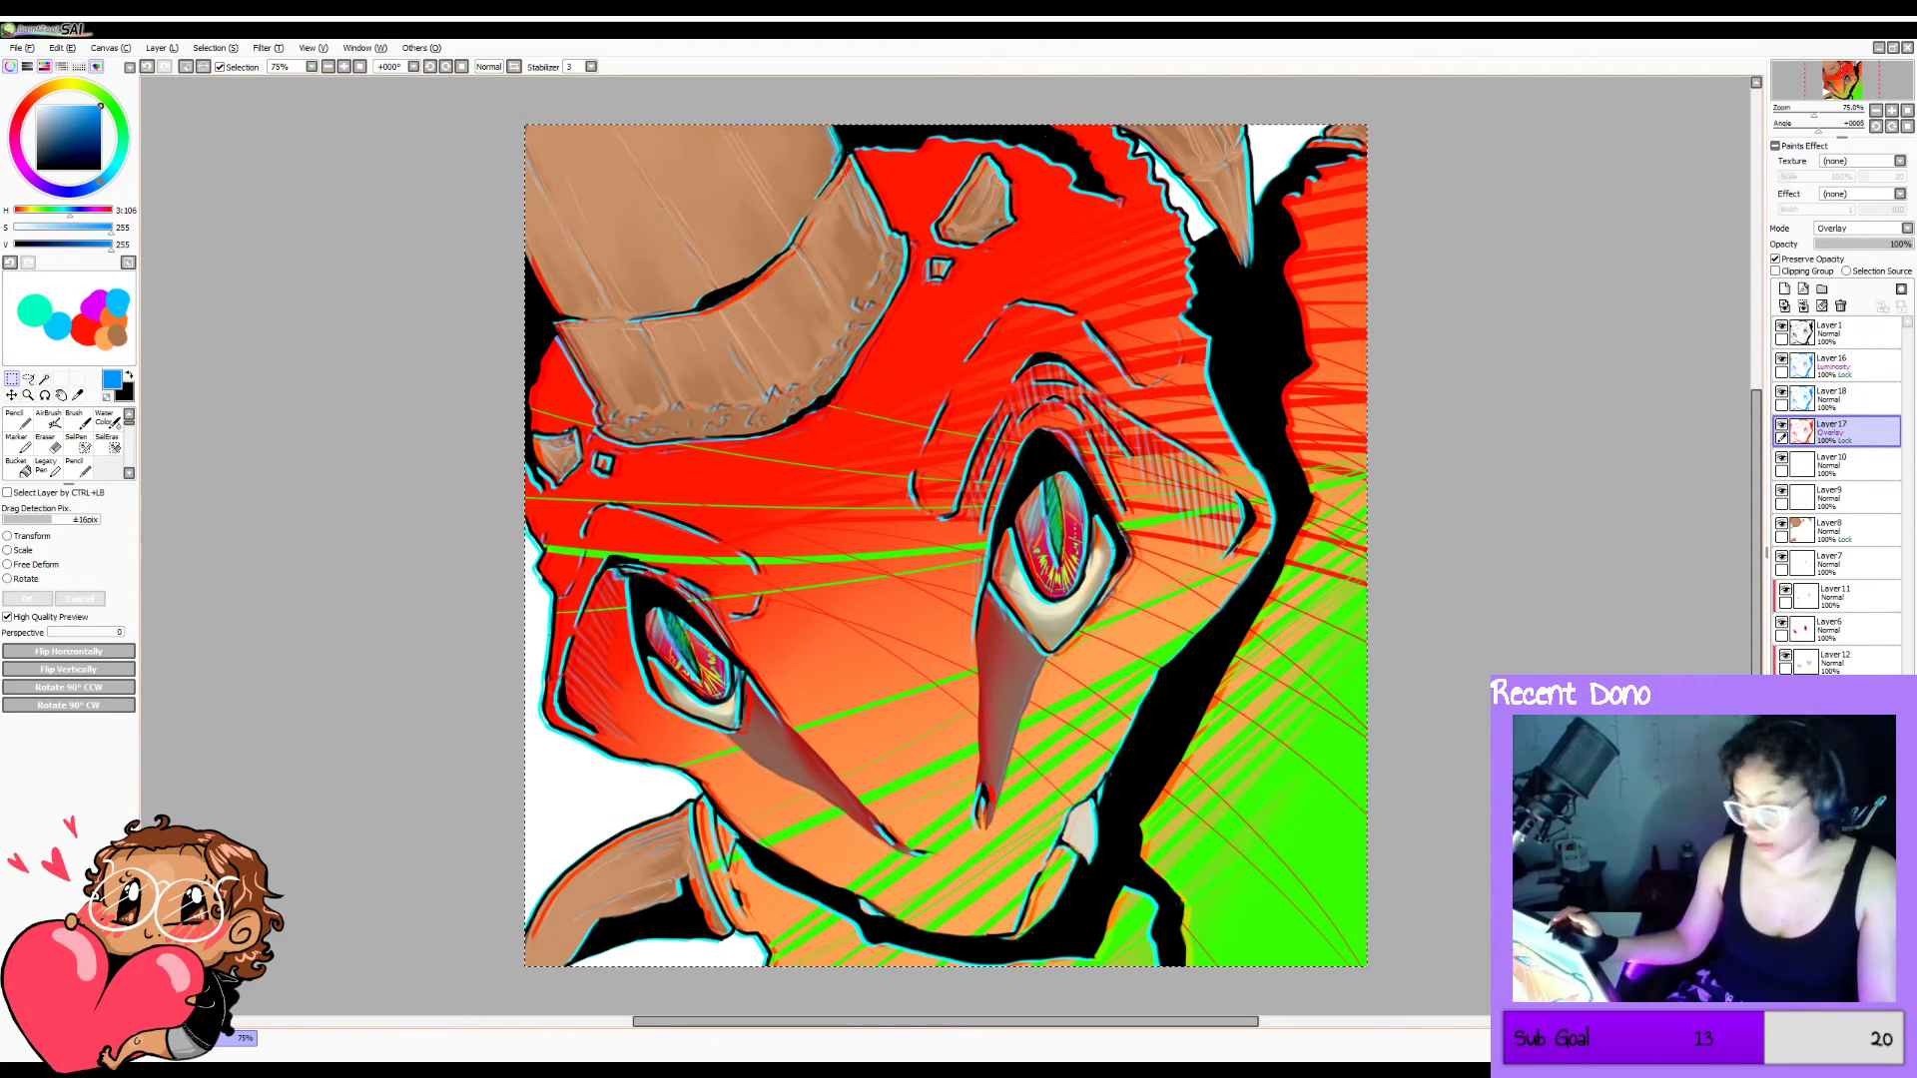
key(ctrl+c)
key(ctrl+v)
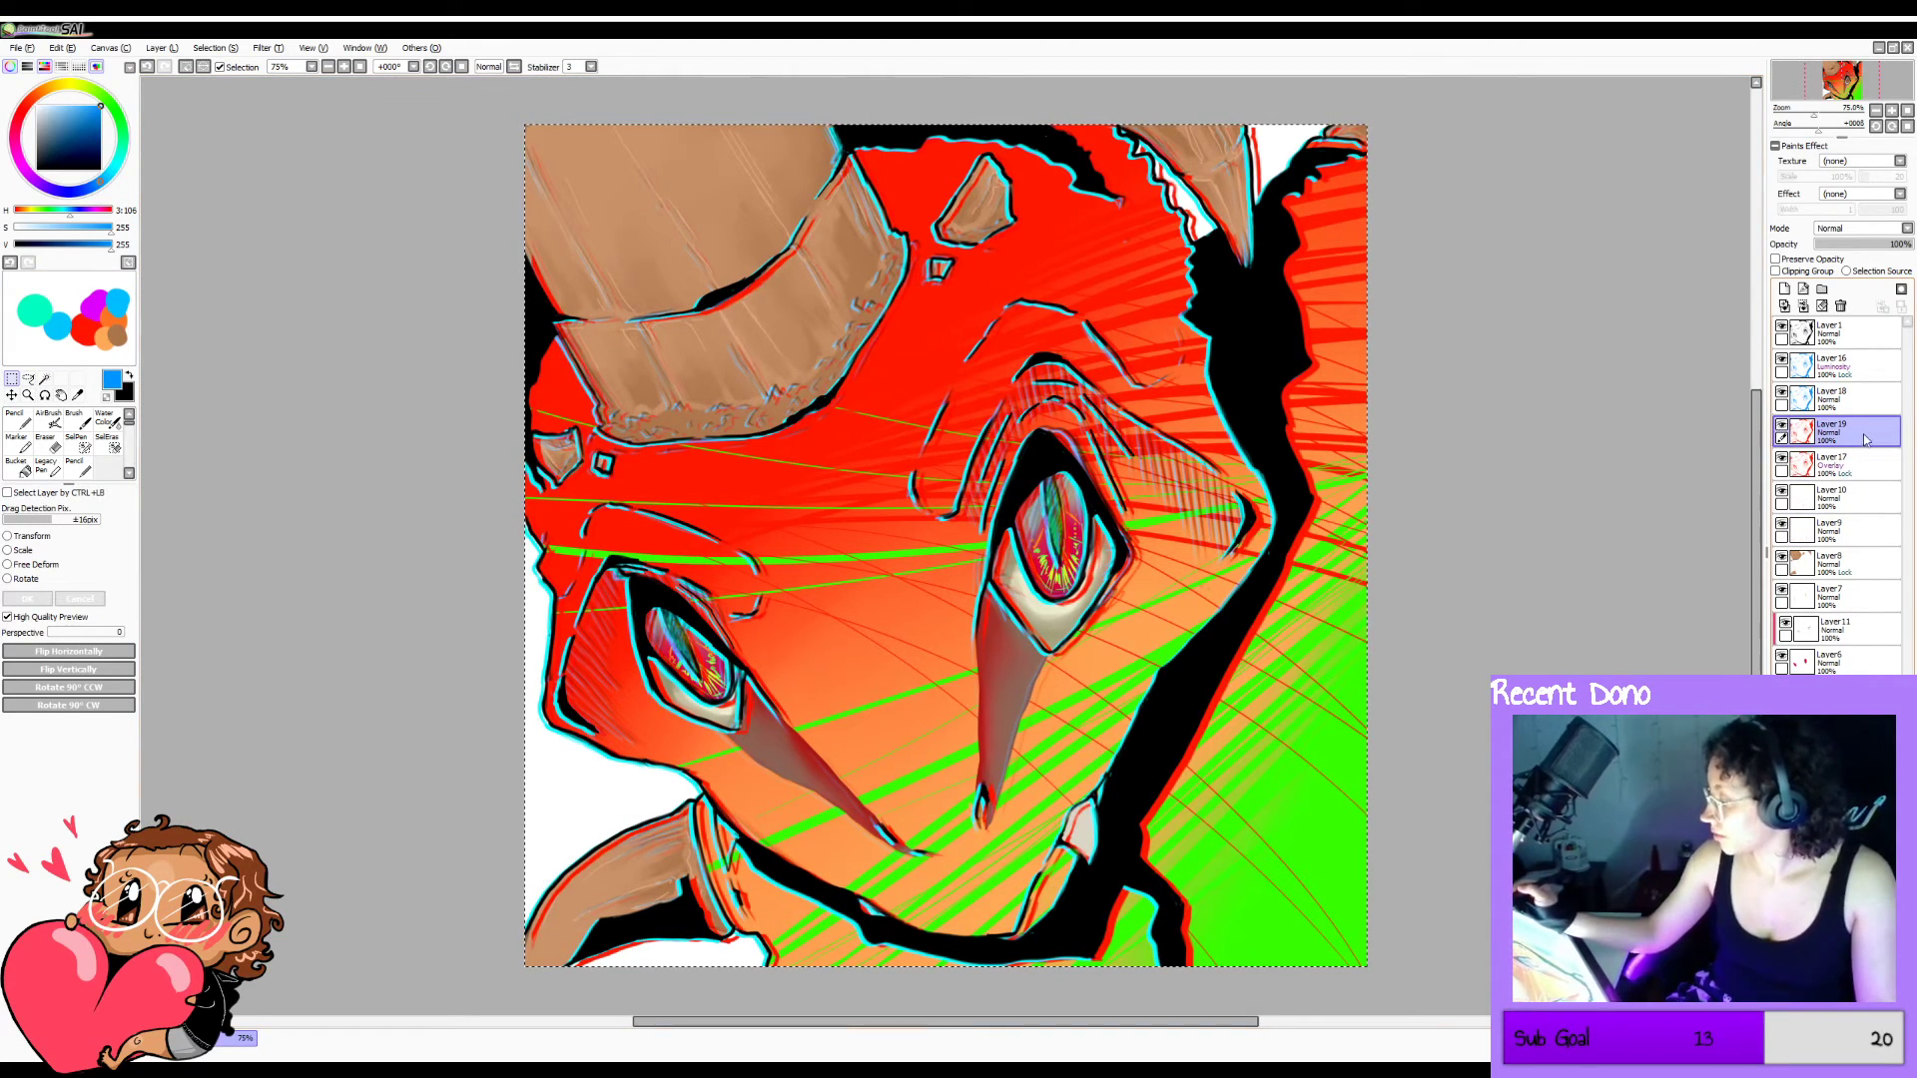
drag(1866, 440, 1869, 479)
key(ctrl+d)
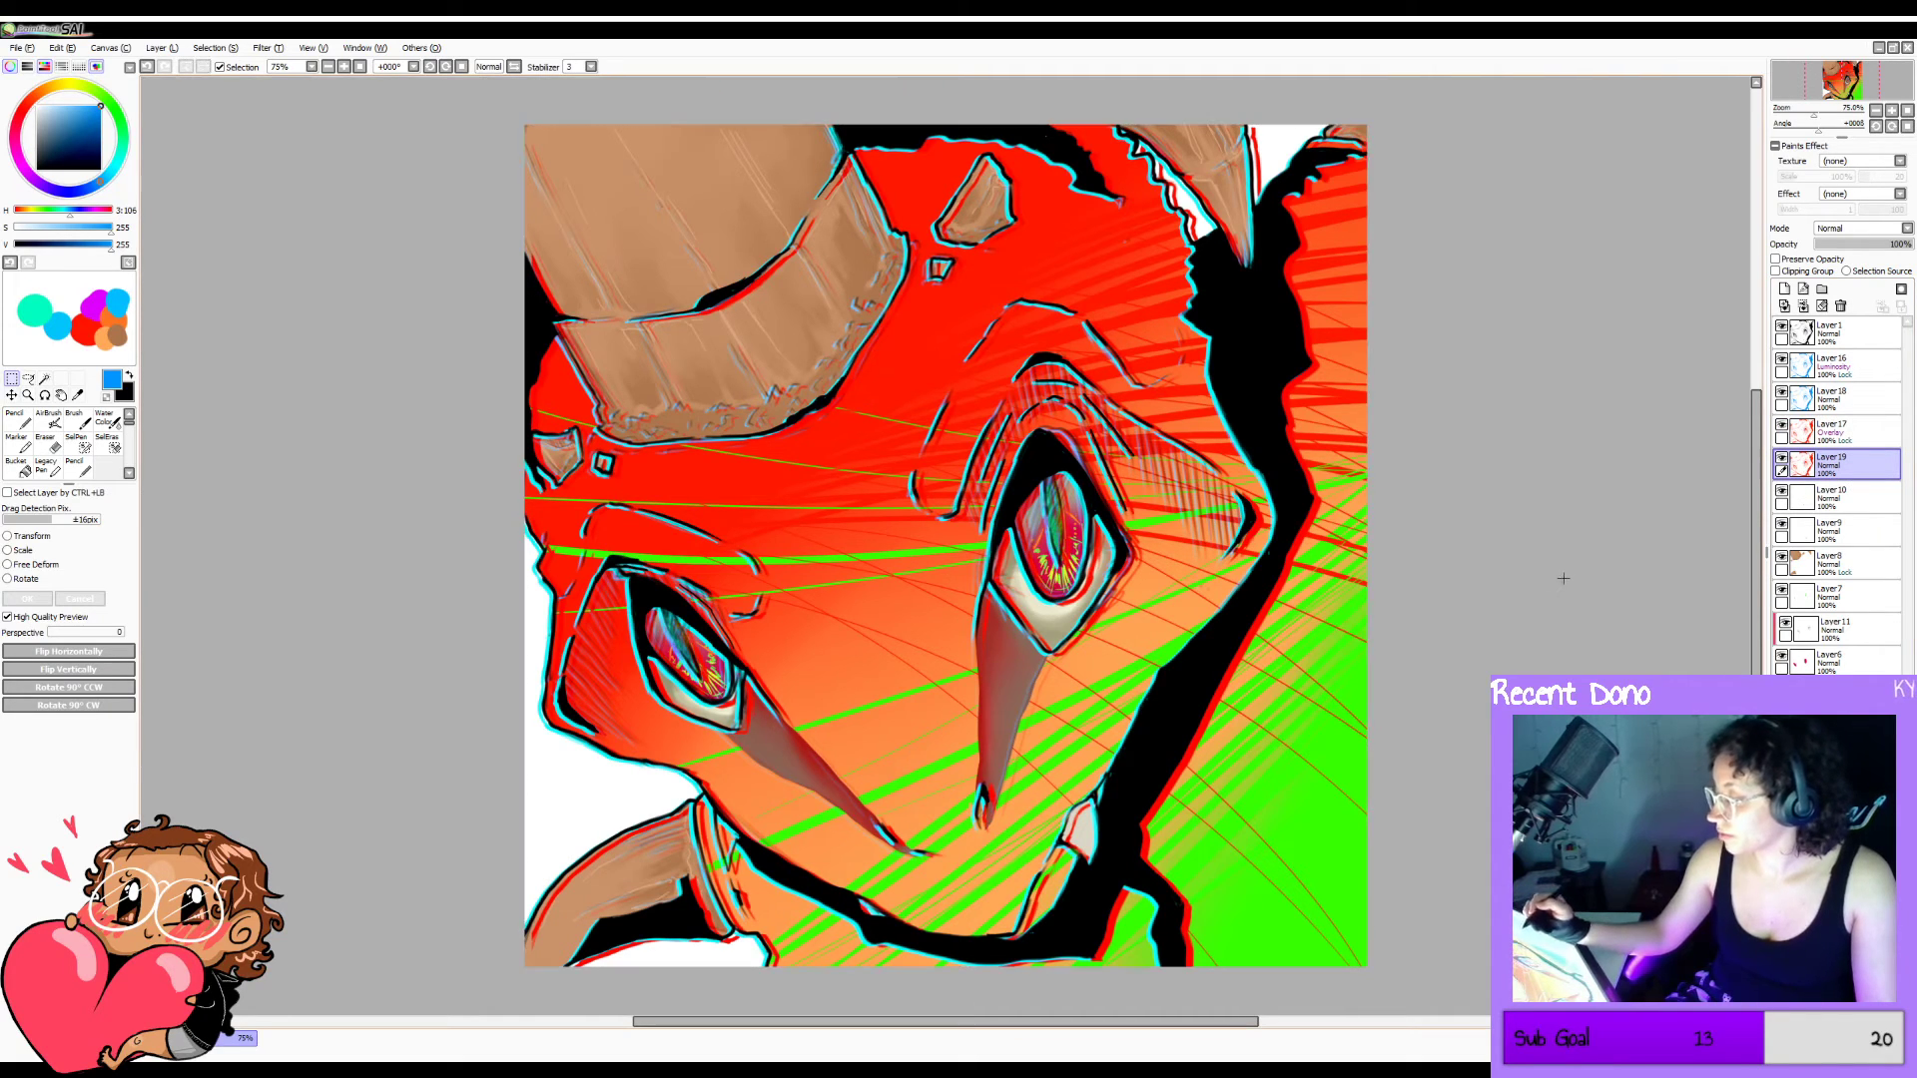
click(30, 379)
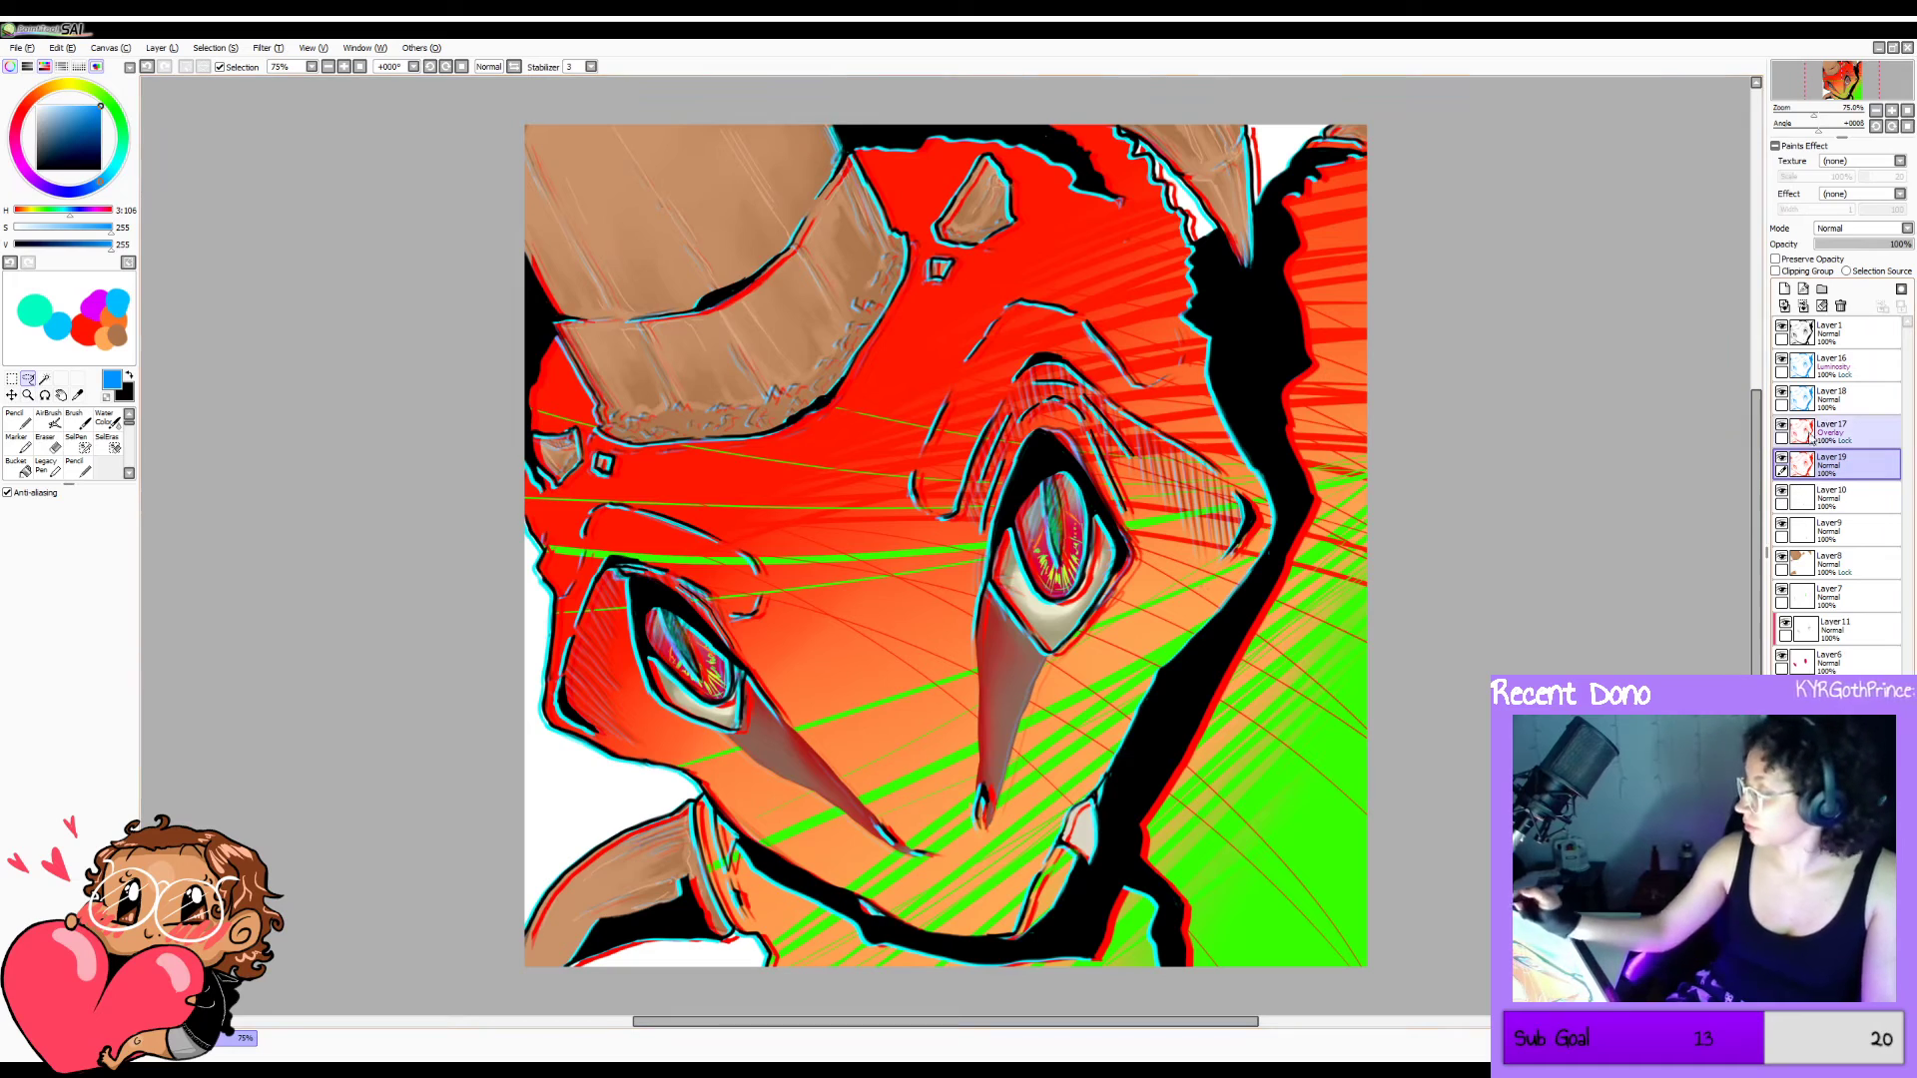
Try Luminosity as Layer17's blending mode, return it to Overlay and check the painting mirrored.
click(1847, 431)
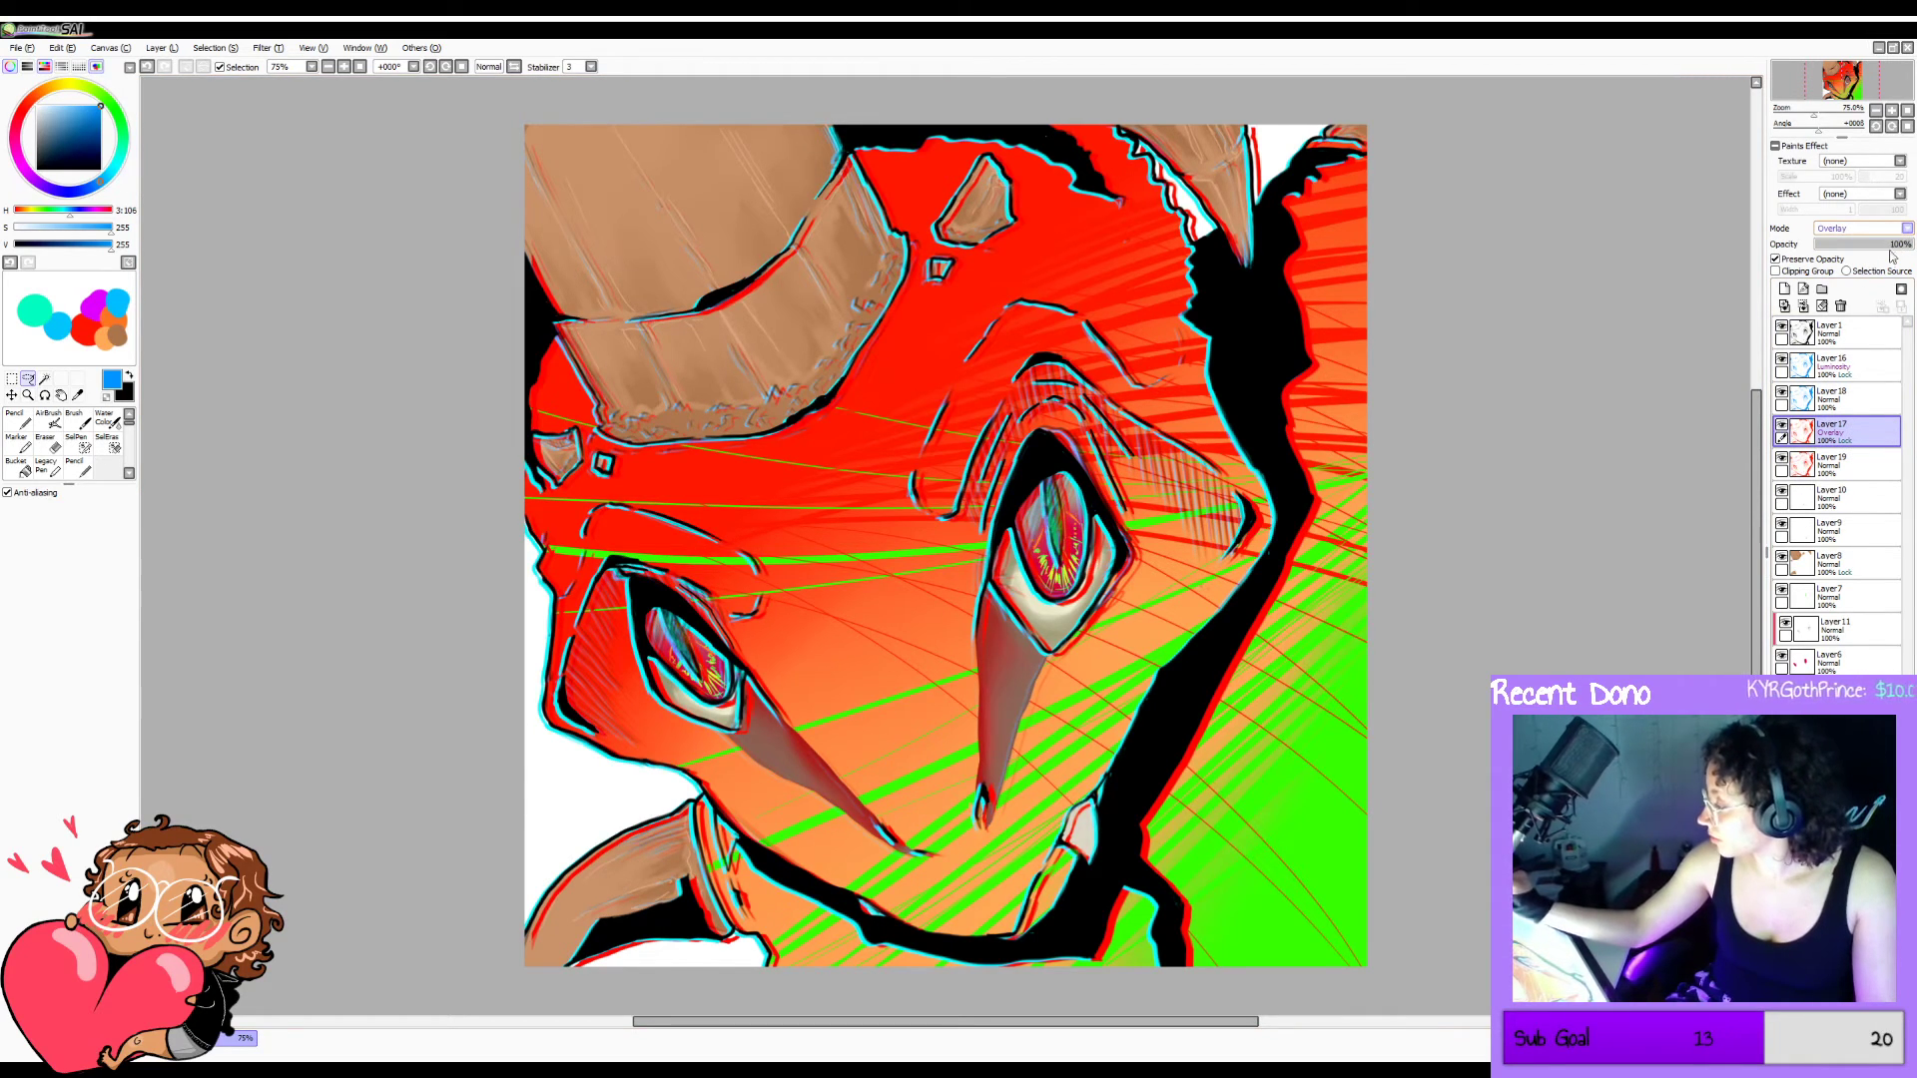
click(1868, 291)
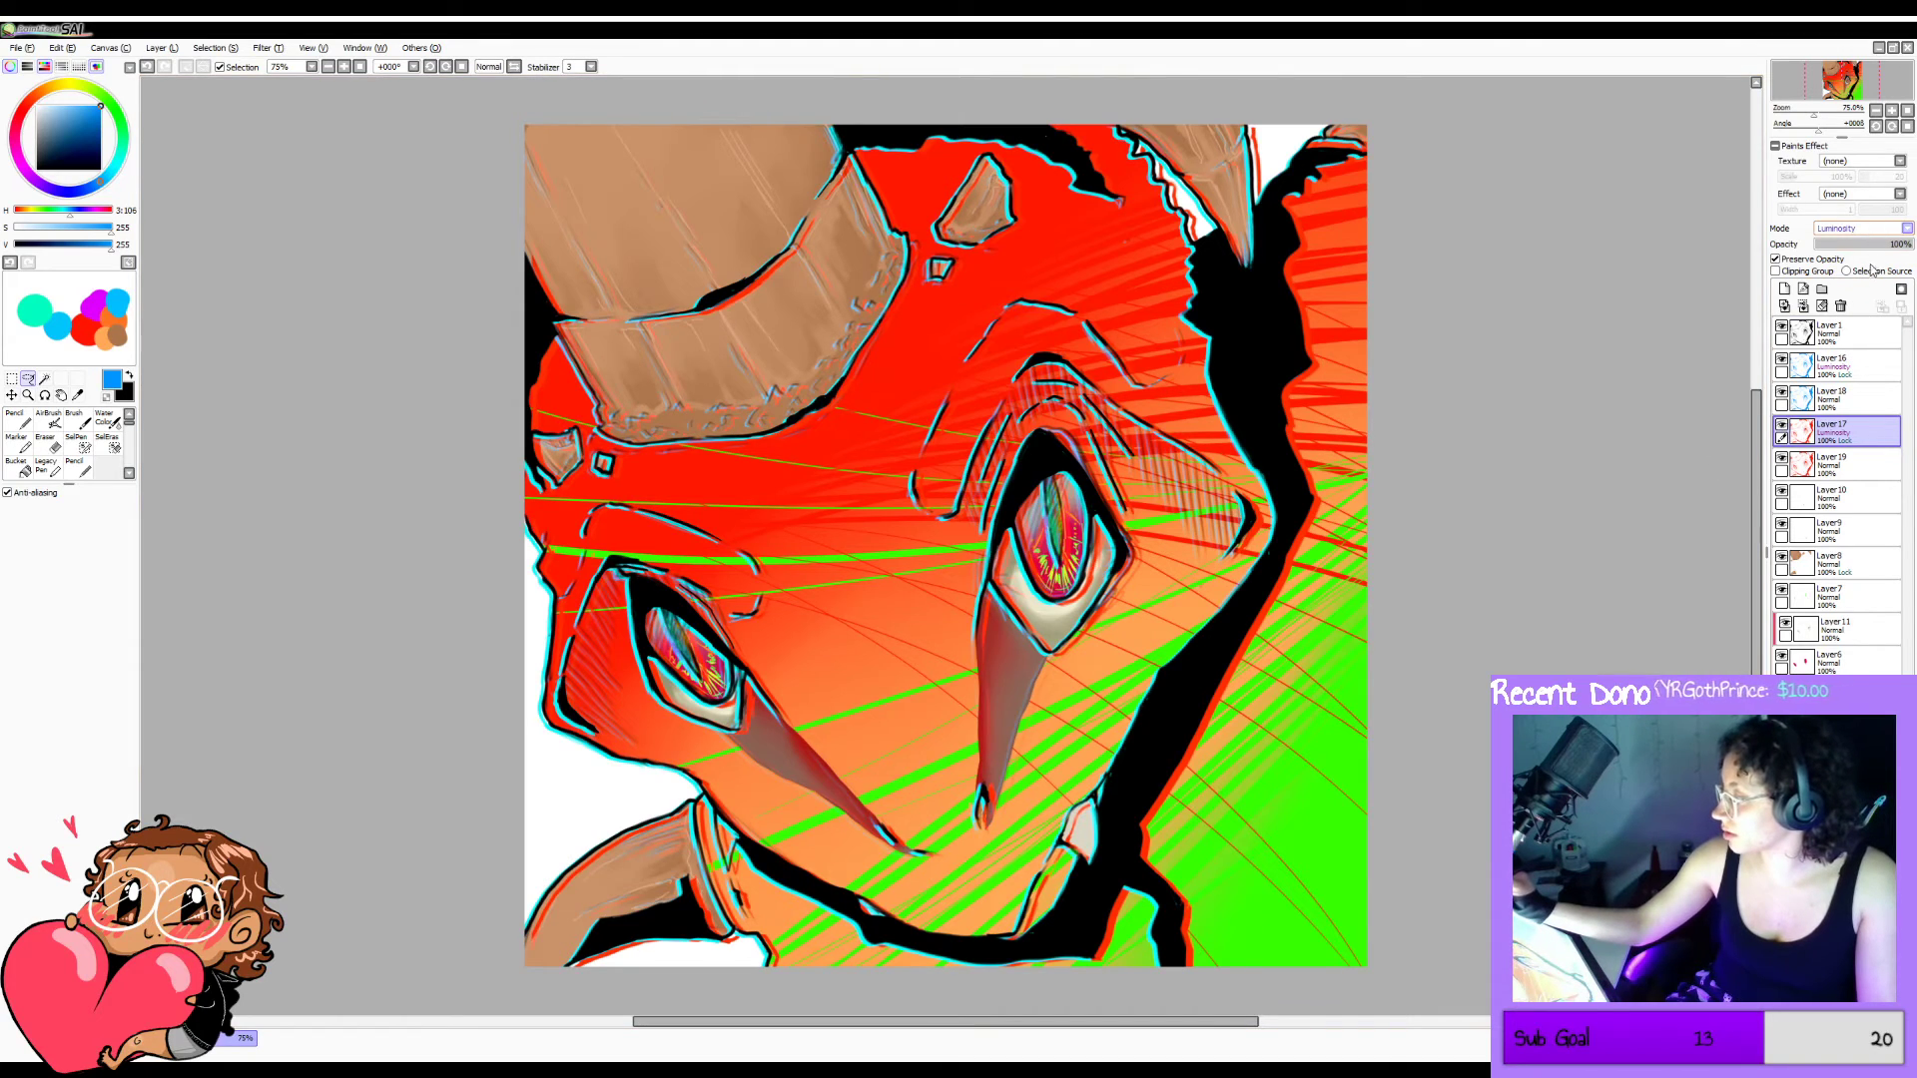
key(Up)
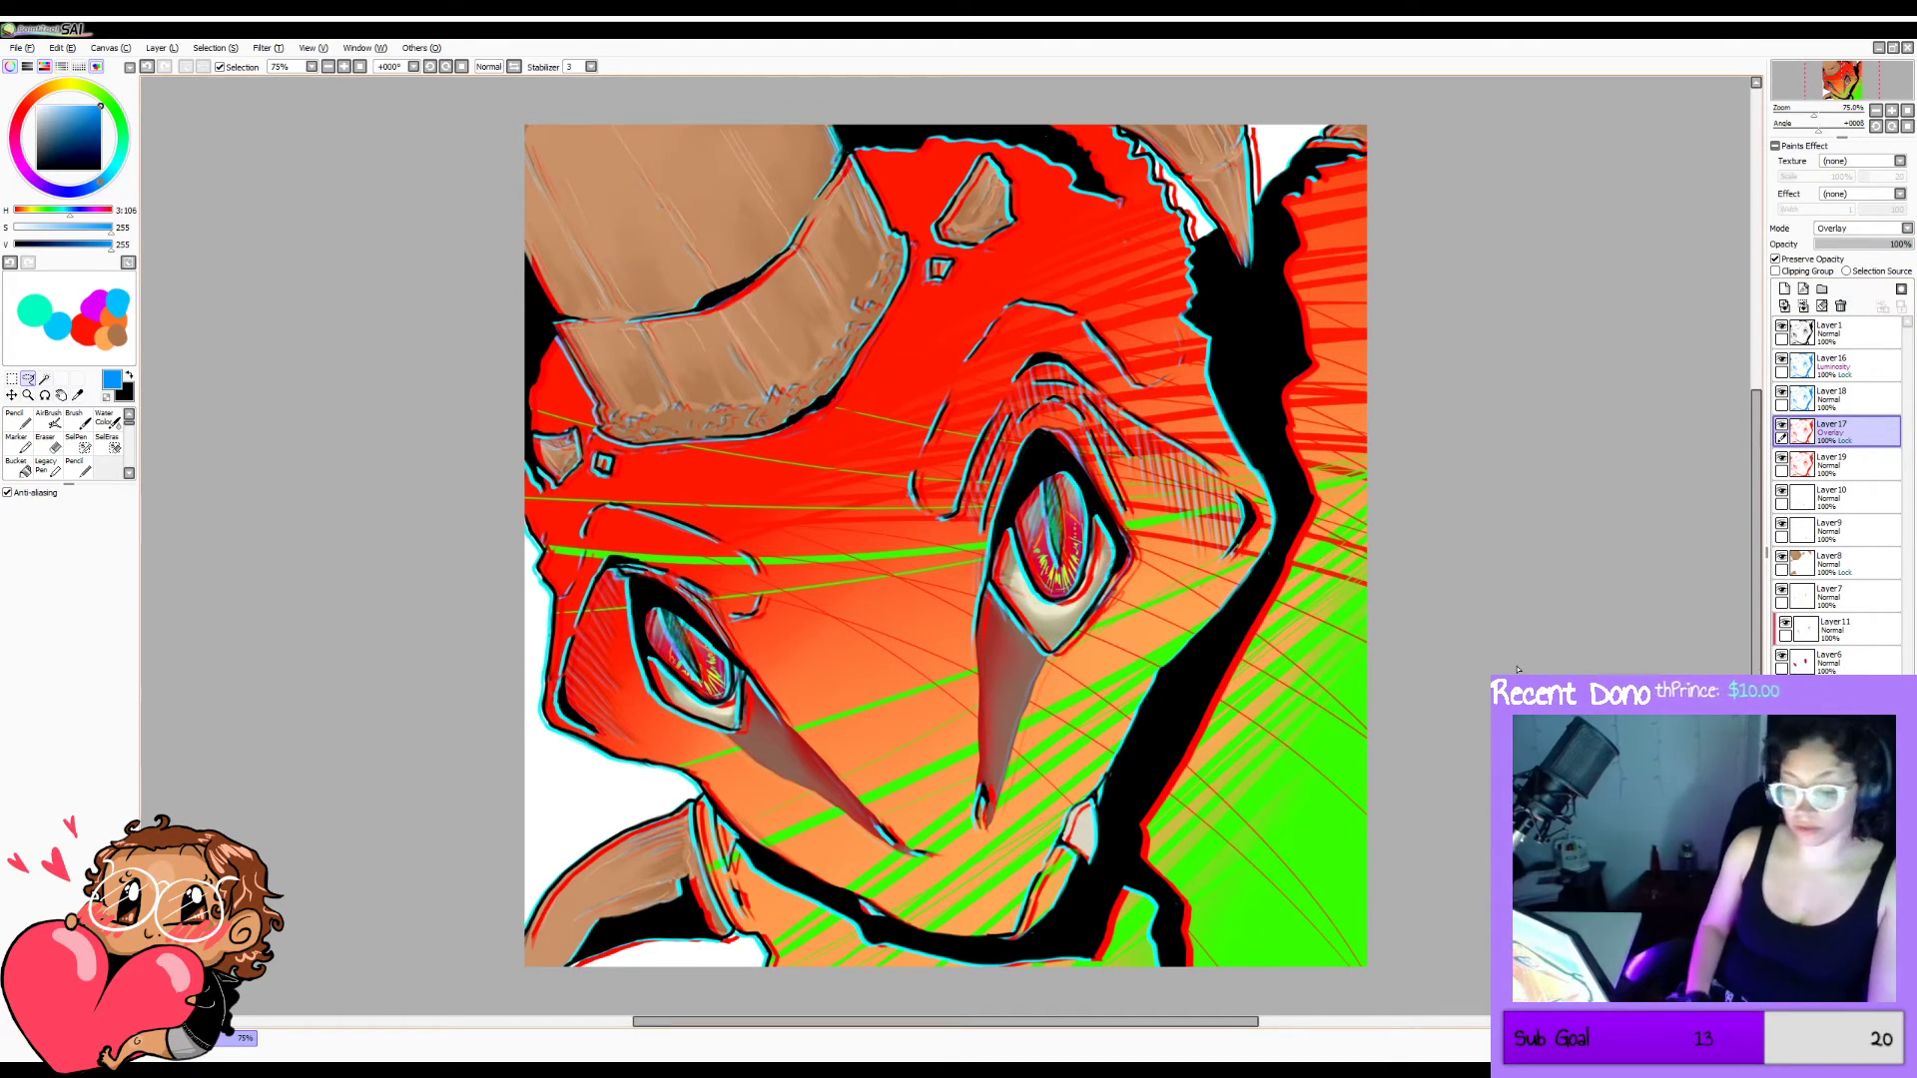
key(h)
key(h)
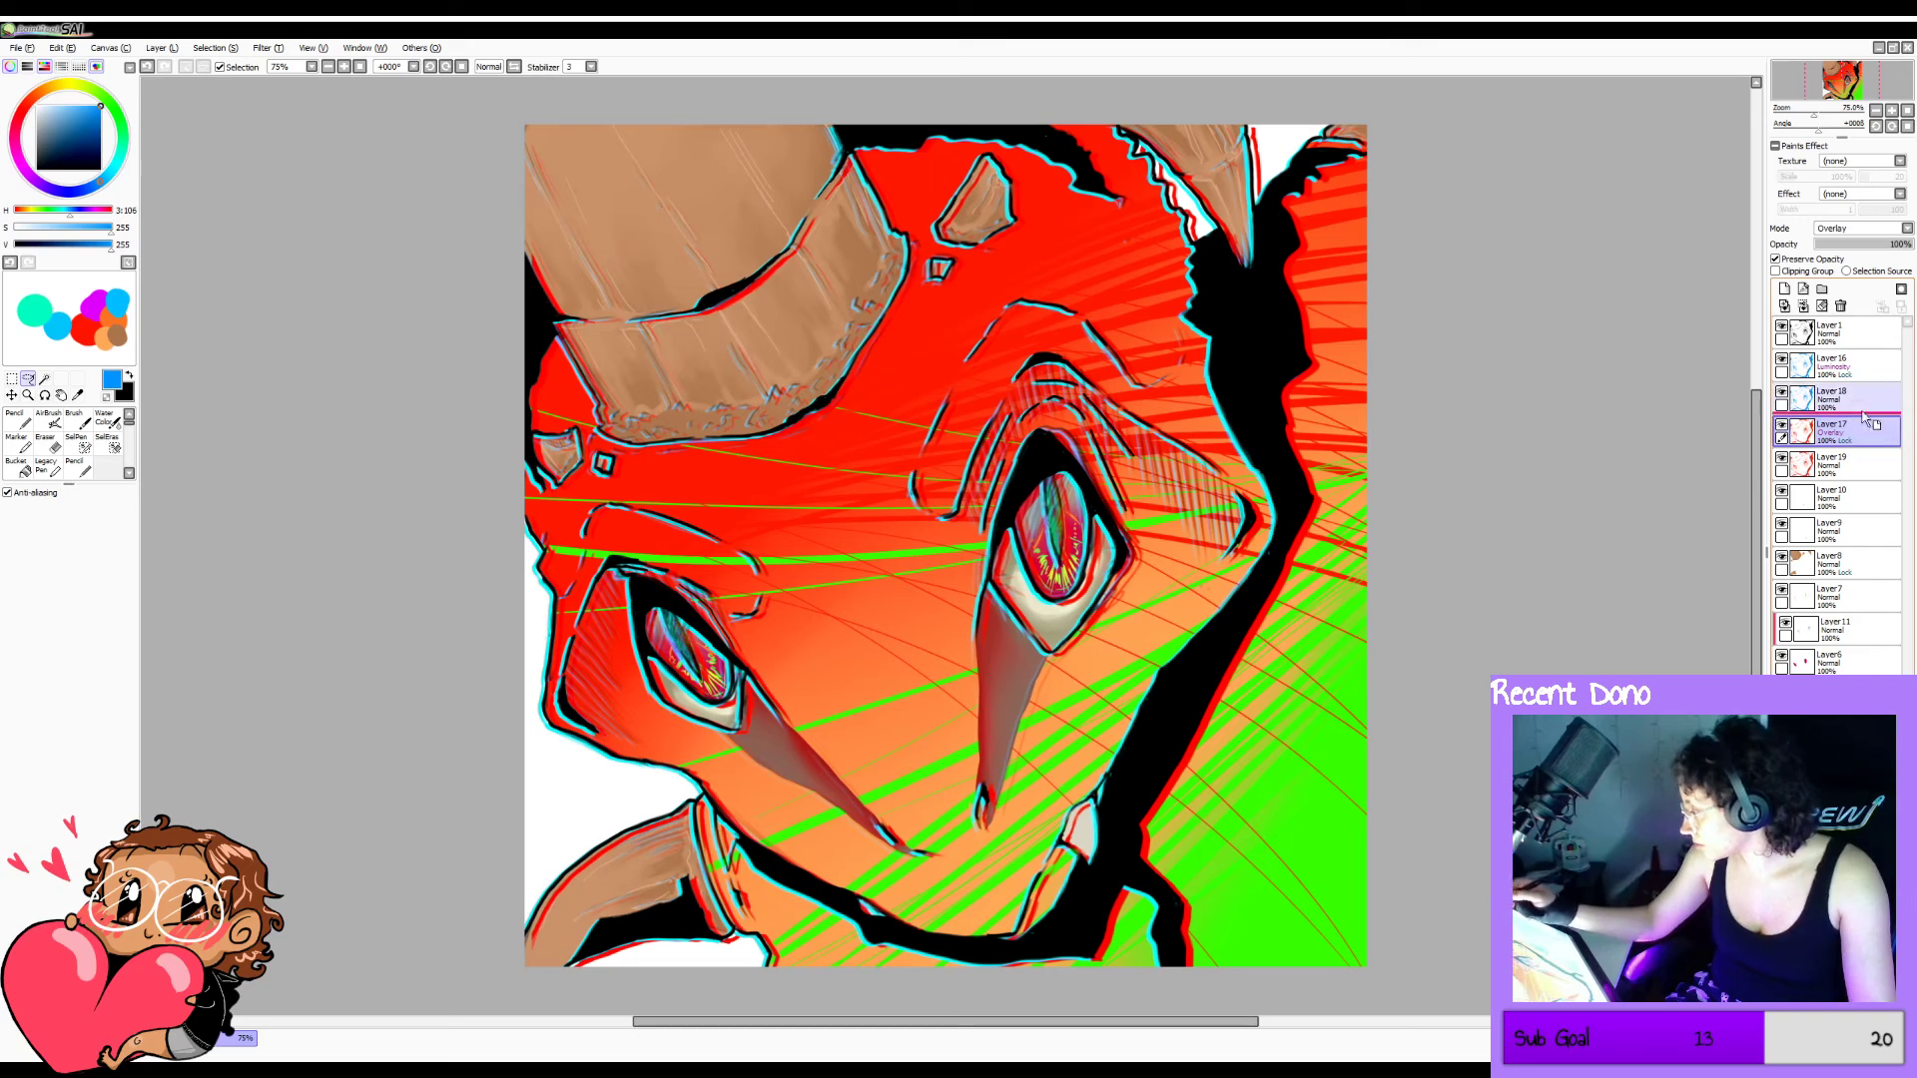
Move iris layers Layer6 and Layer11 above the blue line art, with Layer11 over Layer6, and compare the eyes by toggling layer visibility.
drag(1847, 662, 1857, 350)
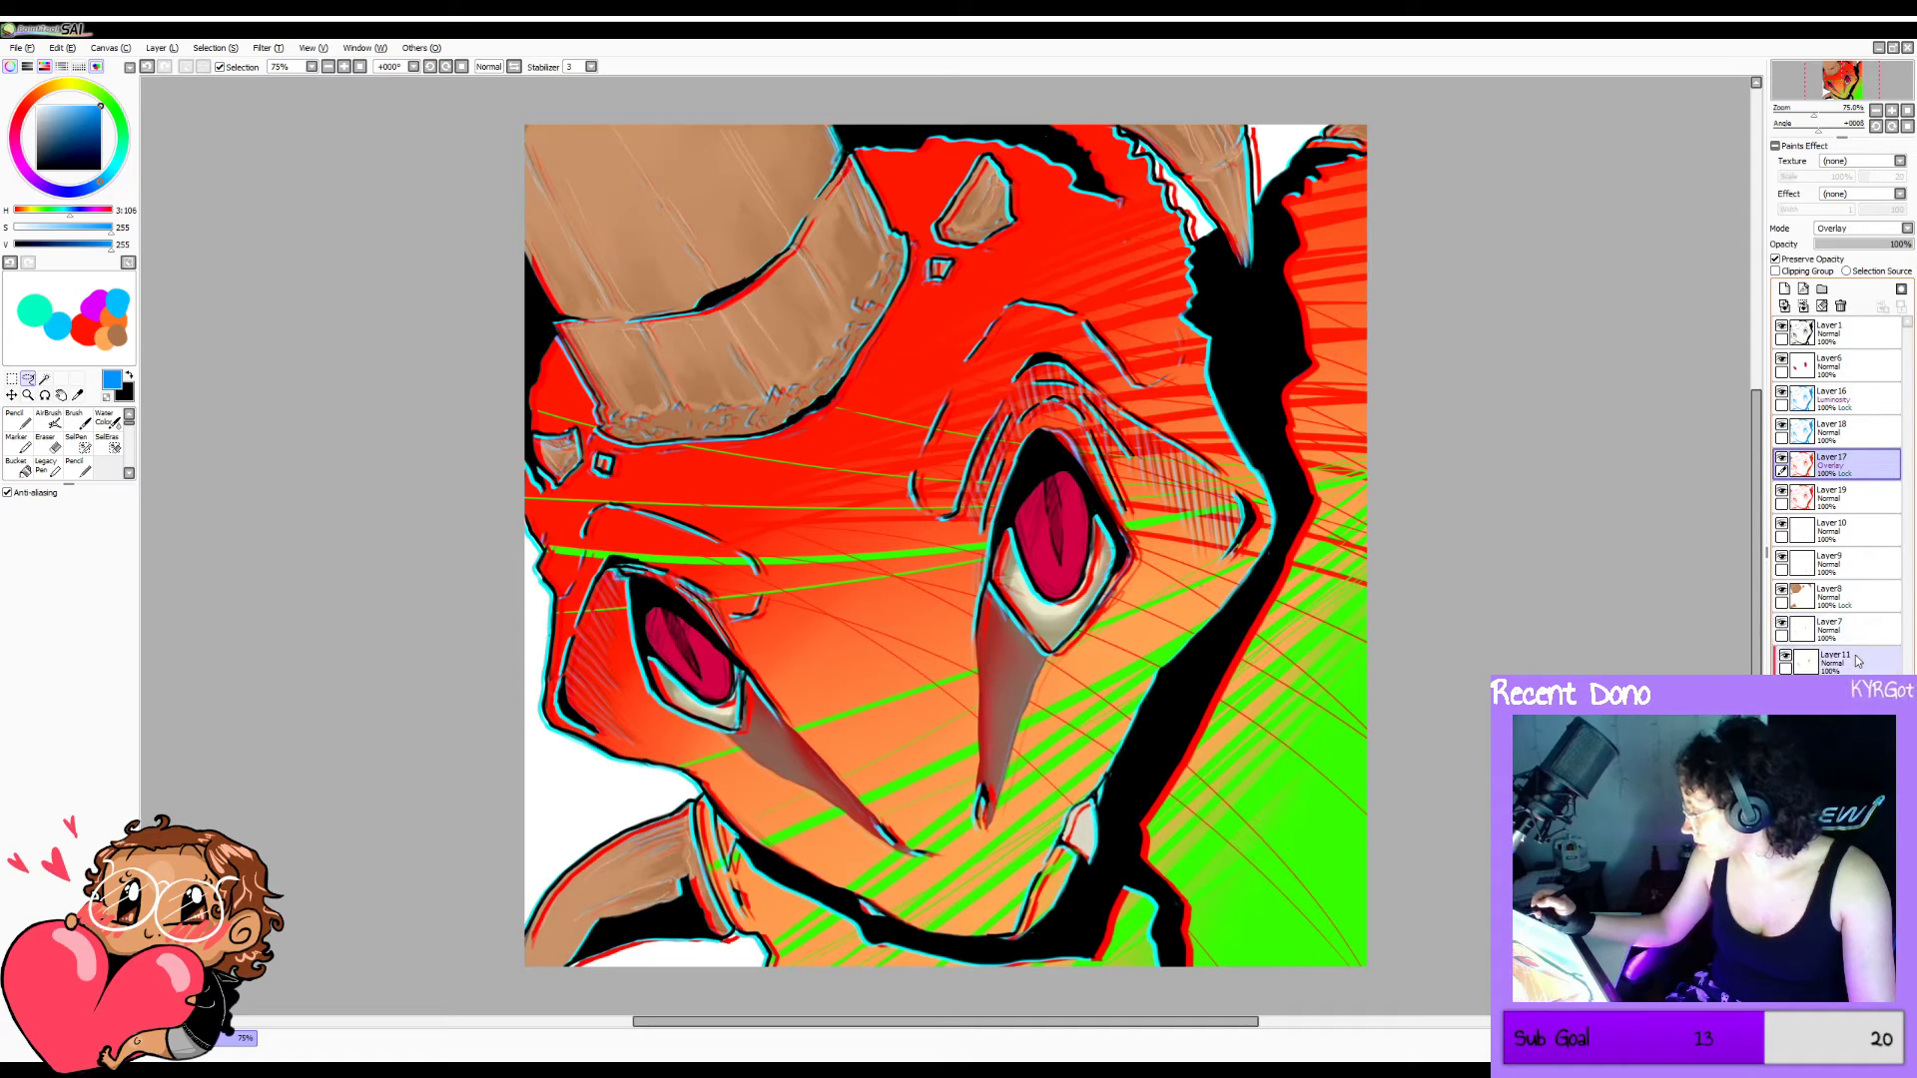
drag(1857, 664, 1858, 354)
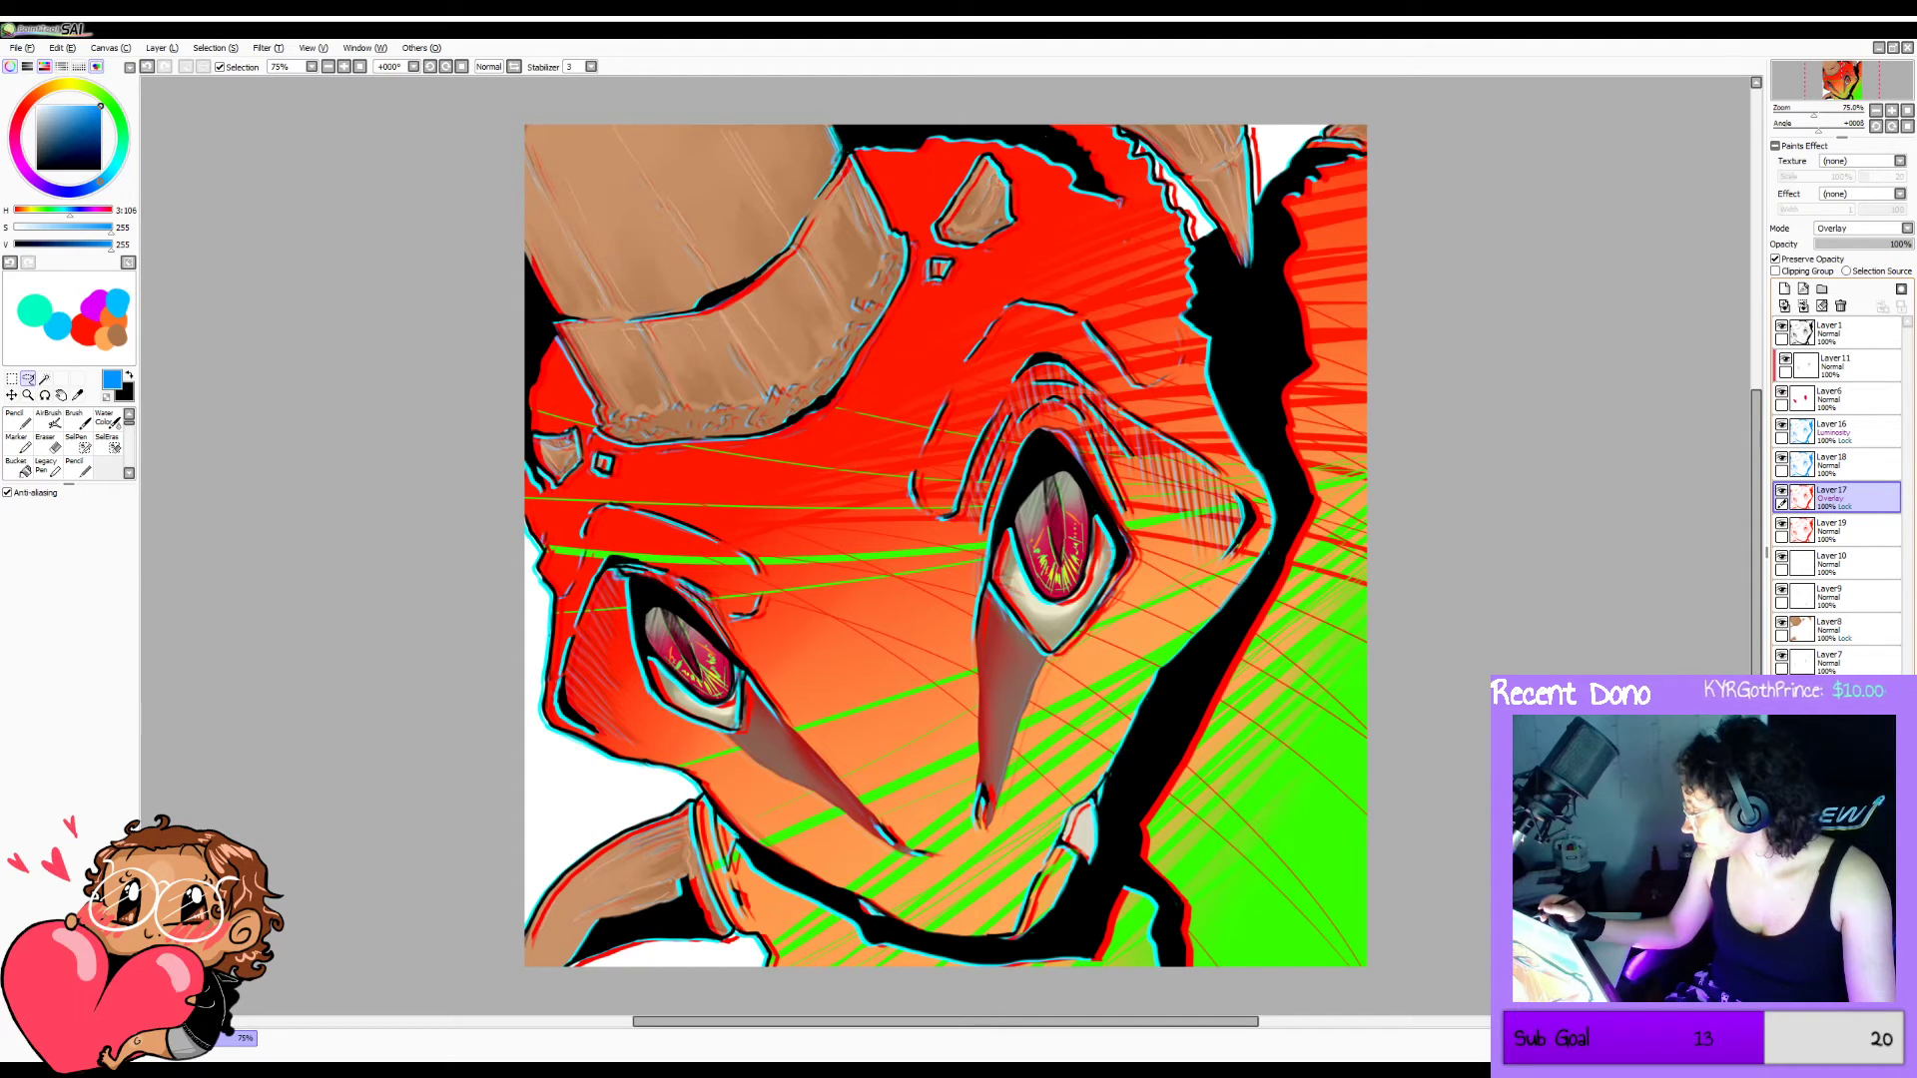
click(1782, 688)
key(ctrl+y)
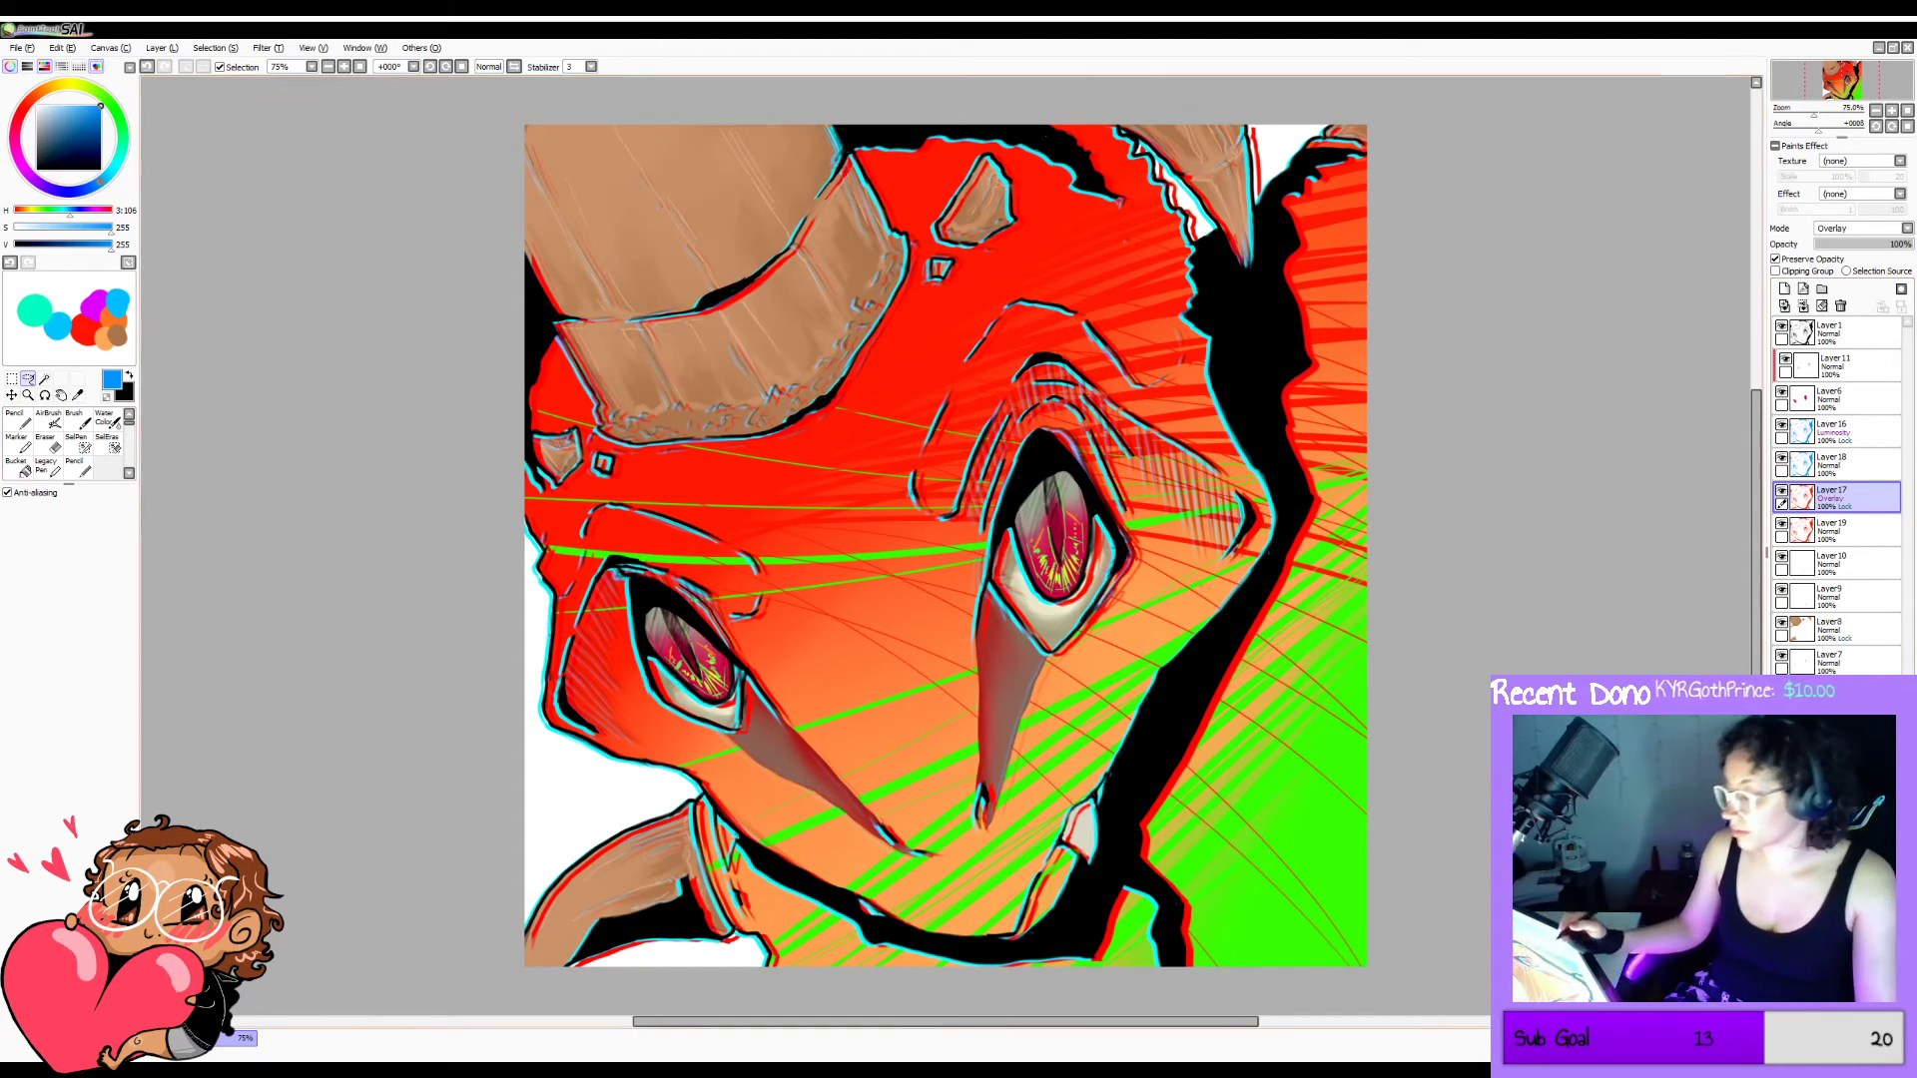
key(ctrl+z)
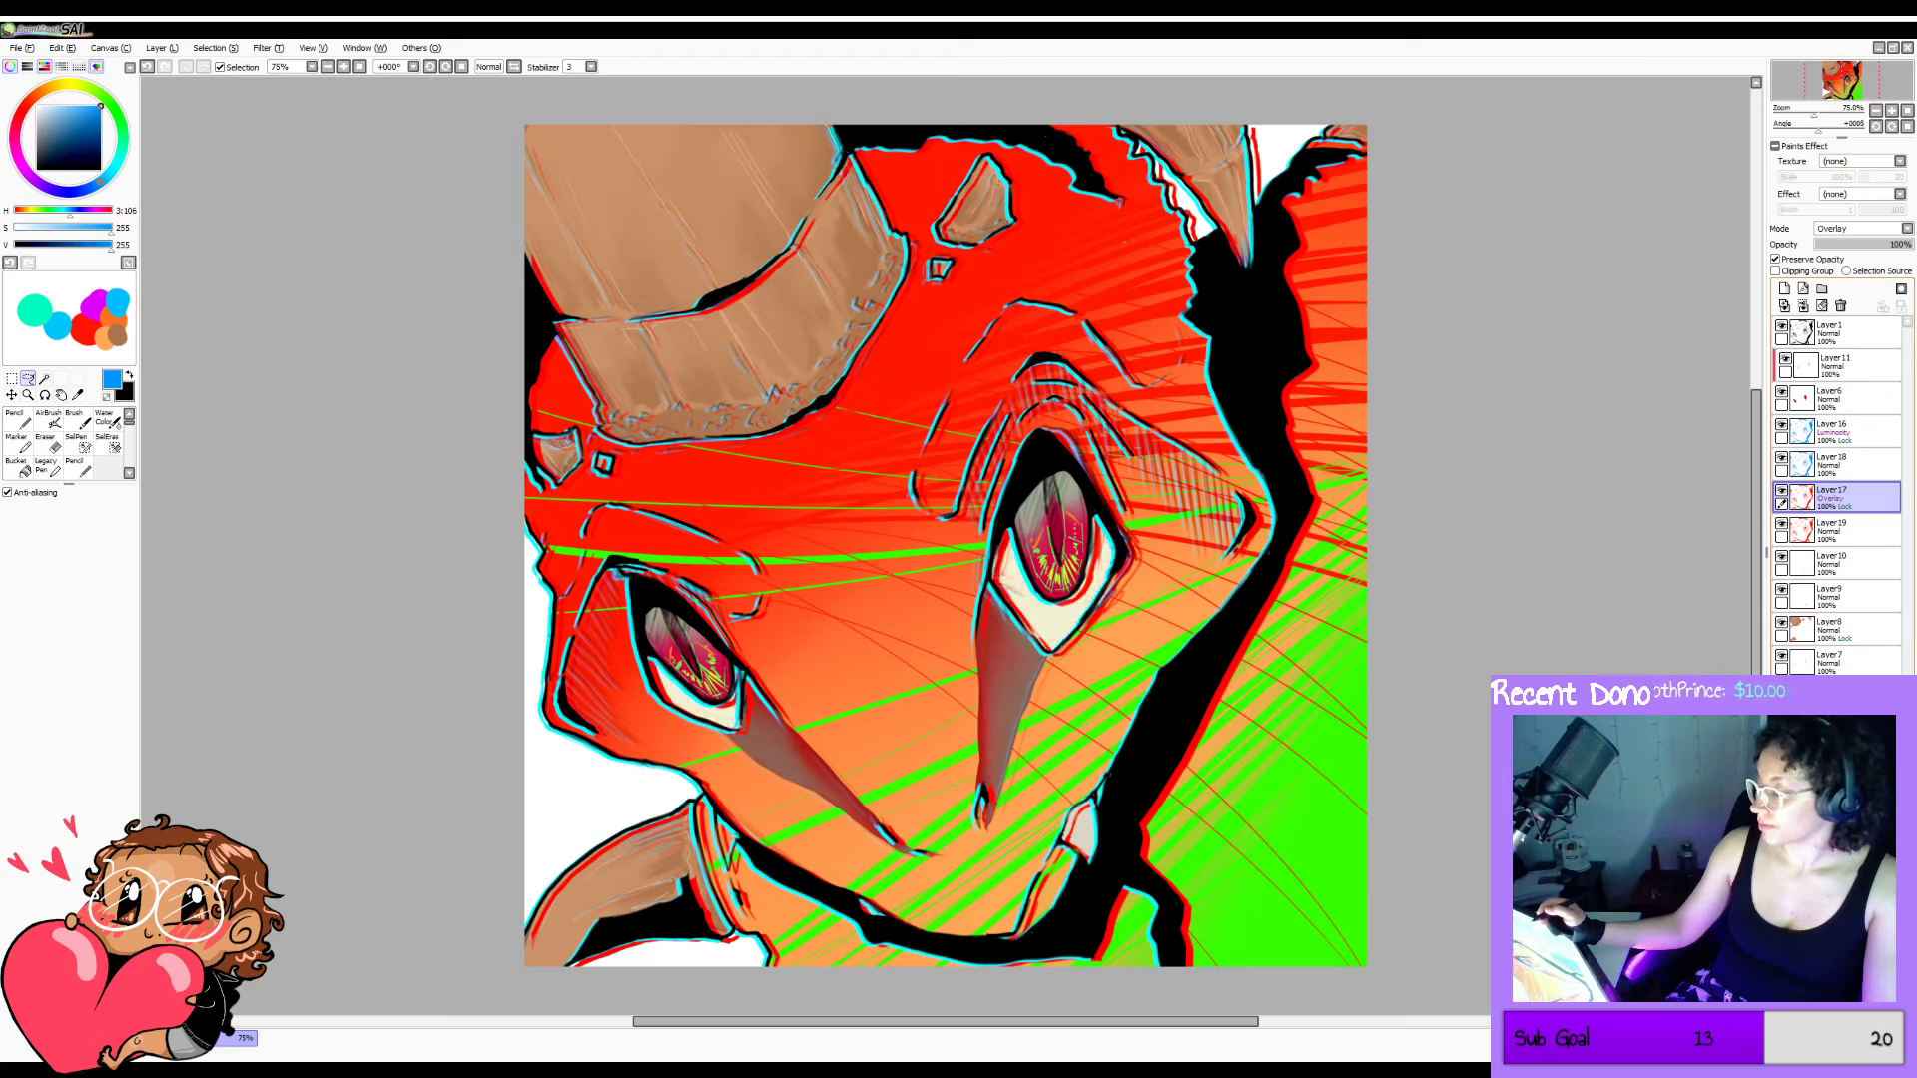
key(ctrl+y)
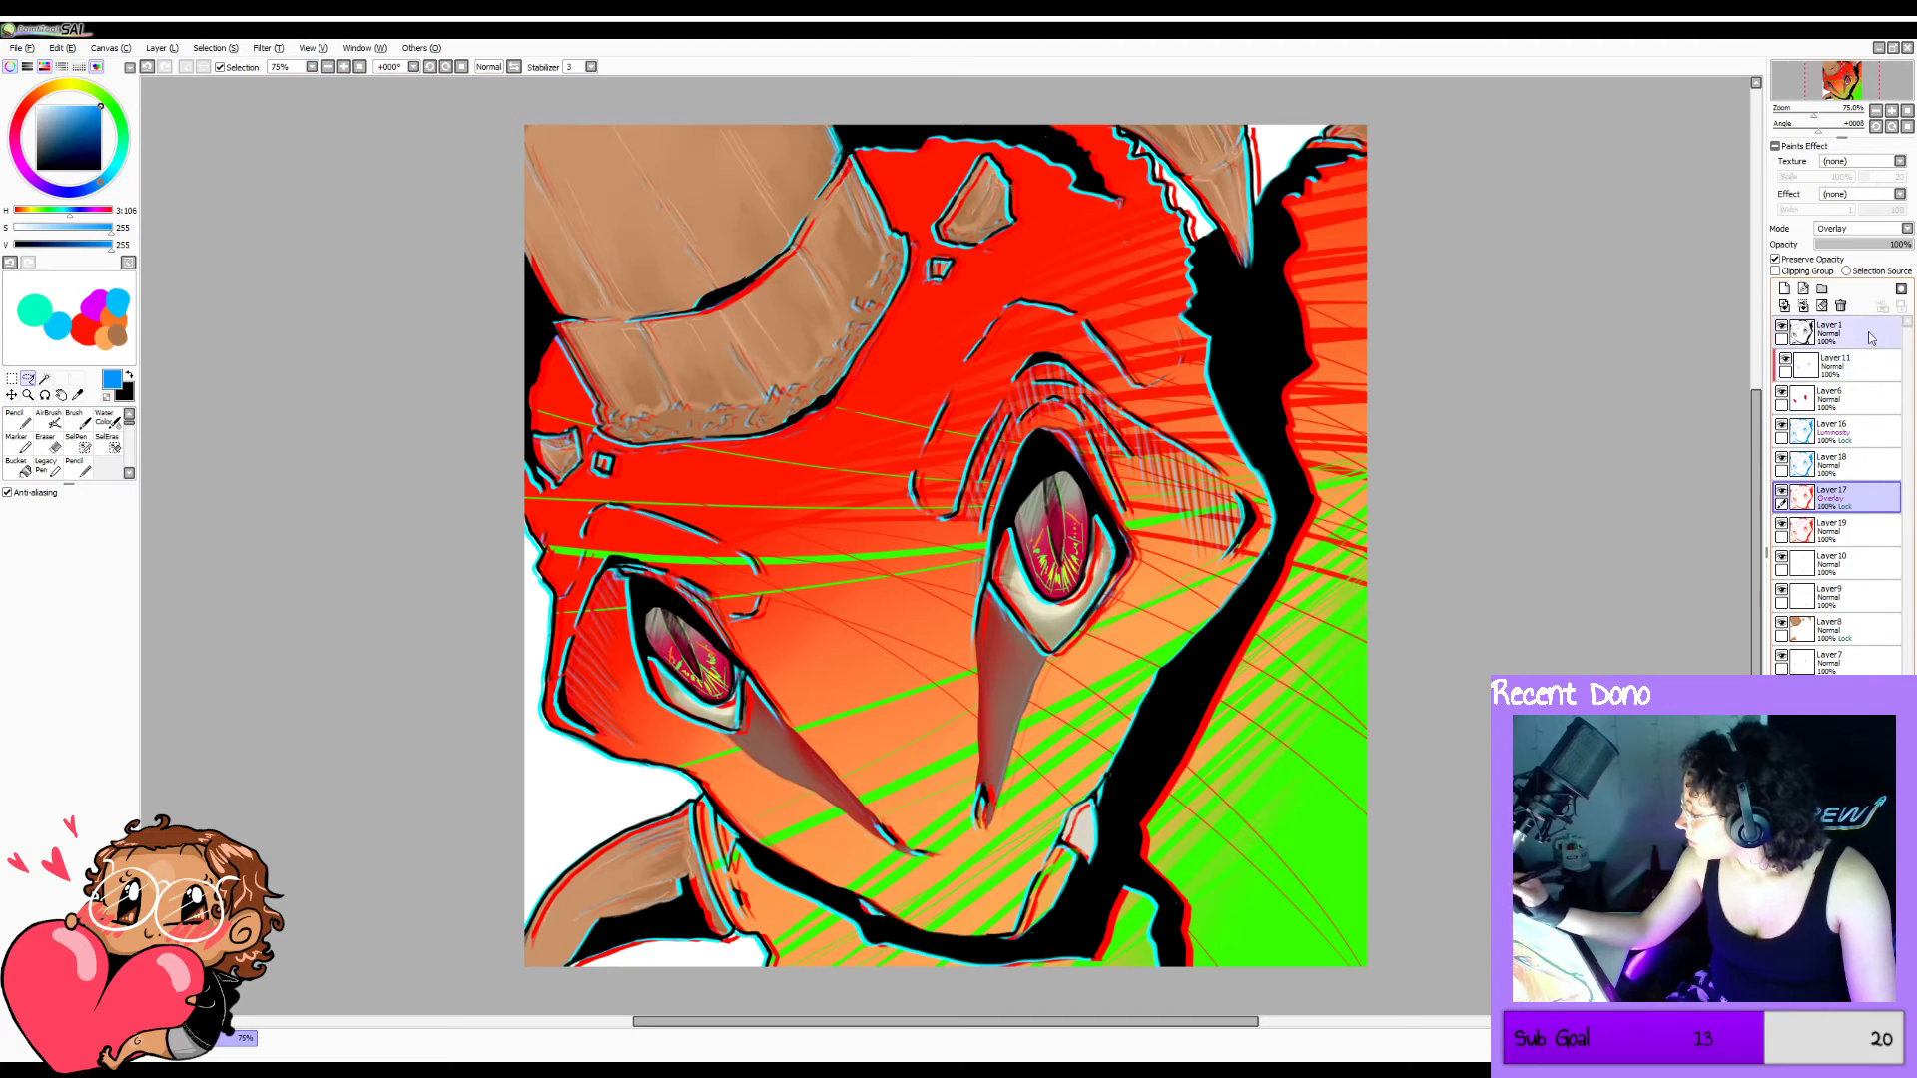
mouse_move(1870, 337)
mouse_down()
mouse_move(1870, 410)
mouse_move(1848, 395)
mouse_move(1875, 338)
mouse_up()
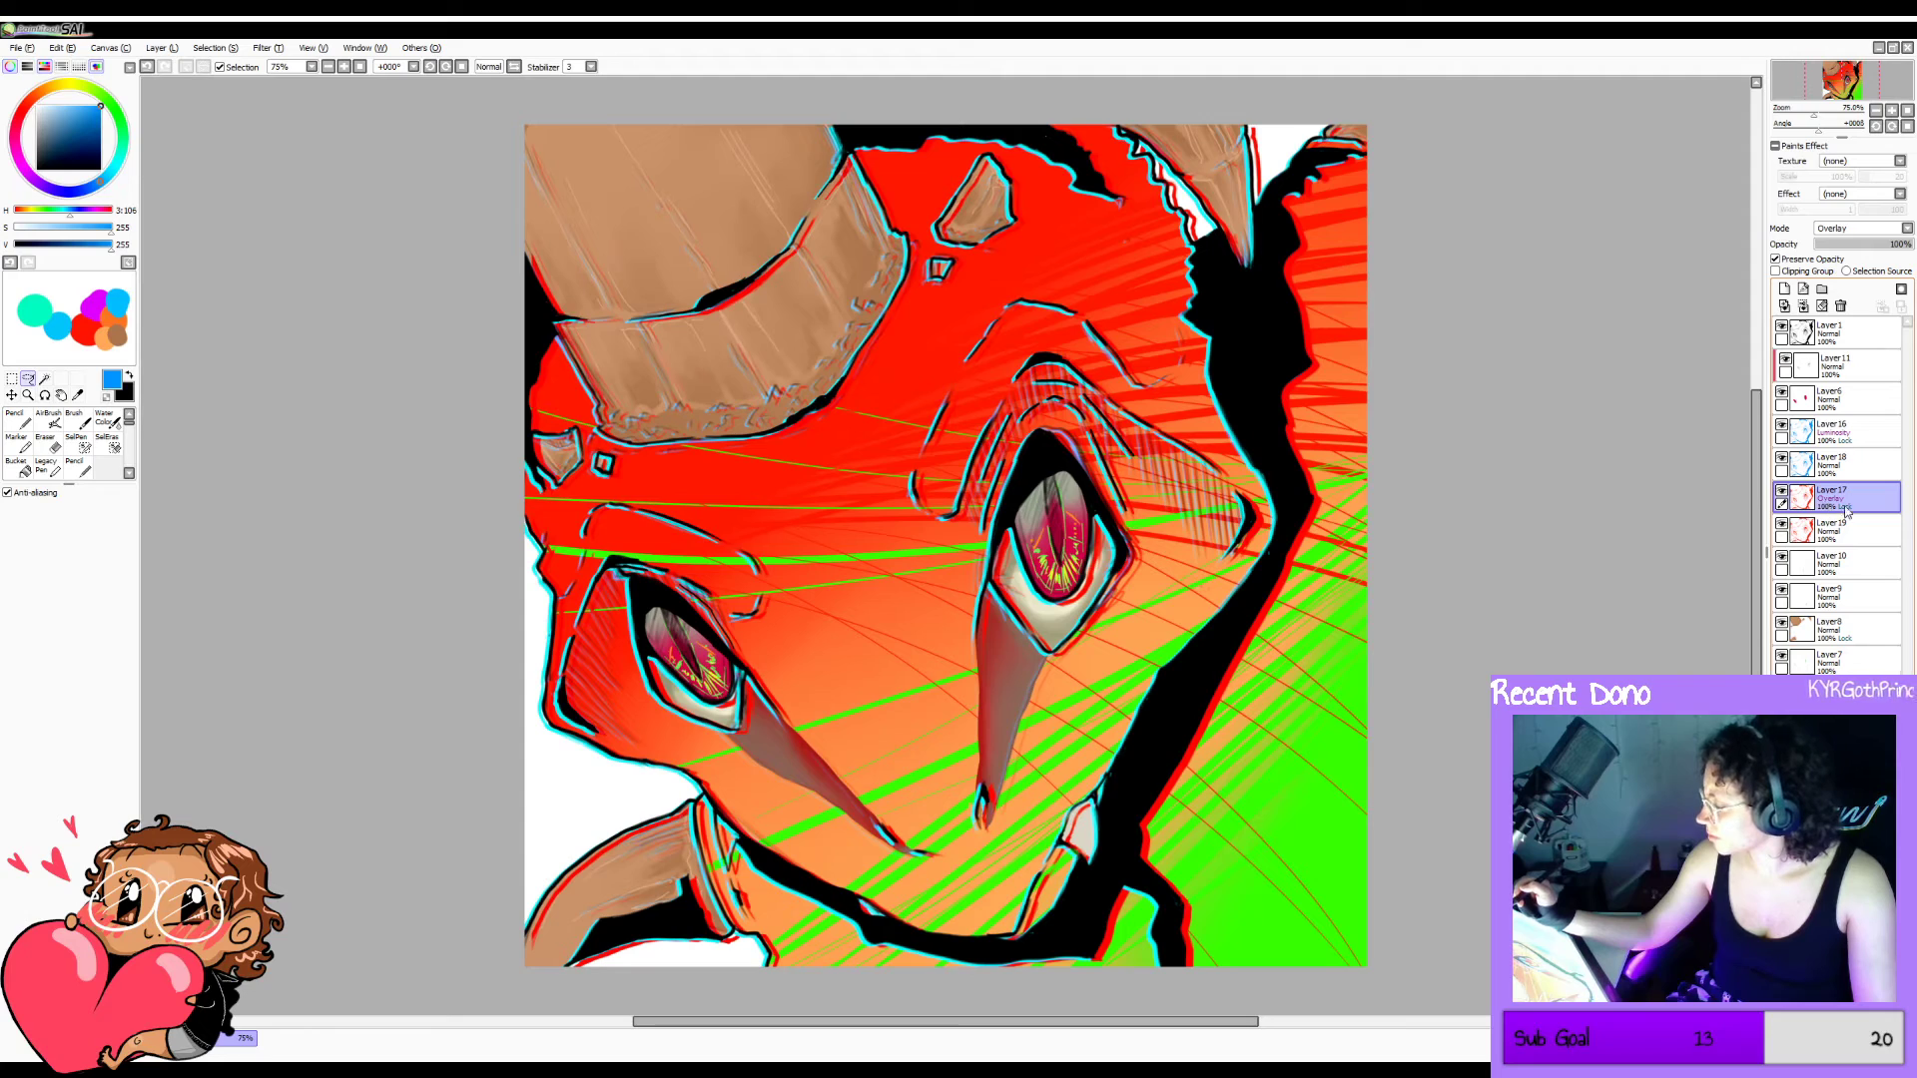
click(1783, 393)
click(1783, 393)
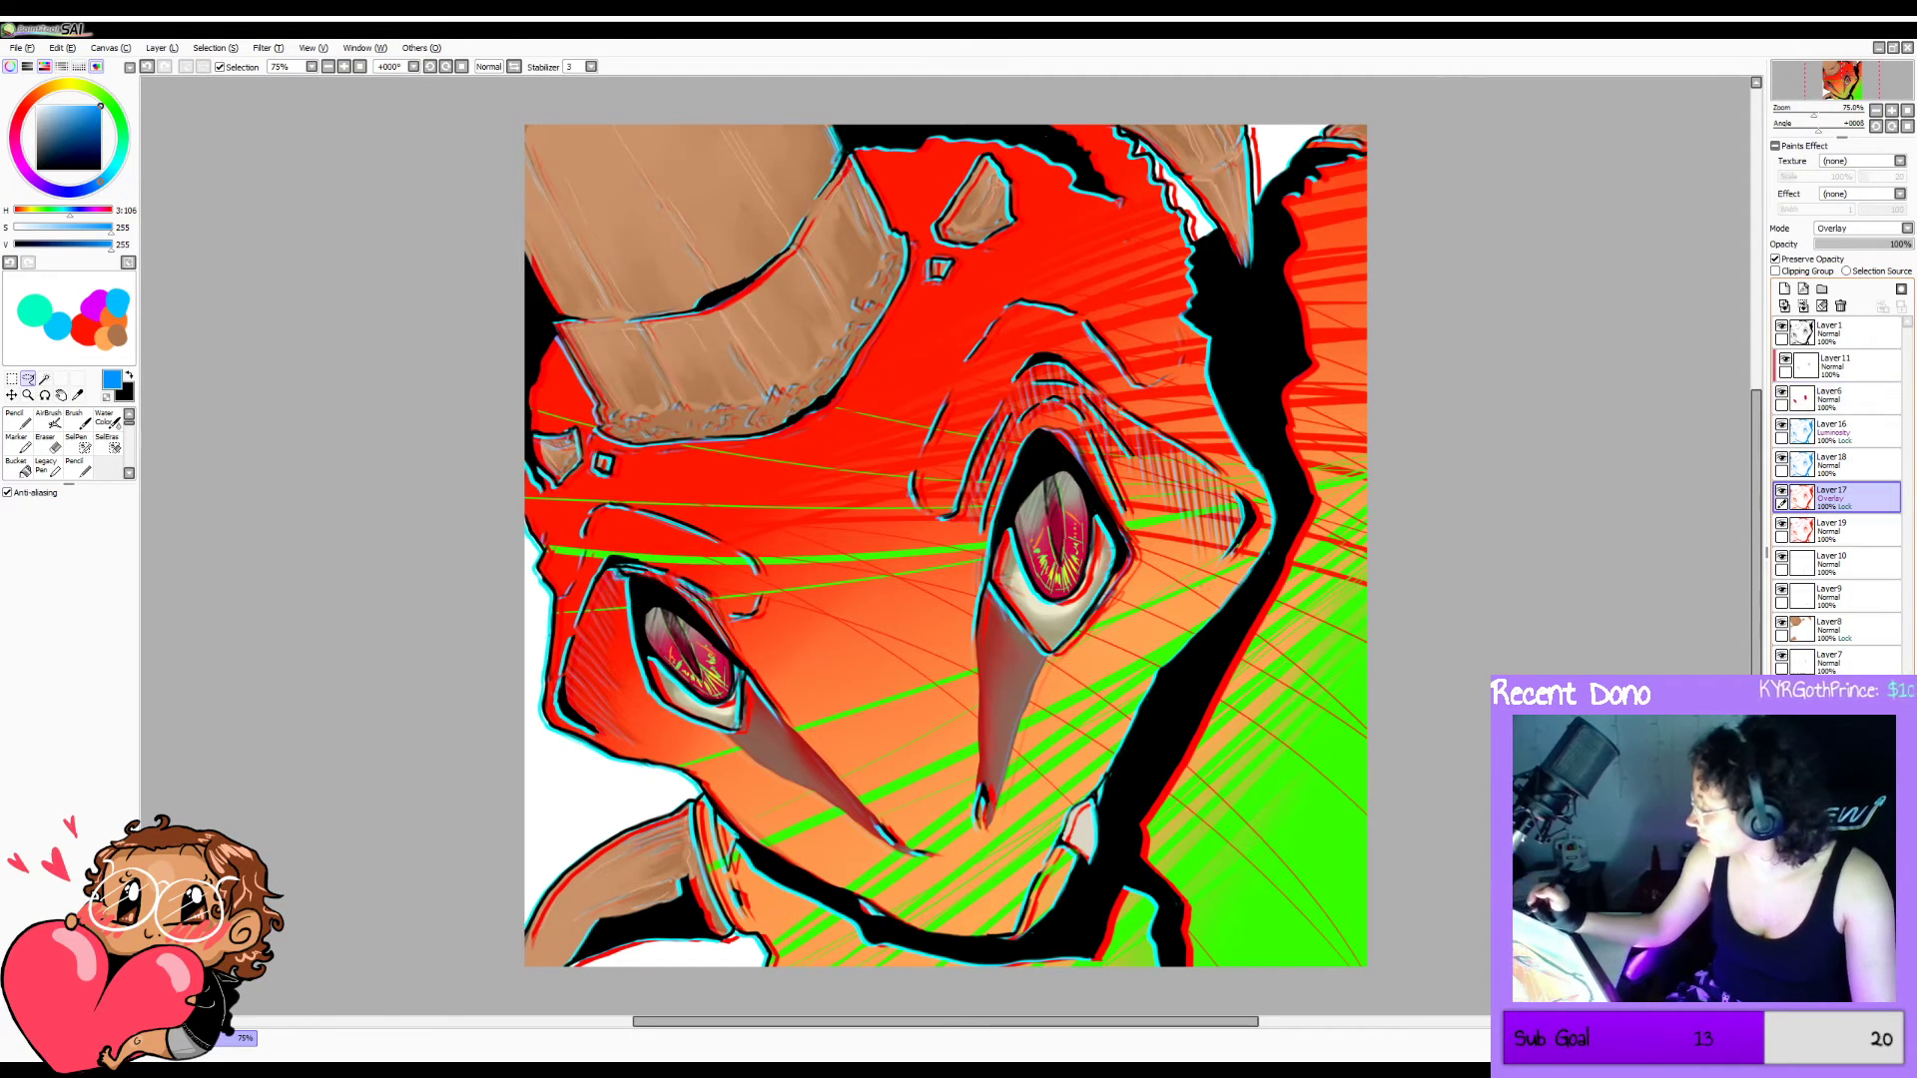
Move the pupils' Layer7 above Layer11, directly beneath Layer1, and check the painting mirrored.
drag(1857, 663, 1880, 400)
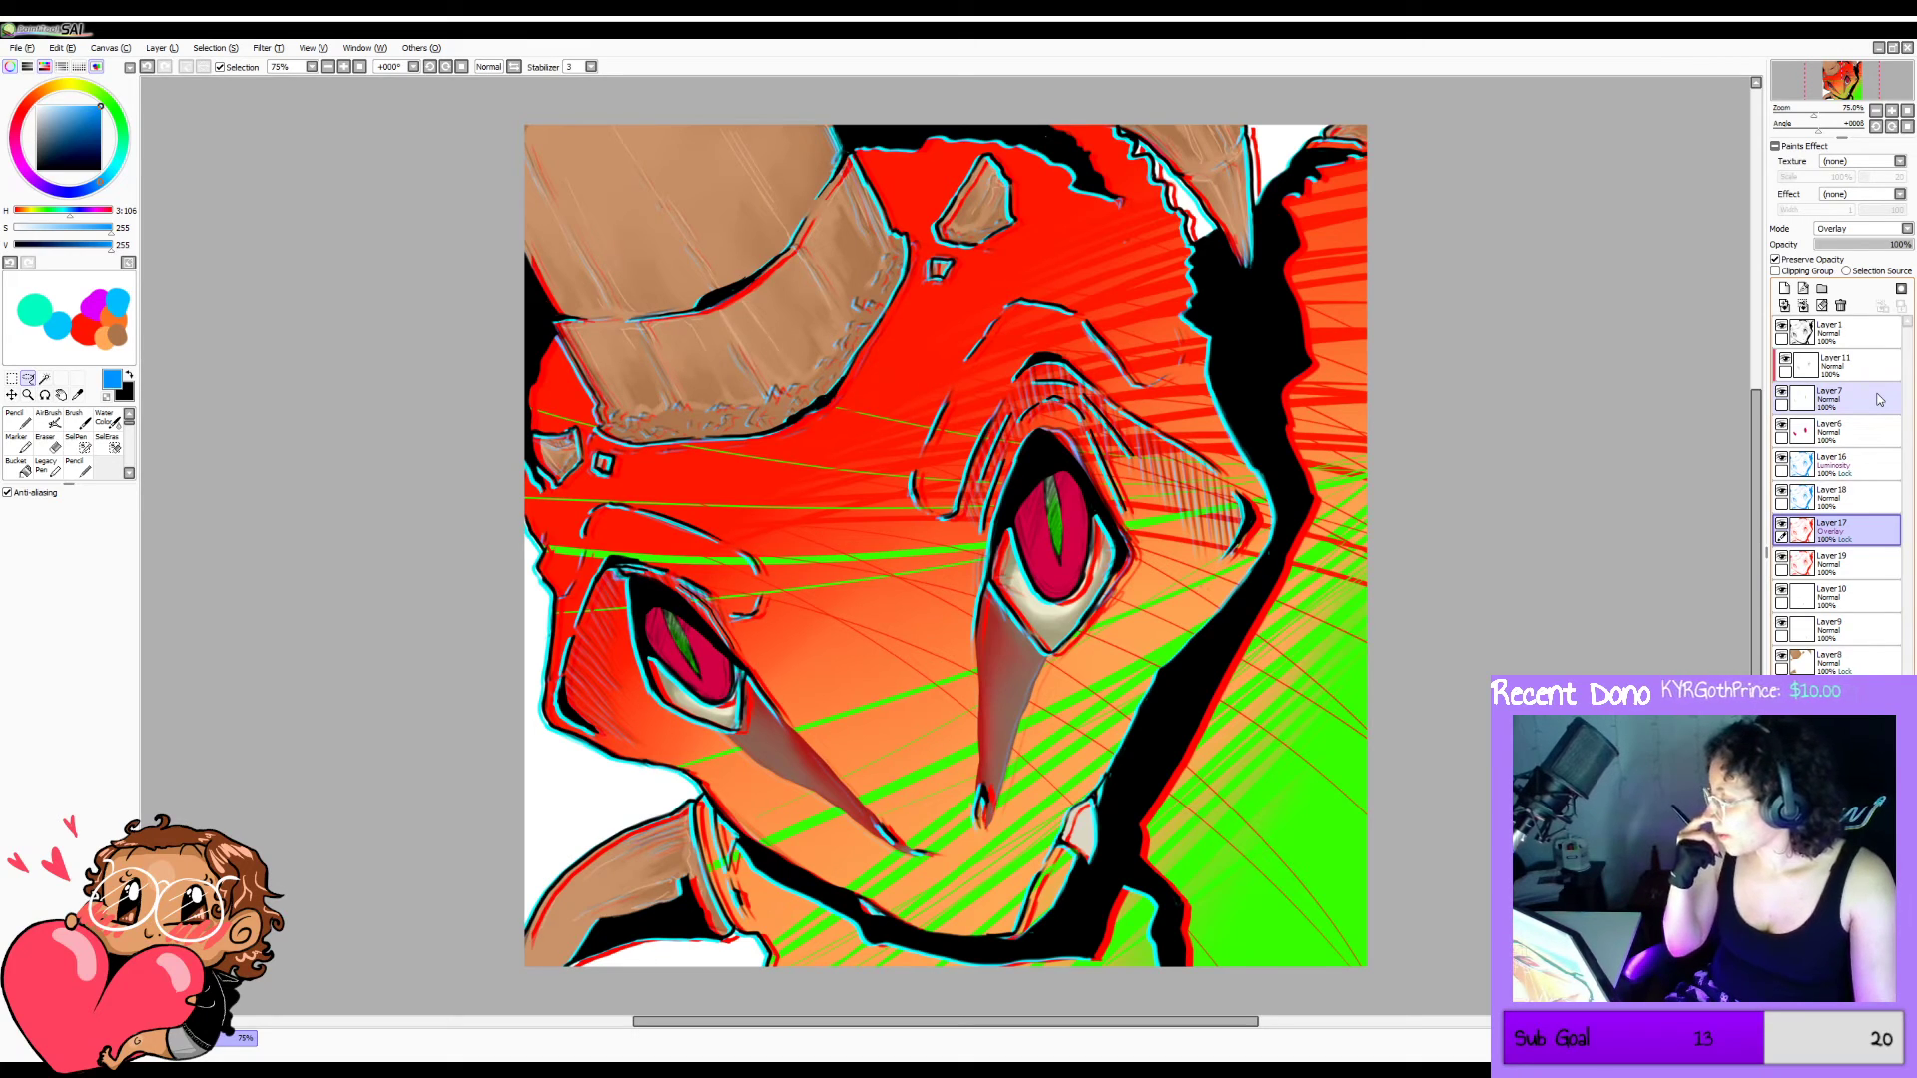
drag(1848, 404, 1852, 361)
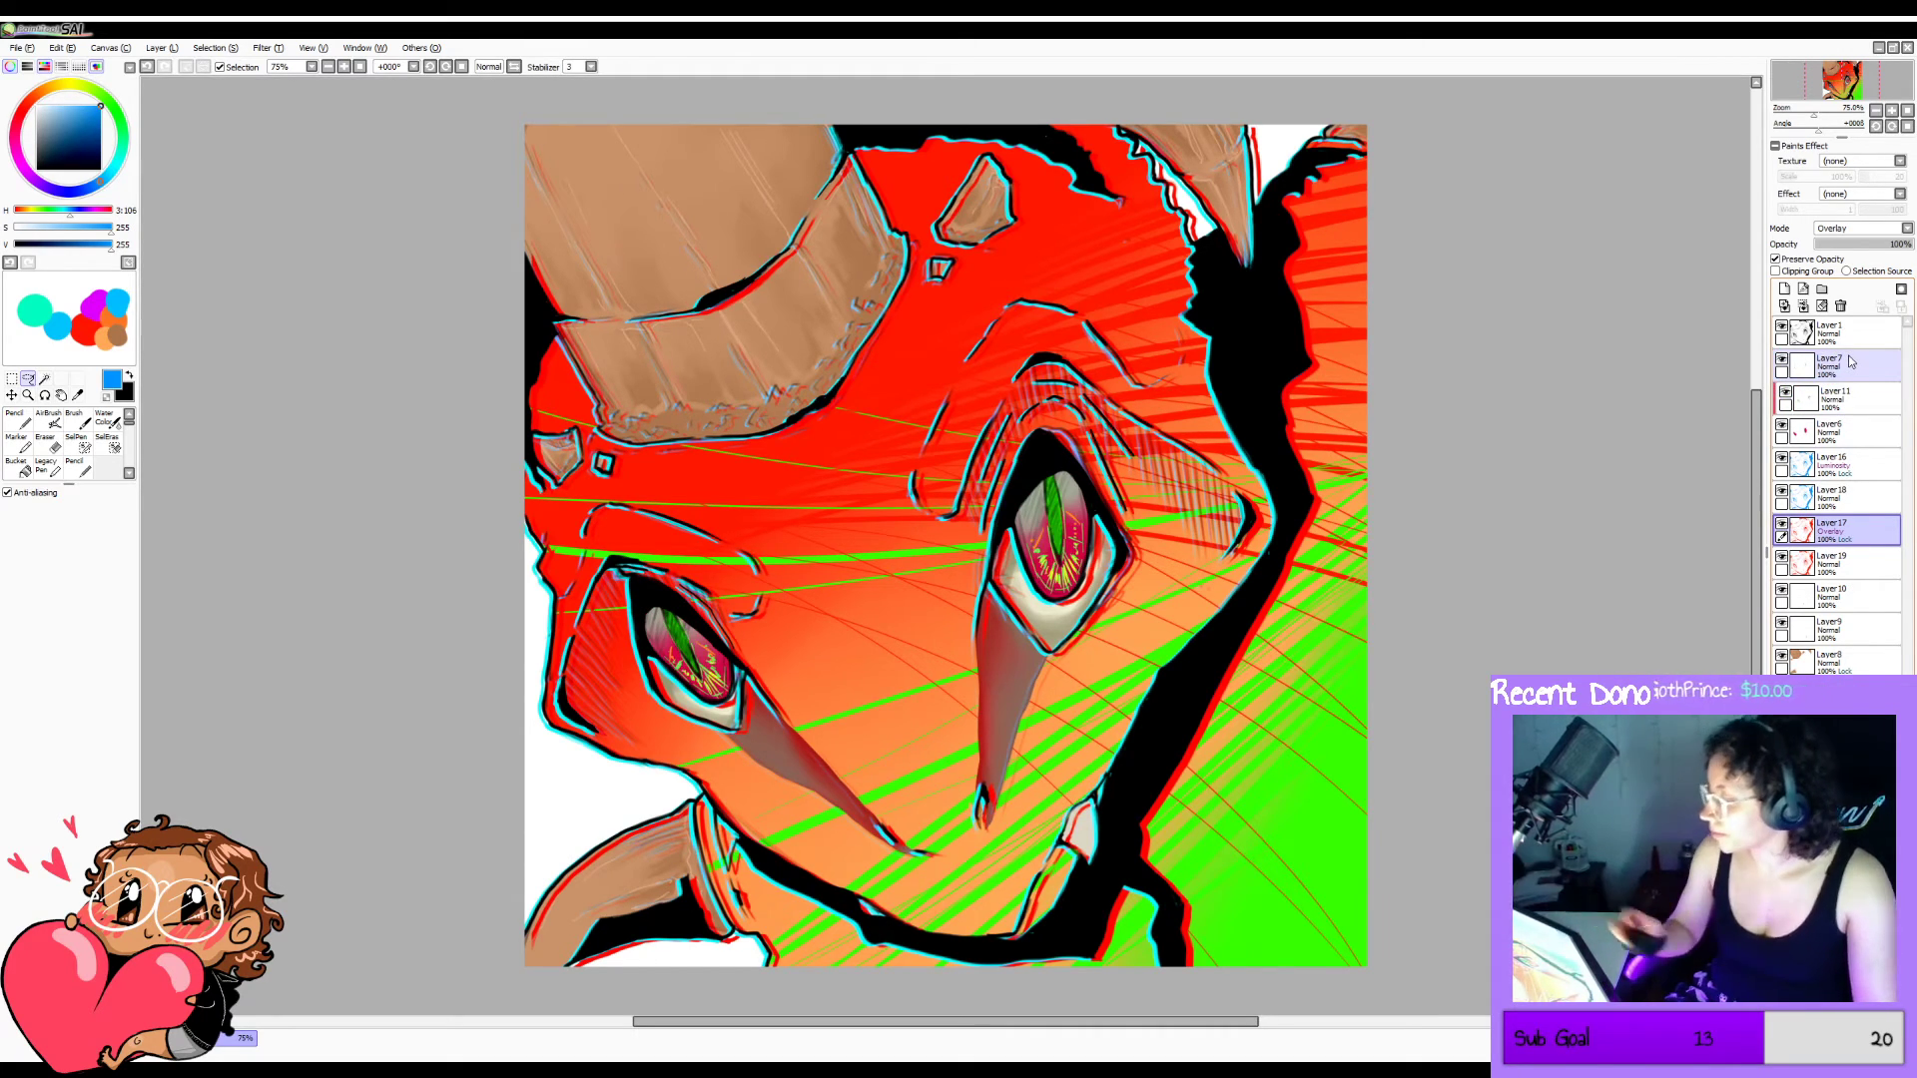
key(h)
key(h)
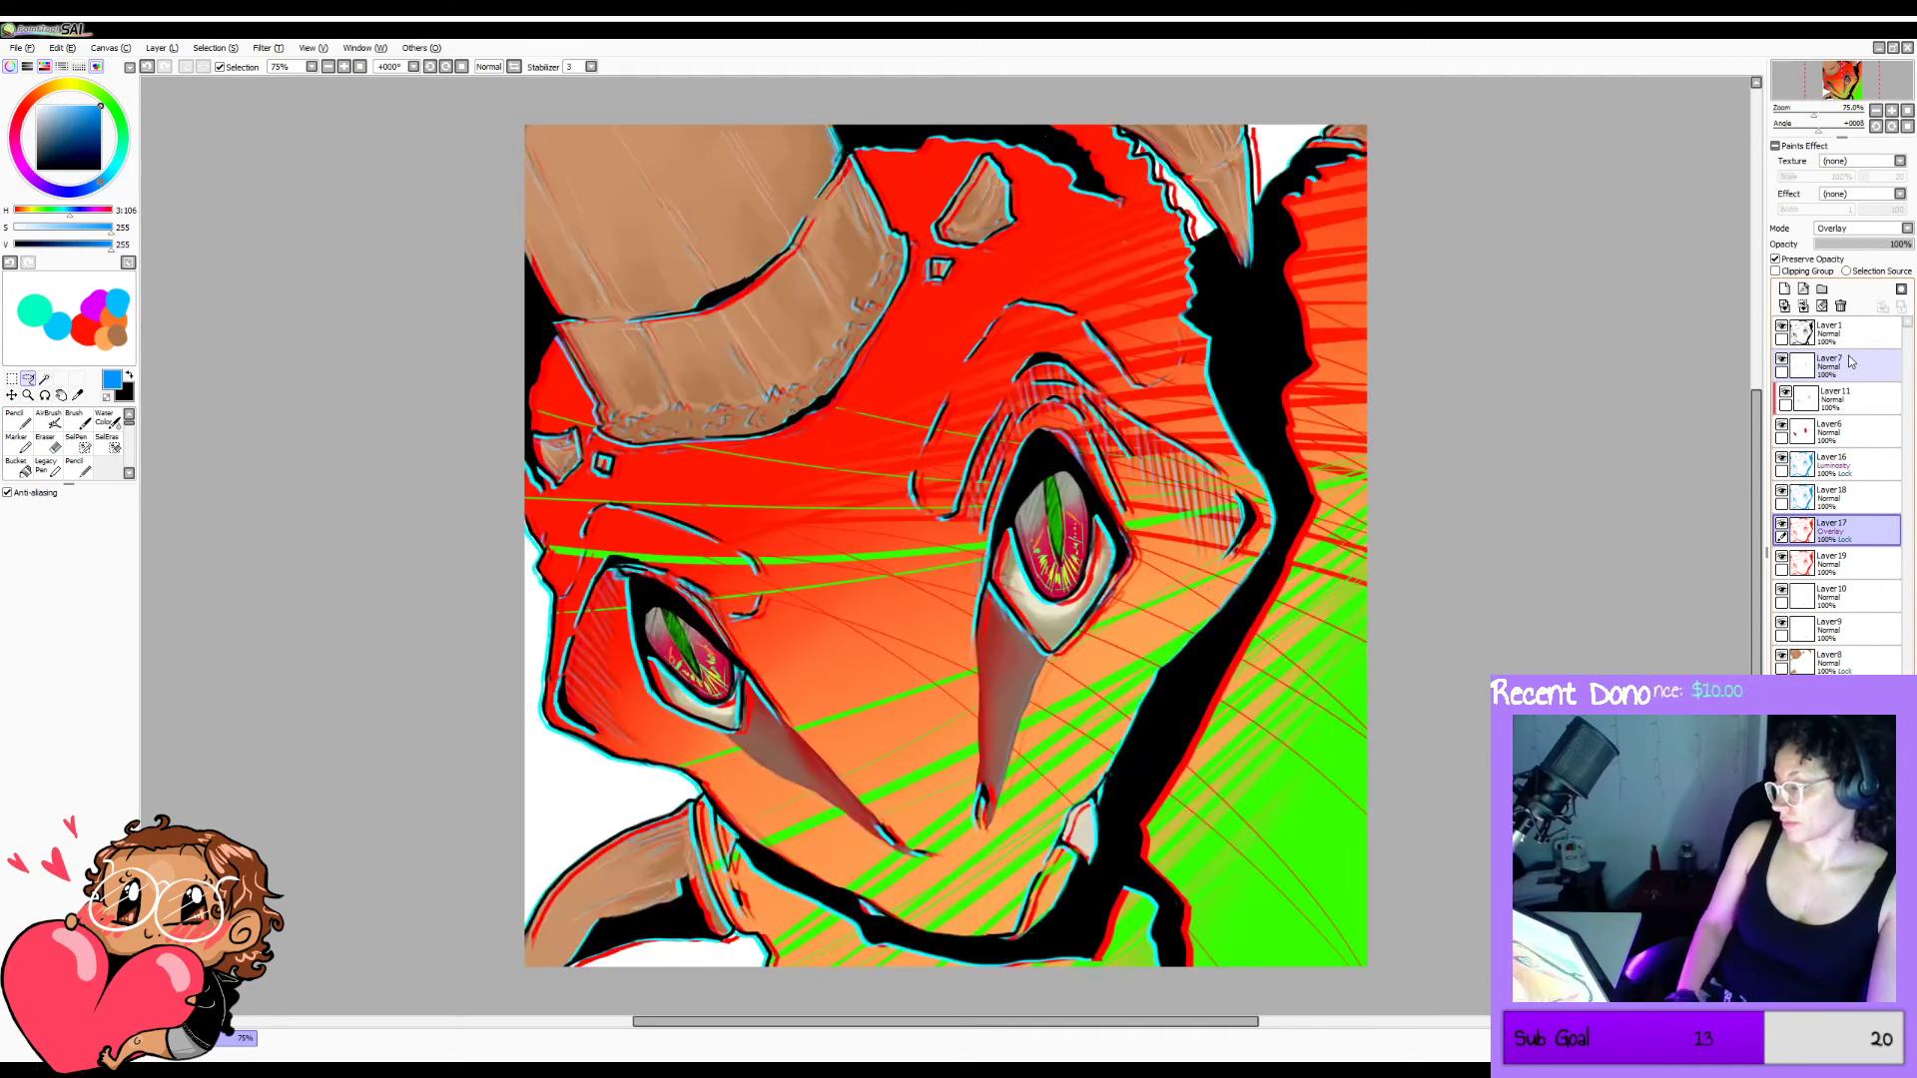
Activate the pupils' Layer7 and choose a bright yellow-green for the Pencil.
click(1874, 365)
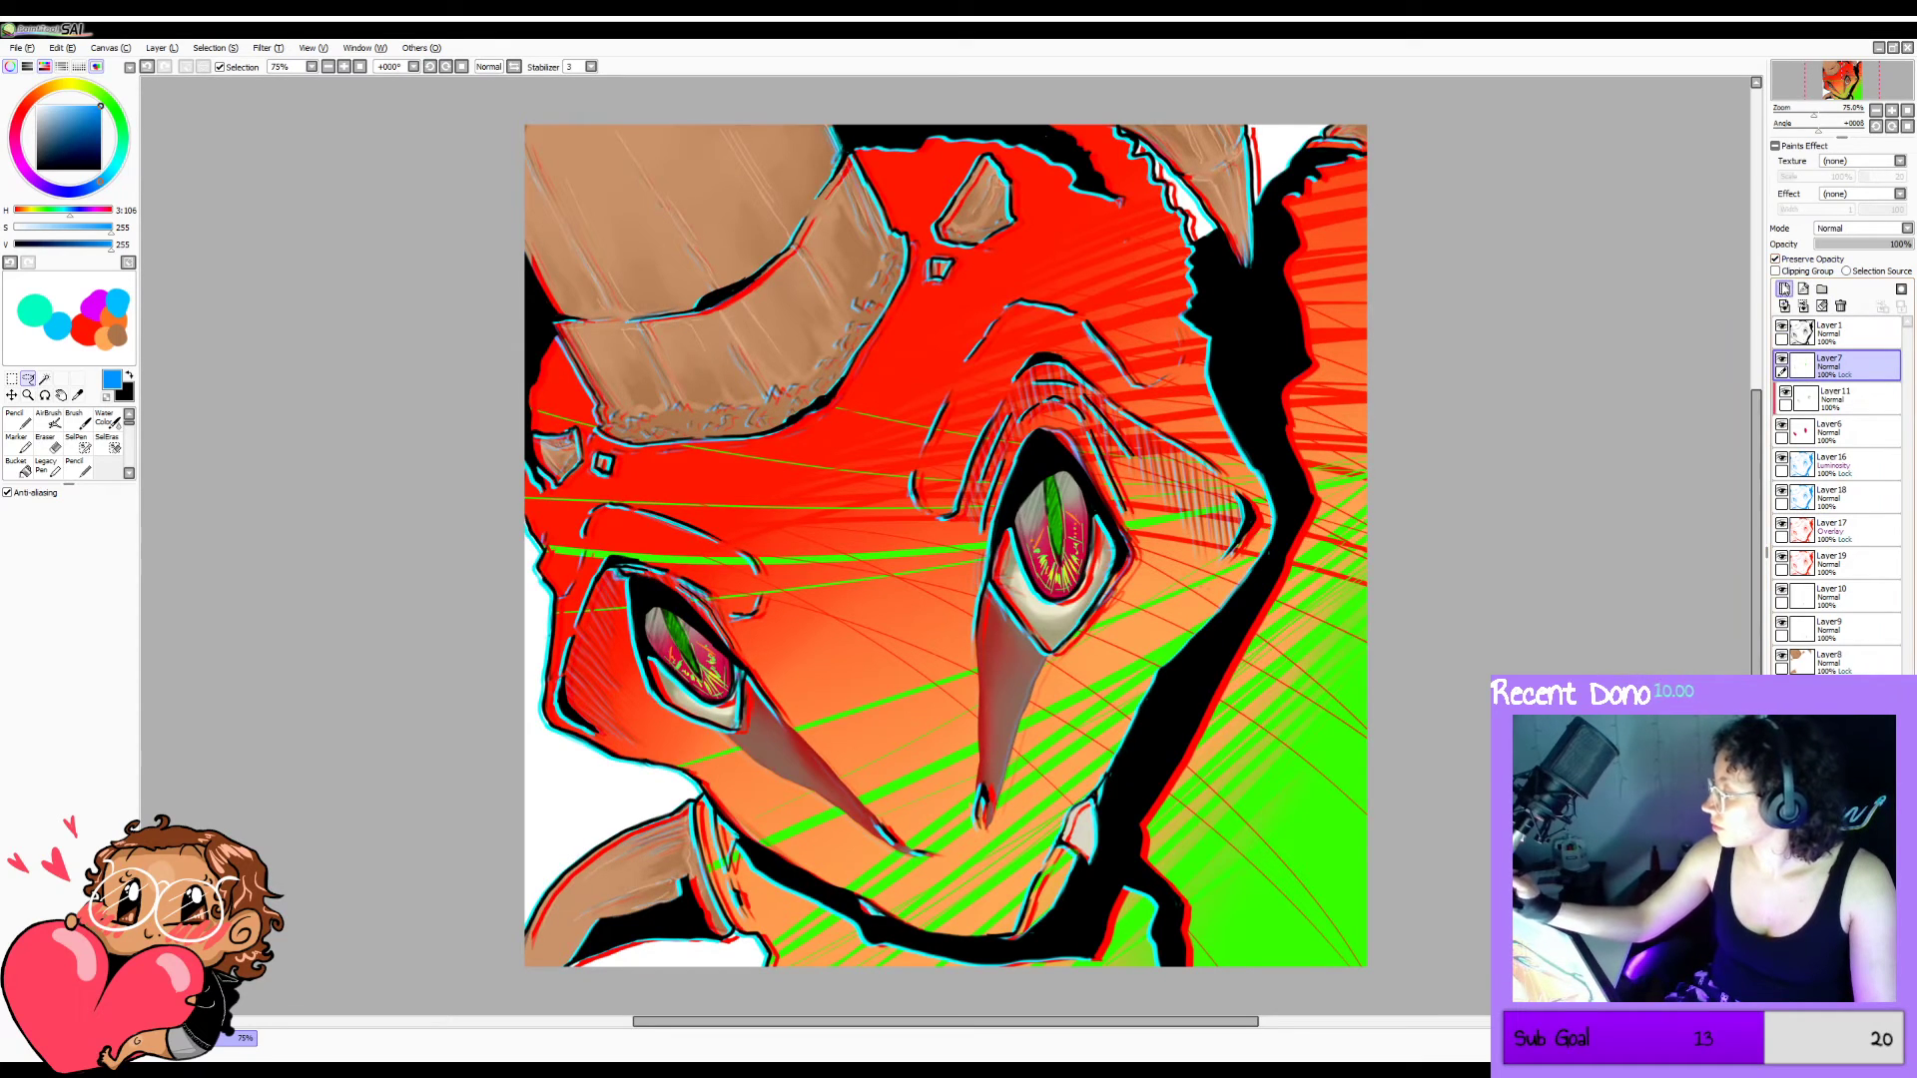
click(117, 107)
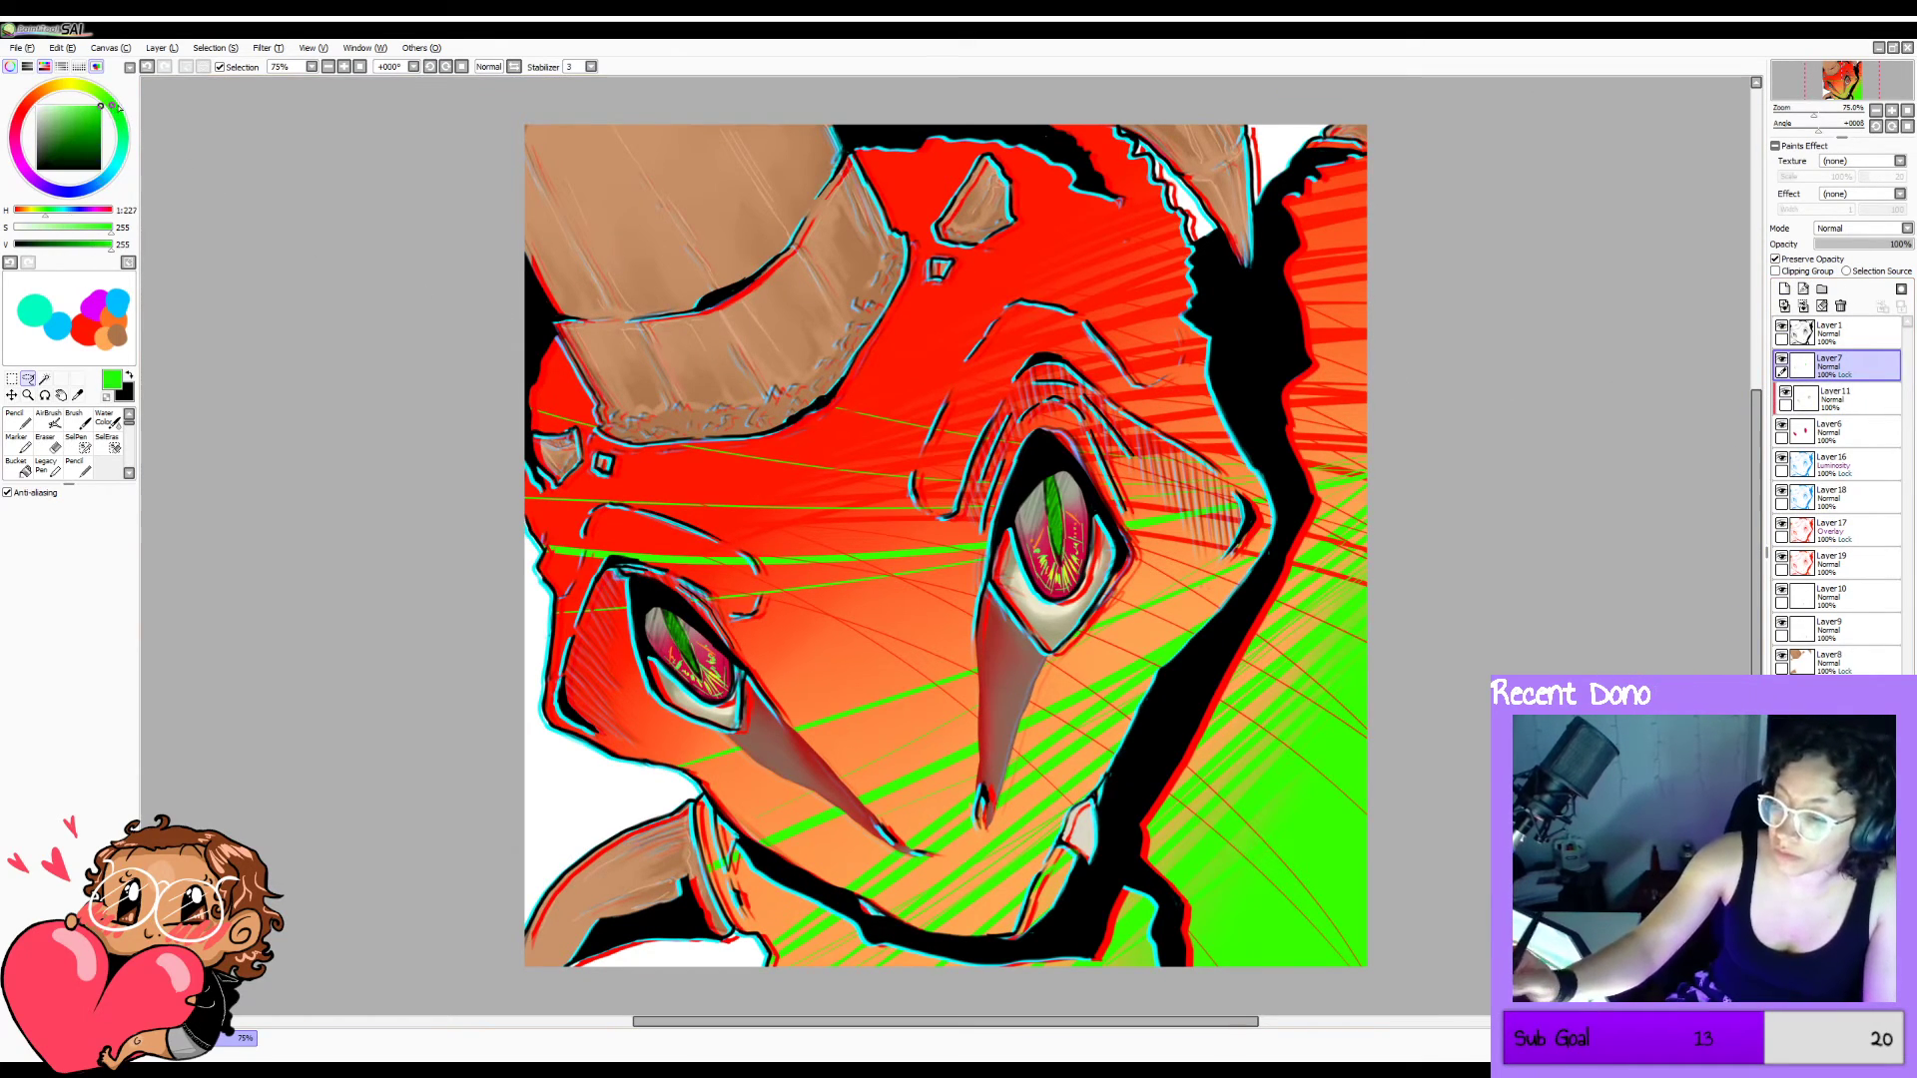
drag(108, 100, 117, 98)
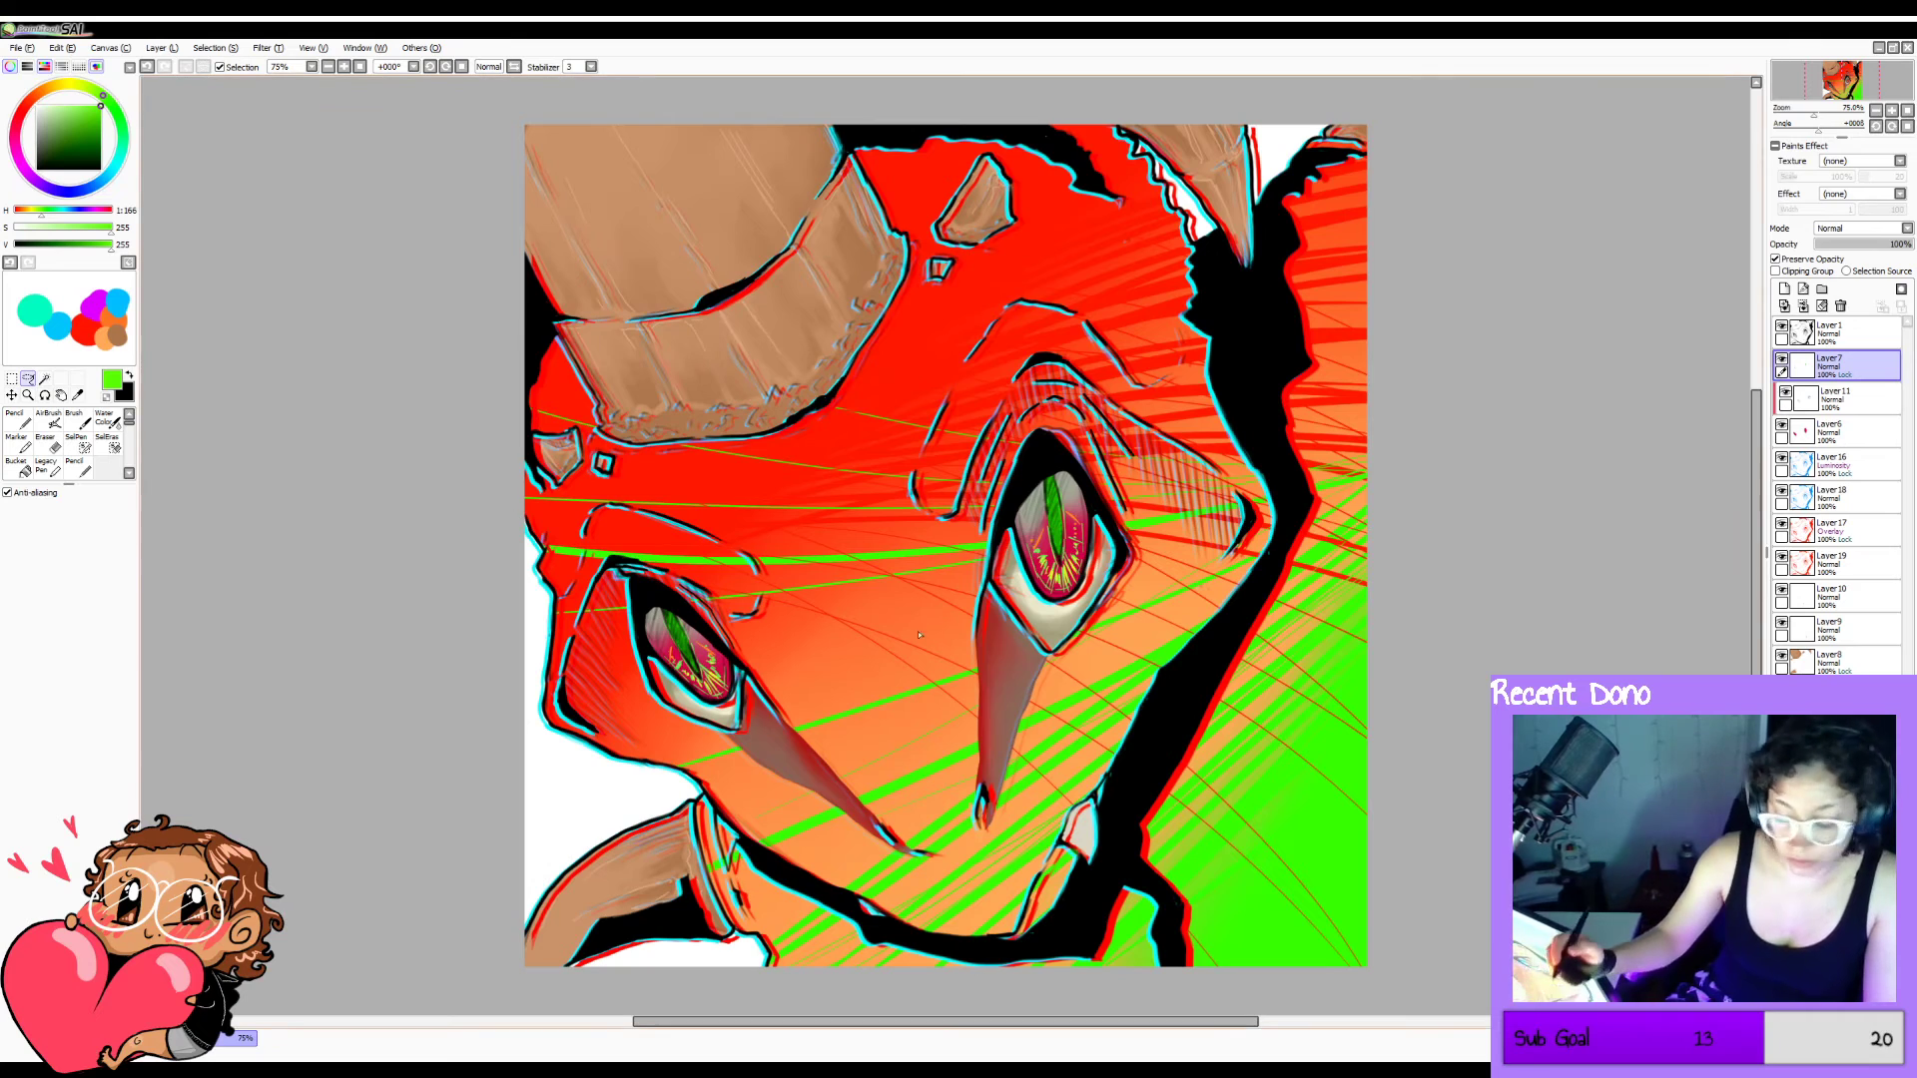
key(n)
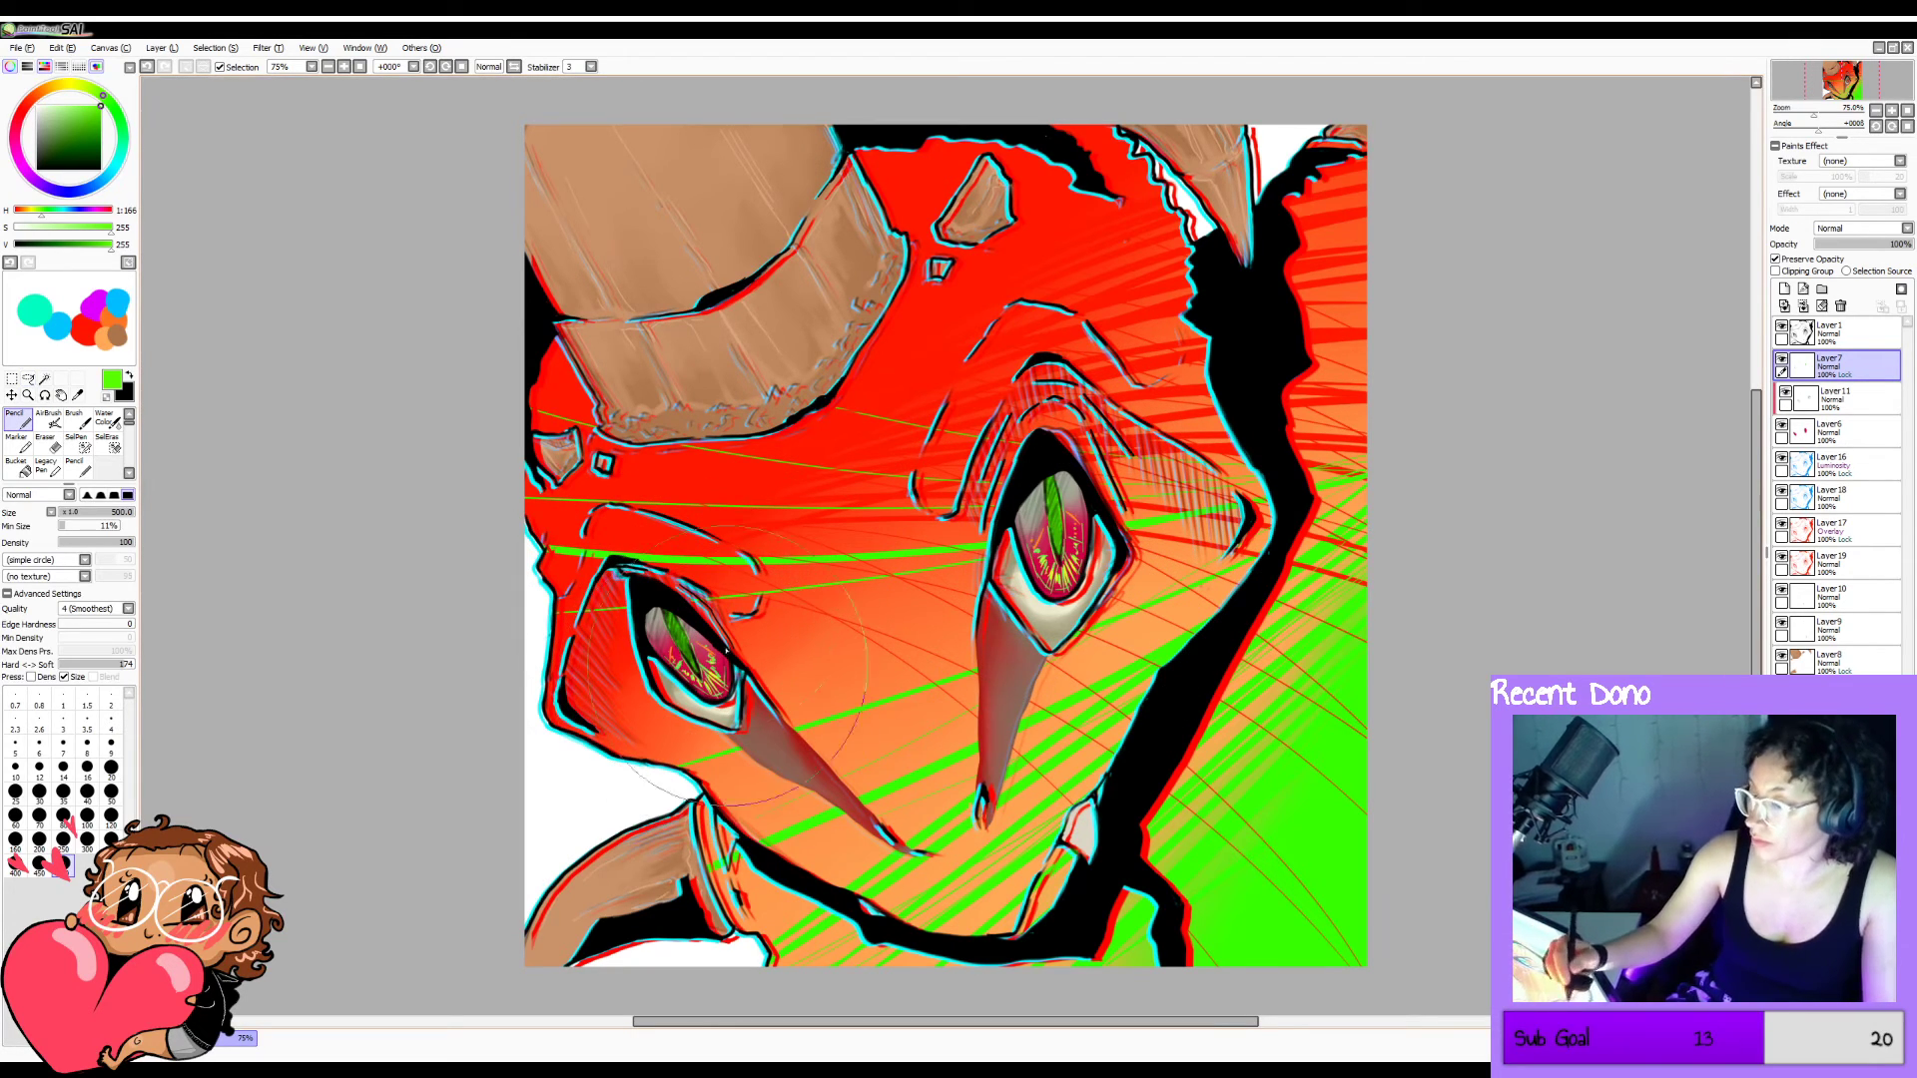
Try Luminosity as Layer7's blending mode and return it to Normal.
click(1876, 291)
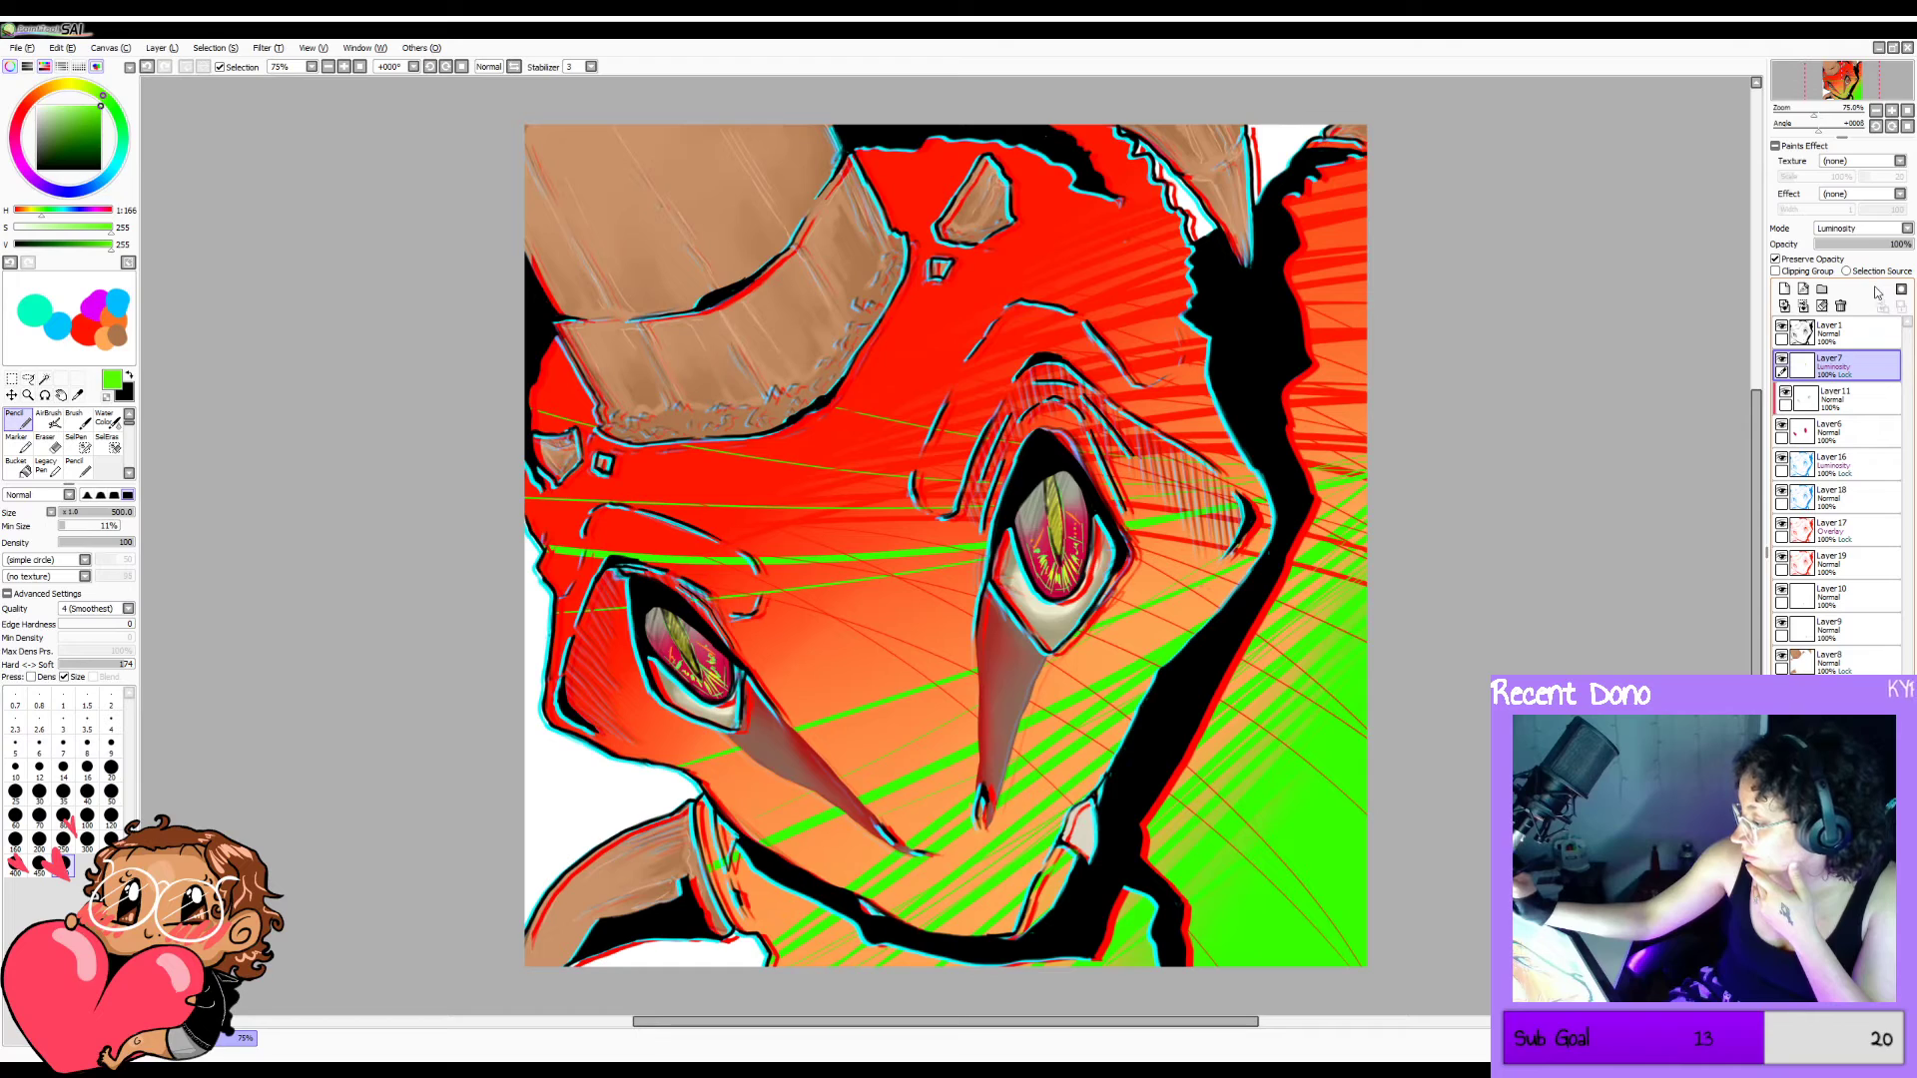
click(1860, 228)
click(1657, 251)
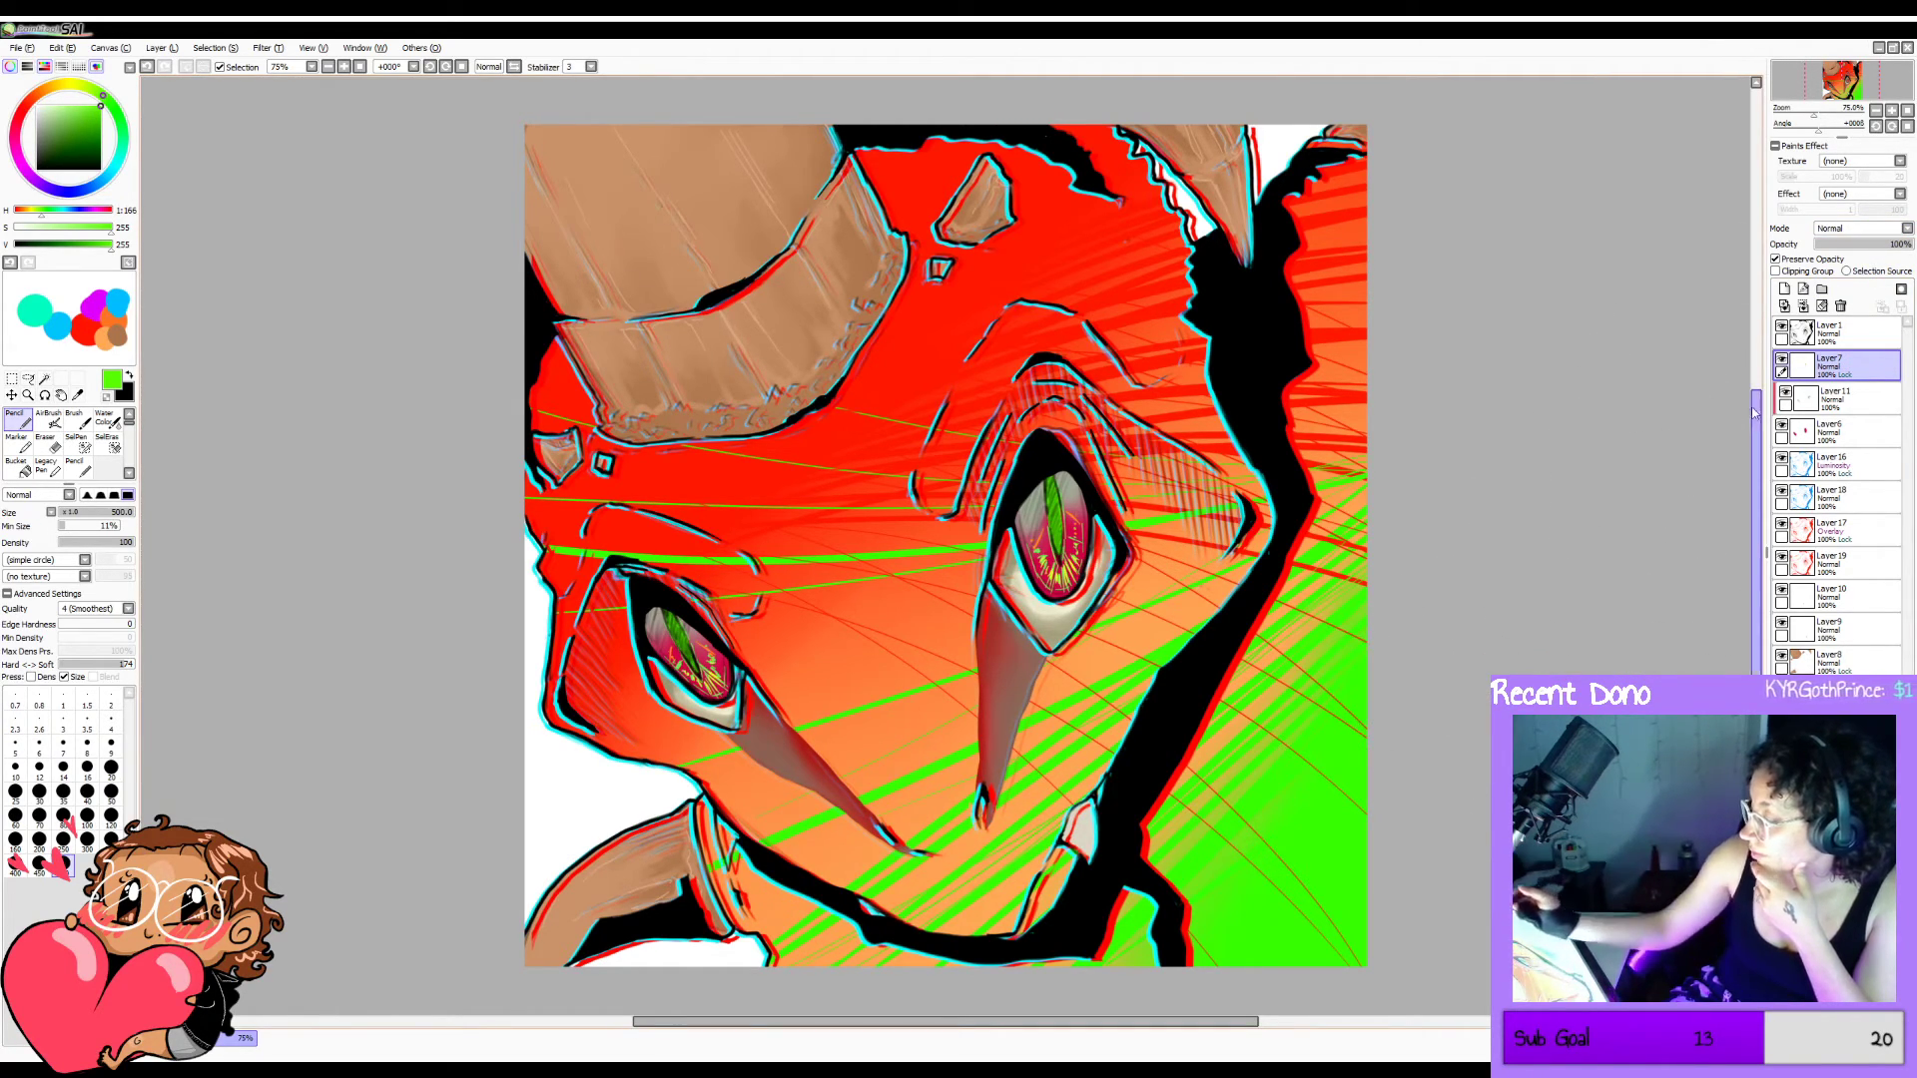
Add a new layer above Layer1 and paint bright green marks on the lower irises of both eyes with the Pencil at size 50.
click(1837, 334)
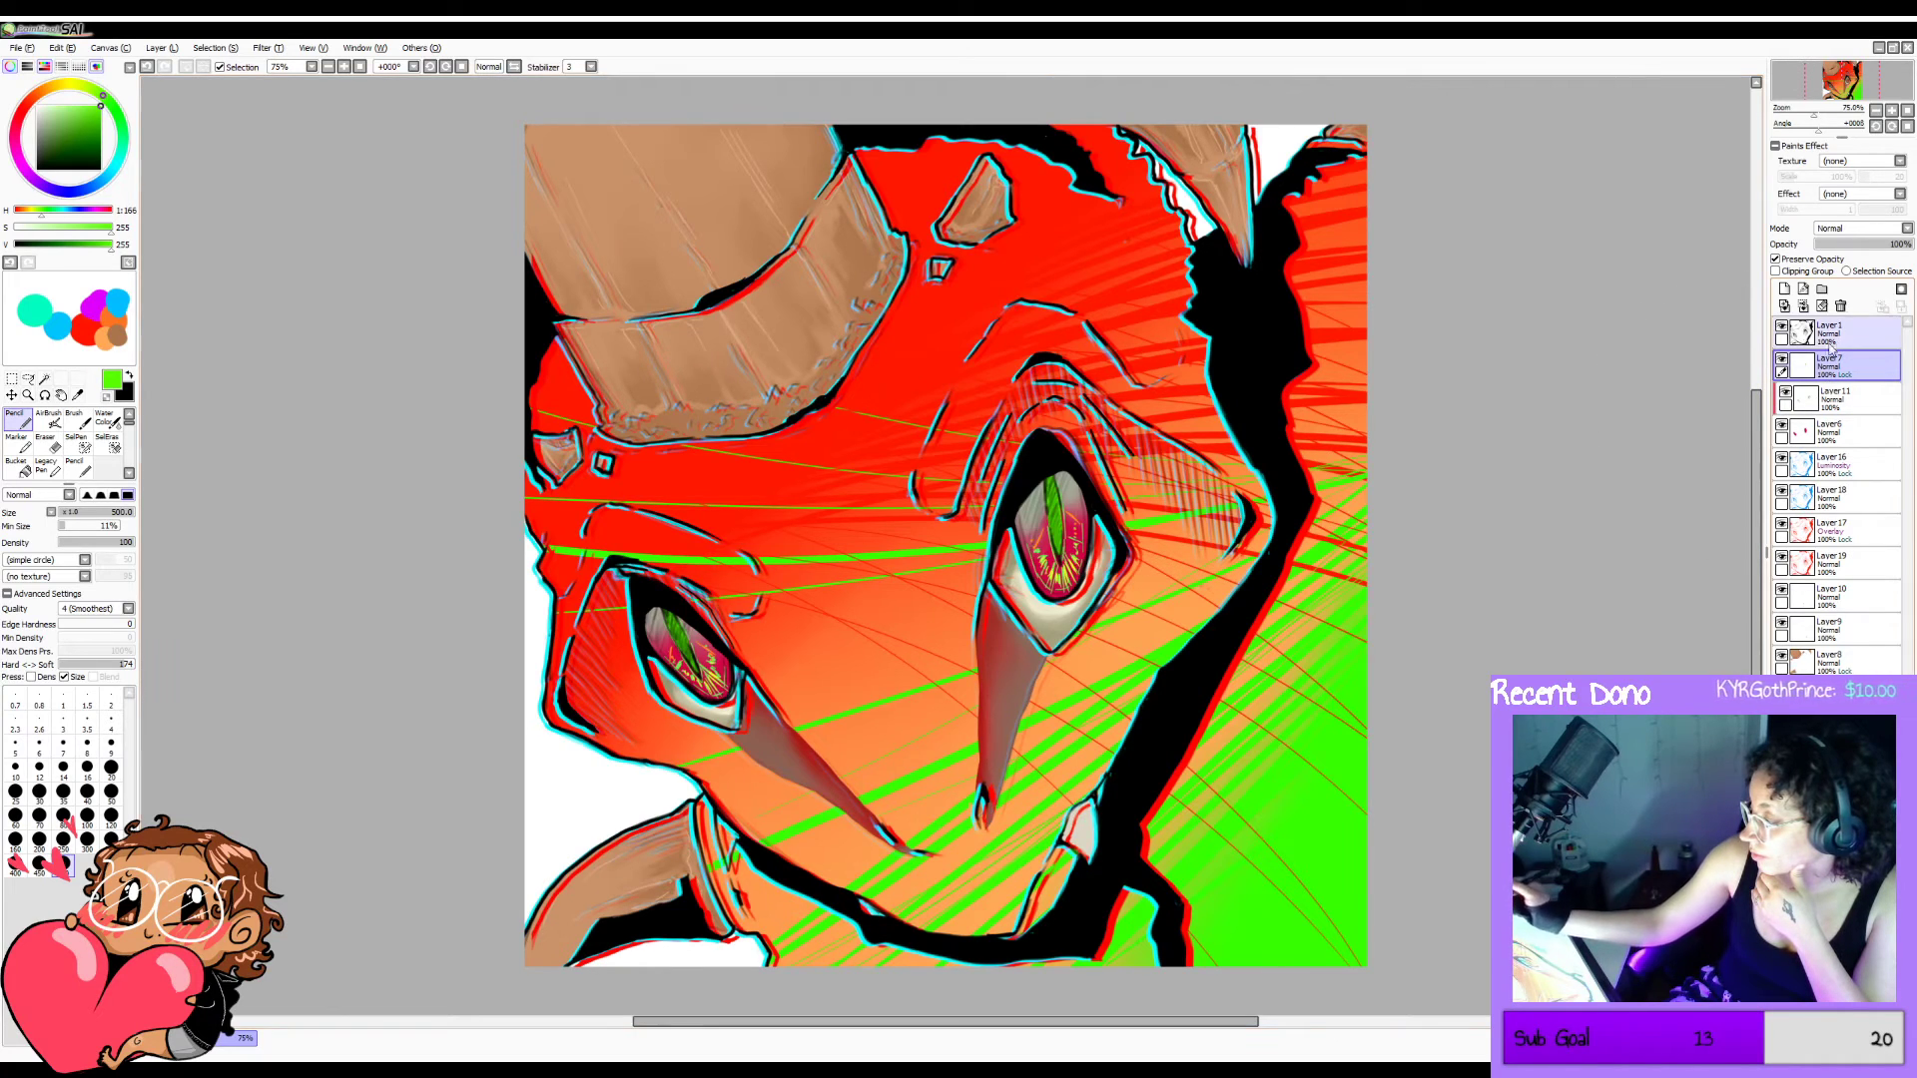
click(1785, 289)
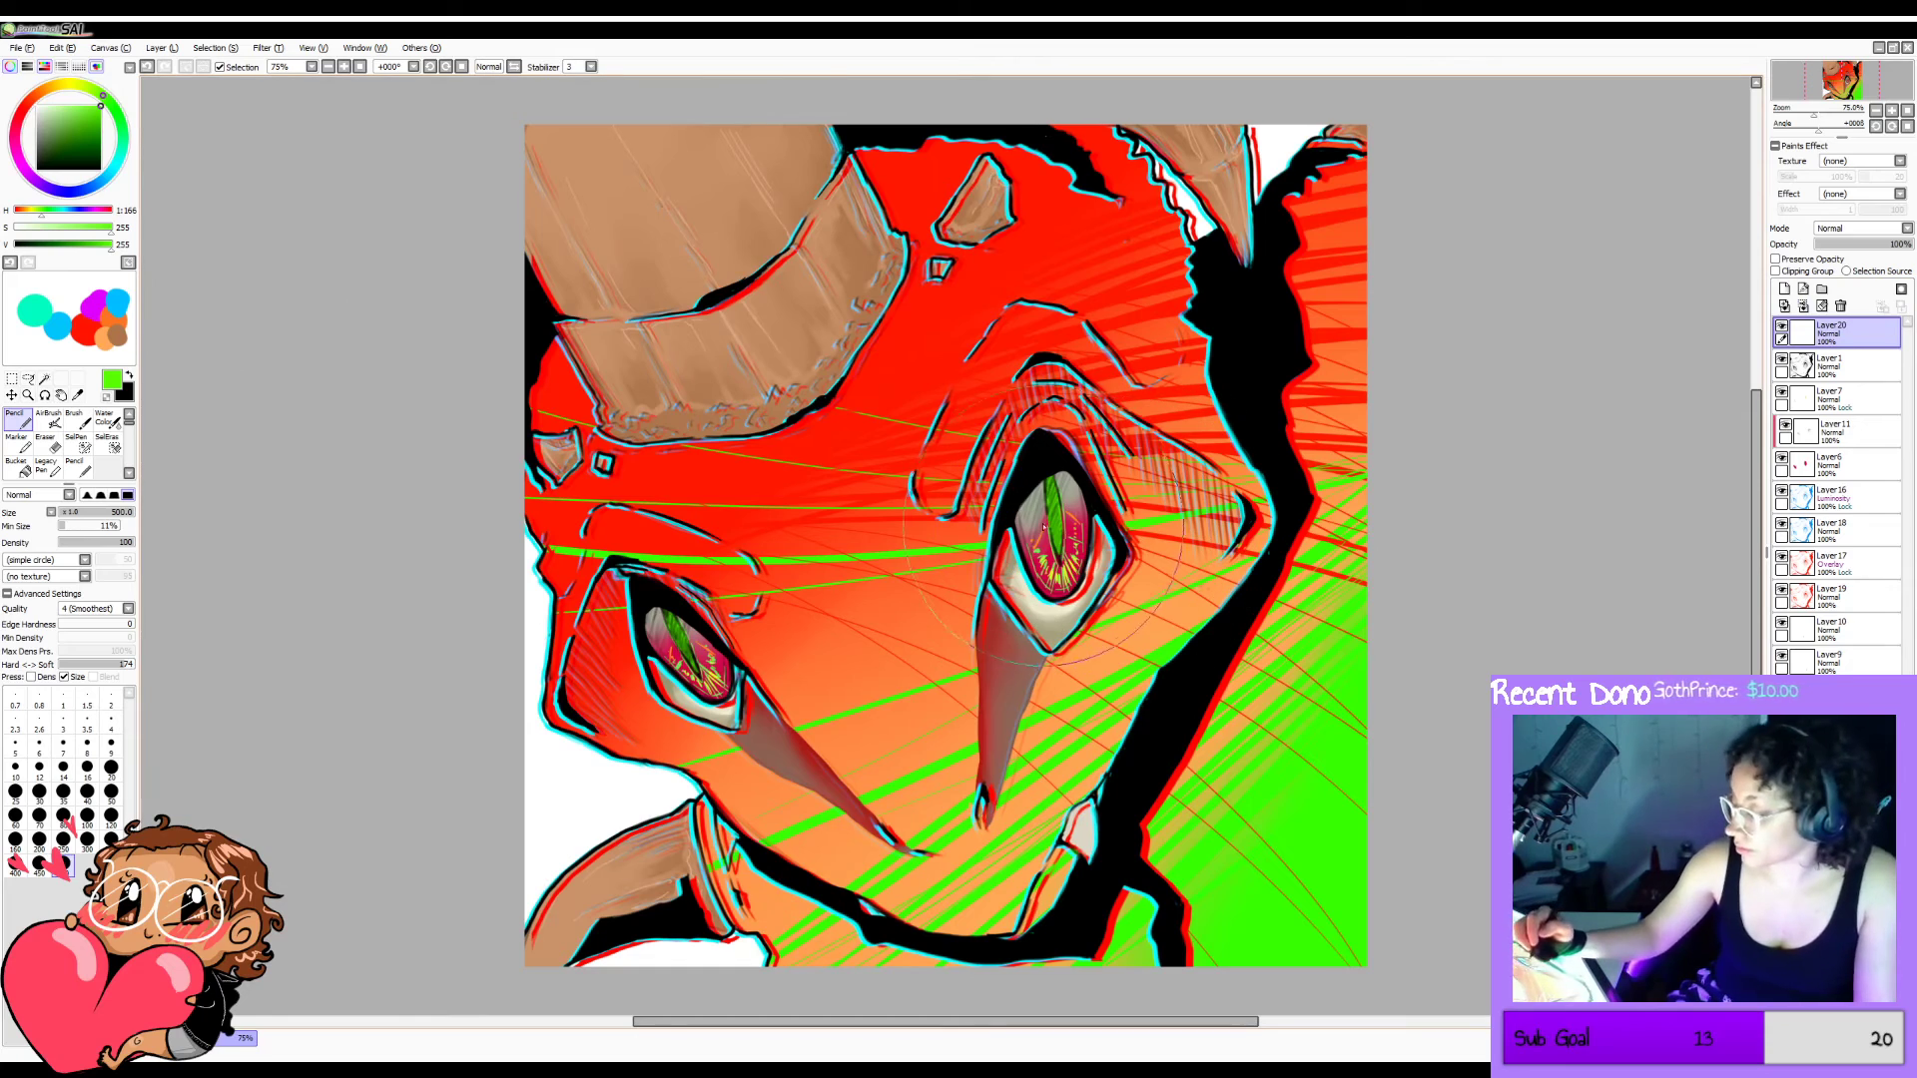
mouse_move(1044, 545)
mouse_down()
mouse_move(1077, 505)
mouse_move(1058, 543)
mouse_up()
key(ctrl+z)
key(bracketleft)
key(bracketleft)
key(bracketleft)
key(bracketleft)
key(bracketleft)
key(bracketleft)
key(bracketleft)
key(bracketleft)
key(bracketleft)
key(bracketleft)
key(bracketleft)
key(bracketleft)
key(bracketleft)
key(ctrl+z)
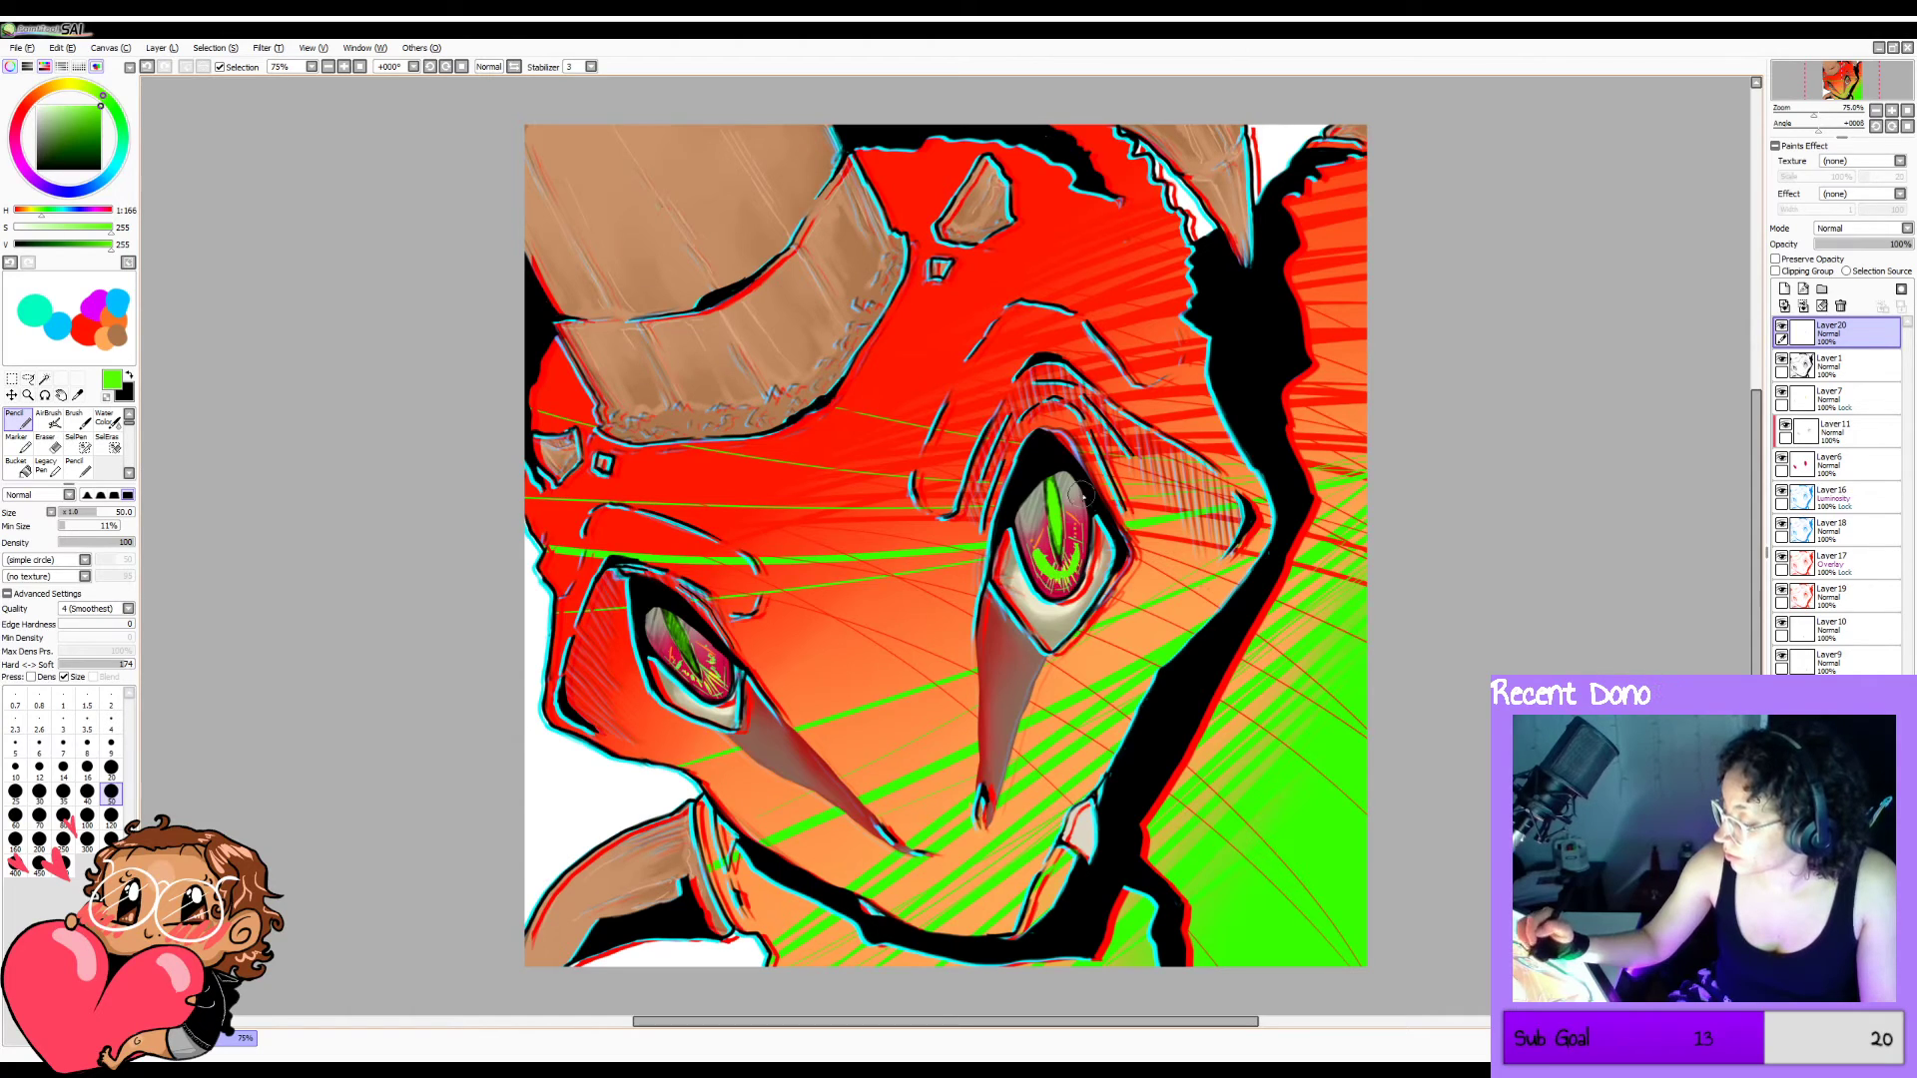
drag(666, 609, 697, 674)
key(ctrl+z)
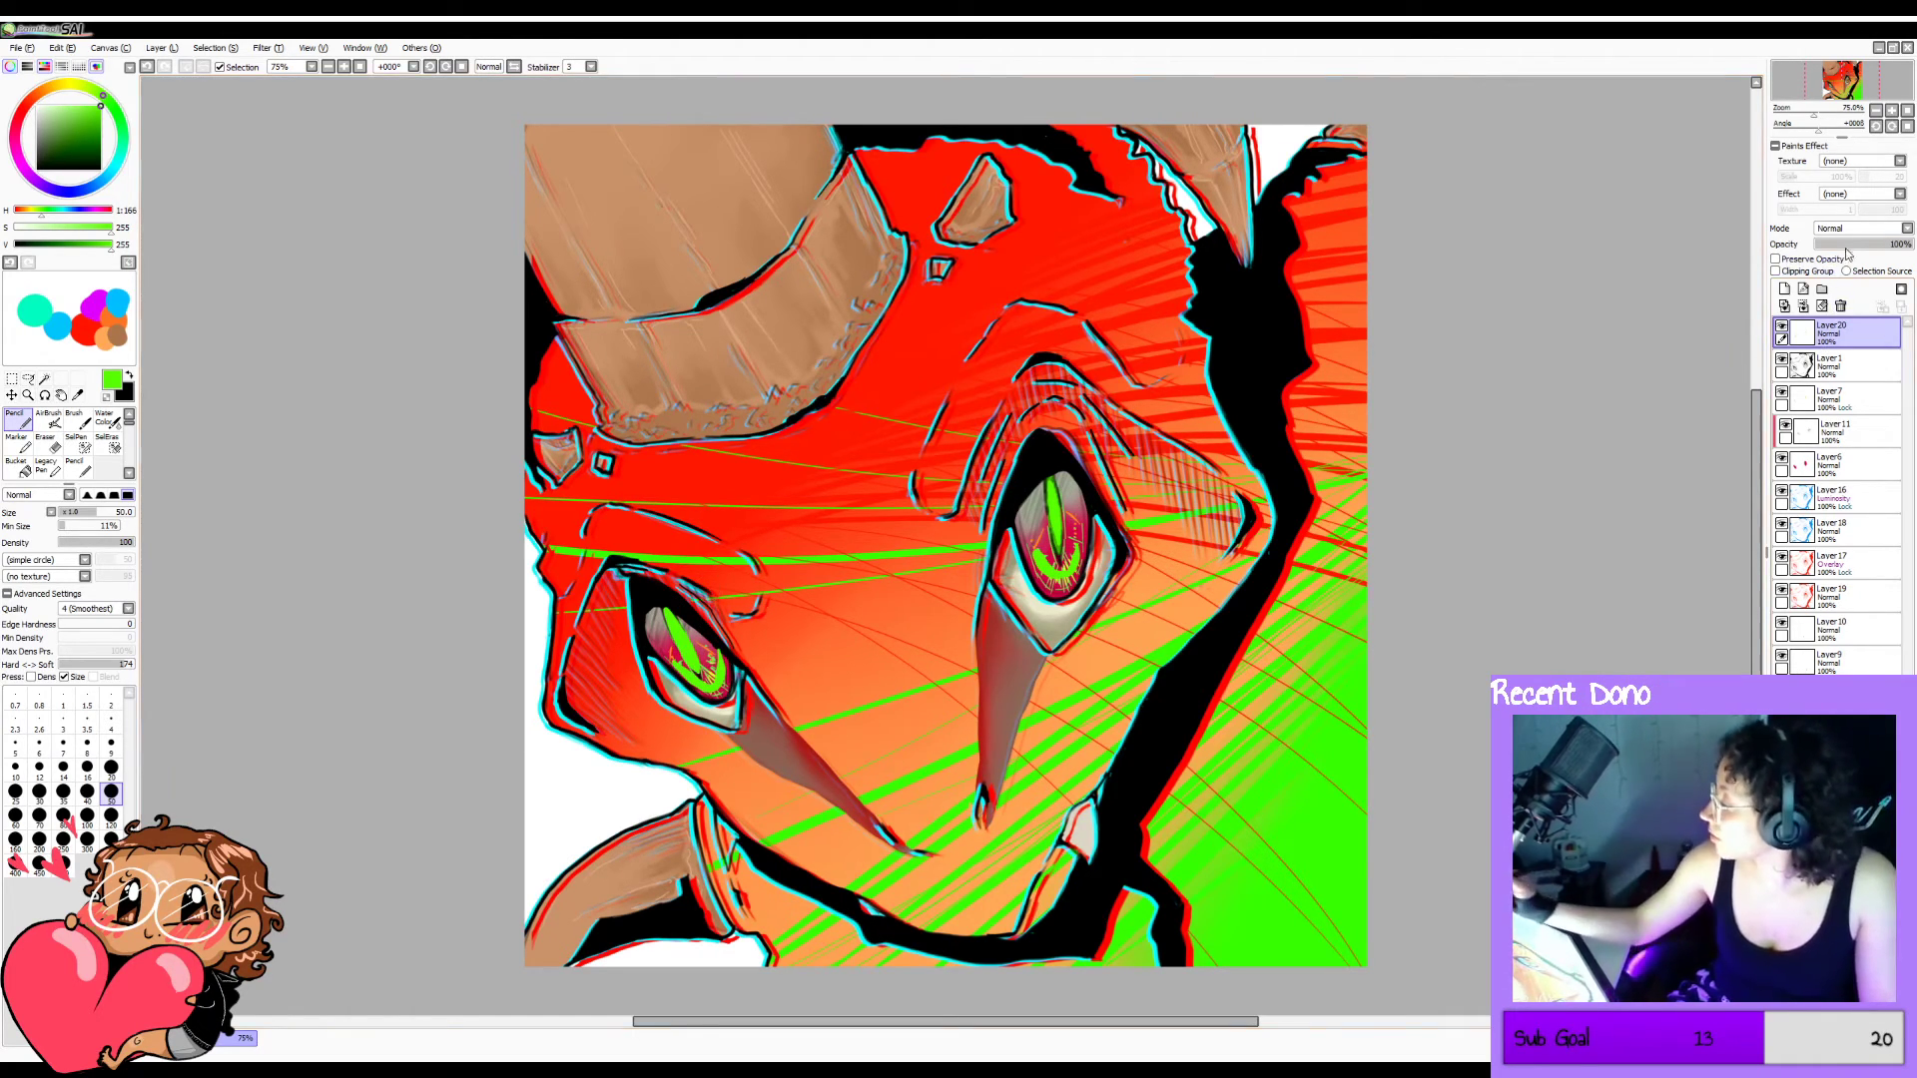
Set the new top layer to Luminosity and blend the iris highlights in both eyes with the Water Color brush at size 30.
click(1855, 295)
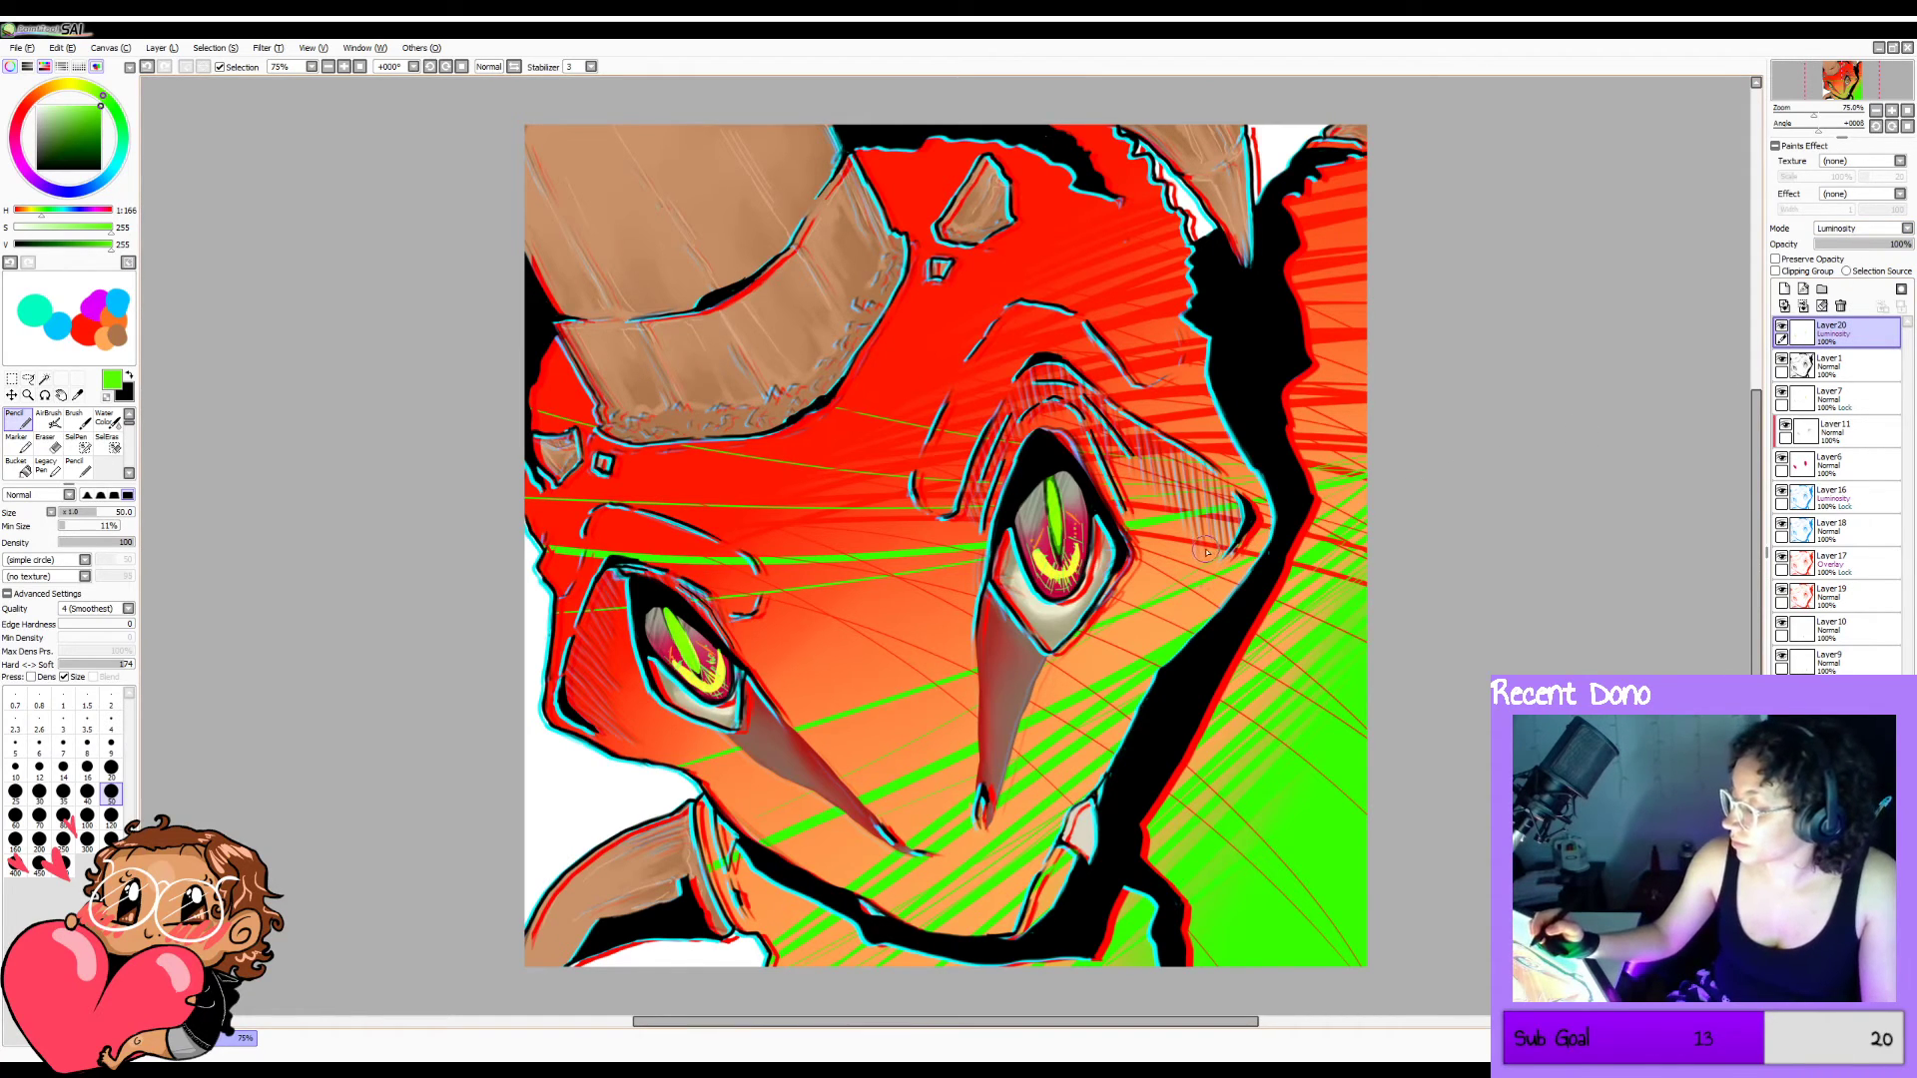
key(c)
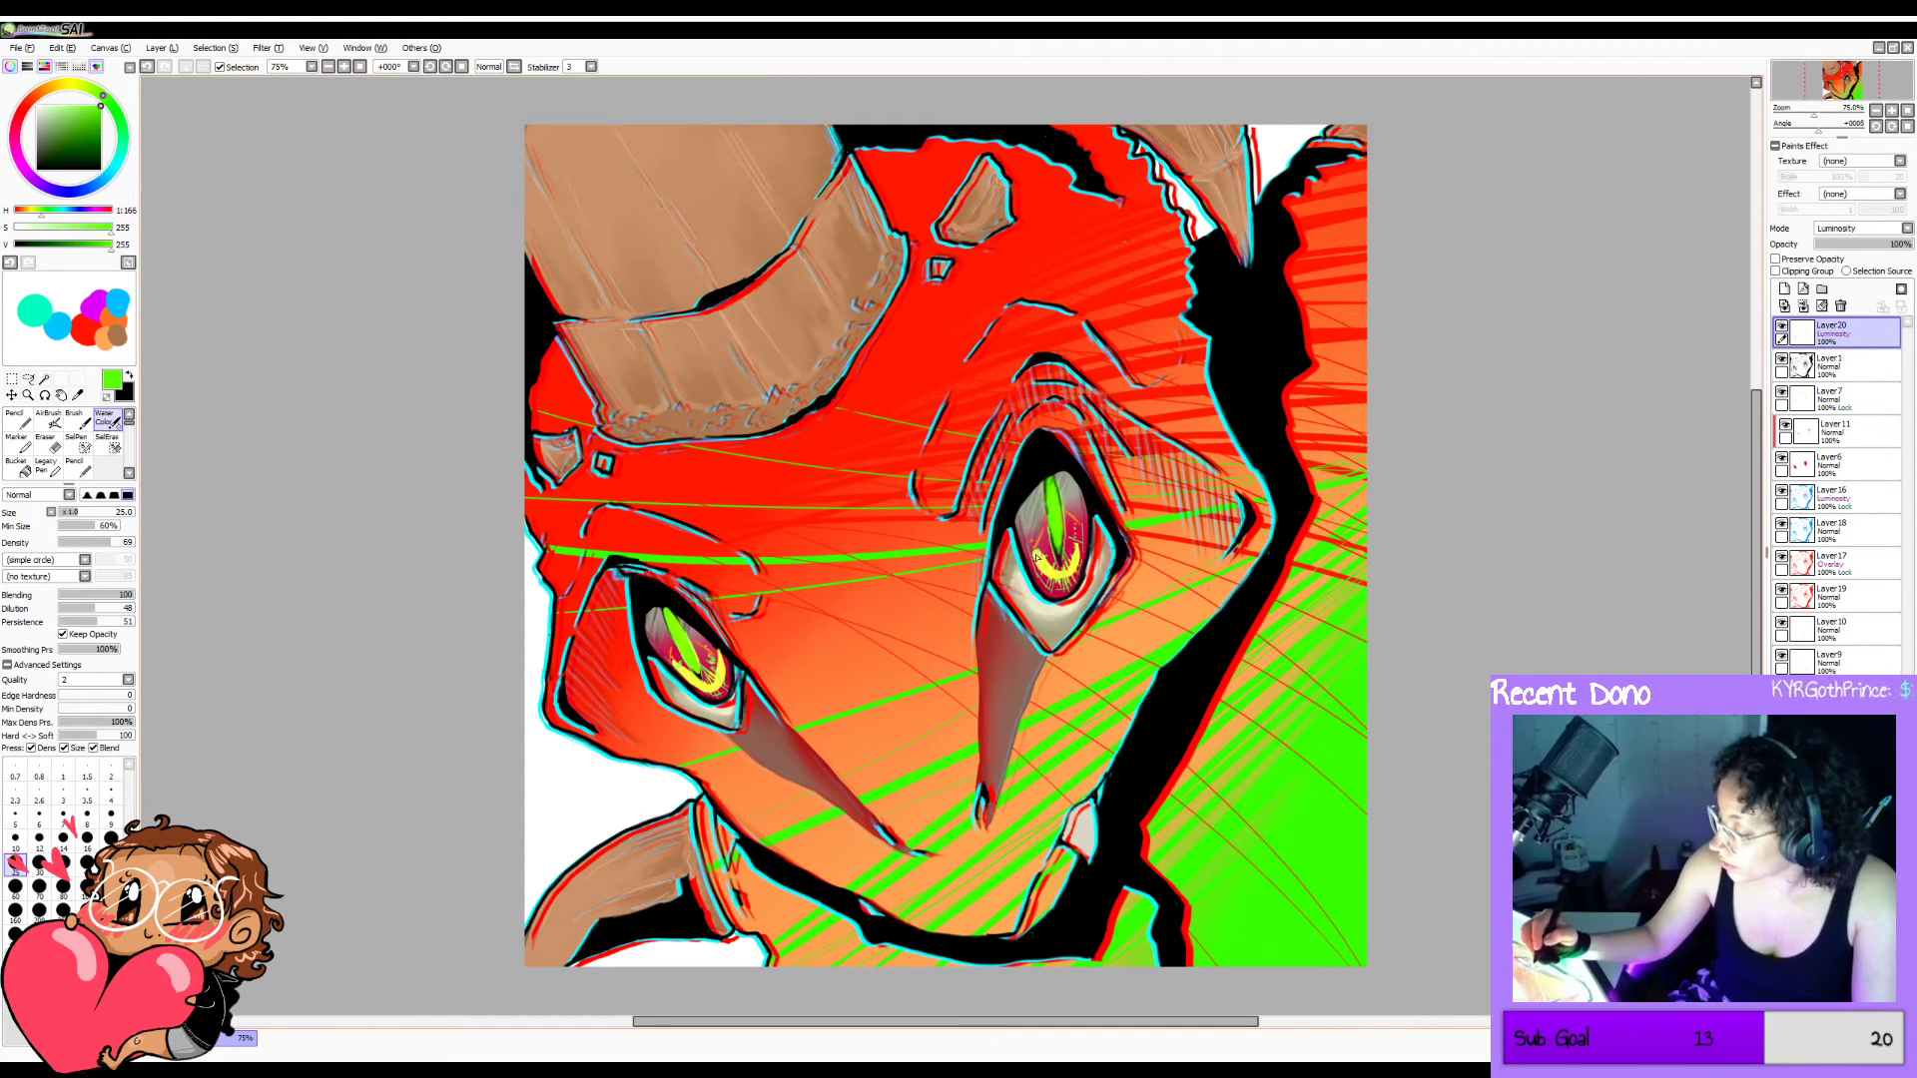
key(bracketright)
mouse_move(1063, 569)
mouse_down()
mouse_move(1080, 551)
mouse_move(1038, 555)
mouse_up()
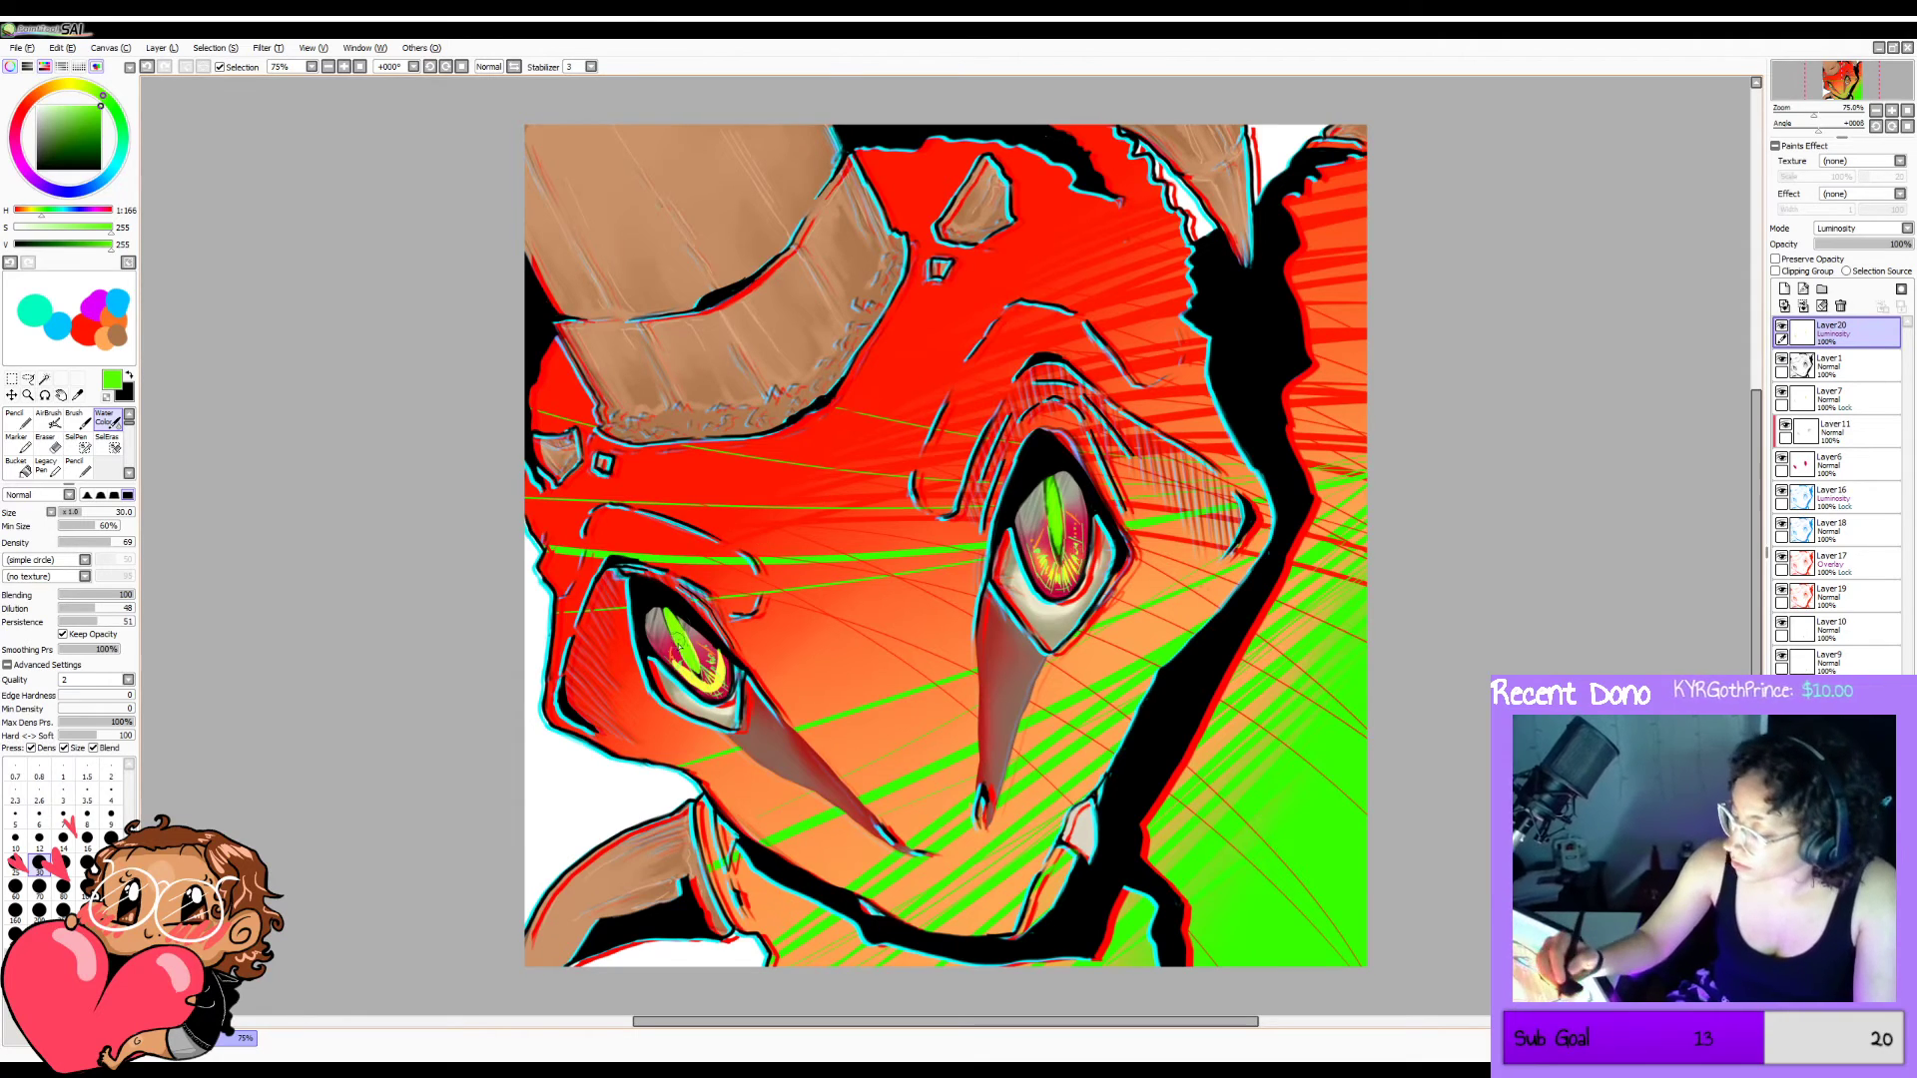
mouse_move(677, 670)
mouse_down()
mouse_move(725, 668)
mouse_move(677, 664)
mouse_move(716, 698)
mouse_move(722, 653)
mouse_move(682, 651)
mouse_move(669, 609)
mouse_move(689, 669)
mouse_up()
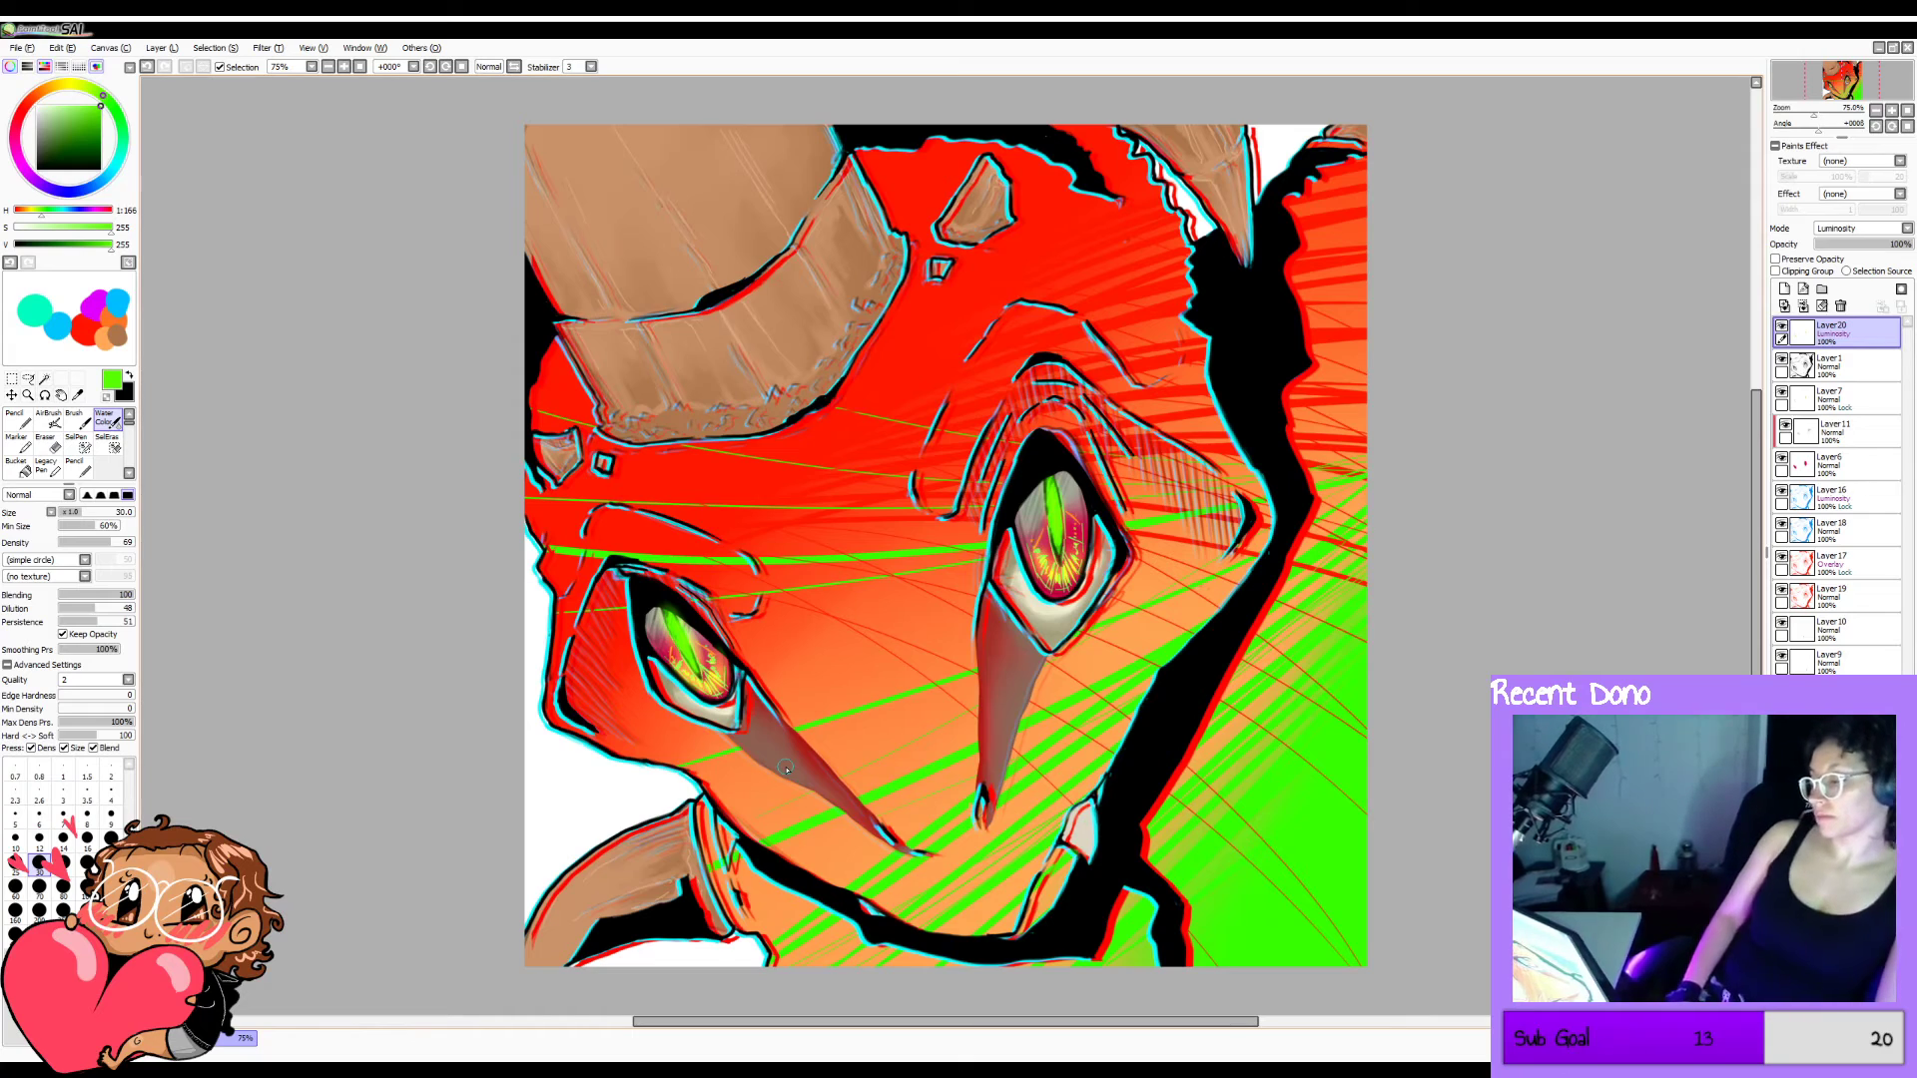
Choose white for the Pencil at size 50 and add a new Normal layer above the Luminosity highlight layer.
drag(39, 134, 35, 103)
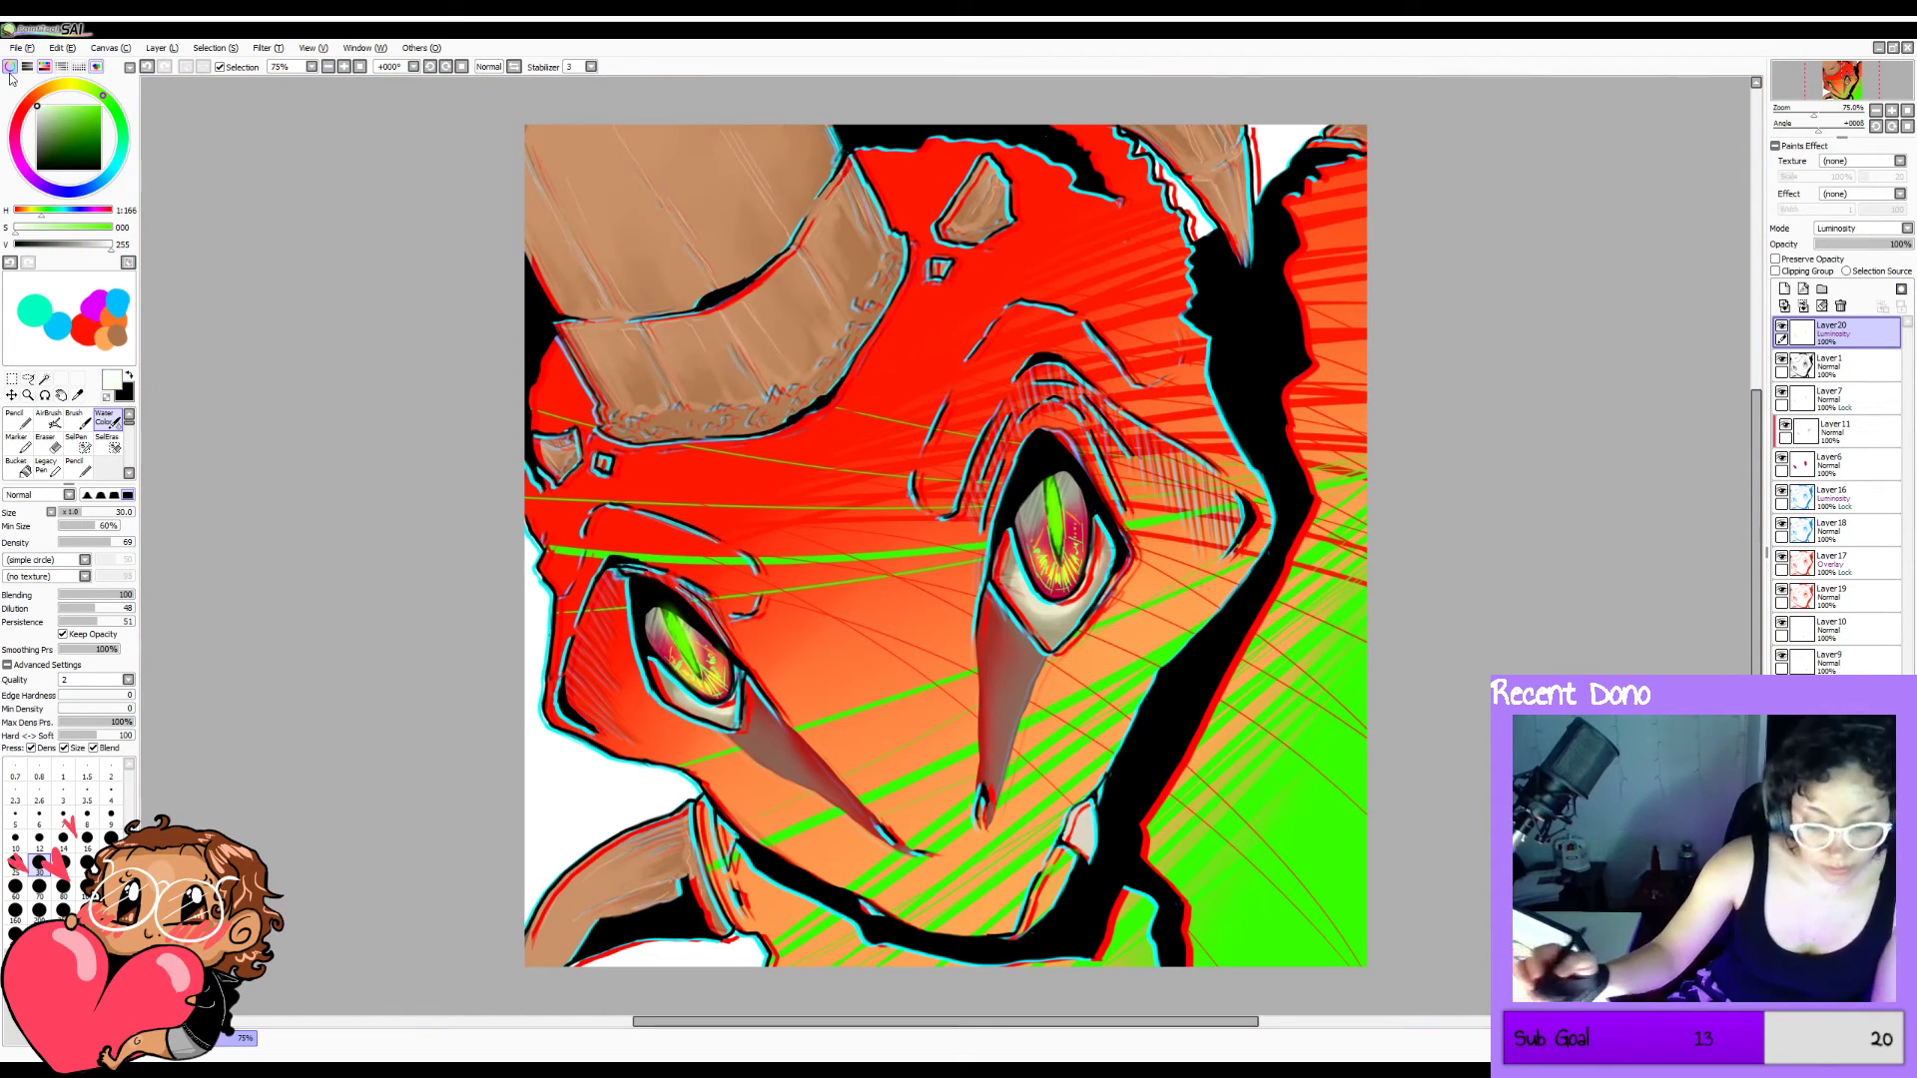
click(18, 419)
click(1784, 289)
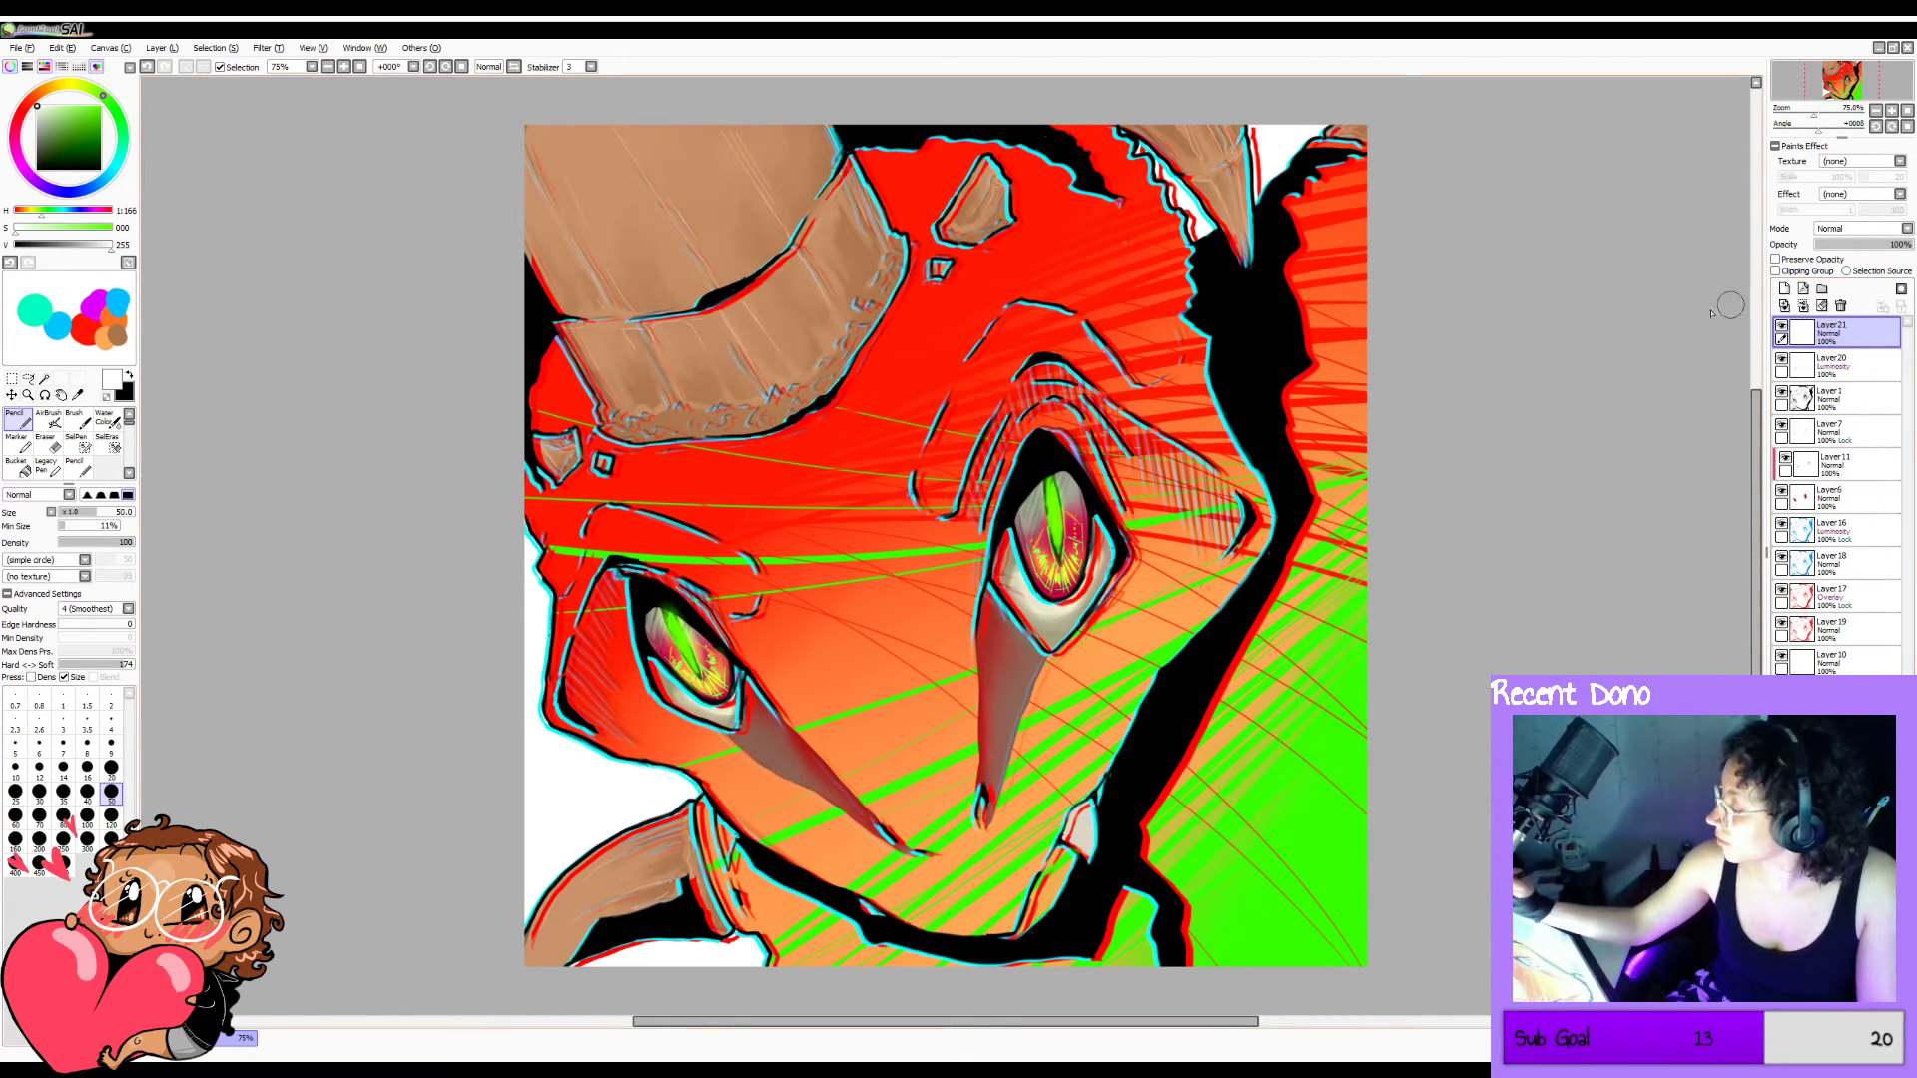
key(ctrl+z)
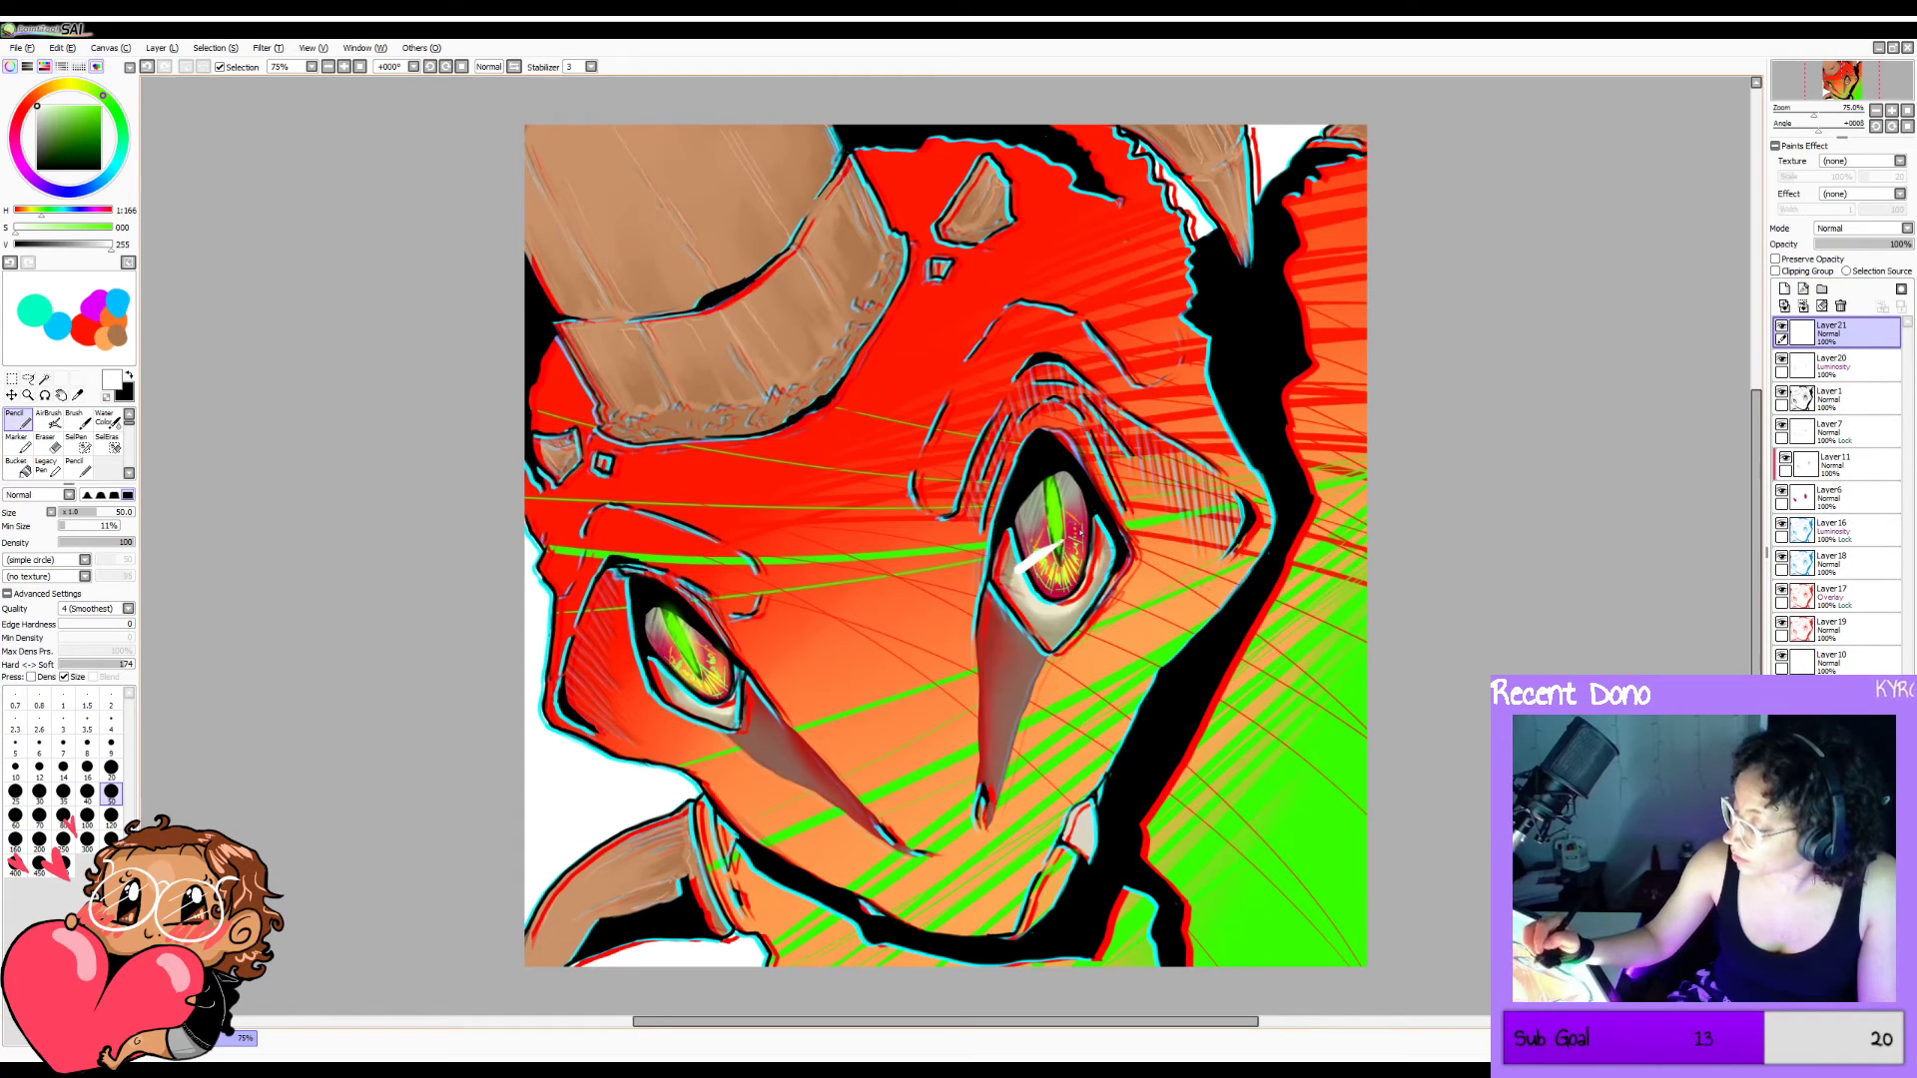
drag(1013, 562, 1053, 555)
key(ctrl+z)
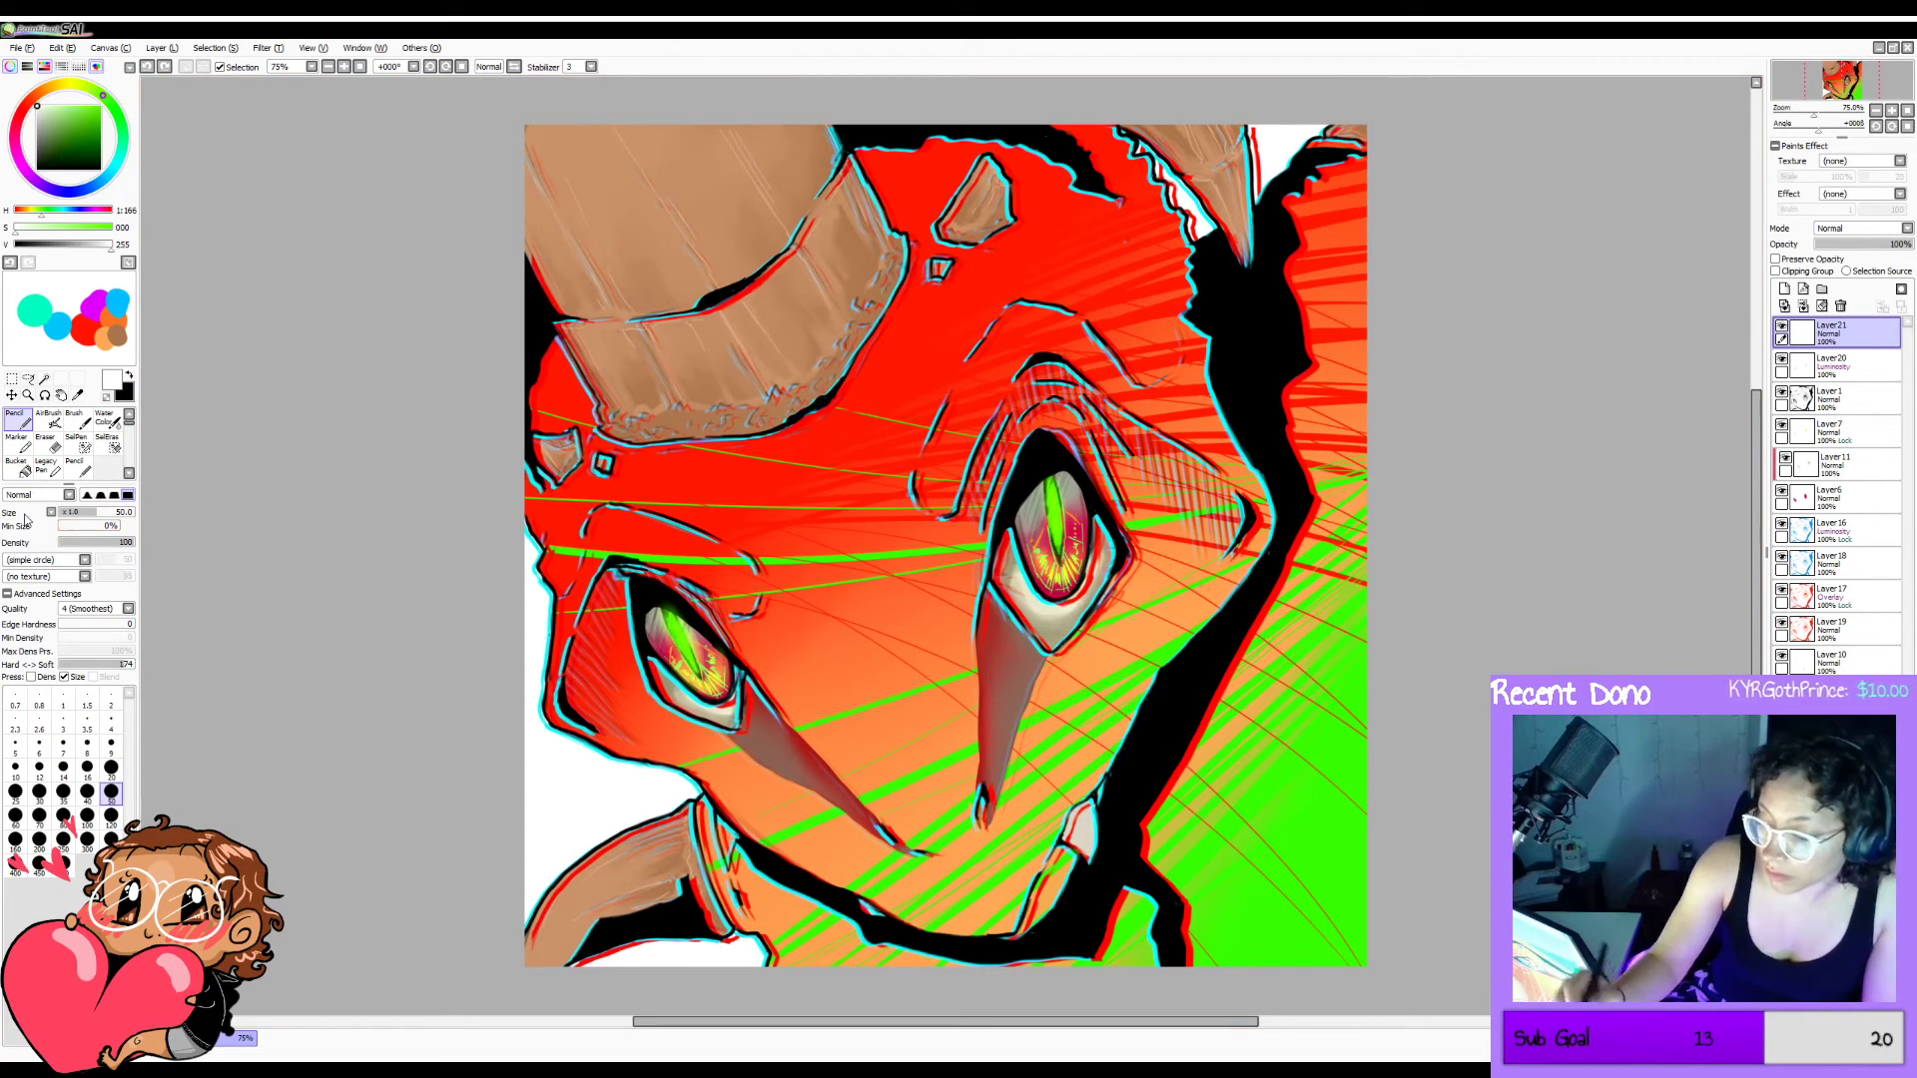
mouse_move(1004, 559)
mouse_down()
mouse_move(1018, 573)
mouse_move(1003, 568)
mouse_up()
key(ctrl+z)
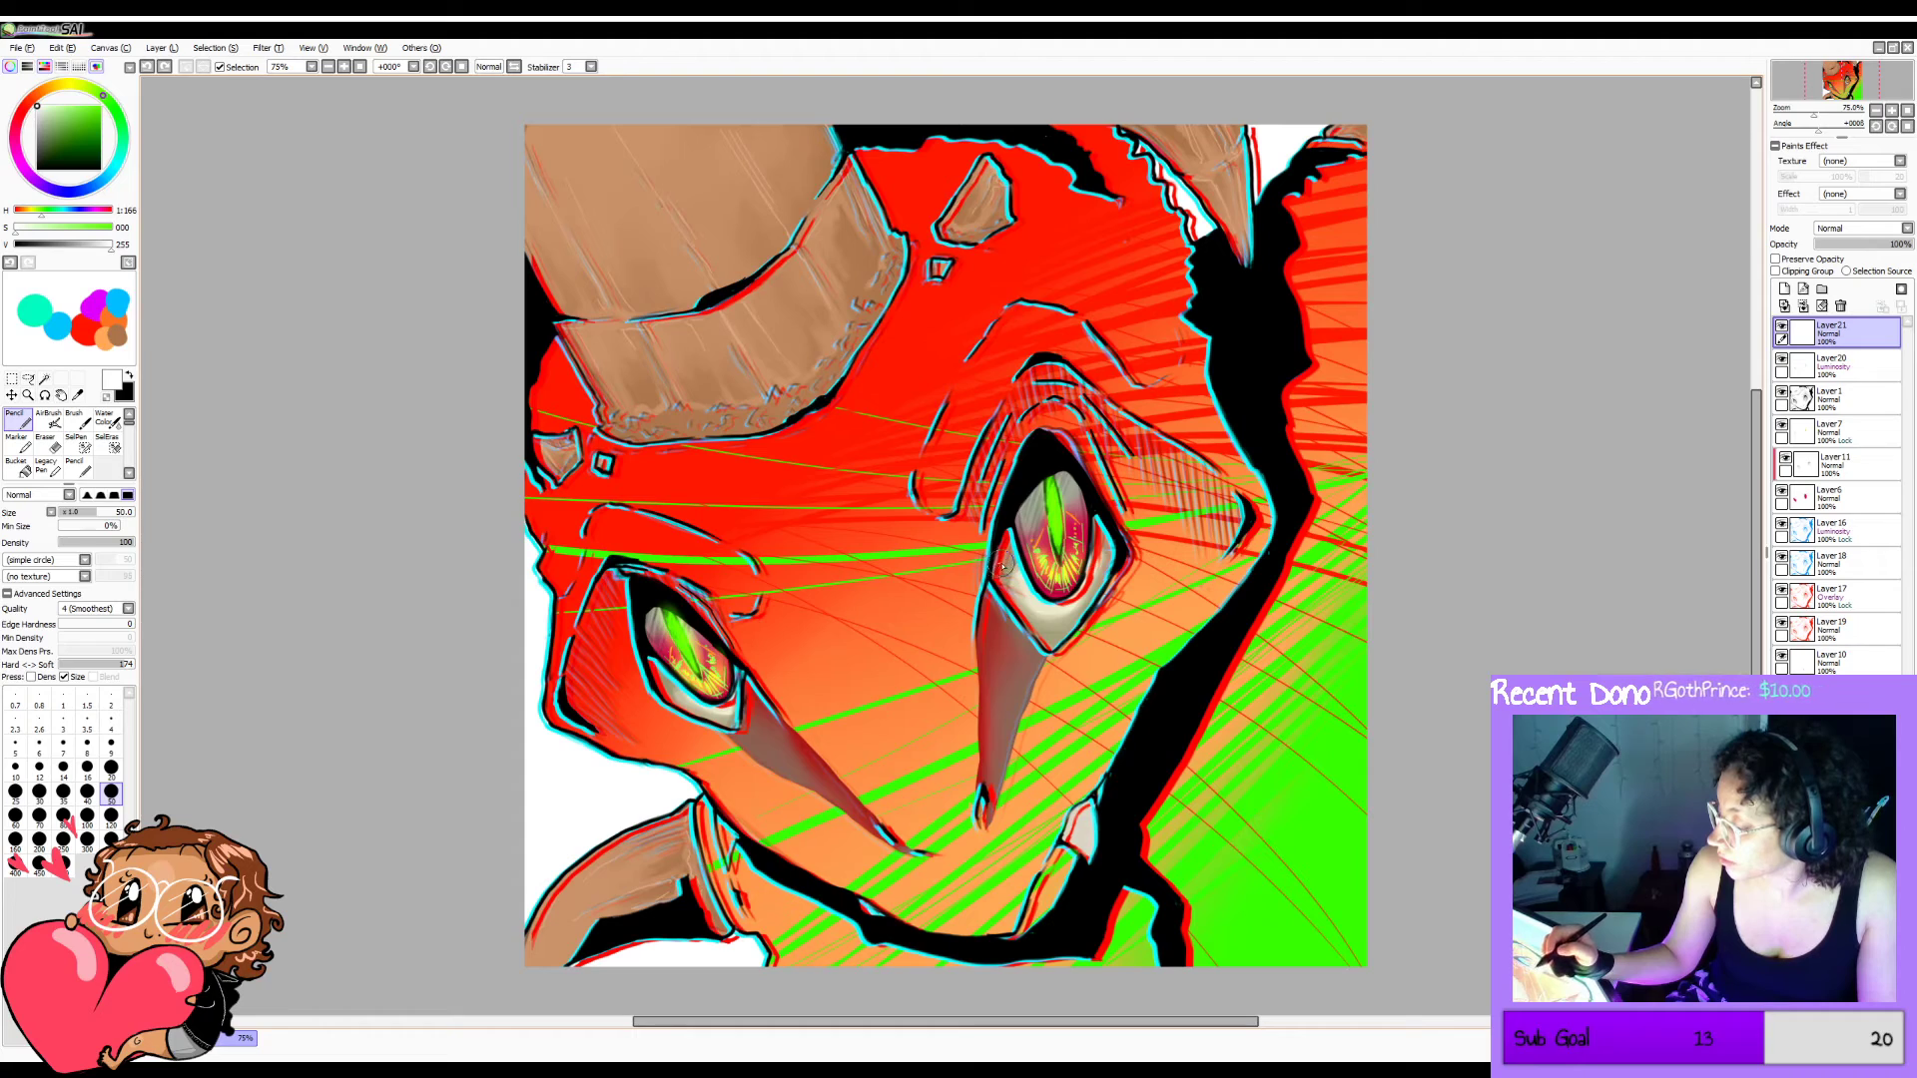
Paint thin white glints across both irises with the Pencil at size 50 and minimum size 0%.
mouse_move(1012, 566)
mouse_down()
mouse_move(1109, 569)
mouse_move(1070, 567)
mouse_up()
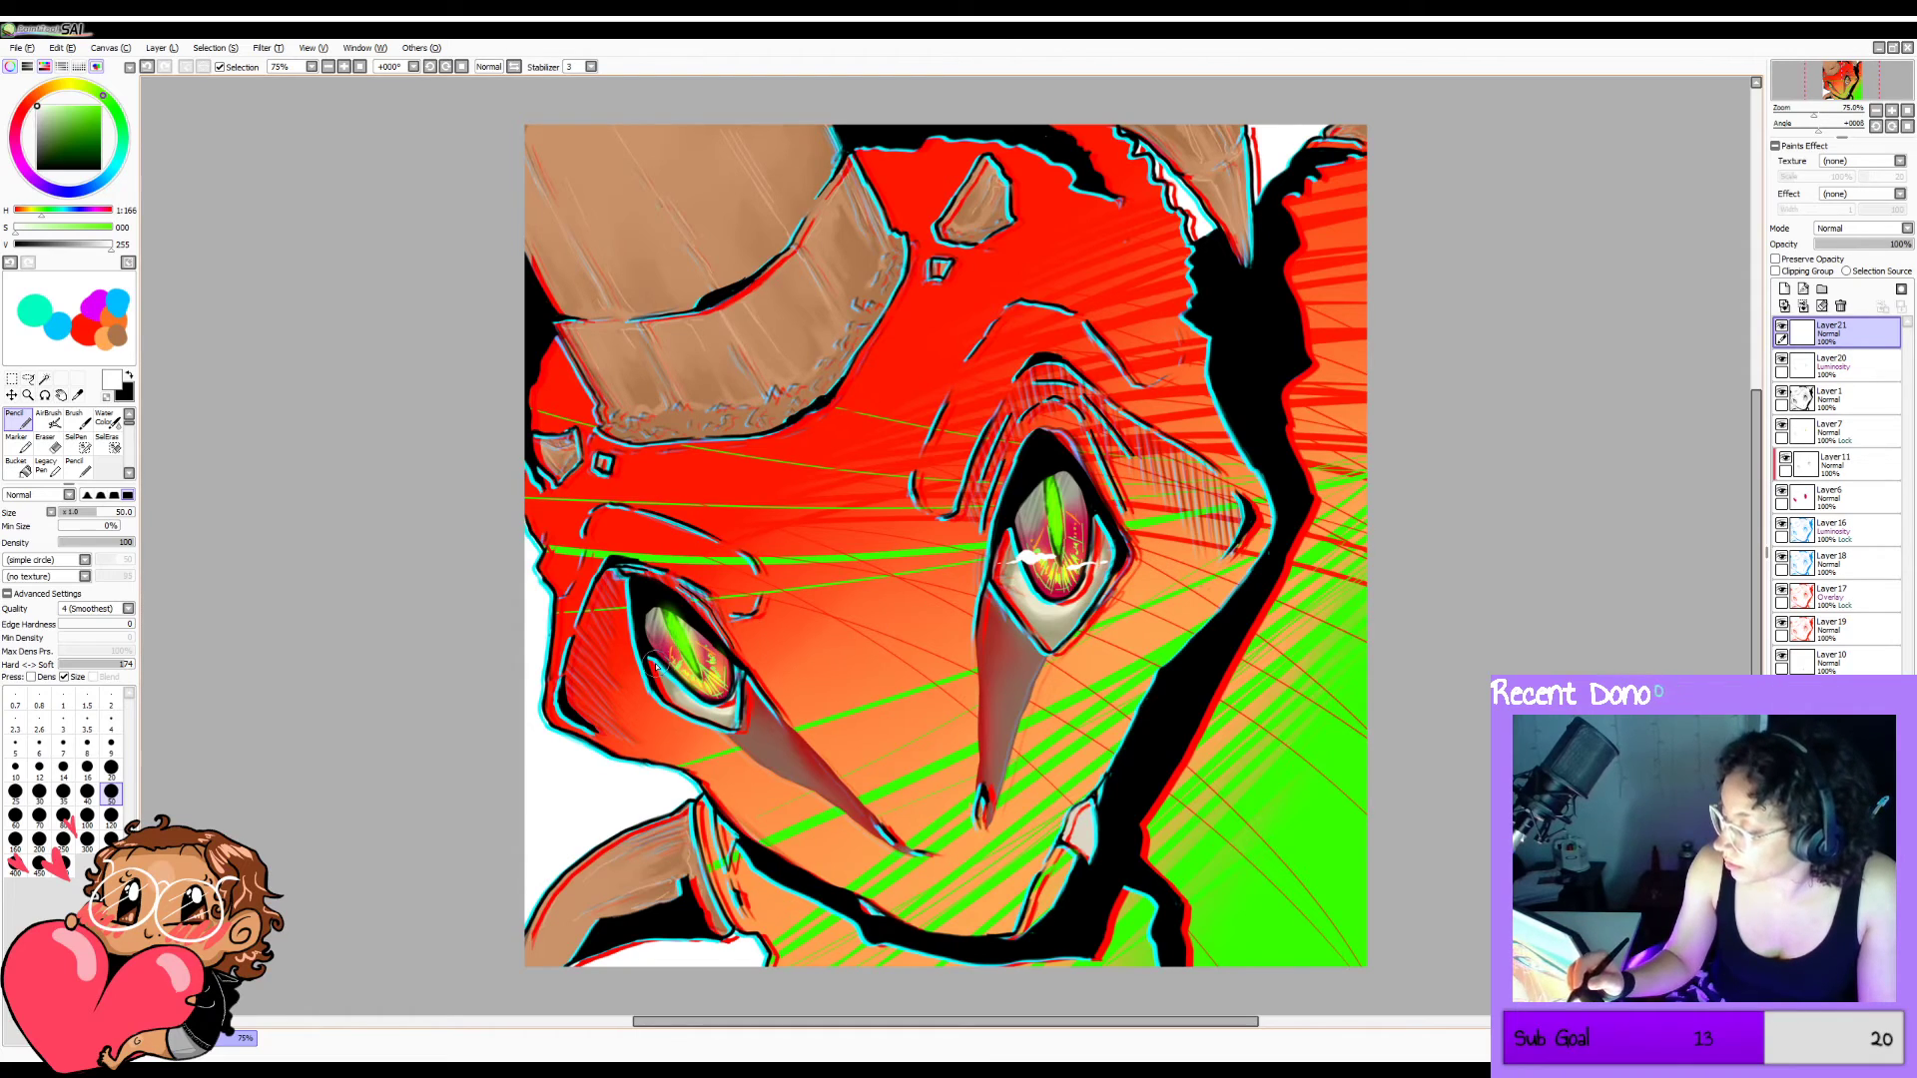
key(ctrl+z)
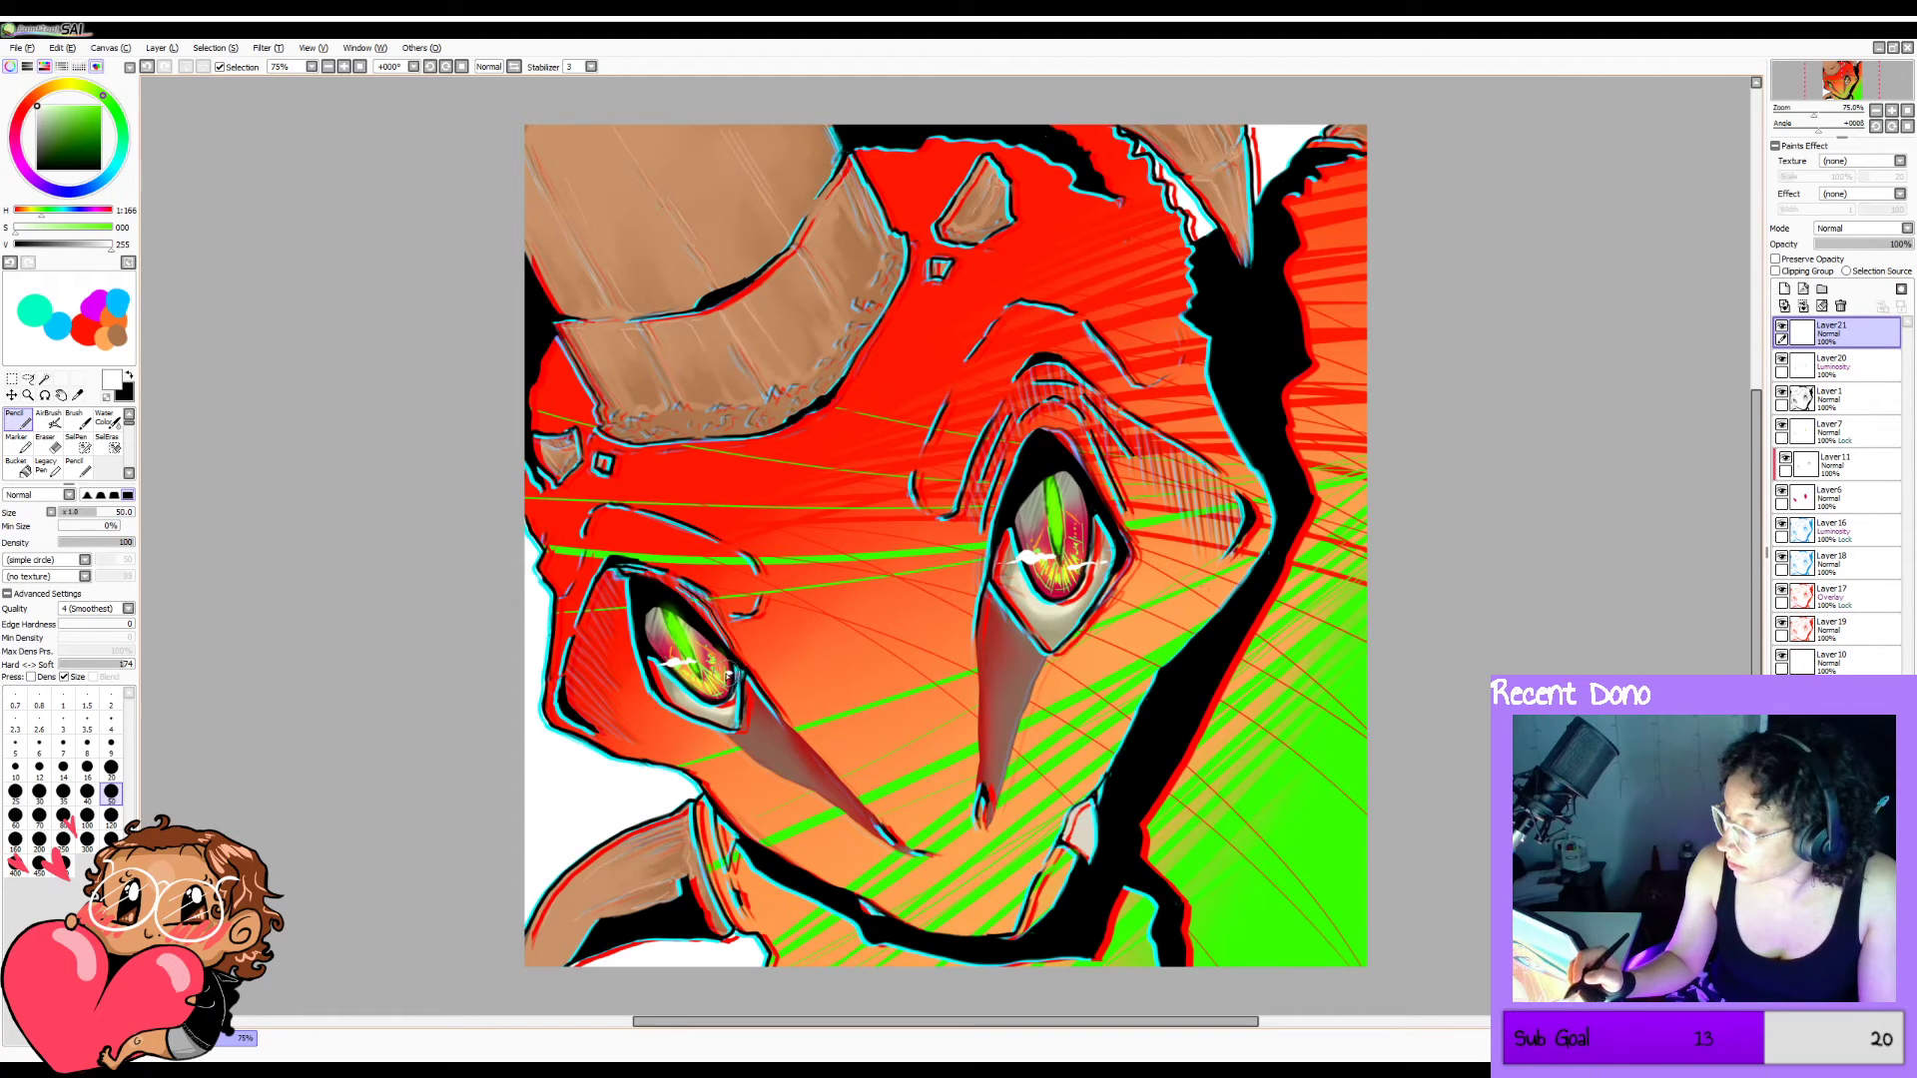
key(ctrl+z)
drag(732, 673, 699, 686)
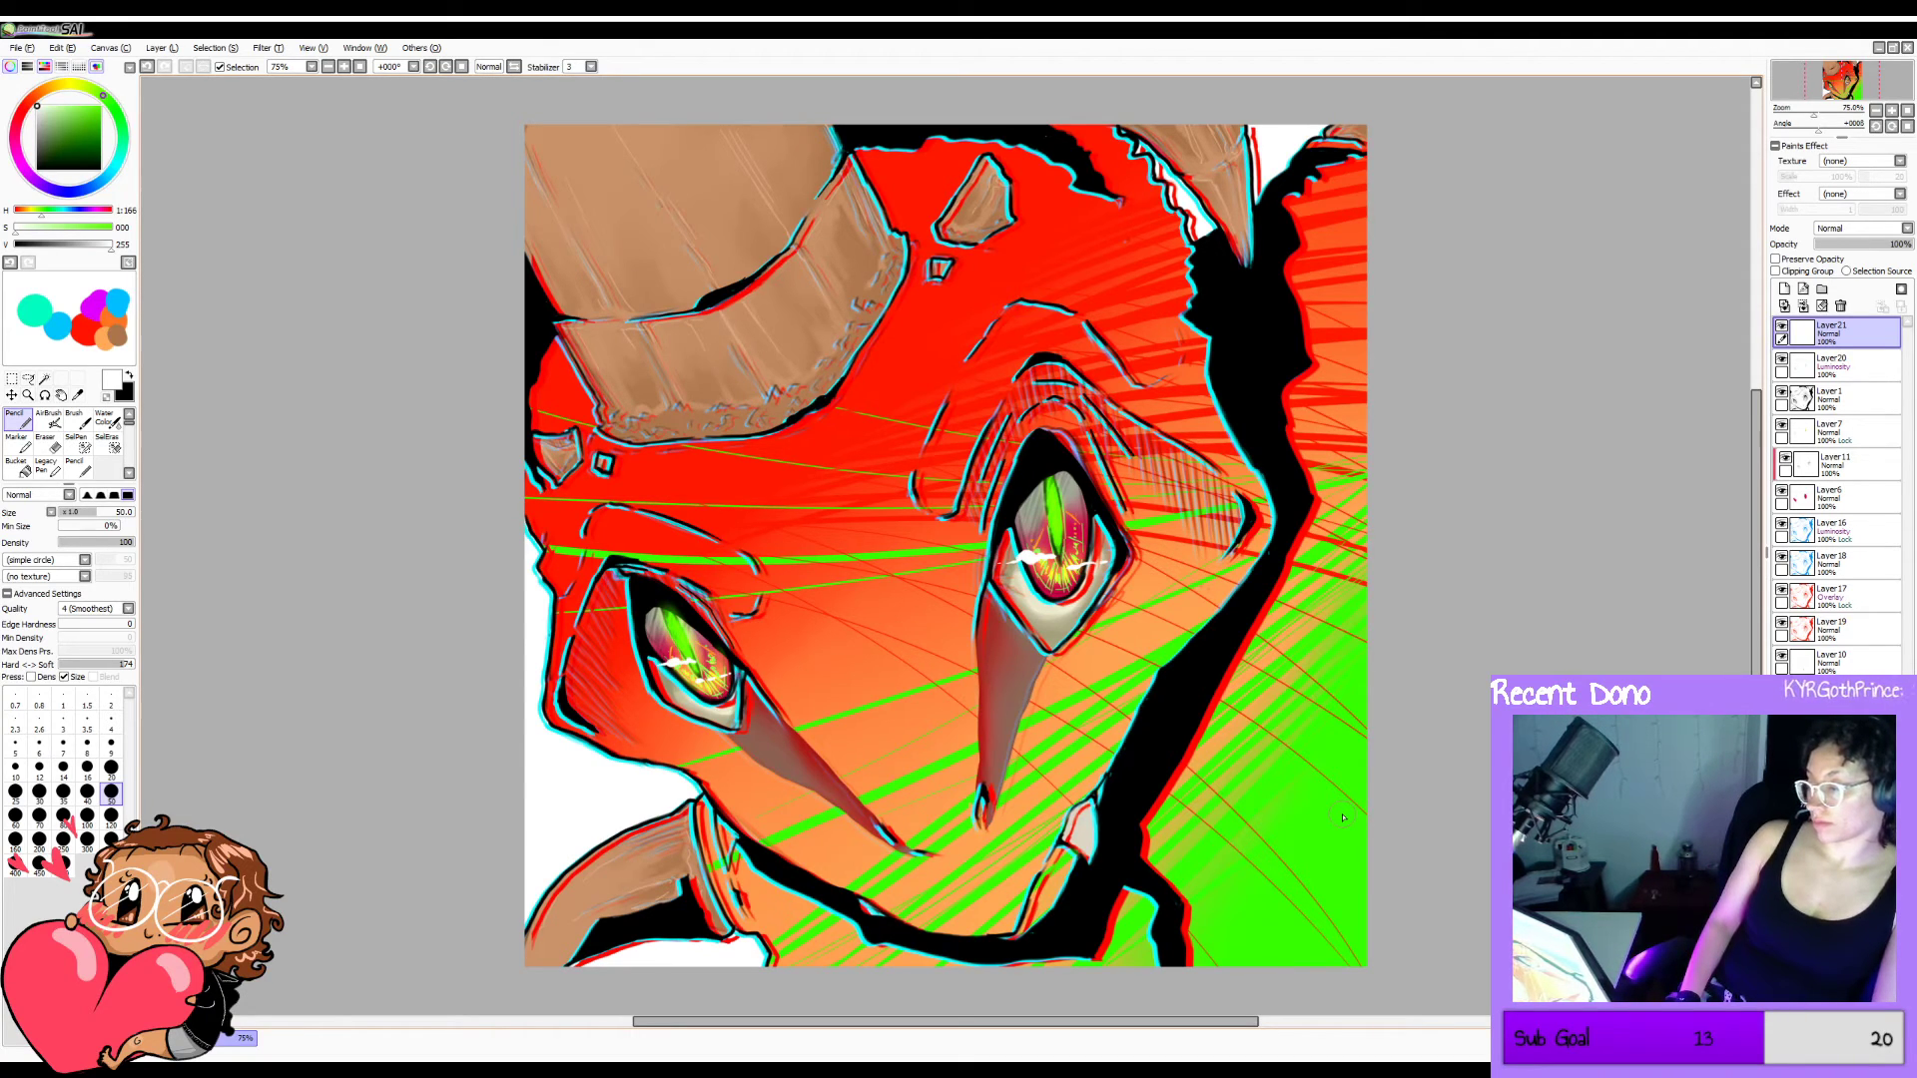
key(h)
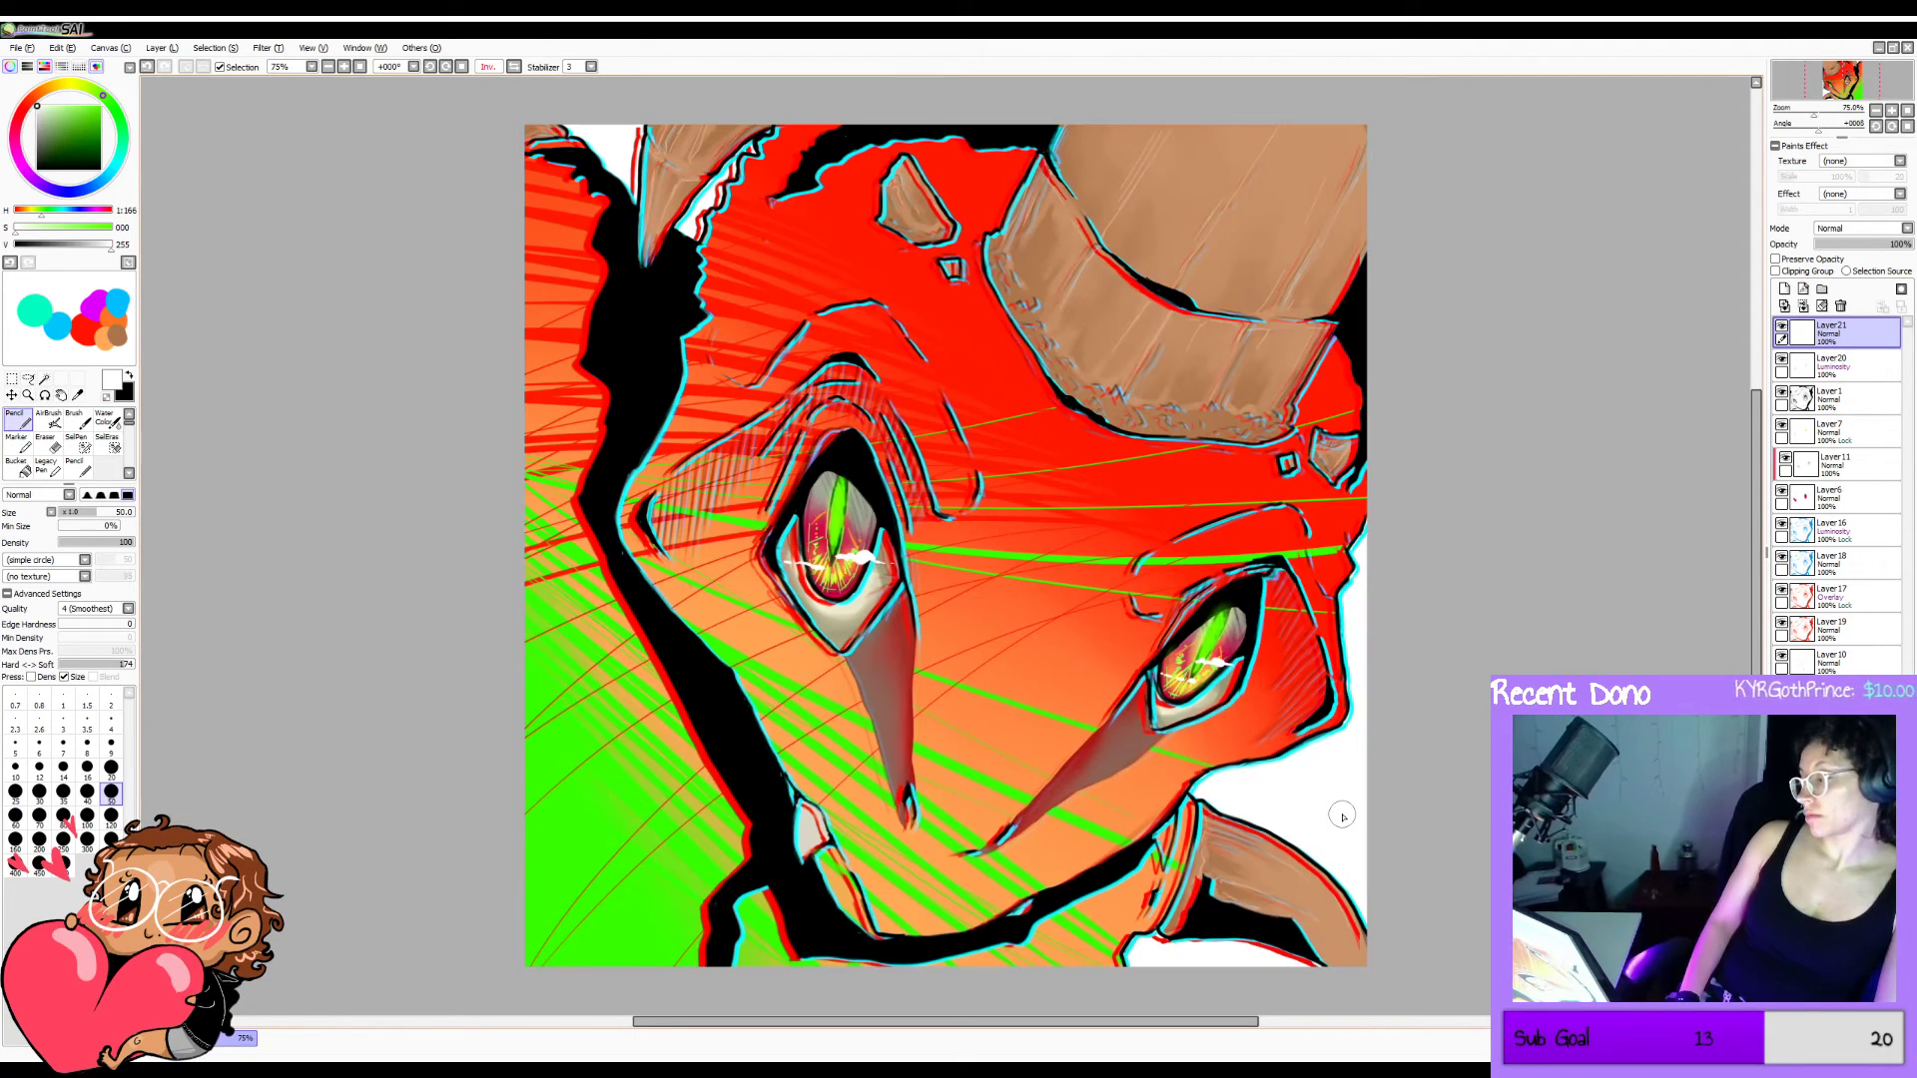
key(h)
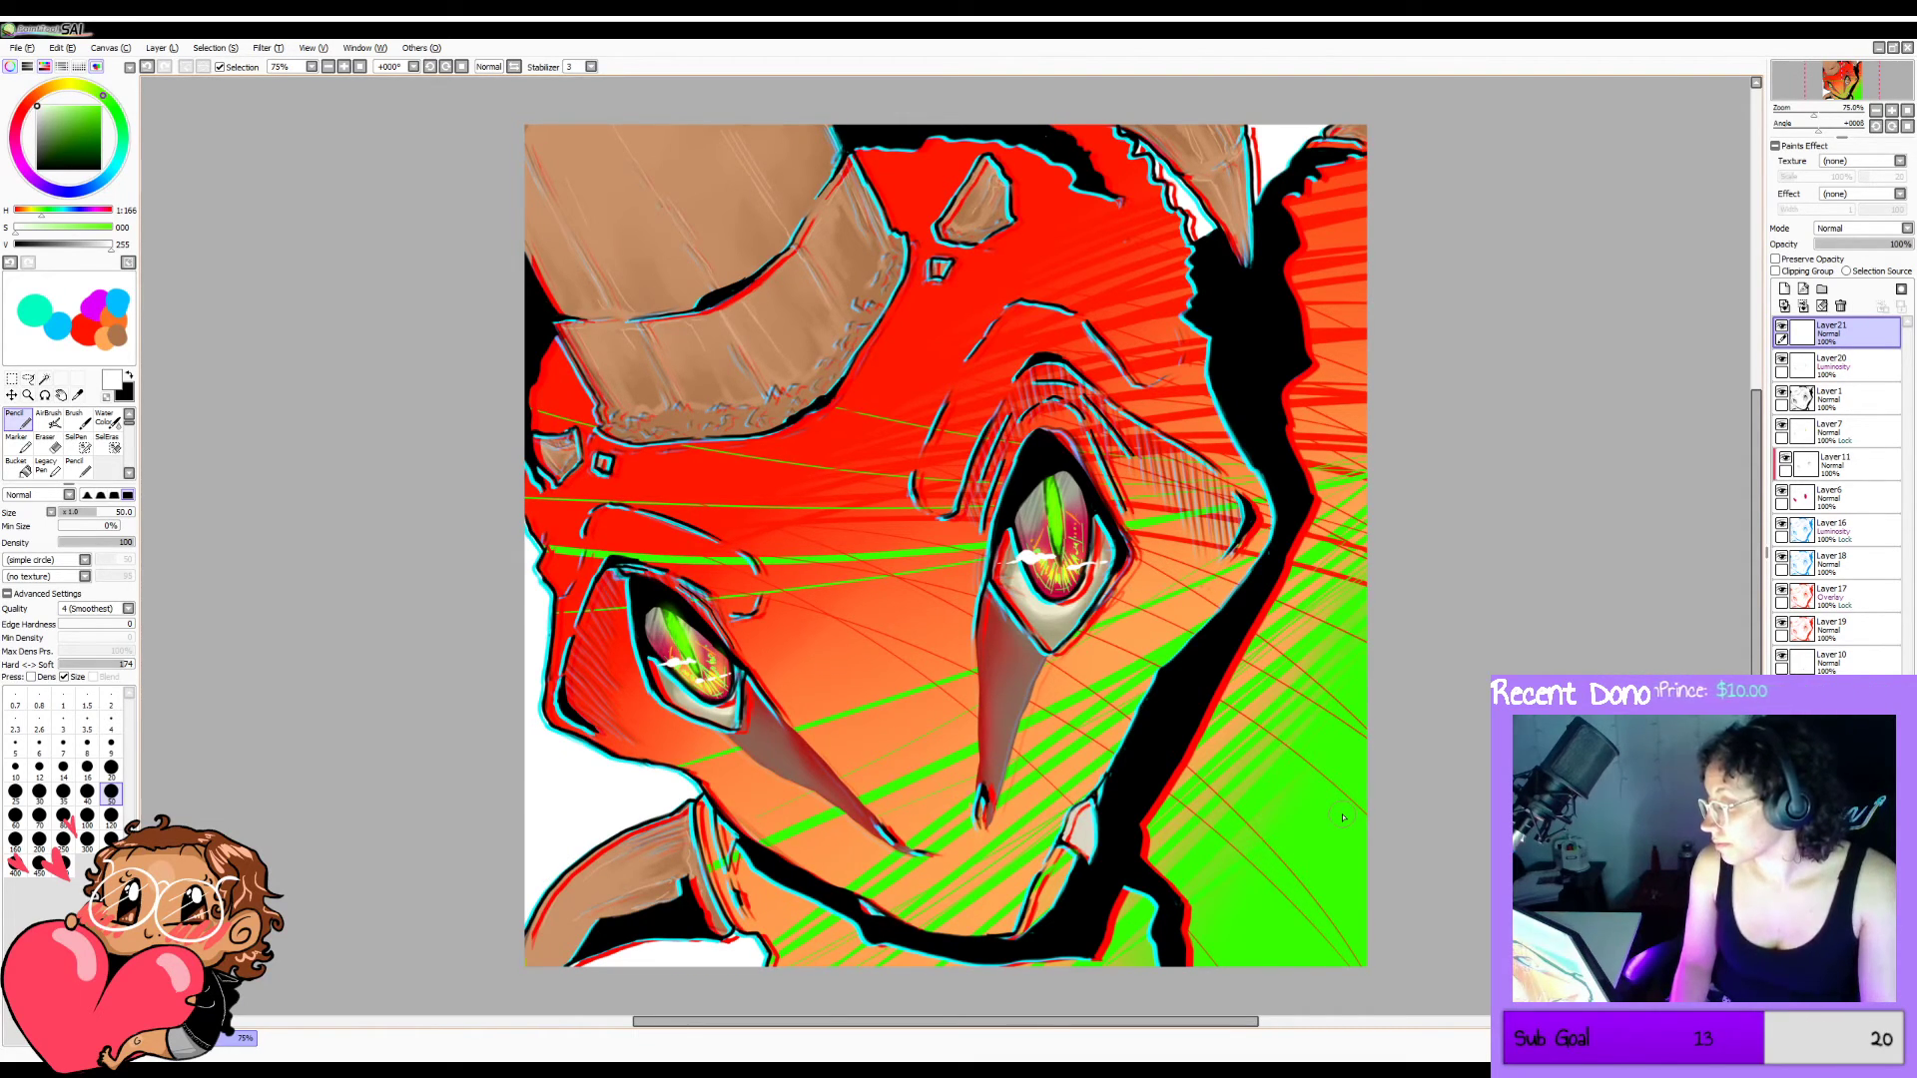
key(h)
key(h)
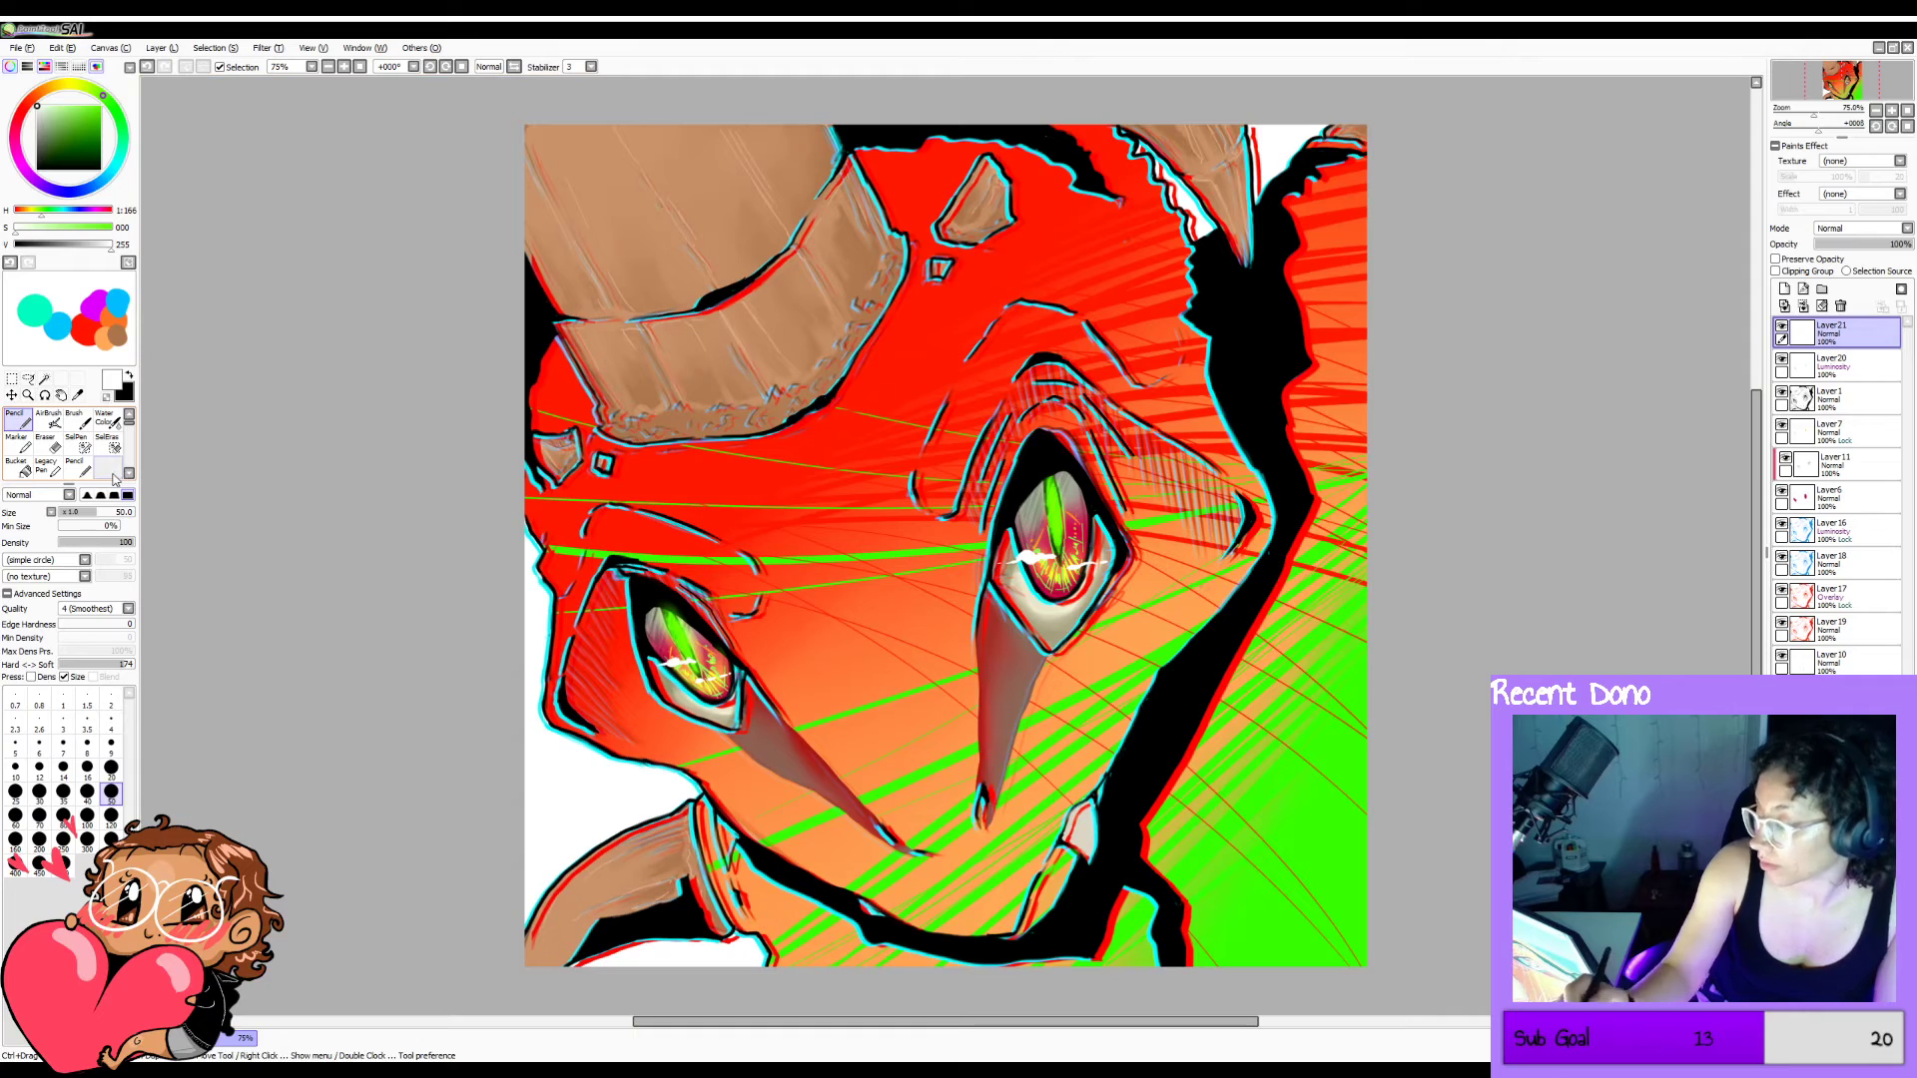
Show the background layer beneath the dragon and fill it with black using the Bucket.
click(1837, 853)
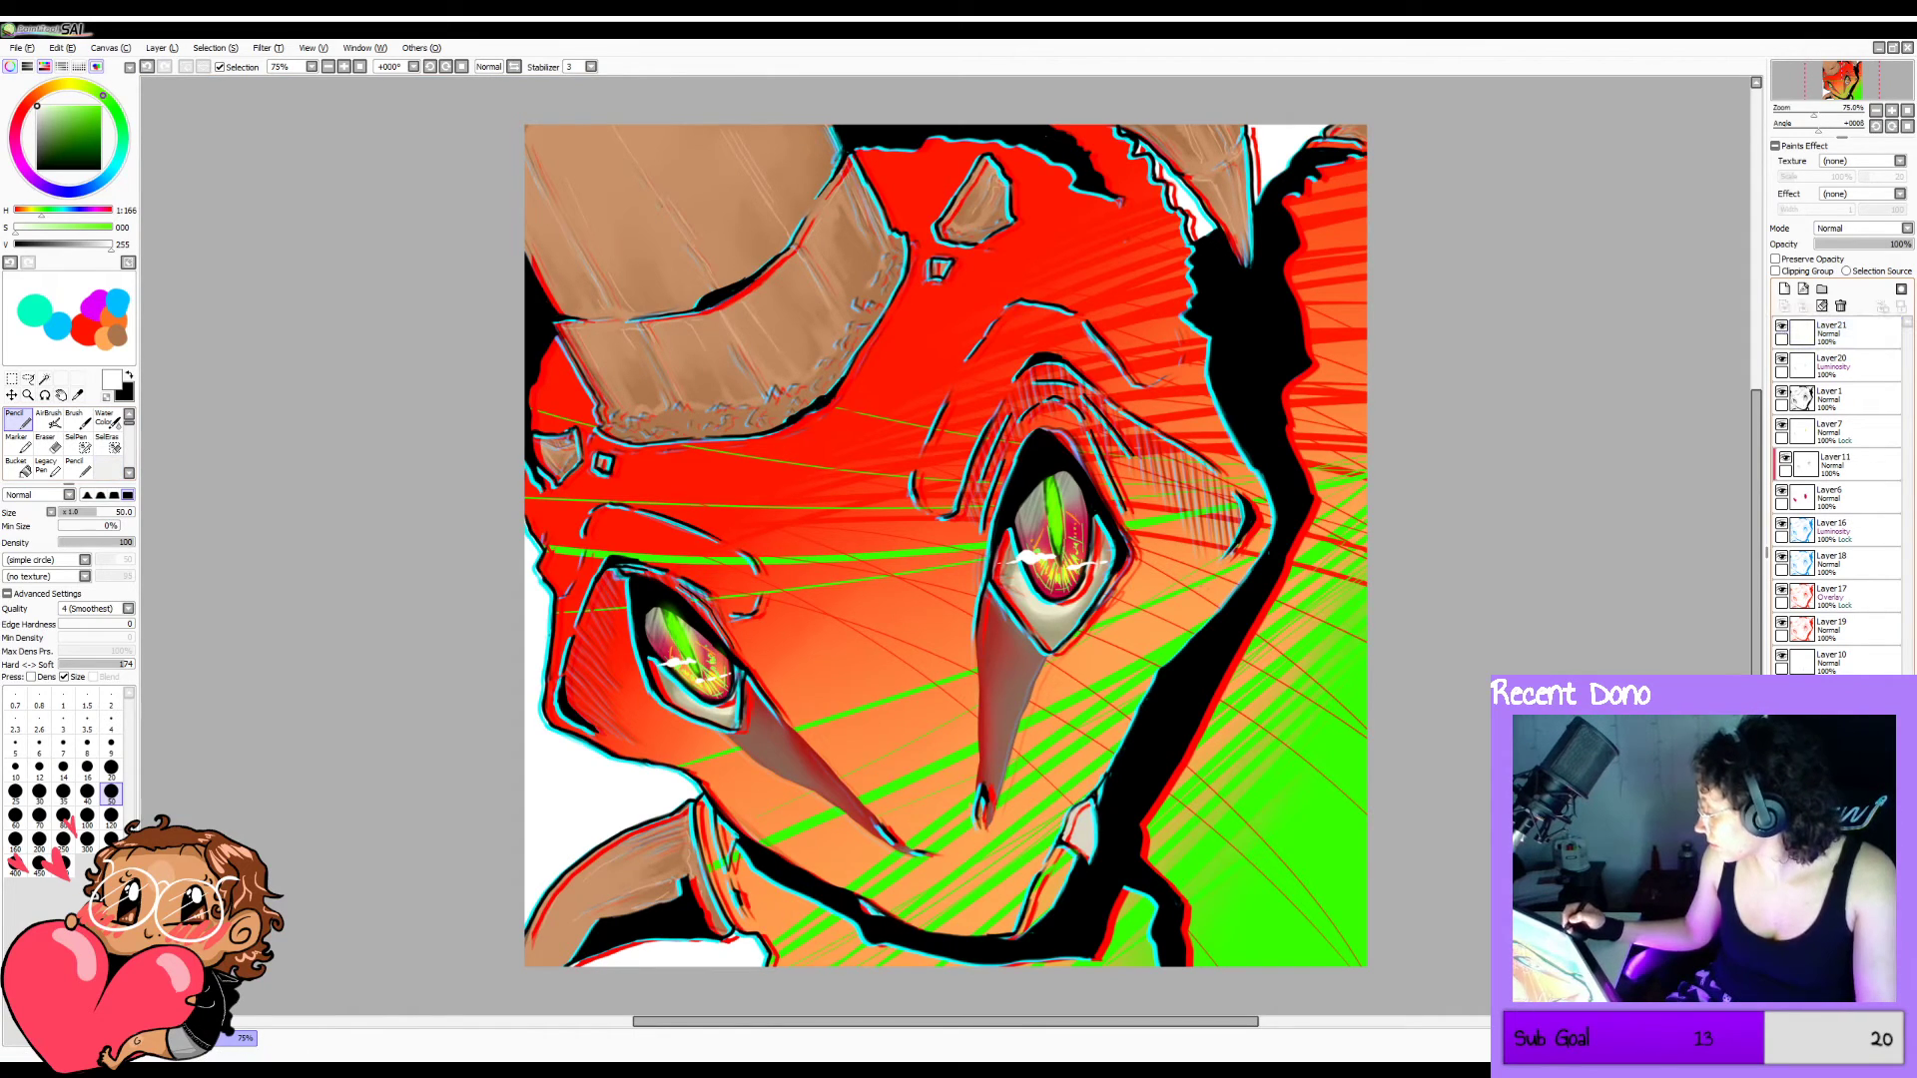
click(1781, 853)
click(1781, 852)
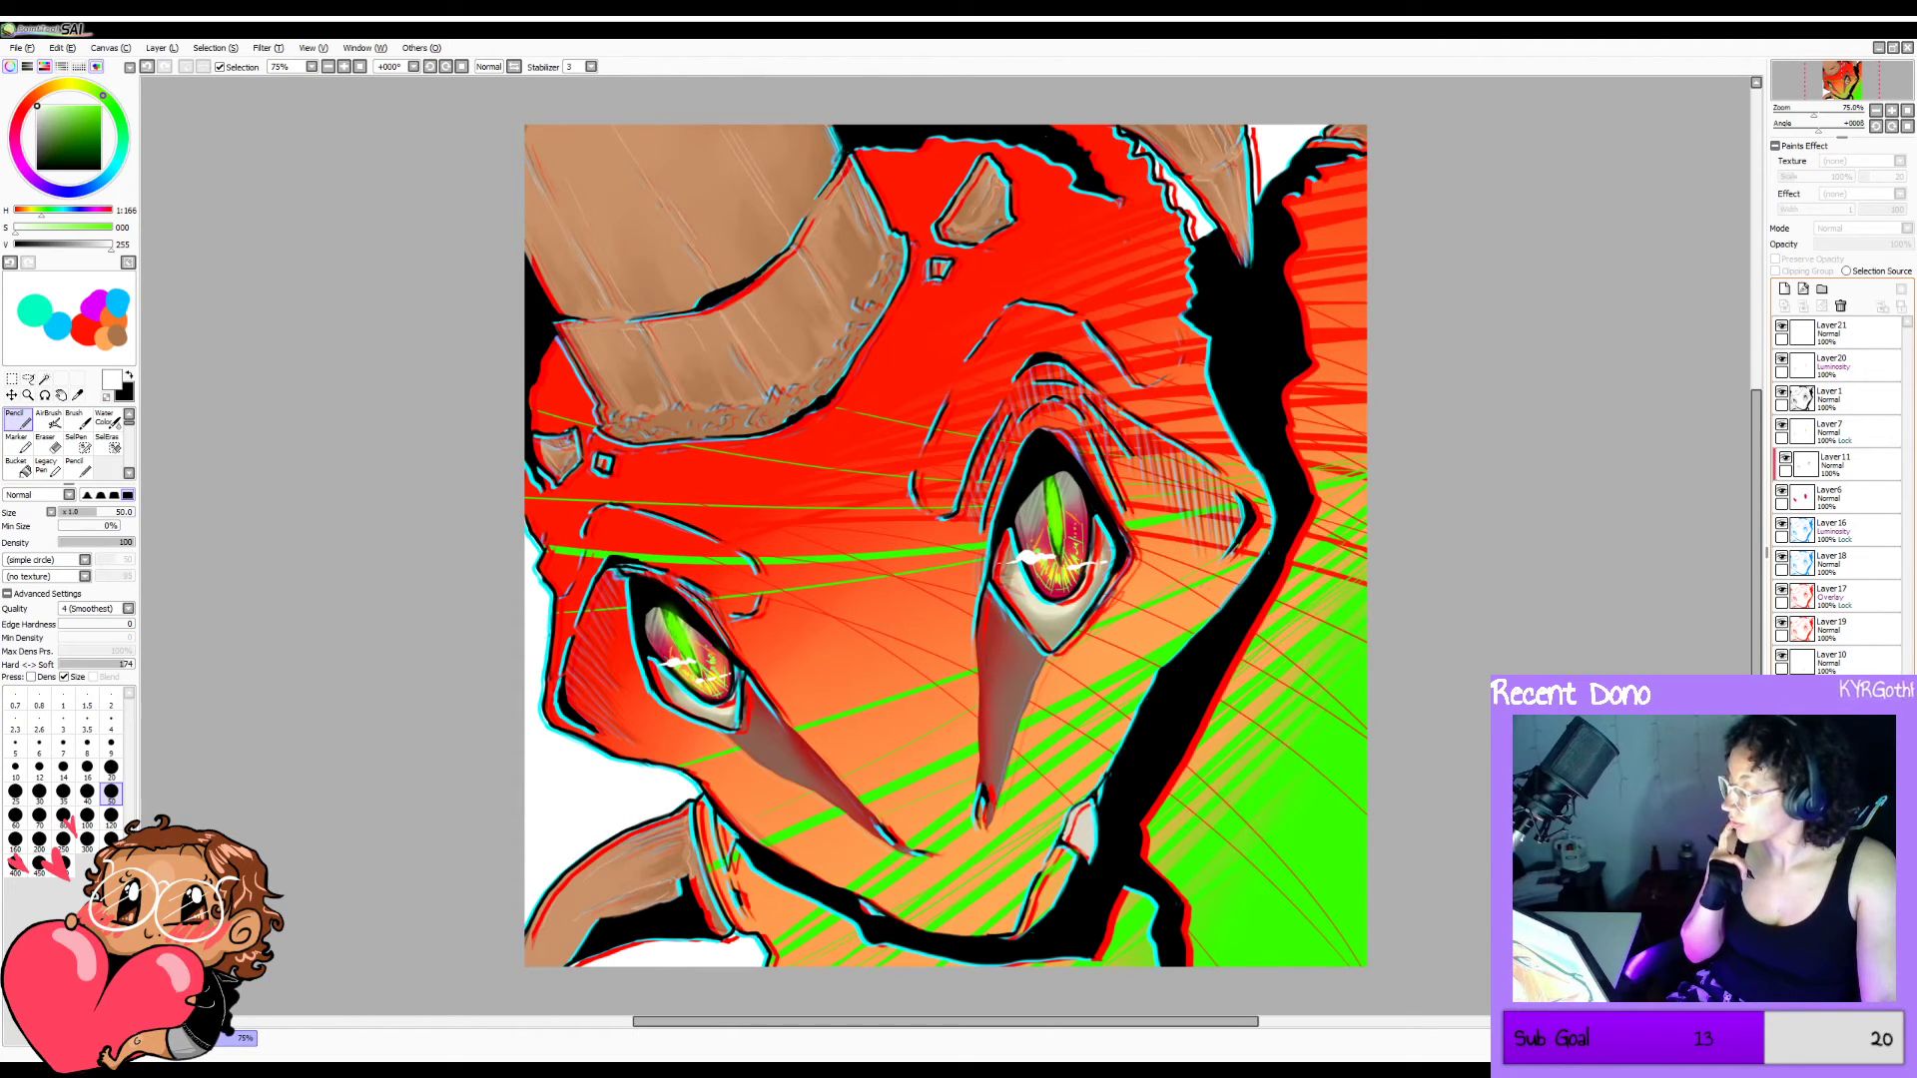
key(ctrl+y)
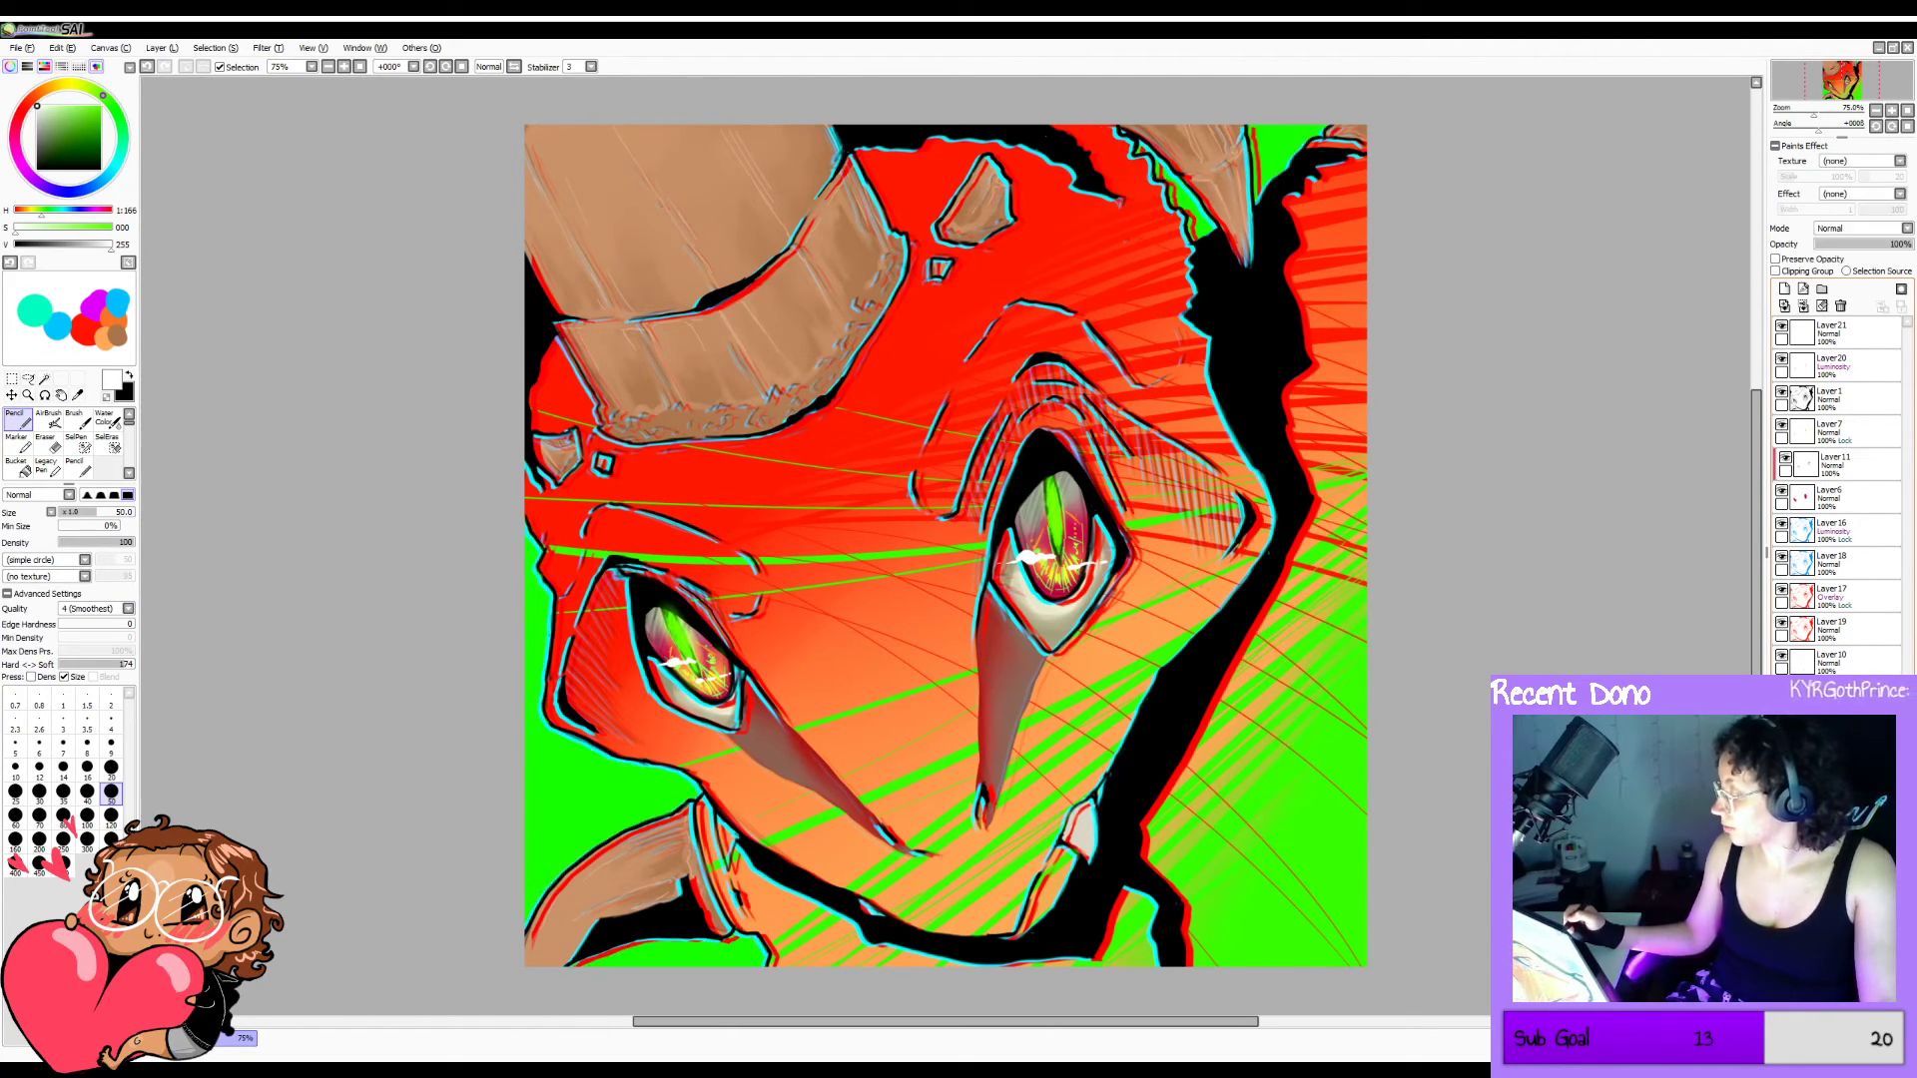
click(37, 170)
key(g)
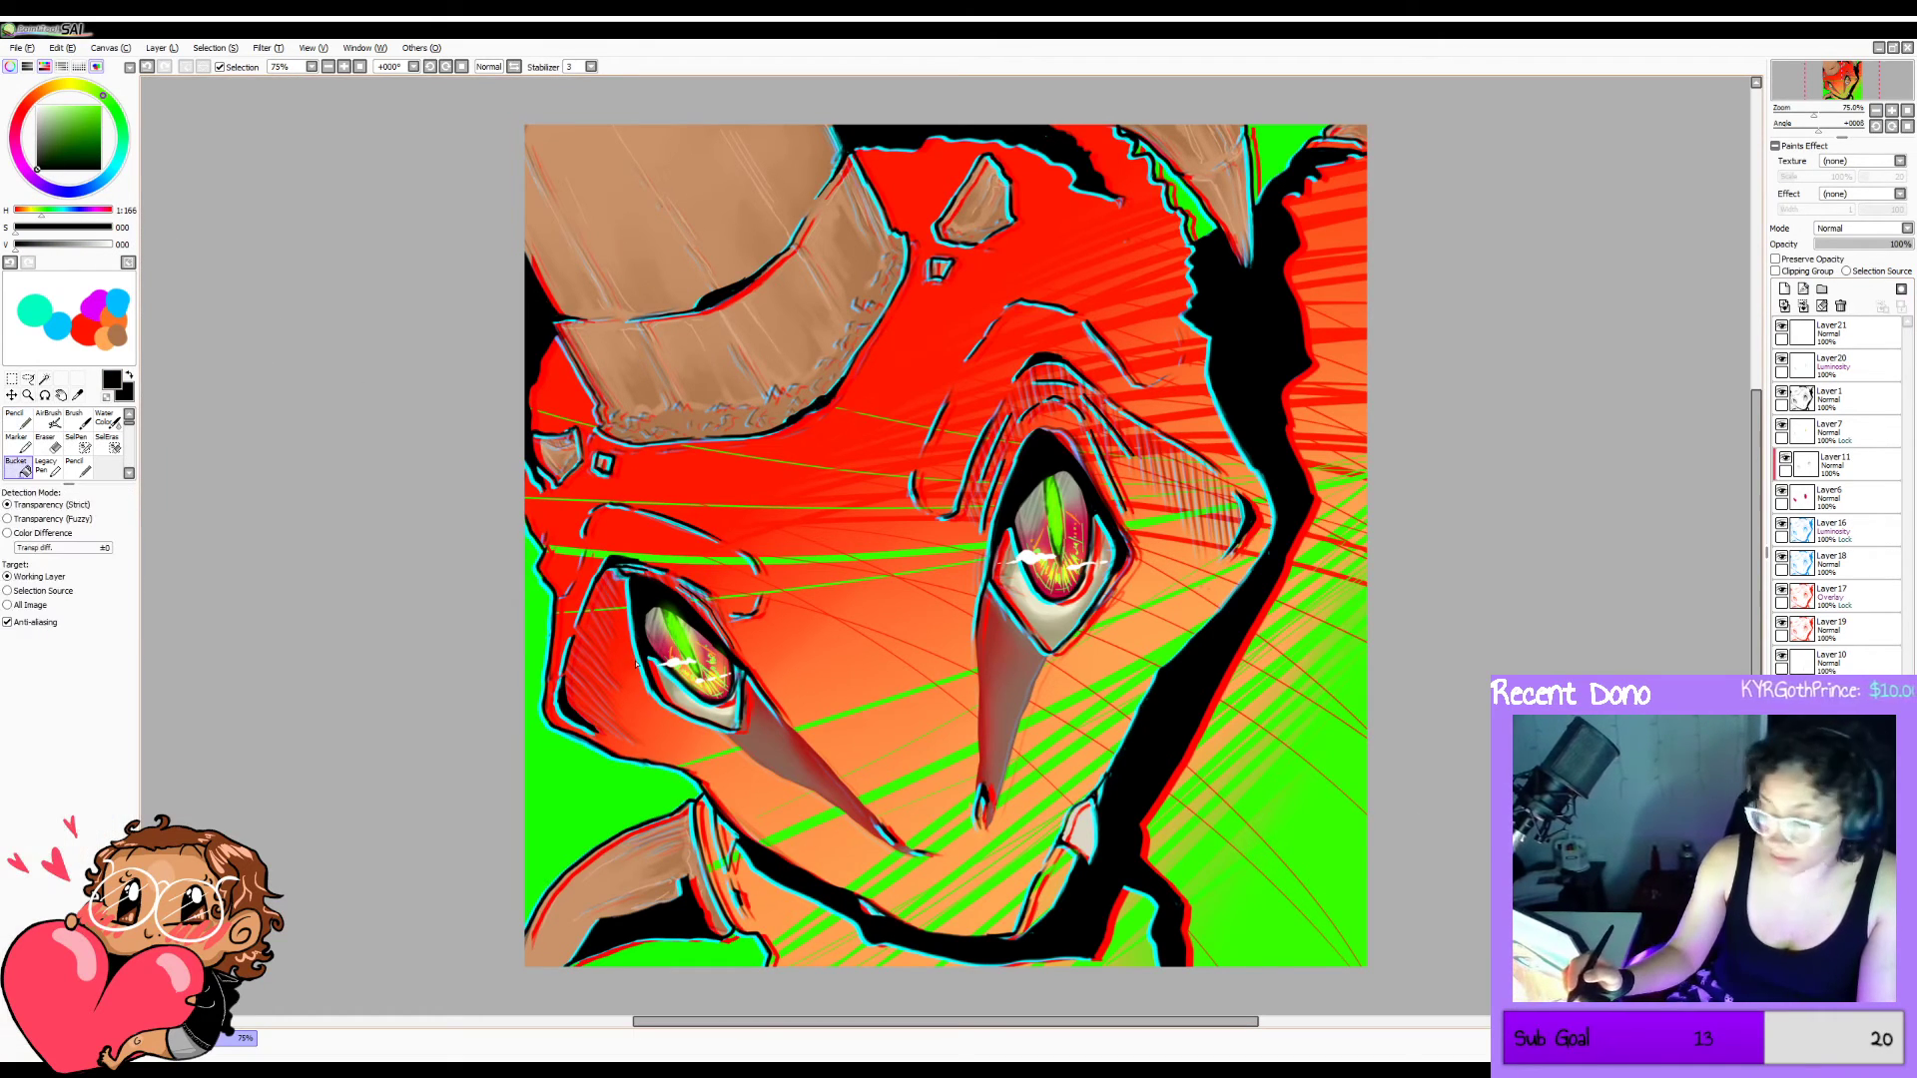
click(654, 779)
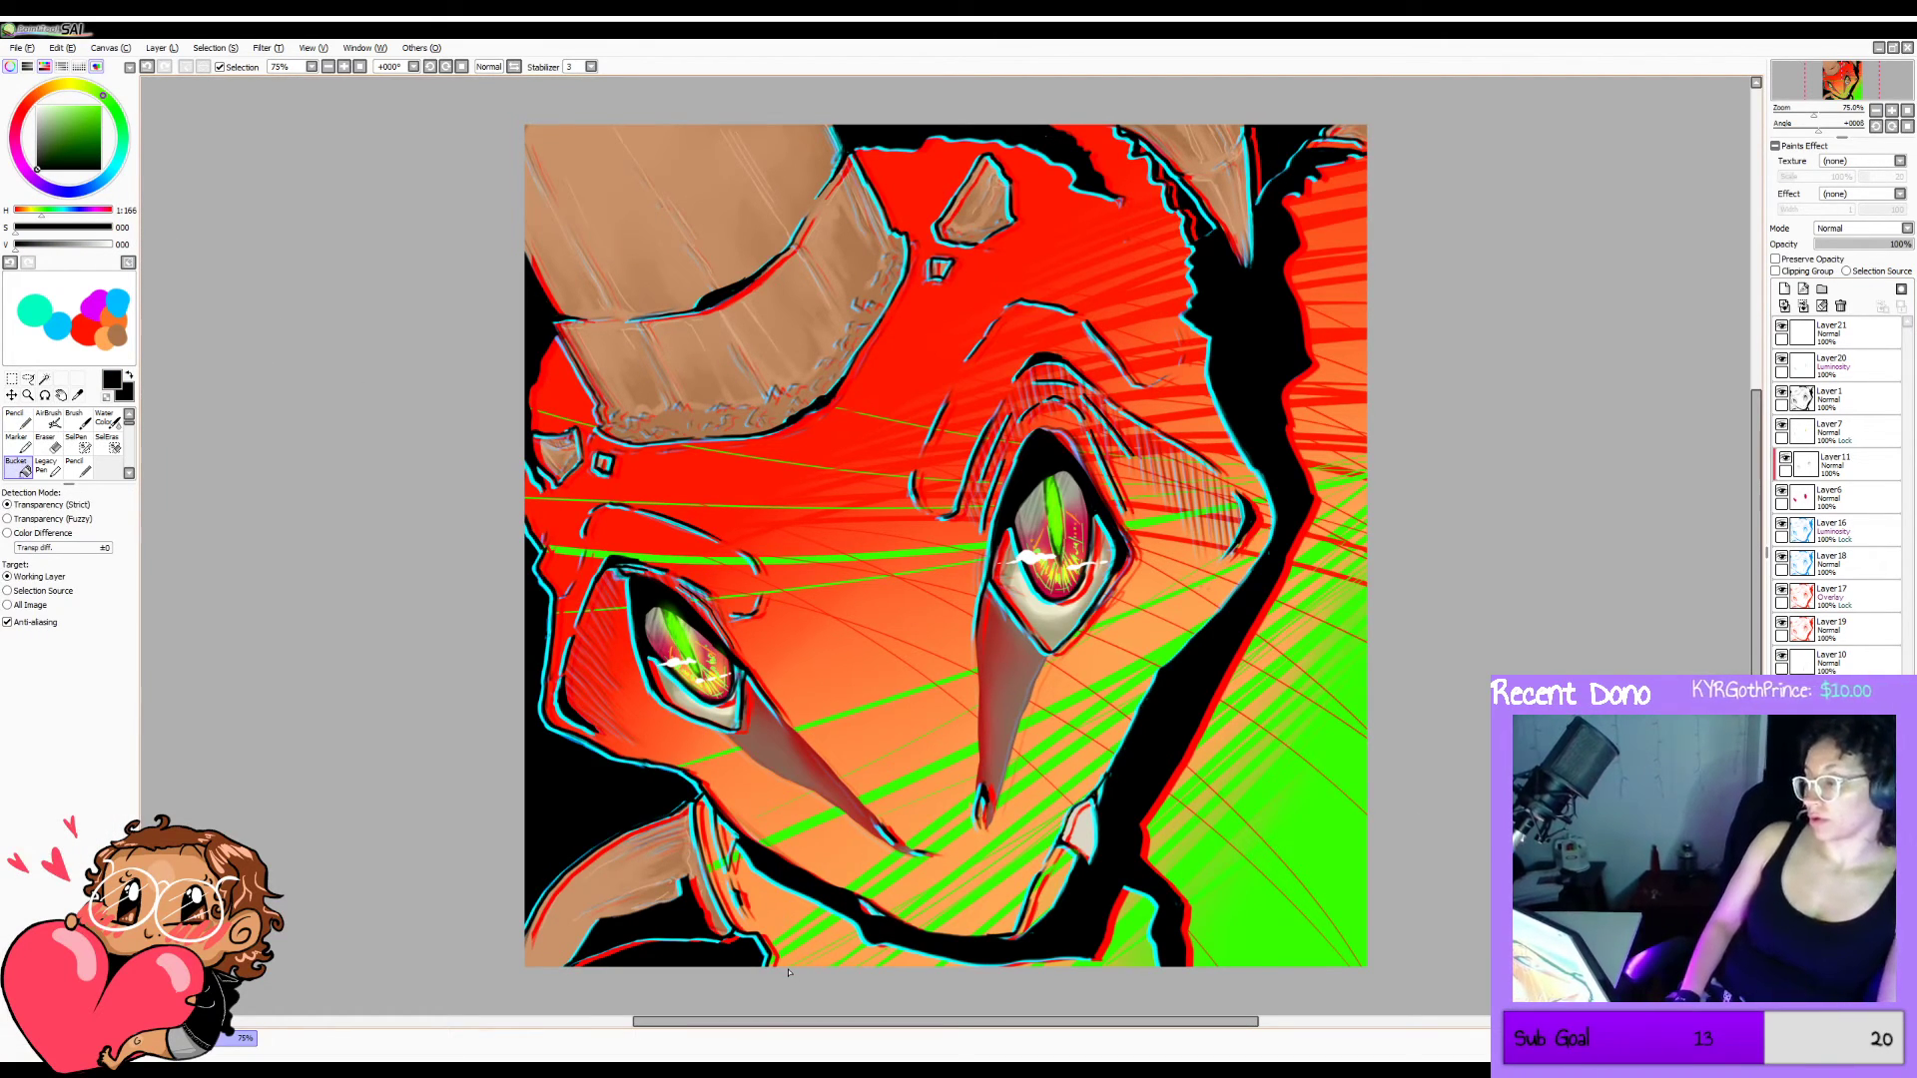
Check the composition in the mirrored view and save the painting.
key(h)
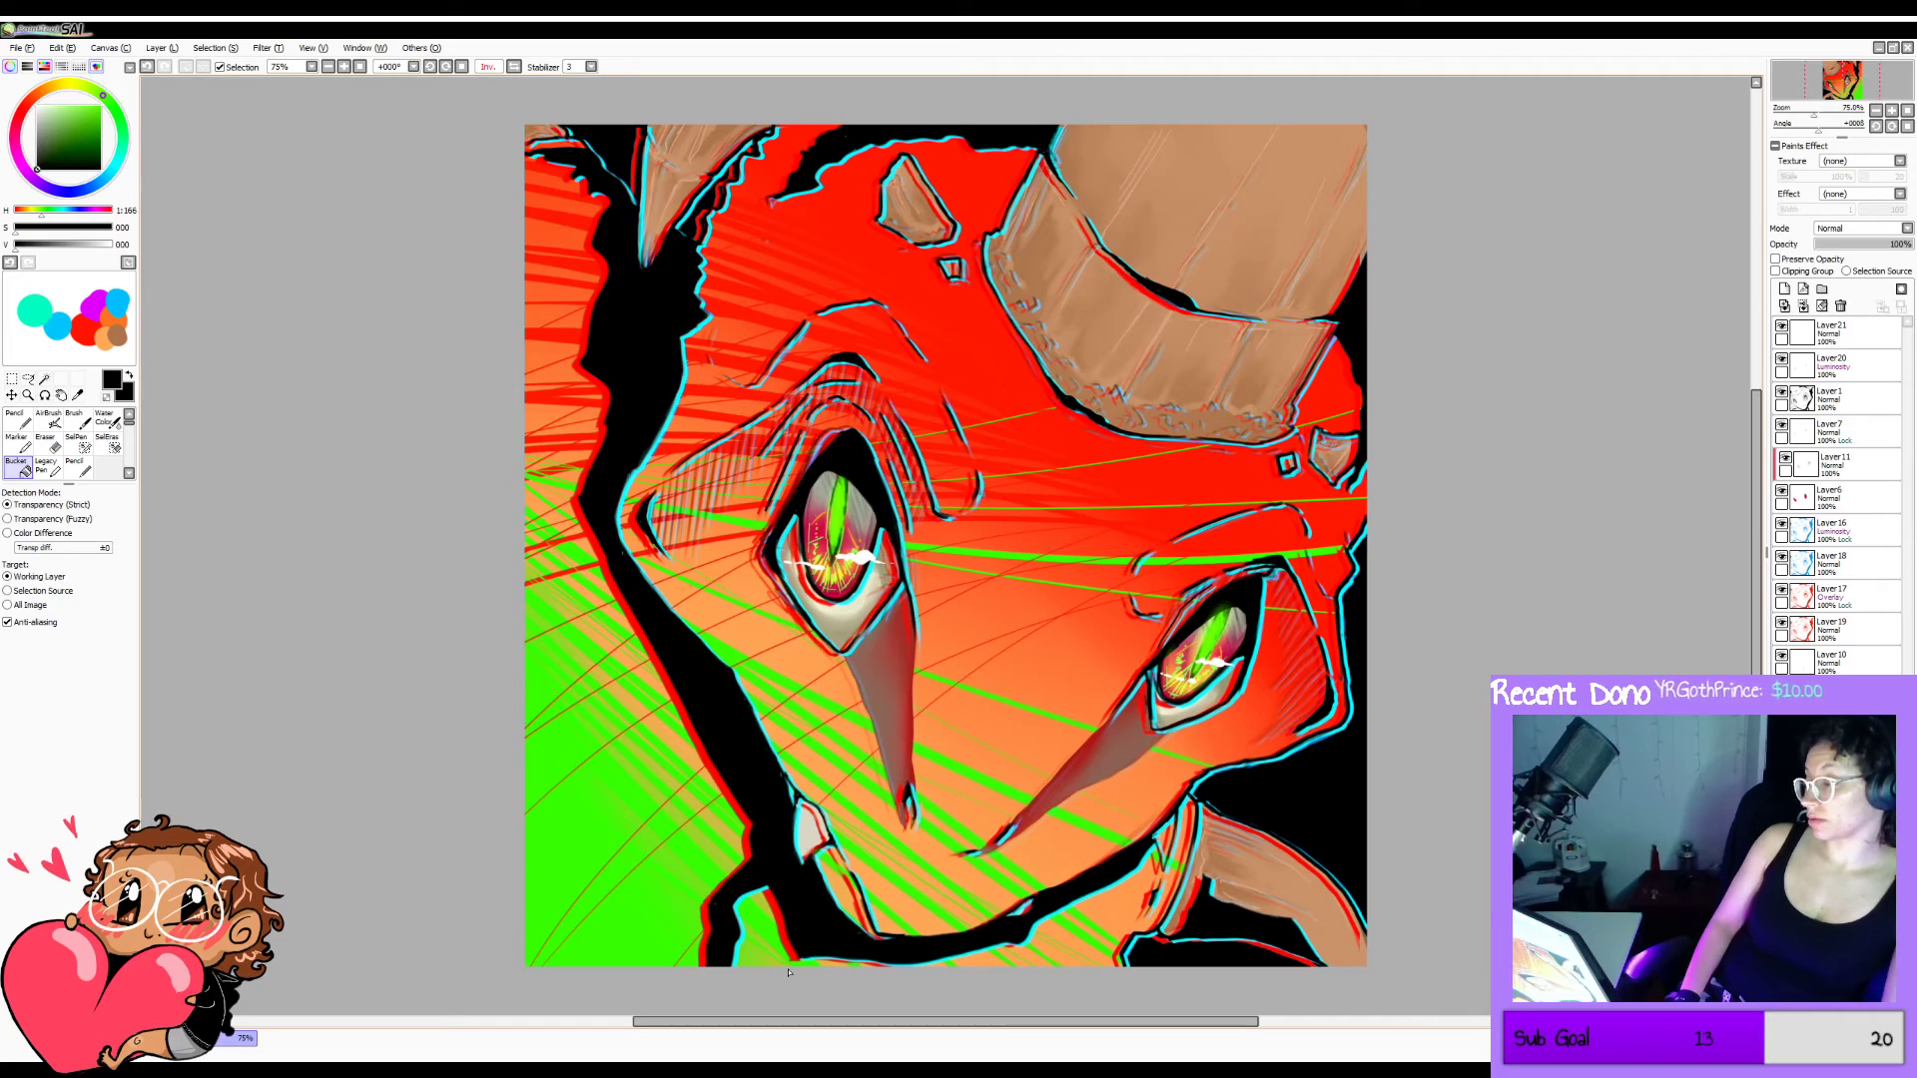
key(h)
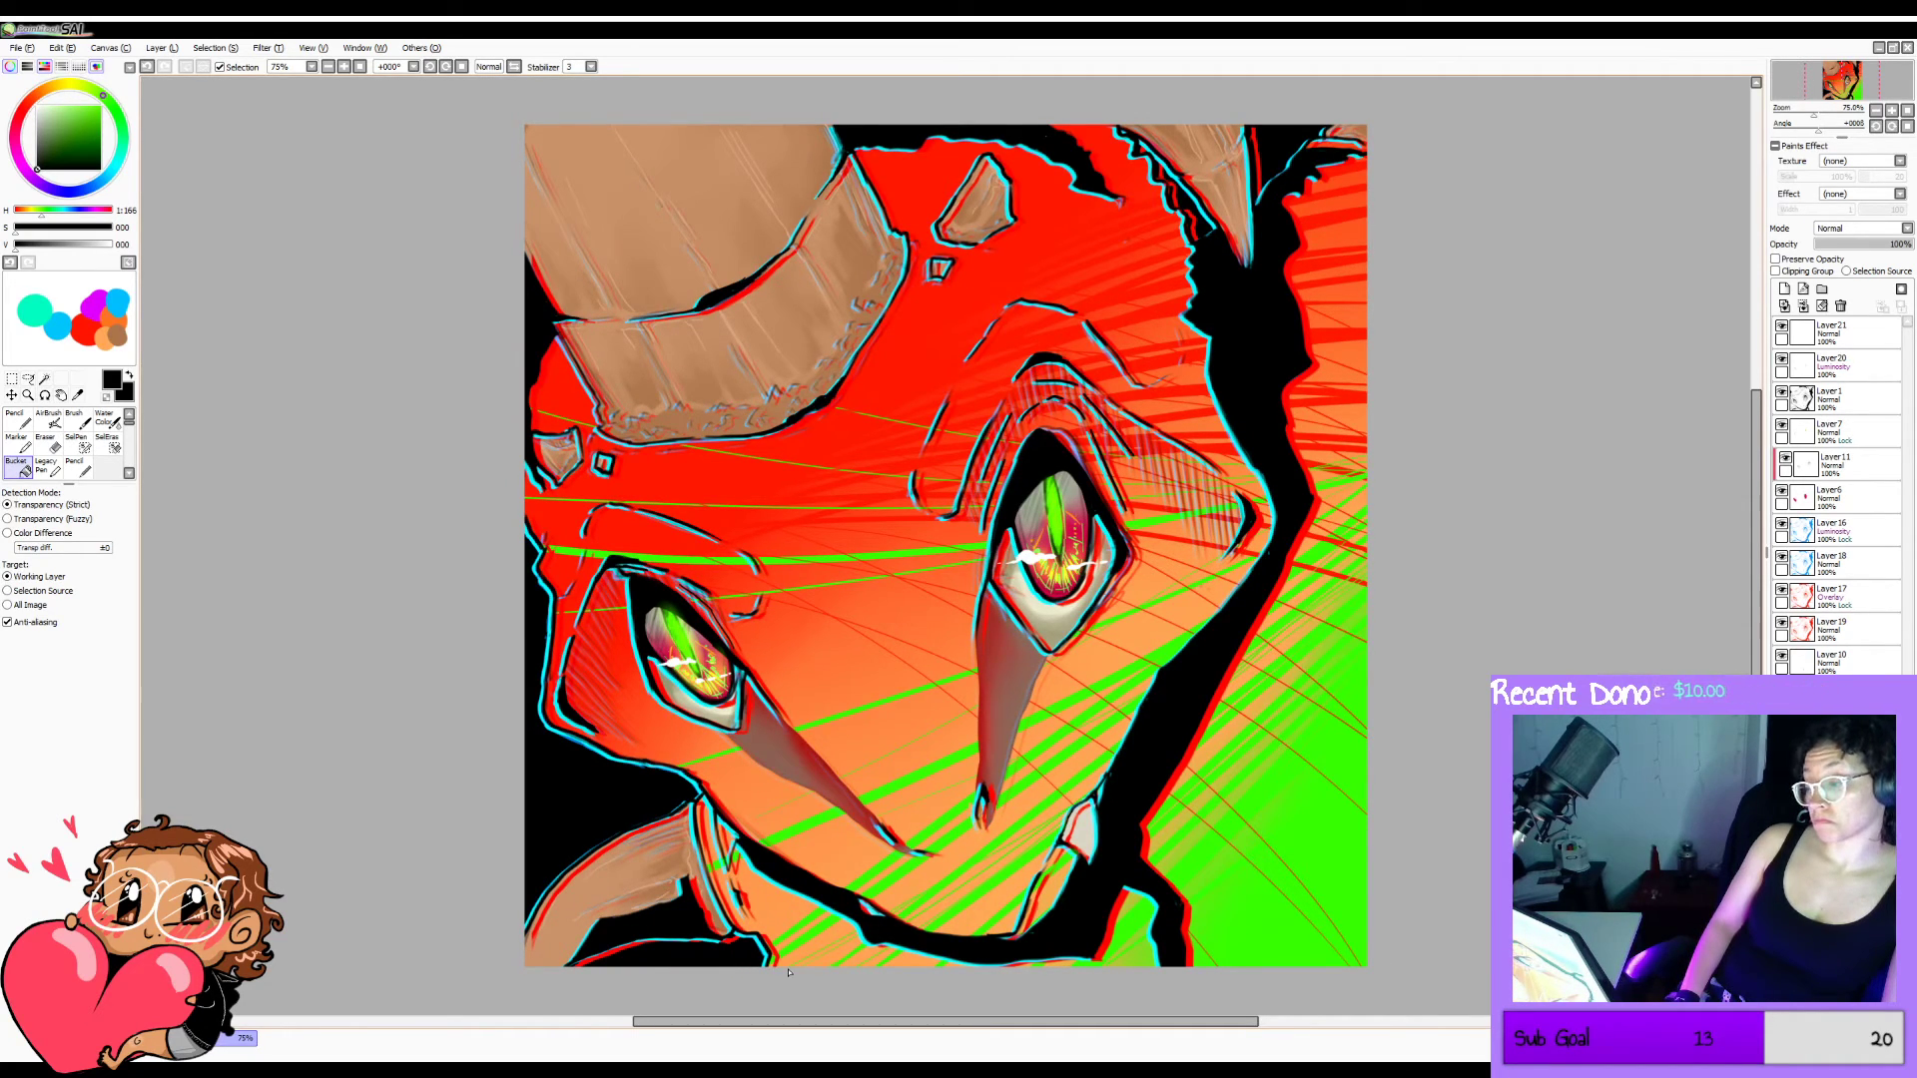
key(h)
key(h)
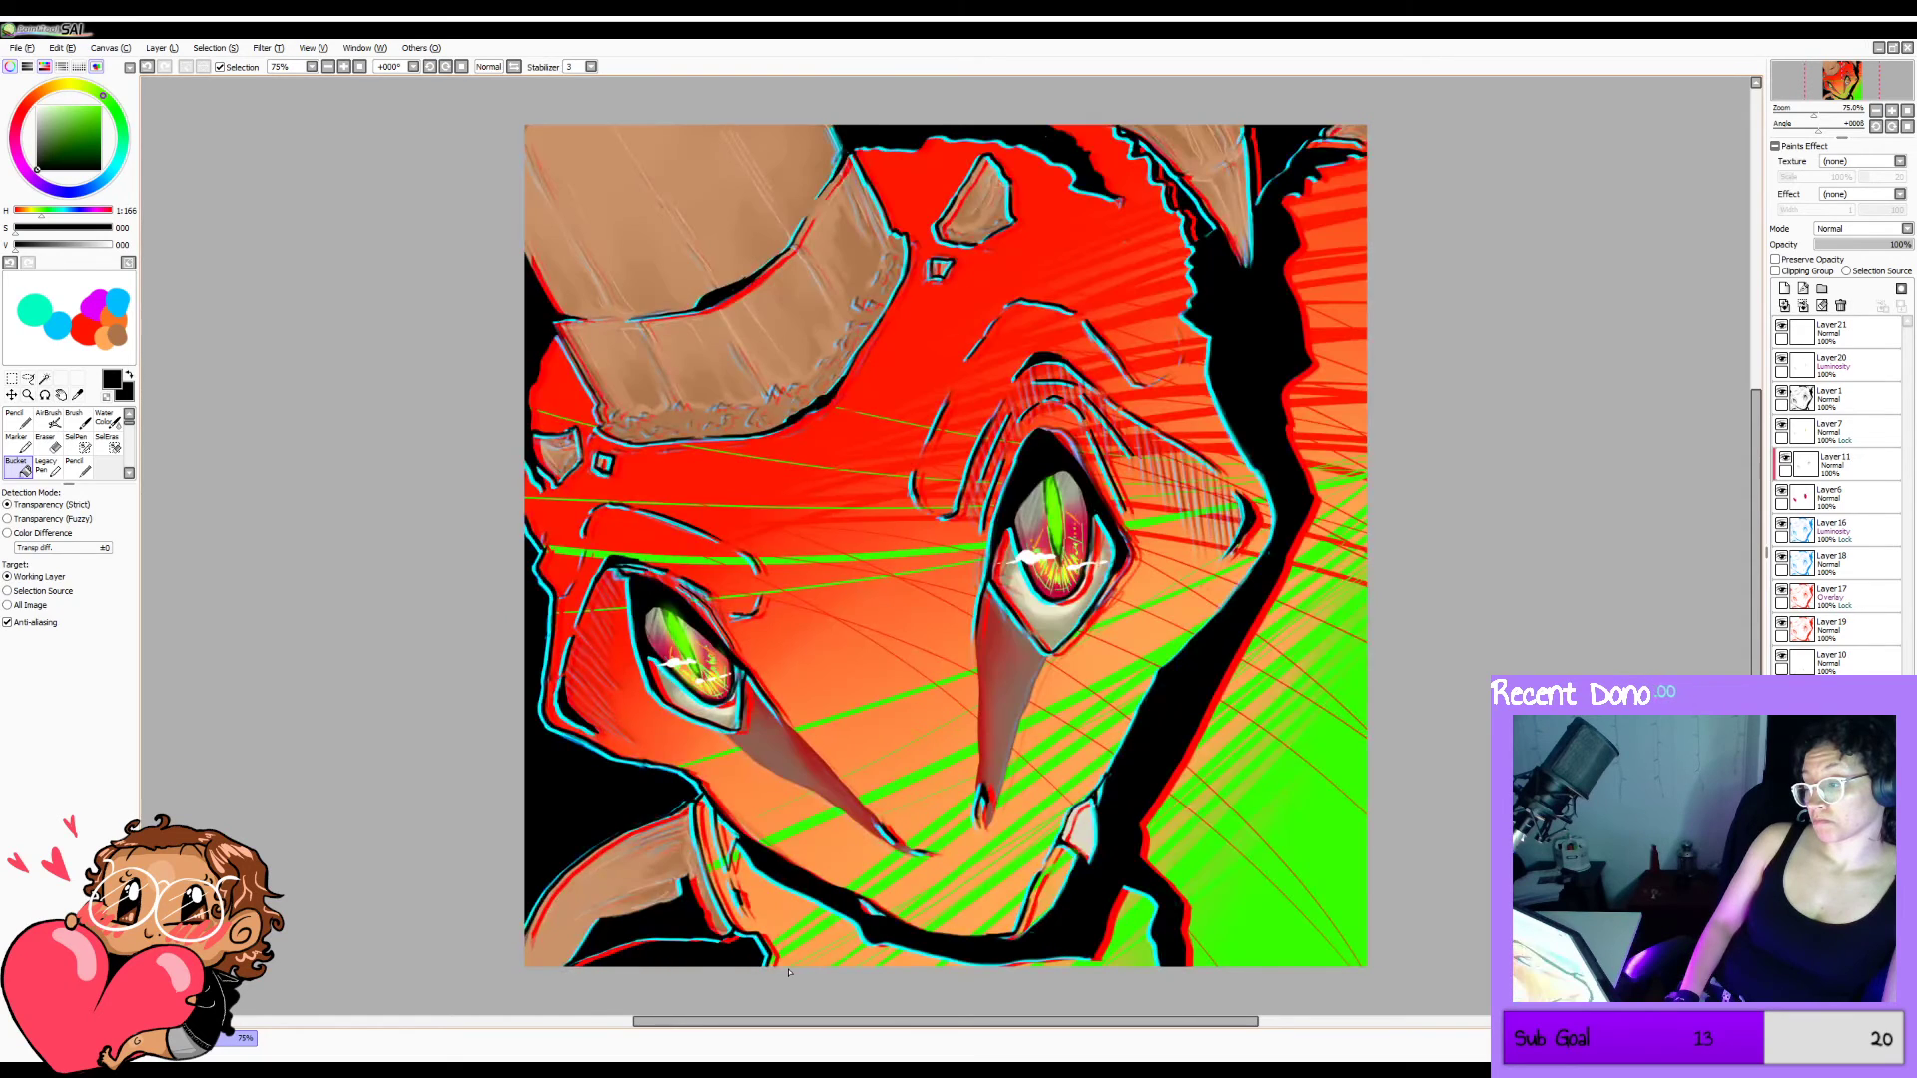
key(ctrl+s)
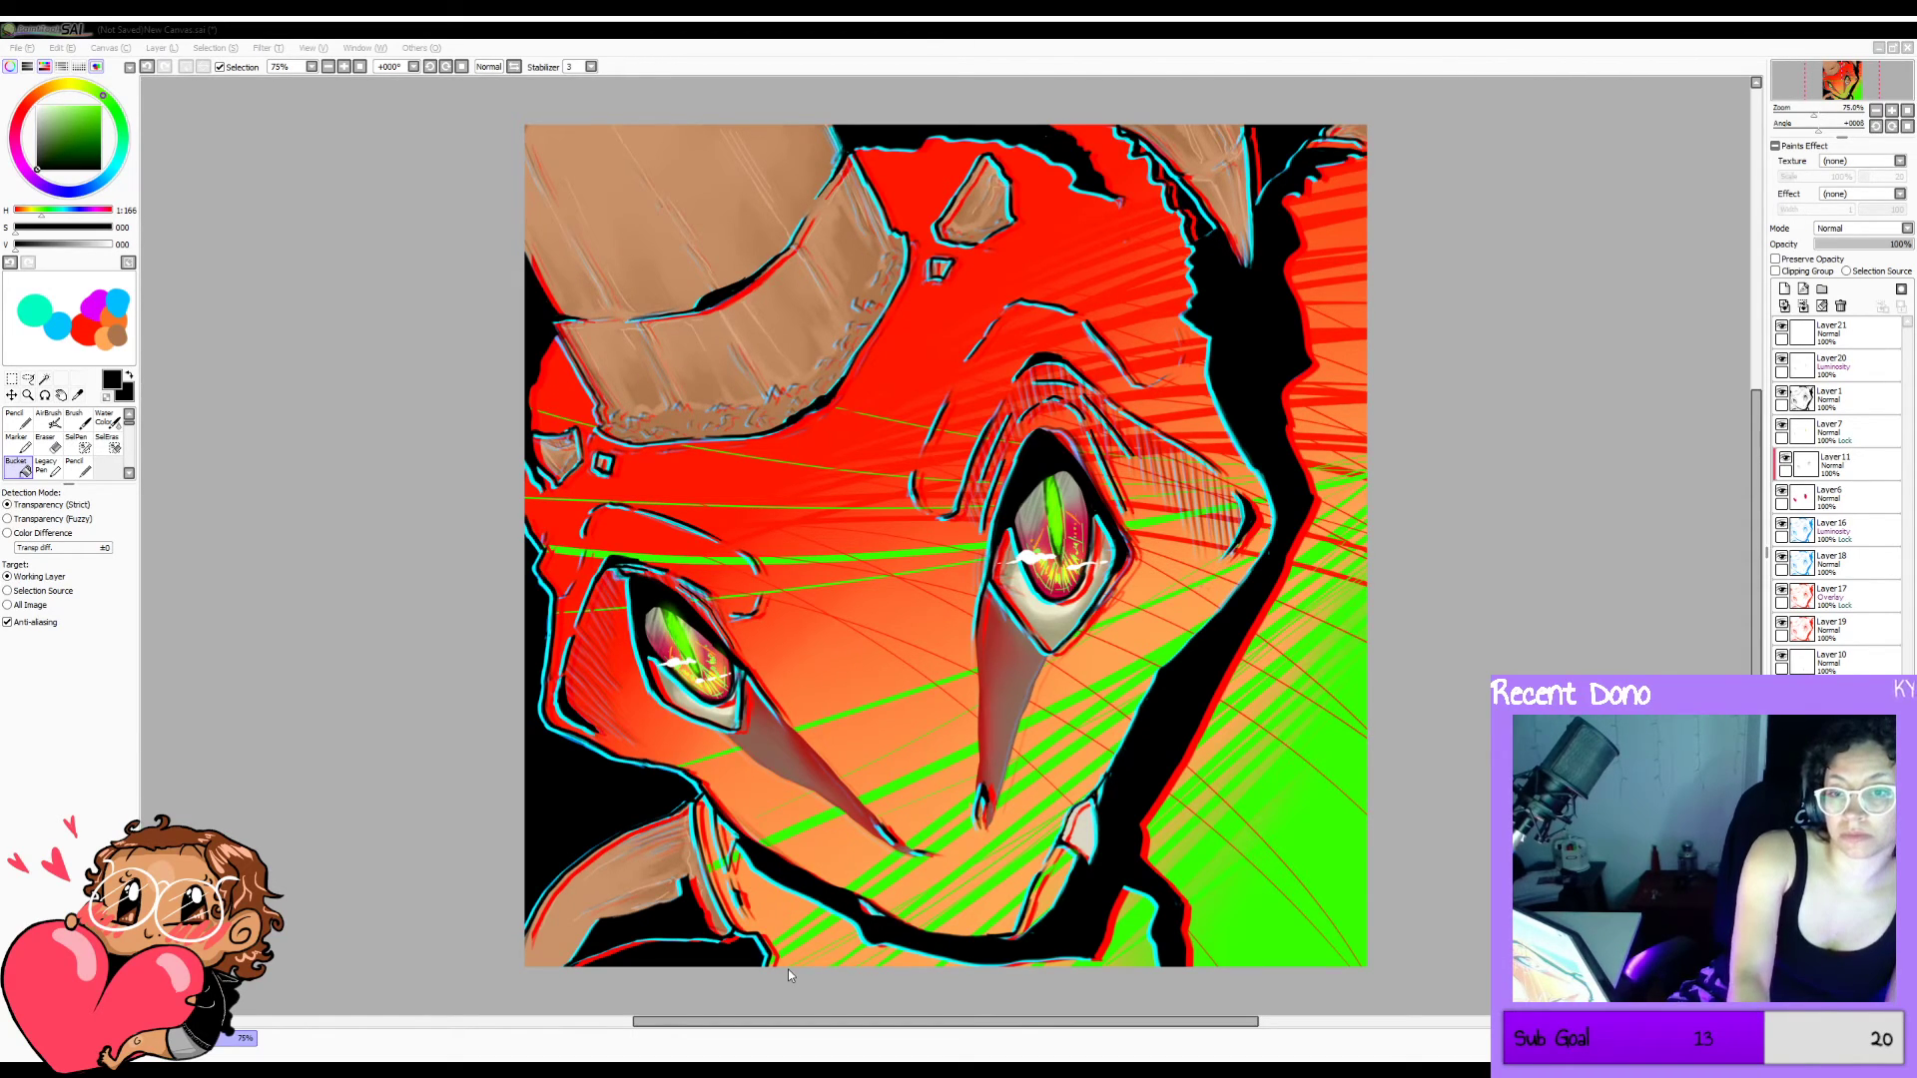
key(Return)
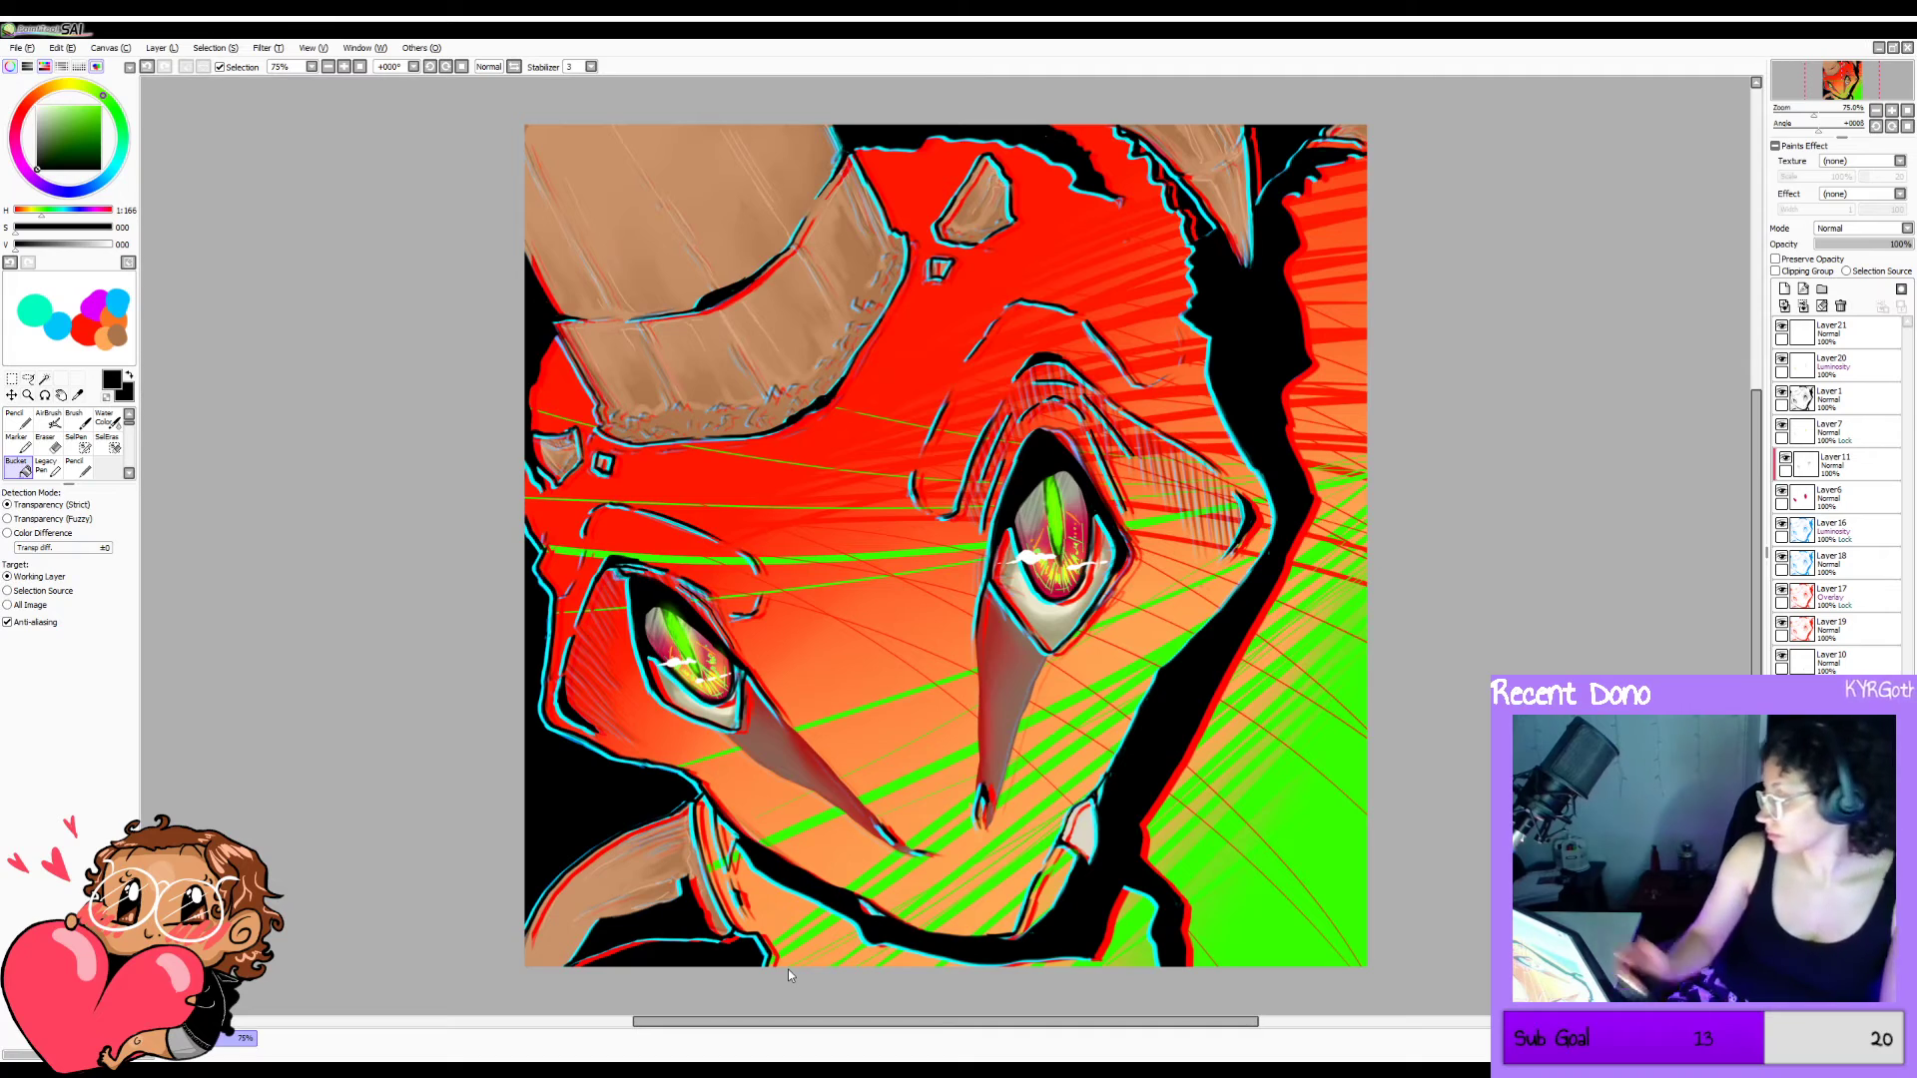
Add a new layer above Layer21 and set its blending mode to Luminosity.
click(1831, 333)
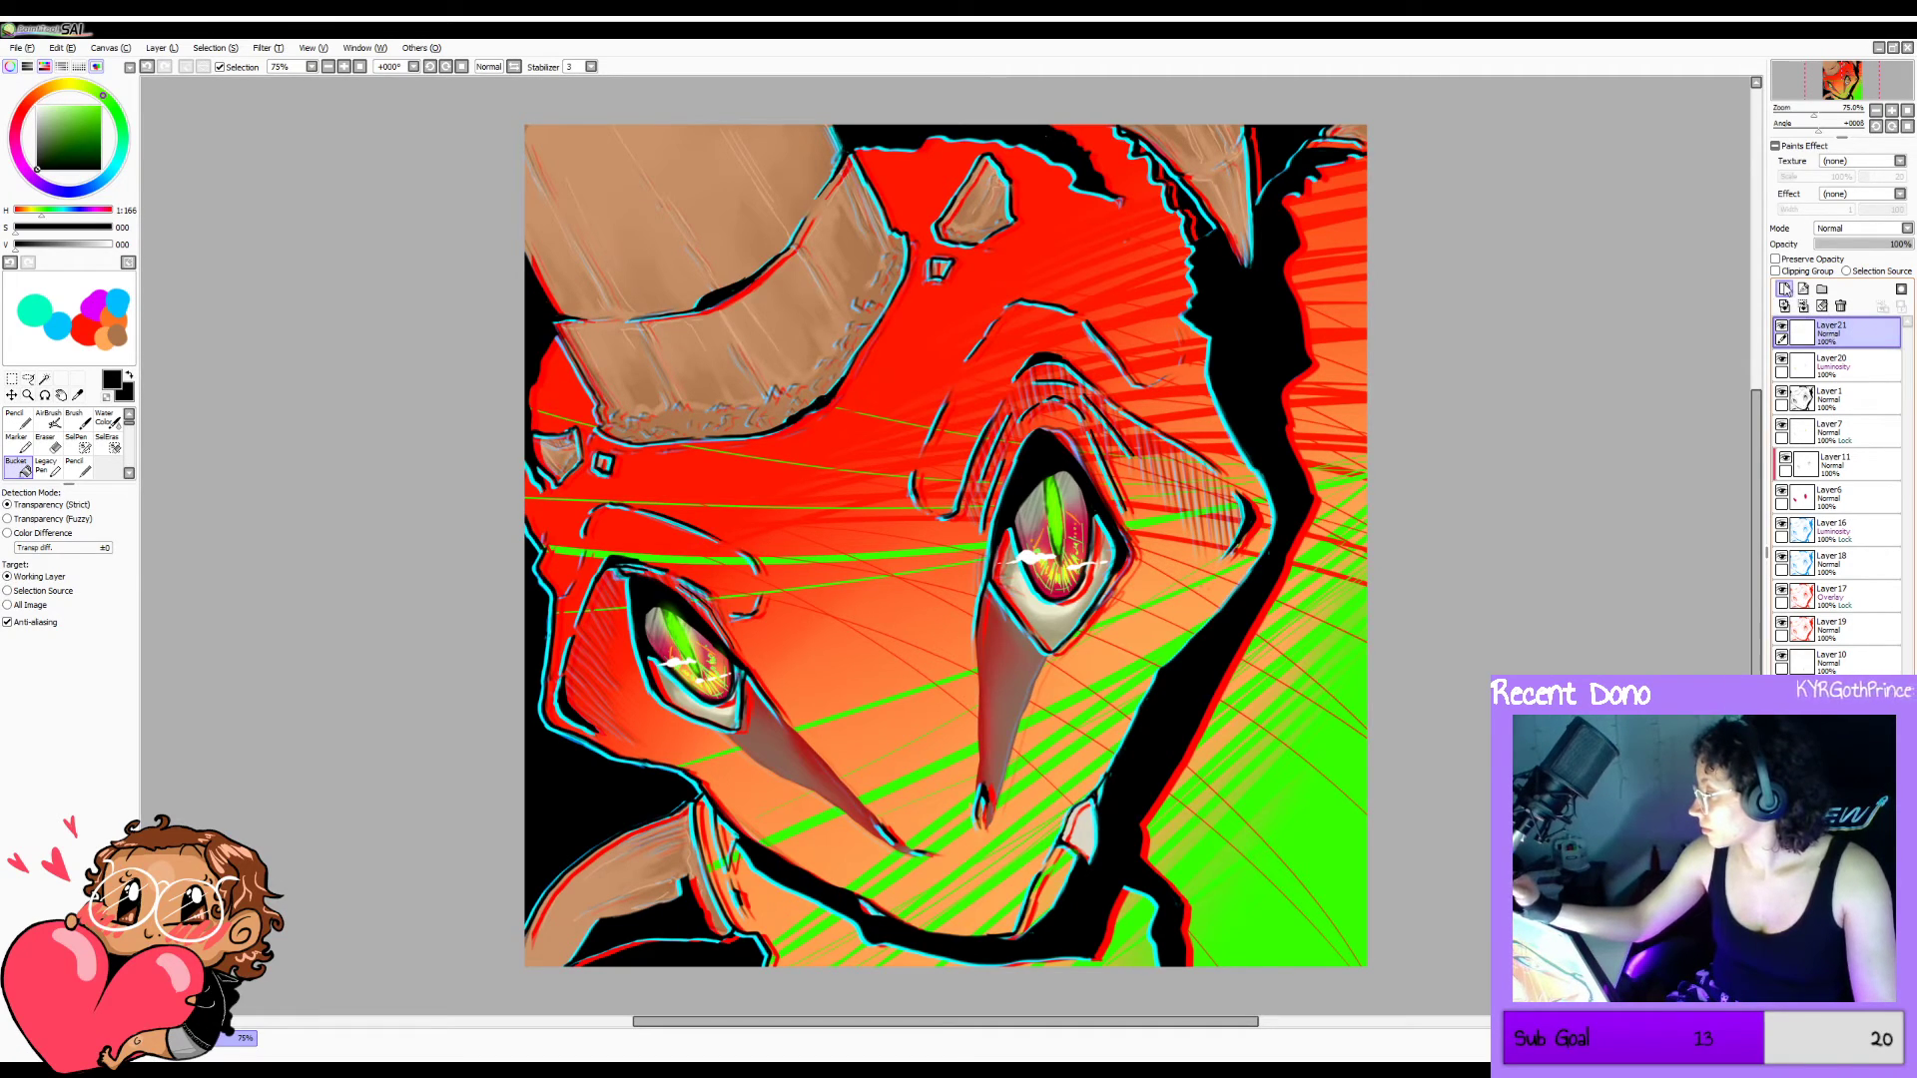
click(1785, 288)
click(1871, 230)
click(1820, 319)
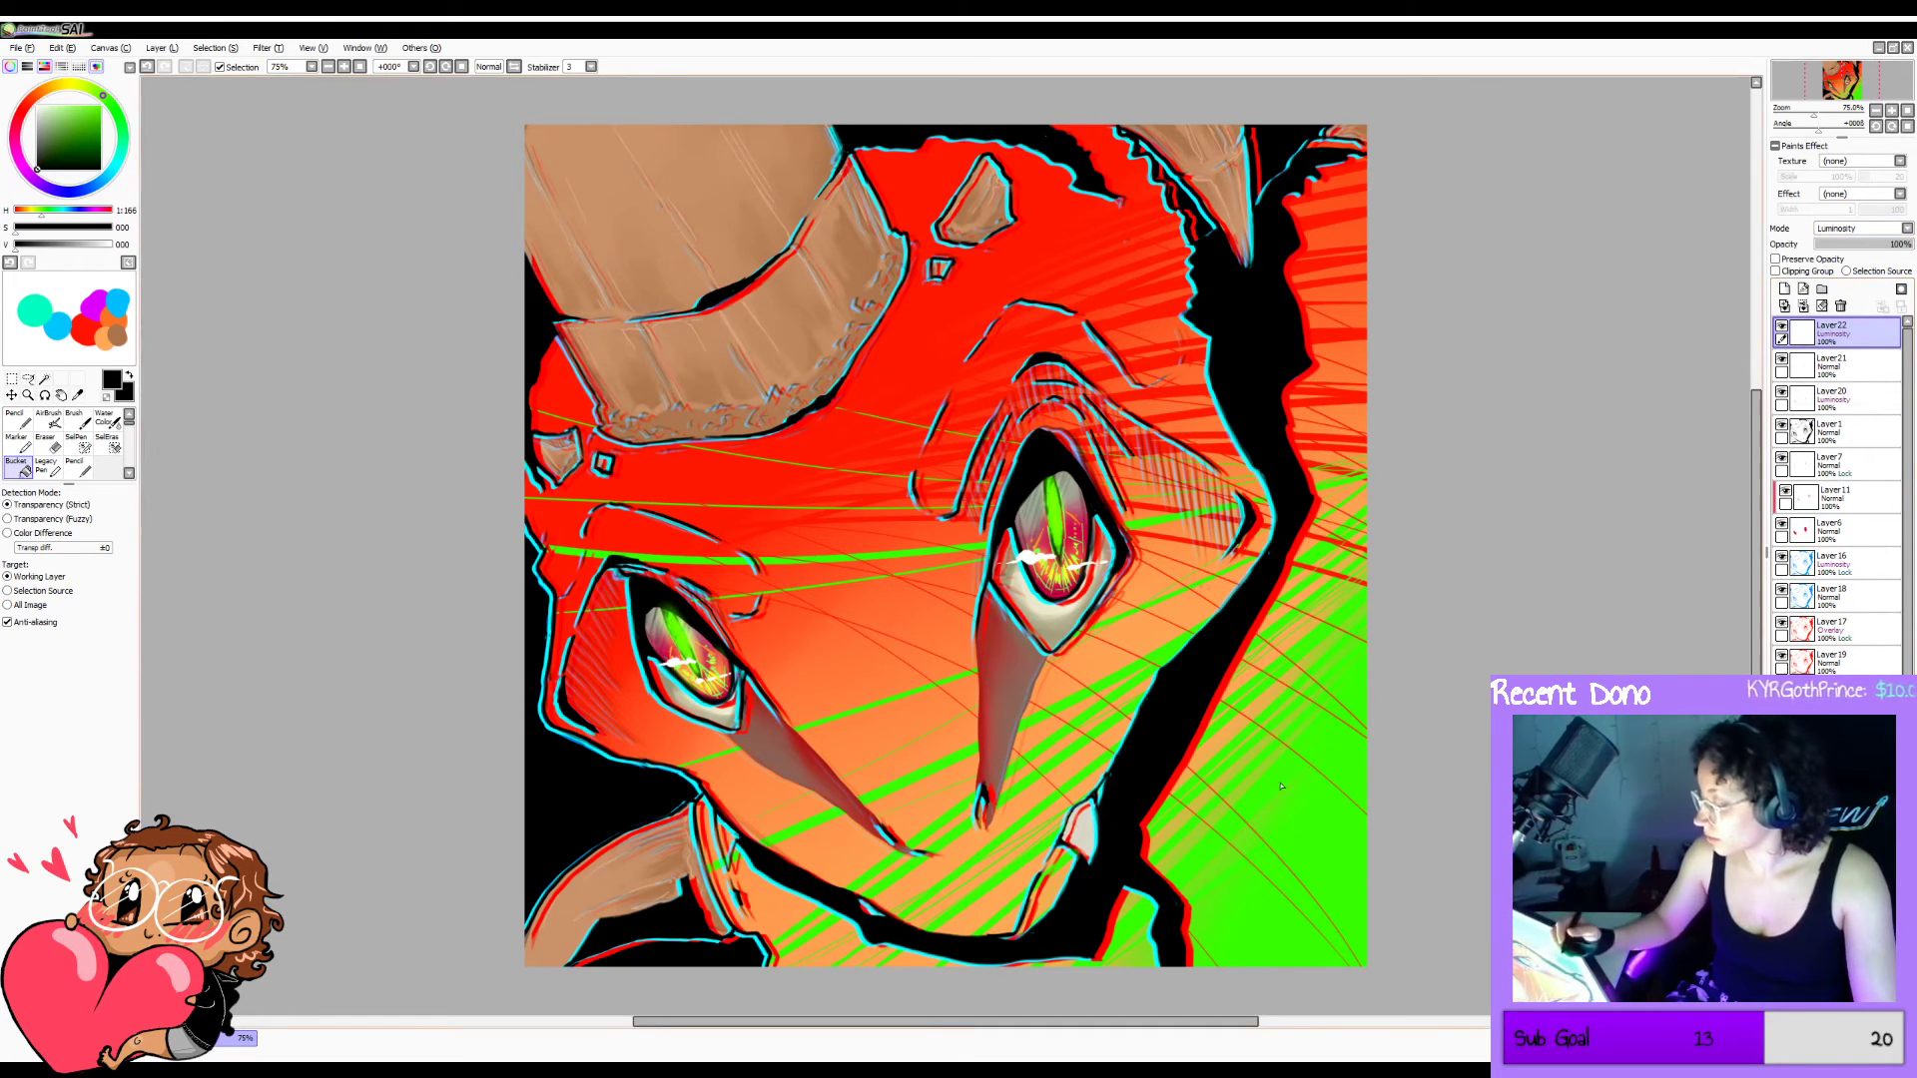
Sample the bright green from the painting and set the AirBrush size to 6.
right_click(1102, 683)
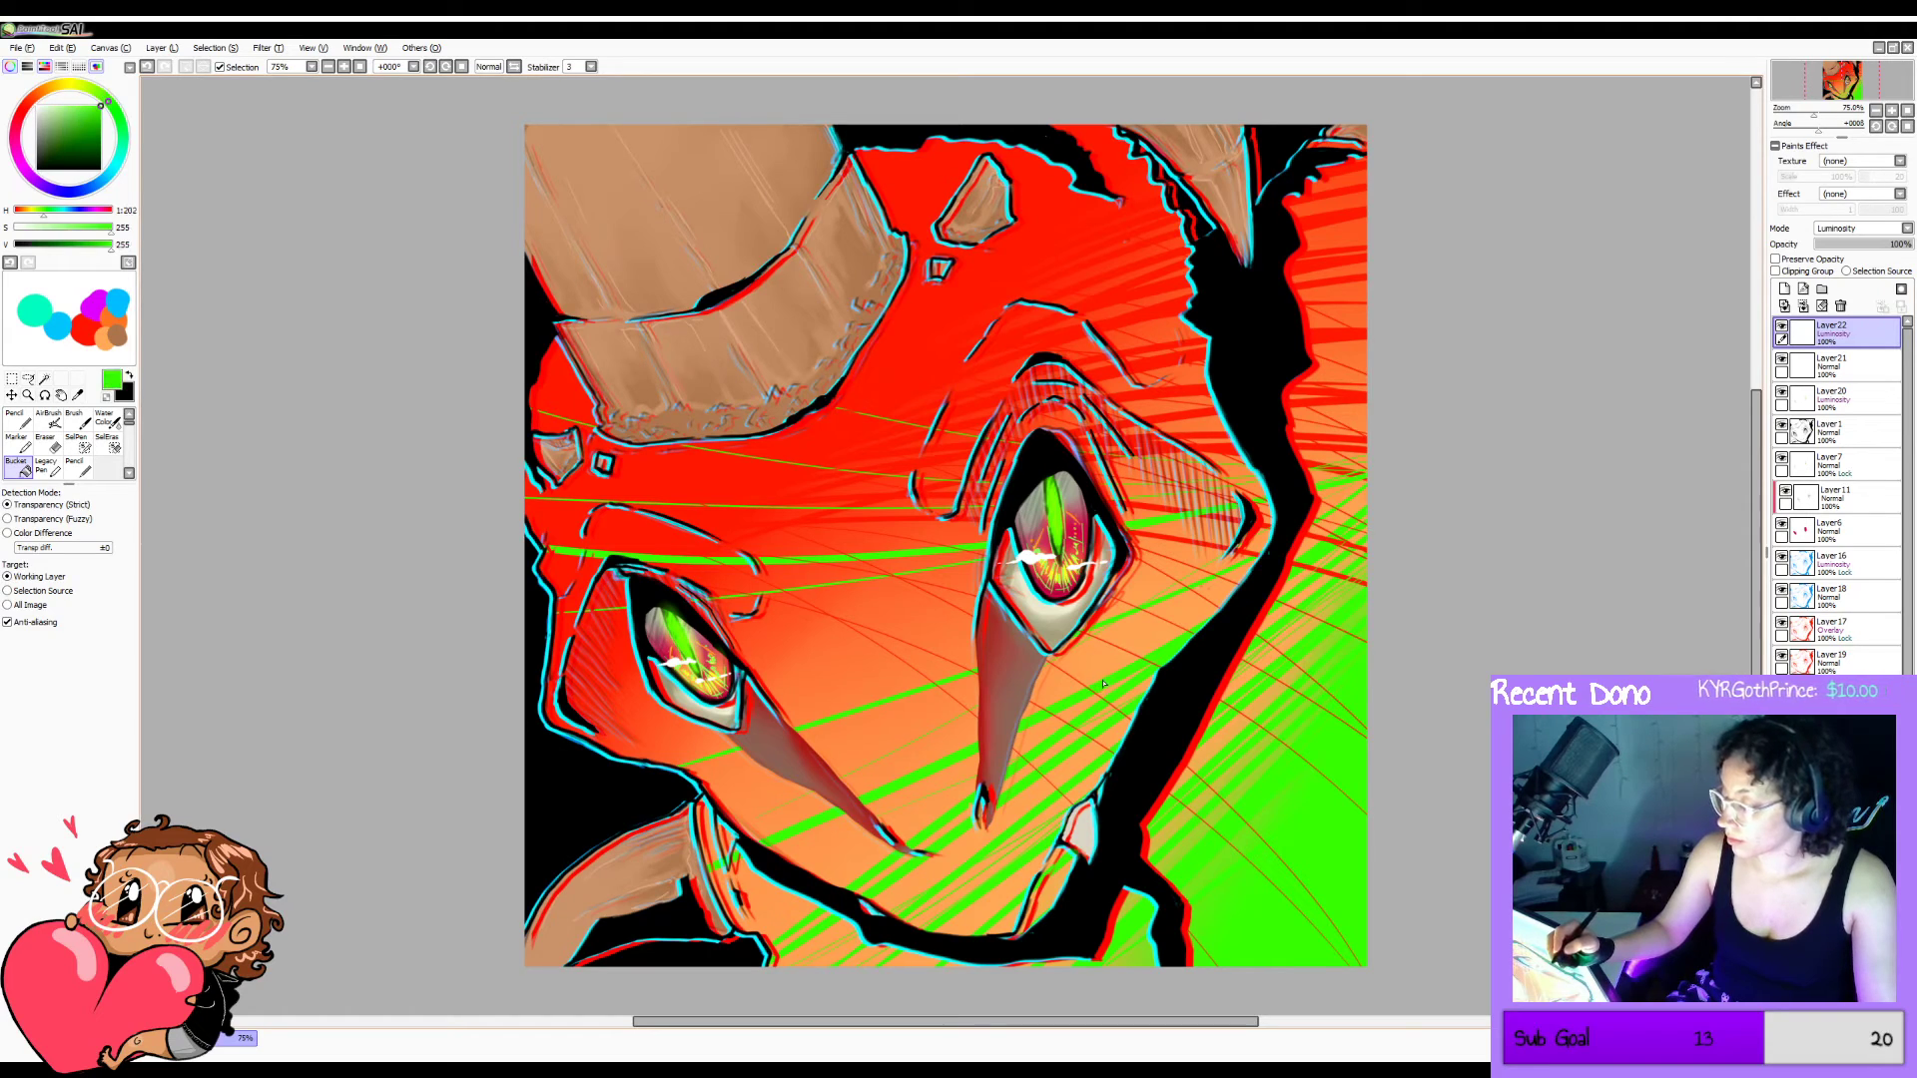
key(b)
key(bracketleft)
key(bracketleft)
key(bracketleft)
key(bracketleft)
key(bracketleft)
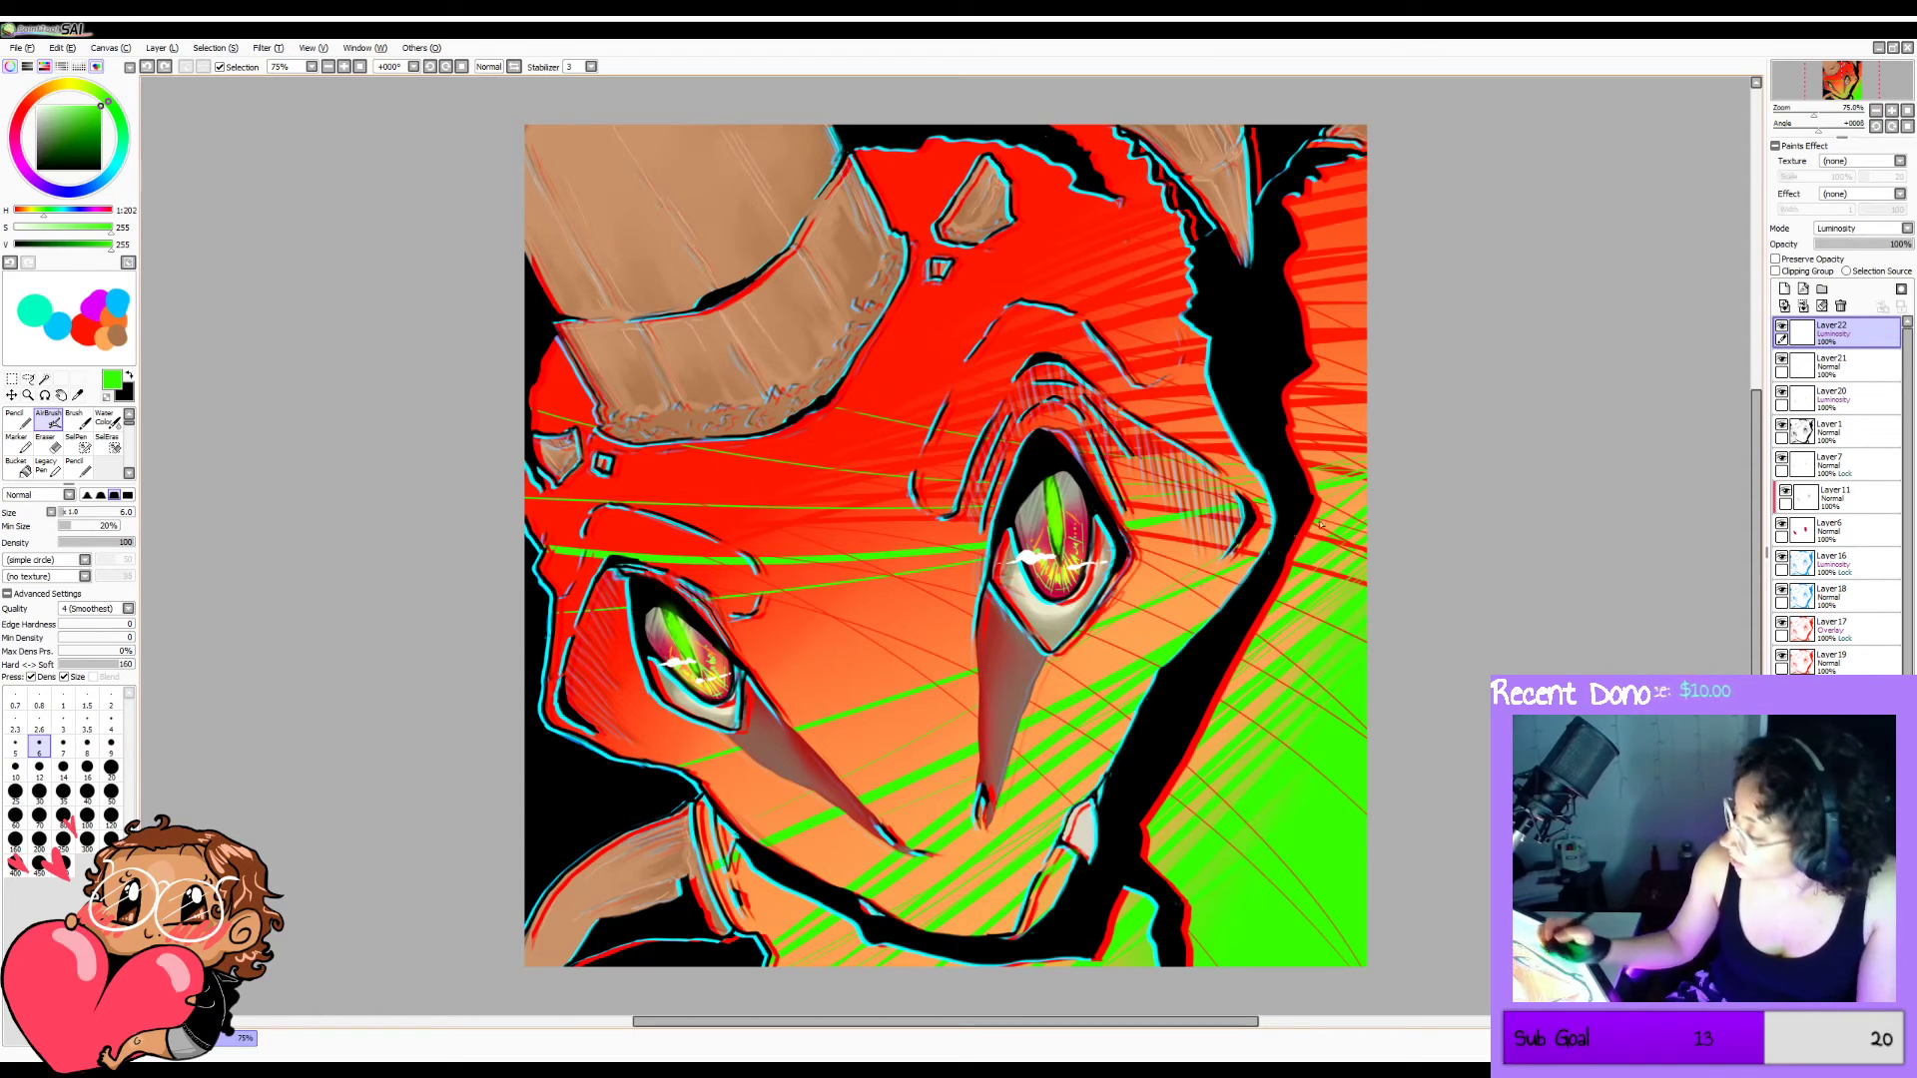
Try Screen mode on Layer22, set the layer to Overlay, and undo the test strokes below the dragon's eye.
click(1858, 271)
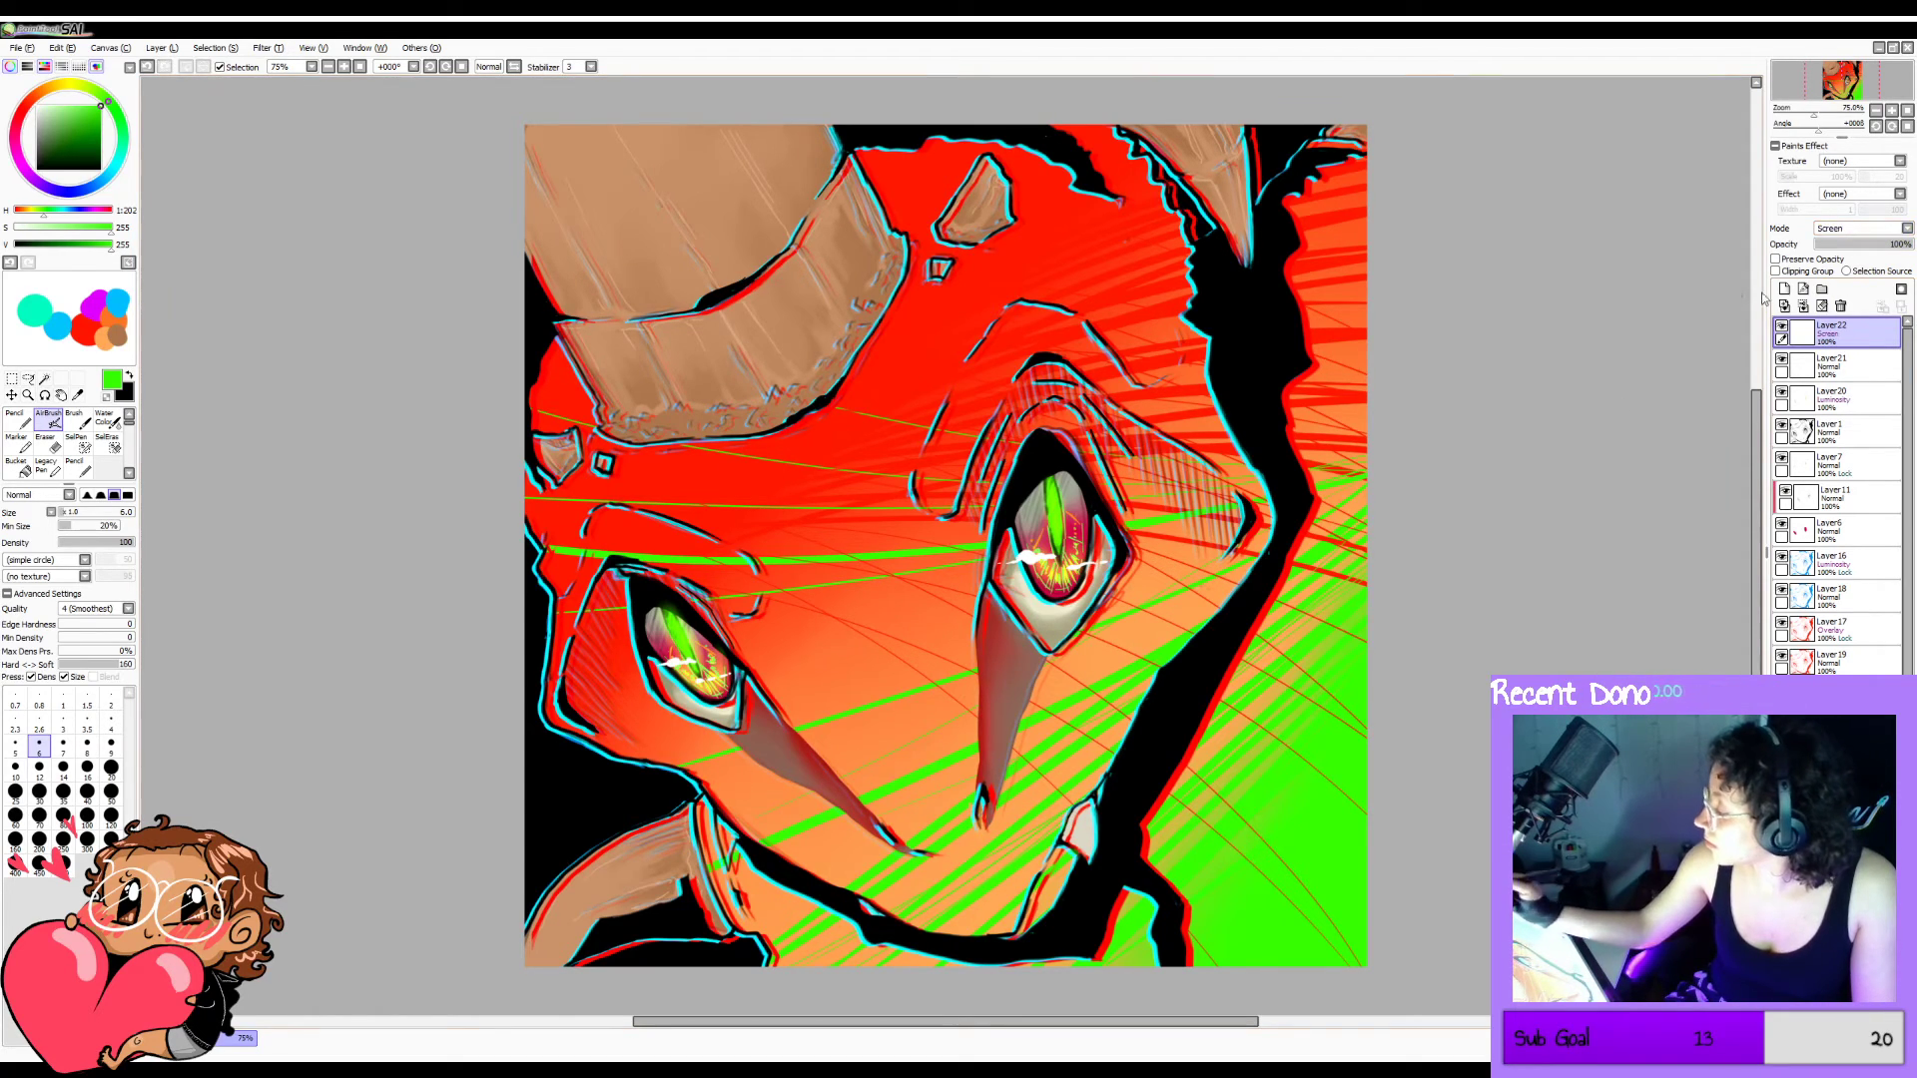
key(ctrl+z)
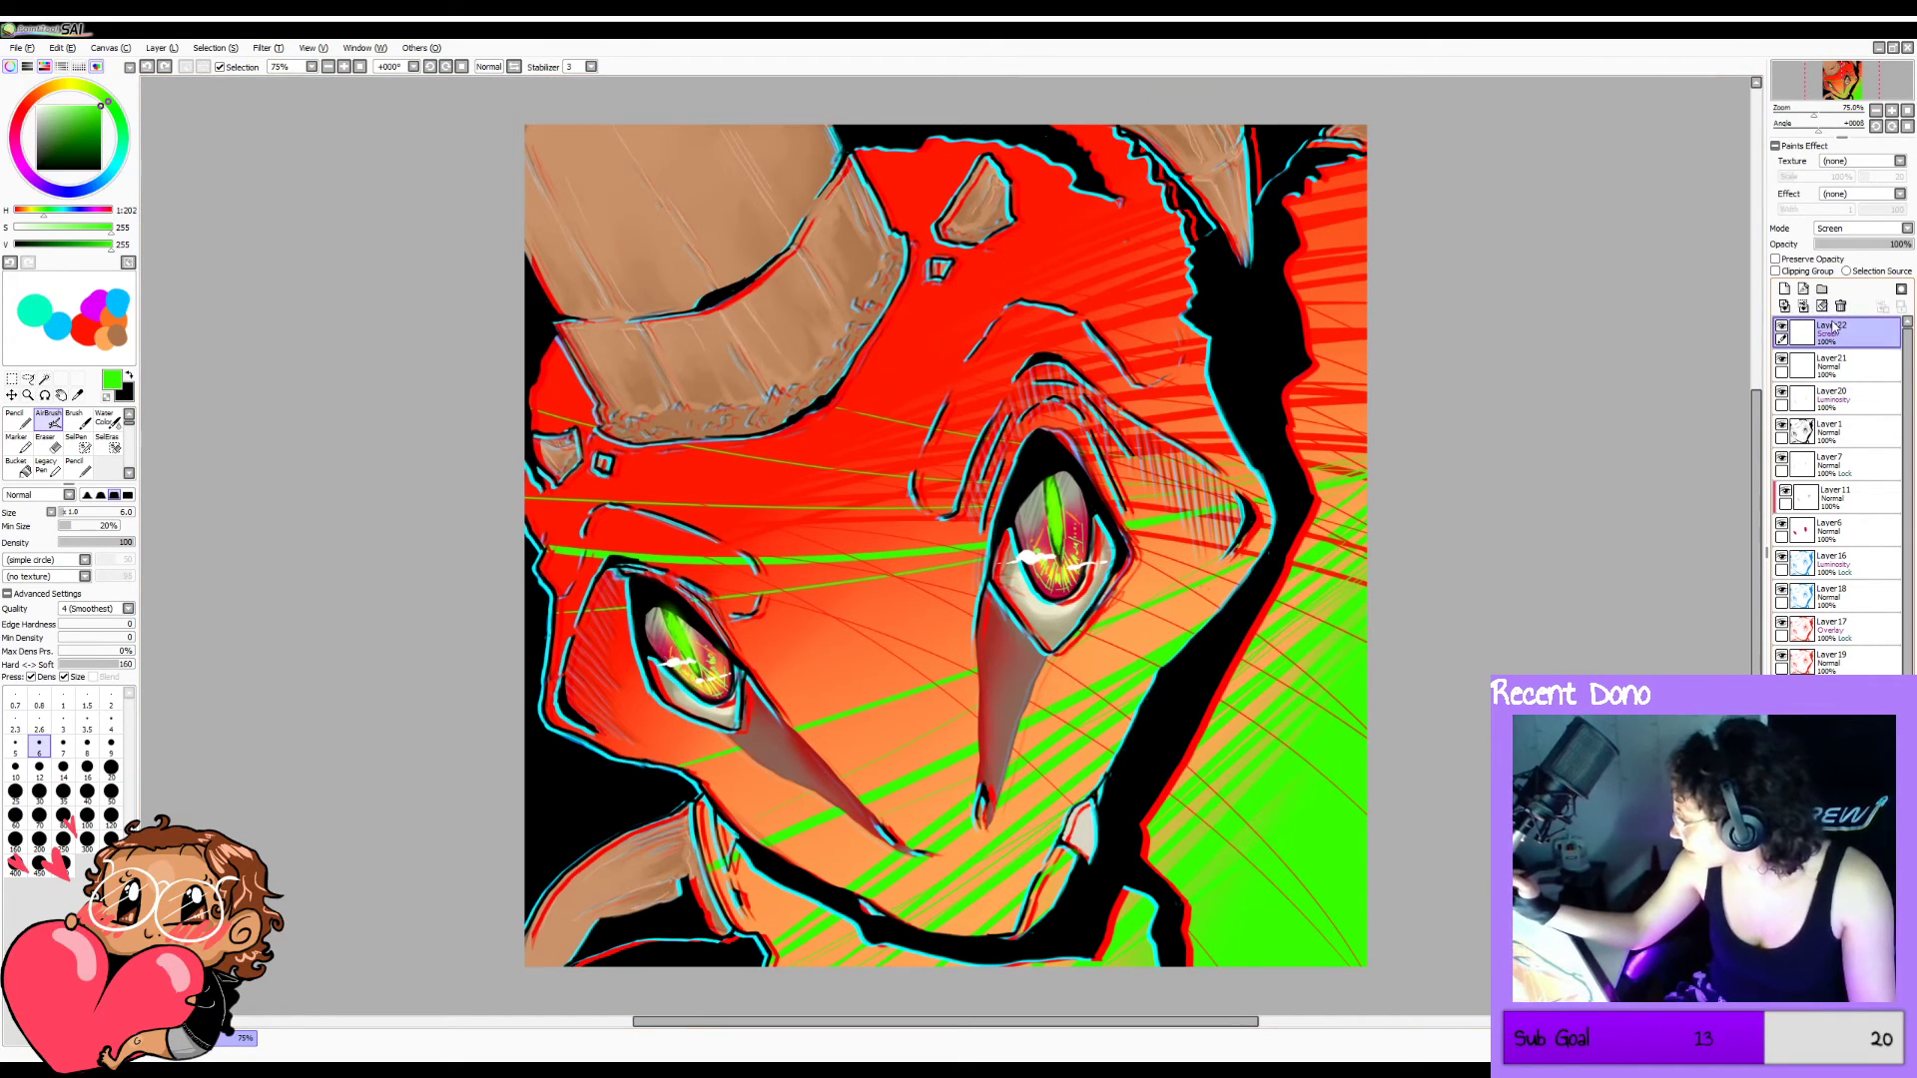
drag(1094, 671, 1071, 689)
key(ctrl+z)
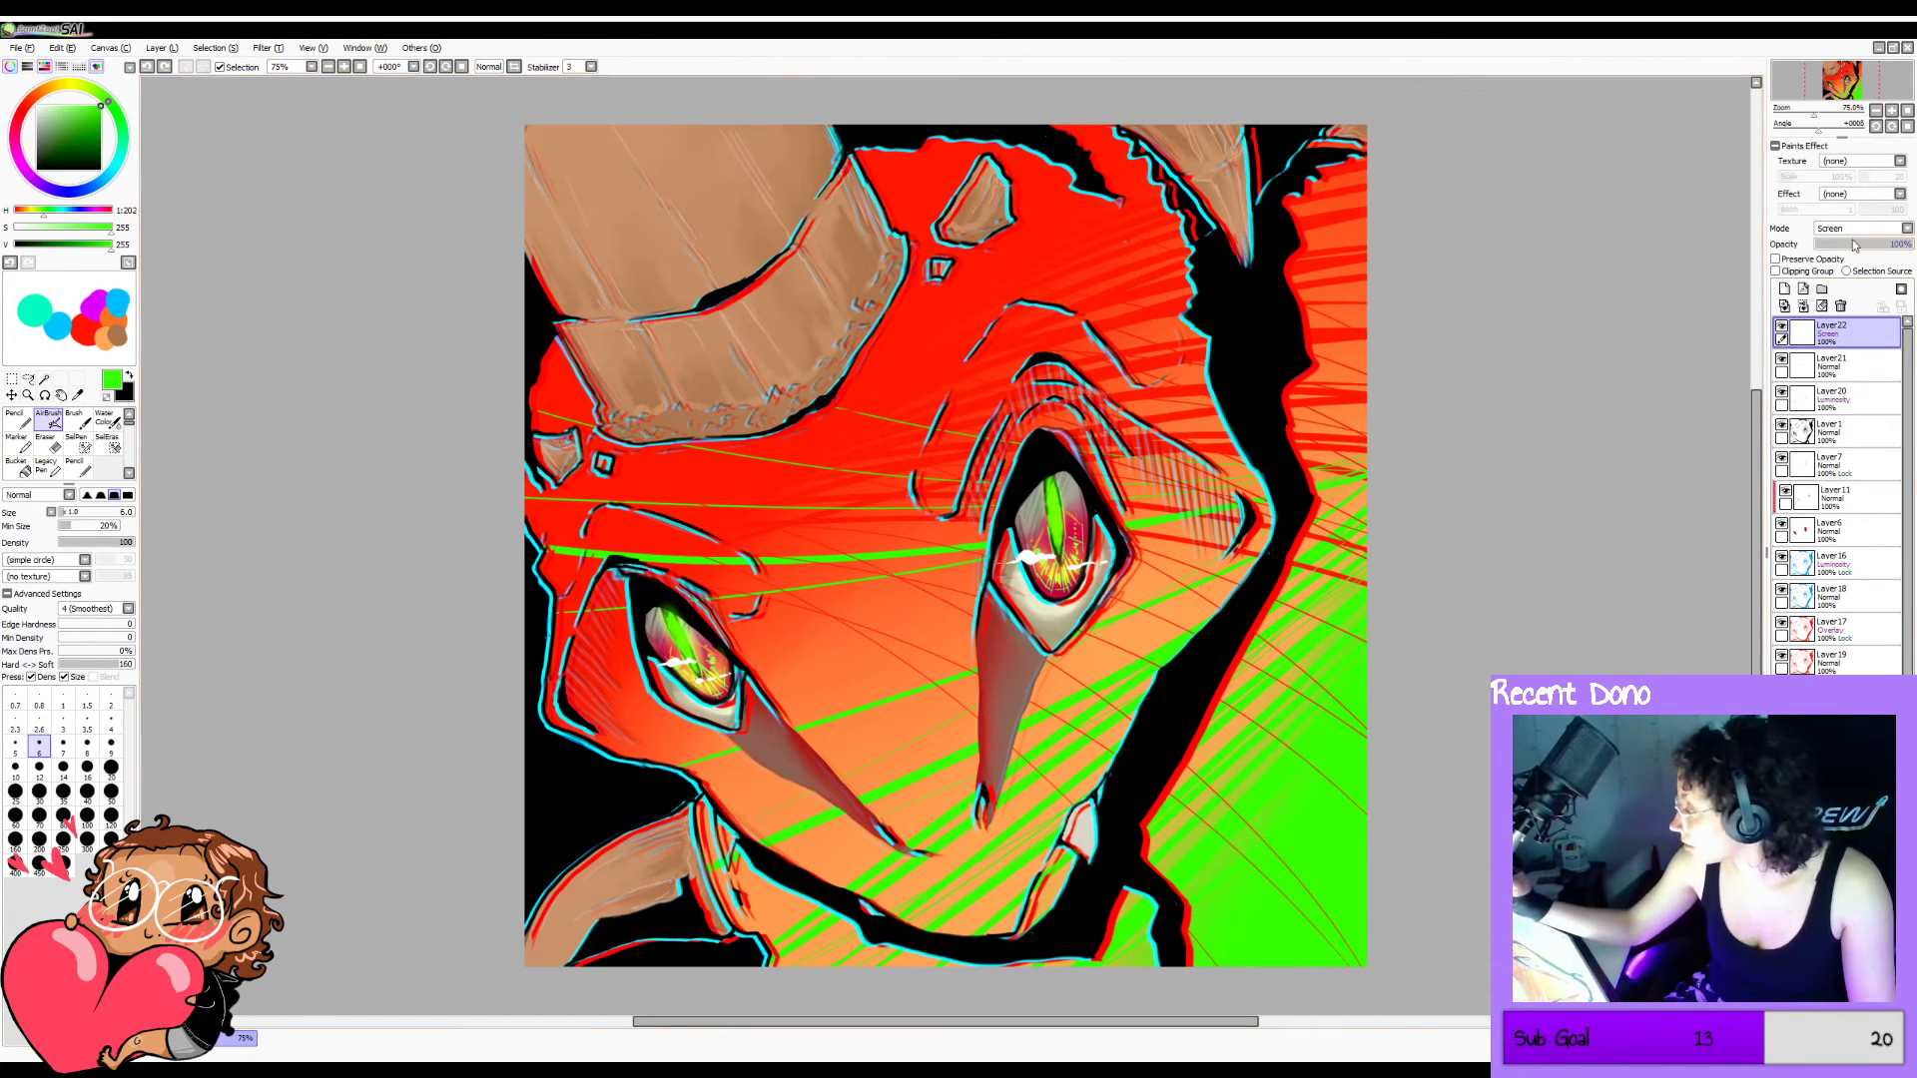
click(1867, 287)
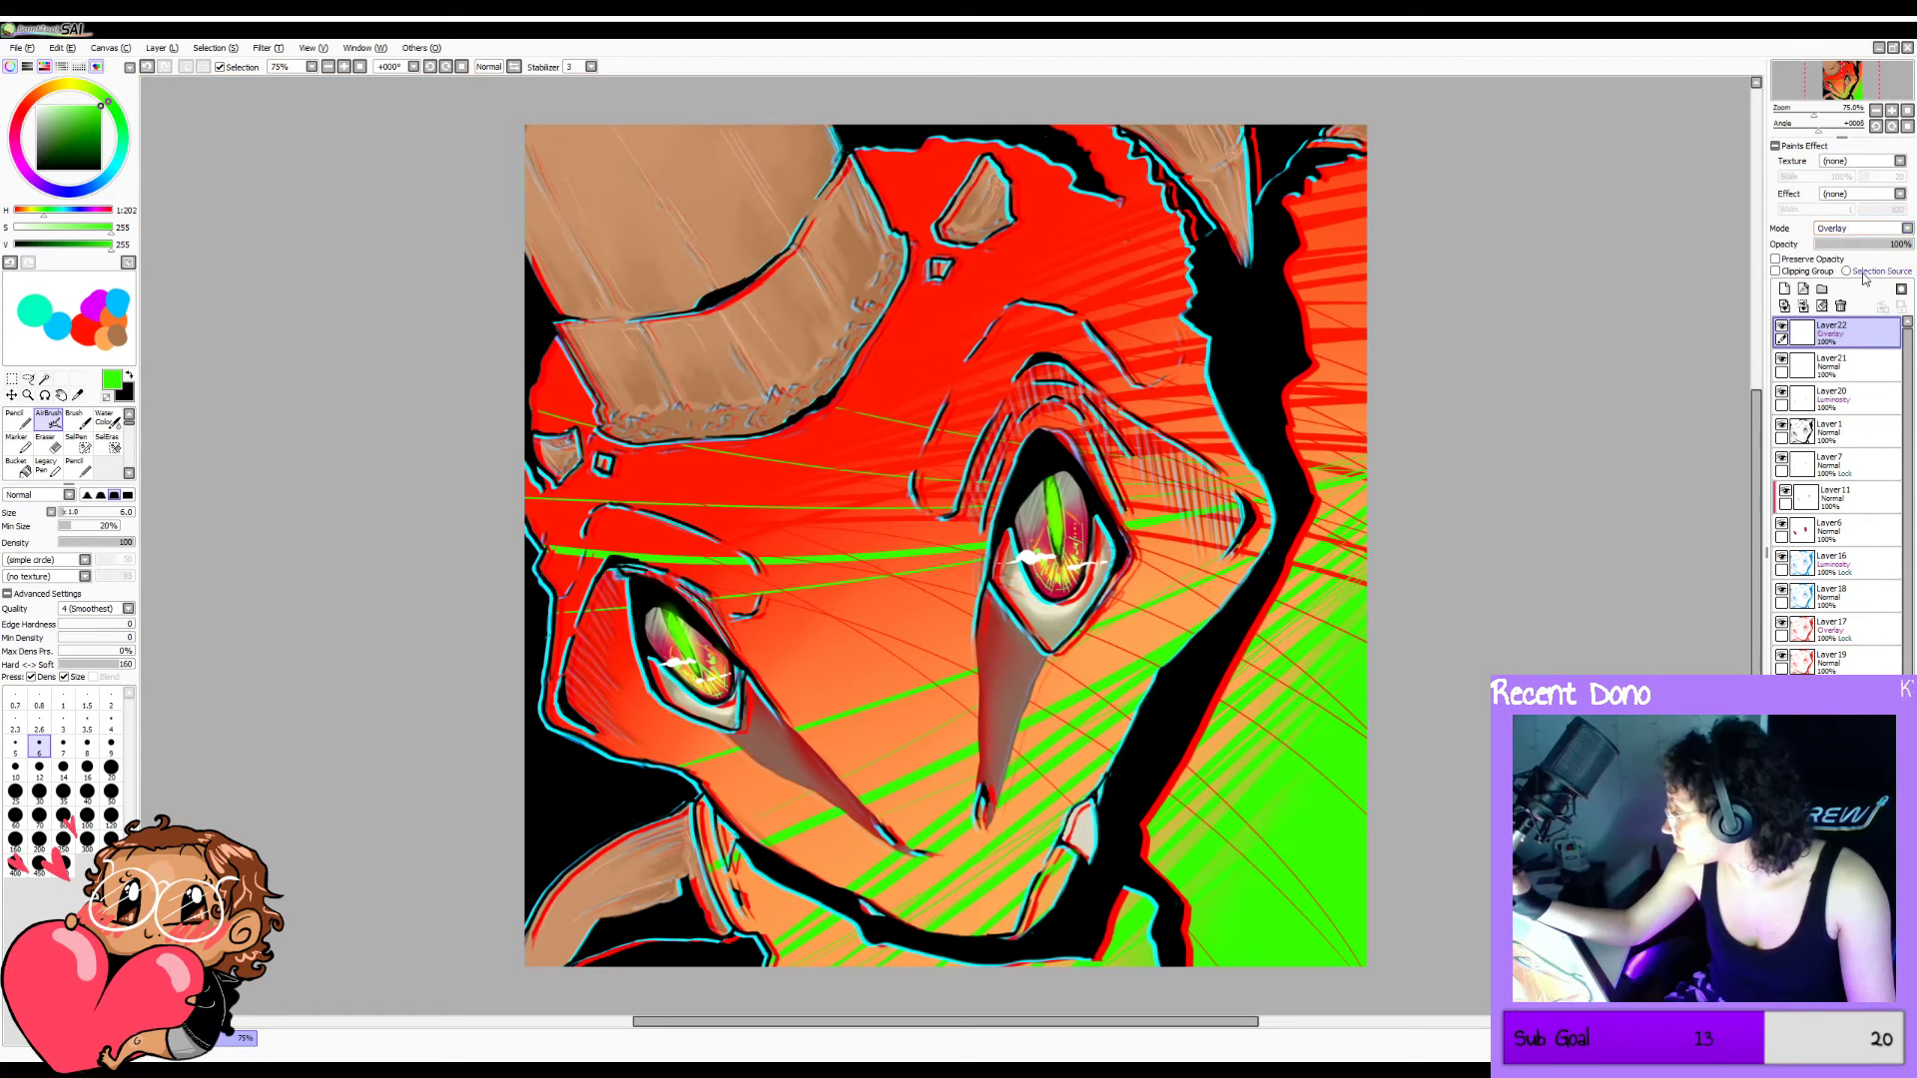
drag(1087, 676, 1102, 664)
key(ctrl+z)
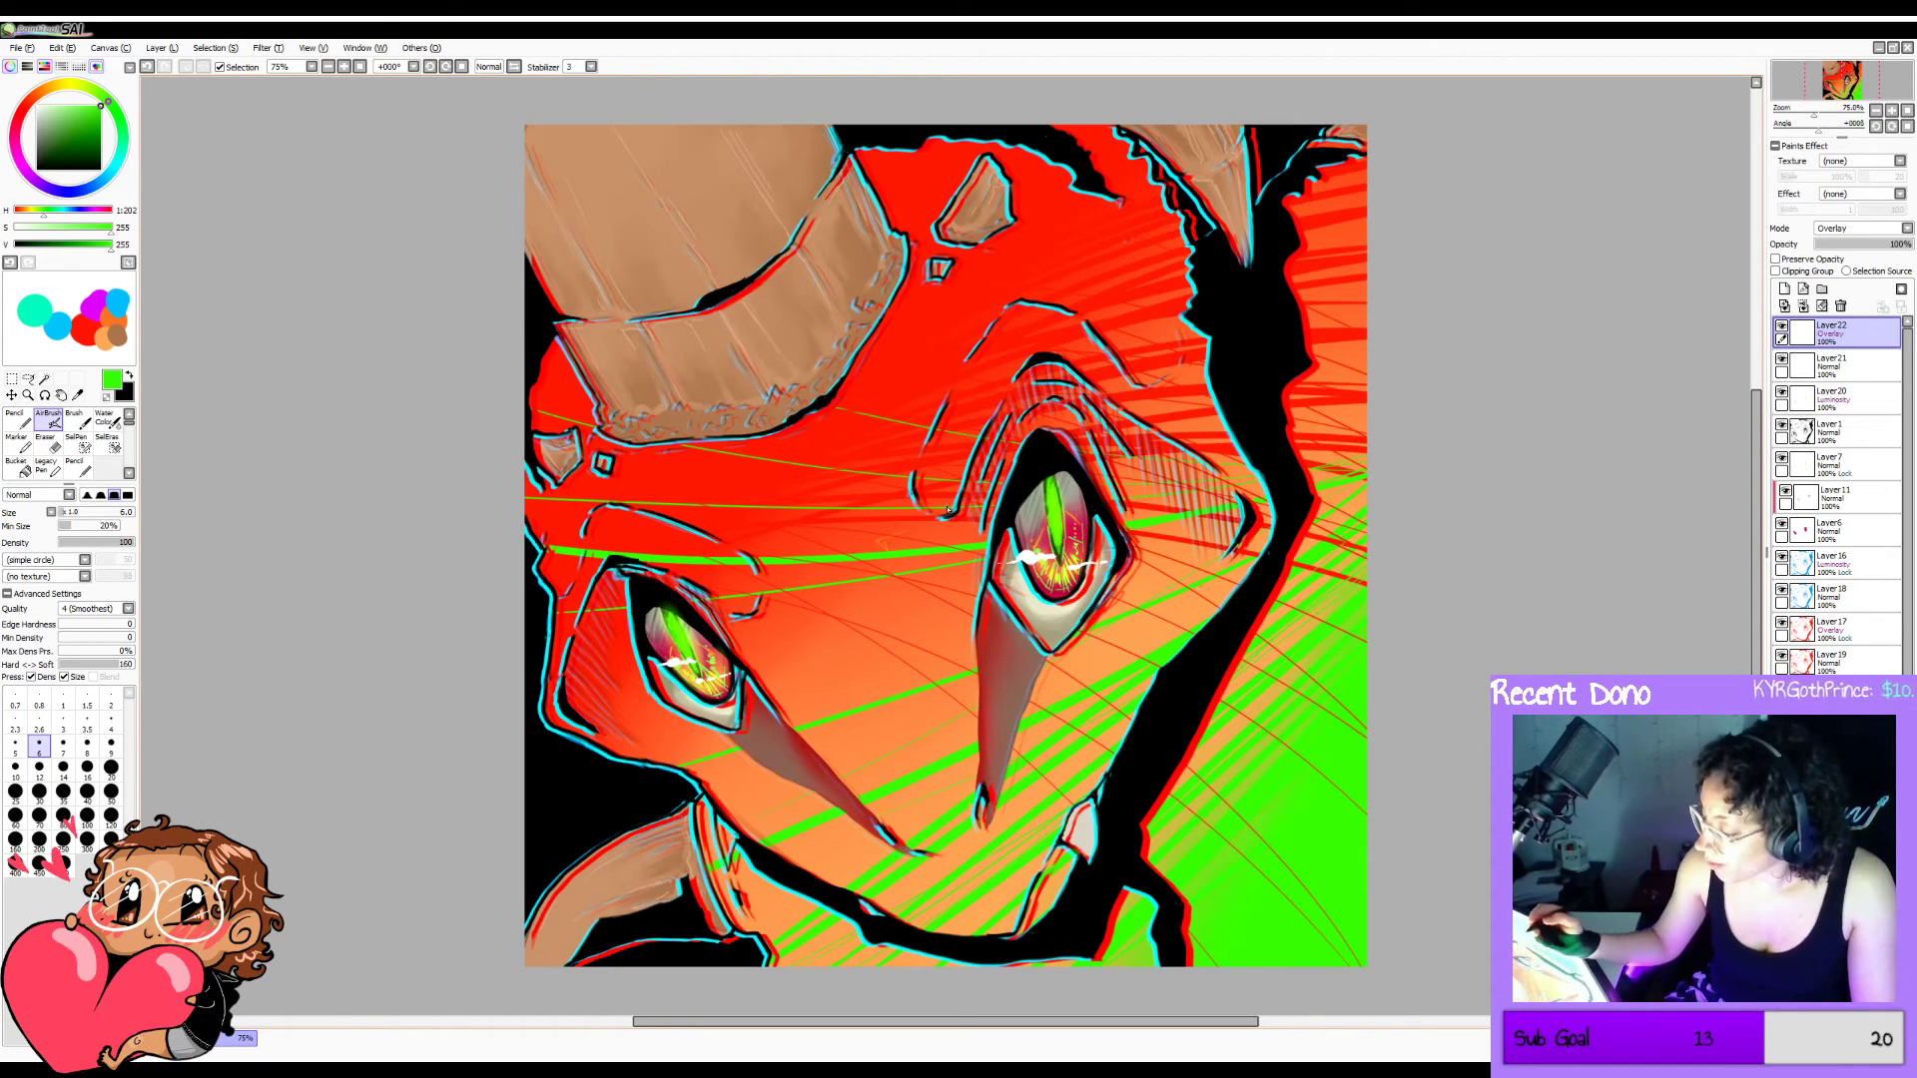
Sample the muzzle's orange, darken it to a muted orange-brown, and try a signature stroke between the dragon's nostrils.
click(344, 66)
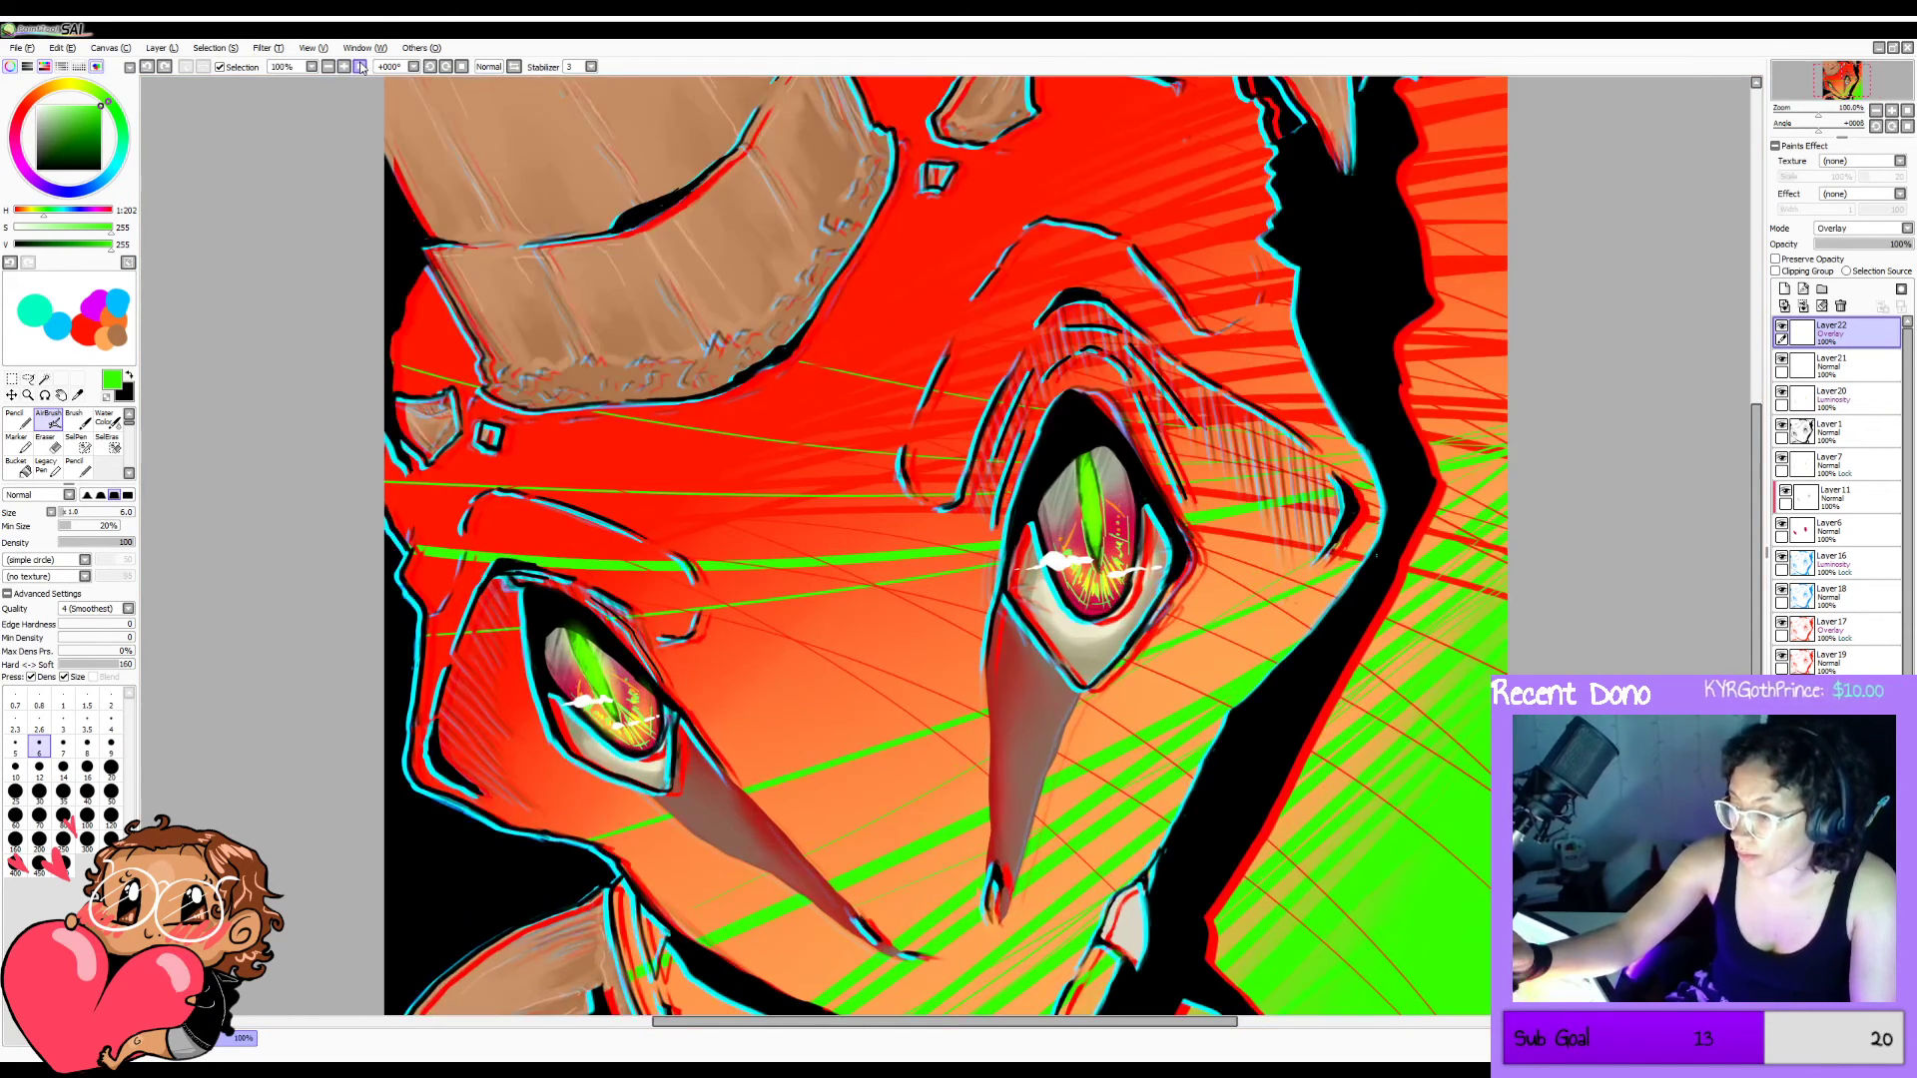
scroll(886, 255, down, 4)
scroll(886, 256, down, 1)
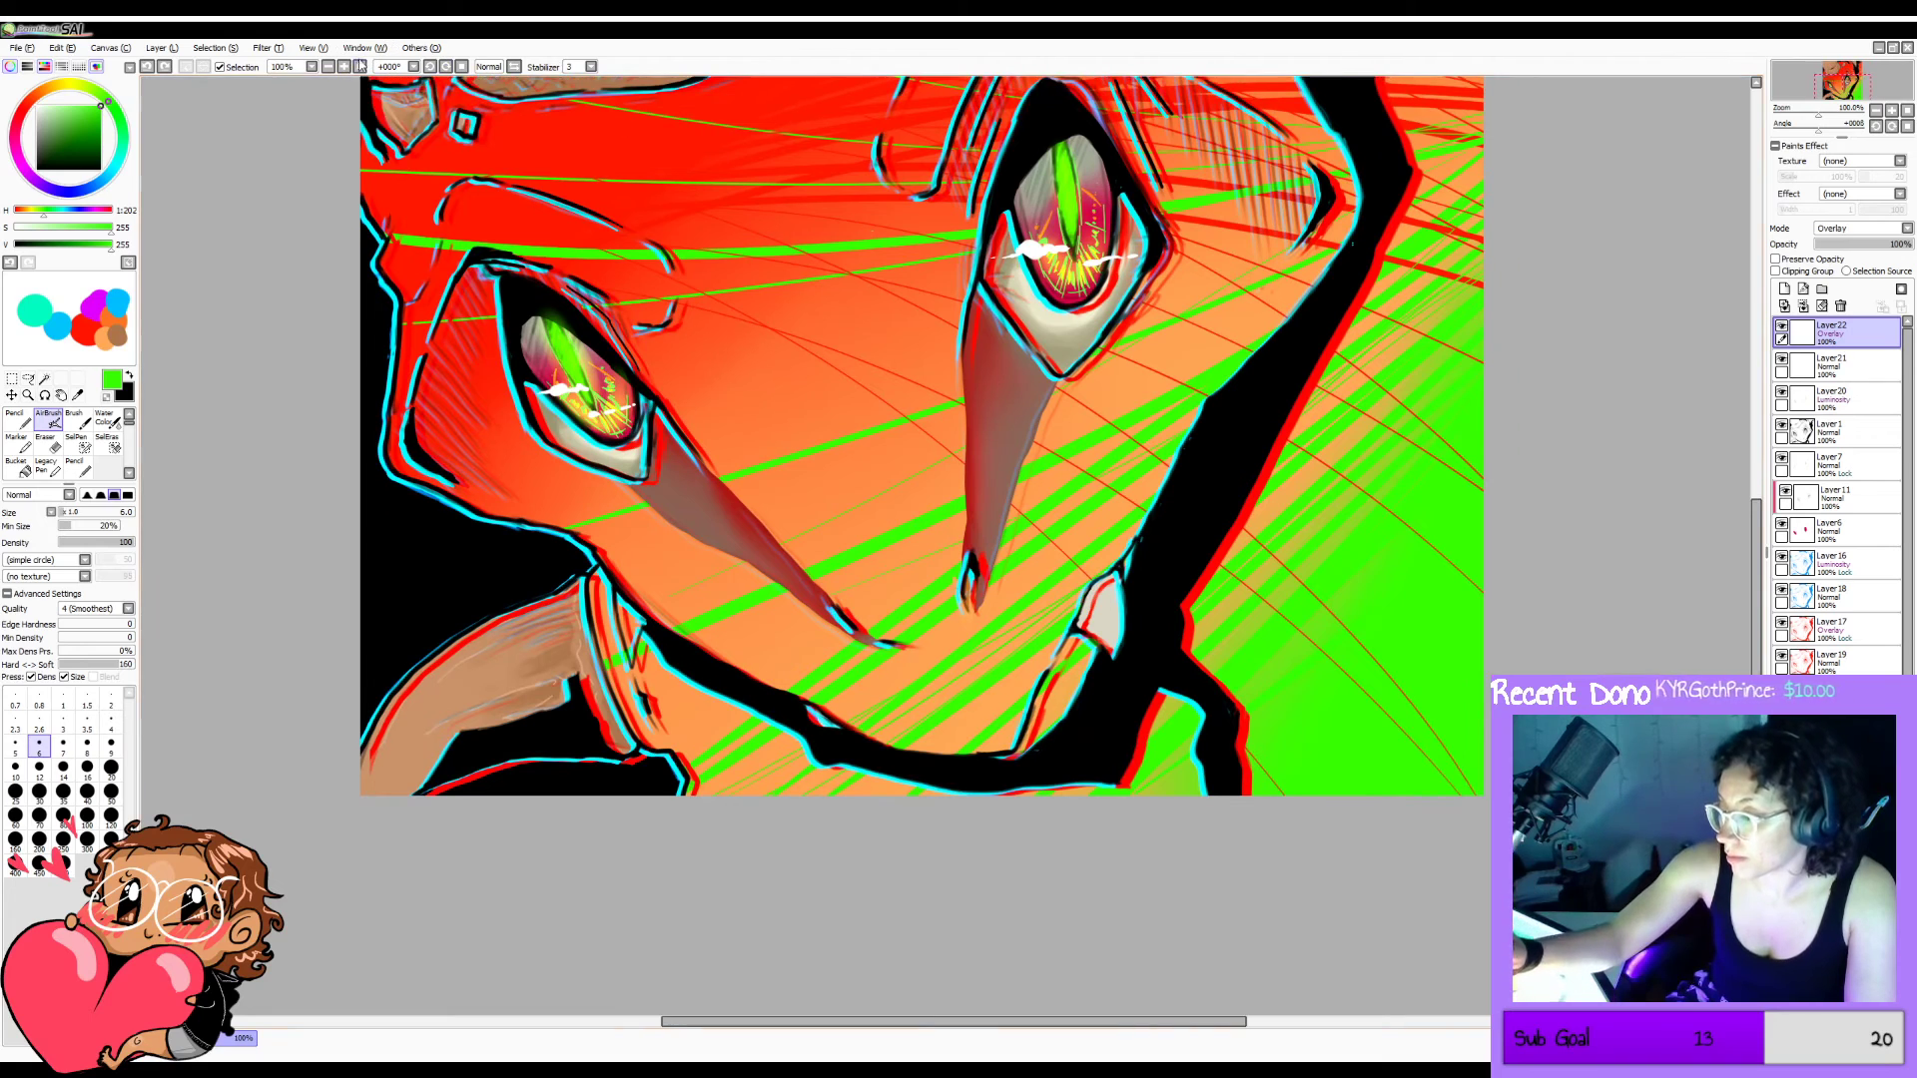
scroll(859, 299, up, 2)
scroll(815, 400, down, 1)
alt+click(779, 569)
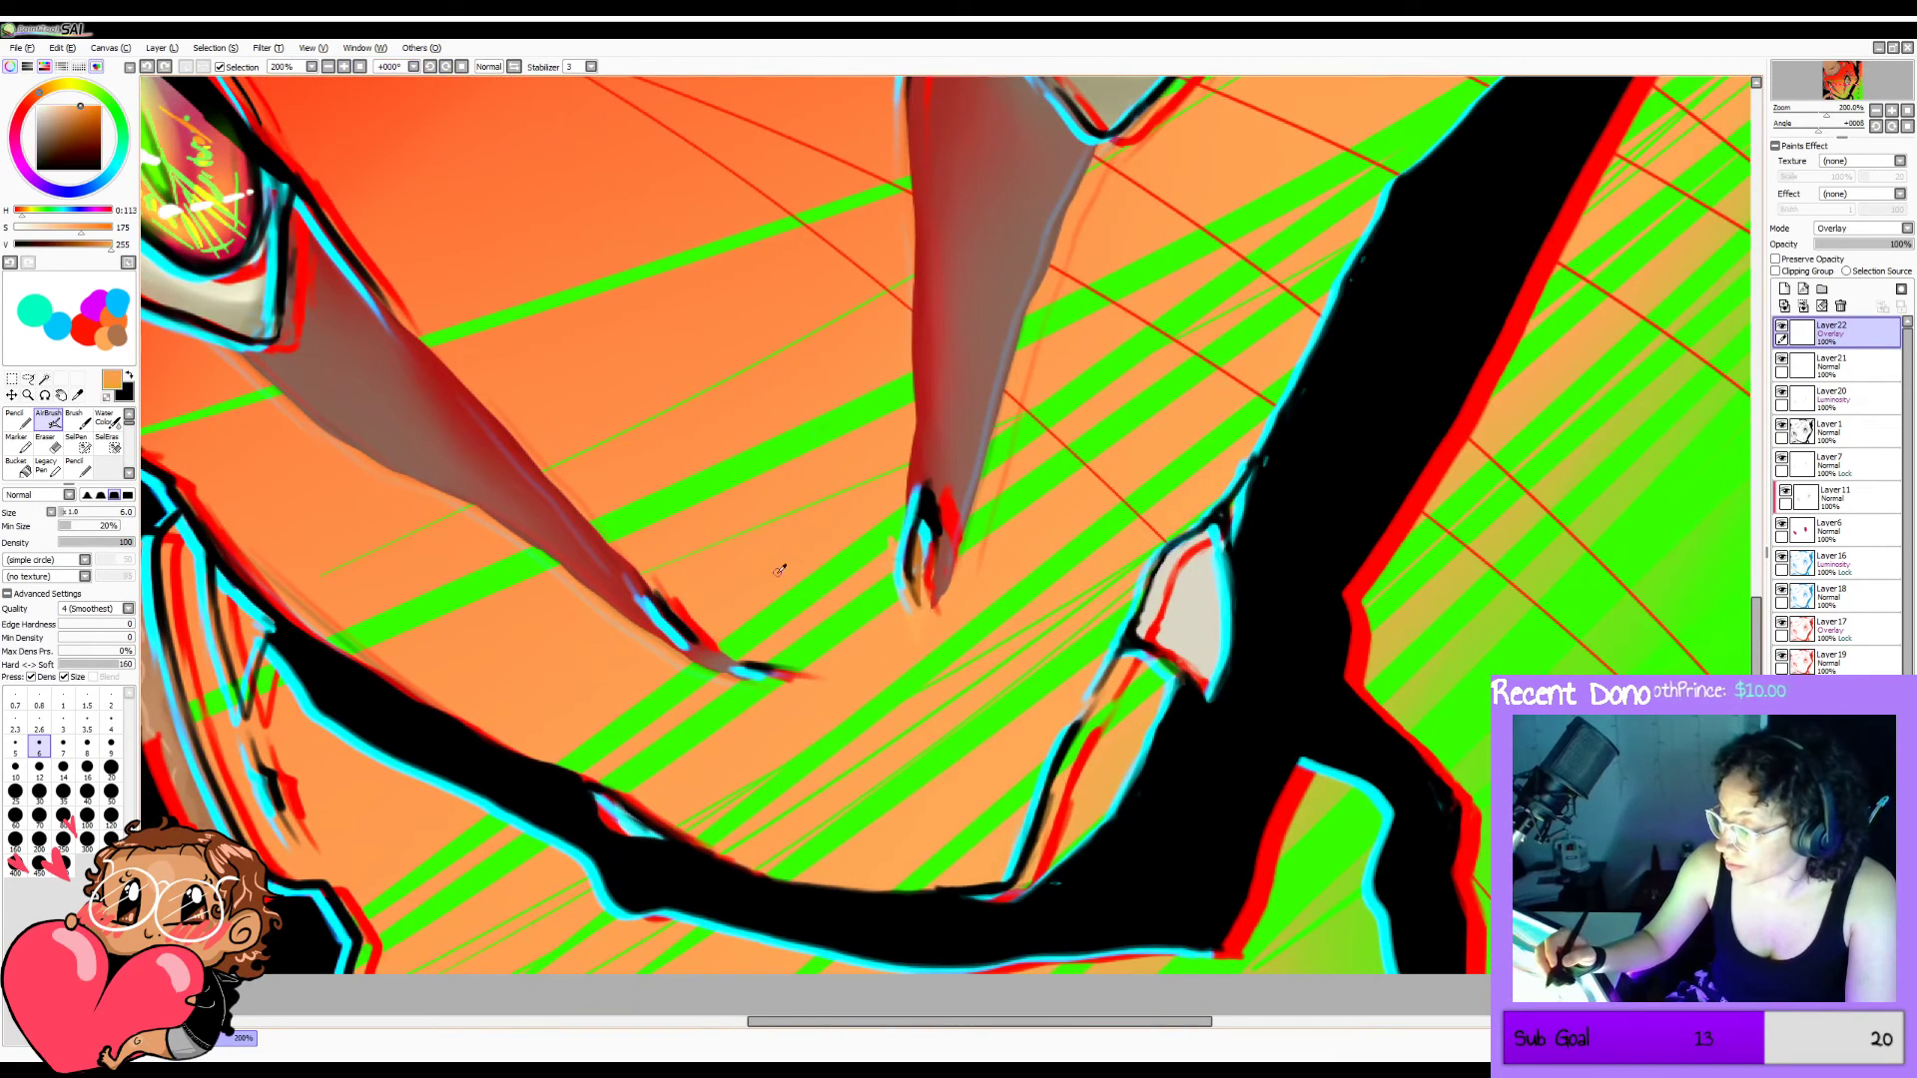
click(82, 124)
drag(748, 573, 756, 601)
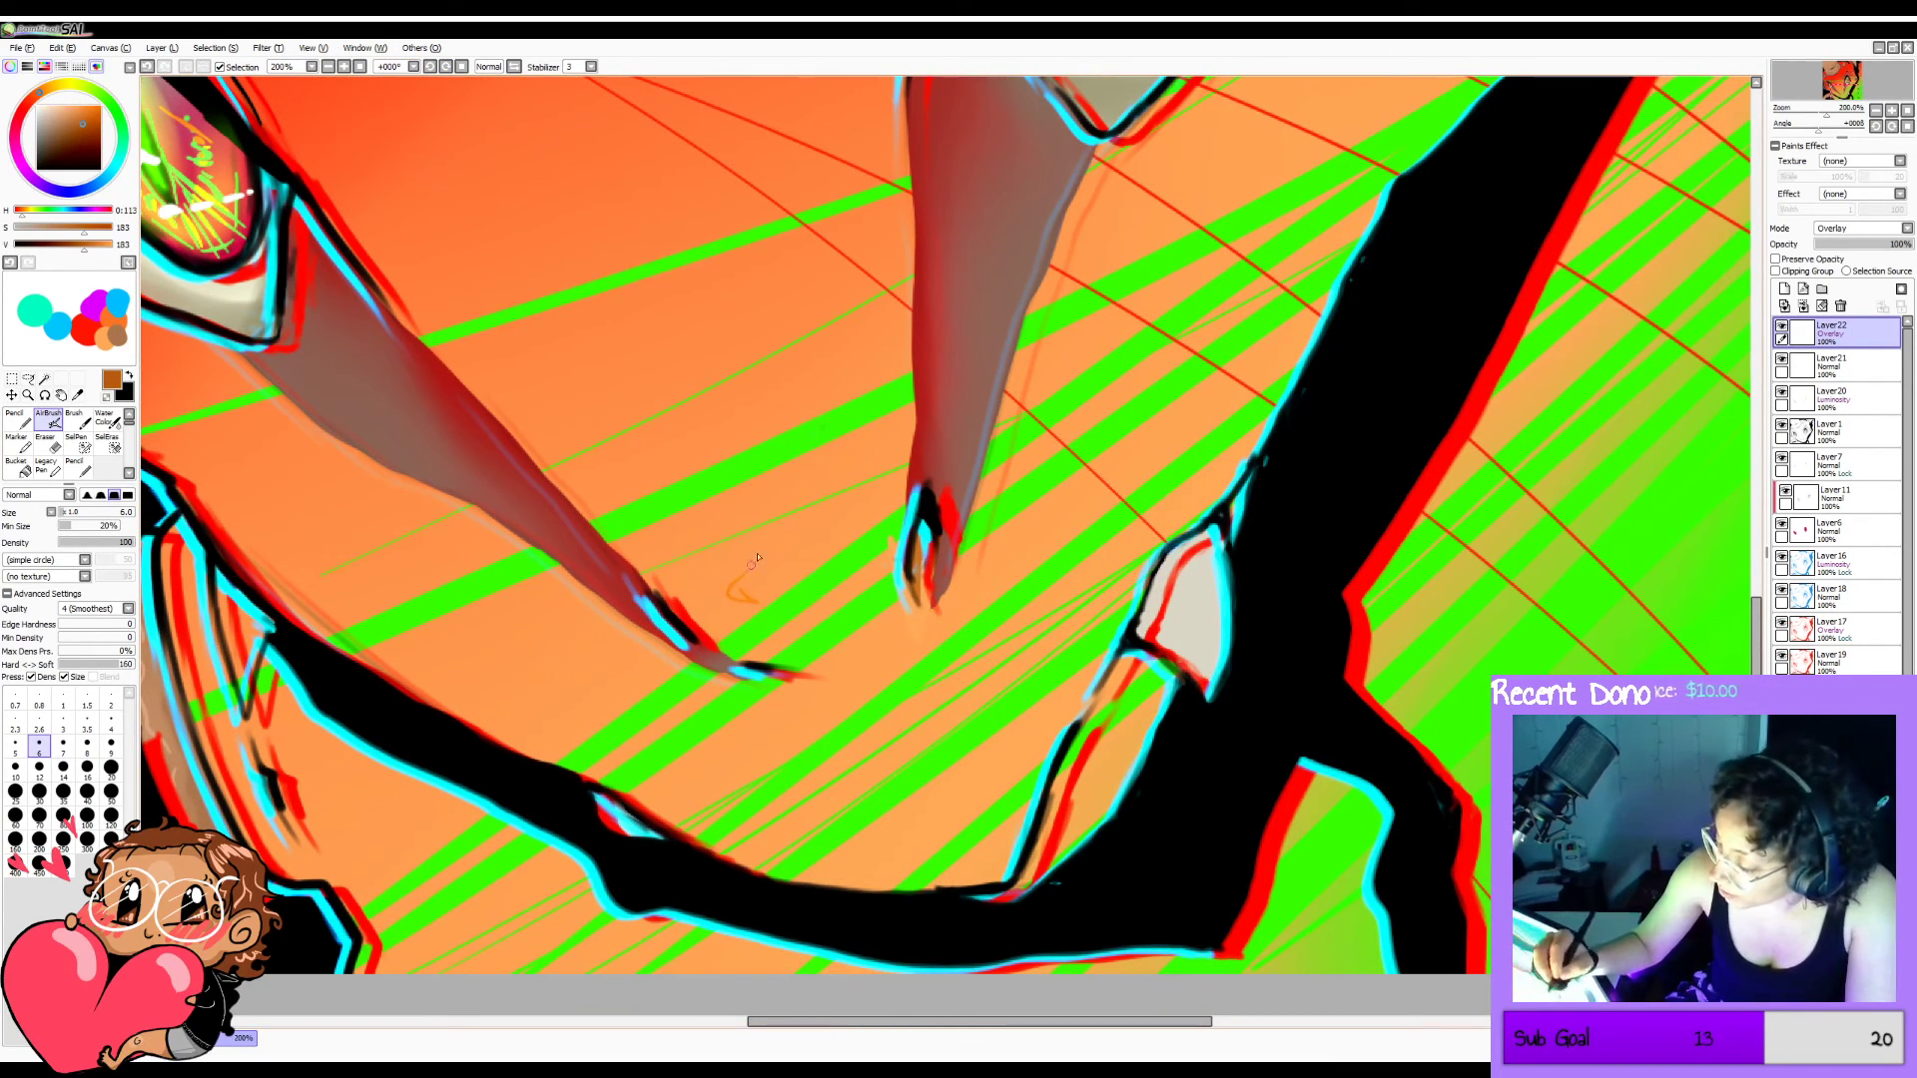
Try lighter orange tones for a signature stroke on the skin below the dragon's larger eye and undo it.
scroll(265, 257, up, 5)
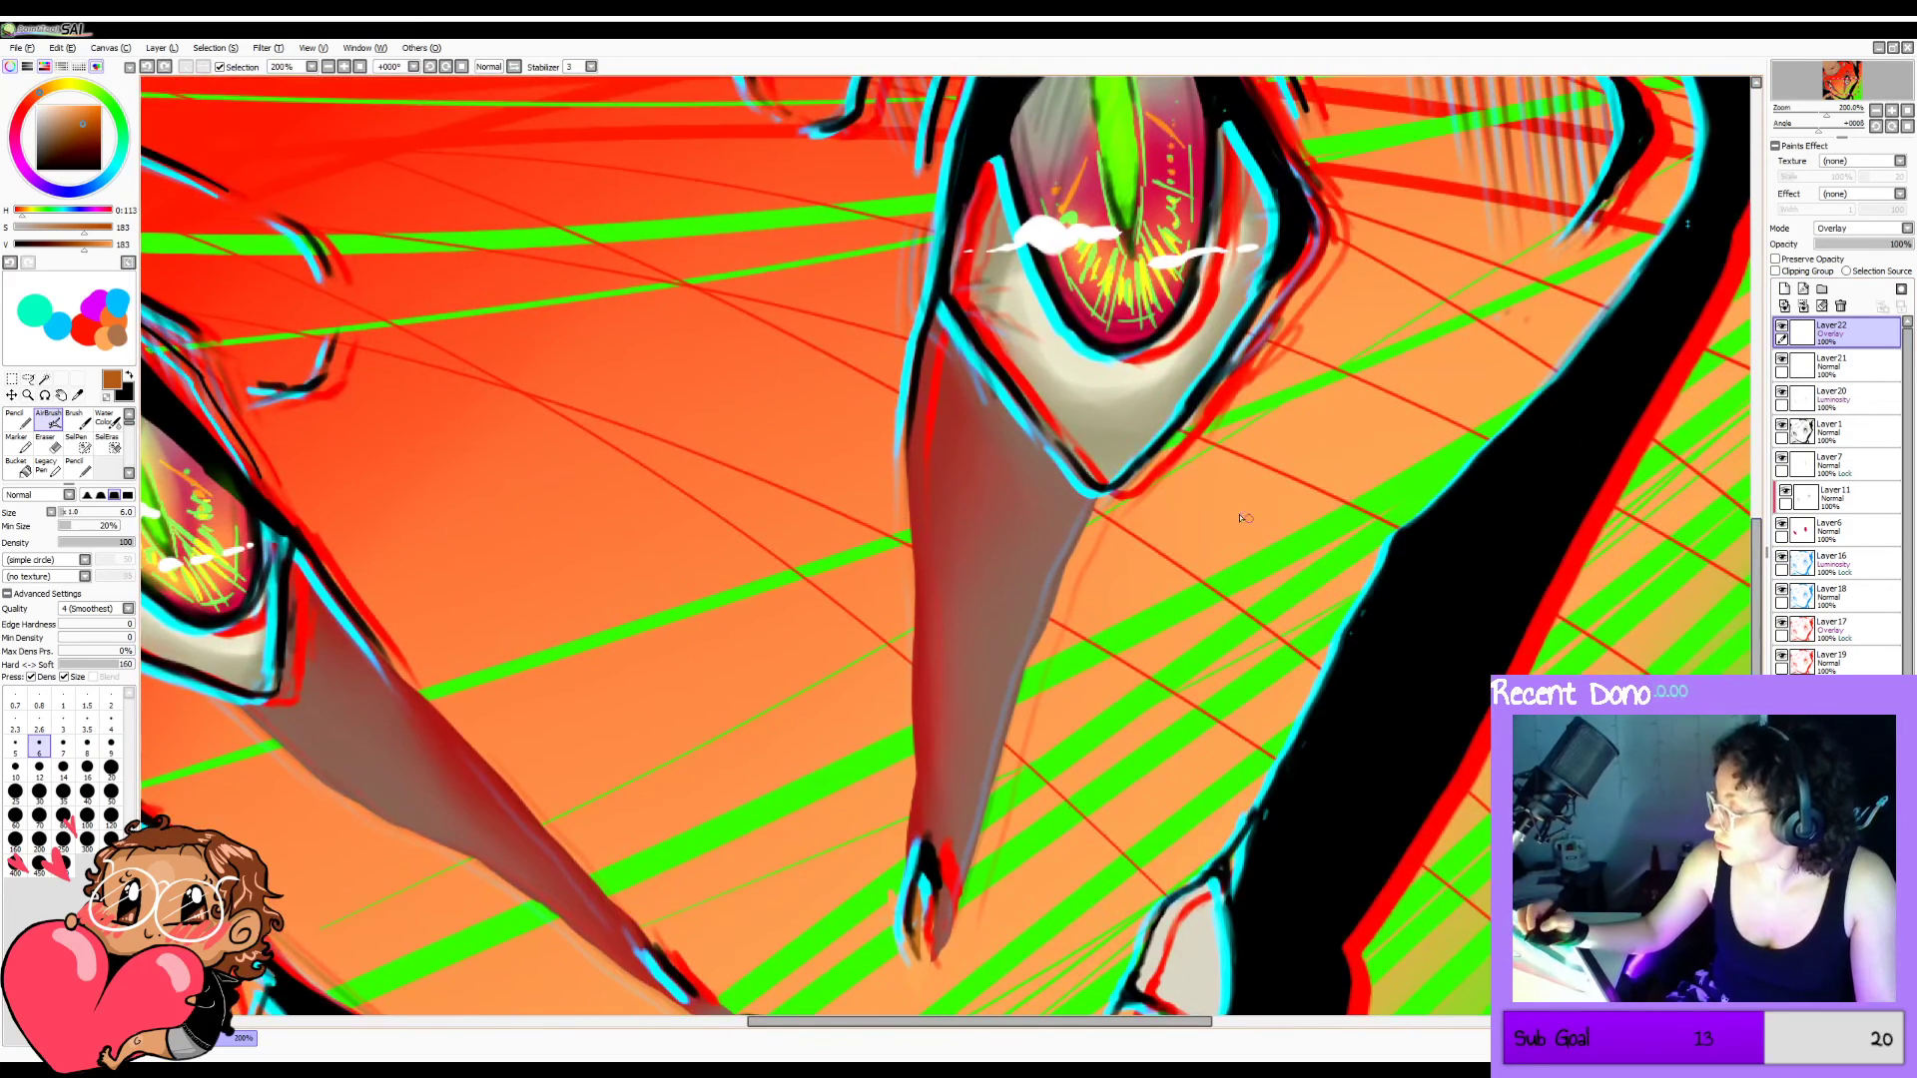
click(60, 106)
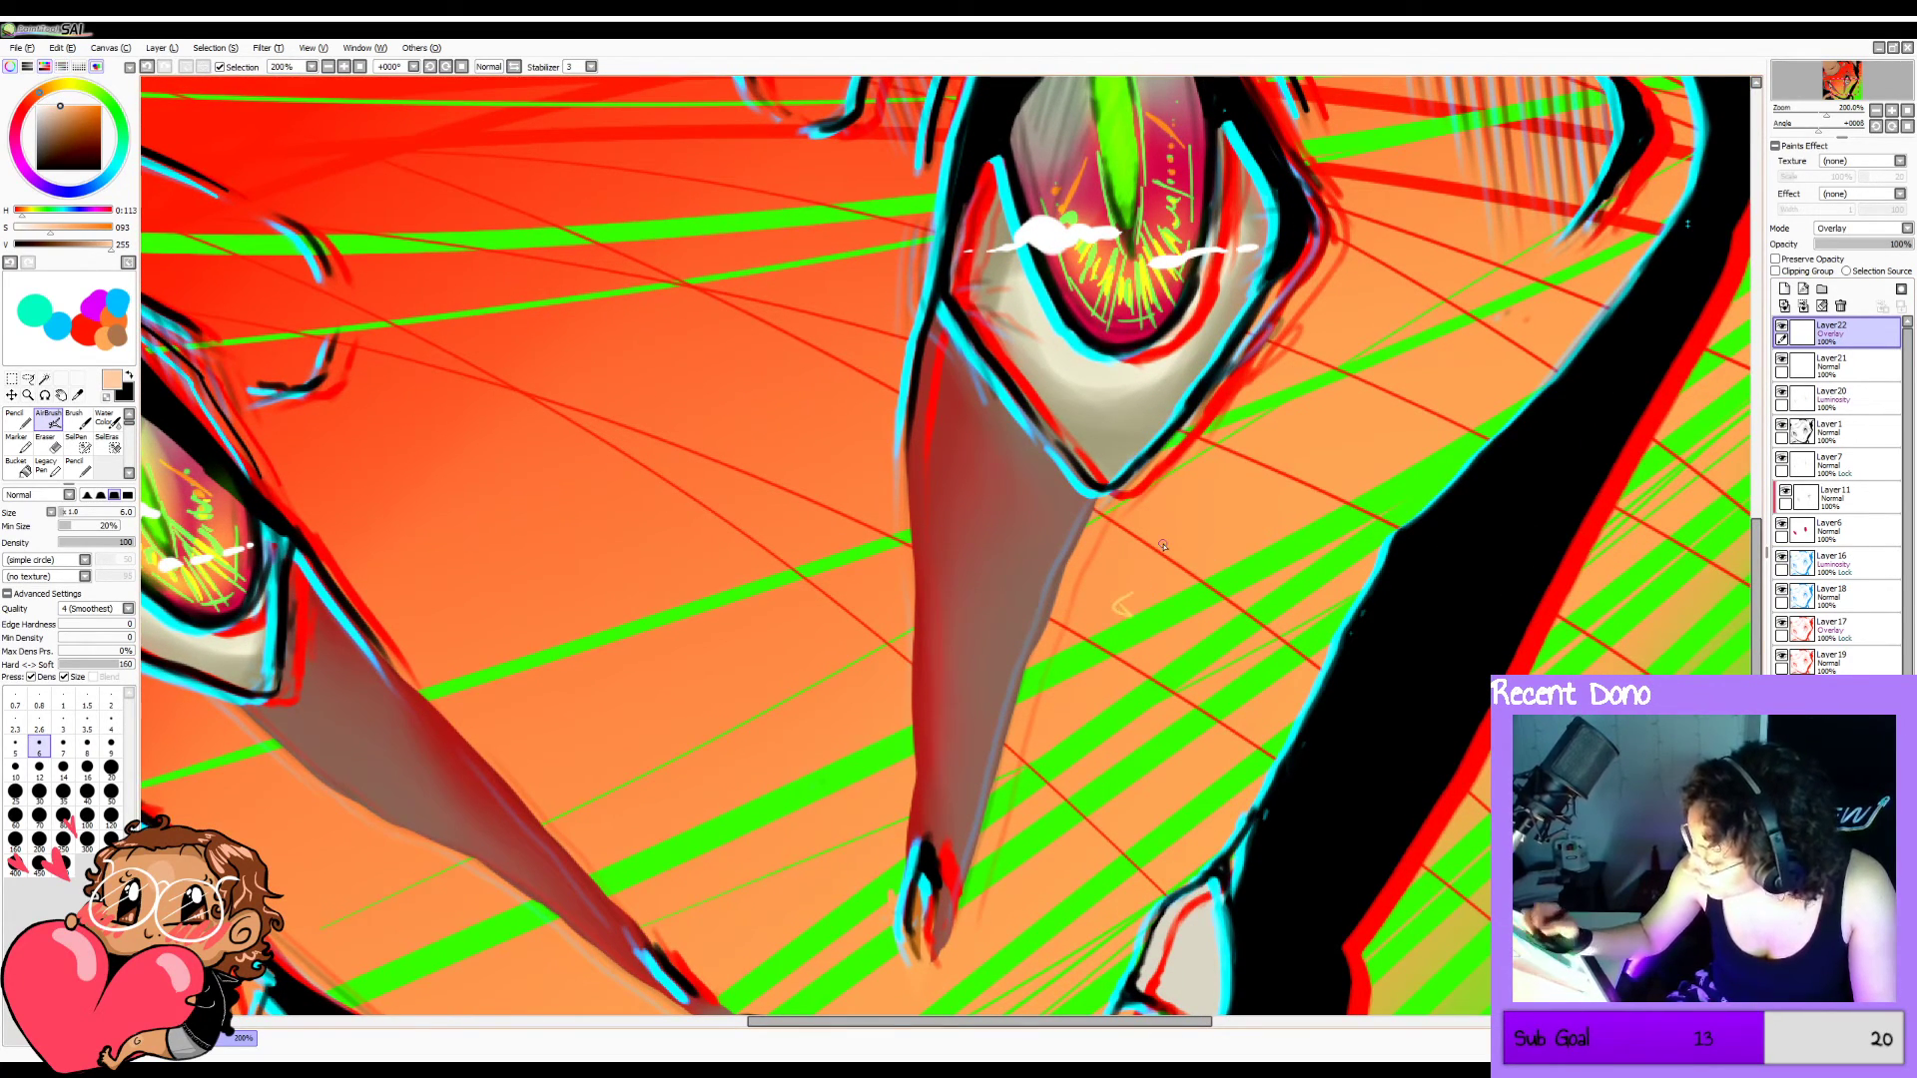
click(70, 107)
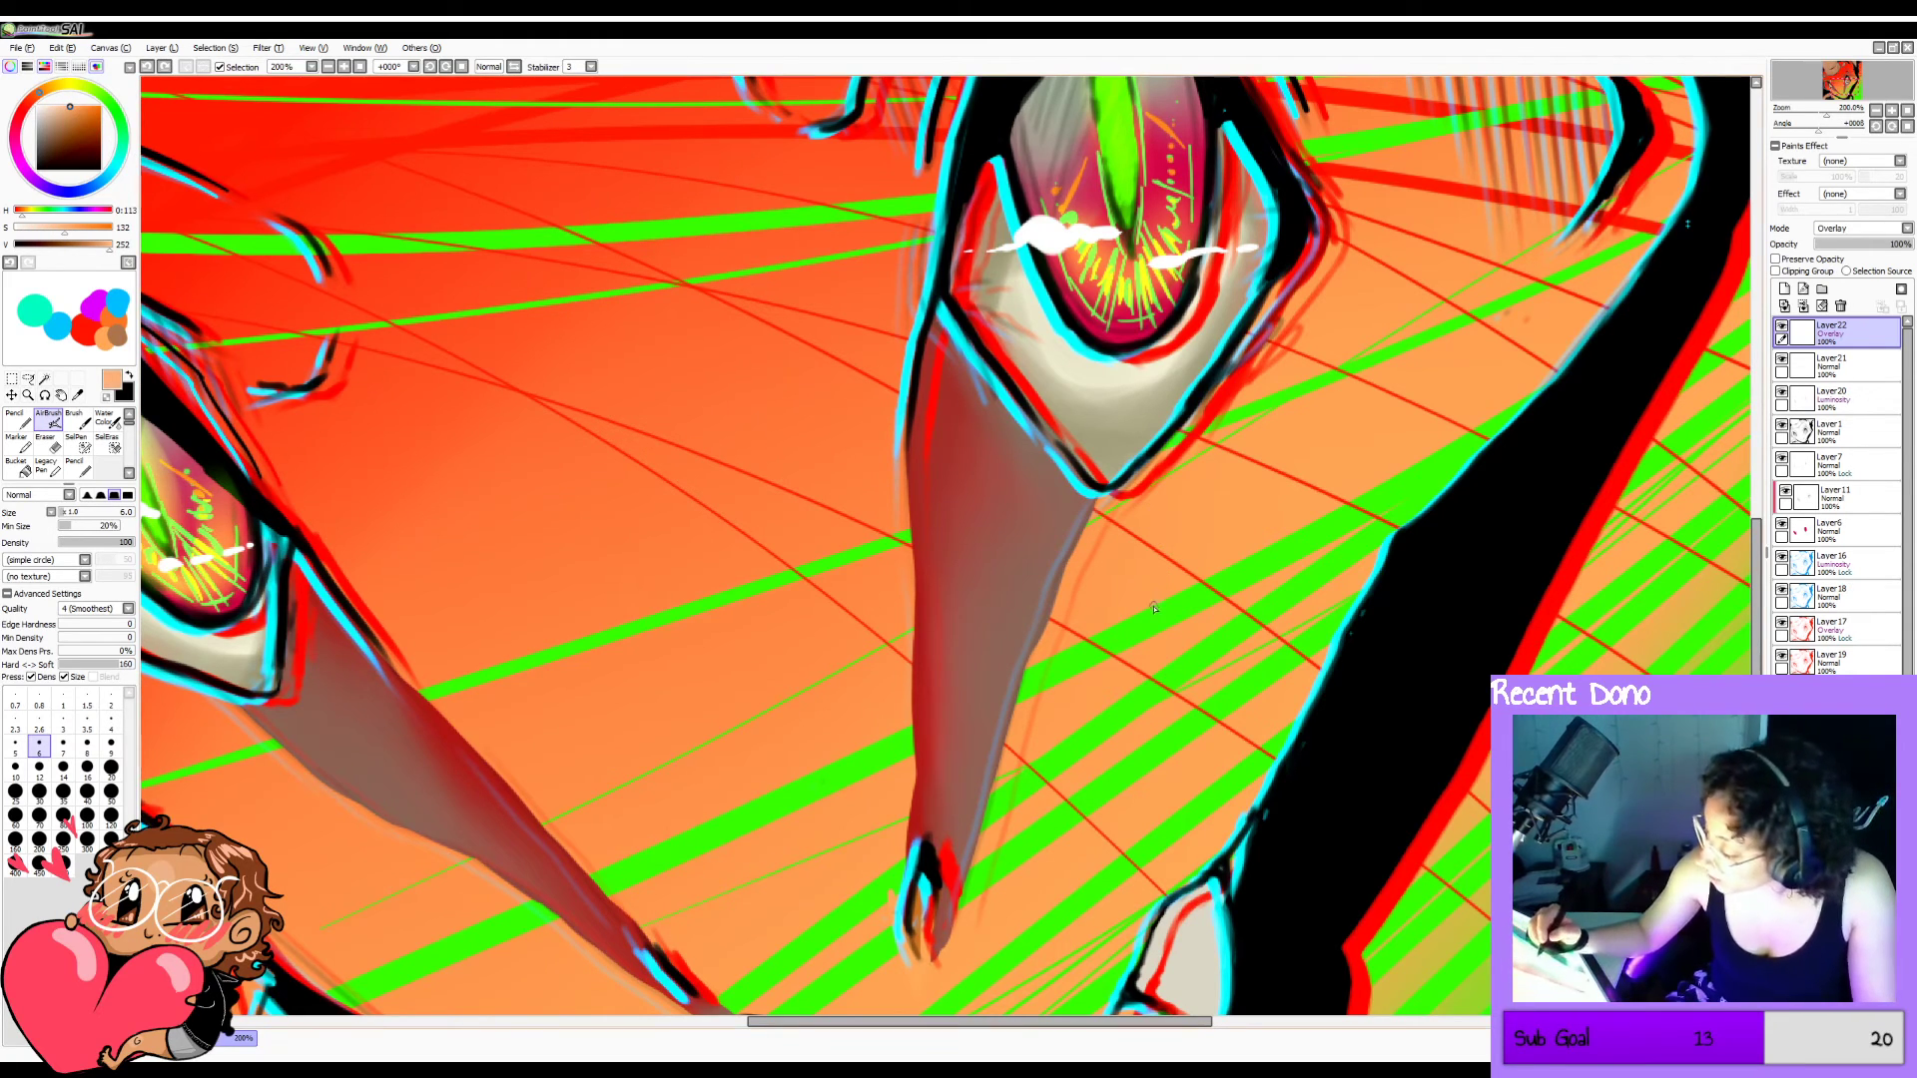
drag(1144, 601, 1145, 579)
key(ctrl+z)
Try brown and greyish-beige tones for the signature below the larger eye and undo the test stroke.
click(55, 120)
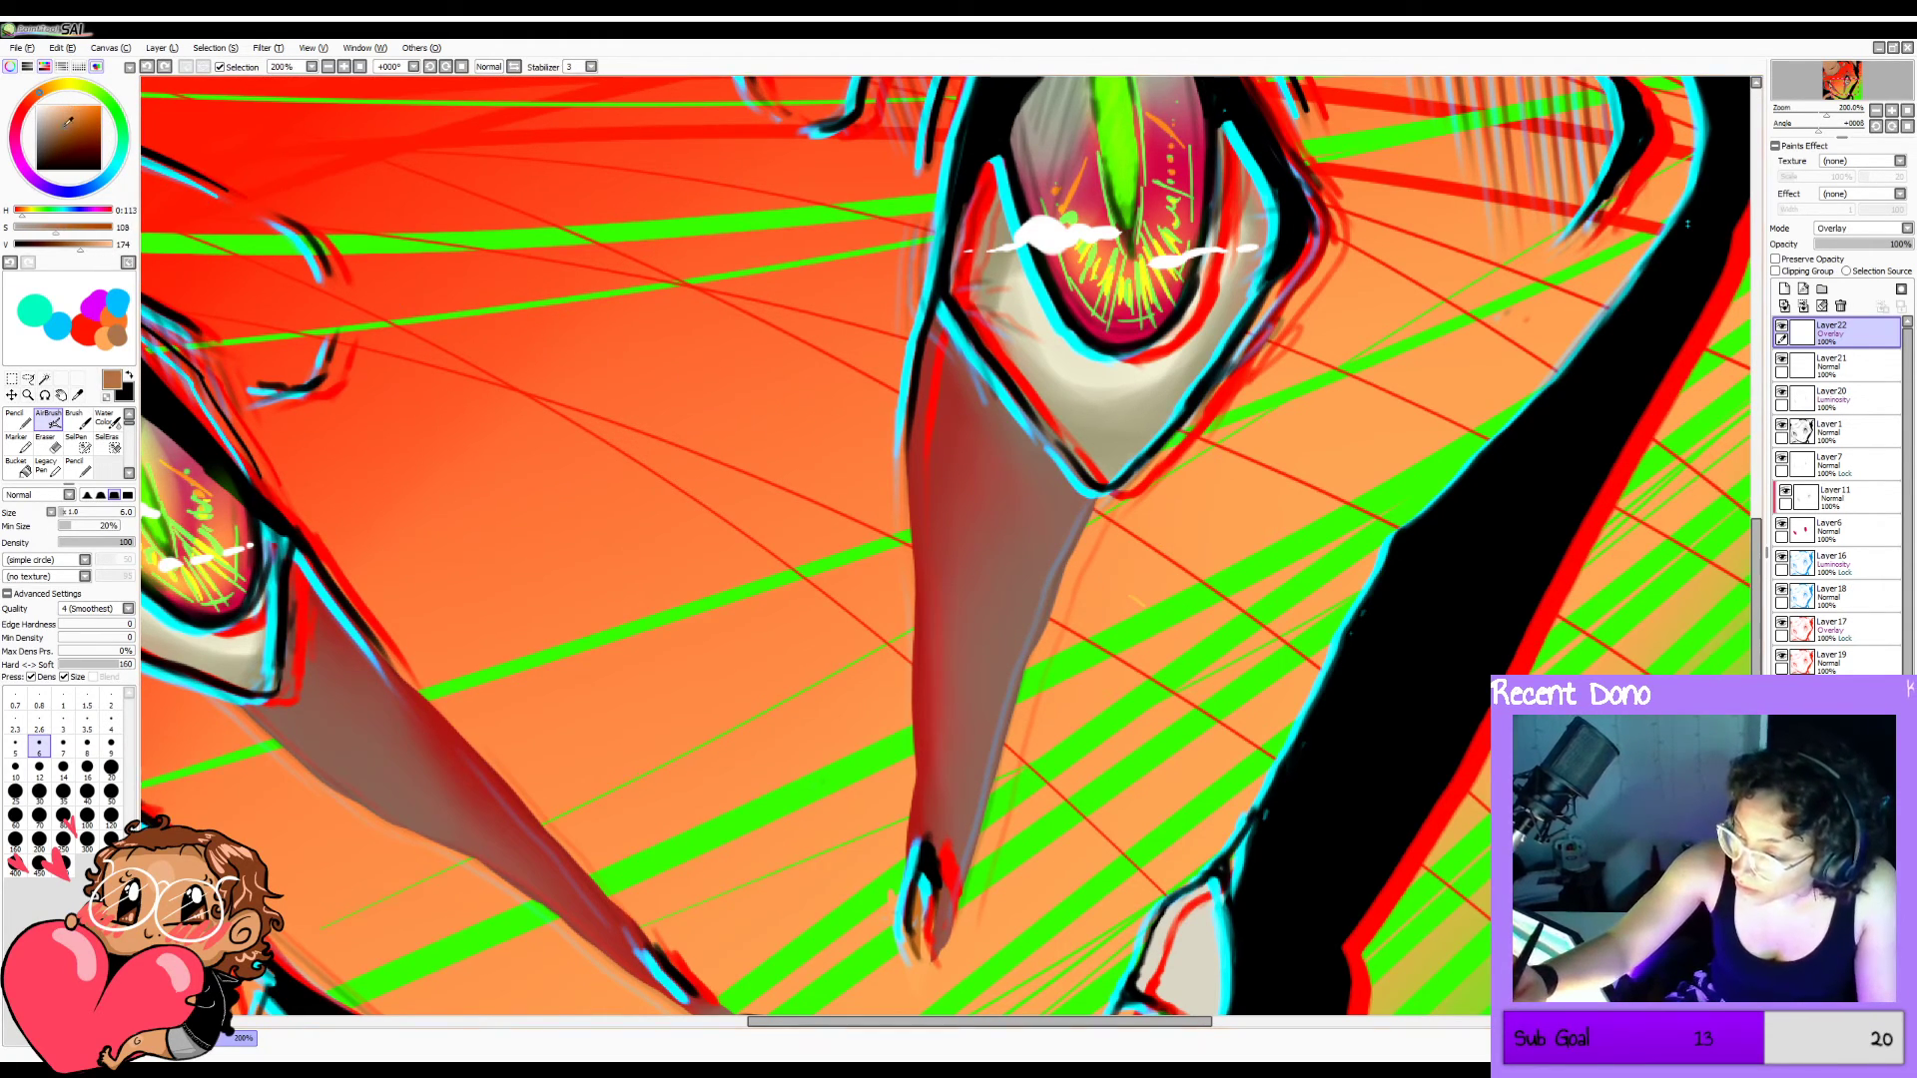
click(44, 124)
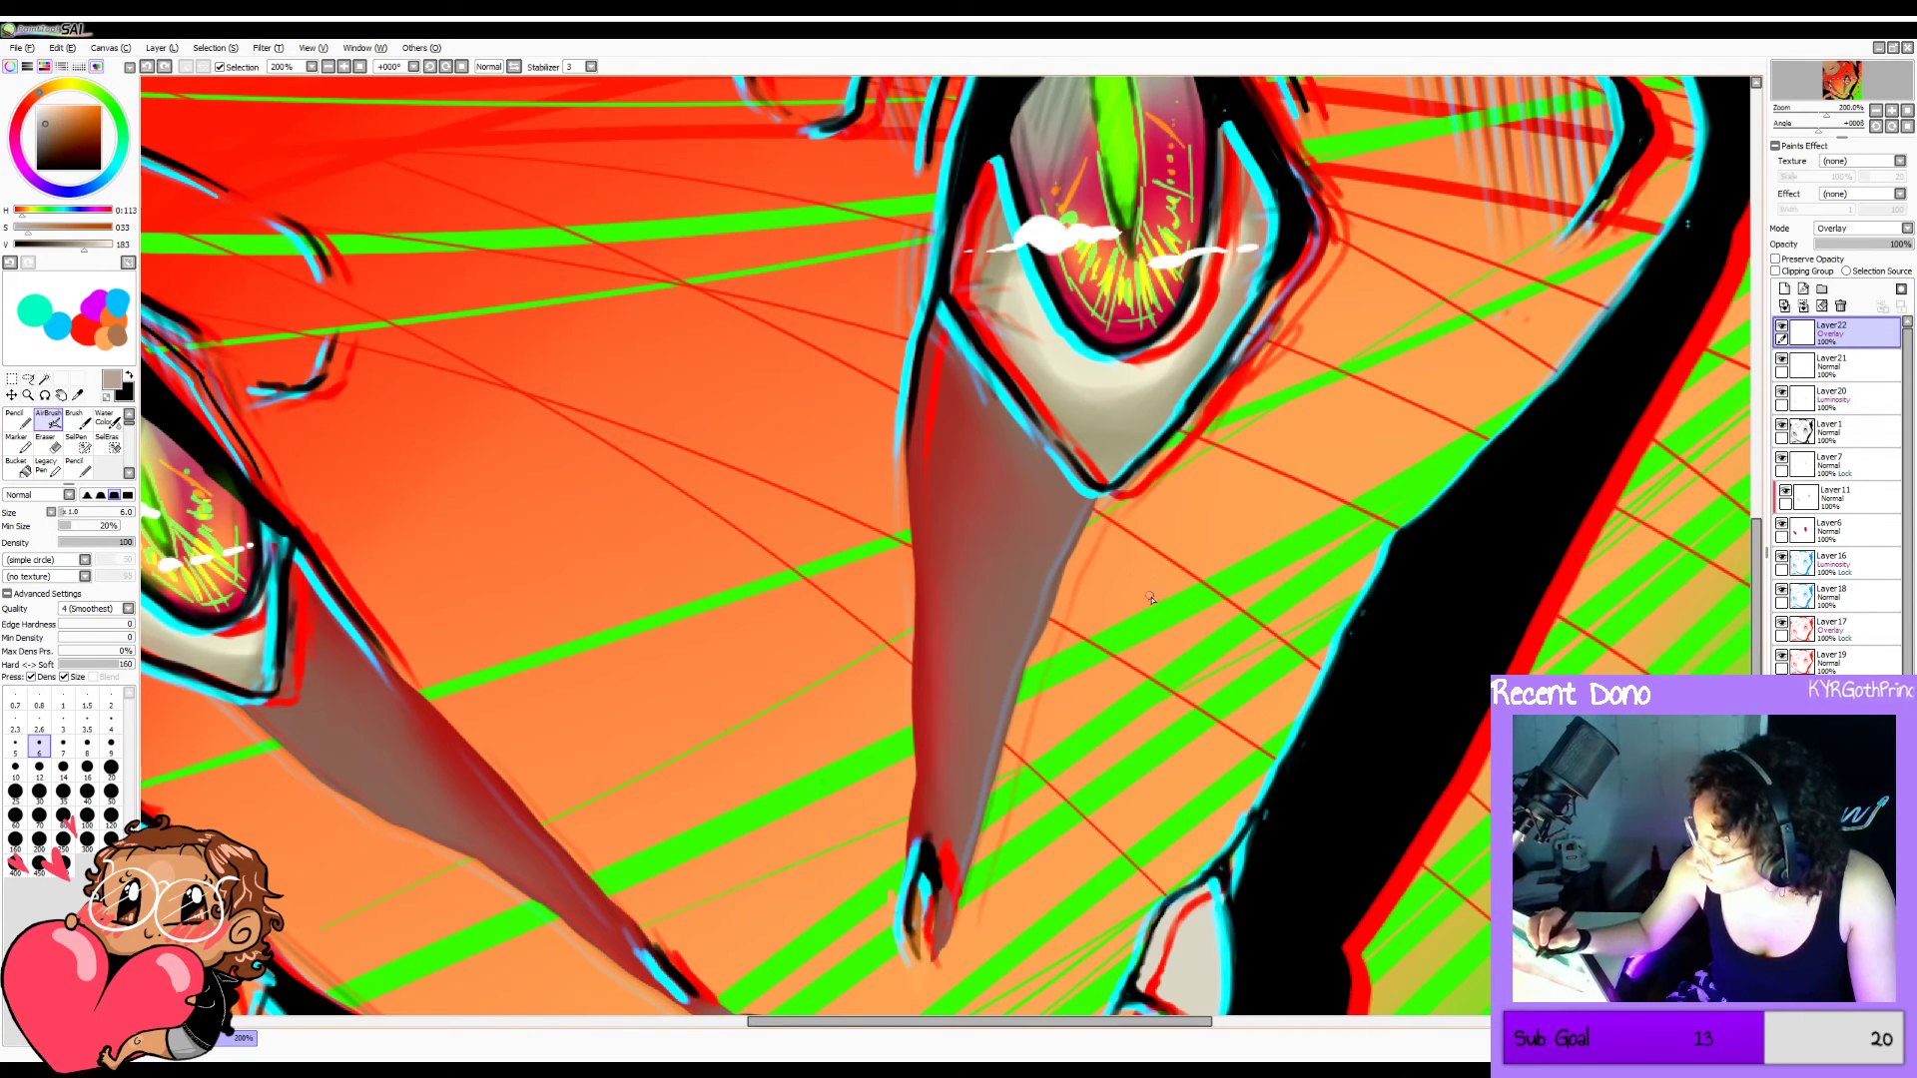
drag(1173, 549, 1186, 516)
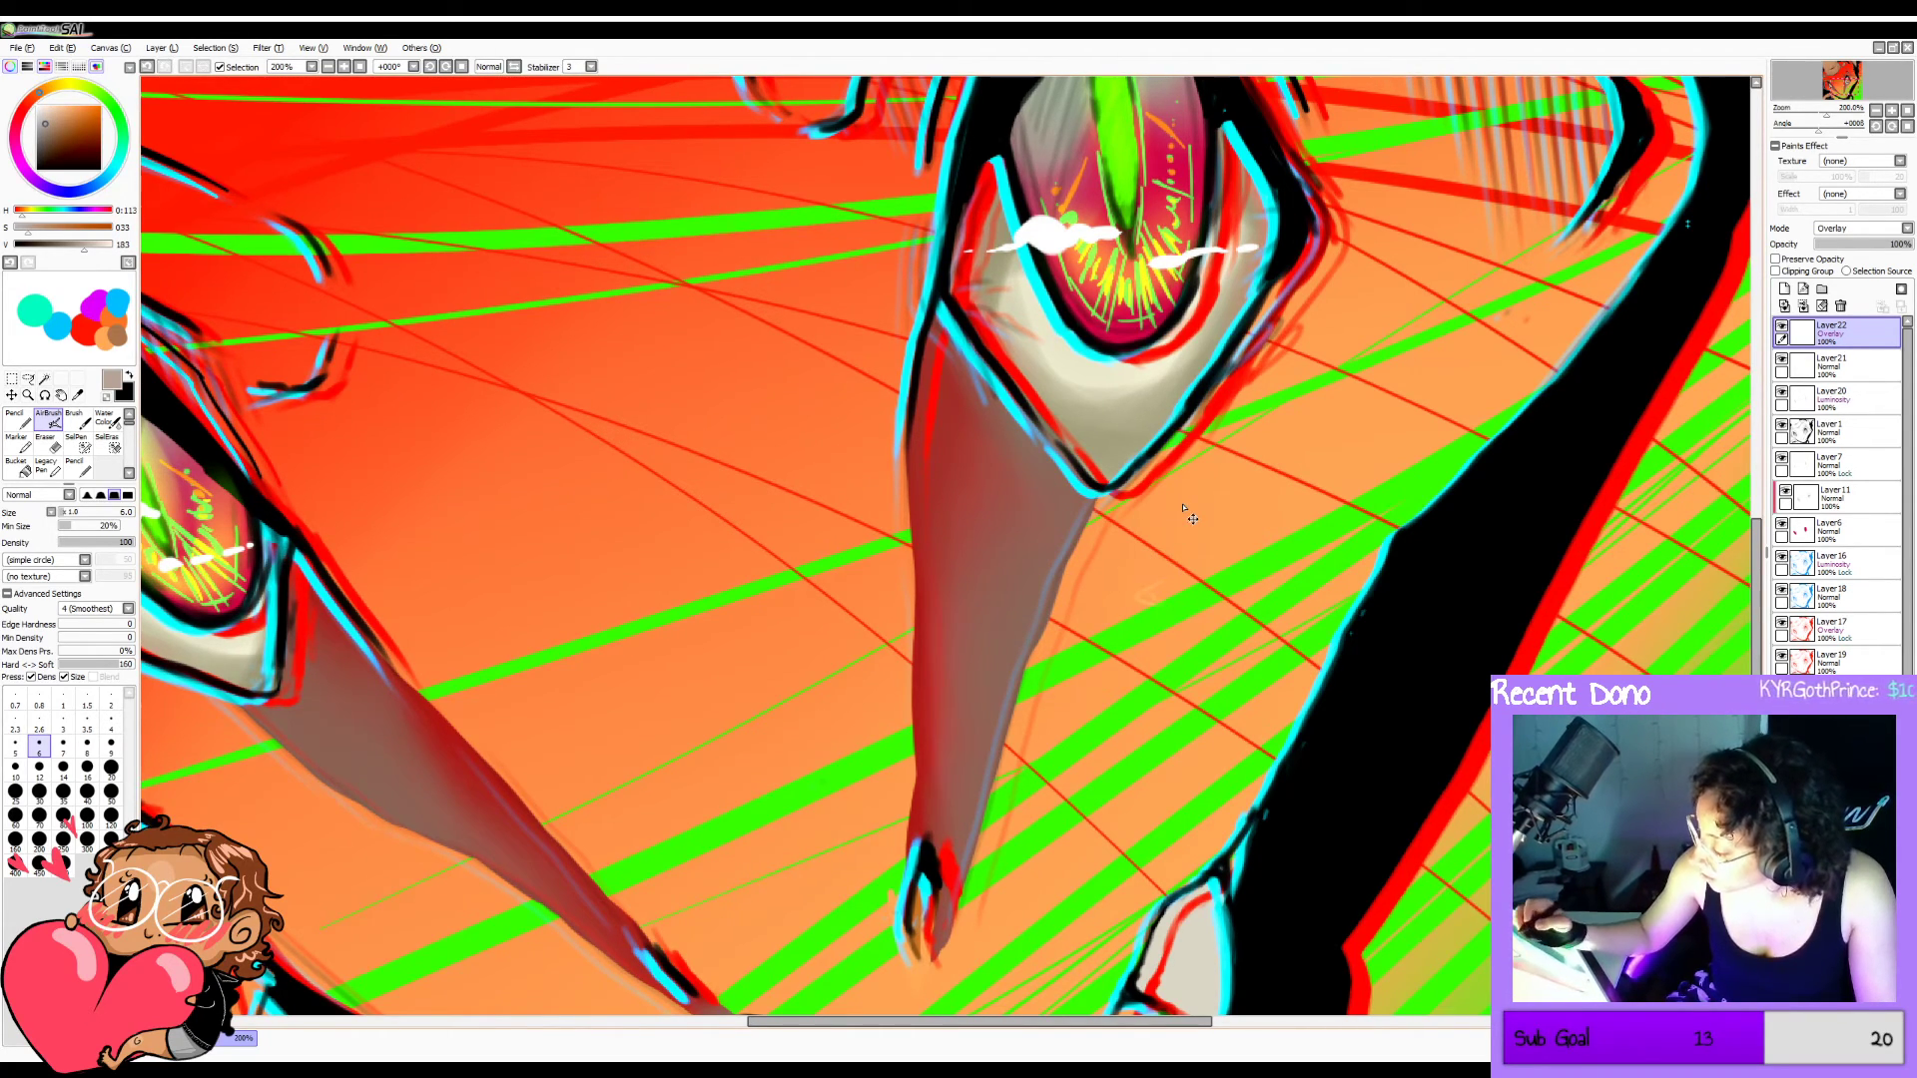
key(ctrl+z)
Set Layer22 to Normal, sample the bright green and write the first letters of the signature below the larger eye.
right_click(1181, 602)
scroll(1845, 230, up, 3)
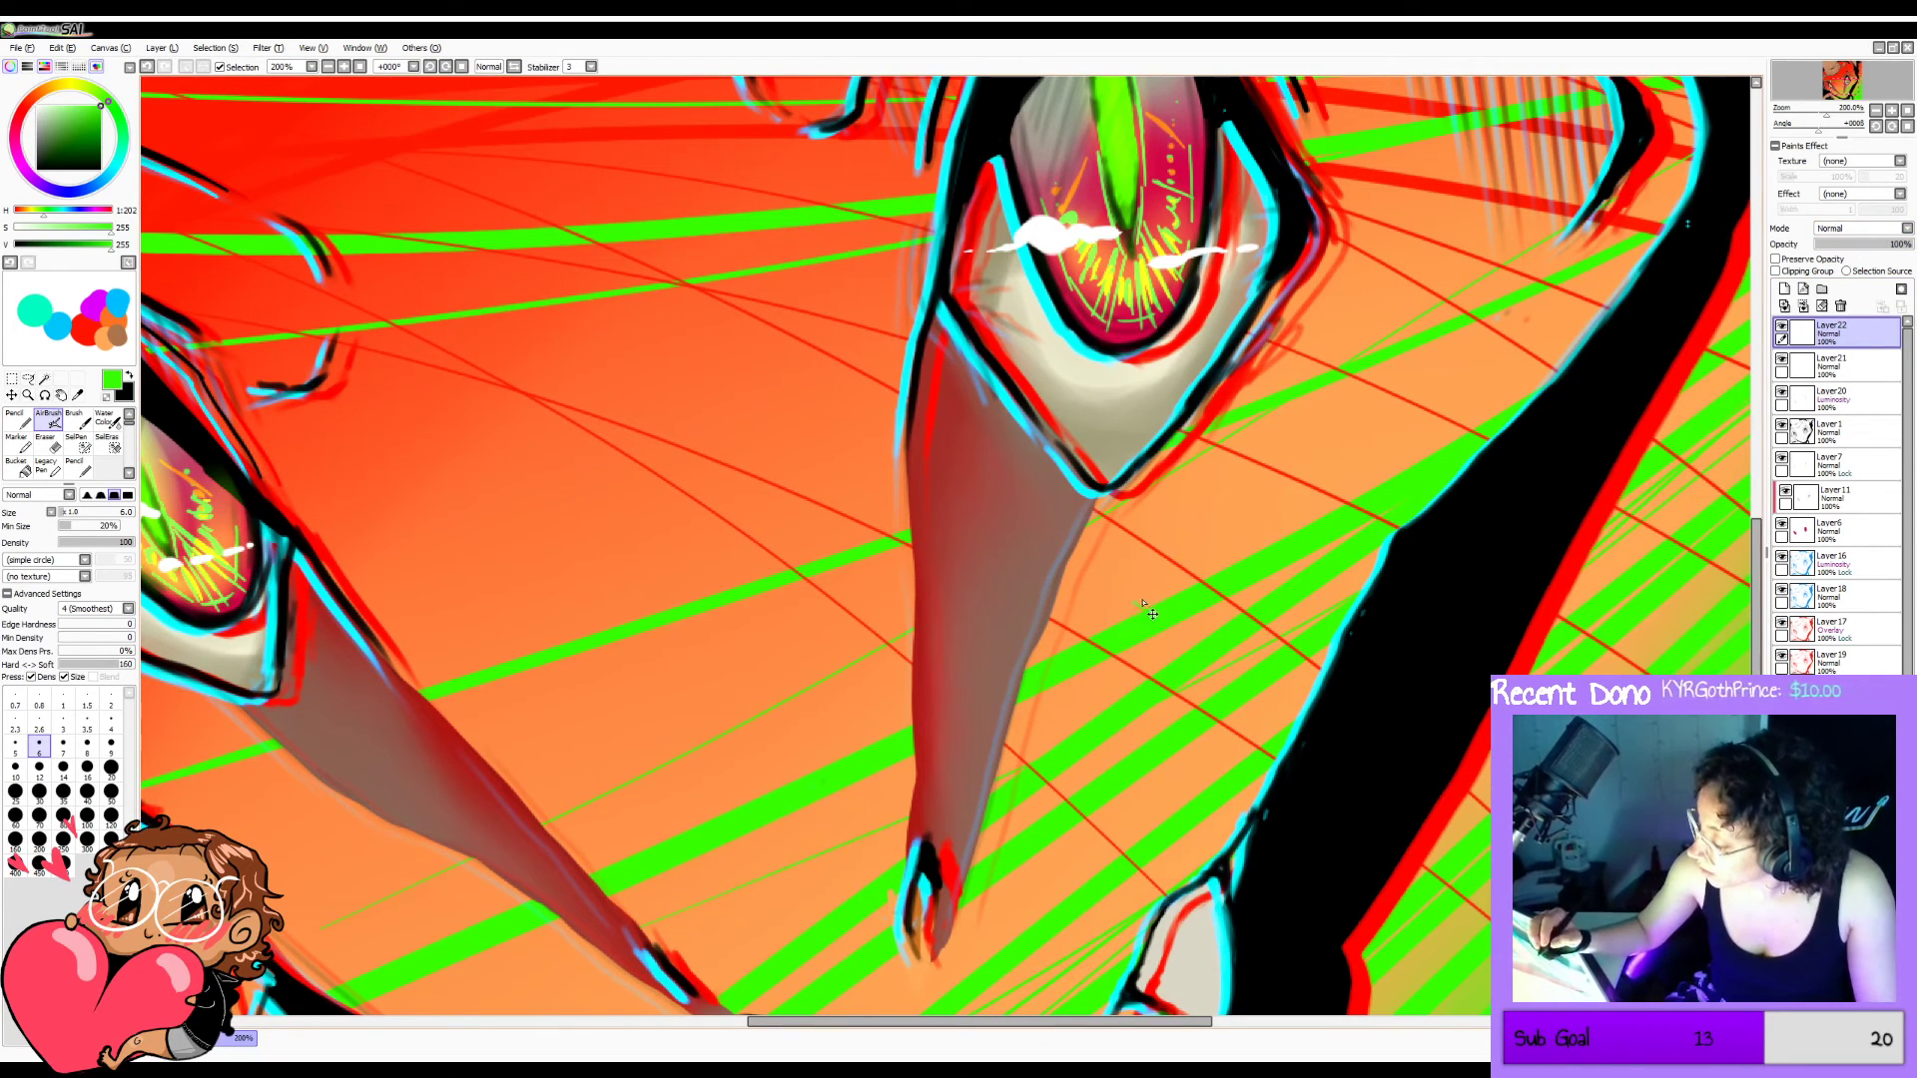
mouse_move(1152, 611)
mouse_down()
mouse_move(1159, 576)
mouse_move(1160, 596)
mouse_move(1186, 590)
mouse_up()
key(ctrl+z)
key(ctrl+z)
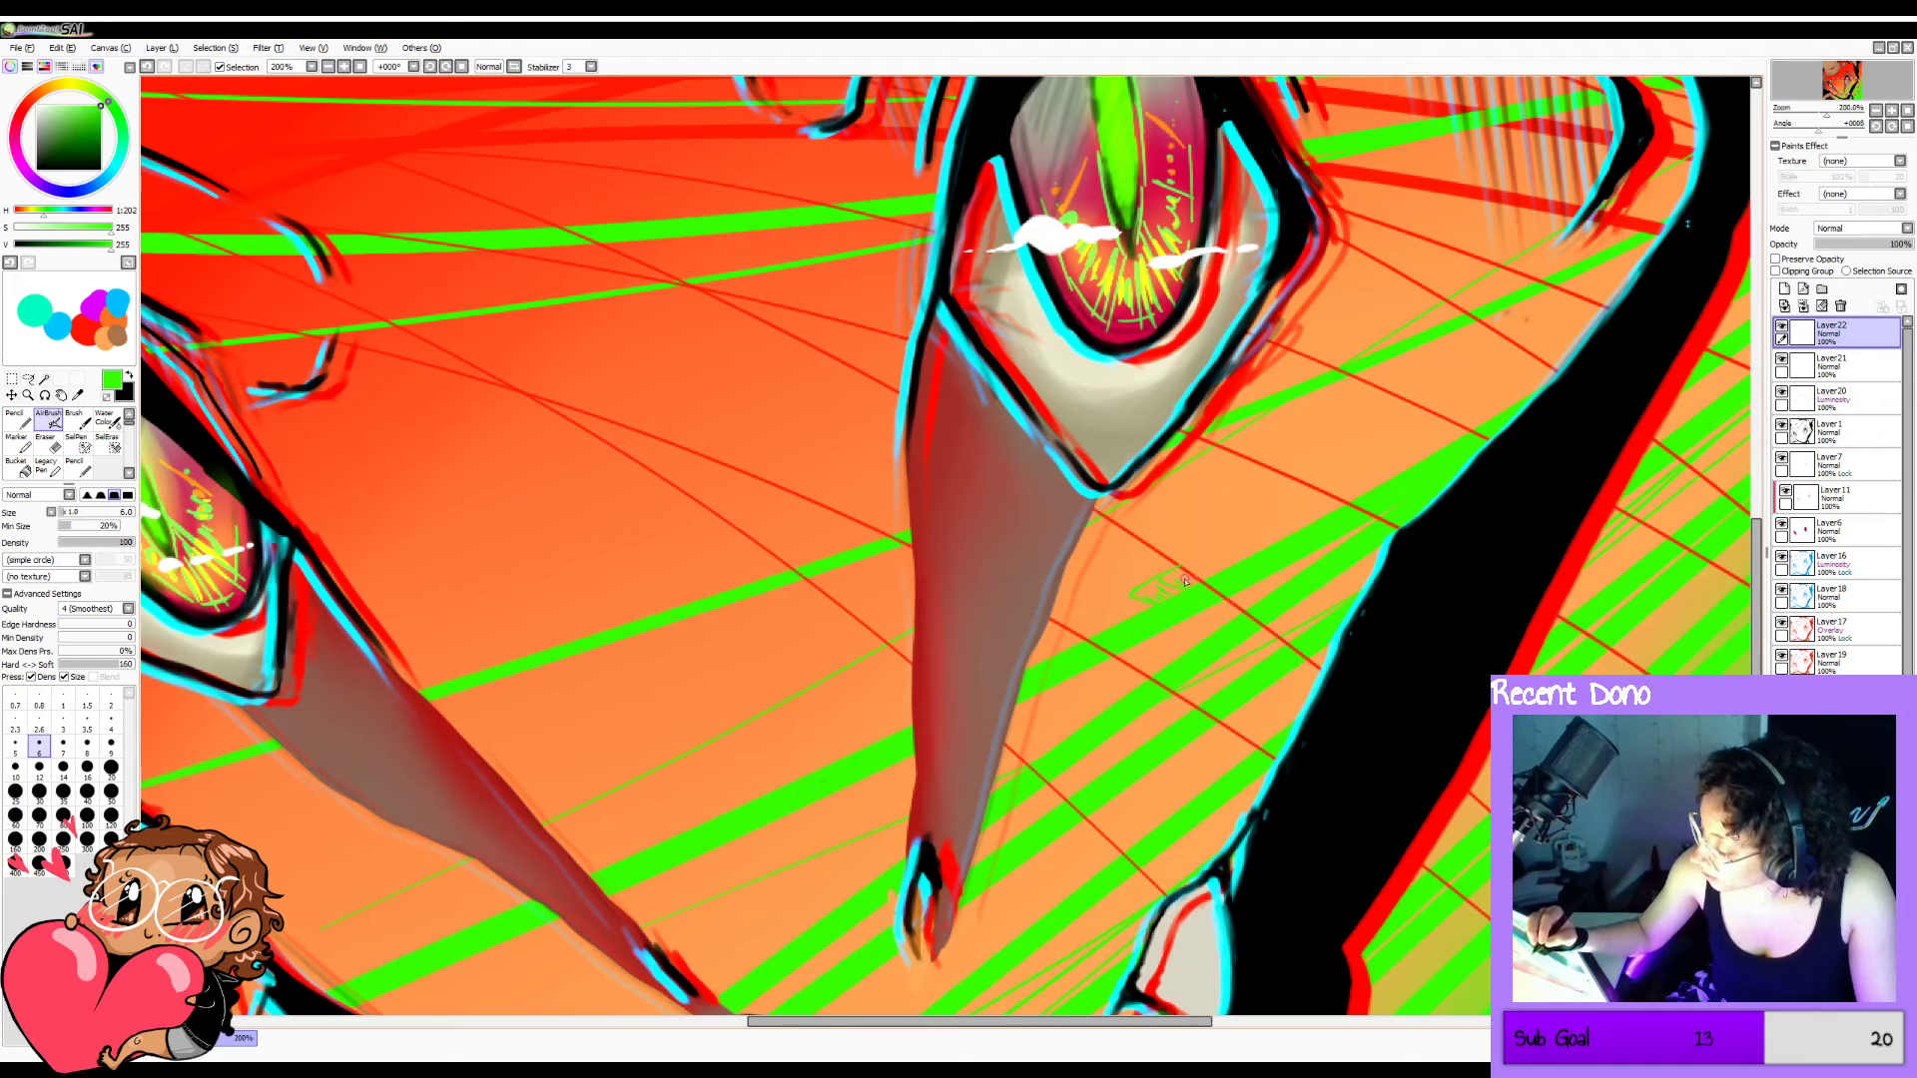
Try writing the rest of the green signature below the larger eye, and undo back to its first letters.
mouse_move(1203, 553)
mouse_down()
mouse_move(1214, 574)
mouse_move(1244, 562)
mouse_move(1270, 505)
mouse_move(1301, 523)
mouse_up()
key(ctrl+z)
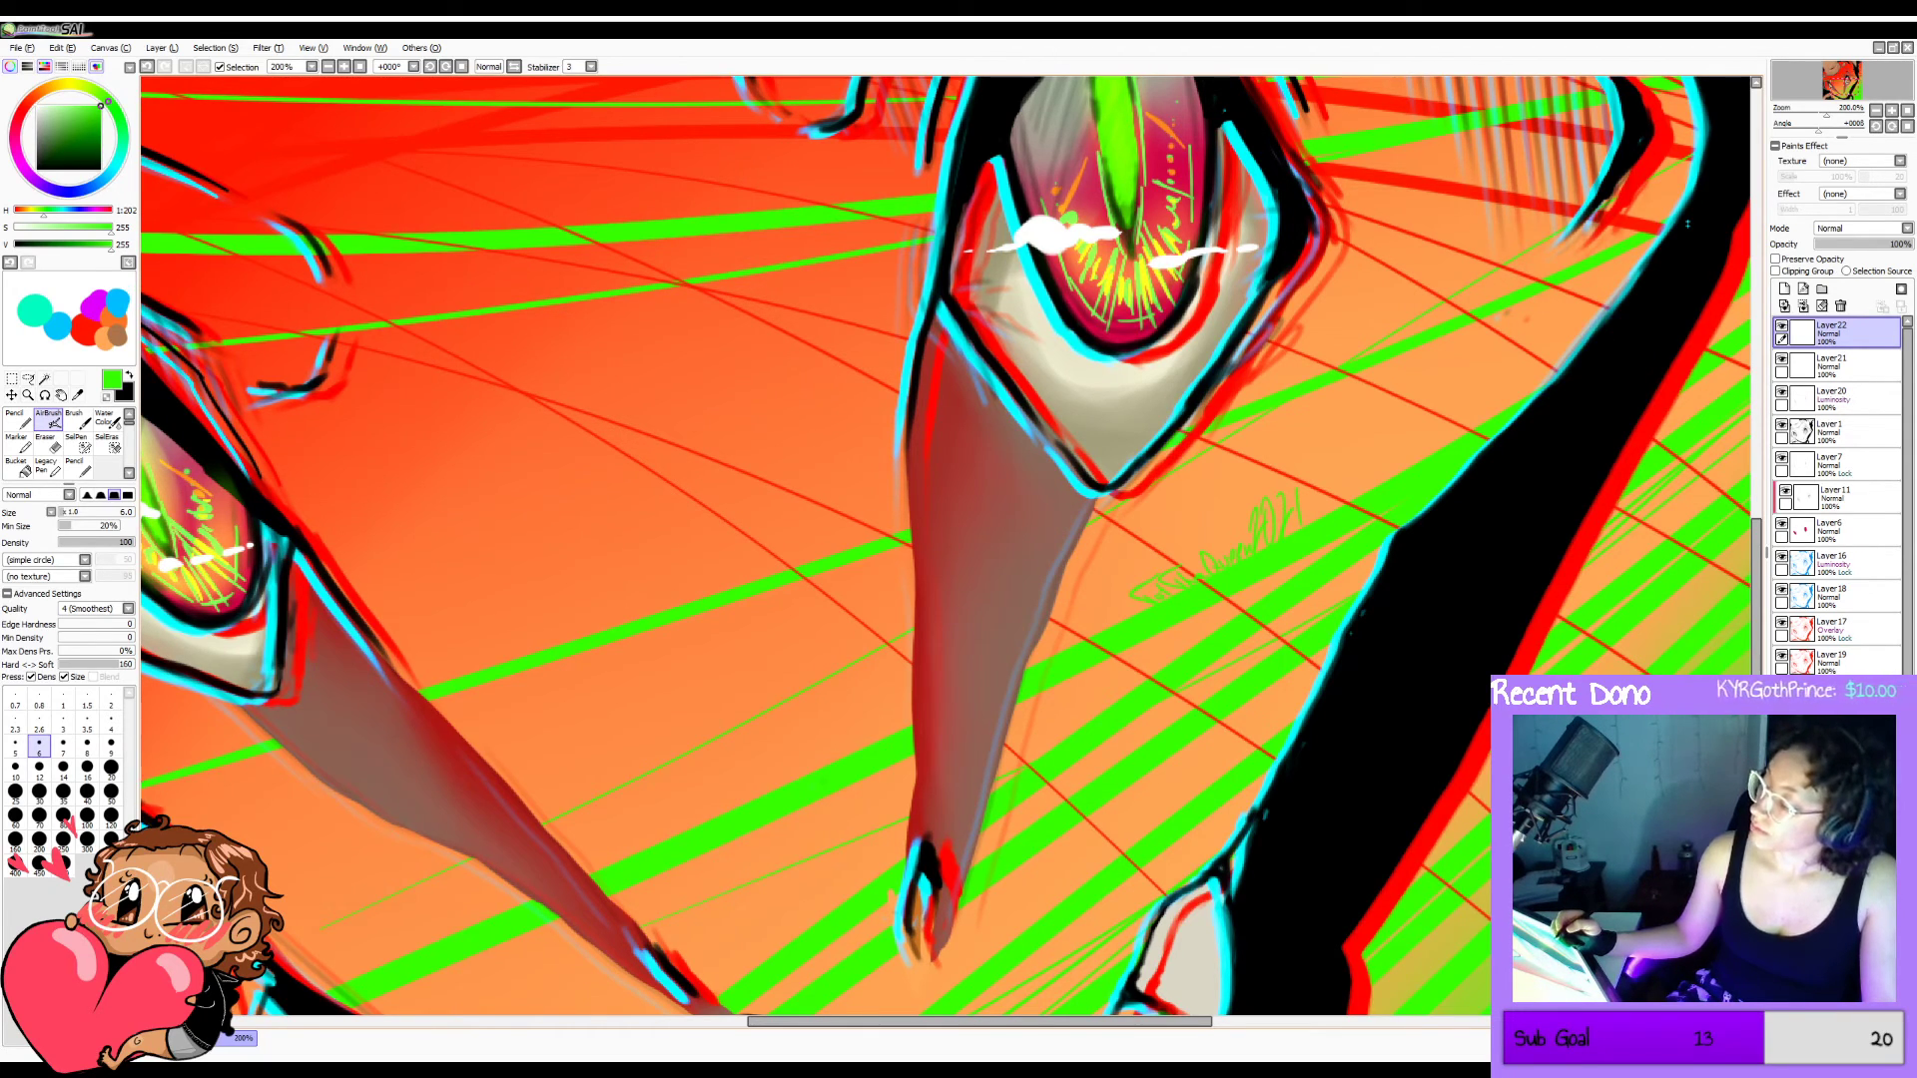
key(ctrl+z)
key(ctrl+z)
key(ctrl+z)
key(ctrl+z)
key(ctrl+z)
key(ctrl+z)
key(ctrl+z)
key(ctrl+z)
key(ctrl+z)
key(ctrl+z)
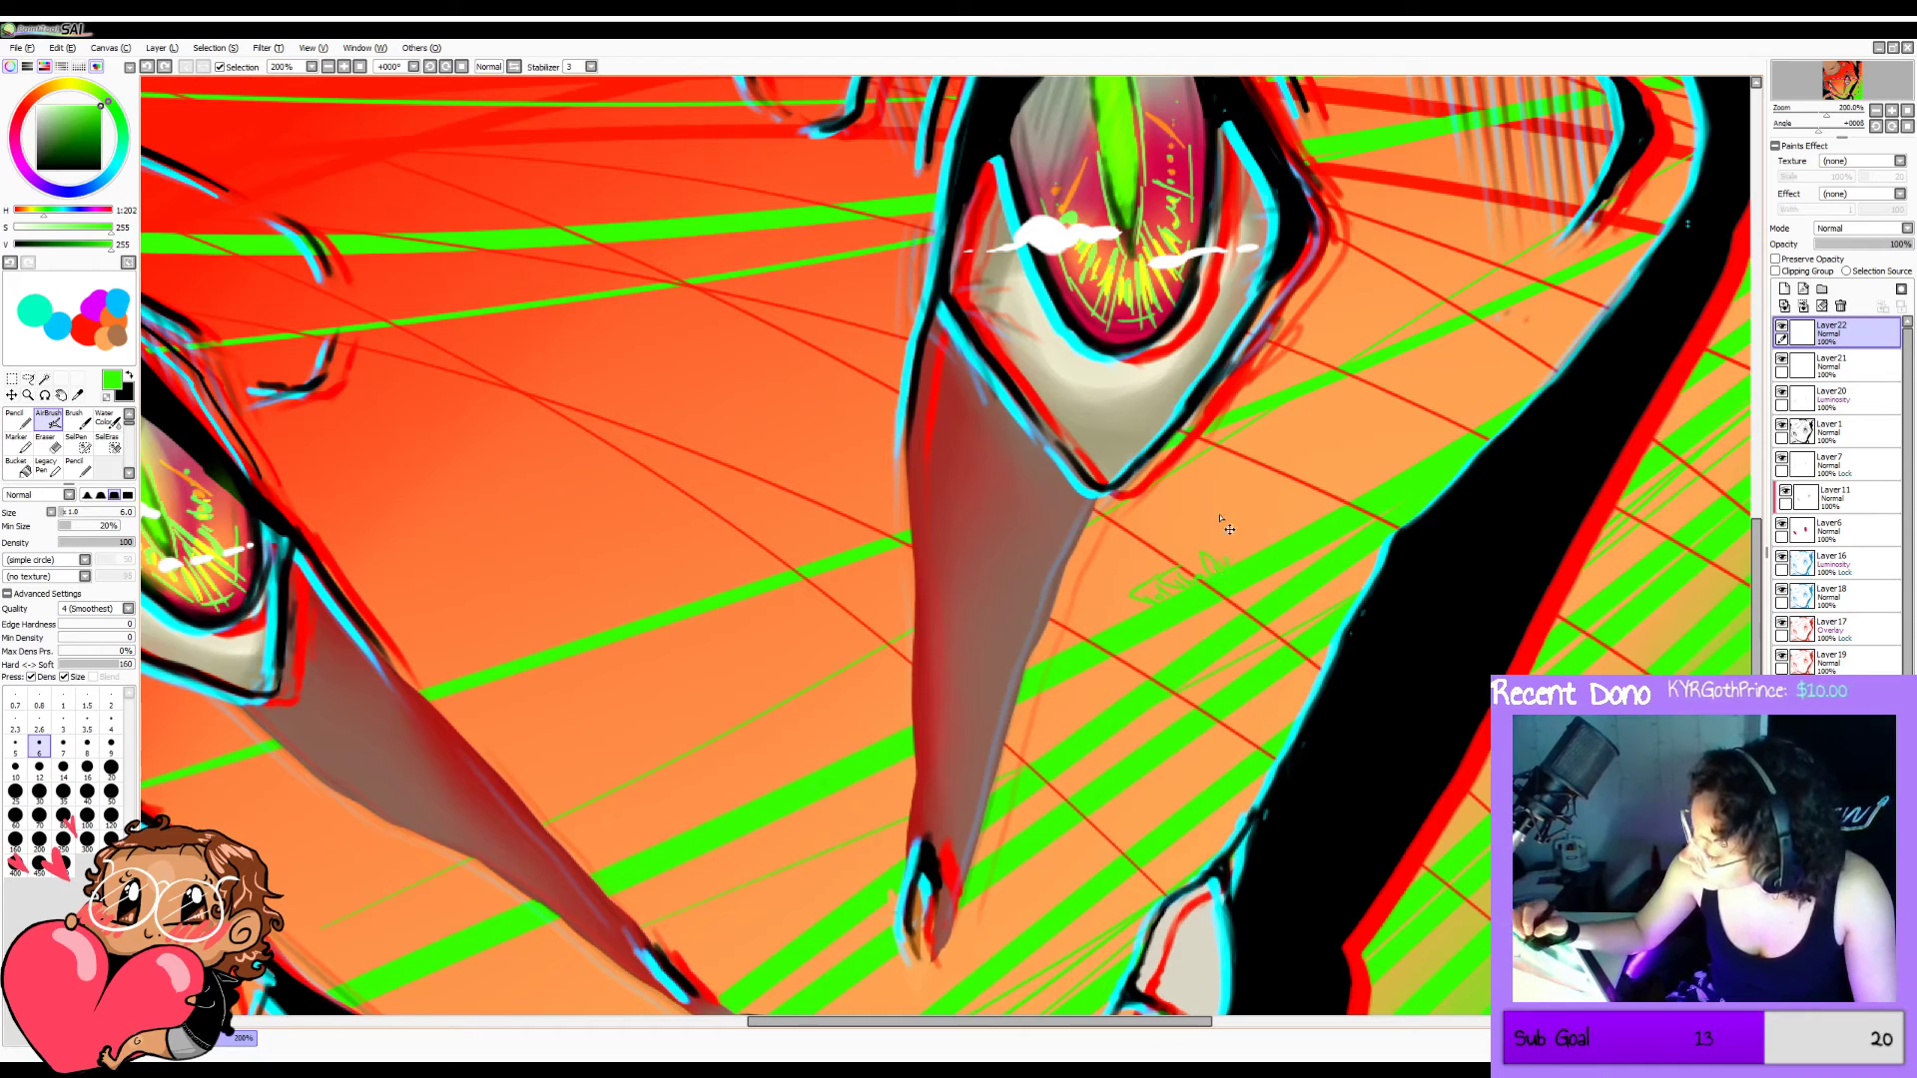
Rewrite the remaining letters of the green signature, rising along the skin below the larger eye.
key(ctrl+z)
key(ctrl+z)
mouse_move(1201, 567)
mouse_down()
mouse_move(1234, 565)
mouse_move(1286, 502)
mouse_move(1294, 519)
mouse_up()
key(ctrl+z)
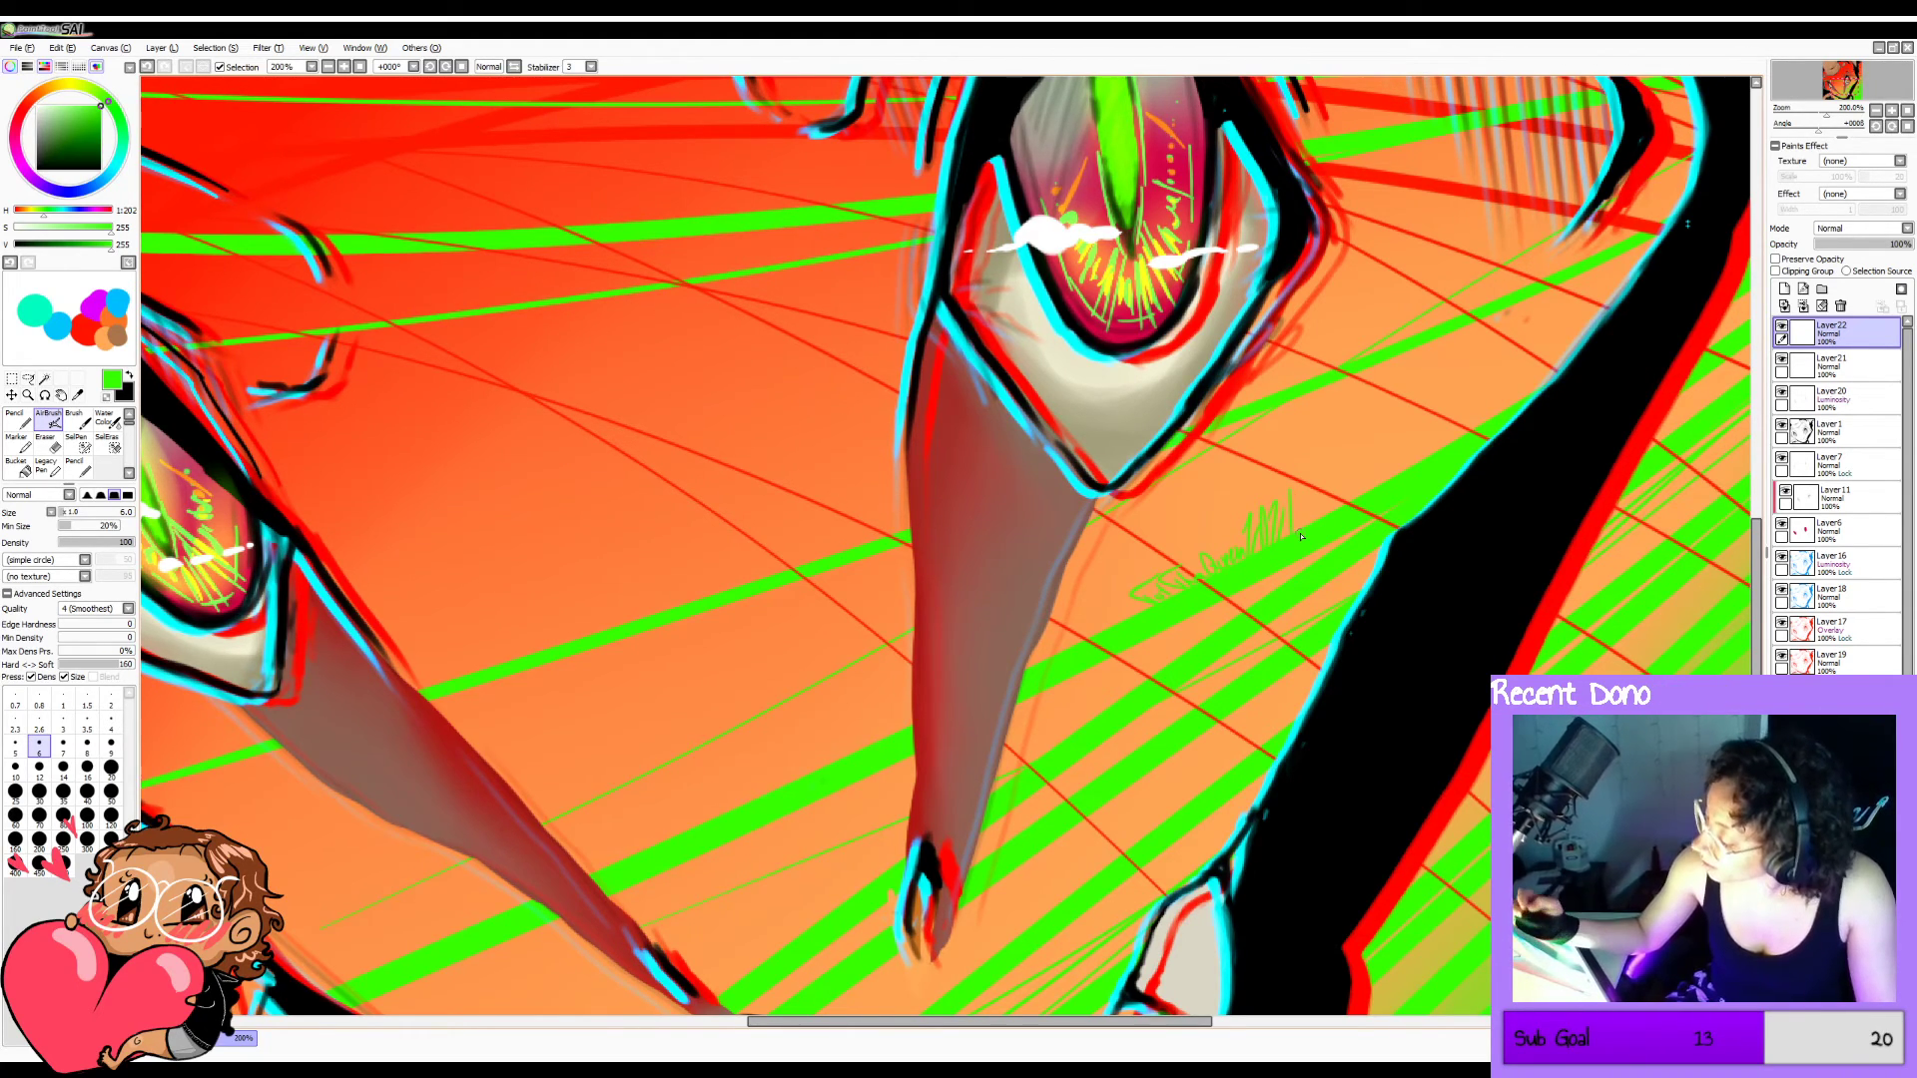
Fit the painting in view, set the added shading layer's blending mode to Normal, and hide that shading.
click(360, 66)
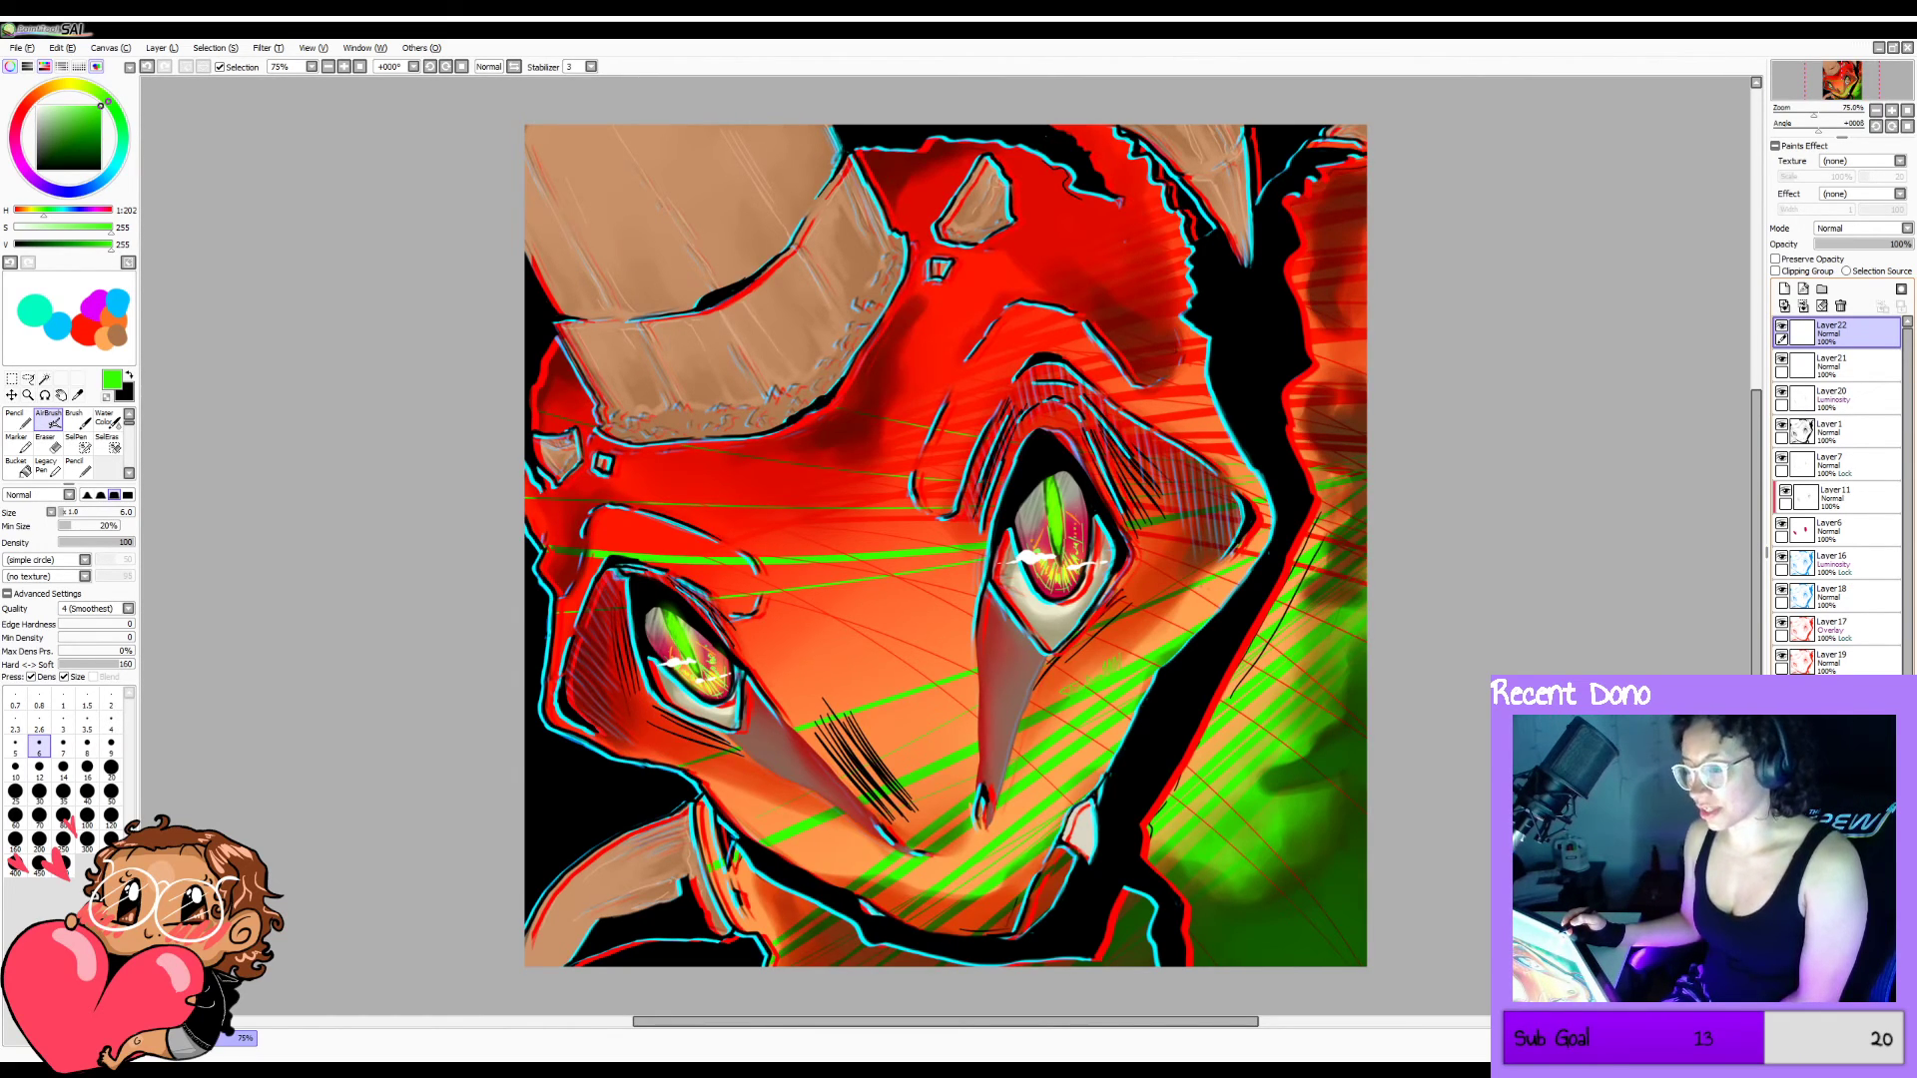
click(1844, 754)
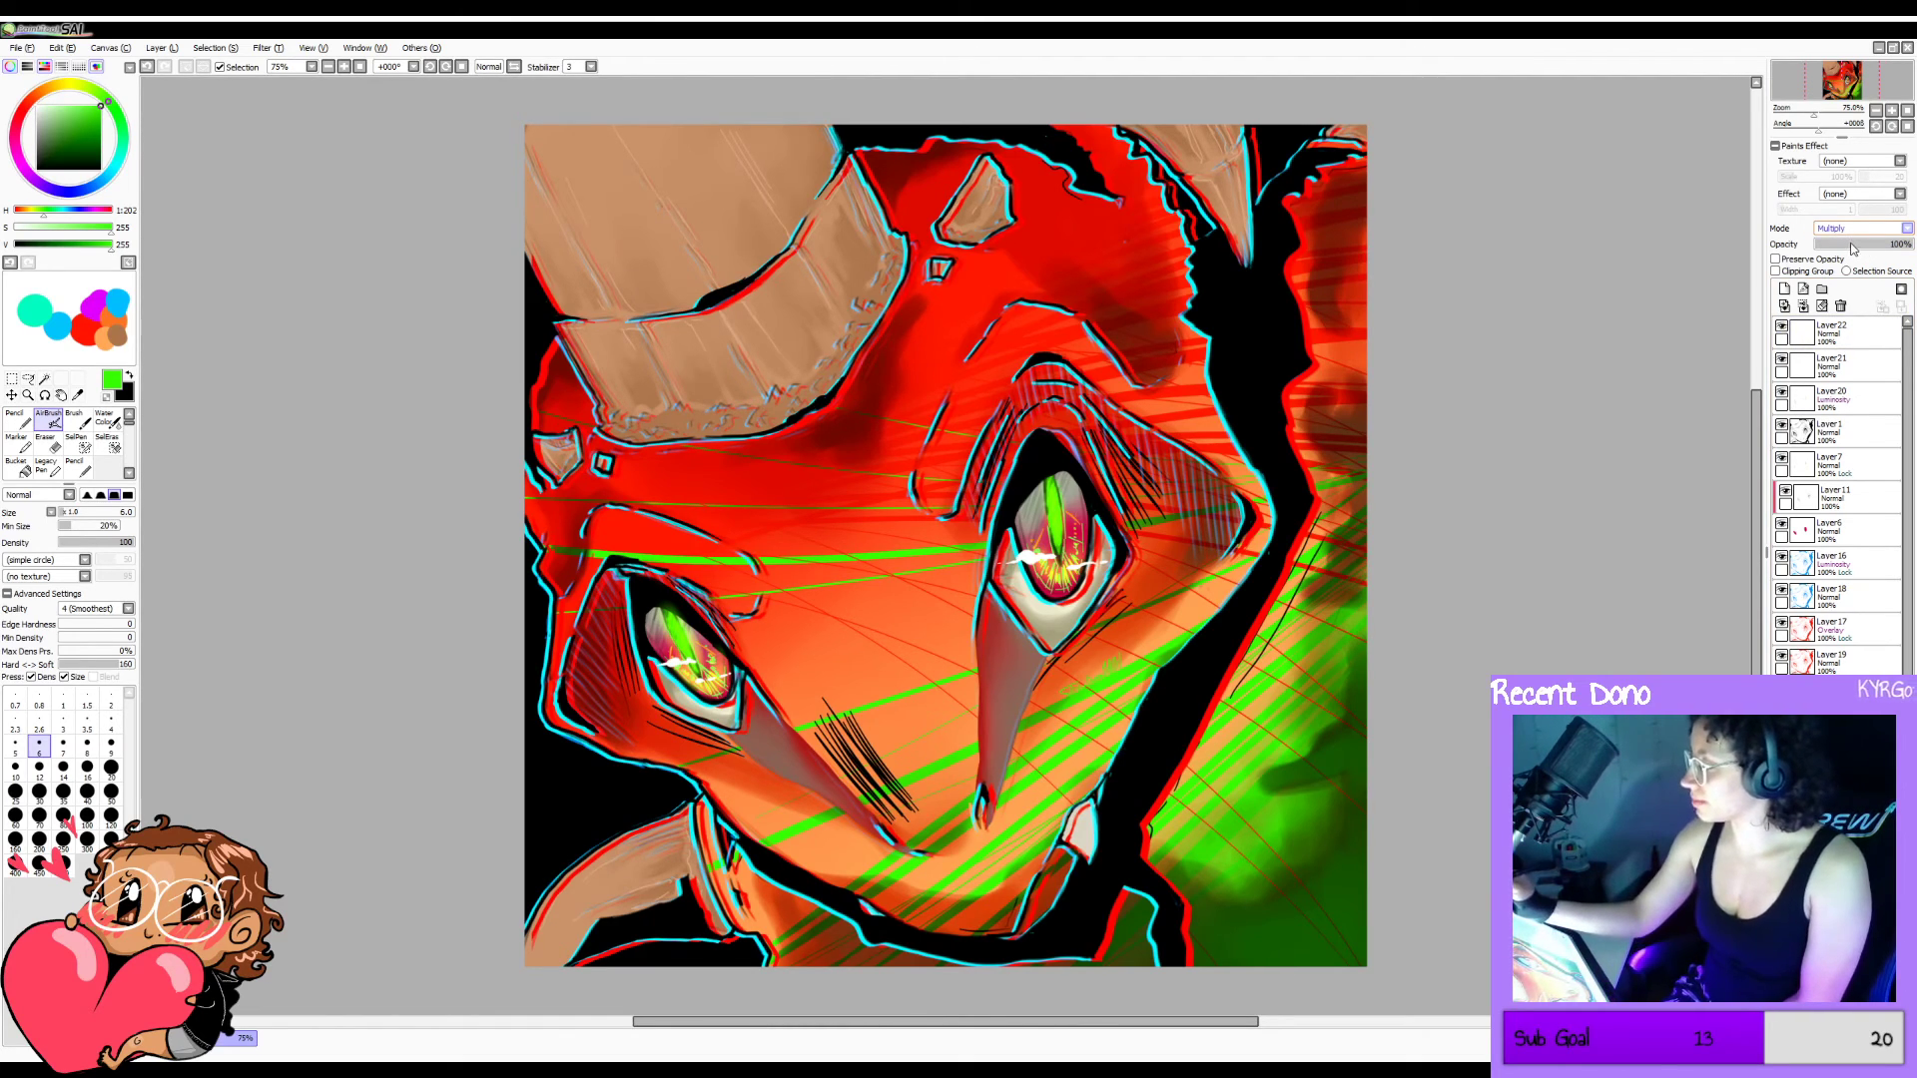
scroll(1855, 248, up, 1)
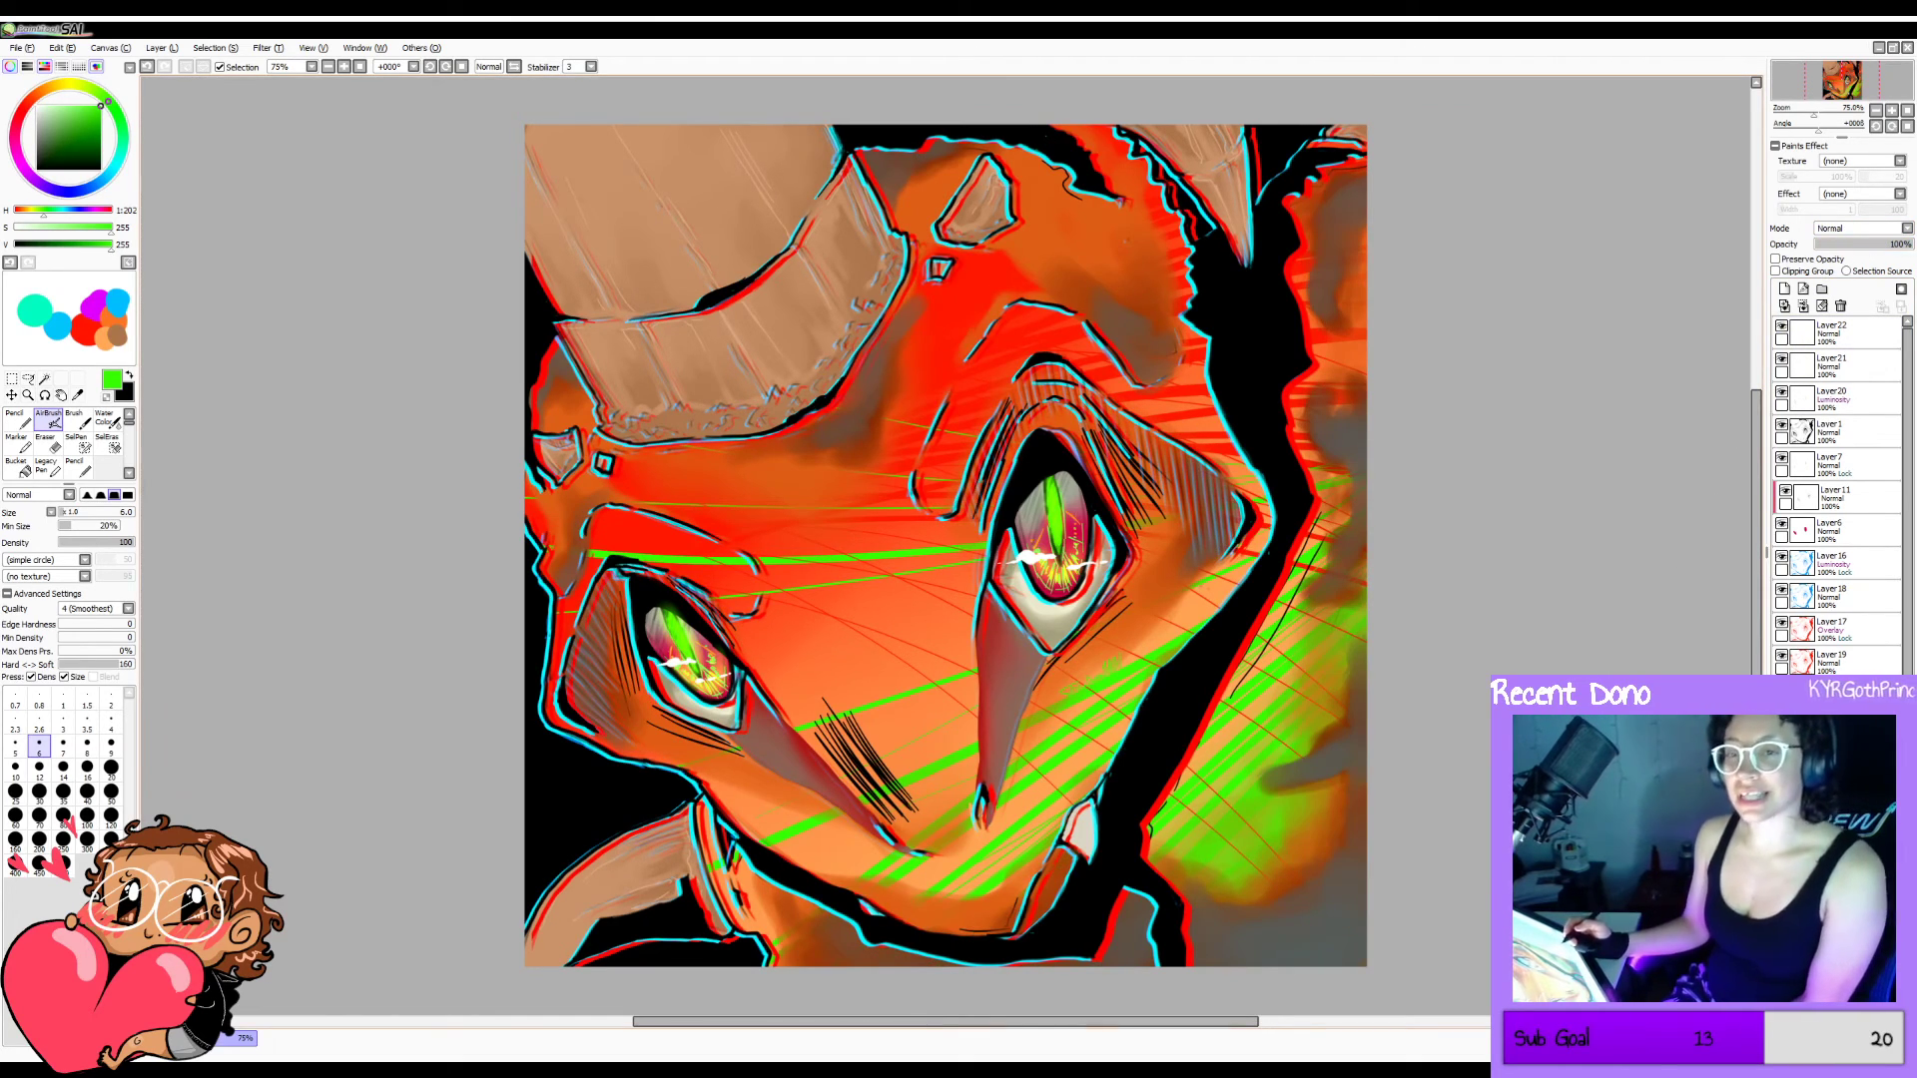
click(1781, 754)
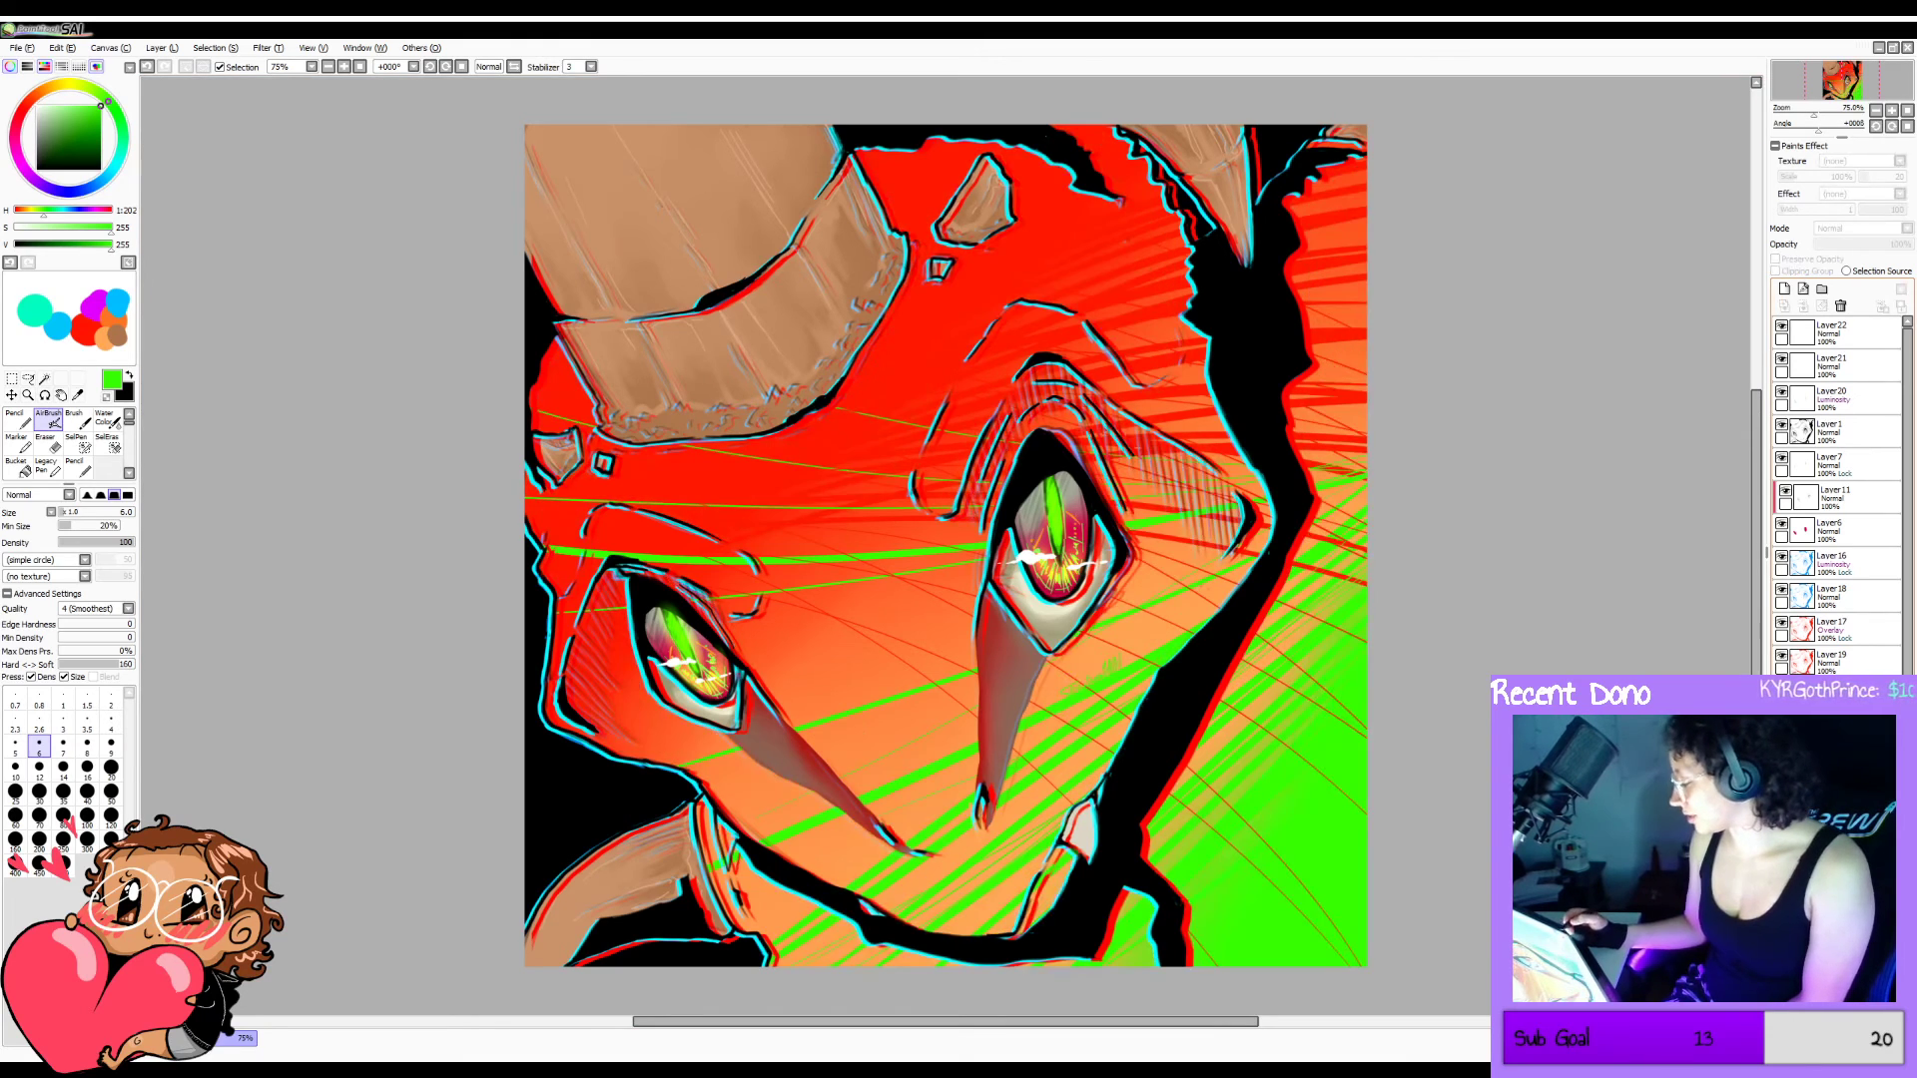